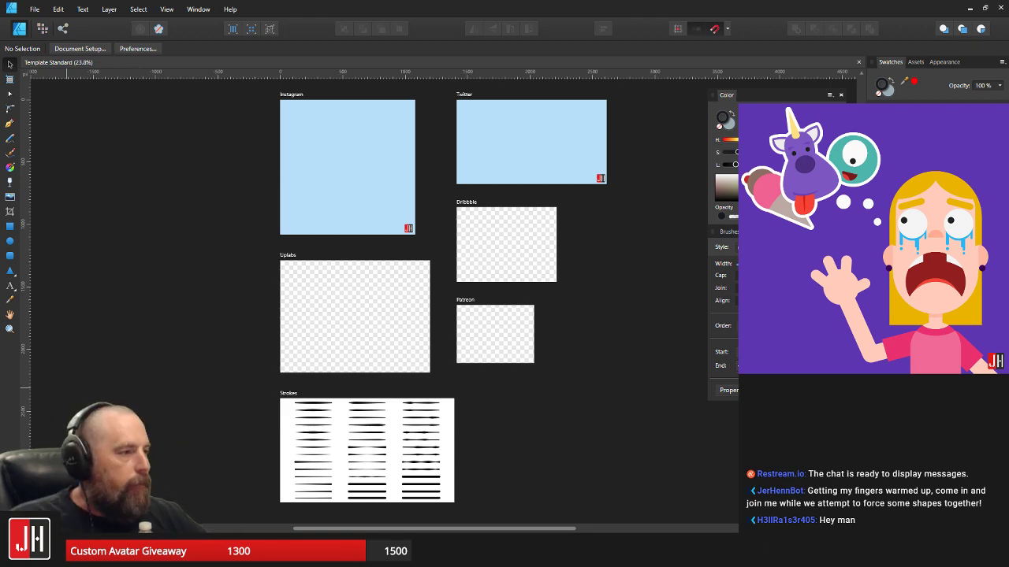
{"action": "scroll", "coordinate": [385, 215], "scroll_direction": "up", "scroll_amount": 2}
{"action": "scroll", "coordinate": [385, 214], "scroll_direction": "up", "scroll_amount": 1}
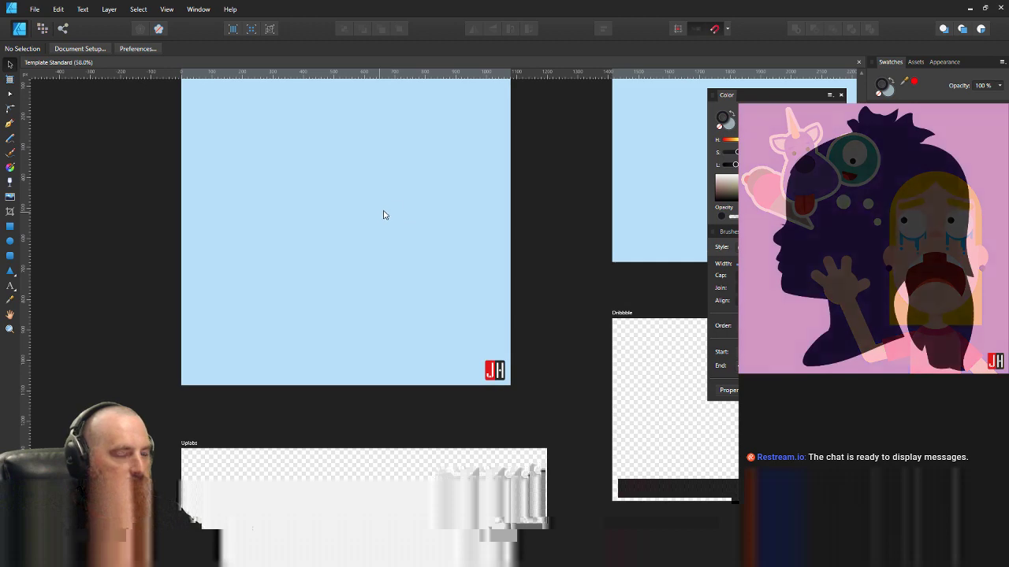
{"action": "scroll", "coordinate": [428, 210], "scroll_direction": "down", "scroll_amount": 3}
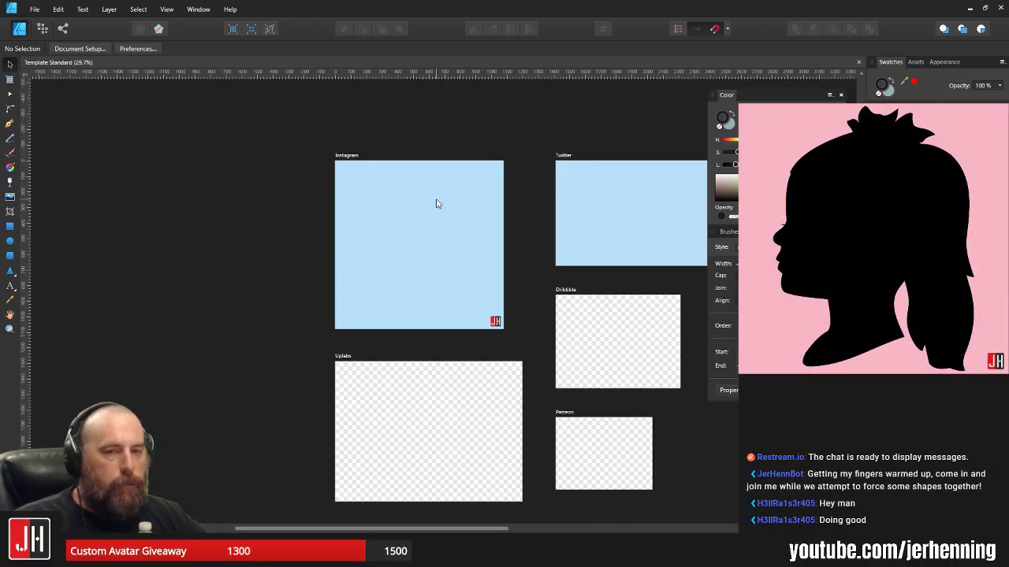
{"action": "scroll", "coordinate": [435, 205], "scroll_direction": "up", "scroll_amount": 2}
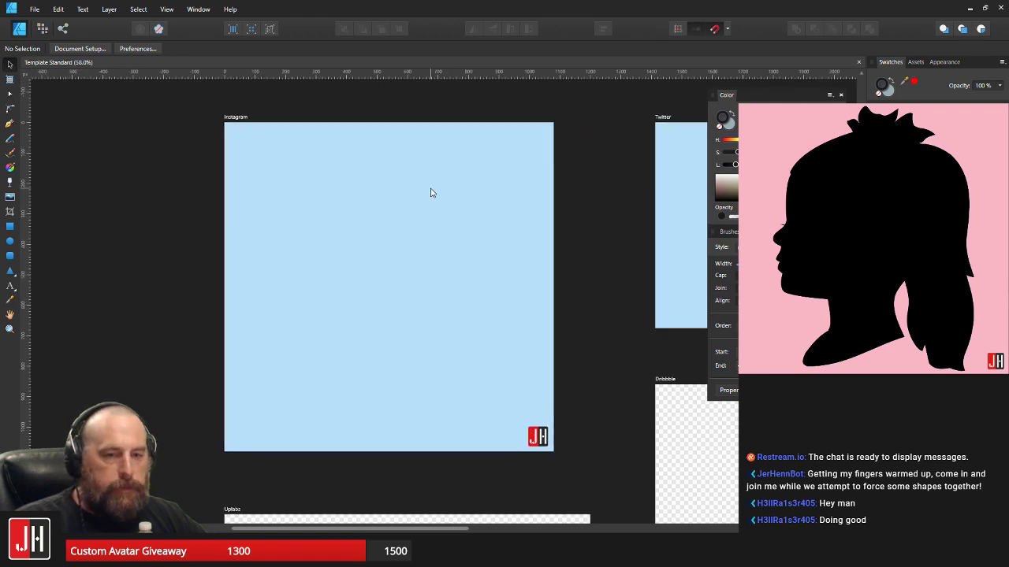
{"action": "scroll", "coordinate": [429, 193], "scroll_direction": "down", "scroll_amount": 1}
{"action": "left_click_drag", "start_coordinate": [410, 197], "coordinate": [411, 176]}
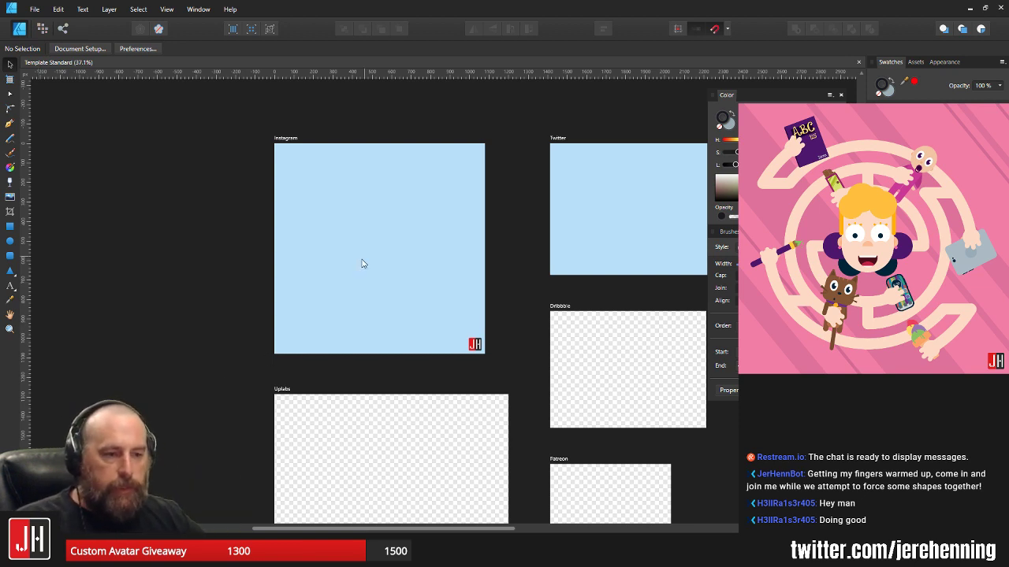
{"action": "scroll", "coordinate": [337, 238], "scroll_direction": "up", "scroll_amount": 2}
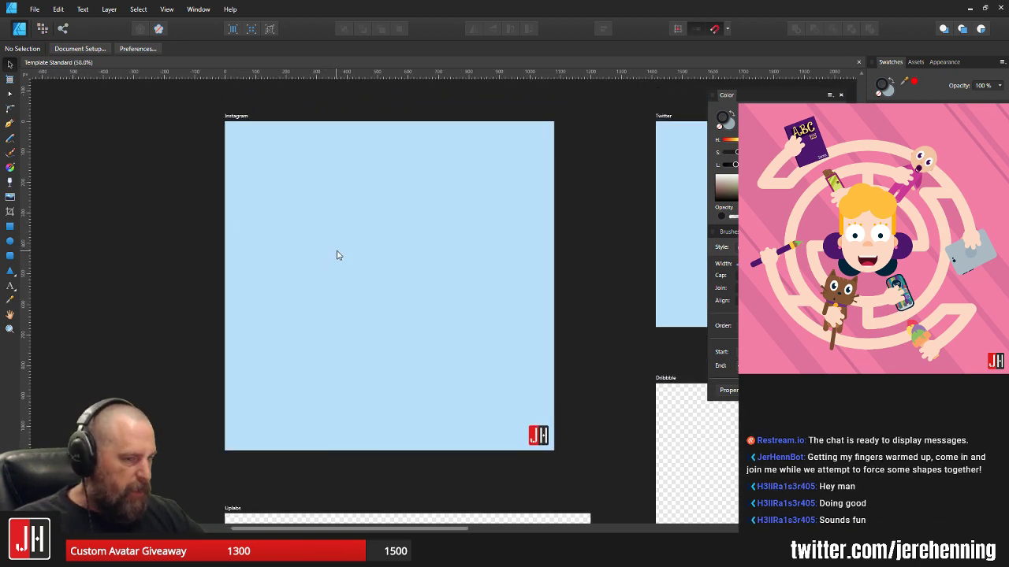
{"action": "scroll", "coordinate": [351, 241], "scroll_direction": "down", "scroll_amount": 1}
{"action": "scroll", "coordinate": [347, 239], "scroll_direction": "up", "scroll_amount": 1}
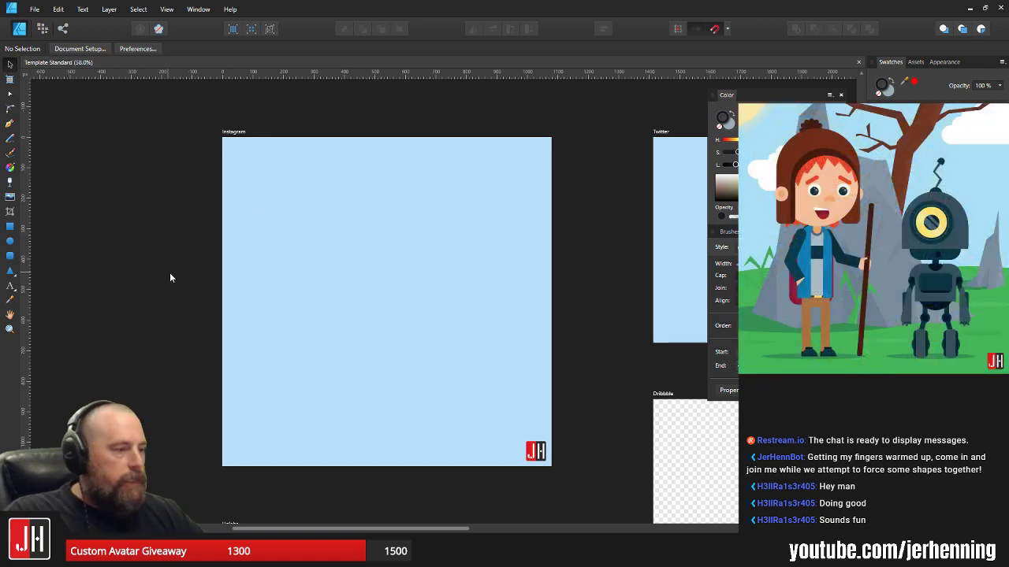
{"action": "left_click", "coordinate": [11, 227]}
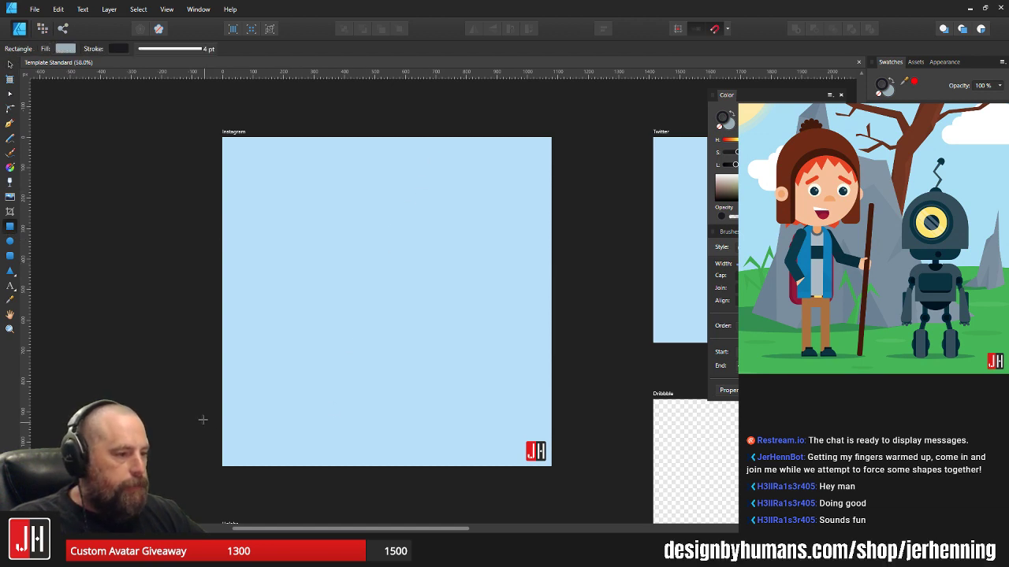
{"action": "left_click_drag", "start_coordinate": [200, 414], "coordinate": [565, 466]}
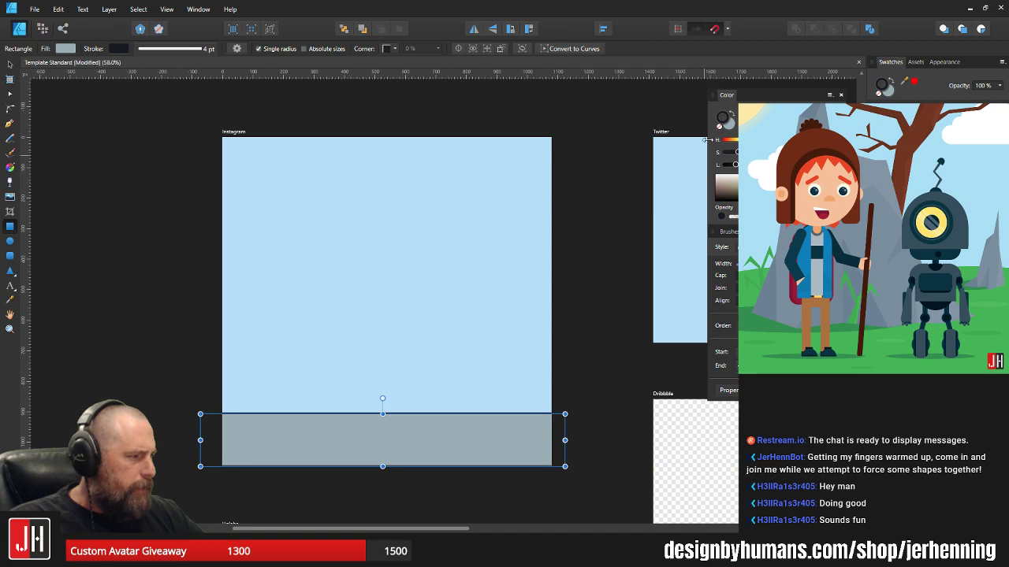
{"action": "left_click", "coordinate": [721, 127]}
{"action": "key", "text": "v"}
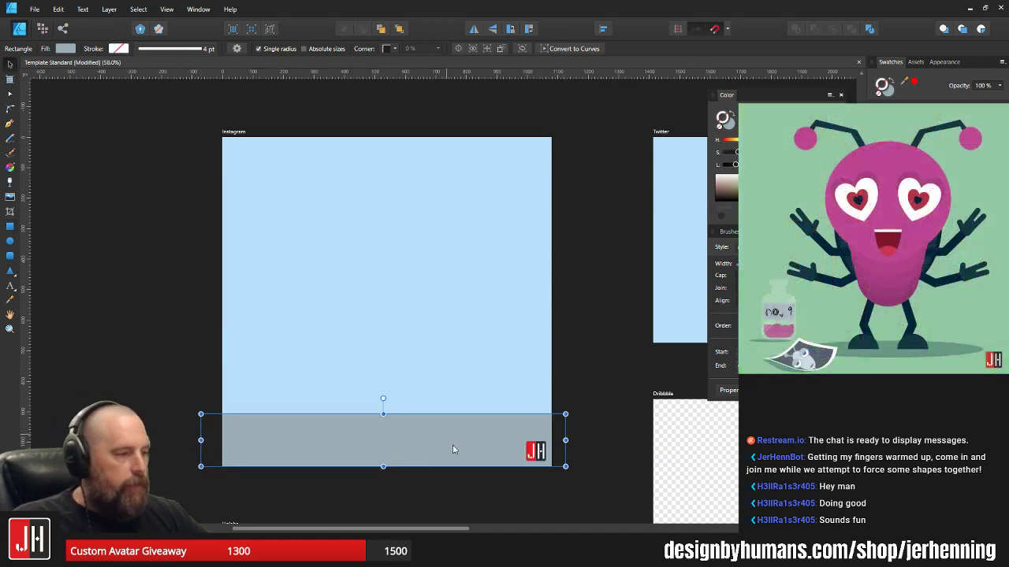
{"action": "left_click_drag", "start_coordinate": [420, 434], "coordinate": [435, 457]}
{"action": "key", "text": "Delete"}
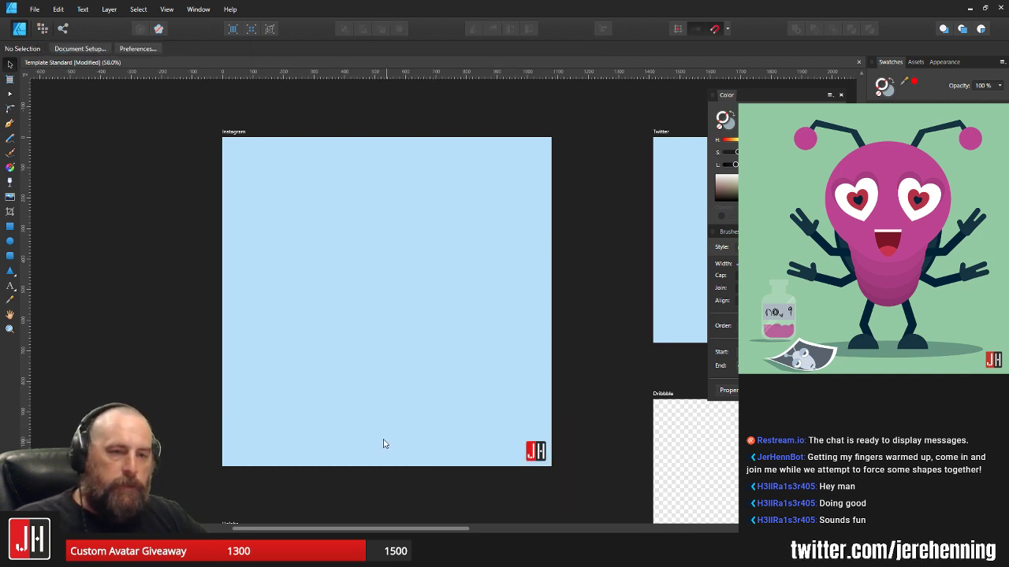
- Draw an upright grey rounded rectangle with 50% corners on the Instagram artboard, about 305 px wide and 685 px tall, and place it left of centre
{"action": "left_click_drag", "start_coordinate": [580, 242], "coordinate": [568, 245]}
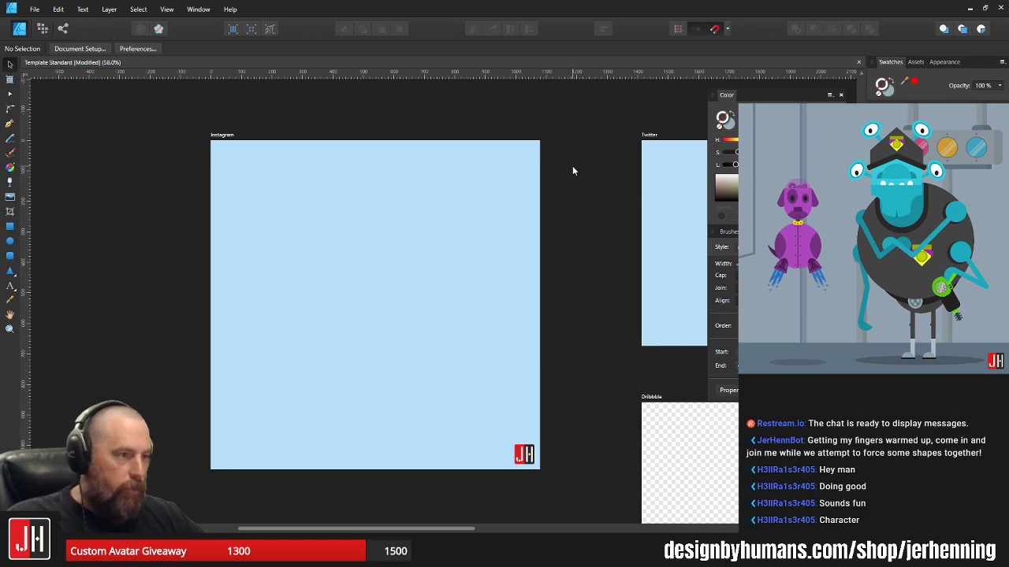
{"action": "scroll", "coordinate": [386, 212], "scroll_direction": "up", "scroll_amount": 1}
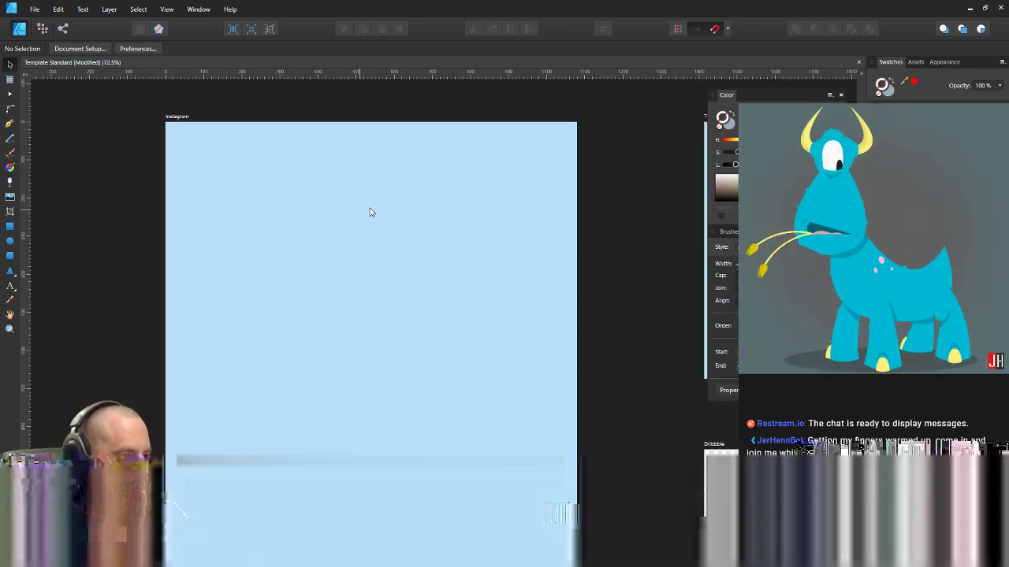
{"action": "scroll", "coordinate": [370, 212], "scroll_direction": "down", "scroll_amount": 1}
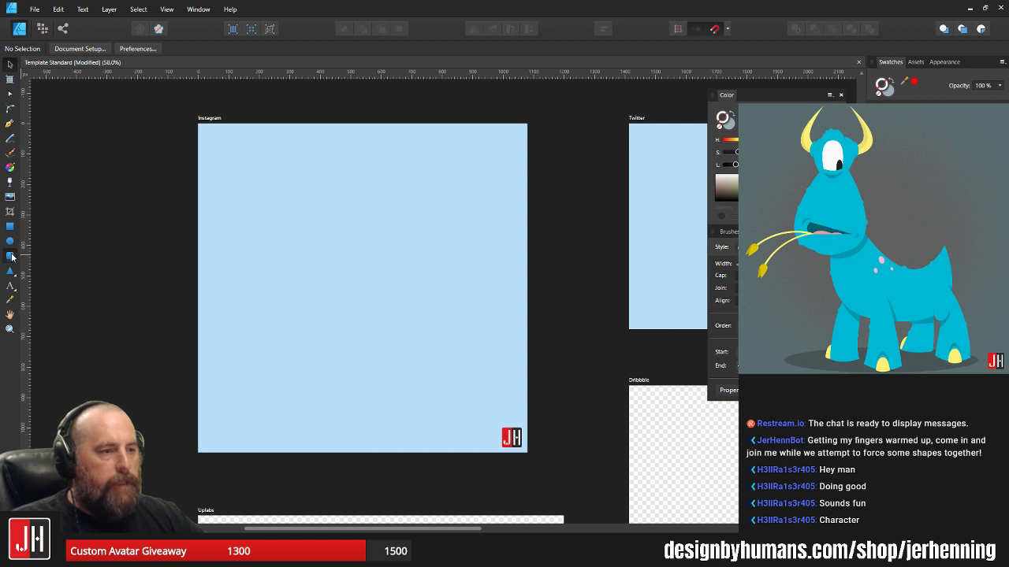
{"action": "left_click", "coordinate": [11, 256]}
{"action": "mouse_move", "coordinate": [284, 168]}
{"action": "left_mouse_down"}
{"action": "mouse_move", "coordinate": [367, 385]}
{"action": "mouse_move", "coordinate": [320, 229]}
{"action": "left_mouse_up"}
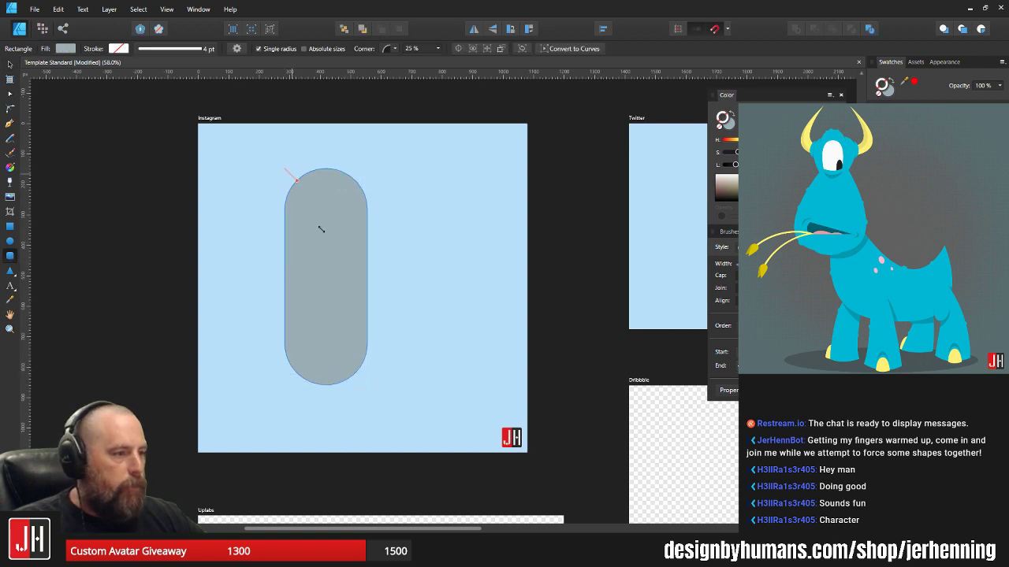
{"action": "scroll", "coordinate": [369, 166], "scroll_direction": "up", "scroll_amount": 2}
{"action": "mouse_move", "coordinate": [376, 175]}
{"action": "left_mouse_down"}
{"action": "mouse_move", "coordinate": [379, 241]}
{"action": "mouse_move", "coordinate": [378, 175]}
{"action": "mouse_move", "coordinate": [384, 182]}
{"action": "left_mouse_up"}
{"action": "left_click_drag", "start_coordinate": [388, 221], "coordinate": [320, 223]}
{"action": "key", "text": "v"}
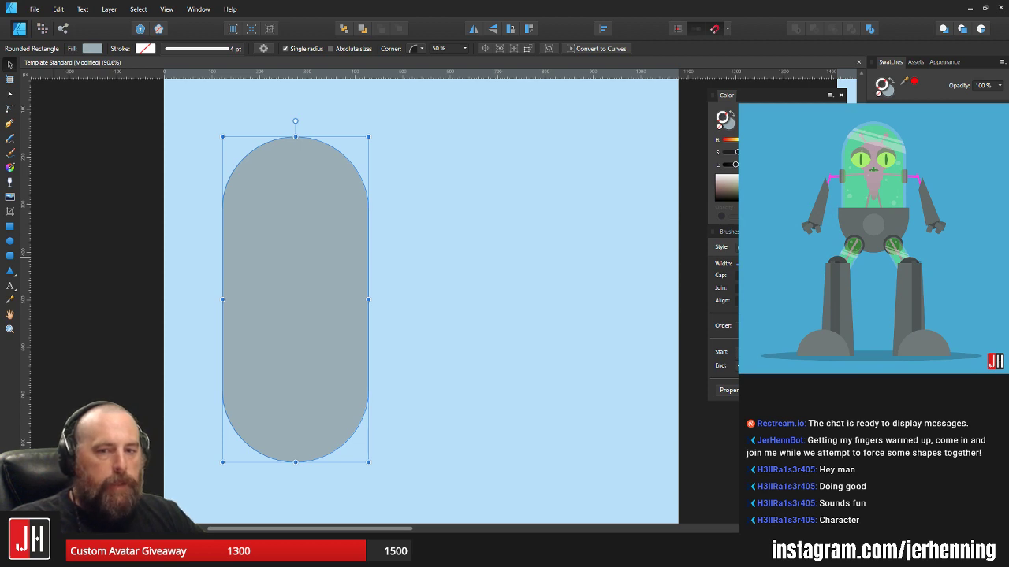
- Resize the capsule shape to about 320 px wide and 670 px tall and move it to the artboard's horizontal centre
{"action": "left_click", "coordinate": [557, 213]}
{"action": "left_click", "coordinate": [297, 206]}
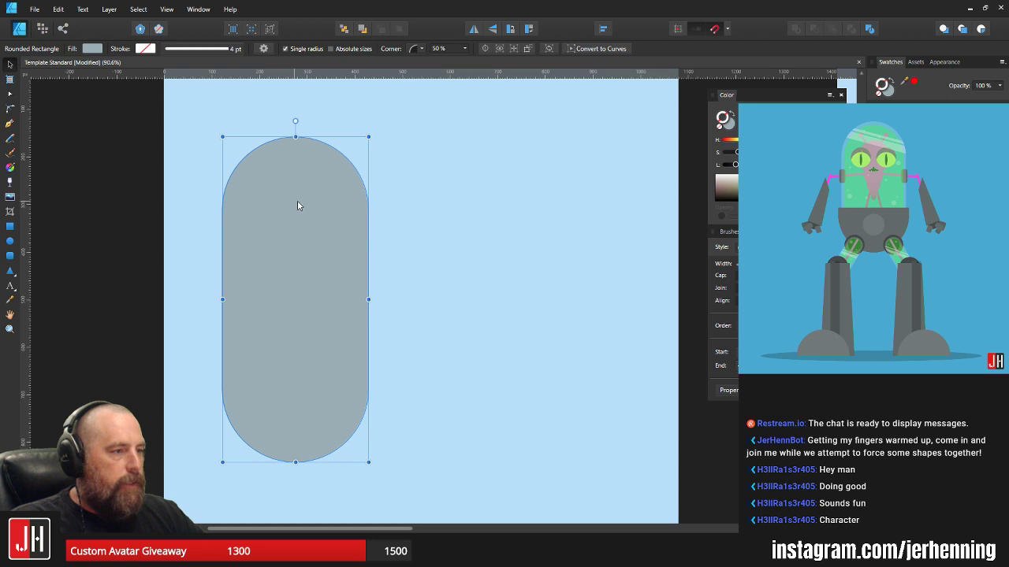
{"action": "left_click_drag", "start_coordinate": [367, 136], "coordinate": [374, 143]}
{"action": "left_click_drag", "start_coordinate": [285, 234], "coordinate": [427, 232]}
{"action": "left_click_drag", "start_coordinate": [486, 260], "coordinate": [471, 251]}
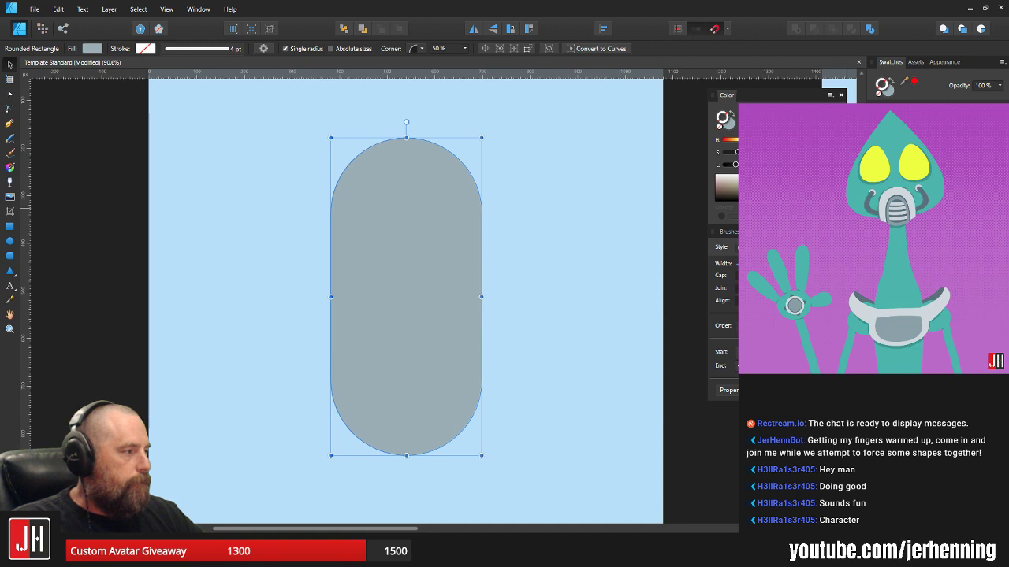
- Give the grey capsule shape a near-black outline and check how it looks up close
{"action": "left_click", "coordinate": [884, 142]}
{"action": "left_click", "coordinate": [521, 235]}
{"action": "scroll", "coordinate": [445, 247], "scroll_direction": "up", "scroll_amount": 3}
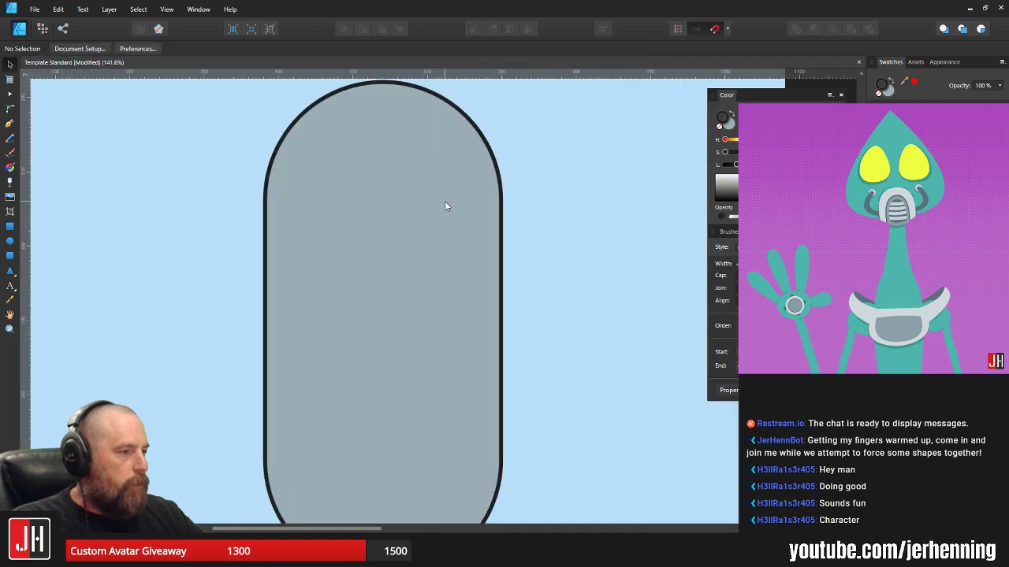
{"action": "left_click", "coordinate": [445, 201]}
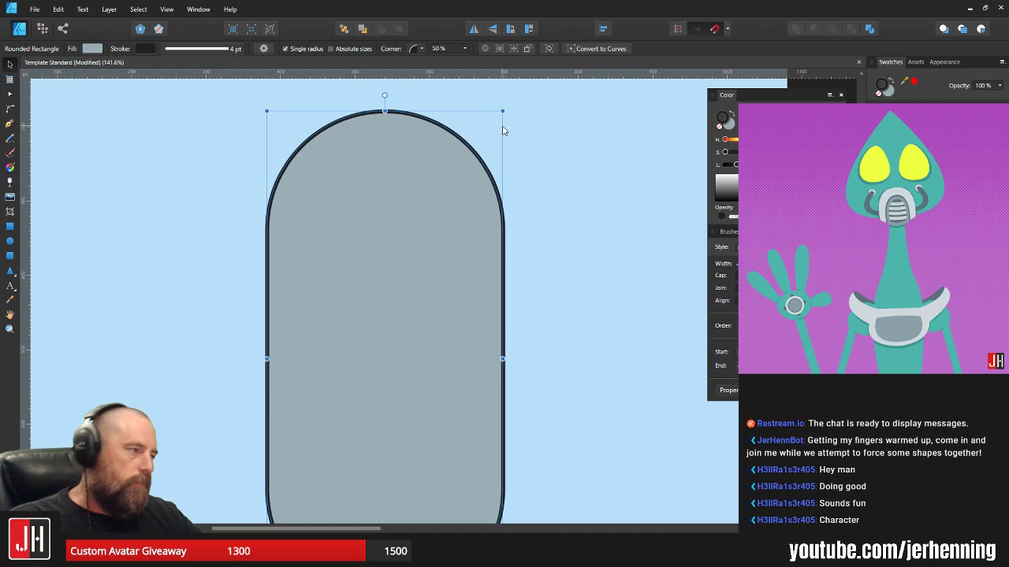
{"action": "scroll", "coordinate": [520, 198], "scroll_direction": "down", "scroll_amount": 3}
{"action": "left_click", "coordinate": [535, 231]}
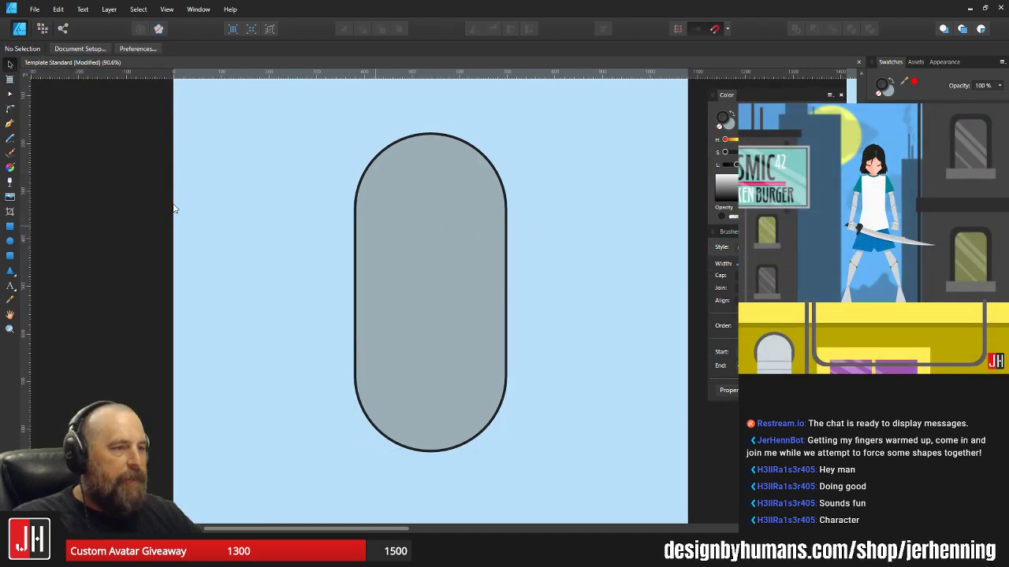
{"action": "left_click", "coordinate": [10, 255]}
{"action": "scroll", "coordinate": [310, 281], "scroll_direction": "up", "scroll_amount": 1}
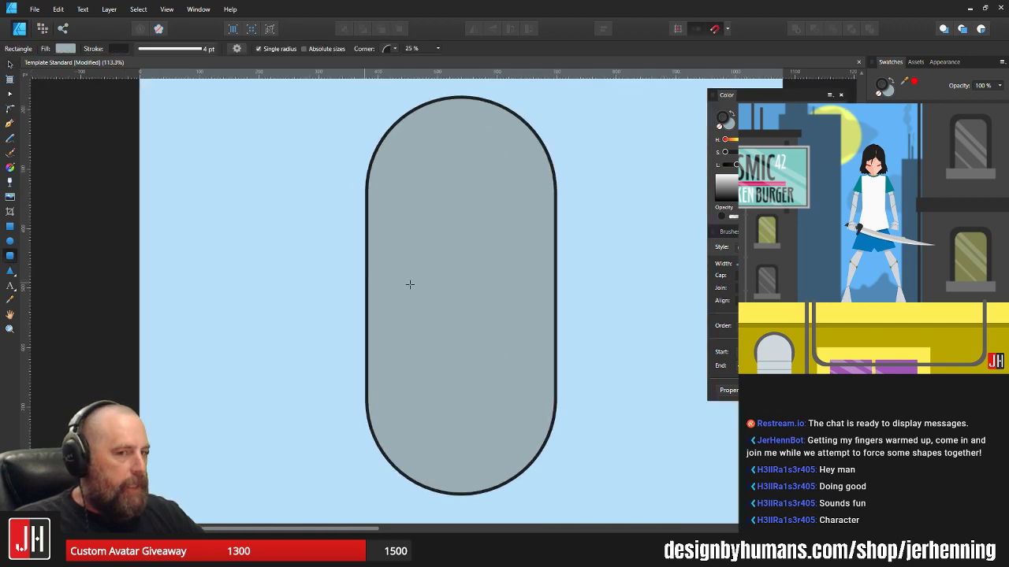
{"action": "left_click_drag", "start_coordinate": [322, 227], "coordinate": [394, 316]}
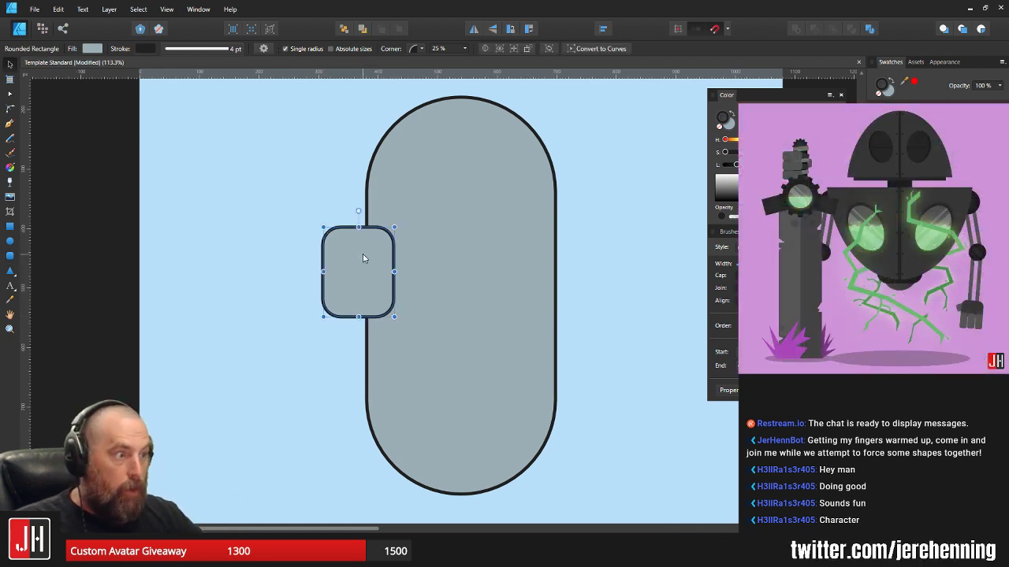
{"action": "left_click_drag", "start_coordinate": [365, 257], "coordinate": [373, 316]}
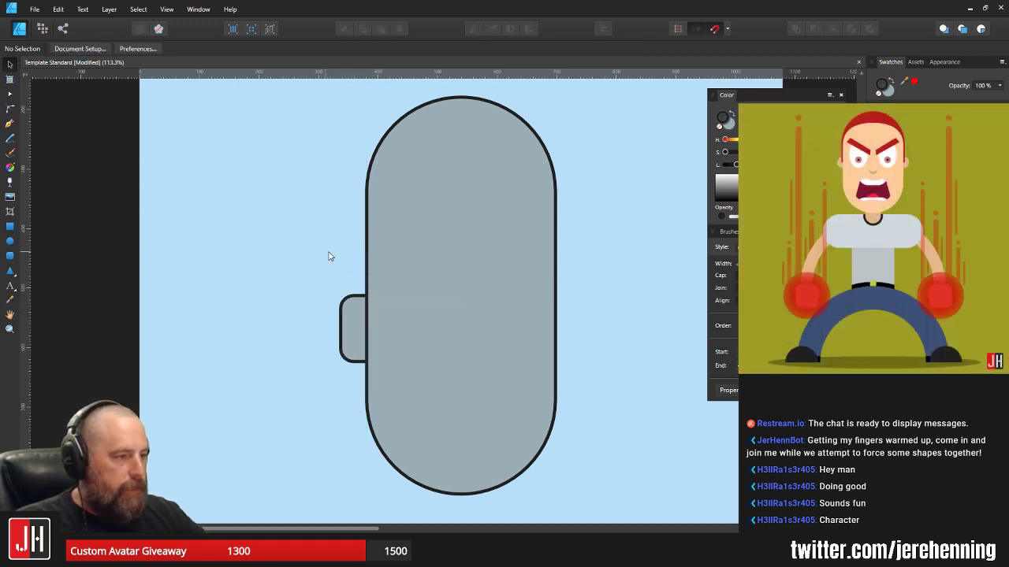
{"action": "scroll", "coordinate": [323, 228], "scroll_direction": "down", "scroll_amount": 2}
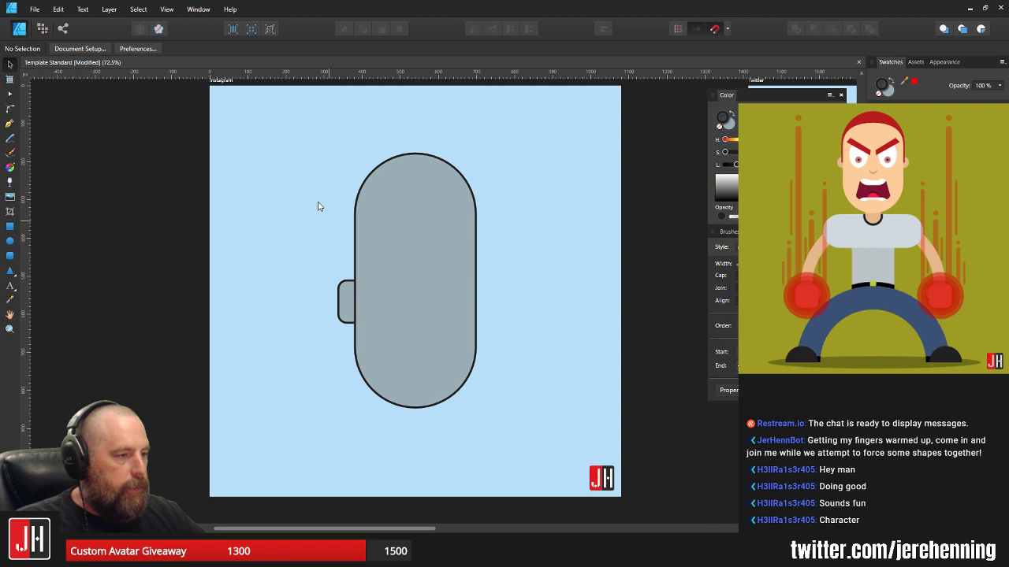
{"action": "left_click_drag", "start_coordinate": [286, 115], "coordinate": [508, 403]}
{"action": "left_click", "coordinate": [525, 336]}
{"action": "scroll", "coordinate": [428, 299], "scroll_direction": "up", "scroll_amount": 1}
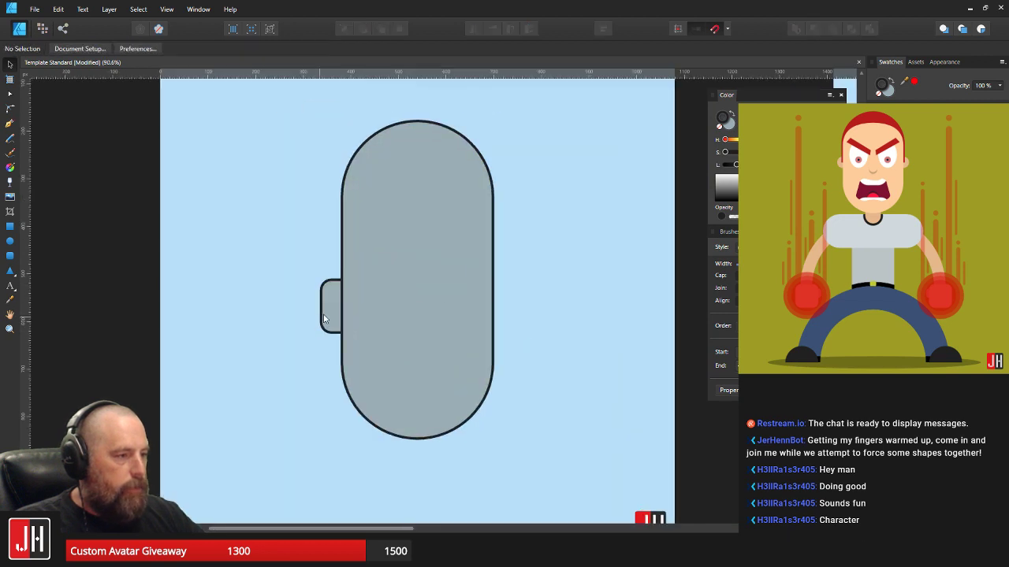
{"action": "left_click", "coordinate": [329, 313]}
{"action": "key", "text": "Delete"}
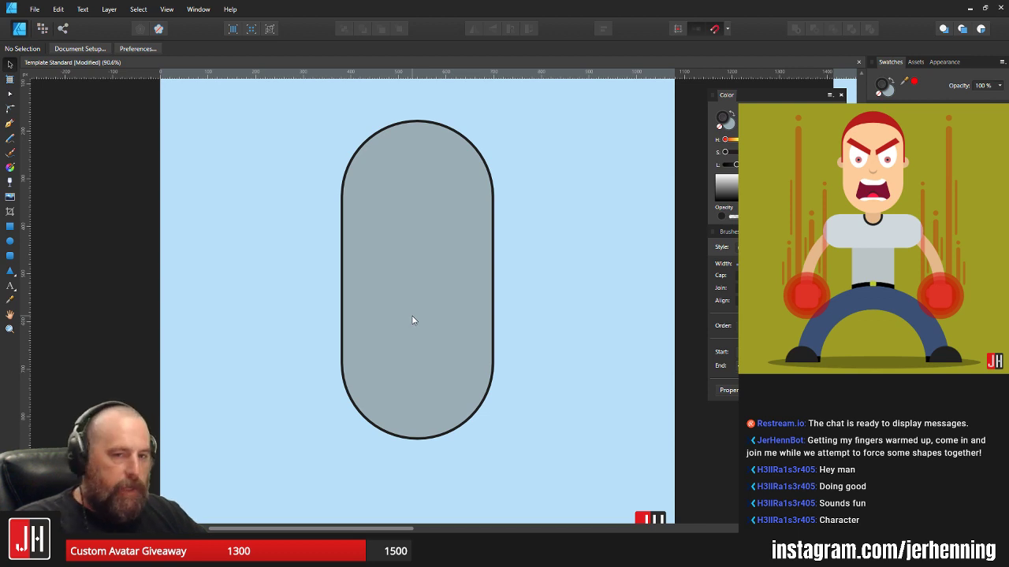
- Shrink the capsule to about 300 px wide and 530 px tall and move it back to the artboard's centre
{"action": "left_click", "coordinate": [461, 251]}
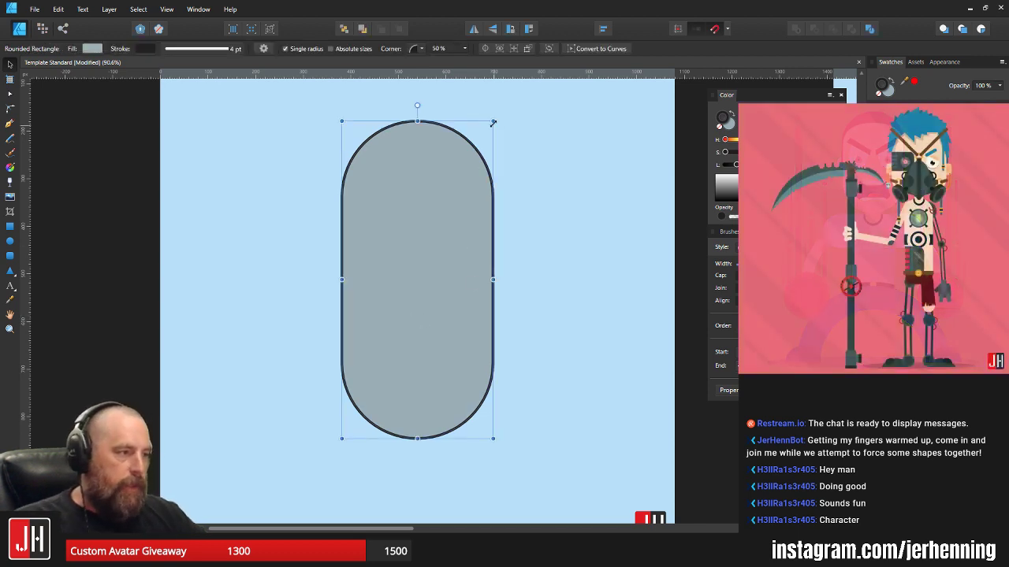
{"action": "left_click_drag", "start_coordinate": [493, 122], "coordinate": [487, 163]}
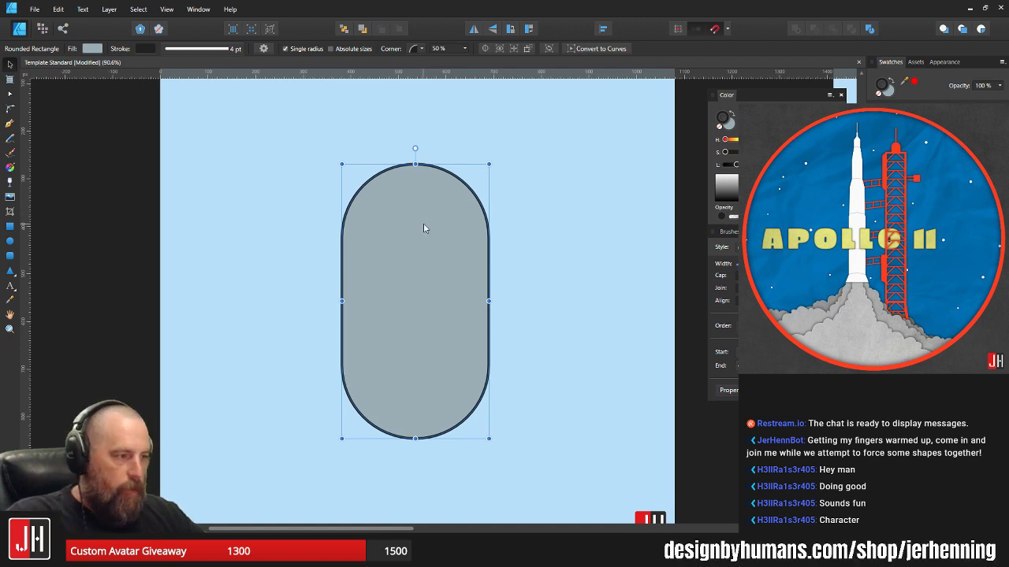
{"action": "scroll", "coordinate": [424, 223], "scroll_direction": "down", "scroll_amount": 2}
{"action": "scroll", "coordinate": [426, 231], "scroll_direction": "up", "scroll_amount": 3}
{"action": "left_click_drag", "start_coordinate": [501, 135], "coordinate": [495, 162]}
{"action": "scroll", "coordinate": [445, 310], "scroll_direction": "down", "scroll_amount": 2}
{"action": "left_click_drag", "start_coordinate": [446, 310], "coordinate": [436, 291]}
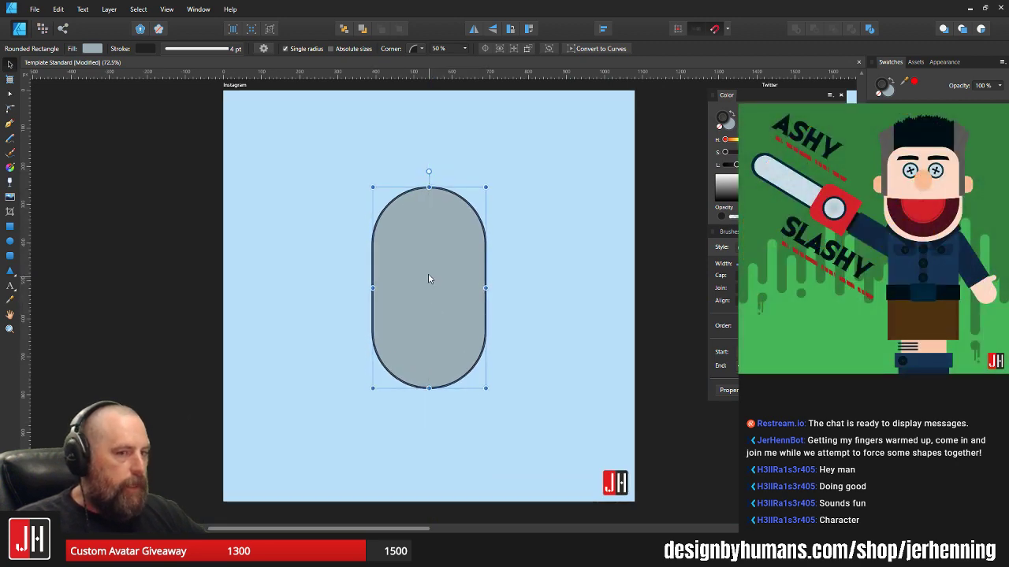
{"action": "scroll", "coordinate": [428, 279], "scroll_direction": "up", "scroll_amount": 1}
{"action": "mouse_move", "coordinate": [439, 252]}
{"action": "left_mouse_down"}
{"action": "mouse_move", "coordinate": [439, 273]}
{"action": "mouse_move", "coordinate": [439, 252]}
{"action": "left_mouse_up"}
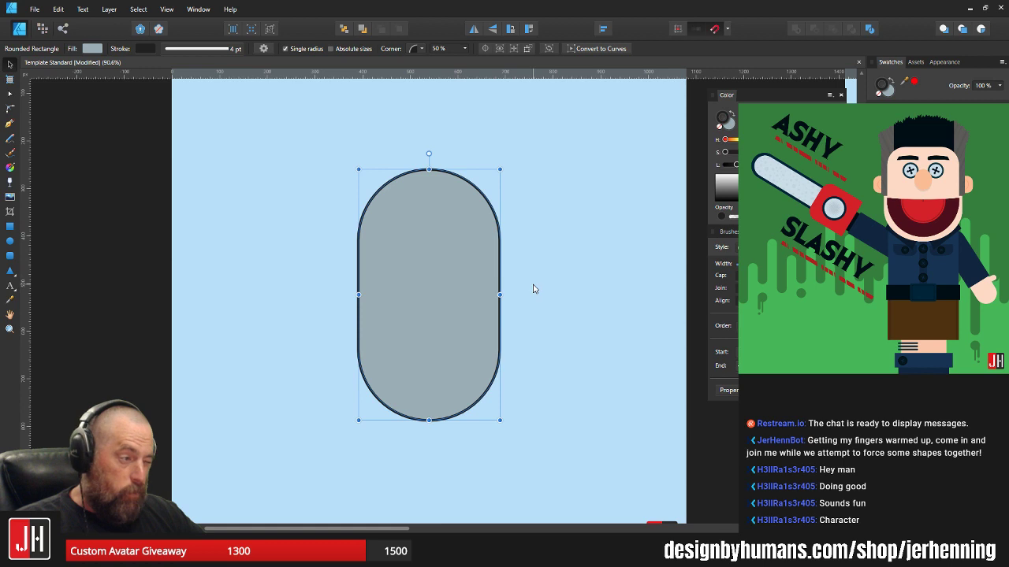
- Shrink the centred capsule to about 240 px wide and 435 px tall and change its outline to a very pale pink
{"action": "left_click", "coordinate": [533, 285]}
{"action": "left_click_drag", "start_coordinate": [521, 292], "coordinate": [465, 282]}
{"action": "left_click", "coordinate": [388, 258]}
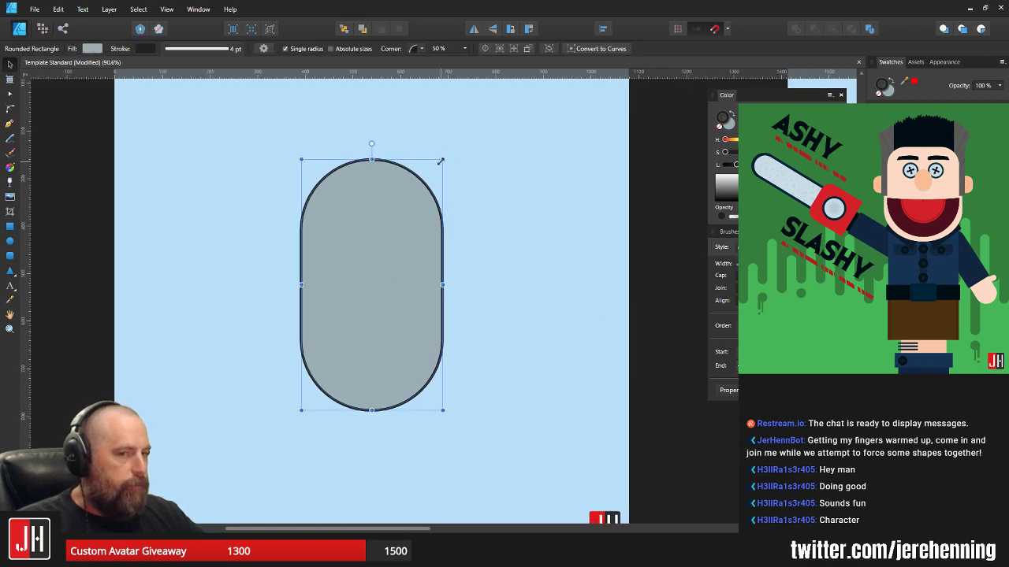
{"action": "left_click_drag", "start_coordinate": [440, 161], "coordinate": [436, 166]}
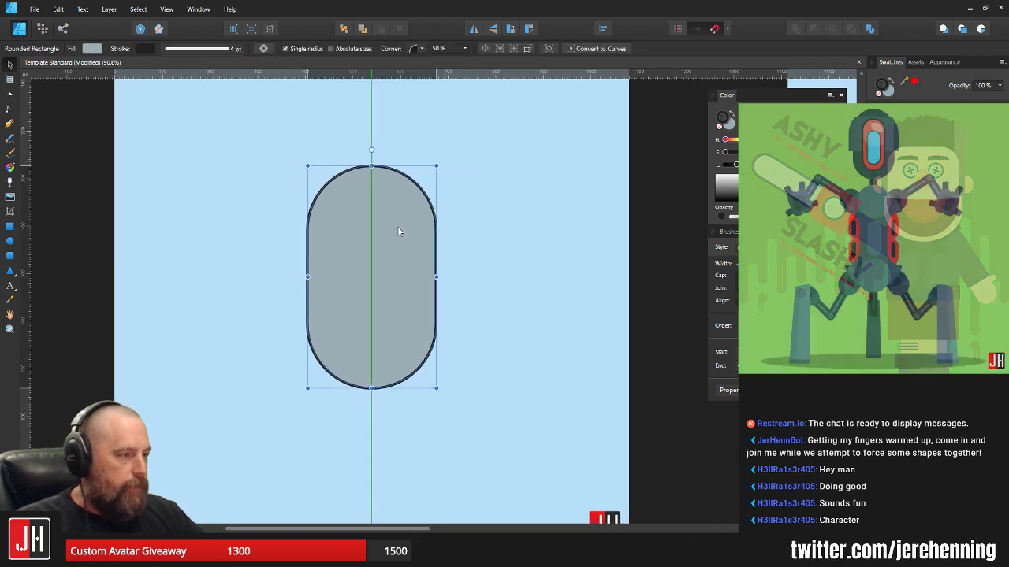
{"action": "scroll", "coordinate": [419, 295], "scroll_direction": "down", "scroll_amount": 5}
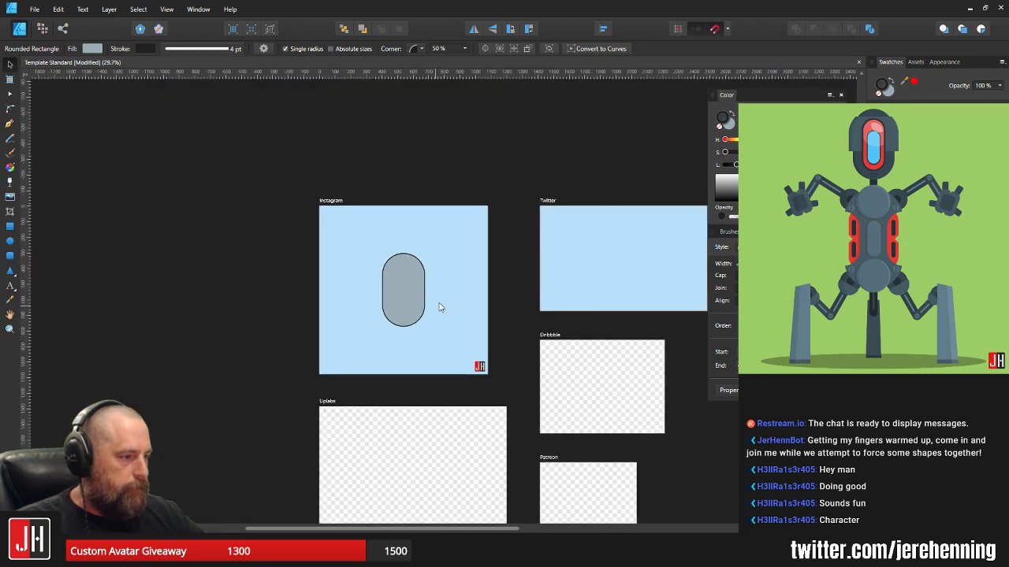
{"action": "scroll", "coordinate": [406, 305], "scroll_direction": "up", "scroll_amount": 5}
{"action": "mouse_move", "coordinate": [463, 149]}
{"action": "left_mouse_down"}
{"action": "mouse_move", "coordinate": [452, 171]}
{"action": "mouse_move", "coordinate": [454, 146]}
{"action": "left_mouse_up"}
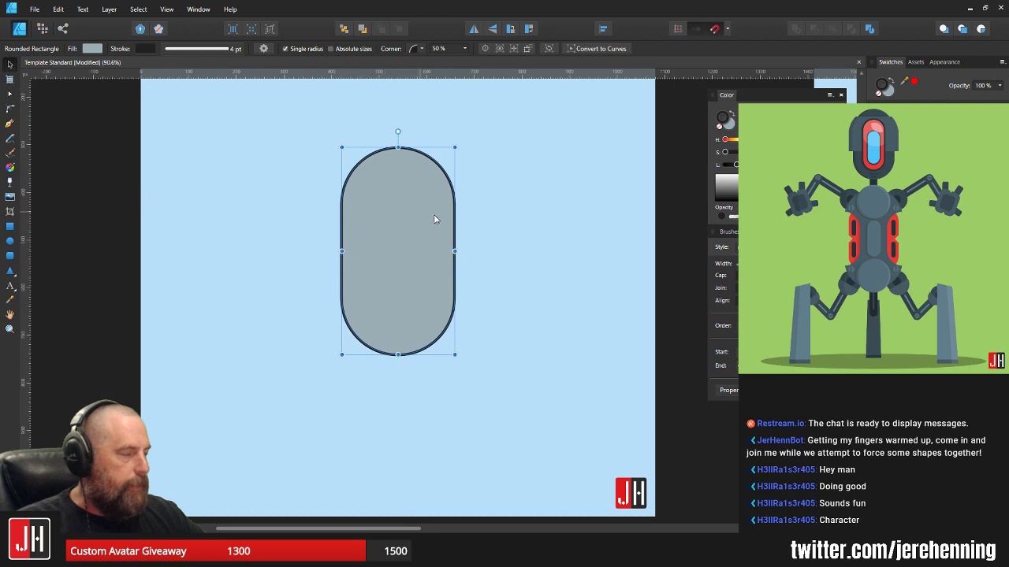
{"action": "left_click", "coordinate": [884, 136]}
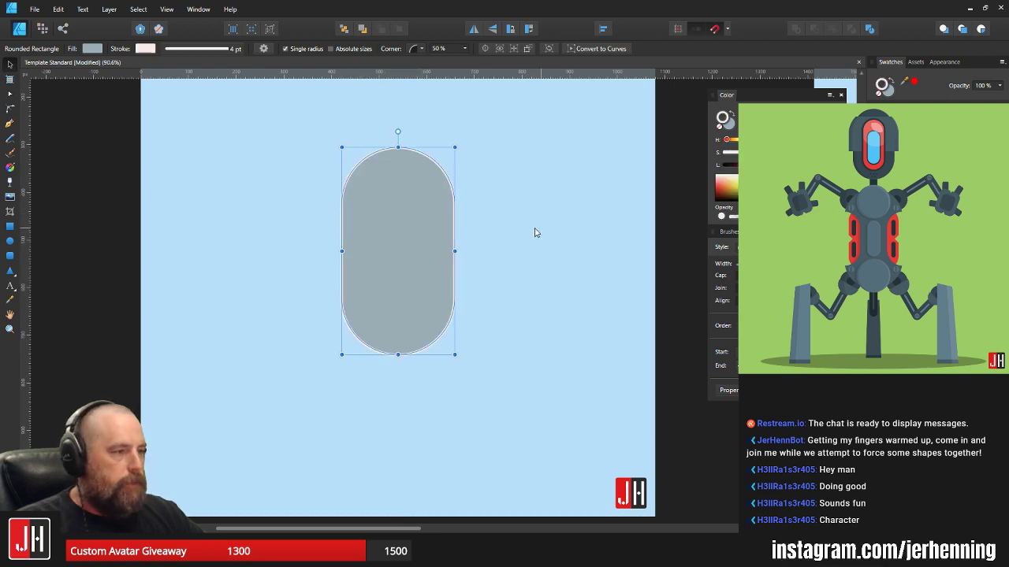
- Undo the capsule's pale pink outline and give the shape a very pale pink fill instead
{"action": "key", "text": "ctrl+z"}
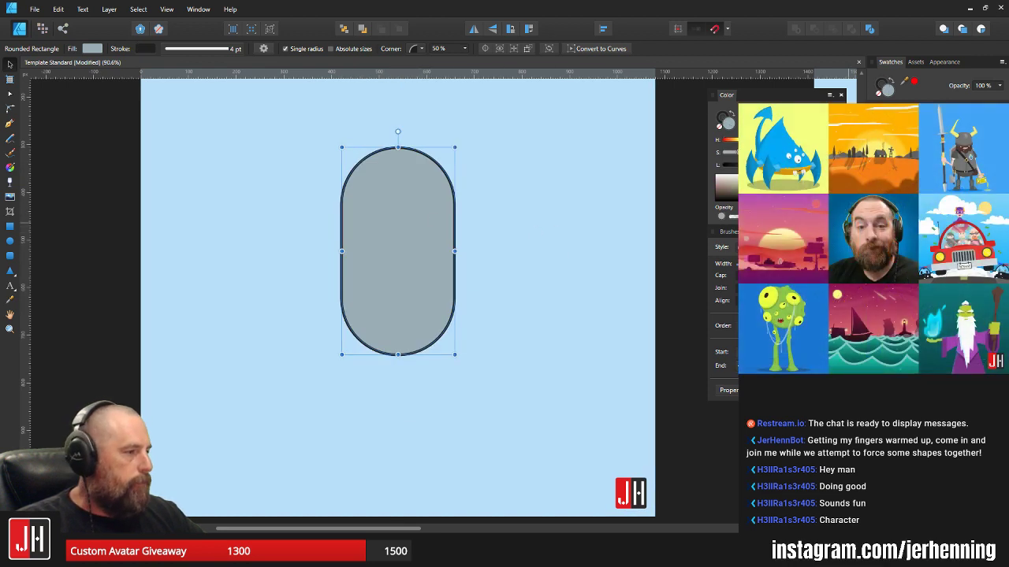
{"action": "left_click", "coordinate": [884, 136]}
{"action": "left_click", "coordinate": [541, 248]}
{"action": "scroll", "coordinate": [423, 242], "scroll_direction": "up", "scroll_amount": 3}
{"action": "left_click_drag", "start_coordinate": [444, 205], "coordinate": [455, 245]}
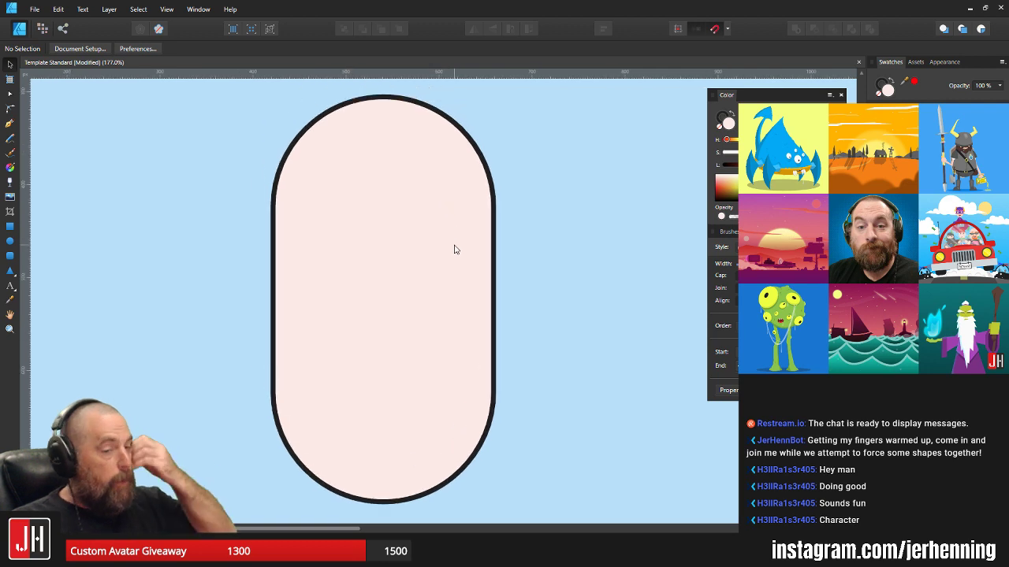
{"action": "scroll", "coordinate": [402, 256], "scroll_direction": "down", "scroll_amount": 2}
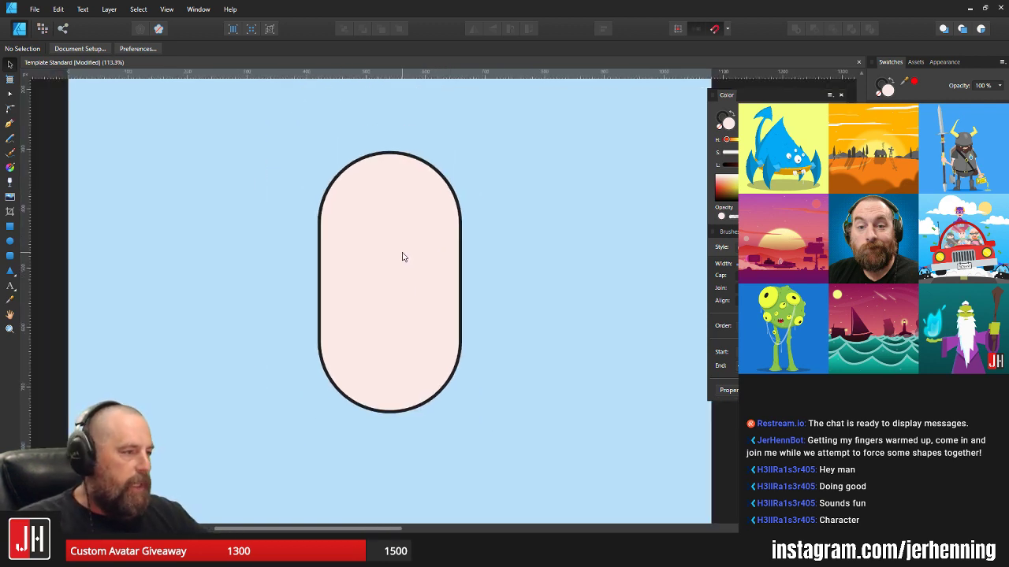
- Shrink the capsule to about 226 px wide and 419 px tall and move it back to the artboard's horizontal centre
{"action": "left_click", "coordinate": [407, 229]}
{"action": "left_click_drag", "start_coordinate": [462, 152], "coordinate": [452, 162]}
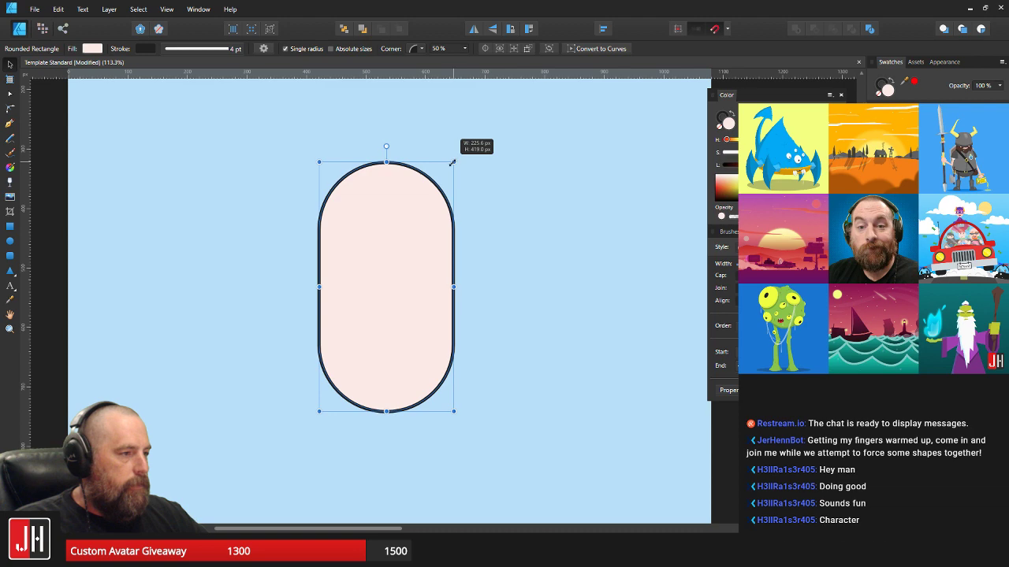
{"action": "mouse_move", "coordinate": [412, 245]}
{"action": "left_mouse_down"}
{"action": "mouse_move", "coordinate": [423, 268]}
{"action": "mouse_move", "coordinate": [434, 247]}
{"action": "mouse_move", "coordinate": [414, 252]}
{"action": "left_mouse_up"}
{"action": "left_click", "coordinate": [470, 249]}
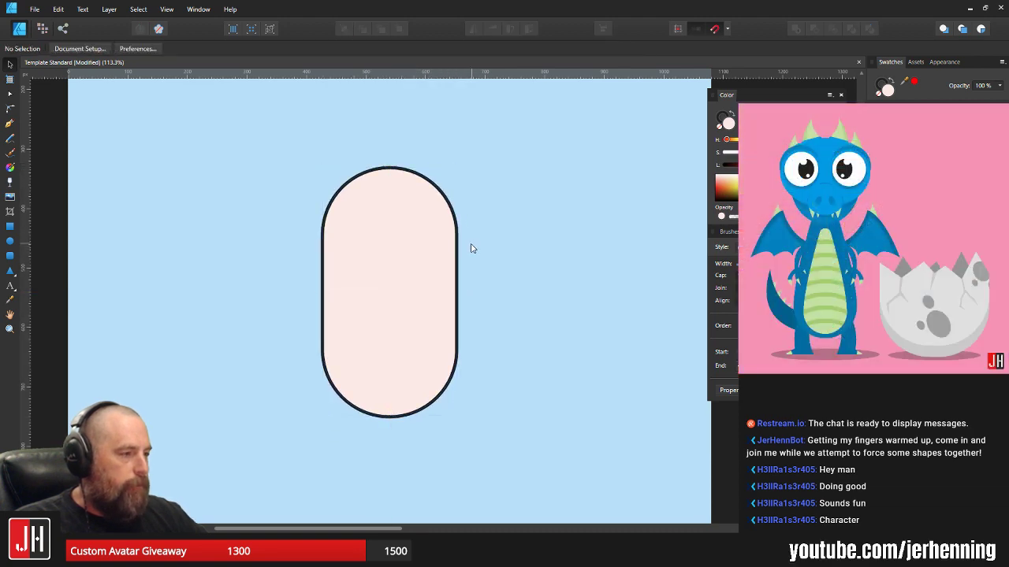
{"action": "scroll", "coordinate": [470, 248], "scroll_direction": "down", "scroll_amount": 2}
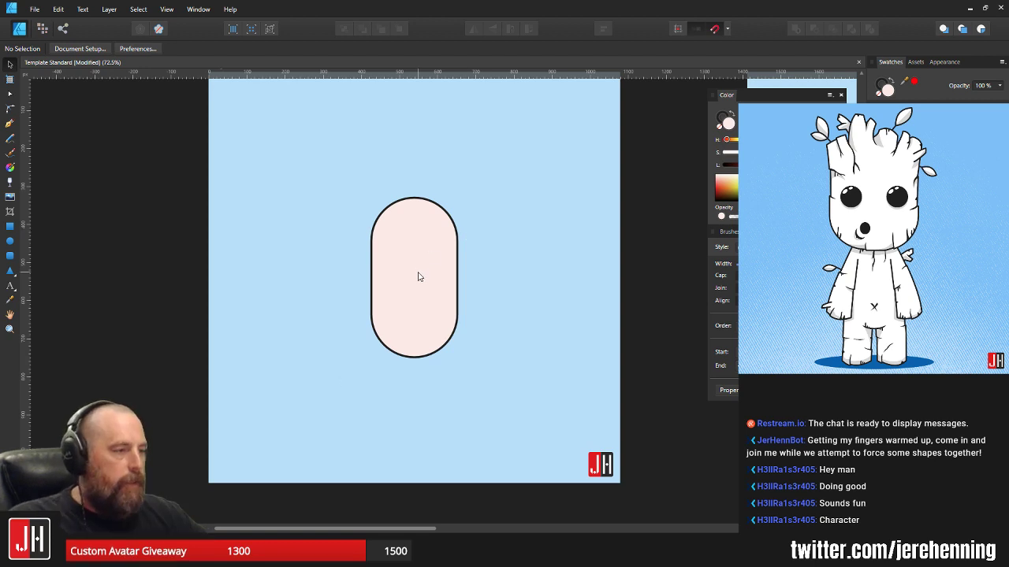
{"action": "scroll", "coordinate": [419, 281], "scroll_direction": "up", "scroll_amount": 2}
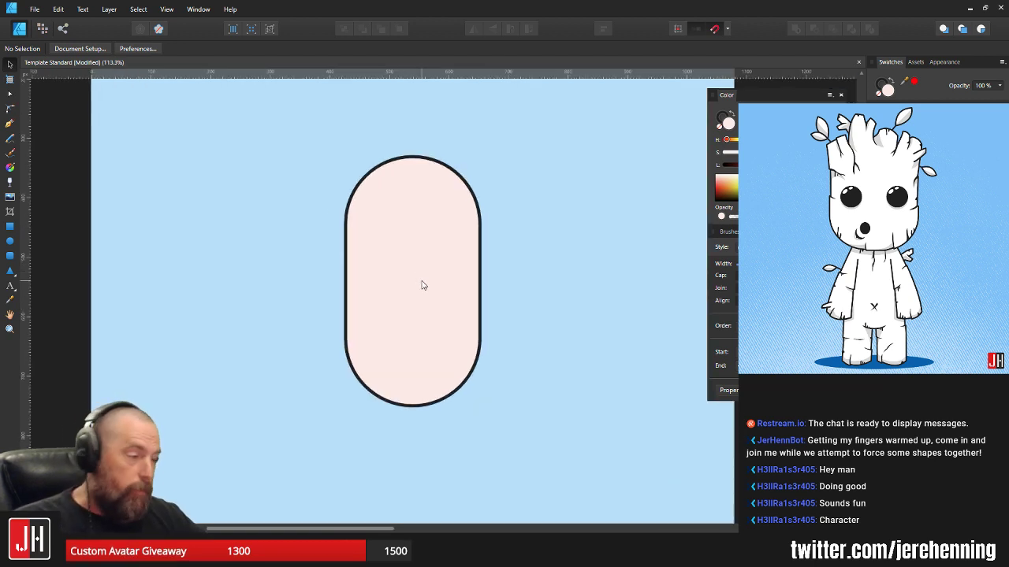
{"action": "left_click_drag", "start_coordinate": [430, 281], "coordinate": [419, 267]}
{"action": "scroll", "coordinate": [424, 290], "scroll_direction": "up", "scroll_amount": 1}
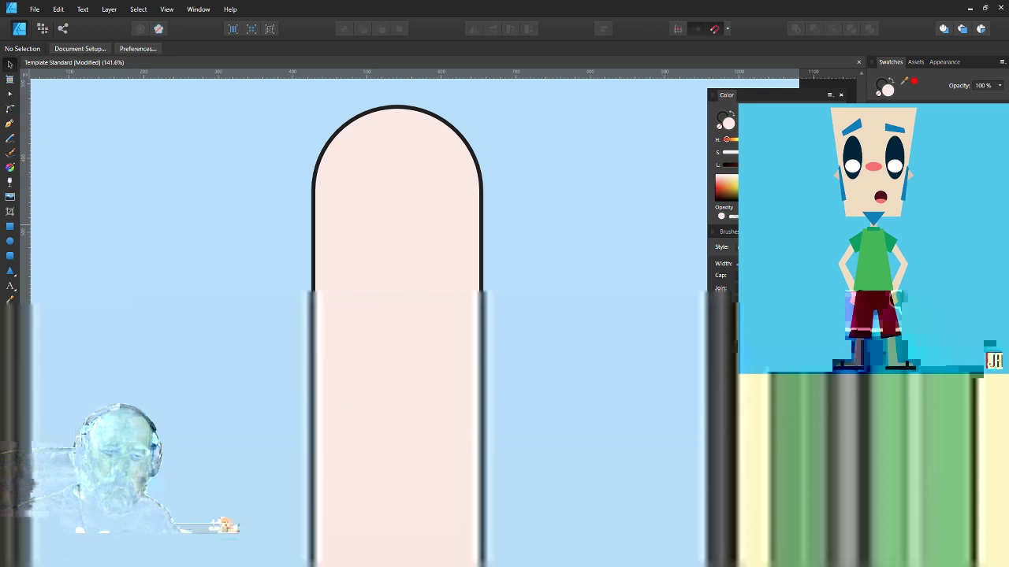
- Widen the capsule slightly to about 240 px by 415 px and realign it with the artboard's horizontal centre
{"action": "left_click", "coordinate": [328, 189]}
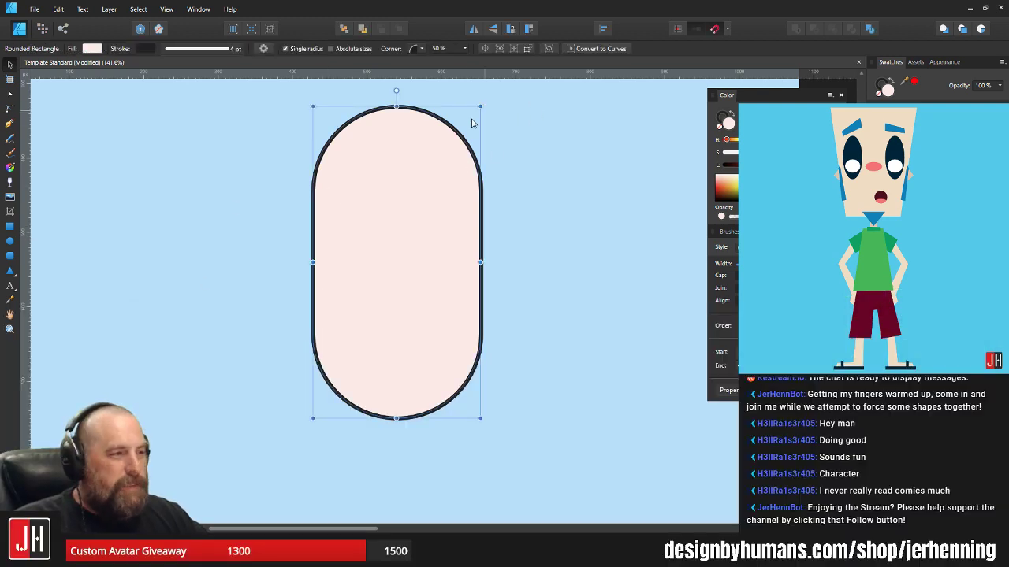
{"action": "left_click_drag", "start_coordinate": [481, 104], "coordinate": [487, 107]}
{"action": "key", "text": "ctrl+0"}
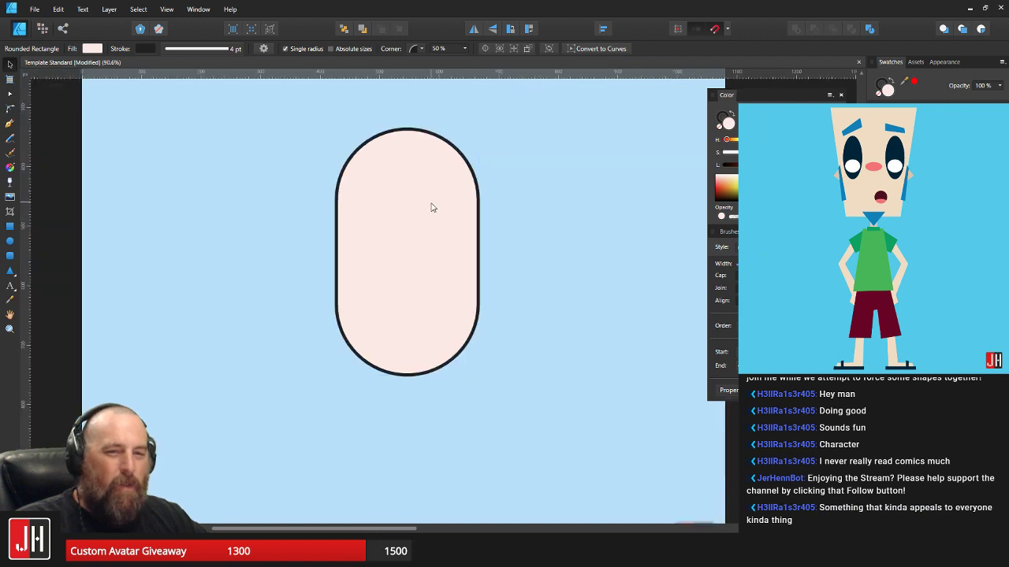
{"action": "mouse_move", "coordinate": [434, 204]}
{"action": "left_mouse_down"}
{"action": "mouse_move", "coordinate": [413, 210]}
{"action": "mouse_move", "coordinate": [430, 210]}
{"action": "left_mouse_up"}
{"action": "left_click", "coordinate": [563, 218]}
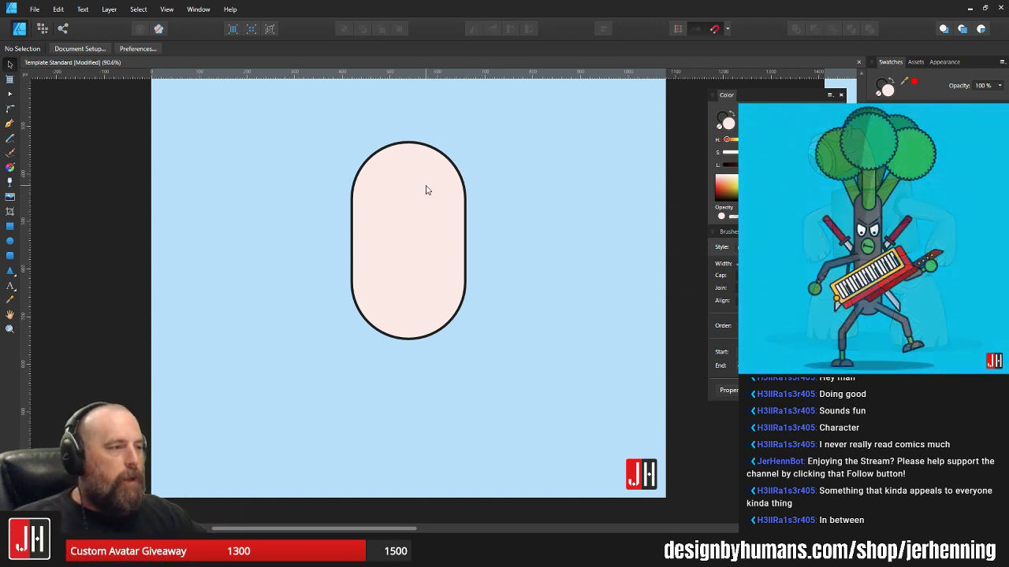
- Shrink the capsule to about 200 px wide and 344 px tall and recentre it on the artboard
{"action": "left_click", "coordinate": [425, 190]}
{"action": "left_click_drag", "start_coordinate": [466, 142], "coordinate": [449, 175]}
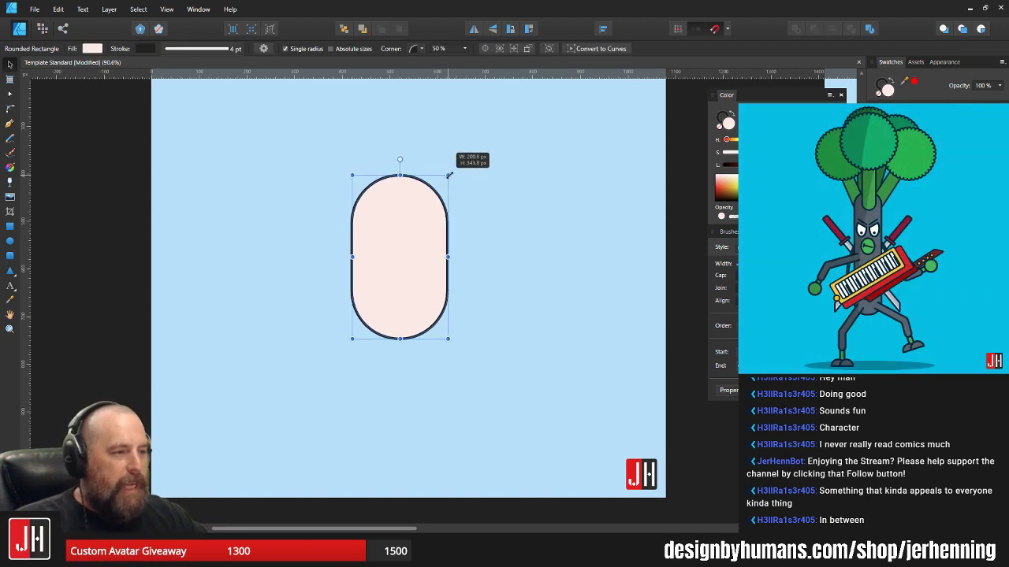
{"action": "left_click_drag", "start_coordinate": [410, 226], "coordinate": [420, 209]}
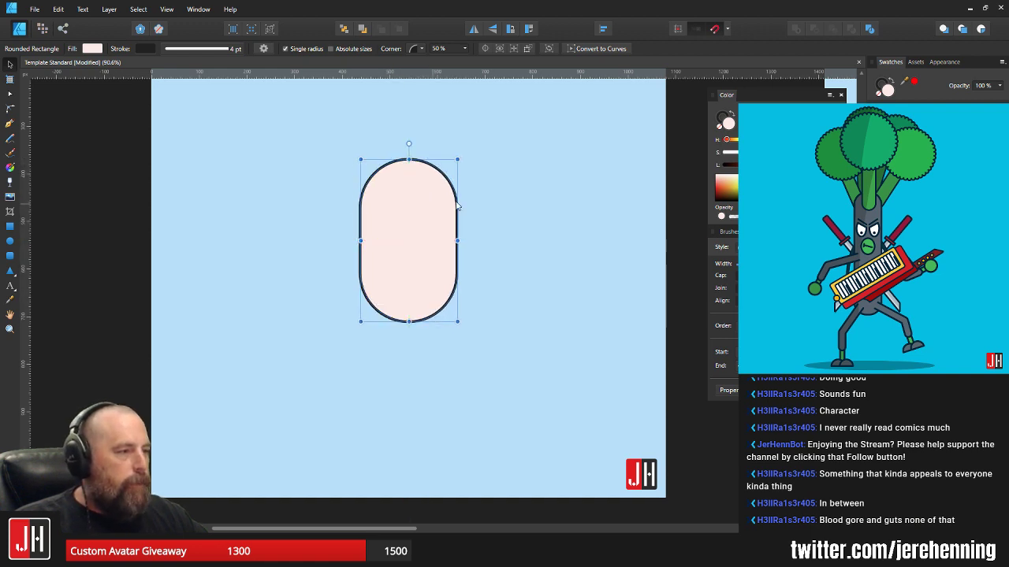
{"action": "left_click", "coordinate": [470, 201]}
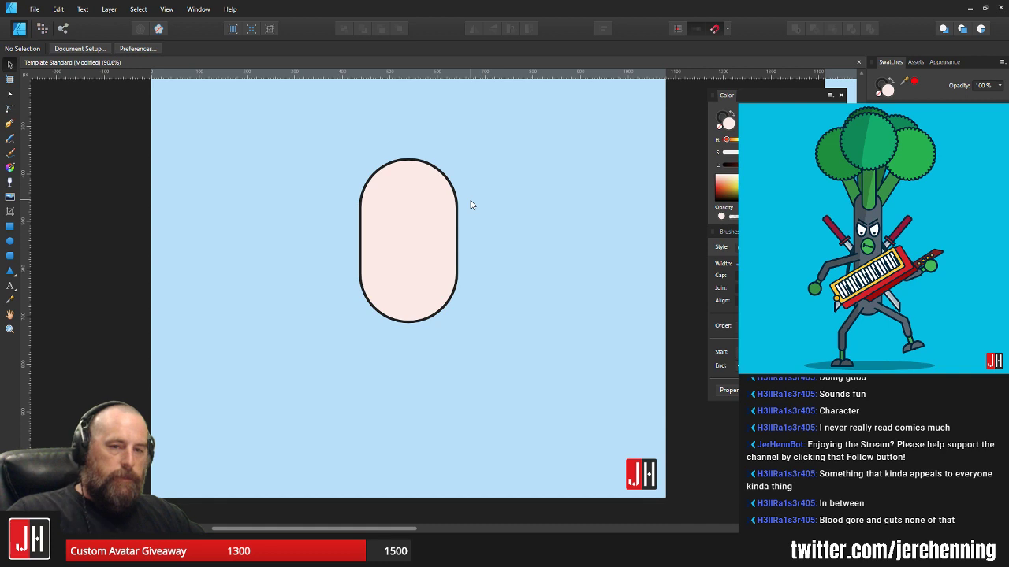
{"action": "scroll", "coordinate": [470, 206], "scroll_direction": "up", "scroll_amount": 2}
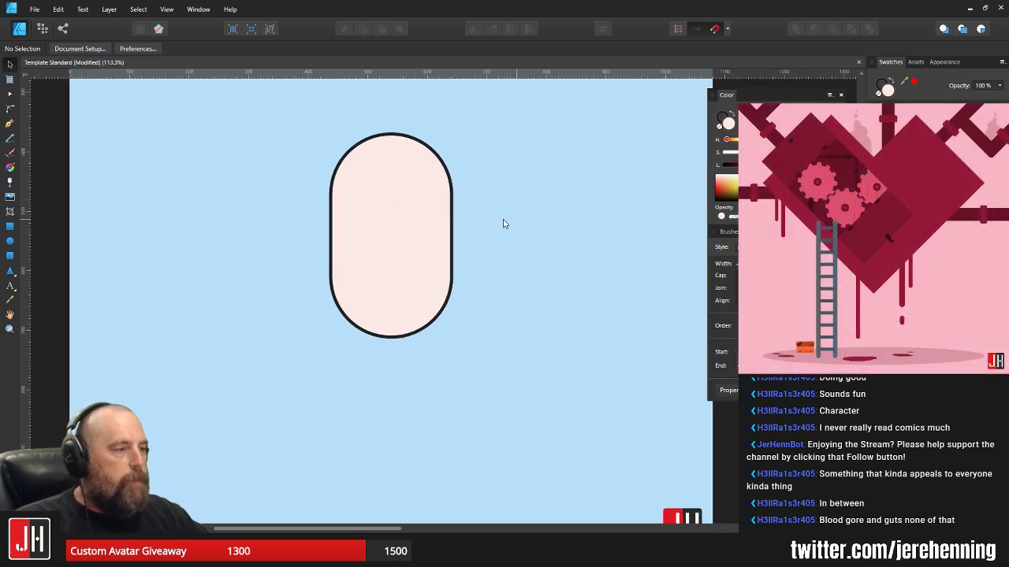
{"action": "scroll", "coordinate": [362, 229], "scroll_direction": "up", "scroll_amount": 3}
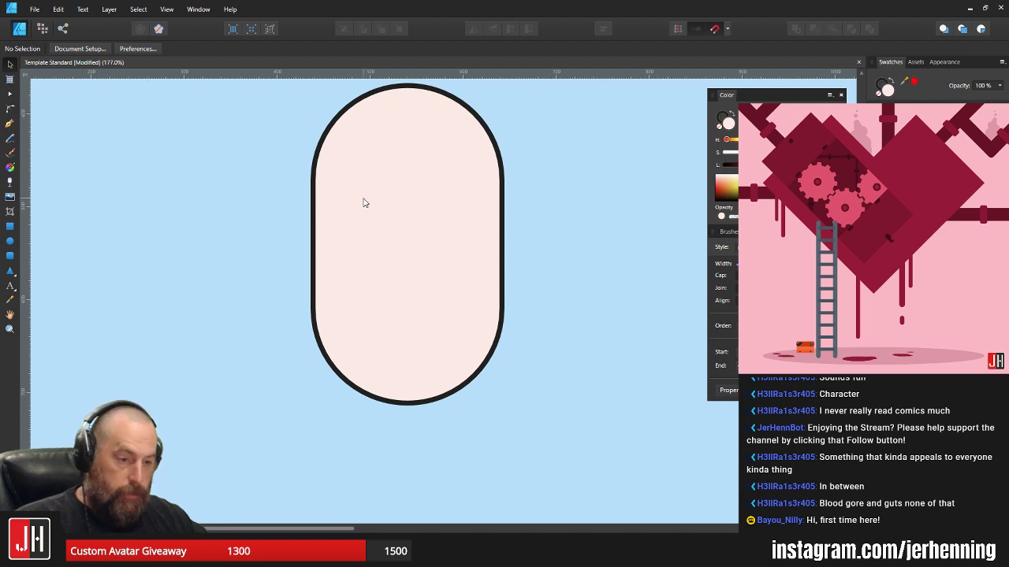
- Reduce the capsule further to about 185 px wide and 310 px tall and reposition it at the artboard's horizontal centre
{"action": "left_click", "coordinate": [407, 204]}
{"action": "left_click_drag", "start_coordinate": [505, 82], "coordinate": [485, 107]}
{"action": "left_click_drag", "start_coordinate": [436, 169], "coordinate": [448, 158]}
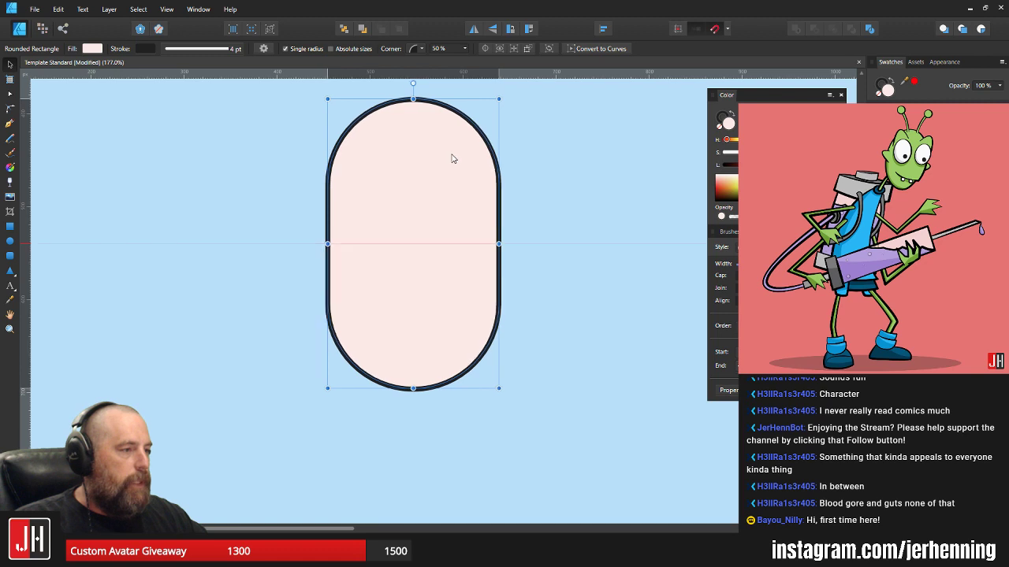
{"action": "scroll", "coordinate": [455, 199], "scroll_direction": "down", "scroll_amount": 2}
{"action": "scroll", "coordinate": [455, 199], "scroll_direction": "down", "scroll_amount": 1}
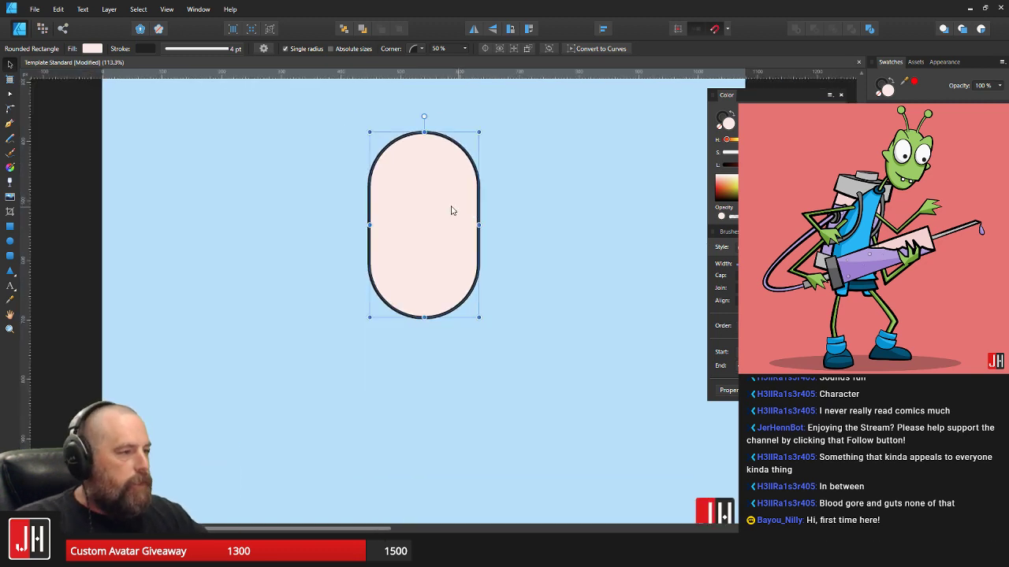
{"action": "scroll", "coordinate": [453, 208], "scroll_direction": "up", "scroll_amount": 3}
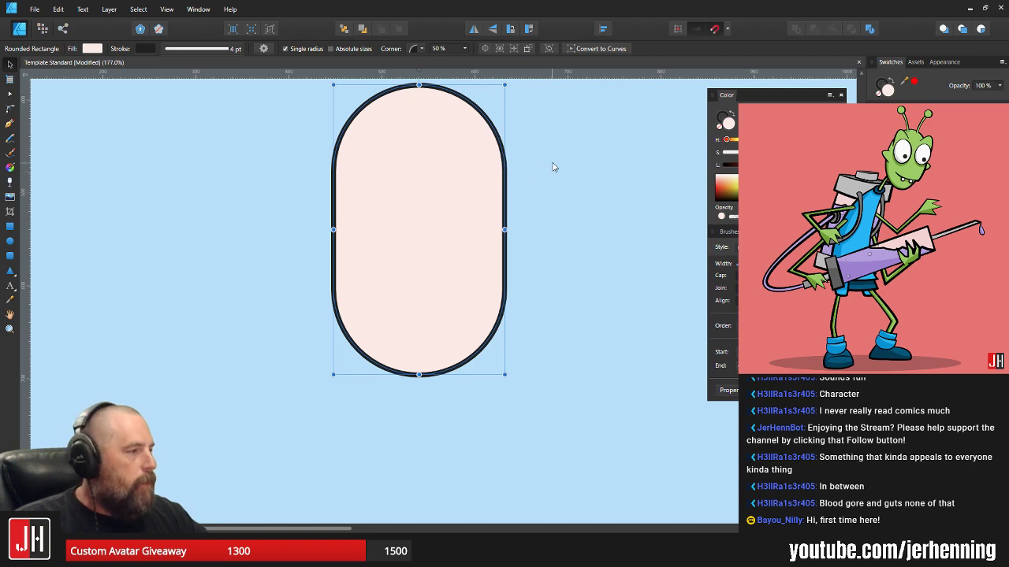
{"action": "scroll", "coordinate": [552, 167], "scroll_direction": "down", "scroll_amount": 5}
- Browse the finished artwork files in the Complete folder and its 2019 subfolder without opening any of them
{"action": "left_click", "coordinate": [35, 9]}
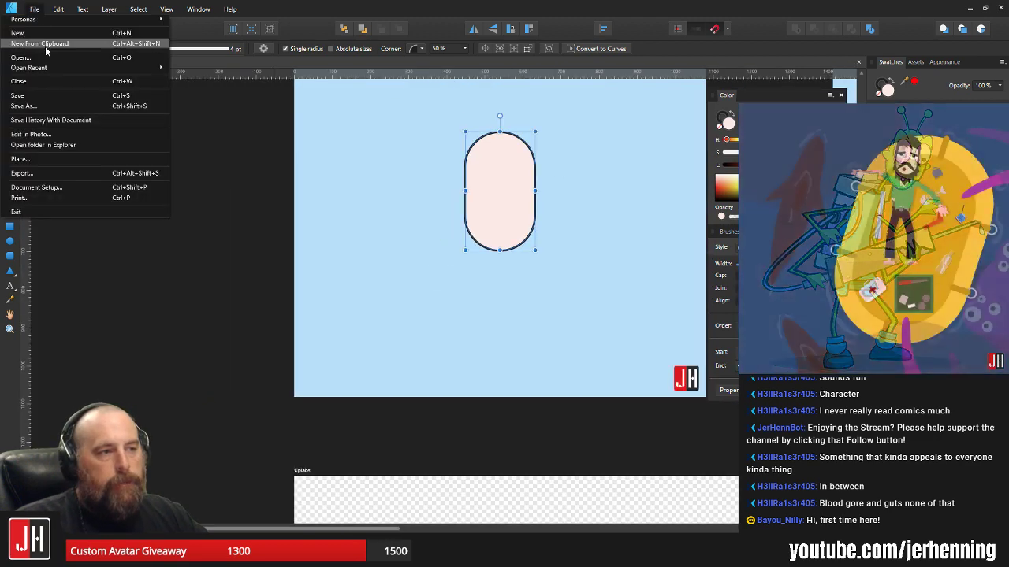
{"action": "left_click", "coordinate": [24, 58]}
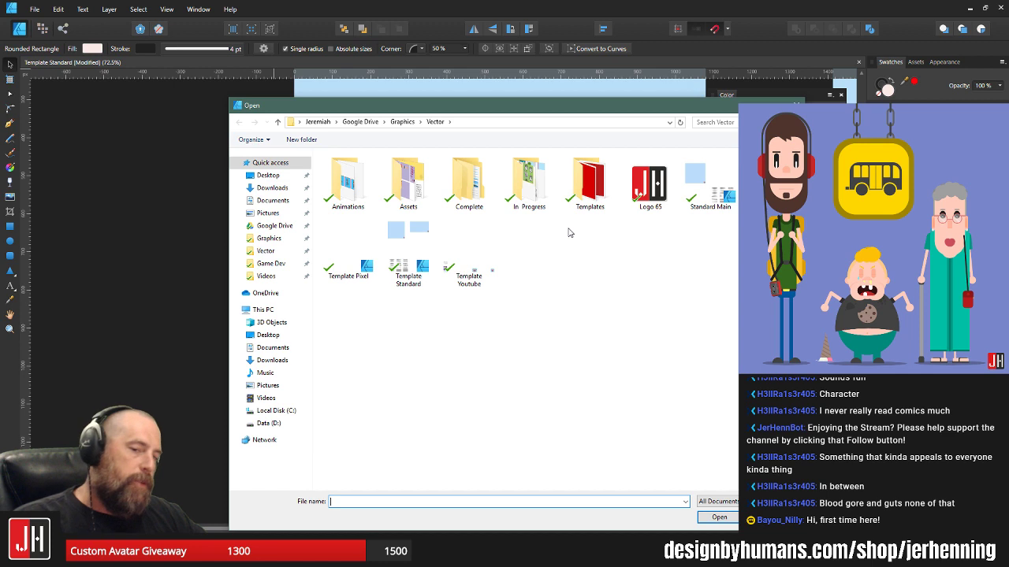
{"action": "double_click", "coordinate": [468, 188]}
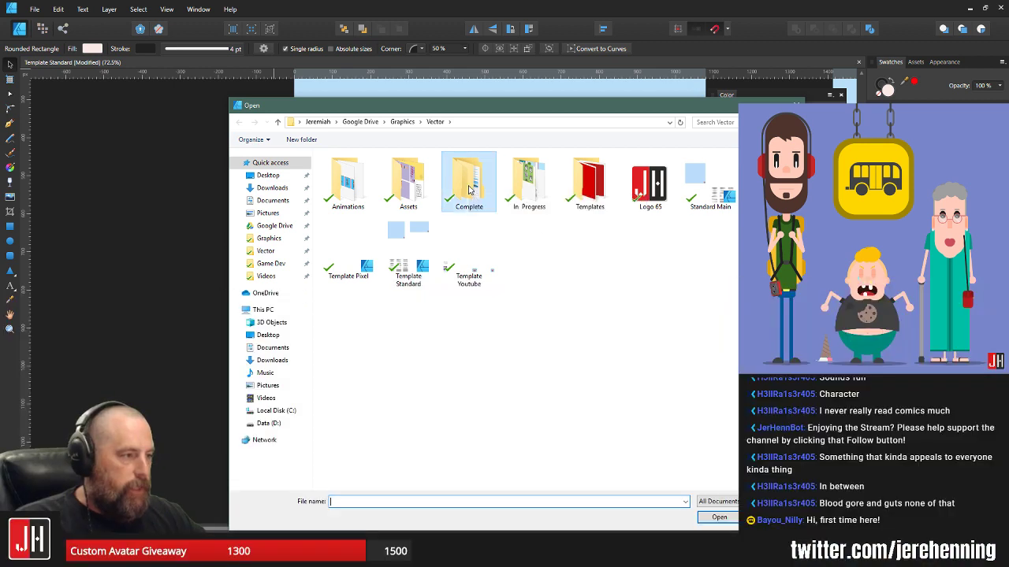
{"action": "double_click", "coordinate": [469, 187]}
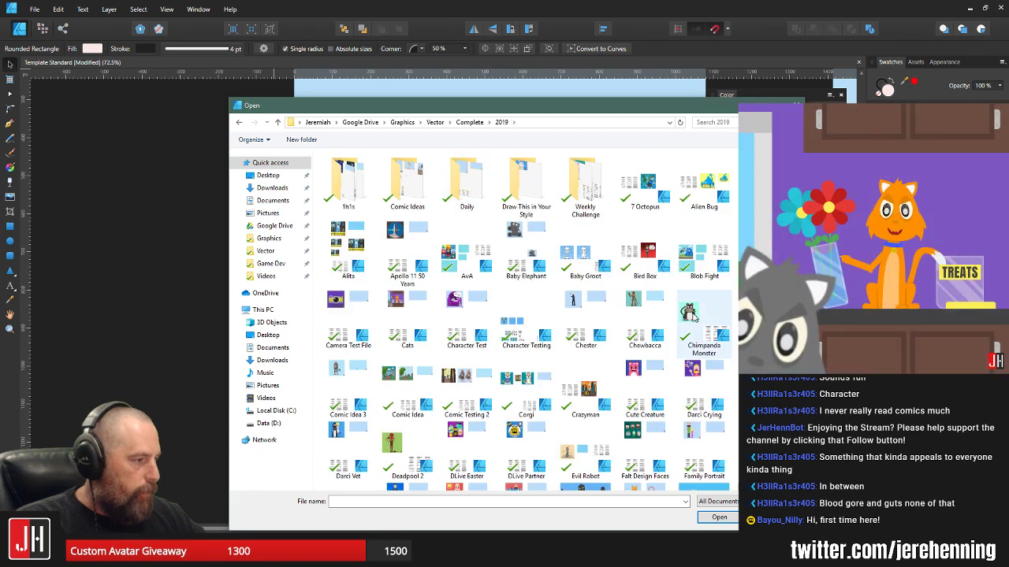
{"action": "left_click", "coordinate": [469, 123]}
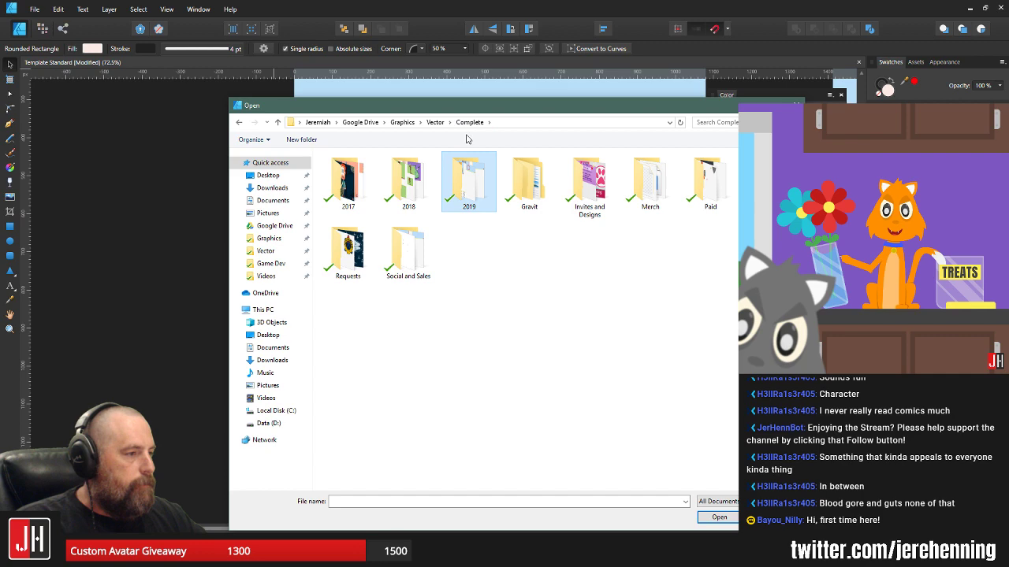
{"action": "key", "text": "Escape"}
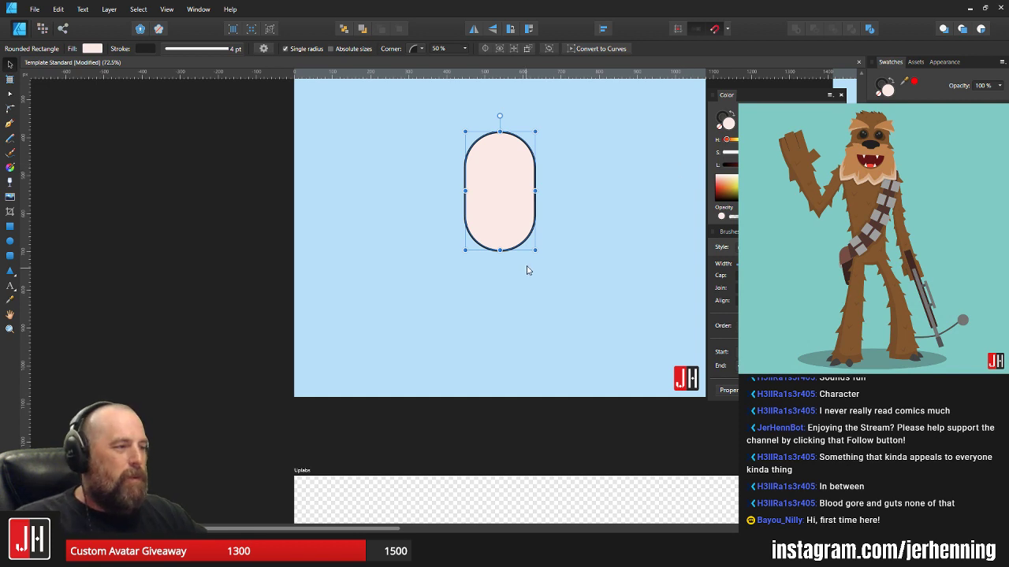
- Change the capsule's fill from the swatches to a light peach skin tone
{"action": "scroll", "coordinate": [528, 271], "scroll_direction": "up", "scroll_amount": 3}
{"action": "scroll", "coordinate": [550, 191], "scroll_direction": "up", "scroll_amount": 2}
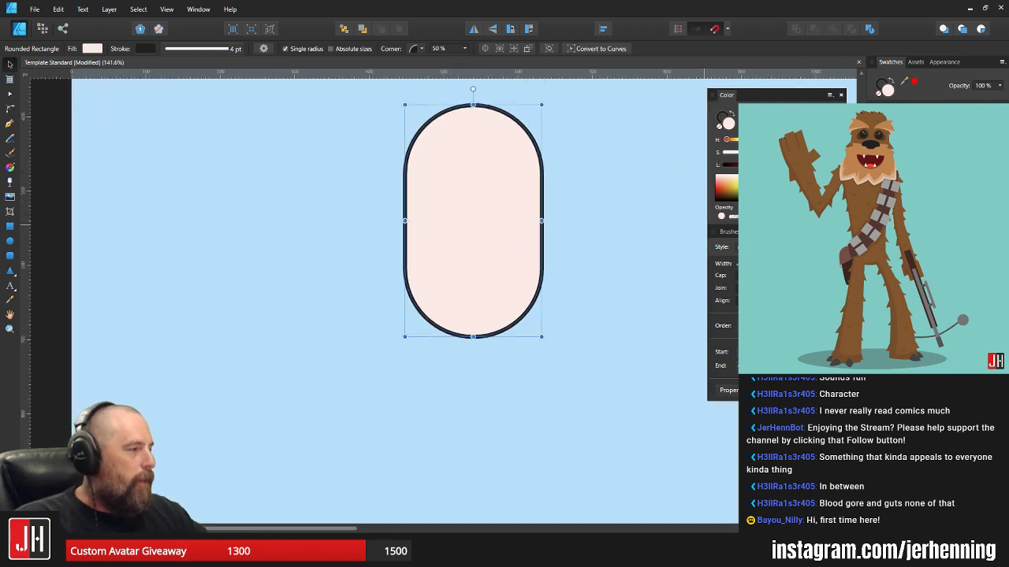
{"action": "left_click", "coordinate": [899, 189]}
{"action": "left_click", "coordinate": [619, 216]}
{"action": "left_click_drag", "start_coordinate": [575, 219], "coordinate": [563, 258]}
- Adjust the peach capsule's proportions to about 180 px wide and 320 px tall and recentre it horizontally
{"action": "left_click", "coordinate": [496, 190]}
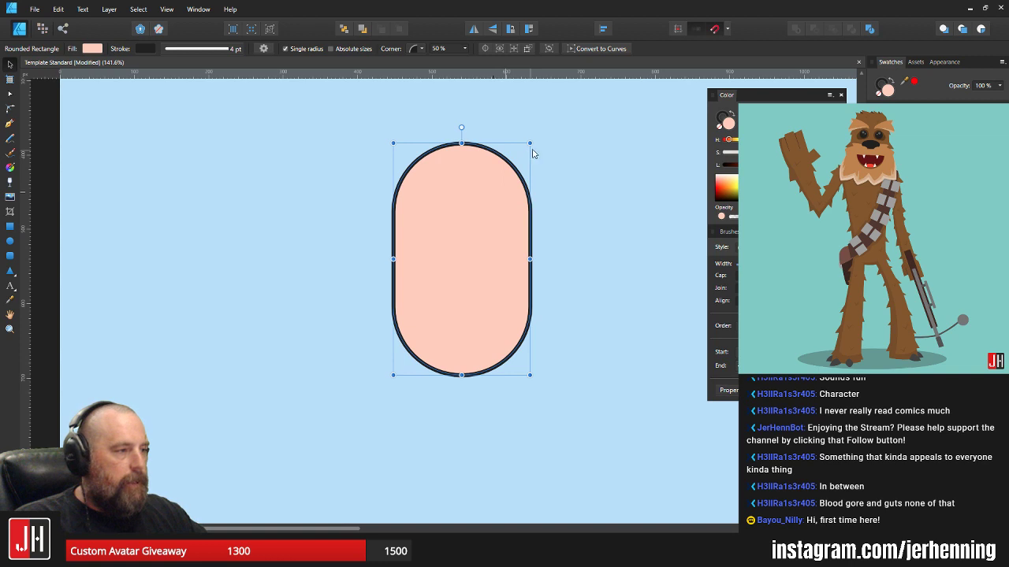
{"action": "left_click_drag", "start_coordinate": [528, 148], "coordinate": [517, 149]}
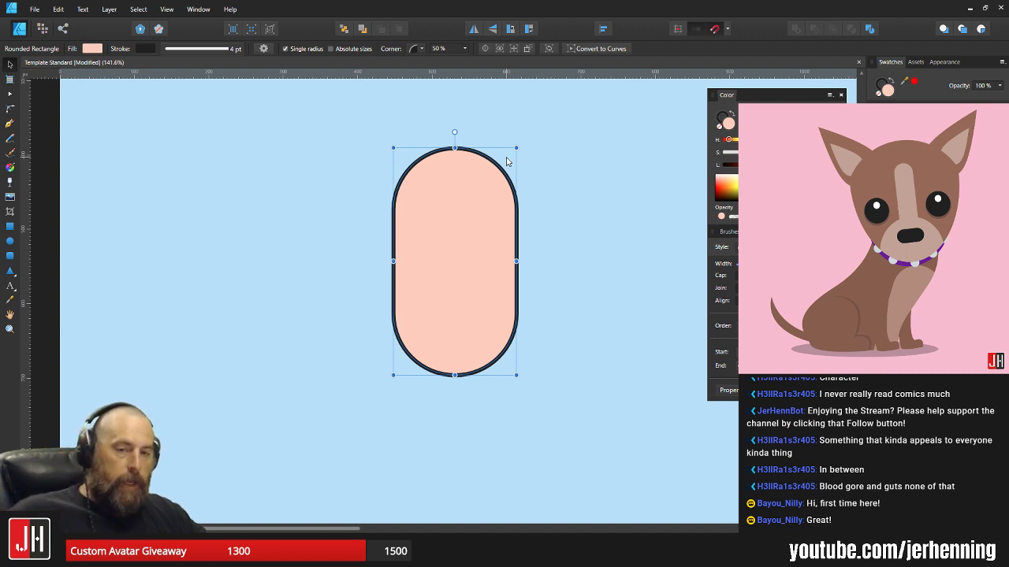
{"action": "mouse_move", "coordinate": [478, 175]}
{"action": "left_mouse_down"}
{"action": "mouse_move", "coordinate": [466, 171]}
{"action": "mouse_move", "coordinate": [486, 173]}
{"action": "left_mouse_up"}
{"action": "left_click_drag", "start_coordinate": [522, 144], "coordinate": [534, 133]}
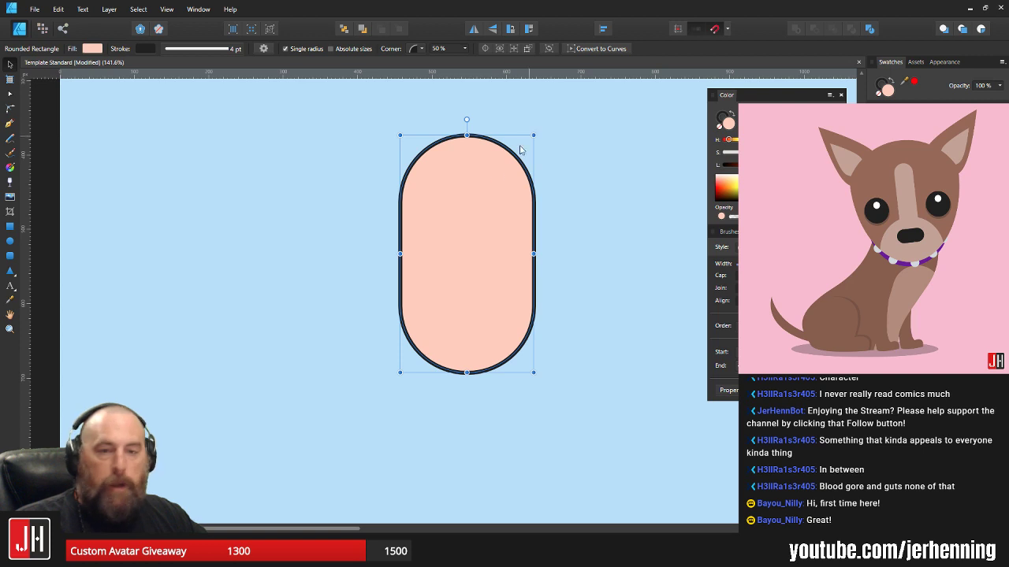
{"action": "scroll", "coordinate": [481, 207], "scroll_direction": "down", "scroll_amount": 3}
{"action": "left_click_drag", "start_coordinate": [480, 205], "coordinate": [484, 199]}
{"action": "left_click", "coordinate": [520, 207]}
{"action": "scroll", "coordinate": [474, 231], "scroll_direction": "up", "scroll_amount": 3}
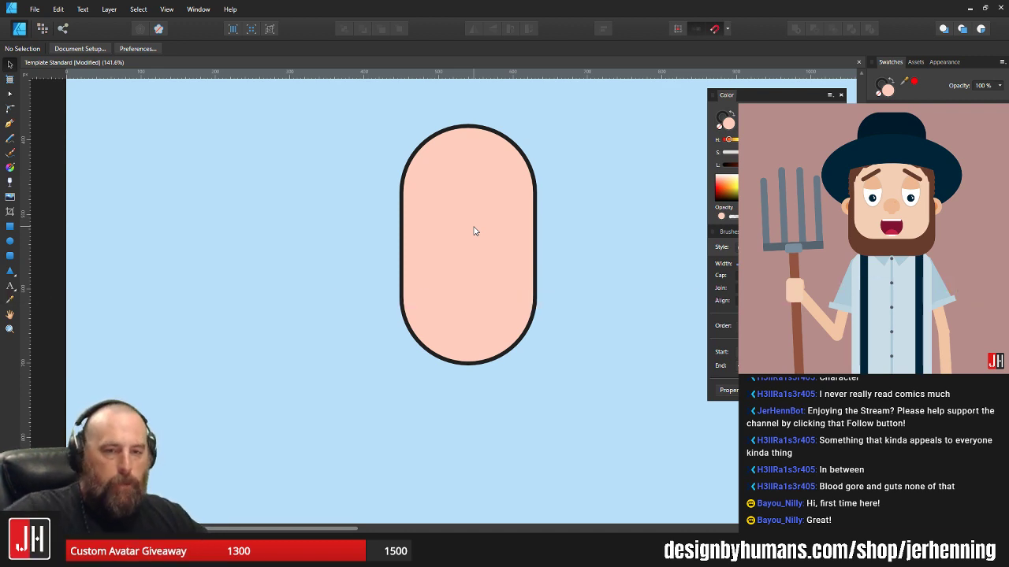
{"action": "left_click_drag", "start_coordinate": [572, 213], "coordinate": [543, 222]}
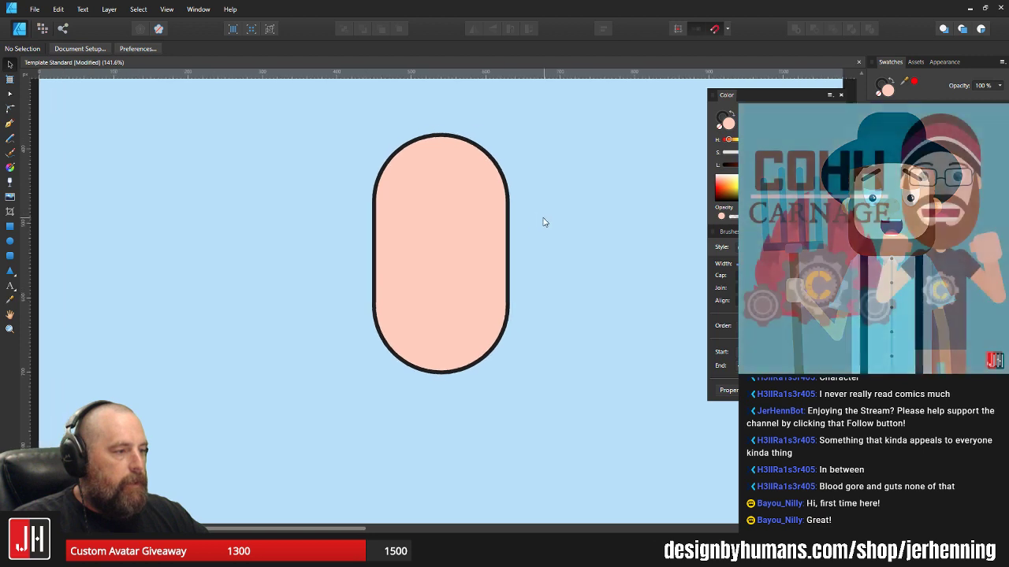
{"action": "left_click_drag", "start_coordinate": [426, 234], "coordinate": [415, 246]}
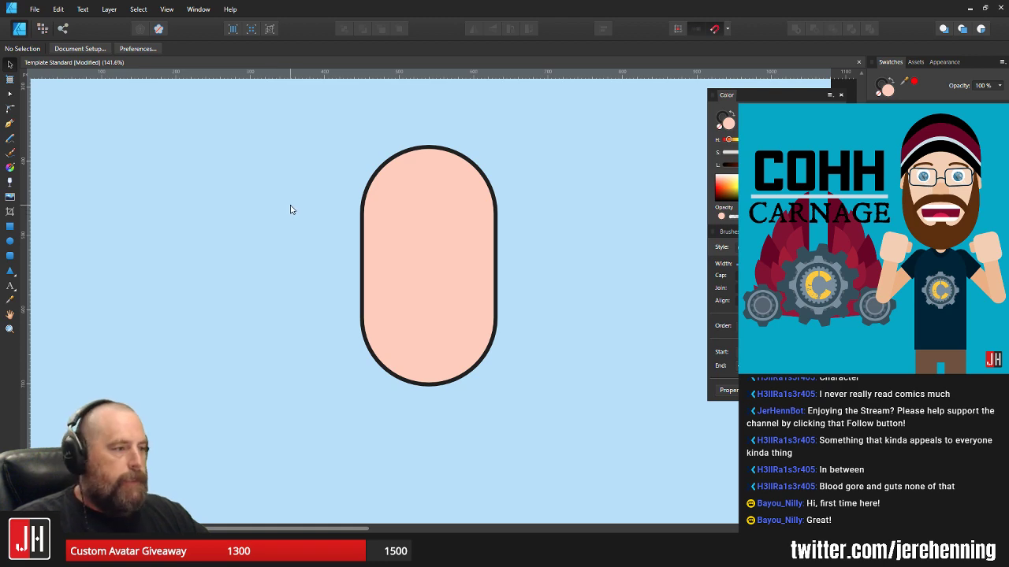
{"action": "left_click", "coordinate": [476, 309]}
{"action": "left_click", "coordinate": [572, 254]}
{"action": "left_click_drag", "start_coordinate": [573, 252], "coordinate": [535, 263]}
{"action": "scroll", "coordinate": [536, 262], "scroll_direction": "down", "scroll_amount": 1}
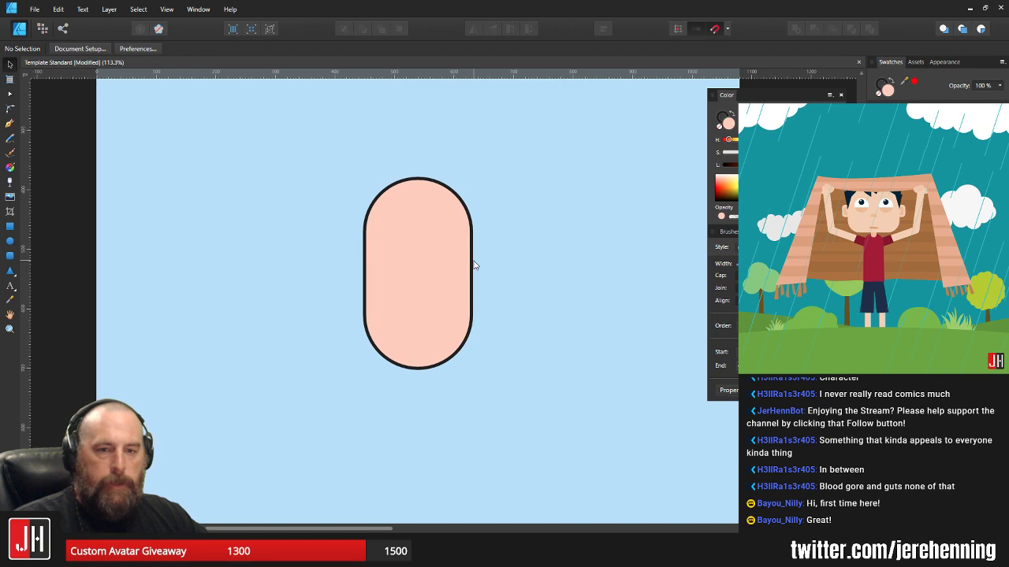
- Move the capsule aside to the artboard's left edge area and draw a peach circle about 225 px in diameter near the middle
{"action": "left_click", "coordinate": [406, 251]}
{"action": "left_click_drag", "start_coordinate": [410, 241], "coordinate": [158, 239]}
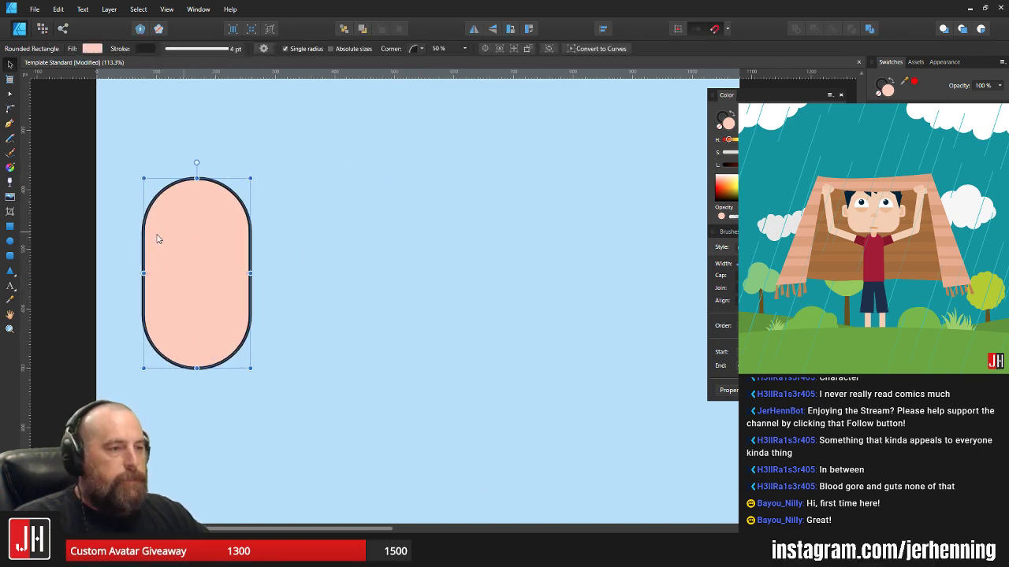
{"action": "left_click", "coordinate": [10, 242]}
{"action": "left_click_drag", "start_coordinate": [425, 212], "coordinate": [572, 334]}
{"action": "scroll", "coordinate": [506, 306], "scroll_direction": "up", "scroll_amount": 1}
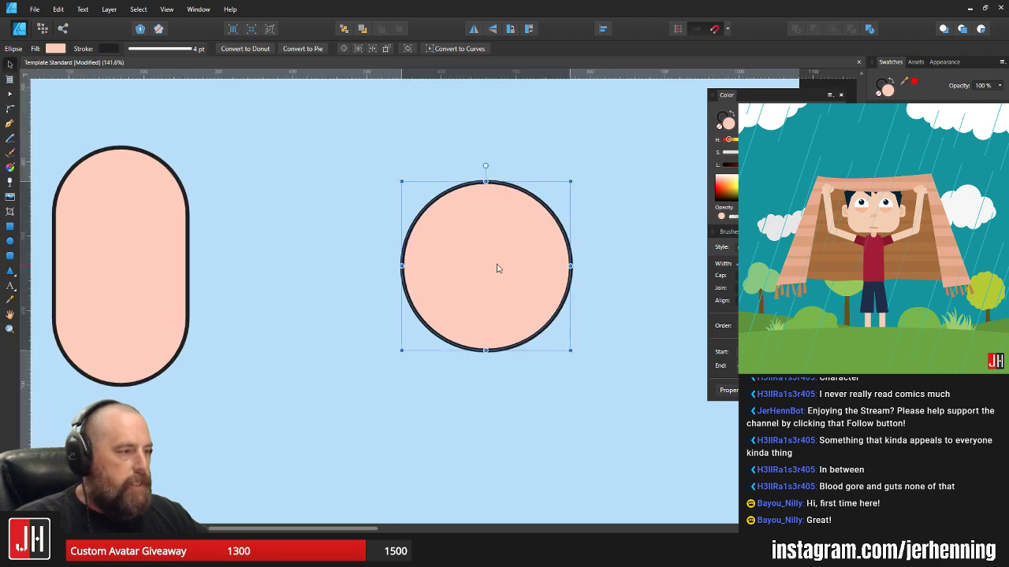
- Narrow the peach circle into an upright oval about 180 px wide and 210 px tall and move it down slightly
{"action": "left_click_drag", "start_coordinate": [543, 181], "coordinate": [510, 195]}
{"action": "mouse_move", "coordinate": [461, 258]}
{"action": "left_mouse_down"}
{"action": "mouse_move", "coordinate": [475, 265]}
{"action": "mouse_move", "coordinate": [464, 269]}
{"action": "left_mouse_up"}
{"action": "left_click", "coordinate": [547, 265]}
{"action": "scroll", "coordinate": [493, 304], "scroll_direction": "up", "scroll_amount": 1}
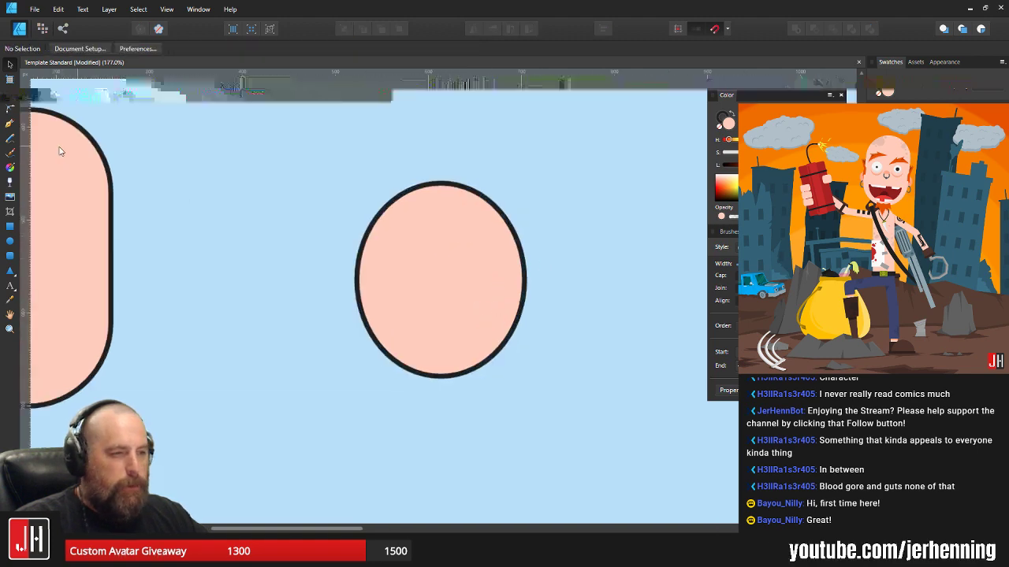
- Draw a closed bowl-shaped curve with the Pen tool across the oval's lower half, extending just past its sides and lower edge
{"action": "left_click", "coordinate": [9, 123]}
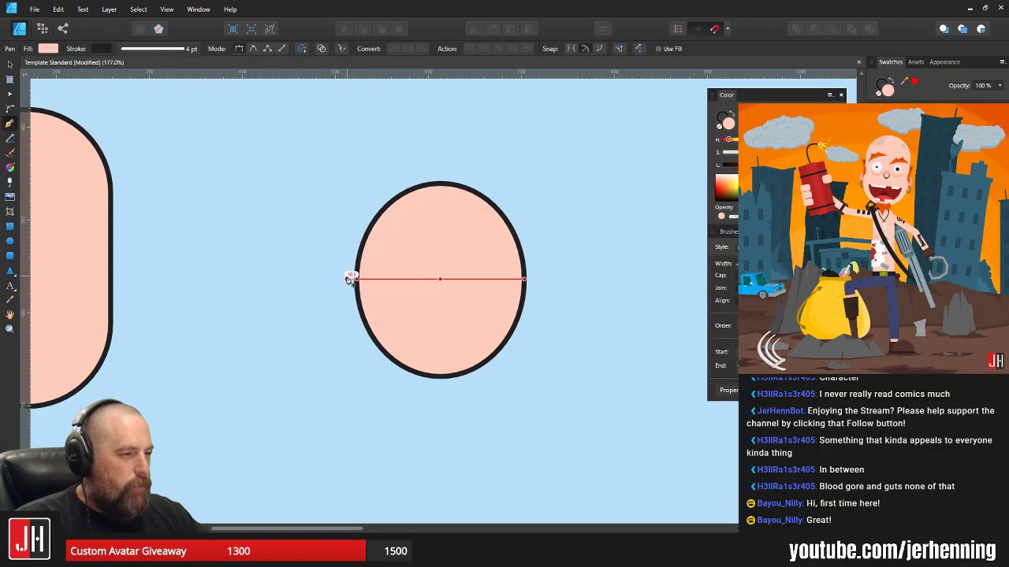
{"action": "left_click", "coordinate": [536, 280]}
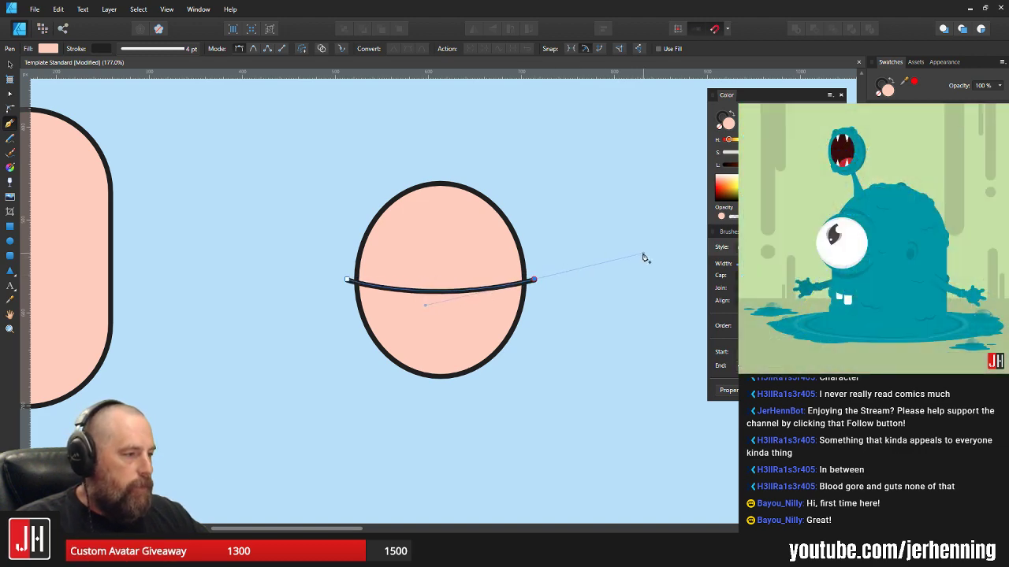
{"action": "left_click_drag", "start_coordinate": [645, 258], "coordinate": [646, 253]}
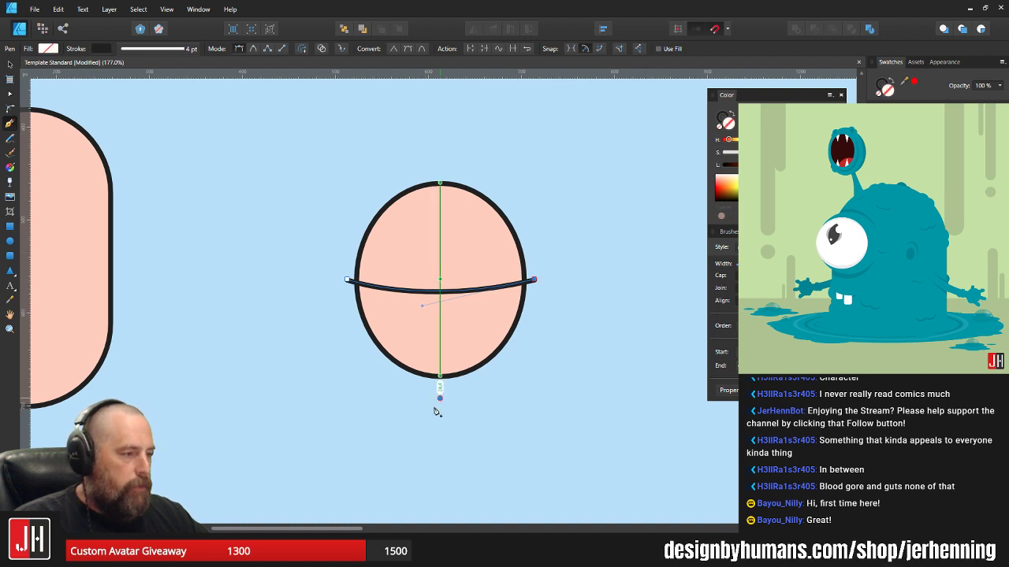
{"action": "left_click_drag", "start_coordinate": [439, 399], "coordinate": [354, 402]}
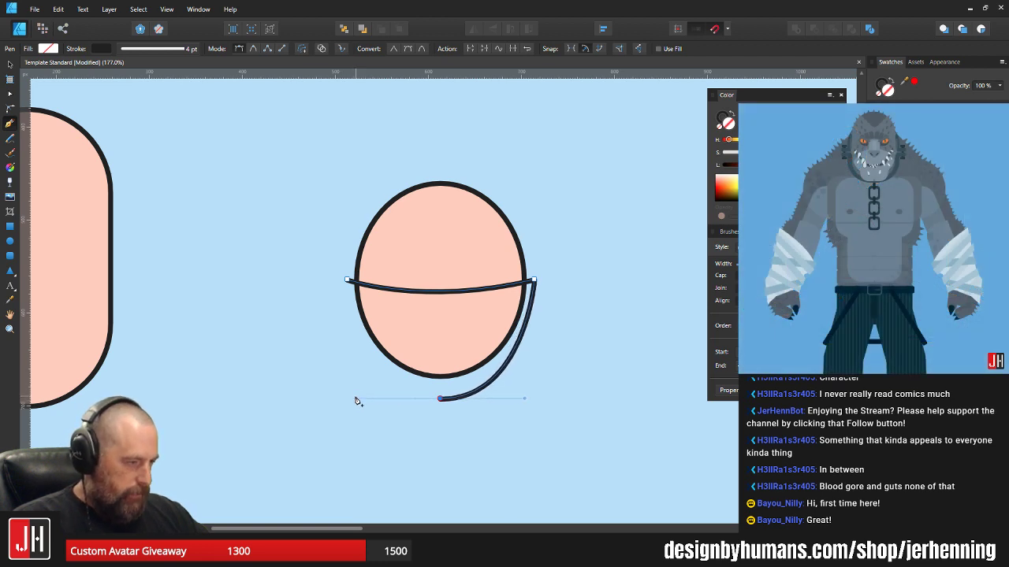
{"action": "left_click", "coordinate": [348, 281]}
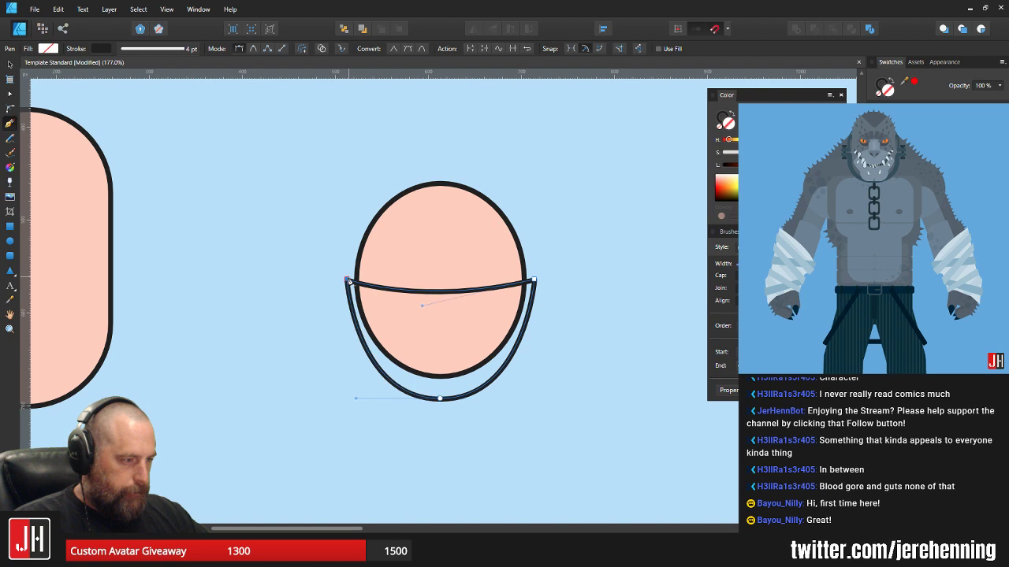
{"action": "key", "text": "v"}
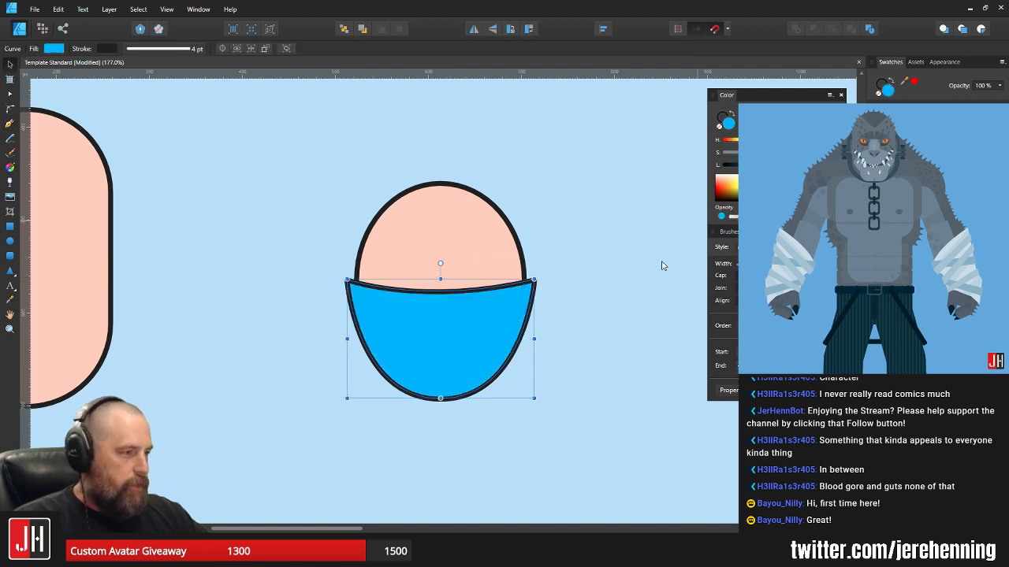
- Delete the blue bowl-shaped curve covering the oval's lower half
{"action": "left_click", "coordinate": [603, 258]}
{"action": "left_click", "coordinate": [500, 305]}
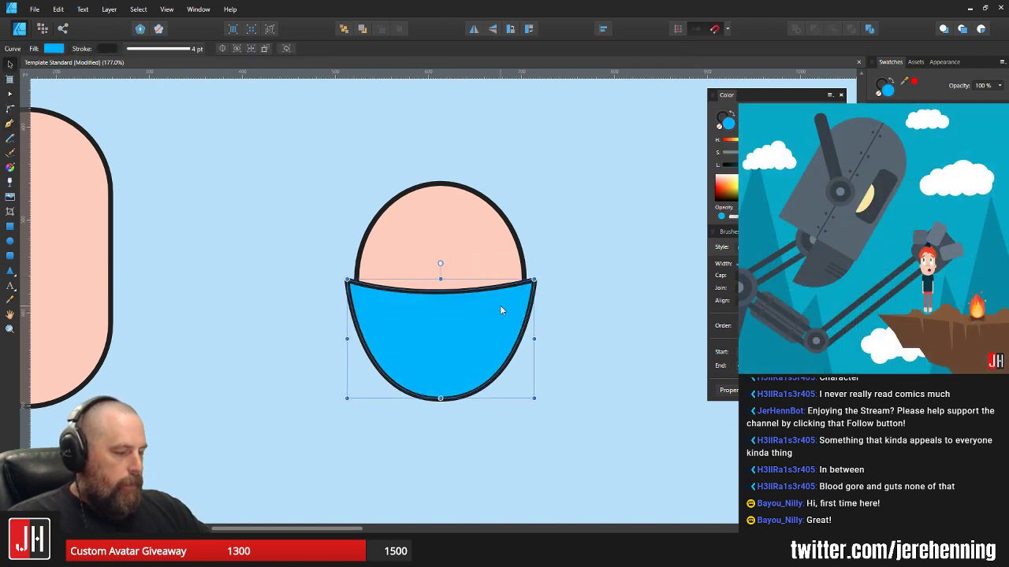
{"action": "key", "text": "Delete"}
- Reduce the peach oval to about 163 px wide and 198 px tall and reposition it slightly
{"action": "left_click", "coordinate": [498, 310]}
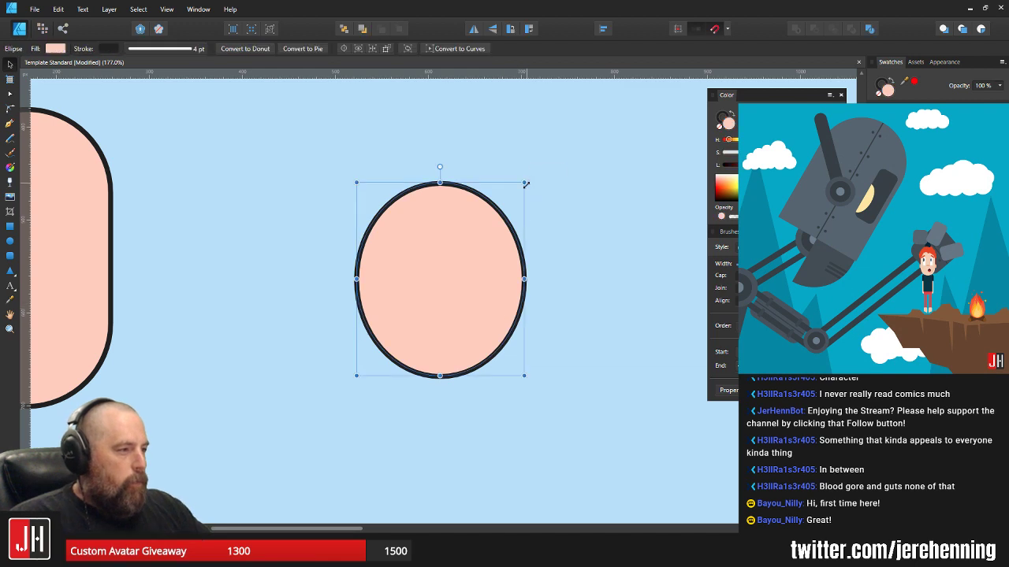
{"action": "left_click_drag", "start_coordinate": [527, 186], "coordinate": [512, 193]}
{"action": "left_click_drag", "start_coordinate": [477, 263], "coordinate": [481, 245]}
{"action": "left_click", "coordinate": [552, 241]}
{"action": "scroll", "coordinate": [466, 236], "scroll_direction": "up", "scroll_amount": 2}
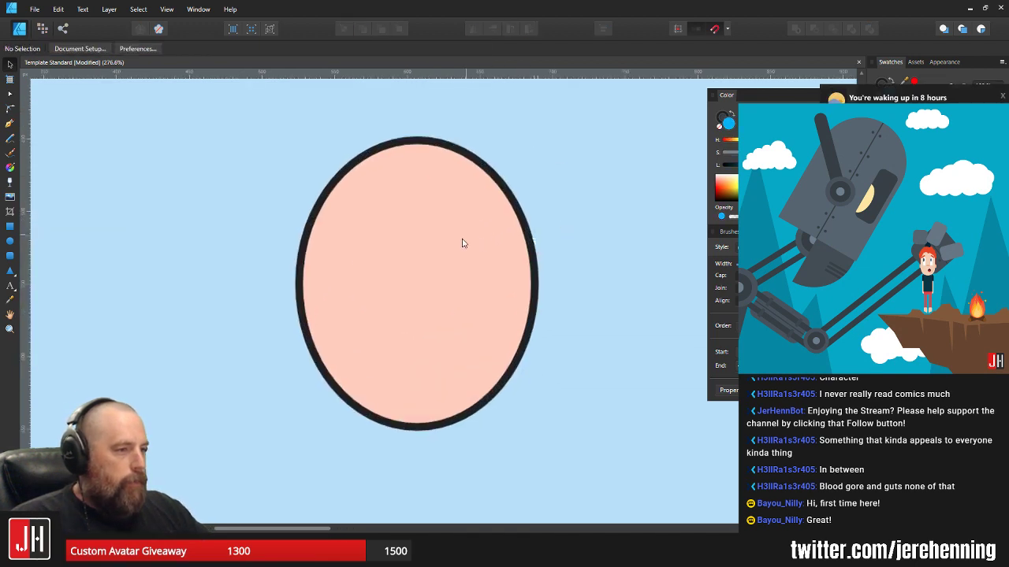
- Draw a circle about 45 px in diameter over the oval's left edge and fill it with the oval's sampled peach colour
{"action": "left_click", "coordinate": [9, 241]}
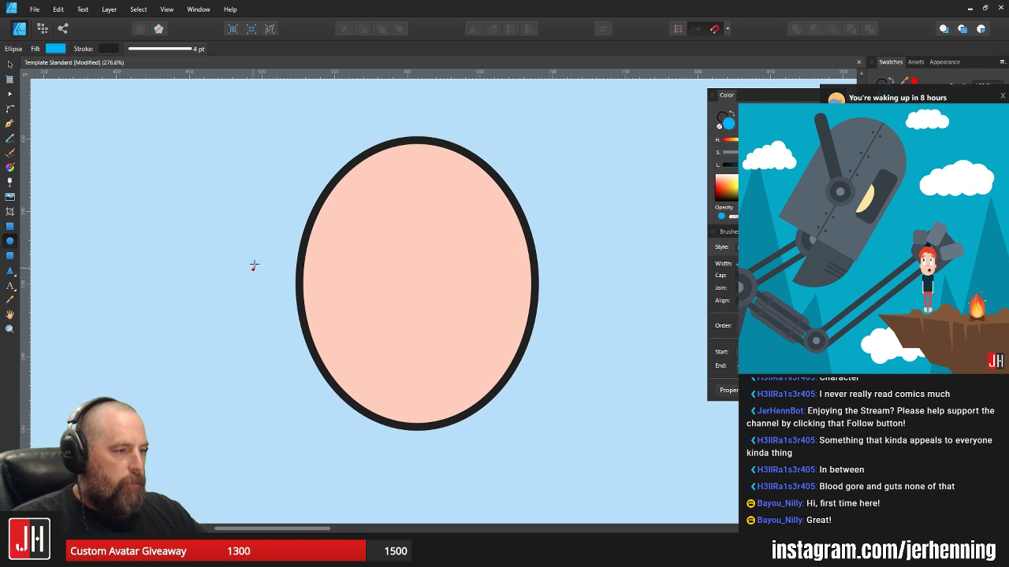
{"action": "mouse_move", "coordinate": [262, 261]}
{"action": "left_mouse_down"}
{"action": "mouse_move", "coordinate": [334, 345]}
{"action": "mouse_move", "coordinate": [322, 336]}
{"action": "left_mouse_up"}
{"action": "key", "text": "i"}
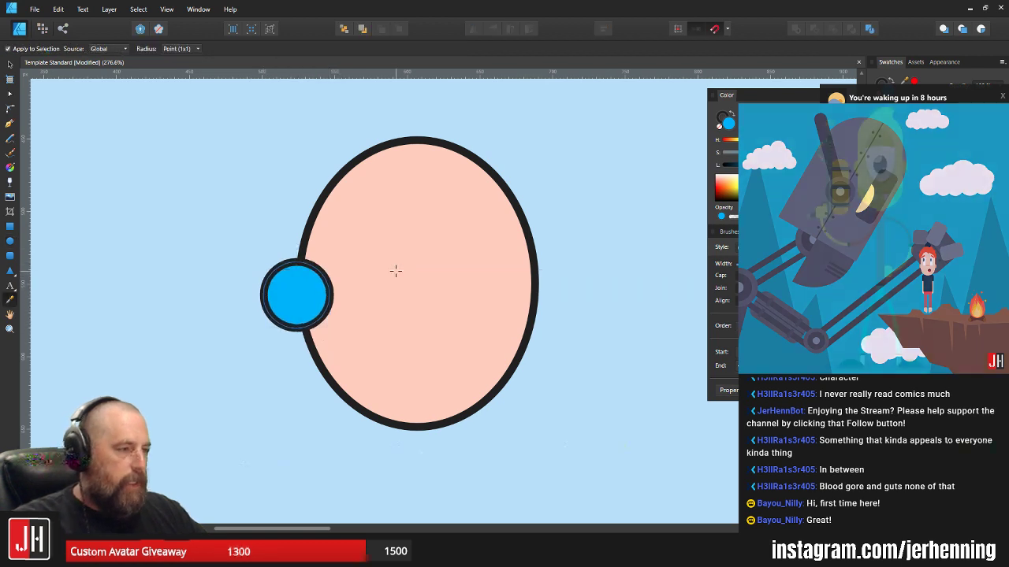
{"action": "left_click", "coordinate": [395, 271]}
- Place the small circle behind the oval as an ear and shrink it to about 40 px in diameter
{"action": "key", "text": "v"}
{"action": "key", "text": "ctrl+shift+bracketleft"}
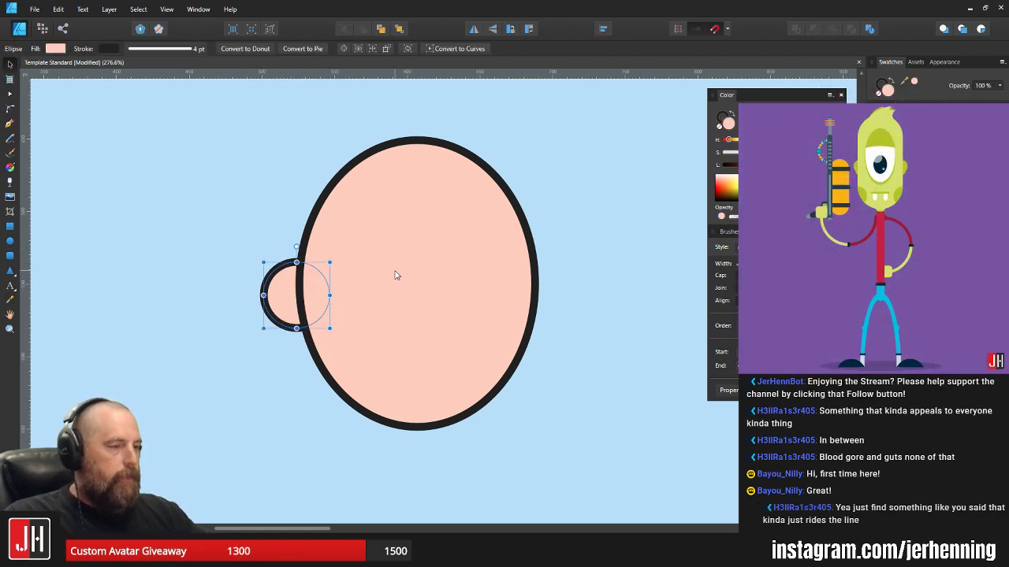
{"action": "left_click_drag", "start_coordinate": [330, 263], "coordinate": [310, 289]}
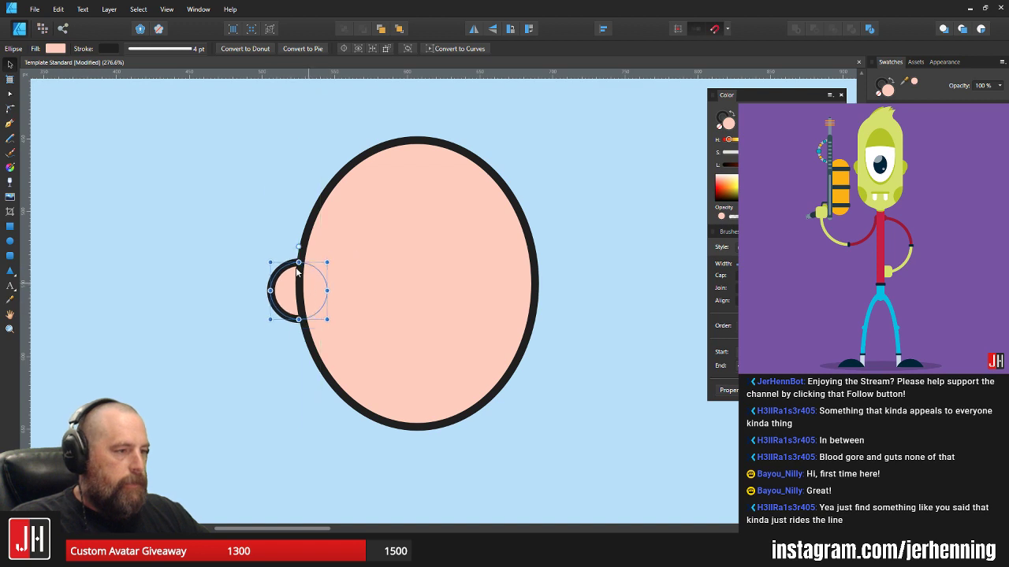
{"action": "left_click", "coordinate": [269, 188]}
- Open the Robot Dude file from the 2019 subfolder of the Complete folder
{"action": "left_click", "coordinate": [39, 13]}
{"action": "left_click", "coordinate": [21, 57]}
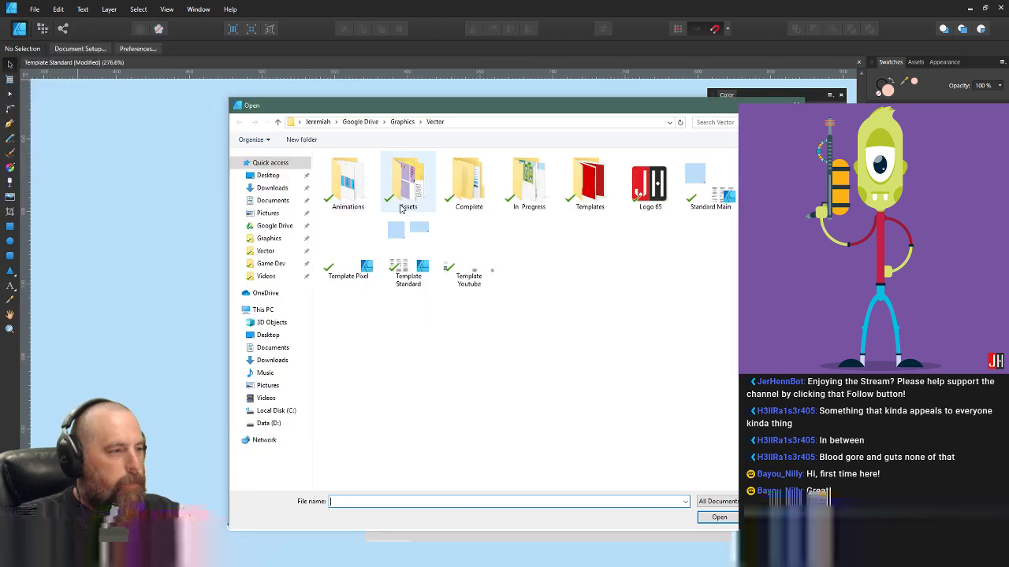
{"action": "double_click", "coordinate": [479, 188]}
{"action": "double_click", "coordinate": [479, 187]}
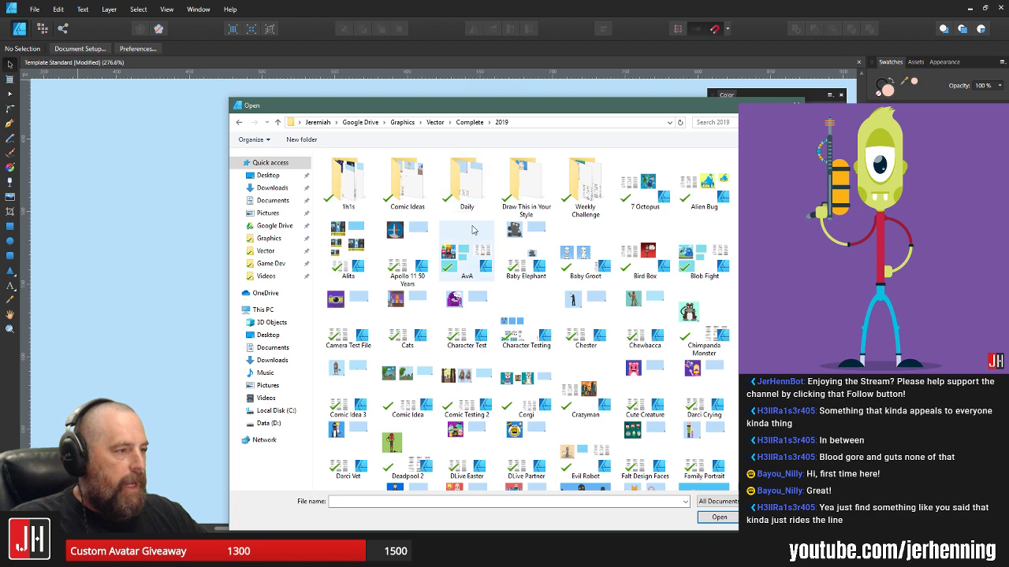
{"action": "left_click", "coordinate": [466, 269]}
{"action": "type", "text": "ro"}
{"action": "key", "text": "Return"}
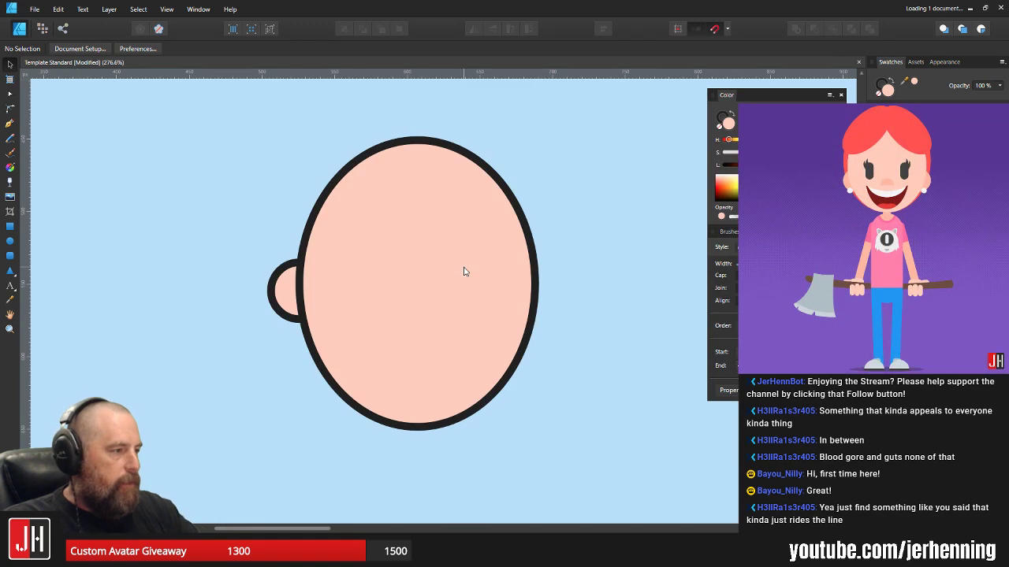
- Sample the dark outline colour from the edge of the robot's body
{"action": "scroll", "coordinate": [376, 230], "scroll_direction": "up", "scroll_amount": 5}
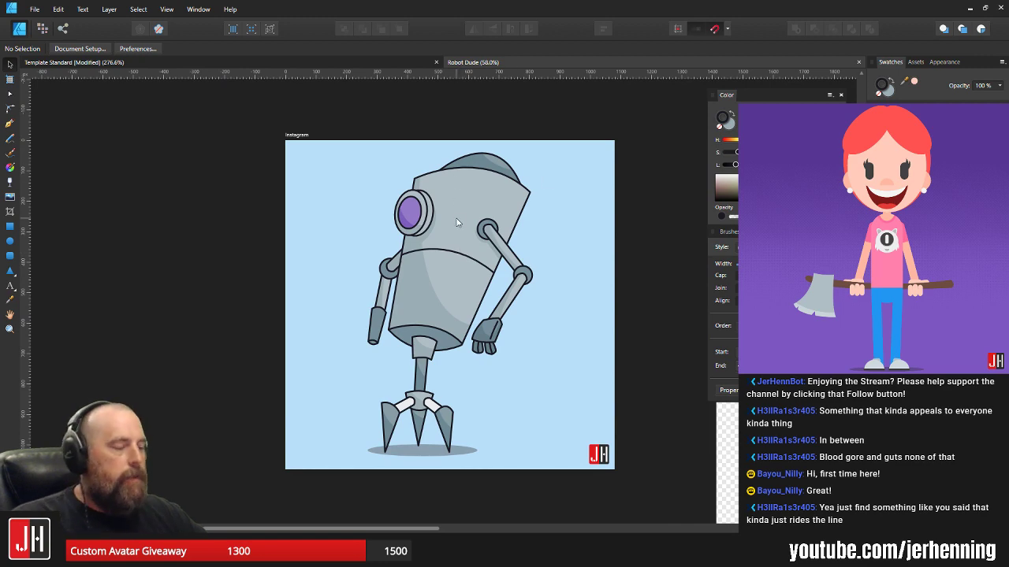
{"action": "left_click", "coordinate": [494, 259]}
{"action": "scroll", "coordinate": [494, 259], "scroll_direction": "up", "scroll_amount": 5}
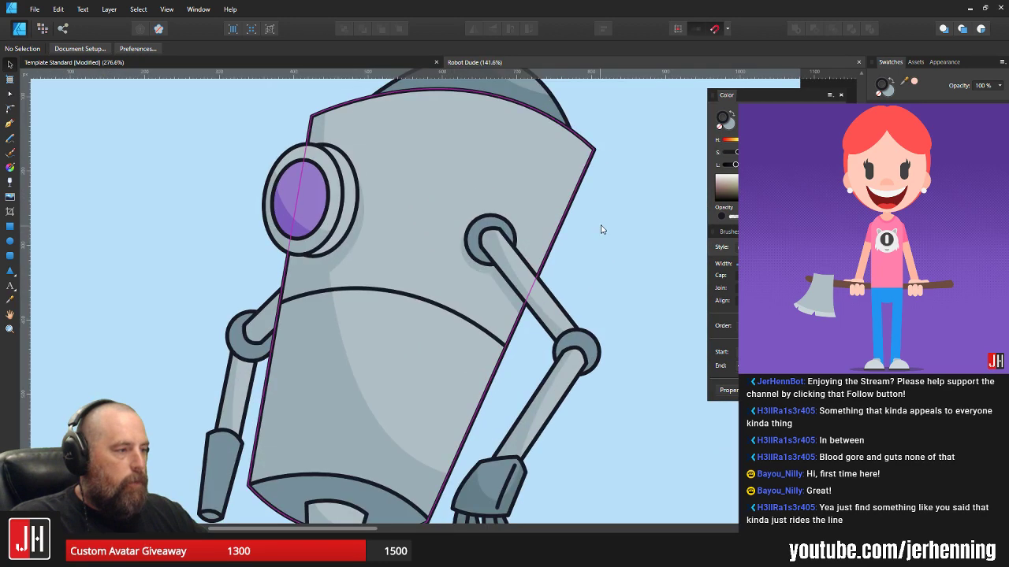
{"action": "scroll", "coordinate": [569, 185], "scroll_direction": "up", "scroll_amount": 5}
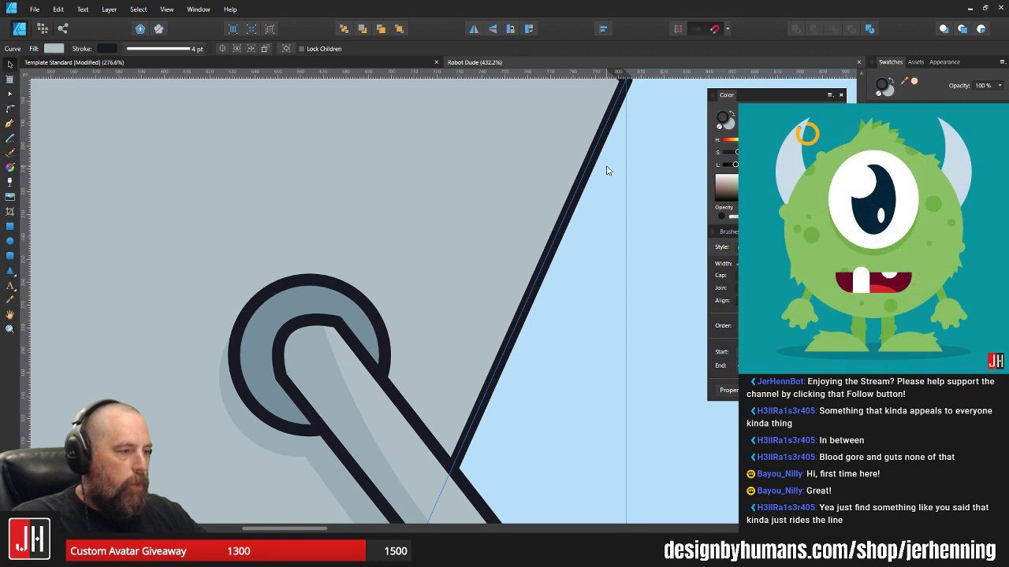
{"action": "key", "text": "i"}
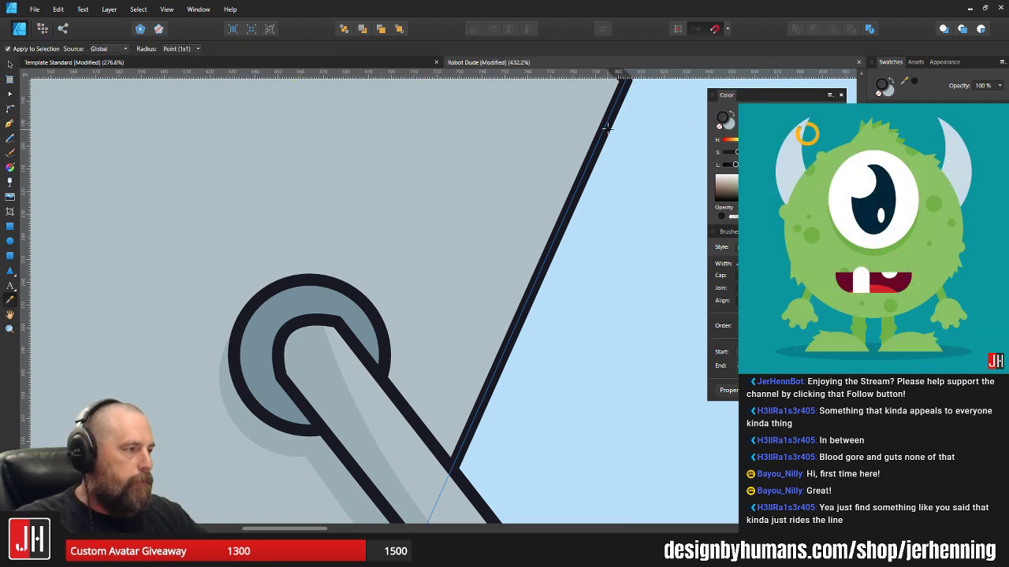
{"action": "key", "text": "v"}
{"action": "left_click", "coordinate": [636, 137]}
{"action": "scroll", "coordinate": [608, 190], "scroll_direction": "down", "scroll_amount": 9}
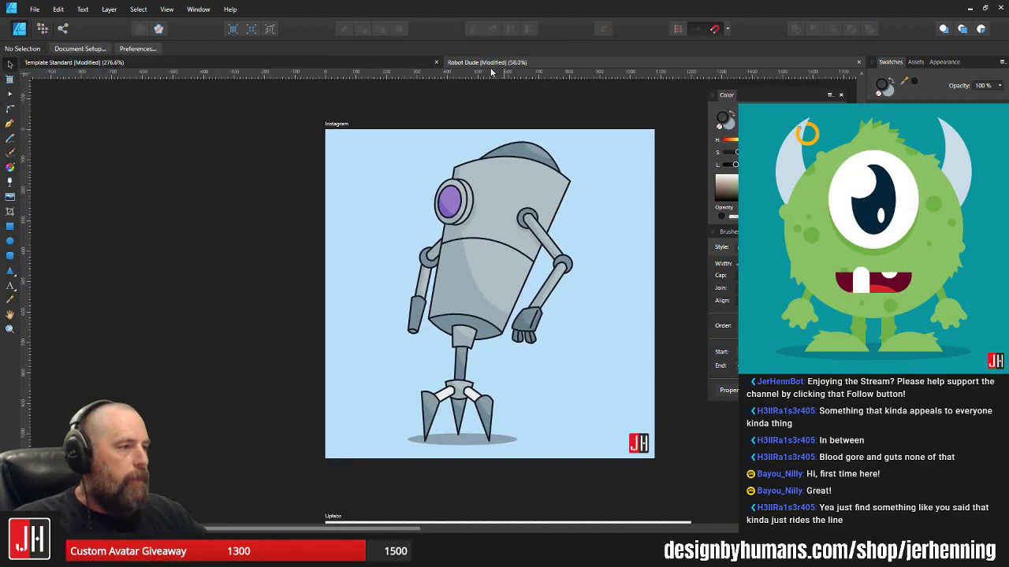
- Return to the Template Standard document and apply the sampled dark colour to the outlines of the head oval and ear
{"action": "left_click", "coordinate": [207, 62]}
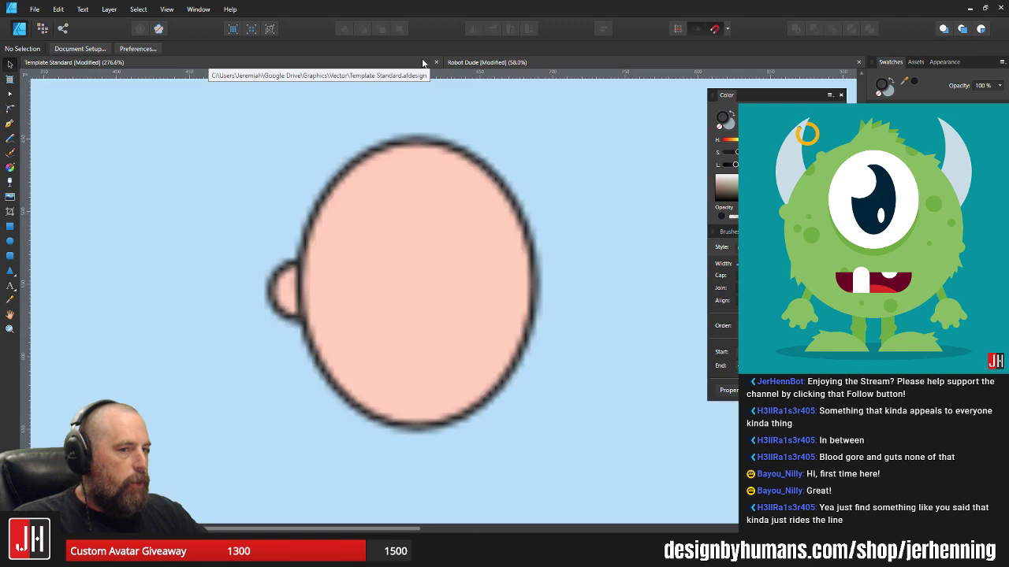
{"action": "scroll", "coordinate": [355, 231], "scroll_direction": "up", "scroll_amount": 2}
{"action": "left_click", "coordinate": [371, 220]}
{"action": "left_click", "coordinate": [253, 319], "text": "shift"}
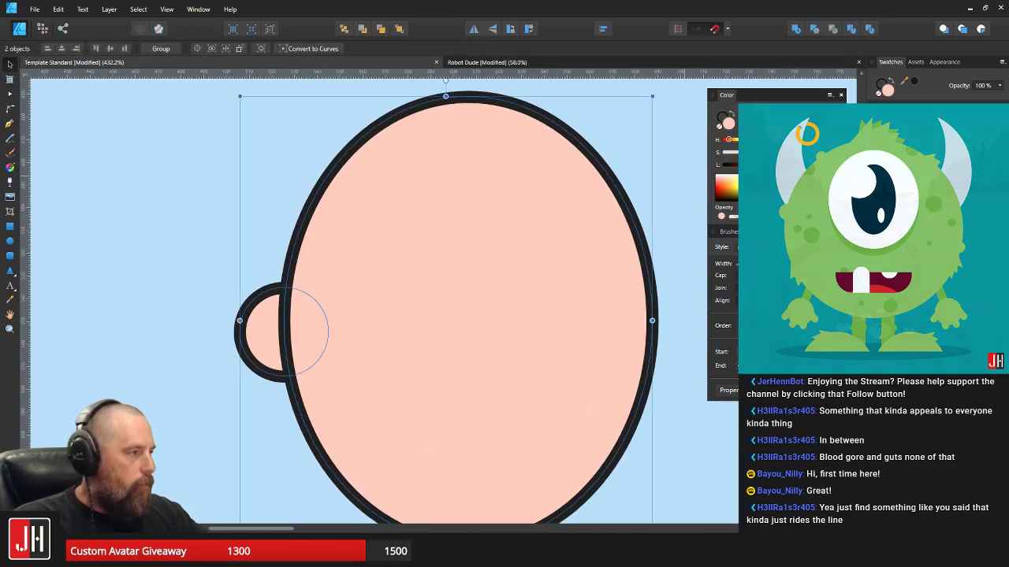
{"action": "left_click", "coordinate": [568, 207]}
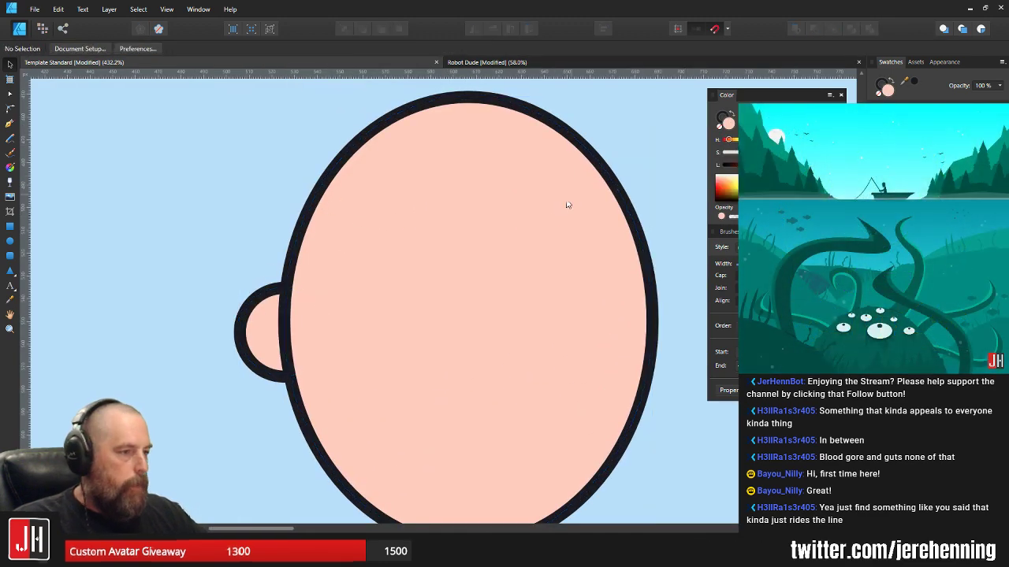
- Set the outline width of the head oval and ear to 3 pt
{"action": "left_click", "coordinate": [270, 304], "text": "shift"}
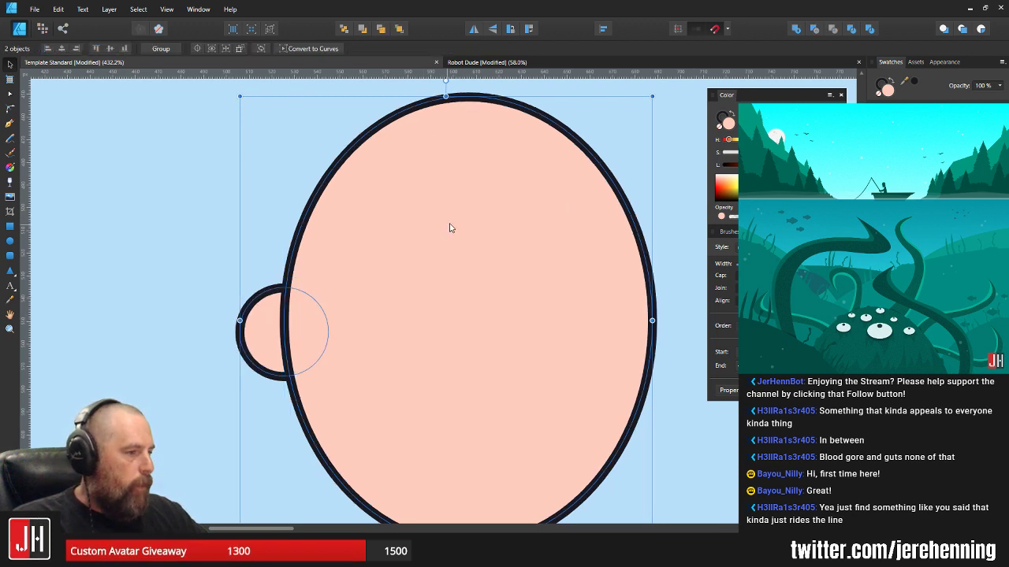
{"action": "scroll", "coordinate": [496, 244], "scroll_direction": "down", "scroll_amount": 4}
{"action": "left_click", "coordinate": [544, 273]}
{"action": "scroll", "coordinate": [554, 271], "scroll_direction": "up", "scroll_amount": 2}
{"action": "scroll", "coordinate": [196, 228], "scroll_direction": "up", "scroll_amount": 2}
{"action": "scroll", "coordinate": [226, 292], "scroll_direction": "up", "scroll_amount": 1}
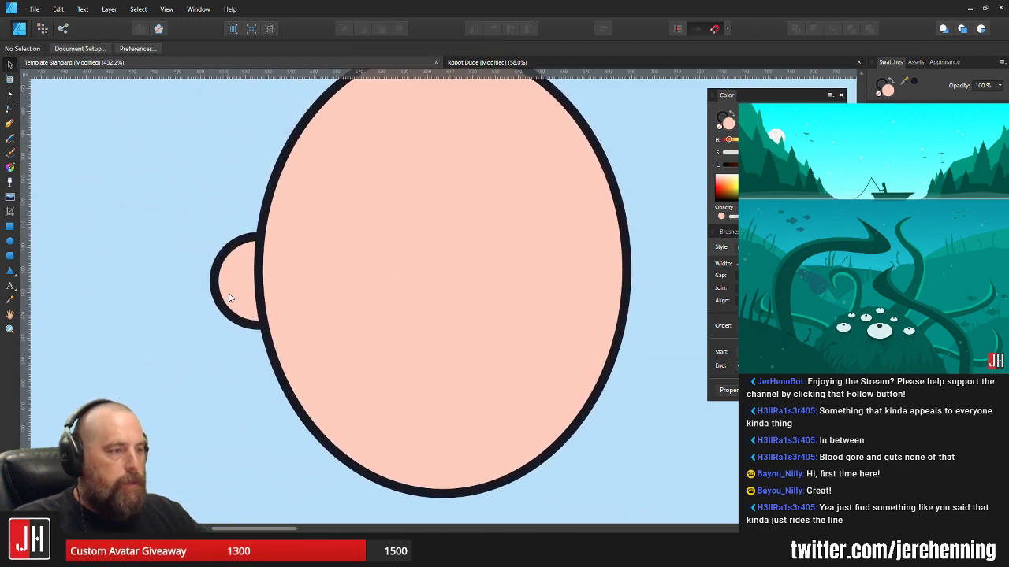
- Duplicate the ear onto the head's opposite edge, then lower both ears slightly and centre them on the head
{"action": "left_click_drag", "start_coordinate": [237, 285], "coordinate": [581, 286]}
{"action": "left_click", "coordinate": [244, 300], "text": "shift"}
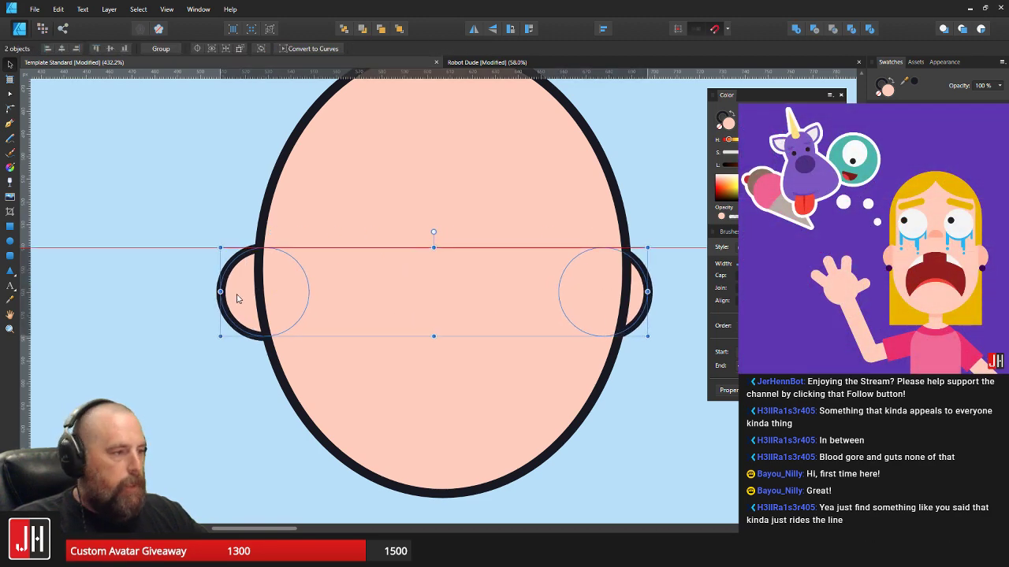
{"action": "key", "text": "ctrl+0"}
{"action": "left_click", "coordinate": [473, 263]}
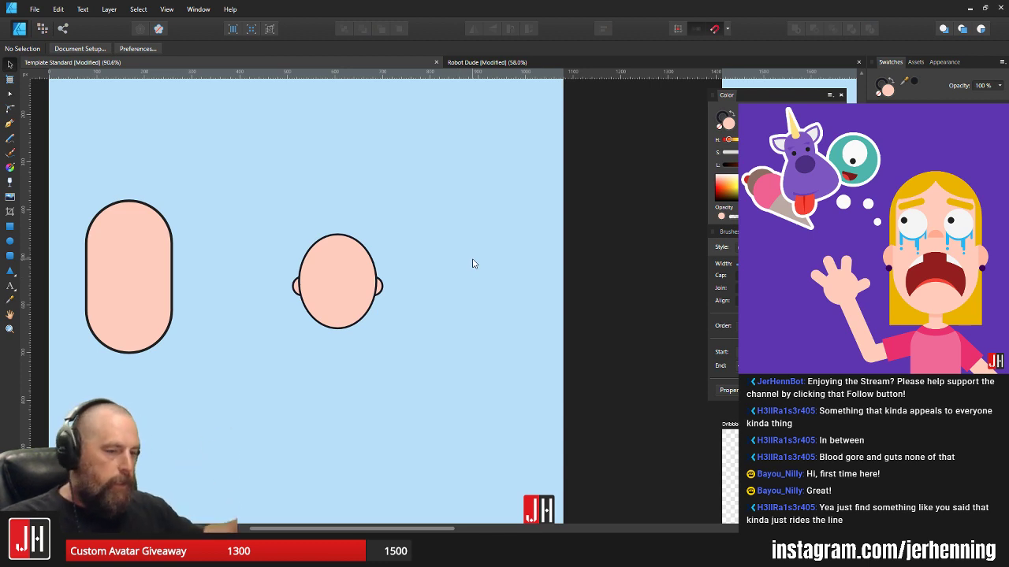
- Delete the unused peach capsule beside the head
{"action": "scroll", "coordinate": [331, 296], "scroll_direction": "up", "scroll_amount": 5}
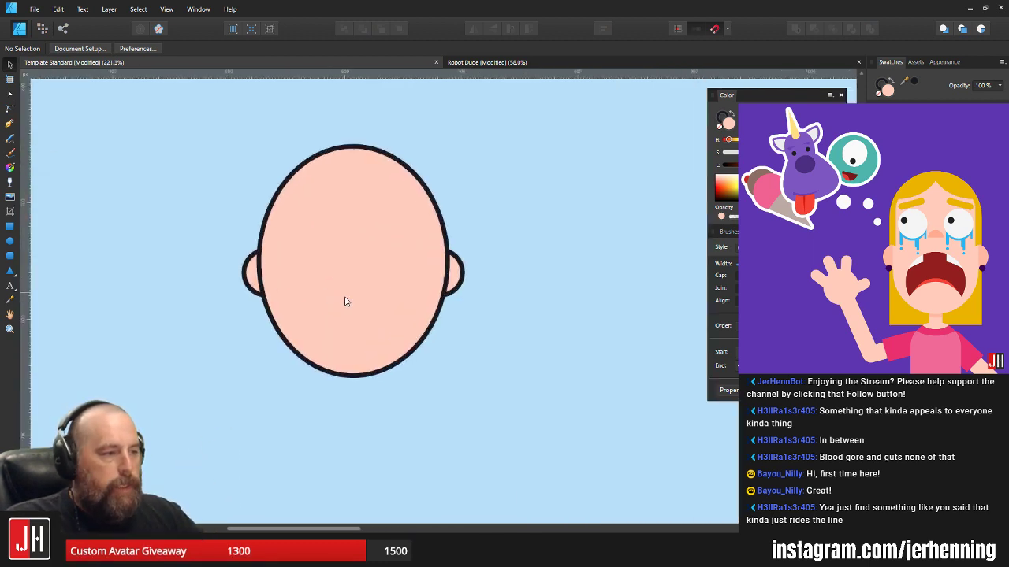
{"action": "left_click", "coordinate": [56, 242]}
{"action": "key", "text": "Delete"}
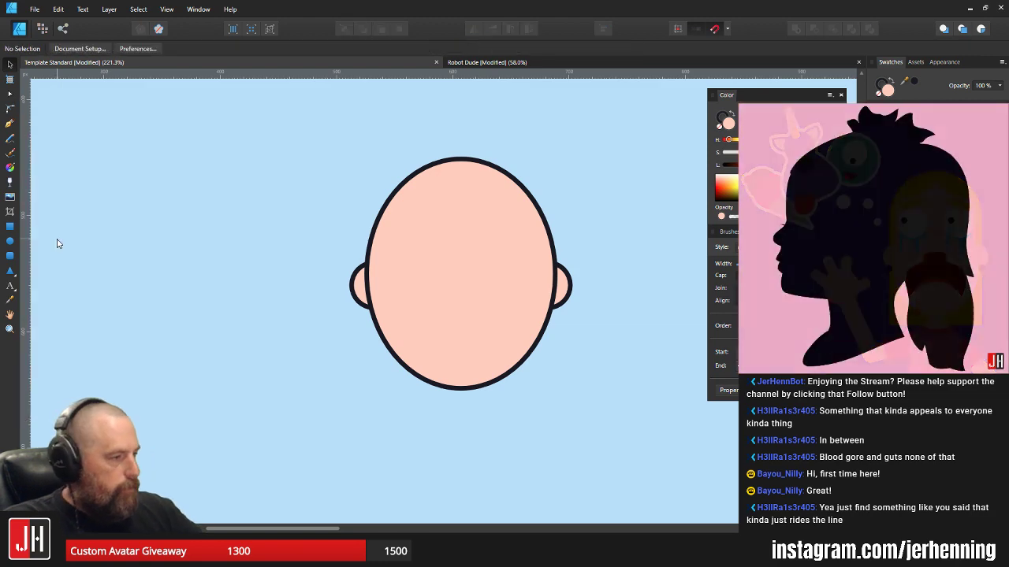
- Draw a small circle about 21 px in diameter on the upper left part of the face as an eye
{"action": "left_click_drag", "start_coordinate": [473, 275], "coordinate": [437, 284]}
{"action": "scroll", "coordinate": [438, 287], "scroll_direction": "up", "scroll_amount": 3}
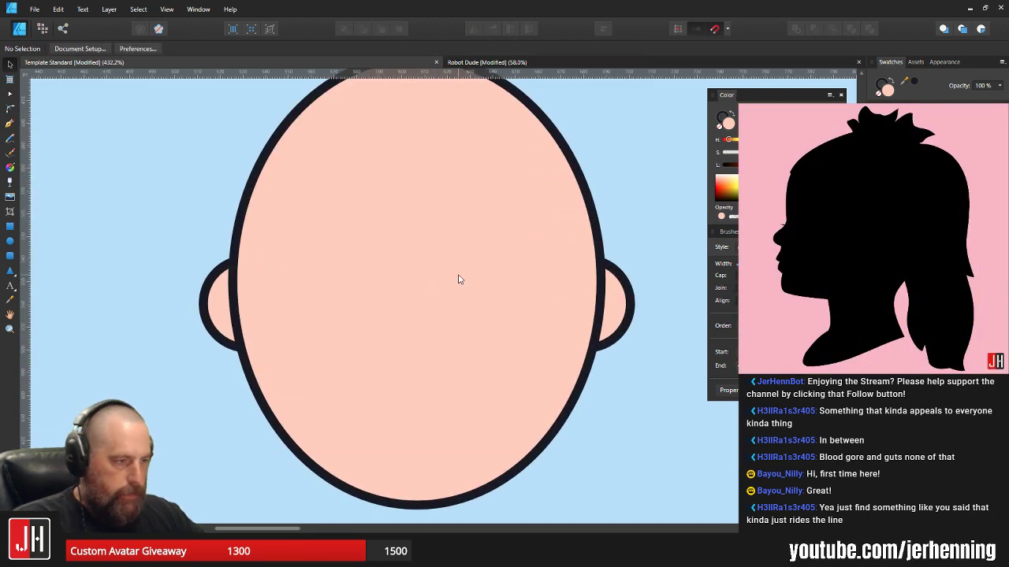
{"action": "scroll", "coordinate": [463, 265], "scroll_direction": "down", "scroll_amount": 5}
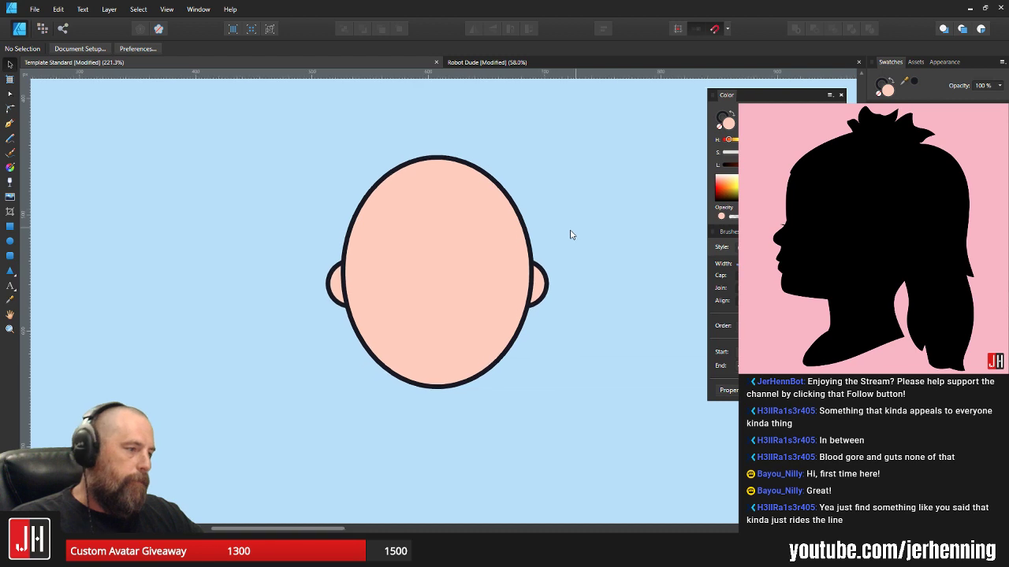
{"action": "scroll", "coordinate": [485, 273], "scroll_direction": "up", "scroll_amount": 2}
{"action": "scroll", "coordinate": [486, 319], "scroll_direction": "up", "scroll_amount": 3}
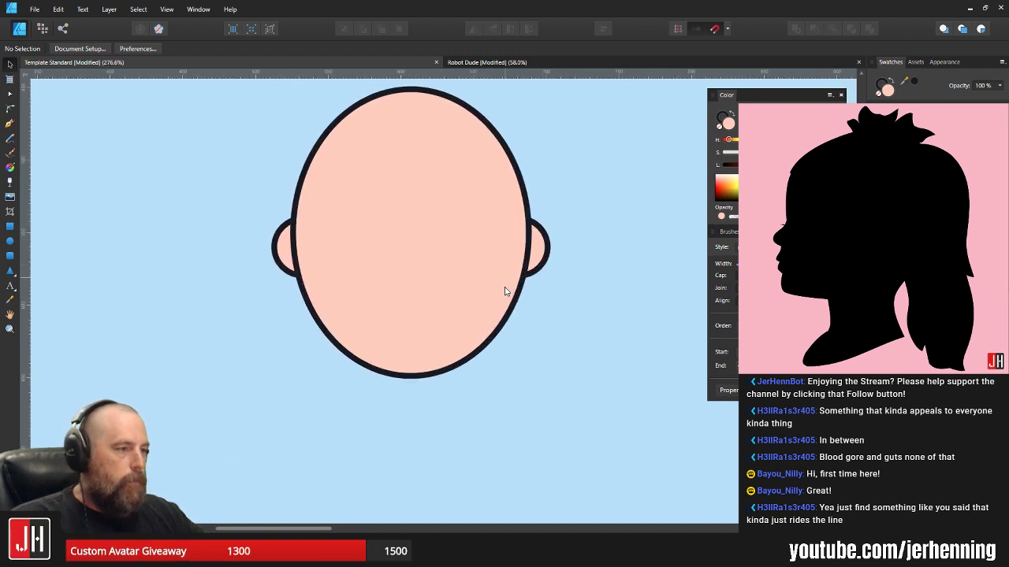
{"action": "left_click", "coordinate": [10, 241]}
{"action": "scroll", "coordinate": [426, 187], "scroll_direction": "up", "scroll_amount": 3}
{"action": "left_click_drag", "start_coordinate": [282, 218], "coordinate": [341, 279]}
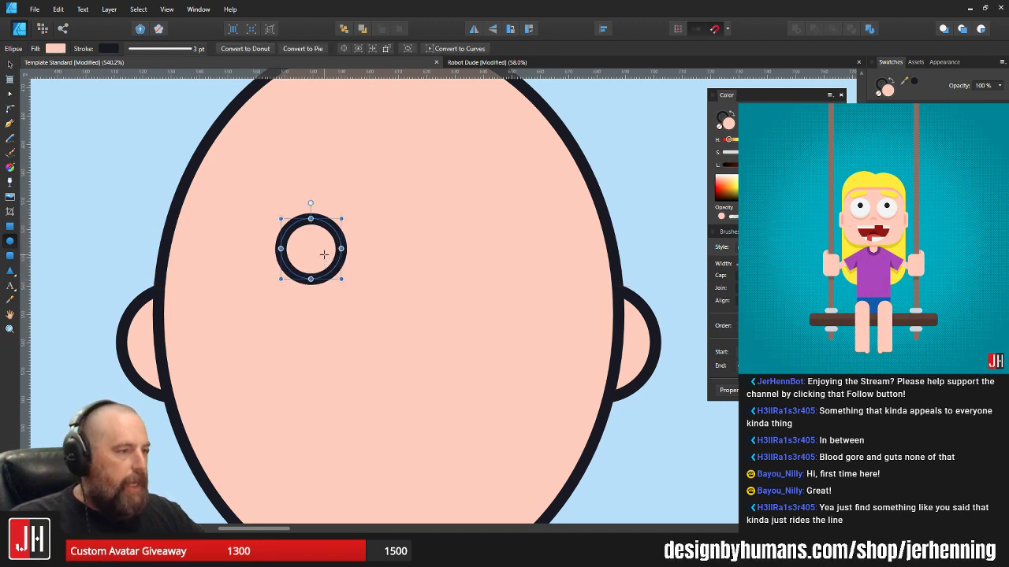
- Fill the eye circle with the dark outline colour, remove its stroke, and reshape it into an upright oval about 18 × 24 px
{"action": "left_click", "coordinate": [883, 140]}
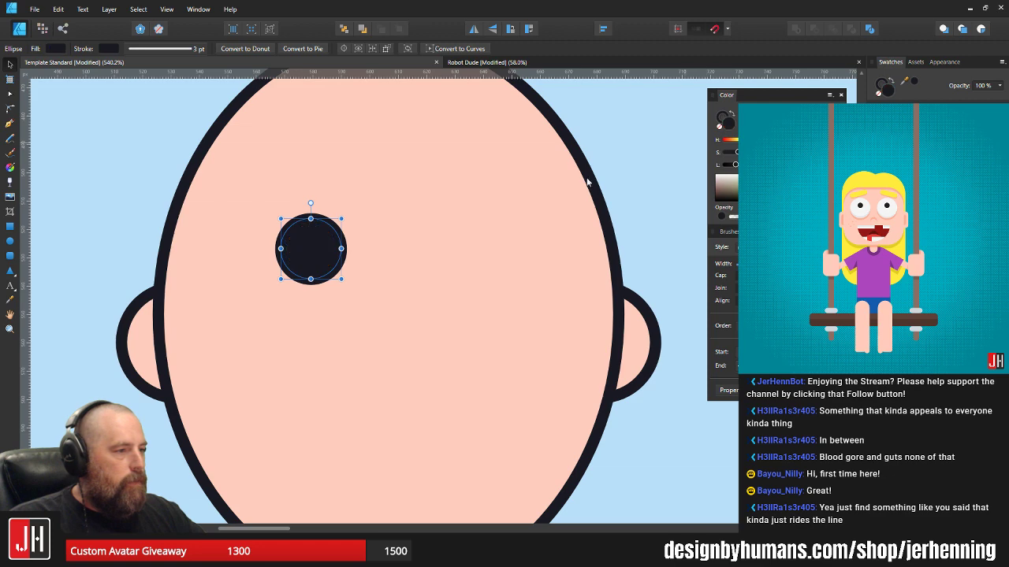
{"action": "left_click", "coordinate": [719, 128]}
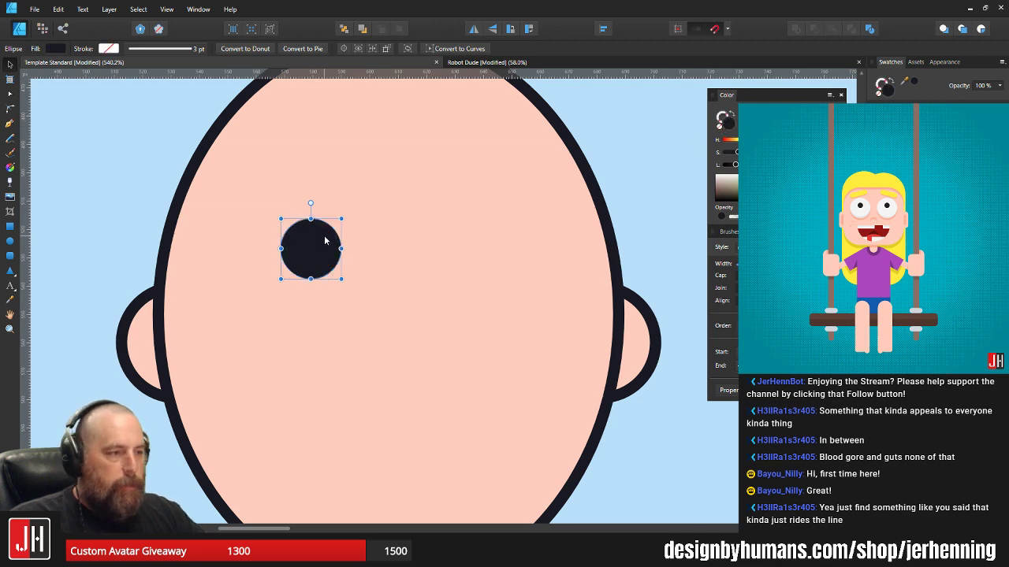
{"action": "mouse_move", "coordinate": [342, 217]}
{"action": "left_mouse_down"}
{"action": "mouse_move", "coordinate": [329, 231]}
{"action": "mouse_move", "coordinate": [332, 209]}
{"action": "left_mouse_up"}
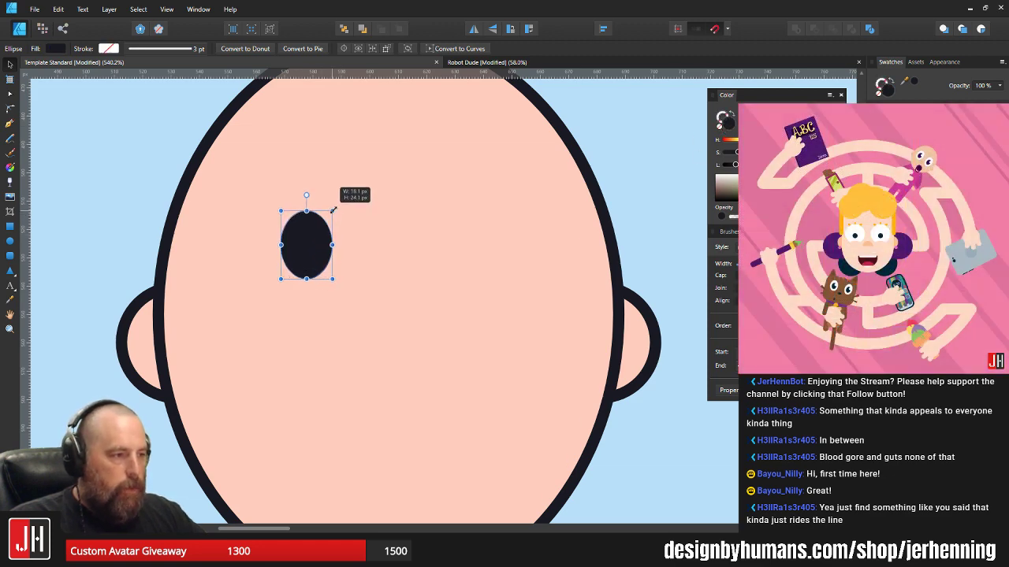
- Duplicate the dark oval eye onto the opposite side of the face at a lower height, and align the original eye level with it
{"action": "left_click_drag", "start_coordinate": [315, 260], "coordinate": [523, 288]}
{"action": "left_click", "coordinate": [293, 286]}
{"action": "left_click_drag", "start_coordinate": [293, 286], "coordinate": [279, 286]}
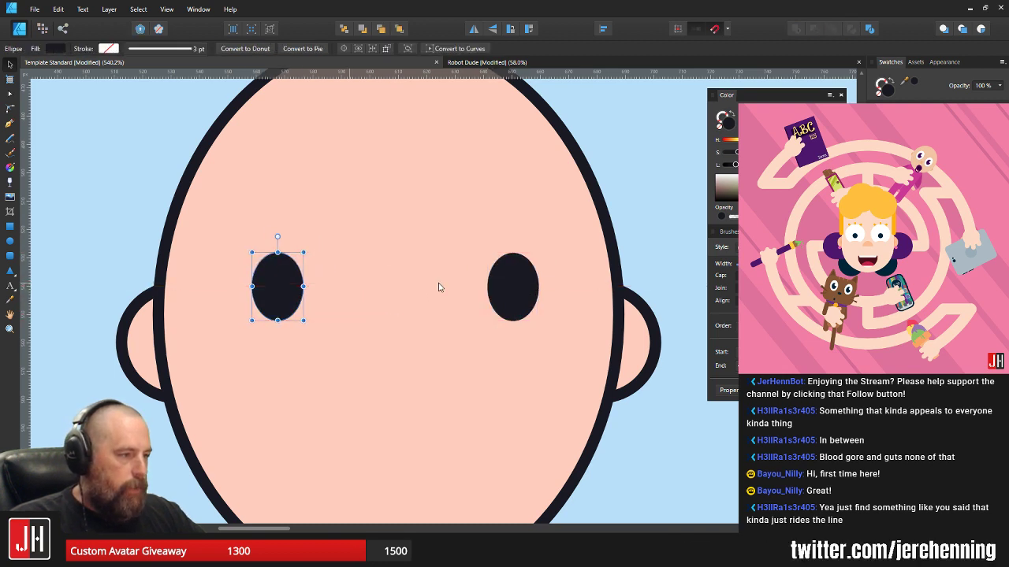
- Bring the two eyes slightly closer together and centre the pair horizontally on the head
{"action": "left_click", "coordinate": [510, 288], "text": "shift"}
{"action": "left_click_drag", "start_coordinate": [509, 288], "coordinate": [497, 287]}
{"action": "scroll", "coordinate": [494, 288], "scroll_direction": "down", "scroll_amount": 8}
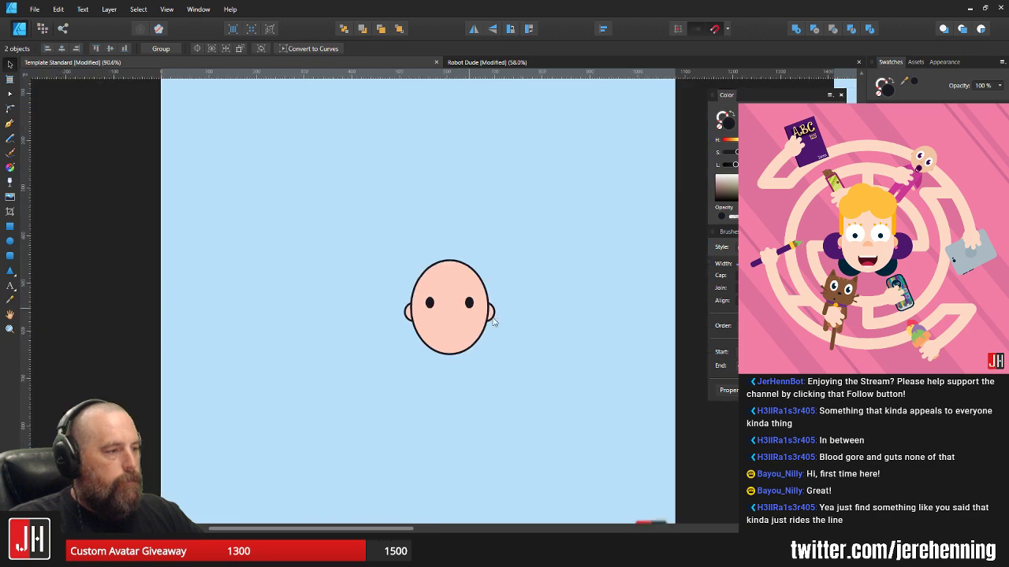
{"action": "left_click", "coordinate": [522, 337]}
{"action": "scroll", "coordinate": [475, 299], "scroll_direction": "up", "scroll_amount": 4}
{"action": "left_click", "coordinate": [352, 306]}
{"action": "scroll", "coordinate": [354, 306], "scroll_direction": "up", "scroll_amount": 5}
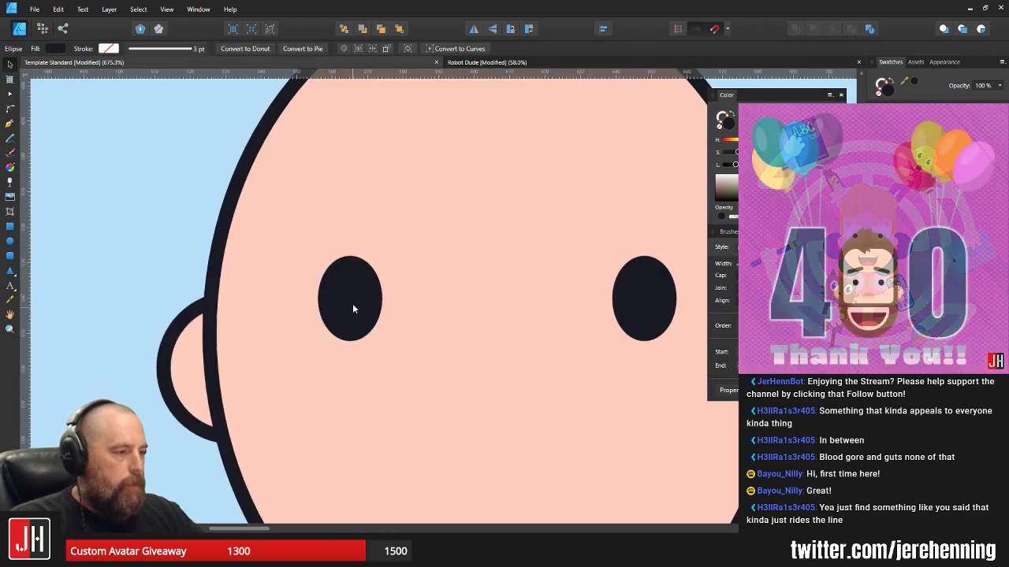
{"action": "left_click", "coordinate": [627, 289], "text": "shift"}
{"action": "left_click_drag", "start_coordinate": [627, 289], "coordinate": [620, 289]}
{"action": "scroll", "coordinate": [553, 333], "scroll_direction": "down", "scroll_amount": 5}
{"action": "scroll", "coordinate": [553, 332], "scroll_direction": "down", "scroll_amount": 3}
{"action": "scroll", "coordinate": [547, 346], "scroll_direction": "up", "scroll_amount": 3}
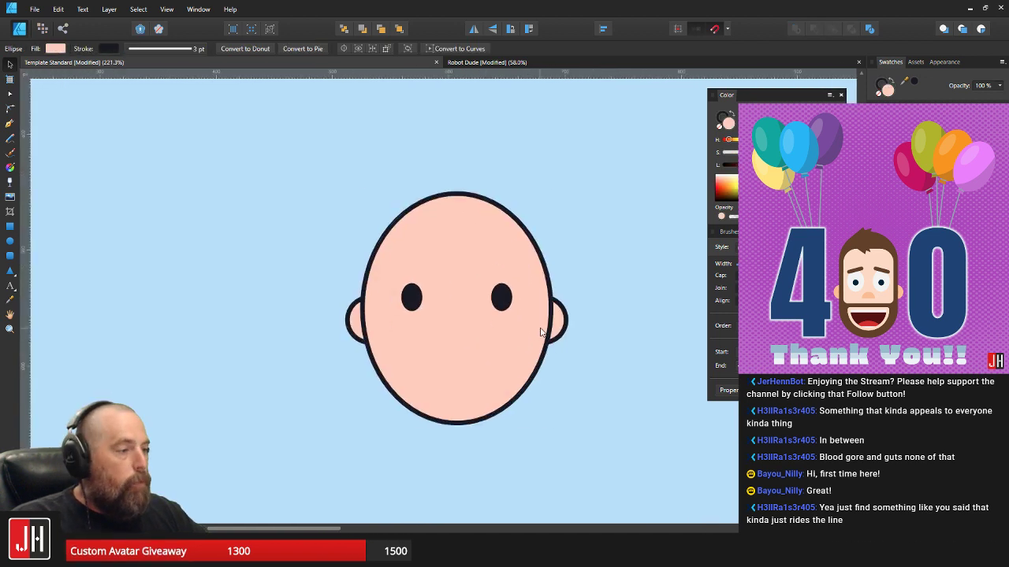
- Narrow the head oval slightly from both sides, then move the ears inward to fit and centre them on the head
{"action": "left_click", "coordinate": [549, 309]}
{"action": "left_click_drag", "start_coordinate": [549, 309], "coordinate": [541, 309]}
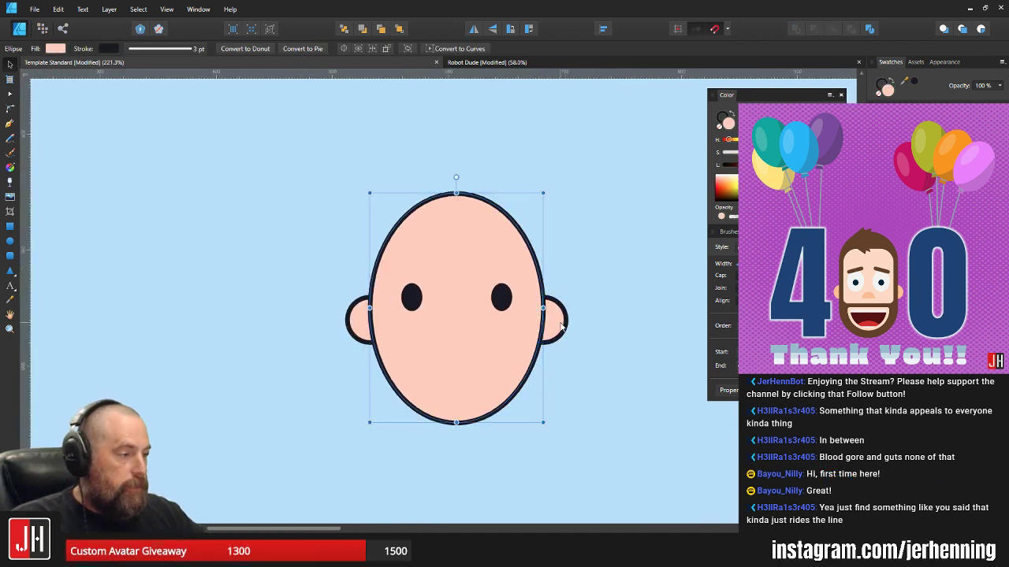
{"action": "scroll", "coordinate": [561, 327], "scroll_direction": "up", "scroll_amount": 3}
{"action": "left_click", "coordinate": [556, 315]}
{"action": "left_click", "coordinate": [175, 313], "text": "shift"}
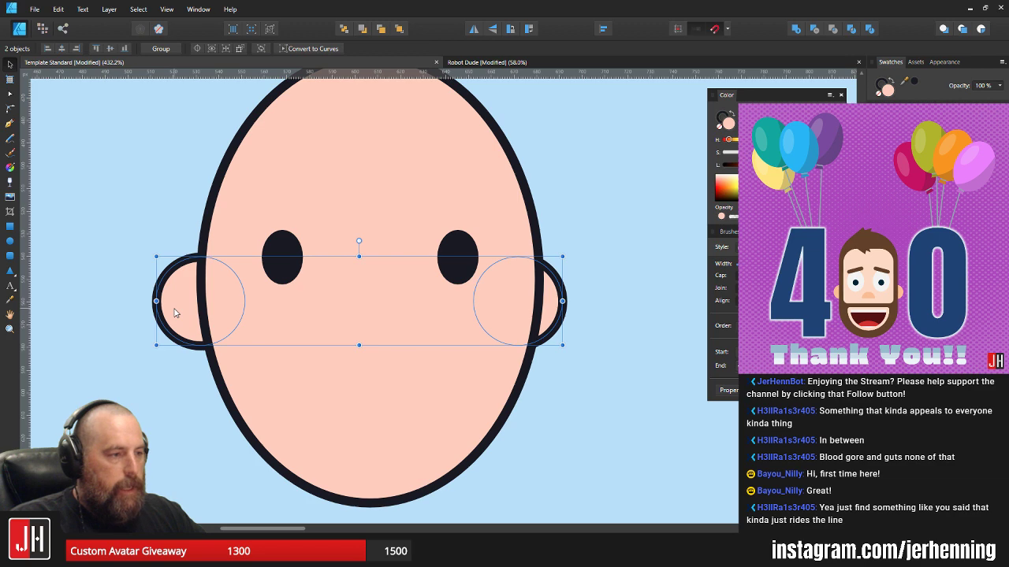
{"action": "left_click_drag", "start_coordinate": [175, 313], "coordinate": [185, 313]}
{"action": "scroll", "coordinate": [207, 319], "scroll_direction": "down", "scroll_amount": 4}
{"action": "left_click", "coordinate": [373, 354]}
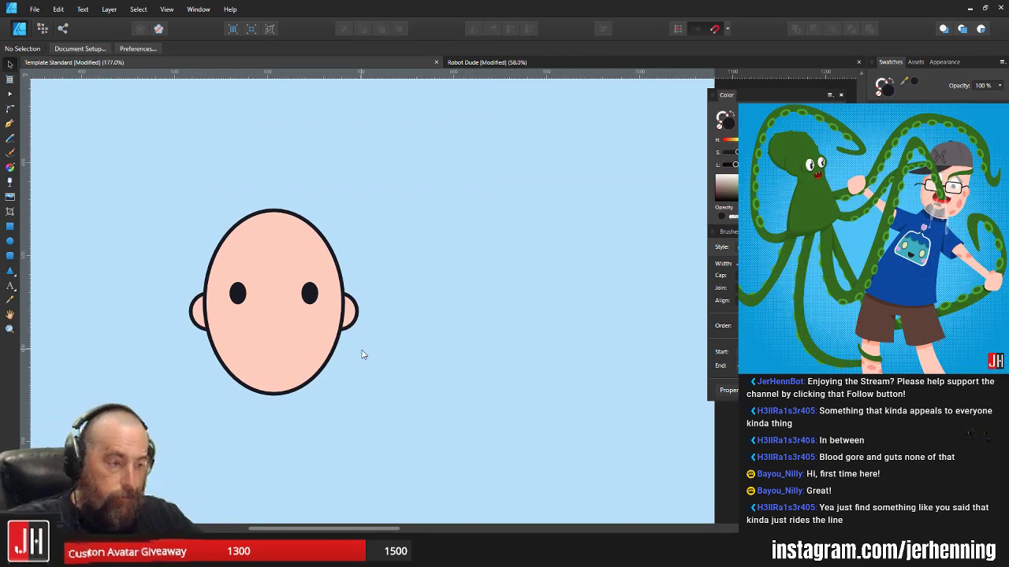
- Scale both ears down slightly together and shift them back into place behind the head's edges
{"action": "scroll", "coordinate": [356, 348], "scroll_direction": "up", "scroll_amount": 3}
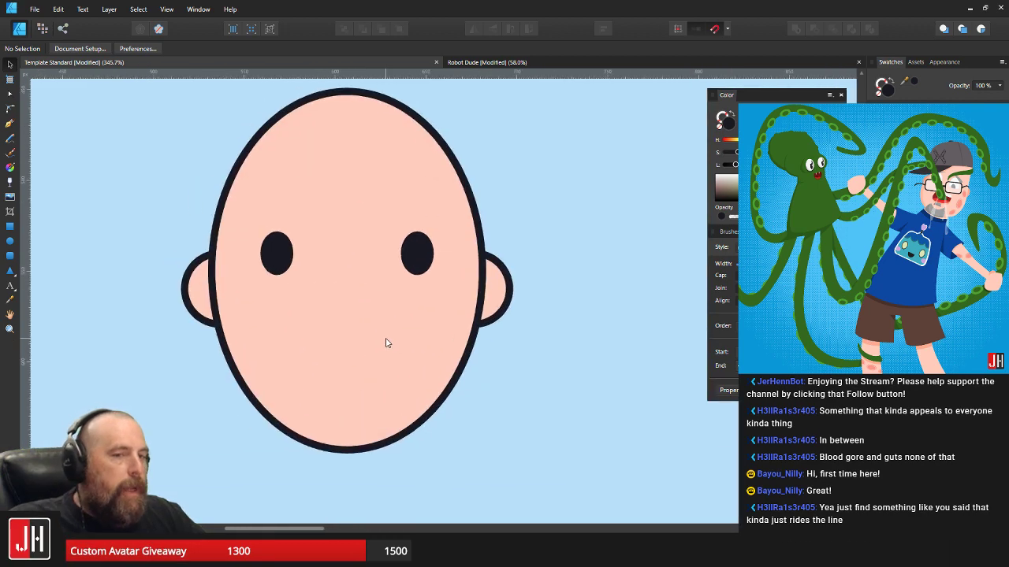
{"action": "left_click_drag", "start_coordinate": [350, 310], "coordinate": [441, 317]}
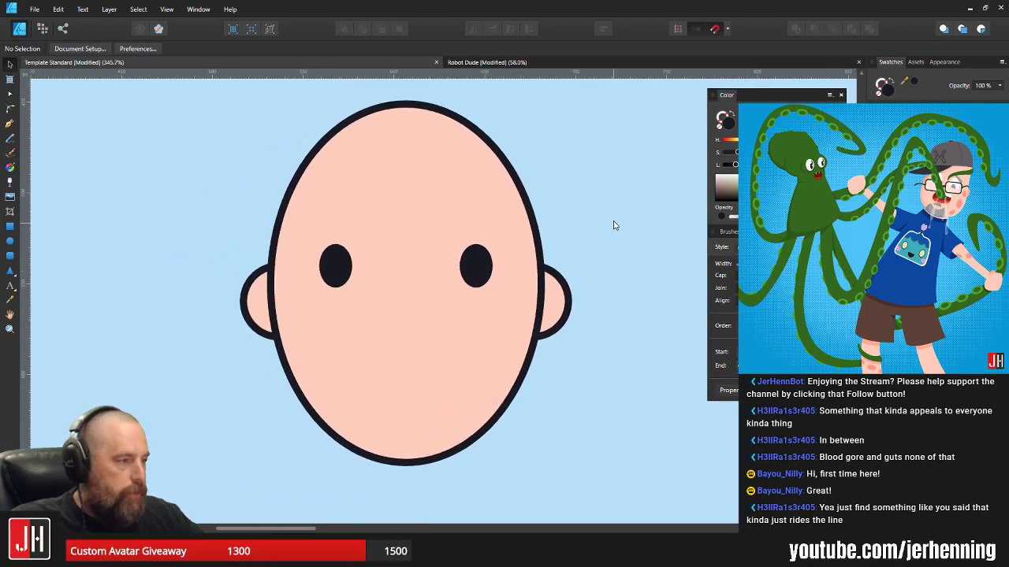
{"action": "left_click_drag", "start_coordinate": [614, 225], "coordinate": [604, 246]}
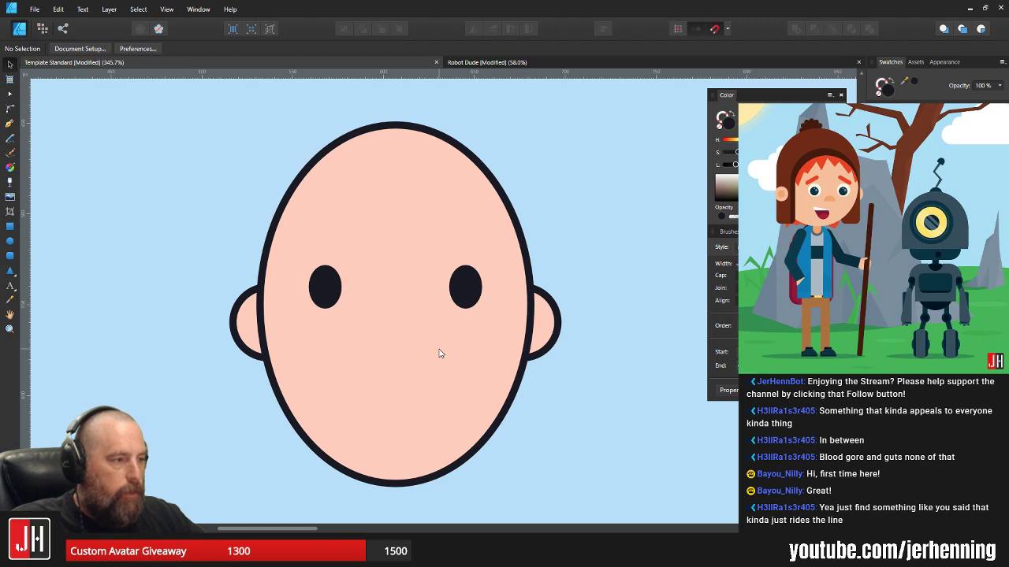
{"action": "left_click", "coordinate": [247, 331]}
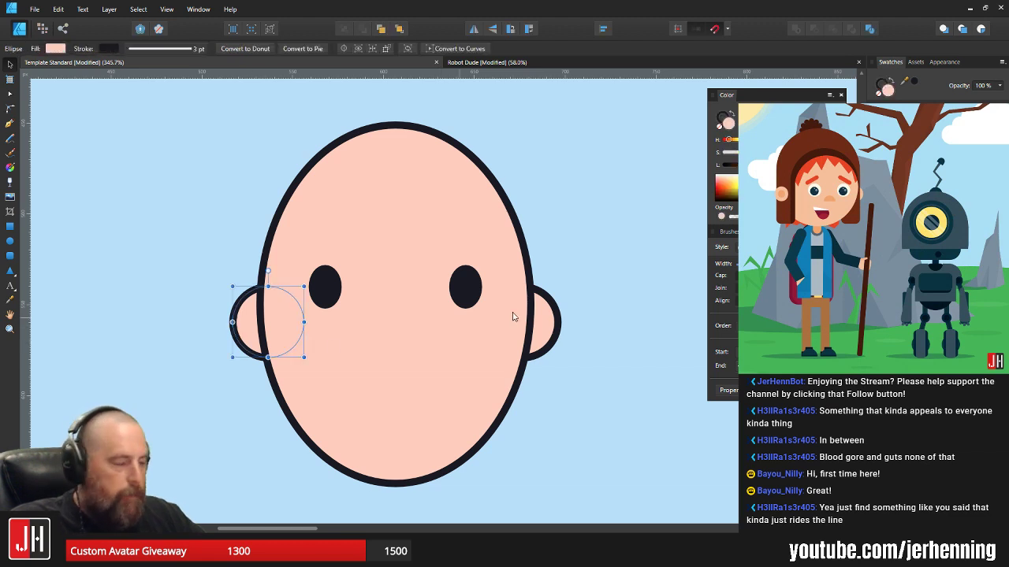
{"action": "left_click", "coordinate": [548, 309], "text": "shift"}
{"action": "left_click_drag", "start_coordinate": [558, 286], "coordinate": [539, 291]}
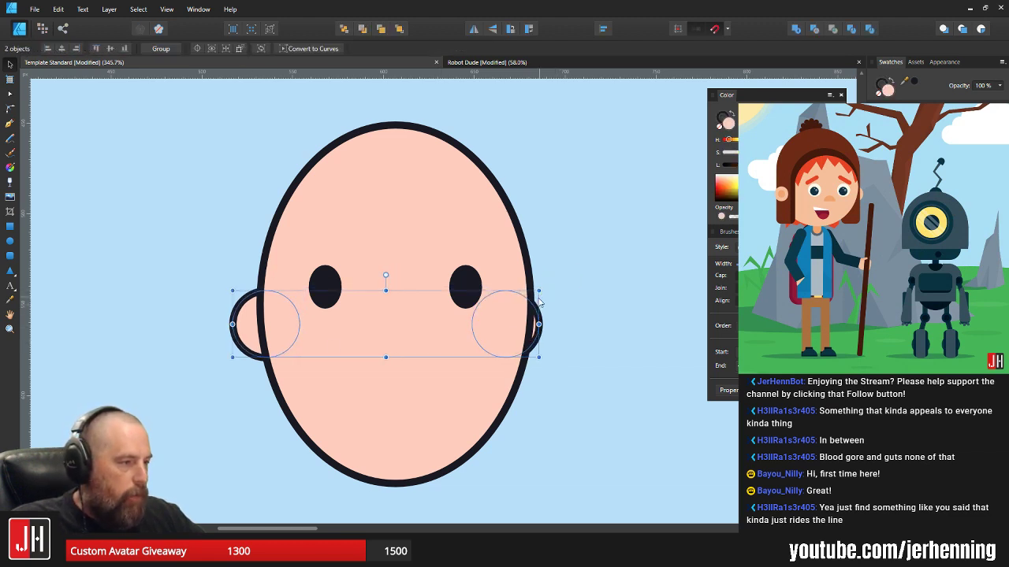
{"action": "left_click_drag", "start_coordinate": [512, 325], "coordinate": [517, 326]}
{"action": "left_click", "coordinate": [571, 274]}
{"action": "scroll", "coordinate": [569, 279], "scroll_direction": "down", "scroll_amount": 3}
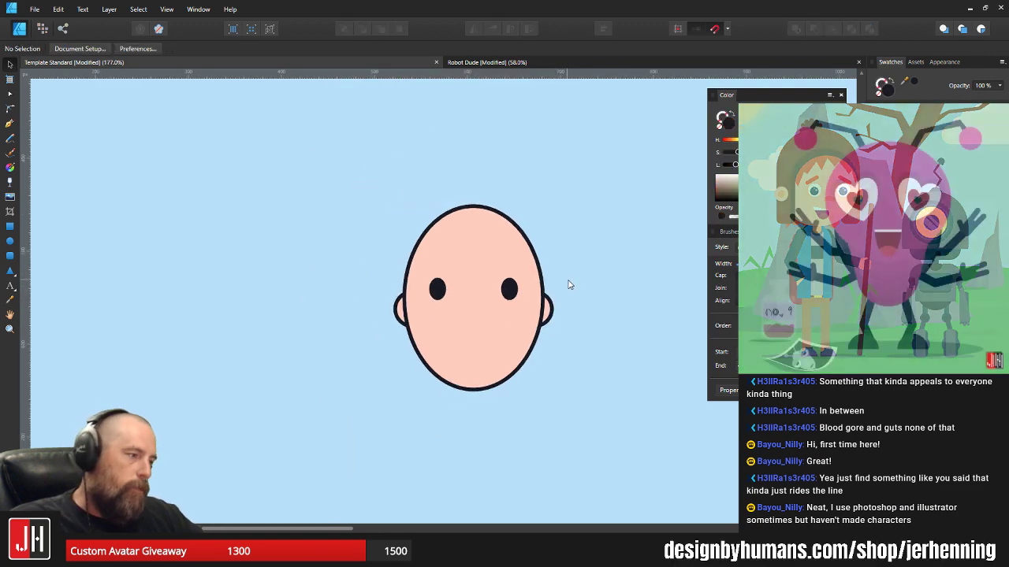
- Select the whole head with its ears and eyes and shift it slightly on the artboard
{"action": "left_click_drag", "start_coordinate": [573, 277], "coordinate": [565, 276]}
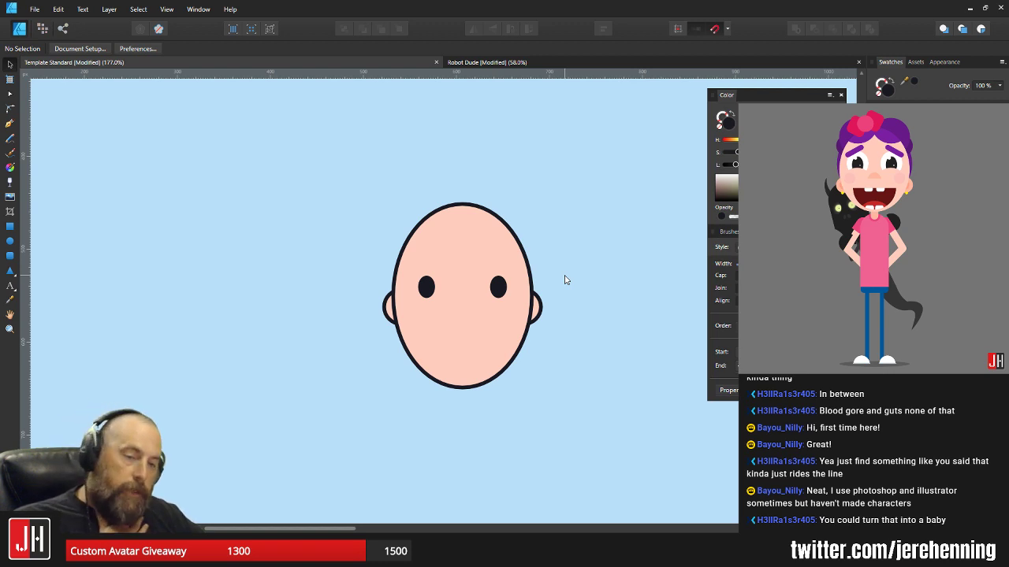
{"action": "left_click_drag", "start_coordinate": [335, 161], "coordinate": [535, 392]}
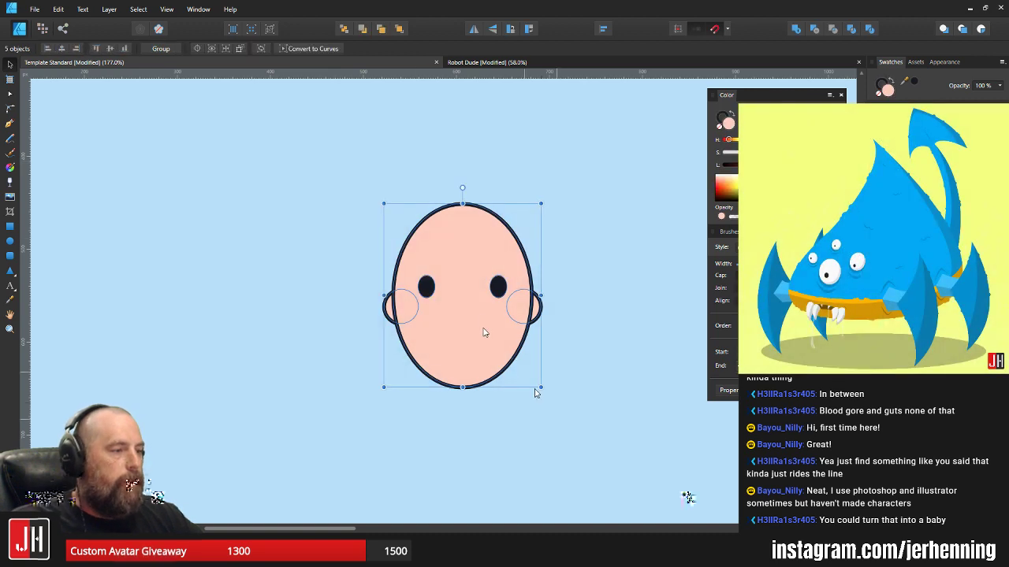
{"action": "left_click_drag", "start_coordinate": [481, 317], "coordinate": [474, 318]}
{"action": "left_click", "coordinate": [561, 287]}
- Select both ears and align the pair exactly with the head's vertical centre line
{"action": "scroll", "coordinate": [489, 302], "scroll_direction": "up", "scroll_amount": 3}
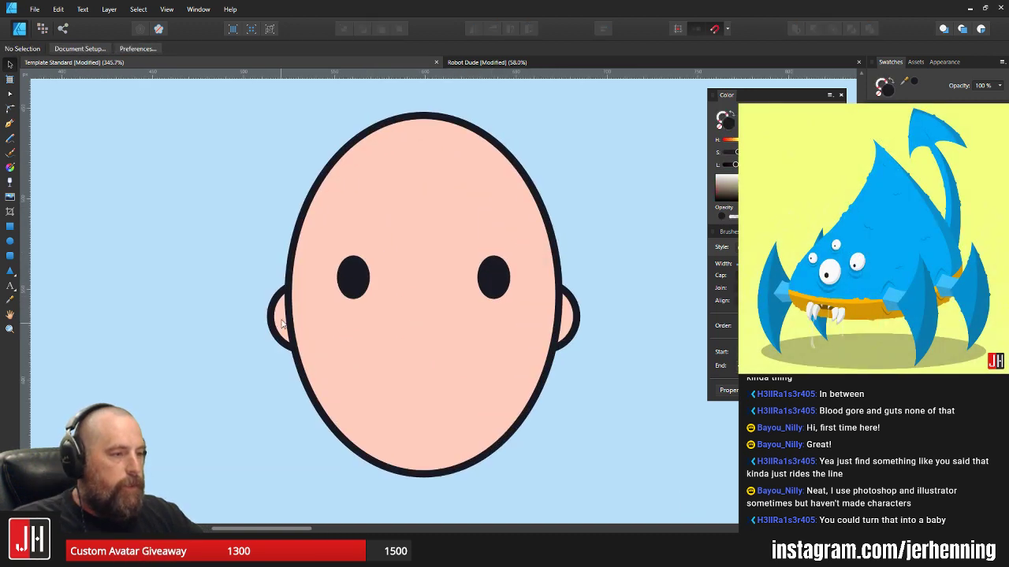
{"action": "left_click", "coordinate": [283, 323]}
{"action": "left_click", "coordinate": [574, 313], "text": "shift"}
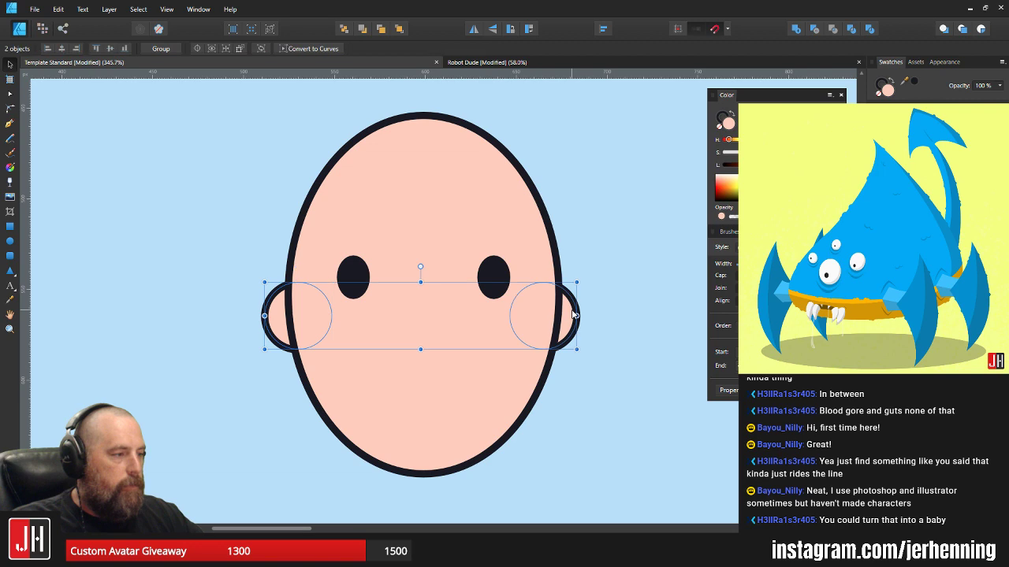
{"action": "left_click_drag", "start_coordinate": [574, 313], "coordinate": [570, 316]}
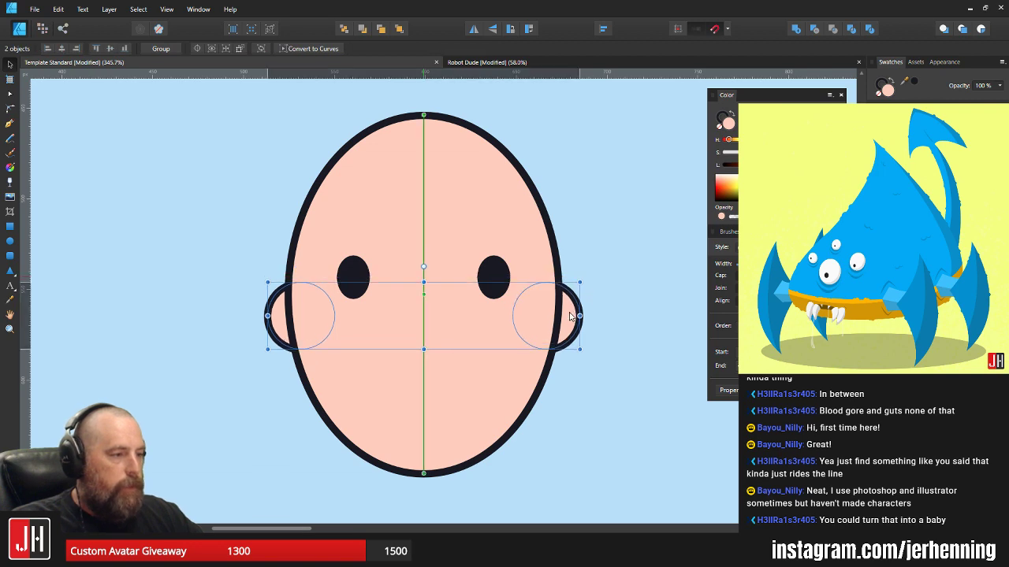
{"action": "key", "text": "ctrl+d"}
{"action": "scroll", "coordinate": [570, 283], "scroll_direction": "down", "scroll_amount": 3}
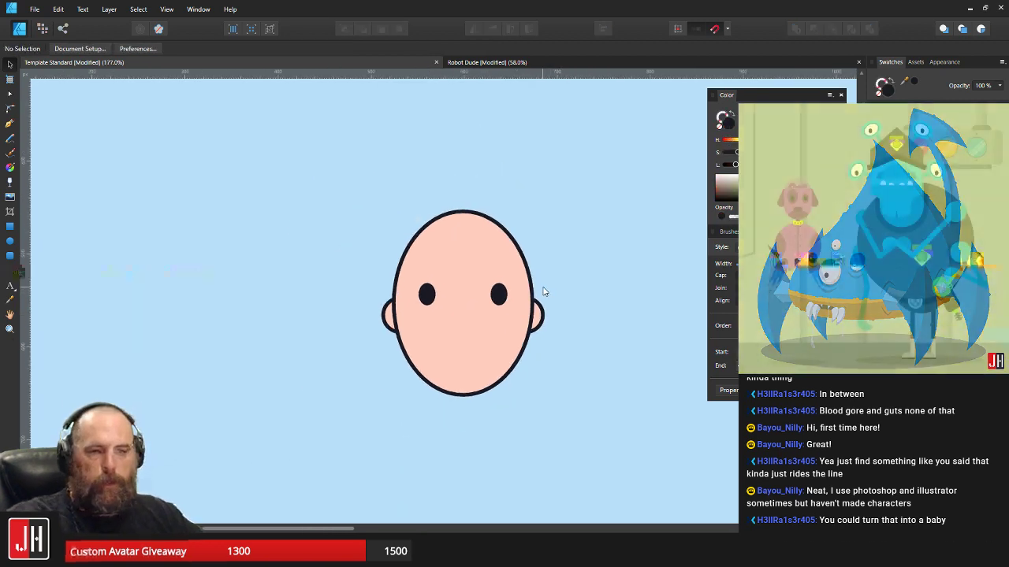
- Duplicate both eyes slightly lower, fill the copies with salmon pink, and place them behind the dark eyes as narrow shadows
{"action": "scroll", "coordinate": [473, 365], "scroll_direction": "up", "scroll_amount": 3}
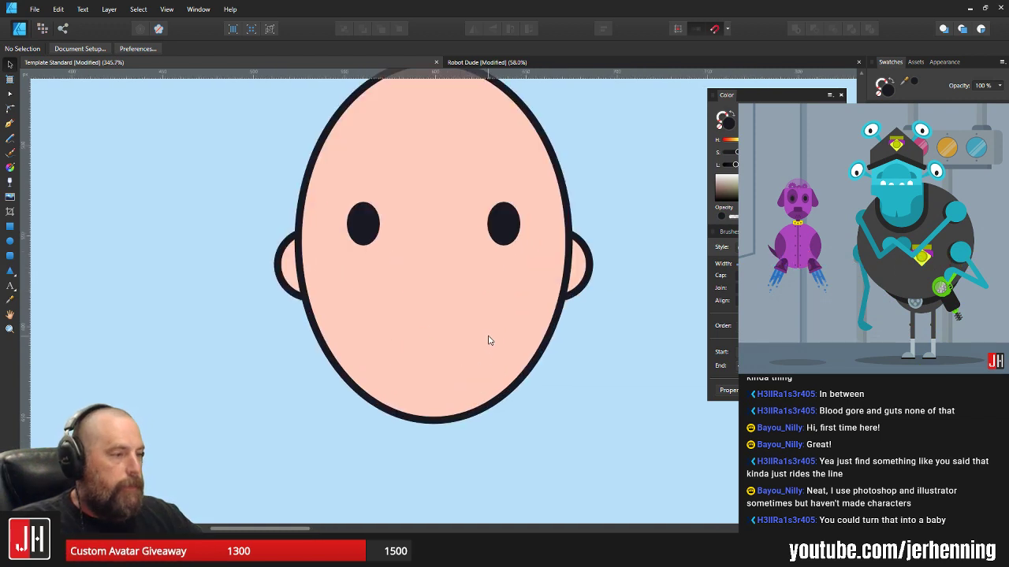
{"action": "left_click_drag", "start_coordinate": [501, 280], "coordinate": [494, 367]}
{"action": "scroll", "coordinate": [463, 383], "scroll_direction": "up", "scroll_amount": 2}
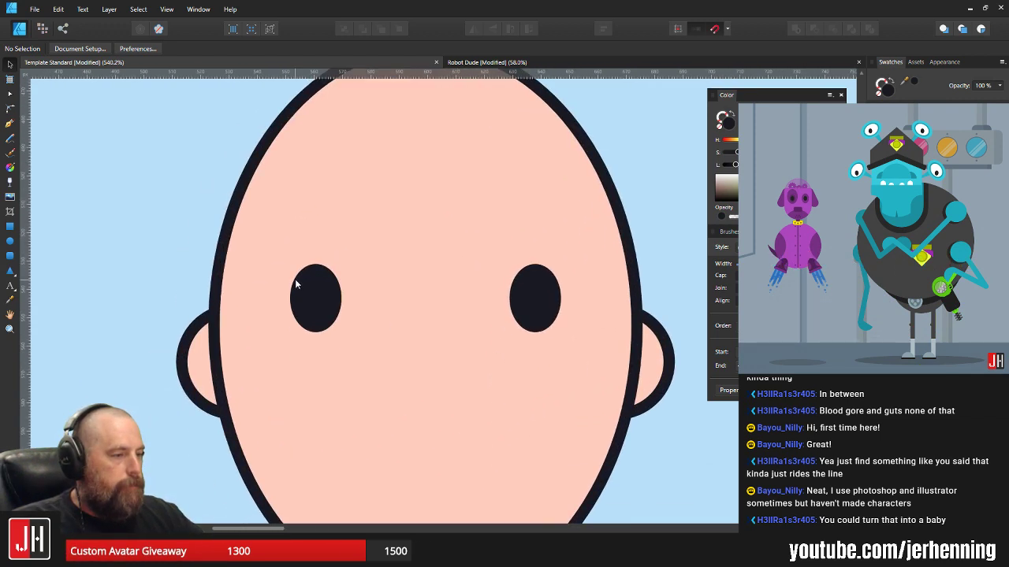
{"action": "left_click", "coordinate": [295, 283]}
{"action": "left_click", "coordinate": [542, 302], "text": "shift"}
{"action": "left_click_drag", "start_coordinate": [542, 302], "coordinate": [544, 318]}
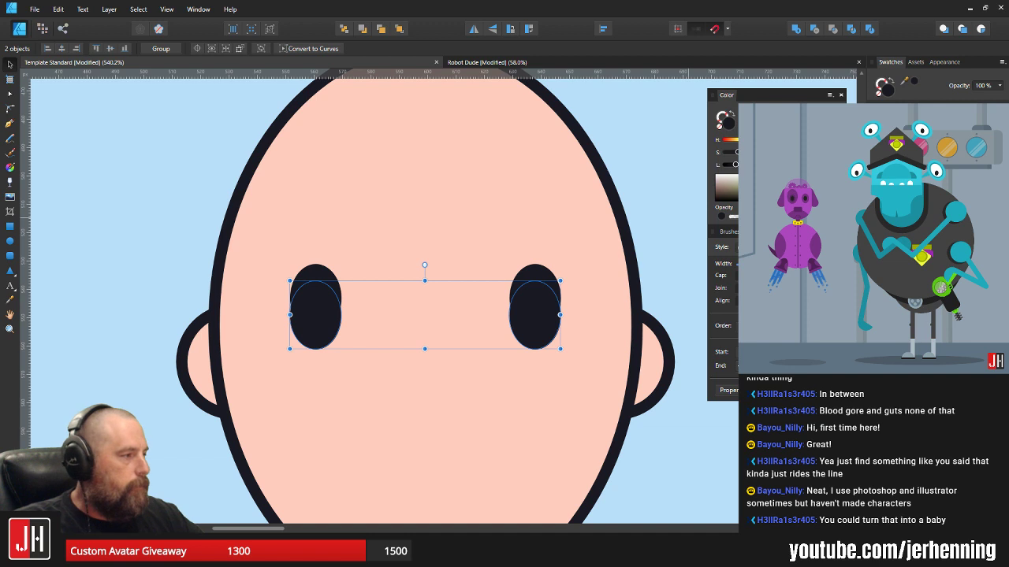
{"action": "left_click", "coordinate": [907, 150]}
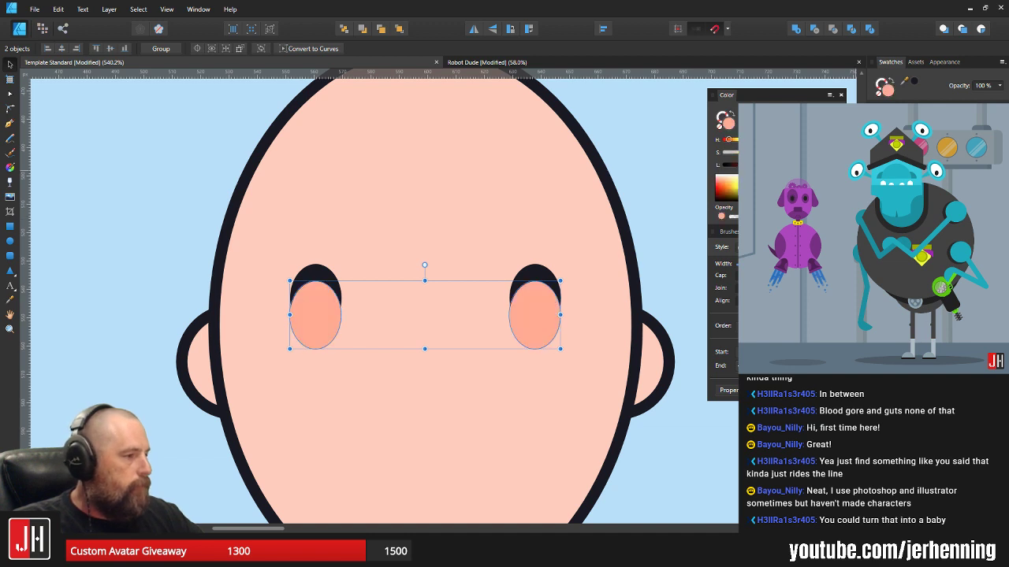
{"action": "key", "text": "ctrl+["}
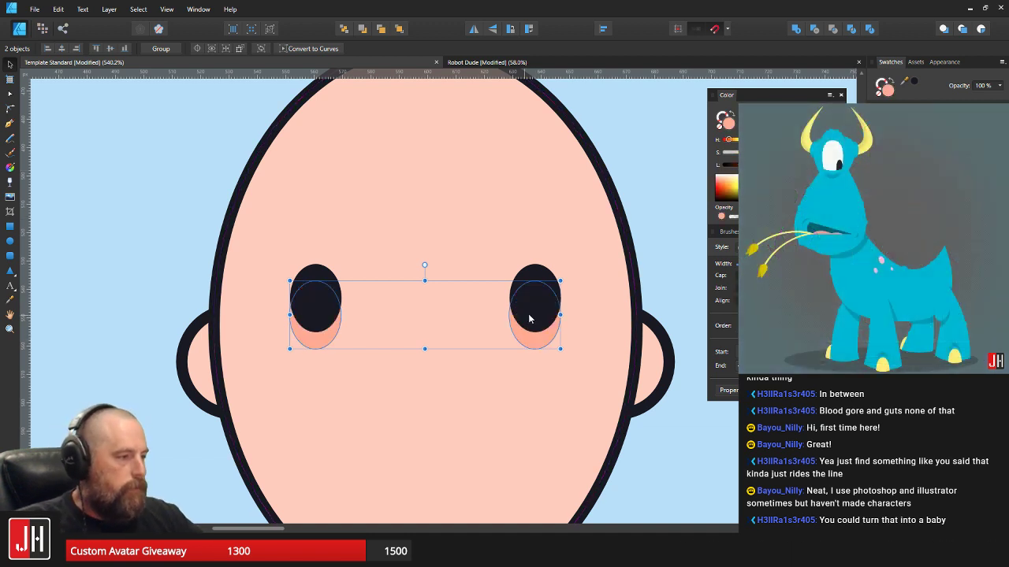
{"action": "scroll", "coordinate": [536, 346], "scroll_direction": "up", "scroll_amount": 3}
{"action": "left_click_drag", "start_coordinate": [540, 327], "coordinate": [541, 325]}
- Select both eyes with their salmon shadows, fine-tune their size together, and centre the group on the head
{"action": "left_click", "coordinate": [541, 258], "text": "shift"}
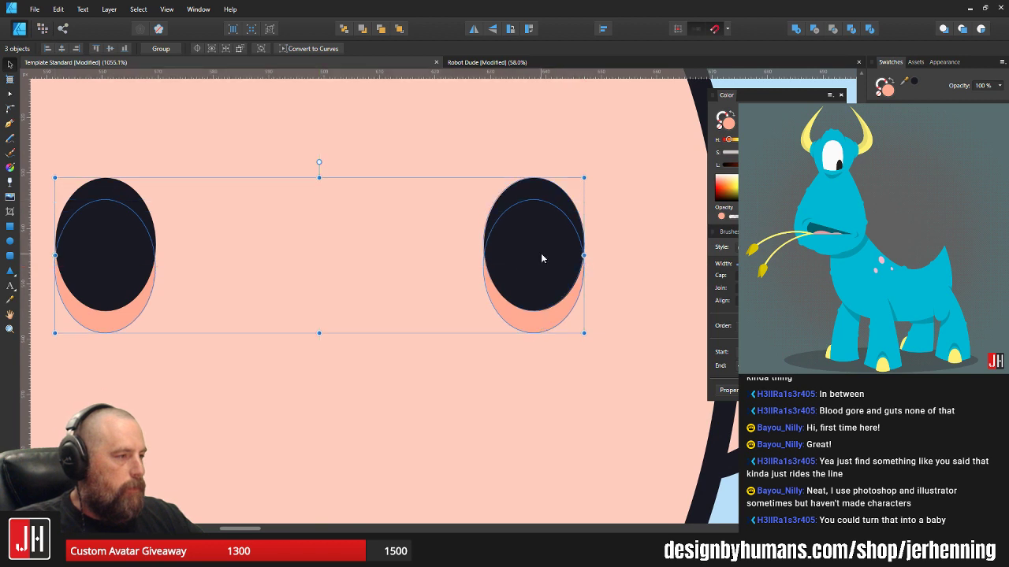
{"action": "left_click_drag", "start_coordinate": [584, 178], "coordinate": [605, 169]}
{"action": "scroll", "coordinate": [572, 210], "scroll_direction": "down", "scroll_amount": 3}
{"action": "left_click_drag", "start_coordinate": [572, 209], "coordinate": [566, 216]}
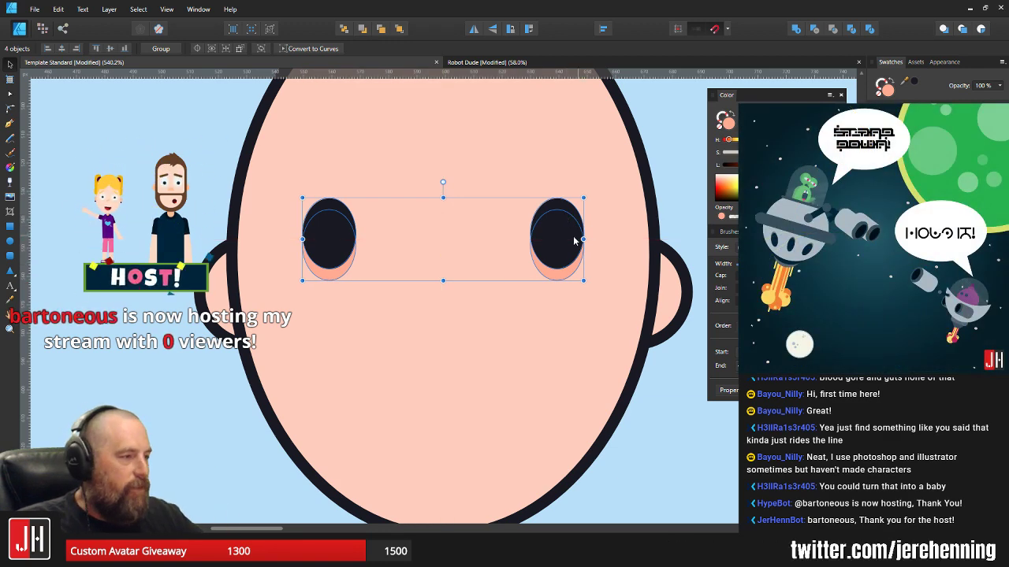
{"action": "left_click_drag", "start_coordinate": [573, 235], "coordinate": [572, 233]}
{"action": "left_click_drag", "start_coordinate": [584, 197], "coordinate": [574, 201]}
{"action": "mouse_move", "coordinate": [547, 229]}
{"action": "left_mouse_down"}
{"action": "mouse_move", "coordinate": [551, 220]}
{"action": "mouse_move", "coordinate": [552, 237]}
{"action": "left_mouse_up"}
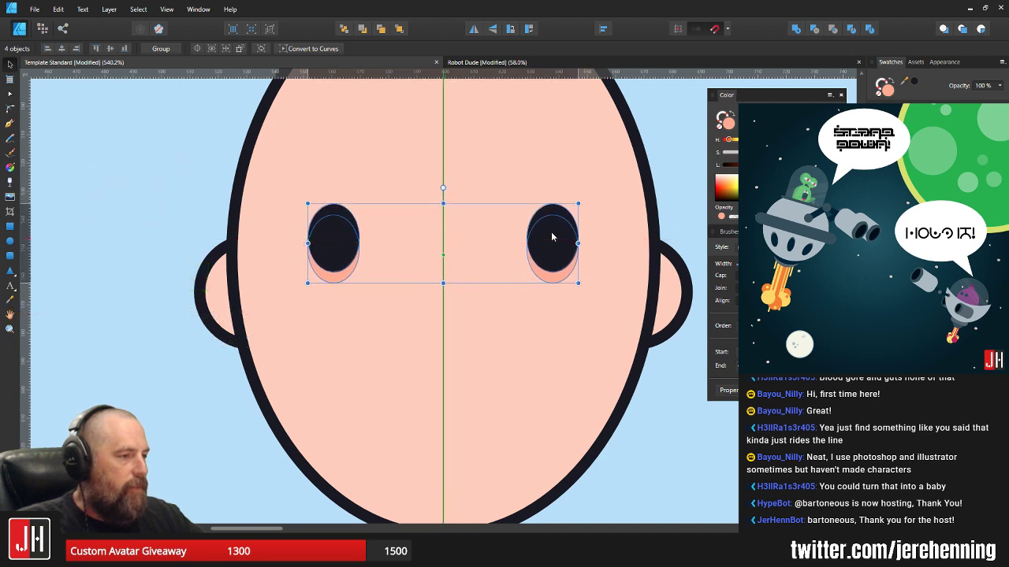
{"action": "left_click", "coordinate": [676, 178]}
- Move the left eye and its shadow slightly inward, then recentre both eyes and shadows on the head
{"action": "scroll", "coordinate": [552, 246], "scroll_direction": "down", "scroll_amount": 5}
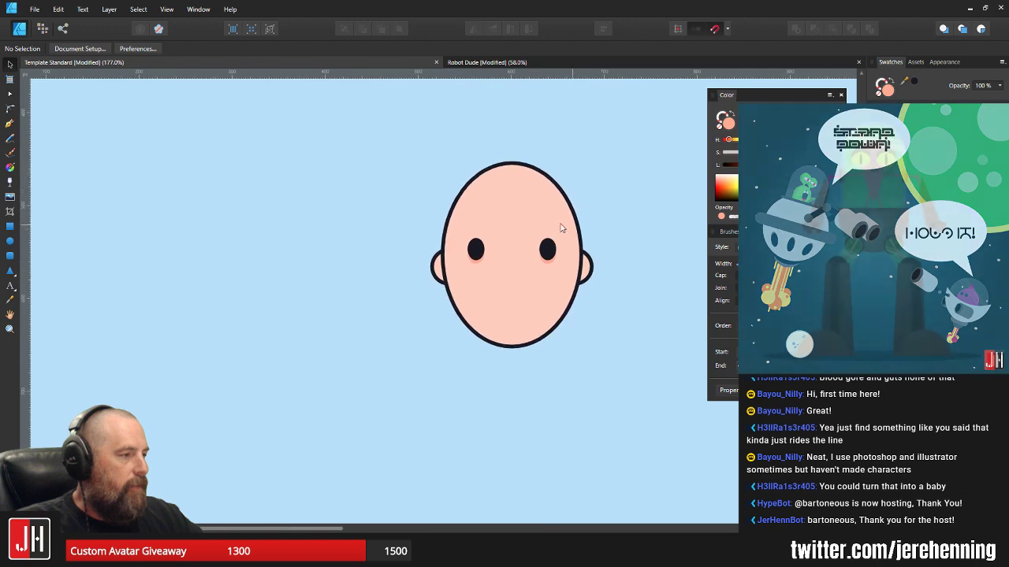
{"action": "scroll", "coordinate": [534, 259], "scroll_direction": "up", "scroll_amount": 6}
{"action": "scroll", "coordinate": [437, 248], "scroll_direction": "down", "scroll_amount": 4}
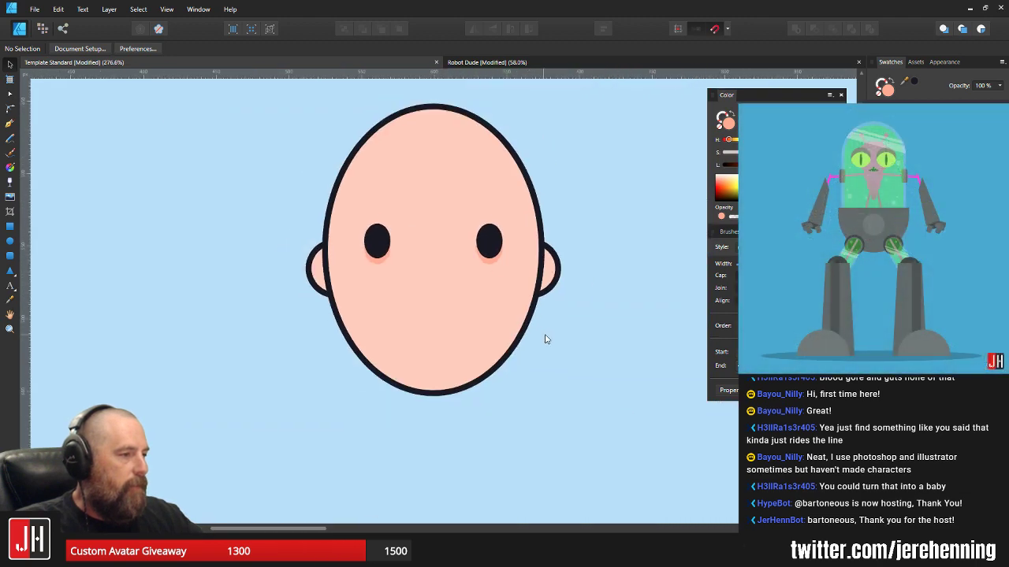
{"action": "scroll", "coordinate": [487, 302], "scroll_direction": "up", "scroll_amount": 2}
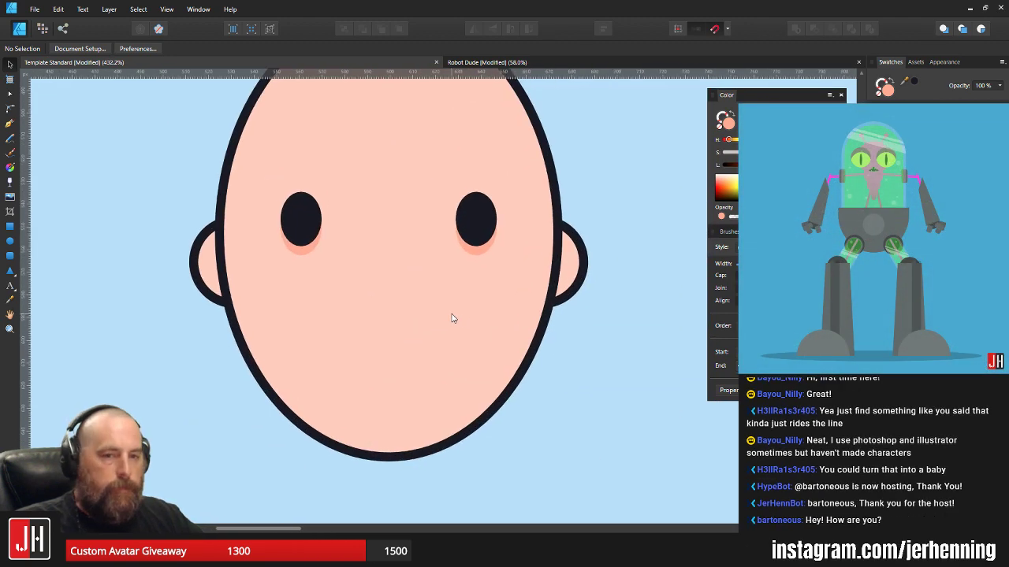
{"action": "left_click_drag", "start_coordinate": [200, 119], "coordinate": [371, 304]}
{"action": "scroll", "coordinate": [326, 242], "scroll_direction": "up", "scroll_amount": 3}
{"action": "scroll", "coordinate": [360, 210], "scroll_direction": "down", "scroll_amount": 3}
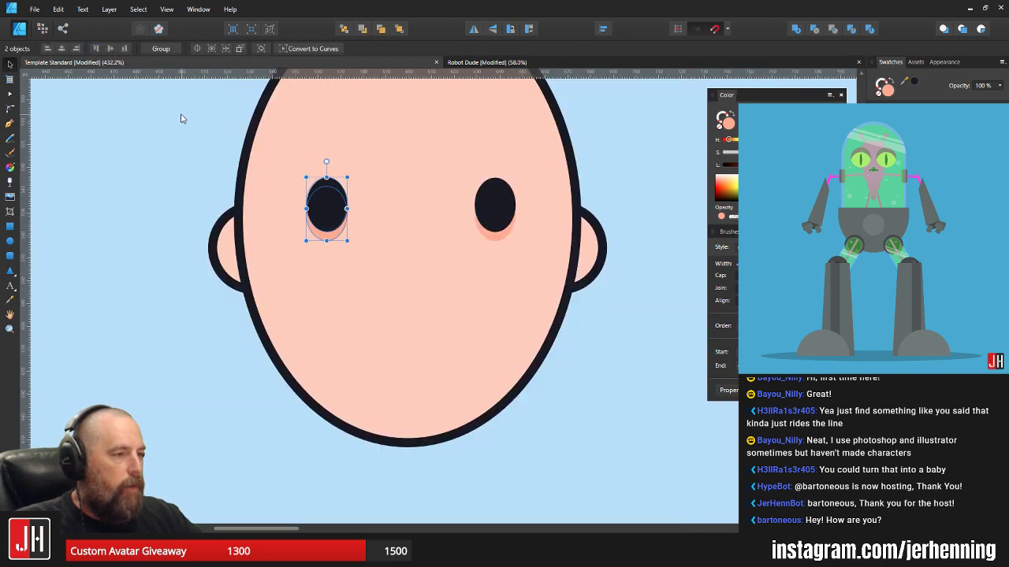
{"action": "left_click_drag", "start_coordinate": [181, 114], "coordinate": [580, 242]}
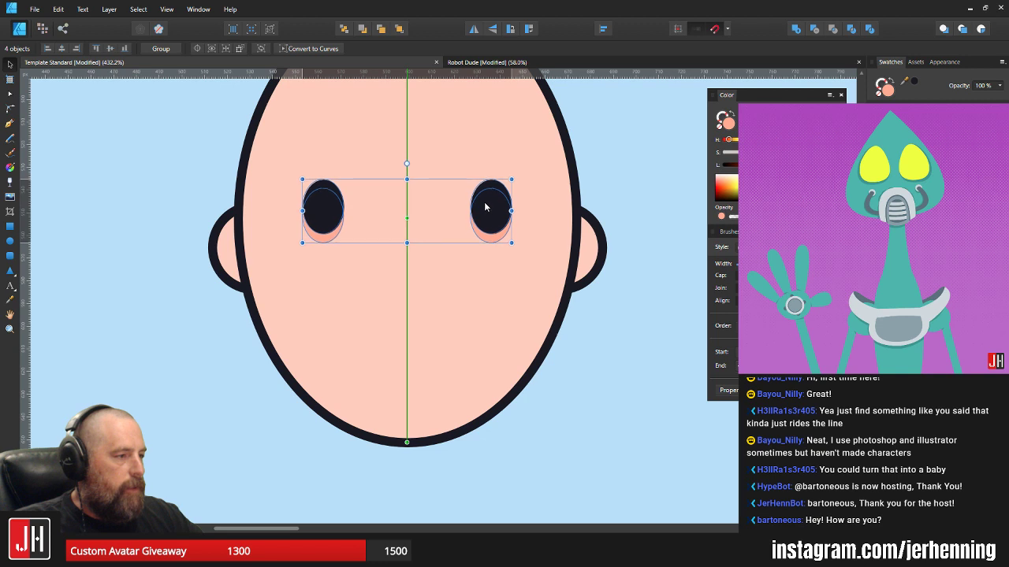
- Try a closed curved shape around the lower face and chin, fill it with grey, and delete it
{"action": "left_click", "coordinate": [627, 175]}
{"action": "scroll", "coordinate": [497, 293], "scroll_direction": "down", "scroll_amount": 3}
{"action": "scroll", "coordinate": [497, 293], "scroll_direction": "up", "scroll_amount": 2}
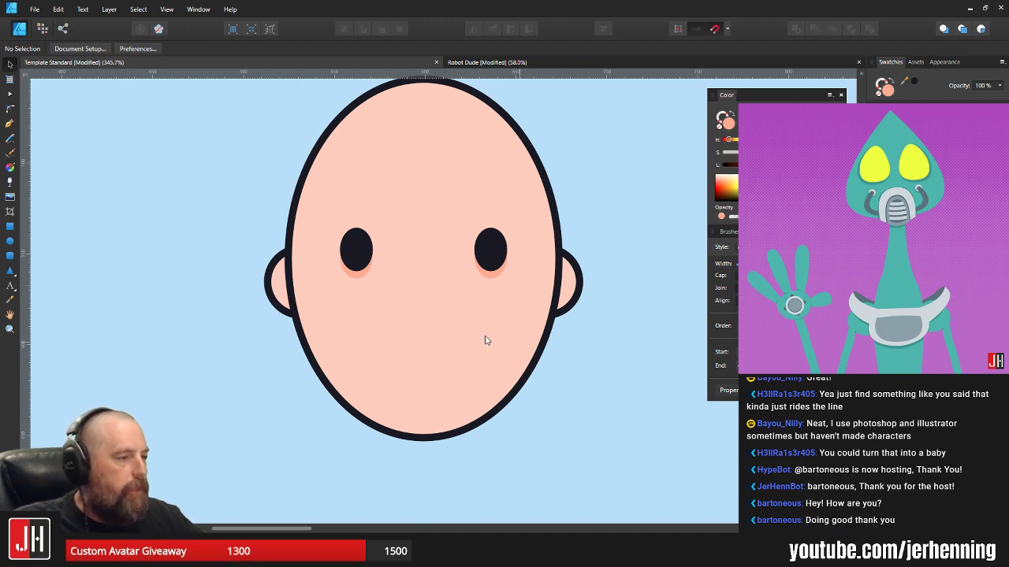
{"action": "scroll", "coordinate": [465, 323], "scroll_direction": "up", "scroll_amount": 2}
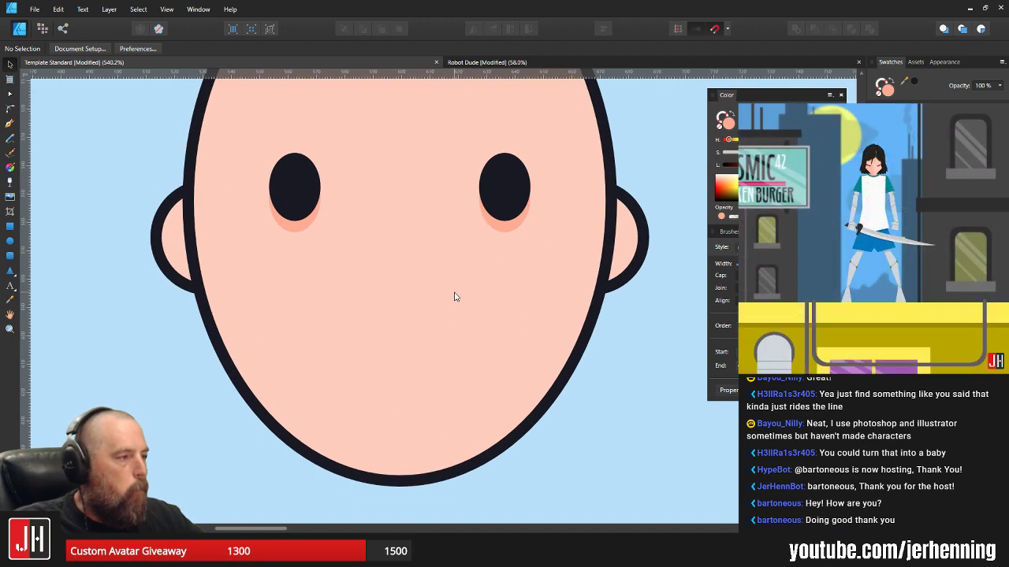
{"action": "left_click", "coordinate": [11, 124]}
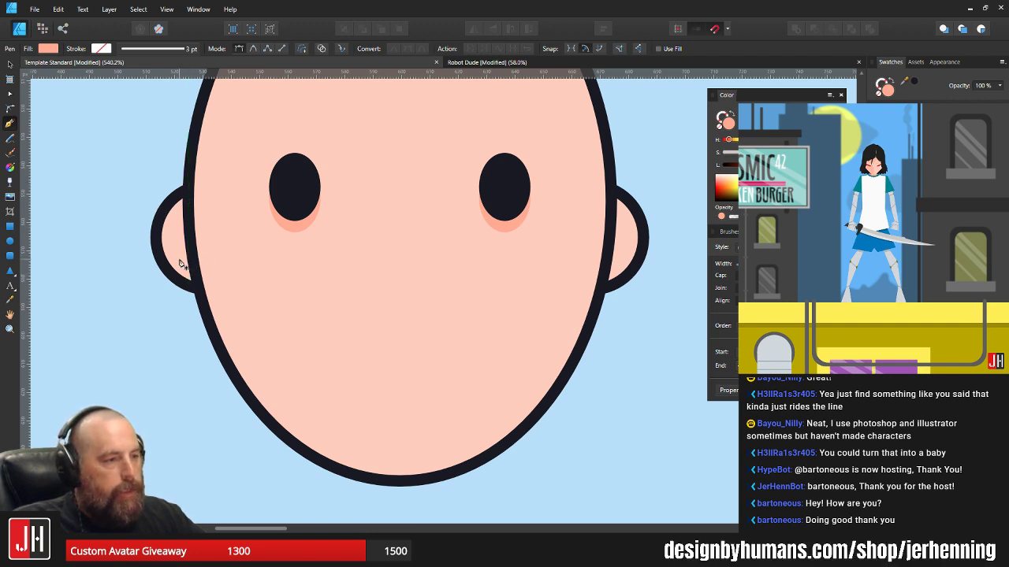
{"action": "left_click", "coordinate": [619, 260]}
{"action": "scroll", "coordinate": [599, 440], "scroll_direction": "down", "scroll_amount": 3}
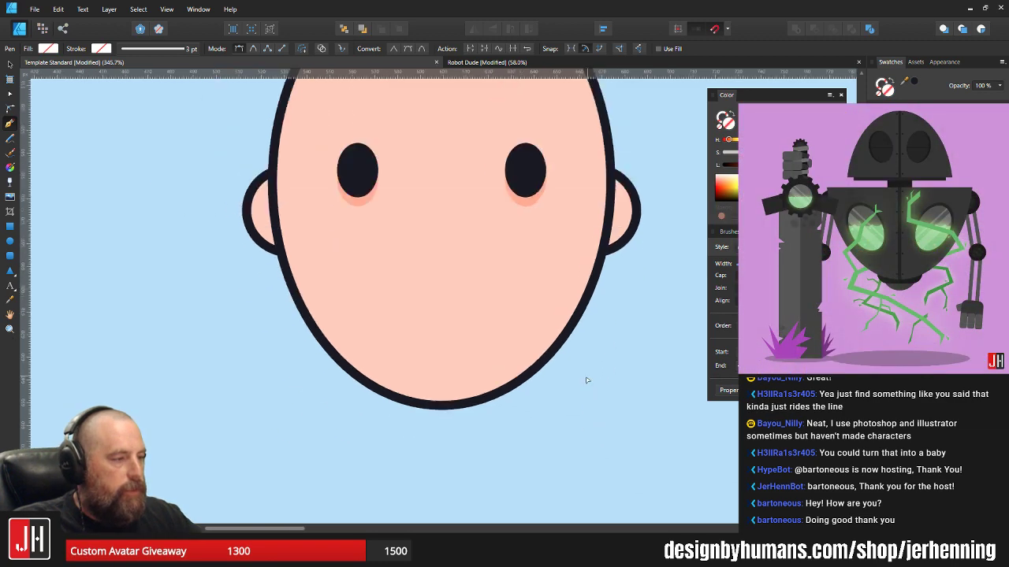
{"action": "left_click", "coordinate": [470, 415]}
{"action": "left_click_drag", "start_coordinate": [455, 428], "coordinate": [358, 423]}
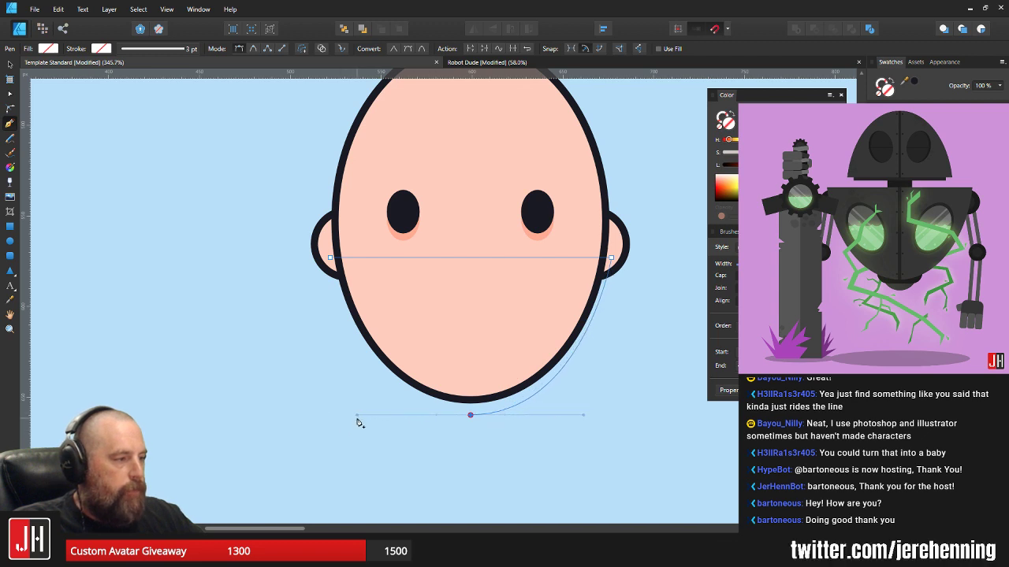
{"action": "left_click", "coordinate": [333, 260]}
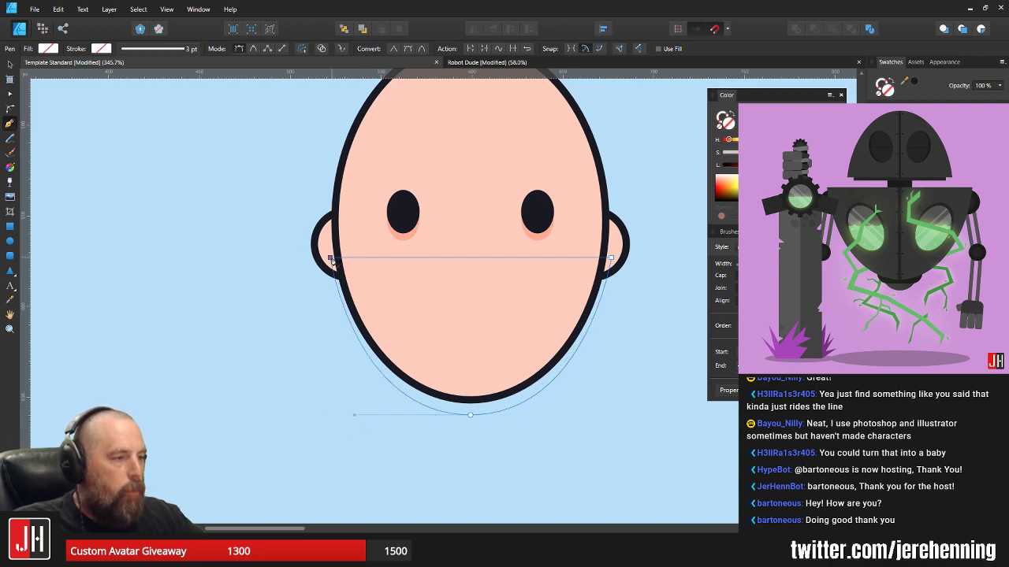
{"action": "left_click", "coordinate": [906, 157]}
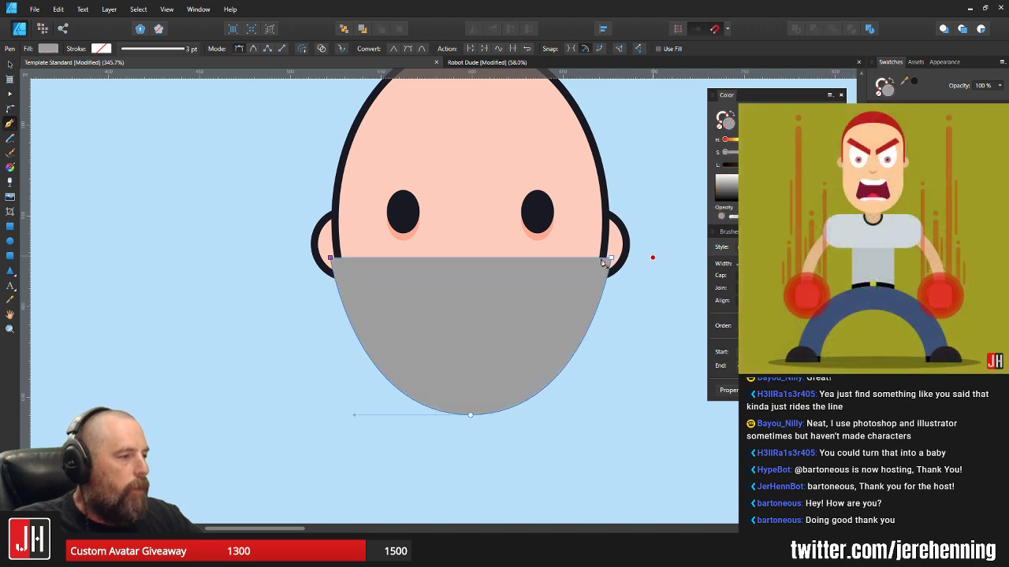
{"action": "key", "text": "v"}
{"action": "key", "text": "Delete"}
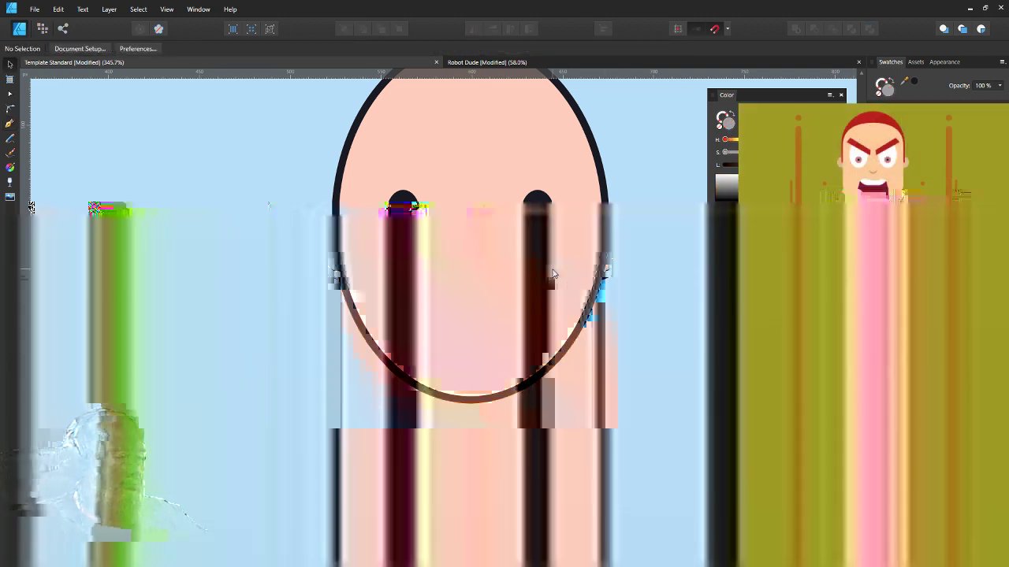
- Select the whole head with its ears, eyes and shadows and move it left to the artboard's horizontal centre
{"action": "scroll", "coordinate": [569, 284], "scroll_direction": "down", "scroll_amount": 5}
{"action": "left_click_drag", "start_coordinate": [544, 298], "coordinate": [526, 297]}
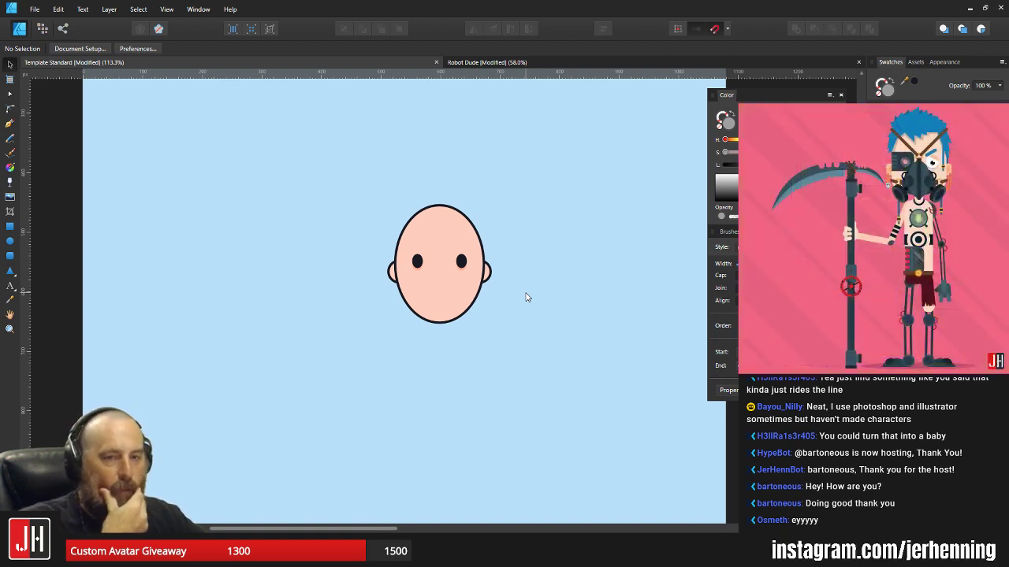
{"action": "left_click_drag", "start_coordinate": [323, 169], "coordinate": [551, 407]}
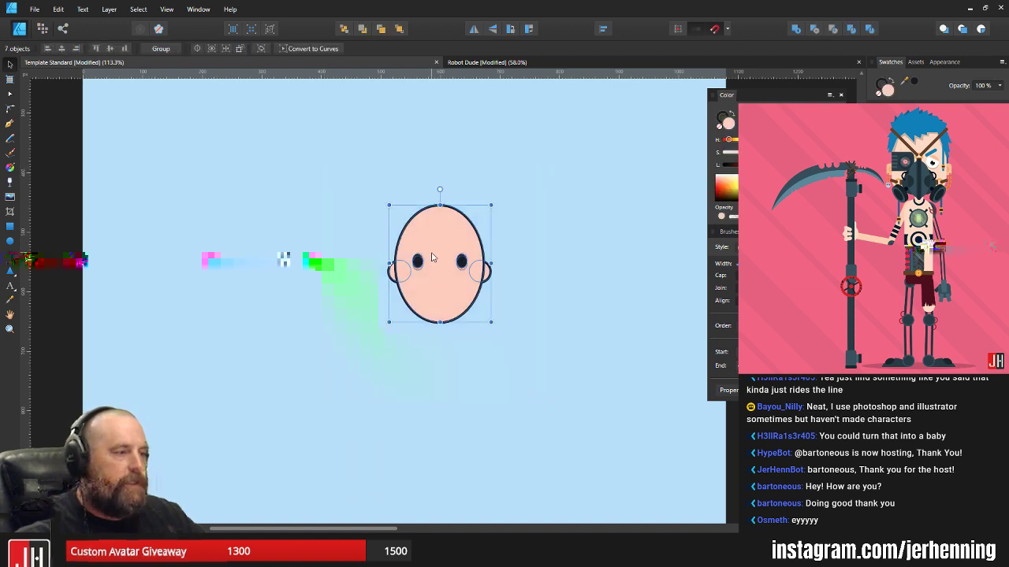
{"action": "left_click_drag", "start_coordinate": [431, 256], "coordinate": [406, 268]}
{"action": "left_click", "coordinate": [495, 264]}
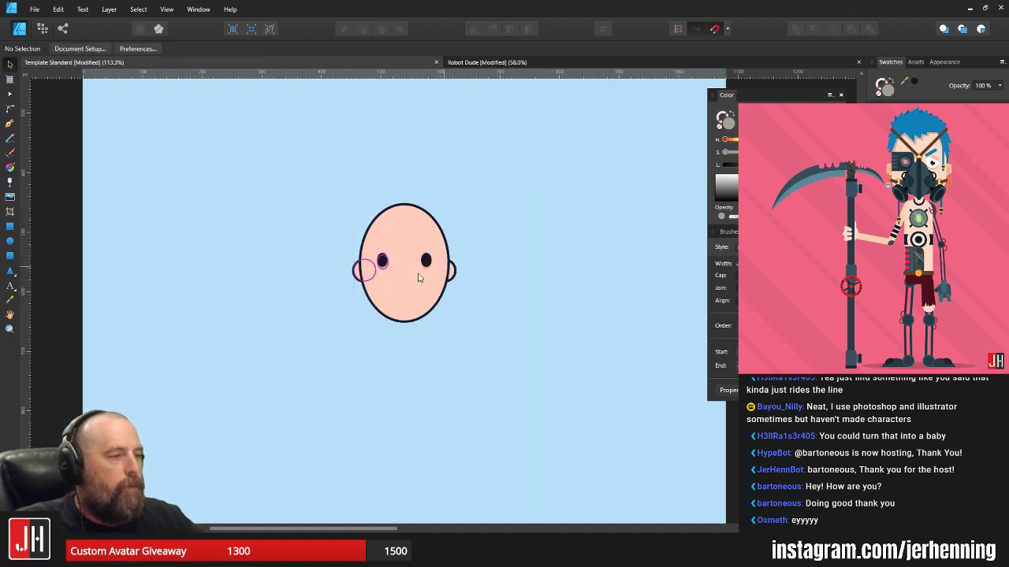
- Select the head oval and both ears without the eyes, scale them down slightly, and centre them around the eyes
{"action": "scroll", "coordinate": [417, 274], "scroll_direction": "up", "scroll_amount": 6}
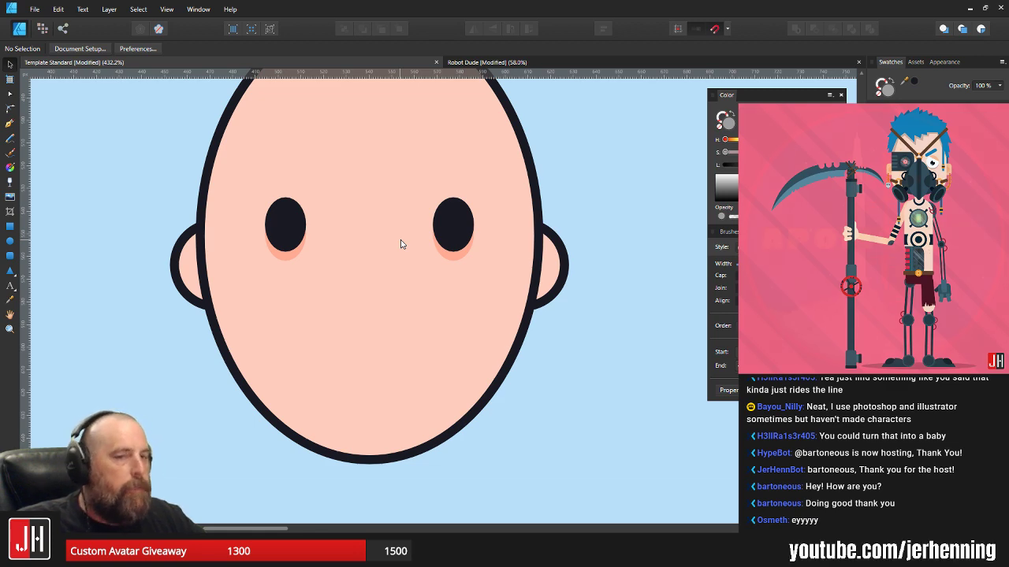
{"action": "scroll", "coordinate": [416, 255], "scroll_direction": "down", "scroll_amount": 4}
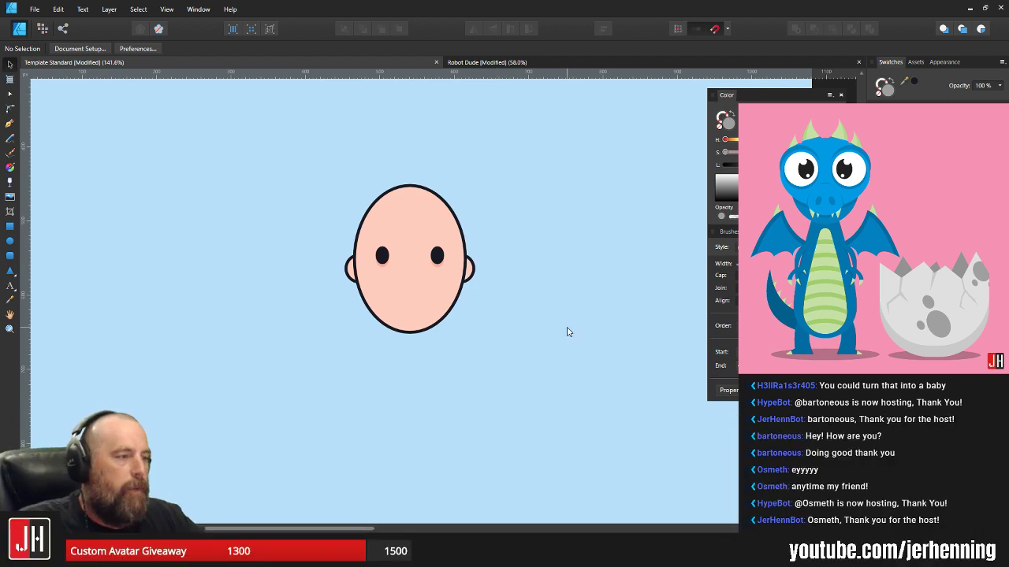
{"action": "scroll", "coordinate": [315, 168], "scroll_direction": "up", "scroll_amount": 2}
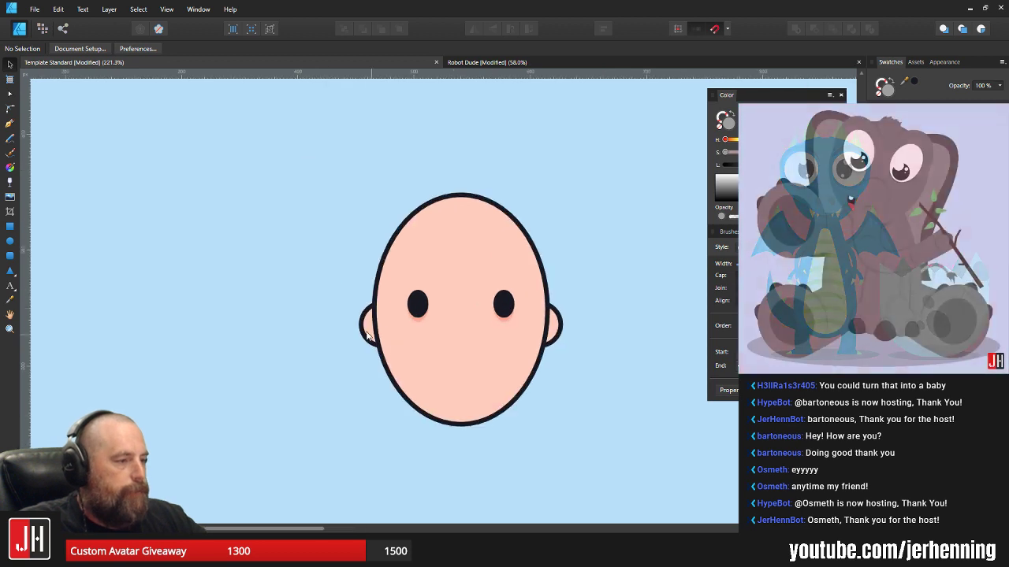
{"action": "left_click_drag", "start_coordinate": [328, 176], "coordinate": [434, 349]}
{"action": "left_click", "coordinate": [554, 325], "text": "shift"}
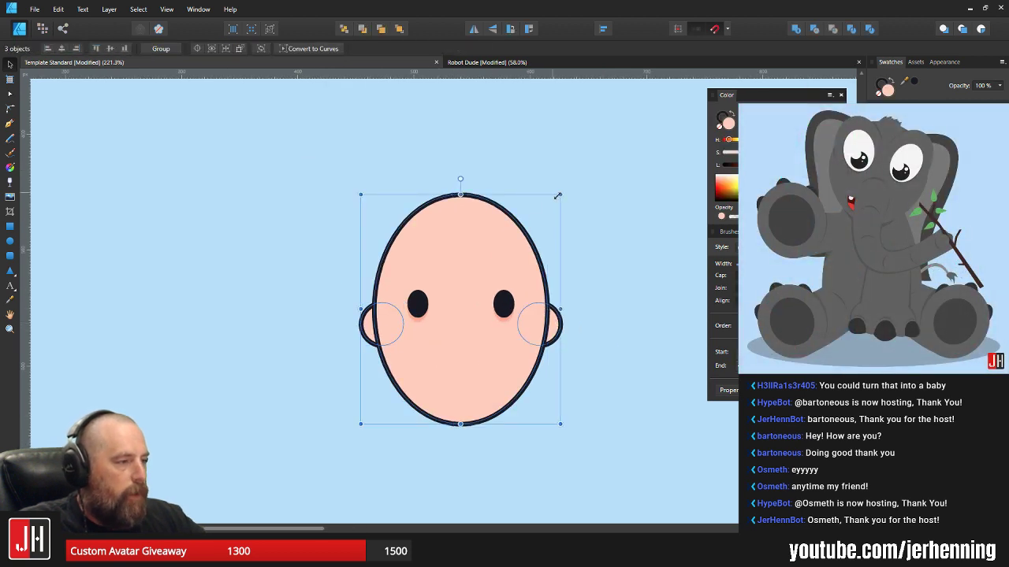
{"action": "left_click_drag", "start_coordinate": [557, 195], "coordinate": [548, 207]}
{"action": "left_click_drag", "start_coordinate": [482, 279], "coordinate": [492, 280]}
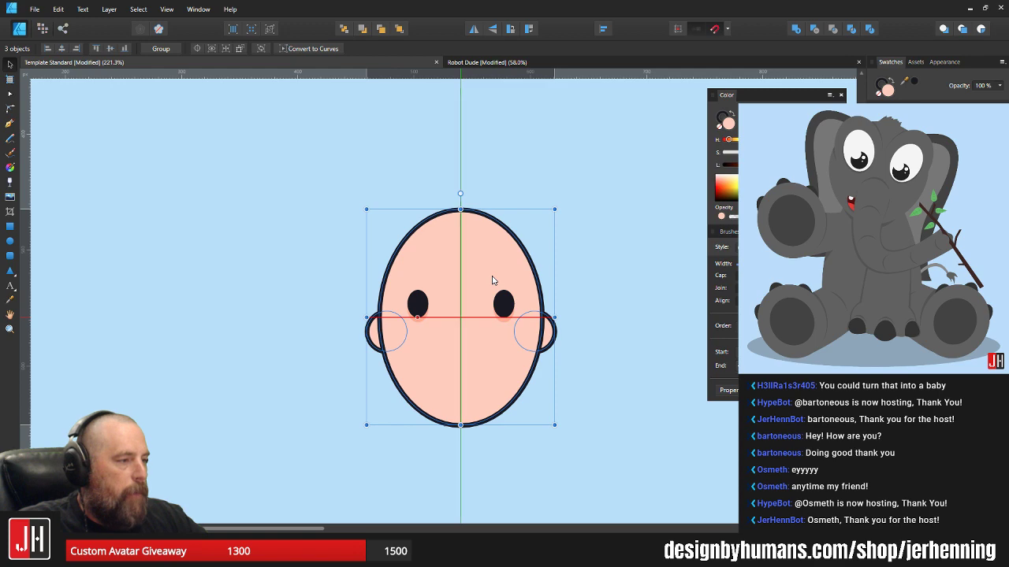
{"action": "left_click", "coordinate": [574, 259]}
{"action": "scroll", "coordinate": [556, 221], "scroll_direction": "down", "scroll_amount": 2}
{"action": "scroll", "coordinate": [592, 293], "scroll_direction": "up", "scroll_amount": 2}
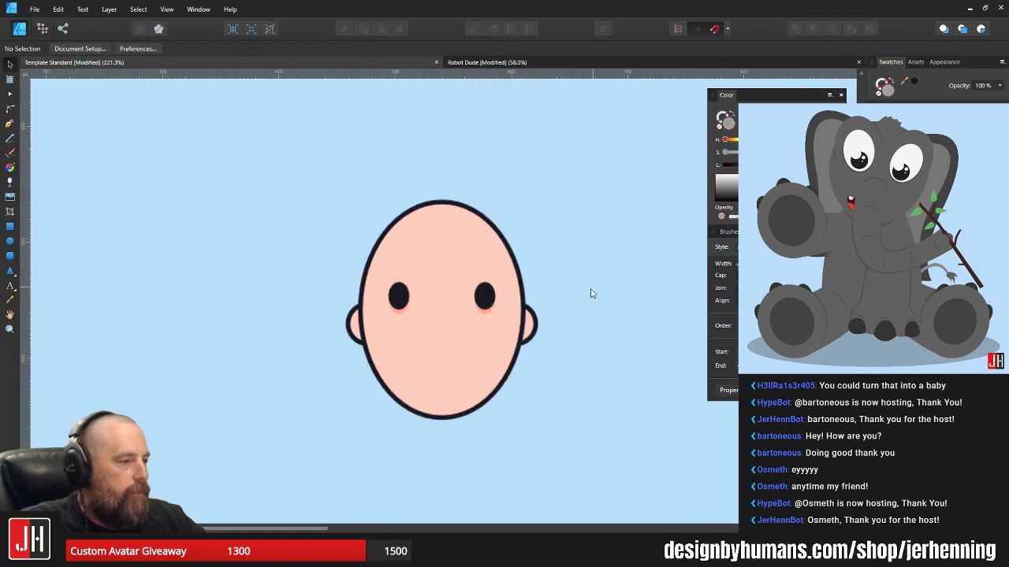
- Select both eyes with their salmon shadows and move them straight down slightly on the resized head
{"action": "scroll", "coordinate": [428, 334], "scroll_direction": "up", "scroll_amount": 3}
{"action": "left_click_drag", "start_coordinate": [230, 160], "coordinate": [640, 334]}
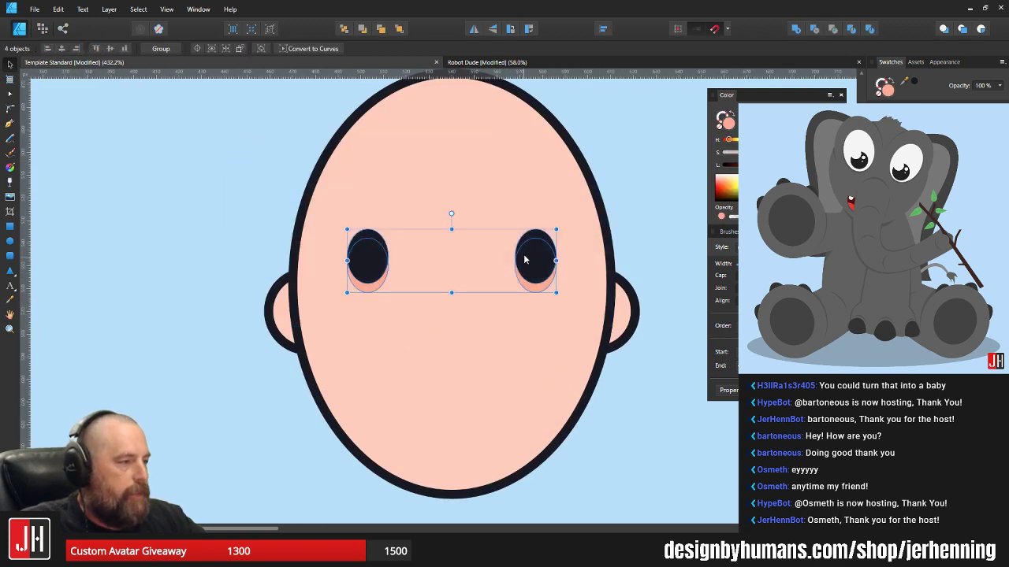
{"action": "left_click_drag", "start_coordinate": [524, 260], "coordinate": [525, 271]}
{"action": "key", "text": "ctrl+d"}
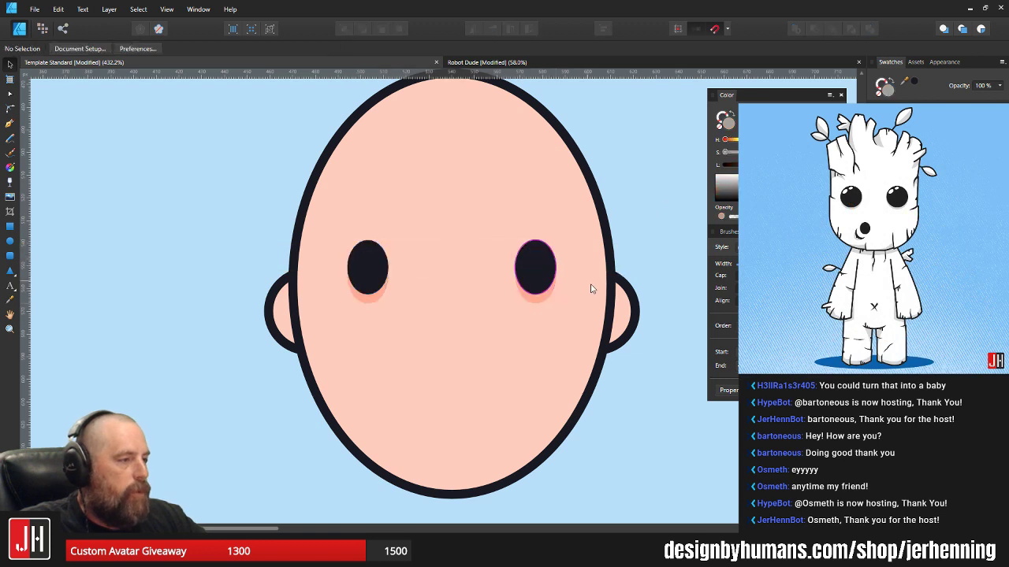
{"action": "scroll", "coordinate": [591, 288], "scroll_direction": "down", "scroll_amount": 2}
{"action": "scroll", "coordinate": [443, 270], "scroll_direction": "up", "scroll_amount": 2}
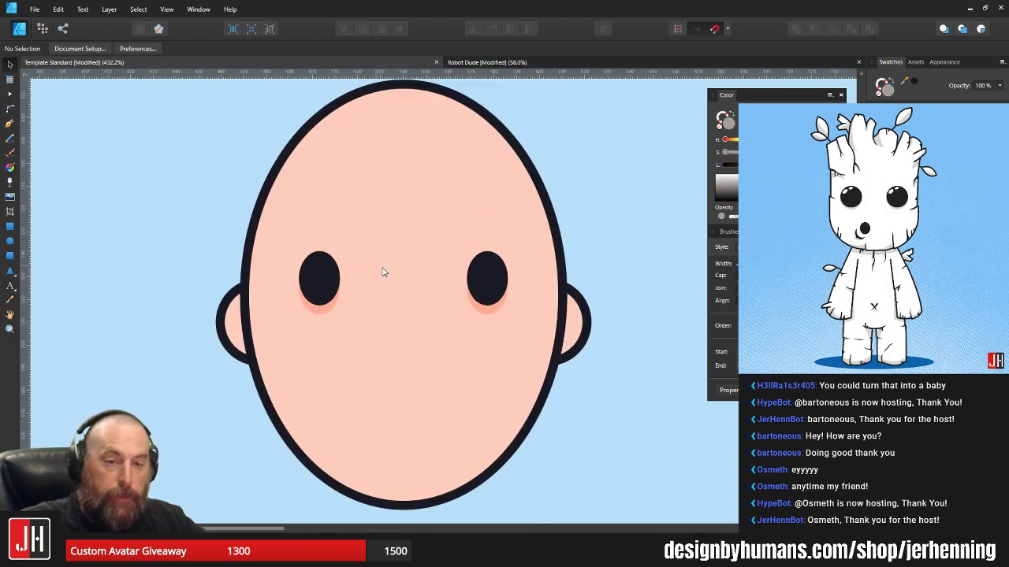
{"action": "scroll", "coordinate": [383, 268], "scroll_direction": "down", "scroll_amount": 1}
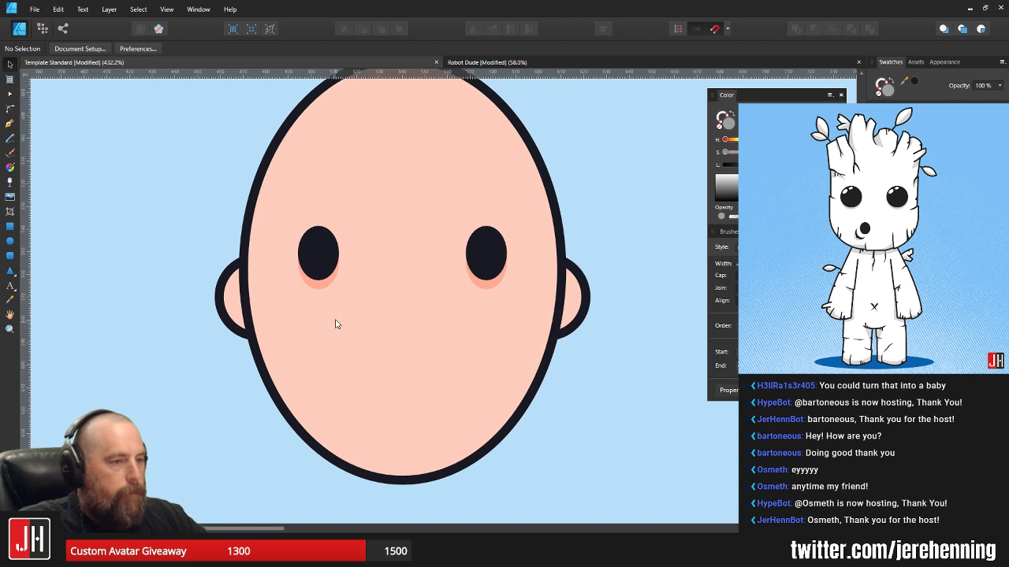
{"action": "scroll", "coordinate": [73, 135], "scroll_direction": "up", "scroll_amount": 4}
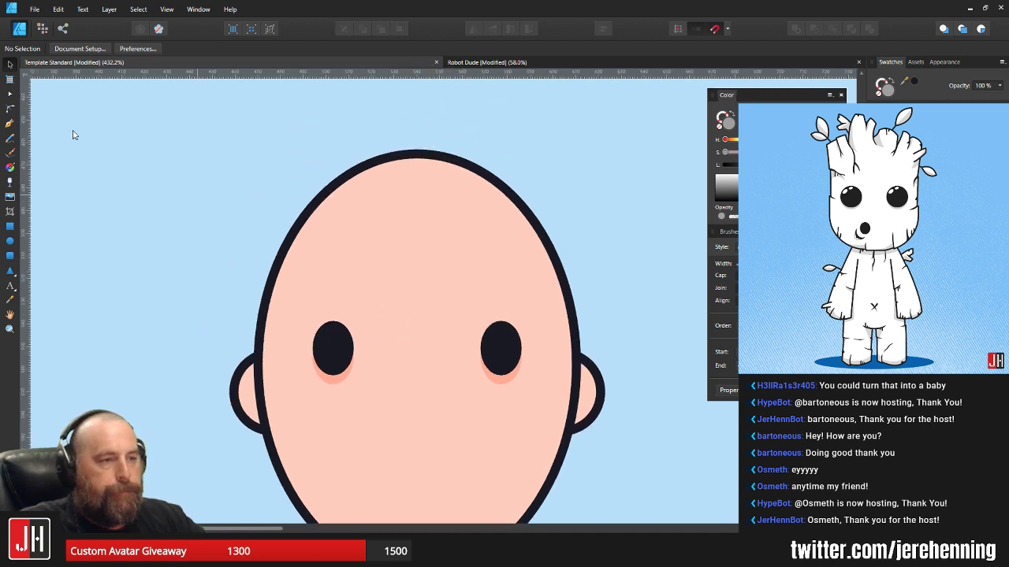
{"action": "left_click", "coordinate": [10, 124]}
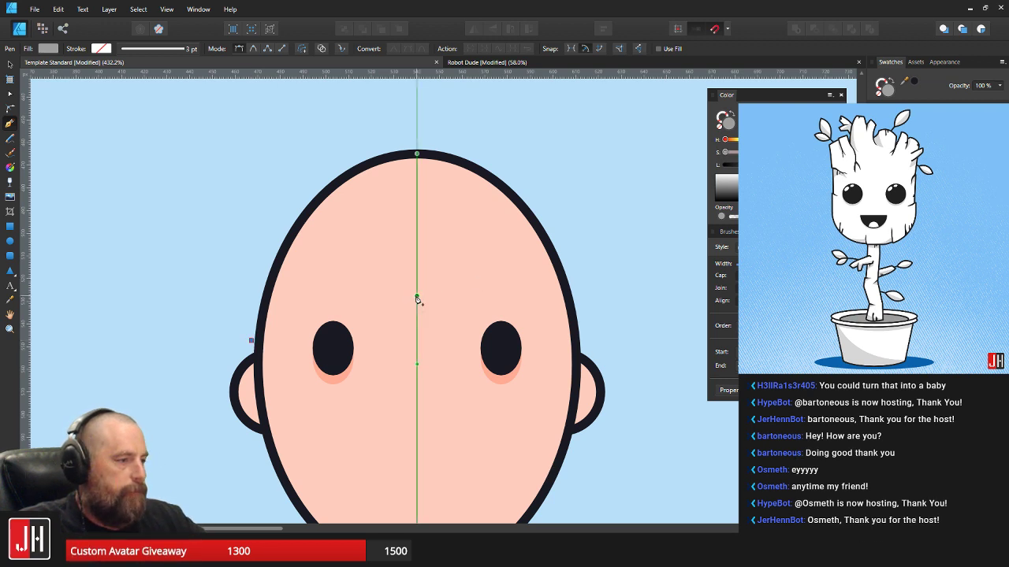
{"action": "left_click", "coordinate": [416, 296]}
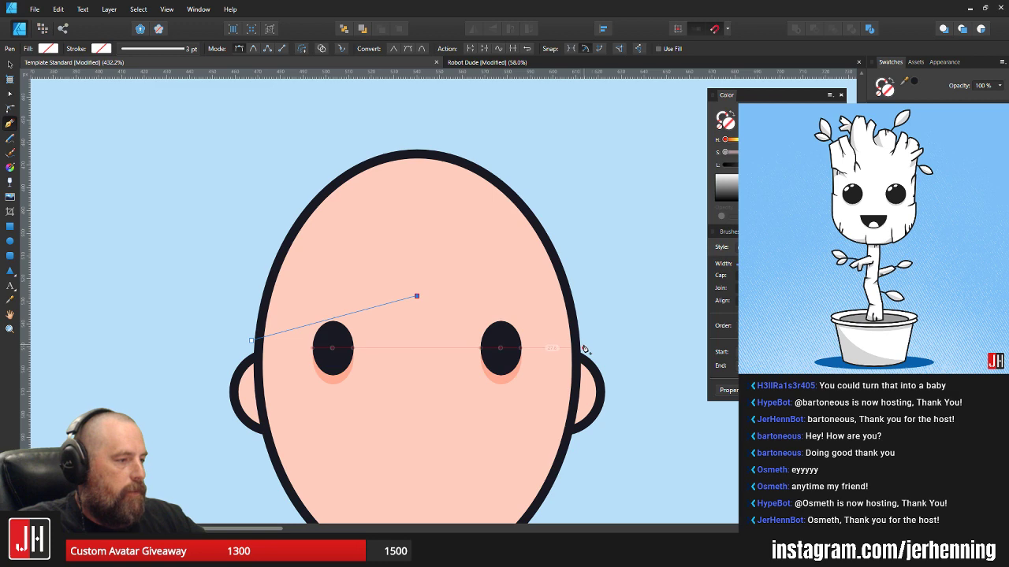
{"action": "key", "text": "ctrl+z"}
{"action": "key", "text": "ctrl+z"}
{"action": "key", "text": "v"}
{"action": "scroll", "coordinate": [585, 276], "scroll_direction": "down", "scroll_amount": 3}
{"action": "left_click_drag", "start_coordinate": [584, 279], "coordinate": [540, 267]}
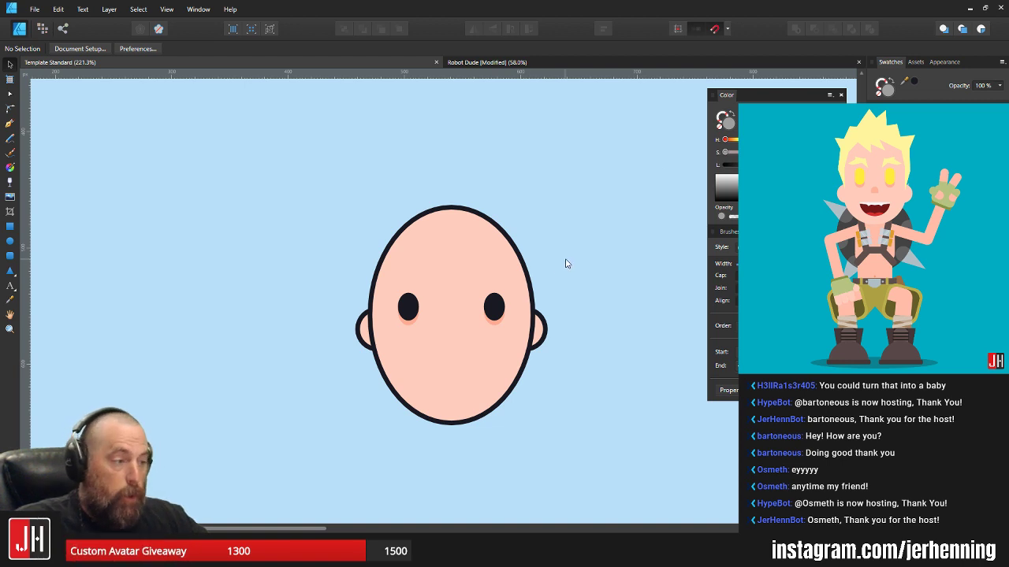
{"action": "left_click_drag", "start_coordinate": [565, 263], "coordinate": [529, 259]}
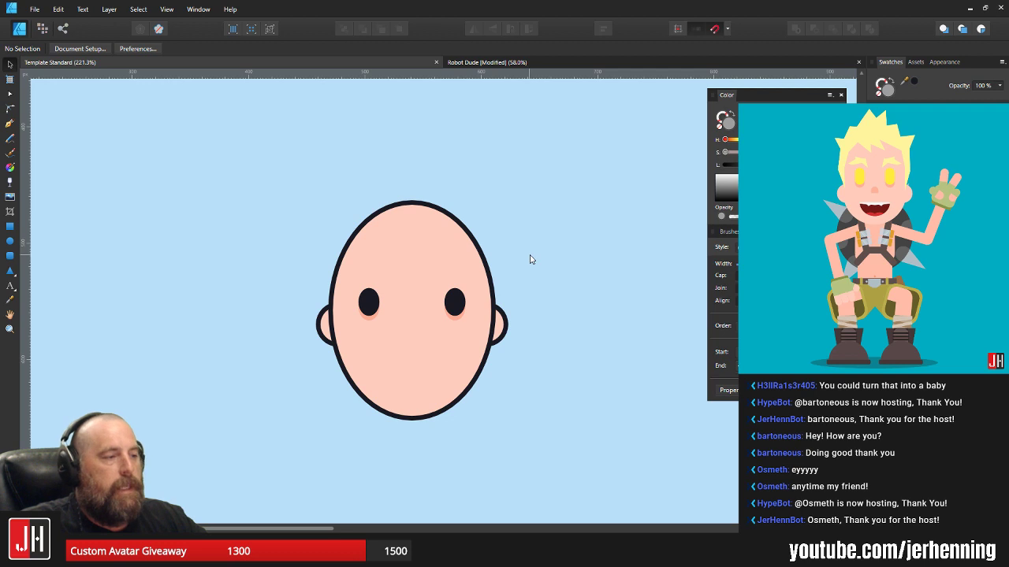
{"action": "scroll", "coordinate": [473, 347], "scroll_direction": "up", "scroll_amount": 2}
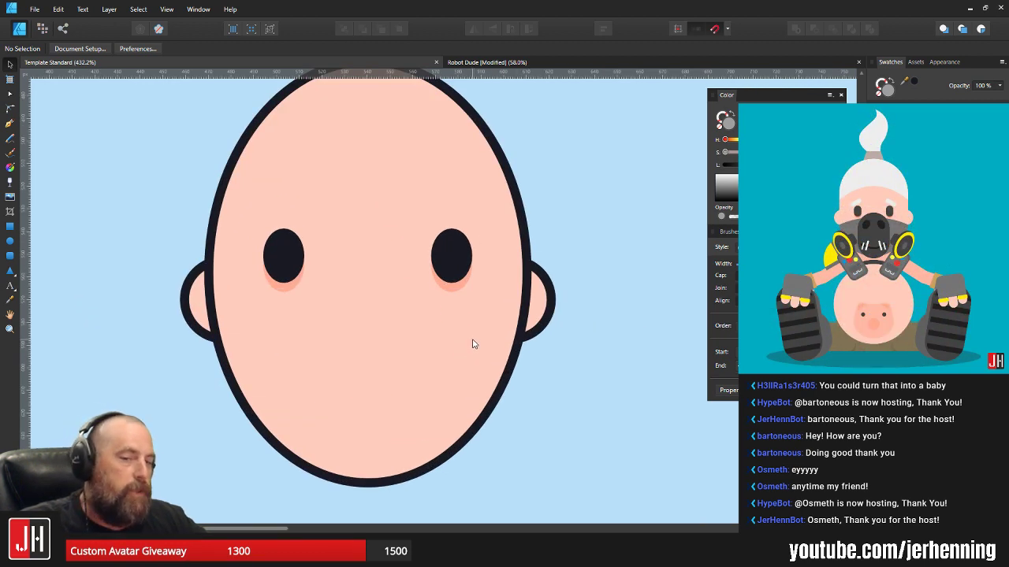
{"action": "scroll", "coordinate": [472, 335], "scroll_direction": "down", "scroll_amount": 3}
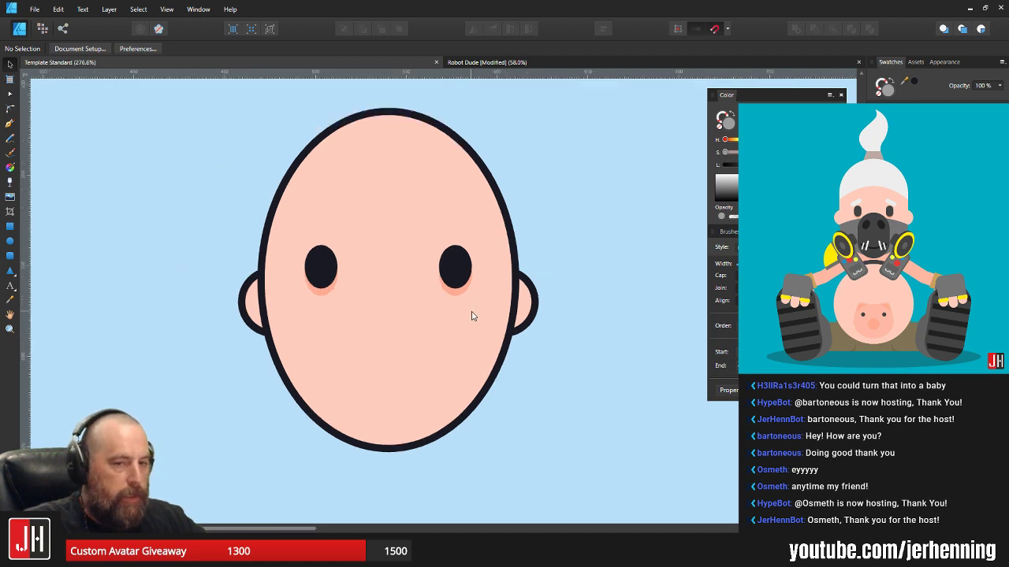
{"action": "scroll", "coordinate": [441, 326], "scroll_direction": "up", "scroll_amount": 2}
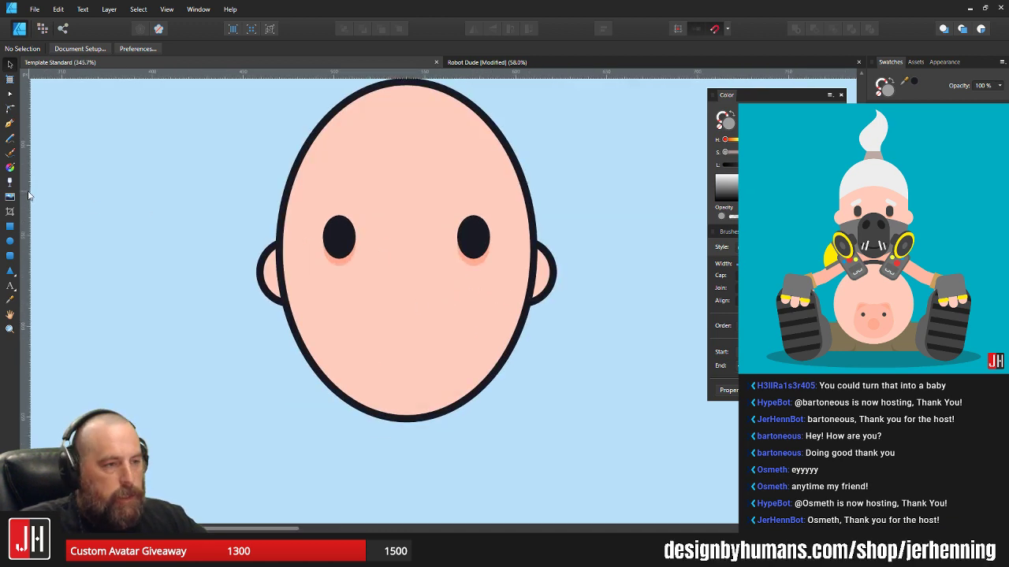
- Draw a closed rectangle with the Pen tool over the lower face, spanning the head's width from mid-ear to below the chin
{"action": "scroll", "coordinate": [289, 296], "scroll_direction": "up", "scroll_amount": 2}
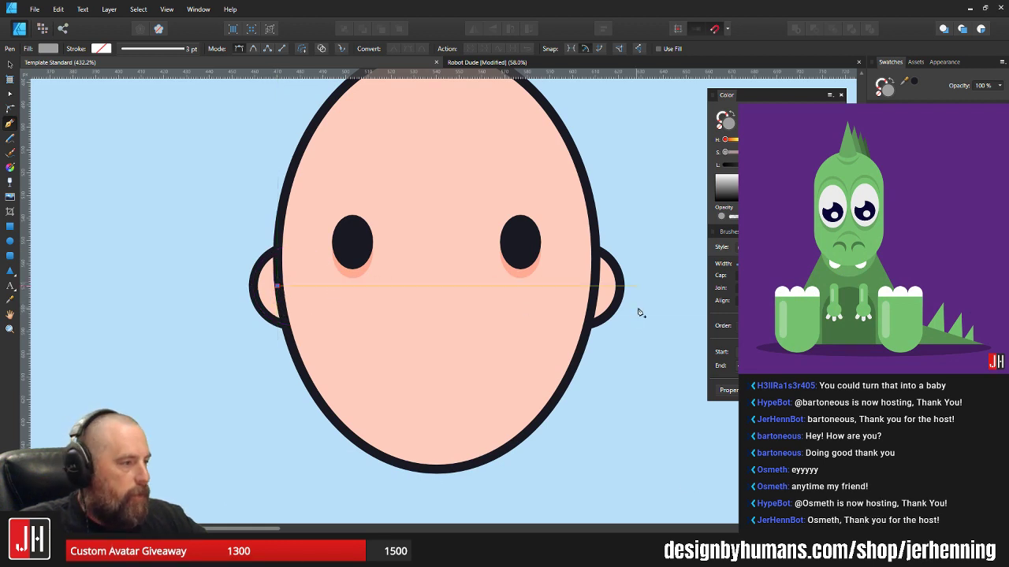
{"action": "left_click", "coordinate": [595, 291]}
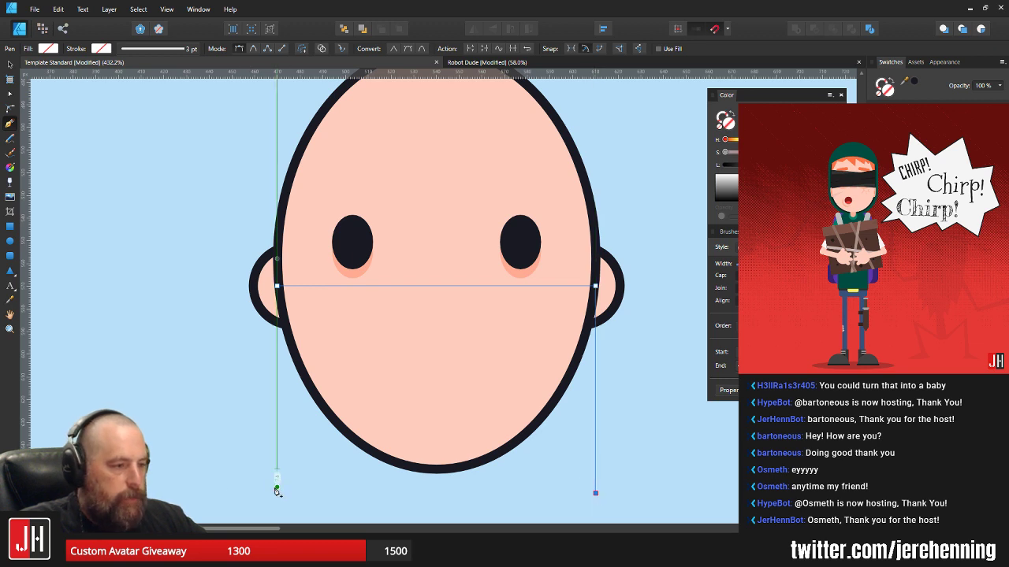
{"action": "left_click", "coordinate": [276, 494]}
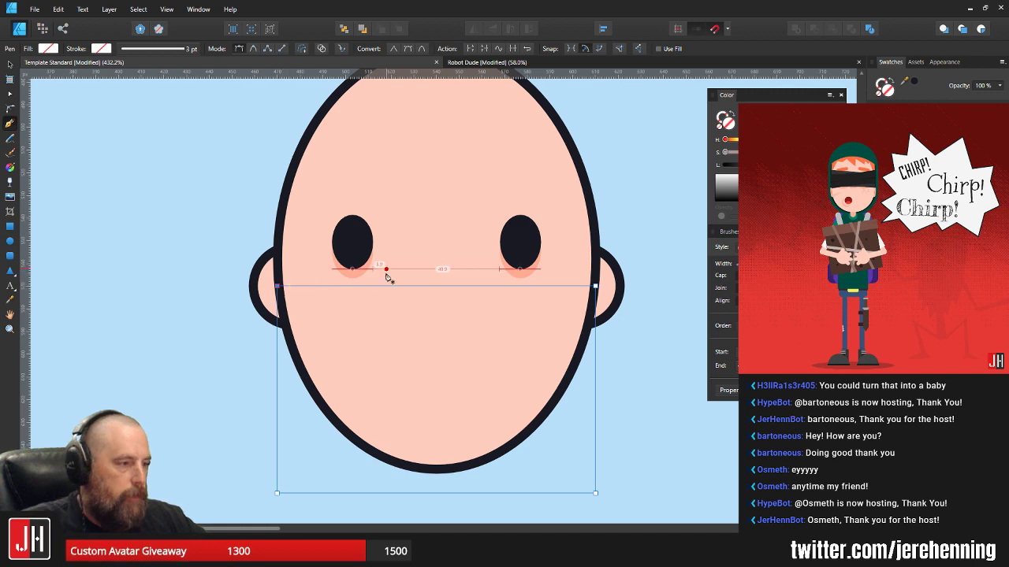
- Fill the lower-face rectangle with turquoise green, give it a dark outline like the head's, and select it
{"action": "left_click", "coordinate": [934, 173]}
{"action": "key", "text": "c"}
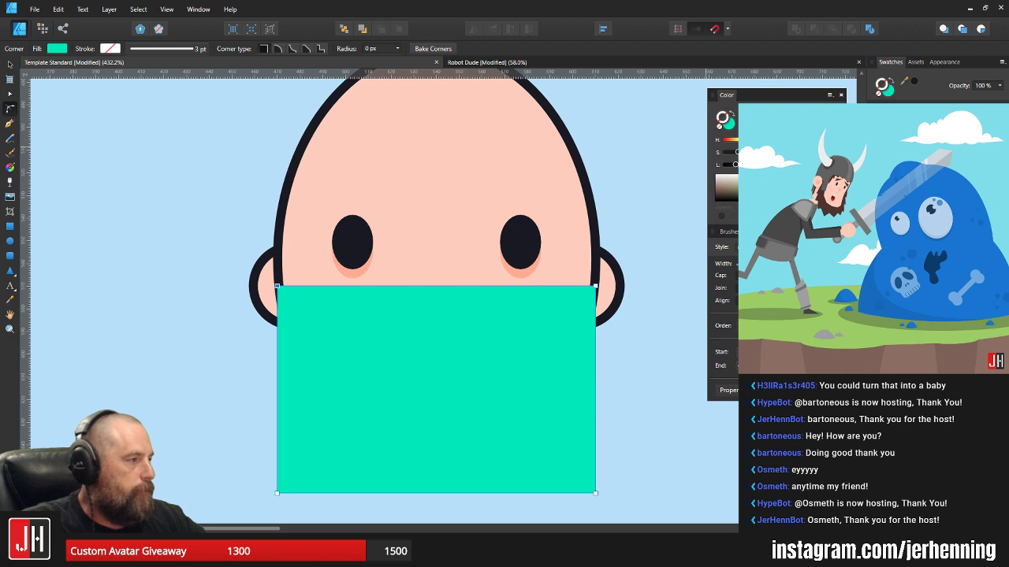
{"action": "left_click", "coordinate": [886, 150]}
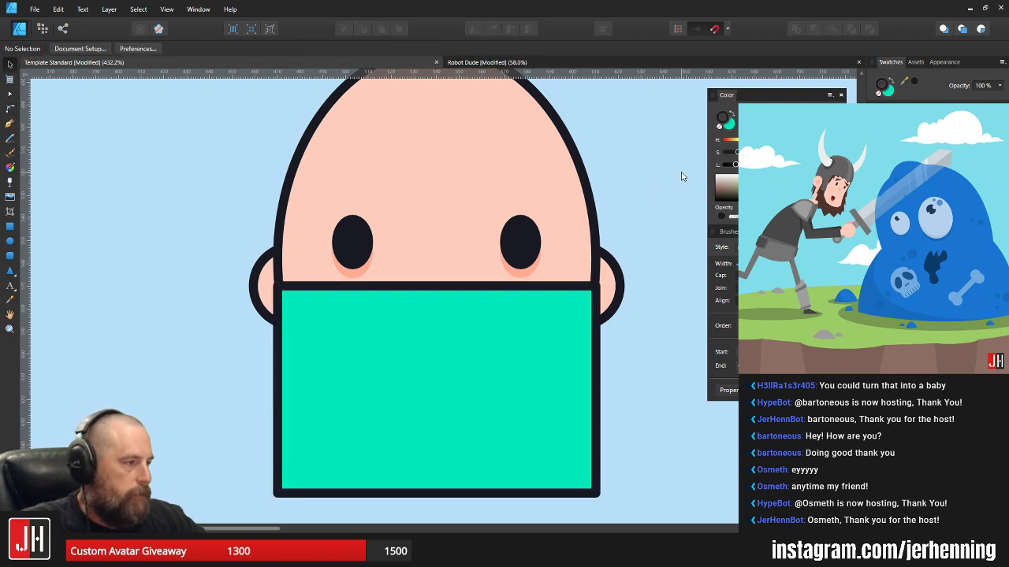
{"action": "scroll", "coordinate": [594, 275], "scroll_direction": "down", "scroll_amount": 3}
{"action": "scroll", "coordinate": [477, 305], "scroll_direction": "up", "scroll_amount": 2}
{"action": "key", "text": "v"}
{"action": "scroll", "coordinate": [518, 314], "scroll_direction": "up", "scroll_amount": 2}
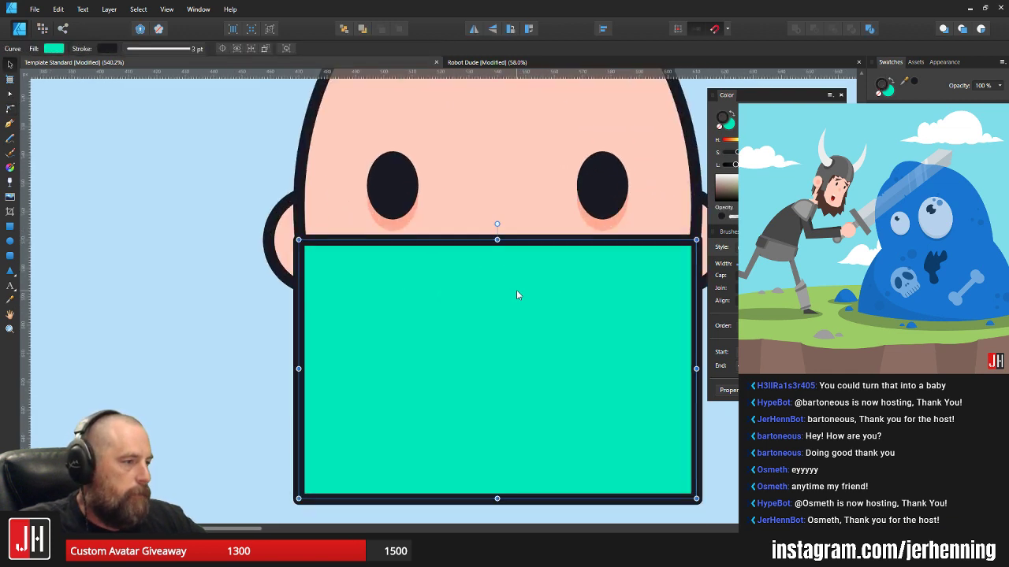
- Pull the middle of the turquoise rectangle's upper edge down into a shallow V below the eyes
{"action": "scroll", "coordinate": [550, 269], "scroll_direction": "down", "scroll_amount": 3}
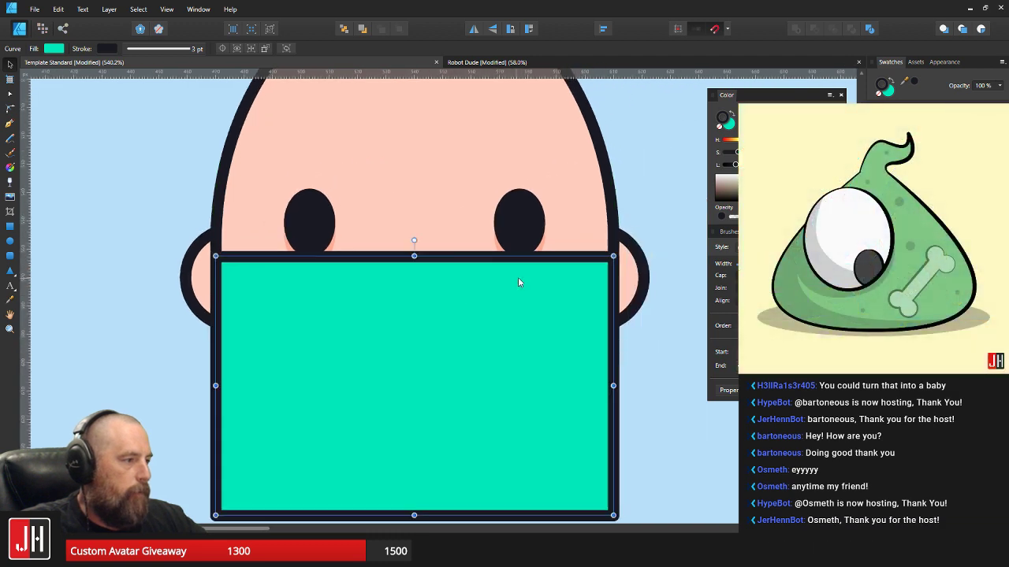
{"action": "left_click", "coordinate": [612, 250]}
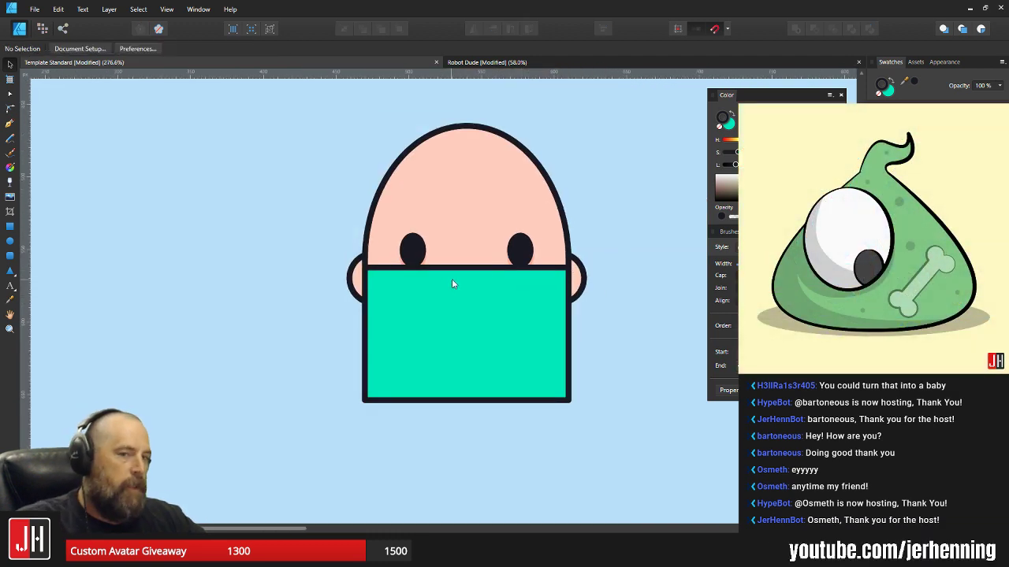
{"action": "scroll", "coordinate": [452, 284], "scroll_direction": "up", "scroll_amount": 3}
{"action": "left_click", "coordinate": [477, 256]}
{"action": "key", "text": "a"}
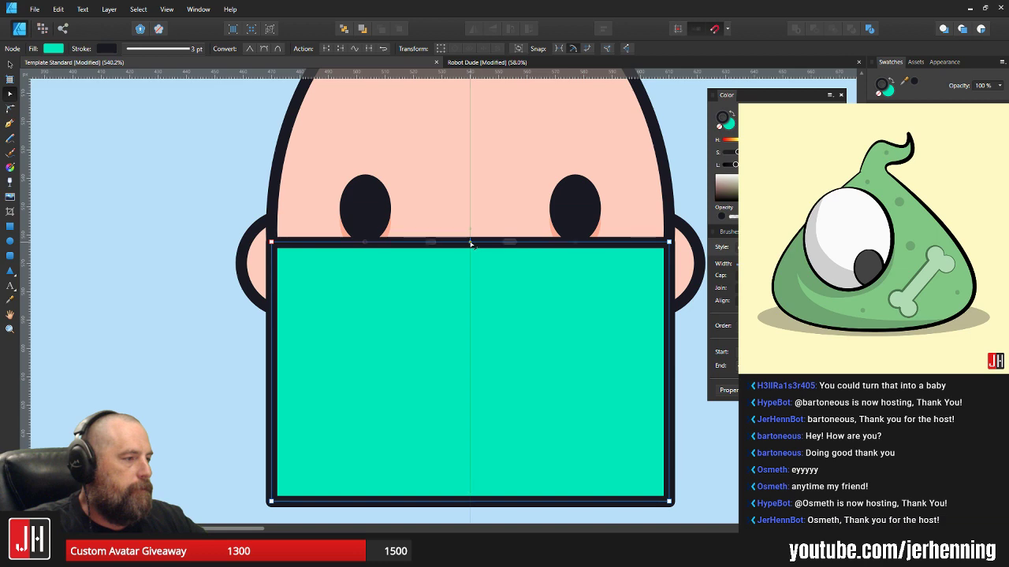
{"action": "left_click_drag", "start_coordinate": [470, 252], "coordinate": [470, 265]}
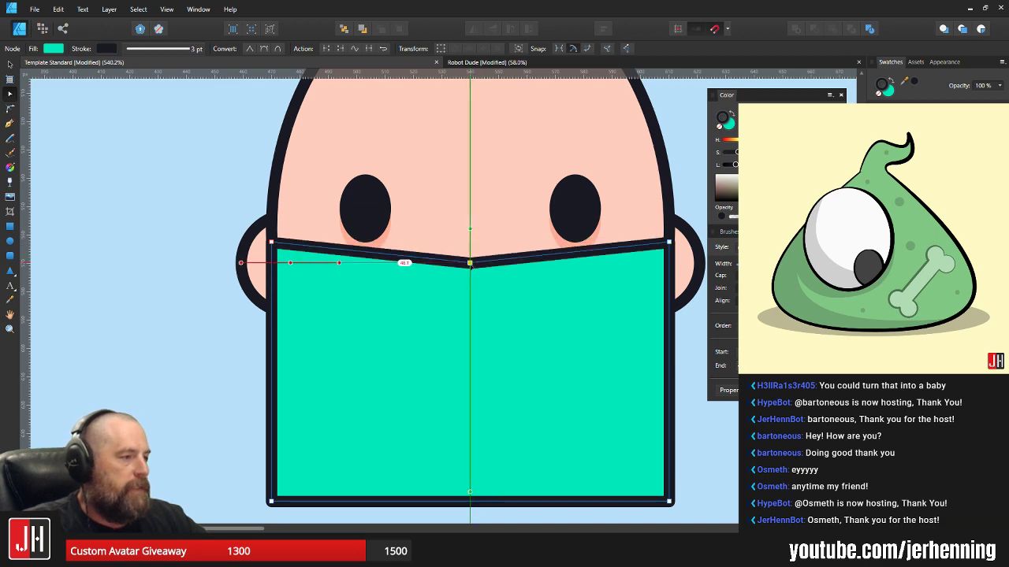
{"action": "key", "text": "v"}
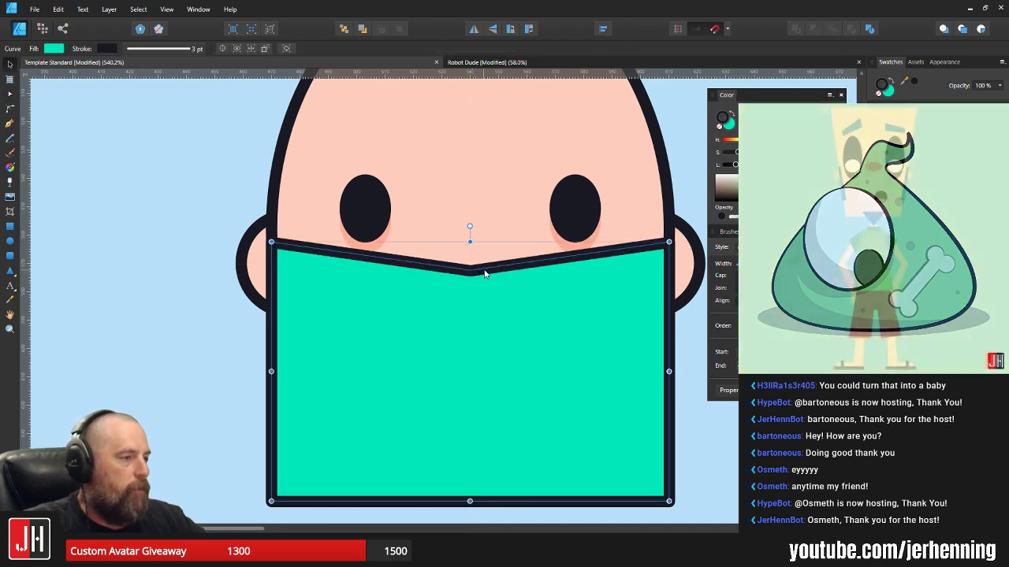
{"action": "scroll", "coordinate": [484, 270], "scroll_direction": "down", "scroll_amount": 9}
{"action": "left_click", "coordinate": [547, 290]}
- Delete the turquoise covering from the lower face
{"action": "scroll", "coordinate": [488, 279], "scroll_direction": "up", "scroll_amount": 9}
{"action": "left_click", "coordinate": [476, 277]}
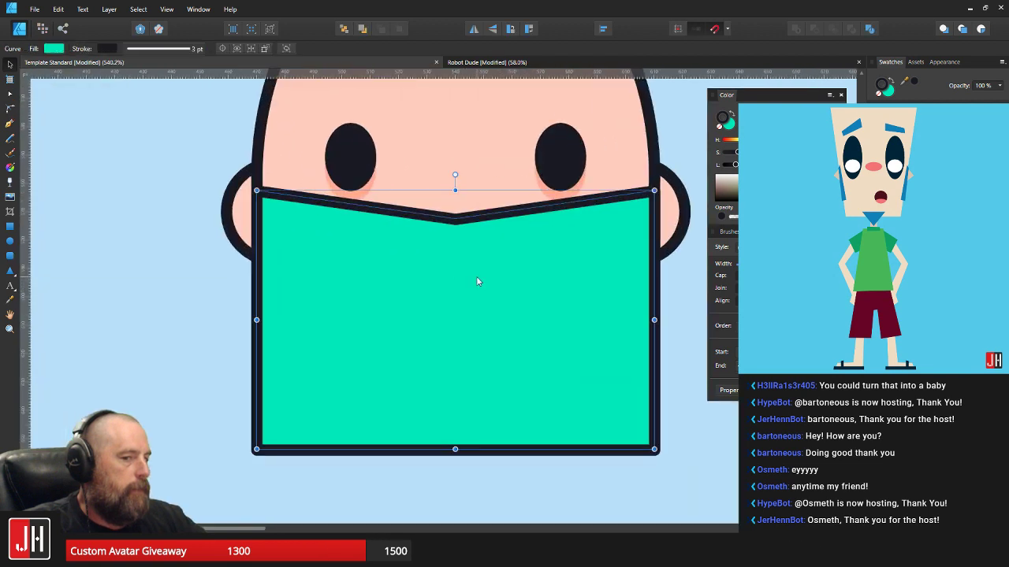
{"action": "key", "text": "Delete"}
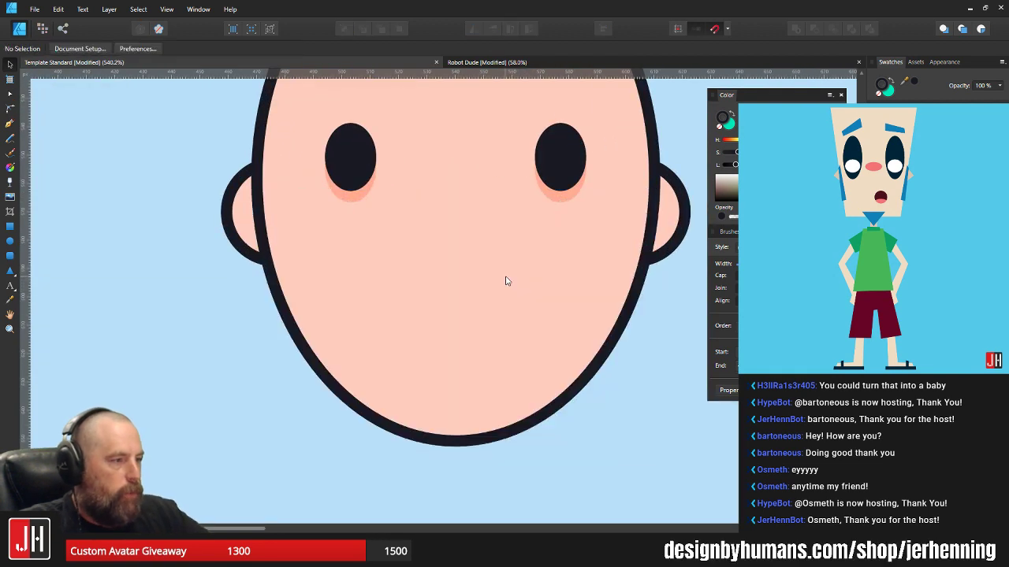
{"action": "scroll", "coordinate": [484, 284], "scroll_direction": "down", "scroll_amount": 5}
{"action": "scroll", "coordinate": [505, 260], "scroll_direction": "up", "scroll_amount": 4}
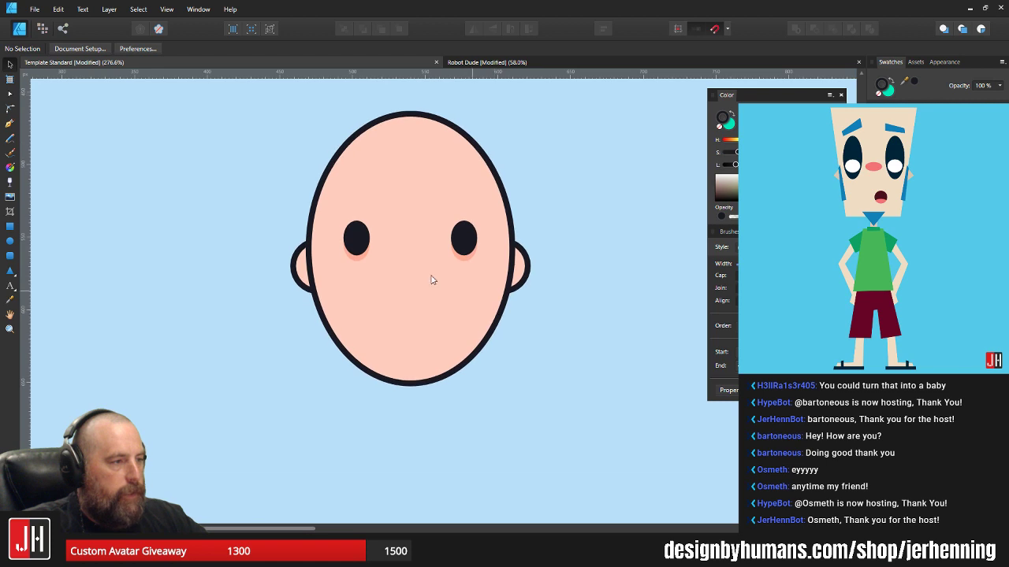
{"action": "left_click_drag", "start_coordinate": [361, 252], "coordinate": [562, 333]}
{"action": "scroll", "coordinate": [422, 234], "scroll_direction": "up", "scroll_amount": 2}
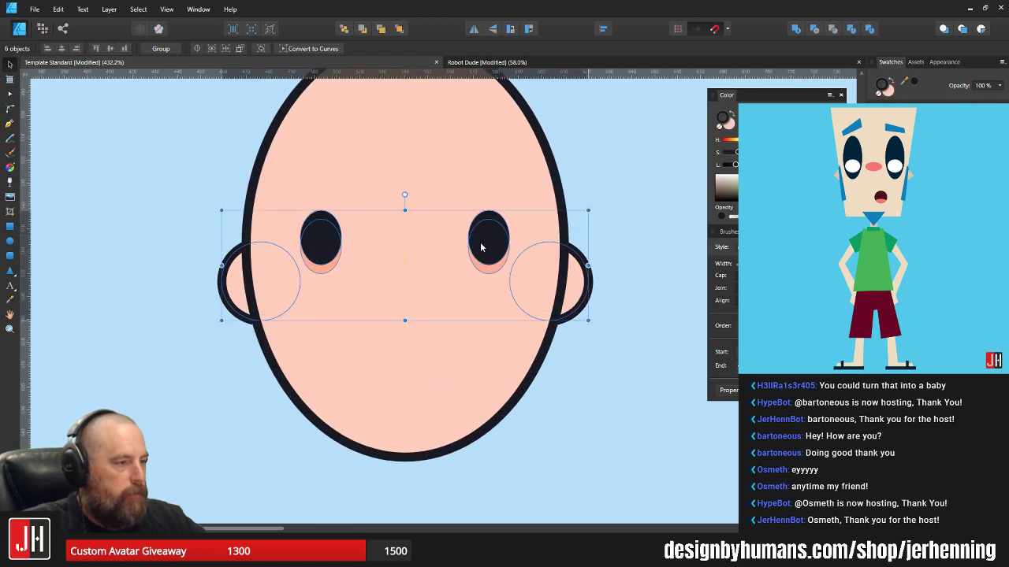
{"action": "left_click", "coordinate": [633, 211]}
{"action": "scroll", "coordinate": [568, 201], "scroll_direction": "down", "scroll_amount": 3}
{"action": "scroll", "coordinate": [518, 254], "scroll_direction": "up", "scroll_amount": 2}
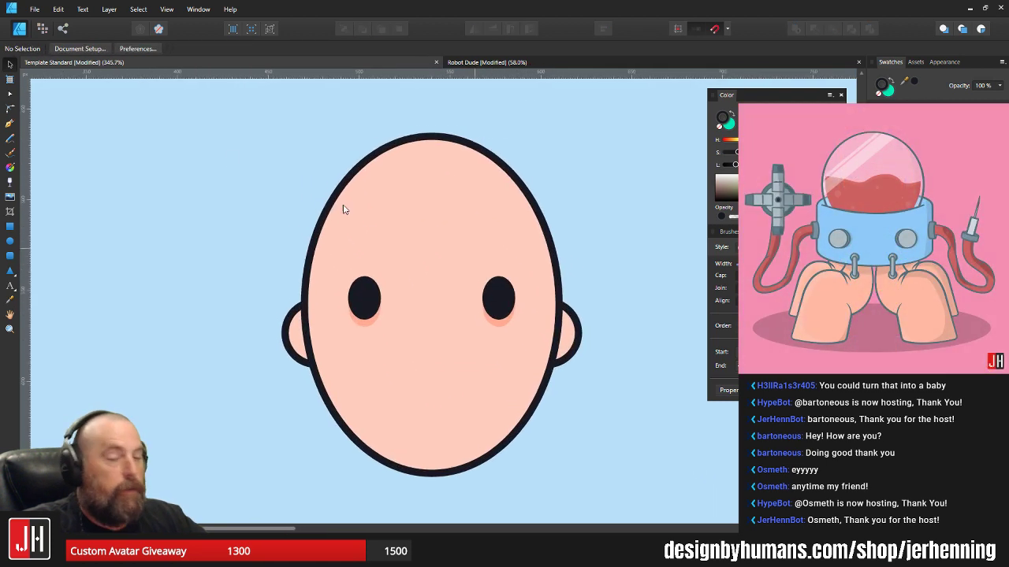
{"action": "left_click", "coordinate": [9, 123]}
{"action": "scroll", "coordinate": [277, 229], "scroll_direction": "up", "scroll_amount": 1}
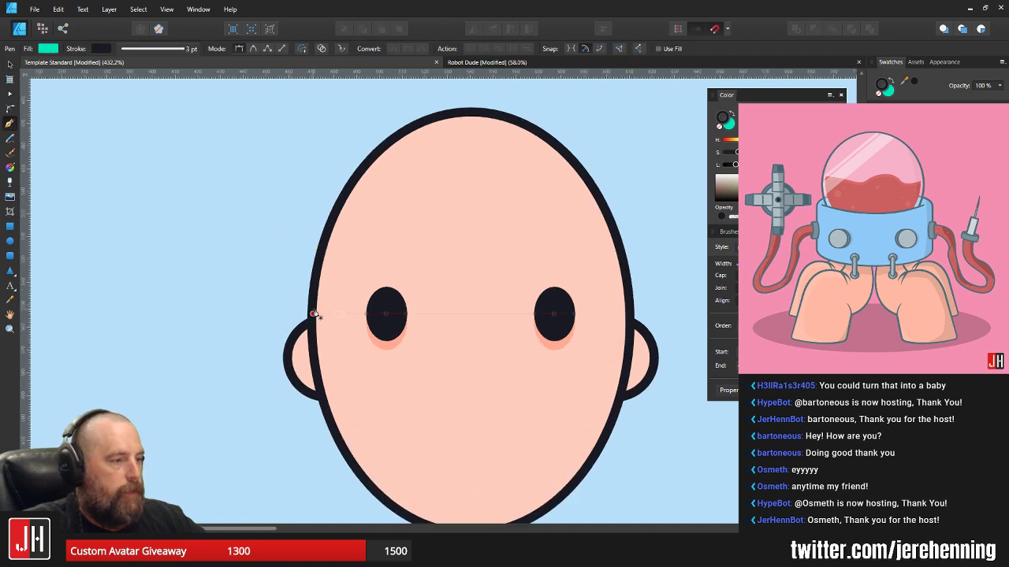
{"action": "left_click_drag", "start_coordinate": [355, 265], "coordinate": [338, 299]}
{"action": "scroll", "coordinate": [444, 297], "scroll_direction": "down", "scroll_amount": 2}
{"action": "scroll", "coordinate": [423, 331], "scroll_direction": "up", "scroll_amount": 2}
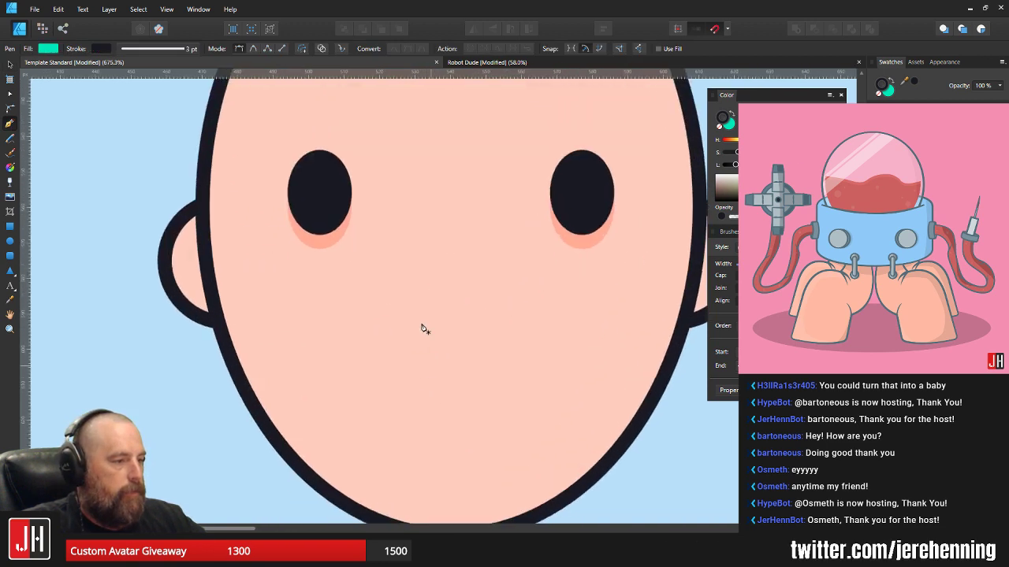
{"action": "scroll", "coordinate": [398, 357], "scroll_direction": "down", "scroll_amount": 1}
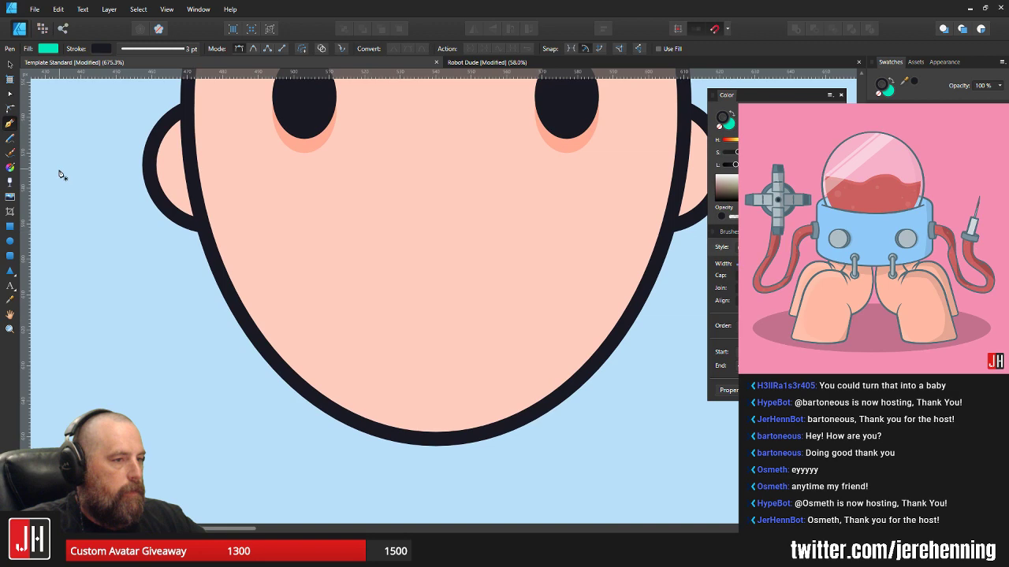
- Draw a circle on the lower face with a rectangle over its upper half, and subtract the rectangle to leave a half-circle mouth
{"action": "left_click", "coordinate": [10, 239]}
{"action": "scroll", "coordinate": [280, 223], "scroll_direction": "down", "scroll_amount": 2}
{"action": "left_click_drag", "start_coordinate": [307, 234], "coordinate": [419, 346]}
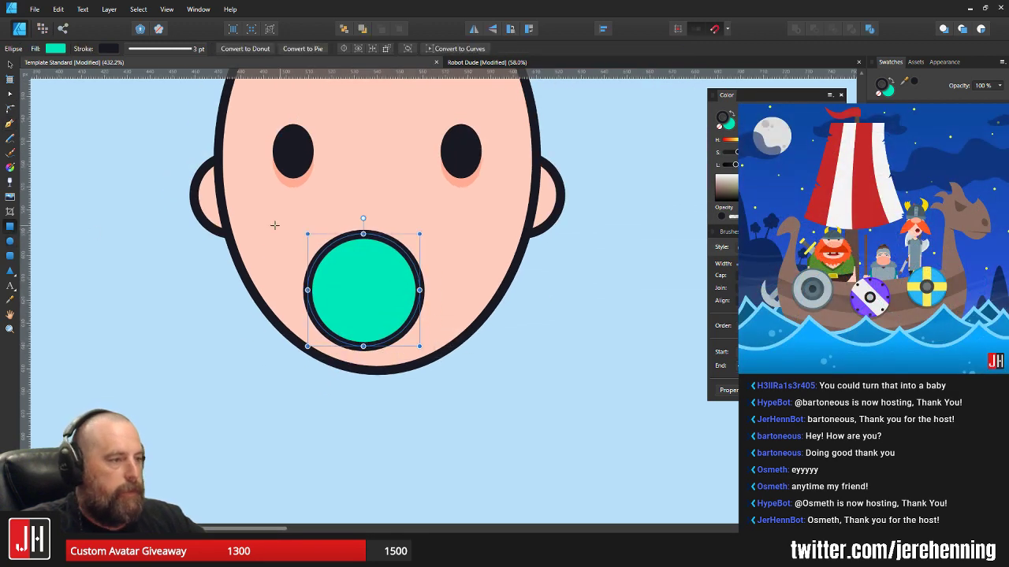
{"action": "key", "text": "m"}
{"action": "left_click_drag", "start_coordinate": [267, 209], "coordinate": [465, 290]}
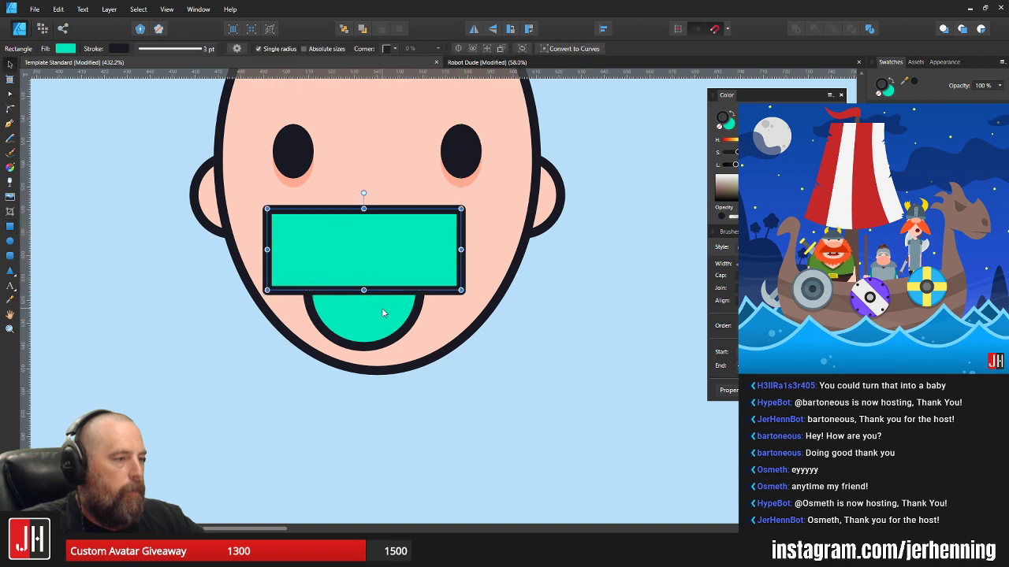
{"action": "left_click", "coordinate": [382, 313], "text": "shift"}
{"action": "left_click", "coordinate": [816, 30]}
- Centre the half-circle mouth on the lower face and fill it with dark red, keeping its dark outline
{"action": "scroll", "coordinate": [283, 275], "scroll_direction": "up", "scroll_amount": 1}
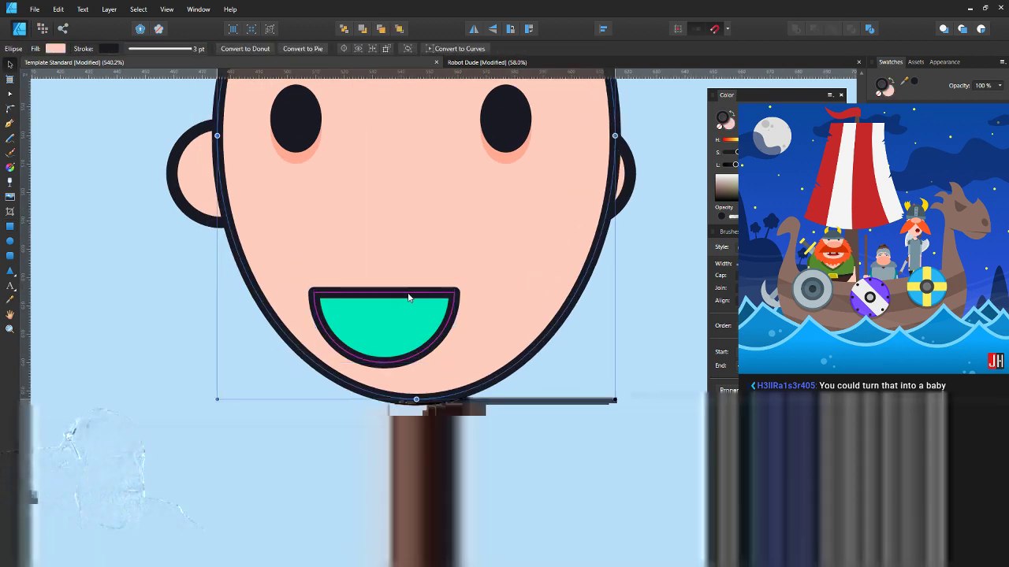
{"action": "left_click_drag", "start_coordinate": [393, 334], "coordinate": [410, 307]}
{"action": "left_click", "coordinate": [907, 136]}
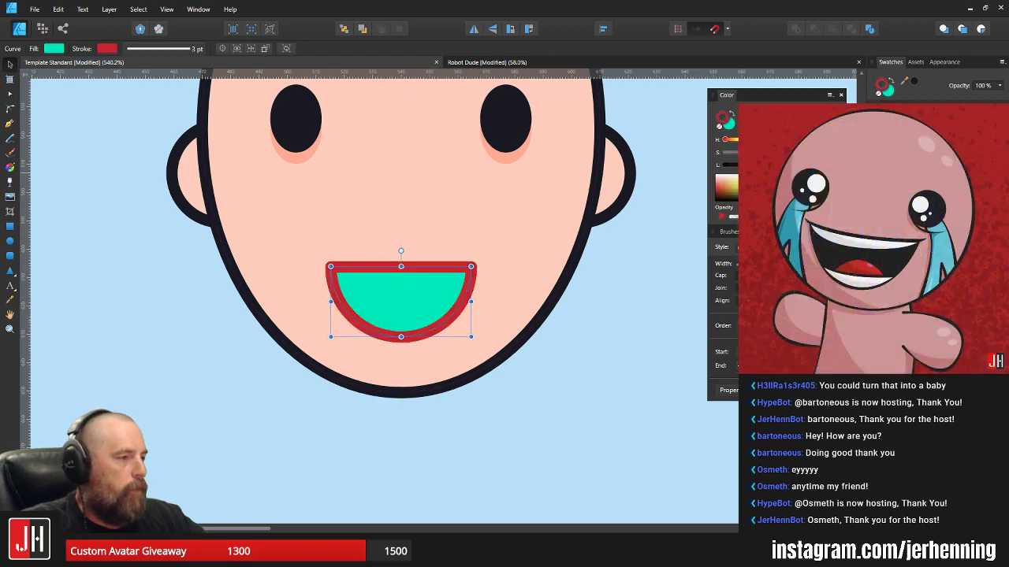
{"action": "key", "text": "ctrl+z"}
{"action": "key", "text": "x"}
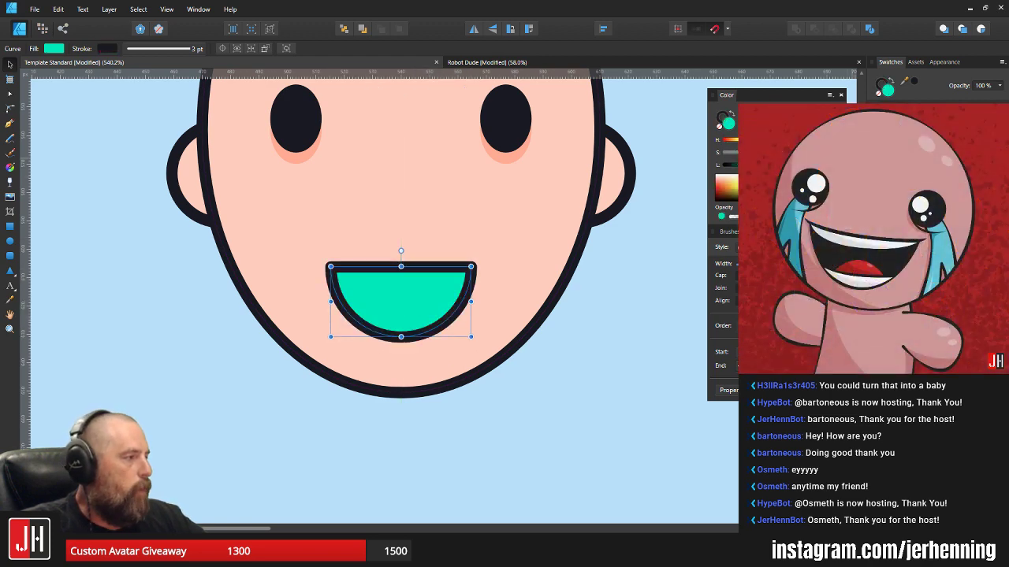
{"action": "left_click", "coordinate": [907, 136]}
{"action": "left_click_drag", "start_coordinate": [767, 165], "coordinate": [757, 165]}
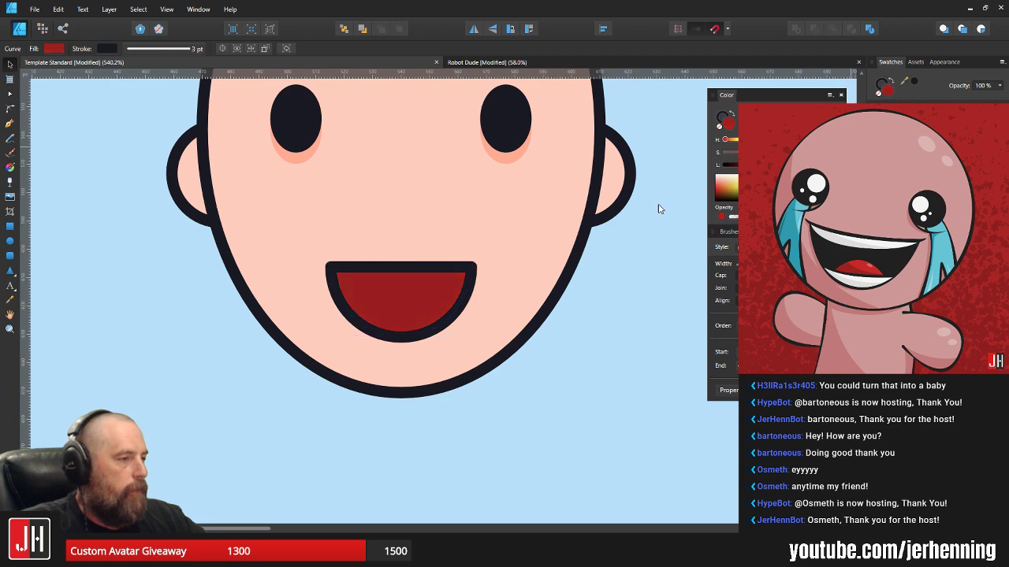
{"action": "key", "text": "ctrl+d"}
- Draw a dark-outlined circle just below the chin and fill it with bright red
{"action": "key", "text": "ctrl+0"}
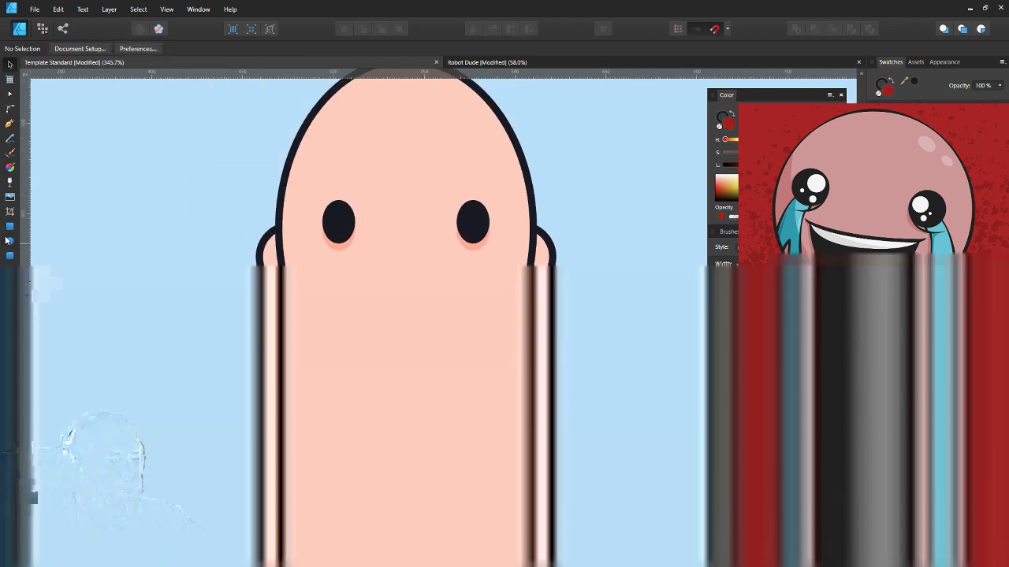
{"action": "left_click_drag", "start_coordinate": [427, 380], "coordinate": [562, 516]}
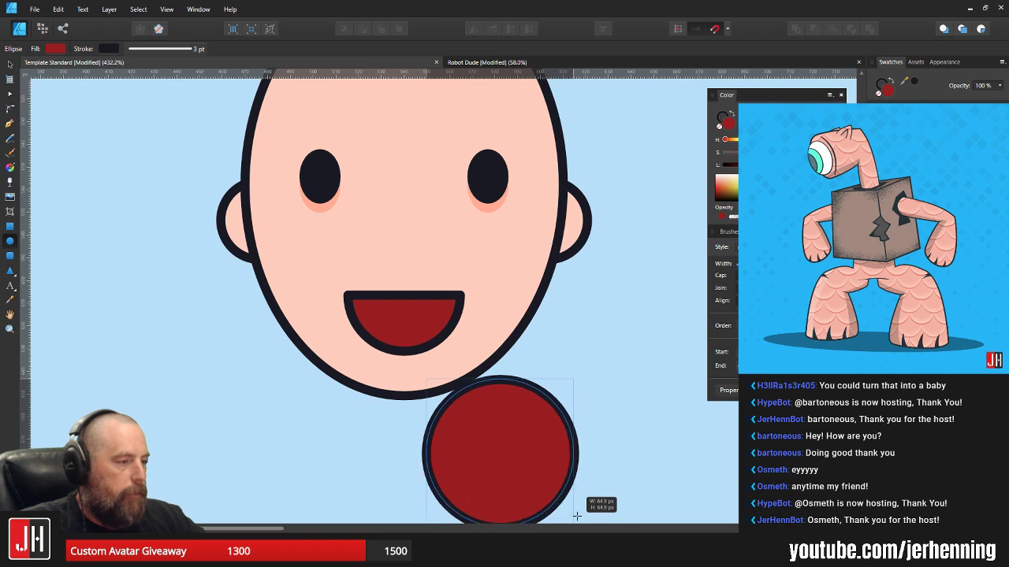
{"action": "left_click", "coordinate": [906, 136]}
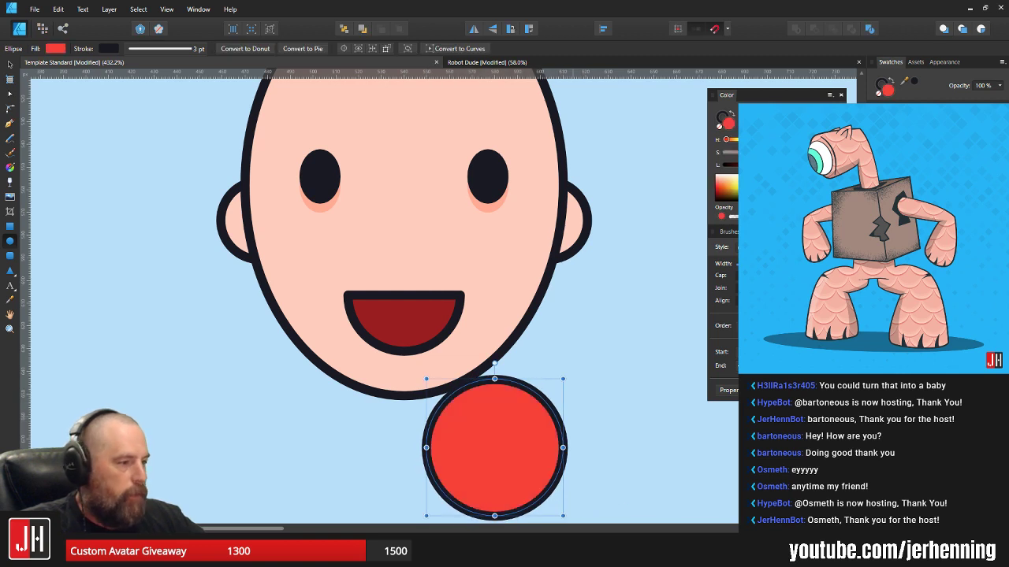
- Clip the bright red circle inside the mouth and move it up so its upper arc forms a tongue in the lower right part
{"action": "key", "text": "ctrl+x"}
{"action": "key", "text": "v"}
{"action": "left_click", "coordinate": [396, 330]}
{"action": "key", "text": "ctrl+alt+v"}
{"action": "scroll", "coordinate": [408, 344], "scroll_direction": "up", "scroll_amount": 3}
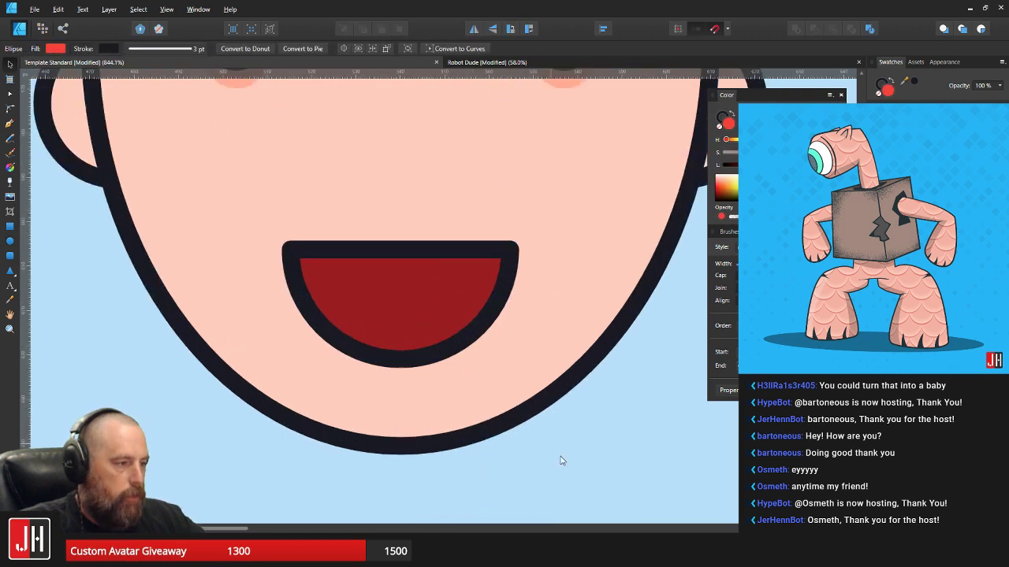
{"action": "left_click_drag", "start_coordinate": [579, 487], "coordinate": [453, 405]}
{"action": "scroll", "coordinate": [481, 373], "scroll_direction": "down", "scroll_amount": 6}
{"action": "scroll", "coordinate": [498, 379], "scroll_direction": "down", "scroll_amount": 3}
{"action": "left_click", "coordinate": [541, 392]}
- Draw a wide rectangle across the upper part of the mouth and clip it inside the mouth shape
{"action": "scroll", "coordinate": [500, 383], "scroll_direction": "up", "scroll_amount": 6}
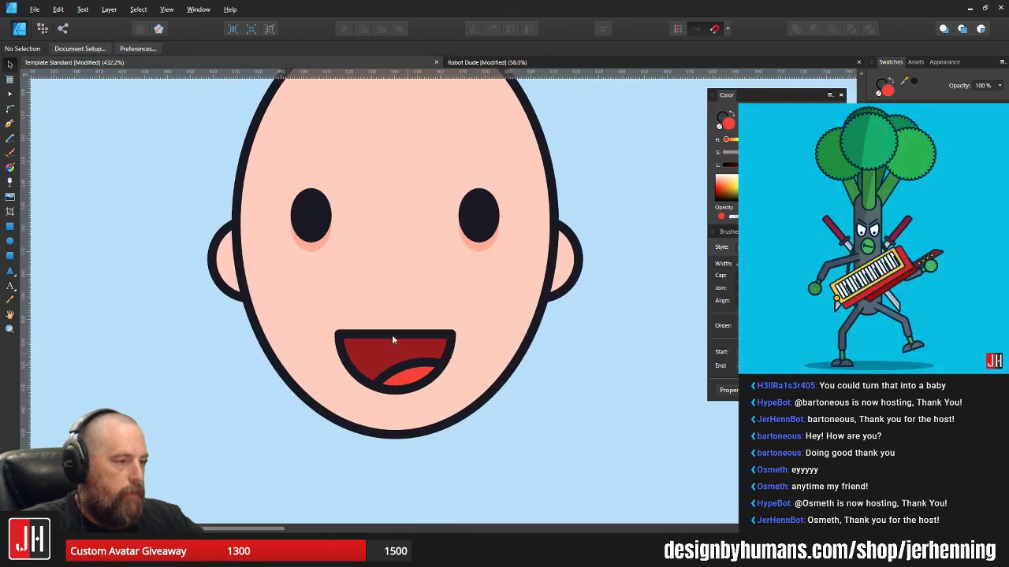
{"action": "scroll", "coordinate": [352, 319], "scroll_direction": "up", "scroll_amount": 2}
{"action": "left_click", "coordinate": [11, 227]}
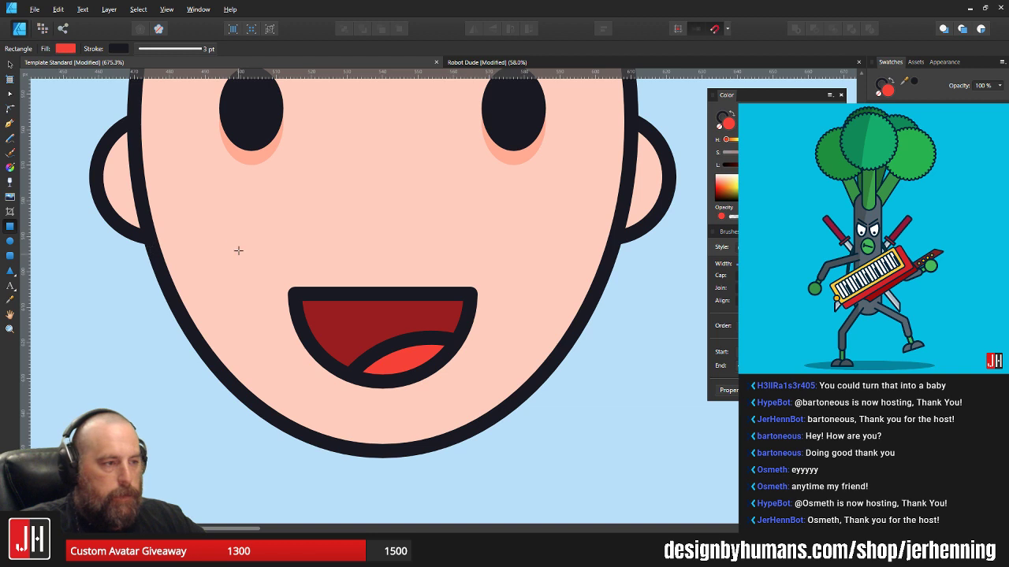
{"action": "mouse_move", "coordinate": [232, 239]}
{"action": "left_mouse_down"}
{"action": "mouse_move", "coordinate": [562, 304]}
{"action": "mouse_move", "coordinate": [555, 317]}
{"action": "left_mouse_up"}
{"action": "key", "text": "ctrl+x"}
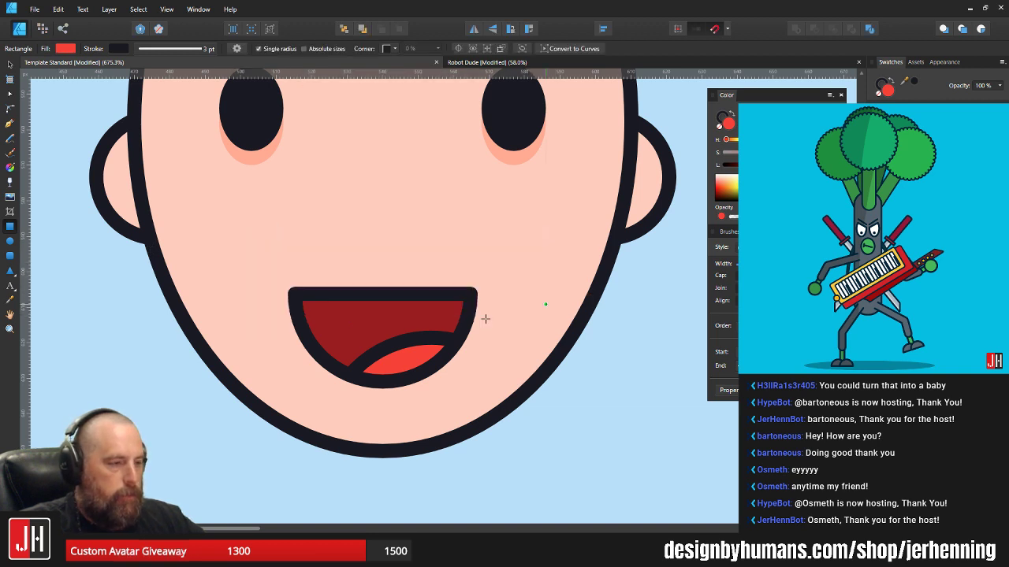
{"action": "key", "text": "v"}
{"action": "left_click", "coordinate": [411, 315]}
{"action": "key", "text": "ctrl+alt+v"}
- Shift the clipped rectangle slightly towards the mouth's centre and fill it with white as the upper teeth
{"action": "left_click_drag", "start_coordinate": [458, 299], "coordinate": [452, 302]}
{"action": "left_click", "coordinate": [914, 130]}
{"action": "left_click", "coordinate": [607, 368]}
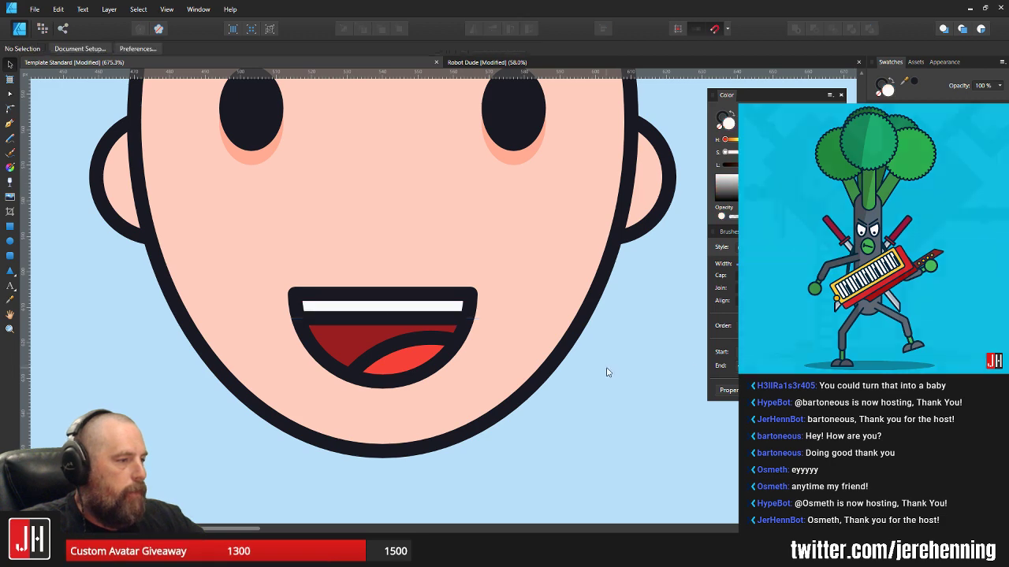
- Select the teeth and tongue shapes inside the mouth and thin their outlines to 2 pt
{"action": "scroll", "coordinate": [360, 311], "scroll_direction": "up", "scroll_amount": 4}
{"action": "left_click", "coordinate": [380, 304]}
{"action": "left_click", "coordinate": [468, 393], "text": "shift"}
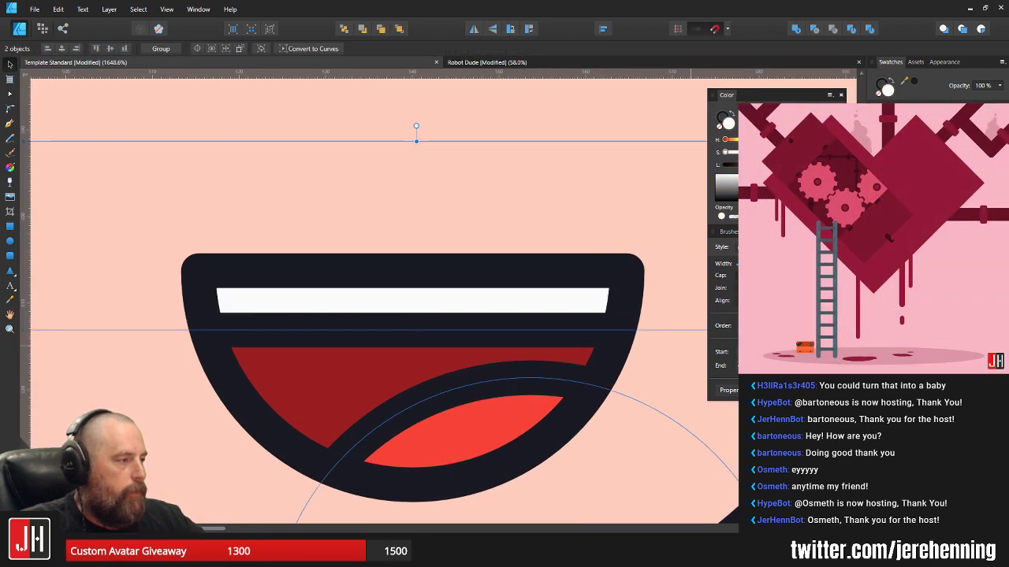
{"action": "left_click_drag", "start_coordinate": [758, 264], "coordinate": [753, 264]}
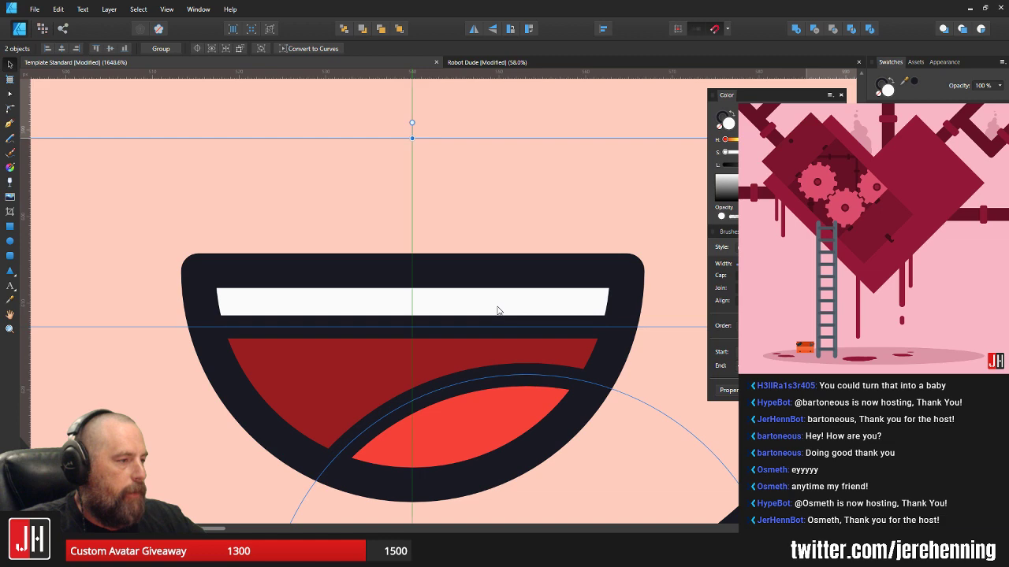
{"action": "scroll", "coordinate": [512, 323], "scroll_direction": "down", "scroll_amount": 10}
{"action": "scroll", "coordinate": [552, 366], "scroll_direction": "up", "scroll_amount": 3}
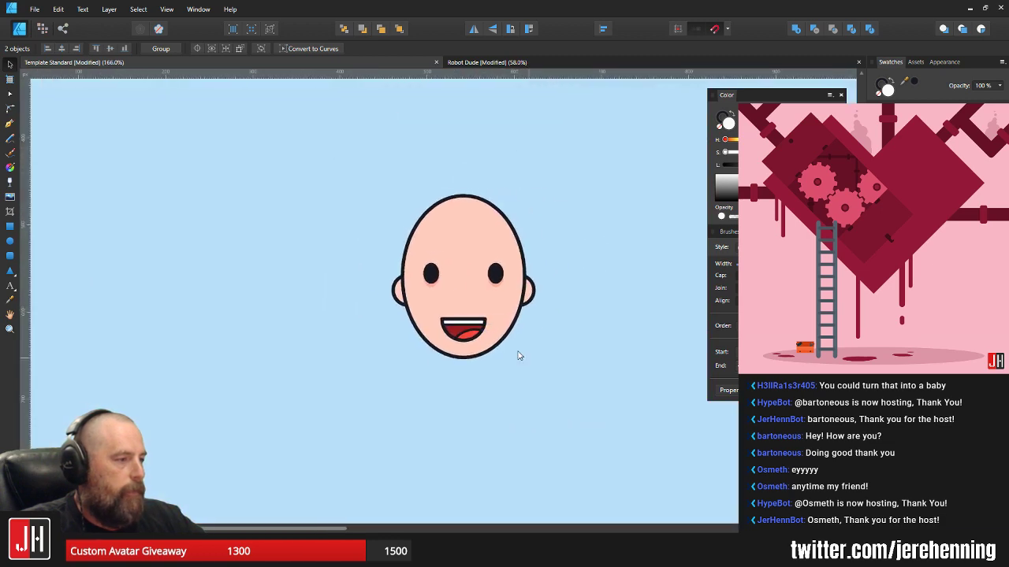
{"action": "scroll", "coordinate": [236, 264], "scroll_direction": "down", "scroll_amount": 3}
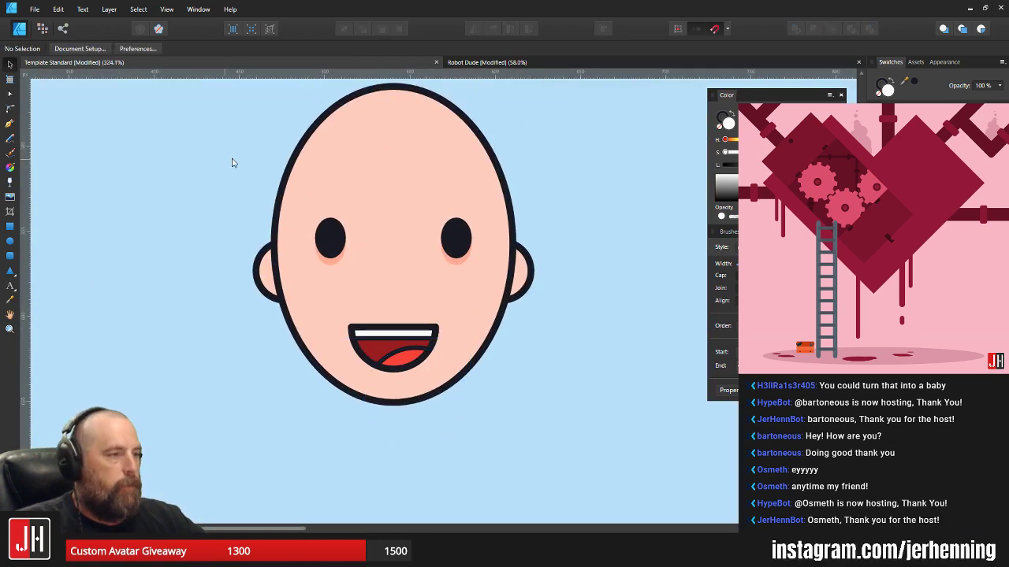
- Group all of the head's parts together and shift the head down slightly
{"action": "left_click_drag", "start_coordinate": [205, 132], "coordinate": [548, 422]}
{"action": "key", "text": "ctrl+g"}
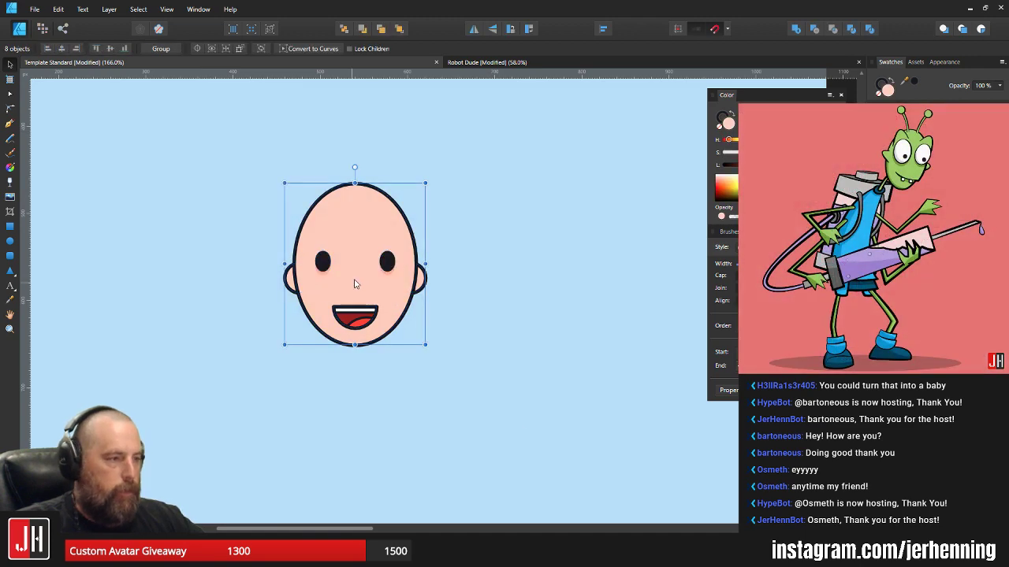
{"action": "scroll", "coordinate": [370, 303], "scroll_direction": "up", "scroll_amount": 1}
{"action": "key", "text": "ctrl+d"}
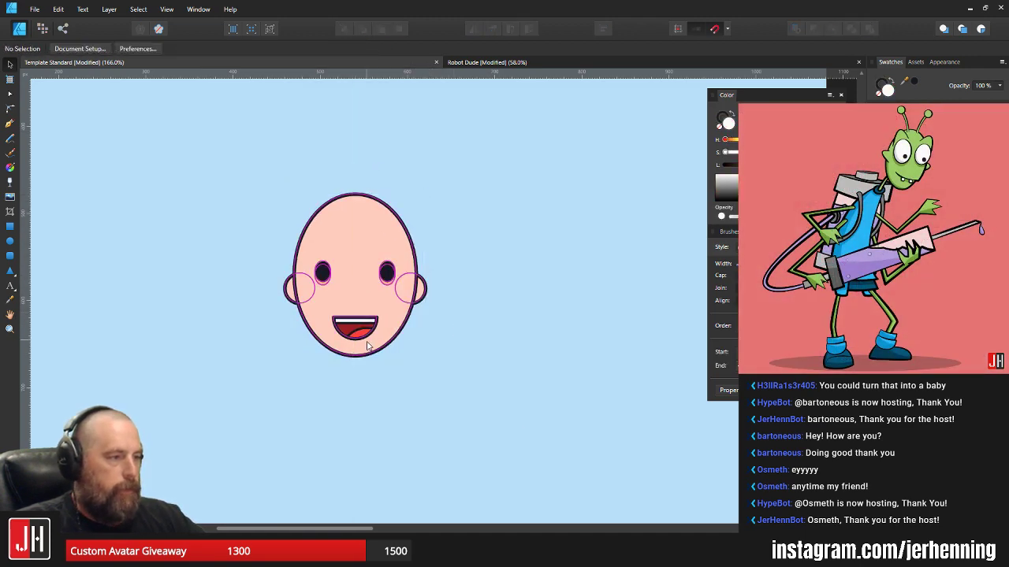
- Draw a narrow vertical rounded rectangle with 25% corners, running from just below the mouth to well beneath the chin
{"action": "scroll", "coordinate": [374, 307], "scroll_direction": "up", "scroll_amount": 3}
{"action": "left_click", "coordinate": [9, 254]}
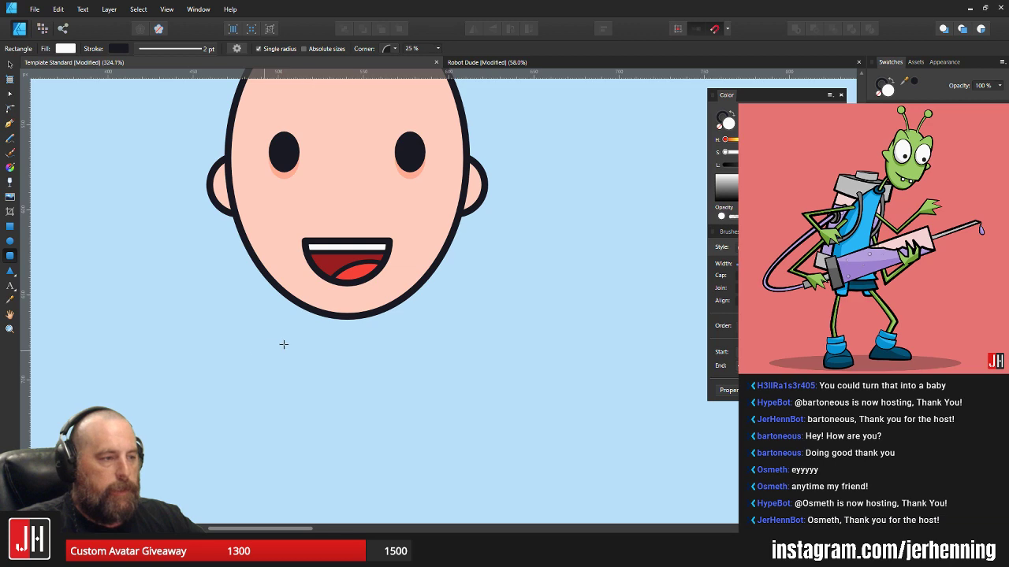
{"action": "scroll", "coordinate": [284, 341], "scroll_direction": "up", "scroll_amount": 3}
{"action": "left_click_drag", "start_coordinate": [396, 253], "coordinate": [437, 430]}
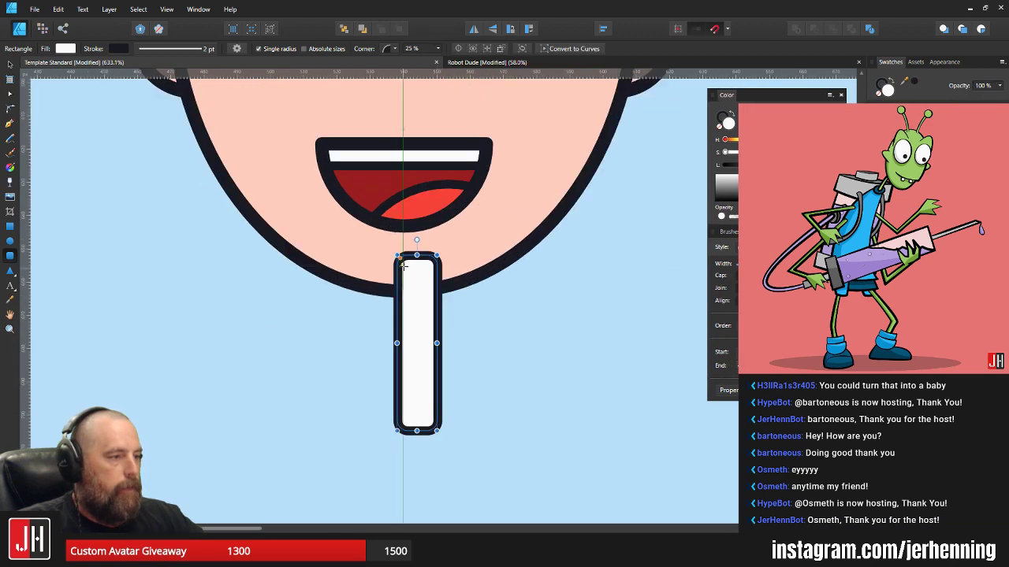
- Round the neck rectangle's corners to 50% and fill it with the skin colour sampled from the face
{"action": "left_click_drag", "start_coordinate": [400, 258], "coordinate": [442, 307]}
{"action": "key", "text": "i"}
{"action": "left_click", "coordinate": [479, 233]}
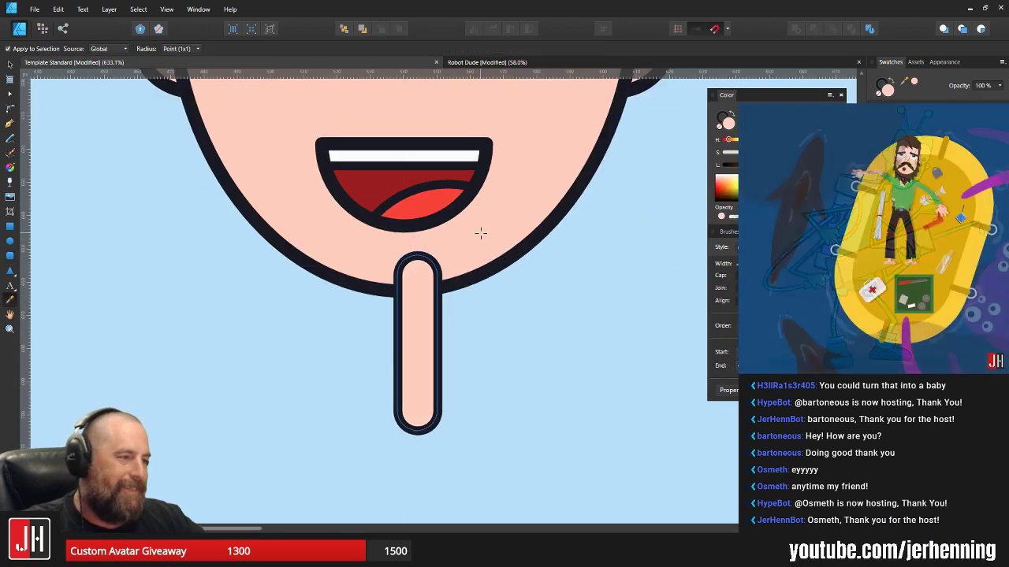
- Send the neck shape behind the head and move it up and sideways to centre it under the chin
{"action": "key", "text": "v"}
{"action": "key", "text": "ctrl+shift+bracketleft"}
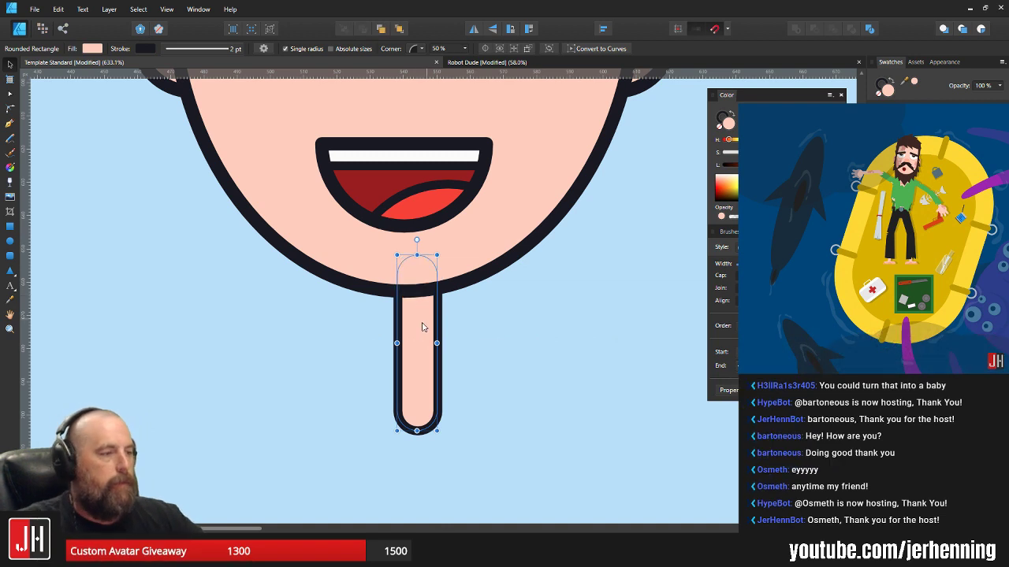
{"action": "left_click_drag", "start_coordinate": [421, 327], "coordinate": [409, 306]}
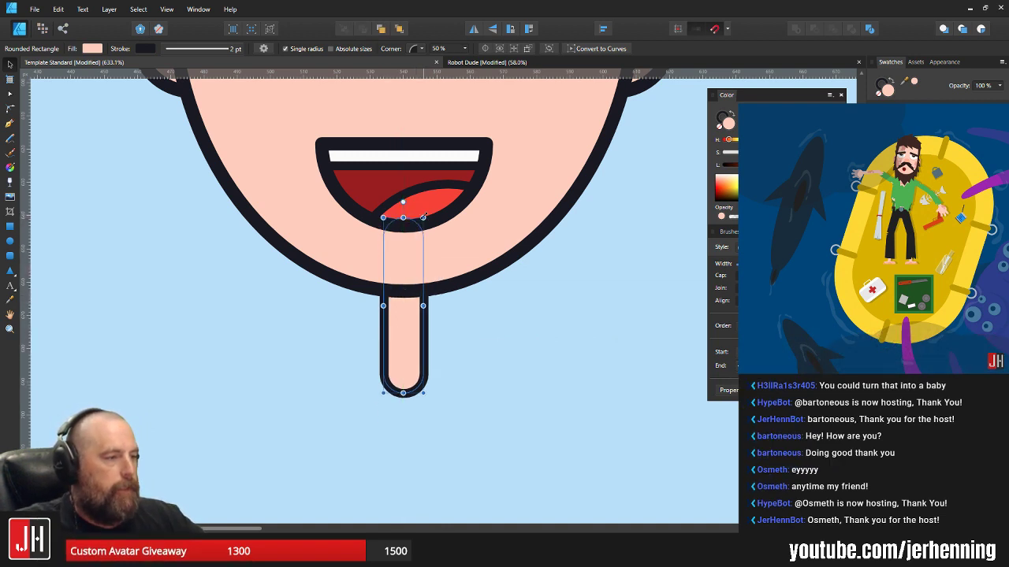
- Enlarge the neck slightly, keep it centred under the chin and thicken its outline to 3 pt
{"action": "left_click_drag", "start_coordinate": [423, 218], "coordinate": [462, 161]}
{"action": "mouse_move", "coordinate": [402, 328]}
{"action": "left_mouse_down"}
{"action": "mouse_move", "coordinate": [393, 330]}
{"action": "mouse_move", "coordinate": [403, 328]}
{"action": "left_mouse_up"}
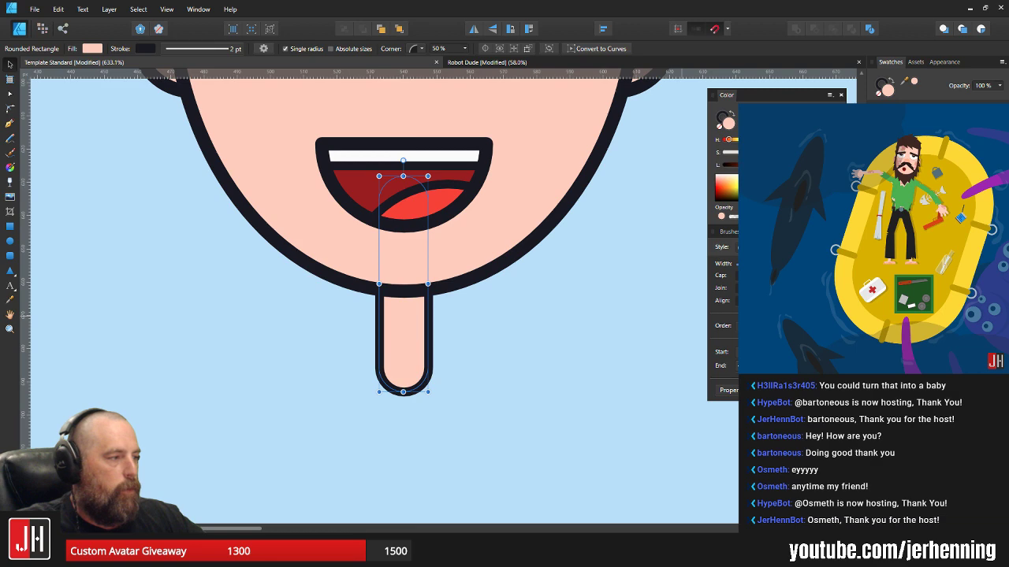
{"action": "key", "text": "bracketright"}
{"action": "left_click", "coordinate": [555, 340]}
- Move the neck straight up behind the head so only a short stub extends beneath the chin
{"action": "scroll", "coordinate": [455, 335], "scroll_direction": "down", "scroll_amount": 3}
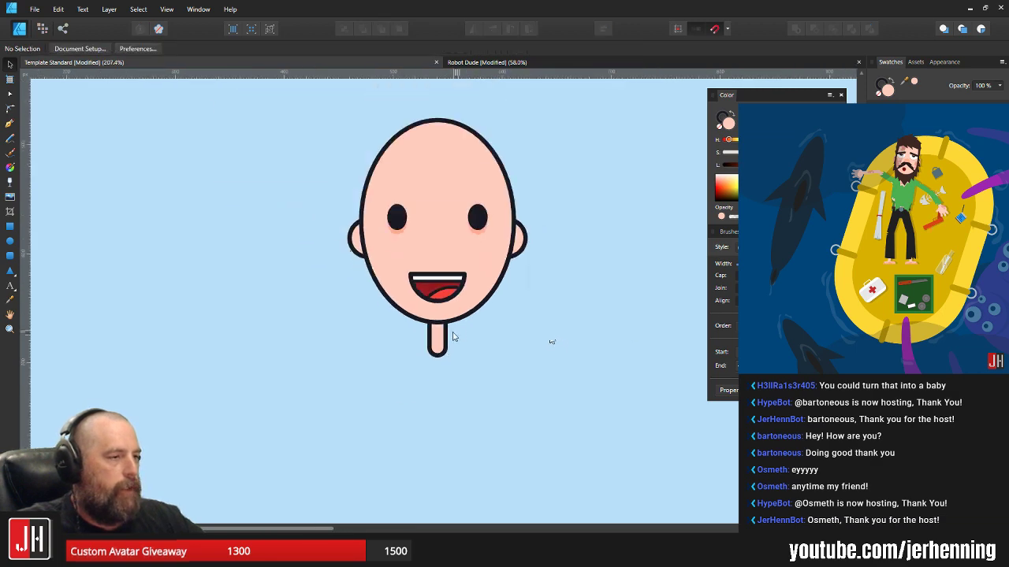
{"action": "scroll", "coordinate": [454, 334], "scroll_direction": "up", "scroll_amount": 3}
{"action": "left_click_drag", "start_coordinate": [427, 345], "coordinate": [424, 323]}
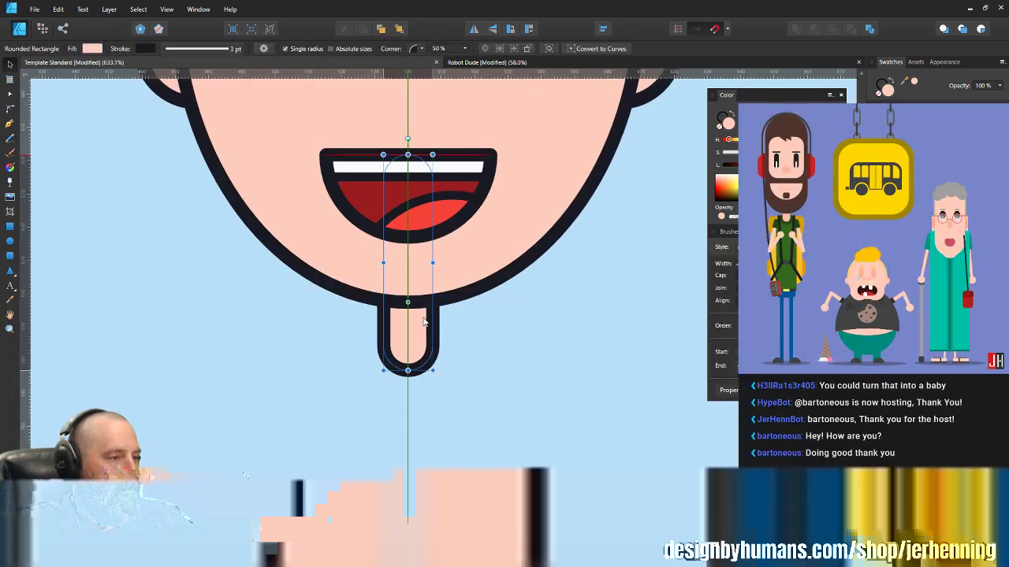
{"action": "left_click", "coordinate": [489, 321]}
{"action": "scroll", "coordinate": [466, 345], "scroll_direction": "down", "scroll_amount": 5}
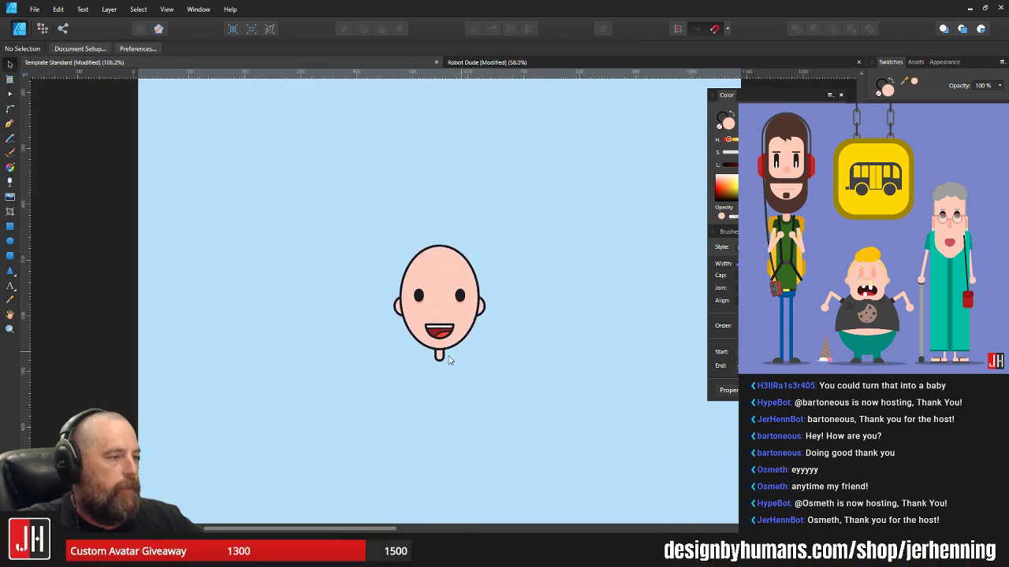
- Select the head together with the neck and move both towards the left edge of the artboard
{"action": "scroll", "coordinate": [448, 359], "scroll_direction": "up", "scroll_amount": 4}
{"action": "scroll", "coordinate": [259, 311], "scroll_direction": "up", "scroll_amount": 2}
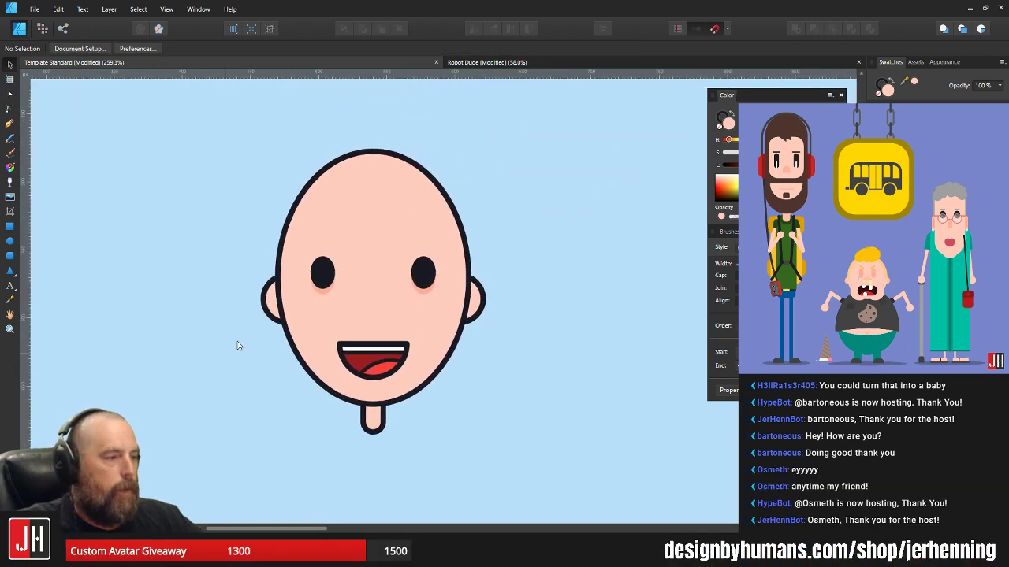
{"action": "scroll", "coordinate": [336, 291], "scroll_direction": "down", "scroll_amount": 4}
{"action": "left_click_drag", "start_coordinate": [249, 169], "coordinate": [558, 473]}
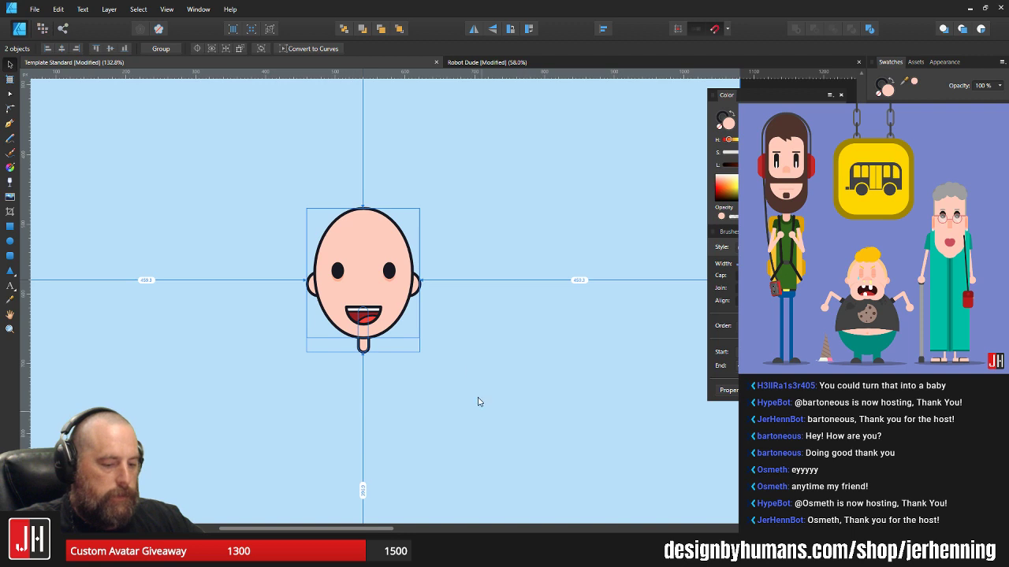
{"action": "left_click_drag", "start_coordinate": [342, 282], "coordinate": [125, 265]}
{"action": "left_click", "coordinate": [242, 256]}
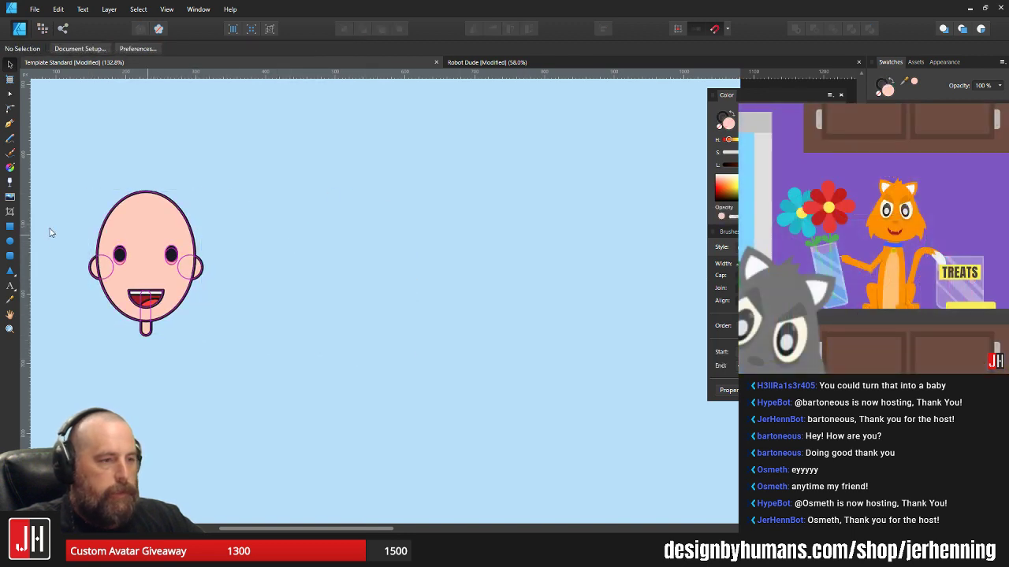
- Draw a tall skin-coloured rounded rectangle to the right of the head, without an outline and with 50% corners
{"action": "left_click", "coordinate": [12, 256]}
{"action": "mouse_move", "coordinate": [275, 181]}
{"action": "left_mouse_down"}
{"action": "mouse_move", "coordinate": [417, 361]}
{"action": "mouse_move", "coordinate": [391, 358]}
{"action": "left_mouse_up"}
{"action": "left_click", "coordinate": [718, 135]}
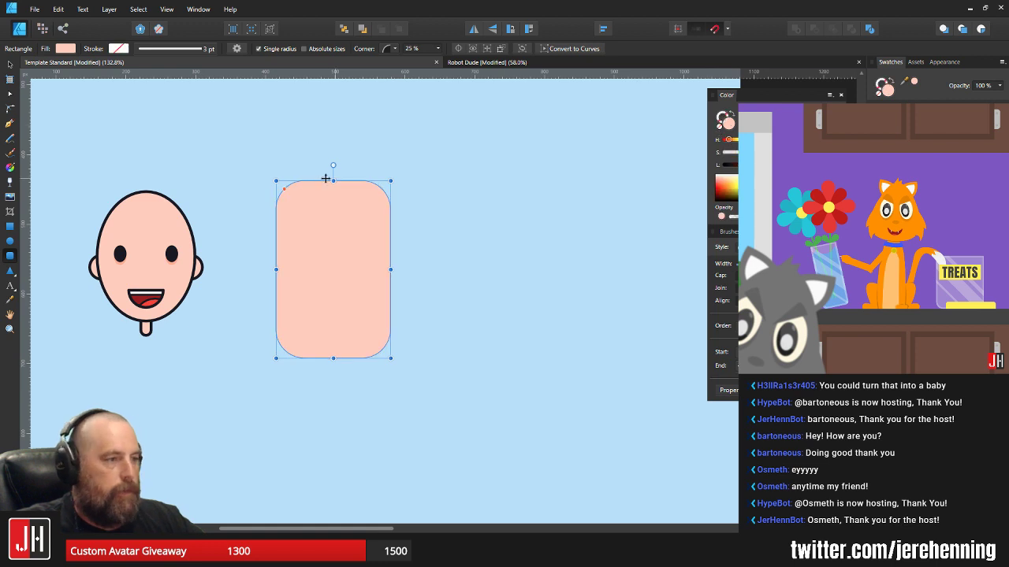
{"action": "left_click_drag", "start_coordinate": [283, 189], "coordinate": [381, 274]}
- Scale the new skin-coloured pill shape down proportionally so it is narrower and shorter than the outlined head
{"action": "left_click_drag", "start_coordinate": [393, 179], "coordinate": [330, 234]}
{"action": "scroll", "coordinate": [307, 243], "scroll_direction": "up", "scroll_amount": 2}
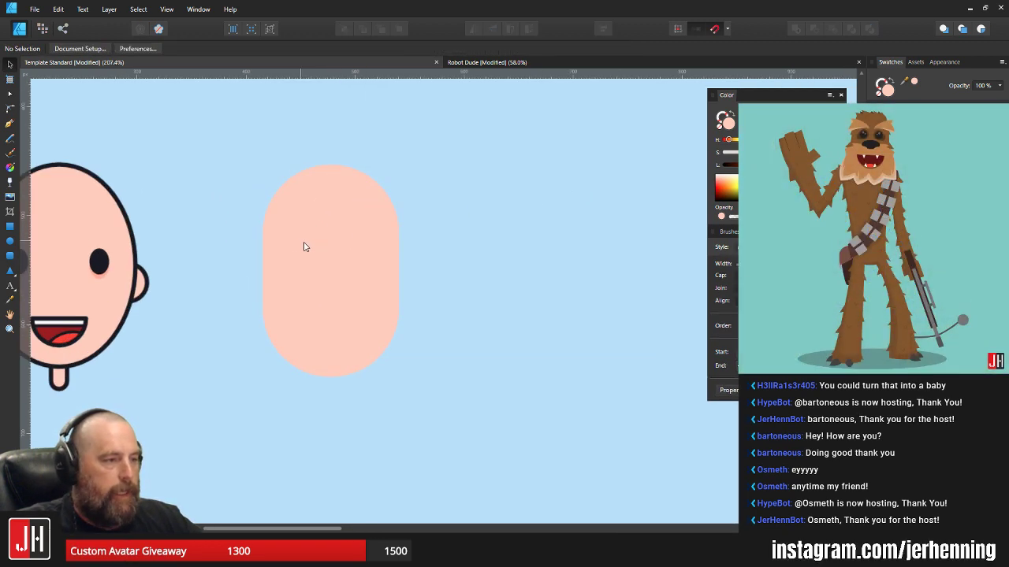
{"action": "scroll", "coordinate": [370, 208], "scroll_direction": "up", "scroll_amount": 2}
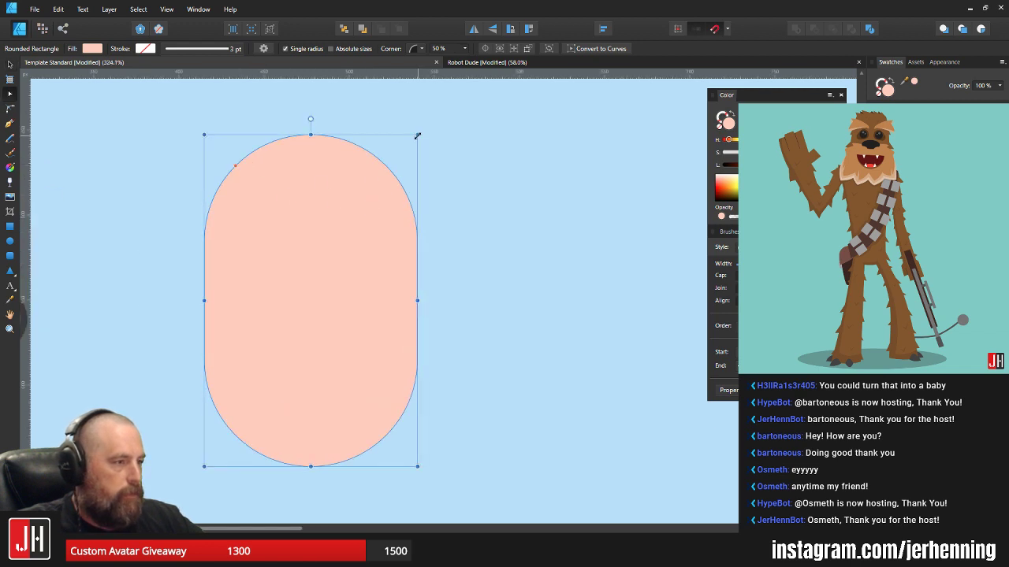
{"action": "left_click_drag", "start_coordinate": [417, 136], "coordinate": [387, 154]}
{"action": "scroll", "coordinate": [347, 236], "scroll_direction": "down", "scroll_amount": 4}
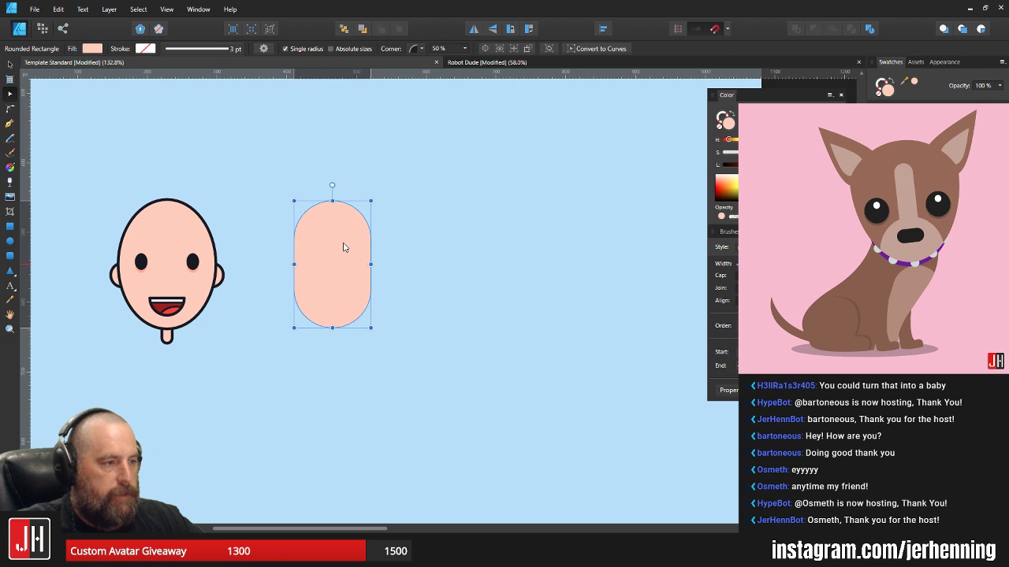
{"action": "left_click", "coordinate": [376, 252]}
- Duplicate the skin-coloured pill in place as an orange-red copy, enlarged slightly around the same centre
{"action": "scroll", "coordinate": [333, 254], "scroll_direction": "up", "scroll_amount": 2}
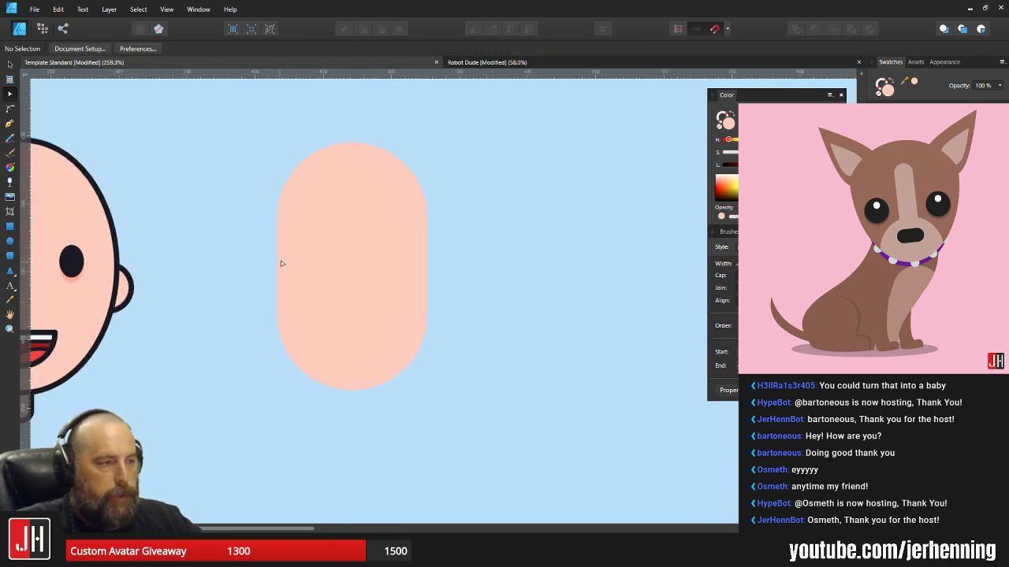
{"action": "left_click", "coordinate": [325, 227]}
{"action": "left_click_drag", "start_coordinate": [425, 143], "coordinate": [445, 127]}
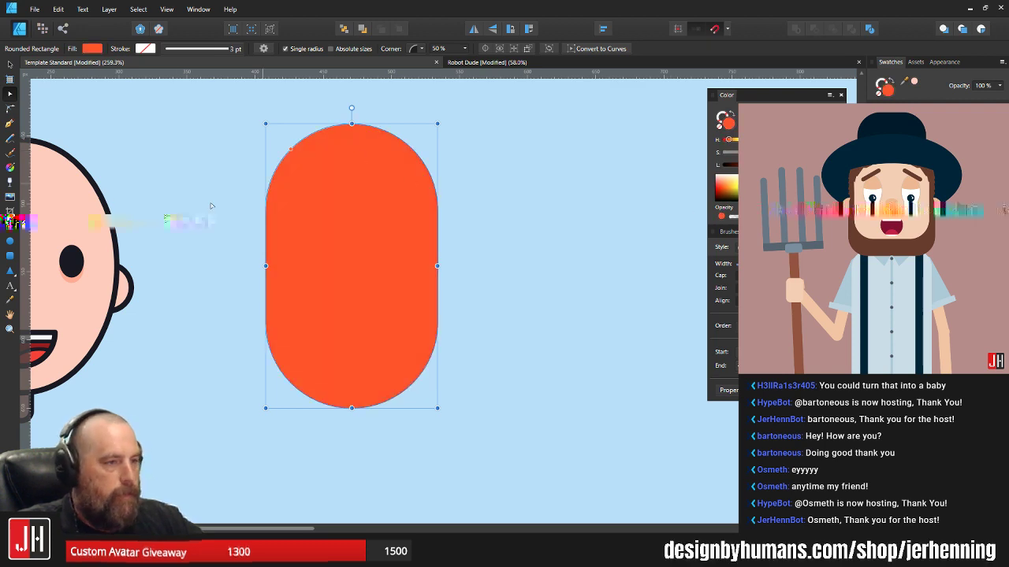
- Draw a rectangle over the upper part of the orange-red pill and subtract it, leaving a rounded beard shape
{"action": "left_click", "coordinate": [30, 229]}
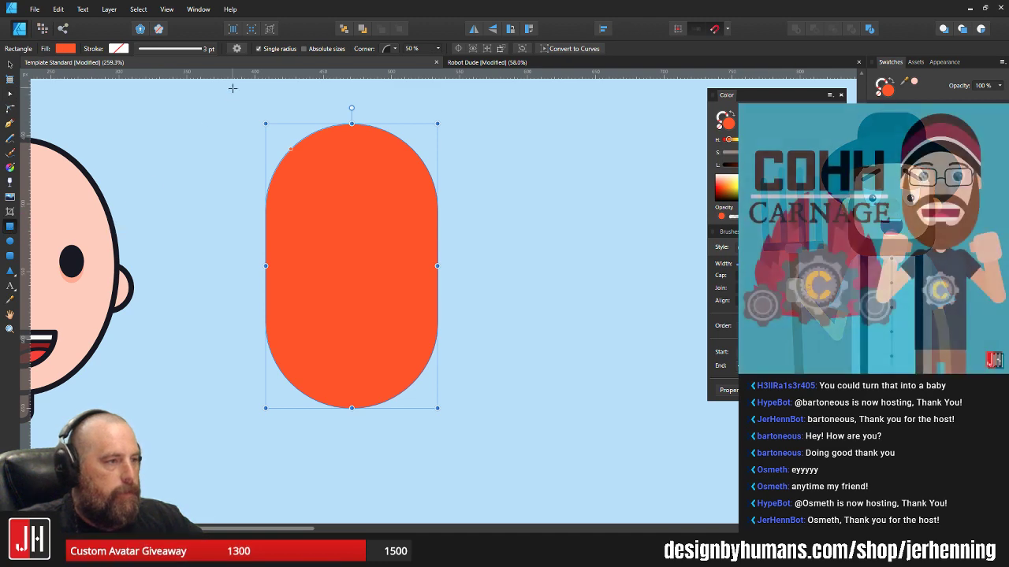
{"action": "left_click_drag", "start_coordinate": [233, 88], "coordinate": [512, 285]}
{"action": "key", "text": "v"}
{"action": "left_click", "coordinate": [407, 342], "text": "shift"}
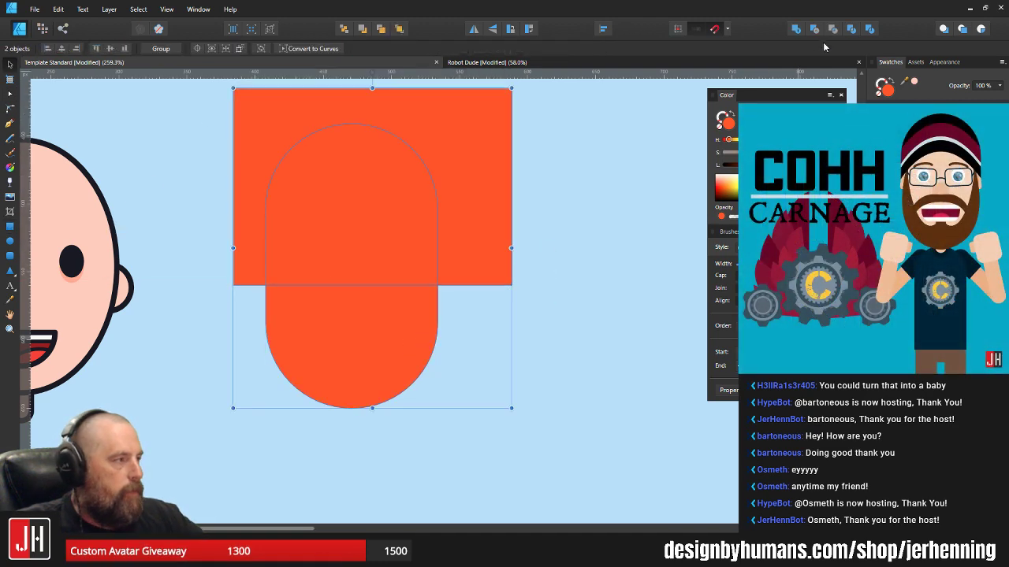
{"action": "left_click", "coordinate": [815, 28]}
- Scale the orange-red beard down to slightly wider than the pale head and nudge it up around the head's lower end
{"action": "scroll", "coordinate": [368, 332], "scroll_direction": "up", "scroll_amount": 2}
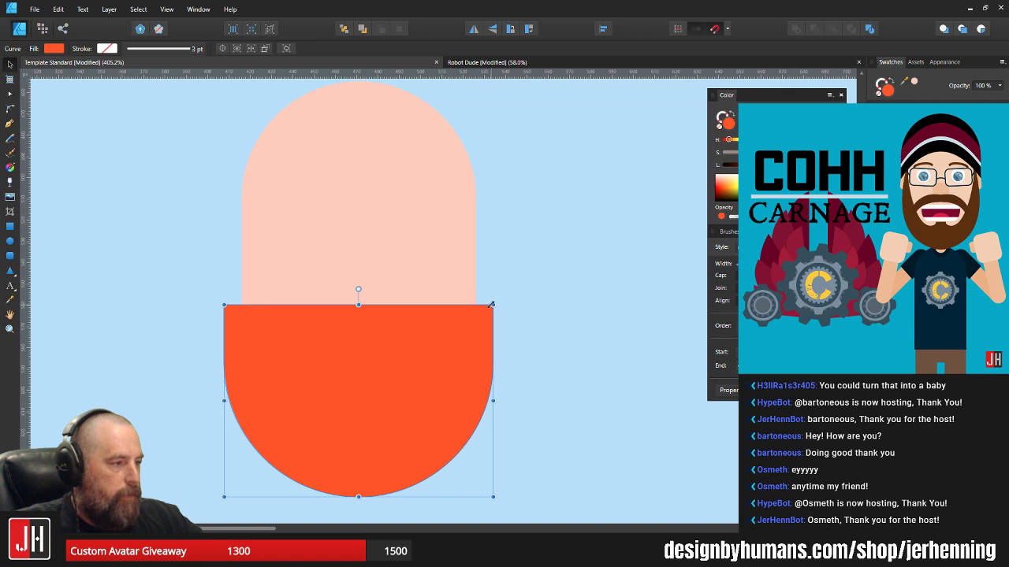
{"action": "left_click_drag", "start_coordinate": [493, 305], "coordinate": [470, 321]}
{"action": "left_click_drag", "start_coordinate": [414, 345], "coordinate": [425, 344]}
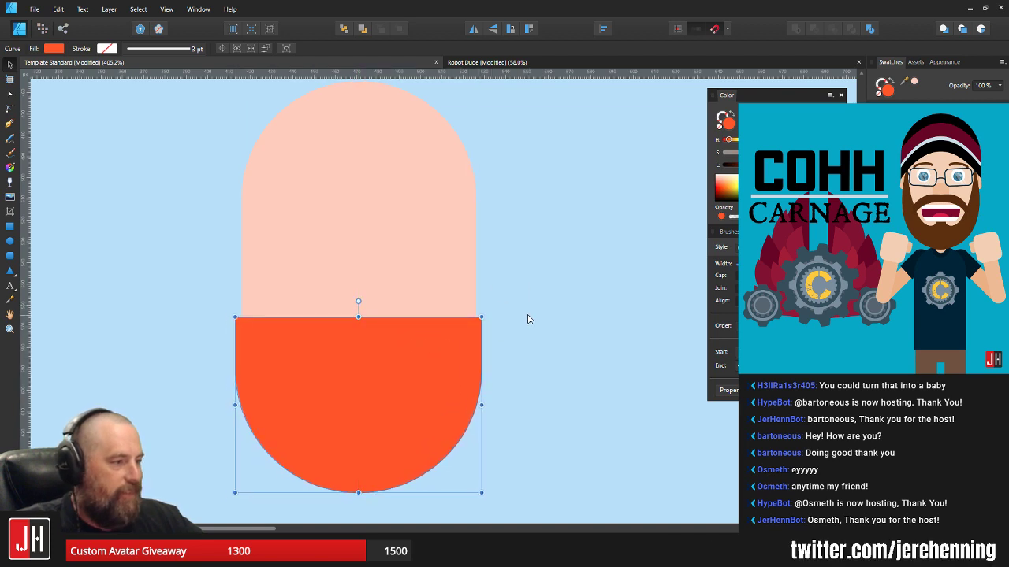
{"action": "scroll", "coordinate": [507, 365], "scroll_direction": "down", "scroll_amount": 2}
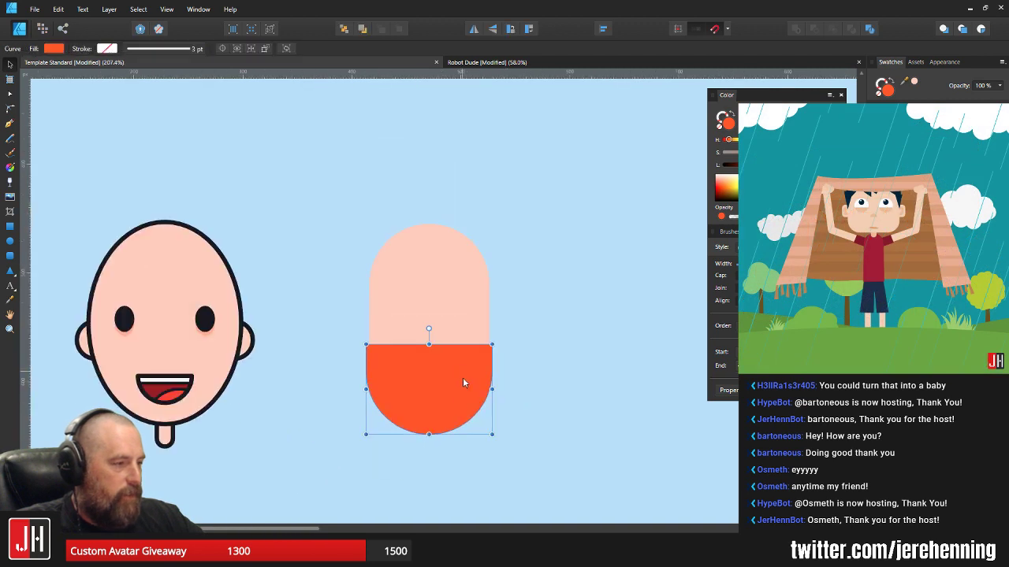
{"action": "mouse_move", "coordinate": [462, 383]}
{"action": "left_mouse_down"}
{"action": "mouse_move", "coordinate": [461, 359]}
{"action": "mouse_move", "coordinate": [459, 377]}
{"action": "left_mouse_up"}
{"action": "left_click", "coordinate": [522, 360]}
- Try to bend the beard's straight top edge into an upward curve
{"action": "scroll", "coordinate": [457, 377], "scroll_direction": "up", "scroll_amount": 3}
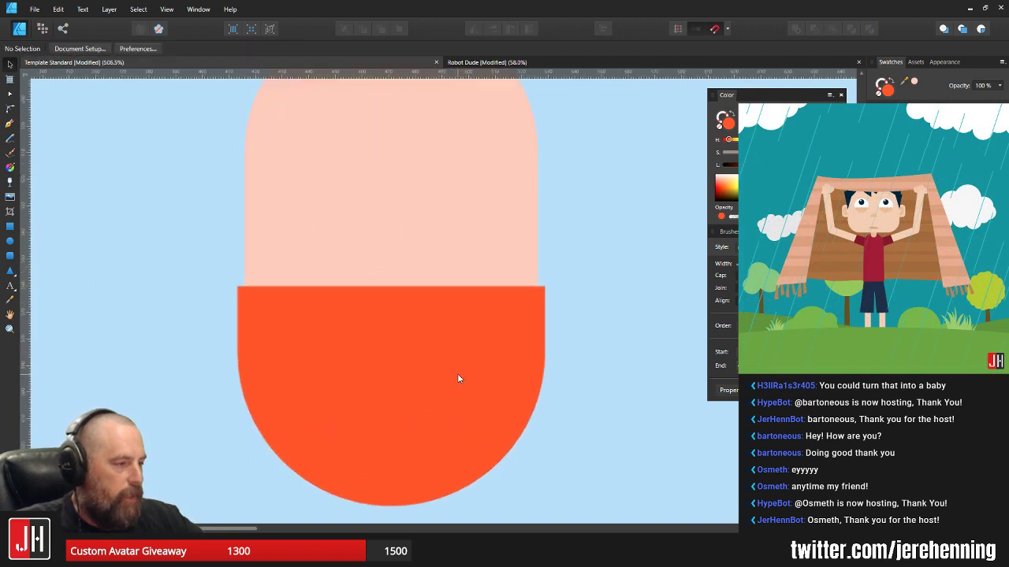
{"action": "left_click", "coordinate": [449, 366]}
{"action": "key", "text": "a"}
{"action": "left_click_drag", "start_coordinate": [390, 286], "coordinate": [392, 254]}
{"action": "key", "text": "v"}
{"action": "key", "text": "ctrl+z"}
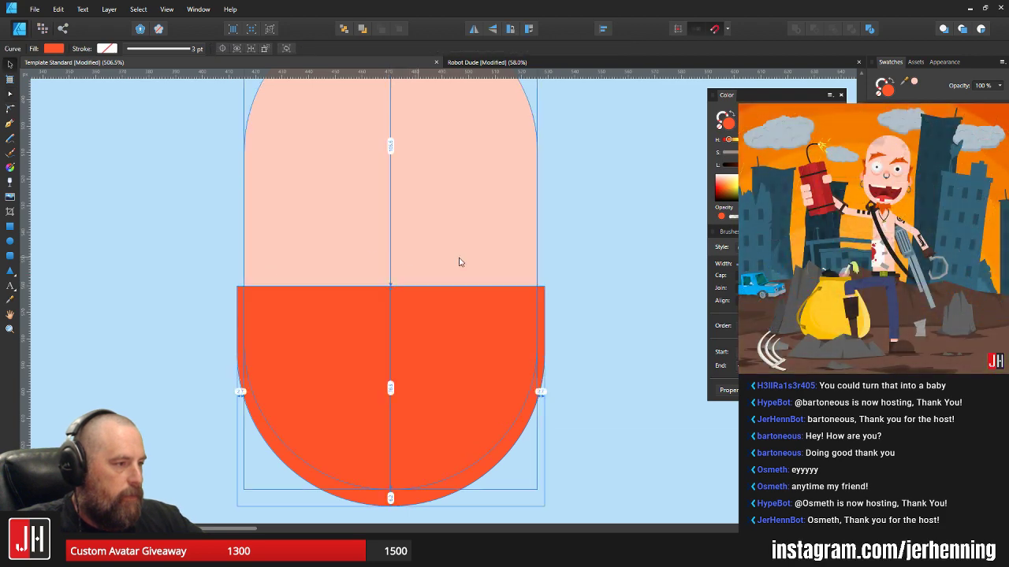
{"action": "left_click", "coordinate": [559, 280]}
- Draw an orange-red circle with the Ellipse tool in the empty area to the right of the beard
{"action": "left_click_drag", "start_coordinate": [491, 346], "coordinate": [474, 304]}
{"action": "left_click", "coordinate": [10, 240]}
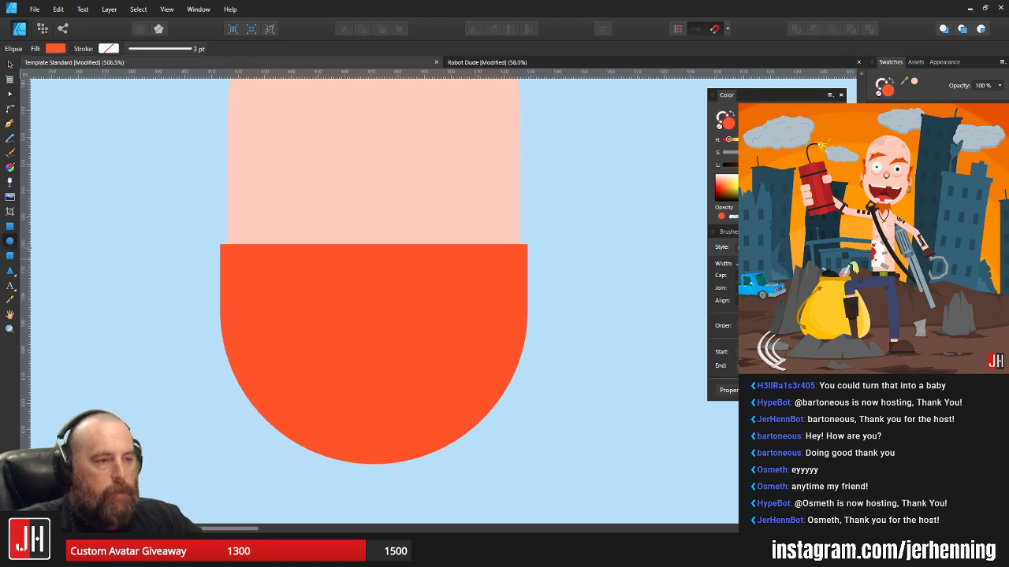
{"action": "scroll", "coordinate": [362, 345], "scroll_direction": "up", "scroll_amount": 1}
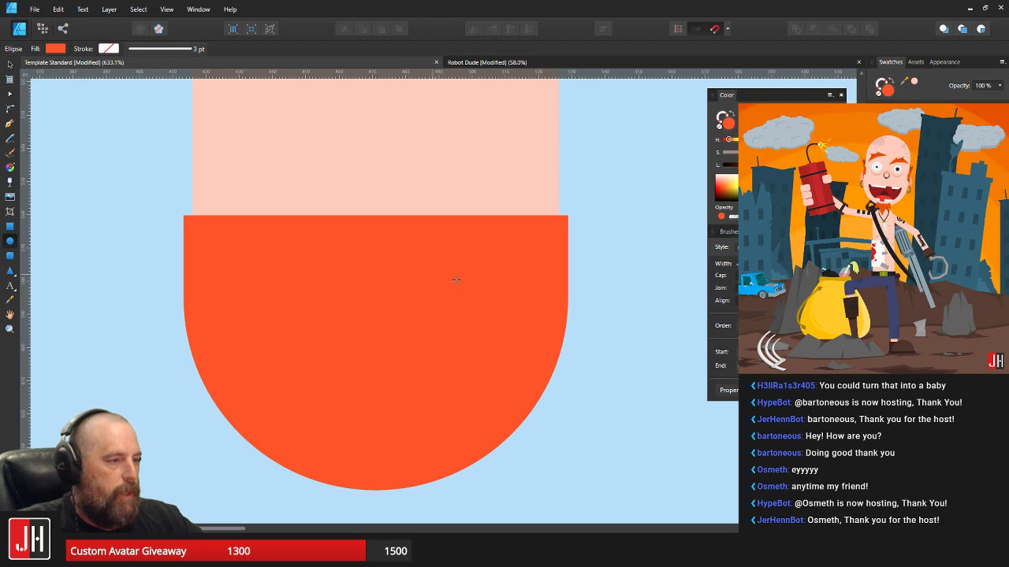
{"action": "scroll", "coordinate": [527, 300], "scroll_direction": "down", "scroll_amount": 3}
{"action": "left_click_drag", "start_coordinate": [527, 300], "coordinate": [332, 305]}
{"action": "left_click_drag", "start_coordinate": [408, 270], "coordinate": [602, 439]}
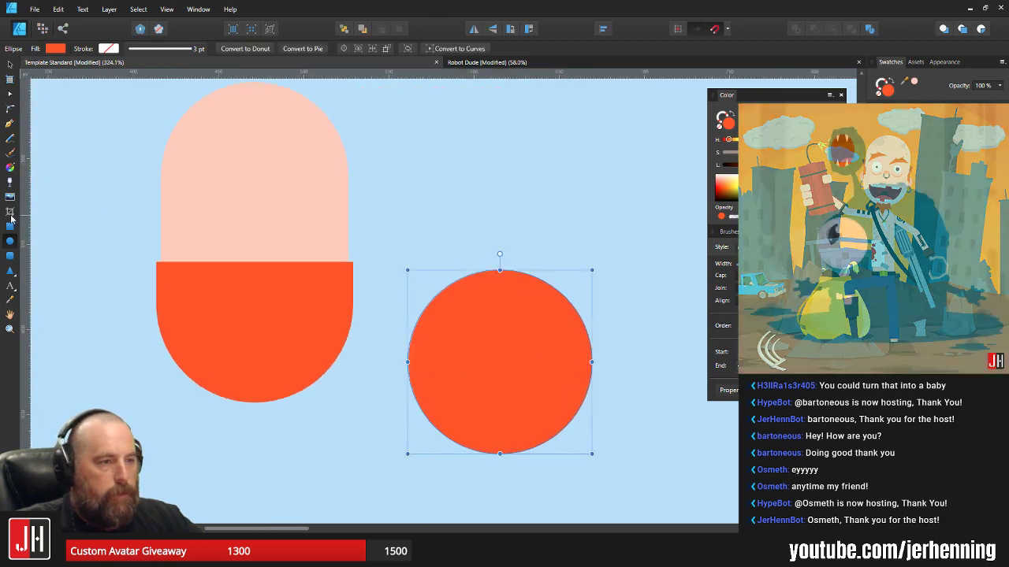
- Cover the circle's lower half with a rectangle and subtract it to leave an upper half circle
{"action": "key", "text": "m"}
{"action": "mouse_move", "coordinate": [393, 361]}
{"action": "left_mouse_down"}
{"action": "mouse_move", "coordinate": [647, 541]}
{"action": "mouse_move", "coordinate": [653, 495]}
{"action": "left_mouse_up"}
{"action": "key", "text": "v"}
{"action": "left_click", "coordinate": [550, 335], "text": "shift"}
{"action": "left_click", "coordinate": [814, 29]}
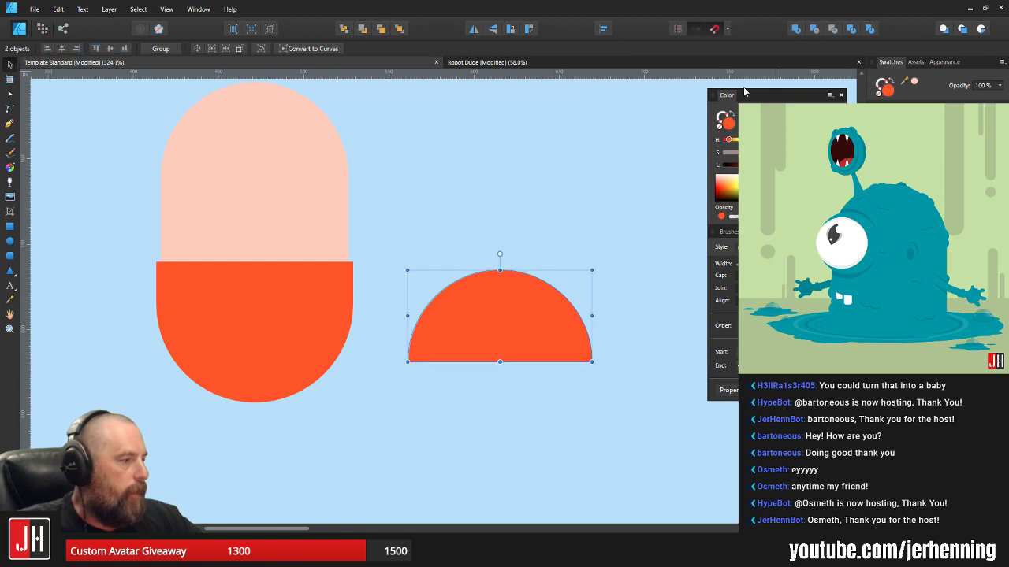
- Move the half circle onto the middle of the beard and fill it with the head's skin colour
{"action": "left_click_drag", "start_coordinate": [510, 313], "coordinate": [367, 288]}
{"action": "scroll", "coordinate": [358, 293], "scroll_direction": "up", "scroll_amount": 2}
{"action": "key", "text": "i"}
{"action": "left_click", "coordinate": [421, 140]}
{"action": "key", "text": "v"}
{"action": "left_click", "coordinate": [558, 296]}
- Scale the skin-coloured half circle down slightly and centre it horizontally on the beard
{"action": "left_click", "coordinate": [366, 298]}
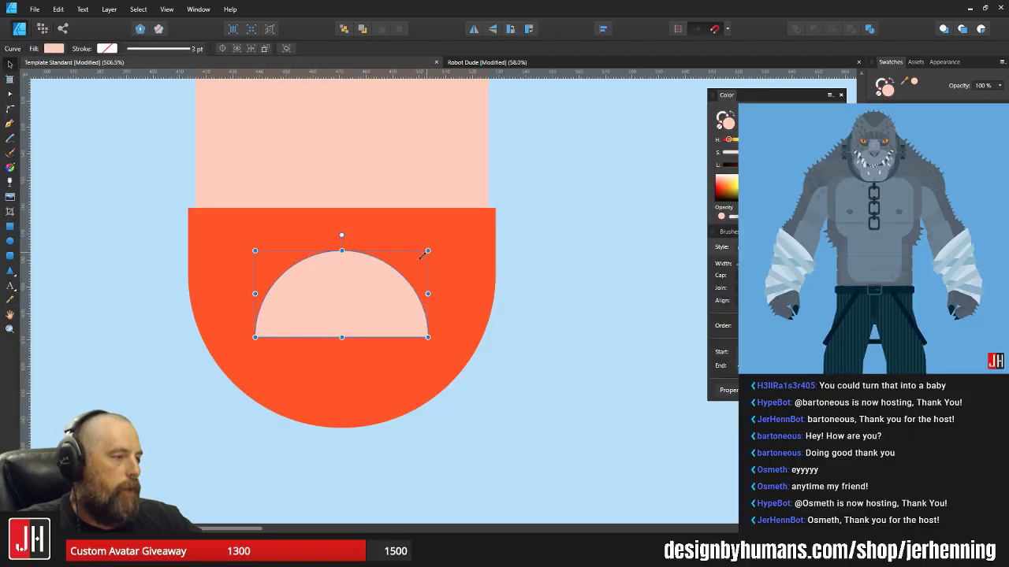
{"action": "left_click_drag", "start_coordinate": [424, 254], "coordinate": [409, 262]}
{"action": "left_click_drag", "start_coordinate": [375, 292], "coordinate": [383, 292]}
{"action": "scroll", "coordinate": [402, 307], "scroll_direction": "down", "scroll_amount": 6}
{"action": "left_click", "coordinate": [463, 331]}
- Duplicate the half circle in place and scale the copy down slightly around its centre
{"action": "scroll", "coordinate": [395, 307], "scroll_direction": "up", "scroll_amount": 4}
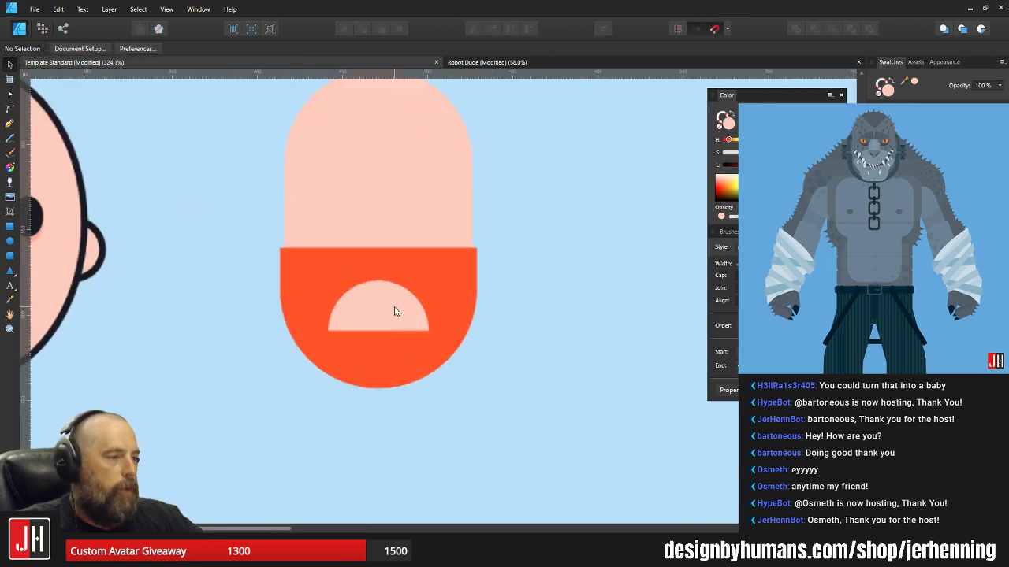
{"action": "scroll", "coordinate": [395, 311], "scroll_direction": "up", "scroll_amount": 3}
{"action": "left_click", "coordinate": [398, 306]}
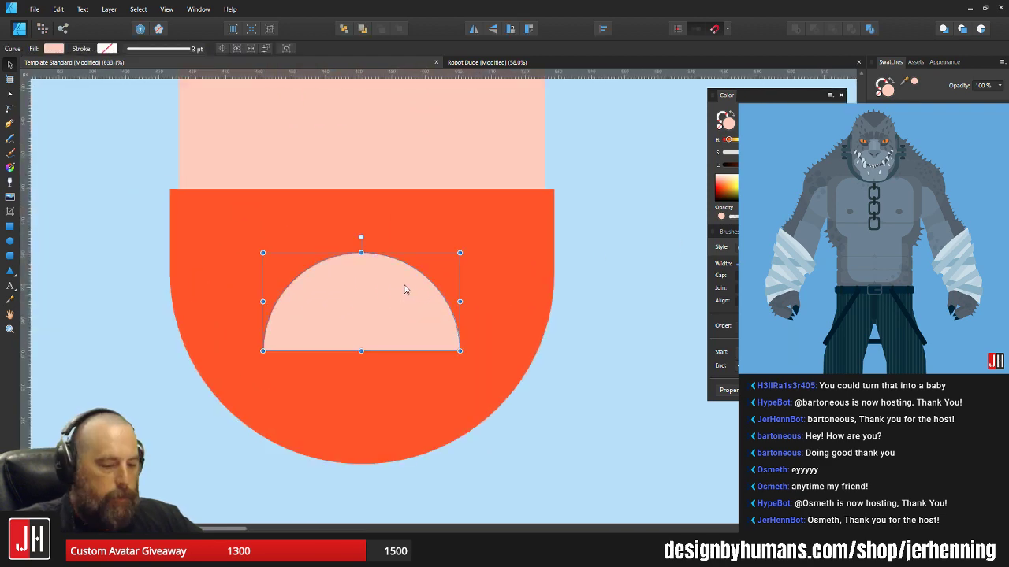
{"action": "left_click_drag", "start_coordinate": [423, 275], "coordinate": [460, 261]}
{"action": "scroll", "coordinate": [362, 305], "scroll_direction": "up", "scroll_amount": 3}
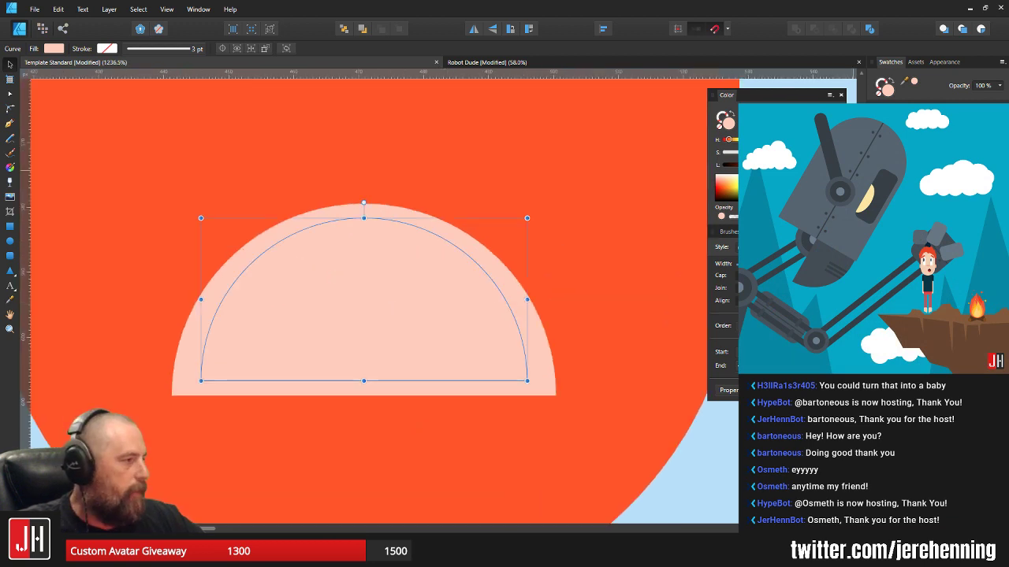
- Fill the smaller half circle with the dark red sampled from the outlined head's mouth and position it centrally inside the pale one
{"action": "scroll", "coordinate": [428, 306], "scroll_direction": "down", "scroll_amount": 5}
{"action": "left_click_drag", "start_coordinate": [436, 332], "coordinate": [666, 355]}
{"action": "key", "text": "i"}
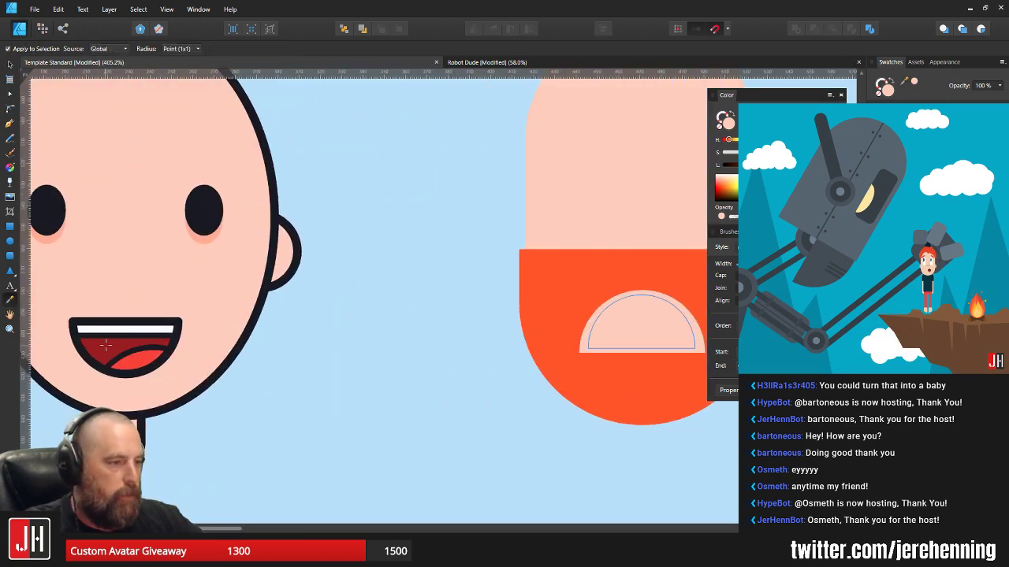
{"action": "left_click", "coordinate": [105, 344]}
{"action": "key", "text": "v"}
{"action": "scroll", "coordinate": [606, 327], "scroll_direction": "up", "scroll_amount": 3}
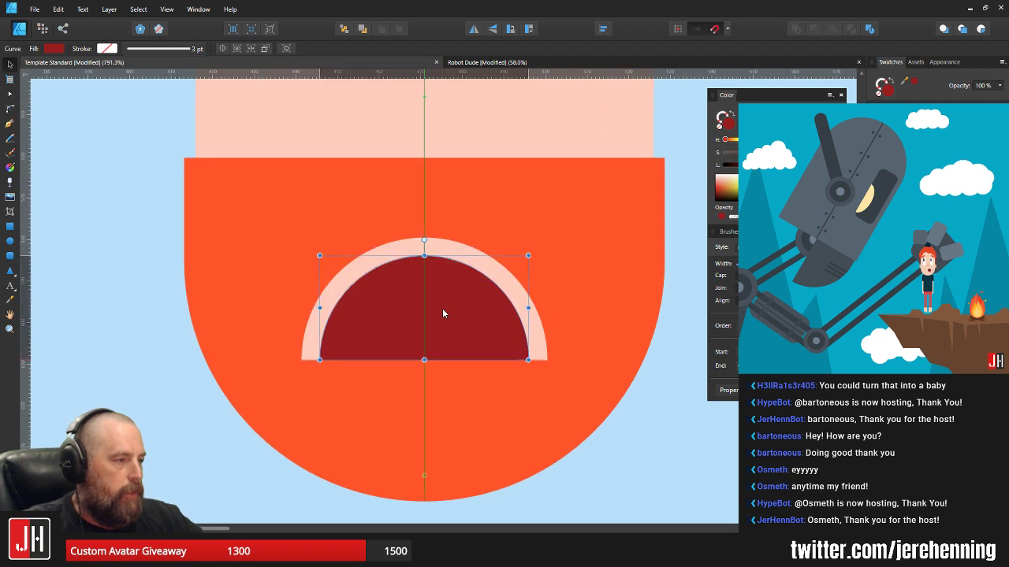
{"action": "left_click_drag", "start_coordinate": [442, 308], "coordinate": [443, 302]}
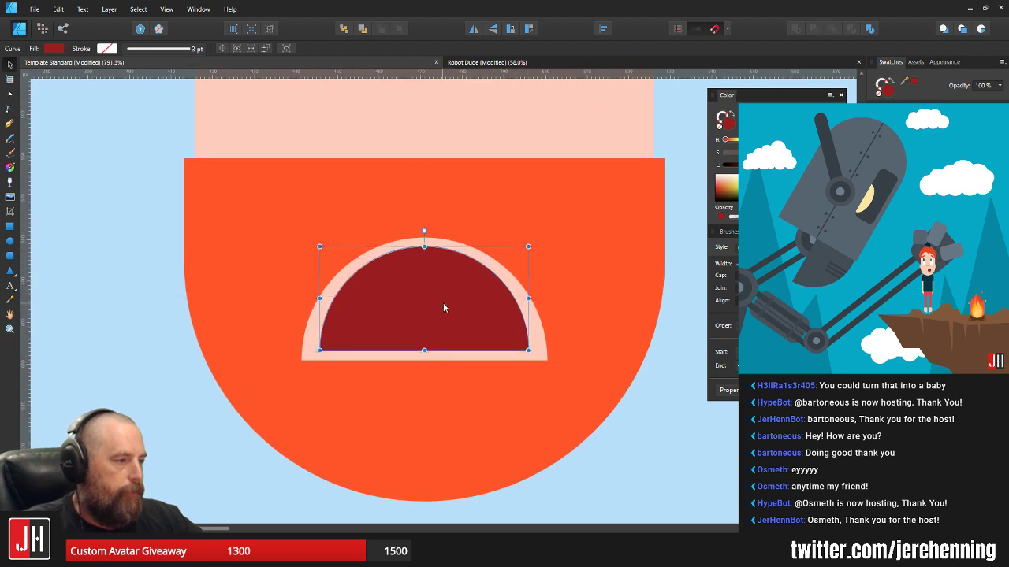
- Raise the top node of the skin-coloured half circle slightly to thicken the lip above the dark red mouth
{"action": "left_click", "coordinate": [454, 231]}
{"action": "scroll", "coordinate": [433, 240], "scroll_direction": "up", "scroll_amount": 3}
{"action": "key", "text": "a"}
{"action": "left_click", "coordinate": [419, 242]}
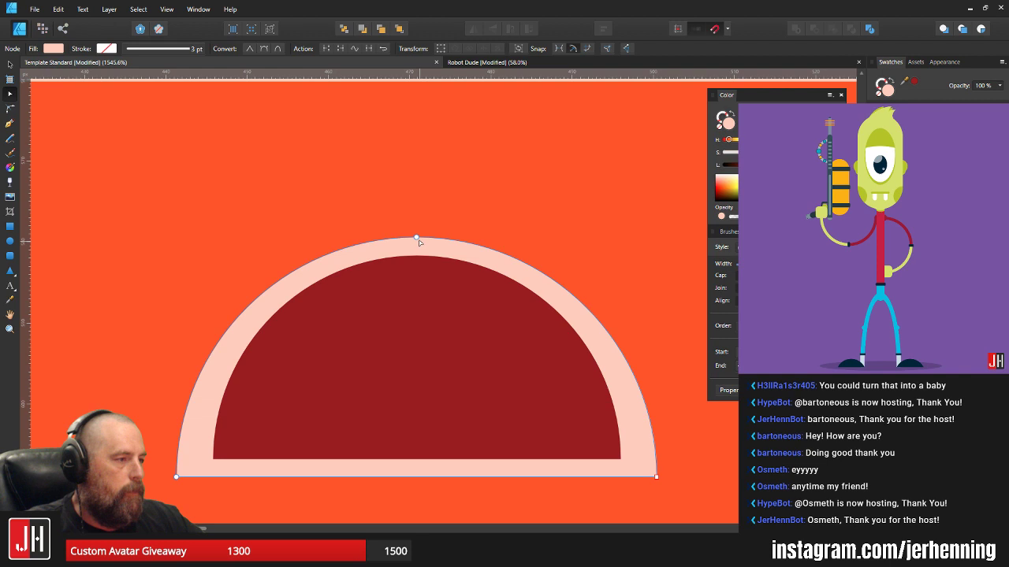
{"action": "left_click_drag", "start_coordinate": [417, 237], "coordinate": [417, 230]}
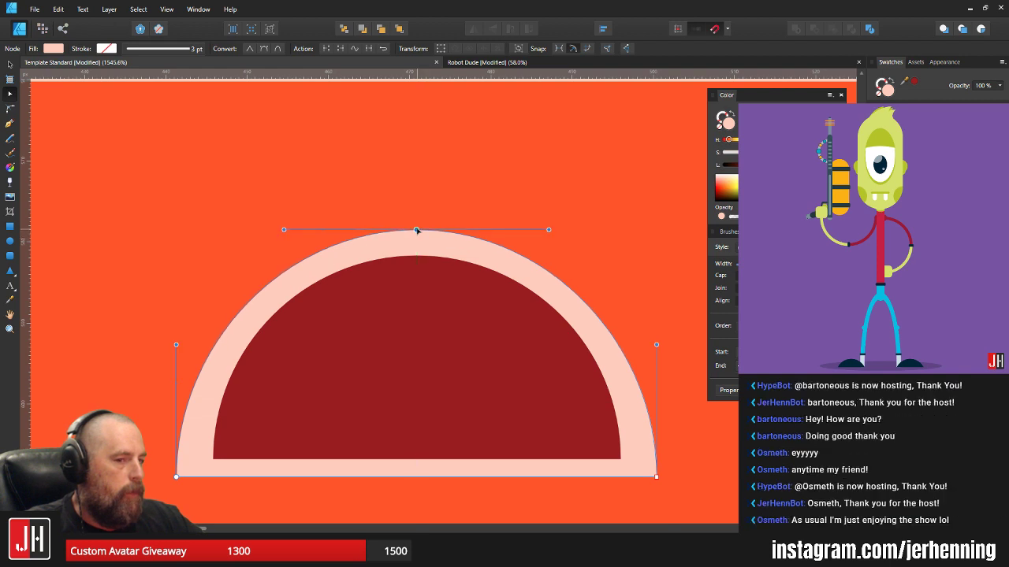
{"action": "scroll", "coordinate": [431, 245], "scroll_direction": "down", "scroll_amount": 7}
{"action": "key", "text": "v"}
{"action": "scroll", "coordinate": [443, 246], "scroll_direction": "down", "scroll_amount": 3}
{"action": "left_click", "coordinate": [541, 258]}
{"action": "scroll", "coordinate": [438, 262], "scroll_direction": "up", "scroll_amount": 3}
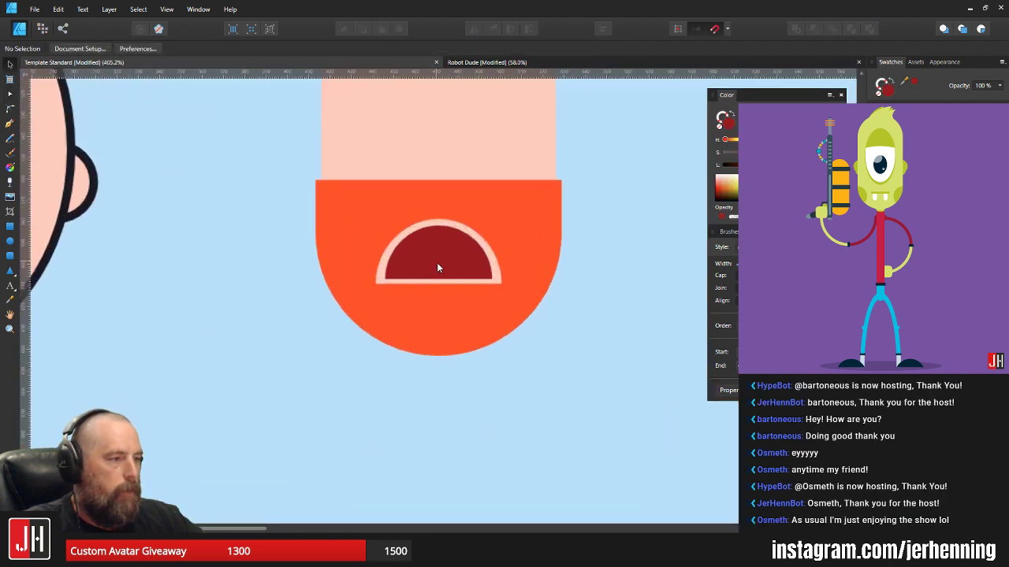
{"action": "scroll", "coordinate": [440, 266], "scroll_direction": "up", "scroll_amount": 1}
{"action": "left_click_drag", "start_coordinate": [411, 278], "coordinate": [507, 285]}
{"action": "scroll", "coordinate": [503, 289], "scroll_direction": "down", "scroll_amount": 4}
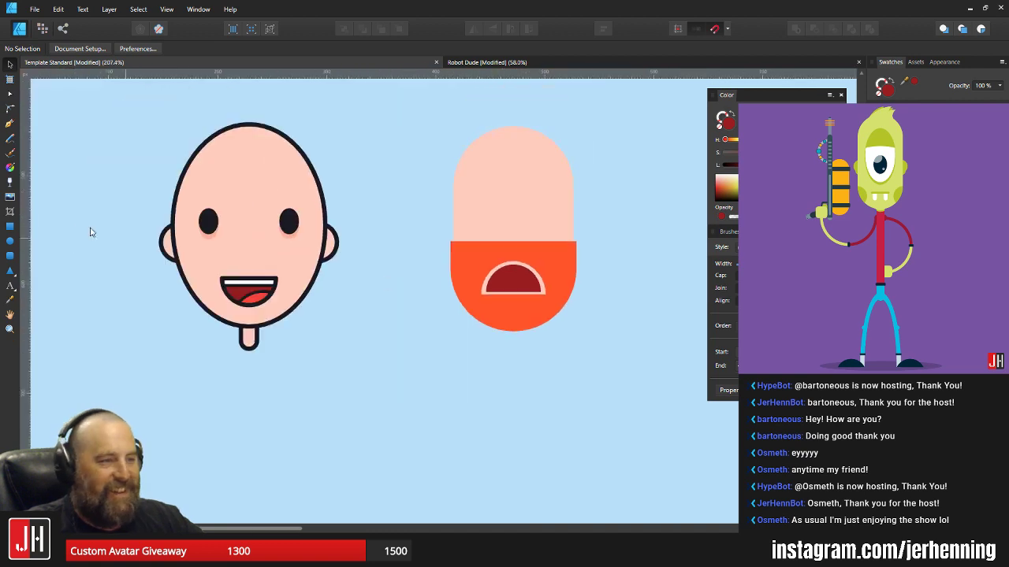
- Draw a circle over the lower part of the mouth and fill it with the light red sampled from the outlined head's tongue
{"action": "left_click", "coordinate": [10, 239]}
{"action": "scroll", "coordinate": [579, 309], "scroll_direction": "up", "scroll_amount": 3}
{"action": "left_click_drag", "start_coordinate": [332, 252], "coordinate": [484, 383]}
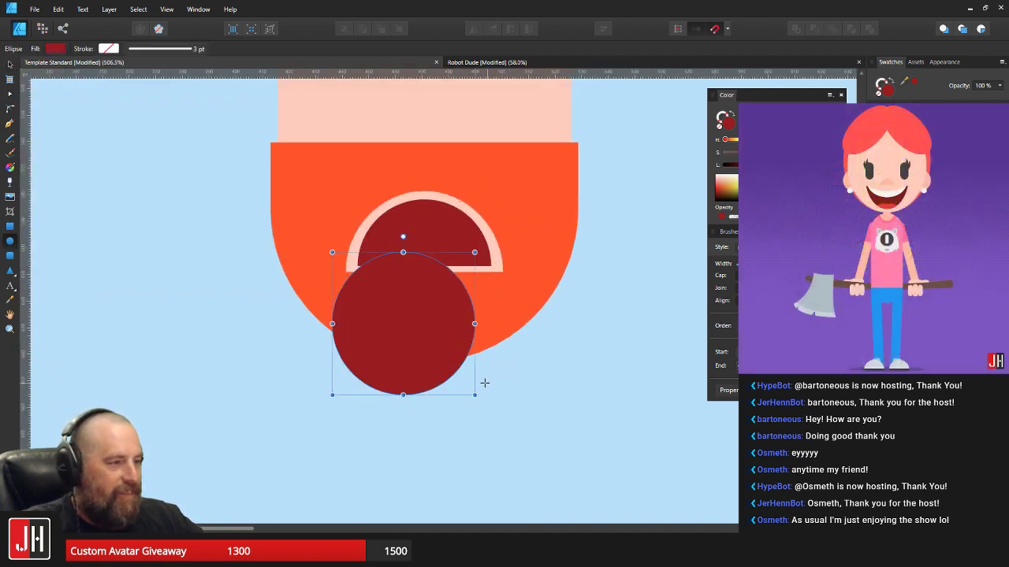
{"action": "scroll", "coordinate": [504, 380], "scroll_direction": "down", "scroll_amount": 4}
{"action": "key", "text": "i"}
{"action": "scroll", "coordinate": [331, 355], "scroll_direction": "up", "scroll_amount": 3}
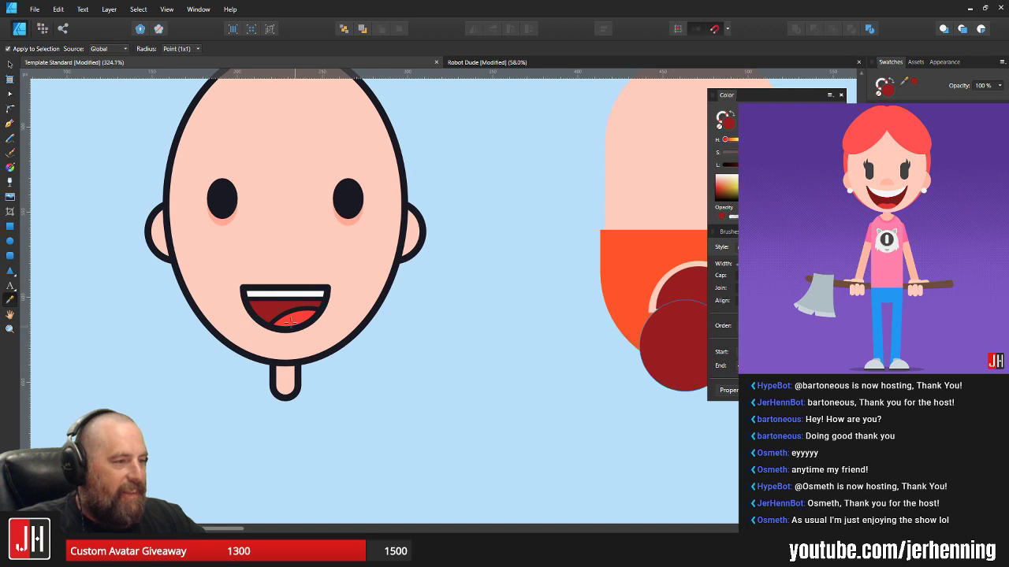
{"action": "left_click", "coordinate": [290, 322]}
- Clip the light red circle inside the dark red half circle and position it at the mouth's lower left as a tongue
{"action": "key", "text": "v"}
{"action": "left_click_drag", "start_coordinate": [690, 320], "coordinate": [487, 329]}
{"action": "scroll", "coordinate": [503, 322], "scroll_direction": "up", "scroll_amount": 4}
{"action": "key", "text": "ctrl+x"}
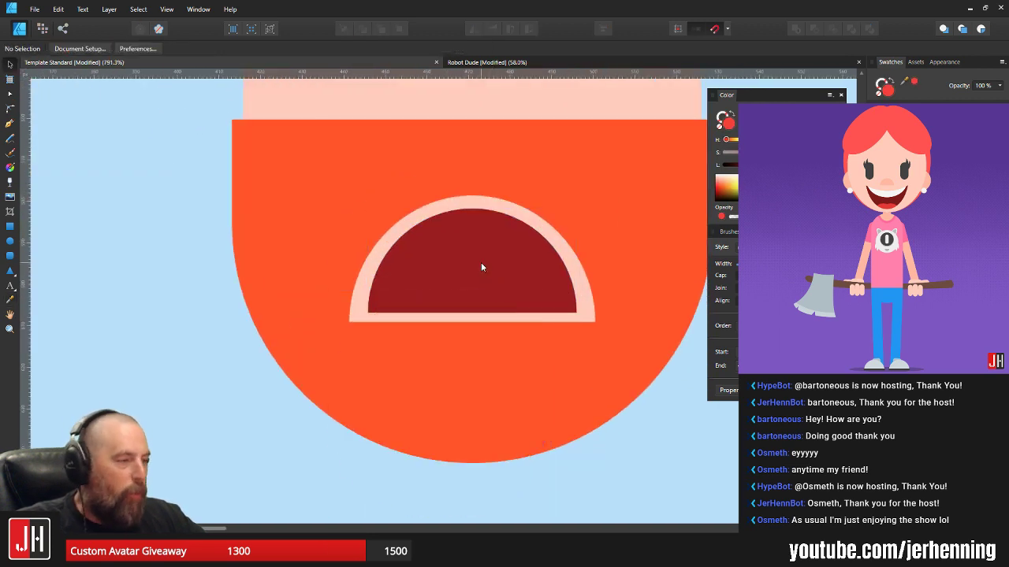
{"action": "key", "text": "ctrl+z"}
{"action": "left_click_drag", "start_coordinate": [484, 277], "coordinate": [454, 319]}
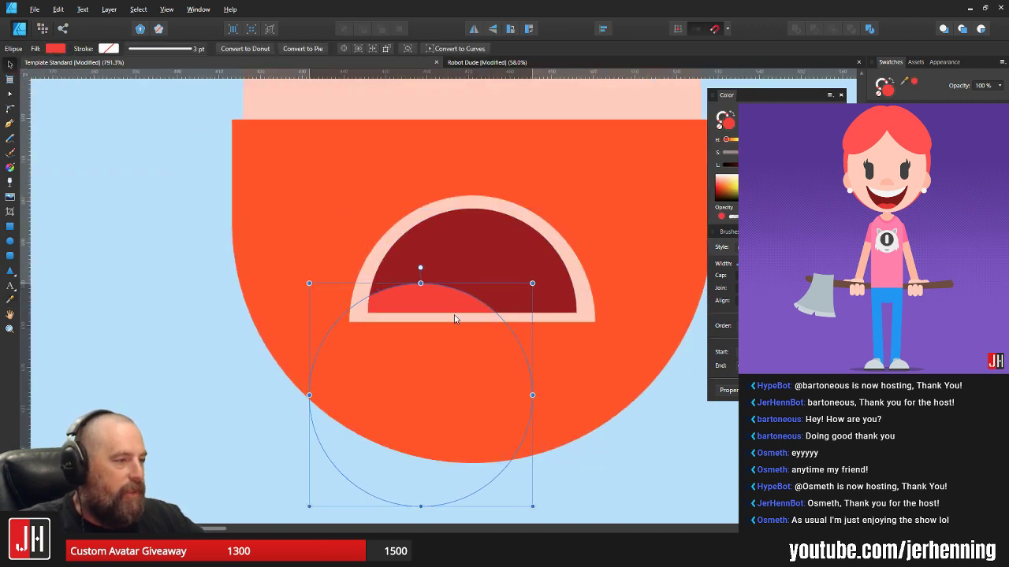
{"action": "scroll", "coordinate": [454, 319], "scroll_direction": "down", "scroll_amount": 5}
{"action": "key", "text": "ctrl+d"}
{"action": "scroll", "coordinate": [478, 329], "scroll_direction": "up", "scroll_amount": 4}
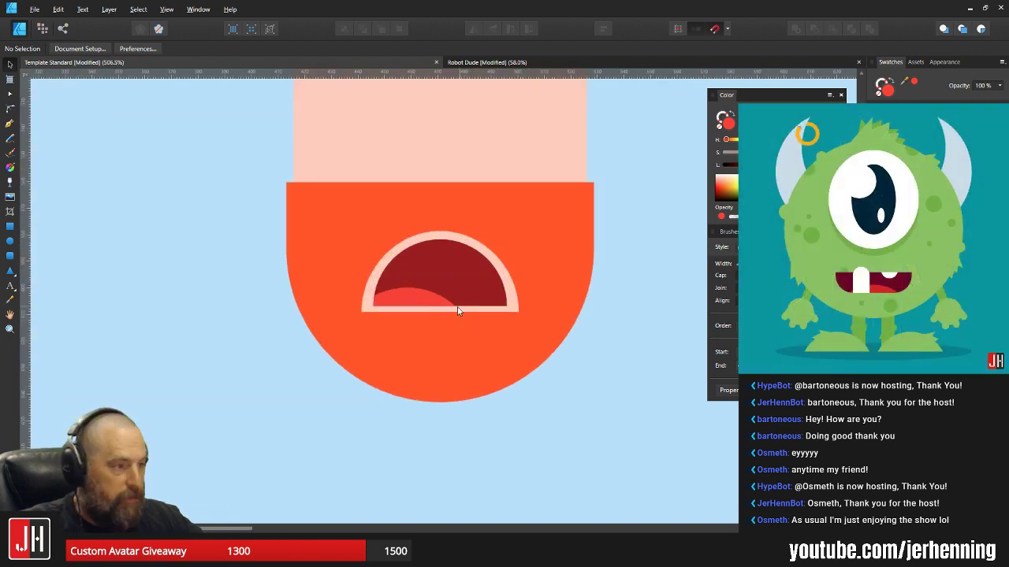
- Scale the tongue circle down slightly and reposition it at the lower left of the mouth
{"action": "scroll", "coordinate": [458, 311], "scroll_direction": "up", "scroll_amount": 3}
{"action": "left_click", "coordinate": [396, 286]}
{"action": "left_click_drag", "start_coordinate": [500, 273], "coordinate": [472, 294]}
{"action": "left_click_drag", "start_coordinate": [390, 329], "coordinate": [402, 301]}
{"action": "scroll", "coordinate": [426, 313], "scroll_direction": "down", "scroll_amount": 7}
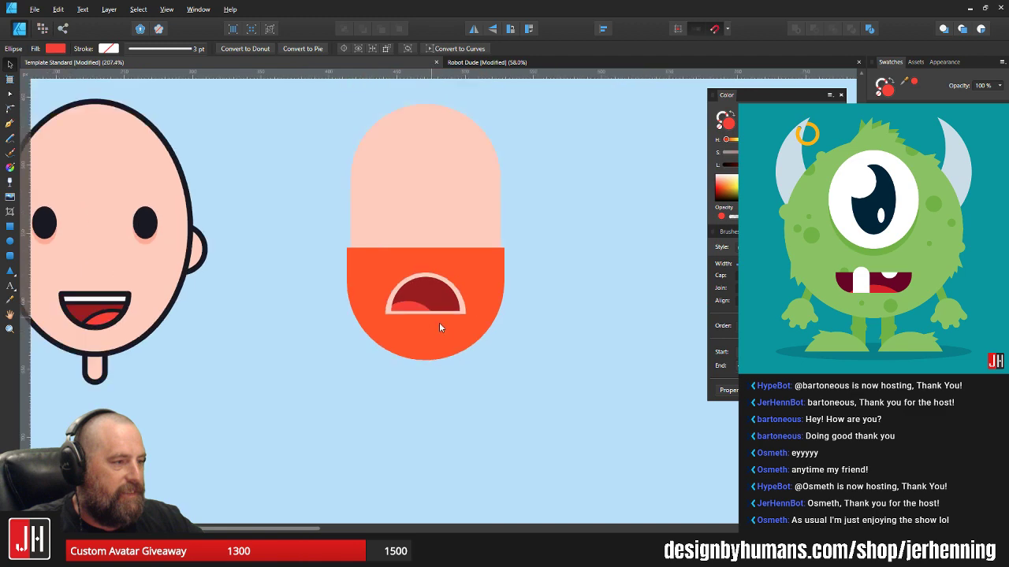
{"action": "scroll", "coordinate": [465, 331], "scroll_direction": "down", "scroll_amount": 1}
{"action": "key", "text": "ctrl+d"}
{"action": "scroll", "coordinate": [428, 315], "scroll_direction": "up", "scroll_amount": 8}
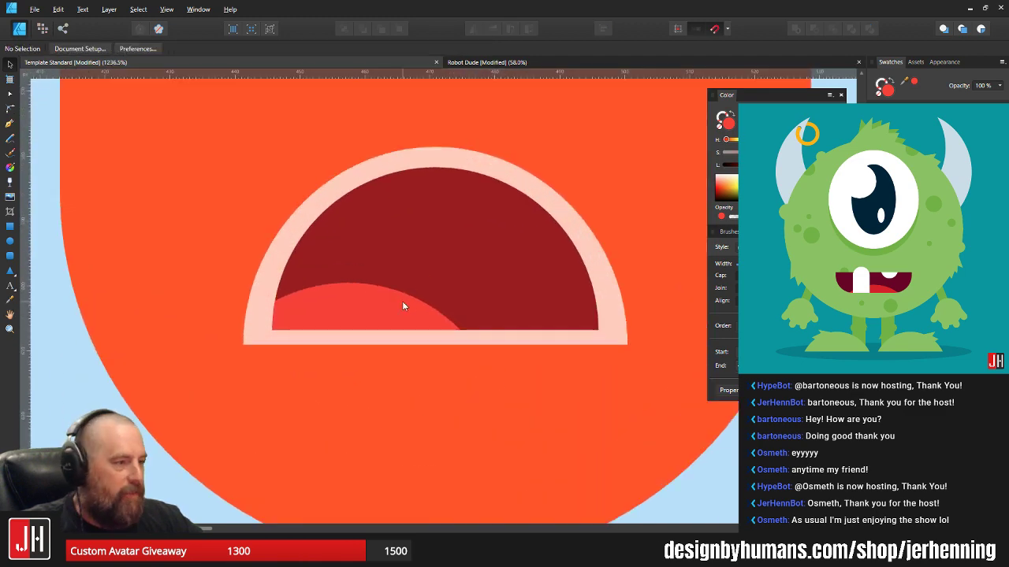
- Shift the tongue circle slightly to the right within the open mouth
{"action": "left_click", "coordinate": [402, 301]}
{"action": "double_click", "coordinate": [362, 304]}
{"action": "left_click_drag", "start_coordinate": [361, 305], "coordinate": [399, 307]}
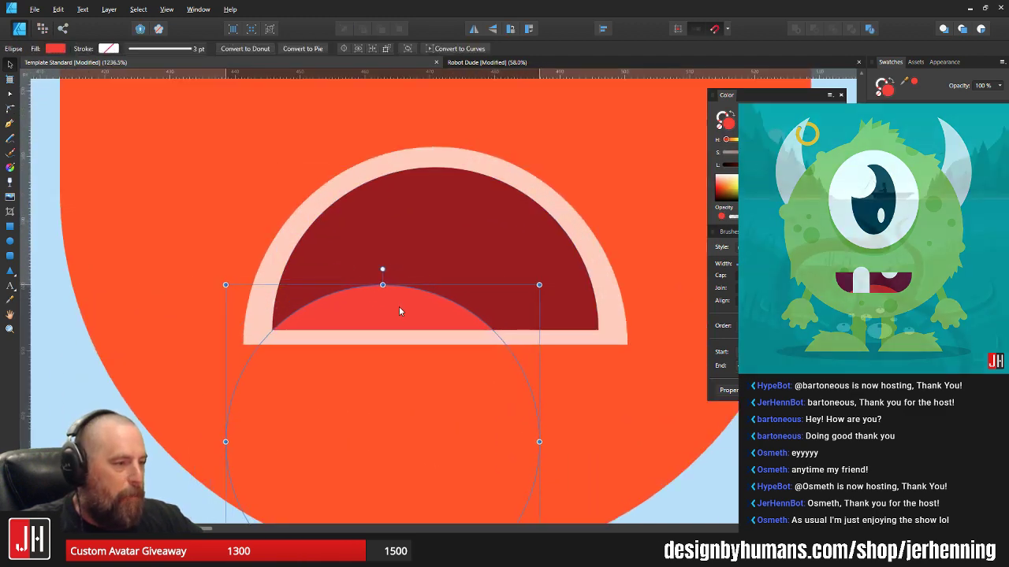
{"action": "scroll", "coordinate": [402, 309], "scroll_direction": "down", "scroll_amount": 9}
{"action": "key", "text": "ctrl+d"}
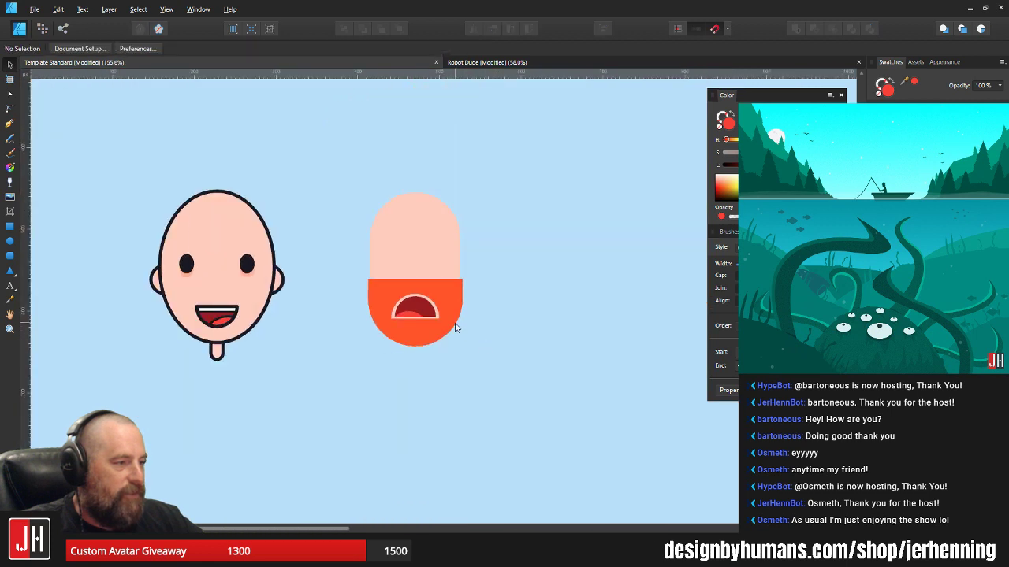
{"action": "scroll", "coordinate": [451, 286], "scroll_direction": "up", "scroll_amount": 2}
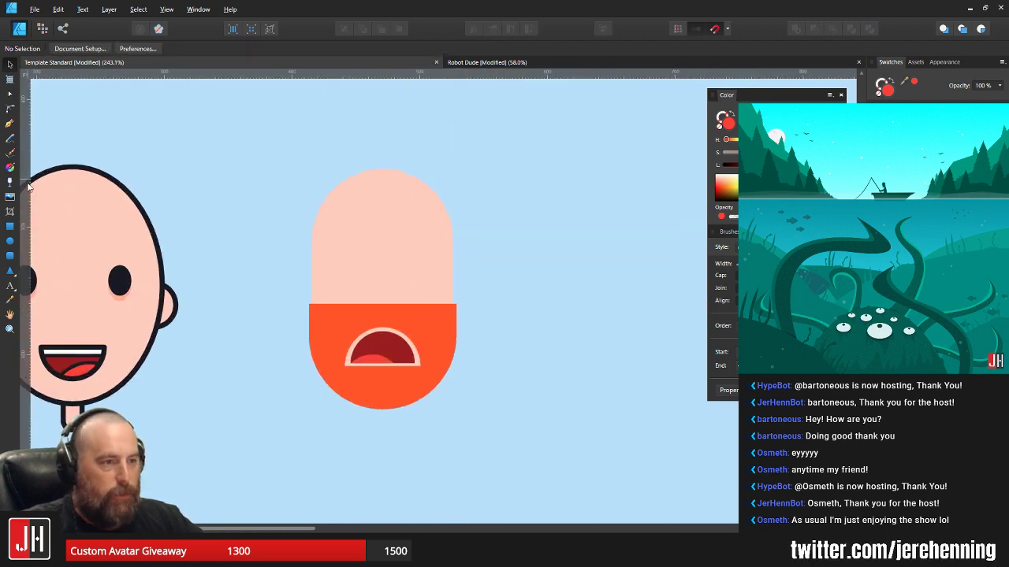
- Draw a small circle on the left half of the bearded face as an eye and fill it with dark grey
{"action": "left_click", "coordinate": [10, 242]}
{"action": "scroll", "coordinate": [339, 248], "scroll_direction": "up", "scroll_amount": 2}
{"action": "left_click_drag", "start_coordinate": [300, 172], "coordinate": [342, 204]}
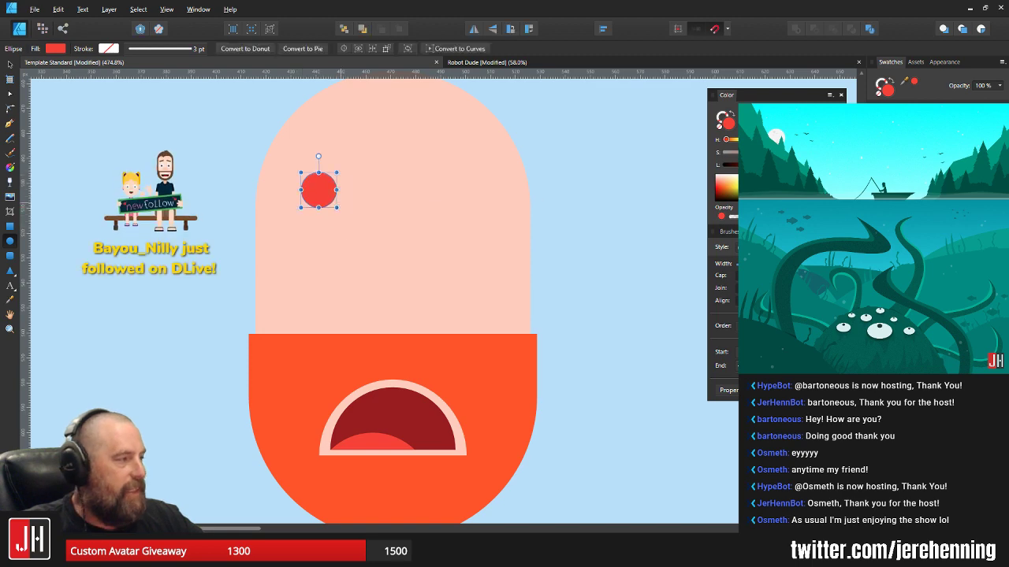
{"action": "left_click", "coordinate": [906, 150]}
{"action": "key", "text": "v"}
{"action": "scroll", "coordinate": [353, 167], "scroll_direction": "up", "scroll_amount": 2}
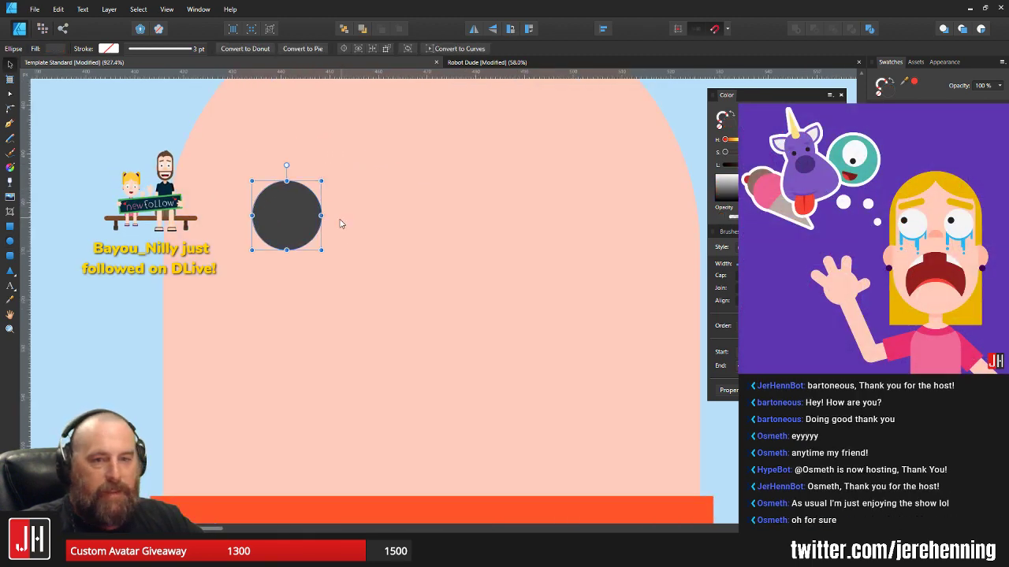
- Duplicate the round eye to the right half of the face and centre the pair on the head
{"action": "left_click_drag", "start_coordinate": [299, 237], "coordinate": [595, 269]}
{"action": "left_click", "coordinate": [345, 287], "text": "shift"}
{"action": "left_click_drag", "start_coordinate": [345, 287], "coordinate": [317, 289]}
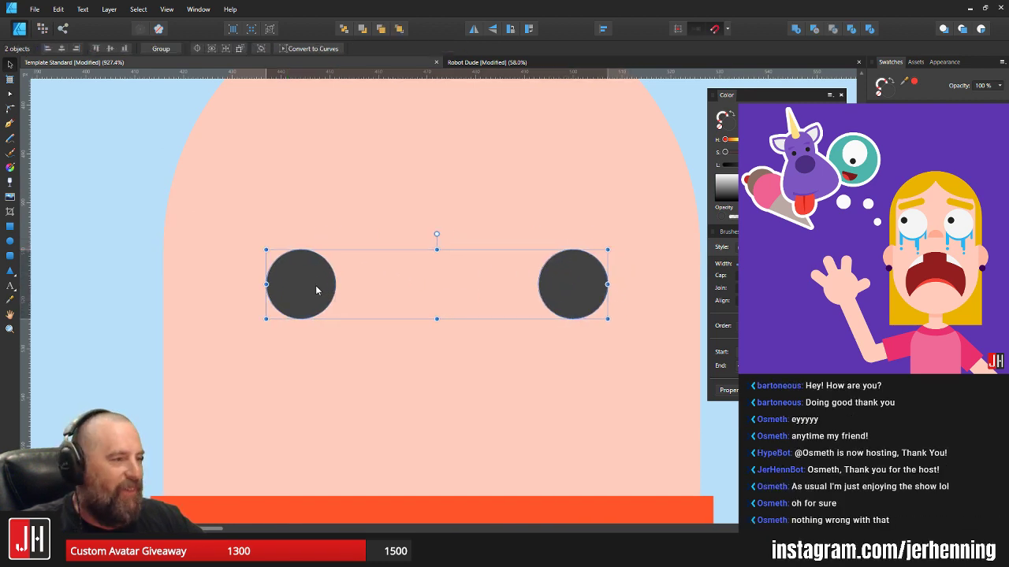
{"action": "scroll", "coordinate": [405, 281], "scroll_direction": "down", "scroll_amount": 5}
{"action": "left_click", "coordinate": [507, 307]}
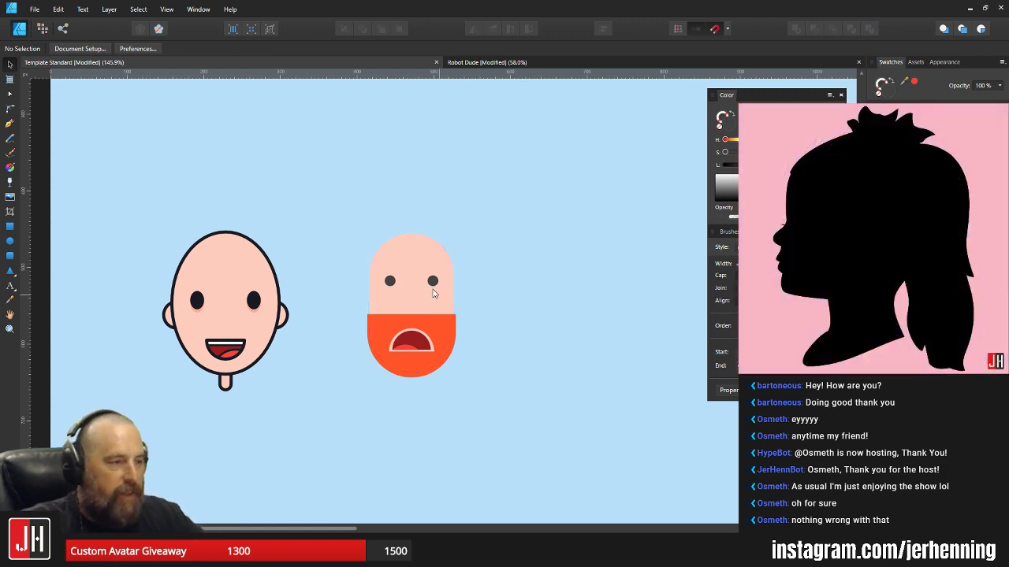
- Move the left round eye inward, closer to the right one, and recentre both eyes on the face
{"action": "scroll", "coordinate": [386, 296], "scroll_direction": "up", "scroll_amount": 4}
{"action": "left_click", "coordinate": [383, 241]}
{"action": "left_click_drag", "start_coordinate": [383, 240], "coordinate": [398, 245]}
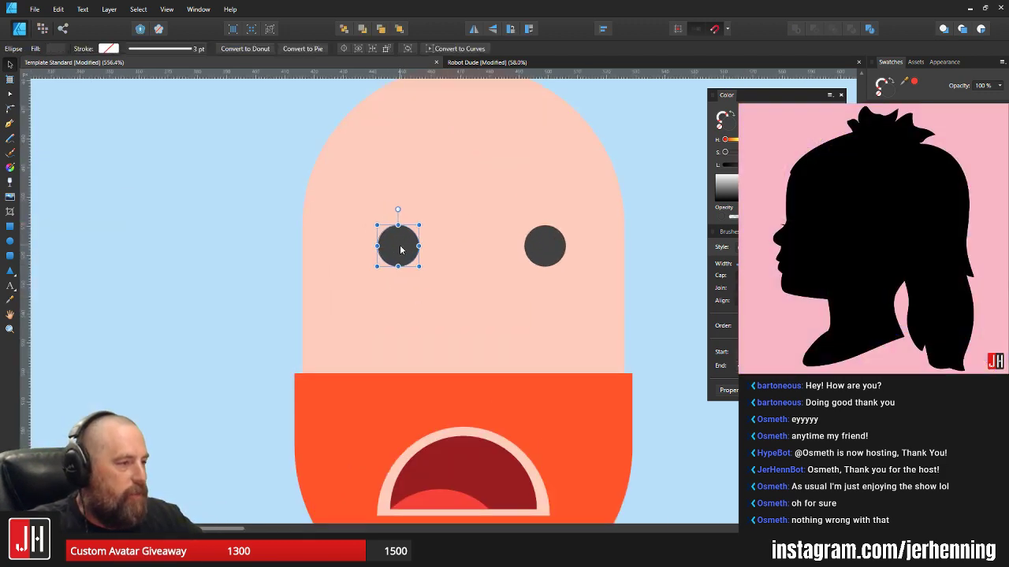
{"action": "left_click", "coordinate": [538, 252], "text": "shift"}
{"action": "mouse_move", "coordinate": [538, 252]}
{"action": "left_mouse_down"}
{"action": "mouse_move", "coordinate": [528, 252]}
{"action": "mouse_move", "coordinate": [529, 265]}
{"action": "left_mouse_up"}
{"action": "left_click", "coordinate": [633, 249]}
{"action": "scroll", "coordinate": [633, 268], "scroll_direction": "down", "scroll_amount": 4}
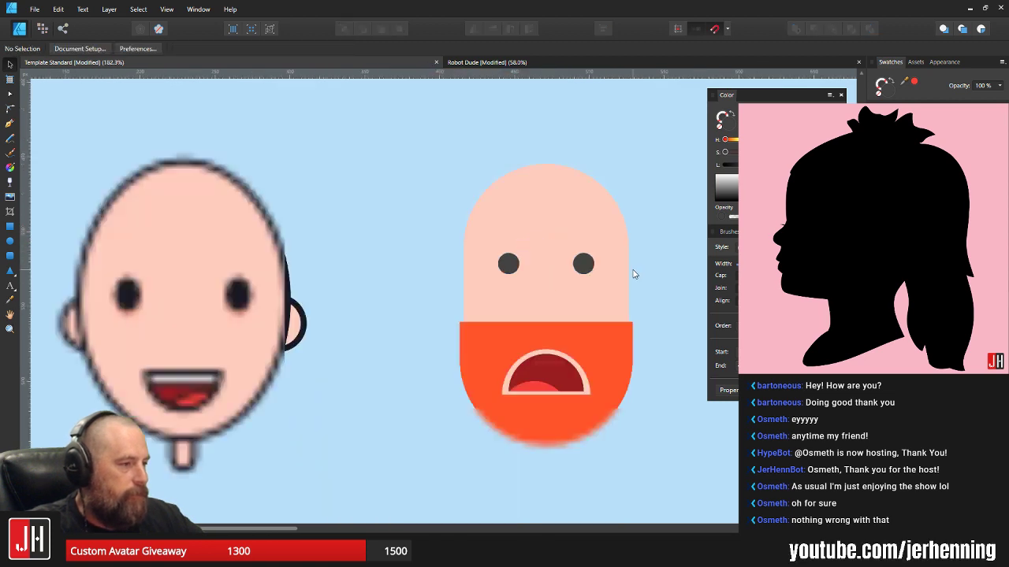
- Delete both round eyes from the bearded face
{"action": "scroll", "coordinate": [558, 274], "scroll_direction": "up", "scroll_amount": 6}
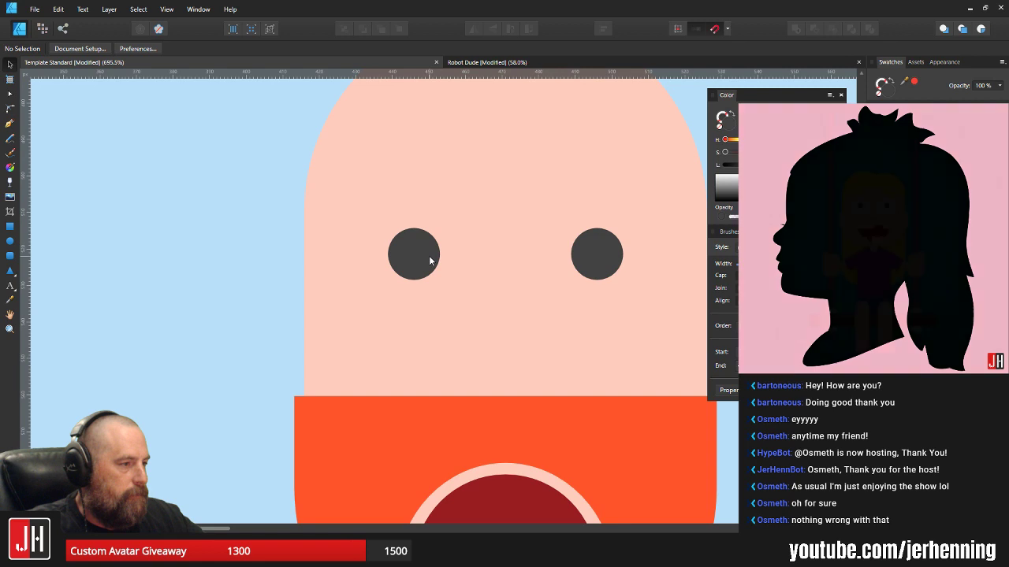
{"action": "left_click", "coordinate": [424, 257]}
{"action": "left_click", "coordinate": [604, 257], "text": "shift"}
{"action": "key", "text": "Delete"}
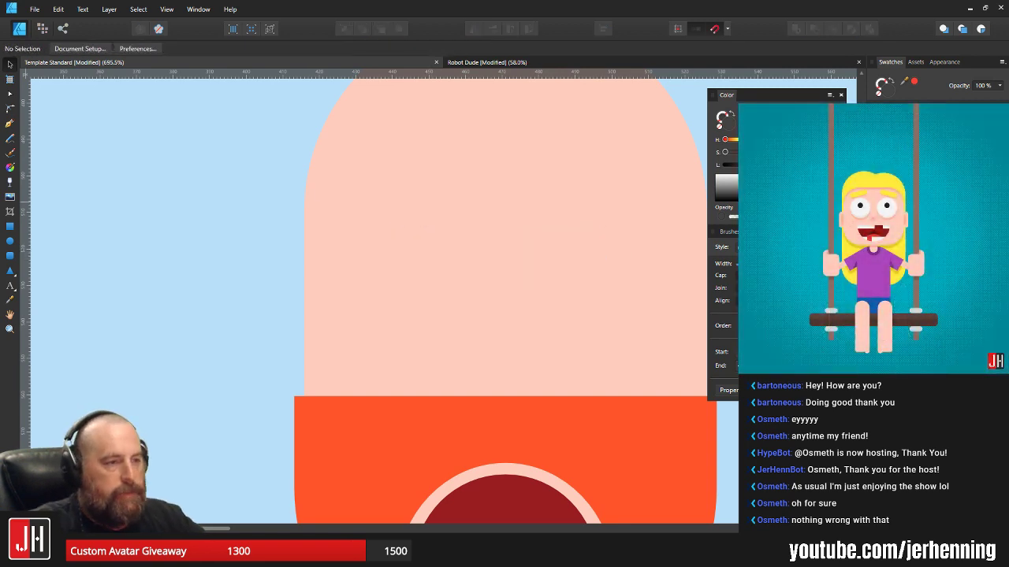
- Draw a tall dark grey rounded rectangle with 50% corners on the bearded face as an eye and scale it down
{"action": "left_click", "coordinate": [10, 255]}
{"action": "mouse_move", "coordinate": [365, 153]}
{"action": "left_mouse_down"}
{"action": "mouse_move", "coordinate": [414, 288]}
{"action": "mouse_move", "coordinate": [439, 322]}
{"action": "left_mouse_up"}
{"action": "left_click_drag", "start_coordinate": [436, 152], "coordinate": [424, 219]}
{"action": "key", "text": "v"}
- Position the rounded eye on one half of the face, duplicate it to the other half and centre the pair
{"action": "left_click_drag", "start_coordinate": [398, 270], "coordinate": [420, 227]}
{"action": "left_click_drag", "start_coordinate": [388, 246], "coordinate": [311, 289]}
{"action": "mouse_move", "coordinate": [337, 272]}
{"action": "left_mouse_down"}
{"action": "mouse_move", "coordinate": [551, 255]}
{"action": "mouse_move", "coordinate": [344, 261]}
{"action": "mouse_move", "coordinate": [346, 282]}
{"action": "left_mouse_up"}
{"action": "left_click", "coordinate": [331, 261], "text": "shift"}
{"action": "scroll", "coordinate": [397, 301], "scroll_direction": "down", "scroll_amount": 5}
{"action": "left_click", "coordinate": [555, 323]}
{"action": "scroll", "coordinate": [428, 320], "scroll_direction": "up", "scroll_amount": 3}
- Select both rounded eyes and fine-tune their position on the face
{"action": "left_click", "coordinate": [325, 284]}
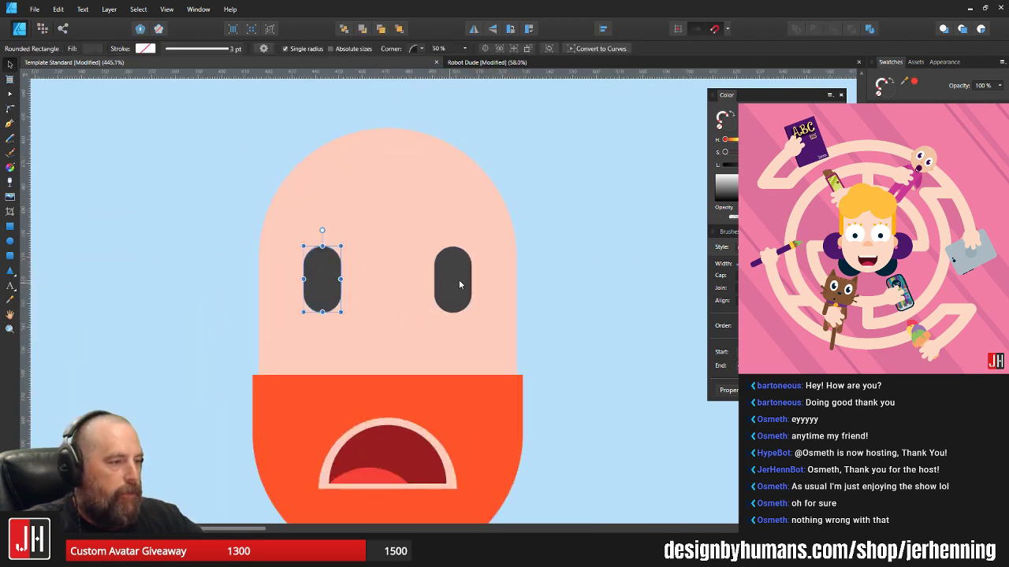
{"action": "left_click", "coordinate": [455, 284], "text": "shift"}
{"action": "mouse_move", "coordinate": [450, 286]}
{"action": "left_mouse_down"}
{"action": "mouse_move", "coordinate": [450, 263]}
{"action": "mouse_move", "coordinate": [442, 269]}
{"action": "left_mouse_up"}
{"action": "left_click", "coordinate": [566, 270]}
{"action": "left_click", "coordinate": [327, 261]}
{"action": "left_click", "coordinate": [446, 269], "text": "shift"}
{"action": "left_click", "coordinate": [555, 258]}
{"action": "scroll", "coordinate": [431, 316], "scroll_direction": "down", "scroll_amount": 3}
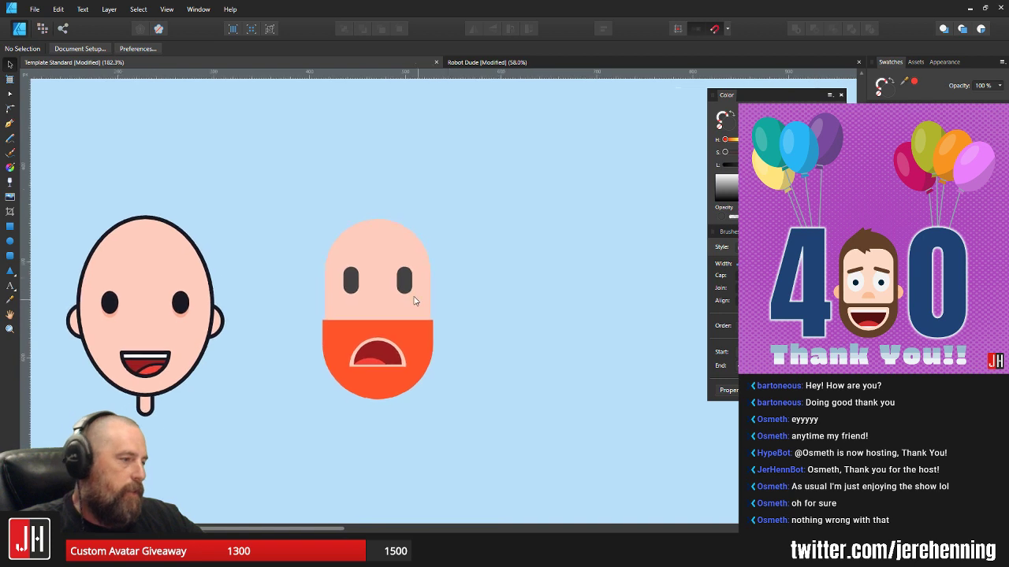
{"action": "scroll", "coordinate": [412, 295], "scroll_direction": "up", "scroll_amount": 2}
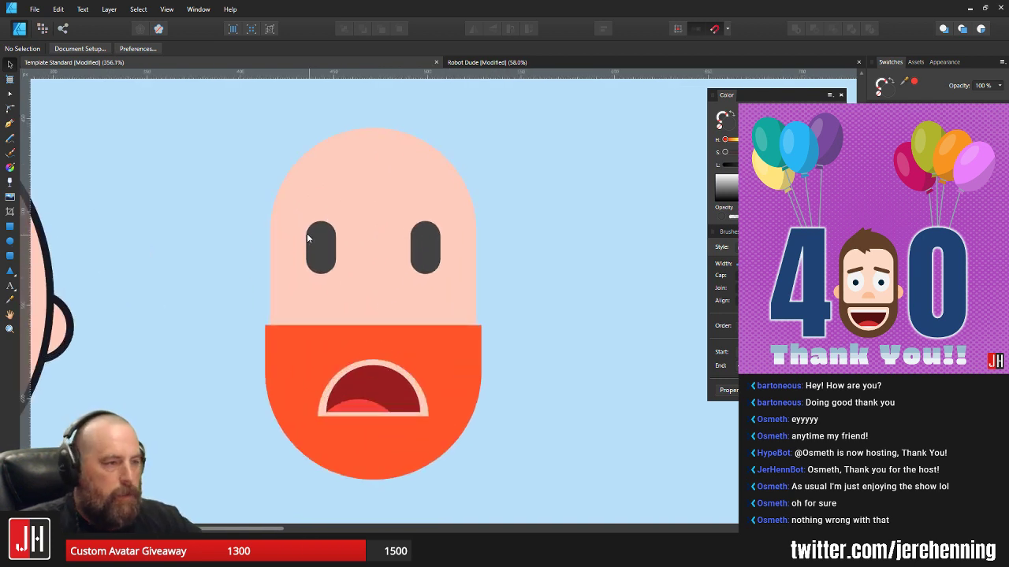
- Draw a rounded rectangle with 25% corners at the face's left edge as an ear and fill it with a darker peach
{"action": "left_click", "coordinate": [10, 255]}
{"action": "scroll", "coordinate": [256, 315], "scroll_direction": "up", "scroll_amount": 2}
{"action": "left_click_drag", "start_coordinate": [265, 241], "coordinate": [351, 350]}
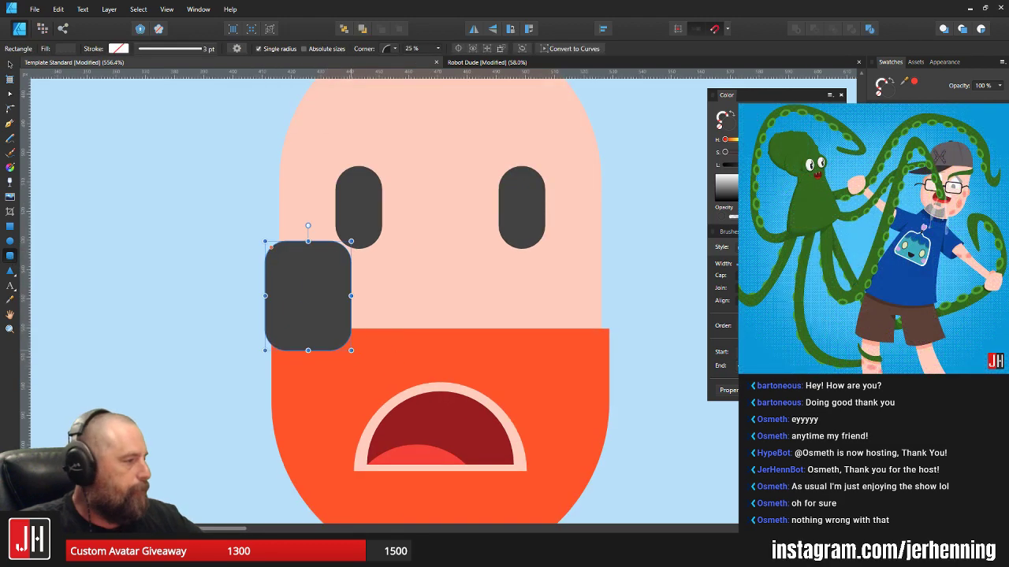
{"action": "left_click", "coordinate": [930, 158]}
{"action": "key", "text": "v"}
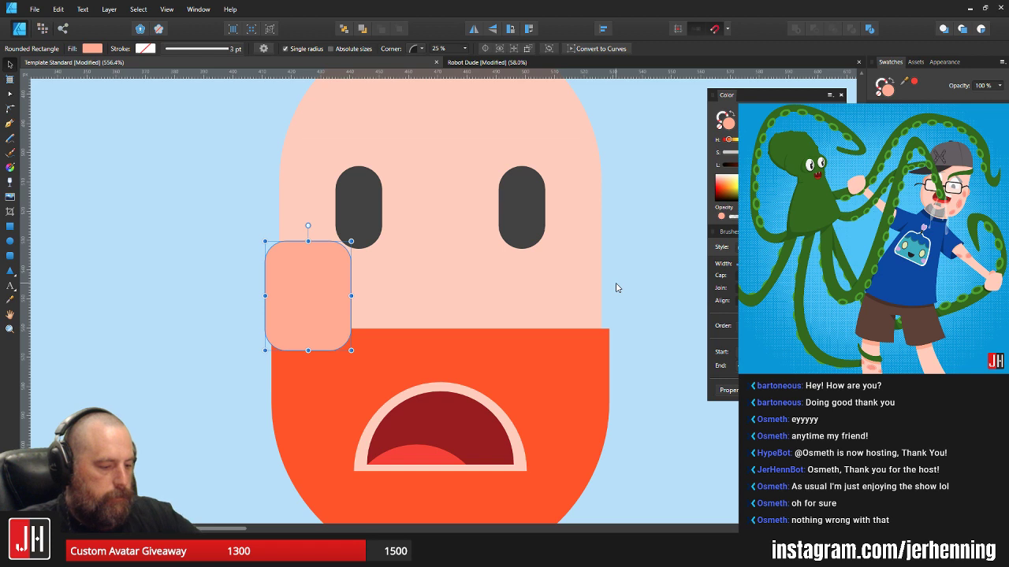
- Send the peach ear shape behind the head and scale it down
{"action": "key", "text": "ctrl+shift+bracketleft"}
{"action": "key", "text": "m"}
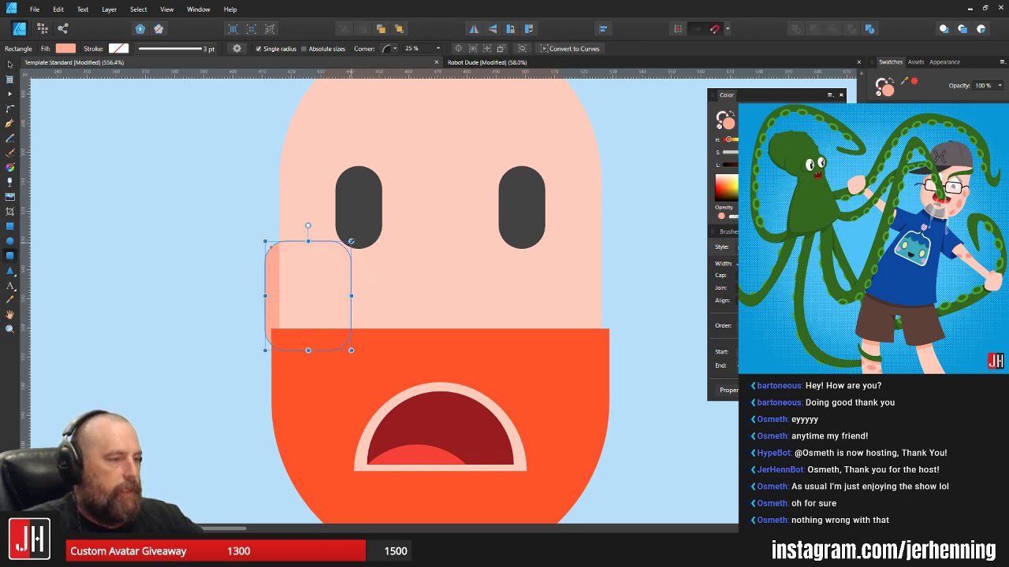
{"action": "left_click_drag", "start_coordinate": [350, 241], "coordinate": [324, 274]}
- Position the left ear just above the beard, duplicate it to the head's right side and nudge both ears up slightly
{"action": "key", "text": "v"}
{"action": "left_click_drag", "start_coordinate": [300, 305], "coordinate": [594, 276]}
{"action": "left_click", "coordinate": [264, 285], "text": "shift"}
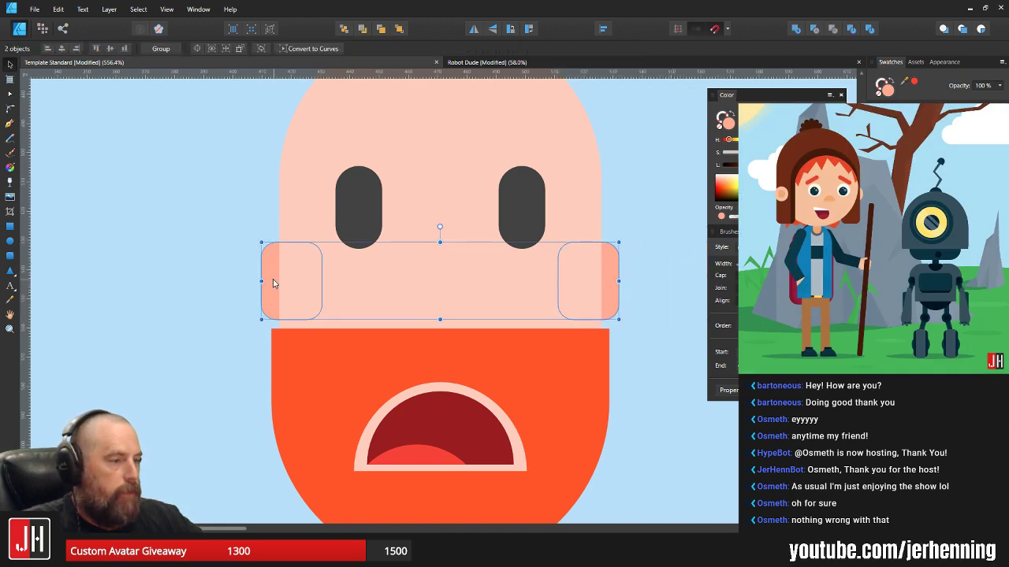
{"action": "left_click", "coordinate": [248, 260]}
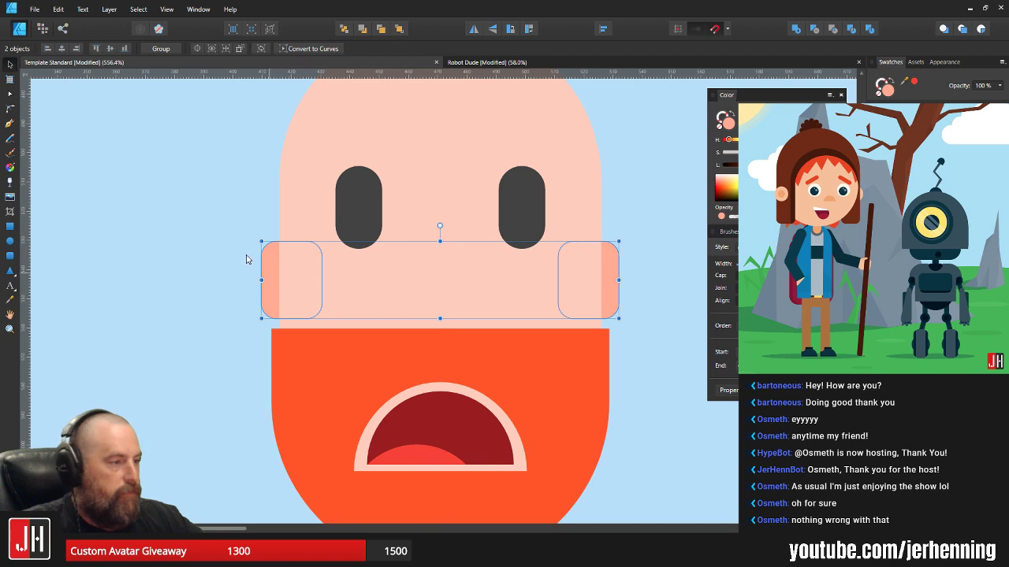
{"action": "scroll", "coordinate": [256, 280], "scroll_direction": "down", "scroll_amount": 3}
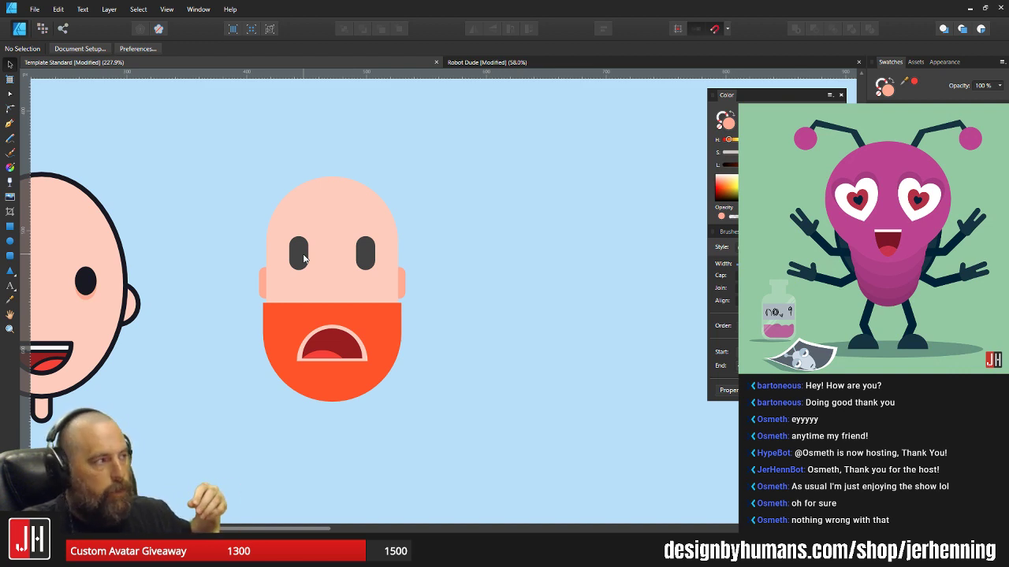
- Move both rounded eyes down slightly on the face
{"action": "scroll", "coordinate": [306, 266], "scroll_direction": "up", "scroll_amount": 2}
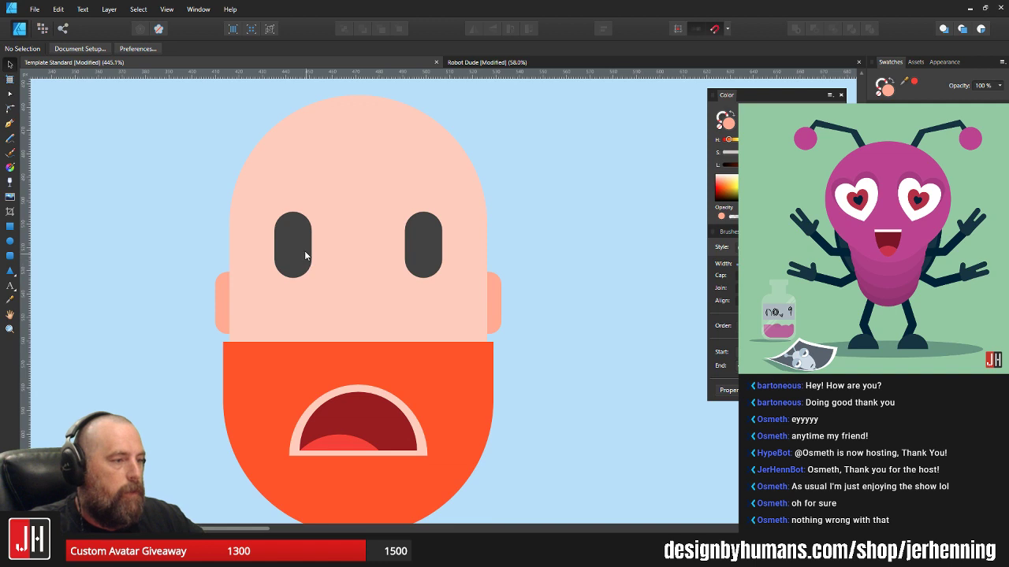
{"action": "left_click", "coordinate": [305, 251]}
{"action": "left_click", "coordinate": [425, 251], "text": "shift"}
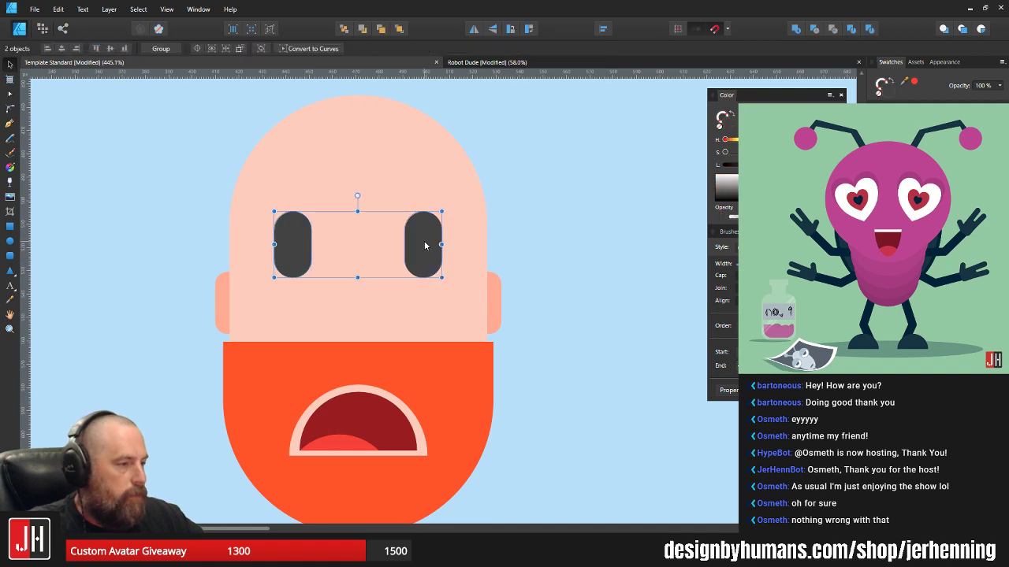
{"action": "left_click", "coordinate": [529, 242]}
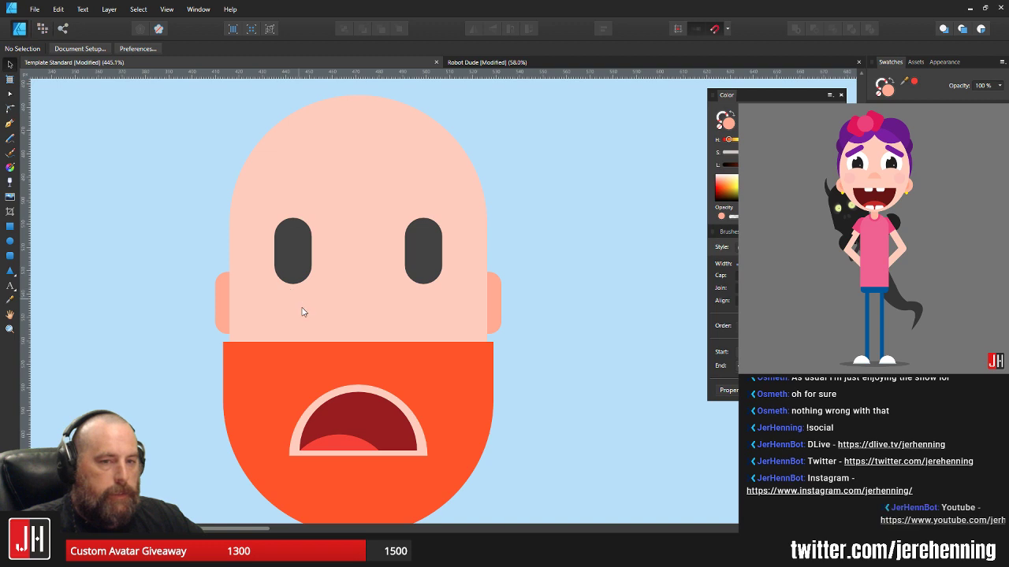
{"action": "left_click_drag", "start_coordinate": [341, 286], "coordinate": [444, 313]}
{"action": "left_click", "coordinate": [343, 320]}
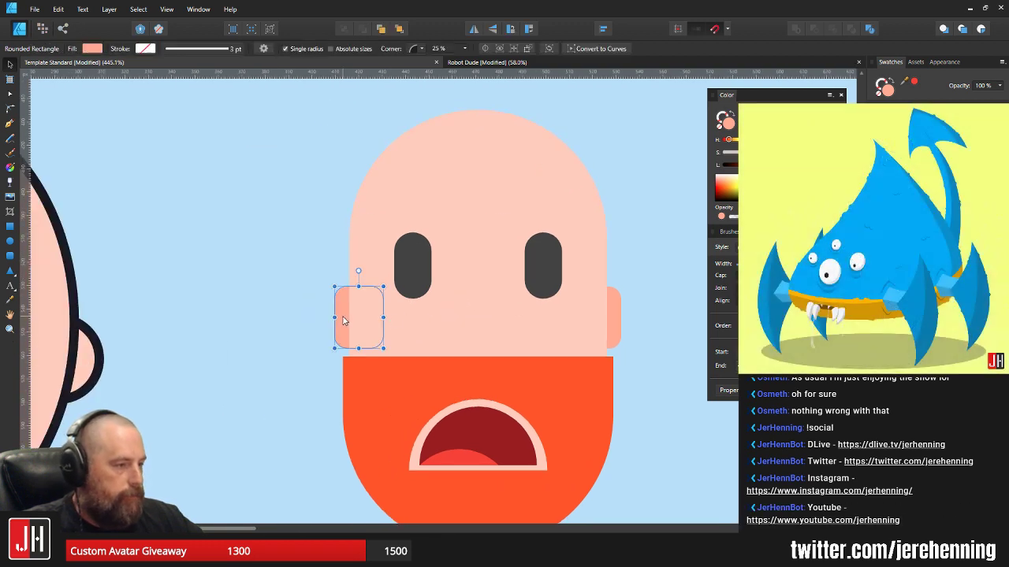
{"action": "left_click", "coordinate": [643, 275]}
{"action": "scroll", "coordinate": [619, 282], "scroll_direction": "down", "scroll_amount": 2}
{"action": "scroll", "coordinate": [509, 293], "scroll_direction": "up", "scroll_amount": 2}
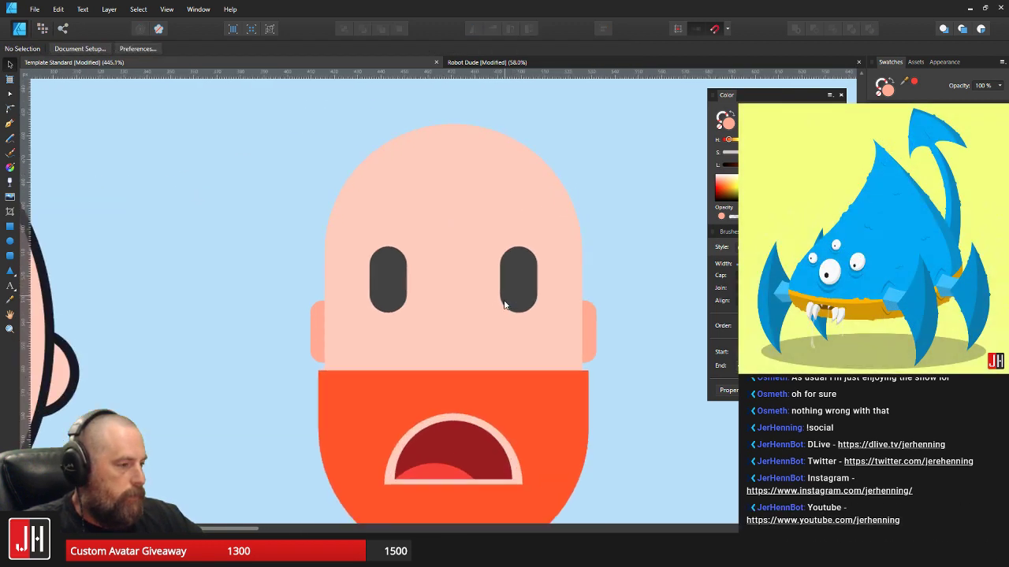
- Draw a tall rounded rectangle over the middle of the mouth and fill it with the mouth's dark red
{"action": "scroll", "coordinate": [508, 329], "scroll_direction": "down", "scroll_amount": 1}
{"action": "scroll", "coordinate": [473, 398], "scroll_direction": "up", "scroll_amount": 2}
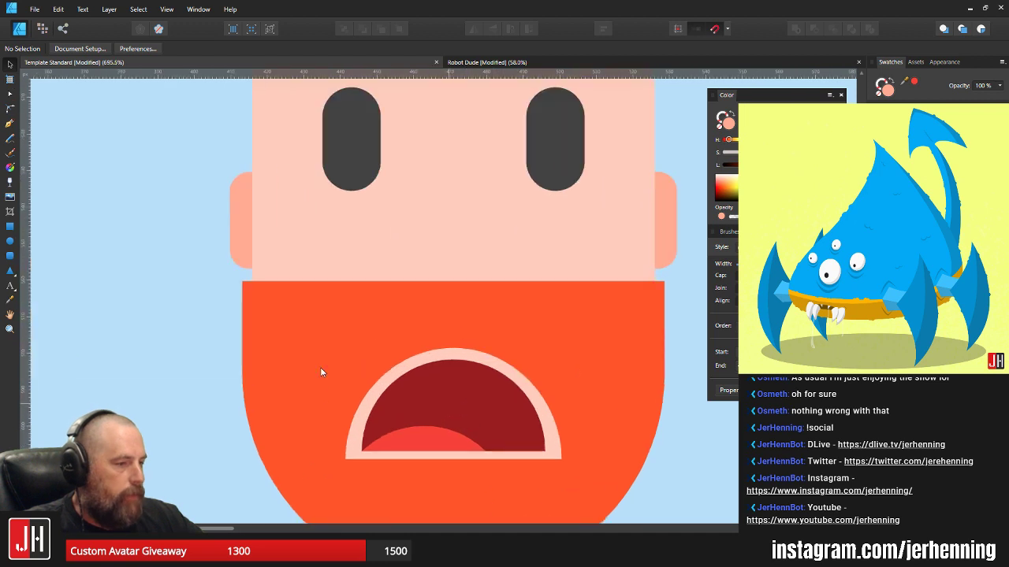
{"action": "left_click", "coordinate": [9, 256]}
{"action": "scroll", "coordinate": [429, 355], "scroll_direction": "down", "scroll_amount": 1}
{"action": "mouse_move", "coordinate": [426, 350]}
{"action": "left_mouse_down"}
{"action": "mouse_move", "coordinate": [467, 439]}
{"action": "mouse_move", "coordinate": [472, 486]}
{"action": "left_mouse_up"}
{"action": "key", "text": "i"}
{"action": "left_click", "coordinate": [502, 380]}
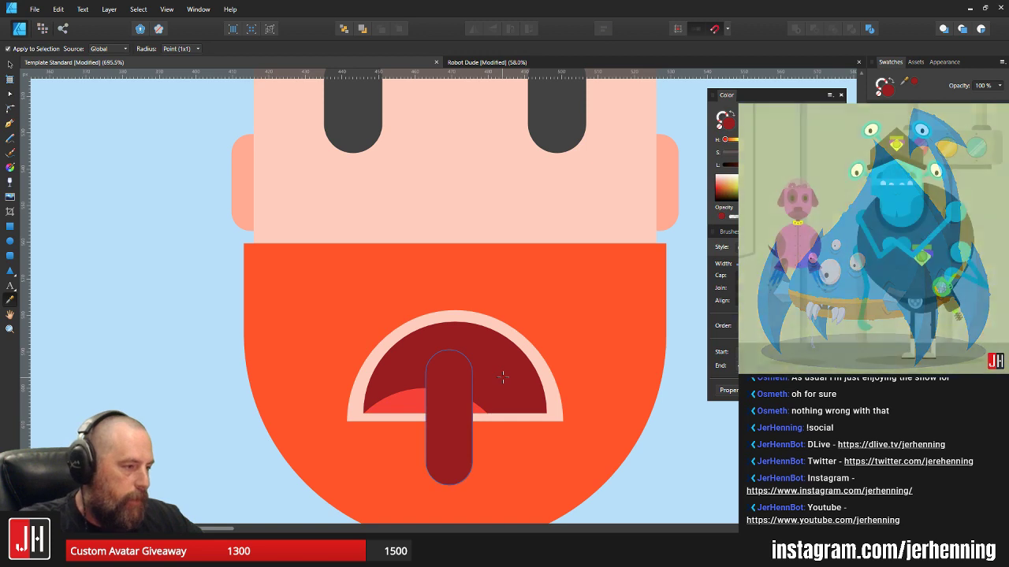
- Place the rounded shape inside the mouth so it is clipped by it, and darken its red fill
{"action": "key", "text": "v"}
{"action": "key", "text": "ctrl+x"}
{"action": "left_click", "coordinate": [477, 358]}
{"action": "key", "text": "ctrl+shift+z"}
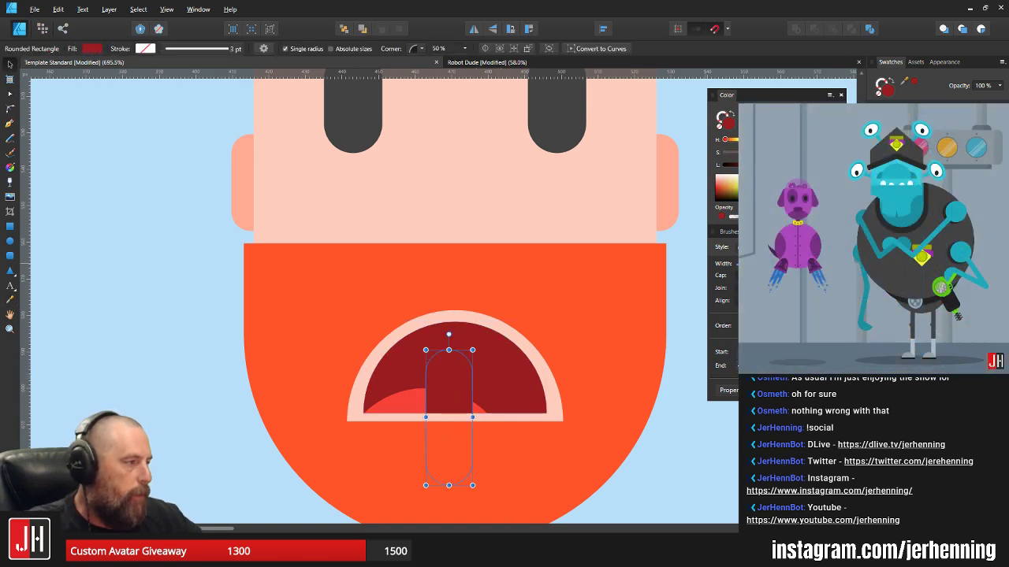
{"action": "left_click_drag", "start_coordinate": [753, 165], "coordinate": [749, 165]}
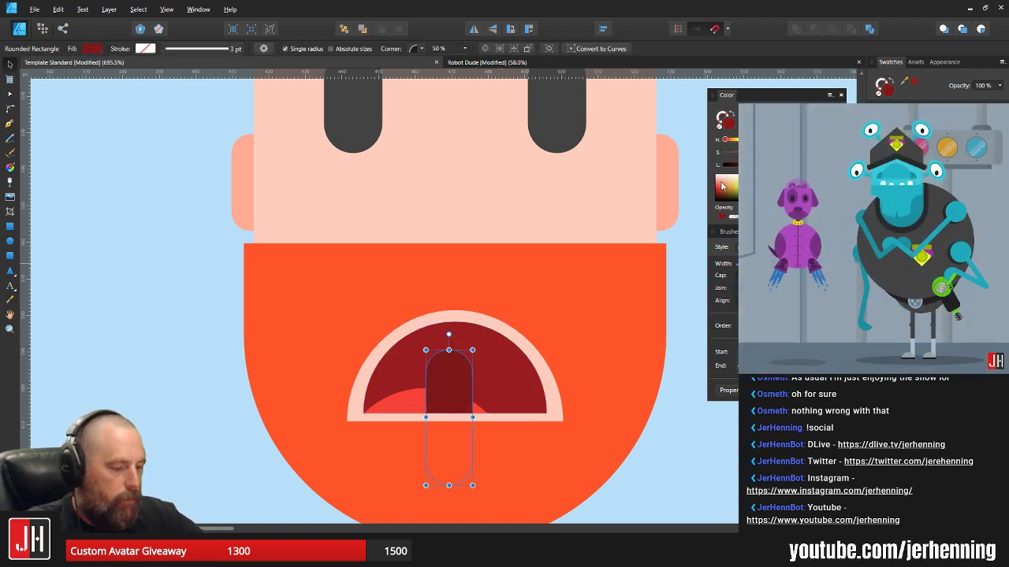
- Centre the darker throat shape horizontally in the mouth behind the tongue and save the document
{"action": "scroll", "coordinate": [429, 377], "scroll_direction": "up", "scroll_amount": 3}
{"action": "left_click_drag", "start_coordinate": [475, 368], "coordinate": [488, 404]}
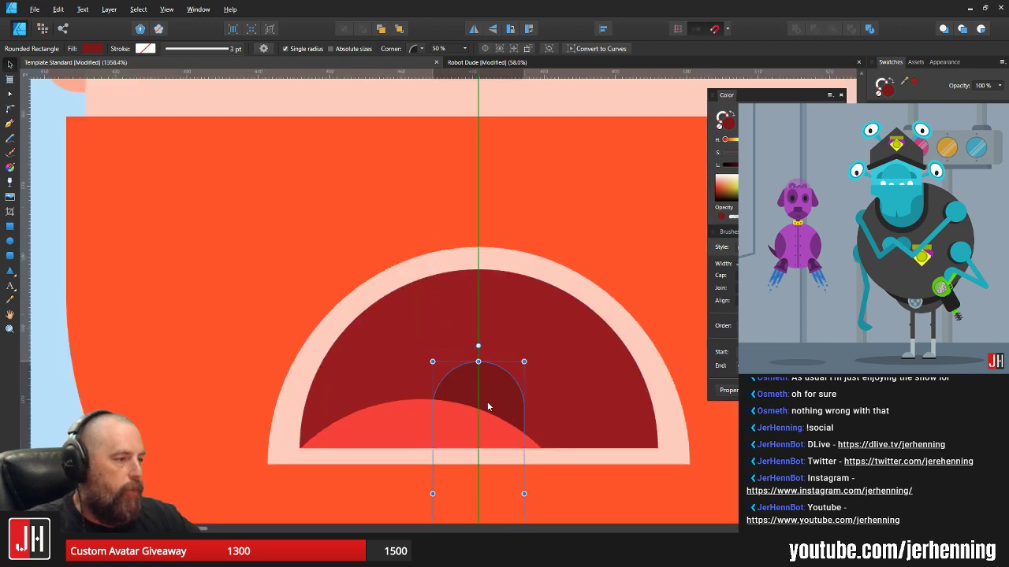
{"action": "scroll", "coordinate": [496, 404], "scroll_direction": "down", "scroll_amount": 10}
{"action": "left_click", "coordinate": [573, 415]}
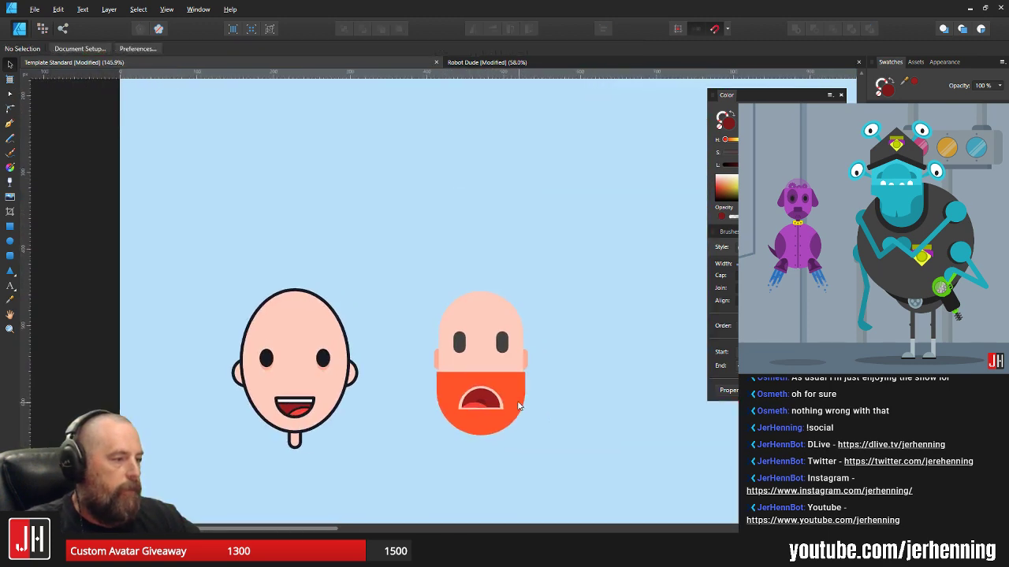
{"action": "key", "text": "ctrl+s"}
{"action": "scroll", "coordinate": [501, 388], "scroll_direction": "up", "scroll_amount": 3}
{"action": "scroll", "coordinate": [499, 385], "scroll_direction": "down", "scroll_amount": 2}
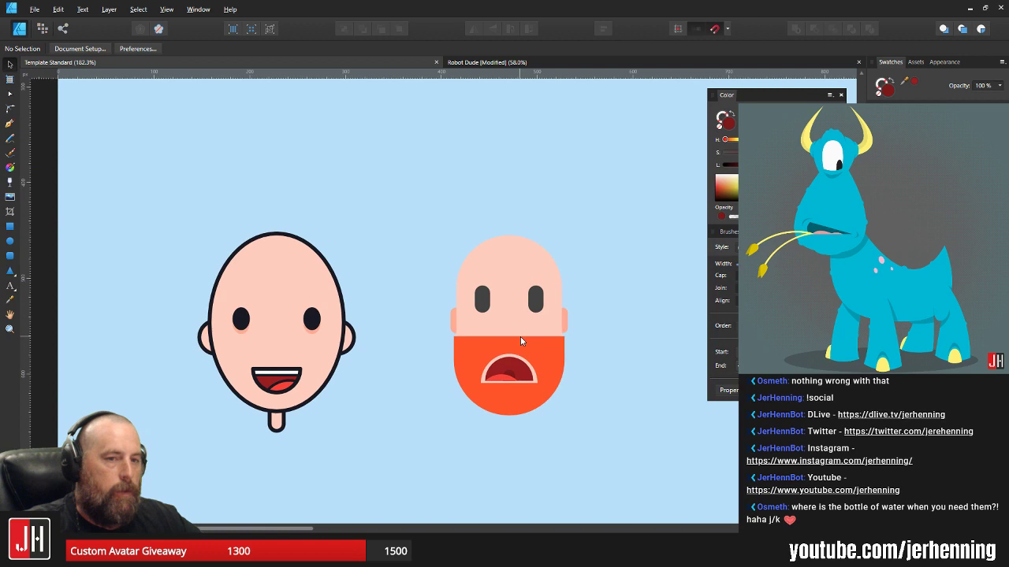
- Scale the red tongue ellipse down slightly, reposition it in the lower part of the mouth and save the document
{"action": "scroll", "coordinate": [514, 375], "scroll_direction": "up", "scroll_amount": 10}
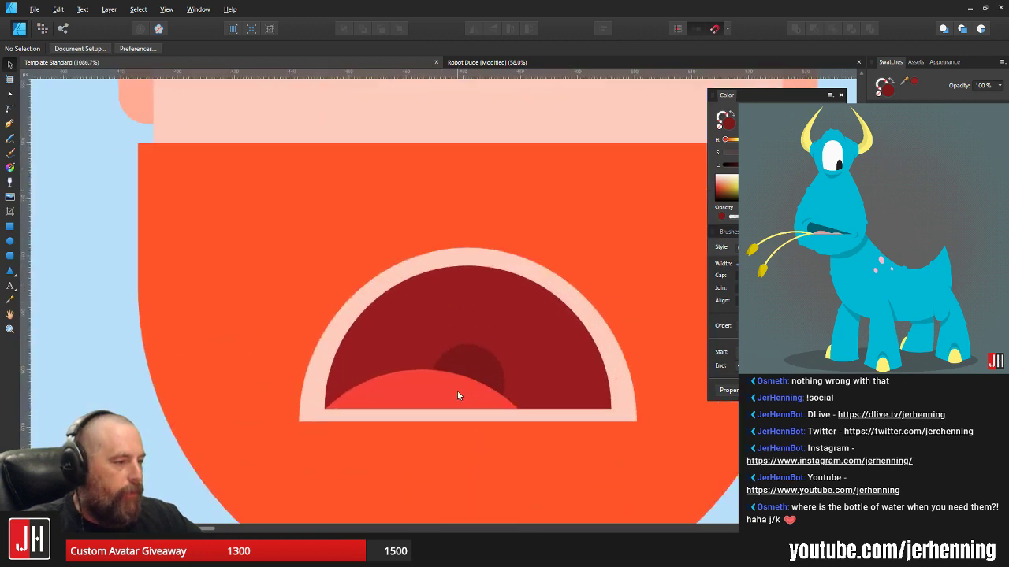
{"action": "left_click", "coordinate": [455, 395]}
{"action": "left_click_drag", "start_coordinate": [617, 358], "coordinate": [601, 372]}
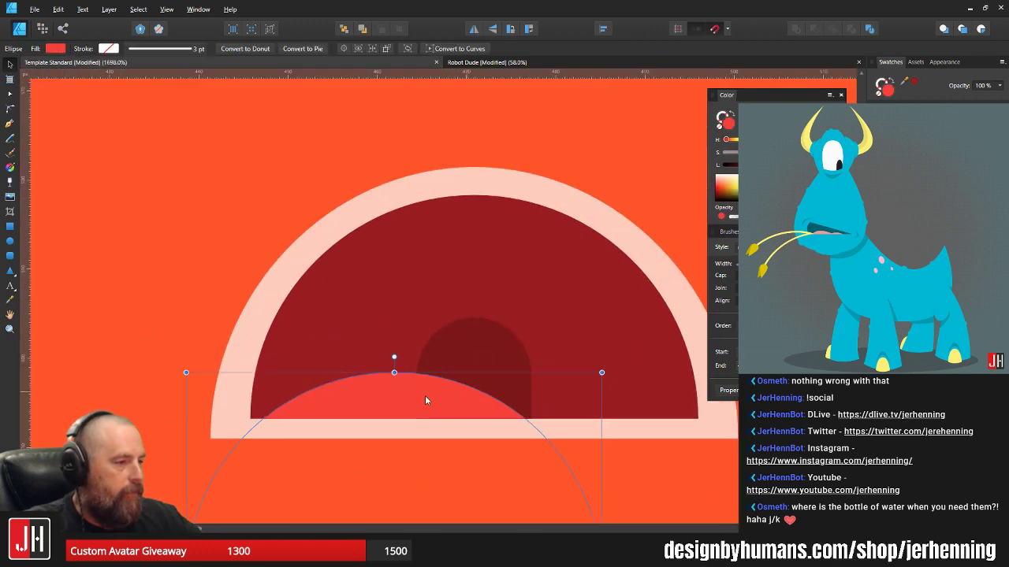
{"action": "left_click_drag", "start_coordinate": [413, 390], "coordinate": [432, 378]}
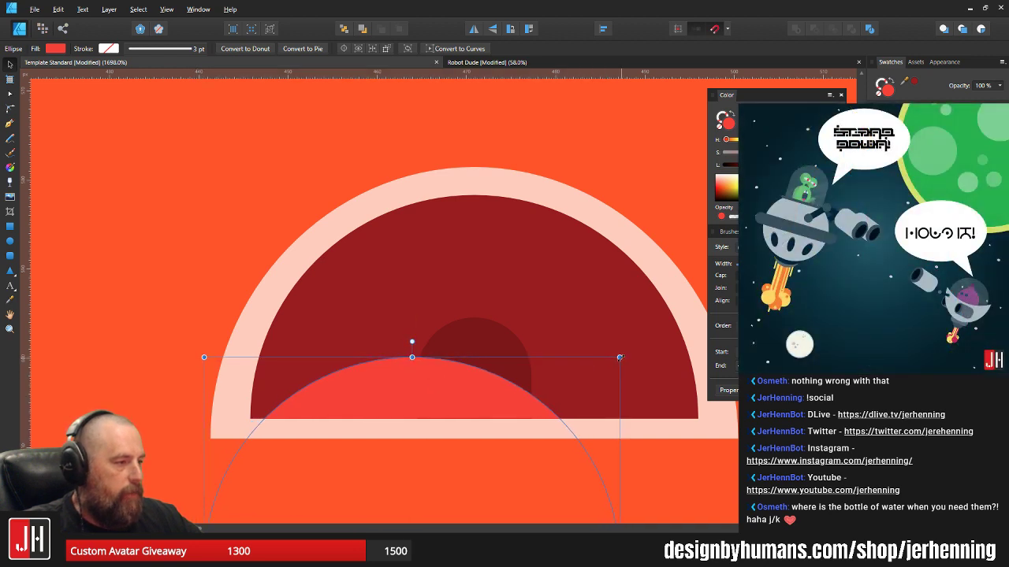
{"action": "left_click_drag", "start_coordinate": [620, 355], "coordinate": [609, 367]}
{"action": "left_click_drag", "start_coordinate": [426, 388], "coordinate": [428, 373]}
{"action": "scroll", "coordinate": [430, 370], "scroll_direction": "down", "scroll_amount": 8}
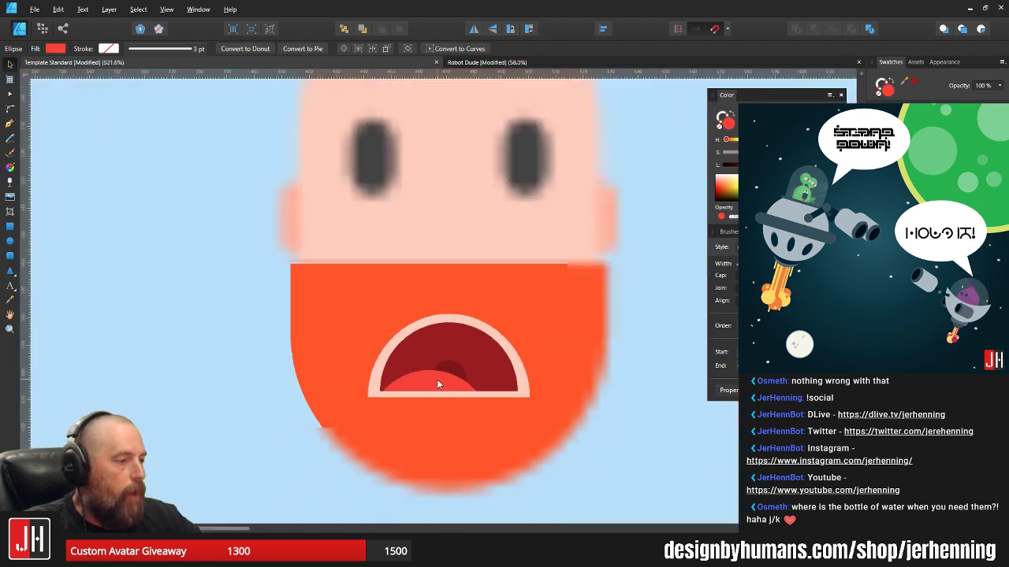
{"action": "left_click", "coordinate": [593, 405]}
{"action": "key", "text": "ctrl+s"}
{"action": "scroll", "coordinate": [593, 405], "scroll_direction": "down", "scroll_amount": 3}
{"action": "left_click_drag", "start_coordinate": [557, 399], "coordinate": [489, 391]}
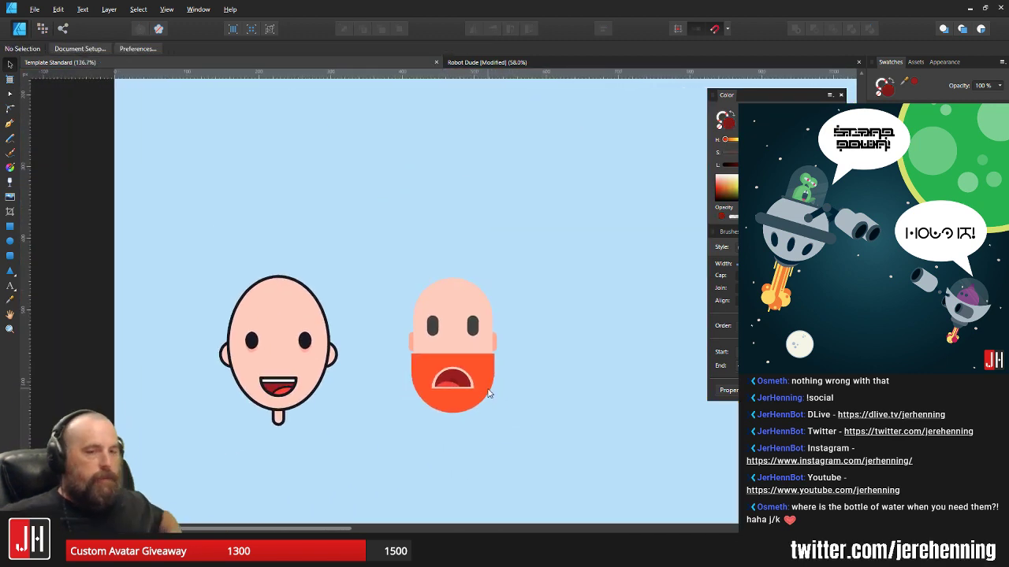
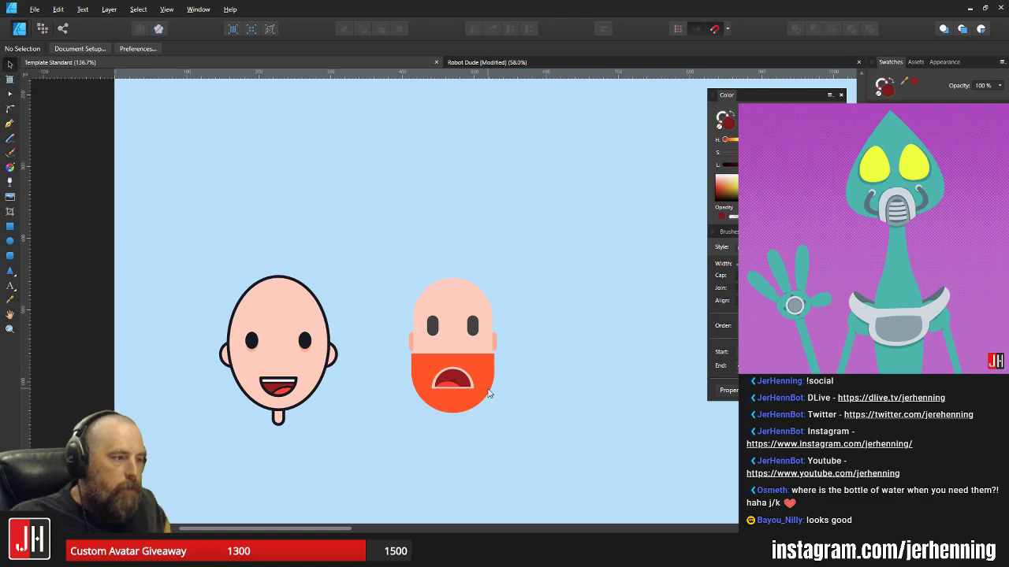
- Draw a rounded rectangle with 50% corners above the left eye as an eyebrow and tilt it up toward the face's centre
{"action": "scroll", "coordinate": [465, 377], "scroll_direction": "up", "scroll_amount": 5}
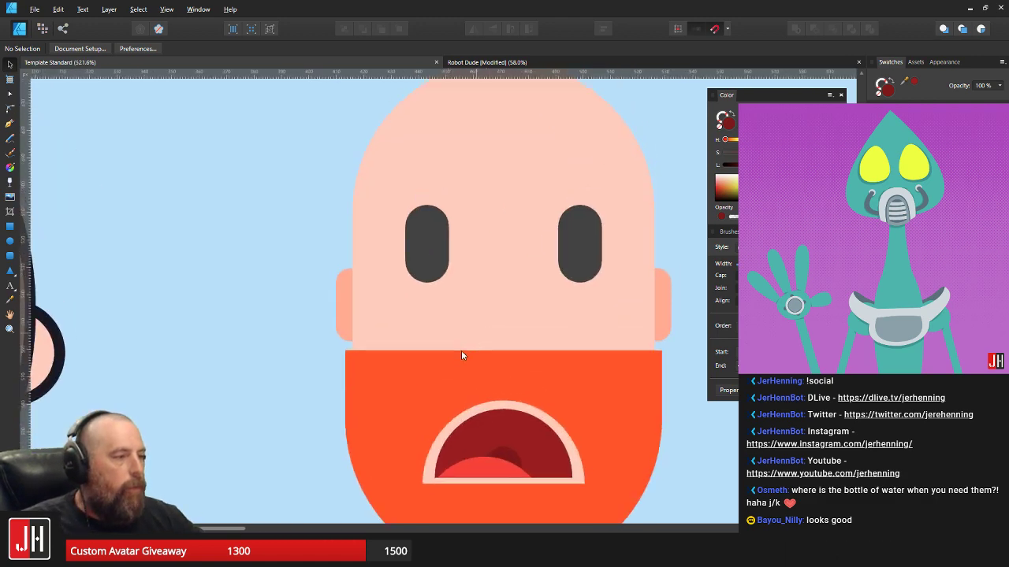
{"action": "left_click", "coordinate": [10, 255]}
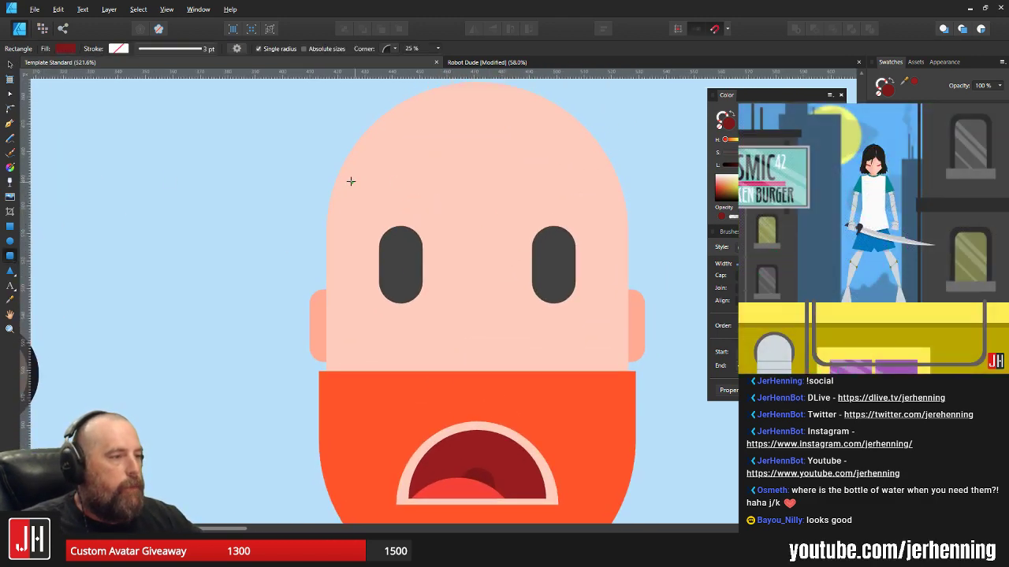
{"action": "mouse_move", "coordinate": [352, 182]}
{"action": "left_mouse_down"}
{"action": "mouse_move", "coordinate": [457, 204]}
{"action": "mouse_move", "coordinate": [439, 207]}
{"action": "left_mouse_up"}
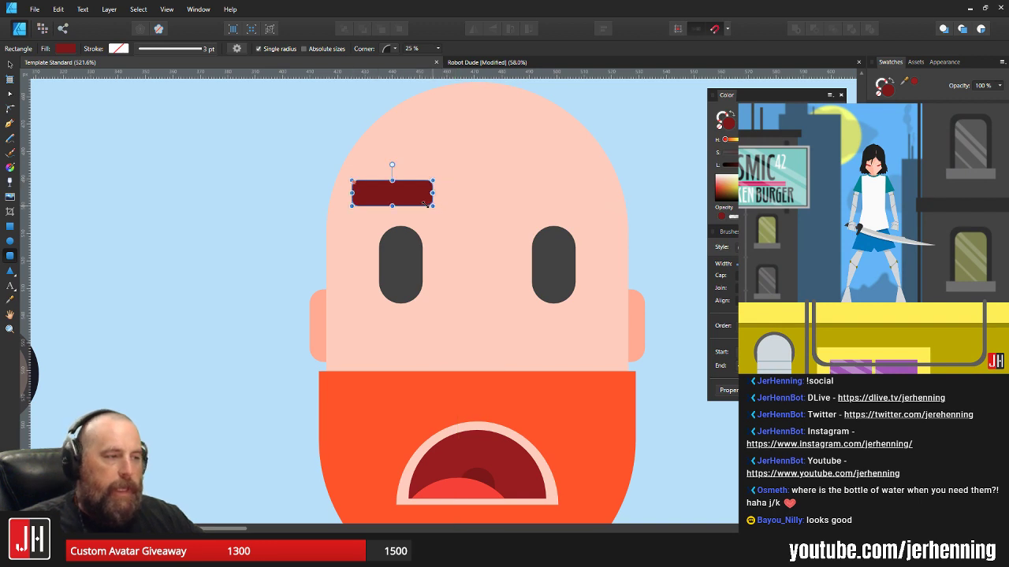
{"action": "scroll", "coordinate": [414, 209], "scroll_direction": "up", "scroll_amount": 2}
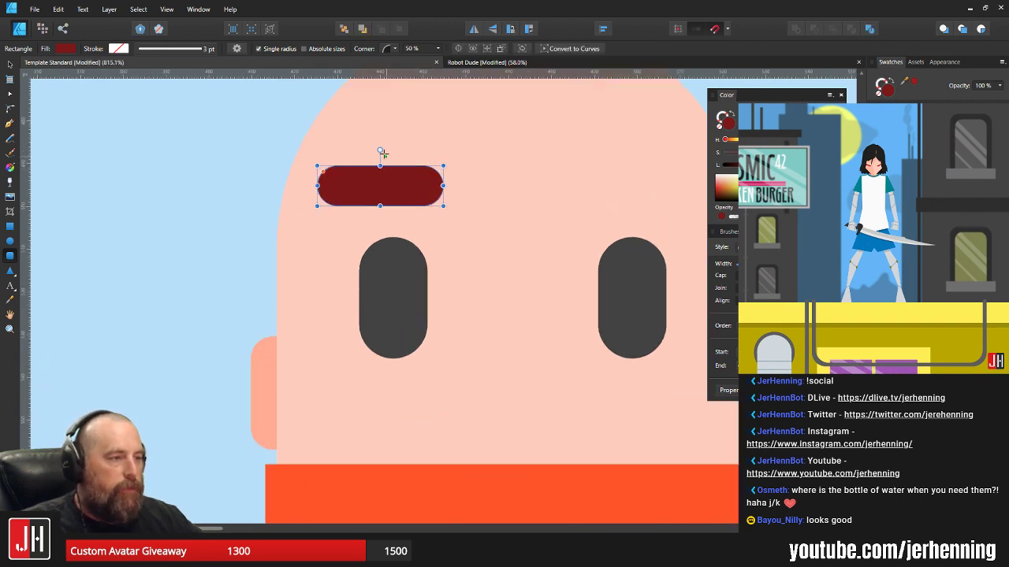
{"action": "left_click_drag", "start_coordinate": [380, 150], "coordinate": [402, 170]}
{"action": "key", "text": "v"}
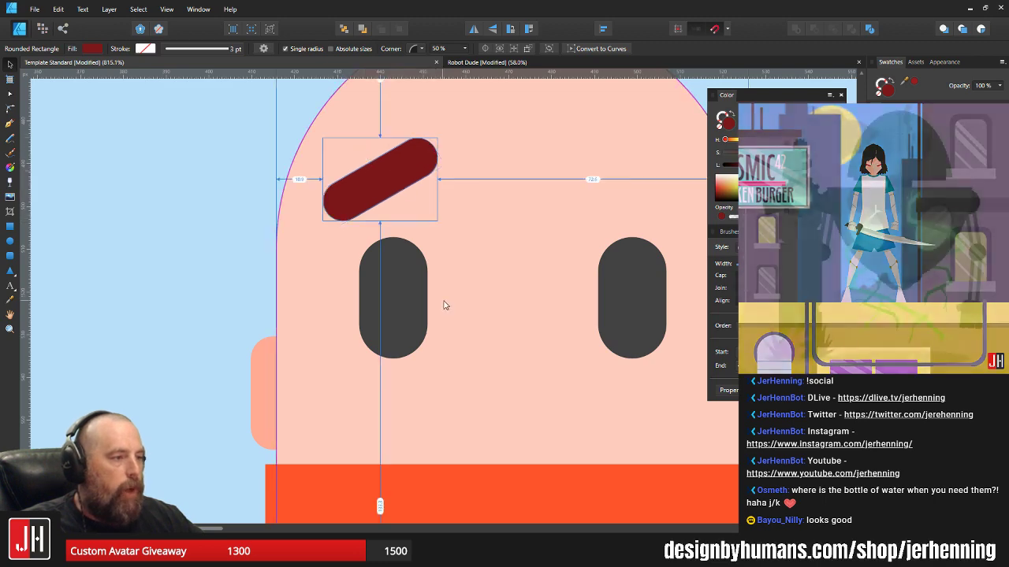
- Fill the left eyebrow with the orange sampled from the beard
{"action": "scroll", "coordinate": [443, 304], "scroll_direction": "down", "scroll_amount": 3}
{"action": "key", "text": "i"}
{"action": "left_click", "coordinate": [539, 409]}
{"action": "key", "text": "v"}
{"action": "left_click", "coordinate": [623, 291]}
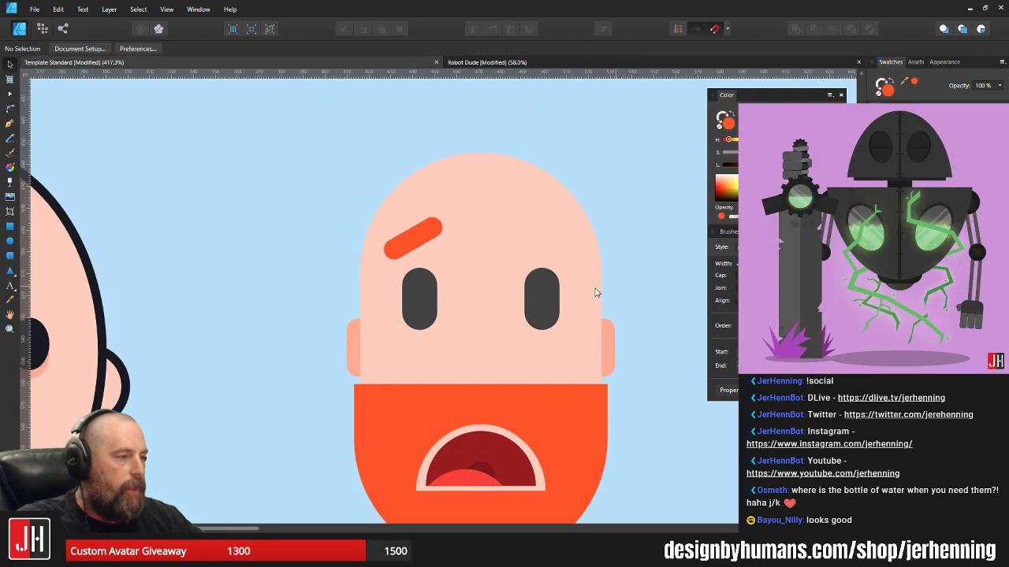
- Enlarge the orange eyebrow slightly and position it just above the left eye
{"action": "scroll", "coordinate": [439, 289], "scroll_direction": "up", "scroll_amount": 2}
{"action": "left_click", "coordinate": [427, 198]}
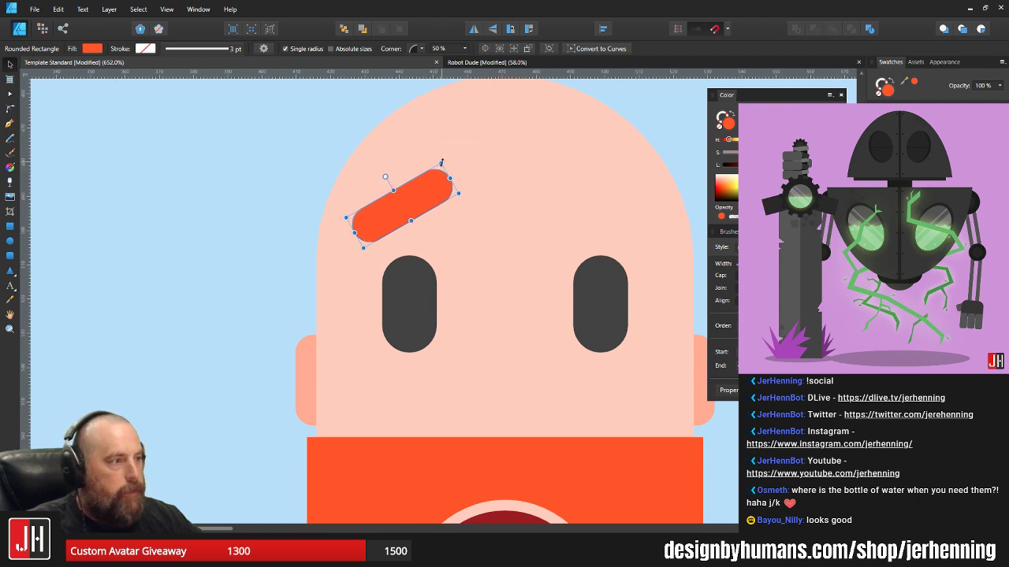
{"action": "left_click_drag", "start_coordinate": [433, 205], "coordinate": [437, 215]}
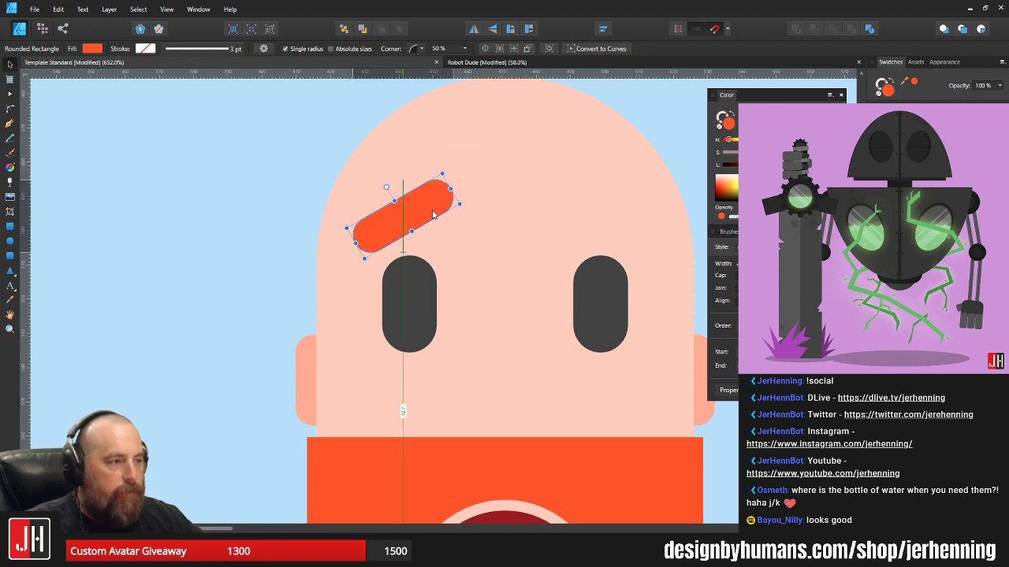
{"action": "left_click", "coordinate": [413, 304]}
{"action": "left_click", "coordinate": [425, 220]}
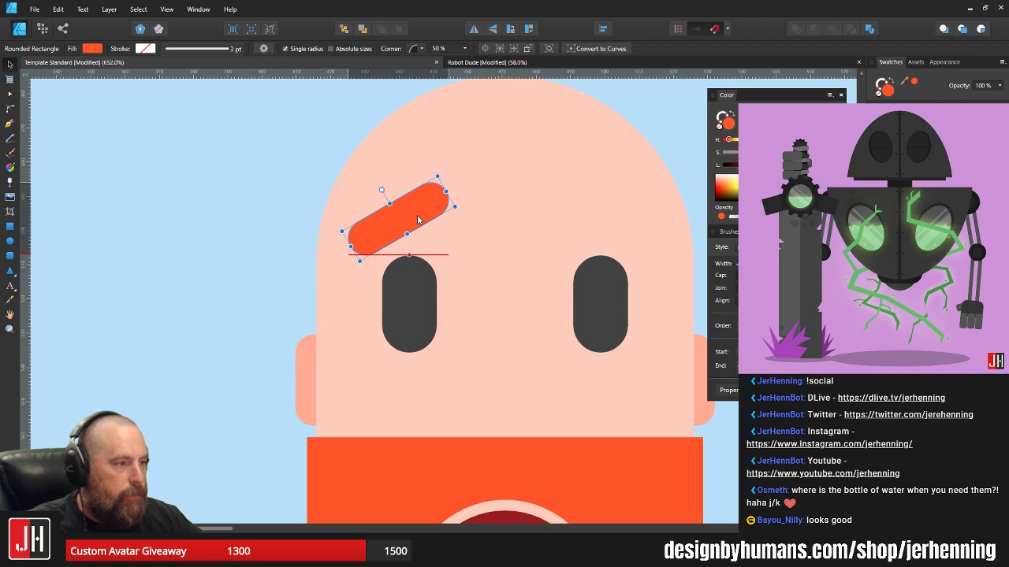
{"action": "scroll", "coordinate": [431, 240], "scroll_direction": "down", "scroll_amount": 5}
{"action": "scroll", "coordinate": [452, 255], "scroll_direction": "up", "scroll_amount": 5}
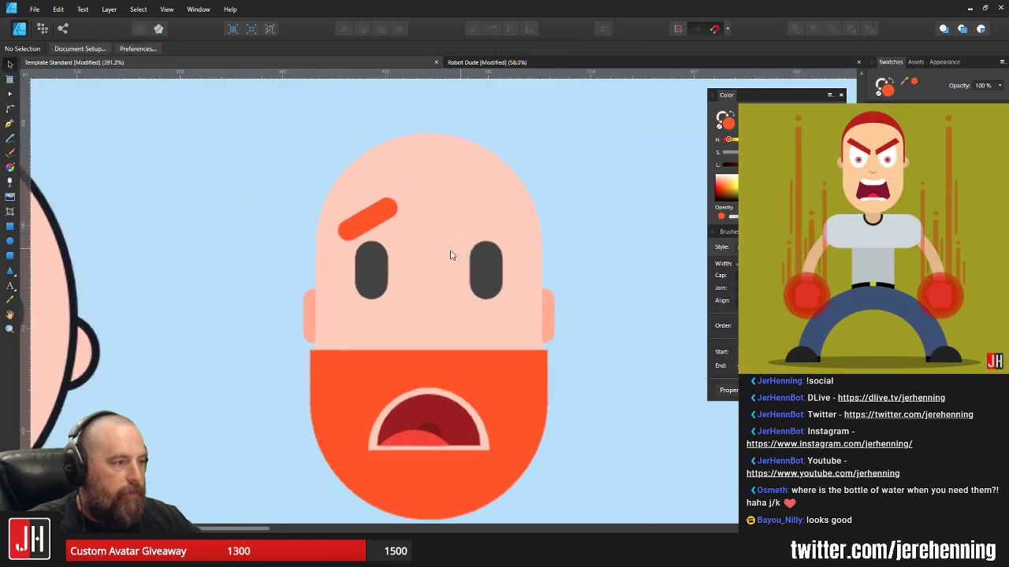
- Duplicate the eyebrow above the right eye, flip the copy horizontally and centre the pair on the face
{"action": "left_click_drag", "start_coordinate": [334, 198], "coordinate": [531, 211], "text": "alt"}
{"action": "left_click", "coordinate": [474, 29]}
{"action": "left_click", "coordinate": [527, 251]}
{"action": "left_click", "coordinate": [335, 197], "text": "shift"}
{"action": "scroll", "coordinate": [331, 195], "scroll_direction": "down", "scroll_amount": 5}
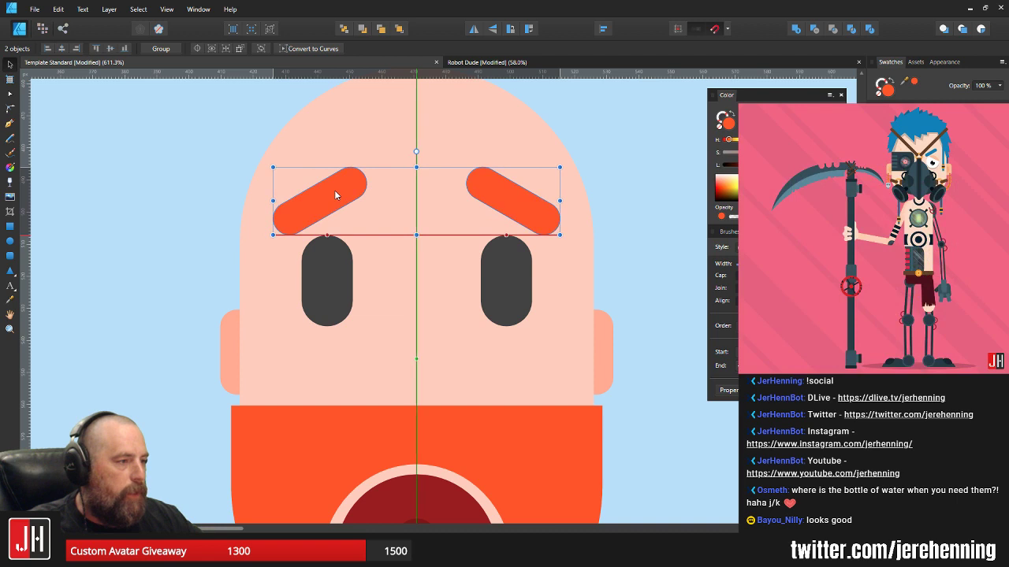
{"action": "left_click", "coordinate": [536, 250]}
- Lower the right eyebrow so it overlaps the top of the right eye
{"action": "scroll", "coordinate": [357, 229], "scroll_direction": "up", "scroll_amount": 5}
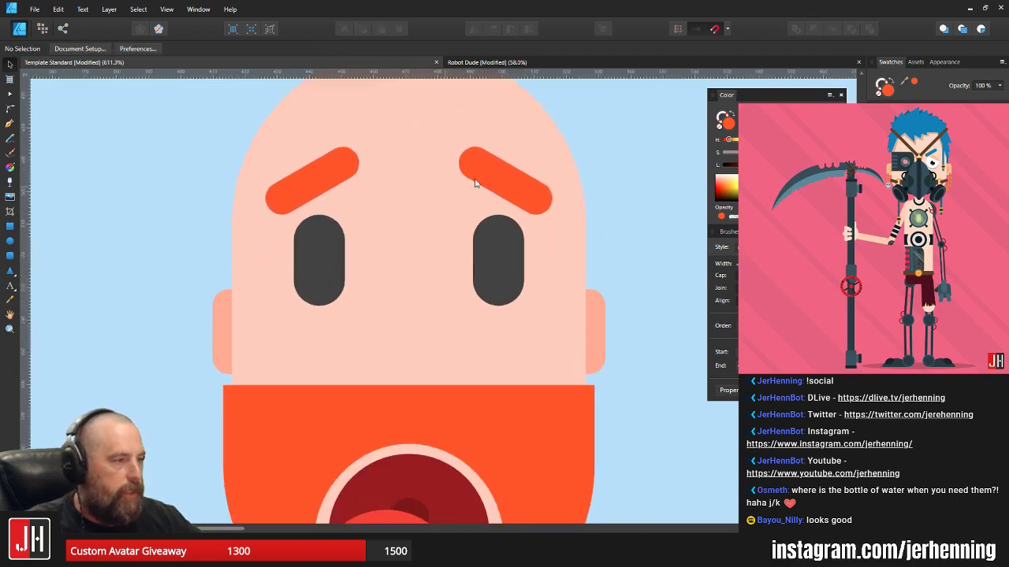
{"action": "left_click", "coordinate": [516, 182]}
{"action": "left_click_drag", "start_coordinate": [517, 180], "coordinate": [517, 207]}
{"action": "scroll", "coordinate": [517, 207], "scroll_direction": "down", "scroll_amount": 5}
{"action": "left_click", "coordinate": [583, 264]}
{"action": "scroll", "coordinate": [495, 270], "scroll_direction": "up", "scroll_amount": 5}
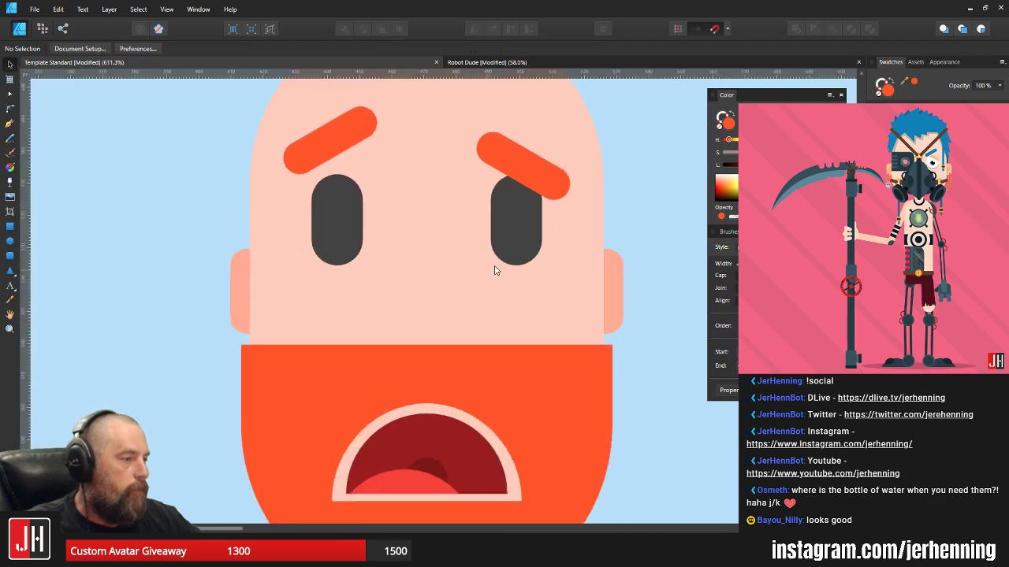
- Select both eyes and both eyebrows and move them down slightly on the face
{"action": "left_click", "coordinate": [325, 221]}
{"action": "left_click", "coordinate": [354, 151], "text": "shift"}
{"action": "left_click", "coordinate": [548, 221], "text": "shift"}
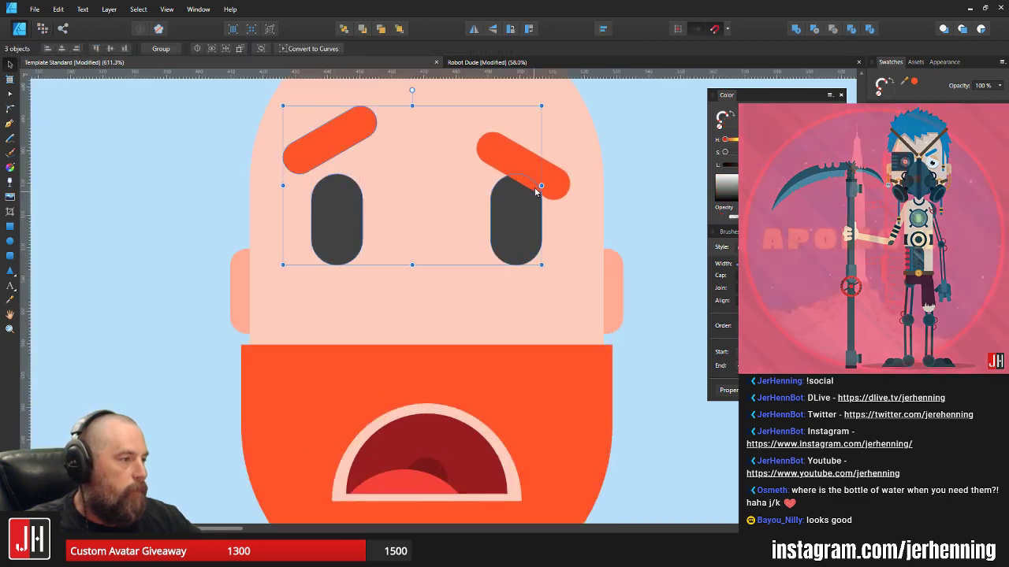
{"action": "left_click", "coordinate": [532, 178], "text": "shift"}
{"action": "left_click_drag", "start_coordinate": [533, 178], "coordinate": [526, 190]}
{"action": "scroll", "coordinate": [527, 213], "scroll_direction": "down", "scroll_amount": 10}
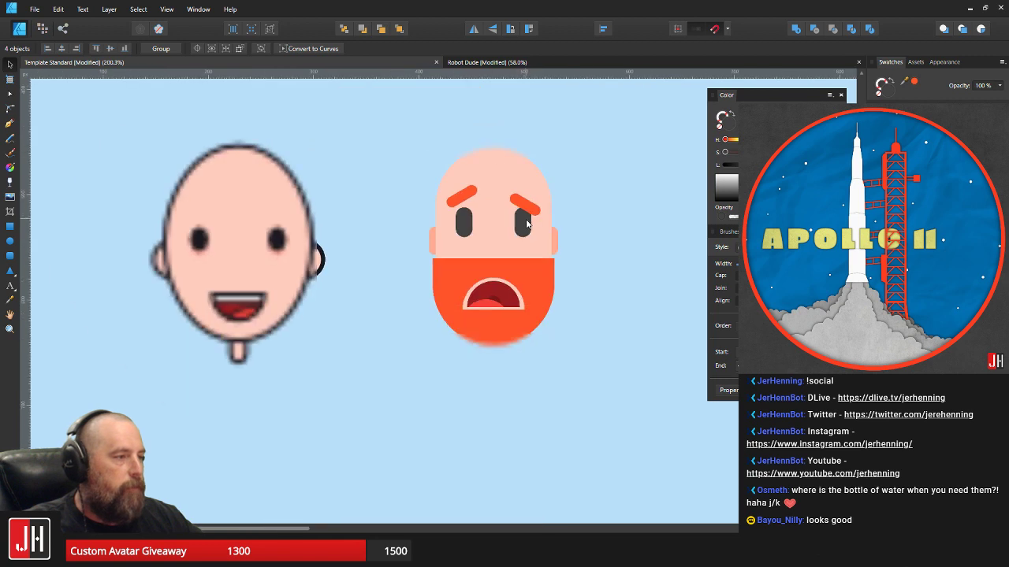
{"action": "left_click", "coordinate": [585, 232]}
- Select the whole bearded head and place a duplicate of it to its right at the same height
{"action": "scroll", "coordinate": [563, 232], "scroll_direction": "up", "scroll_amount": 3}
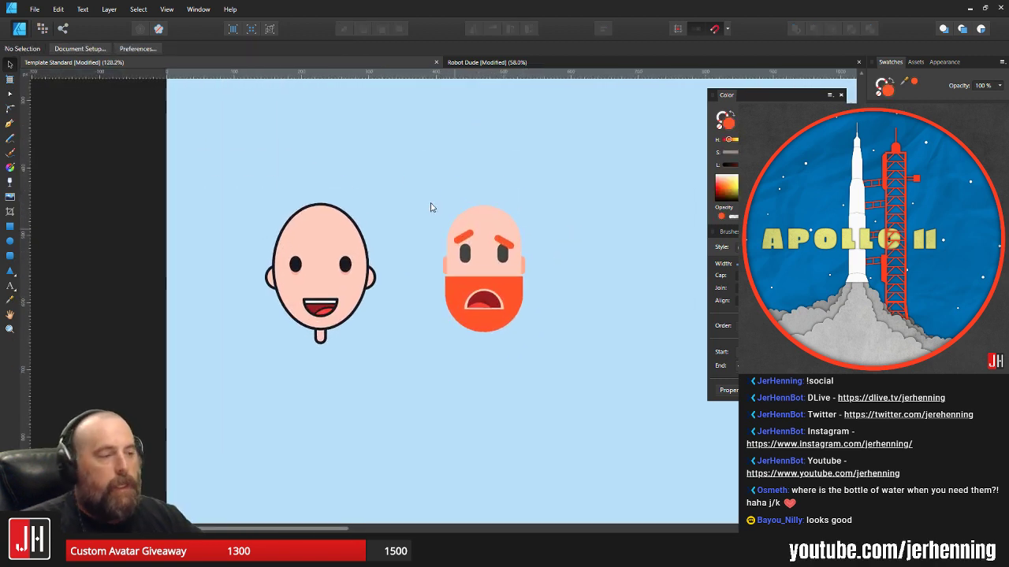
{"action": "left_click_drag", "start_coordinate": [393, 169], "coordinate": [590, 384]}
{"action": "left_click", "coordinate": [559, 308]}
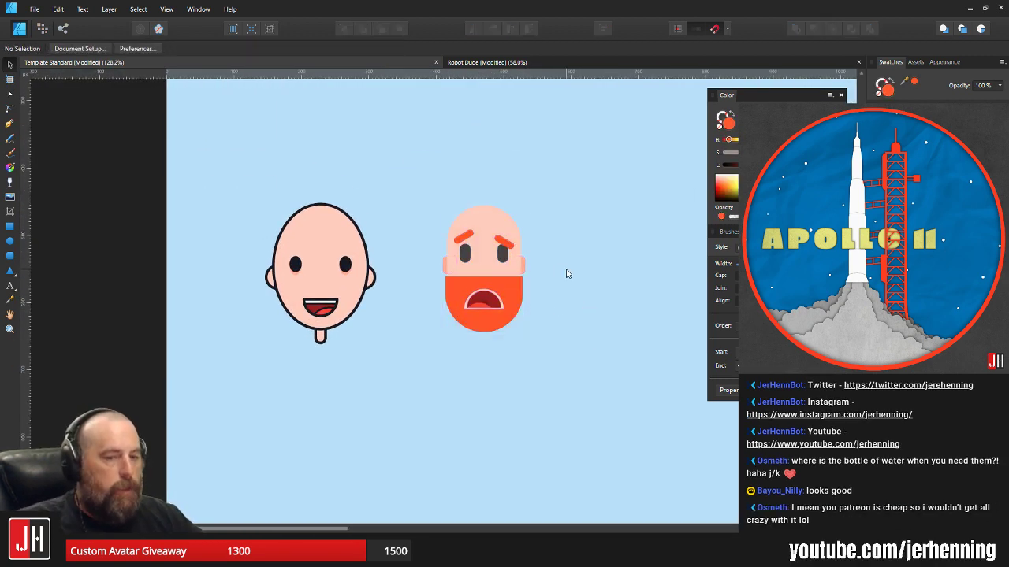
{"action": "left_click_drag", "start_coordinate": [566, 274], "coordinate": [518, 280]}
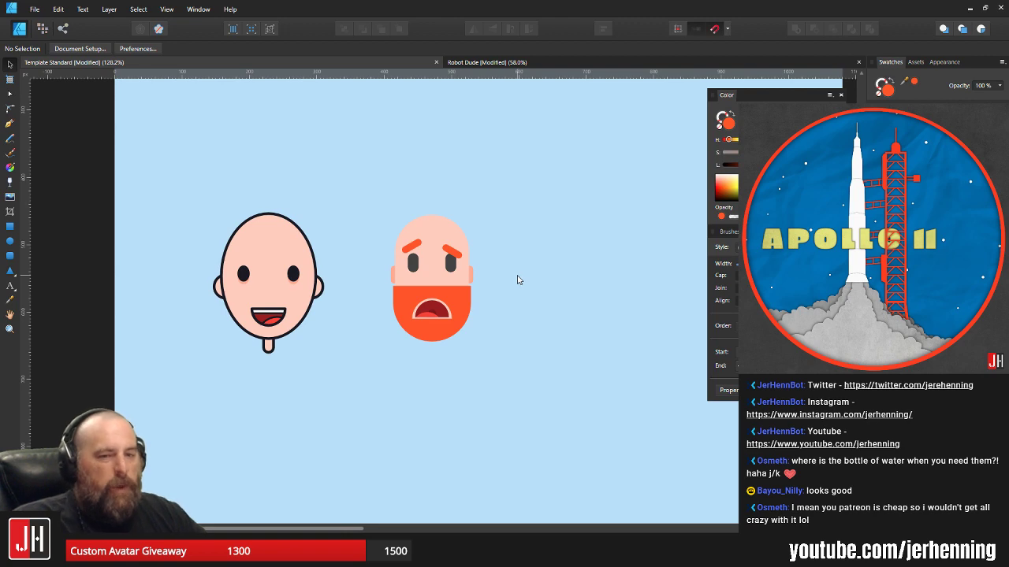
{"action": "left_click_drag", "start_coordinate": [331, 184], "coordinate": [528, 396]}
{"action": "left_click_drag", "start_coordinate": [442, 307], "coordinate": [591, 307]}
- Move the outlined head horizontally closer to the first bearded head
{"action": "left_click", "coordinate": [312, 276]}
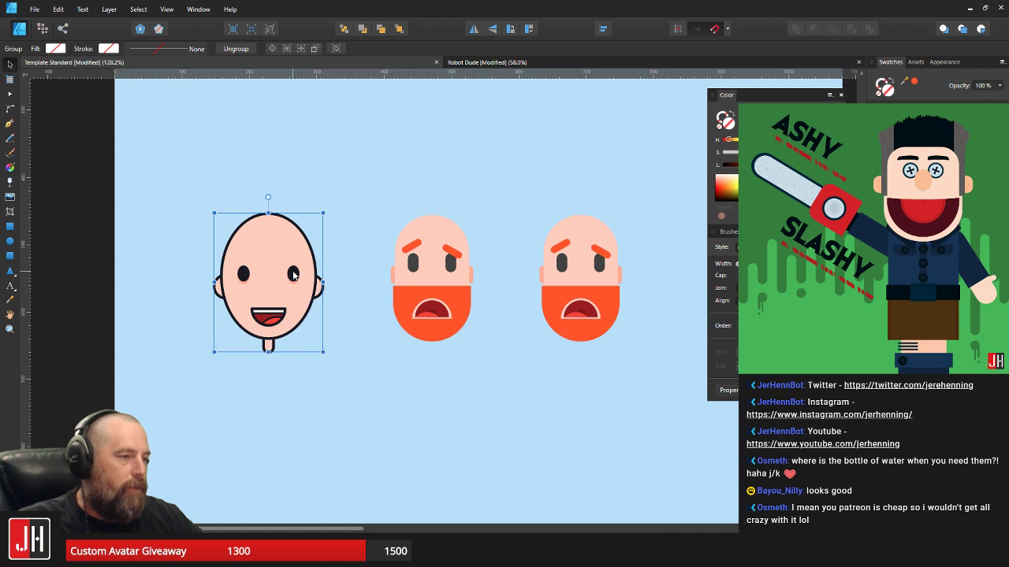
{"action": "left_click_drag", "start_coordinate": [293, 273], "coordinate": [331, 273]}
{"action": "left_click", "coordinate": [439, 200]}
{"action": "scroll", "coordinate": [458, 235], "scroll_direction": "up", "scroll_amount": 1}
{"action": "left_click_drag", "start_coordinate": [458, 235], "coordinate": [442, 250]}
{"action": "scroll", "coordinate": [443, 251], "scroll_direction": "up", "scroll_amount": 2}
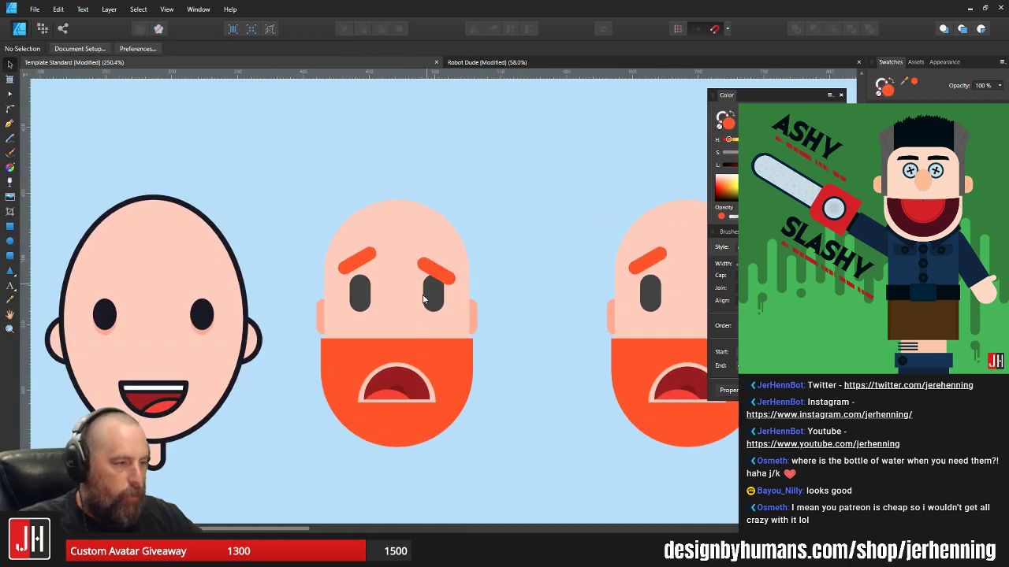
- Select the first bearded head and move it horizontally closer to its duplicate
{"action": "scroll", "coordinate": [489, 300], "scroll_direction": "right", "scroll_amount": 3}
{"action": "left_click_drag", "start_coordinate": [308, 119], "coordinate": [567, 449]}
{"action": "left_click_drag", "start_coordinate": [460, 297], "coordinate": [613, 331]}
{"action": "left_click", "coordinate": [556, 291]}
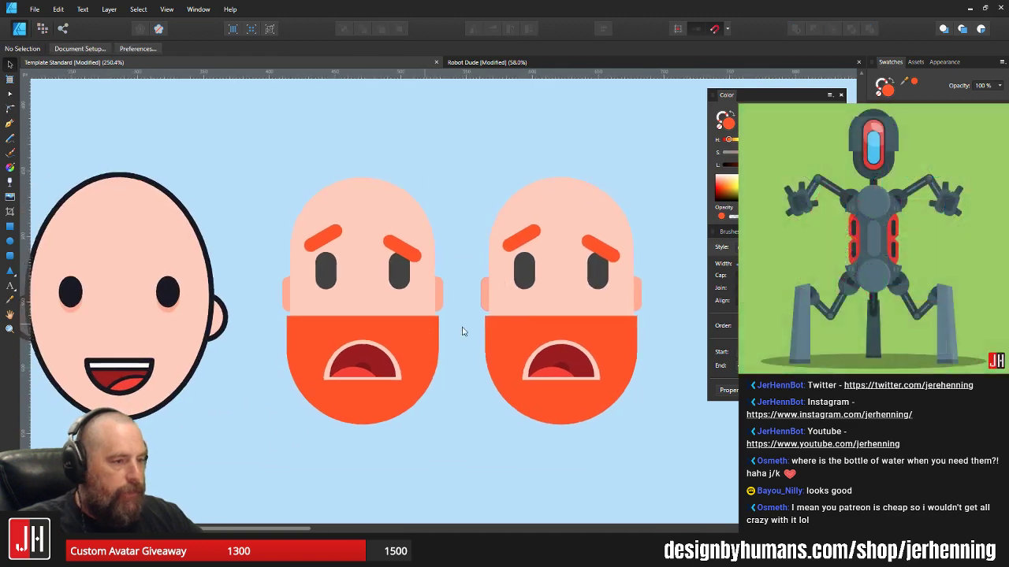
- Move the outlined head with its neck into the upper-left corner of the Instagram artboard
{"action": "scroll", "coordinate": [439, 331], "scroll_direction": "down", "scroll_amount": 4}
{"action": "left_click", "coordinate": [367, 335]}
{"action": "scroll", "coordinate": [441, 355], "scroll_direction": "up", "scroll_amount": 1}
{"action": "left_click_drag", "start_coordinate": [372, 399], "coordinate": [307, 136]}
{"action": "left_click_drag", "start_coordinate": [365, 168], "coordinate": [403, 351]}
{"action": "left_click_drag", "start_coordinate": [342, 316], "coordinate": [308, 300]}
{"action": "scroll", "coordinate": [500, 400], "scroll_direction": "down", "scroll_amount": 2}
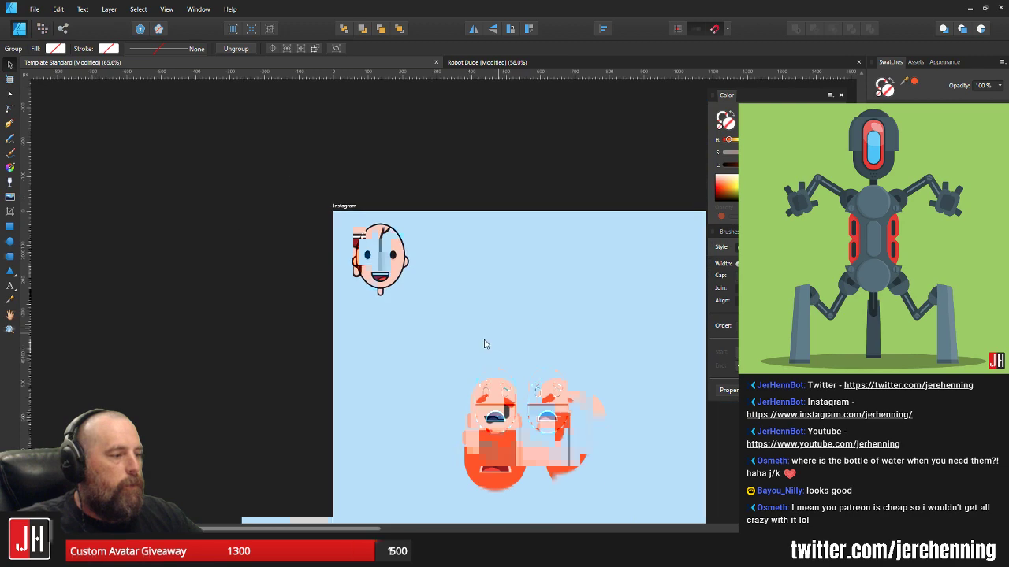
- Select both bearded heads and move them together to just below the outlined head
{"action": "left_click_drag", "start_coordinate": [435, 321], "coordinate": [659, 507]}
{"action": "left_click_drag", "start_coordinate": [571, 402], "coordinate": [424, 290]}
{"action": "scroll", "coordinate": [440, 403], "scroll_direction": "up", "scroll_amount": 3}
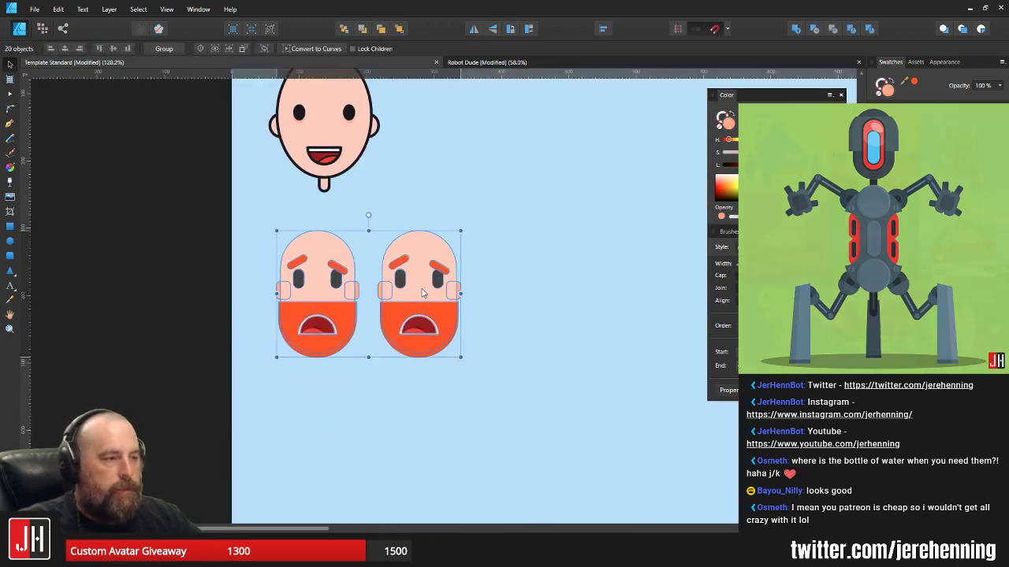
{"action": "left_click", "coordinate": [425, 177]}
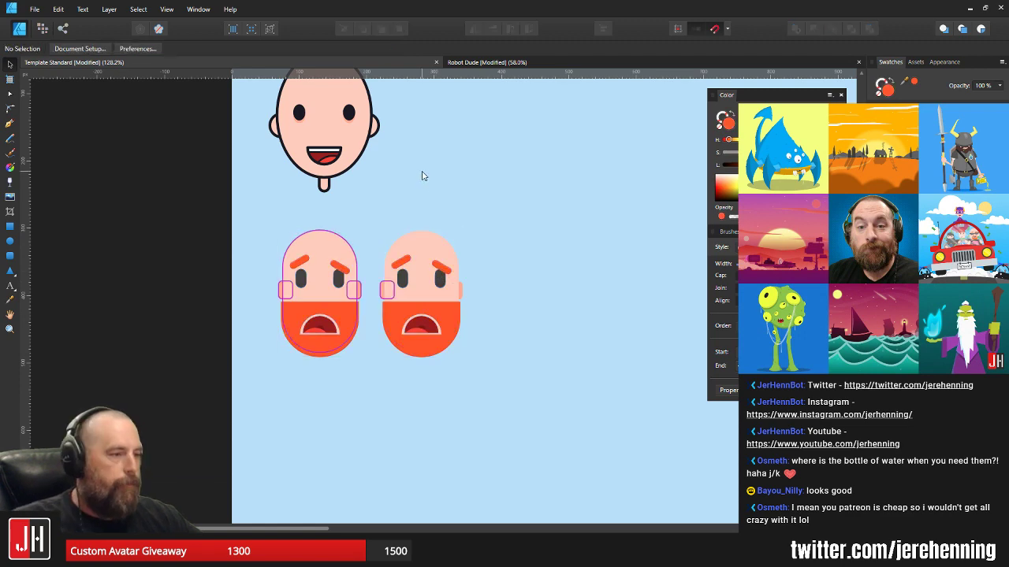
- Select both ears of the duplicate bearded head and give them the dark outline sampled from the outlined head's neck
{"action": "scroll", "coordinate": [418, 292], "scroll_direction": "up", "scroll_amount": 5}
{"action": "left_click", "coordinate": [562, 301]}
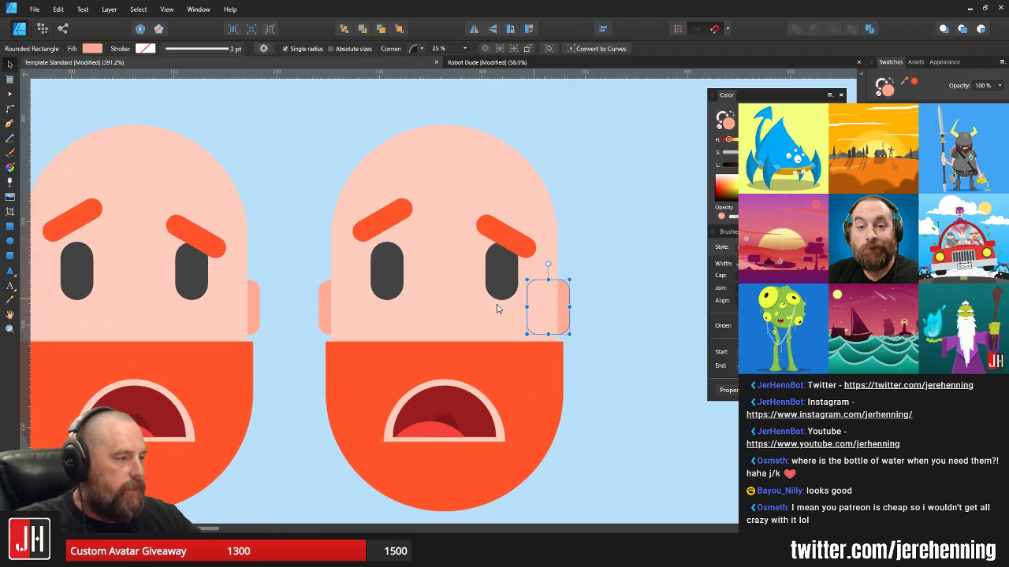
{"action": "left_click", "coordinate": [321, 296], "text": "shift"}
{"action": "left_click_drag", "start_coordinate": [422, 142], "coordinate": [464, 346]}
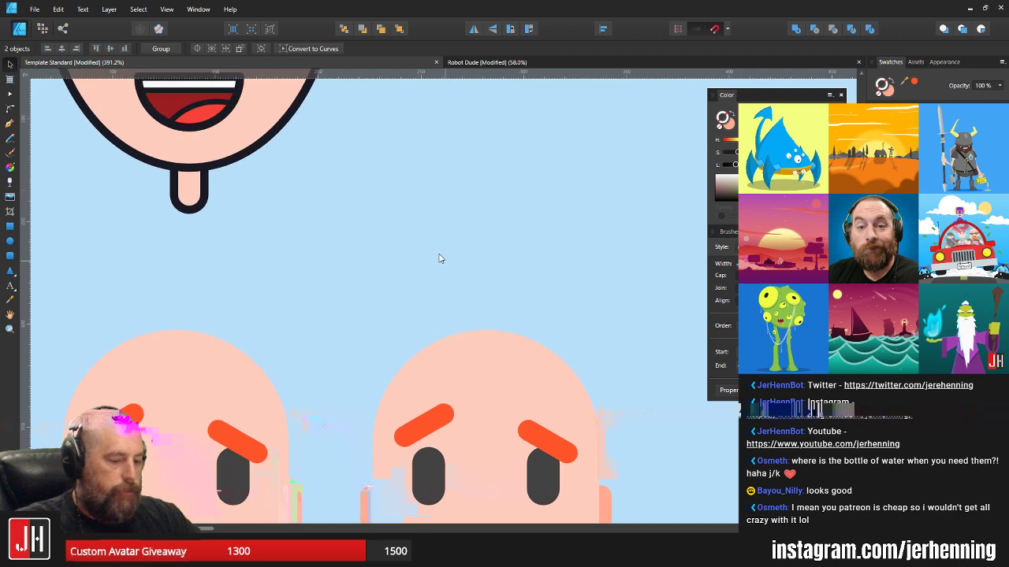
{"action": "key", "text": "i"}
{"action": "left_click", "coordinate": [191, 209]}
{"action": "key", "text": "v"}
{"action": "left_click_drag", "start_coordinate": [389, 329], "coordinate": [365, 201]}
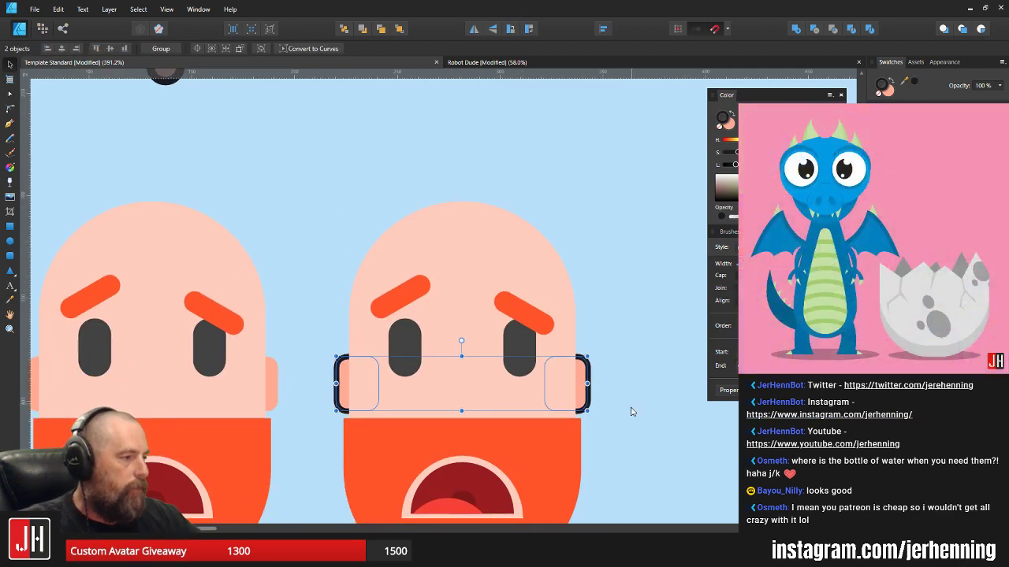
- Give the beard, both eyebrows and the face shape of the duplicate bearded head the same dark outline
{"action": "scroll", "coordinate": [623, 378], "scroll_direction": "down", "scroll_amount": 2}
{"action": "left_click", "coordinate": [446, 363]}
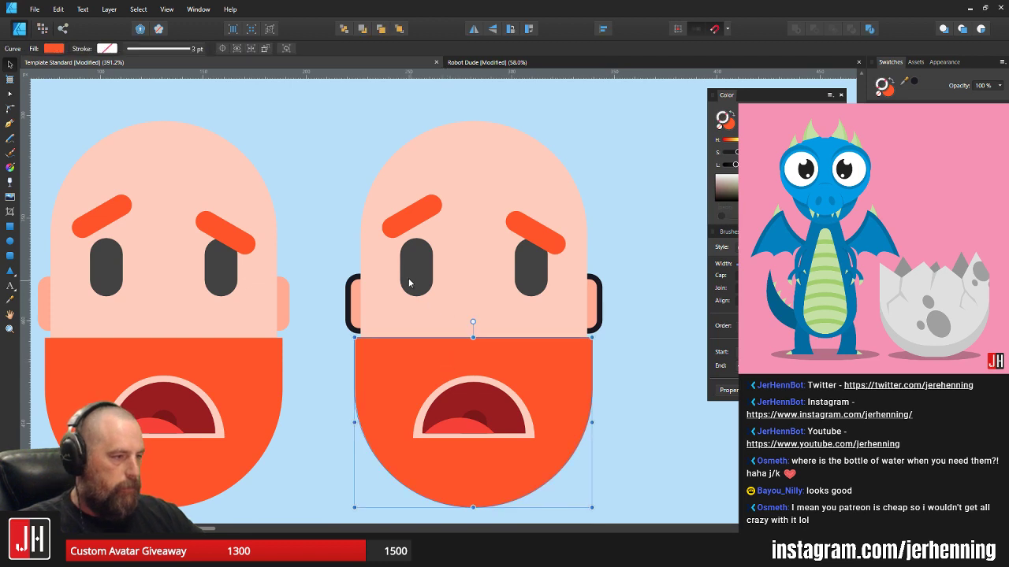
{"action": "left_click", "coordinate": [406, 216], "text": "shift"}
{"action": "left_click", "coordinate": [535, 229], "text": "shift"}
{"action": "left_click", "coordinate": [547, 186], "text": "shift"}
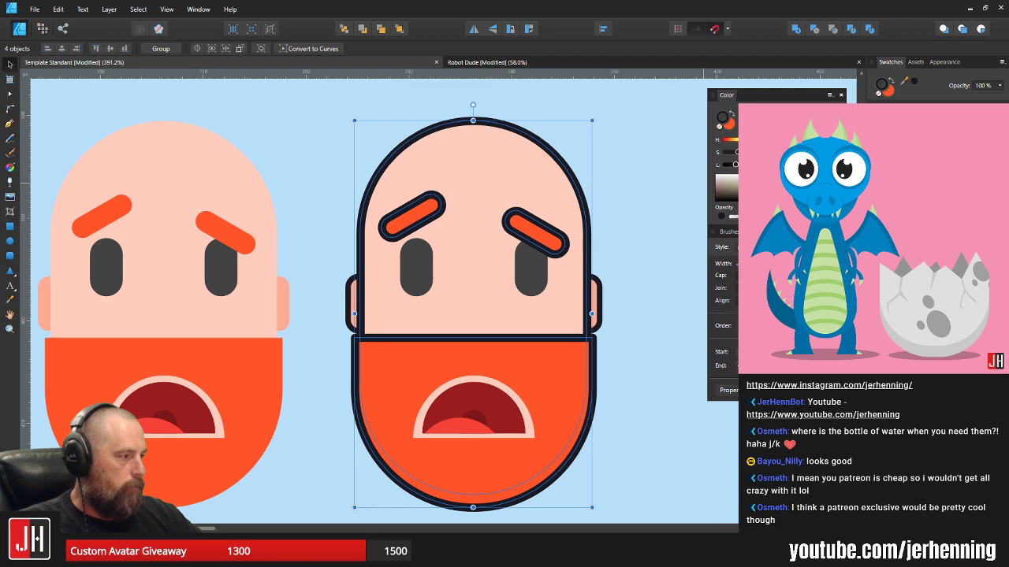
{"action": "left_click", "coordinate": [652, 360]}
- Select both eyes of the outlined bearded head and apply the dark outline to them
{"action": "scroll", "coordinate": [599, 374], "scroll_direction": "down", "scroll_amount": 4}
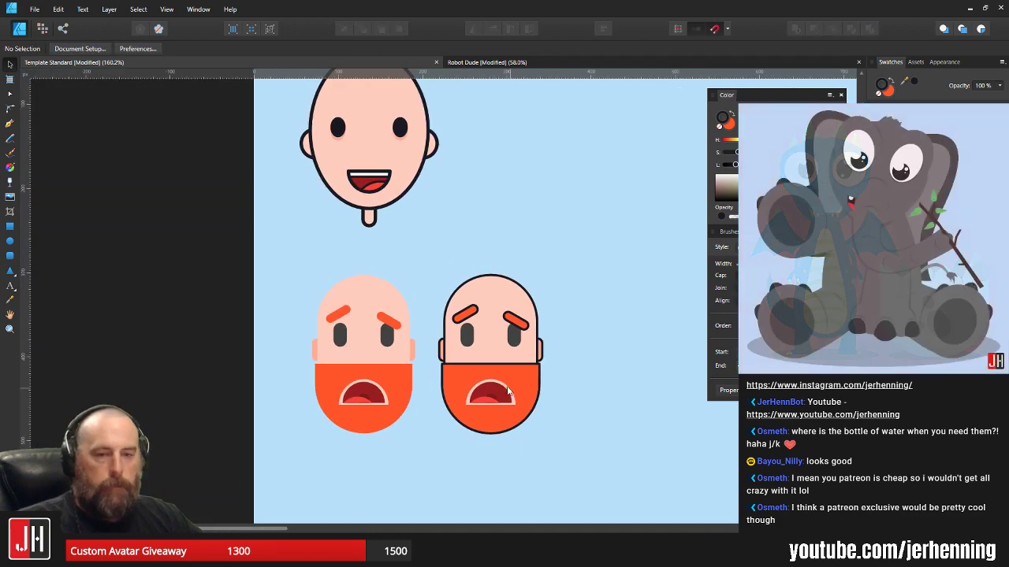
{"action": "scroll", "coordinate": [512, 380], "scroll_direction": "up", "scroll_amount": 5}
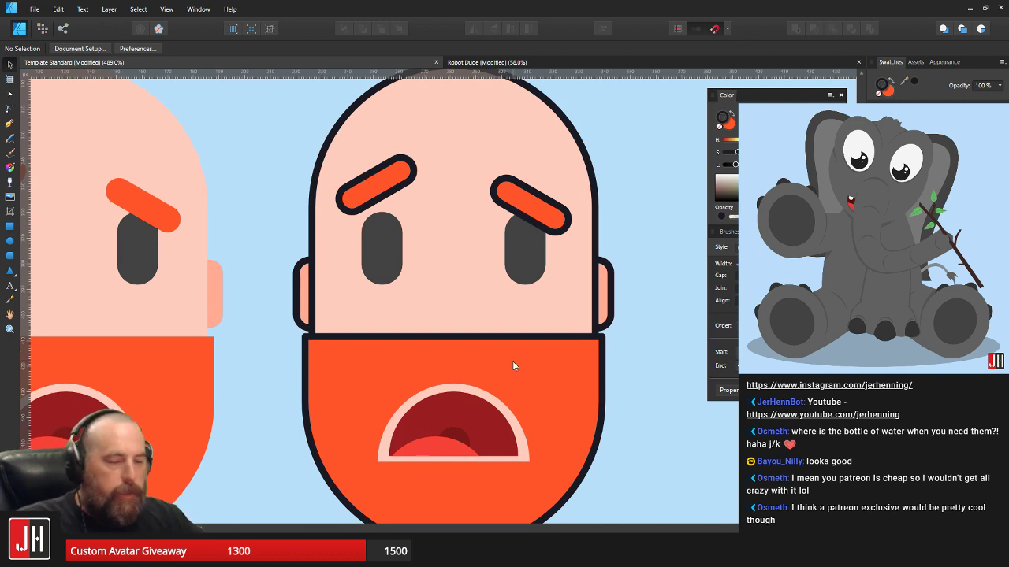
{"action": "left_click", "coordinate": [379, 245]}
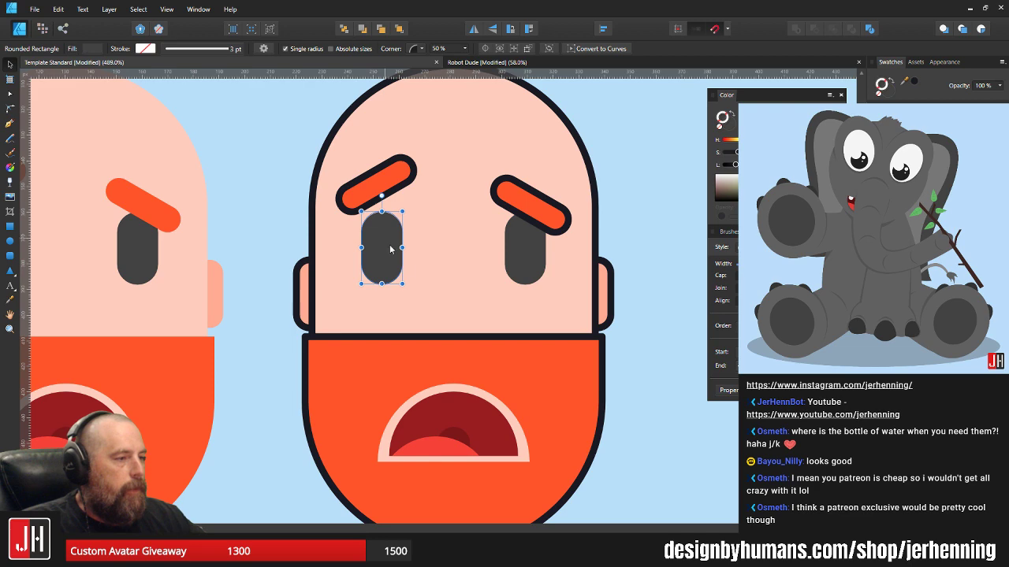
{"action": "scroll", "coordinate": [429, 264], "scroll_direction": "up", "scroll_amount": 2}
{"action": "left_click", "coordinate": [565, 264], "text": "shift"}
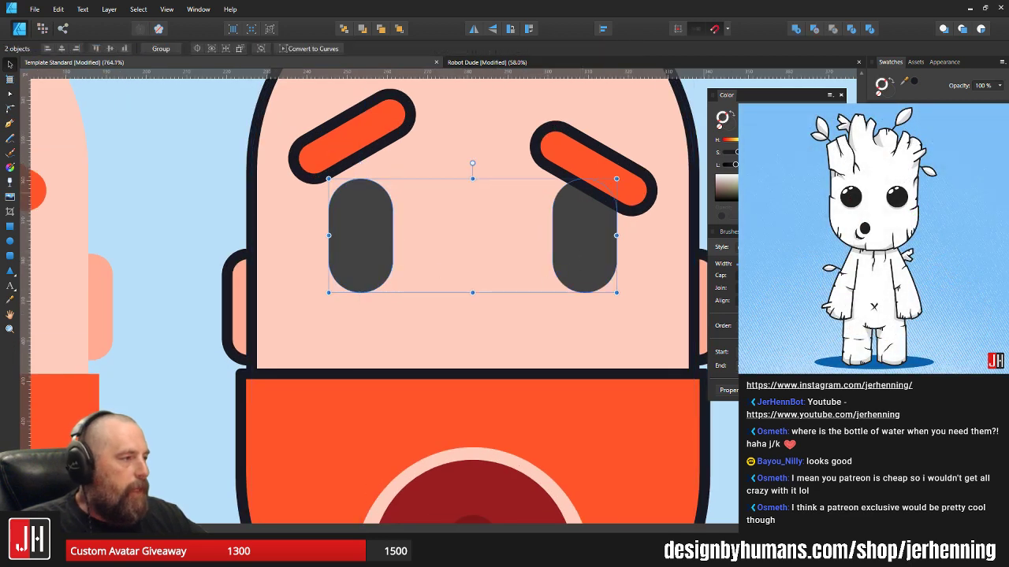
{"action": "left_click", "coordinate": [883, 132]}
{"action": "key", "text": "Return"}
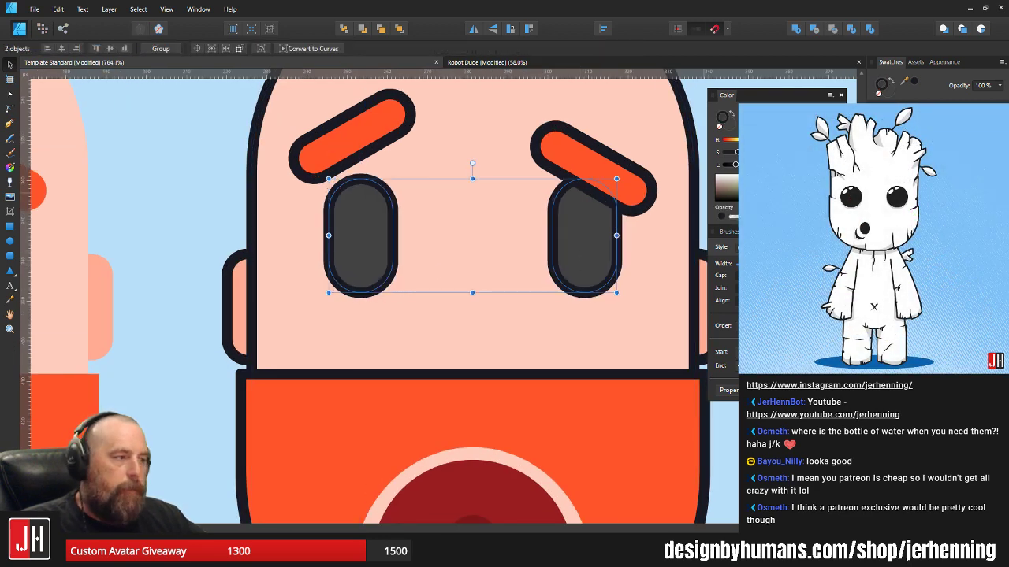
- Apply the dark outline to the lip shape and the inner mouth shape of the outlined bearded head
{"action": "scroll", "coordinate": [556, 257], "scroll_direction": "down", "scroll_amount": 8}
{"action": "left_click", "coordinate": [596, 326]}
{"action": "left_click_drag", "start_coordinate": [585, 317], "coordinate": [553, 323]}
{"action": "scroll", "coordinate": [554, 325], "scroll_direction": "up", "scroll_amount": 5}
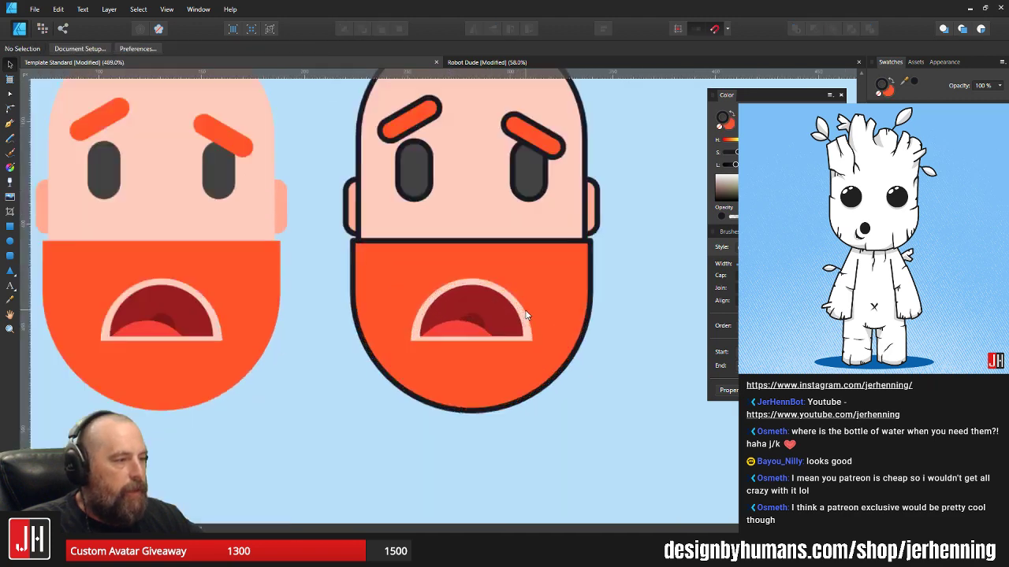
{"action": "scroll", "coordinate": [532, 317], "scroll_direction": "up", "scroll_amount": 3}
{"action": "left_click", "coordinate": [507, 331]}
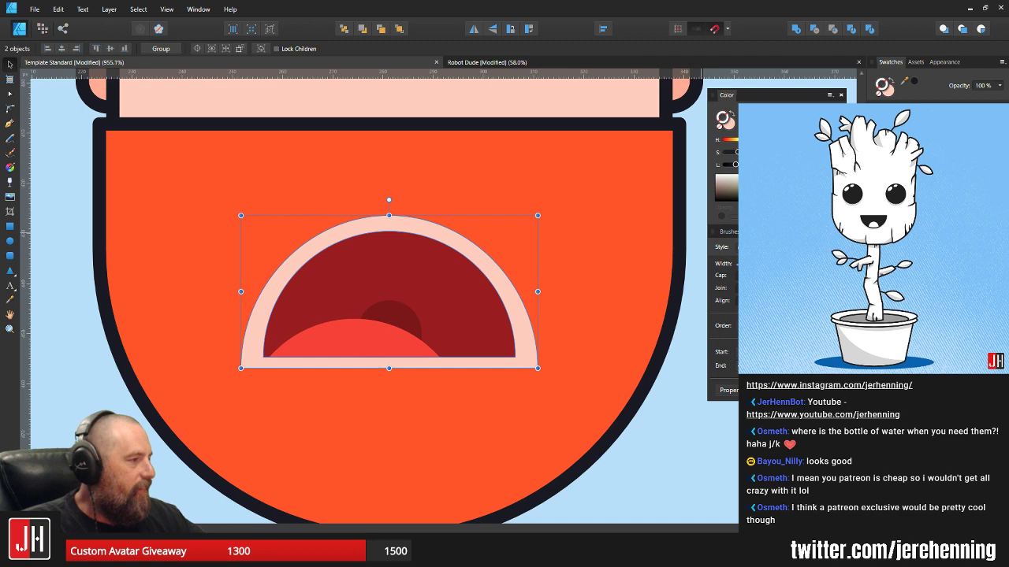
{"action": "left_click", "coordinate": [938, 120]}
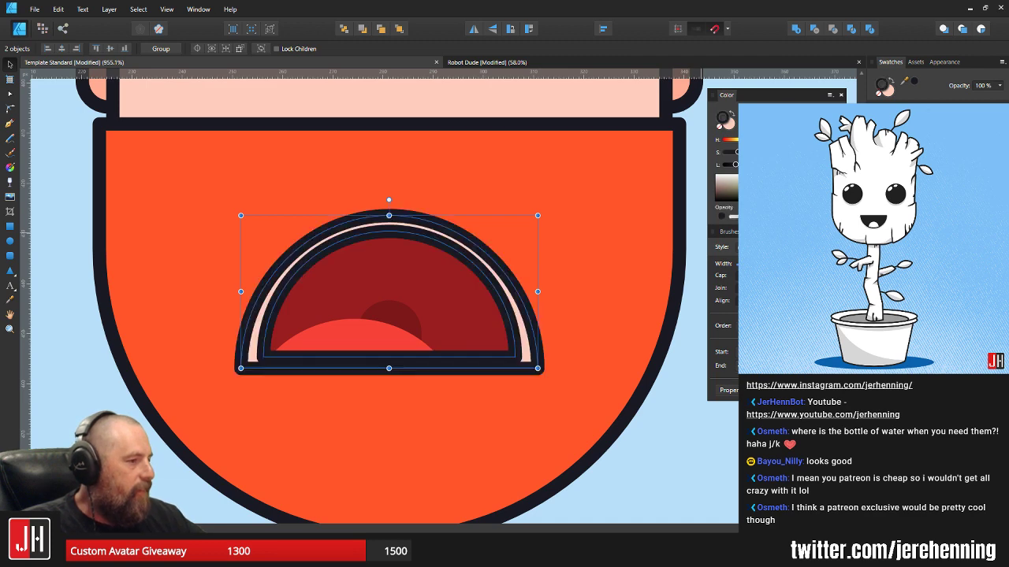
{"action": "scroll", "coordinate": [564, 346], "scroll_direction": "down", "scroll_amount": 5}
{"action": "left_click", "coordinate": [622, 415]}
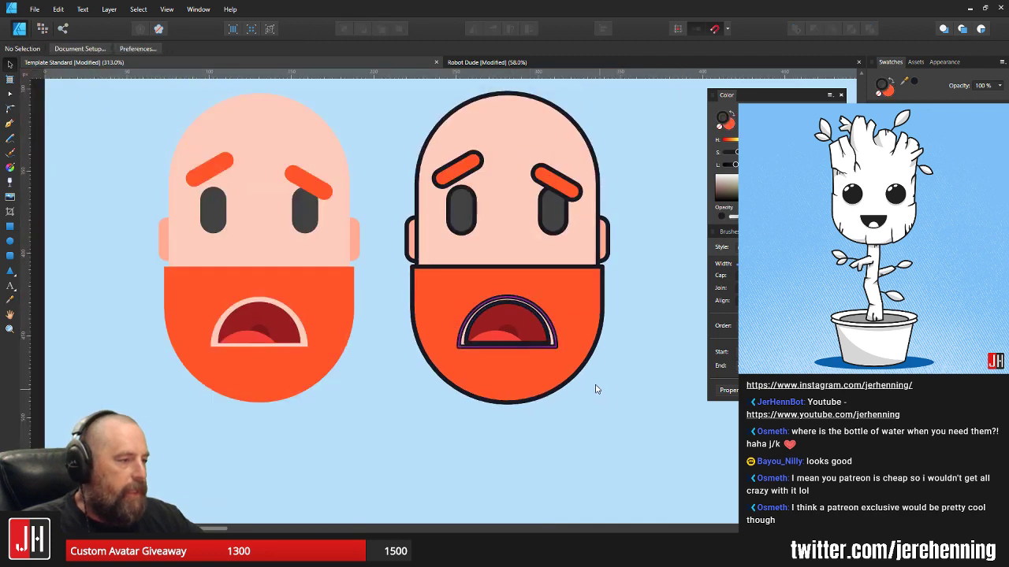
- Scale the dark red inner mouth shape down slightly to widen the skin-coloured lip around it
{"action": "scroll", "coordinate": [545, 338], "scroll_direction": "up", "scroll_amount": 5}
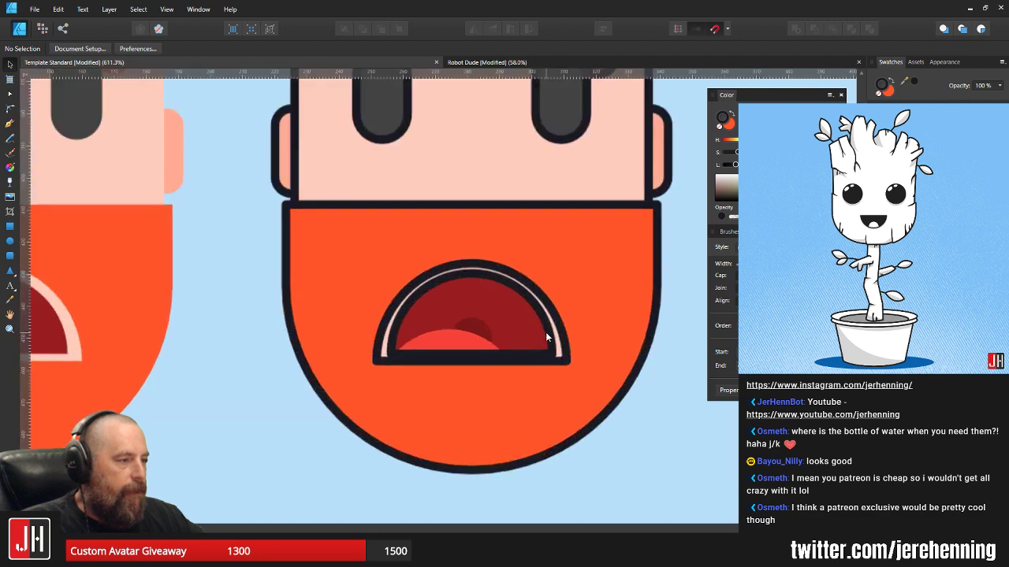
{"action": "left_click", "coordinate": [547, 337]}
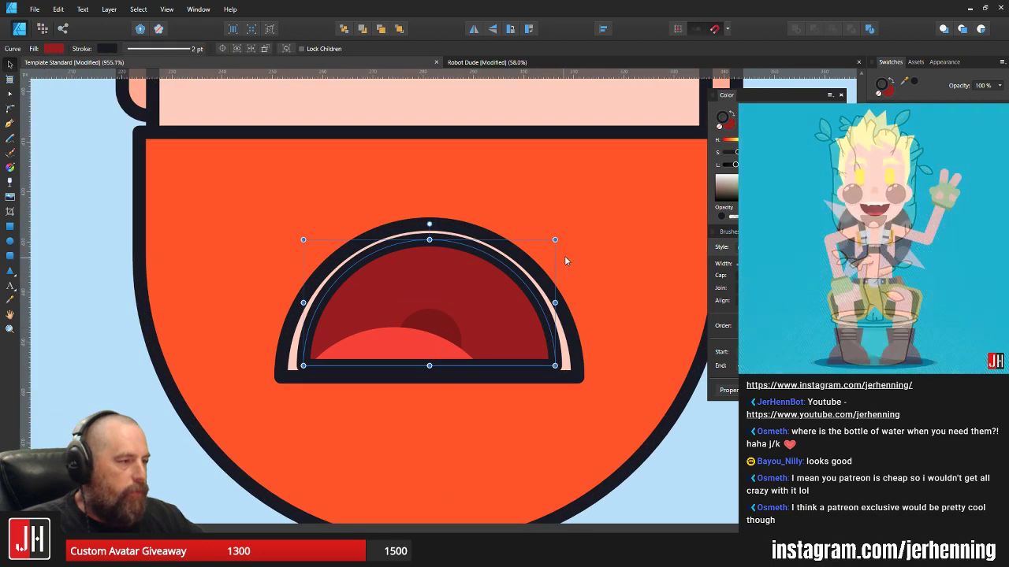
{"action": "left_click_drag", "start_coordinate": [555, 240], "coordinate": [542, 249]}
{"action": "left_click_drag", "start_coordinate": [467, 299], "coordinate": [463, 295]}
- Delete the dark throat shape behind the tongue and give the tongue a 2 pt dark outline
{"action": "scroll", "coordinate": [399, 326], "scroll_direction": "up", "scroll_amount": 3}
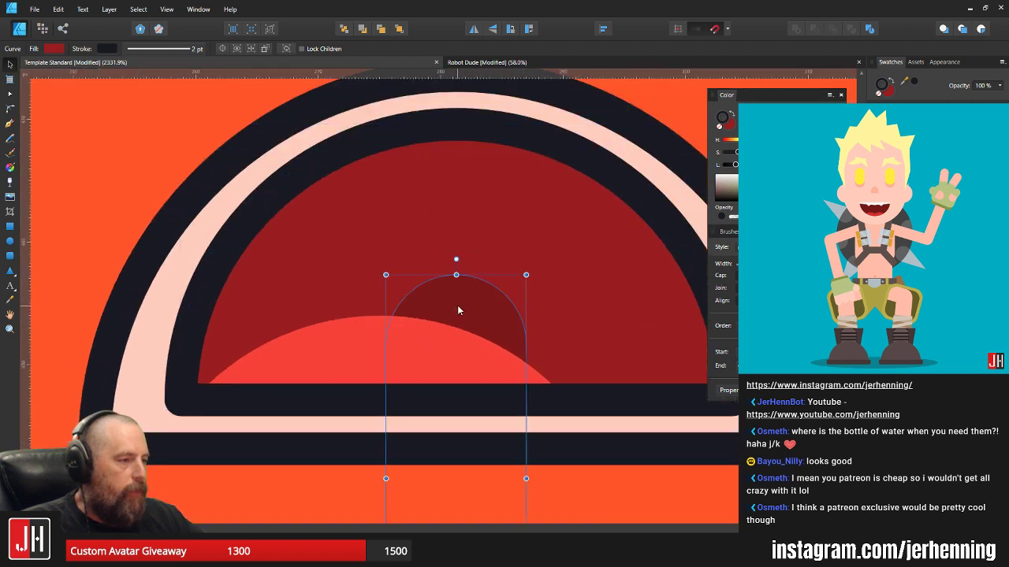
{"action": "key", "text": "ctrl+d"}
{"action": "left_click", "coordinate": [369, 327]}
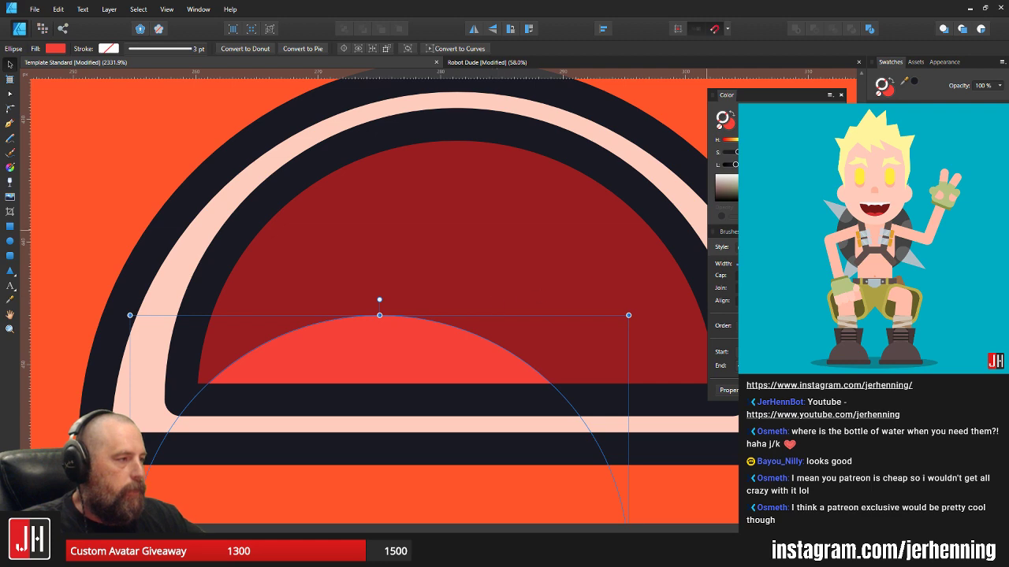
{"action": "left_click", "coordinate": [887, 132]}
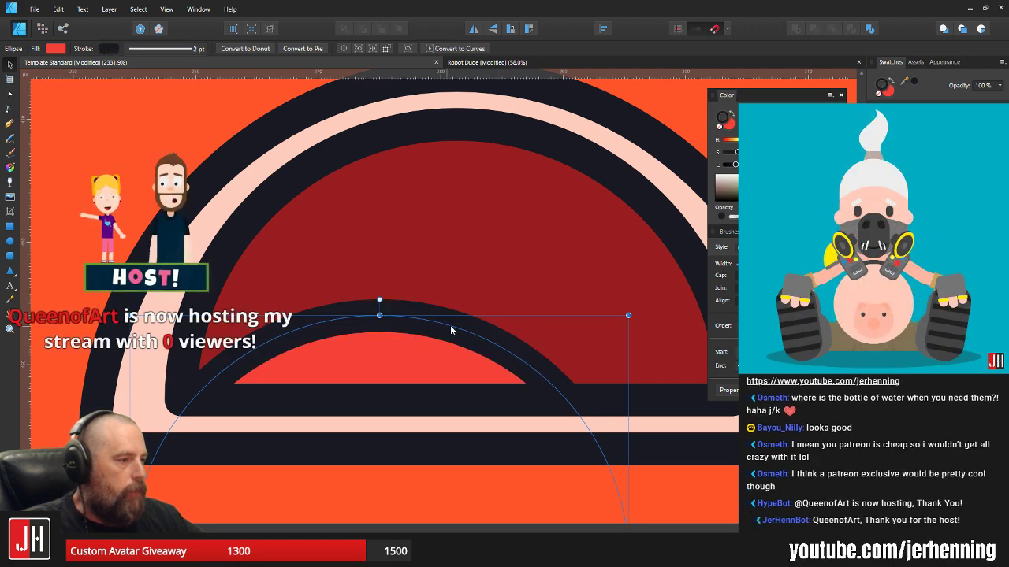
{"action": "scroll", "coordinate": [418, 323], "scroll_direction": "down", "scroll_amount": 1}
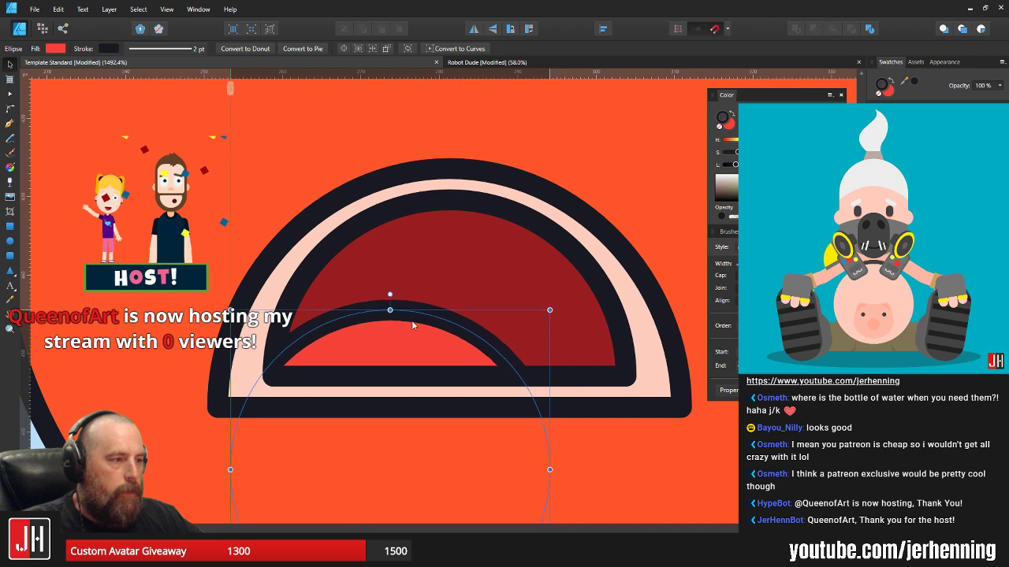
{"action": "scroll", "coordinate": [426, 324], "scroll_direction": "down", "scroll_amount": 5}
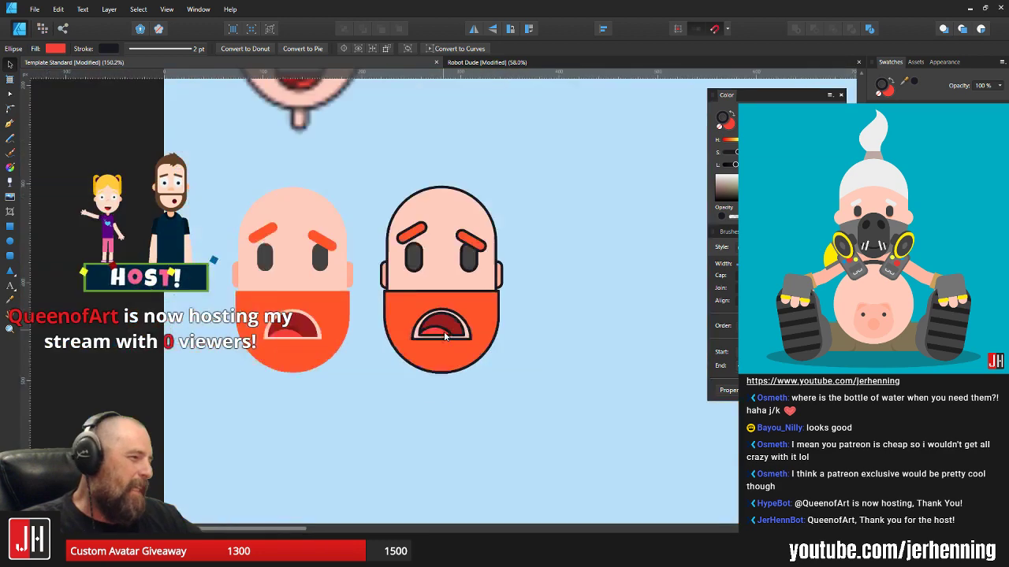
{"action": "left_click", "coordinate": [502, 353]}
{"action": "scroll", "coordinate": [457, 308], "scroll_direction": "down", "scroll_amount": 2}
{"action": "scroll", "coordinate": [476, 306], "scroll_direction": "up", "scroll_amount": 3}
{"action": "left_click_drag", "start_coordinate": [535, 433], "coordinate": [361, 217]}
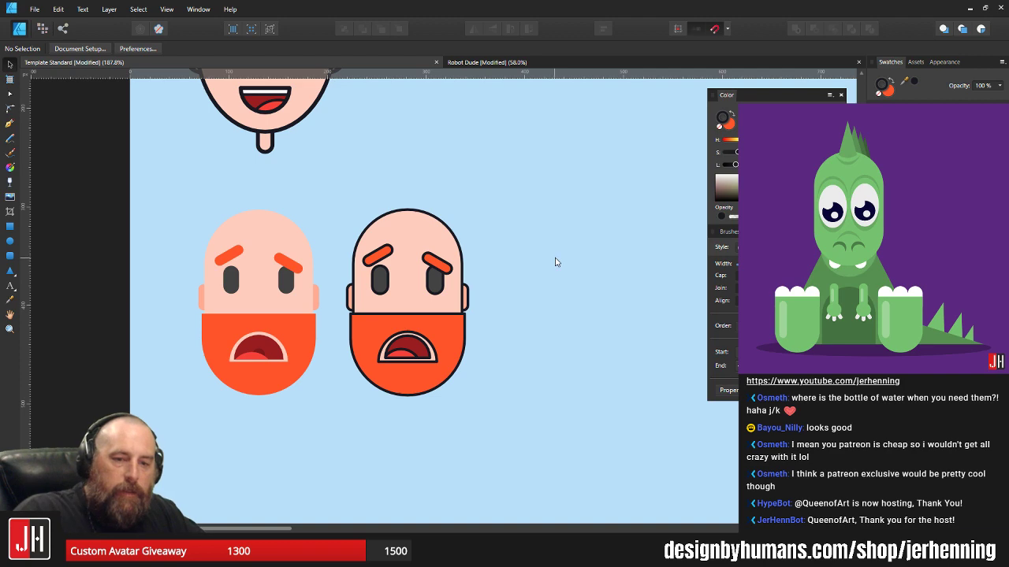
- Select the outlined head with its neck and place a duplicate to its right at the same height
{"action": "scroll", "coordinate": [473, 291], "scroll_direction": "down", "scroll_amount": 4}
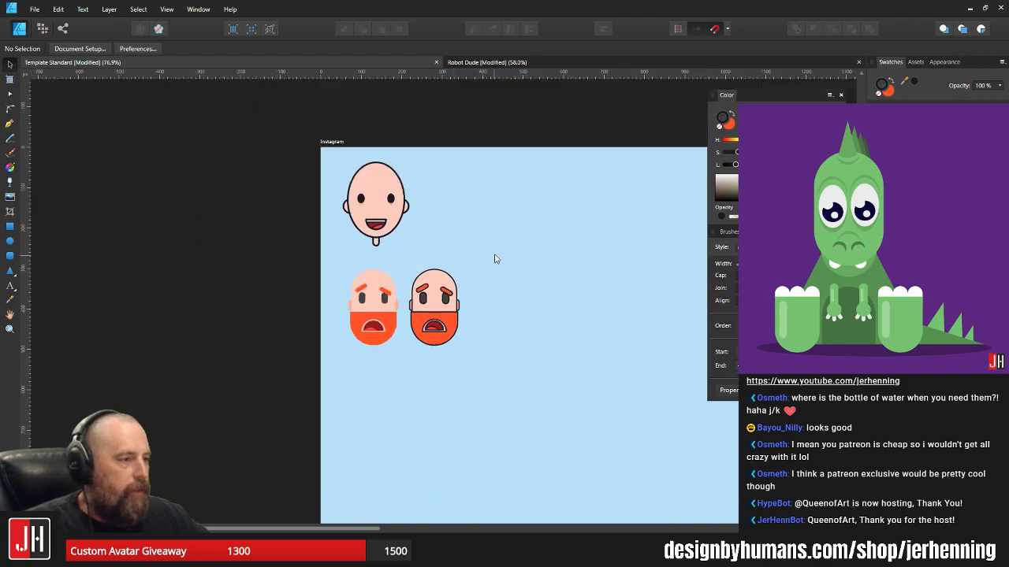
{"action": "scroll", "coordinate": [495, 260], "scroll_direction": "up", "scroll_amount": 3}
{"action": "left_click_drag", "start_coordinate": [354, 225], "coordinate": [322, 204]}
{"action": "left_click", "coordinate": [441, 198], "text": "shift"}
{"action": "left_click_drag", "start_coordinate": [441, 197], "coordinate": [456, 203]}
{"action": "left_click", "coordinate": [497, 293]}
- Group the outlined bearded head and move it horizontally to centre it beneath the duplicated head
{"action": "left_click_drag", "start_coordinate": [545, 492], "coordinate": [363, 272]}
{"action": "left_click_drag", "start_coordinate": [415, 334], "coordinate": [431, 333]}
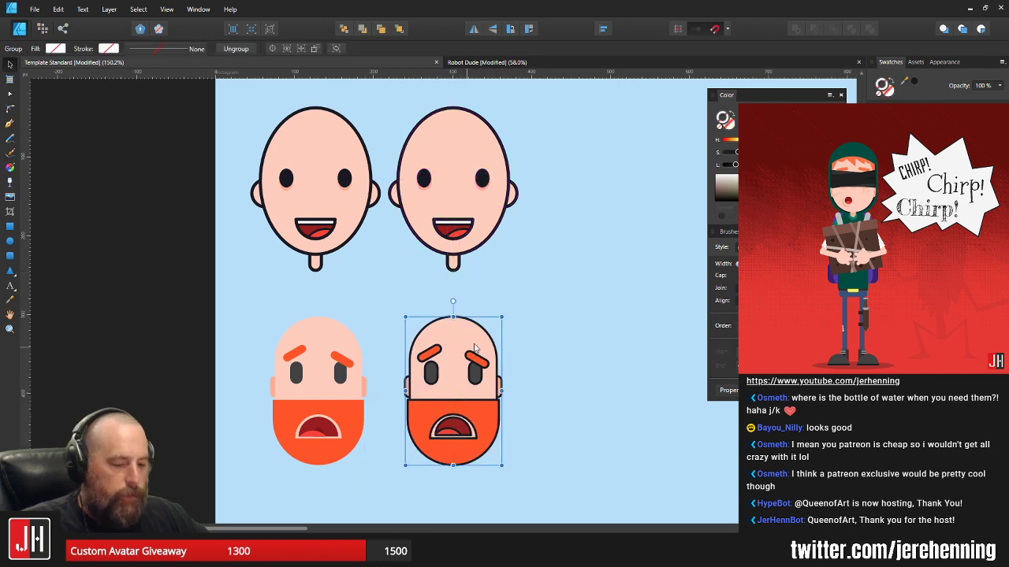
{"action": "left_click", "coordinate": [545, 323]}
- Ungroup the original outlined head into its separate parts
{"action": "left_click", "coordinate": [316, 176]}
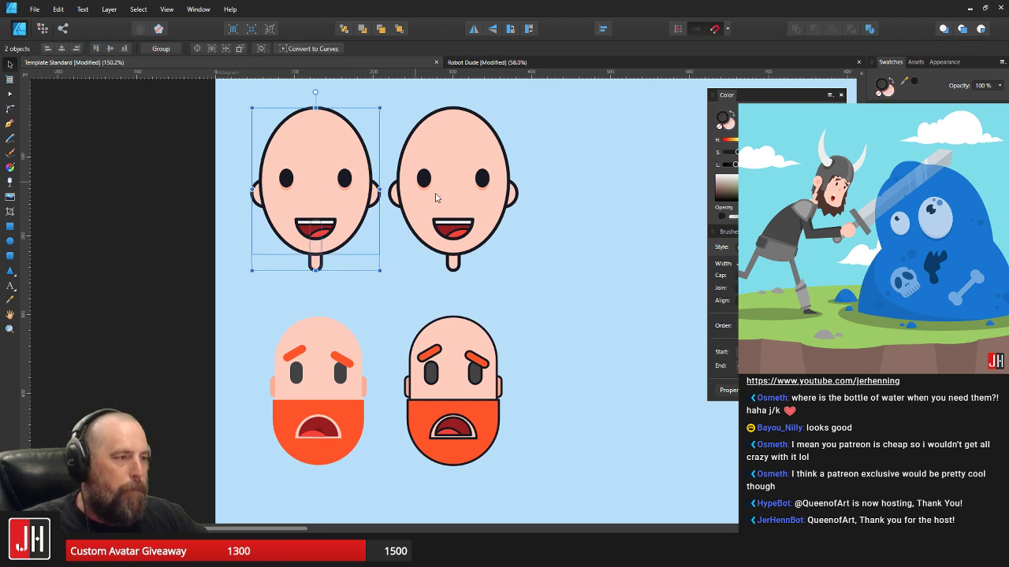
{"action": "left_click", "coordinate": [538, 277]}
{"action": "scroll", "coordinate": [318, 244], "scroll_direction": "up", "scroll_amount": 3}
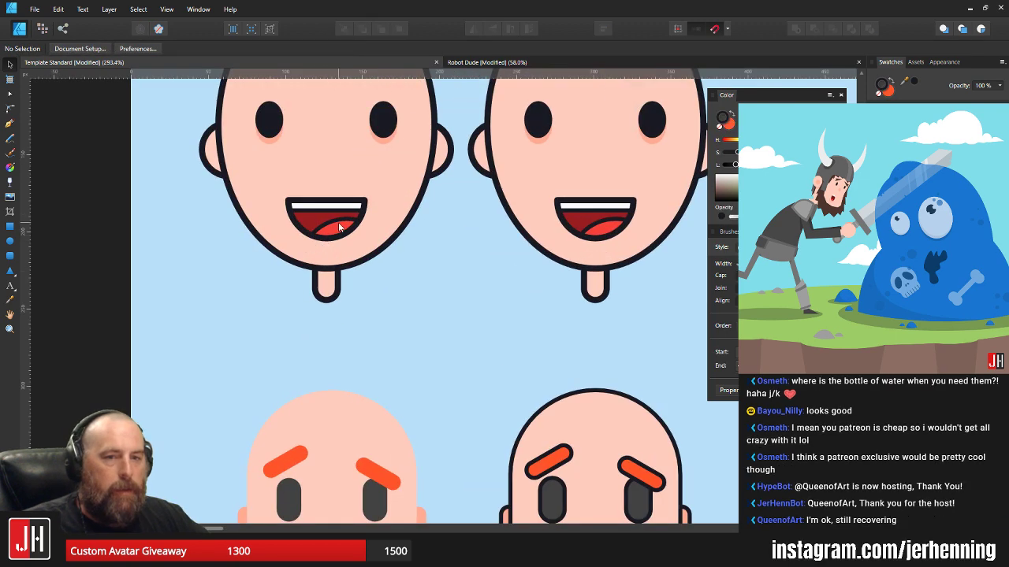
{"action": "left_click_drag", "start_coordinate": [339, 228], "coordinate": [416, 305]}
{"action": "left_click", "coordinate": [344, 338]}
{"action": "left_click", "coordinate": [461, 239], "text": "shift"}
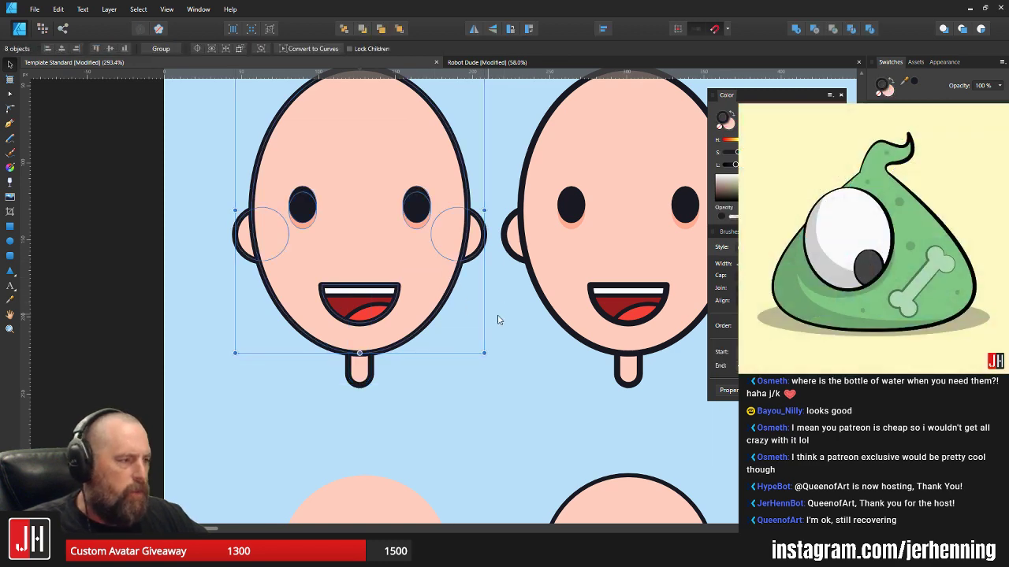
{"action": "left_click", "coordinate": [496, 318]}
- Select both ears, the face and the neck of the original outlined head and remove their outlines
{"action": "left_click", "coordinate": [476, 249]}
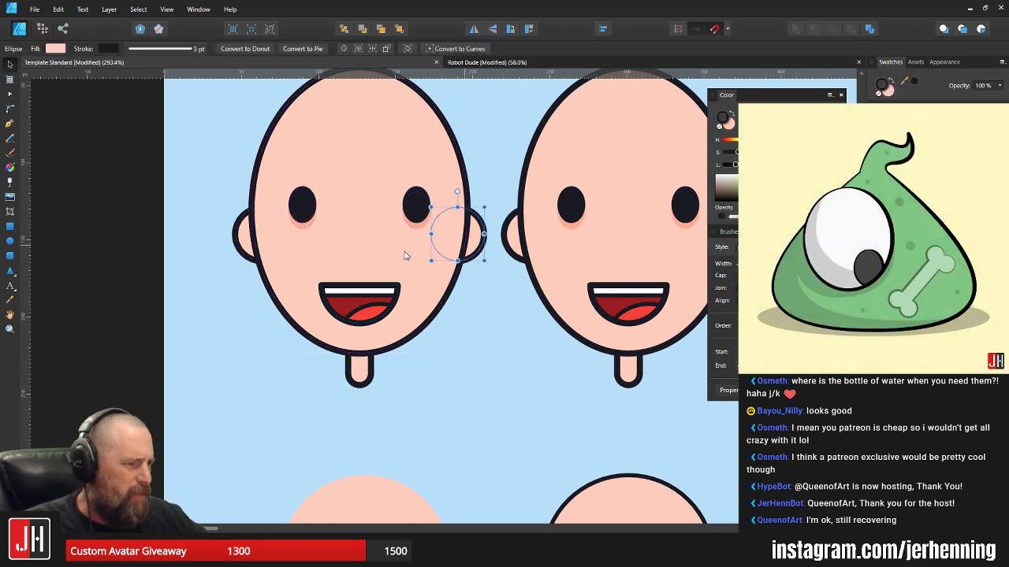
{"action": "left_click", "coordinate": [243, 249], "text": "shift"}
{"action": "left_click", "coordinate": [313, 290], "text": "shift"}
{"action": "left_click", "coordinate": [356, 378], "text": "shift"}
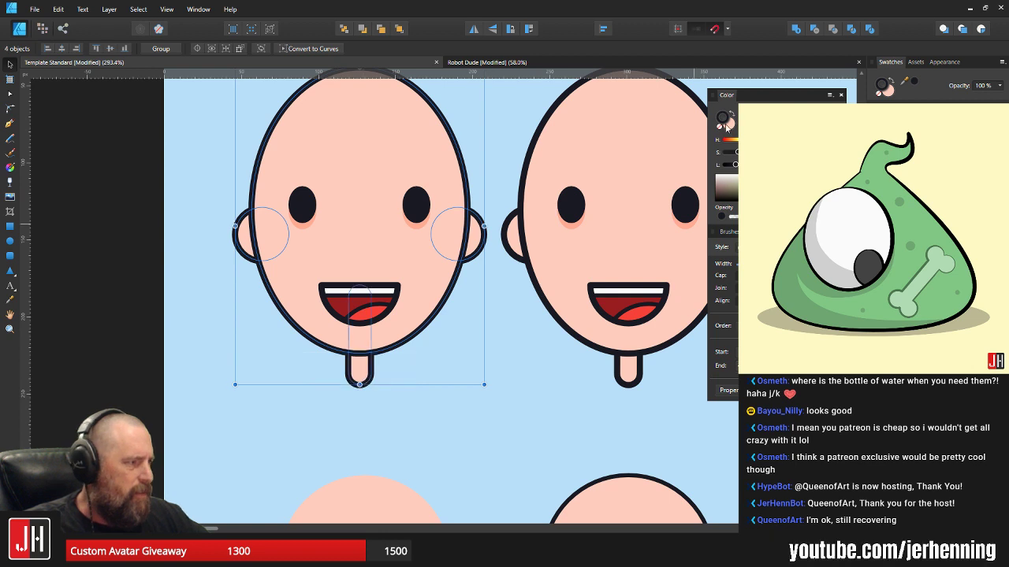
{"action": "left_click", "coordinate": [725, 126]}
{"action": "left_click", "coordinate": [516, 364]}
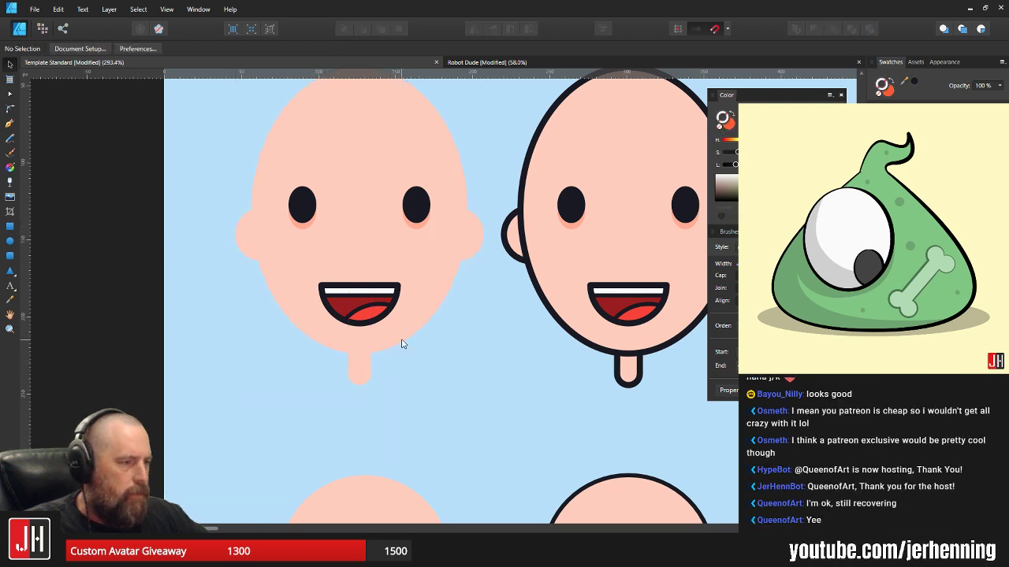
- Remove the outlines from the outline-free head's mouth, teeth and tongue
{"action": "left_click", "coordinate": [397, 294]}
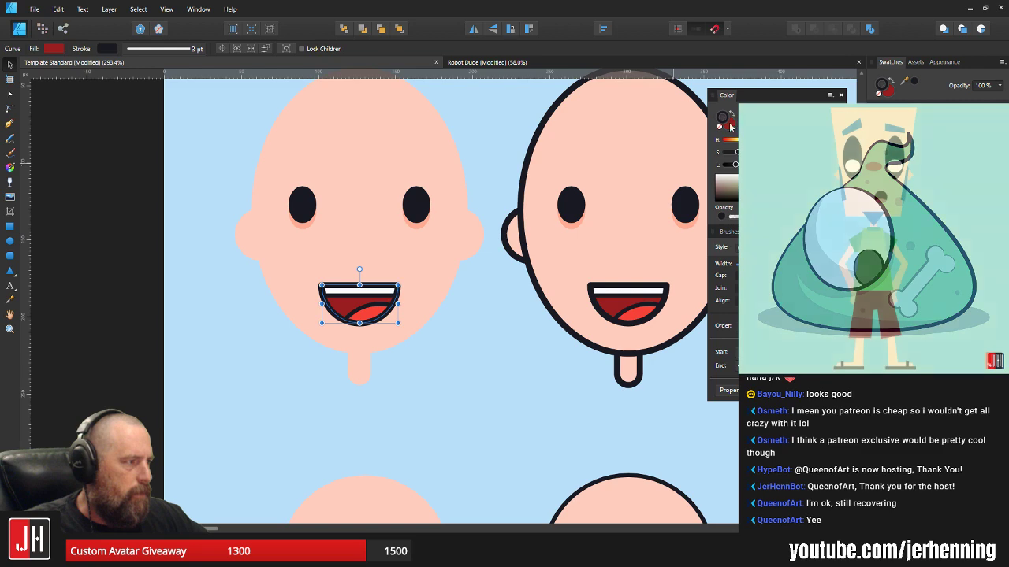
{"action": "left_click", "coordinate": [723, 128]}
{"action": "left_click", "coordinate": [438, 362]}
{"action": "scroll", "coordinate": [367, 314], "scroll_direction": "up", "scroll_amount": 4}
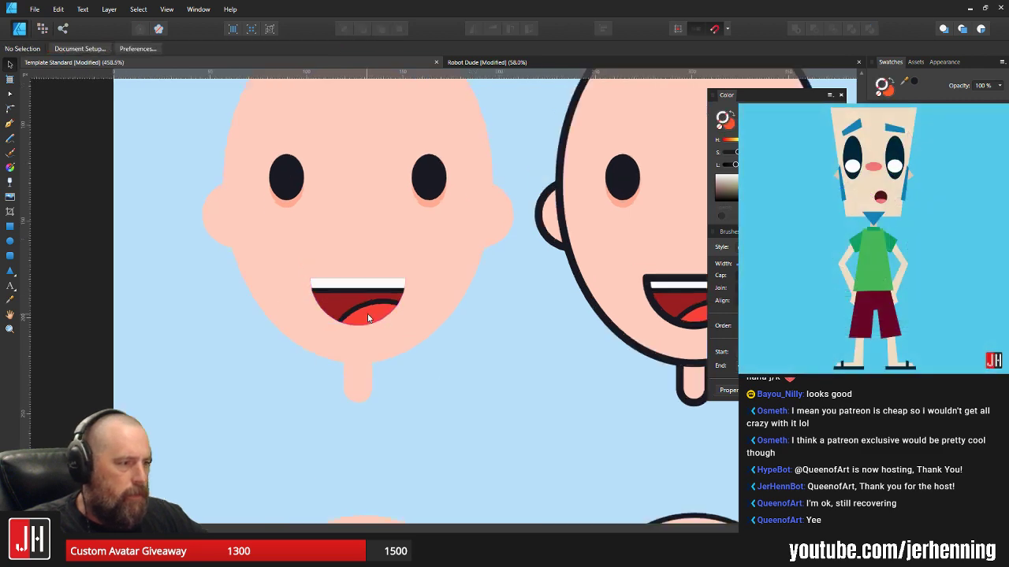
{"action": "double_click", "coordinate": [366, 293]}
{"action": "left_click", "coordinate": [371, 255], "text": "shift"}
{"action": "left_click", "coordinate": [719, 128]}
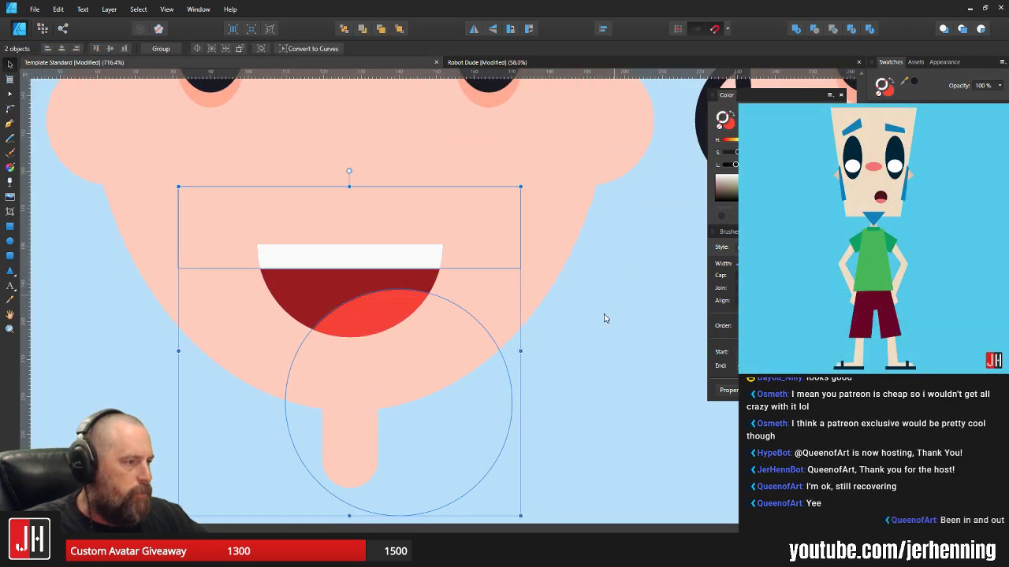
{"action": "left_click", "coordinate": [603, 318]}
{"action": "scroll", "coordinate": [555, 327], "scroll_direction": "down", "scroll_amount": 5}
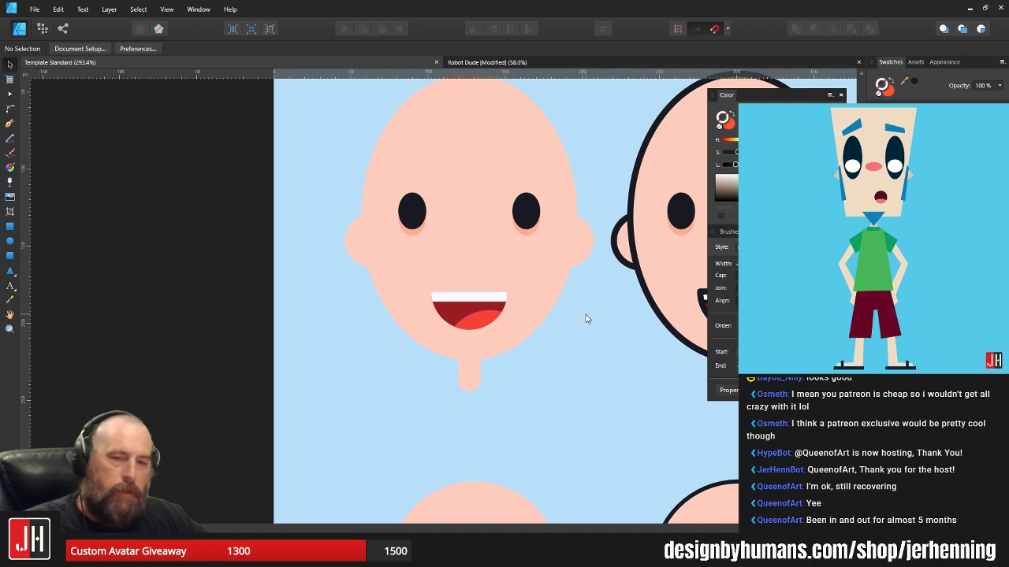
{"action": "left_click_drag", "start_coordinate": [585, 316], "coordinate": [554, 327]}
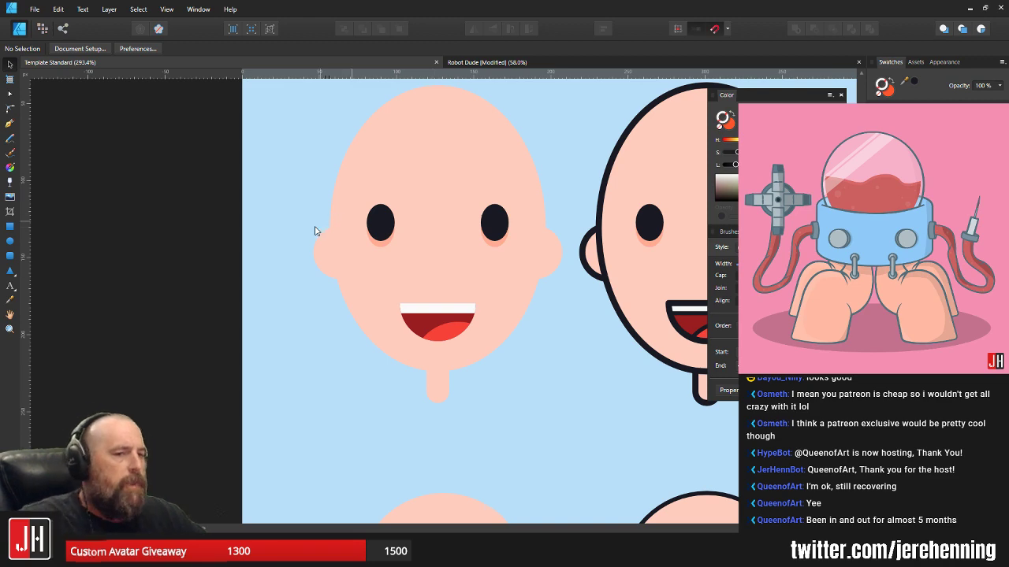
{"action": "scroll", "coordinate": [356, 259], "scroll_direction": "up", "scroll_amount": 5}
{"action": "left_click", "coordinate": [266, 261]}
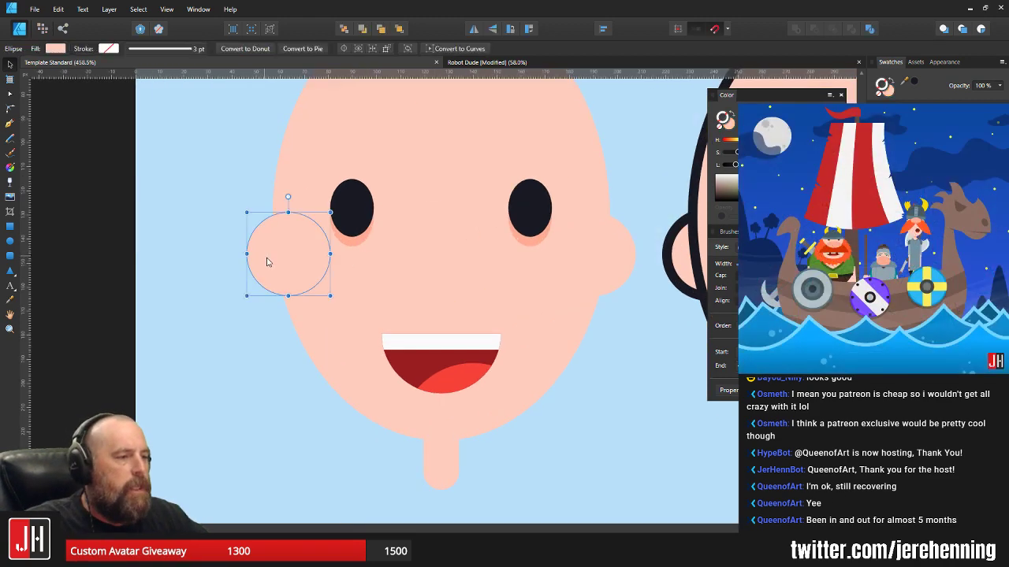
{"action": "scroll", "coordinate": [284, 257], "scroll_direction": "down", "scroll_amount": 4}
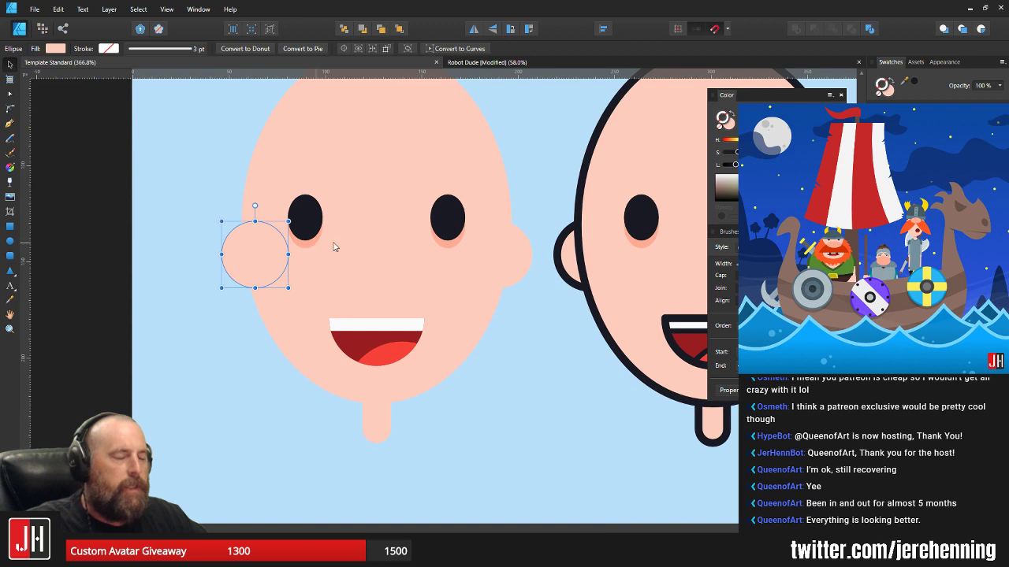
{"action": "left_click", "coordinate": [561, 263]}
{"action": "left_click", "coordinate": [193, 263], "text": "shift"}
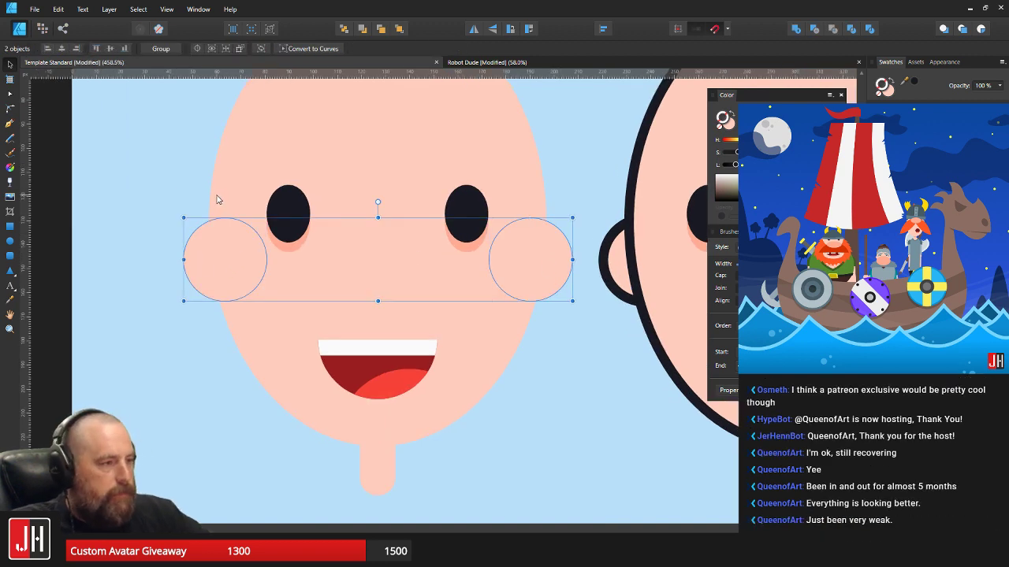
{"action": "left_click", "coordinate": [540, 447]}
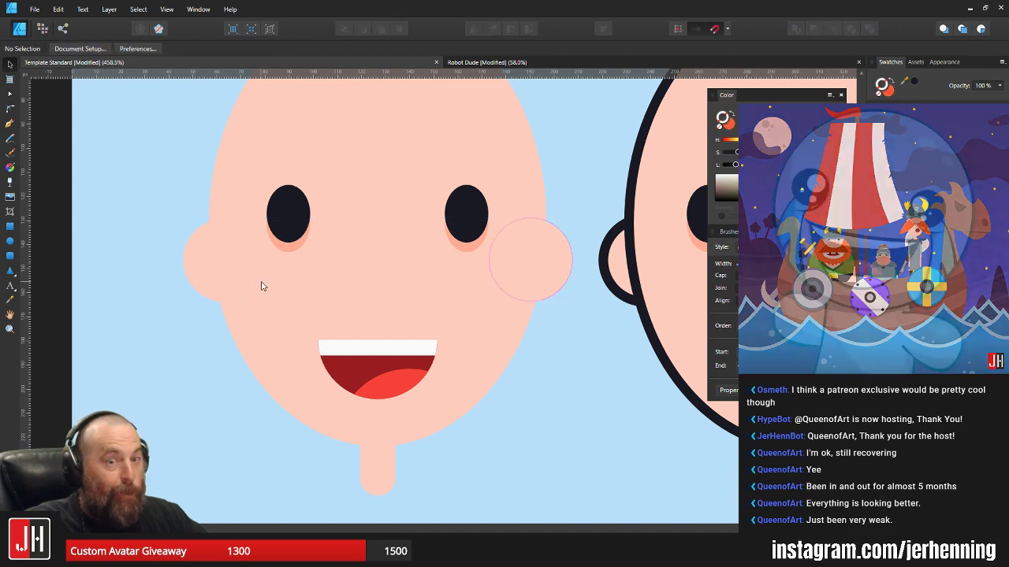
- Draw a closed shape with the Pen tool over the left ear's inner part, with one side curving along the face's edge
{"action": "left_click", "coordinate": [10, 124]}
{"action": "scroll", "coordinate": [197, 251], "scroll_direction": "up", "scroll_amount": 3}
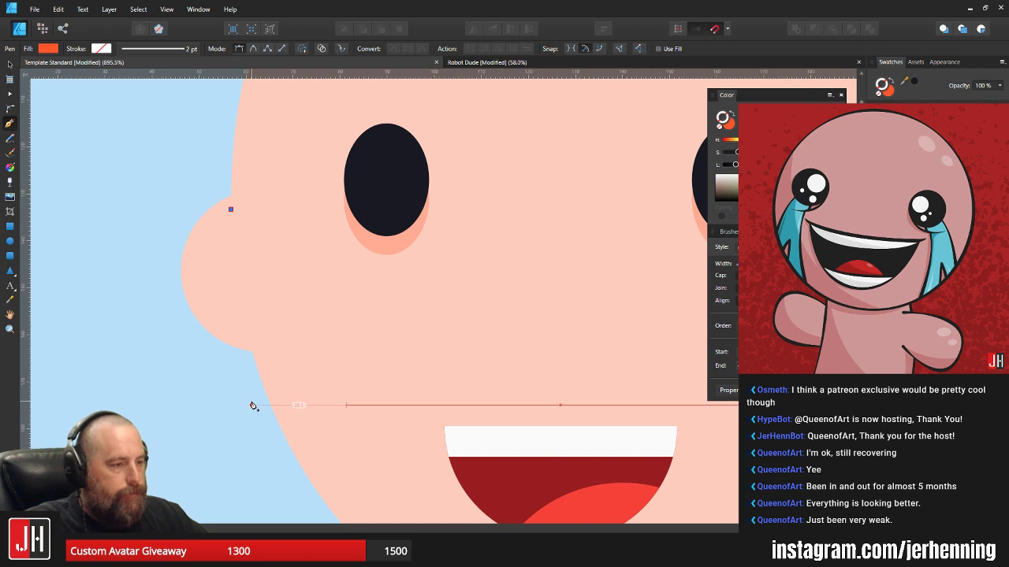
{"action": "left_click_drag", "start_coordinate": [252, 405], "coordinate": [269, 441]}
{"action": "left_click_drag", "start_coordinate": [282, 485], "coordinate": [282, 485]}
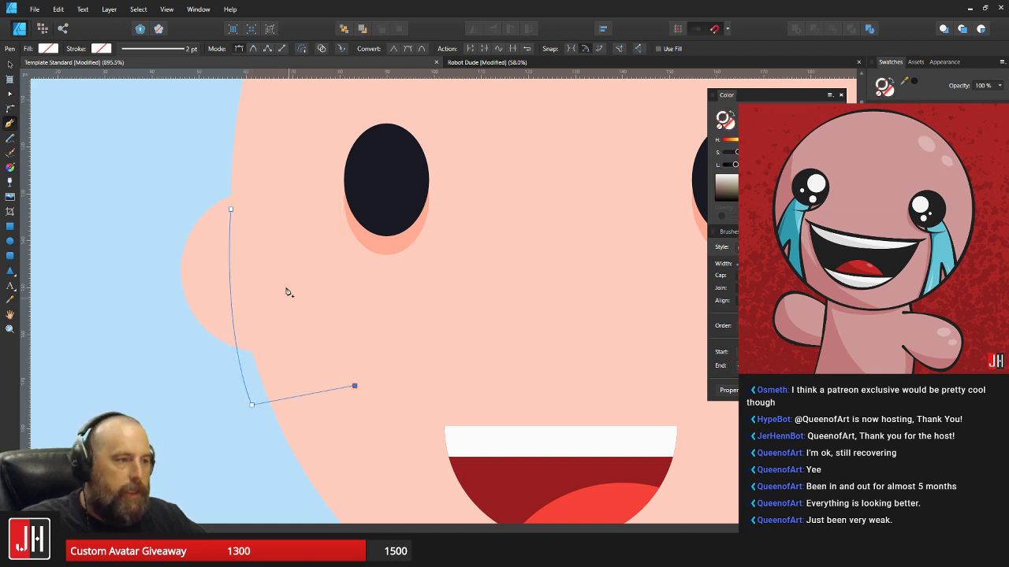
{"action": "left_click", "coordinate": [232, 209]}
- Fill the new shape with the darker skin tone from under the eye and clip it inside the left ear
{"action": "key", "text": "i"}
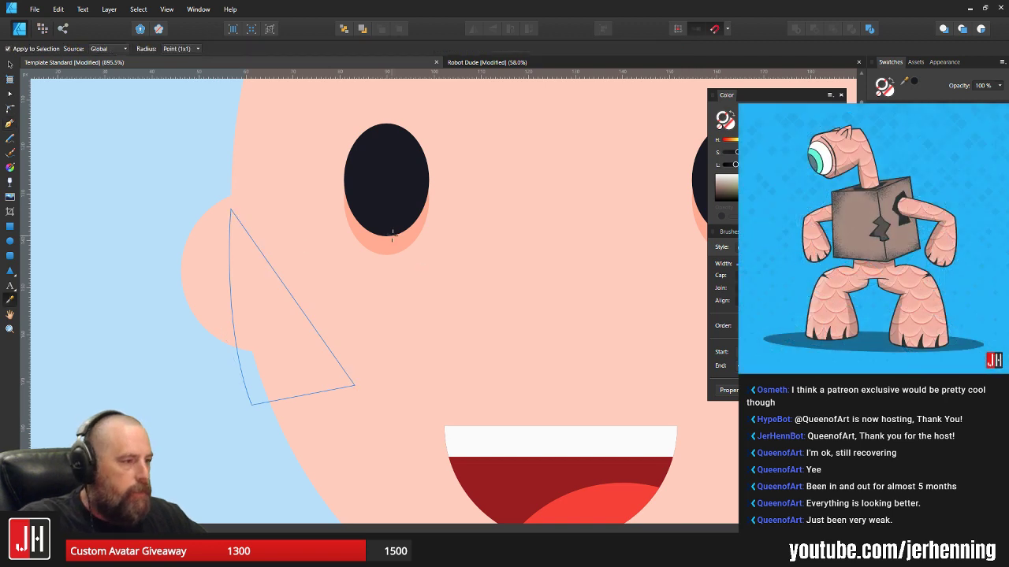
{"action": "left_click", "coordinate": [386, 241]}
{"action": "key", "text": "ctrl+z"}
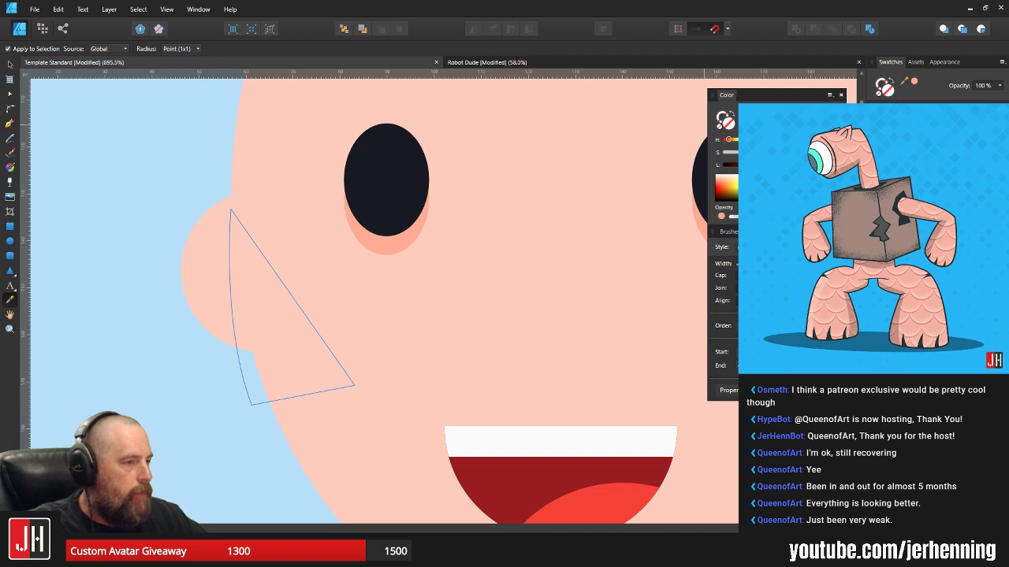
{"action": "left_click", "coordinate": [293, 292]}
{"action": "key", "text": "v"}
{"action": "key", "text": "ctrl+d"}
{"action": "left_click", "coordinate": [206, 279]}
{"action": "key", "text": "ctrl+alt+v"}
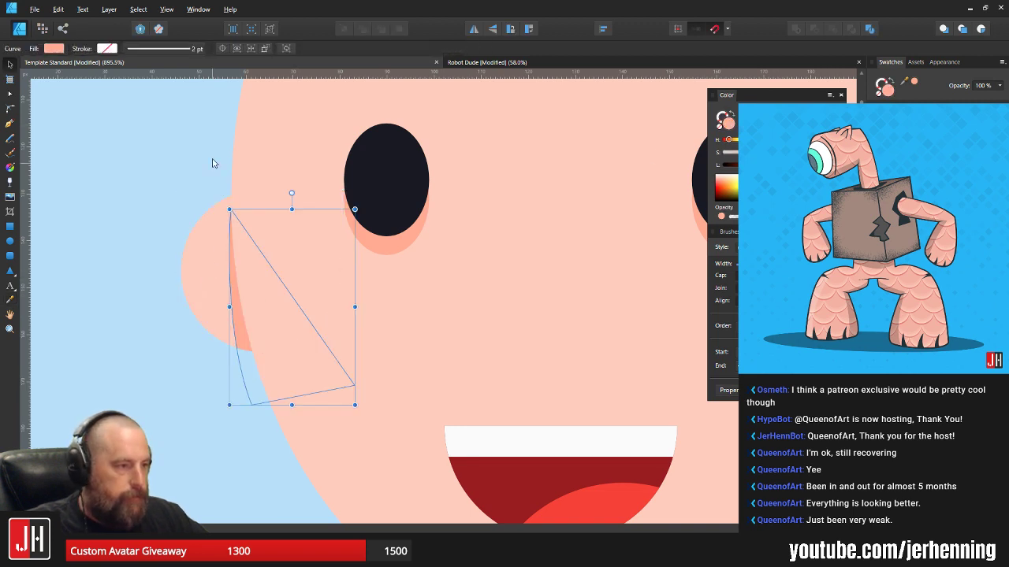
- Fine-tune the position of the clipped shadow inside the left ear
{"action": "left_click", "coordinate": [213, 159]}
{"action": "scroll", "coordinate": [242, 267], "scroll_direction": "up", "scroll_amount": 2}
{"action": "double_click", "coordinate": [231, 321]}
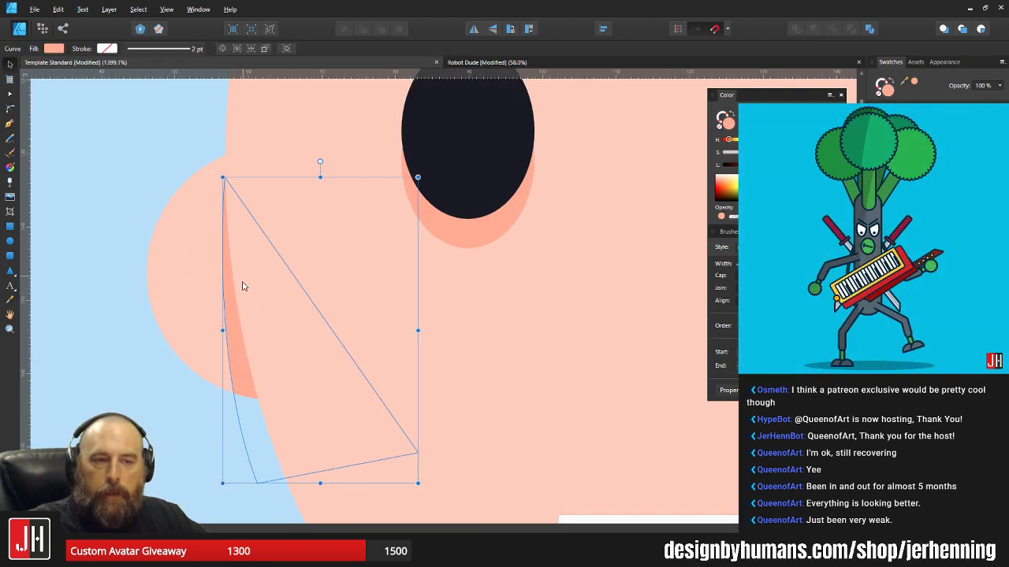
{"action": "left_click_drag", "start_coordinate": [241, 281], "coordinate": [244, 292]}
{"action": "scroll", "coordinate": [244, 292], "scroll_direction": "down", "scroll_amount": 4}
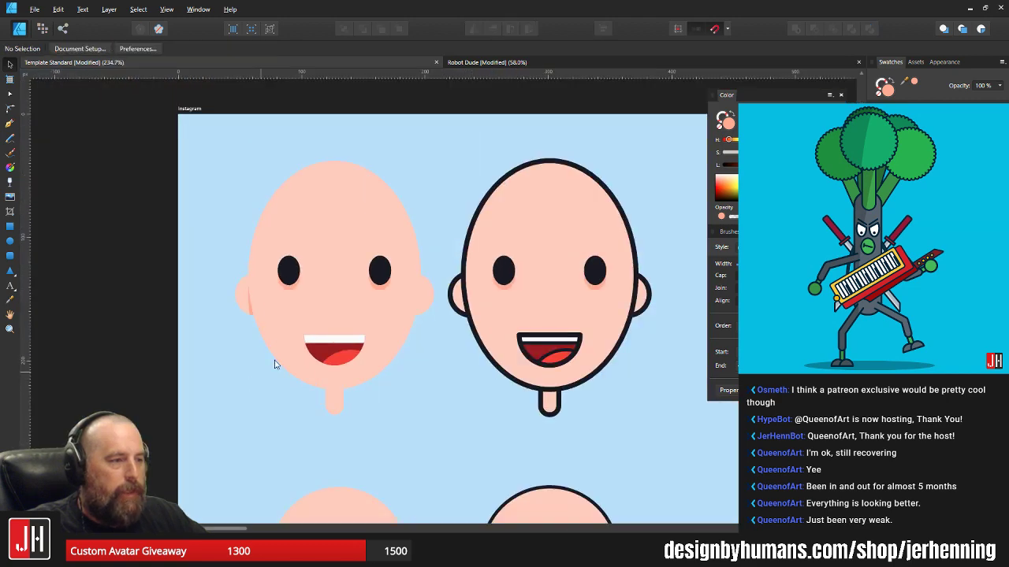
- Place a mirrored copy of the ear shadow at the head's right ear and clip it inside that ear
{"action": "scroll", "coordinate": [225, 295], "scroll_direction": "up", "scroll_amount": 1}
{"action": "left_click_drag", "start_coordinate": [223, 298], "coordinate": [540, 292]}
{"action": "scroll", "coordinate": [500, 289], "scroll_direction": "up", "scroll_amount": 2}
{"action": "key", "text": "ctrl+x"}
{"action": "left_click", "coordinate": [605, 276]}
{"action": "key", "text": "ctrl+alt+v"}
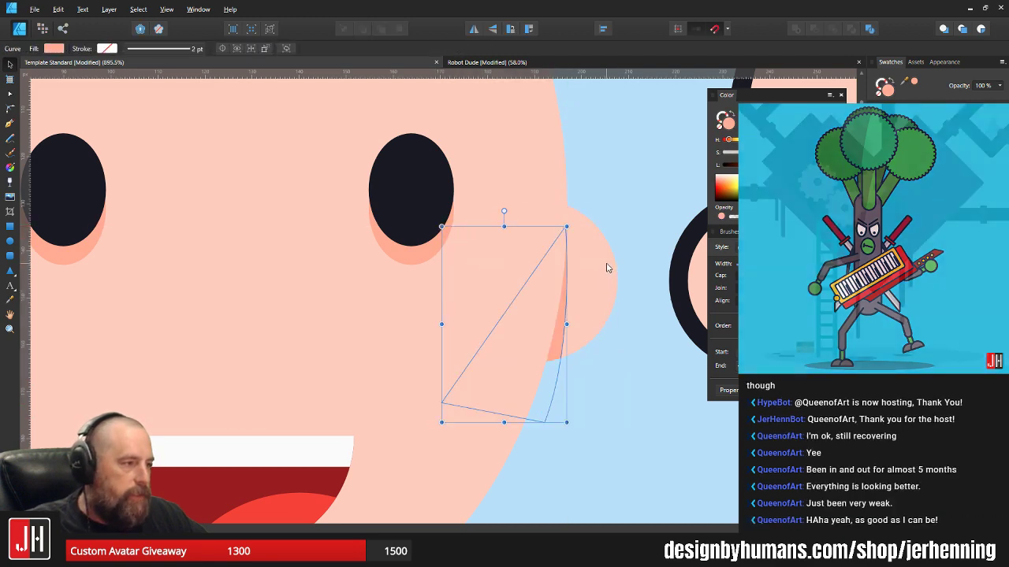
{"action": "key", "text": "ctrl+d"}
{"action": "scroll", "coordinate": [591, 290], "scroll_direction": "down", "scroll_amount": 7}
{"action": "left_click_drag", "start_coordinate": [588, 347], "coordinate": [525, 355]}
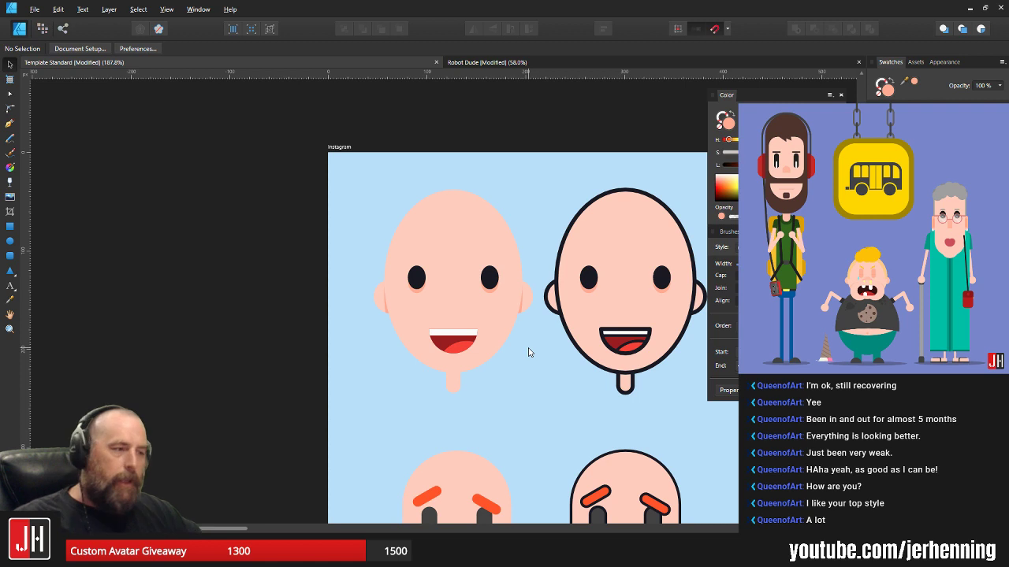
- Draw a wide ellipse below the mouth, clip it inside the neck as a chin shadow and move it slightly upward
{"action": "scroll", "coordinate": [508, 360], "scroll_direction": "up", "scroll_amount": 5}
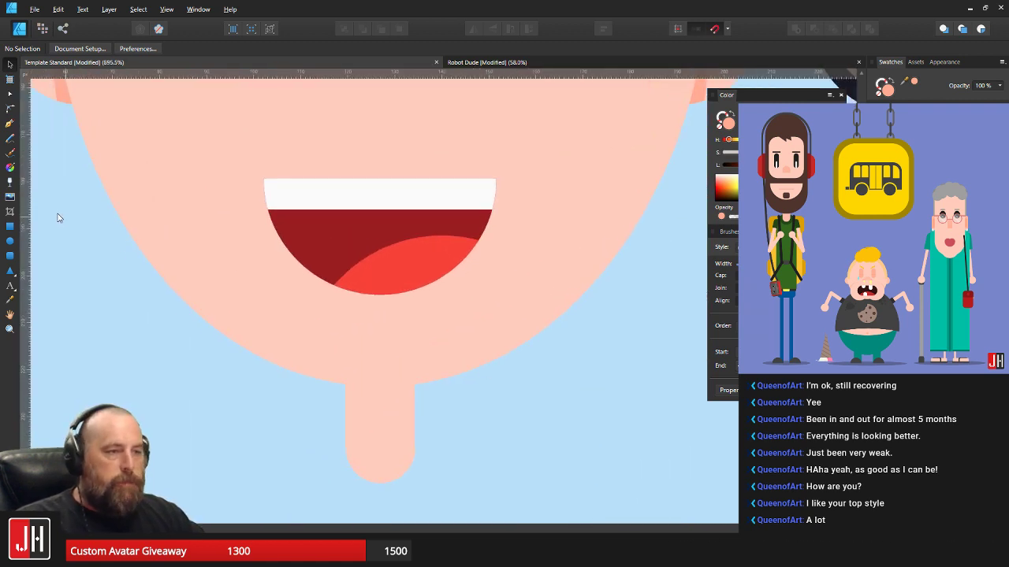
{"action": "left_click", "coordinate": [9, 241]}
{"action": "left_click_drag", "start_coordinate": [255, 294], "coordinate": [515, 411]}
{"action": "key", "text": "ctrl+z"}
{"action": "key", "text": "ctrl+alt+v"}
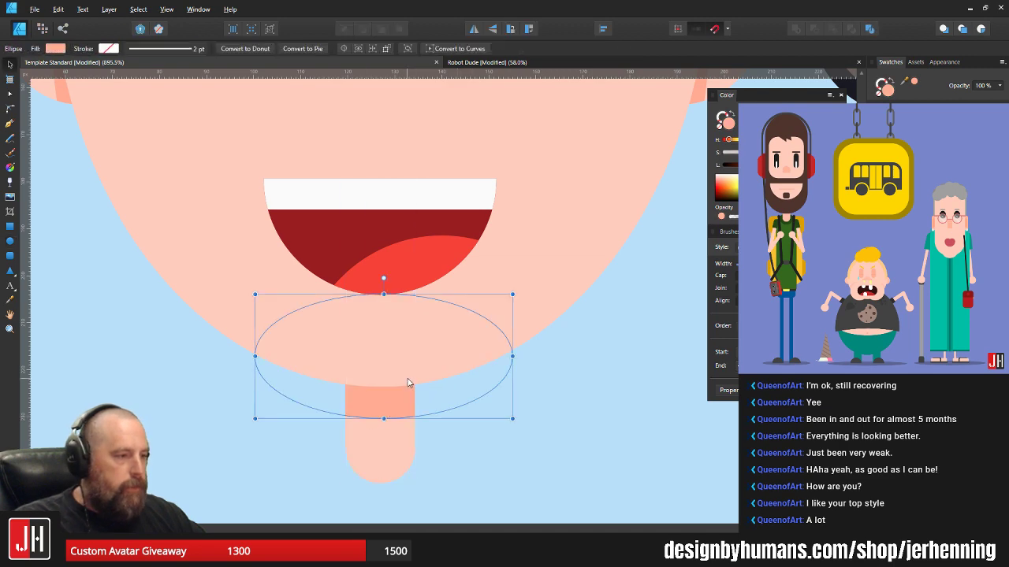
{"action": "left_click_drag", "start_coordinate": [408, 379], "coordinate": [405, 365]}
{"action": "left_click", "coordinate": [573, 389]}
{"action": "scroll", "coordinate": [516, 412], "scroll_direction": "down", "scroll_amount": 6}
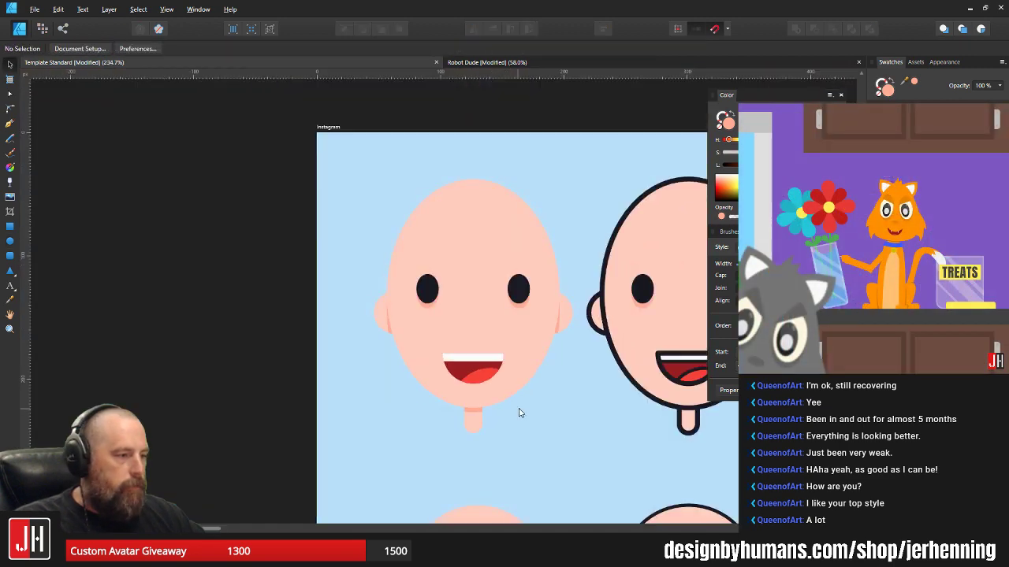
- Select all parts of the outline-free smiling head and group them
{"action": "scroll", "coordinate": [513, 409], "scroll_direction": "up", "scroll_amount": 2}
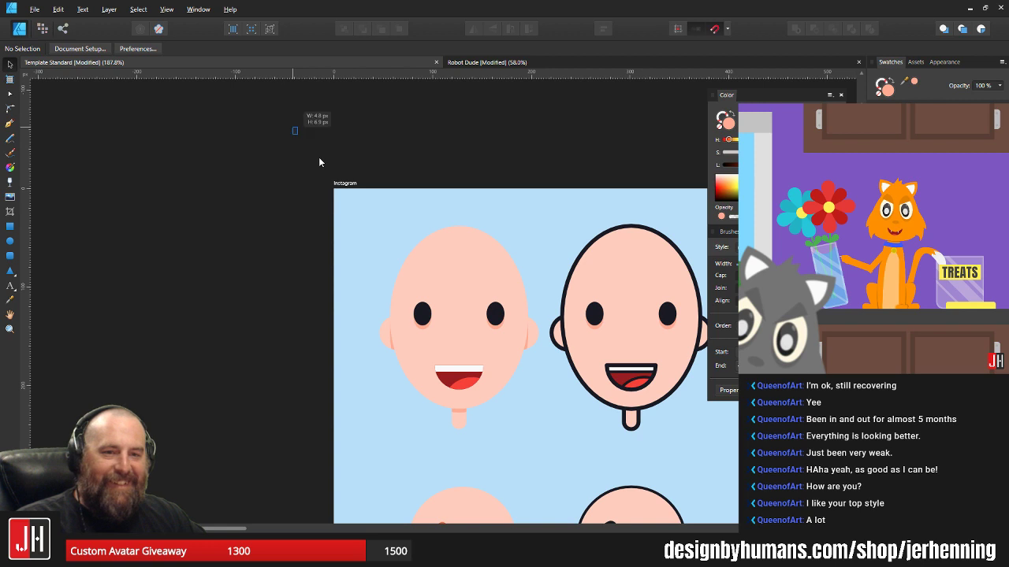
{"action": "left_click_drag", "start_coordinate": [319, 162], "coordinate": [543, 464]}
{"action": "scroll", "coordinate": [525, 443], "scroll_direction": "up", "scroll_amount": 1}
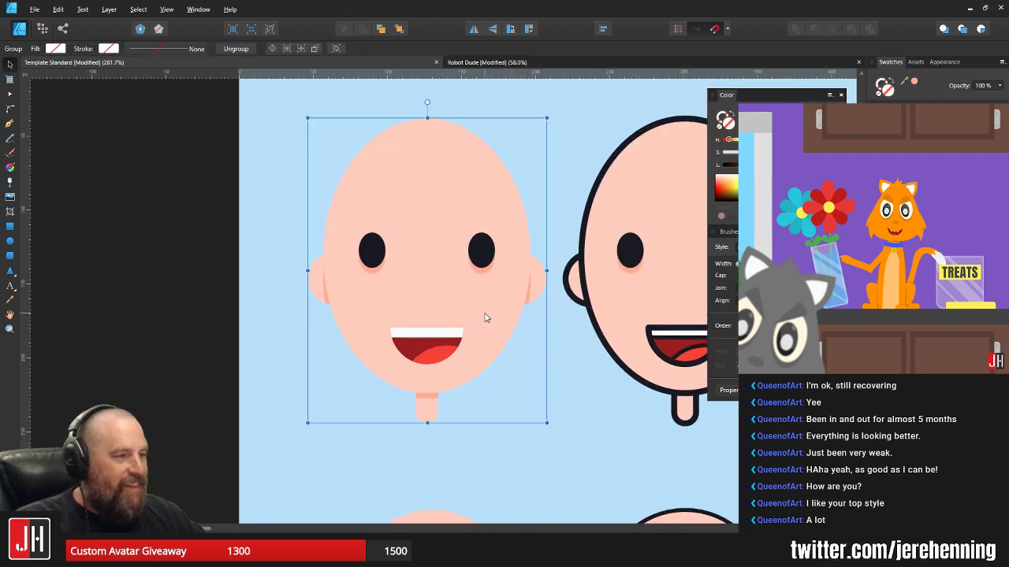
- Widen the gap between the two smiling heads and shift the pair slightly right on the artboard
{"action": "scroll", "coordinate": [476, 315], "scroll_direction": "down", "scroll_amount": 2}
{"action": "left_click_drag", "start_coordinate": [464, 138], "coordinate": [664, 394]}
{"action": "left_click", "coordinate": [428, 295], "text": "shift"}
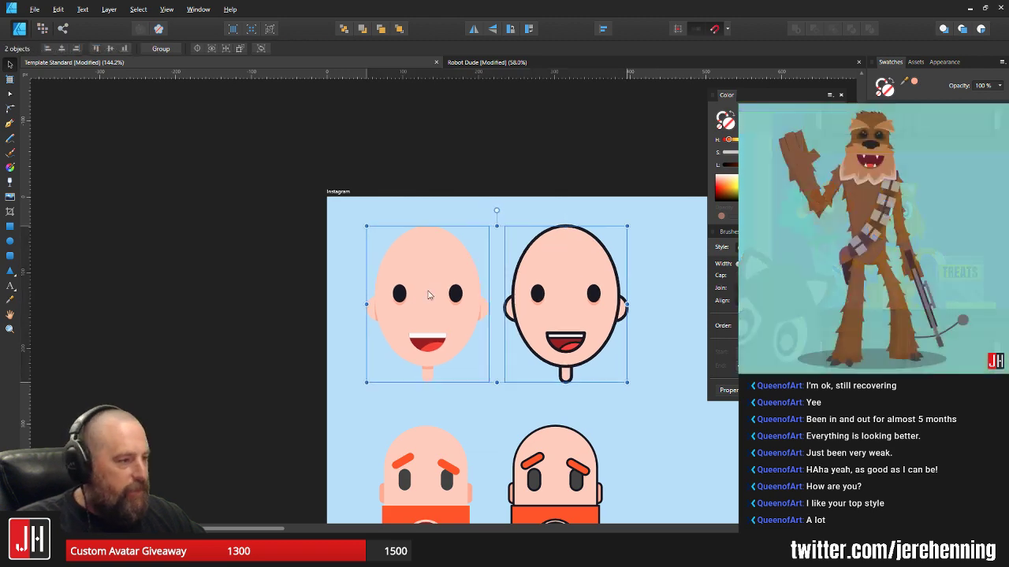
{"action": "key", "text": "ctrl+d"}
{"action": "scroll", "coordinate": [539, 251], "scroll_direction": "down", "scroll_amount": 3}
{"action": "scroll", "coordinate": [524, 306], "scroll_direction": "up", "scroll_amount": 2}
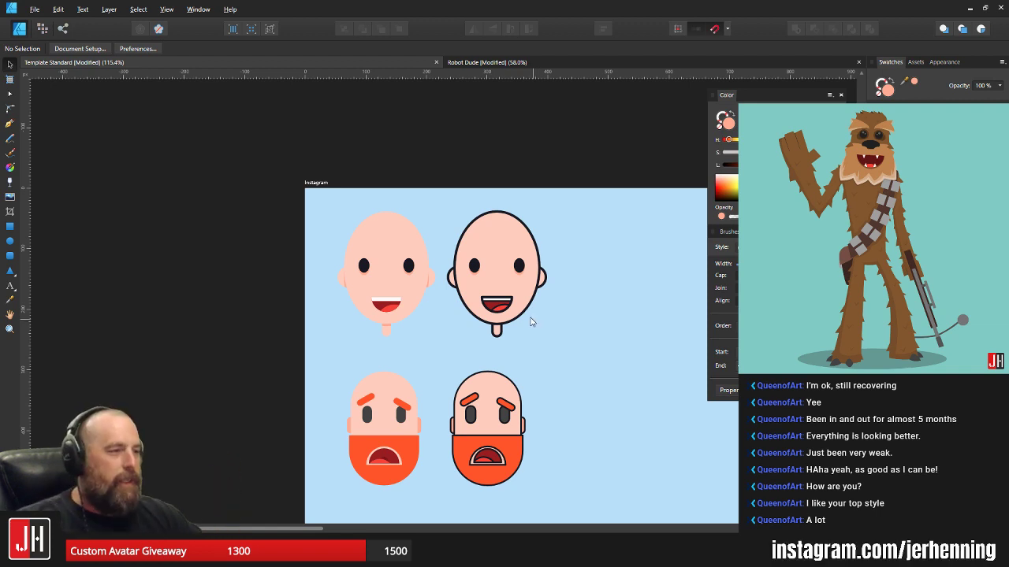
- Move the outlined bearded head slightly right to centre it beneath the outlined smiling head
{"action": "left_click_drag", "start_coordinate": [526, 357], "coordinate": [516, 322]}
{"action": "left_click", "coordinate": [478, 366]}
{"action": "left_click_drag", "start_coordinate": [556, 486], "coordinate": [421, 332]}
{"action": "left_click_drag", "start_coordinate": [459, 363], "coordinate": [469, 363]}
{"action": "left_click", "coordinate": [552, 326]}
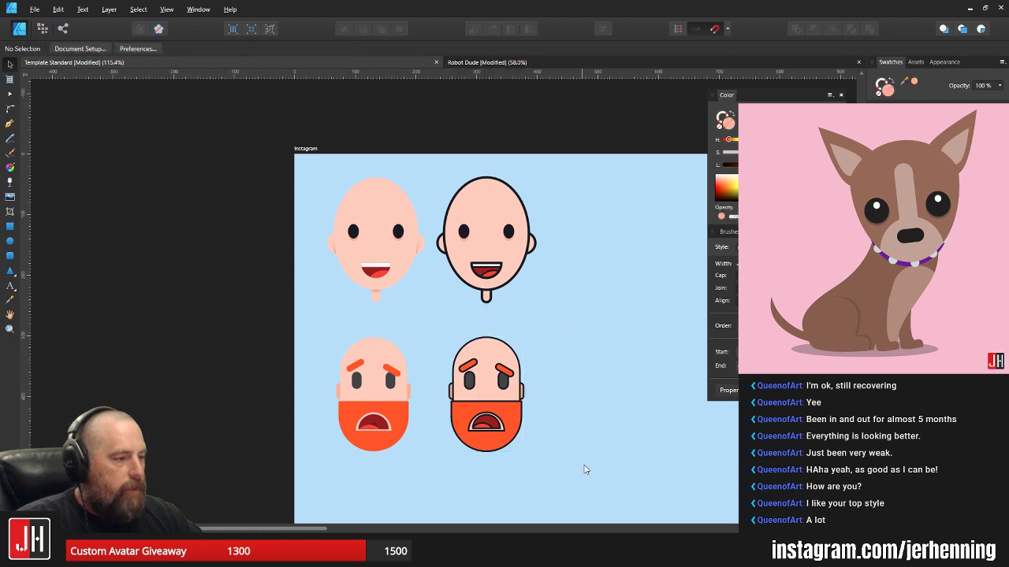
- Check how the four heads are grouped by selecting them together and one at a time
{"action": "left_click_drag", "start_coordinate": [581, 485], "coordinate": [233, 133]}
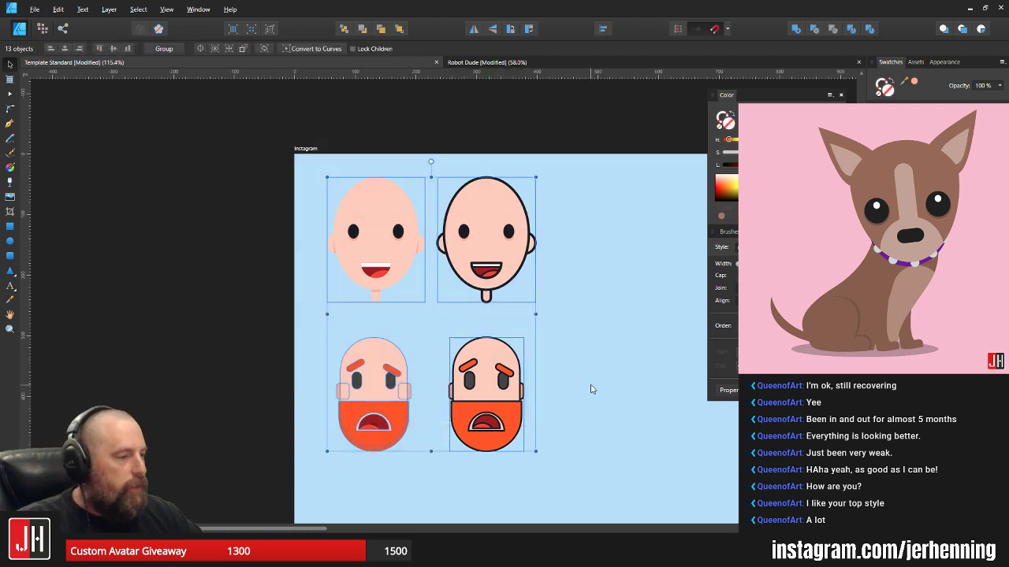
{"action": "left_click_drag", "start_coordinate": [425, 497], "coordinate": [293, 309]}
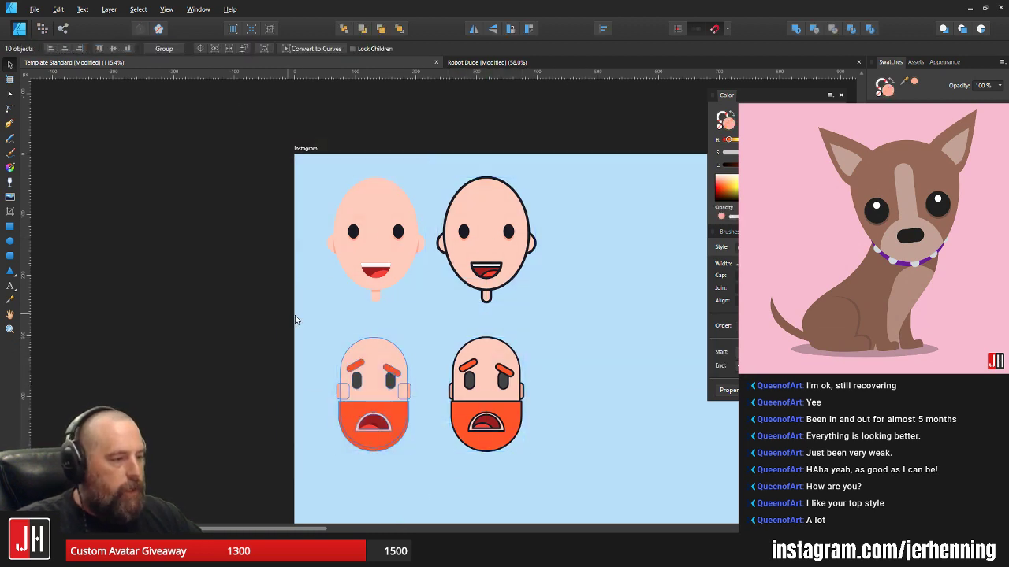
{"action": "left_click", "coordinate": [574, 355]}
{"action": "left_click", "coordinate": [338, 219]}
{"action": "left_click", "coordinate": [504, 302]}
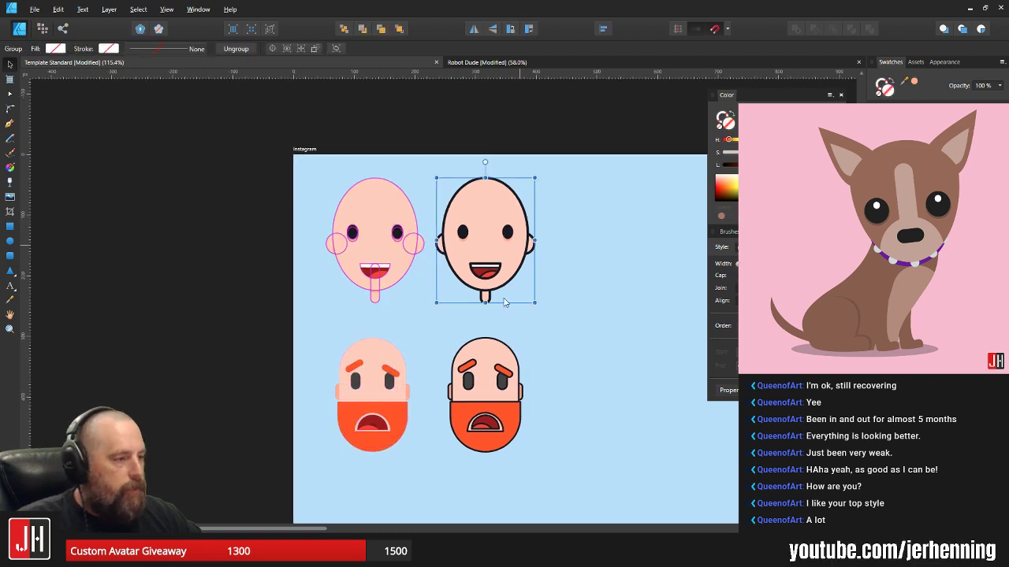
{"action": "left_click", "coordinate": [485, 421]}
{"action": "left_click", "coordinate": [403, 403]}
{"action": "left_click", "coordinate": [580, 387]}
{"action": "left_click_drag", "start_coordinate": [586, 385], "coordinate": [509, 377]}
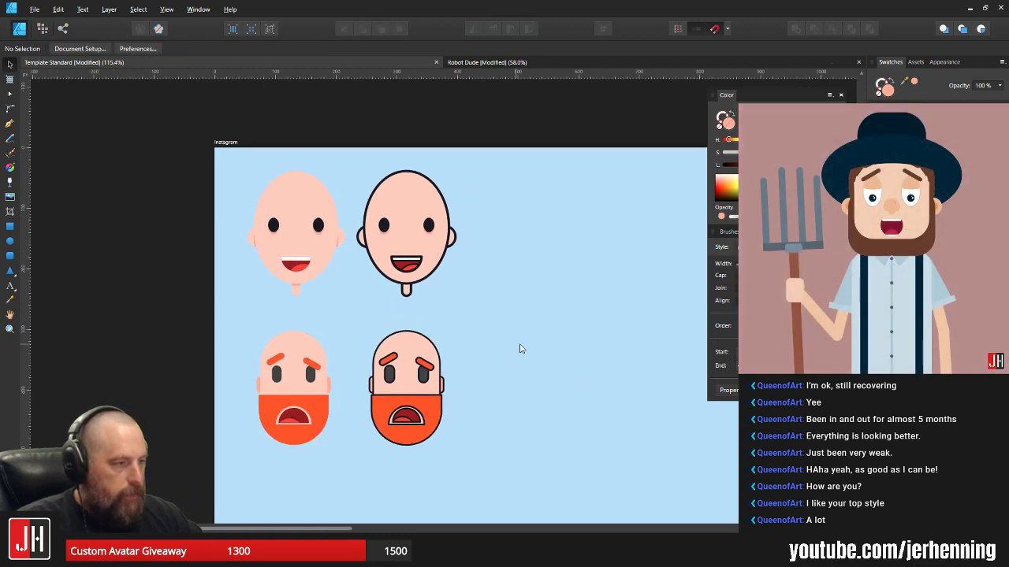
- View the Robot Dude illustration, return to Template Standard and compare the outlined and outline-free heads up close
{"action": "left_click", "coordinate": [495, 63]}
{"action": "scroll", "coordinate": [567, 229], "scroll_direction": "up", "scroll_amount": 2}
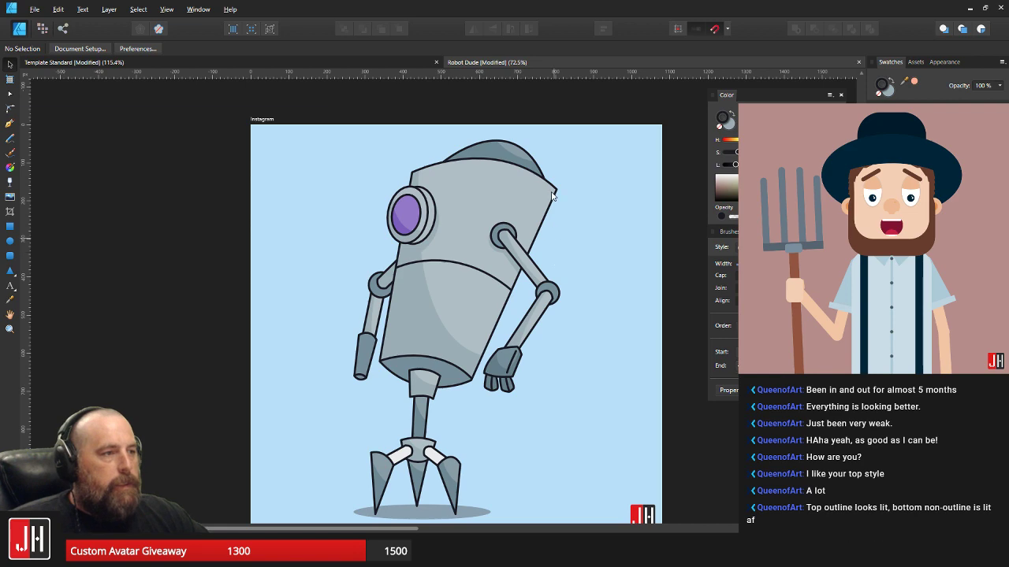
{"action": "left_click", "coordinate": [389, 63]}
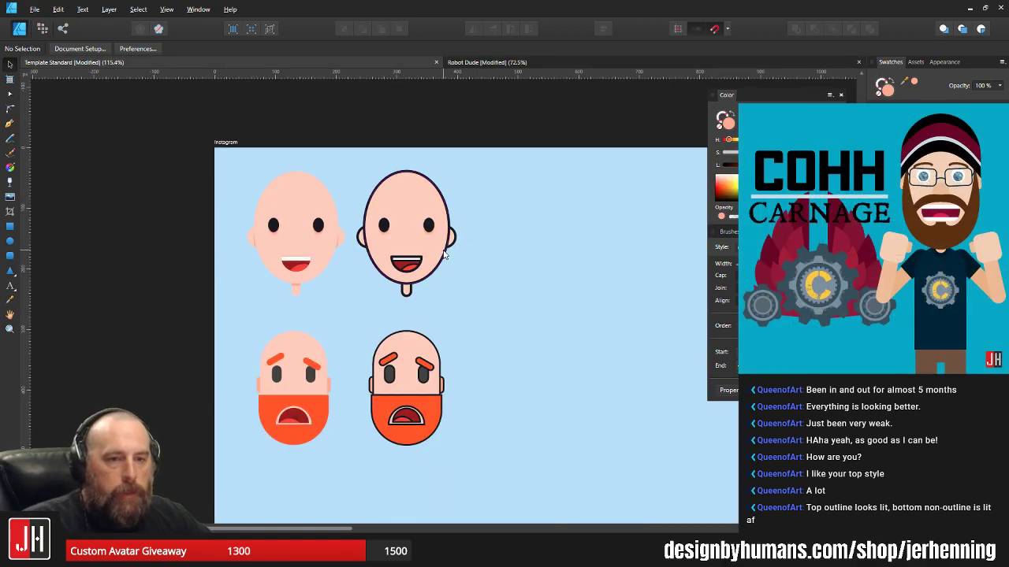
{"action": "scroll", "coordinate": [323, 406], "scroll_direction": "up", "scroll_amount": 5}
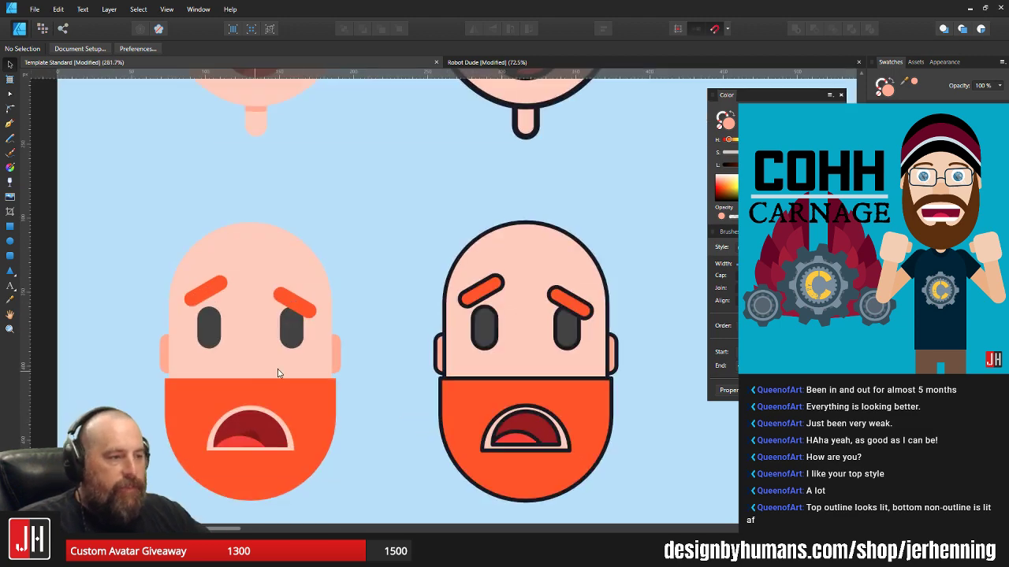
{"action": "scroll", "coordinate": [278, 376], "scroll_direction": "down", "scroll_amount": 6}
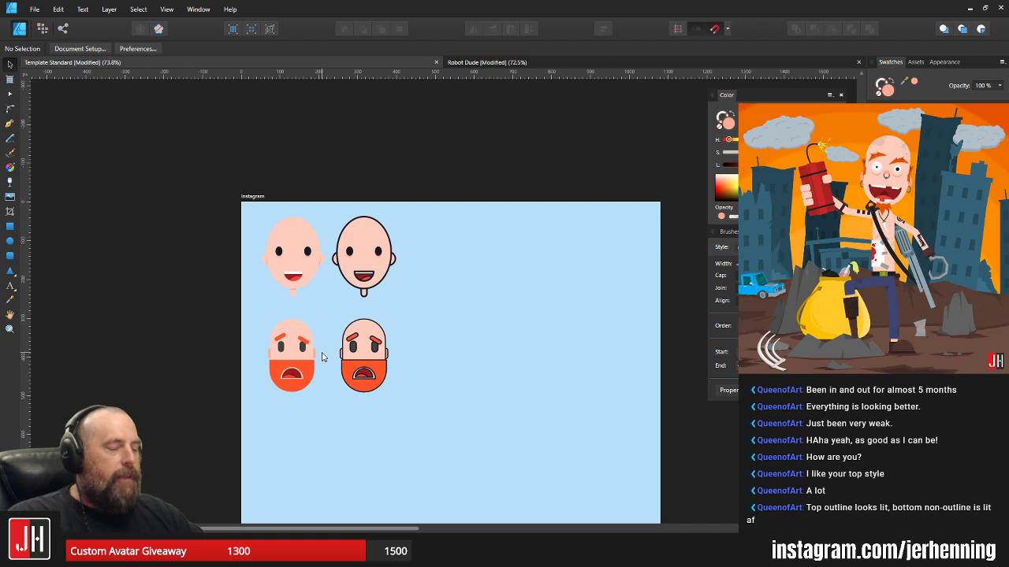
- Close the Robot Dude document without saving its changes
{"action": "left_click", "coordinate": [560, 62]}
{"action": "left_click", "coordinate": [858, 61]}
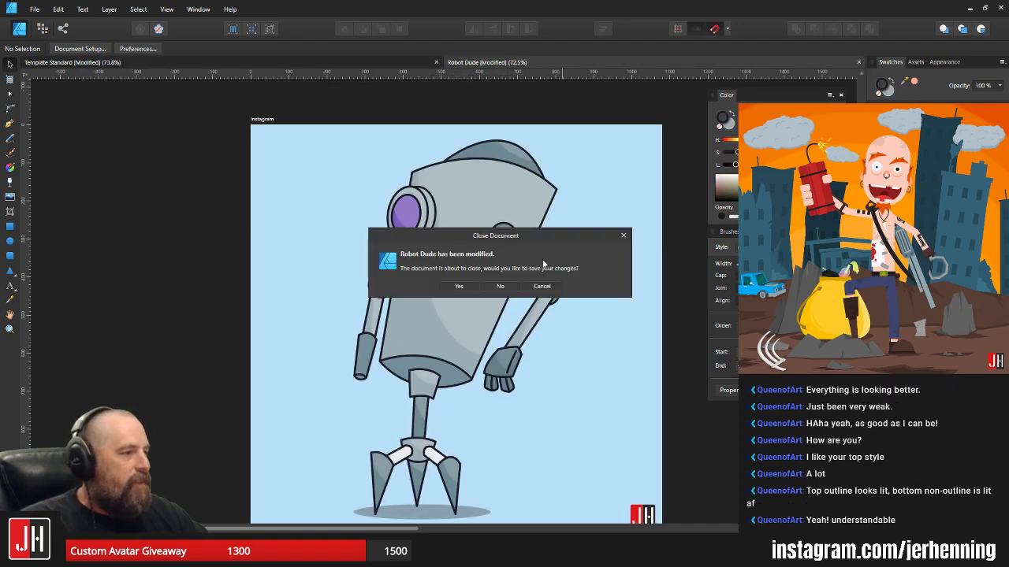
{"action": "left_click", "coordinate": [499, 286]}
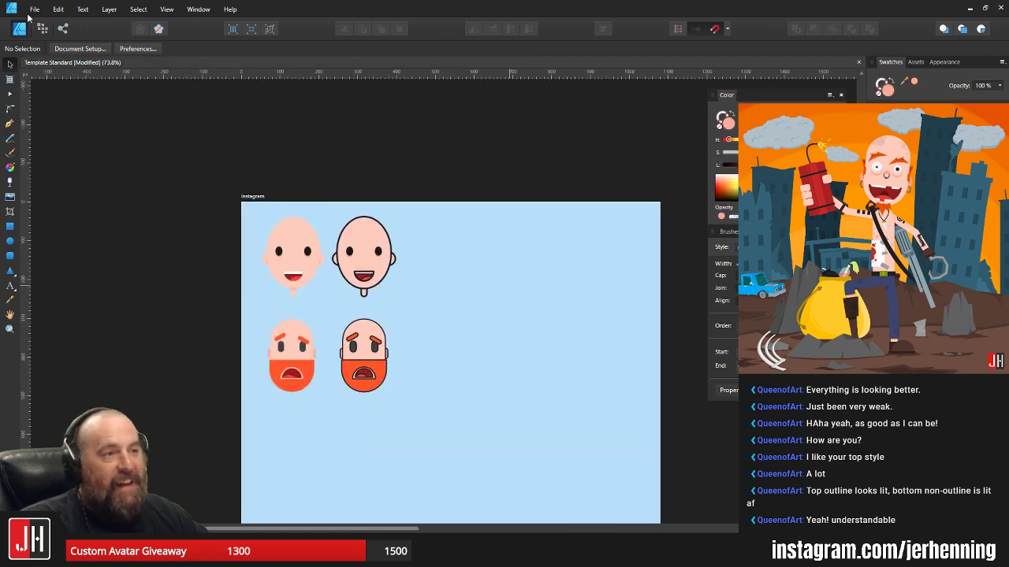
- Bring up the file browser for opening another document
{"action": "left_click", "coordinate": [35, 9]}
{"action": "left_click", "coordinate": [44, 59]}
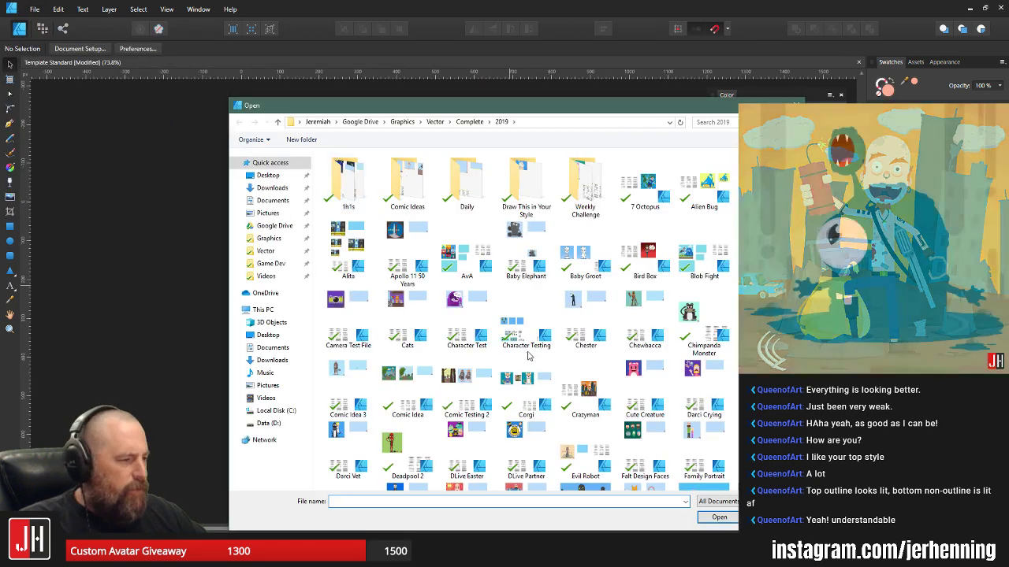
- Open the Scene 4 document to view the artwork on its Instagram artboard, and close it again
{"action": "double_click", "coordinate": [585, 319]}
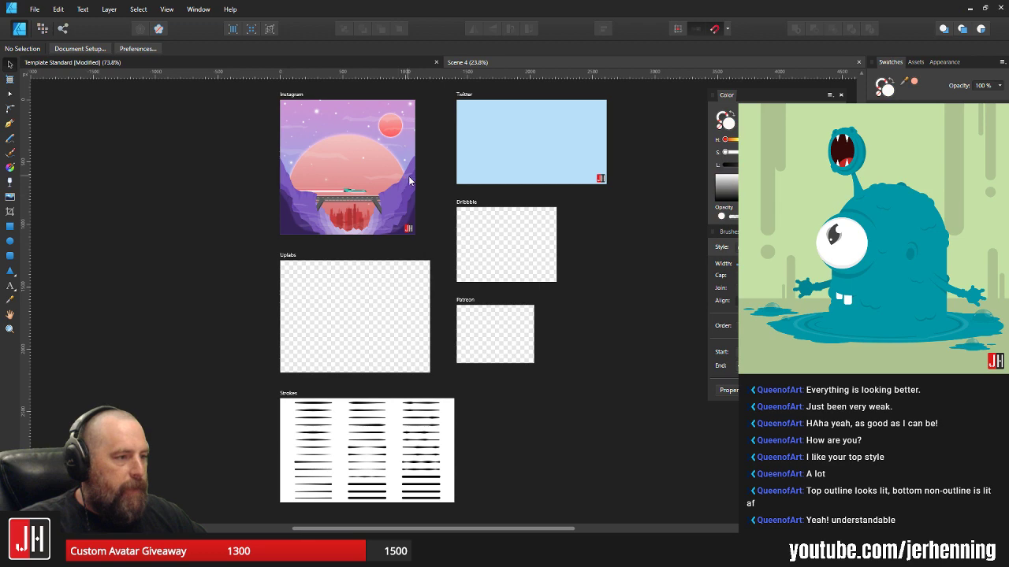
{"action": "scroll", "coordinate": [449, 270], "scroll_direction": "up", "scroll_amount": 3}
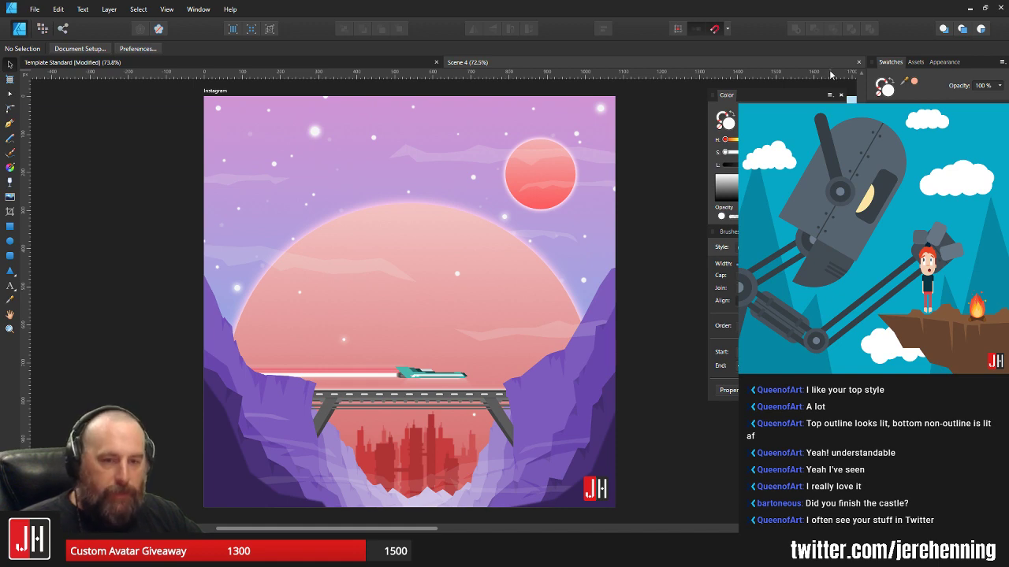
{"action": "left_click", "coordinate": [859, 62]}
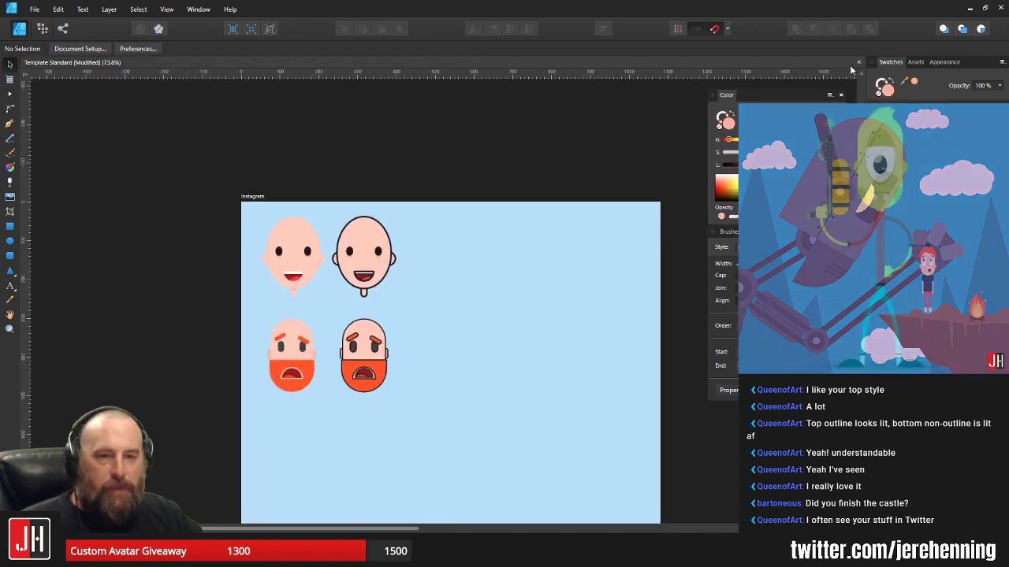
- Open the Scene 6 document from the 2019 folder
{"action": "left_click", "coordinate": [34, 9]}
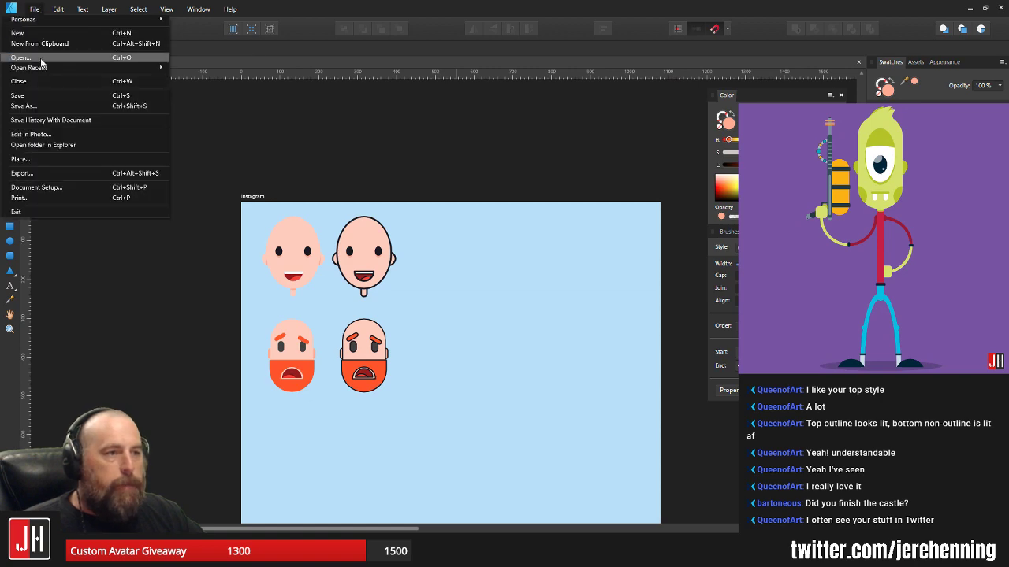
{"action": "left_click", "coordinate": [35, 61]}
{"action": "scroll", "coordinate": [704, 321], "scroll_direction": "down", "scroll_amount": 10}
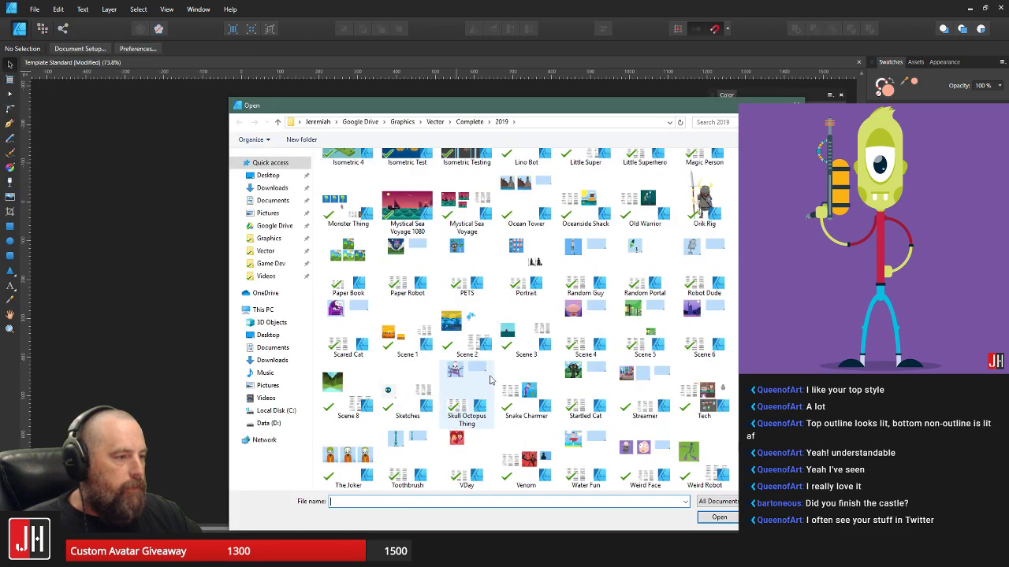
{"action": "left_click", "coordinate": [703, 321]}
{"action": "double_click", "coordinate": [704, 322]}
{"action": "scroll", "coordinate": [375, 202], "scroll_direction": "up", "scroll_amount": 4}
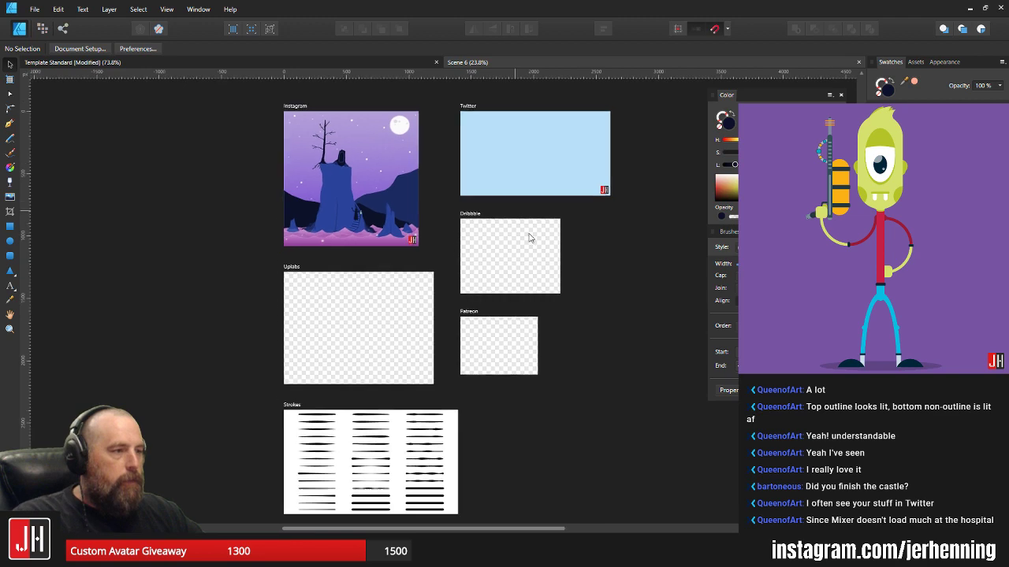
- Examine the tree, cliff and night-sky artwork on the Scene 6 Instagram artboard, and close the document
{"action": "scroll", "coordinate": [371, 213], "scroll_direction": "up", "scroll_amount": 2}
{"action": "scroll", "coordinate": [404, 212], "scroll_direction": "left", "scroll_amount": 1}
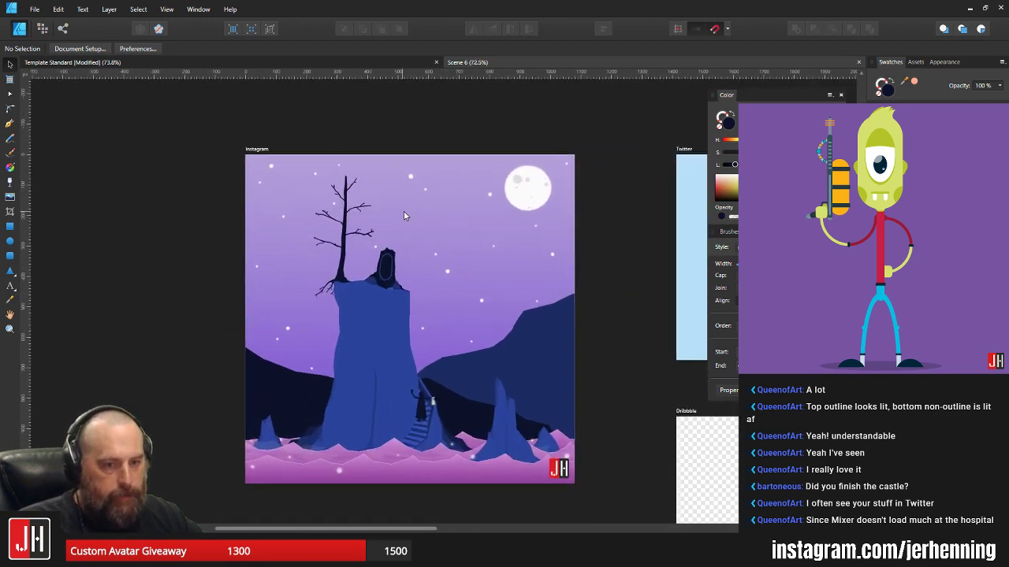
{"action": "left_click_drag", "start_coordinate": [408, 197], "coordinate": [410, 190]}
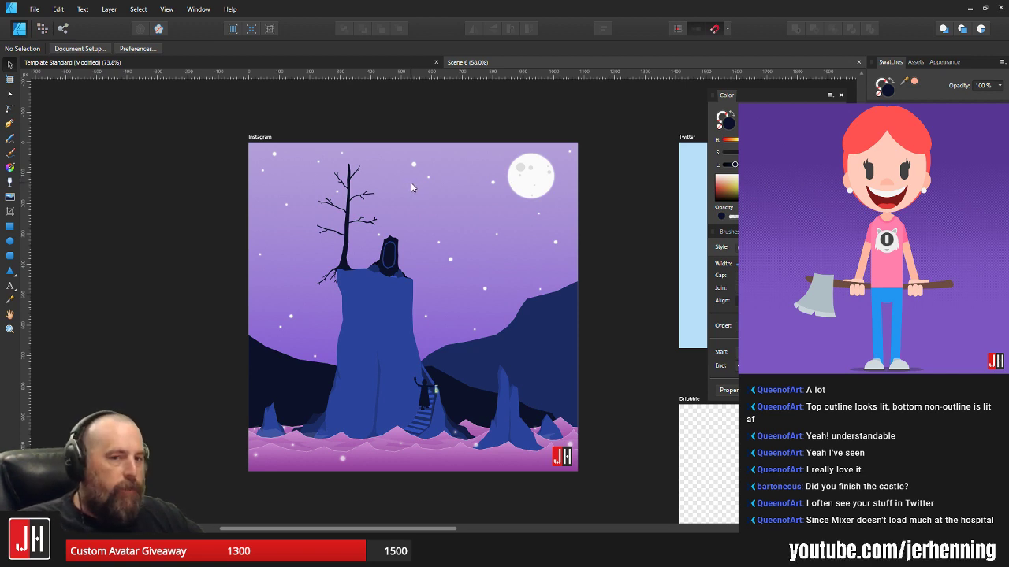
{"action": "scroll", "coordinate": [408, 221], "scroll_direction": "up", "scroll_amount": 3}
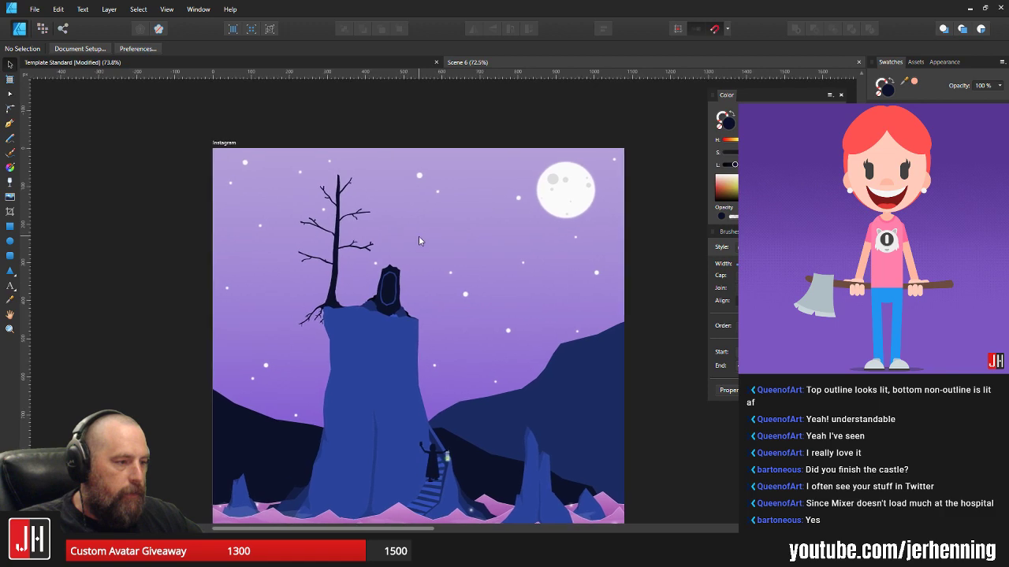
{"action": "scroll", "coordinate": [396, 214], "scroll_direction": "down", "scroll_amount": 3}
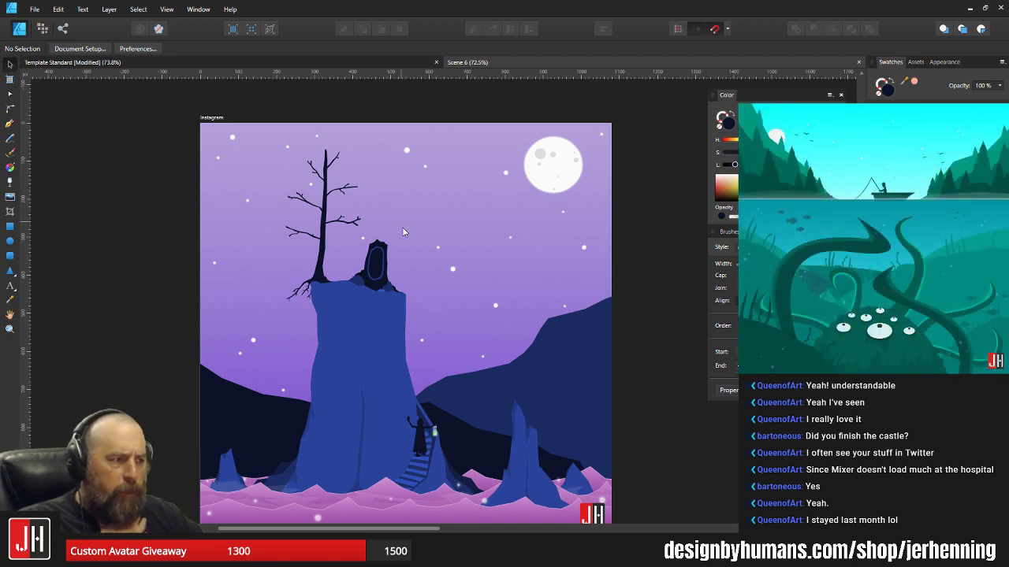
{"action": "scroll", "coordinate": [402, 196], "scroll_direction": "down", "scroll_amount": 2}
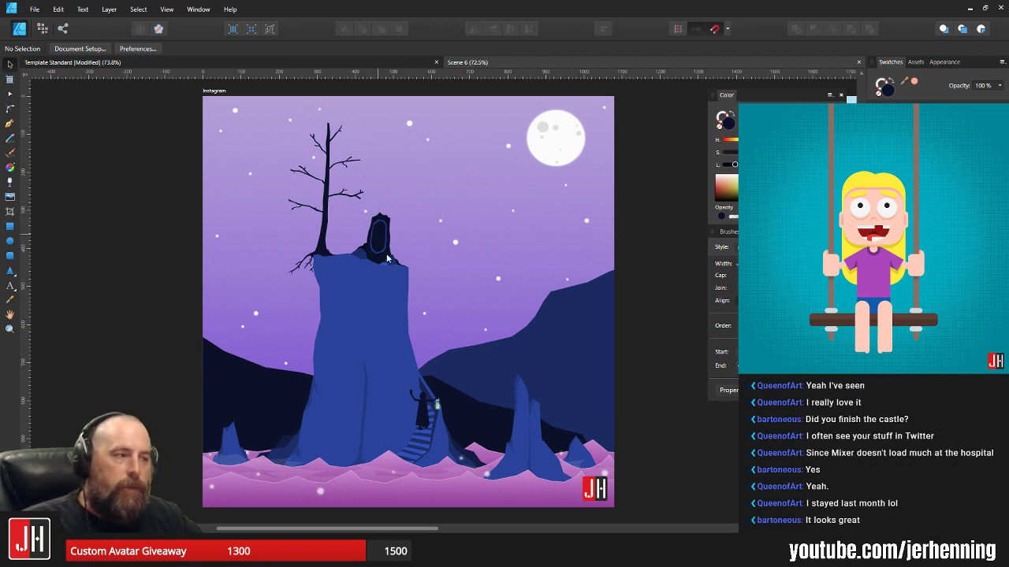
{"action": "scroll", "coordinate": [341, 224], "scroll_direction": "up", "scroll_amount": 7}
{"action": "scroll", "coordinate": [369, 220], "scroll_direction": "down", "scroll_amount": 5}
{"action": "left_click_drag", "start_coordinate": [388, 181], "coordinate": [382, 257]}
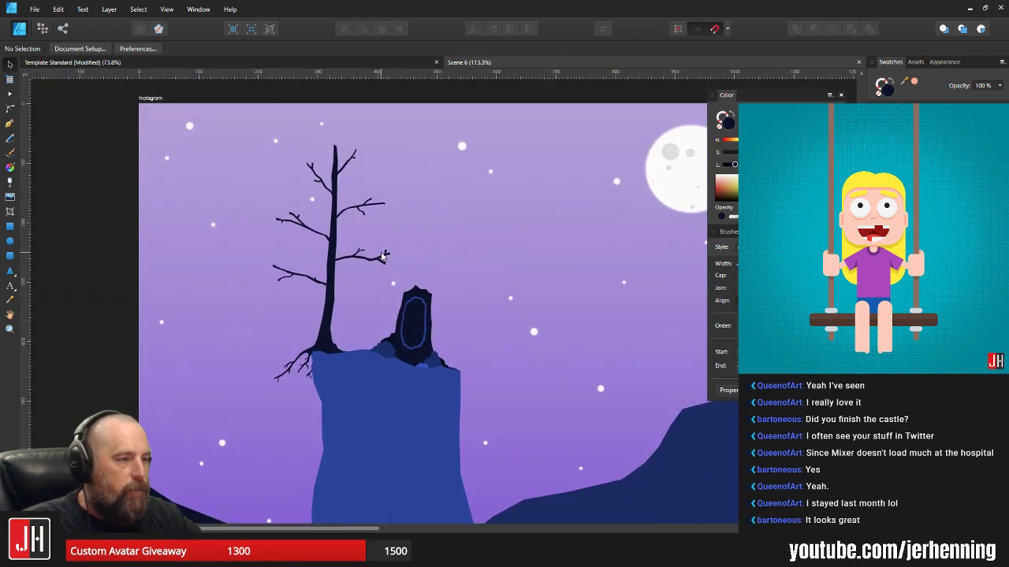
{"action": "scroll", "coordinate": [371, 265], "scroll_direction": "down", "scroll_amount": 3}
{"action": "scroll", "coordinate": [373, 269], "scroll_direction": "up", "scroll_amount": 3}
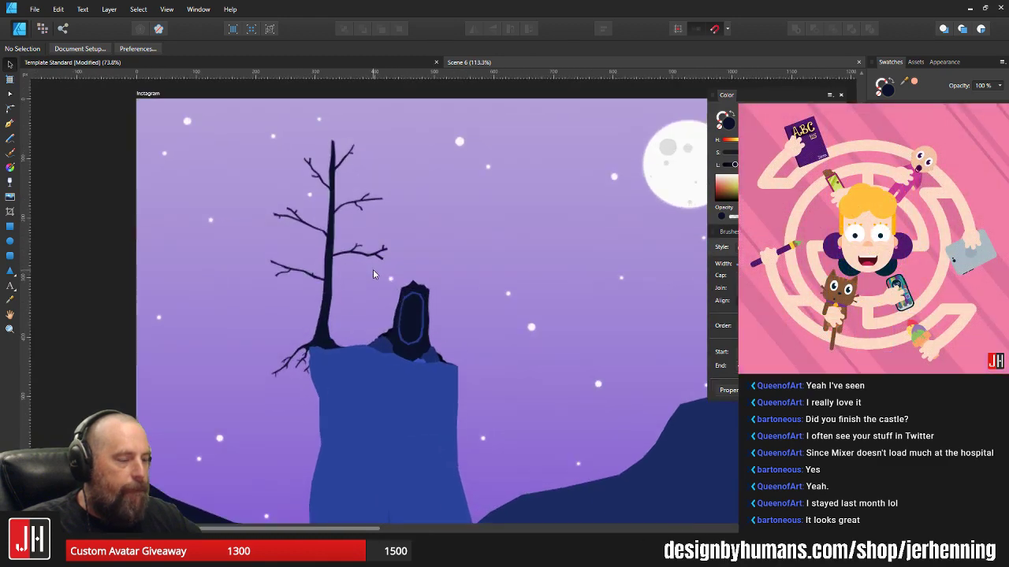
{"action": "scroll", "coordinate": [375, 270], "scroll_direction": "down", "scroll_amount": 3}
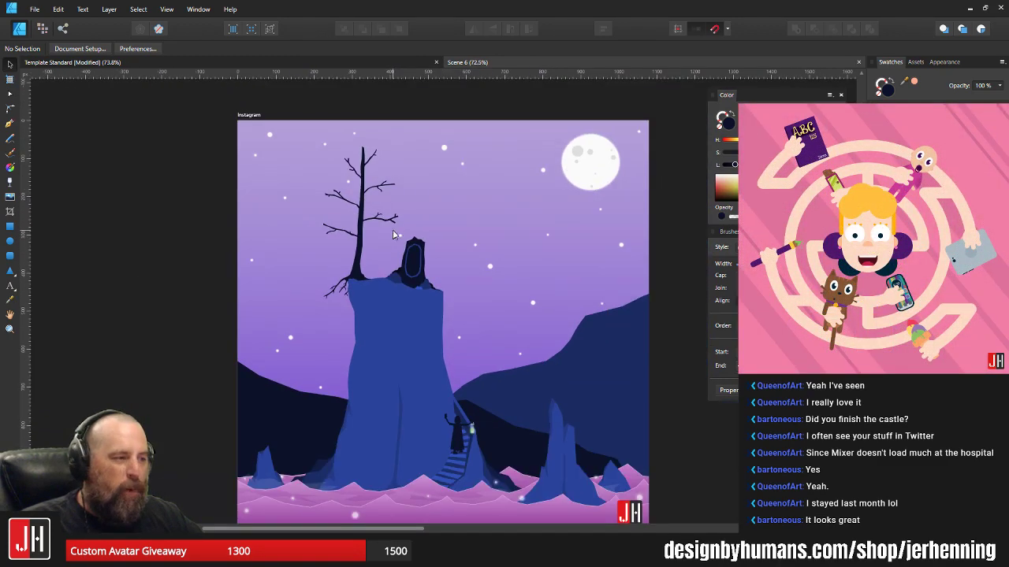
{"action": "scroll", "coordinate": [394, 235], "scroll_direction": "up", "scroll_amount": 3}
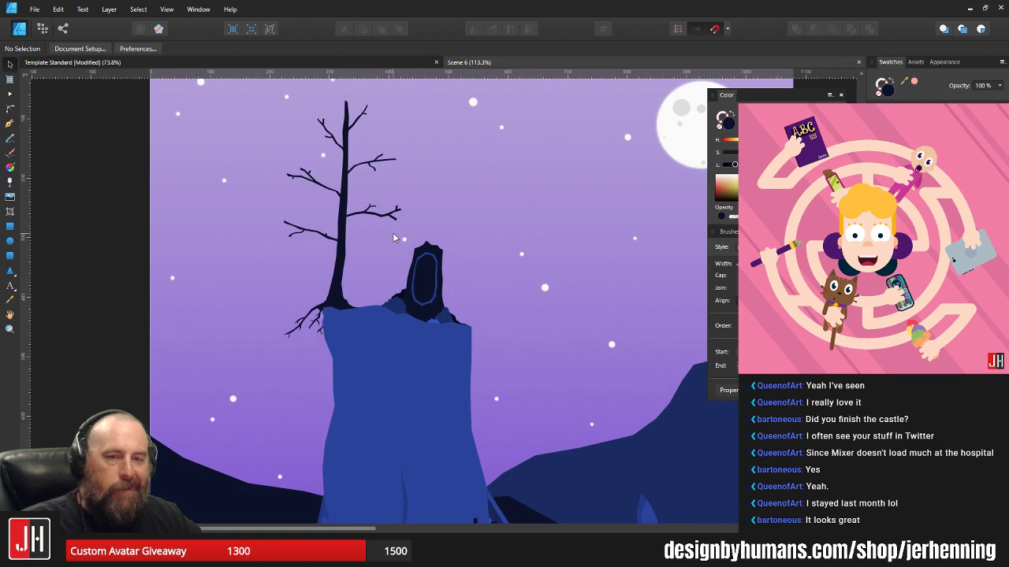
{"action": "left_click", "coordinate": [859, 62]}
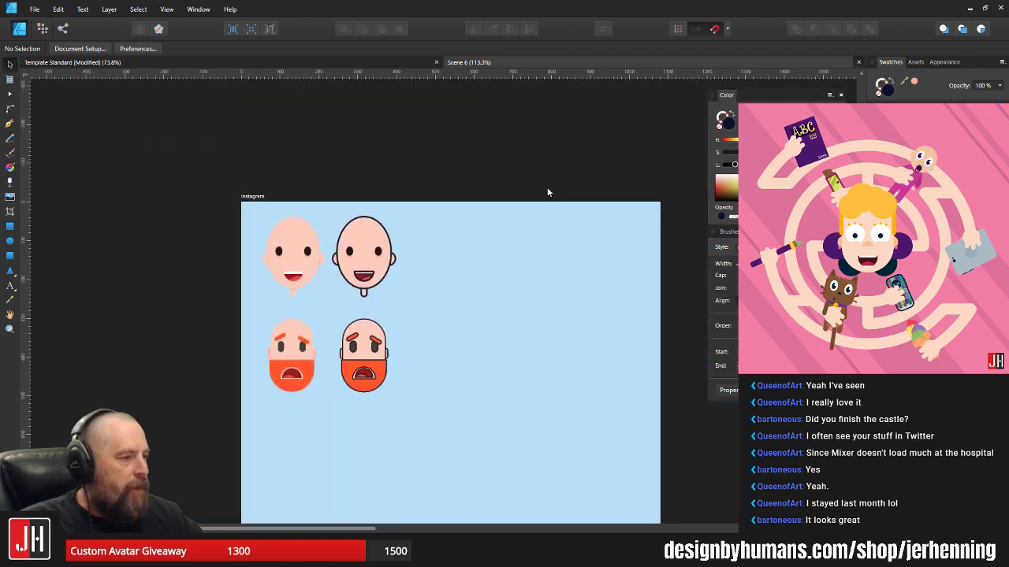
- Try grouping the four cartoon heads on the Instagram artboard, and ungroup them again
{"action": "scroll", "coordinate": [386, 241], "scroll_direction": "up", "scroll_amount": 6}
{"action": "left_click_drag", "start_coordinate": [209, 129], "coordinate": [569, 435]}
{"action": "key", "text": "ctrl+g"}
{"action": "left_click_drag", "start_coordinate": [555, 279], "coordinate": [383, 299]}
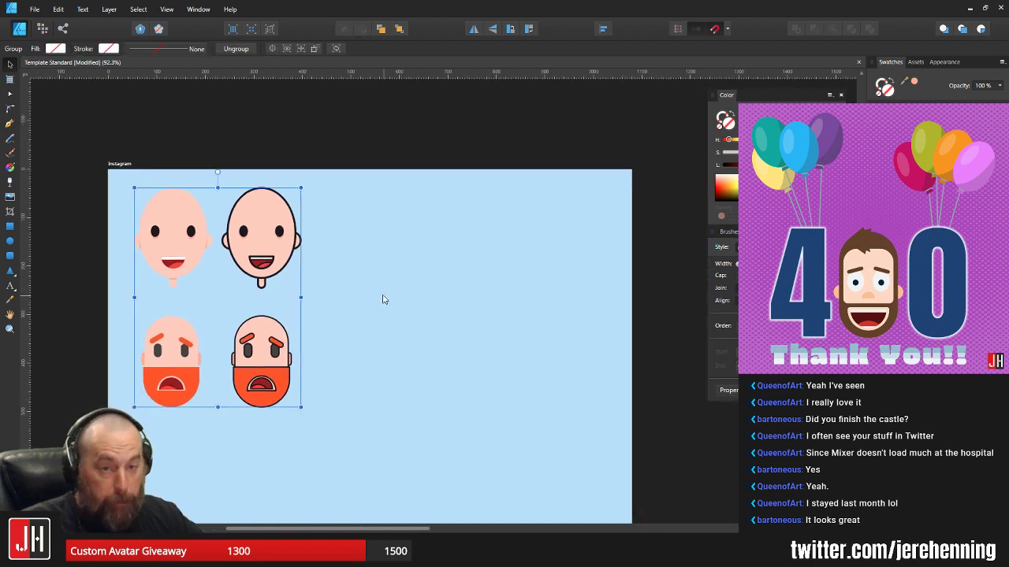
{"action": "key", "text": "ctrl+shift+g"}
{"action": "left_click", "coordinate": [379, 191]}
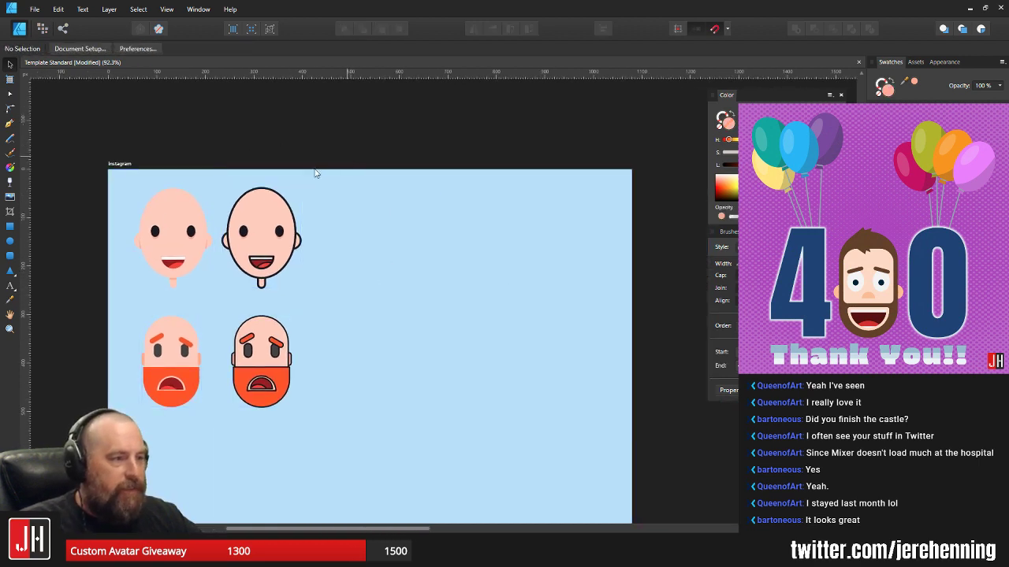
{"action": "left_click", "coordinate": [165, 241]}
{"action": "left_click", "coordinate": [254, 242], "text": "shift"}
{"action": "left_click", "coordinate": [264, 356], "text": "shift"}
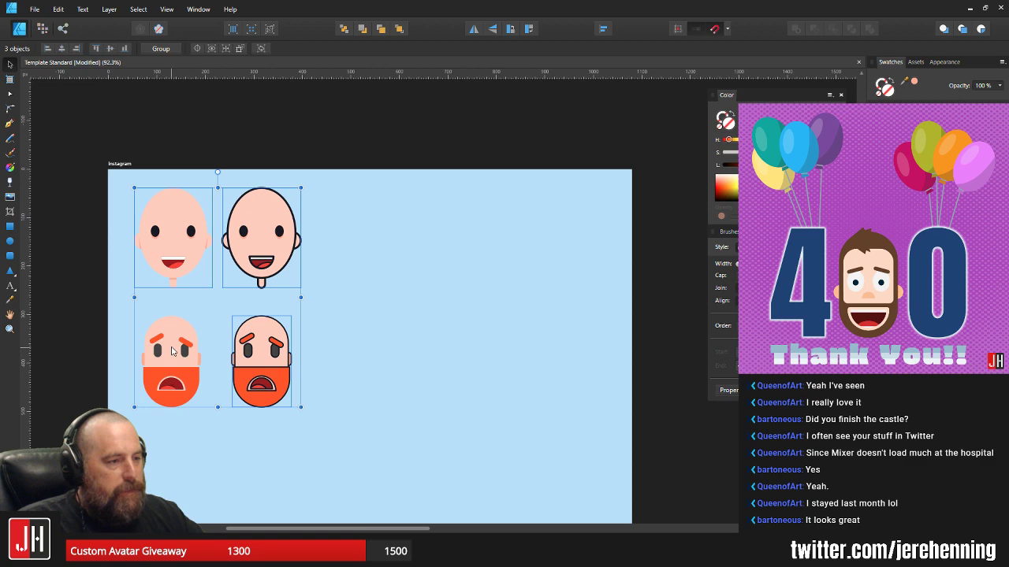
{"action": "left_click", "coordinate": [172, 350], "text": "shift"}
{"action": "left_click", "coordinate": [352, 311]}
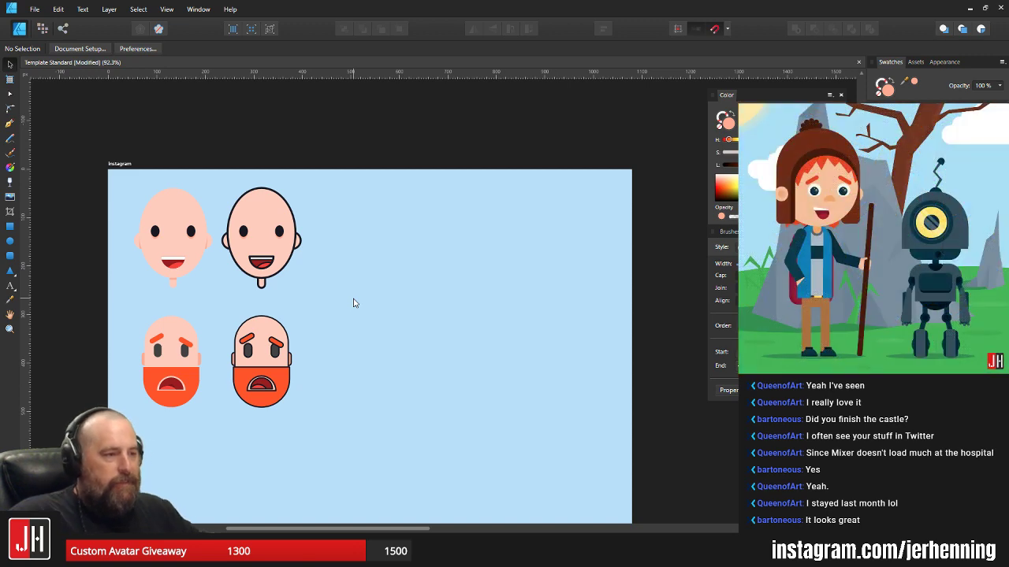
- Draw a tall rounded rectangle in the empty area beside the four heads and set its corners to 50%
{"action": "scroll", "coordinate": [305, 281], "scroll_direction": "up", "scroll_amount": 4}
{"action": "left_click_drag", "start_coordinate": [315, 282], "coordinate": [433, 262]}
{"action": "scroll", "coordinate": [470, 273], "scroll_direction": "down", "scroll_amount": 2}
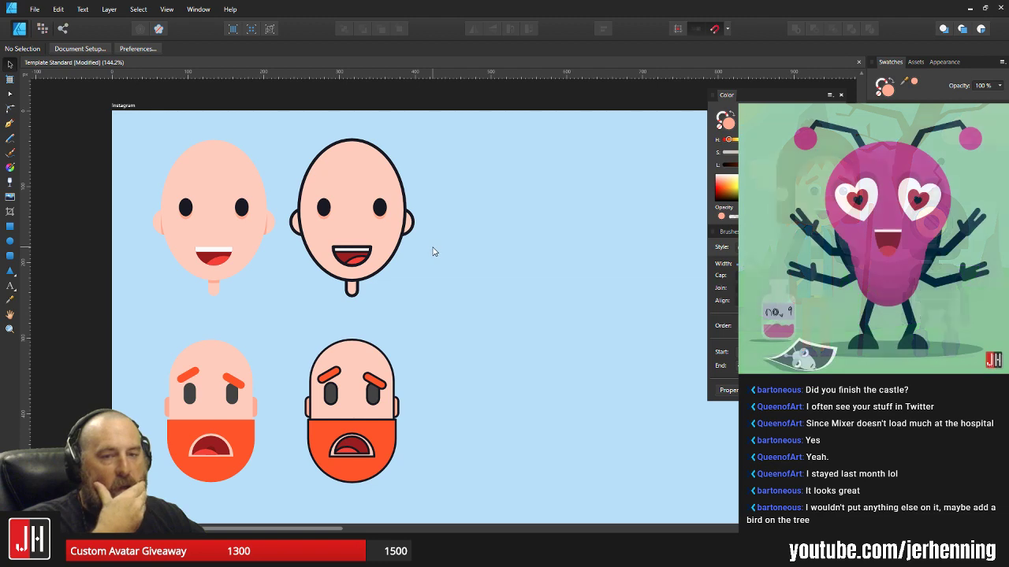
{"action": "scroll", "coordinate": [423, 265], "scroll_direction": "right", "scroll_amount": 5}
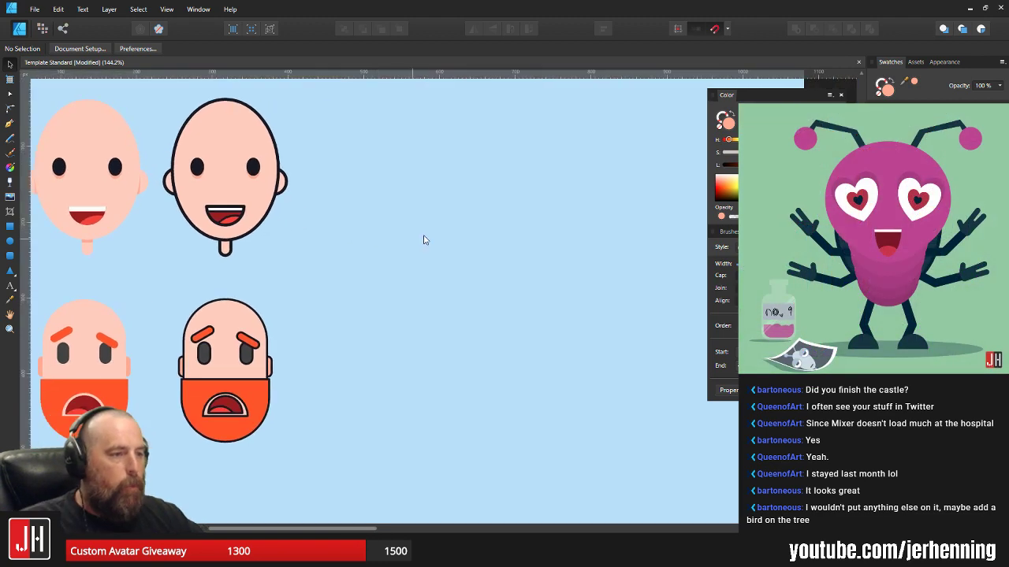
{"action": "scroll", "coordinate": [383, 228], "scroll_direction": "down", "scroll_amount": 3}
{"action": "scroll", "coordinate": [383, 227], "scroll_direction": "up", "scroll_amount": 2}
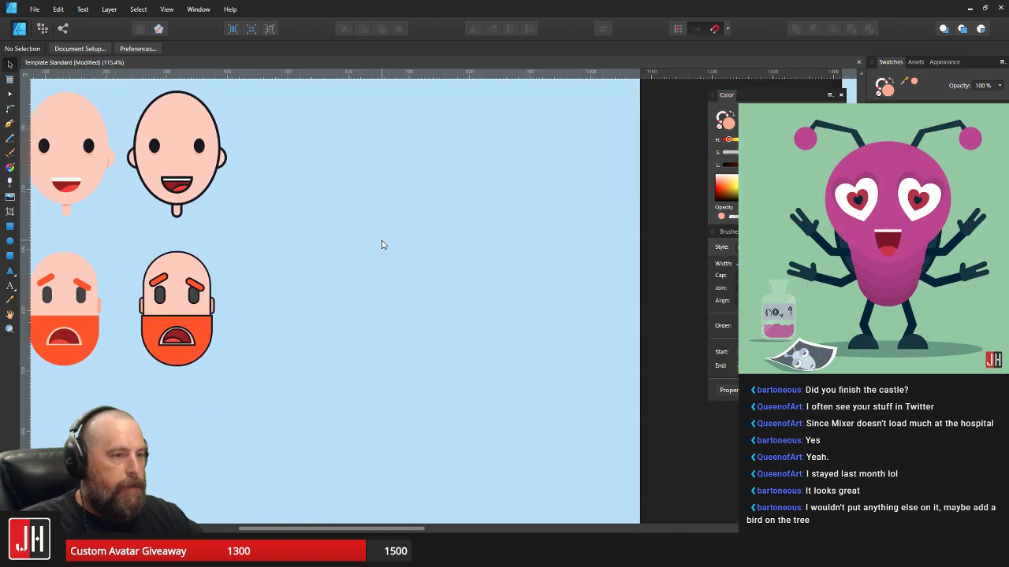
{"action": "left_click", "coordinate": [10, 256]}
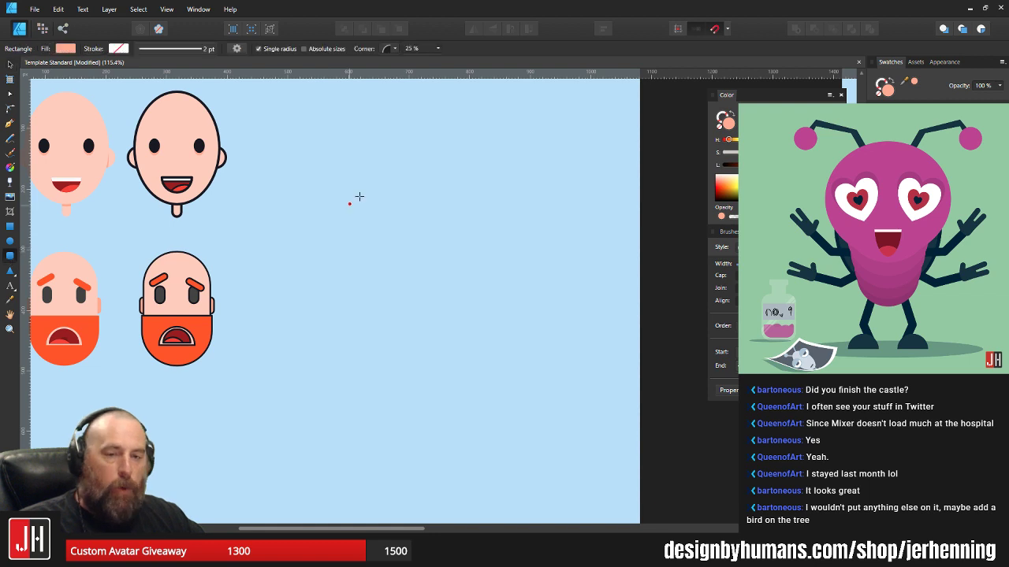
{"action": "left_click_drag", "start_coordinate": [359, 169], "coordinate": [499, 417]}
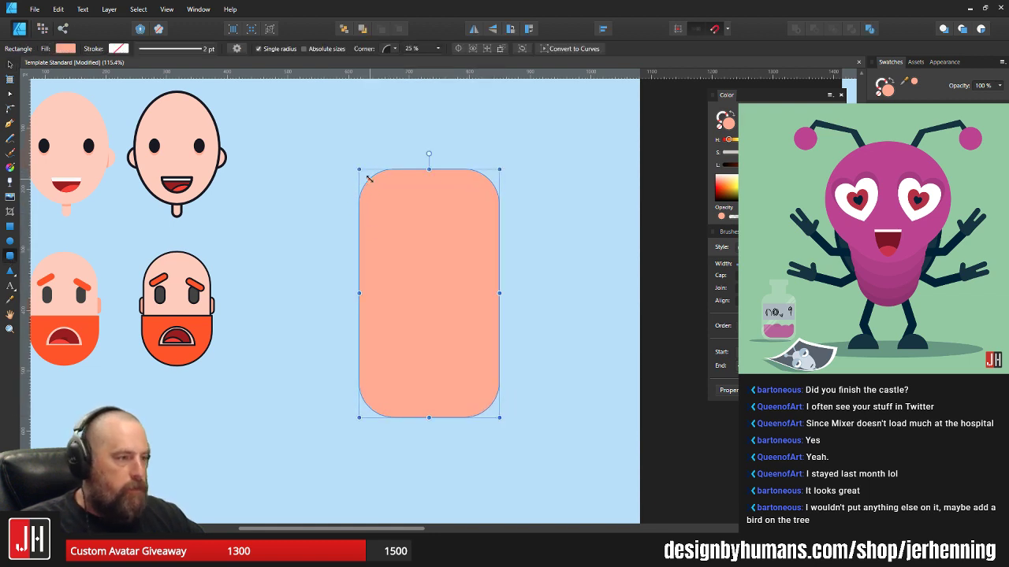
{"action": "left_click_drag", "start_coordinate": [370, 179], "coordinate": [452, 289]}
- Fill the rounded rectangle with the light skin colour sampled from the outlined oval head
{"action": "key", "text": "i"}
{"action": "left_click", "coordinate": [196, 119]}
{"action": "key", "text": "v"}
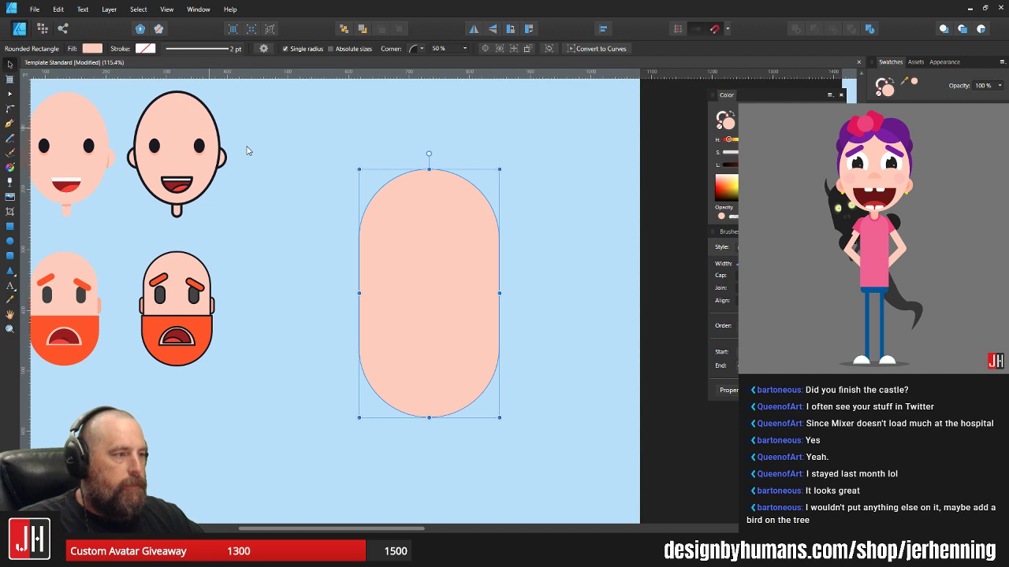
- Scale down the skin-coloured rounded rectangle and move it up within the empty area of the artboard
{"action": "left_click_drag", "start_coordinate": [500, 167], "coordinate": [466, 227]}
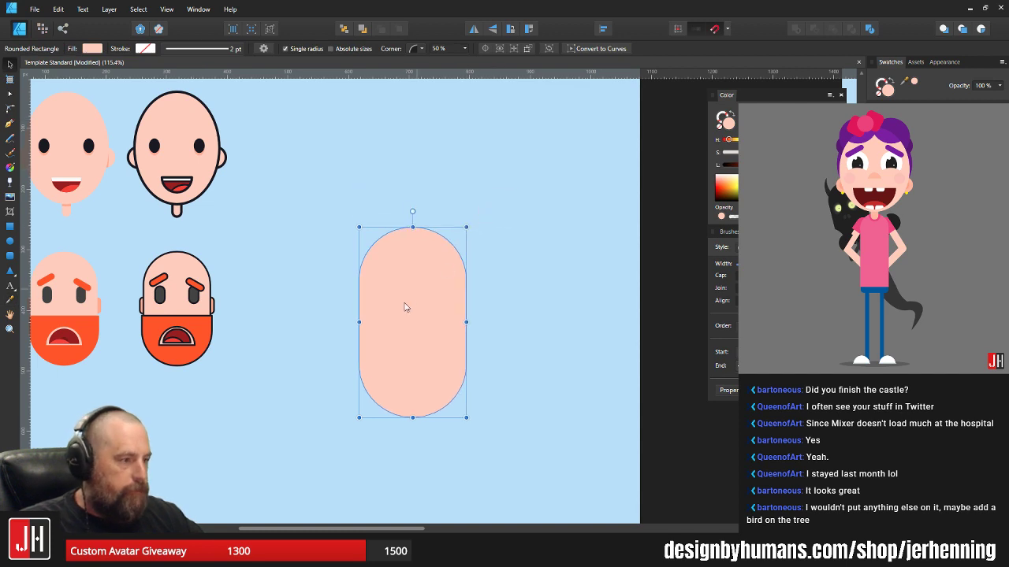
{"action": "left_click_drag", "start_coordinate": [405, 304], "coordinate": [443, 265]}
{"action": "left_click", "coordinate": [681, 223]}
{"action": "left_click", "coordinate": [643, 271]}
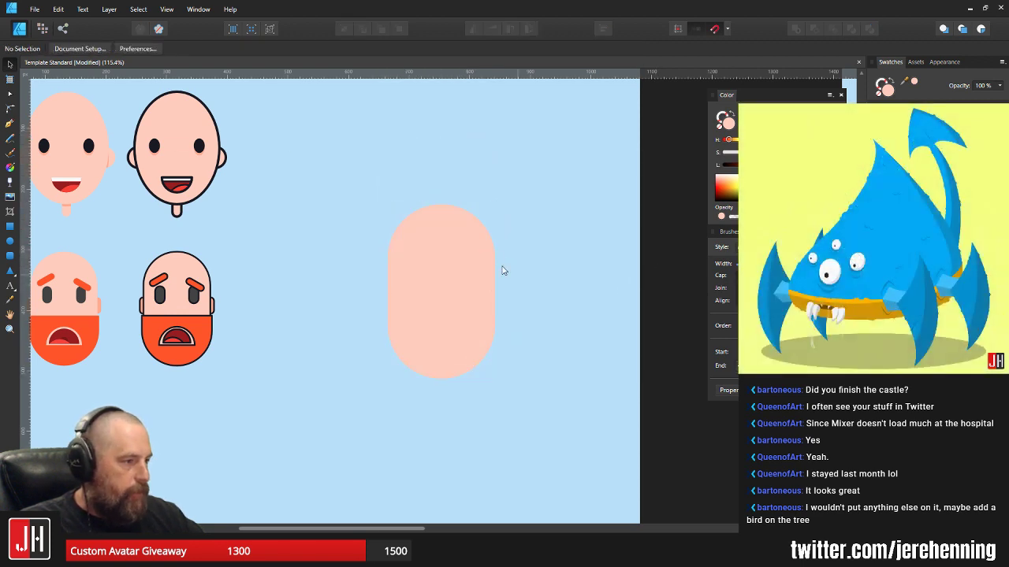
- Stretch the skin-coloured head shape taller and leave it selected beside the existing heads
{"action": "left_click", "coordinate": [484, 239]}
{"action": "left_click_drag", "start_coordinate": [493, 202], "coordinate": [493, 177]}
{"action": "left_click", "coordinate": [660, 270]}
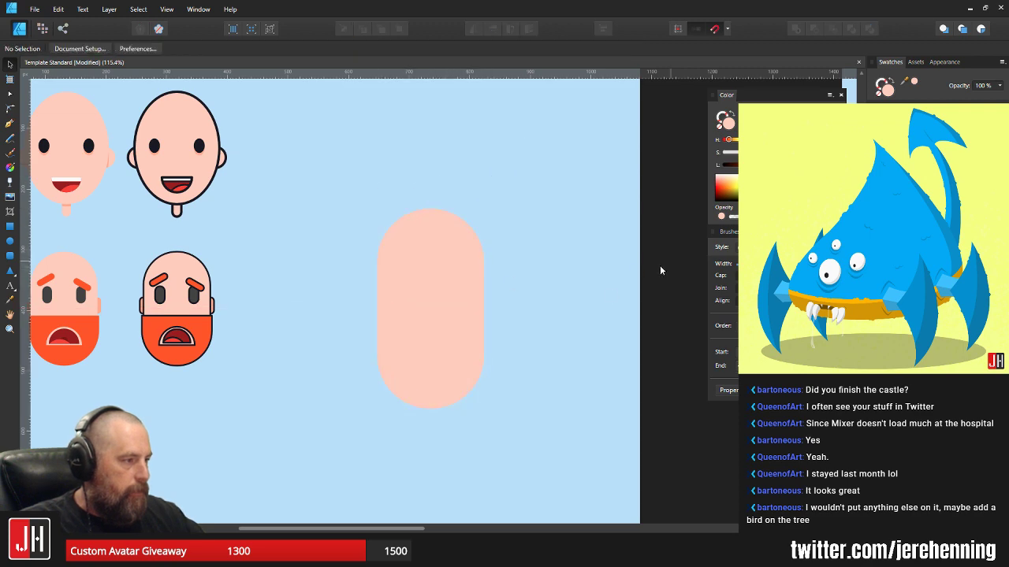
{"action": "scroll", "coordinate": [400, 241], "scroll_direction": "down", "scroll_amount": 3}
{"action": "scroll", "coordinate": [408, 252], "scroll_direction": "up", "scroll_amount": 5}
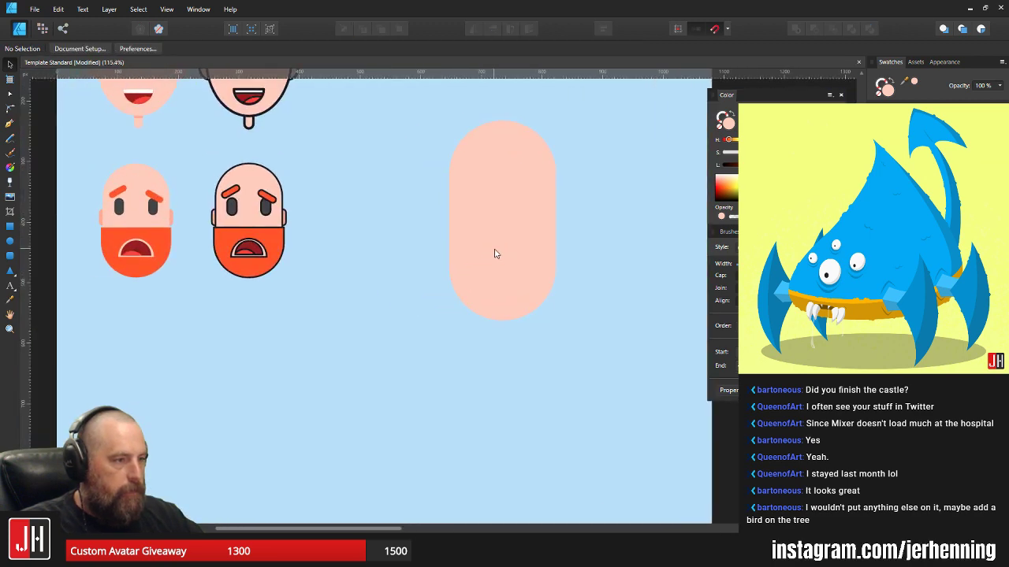
{"action": "left_click", "coordinate": [492, 235]}
{"action": "scroll", "coordinate": [468, 329], "scroll_direction": "down", "scroll_amount": 3}
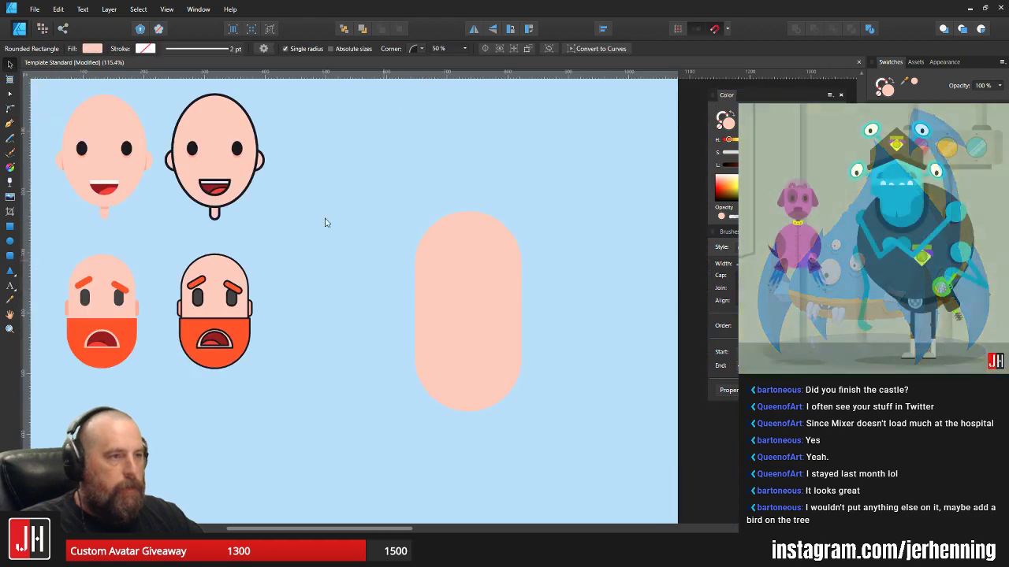
- Open the Faces 2 document from another folder within Complete and view its Instagram artboard of faces
{"action": "left_click", "coordinate": [35, 9]}
{"action": "left_click", "coordinate": [21, 57]}
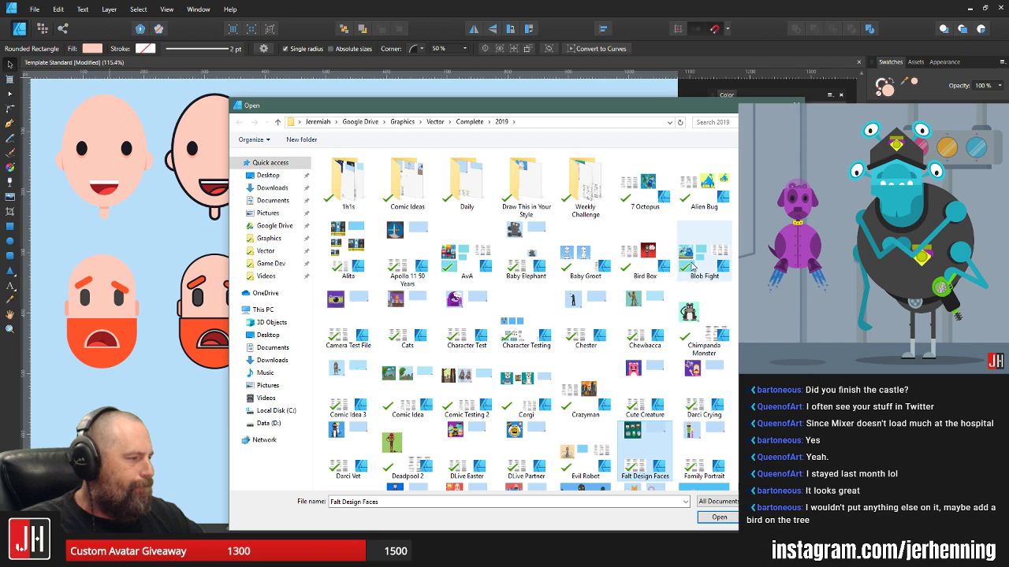
{"action": "left_click", "coordinate": [466, 122]}
{"action": "double_click", "coordinate": [408, 186]}
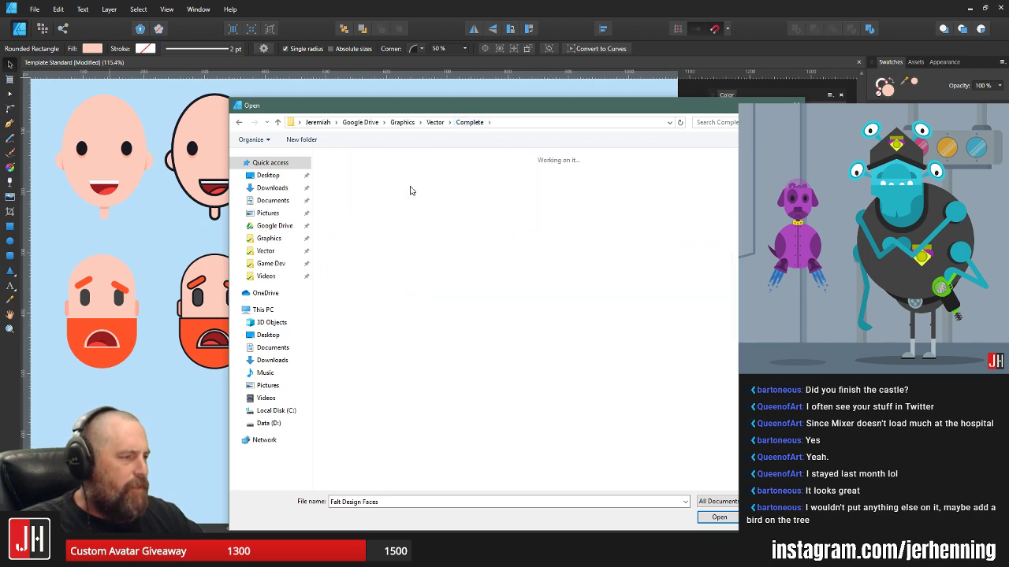
{"action": "double_click", "coordinate": [477, 260]}
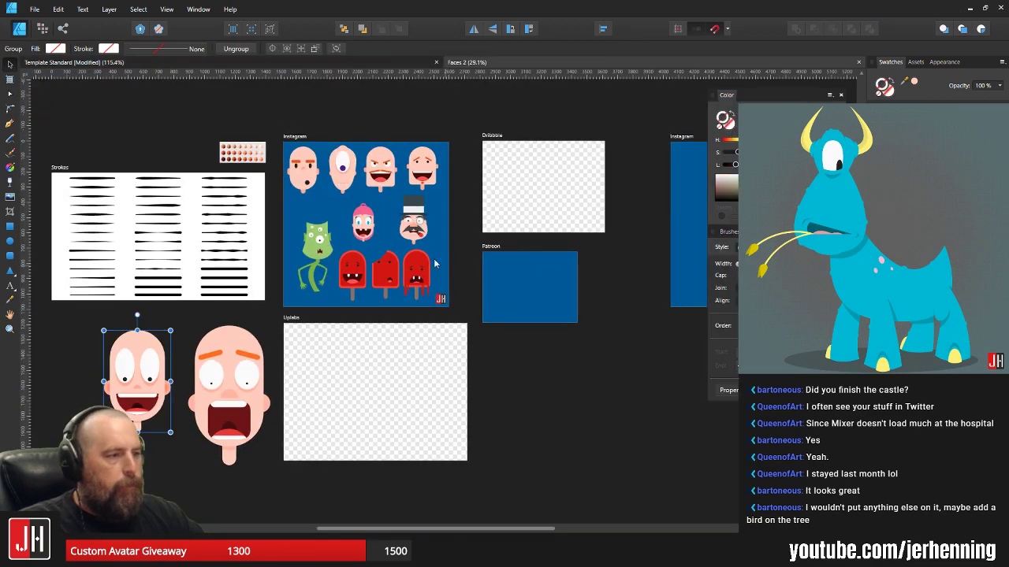
{"action": "scroll", "coordinate": [387, 190], "scroll_direction": "up", "scroll_amount": 4}
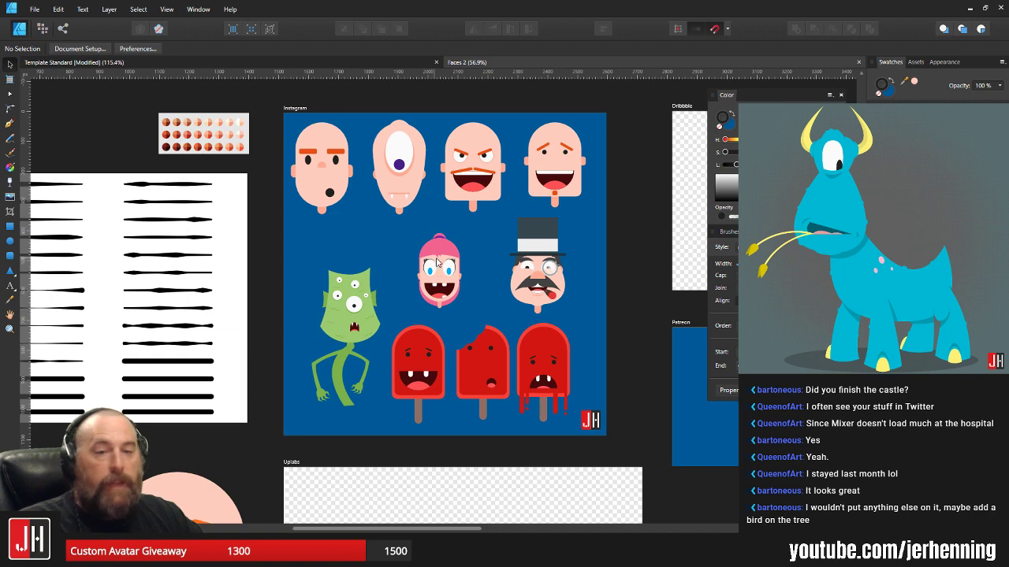
- Examine the human heads, green monster, moustached man and red popsicle faces on the Instagram artboard of Faces 2
{"action": "scroll", "coordinate": [480, 377], "scroll_direction": "up", "scroll_amount": 1}
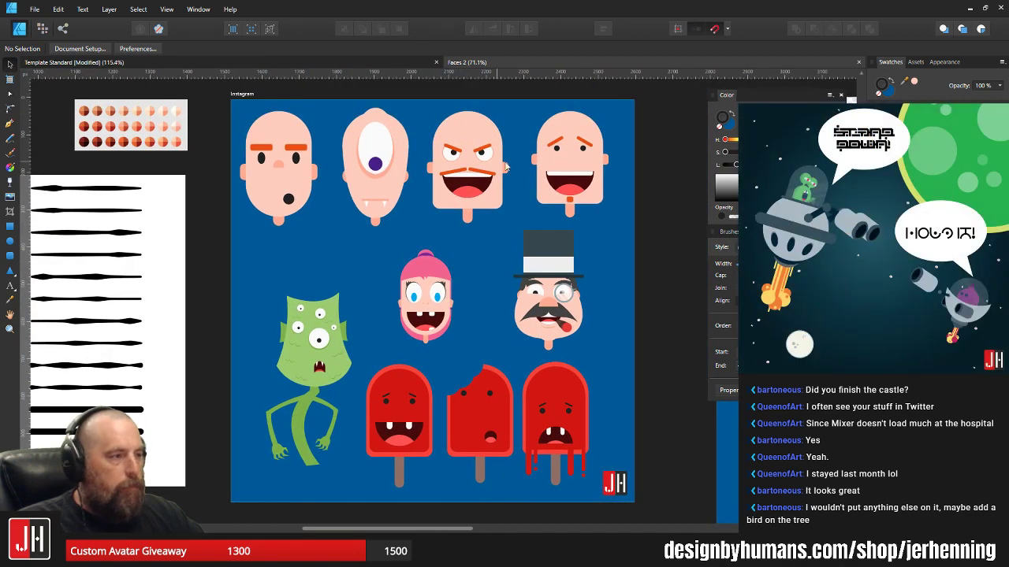
{"action": "scroll", "coordinate": [496, 169], "scroll_direction": "up", "scroll_amount": 1}
{"action": "left_click_drag", "start_coordinate": [324, 200], "coordinate": [331, 190]}
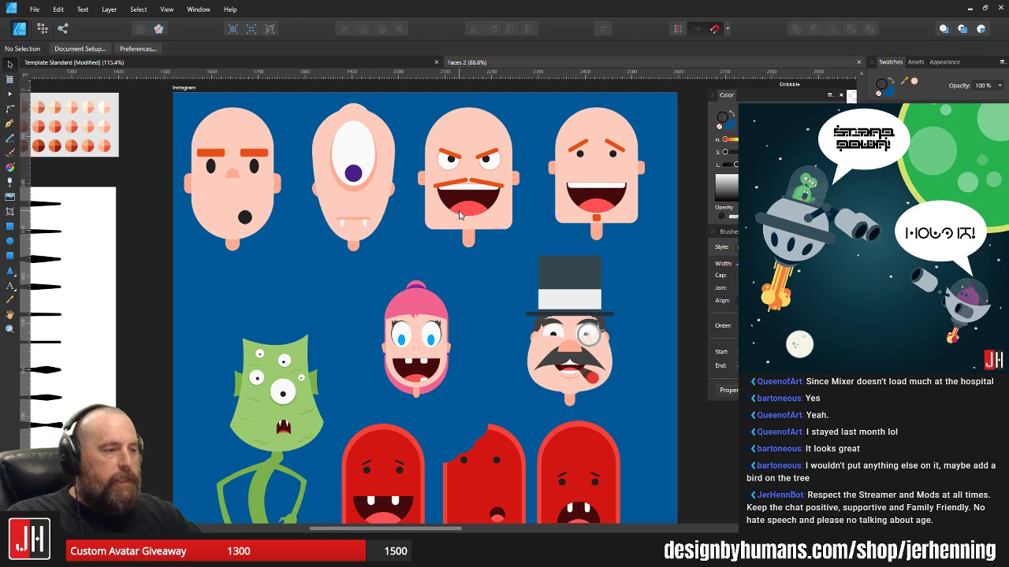
{"action": "scroll", "coordinate": [436, 326], "scroll_direction": "up", "scroll_amount": 1}
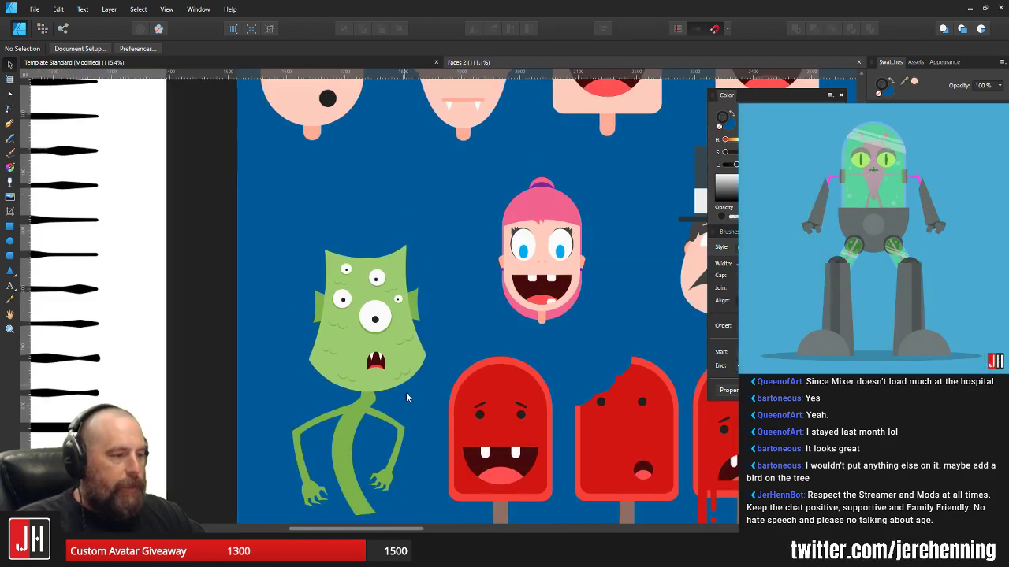
{"action": "left_click_drag", "start_coordinate": [407, 394], "coordinate": [399, 376]}
{"action": "left_click_drag", "start_coordinate": [683, 308], "coordinate": [585, 330]}
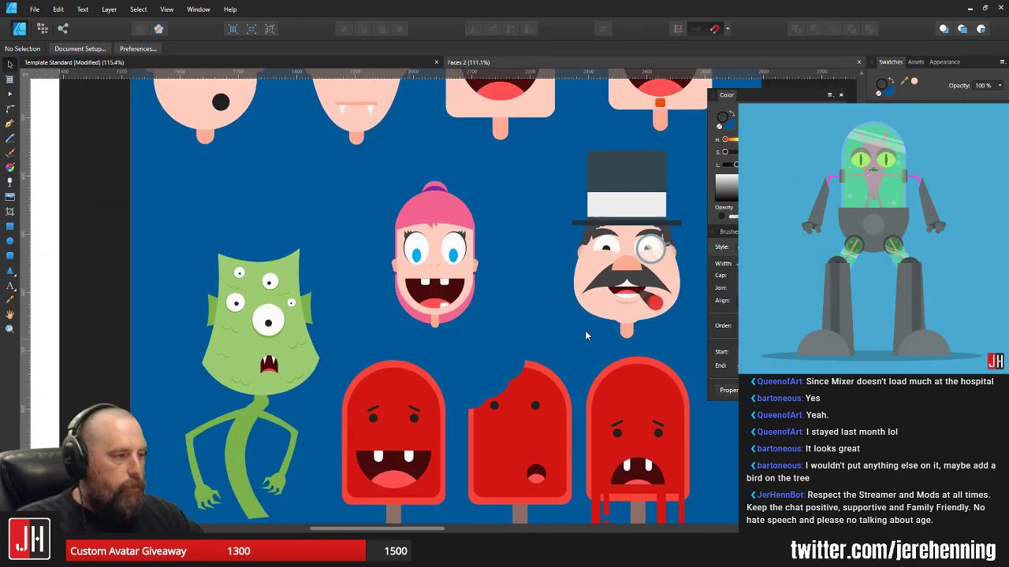
{"action": "scroll", "coordinate": [458, 259], "scroll_direction": "up", "scroll_amount": 2}
{"action": "scroll", "coordinate": [457, 284], "scroll_direction": "down", "scroll_amount": 3}
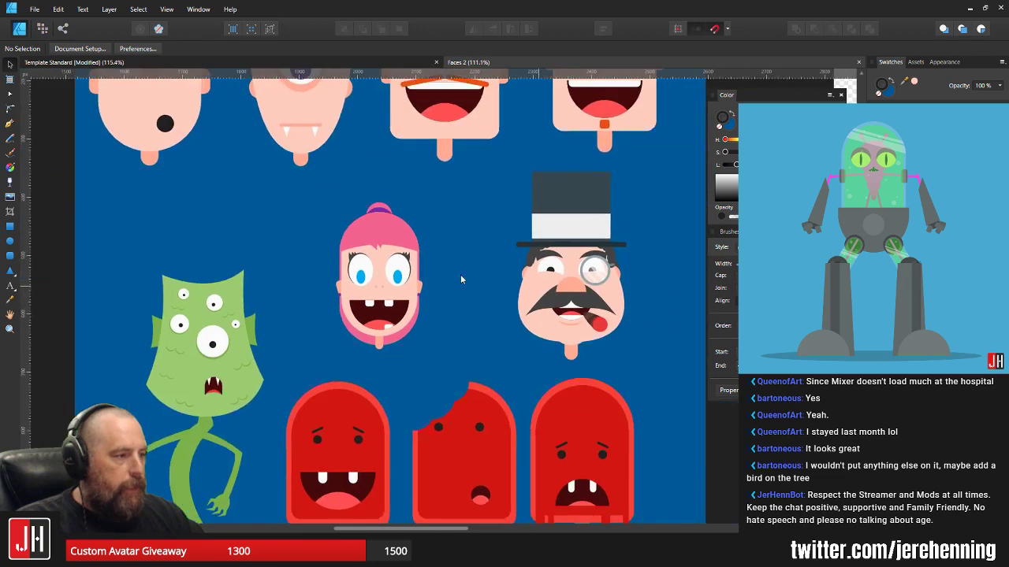
{"action": "scroll", "coordinate": [533, 253], "scroll_direction": "up", "scroll_amount": 4}
{"action": "scroll", "coordinate": [480, 248], "scroll_direction": "down", "scroll_amount": 3}
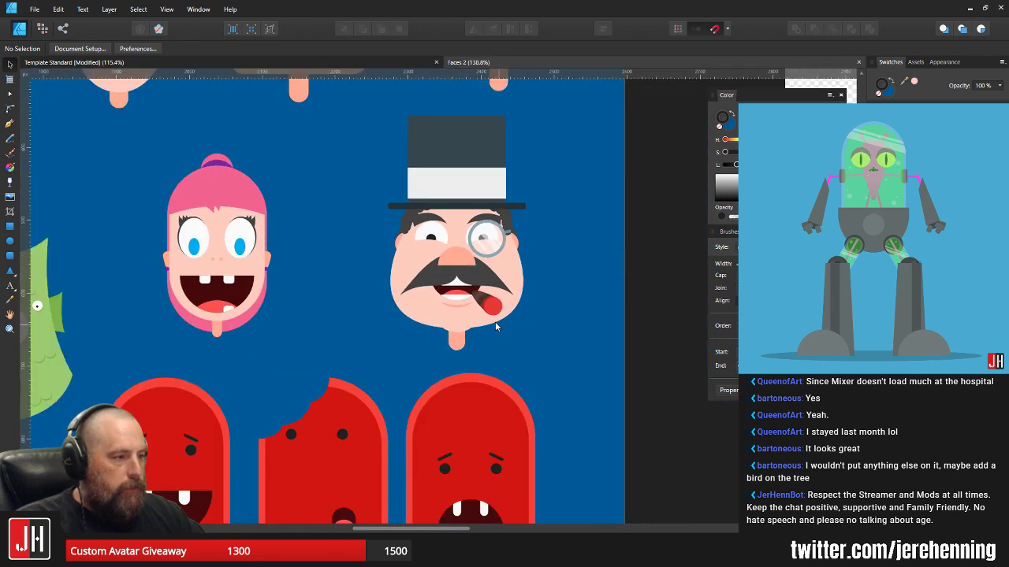
{"action": "scroll", "coordinate": [492, 315], "scroll_direction": "up", "scroll_amount": 5}
{"action": "scroll", "coordinate": [489, 304], "scroll_direction": "down", "scroll_amount": 1}
{"action": "scroll", "coordinate": [488, 304], "scroll_direction": "down", "scroll_amount": 3}
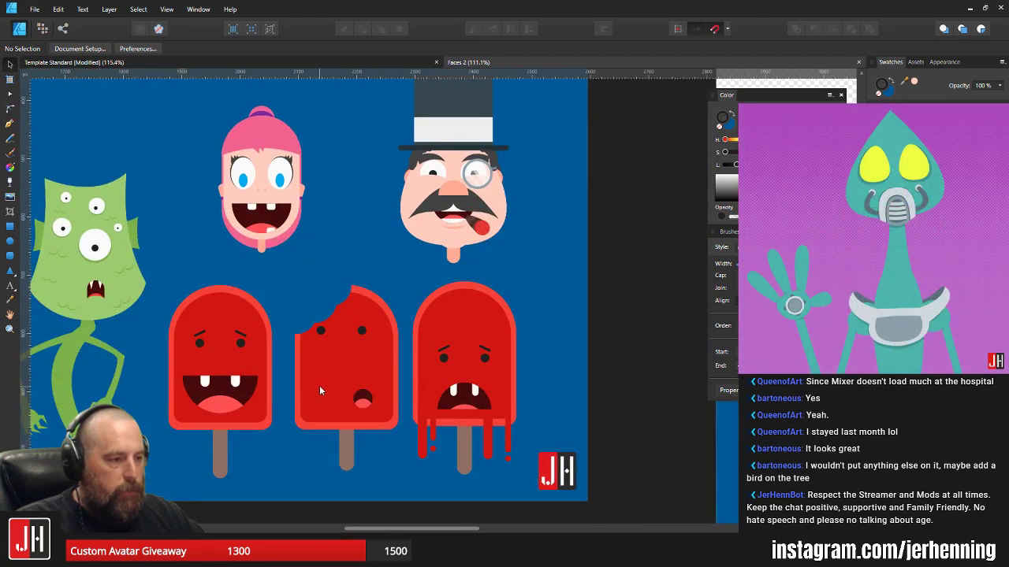
{"action": "scroll", "coordinate": [323, 378], "scroll_direction": "down", "scroll_amount": 3}
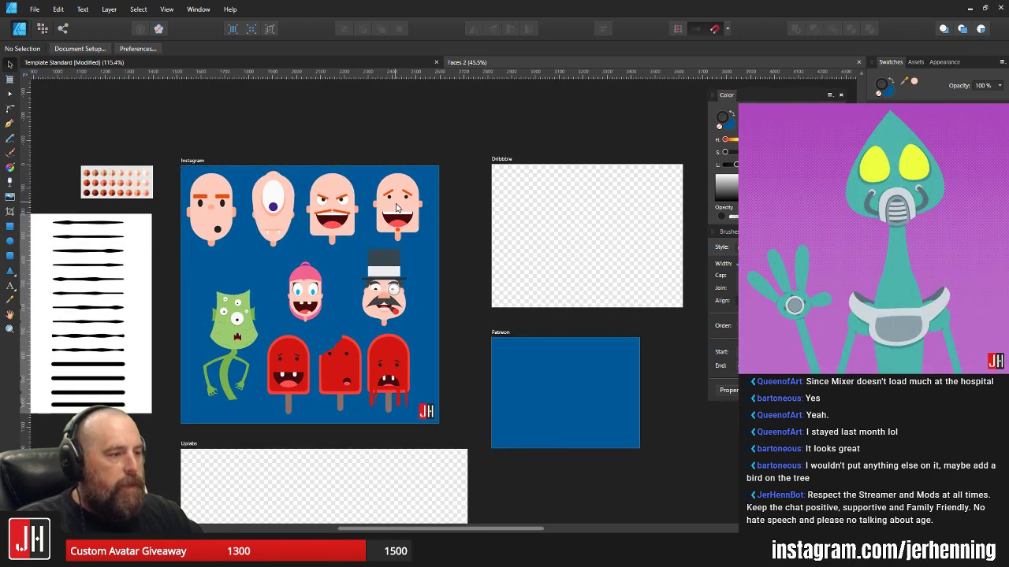
- Place the worried square-jawed head and a copy of the smiling popsicle side by side on the Dribbble artboard, with their tops aligned
{"action": "left_click_drag", "start_coordinate": [297, 398], "coordinate": [595, 211]}
{"action": "scroll", "coordinate": [447, 218], "scroll_direction": "up", "scroll_amount": 2}
{"action": "left_click", "coordinate": [378, 205], "text": "shift"}
{"action": "left_click_drag", "start_coordinate": [606, 232], "coordinate": [513, 304]}
{"action": "scroll", "coordinate": [512, 304], "scroll_direction": "up", "scroll_amount": 4}
{"action": "left_click", "coordinate": [590, 272]}
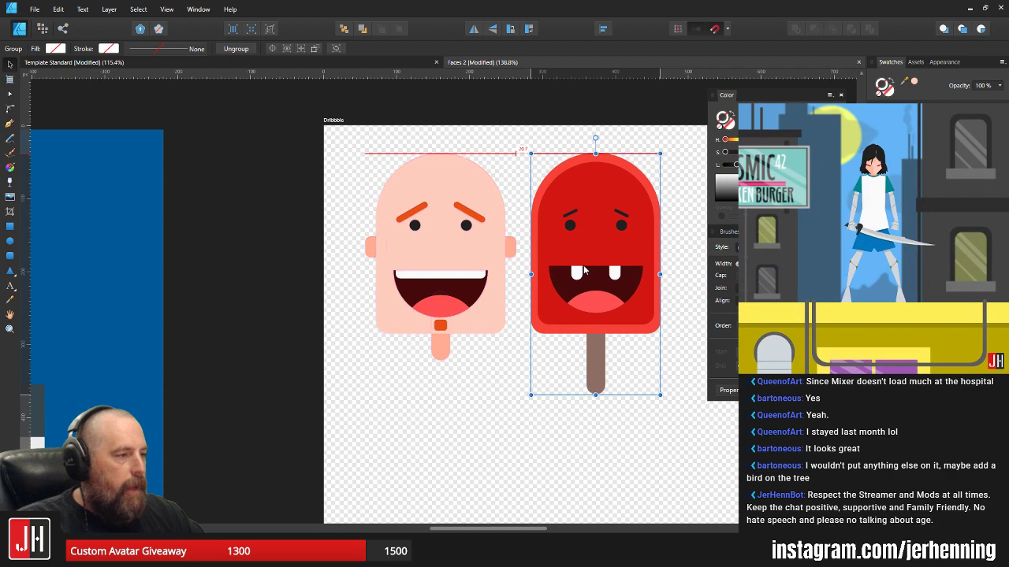
- Delete both the worried head and the popsicle copy from the Dribbble artboard
{"action": "left_click", "coordinate": [499, 254], "text": "shift"}
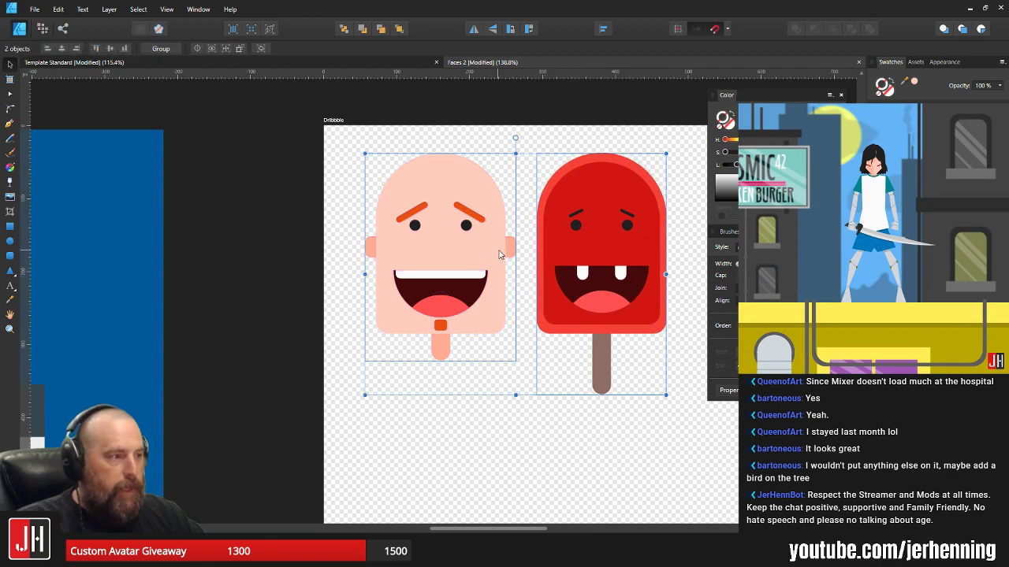
{"action": "key", "text": "Delete"}
{"action": "scroll", "coordinate": [489, 256], "scroll_direction": "down", "scroll_amount": 3}
{"action": "scroll", "coordinate": [649, 262], "scroll_direction": "up", "scroll_amount": 5}
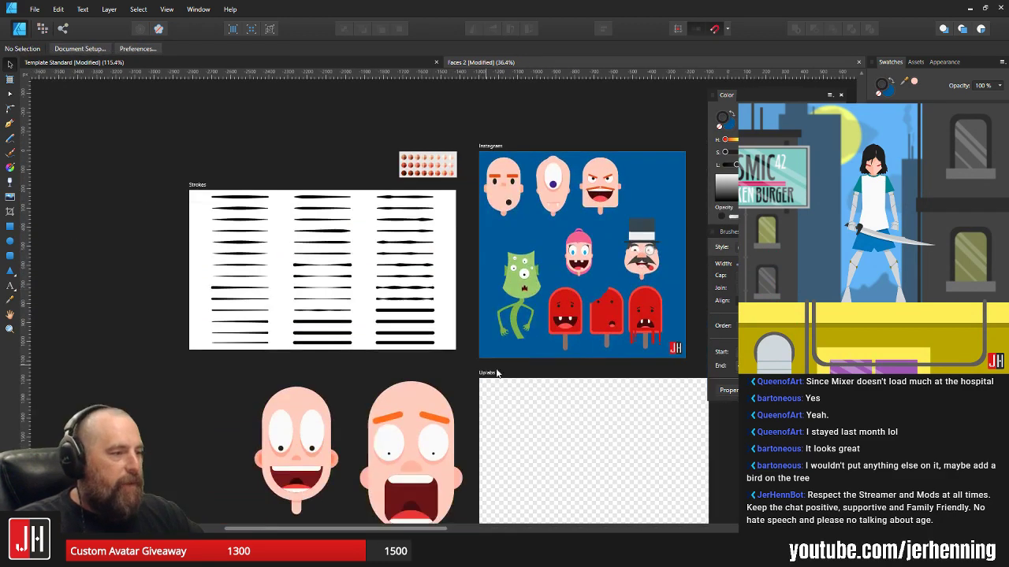
- Nudge both eyes of the bitten popsicle up slightly and clear the selection
{"action": "scroll", "coordinate": [469, 246], "scroll_direction": "up", "scroll_amount": 4}
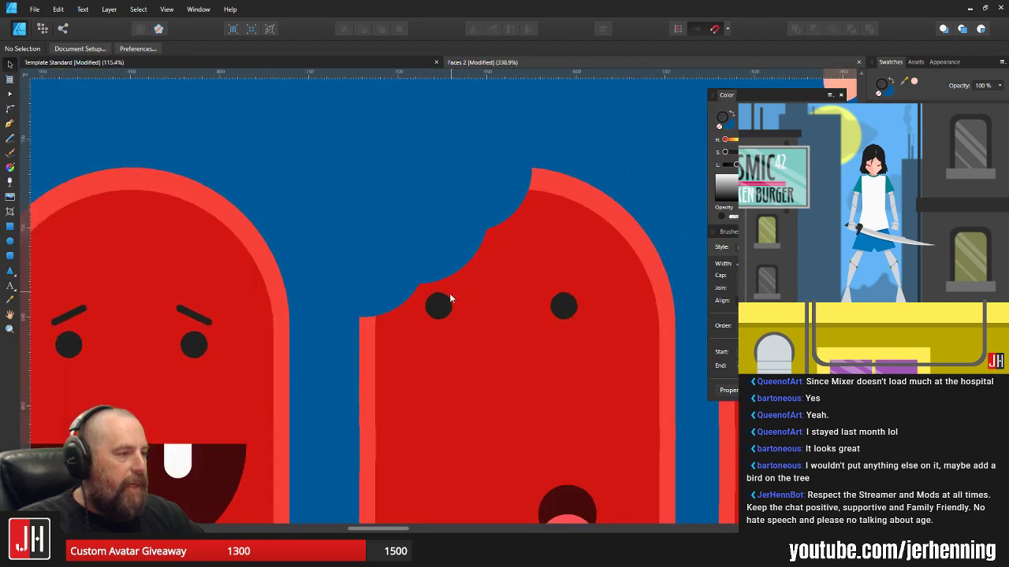
{"action": "left_click", "coordinate": [438, 305]}
{"action": "left_click", "coordinate": [564, 306], "text": "shift"}
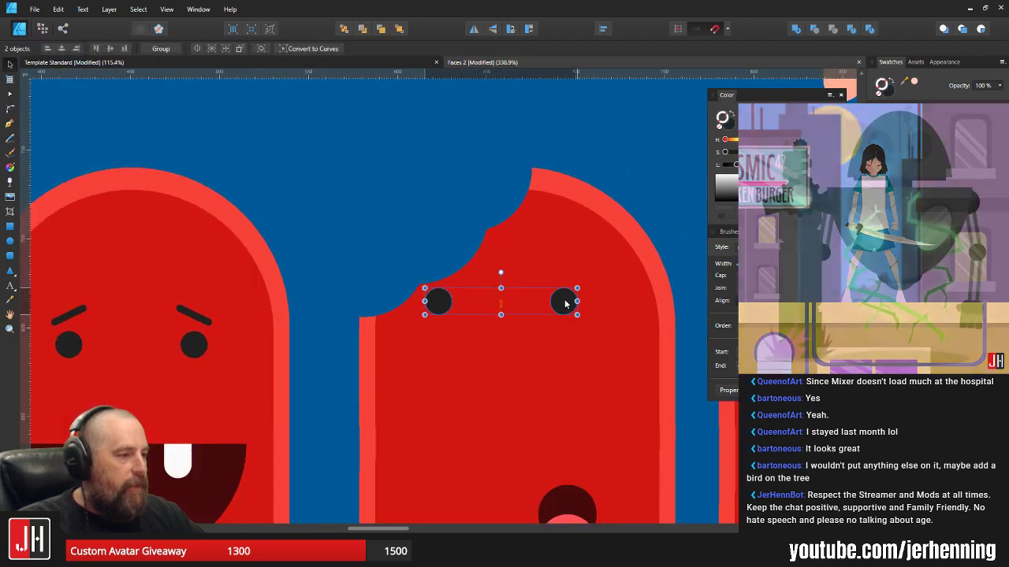
{"action": "scroll", "coordinate": [564, 305], "scroll_direction": "down", "scroll_amount": 8}
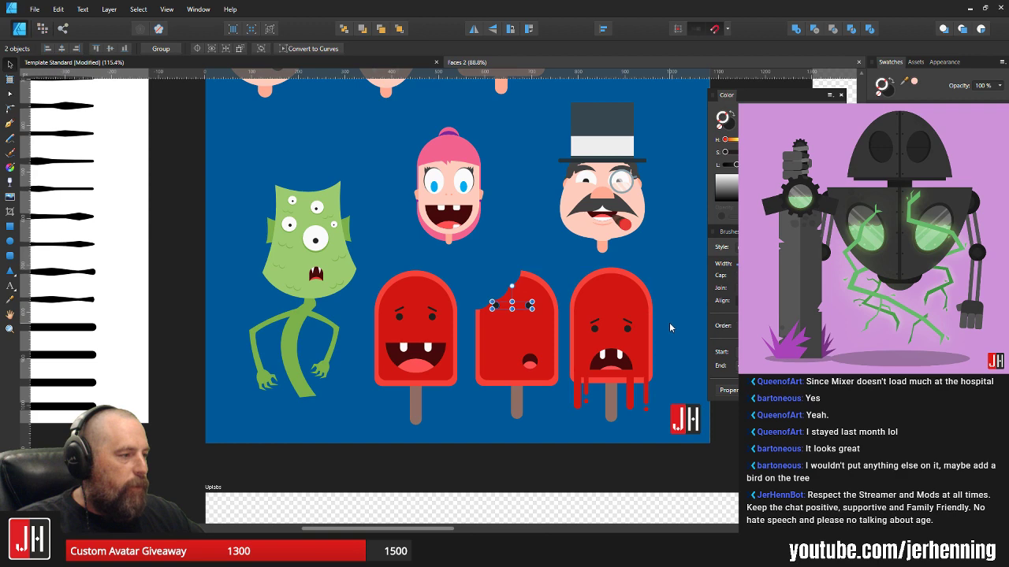
{"action": "key", "text": "ctrl+d"}
- Examine the popsicles, the two large wide-eyed heads outside the artboards and the row of bald heads on the Instagram artboard
{"action": "scroll", "coordinate": [543, 340], "scroll_direction": "up", "scroll_amount": 4}
{"action": "scroll", "coordinate": [544, 426], "scroll_direction": "down", "scroll_amount": 3}
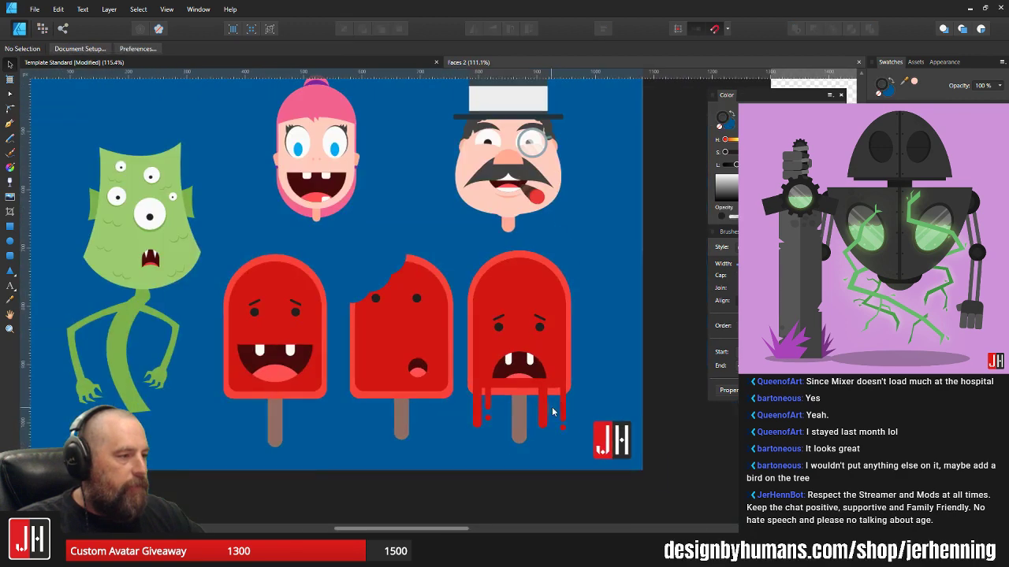
{"action": "scroll", "coordinate": [538, 341], "scroll_direction": "down", "scroll_amount": 7}
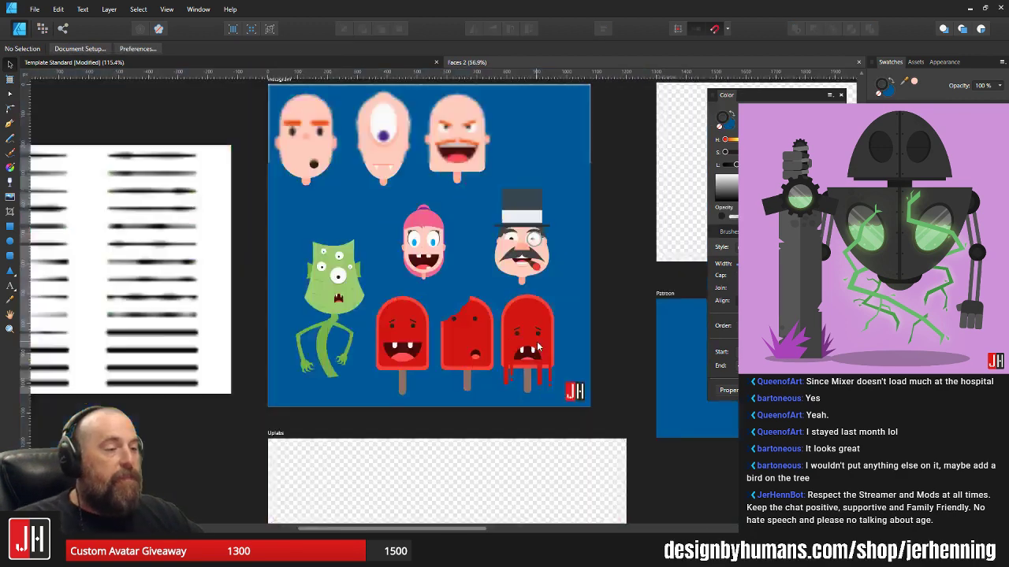
{"action": "left_click_drag", "start_coordinate": [537, 340], "coordinate": [531, 292]}
{"action": "scroll", "coordinate": [394, 350], "scroll_direction": "up", "scroll_amount": 4}
{"action": "left_click", "coordinate": [384, 387]}
{"action": "left_click_drag", "start_coordinate": [384, 387], "coordinate": [417, 163]}
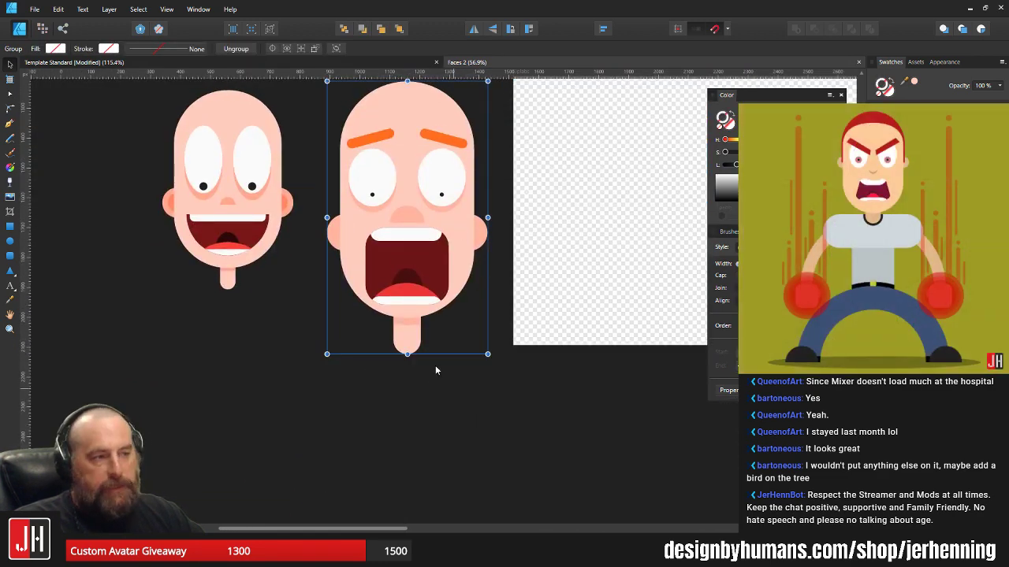
{"action": "left_click", "coordinate": [435, 370]}
{"action": "scroll", "coordinate": [415, 275], "scroll_direction": "up", "scroll_amount": 1}
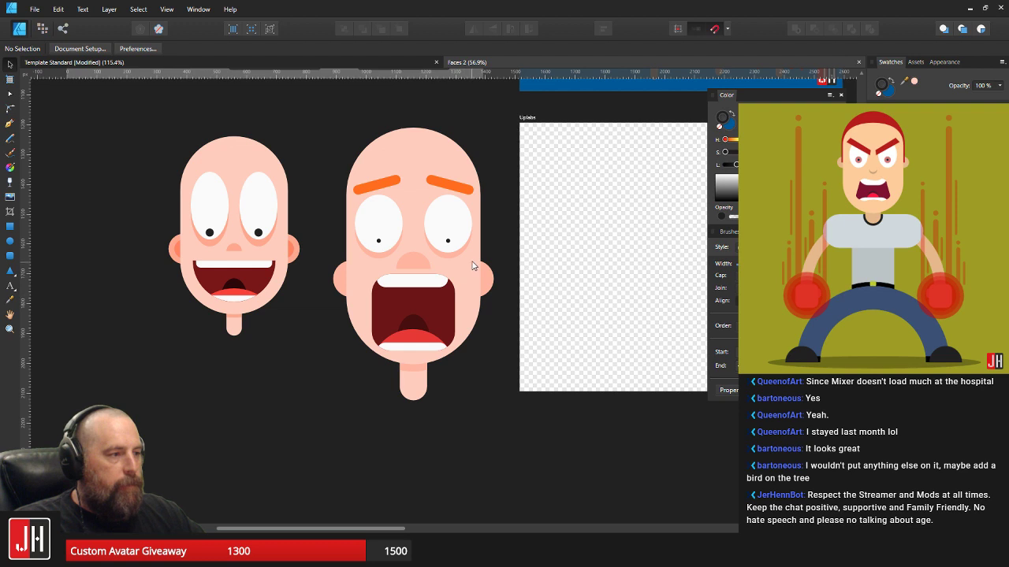
{"action": "scroll", "coordinate": [473, 265], "scroll_direction": "down", "scroll_amount": 2}
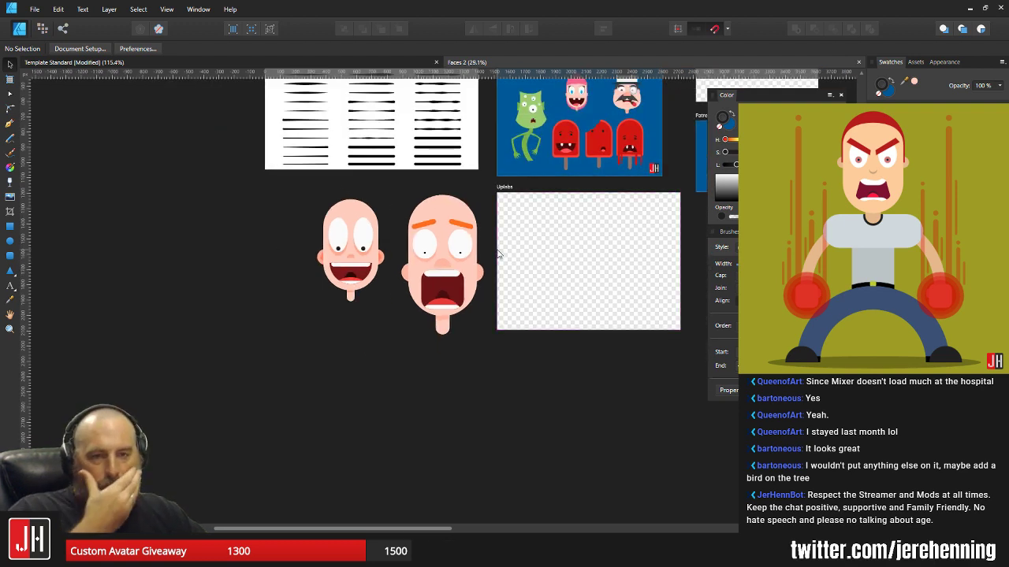
{"action": "scroll", "coordinate": [512, 291], "scroll_direction": "up", "scroll_amount": 1}
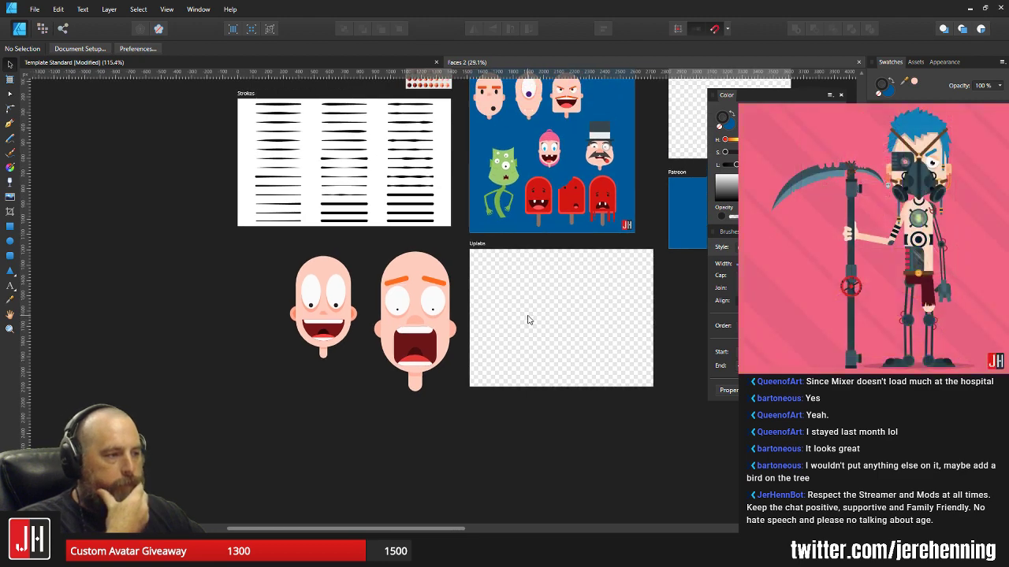
{"action": "left_click_drag", "start_coordinate": [489, 308], "coordinate": [405, 361]}
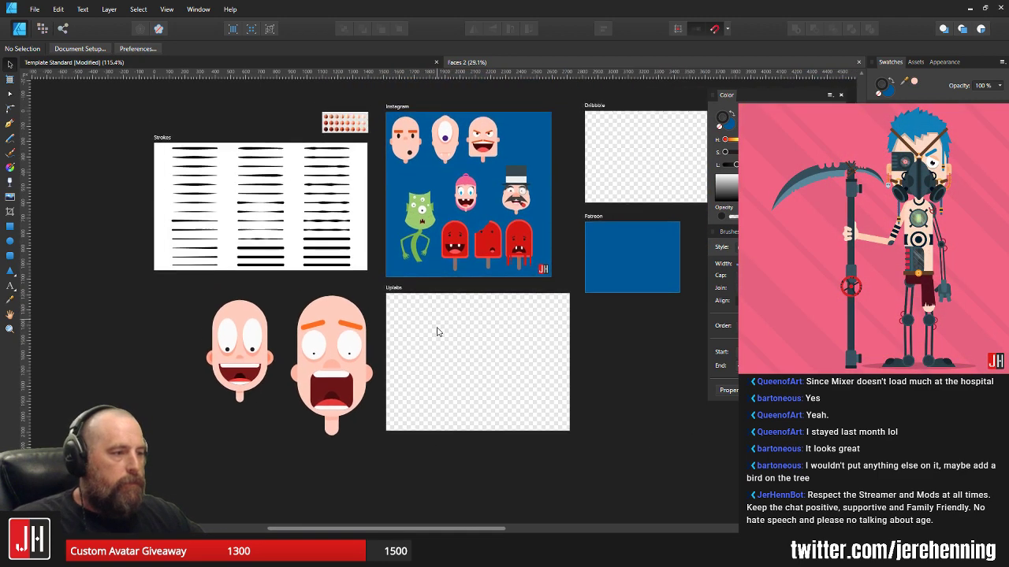
{"action": "scroll", "coordinate": [456, 130], "scroll_direction": "up", "scroll_amount": 5}
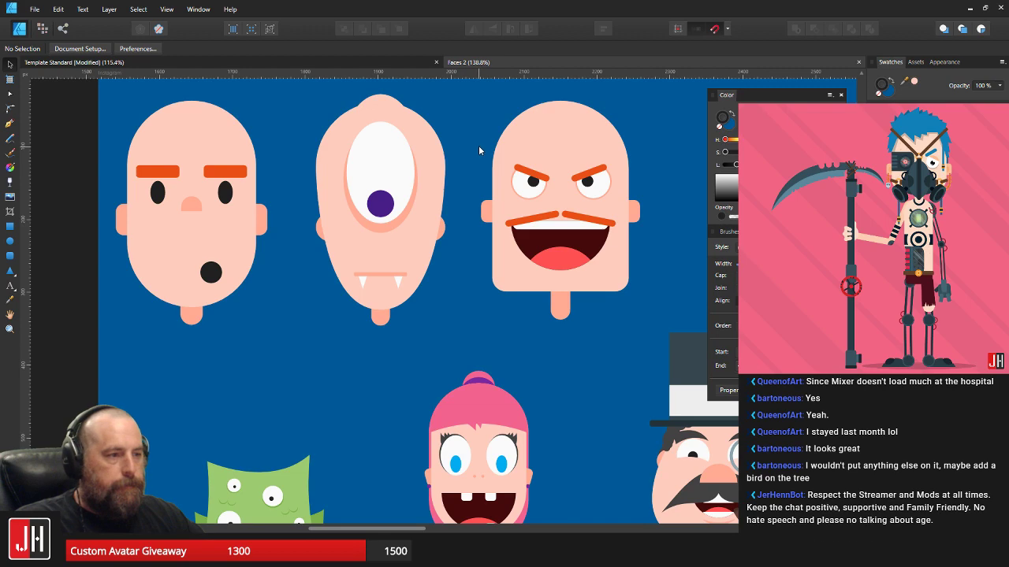
- Close Faces 2 and delete the skin-coloured rounded rectangle from the Instagram artboard of Template Standard
{"action": "left_click", "coordinate": [858, 63]}
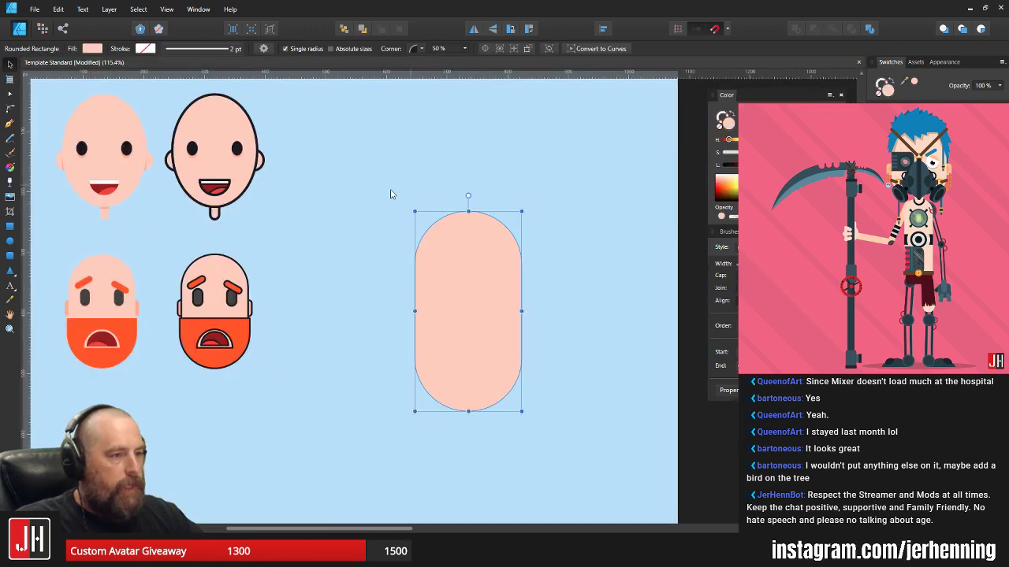
{"action": "key", "text": "Delete"}
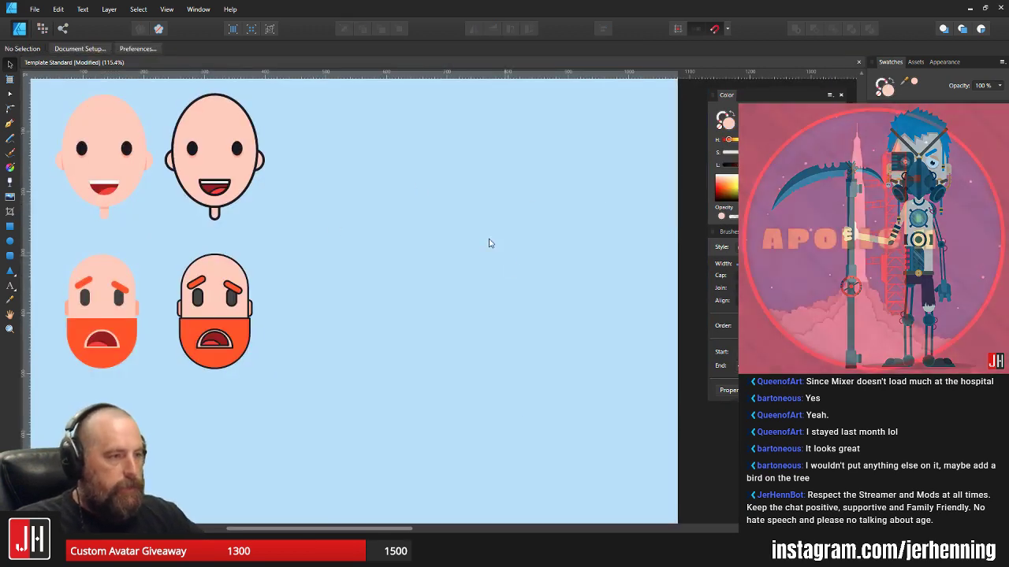
{"action": "scroll", "coordinate": [439, 241], "scroll_direction": "up", "scroll_amount": 3}
{"action": "left_click_drag", "start_coordinate": [450, 251], "coordinate": [409, 194]}
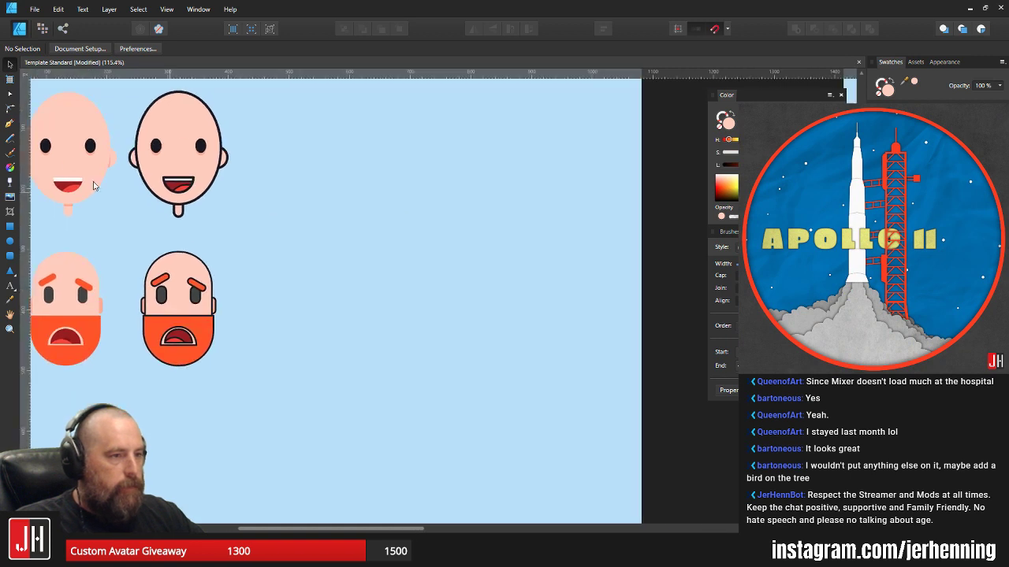
{"action": "left_click", "coordinate": [11, 126]}
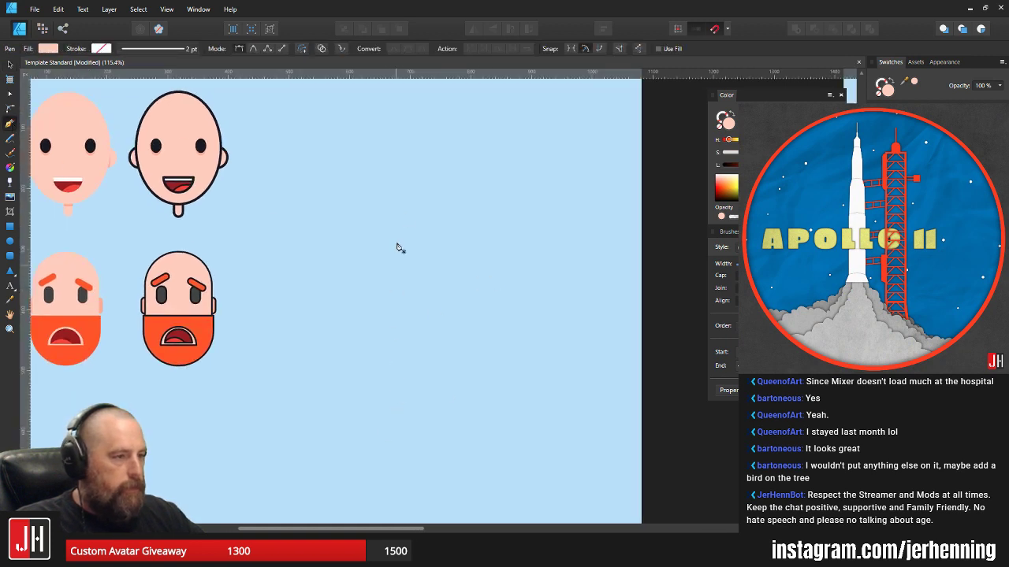
{"action": "scroll", "coordinate": [423, 282], "scroll_direction": "down", "scroll_amount": 2}
{"action": "scroll", "coordinate": [425, 352], "scroll_direction": "down", "scroll_amount": 2}
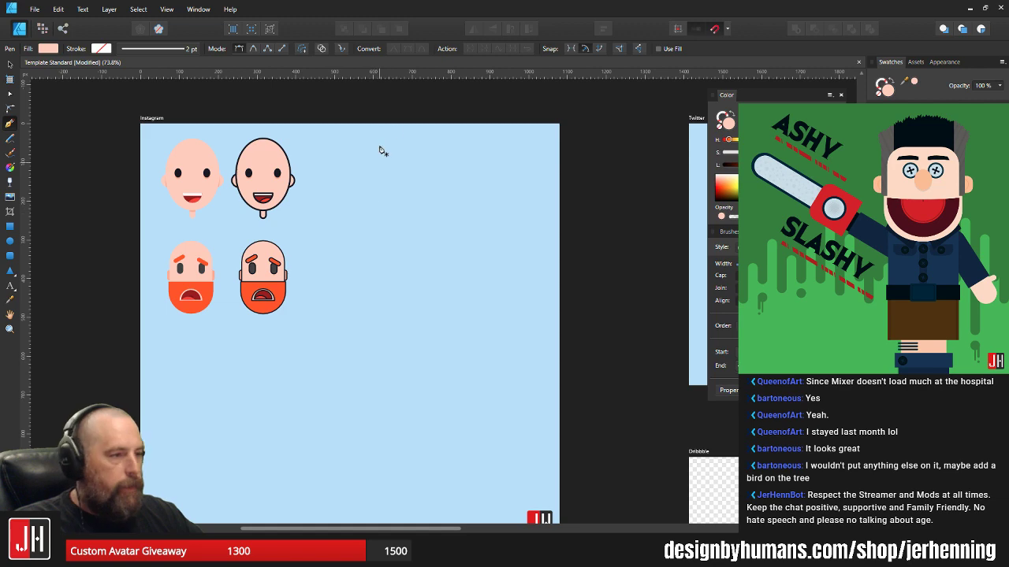
- Close Template Standard without saving its changes and browse the 2018 folder for a document to open
{"action": "left_click", "coordinate": [859, 62]}
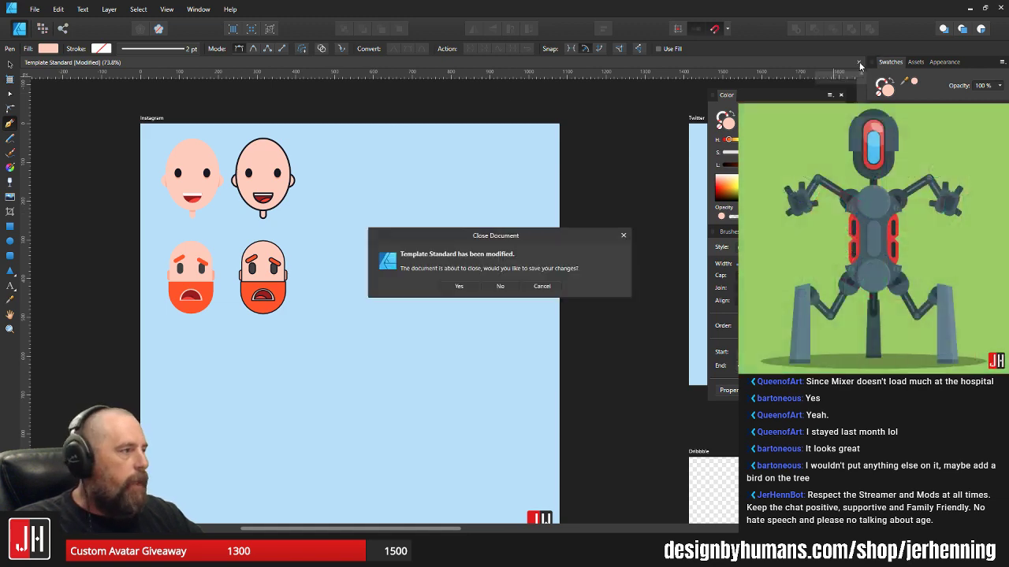
{"action": "left_click", "coordinate": [486, 289]}
{"action": "left_click", "coordinate": [35, 9]}
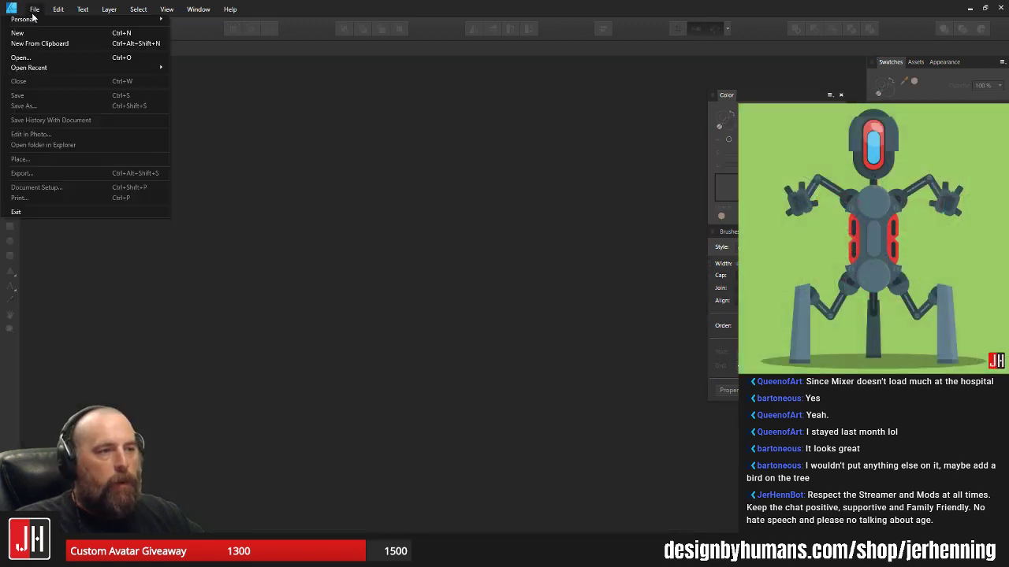
{"action": "left_click", "coordinate": [45, 60]}
{"action": "scroll", "coordinate": [599, 264], "scroll_direction": "down", "scroll_amount": 15}
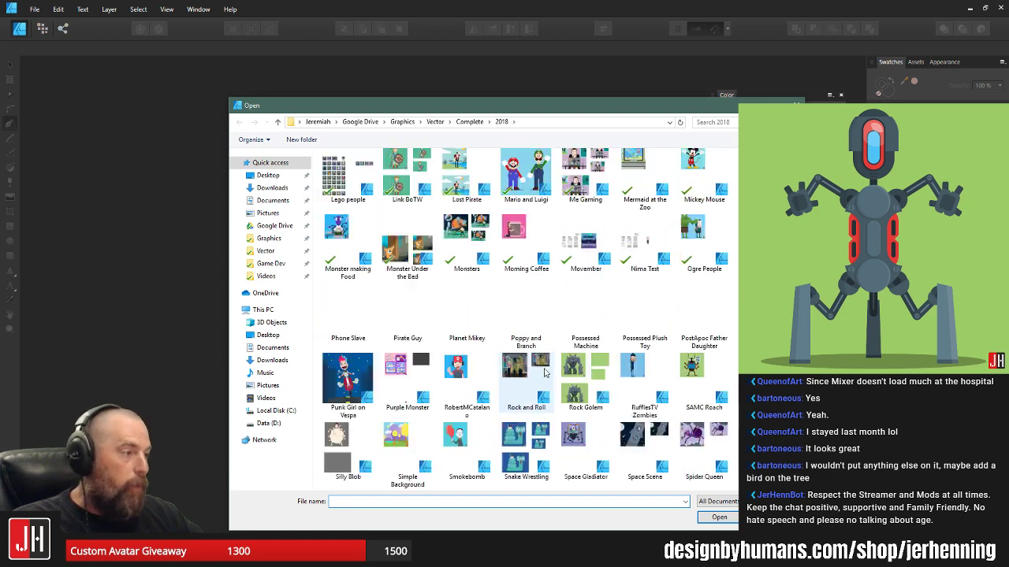
{"action": "scroll", "coordinate": [599, 316], "scroll_direction": "up", "scroll_amount": 3}
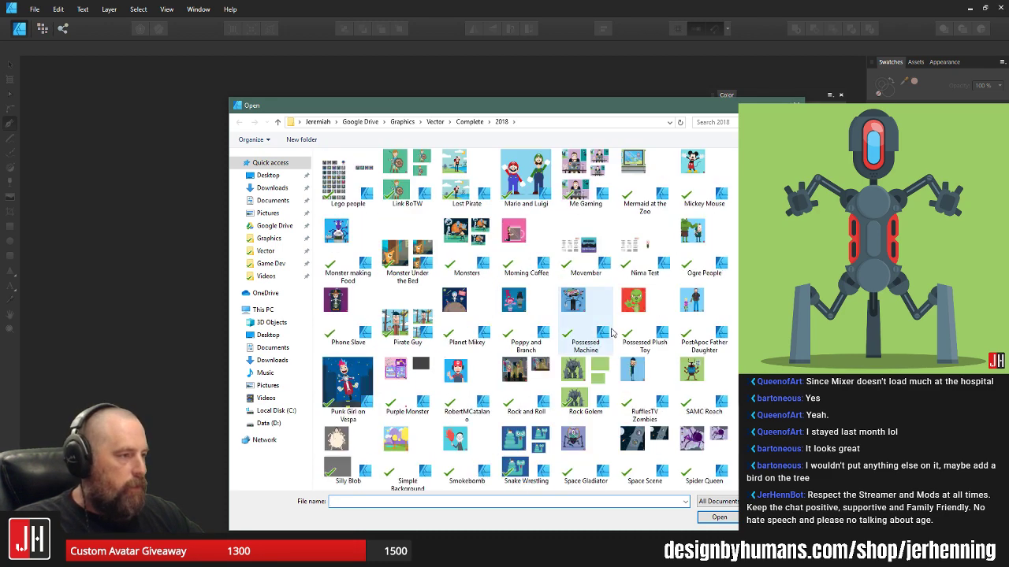
- Open the Scene 6 document from the 2019 folder within Complete and view its Instagram artboard
{"action": "left_click", "coordinate": [469, 124]}
{"action": "double_click", "coordinate": [469, 182]}
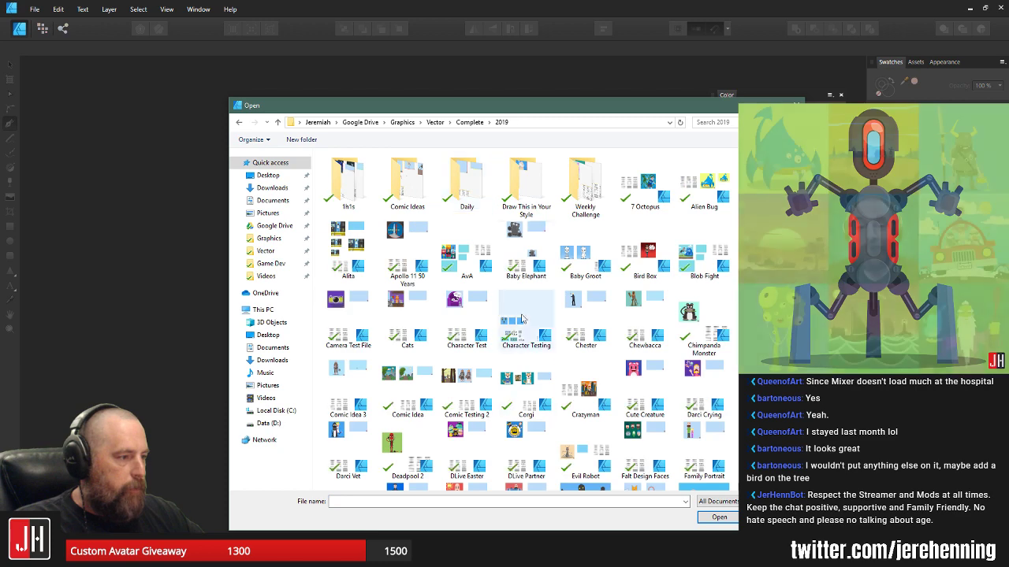
{"action": "scroll", "coordinate": [669, 354], "scroll_direction": "down", "scroll_amount": 5}
{"action": "double_click", "coordinate": [700, 345]}
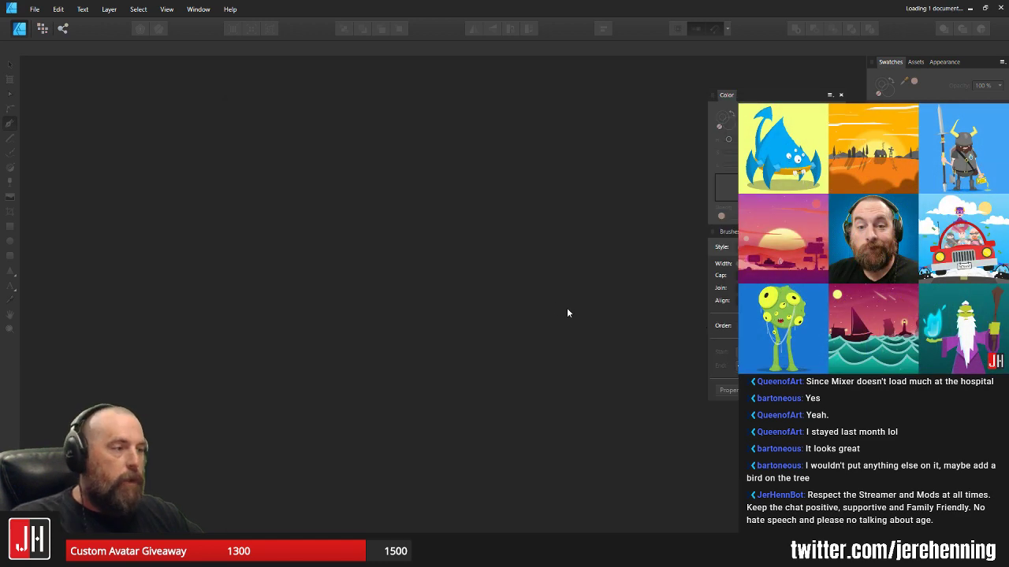
{"action": "scroll", "coordinate": [417, 187], "scroll_direction": "up", "scroll_amount": 8}
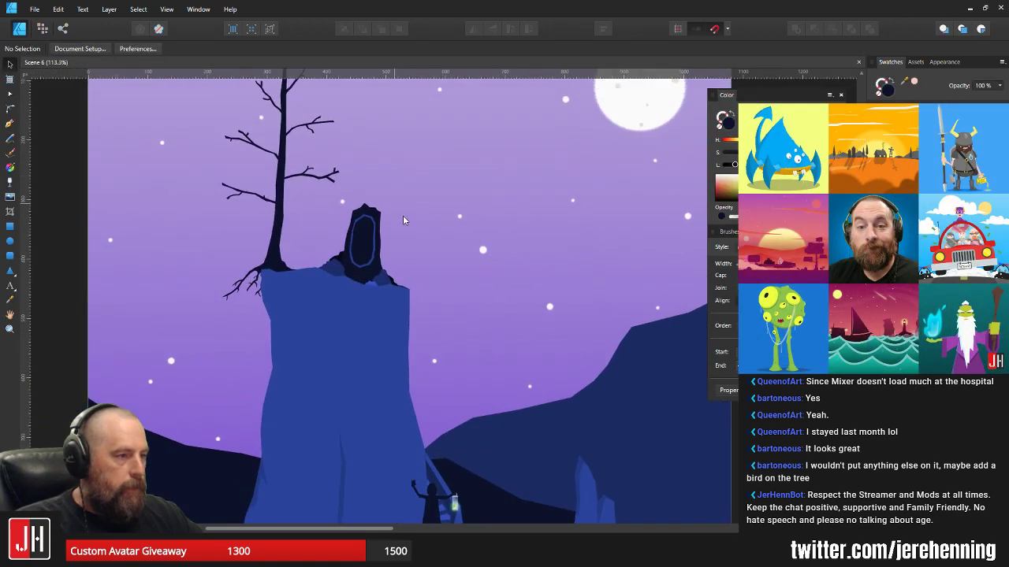
{"action": "scroll", "coordinate": [431, 267], "scroll_direction": "down", "scroll_amount": 4}
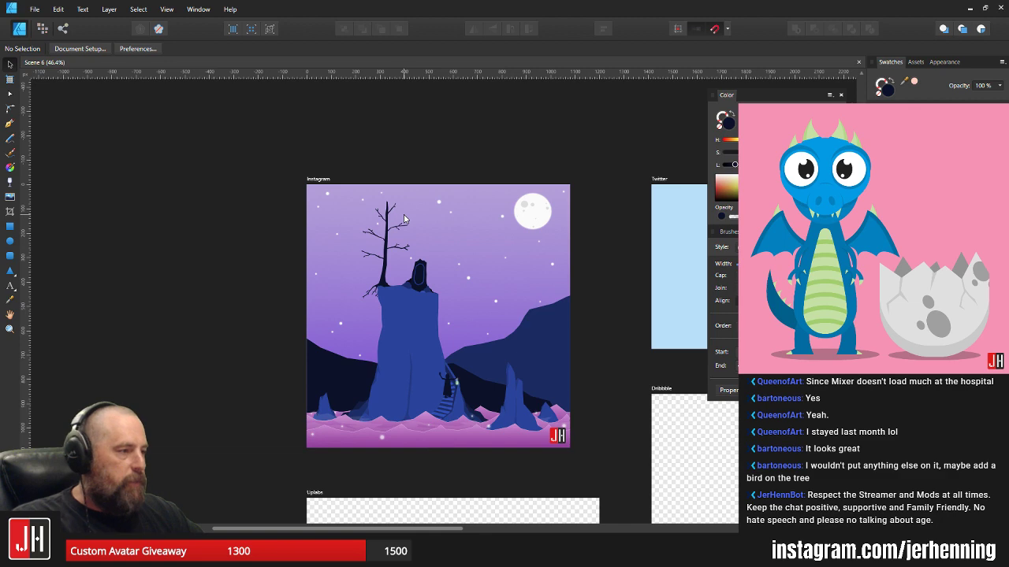
- With the Pen tool, plot a jagged upper cloud edge from outside the Instagram artboard across the sky above the dead tree
{"action": "scroll", "coordinate": [403, 219], "scroll_direction": "up", "scroll_amount": 3}
{"action": "left_click_drag", "start_coordinate": [447, 224], "coordinate": [357, 185]}
{"action": "left_click_drag", "start_coordinate": [395, 215], "coordinate": [519, 228]}
{"action": "left_click", "coordinate": [10, 123]}
{"action": "scroll", "coordinate": [211, 219], "scroll_direction": "up", "scroll_amount": 4}
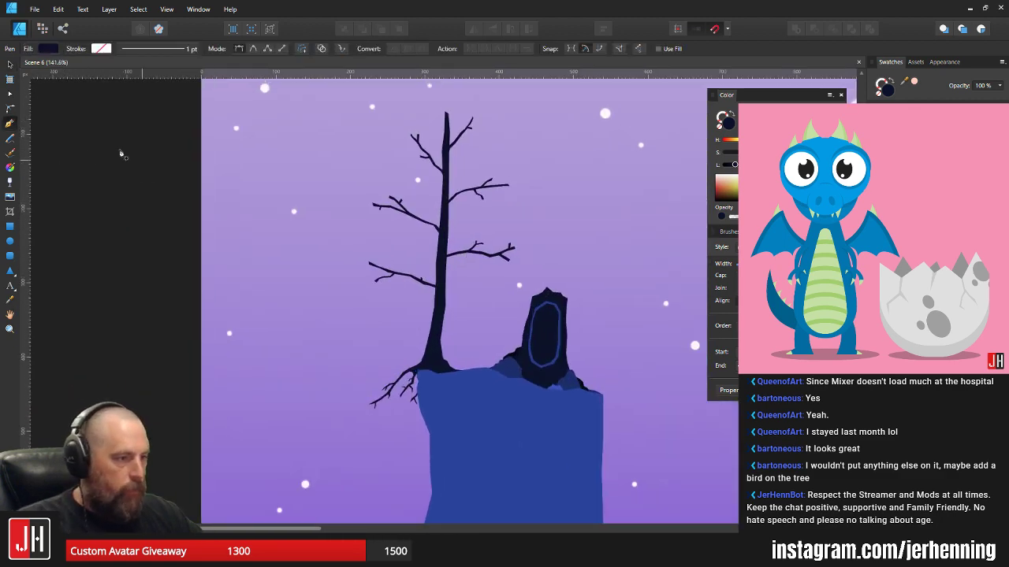
{"action": "scroll", "coordinate": [211, 219], "scroll_direction": "down", "scroll_amount": 5}
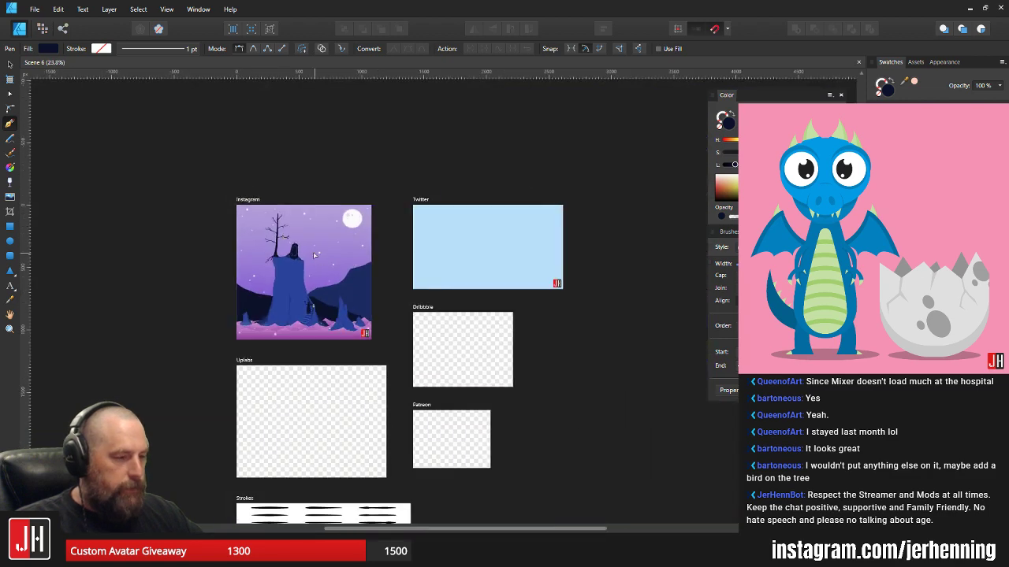
{"action": "scroll", "coordinate": [284, 242], "scroll_direction": "up", "scroll_amount": 2}
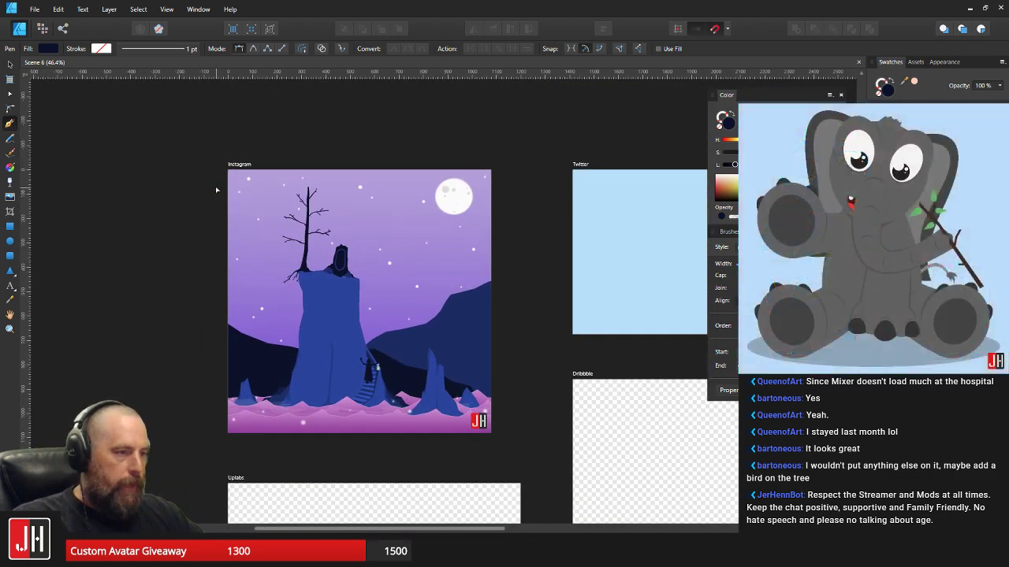
{"action": "scroll", "coordinate": [215, 186], "scroll_direction": "up", "scroll_amount": 3}
{"action": "left_click", "coordinate": [300, 178]}
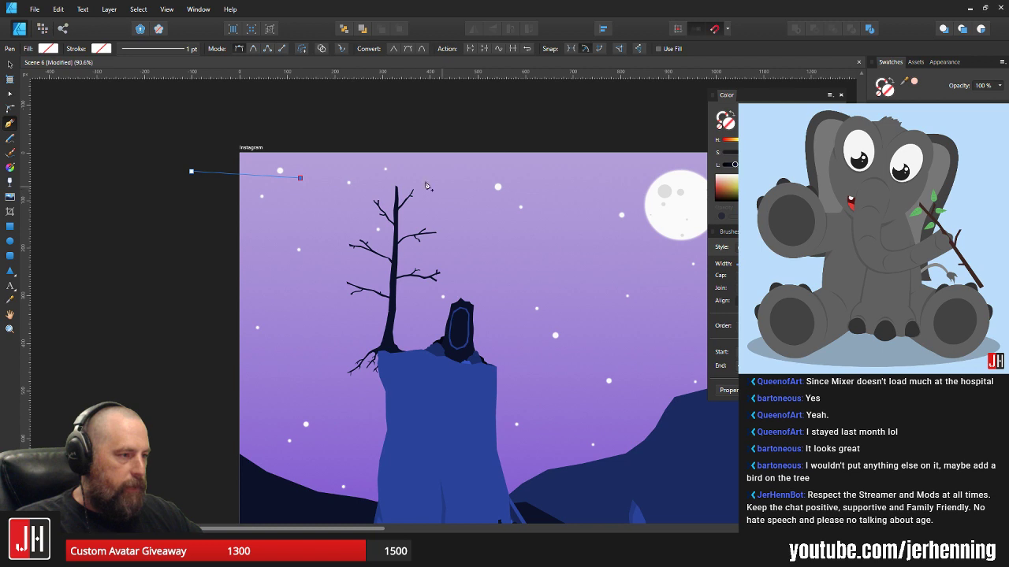
{"action": "scroll", "coordinate": [356, 184], "scroll_direction": "up", "scroll_amount": 2}
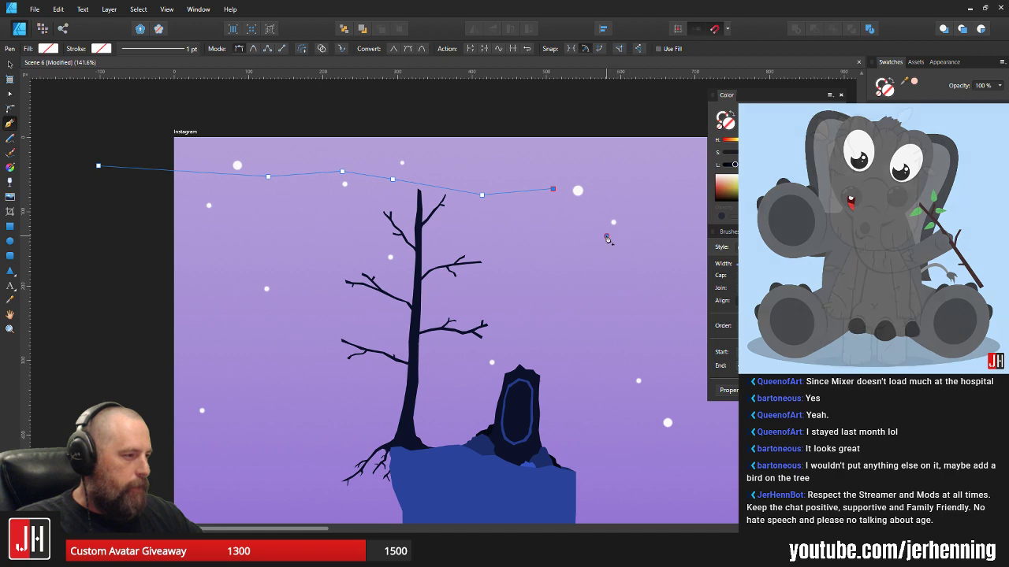
- Bring the cloud path to a point beyond the tree and run a zigzag lower edge back to close the shape
{"action": "left_click", "coordinate": [606, 236]}
{"action": "left_click", "coordinate": [542, 219]}
{"action": "key", "text": "ctrl+z"}
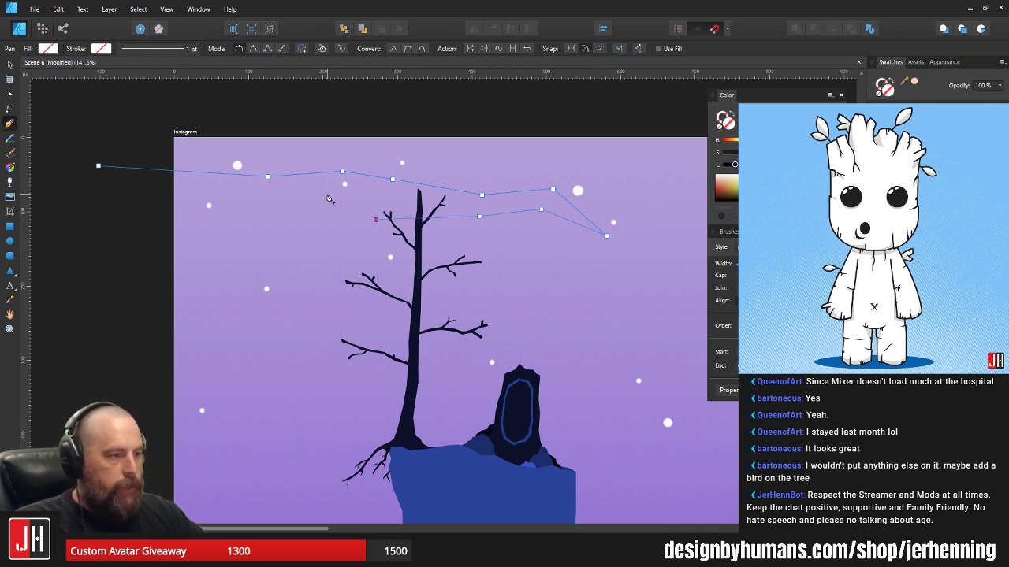
{"action": "key", "text": "ctrl+z"}
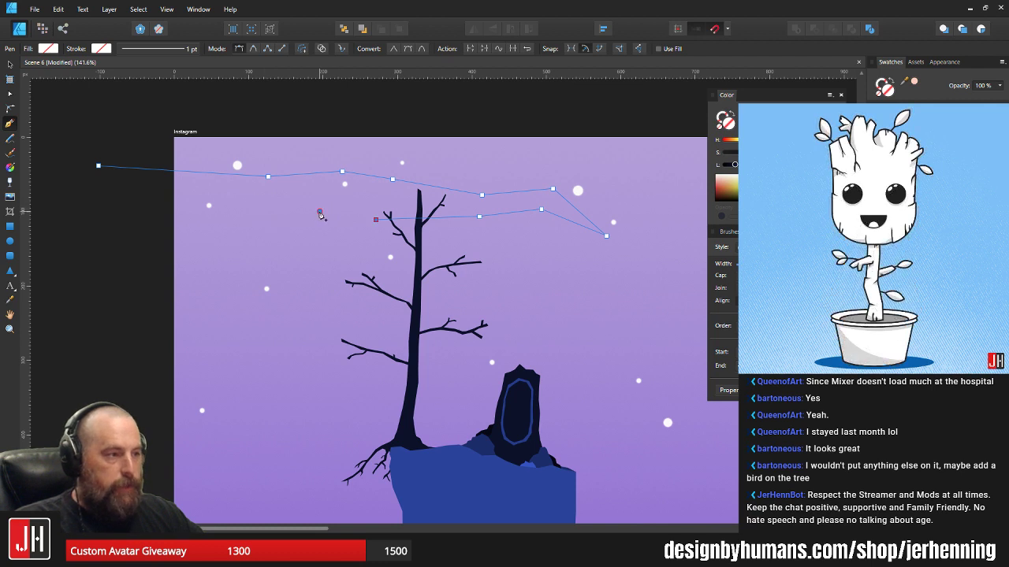
{"action": "left_click", "coordinate": [262, 227]}
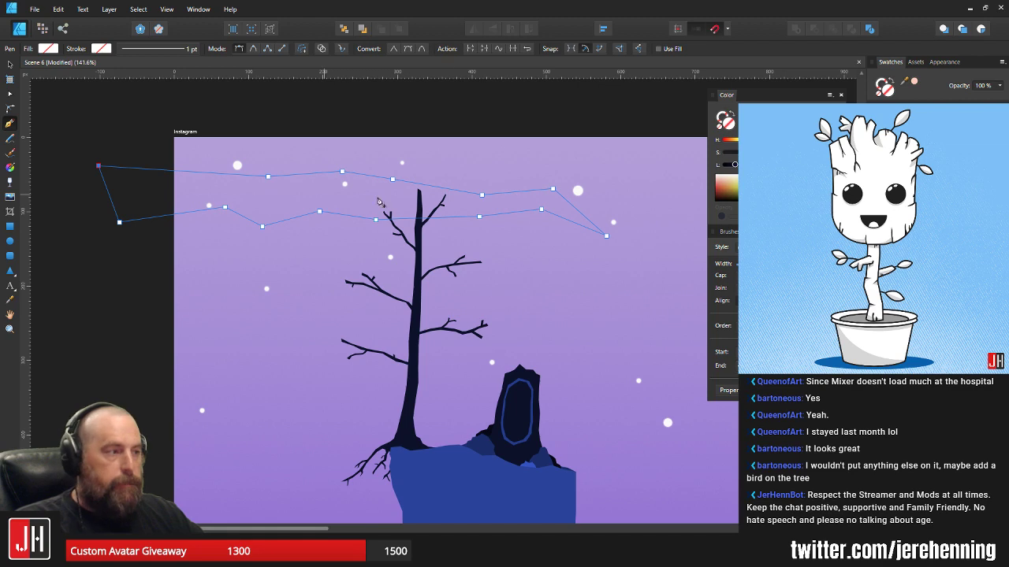
- Fill the closed cloud shape with white and lower its opacity to 40%
{"action": "left_click", "coordinate": [906, 233]}
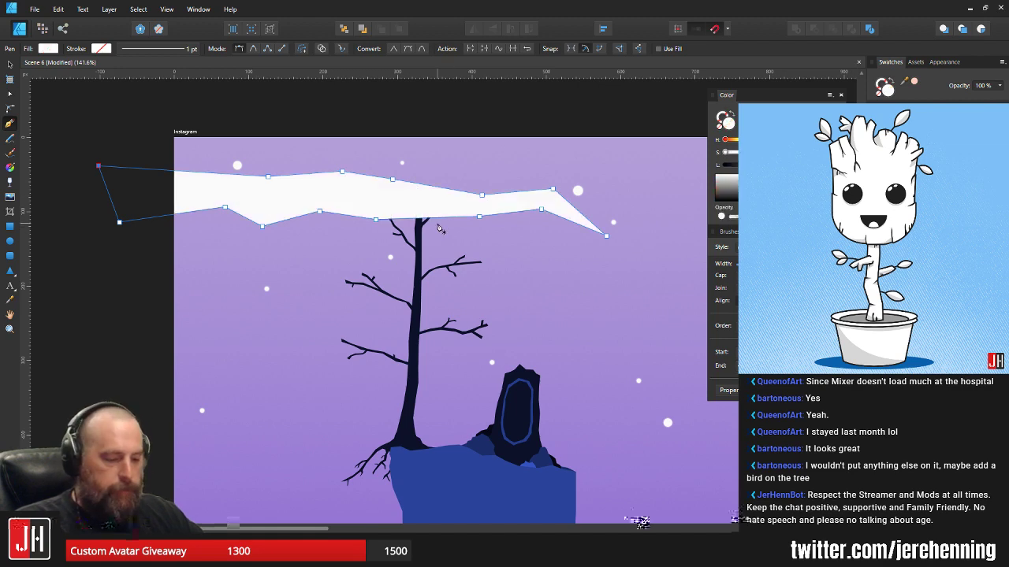
{"action": "key", "text": "4"}
{"action": "key", "text": "v"}
{"action": "left_click", "coordinate": [498, 119]}
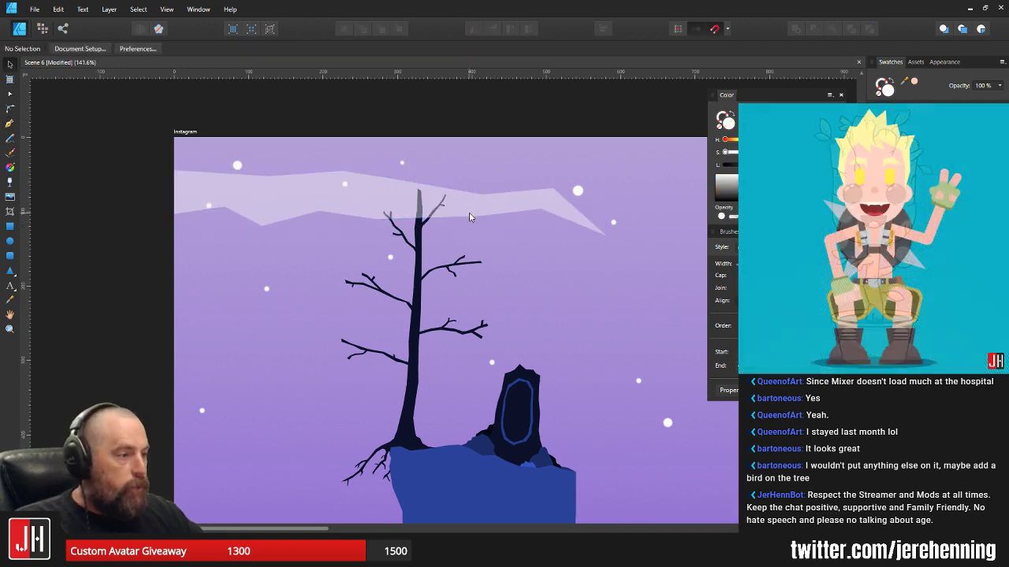
{"action": "left_click", "coordinate": [471, 214]}
{"action": "left_click", "coordinate": [495, 123]}
{"action": "scroll", "coordinate": [471, 216], "scroll_direction": "down", "scroll_amount": 8}
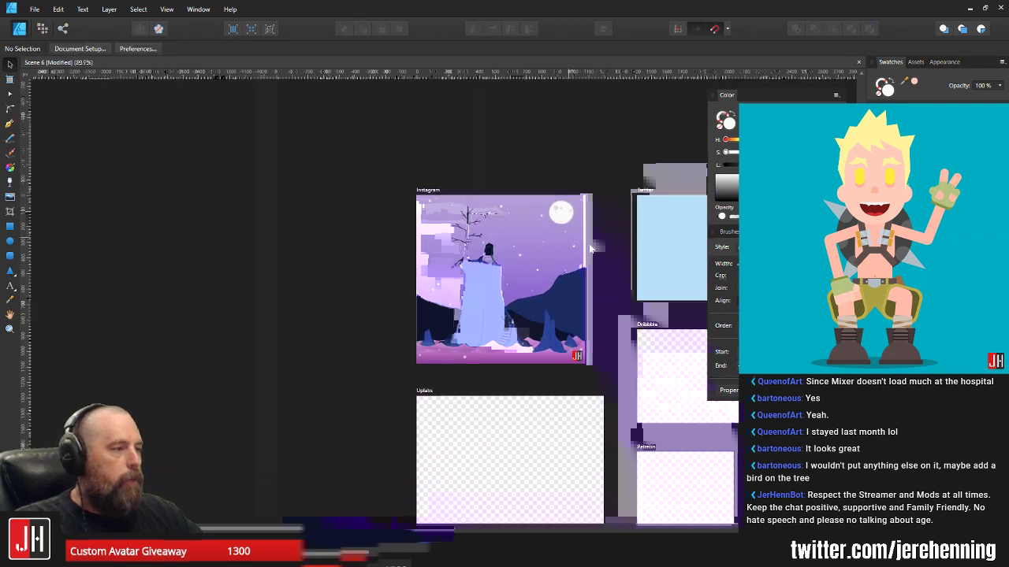
- Reposition the nodes along the cloud's lower edge and adjust one upper-edge node to make its contour less regular
{"action": "scroll", "coordinate": [508, 223], "scroll_direction": "up", "scroll_amount": 4}
{"action": "left_click", "coordinate": [439, 203]}
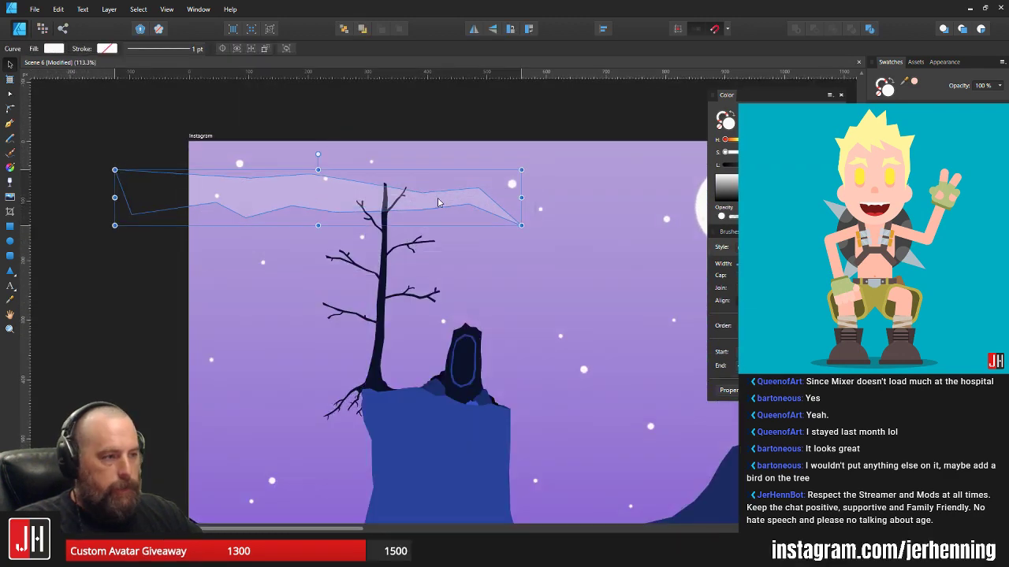
{"action": "key", "text": "a"}
{"action": "scroll", "coordinate": [244, 224], "scroll_direction": "up", "scroll_amount": 3}
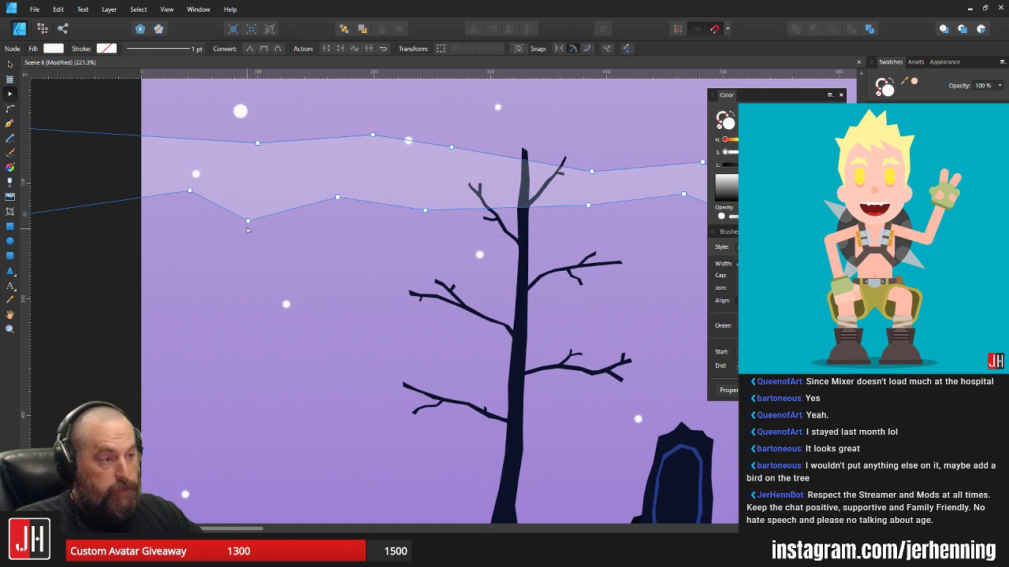
{"action": "left_click_drag", "start_coordinate": [191, 194], "coordinate": [183, 196]}
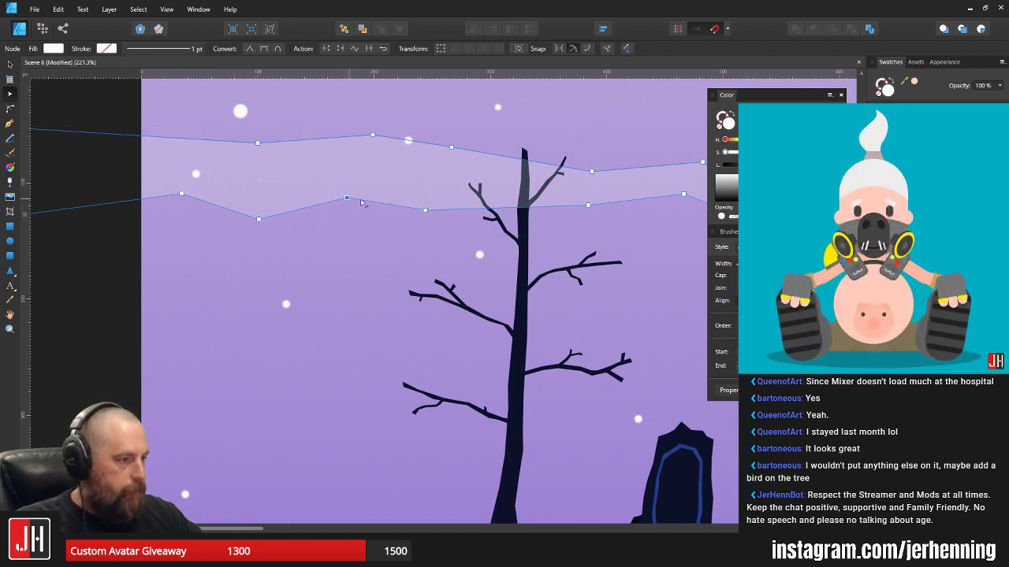
{"action": "left_click_drag", "start_coordinate": [426, 212], "coordinate": [433, 216]}
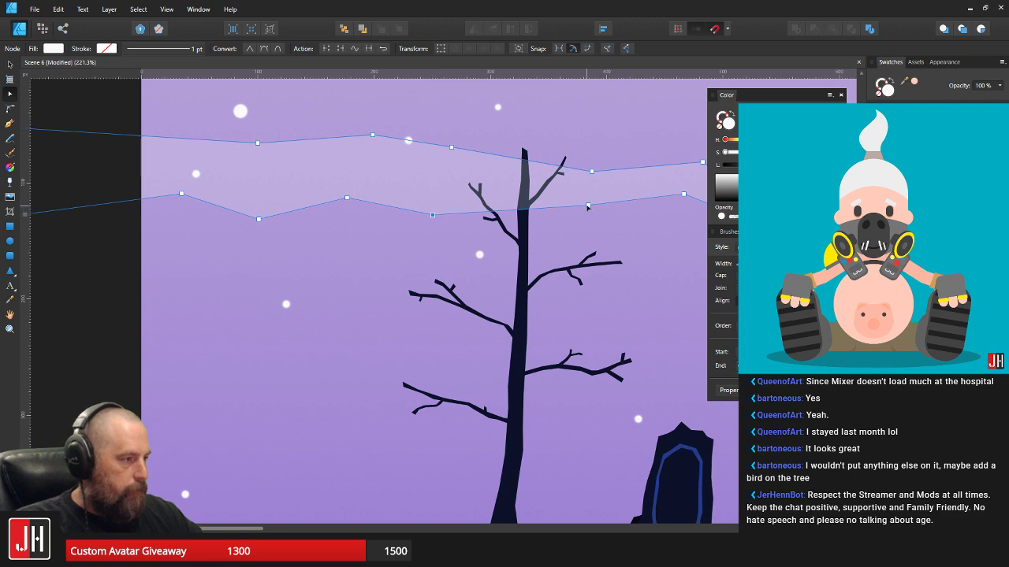
{"action": "left_click_drag", "start_coordinate": [588, 206], "coordinate": [598, 209]}
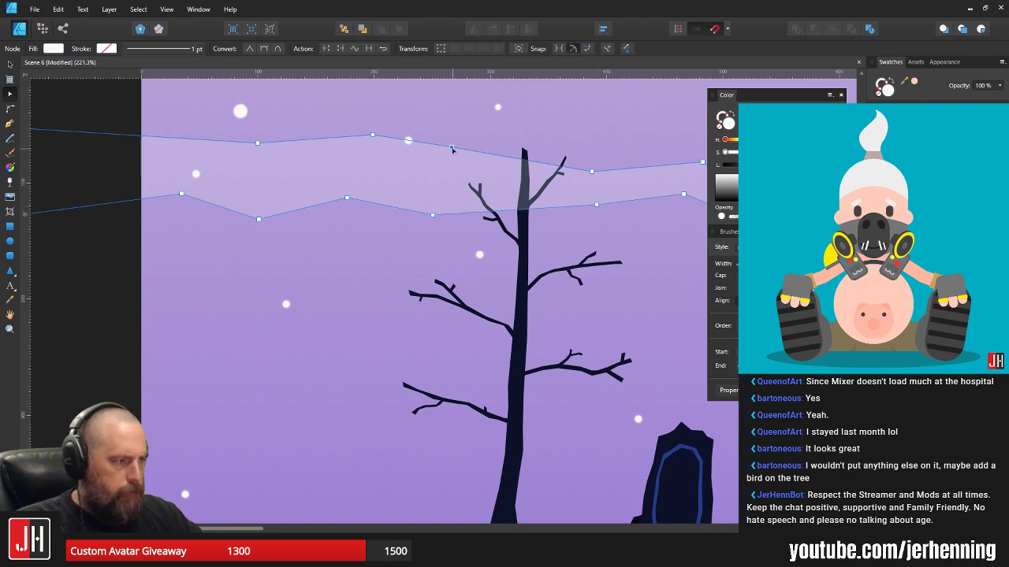
{"action": "left_click_drag", "start_coordinate": [453, 149], "coordinate": [439, 197]}
{"action": "key", "text": "v"}
{"action": "scroll", "coordinate": [493, 176], "scroll_direction": "down", "scroll_amount": 4}
{"action": "scroll", "coordinate": [511, 185], "scroll_direction": "up", "scroll_amount": 2}
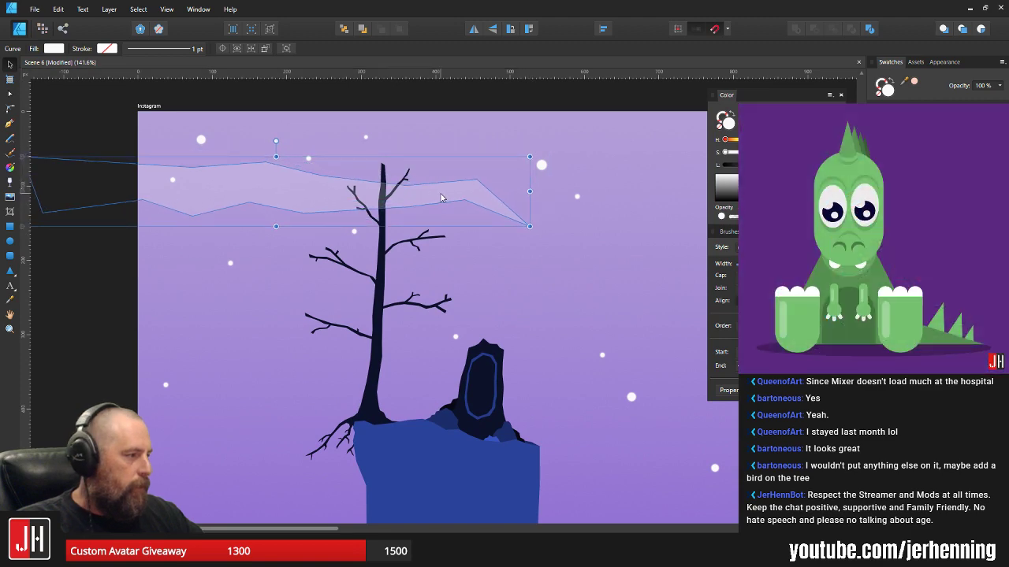
{"action": "scroll", "coordinate": [454, 200], "scroll_direction": "down", "scroll_amount": 5}
{"action": "left_click", "coordinate": [578, 218]}
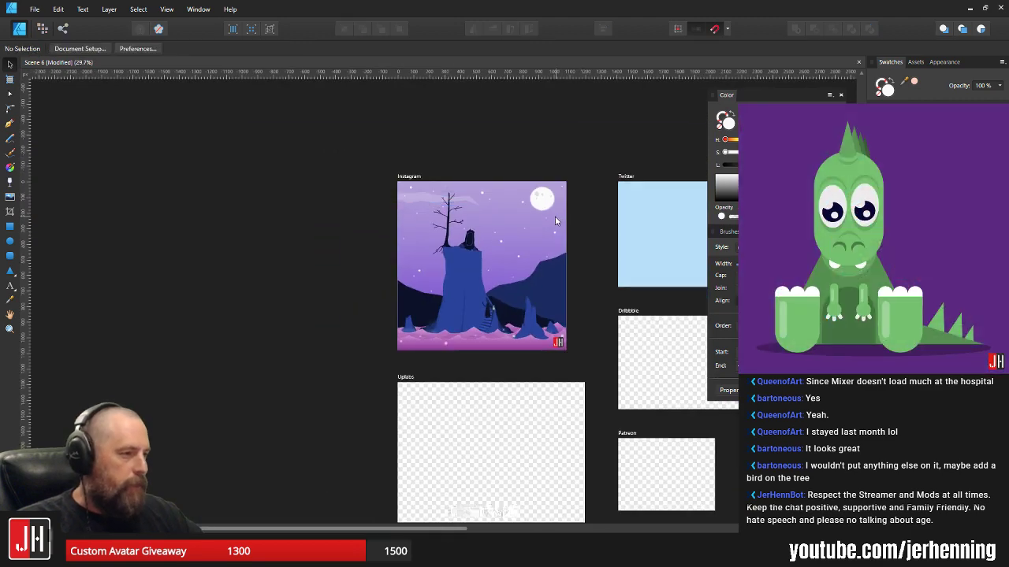
- Raise the node at the pointed tip of the cloud slightly with the Node tool and deselect the shape
{"action": "scroll", "coordinate": [554, 215], "scroll_direction": "up", "scroll_amount": 3}
{"action": "scroll", "coordinate": [382, 213], "scroll_direction": "up", "scroll_amount": 4}
{"action": "left_click", "coordinate": [410, 219]}
{"action": "key", "text": "a"}
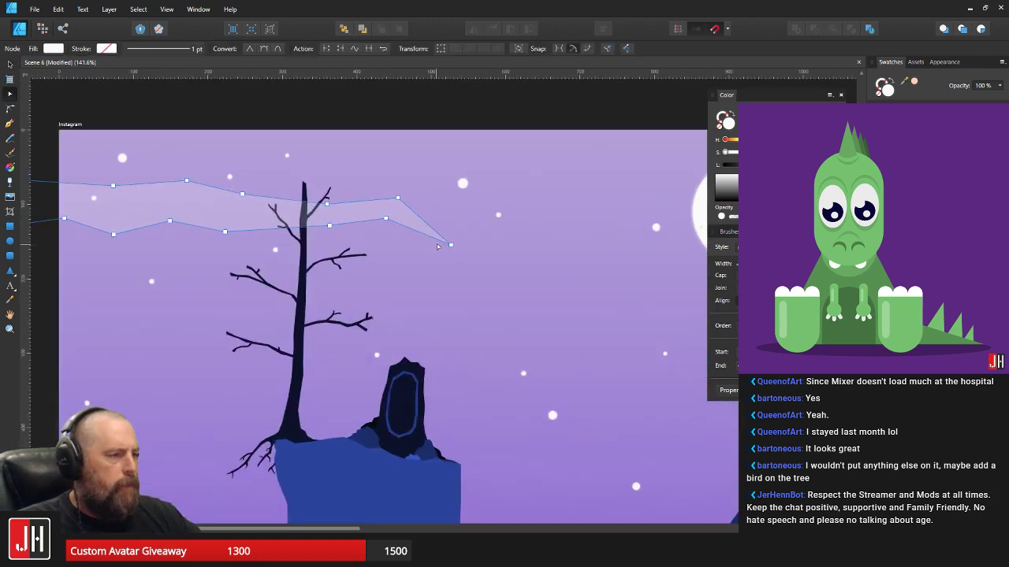
{"action": "scroll", "coordinate": [438, 242], "scroll_direction": "up", "scroll_amount": 3}
{"action": "left_click_drag", "start_coordinate": [463, 247], "coordinate": [463, 229]}
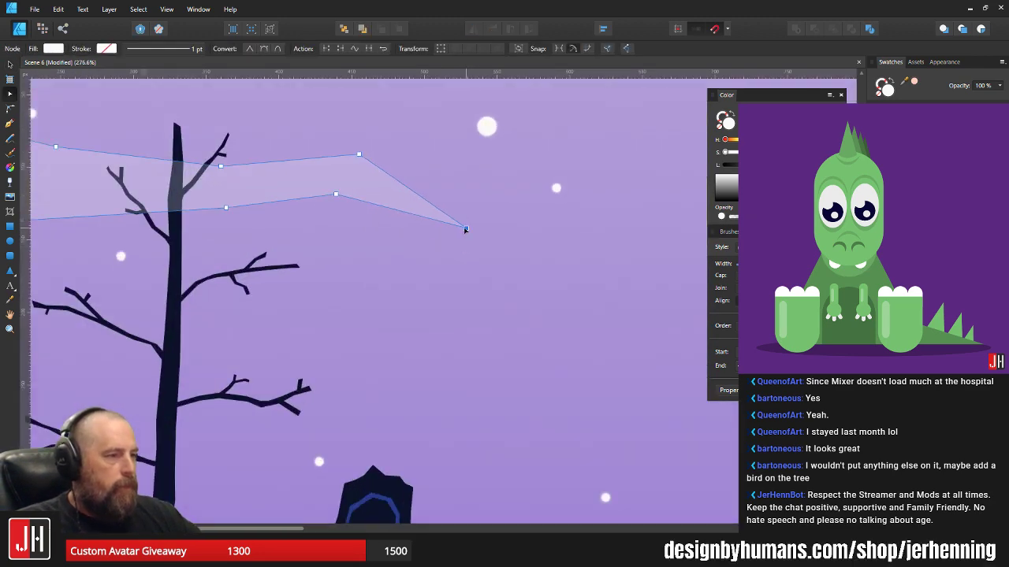
{"action": "scroll", "coordinate": [384, 199], "scroll_direction": "down", "scroll_amount": 3}
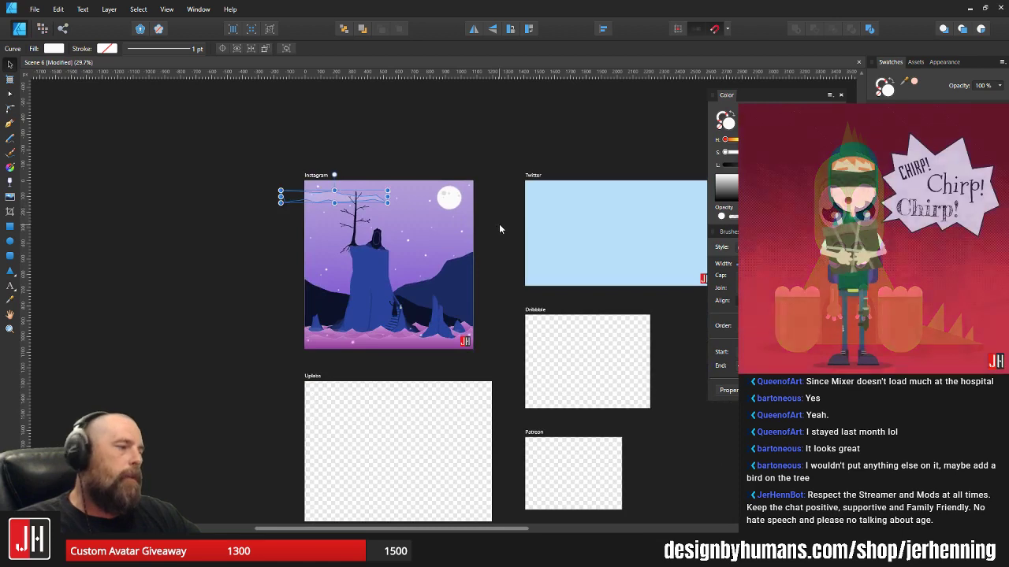
{"action": "left_click", "coordinate": [499, 224]}
- Try placing a duplicate of the cloud band across the moon
{"action": "scroll", "coordinate": [391, 203], "scroll_direction": "up", "scroll_amount": 3}
{"action": "left_click_drag", "start_coordinate": [348, 197], "coordinate": [524, 200]}
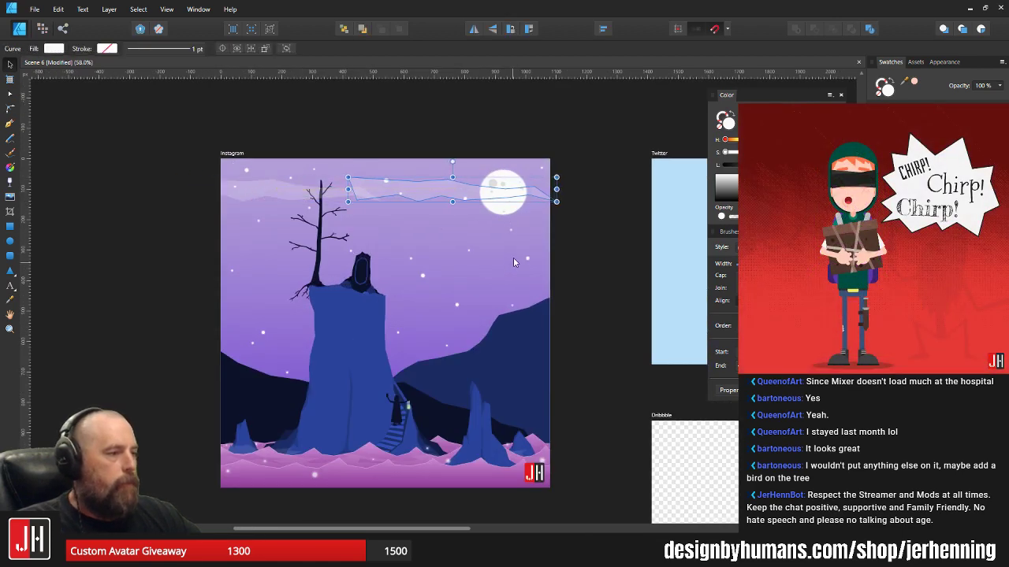
{"action": "scroll", "coordinate": [472, 193], "scroll_direction": "up", "scroll_amount": 3}
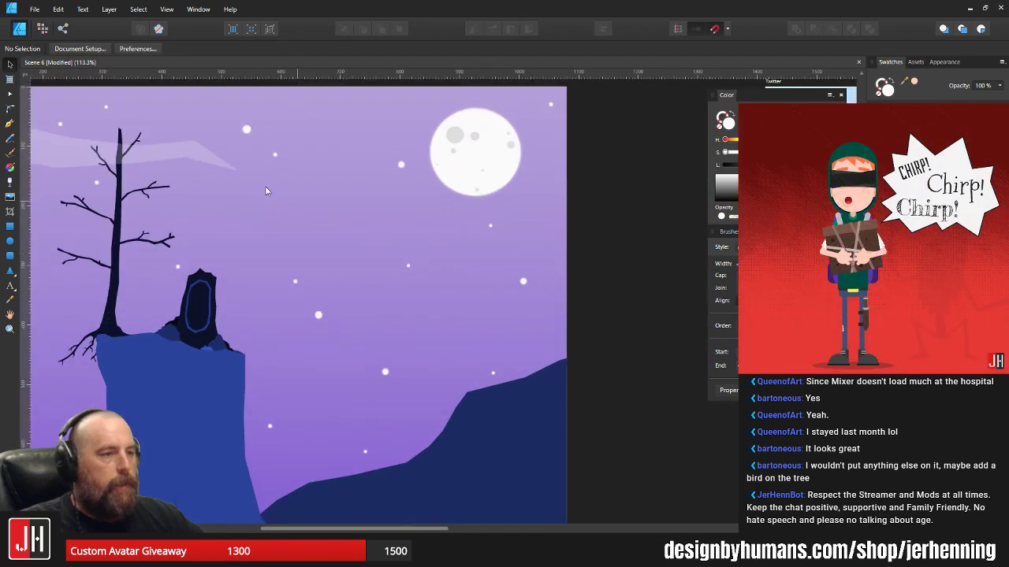
- Duplicate the twin-peaked rock right of the stairs, place the copy over the main cliff's left base and bring it to the front
{"action": "left_click_drag", "start_coordinate": [422, 240], "coordinate": [415, 242]}
{"action": "scroll", "coordinate": [488, 300], "scroll_direction": "down", "scroll_amount": 5}
{"action": "scroll", "coordinate": [482, 346], "scroll_direction": "up", "scroll_amount": 4}
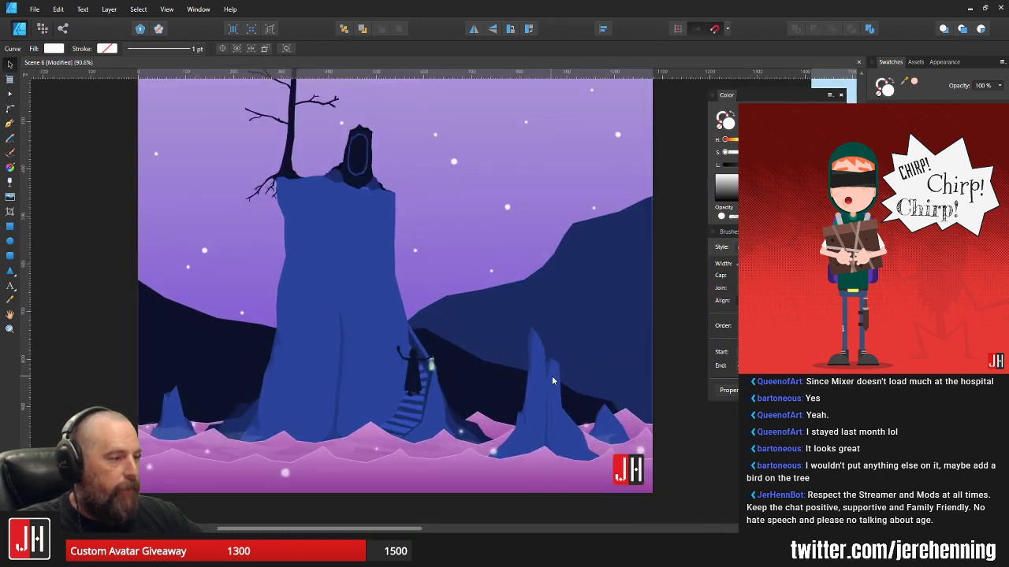
{"action": "left_click", "coordinate": [553, 378]}
{"action": "left_click_drag", "start_coordinate": [574, 383], "coordinate": [567, 357]}
{"action": "left_click_drag", "start_coordinate": [564, 359], "coordinate": [198, 361]}
{"action": "key", "text": "ctrl+shift+bracketright"}
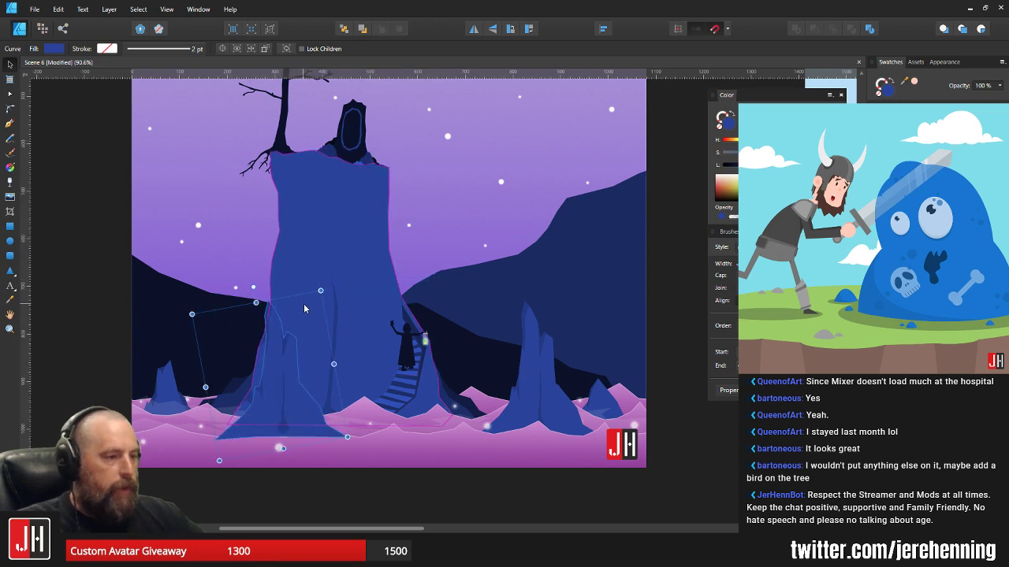
- Enlarge the copied rock to roughly the cliff's height and move it into the lower-left foreground of the artboard
{"action": "left_click_drag", "start_coordinate": [321, 292], "coordinate": [477, 102]}
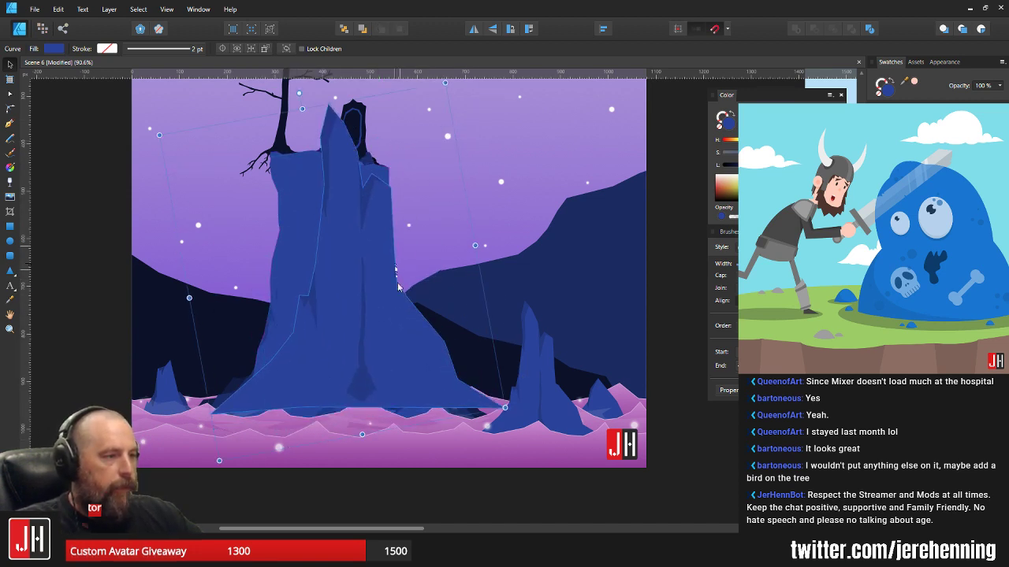
{"action": "scroll", "coordinate": [397, 285], "scroll_direction": "down", "scroll_amount": 3}
{"action": "left_click_drag", "start_coordinate": [397, 287], "coordinate": [363, 319]}
{"action": "scroll", "coordinate": [295, 340], "scroll_direction": "up", "scroll_amount": 3}
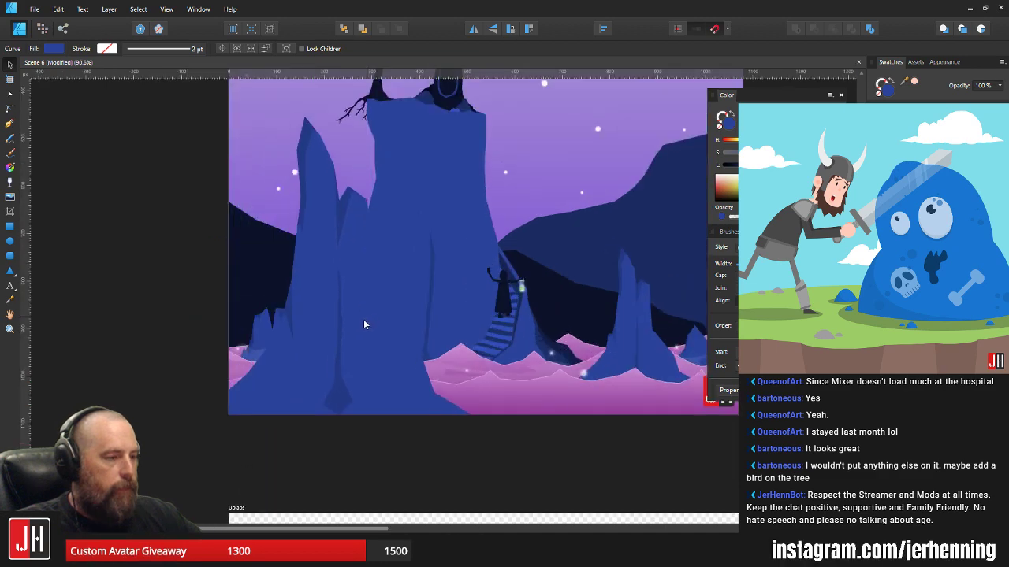
- Delete the darker shading shapes inside the enlarged foreground rock
{"action": "left_click", "coordinate": [339, 329]}
{"action": "left_click", "coordinate": [290, 309], "text": "shift"}
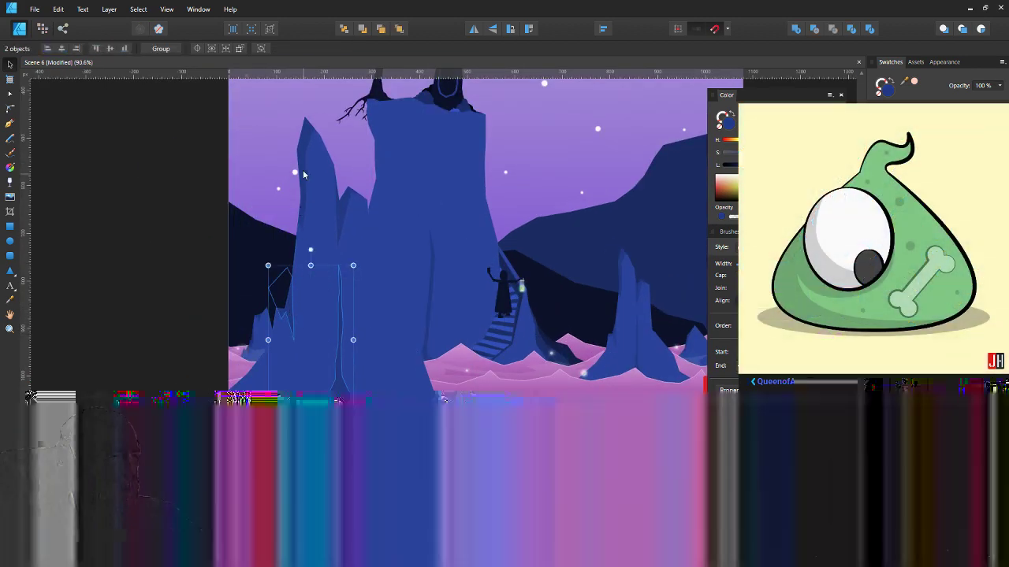
{"action": "left_click", "coordinate": [304, 173], "text": "shift"}
{"action": "left_click", "coordinate": [343, 206], "text": "shift"}
{"action": "key", "text": "Delete"}
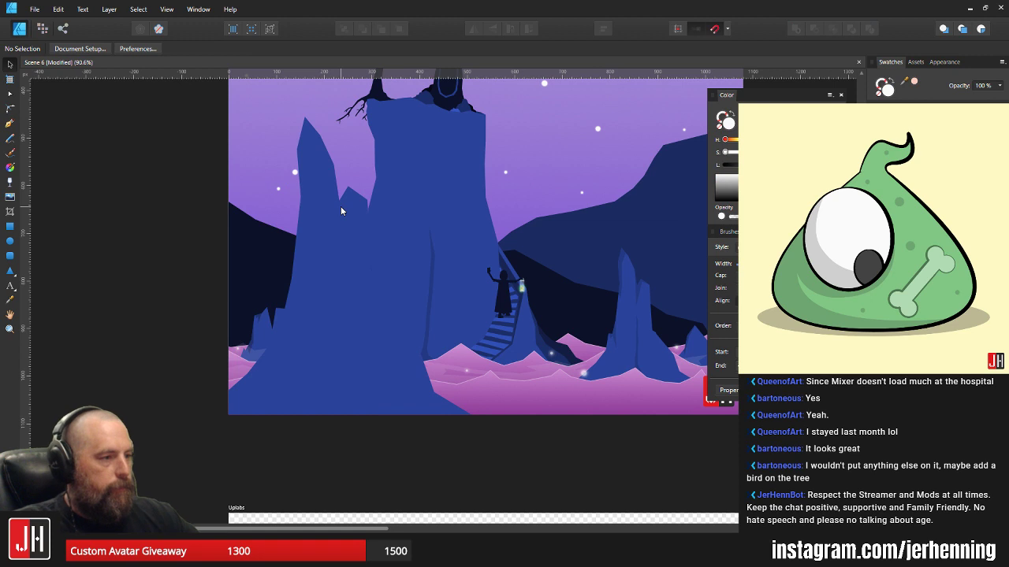
- Move the foreground rock partly beyond the artboard's left edge and flip it horizontally so the taller peak faces the cliff
{"action": "left_click_drag", "start_coordinate": [366, 305], "coordinate": [318, 320]}
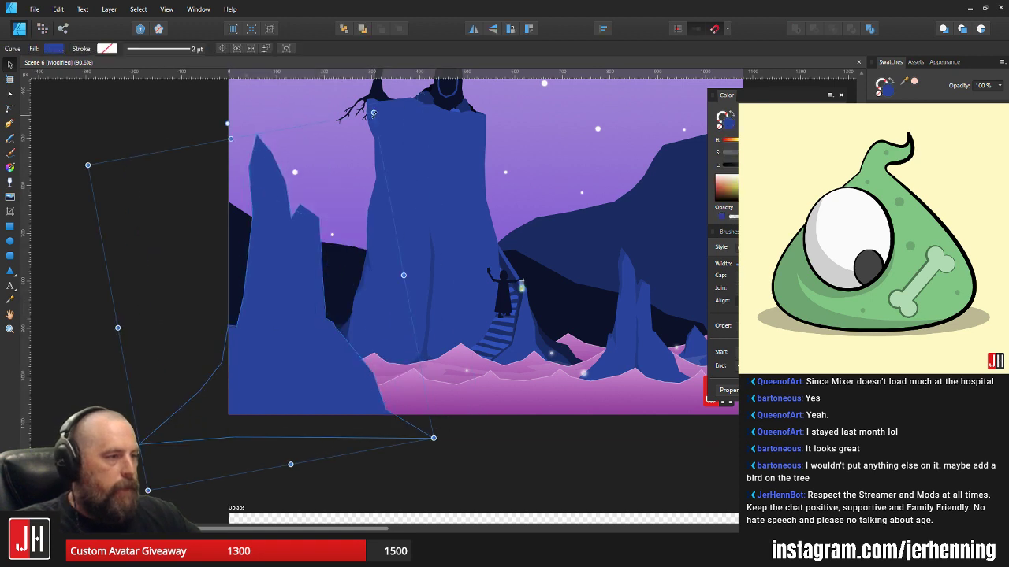
{"action": "scroll", "coordinate": [377, 270], "scroll_direction": "down", "scroll_amount": 5}
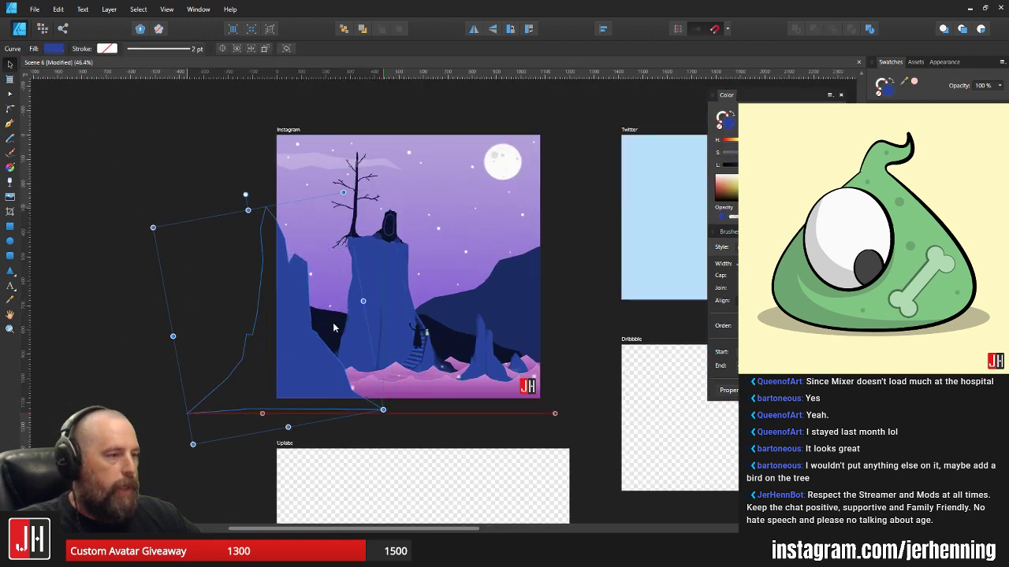
{"action": "left_click_drag", "start_coordinate": [334, 328], "coordinate": [342, 332]}
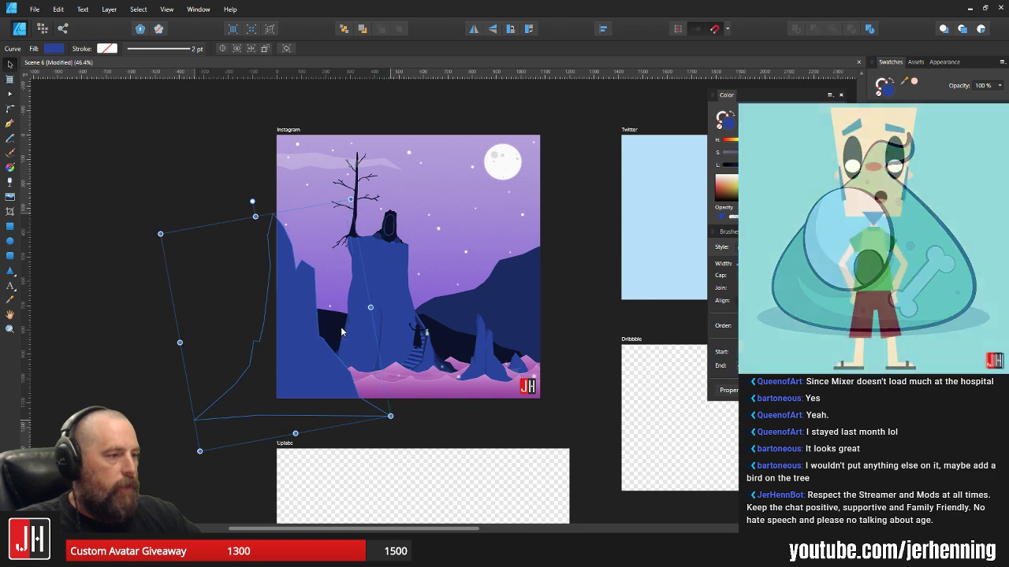
{"action": "scroll", "coordinate": [341, 331], "scroll_direction": "up", "scroll_amount": 3}
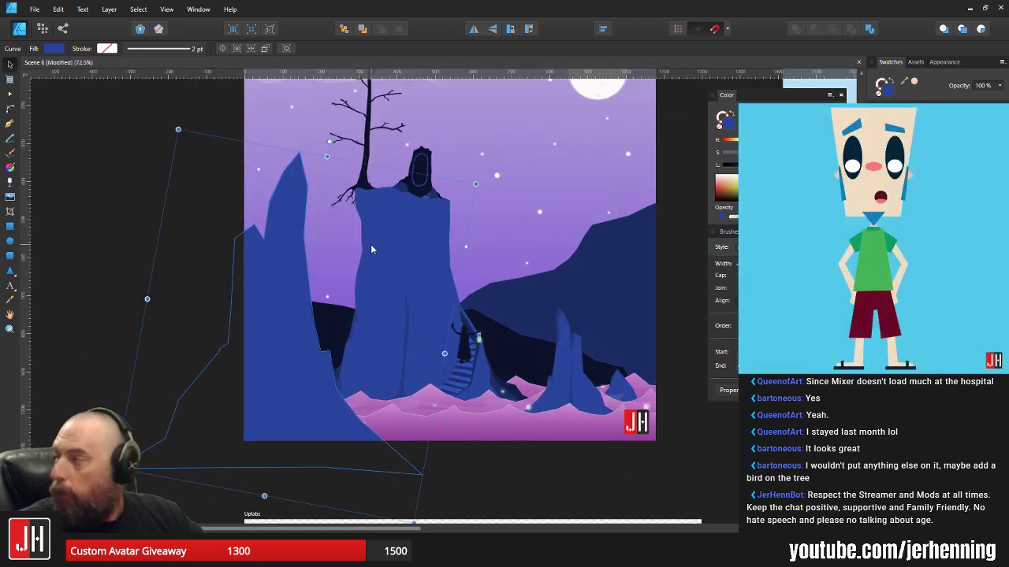
{"action": "left_click_drag", "start_coordinate": [292, 252], "coordinate": [286, 251]}
- Reshape the foreground rock's outline so the notch and shorter peak become a shoulder beside the main peak, and nudge the rock left
{"action": "key", "text": "a"}
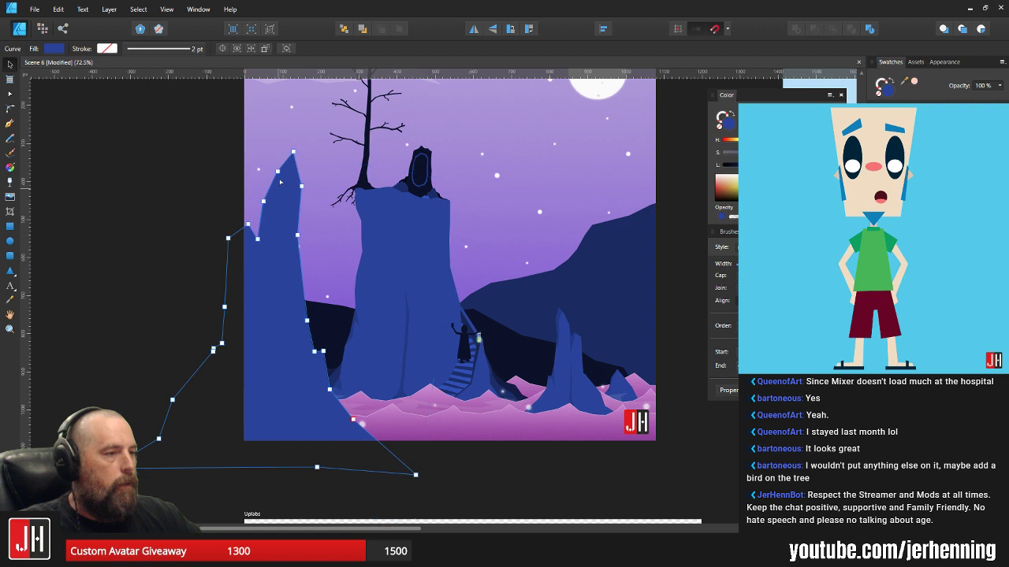
{"action": "scroll", "coordinate": [278, 152], "scroll_direction": "up", "scroll_amount": 2}
{"action": "left_click_drag", "start_coordinate": [252, 141], "coordinate": [278, 158]}
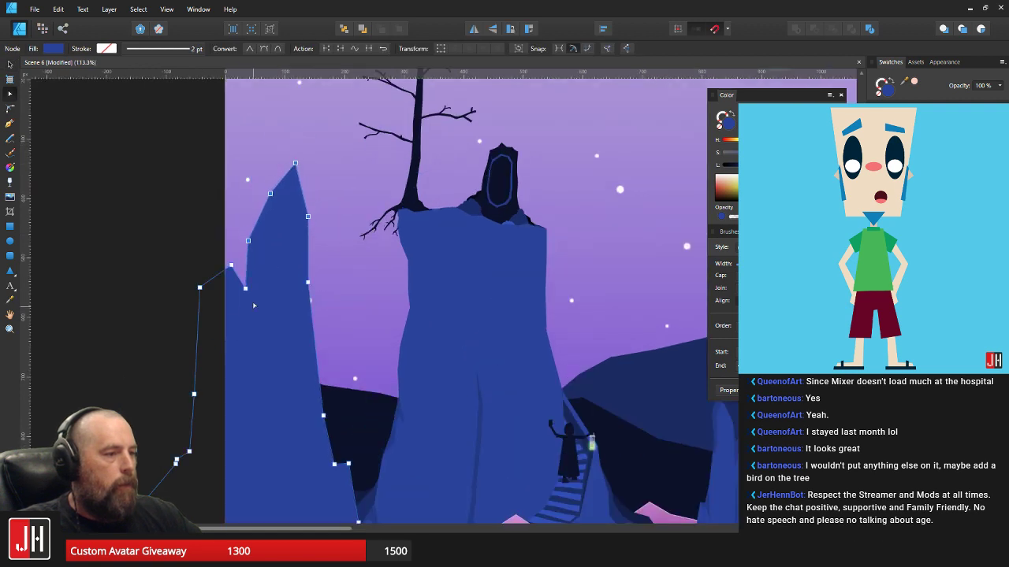
{"action": "left_click_drag", "start_coordinate": [248, 304], "coordinate": [228, 262]}
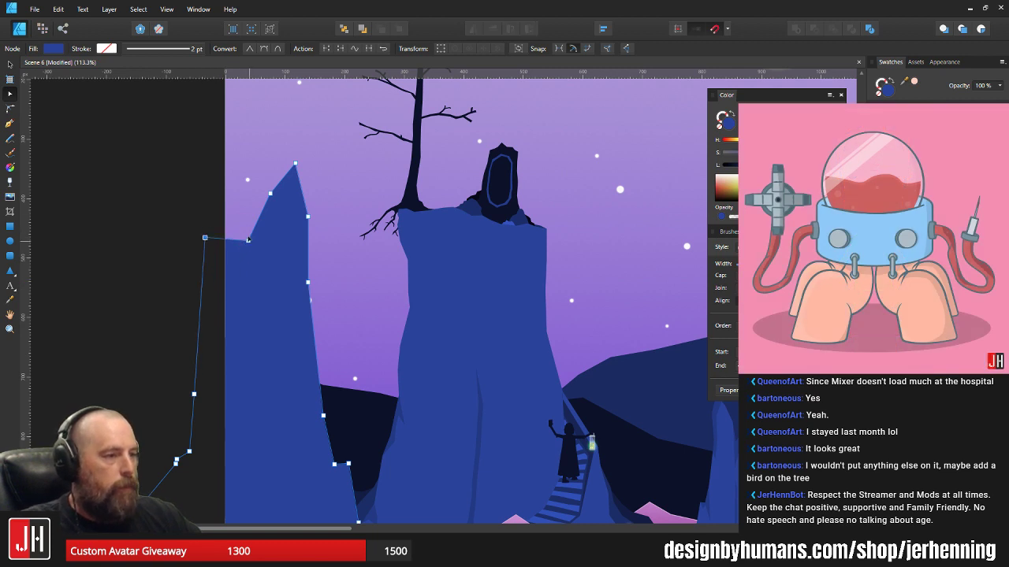
{"action": "key", "text": "v"}
{"action": "left_click", "coordinate": [173, 192]}
{"action": "scroll", "coordinate": [230, 259], "scroll_direction": "down", "scroll_amount": 4}
{"action": "left_click", "coordinate": [255, 288]}
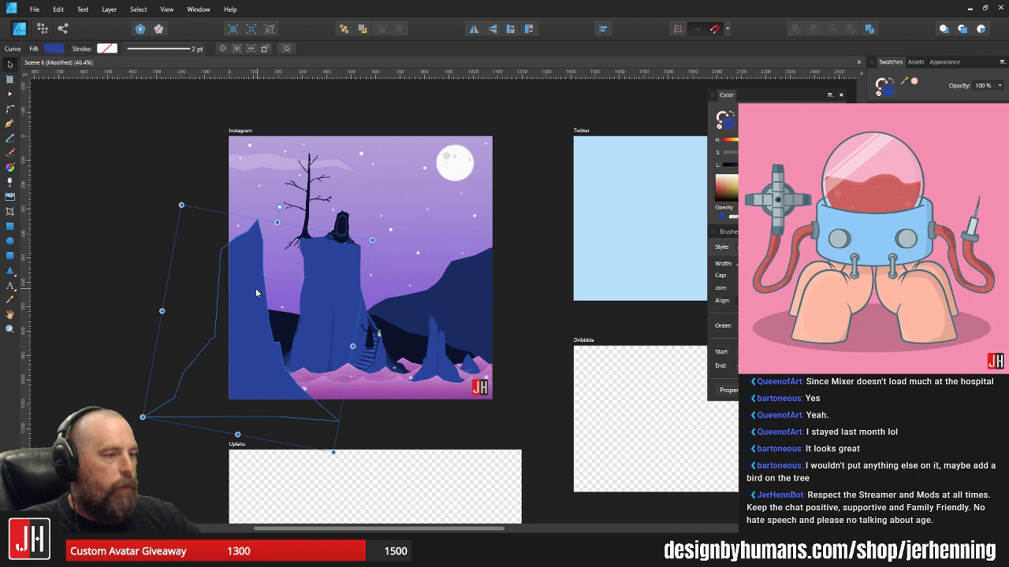
{"action": "left_click_drag", "start_coordinate": [255, 280], "coordinate": [251, 279]}
{"action": "scroll", "coordinate": [274, 308], "scroll_direction": "up", "scroll_amount": 4}
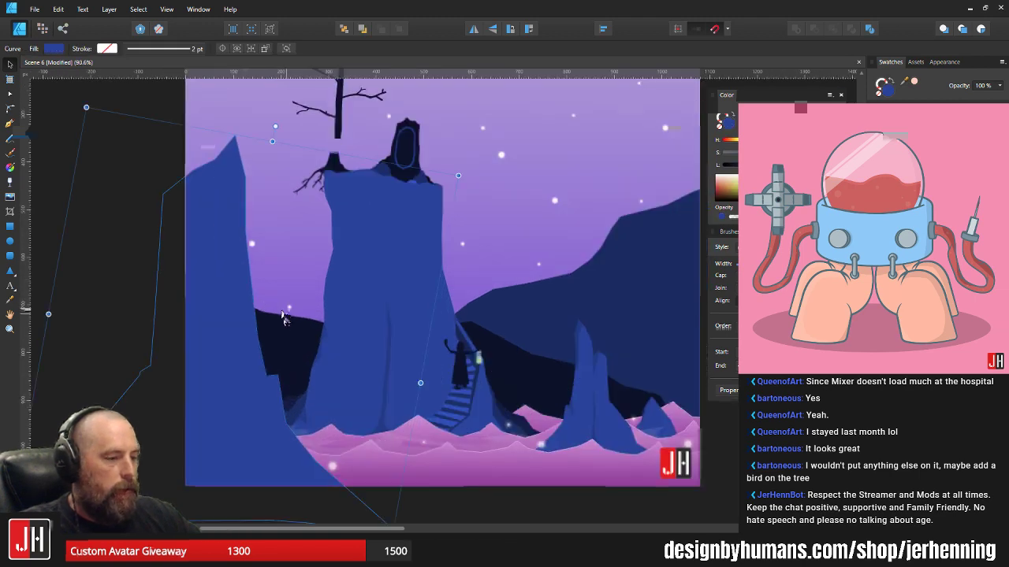
- Fill the foreground rock with the very dark navy sampled from the low hill behind the main cliff
{"action": "key", "text": "i"}
{"action": "left_click", "coordinate": [287, 319]}
{"action": "key", "text": "v"}
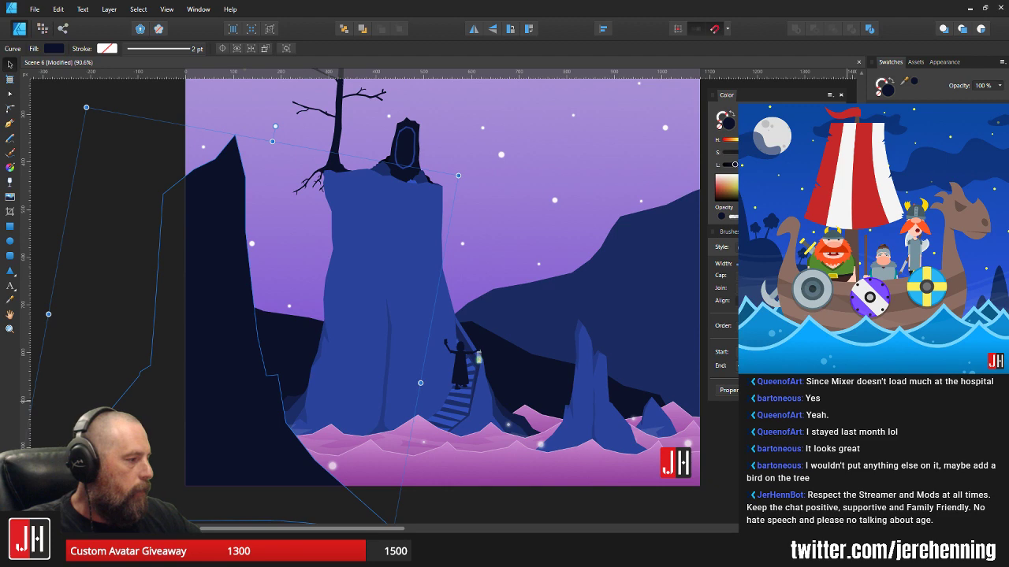
- Apply a Gaussian Blur layer effect to the foreground rock
{"action": "left_click", "coordinate": [352, 144]}
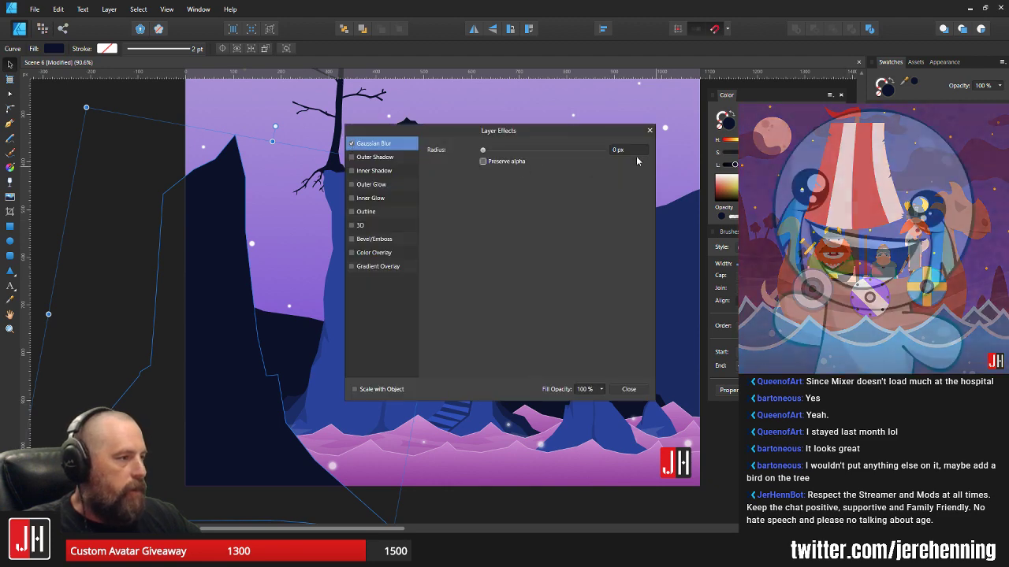
{"action": "left_click", "coordinate": [613, 150]}
{"action": "left_click", "coordinate": [651, 130]}
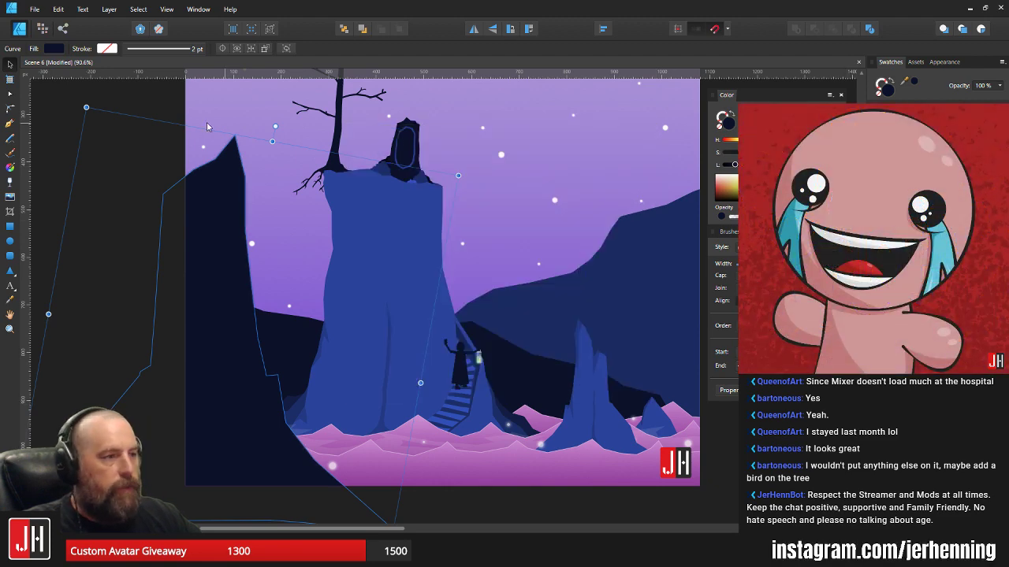
- Enlarge the foreground rock slightly and shift it down and left over the artboard's left edge
{"action": "left_click", "coordinate": [207, 122]}
{"action": "left_click_drag", "start_coordinate": [228, 237], "coordinate": [244, 262]}
{"action": "left_click", "coordinate": [244, 262]}
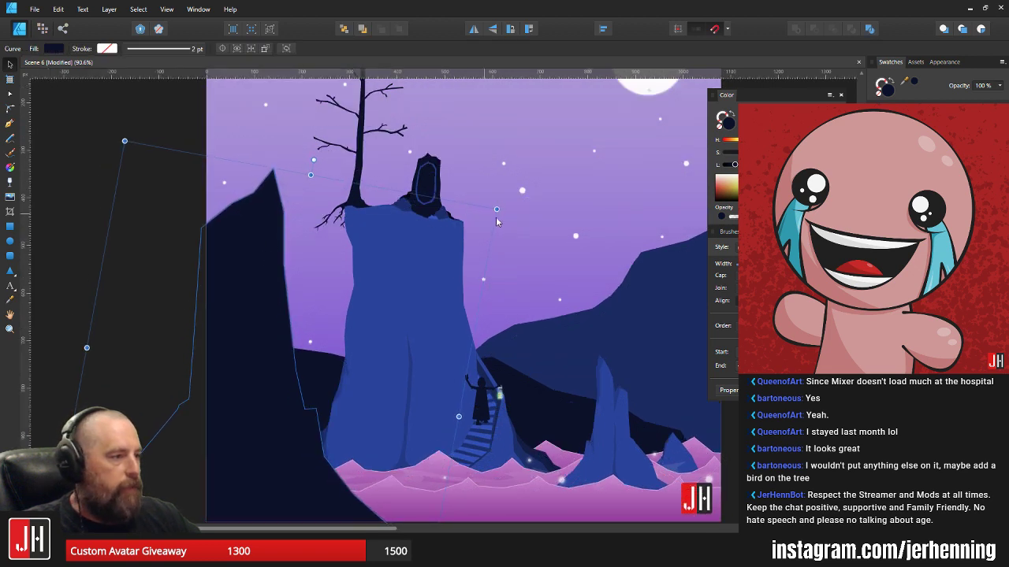
{"action": "left_click_drag", "start_coordinate": [496, 210], "coordinate": [532, 180]}
{"action": "left_click_drag", "start_coordinate": [279, 292], "coordinate": [253, 322]}
{"action": "scroll", "coordinate": [291, 323], "scroll_direction": "down", "scroll_amount": 3}
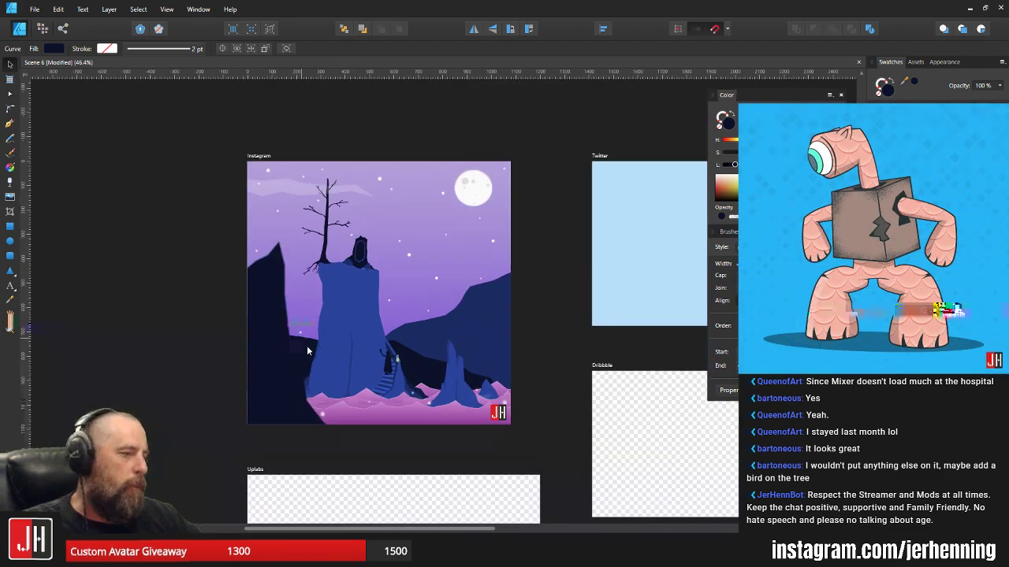
- Recolour the foreground rock with the medium navy of the large hill right of the cliff
{"action": "scroll", "coordinate": [312, 355], "scroll_direction": "up", "scroll_amount": 4}
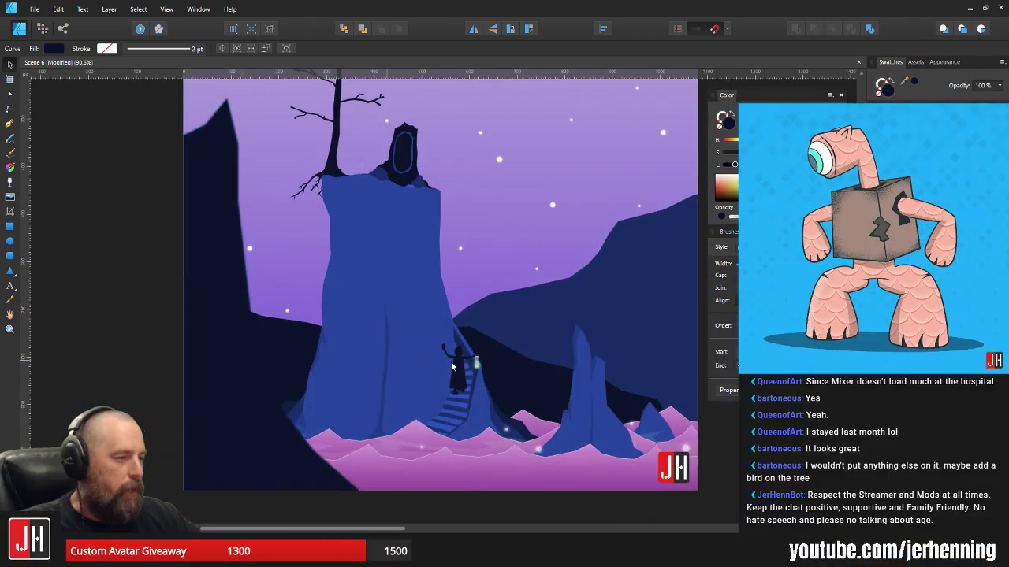
{"action": "key", "text": "ctrl+d"}
{"action": "scroll", "coordinate": [489, 319], "scroll_direction": "down", "scroll_amount": 4}
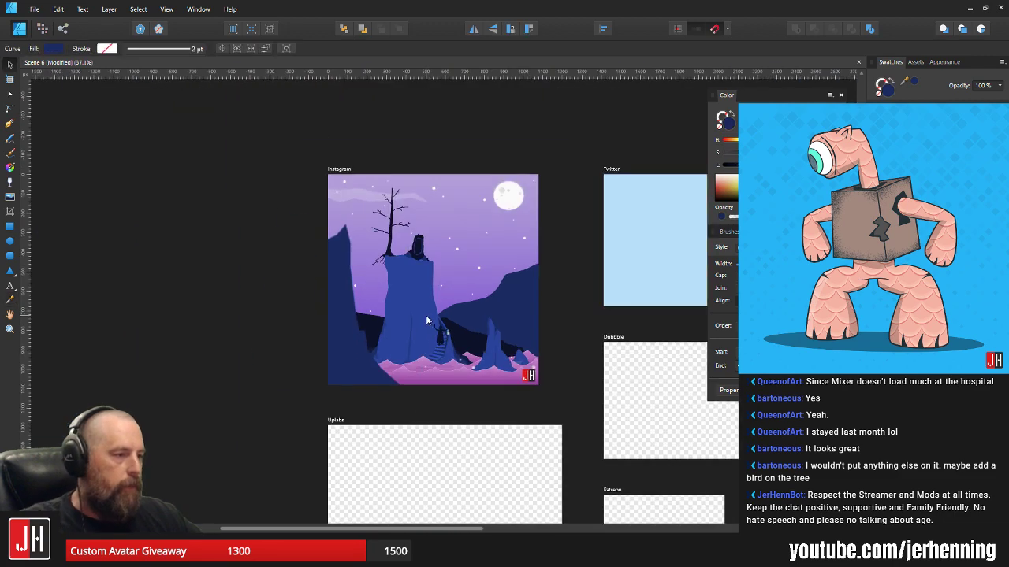
{"action": "scroll", "coordinate": [417, 313], "scroll_direction": "up", "scroll_amount": 2}
- Shrink the foreground rock and position it along the artboard's left edge, leaving more of the background beside the cliff uncovered
{"action": "left_click_drag", "start_coordinate": [315, 308], "coordinate": [318, 320]}
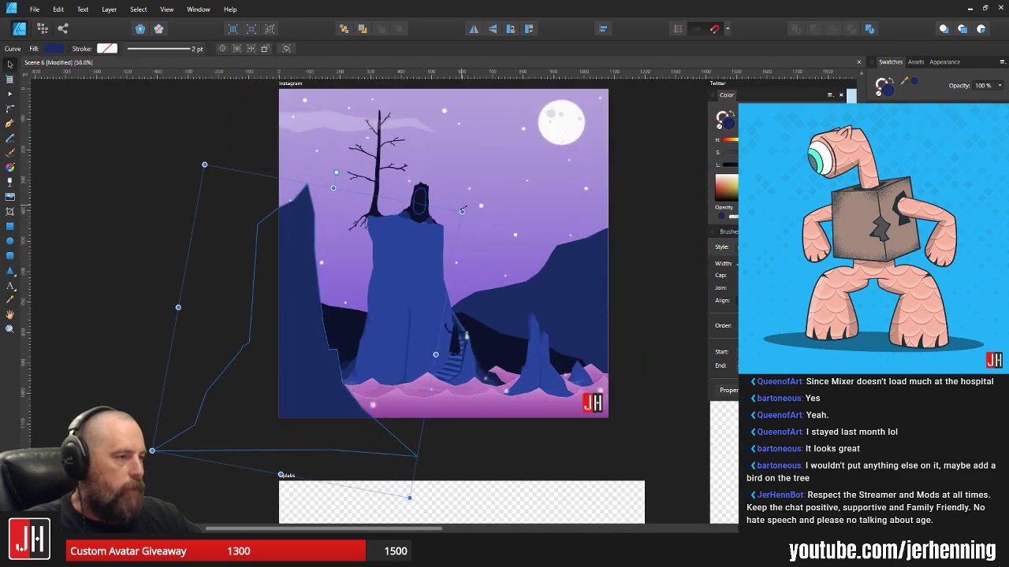
{"action": "left_click_drag", "start_coordinate": [463, 210], "coordinate": [441, 256]}
{"action": "scroll", "coordinate": [314, 420], "scroll_direction": "up", "scroll_amount": 3}
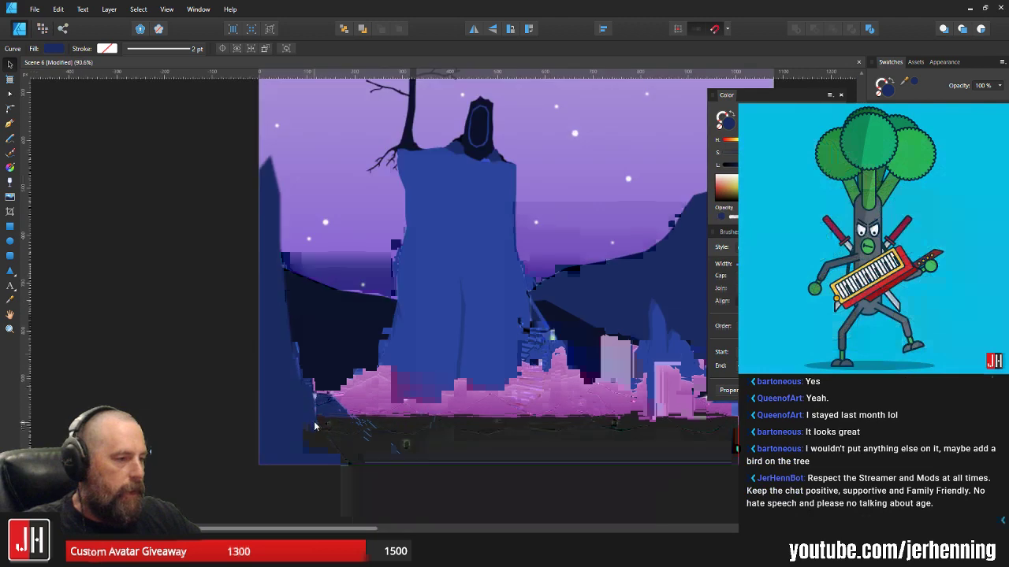
{"action": "scroll", "coordinate": [314, 403], "scroll_direction": "down", "scroll_amount": 3}
{"action": "scroll", "coordinate": [311, 368], "scroll_direction": "up", "scroll_amount": 2}
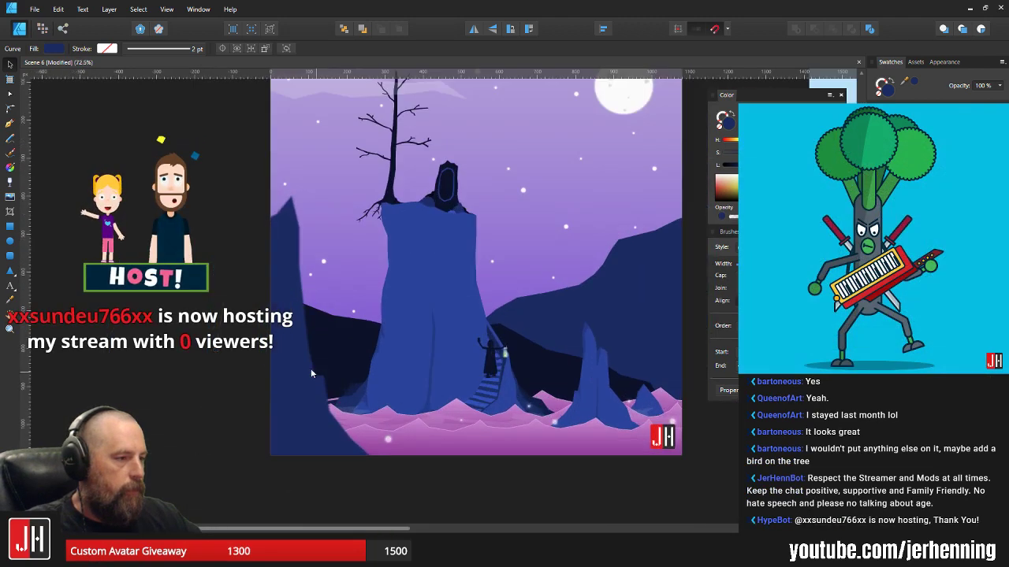
{"action": "scroll", "coordinate": [315, 369], "scroll_direction": "down", "scroll_amount": 2}
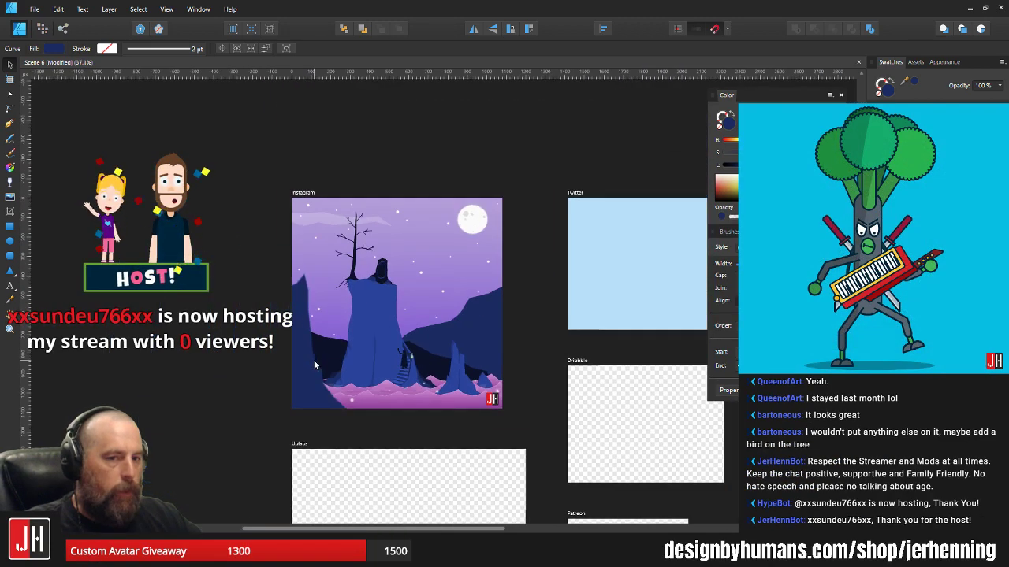
{"action": "left_click", "coordinate": [548, 203]}
{"action": "scroll", "coordinate": [508, 250], "scroll_direction": "up", "scroll_amount": 2}
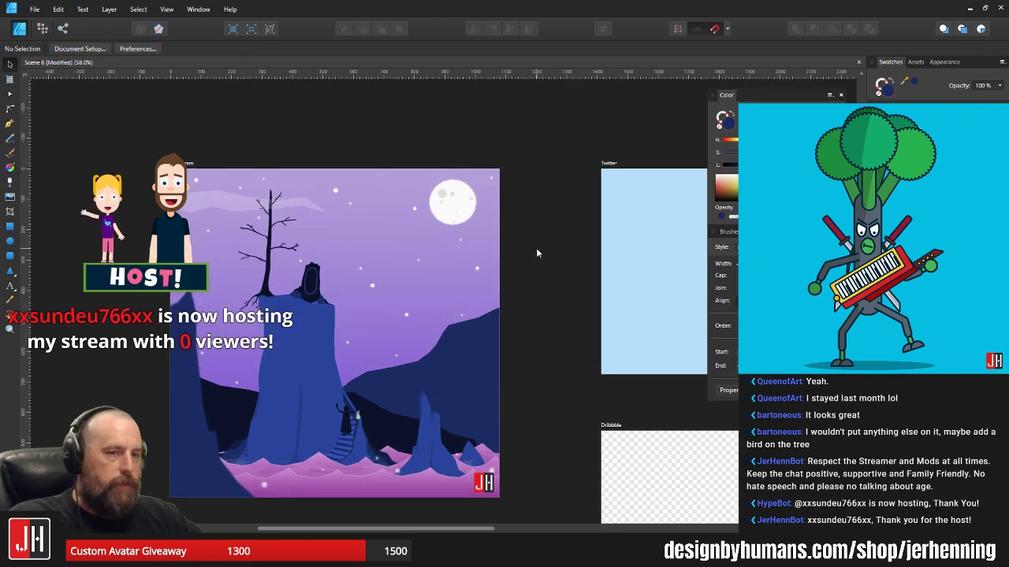
{"action": "scroll", "coordinate": [325, 350], "scroll_direction": "up", "scroll_amount": 2}
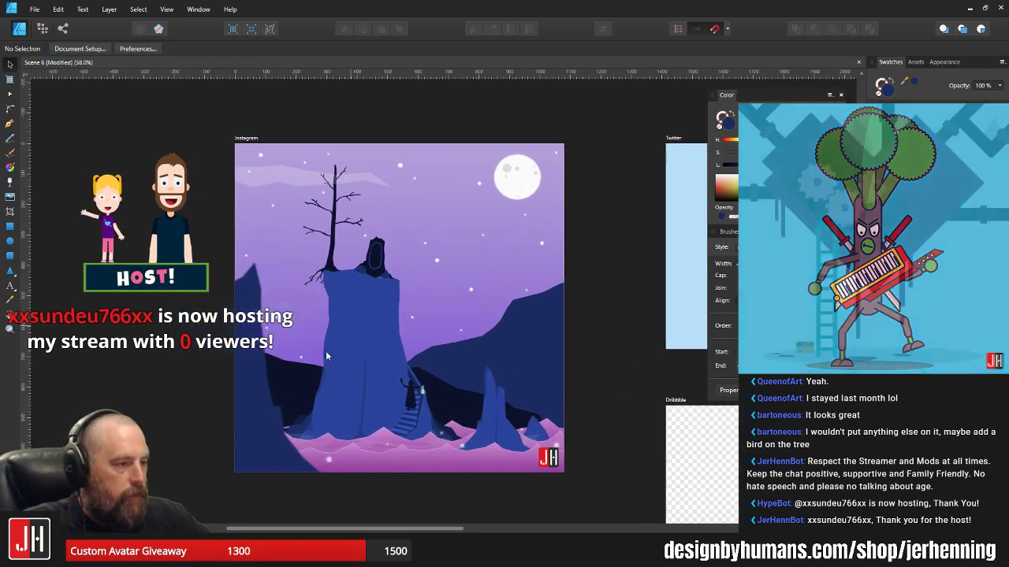
- Duplicate the foreground rock and place the copy in front of it, lower and further right
{"action": "left_click", "coordinate": [228, 379]}
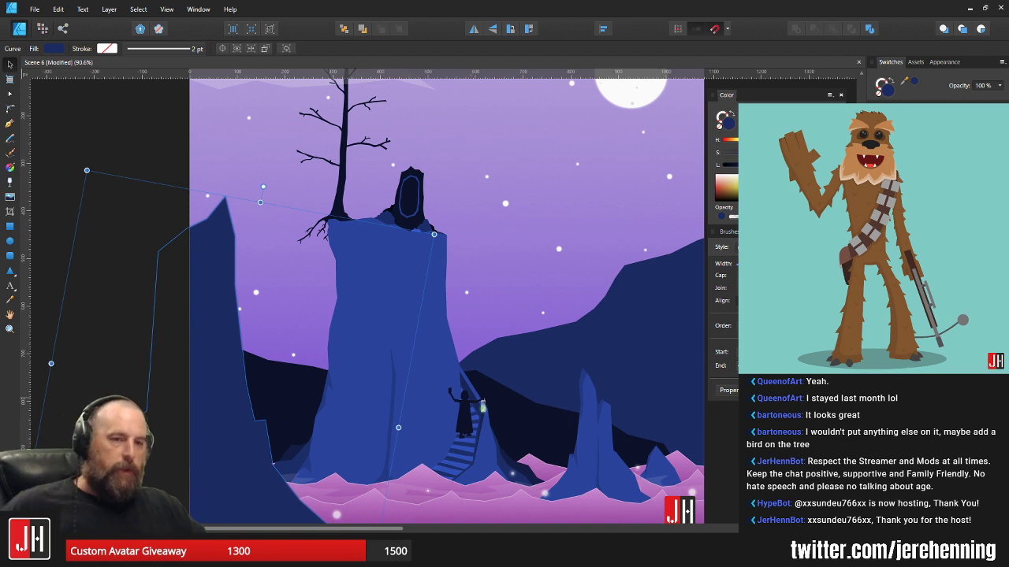
{"action": "scroll", "coordinate": [211, 402], "scroll_direction": "down", "scroll_amount": 5}
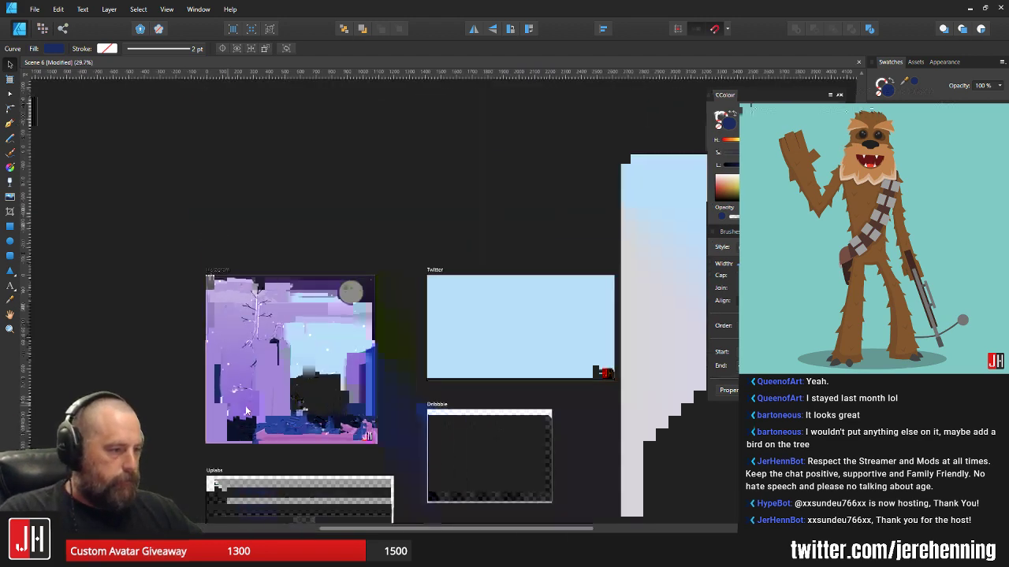
{"action": "left_click", "coordinate": [397, 388]}
{"action": "scroll", "coordinate": [224, 400], "scroll_direction": "up", "scroll_amount": 5}
{"action": "left_click", "coordinate": [213, 423]}
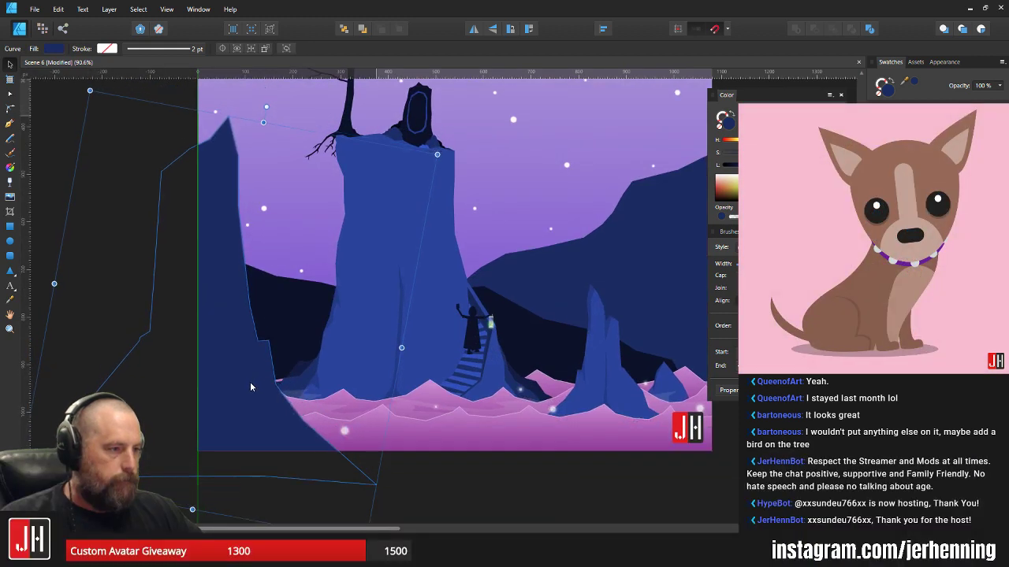
{"action": "scroll", "coordinate": [250, 340], "scroll_direction": "down", "scroll_amount": 3}
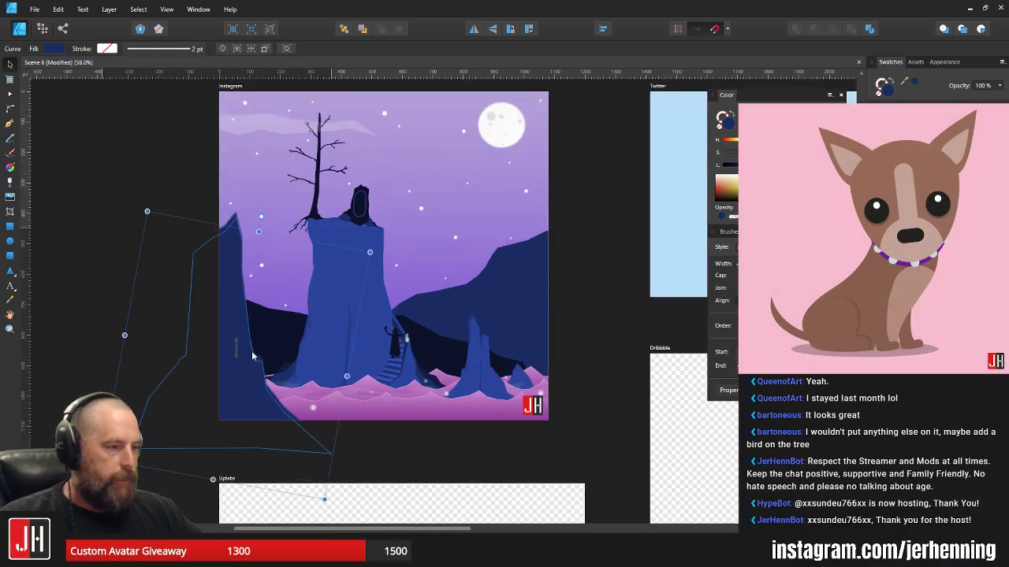
{"action": "scroll", "coordinate": [277, 356], "scroll_direction": "up", "scroll_amount": 3}
{"action": "left_click_drag", "start_coordinate": [277, 305], "coordinate": [260, 287]}
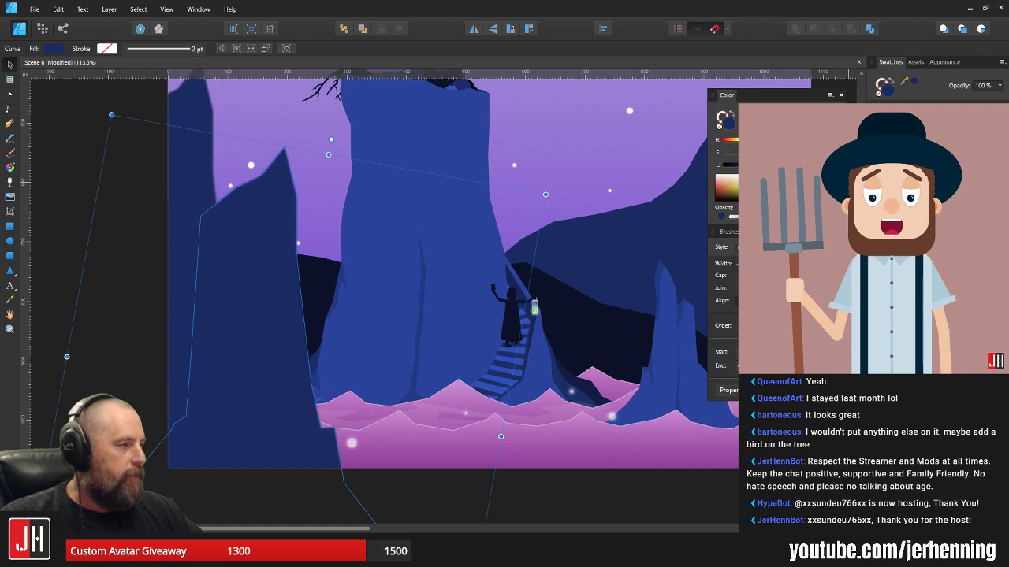
- Darken the front rock copy's navy fill and move both foreground rocks slightly down together
{"action": "left_click_drag", "start_coordinate": [745, 165], "coordinate": [740, 165]}
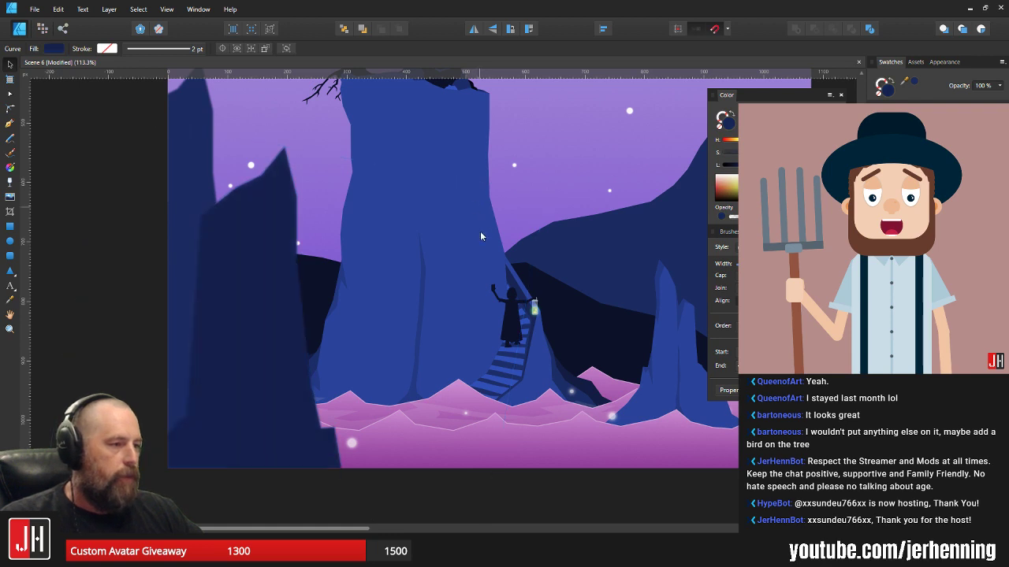
{"action": "left_click_drag", "start_coordinate": [480, 231], "coordinate": [489, 317]}
{"action": "left_click", "coordinate": [203, 217], "text": "shift"}
{"action": "left_click_drag", "start_coordinate": [203, 217], "coordinate": [210, 236]}
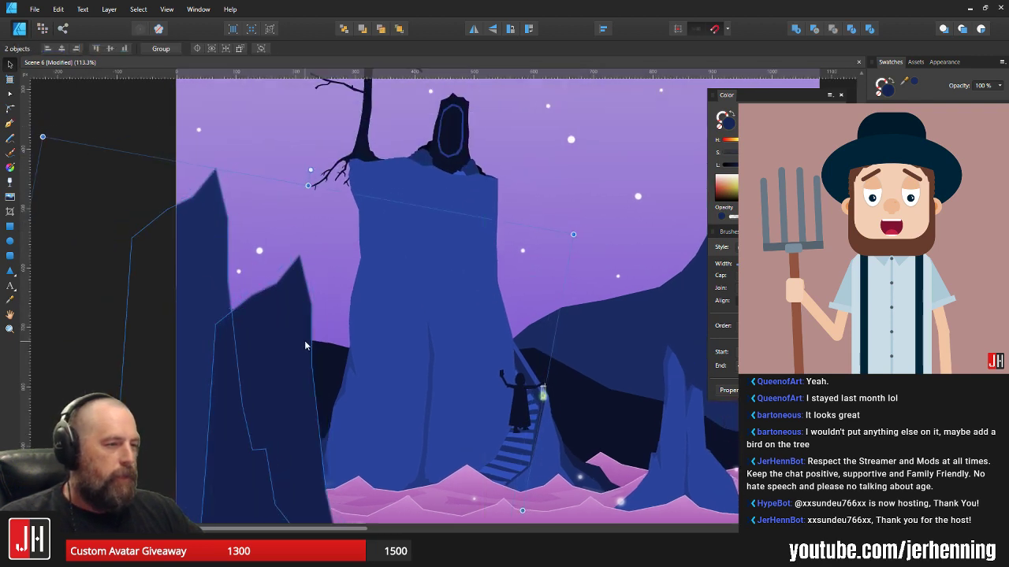
- Flip the front rock copy horizontally and move it up and left against the rear rock
{"action": "left_click", "coordinate": [304, 340]}
{"action": "scroll", "coordinate": [303, 338], "scroll_direction": "down", "scroll_amount": 2}
{"action": "left_click", "coordinate": [475, 30]}
{"action": "scroll", "coordinate": [237, 385], "scroll_direction": "up", "scroll_amount": 2}
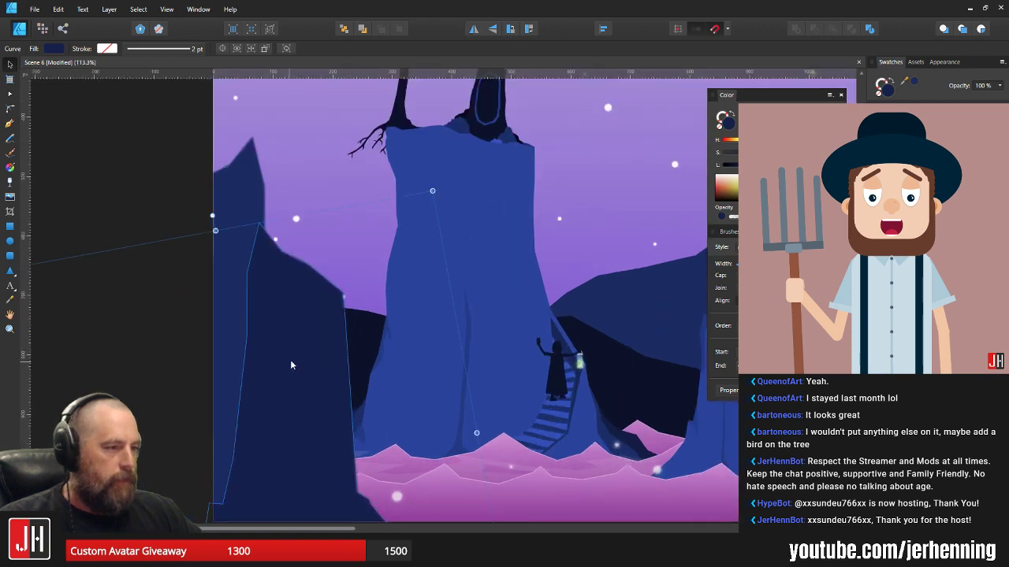
{"action": "left_click_drag", "start_coordinate": [291, 363], "coordinate": [272, 325]}
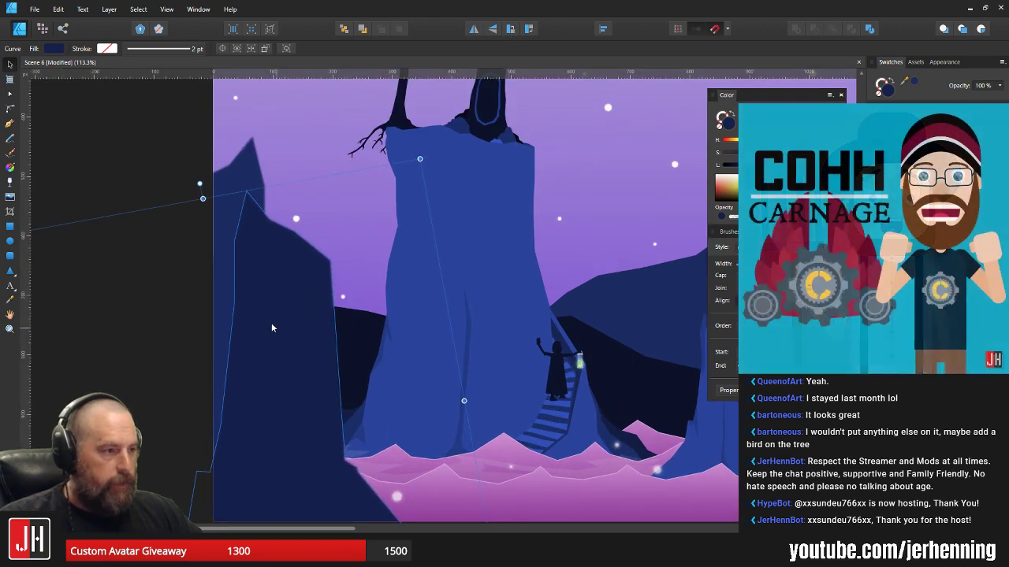
- Scale both foreground rocks down together and reposition them in the artboard's lower-left corner
{"action": "left_click", "coordinate": [257, 175], "text": "shift"}
{"action": "left_click_drag", "start_coordinate": [511, 138], "coordinate": [469, 208]}
{"action": "left_click_drag", "start_coordinate": [226, 406], "coordinate": [294, 372]}
{"action": "scroll", "coordinate": [265, 384], "scroll_direction": "down", "scroll_amount": 2}
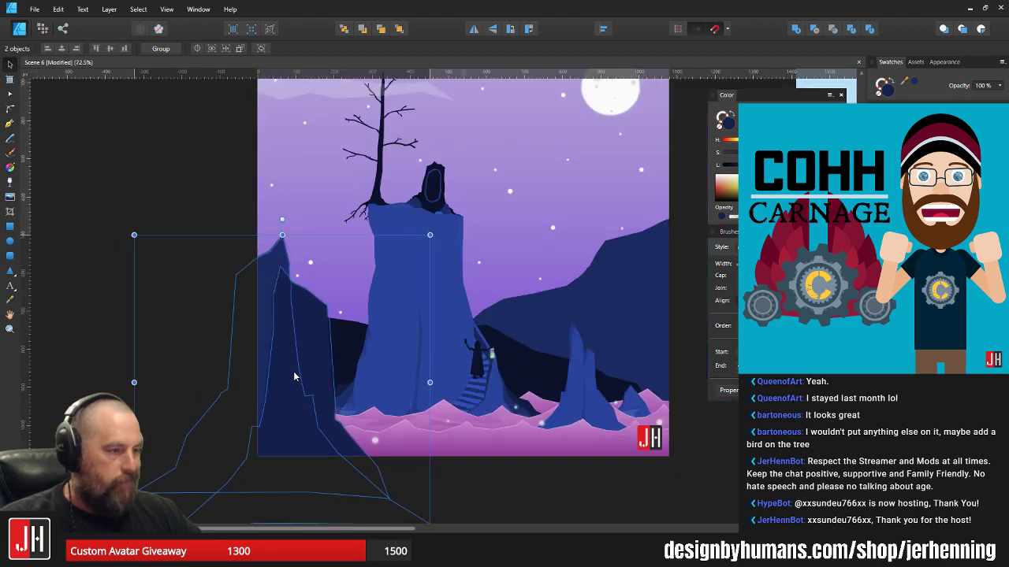
{"action": "left_click", "coordinate": [250, 213]}
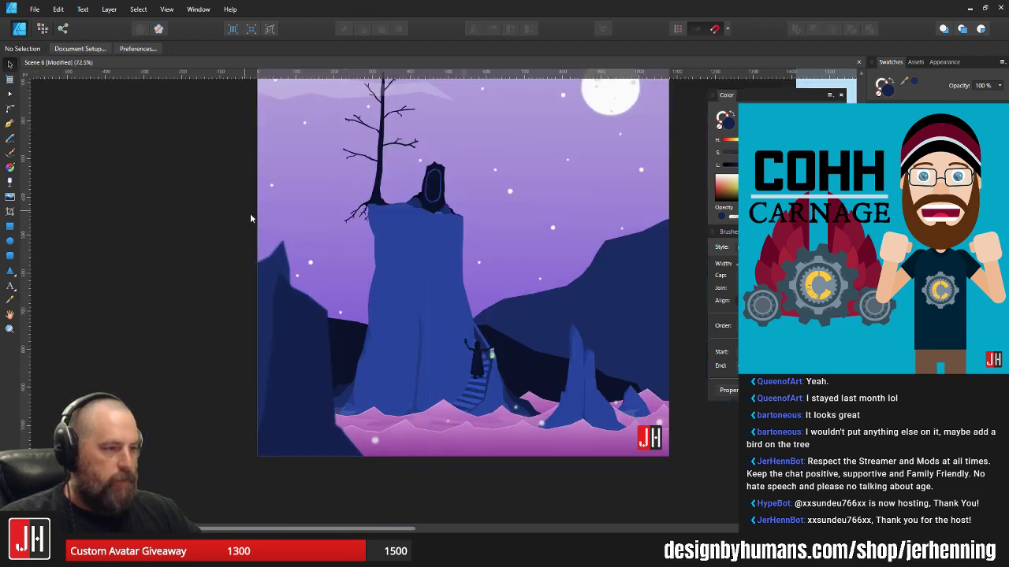
{"action": "scroll", "coordinate": [246, 331], "scroll_direction": "up", "scroll_amount": 1}
{"action": "scroll", "coordinate": [264, 395], "scroll_direction": "down", "scroll_amount": 2}
- Lower the upper nodes of the front foreground rock so its top sits well below the rear rock's peak
{"action": "left_click", "coordinate": [264, 396]}
{"action": "scroll", "coordinate": [256, 401], "scroll_direction": "up", "scroll_amount": 3}
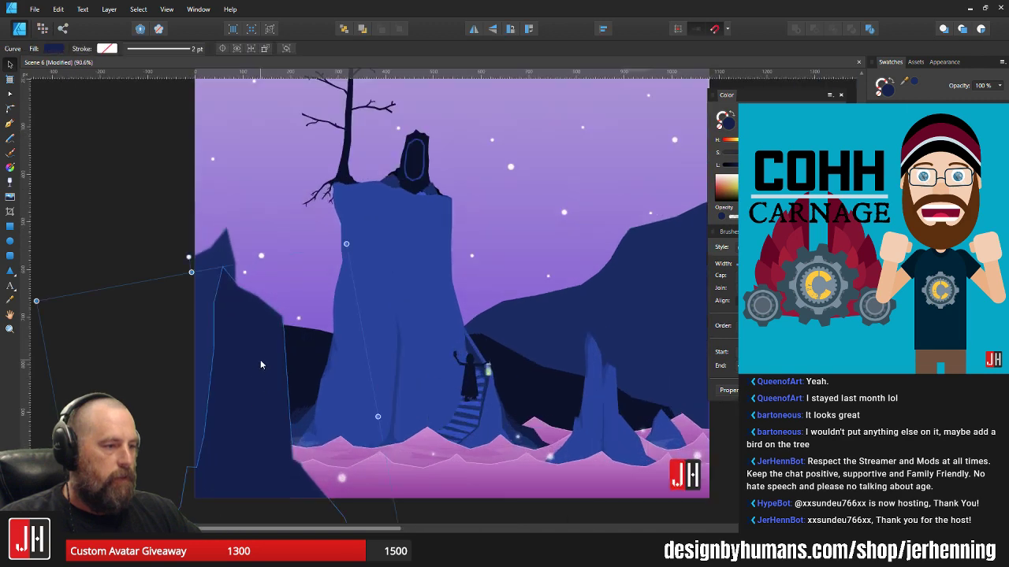
{"action": "key", "text": "a"}
{"action": "left_click_drag", "start_coordinate": [175, 234], "coordinate": [337, 432]}
{"action": "left_click_drag", "start_coordinate": [163, 245], "coordinate": [319, 374]}
{"action": "left_click_drag", "start_coordinate": [286, 320], "coordinate": [276, 398]}
{"action": "key", "text": "v"}
{"action": "key", "text": "ctrl+d"}
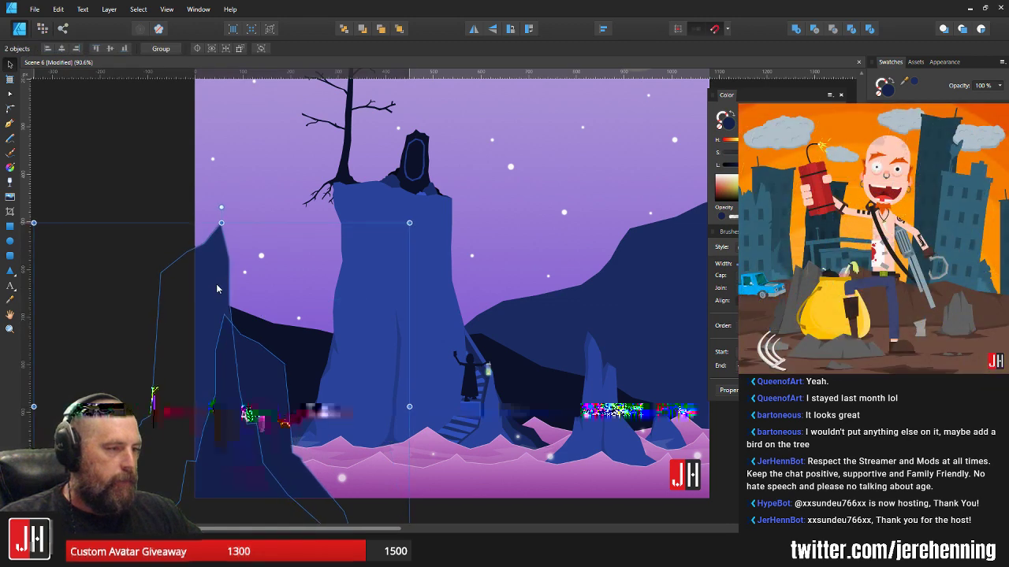
{"action": "scroll", "coordinate": [178, 278], "scroll_direction": "down", "scroll_amount": 3}
{"action": "scroll", "coordinate": [178, 278], "scroll_direction": "down", "scroll_amount": 1}
{"action": "scroll", "coordinate": [241, 320], "scroll_direction": "up", "scroll_amount": 5}
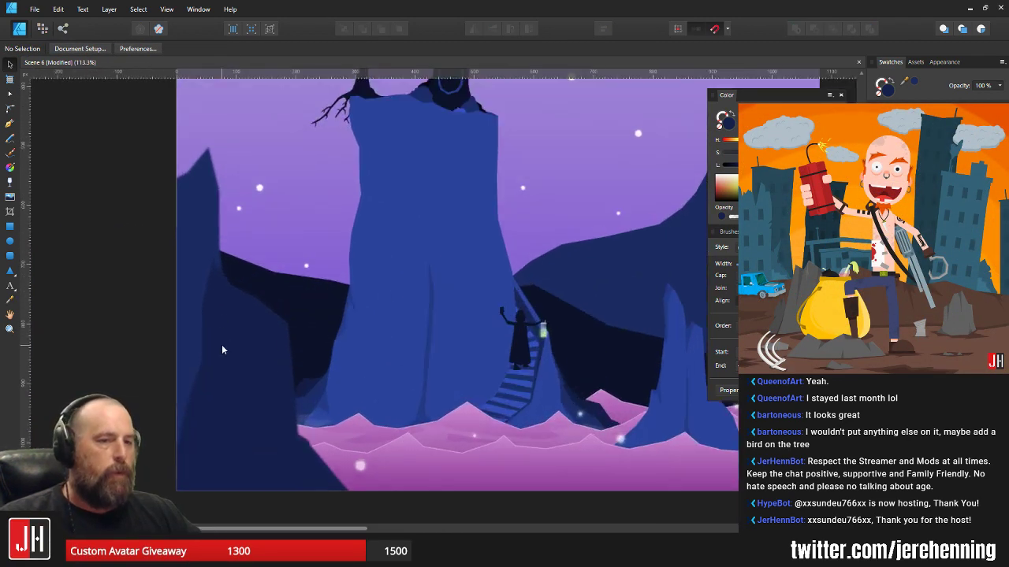
- Reshape the top of the front foreground rock by shifting its peak nodes right and lowering its upper shoulder nodes
{"action": "left_click", "coordinate": [213, 286]}
{"action": "scroll", "coordinate": [211, 266], "scroll_direction": "up", "scroll_amount": 2}
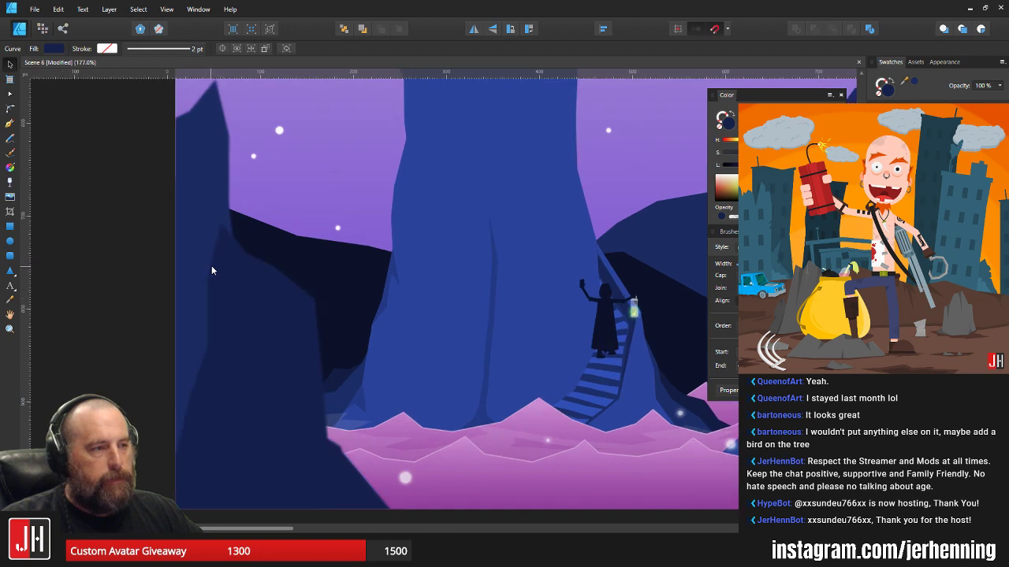
{"action": "key", "text": "a"}
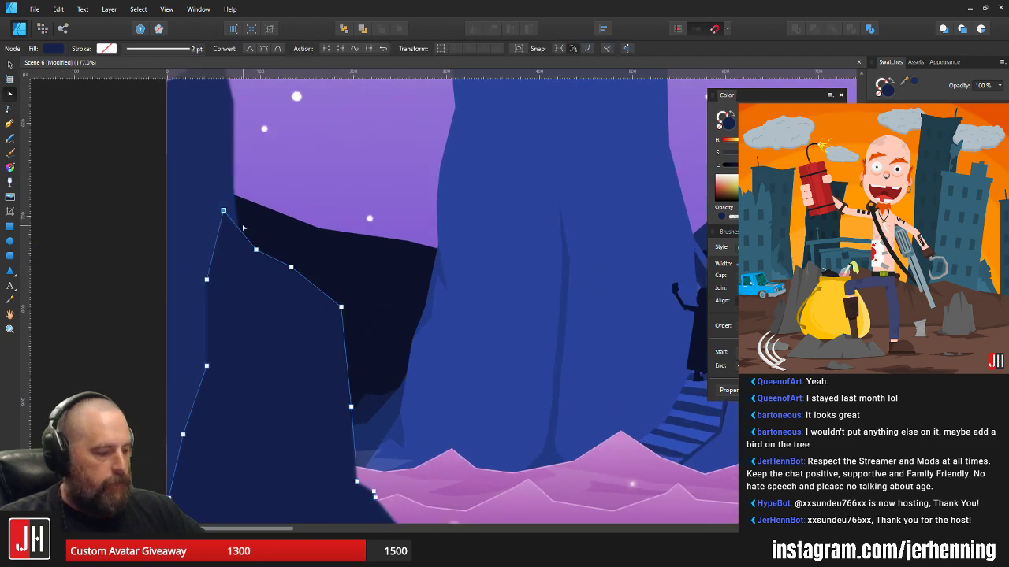
{"action": "left_click_drag", "start_coordinate": [255, 251], "coordinate": [265, 240]}
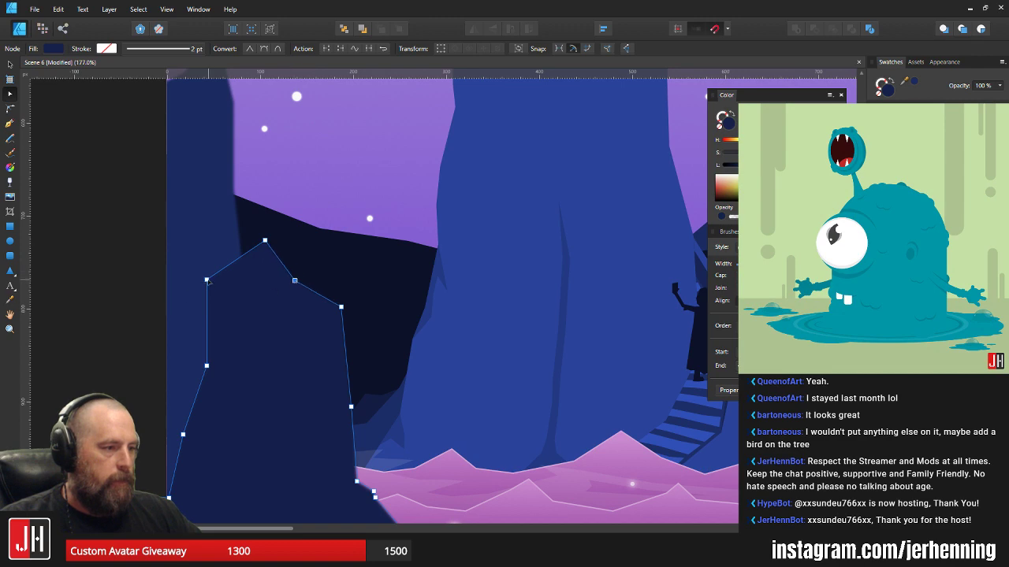
{"action": "left_click_drag", "start_coordinate": [341, 308], "coordinate": [344, 313]}
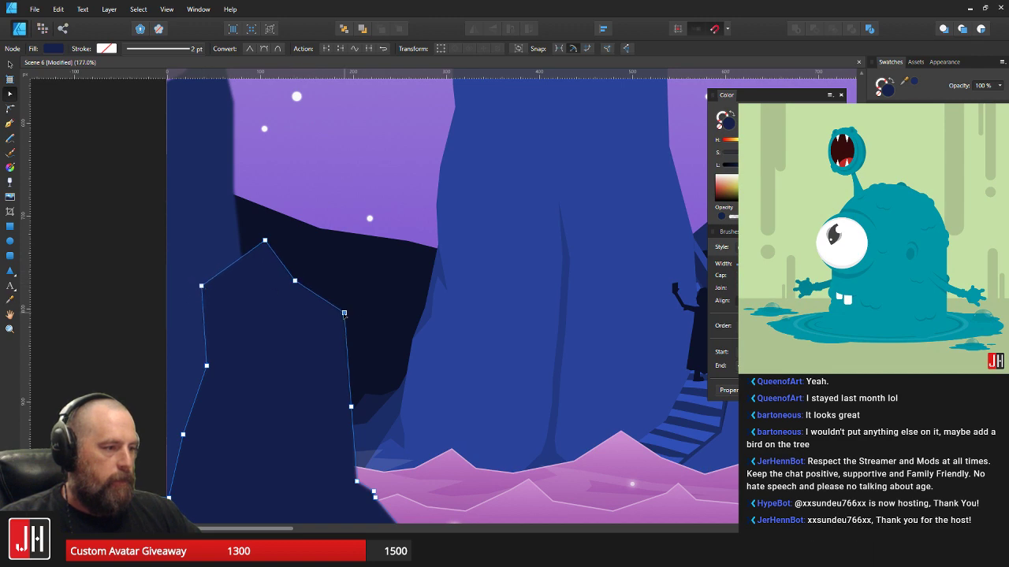
{"action": "key", "text": "v"}
{"action": "scroll", "coordinate": [342, 310], "scroll_direction": "down", "scroll_amount": 7}
{"action": "key", "text": "Escape"}
{"action": "scroll", "coordinate": [342, 316], "scroll_direction": "up", "scroll_amount": 4}
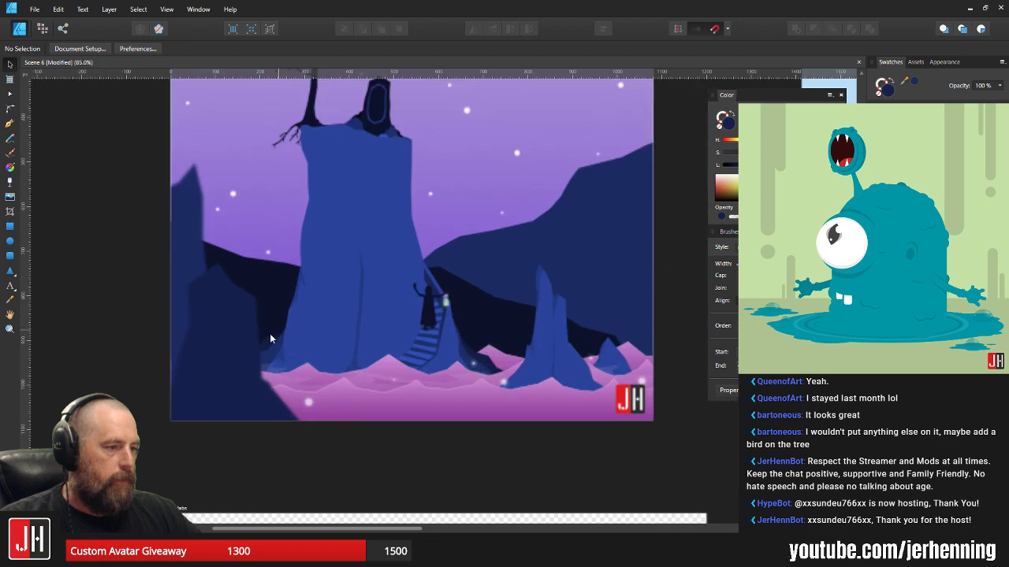
- Nudge both foreground rocks slightly down and to the right together
{"action": "left_click", "coordinate": [184, 351]}
{"action": "left_click", "coordinate": [220, 316], "text": "shift"}
{"action": "key", "text": "ctrl+d"}
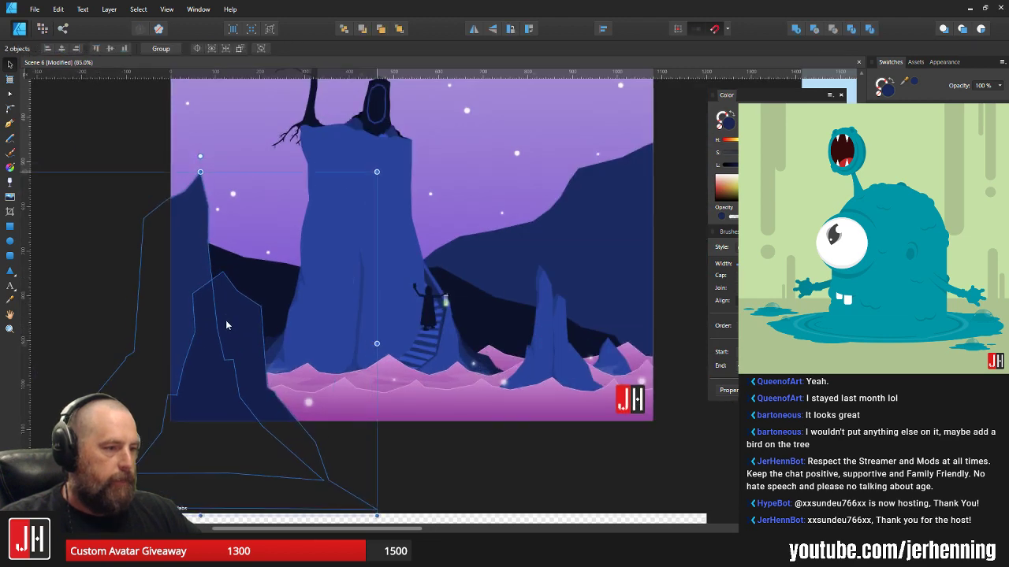
{"action": "scroll", "coordinate": [244, 205], "scroll_direction": "down", "scroll_amount": 2}
{"action": "scroll", "coordinate": [252, 221], "scroll_direction": "up", "scroll_amount": 3}
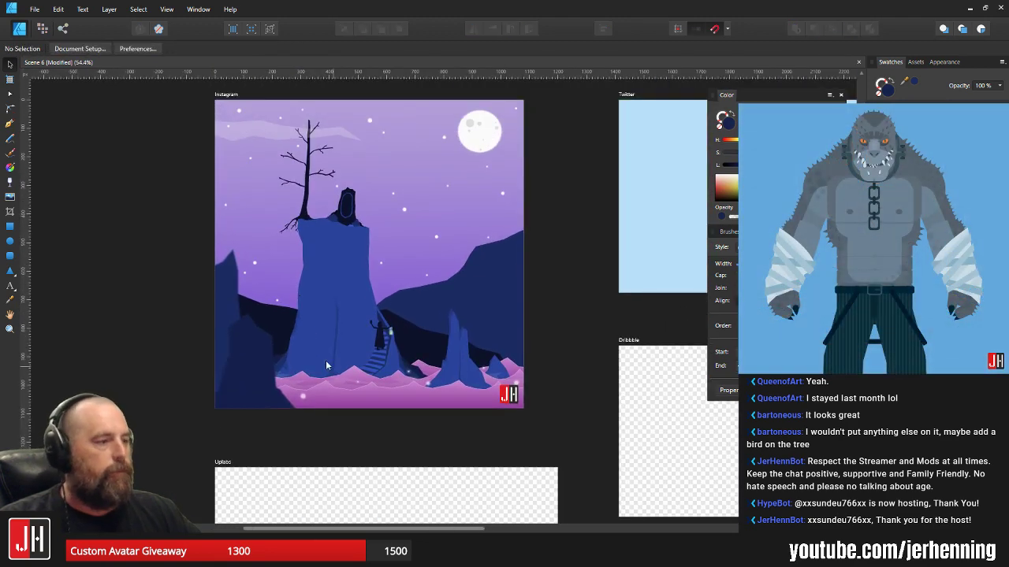
- Enlarge both foreground rocks slightly together and reposition them against the artboard's left edge
{"action": "left_click", "coordinate": [227, 350]}
{"action": "left_click", "coordinate": [182, 227], "text": "shift"}
{"action": "left_click_drag", "start_coordinate": [182, 226], "coordinate": [174, 215]}
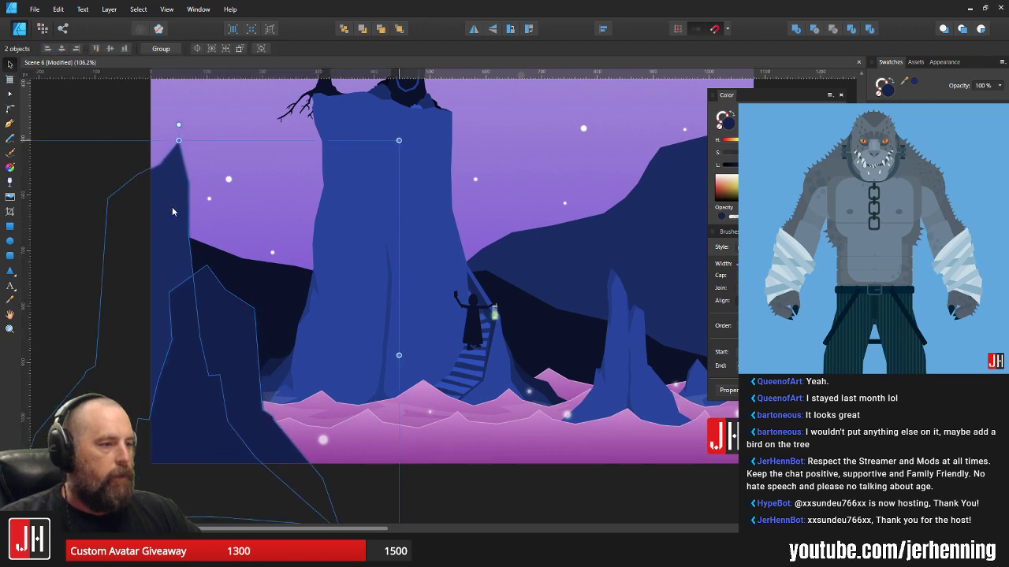
{"action": "left_click_drag", "start_coordinate": [400, 140], "coordinate": [417, 123]}
{"action": "left_click_drag", "start_coordinate": [223, 317], "coordinate": [218, 326]}
{"action": "scroll", "coordinate": [229, 328], "scroll_direction": "down", "scroll_amount": 8}
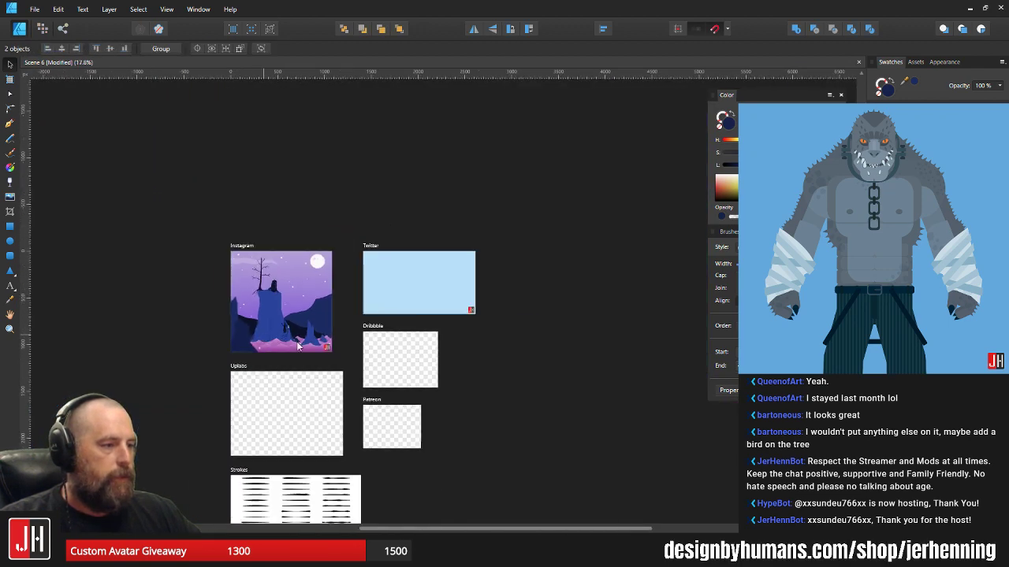
{"action": "left_click", "coordinate": [349, 337]}
{"action": "scroll", "coordinate": [268, 341], "scroll_direction": "up", "scroll_amount": 7}
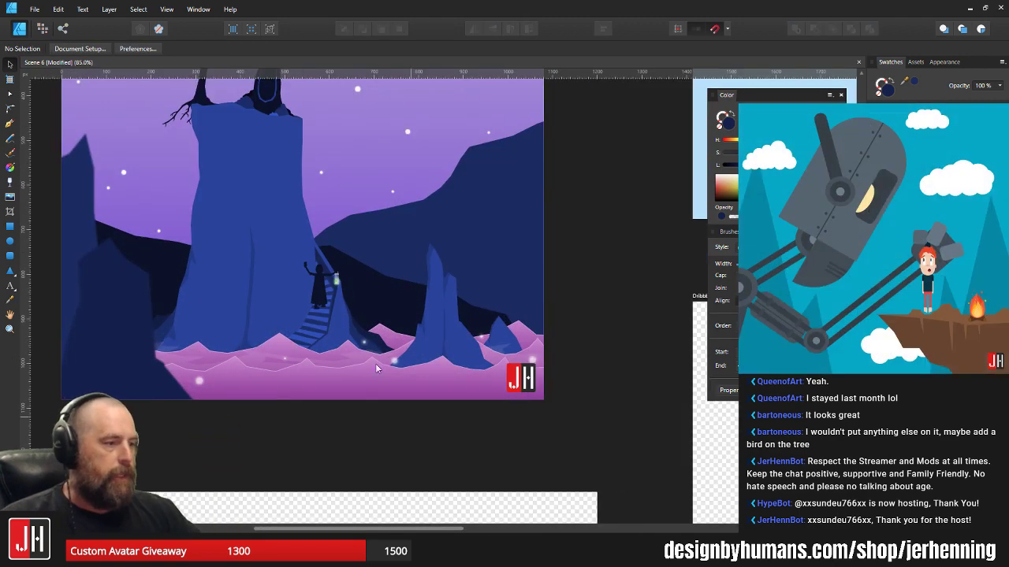
- Scale both foreground rocks down to about the dark left hill's height and reposition them in the artboard's lower-left corner
{"action": "left_click_drag", "start_coordinate": [355, 299], "coordinate": [524, 369]}
{"action": "scroll", "coordinate": [524, 372], "scroll_direction": "left", "scroll_amount": 1}
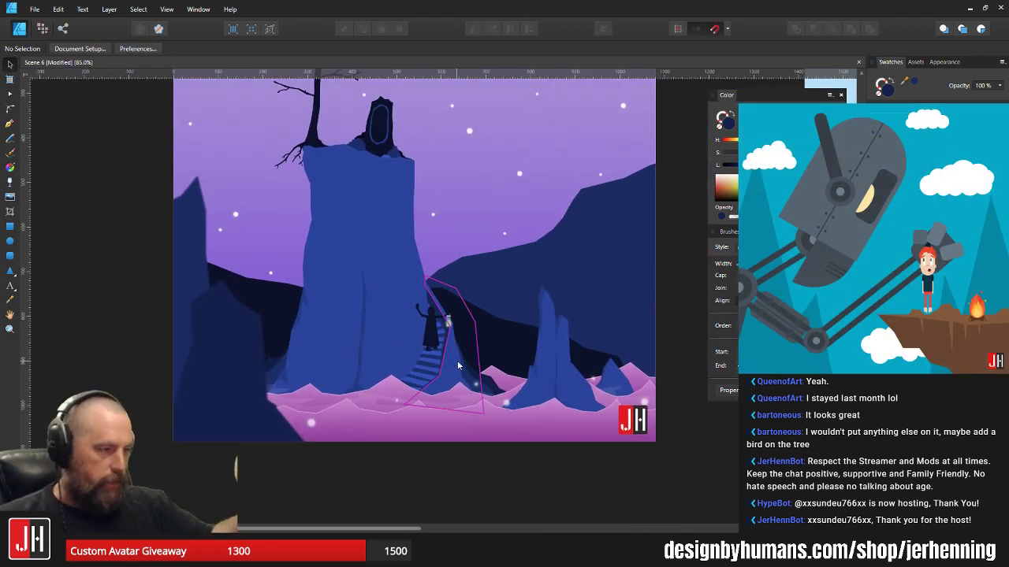
{"action": "left_click", "coordinate": [207, 279]}
{"action": "left_click", "coordinate": [273, 294], "text": "shift"}
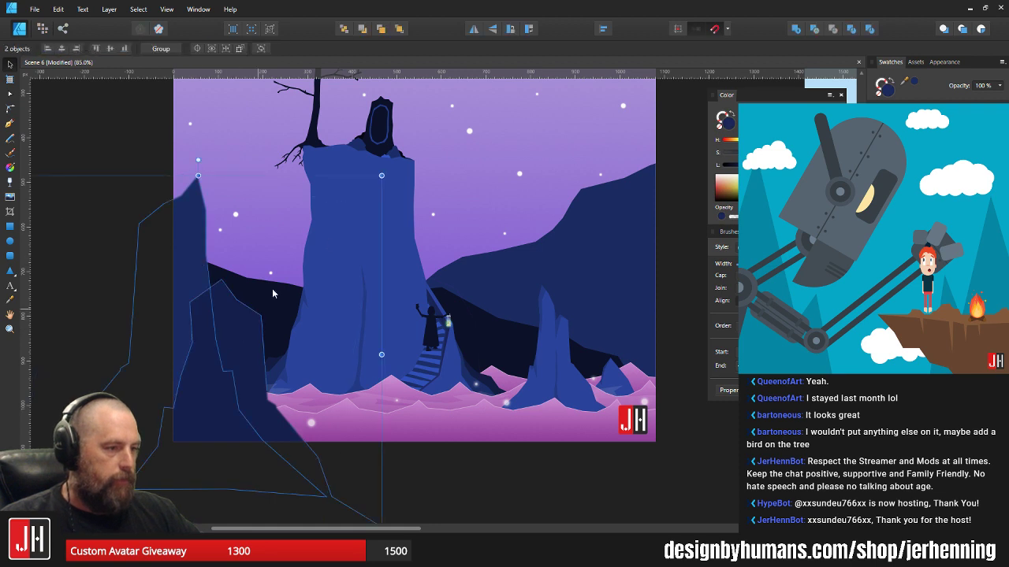
{"action": "left_click_drag", "start_coordinate": [389, 176], "coordinate": [212, 334]}
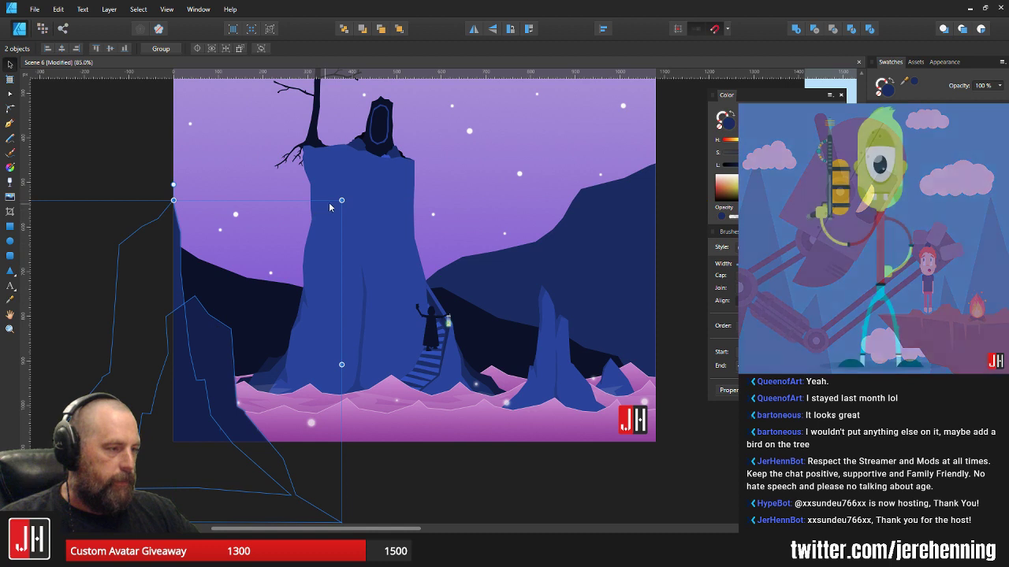
{"action": "left_click_drag", "start_coordinate": [341, 201], "coordinate": [308, 232]}
{"action": "left_click_drag", "start_coordinate": [182, 401], "coordinate": [236, 377]}
{"action": "left_click_drag", "start_coordinate": [356, 214], "coordinate": [312, 243]}
{"action": "scroll", "coordinate": [204, 379], "scroll_direction": "up", "scroll_amount": 3}
{"action": "left_click_drag", "start_coordinate": [200, 368], "coordinate": [207, 365]}
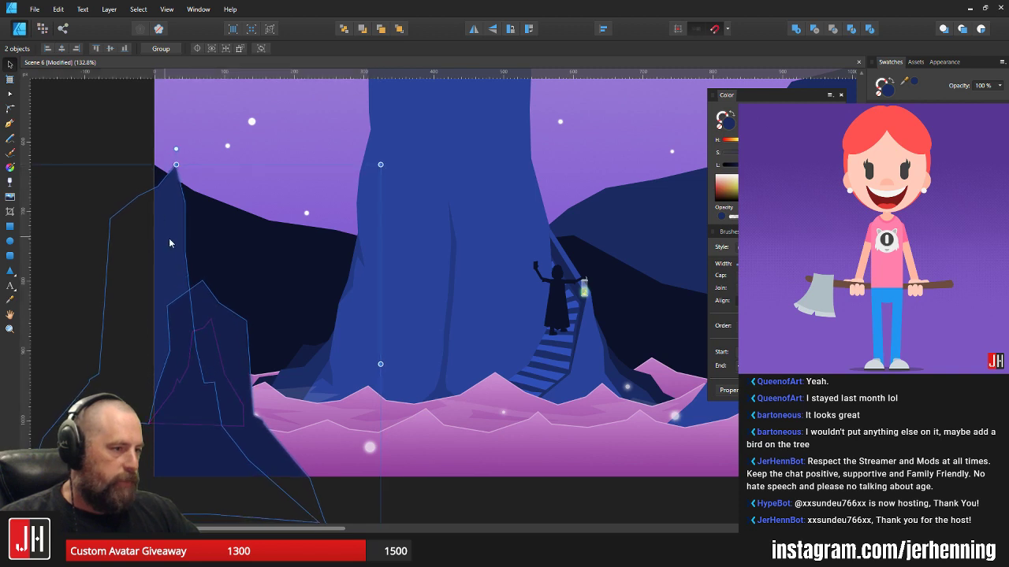
{"action": "left_click_drag", "start_coordinate": [175, 226], "coordinate": [180, 227]}
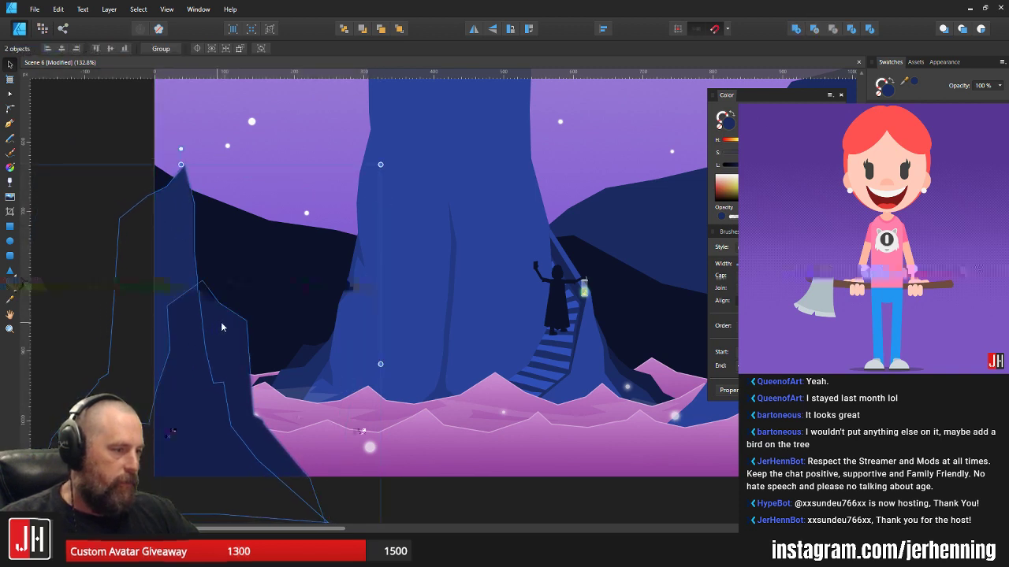
{"action": "left_click", "coordinate": [126, 175]}
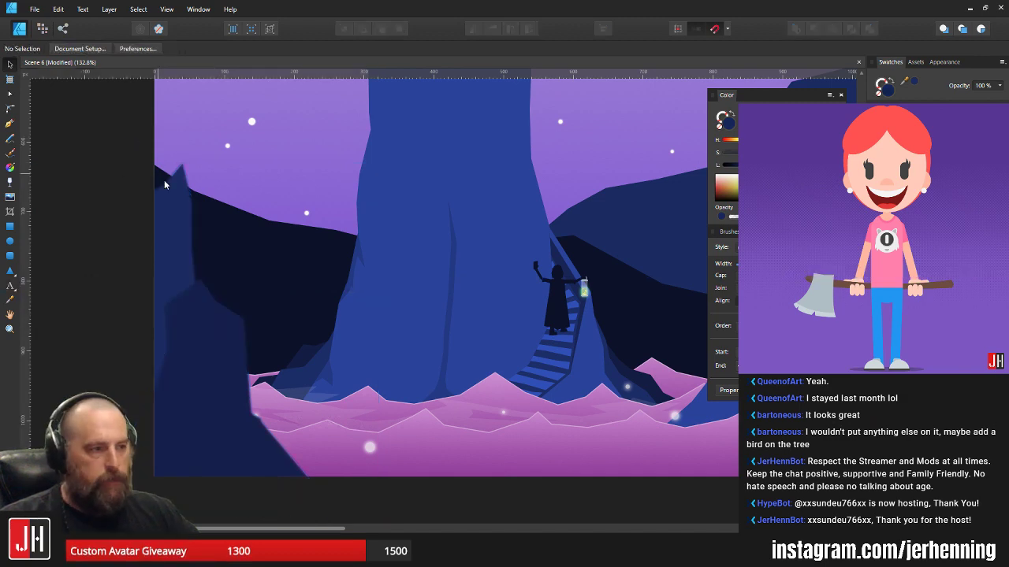
- Shift the left-edge nodes of the front foreground rock slightly to the right to narrow its shape
{"action": "scroll", "coordinate": [179, 219], "scroll_direction": "down", "scroll_amount": 5}
{"action": "scroll", "coordinate": [168, 292], "scroll_direction": "up", "scroll_amount": 6}
{"action": "left_click", "coordinate": [178, 301]}
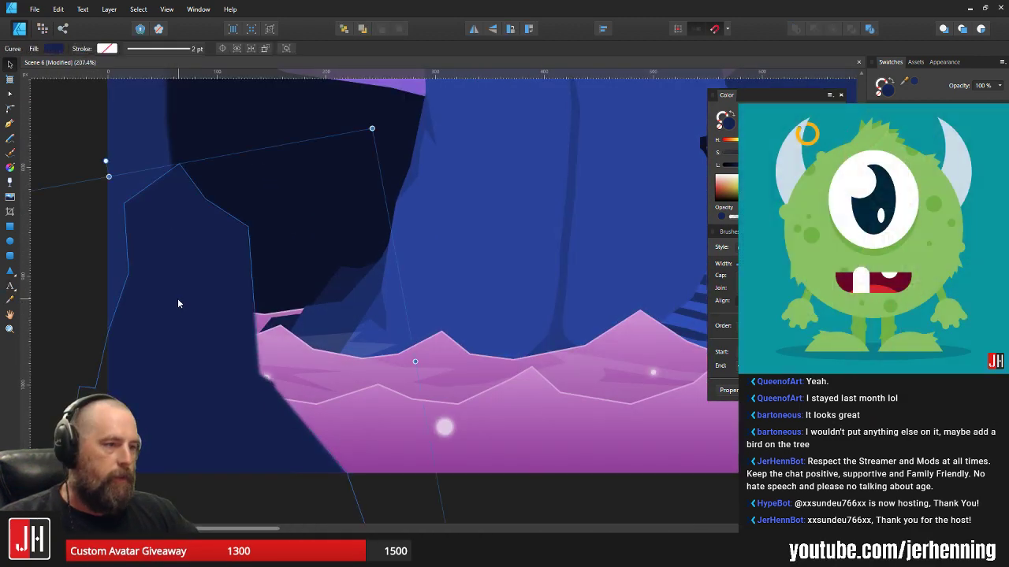
{"action": "key", "text": "a"}
{"action": "scroll", "coordinate": [111, 278], "scroll_direction": "down", "scroll_amount": 3}
{"action": "left_click_drag", "start_coordinate": [69, 214], "coordinate": [164, 429]}
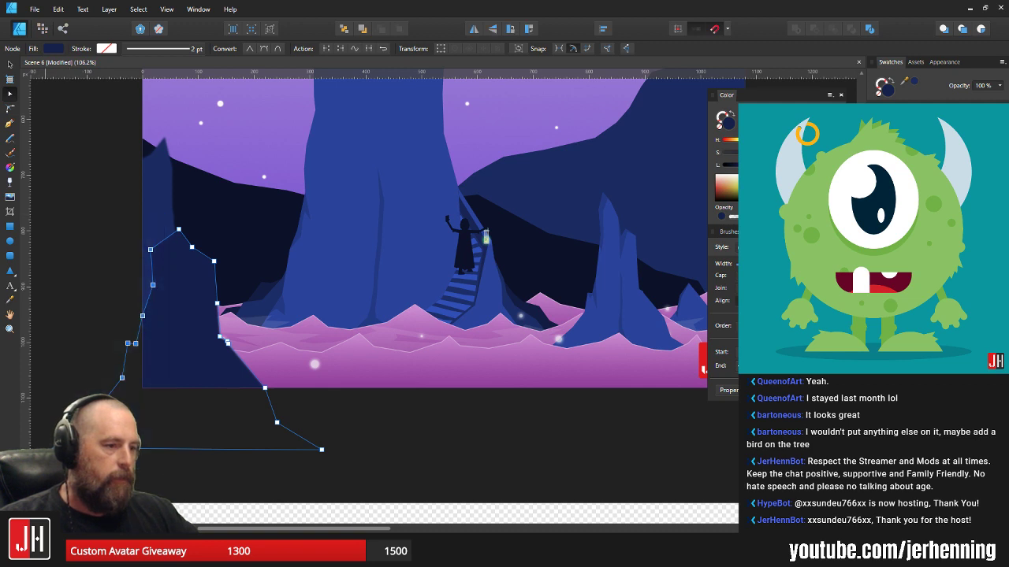
{"action": "left_click_drag", "start_coordinate": [44, 450], "coordinate": [53, 450]}
{"action": "key", "text": "v"}
- Nudge the foreground rocks slightly right and lower the rear rock so its peak sits closer to the front rock's top
{"action": "left_click", "coordinate": [160, 191]}
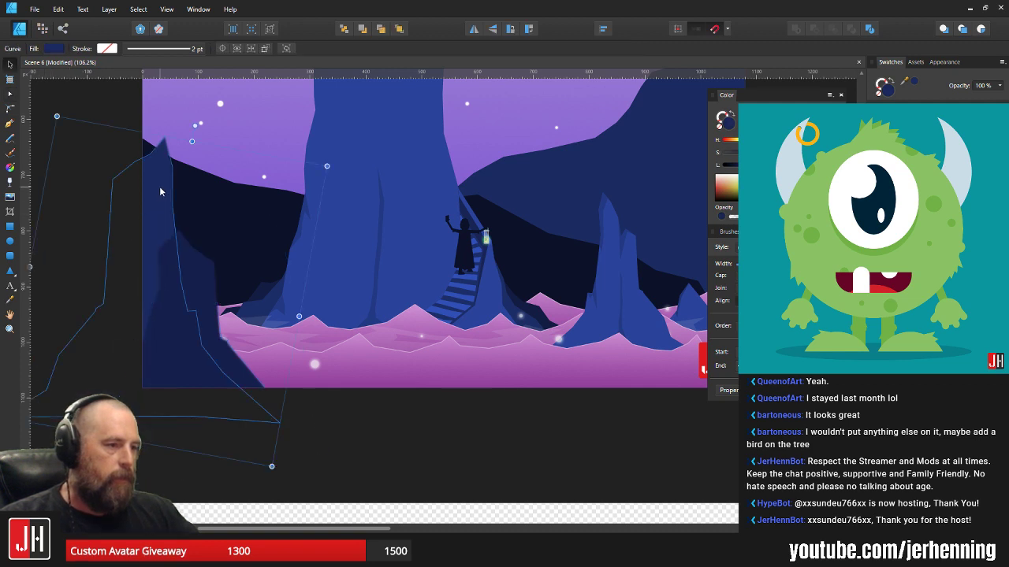
{"action": "left_click", "coordinate": [192, 267], "text": "shift"}
{"action": "left_click_drag", "start_coordinate": [192, 266], "coordinate": [195, 268]}
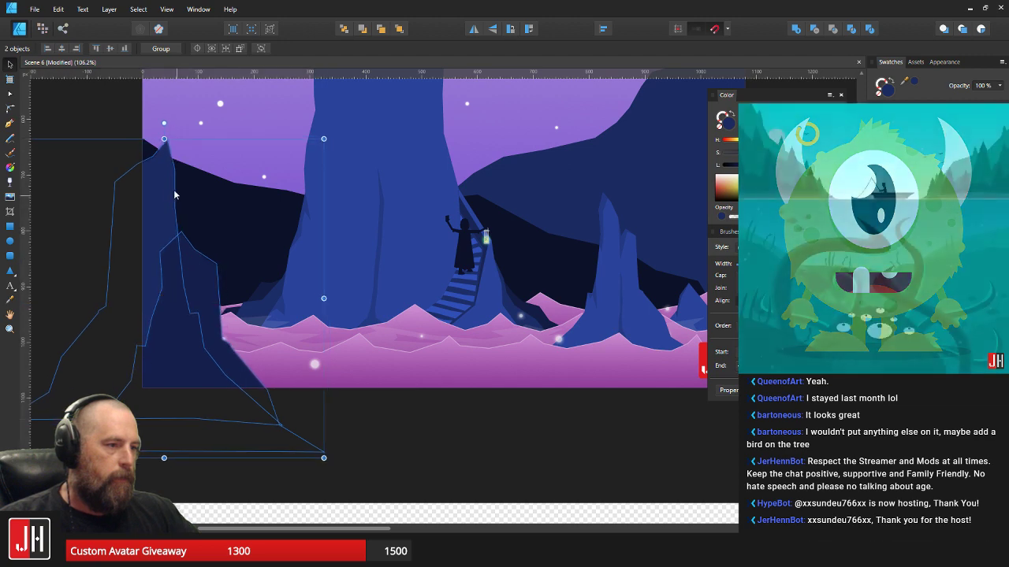
{"action": "left_click", "coordinate": [167, 175]}
{"action": "left_click", "coordinate": [188, 268], "text": "shift"}
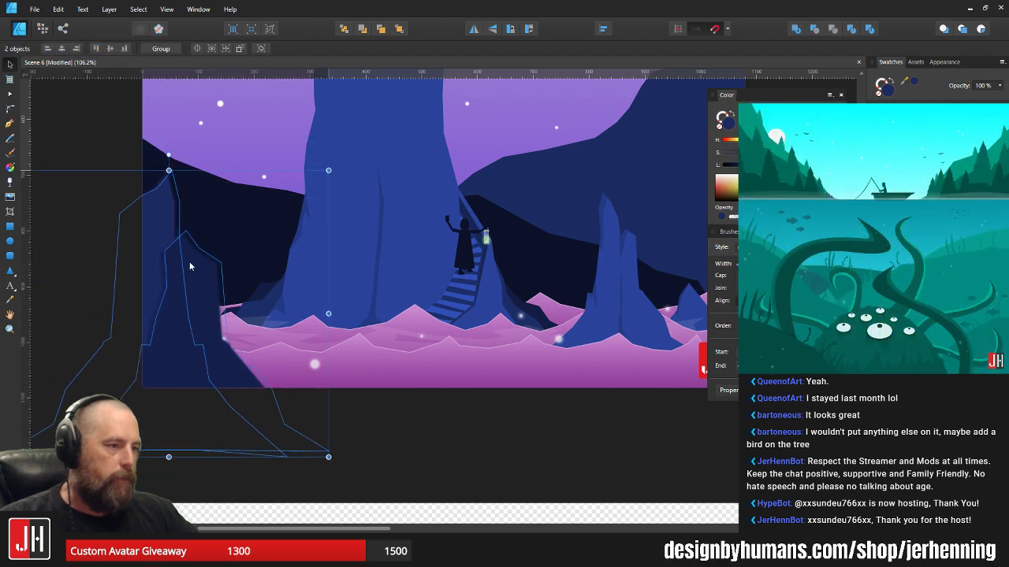
- Scale both foreground rocks down slightly together and settle them in the artboard's lower-left corner
{"action": "left_click_drag", "start_coordinate": [189, 264], "coordinate": [181, 260]}
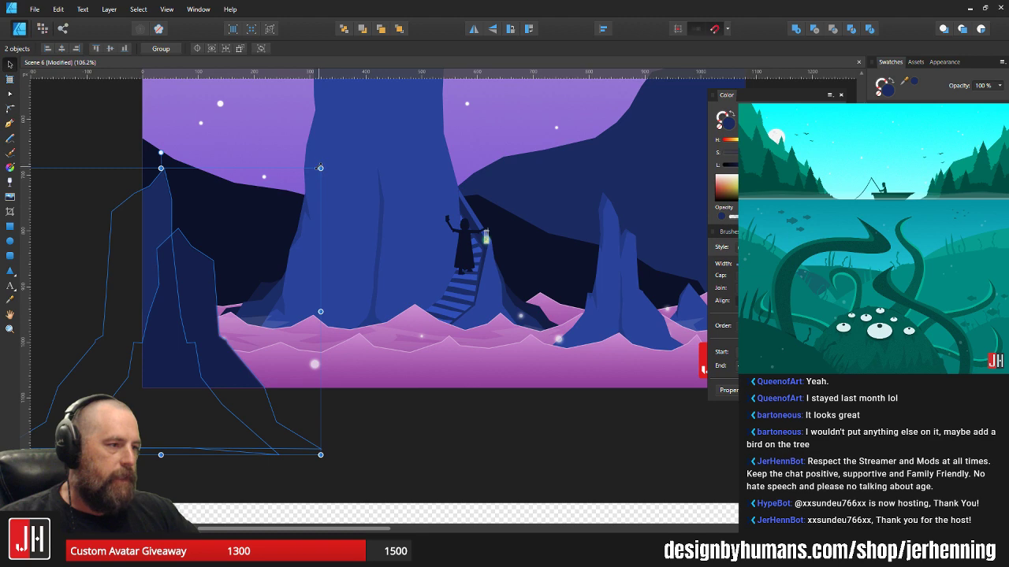
{"action": "left_click_drag", "start_coordinate": [320, 167], "coordinate": [309, 180]}
{"action": "left_click_drag", "start_coordinate": [171, 262], "coordinate": [180, 261]}
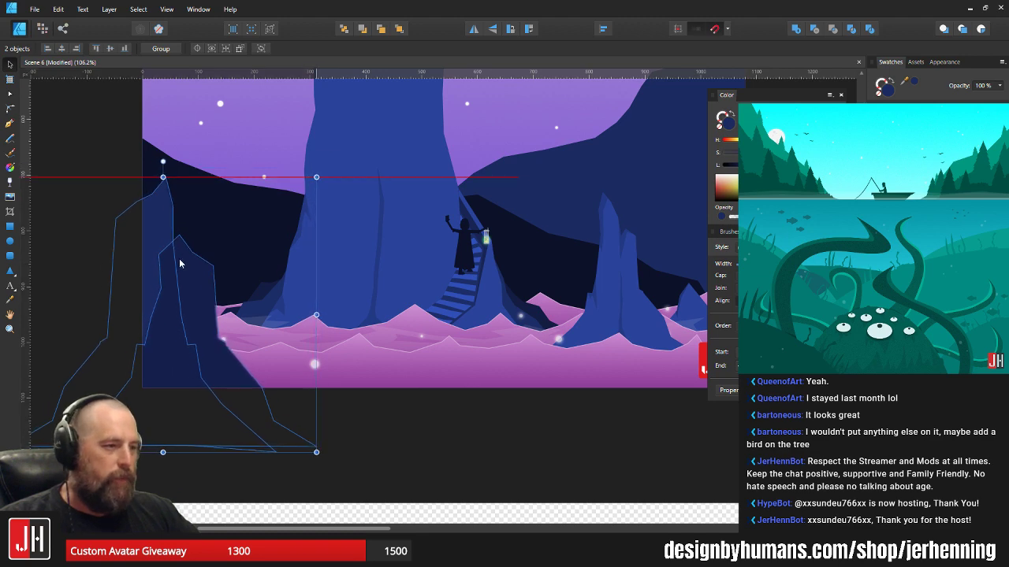
{"action": "left_click", "coordinate": [132, 136]}
- Examine the whole Instagram artboard to judge how the smaller foreground rocks fit the composition
{"action": "scroll", "coordinate": [130, 188], "scroll_direction": "down", "scroll_amount": 3}
{"action": "left_click_drag", "start_coordinate": [160, 211], "coordinate": [194, 271]}
{"action": "scroll", "coordinate": [213, 275], "scroll_direction": "up", "scroll_amount": 1}
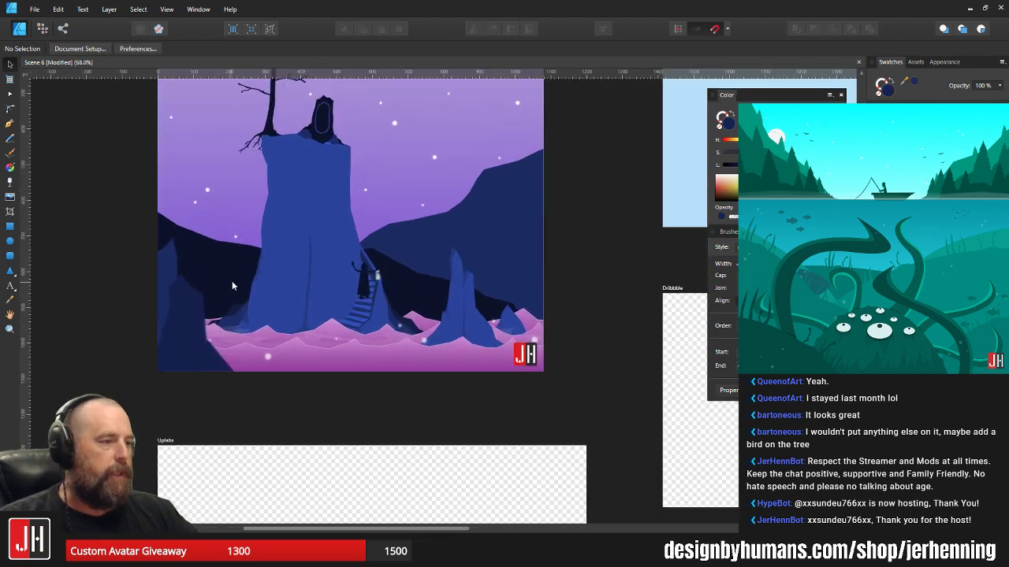
{"action": "scroll", "coordinate": [232, 286], "scroll_direction": "up", "scroll_amount": 3}
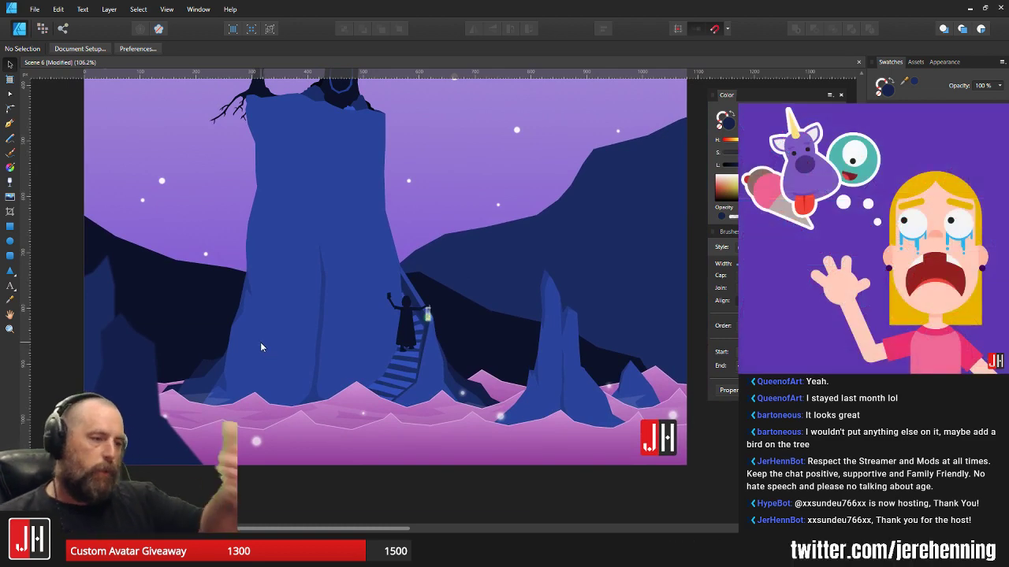
{"action": "scroll", "coordinate": [276, 315], "scroll_direction": "down", "scroll_amount": 2}
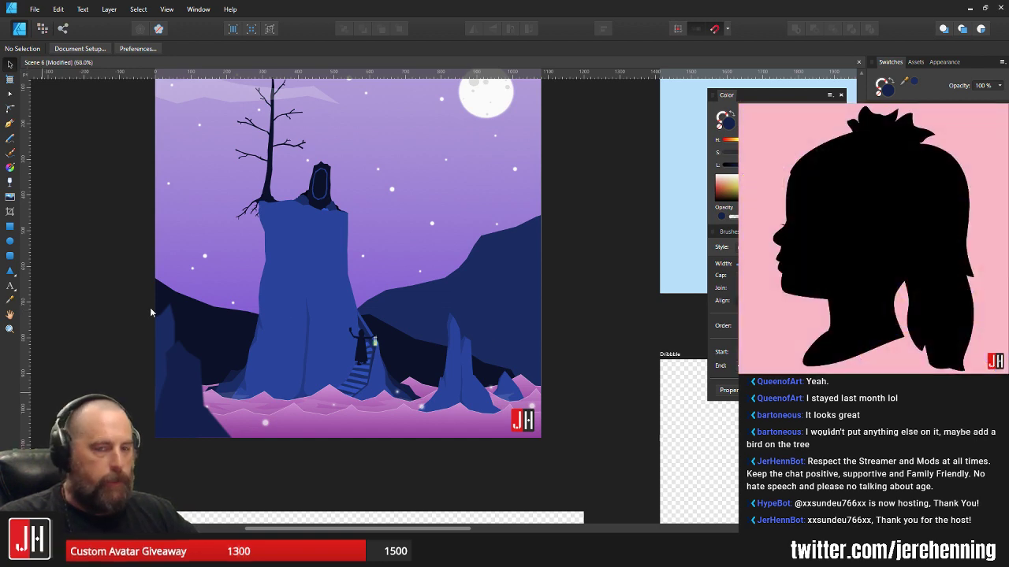
{"action": "scroll", "coordinate": [442, 284], "scroll_direction": "left", "scroll_amount": 1}
{"action": "scroll", "coordinate": [395, 292], "scroll_direction": "up", "scroll_amount": 2}
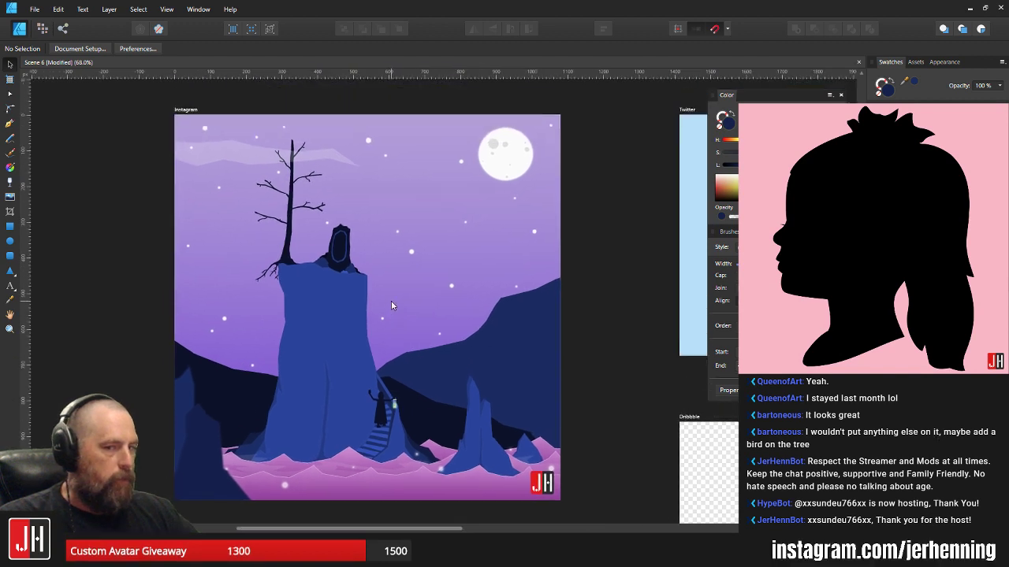
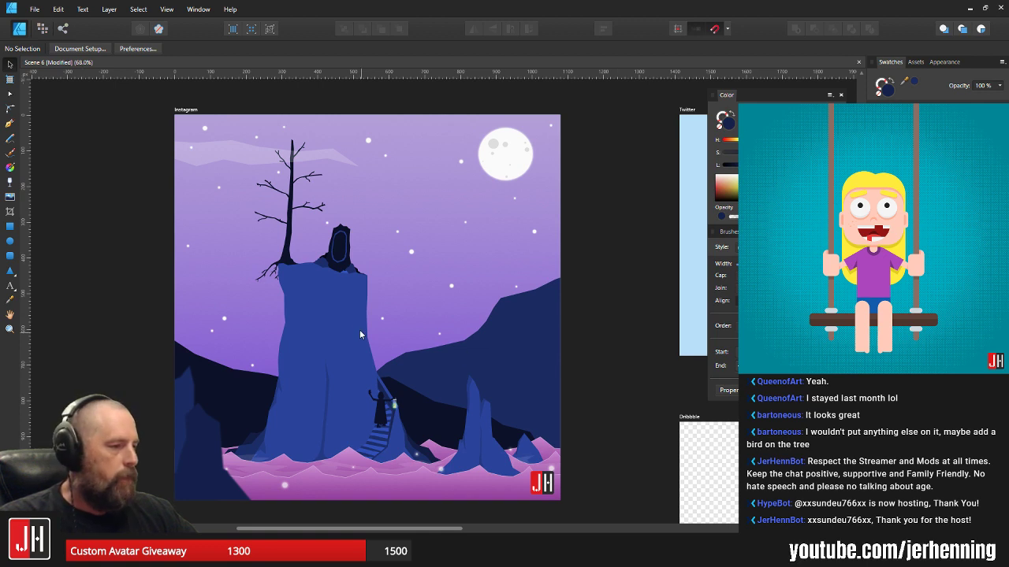
- Draw a closed hill shape with the Pen tool, sloping from beyond the artboard's left edge across the rock tower, and fill it medium navy blue
{"action": "left_click", "coordinate": [13, 123]}
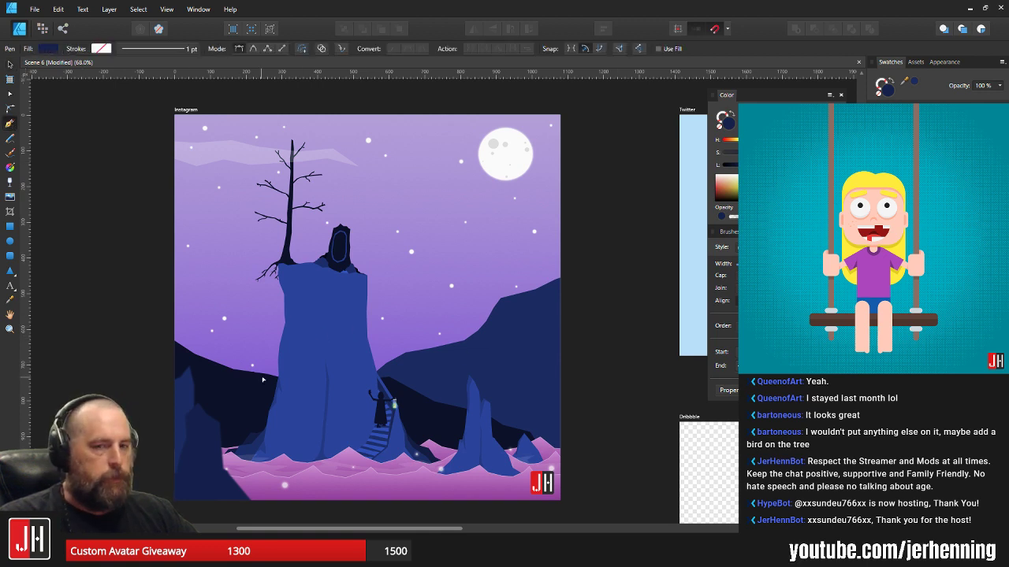
{"action": "scroll", "coordinate": [270, 378], "scroll_direction": "up", "scroll_amount": 2}
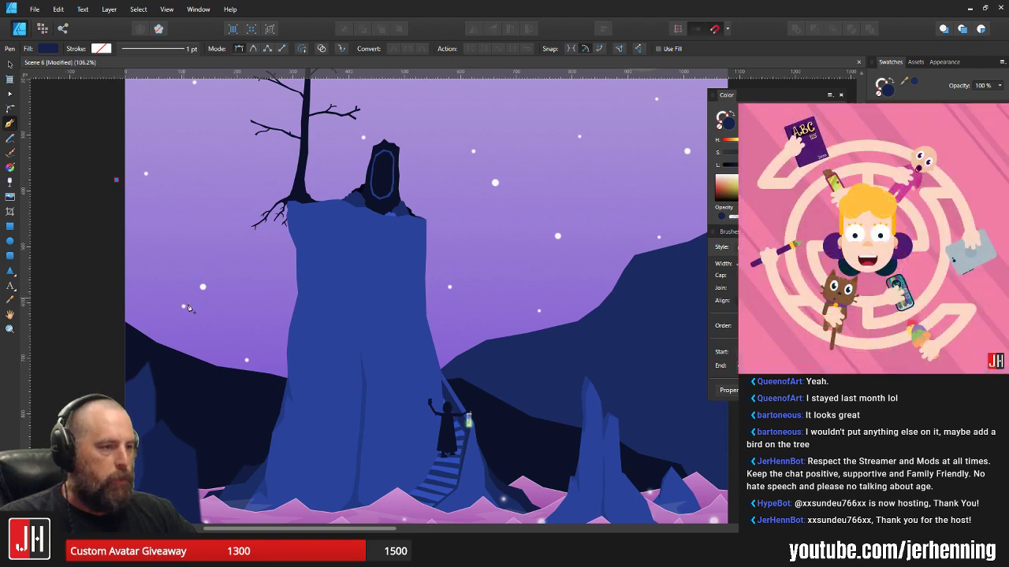
{"action": "left_click", "coordinate": [249, 333]}
{"action": "key", "text": "Escape"}
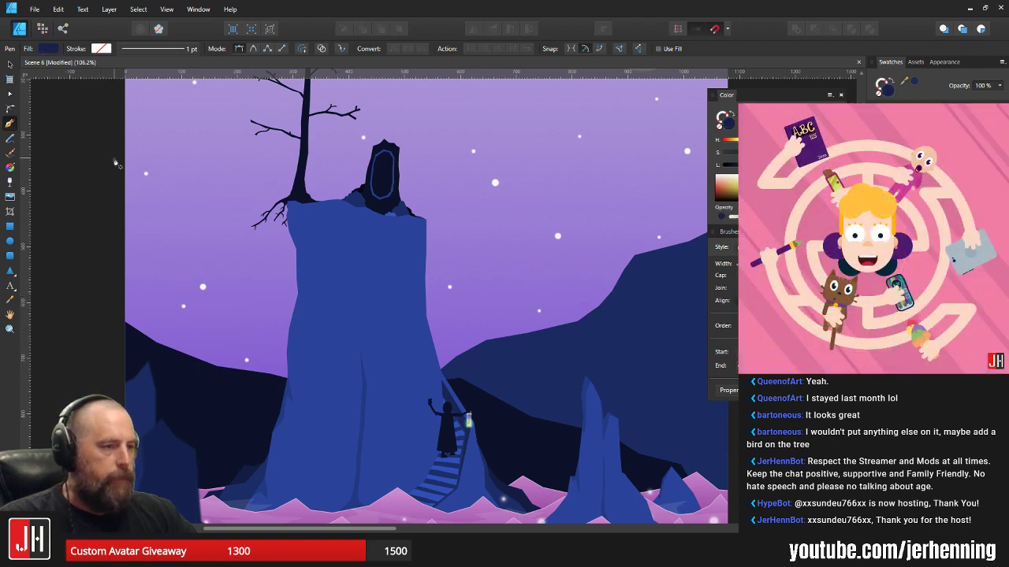
{"action": "left_click", "coordinate": [197, 283]}
{"action": "left_click", "coordinate": [260, 319]}
{"action": "left_click", "coordinate": [350, 329]}
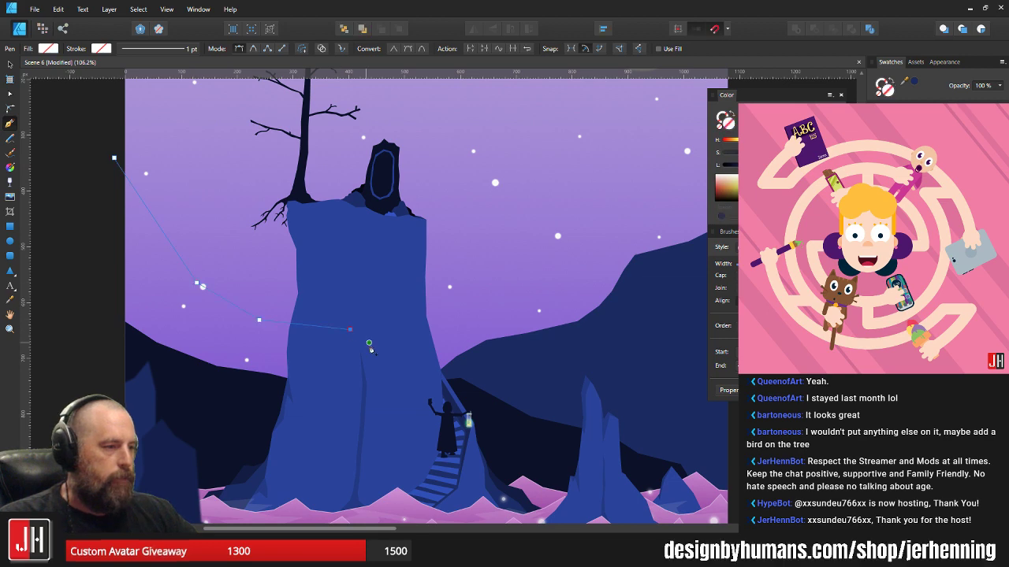
{"action": "left_click", "coordinate": [237, 430]}
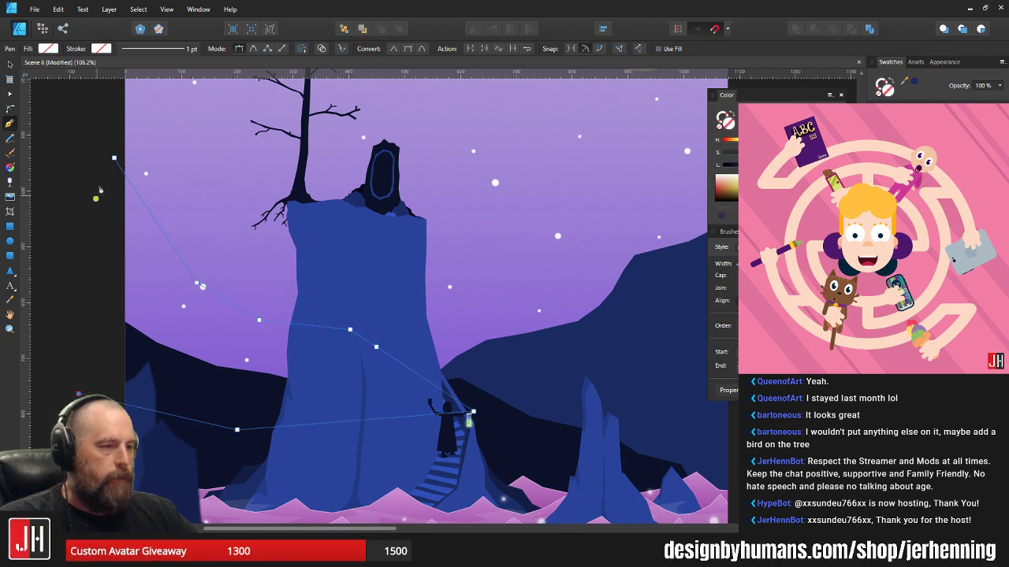
{"action": "key", "text": "v"}
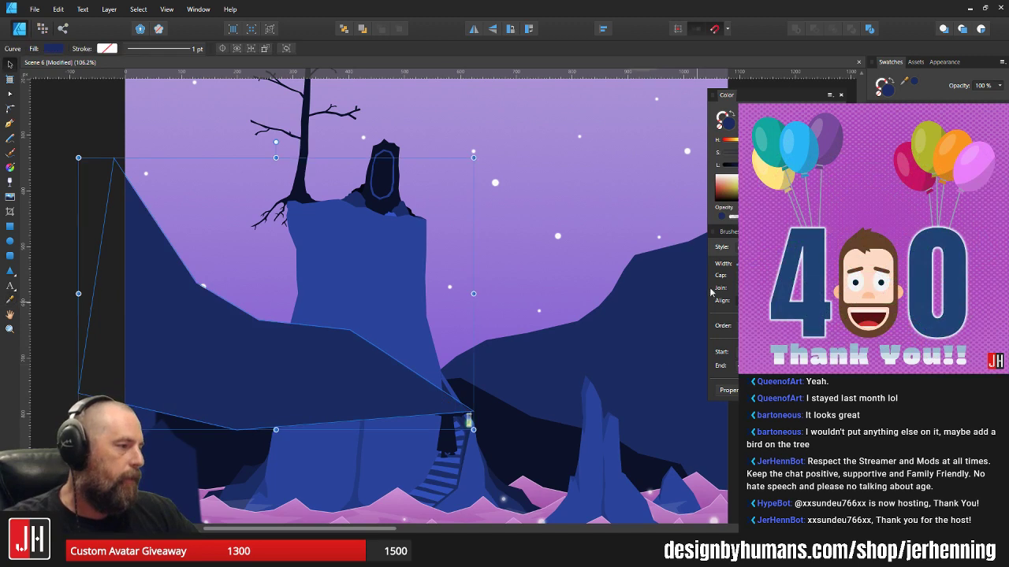
{"action": "left_click_drag", "start_coordinate": [744, 165], "coordinate": [749, 164]}
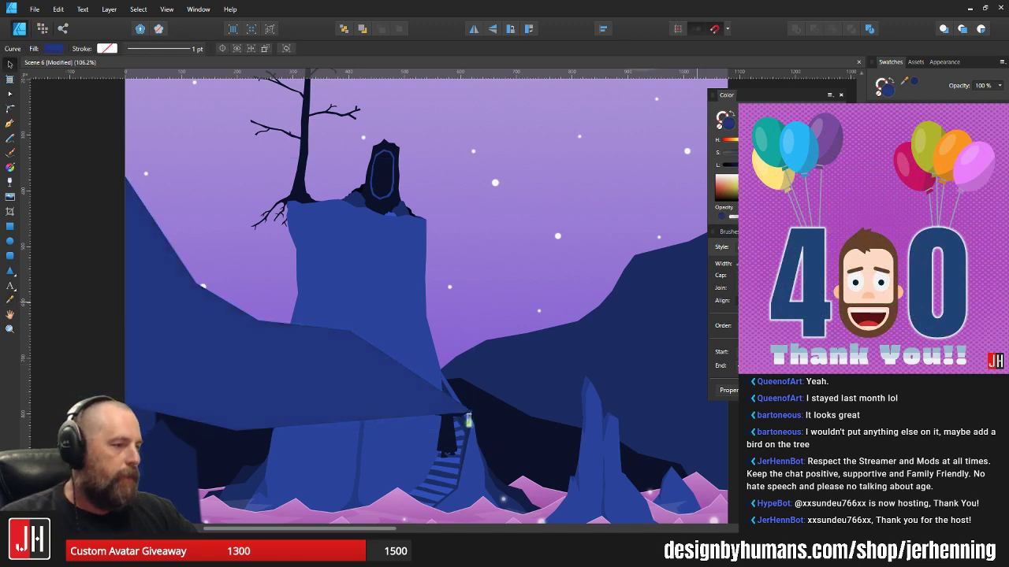
- Arrange the new navy hill behind the rock tower and the dark ground hills, keeping it in front of the sky
{"action": "key", "text": "ctrl+shift+["}
{"action": "key", "text": "ctrl+]"}
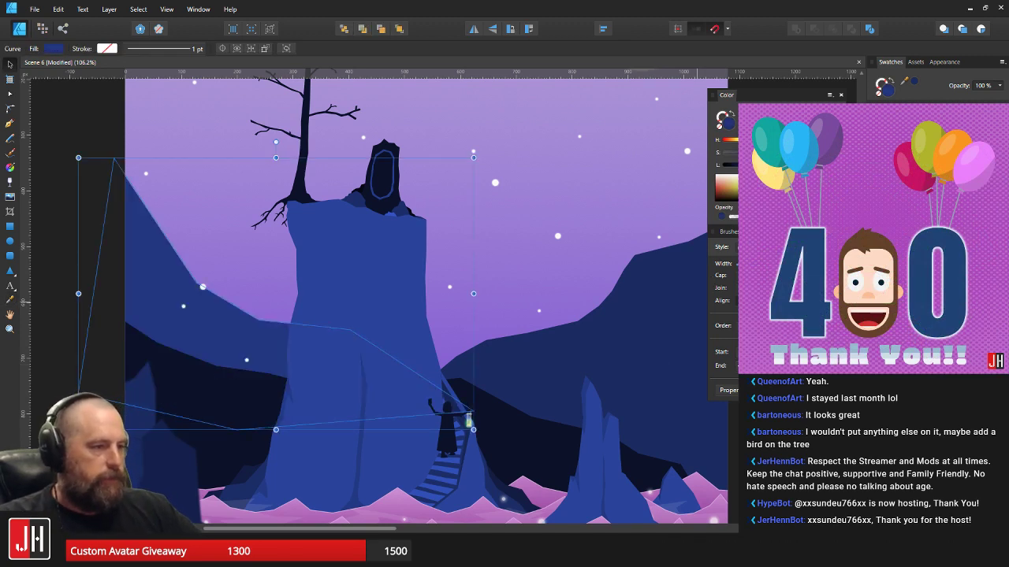
{"action": "key", "text": "Delete"}
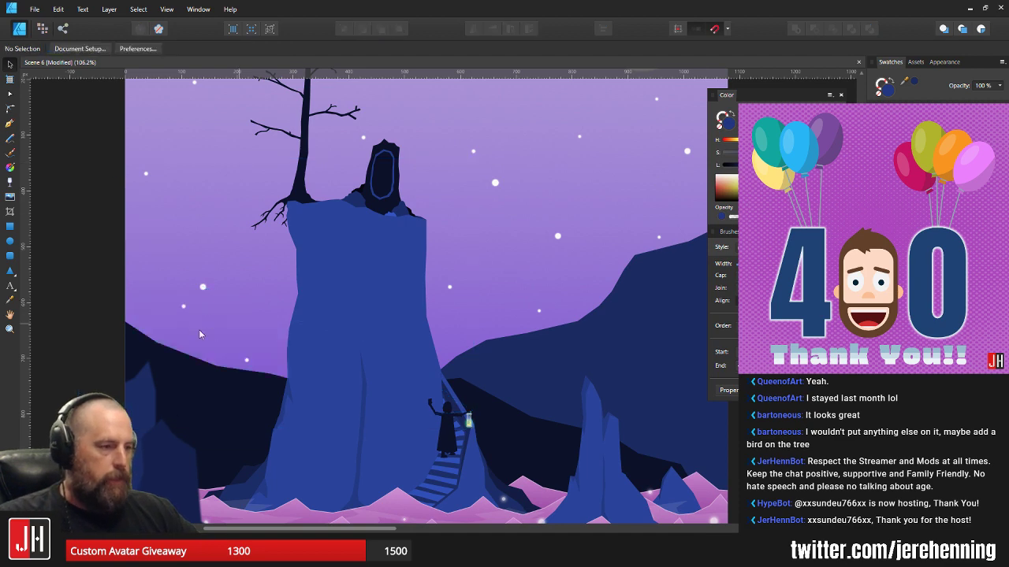
{"action": "left_click_drag", "start_coordinate": [202, 289], "coordinate": [254, 241]}
{"action": "key", "text": "ctrl+z"}
{"action": "key", "text": "ctrl+z"}
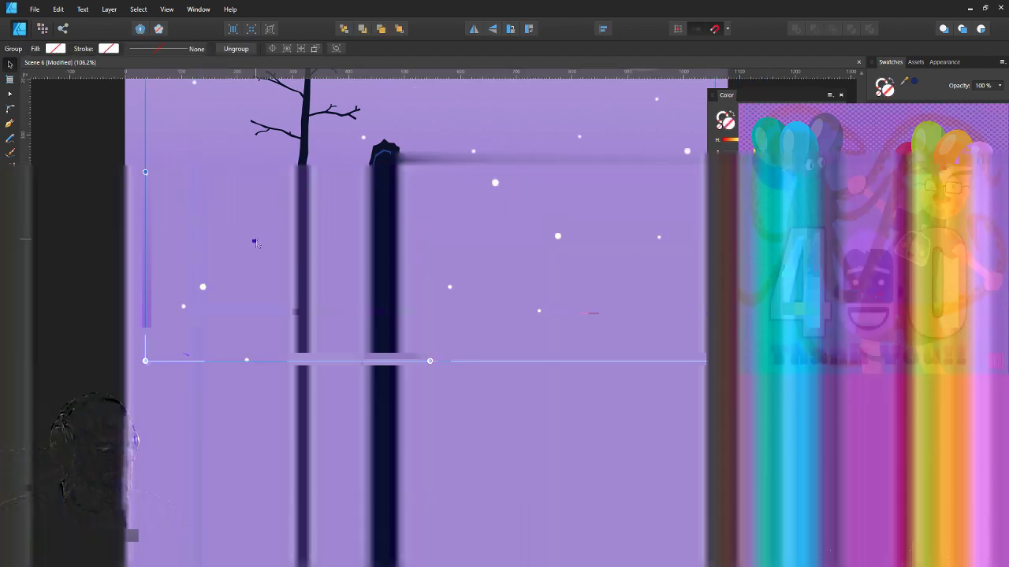
- Reshape the new hill's upper edge with the Node tool, shifting its middle node and adding one on the slope behind the tower
{"action": "scroll", "coordinate": [260, 254], "scroll_direction": "down", "scroll_amount": 5}
{"action": "scroll", "coordinate": [275, 281], "scroll_direction": "up", "scroll_amount": 5}
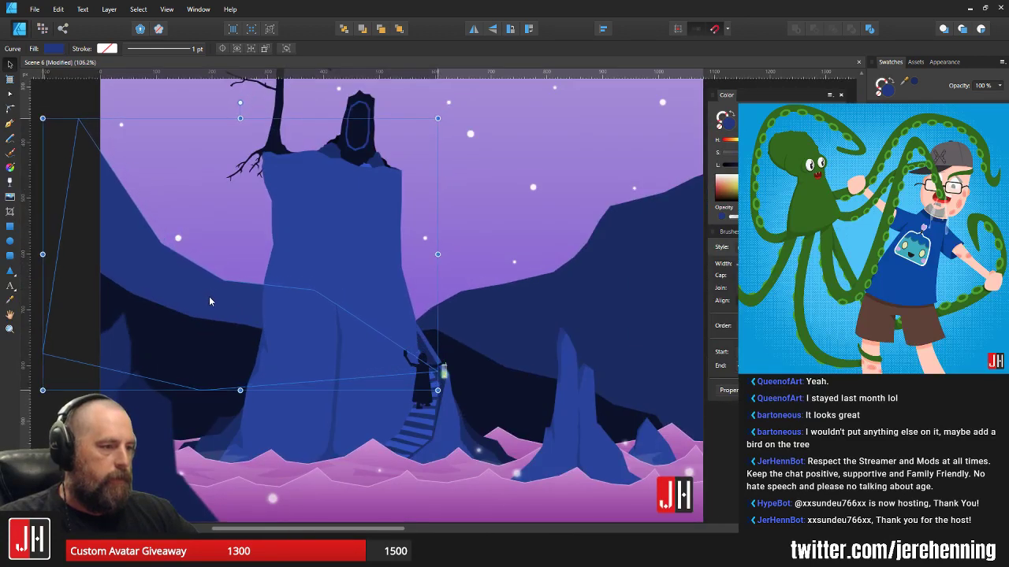
{"action": "key", "text": "a"}
{"action": "left_click_drag", "start_coordinate": [315, 291], "coordinate": [310, 295]}
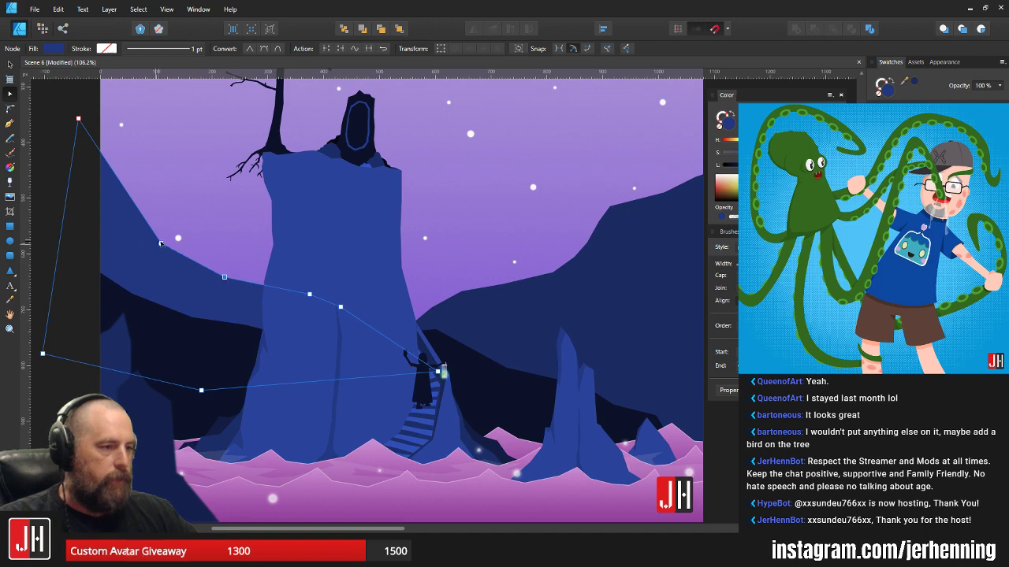
{"action": "key", "text": "v"}
{"action": "scroll", "coordinate": [176, 244], "scroll_direction": "down", "scroll_amount": 5}
{"action": "left_click", "coordinate": [404, 276]}
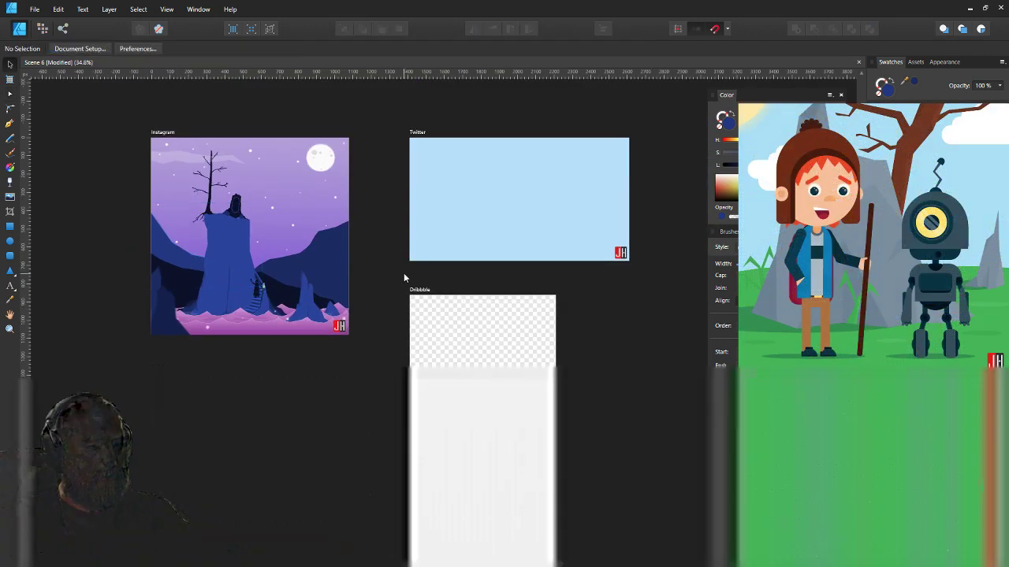
{"action": "left_click_drag", "start_coordinate": [263, 263], "coordinate": [352, 334]}
{"action": "scroll", "coordinate": [352, 334], "scroll_direction": "up", "scroll_amount": 5}
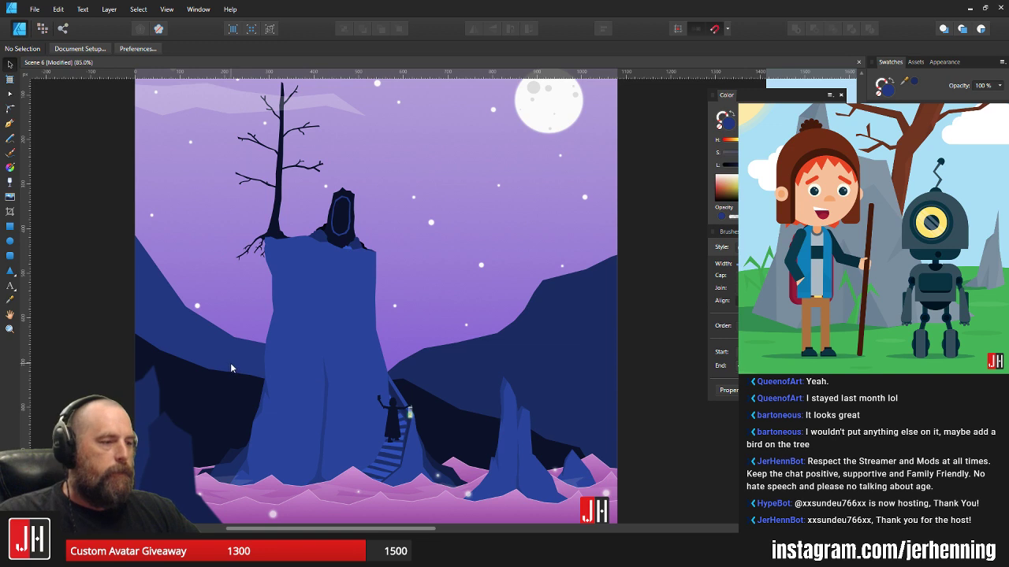
- Recolour the left hill with the dark navy sampled from the right hill, then lighten and mute it slightly
{"action": "left_click", "coordinate": [220, 356]}
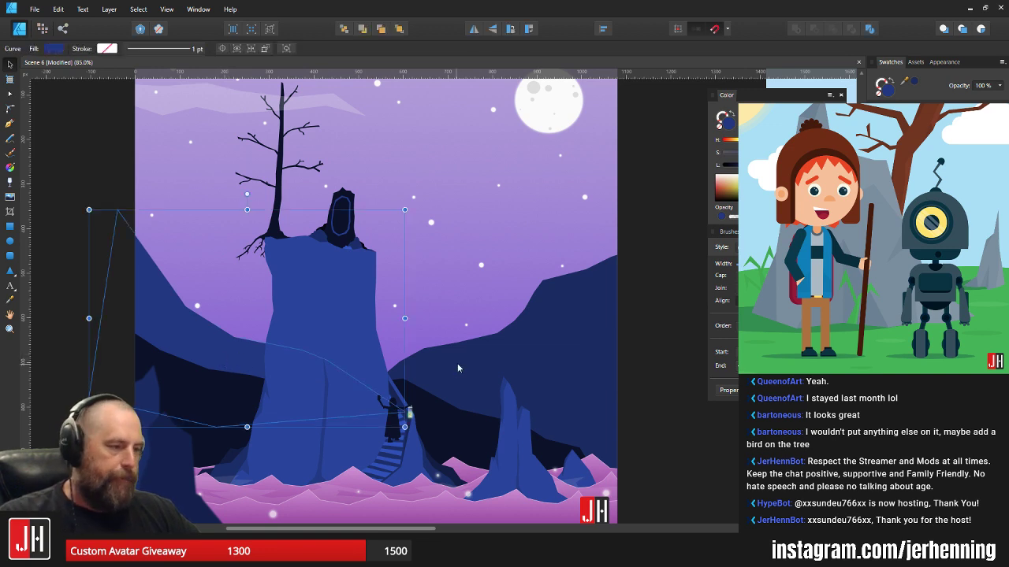
{"action": "key", "text": "i"}
{"action": "key", "text": "v"}
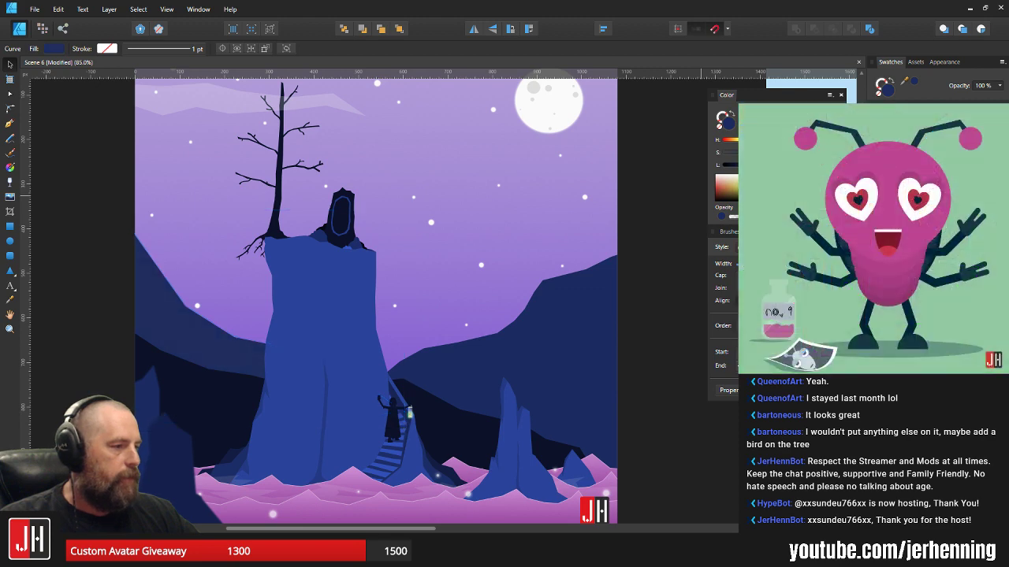
{"action": "left_click_drag", "start_coordinate": [744, 165], "coordinate": [748, 165]}
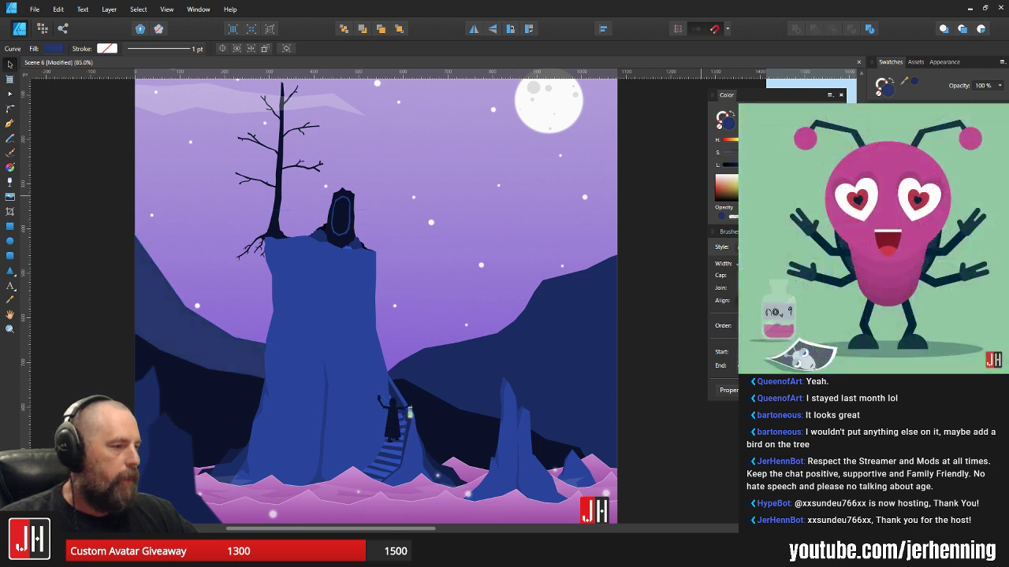
- Move the left hill up and to the right behind the tower and enlarge it slightly
{"action": "left_click_drag", "start_coordinate": [173, 348], "coordinate": [193, 299]}
{"action": "left_click_drag", "start_coordinate": [424, 192], "coordinate": [438, 190]}
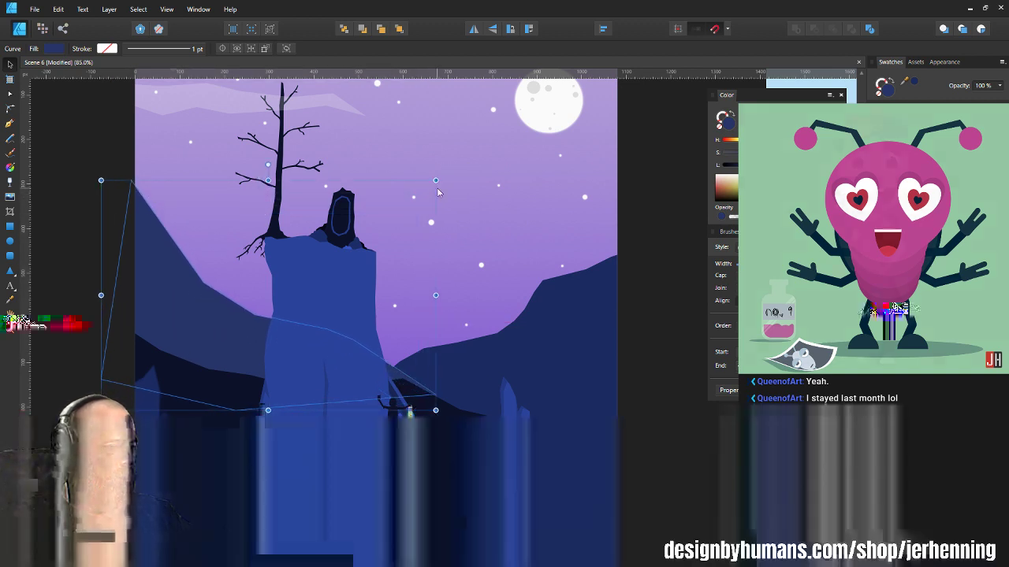
{"action": "left_click_drag", "start_coordinate": [278, 327], "coordinate": [289, 322]}
- Lower the left hill's far right tip node and add a node that bulges the slope beside the tower
{"action": "scroll", "coordinate": [457, 410], "scroll_direction": "up", "scroll_amount": 2}
{"action": "key", "text": "a"}
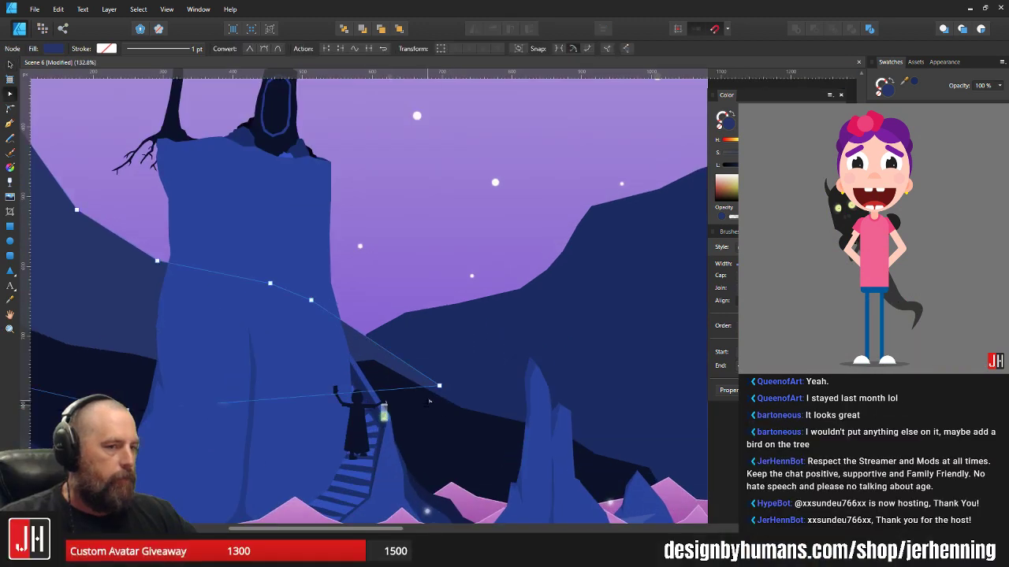
{"action": "left_click_drag", "start_coordinate": [439, 386], "coordinate": [444, 401]}
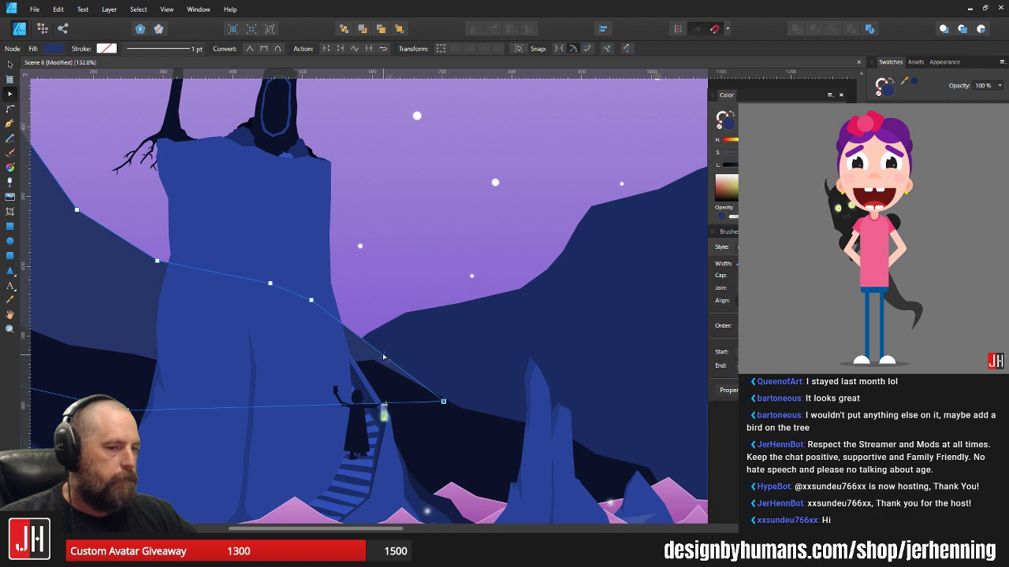
{"action": "left_click_drag", "start_coordinate": [390, 351], "coordinate": [387, 349]}
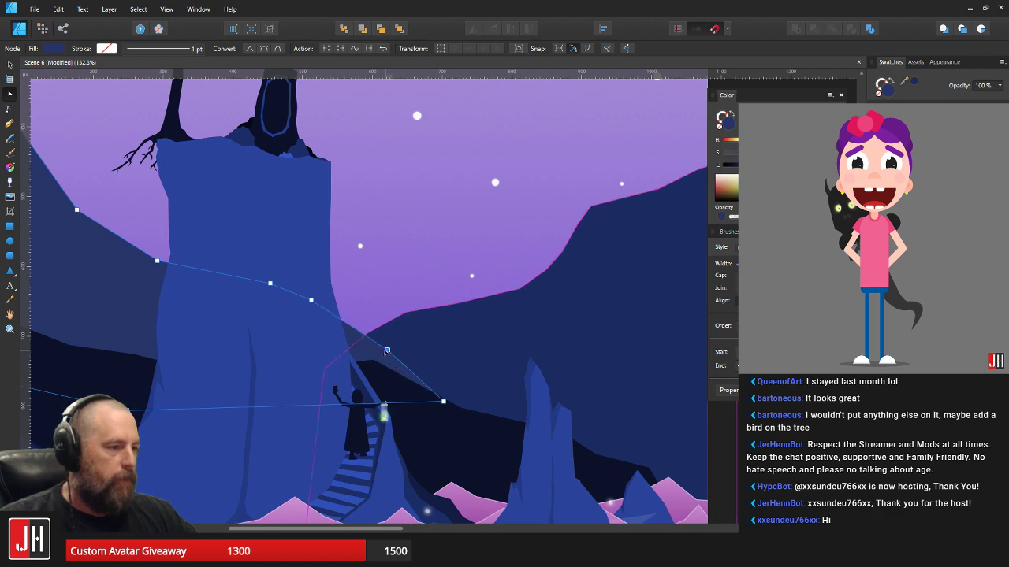
- Move the left hill's peak node up and out beyond the artboard's left edge
{"action": "left_click_drag", "start_coordinate": [230, 278], "coordinate": [431, 336]}
{"action": "left_click_drag", "start_coordinate": [209, 181], "coordinate": [234, 266]}
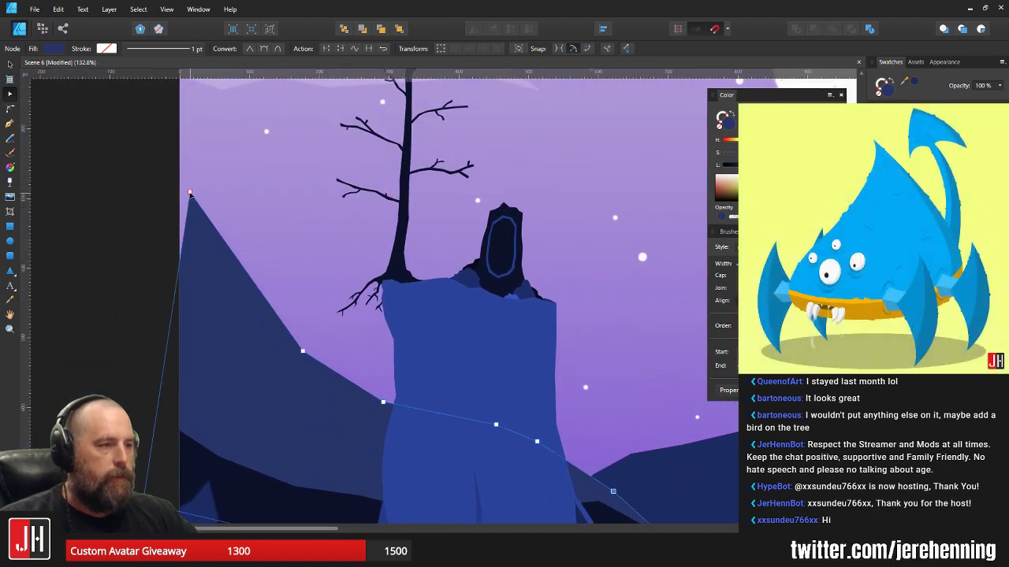
{"action": "left_click_drag", "start_coordinate": [190, 193], "coordinate": [153, 178]}
{"action": "key", "text": "v"}
{"action": "left_click", "coordinate": [164, 160]}
{"action": "scroll", "coordinate": [211, 239], "scroll_direction": "down", "scroll_amount": 3}
{"action": "scroll", "coordinate": [454, 390], "scroll_direction": "up", "scroll_amount": 3}
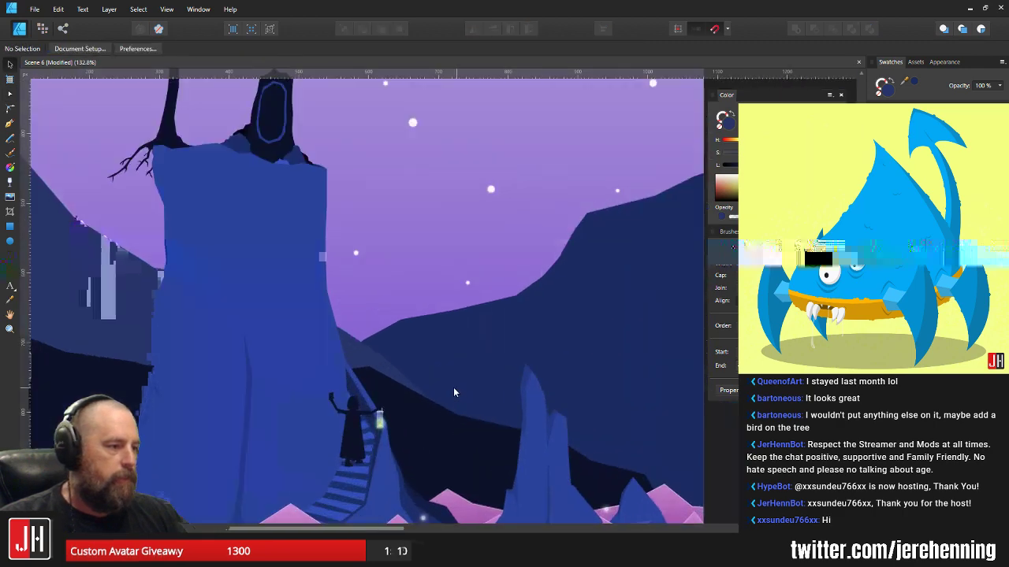
- Add and adjust nodes on the left hill's slope above the figure so it descends in uneven facets beside the staircase
{"action": "scroll", "coordinate": [453, 391], "scroll_direction": "up", "scroll_amount": 2}
{"action": "left_click", "coordinate": [339, 348]}
{"action": "scroll", "coordinate": [353, 341], "scroll_direction": "up", "scroll_amount": 3}
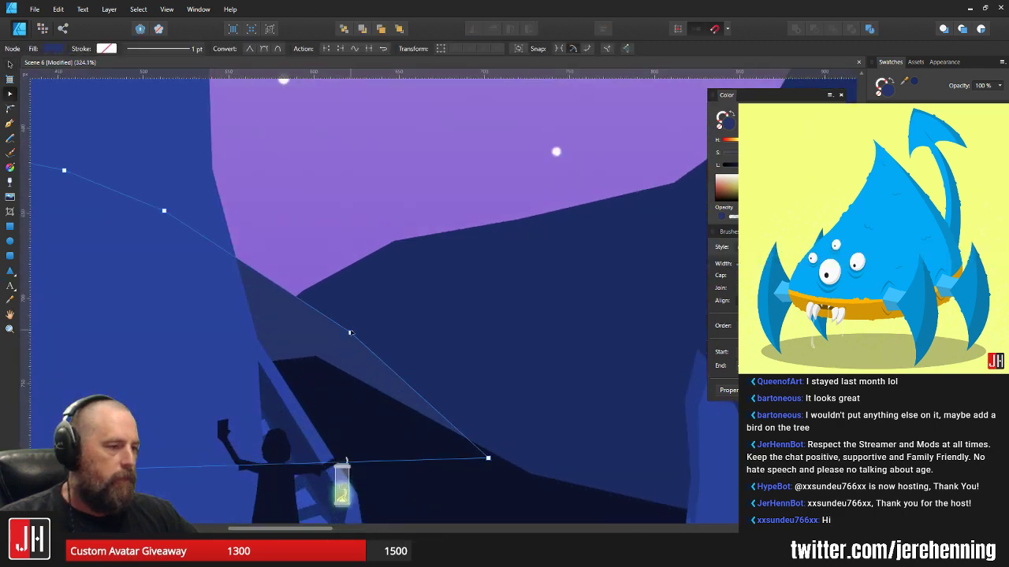
{"action": "left_click_drag", "start_coordinate": [309, 311], "coordinate": [299, 316]}
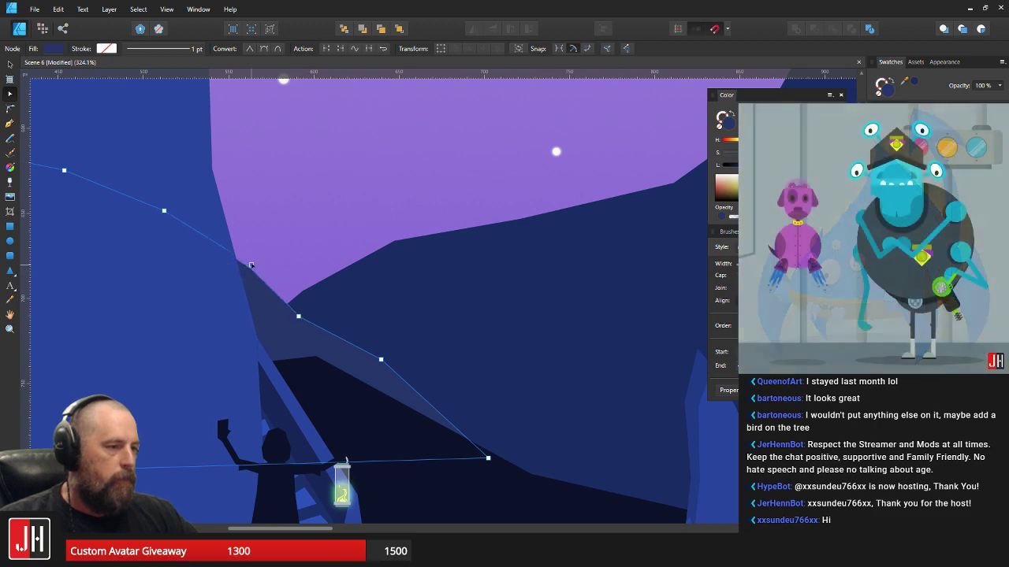
{"action": "key", "text": "v"}
{"action": "scroll", "coordinate": [282, 300], "scroll_direction": "down", "scroll_amount": 5}
{"action": "scroll", "coordinate": [283, 300], "scroll_direction": "down", "scroll_amount": 3}
{"action": "left_click_drag", "start_coordinate": [317, 310], "coordinate": [409, 328]}
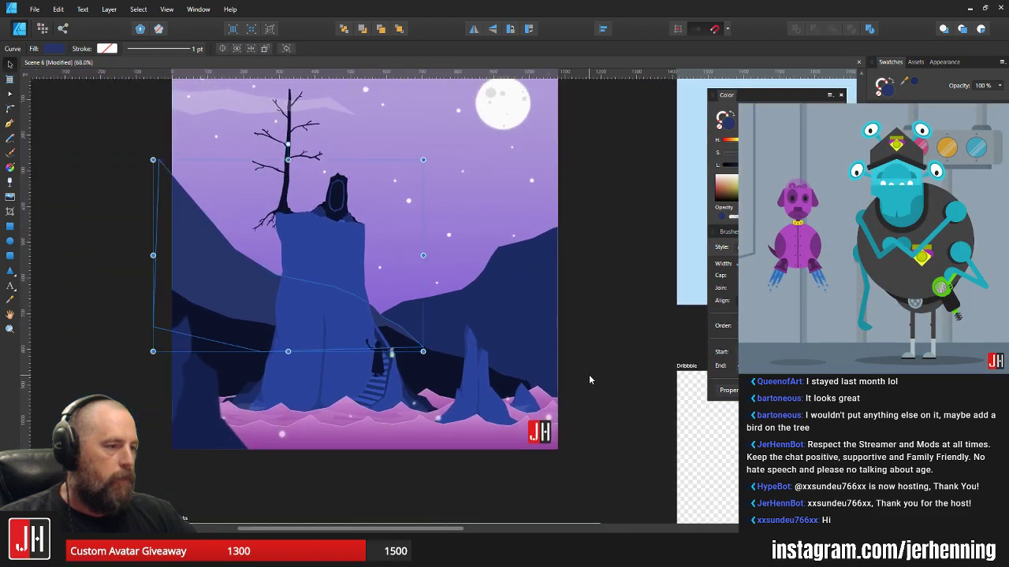
{"action": "left_click", "coordinate": [590, 376]}
{"action": "left_click_drag", "start_coordinate": [325, 304], "coordinate": [371, 363]}
{"action": "scroll", "coordinate": [369, 362], "scroll_direction": "down", "scroll_amount": 6}
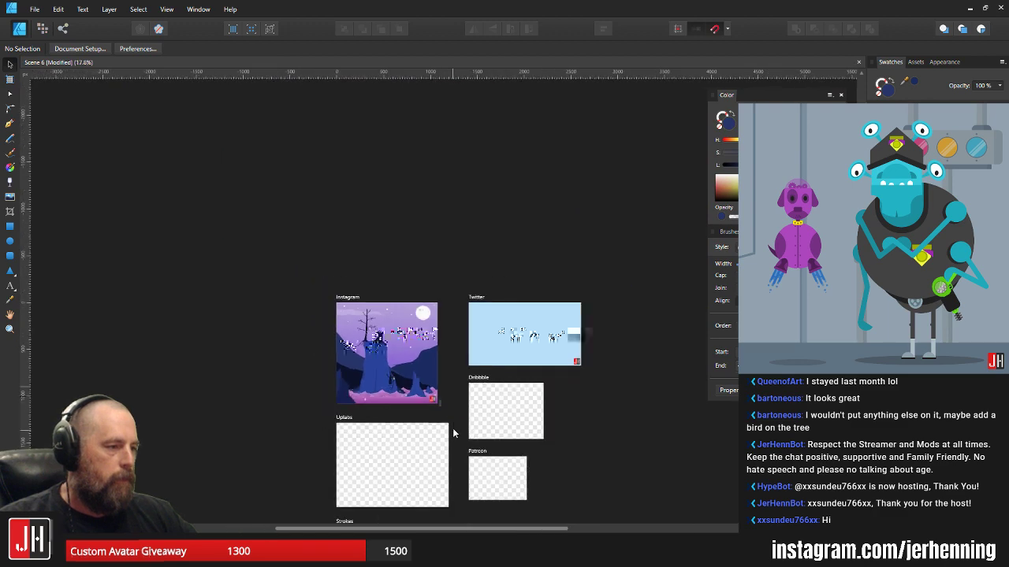
{"action": "scroll", "coordinate": [368, 351], "scroll_direction": "up", "scroll_amount": 7}
- Nudge the whole left hill slightly to the right behind the tower
{"action": "left_click", "coordinate": [314, 318]}
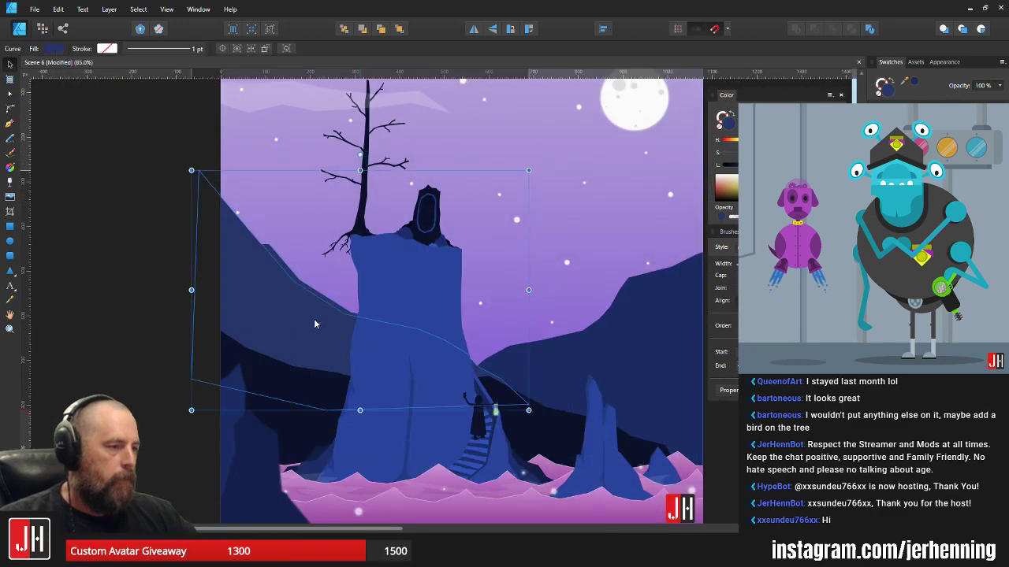
{"action": "left_click_drag", "start_coordinate": [315, 320], "coordinate": [262, 340]}
{"action": "scroll", "coordinate": [269, 342], "scroll_direction": "down", "scroll_amount": 4}
{"action": "left_click", "coordinate": [474, 379]}
{"action": "scroll", "coordinate": [353, 357], "scroll_direction": "up", "scroll_amount": 3}
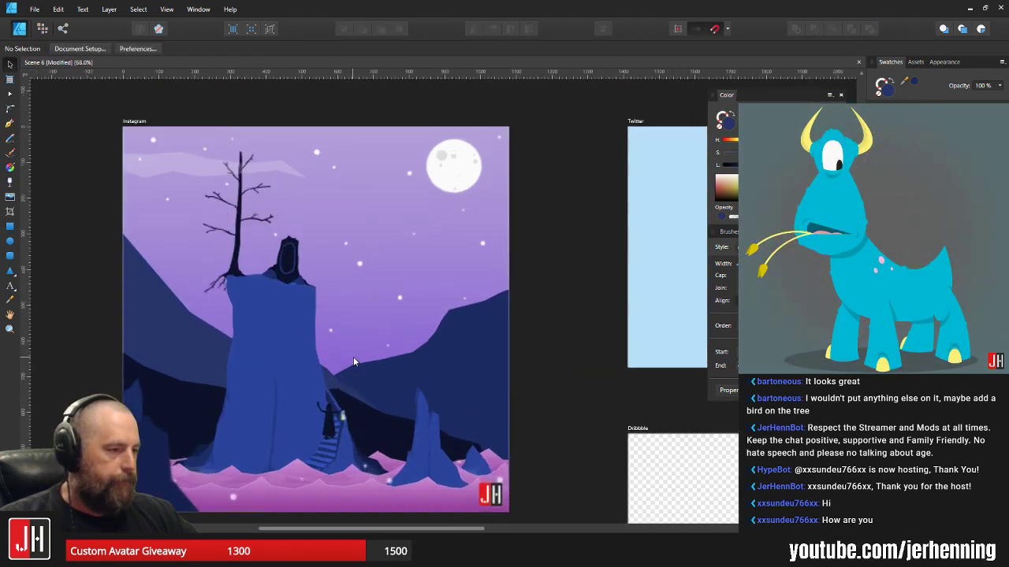
- Send the left hill behind the right hill and place the star group behind the left hill
{"action": "scroll", "coordinate": [302, 370], "scroll_direction": "up", "scroll_amount": 2}
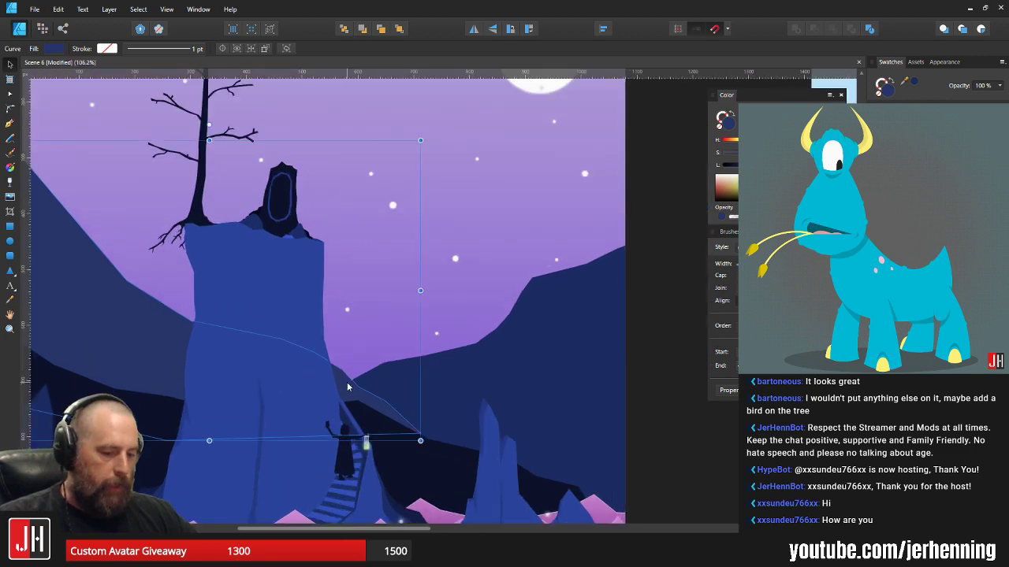
{"action": "left_click", "coordinate": [424, 374]}
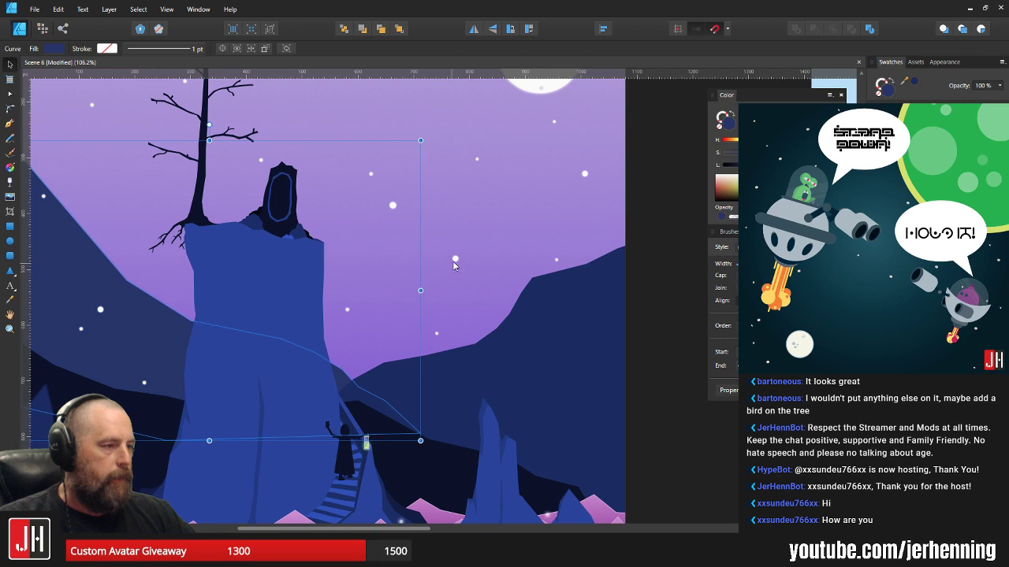
{"action": "left_click", "coordinate": [455, 263]}
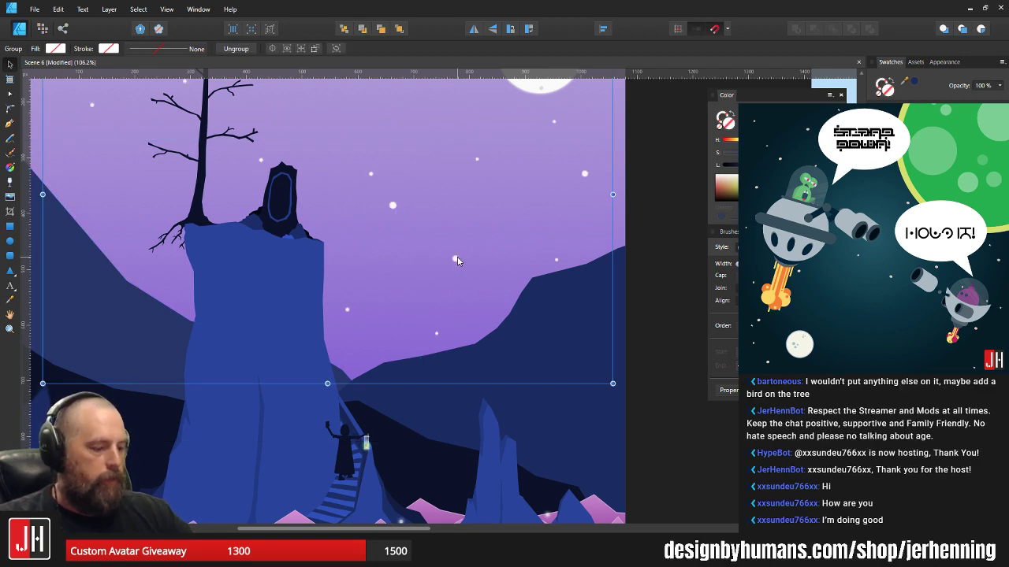
{"action": "scroll", "coordinate": [471, 271], "scroll_direction": "down", "scroll_amount": 3}
{"action": "left_click", "coordinate": [566, 289]}
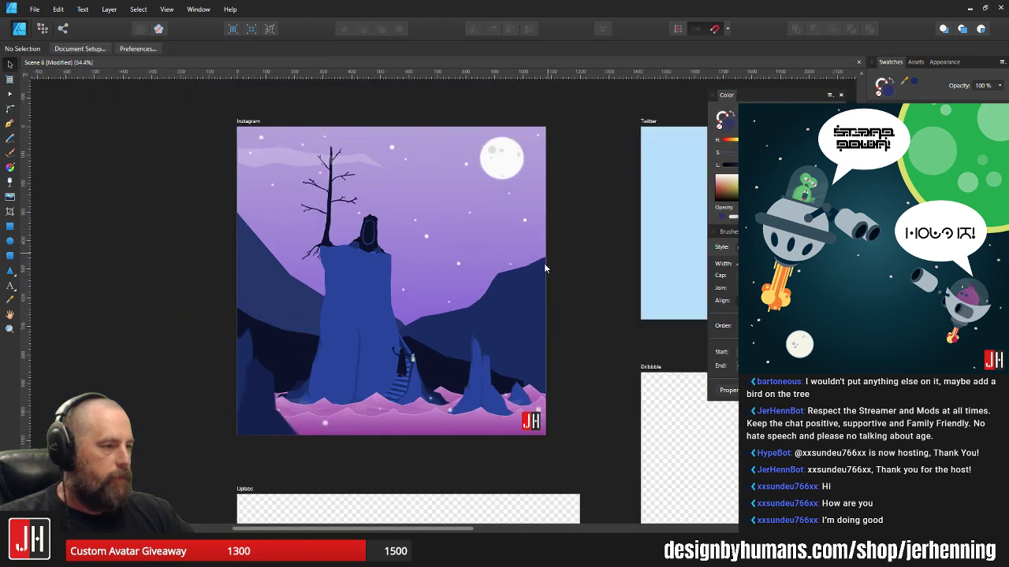
- Nudge the left hill a few pixels further right and save the document
{"action": "scroll", "coordinate": [449, 288], "scroll_direction": "up", "scroll_amount": 2}
{"action": "left_click_drag", "start_coordinate": [457, 238], "coordinate": [478, 273]}
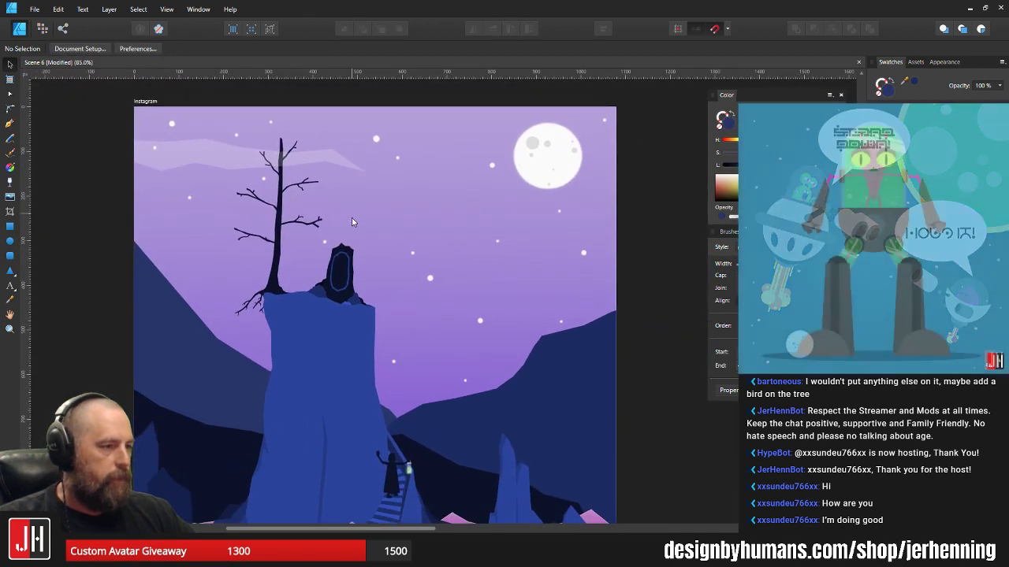
{"action": "left_click_drag", "start_coordinate": [352, 218], "coordinate": [380, 169]}
{"action": "left_click", "coordinate": [253, 338]}
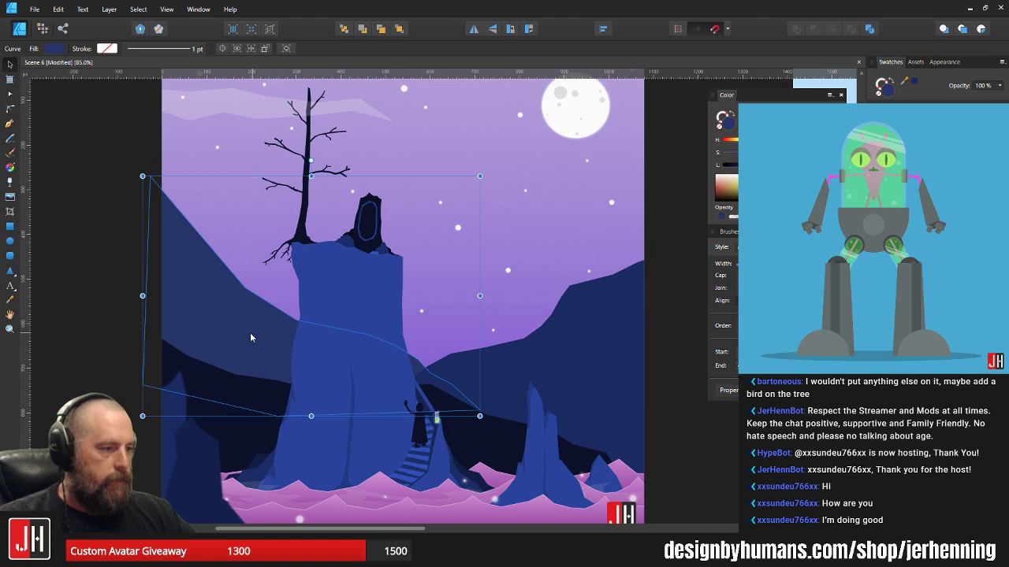
{"action": "left_click_drag", "start_coordinate": [254, 334], "coordinate": [257, 330]}
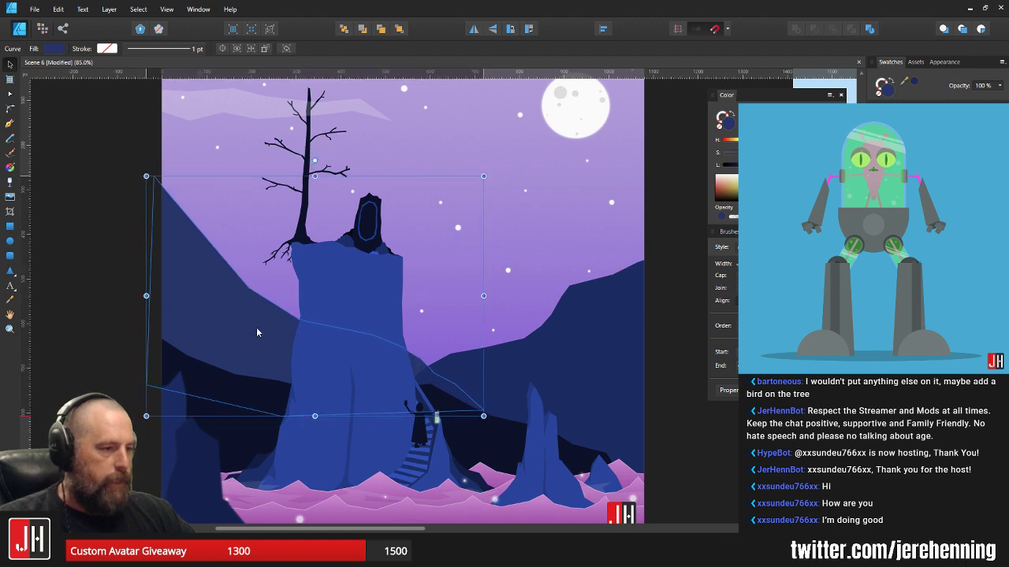
{"action": "scroll", "coordinate": [139, 159], "scroll_direction": "down", "scroll_amount": 3}
{"action": "scroll", "coordinate": [270, 327], "scroll_direction": "up", "scroll_amount": 5}
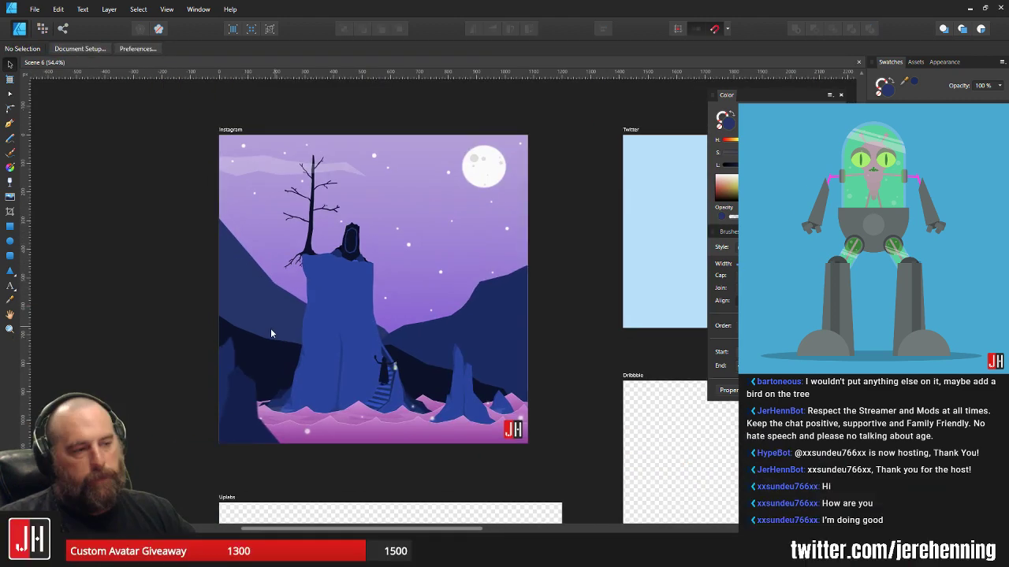
- Lower the left hill's peak node, shift its slope nodes left, and add a node midway to round the outer slope
{"action": "key", "text": "a"}
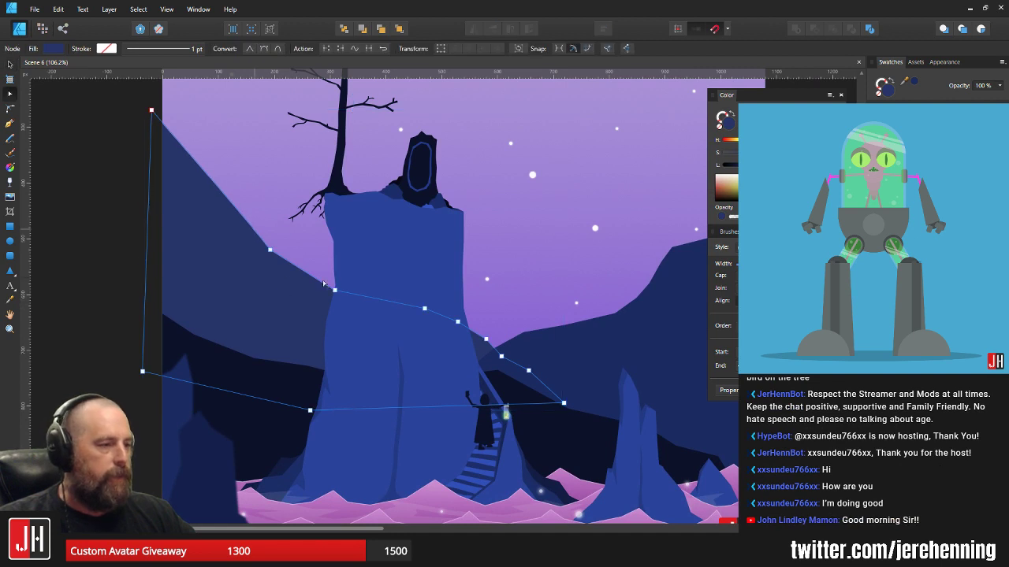
{"action": "left_click_drag", "start_coordinate": [224, 230], "coordinate": [331, 328]}
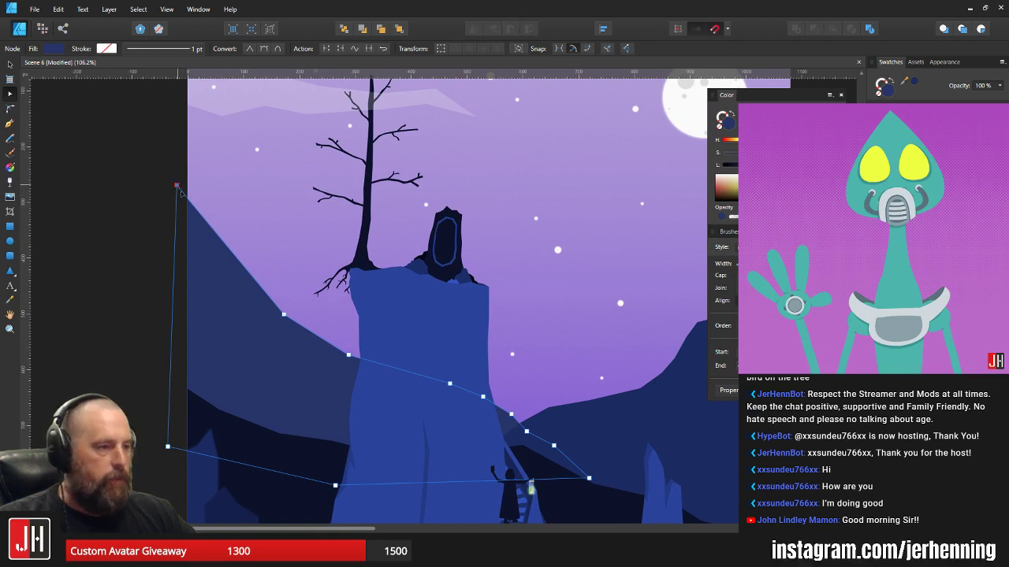
{"action": "left_click_drag", "start_coordinate": [180, 191], "coordinate": [172, 223]}
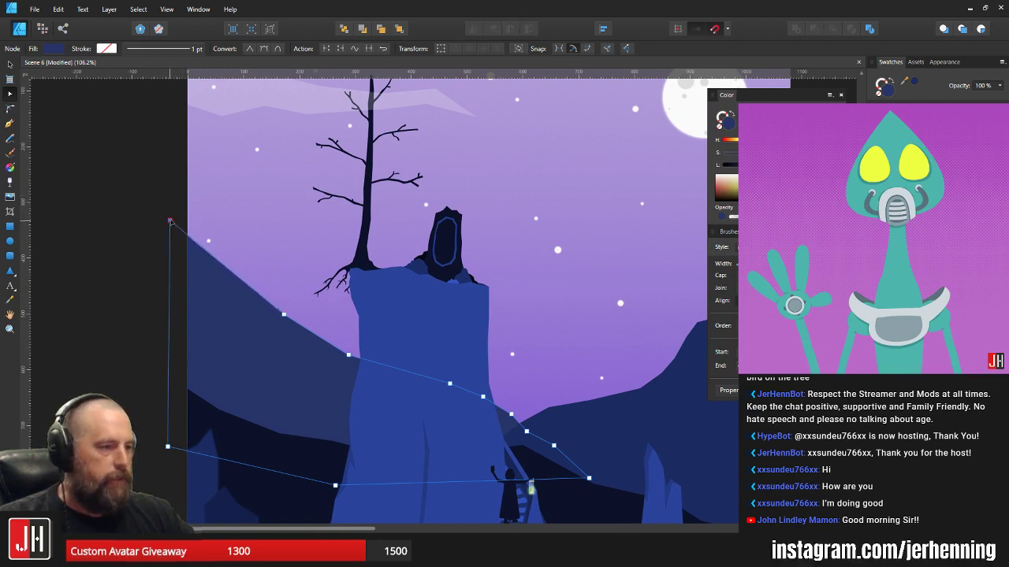
{"action": "left_click_drag", "start_coordinate": [284, 313], "coordinate": [274, 322]}
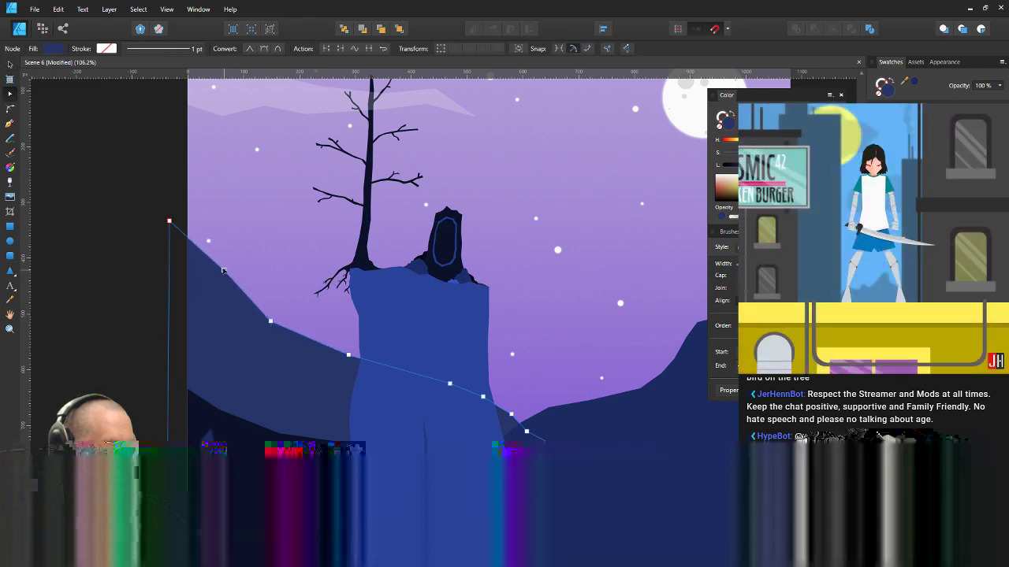
{"action": "key", "text": "v"}
{"action": "left_click", "coordinate": [136, 154]}
{"action": "scroll", "coordinate": [354, 381], "scroll_direction": "down", "scroll_amount": 6}
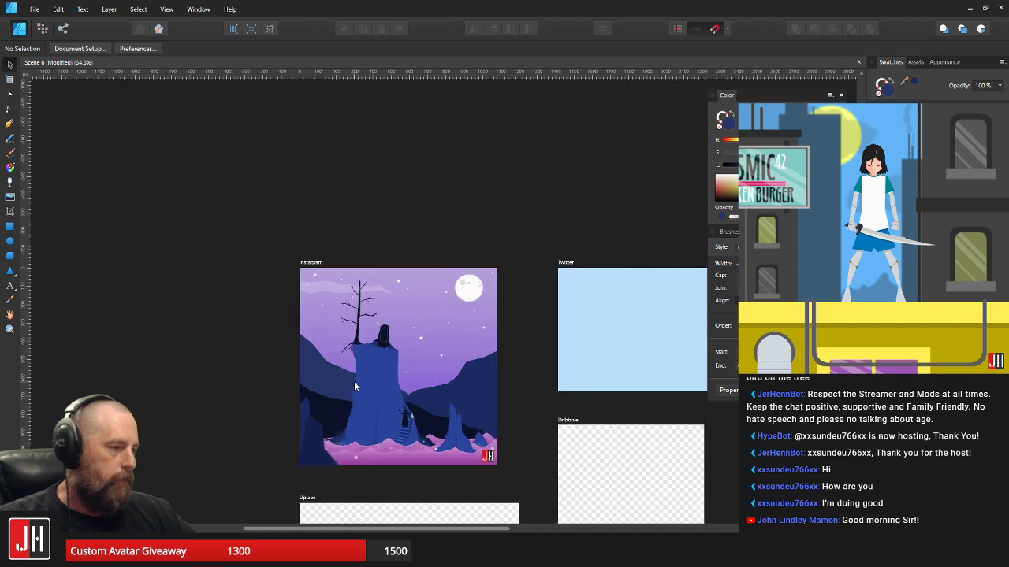
- Recolor the left hill with the dark blue sampled from the right hill, made slightly brighter
{"action": "scroll", "coordinate": [416, 402], "scroll_direction": "up", "scroll_amount": 7}
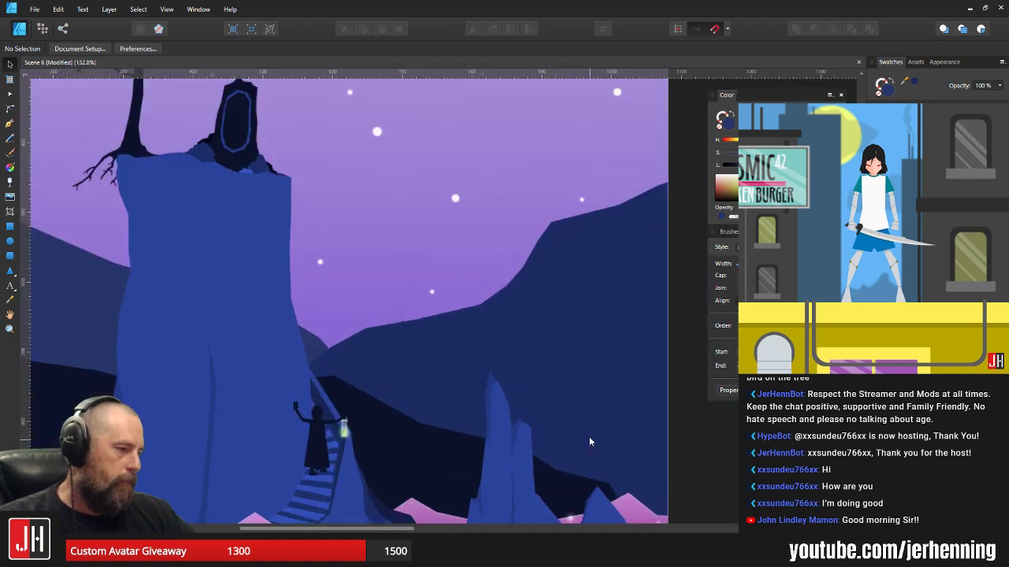
{"action": "left_click", "coordinate": [436, 369]}
{"action": "left_click_drag", "start_coordinate": [436, 369], "coordinate": [447, 340]}
{"action": "left_click", "coordinate": [180, 261]}
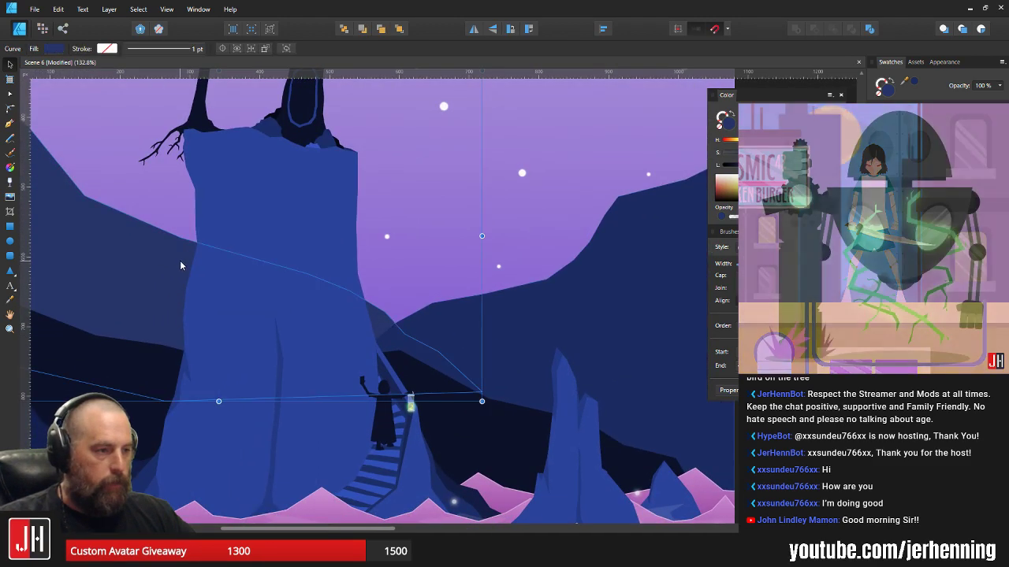
{"action": "key", "text": "i"}
{"action": "left_click", "coordinate": [580, 324]}
{"action": "key", "text": "v"}
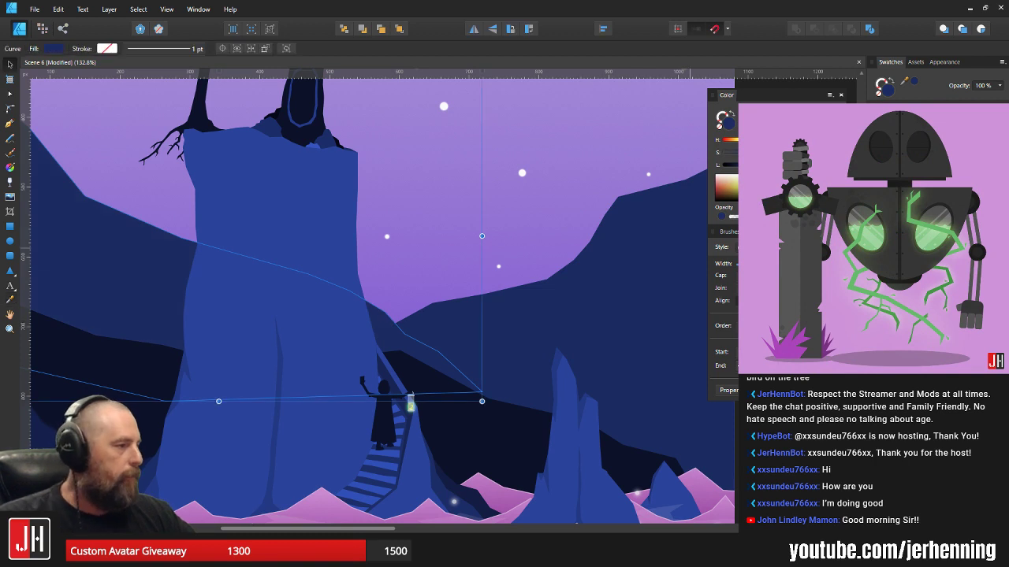
{"action": "key", "text": "ctrl+d"}
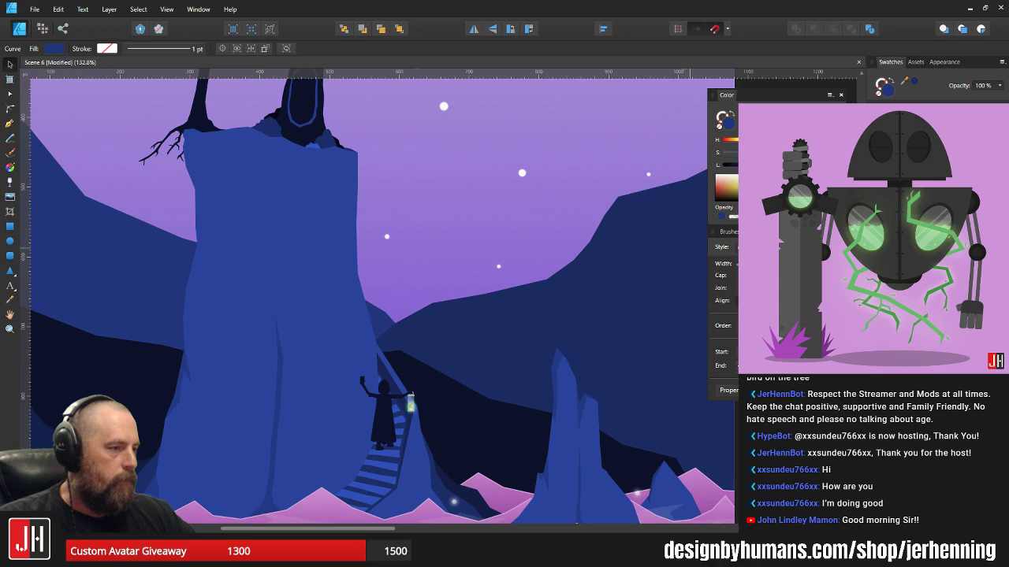
- Shift the left hill's lower slope nodes slightly down and left where the slope passes behind the tower
{"action": "left_click", "coordinate": [386, 312]}
{"action": "left_click_drag", "start_coordinate": [342, 279], "coordinate": [404, 275]}
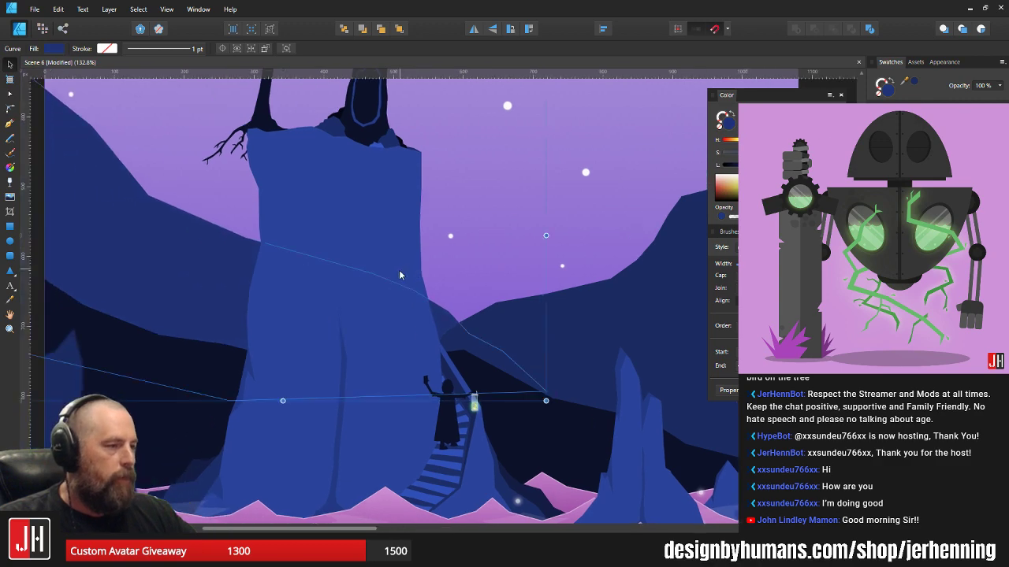
{"action": "scroll", "coordinate": [404, 276], "scroll_direction": "down", "scroll_amount": 6}
{"action": "scroll", "coordinate": [428, 280], "scroll_direction": "up", "scroll_amount": 5}
{"action": "key", "text": "Escape"}
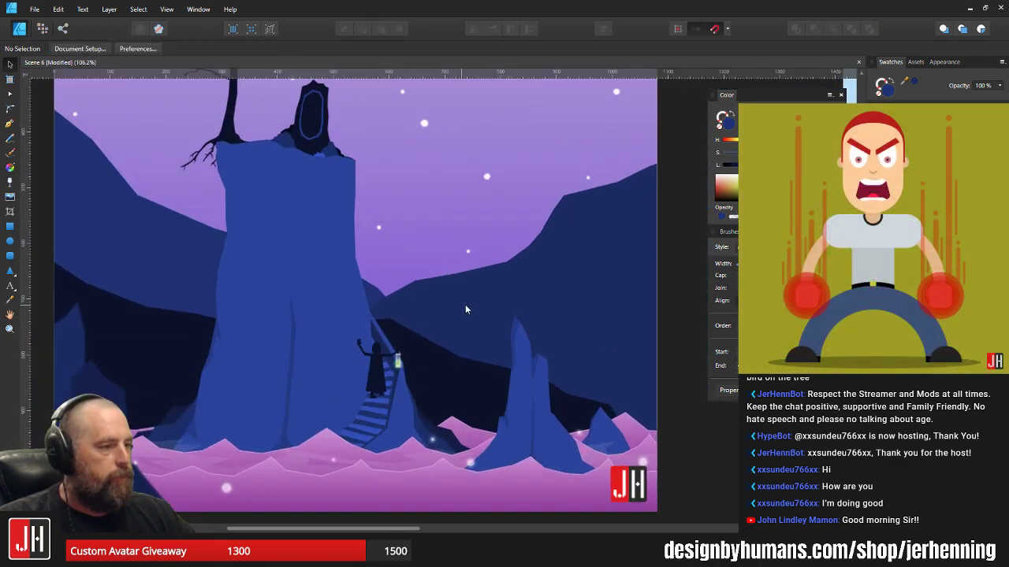
{"action": "scroll", "coordinate": [468, 307], "scroll_direction": "down", "scroll_amount": 4}
{"action": "scroll", "coordinate": [361, 285], "scroll_direction": "up", "scroll_amount": 4}
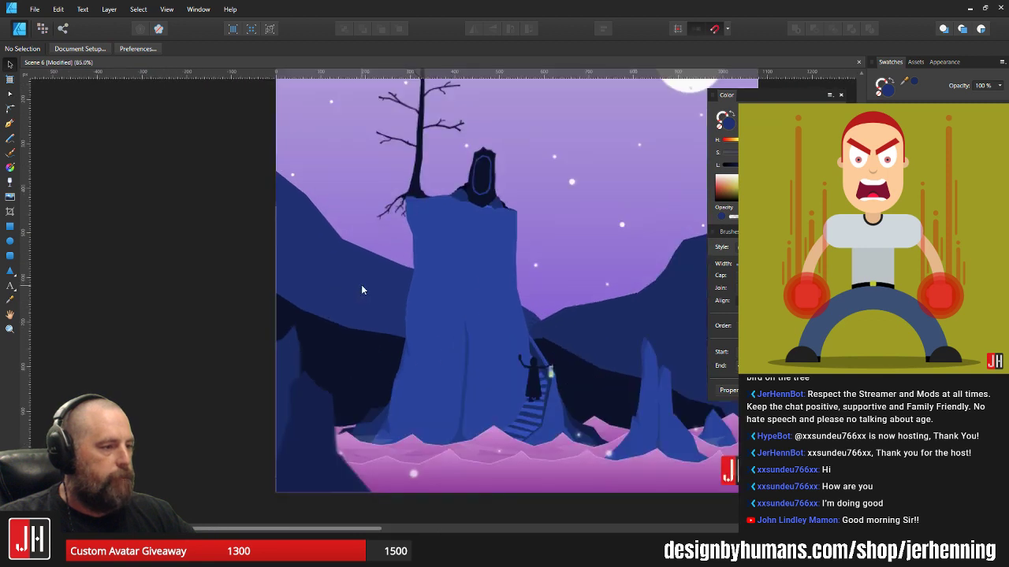
{"action": "left_click", "coordinate": [447, 283]}
{"action": "key", "text": "a"}
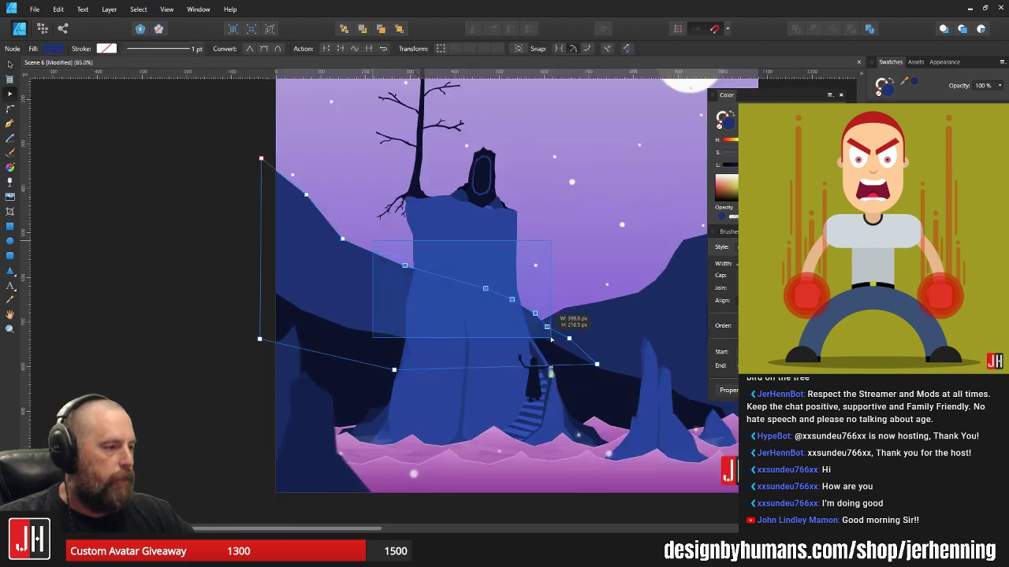
{"action": "left_click_drag", "start_coordinate": [547, 328], "coordinate": [547, 333]}
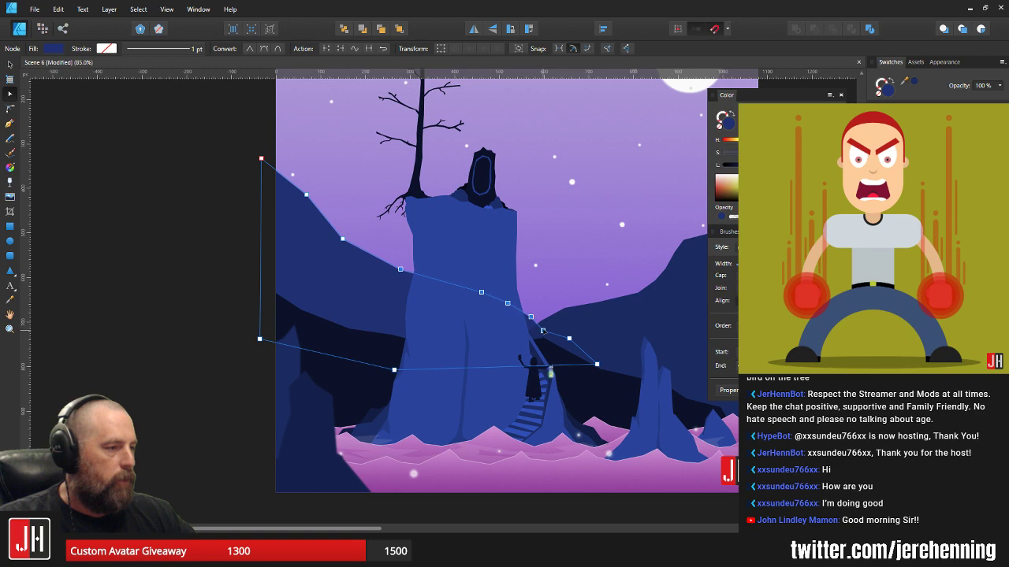
{"action": "key", "text": "v"}
{"action": "scroll", "coordinate": [542, 328], "scroll_direction": "down", "scroll_amount": 4}
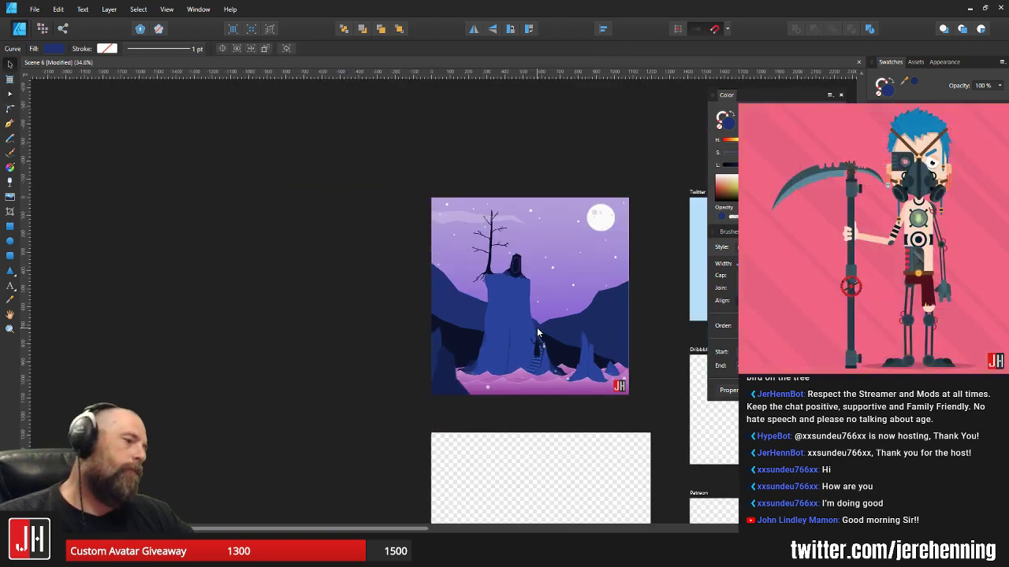
{"action": "left_click", "coordinate": [652, 361]}
- Lower the left hill's inner slope nodes much further down and left so the slope falls steeply behind the tower
{"action": "scroll", "coordinate": [640, 361], "scroll_direction": "down", "scroll_amount": 1}
{"action": "left_click_drag", "start_coordinate": [628, 362], "coordinate": [578, 370]}
{"action": "scroll", "coordinate": [578, 364], "scroll_direction": "up", "scroll_amount": 3}
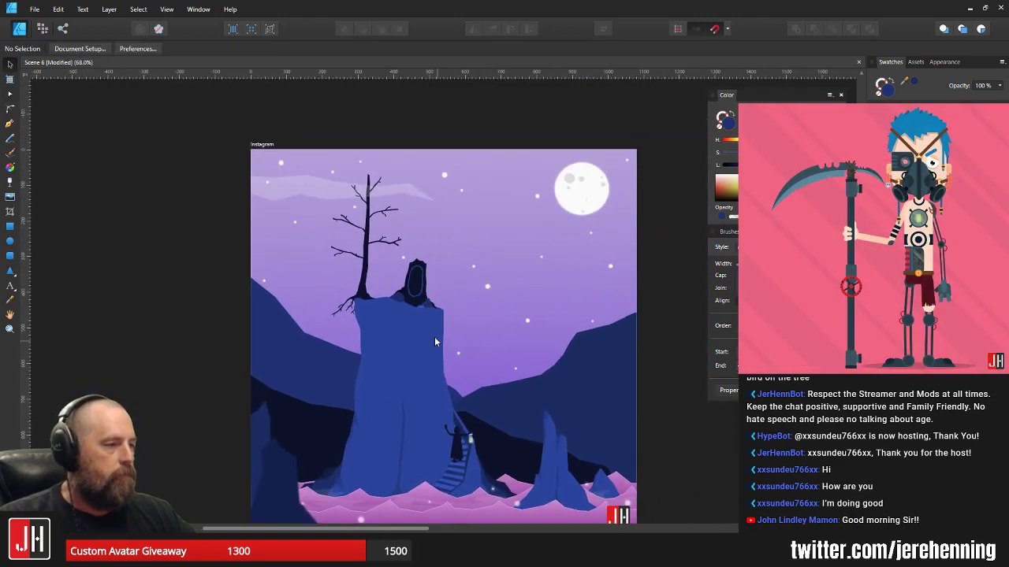
{"action": "scroll", "coordinate": [428, 336], "scroll_direction": "up", "scroll_amount": 3}
{"action": "left_click", "coordinate": [287, 319]}
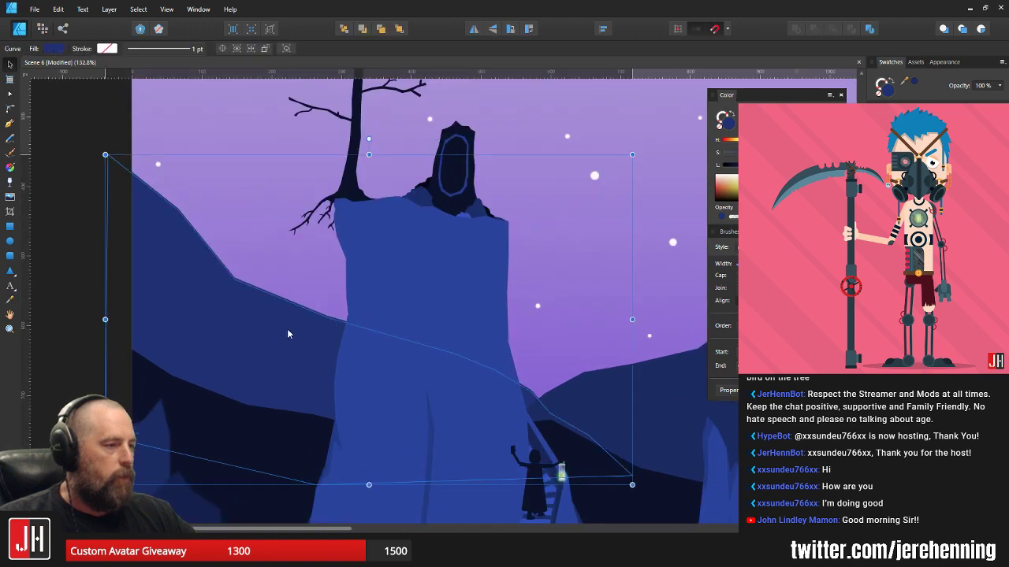
{"action": "key", "text": "Escape"}
{"action": "scroll", "coordinate": [286, 330], "scroll_direction": "down", "scroll_amount": 3}
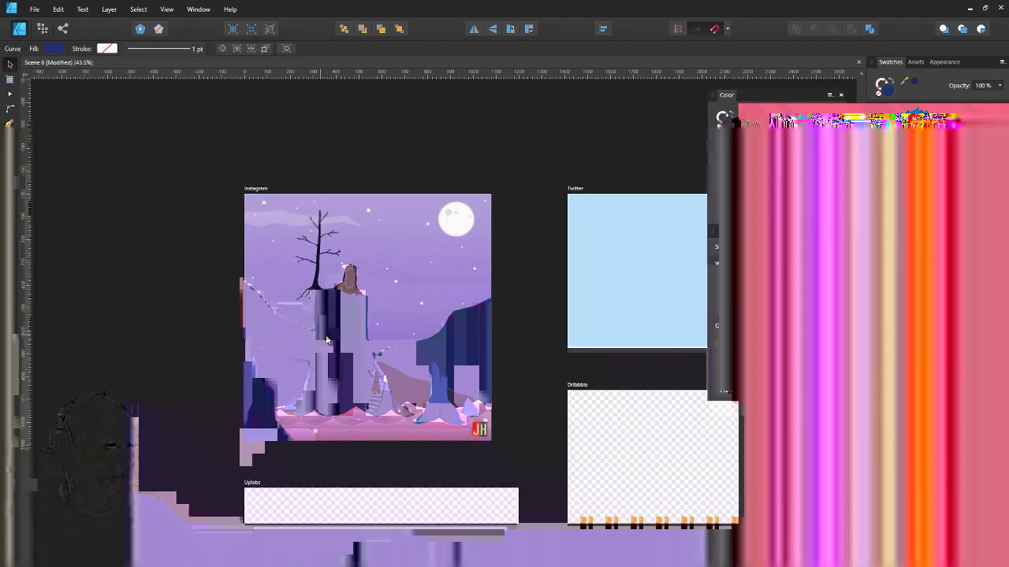
{"action": "scroll", "coordinate": [313, 350], "scroll_direction": "up", "scroll_amount": 2}
{"action": "key", "text": "a"}
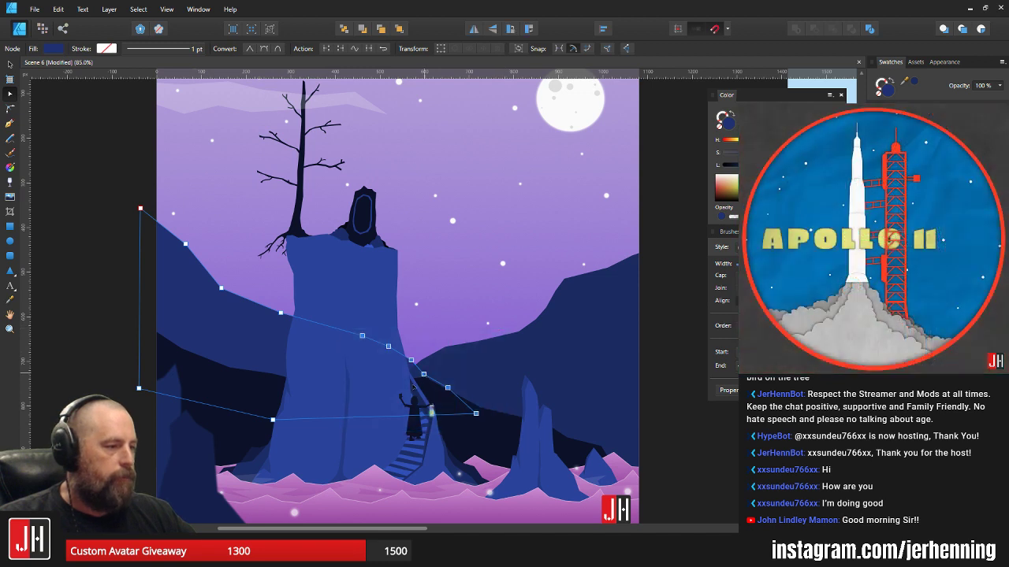
{"action": "left_click_drag", "start_coordinate": [412, 385], "coordinate": [413, 389]}
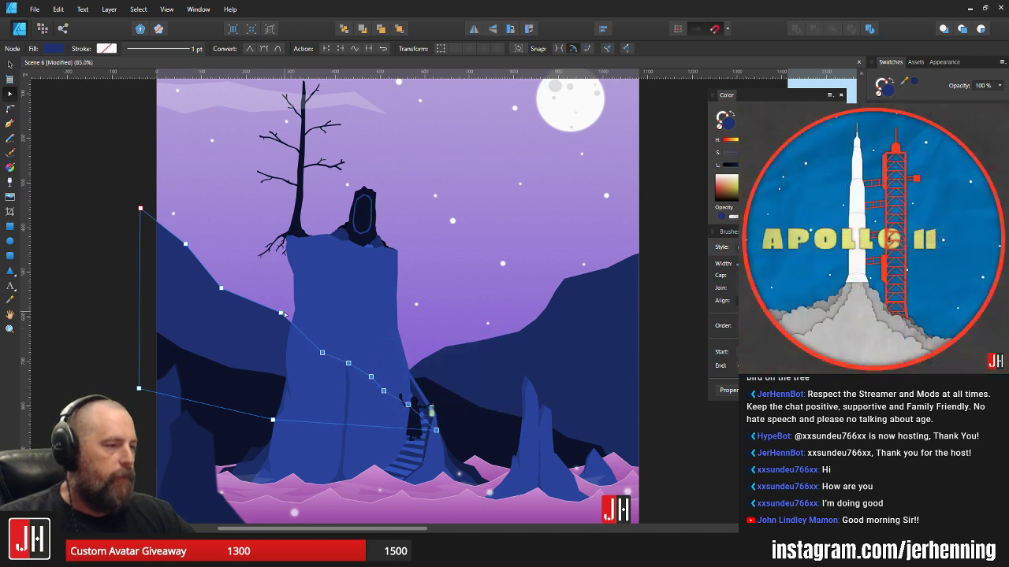
{"action": "key", "text": "ctrl+d"}
{"action": "scroll", "coordinate": [200, 297], "scroll_direction": "down", "scroll_amount": 4}
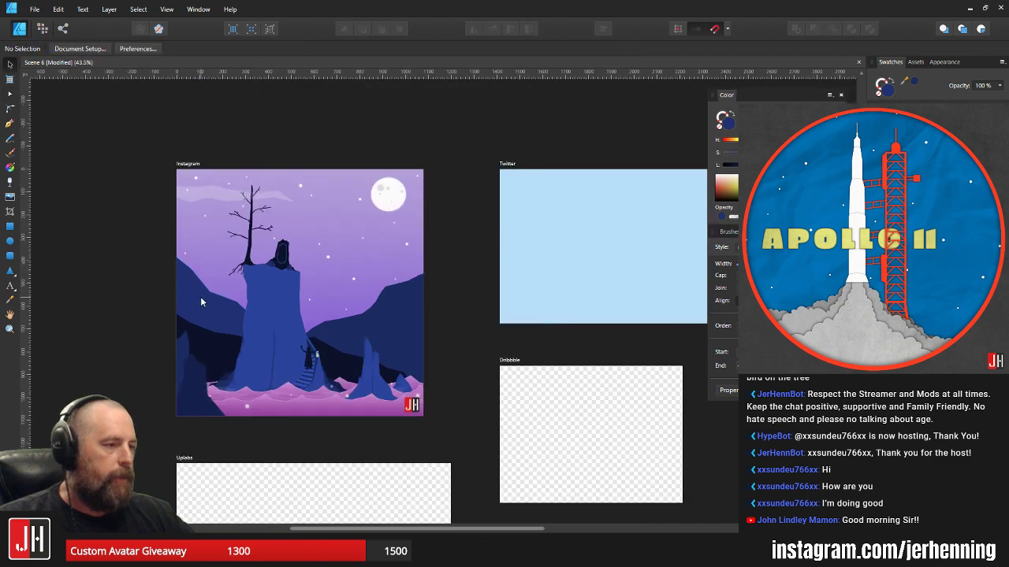
- Bring the star group in front of the hills and select the three stars that overlap the left hill
{"action": "scroll", "coordinate": [397, 331], "scroll_direction": "up", "scroll_amount": 3}
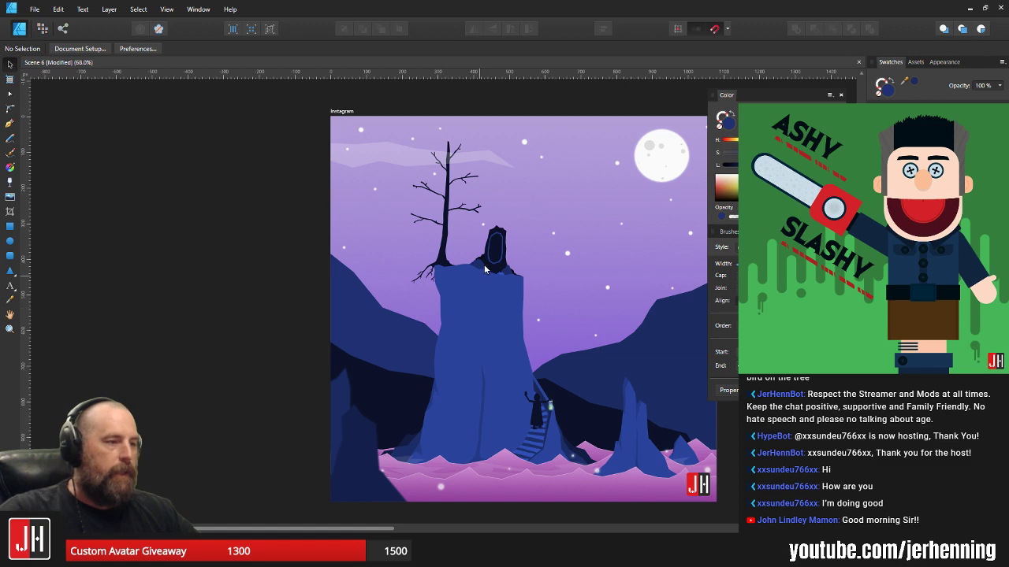
{"action": "left_click_drag", "start_coordinate": [482, 301], "coordinate": [399, 281]}
{"action": "scroll", "coordinate": [400, 299], "scroll_direction": "down", "scroll_amount": 1}
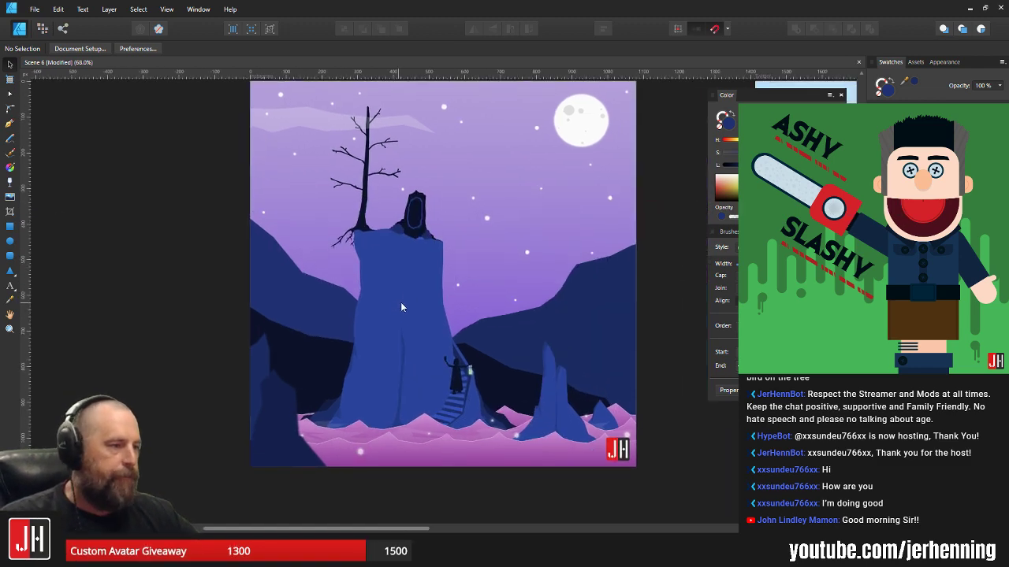
{"action": "scroll", "coordinate": [356, 267], "scroll_direction": "up", "scroll_amount": 4}
{"action": "scroll", "coordinate": [356, 267], "scroll_direction": "down", "scroll_amount": 3}
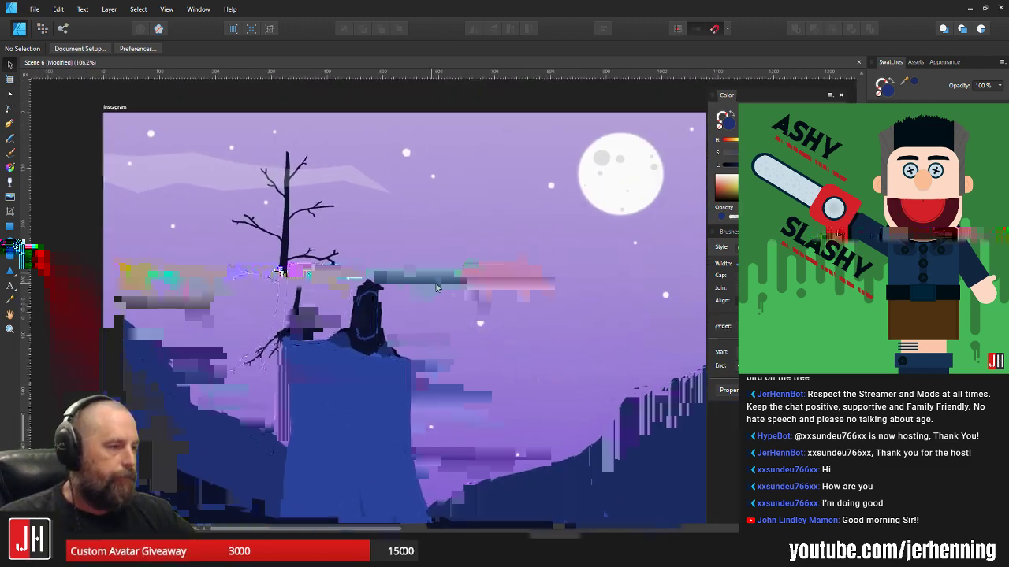
{"action": "left_click", "coordinate": [466, 289]}
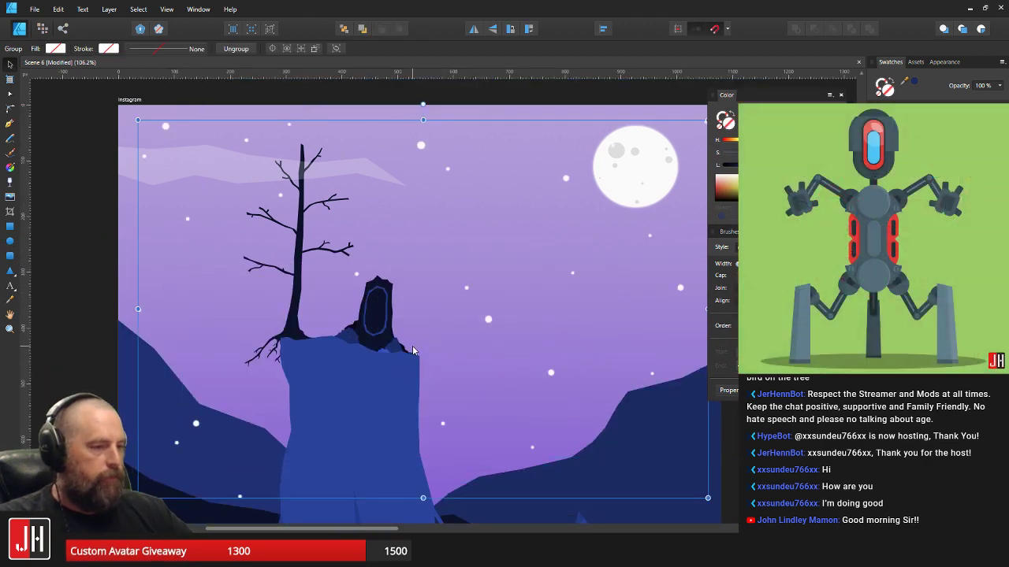
{"action": "scroll", "coordinate": [195, 429], "scroll_direction": "up", "scroll_amount": 5}
{"action": "left_click", "coordinate": [151, 470]}
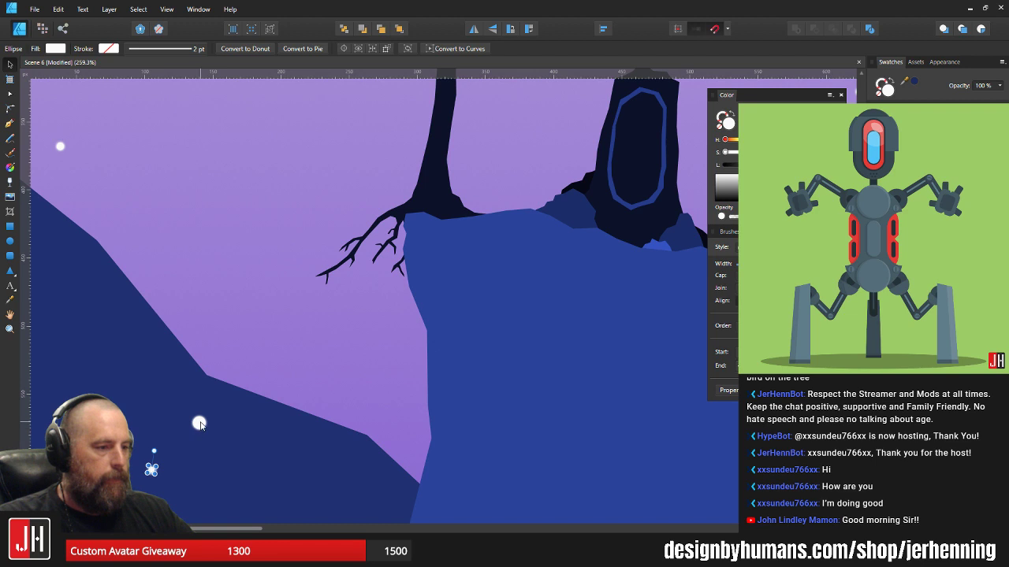
{"action": "left_click", "coordinate": [199, 424], "text": "shift"}
{"action": "scroll", "coordinate": [236, 354], "scroll_direction": "down", "scroll_amount": 3}
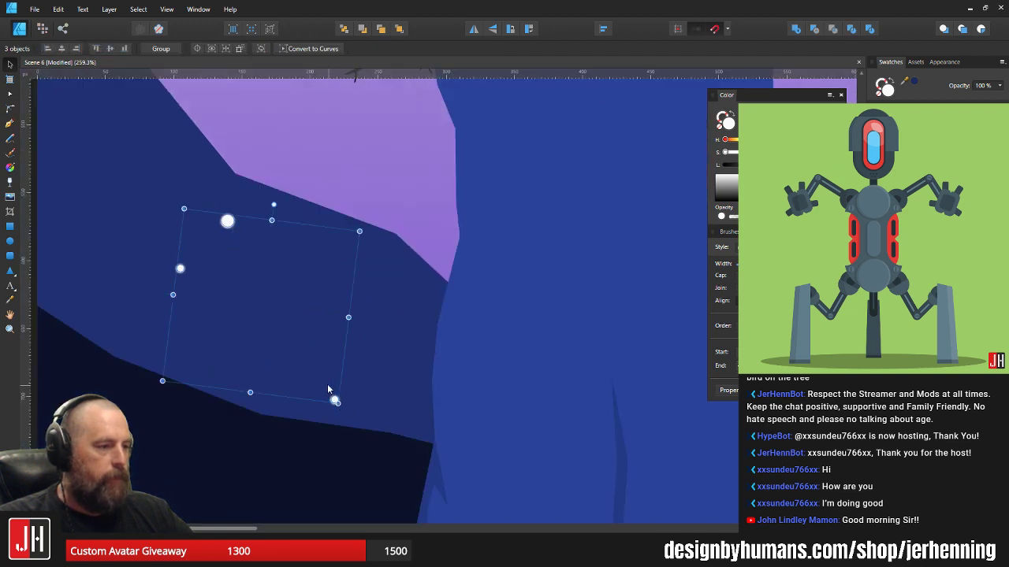
- Move the three stars into the sky between the left hill and the tower, rotating and slightly shrinking them, and save the document
{"action": "left_click_drag", "start_coordinate": [334, 394], "coordinate": [389, 344]}
{"action": "left_click_drag", "start_coordinate": [328, 294], "coordinate": [406, 389]}
{"action": "left_click_drag", "start_coordinate": [402, 245], "coordinate": [349, 234]}
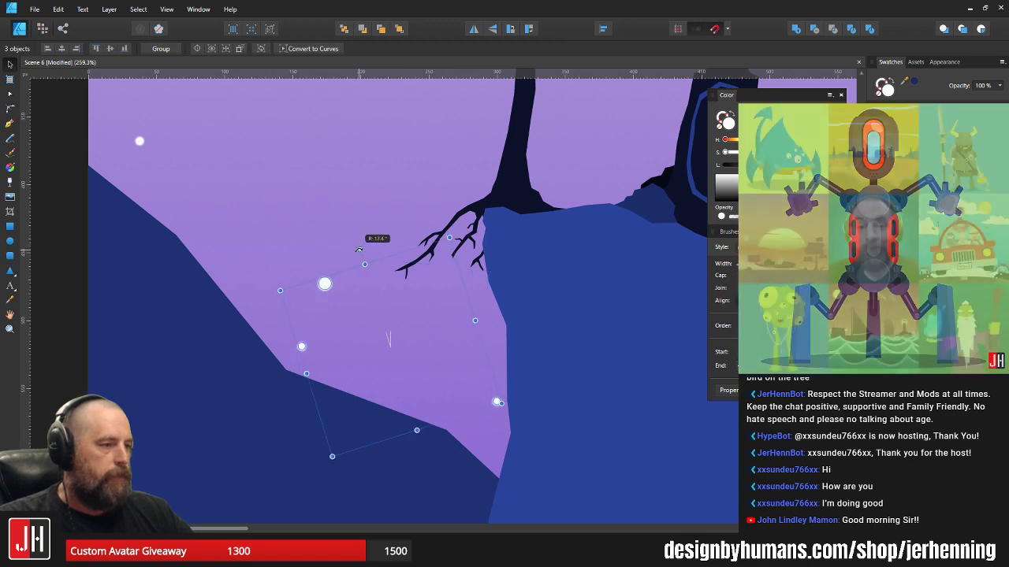
{"action": "left_click_drag", "start_coordinate": [435, 225], "coordinate": [424, 249]}
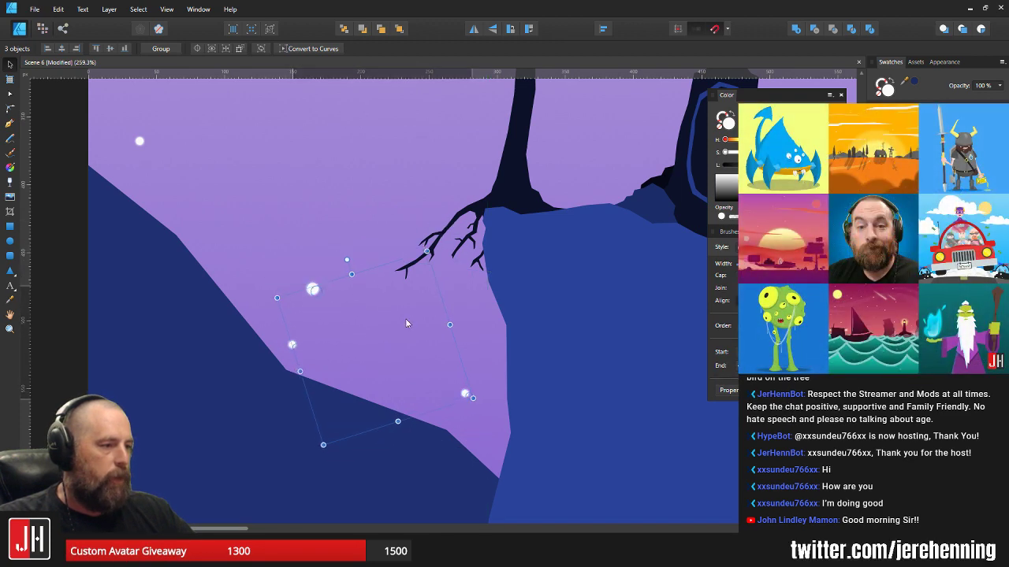
{"action": "left_click_drag", "start_coordinate": [398, 314], "coordinate": [418, 326]}
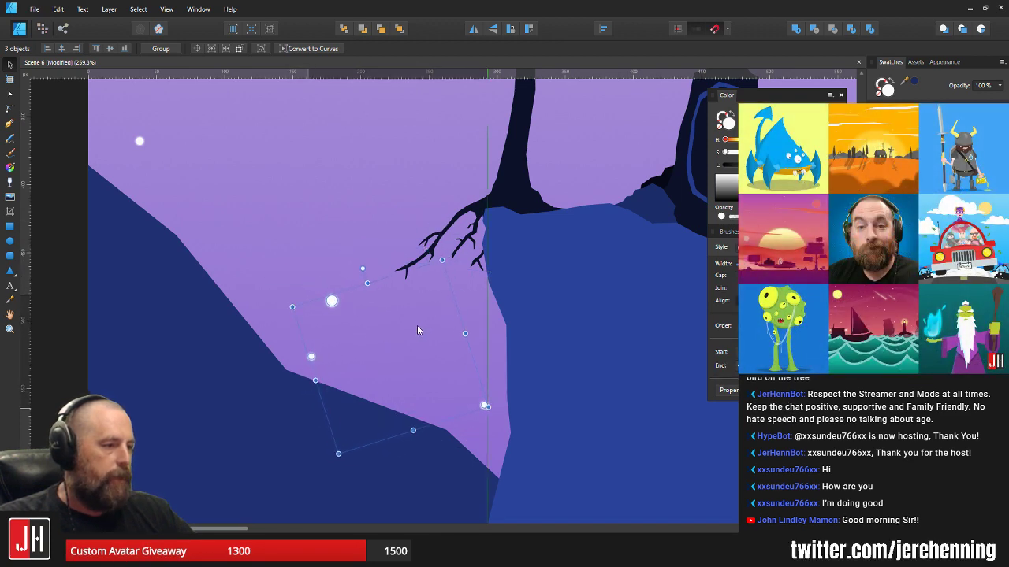
{"action": "left_click", "coordinate": [332, 300]}
{"action": "scroll", "coordinate": [376, 316], "scroll_direction": "down", "scroll_amount": 10}
{"action": "key", "text": "ctrl+d"}
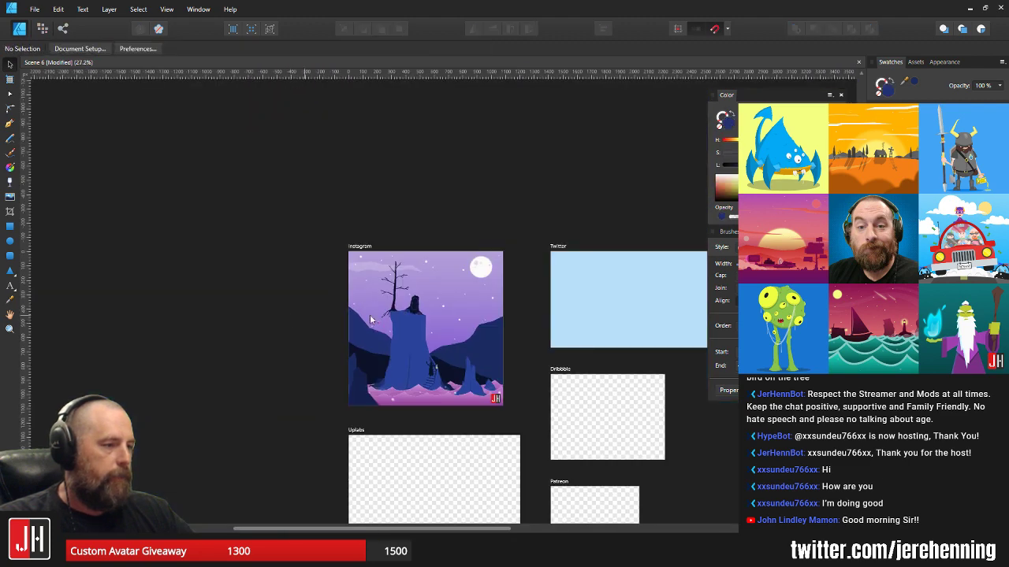
- Slightly lighten the fill of the darkest ridge behind the tower and staircase
{"action": "left_click_drag", "start_coordinate": [418, 327], "coordinate": [388, 340]}
{"action": "scroll", "coordinate": [388, 341], "scroll_direction": "up", "scroll_amount": 3}
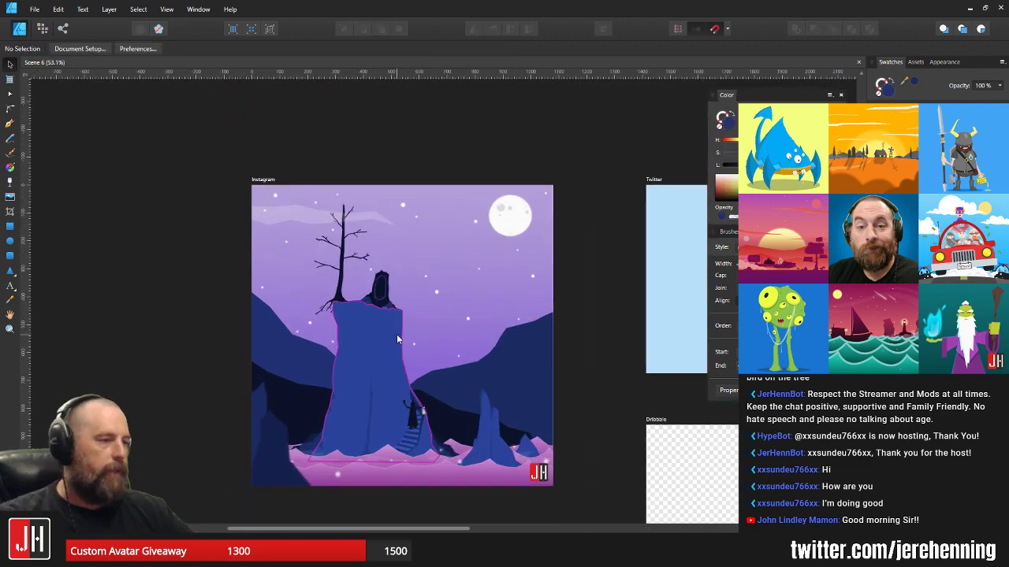
{"action": "scroll", "coordinate": [329, 362], "scroll_direction": "up", "scroll_amount": 4}
{"action": "scroll", "coordinate": [328, 363], "scroll_direction": "down", "scroll_amount": 3}
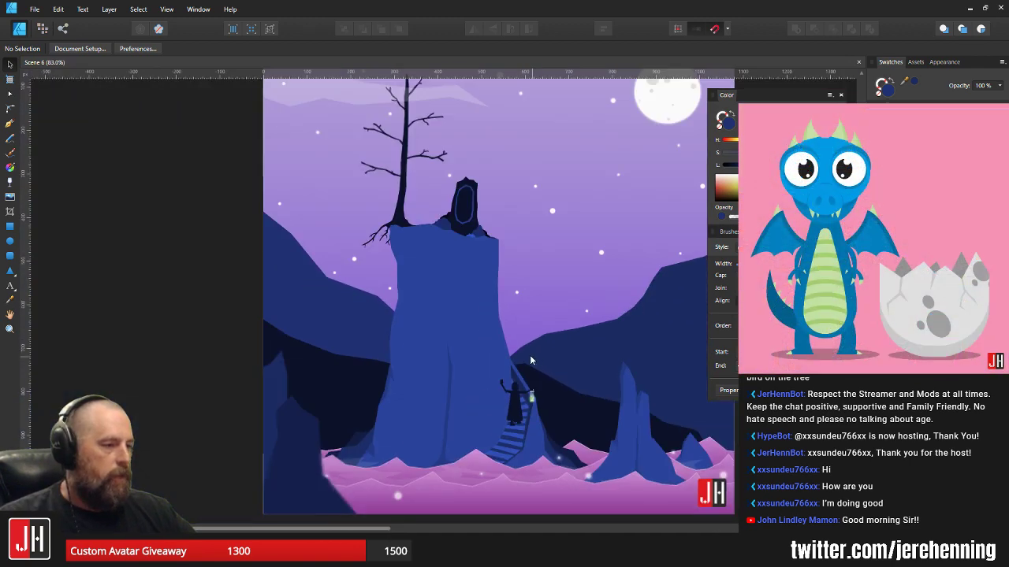
{"action": "scroll", "coordinate": [483, 332], "scroll_direction": "up", "scroll_amount": 2}
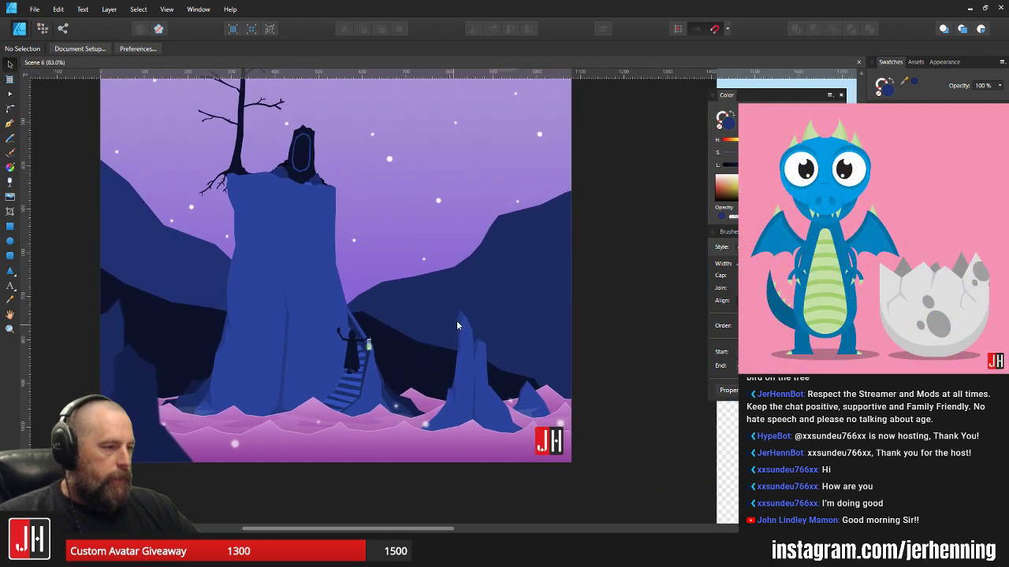
{"action": "left_click", "coordinate": [399, 387]}
{"action": "scroll", "coordinate": [400, 387], "scroll_direction": "up", "scroll_amount": 1}
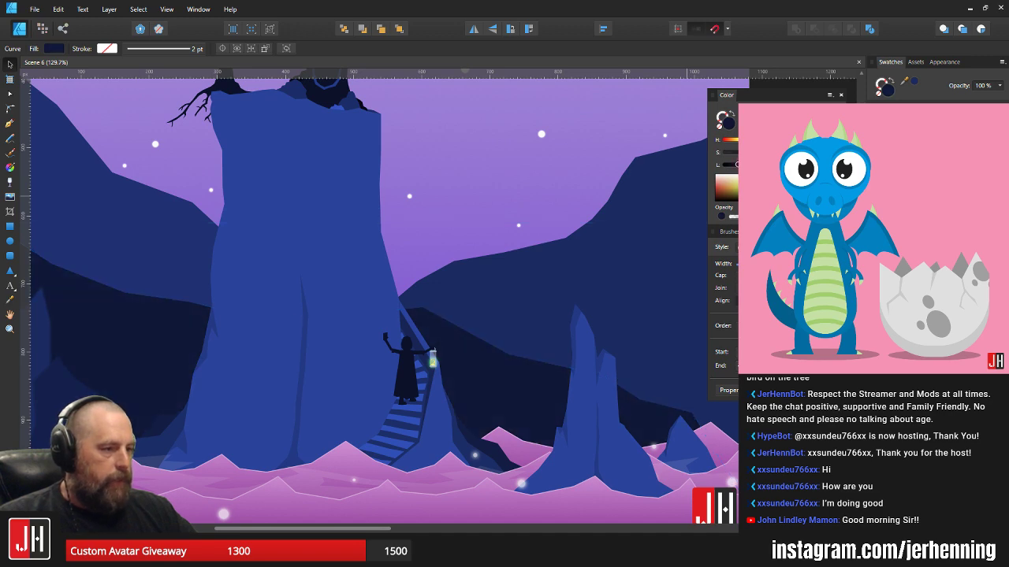
- Try filling the right hill with the navy sampled from the darkest ridge, and undo the fill
{"action": "scroll", "coordinate": [510, 325], "scroll_direction": "down", "scroll_amount": 2}
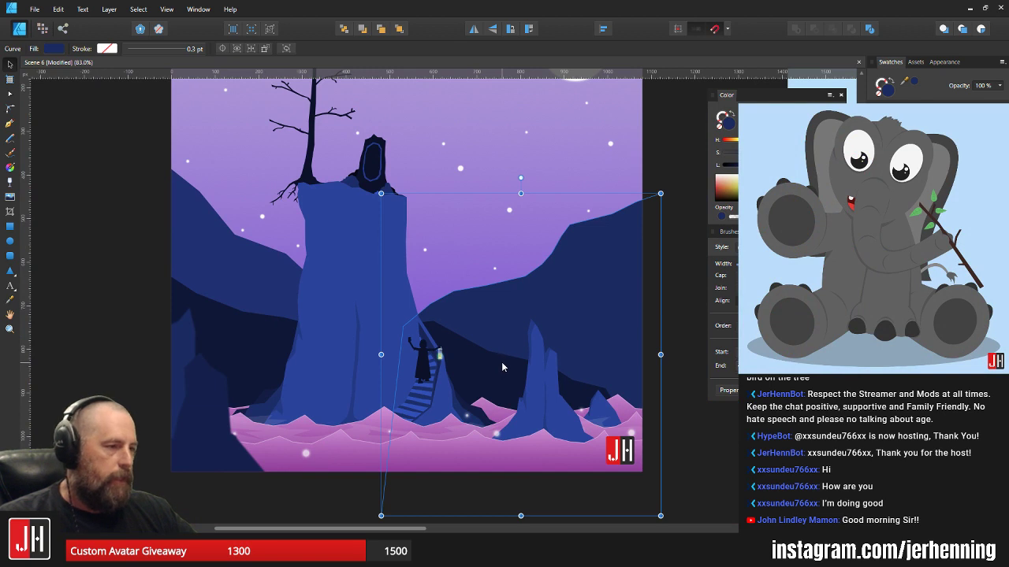
{"action": "key", "text": "i"}
{"action": "left_click", "coordinate": [502, 362]}
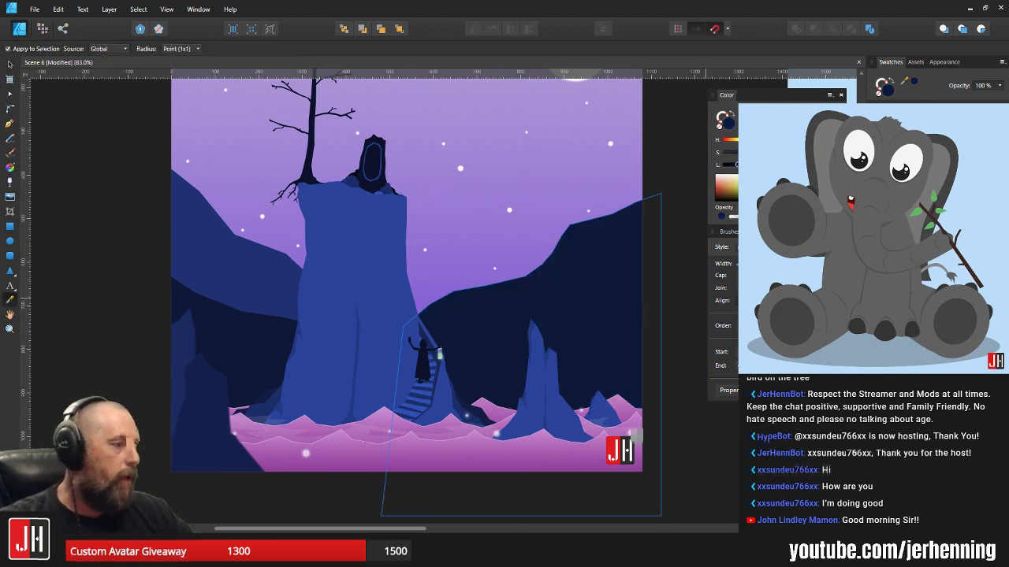
{"action": "key", "text": "ctrl+z"}
{"action": "key", "text": "v"}
- Place a copy of the right hill outside the Instagram artboard and fill the original with the navy sampled from the darkest ridge
{"action": "scroll", "coordinate": [588, 290], "scroll_direction": "down", "scroll_amount": 2}
{"action": "left_click_drag", "start_coordinate": [588, 290], "coordinate": [787, 292]}
{"action": "left_click", "coordinate": [691, 307]}
{"action": "left_click_drag", "start_coordinate": [659, 302], "coordinate": [537, 303]}
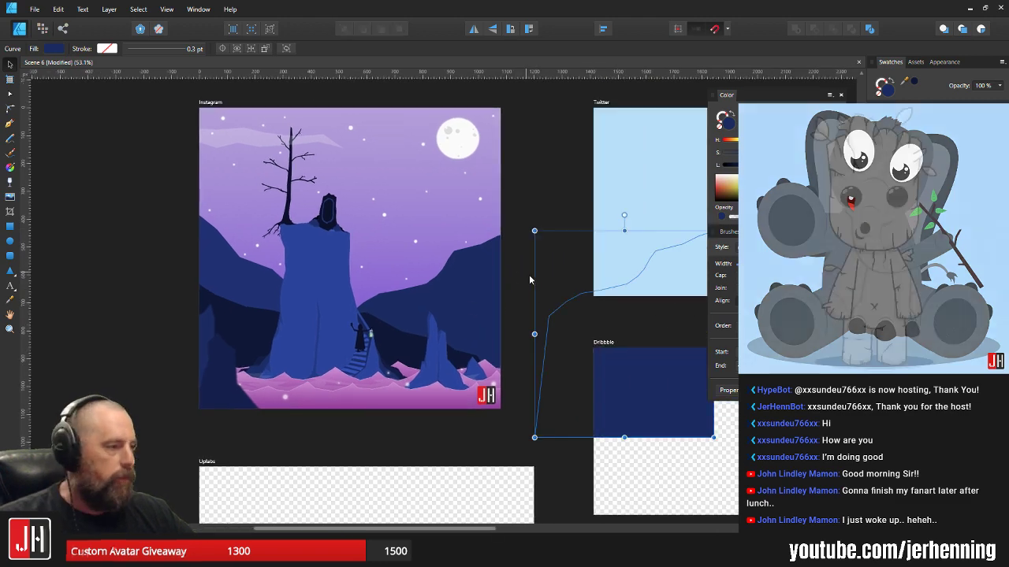
{"action": "scroll", "coordinate": [487, 303], "scroll_direction": "up", "scroll_amount": 3}
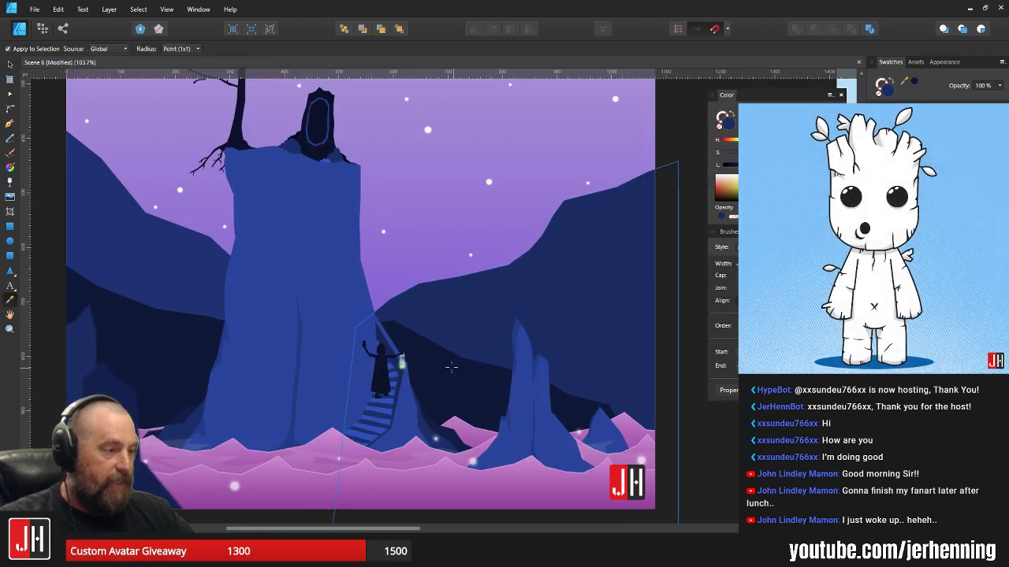
{"action": "scroll", "coordinate": [465, 360], "scroll_direction": "up", "scroll_amount": 2}
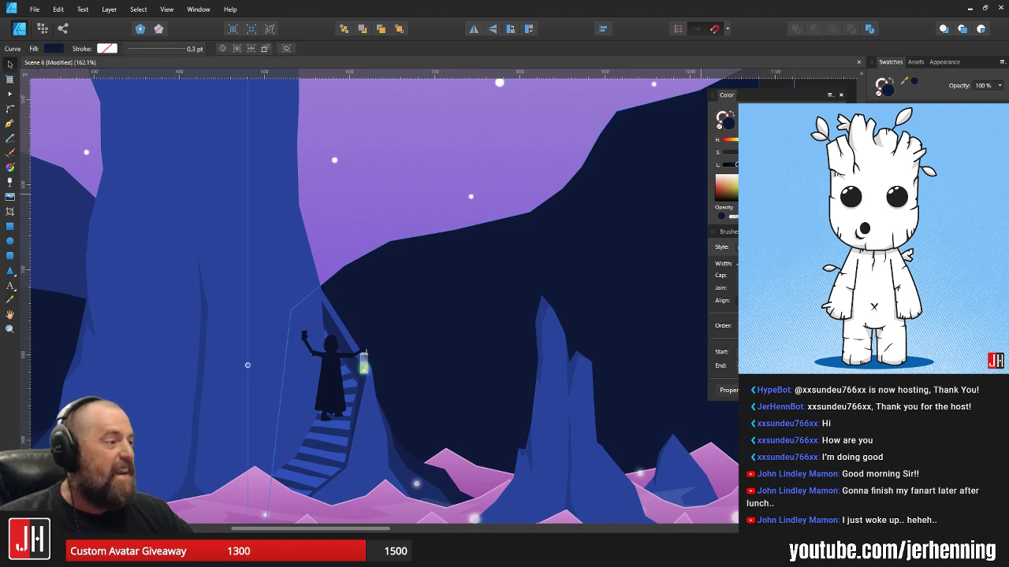
- Darken the right hill's fill, and recolor the left hill with the navy sampled from it, made slightly darker
{"action": "left_click_drag", "start_coordinate": [738, 166], "coordinate": [733, 166]}
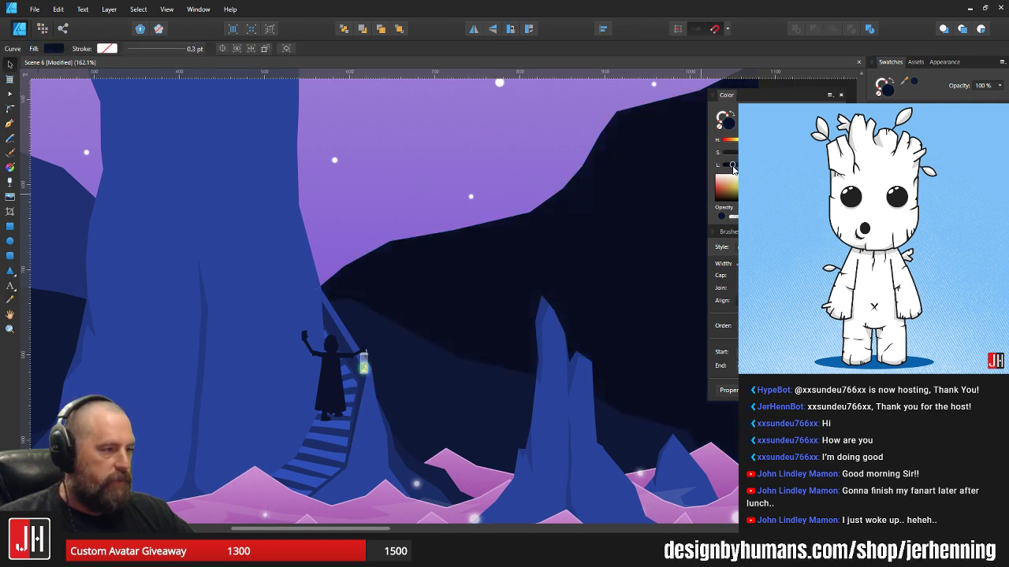
{"action": "scroll", "coordinate": [619, 213], "scroll_direction": "down", "scroll_amount": 3}
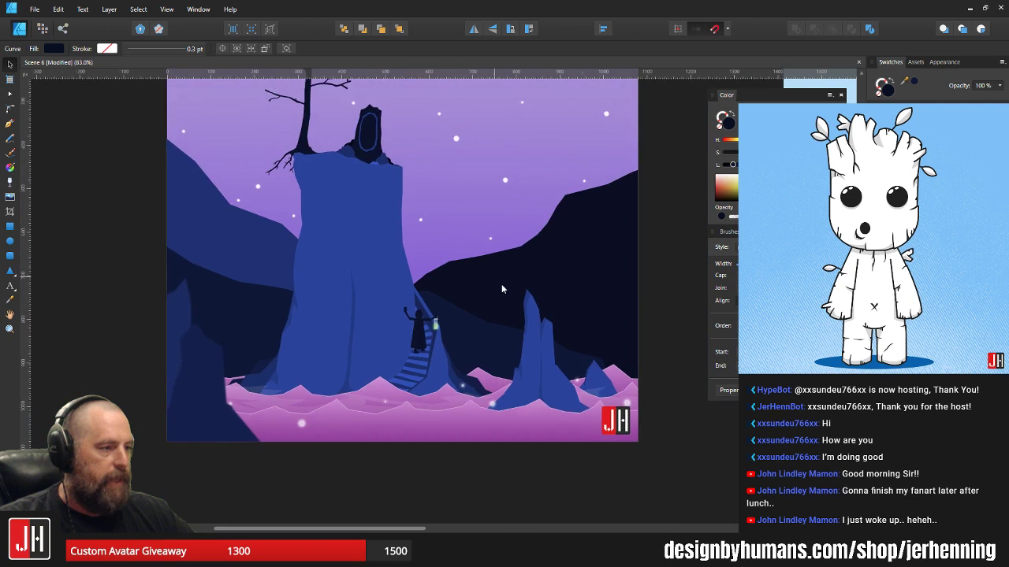
{"action": "key", "text": "i"}
{"action": "left_click", "coordinate": [578, 281]}
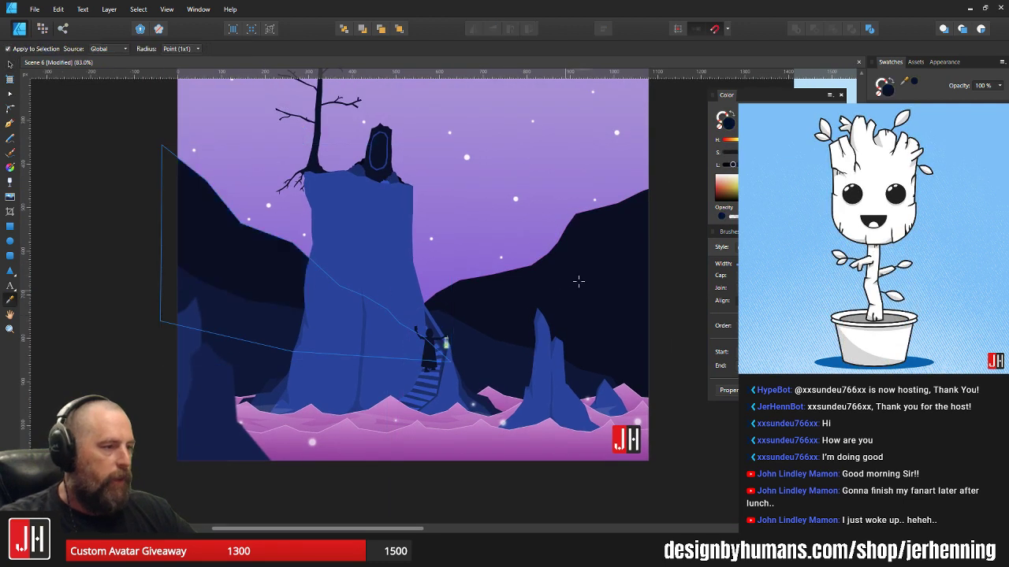
{"action": "key", "text": "v"}
{"action": "key", "text": "ctrl+d"}
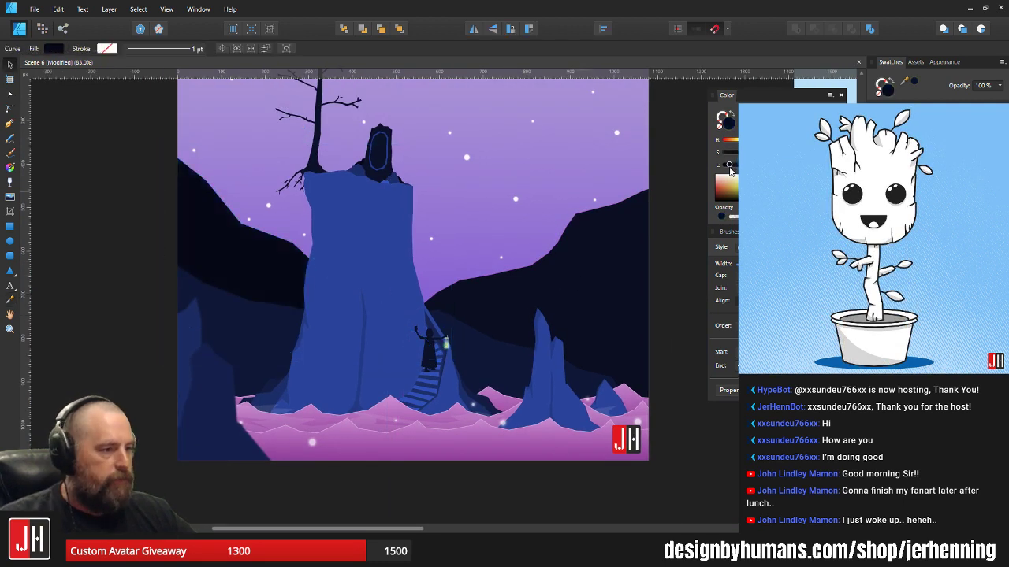
{"action": "scroll", "coordinate": [531, 227], "scroll_direction": "down", "scroll_amount": 4}
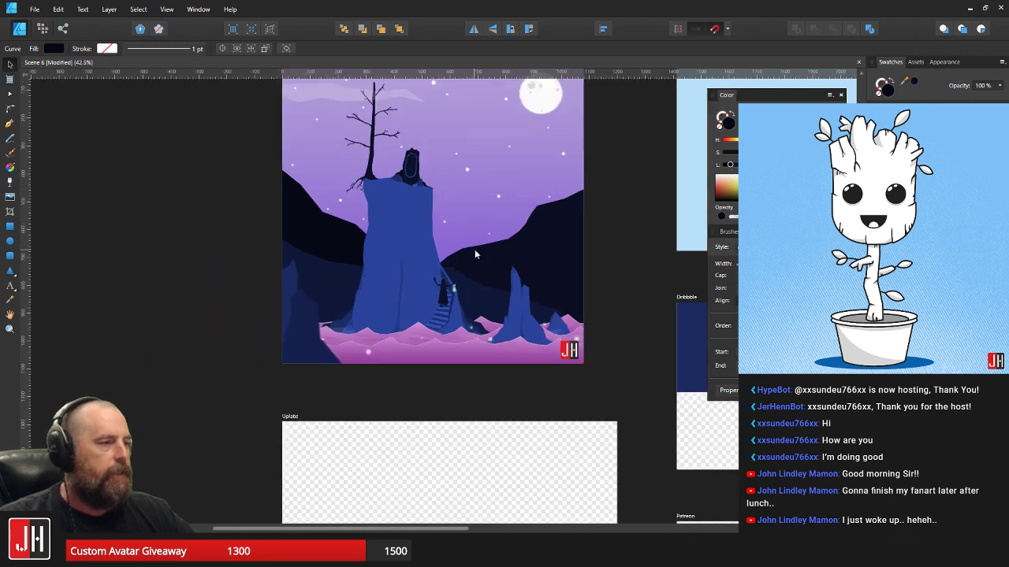
{"action": "left_click", "coordinate": [252, 270]}
{"action": "scroll", "coordinate": [342, 272], "scroll_direction": "up", "scroll_amount": 2}
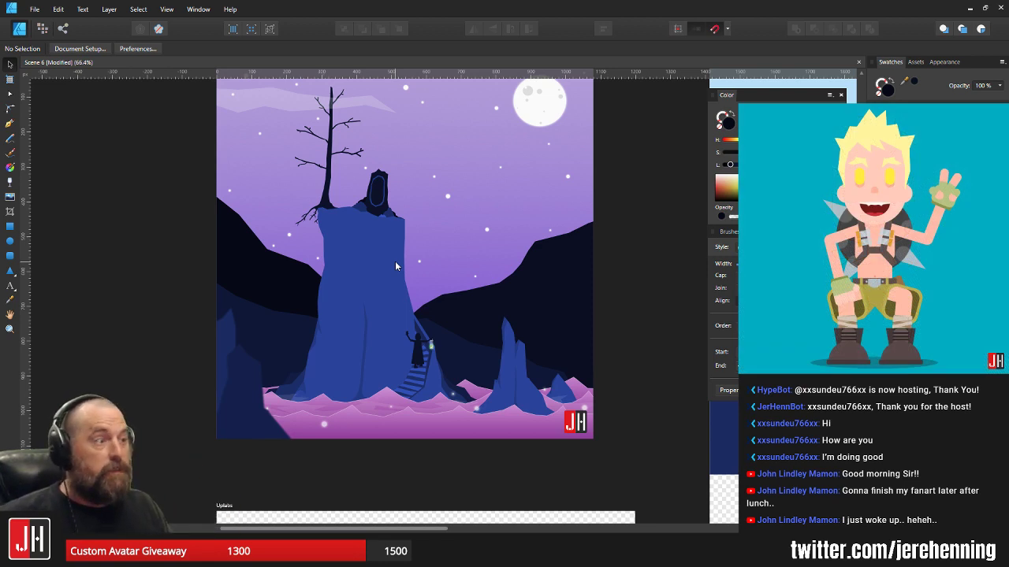
- Shift the two nodes at the right hill's inner end, beside the tower, slightly up and toward the tower
{"action": "left_click", "coordinate": [478, 313]}
{"action": "scroll", "coordinate": [409, 329], "scroll_direction": "up", "scroll_amount": 5}
{"action": "key", "text": "a"}
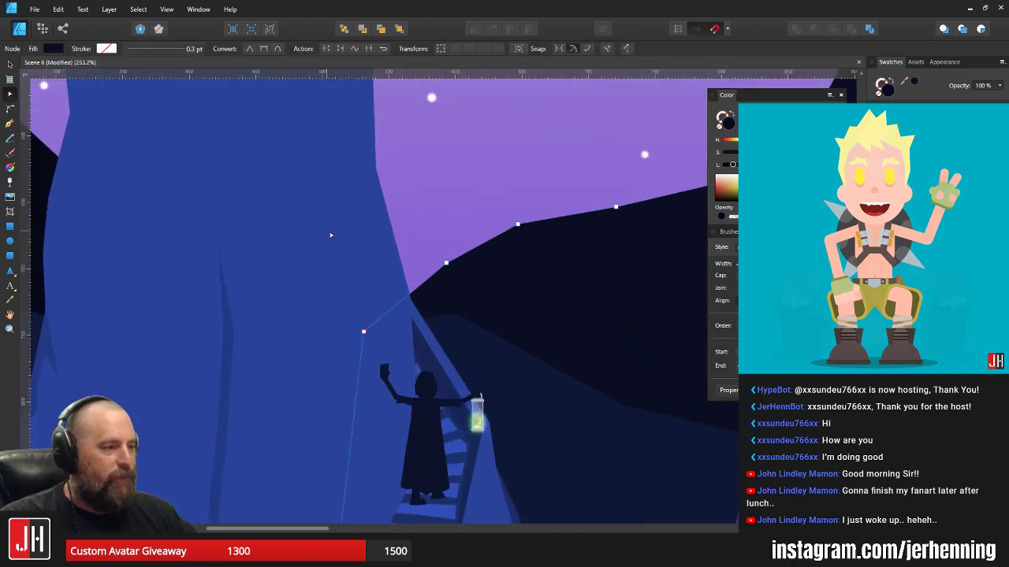
{"action": "left_click_drag", "start_coordinate": [328, 233], "coordinate": [496, 363]}
{"action": "left_click_drag", "start_coordinate": [445, 261], "coordinate": [431, 254]}
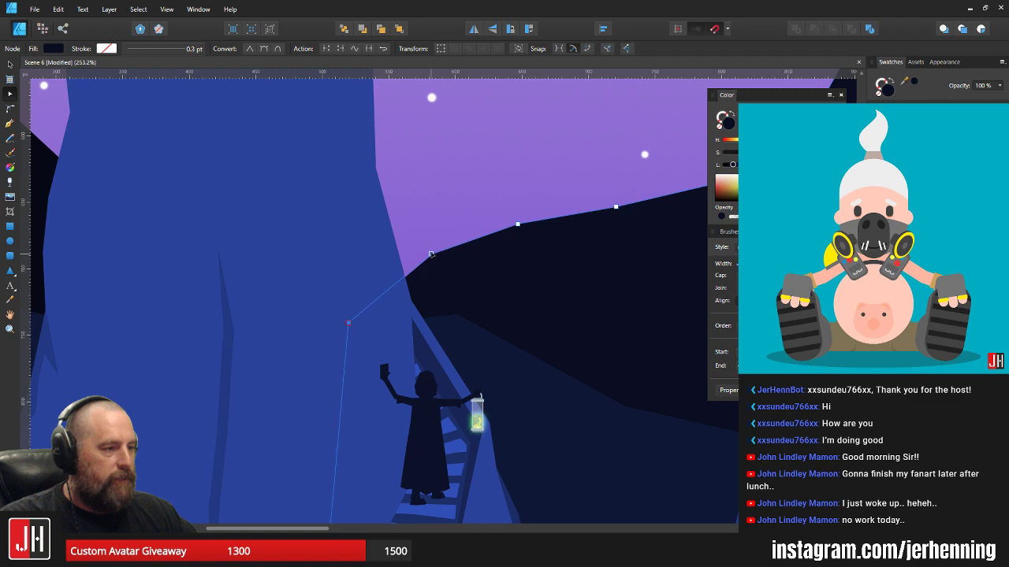
{"action": "scroll", "coordinate": [442, 256], "scroll_direction": "down", "scroll_amount": 7}
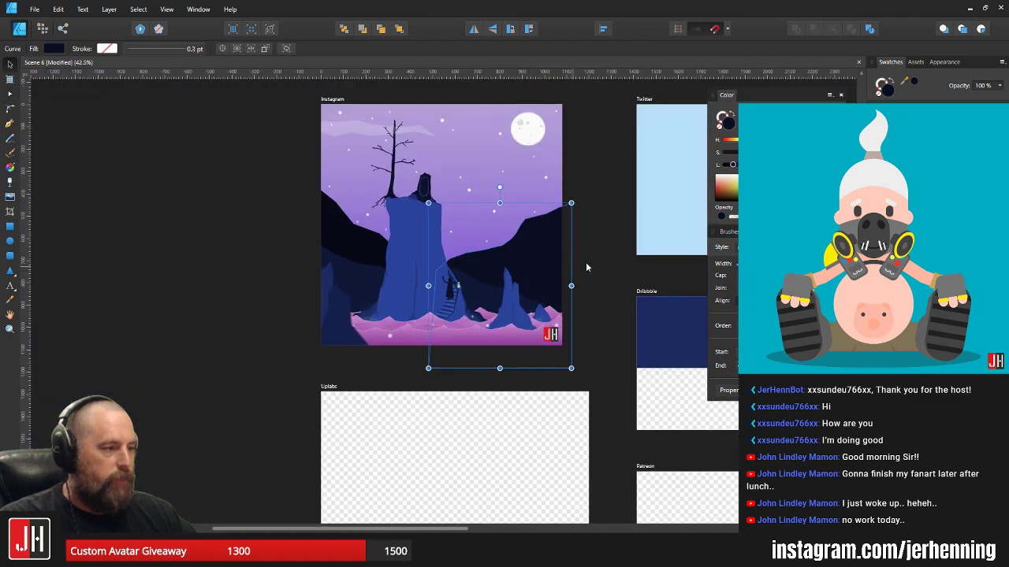
{"action": "left_click", "coordinate": [603, 264]}
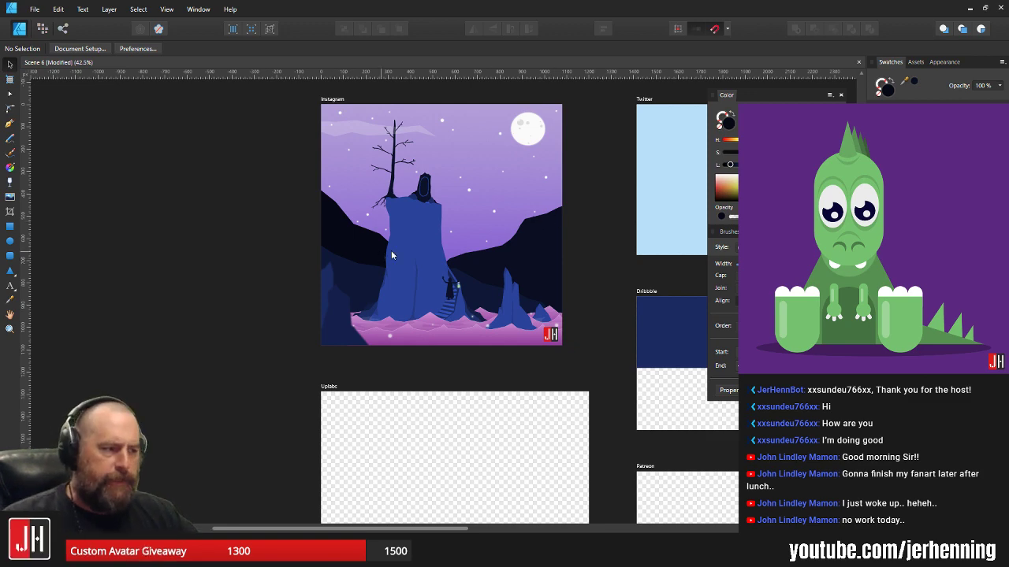
- Slightly lower the left hill's outermost top node and refill the hill with the navy sampled from the right hill
{"action": "scroll", "coordinate": [392, 252], "scroll_direction": "up", "scroll_amount": 6}
{"action": "left_click", "coordinate": [278, 198]}
{"action": "left_click_drag", "start_coordinate": [278, 198], "coordinate": [307, 298]}
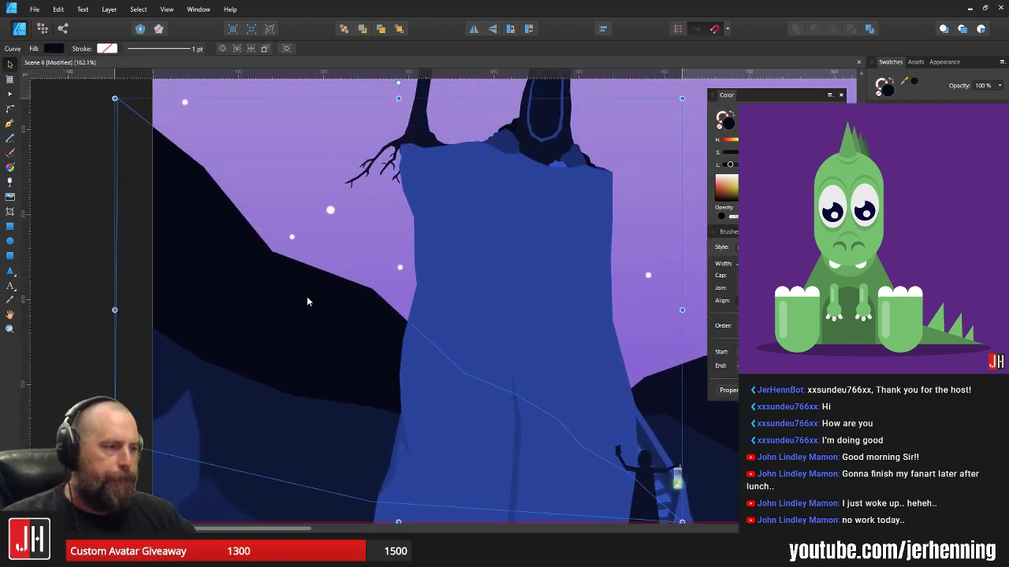
{"action": "key", "text": "a"}
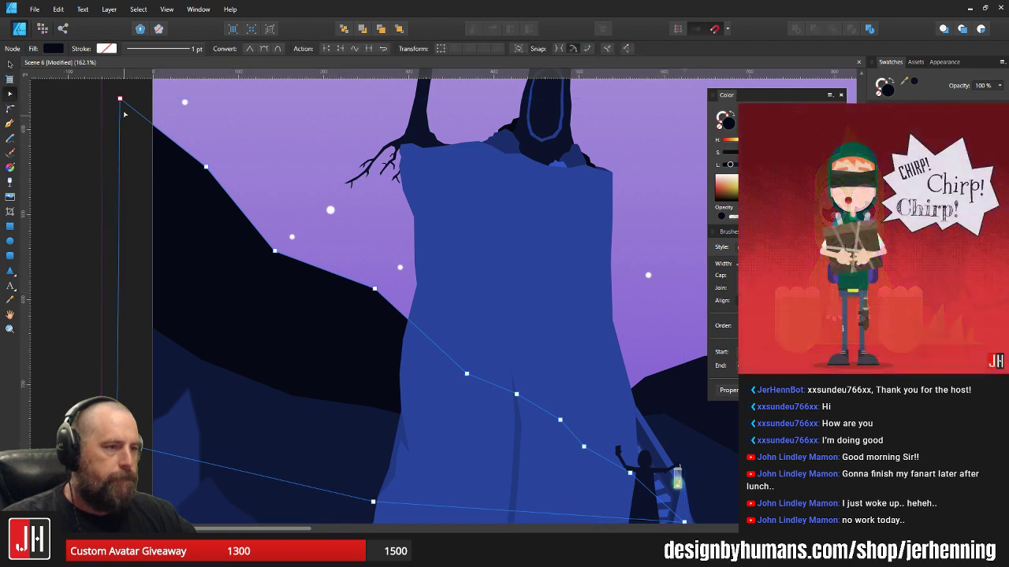
{"action": "key", "text": "v"}
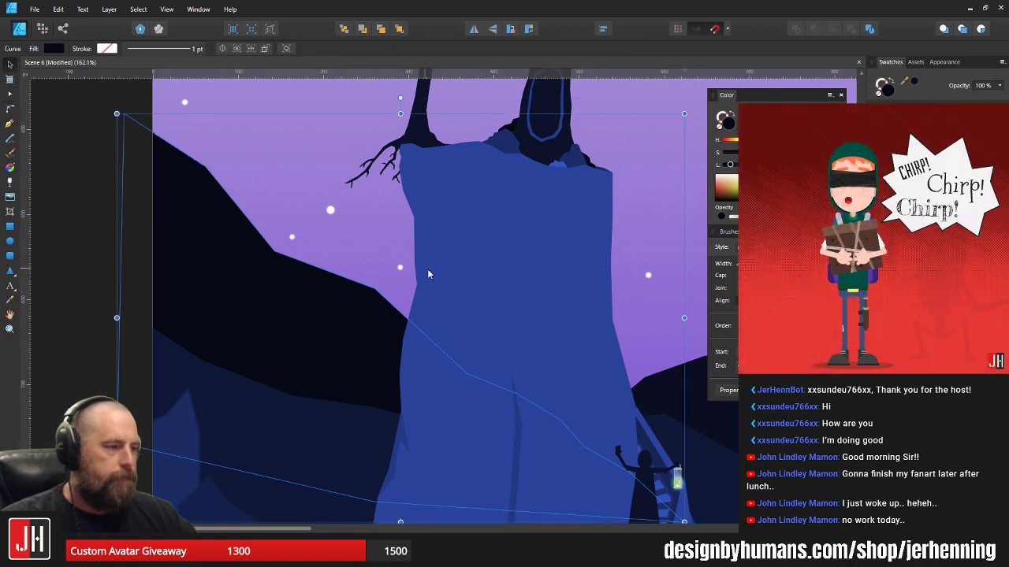
{"action": "scroll", "coordinate": [430, 269], "scroll_direction": "down", "scroll_amount": 3}
{"action": "key", "text": "ctrl+d"}
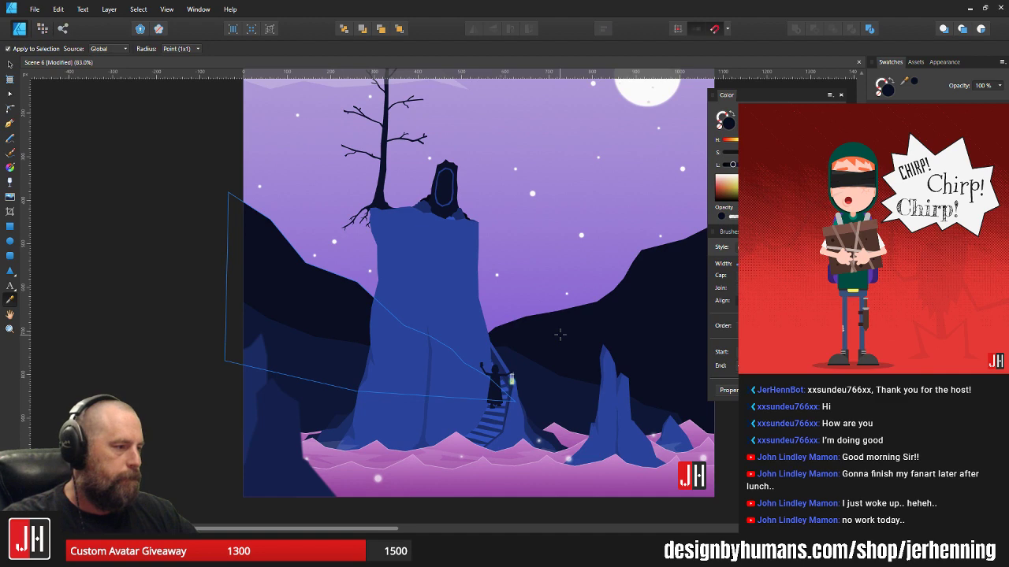
{"action": "scroll", "coordinate": [560, 336], "scroll_direction": "down", "scroll_amount": 5}
{"action": "scroll", "coordinate": [583, 337], "scroll_direction": "up", "scroll_amount": 7}
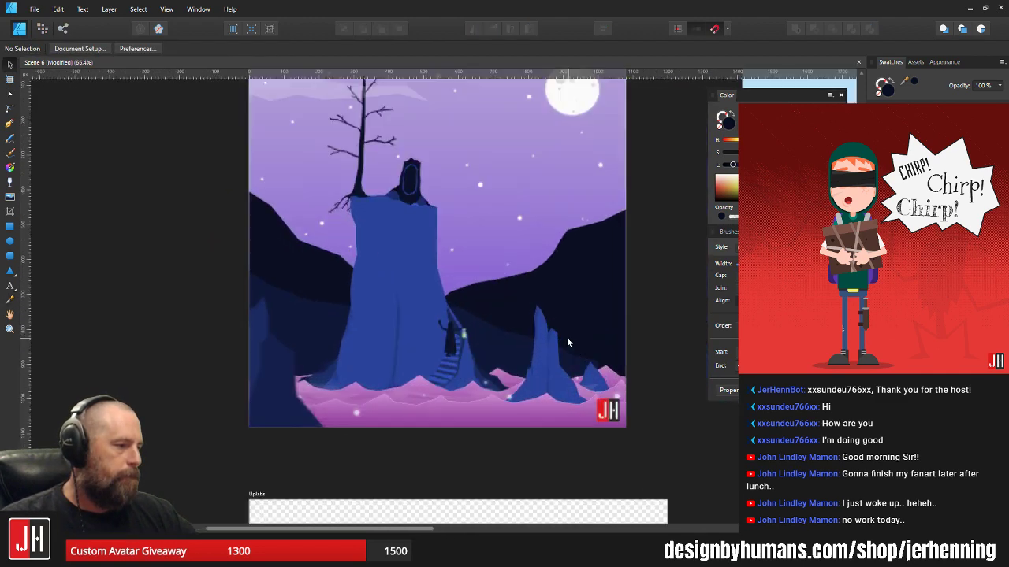
- Lower the long ridge behind the tower slightly and reshape its crest next to the top of the staircase
{"action": "left_click", "coordinate": [478, 335]}
{"action": "left_click_drag", "start_coordinate": [461, 323], "coordinate": [543, 383]}
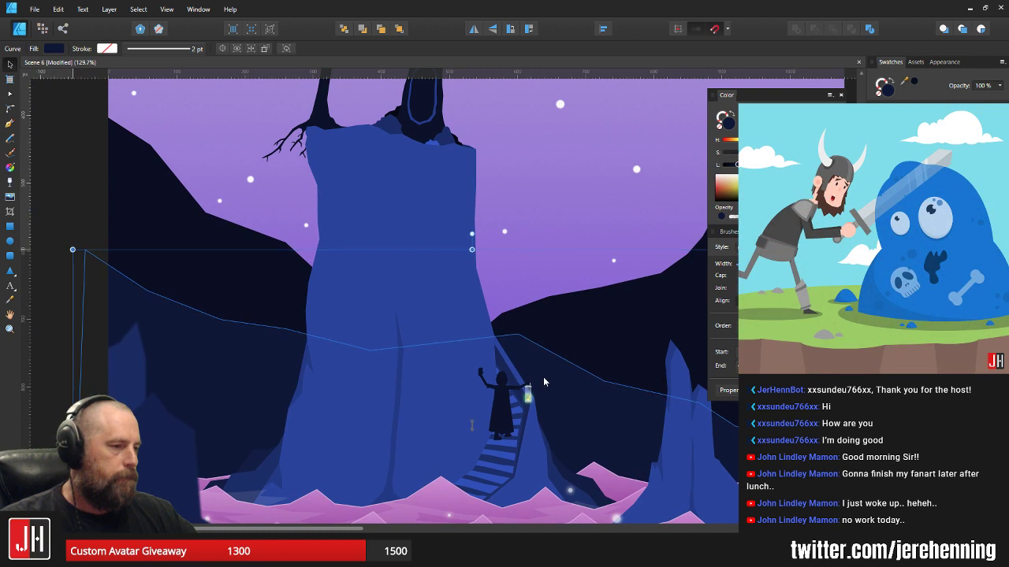
{"action": "left_click_drag", "start_coordinate": [543, 383], "coordinate": [545, 386]}
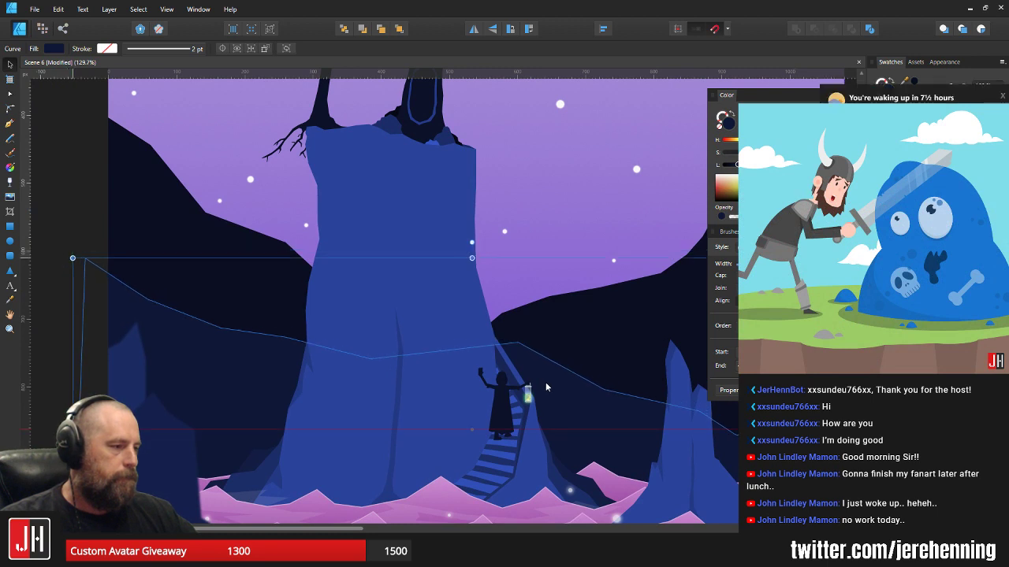
{"action": "key", "text": "a"}
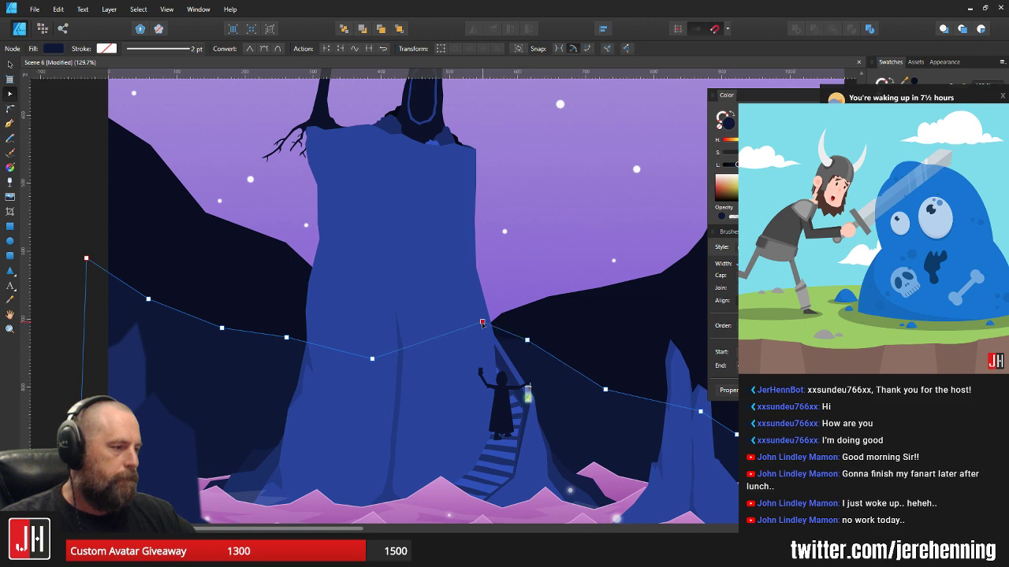
{"action": "key", "text": "v"}
{"action": "scroll", "coordinate": [492, 327], "scroll_direction": "down", "scroll_amount": 10}
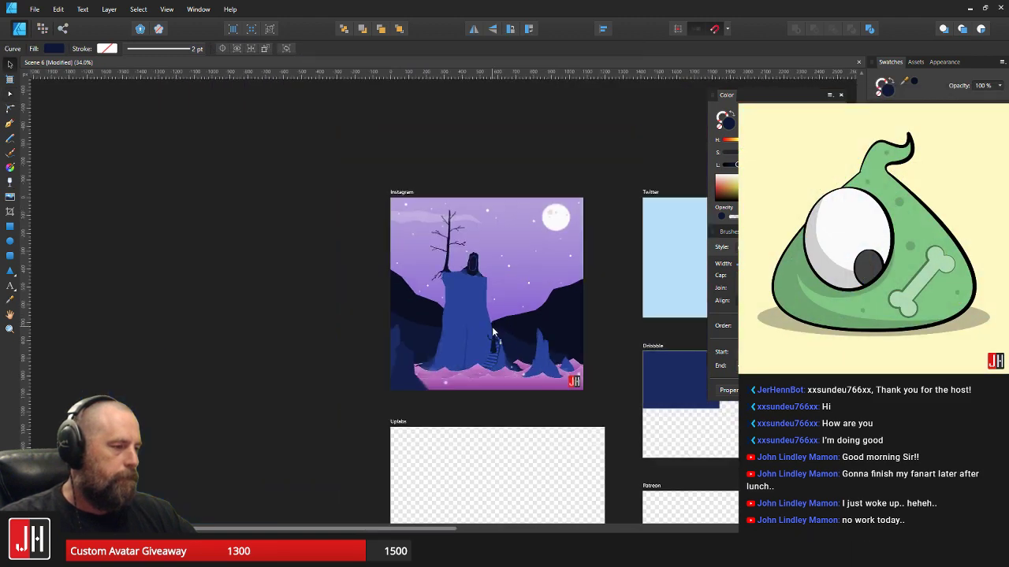
{"action": "left_click", "coordinate": [549, 346]}
- Fill the rear foreground rock at the artboard's lower-left corner with the blue sampled from the tower
{"action": "scroll", "coordinate": [549, 347], "scroll_direction": "up", "scroll_amount": 11}
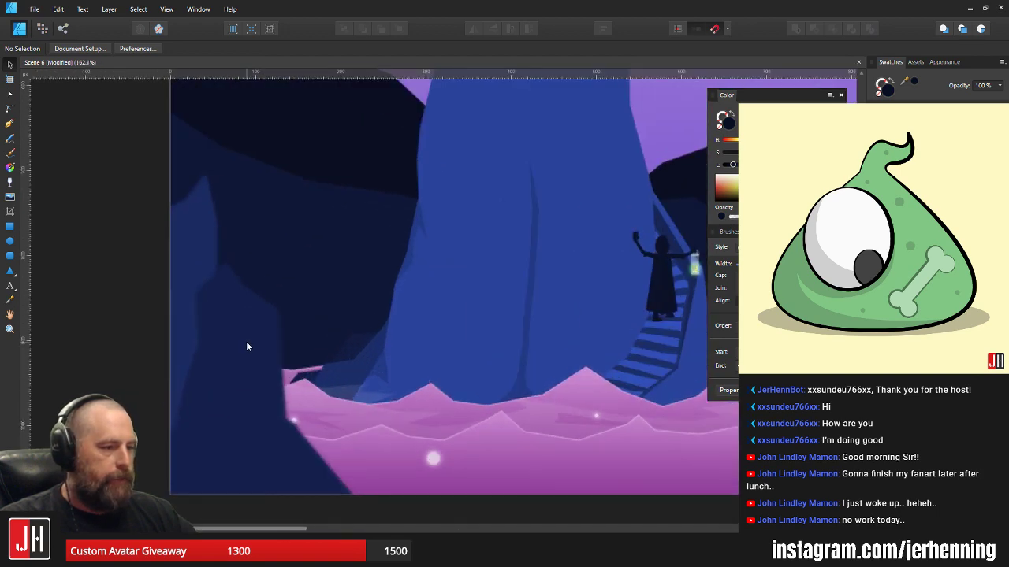
{"action": "left_click", "coordinate": [247, 342]}
{"action": "left_click", "coordinate": [210, 235], "text": "shift"}
{"action": "left_click_drag", "start_coordinate": [204, 255], "coordinate": [228, 330]}
{"action": "left_click", "coordinate": [226, 331]}
{"action": "scroll", "coordinate": [220, 316], "scroll_direction": "down", "scroll_amount": 5}
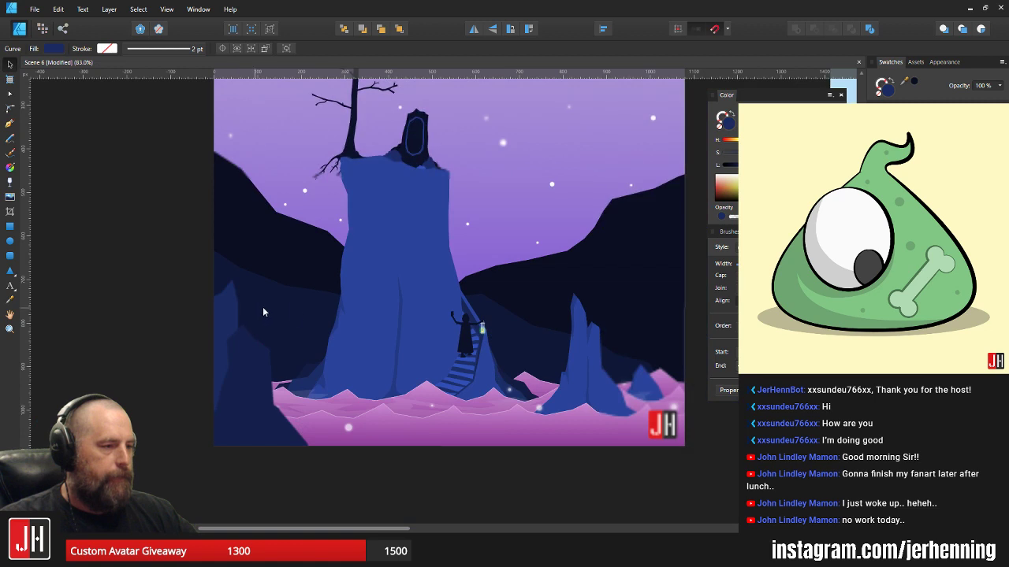
{"action": "scroll", "coordinate": [262, 309], "scroll_direction": "up", "scroll_amount": 4}
{"action": "key", "text": "i"}
{"action": "left_click", "coordinate": [386, 328]}
{"action": "key", "text": "v"}
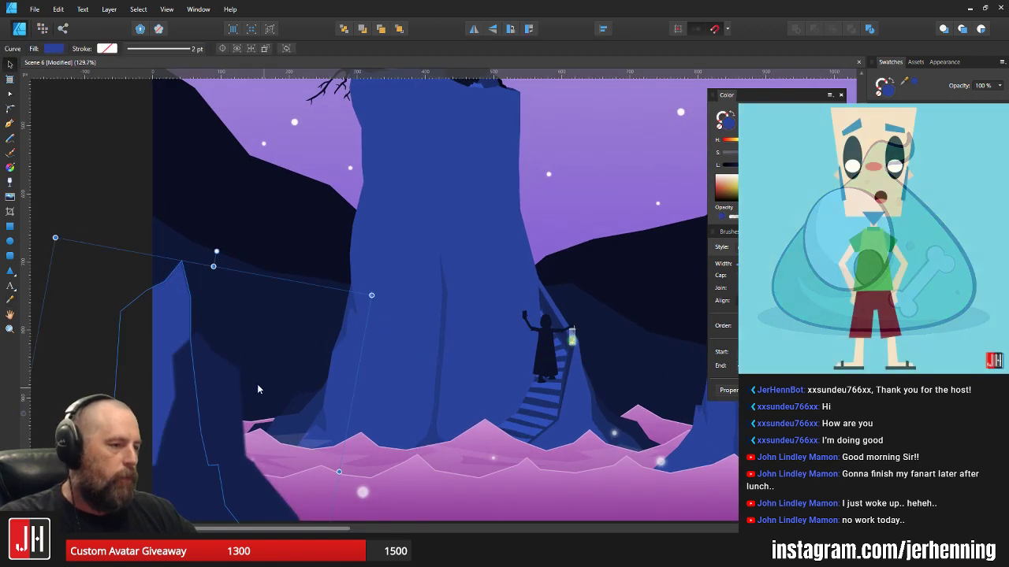
- Fill the front foreground rock with the blue sampled from the rock behind it and lighten it
{"action": "left_click", "coordinate": [210, 362]}
{"action": "key", "text": "i"}
{"action": "left_click", "coordinate": [163, 306]}
{"action": "key", "text": "v"}
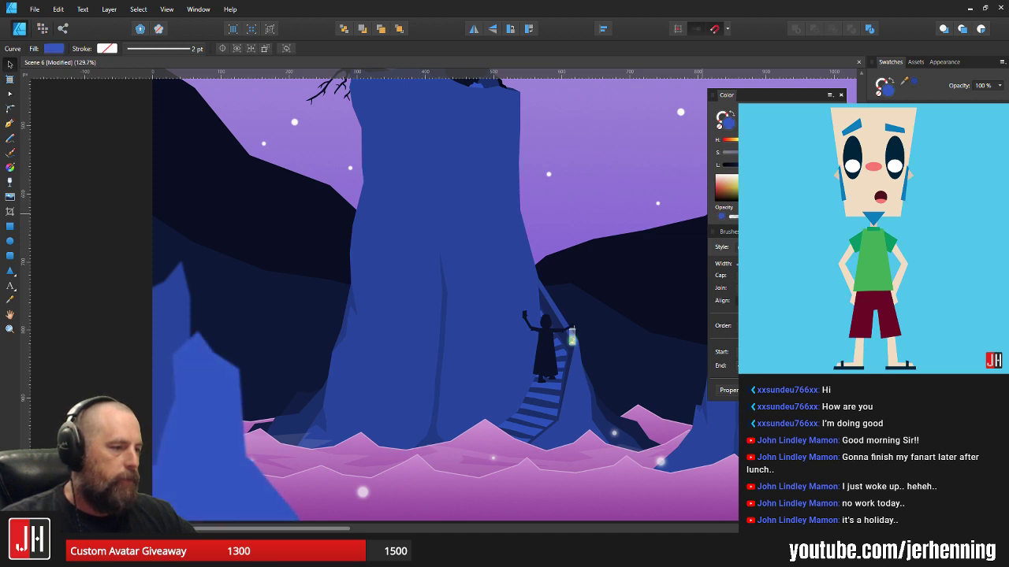
- Shrink the two foreground rocks slightly, shift them toward the artboard's lower-left corner, and save the document
{"action": "left_click", "coordinate": [182, 297], "text": "shift"}
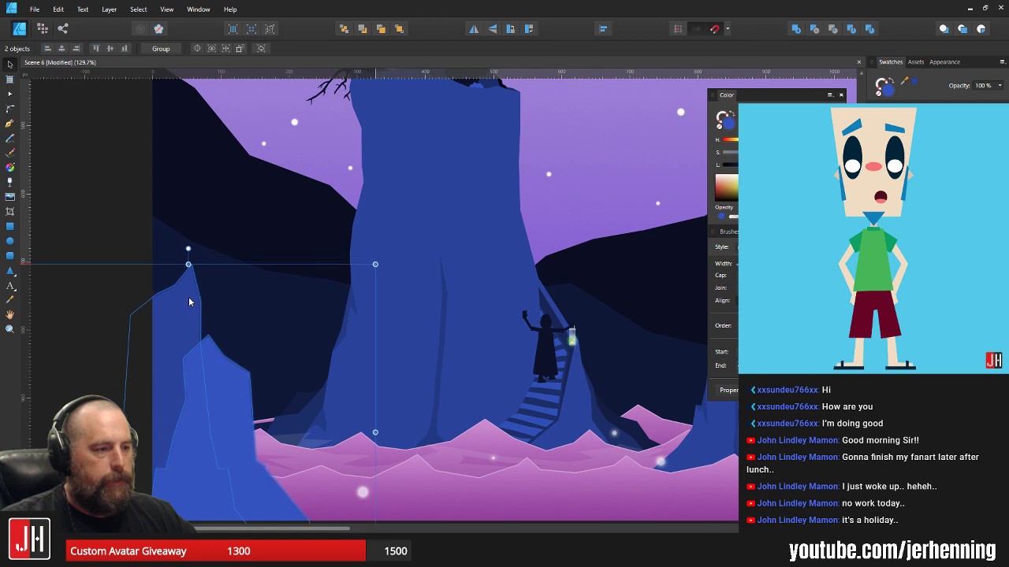
{"action": "key", "text": "Right"}
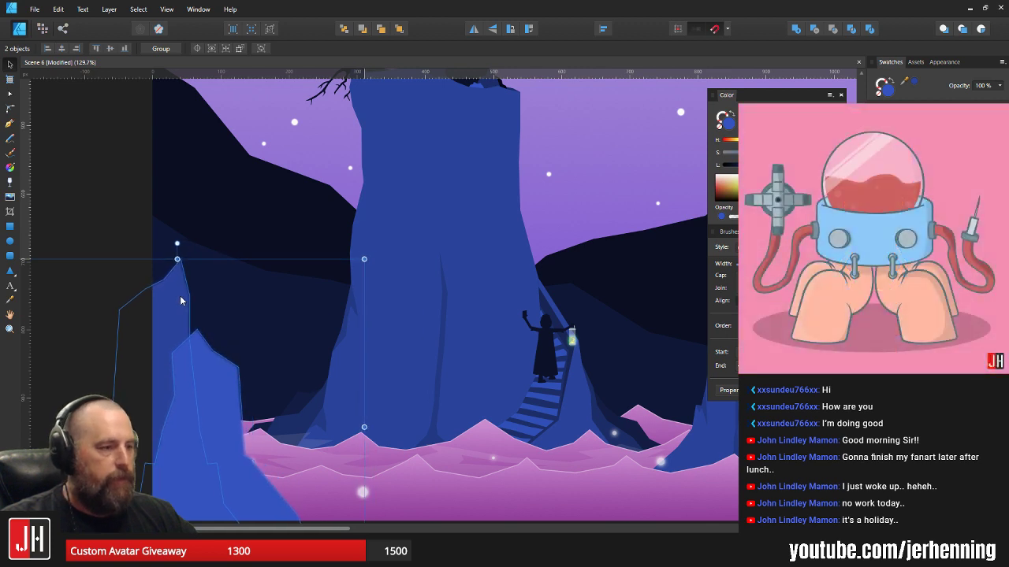
{"action": "left_click_drag", "start_coordinate": [364, 258], "coordinate": [357, 267]}
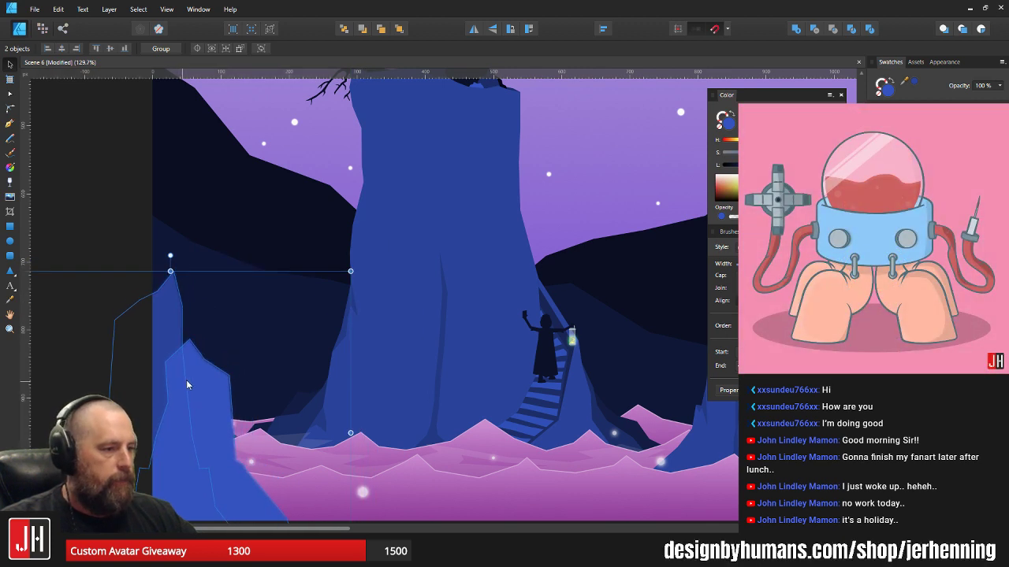
{"action": "left_click", "coordinate": [101, 227]}
{"action": "scroll", "coordinate": [183, 260], "scroll_direction": "down", "scroll_amount": 5}
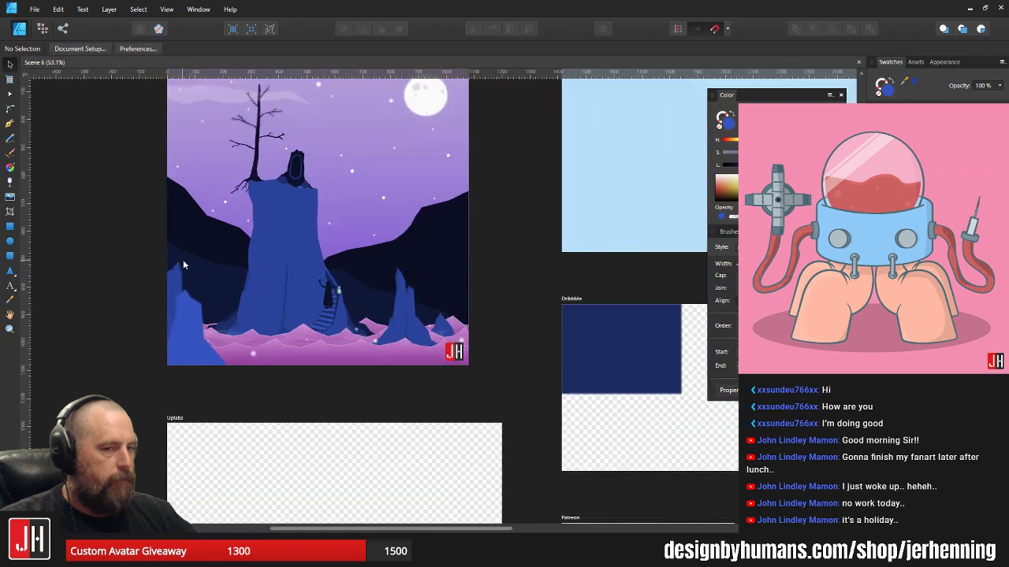
{"action": "scroll", "coordinate": [455, 323], "scroll_direction": "up", "scroll_amount": 3}
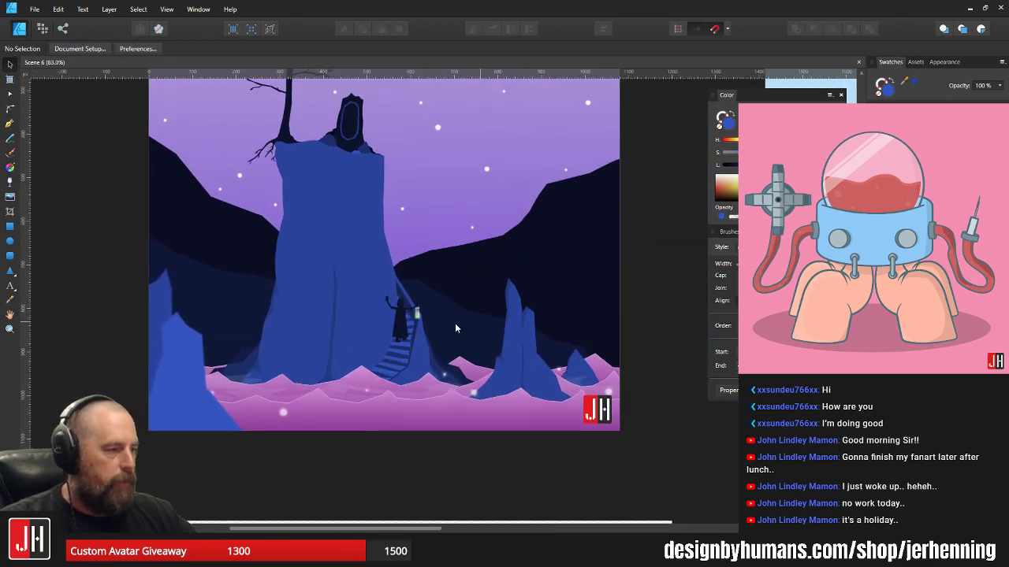
- Lower the tip of the tall rock spire standing right of the staircase and adjust its shadow shape to fit
{"action": "scroll", "coordinate": [483, 333], "scroll_direction": "up", "scroll_amount": 5}
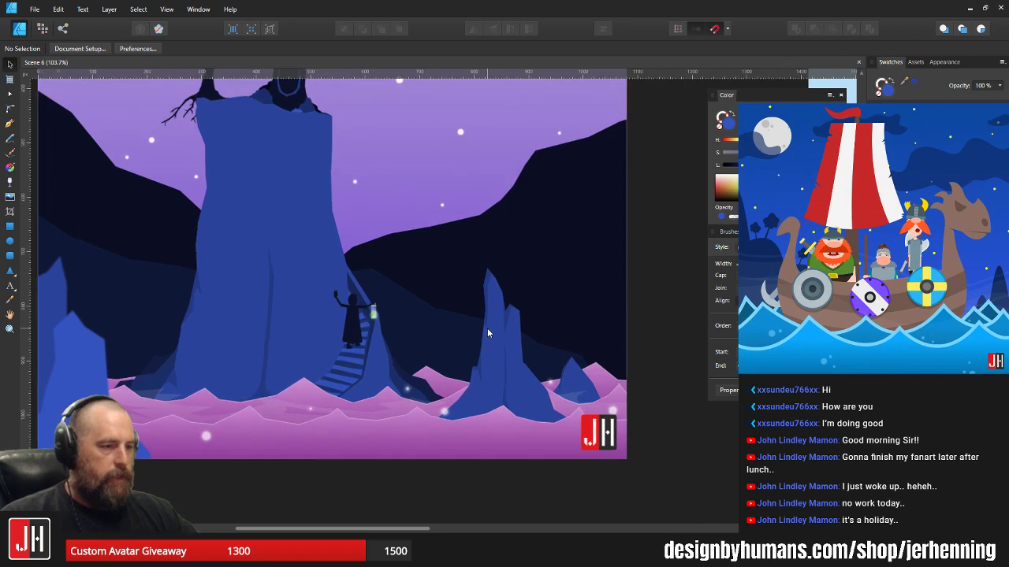
{"action": "left_click", "coordinate": [469, 206]}
{"action": "key", "text": "a"}
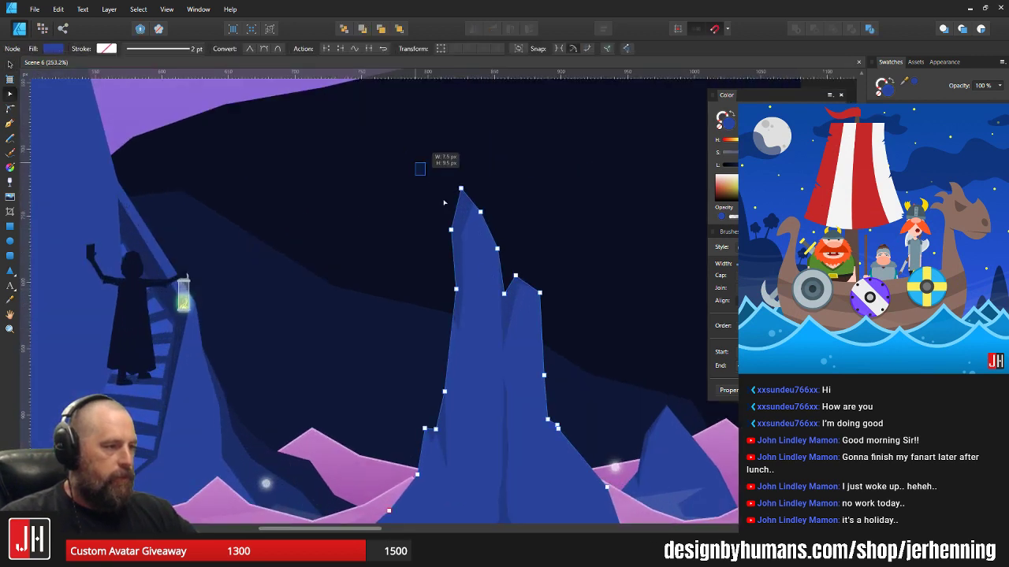
{"action": "left_click_drag", "start_coordinate": [416, 163], "coordinate": [503, 295]}
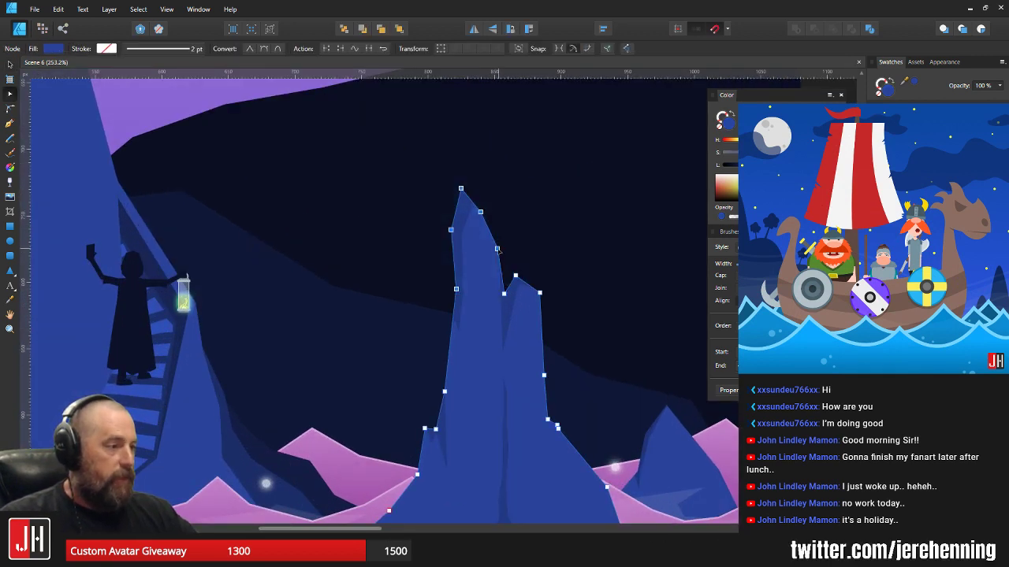
{"action": "scroll", "coordinate": [475, 234], "scroll_direction": "up", "scroll_amount": 3}
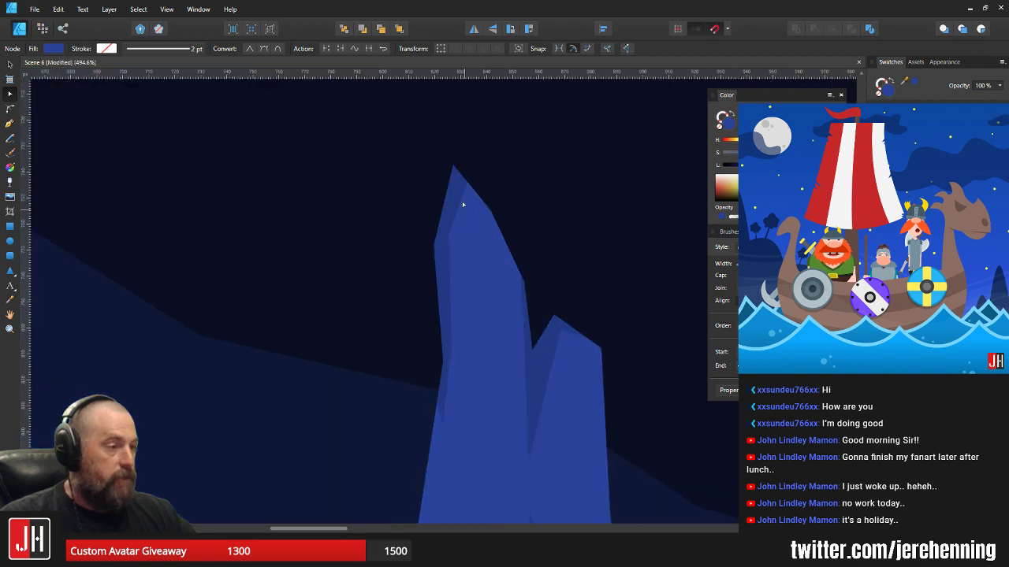
{"action": "left_click", "coordinate": [459, 196]}
{"action": "key", "text": "v"}
{"action": "key", "text": "a"}
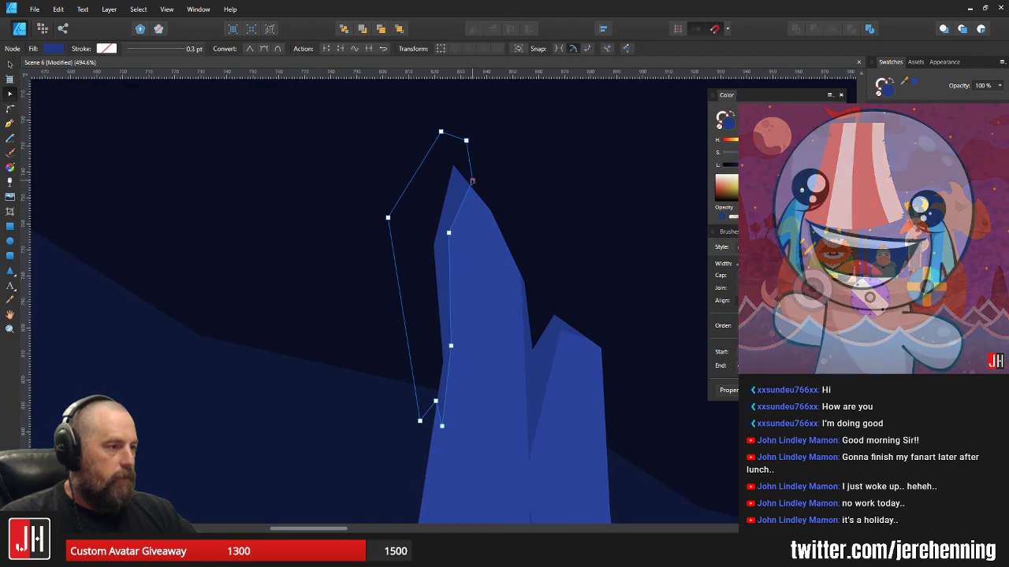
{"action": "key", "text": "v"}
{"action": "key", "text": "ctrl+0"}
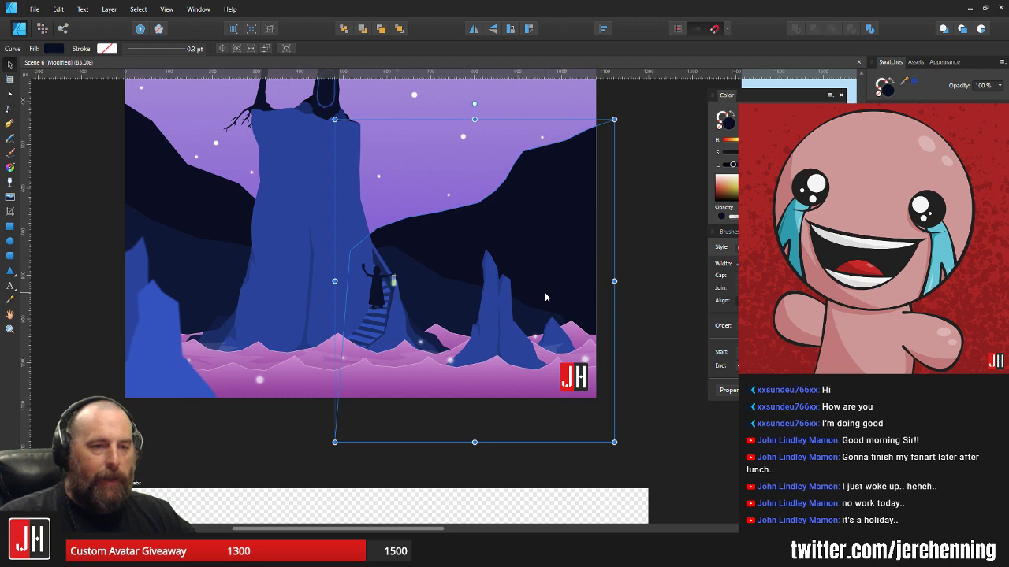
{"action": "left_click", "coordinate": [603, 278]}
{"action": "scroll", "coordinate": [509, 298], "scroll_direction": "up", "scroll_amount": 3}
{"action": "left_click_drag", "start_coordinate": [510, 295], "coordinate": [571, 290]}
{"action": "scroll", "coordinate": [552, 298], "scroll_direction": "down", "scroll_amount": 3}
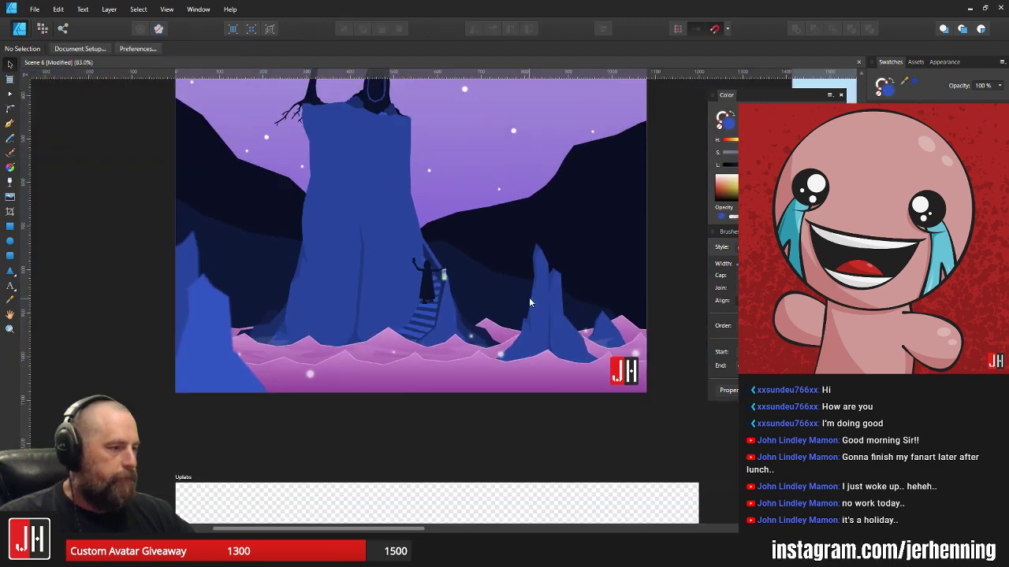
- Try moving the stone portal group away from the top of the tower
{"action": "scroll", "coordinate": [365, 354], "scroll_direction": "up", "scroll_amount": 3}
{"action": "scroll", "coordinate": [456, 313], "scroll_direction": "down", "scroll_amount": 3}
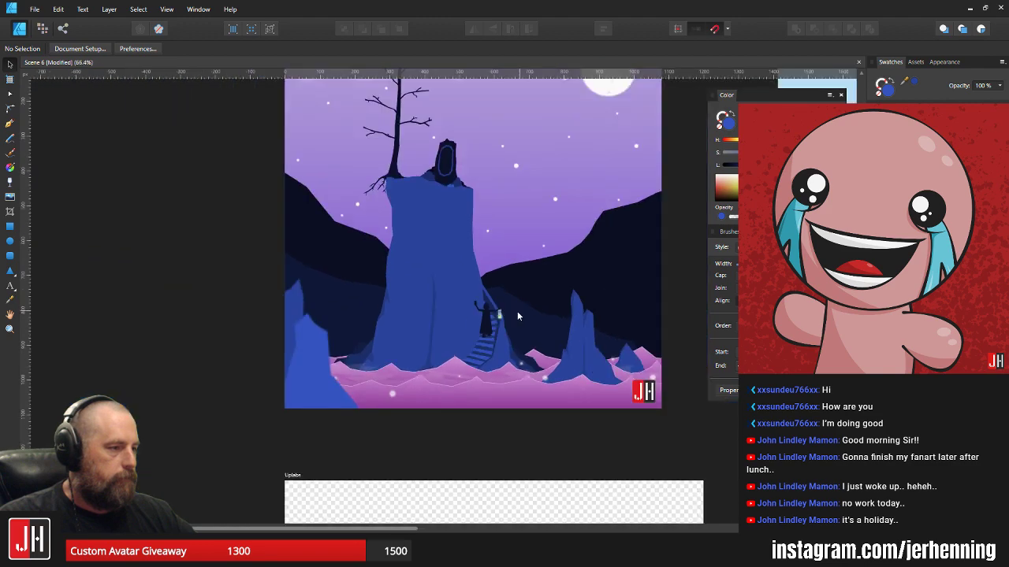
{"action": "scroll", "coordinate": [517, 311], "scroll_direction": "up", "scroll_amount": 1}
{"action": "left_click_drag", "start_coordinate": [523, 285], "coordinate": [509, 426]}
{"action": "left_click_drag", "start_coordinate": [351, 147], "coordinate": [417, 246]}
{"action": "scroll", "coordinate": [447, 294], "scroll_direction": "up", "scroll_amount": 2}
{"action": "left_click", "coordinate": [402, 359]}
{"action": "scroll", "coordinate": [404, 359], "scroll_direction": "up", "scroll_amount": 3}
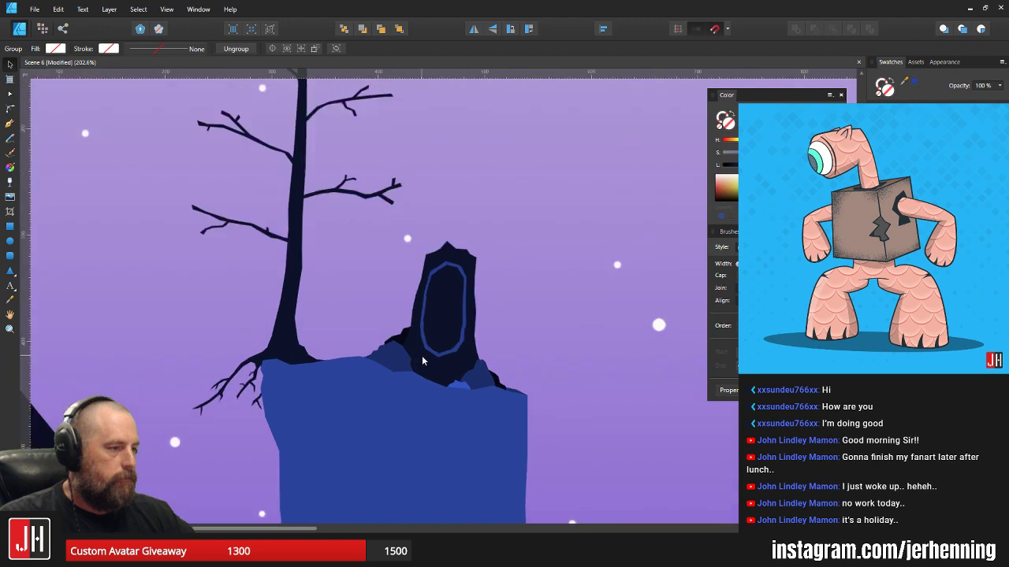
{"action": "left_click_drag", "start_coordinate": [474, 304], "coordinate": [565, 204]}
{"action": "key", "text": "ctrl+z"}
{"action": "left_click_drag", "start_coordinate": [459, 288], "coordinate": [432, 253]}
{"action": "key", "text": "Escape"}
{"action": "scroll", "coordinate": [552, 300], "scroll_direction": "down", "scroll_amount": 3}
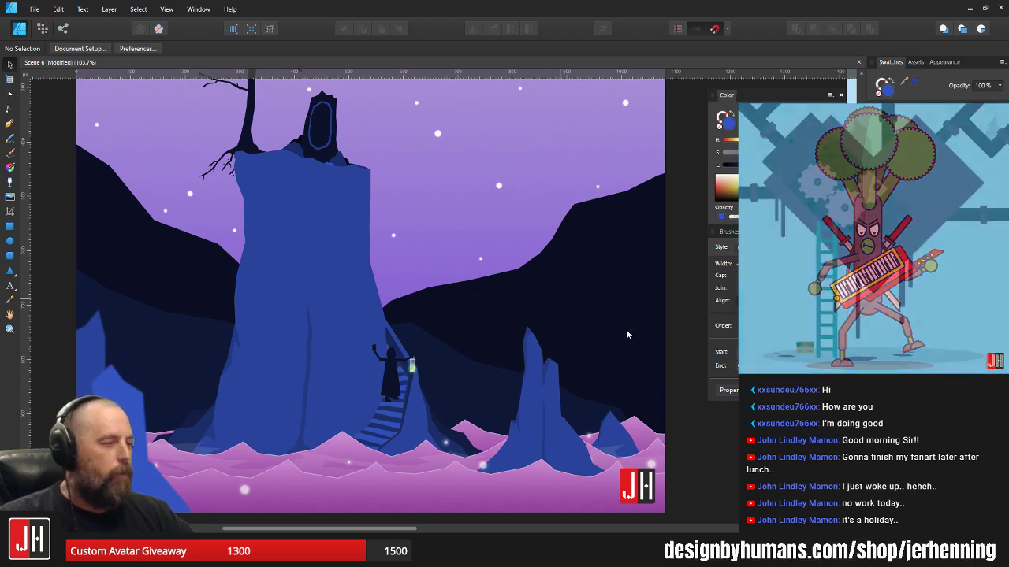
- Duplicate the Instagram artboard and place the copy beside the original
{"action": "scroll", "coordinate": [524, 377], "scroll_direction": "up", "scroll_amount": 5}
{"action": "scroll", "coordinate": [525, 378], "scroll_direction": "up", "scroll_amount": 3}
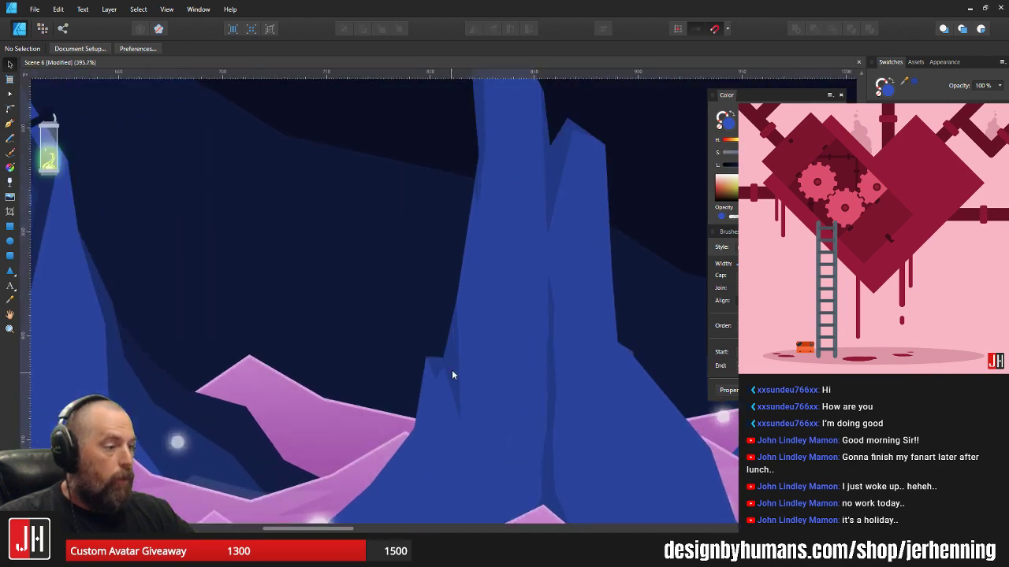
{"action": "left_click", "coordinate": [453, 367]}
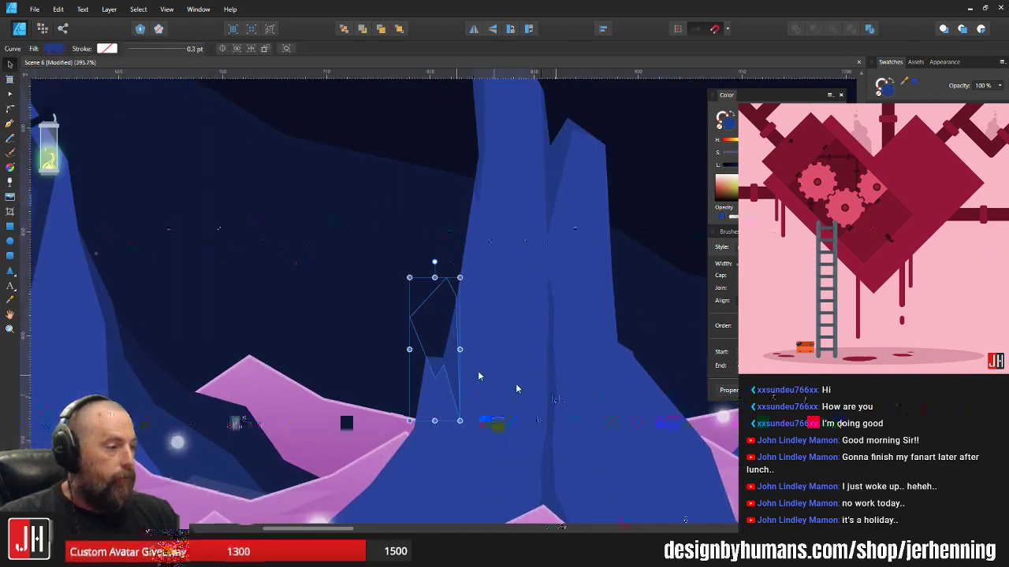
{"action": "scroll", "coordinate": [478, 371], "scroll_direction": "down", "scroll_amount": 10}
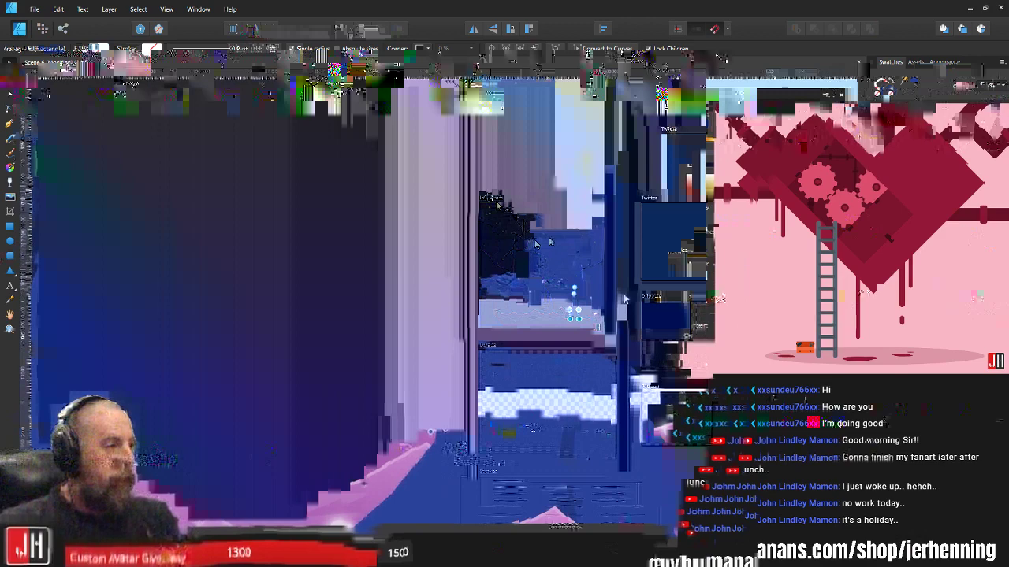
{"action": "left_click_drag", "start_coordinate": [503, 263], "coordinate": [358, 249]}
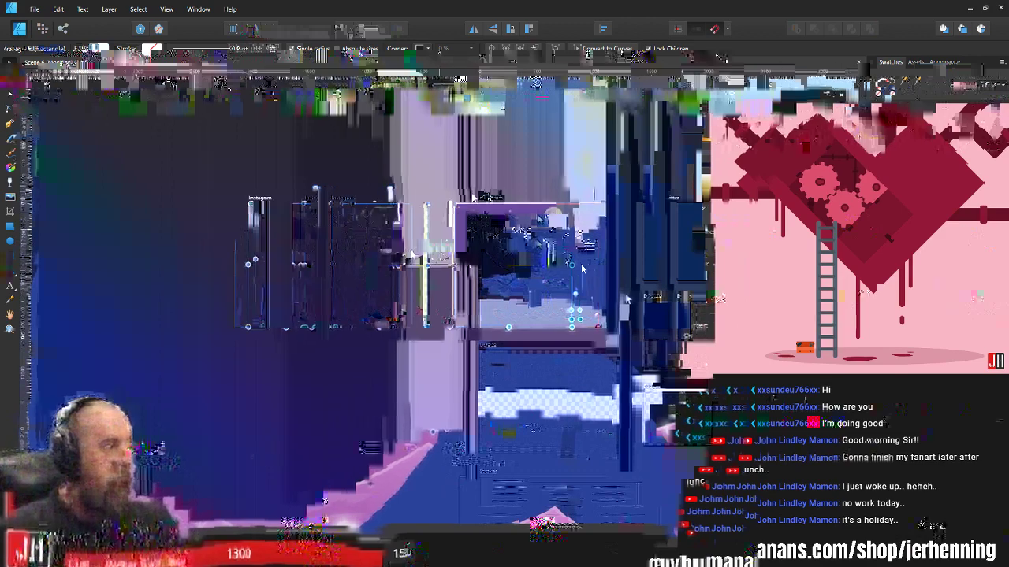
{"action": "left_click", "coordinate": [473, 198]}
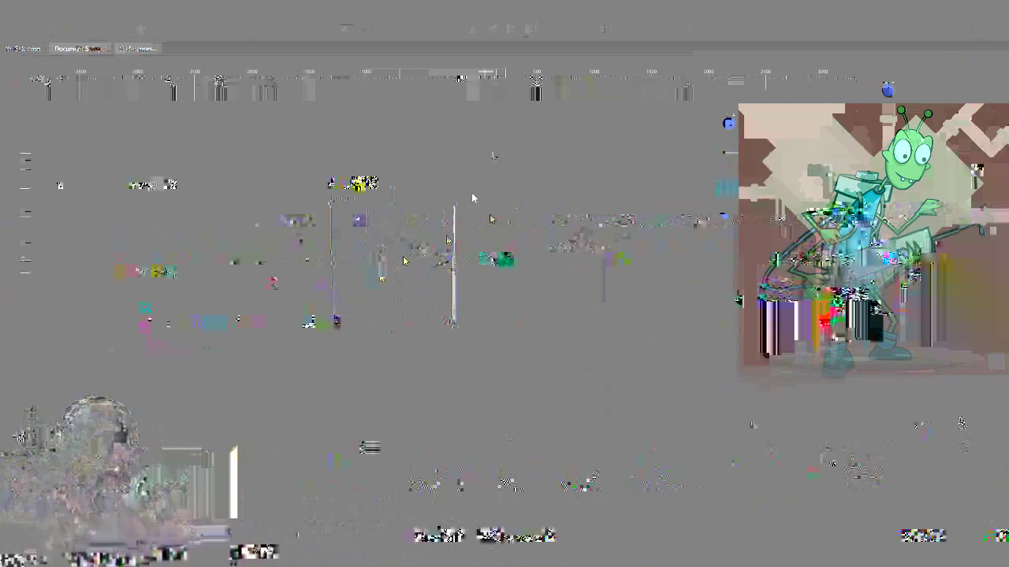
- Delete the shadow shapes from the tall rock spire and from the small rock beside it on the copied artboard
{"action": "scroll", "coordinate": [463, 452], "scroll_direction": "up", "scroll_amount": 8}
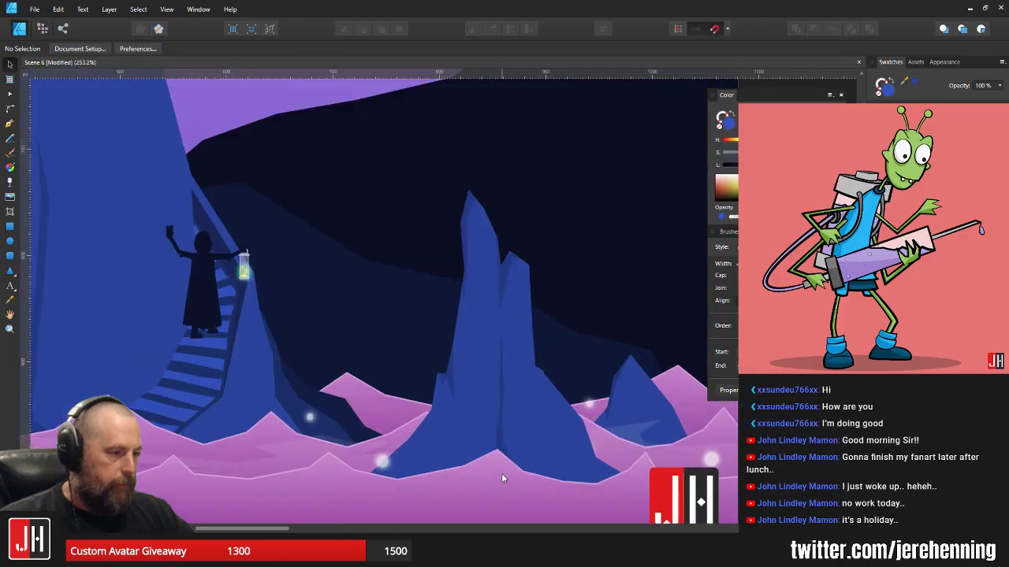
{"action": "left_click", "coordinate": [413, 299]}
{"action": "scroll", "coordinate": [495, 153], "scroll_direction": "up", "scroll_amount": 3}
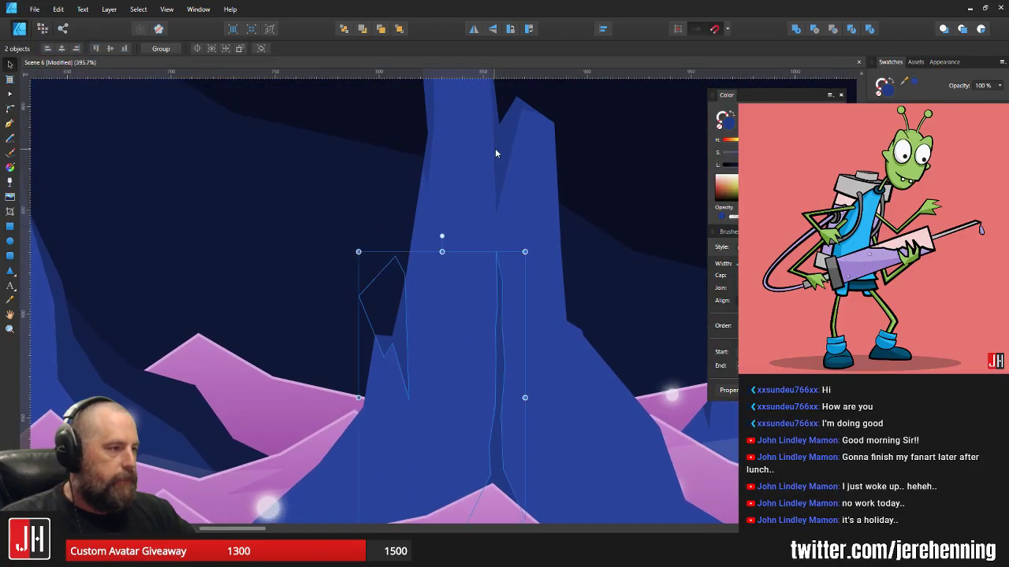
{"action": "left_click", "coordinate": [432, 96], "text": "shift"}
{"action": "key", "text": "Delete"}
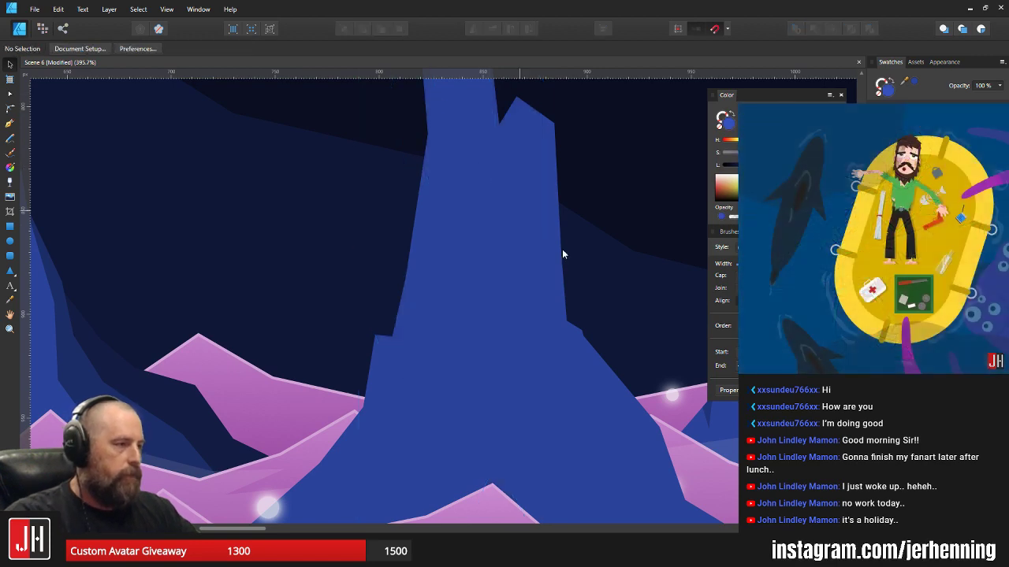
{"action": "left_click_drag", "start_coordinate": [671, 354], "coordinate": [514, 357]}
{"action": "left_click", "coordinate": [570, 348]}
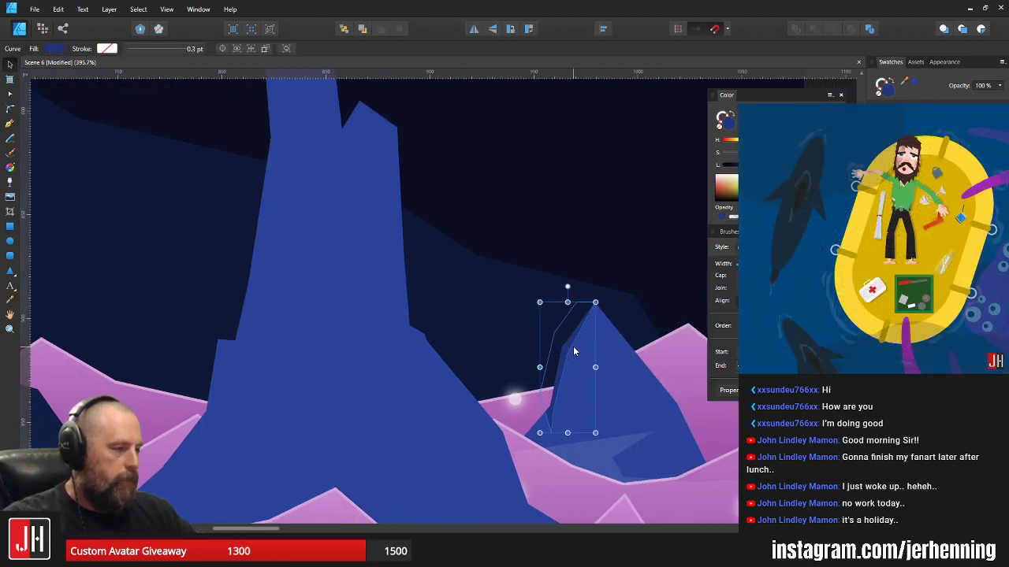
{"action": "key", "text": "ctrl+d"}
- Delete the shadow shapes running down the tower's face, along its edges and at its base
{"action": "scroll", "coordinate": [558, 317], "scroll_direction": "down", "scroll_amount": 5}
{"action": "scroll", "coordinate": [499, 327], "scroll_direction": "left", "scroll_amount": 3}
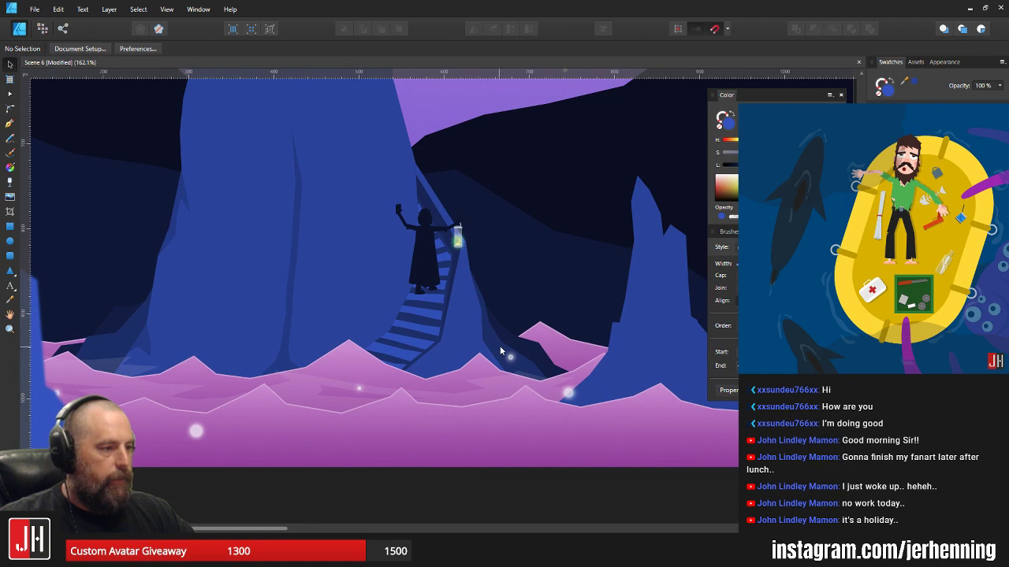
{"action": "left_click", "coordinate": [291, 309]}
{"action": "left_click_drag", "start_coordinate": [268, 298], "coordinate": [314, 322]}
{"action": "left_click", "coordinate": [187, 364], "text": "shift"}
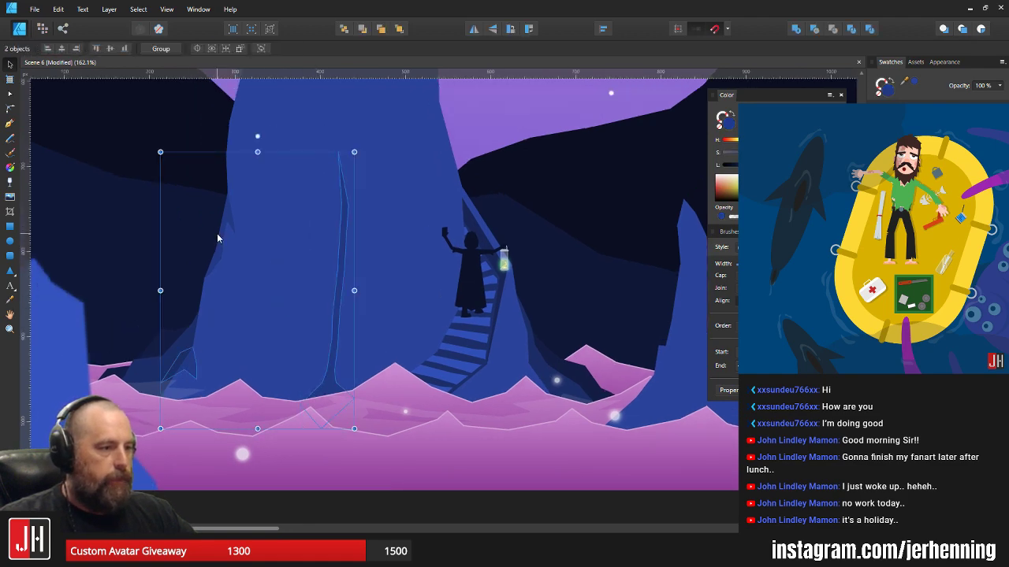
{"action": "scroll", "coordinate": [355, 312], "scroll_direction": "up", "scroll_amount": 1}
{"action": "scroll", "coordinate": [354, 313], "scroll_direction": "left", "scroll_amount": 1}
{"action": "left_click_drag", "start_coordinate": [422, 206], "coordinate": [443, 386]}
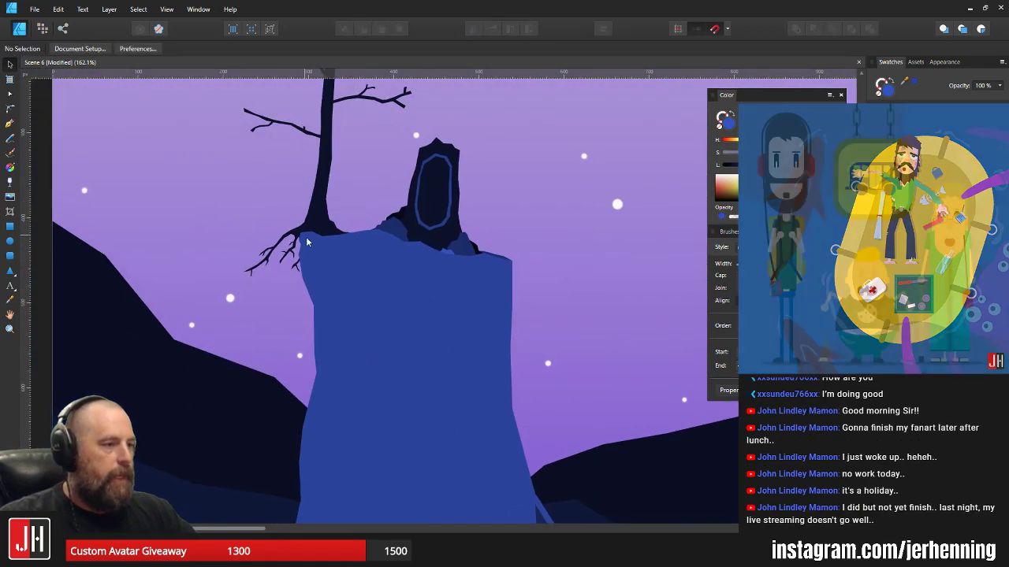
{"action": "scroll", "coordinate": [433, 285], "scroll_direction": "down", "scroll_amount": 5}
{"action": "scroll", "coordinate": [376, 431], "scroll_direction": "up", "scroll_amount": 4}
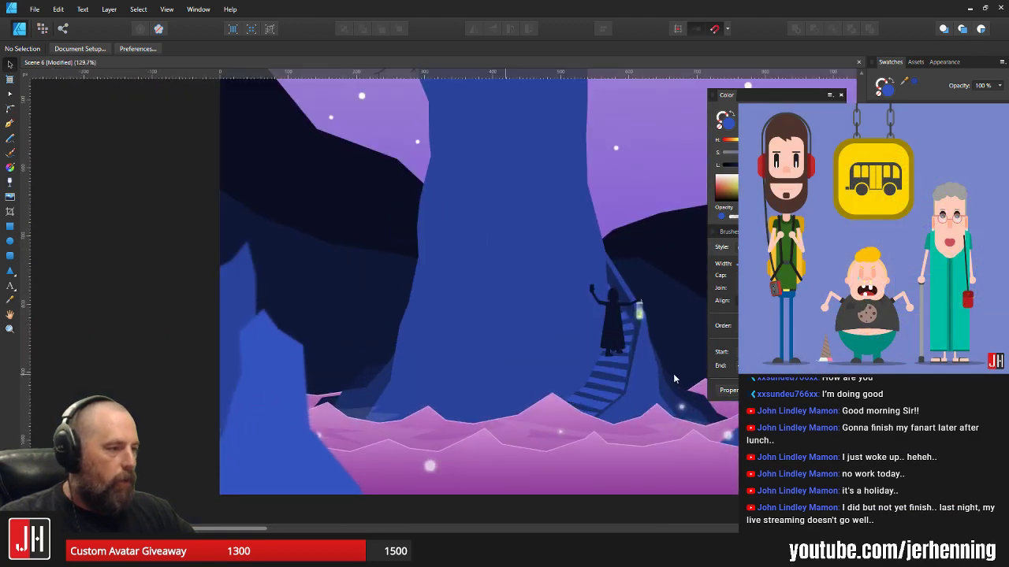
{"action": "scroll", "coordinate": [483, 392], "scroll_direction": "right", "scroll_amount": 4}
{"action": "scroll", "coordinate": [543, 408], "scroll_direction": "down", "scroll_amount": 3}
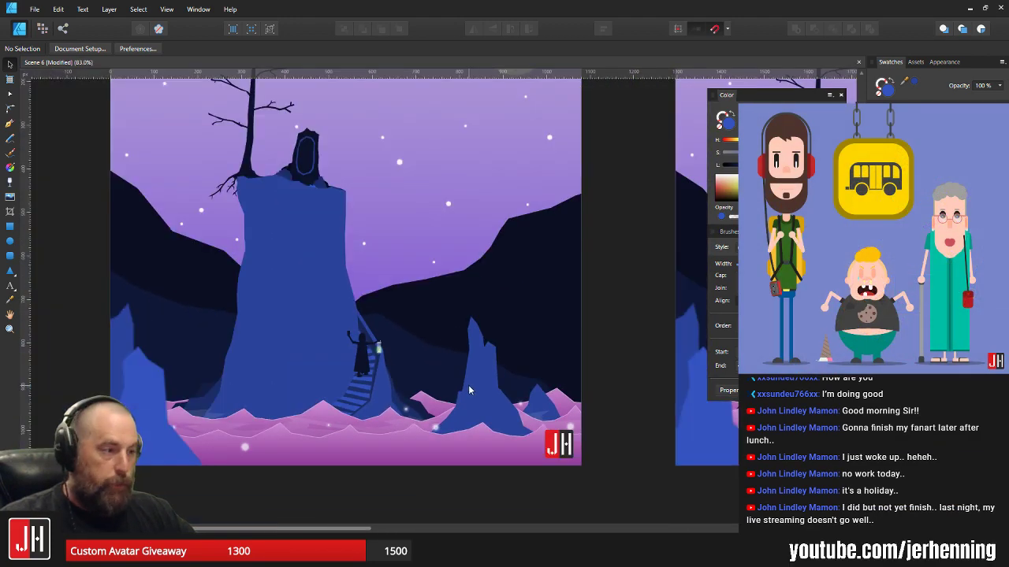
- Apply a vertical linear gradient to the lower hill behind the tower, from a lighter blue at its crest to dark navy near the waterline
{"action": "scroll", "coordinate": [392, 385], "scroll_direction": "up", "scroll_amount": 3}
{"action": "left_click", "coordinate": [501, 353]}
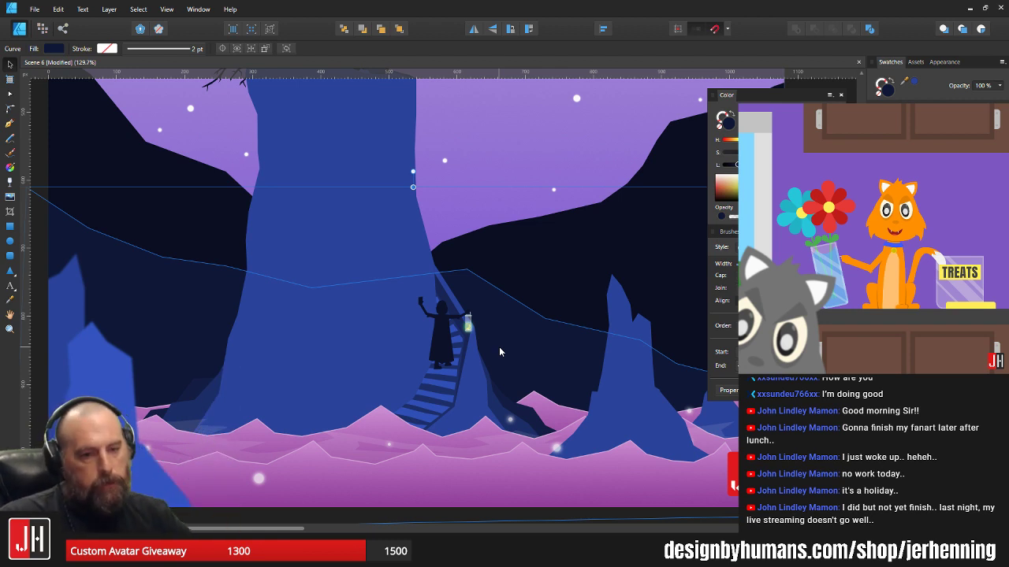
{"action": "key", "text": "g"}
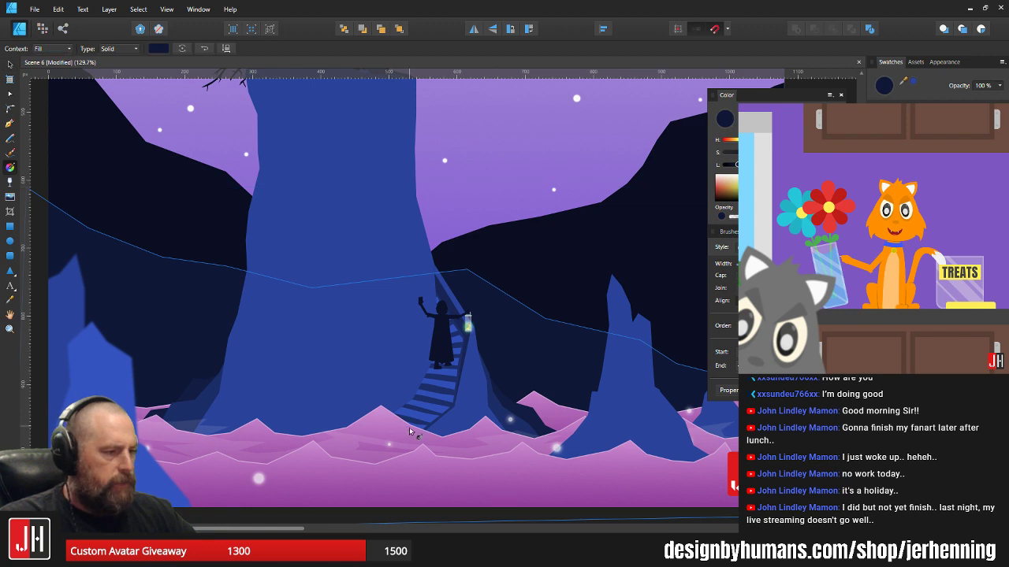
{"action": "scroll", "coordinate": [409, 432], "scroll_direction": "down", "scroll_amount": 3, "text": "ctrl"}
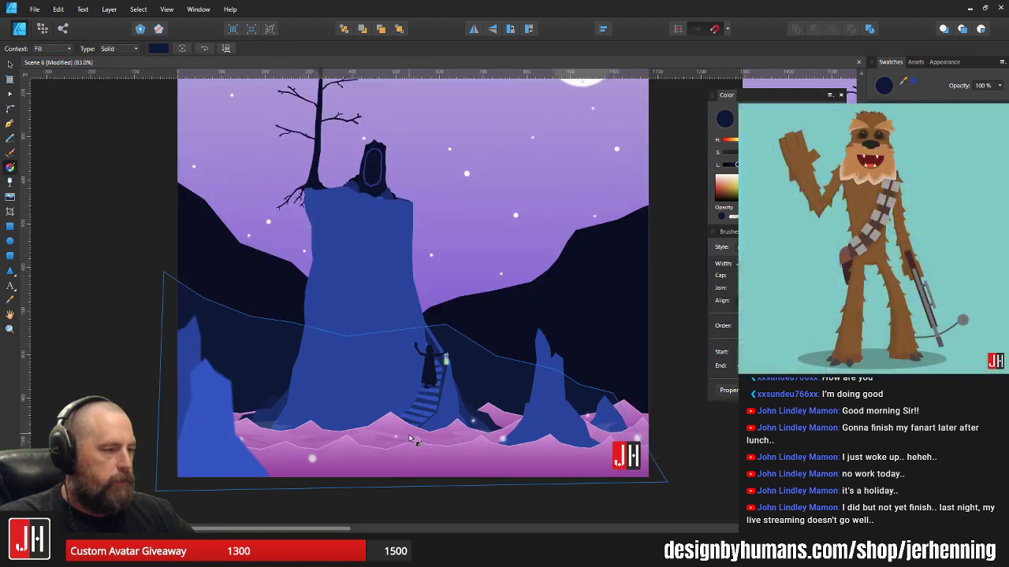
{"action": "left_click_drag", "start_coordinate": [413, 438], "coordinate": [418, 335]}
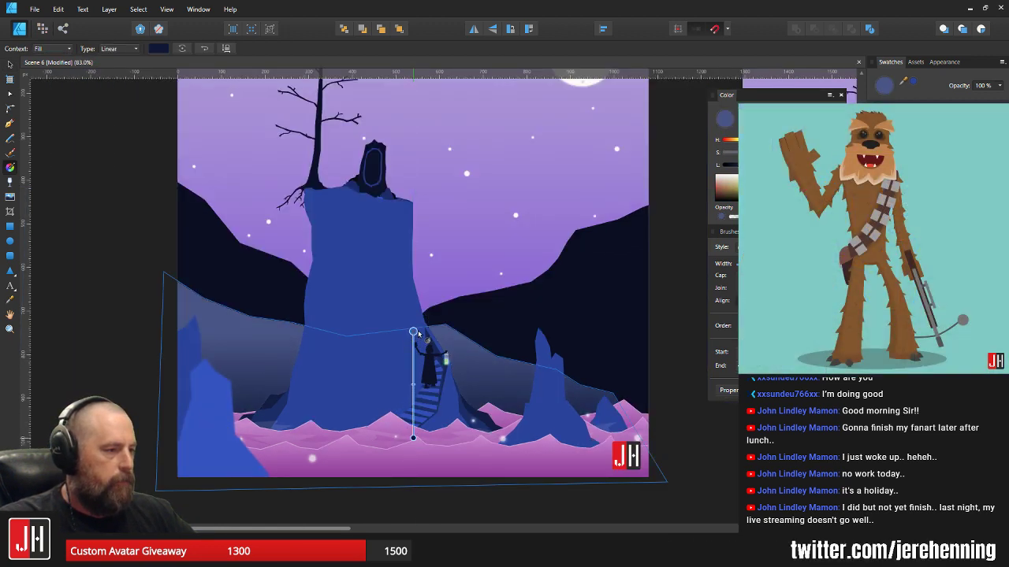
{"action": "left_click_drag", "start_coordinate": [413, 437], "coordinate": [413, 415]}
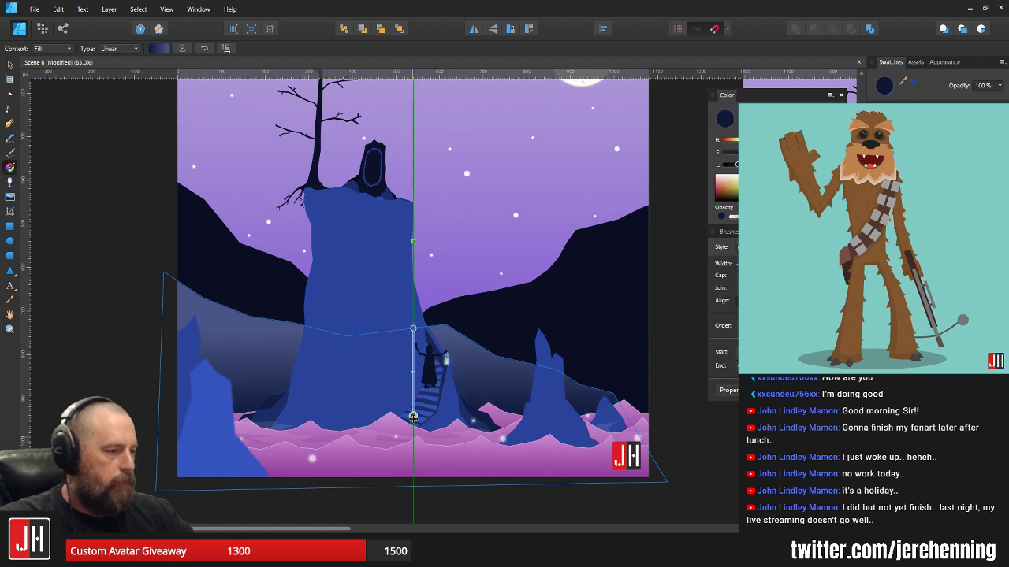
- Darken the upper gradient stop of the lower hill to a muted navy blue
{"action": "left_click", "coordinate": [413, 329]}
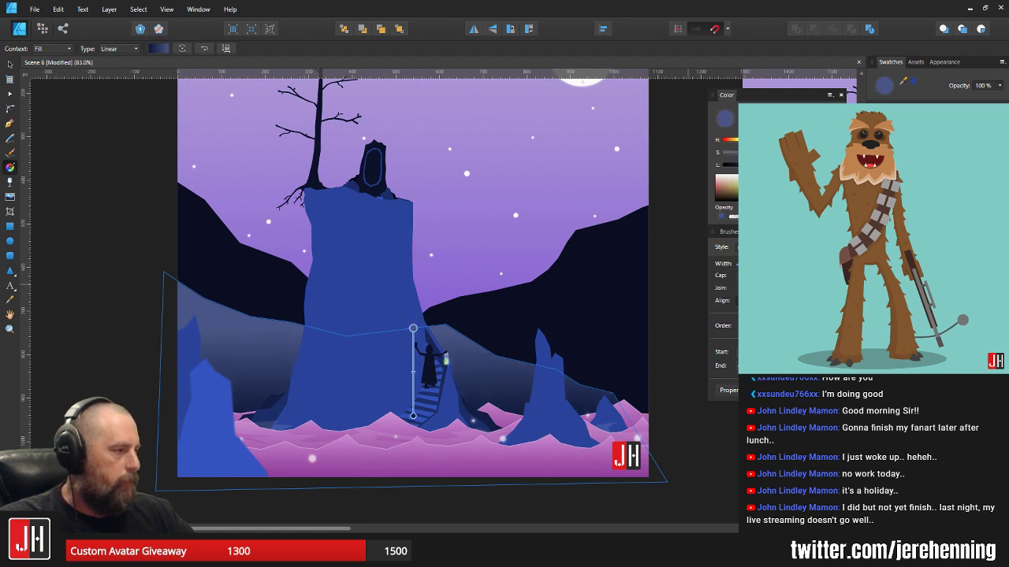
{"action": "left_click_drag", "start_coordinate": [762, 165], "coordinate": [757, 165]}
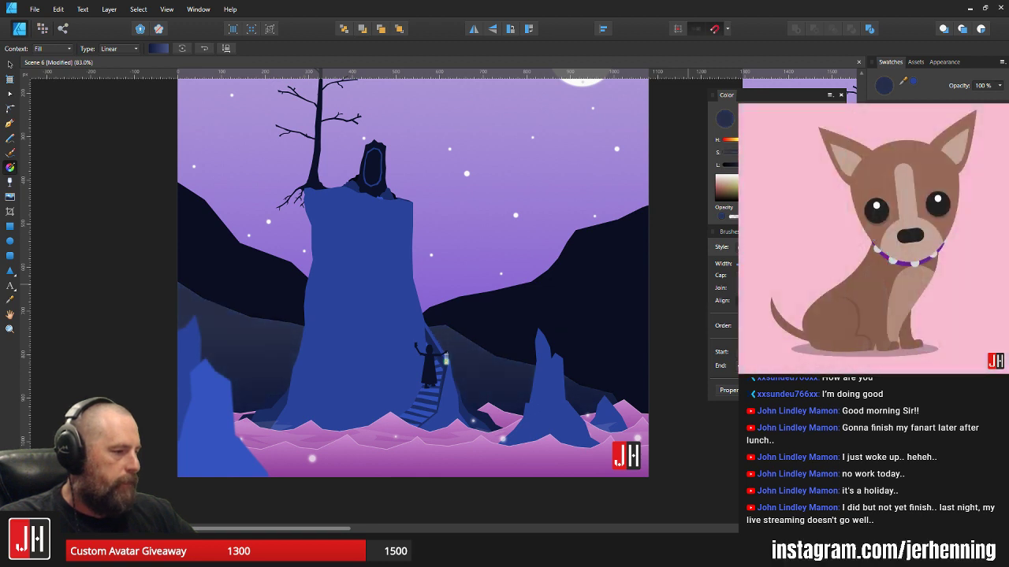
{"action": "key", "text": "v"}
{"action": "left_click", "coordinate": [586, 305]}
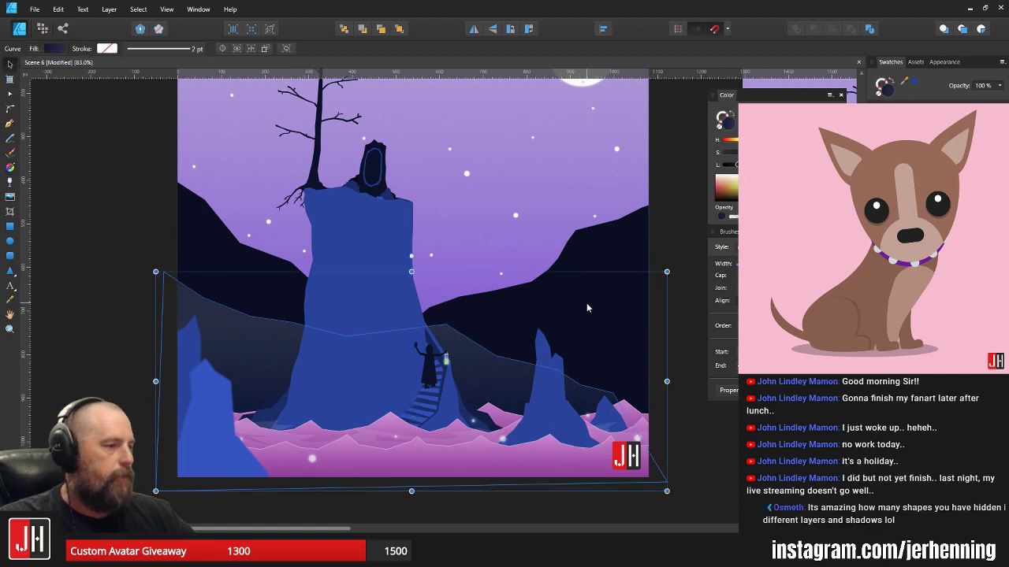
{"action": "left_click", "coordinate": [587, 307]}
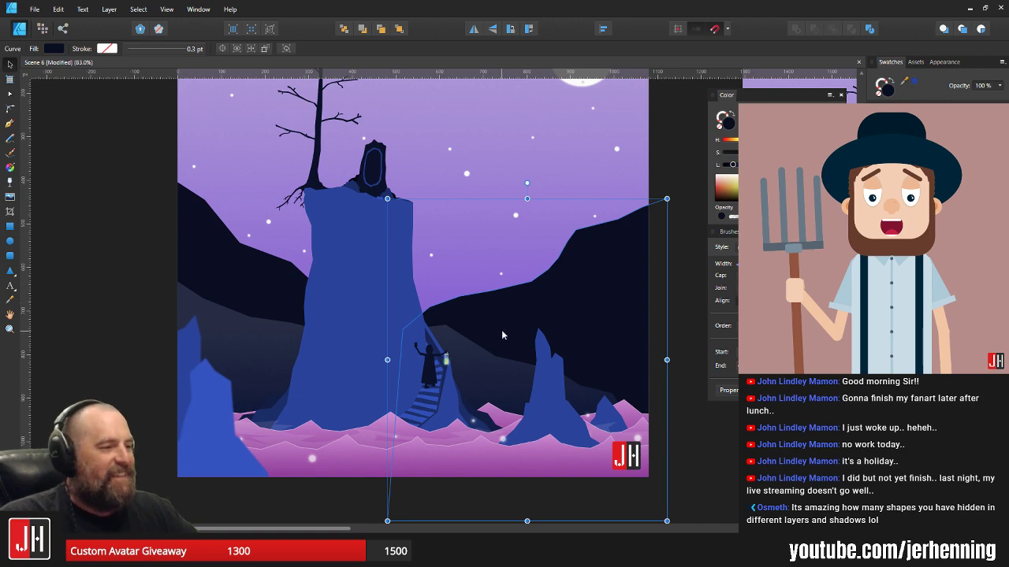
- Try moving the glowing lantern away from the figure's hand, then place a trial copy beside it and delete that copy
{"action": "scroll", "coordinate": [502, 335], "scroll_direction": "up", "scroll_amount": 15}
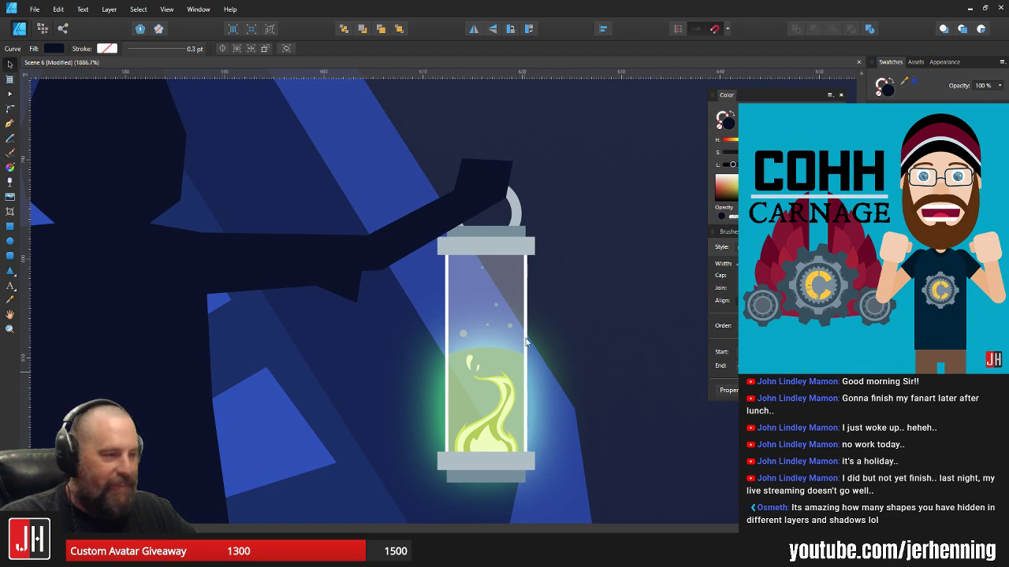
{"action": "scroll", "coordinate": [484, 407], "scroll_direction": "down", "scroll_amount": 8}
{"action": "scroll", "coordinate": [472, 358], "scroll_direction": "up", "scroll_amount": 8}
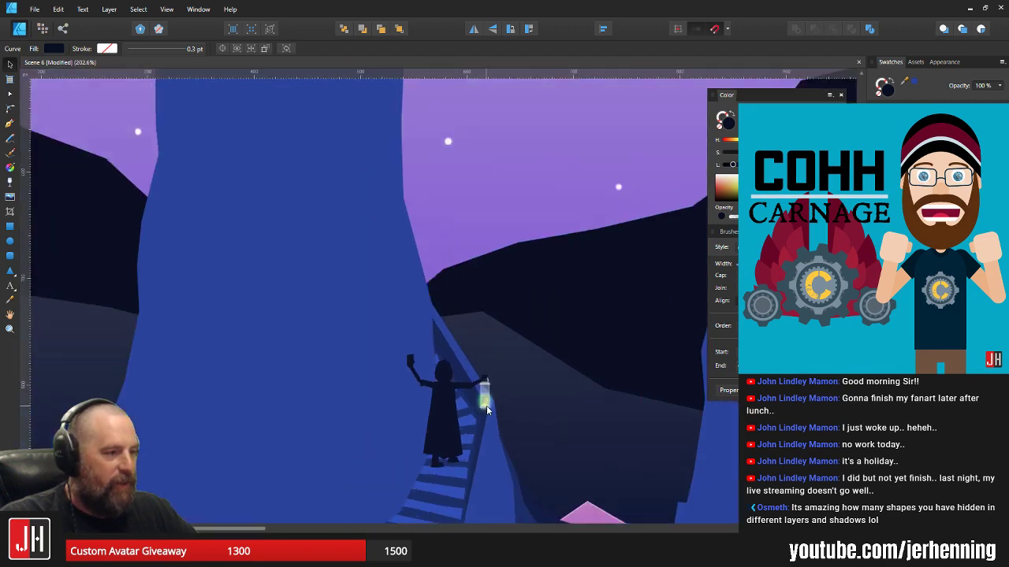
{"action": "left_click", "coordinate": [472, 357]}
{"action": "left_click_drag", "start_coordinate": [474, 358], "coordinate": [672, 314]}
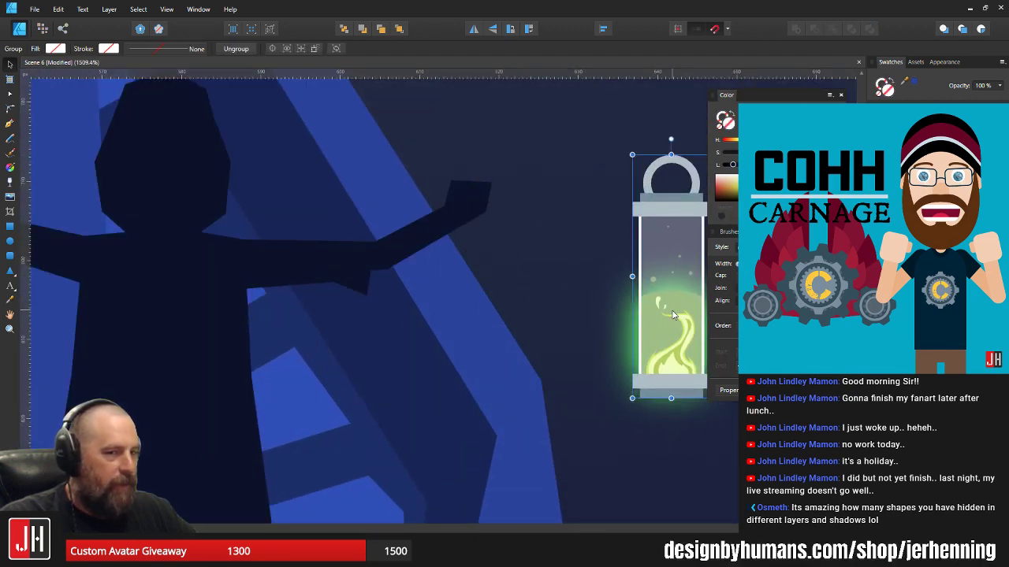
{"action": "key", "text": "ctrl+z"}
{"action": "left_click_drag", "start_coordinate": [466, 316], "coordinate": [648, 280]}
{"action": "key", "text": "ctrl+z"}
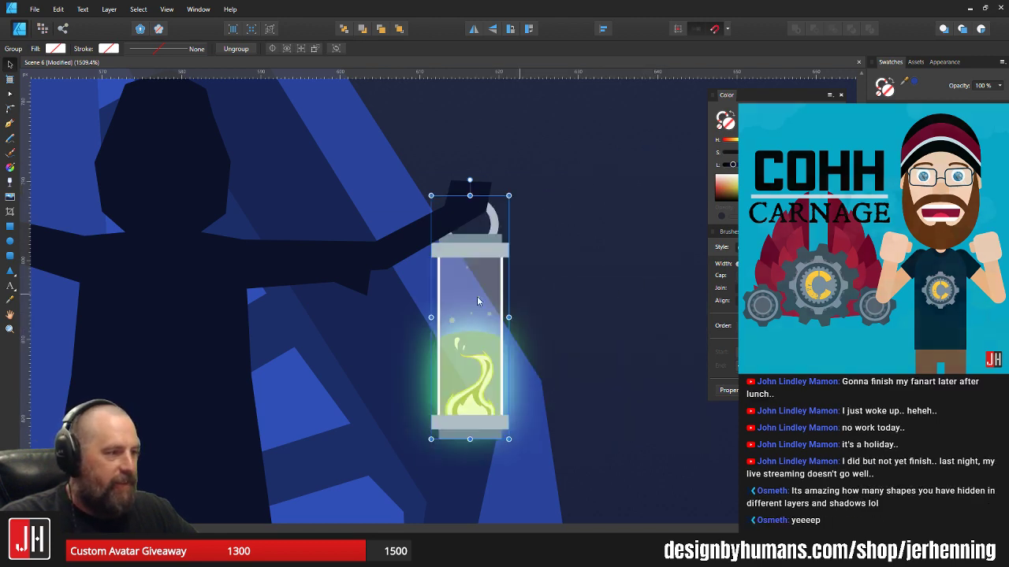
{"action": "left_click_drag", "start_coordinate": [464, 302], "coordinate": [647, 302]}
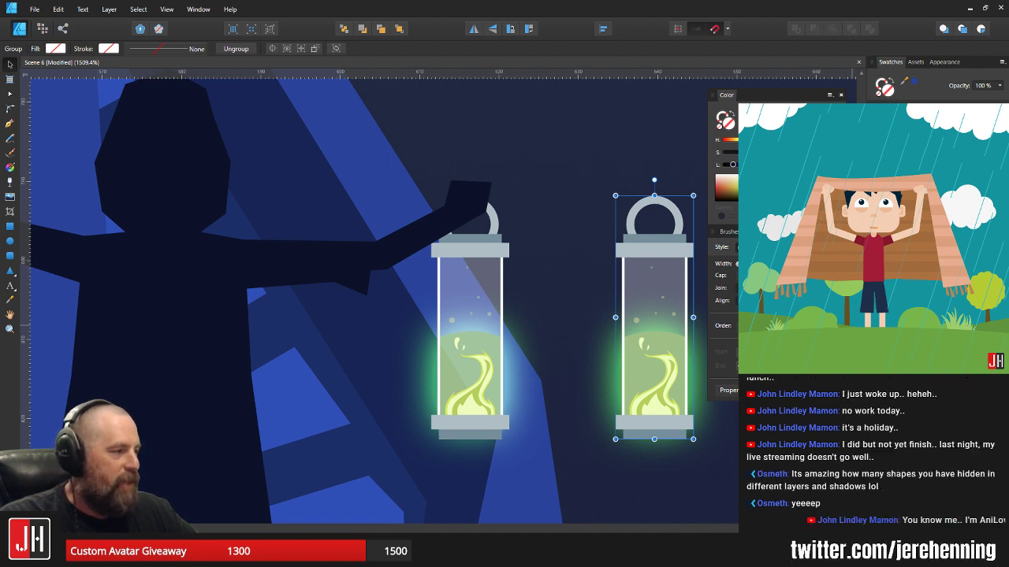
{"action": "key", "text": "Delete"}
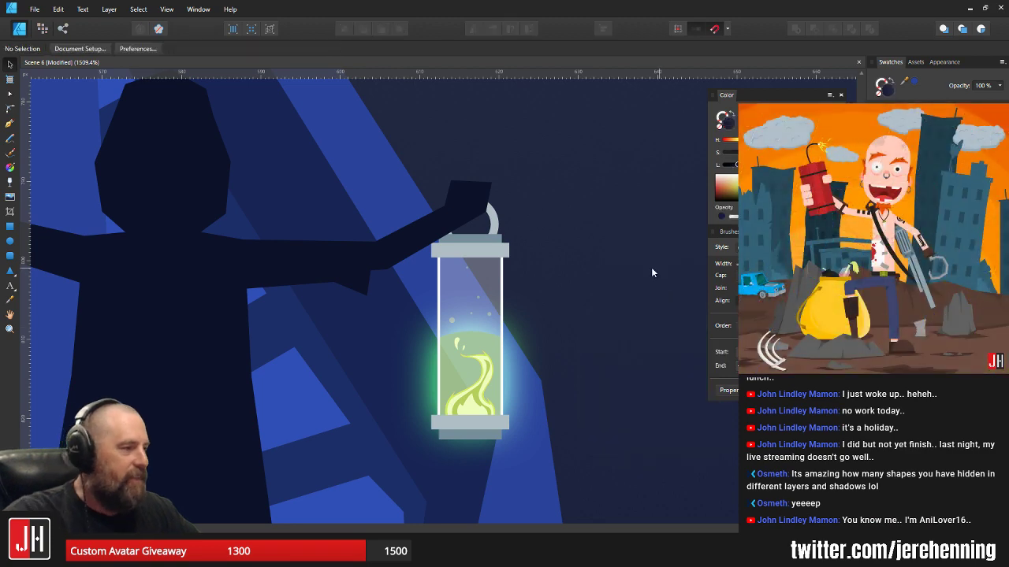
{"action": "scroll", "coordinate": [622, 282], "scroll_direction": "down", "scroll_amount": 4}
{"action": "scroll", "coordinate": [534, 319], "scroll_direction": "down", "scroll_amount": 5}
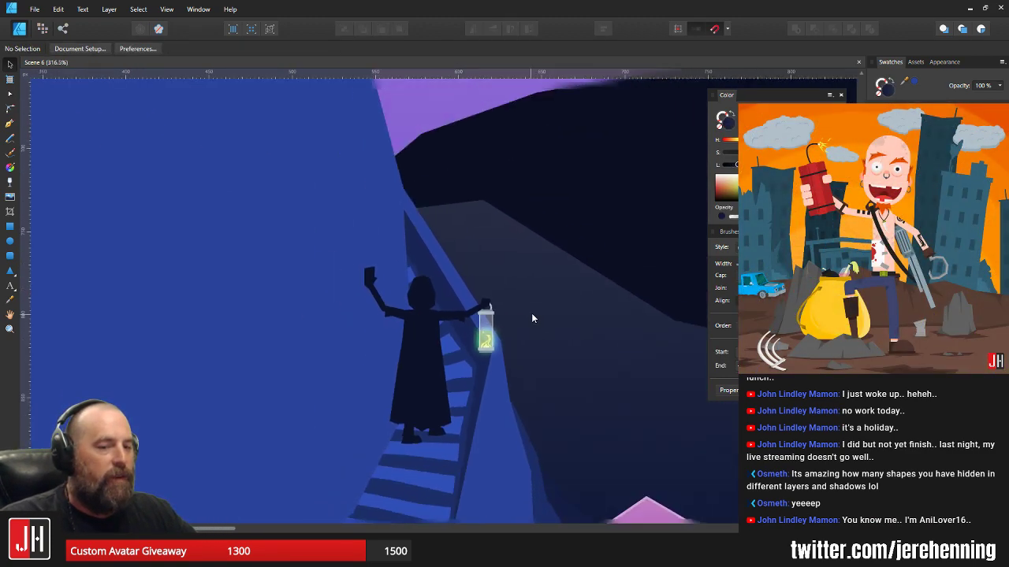
{"action": "scroll", "coordinate": [491, 302], "scroll_direction": "up", "scroll_amount": 1}
{"action": "scroll", "coordinate": [497, 308], "scroll_direction": "down", "scroll_amount": 2}
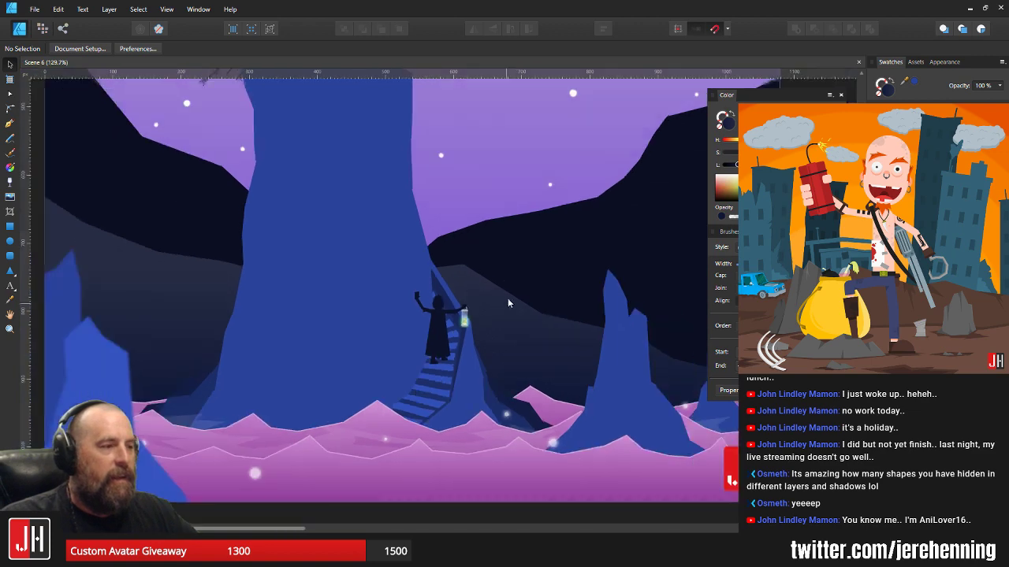
{"action": "scroll", "coordinate": [441, 332], "scroll_direction": "up", "scroll_amount": 5}
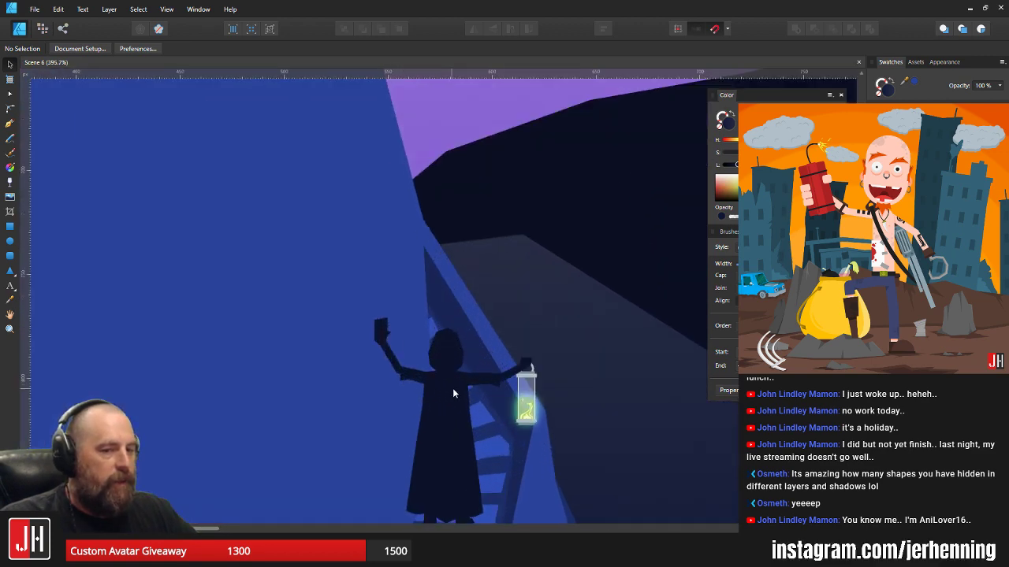
- Shorten the lower hill's vertical gradient by raising its lower end, and darken the upper stop to a deeper navy
{"action": "scroll", "coordinate": [436, 327], "scroll_direction": "down", "scroll_amount": 8}
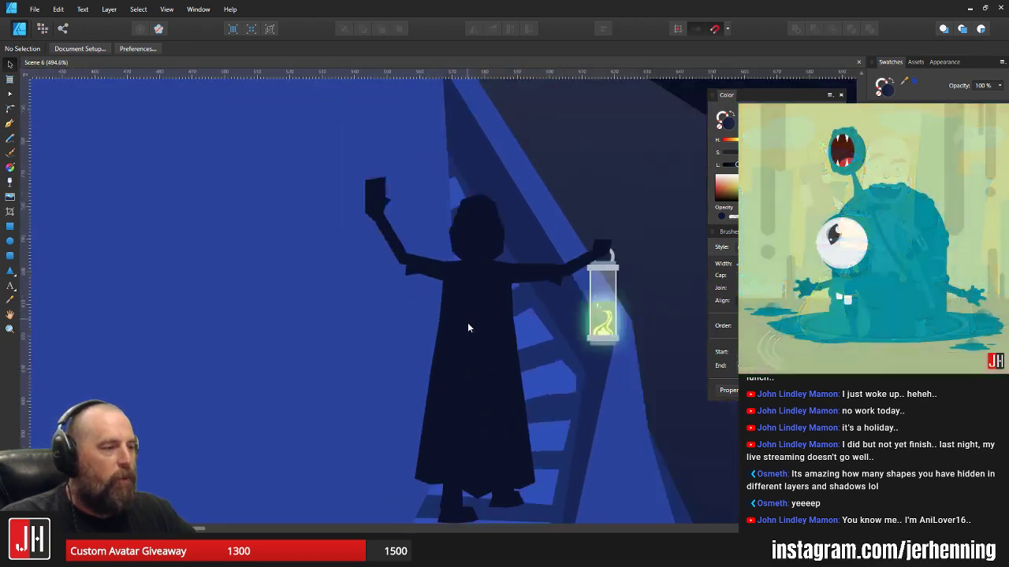
{"action": "scroll", "coordinate": [478, 338], "scroll_direction": "up", "scroll_amount": 3}
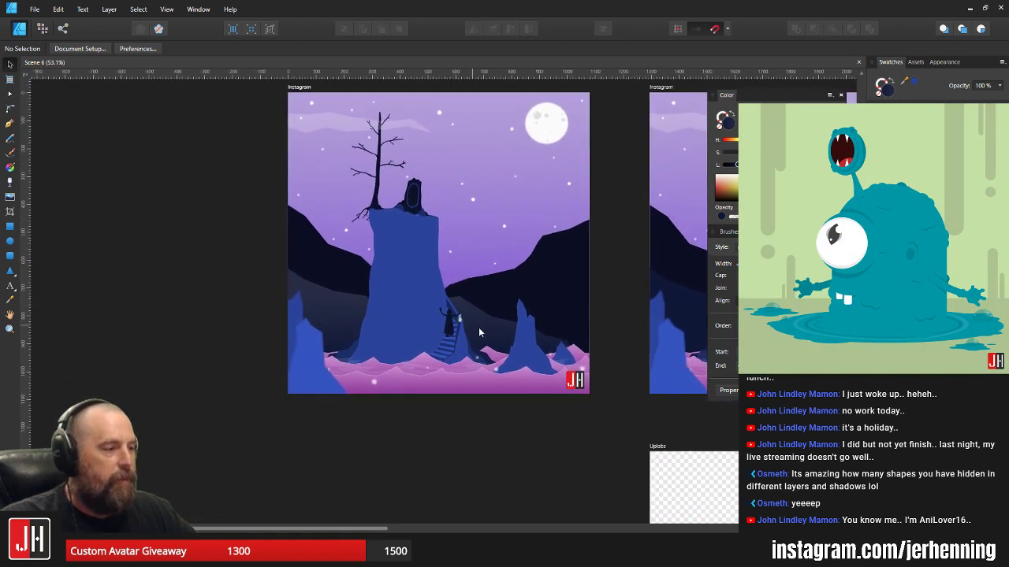
{"action": "left_click", "coordinate": [478, 318]}
{"action": "key", "text": "g"}
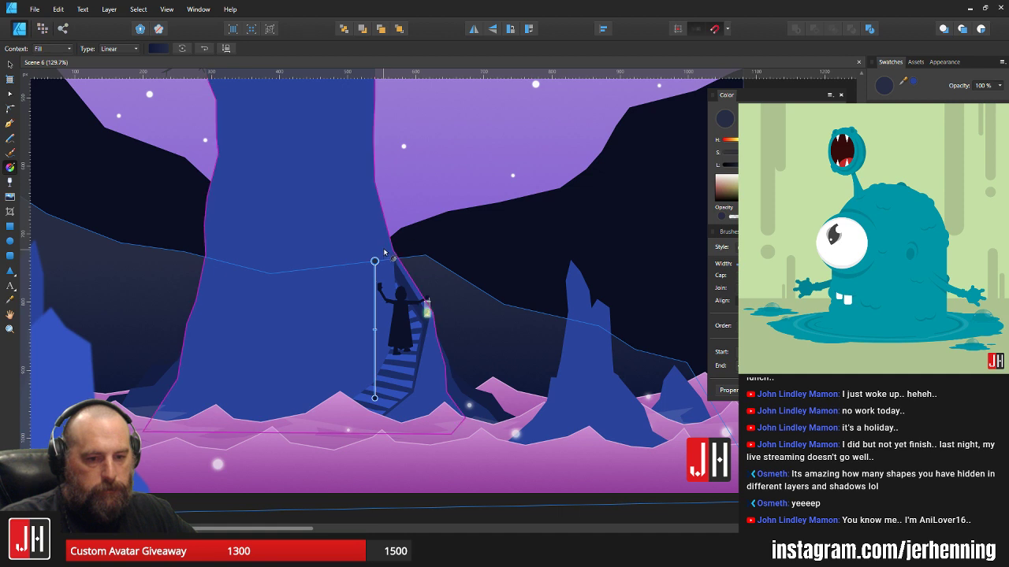
{"action": "key", "text": "ctrl+d"}
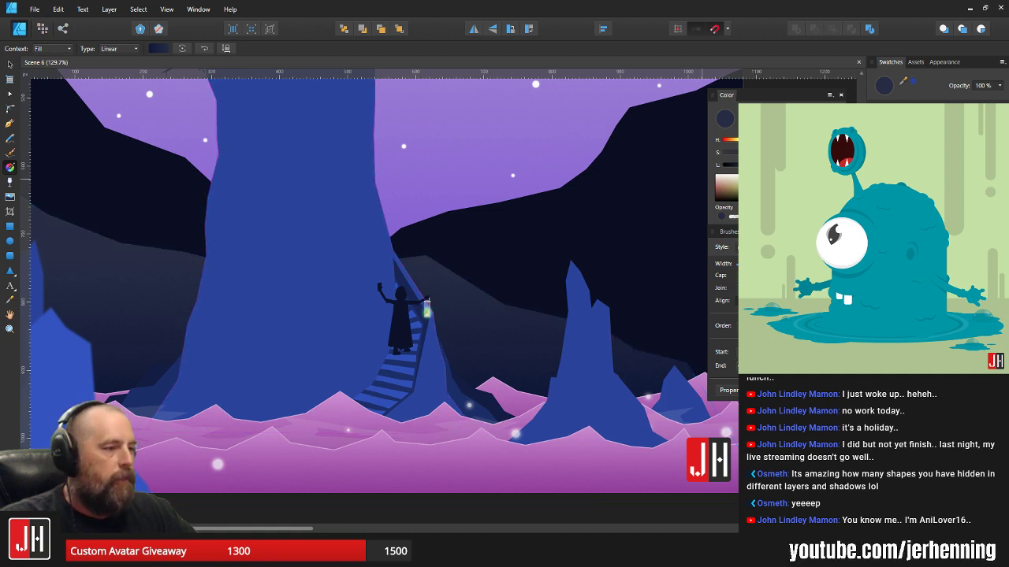
{"action": "left_click", "coordinate": [459, 373]}
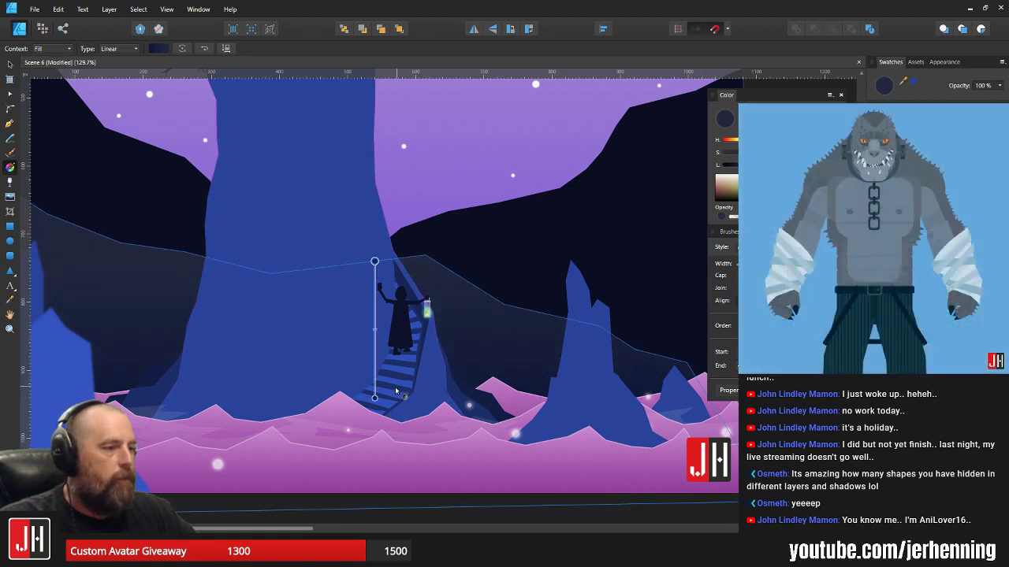
{"action": "left_click", "coordinate": [374, 398]}
{"action": "left_click_drag", "start_coordinate": [375, 397], "coordinate": [375, 382]}
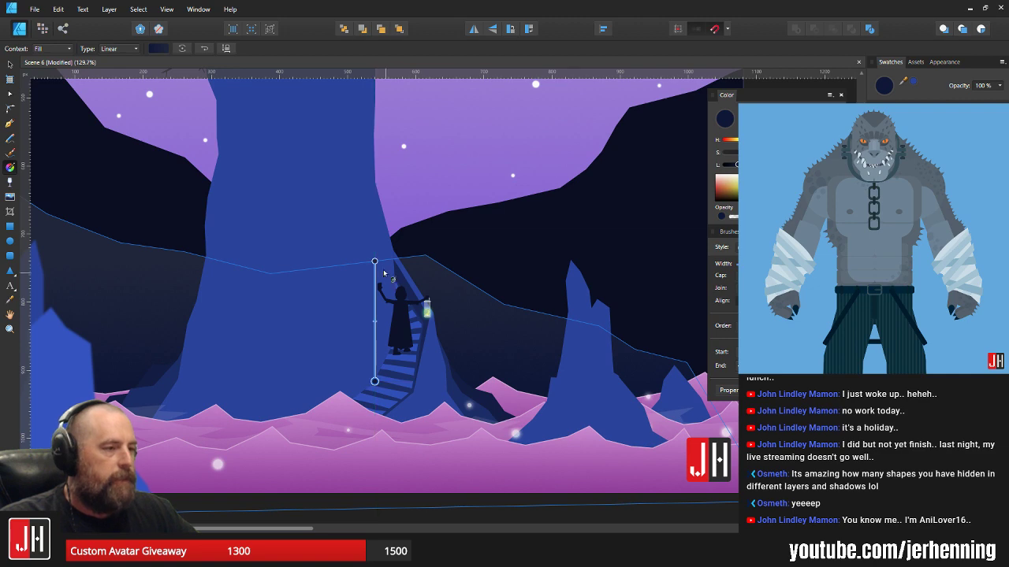
{"action": "left_click", "coordinate": [374, 260]}
{"action": "left_click_drag", "start_coordinate": [743, 165], "coordinate": [742, 165]}
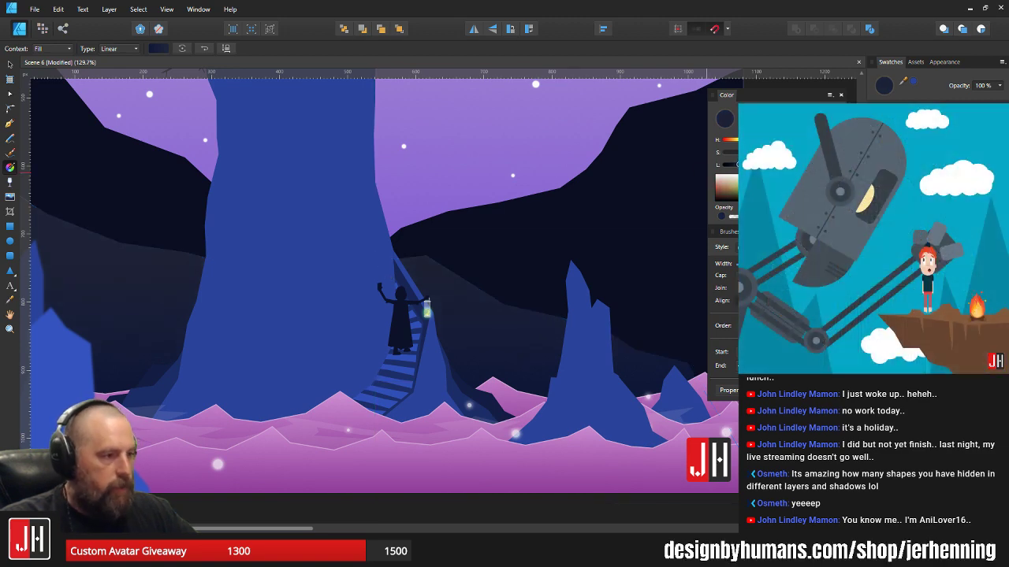
{"action": "key", "text": "v"}
{"action": "scroll", "coordinate": [482, 282], "scroll_direction": "down", "scroll_amount": 10}
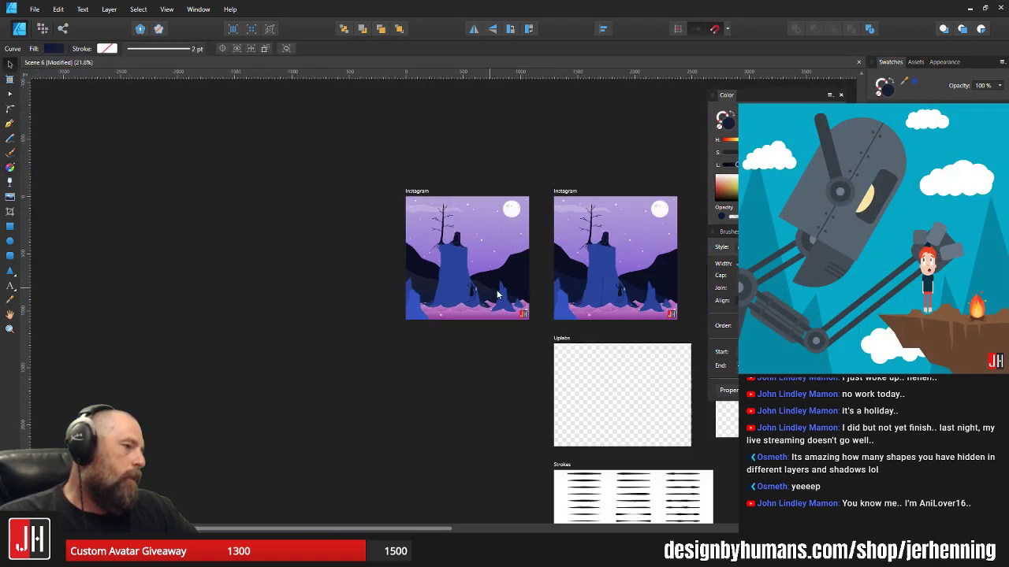
{"action": "left_click", "coordinate": [514, 353]}
- Try a vertical linear gradient on the upper hill right of the tower, reversed to run from lighter blue at the crest to dark navy
{"action": "left_click_drag", "start_coordinate": [500, 296], "coordinate": [476, 346]}
{"action": "scroll", "coordinate": [480, 335], "scroll_direction": "up", "scroll_amount": 4}
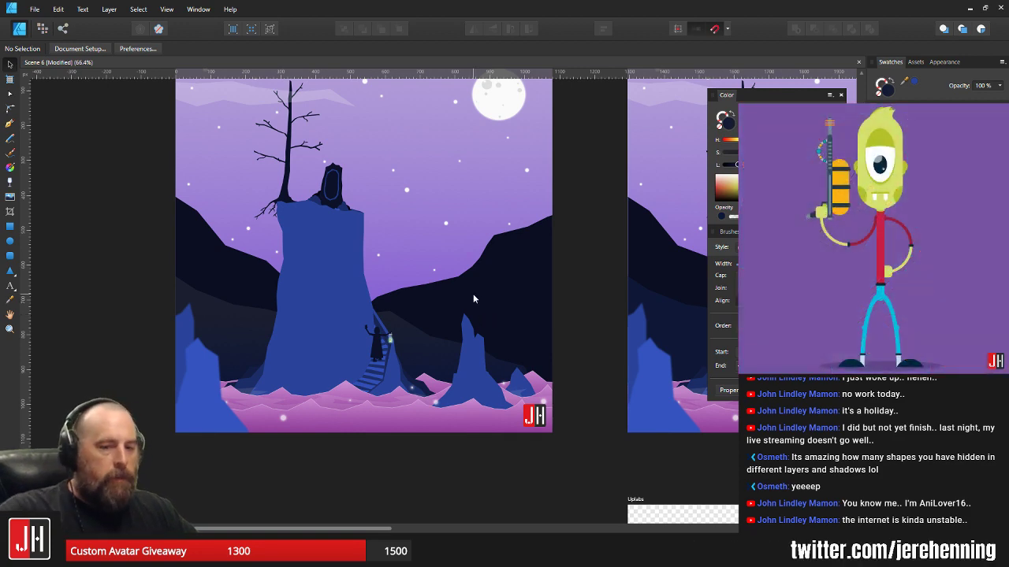
{"action": "scroll", "coordinate": [428, 307], "scroll_direction": "up", "scroll_amount": 4}
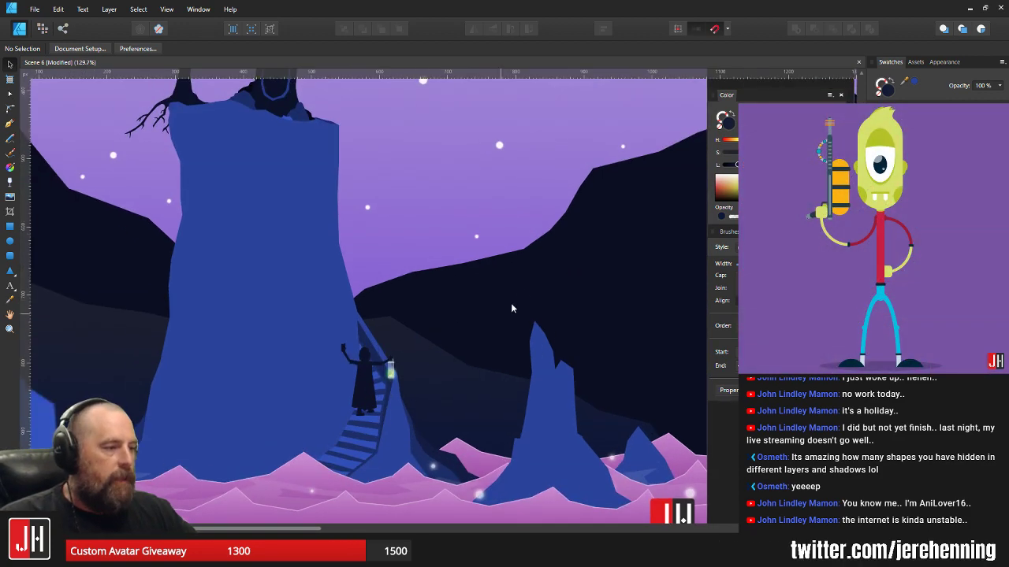
{"action": "left_click", "coordinate": [520, 298]}
{"action": "key", "text": "g"}
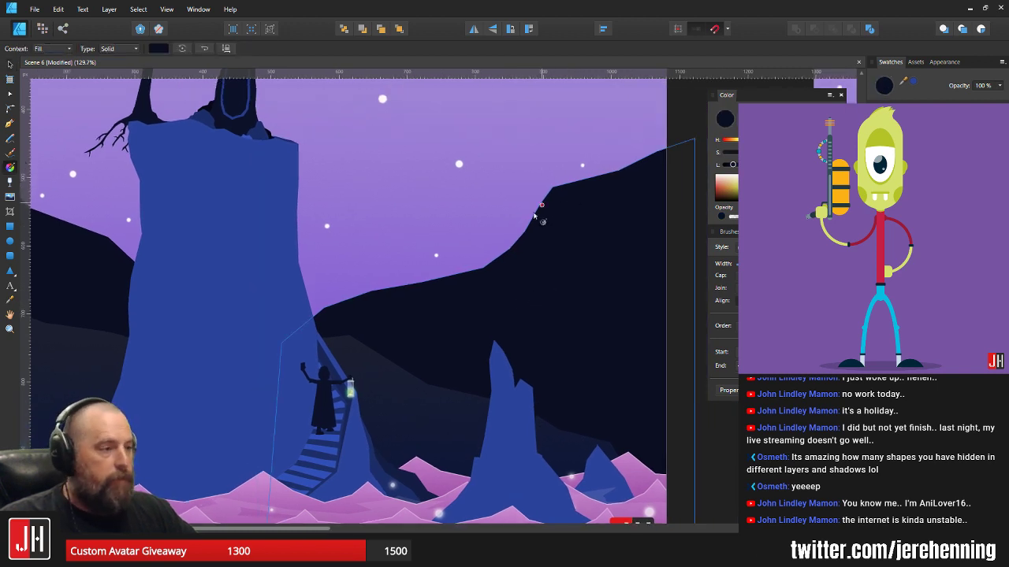
{"action": "left_click_drag", "start_coordinate": [518, 213], "coordinate": [518, 461]}
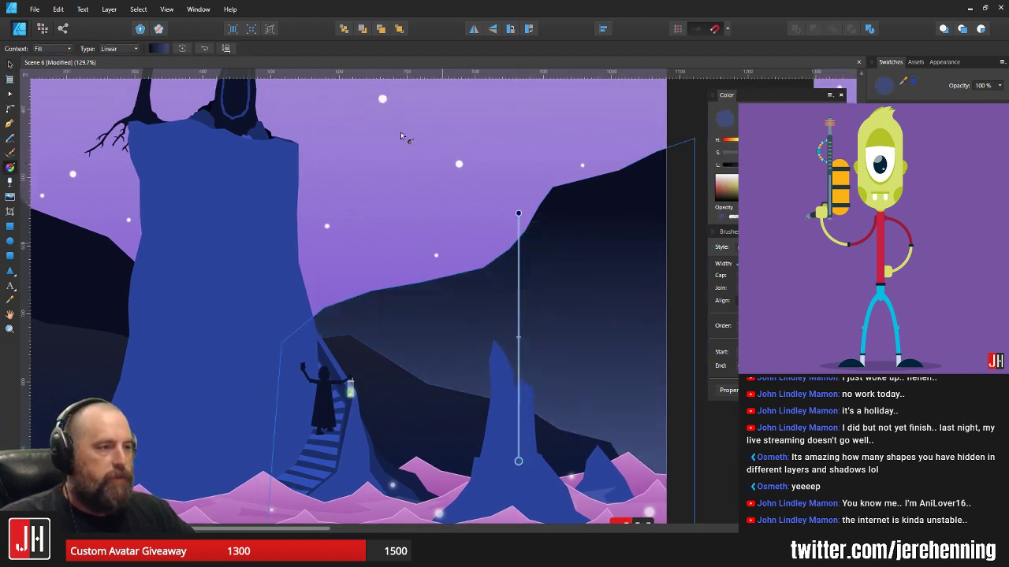
{"action": "left_click", "coordinate": [226, 48]}
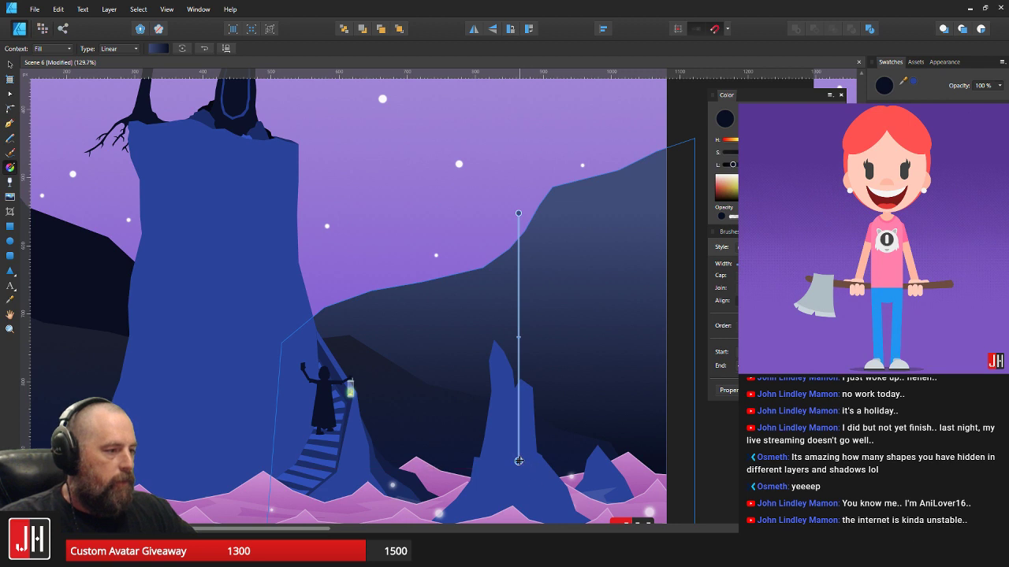
- Try shortening the right upper hill's gradient from both ends, with a black lower stop and a dark muted navy upper stop
{"action": "left_click_drag", "start_coordinate": [519, 461], "coordinate": [519, 410]}
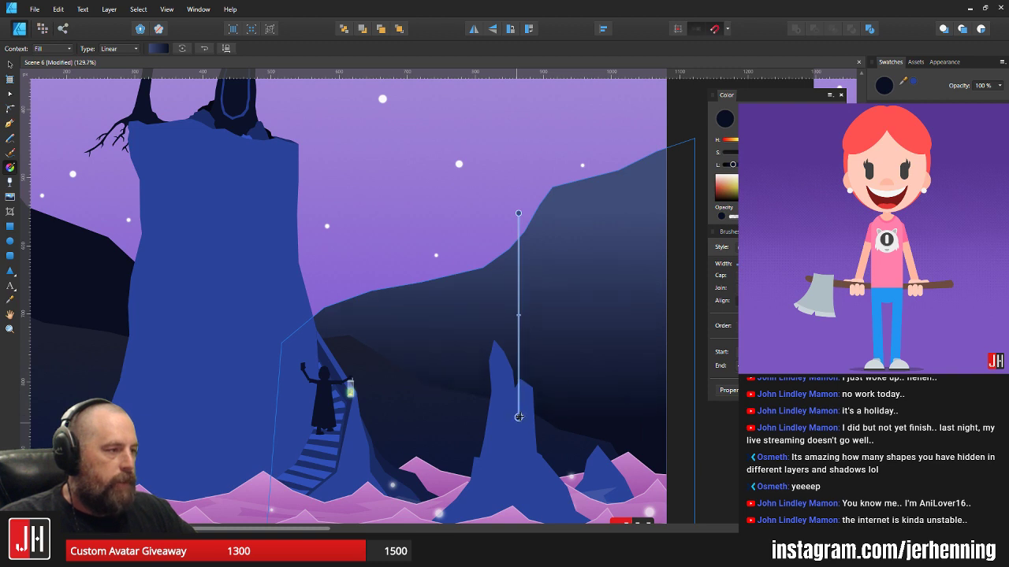
{"action": "left_click_drag", "start_coordinate": [731, 165], "coordinate": [725, 168]}
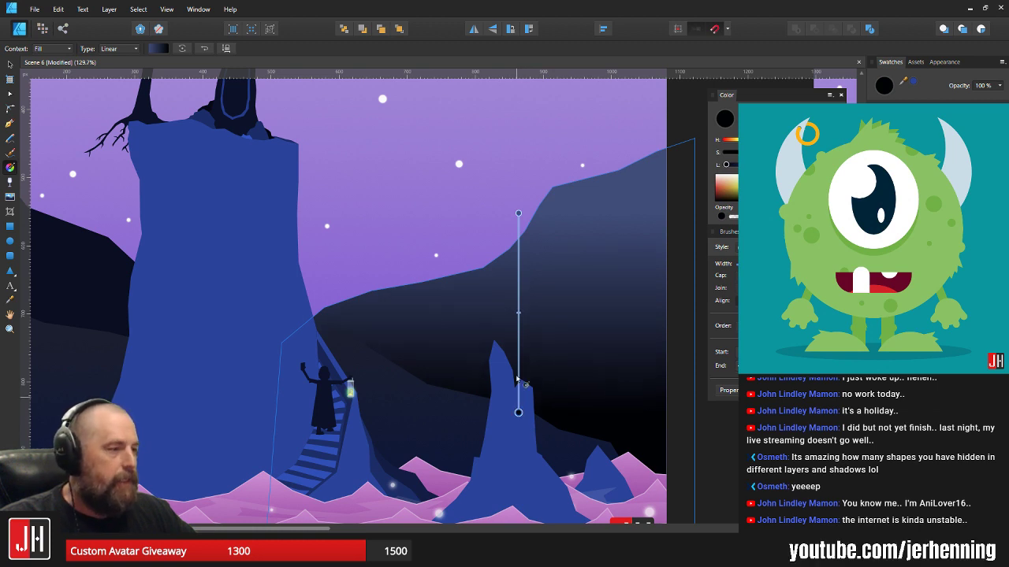
{"action": "left_click_drag", "start_coordinate": [518, 214], "coordinate": [517, 241]}
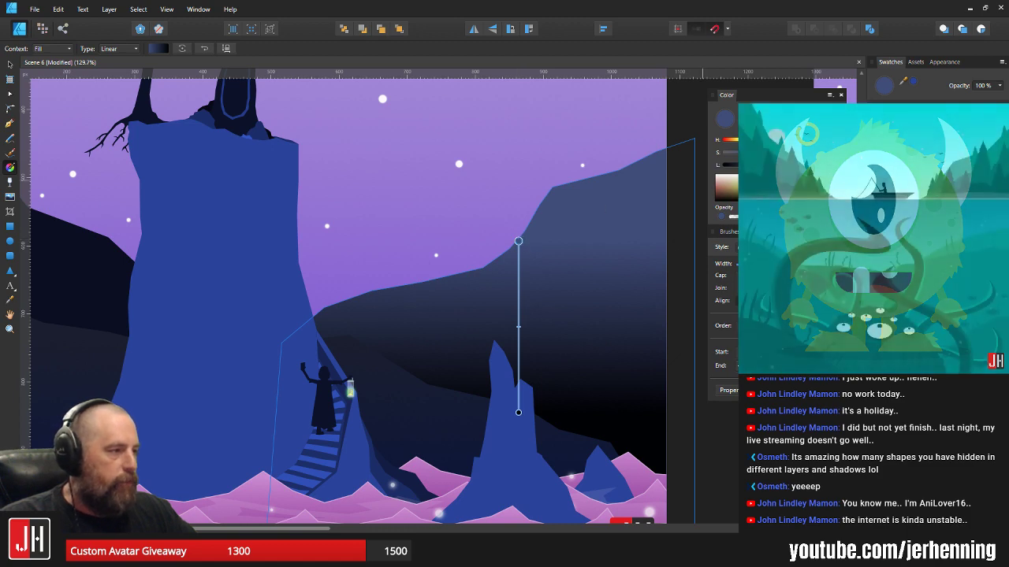
{"action": "key", "text": "ctrl+d"}
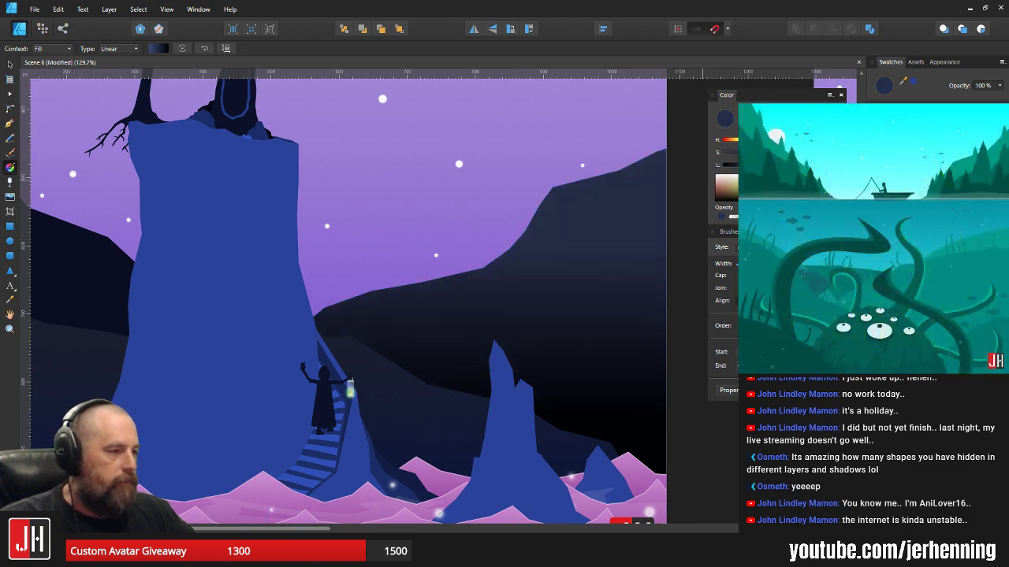
{"action": "key", "text": "v"}
{"action": "scroll", "coordinate": [595, 251], "scroll_direction": "down", "scroll_amount": 8}
{"action": "left_click", "coordinate": [574, 339]}
- Copy the lower hill's gradient style onto the upper hill right of the tower
{"action": "scroll", "coordinate": [580, 291], "scroll_direction": "up", "scroll_amount": 5}
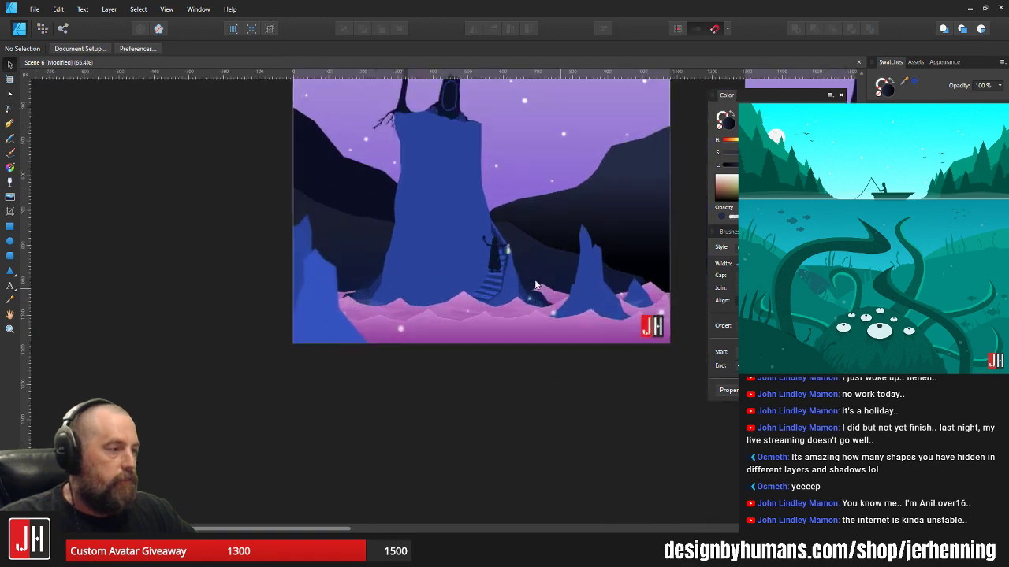
{"action": "scroll", "coordinate": [410, 256], "scroll_direction": "up", "scroll_amount": 1}
{"action": "left_click", "coordinate": [550, 254]}
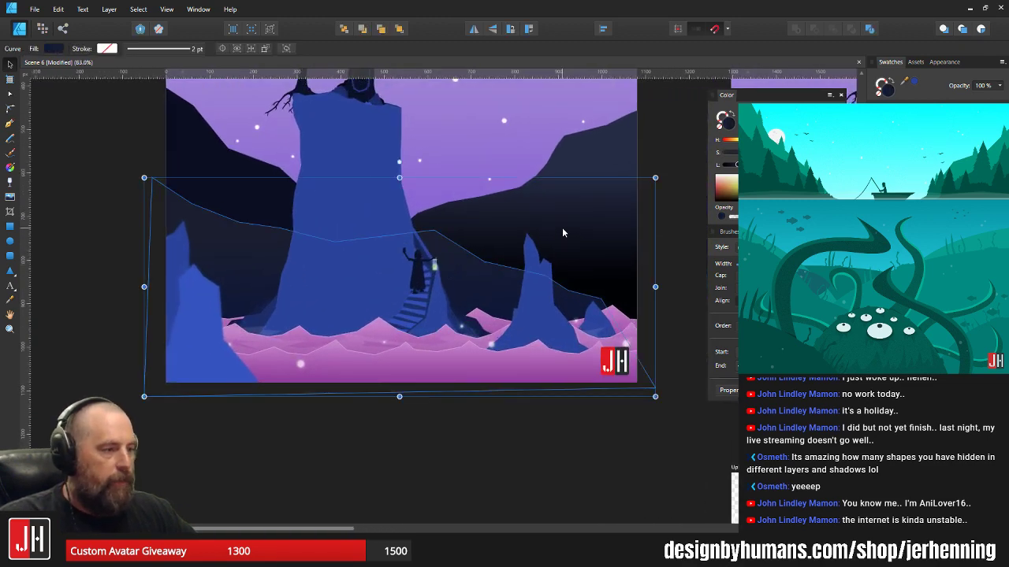
{"action": "left_click", "coordinate": [508, 217]}
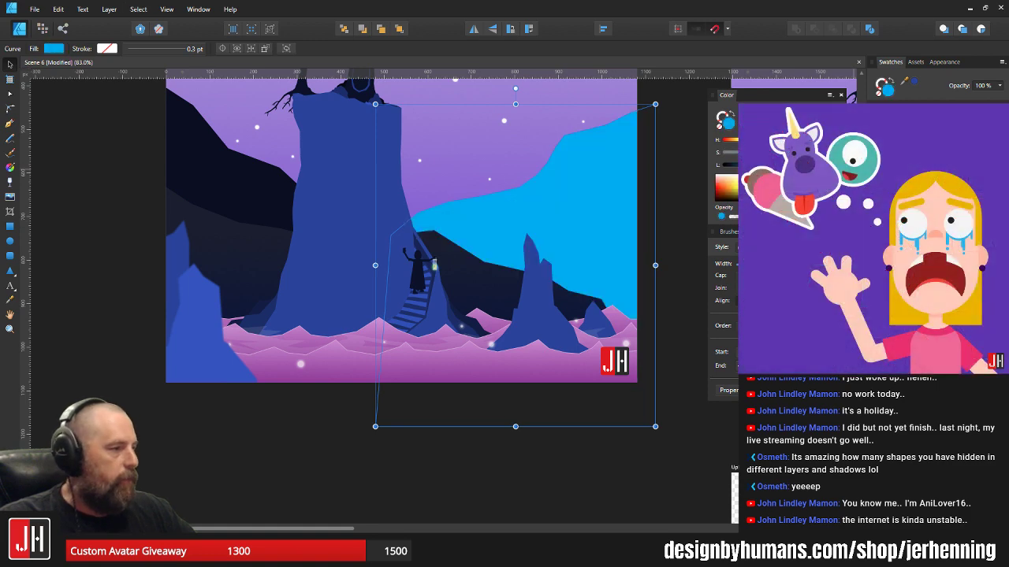
{"action": "left_click", "coordinate": [58, 9]}
{"action": "left_click", "coordinate": [73, 87]}
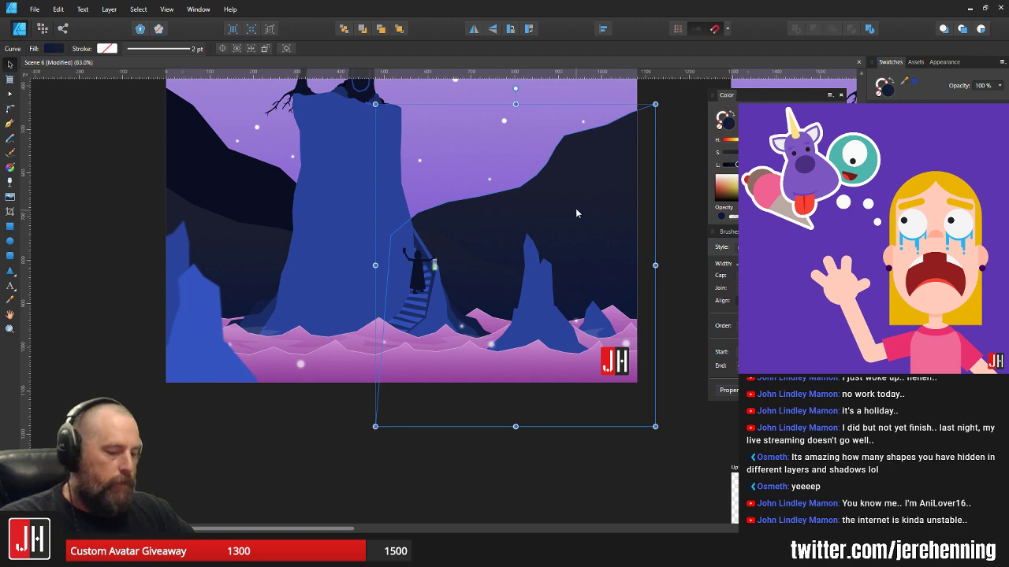
- Reposition the right upper hill's gradient as a short vertical fade from its crest to about the height of the rock spire's tip
{"action": "key", "text": "g"}
{"action": "scroll", "coordinate": [520, 307], "scroll_direction": "up", "scroll_amount": 2}
{"action": "left_click_drag", "start_coordinate": [514, 124], "coordinate": [517, 220]}
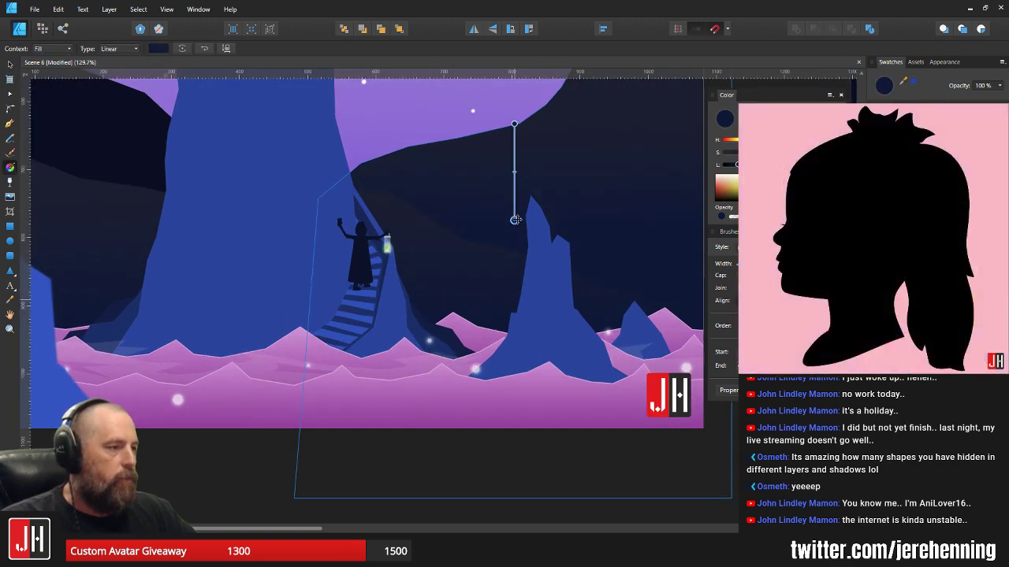
{"action": "left_click_drag", "start_coordinate": [518, 149], "coordinate": [463, 317]}
{"action": "key", "text": "v"}
{"action": "scroll", "coordinate": [524, 245], "scroll_direction": "down", "scroll_amount": 8}
{"action": "left_click", "coordinate": [538, 329]}
{"action": "scroll", "coordinate": [504, 279], "scroll_direction": "up", "scroll_amount": 3}
{"action": "scroll", "coordinate": [425, 301], "scroll_direction": "up", "scroll_amount": 5}
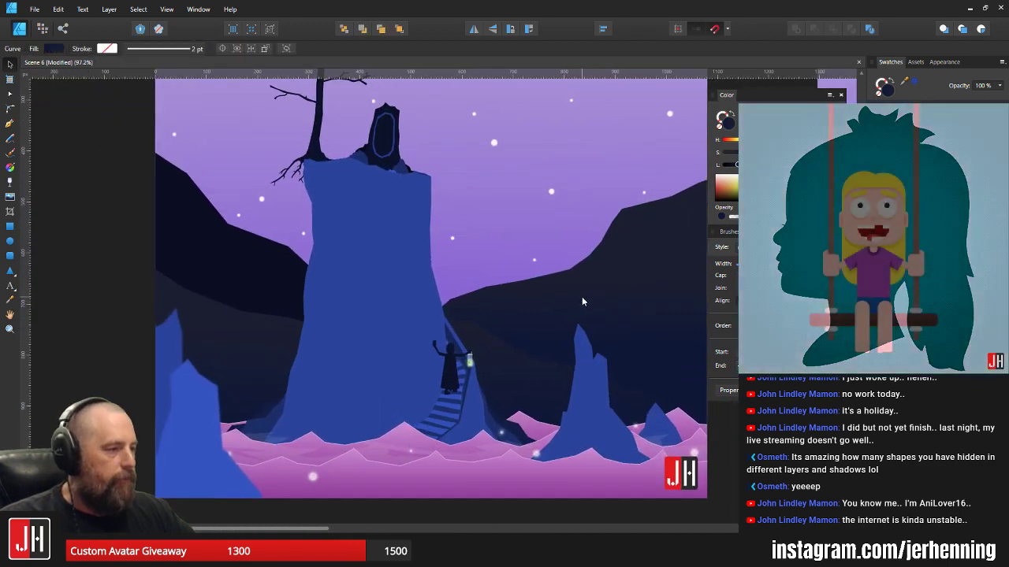
- Try the right hill's gradient style on the upper hill left of the tower, lengthening the fade downward and tilting its lower end
{"action": "left_click", "coordinate": [235, 264]}
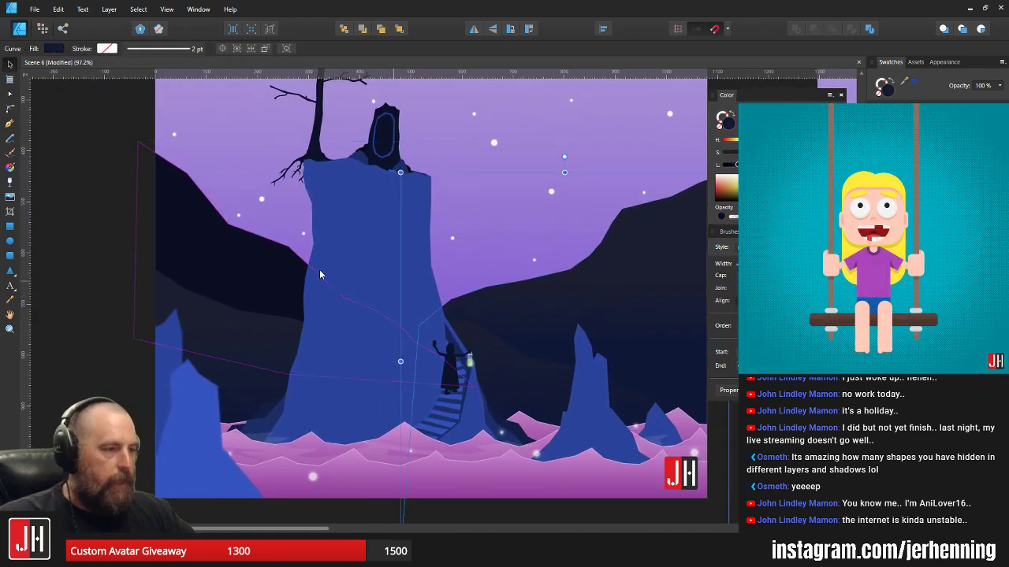
{"action": "left_click", "coordinate": [268, 265]}
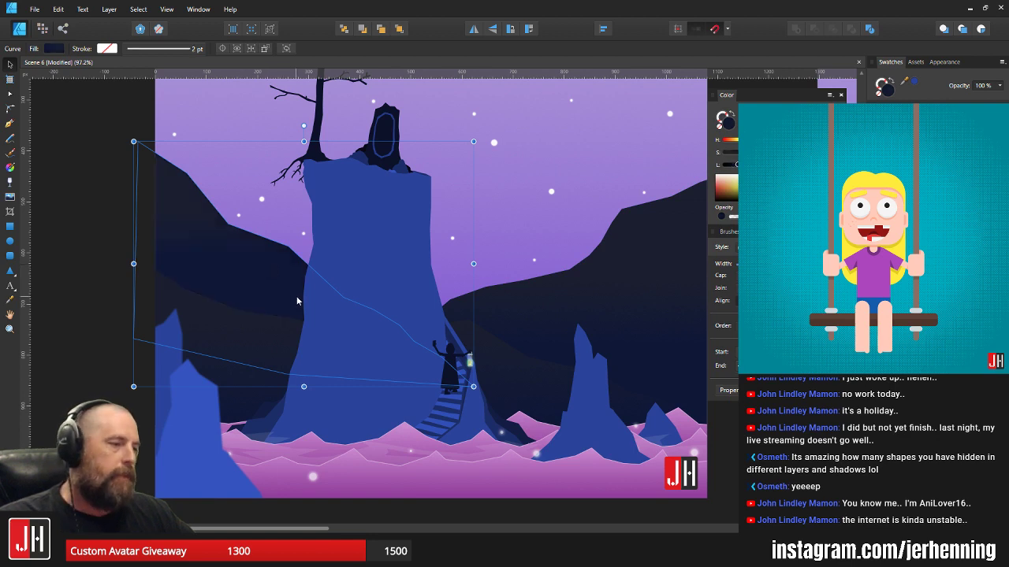
{"action": "key", "text": "g"}
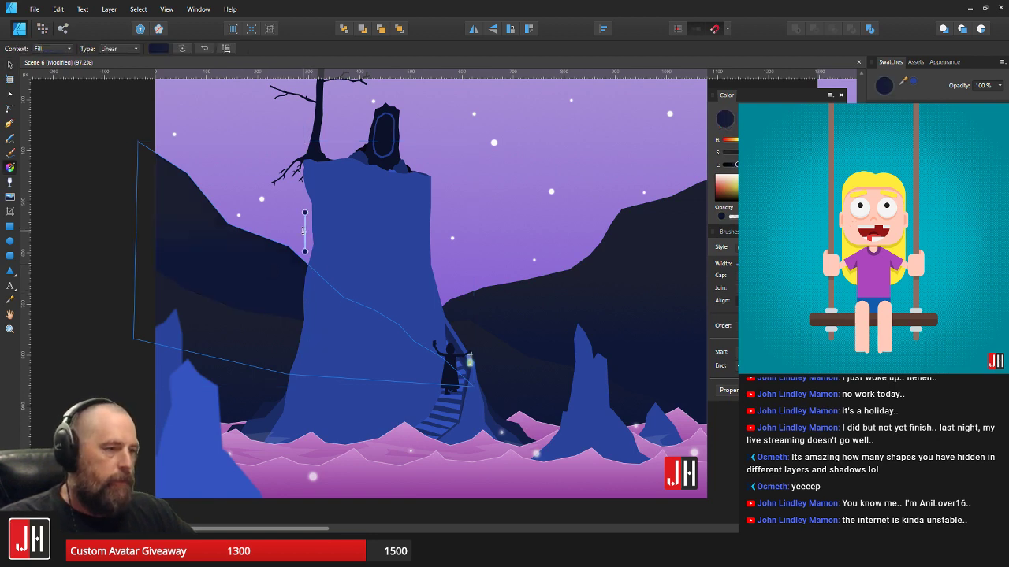
{"action": "left_click_drag", "start_coordinate": [305, 252], "coordinate": [304, 299]}
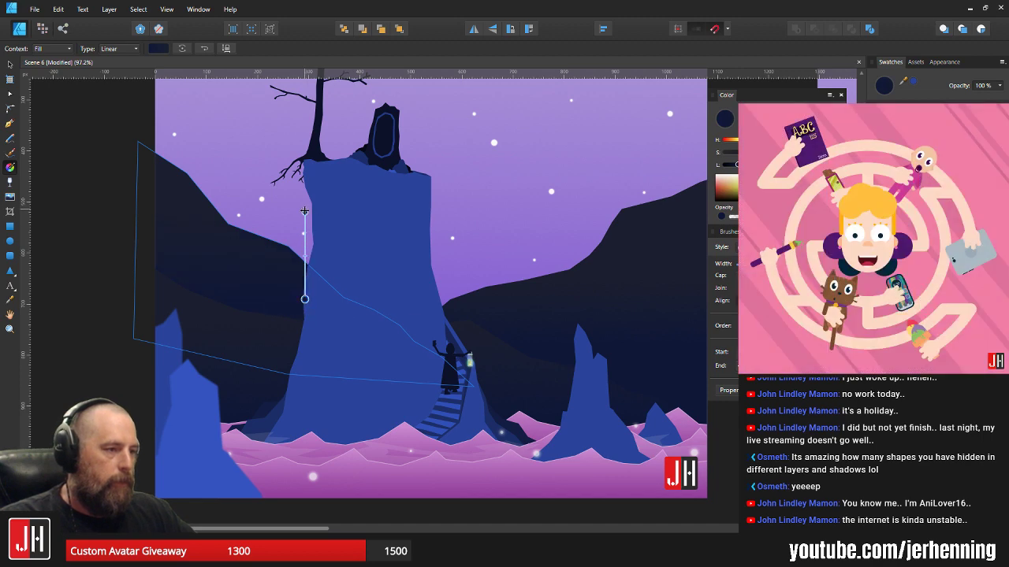
{"action": "left_click_drag", "start_coordinate": [304, 211], "coordinate": [304, 253]}
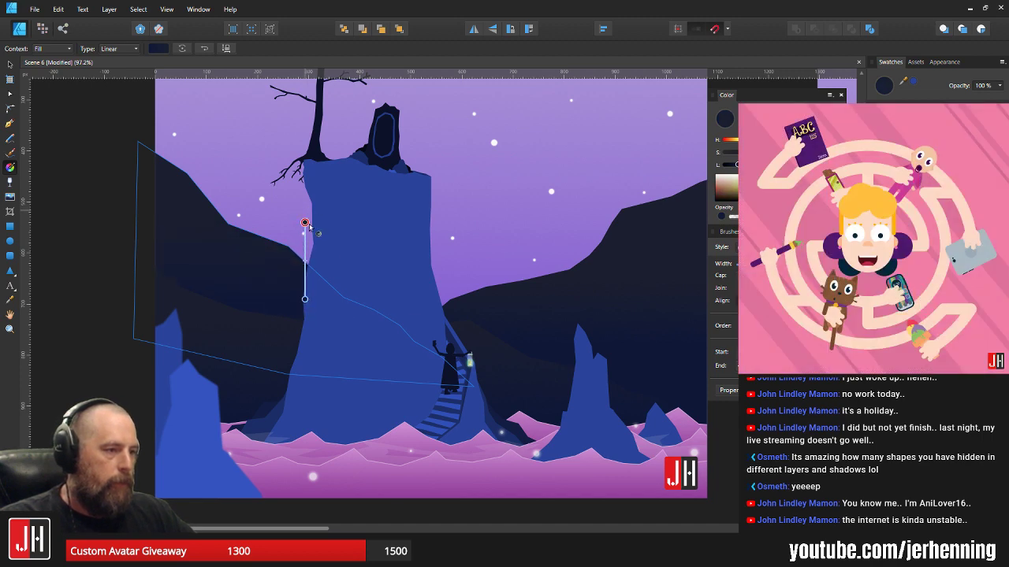
{"action": "left_click_drag", "start_coordinate": [304, 299], "coordinate": [281, 300]}
{"action": "key", "text": "ctrl+z"}
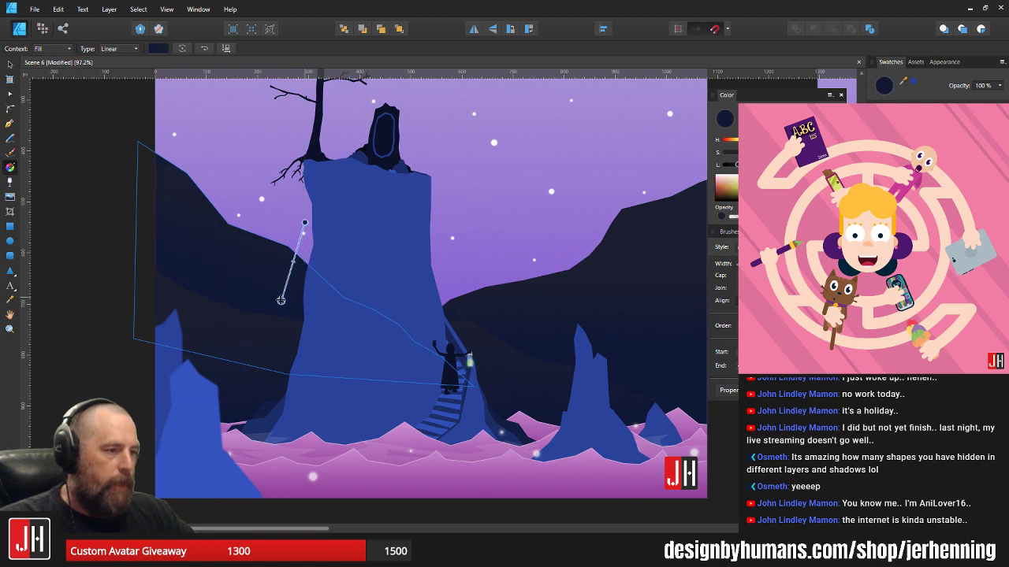
- Lengthen the right upper hill's gradient slightly at both ends and darken its lower stop to near-black navy
{"action": "left_click", "coordinate": [645, 282]}
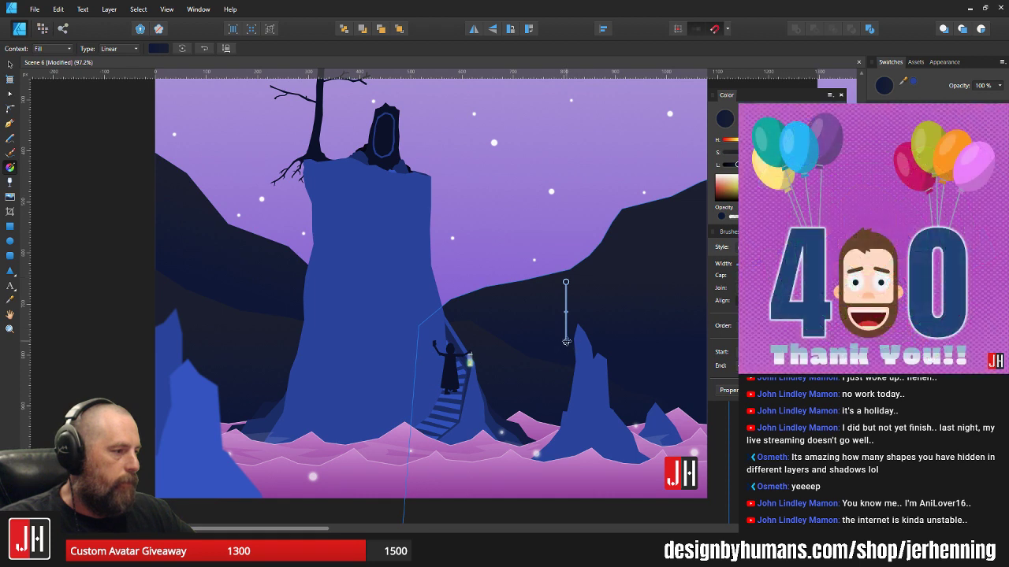
{"action": "mouse_move", "coordinate": [565, 342]}
{"action": "left_mouse_down"}
{"action": "mouse_move", "coordinate": [610, 347]}
{"action": "mouse_move", "coordinate": [574, 352]}
{"action": "mouse_move", "coordinate": [575, 361]}
{"action": "mouse_move", "coordinate": [571, 351]}
{"action": "left_mouse_up"}
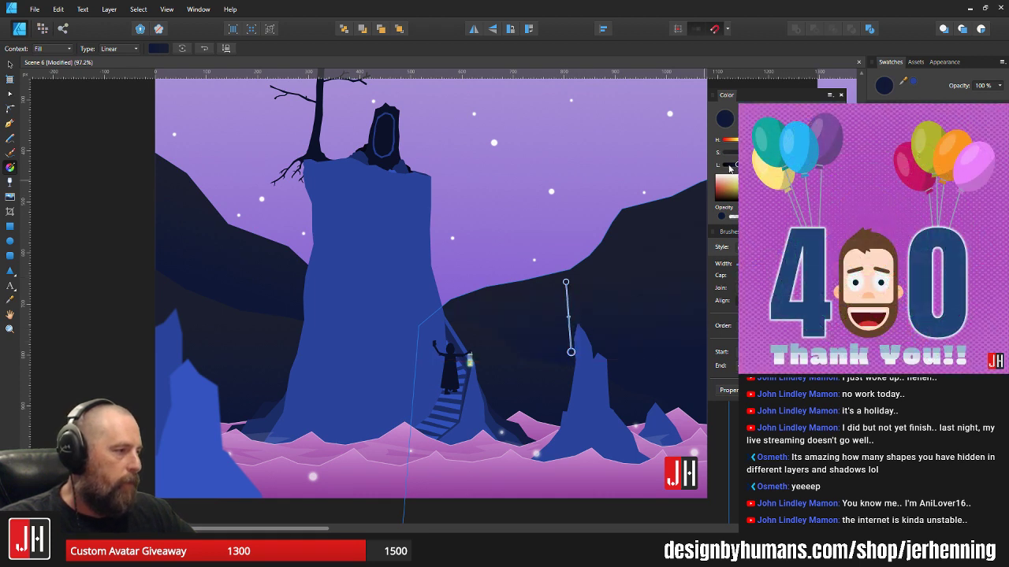
{"action": "left_click_drag", "start_coordinate": [737, 166], "coordinate": [732, 172]}
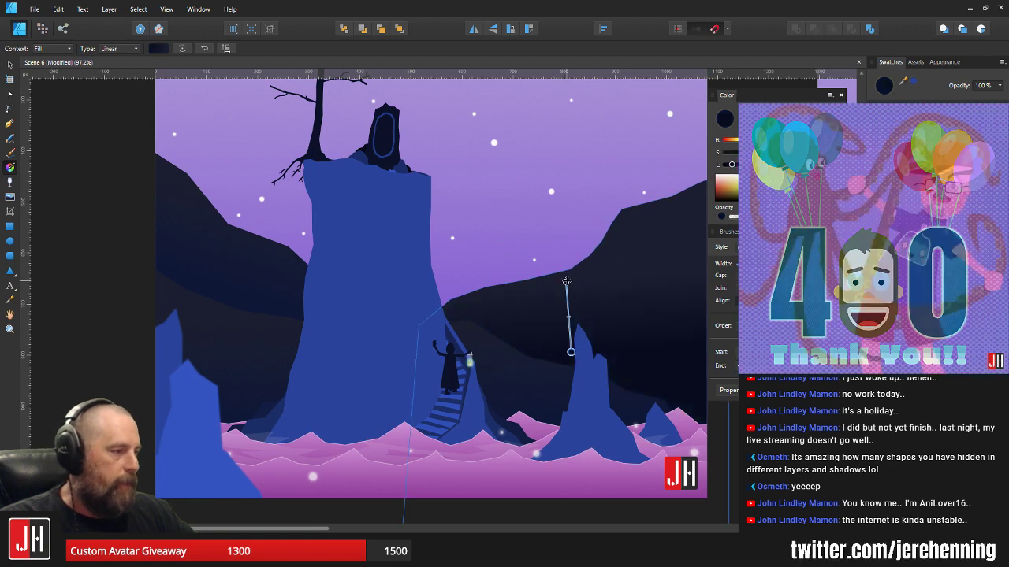
{"action": "mouse_move", "coordinate": [566, 281]}
{"action": "left_mouse_down"}
{"action": "mouse_move", "coordinate": [564, 172]}
{"action": "mouse_move", "coordinate": [565, 276]}
{"action": "left_mouse_up"}
{"action": "key", "text": "v"}
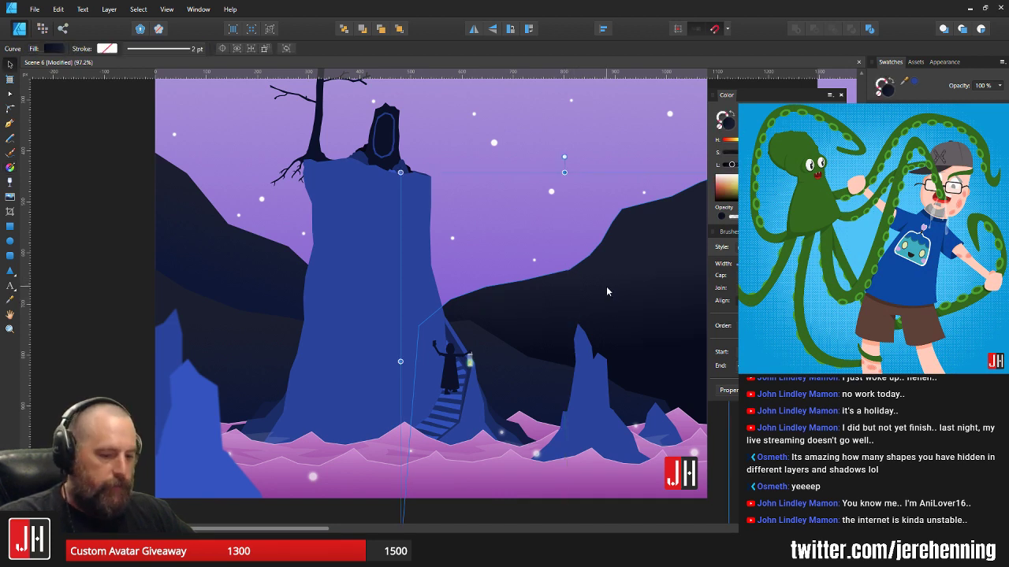
- Try shifting the lower end of the gradient on the upper hill left of the tower outward, then undo it
{"action": "left_click", "coordinate": [189, 241]}
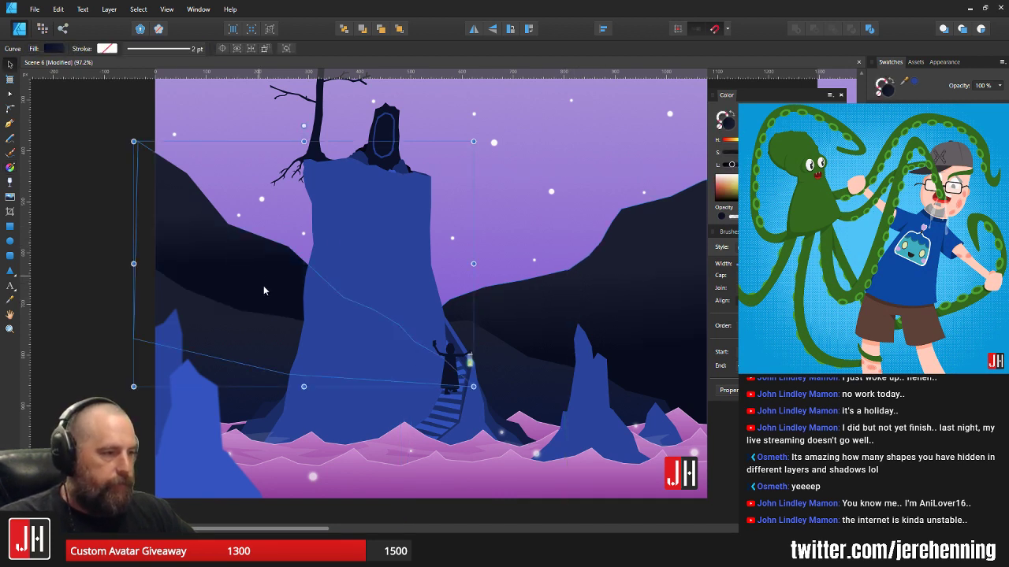
{"action": "key", "text": "g"}
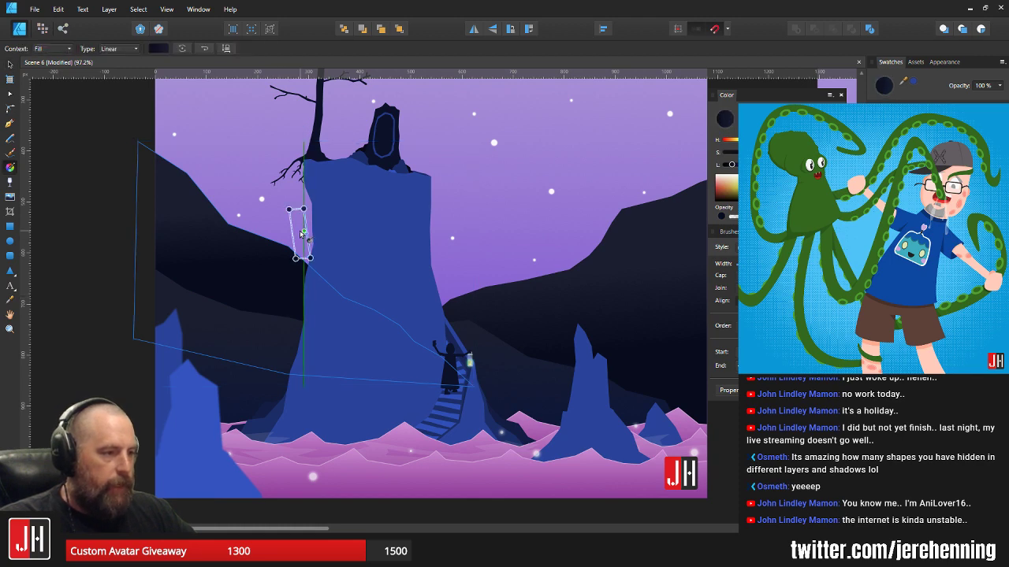
{"action": "key", "text": "v"}
{"action": "key", "text": "g"}
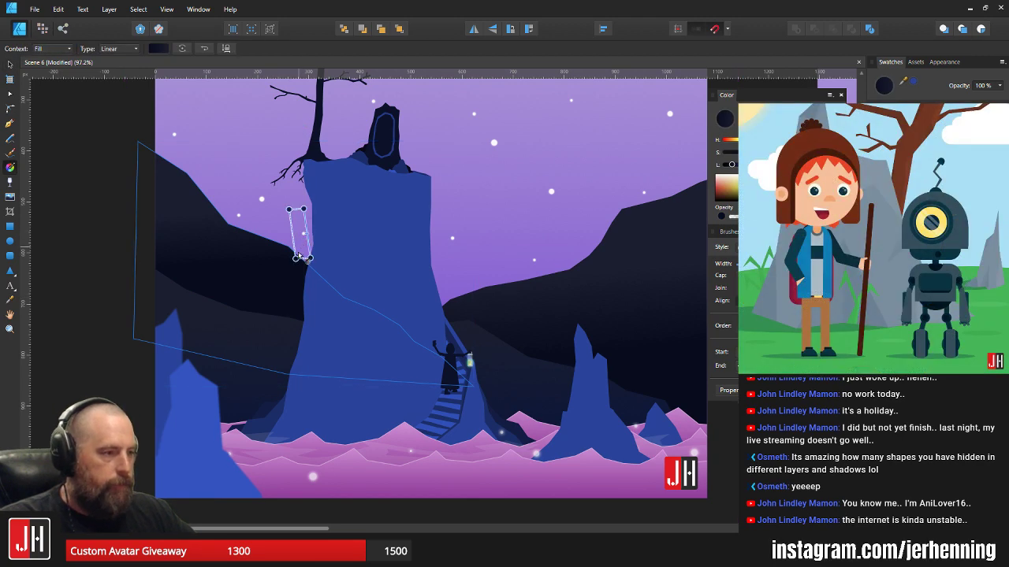
{"action": "left_click_drag", "start_coordinate": [294, 257], "coordinate": [273, 266]}
{"action": "key", "text": "ctrl+z"}
{"action": "key", "text": "v"}
- Compare the shaded hills with the hills on the neighbouring Instagram artboard
{"action": "left_click", "coordinate": [466, 207]}
{"action": "scroll", "coordinate": [473, 221], "scroll_direction": "down", "scroll_amount": 5}
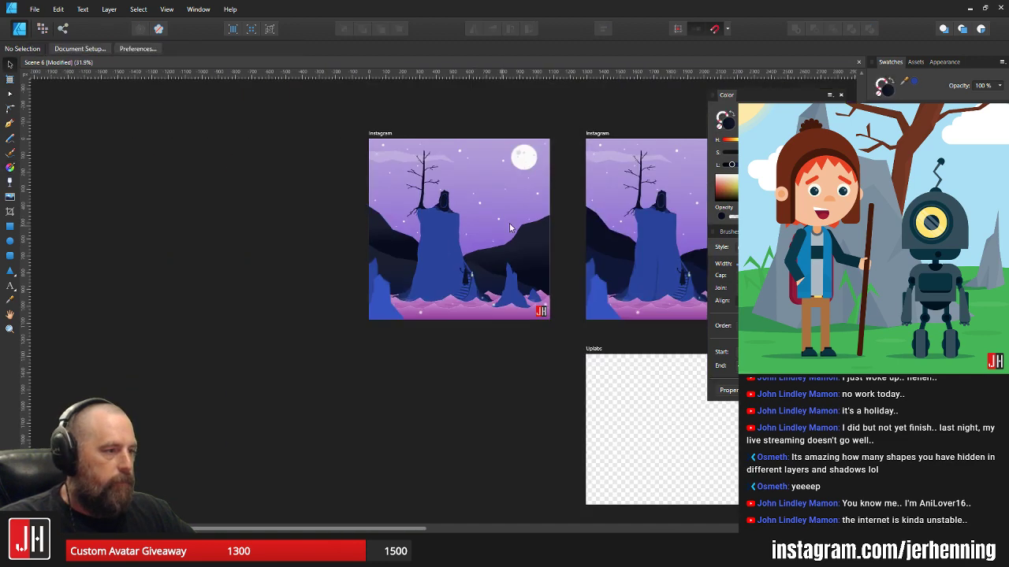
{"action": "left_click_drag", "start_coordinate": [509, 223], "coordinate": [459, 229]}
{"action": "scroll", "coordinate": [381, 274], "scroll_direction": "up", "scroll_amount": 1}
{"action": "scroll", "coordinate": [381, 278], "scroll_direction": "up", "scroll_amount": 4}
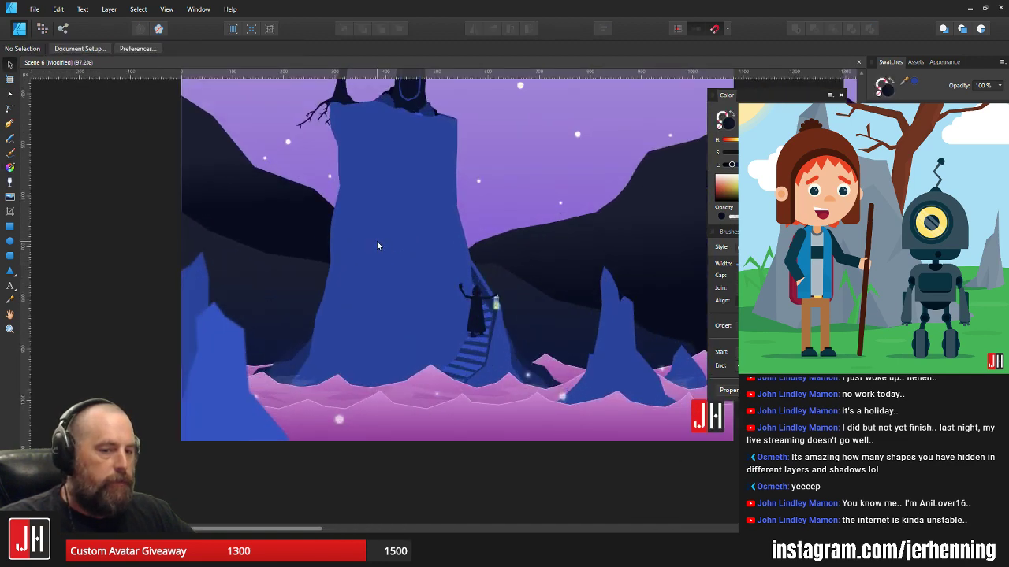
{"action": "left_click", "coordinate": [302, 219]}
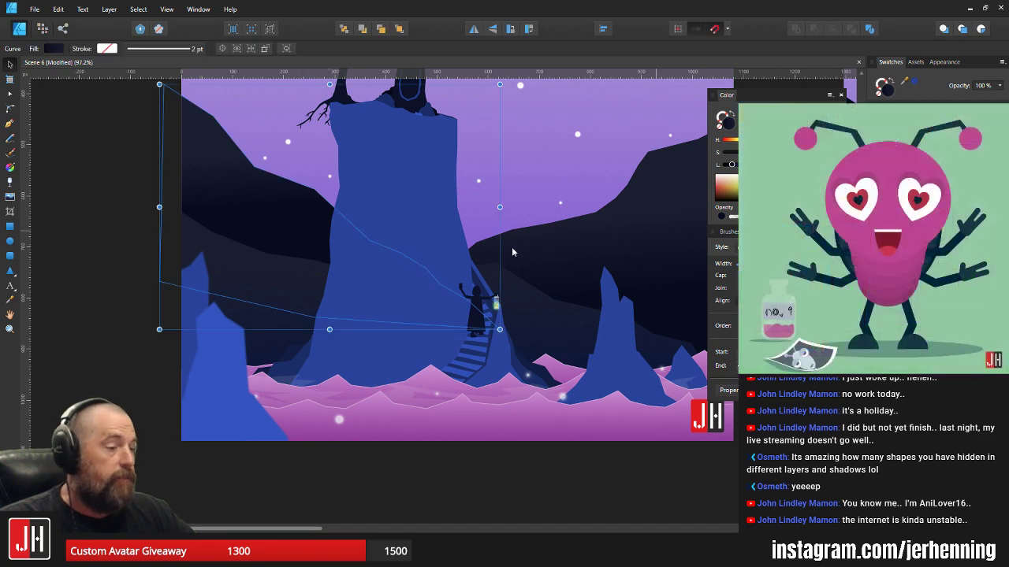
{"action": "scroll", "coordinate": [524, 306], "scroll_direction": "down", "scroll_amount": 4}
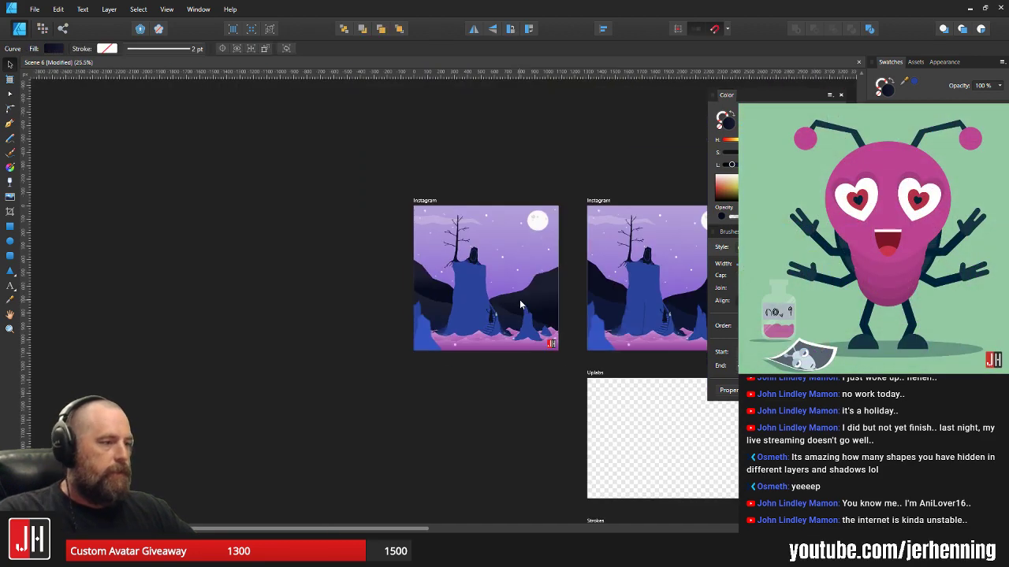
{"action": "scroll", "coordinate": [519, 300], "scroll_direction": "up", "scroll_amount": 3}
{"action": "left_click_drag", "start_coordinate": [552, 309], "coordinate": [354, 312]}
- Replace the lower hill's gradient with the flat navy sampled from the lower hill on the neighbouring Instagram artboard
{"action": "left_click", "coordinate": [265, 335]}
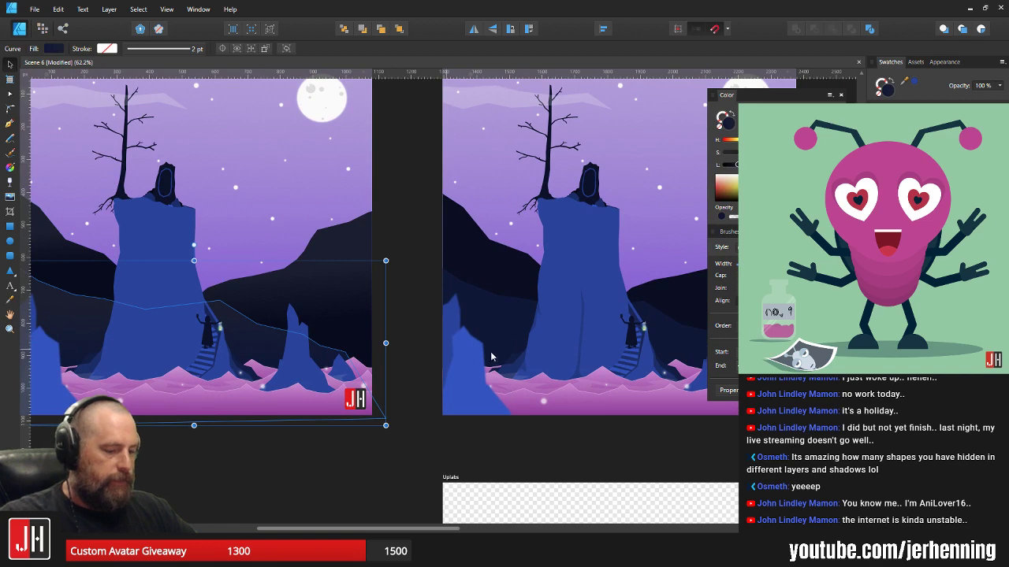
{"action": "key", "text": "i"}
{"action": "left_click", "coordinate": [513, 316]}
{"action": "key", "text": "v"}
- Replace both upper hills' gradients with the flat dark navy sampled from the upper hill on the neighbouring Instagram artboard
{"action": "left_click", "coordinate": [353, 292]}
{"action": "left_click_drag", "start_coordinate": [599, 296], "coordinate": [374, 280]}
{"action": "key", "text": "i"}
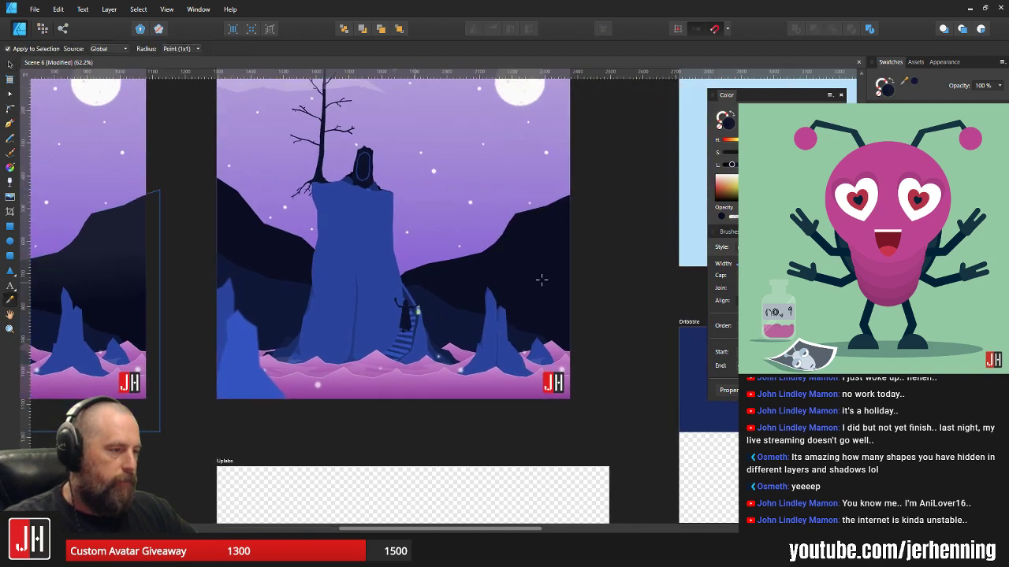
{"action": "left_click", "coordinate": [541, 280]}
{"action": "key", "text": "v"}
{"action": "left_click_drag", "start_coordinate": [126, 273], "coordinate": [481, 291]}
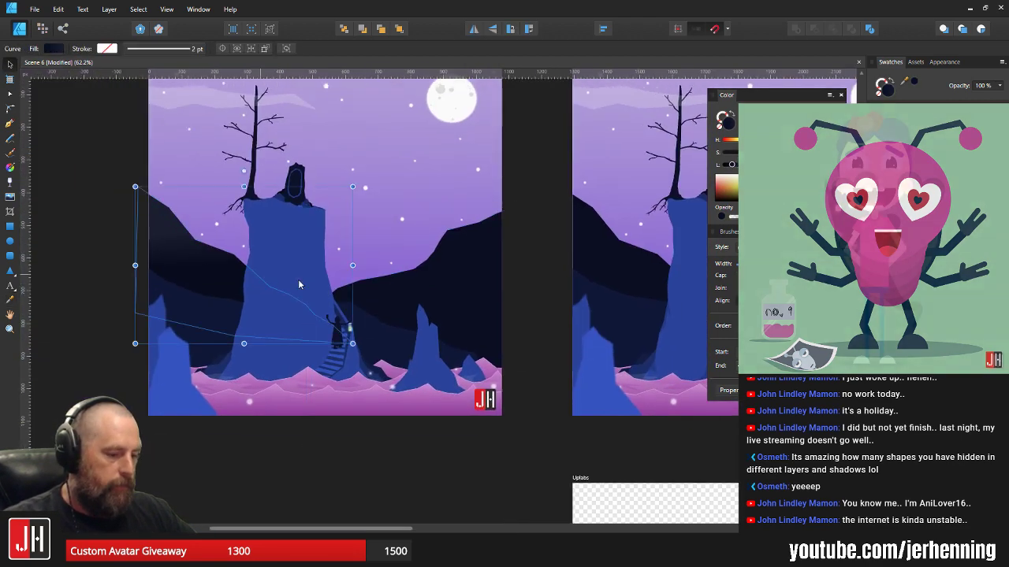
{"action": "key", "text": "ctrl+d"}
{"action": "scroll", "coordinate": [202, 329], "scroll_direction": "up", "scroll_amount": 3}
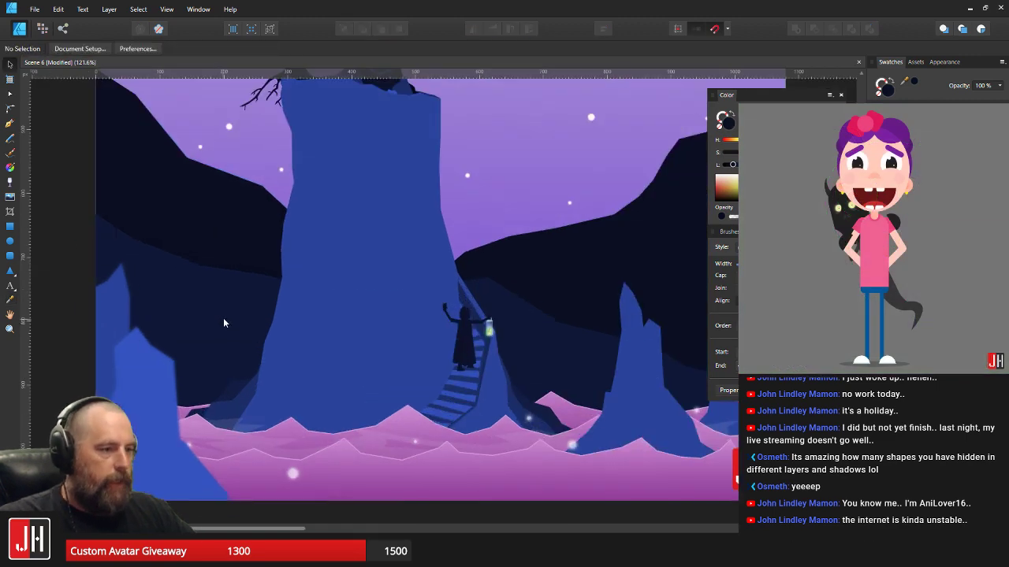
- Apply a vertical linear gradient to the lower hill, running from its crest beside the tower down to the water
{"action": "left_click", "coordinate": [289, 332]}
{"action": "key", "text": "g"}
{"action": "scroll", "coordinate": [416, 457], "scroll_direction": "down", "scroll_amount": 2}
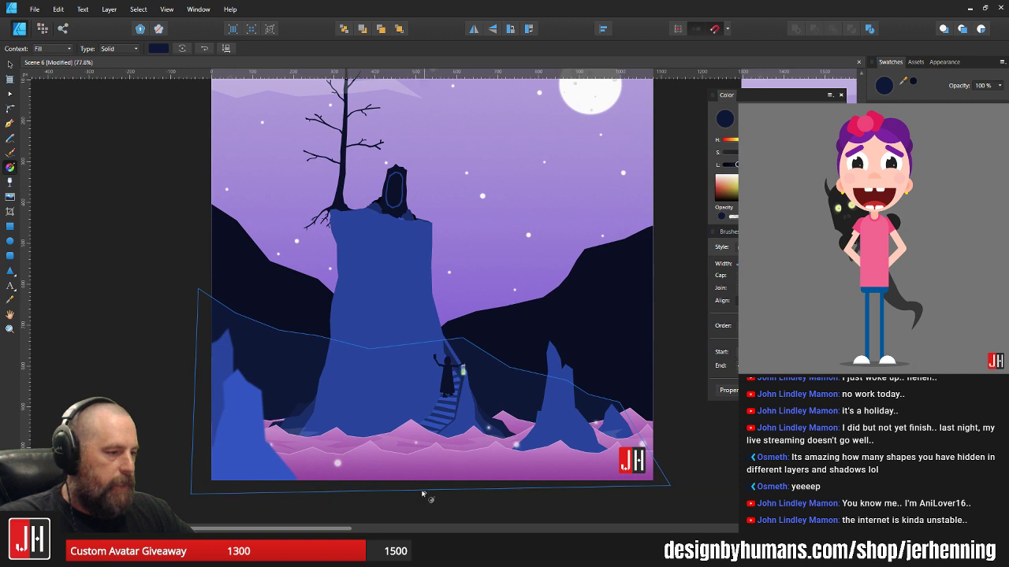
{"action": "key", "text": "Escape"}
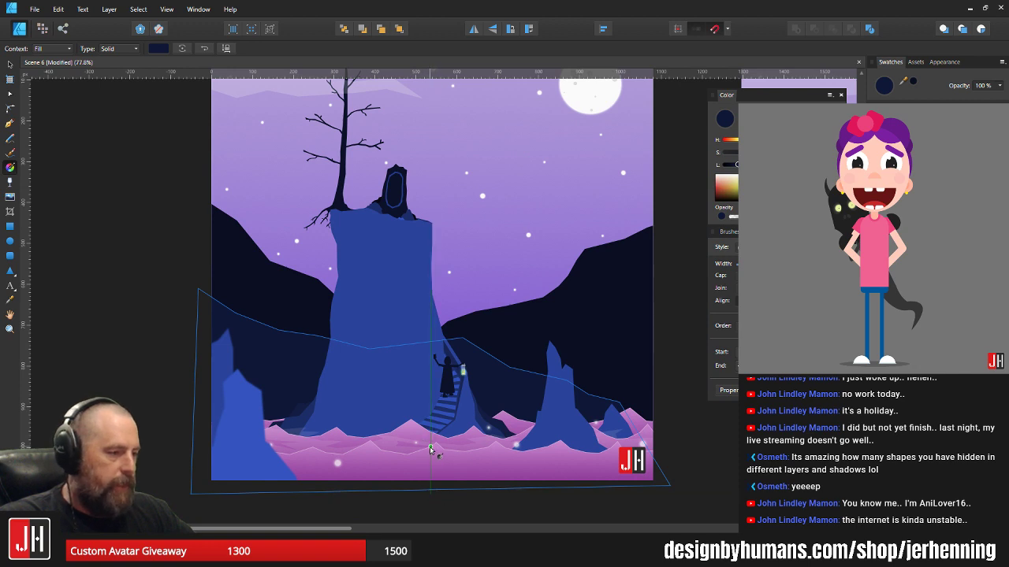
{"action": "left_click_drag", "start_coordinate": [430, 448], "coordinate": [430, 332]}
{"action": "left_click_drag", "start_coordinate": [431, 449], "coordinate": [430, 424]}
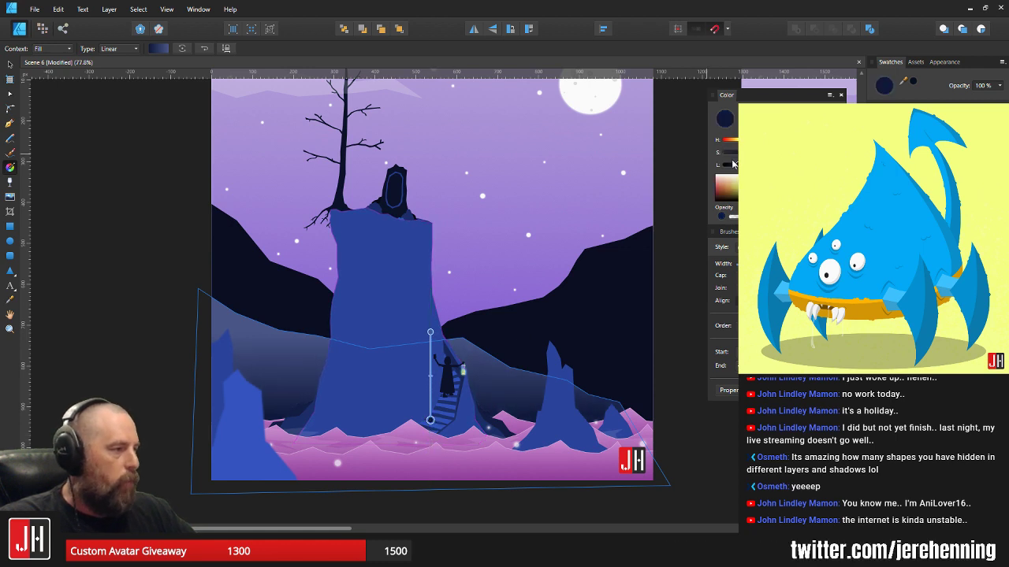
- Align the upper end of the lower hill's gradient with the crest and darken both of its stops to near-black
{"action": "left_click_drag", "start_coordinate": [736, 165], "coordinate": [730, 171]}
{"action": "left_click_drag", "start_coordinate": [431, 334], "coordinate": [433, 355]}
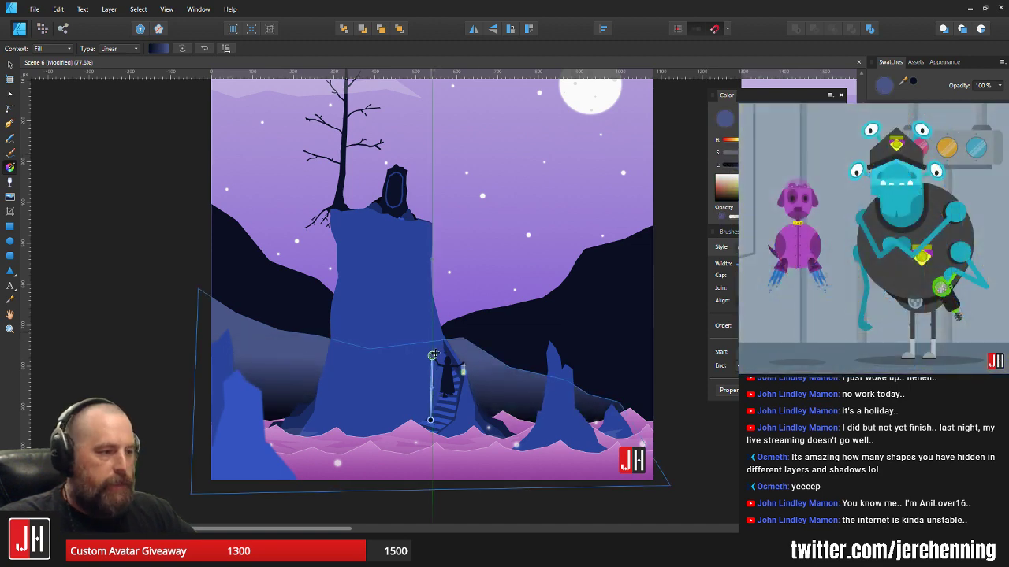
{"action": "left_click_drag", "start_coordinate": [444, 396], "coordinate": [436, 308]}
{"action": "scroll", "coordinate": [435, 376], "scroll_direction": "up", "scroll_amount": 4}
{"action": "mouse_move", "coordinate": [425, 480]}
{"action": "left_mouse_down"}
{"action": "mouse_move", "coordinate": [425, 263]}
{"action": "mouse_move", "coordinate": [299, 360]}
{"action": "mouse_move", "coordinate": [434, 315]}
{"action": "mouse_move", "coordinate": [529, 349]}
{"action": "mouse_move", "coordinate": [352, 337]}
{"action": "mouse_move", "coordinate": [376, 318]}
{"action": "mouse_move", "coordinate": [431, 321]}
{"action": "mouse_move", "coordinate": [435, 280]}
{"action": "left_mouse_up"}
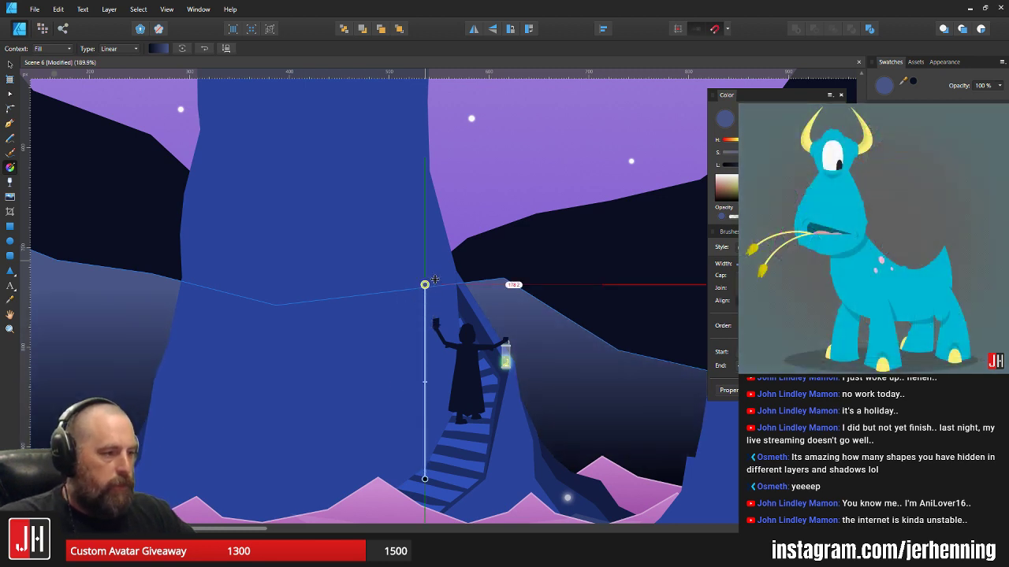
{"action": "left_click_drag", "start_coordinate": [762, 166], "coordinate": [733, 175]}
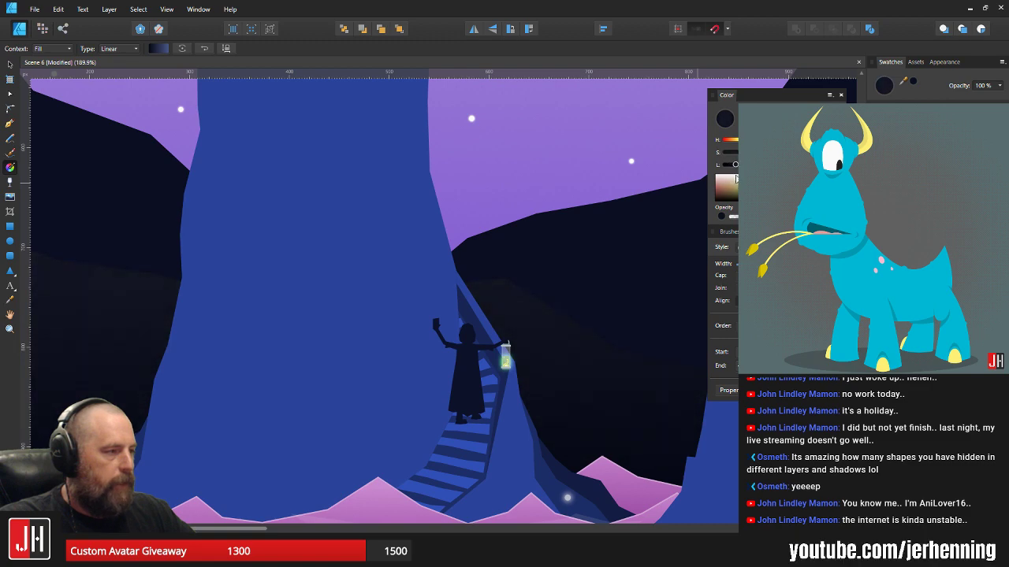
{"action": "scroll", "coordinate": [563, 292], "scroll_direction": "down", "scroll_amount": 4}
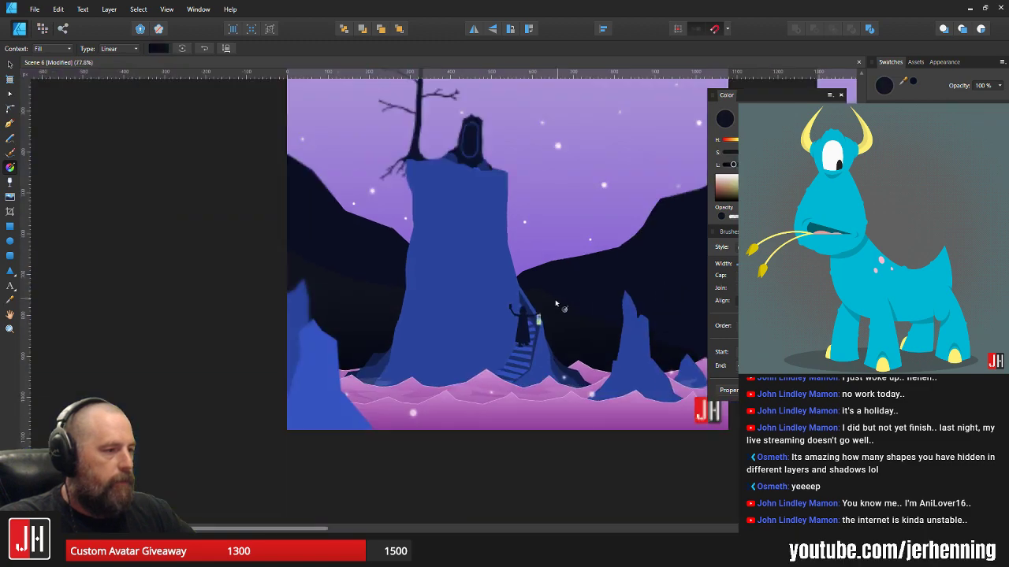
- Copy the lower hill's gradient style onto the upper hill left of the tower and shorten it to a slightly tilted fade below the crest
{"action": "key", "text": "v"}
{"action": "left_click", "coordinate": [252, 260]}
{"action": "left_click", "coordinate": [374, 319]}
{"action": "scroll", "coordinate": [373, 322], "scroll_direction": "up", "scroll_amount": 3}
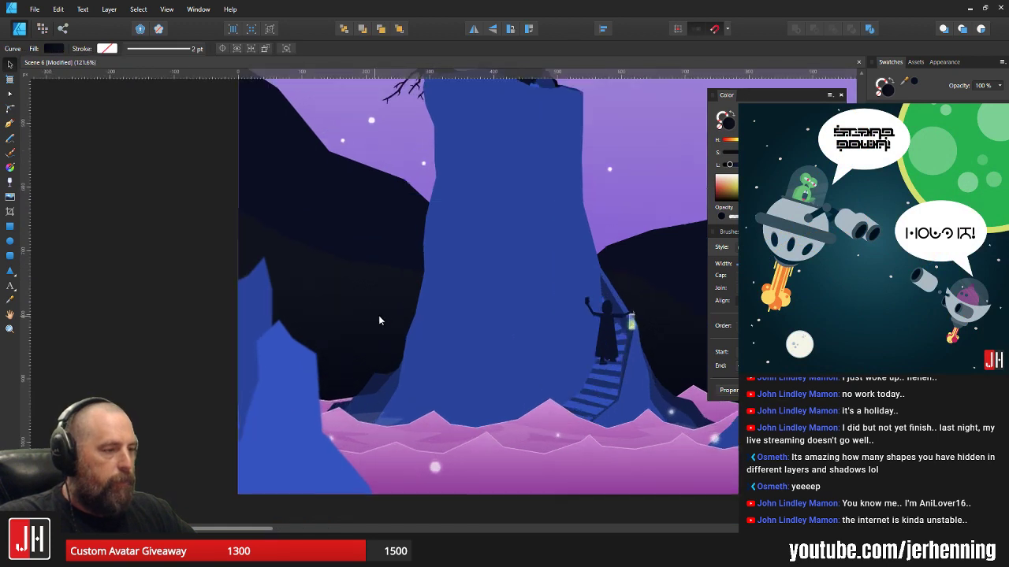
{"action": "left_click", "coordinate": [338, 257]}
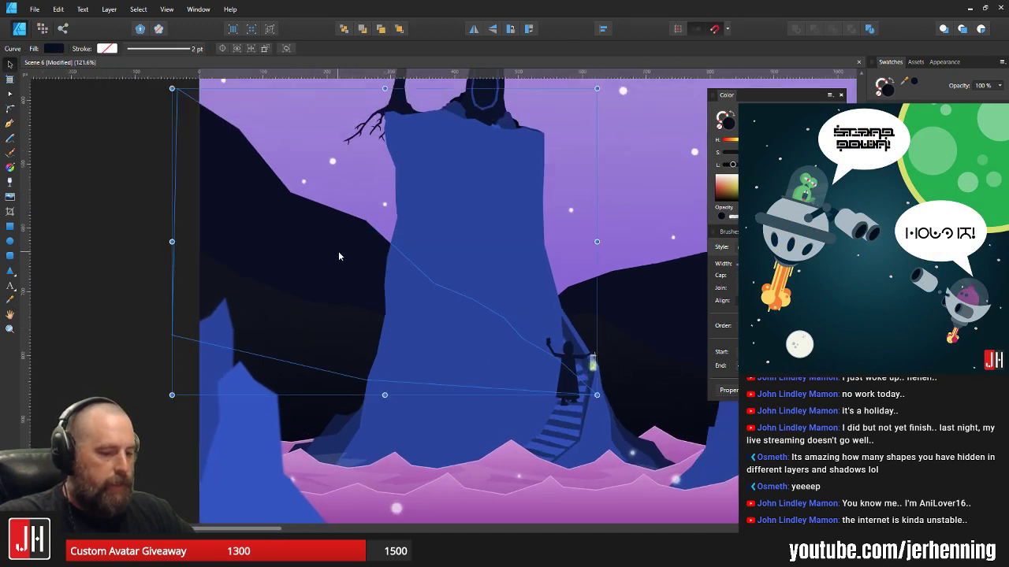
{"action": "scroll", "coordinate": [369, 241], "scroll_direction": "up", "scroll_amount": 3}
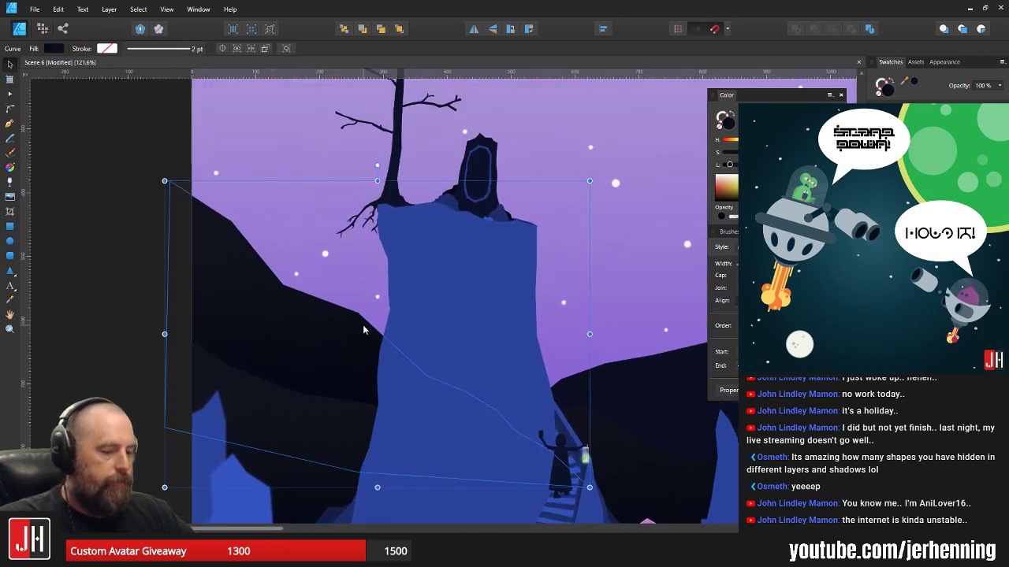
{"action": "key", "text": "g"}
{"action": "left_click_drag", "start_coordinate": [377, 259], "coordinate": [355, 380]}
{"action": "left_click_drag", "start_coordinate": [377, 258], "coordinate": [370, 315]}
{"action": "key", "text": "v"}
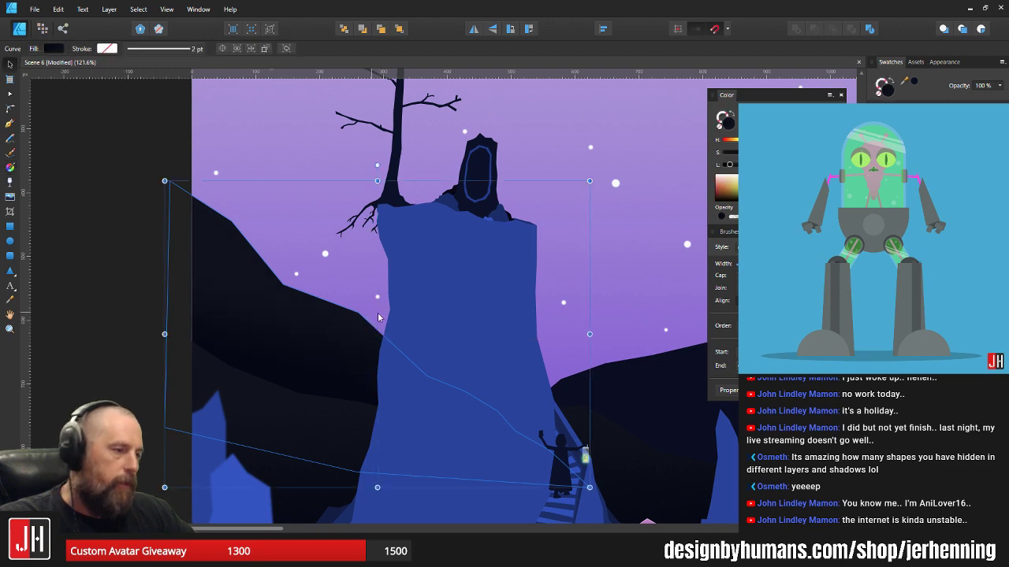
- Try the left upper hill's gradient style on the upper hill right of the tower
{"action": "scroll", "coordinate": [386, 317], "scroll_direction": "down", "scroll_amount": 6}
{"action": "left_click", "coordinate": [407, 426]}
{"action": "left_click_drag", "start_coordinate": [437, 358], "coordinate": [393, 355]}
{"action": "scroll", "coordinate": [393, 357], "scroll_direction": "up", "scroll_amount": 5}
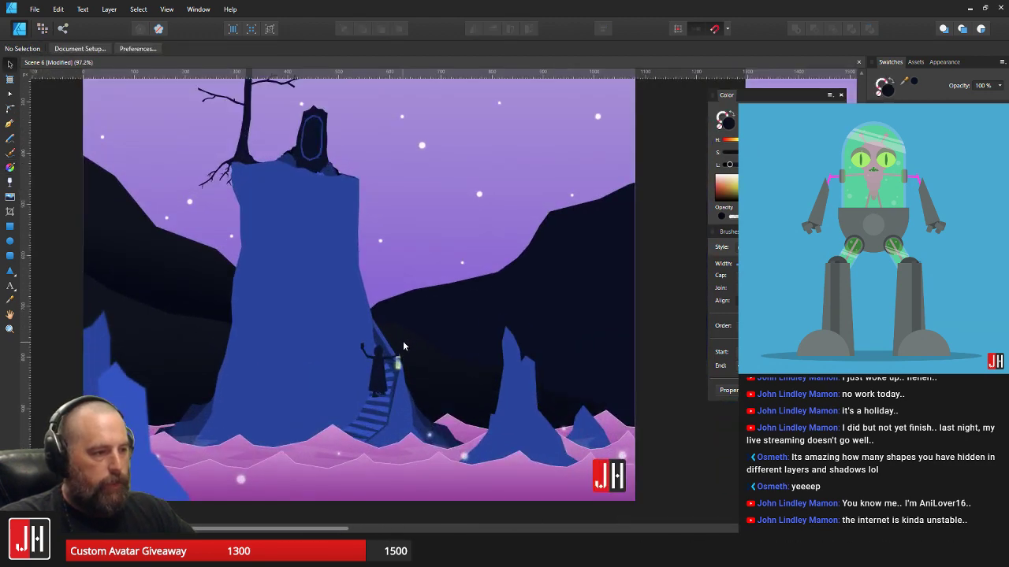
{"action": "left_click", "coordinate": [152, 261]}
{"action": "left_click", "coordinate": [528, 266]}
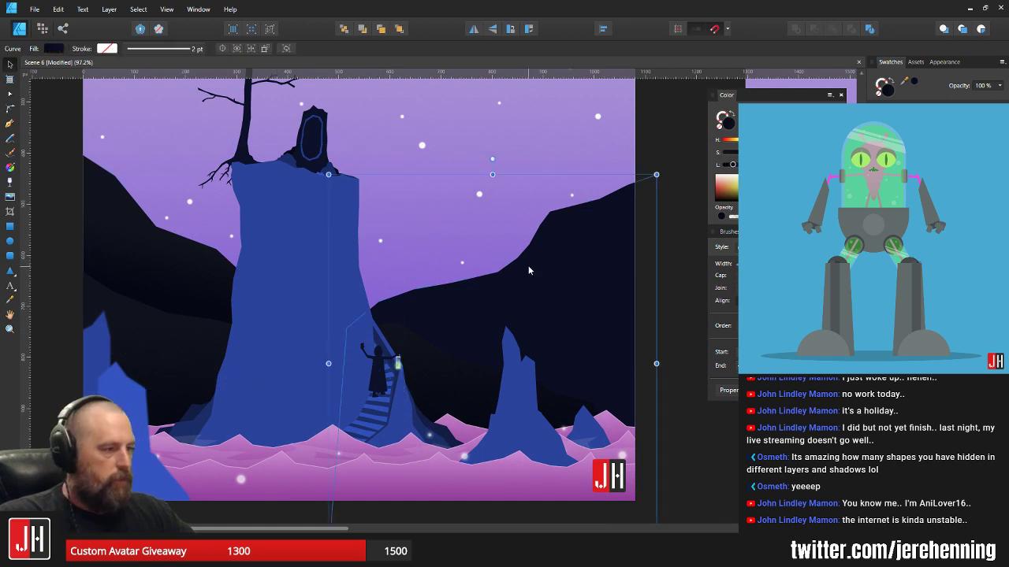
{"action": "key", "text": "g"}
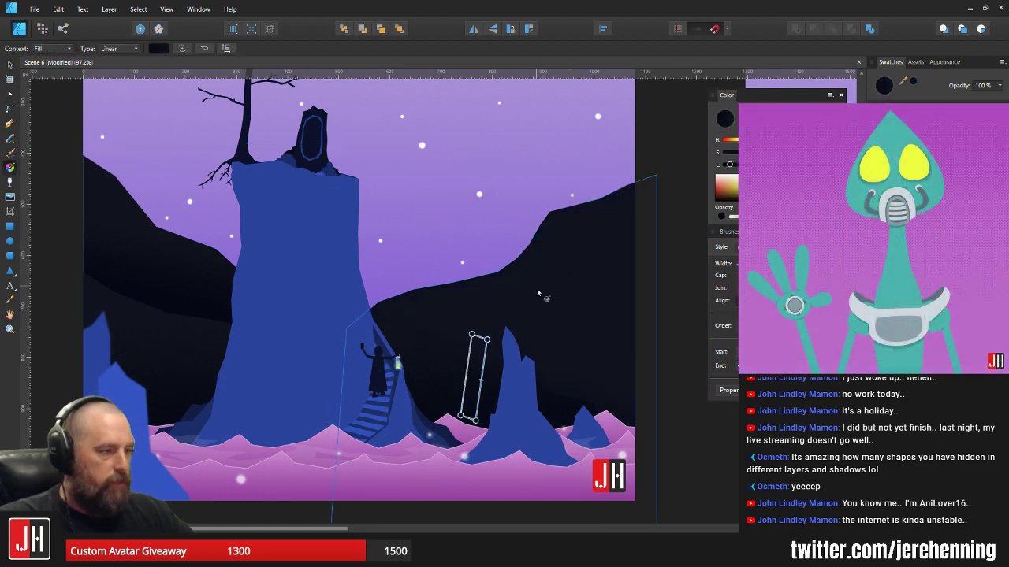
- Paste the lower hill's gradient style onto the right upper hill and shorten it to a tilted fade from the crest to the rock spire's shoulder
{"action": "key", "text": "v"}
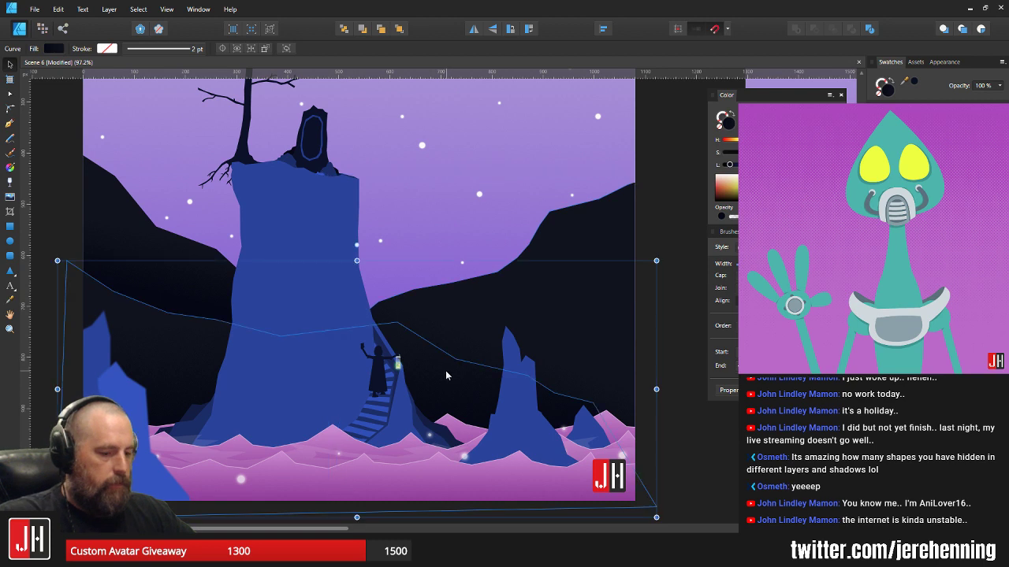
{"action": "left_click", "coordinate": [59, 10]}
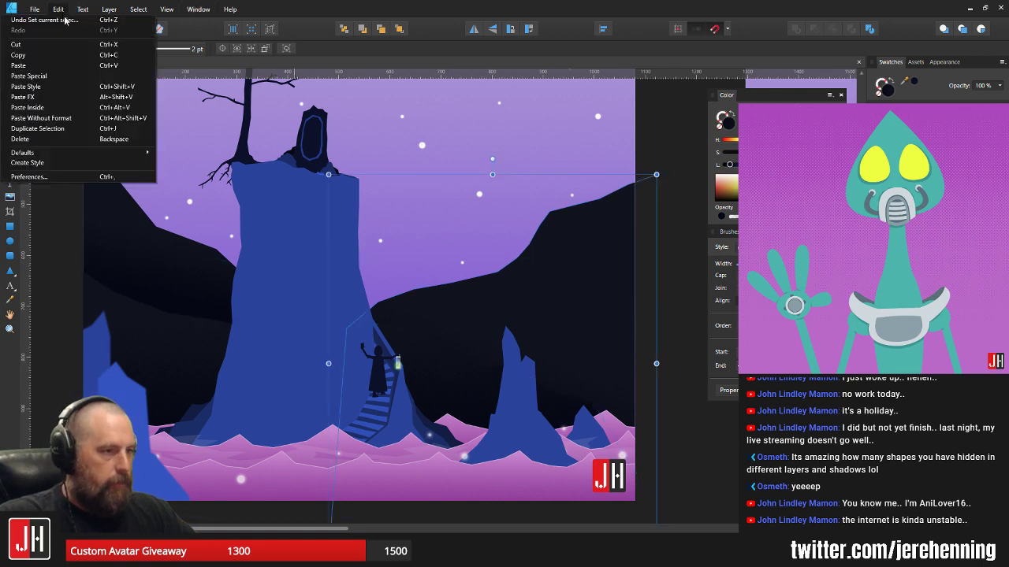
{"action": "left_click", "coordinate": [73, 88]}
{"action": "key", "text": "g"}
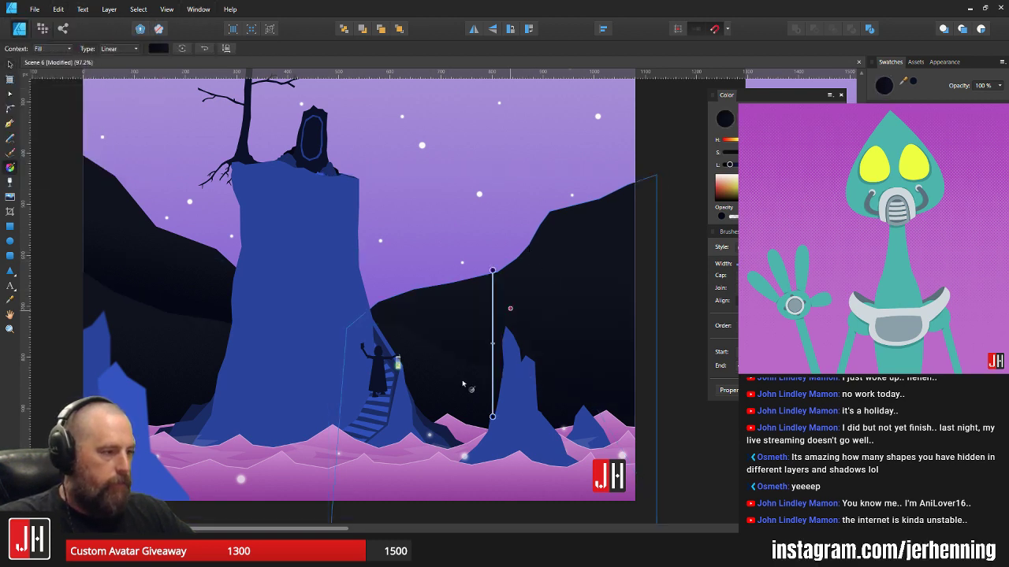
{"action": "left_click_drag", "start_coordinate": [491, 416], "coordinate": [510, 364]}
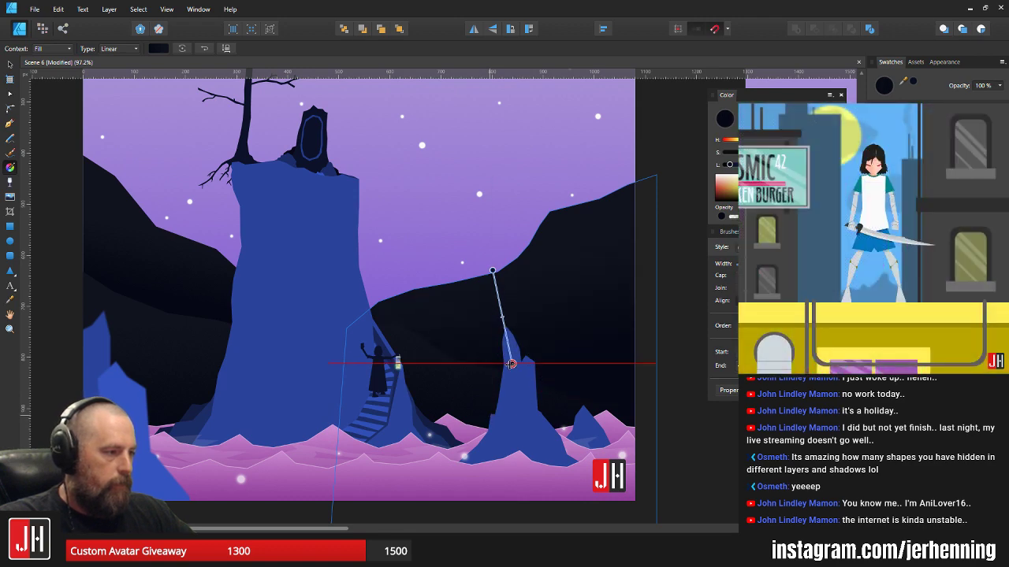
{"action": "mouse_move", "coordinate": [495, 267]}
{"action": "left_mouse_down"}
{"action": "mouse_move", "coordinate": [502, 247]}
{"action": "mouse_move", "coordinate": [497, 261]}
{"action": "left_mouse_up"}
{"action": "key", "text": "v"}
- Examine the finished hill shading at several zoom levels and compare it with the neighbouring Instagram artboard
{"action": "scroll", "coordinate": [495, 270], "scroll_direction": "down", "scroll_amount": 1}
{"action": "scroll", "coordinate": [496, 273], "scroll_direction": "down", "scroll_amount": 7}
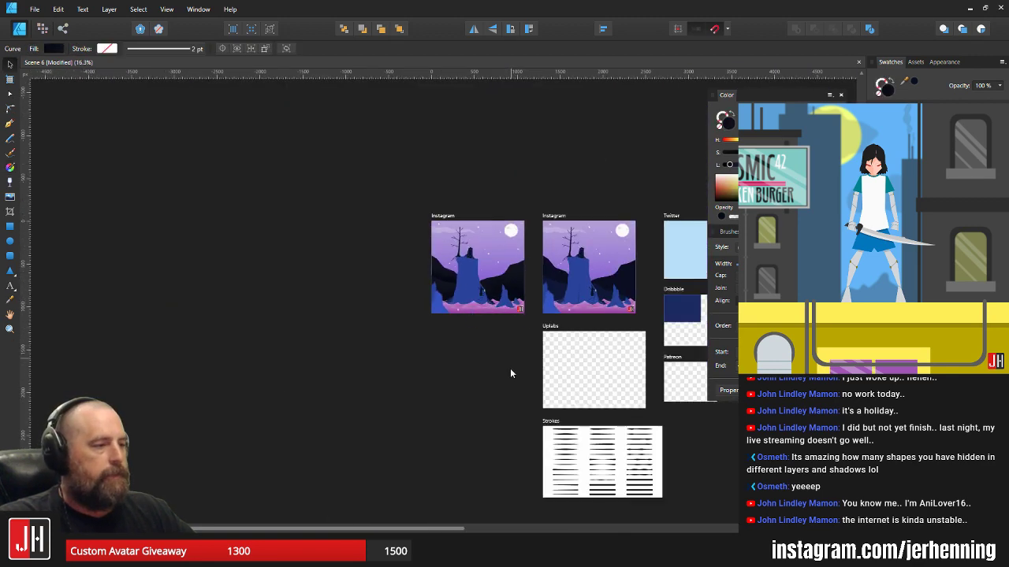
{"action": "left_click", "coordinate": [510, 368]}
{"action": "scroll", "coordinate": [479, 332], "scroll_direction": "up", "scroll_amount": 7}
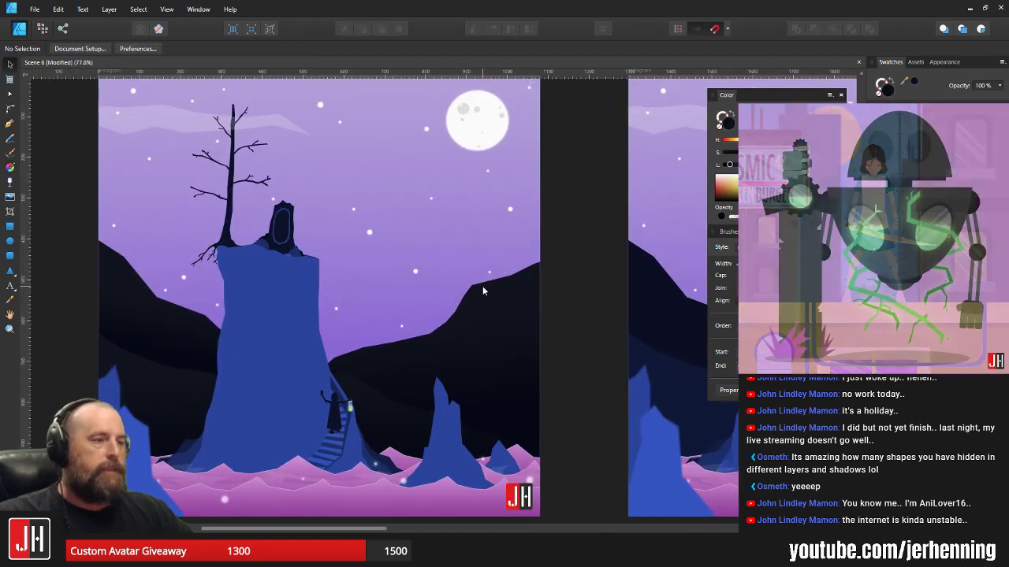
{"action": "scroll", "coordinate": [453, 275], "scroll_direction": "down", "scroll_amount": 3}
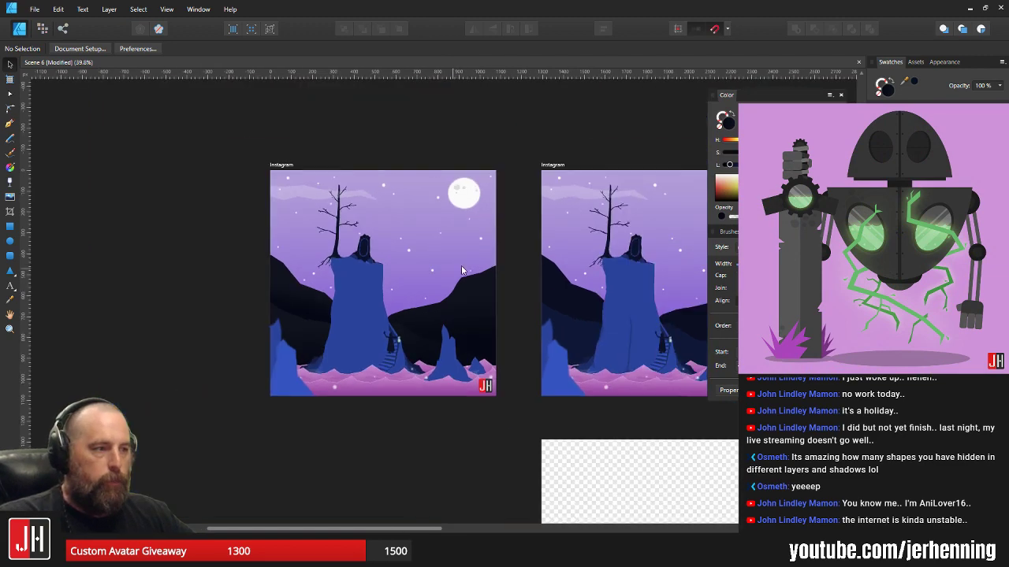
{"action": "left_click_drag", "start_coordinate": [503, 269], "coordinate": [390, 285]}
{"action": "scroll", "coordinate": [472, 291], "scroll_direction": "up", "scroll_amount": 3}
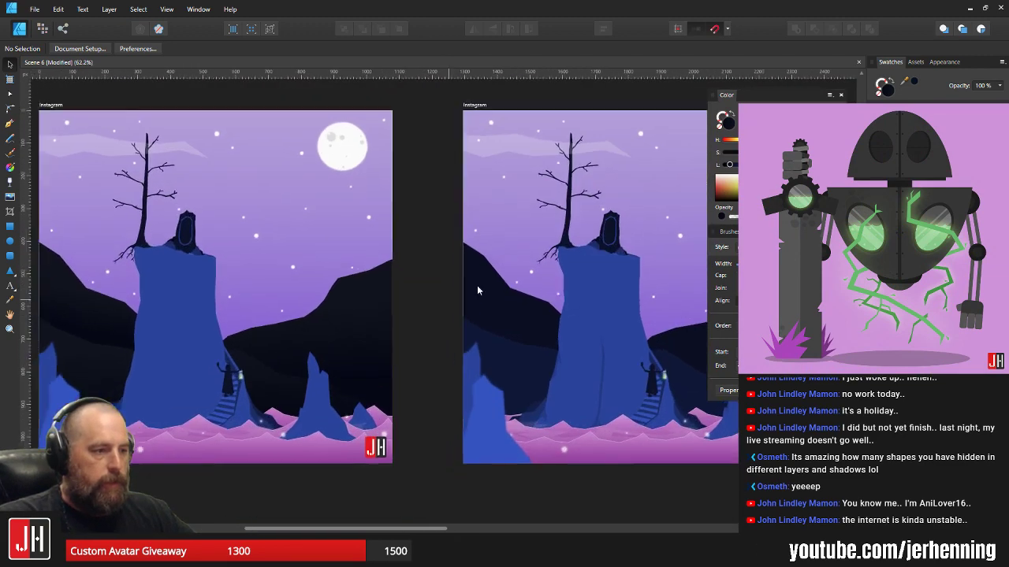
{"action": "scroll", "coordinate": [453, 343], "scroll_direction": "right", "scroll_amount": 2}
{"action": "scroll", "coordinate": [473, 331], "scroll_direction": "left", "scroll_amount": 2}
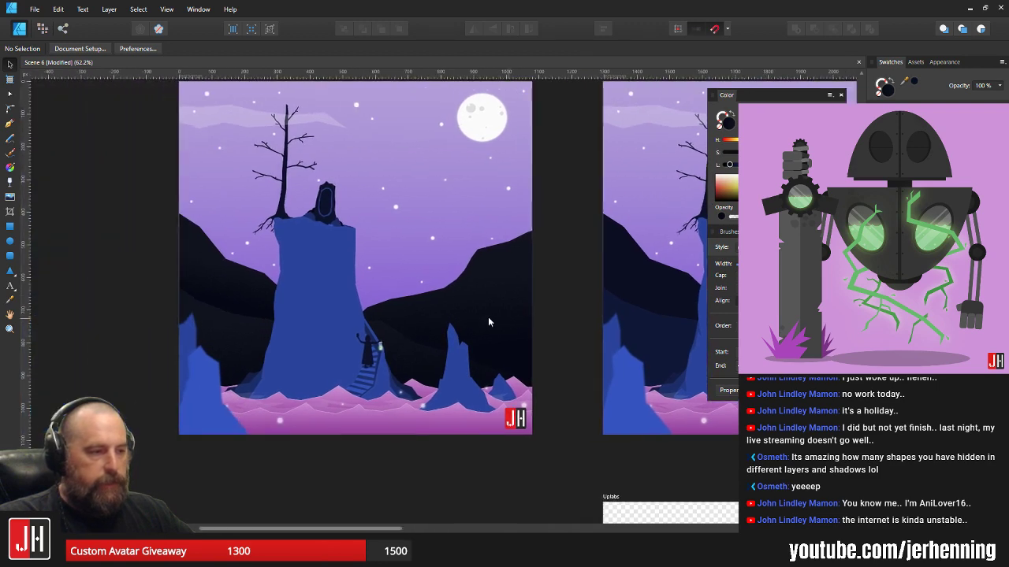
{"action": "scroll", "coordinate": [389, 332], "scroll_direction": "up", "scroll_amount": 1}
{"action": "scroll", "coordinate": [389, 332], "scroll_direction": "right", "scroll_amount": 1}
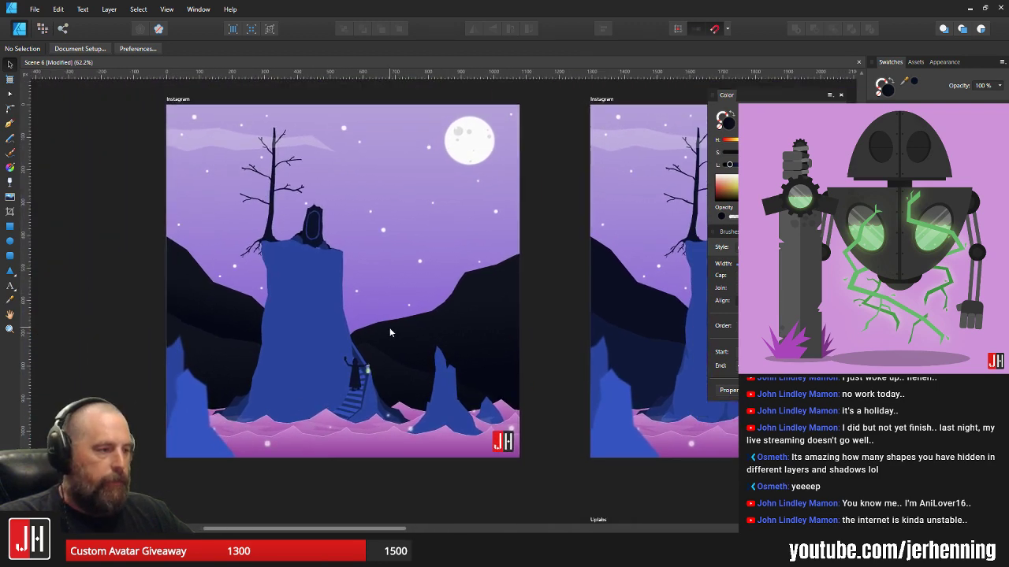
{"action": "scroll", "coordinate": [423, 402], "scroll_direction": "up", "scroll_amount": 2}
{"action": "scroll", "coordinate": [441, 386], "scroll_direction": "left", "scroll_amount": 2}
- Apply a vertical linear gradient to the rock spire right of the stairs, reversed to fade from blue near its tip to dark navy at its base
{"action": "left_click", "coordinate": [299, 233]}
{"action": "scroll", "coordinate": [504, 325], "scroll_direction": "right", "scroll_amount": 1}
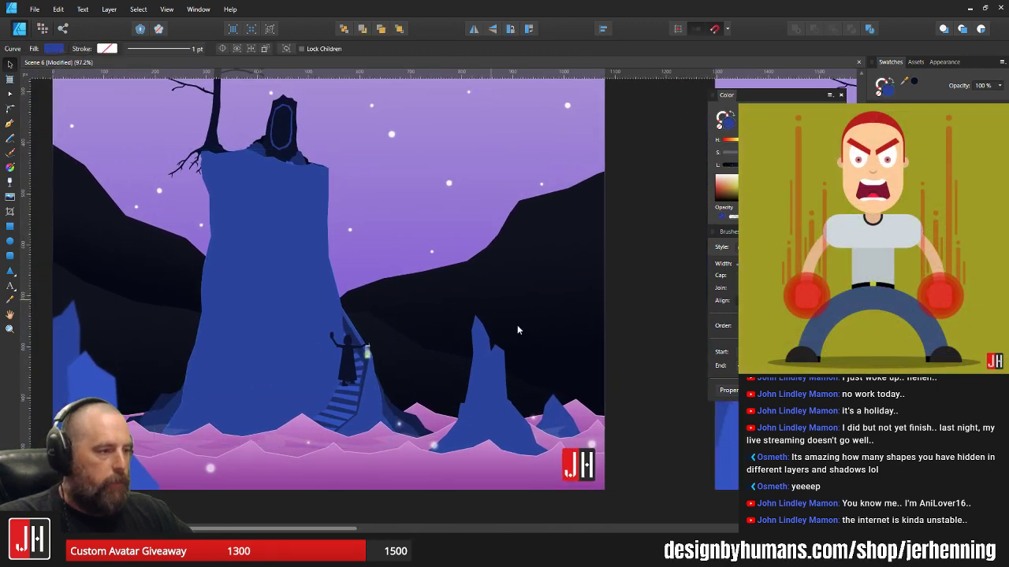
{"action": "left_click", "coordinate": [486, 385]}
{"action": "key", "text": "g"}
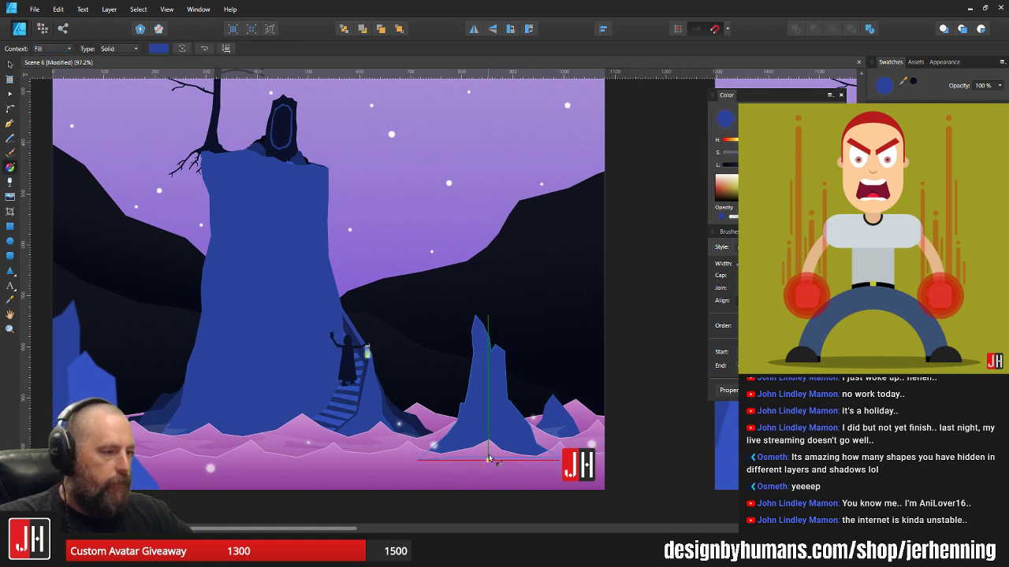
{"action": "left_click_drag", "start_coordinate": [489, 459], "coordinate": [490, 338]}
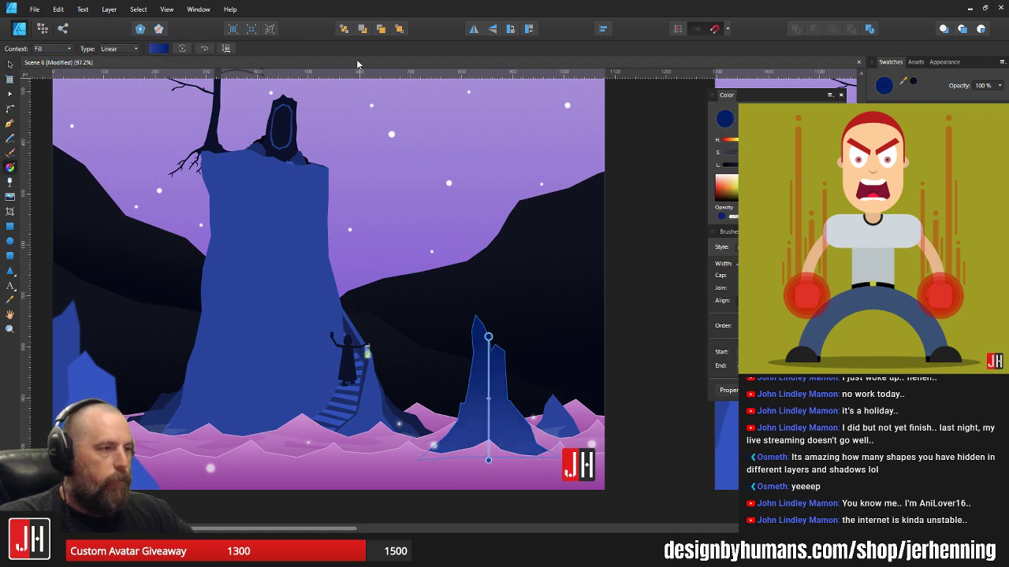
{"action": "left_click", "coordinate": [207, 49]}
{"action": "left_click", "coordinate": [488, 460]}
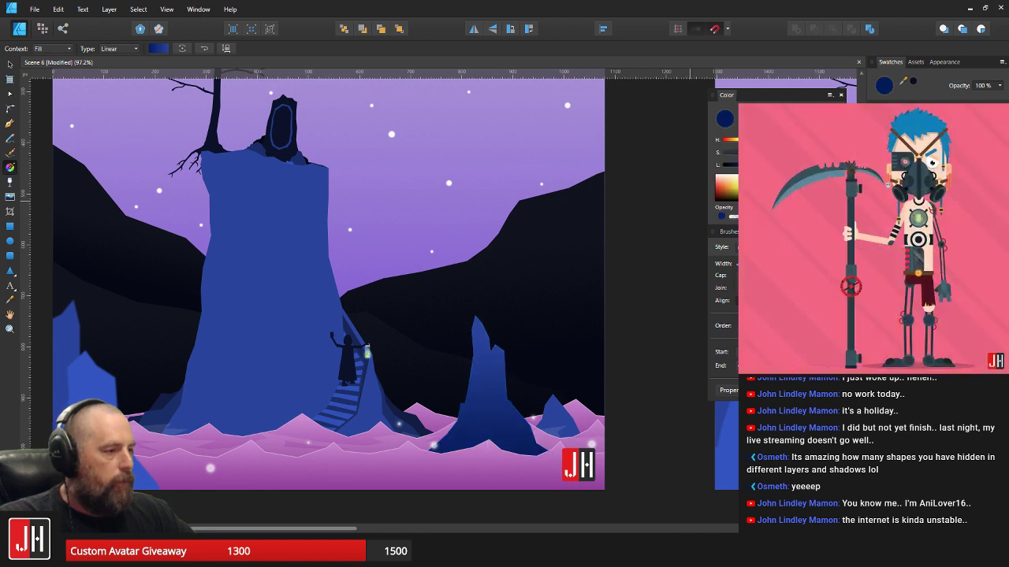
{"action": "left_click", "coordinate": [488, 339]}
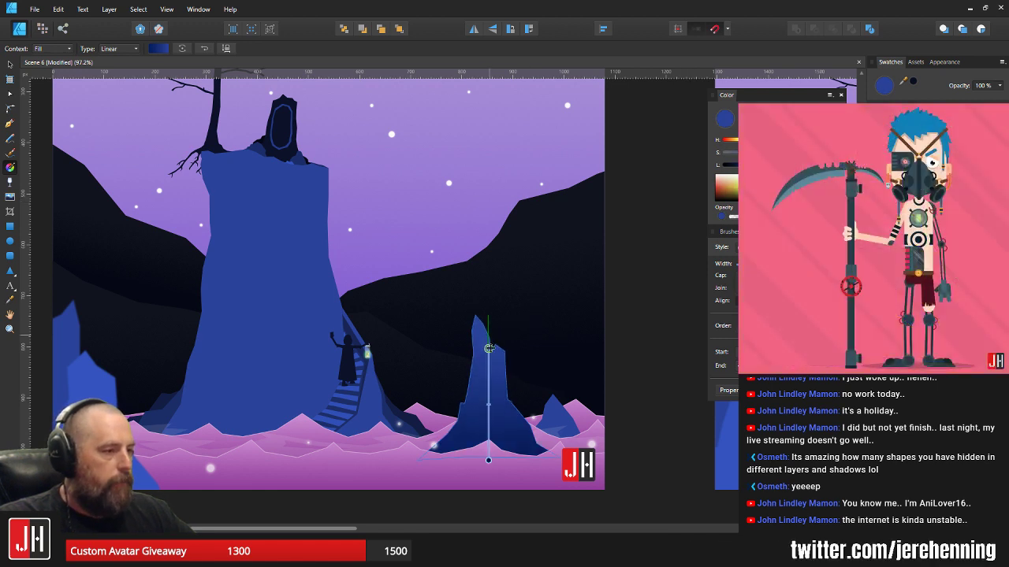
- Darken the upper gradient colour of the tall rock spire near the logo and deselect the spire
{"action": "left_click_drag", "start_coordinate": [758, 165], "coordinate": [754, 165]}
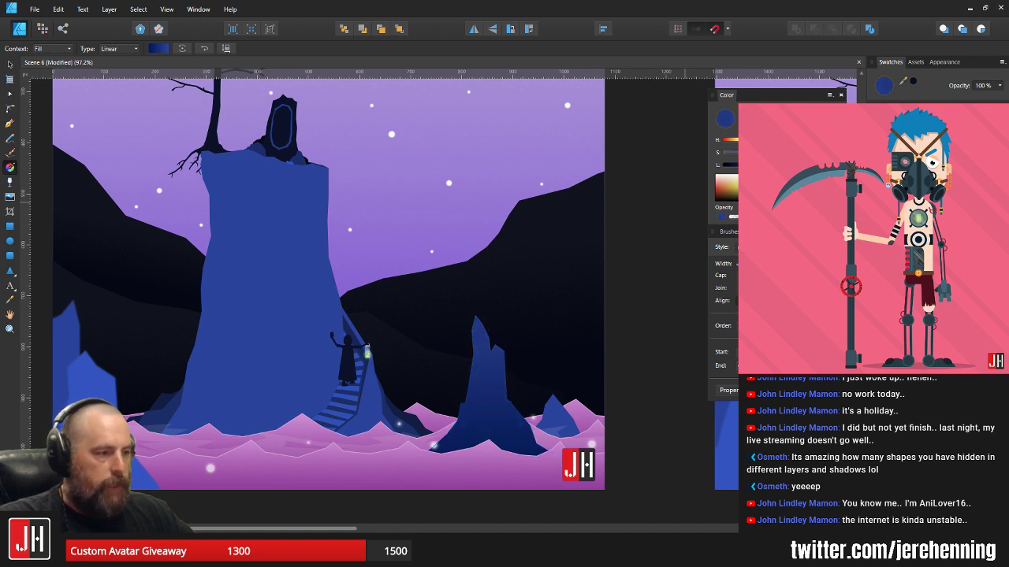
{"action": "key", "text": "v"}
{"action": "left_click", "coordinate": [657, 315]}
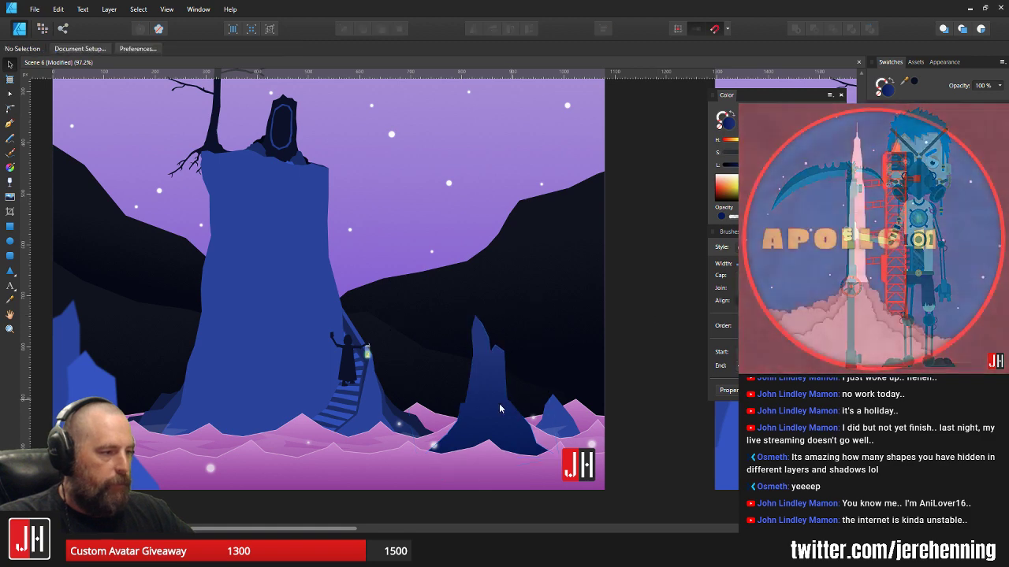
- Copy the rock spire's gradient style onto the small rock beside it, then clear the selection
{"action": "scroll", "coordinate": [499, 403], "scroll_direction": "up", "scroll_amount": 3}
{"action": "left_click", "coordinate": [496, 399]}
{"action": "left_click_drag", "start_coordinate": [521, 374], "coordinate": [518, 367]}
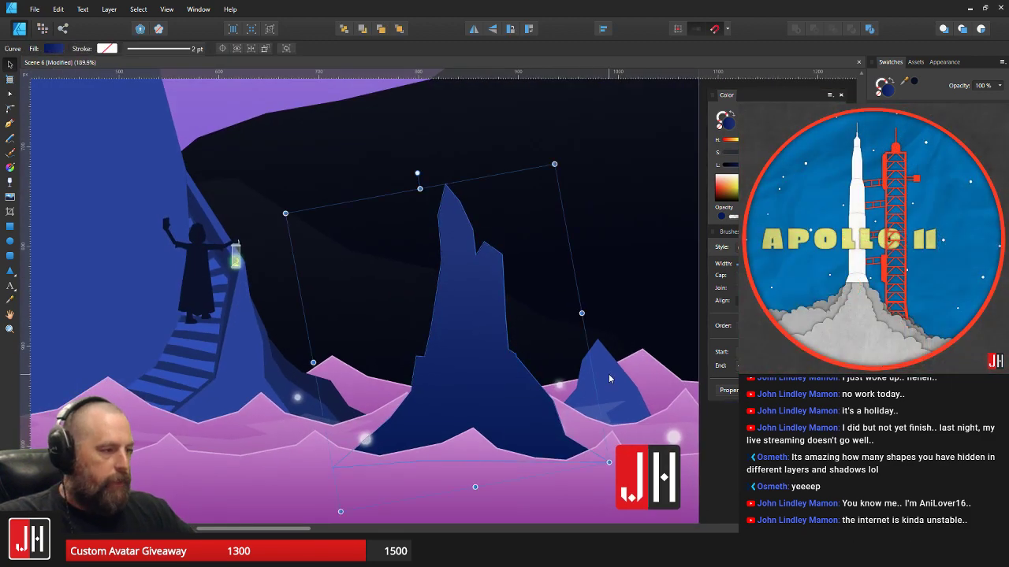
{"action": "left_click", "coordinate": [608, 373]}
{"action": "key", "text": "ctrl+shift+v"}
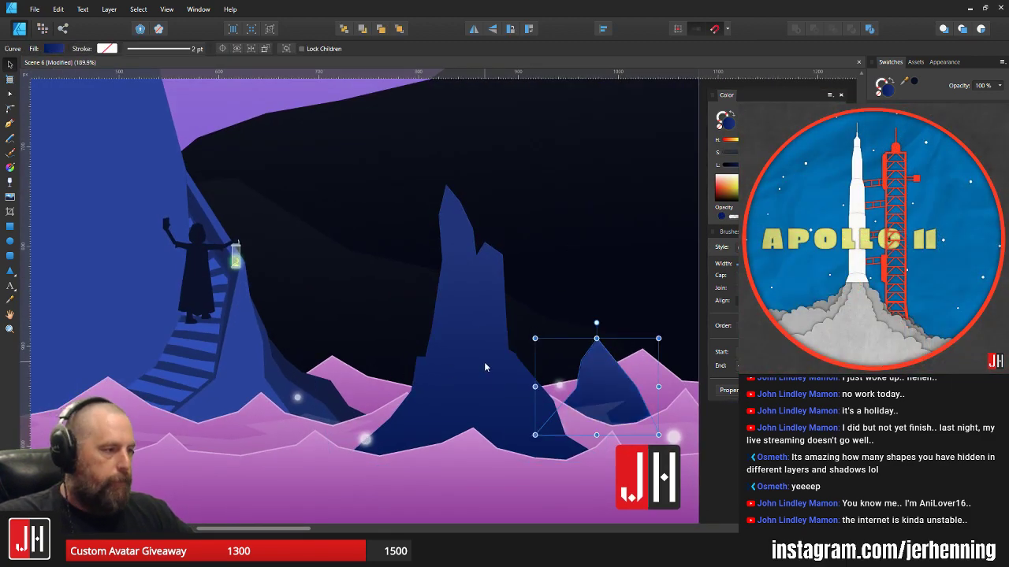
{"action": "left_click_drag", "start_coordinate": [287, 344], "coordinate": [658, 328]}
{"action": "left_click_drag", "start_coordinate": [418, 378], "coordinate": [589, 488]}
{"action": "scroll", "coordinate": [501, 401], "scroll_direction": "down", "scroll_amount": 3}
{"action": "left_click_drag", "start_coordinate": [524, 349], "coordinate": [320, 284]}
{"action": "left_click", "coordinate": [550, 459]}
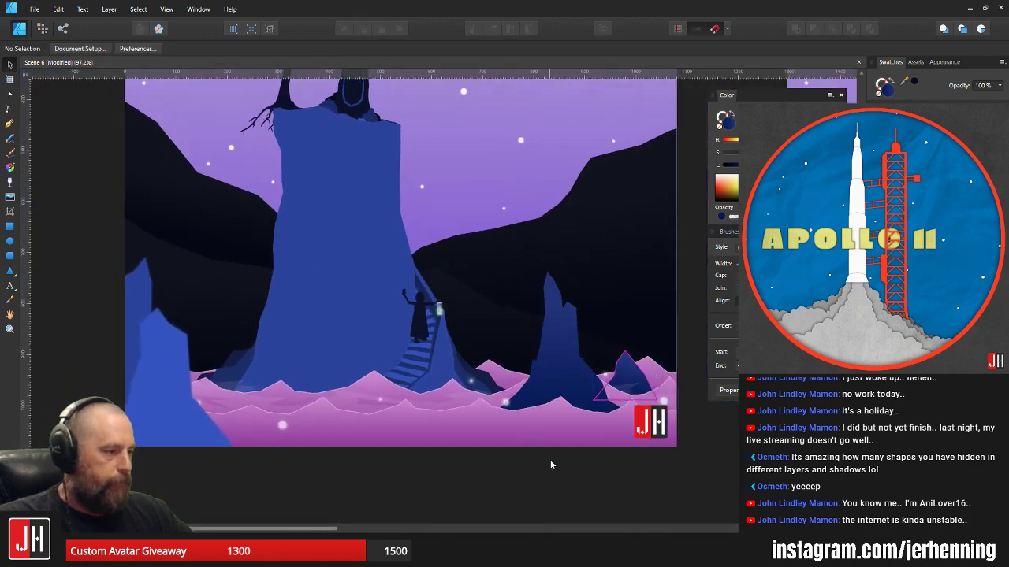
- Paste the same gradient style onto the large central rock tower and clear the selection
{"action": "scroll", "coordinate": [531, 386], "scroll_direction": "up", "scroll_amount": 1}
{"action": "scroll", "coordinate": [452, 366], "scroll_direction": "up", "scroll_amount": 3}
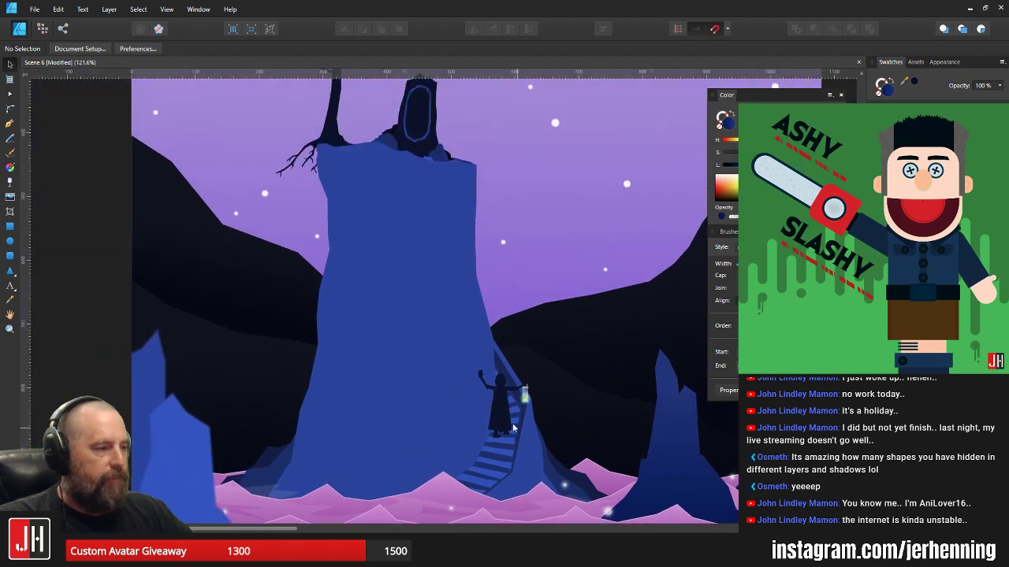
{"action": "scroll", "coordinate": [444, 322], "scroll_direction": "down", "scroll_amount": 1}
{"action": "left_click", "coordinate": [442, 319]}
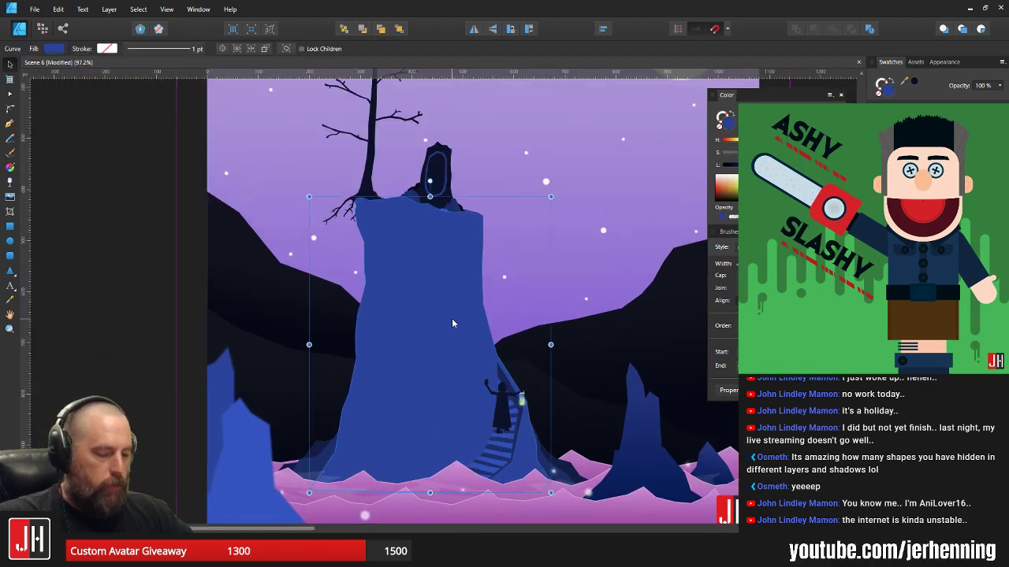
{"action": "key", "text": "ctrl+shift+v"}
{"action": "scroll", "coordinate": [460, 327], "scroll_direction": "down", "scroll_amount": 5}
{"action": "scroll", "coordinate": [462, 331], "scroll_direction": "down", "scroll_amount": 2}
{"action": "left_click", "coordinate": [364, 352]}
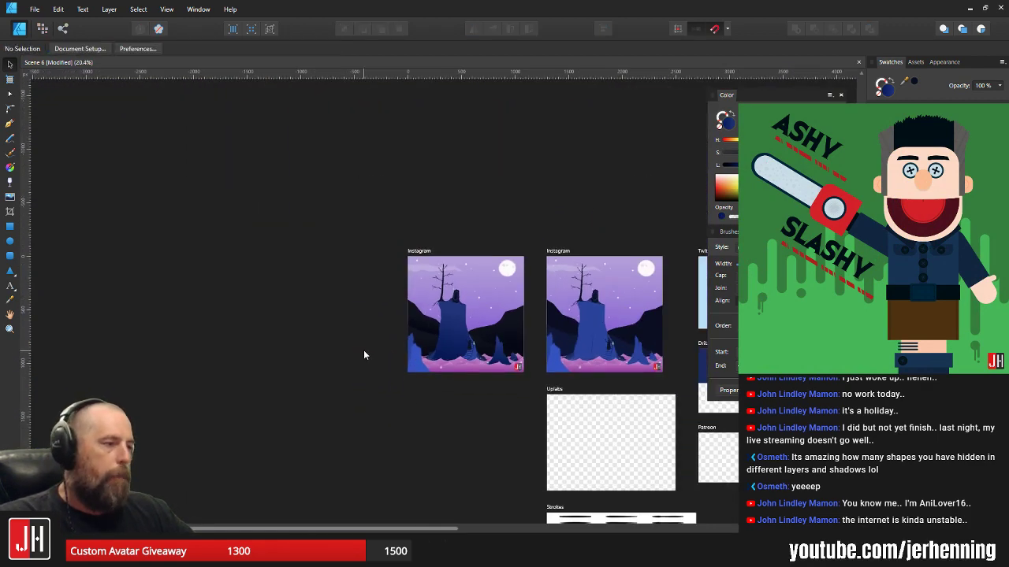
- Examine the central rock tower's gradient in the scene and the placement of its fill handles
{"action": "scroll", "coordinate": [509, 342], "scroll_direction": "up", "scroll_amount": 3}
{"action": "left_click_drag", "start_coordinate": [509, 338], "coordinate": [448, 342]}
{"action": "scroll", "coordinate": [319, 316], "scroll_direction": "up", "scroll_amount": 3}
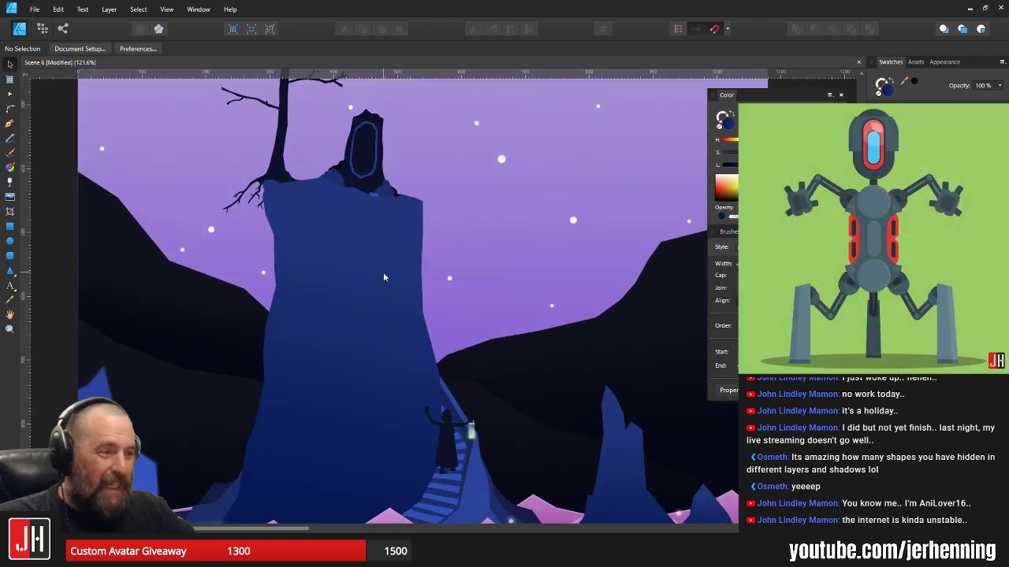
{"action": "scroll", "coordinate": [405, 264], "scroll_direction": "down", "scroll_amount": 3}
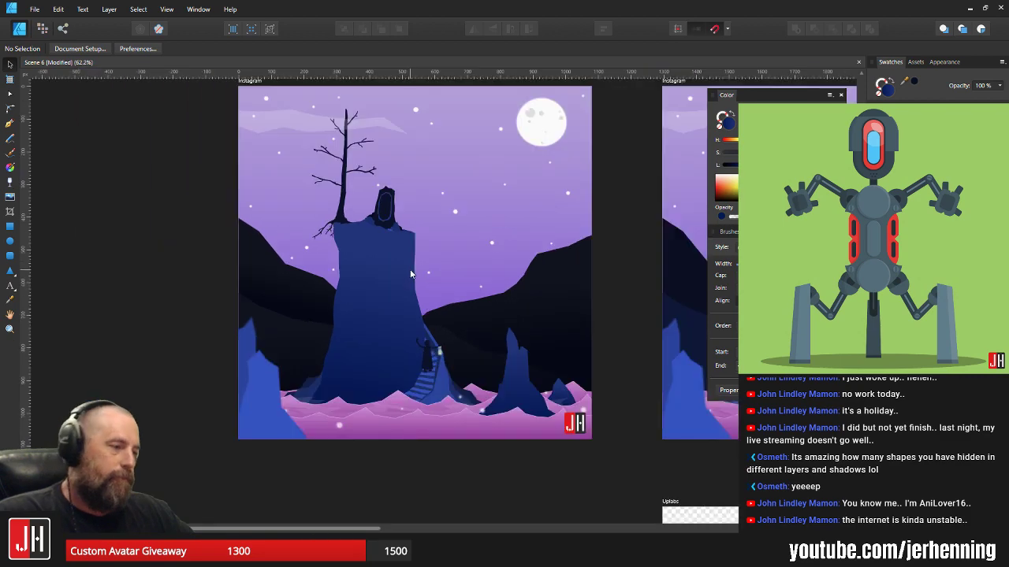
{"action": "scroll", "coordinate": [410, 277], "scroll_direction": "up", "scroll_amount": 2}
{"action": "scroll", "coordinate": [408, 283], "scroll_direction": "down", "scroll_amount": 2}
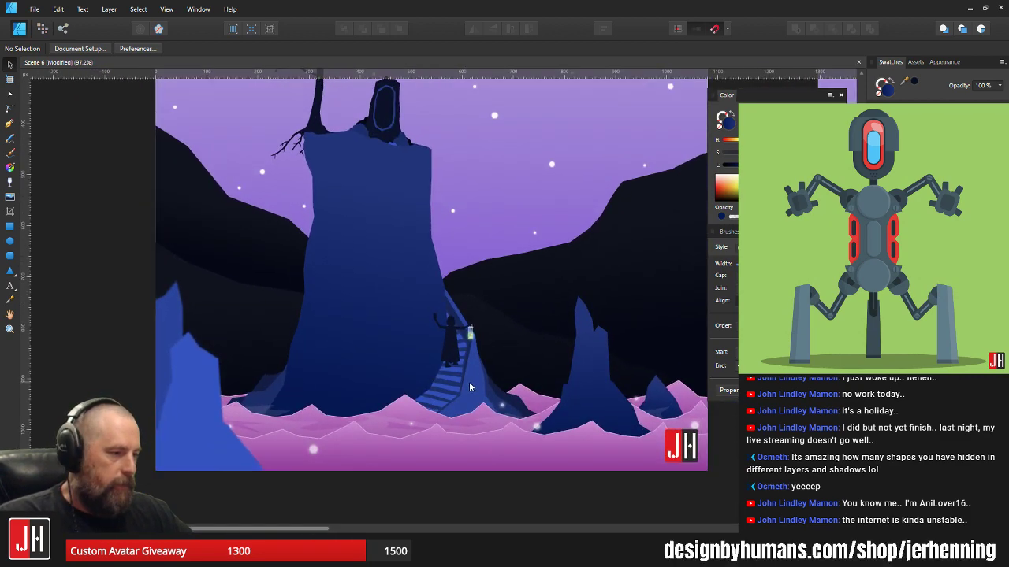
{"action": "left_click", "coordinate": [371, 332]}
{"action": "key", "text": "g"}
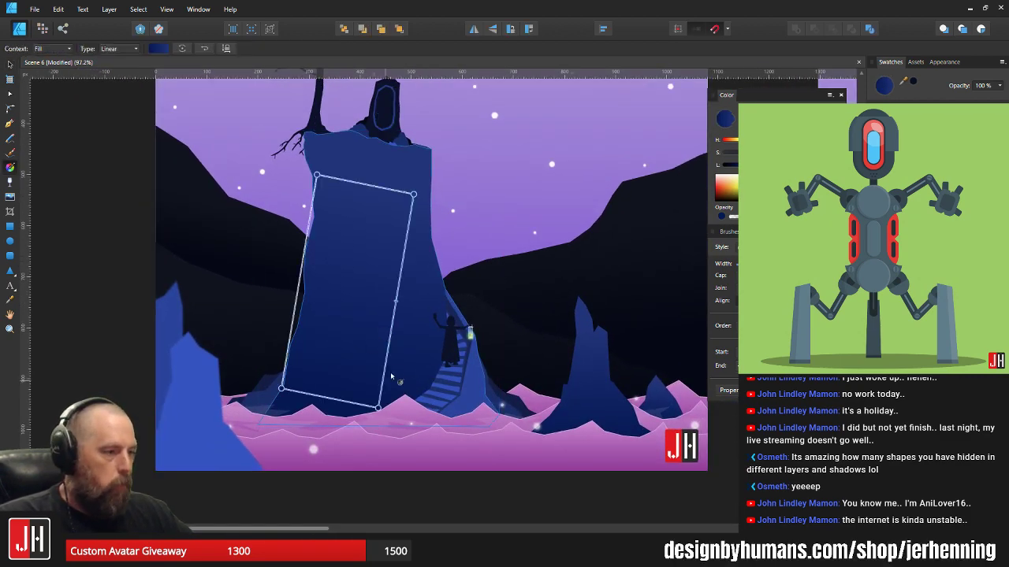
- Reapply the rock spire's style to the central tower with Paste Style
{"action": "key", "text": "v"}
{"action": "left_click", "coordinate": [607, 353]}
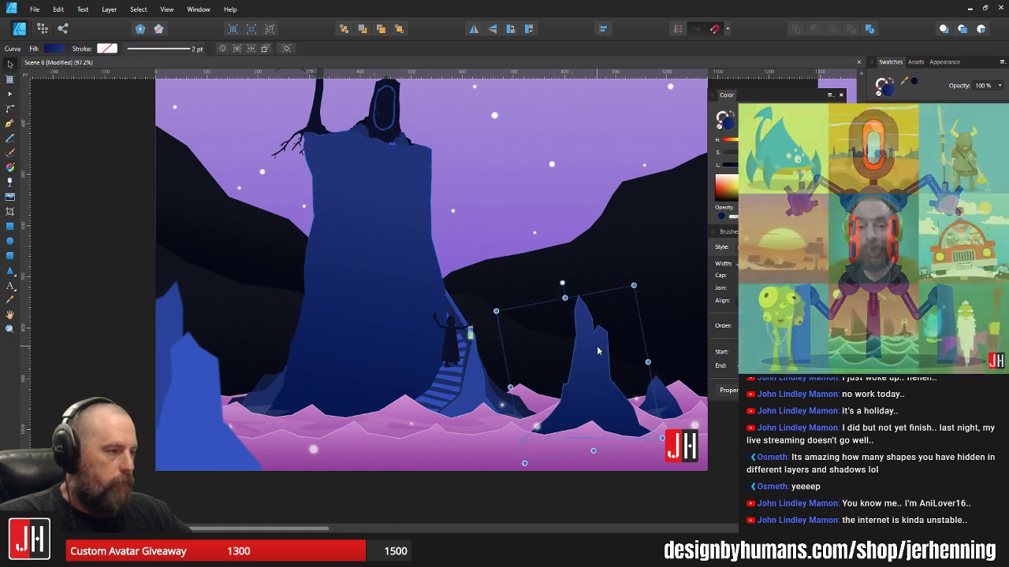
{"action": "left_click", "coordinate": [385, 203]}
{"action": "left_click", "coordinate": [58, 8]}
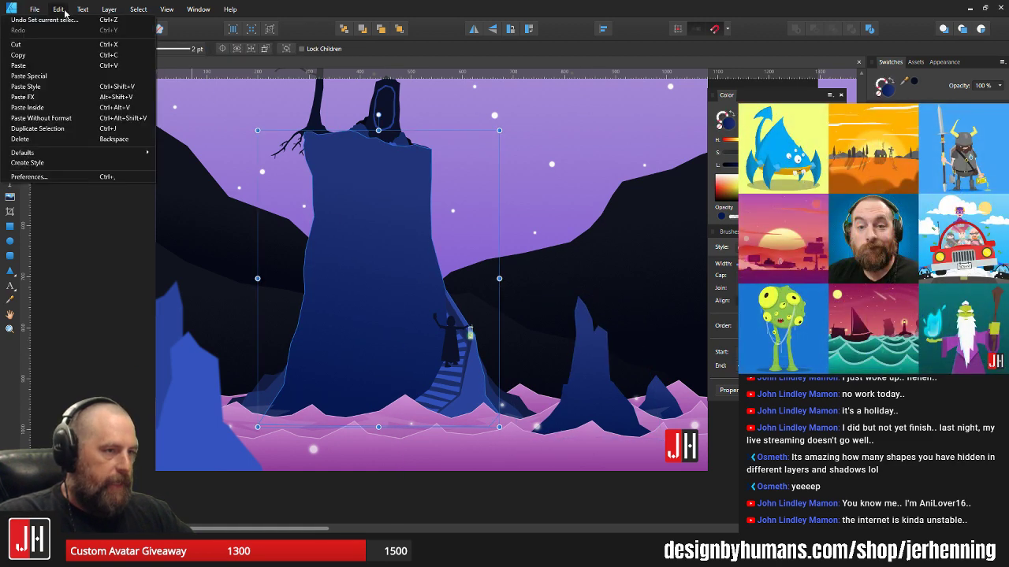
{"action": "left_click", "coordinate": [76, 86]}
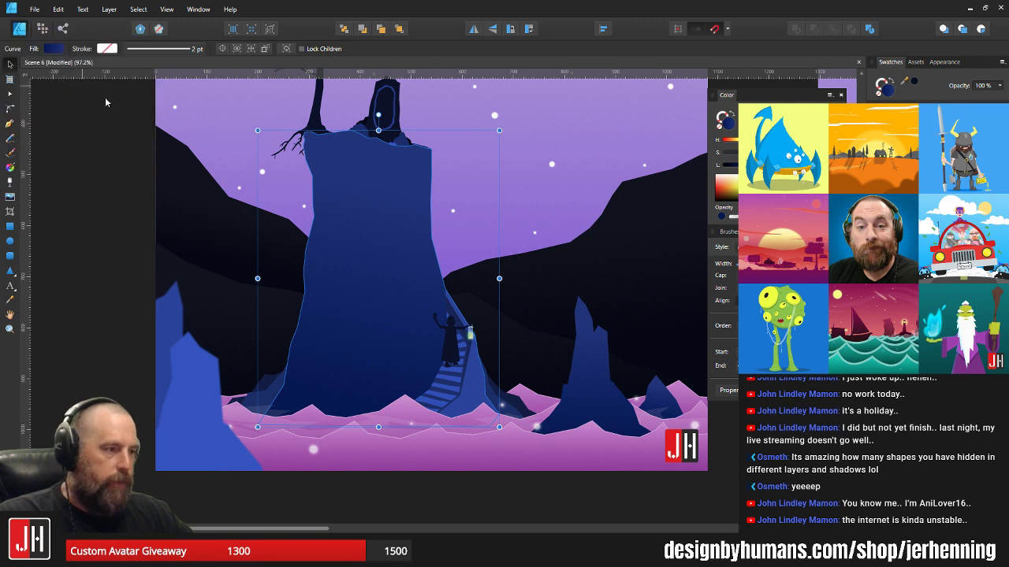
{"action": "key", "text": "g"}
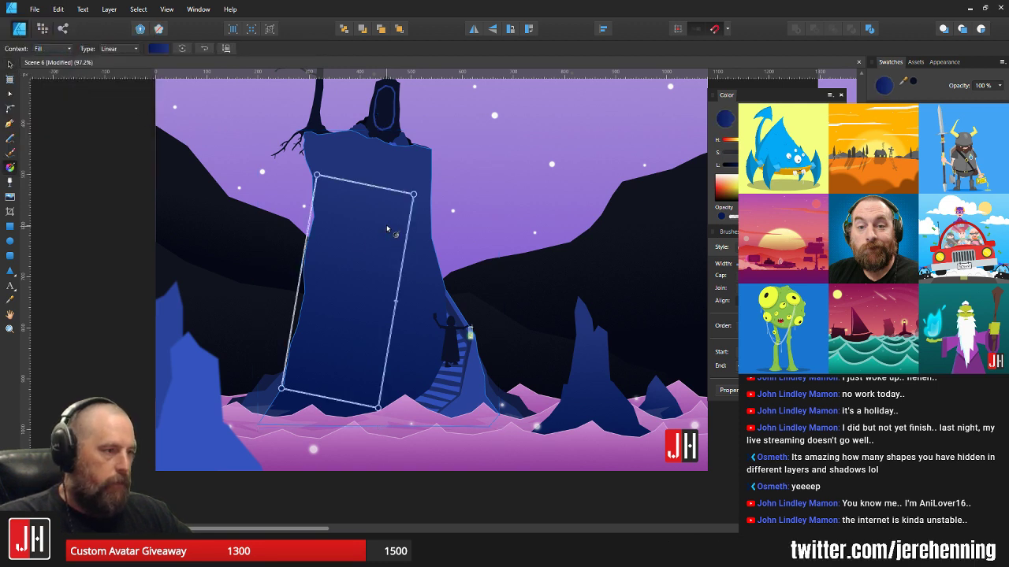
{"action": "key", "text": "Delete"}
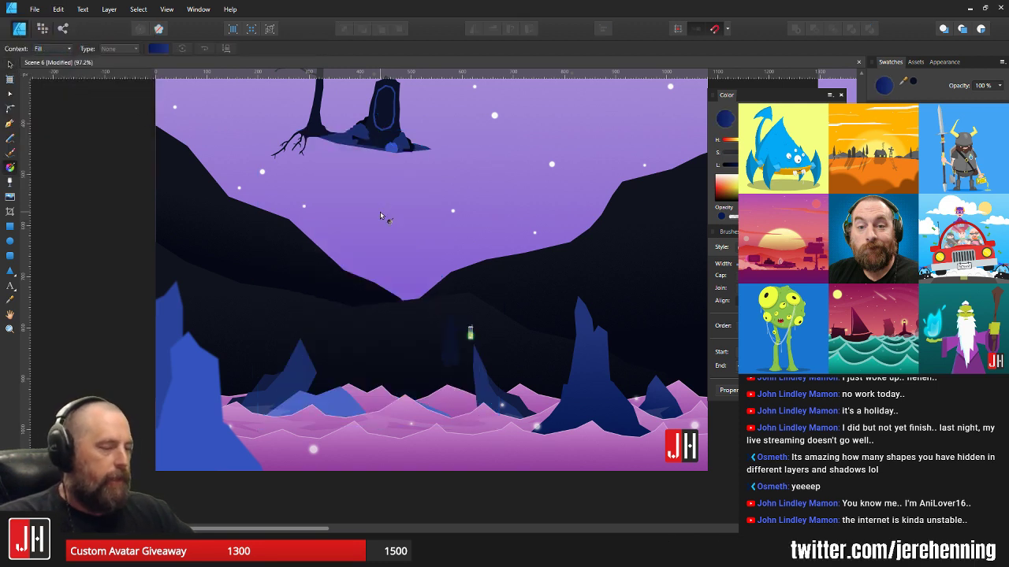
{"action": "key", "text": "ctrl+z"}
{"action": "key", "text": "v"}
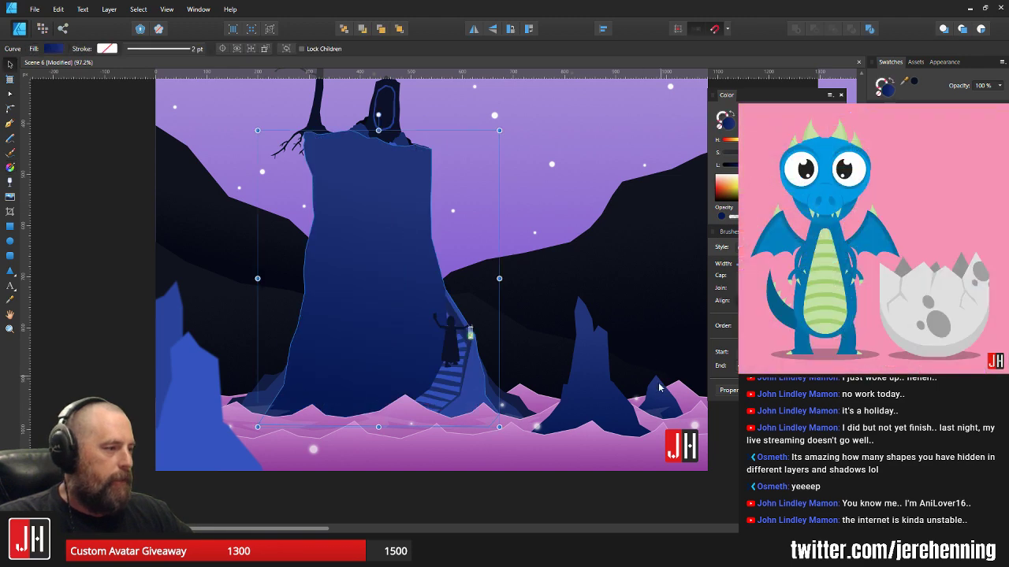
- Examine the gradient handles of the small rock and compare them with those of the rock spire
{"action": "left_click", "coordinate": [659, 387]}
{"action": "key", "text": "g"}
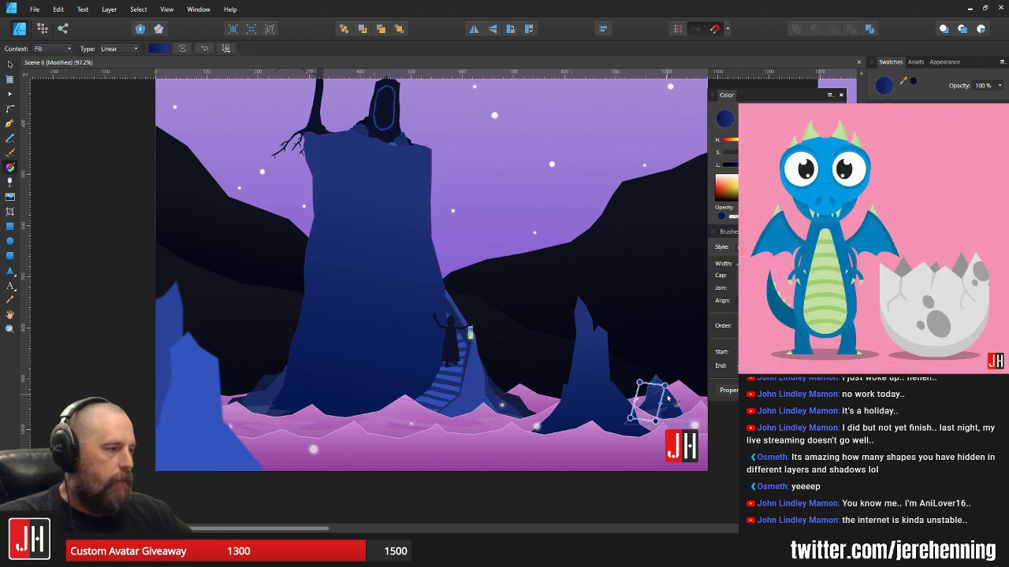
{"action": "key", "text": "ctrl+z"}
{"action": "key", "text": "v"}
{"action": "left_click", "coordinate": [605, 367]}
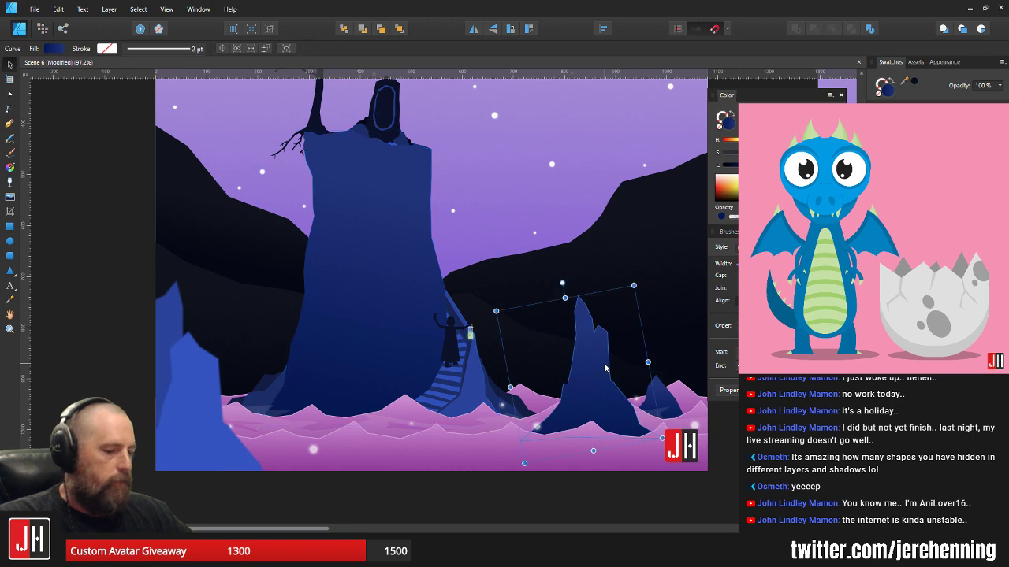
{"action": "key", "text": "g"}
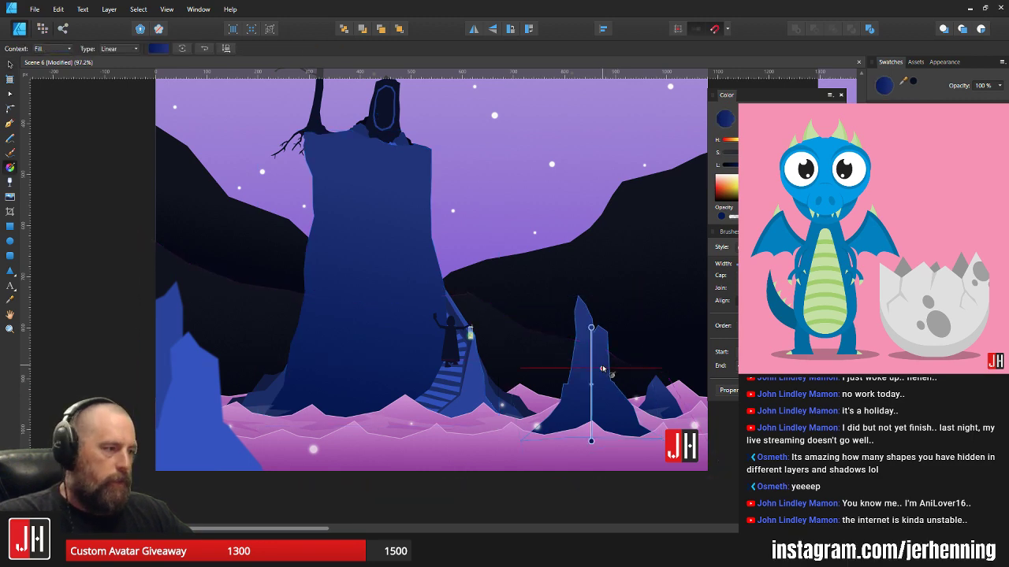
- Try pasting the spire's style onto the central tower again and adjusting its skewed gradient handles
{"action": "key", "text": "v"}
{"action": "left_click", "coordinate": [381, 238]}
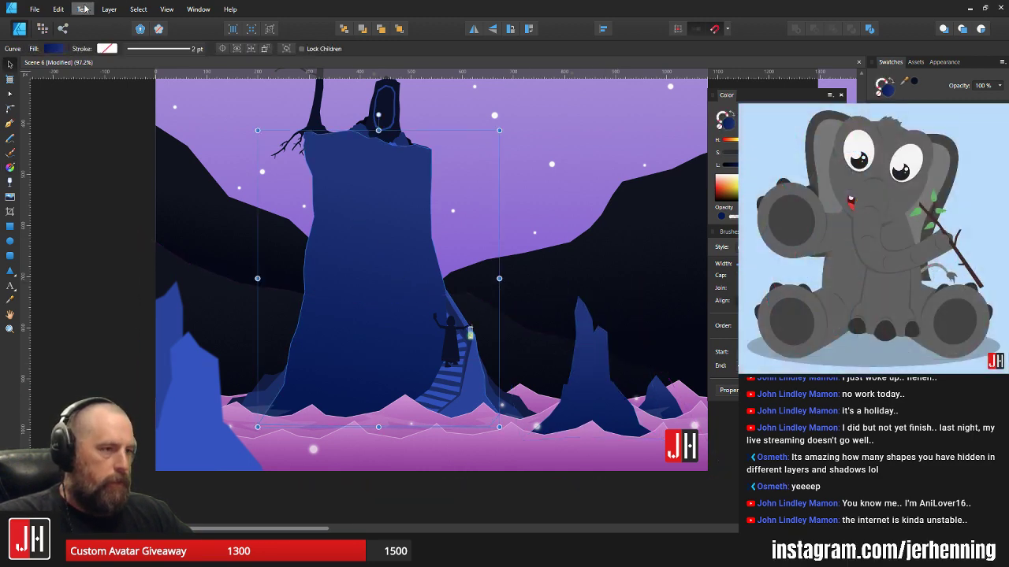
{"action": "left_click", "coordinate": [58, 9]}
{"action": "left_click", "coordinate": [83, 92]}
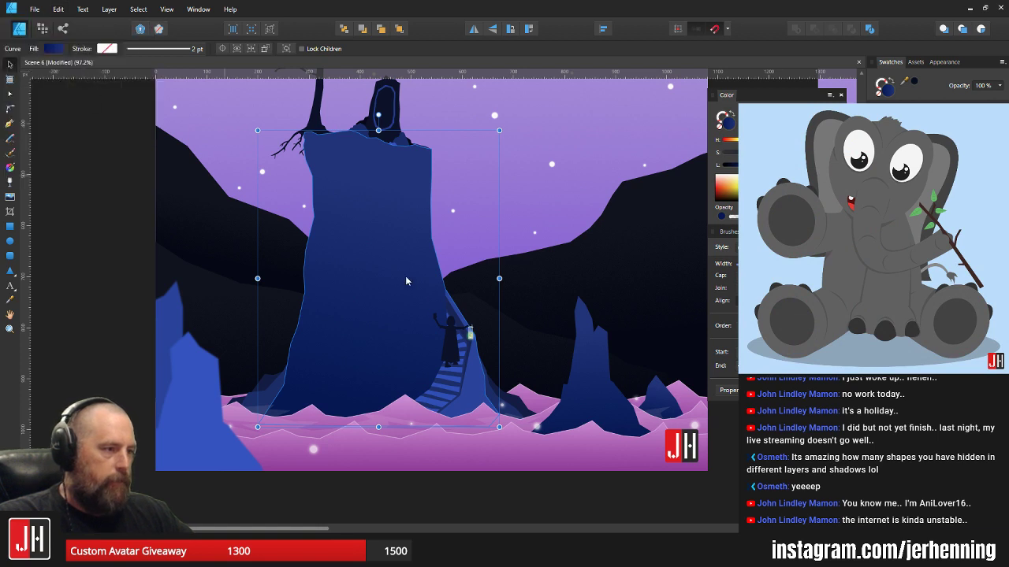
{"action": "key", "text": "g"}
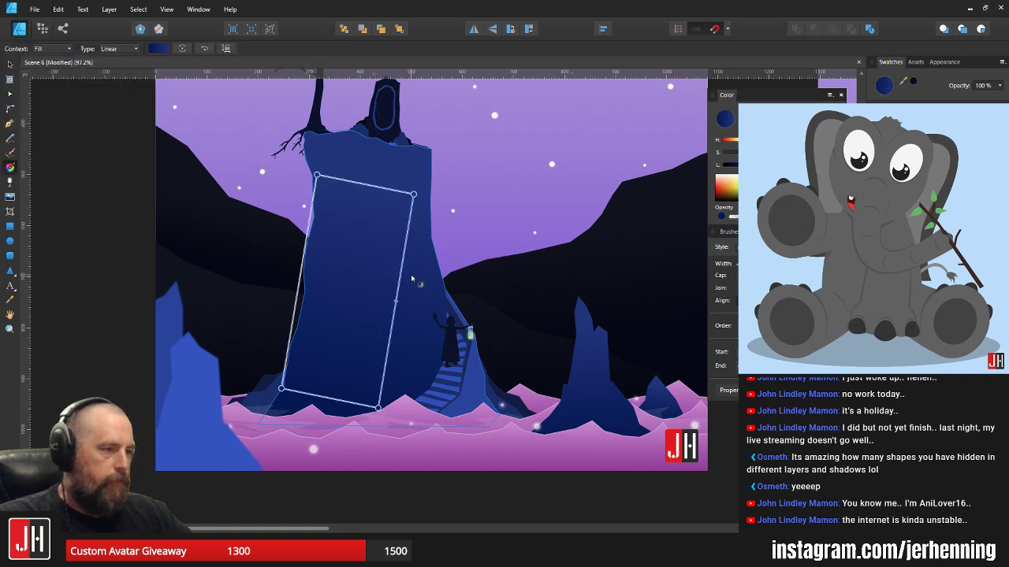
{"action": "left_click", "coordinate": [412, 195]}
{"action": "key", "text": "ctrl+z"}
{"action": "key", "text": "v"}
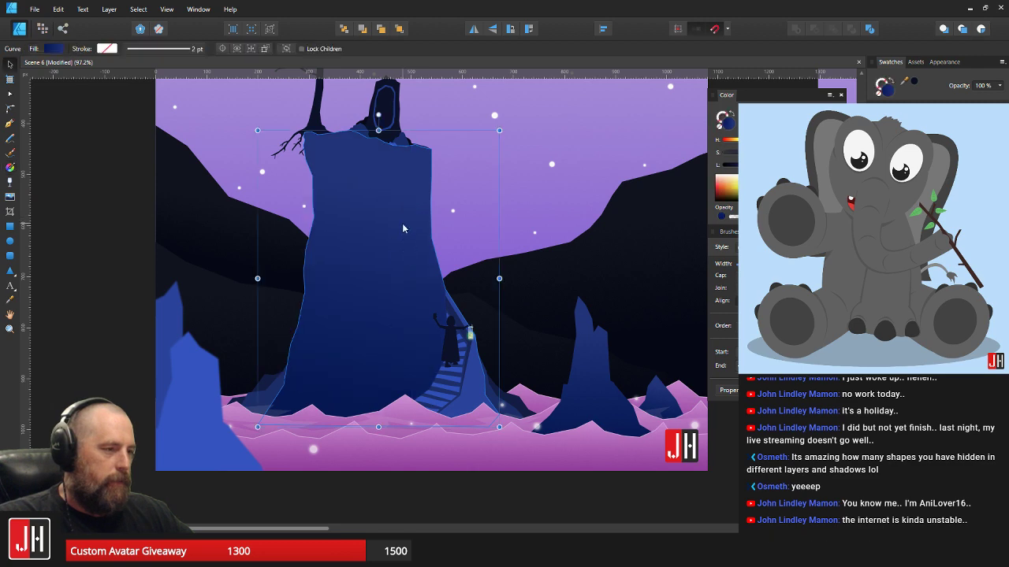
- Redraw the central tower's linear gradient as a straight vertical line spanning its base and top edge
{"action": "key", "text": "g"}
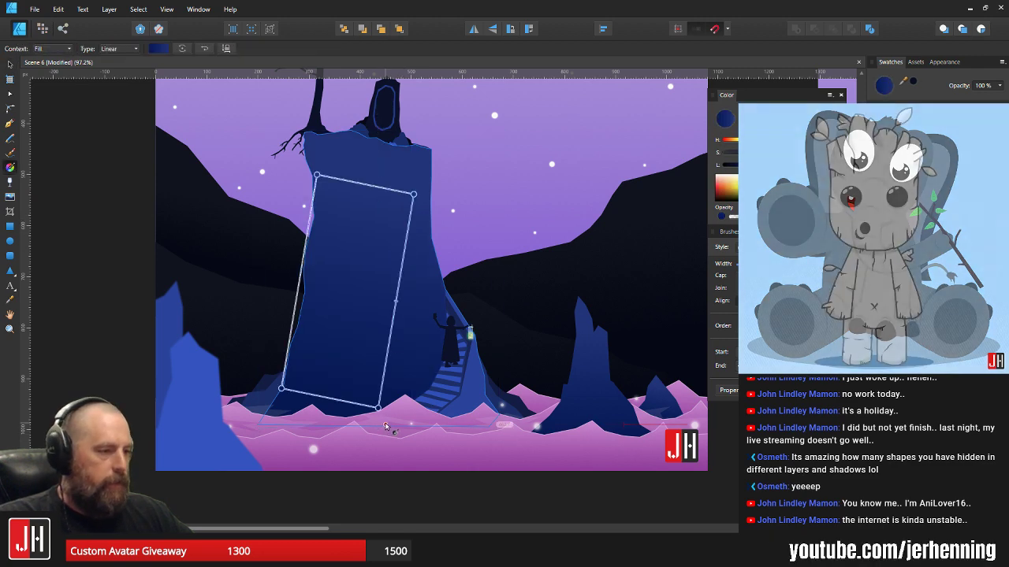
{"action": "left_click_drag", "start_coordinate": [383, 427], "coordinate": [383, 132]}
{"action": "key", "text": "v"}
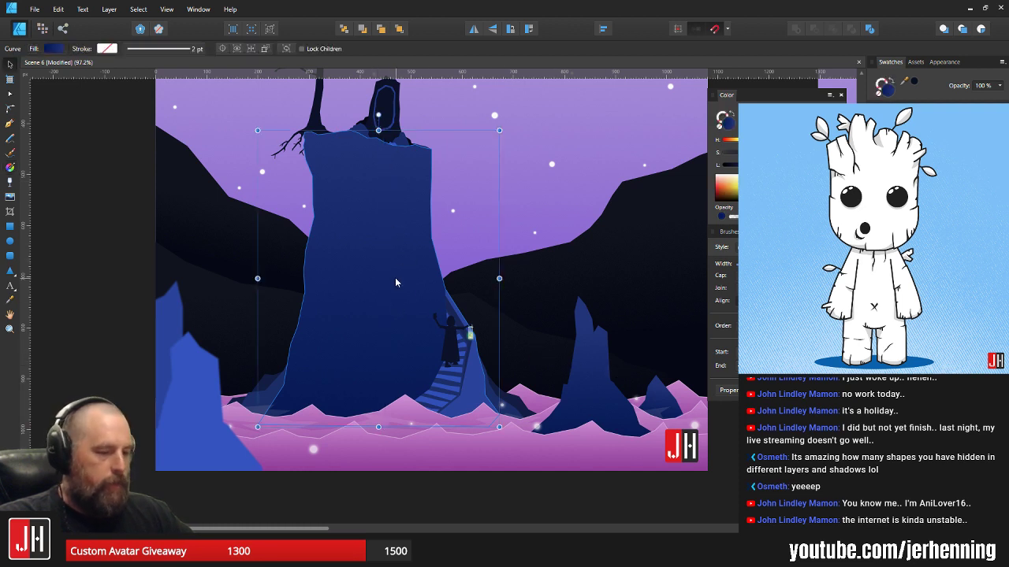
- Pull both ends of the tower's gradient slightly inward, shift the line slightly left, and deselect the tower
{"action": "key", "text": "g"}
{"action": "left_click_drag", "start_coordinate": [384, 426], "coordinate": [383, 413]}
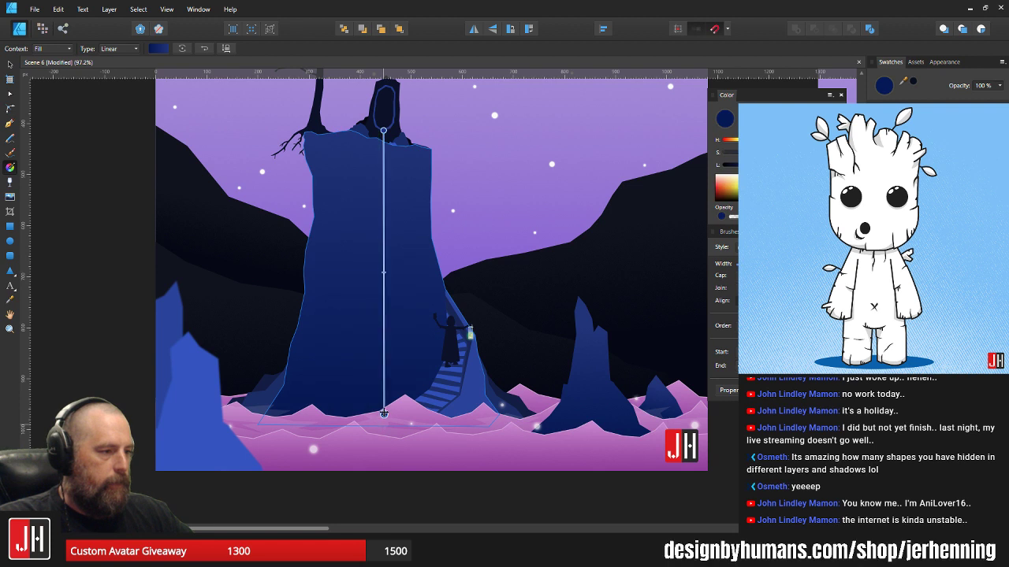
{"action": "left_click_drag", "start_coordinate": [383, 131], "coordinate": [383, 142]}
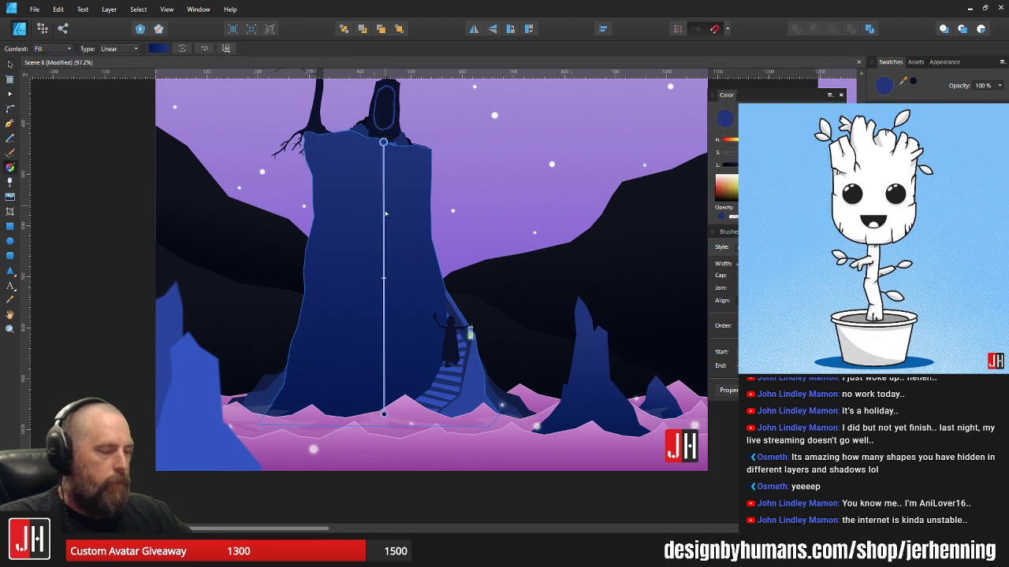
{"action": "left_click_drag", "start_coordinate": [383, 142], "coordinate": [370, 138]}
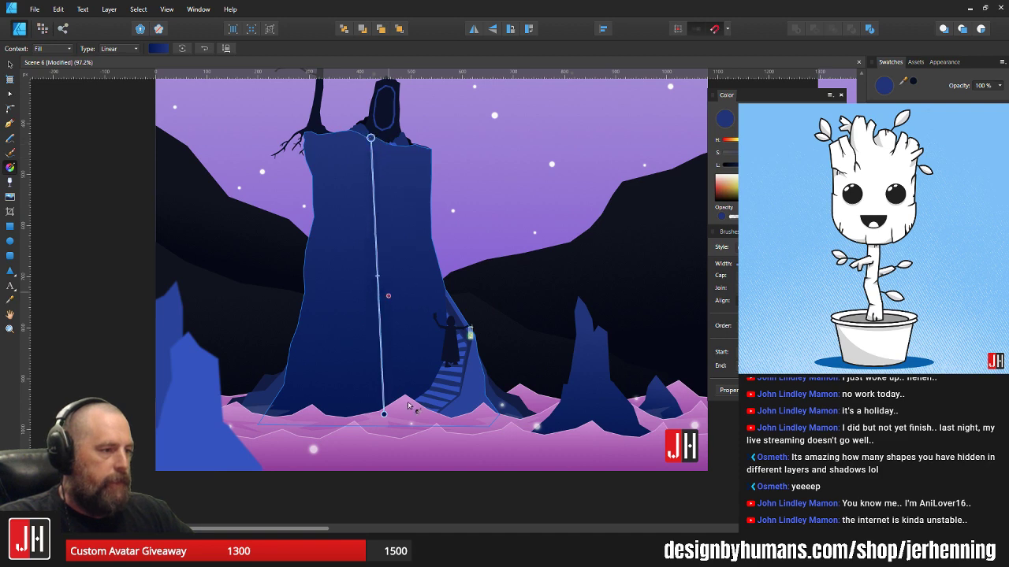
{"action": "left_click_drag", "start_coordinate": [383, 415], "coordinate": [369, 413]}
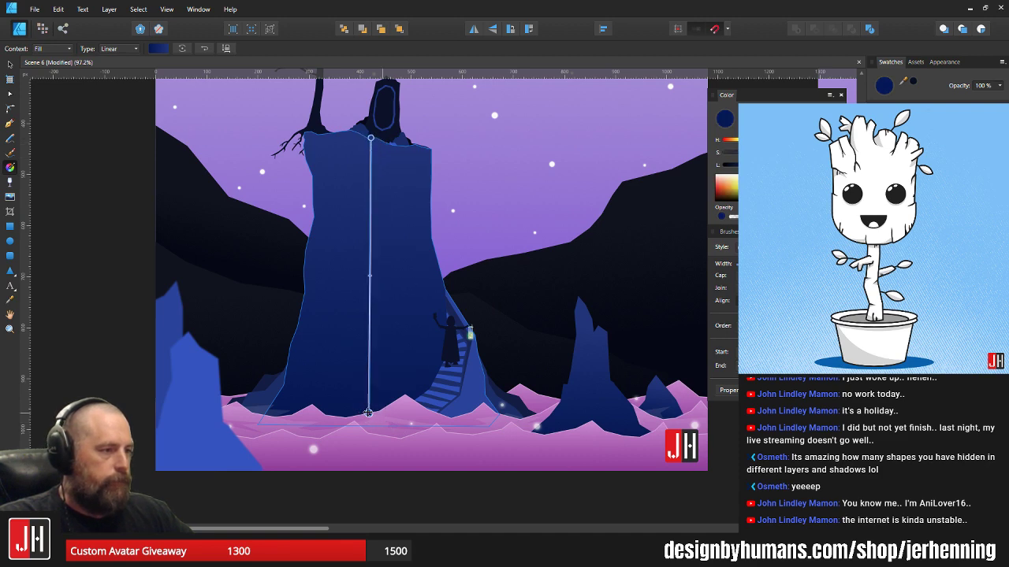
{"action": "key", "text": "v"}
{"action": "left_click", "coordinate": [501, 209]}
- Compare the two Instagram artboards and examine the shading details on the second artboard's rock tower
{"action": "scroll", "coordinate": [483, 272], "scroll_direction": "down", "scroll_amount": 7}
{"action": "left_click_drag", "start_coordinate": [482, 323], "coordinate": [395, 323]}
{"action": "scroll", "coordinate": [374, 257], "scroll_direction": "up", "scroll_amount": 4}
{"action": "scroll", "coordinate": [379, 255], "scroll_direction": "up", "scroll_amount": 3}
{"action": "scroll", "coordinate": [391, 269], "scroll_direction": "down", "scroll_amount": 4}
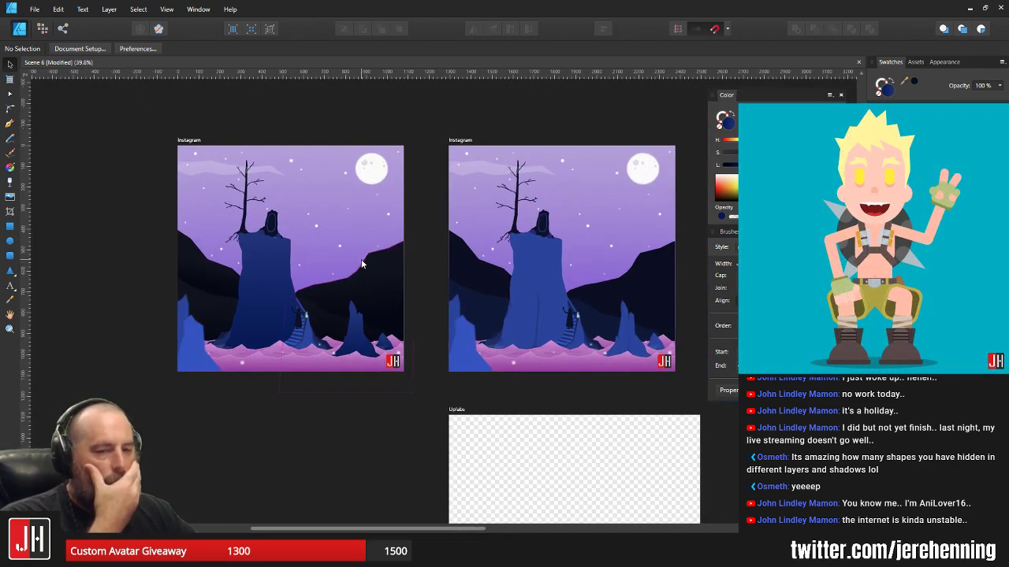
{"action": "scroll", "coordinate": [370, 266], "scroll_direction": "right", "scroll_amount": 2}
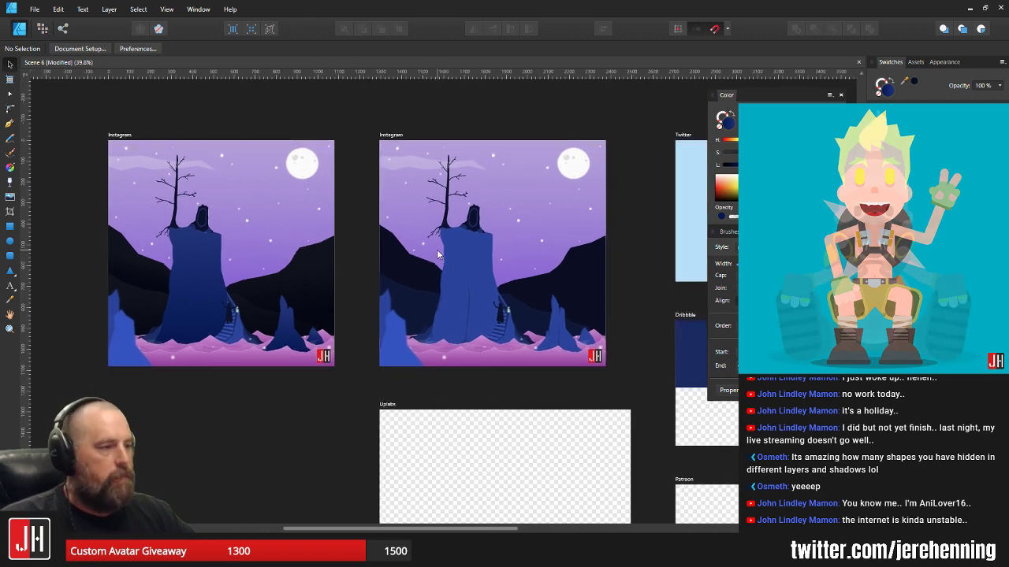
{"action": "scroll", "coordinate": [464, 266], "scroll_direction": "up", "scroll_amount": 3}
{"action": "scroll", "coordinate": [473, 308], "scroll_direction": "up", "scroll_amount": 3}
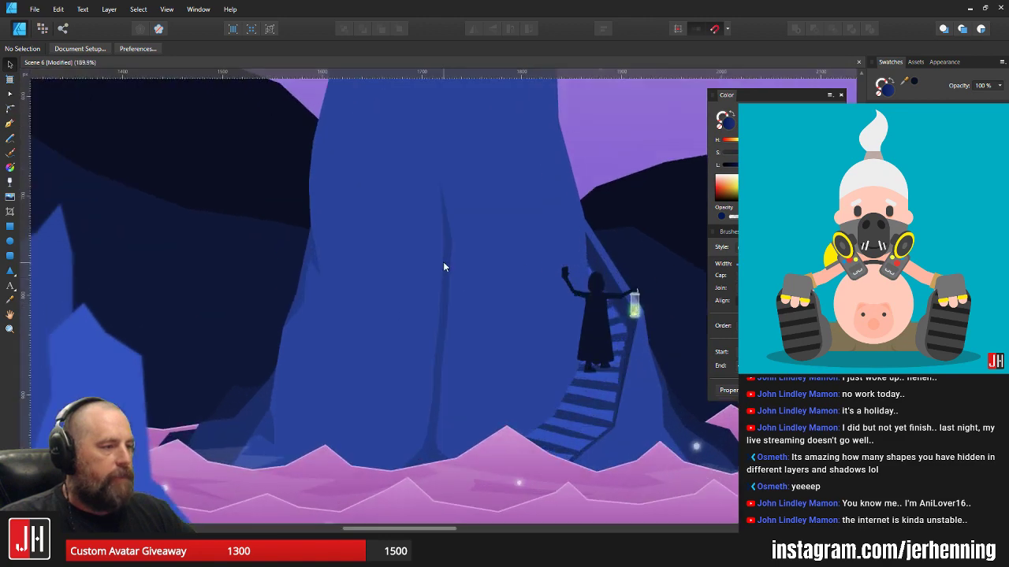
- Select and inspect the shadow shapes on the second artboard's tower, clear the selection, and compare the two Instagram artboards' shading
{"action": "left_click", "coordinate": [448, 262]}
{"action": "left_click_drag", "start_coordinate": [454, 260], "coordinate": [504, 287]}
{"action": "left_click", "coordinate": [351, 329], "text": "shift"}
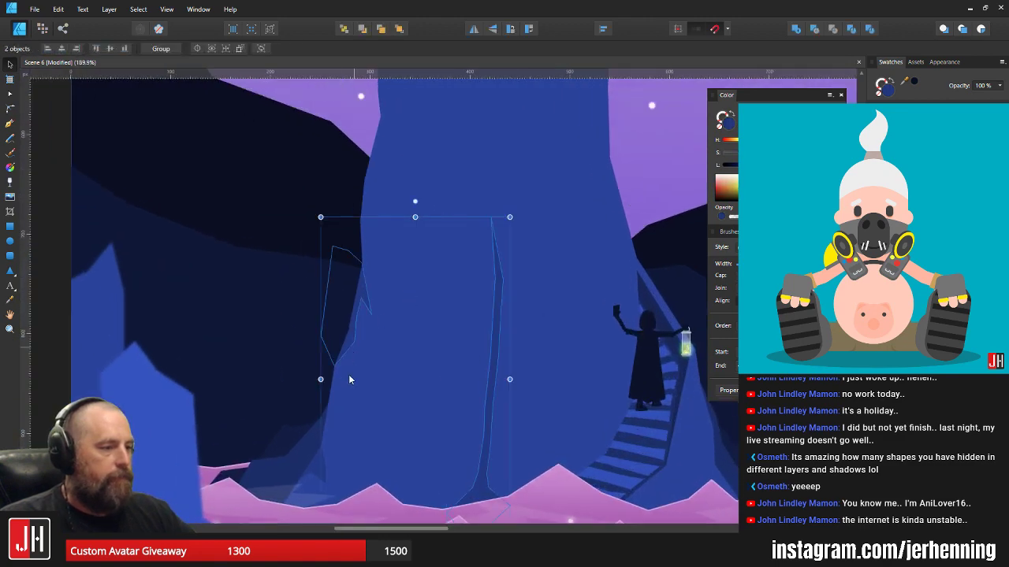
{"action": "left_click", "coordinate": [325, 466], "text": "shift"}
{"action": "key", "text": "ctrl+d"}
{"action": "scroll", "coordinate": [509, 237], "scroll_direction": "up", "scroll_amount": 5}
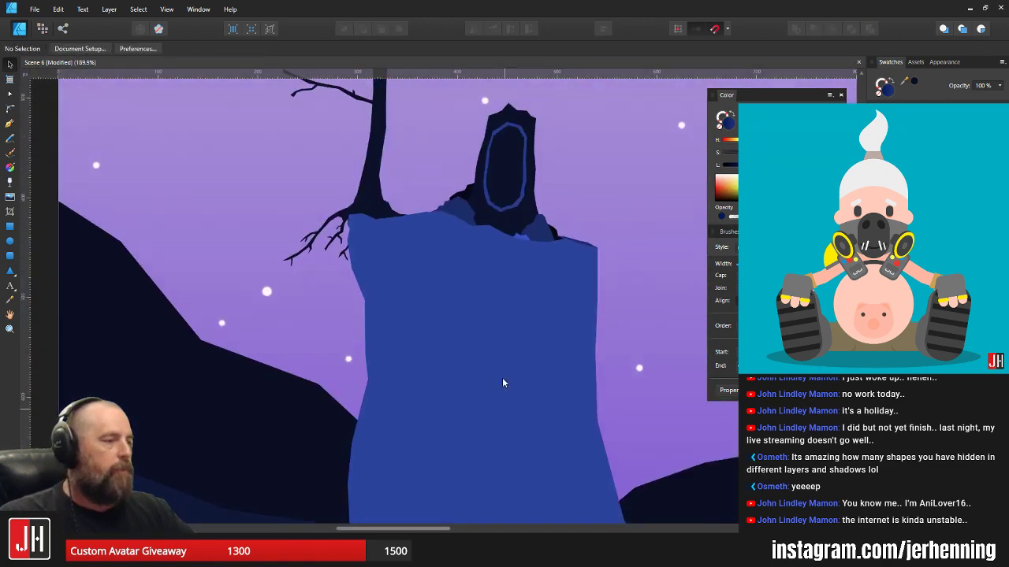
{"action": "left_click_drag", "start_coordinate": [466, 422], "coordinate": [432, 323]}
{"action": "scroll", "coordinate": [473, 406], "scroll_direction": "down", "scroll_amount": 4}
{"action": "left_click_drag", "start_coordinate": [604, 508], "coordinate": [536, 450]}
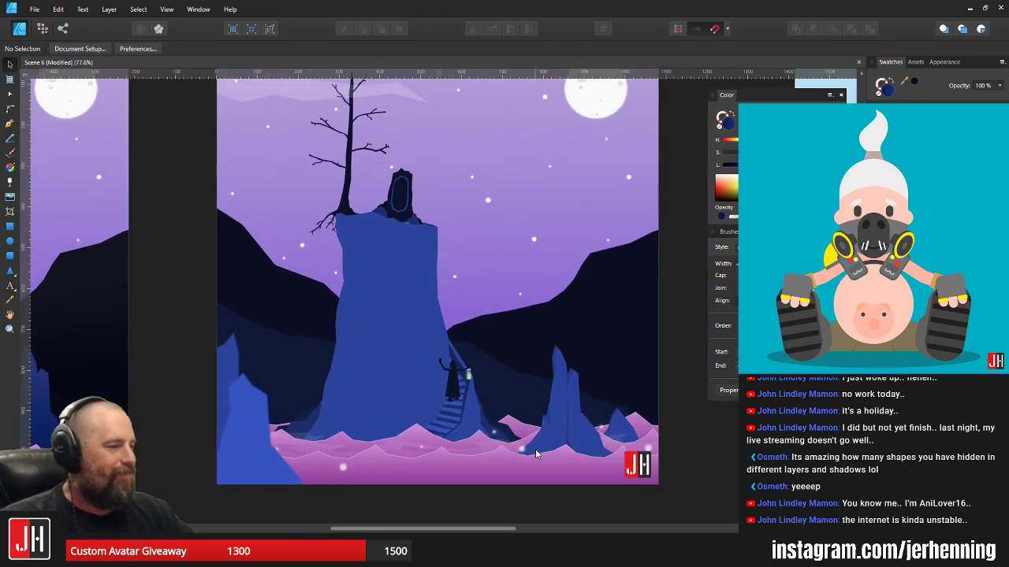
{"action": "scroll", "coordinate": [545, 422], "scroll_direction": "up", "scroll_amount": 5}
{"action": "scroll", "coordinate": [576, 426], "scroll_direction": "down", "scroll_amount": 6}
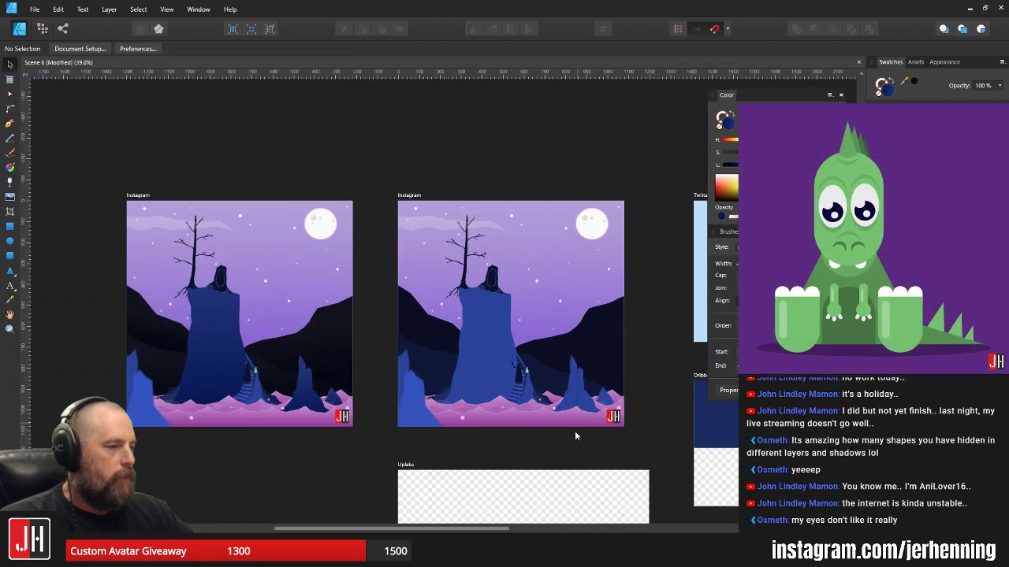
{"action": "scroll", "coordinate": [462, 348], "scroll_direction": "up", "scroll_amount": 6}
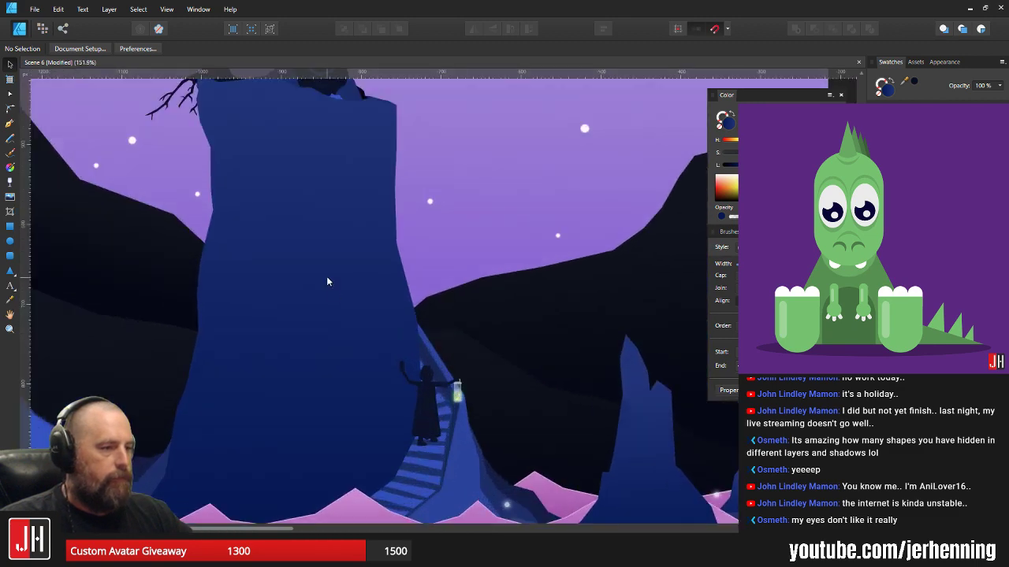
- Lower the midpoint and upper stop of the gradient on the first artboard's tower, deselect it, and save the document
{"action": "left_click", "coordinate": [327, 281]}
{"action": "scroll", "coordinate": [359, 276], "scroll_direction": "down", "scroll_amount": 3}
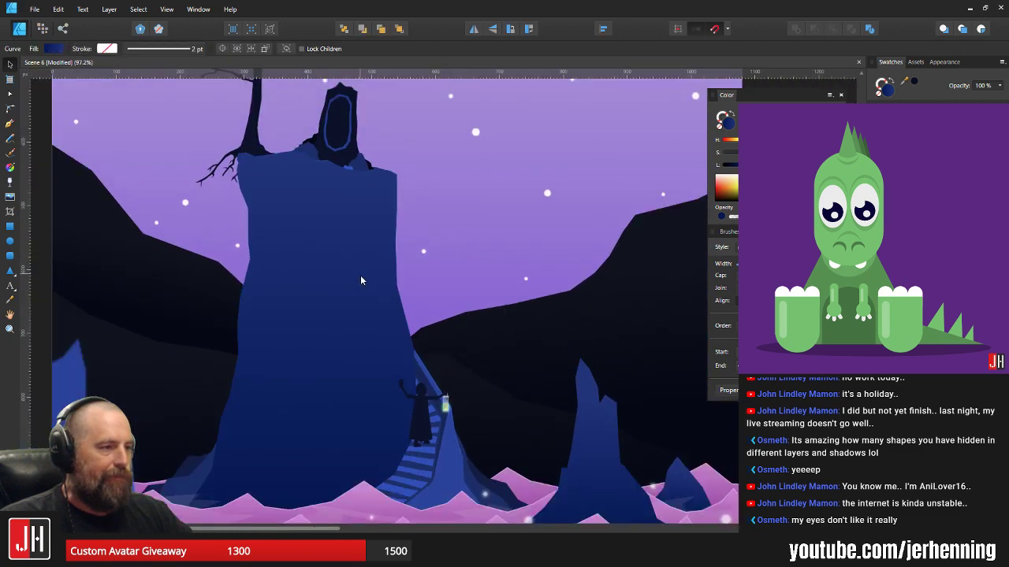
{"action": "key", "text": "g"}
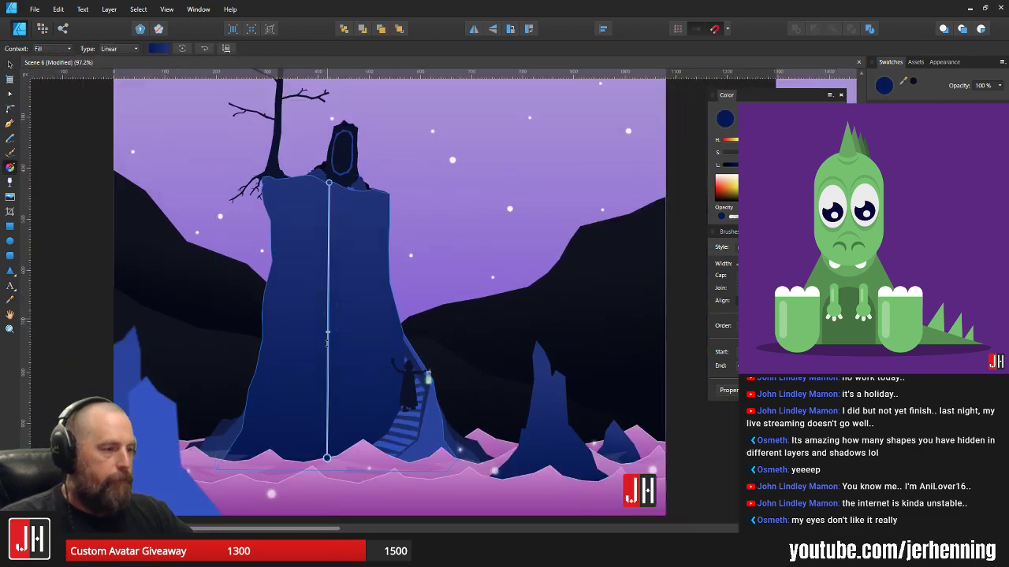
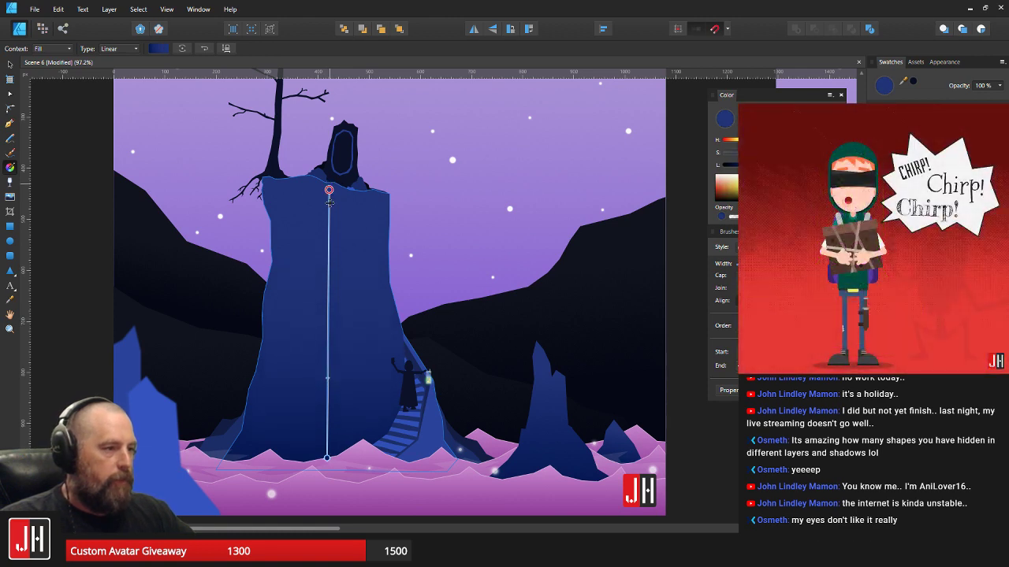
{"action": "key", "text": "v"}
{"action": "scroll", "coordinate": [358, 240], "scroll_direction": "down", "scroll_amount": 4}
{"action": "left_click", "coordinate": [368, 376]}
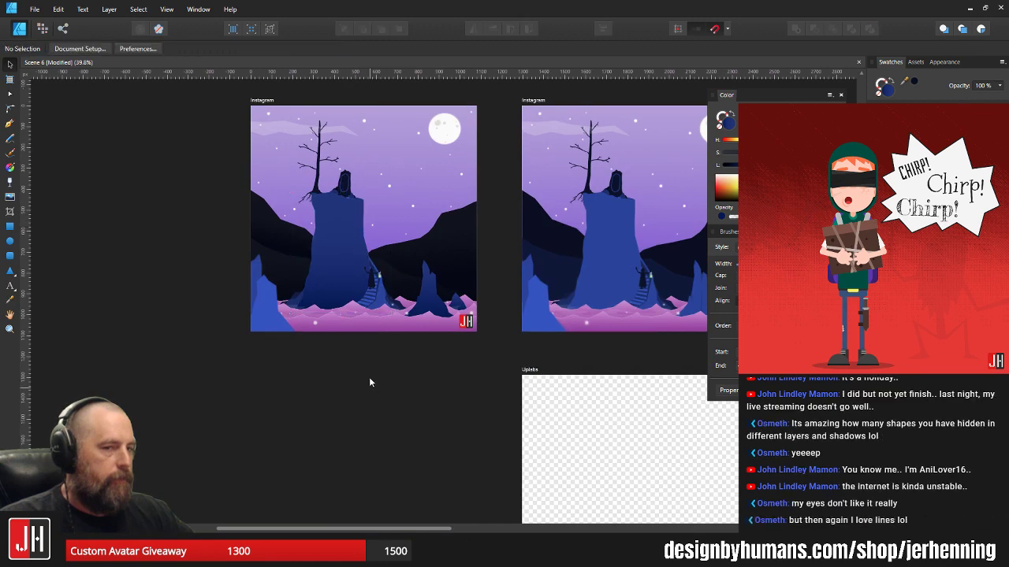
{"action": "key", "text": "ctrl+s"}
- Draw a circle about 450 px in diameter on the light-blue Twitter artboard
{"action": "scroll", "coordinate": [364, 265], "scroll_direction": "up", "scroll_amount": 4}
{"action": "left_click_drag", "start_coordinate": [356, 248], "coordinate": [365, 270]}
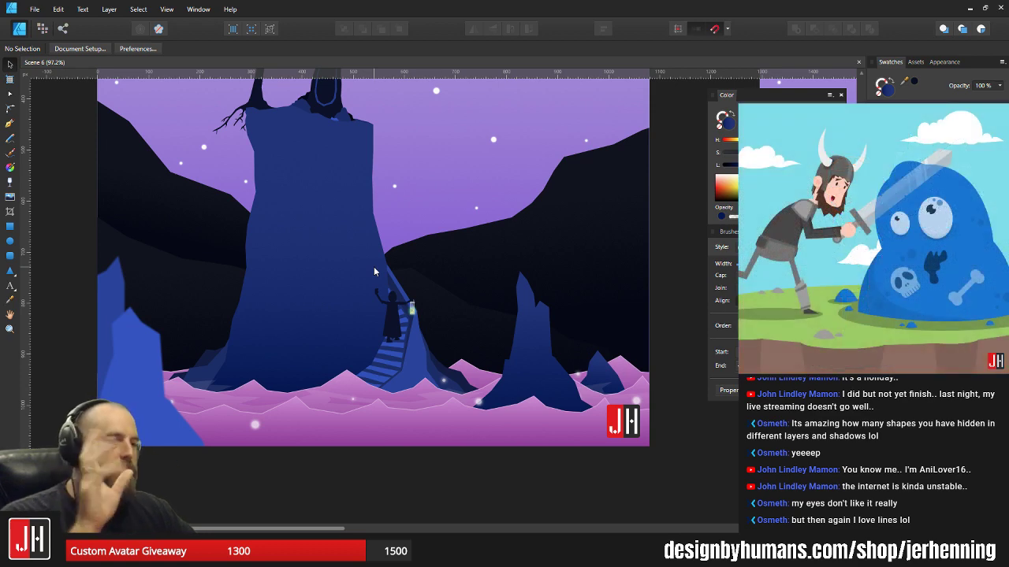
{"action": "scroll", "coordinate": [397, 256], "scroll_direction": "down", "scroll_amount": 5}
{"action": "left_click_drag", "start_coordinate": [427, 227], "coordinate": [315, 254]}
{"action": "left_click_drag", "start_coordinate": [502, 402], "coordinate": [390, 338]}
{"action": "left_click_drag", "start_coordinate": [515, 234], "coordinate": [359, 291]}
{"action": "scroll", "coordinate": [386, 237], "scroll_direction": "up", "scroll_amount": 3}
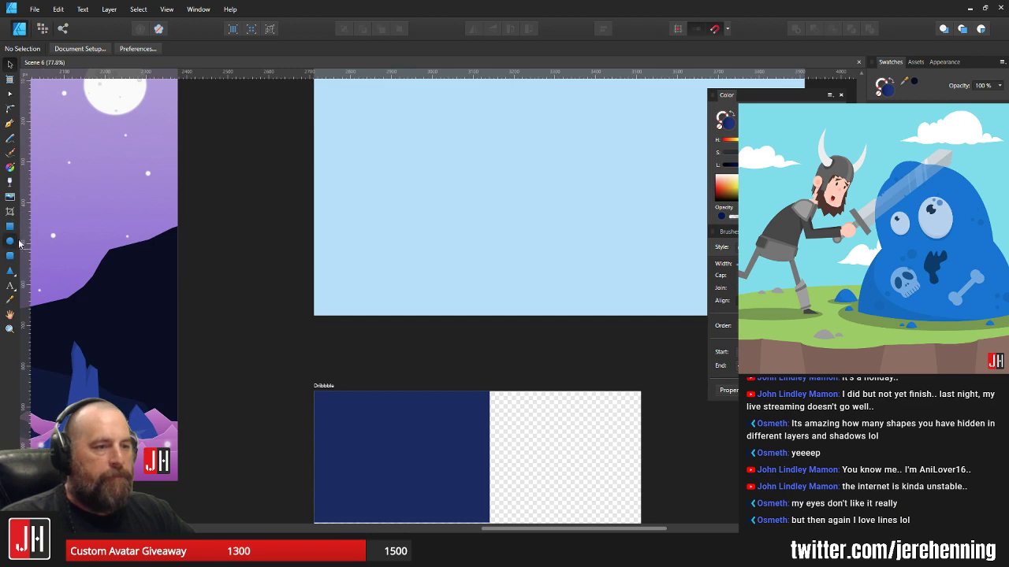
{"action": "left_click", "coordinate": [12, 242]}
{"action": "left_click_drag", "start_coordinate": [429, 129], "coordinate": [391, 181]}
{"action": "left_click_drag", "start_coordinate": [324, 135], "coordinate": [508, 320]}
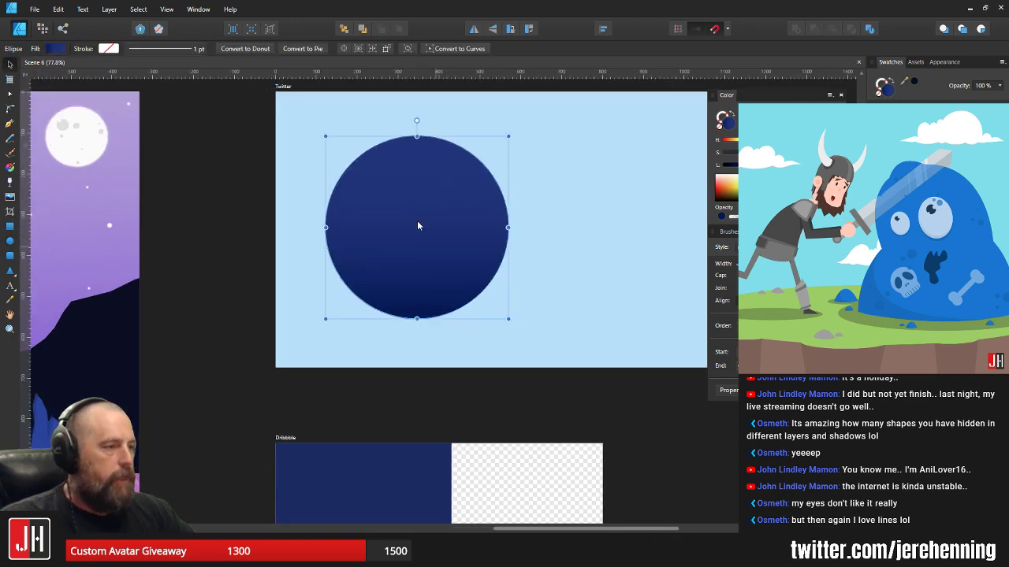
{"action": "scroll", "coordinate": [426, 219], "scroll_direction": "up", "scroll_amount": 2}
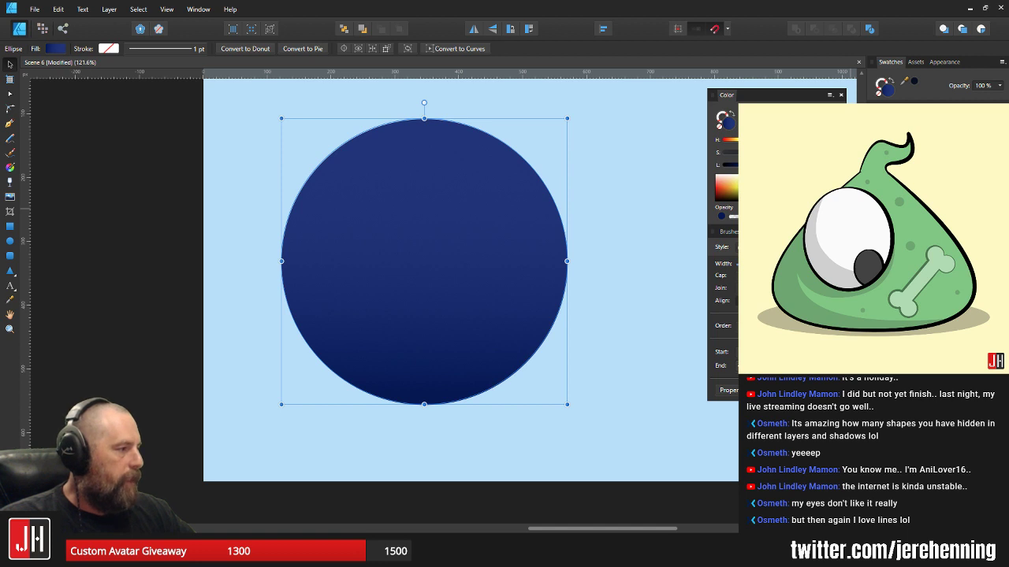
- Fill the circle with solid purple and place a duplicate directly beside it
{"action": "left_click", "coordinate": [906, 209]}
{"action": "left_click", "coordinate": [915, 209]}
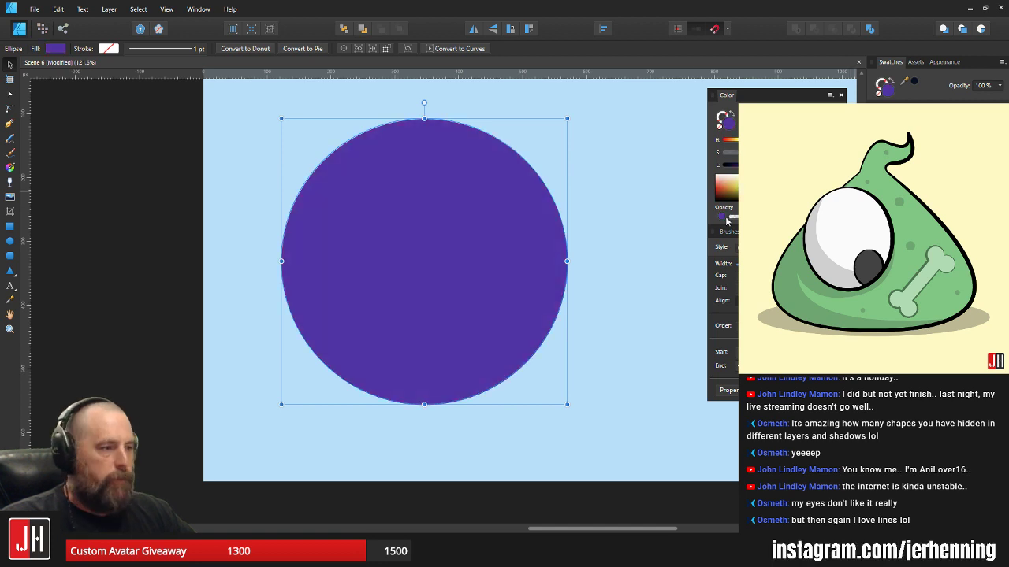
{"action": "left_click", "coordinate": [655, 232]}
{"action": "left_click_drag", "start_coordinate": [655, 231], "coordinate": [471, 273]}
{"action": "left_click_drag", "start_coordinate": [296, 287], "coordinate": [607, 290]}
- Apply a vertical linear gradient to the duplicate circle, reverse it so the dark end is at the base, and deselect
{"action": "key", "text": "g"}
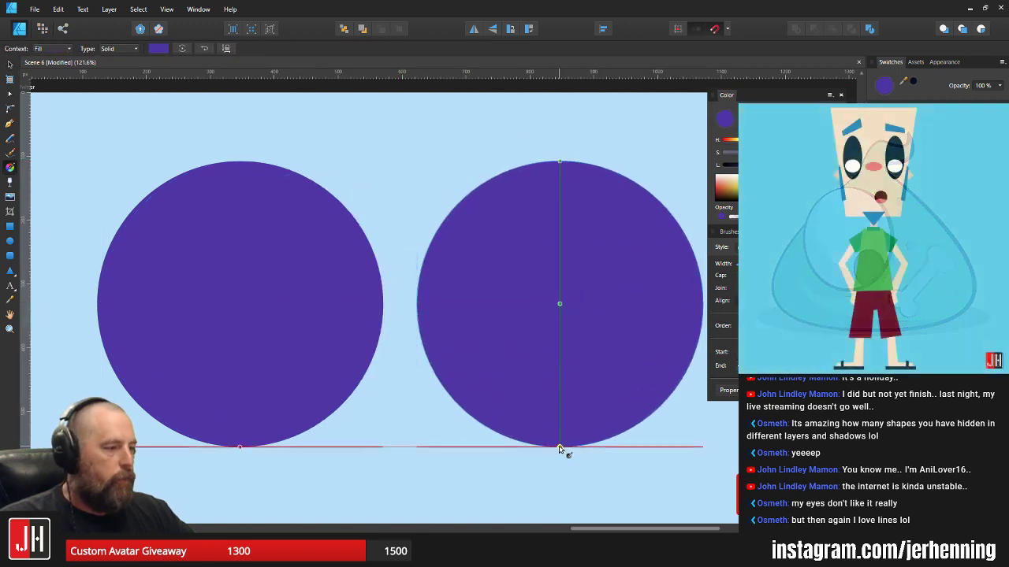
{"action": "left_click_drag", "start_coordinate": [560, 447], "coordinate": [559, 202]}
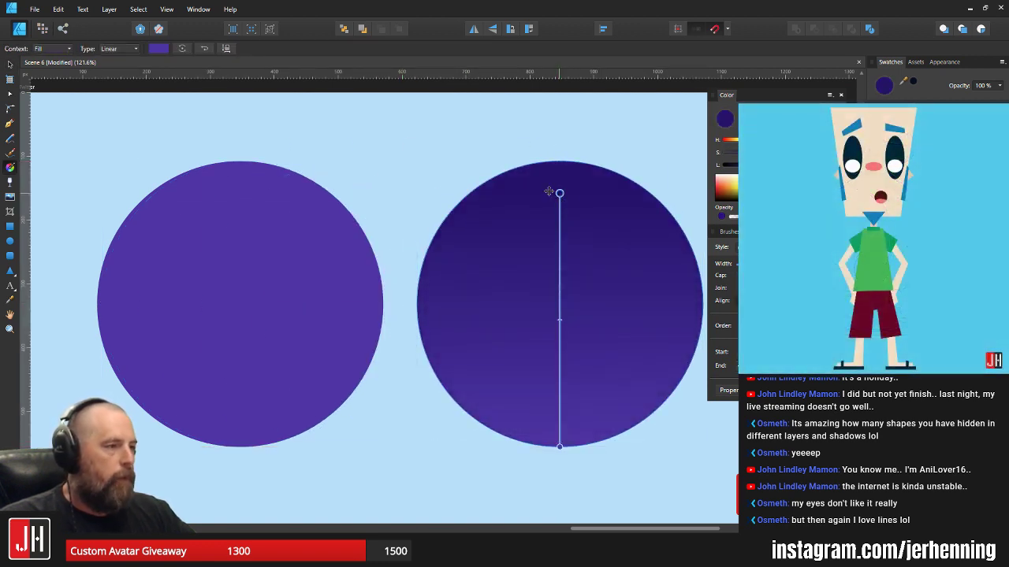
{"action": "left_click", "coordinate": [204, 51]}
{"action": "key", "text": "v"}
{"action": "left_click", "coordinate": [488, 126]}
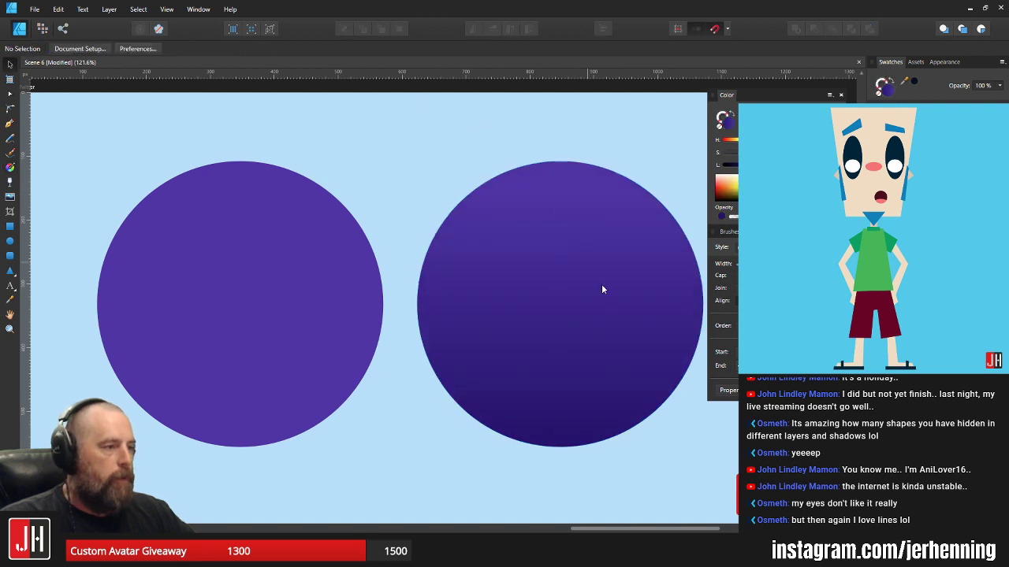
- Tilt the duplicate circle's gradient so it runs from the light upper-right area to the dark lower-left edge
{"action": "left_click_drag", "start_coordinate": [624, 285], "coordinate": [580, 284]}
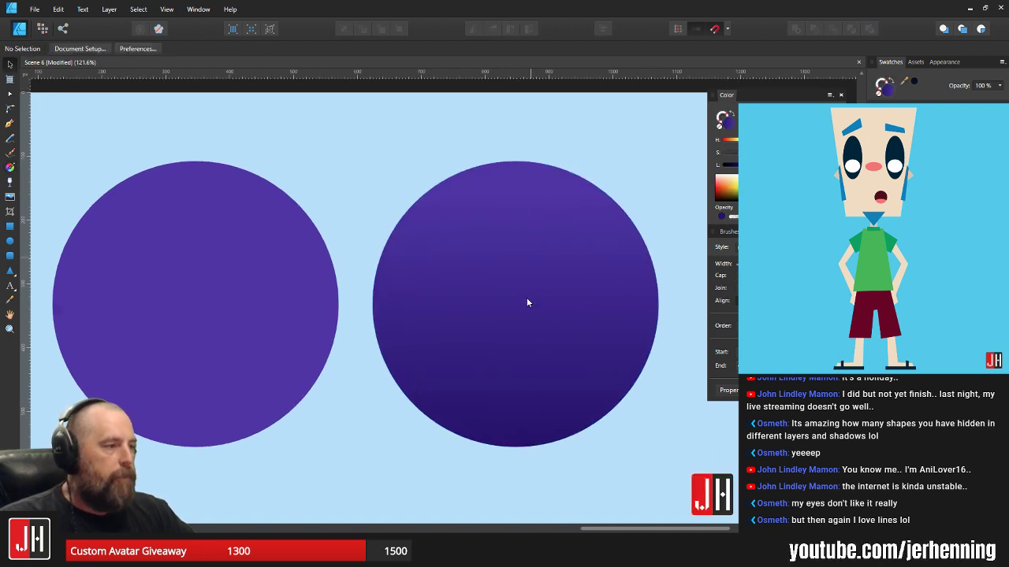
{"action": "scroll", "coordinate": [534, 261], "scroll_direction": "down", "scroll_amount": 2}
{"action": "scroll", "coordinate": [537, 301], "scroll_direction": "up", "scroll_amount": 2}
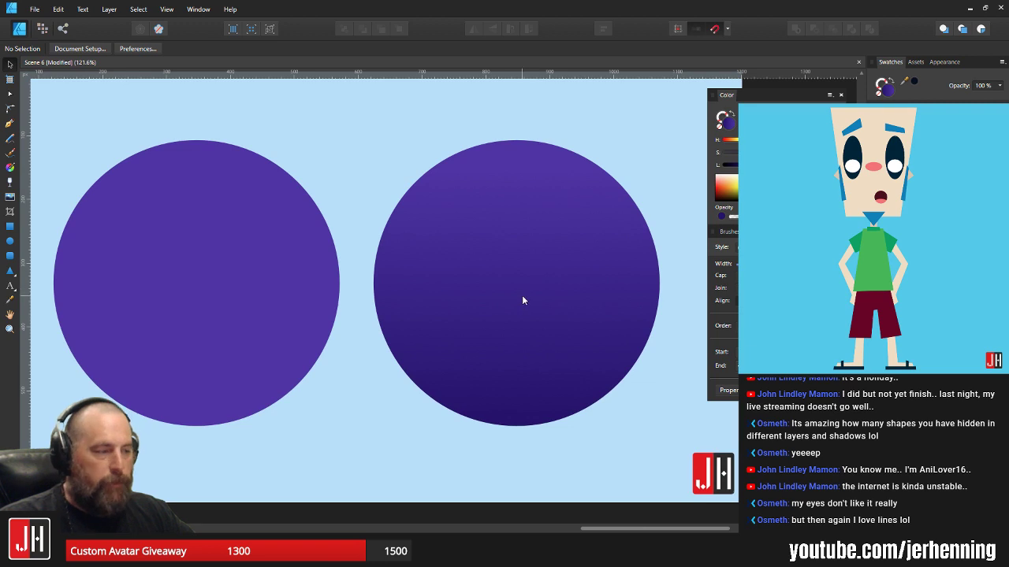
{"action": "scroll", "coordinate": [538, 300], "scroll_direction": "left", "scroll_amount": 1}
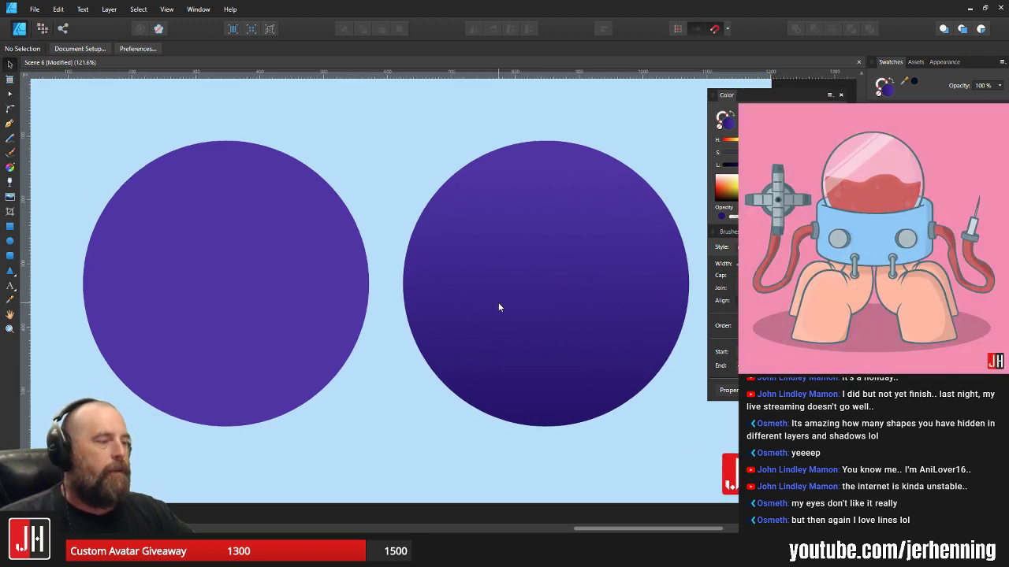
{"action": "scroll", "coordinate": [499, 295], "scroll_direction": "down", "scroll_amount": 3}
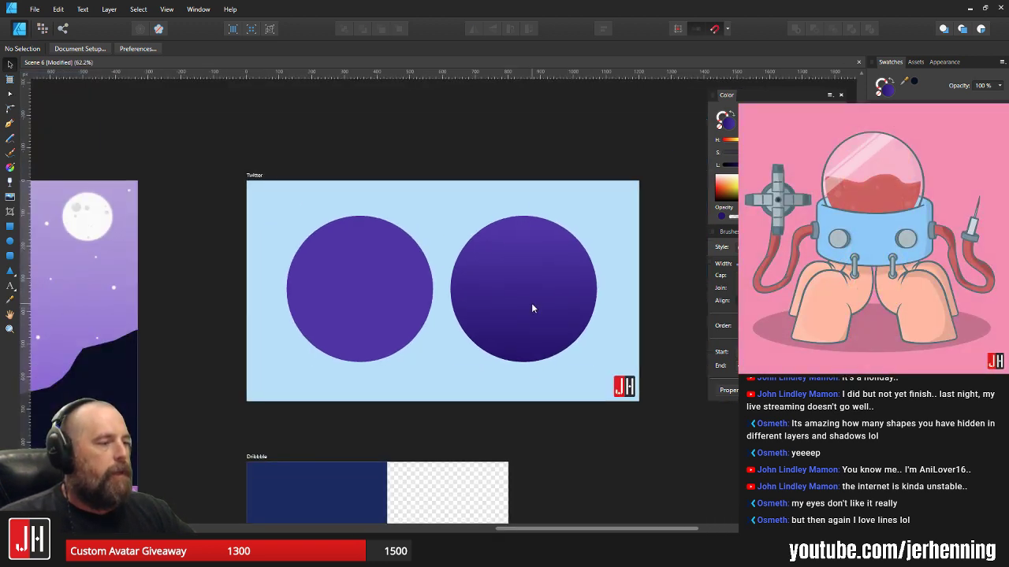
{"action": "left_click", "coordinate": [531, 304]}
{"action": "key", "text": "g"}
{"action": "scroll", "coordinate": [529, 325], "scroll_direction": "up", "scroll_amount": 2}
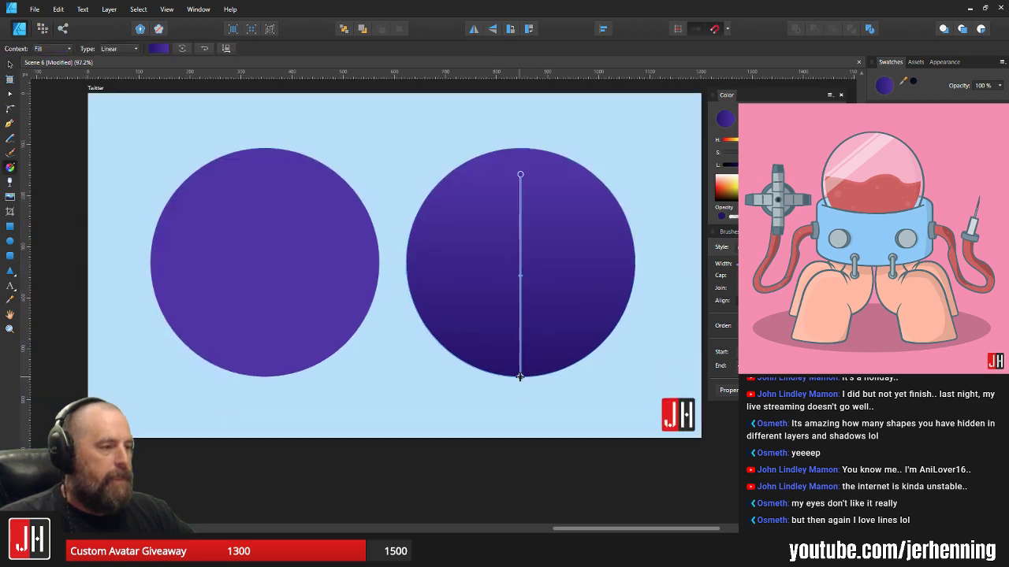
{"action": "left_click_drag", "start_coordinate": [521, 377], "coordinate": [469, 362]}
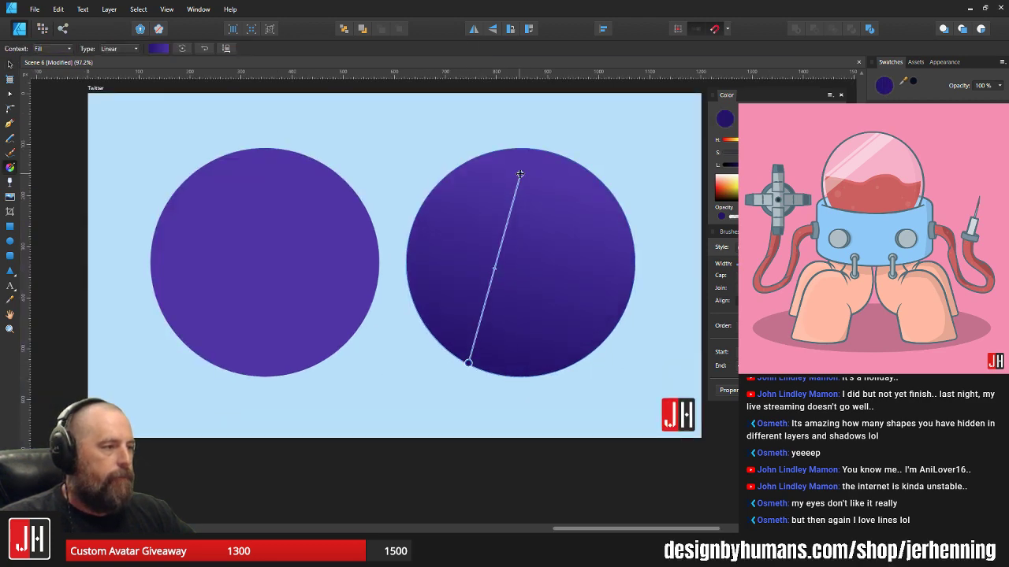
{"action": "left_click_drag", "start_coordinate": [520, 174], "coordinate": [563, 175]}
{"action": "key", "text": "v"}
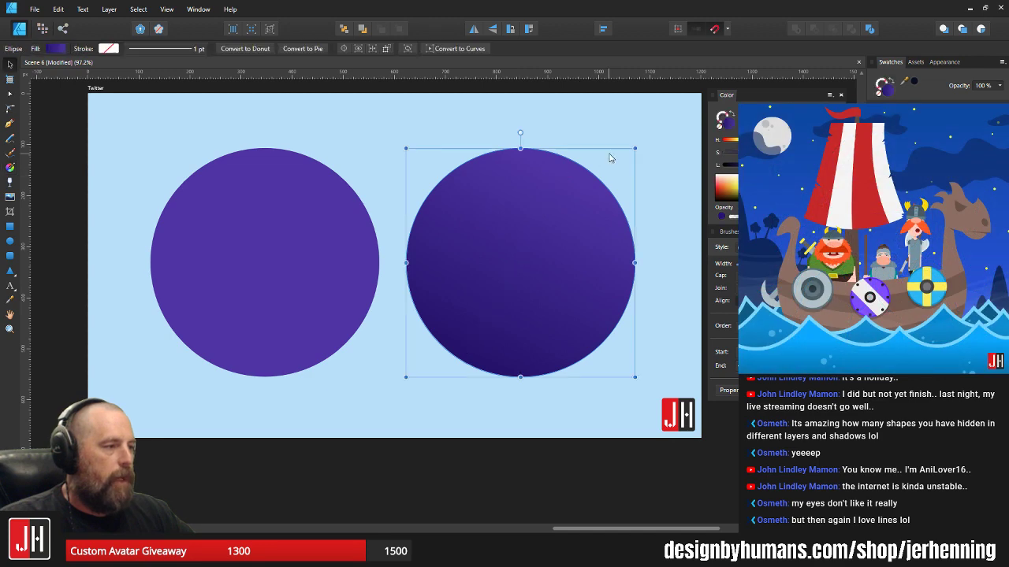
- Try shifting the tilted gradient's midpoint toward its dark end, and deselect the circle
{"action": "scroll", "coordinate": [597, 209], "scroll_direction": "down", "scroll_amount": 2}
{"action": "scroll", "coordinate": [552, 237], "scroll_direction": "up", "scroll_amount": 2}
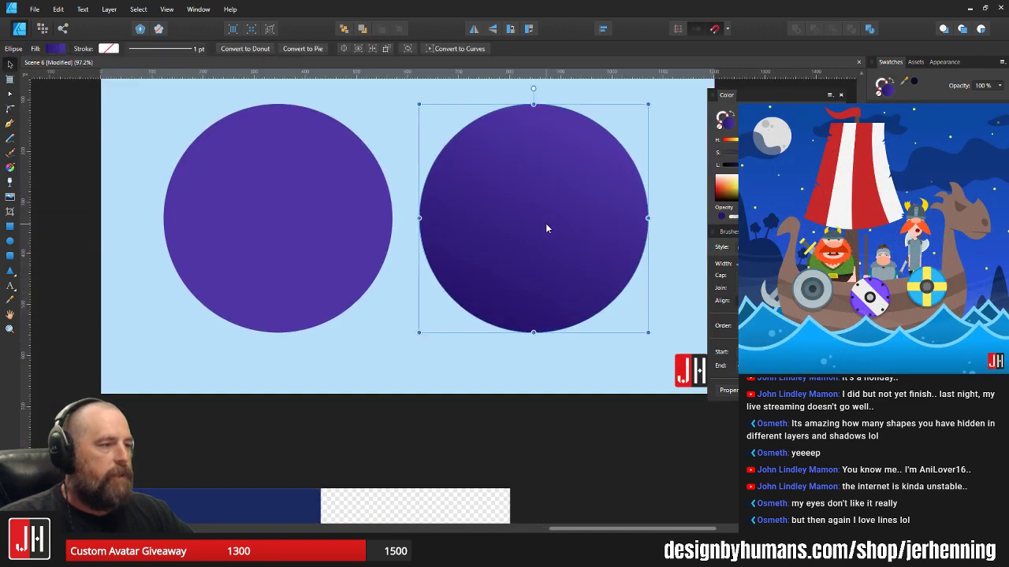
{"action": "key", "text": "g"}
{"action": "left_click_drag", "start_coordinate": [527, 228], "coordinate": [516, 254]}
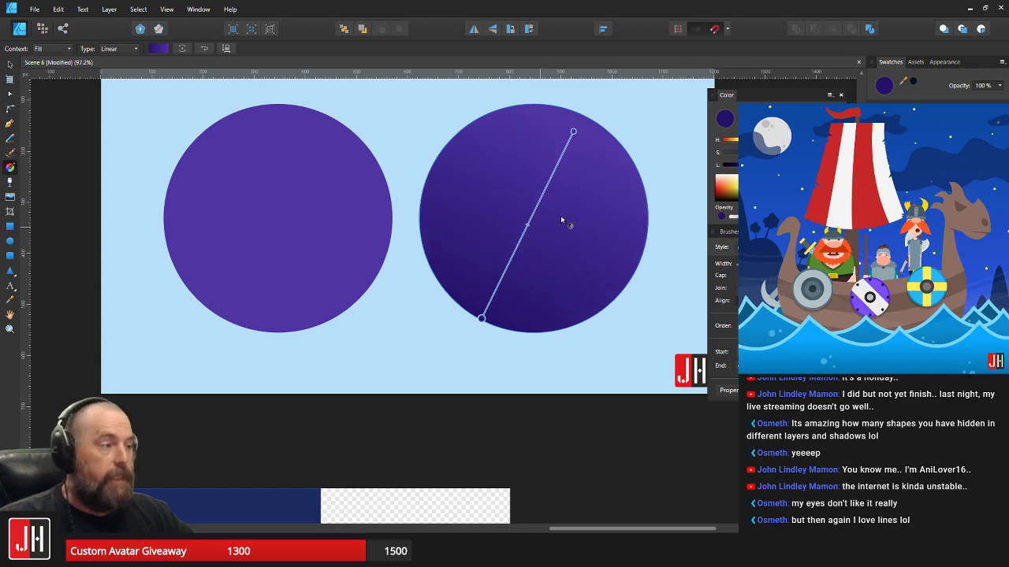
{"action": "key", "text": "v"}
{"action": "left_click", "coordinate": [667, 130]}
- Delete both purple demonstration circles from the Twitter artboard
{"action": "scroll", "coordinate": [577, 225], "scroll_direction": "down", "scroll_amount": 3}
{"action": "left_click_drag", "start_coordinate": [596, 210], "coordinate": [564, 230]}
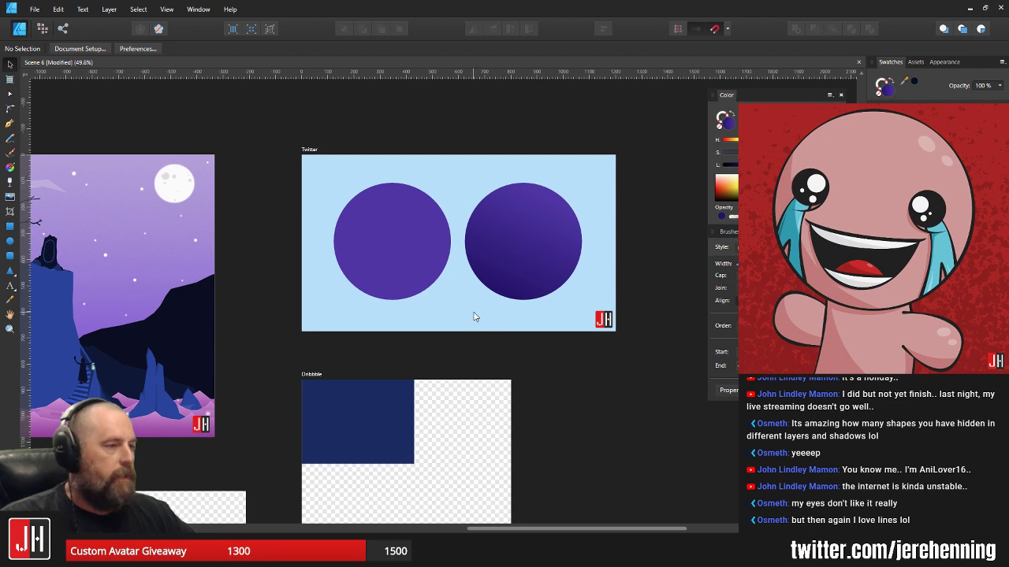
{"action": "scroll", "coordinate": [460, 276], "scroll_direction": "up", "scroll_amount": 1}
{"action": "left_click", "coordinate": [536, 251]}
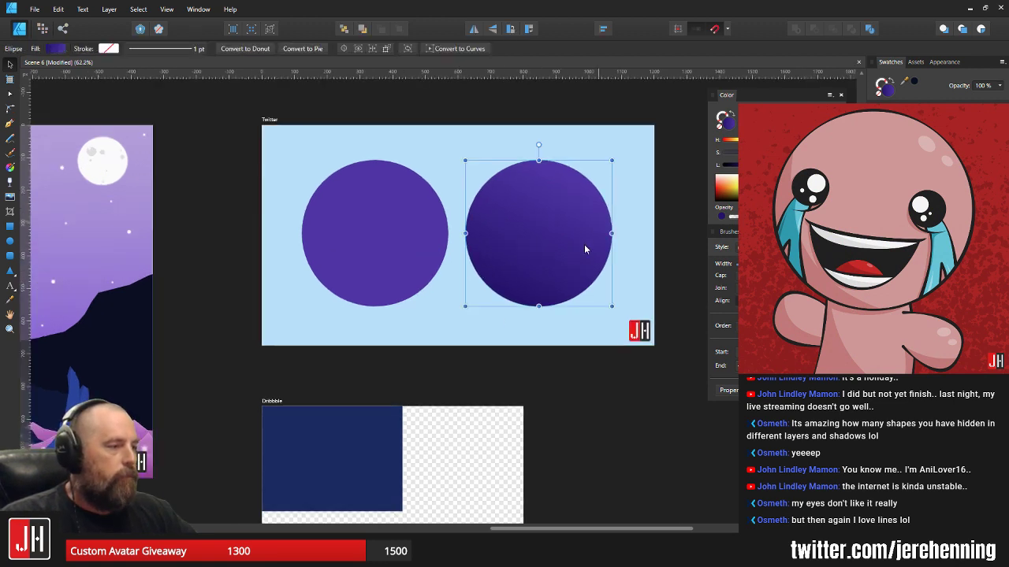
{"action": "left_click", "coordinate": [630, 265]}
{"action": "left_click", "coordinate": [545, 231]}
{"action": "left_click", "coordinate": [389, 233], "text": "shift"}
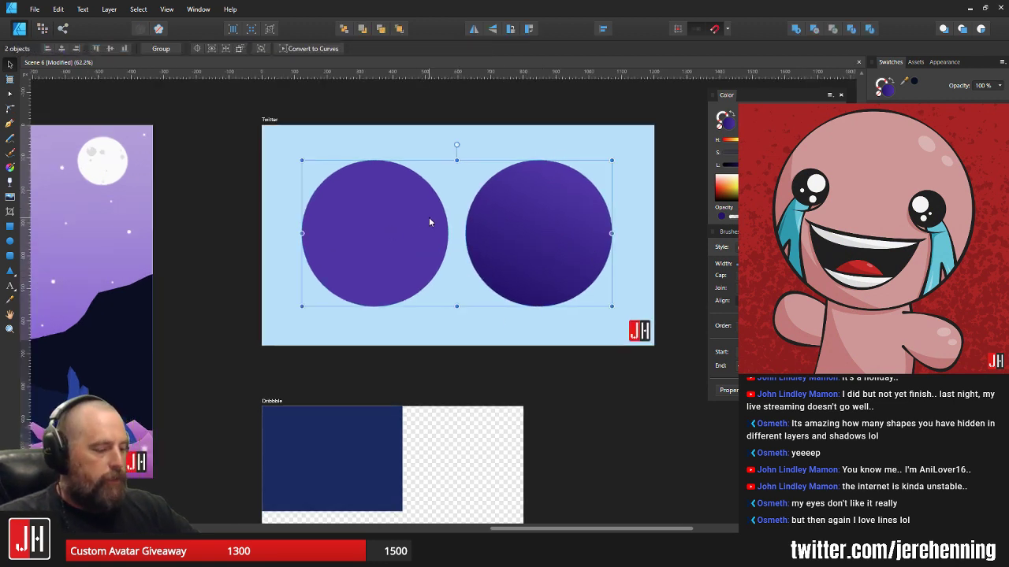
{"action": "key", "text": "Delete"}
- Set the first Instagram artboard's tower gradient nearly vertical, from below the top edge to the base, and extend its dark end slightly downward
{"action": "scroll", "coordinate": [430, 222], "scroll_direction": "down", "scroll_amount": 4}
{"action": "left_click_drag", "start_coordinate": [362, 252], "coordinate": [636, 294]}
{"action": "scroll", "coordinate": [461, 287], "scroll_direction": "up", "scroll_amount": 4}
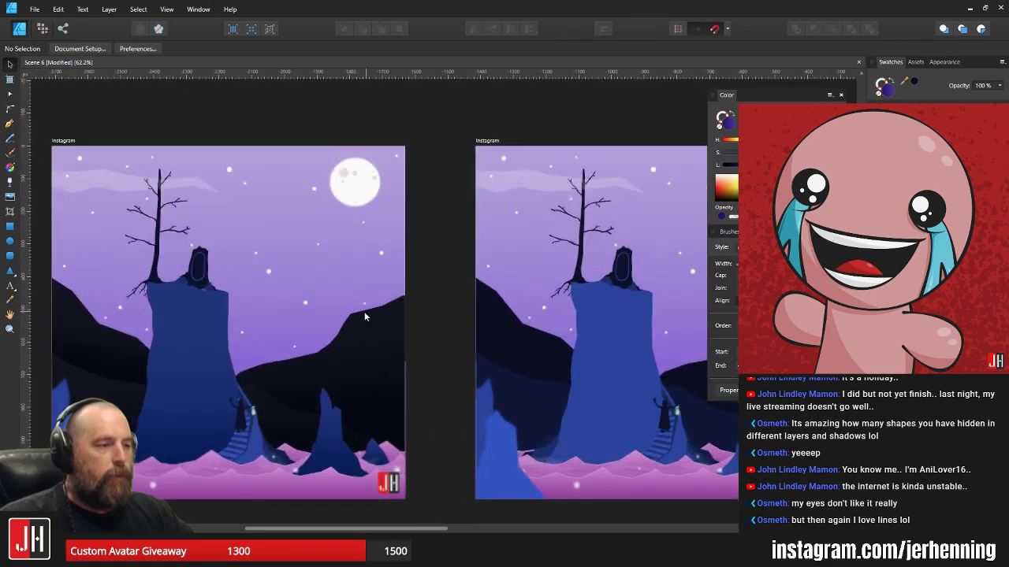
{"action": "scroll", "coordinate": [365, 317], "scroll_direction": "up", "scroll_amount": 4}
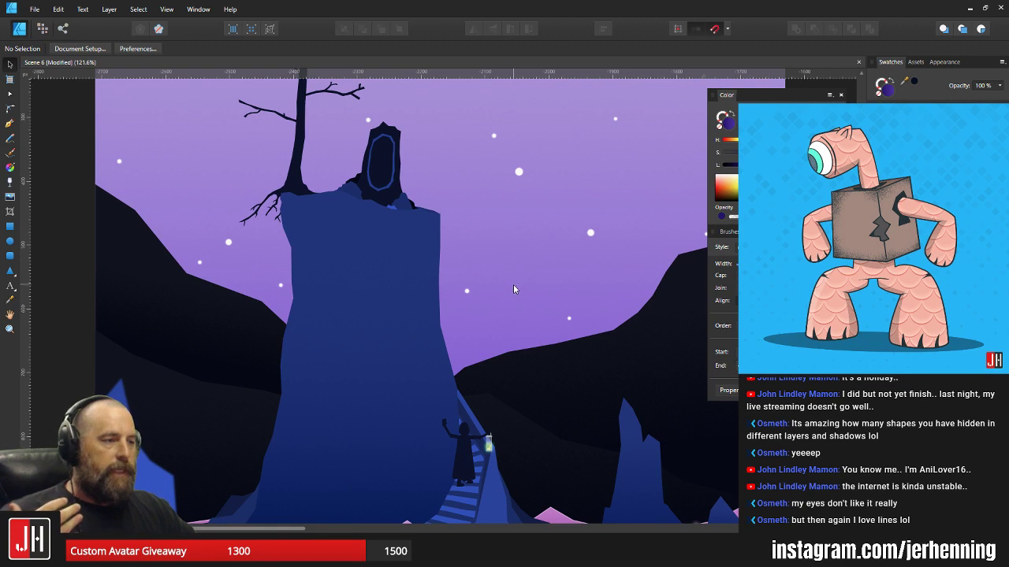
{"action": "left_click_drag", "start_coordinate": [495, 305], "coordinate": [544, 270]}
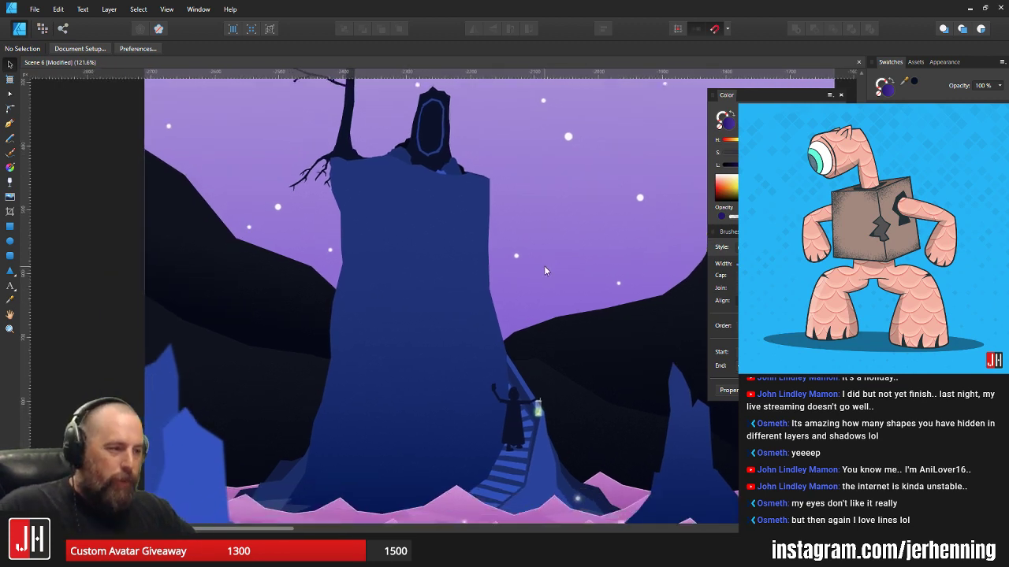
{"action": "left_click", "coordinate": [446, 277]}
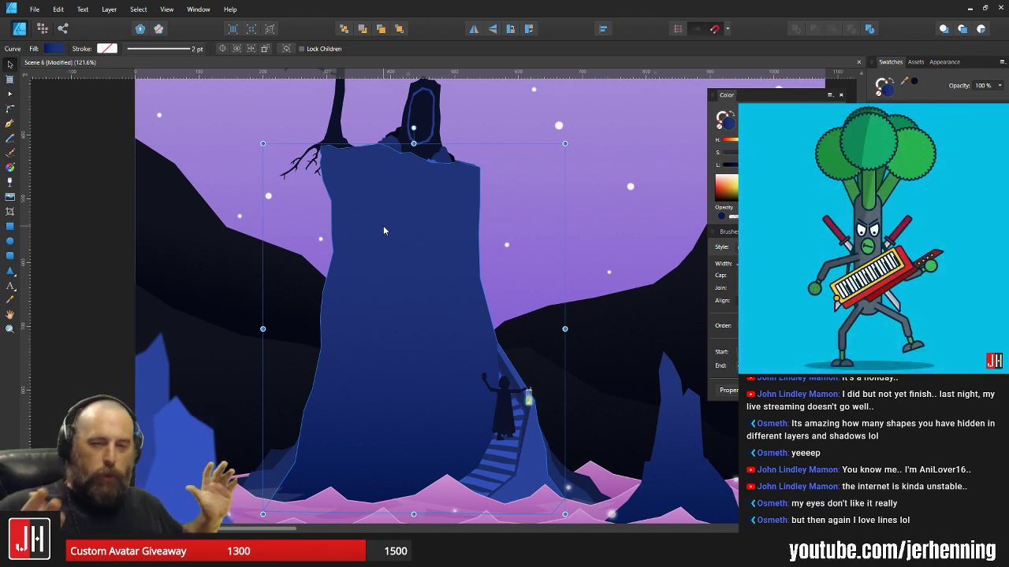
{"action": "key", "text": "g"}
{"action": "left_click_drag", "start_coordinate": [404, 172], "coordinate": [402, 496]}
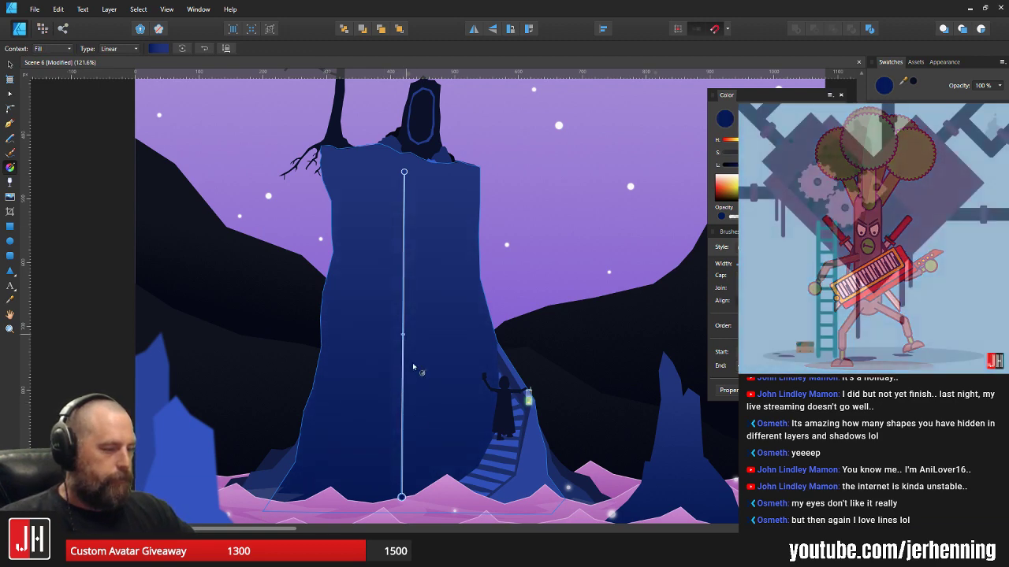
{"action": "left_click_drag", "start_coordinate": [401, 497], "coordinate": [401, 505]}
{"action": "left_click", "coordinate": [401, 501]}
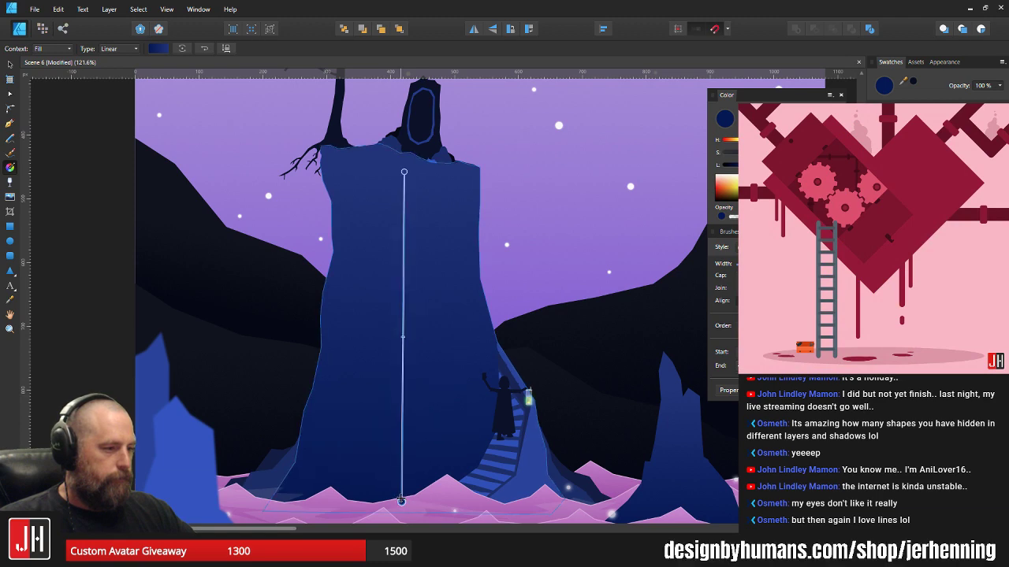
- Deselect the tower and compare the gradient-shaded rocks of the first Instagram artboard with those of the second one
{"action": "key", "text": "ctrl+d"}
{"action": "key", "text": "v"}
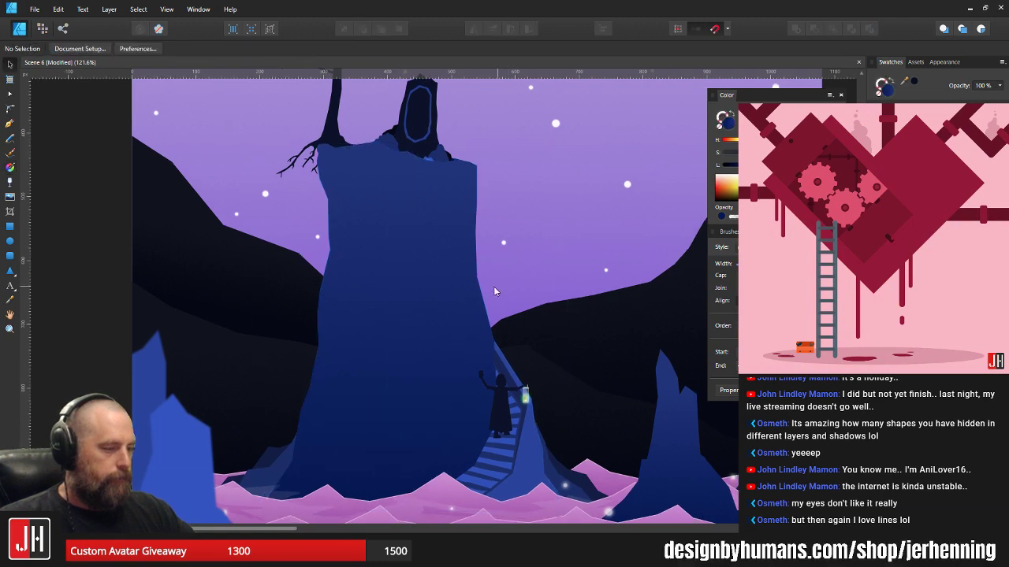
{"action": "scroll", "coordinate": [486, 312], "scroll_direction": "down", "scroll_amount": 4, "text": "ctrl"}
{"action": "left_click_drag", "start_coordinate": [492, 309], "coordinate": [161, 280], "text": "space"}
{"action": "left_click_drag", "start_coordinate": [328, 276], "coordinate": [406, 302], "text": "space"}
{"action": "scroll", "coordinate": [258, 291], "scroll_direction": "up", "scroll_amount": 3, "text": "ctrl"}
{"action": "scroll", "coordinate": [273, 291], "scroll_direction": "down", "scroll_amount": 3, "text": "ctrl"}
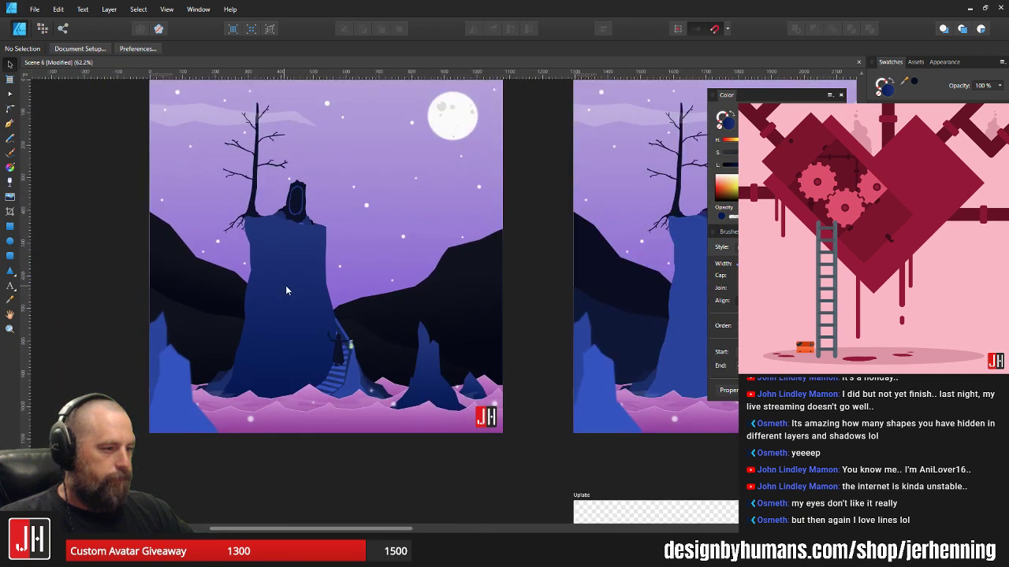
{"action": "scroll", "coordinate": [286, 291], "scroll_direction": "up", "scroll_amount": 3, "text": "ctrl"}
{"action": "scroll", "coordinate": [331, 345], "scroll_direction": "right", "scroll_amount": 1}
{"action": "scroll", "coordinate": [331, 344], "scroll_direction": "down", "scroll_amount": 3, "text": "ctrl"}
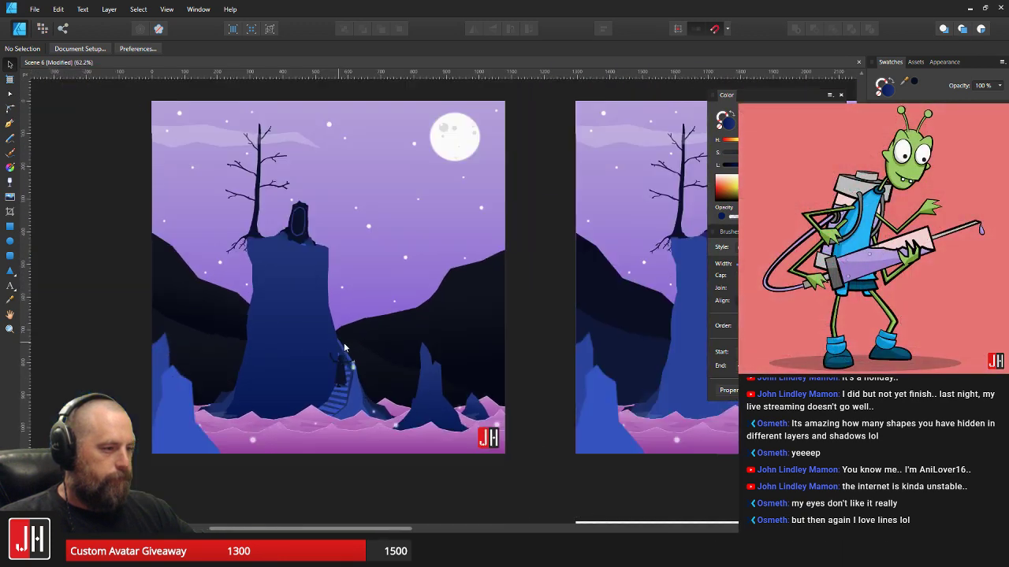
{"action": "scroll", "coordinate": [432, 451], "scroll_direction": "right", "scroll_amount": 1}
{"action": "scroll", "coordinate": [426, 414], "scroll_direction": "up", "scroll_amount": 4, "text": "ctrl"}
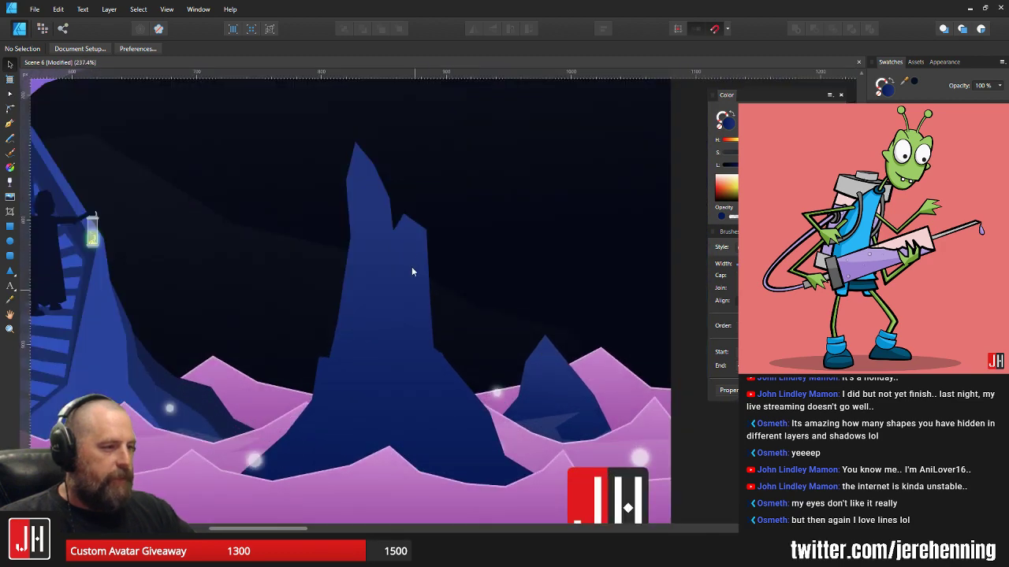
{"action": "scroll", "coordinate": [363, 398], "scroll_direction": "down", "scroll_amount": 3, "text": "ctrl"}
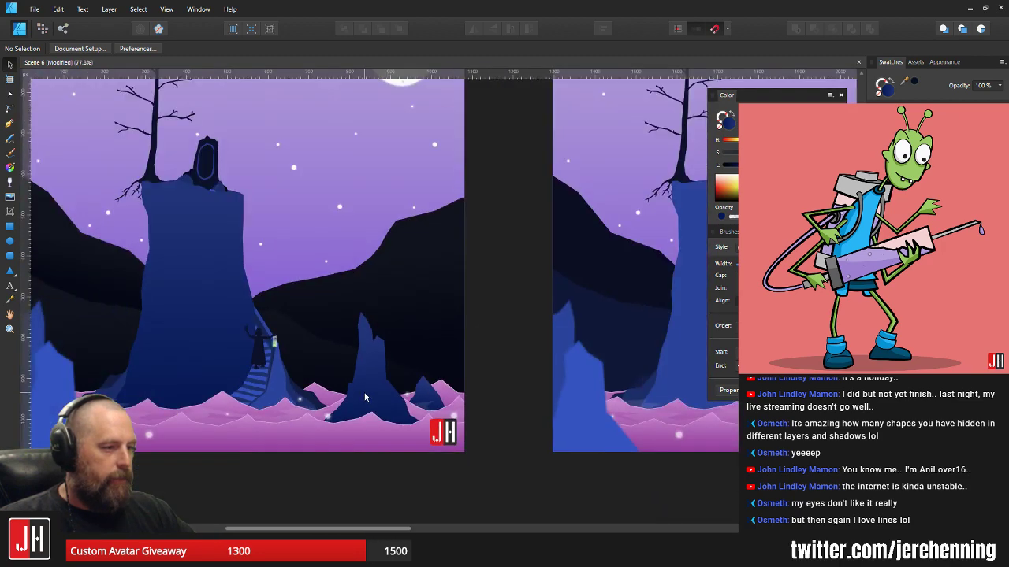
{"action": "left_click_drag", "start_coordinate": [201, 227], "coordinate": [351, 275]}
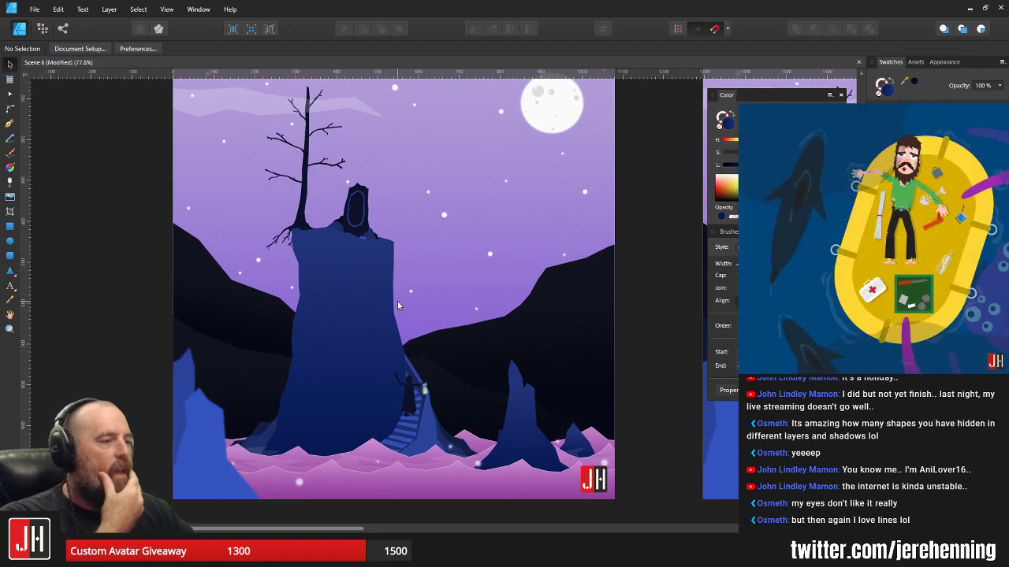
{"action": "scroll", "coordinate": [607, 281], "scroll_direction": "right", "scroll_amount": 5}
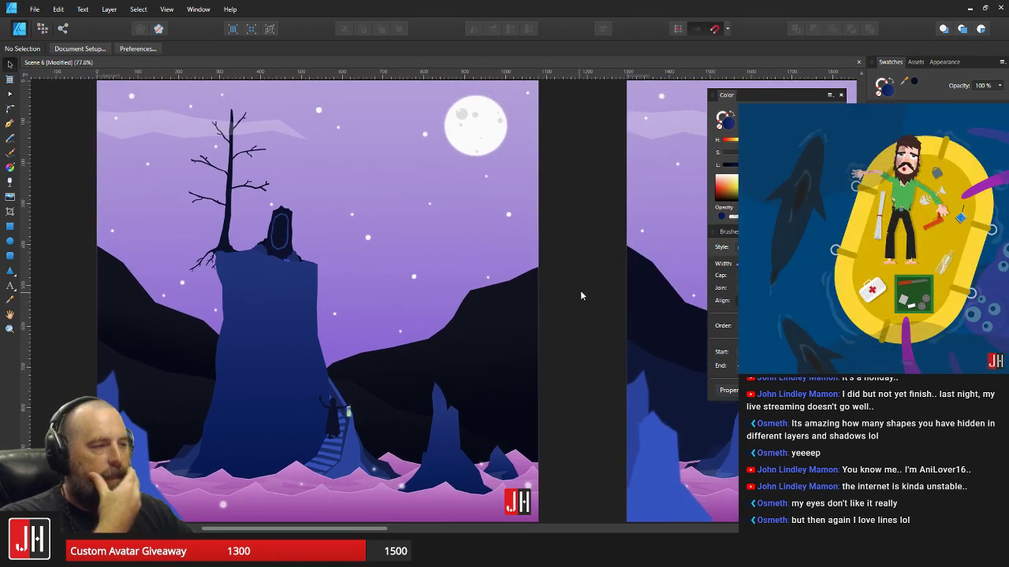
{"action": "left_click_drag", "start_coordinate": [535, 310], "coordinate": [453, 293]}
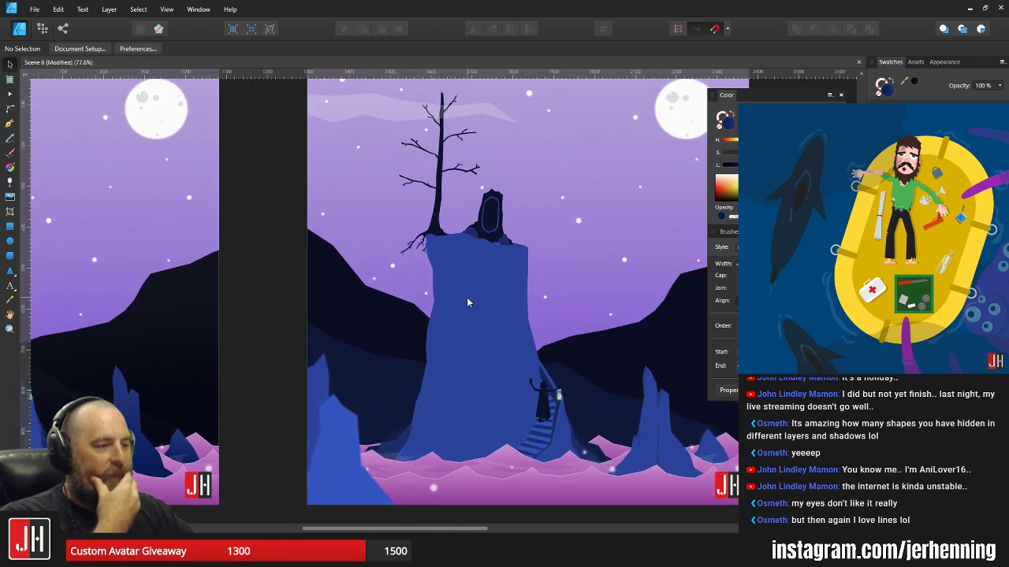
{"action": "left_click_drag", "start_coordinate": [523, 338], "coordinate": [436, 292]}
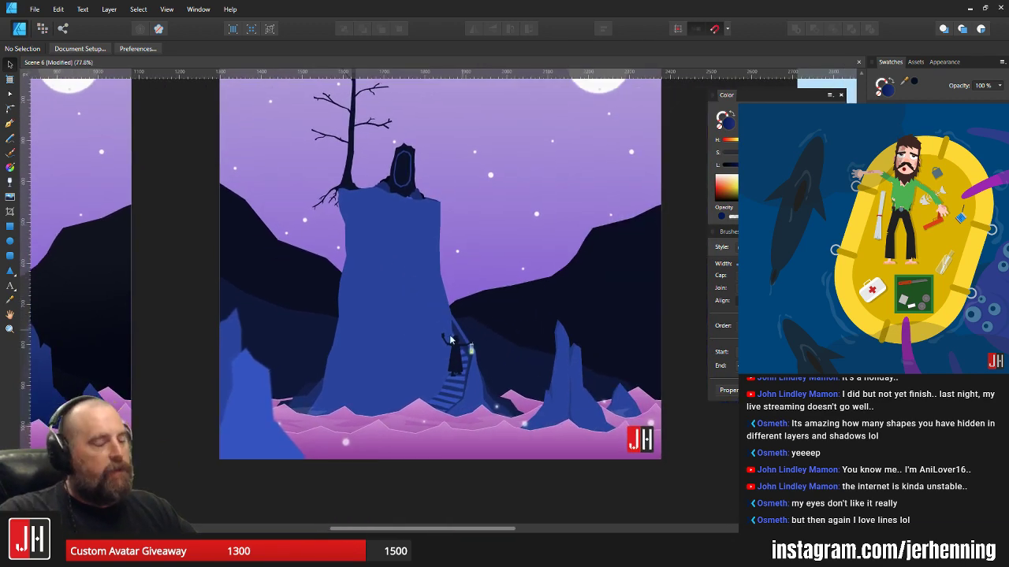
{"action": "scroll", "coordinate": [451, 339], "scroll_direction": "up", "scroll_amount": 10}
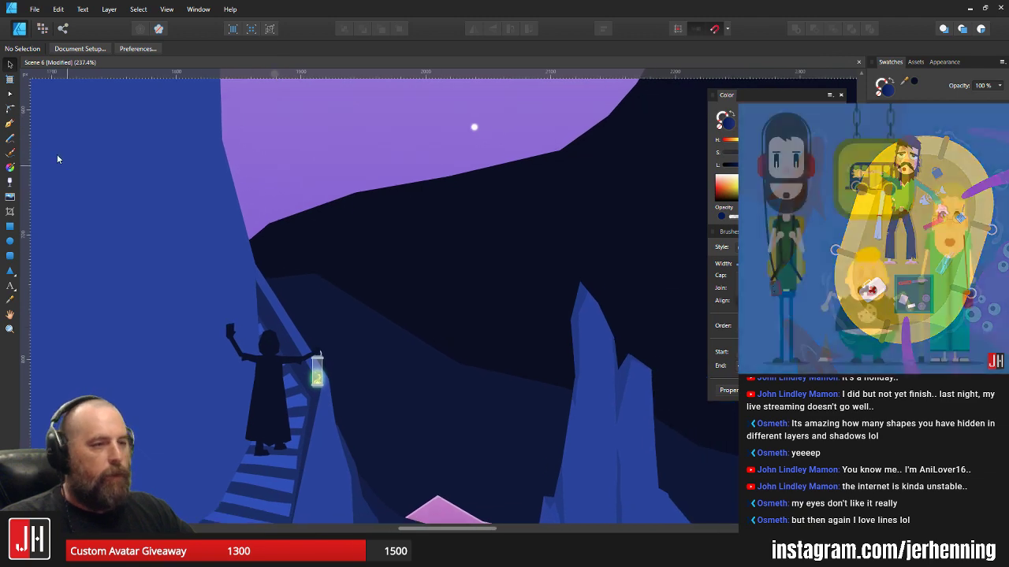
{"action": "scroll", "coordinate": [540, 366], "scroll_direction": "down", "scroll_amount": 6}
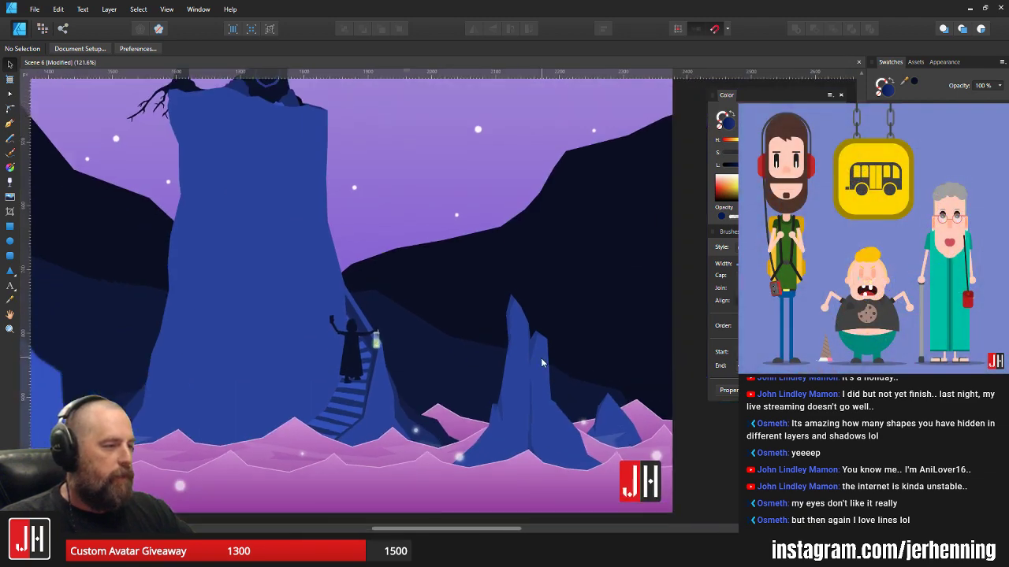
- Delete the four facet shapes from the larger rock spire beside the stairs on the second Instagram artboard, leaving nothing selected
{"action": "left_click", "coordinate": [531, 417]}
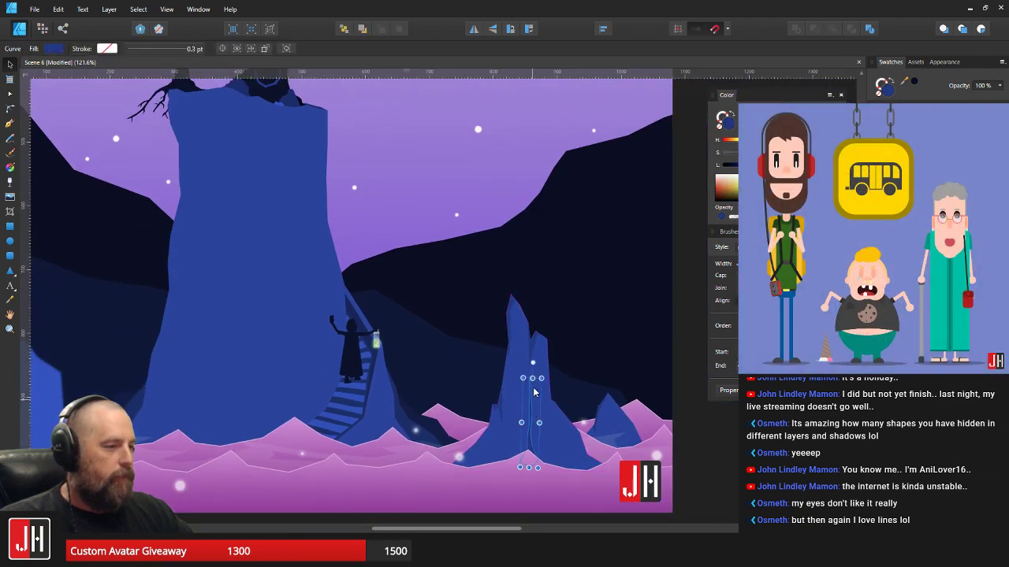
{"action": "left_click", "coordinate": [532, 341], "text": "shift"}
{"action": "left_click", "coordinate": [500, 411], "text": "shift"}
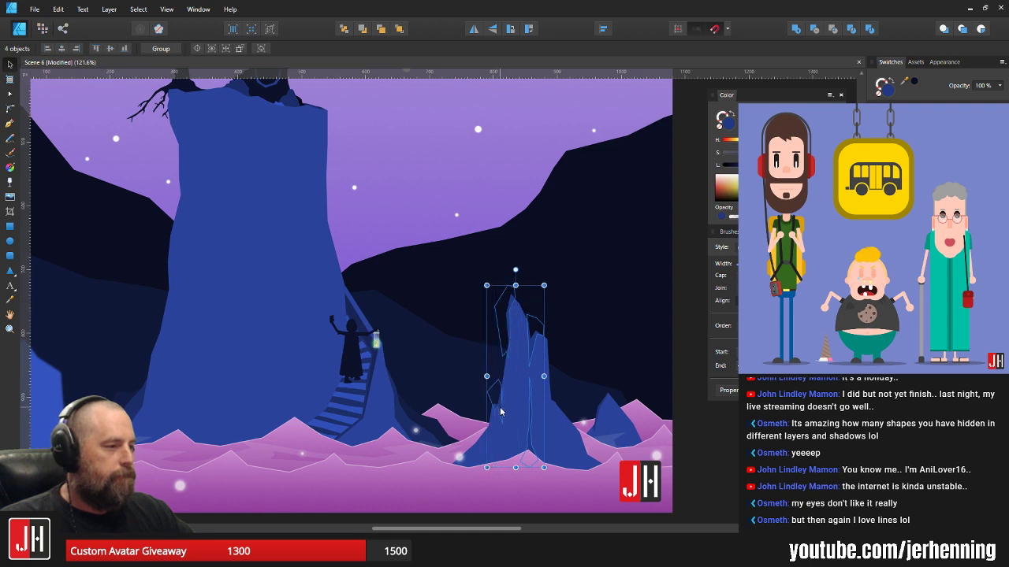
{"action": "key", "text": "Delete"}
{"action": "scroll", "coordinate": [606, 431], "scroll_direction": "up", "scroll_amount": 3}
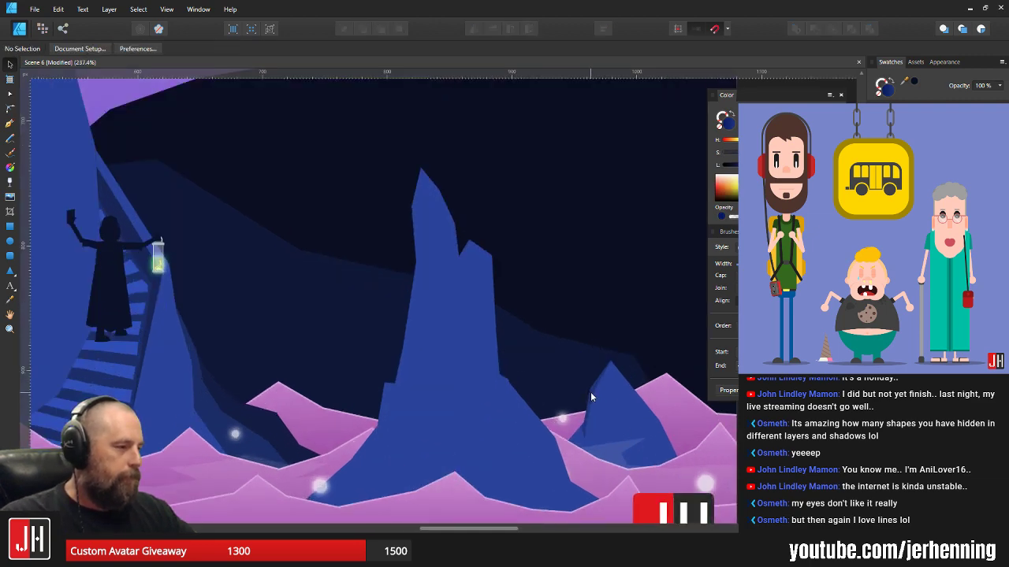
{"action": "left_click", "coordinate": [591, 392]}
{"action": "key", "text": "ctrl+d"}
- Enlarge the two left foreground rocks on the second Instagram artboard, nudge them slightly down and left, and deselect them
{"action": "scroll", "coordinate": [542, 382], "scroll_direction": "down", "scroll_amount": 6}
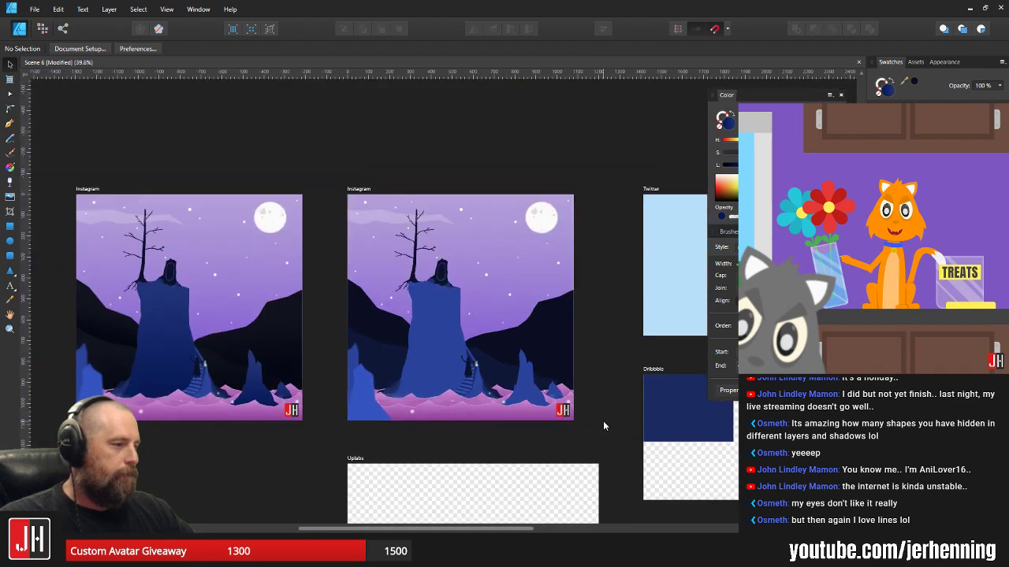
{"action": "scroll", "coordinate": [484, 368], "scroll_direction": "up", "scroll_amount": 3}
{"action": "left_click_drag", "start_coordinate": [484, 368], "coordinate": [550, 355]}
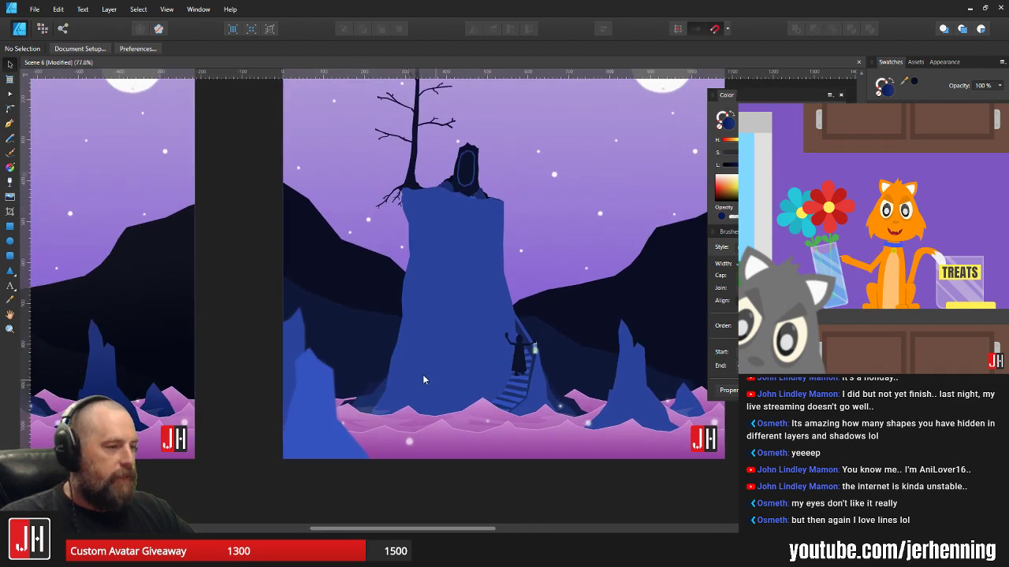
{"action": "left_click_drag", "start_coordinate": [423, 374], "coordinate": [407, 372]}
{"action": "left_click", "coordinate": [307, 369]}
{"action": "scroll", "coordinate": [307, 367], "scroll_direction": "up", "scroll_amount": 2}
{"action": "left_click", "coordinate": [273, 296], "text": "shift"}
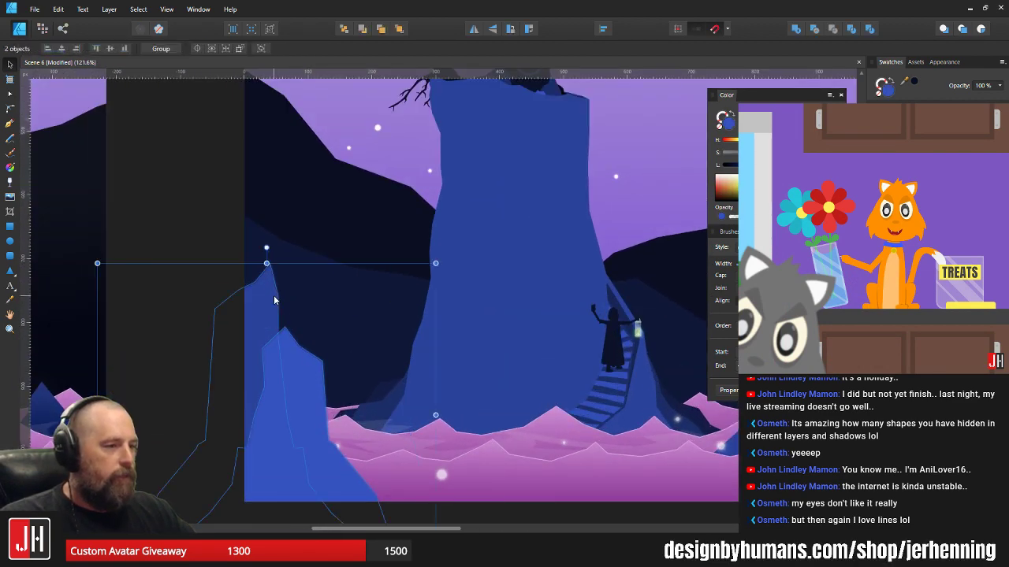
{"action": "left_click_drag", "start_coordinate": [434, 271], "coordinate": [507, 208]}
{"action": "left_click_drag", "start_coordinate": [358, 365], "coordinate": [340, 376]}
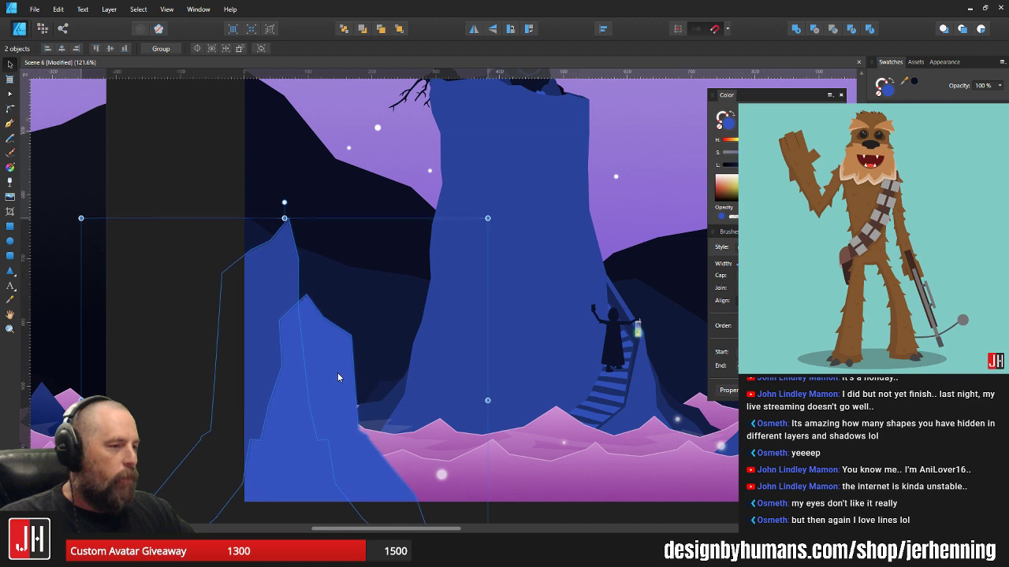
{"action": "left_click", "coordinate": [205, 189]}
{"action": "scroll", "coordinate": [313, 268], "scroll_direction": "down", "scroll_amount": 5}
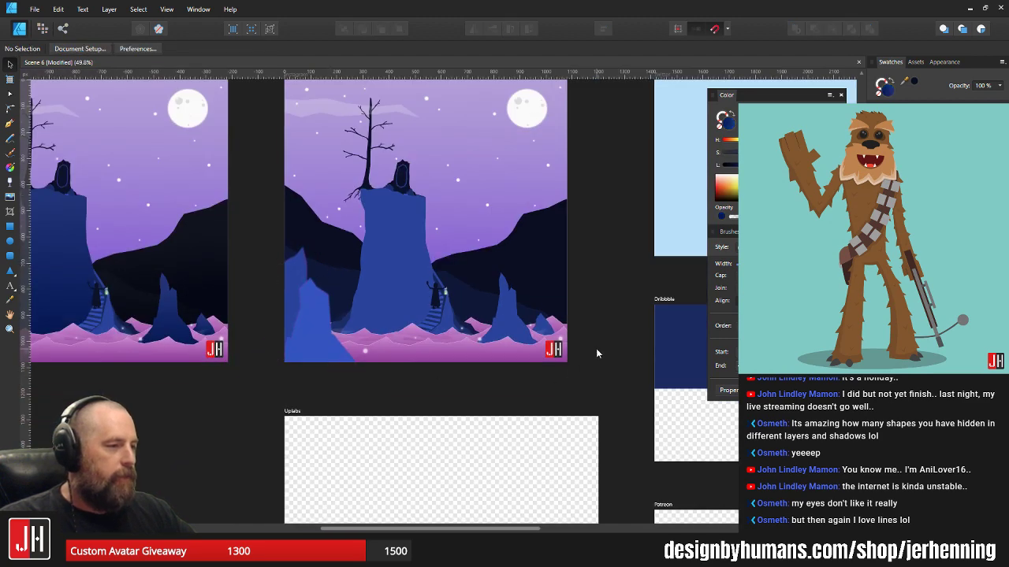
{"action": "scroll", "coordinate": [356, 273], "scroll_direction": "up", "scroll_amount": 4}
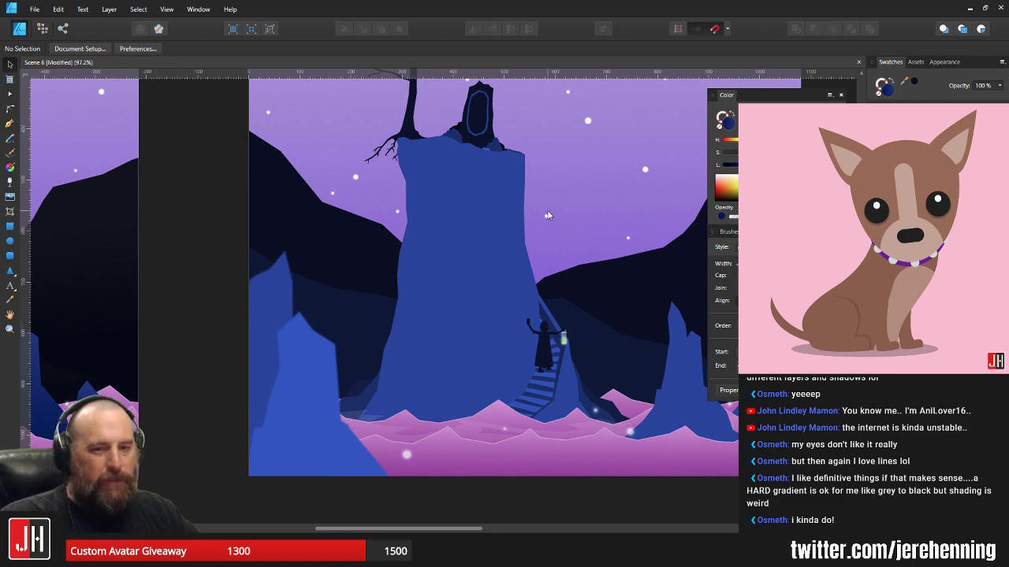
- Draw a large upright ellipse as a head on the Twitter artboard and fill it with light peach skin colour
{"action": "scroll", "coordinate": [508, 217], "scroll_direction": "down", "scroll_amount": 4}
{"action": "left_click_drag", "start_coordinate": [648, 197], "coordinate": [281, 260]}
{"action": "scroll", "coordinate": [406, 226], "scroll_direction": "up", "scroll_amount": 3}
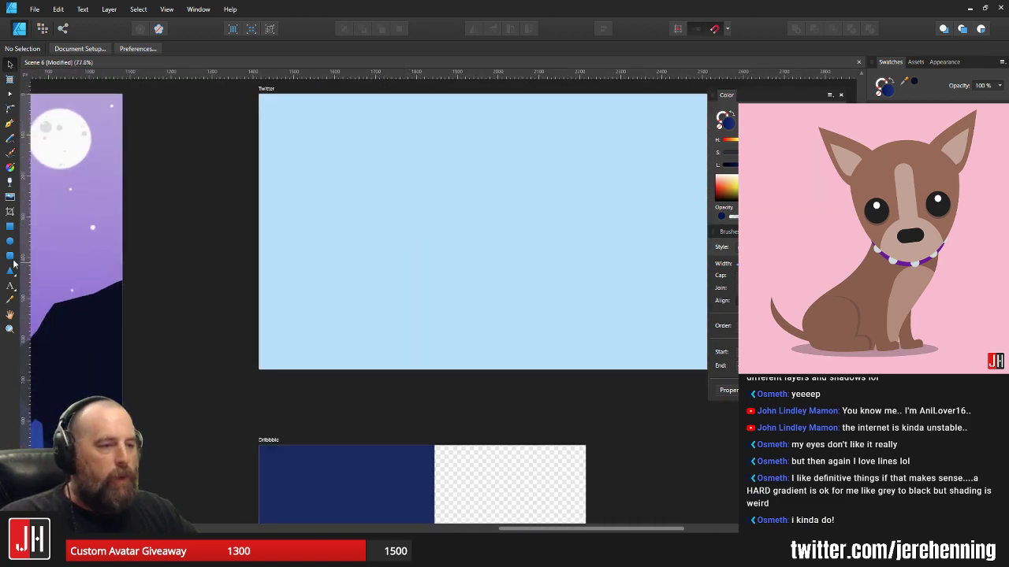
{"action": "left_click", "coordinate": [9, 241]}
{"action": "left_click_drag", "start_coordinate": [419, 116], "coordinate": [438, 145]}
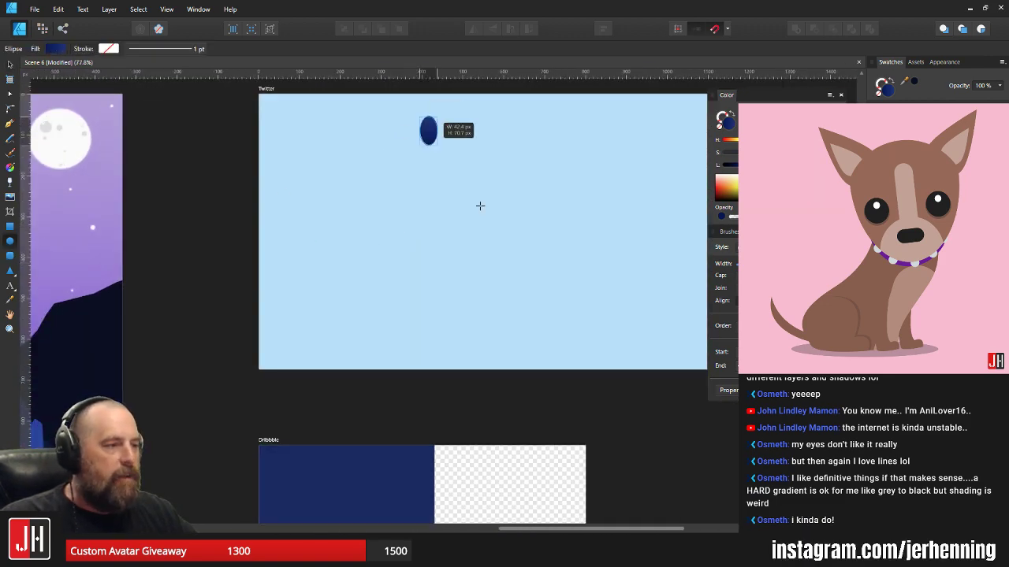
{"action": "left_click_drag", "start_coordinate": [480, 206], "coordinate": [577, 314]}
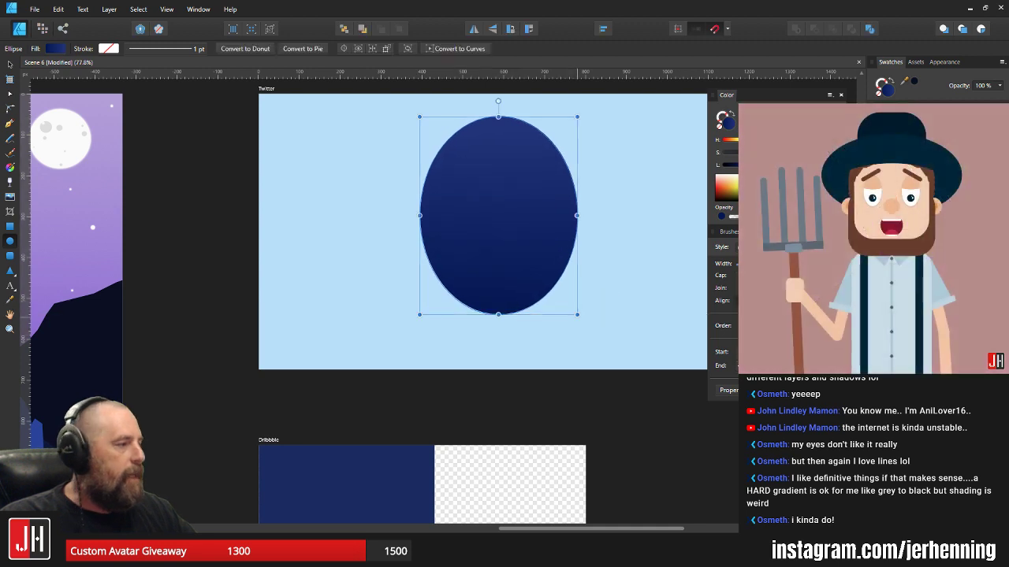
{"action": "left_click", "coordinate": [922, 157]}
- Give the head ellipse a vertical linear gradient from peach at the top to orange-red at the base, with the midpoint shifted down
{"action": "key", "text": "g"}
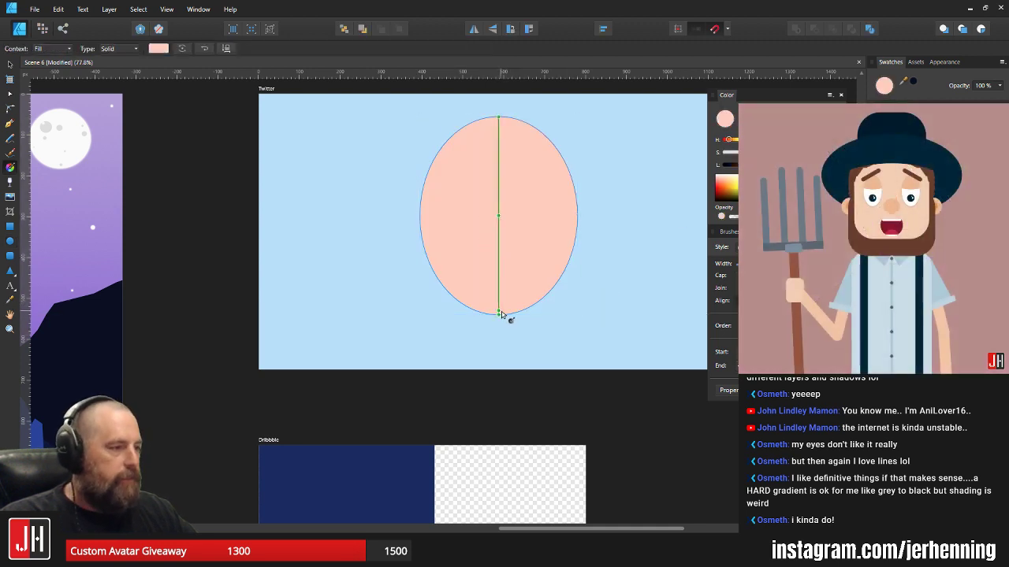
{"action": "left_click_drag", "start_coordinate": [498, 316], "coordinate": [499, 119]}
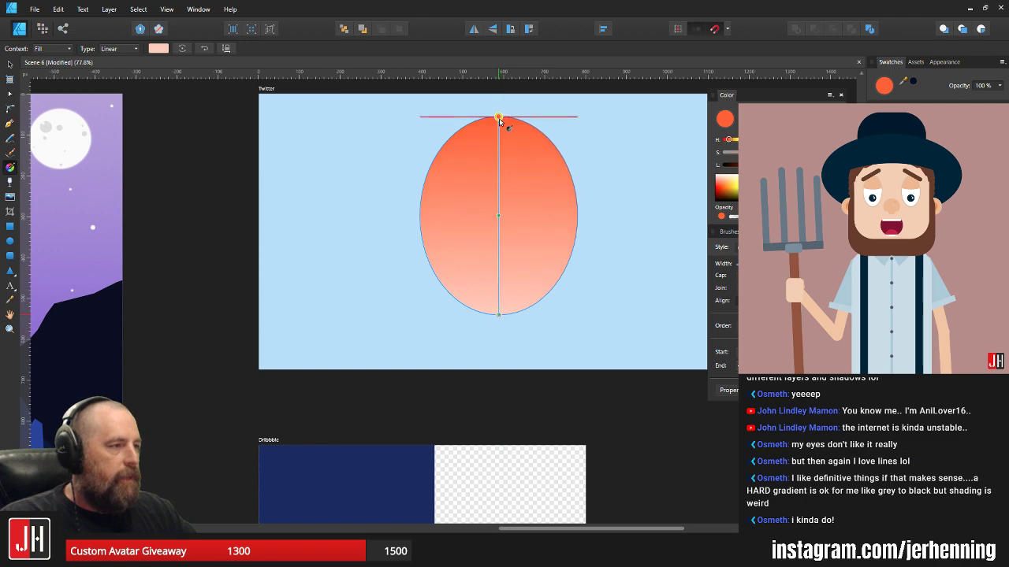
{"action": "left_click", "coordinate": [204, 49]}
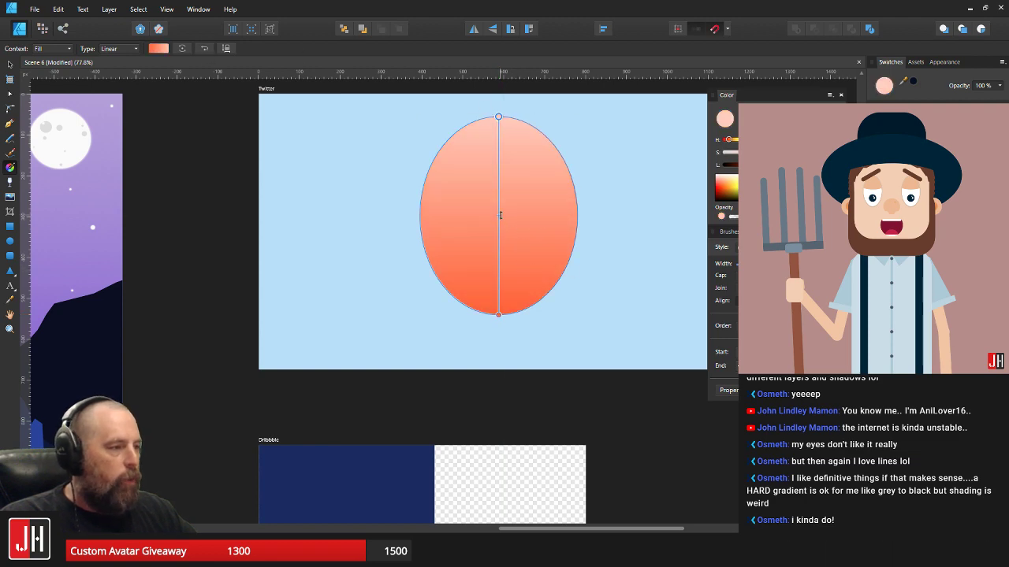
{"action": "left_click_drag", "start_coordinate": [499, 215], "coordinate": [502, 264]}
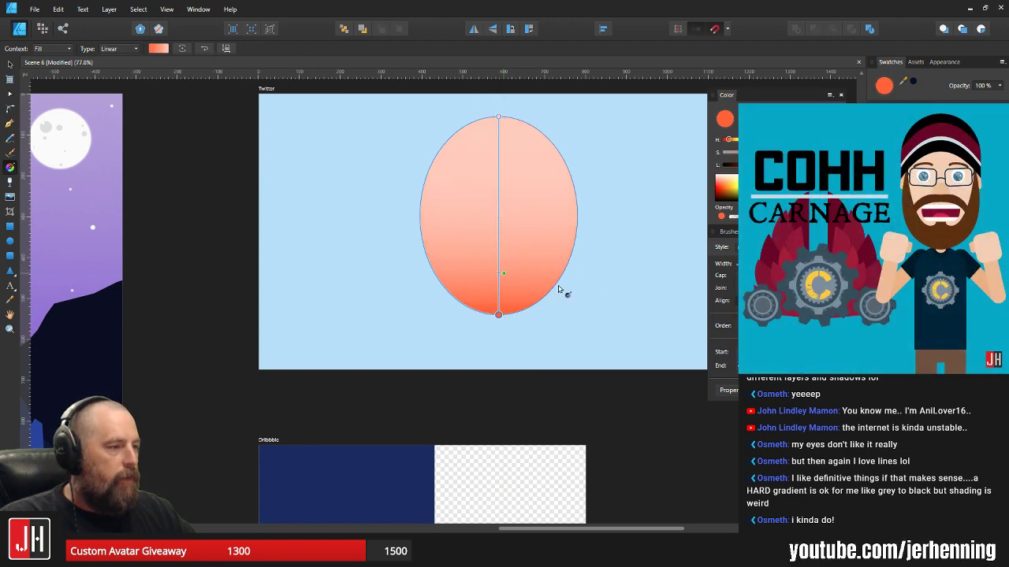
{"action": "key", "text": "v"}
{"action": "left_click", "coordinate": [617, 288]}
- Draw a narrow rounded rectangle with 50% corners as a neck, place it behind the head ellipse, and move it up slightly
{"action": "left_click", "coordinate": [10, 256]}
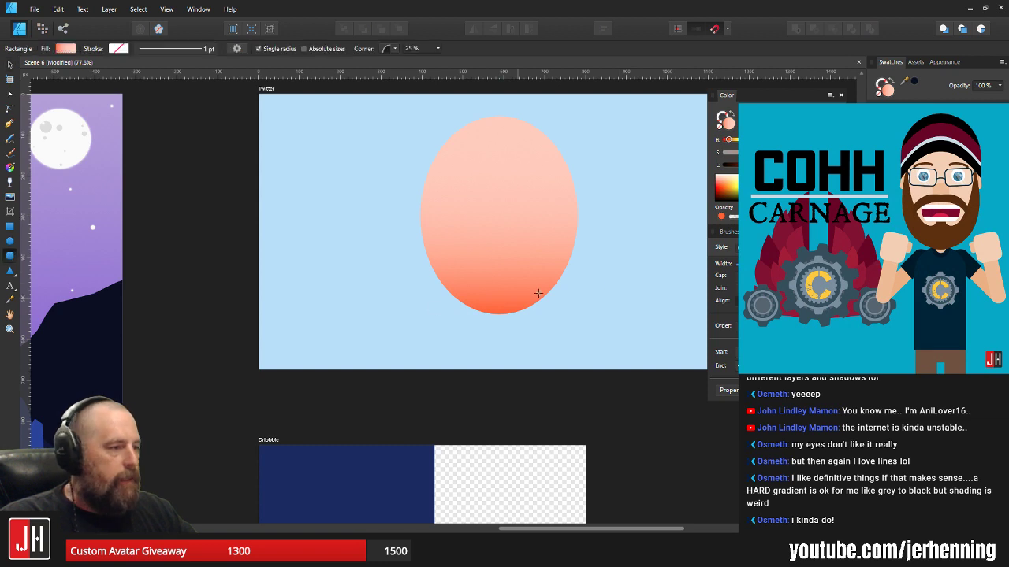
{"action": "mouse_move", "coordinate": [481, 270]}
{"action": "left_mouse_down"}
{"action": "mouse_move", "coordinate": [517, 342]}
{"action": "mouse_move", "coordinate": [515, 366]}
{"action": "left_mouse_up"}
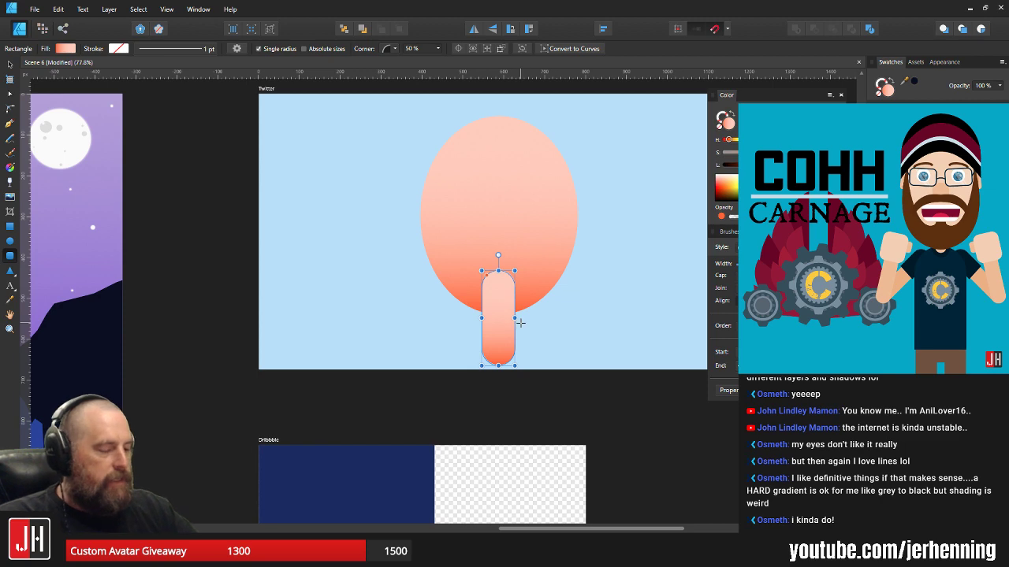
{"action": "key", "text": "ctrl+bracketleft"}
{"action": "key", "text": "v"}
{"action": "left_click_drag", "start_coordinate": [502, 334], "coordinate": [504, 323]}
{"action": "left_click", "coordinate": [565, 325]}
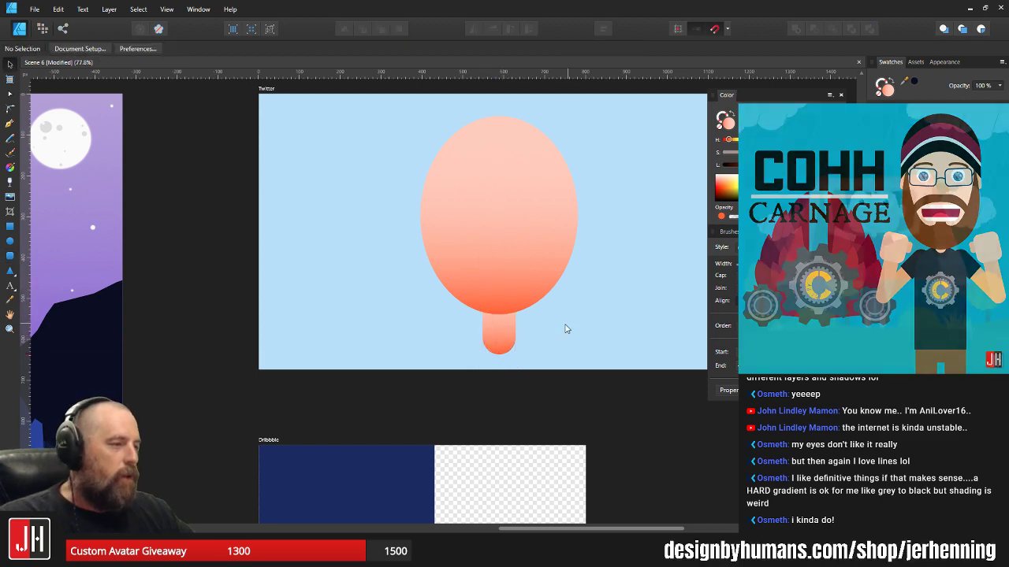
- Shrink the neck rectangle slightly and raise it further behind the head ellipse
{"action": "left_click", "coordinate": [494, 337]}
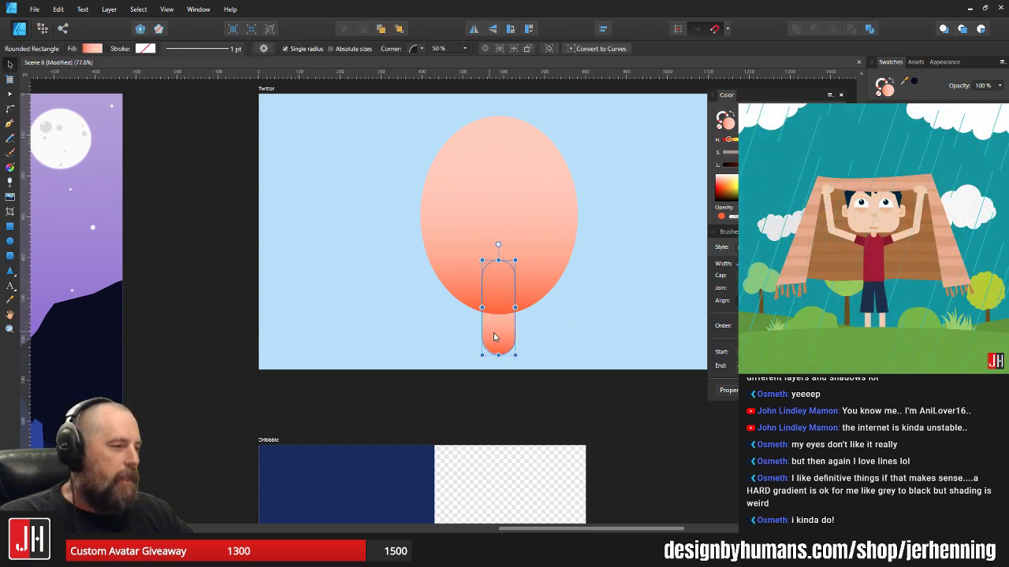
{"action": "left_click", "coordinate": [536, 270]}
{"action": "left_click", "coordinate": [588, 276]}
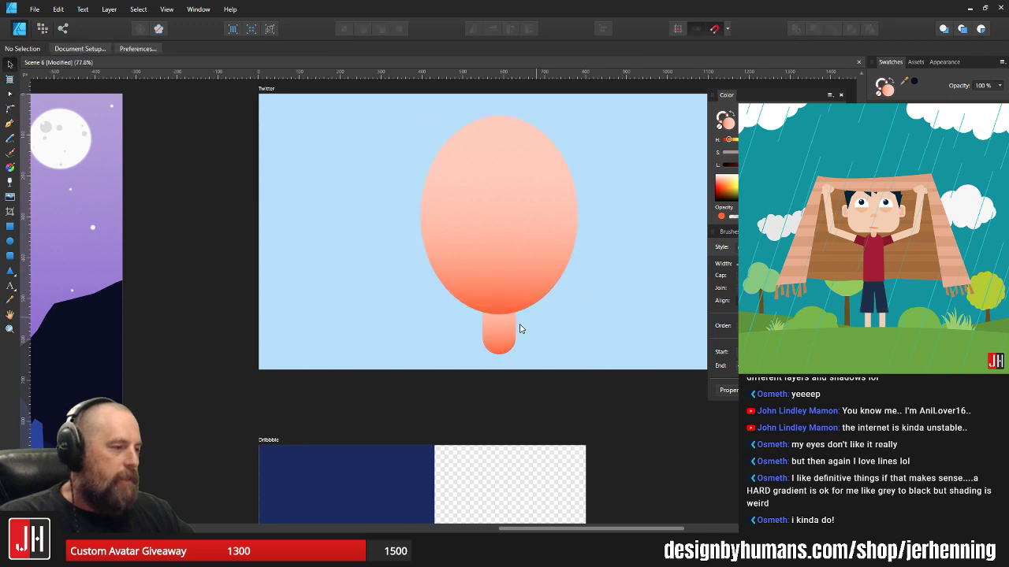
{"action": "left_click", "coordinate": [512, 330]}
{"action": "left_click_drag", "start_coordinate": [515, 261], "coordinate": [510, 279]}
{"action": "left_click_drag", "start_coordinate": [494, 319], "coordinate": [498, 309]}
- Extend the orange-red end of the neck's gradient just below its base, and select the head ellipse's gradient
{"action": "key", "text": "g"}
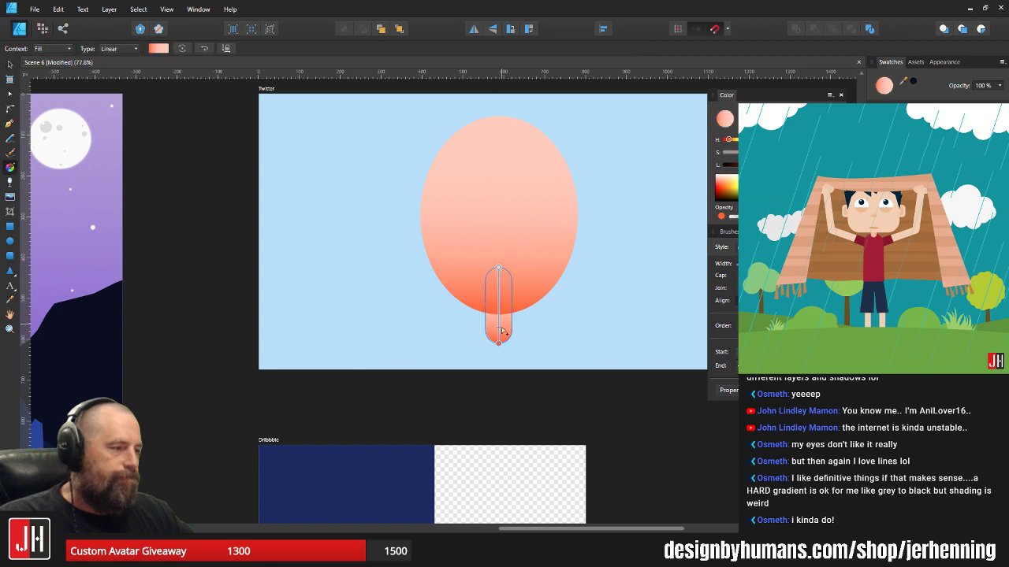
{"action": "mouse_move", "coordinate": [498, 343]}
{"action": "left_mouse_down"}
{"action": "mouse_move", "coordinate": [486, 347]}
{"action": "mouse_move", "coordinate": [495, 349]}
{"action": "left_mouse_up"}
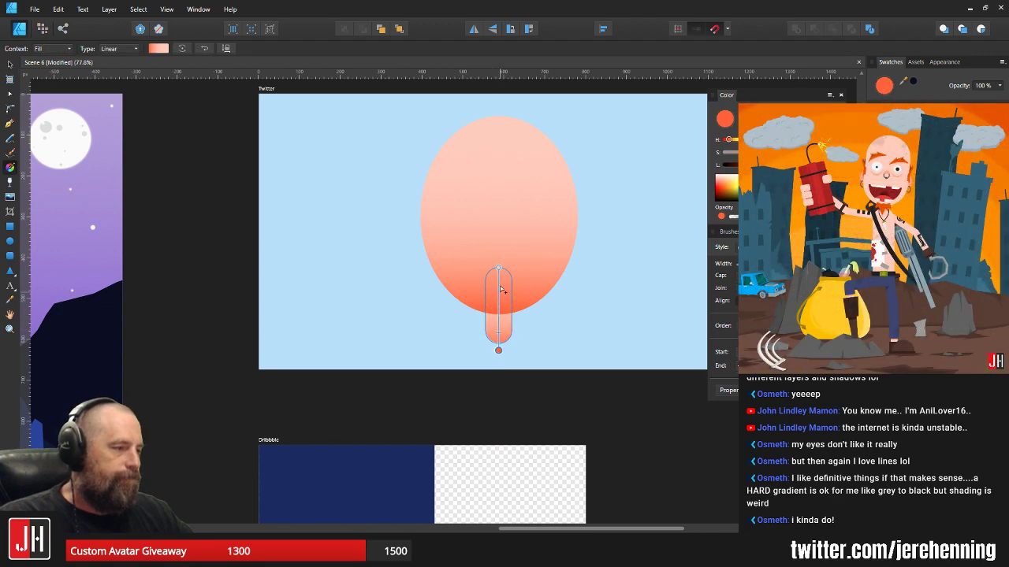
{"action": "left_click", "coordinate": [532, 258]}
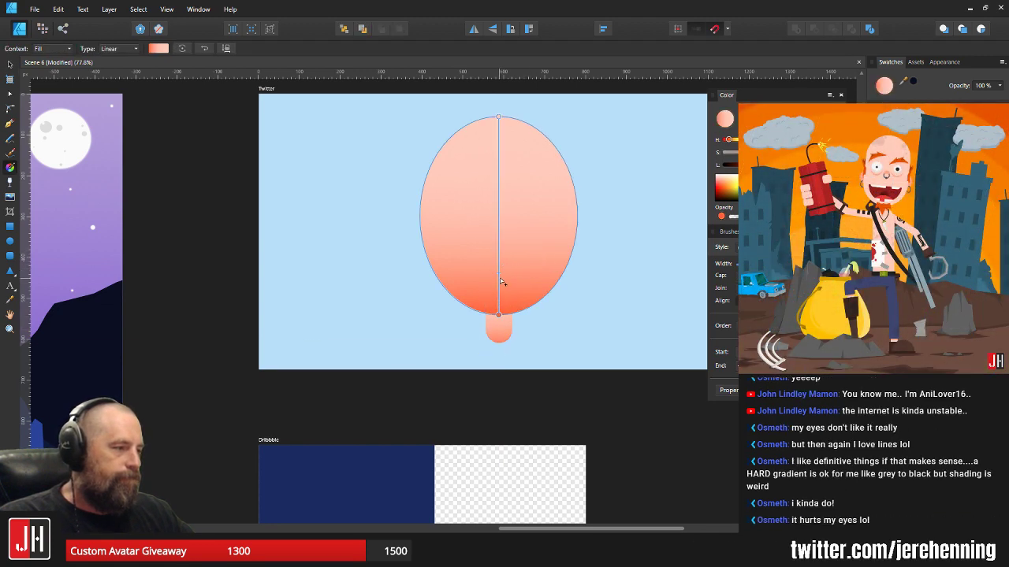
- Delete the head ellipse and the neck rectangle from the Twitter artboard
{"action": "key", "text": "v"}
{"action": "left_click", "coordinate": [589, 315]}
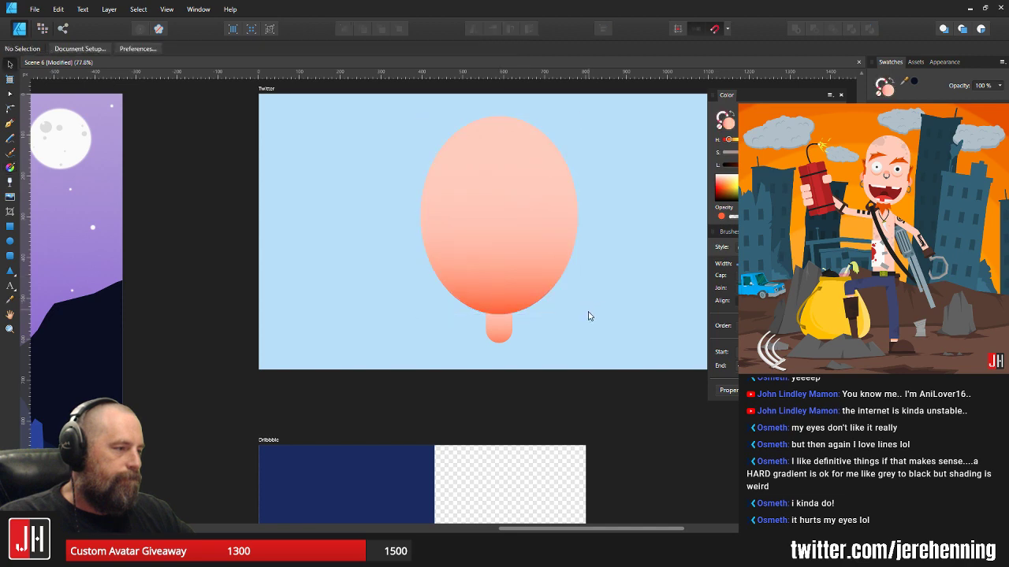
{"action": "scroll", "coordinate": [591, 317], "scroll_direction": "down", "scroll_amount": 3}
{"action": "left_click_drag", "start_coordinate": [592, 318], "coordinate": [558, 315]}
{"action": "scroll", "coordinate": [552, 316], "scroll_direction": "up", "scroll_amount": 2}
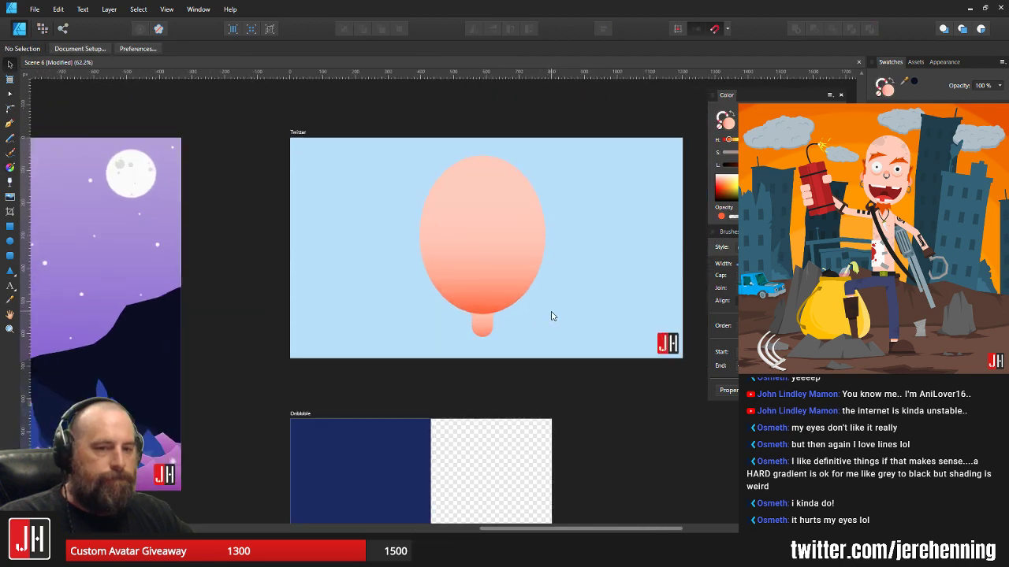
{"action": "left_click", "coordinate": [506, 239]}
{"action": "left_click", "coordinate": [479, 334], "text": "shift"}
{"action": "key", "text": "Delete"}
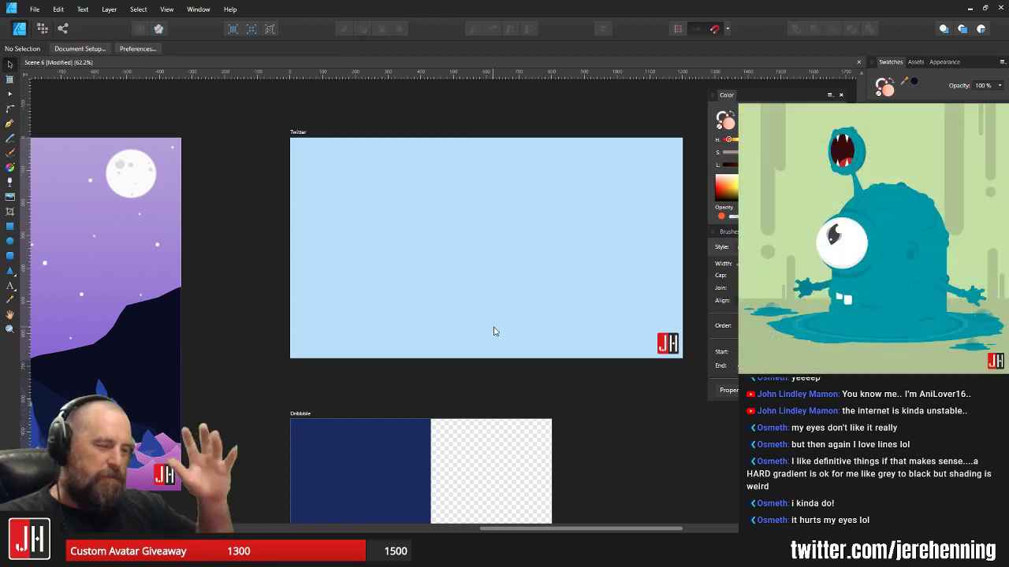
- Scale down the group of bright blue foreground rocks in the lower-left corner of the second Instagram artboard, then deselect it
{"action": "left_click_drag", "start_coordinate": [496, 289], "coordinate": [638, 308]}
{"action": "left_click_drag", "start_coordinate": [449, 303], "coordinate": [624, 288]}
{"action": "scroll", "coordinate": [416, 397], "scroll_direction": "up", "scroll_amount": 1}
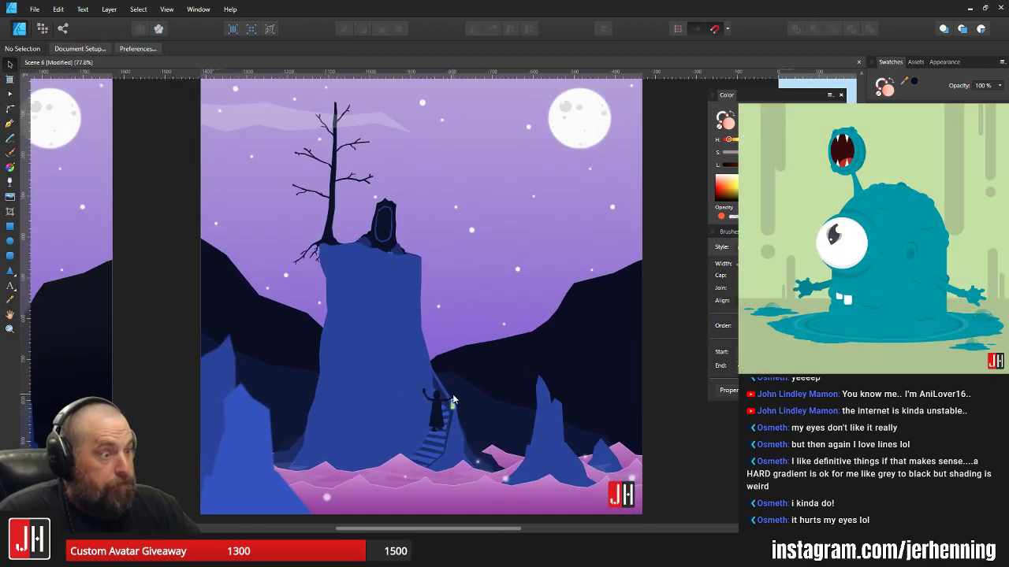
{"action": "scroll", "coordinate": [455, 385], "scroll_direction": "up", "scroll_amount": 3}
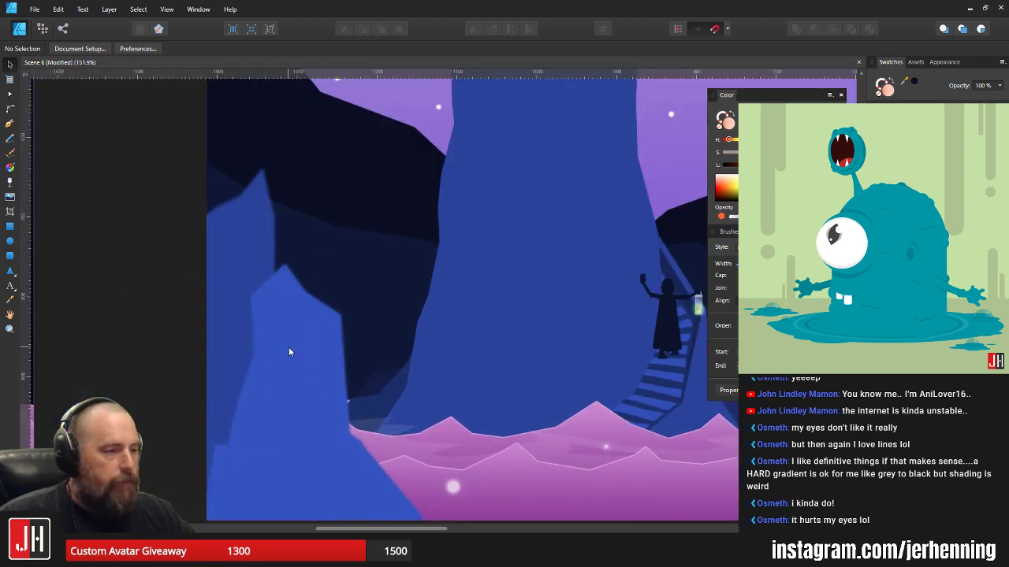
{"action": "double_click", "coordinate": [249, 235]}
{"action": "left_click", "coordinate": [275, 284]}
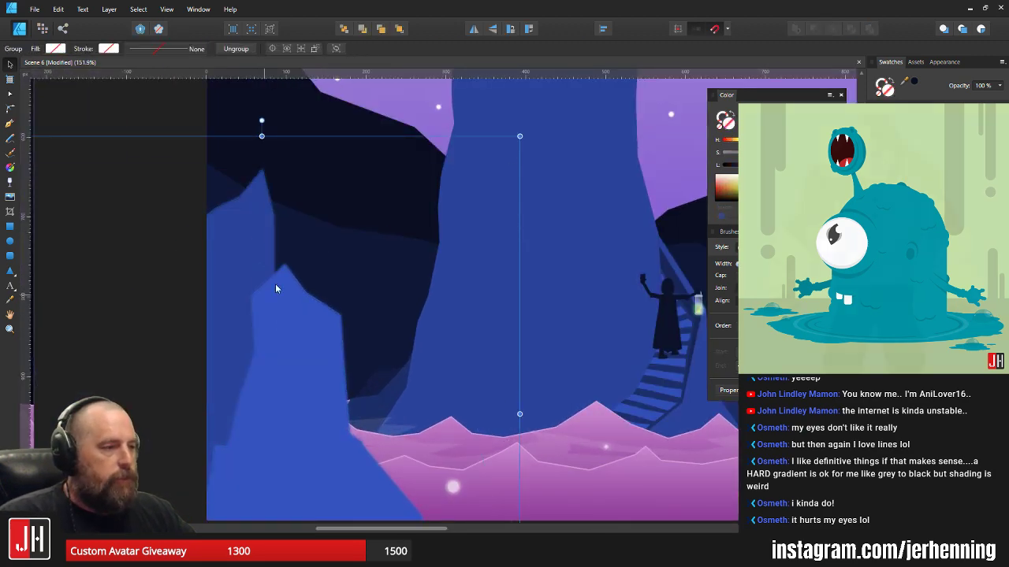
{"action": "left_click_drag", "start_coordinate": [275, 283], "coordinate": [384, 238]}
{"action": "scroll", "coordinate": [392, 237], "scroll_direction": "down", "scroll_amount": 3}
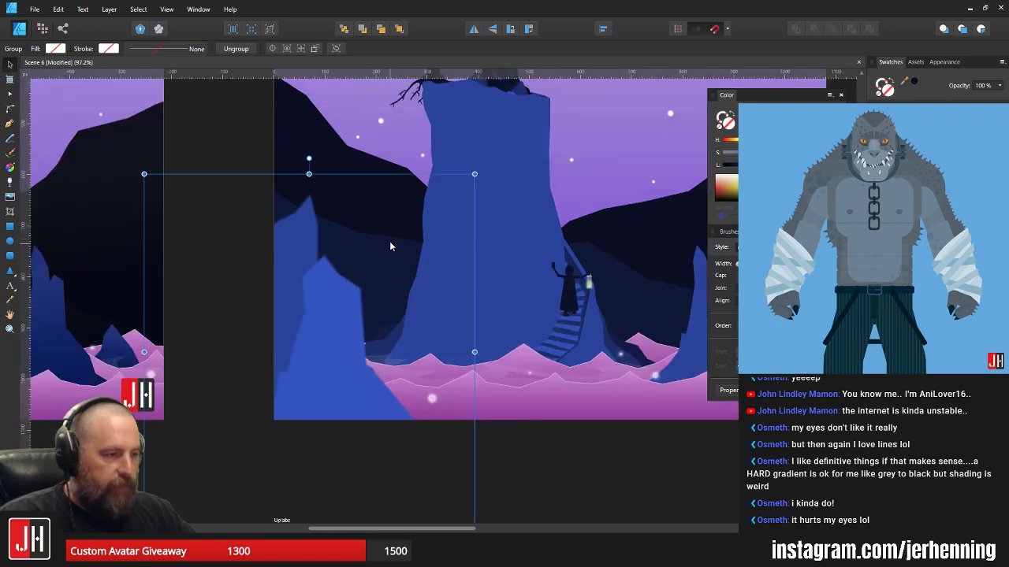
{"action": "left_click_drag", "start_coordinate": [474, 174], "coordinate": [444, 203]}
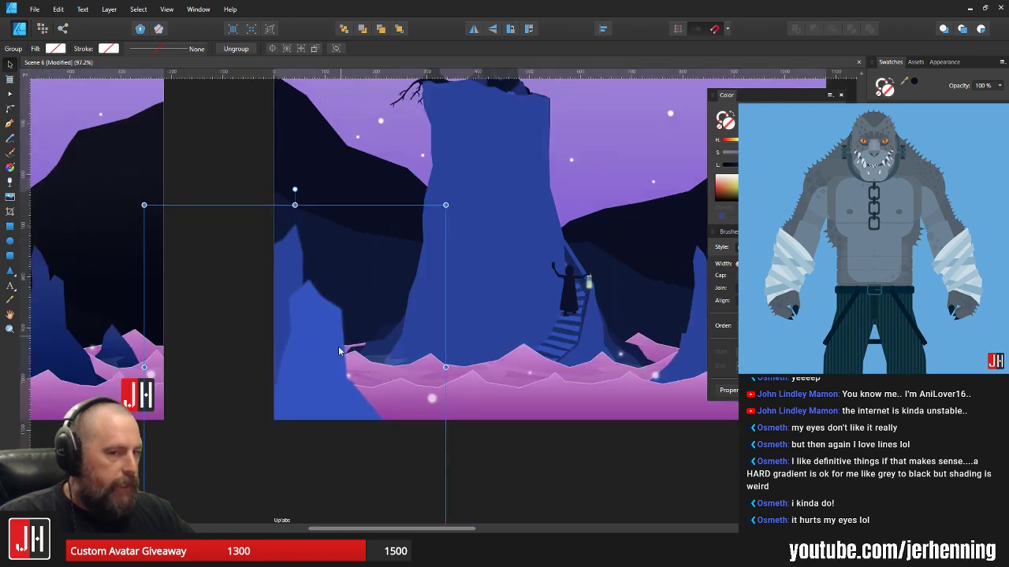
{"action": "scroll", "coordinate": [319, 327], "scroll_direction": "up", "scroll_amount": 3}
{"action": "left_click_drag", "start_coordinate": [320, 326], "coordinate": [321, 315]}
{"action": "scroll", "coordinate": [323, 317], "scroll_direction": "down", "scroll_amount": 10}
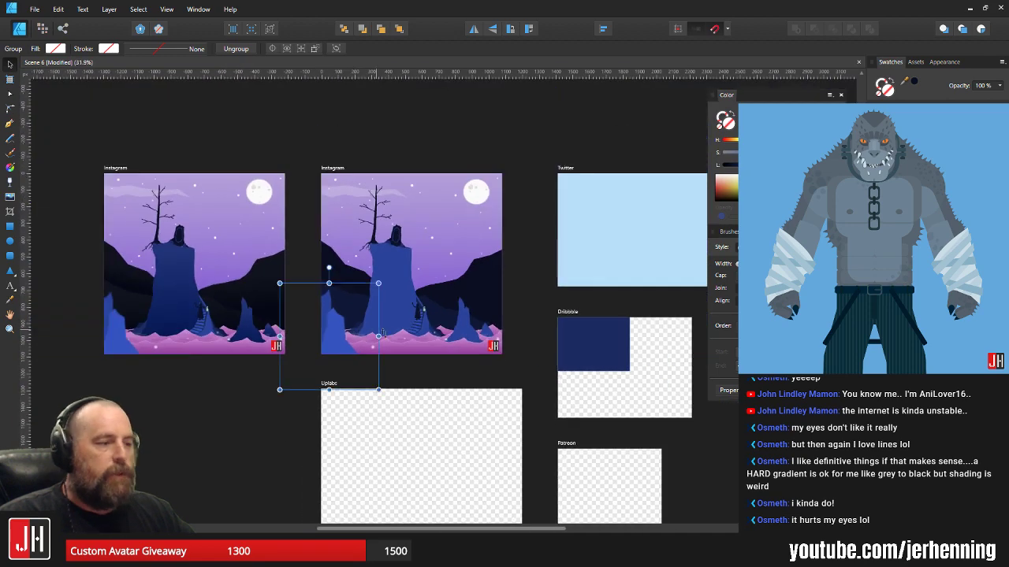
{"action": "left_click", "coordinate": [522, 301]}
- Reshape the translucent white shape on the pink water near the stairs by shifting the nodes at its upper-left end
{"action": "scroll", "coordinate": [373, 339], "scroll_direction": "up", "scroll_amount": 8}
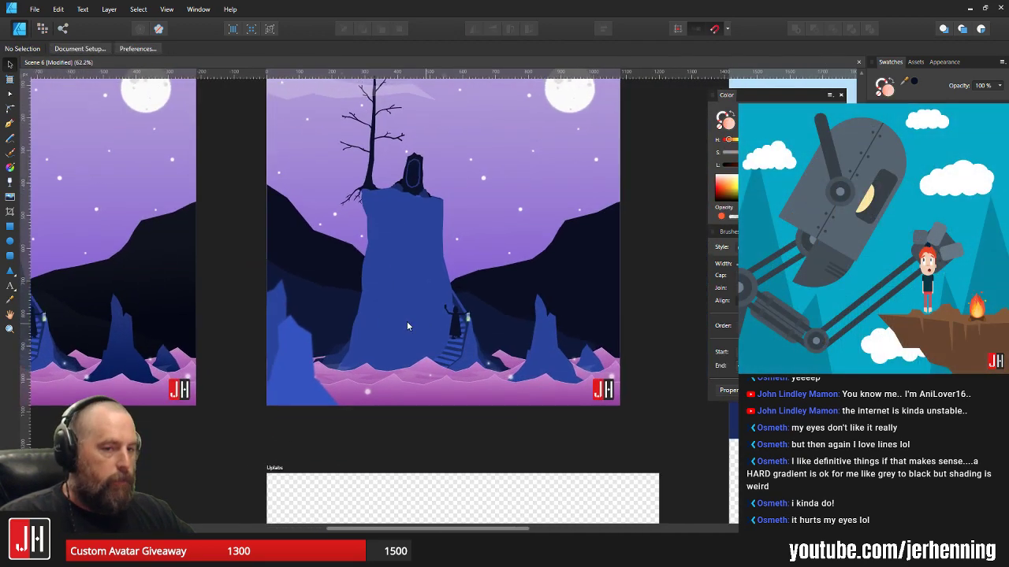
{"action": "scroll", "coordinate": [444, 356], "scroll_direction": "up", "scroll_amount": 3}
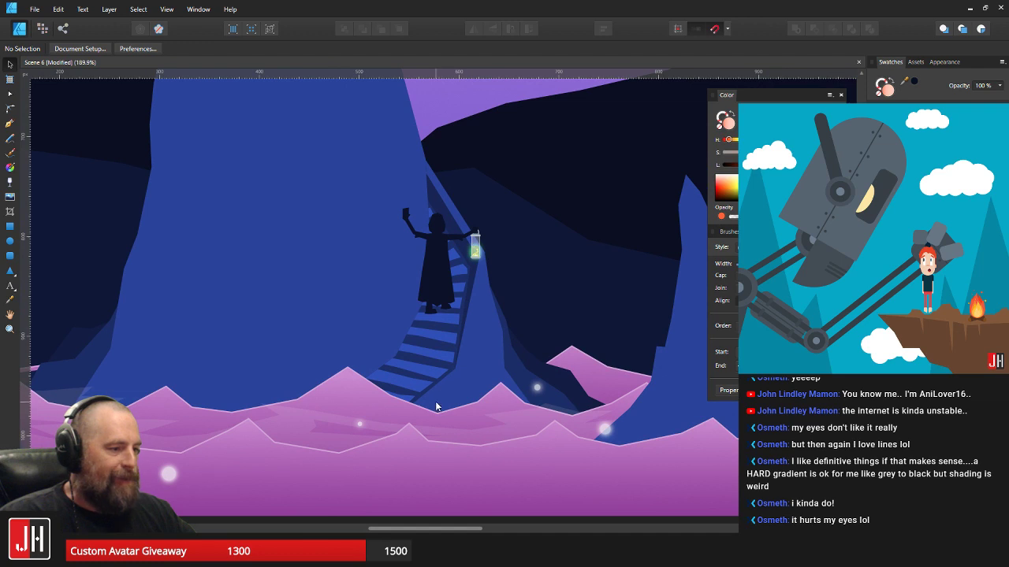
{"action": "key", "text": "a"}
{"action": "scroll", "coordinate": [288, 416], "scroll_direction": "up", "scroll_amount": 5}
{"action": "left_click_drag", "start_coordinate": [175, 345], "coordinate": [299, 427]}
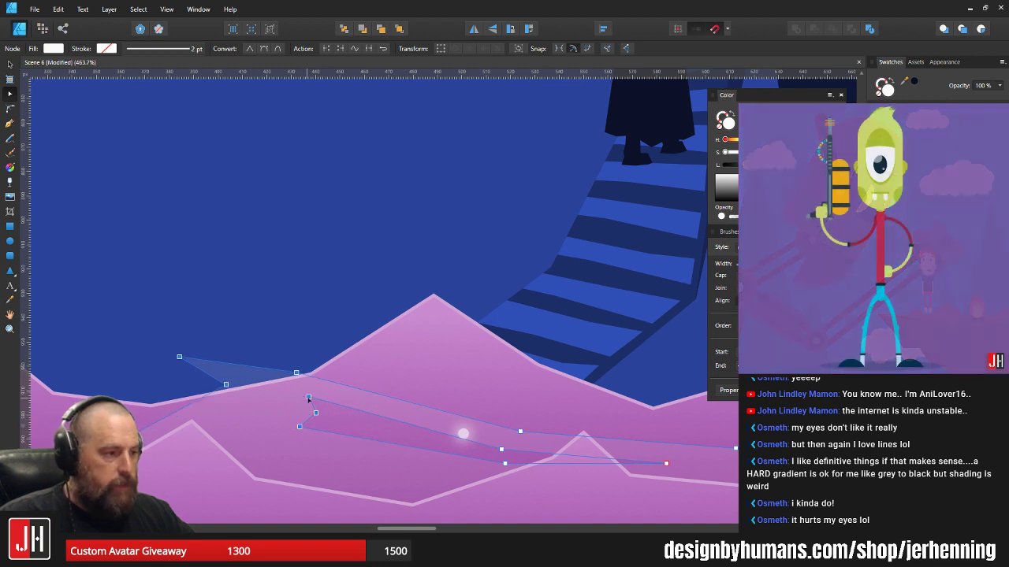
{"action": "left_click_drag", "start_coordinate": [315, 414], "coordinate": [316, 420]}
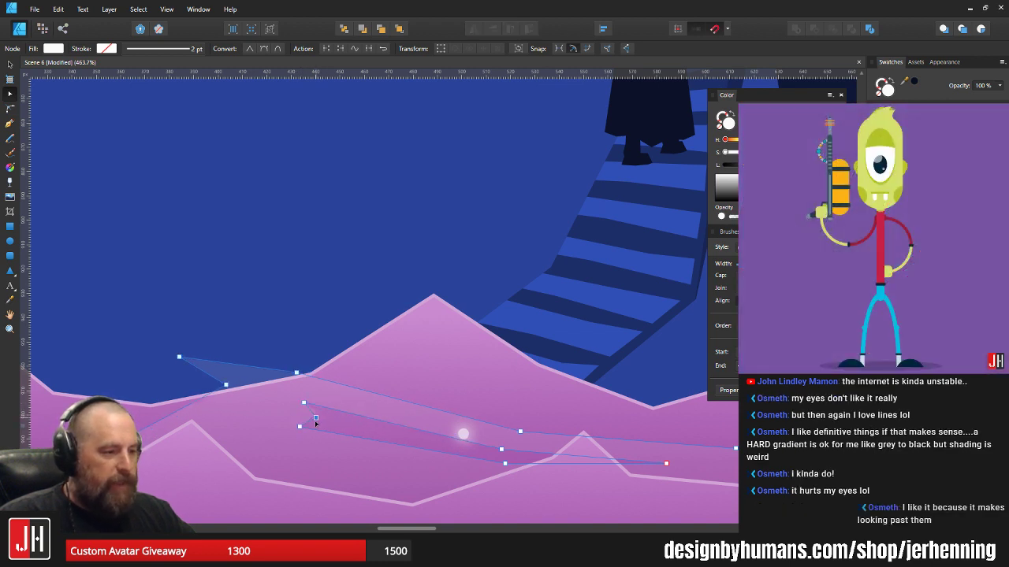
{"action": "left_click_drag", "start_coordinate": [298, 374], "coordinate": [299, 383]}
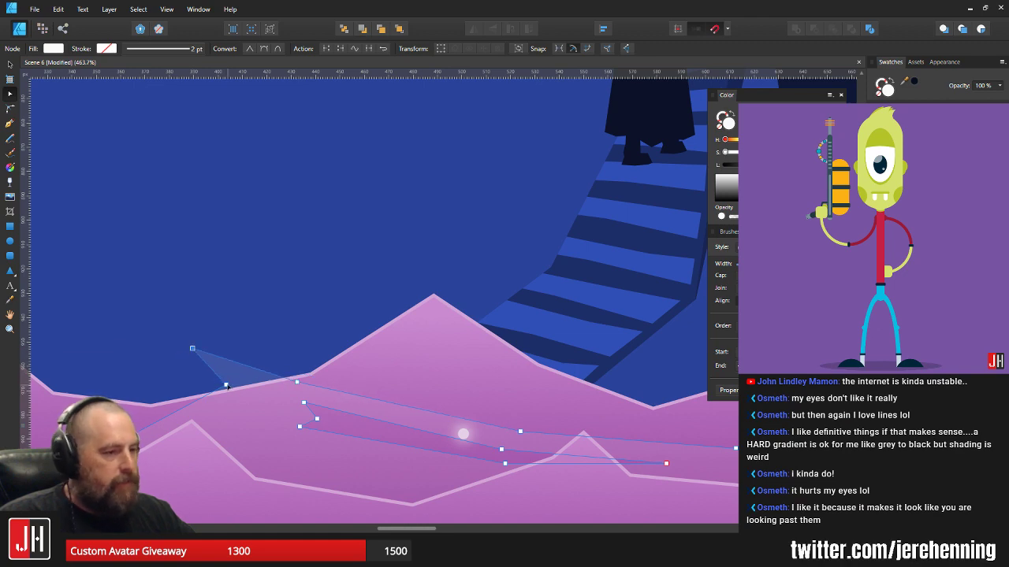
- Deselect the translucent water shape and save the document
{"action": "key", "text": "v"}
{"action": "left_click", "coordinate": [288, 420]}
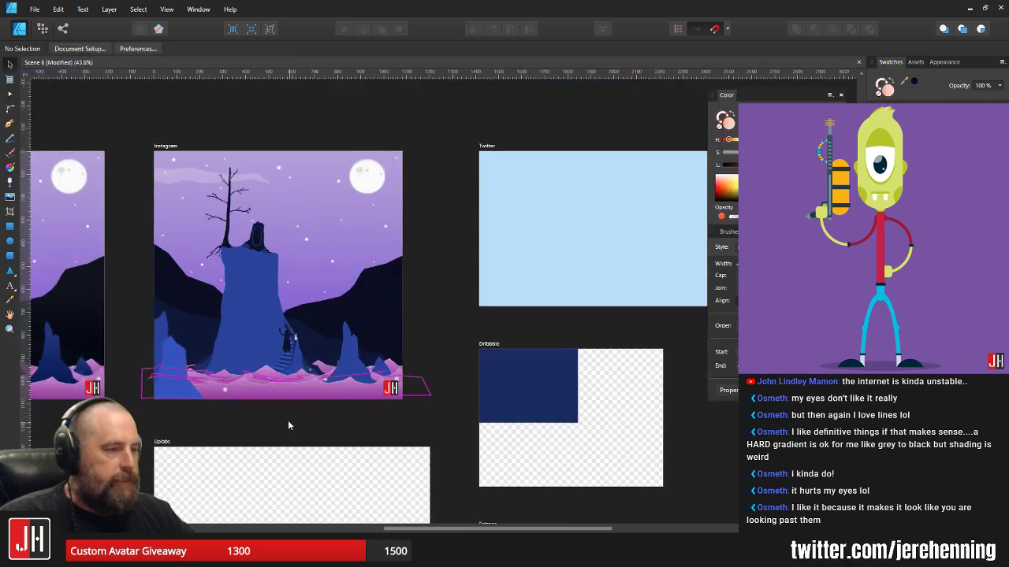
{"action": "key", "text": "ctrl+s"}
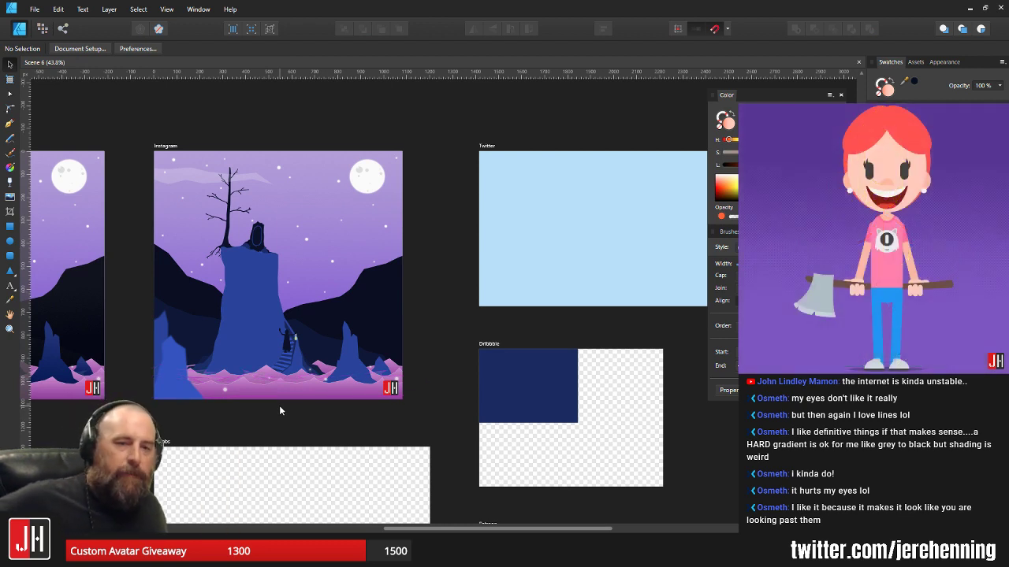
- Draw a large circle on the Twitter artboard and give it a solid peach fill
{"action": "left_click_drag", "start_coordinate": [595, 206], "coordinate": [410, 232]}
{"action": "scroll", "coordinate": [410, 232], "scroll_direction": "up", "scroll_amount": 4}
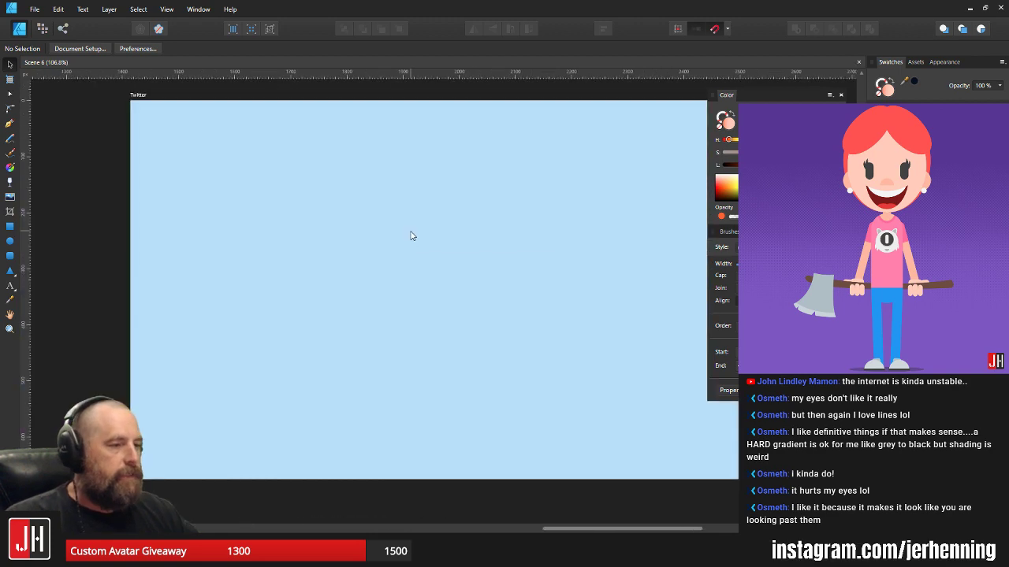
{"action": "left_click", "coordinate": [11, 241]}
{"action": "left_click_drag", "start_coordinate": [355, 177], "coordinate": [611, 432]}
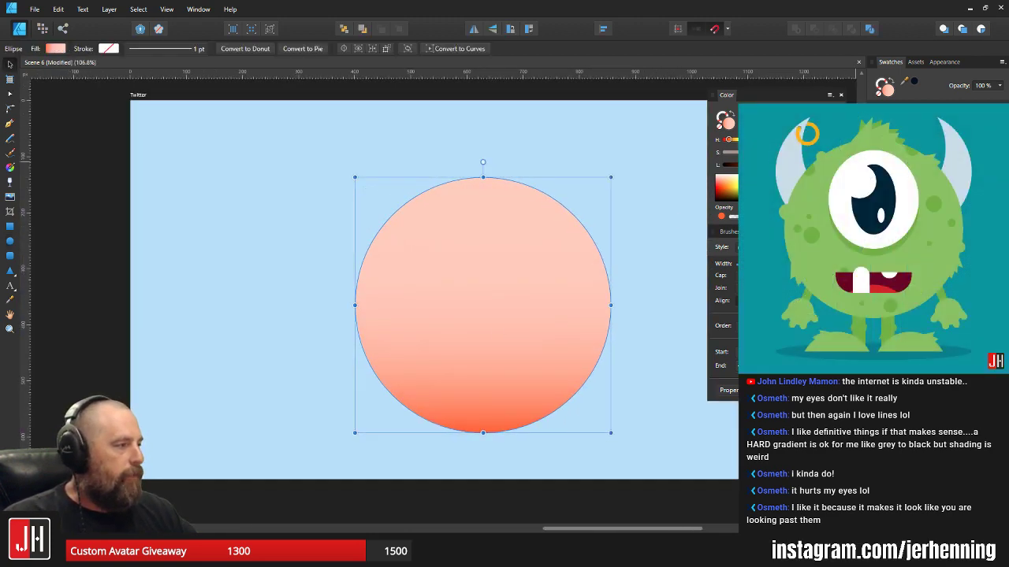
{"action": "left_click", "coordinate": [890, 162]}
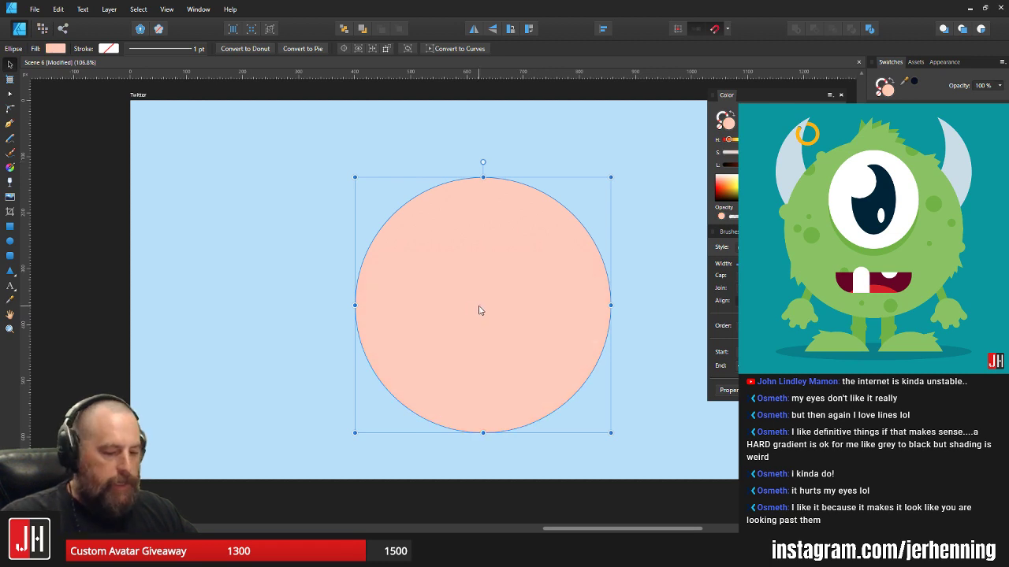
- Offset a copy of the circle up and right, subtract it to form a lower-left crescent, and fill the crescent with darker peach
{"action": "left_click_drag", "start_coordinate": [481, 310], "coordinate": [507, 284], "text": "alt"}
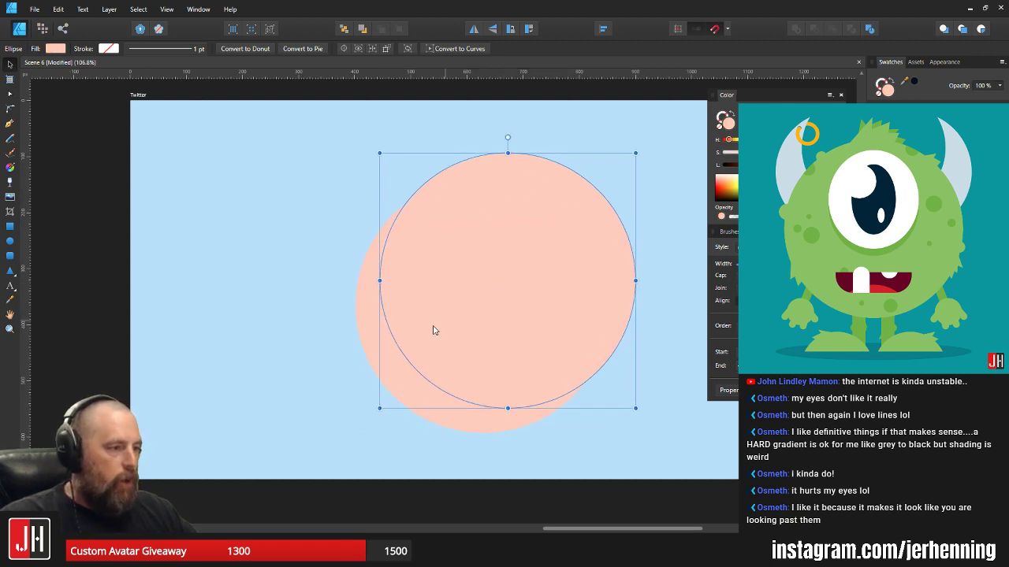
{"action": "left_click", "coordinate": [408, 362], "text": "shift"}
{"action": "left_click", "coordinate": [815, 28]}
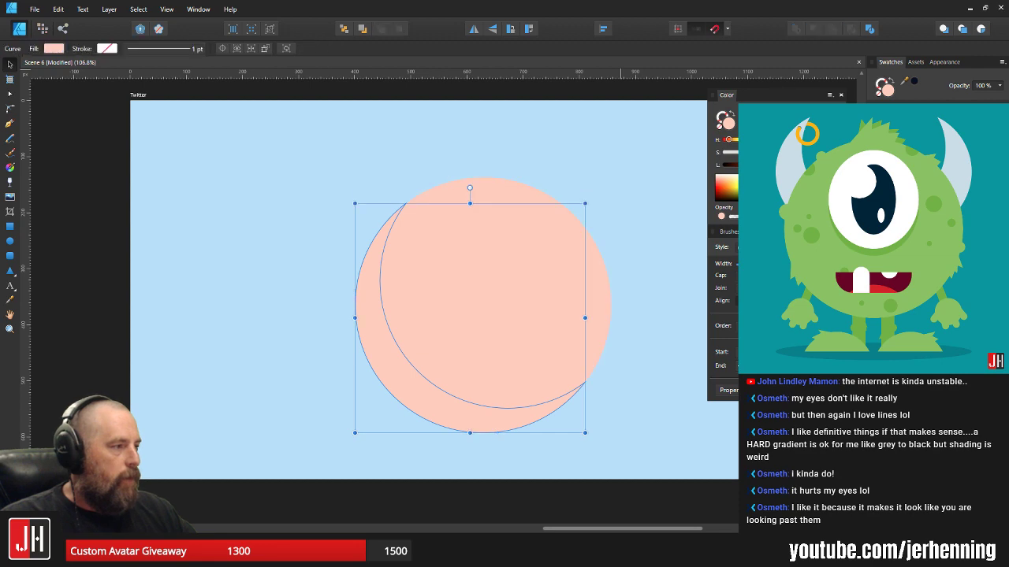
{"action": "left_click_drag", "start_coordinate": [797, 165], "coordinate": [801, 152]}
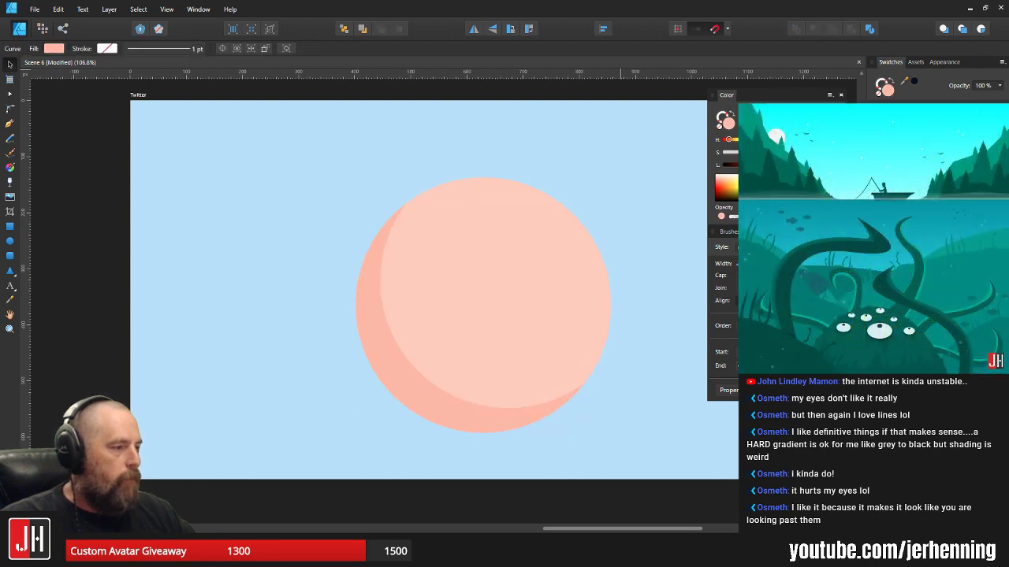
{"action": "left_click", "coordinate": [581, 213]}
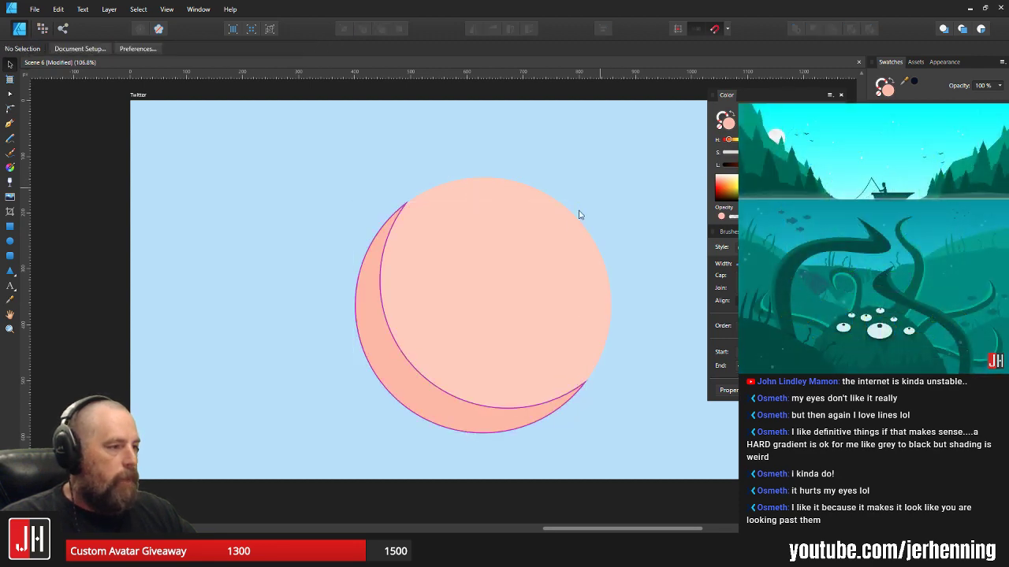
- Attach the crescent shadow to the peach circle so both behave as one object
{"action": "scroll", "coordinate": [520, 237], "scroll_direction": "down", "scroll_amount": 4}
{"action": "scroll", "coordinate": [530, 295], "scroll_direction": "up", "scroll_amount": 3}
{"action": "left_click", "coordinate": [439, 326]}
{"action": "left_click", "coordinate": [585, 290]}
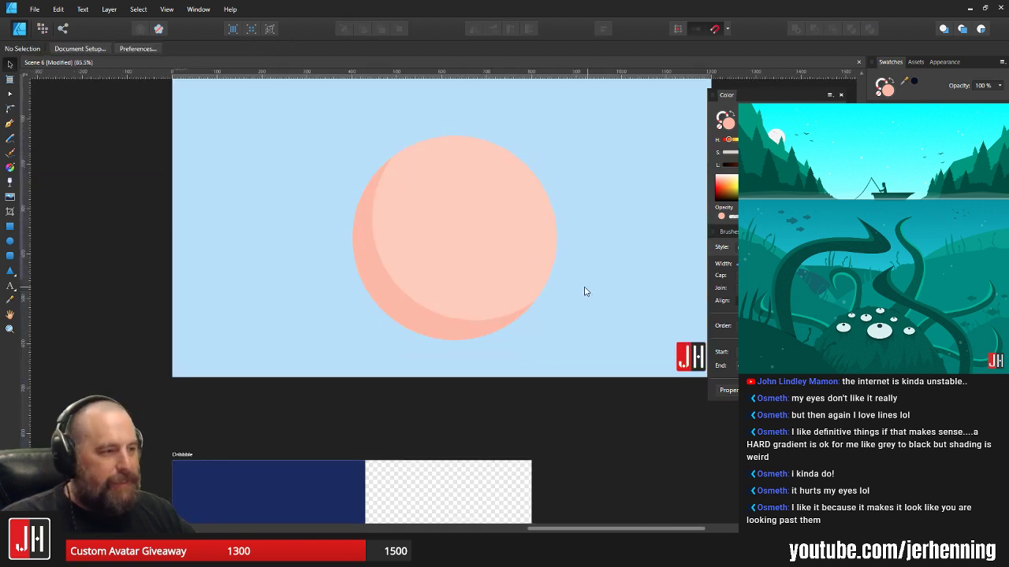
{"action": "left_click", "coordinate": [385, 315]}
{"action": "left_click", "coordinate": [460, 272], "text": "shift"}
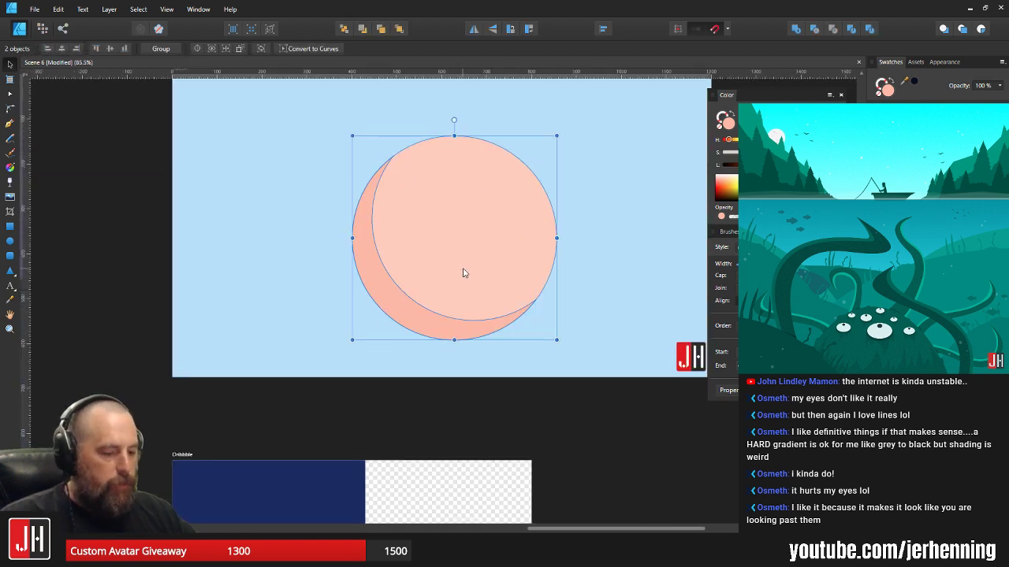
{"action": "left_click", "coordinate": [583, 282]}
{"action": "left_click", "coordinate": [419, 318]}
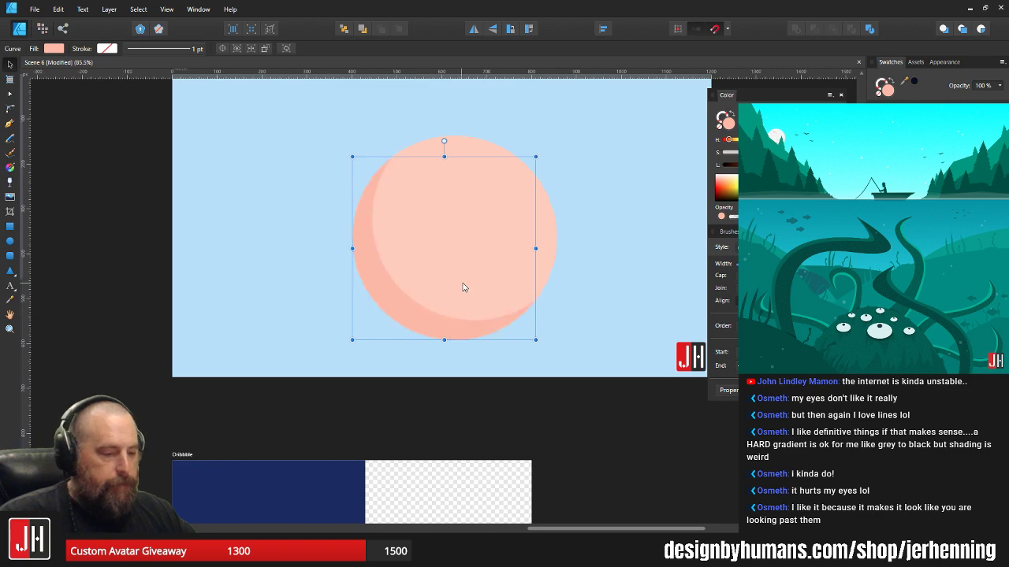
{"action": "left_click", "coordinate": [588, 284]}
{"action": "scroll", "coordinate": [590, 284], "scroll_direction": "down", "scroll_amount": 4}
{"action": "scroll", "coordinate": [579, 283], "scroll_direction": "up", "scroll_amount": 5}
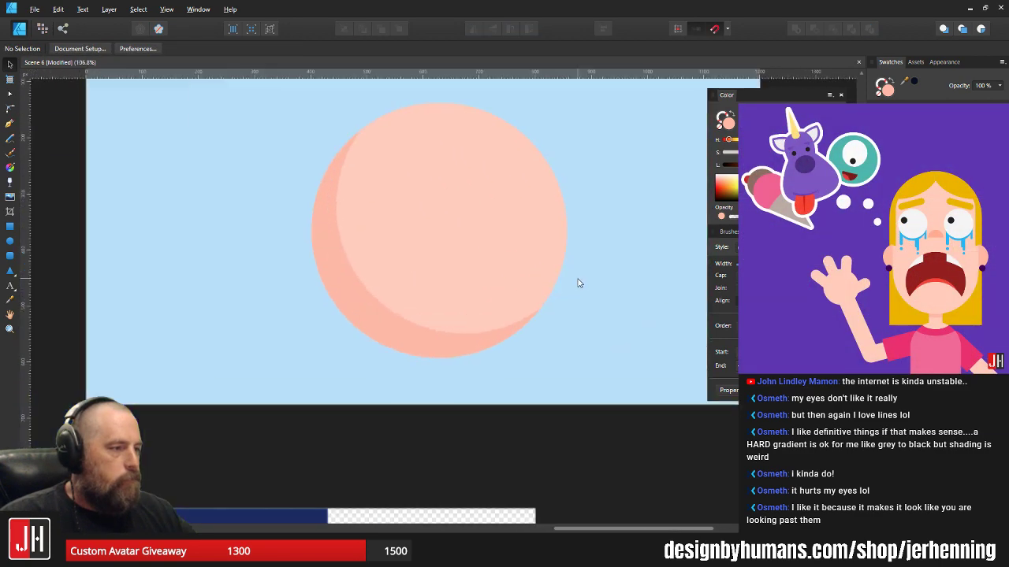
- Move the crescent-shaded circle to the left and the plain peach circle to the right so they sit side by side
{"action": "left_click_drag", "start_coordinate": [415, 219], "coordinate": [261, 223]}
{"action": "left_click", "coordinate": [516, 238]}
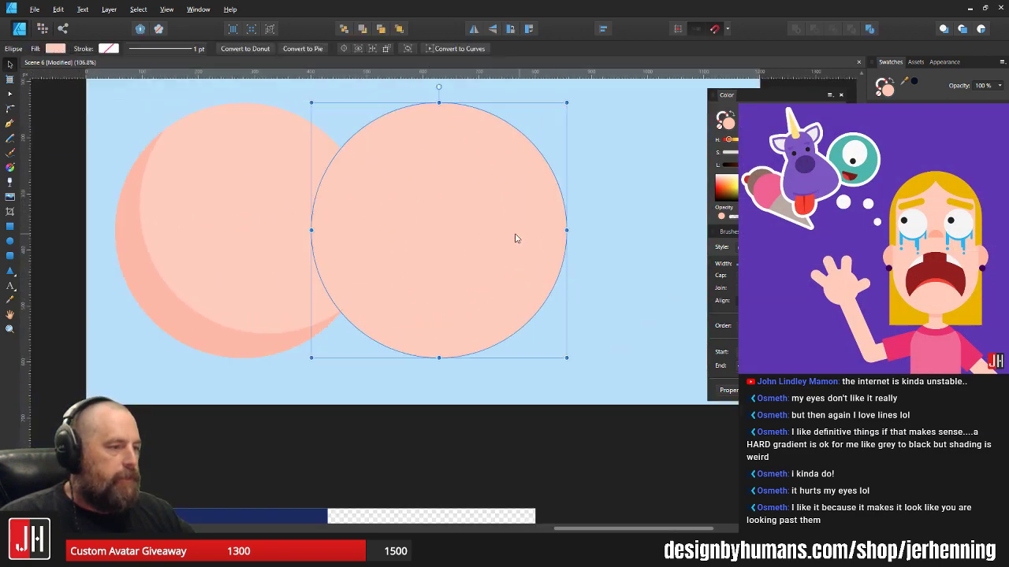
{"action": "left_click_drag", "start_coordinate": [515, 238], "coordinate": [579, 239]}
- Give the plain circle a diagonal linear gradient from orange-red at lower left to peach at upper right, with the midpoint shifted toward the orange-red end
{"action": "key", "text": "g"}
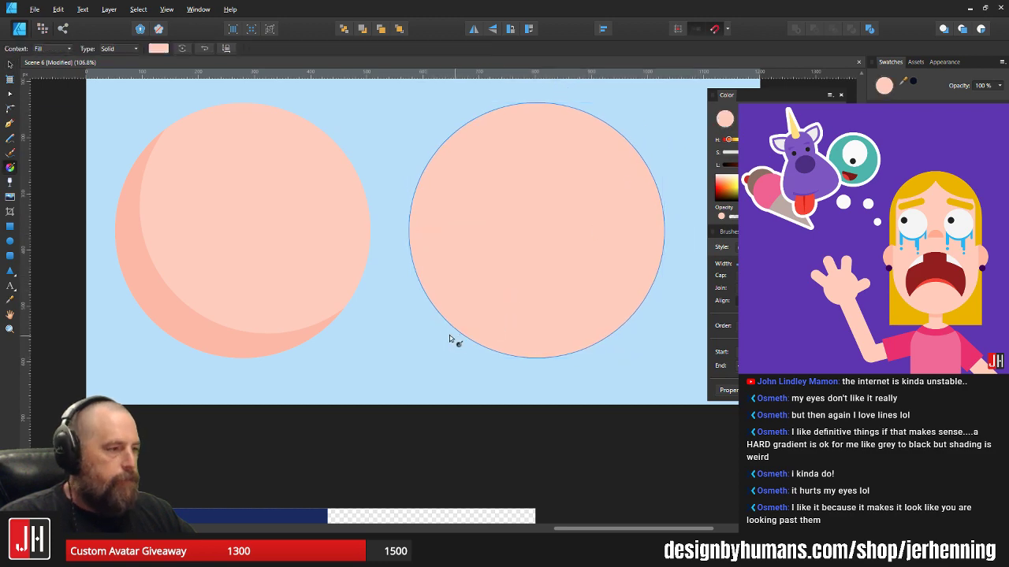
{"action": "left_click_drag", "start_coordinate": [454, 331], "coordinate": [613, 127]}
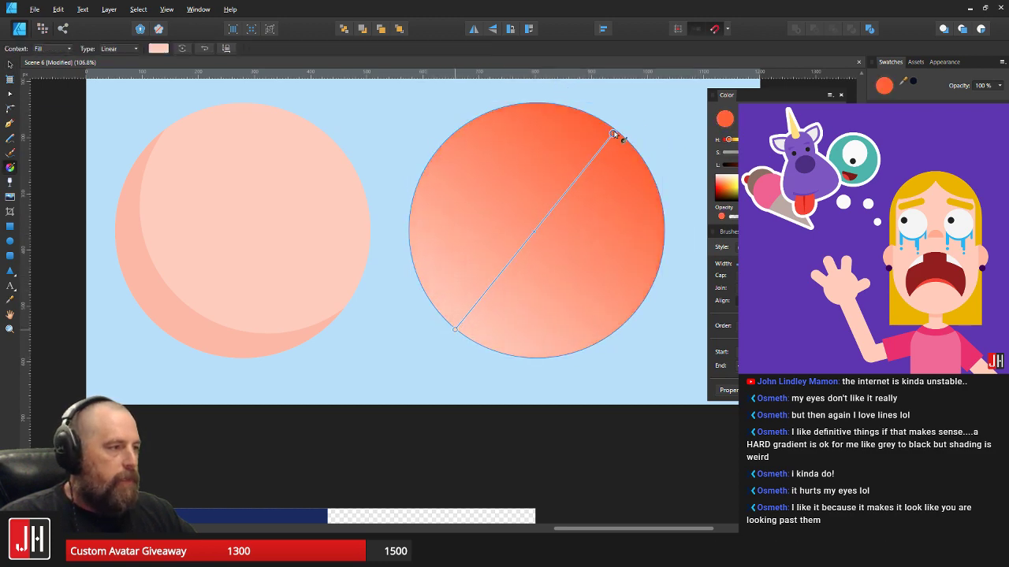
{"action": "left_click", "coordinate": [205, 49]}
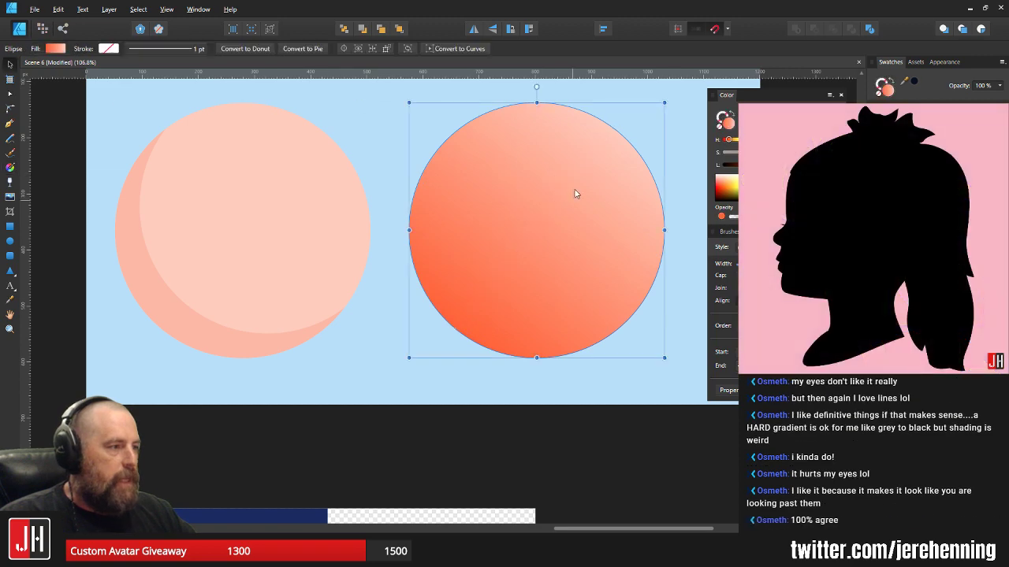
{"action": "left_click_drag", "start_coordinate": [536, 229], "coordinate": [508, 261]}
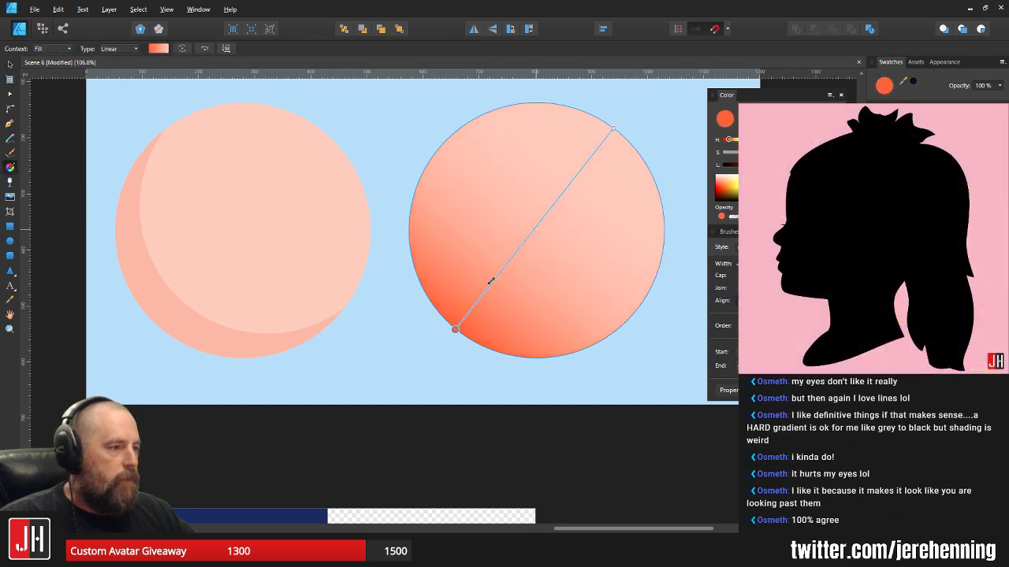
{"action": "key", "text": "v"}
{"action": "left_click", "coordinate": [408, 159]}
- Delete both peach demo circles from the Twitter artboard
{"action": "scroll", "coordinate": [432, 186], "scroll_direction": "down", "scroll_amount": 4}
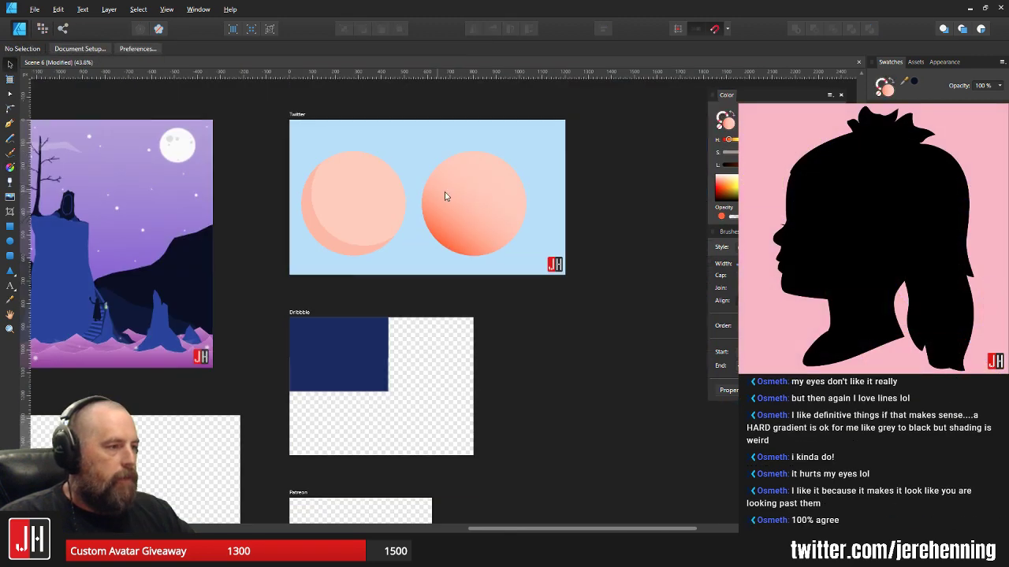
{"action": "left_click_drag", "start_coordinate": [443, 194], "coordinate": [454, 226]}
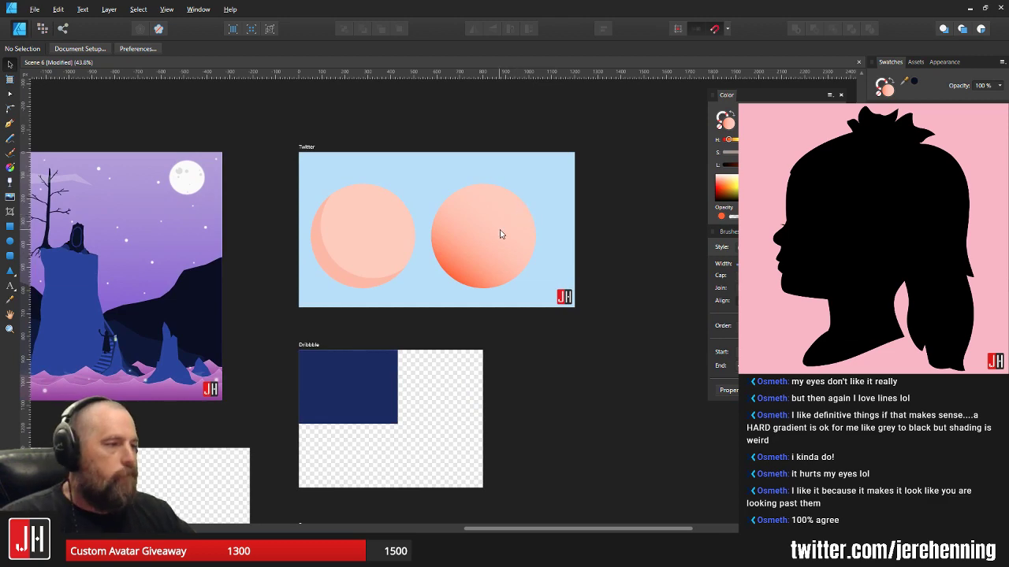
{"action": "left_click", "coordinate": [500, 234]}
{"action": "left_click", "coordinate": [385, 236], "text": "shift"}
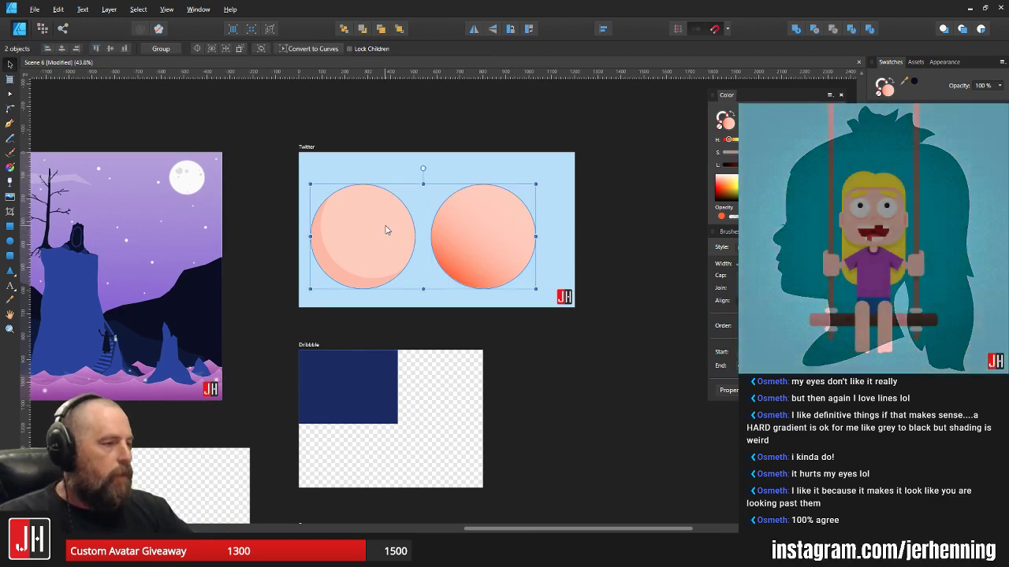
{"action": "key", "text": "Delete"}
- Select the bare tree group on the cliff of the second Instagram artboard and ungroup it
{"action": "scroll", "coordinate": [473, 266], "scroll_direction": "down", "scroll_amount": 3}
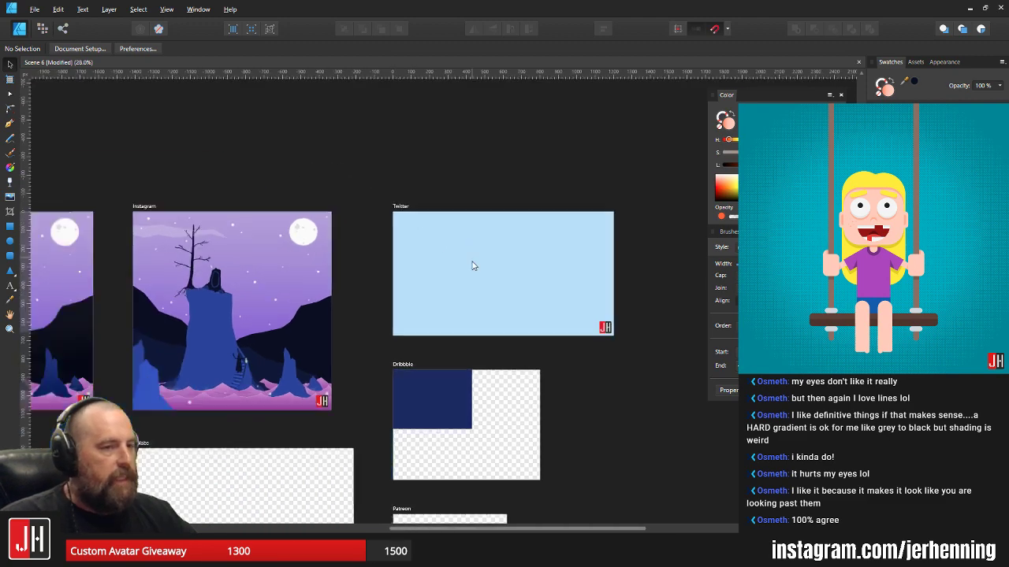
{"action": "scroll", "coordinate": [470, 262], "scroll_direction": "up", "scroll_amount": 5}
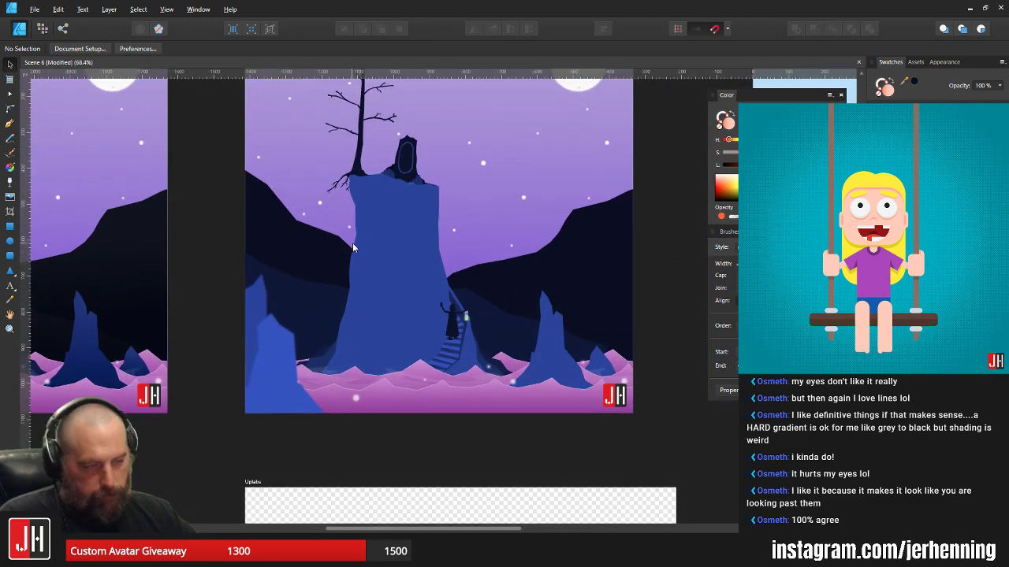
{"action": "scroll", "coordinate": [382, 246], "scroll_direction": "up", "scroll_amount": 6}
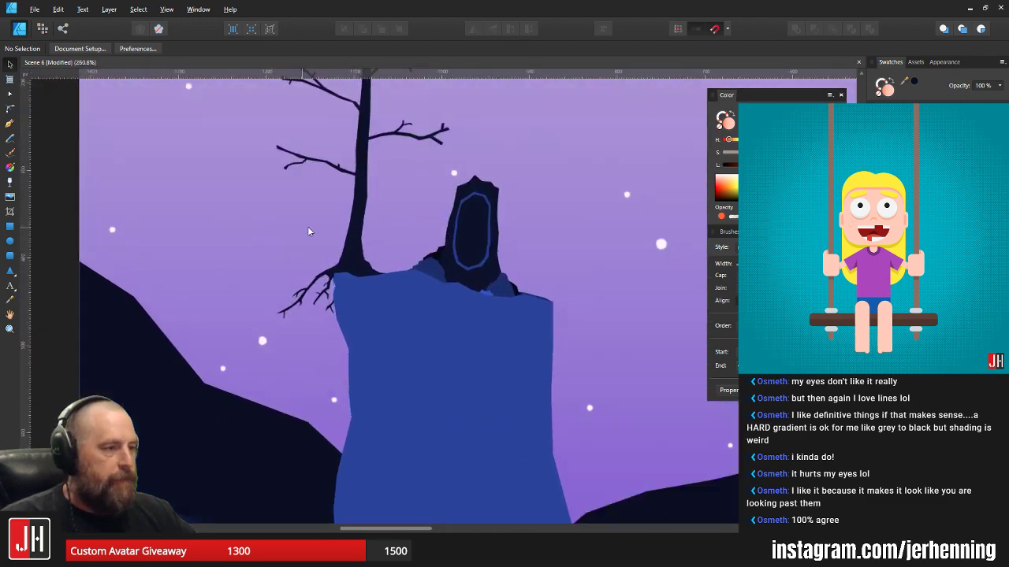
{"action": "left_click_drag", "start_coordinate": [350, 229], "coordinate": [373, 260]}
{"action": "left_click", "coordinate": [344, 251]}
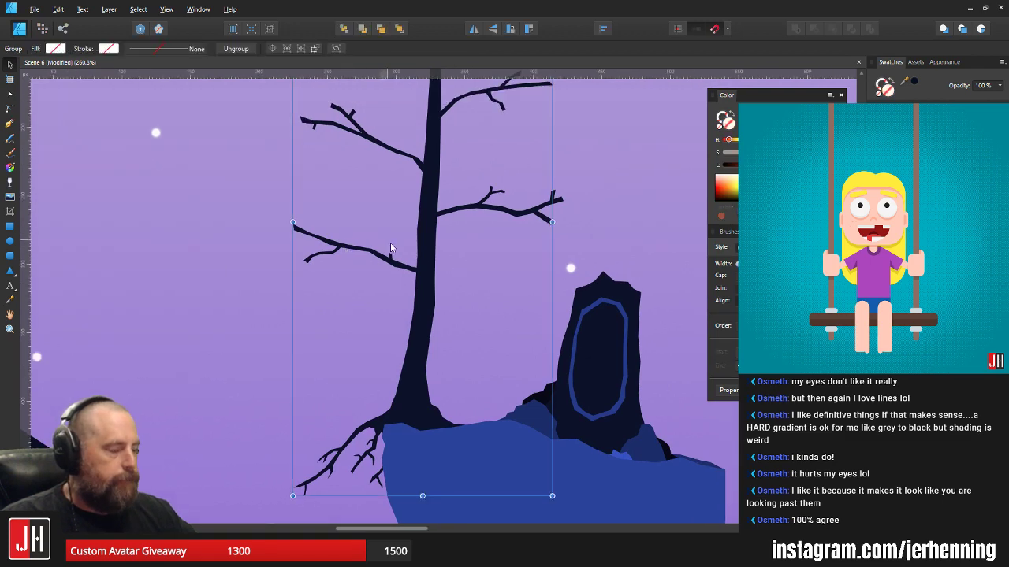
{"action": "scroll", "coordinate": [446, 271], "scroll_direction": "down", "scroll_amount": 3}
{"action": "scroll", "coordinate": [347, 190], "scroll_direction": "up", "scroll_amount": 3}
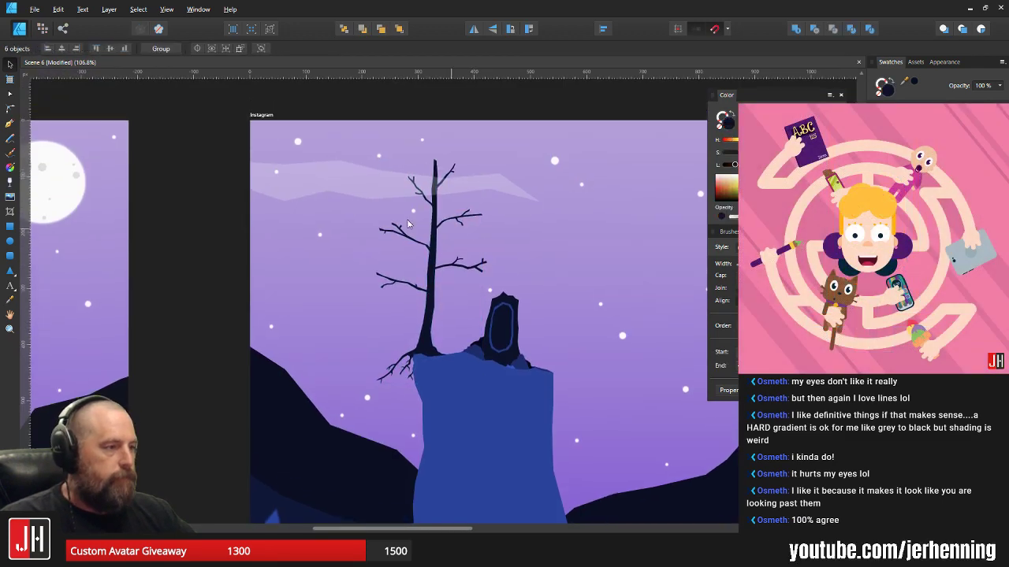
- Scale down the translucent cloud strip across the treetop and nudge it slightly left and down
{"action": "left_click", "coordinate": [368, 180]}
{"action": "left_click_drag", "start_coordinate": [353, 174], "coordinate": [349, 168]}
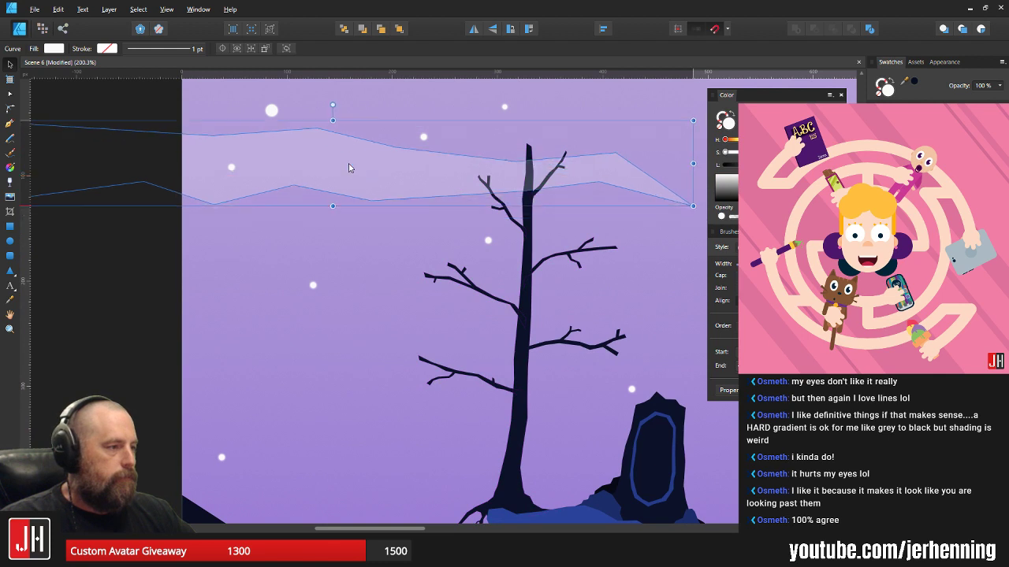
{"action": "scroll", "coordinate": [671, 206], "scroll_direction": "up", "scroll_amount": 2}
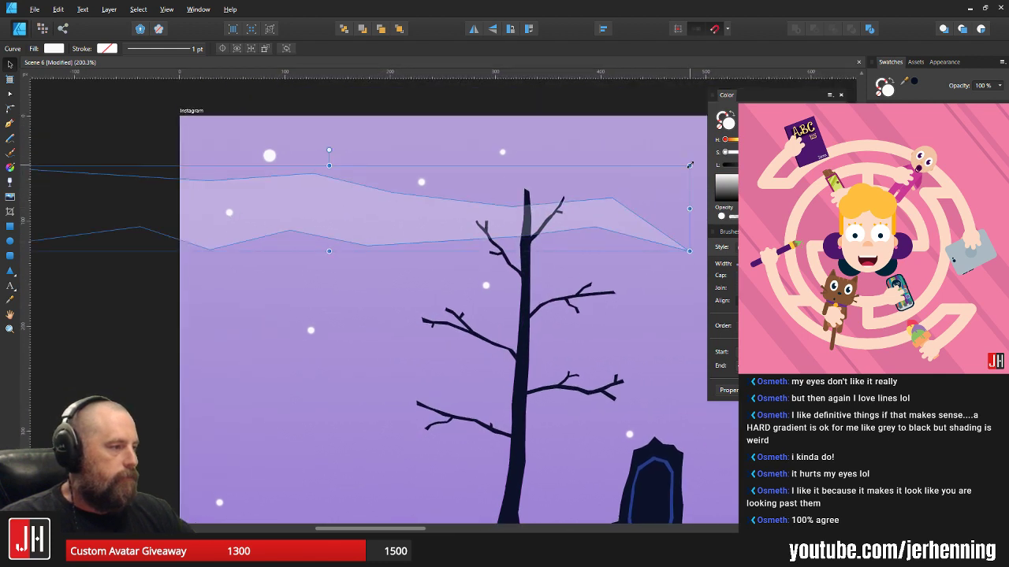
{"action": "left_click_drag", "start_coordinate": [689, 165], "coordinate": [636, 168]}
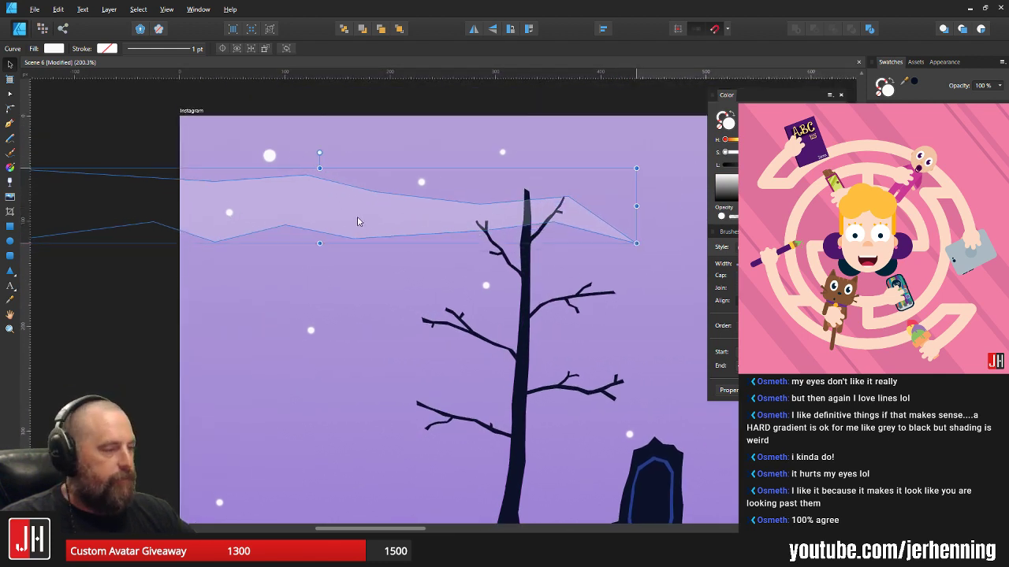
{"action": "left_click_drag", "start_coordinate": [357, 222], "coordinate": [343, 226]}
- Reshape the cloud strip's upper edge by shifting two nodes left and the one nearer the tree right
{"action": "key", "text": "a"}
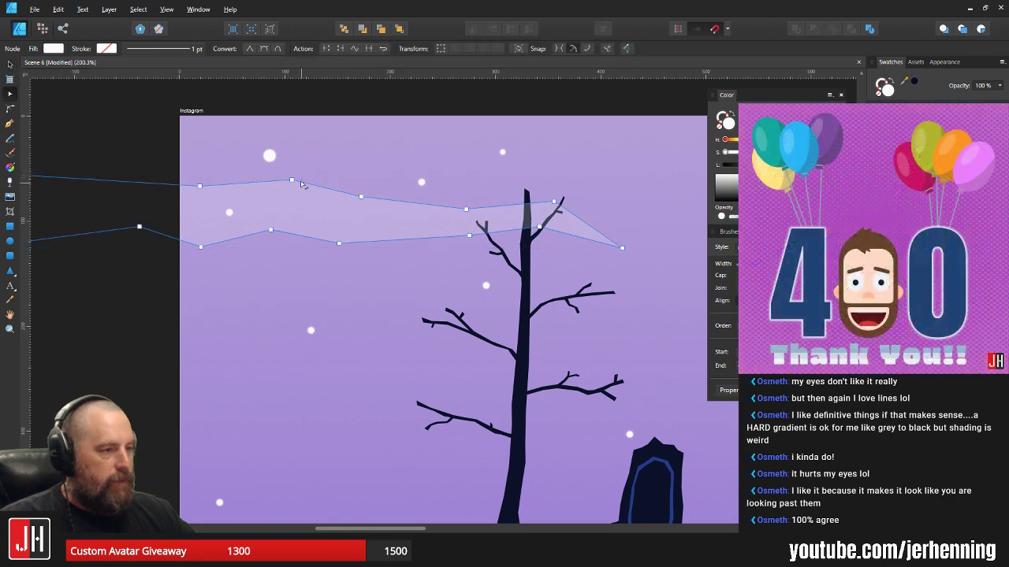
{"action": "mouse_move", "coordinate": [292, 181]}
{"action": "left_mouse_down"}
{"action": "mouse_move", "coordinate": [349, 184]}
{"action": "mouse_move", "coordinate": [280, 181]}
{"action": "left_mouse_up"}
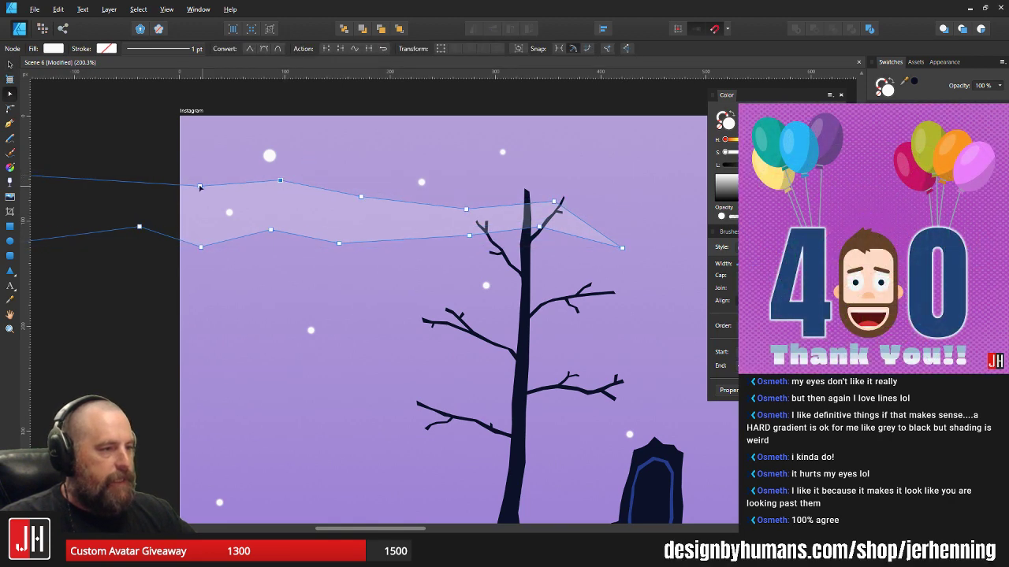
{"action": "left_click_drag", "start_coordinate": [201, 187], "coordinate": [197, 190]}
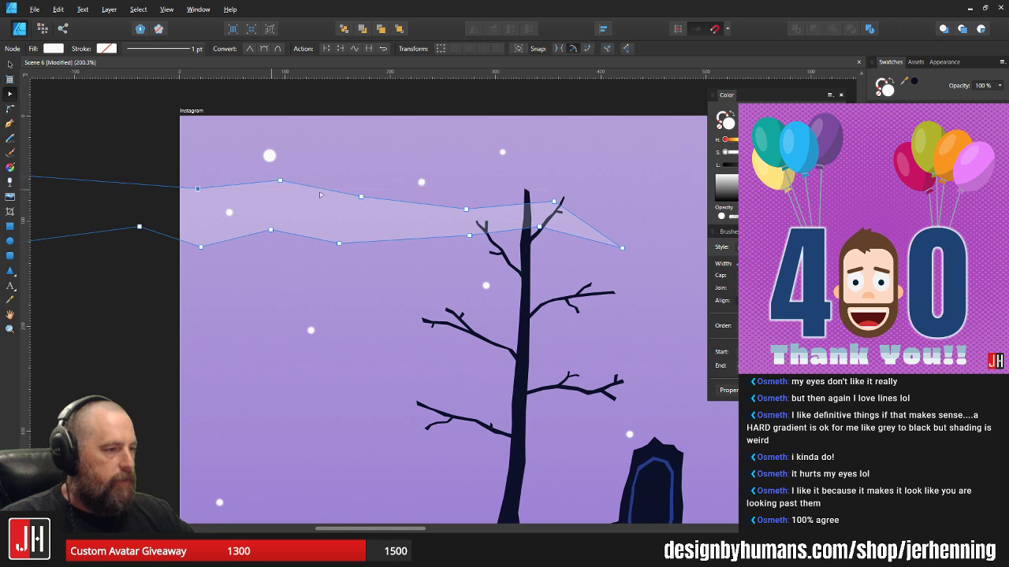
{"action": "left_click_drag", "start_coordinate": [377, 205], "coordinate": [385, 205]}
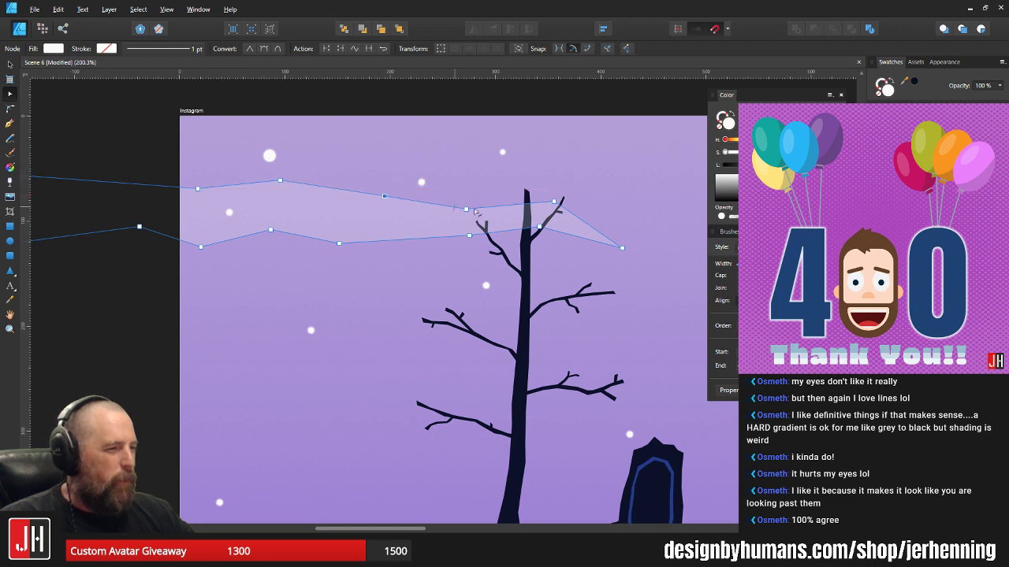
{"action": "key", "text": "v"}
{"action": "left_click_drag", "start_coordinate": [474, 206], "coordinate": [430, 268]}
{"action": "scroll", "coordinate": [482, 221], "scroll_direction": "down", "scroll_amount": 9}
{"action": "left_click", "coordinate": [520, 181]}
- Shift the cloud strip's lower-edge node near the artboard's left border slightly to the right
{"action": "scroll", "coordinate": [429, 268], "scroll_direction": "up", "scroll_amount": 3}
{"action": "scroll", "coordinate": [429, 269], "scroll_direction": "up", "scroll_amount": 1}
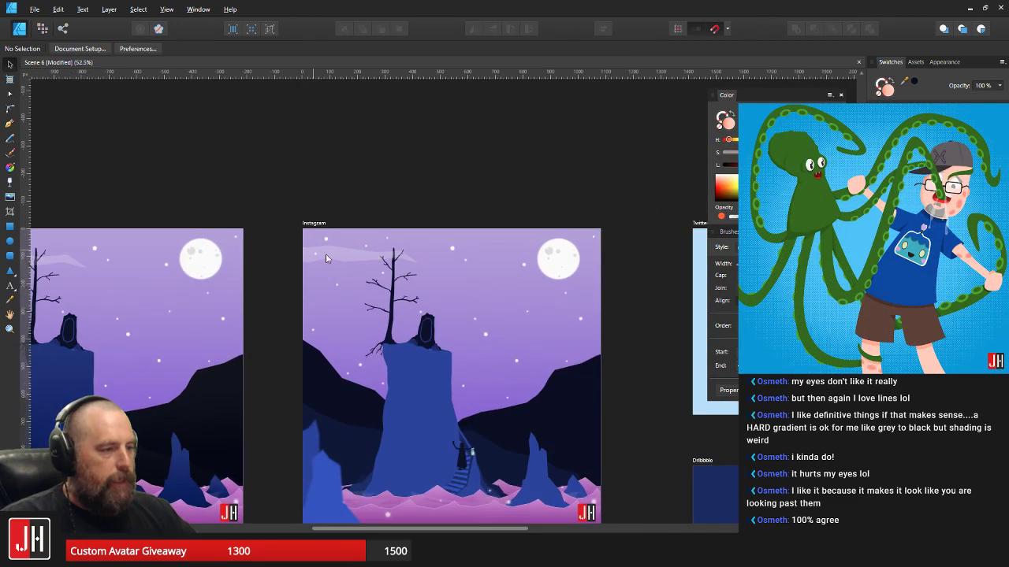
{"action": "left_click", "coordinate": [352, 255]}
{"action": "scroll", "coordinate": [309, 265], "scroll_direction": "up", "scroll_amount": 3}
{"action": "scroll", "coordinate": [308, 266], "scroll_direction": "up", "scroll_amount": 3}
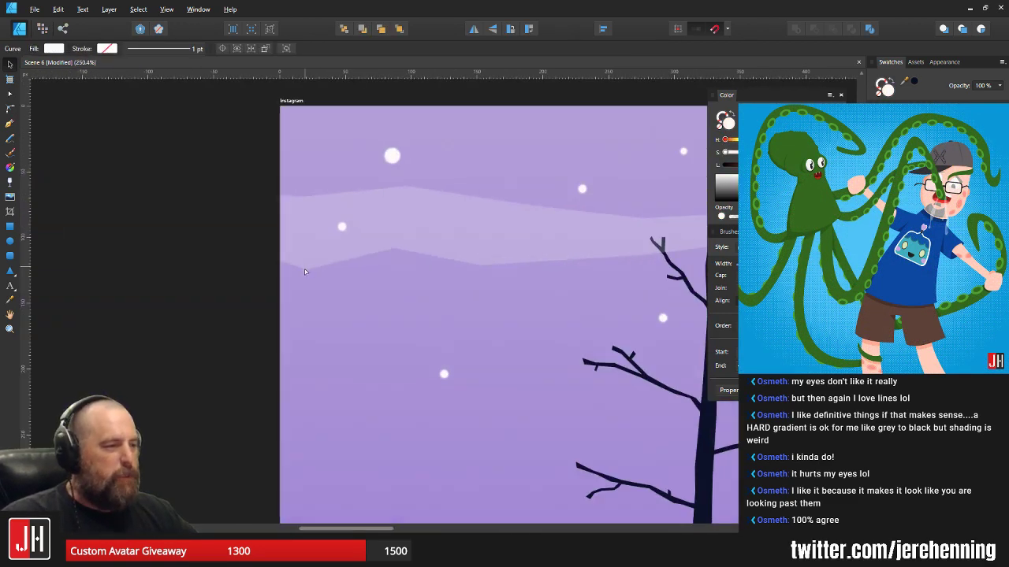
{"action": "key", "text": "a"}
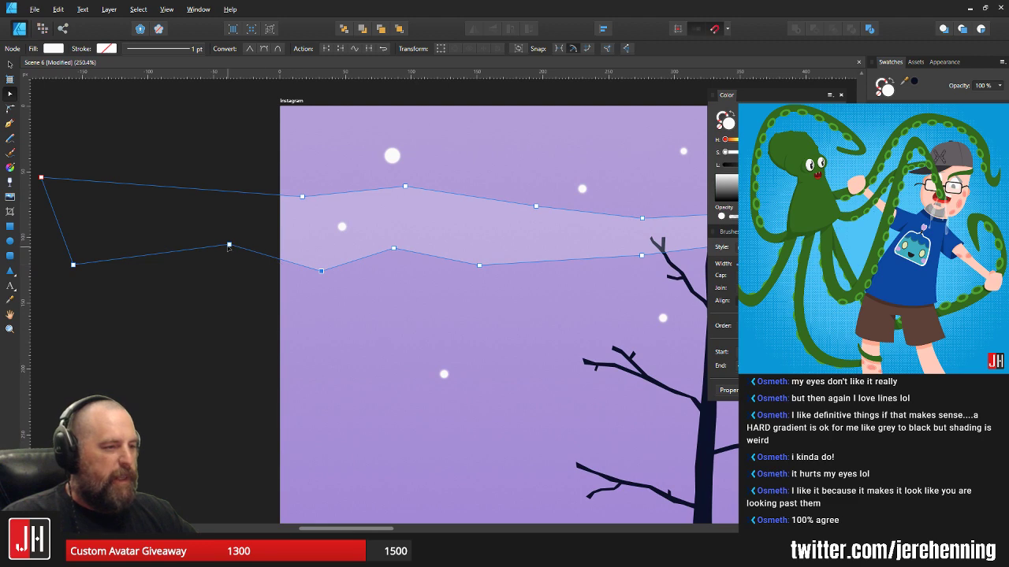
{"action": "key", "text": "v"}
- Duplicate the cloud strip, flip it horizontally, place it over the dark right-hand hill and set its opacity to 10%
{"action": "scroll", "coordinate": [350, 241], "scroll_direction": "down", "scroll_amount": 5}
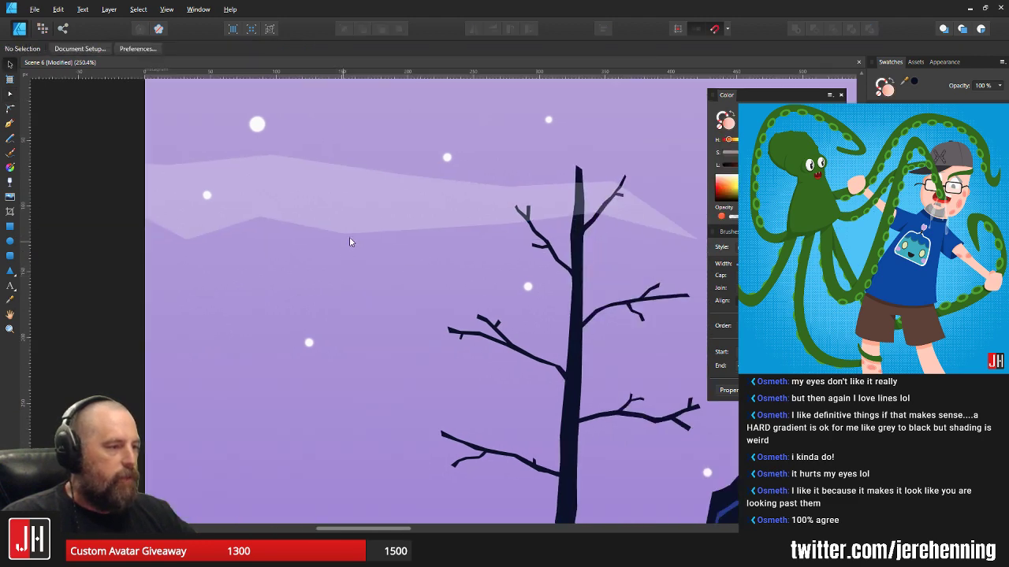
{"action": "left_click_drag", "start_coordinate": [643, 292], "coordinate": [416, 231]}
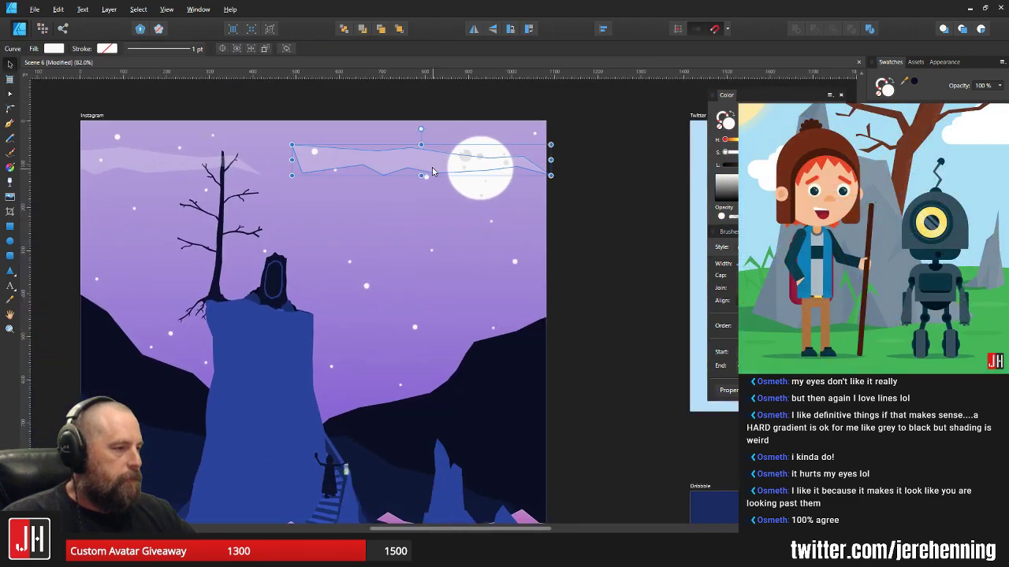
{"action": "left_click_drag", "start_coordinate": [423, 163], "coordinate": [558, 407]}
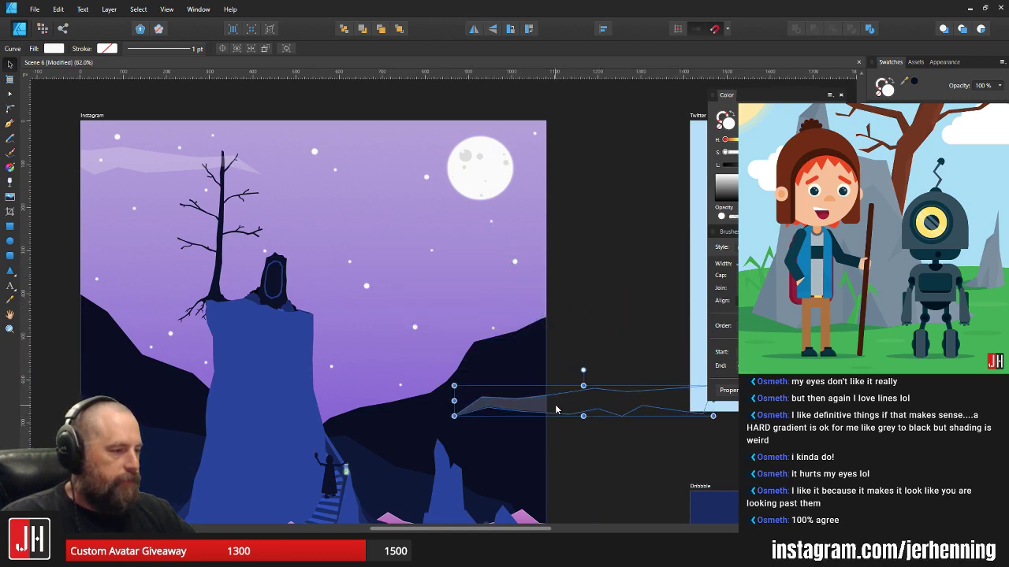
{"action": "left_click_drag", "start_coordinate": [532, 441], "coordinate": [494, 310]}
{"action": "scroll", "coordinate": [494, 309], "scroll_direction": "up", "scroll_amount": 2}
{"action": "left_click_drag", "start_coordinate": [497, 269], "coordinate": [500, 294]}
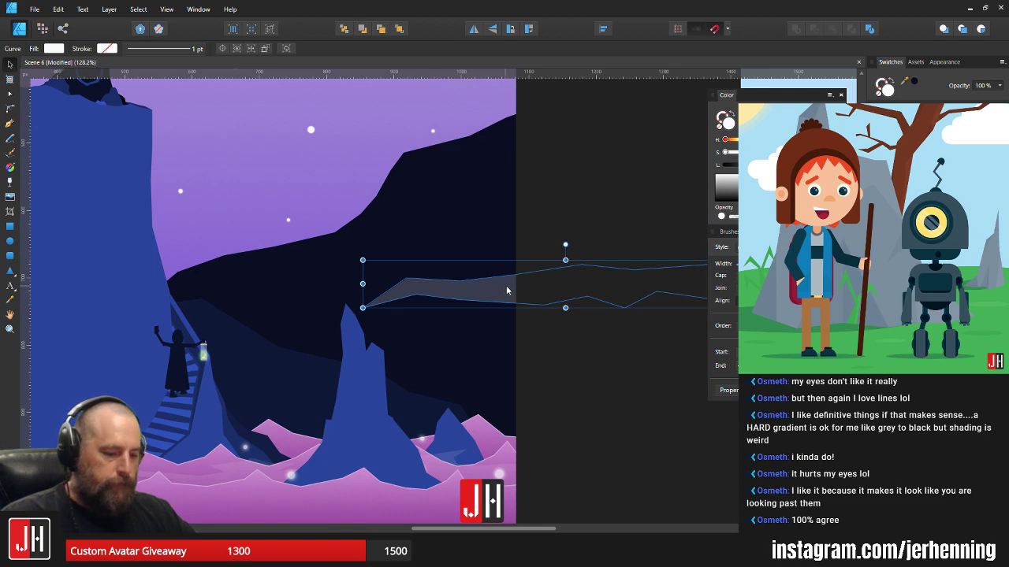
{"action": "key", "text": "1"}
- Lower the opacity of the original cloud strip across the treetop on the second Instagram artboard
{"action": "scroll", "coordinate": [508, 285], "scroll_direction": "down", "scroll_amount": 4}
{"action": "left_click_drag", "start_coordinate": [398, 187], "coordinate": [455, 244]}
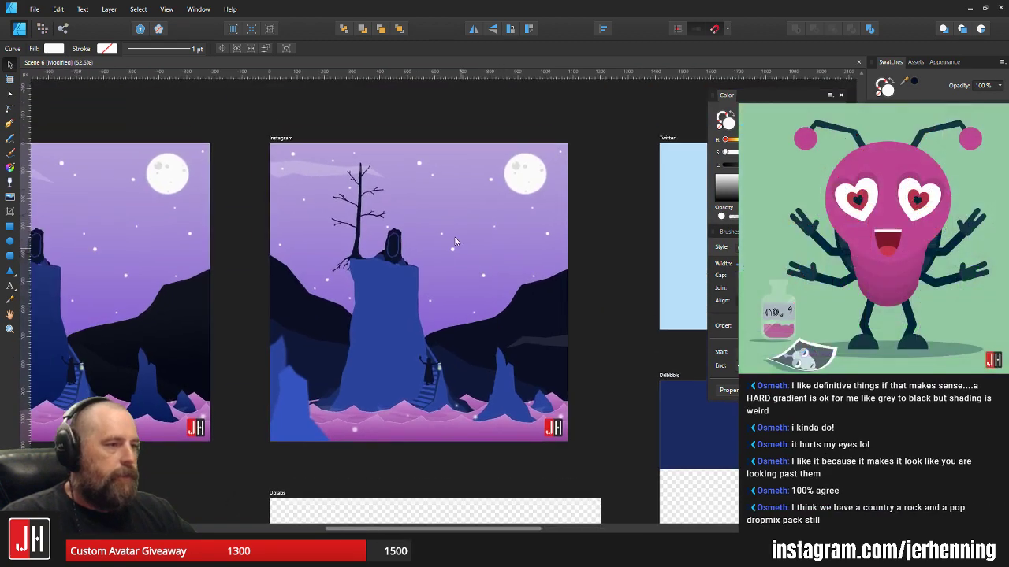
{"action": "left_click", "coordinate": [324, 177]}
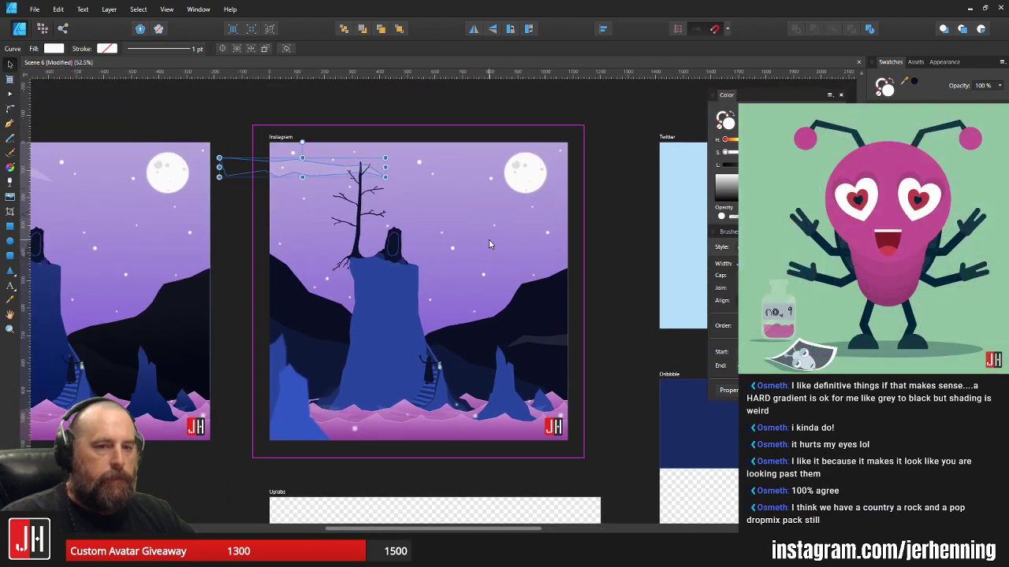
{"action": "left_click", "coordinate": [632, 250]}
- Nudge the flipped cloud strip on the dark hill slightly to the right, above the rock spire
{"action": "scroll", "coordinate": [556, 363], "scroll_direction": "up", "scroll_amount": 6}
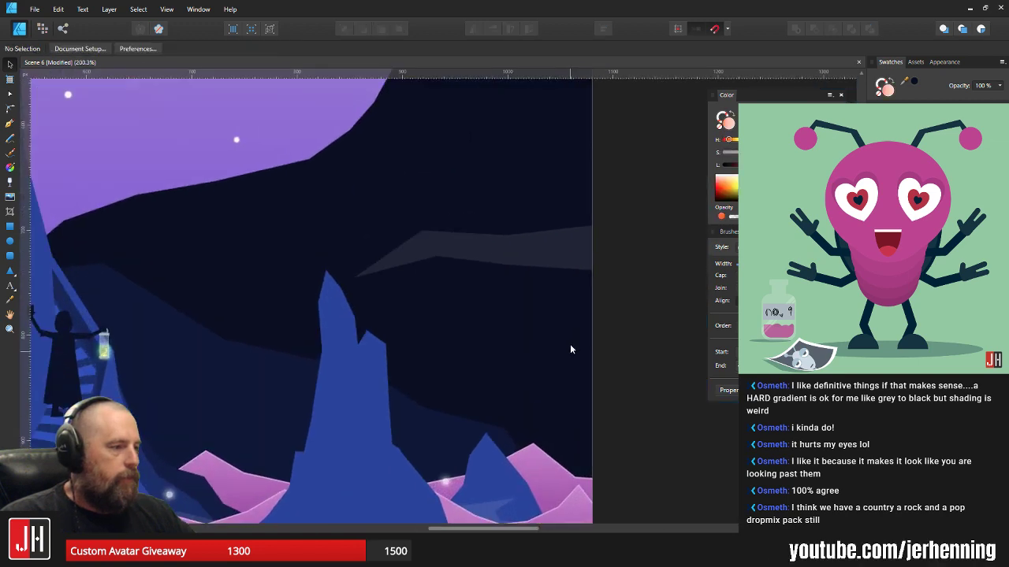
{"action": "left_click", "coordinate": [536, 254]}
{"action": "mouse_move", "coordinate": [536, 254]}
{"action": "left_mouse_down"}
{"action": "mouse_move", "coordinate": [469, 273]}
{"action": "mouse_move", "coordinate": [454, 250]}
{"action": "mouse_move", "coordinate": [533, 255]}
{"action": "left_mouse_up"}
{"action": "scroll", "coordinate": [533, 255], "scroll_direction": "down", "scroll_amount": 3}
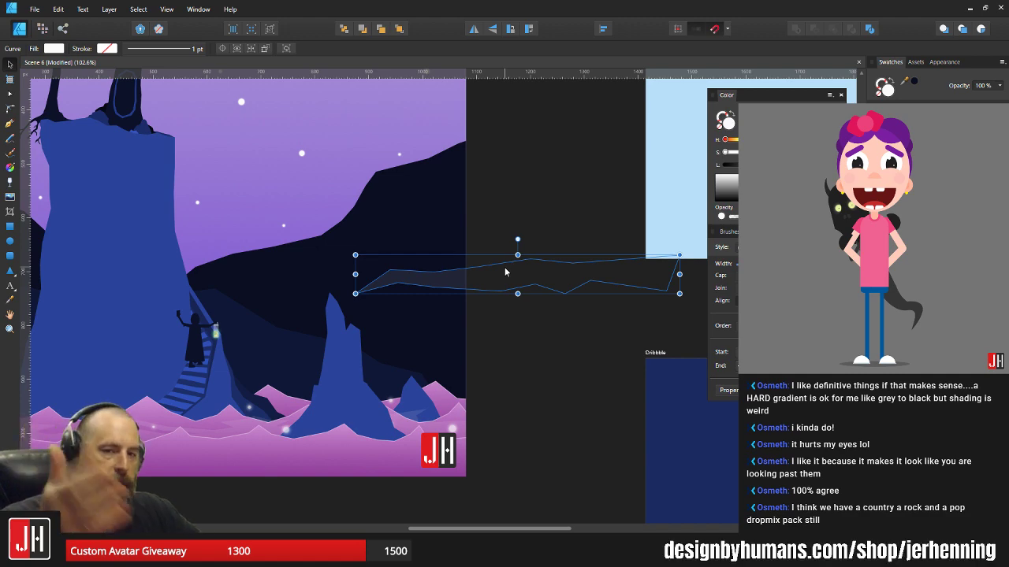
{"action": "scroll", "coordinate": [530, 252], "scroll_direction": "up", "scroll_amount": 2}
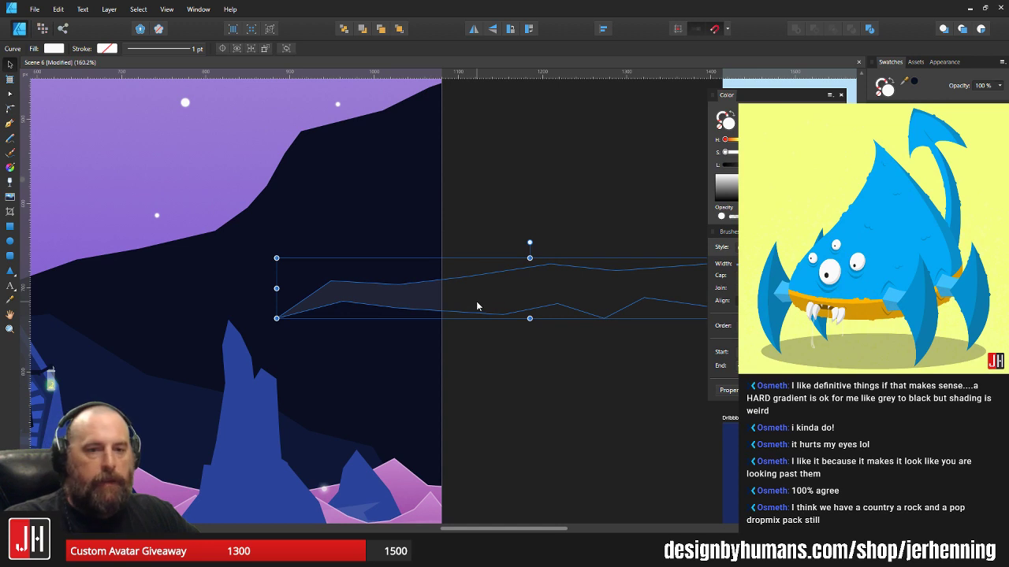
{"action": "scroll", "coordinate": [477, 306], "scroll_direction": "down", "scroll_amount": 2}
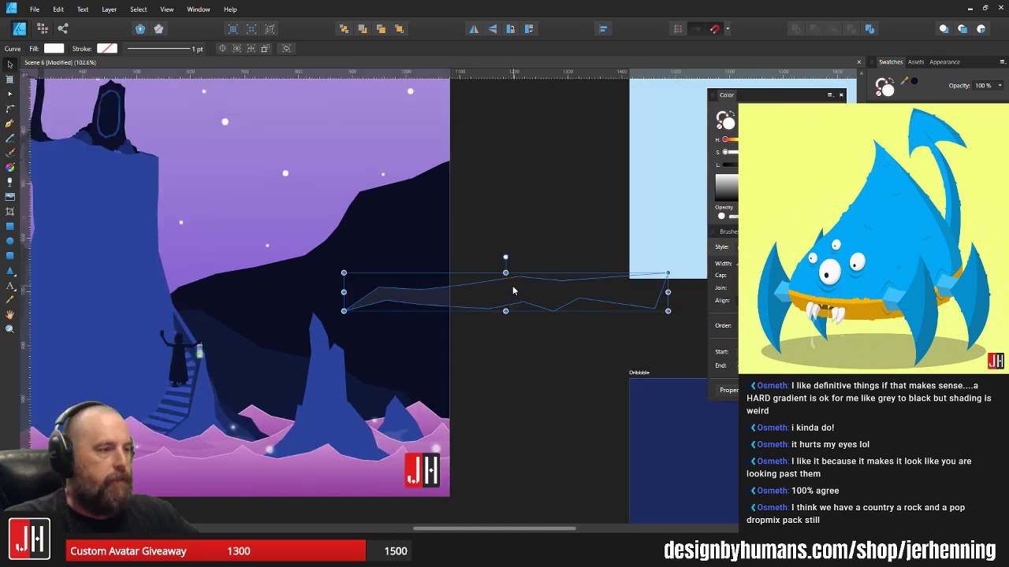
- Reshape the lower edge of the flipped cloud strip by moving its nodes near the artboard's right border
{"action": "key", "text": "a"}
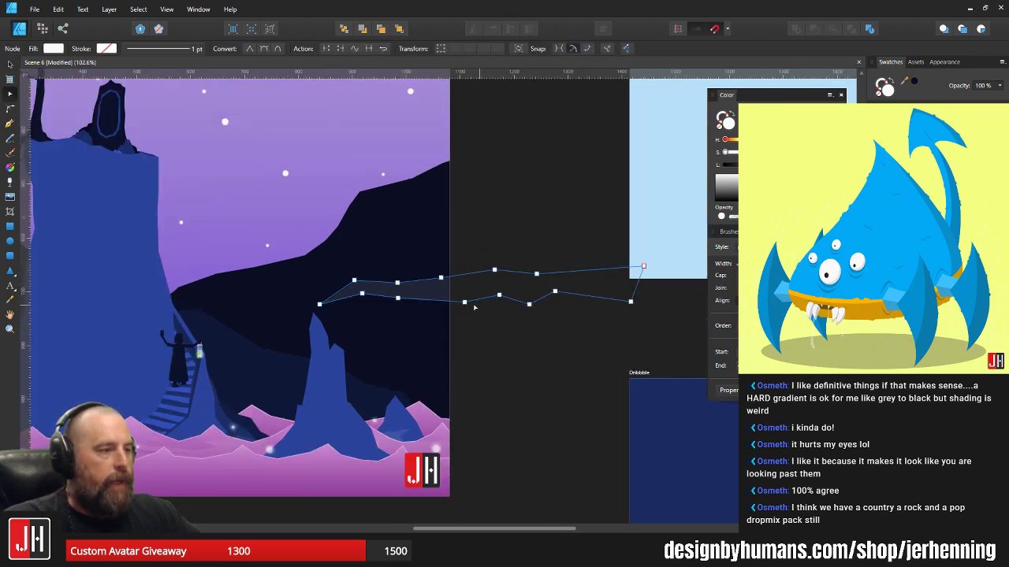
{"action": "left_click_drag", "start_coordinate": [516, 330], "coordinate": [462, 288]}
{"action": "key", "text": "v"}
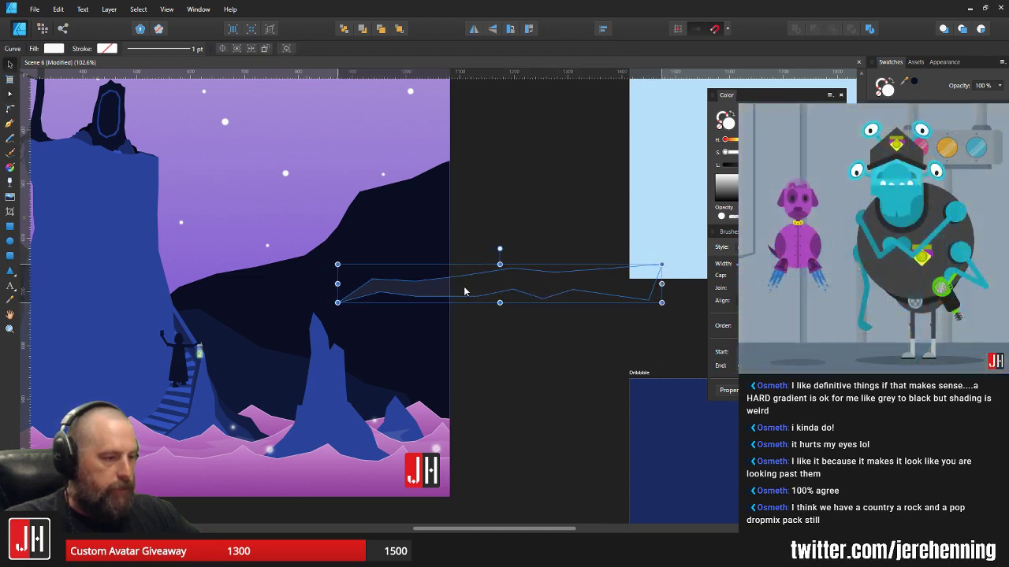
{"action": "key", "text": "a"}
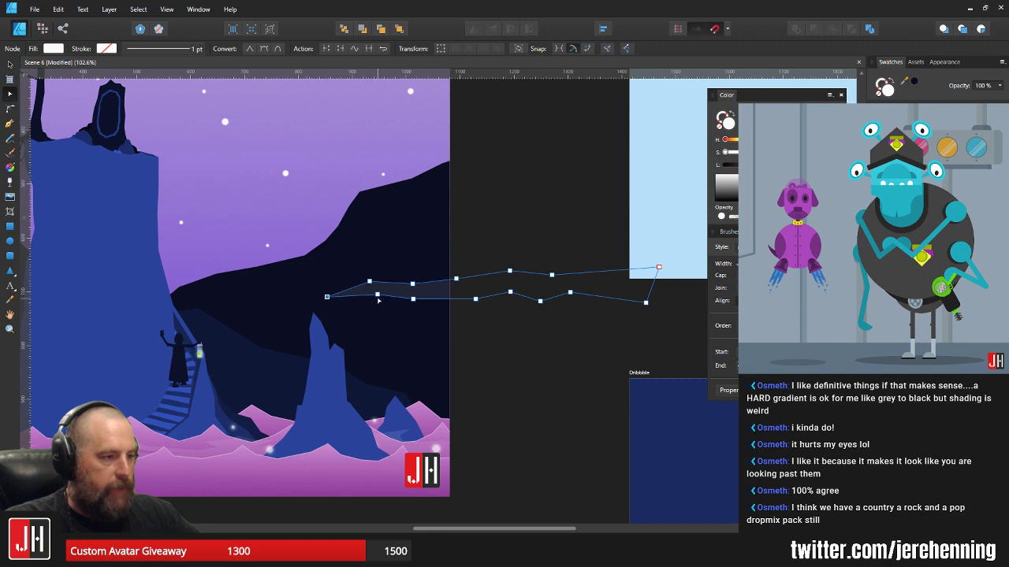
- Move the flipped cloud strip slightly down on the dark hill and save the document
{"action": "key", "text": "v"}
{"action": "left_click_drag", "start_coordinate": [446, 290], "coordinate": [452, 307]}
{"action": "left_click", "coordinate": [491, 232]}
{"action": "scroll", "coordinate": [484, 262], "scroll_direction": "down", "scroll_amount": 5}
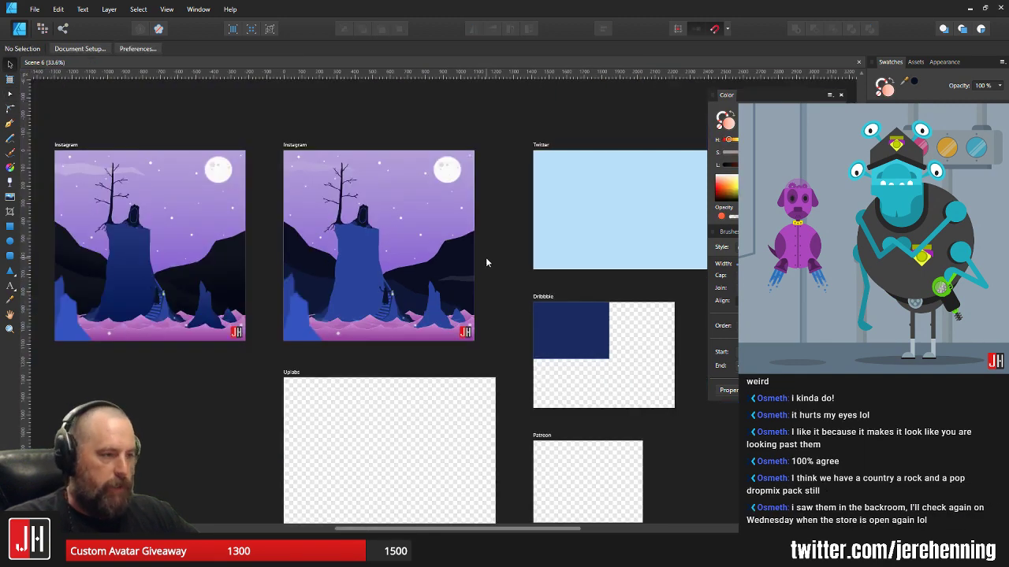
- Adjust the opacity of both cloud strips together on the second Instagram artboard and check each strip up close
{"action": "scroll", "coordinate": [312, 172], "scroll_direction": "up", "scroll_amount": 2}
{"action": "left_click", "coordinate": [314, 170]}
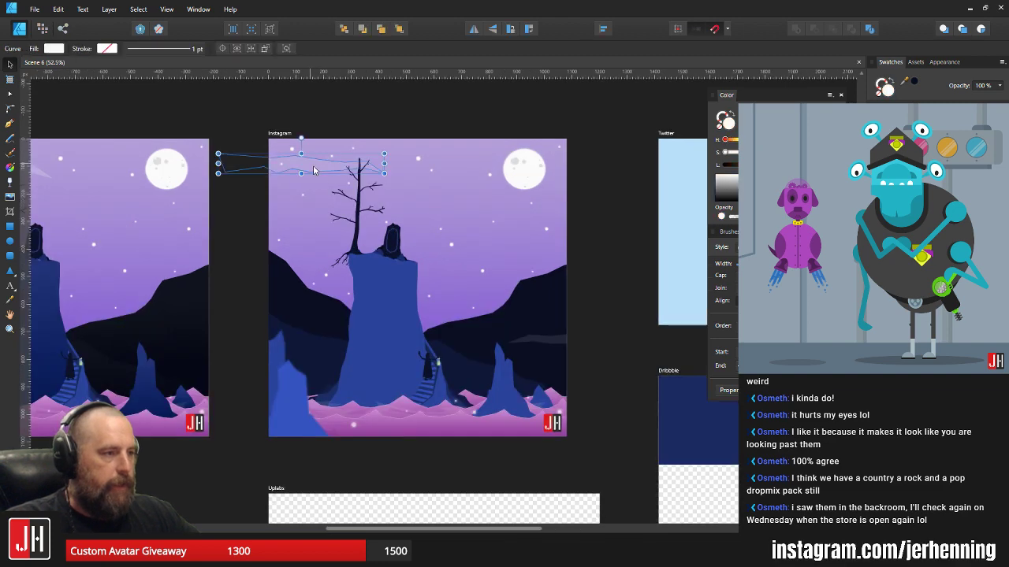
{"action": "left_click", "coordinate": [553, 341], "text": "shift"}
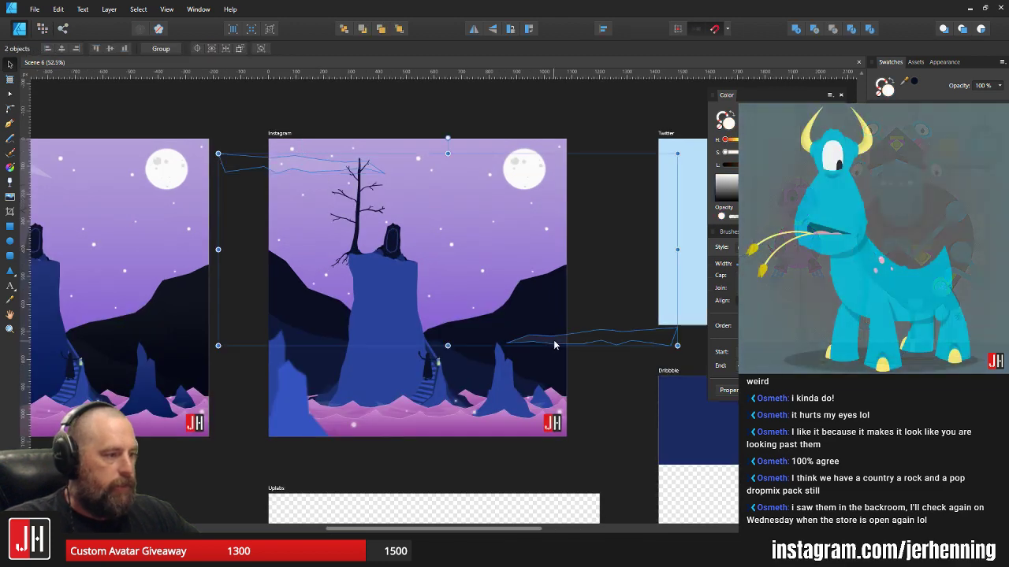
{"action": "left_click", "coordinate": [636, 181]}
{"action": "scroll", "coordinate": [333, 161], "scroll_direction": "up", "scroll_amount": 3}
{"action": "left_click", "coordinate": [302, 163]}
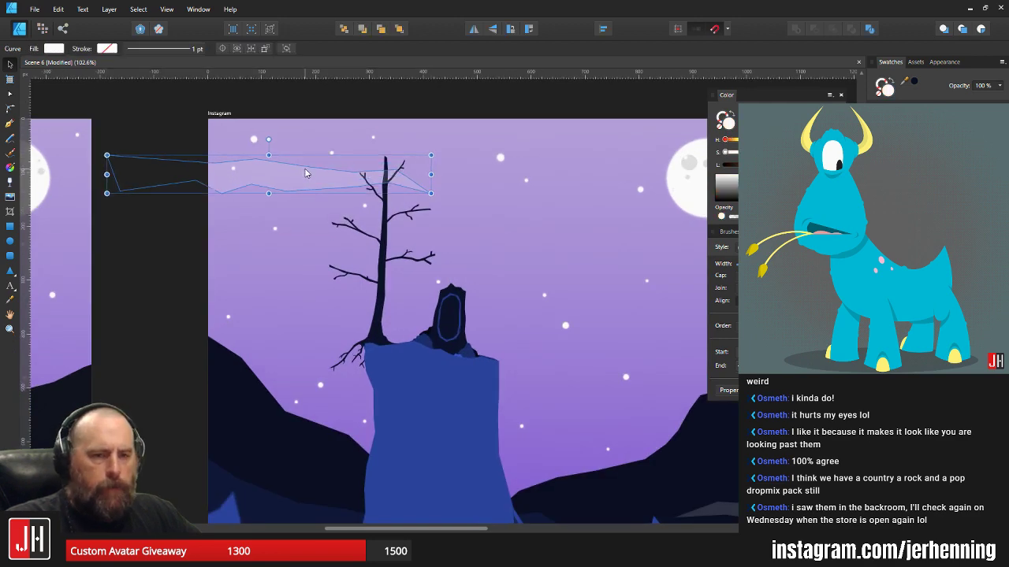
{"action": "scroll", "coordinate": [304, 168], "scroll_direction": "down", "scroll_amount": 6}
{"action": "scroll", "coordinate": [386, 262], "scroll_direction": "up", "scroll_amount": 7}
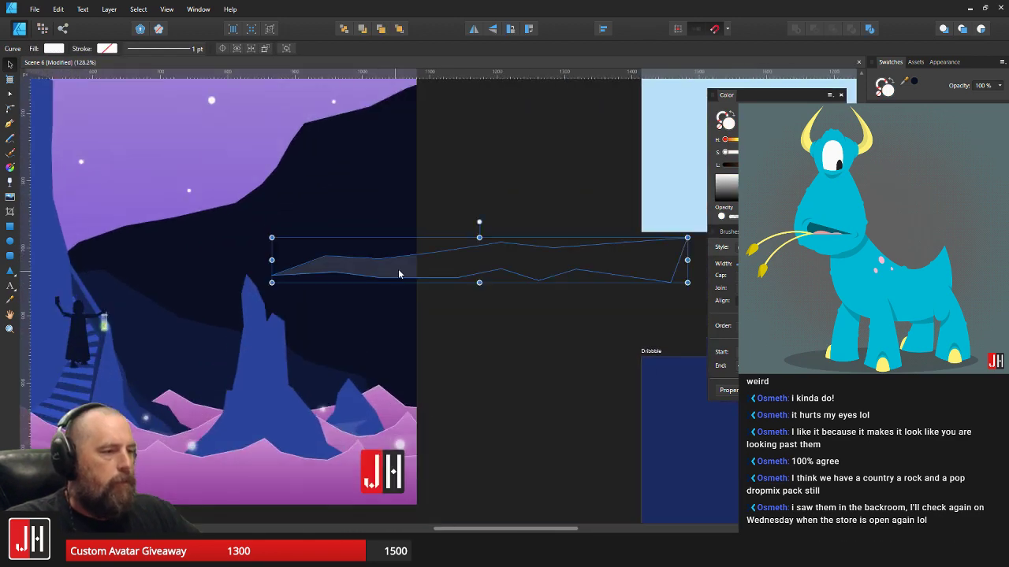
{"action": "left_click", "coordinate": [463, 191]}
{"action": "scroll", "coordinate": [454, 209], "scroll_direction": "down", "scroll_amount": 5}
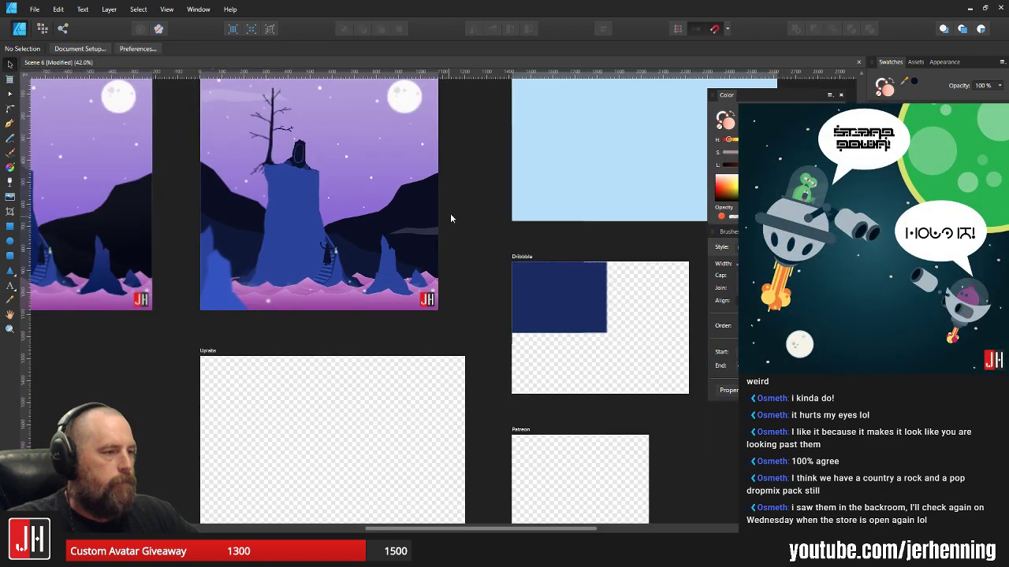
- Scale the treetop cloud strip down slightly, shift it a little to the right, and save the document
{"action": "scroll", "coordinate": [463, 283], "scroll_direction": "up", "scroll_amount": 4}
{"action": "left_click_drag", "start_coordinate": [342, 245], "coordinate": [526, 406]}
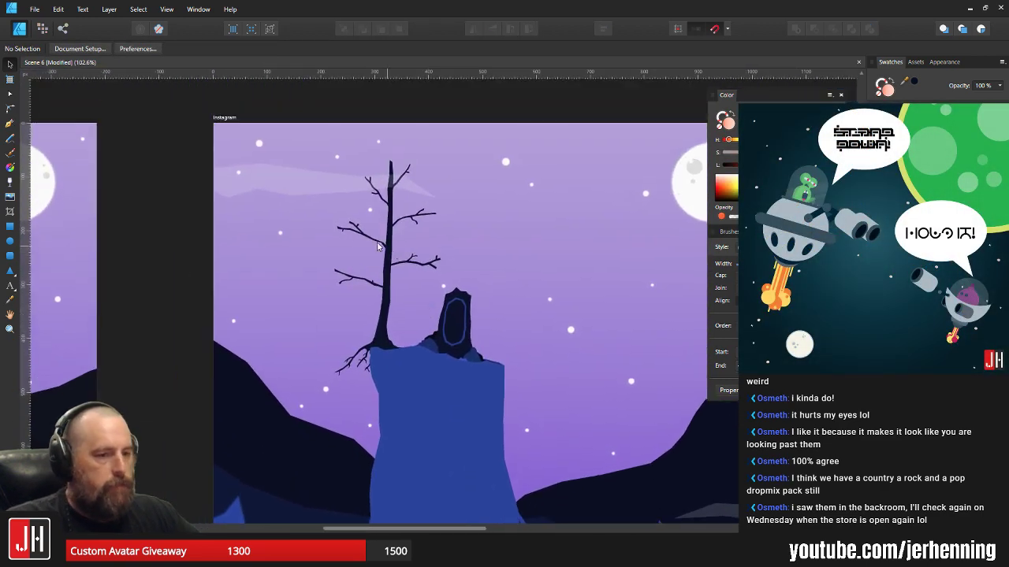
{"action": "left_click", "coordinate": [291, 174]}
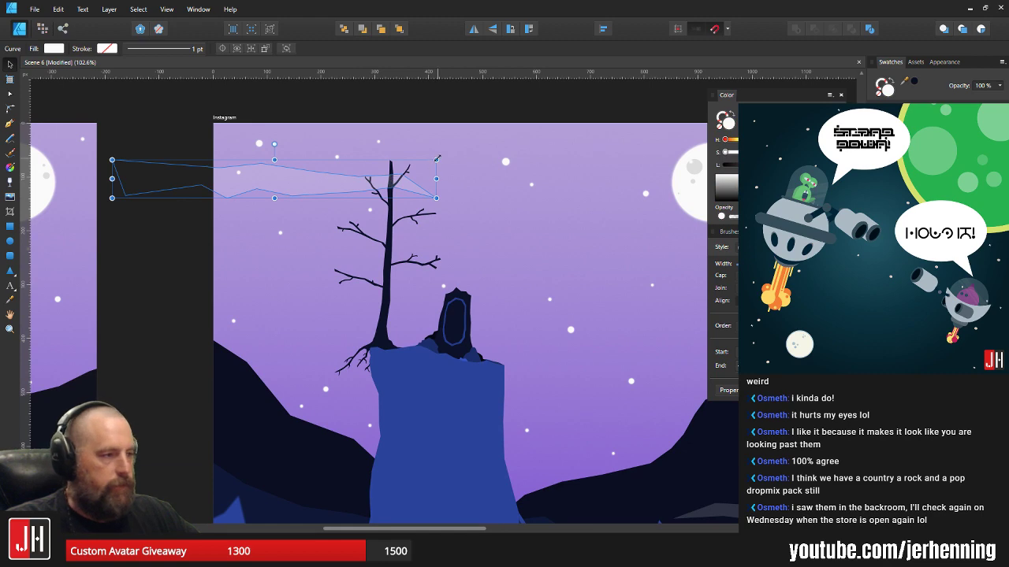
{"action": "left_click_drag", "start_coordinate": [437, 159], "coordinate": [417, 162]}
{"action": "scroll", "coordinate": [357, 194], "scroll_direction": "up", "scroll_amount": 3}
{"action": "left_click_drag", "start_coordinate": [242, 171], "coordinate": [280, 175]}
{"action": "scroll", "coordinate": [260, 190], "scroll_direction": "down", "scroll_amount": 5}
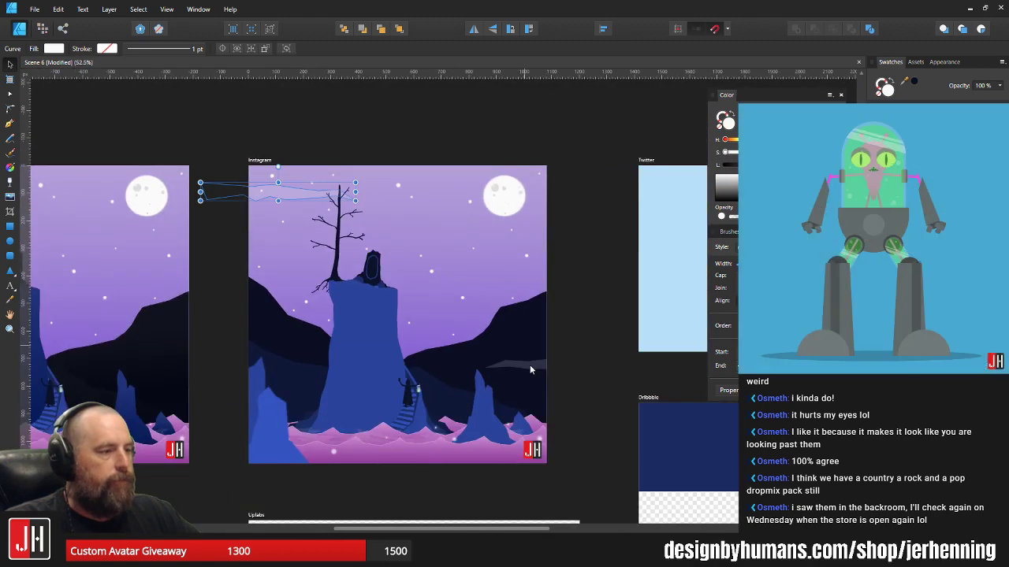
- Move the flipped cloud strip slightly up on the dark hill at the artboard's right border
{"action": "left_click", "coordinate": [530, 366]}
{"action": "mouse_move", "coordinate": [530, 365]}
{"action": "left_mouse_down"}
{"action": "mouse_move", "coordinate": [521, 356]}
{"action": "mouse_move", "coordinate": [529, 358]}
{"action": "left_mouse_up"}
{"action": "scroll", "coordinate": [332, 251], "scroll_direction": "up", "scroll_amount": 2}
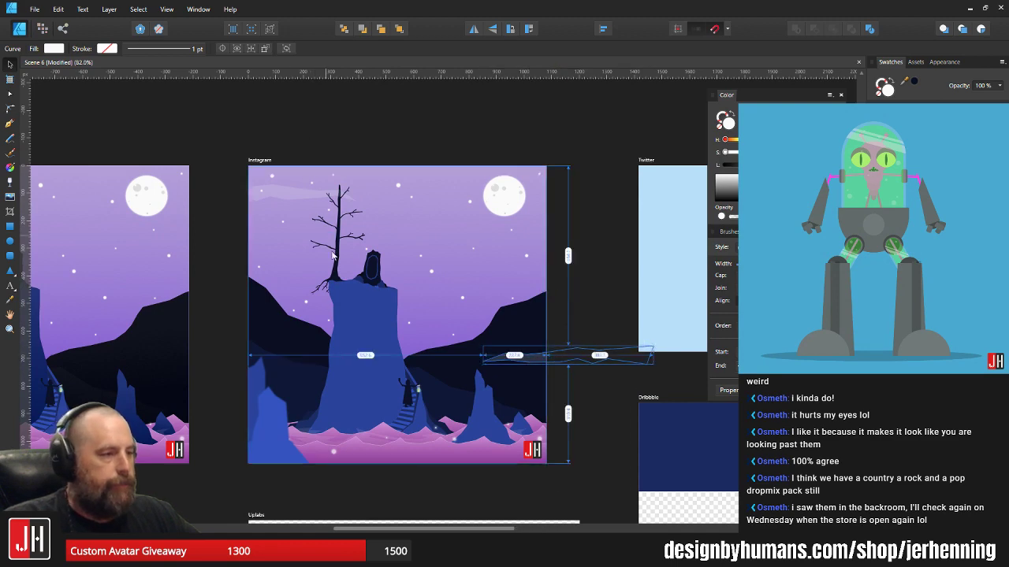
- Extend the small tree root beside the cliff's left edge downward by moving its tip nodes, and add nodes to bend it
{"action": "scroll", "coordinate": [331, 254], "scroll_direction": "up", "scroll_amount": 8}
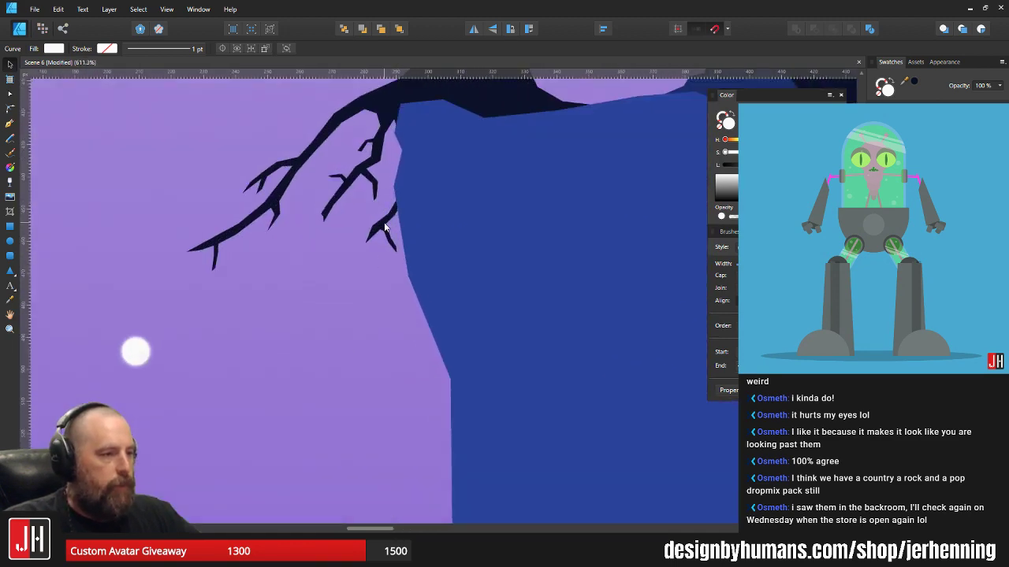
{"action": "scroll", "coordinate": [385, 227], "scroll_direction": "up", "scroll_amount": 4}
{"action": "key", "text": "a"}
{"action": "left_click_drag", "start_coordinate": [480, 316], "coordinate": [299, 167]}
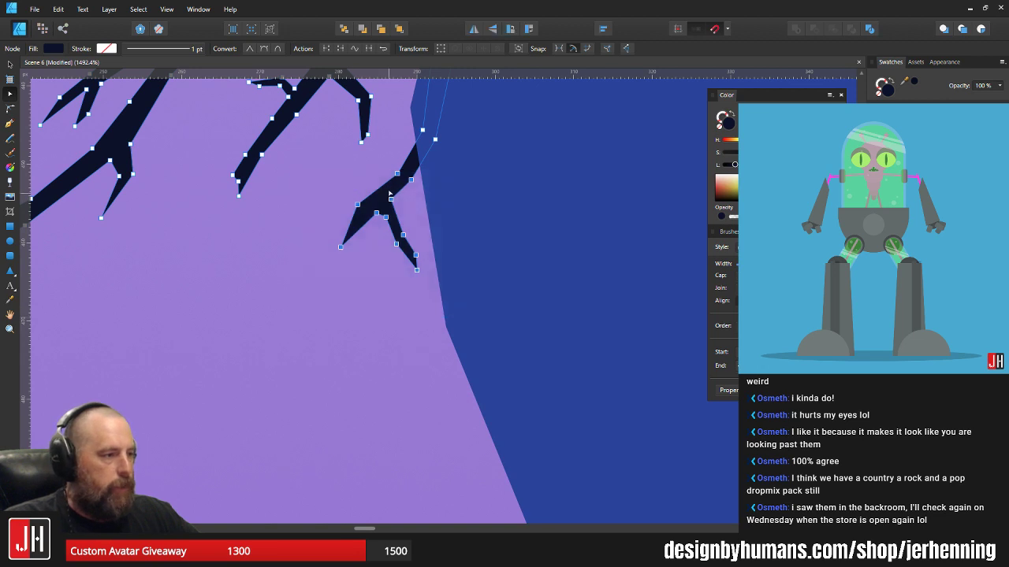
{"action": "left_click_drag", "start_coordinate": [412, 180], "coordinate": [396, 260]}
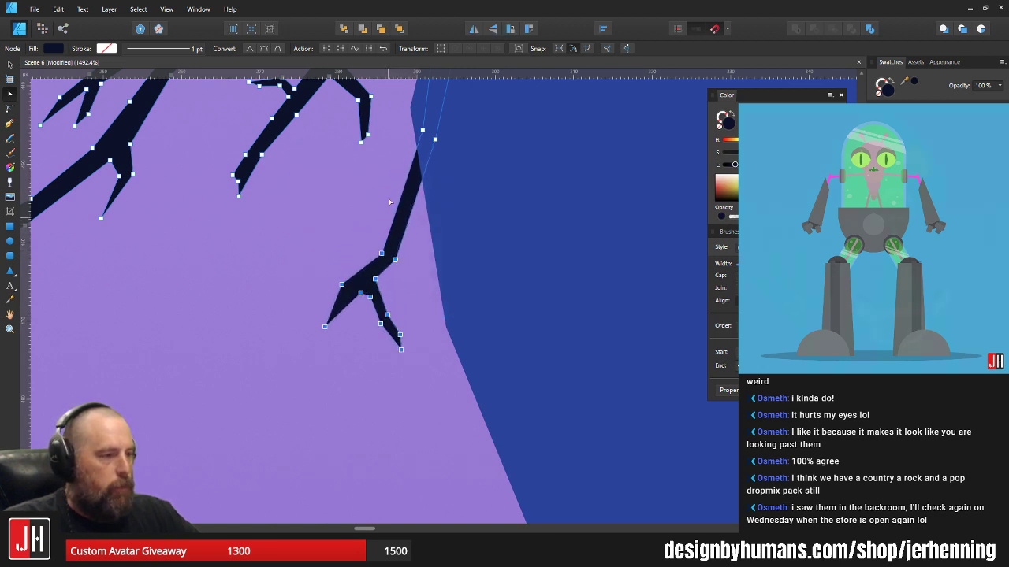
{"action": "left_click", "coordinate": [409, 183]}
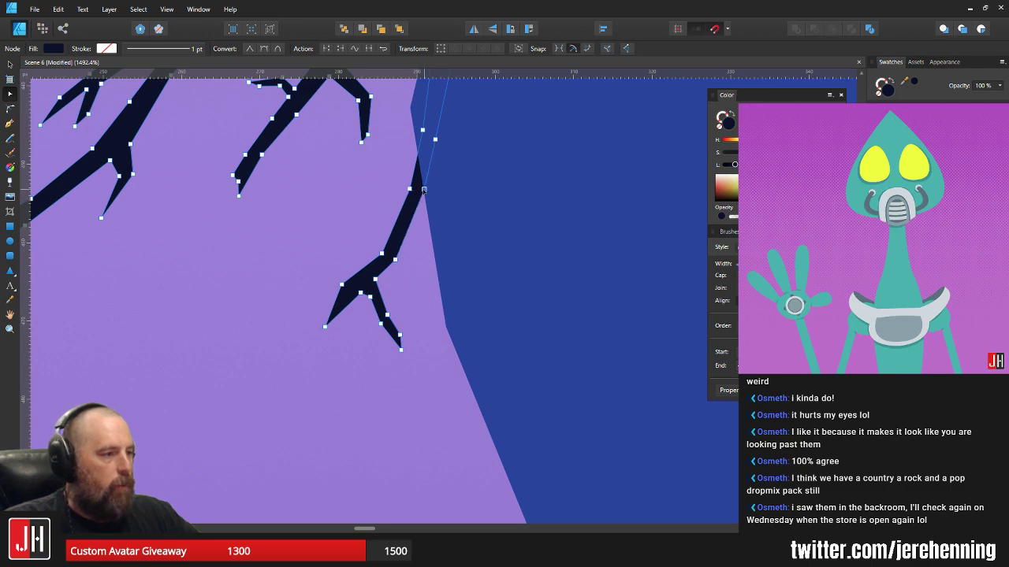
{"action": "key", "text": "v"}
{"action": "left_click", "coordinate": [365, 220]}
{"action": "scroll", "coordinate": [369, 224], "scroll_direction": "down", "scroll_amount": 9}
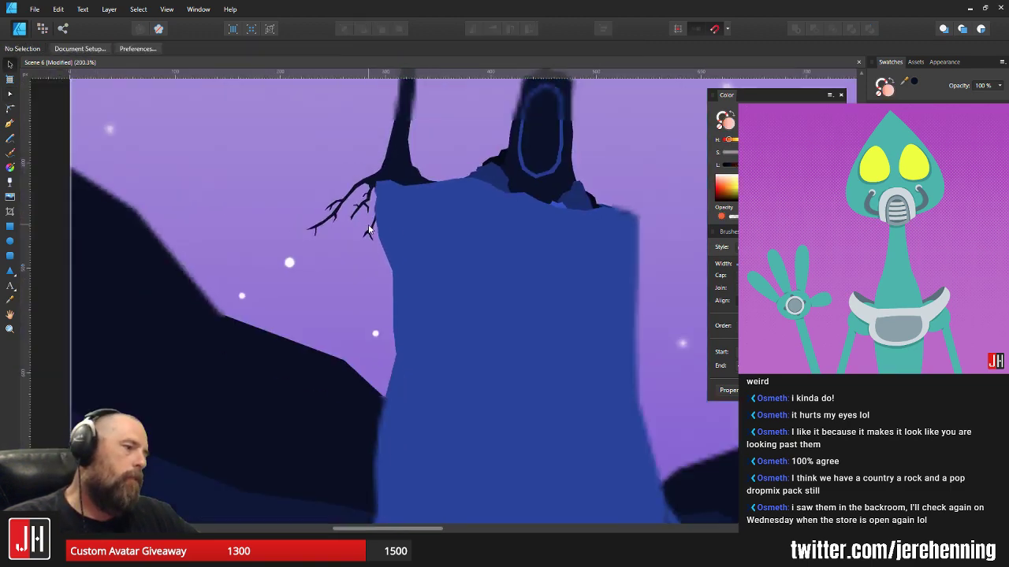
- Lengthen the middle tree root downward by moving its tip nodes and adjust the nodes below its left twig
{"action": "scroll", "coordinate": [363, 219], "scroll_direction": "up", "scroll_amount": 5}
{"action": "scroll", "coordinate": [361, 218], "scroll_direction": "up", "scroll_amount": 4}
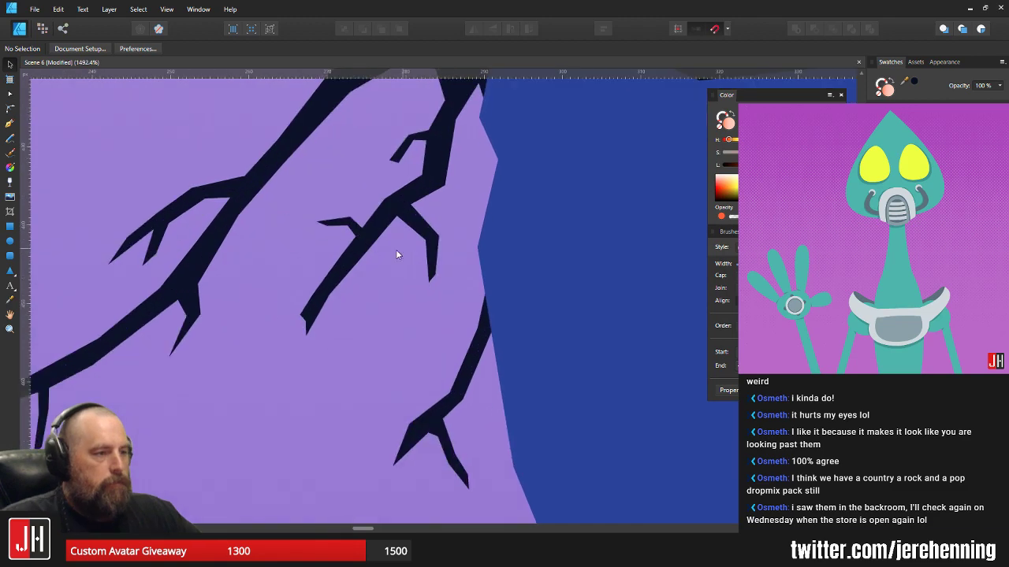
{"action": "left_click", "coordinate": [343, 276]}
{"action": "key", "text": "a"}
{"action": "left_click_drag", "start_coordinate": [280, 272], "coordinate": [366, 360]}
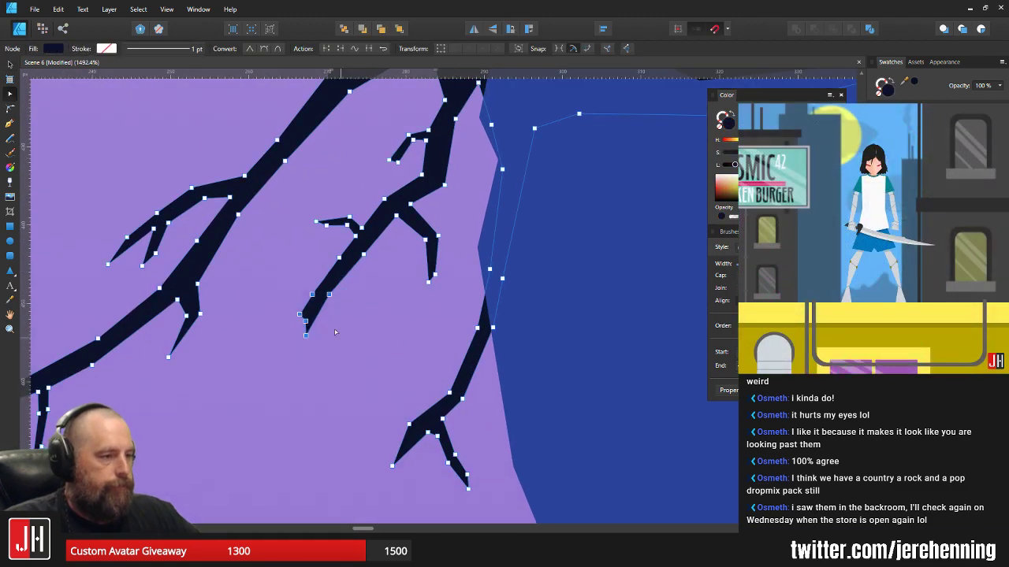
{"action": "left_click_drag", "start_coordinate": [328, 294], "coordinate": [345, 340]}
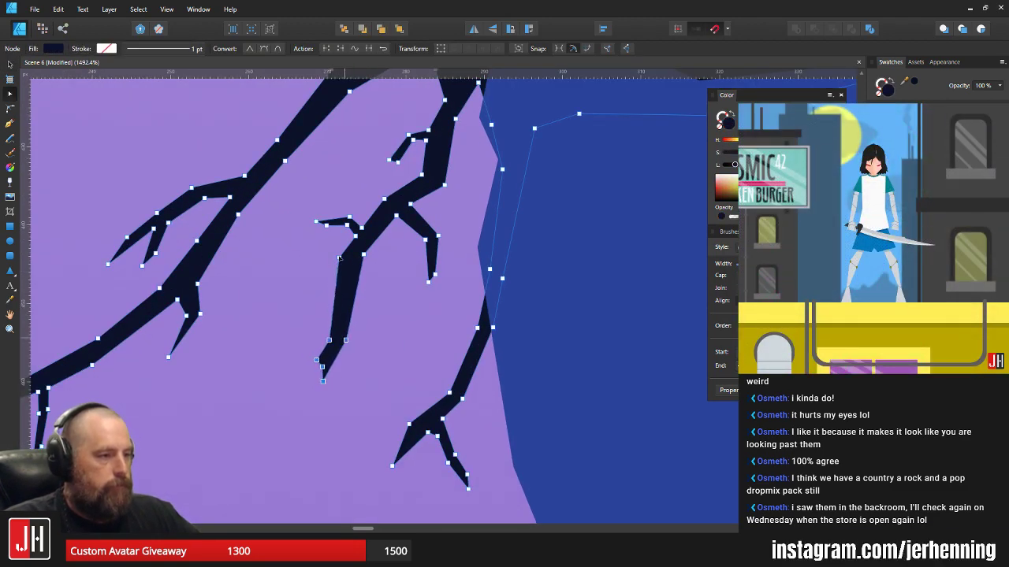
{"action": "left_click_drag", "start_coordinate": [339, 258], "coordinate": [346, 274]}
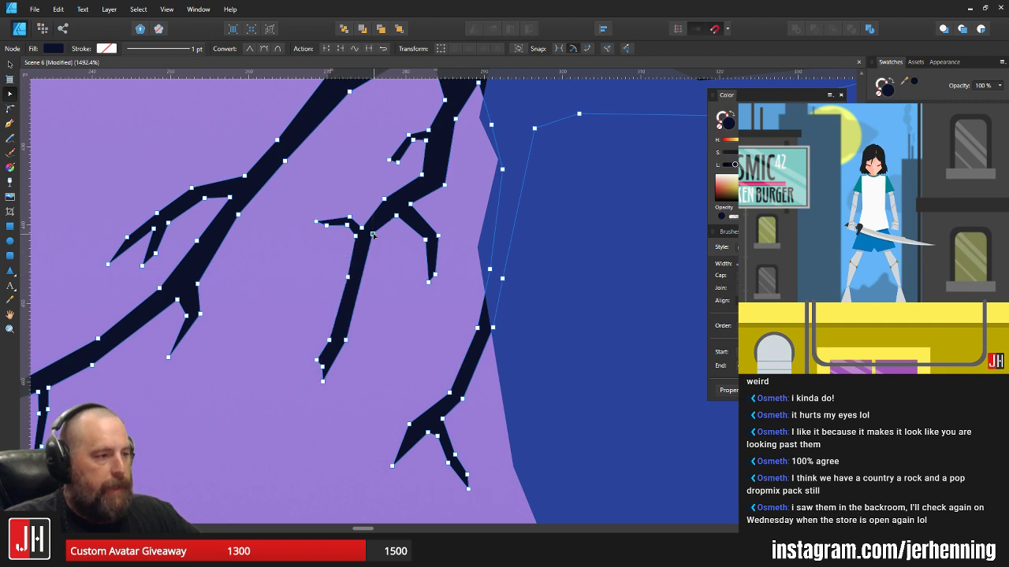
- Raise the fork node of the middle root and pull its short right twig inward and up
{"action": "left_click_drag", "start_coordinate": [396, 214], "coordinate": [395, 209]}
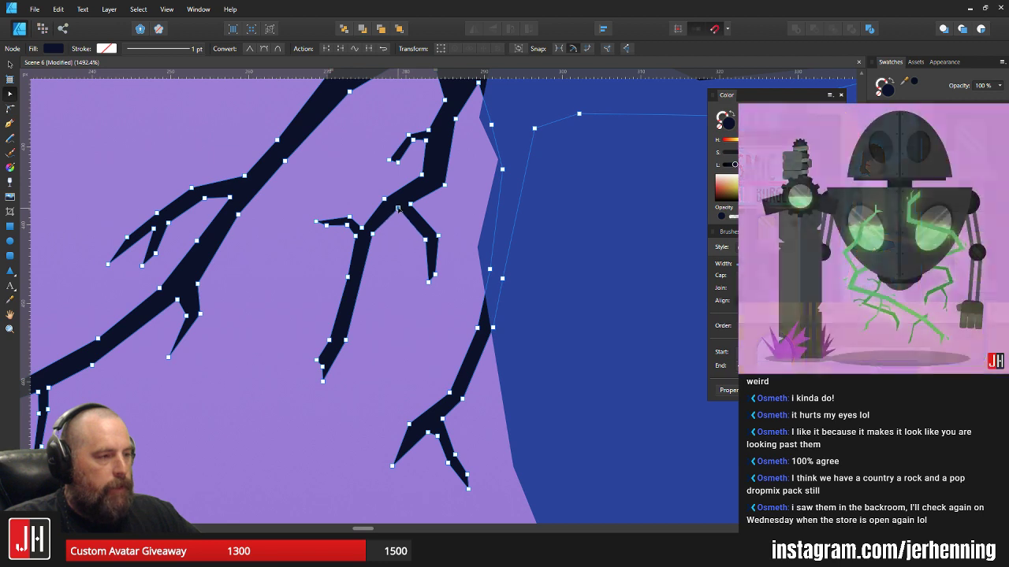
{"action": "left_click_drag", "start_coordinate": [451, 304], "coordinate": [417, 215]}
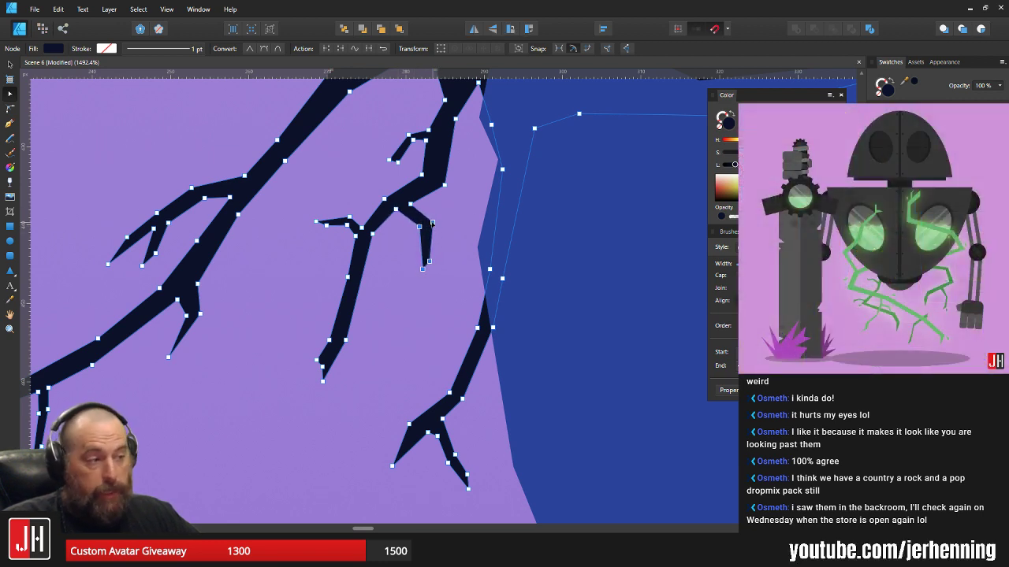
{"action": "key", "text": "v"}
{"action": "key", "text": "ctrl+d"}
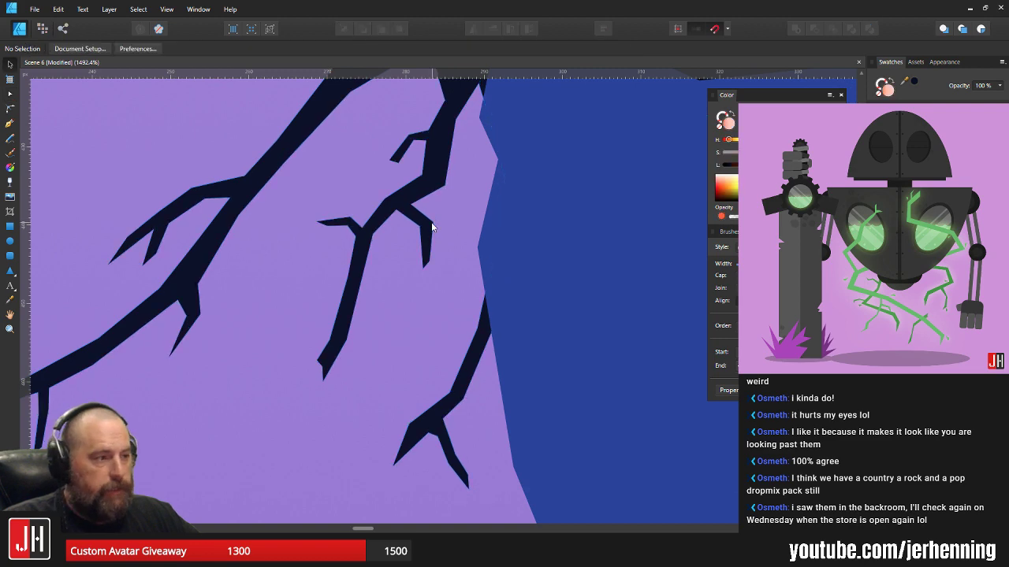
- Sharpen the tip of the middle root by moving its end nodes to form a thinner, angled point
{"action": "left_click", "coordinate": [323, 371]}
{"action": "scroll", "coordinate": [321, 364], "scroll_direction": "up", "scroll_amount": 4}
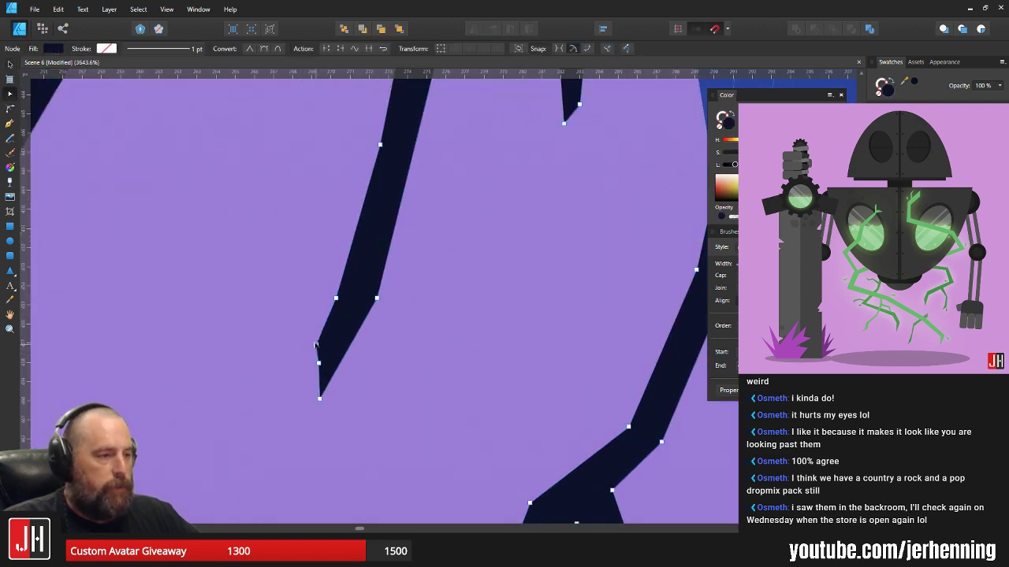
{"action": "left_click", "coordinate": [314, 343]}
{"action": "left_click_drag", "start_coordinate": [337, 299], "coordinate": [349, 298]}
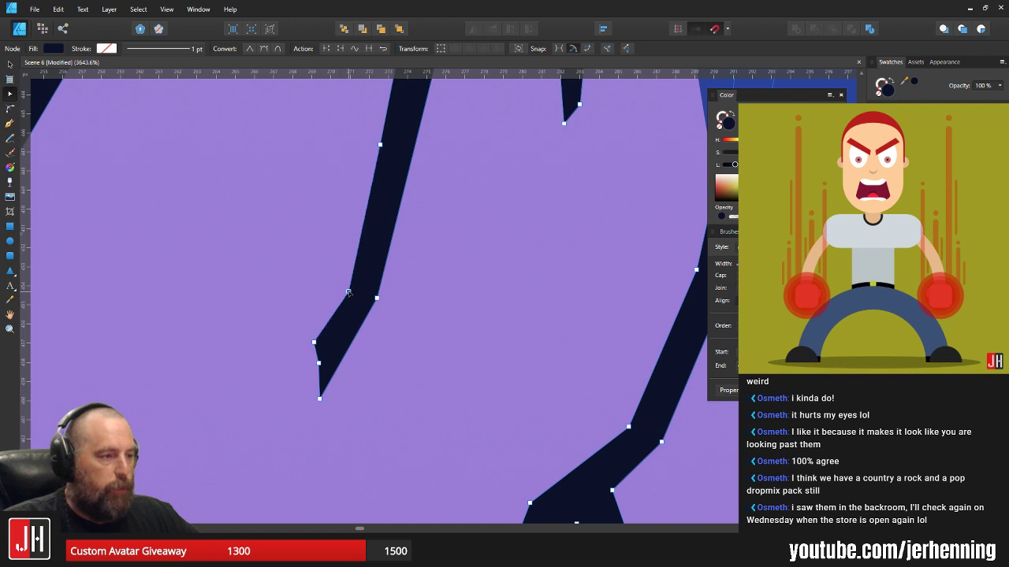
{"action": "key", "text": "v"}
{"action": "left_click", "coordinate": [410, 271]}
{"action": "scroll", "coordinate": [405, 284], "scroll_direction": "down", "scroll_amount": 9}
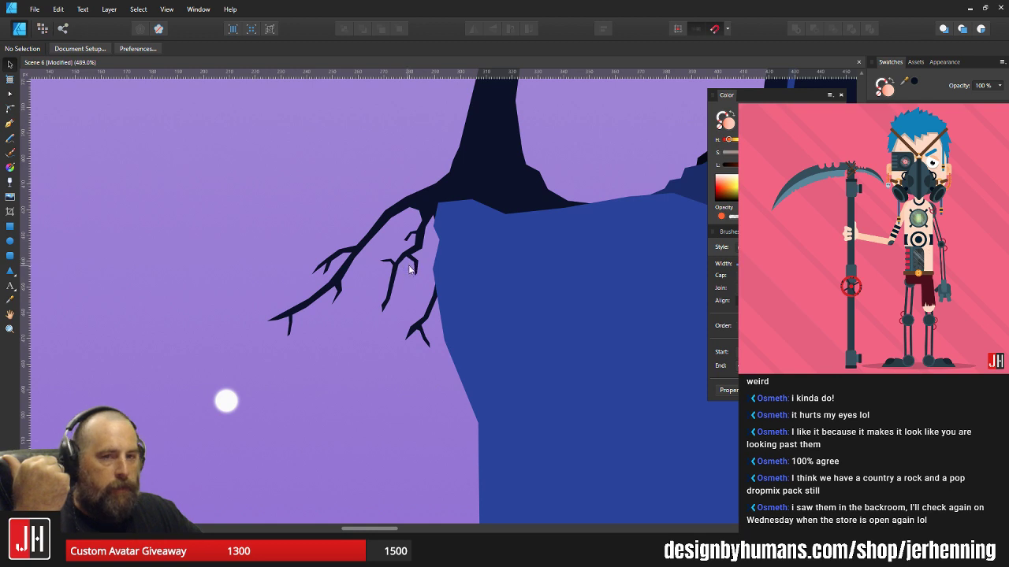
- Reshape the upper edge of the long left root by moving its nodes near the trunk, and save the document
{"action": "scroll", "coordinate": [438, 230], "scroll_direction": "up", "scroll_amount": 1}
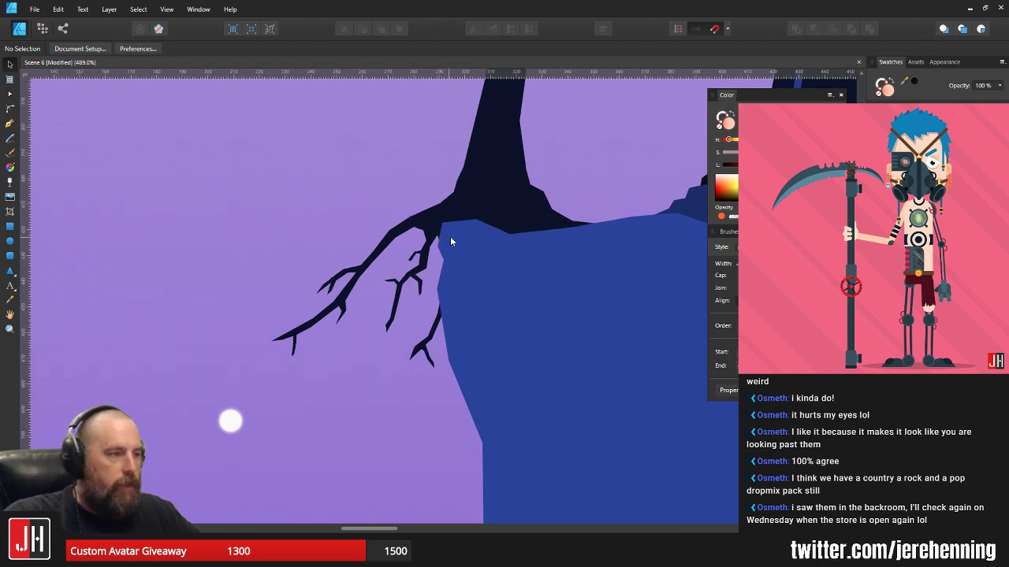
{"action": "scroll", "coordinate": [457, 221], "scroll_direction": "up", "scroll_amount": 1}
{"action": "left_click_drag", "start_coordinate": [497, 194], "coordinate": [425, 232]}
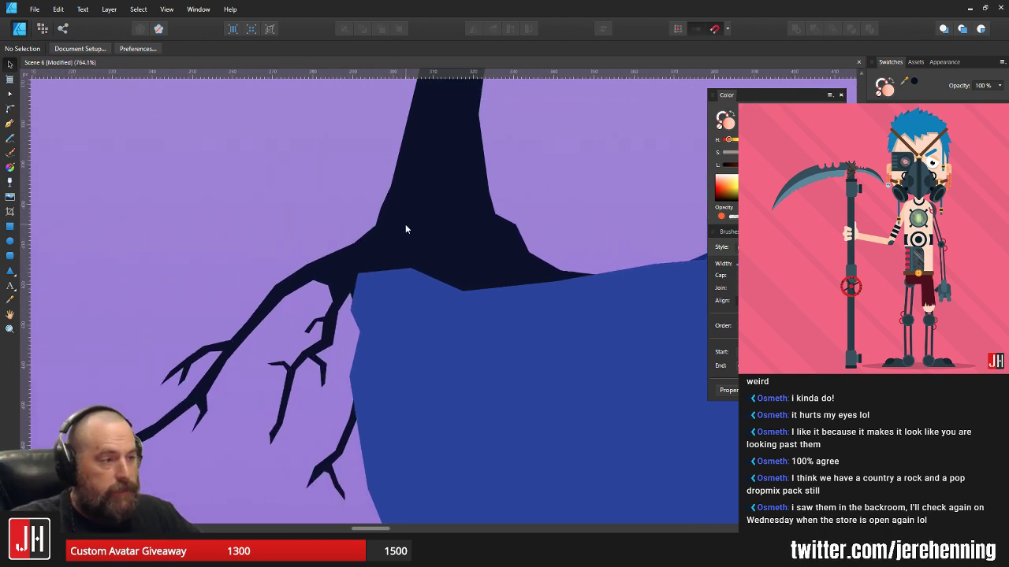
{"action": "left_click", "coordinate": [405, 225]}
{"action": "scroll", "coordinate": [325, 243], "scroll_direction": "up", "scroll_amount": 3}
{"action": "key", "text": "a"}
{"action": "left_click_drag", "start_coordinate": [291, 288], "coordinate": [301, 294]}
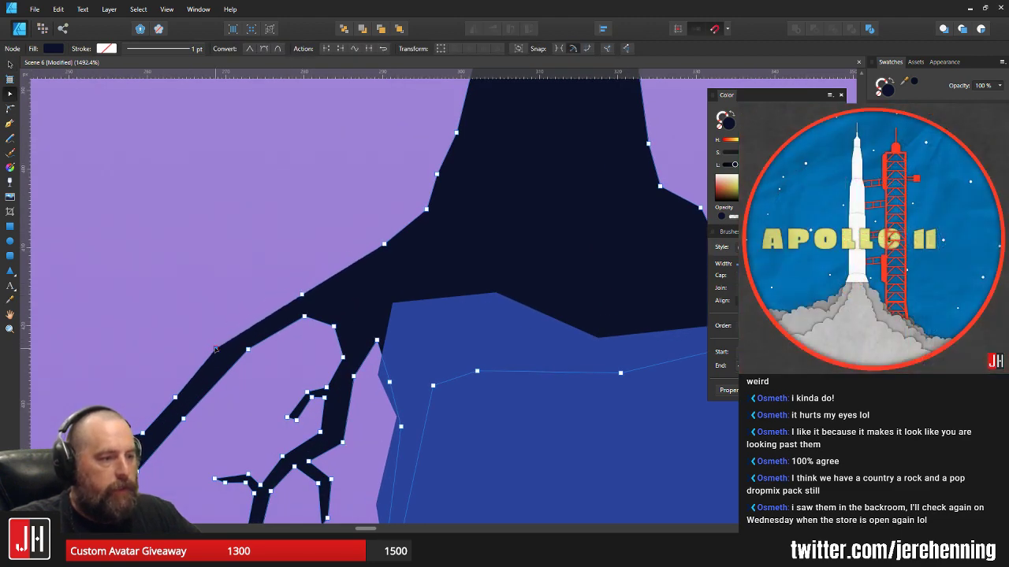
{"action": "left_click_drag", "start_coordinate": [237, 328], "coordinate": [234, 325]}
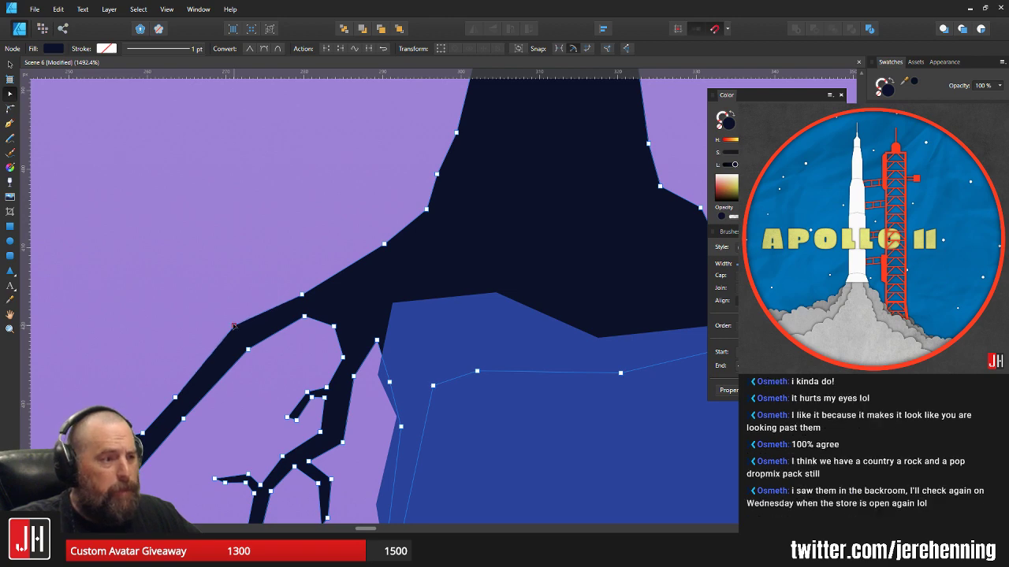
{"action": "key", "text": "v"}
{"action": "left_click", "coordinate": [318, 240]}
{"action": "scroll", "coordinate": [324, 243], "scroll_direction": "down", "scroll_amount": 6}
{"action": "left_click_drag", "start_coordinate": [352, 239], "coordinate": [408, 282]}
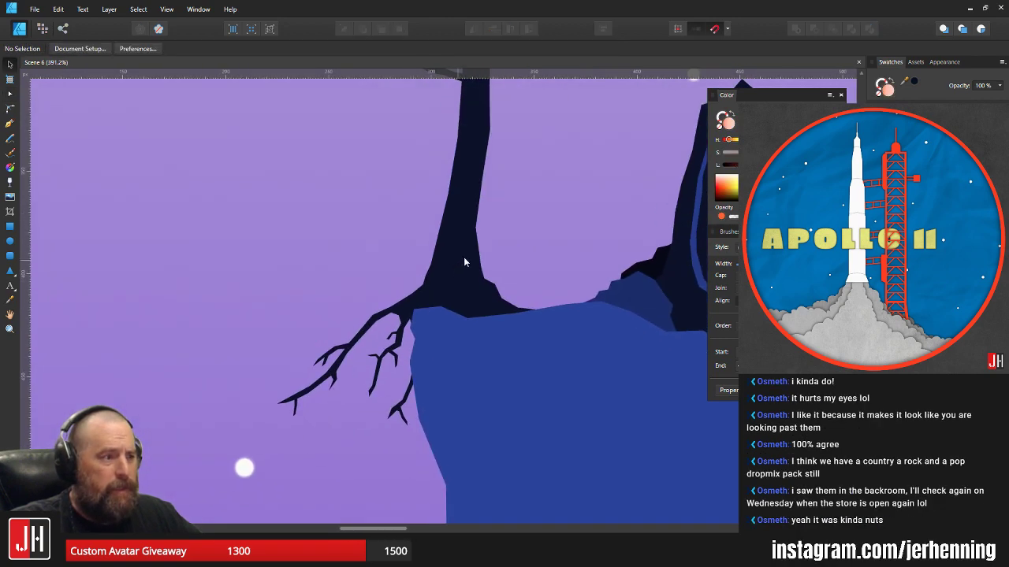
{"action": "scroll", "coordinate": [415, 305], "scroll_direction": "up", "scroll_amount": 3}
{"action": "left_click", "coordinate": [378, 313]}
{"action": "left_click_drag", "start_coordinate": [309, 272], "coordinate": [402, 355]}
{"action": "scroll", "coordinate": [378, 331], "scroll_direction": "up", "scroll_amount": 3}
{"action": "scroll", "coordinate": [386, 291], "scroll_direction": "down", "scroll_amount": 8}
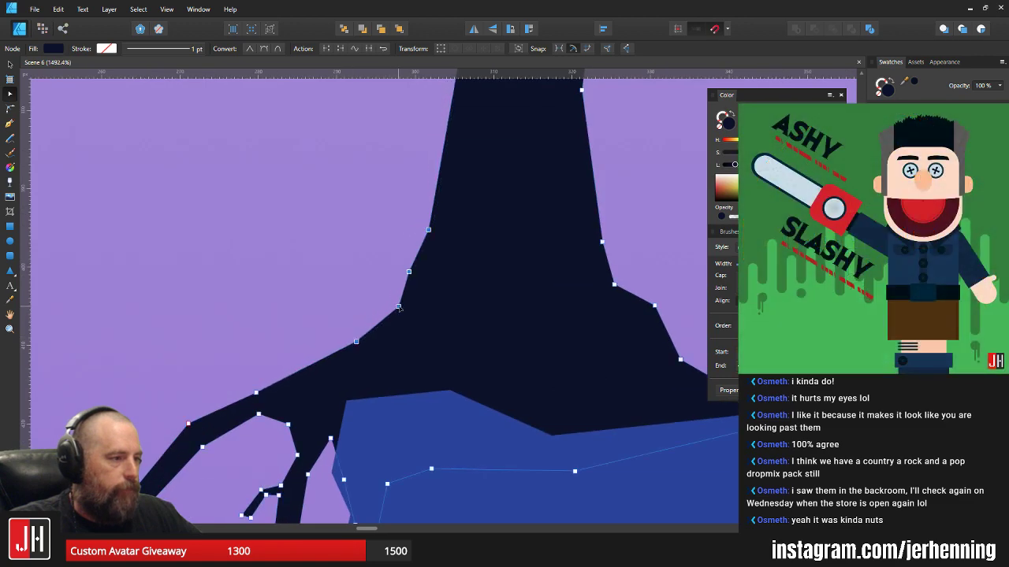
{"action": "key", "text": "v"}
{"action": "scroll", "coordinate": [398, 277], "scroll_direction": "up", "scroll_amount": 2}
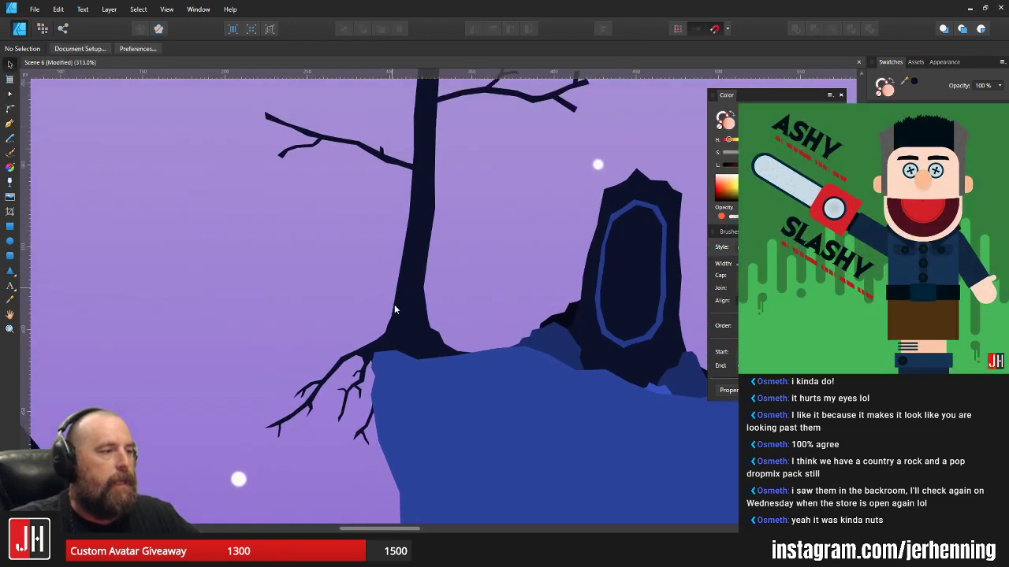
- Reshape the tree trunk's left edge by moving two nodes below the lowest left branch, and save the document
{"action": "left_click", "coordinate": [422, 283]}
{"action": "scroll", "coordinate": [408, 292], "scroll_direction": "up", "scroll_amount": 2}
{"action": "key", "text": "a"}
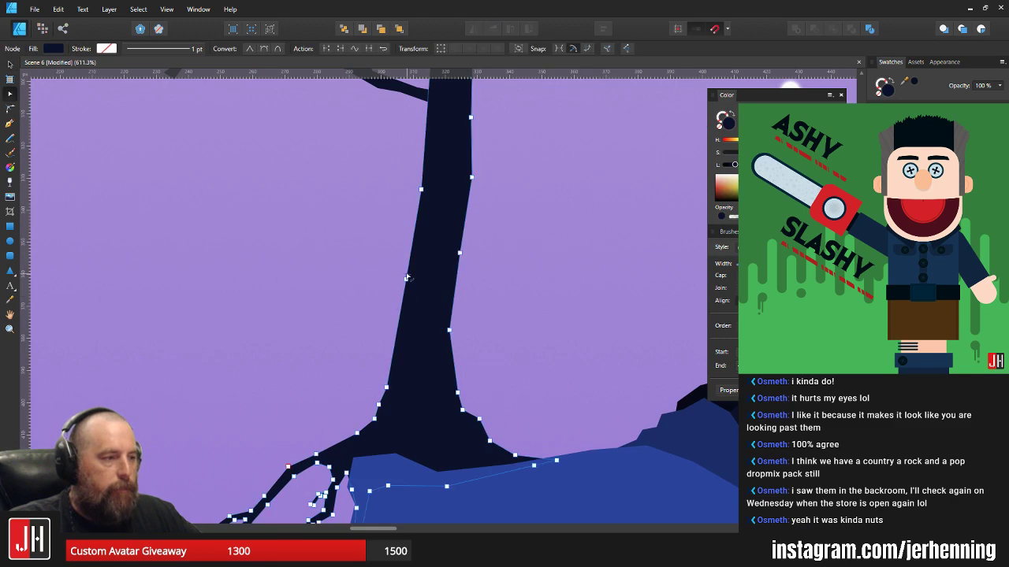
{"action": "scroll", "coordinate": [432, 300], "scroll_direction": "up", "scroll_amount": 2}
{"action": "left_click_drag", "start_coordinate": [432, 300], "coordinate": [431, 318]}
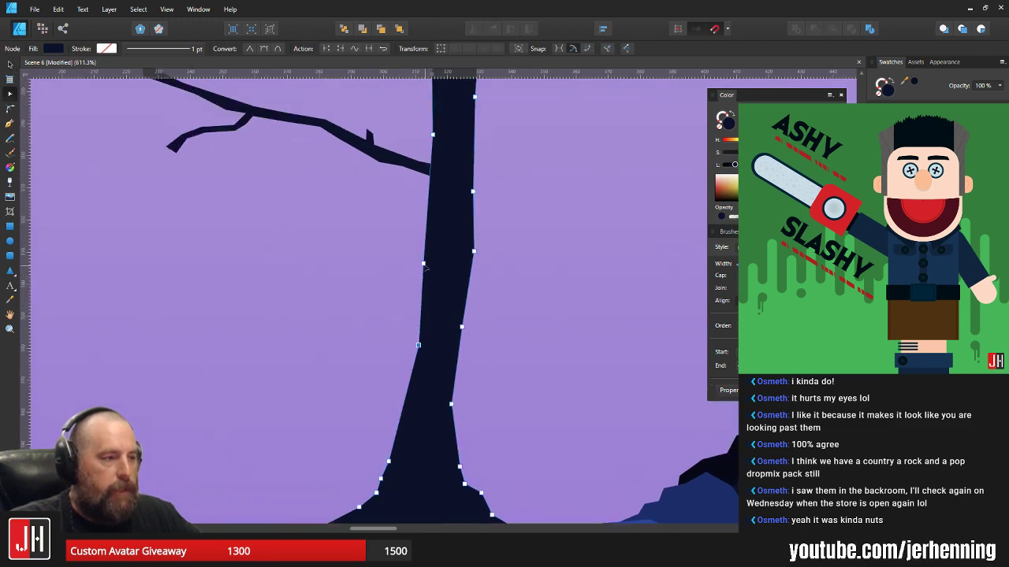
{"action": "left_click_drag", "start_coordinate": [423, 264], "coordinate": [433, 240]}
{"action": "key", "text": "v"}
{"action": "left_click", "coordinate": [403, 243]}
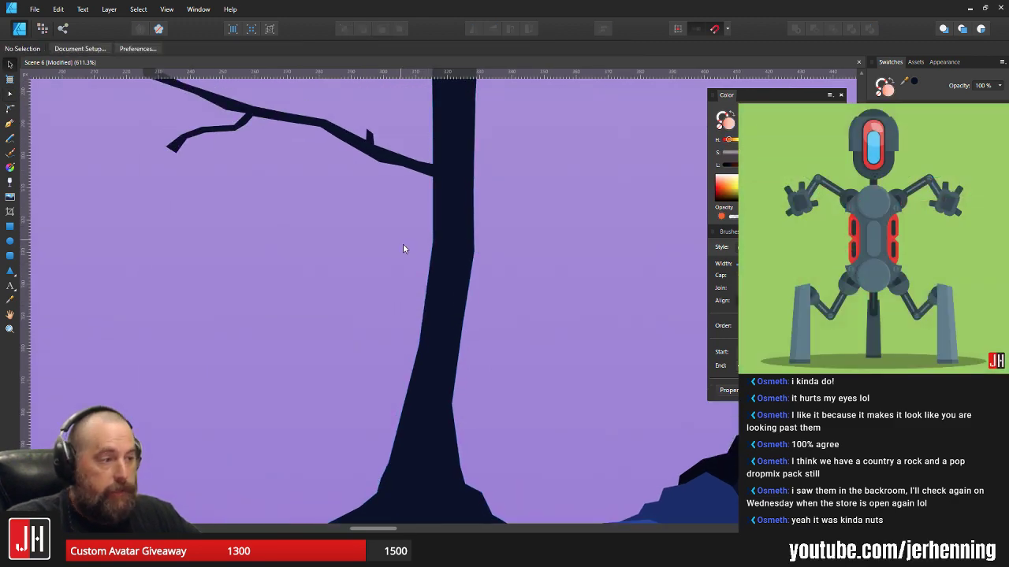
{"action": "scroll", "coordinate": [403, 247], "scroll_direction": "down", "scroll_amount": 7}
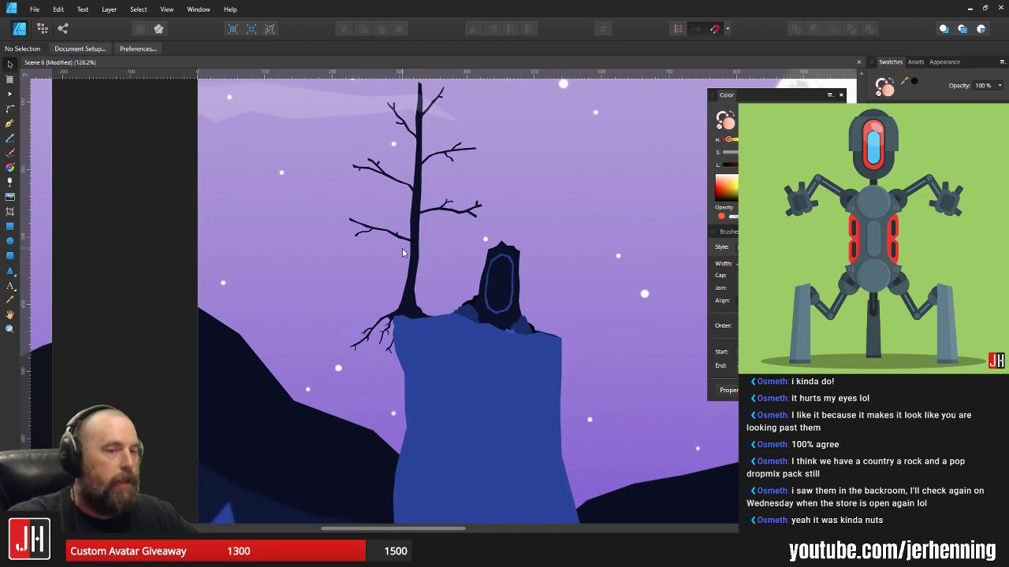
- Straighten the tree trunk's left edge above the lowest left branch by adjusting its edge node
{"action": "scroll", "coordinate": [402, 248], "scroll_direction": "up", "scroll_amount": 6}
{"action": "double_click", "coordinate": [415, 236]}
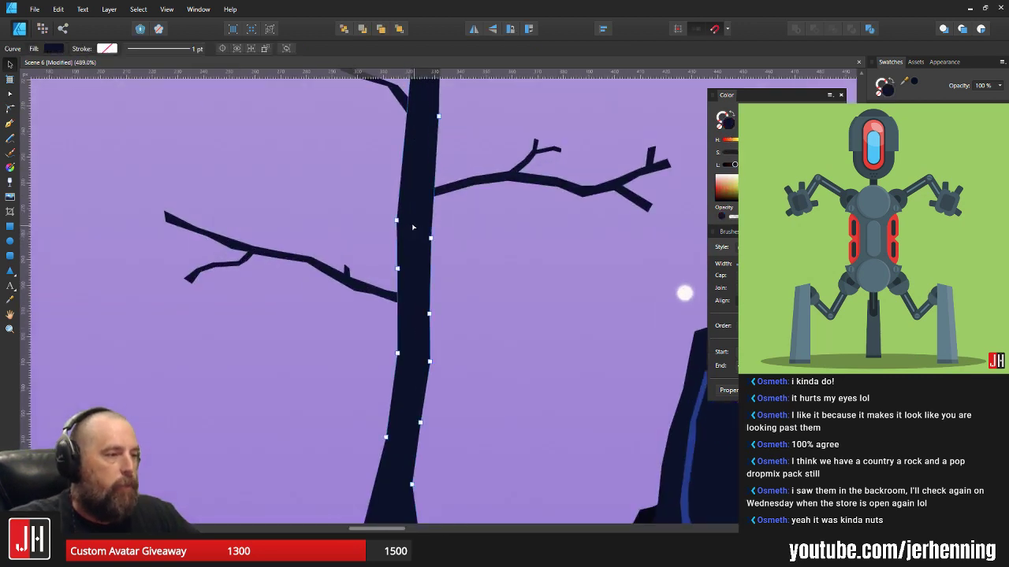
{"action": "key", "text": "v"}
{"action": "left_click", "coordinate": [374, 189]}
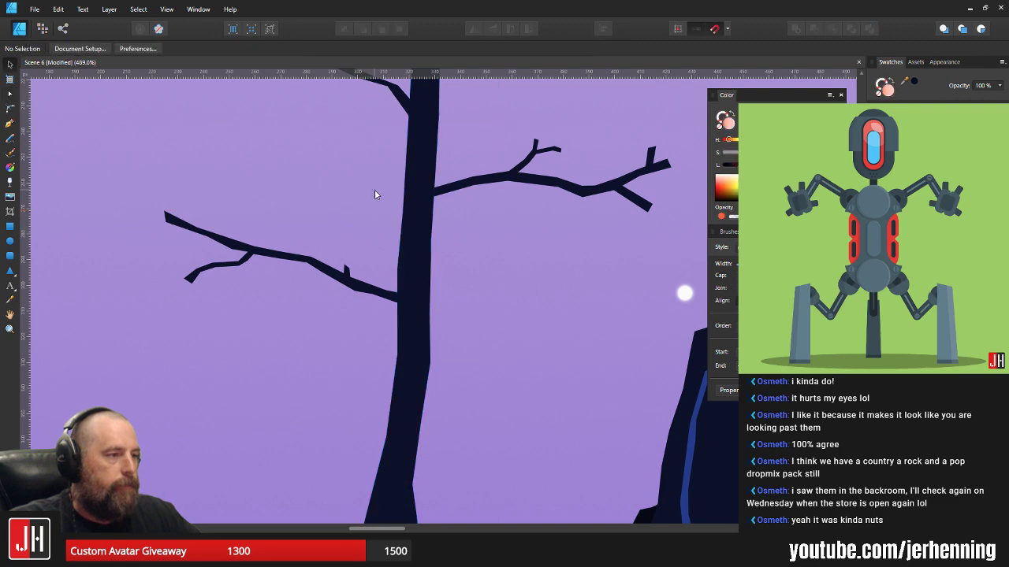
{"action": "scroll", "coordinate": [374, 189], "scroll_direction": "down", "scroll_amount": 4}
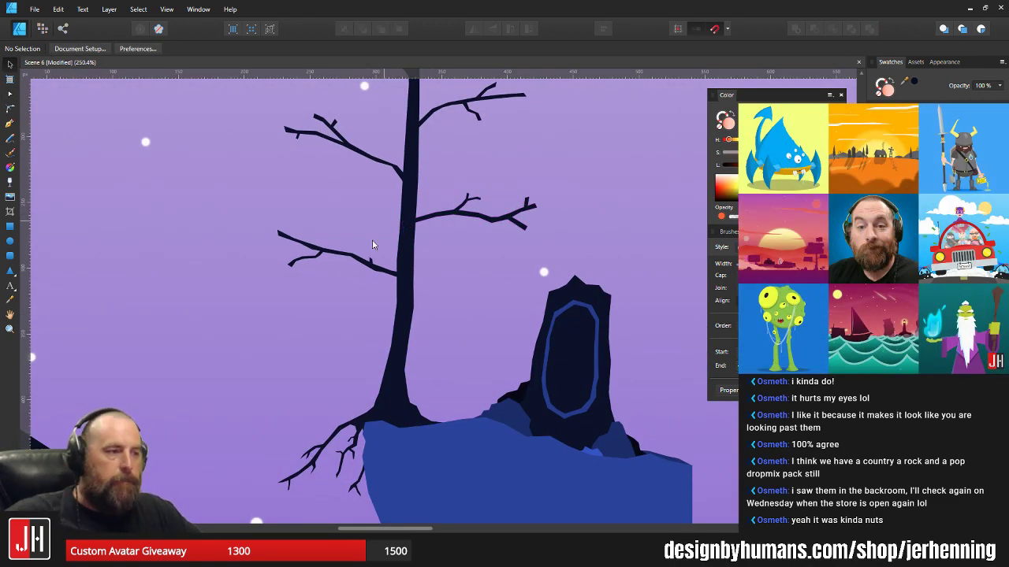
- Reshape the lower twig of the lowest left branch by adding and moving nodes near its junction with the branch
{"action": "scroll", "coordinate": [318, 254], "scroll_direction": "up", "scroll_amount": 8}
{"action": "left_click", "coordinate": [318, 257]}
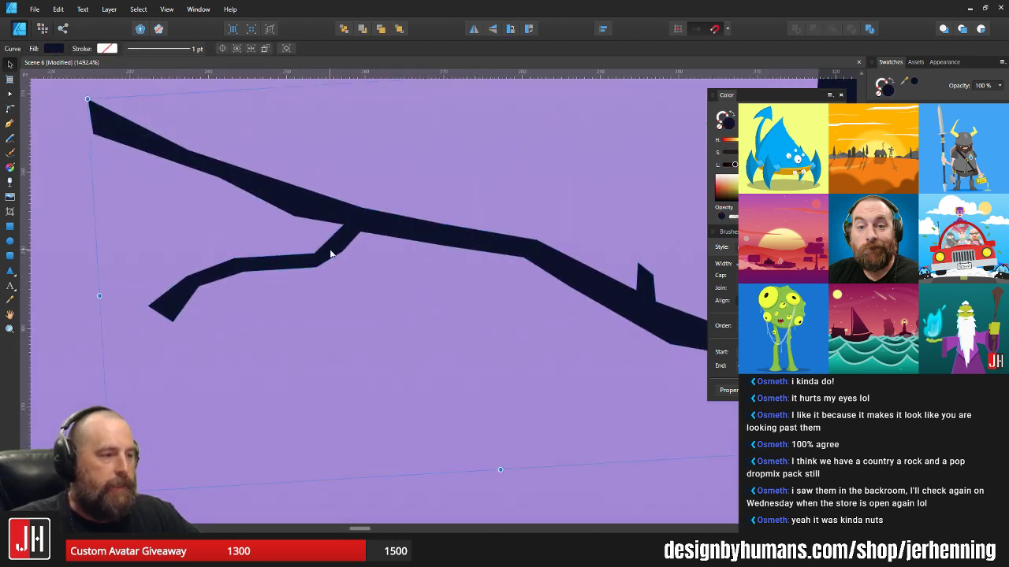
{"action": "key", "text": "a"}
{"action": "left_click_drag", "start_coordinate": [373, 225], "coordinate": [327, 270]}
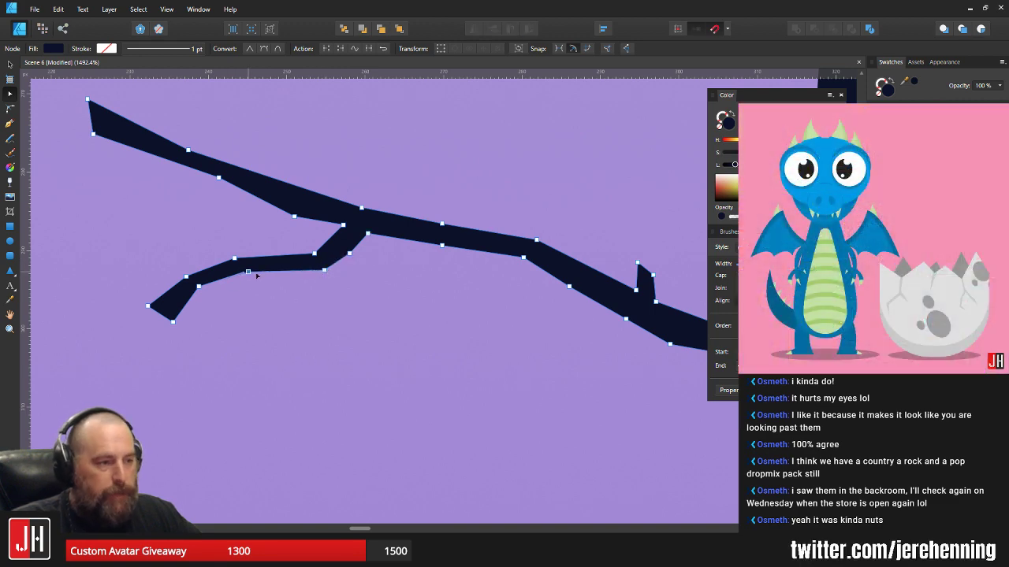
{"action": "key", "text": "v"}
{"action": "left_click", "coordinate": [283, 241]}
{"action": "scroll", "coordinate": [305, 254], "scroll_direction": "down", "scroll_amount": 8}
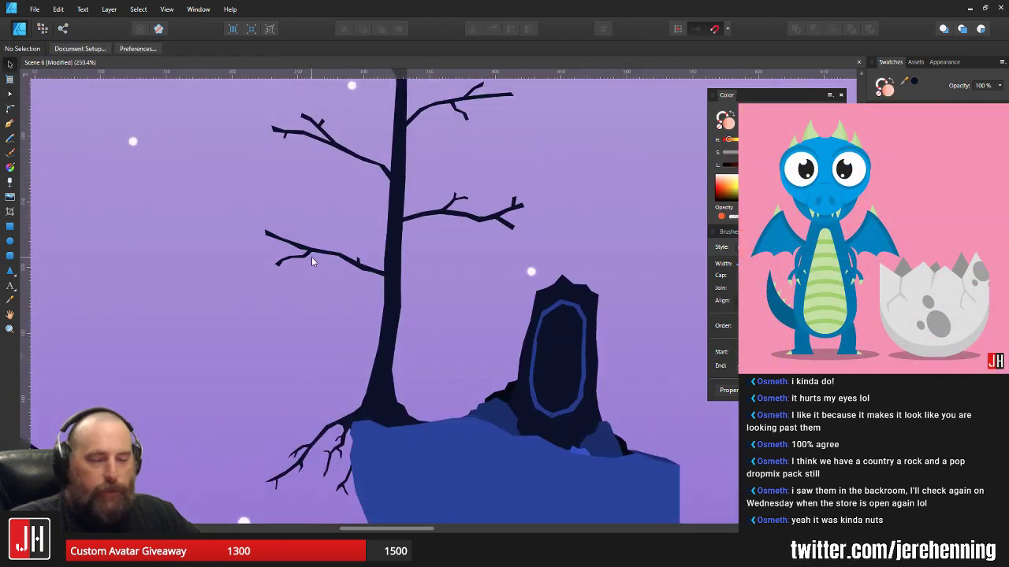
- Add a short, bent twig pointing left from the upper bend of the long left root
{"action": "scroll", "coordinate": [415, 267], "scroll_direction": "up", "scroll_amount": 5}
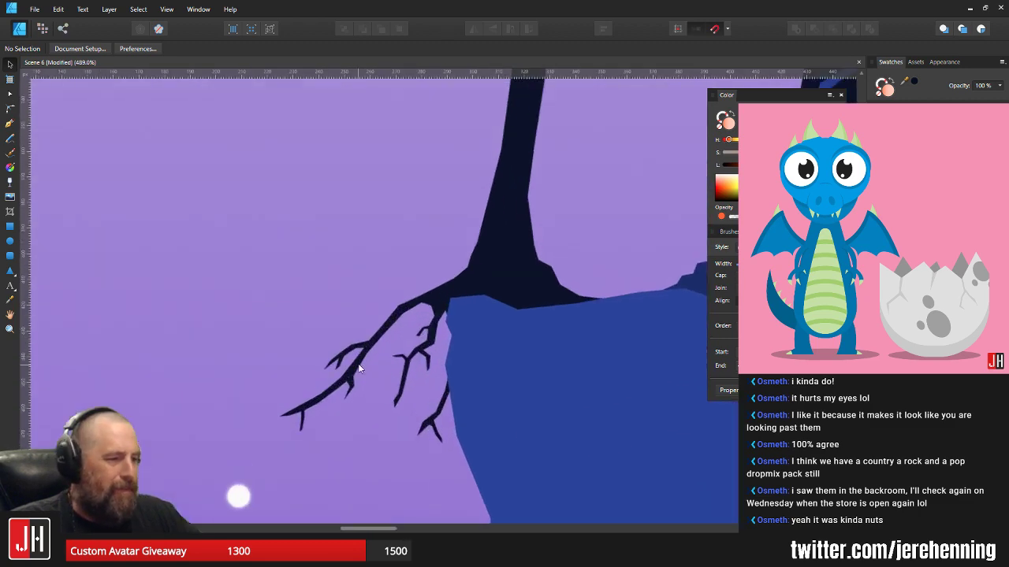
{"action": "scroll", "coordinate": [380, 352], "scroll_direction": "up", "scroll_amount": 3}
{"action": "double_click", "coordinate": [425, 234]}
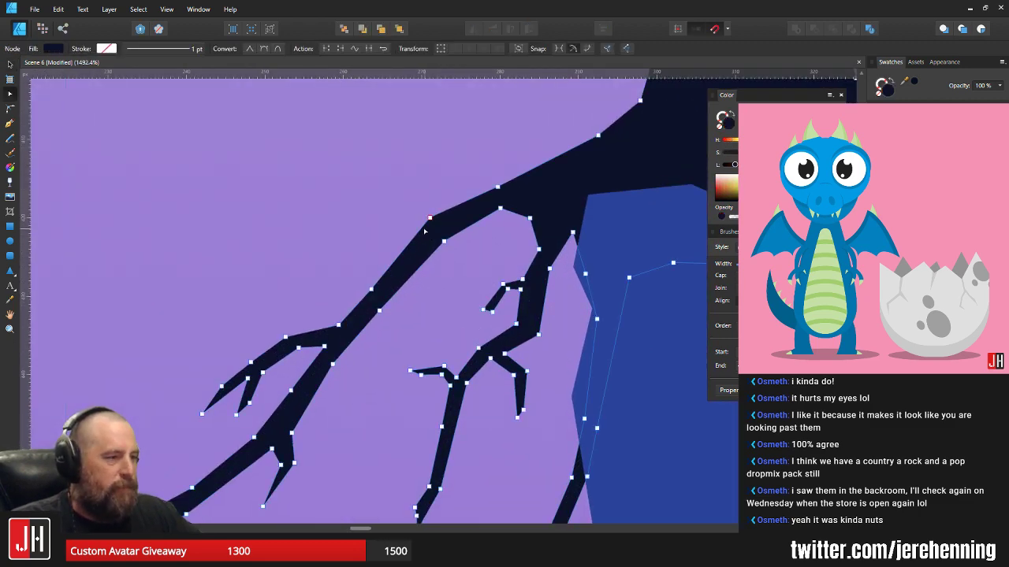
{"action": "left_click_drag", "start_coordinate": [420, 230], "coordinate": [384, 217]}
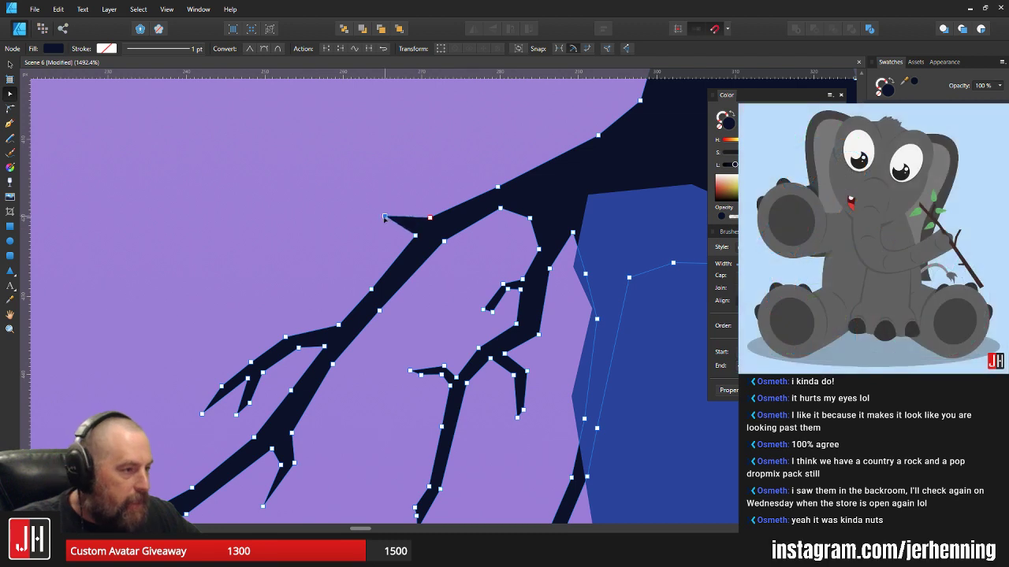
{"action": "left_click", "coordinate": [421, 232]}
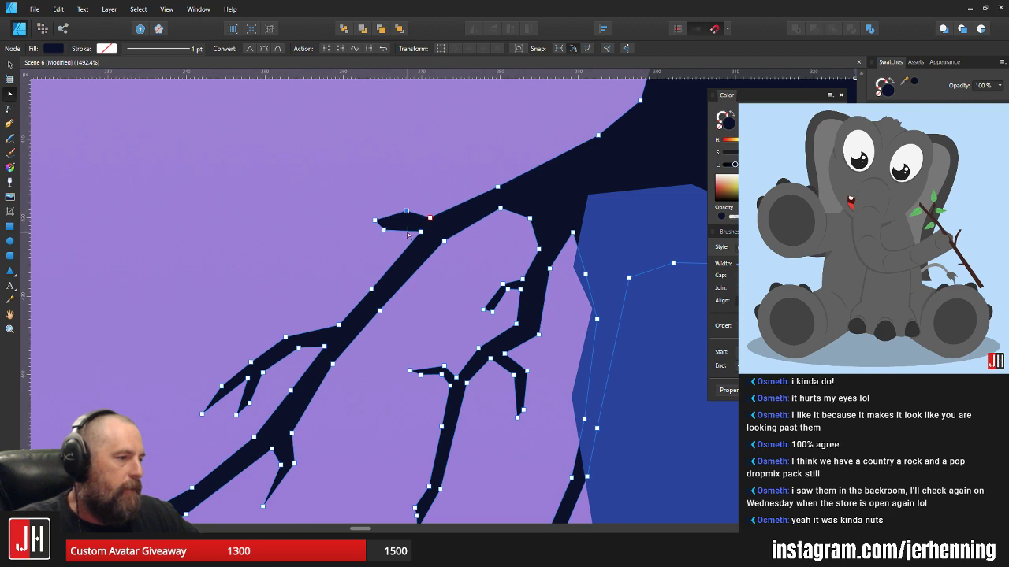
{"action": "key", "text": "v"}
{"action": "left_click", "coordinate": [431, 187]}
{"action": "scroll", "coordinate": [427, 246], "scroll_direction": "down", "scroll_amount": 10}
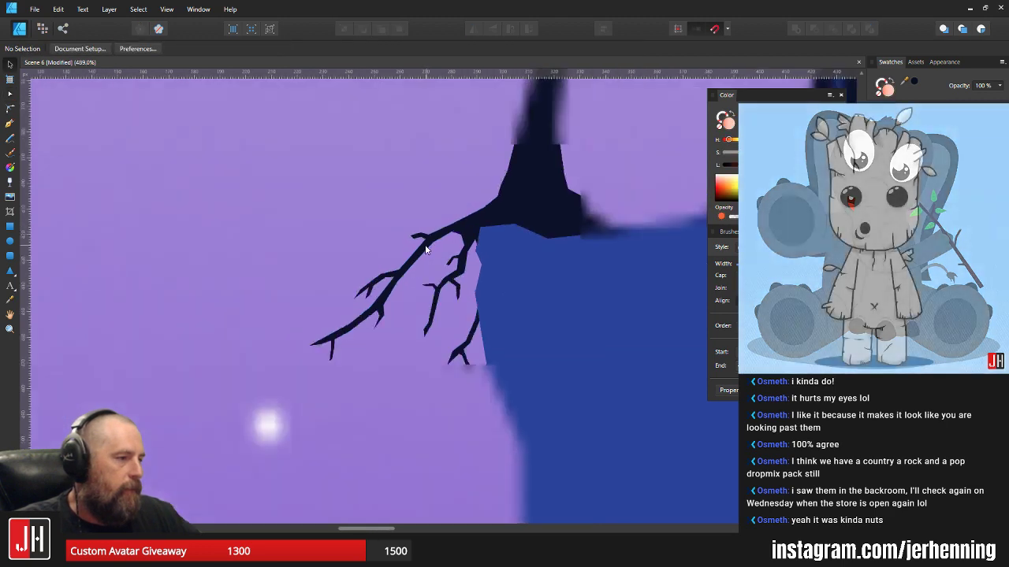
{"action": "scroll", "coordinate": [403, 266], "scroll_direction": "down", "scroll_amount": 4}
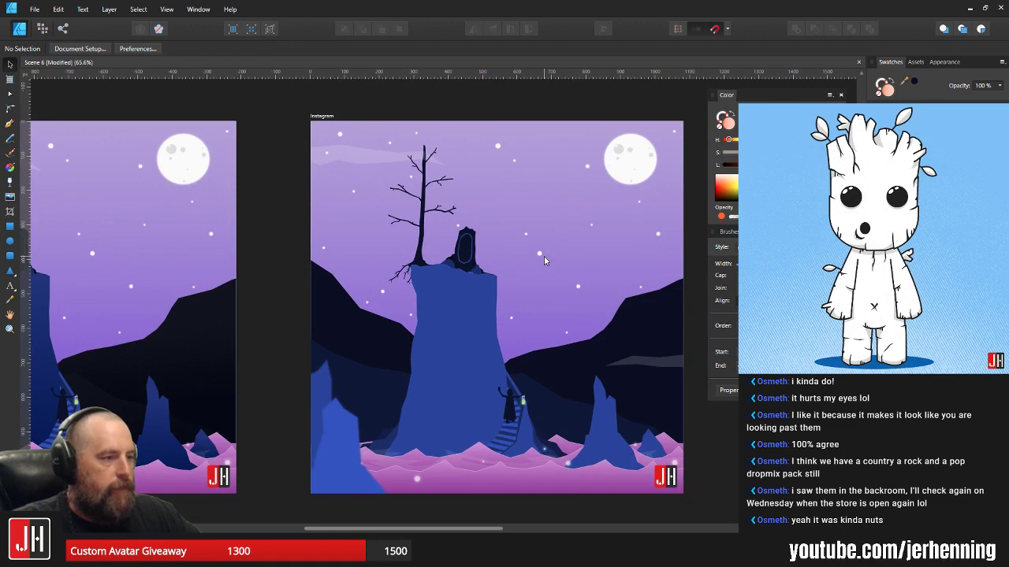
- Add a pointed twig to the root nearest the cliff, running down and right from its upper stretch towards the rock
{"action": "scroll", "coordinate": [407, 311], "scroll_direction": "up", "scroll_amount": 5}
{"action": "scroll", "coordinate": [407, 313], "scroll_direction": "up", "scroll_amount": 4}
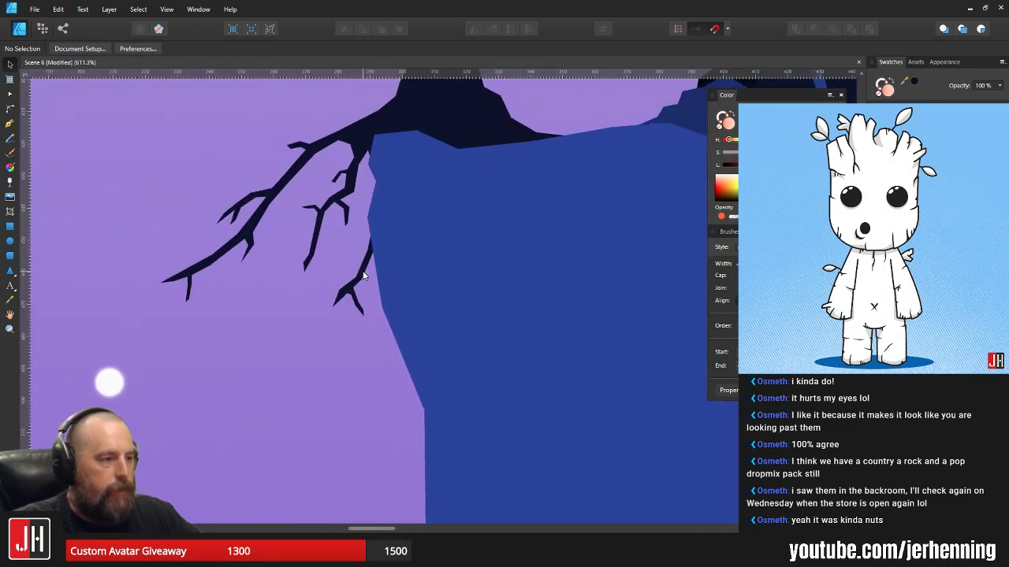
{"action": "left_click", "coordinate": [363, 275]}
{"action": "key", "text": "a"}
{"action": "scroll", "coordinate": [361, 268], "scroll_direction": "up", "scroll_amount": 4}
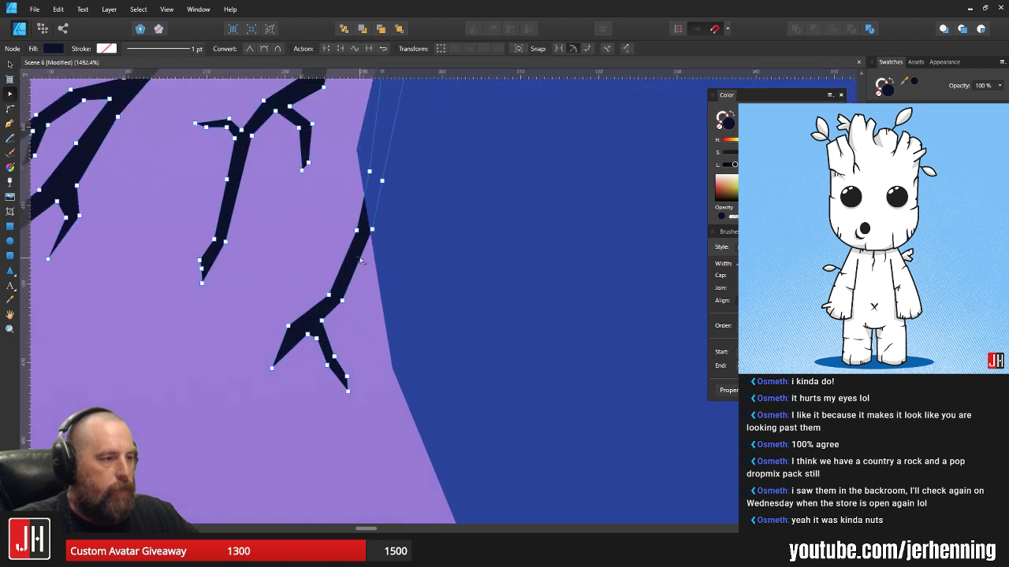
{"action": "left_click_drag", "start_coordinate": [360, 261], "coordinate": [400, 307]}
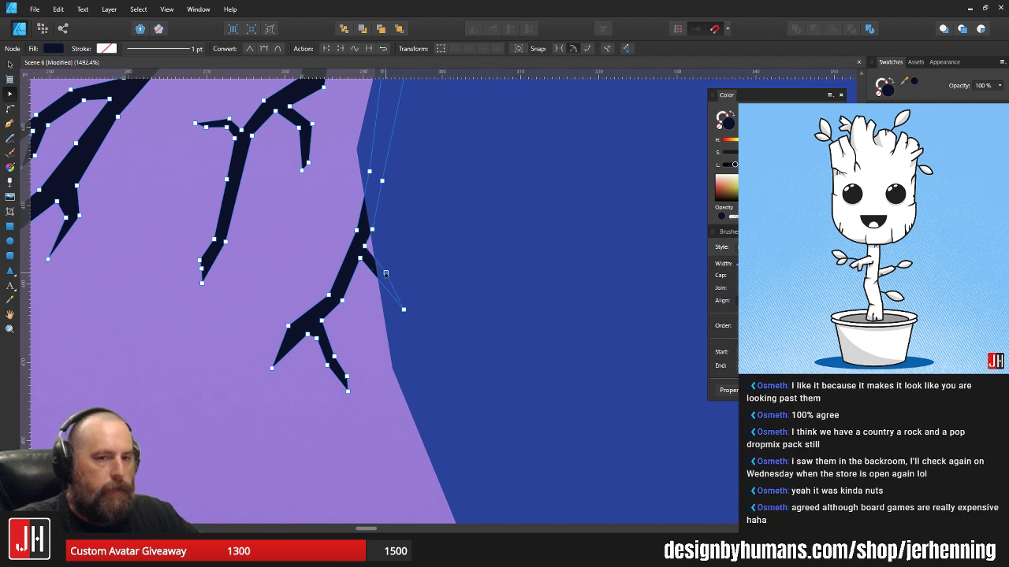
{"action": "scroll", "coordinate": [386, 273], "scroll_direction": "up", "scroll_amount": 2}
{"action": "key", "text": "v"}
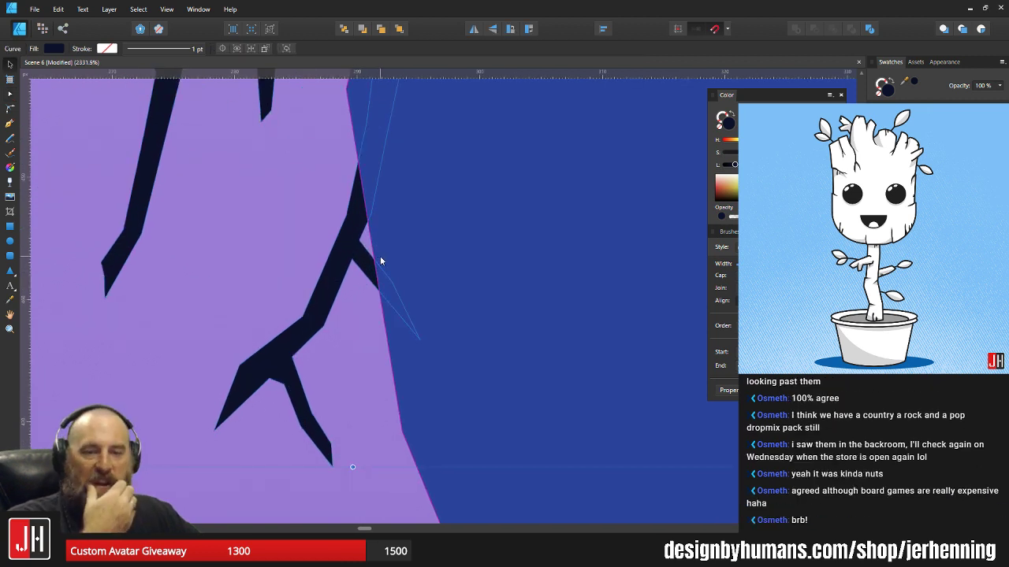
- Shift the new twig's nodes down along the root nearest the cliff and adjust its lower edge
{"action": "scroll", "coordinate": [348, 249], "scroll_direction": "up", "scroll_amount": 2}
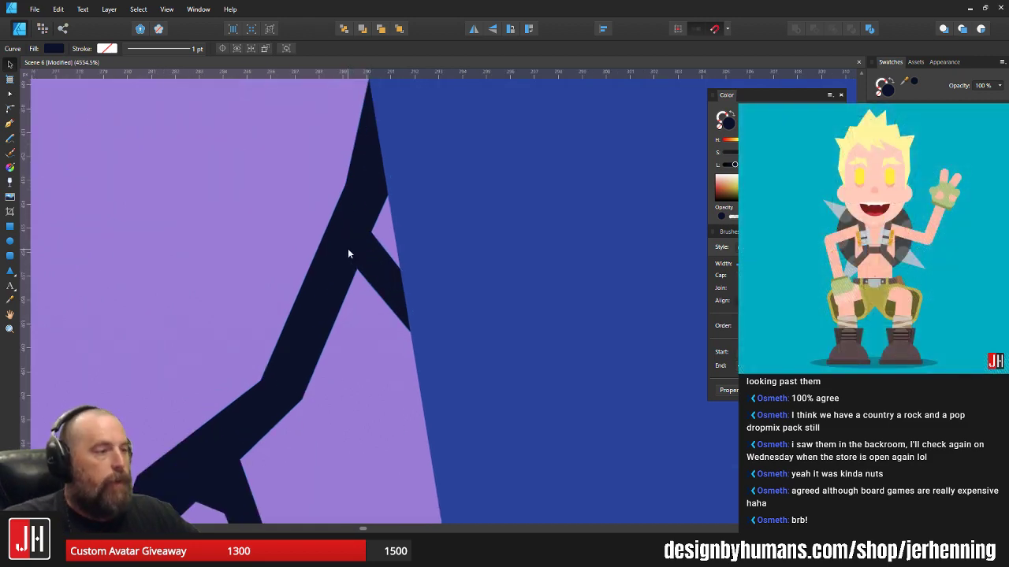
{"action": "key", "text": "a"}
{"action": "left_click_drag", "start_coordinate": [348, 224], "coordinate": [552, 473]}
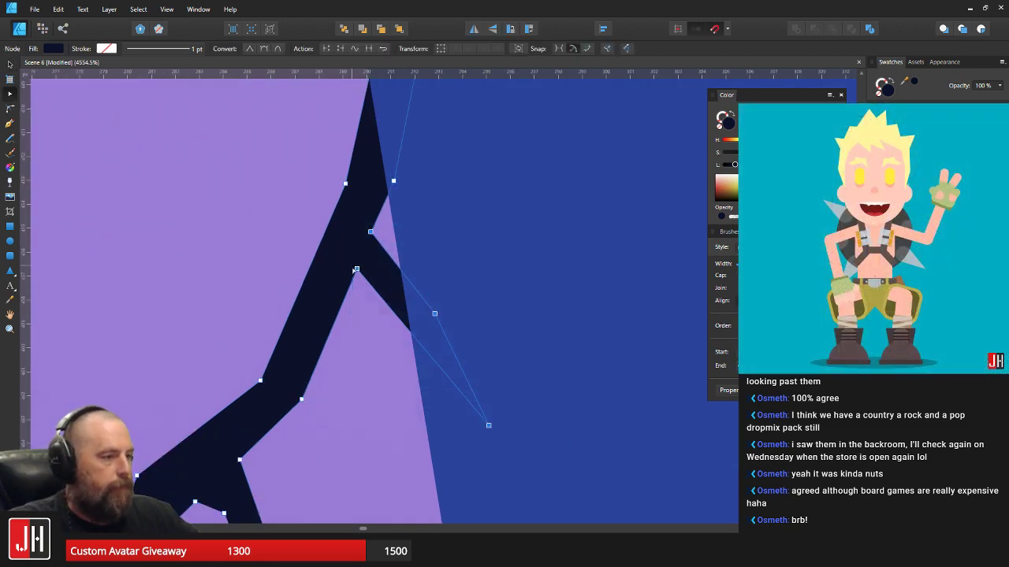
{"action": "left_click_drag", "start_coordinate": [354, 270], "coordinate": [334, 299]}
{"action": "left_click_drag", "start_coordinate": [412, 343], "coordinate": [423, 366]}
{"action": "key", "text": "v"}
{"action": "left_click", "coordinate": [295, 208]}
{"action": "scroll", "coordinate": [295, 209], "scroll_direction": "down", "scroll_amount": 10}
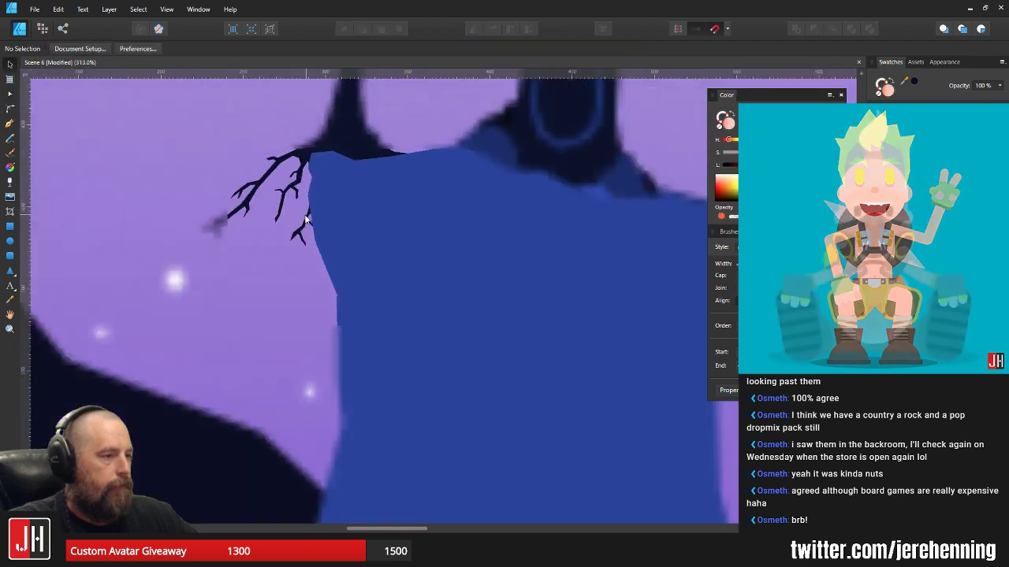
- Start a jagged Pen path down the cliff's left edge, from below the roots to beside the dark mountain
{"action": "scroll", "coordinate": [287, 229], "scroll_direction": "down", "scroll_amount": 7}
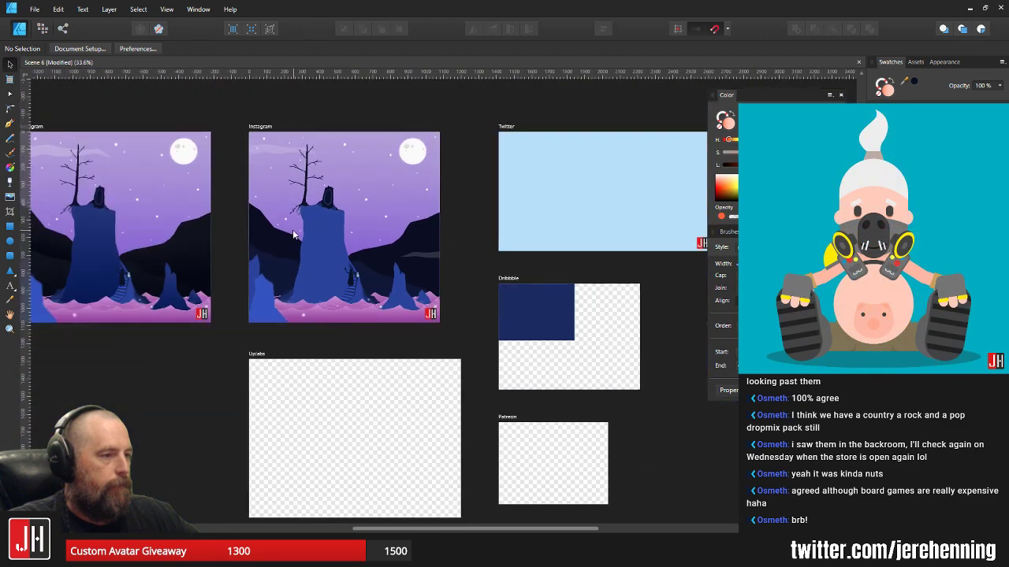
{"action": "scroll", "coordinate": [297, 228], "scroll_direction": "up", "scroll_amount": 5}
{"action": "scroll", "coordinate": [322, 229], "scroll_direction": "up", "scroll_amount": 4}
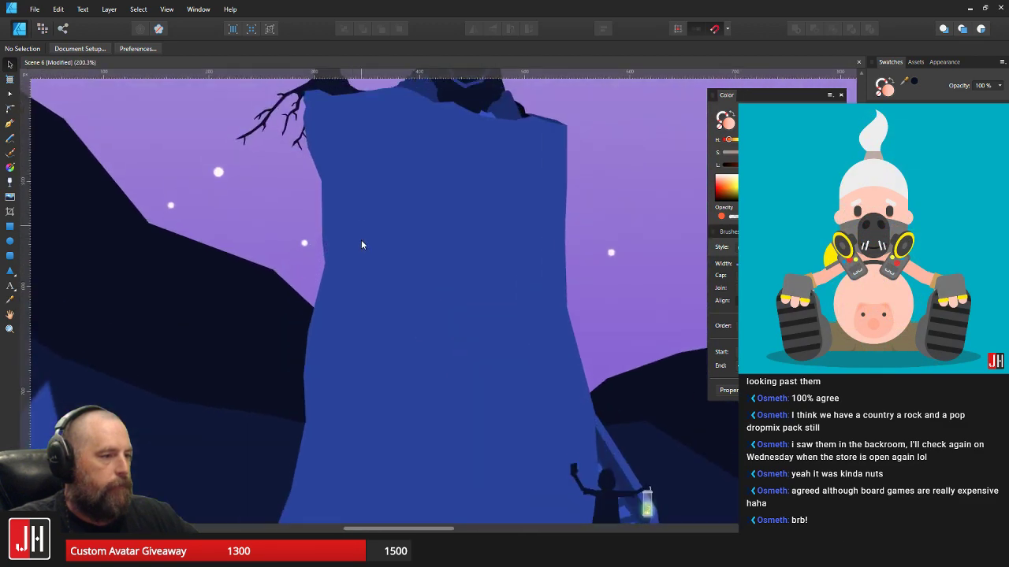
{"action": "left_click", "coordinate": [11, 124]}
{"action": "scroll", "coordinate": [312, 189], "scroll_direction": "up", "scroll_amount": 3}
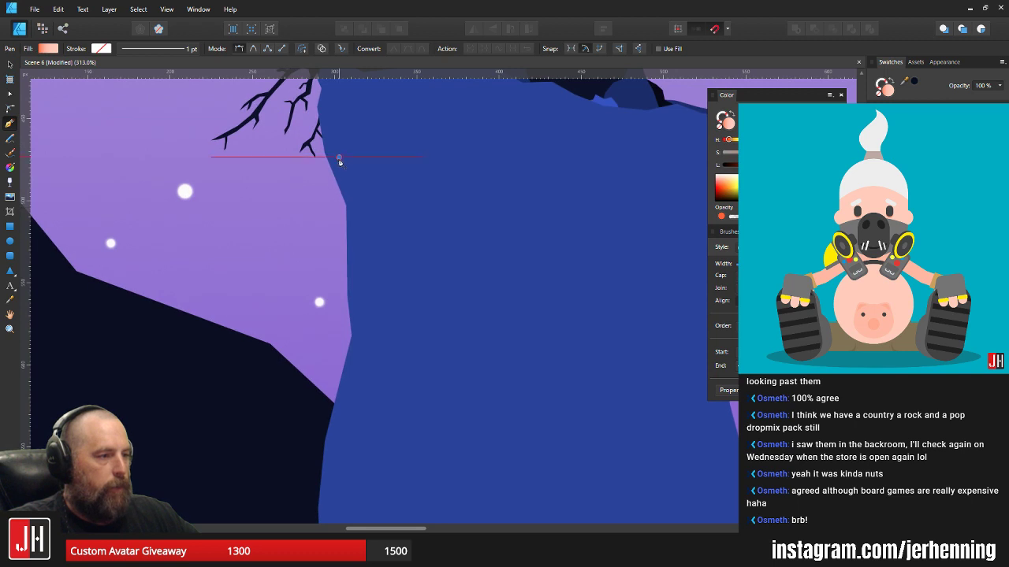
{"action": "left_click", "coordinate": [329, 219]}
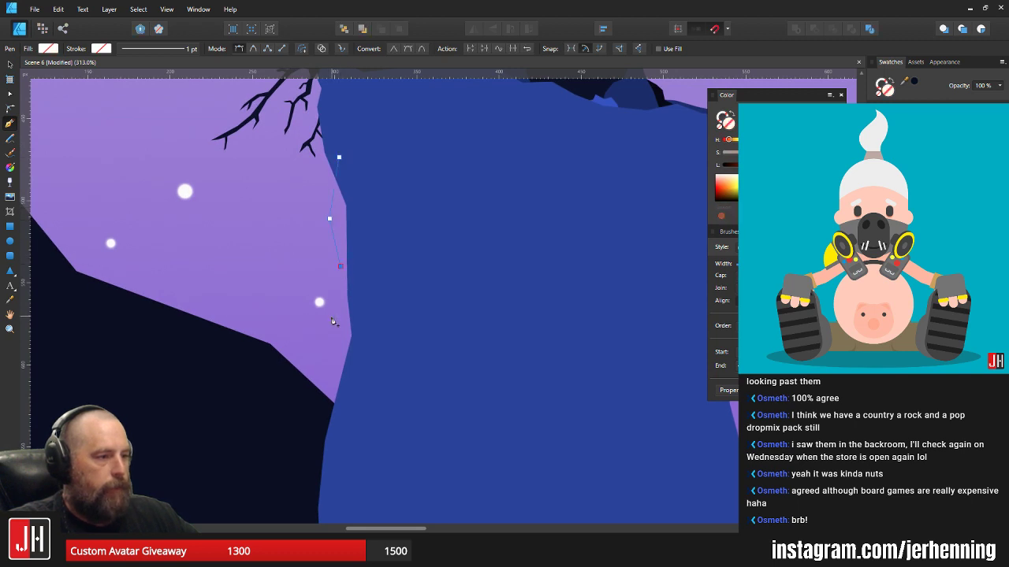
{"action": "left_click", "coordinate": [317, 383]}
{"action": "left_click", "coordinate": [337, 471]}
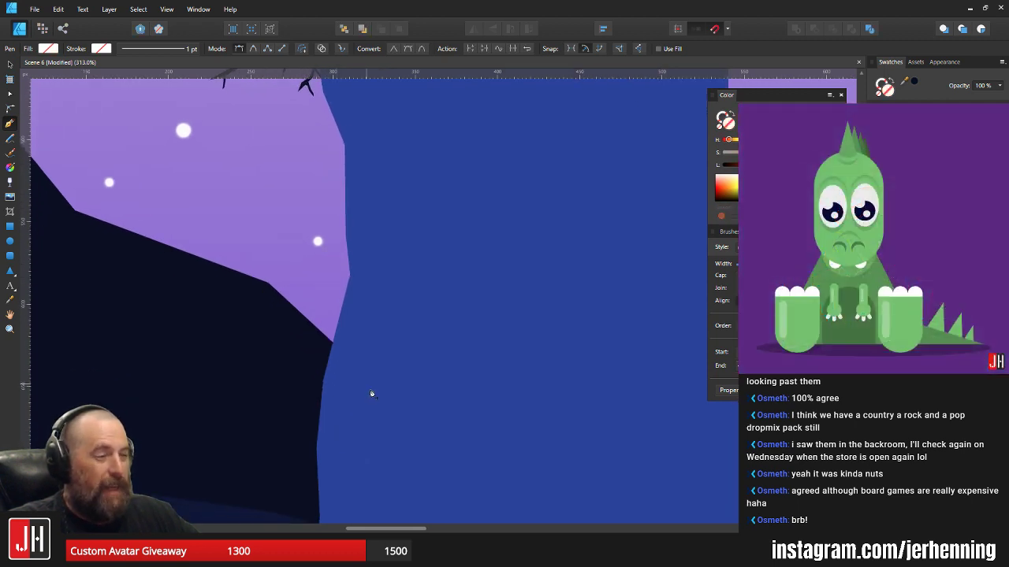
{"action": "scroll", "coordinate": [371, 394], "scroll_direction": "down", "scroll_amount": 2}
{"action": "scroll", "coordinate": [392, 433], "scroll_direction": "down", "scroll_amount": 4}
{"action": "scroll", "coordinate": [336, 366], "scroll_direction": "up", "scroll_amount": 4}
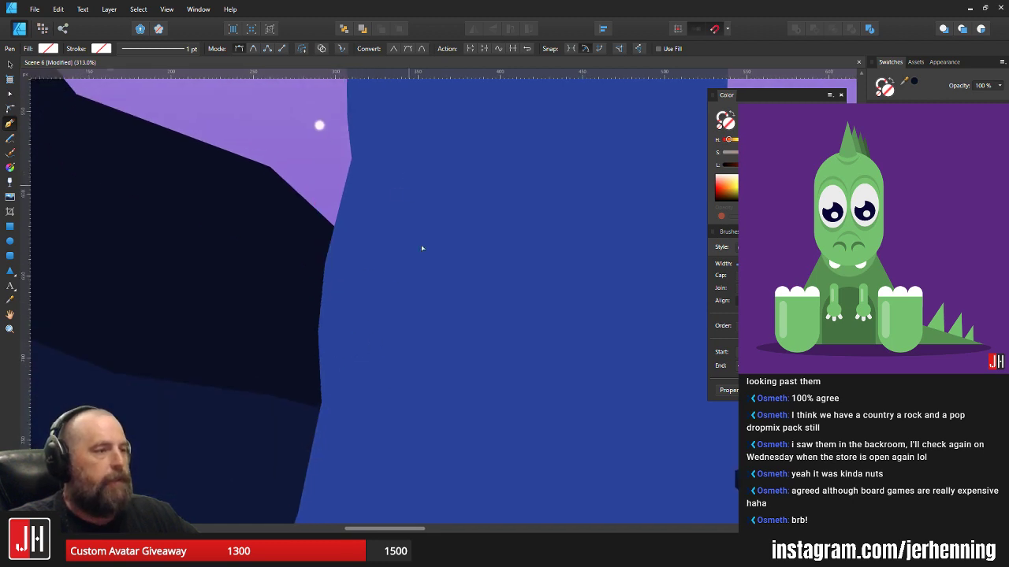
{"action": "left_click", "coordinate": [345, 317]}
{"action": "left_click", "coordinate": [355, 392]}
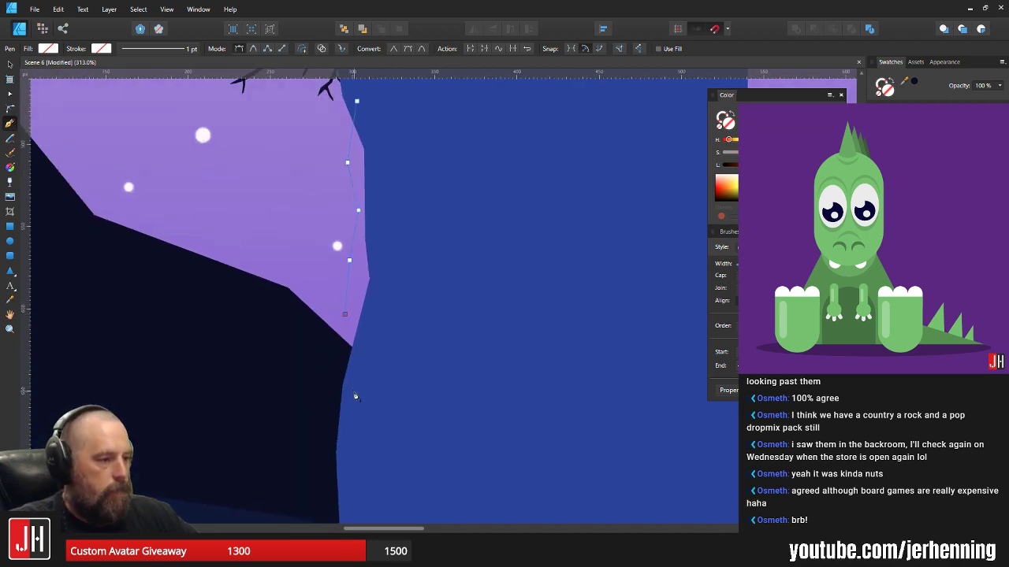
- Continue the jagged path down to the cliff's lower left side and close it through the cliff's interior
{"action": "scroll", "coordinate": [357, 370], "scroll_direction": "down", "scroll_amount": 4}
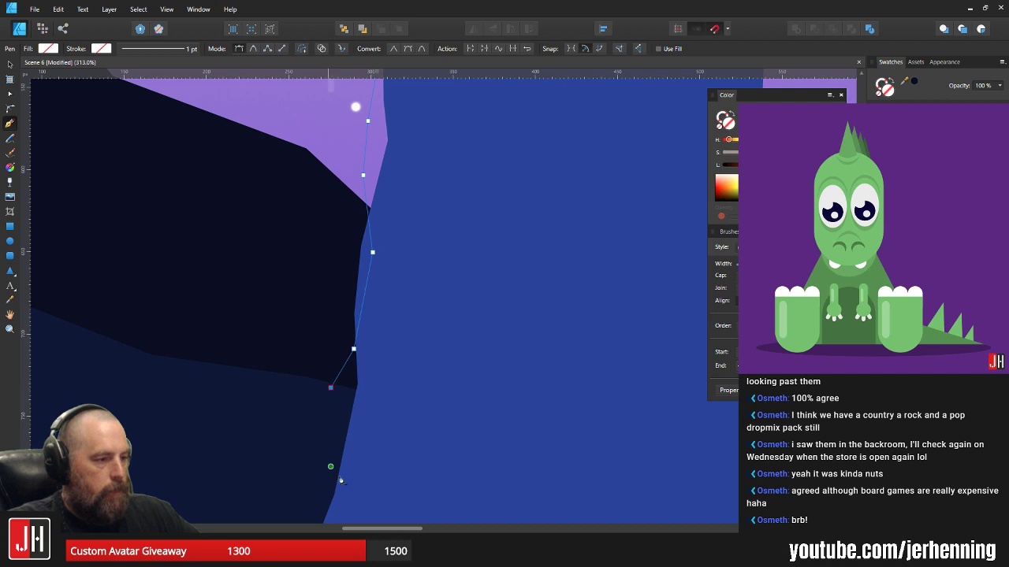
{"action": "left_click_drag", "start_coordinate": [342, 477], "coordinate": [368, 333]}
{"action": "left_click", "coordinate": [355, 272]}
{"action": "left_click_drag", "start_coordinate": [342, 416], "coordinate": [357, 350]}
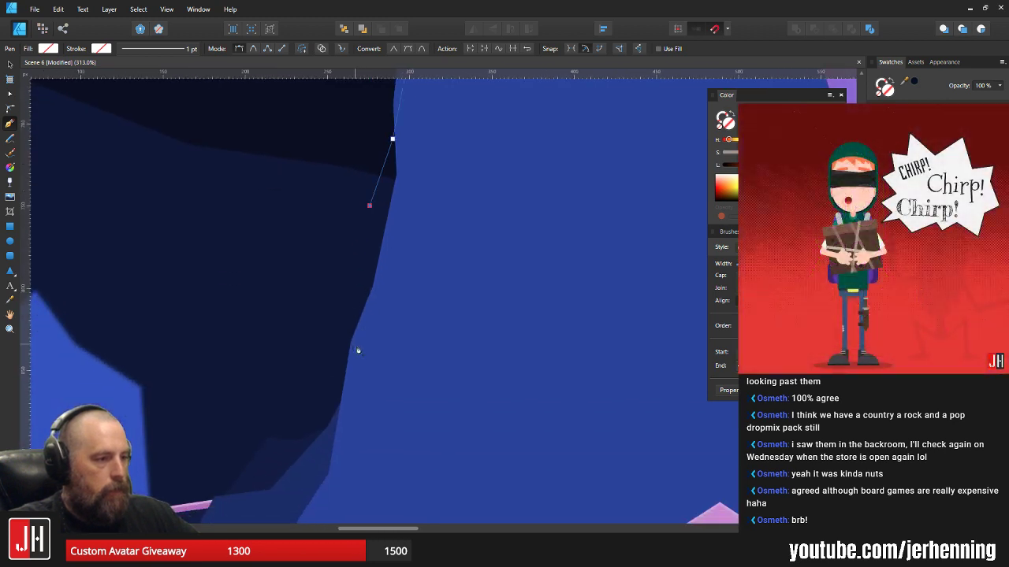
{"action": "left_click", "coordinate": [441, 408]}
{"action": "scroll", "coordinate": [469, 323], "scroll_direction": "down", "scroll_amount": 4}
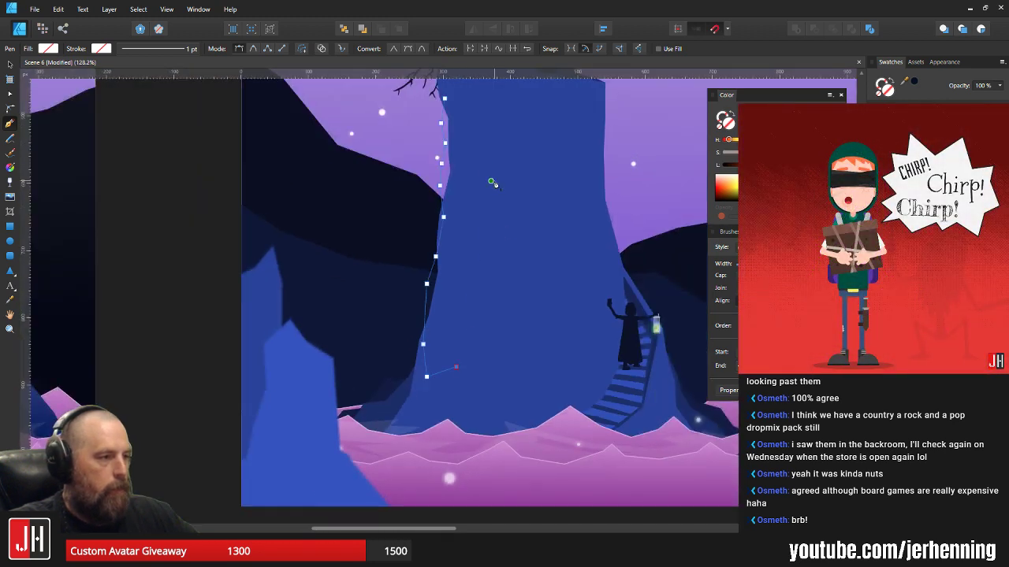
{"action": "left_click", "coordinate": [493, 182]}
{"action": "left_click_drag", "start_coordinate": [463, 100], "coordinate": [467, 208]}
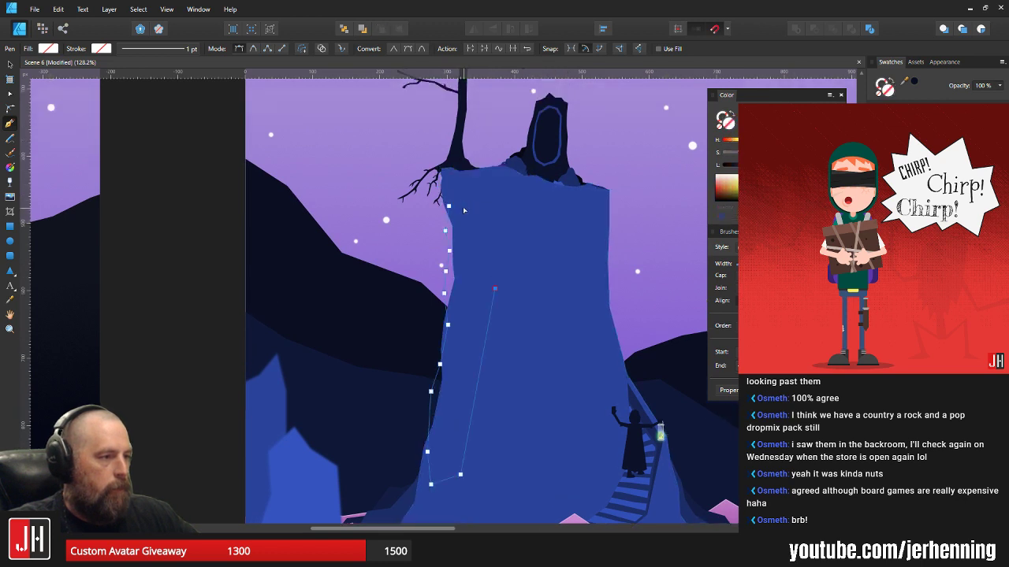
{"action": "left_click", "coordinate": [450, 207]}
{"action": "scroll", "coordinate": [491, 234], "scroll_direction": "up", "scroll_amount": 2}
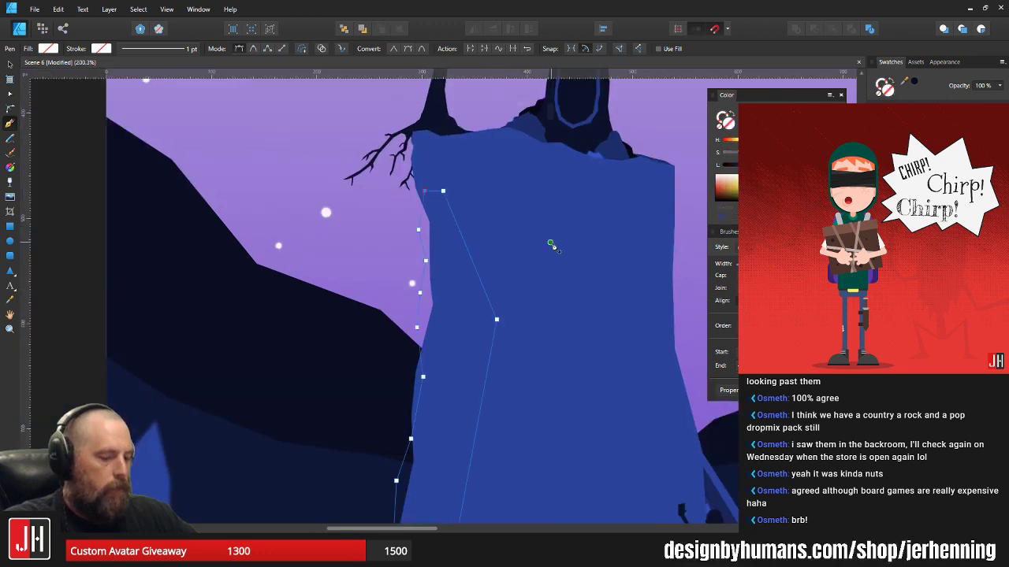
- Fill the closed jagged shape with a darker blue sampled from the artwork
{"action": "key", "text": "i"}
{"action": "left_click", "coordinate": [590, 242]}
{"action": "key", "text": "v"}
{"action": "left_click_drag", "start_coordinate": [757, 164], "coordinate": [749, 165]}
{"action": "left_click_drag", "start_coordinate": [492, 382], "coordinate": [512, 293]}
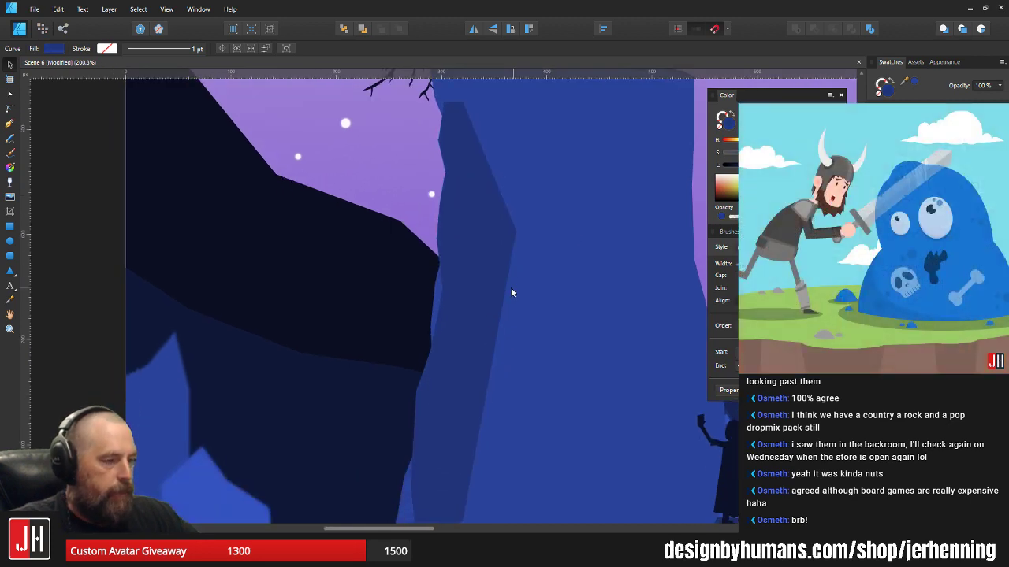
- Move the dark blue shape behind the cliff by cutting it and pasting it above the darker rock at the cliff's base
{"action": "key", "text": "ctrl+x"}
{"action": "left_click", "coordinate": [410, 405]}
{"action": "key", "text": "ctrl+v"}
{"action": "scroll", "coordinate": [429, 365], "scroll_direction": "down", "scroll_amount": 5}
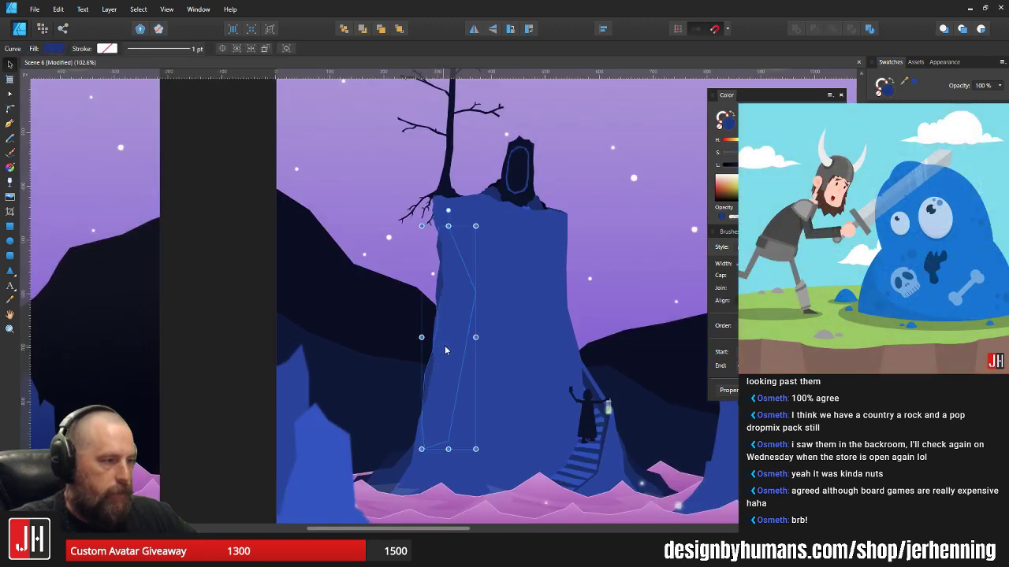
- Move two nodes on the cliff's upper left edge slightly inward to widen the dark strip behind it
{"action": "scroll", "coordinate": [442, 307], "scroll_direction": "up", "scroll_amount": 5}
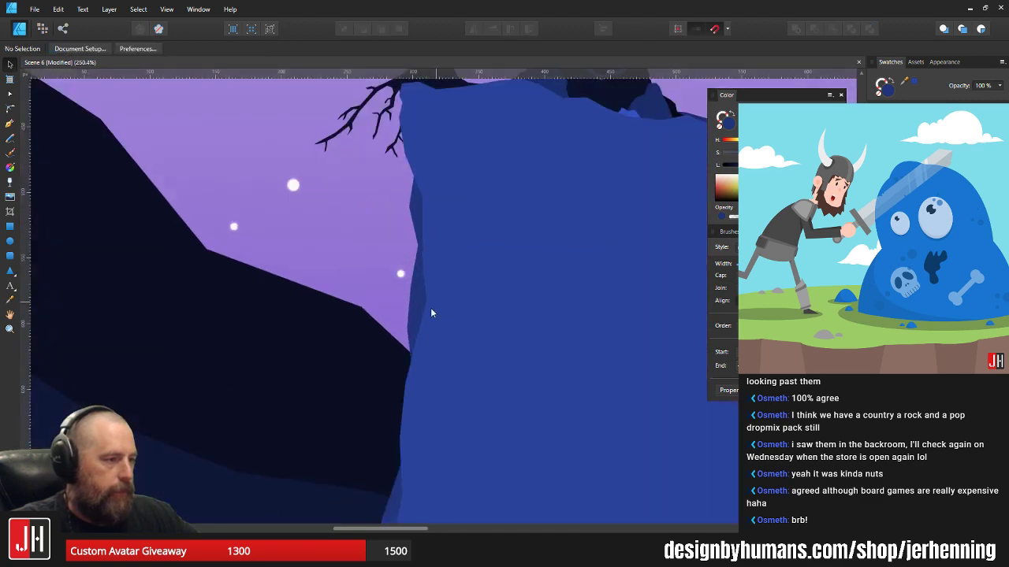
{"action": "scroll", "coordinate": [431, 281], "scroll_direction": "up", "scroll_amount": 2}
{"action": "key", "text": "a"}
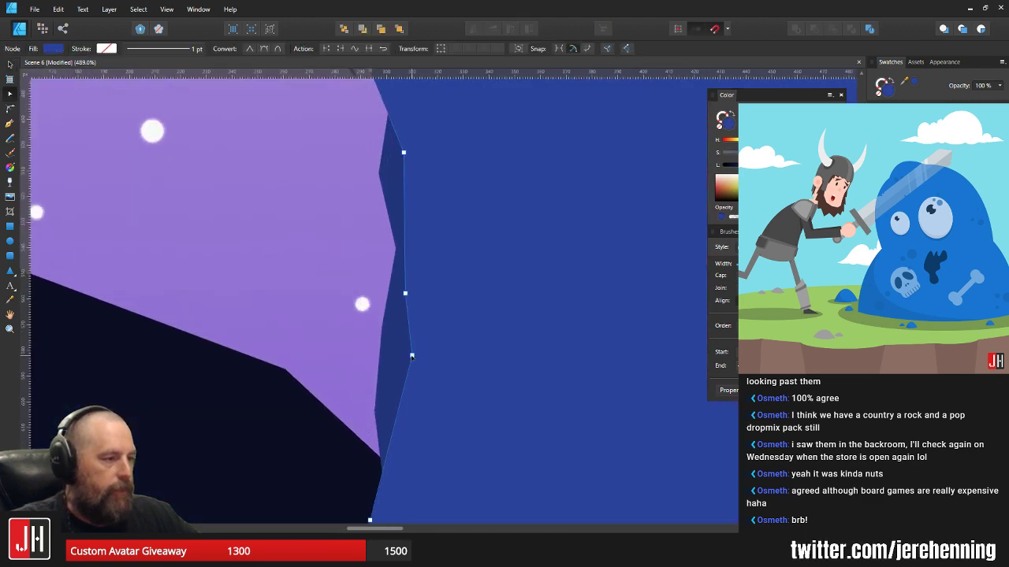
{"action": "left_click_drag", "start_coordinate": [411, 356], "coordinate": [416, 357]}
{"action": "left_click_drag", "start_coordinate": [405, 293], "coordinate": [411, 299]}
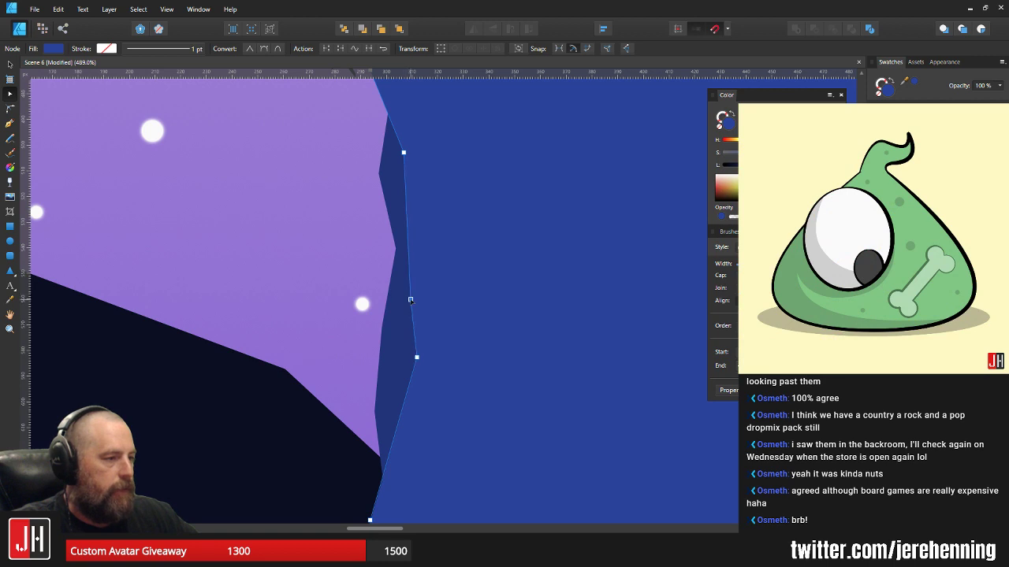
- Reshape the dark blue shape's outer edge beside the upper cliff by repositioning its four nodes against the sky
{"action": "left_click", "coordinate": [383, 339]}
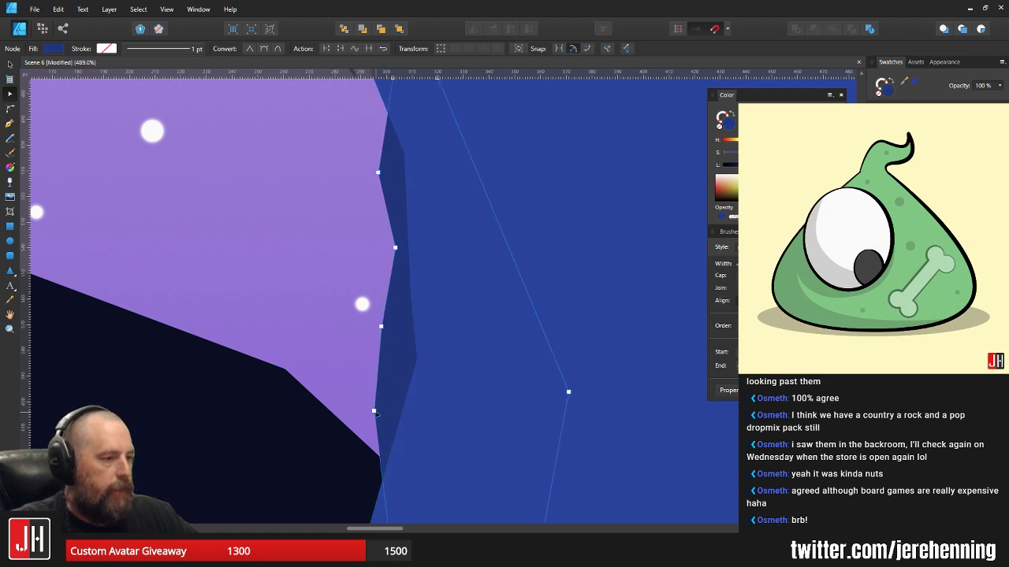
{"action": "left_click_drag", "start_coordinate": [374, 417], "coordinate": [369, 420]}
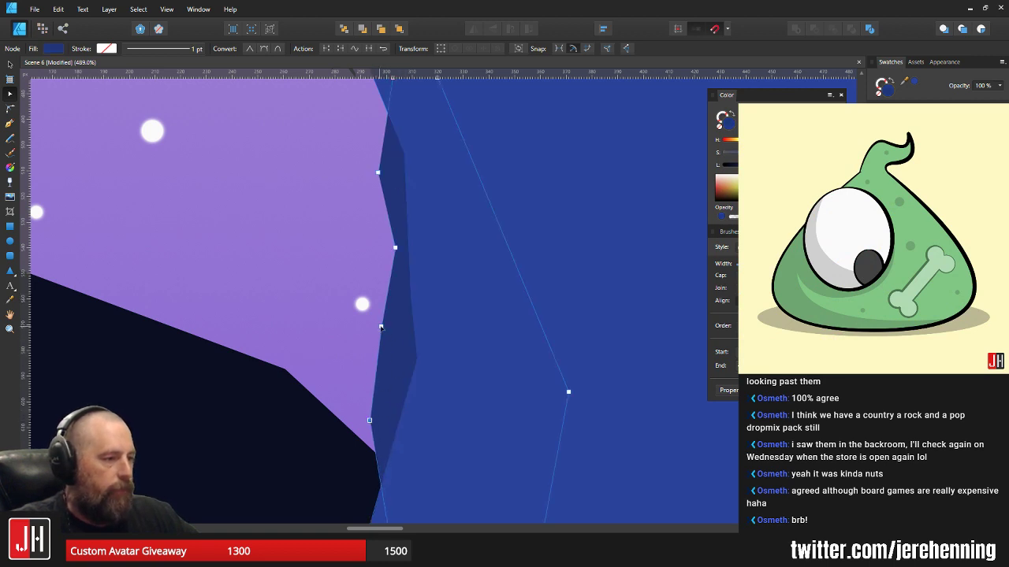
{"action": "left_click_drag", "start_coordinate": [380, 327], "coordinate": [390, 335]}
{"action": "left_click_drag", "start_coordinate": [395, 248], "coordinate": [392, 252]}
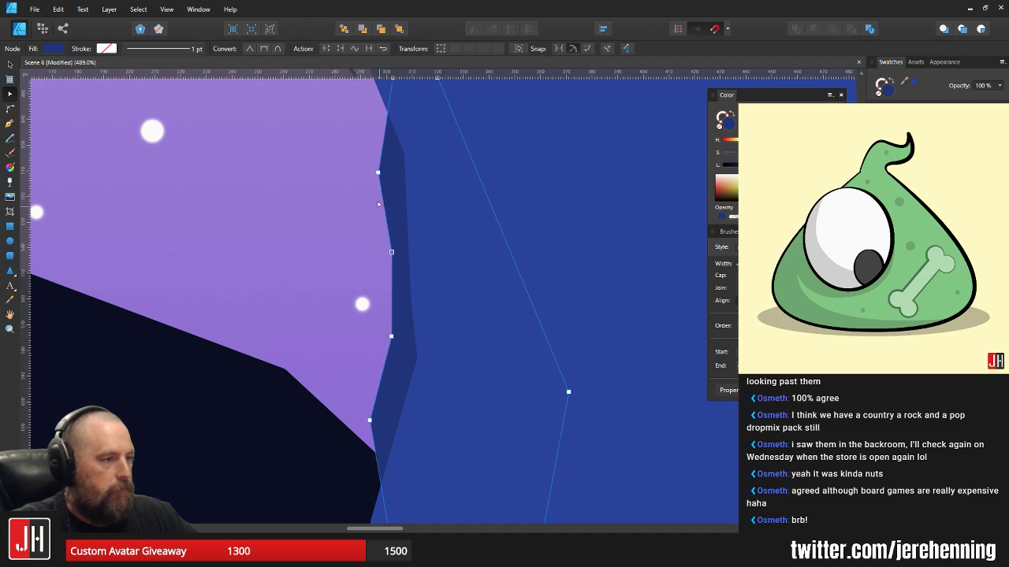
{"action": "left_click_drag", "start_coordinate": [378, 173], "coordinate": [369, 166]}
{"action": "key", "text": "v"}
{"action": "scroll", "coordinate": [409, 237], "scroll_direction": "down", "scroll_amount": 6}
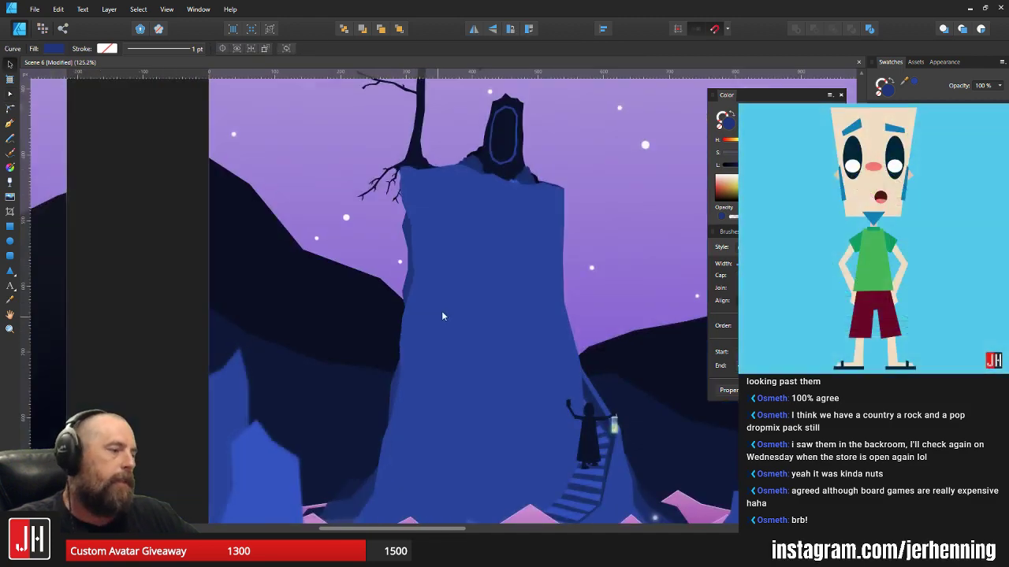
- Nudge the dark blue shape's node outward where it passes behind the cliff beside the black mountain
{"action": "scroll", "coordinate": [421, 270], "scroll_direction": "up", "scroll_amount": 4}
{"action": "left_click", "coordinate": [402, 245]}
{"action": "scroll", "coordinate": [392, 241], "scroll_direction": "up", "scroll_amount": 3}
{"action": "left_click", "coordinate": [394, 236]}
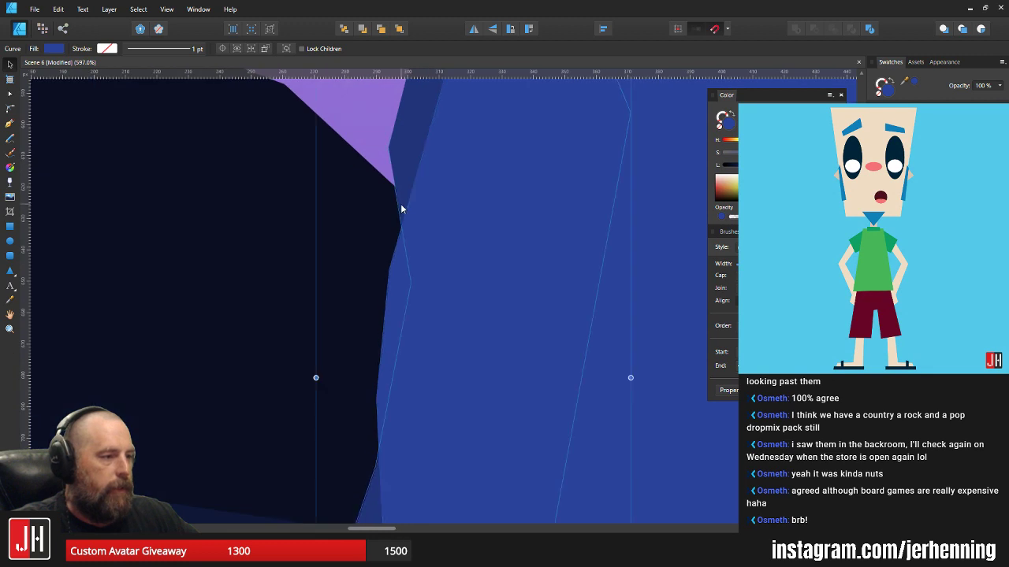
{"action": "key", "text": "a"}
{"action": "left_click_drag", "start_coordinate": [399, 290], "coordinate": [396, 286]}
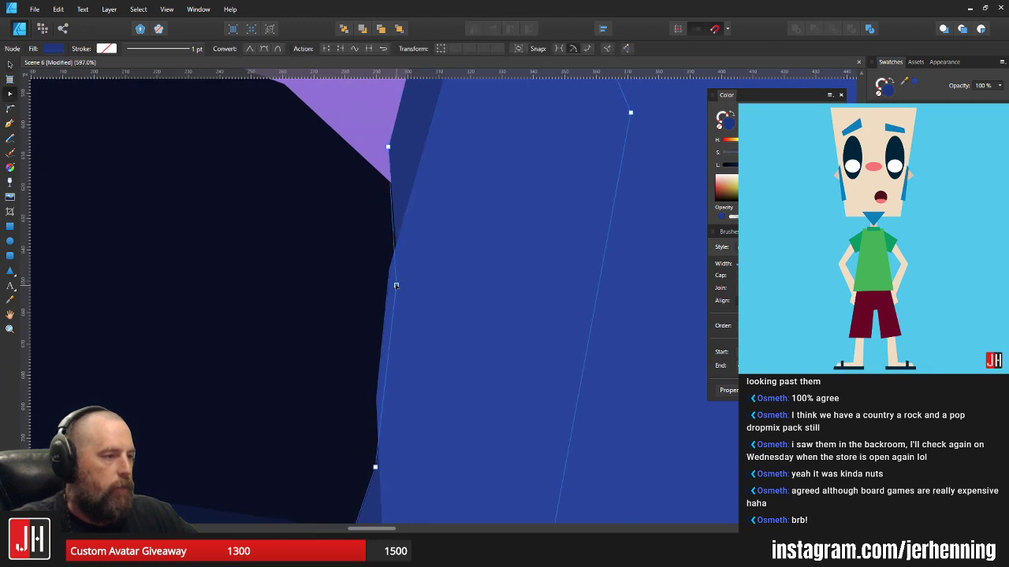
{"action": "scroll", "coordinate": [409, 304], "scroll_direction": "down", "scroll_amount": 5}
{"action": "scroll", "coordinate": [412, 322], "scroll_direction": "up", "scroll_amount": 4}
{"action": "key", "text": "v"}
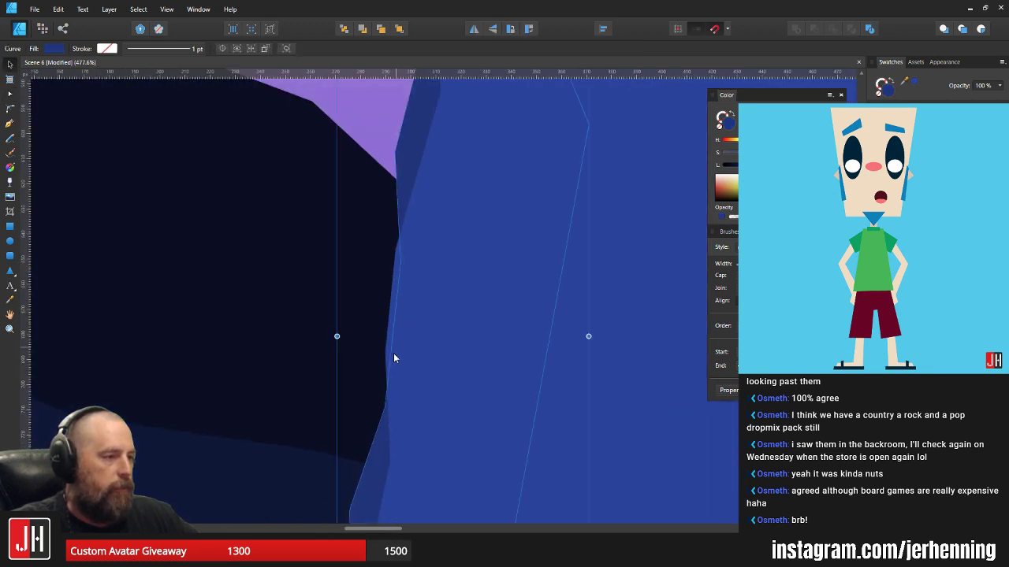
- Pull the cliff's left edge node outward beside the black mountain and raise the dark shape's adjacent node to match
{"action": "left_click", "coordinate": [391, 351]}
{"action": "key", "text": "a"}
{"action": "left_click_drag", "start_coordinate": [385, 354], "coordinate": [378, 356]}
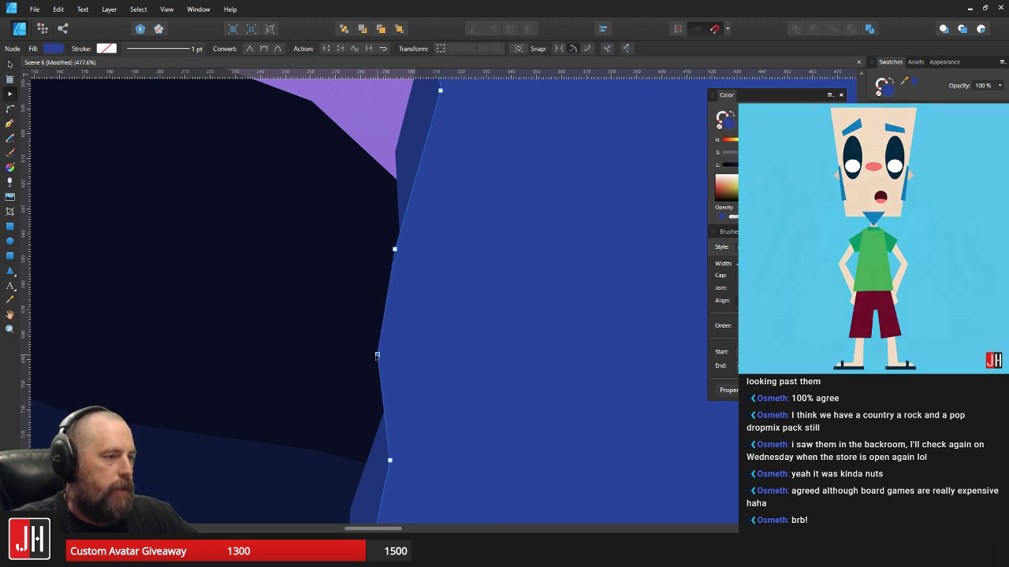
{"action": "left_click_drag", "start_coordinate": [399, 464], "coordinate": [428, 221]}
{"action": "left_click", "coordinate": [407, 244]}
{"action": "left_click_drag", "start_coordinate": [414, 166], "coordinate": [413, 132]}
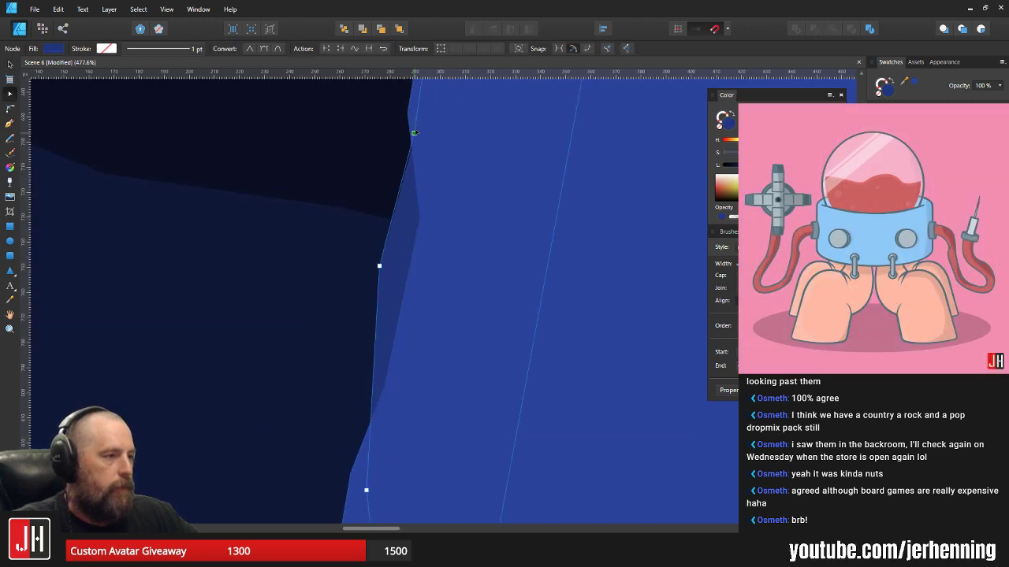
{"action": "scroll", "coordinate": [421, 230], "scroll_direction": "down", "scroll_amount": 8}
{"action": "key", "text": "v"}
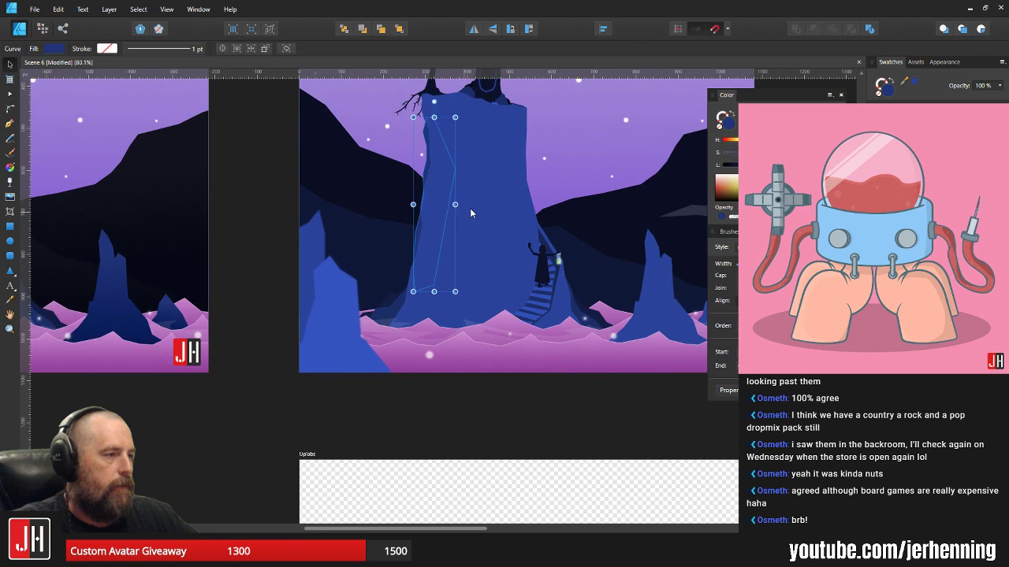
{"action": "left_click", "coordinate": [268, 153]}
- Recolour the dark shape behind the cliff's left edge with the darker blue sampled from the rock at the cliff's base
{"action": "left_click_drag", "start_coordinate": [421, 183], "coordinate": [356, 257]}
{"action": "scroll", "coordinate": [456, 238], "scroll_direction": "up", "scroll_amount": 3}
{"action": "left_click_drag", "start_coordinate": [469, 235], "coordinate": [488, 186]}
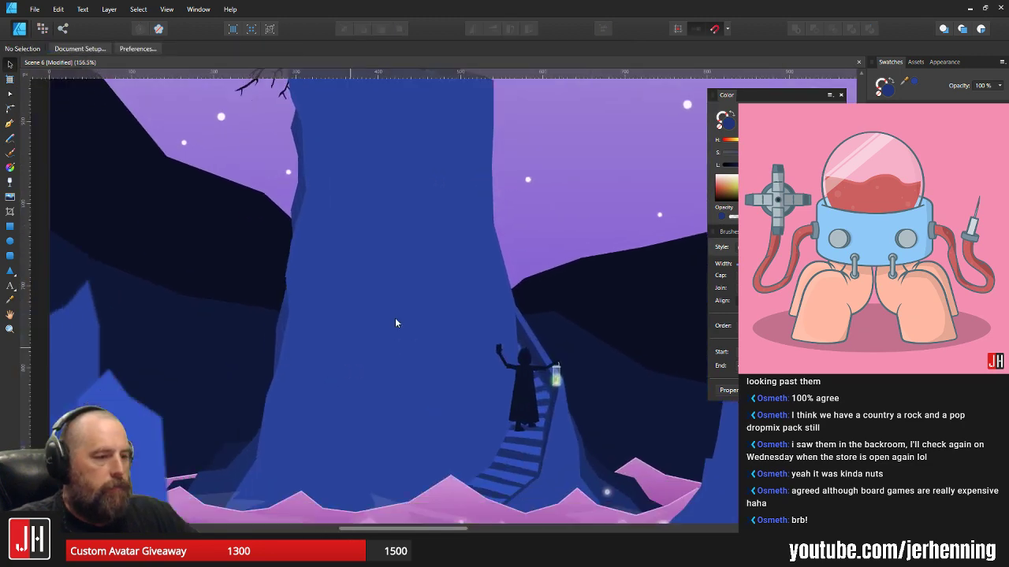
{"action": "scroll", "coordinate": [288, 344], "scroll_direction": "up", "scroll_amount": 2}
{"action": "left_click_drag", "start_coordinate": [287, 343], "coordinate": [350, 287]}
{"action": "left_click", "coordinate": [351, 287]}
{"action": "key", "text": "i"}
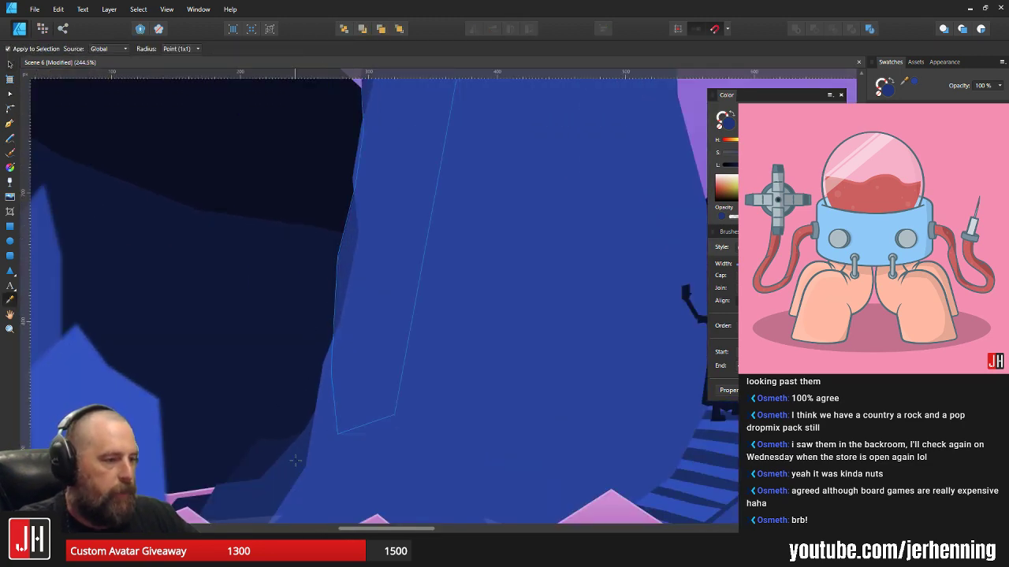
{"action": "left_click", "coordinate": [297, 460]}
{"action": "scroll", "coordinate": [382, 326], "scroll_direction": "down", "scroll_amount": 4}
{"action": "key", "text": "v"}
{"action": "left_click", "coordinate": [191, 201]}
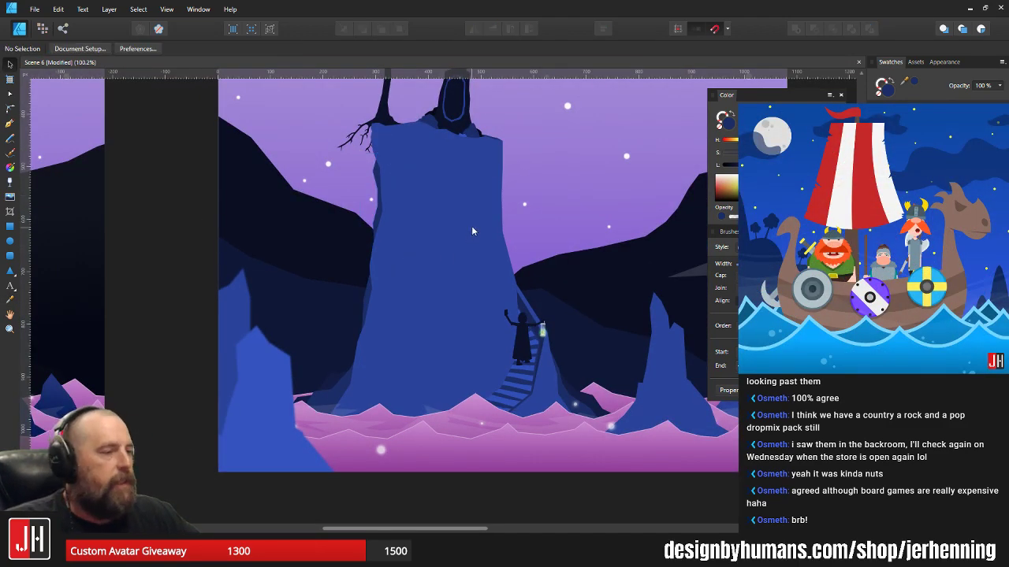
- Reshape the cliff's straight right edge by moving its middle node inward and the node above it up and outward
{"action": "left_click_drag", "start_coordinate": [471, 226], "coordinate": [418, 225]}
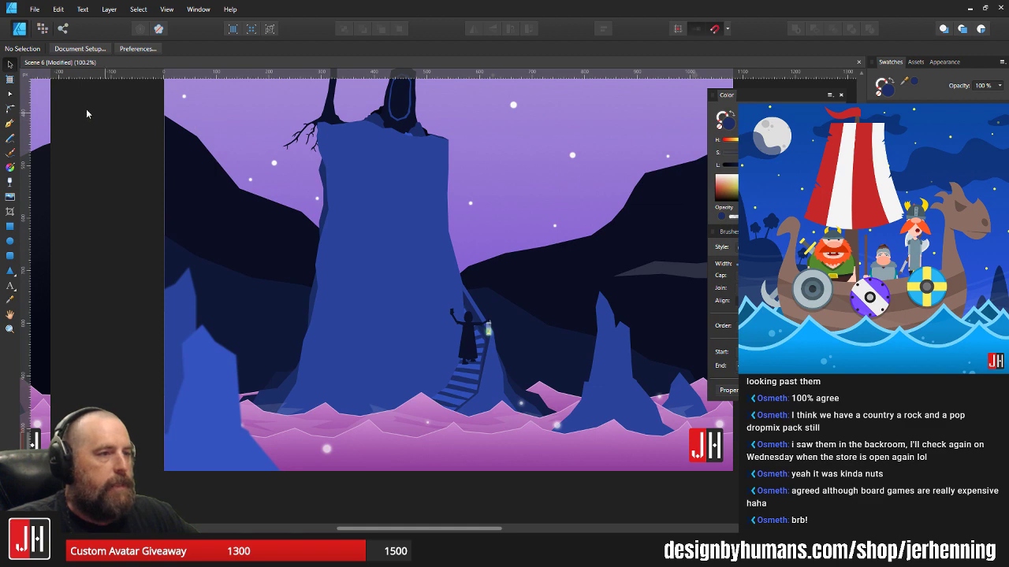
{"action": "left_click", "coordinate": [9, 124]}
{"action": "scroll", "coordinate": [433, 216], "scroll_direction": "up", "scroll_amount": 3}
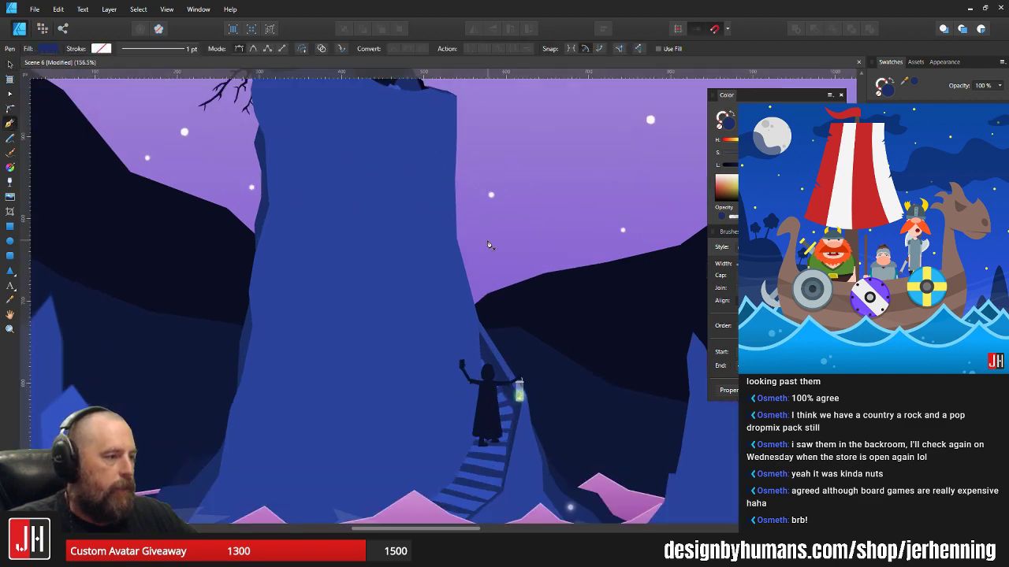
{"action": "left_click_drag", "start_coordinate": [505, 384], "coordinate": [462, 354]}
{"action": "scroll", "coordinate": [464, 174], "scroll_direction": "up", "scroll_amount": 2}
{"action": "left_click_drag", "start_coordinate": [448, 197], "coordinate": [475, 354]}
{"action": "key", "text": "v"}
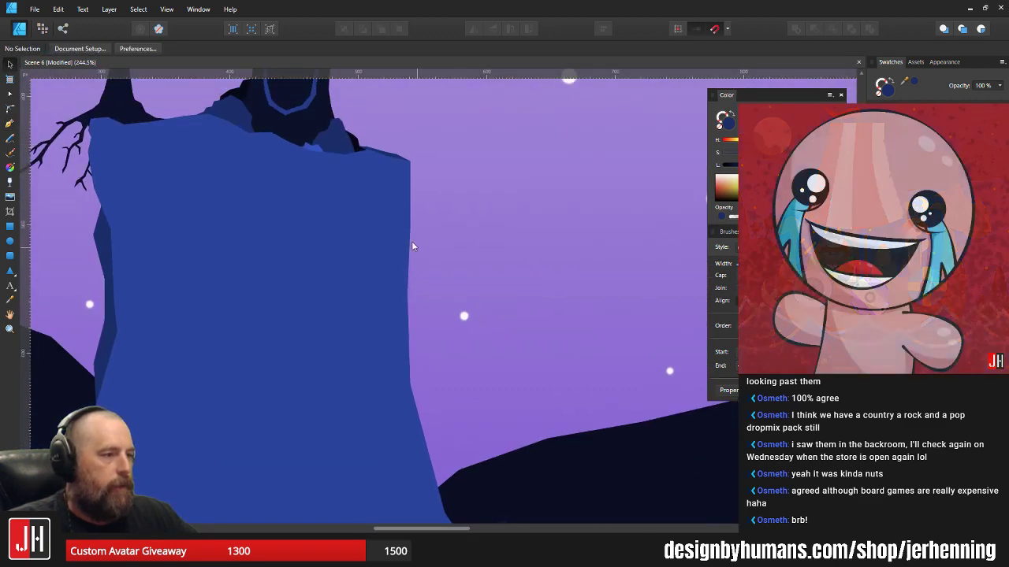
{"action": "left_click", "coordinate": [407, 235]}
{"action": "key", "text": "a"}
{"action": "left_click_drag", "start_coordinate": [408, 296], "coordinate": [399, 290]}
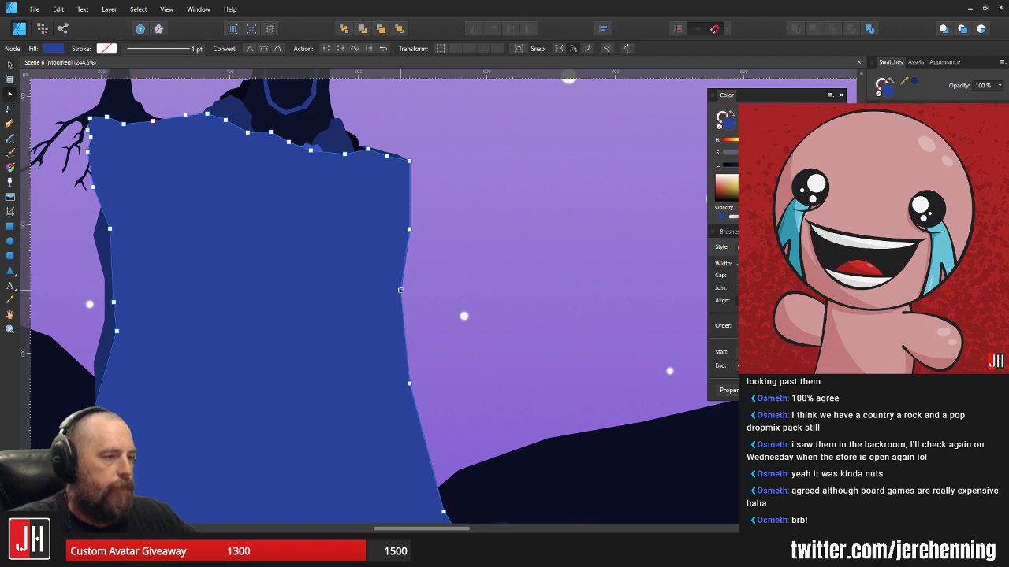
{"action": "left_click", "coordinate": [414, 198]}
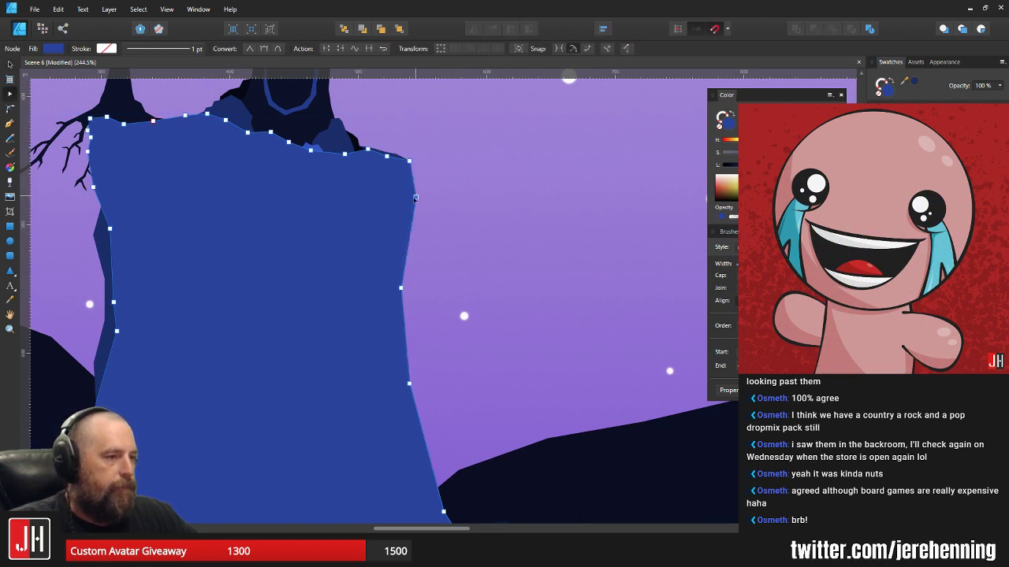
{"action": "left_click_drag", "start_coordinate": [409, 384], "coordinate": [383, 284]}
- Draw a closed jagged Pen shape along the cliff's right edge, from below the top corner to above the staircase
{"action": "left_click", "coordinate": [9, 126]}
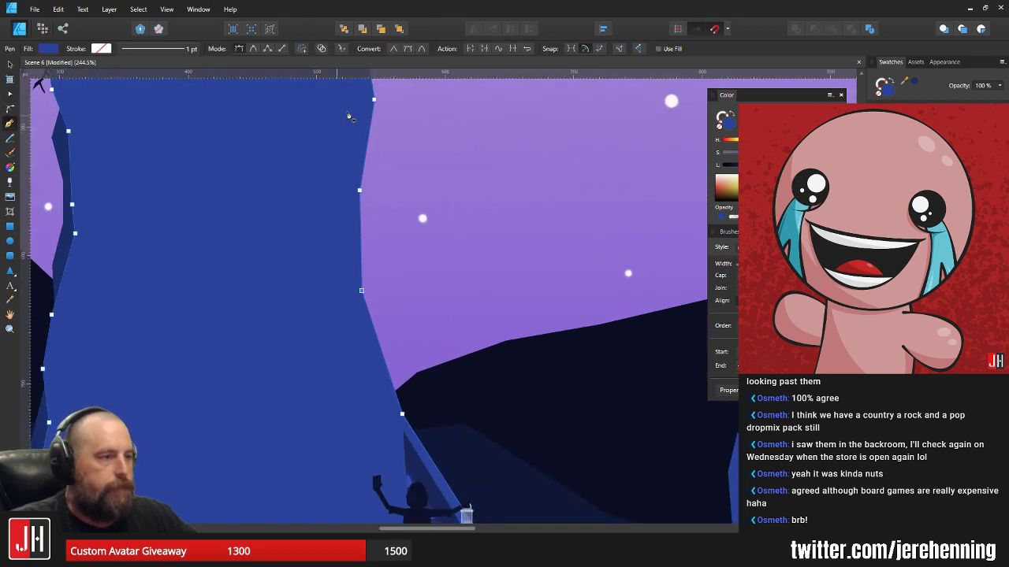
{"action": "left_click_drag", "start_coordinate": [368, 103], "coordinate": [382, 143]}
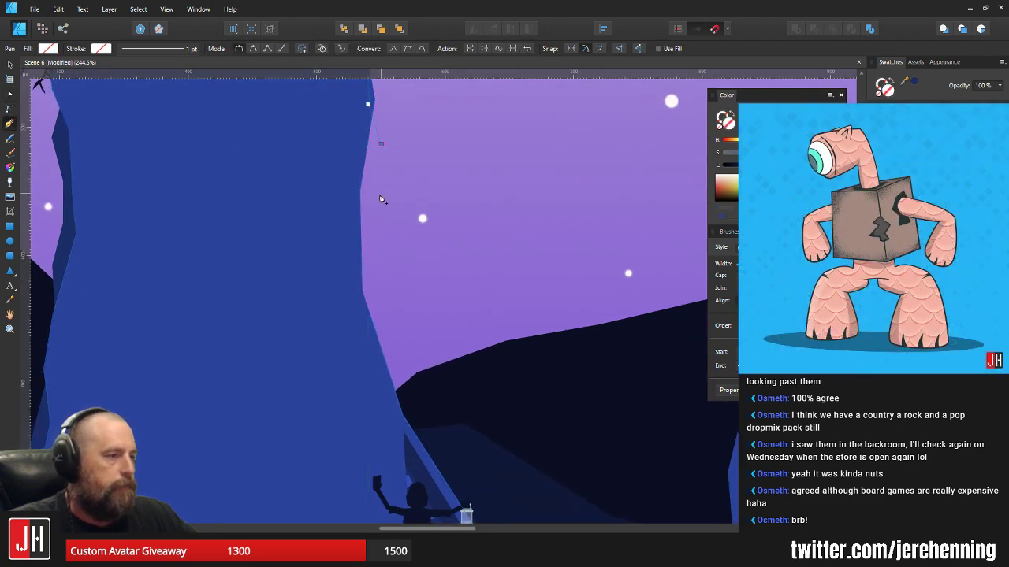
{"action": "left_click_drag", "start_coordinate": [379, 297], "coordinate": [390, 335]}
{"action": "scroll", "coordinate": [388, 313], "scroll_direction": "down", "scroll_amount": 3}
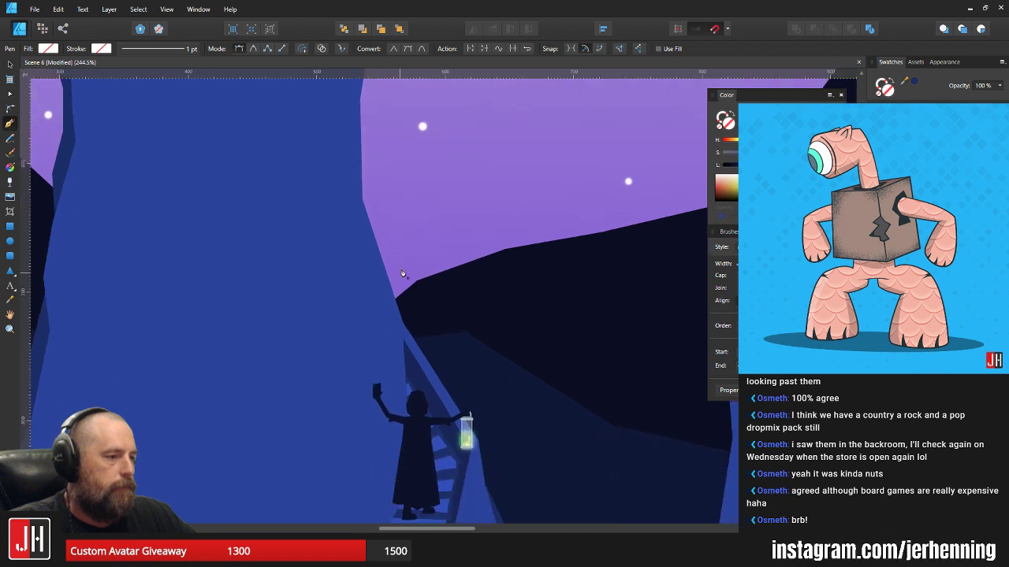
{"action": "left_click", "coordinate": [260, 340]}
{"action": "left_click_drag", "start_coordinate": [328, 239], "coordinate": [333, 349]}
{"action": "left_click", "coordinate": [337, 193]}
{"action": "left_click_drag", "start_coordinate": [363, 151], "coordinate": [364, 158]}
{"action": "left_click", "coordinate": [375, 125]}
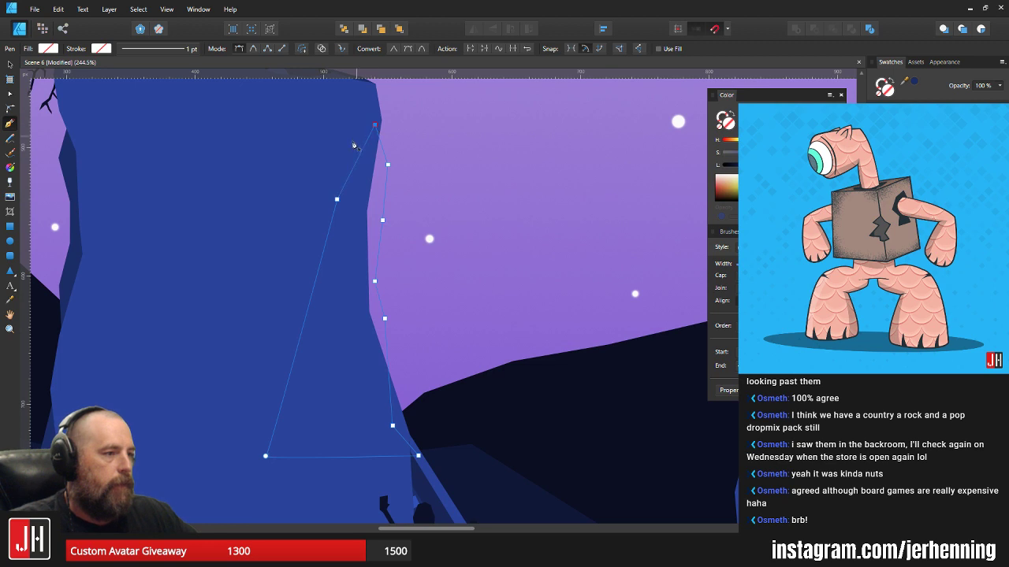
- Fill the right-edge shape with the dark blue sampled from the left-edge shadow and move it behind the cliff by cutting and pasting
{"action": "key", "text": "i"}
{"action": "left_click", "coordinate": [137, 173]}
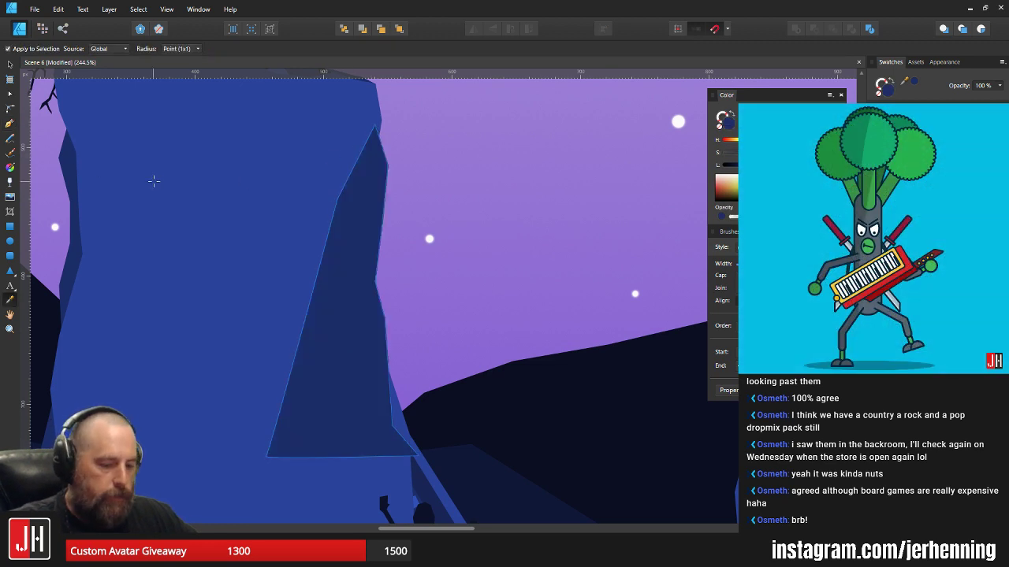
{"action": "key", "text": "ctrl+x"}
{"action": "key", "text": "v"}
{"action": "left_click", "coordinate": [441, 396]}
{"action": "key", "text": "ctrl+v"}
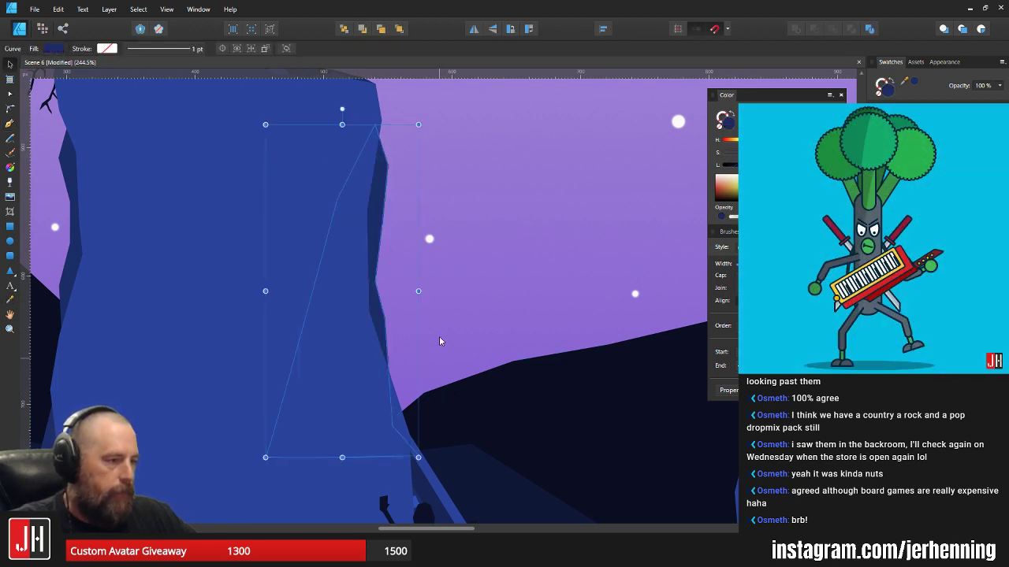
{"action": "left_click", "coordinate": [415, 229]}
- Raise the top two nodes of the dark shape behind the cliff's right edge
{"action": "left_click", "coordinate": [382, 159]}
{"action": "key", "text": "a"}
{"action": "left_click_drag", "start_coordinate": [362, 117], "coordinate": [383, 155]}
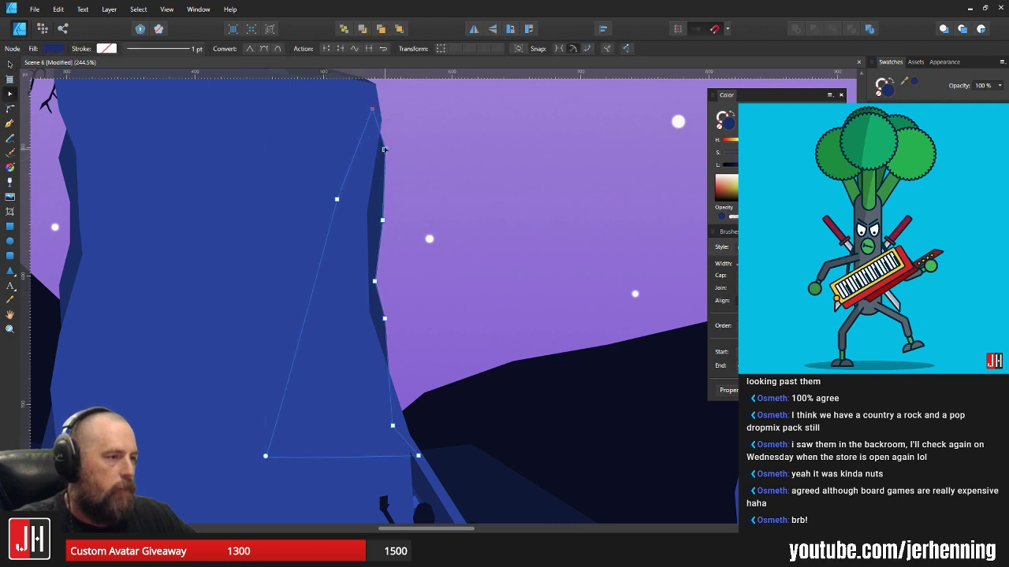
{"action": "key", "text": "v"}
{"action": "left_click", "coordinate": [417, 157]}
{"action": "scroll", "coordinate": [416, 183], "scroll_direction": "down", "scroll_amount": 7}
{"action": "scroll", "coordinate": [409, 186], "scroll_direction": "up", "scroll_amount": 6}
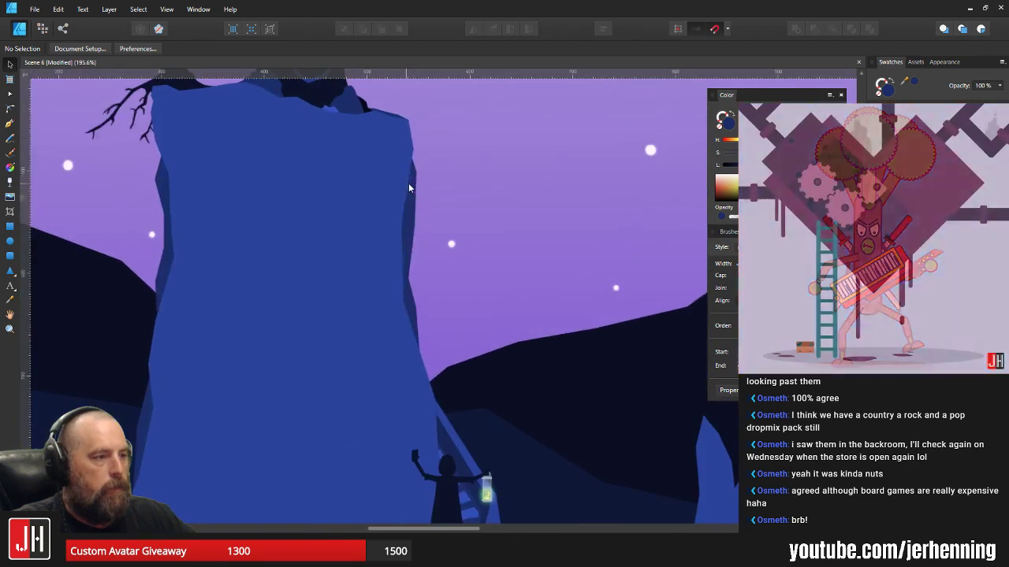
- Fine-tune two outer nodes near the top of the right-edge dark shape to straighten its upper contour
{"action": "scroll", "coordinate": [408, 188], "scroll_direction": "up", "scroll_amount": 3}
{"action": "left_click", "coordinate": [407, 150]}
{"action": "key", "text": "a"}
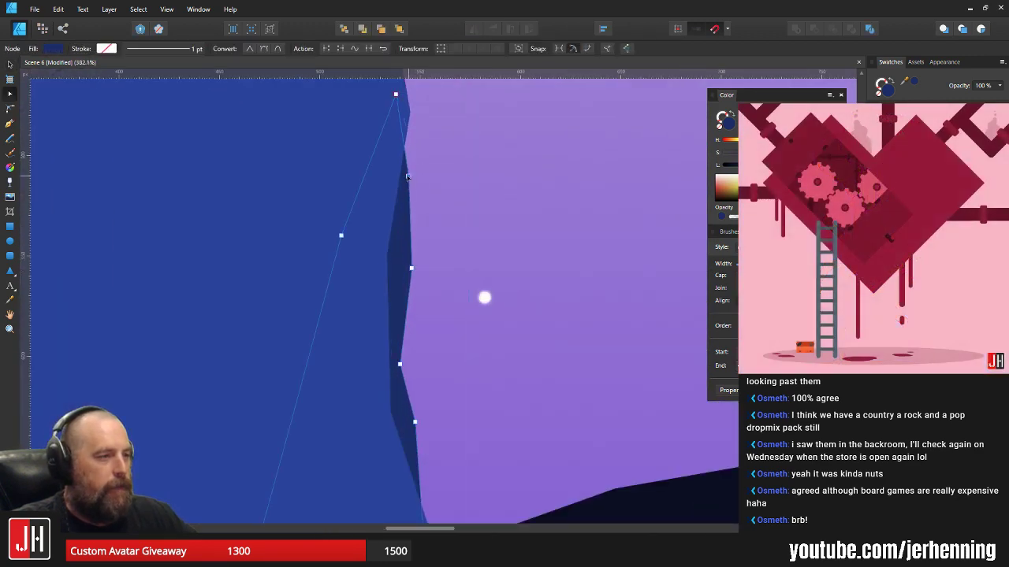
{"action": "left_click_drag", "start_coordinate": [410, 269], "coordinate": [409, 259]}
{"action": "left_click_drag", "start_coordinate": [405, 183], "coordinate": [411, 176]}
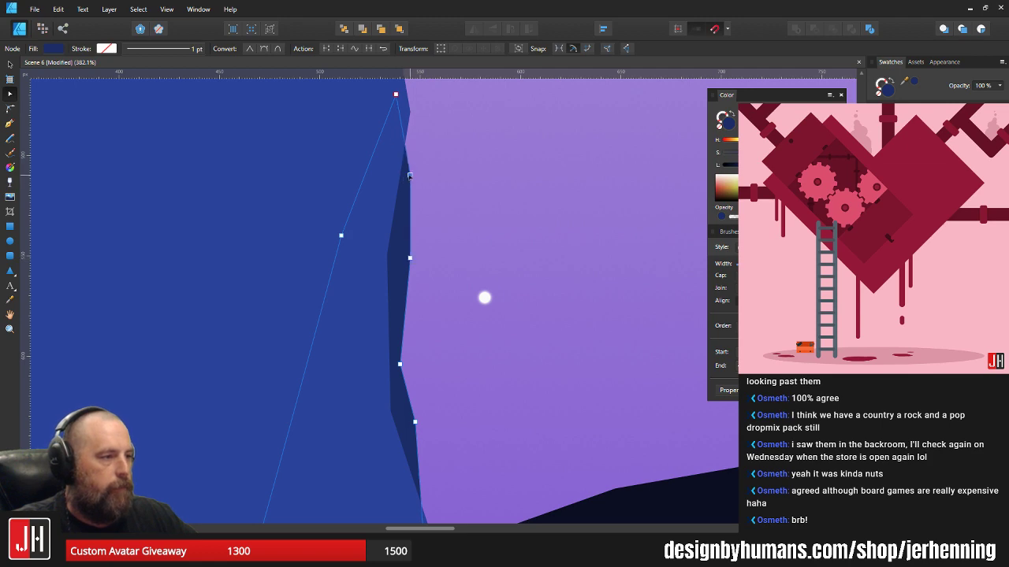
{"action": "key", "text": "v"}
{"action": "left_click", "coordinate": [438, 174]}
{"action": "scroll", "coordinate": [438, 175], "scroll_direction": "down", "scroll_amount": 5}
{"action": "scroll", "coordinate": [438, 233], "scroll_direction": "up", "scroll_amount": 3}
- Reposition the two lower outer nodes of the right-edge dark shape to sharpen the notch against the sky
{"action": "left_click", "coordinate": [428, 266]}
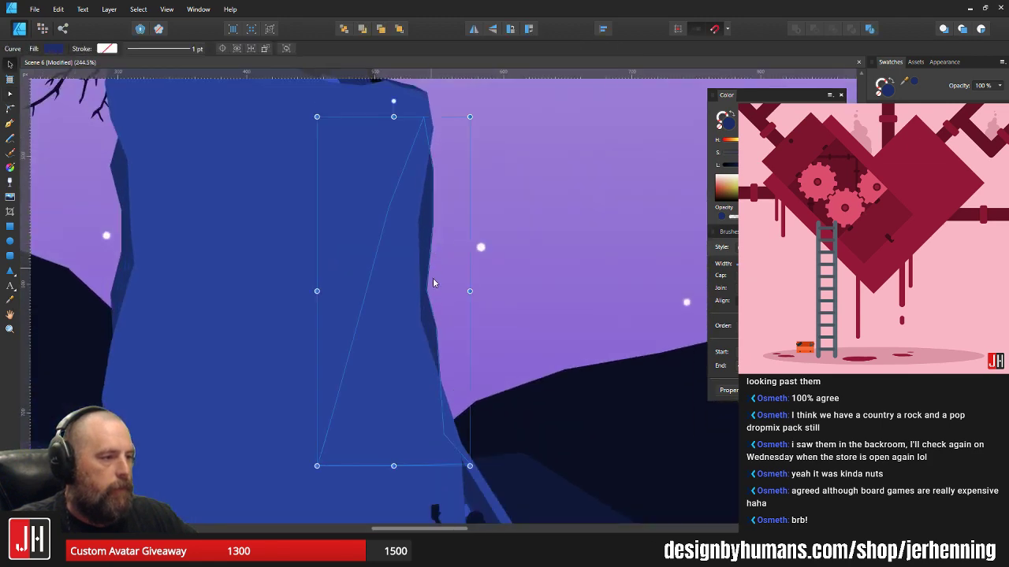
{"action": "scroll", "coordinate": [435, 284], "scroll_direction": "up", "scroll_amount": 3}
{"action": "key", "text": "a"}
{"action": "left_click_drag", "start_coordinate": [418, 298], "coordinate": [412, 250]}
{"action": "left_click_drag", "start_coordinate": [438, 370], "coordinate": [431, 350]}
{"action": "left_click_drag", "start_coordinate": [412, 252], "coordinate": [417, 251]}
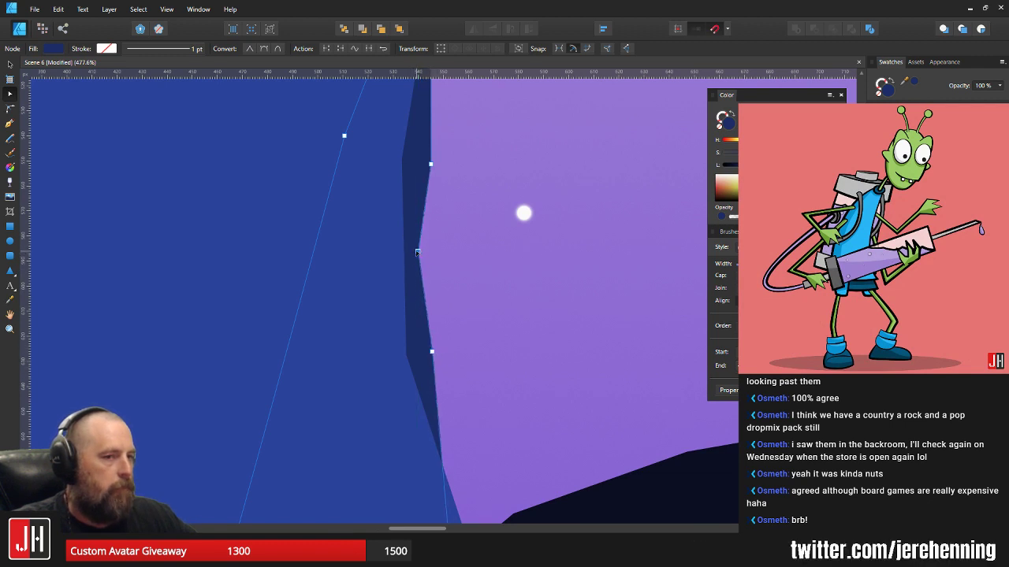
{"action": "key", "text": "v"}
{"action": "left_click", "coordinate": [454, 260]}
{"action": "scroll", "coordinate": [460, 264], "scroll_direction": "down", "scroll_amount": 11}
{"action": "scroll", "coordinate": [495, 244], "scroll_direction": "up", "scroll_amount": 3}
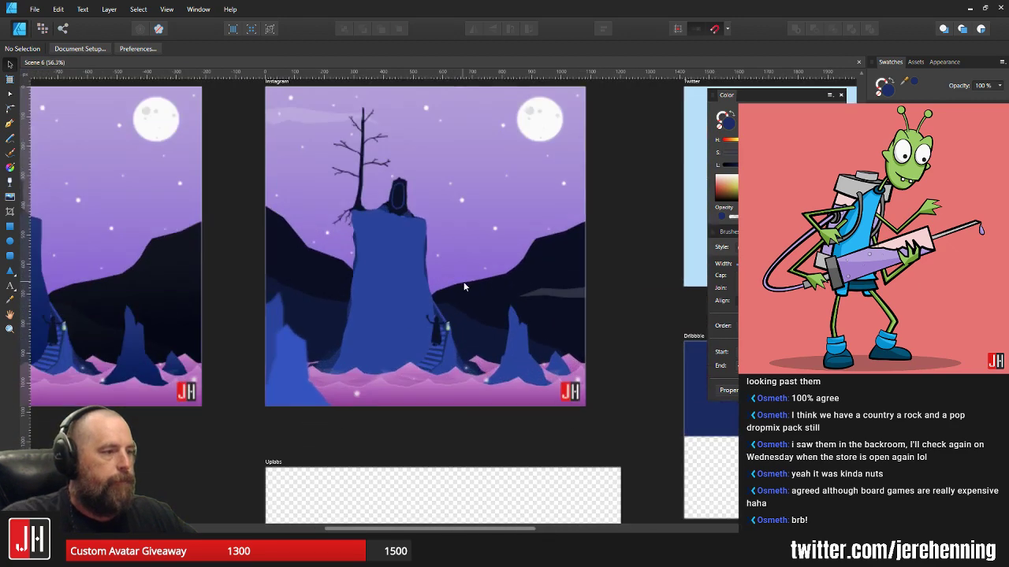
- Draw a closed, tall jagged outline with the Pen tool over the left half of the cliff face, from the waves up to a narrow top
{"action": "scroll", "coordinate": [419, 308], "scroll_direction": "up", "scroll_amount": 4}
{"action": "left_click", "coordinate": [9, 122]}
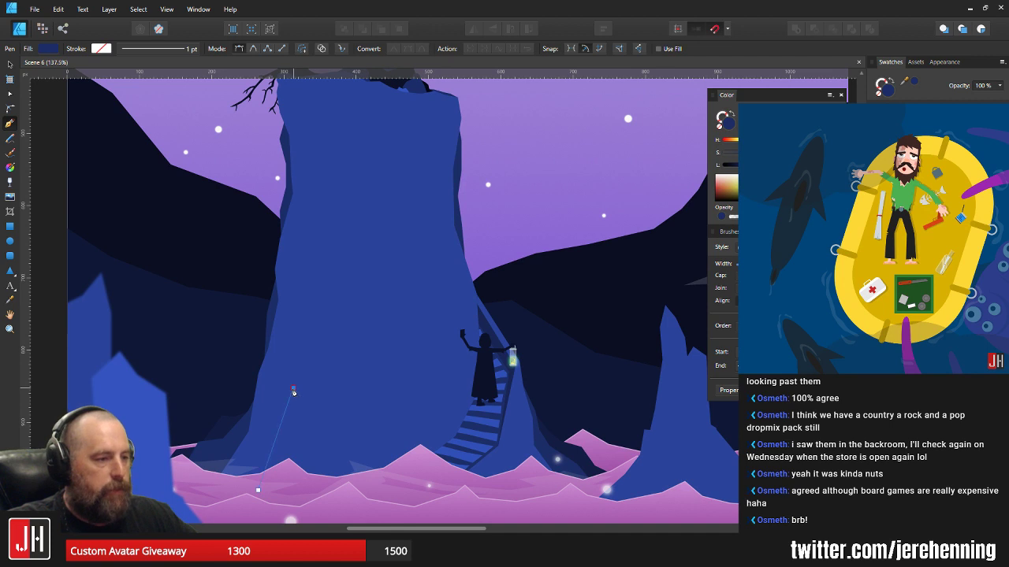
{"action": "key", "text": "ctrl+z"}
{"action": "left_click_drag", "start_coordinate": [283, 442], "coordinate": [282, 436]}
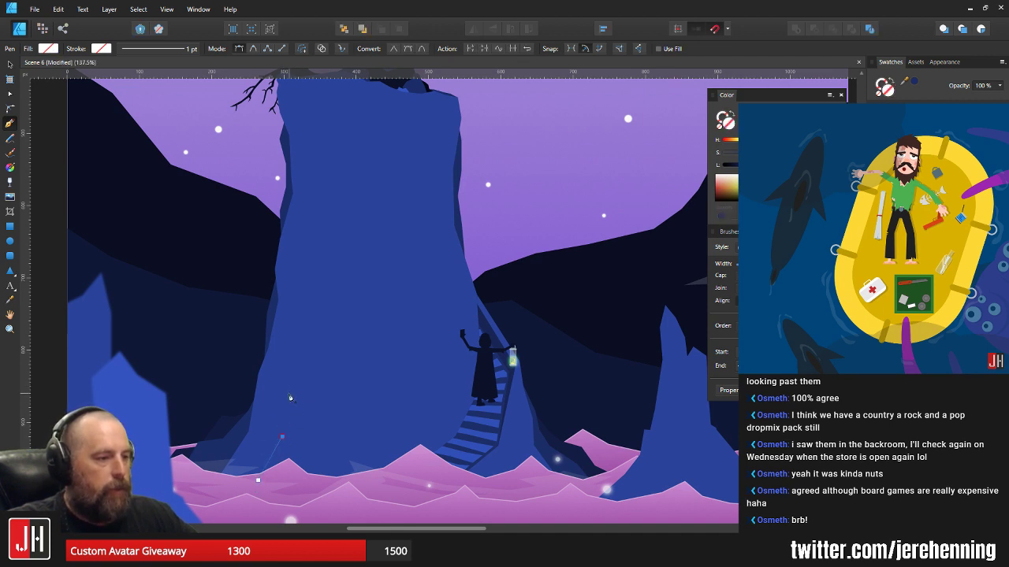
{"action": "left_click", "coordinate": [317, 299]}
{"action": "left_click", "coordinate": [318, 251]}
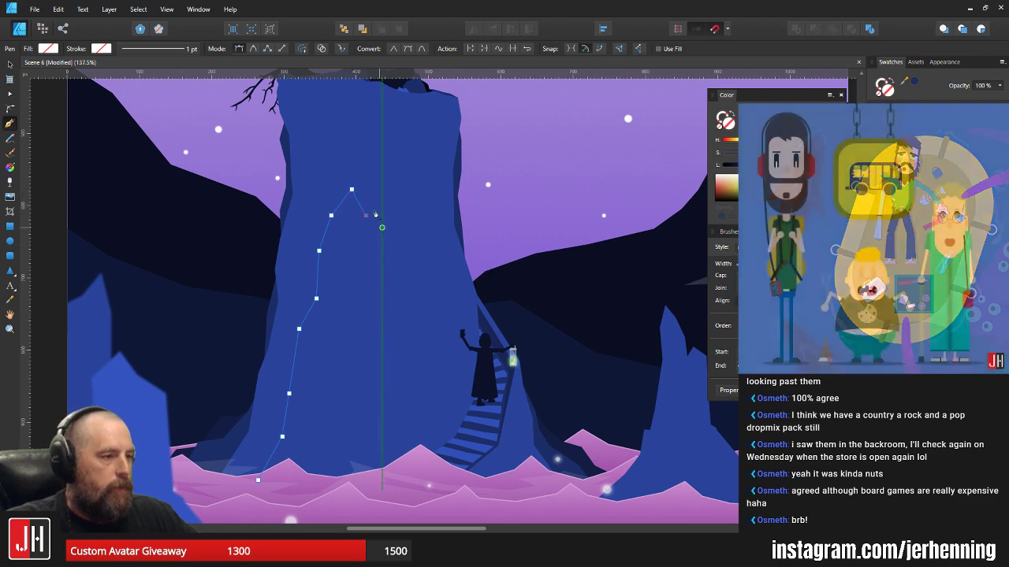
{"action": "scroll", "coordinate": [367, 215], "scroll_direction": "up", "scroll_amount": 2}
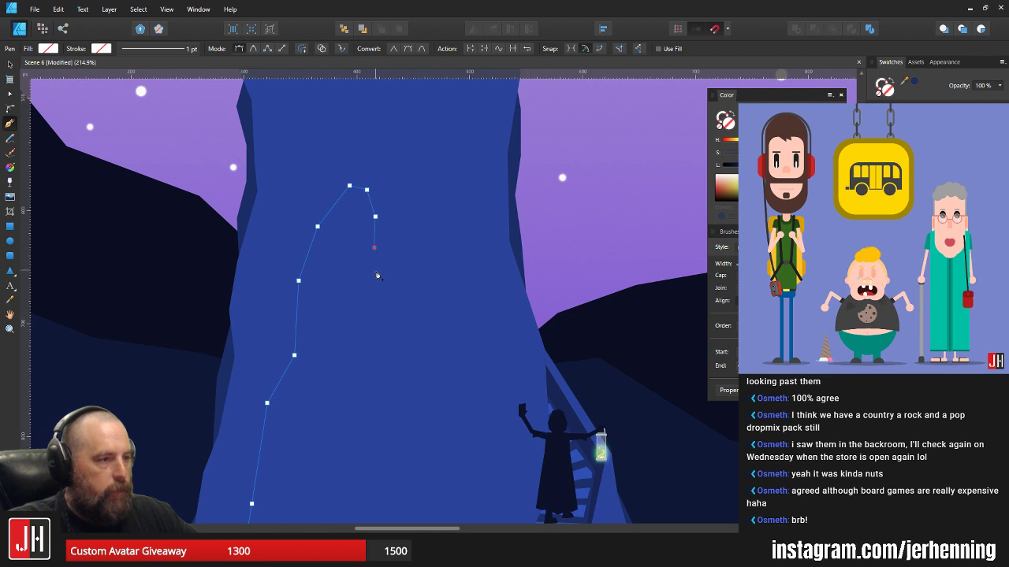
{"action": "left_click_drag", "start_coordinate": [384, 359], "coordinate": [429, 329]}
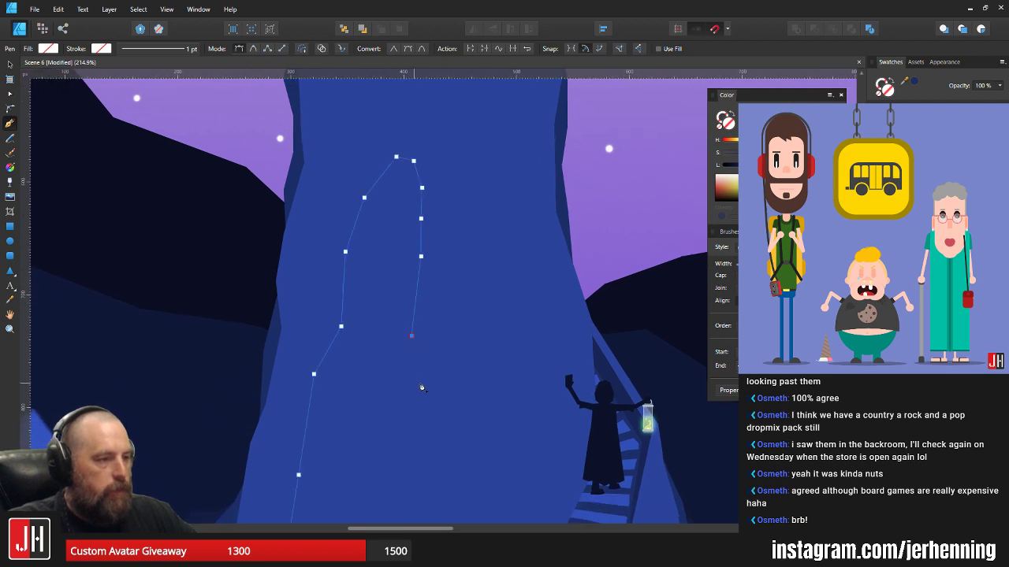
{"action": "scroll", "coordinate": [419, 437], "scroll_direction": "down", "scroll_amount": 2}
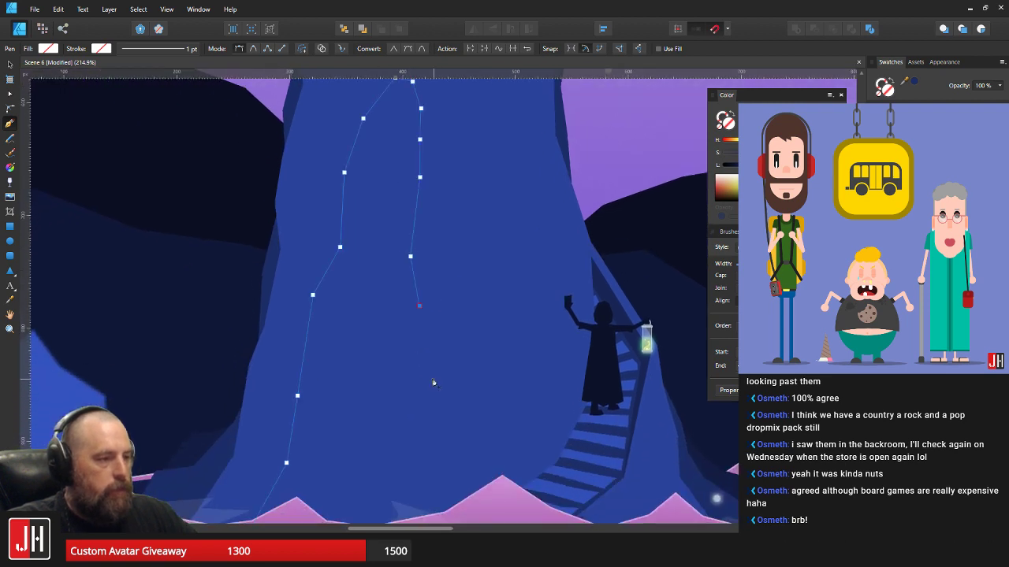
{"action": "left_click_drag", "start_coordinate": [478, 467], "coordinate": [479, 417]}
{"action": "left_click", "coordinate": [475, 443]}
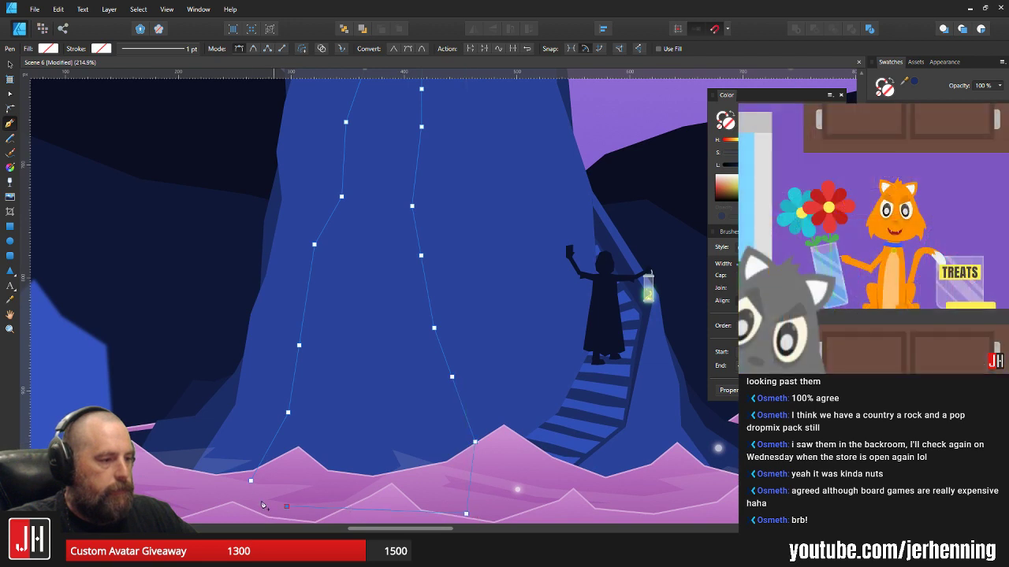
- Fill the new cliff-face shape with a sampled lighter blue
{"action": "key", "text": "i"}
{"action": "scroll", "coordinate": [536, 260], "scroll_direction": "up", "scroll_amount": 3}
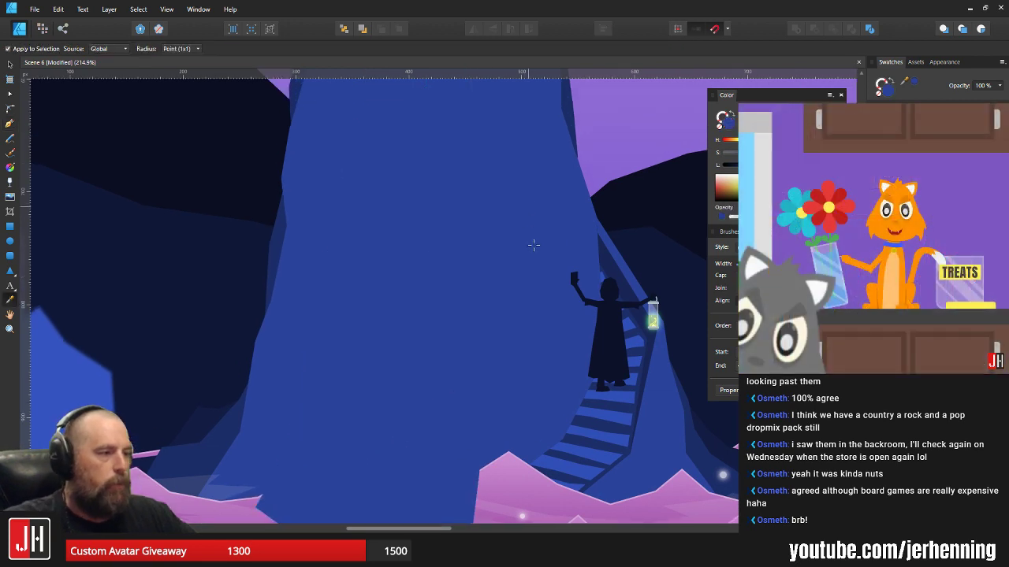
{"action": "left_click_drag", "start_coordinate": [758, 164], "coordinate": [760, 165]}
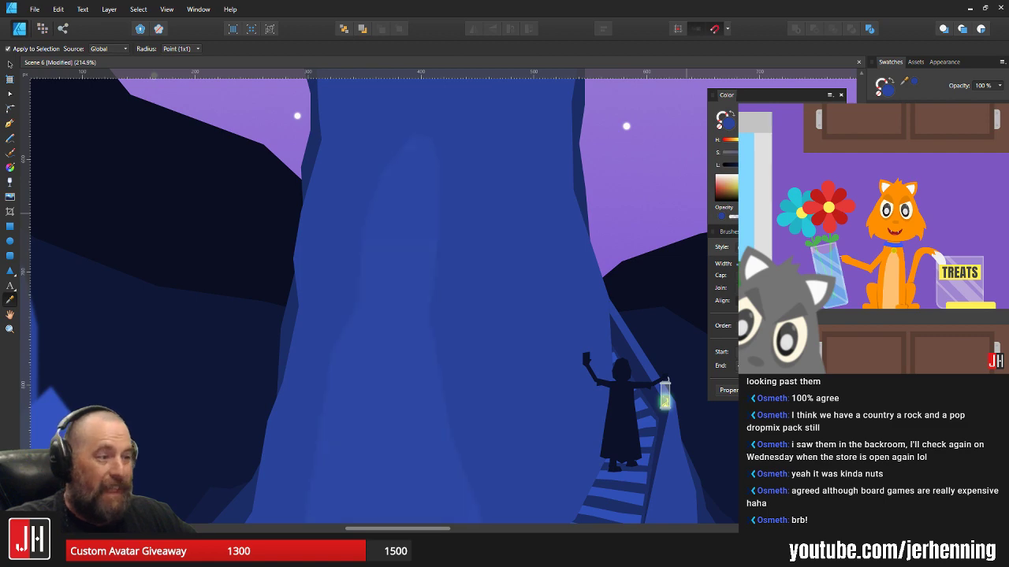
- Place the light blue highlight shape behind the pink waves and shift it slightly upward on the cliff face
{"action": "key", "text": "v"}
{"action": "scroll", "coordinate": [395, 320], "scroll_direction": "up", "scroll_amount": 1}
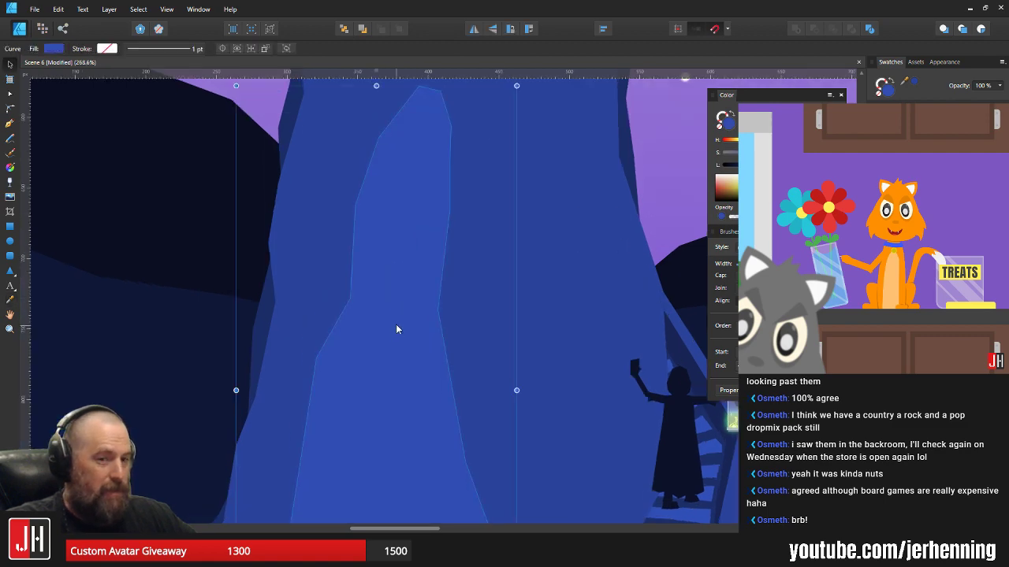
{"action": "left_click_drag", "start_coordinate": [395, 323], "coordinate": [392, 343]}
{"action": "left_click_drag", "start_coordinate": [426, 325], "coordinate": [492, 301]}
{"action": "scroll", "coordinate": [493, 304], "scroll_direction": "down", "scroll_amount": 2}
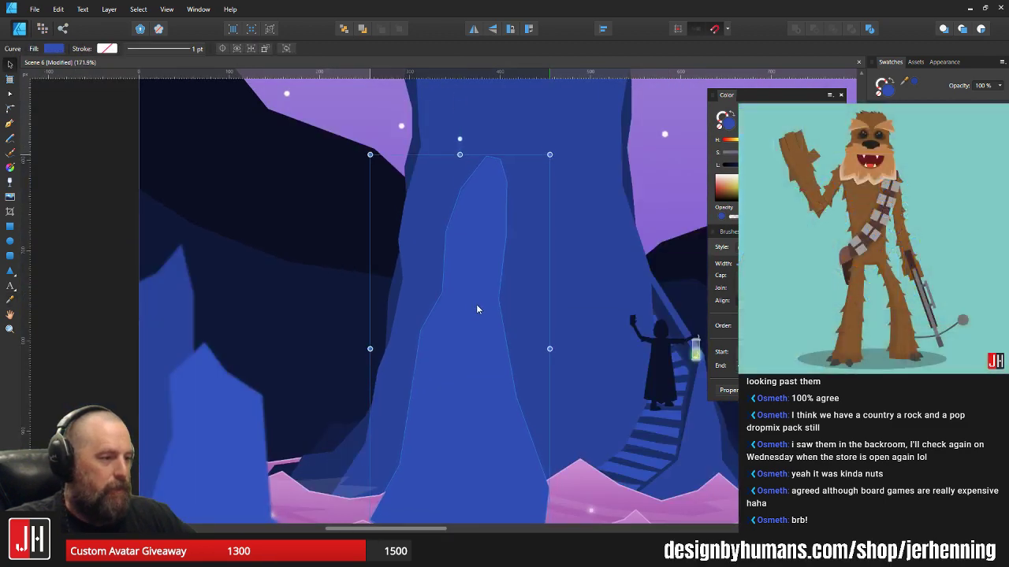
{"action": "key", "text": "ctrl+d"}
{"action": "left_click", "coordinate": [496, 325]}
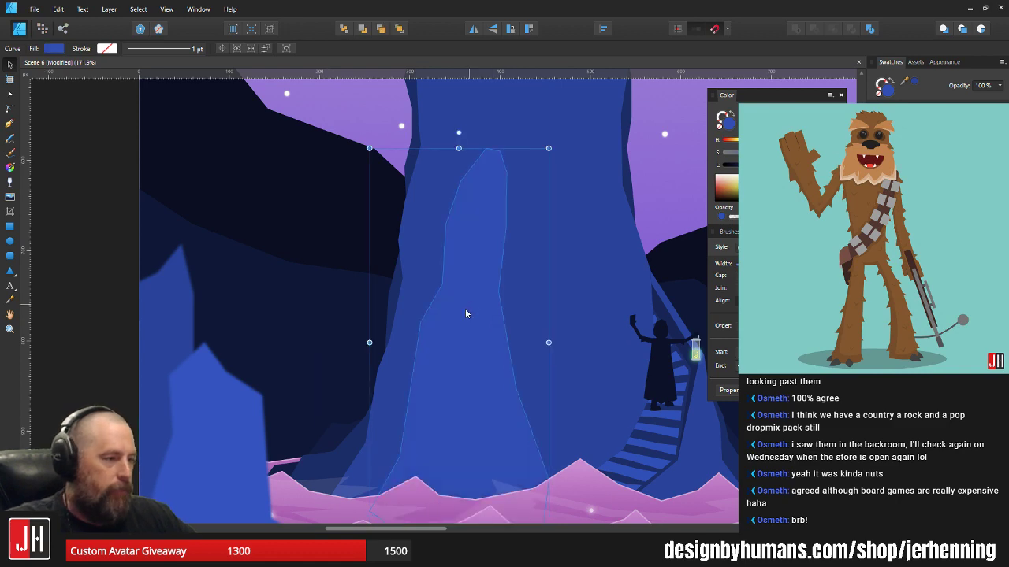
- Examine the new highlight on the cliff face, both against the whole artboard and up close
{"action": "scroll", "coordinate": [467, 304], "scroll_direction": "down", "scroll_amount": 5}
{"action": "scroll", "coordinate": [469, 315], "scroll_direction": "down", "scroll_amount": 1}
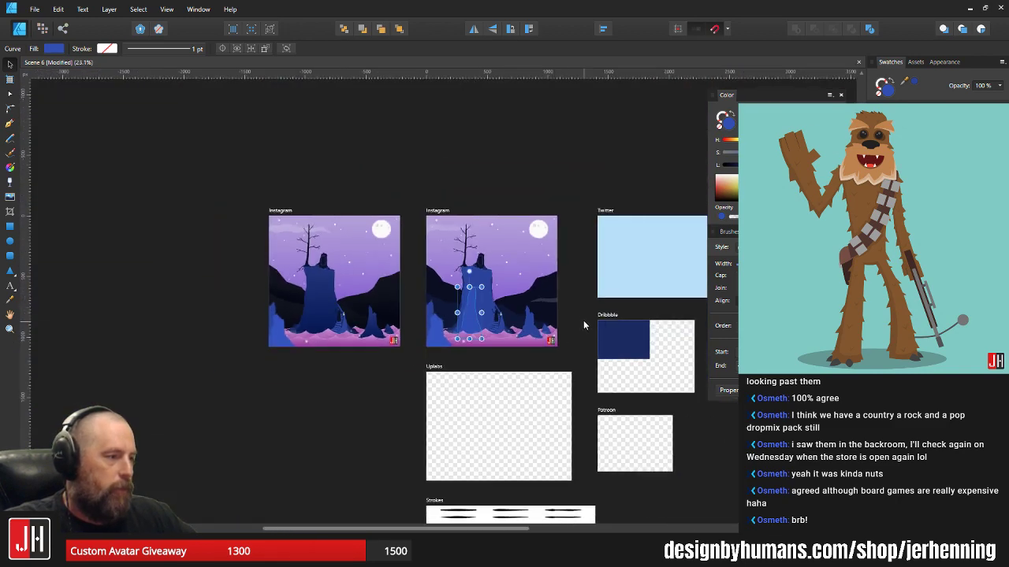
{"action": "key", "text": "ctrl+d"}
{"action": "scroll", "coordinate": [476, 291], "scroll_direction": "up", "scroll_amount": 6}
{"action": "scroll", "coordinate": [540, 266], "scroll_direction": "up", "scroll_amount": 3}
{"action": "left_click_drag", "start_coordinate": [548, 263], "coordinate": [408, 249]}
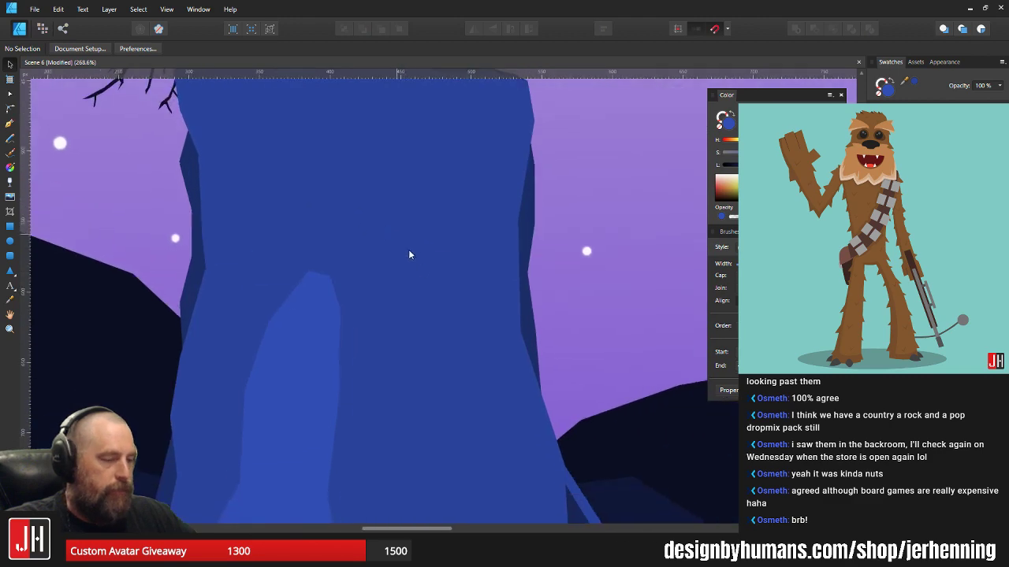
{"action": "scroll", "coordinate": [434, 309], "scroll_direction": "down", "scroll_amount": 6}
{"action": "scroll", "coordinate": [412, 364], "scroll_direction": "up", "scroll_amount": 3}
{"action": "scroll", "coordinate": [402, 364], "scroll_direction": "up", "scroll_amount": 2}
- Reshape the highlight's top into a sharp peak, adding a node on its left slope and shifting the upper right-edge nodes into a jagged contour
{"action": "left_click", "coordinate": [369, 252]}
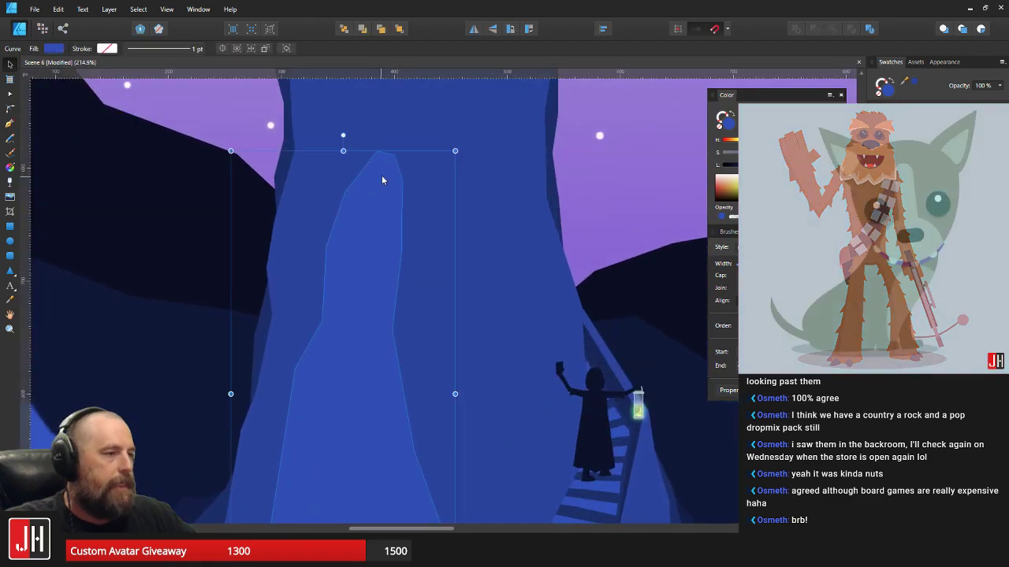
{"action": "scroll", "coordinate": [382, 162], "scroll_direction": "up", "scroll_amount": 2}
{"action": "left_click_drag", "start_coordinate": [383, 149], "coordinate": [434, 192]}
{"action": "key", "text": "a"}
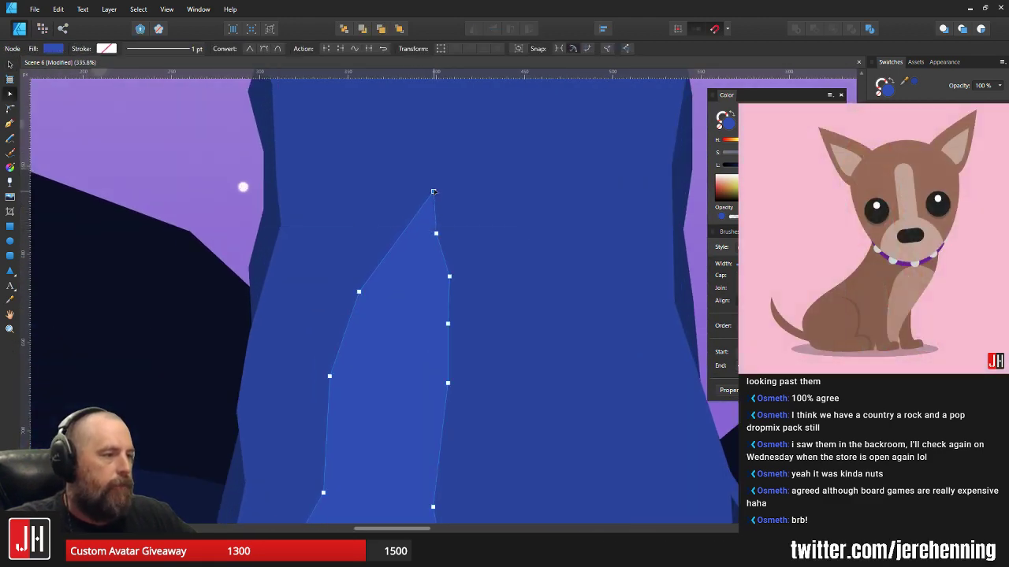
{"action": "left_click", "coordinate": [400, 247]}
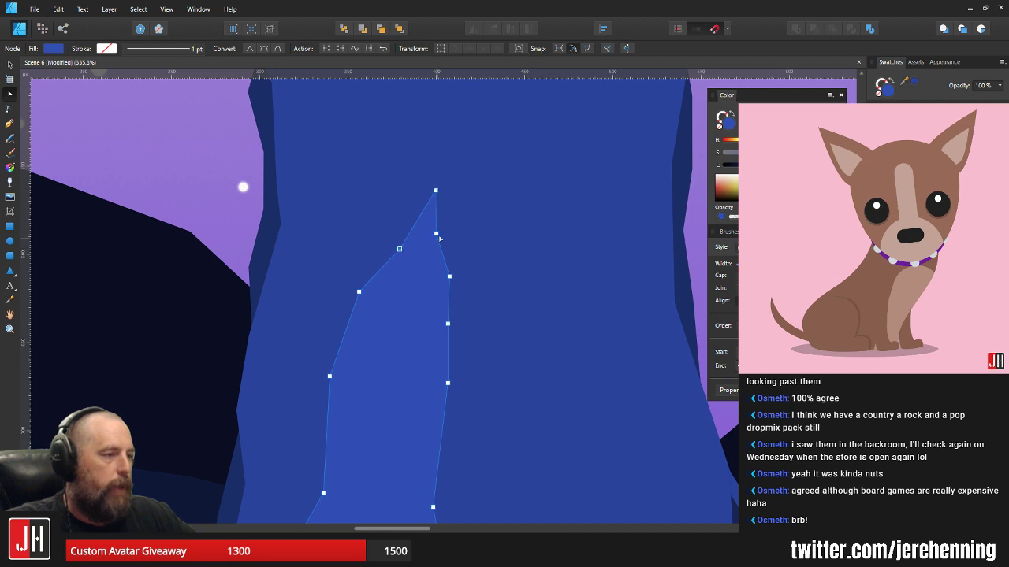
{"action": "left_click_drag", "start_coordinate": [449, 324], "coordinate": [441, 331]}
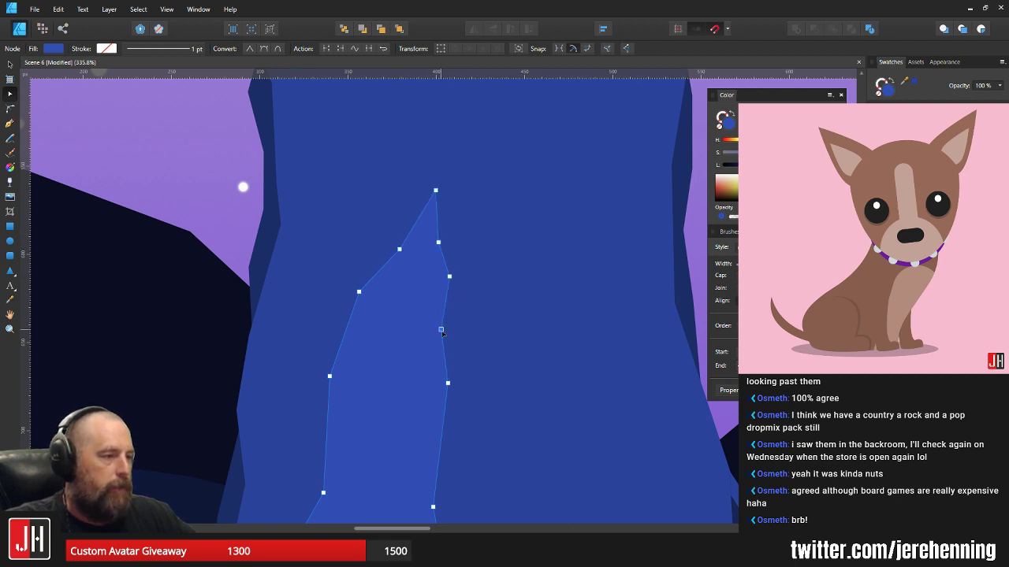
{"action": "key", "text": "v"}
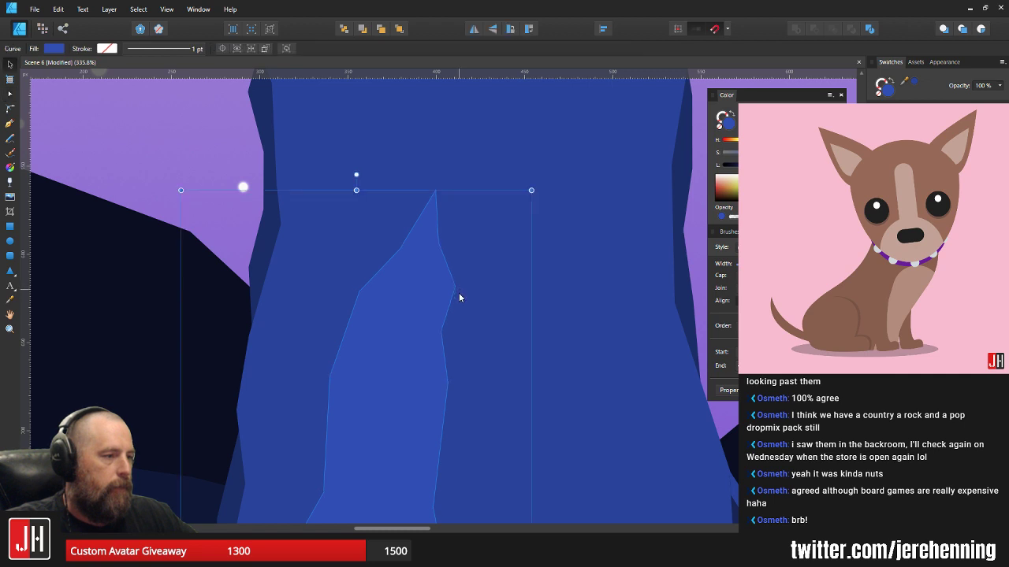
{"action": "scroll", "coordinate": [449, 304], "scroll_direction": "down", "scroll_amount": 5}
{"action": "key", "text": "ctrl+d"}
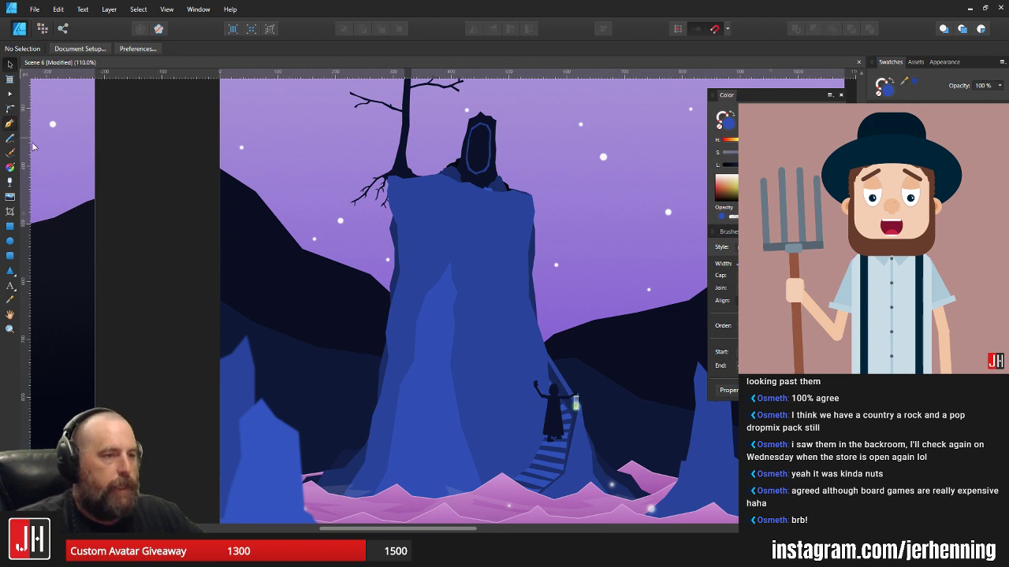
- Draw a second closed, jagged outline with the Pen tool on the right half of the cliff face, following the edge of the stairs
{"action": "key", "text": "p"}
{"action": "scroll", "coordinate": [543, 365], "scroll_direction": "up", "scroll_amount": 3}
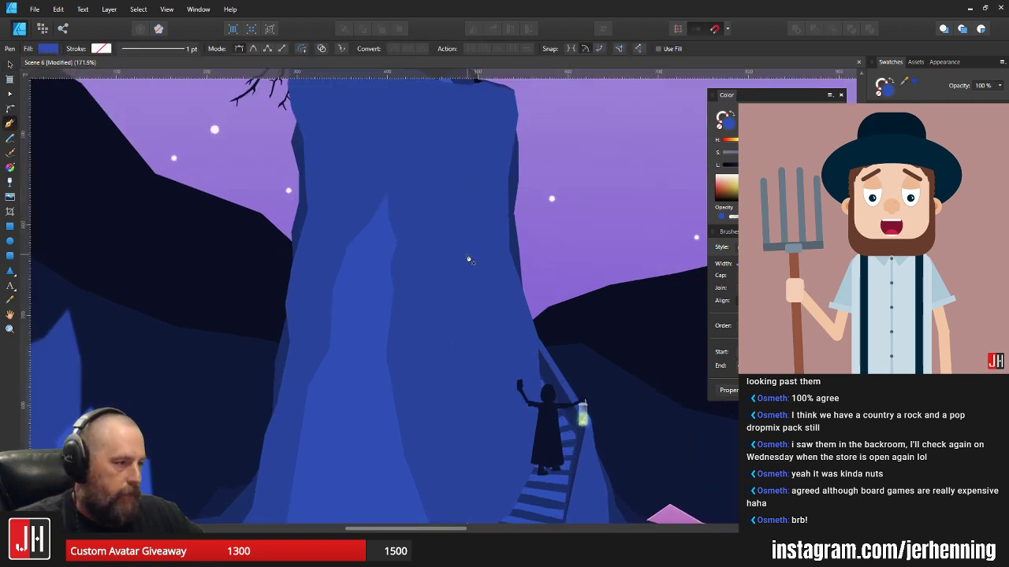
{"action": "left_click", "coordinate": [498, 308]}
{"action": "scroll", "coordinate": [505, 351], "scroll_direction": "down", "scroll_amount": 1}
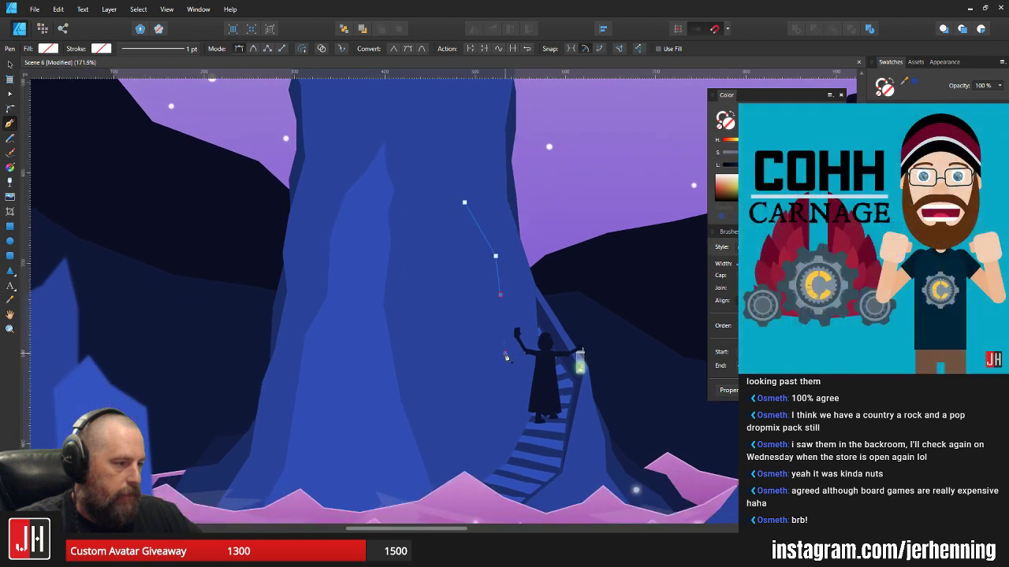
{"action": "left_click", "coordinate": [518, 433]}
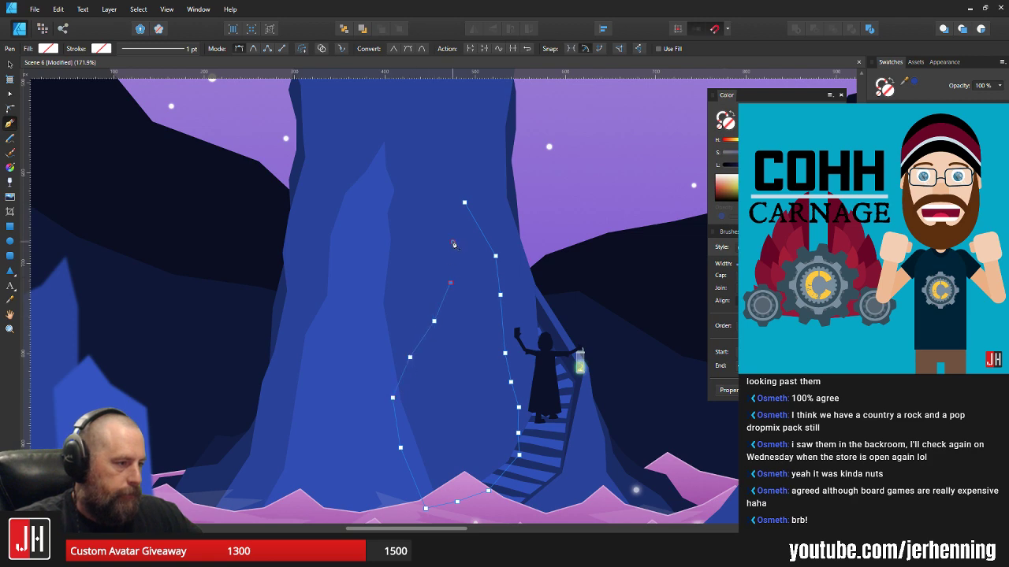
{"action": "left_click", "coordinate": [456, 186]}
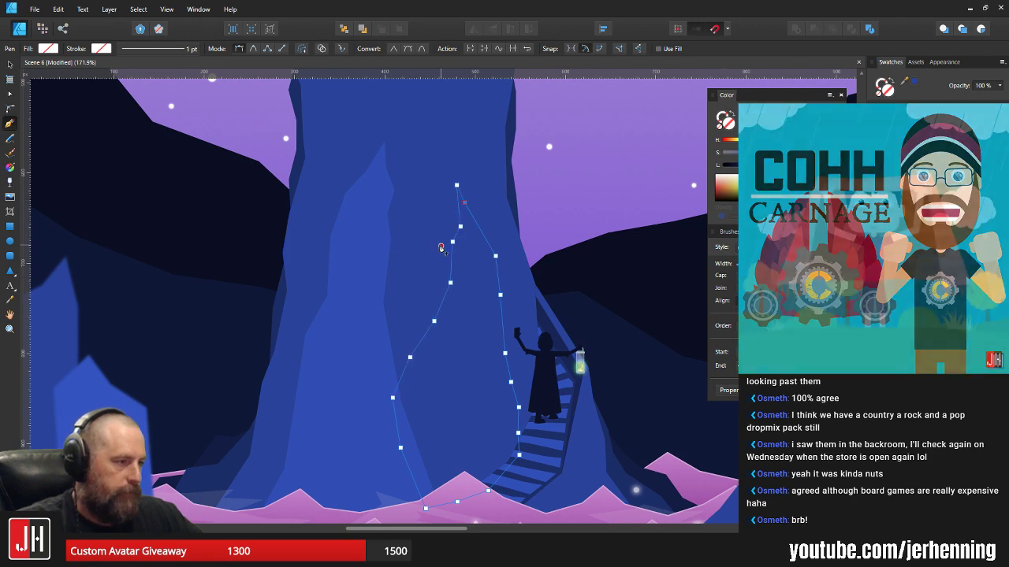
- Fill the second shape with the light blue sampled from the first highlight and place it behind the pink waves
{"action": "key", "text": "i"}
{"action": "left_click", "coordinate": [376, 270]}
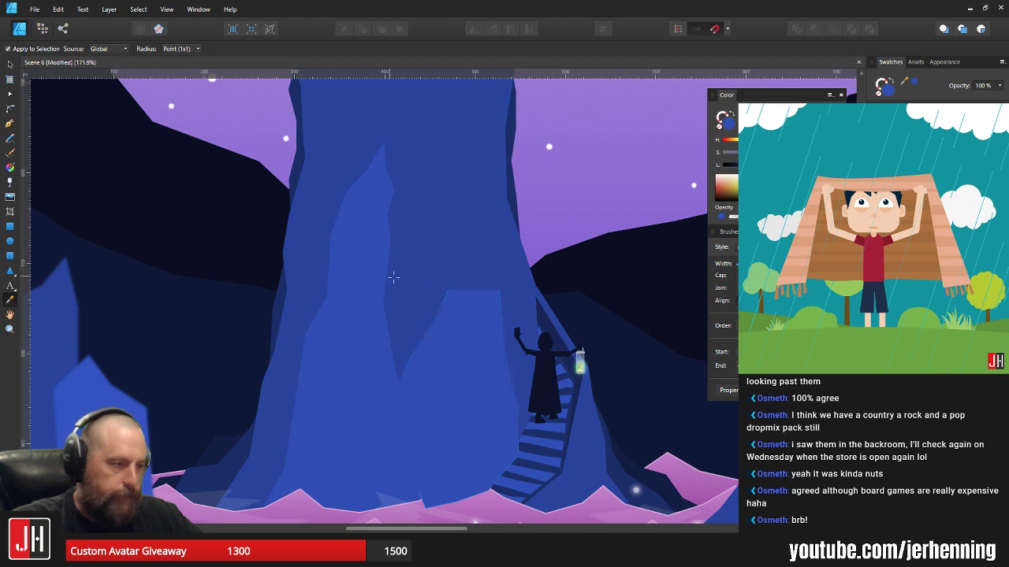
{"action": "key", "text": "v"}
{"action": "left_click", "coordinate": [460, 272]}
{"action": "scroll", "coordinate": [461, 277], "scroll_direction": "down", "scroll_amount": 3}
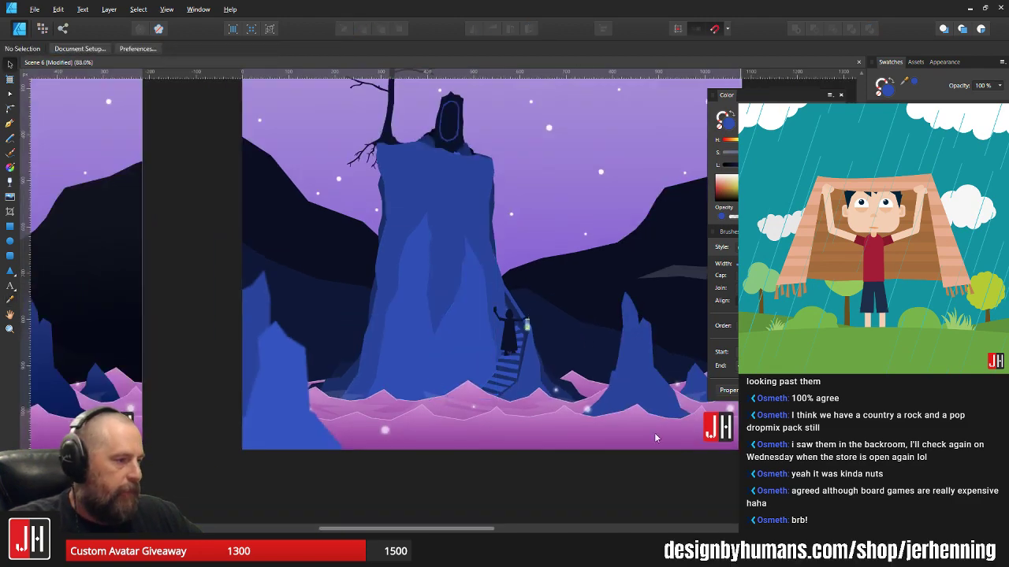
- Adjust the left-edge nodes of the second highlight to make its lower contour more angular and separate from the first highlight
{"action": "scroll", "coordinate": [464, 300], "scroll_direction": "up", "scroll_amount": 4}
{"action": "left_click_drag", "start_coordinate": [474, 339], "coordinate": [492, 328]}
{"action": "key", "text": "a"}
{"action": "left_click_drag", "start_coordinate": [379, 416], "coordinate": [392, 406]}
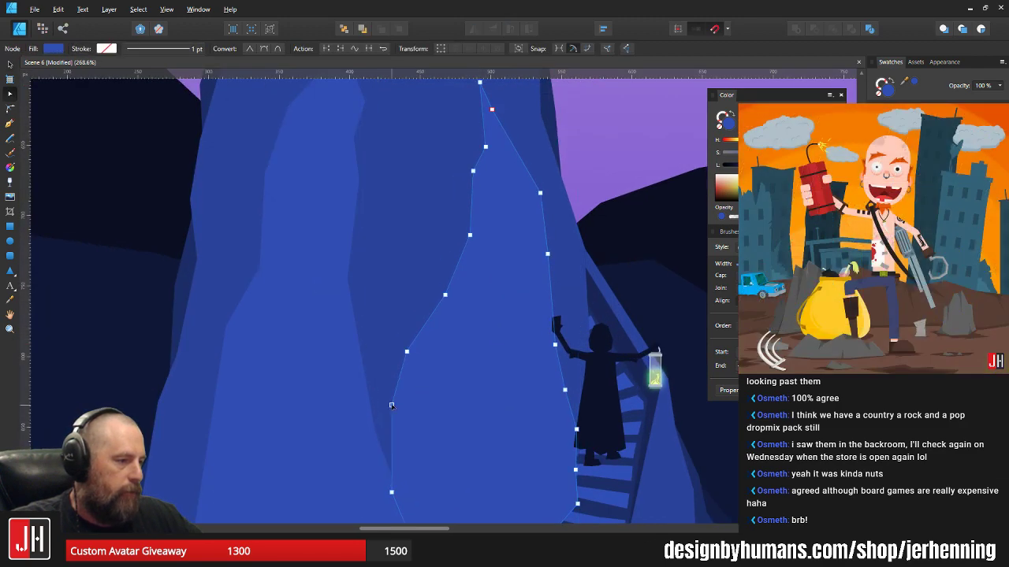
{"action": "mouse_move", "coordinate": [410, 361]}
{"action": "left_mouse_down"}
{"action": "mouse_move", "coordinate": [421, 351]}
{"action": "mouse_move", "coordinate": [414, 344]}
{"action": "left_mouse_up"}
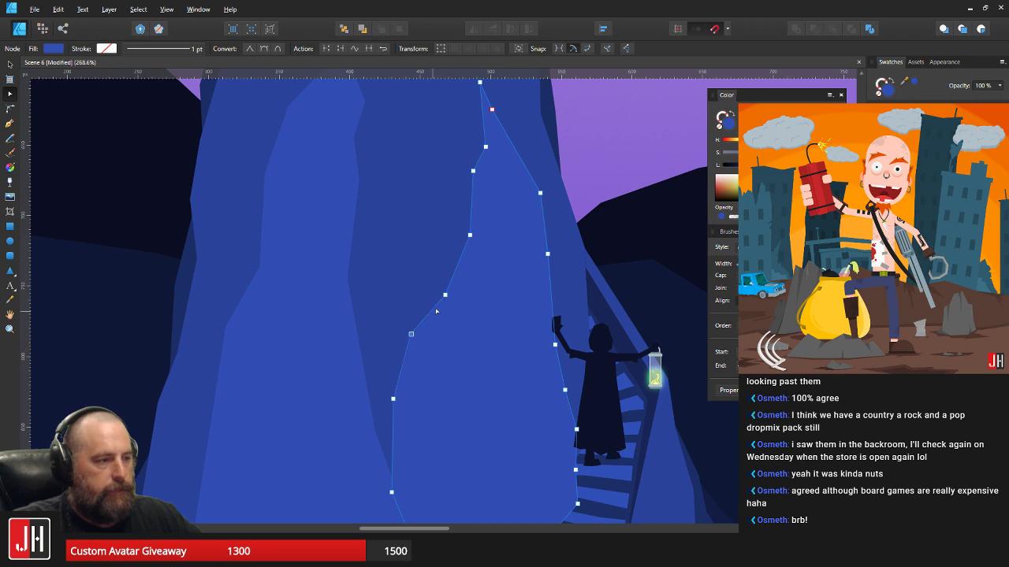
{"action": "left_click_drag", "start_coordinate": [444, 296], "coordinate": [447, 303]}
{"action": "left_click_drag", "start_coordinate": [470, 236], "coordinate": [471, 241]}
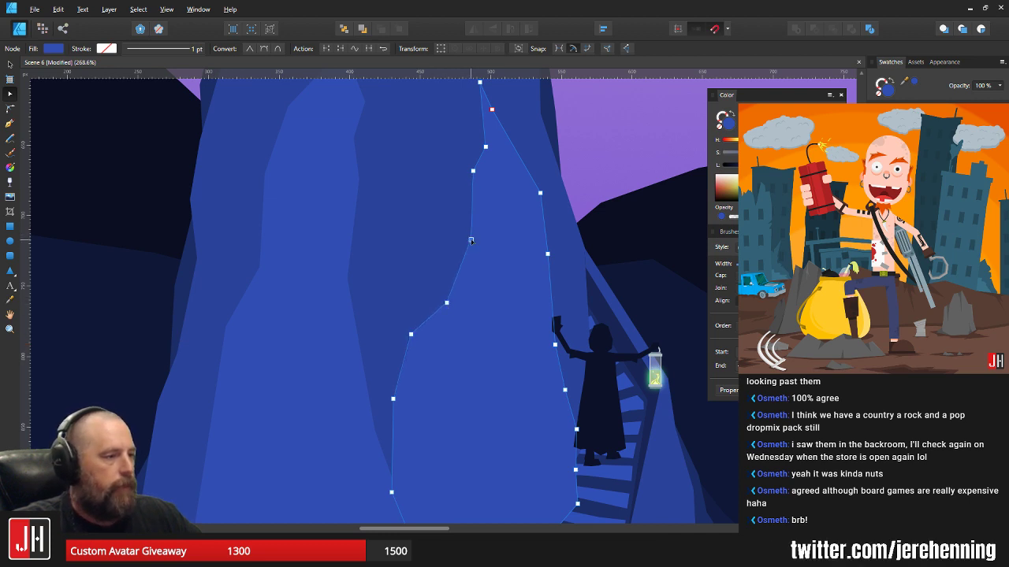
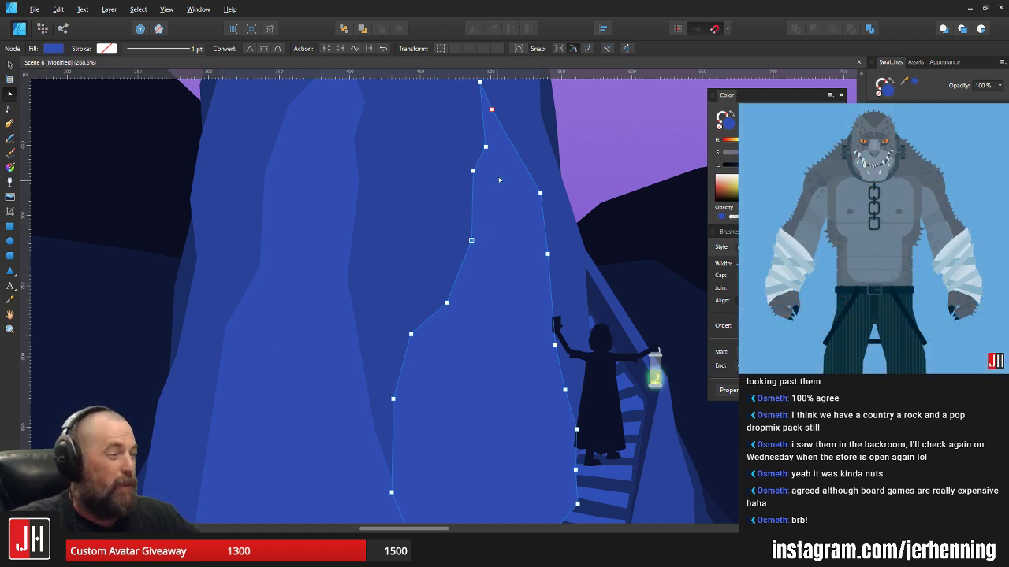
- Lower and broaden the second highlight's peak and move its upper left-edge nodes outward
{"action": "scroll", "coordinate": [498, 180], "scroll_direction": "up", "scroll_amount": 3}
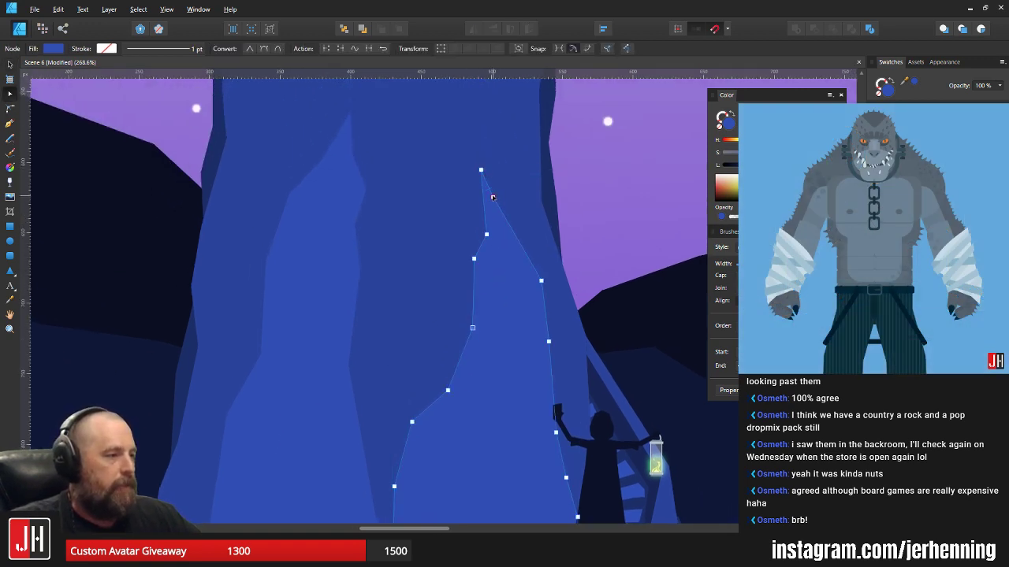
{"action": "left_click_drag", "start_coordinate": [493, 197], "coordinate": [516, 218]}
{"action": "left_click_drag", "start_coordinate": [481, 171], "coordinate": [487, 190]}
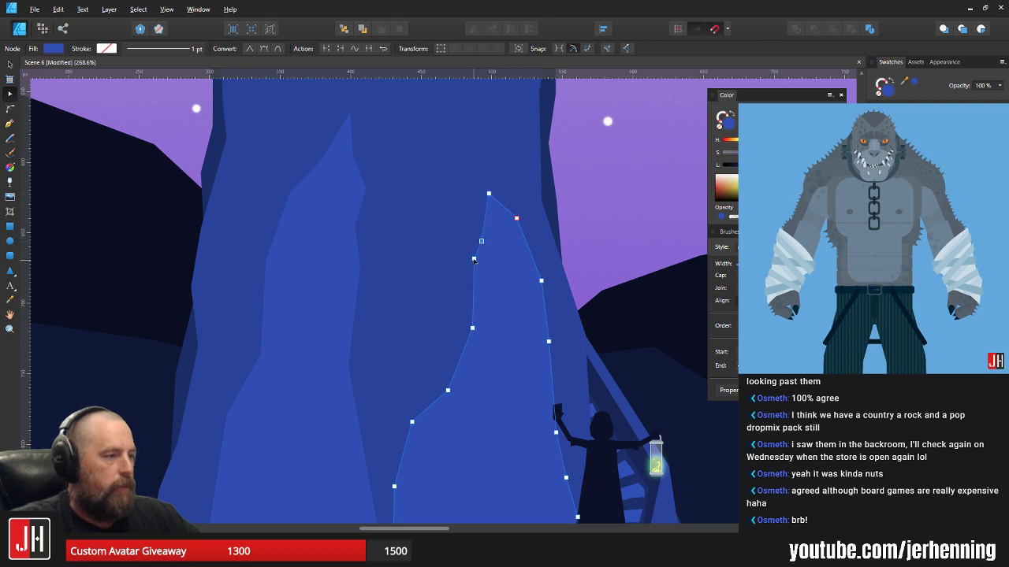
{"action": "left_click_drag", "start_coordinate": [474, 260], "coordinate": [468, 266]}
{"action": "left_click_drag", "start_coordinate": [472, 328], "coordinate": [462, 335]}
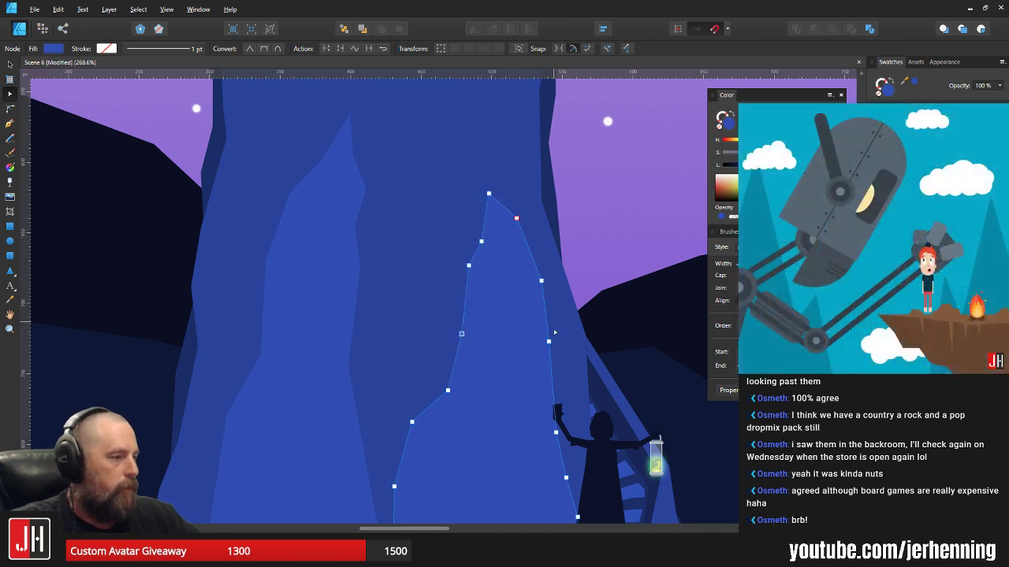
- Pull two nodes on the second highlight's upper right edge inward, away from the cliff's edge, and deselect the shape
{"action": "left_click_drag", "start_coordinate": [547, 343], "coordinate": [533, 356]}
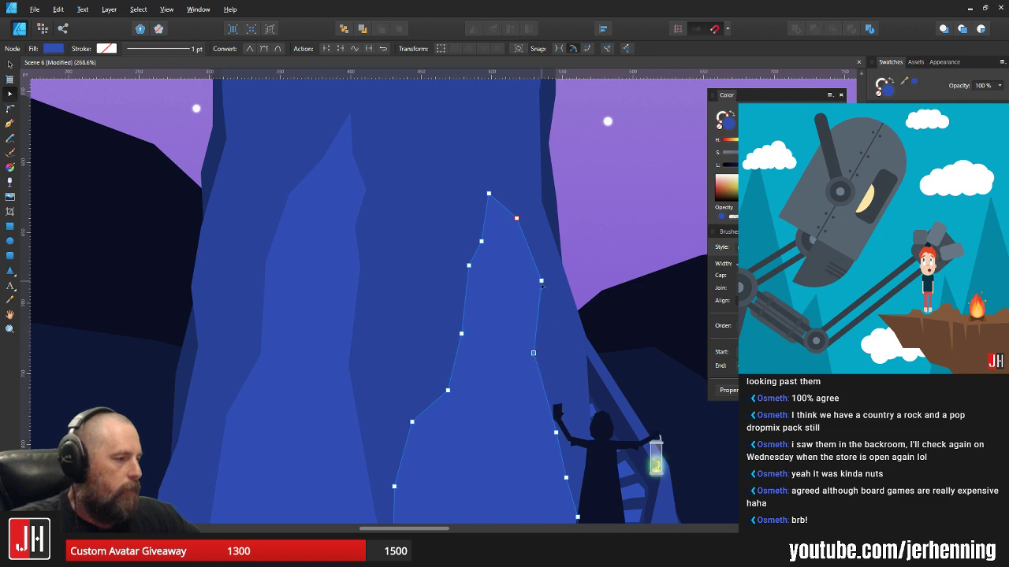
{"action": "left_click_drag", "start_coordinate": [542, 282], "coordinate": [534, 290]}
{"action": "key", "text": "v"}
{"action": "left_click", "coordinate": [608, 245]}
{"action": "scroll", "coordinate": [543, 312], "scroll_direction": "down", "scroll_amount": 7}
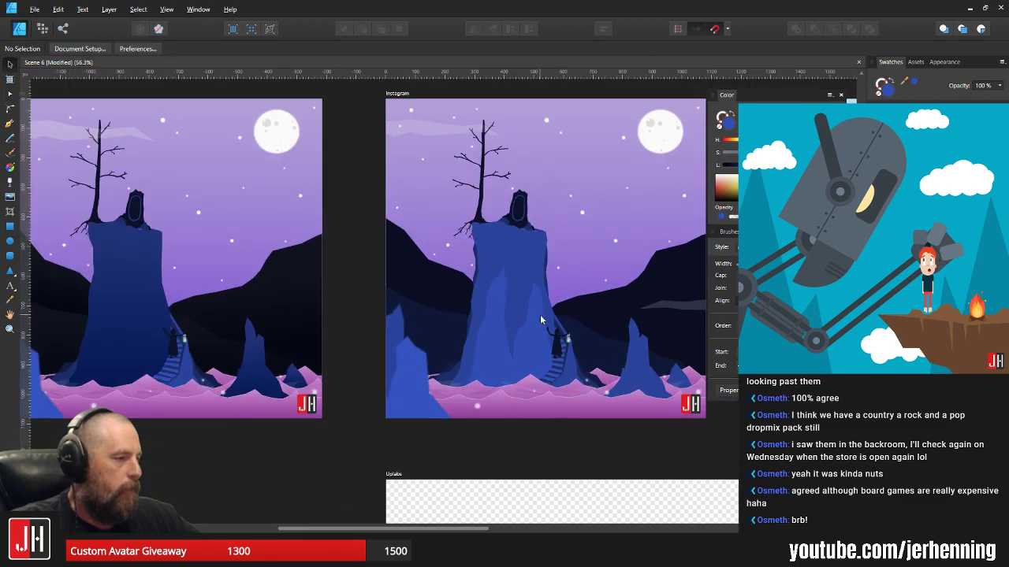
- Send the second highlight to the back of the cliff group, behind the staircase, and clear the selection
{"action": "scroll", "coordinate": [539, 320], "scroll_direction": "up", "scroll_amount": 4}
{"action": "left_click", "coordinate": [431, 374]}
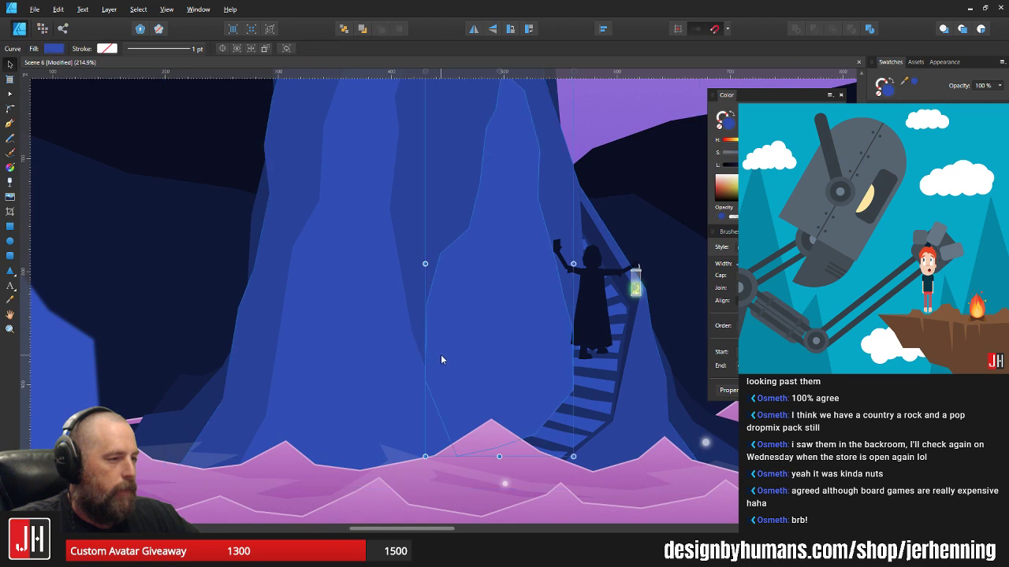
{"action": "left_click", "coordinate": [497, 319]}
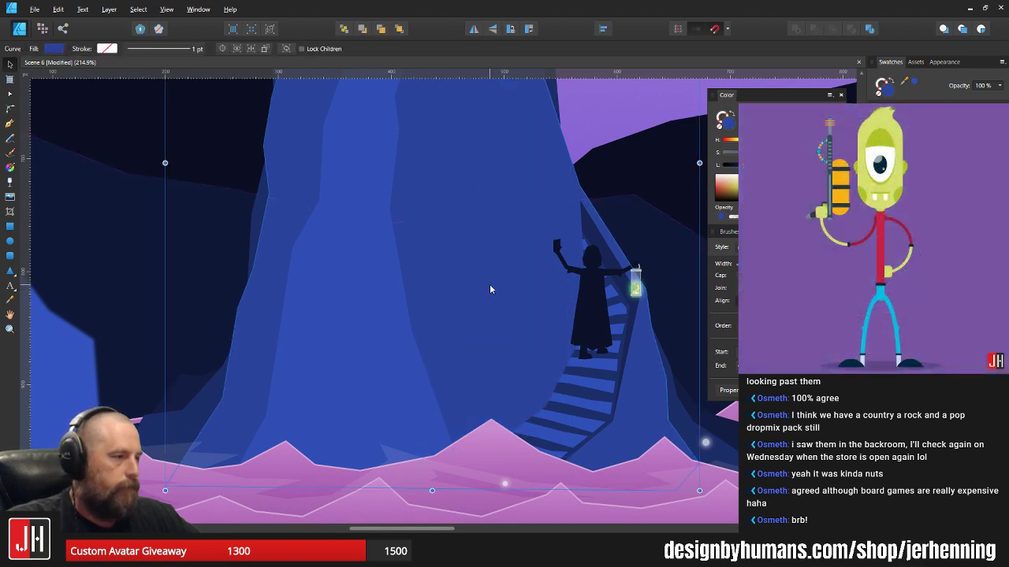
{"action": "double_click", "coordinate": [490, 289]}
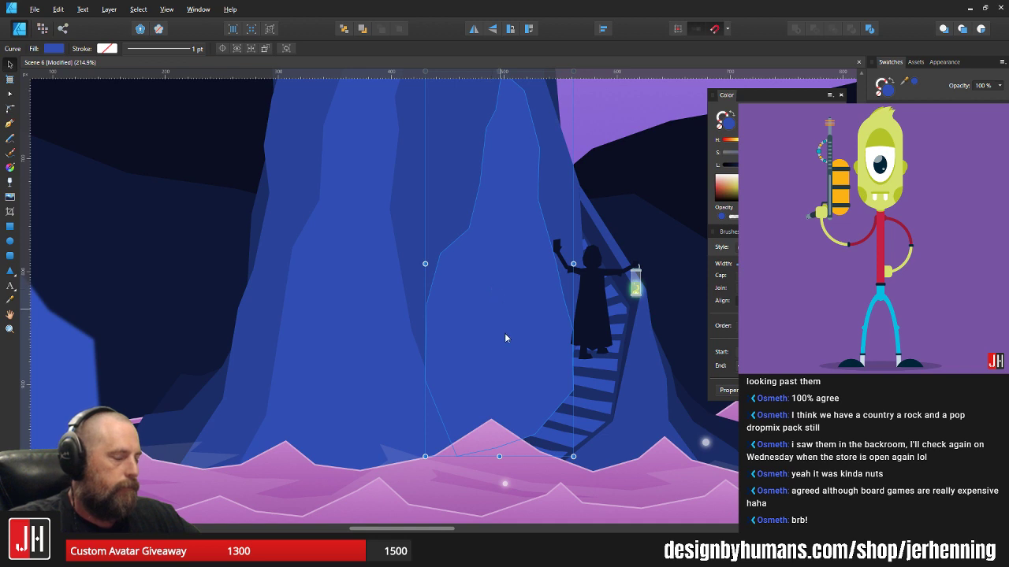
{"action": "key", "text": "ctrl+shift+["}
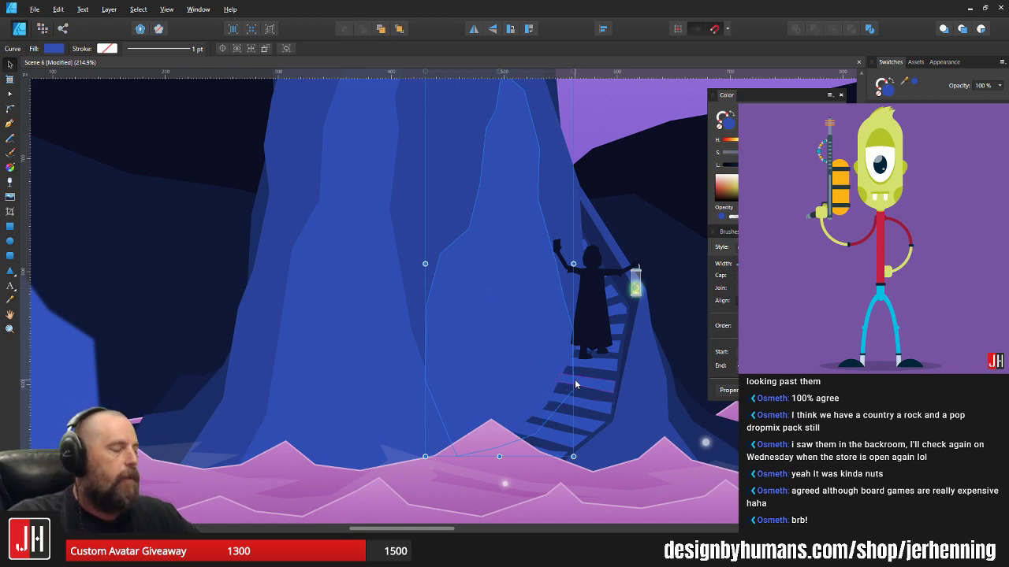
{"action": "left_click_drag", "start_coordinate": [534, 312], "coordinate": [508, 354]}
{"action": "left_click", "coordinate": [508, 360]}
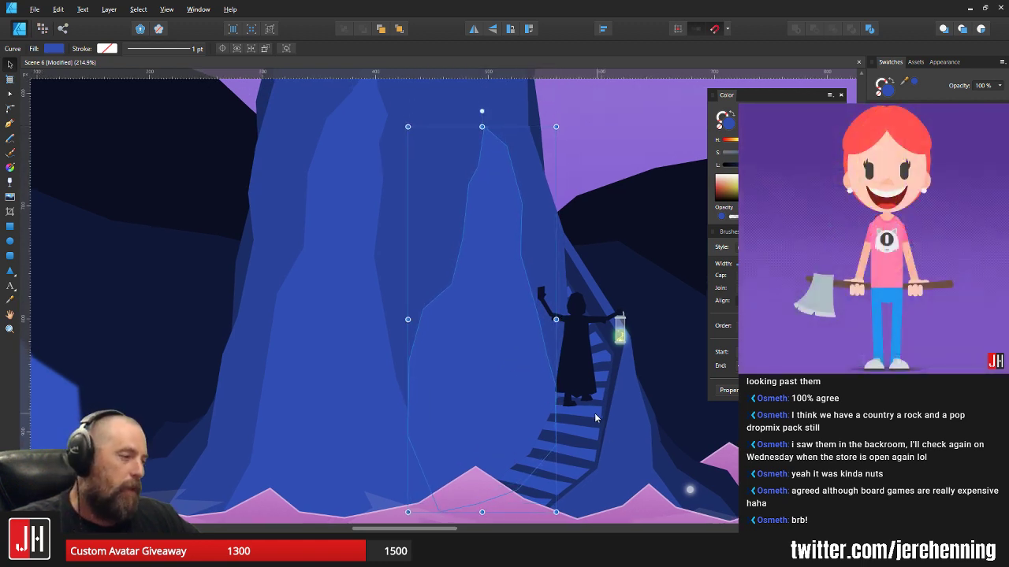
{"action": "key", "text": "i"}
{"action": "key", "text": "v"}
{"action": "left_click", "coordinate": [335, 337]}
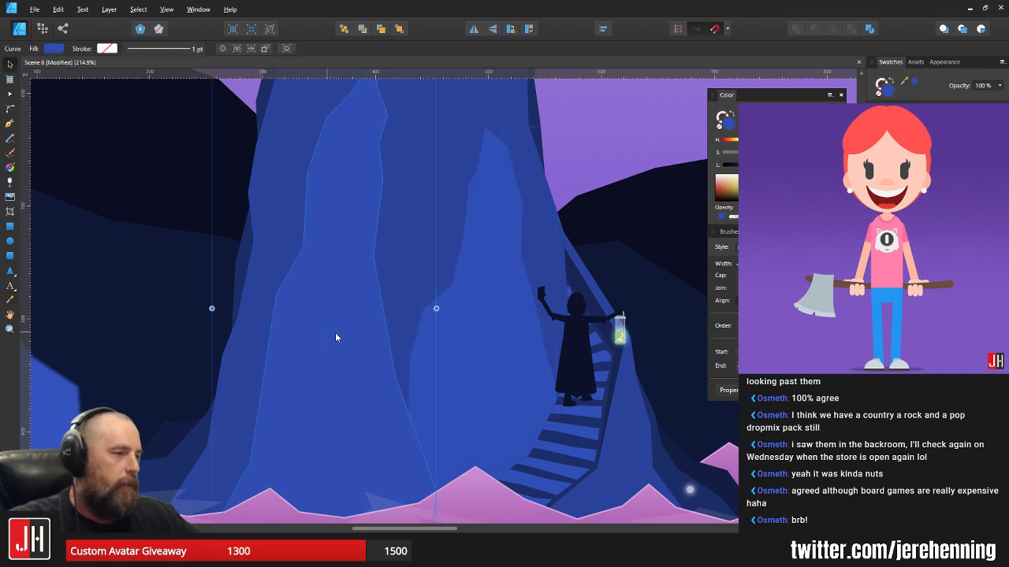
{"action": "scroll", "coordinate": [473, 359], "scroll_direction": "down", "scroll_amount": 5}
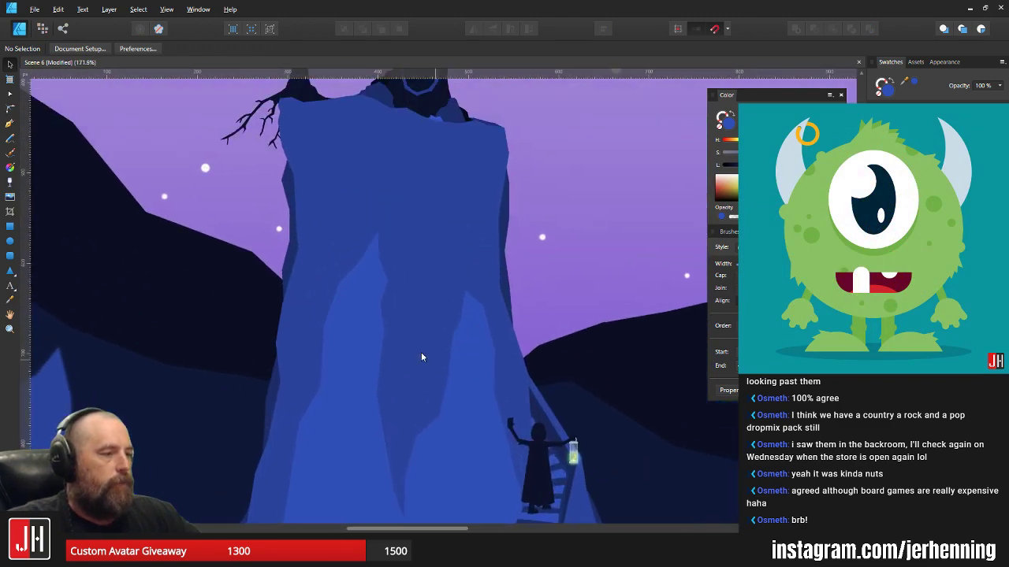
- Draw an angular, funnel-shaped outline with the Pen tool on the cliff's upper left face, tapering down beside the first highlight's peak
{"action": "left_click_drag", "start_coordinate": [398, 235], "coordinate": [394, 291]}
{"action": "scroll", "coordinate": [324, 223], "scroll_direction": "up", "scroll_amount": 1}
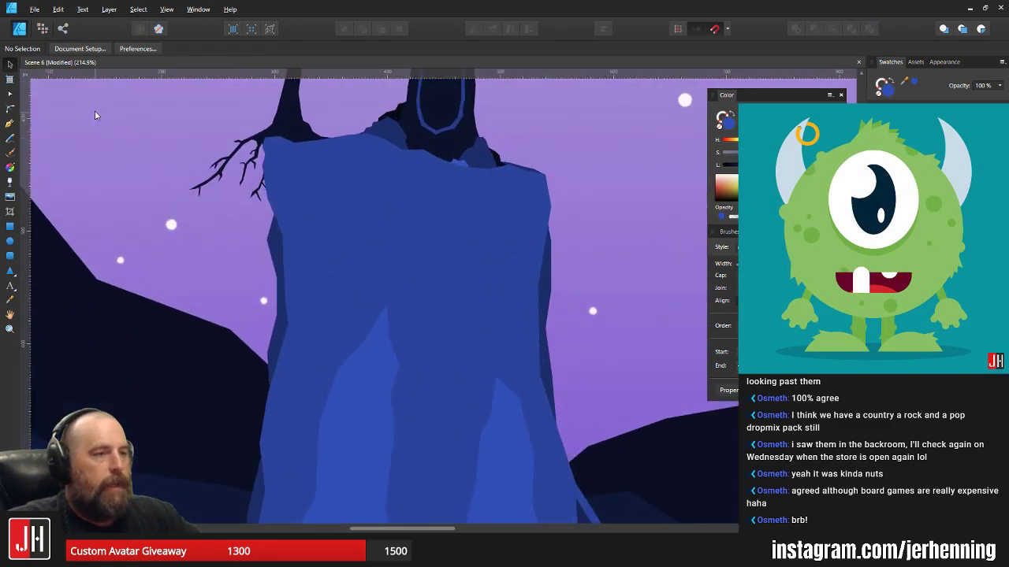
{"action": "left_click", "coordinate": [10, 124]}
{"action": "scroll", "coordinate": [356, 236], "scroll_direction": "up", "scroll_amount": 3}
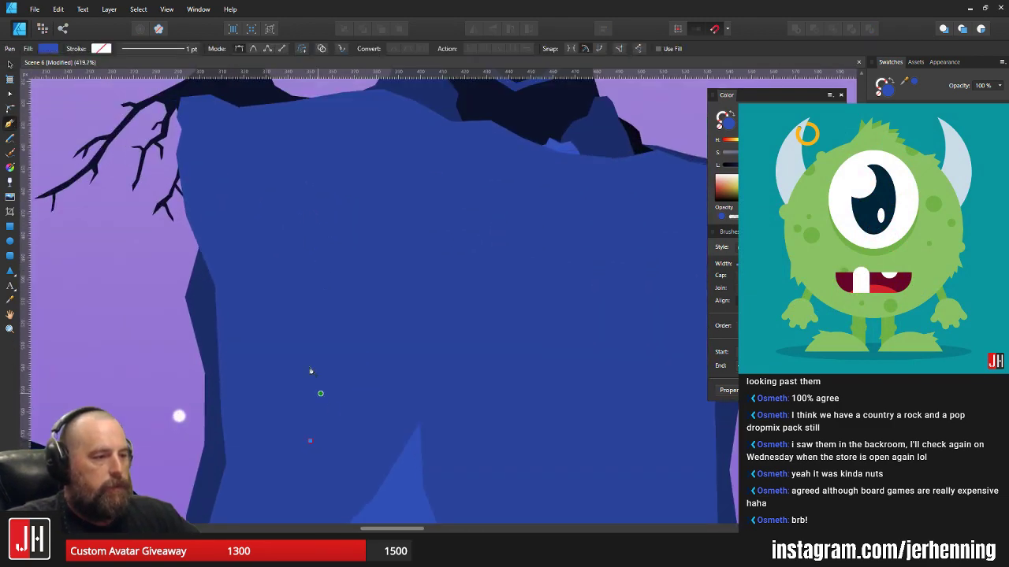
{"action": "left_click", "coordinate": [305, 358]}
{"action": "left_click", "coordinate": [227, 197]}
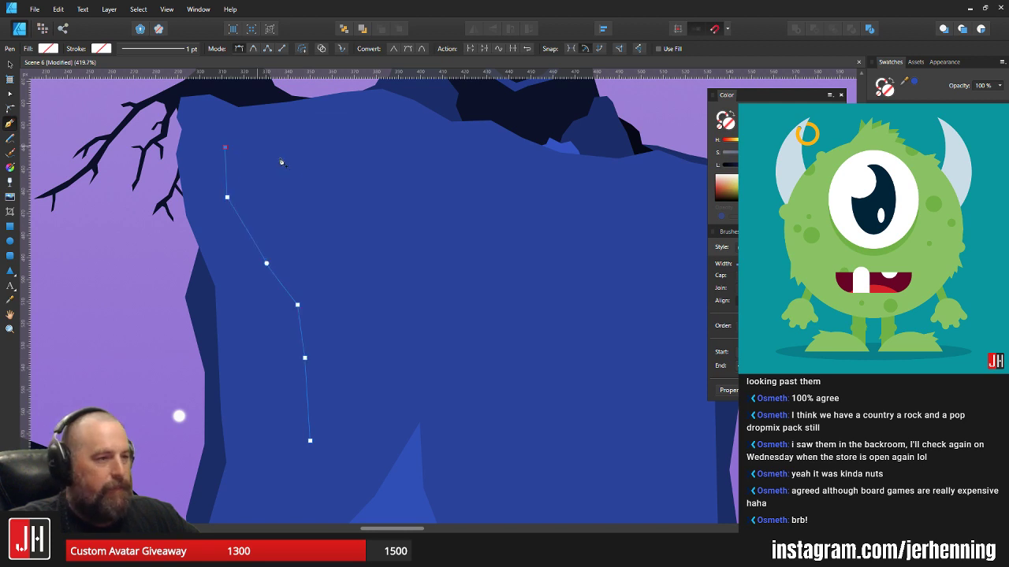
{"action": "left_click", "coordinate": [385, 158]}
{"action": "left_click", "coordinate": [427, 160]}
{"action": "left_click", "coordinate": [426, 184]}
{"action": "left_click", "coordinate": [357, 232]}
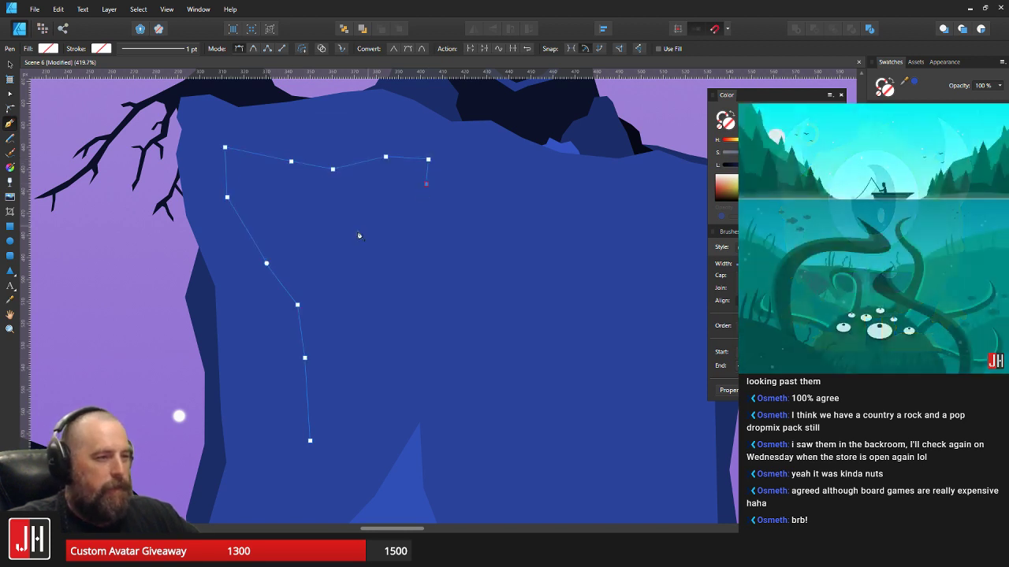
{"action": "left_click", "coordinate": [358, 283]}
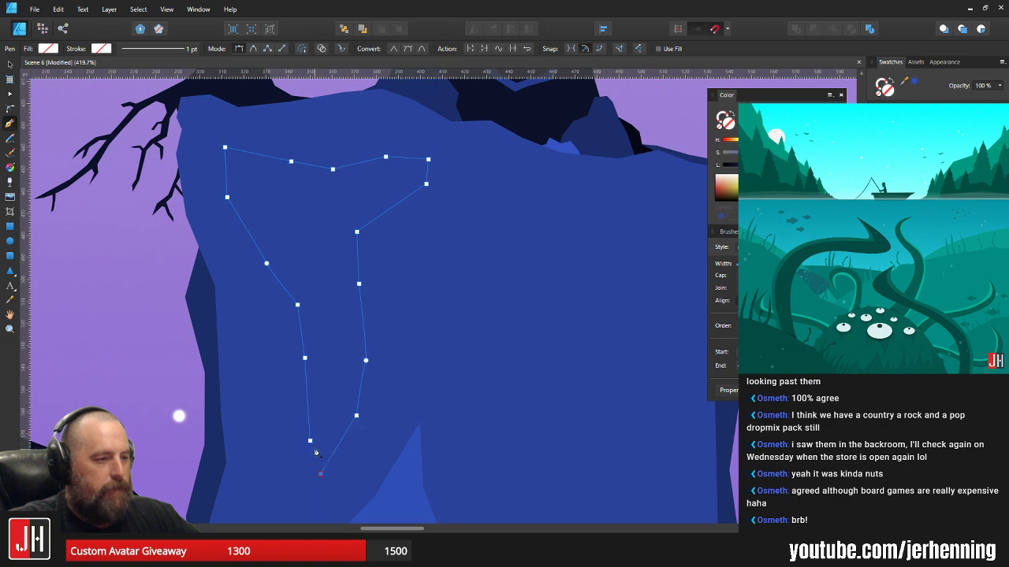
- Fill the new upper shape with the light blue sampled from the first highlight
{"action": "left_click_drag", "start_coordinate": [393, 506], "coordinate": [417, 387]}
{"action": "key", "text": "i"}
{"action": "left_click", "coordinate": [433, 377]}
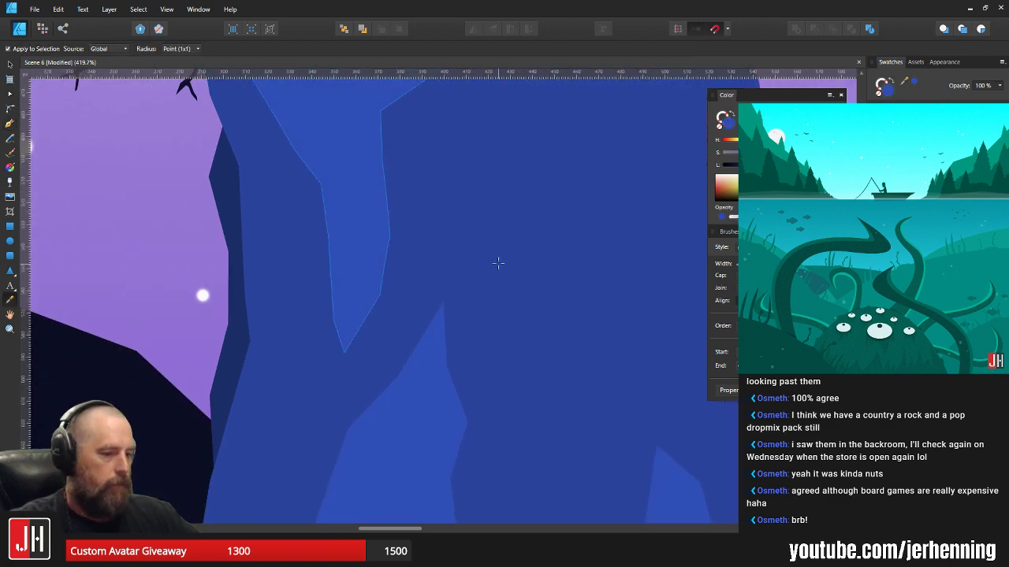
{"action": "key", "text": "v"}
{"action": "left_click", "coordinate": [497, 233]}
- Deepen the notch in the upper shape's top edge by shifting its two middle nodes
{"action": "scroll", "coordinate": [486, 213], "scroll_direction": "down", "scroll_amount": 5}
{"action": "left_click_drag", "start_coordinate": [498, 154], "coordinate": [459, 186]}
{"action": "scroll", "coordinate": [411, 240], "scroll_direction": "up", "scroll_amount": 6}
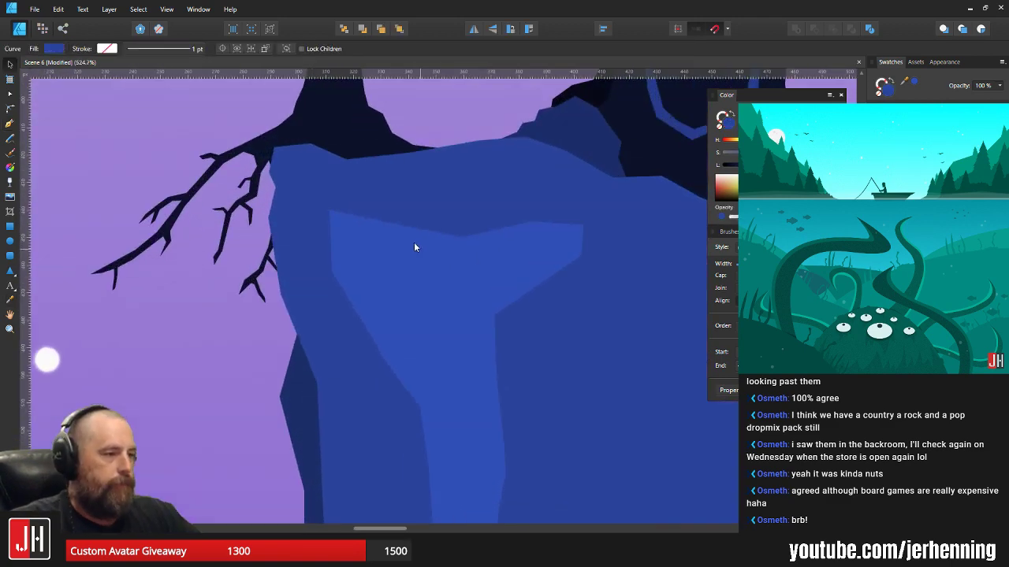
{"action": "key", "text": "a"}
{"action": "left_click_drag", "start_coordinate": [304, 192], "coordinate": [323, 262]}
{"action": "left_click_drag", "start_coordinate": [442, 249], "coordinate": [377, 235]}
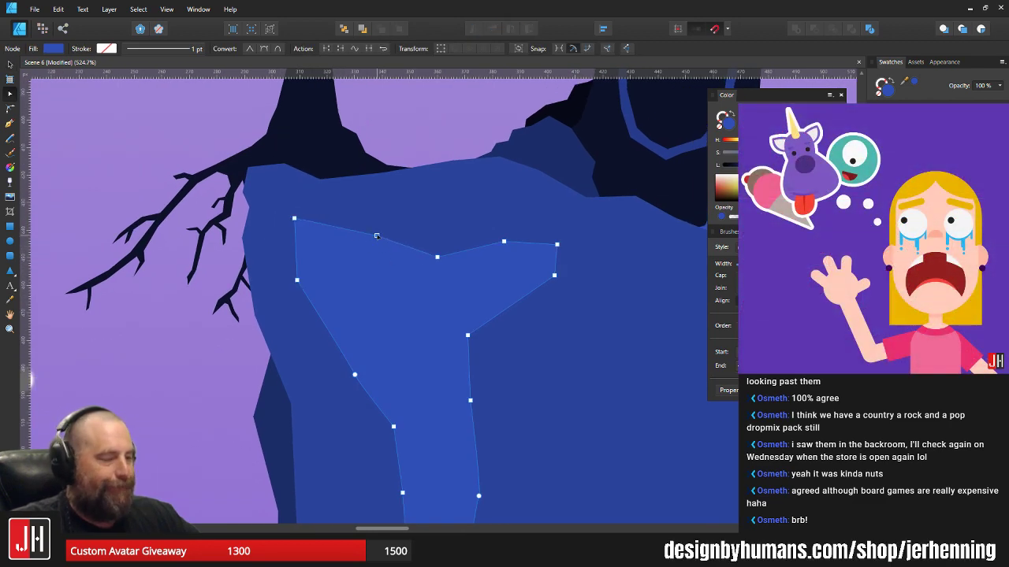
{"action": "left_click_drag", "start_coordinate": [437, 257], "coordinate": [423, 262]}
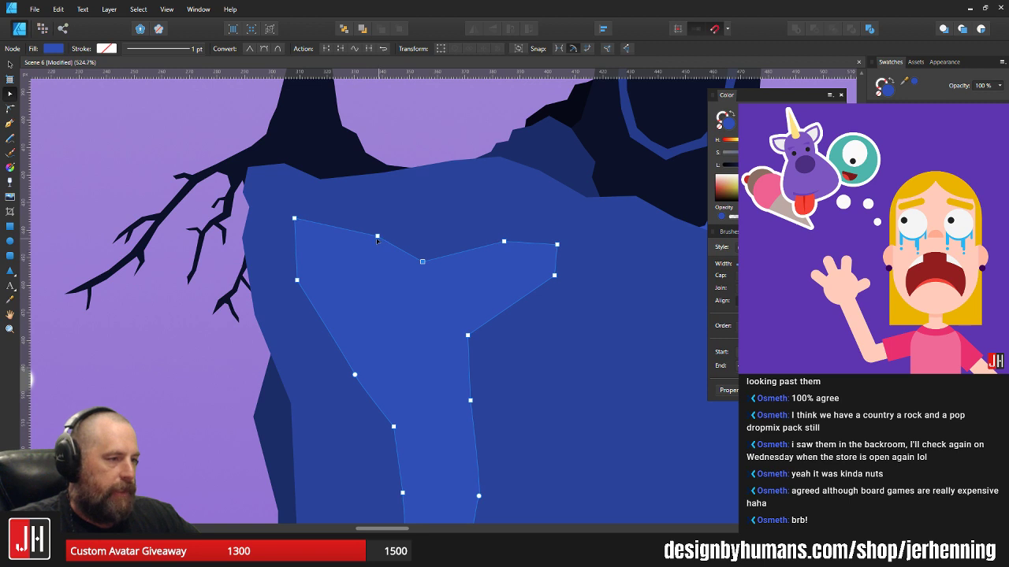
{"action": "left_click_drag", "start_coordinate": [377, 238], "coordinate": [369, 241]}
- Make the upper shape's sides more angular by adding sharp nodes and pulling its left and lower right nodes inward
{"action": "left_click_drag", "start_coordinate": [357, 376], "coordinate": [370, 333]}
{"action": "left_click", "coordinate": [384, 385]}
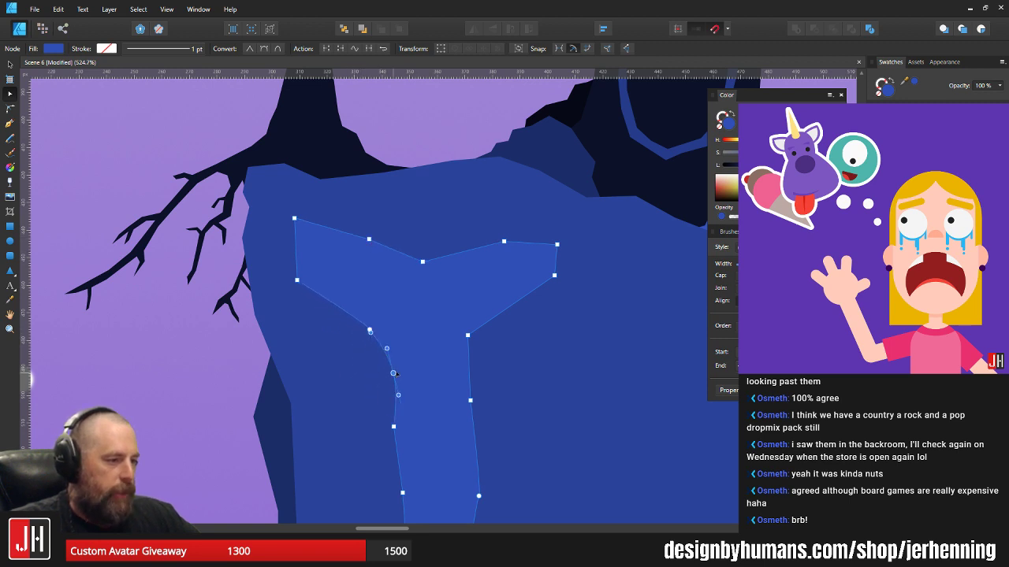
{"action": "left_click", "coordinate": [249, 48]}
{"action": "left_click_drag", "start_coordinate": [383, 385], "coordinate": [395, 374]}
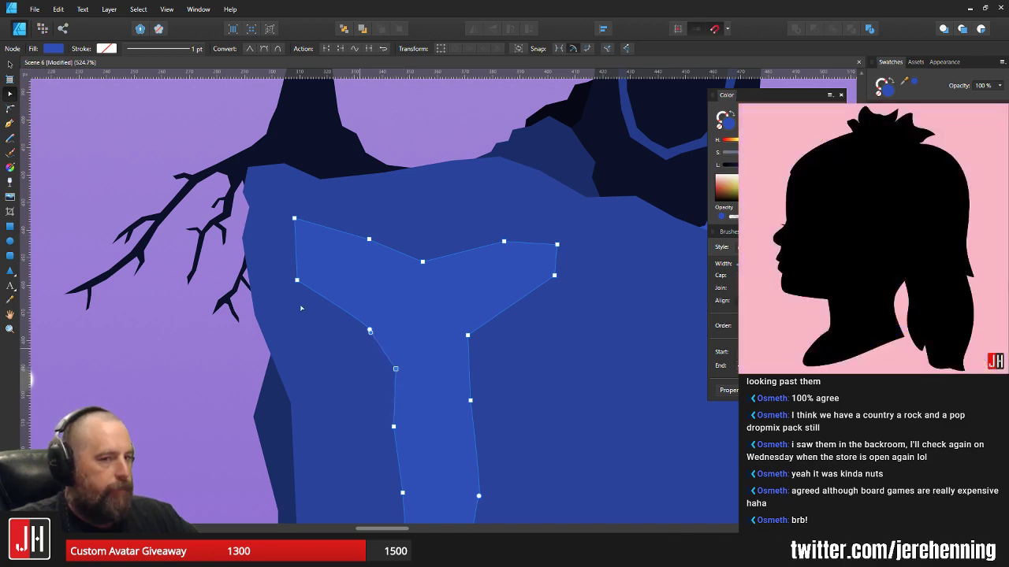
{"action": "left_click_drag", "start_coordinate": [297, 280], "coordinate": [315, 278]}
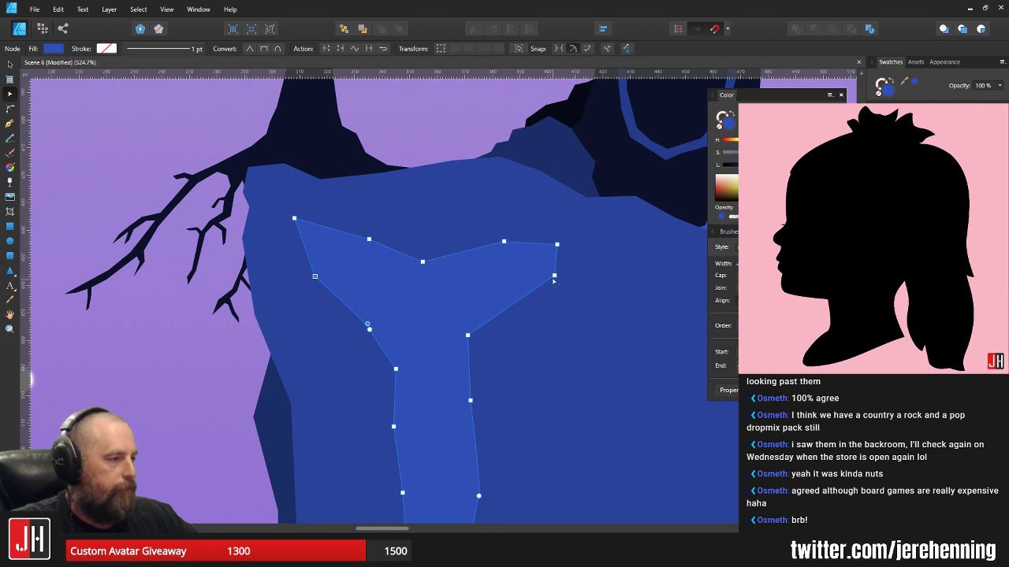
{"action": "left_click_drag", "start_coordinate": [554, 278], "coordinate": [486, 298]}
{"action": "left_click", "coordinate": [508, 304]}
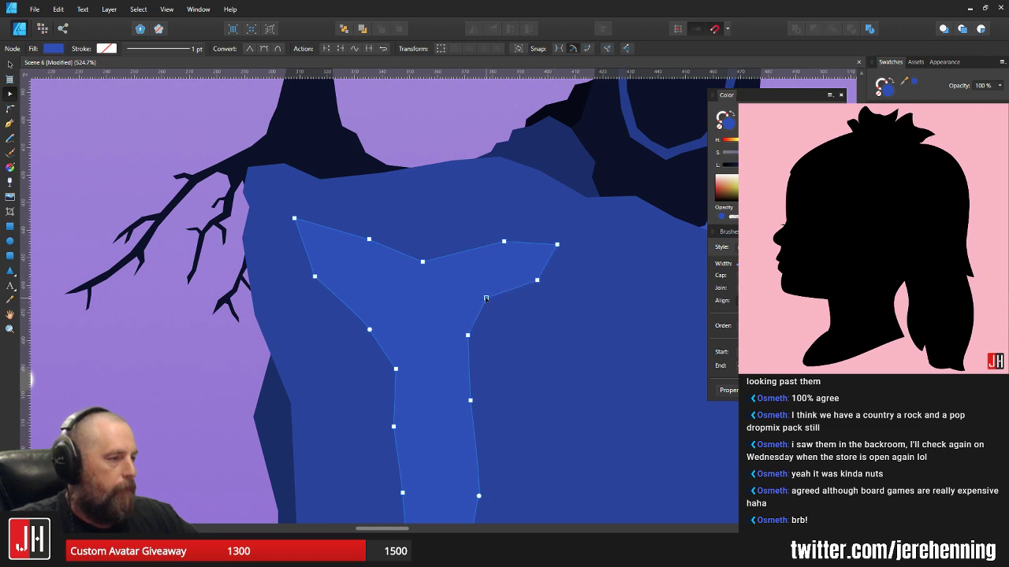
- Delete the upper highlight shape from the cliff face and leave nothing selected
{"action": "key", "text": "v"}
{"action": "scroll", "coordinate": [527, 356], "scroll_direction": "down", "scroll_amount": 11}
{"action": "scroll", "coordinate": [548, 368], "scroll_direction": "up", "scroll_amount": 4}
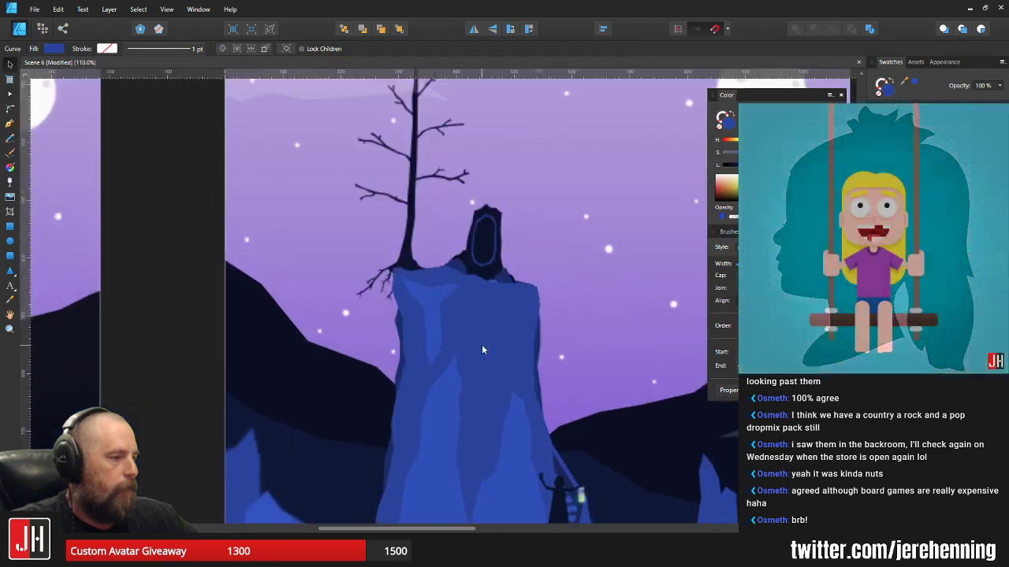
{"action": "key", "text": "ctrl+d"}
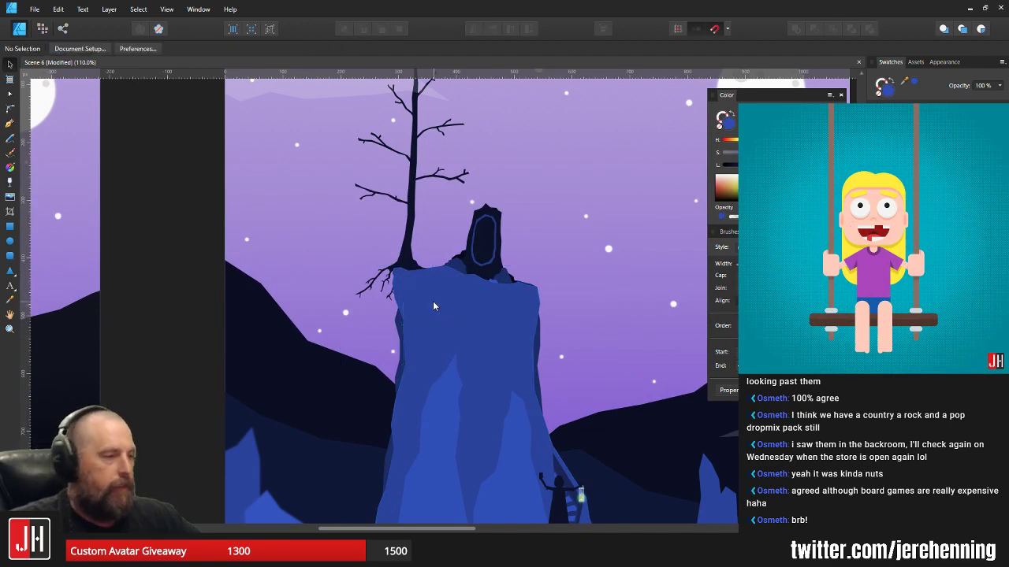
- Lower the first highlight's peak node slightly
{"action": "scroll", "coordinate": [378, 292], "scroll_direction": "down", "scroll_amount": 4}
{"action": "scroll", "coordinate": [378, 292], "scroll_direction": "up", "scroll_amount": 7}
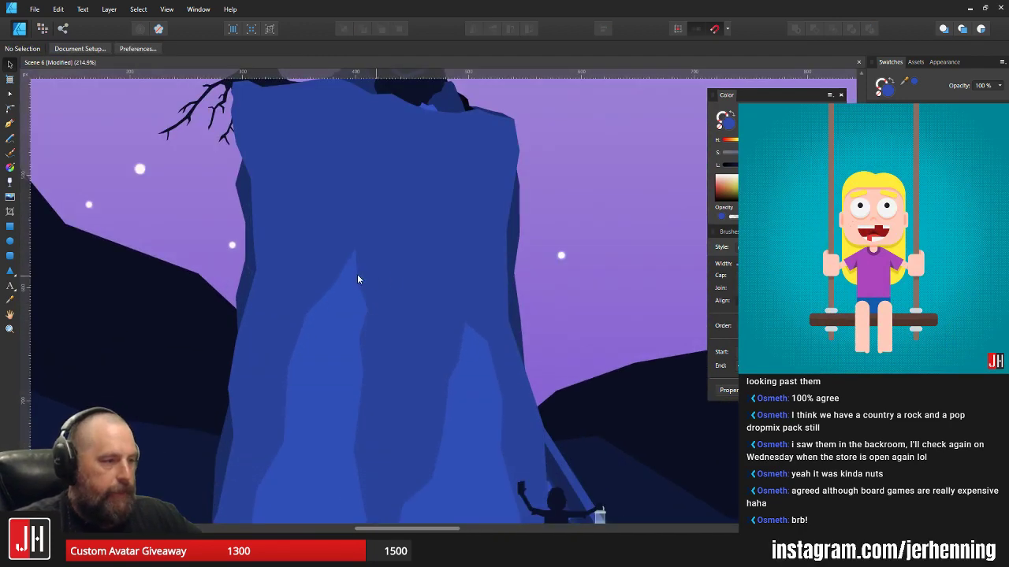
{"action": "scroll", "coordinate": [357, 274], "scroll_direction": "up", "scroll_amount": 4}
{"action": "double_click", "coordinate": [356, 243]}
{"action": "left_click", "coordinate": [356, 227]}
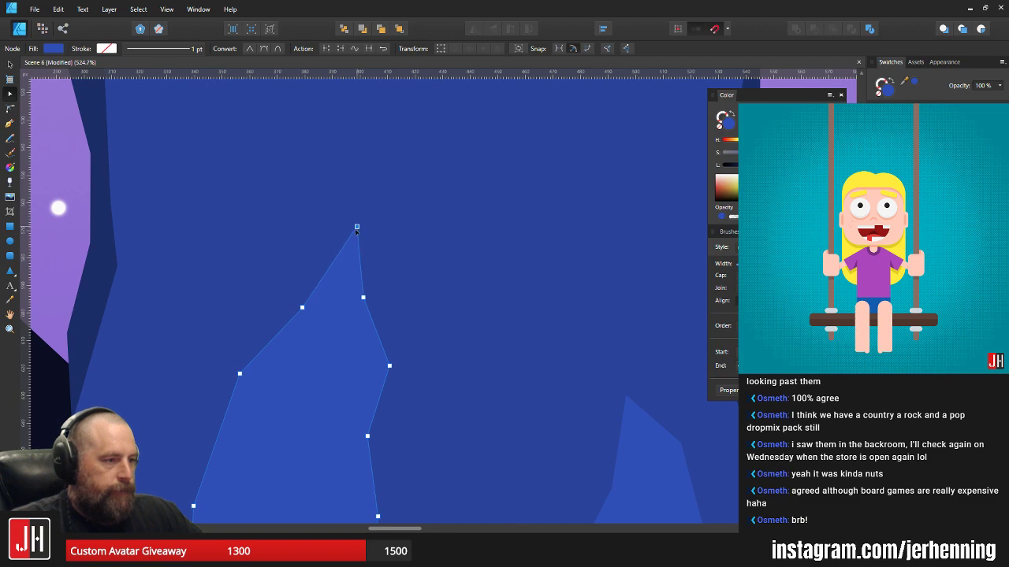
{"action": "left_click_drag", "start_coordinate": [355, 229], "coordinate": [355, 235]}
{"action": "key", "text": "v"}
- Move the second highlight's lower left nodes inward to widen the dark gap between the two highlights
{"action": "scroll", "coordinate": [430, 318], "scroll_direction": "down", "scroll_amount": 5}
{"action": "left_click_drag", "start_coordinate": [477, 370], "coordinate": [424, 349]}
{"action": "scroll", "coordinate": [423, 349], "scroll_direction": "up", "scroll_amount": 2}
{"action": "left_click", "coordinate": [441, 350]}
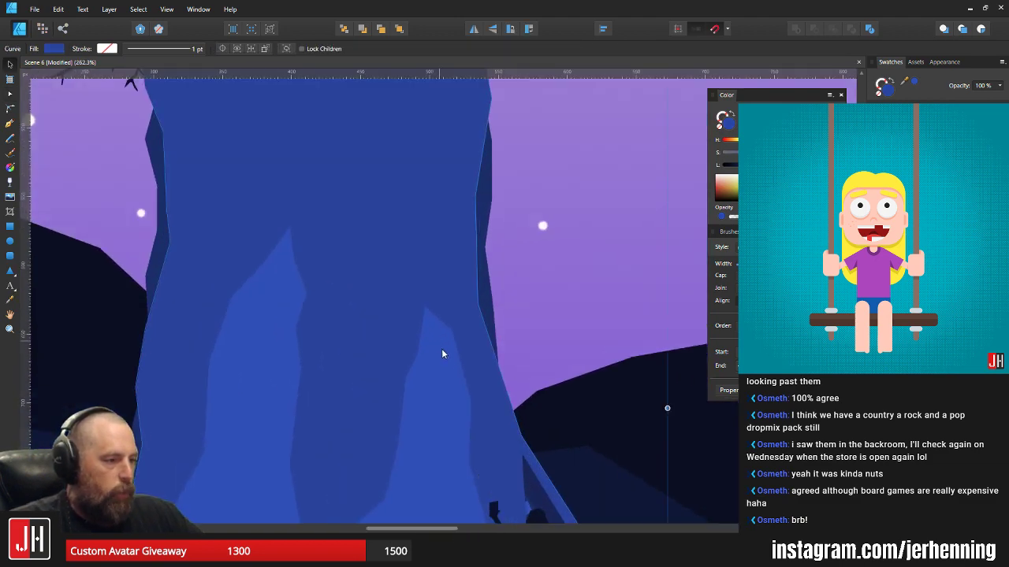
{"action": "scroll", "coordinate": [441, 348], "scroll_direction": "down", "scroll_amount": 5}
{"action": "scroll", "coordinate": [419, 402], "scroll_direction": "up", "scroll_amount": 3}
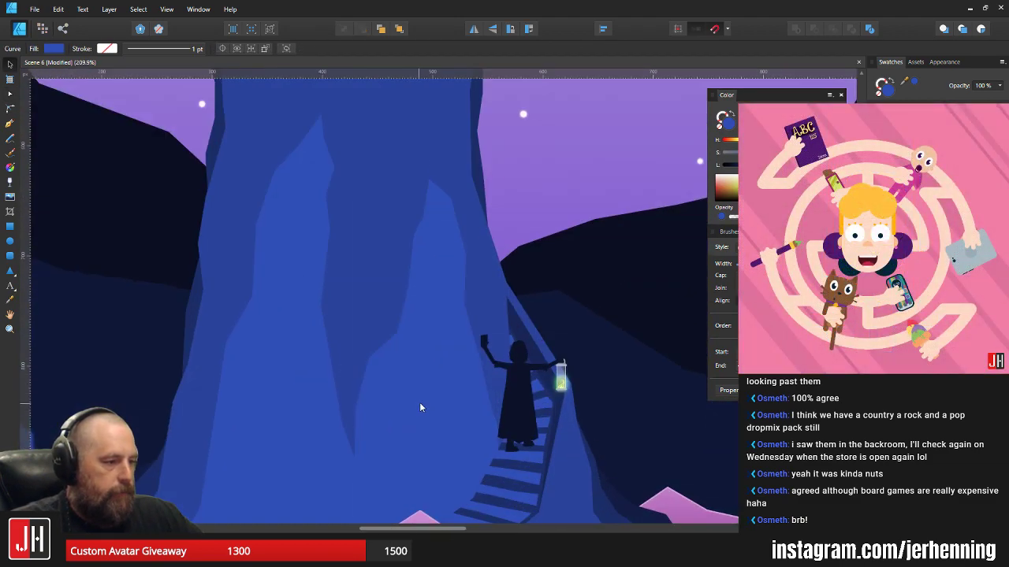
{"action": "left_click", "coordinate": [419, 402]}
{"action": "scroll", "coordinate": [422, 400], "scroll_direction": "up", "scroll_amount": 1}
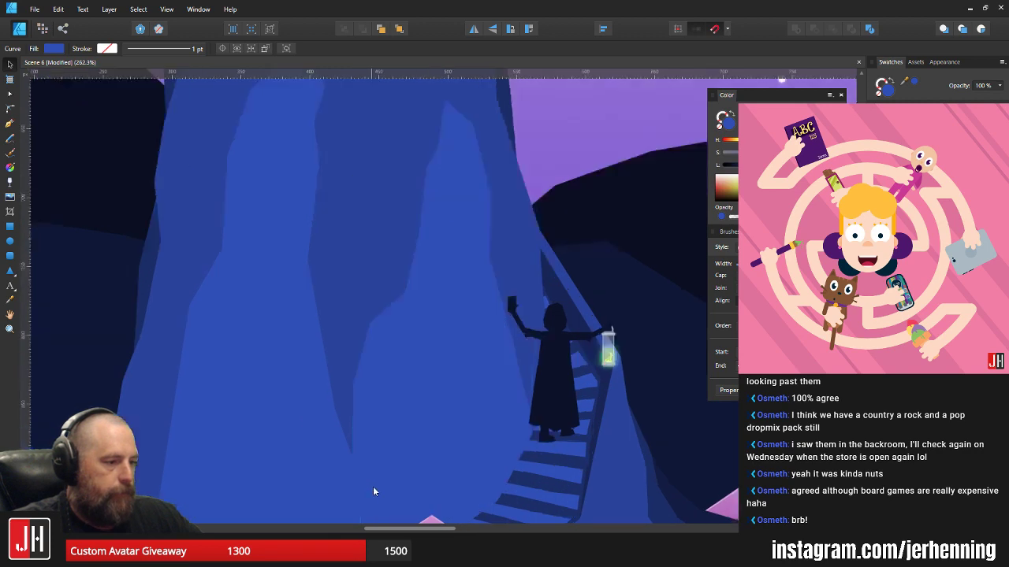
{"action": "scroll", "coordinate": [421, 300], "scroll_direction": "up", "scroll_amount": 1}
{"action": "left_click_drag", "start_coordinate": [375, 478], "coordinate": [431, 340]}
{"action": "key", "text": "a"}
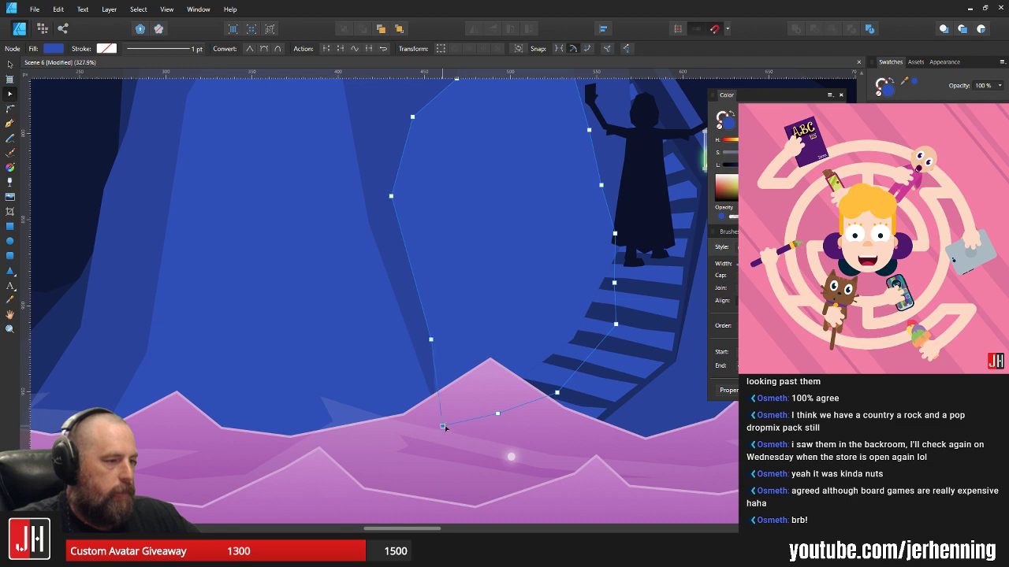
{"action": "left_click_drag", "start_coordinate": [445, 428], "coordinate": [449, 426]}
{"action": "left_click_drag", "start_coordinate": [432, 341], "coordinate": [454, 337]}
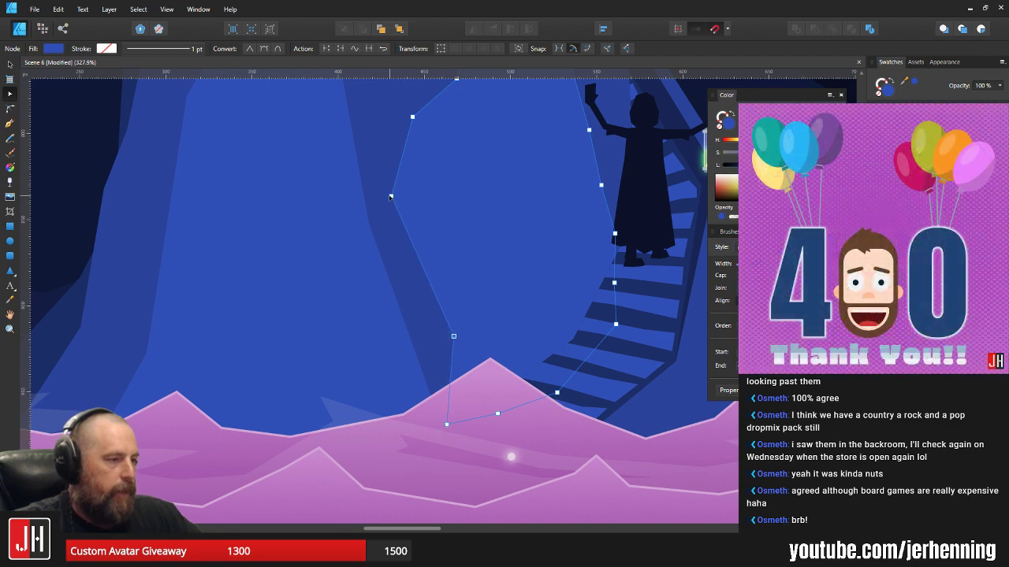
{"action": "left_click_drag", "start_coordinate": [391, 197], "coordinate": [468, 200]}
- Reposition the second highlight's middle and upper left nodes to form a narrower, gently jagged left edge
{"action": "left_click_drag", "start_coordinate": [435, 110], "coordinate": [465, 232]}
{"action": "left_click", "coordinate": [432, 213]}
{"action": "left_click_drag", "start_coordinate": [465, 305], "coordinate": [437, 298]}
{"action": "left_click_drag", "start_coordinate": [476, 250], "coordinate": [464, 332]}
{"action": "left_click_drag", "start_coordinate": [443, 266], "coordinate": [450, 249]}
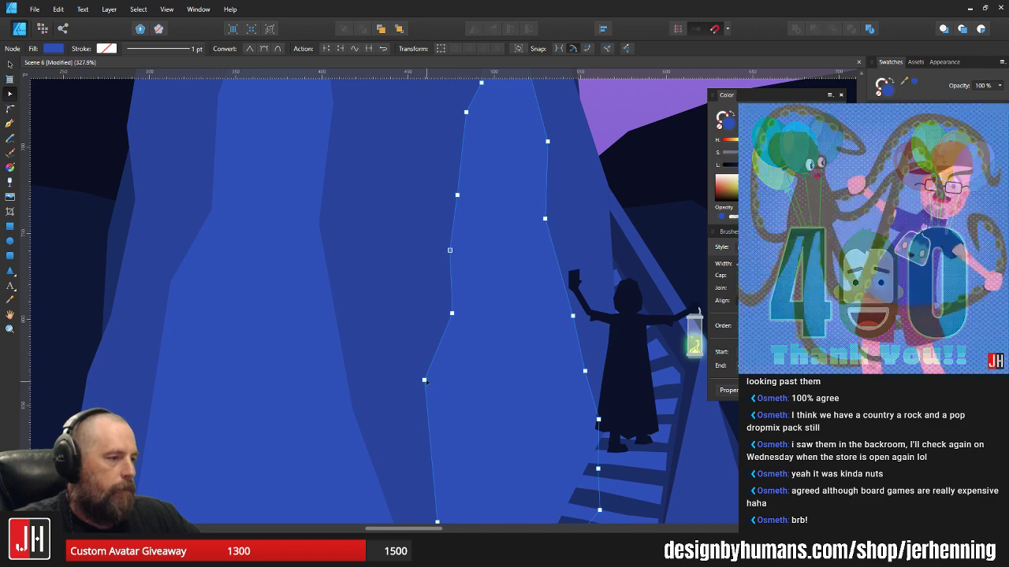
{"action": "left_click_drag", "start_coordinate": [424, 379], "coordinate": [432, 372]}
{"action": "scroll", "coordinate": [442, 361], "scroll_direction": "down", "scroll_amount": 3}
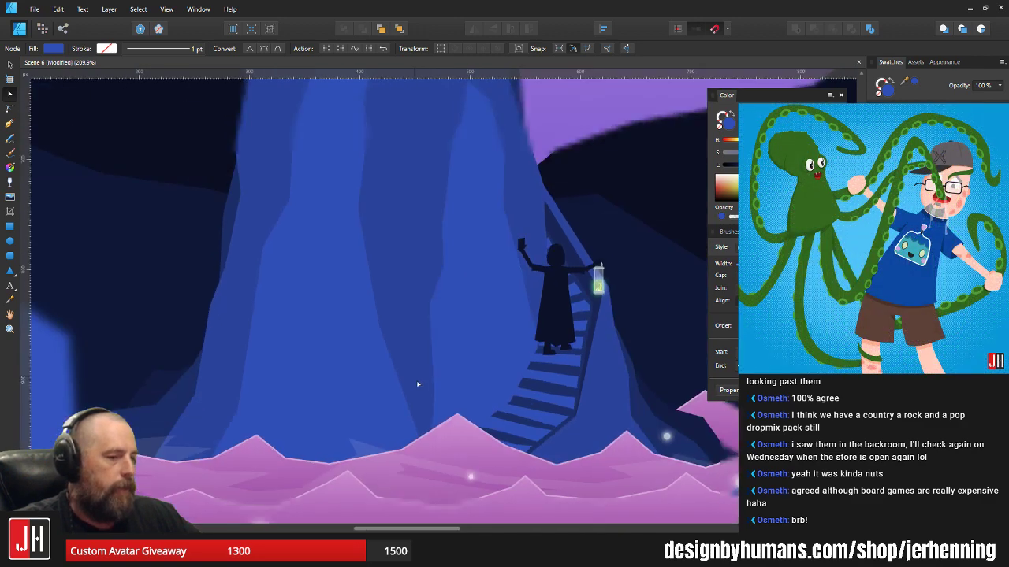
- Shift the three lower right nodes of the first highlight to make that edge more angular, then deselect it
{"action": "scroll", "coordinate": [425, 429], "scroll_direction": "up", "scroll_amount": 3}
{"action": "left_click", "coordinate": [425, 432]}
{"action": "left_click_drag", "start_coordinate": [432, 446], "coordinate": [425, 453]}
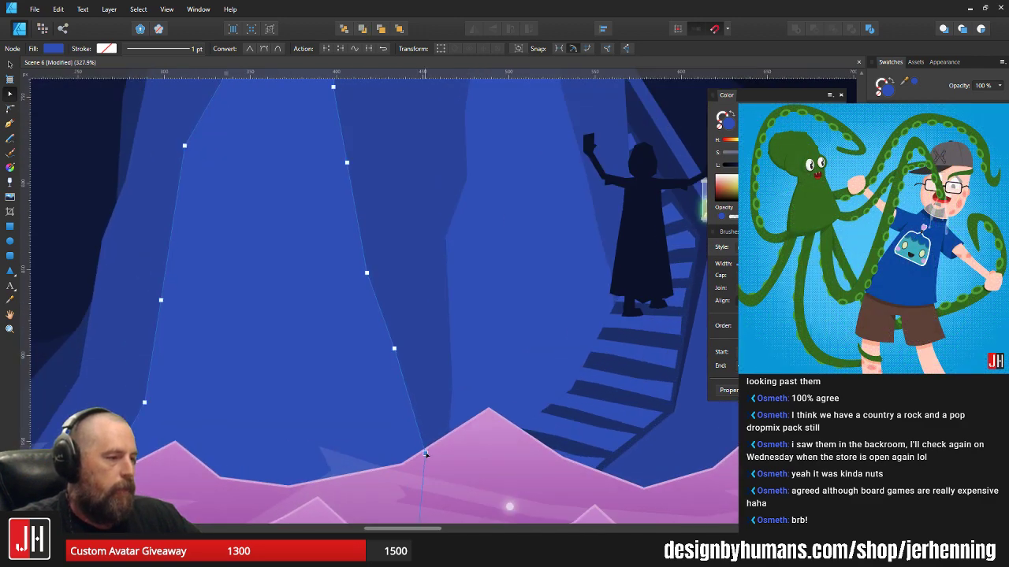
{"action": "left_click_drag", "start_coordinate": [394, 347], "coordinate": [399, 327]}
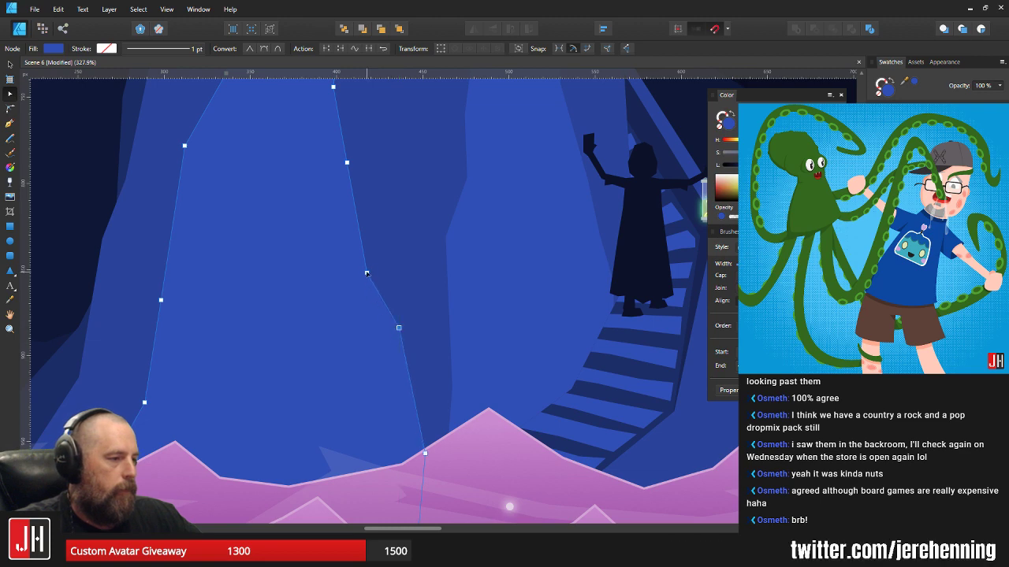
{"action": "left_click_drag", "start_coordinate": [367, 273], "coordinate": [363, 277]}
{"action": "key", "text": "v"}
{"action": "scroll", "coordinate": [380, 279], "scroll_direction": "down", "scroll_amount": 5}
{"action": "scroll", "coordinate": [388, 279], "scroll_direction": "down", "scroll_amount": 7}
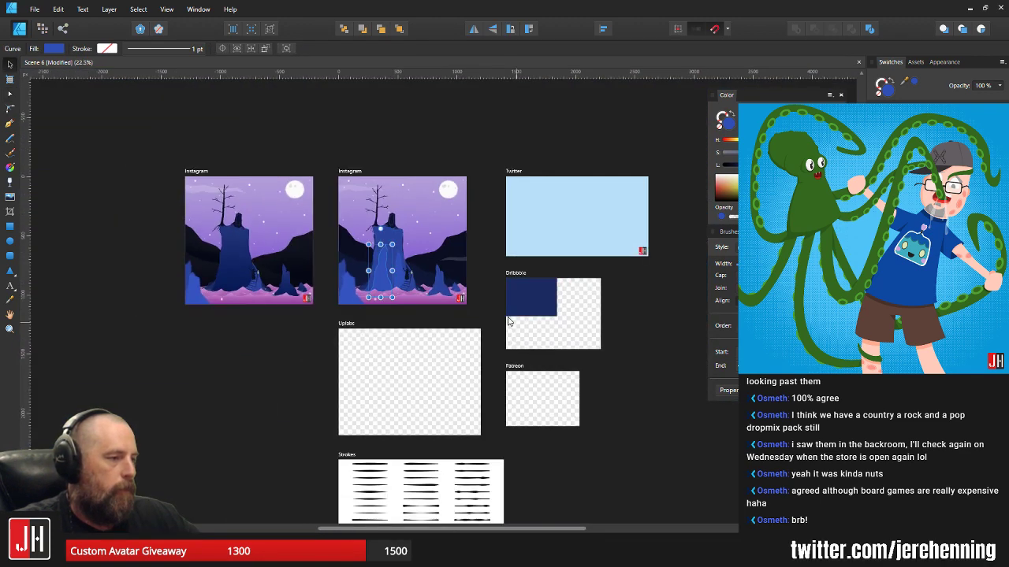
{"action": "left_click", "coordinate": [509, 322]}
{"action": "scroll", "coordinate": [377, 254], "scroll_direction": "up", "scroll_amount": 7}
{"action": "scroll", "coordinate": [410, 284], "scroll_direction": "up", "scroll_amount": 5}
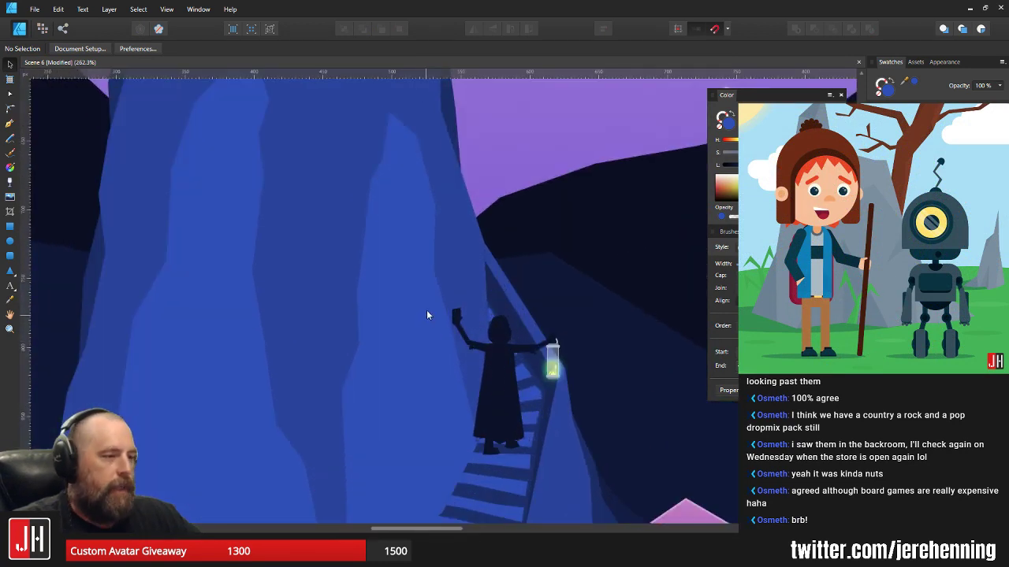
- Shift the second rock highlight slightly toward the first one, then deselect it
{"action": "left_click", "coordinate": [426, 315]}
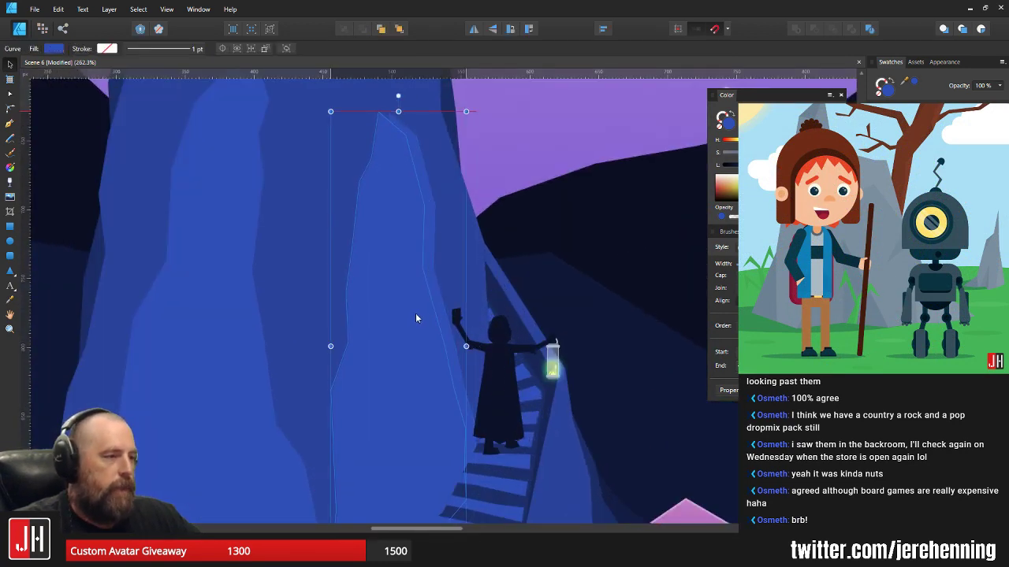
{"action": "key", "text": "Delete"}
{"action": "left_click", "coordinate": [420, 314]}
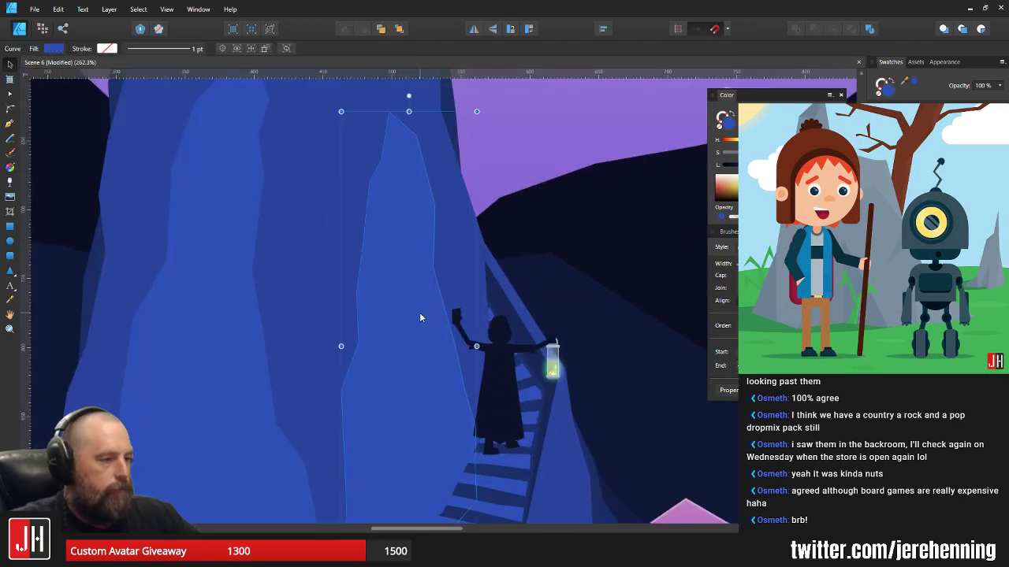
{"action": "left_click_drag", "start_coordinate": [420, 314], "coordinate": [406, 312]}
{"action": "scroll", "coordinate": [406, 315], "scroll_direction": "down", "scroll_amount": 5}
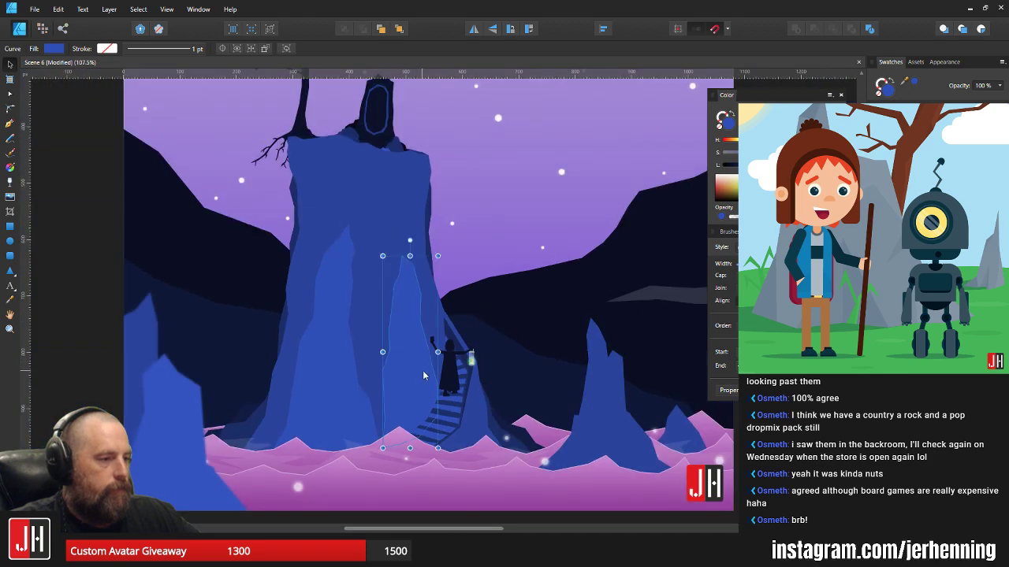
{"action": "key", "text": "ctrl+d"}
- Examine the cliff highlights in the whole scene and the figure with the lantern on the stairs up close
{"action": "scroll", "coordinate": [404, 376], "scroll_direction": "up", "scroll_amount": 4}
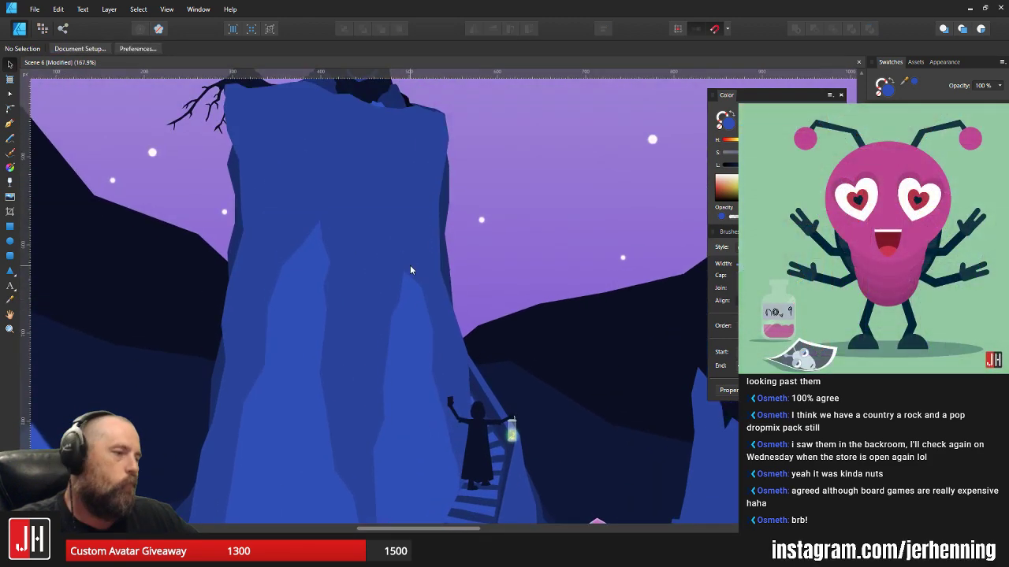
{"action": "scroll", "coordinate": [408, 235], "scroll_direction": "down", "scroll_amount": 8}
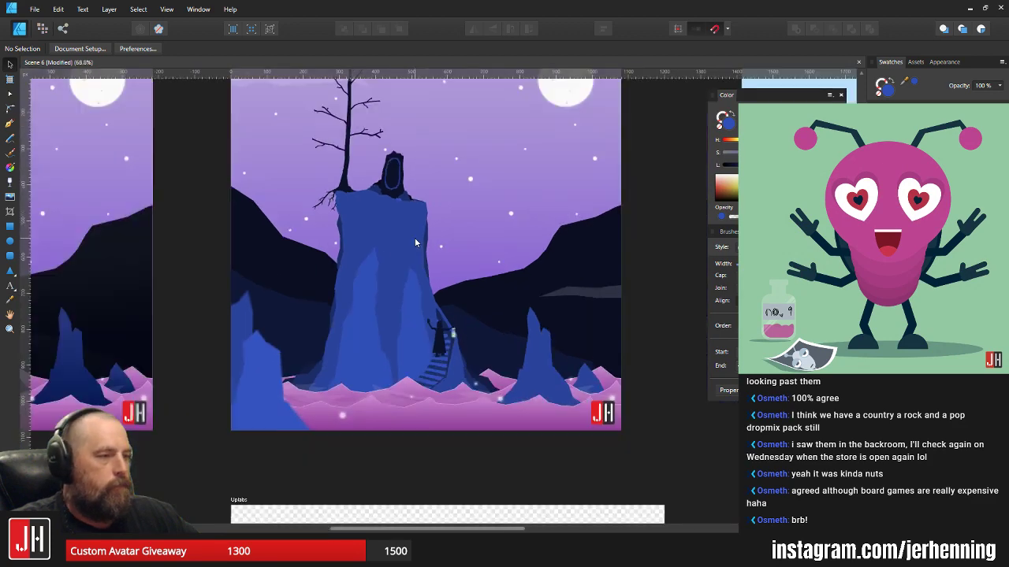
{"action": "scroll", "coordinate": [434, 243], "scroll_direction": "up", "scroll_amount": 10}
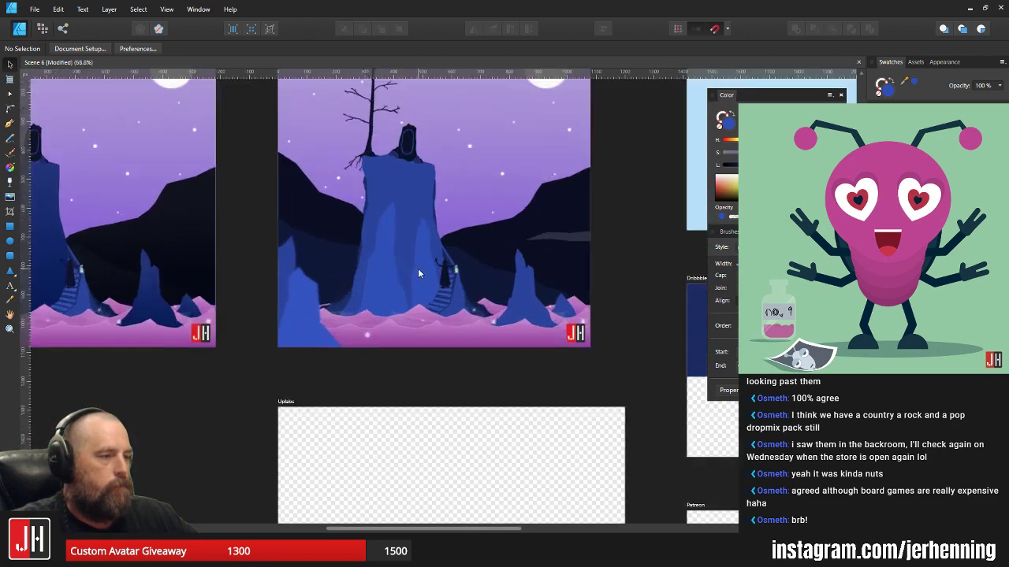
{"action": "scroll", "coordinate": [440, 242], "scroll_direction": "down", "scroll_amount": 4}
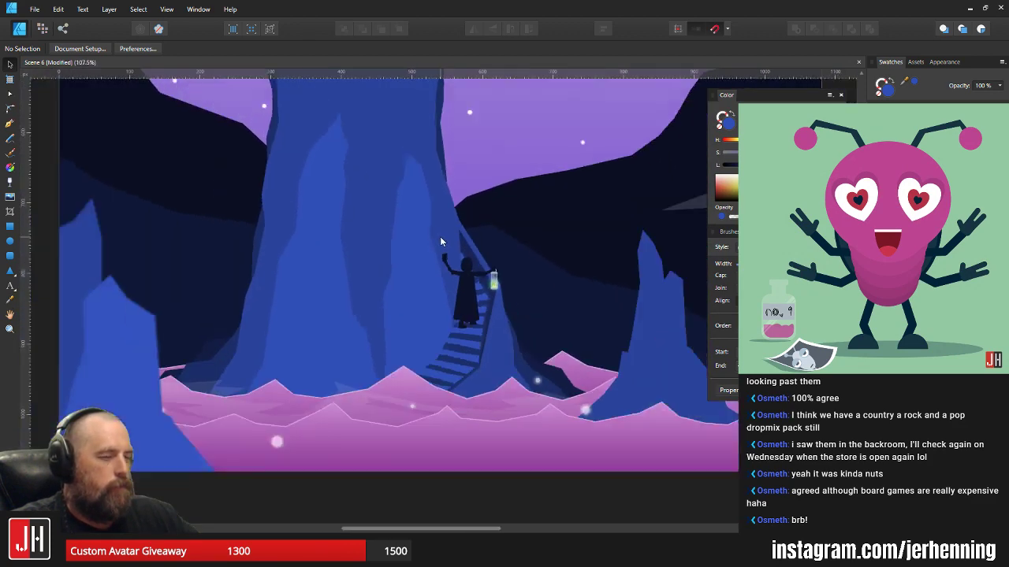
{"action": "scroll", "coordinate": [443, 306], "scroll_direction": "up", "scroll_amount": 6}
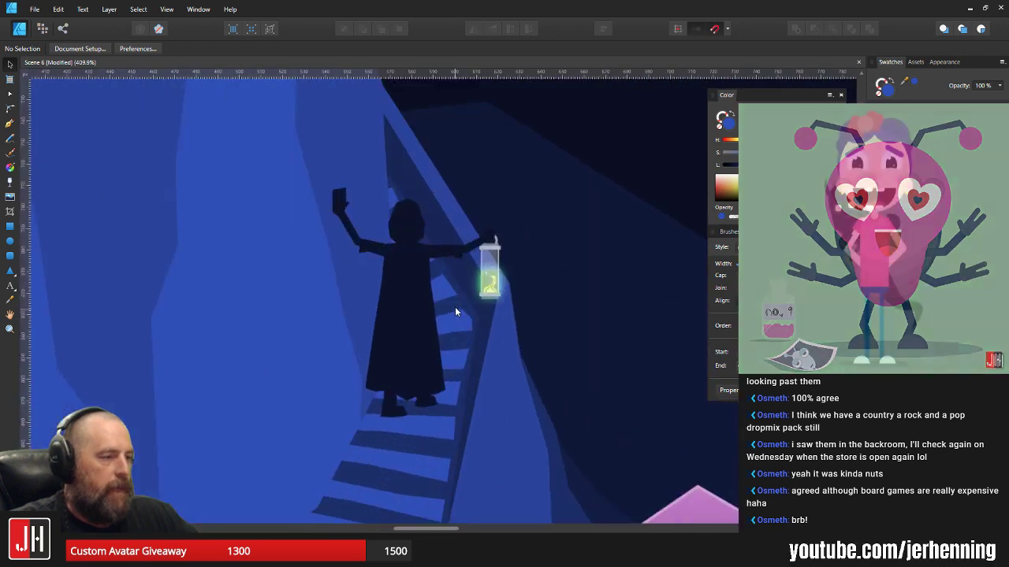
{"action": "scroll", "coordinate": [435, 473], "scroll_direction": "up", "scroll_amount": 1}
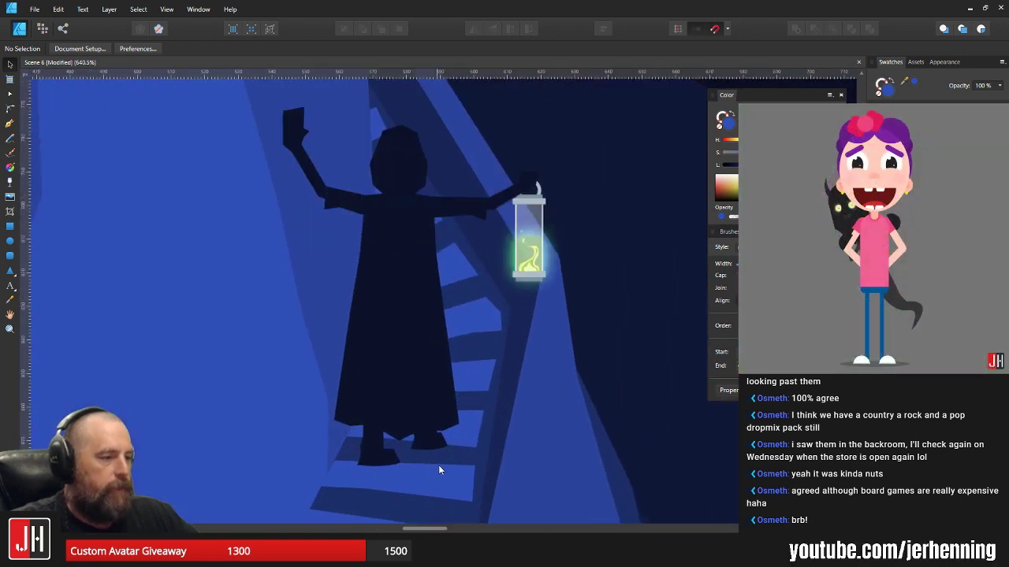
{"action": "scroll", "coordinate": [444, 438], "scroll_direction": "down", "scroll_amount": 2}
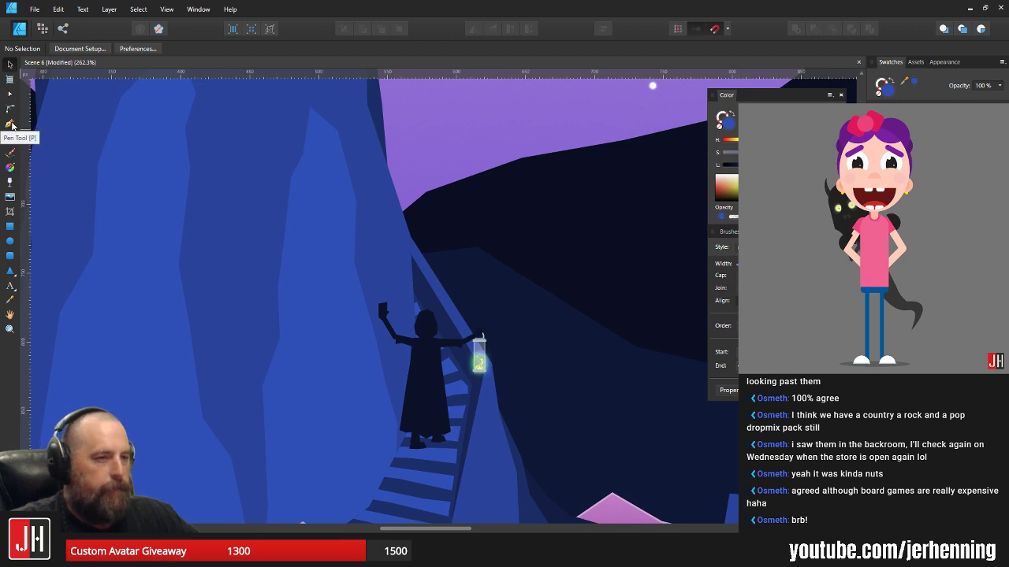
- Draw a large ellipse over the figure on the stairs, move it aside, and inspect the lantern's glass
{"action": "scroll", "coordinate": [189, 289], "scroll_direction": "down", "scroll_amount": 1}
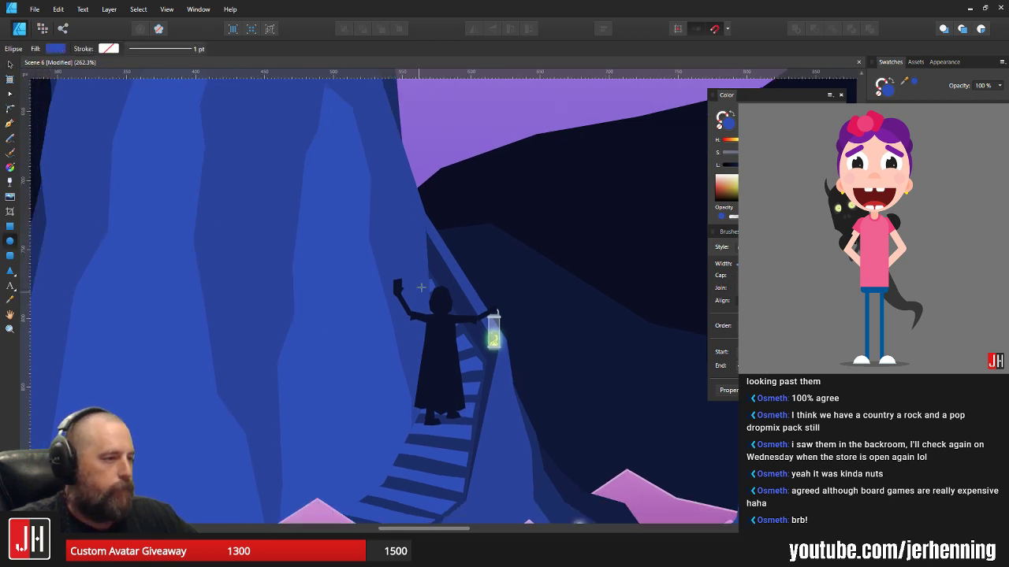
{"action": "left_click_drag", "start_coordinate": [340, 186], "coordinate": [572, 490]}
{"action": "left_click_drag", "start_coordinate": [482, 317], "coordinate": [669, 307]}
{"action": "key", "text": "Delete"}
{"action": "scroll", "coordinate": [504, 339], "scroll_direction": "up", "scroll_amount": 6}
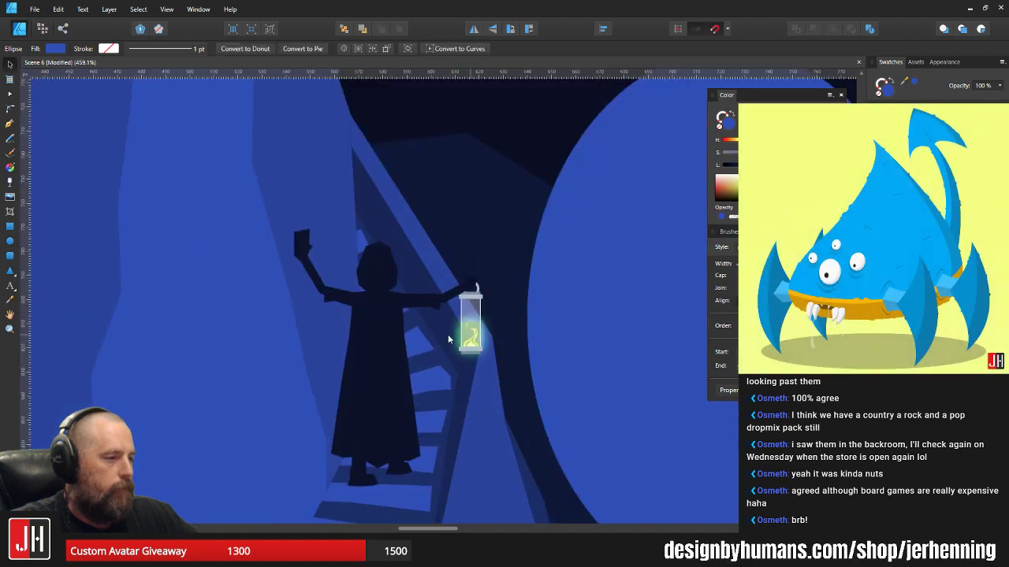
{"action": "left_click", "coordinate": [476, 324]}
{"action": "scroll", "coordinate": [476, 324], "scroll_direction": "down", "scroll_amount": 8}
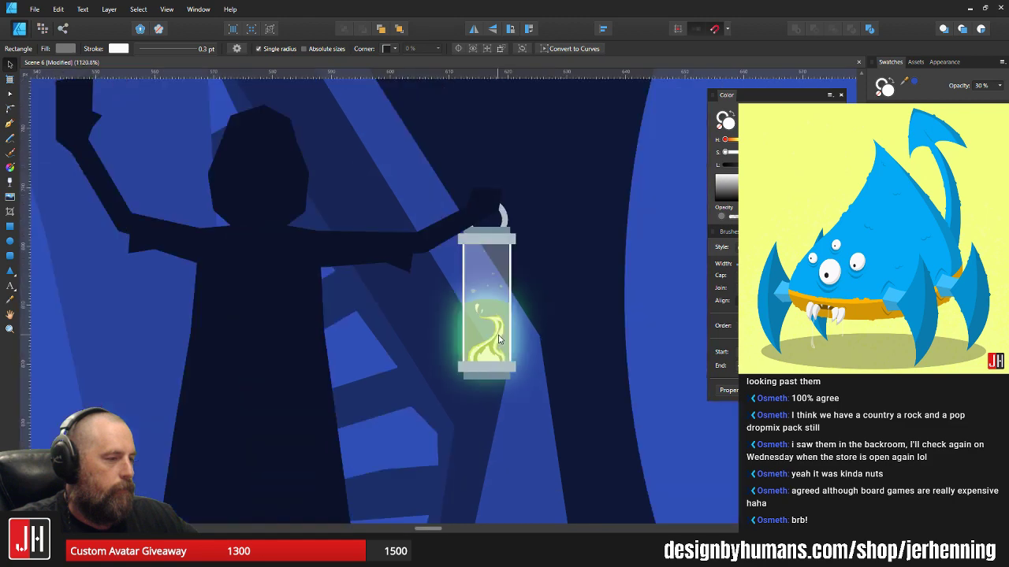
{"action": "scroll", "coordinate": [615, 337], "scroll_direction": "up", "scroll_amount": 3}
- Place the ellipse back over the figure and lantern, enlarge it, and fill it with lime green
{"action": "left_click_drag", "start_coordinate": [615, 336], "coordinate": [395, 318]}
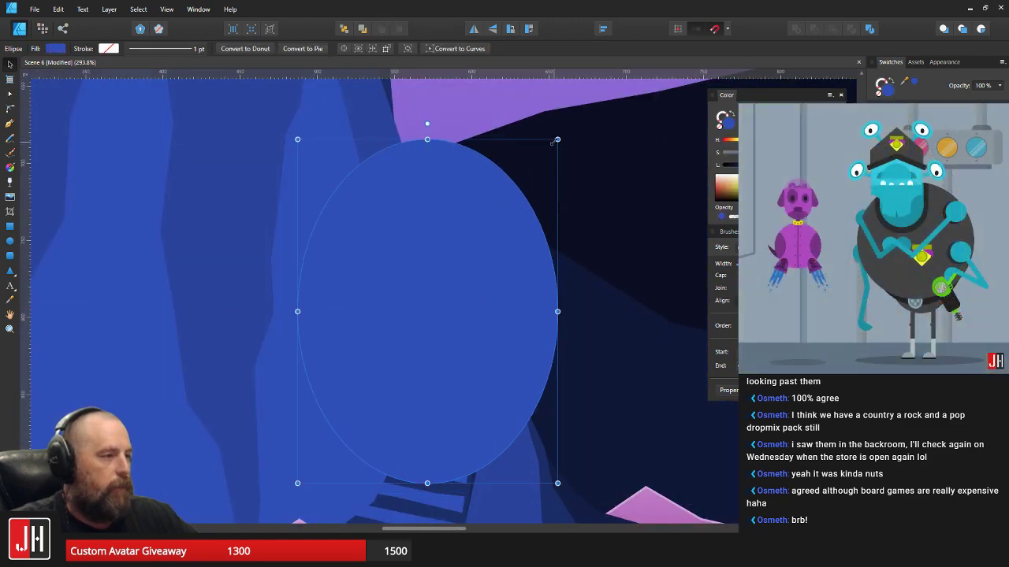
{"action": "left_click_drag", "start_coordinate": [558, 140], "coordinate": [591, 112]}
{"action": "left_click_drag", "start_coordinate": [516, 185], "coordinate": [502, 209]}
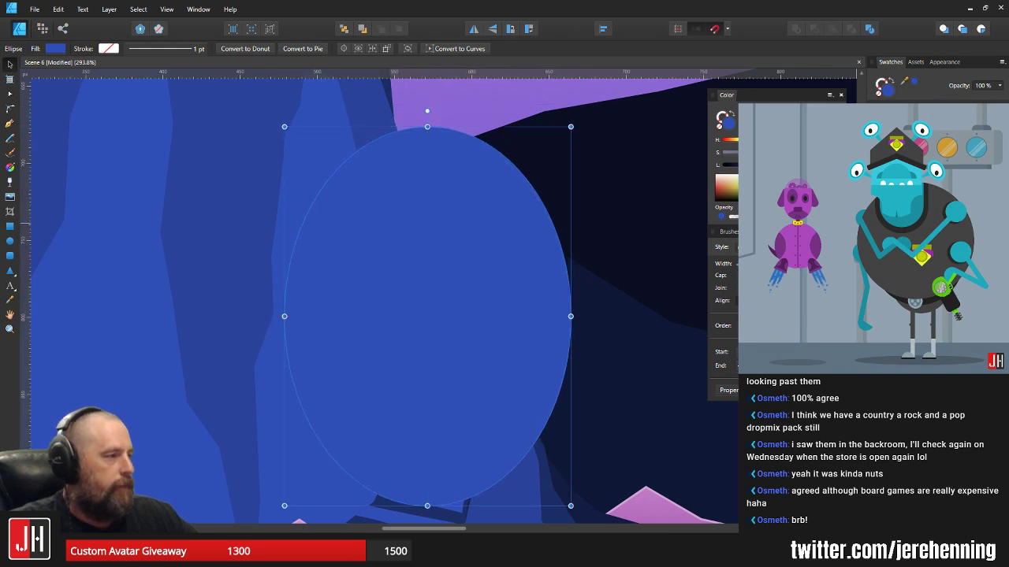
{"action": "left_click", "coordinate": [906, 223]}
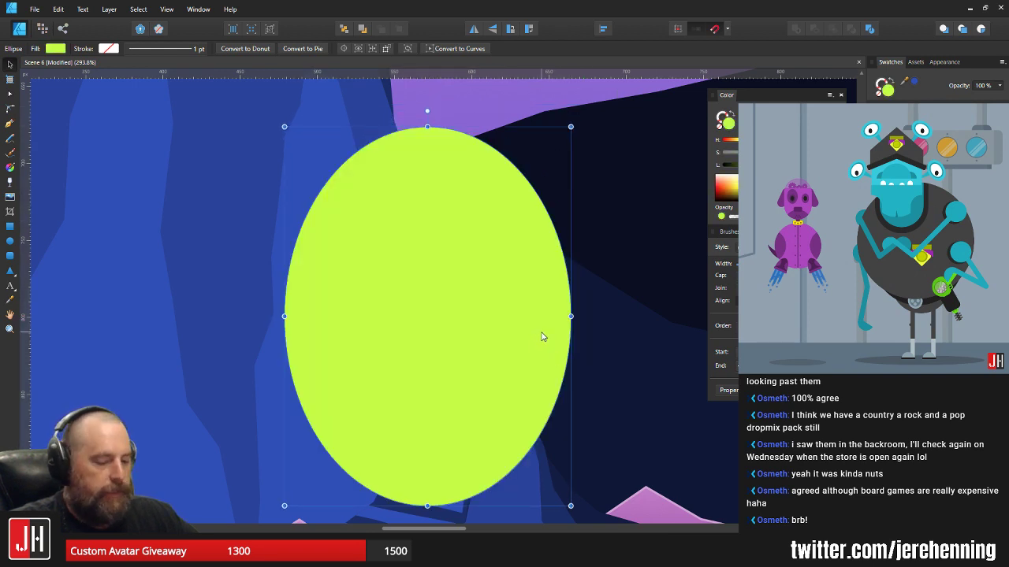
{"action": "key", "text": "g"}
{"action": "left_click_drag", "start_coordinate": [433, 318], "coordinate": [428, 128]}
{"action": "key", "text": "ctrl+z"}
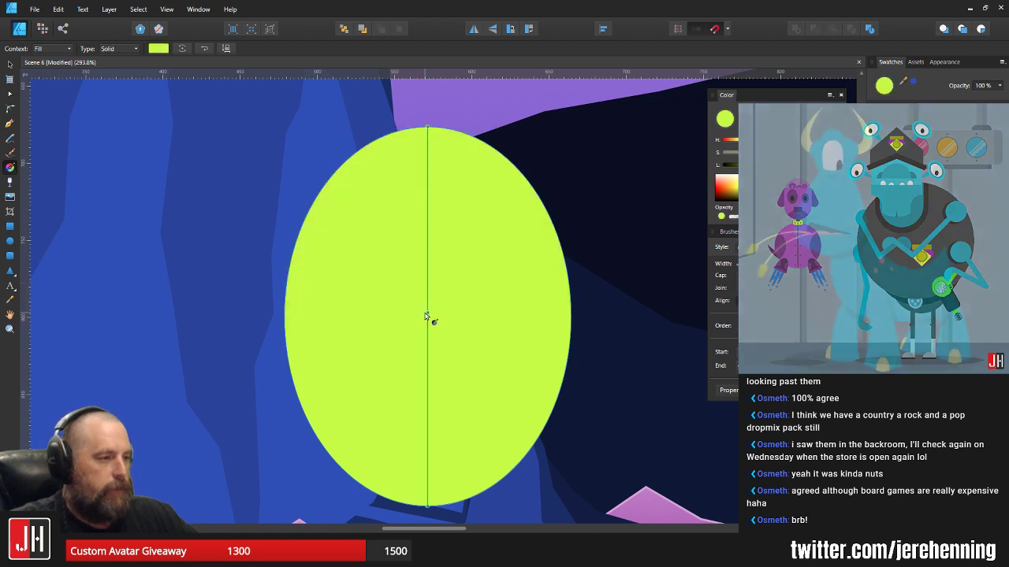
{"action": "key", "text": "v"}
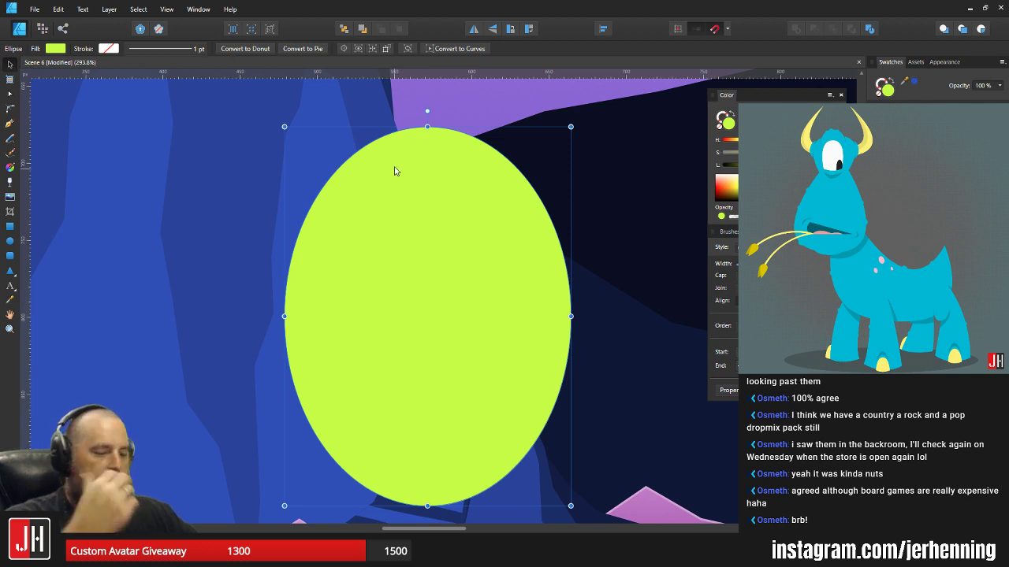
- Apply a linear gradient to the green ellipse, running from its centre to its top edge
{"action": "key", "text": "g"}
{"action": "left_click_drag", "start_coordinate": [429, 318], "coordinate": [427, 126]}
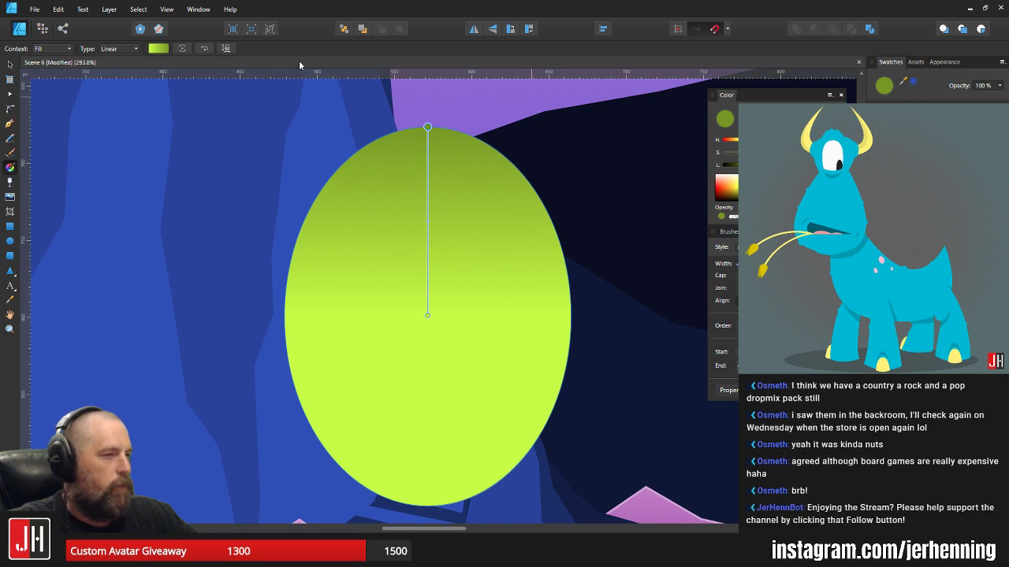
- Try the Conical and Bitmap fill types on the green ellipse
{"action": "left_click", "coordinate": [124, 51]}
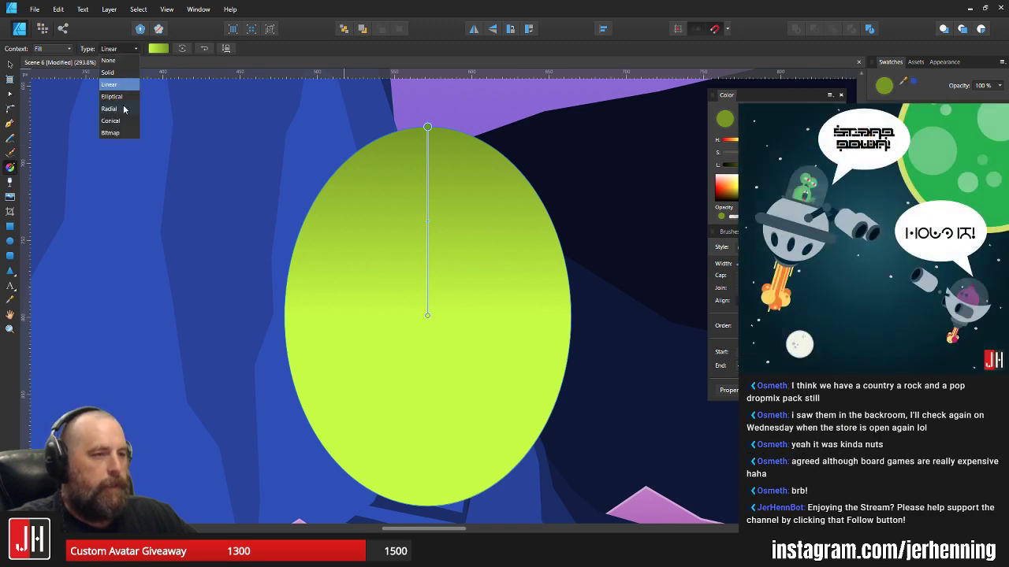
{"action": "left_click", "coordinate": [121, 122]}
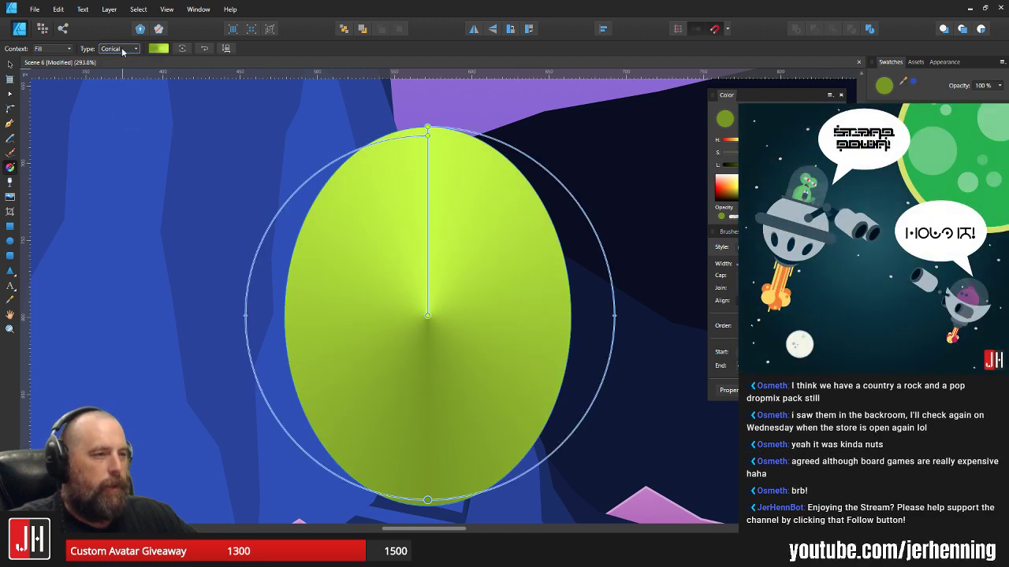
{"action": "left_click", "coordinate": [125, 51]}
{"action": "left_click", "coordinate": [119, 131]}
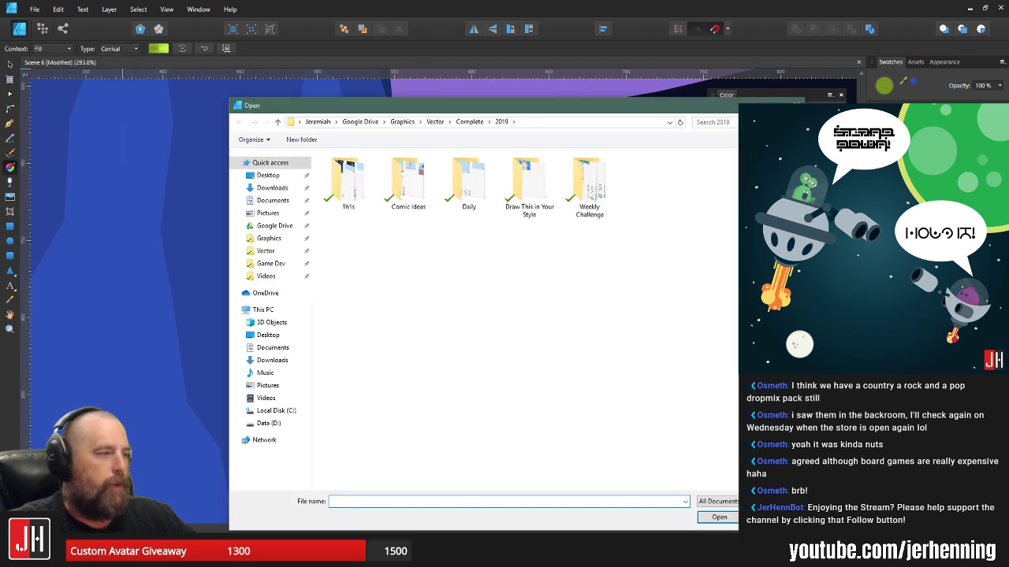
{"action": "key", "text": "Escape"}
- Set the green ellipse's gradient type to Radial
{"action": "left_click", "coordinate": [116, 52]}
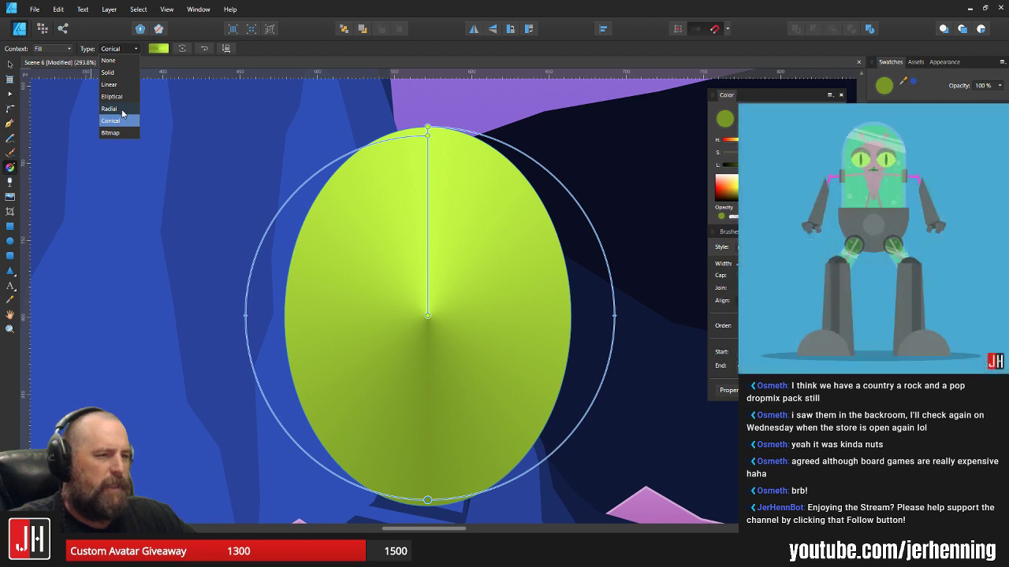
{"action": "left_click", "coordinate": [122, 110]}
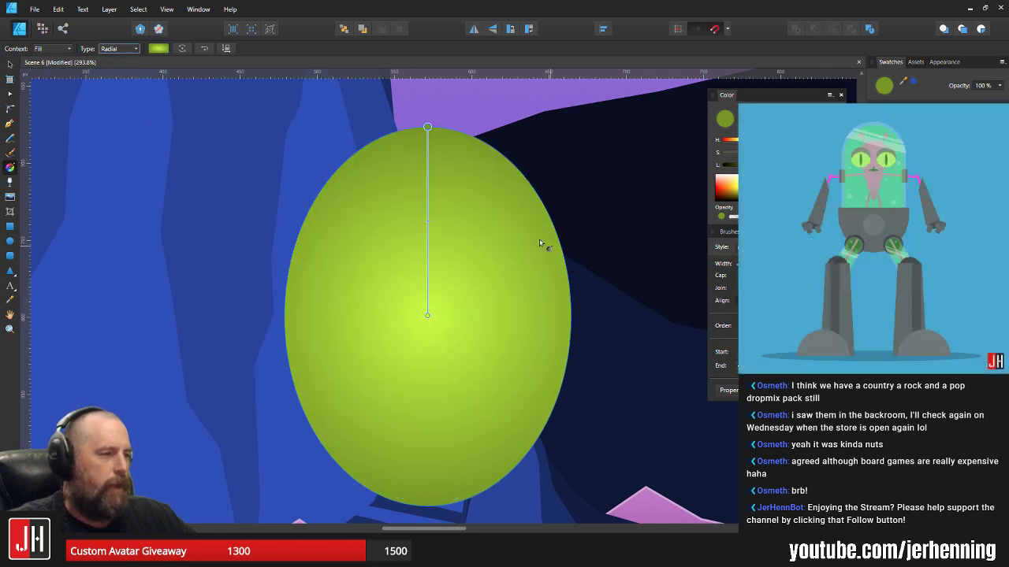
{"action": "key", "text": "v"}
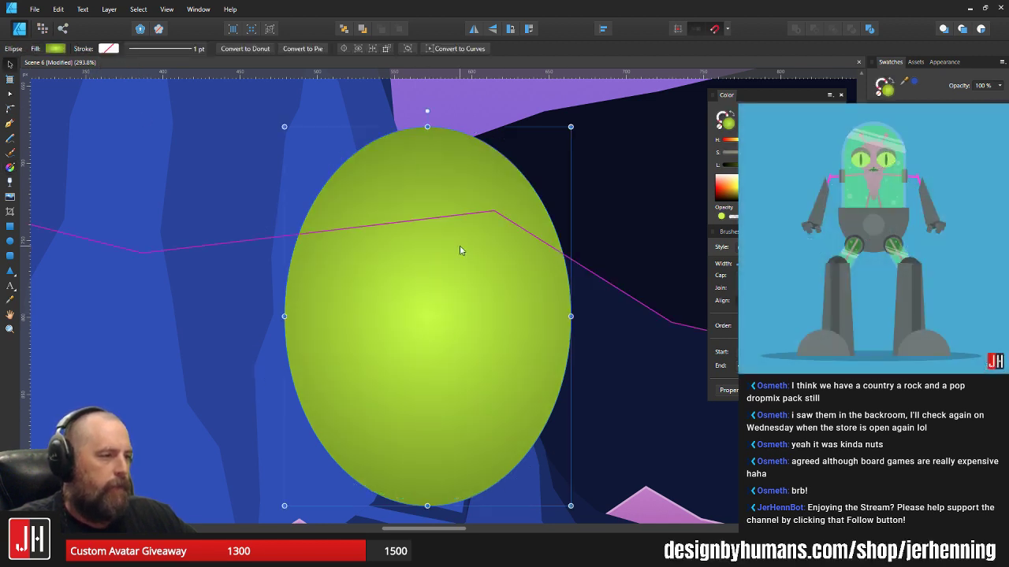
- Reduce the opacity of the radial gradient's outer stop to 5%
{"action": "key", "text": "g"}
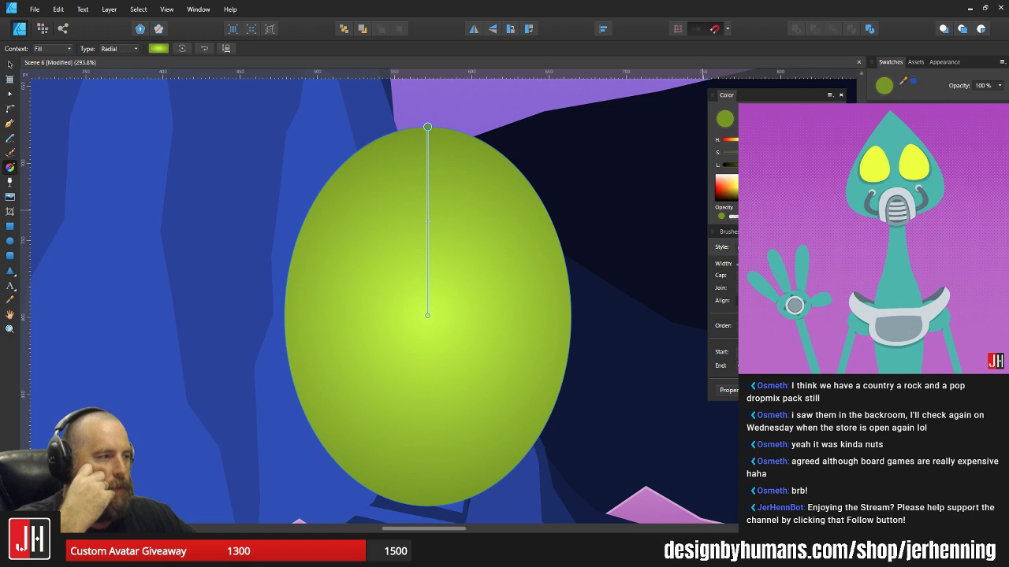
{"action": "key", "text": "3"}
{"action": "key", "text": "3"}
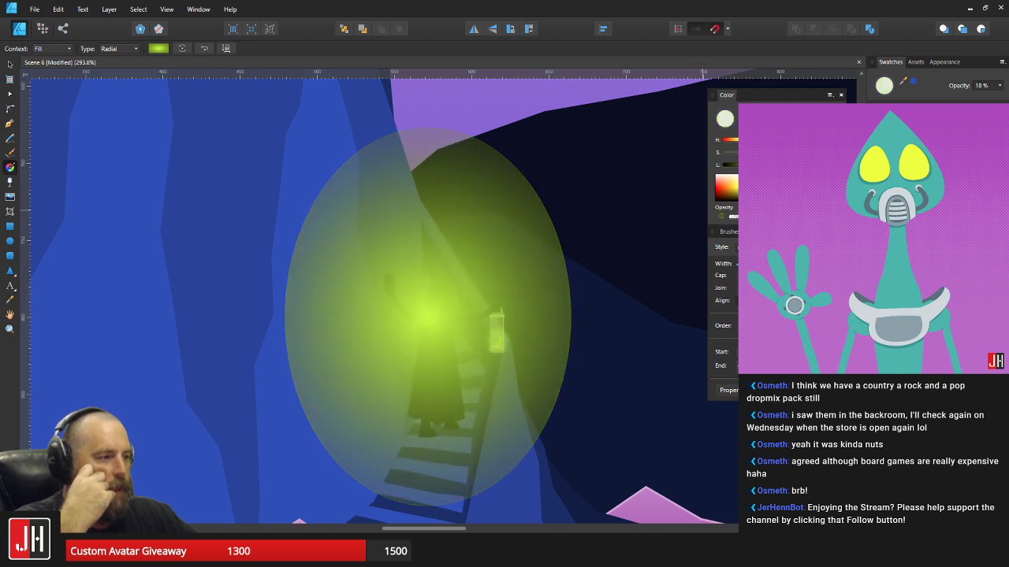
{"action": "key", "text": "0"}
{"action": "key", "text": "9"}
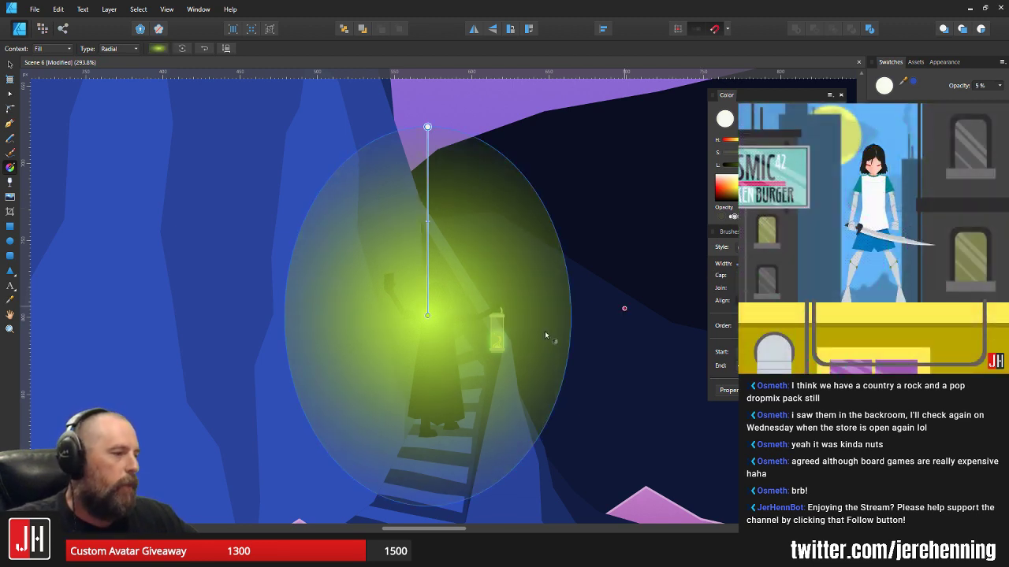
- Set the opacity of the radial gradient's centre stop to 30%, then deselect the ellipse
{"action": "left_click", "coordinate": [428, 316]}
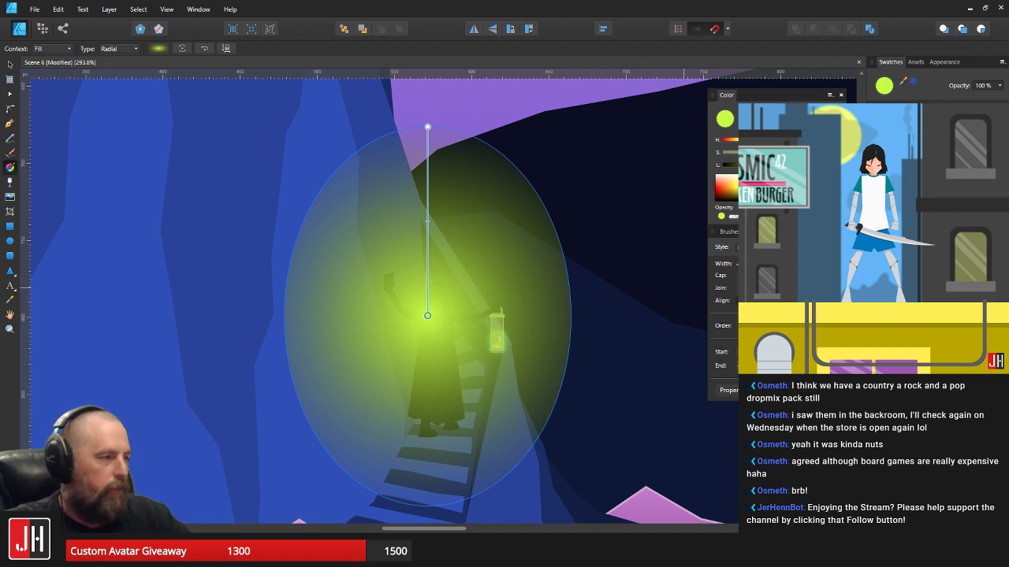
{"action": "key", "text": "3"}
{"action": "key", "text": "v"}
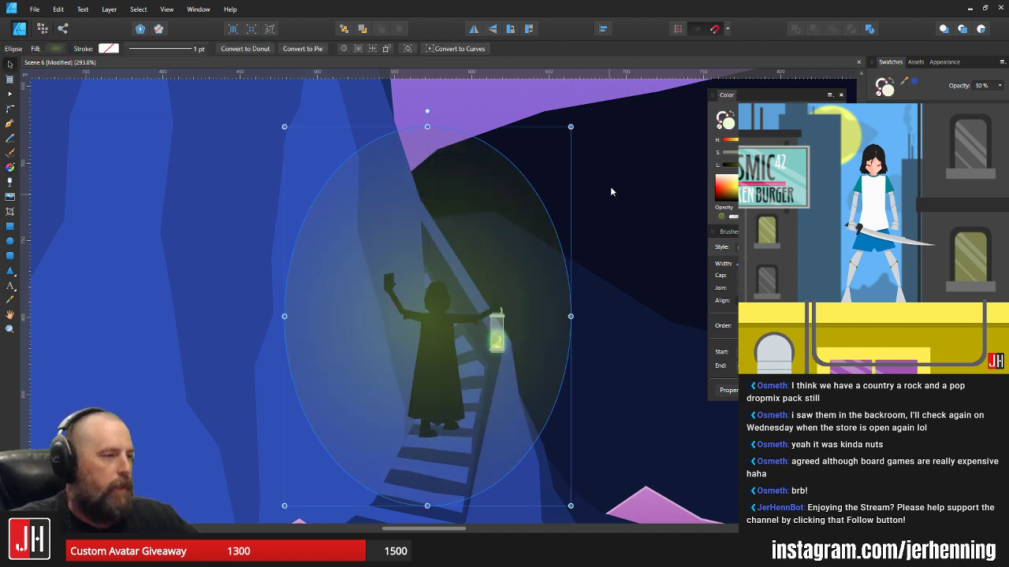
{"action": "left_click", "coordinate": [611, 182]}
- Move the translucent glow ellipse sideways so that it centres on the lantern
{"action": "scroll", "coordinate": [574, 221], "scroll_direction": "down", "scroll_amount": 3}
{"action": "scroll", "coordinate": [520, 274], "scroll_direction": "up", "scroll_amount": 3}
{"action": "left_click_drag", "start_coordinate": [515, 277], "coordinate": [569, 274]}
{"action": "scroll", "coordinate": [569, 265], "scroll_direction": "down", "scroll_amount": 1}
{"action": "left_click", "coordinate": [569, 269]}
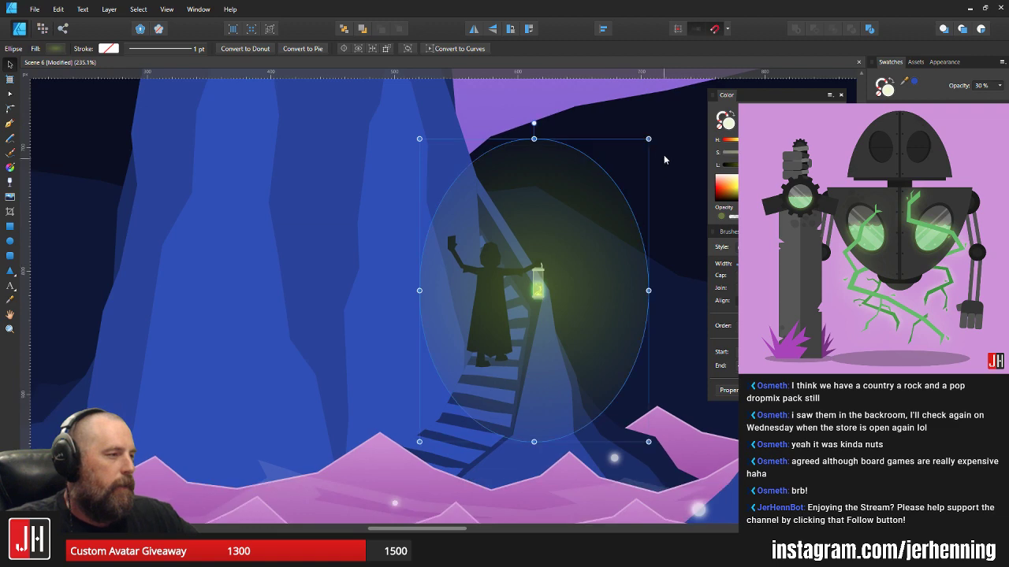
- Enlarge the glow ellipse, recentre it on the lantern, and deselect it to check the result
{"action": "left_click_drag", "start_coordinate": [651, 140], "coordinate": [680, 100]}
{"action": "scroll", "coordinate": [559, 287], "scroll_direction": "up", "scroll_amount": 3}
{"action": "left_click_drag", "start_coordinate": [562, 289], "coordinate": [540, 329]}
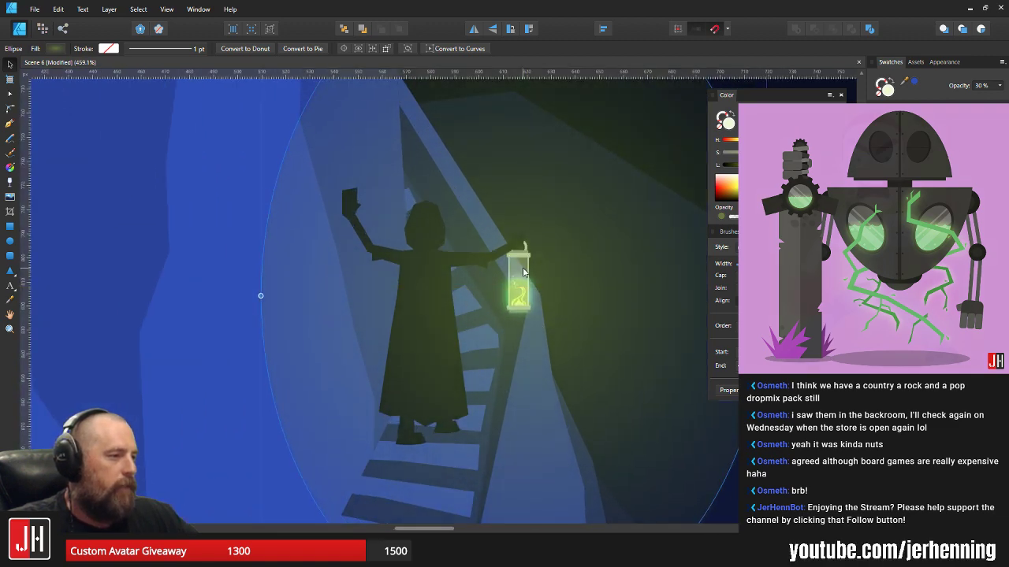
{"action": "scroll", "coordinate": [540, 280], "scroll_direction": "down", "scroll_amount": 4}
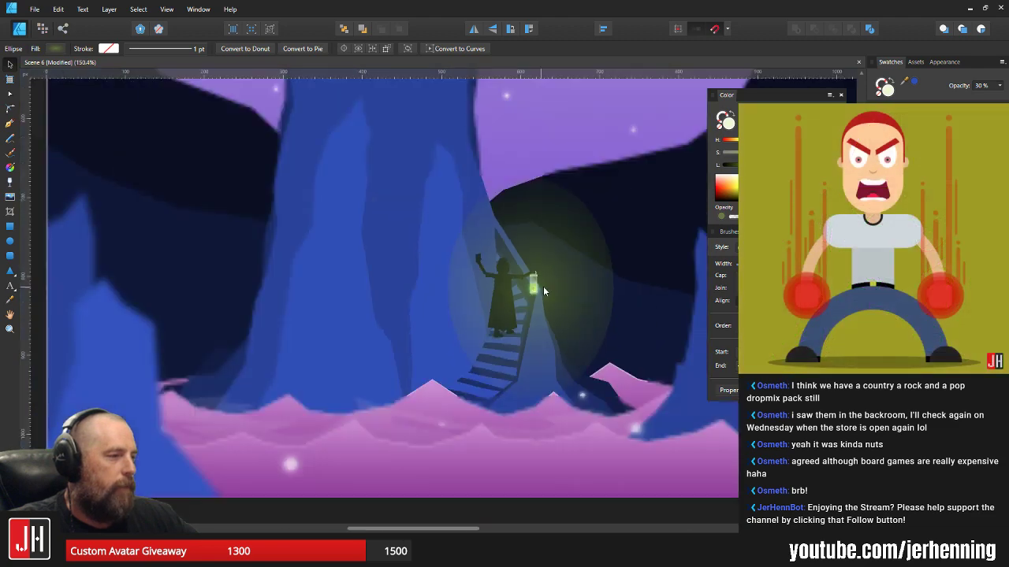
{"action": "left_click_drag", "start_coordinate": [551, 277], "coordinate": [553, 279]}
{"action": "scroll", "coordinate": [552, 279], "scroll_direction": "down", "scroll_amount": 4}
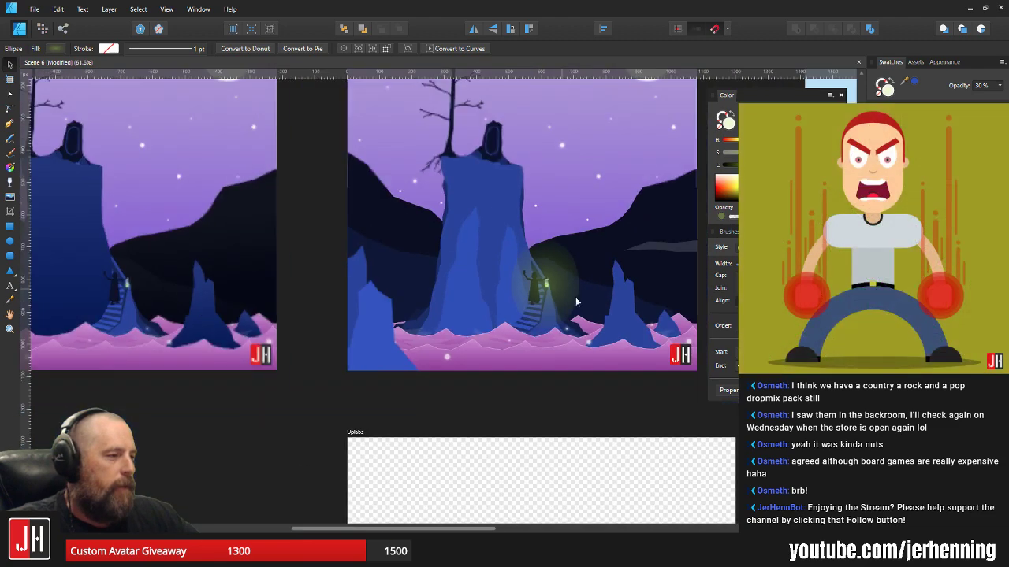
{"action": "left_click", "coordinate": [650, 389]}
{"action": "scroll", "coordinate": [574, 301], "scroll_direction": "up", "scroll_amount": 4}
{"action": "scroll", "coordinate": [562, 298], "scroll_direction": "up", "scroll_amount": 4}
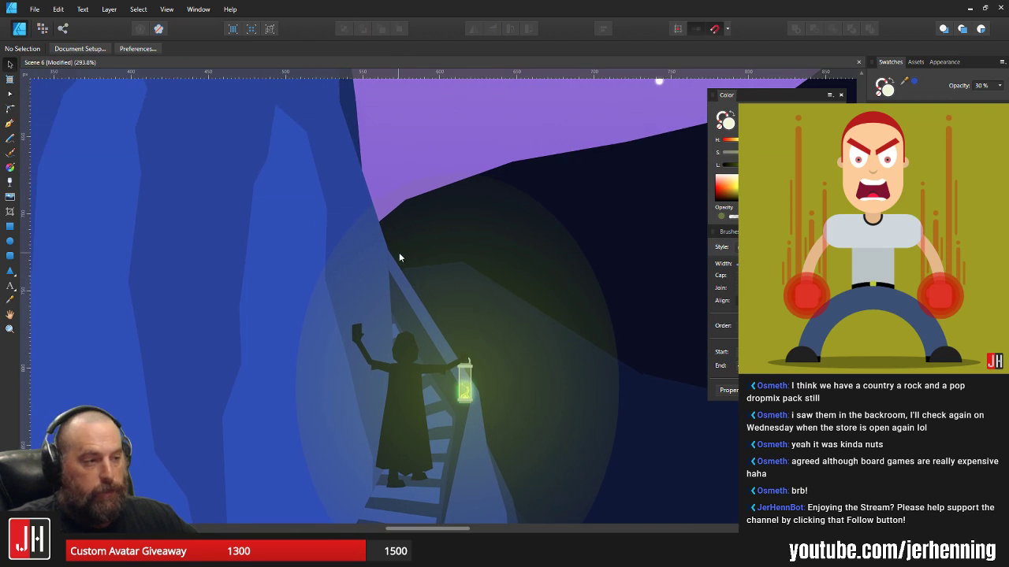
- Enlarge the green glow ellipse slightly further, recentre it on the lantern, and clear the selection
{"action": "left_click", "coordinate": [477, 272]}
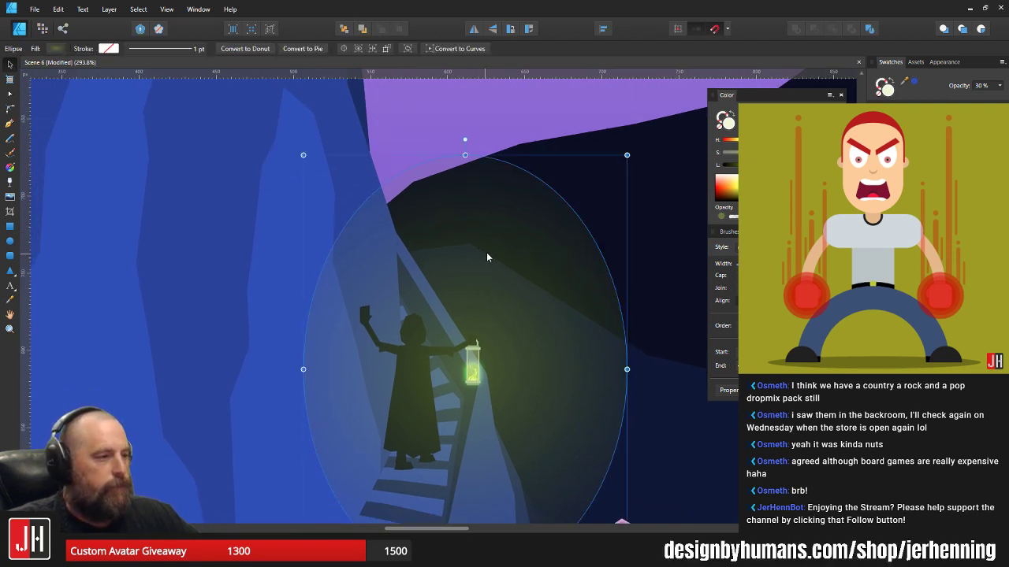
{"action": "scroll", "coordinate": [486, 257], "scroll_direction": "up", "scroll_amount": 1}
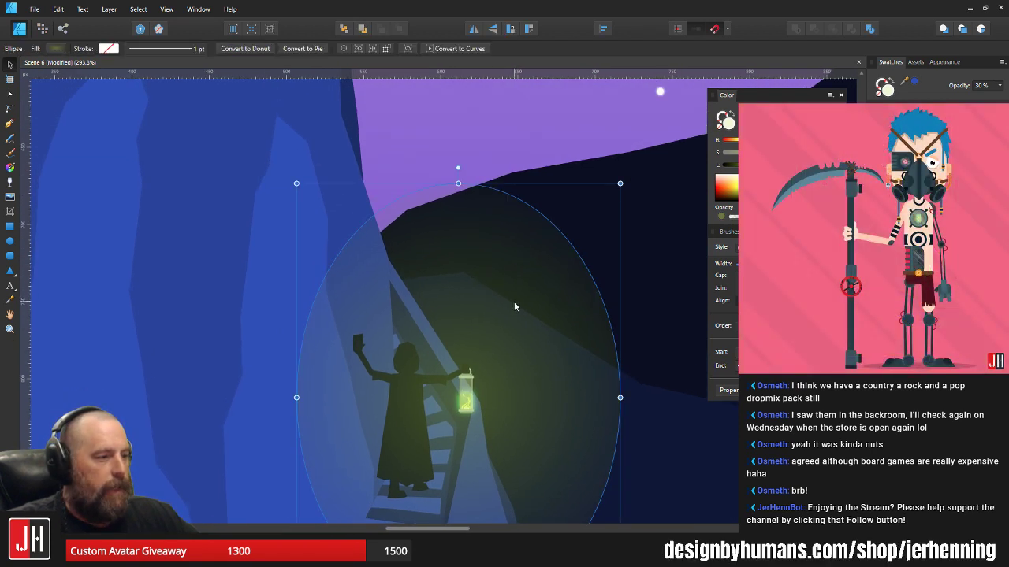
{"action": "scroll", "coordinate": [514, 302], "scroll_direction": "down", "scroll_amount": 3}
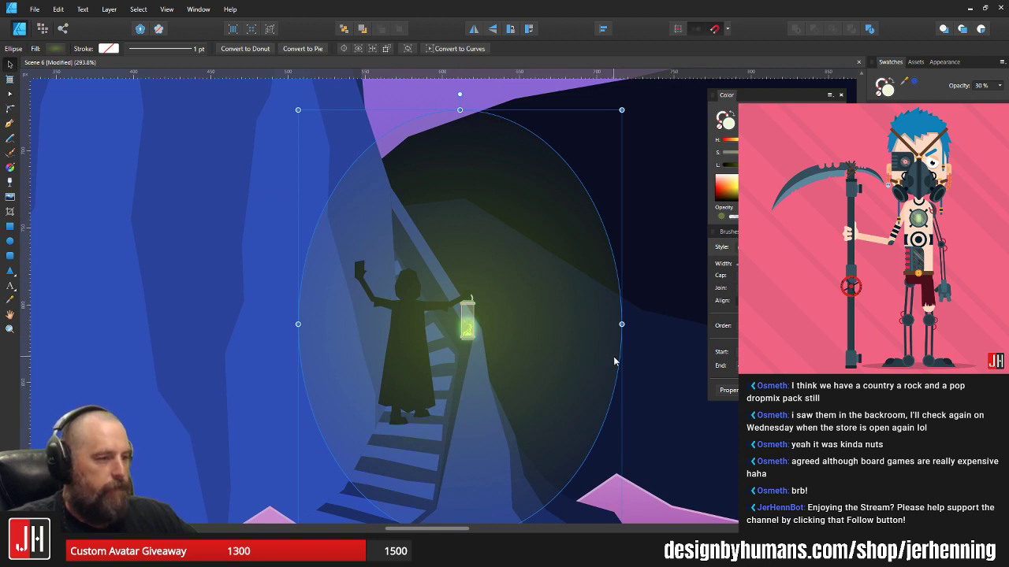
{"action": "left_click_drag", "start_coordinate": [526, 293], "coordinate": [552, 309]}
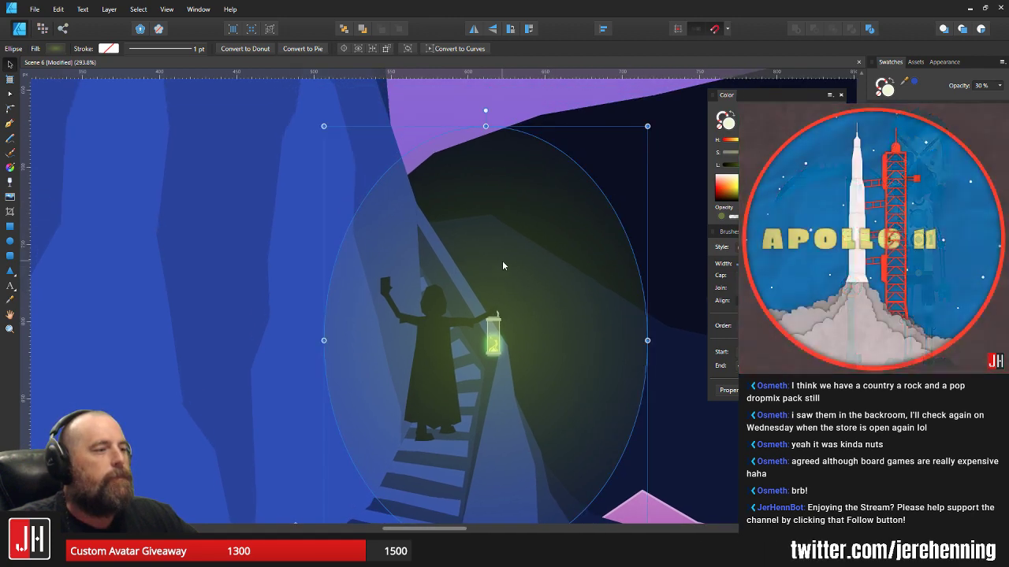
{"action": "left_click_drag", "start_coordinate": [647, 127], "coordinate": [677, 88]}
{"action": "left_click_drag", "start_coordinate": [558, 230], "coordinate": [550, 248]}
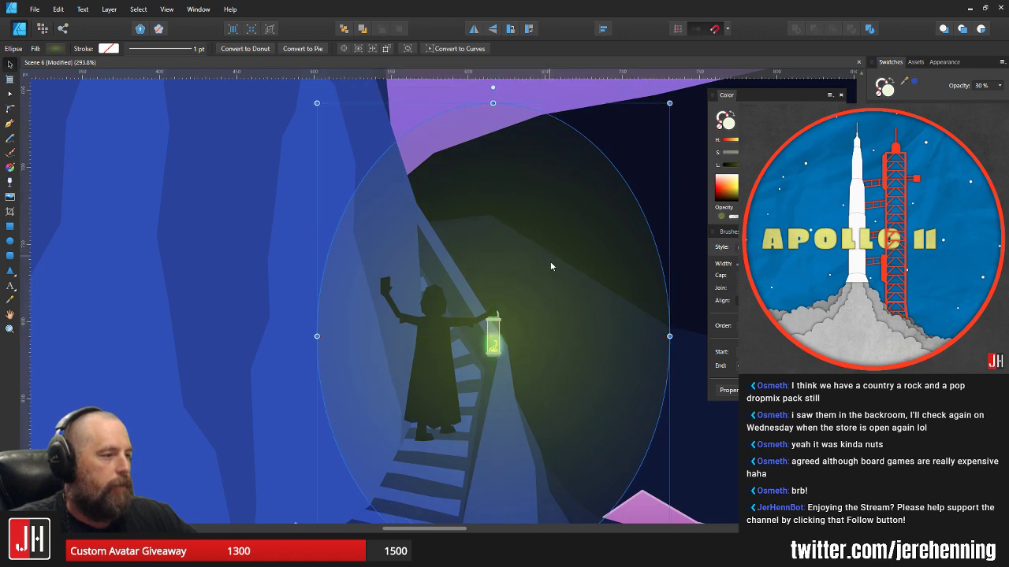
{"action": "scroll", "coordinate": [550, 261], "scroll_direction": "down", "scroll_amount": 5}
{"action": "left_click", "coordinate": [664, 509]}
{"action": "scroll", "coordinate": [558, 333], "scroll_direction": "up", "scroll_amount": 4}
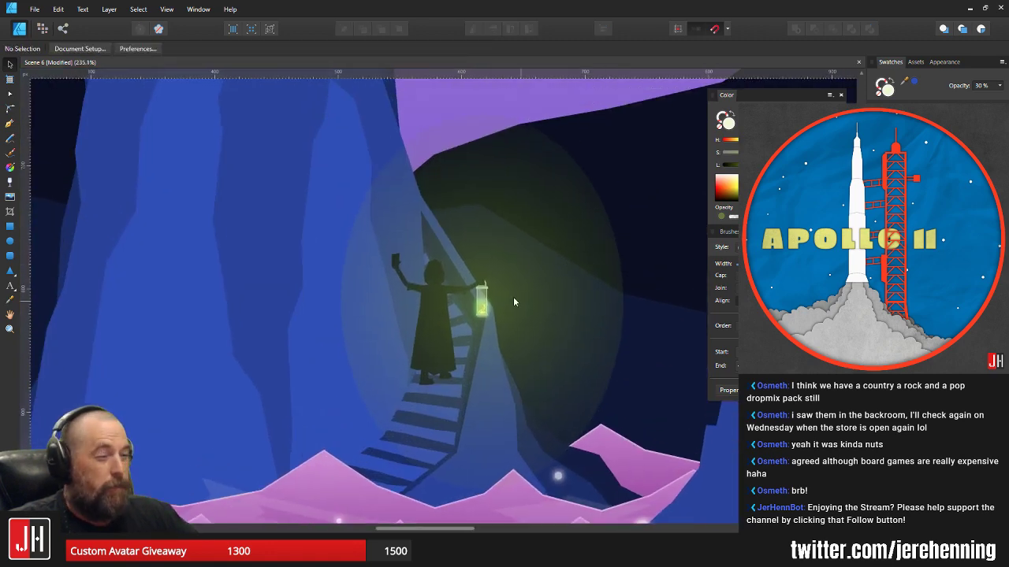
- Set the opacity of the glow ellipse's radial gradient centre stop to 40%
{"action": "left_click", "coordinate": [503, 282]}
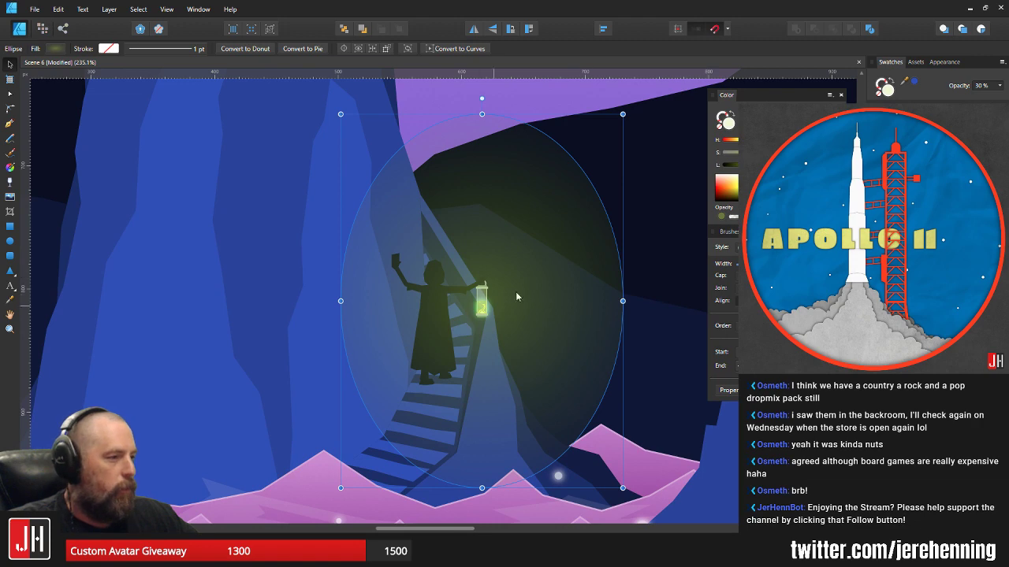
{"action": "key", "text": "g"}
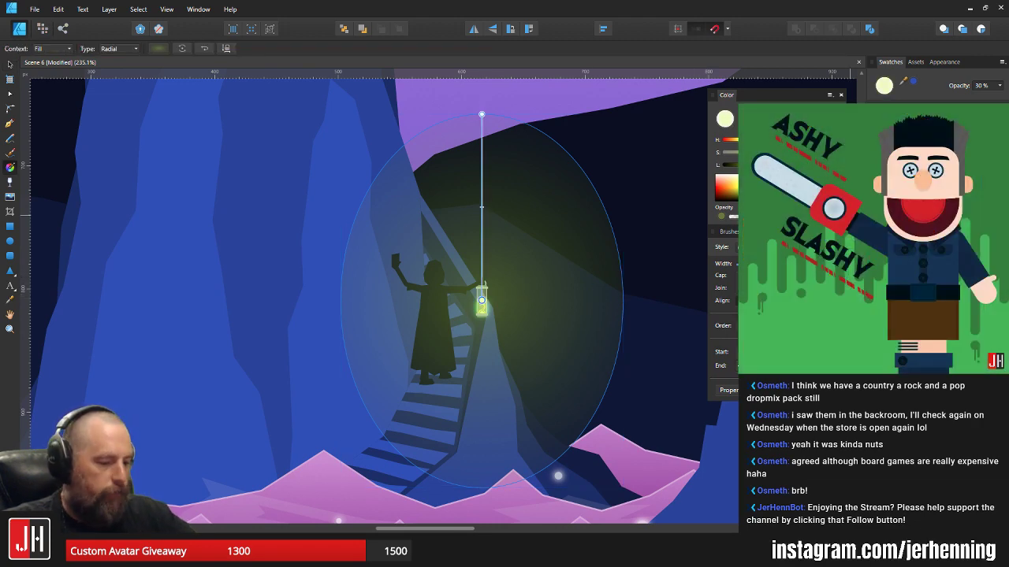
{"action": "key", "text": "4"}
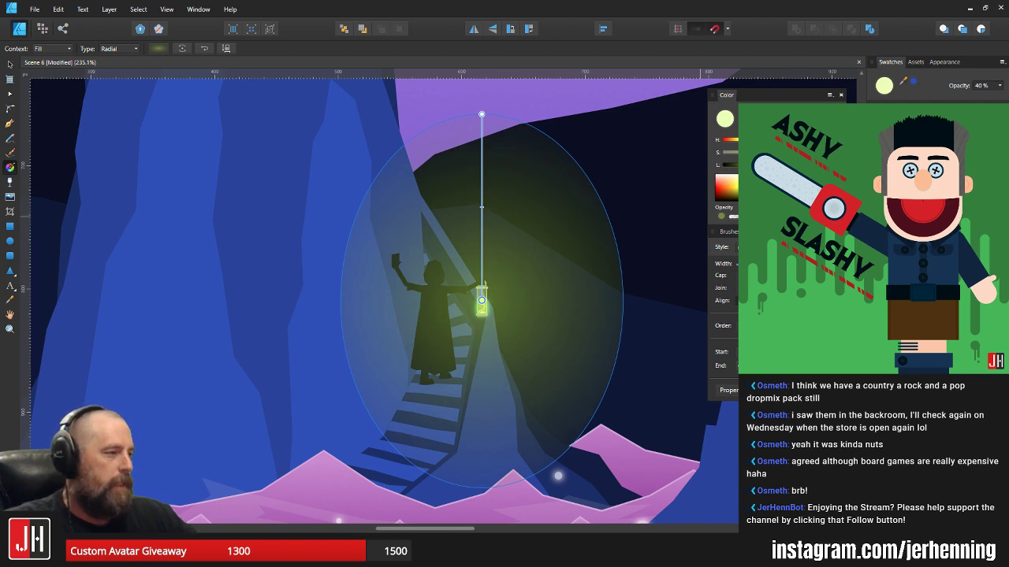
- Set the opacity of the green radial glow ellipse around the lantern to 35% and deselect it
{"action": "key", "text": "3"}
{"action": "key", "text": "5"}
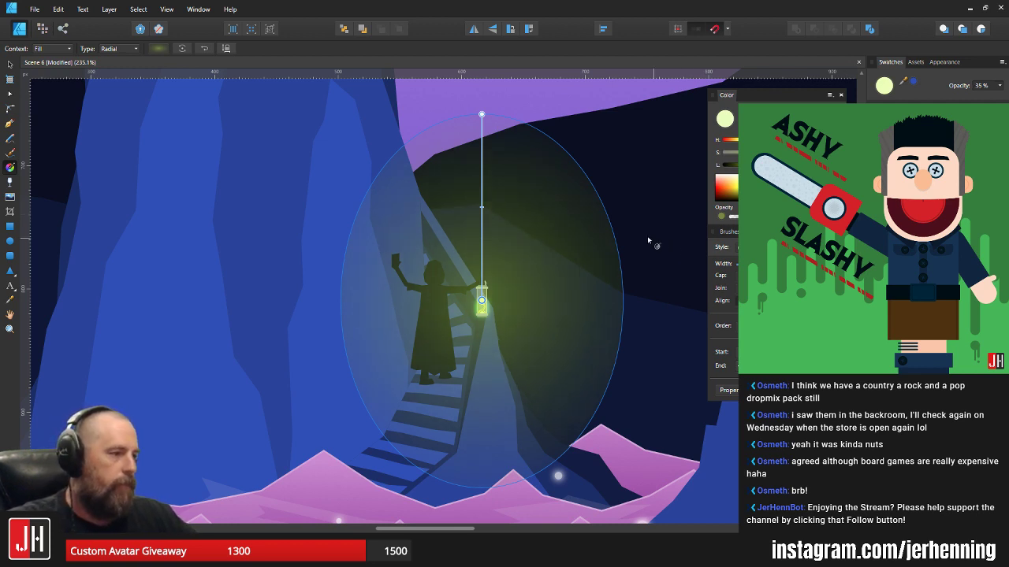
{"action": "key", "text": "v"}
{"action": "left_click", "coordinate": [650, 231]}
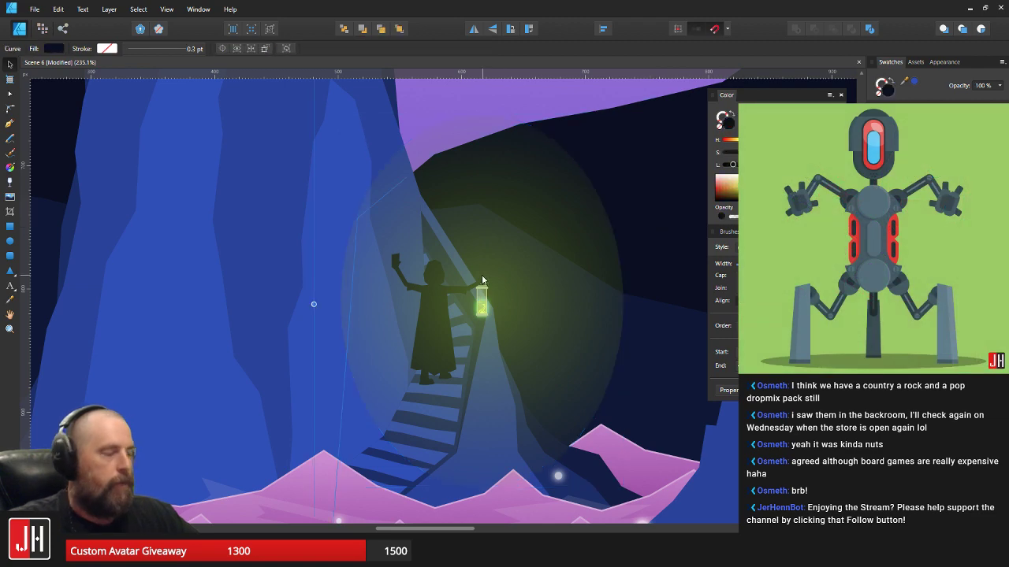
- Start a Pen path where the glow's upper edge meets the rock pillar, tracing the pillar's right edge toward the lantern
{"action": "scroll", "coordinate": [483, 271], "scroll_direction": "down", "scroll_amount": 2}
{"action": "scroll", "coordinate": [484, 271], "scroll_direction": "up", "scroll_amount": 1}
{"action": "left_click", "coordinate": [9, 123]}
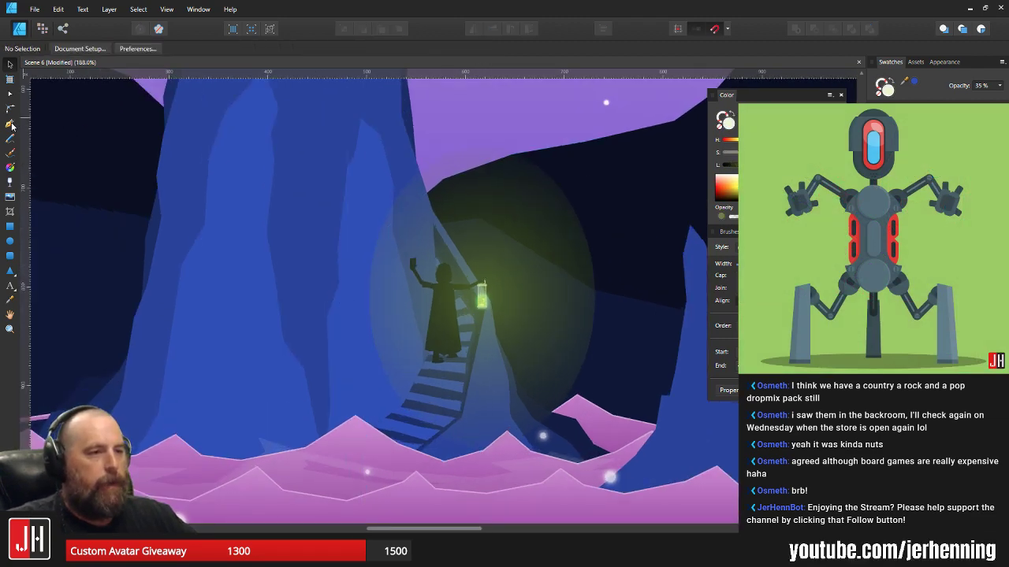
{"action": "scroll", "coordinate": [489, 175], "scroll_direction": "up", "scroll_amount": 3}
{"action": "key", "text": "v"}
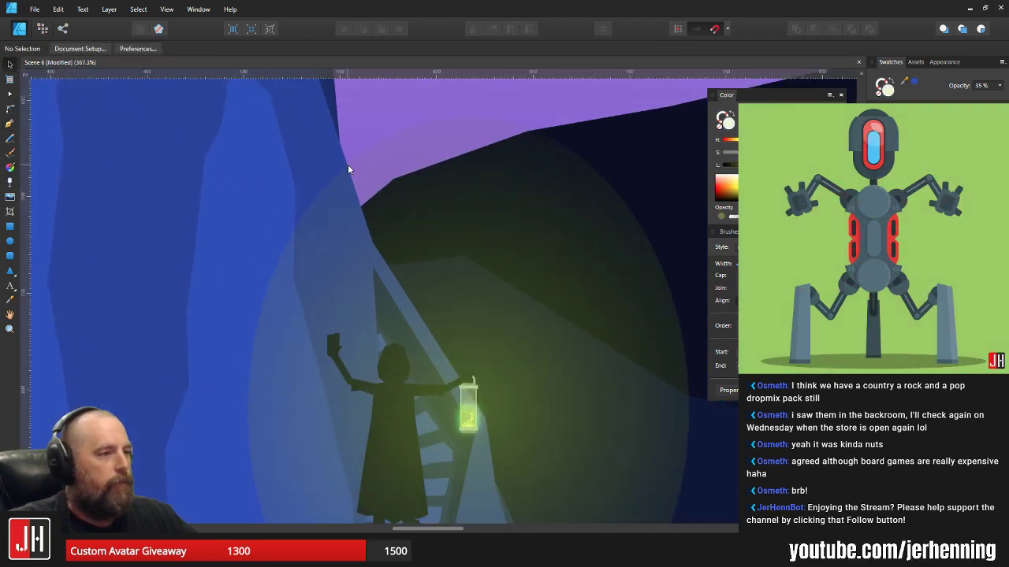
{"action": "key", "text": "p"}
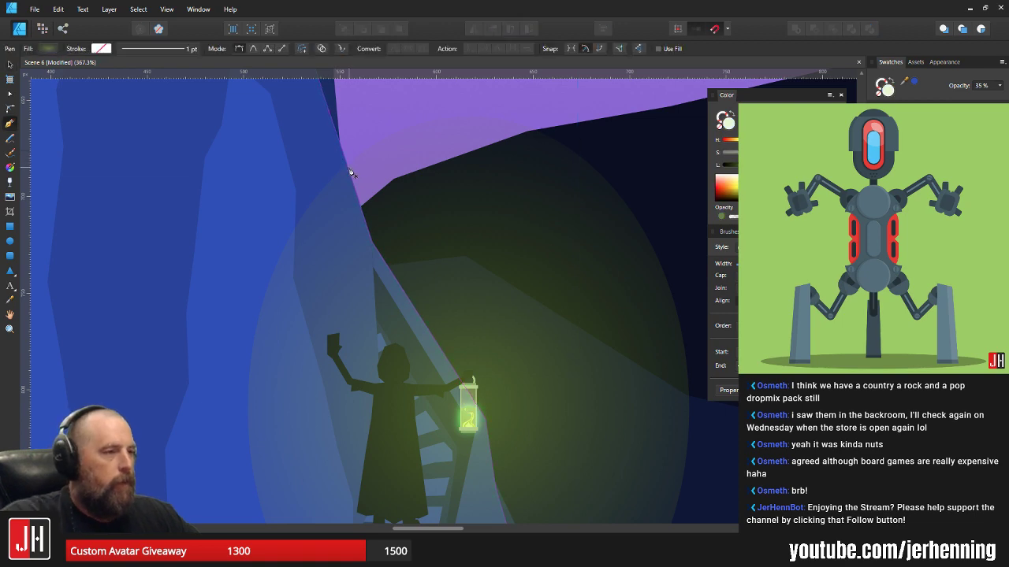
{"action": "left_click", "coordinate": [348, 166]}
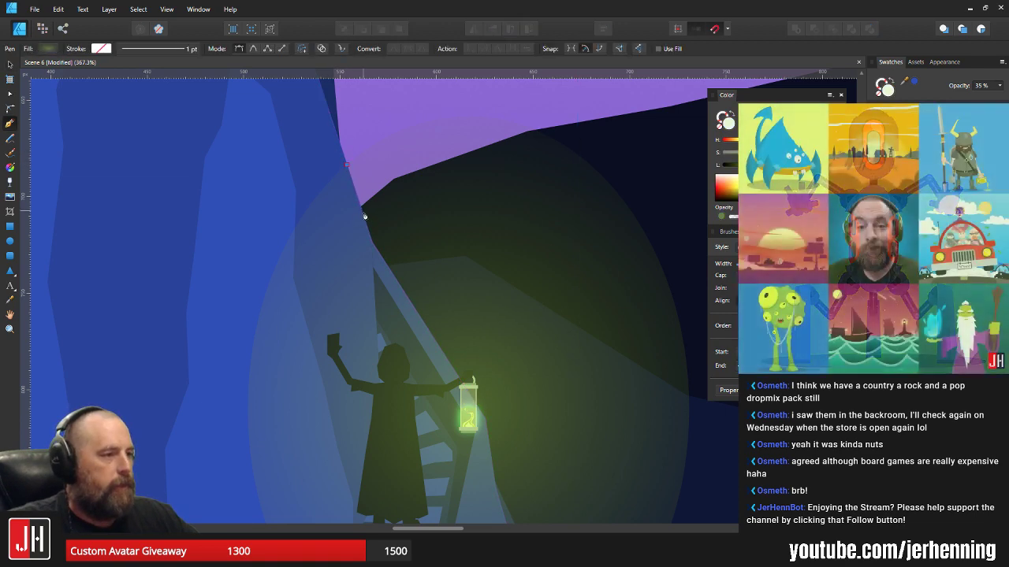
{"action": "left_click", "coordinate": [372, 242]}
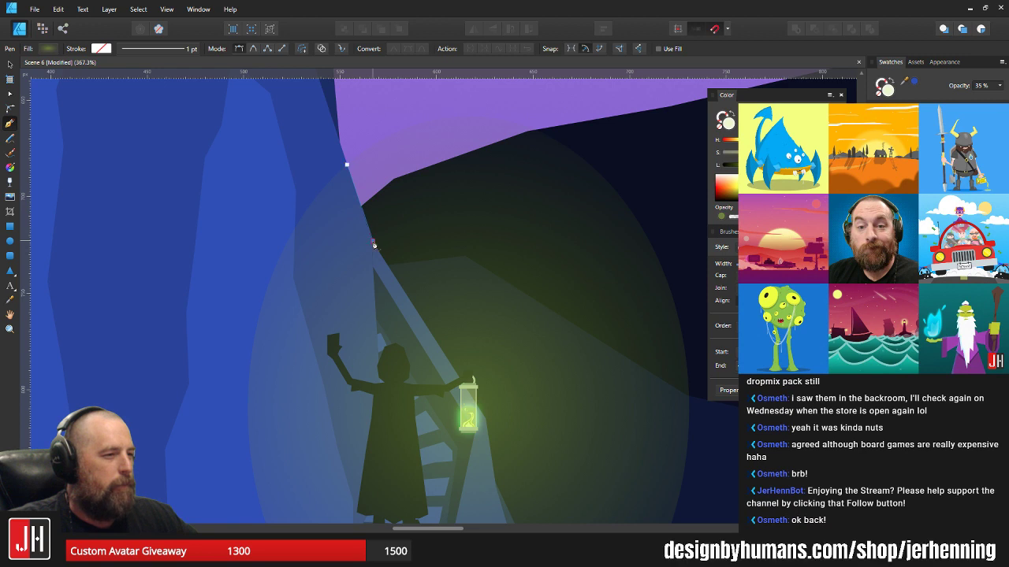
{"action": "left_click_drag", "start_coordinate": [424, 296], "coordinate": [384, 236]}
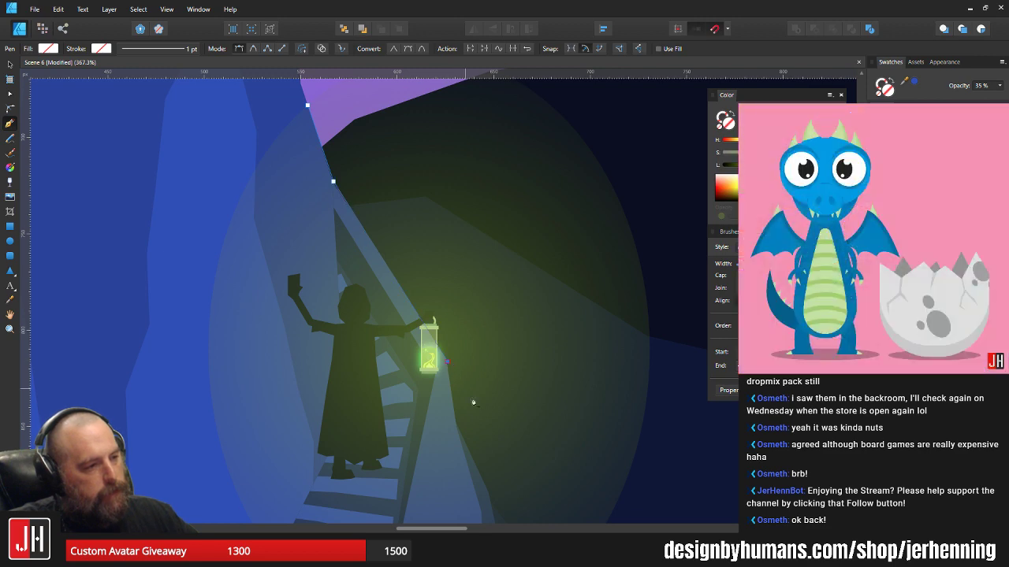
- Continue the path from the lantern down the rock's right slope to the glow's lower edge
{"action": "scroll", "coordinate": [447, 365], "scroll_direction": "down", "scroll_amount": 2}
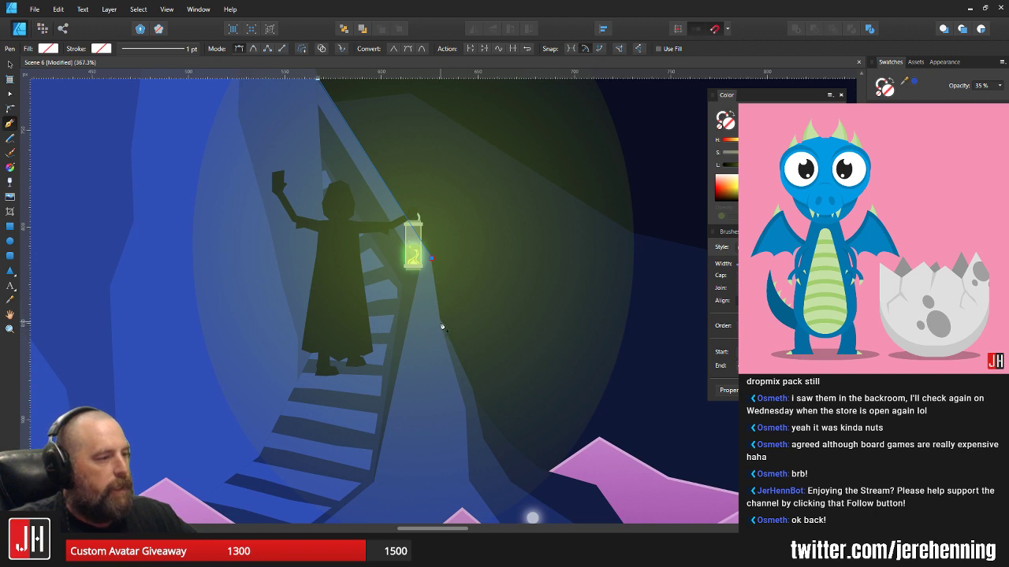
{"action": "left_click", "coordinate": [442, 327]}
{"action": "scroll", "coordinate": [472, 371], "scroll_direction": "down", "scroll_amount": 1}
{"action": "left_click", "coordinate": [467, 354]}
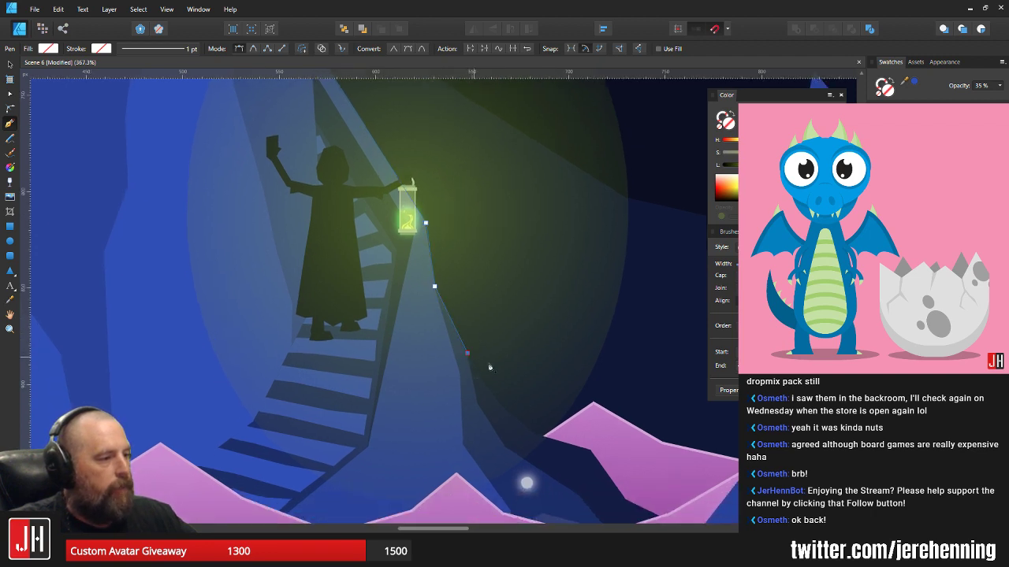
{"action": "scroll", "coordinate": [468, 354], "scroll_direction": "down", "scroll_amount": 1}
{"action": "left_click", "coordinate": [460, 362]}
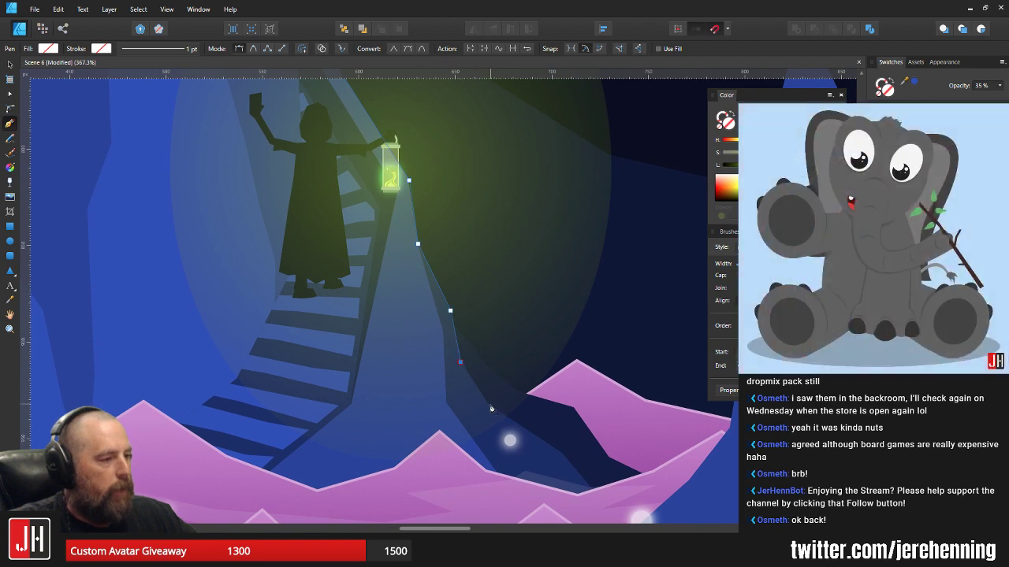
{"action": "left_click", "coordinate": [489, 406]}
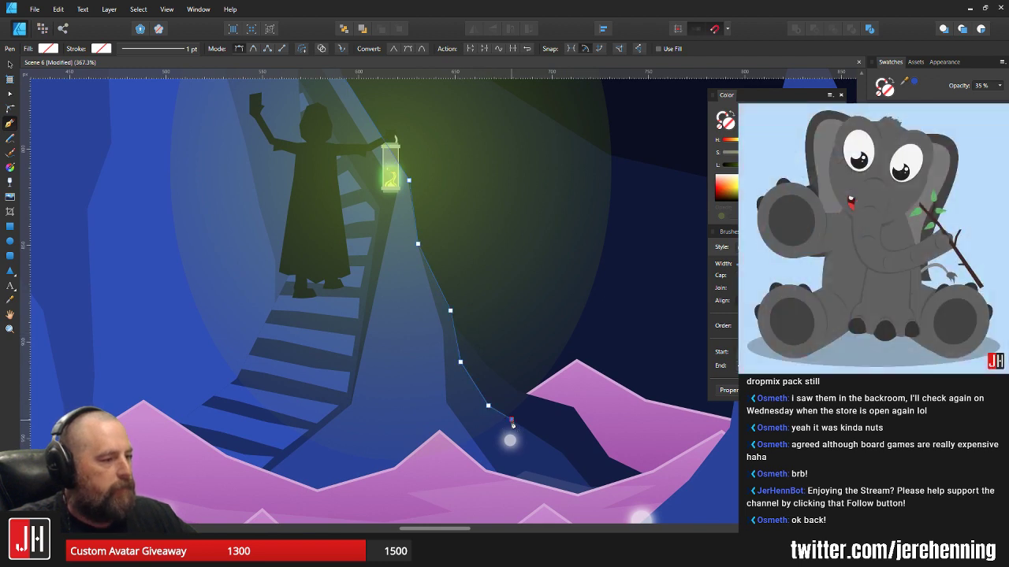
{"action": "left_click", "coordinate": [511, 420]}
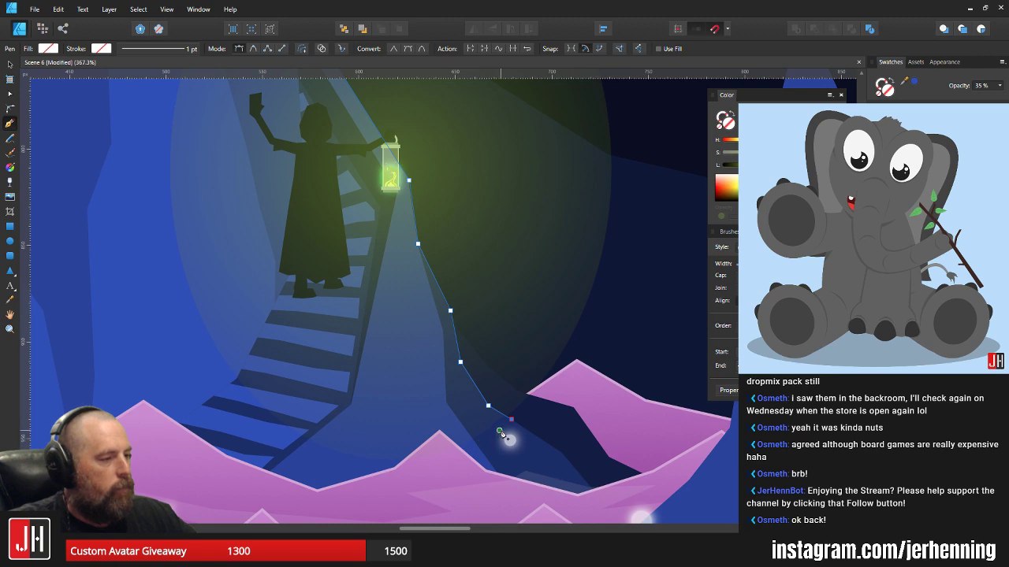
- Undo the last anchor, re-place it where the slope meets the glow's edge, and begin tracing back along the glow's underside
{"action": "scroll", "coordinate": [509, 437], "scroll_direction": "up", "scroll_amount": 2}
{"action": "left_click_drag", "start_coordinate": [477, 508], "coordinate": [495, 349]}
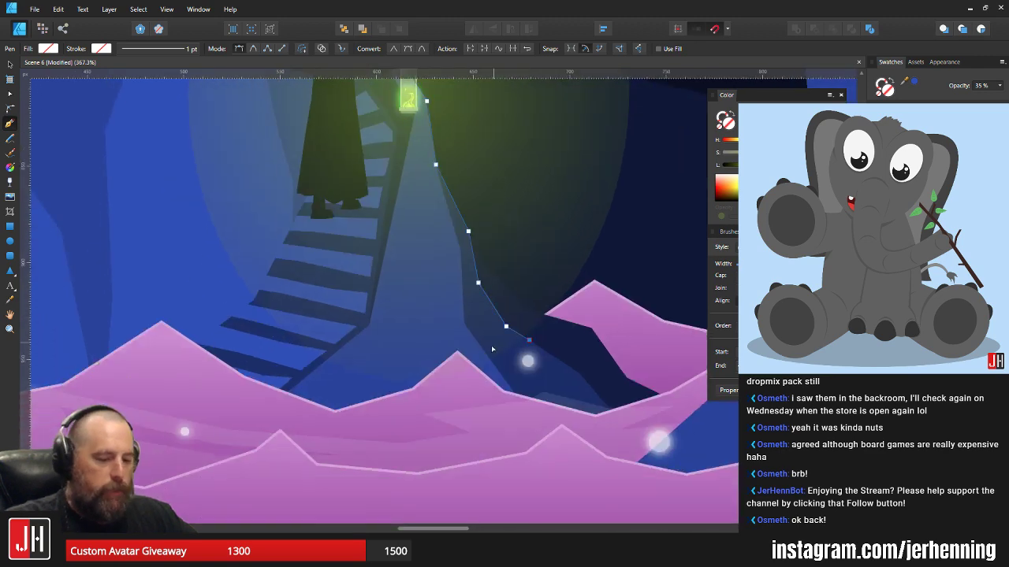
{"action": "scroll", "coordinate": [496, 346], "scroll_direction": "up", "scroll_amount": 4}
{"action": "key", "text": "ctrl+z"}
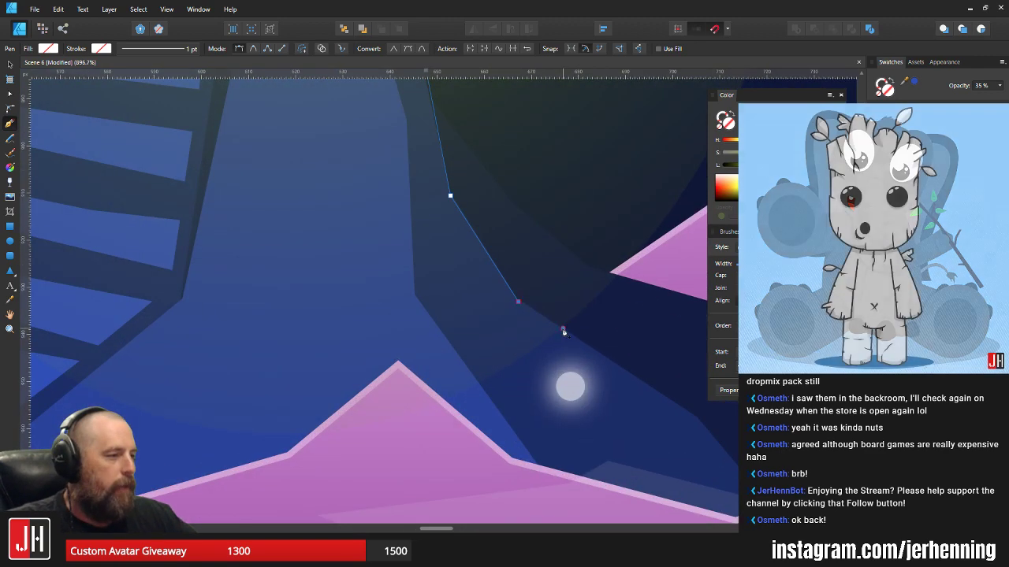
{"action": "left_click", "coordinate": [563, 329]}
{"action": "left_click", "coordinate": [529, 341]}
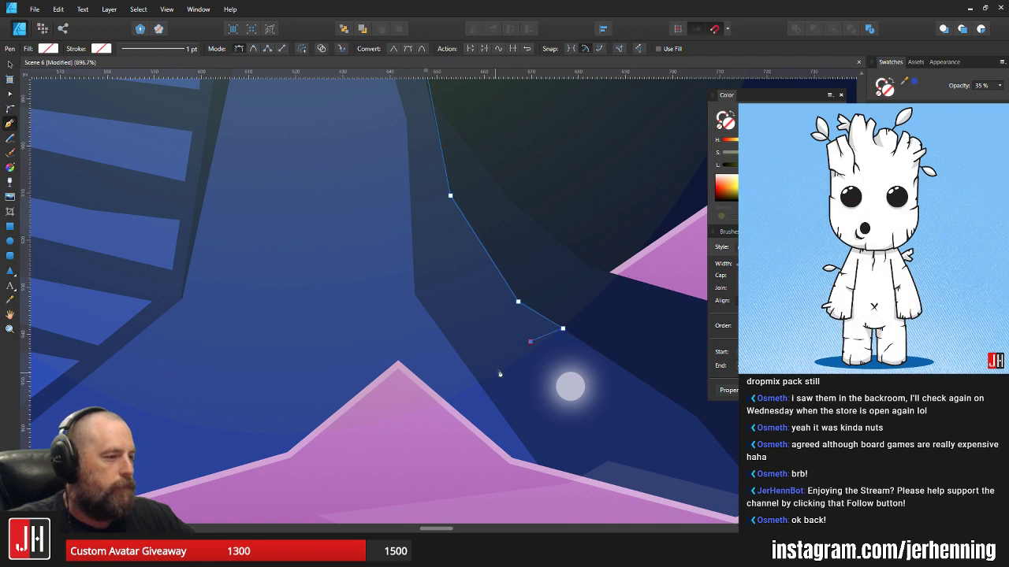
{"action": "left_click", "coordinate": [508, 366]}
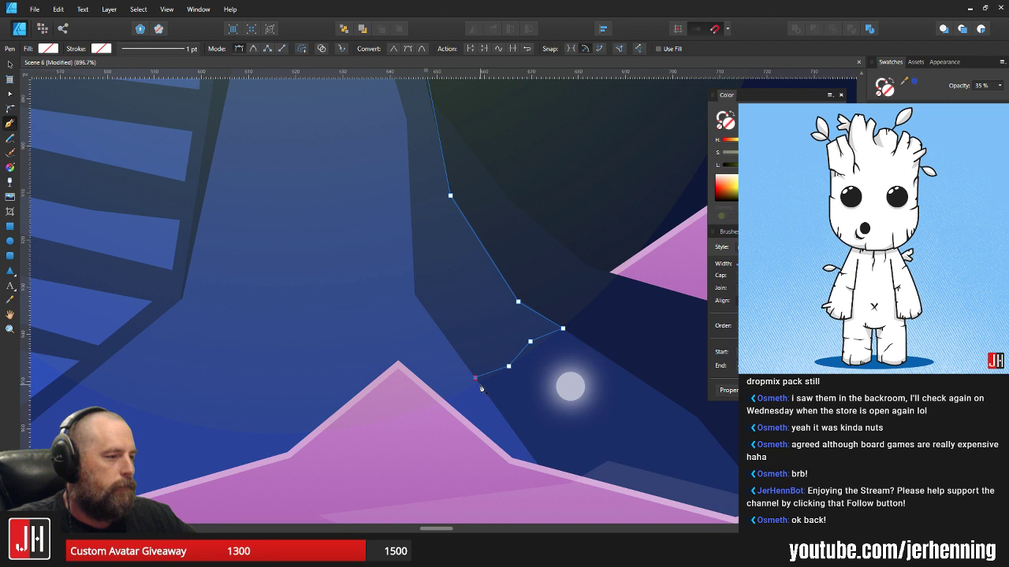
- Extend the path along the glow's bottom edge across the pink crystal peak, undoing the stray anchors beyond it
{"action": "left_click", "coordinate": [408, 414]}
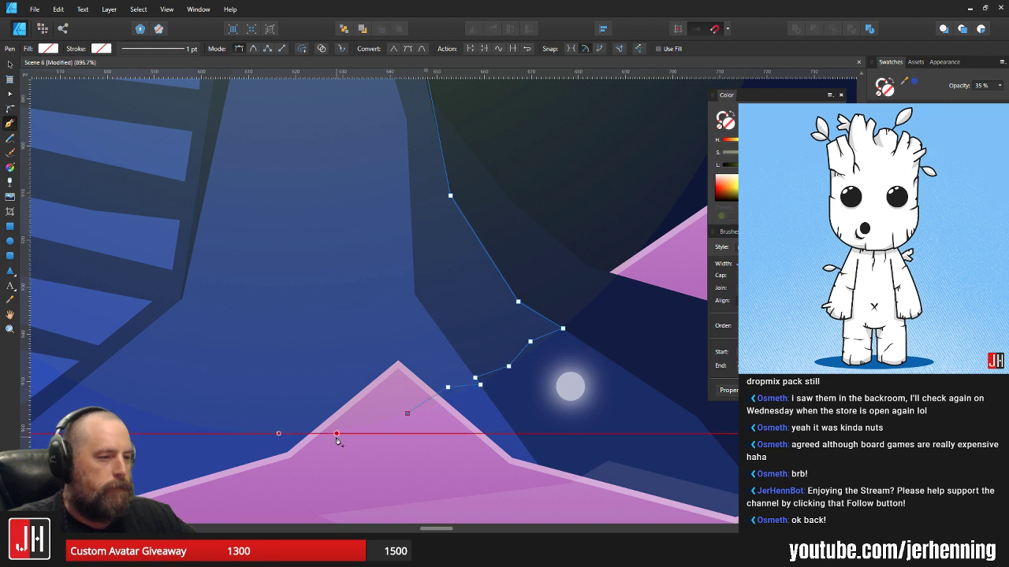
{"action": "left_click", "coordinate": [337, 433]}
{"action": "left_click", "coordinate": [289, 417]}
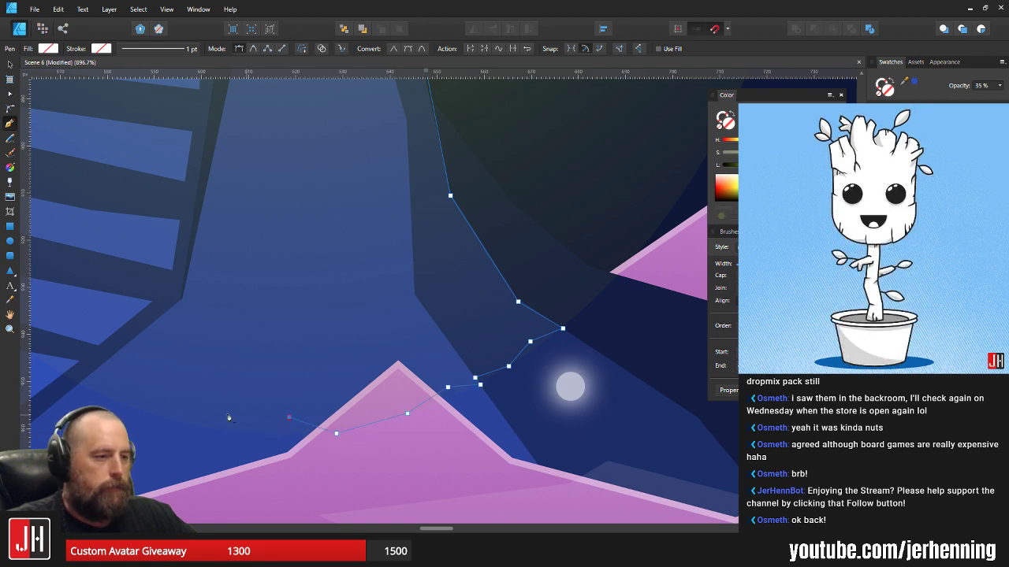
{"action": "left_click", "coordinate": [117, 382]}
{"action": "left_click_drag", "start_coordinate": [216, 389], "coordinate": [490, 432]}
{"action": "key", "text": "ctrl+z"}
{"action": "key", "text": "ctrl+z"}
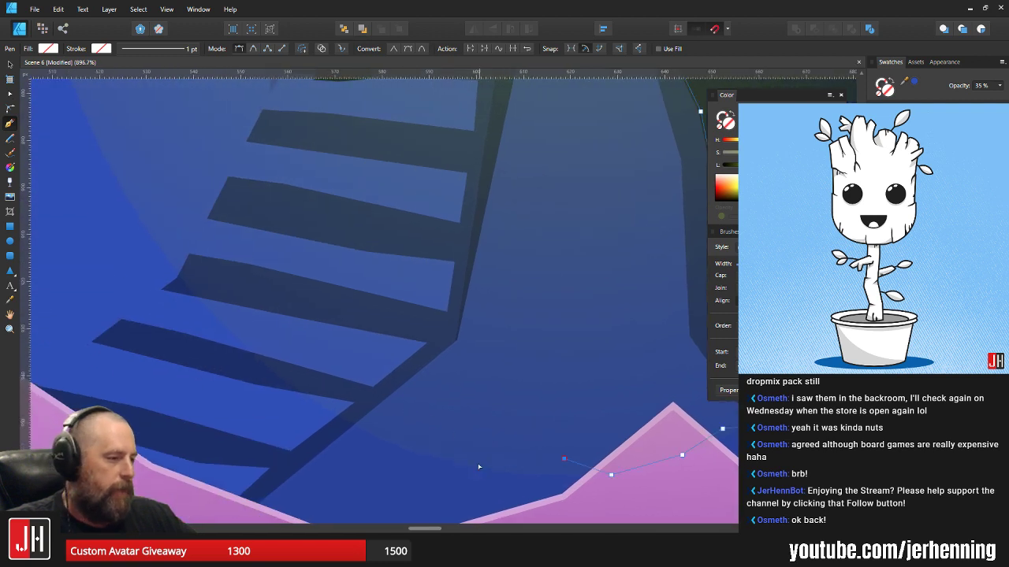
- Trace the glow's lower-left edge with straight segments across the base of the staircase
{"action": "left_click", "coordinate": [472, 463]}
{"action": "left_click", "coordinate": [381, 415]}
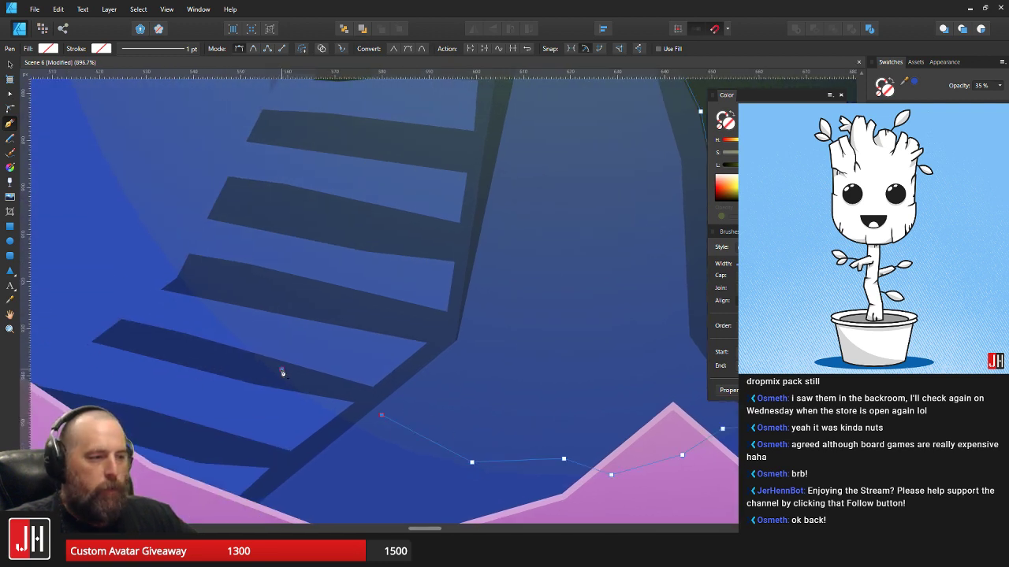
{"action": "left_click", "coordinate": [281, 370]}
{"action": "left_click", "coordinate": [166, 251]}
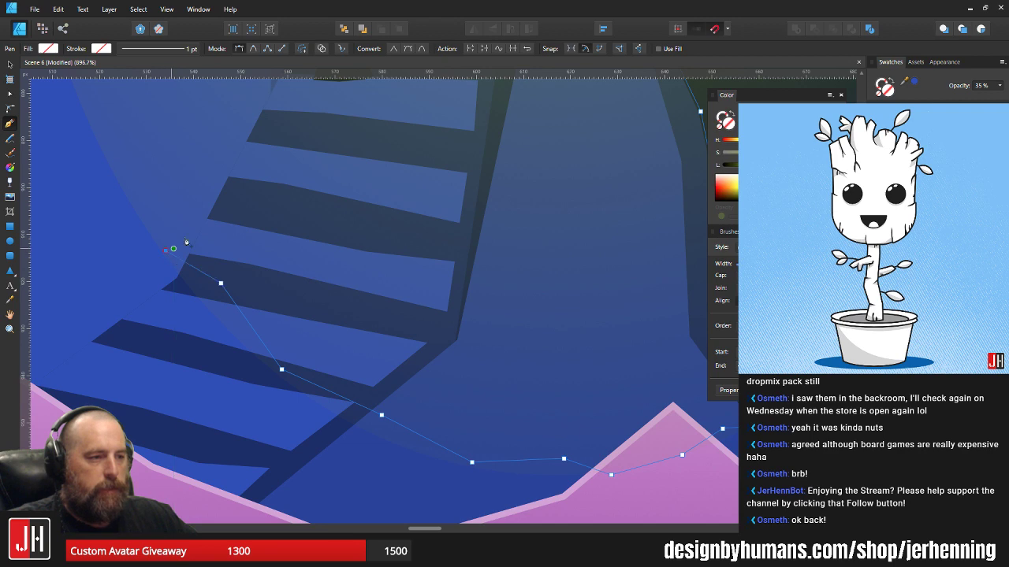
- Carry the path up the glow's left edge, past the robed figure's raised arm
{"action": "left_click_drag", "start_coordinate": [172, 242], "coordinate": [315, 431]}
{"action": "left_click", "coordinate": [256, 326]}
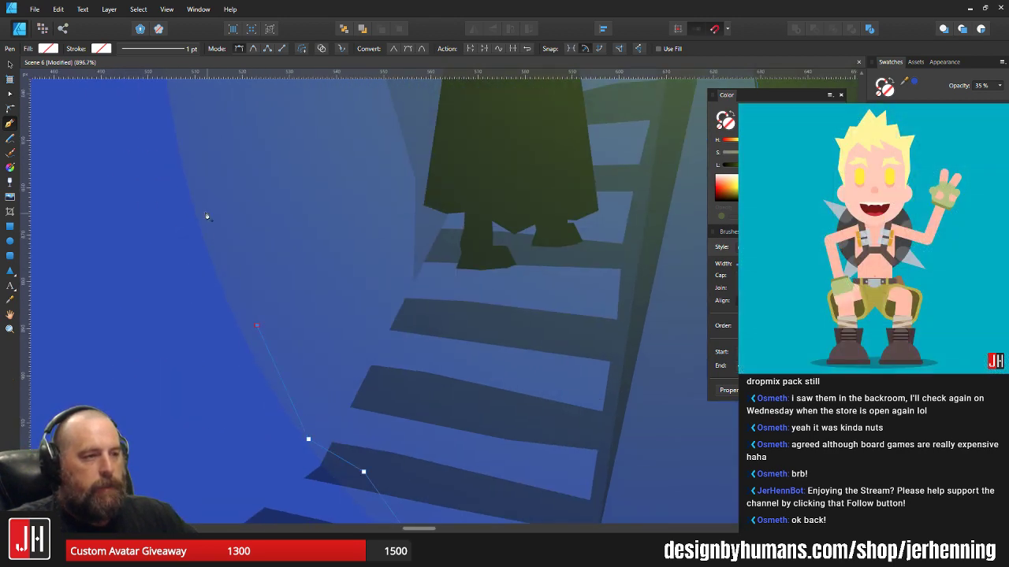
{"action": "left_click", "coordinate": [197, 204]}
{"action": "left_click_drag", "start_coordinate": [211, 199], "coordinate": [250, 364]}
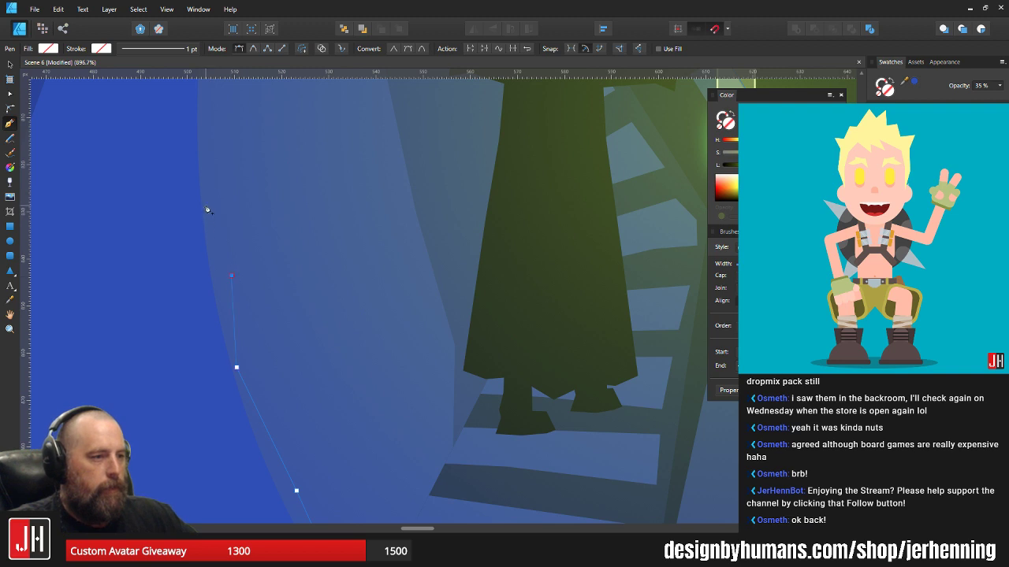
{"action": "scroll", "coordinate": [253, 196], "scroll_direction": "up", "scroll_amount": 3}
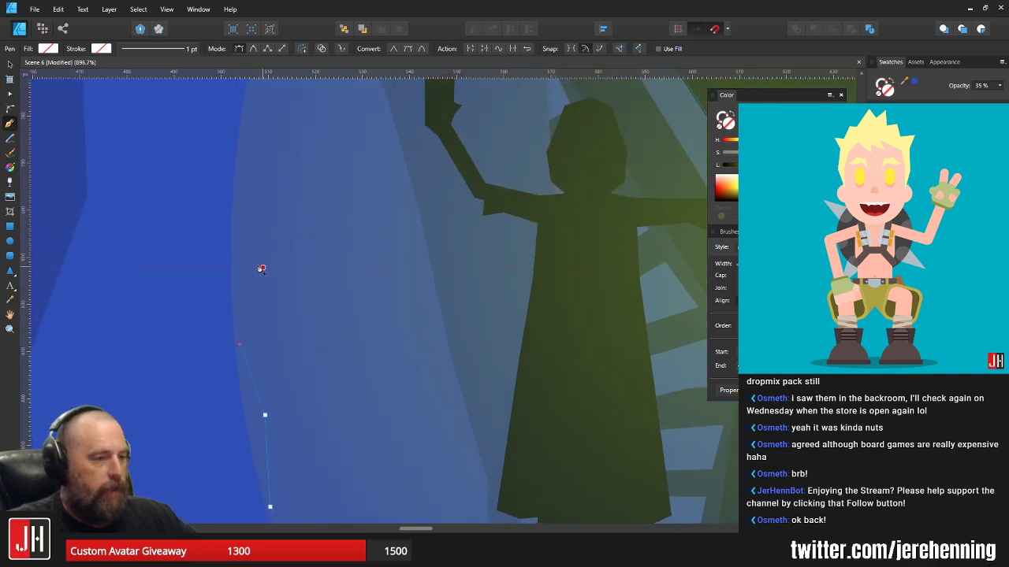
{"action": "scroll", "coordinate": [240, 238], "scroll_direction": "up", "scroll_amount": 3}
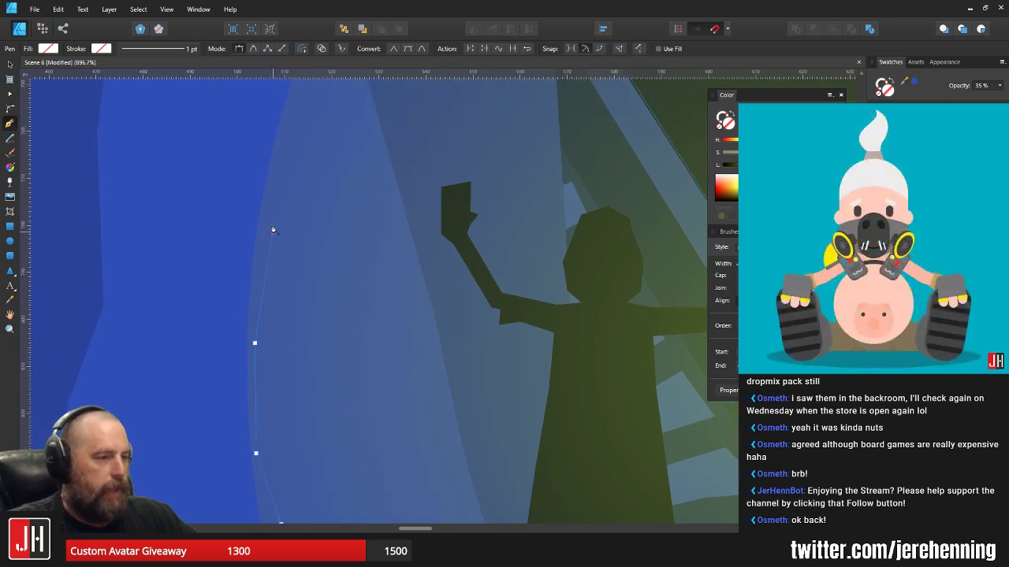
{"action": "scroll", "coordinate": [331, 278], "scroll_direction": "up", "scroll_amount": 3}
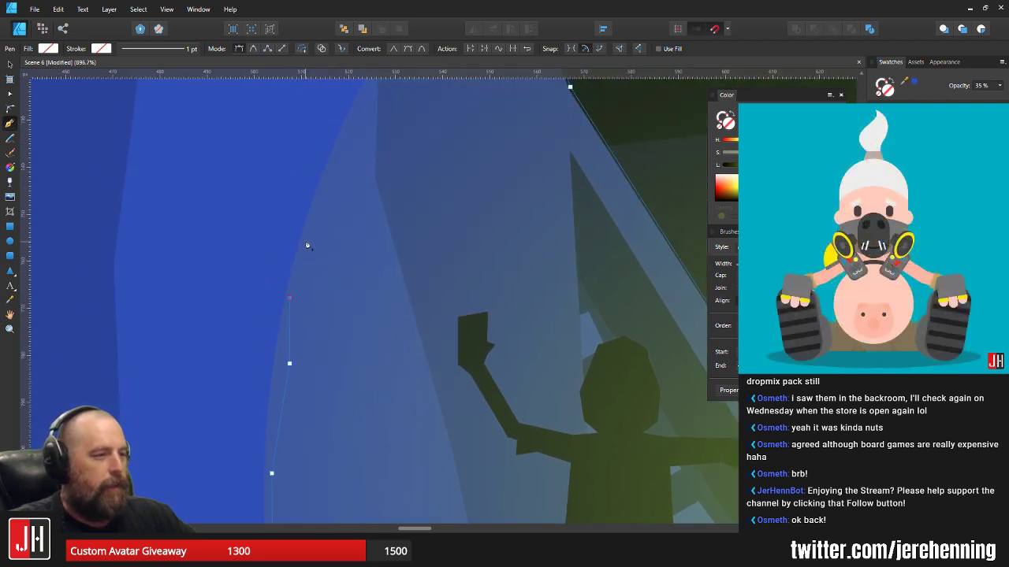
{"action": "scroll", "coordinate": [358, 160], "scroll_direction": "up", "scroll_amount": 3}
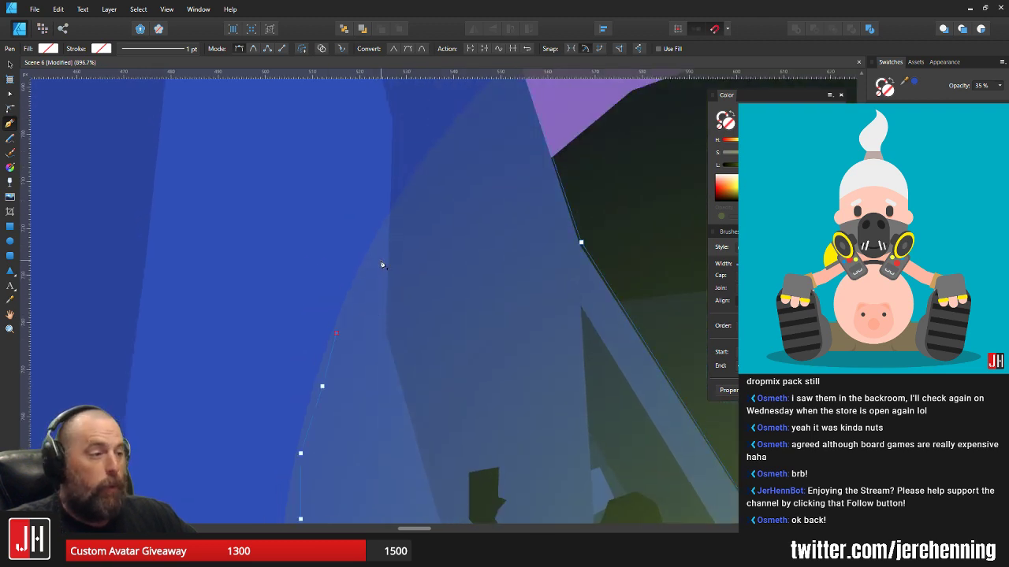
- Trace the glow's upper-left edge to the starting anchor on the pillar's edge and close the path
{"action": "left_click", "coordinate": [381, 255]}
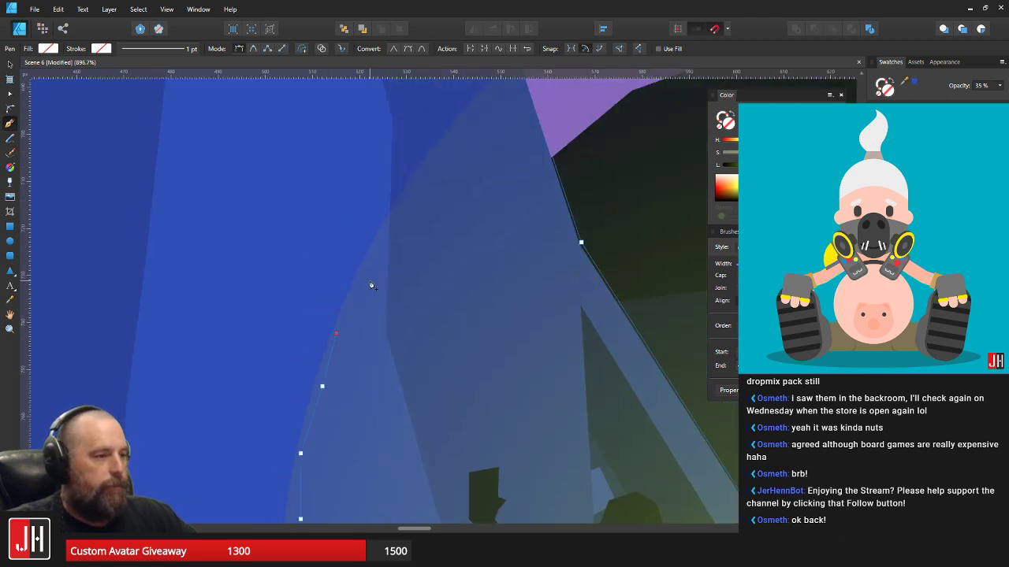
{"action": "left_click", "coordinate": [391, 213]}
{"action": "scroll", "coordinate": [411, 268], "scroll_direction": "up", "scroll_amount": 2}
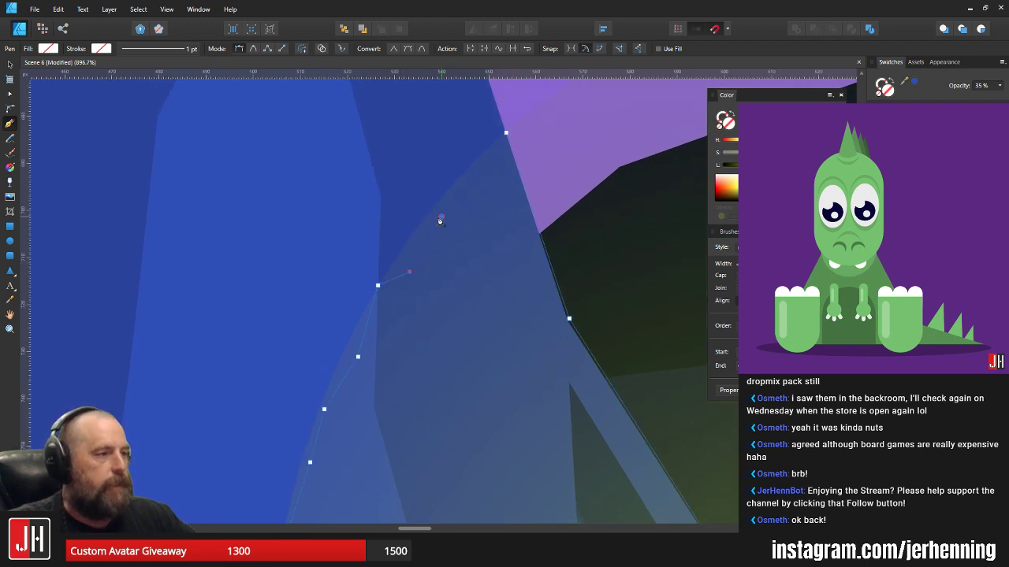
{"action": "left_click", "coordinate": [492, 159]}
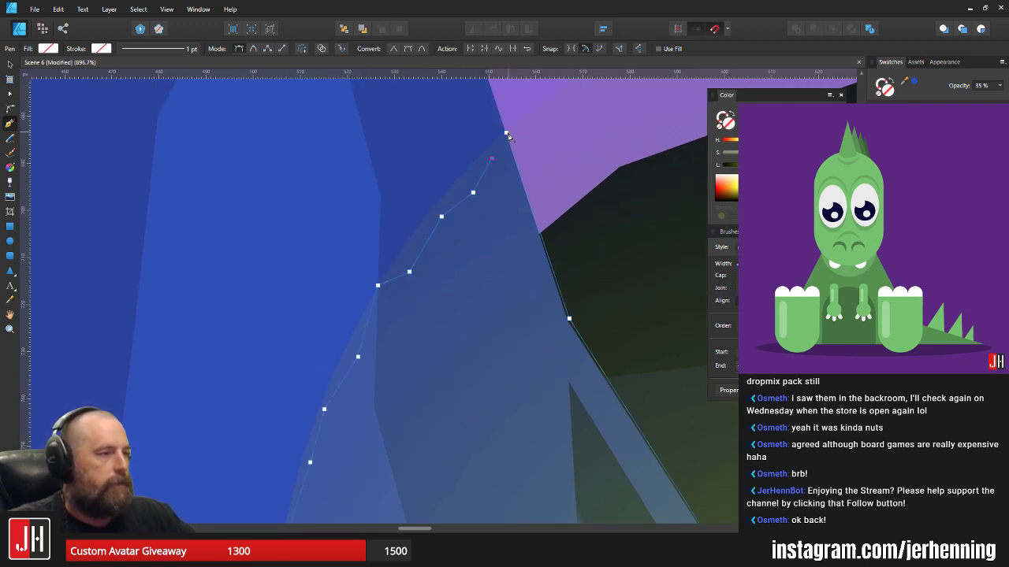
{"action": "scroll", "coordinate": [509, 174], "scroll_direction": "down", "scroll_amount": 4}
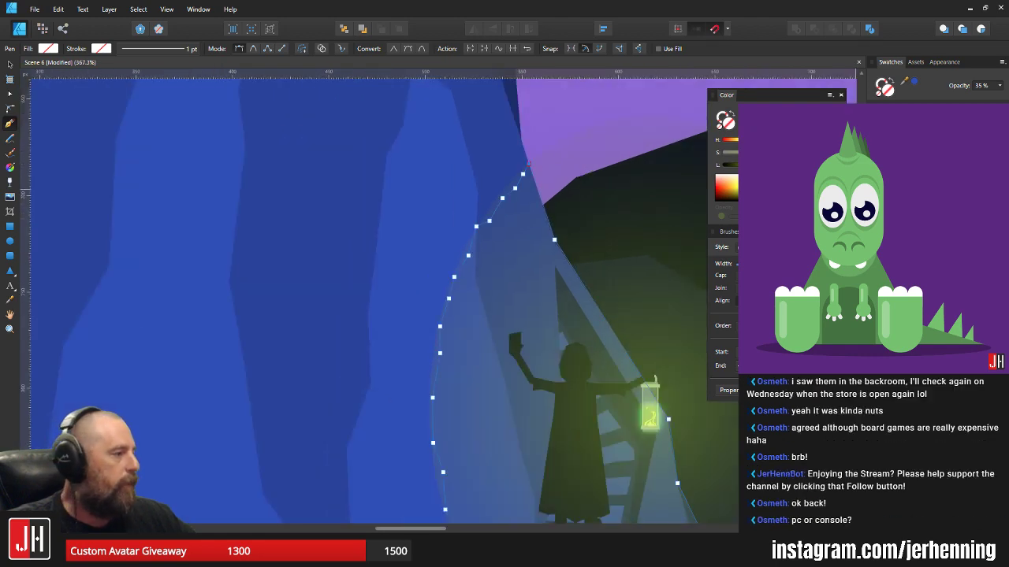
- Fill the traced rock-and-staircase shape with solid red at 100% opacity
{"action": "left_click", "coordinate": [887, 181]}
{"action": "key", "text": "v"}
{"action": "scroll", "coordinate": [663, 266], "scroll_direction": "down", "scroll_amount": 3}
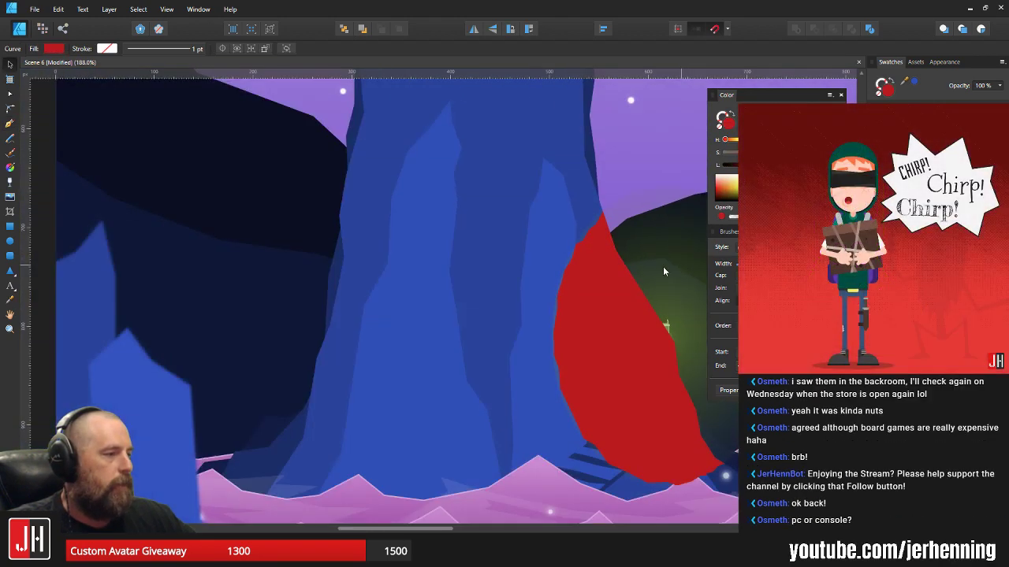
{"action": "left_click_drag", "start_coordinate": [663, 266], "coordinate": [535, 256]}
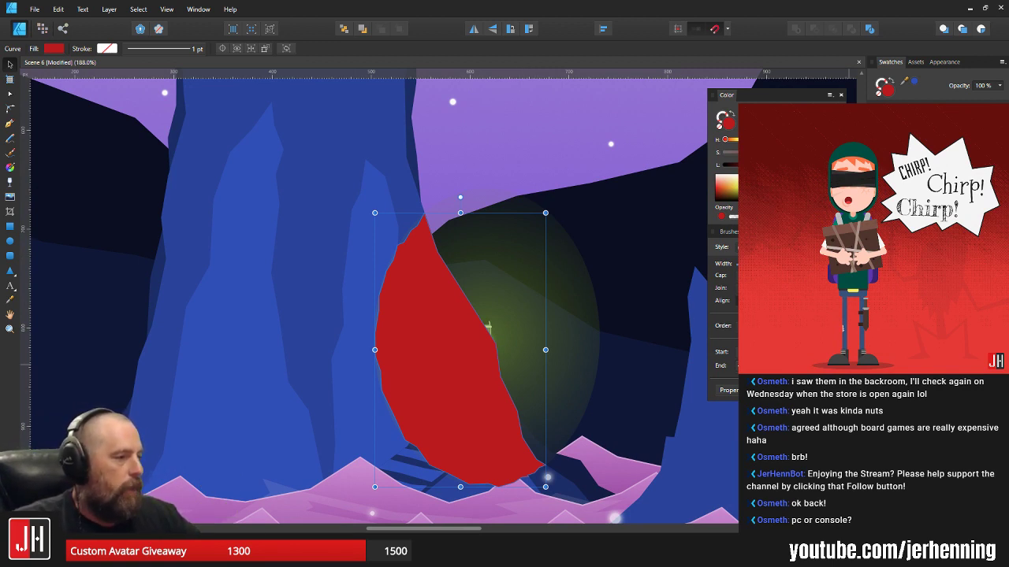
{"action": "scroll", "coordinate": [539, 361], "scroll_direction": "up", "scroll_amount": 4}
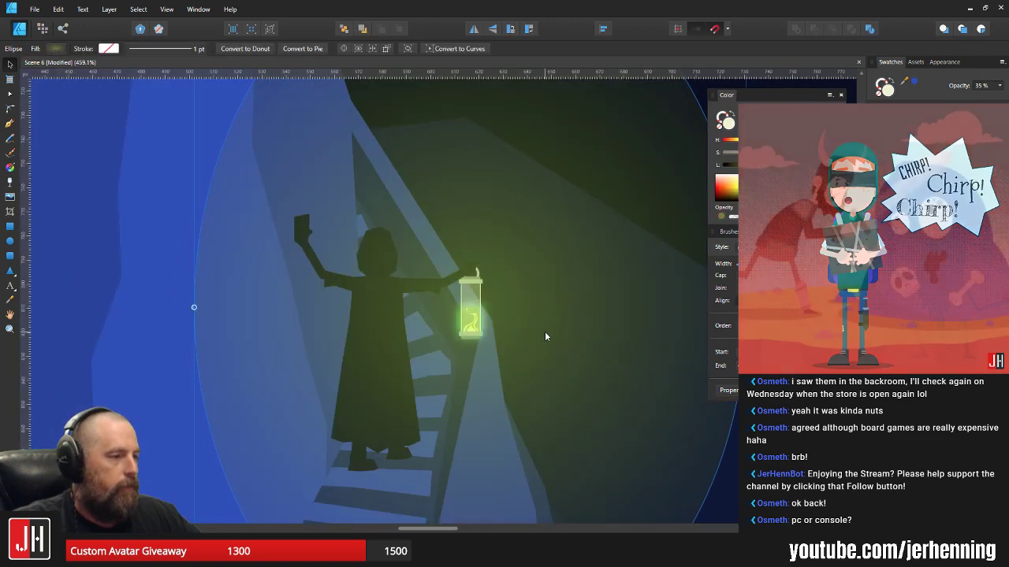
- Use the traced red shape as a mask on the green glow ellipse, confining the light to the pillar and staircase
{"action": "right_click", "coordinate": [450, 313]}
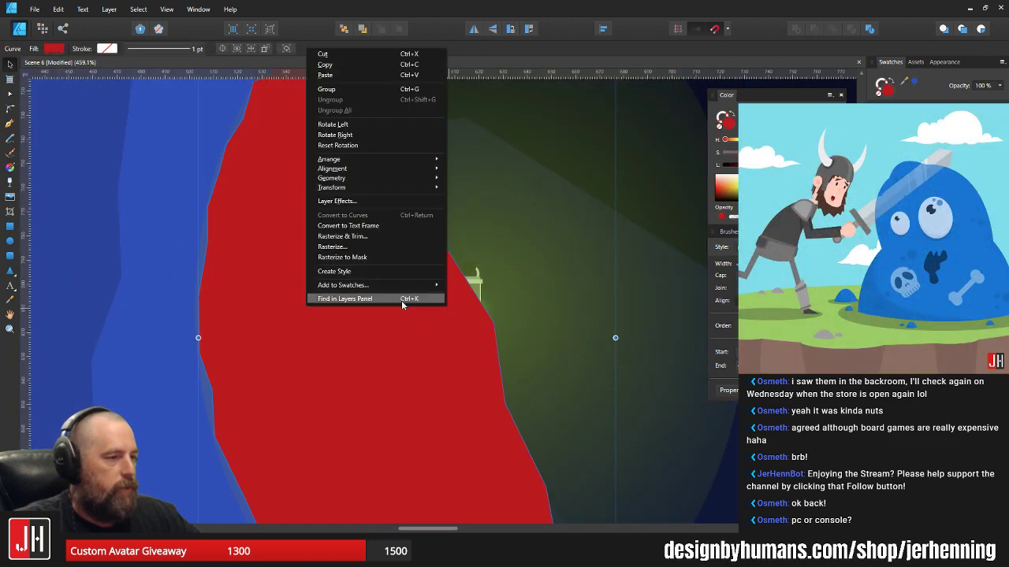
{"action": "left_click", "coordinate": [403, 301]}
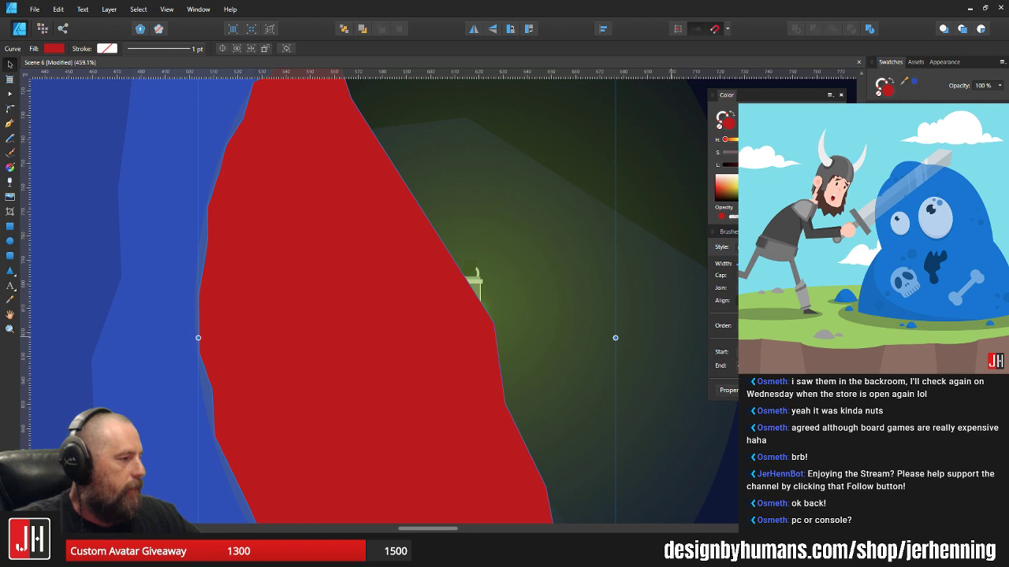
{"action": "key", "text": "p"}
{"action": "key", "text": "v"}
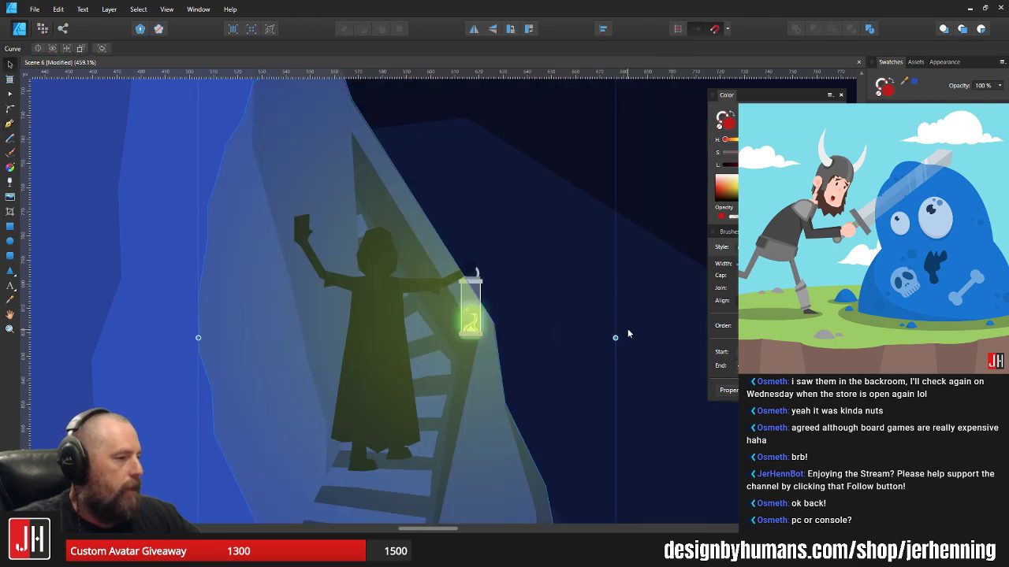
{"action": "left_click", "coordinate": [628, 330]}
- Examine the masked lantern glow up close and against the whole scene, with and without it selected
{"action": "scroll", "coordinate": [600, 348], "scroll_direction": "down", "scroll_amount": 5}
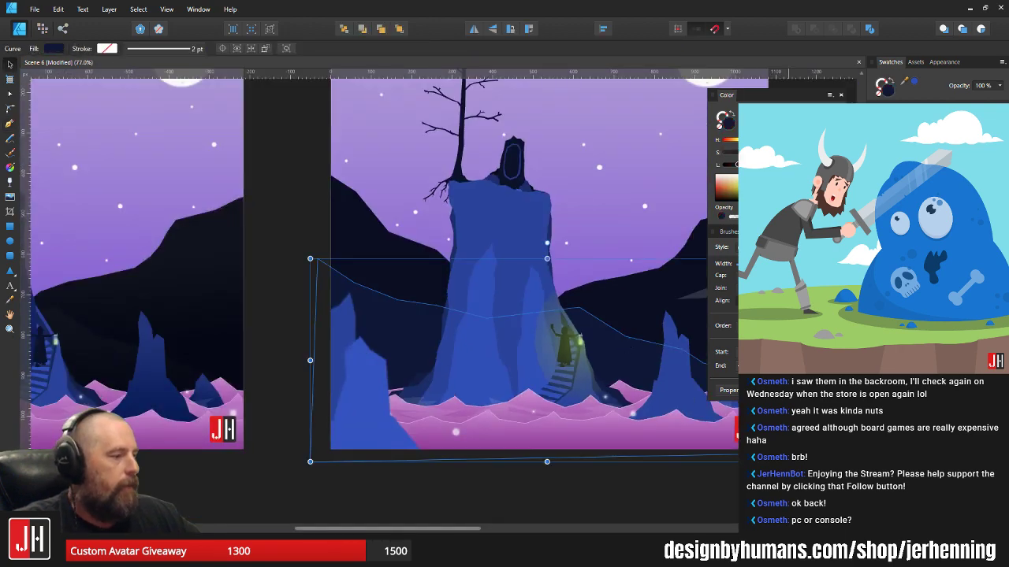
{"action": "key", "text": "ctrl+d"}
{"action": "scroll", "coordinate": [617, 351], "scroll_direction": "up", "scroll_amount": 5}
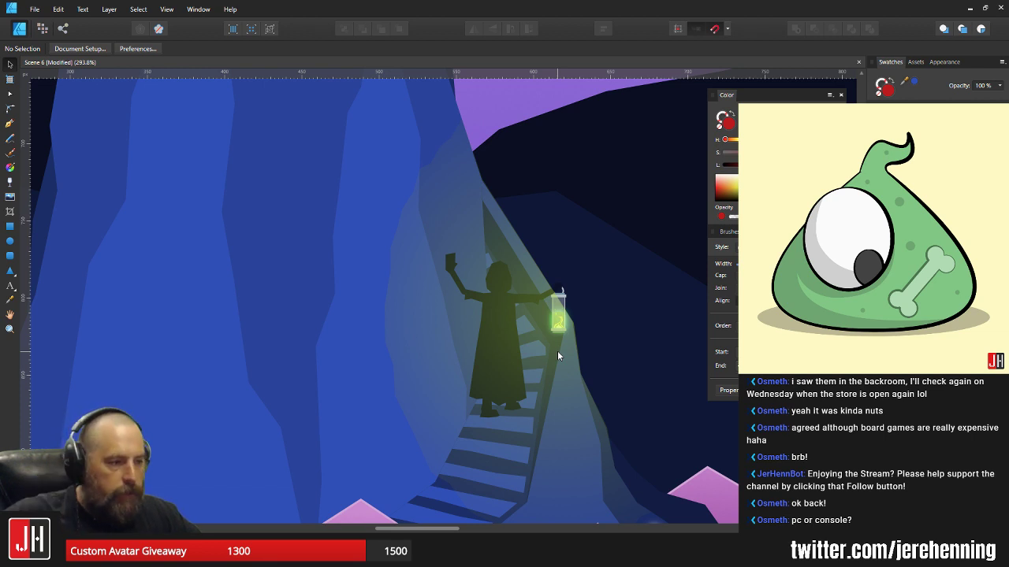
{"action": "left_click_drag", "start_coordinate": [559, 356], "coordinate": [584, 325]}
{"action": "left_click", "coordinate": [465, 305]}
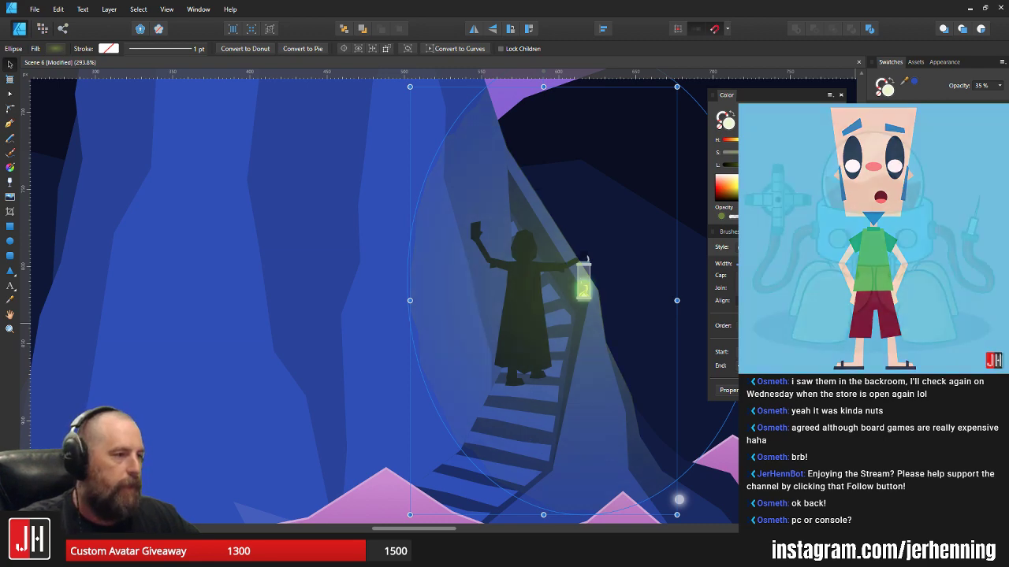
{"action": "scroll", "coordinate": [610, 313], "scroll_direction": "down", "scroll_amount": 8}
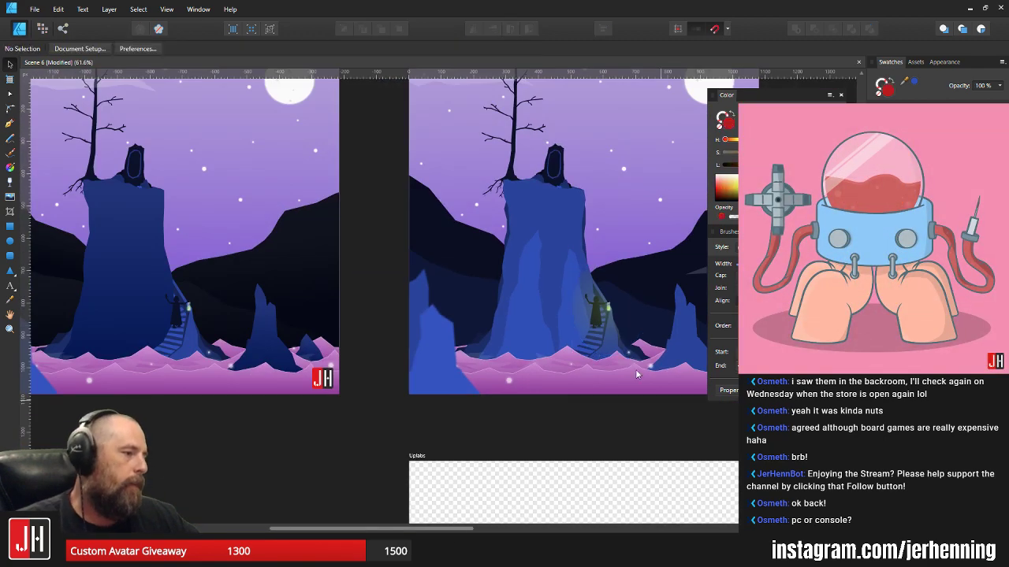
{"action": "scroll", "coordinate": [616, 307], "scroll_direction": "up", "scroll_amount": 7}
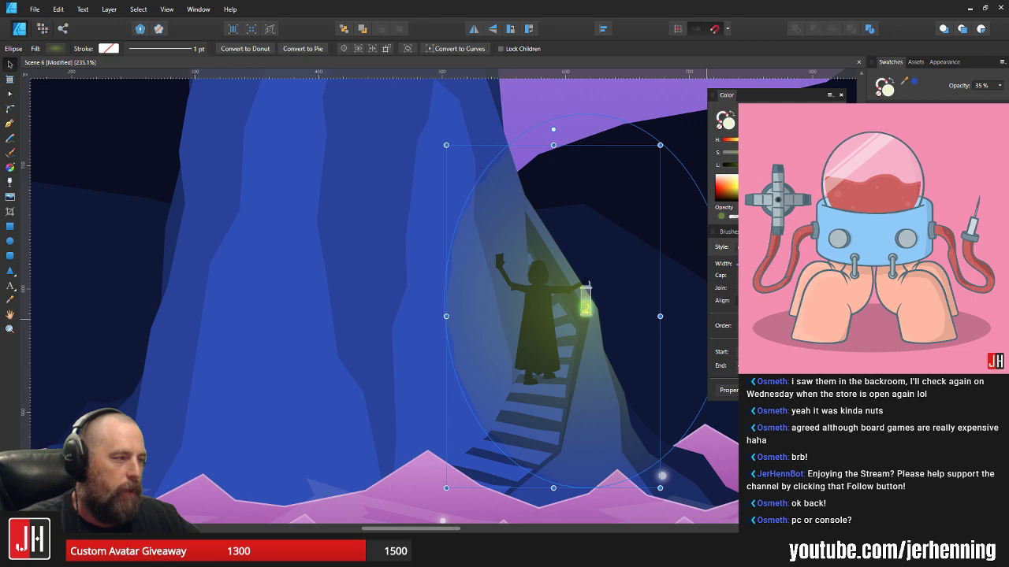
{"action": "left_click", "coordinate": [630, 280]}
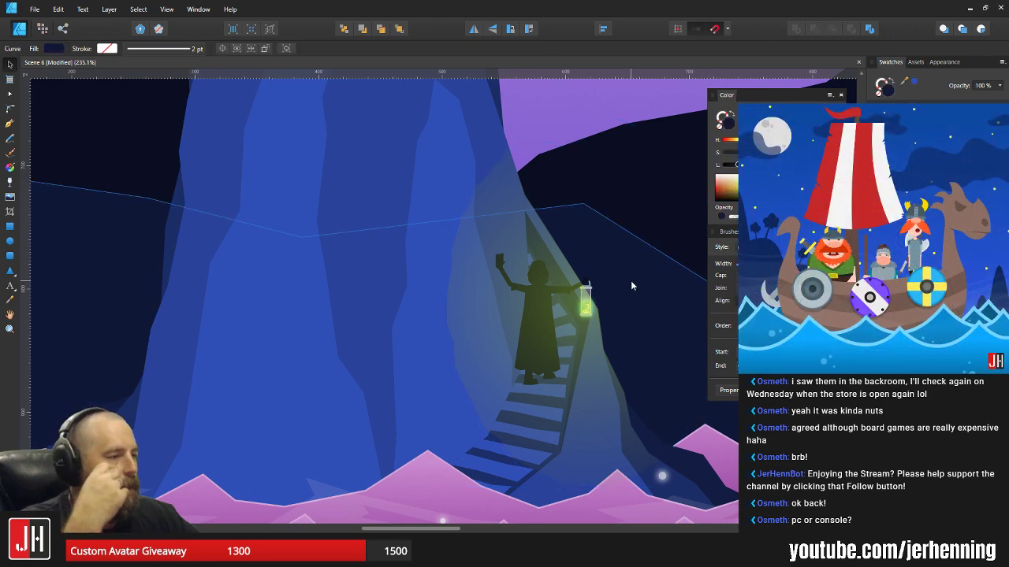
{"action": "key", "text": "ctrl+z"}
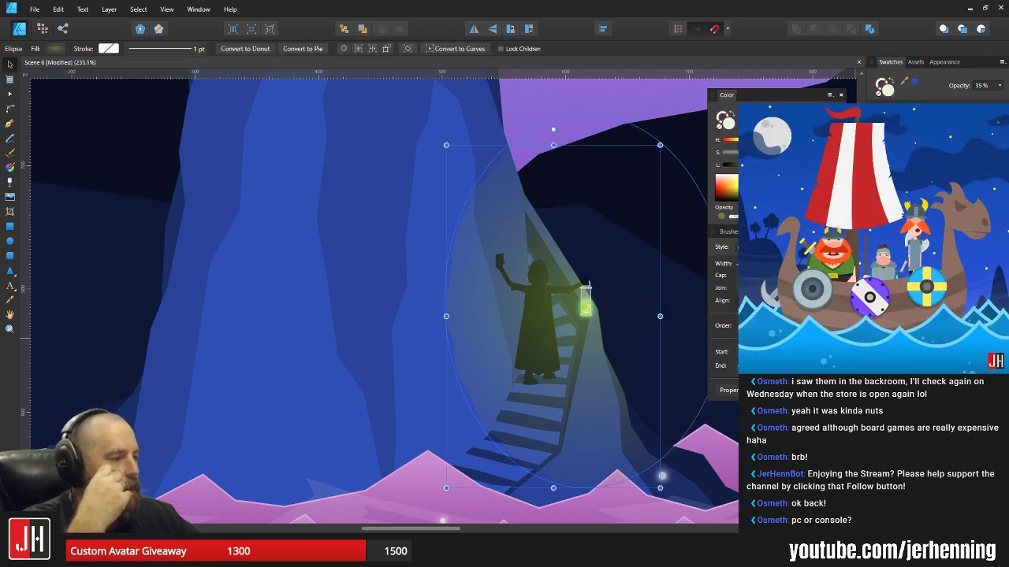
- Apply a Gaussian Blur layer effect with a 2 px radius to the green glow ellipse
{"action": "left_click", "coordinate": [914, 387]}
{"action": "left_click", "coordinate": [352, 145]}
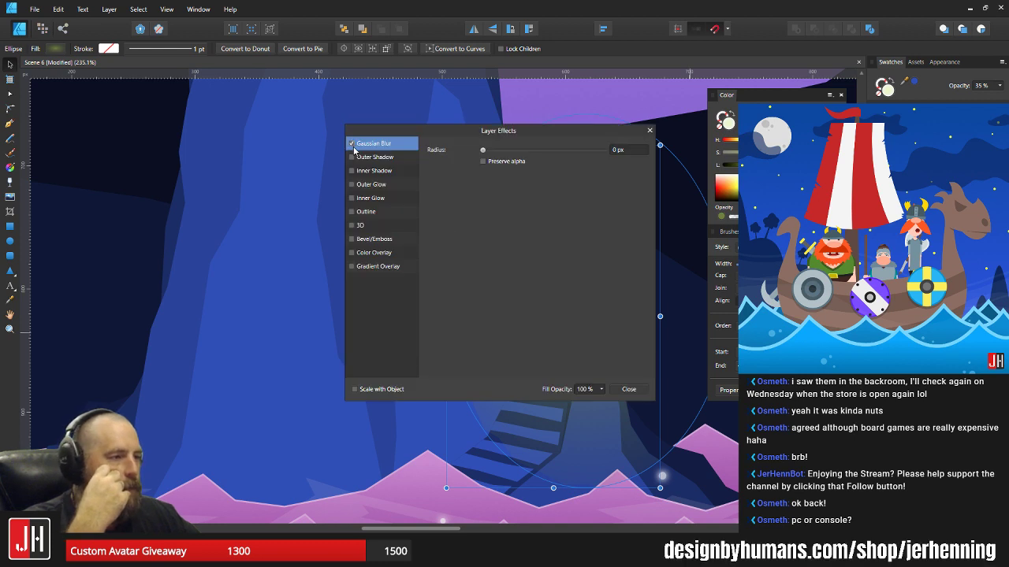
{"action": "left_click", "coordinate": [627, 150]}
{"action": "type", "text": "2"}
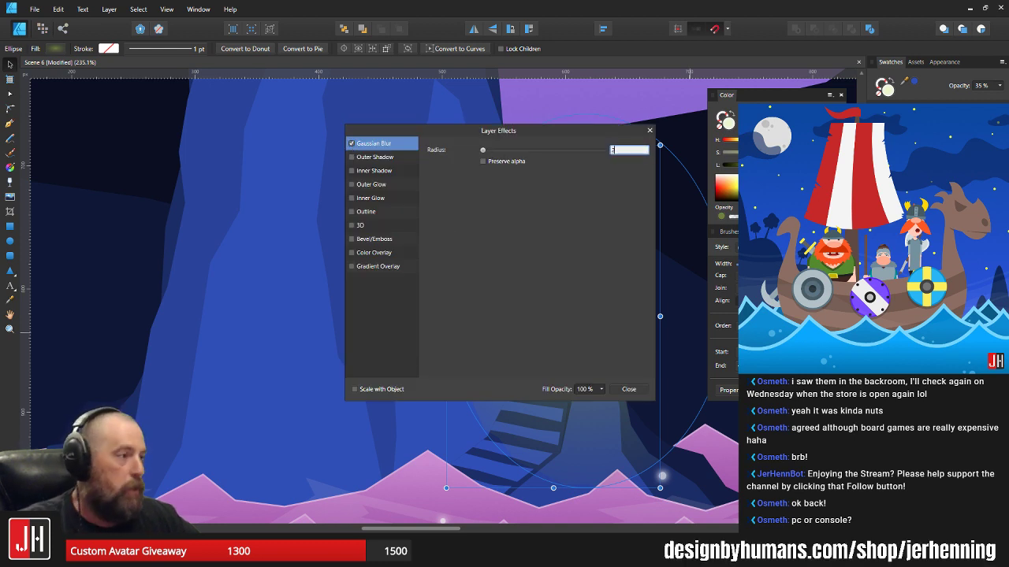
{"action": "key", "text": "Return"}
{"action": "left_click", "coordinate": [629, 388]}
{"action": "left_click", "coordinate": [658, 354]}
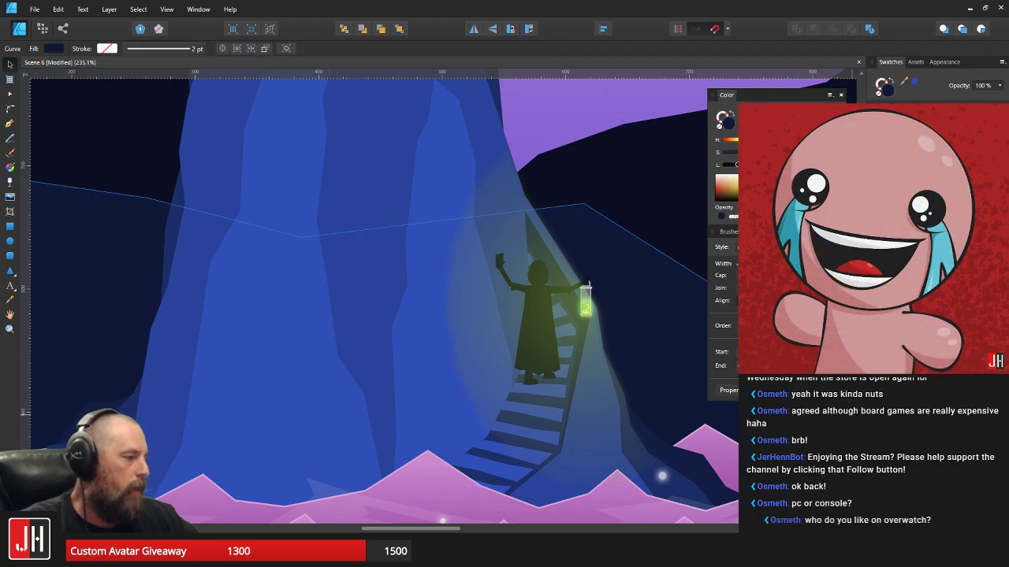
- Set the glow ellipse's Gaussian Blur radius to 1 px and save the document
{"action": "left_click", "coordinate": [914, 347]}
{"action": "left_click", "coordinate": [914, 386]}
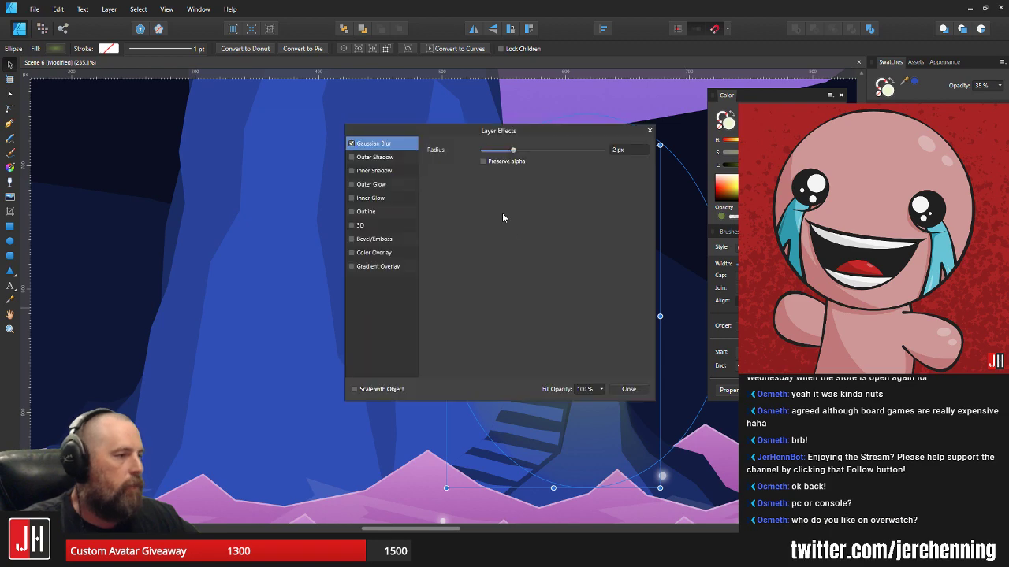
{"action": "left_click", "coordinate": [628, 150]}
{"action": "type", "text": "1"}
{"action": "key", "text": "Return"}
{"action": "left_click", "coordinate": [650, 131]}
{"action": "left_click", "coordinate": [646, 108]}
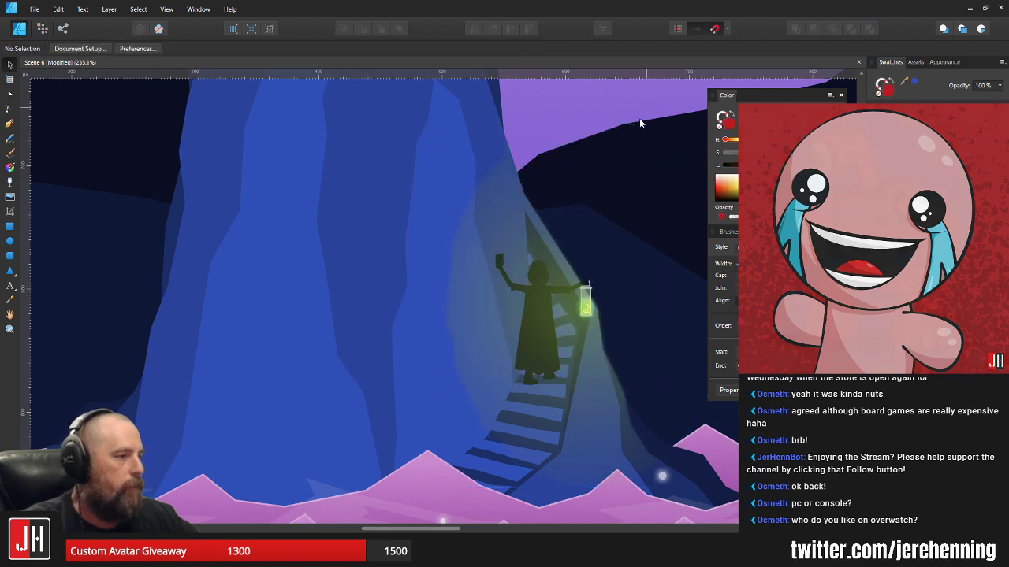
{"action": "key", "text": "ctrl+s"}
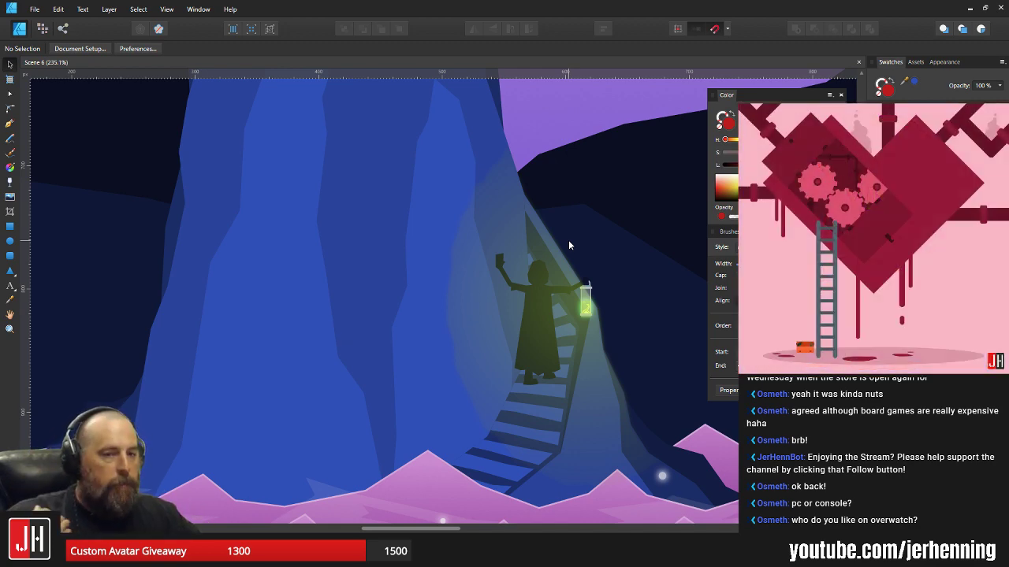
- Set the opacity of the centre stop in the glow's radial gradient, at the lantern, to 30%
{"action": "left_click", "coordinate": [505, 228]}
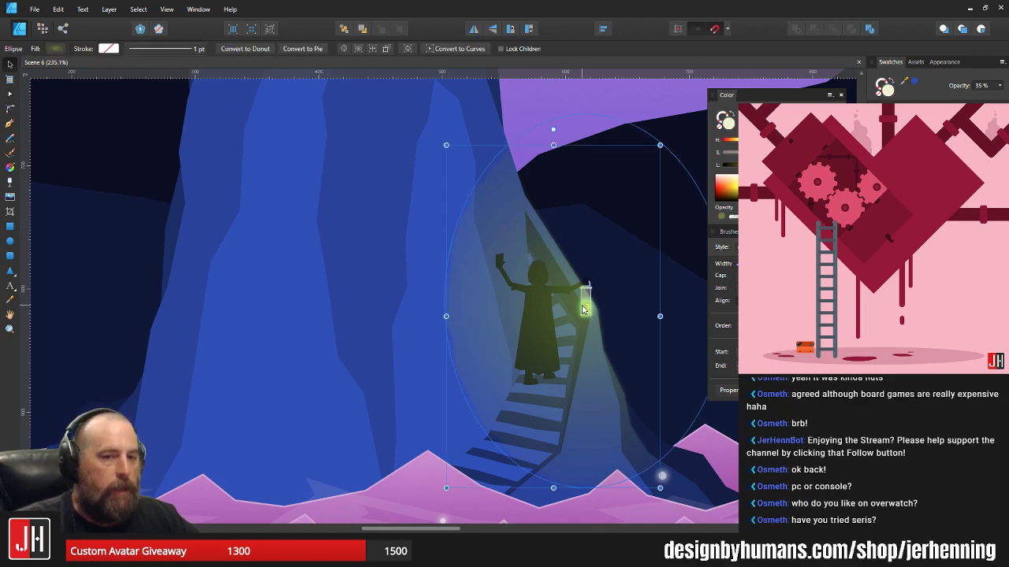
{"action": "key", "text": "g"}
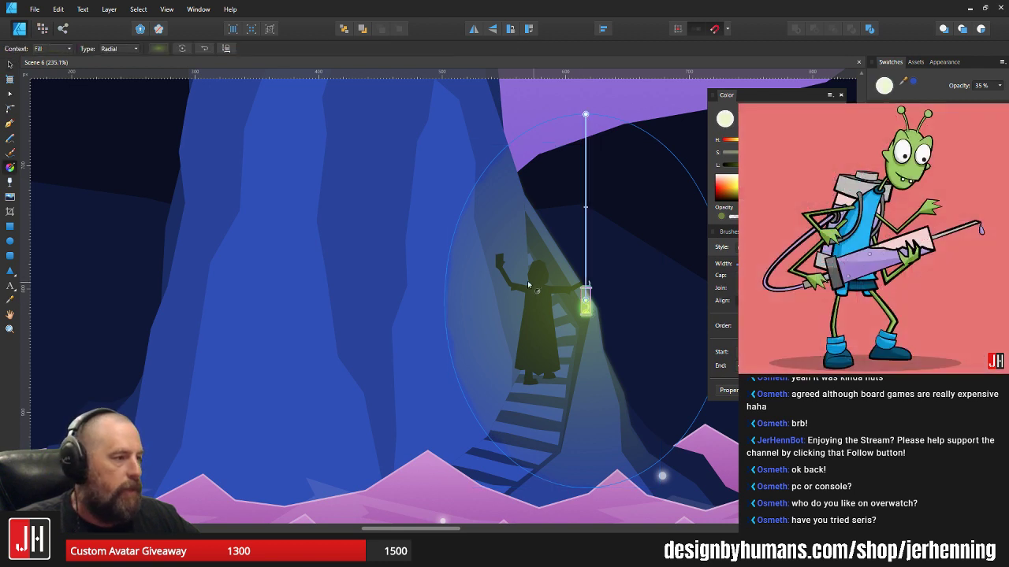
{"action": "left_click", "coordinate": [585, 114]}
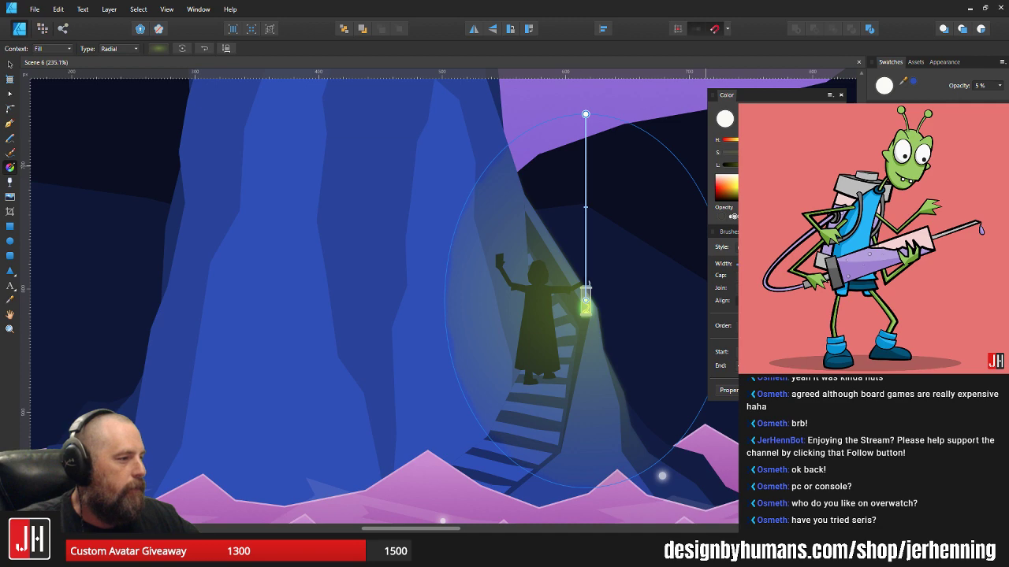
{"action": "left_click", "coordinate": [586, 299]}
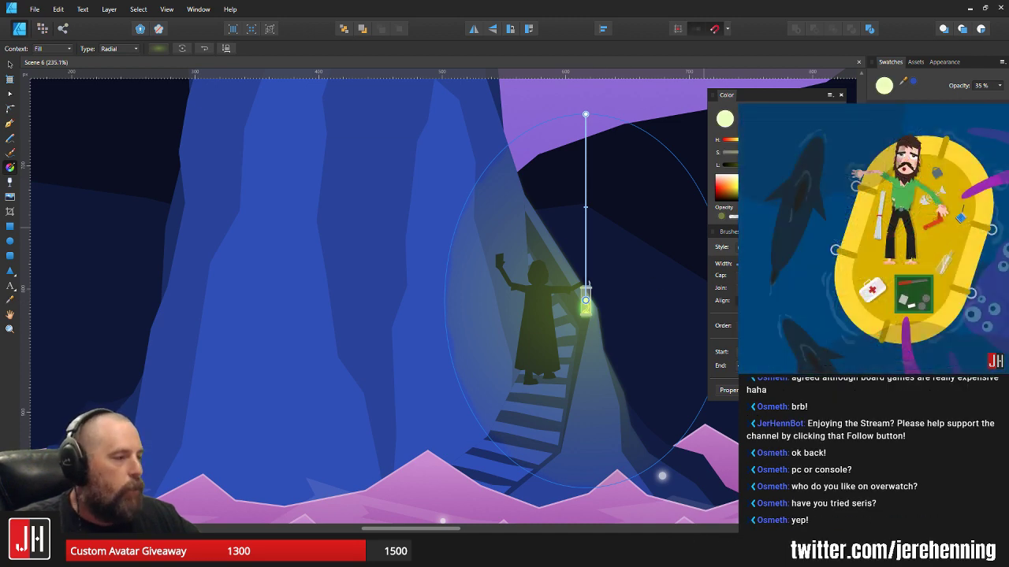
{"action": "type", "text": "30"}
{"action": "key", "text": "Return"}
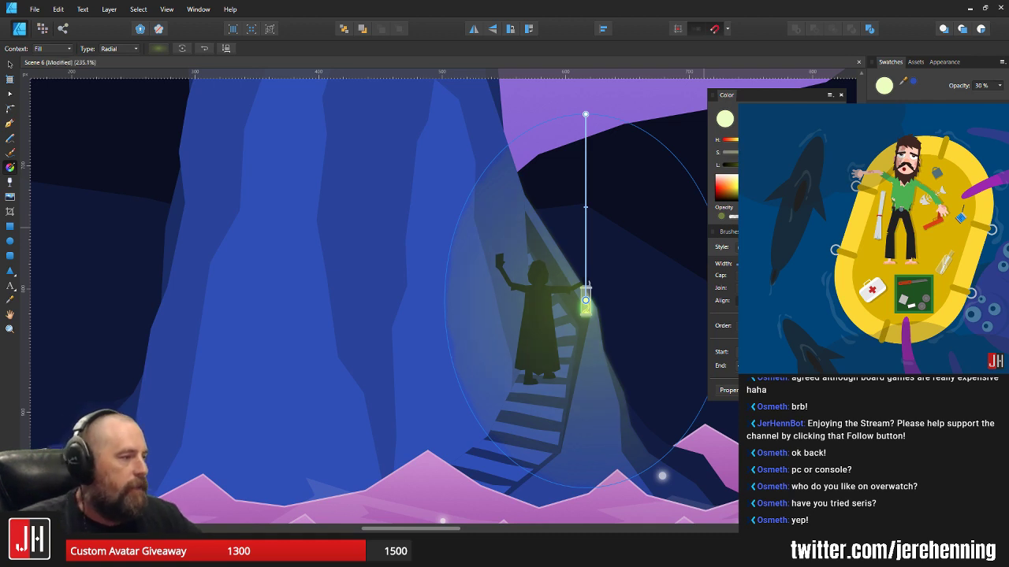
{"action": "key", "text": "v"}
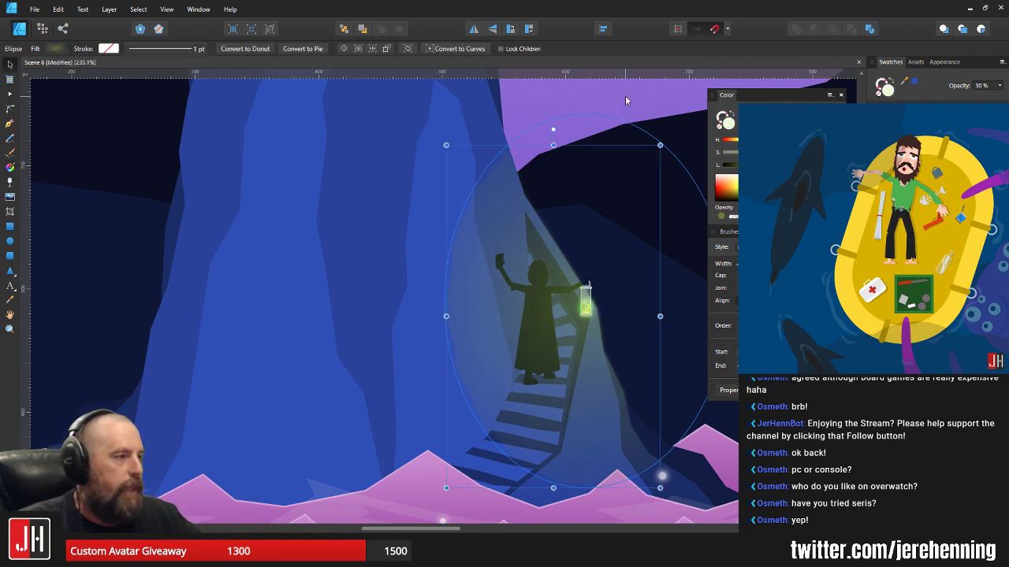
{"action": "left_click", "coordinate": [625, 96]}
- Examine the softened lantern glow around the robed figure at several zoom levels
{"action": "scroll", "coordinate": [579, 197], "scroll_direction": "down", "scroll_amount": 4}
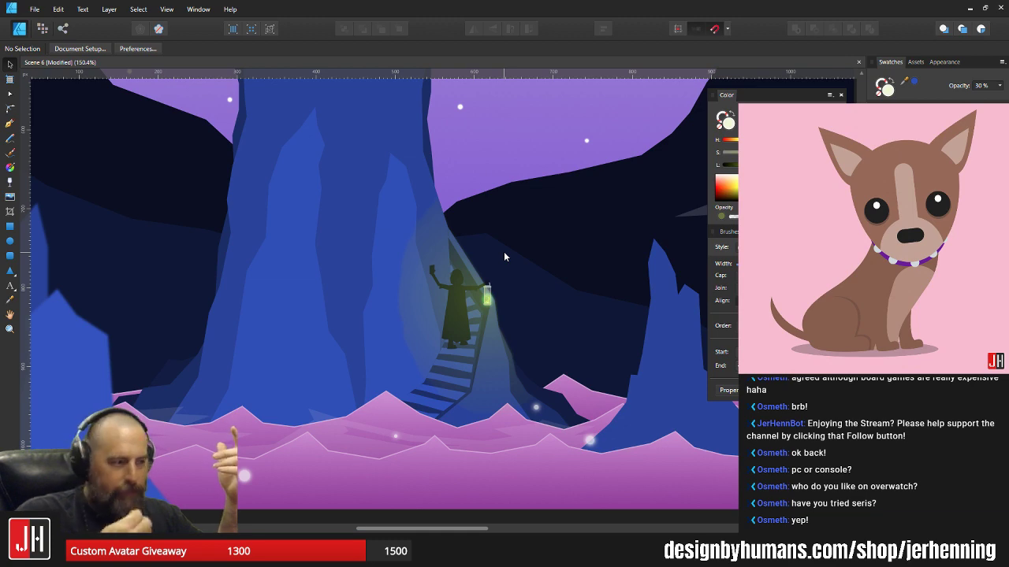
{"action": "scroll", "coordinate": [473, 281], "scroll_direction": "up", "scroll_amount": 3}
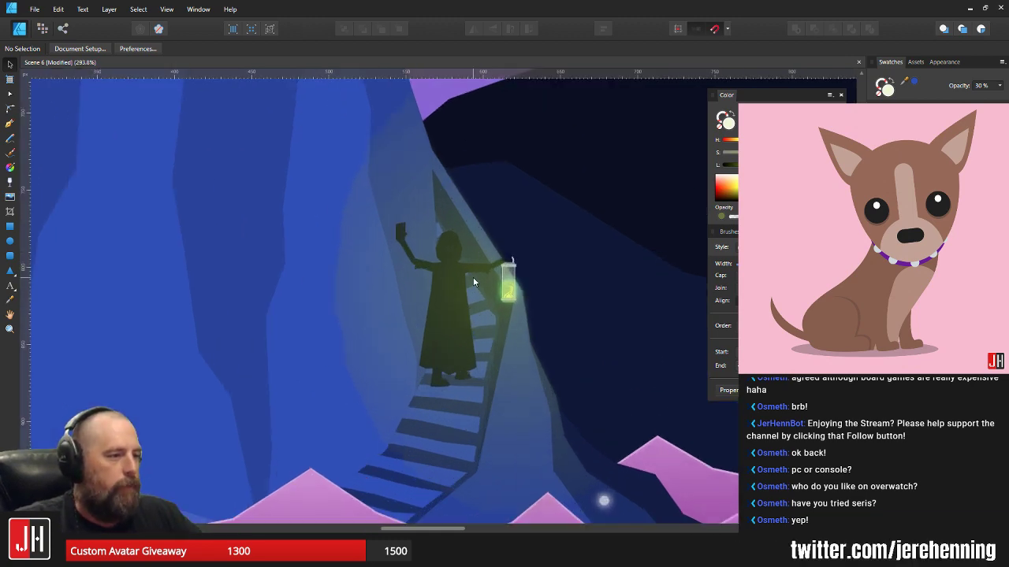
{"action": "scroll", "coordinate": [456, 272], "scroll_direction": "down", "scroll_amount": 3}
{"action": "left_click", "coordinate": [418, 310]}
{"action": "scroll", "coordinate": [418, 311], "scroll_direction": "up", "scroll_amount": 3}
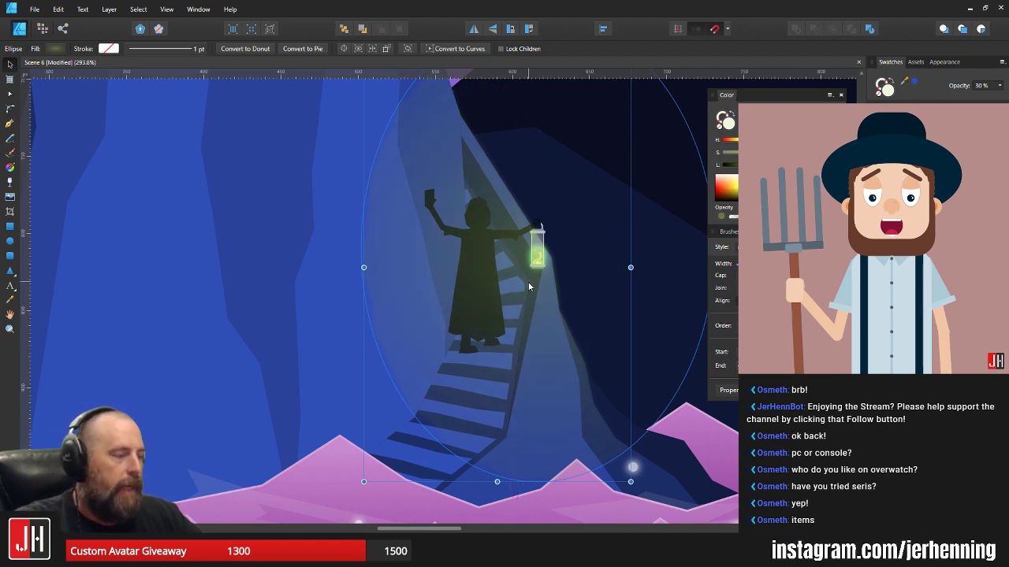
{"action": "scroll", "coordinate": [521, 281], "scroll_direction": "down", "scroll_amount": 7}
{"action": "left_click", "coordinate": [559, 368]}
{"action": "scroll", "coordinate": [533, 285], "scroll_direction": "up", "scroll_amount": 6}
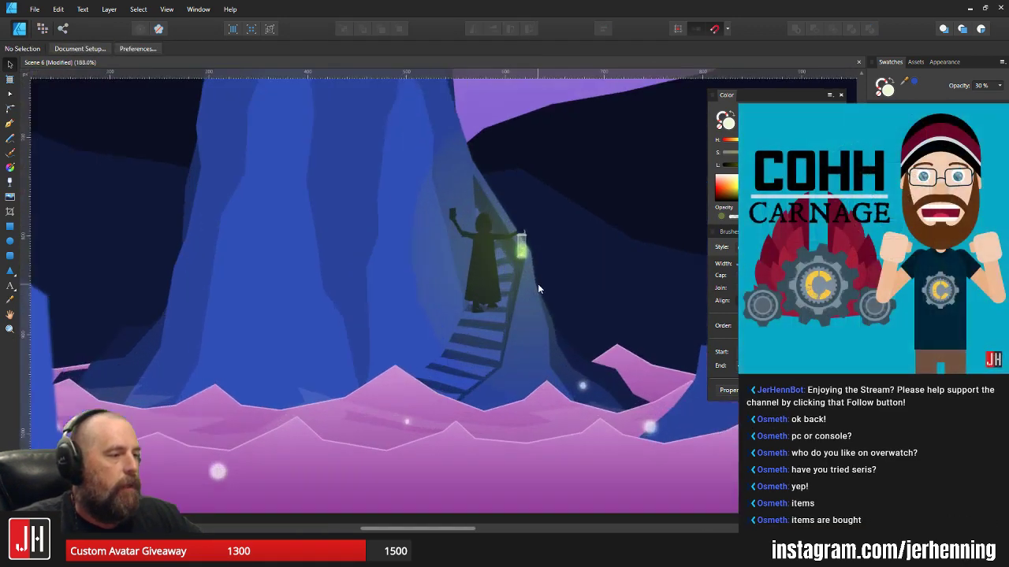
{"action": "left_click_drag", "start_coordinate": [544, 278], "coordinate": [520, 304]}
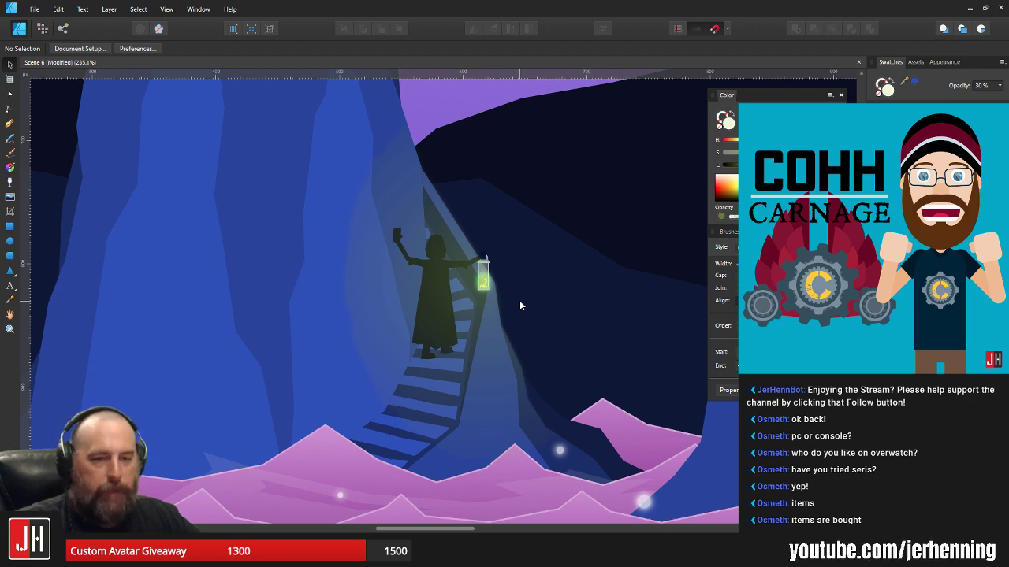
- Shrink the object in the robed figure's raised hand by lowering its top edge and moving its outer edge and the wrist node inward
{"action": "scroll", "coordinate": [407, 254], "scroll_direction": "up", "scroll_amount": 5}
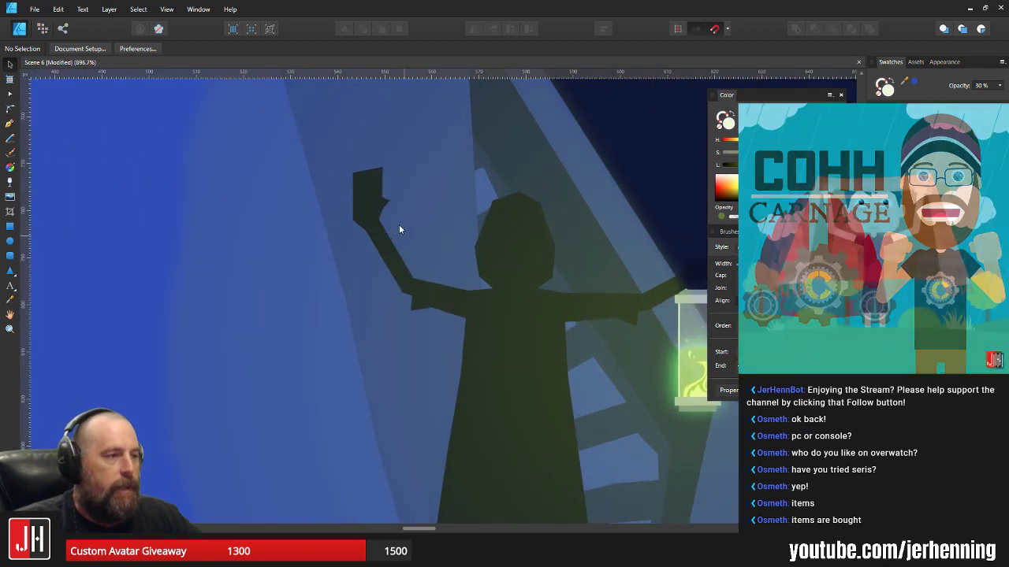
{"action": "left_click", "coordinate": [375, 199]}
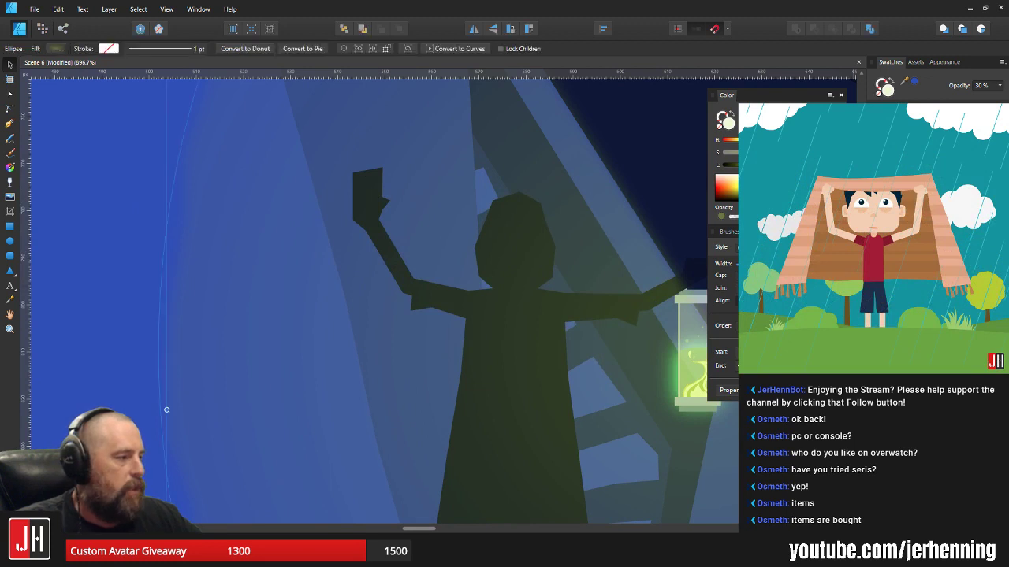
{"action": "left_click", "coordinate": [349, 186]}
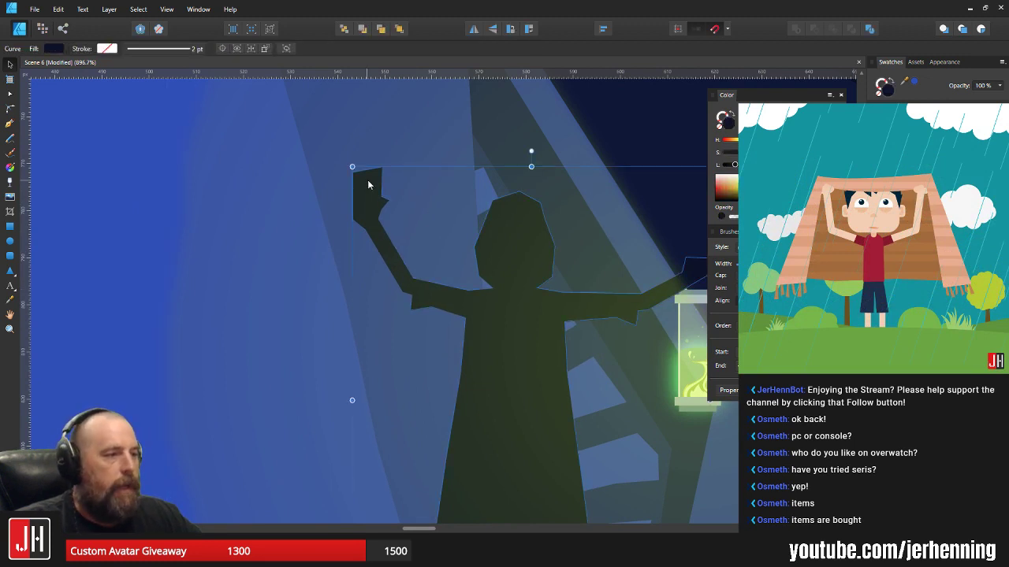
{"action": "key", "text": "a"}
{"action": "scroll", "coordinate": [347, 182], "scroll_direction": "up", "scroll_amount": 3}
{"action": "left_click_drag", "start_coordinate": [331, 146], "coordinate": [392, 181]}
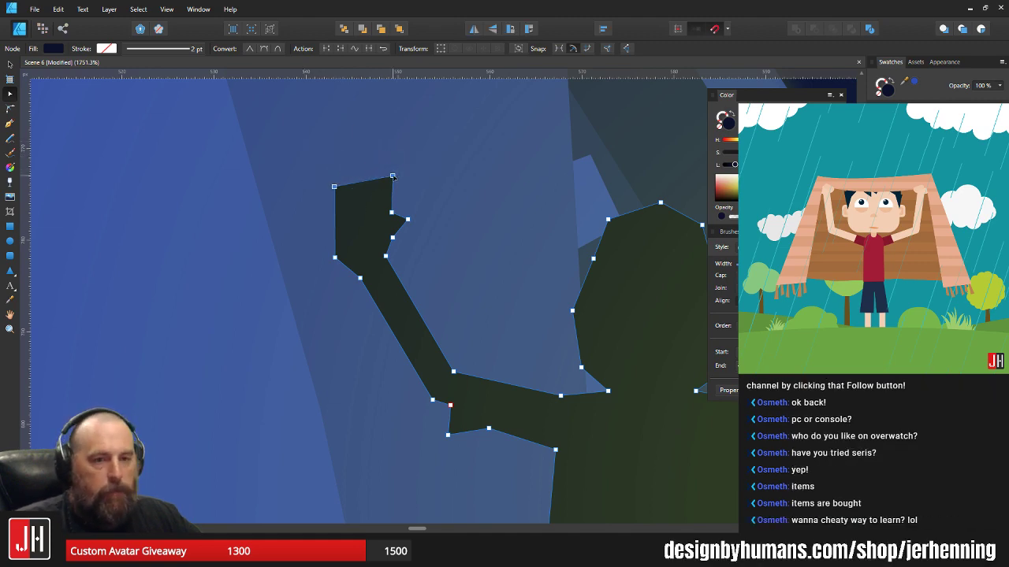
{"action": "left_click_drag", "start_coordinate": [290, 152], "coordinate": [360, 270]}
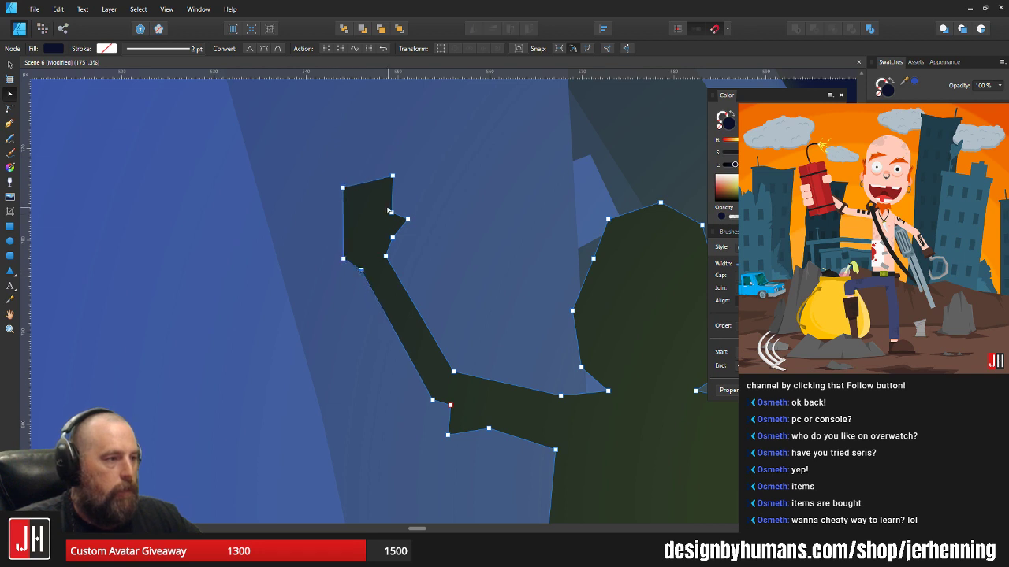
- Reshape the thumb of the raised hand so it sticks out less, and check the silhouette in the scene
{"action": "left_click_drag", "start_coordinate": [391, 213], "coordinate": [406, 215]}
{"action": "scroll", "coordinate": [400, 230], "scroll_direction": "up", "scroll_amount": 4}
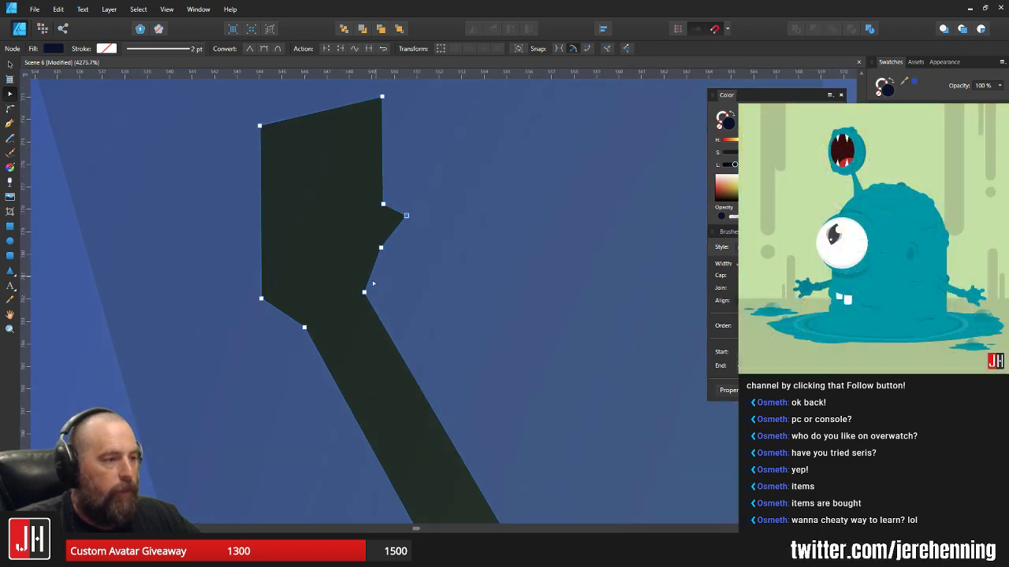
{"action": "key", "text": "v"}
{"action": "scroll", "coordinate": [421, 285], "scroll_direction": "down", "scroll_amount": 8, "text": "ctrl"}
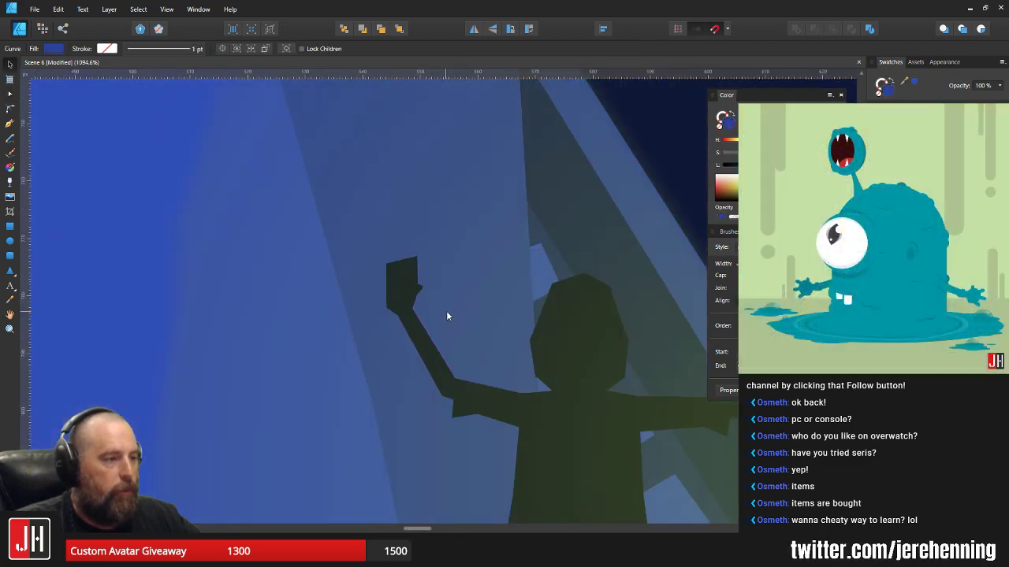
{"action": "scroll", "coordinate": [408, 288], "scroll_direction": "up", "scroll_amount": 3, "text": "ctrl"}
{"action": "scroll", "coordinate": [413, 280], "scroll_direction": "down", "scroll_amount": 6, "text": "ctrl"}
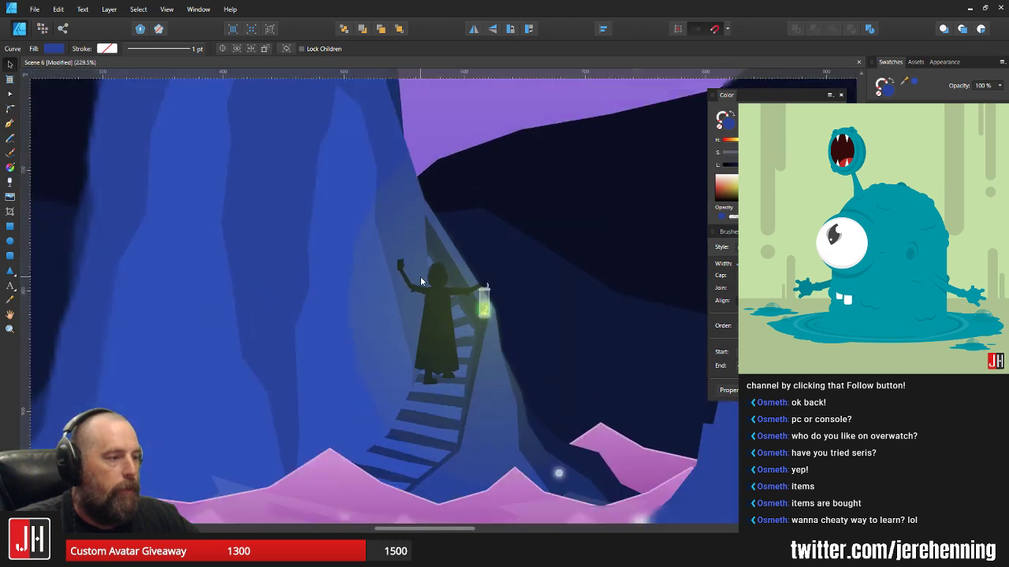
- Make the object in the robed figure's raised hand slightly taller by raising its two upper corner nodes together
{"action": "scroll", "coordinate": [415, 277], "scroll_direction": "up", "scroll_amount": 5}
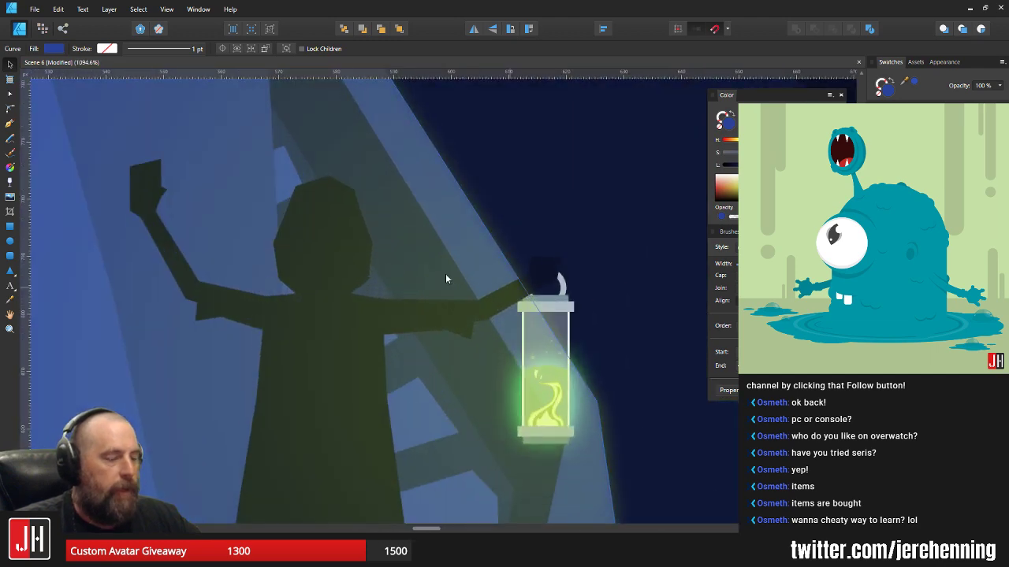
{"action": "scroll", "coordinate": [262, 204], "scroll_direction": "up", "scroll_amount": 4}
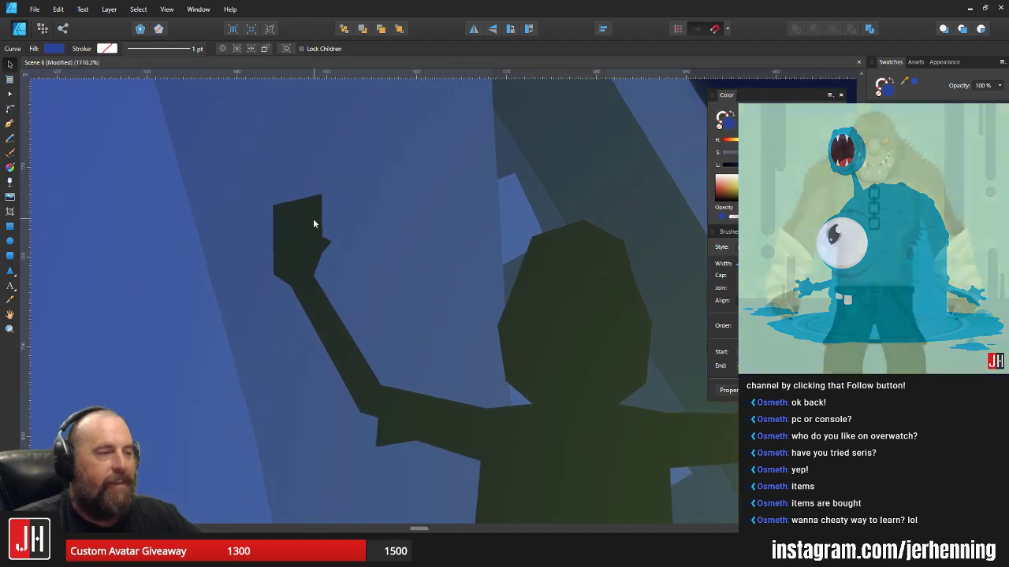
{"action": "left_click", "coordinate": [302, 223]}
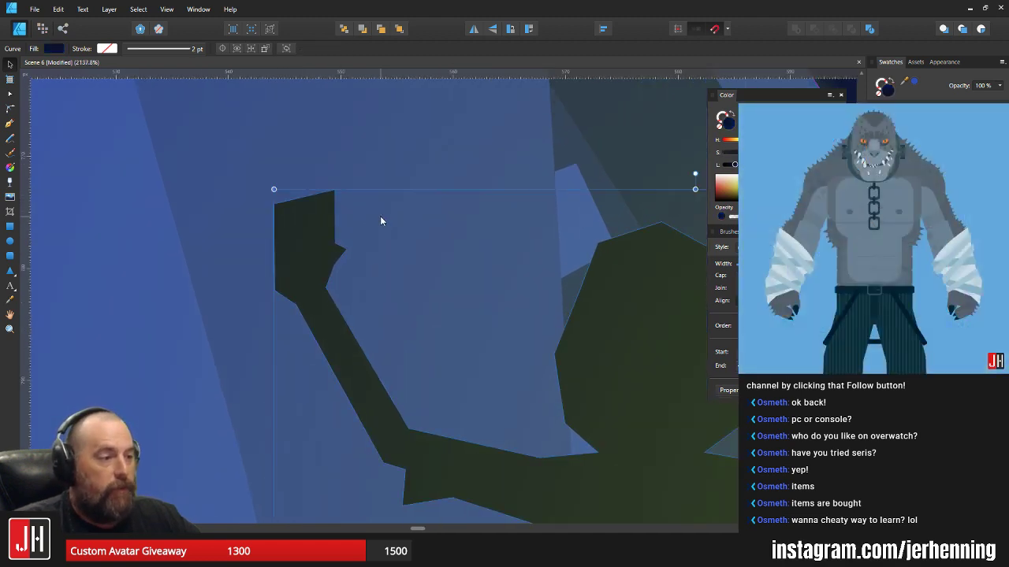
{"action": "key", "text": "a"}
{"action": "left_click_drag", "start_coordinate": [251, 184], "coordinate": [334, 183]}
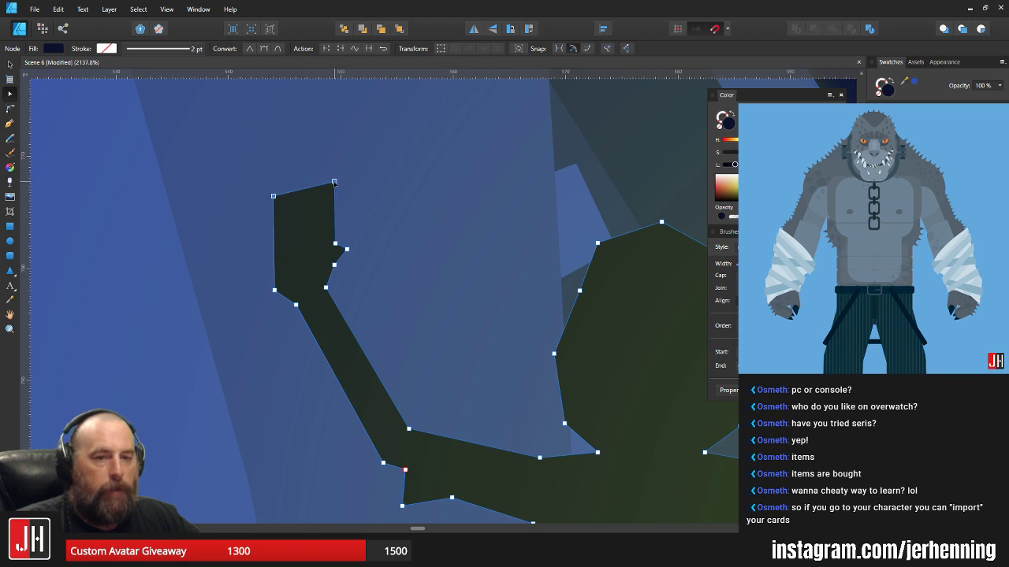
{"action": "key", "text": "v"}
{"action": "left_click", "coordinate": [358, 180]}
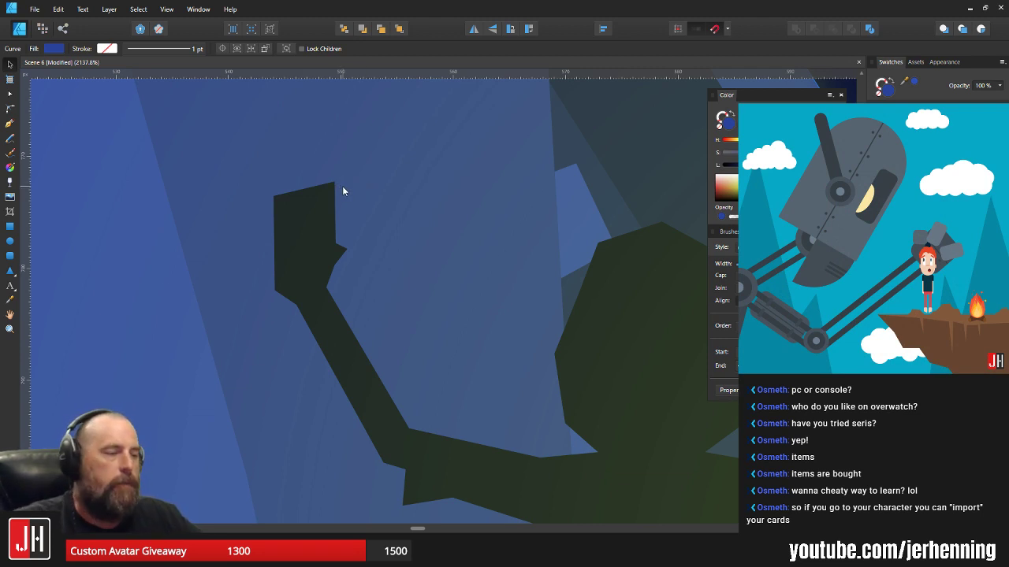
- Add a node to the thumb of the raised hand and pull it upward so the thumb ends in a blunt tip
{"action": "scroll", "coordinate": [337, 252], "scroll_direction": "up", "scroll_amount": 2}
{"action": "left_click", "coordinate": [339, 255]}
{"action": "key", "text": "a"}
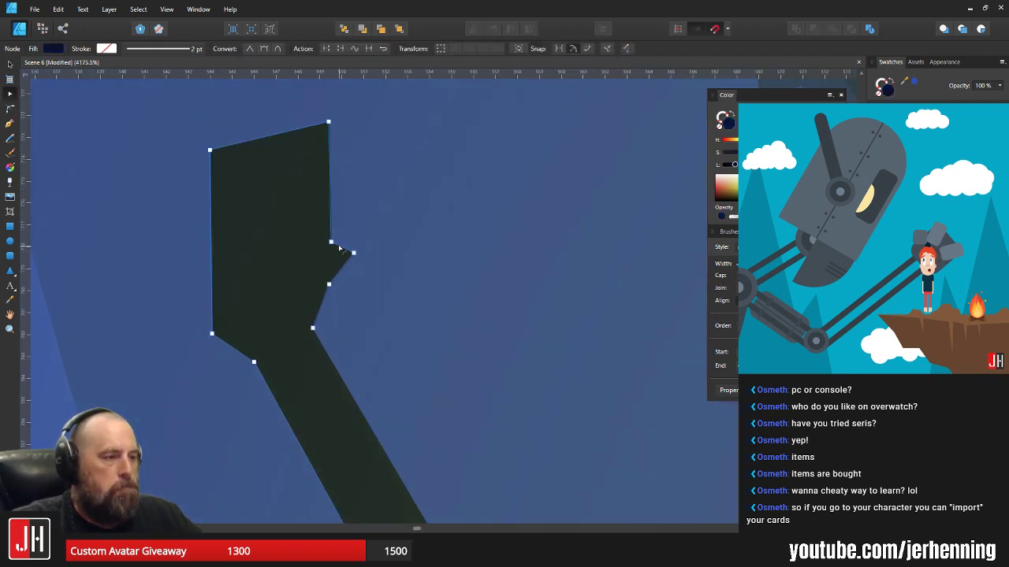
{"action": "left_click_drag", "start_coordinate": [337, 246], "coordinate": [344, 235]}
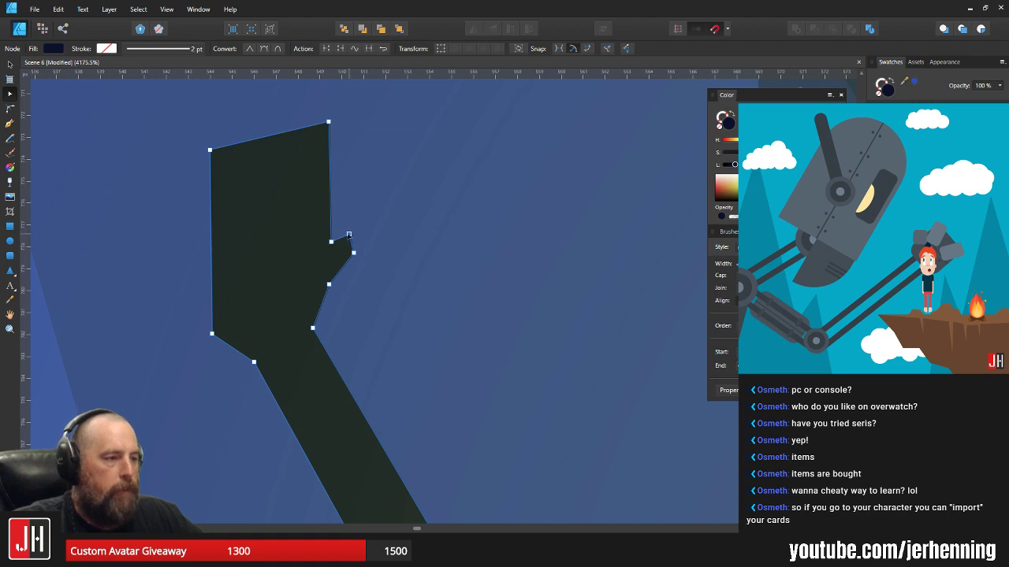
{"action": "key", "text": "v"}
{"action": "scroll", "coordinate": [380, 224], "scroll_direction": "down", "scroll_amount": 12}
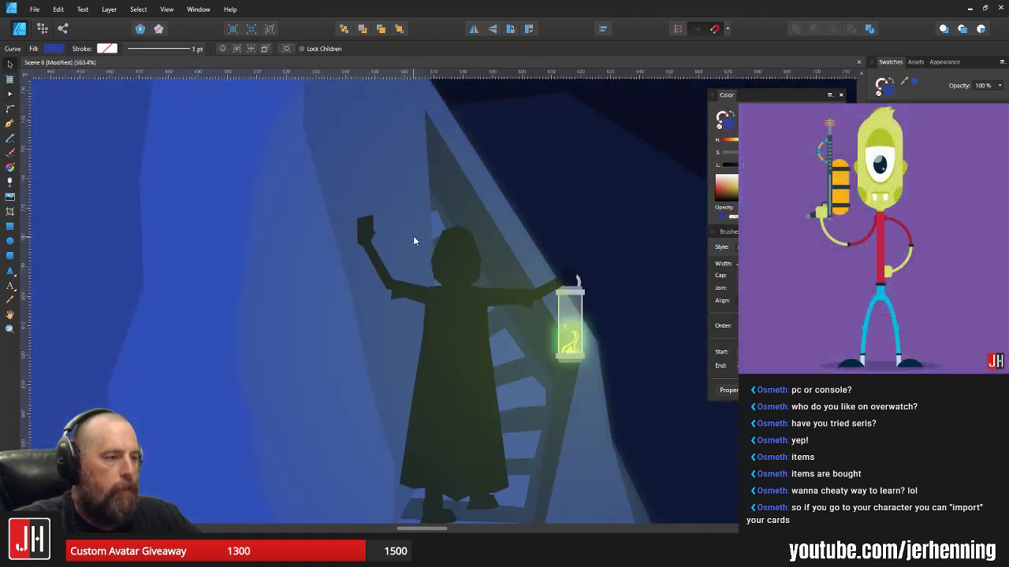
{"action": "scroll", "coordinate": [350, 232], "scroll_direction": "down", "scroll_amount": 2}
- Straighten both sides of the figure's hair by moving the side nodes inward and lowering the two bottom corners near the shoulders
{"action": "scroll", "coordinate": [354, 225], "scroll_direction": "up", "scroll_amount": 12}
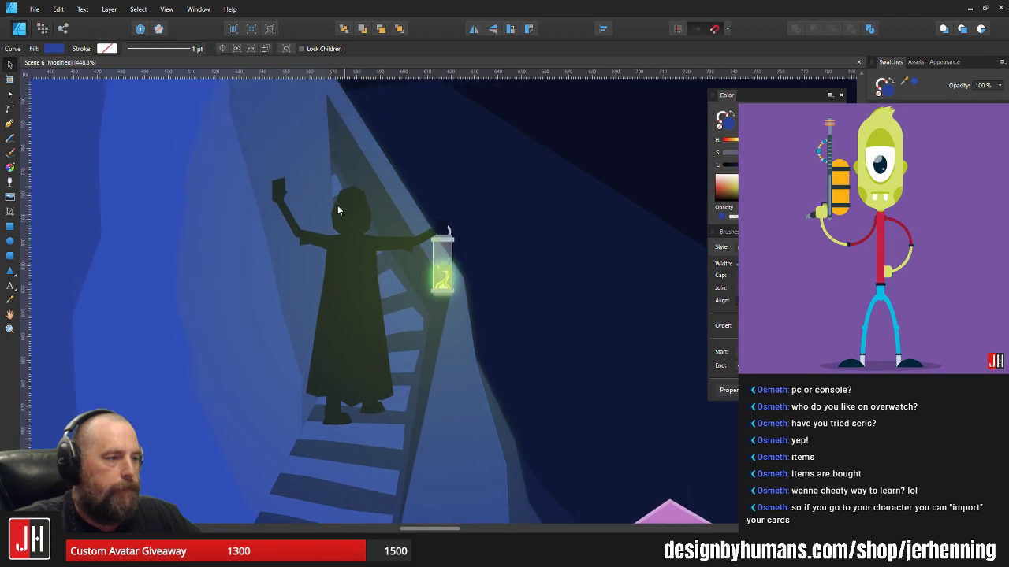
{"action": "left_click", "coordinate": [352, 219]}
{"action": "key", "text": "a"}
{"action": "left_click", "coordinate": [288, 238]}
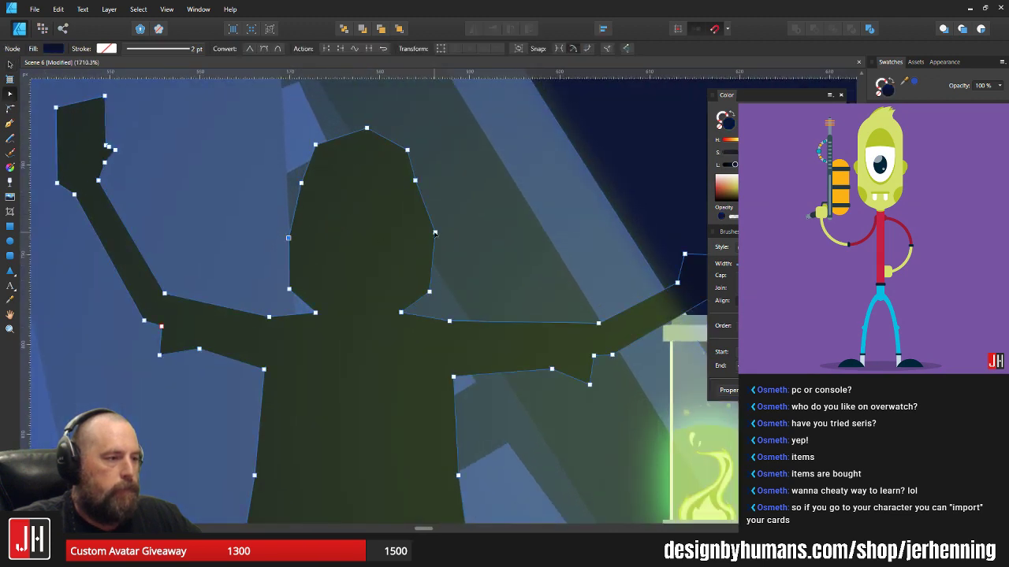
{"action": "left_click_drag", "start_coordinate": [434, 232], "coordinate": [430, 238]}
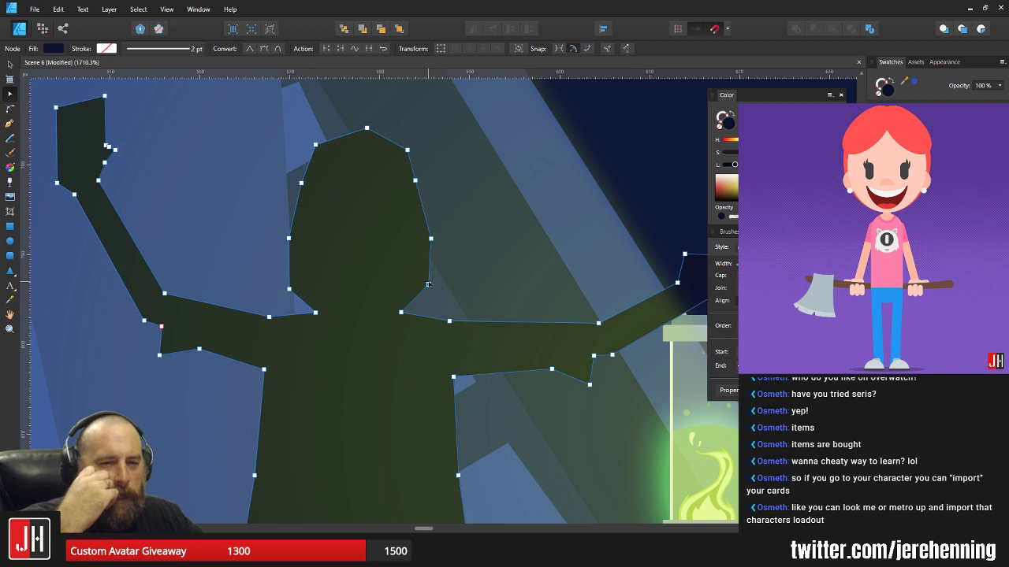
{"action": "left_click", "coordinate": [289, 289]}
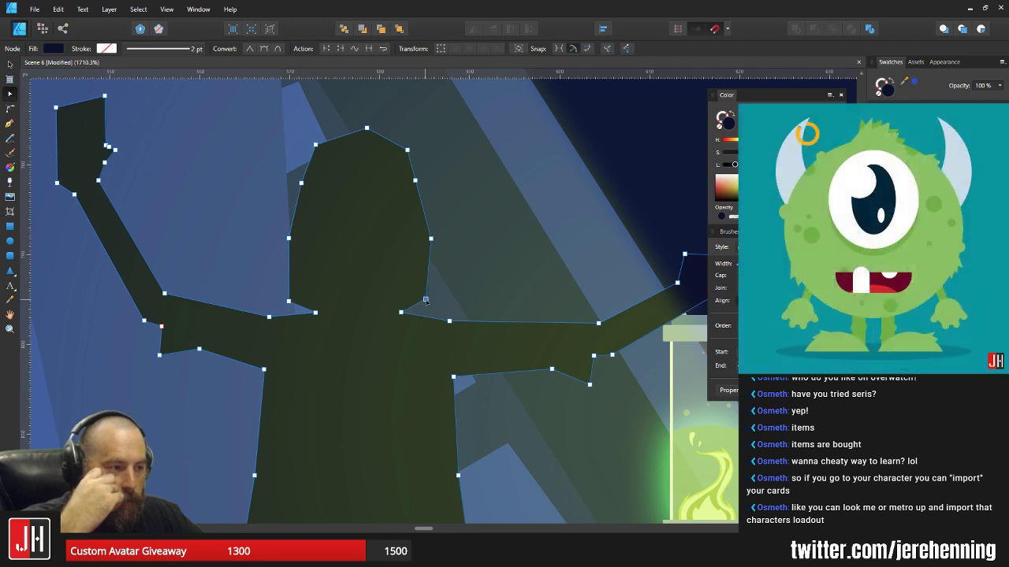
{"action": "left_click", "coordinate": [431, 300]}
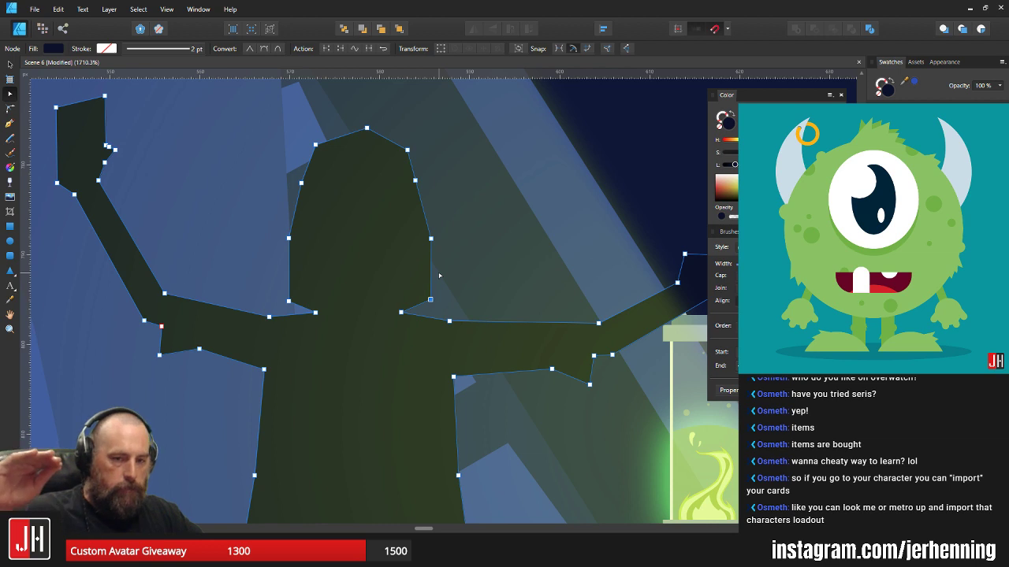
- Even out the head outline by nudging its side nodes outward and raising the crown node, and check it in the scene
{"action": "left_click", "coordinate": [289, 239]}
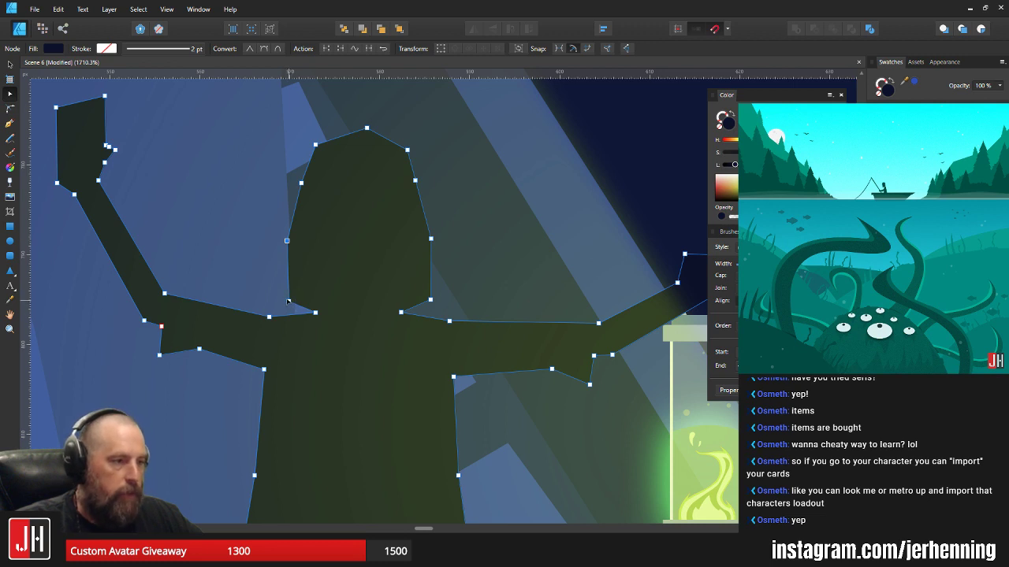
{"action": "left_click_drag", "start_coordinate": [431, 239], "coordinate": [436, 239]}
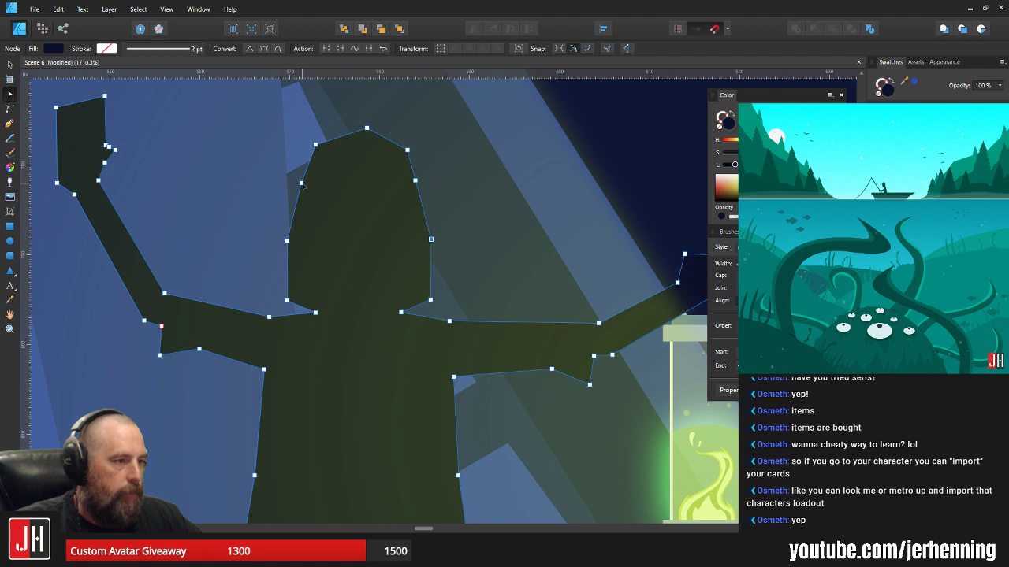
{"action": "left_click_drag", "start_coordinate": [302, 183], "coordinate": [310, 187]}
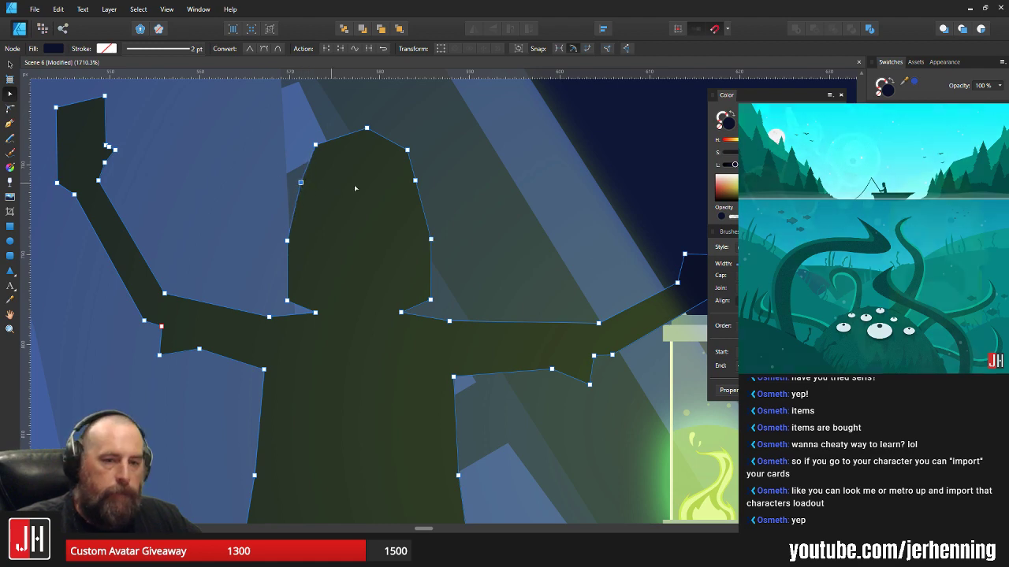
{"action": "left_click_drag", "start_coordinate": [415, 180], "coordinate": [420, 184]}
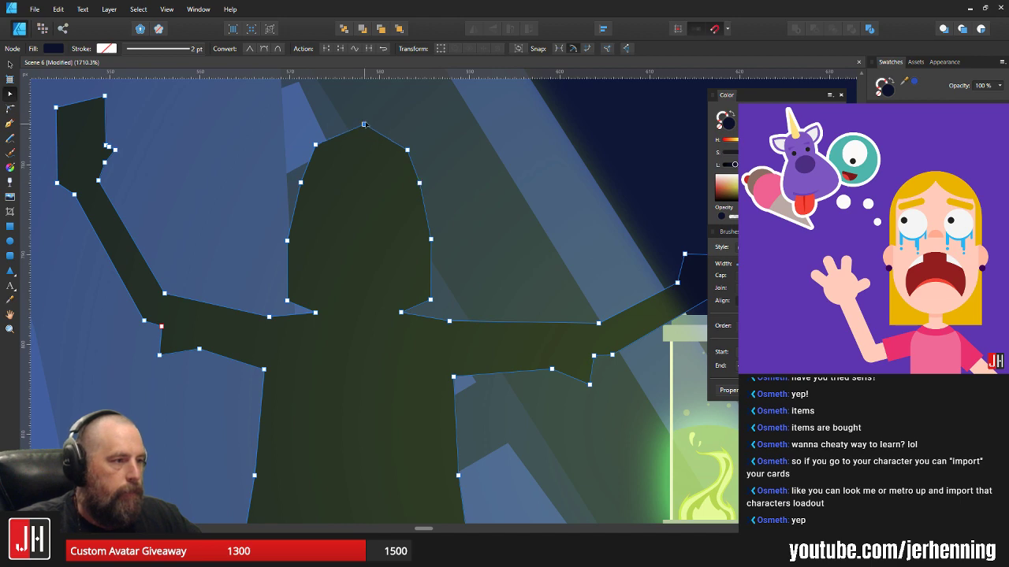
{"action": "left_click_drag", "start_coordinate": [362, 122], "coordinate": [362, 125]}
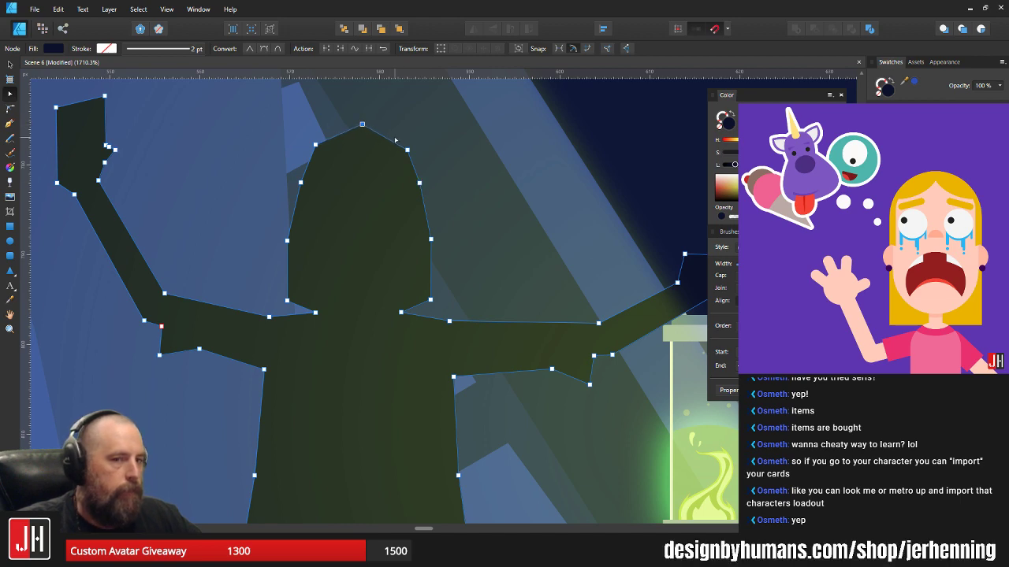
{"action": "key", "text": "v"}
{"action": "scroll", "coordinate": [396, 140], "scroll_direction": "down", "scroll_amount": 10}
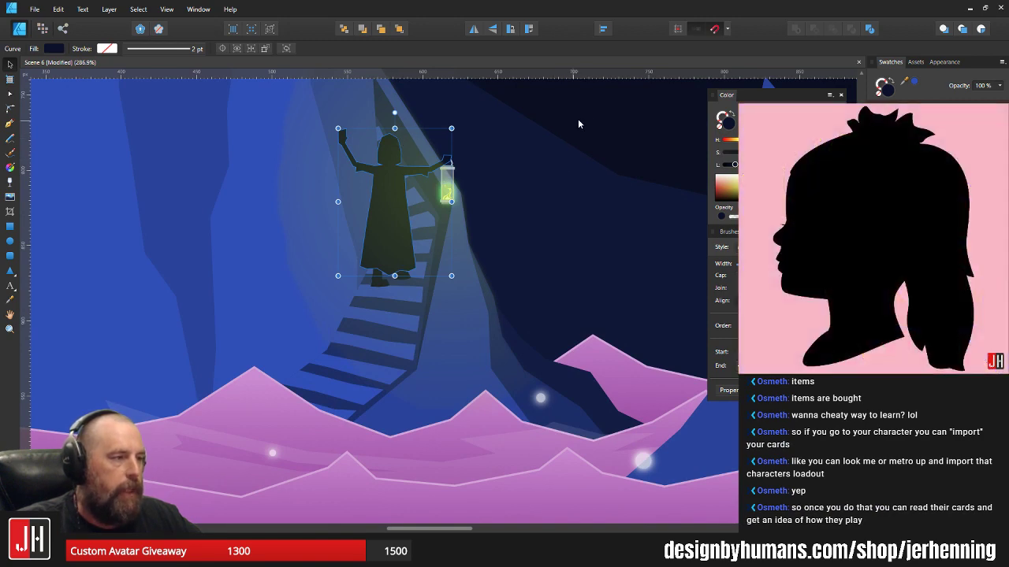
{"action": "scroll", "coordinate": [420, 207], "scroll_direction": "down", "scroll_amount": 7}
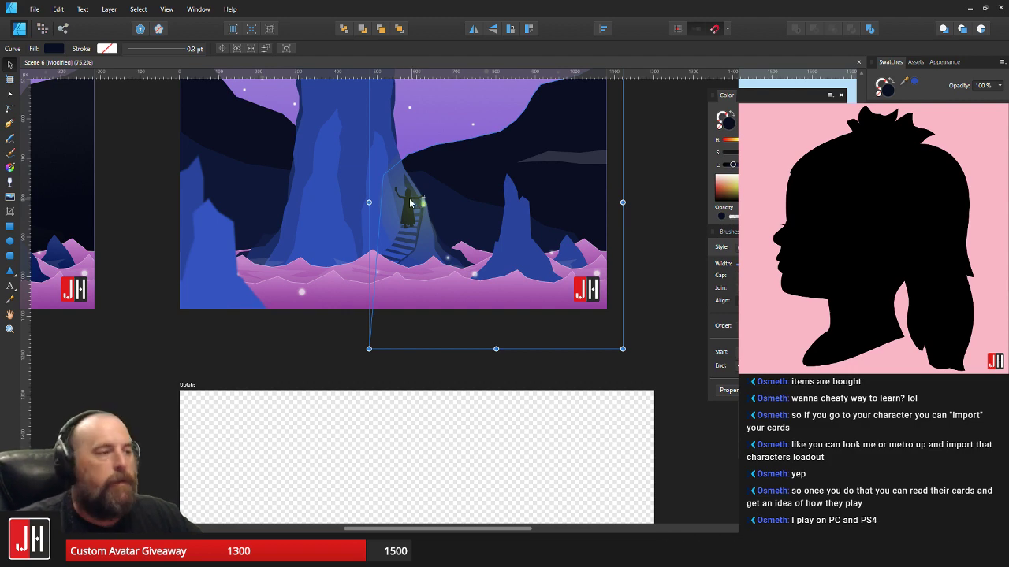
- Slim the figure's torso and robe by moving the armpit, waist and skirt side nodes inward on both sides
{"action": "scroll", "coordinate": [420, 207], "scroll_direction": "up", "scroll_amount": 5}
{"action": "scroll", "coordinate": [398, 209], "scroll_direction": "up", "scroll_amount": 4}
{"action": "scroll", "coordinate": [386, 203], "scroll_direction": "up", "scroll_amount": 6}
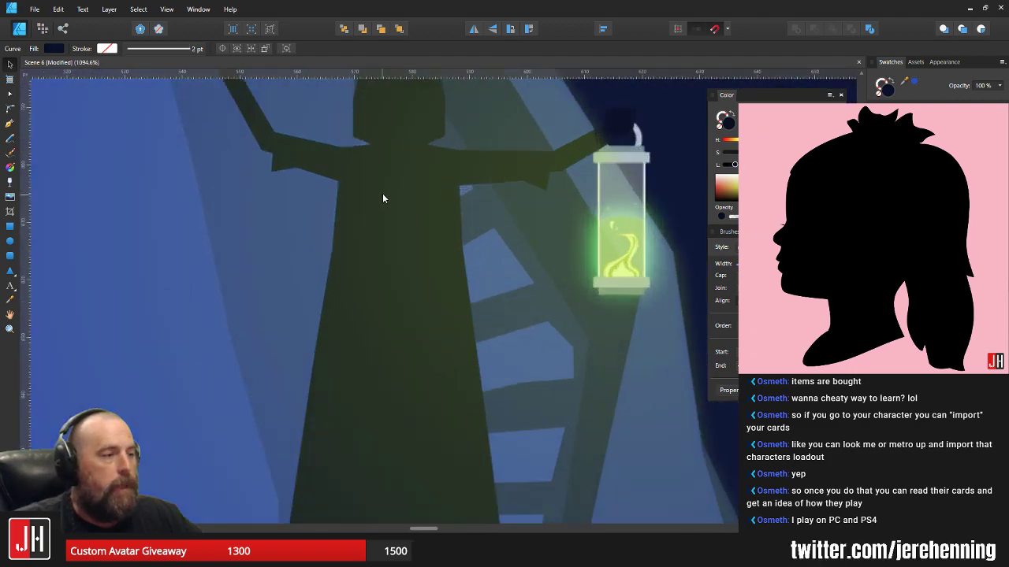
{"action": "key", "text": "a"}
{"action": "left_click_drag", "start_coordinate": [334, 175], "coordinate": [334, 178]}
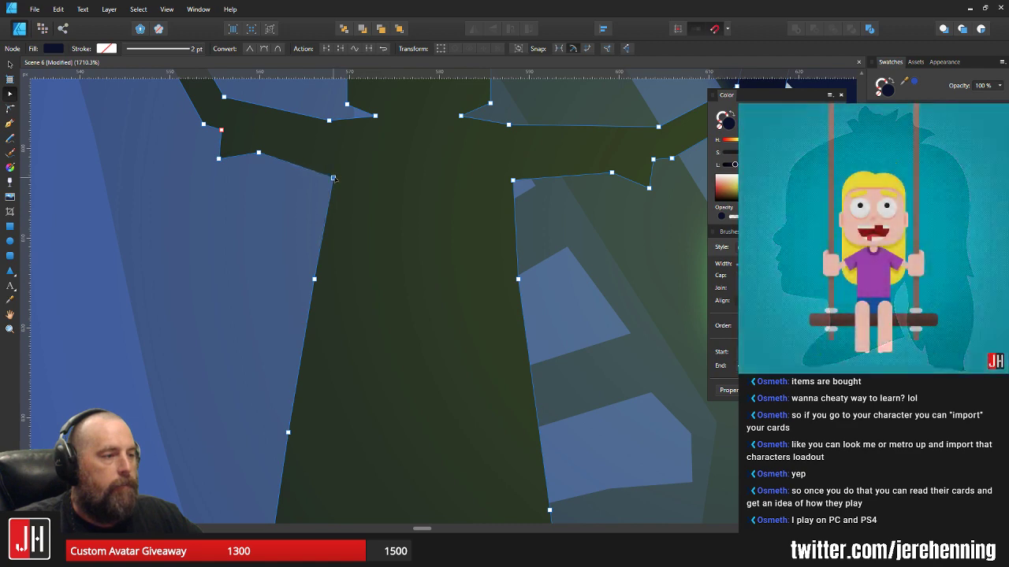
{"action": "left_click_drag", "start_coordinate": [314, 279], "coordinate": [326, 284]}
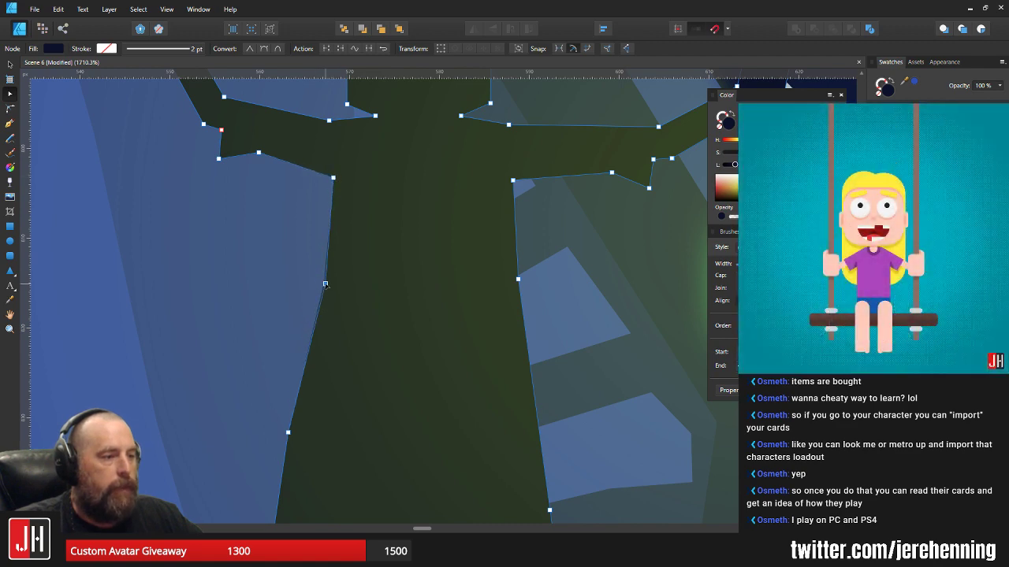
{"action": "left_click_drag", "start_coordinate": [514, 182], "coordinate": [499, 184]}
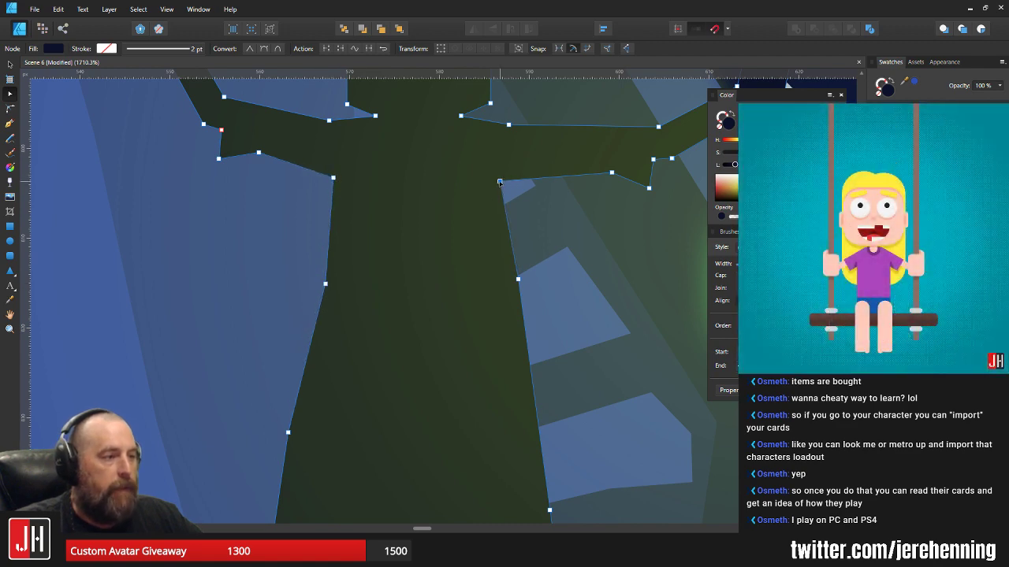
{"action": "left_click_drag", "start_coordinate": [518, 279], "coordinate": [500, 280]}
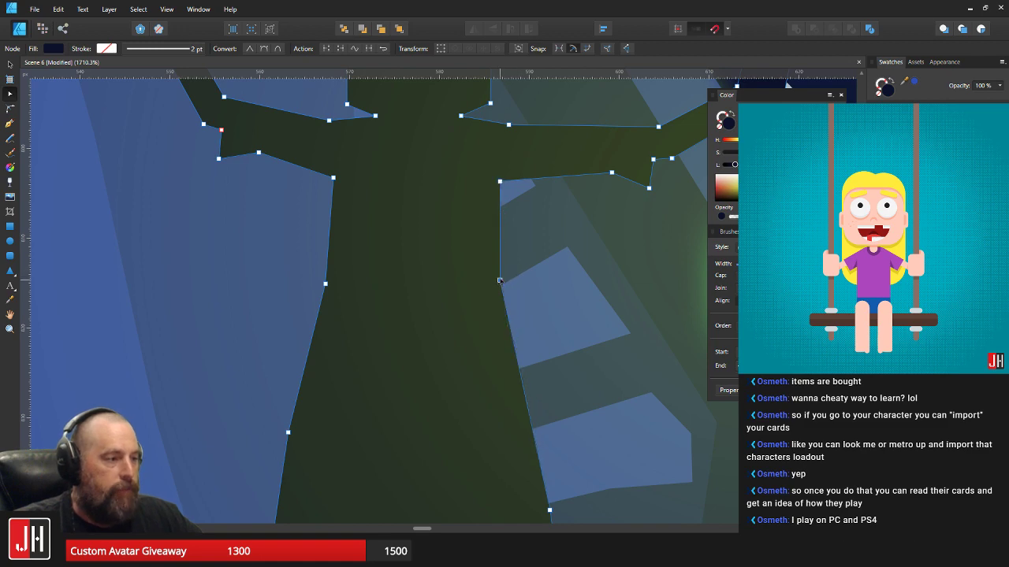
{"action": "left_click_drag", "start_coordinate": [549, 511], "coordinate": [530, 447]}
{"action": "left_click_drag", "start_coordinate": [288, 433], "coordinate": [295, 447]}
{"action": "scroll", "coordinate": [366, 406], "scroll_direction": "down", "scroll_amount": 6}
{"action": "key", "text": "v"}
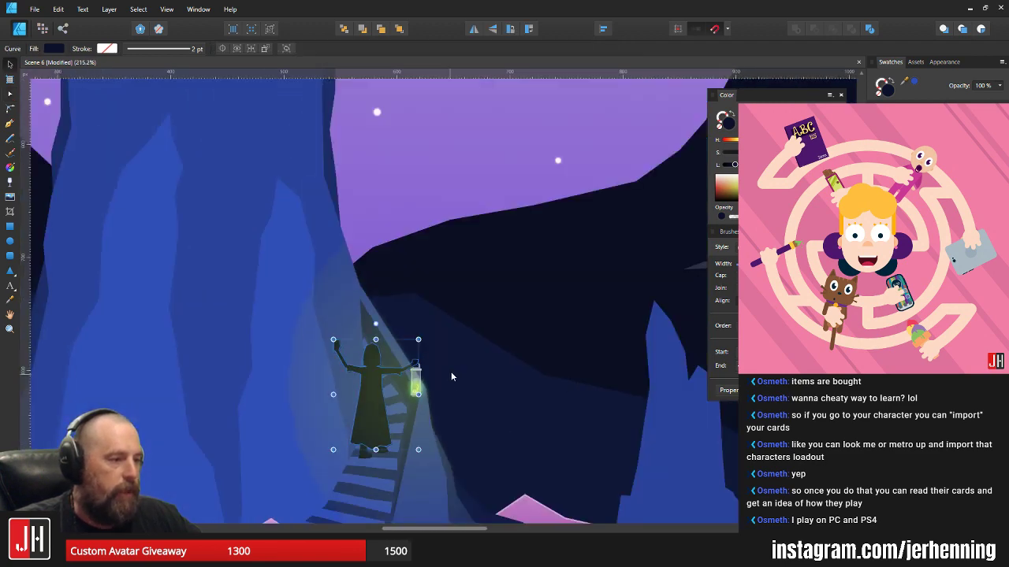
- Deselect the figure and save the document
{"action": "scroll", "coordinate": [453, 372], "scroll_direction": "down", "scroll_amount": 4}
{"action": "left_click", "coordinate": [434, 309]}
{"action": "key", "text": "ctrl+s"}
- Reduce the hanging sleeve cuff on the figure's raised arm by moving its nodes up and toward the elbow
{"action": "scroll", "coordinate": [434, 310], "scroll_direction": "up", "scroll_amount": 3}
{"action": "scroll", "coordinate": [457, 406], "scroll_direction": "up", "scroll_amount": 10}
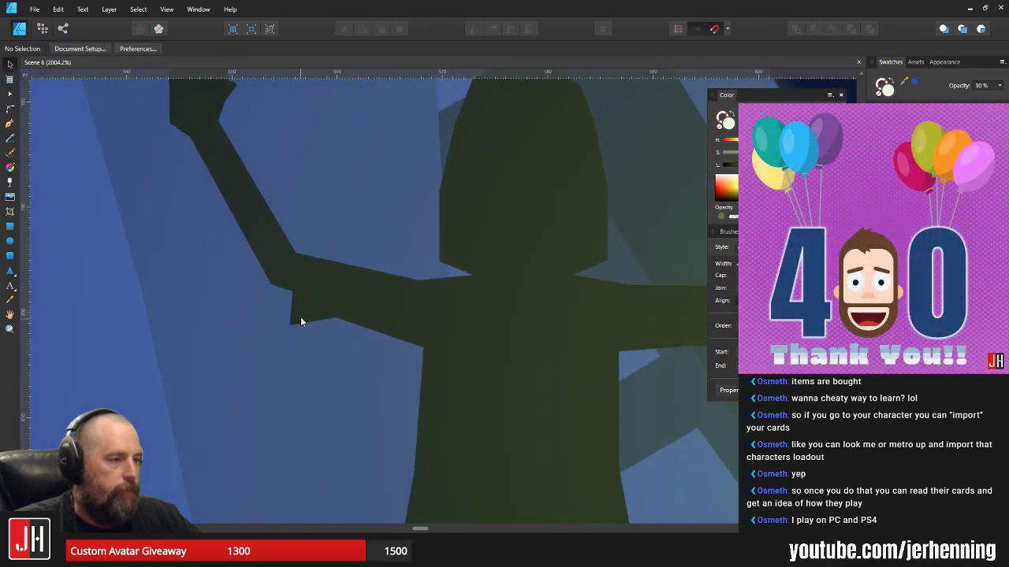
{"action": "left_click", "coordinate": [299, 317]}
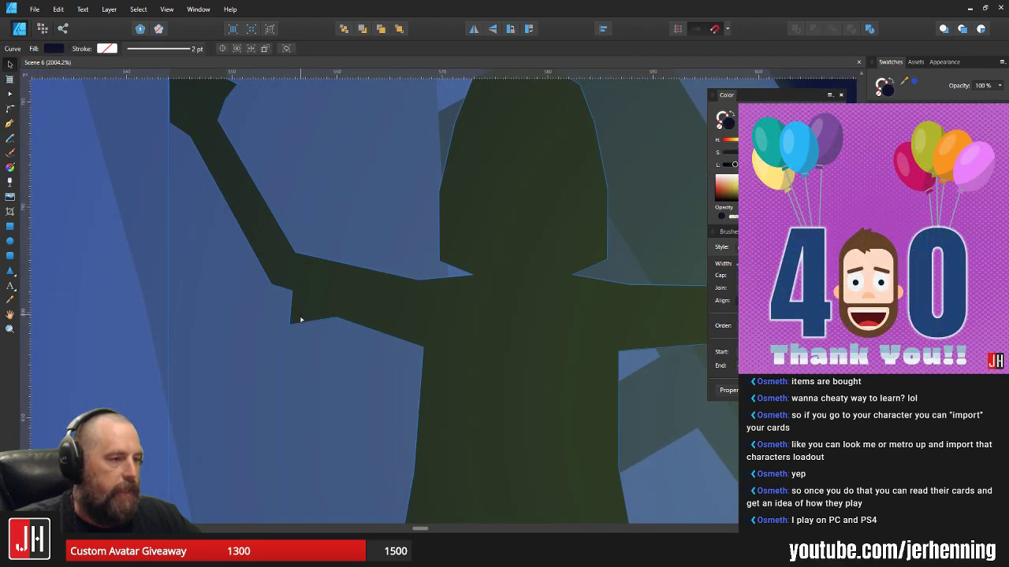
{"action": "key", "text": "a"}
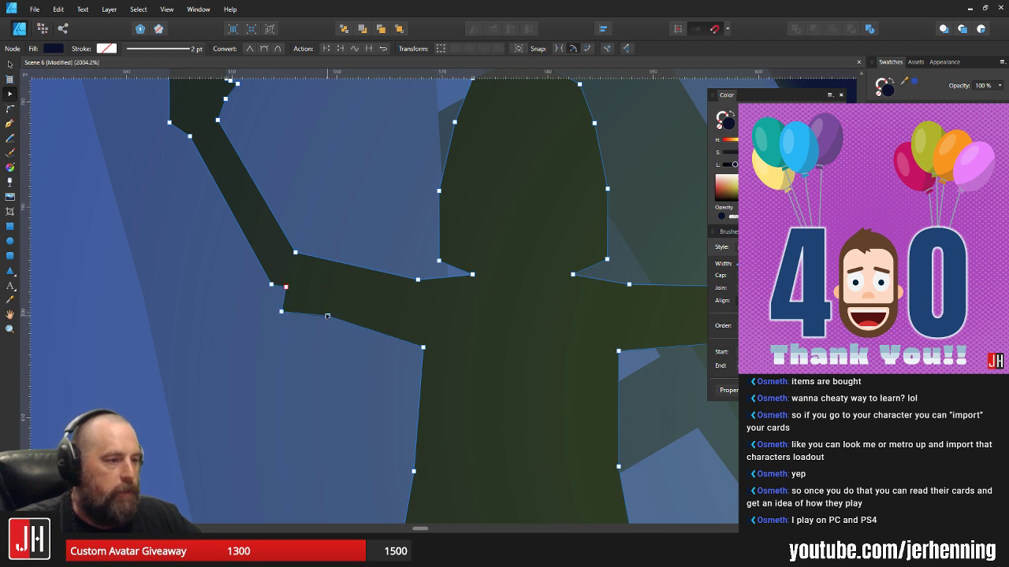
- Shrink the sleeve cuff on the lantern arm by raising its tip and shifting its nodes toward the hand
{"action": "scroll", "coordinate": [327, 317], "scroll_direction": "down", "scroll_amount": 3}
{"action": "scroll", "coordinate": [428, 318], "scroll_direction": "up", "scroll_amount": 6}
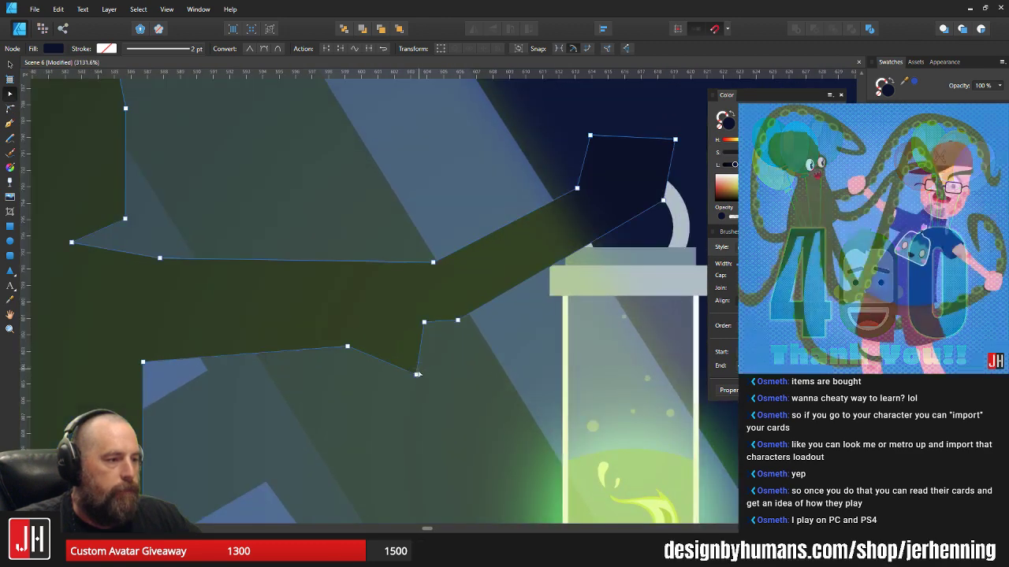
{"action": "left_click_drag", "start_coordinate": [417, 375], "coordinate": [424, 364]}
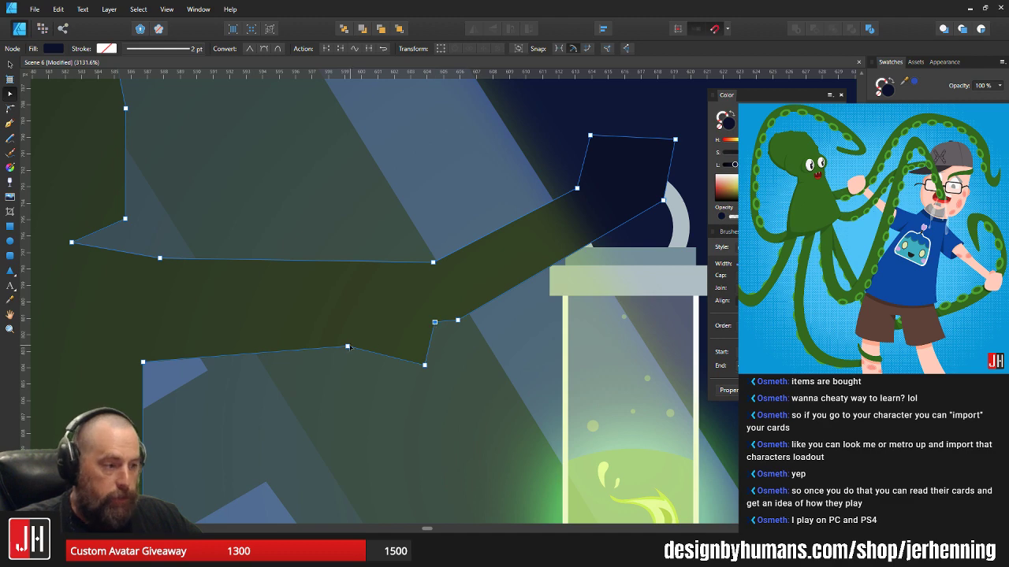
{"action": "left_click_drag", "start_coordinate": [348, 347], "coordinate": [358, 344]}
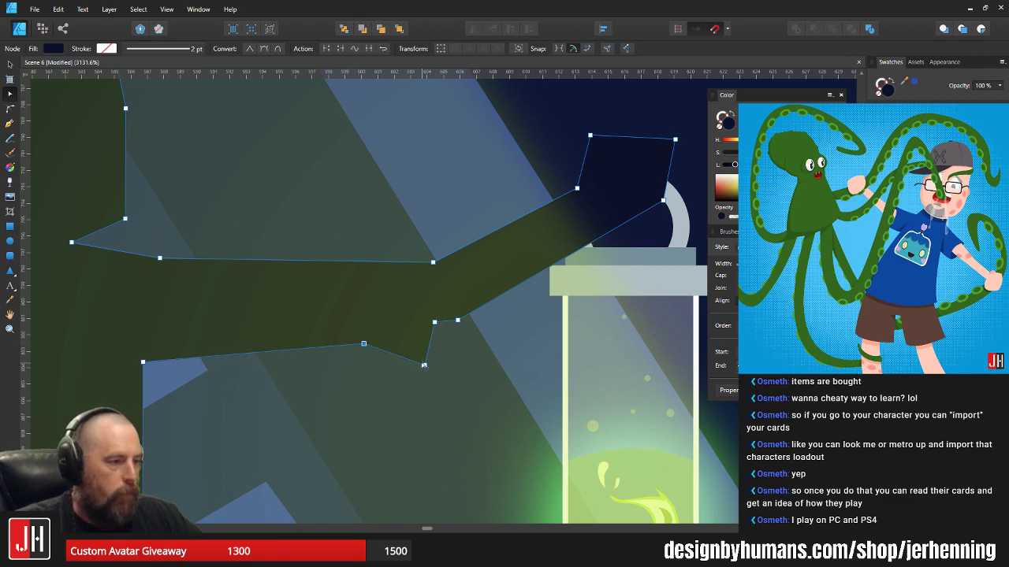
{"action": "key", "text": "v"}
{"action": "scroll", "coordinate": [426, 363], "scroll_direction": "down", "scroll_amount": 12}
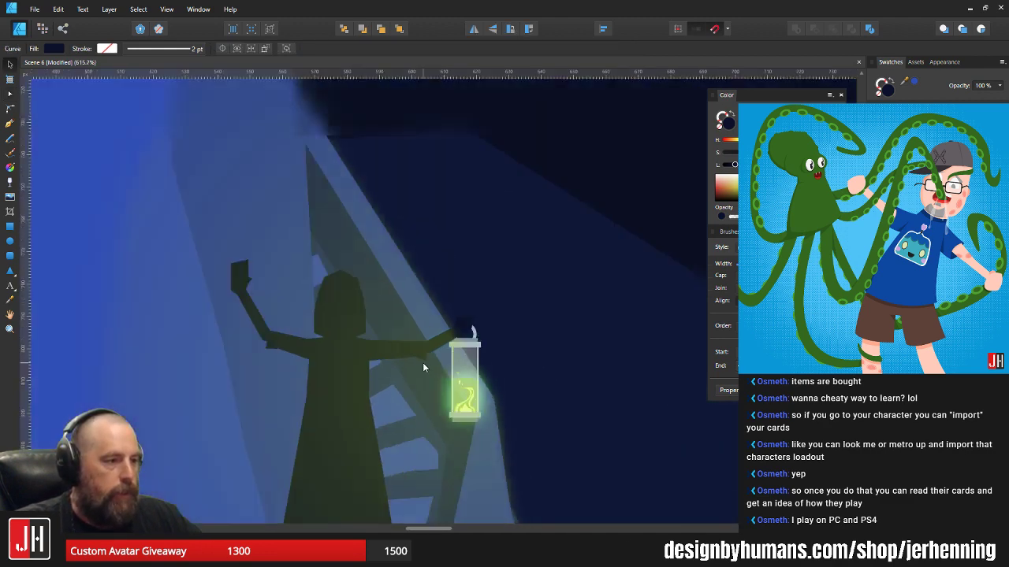
{"action": "left_click", "coordinate": [510, 174]}
- Raise the lower tip of the lantern-arm sleeve cuff a little more
{"action": "scroll", "coordinate": [396, 354], "scroll_direction": "up", "scroll_amount": 13}
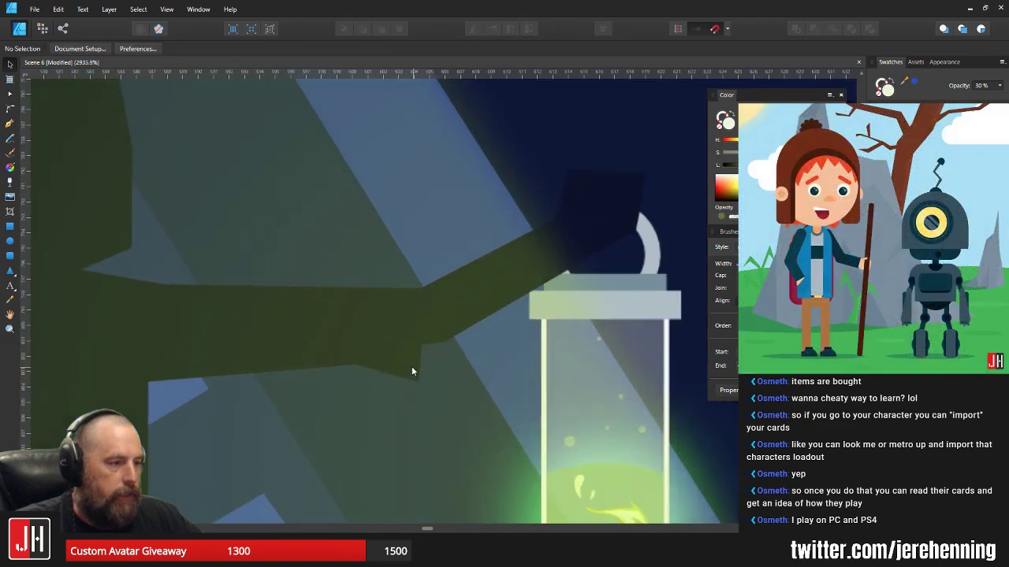
{"action": "key", "text": "a"}
{"action": "left_click", "coordinate": [433, 357]}
{"action": "left_click_drag", "start_coordinate": [436, 354], "coordinate": [436, 341]}
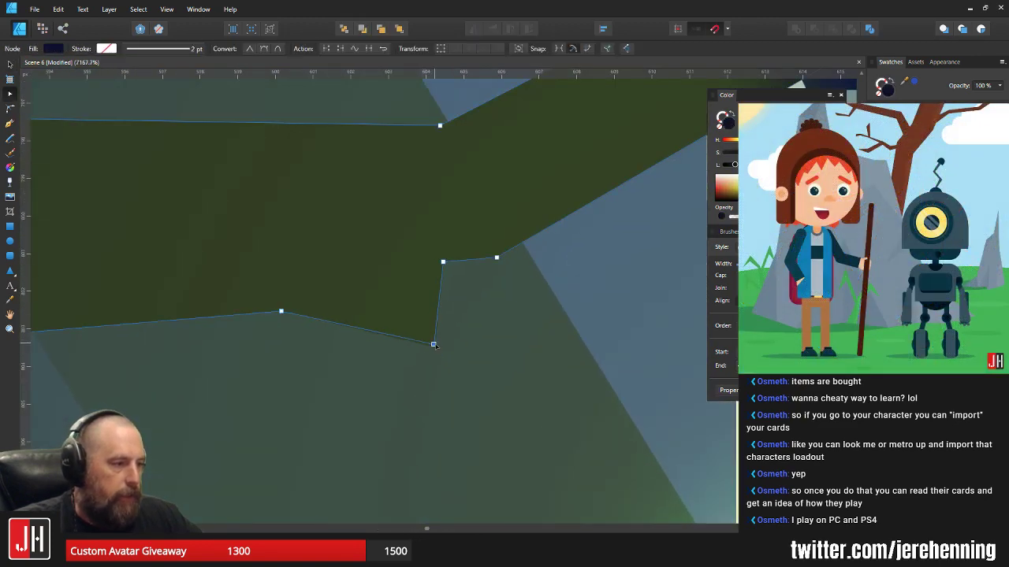
- Shift the underside node of the lantern-arm sleeve slightly toward the cuff
{"action": "left_click_drag", "start_coordinate": [283, 311], "coordinate": [289, 313]}
{"action": "scroll", "coordinate": [308, 330], "scroll_direction": "down", "scroll_amount": 10}
{"action": "scroll", "coordinate": [313, 330], "scroll_direction": "down", "scroll_amount": 4}
{"action": "key", "text": "v"}
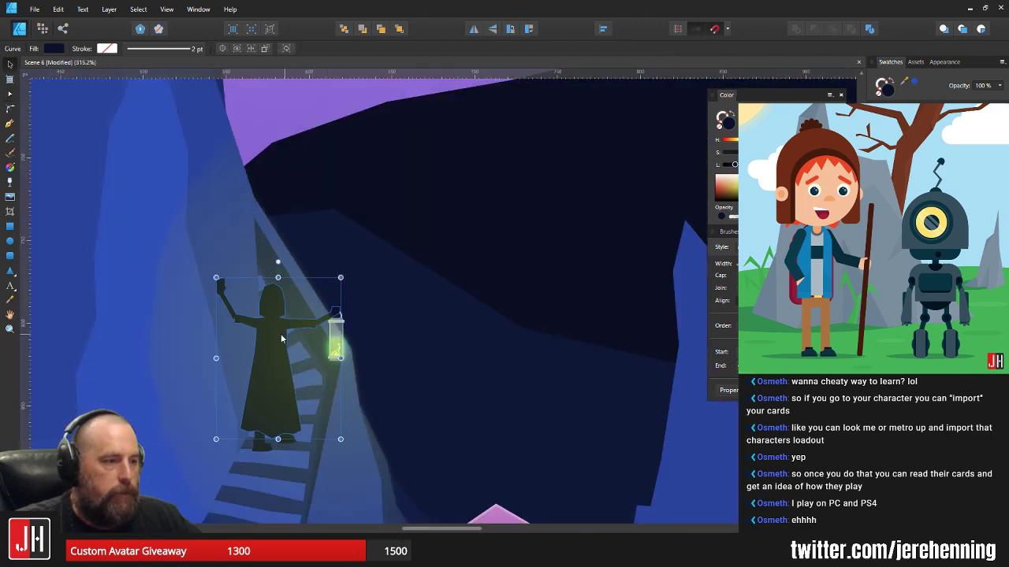
- Extend the lantern-arm sleeve cuff slightly toward the hand by moving its two end nodes and the underside node
{"action": "scroll", "coordinate": [299, 319], "scroll_direction": "up", "scroll_amount": 9}
{"action": "scroll", "coordinate": [298, 332], "scroll_direction": "down", "scroll_amount": 5}
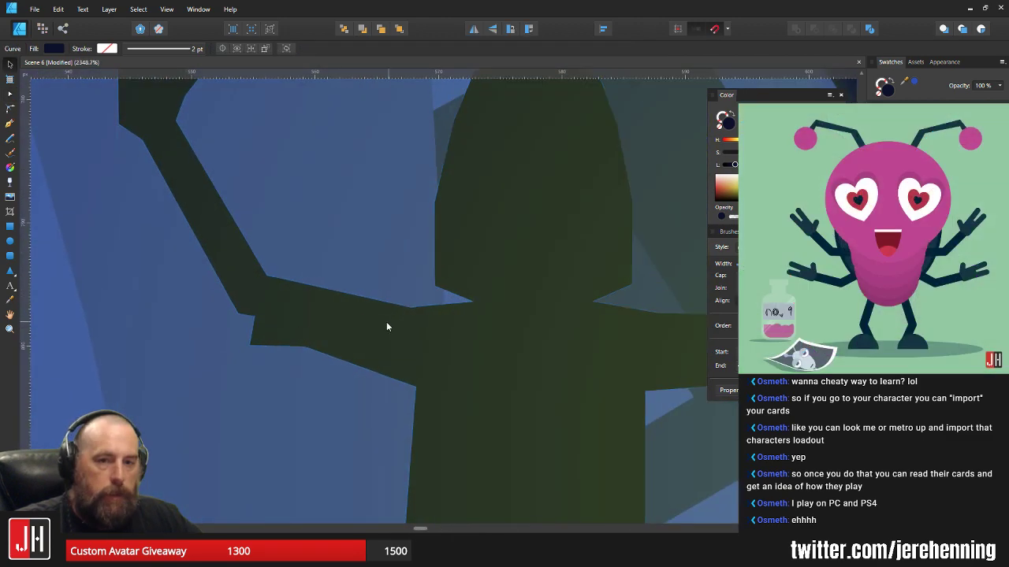
{"action": "scroll", "coordinate": [359, 336], "scroll_direction": "up", "scroll_amount": 3}
{"action": "scroll", "coordinate": [520, 341], "scroll_direction": "up", "scroll_amount": 6}
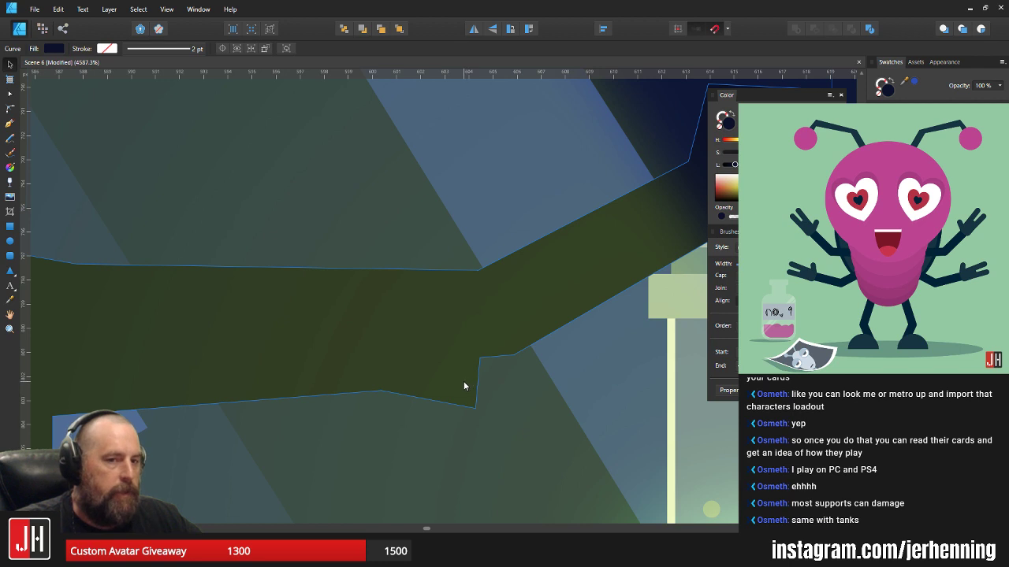
{"action": "key", "text": "a"}
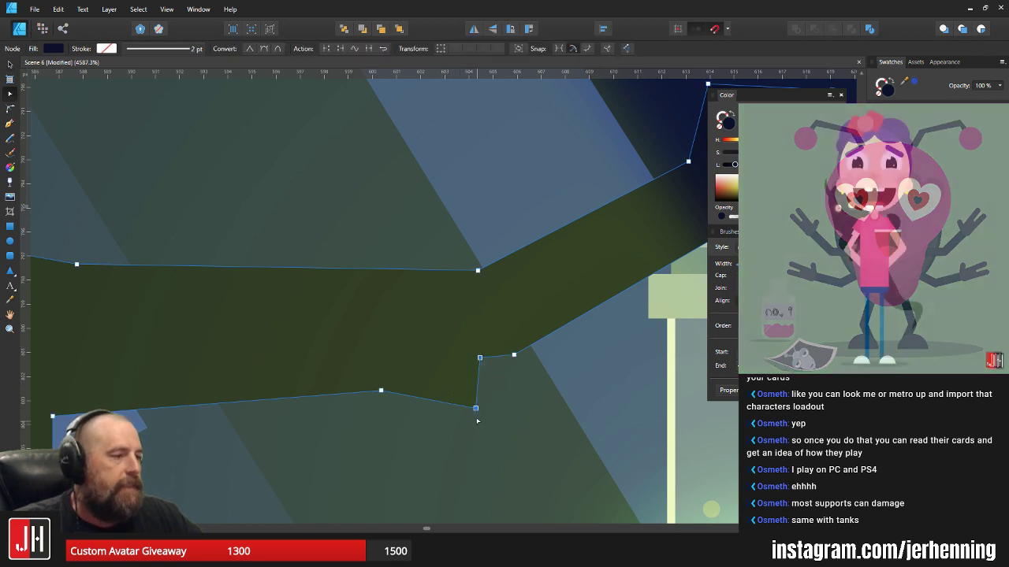
{"action": "left_click_drag", "start_coordinate": [476, 409], "coordinate": [484, 408]}
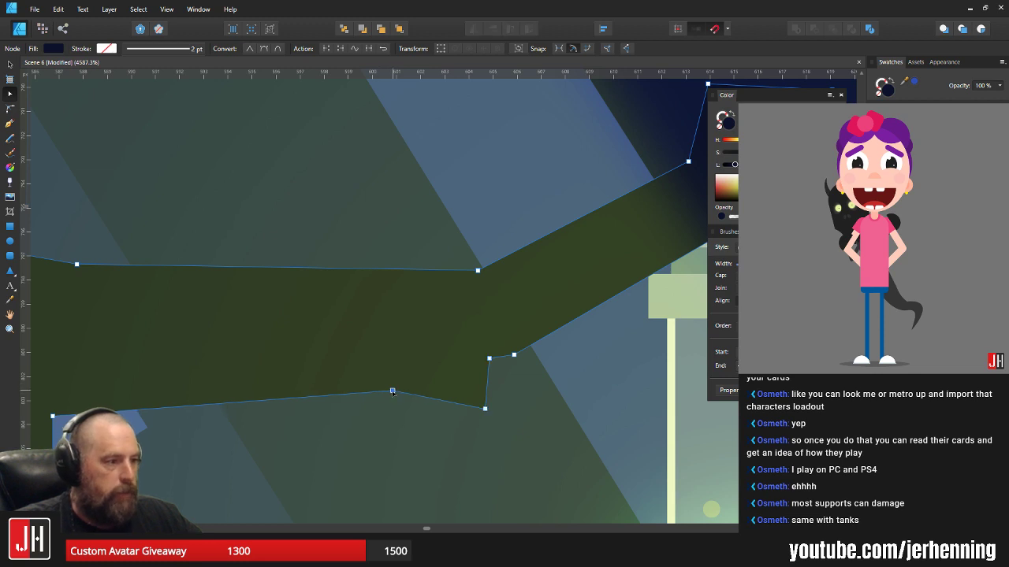
{"action": "key", "text": "v"}
{"action": "scroll", "coordinate": [408, 378], "scroll_direction": "down", "scroll_amount": 10}
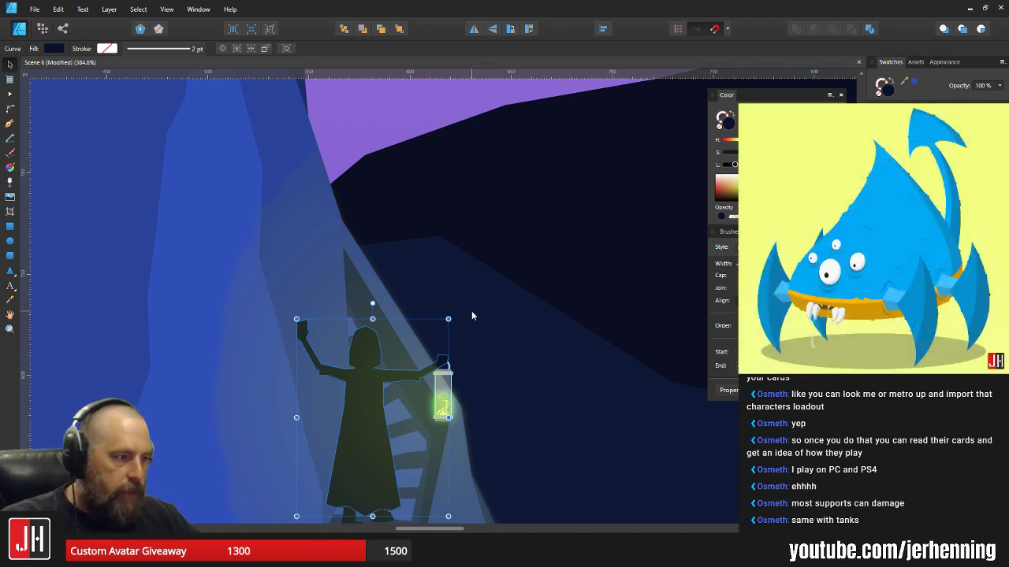
{"action": "scroll", "coordinate": [455, 301], "scroll_direction": "down", "scroll_amount": 5}
- Shorten the toe of the figure's boot on the lower stair by moving its front nodes inward
{"action": "scroll", "coordinate": [443, 307], "scroll_direction": "up", "scroll_amount": 5}
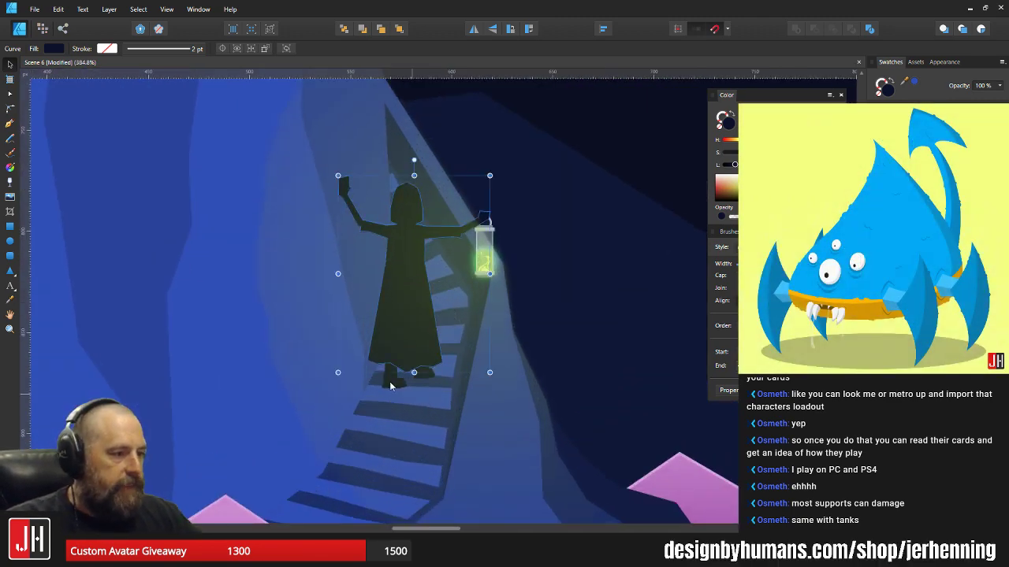
{"action": "scroll", "coordinate": [390, 385], "scroll_direction": "up", "scroll_amount": 5}
{"action": "left_click", "coordinate": [421, 383]}
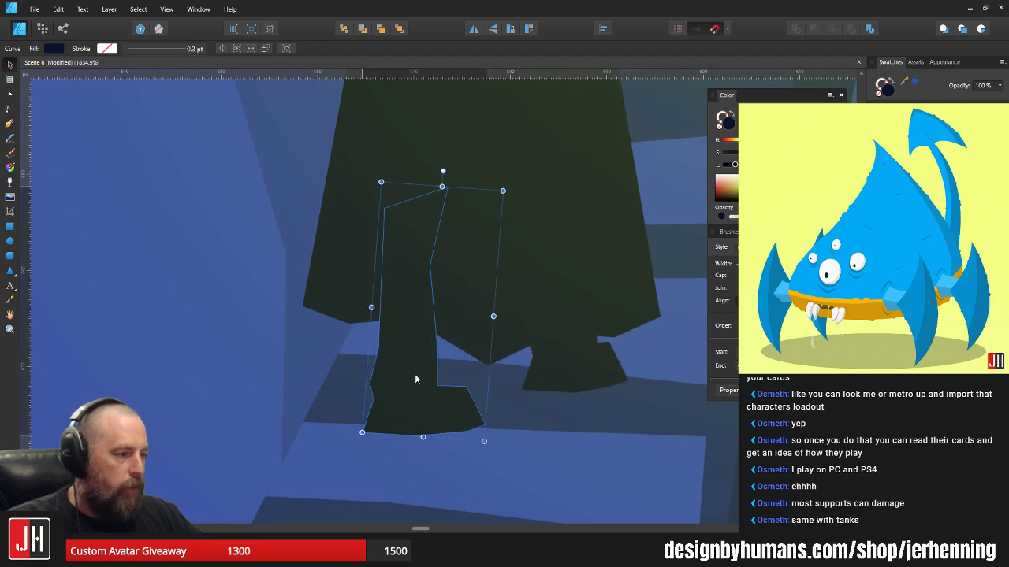
{"action": "left_click_drag", "start_coordinate": [416, 379], "coordinate": [414, 380]}
{"action": "key", "text": "a"}
{"action": "left_click_drag", "start_coordinate": [521, 447], "coordinate": [449, 382]}
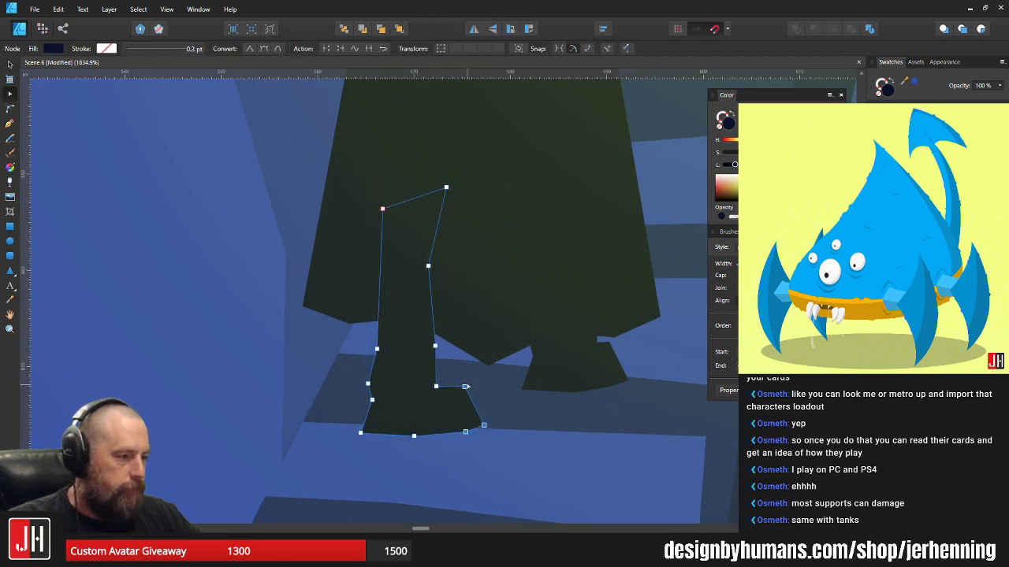
- Nudge the figure's other leg, on the upper stair, slightly downward
{"action": "left_click", "coordinate": [569, 306]}
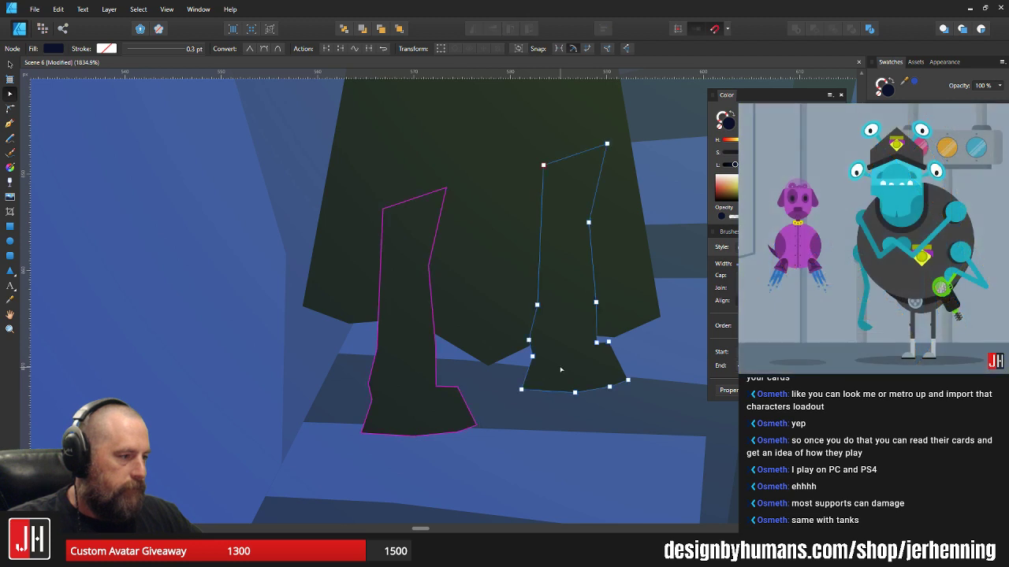
{"action": "key", "text": "v"}
{"action": "key", "text": "Down"}
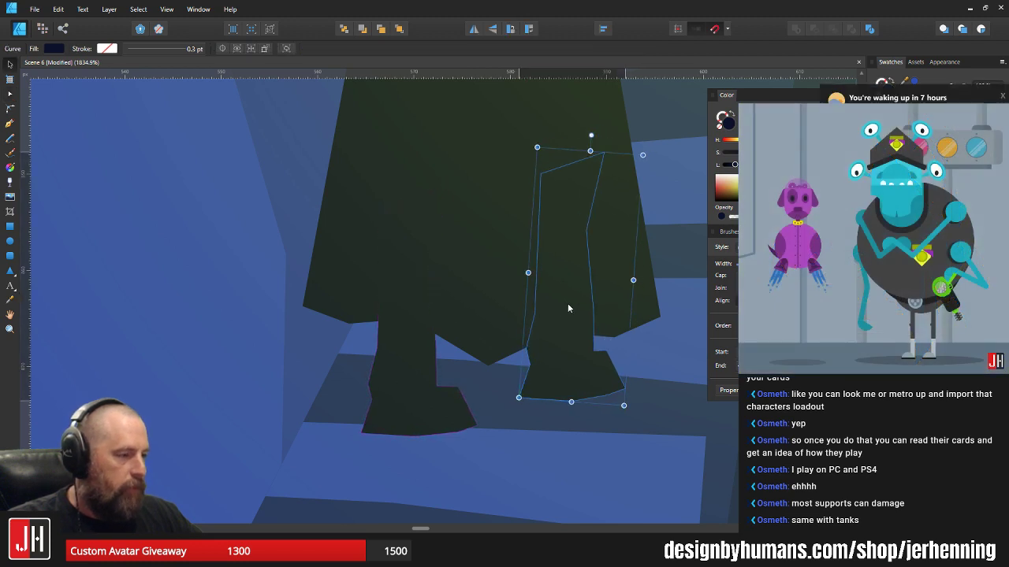
- Make the left part of the robe's hem ragged, with two downward points and a notch between them
{"action": "double_click", "coordinate": [458, 342]}
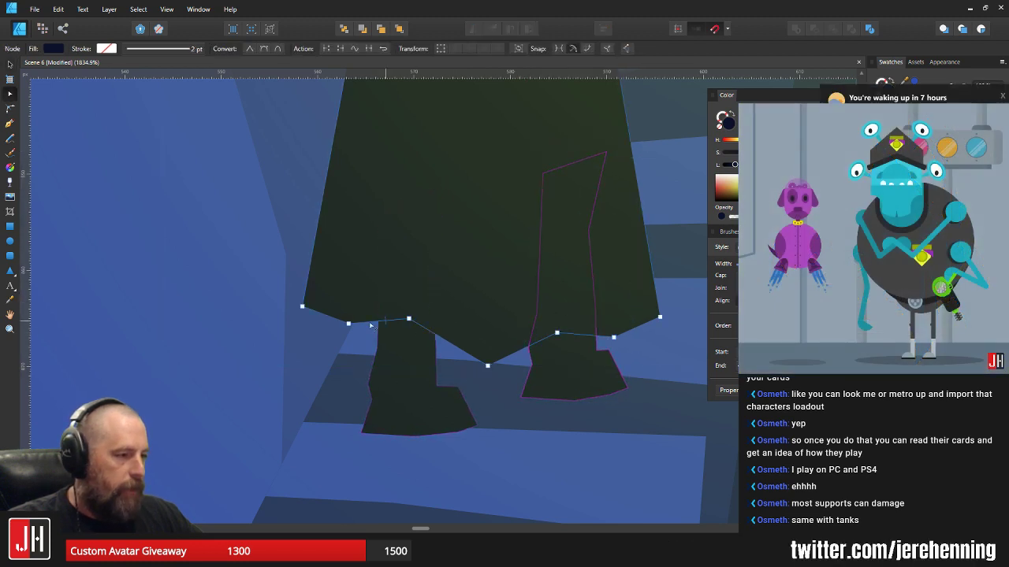
{"action": "left_click_drag", "start_coordinate": [349, 326], "coordinate": [312, 365]}
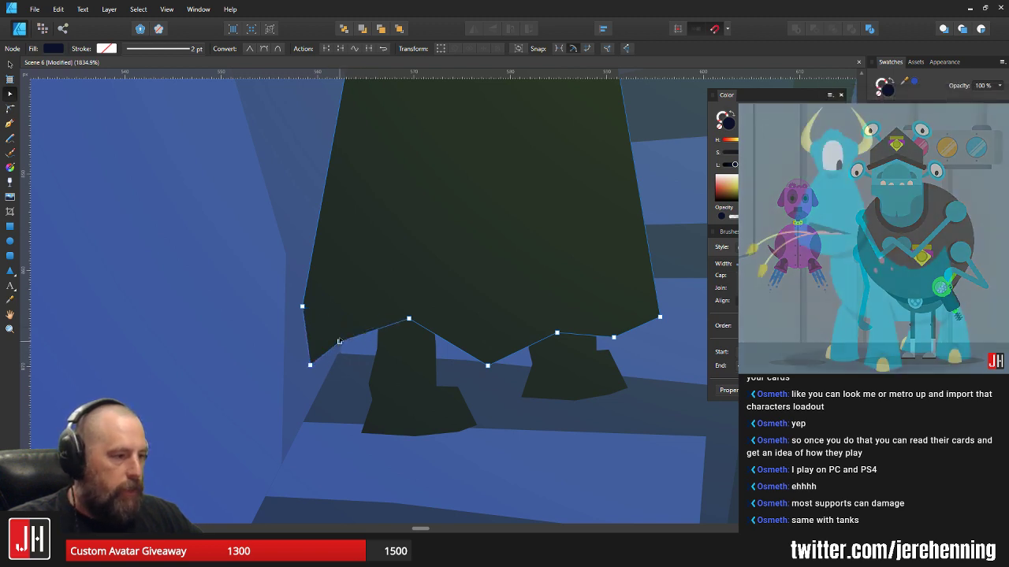
{"action": "left_click_drag", "start_coordinate": [356, 335], "coordinate": [360, 368]}
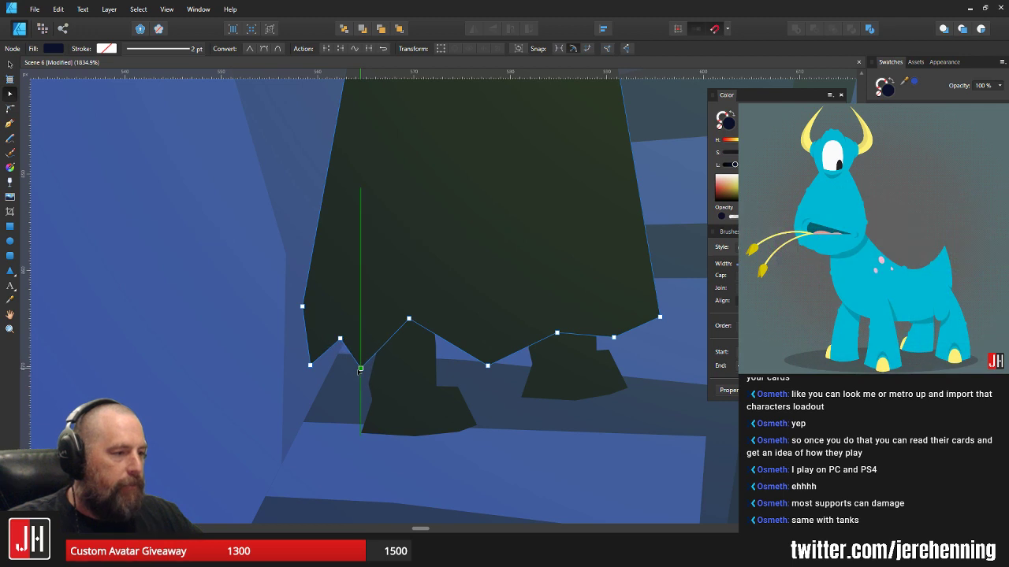
{"action": "key", "text": "v"}
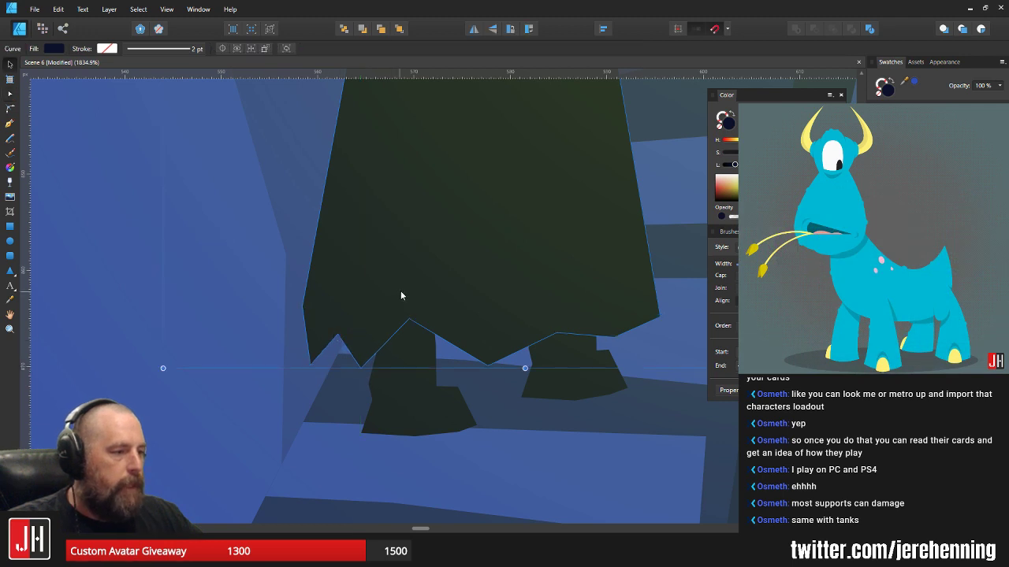
{"action": "scroll", "coordinate": [403, 291], "scroll_direction": "down", "scroll_amount": 5}
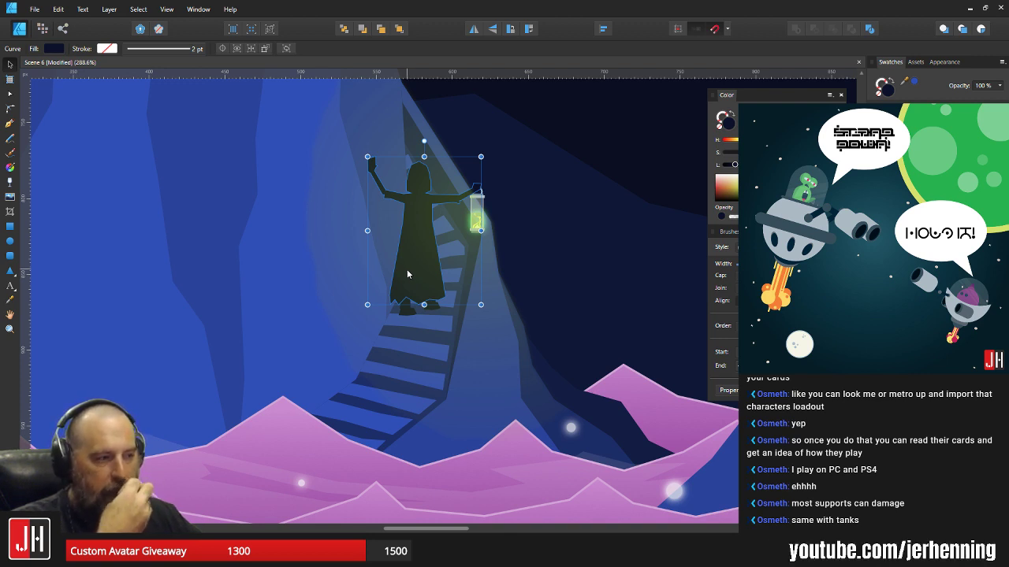
- Split the central point of the robe's hem into two jagged points with a notch between the legs
{"action": "scroll", "coordinate": [407, 299], "scroll_direction": "up", "scroll_amount": 6}
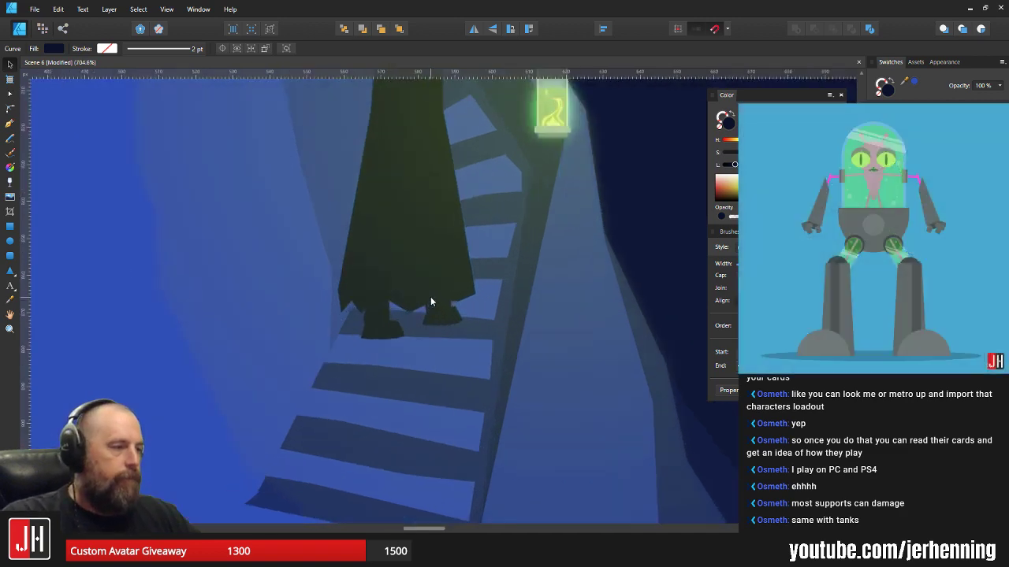
{"action": "key", "text": "a"}
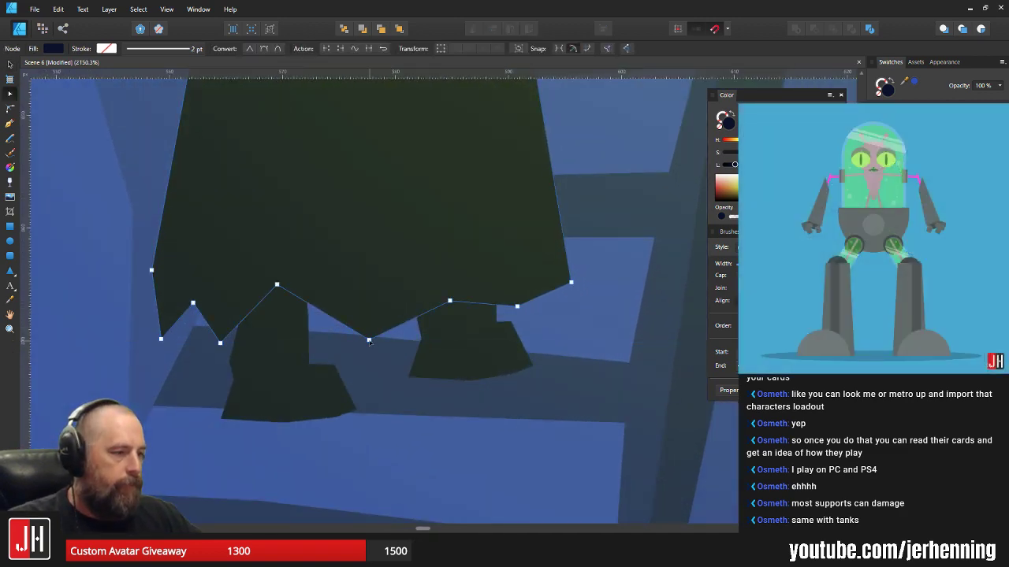
{"action": "left_click_drag", "start_coordinate": [369, 341], "coordinate": [401, 341]}
{"action": "left_click_drag", "start_coordinate": [376, 301], "coordinate": [370, 314]}
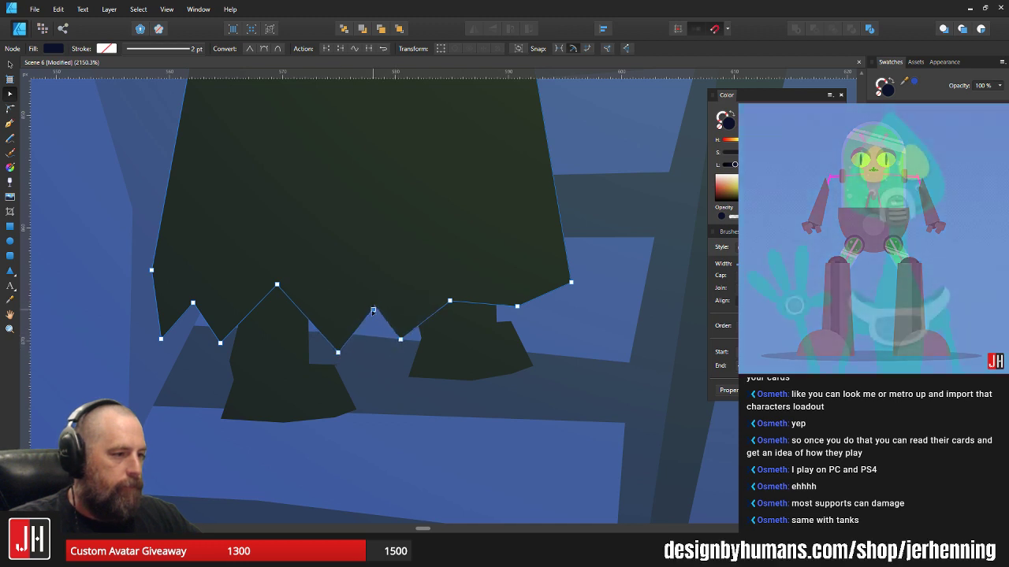
- Refine the hem's outer nodes, deepening the right-hand point, lowering the right corner and raising the left tip
{"action": "left_click_drag", "start_coordinate": [517, 306], "coordinate": [510, 314]}
{"action": "left_click_drag", "start_coordinate": [450, 301], "coordinate": [460, 297]}
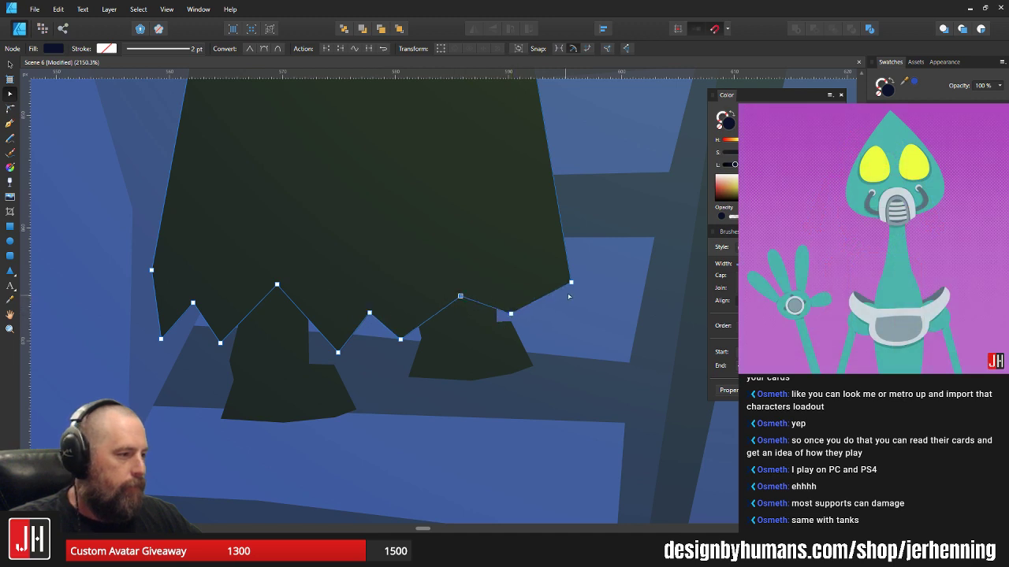
{"action": "left_click_drag", "start_coordinate": [571, 282], "coordinate": [564, 295]}
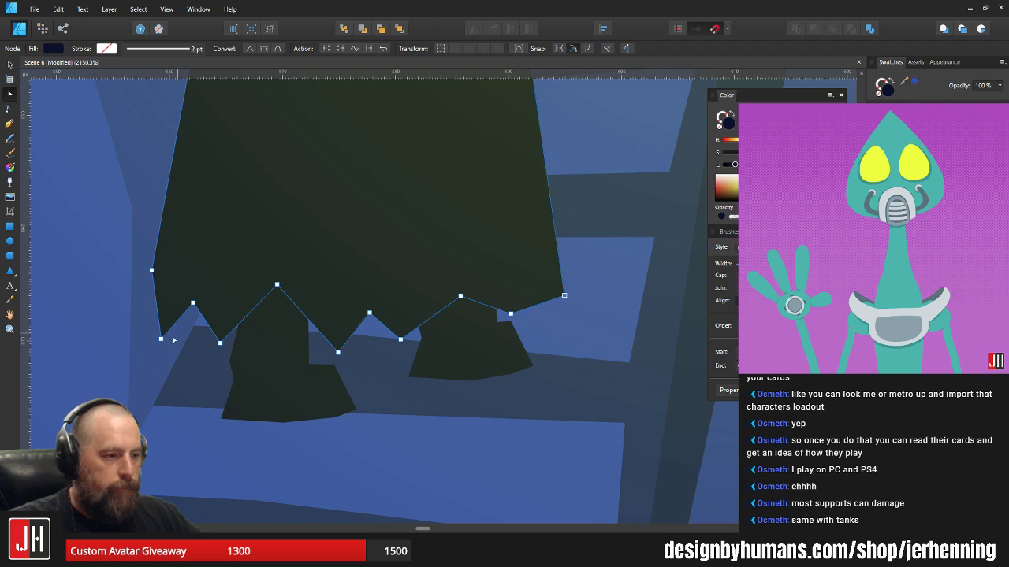
{"action": "left_click_drag", "start_coordinate": [161, 340], "coordinate": [152, 316]}
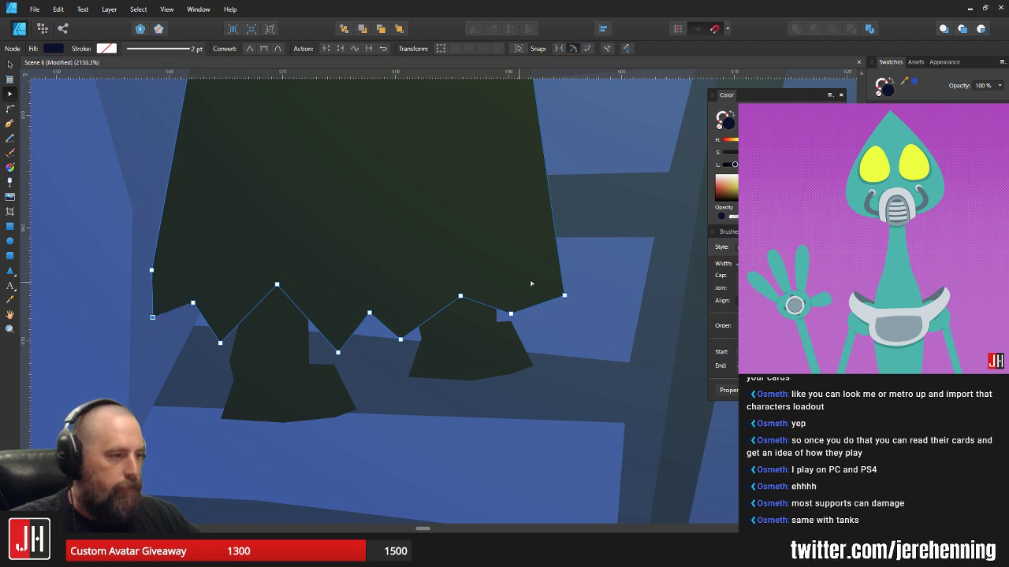
- Form a pointed tip and a notch at the right corner of the robe's hem, and deselect the figure
{"action": "key", "text": "v"}
{"action": "key", "text": "a"}
{"action": "left_click_drag", "start_coordinate": [543, 314], "coordinate": [542, 323]}
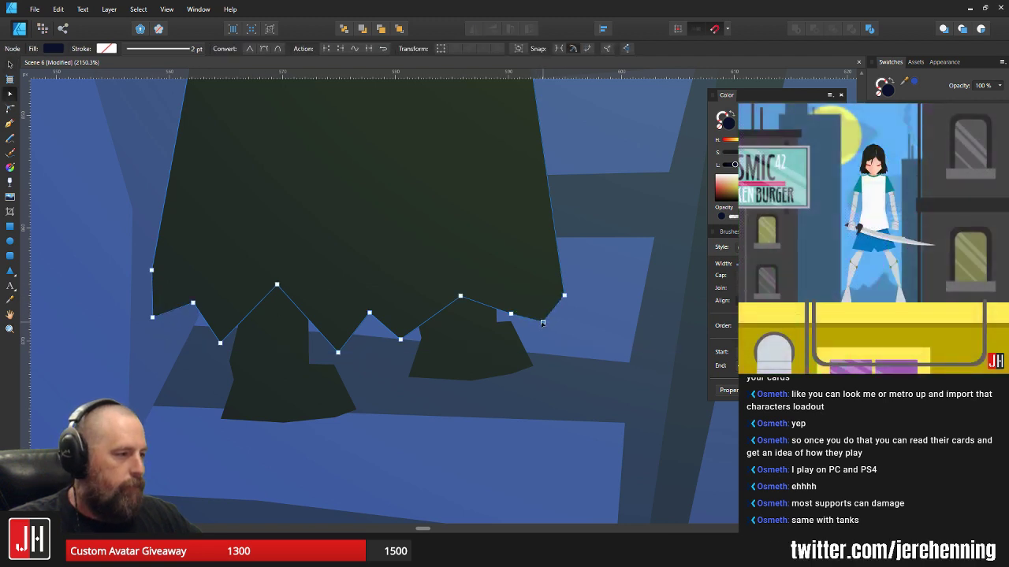
{"action": "left_click", "coordinate": [511, 313]}
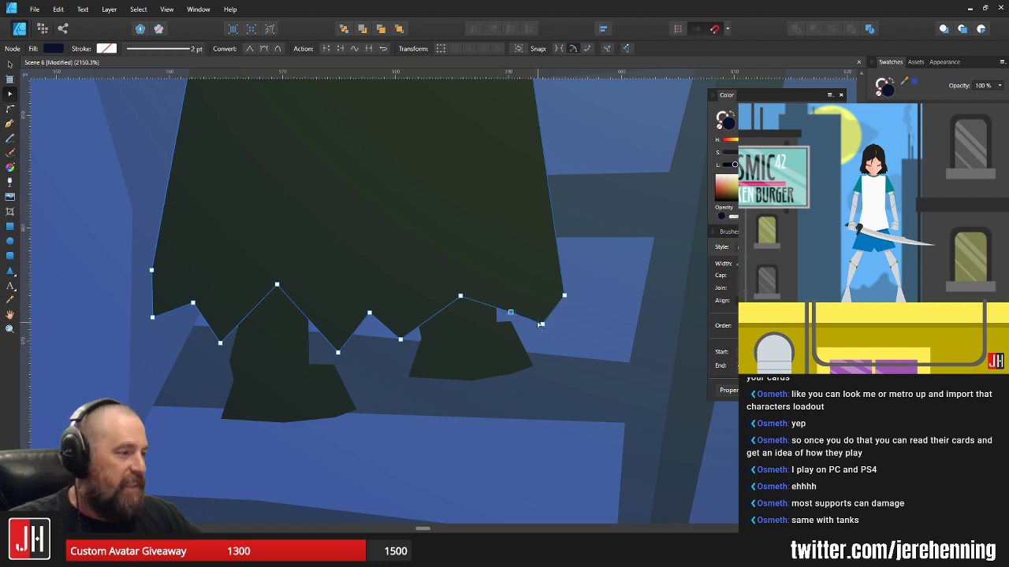
{"action": "mouse_move", "coordinate": [542, 324]}
{"action": "left_mouse_down"}
{"action": "mouse_move", "coordinate": [535, 296]}
{"action": "mouse_move", "coordinate": [556, 311]}
{"action": "left_mouse_up"}
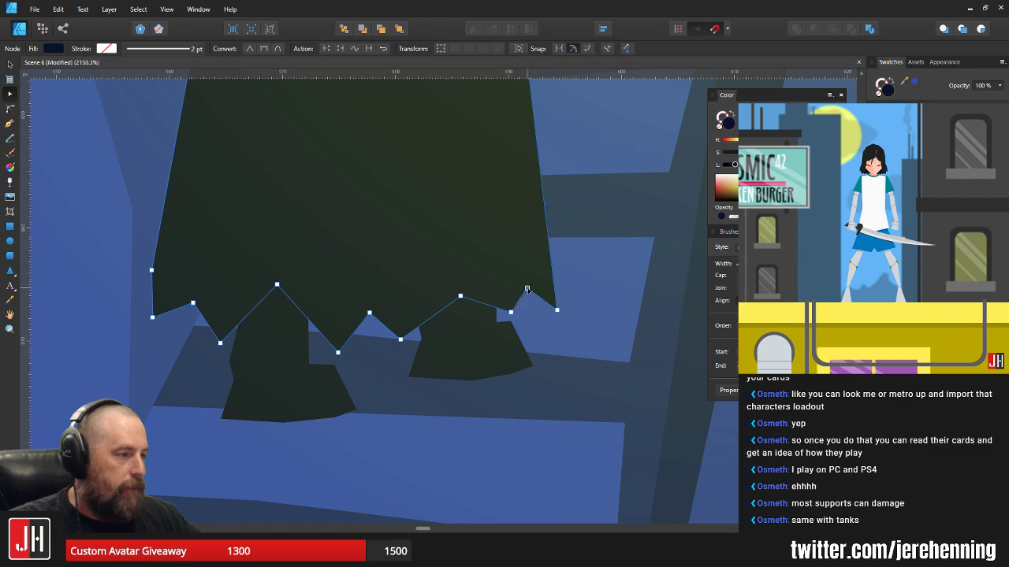
{"action": "key", "text": "v"}
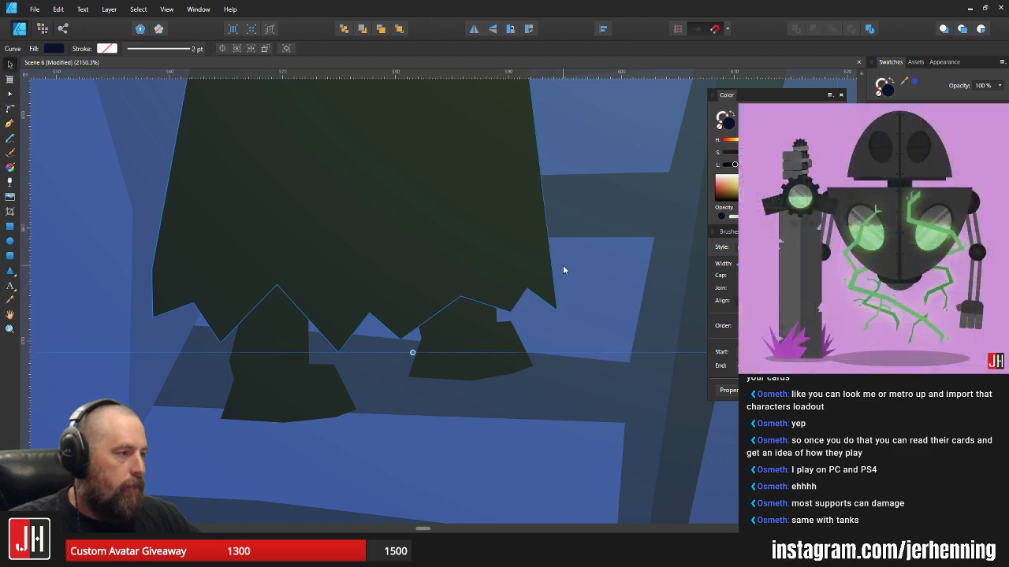
{"action": "scroll", "coordinate": [563, 270], "scroll_direction": "down", "scroll_amount": 12}
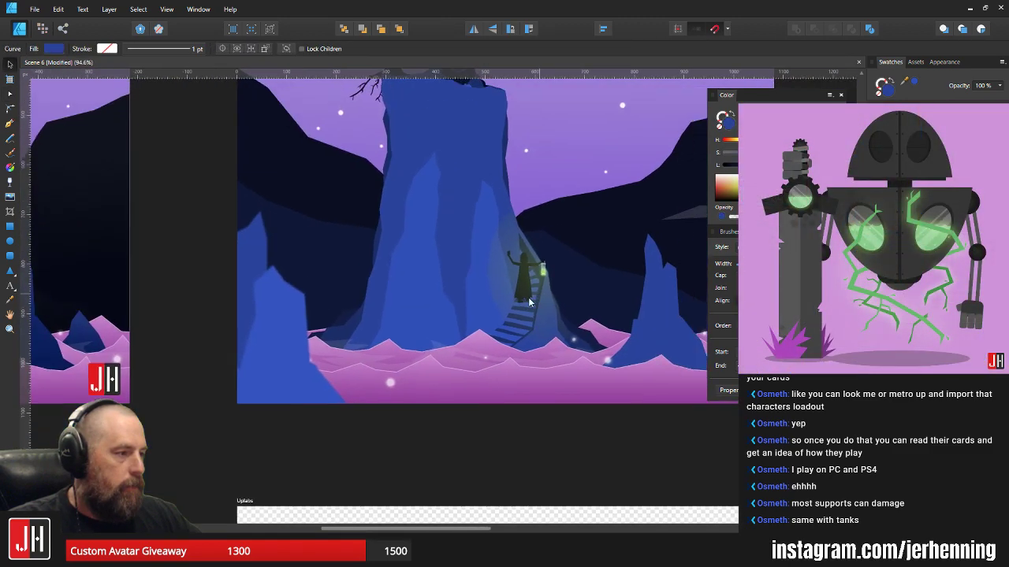
{"action": "left_click", "coordinate": [591, 413]}
- Place a horizontally flipped copy of the left foreground rock group in front of everything at the scene's lower right
{"action": "scroll", "coordinate": [497, 302], "scroll_direction": "up", "scroll_amount": 8}
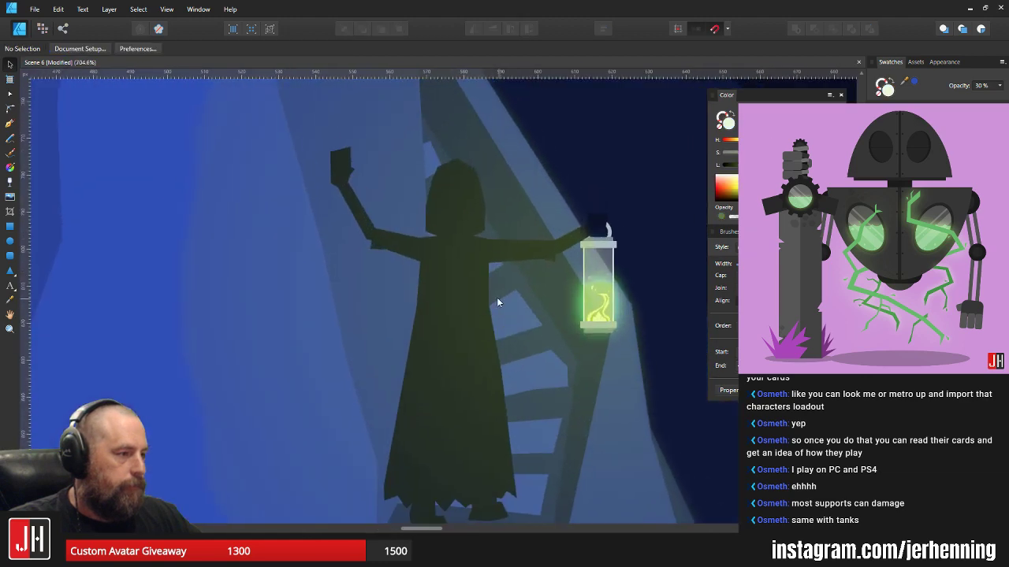
{"action": "scroll", "coordinate": [498, 294], "scroll_direction": "down", "scroll_amount": 10}
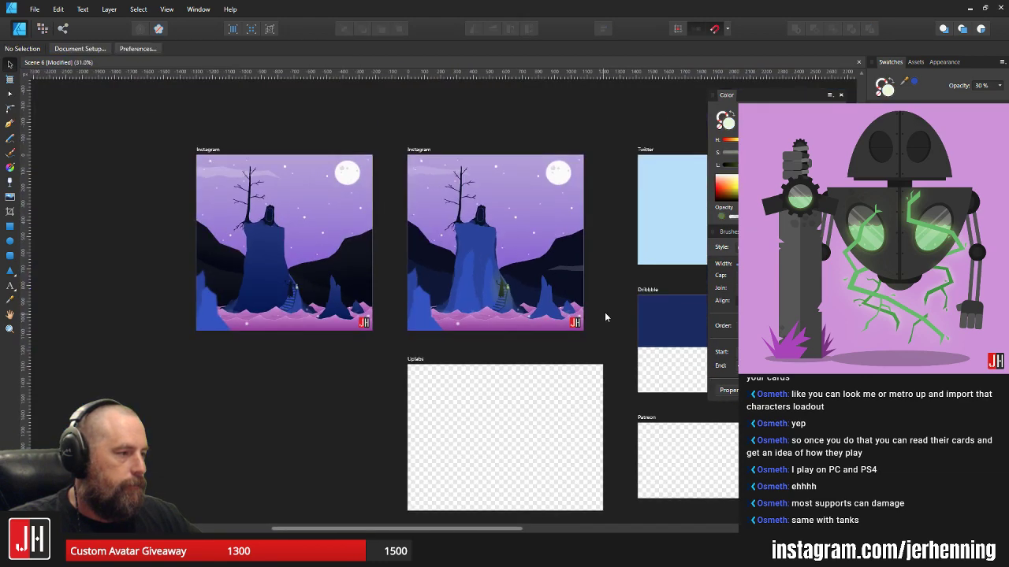
{"action": "scroll", "coordinate": [511, 279], "scroll_direction": "up", "scroll_amount": 4}
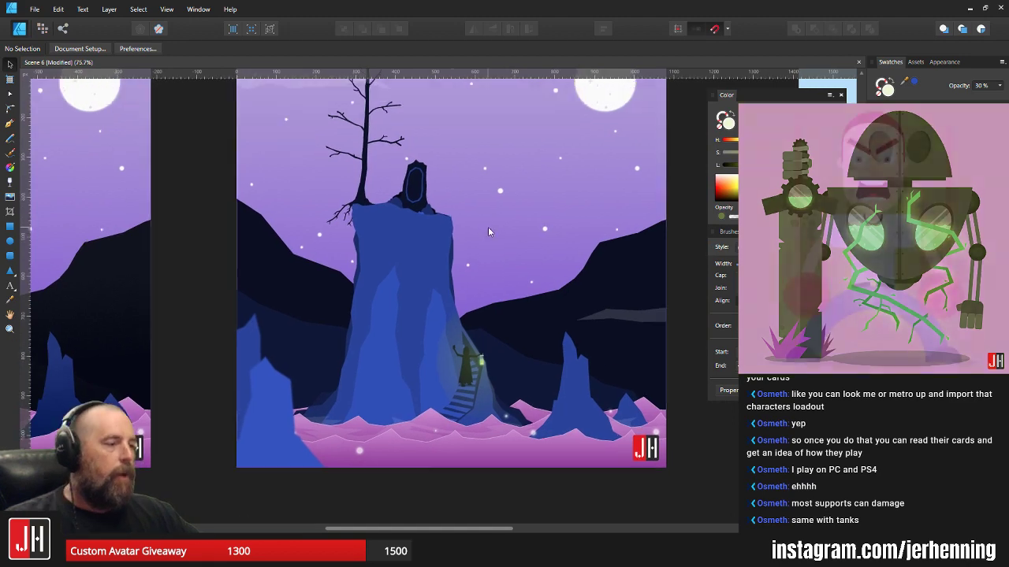
{"action": "scroll", "coordinate": [512, 209], "scroll_direction": "down", "scroll_amount": 1}
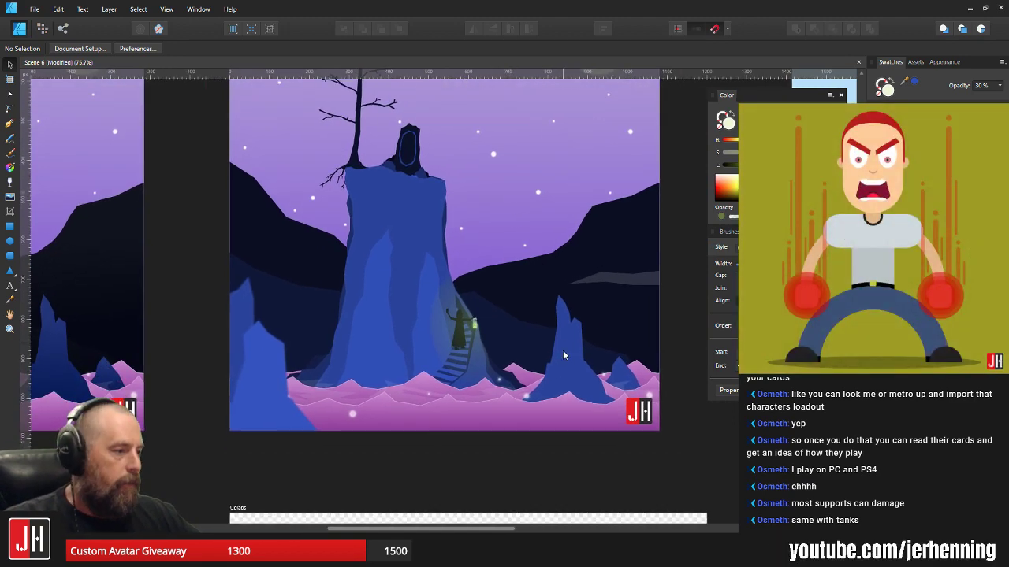
{"action": "left_click_drag", "start_coordinate": [251, 356], "coordinate": [508, 385]}
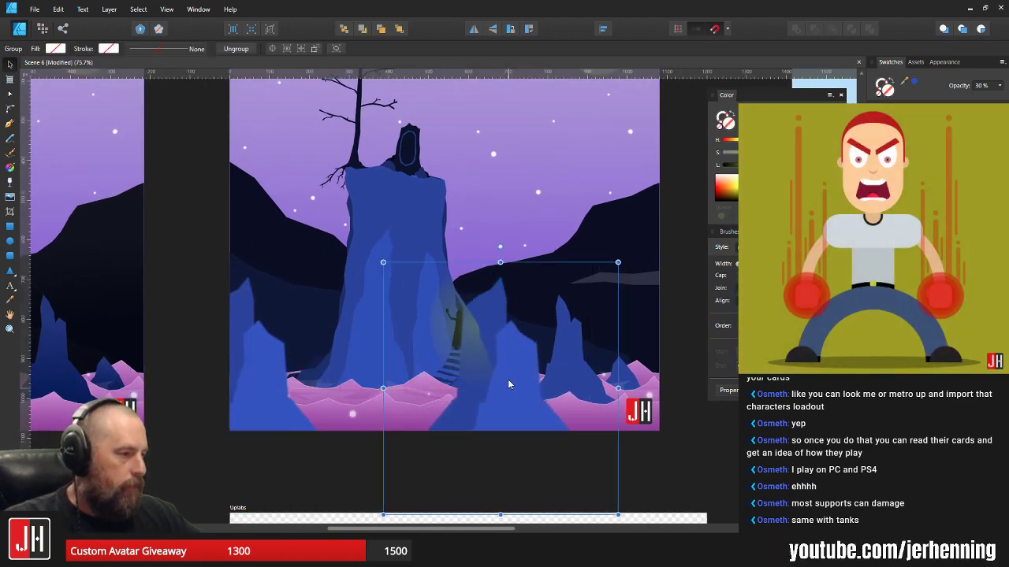
{"action": "key", "text": "ctrl+shift+bracketright"}
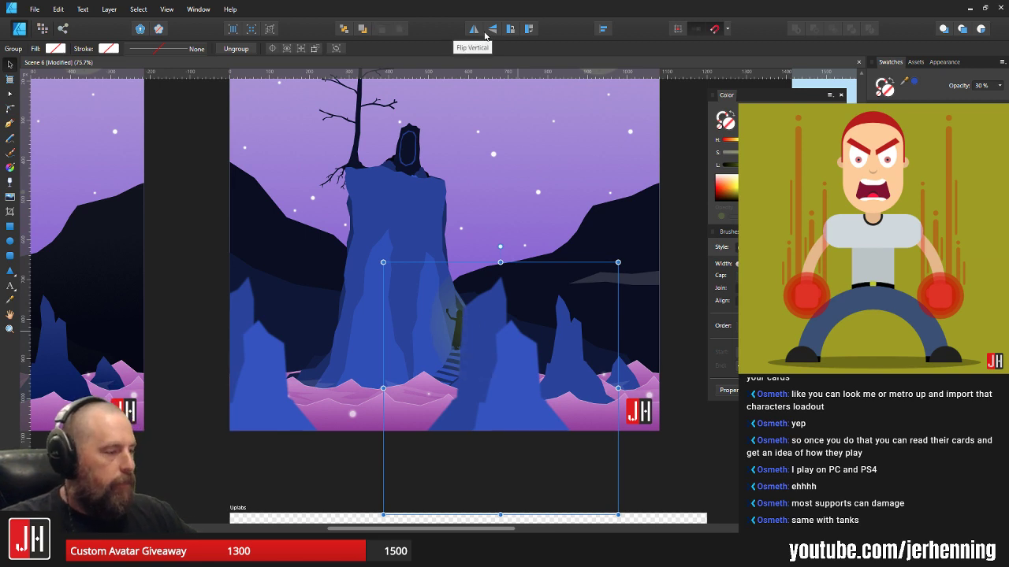
{"action": "scroll", "coordinate": [601, 248], "scroll_direction": "down", "scroll_amount": 3}
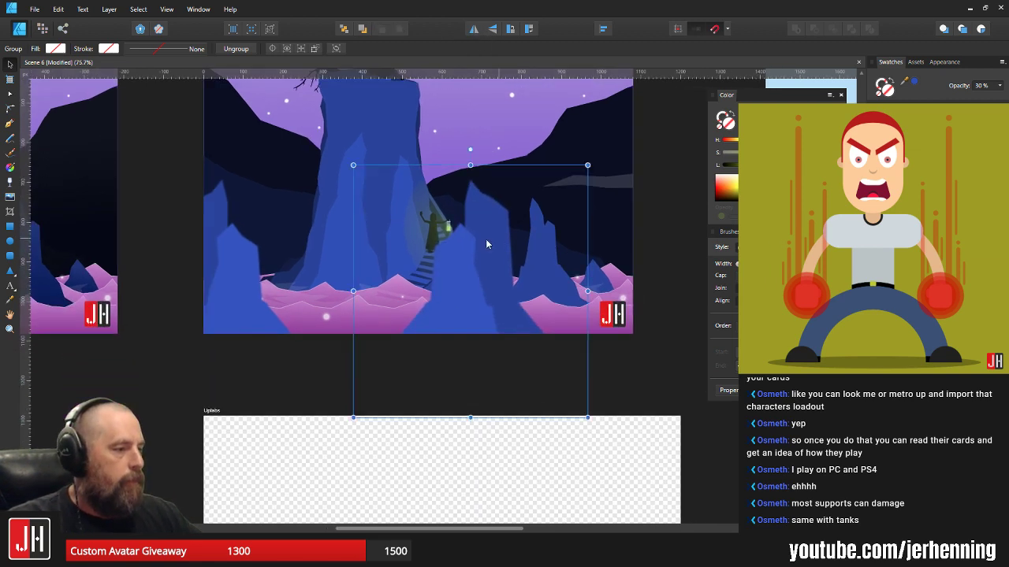
{"action": "left_click_drag", "start_coordinate": [486, 239], "coordinate": [526, 294]}
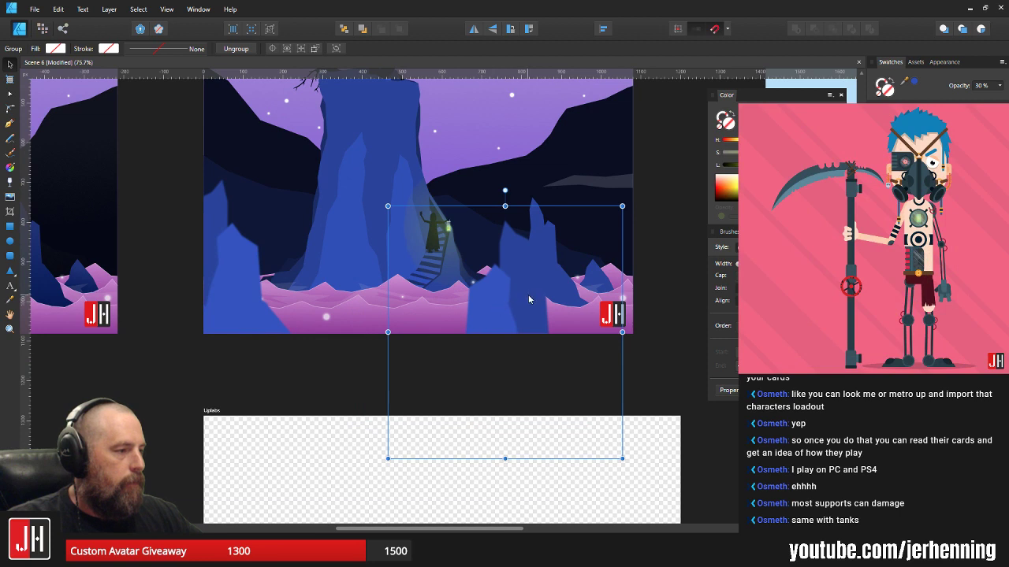
- Delete the taller rock from the flipped foreground copy and reposition the remaining shorter rock between the stairs and the distant twin-peaked spire
{"action": "key", "text": "Escape"}
{"action": "left_click", "coordinate": [528, 270]}
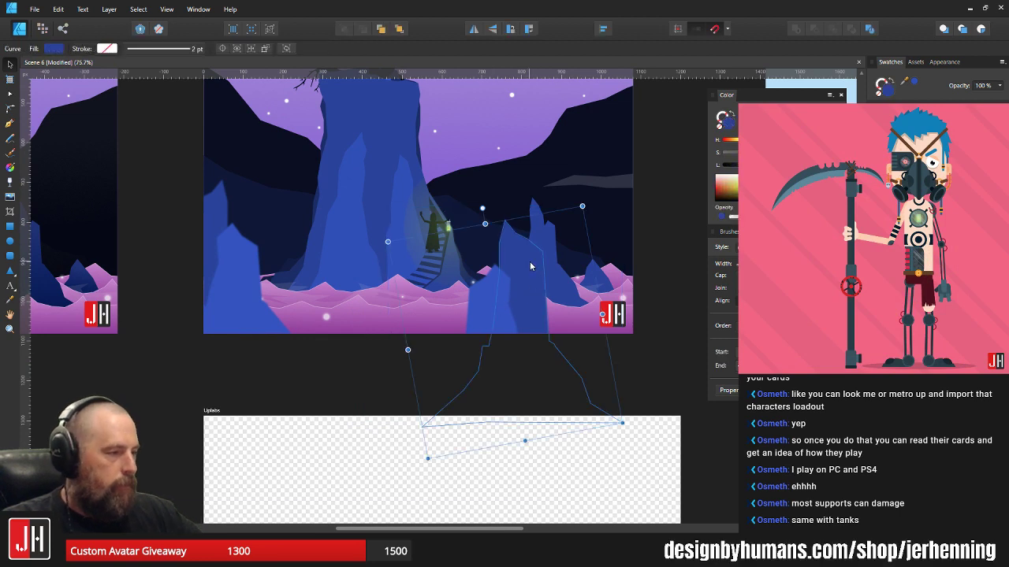
{"action": "key", "text": "Escape"}
{"action": "left_click", "coordinate": [494, 306]}
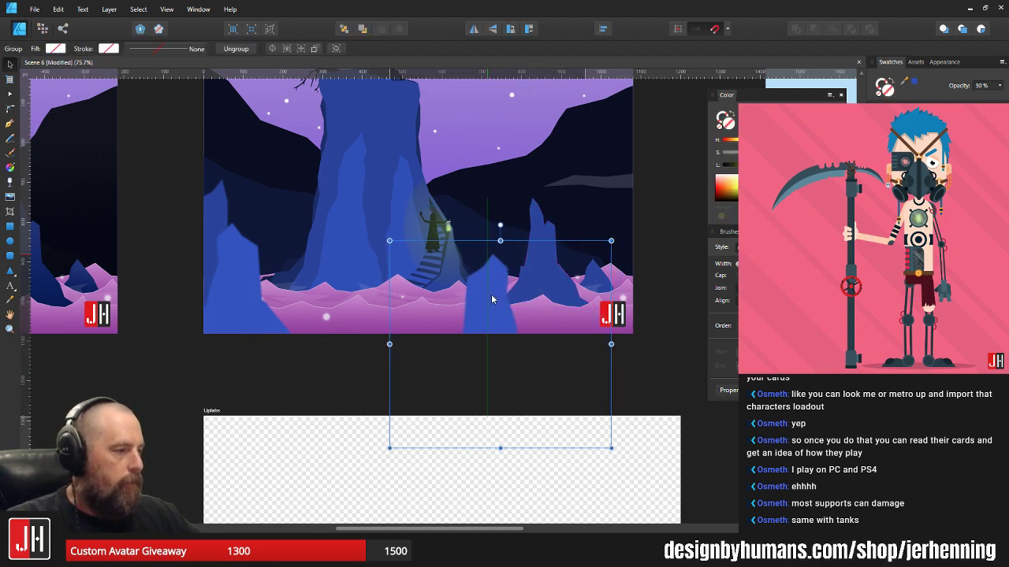
{"action": "left_click_drag", "start_coordinate": [492, 299], "coordinate": [483, 309]}
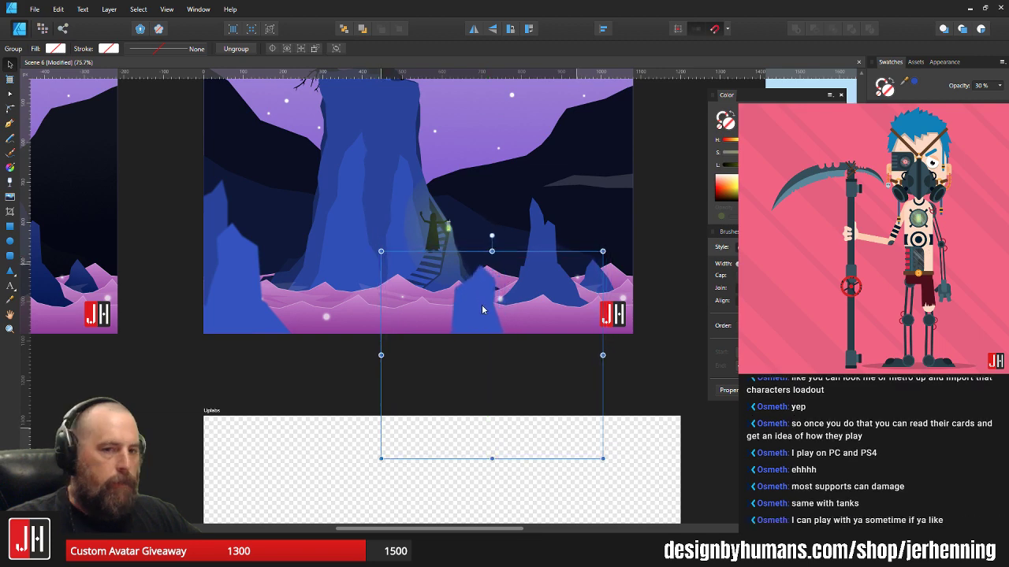
{"action": "scroll", "coordinate": [482, 304], "scroll_direction": "up", "scroll_amount": 3}
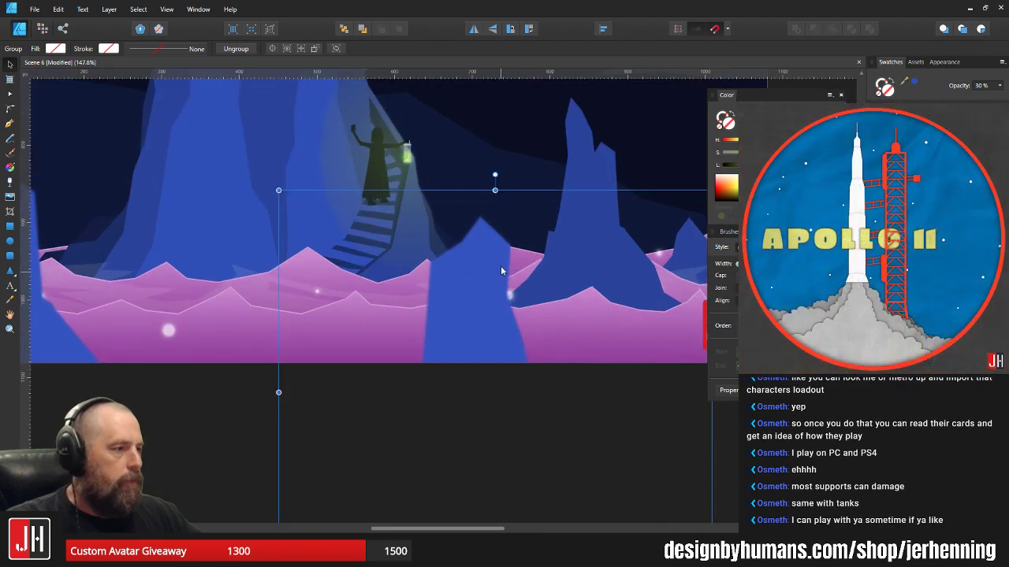
{"action": "key", "text": "a"}
{"action": "left_click", "coordinate": [484, 241]}
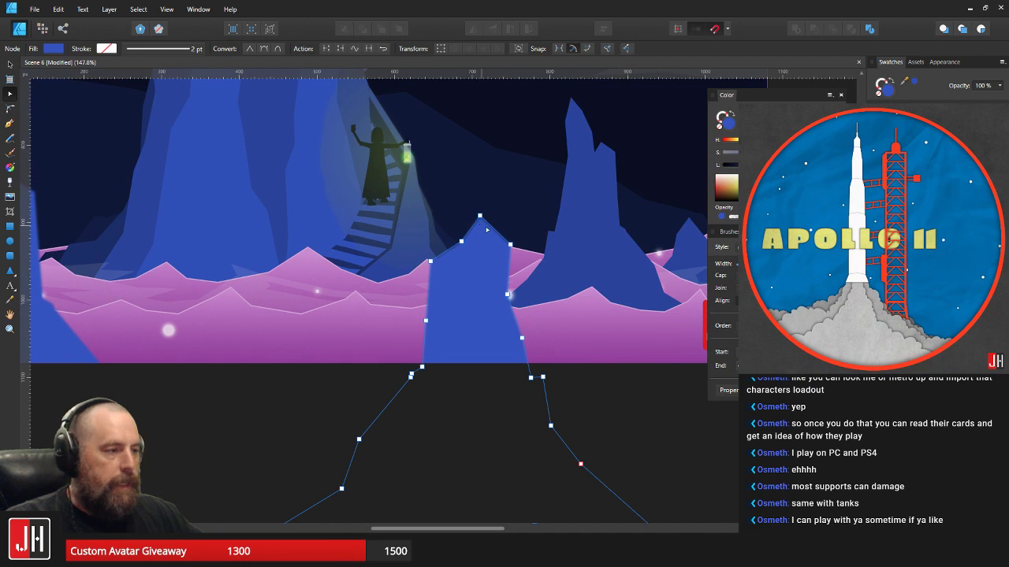
{"action": "left_click", "coordinate": [518, 174]}
{"action": "key", "text": "v"}
{"action": "left_click", "coordinate": [483, 246]}
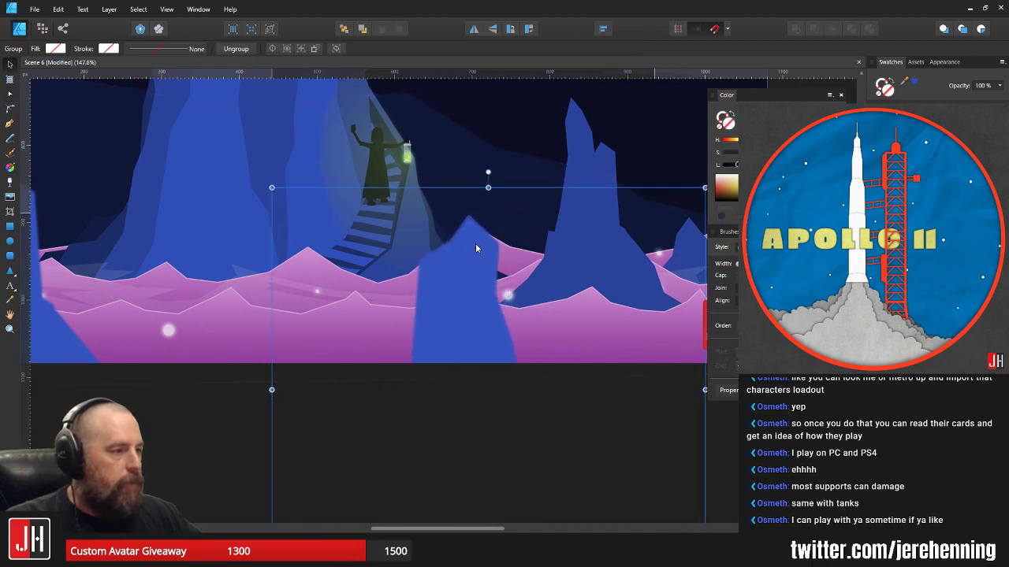
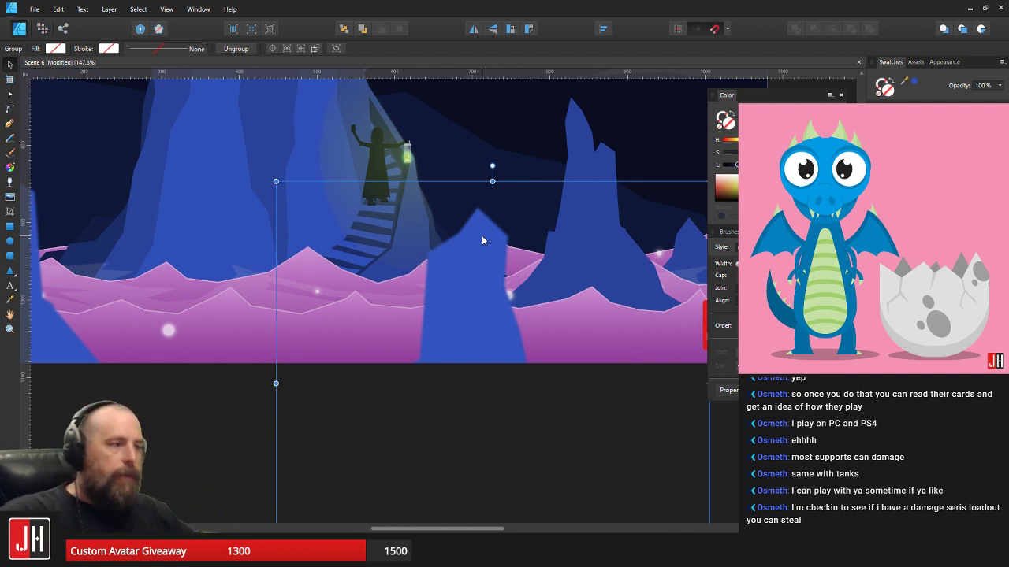
- Try a horizontal flip on the remaining foreground rock and restore its orientation
{"action": "left_click", "coordinate": [472, 30]}
{"action": "scroll", "coordinate": [492, 217], "scroll_direction": "down", "scroll_amount": 3}
{"action": "scroll", "coordinate": [491, 242], "scroll_direction": "up", "scroll_amount": 3}
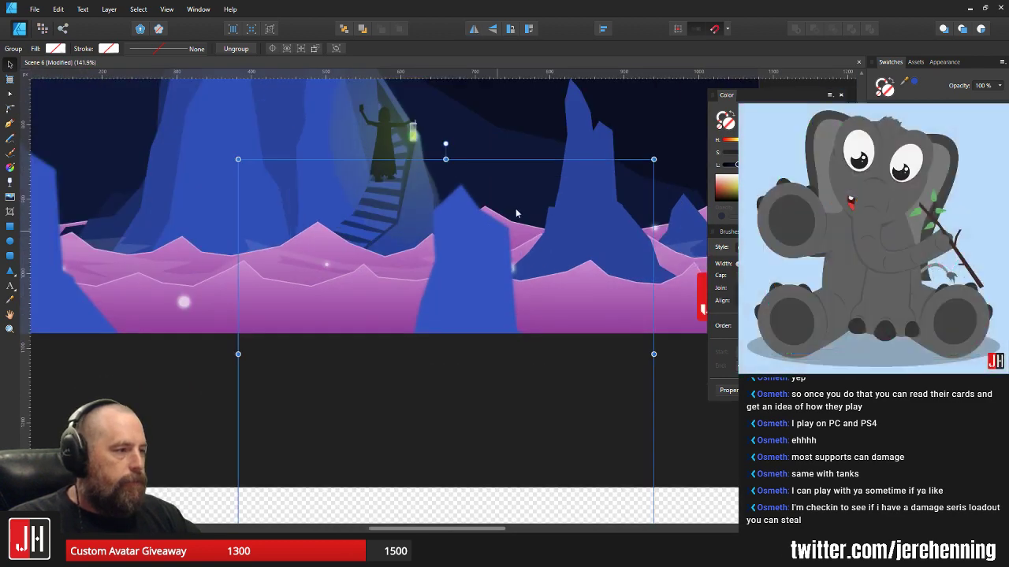
{"action": "left_click", "coordinate": [473, 29]}
- Reshape the rock's top by shifting its peak to the left and forming a stepped shoulder on the right side
{"action": "key", "text": "a"}
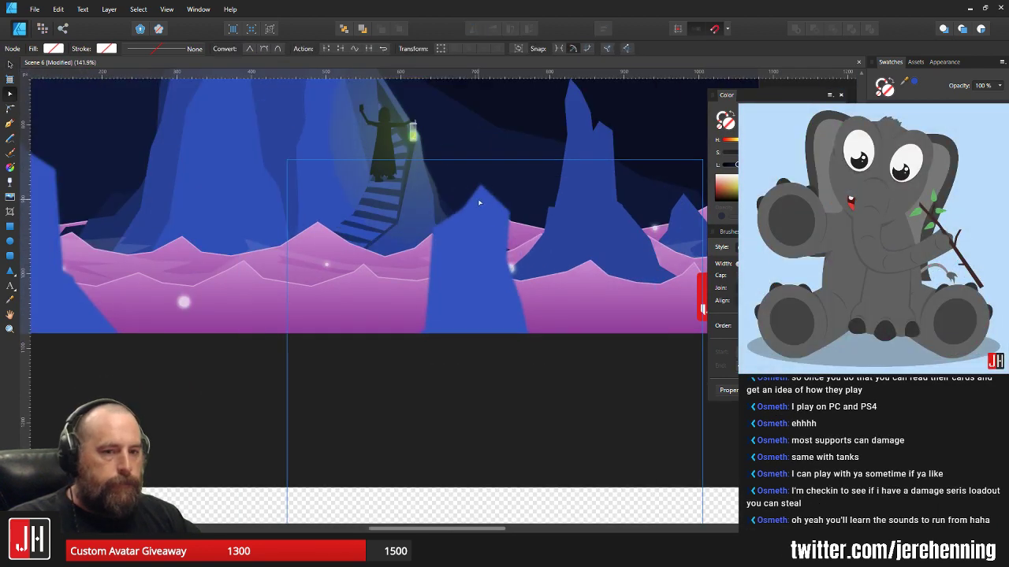
{"action": "left_click", "coordinate": [478, 202]}
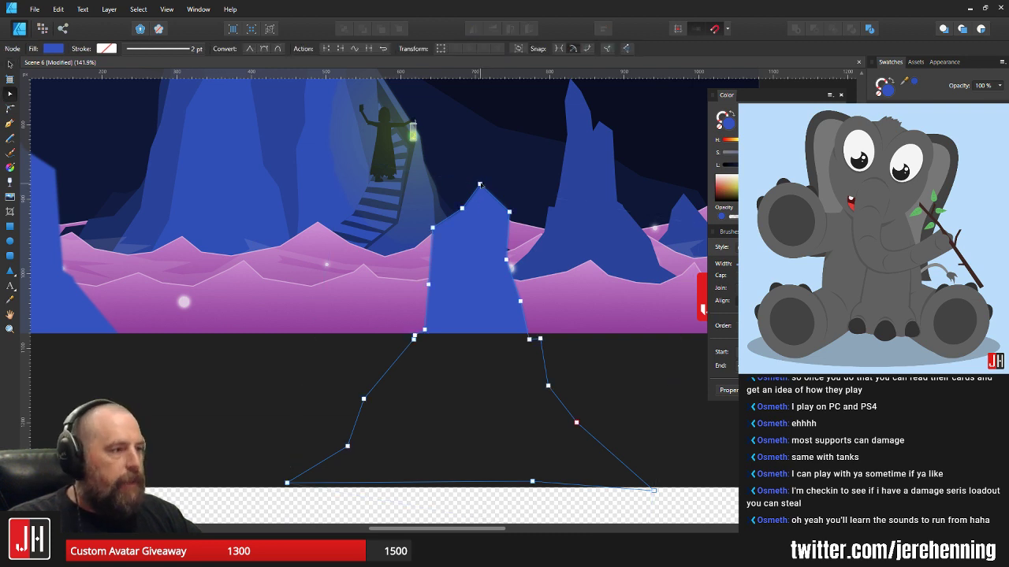
{"action": "left_click_drag", "start_coordinate": [480, 184], "coordinate": [455, 190]}
{"action": "left_click_drag", "start_coordinate": [508, 212], "coordinate": [478, 213]}
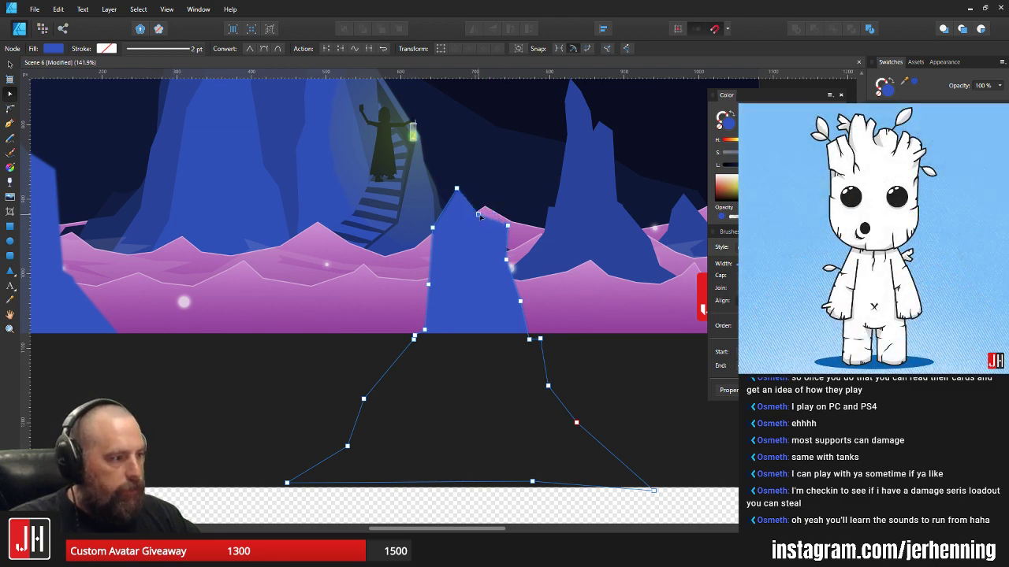
{"action": "scroll", "coordinate": [498, 264], "scroll_direction": "up", "scroll_amount": 3}
{"action": "left_click_drag", "start_coordinate": [512, 255], "coordinate": [502, 263]}
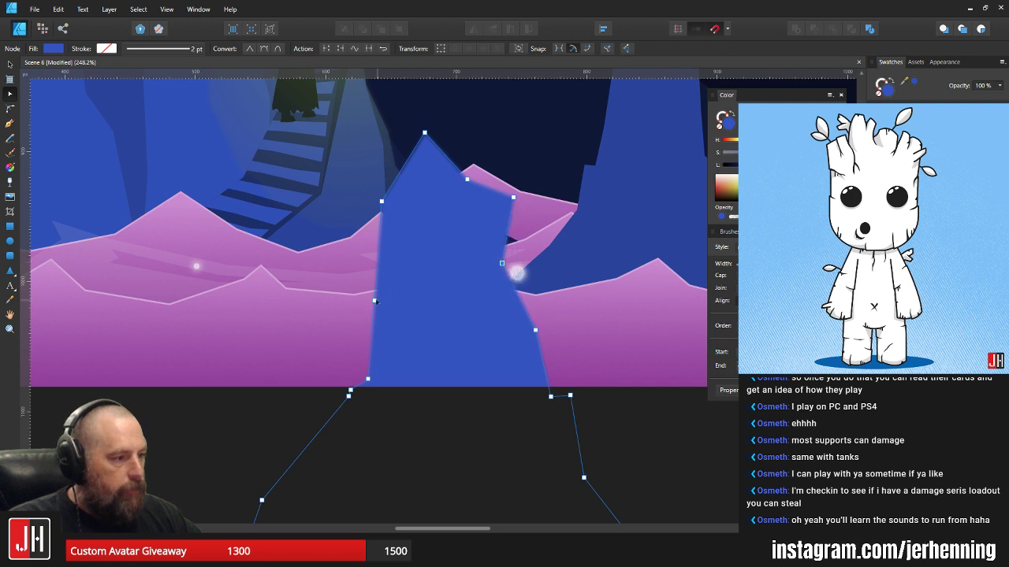
- Reshape the rock's flanks, lowering the upper left corner, flaring the lower left base outward and straightening the right edge
{"action": "left_click_drag", "start_coordinate": [375, 301], "coordinate": [394, 284]}
{"action": "left_click_drag", "start_coordinate": [381, 201], "coordinate": [382, 228]}
{"action": "left_click_drag", "start_coordinate": [394, 284], "coordinate": [382, 282]}
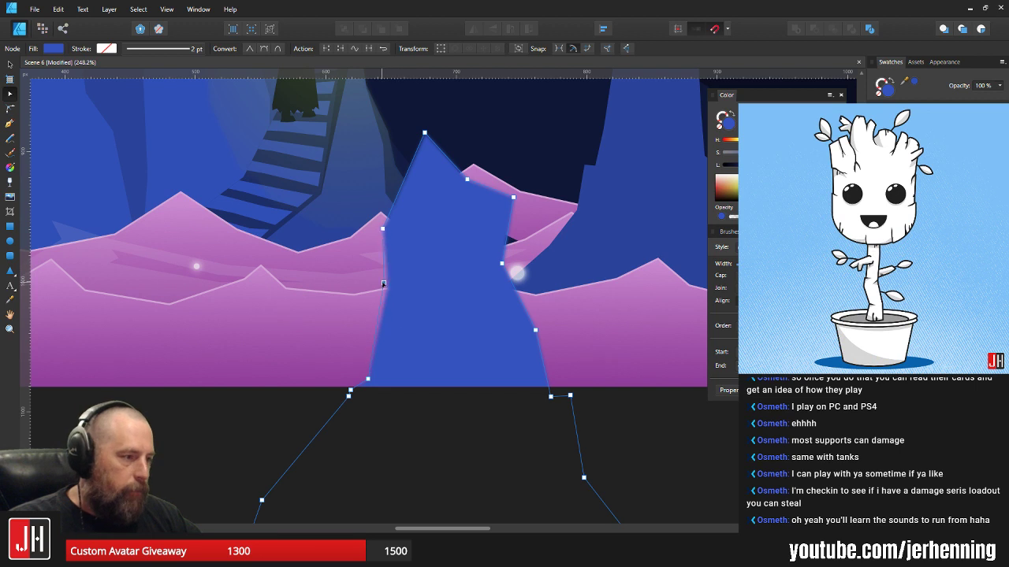
{"action": "left_click_drag", "start_coordinate": [317, 344], "coordinate": [381, 498]}
{"action": "left_click_drag", "start_coordinate": [372, 388], "coordinate": [356, 338]}
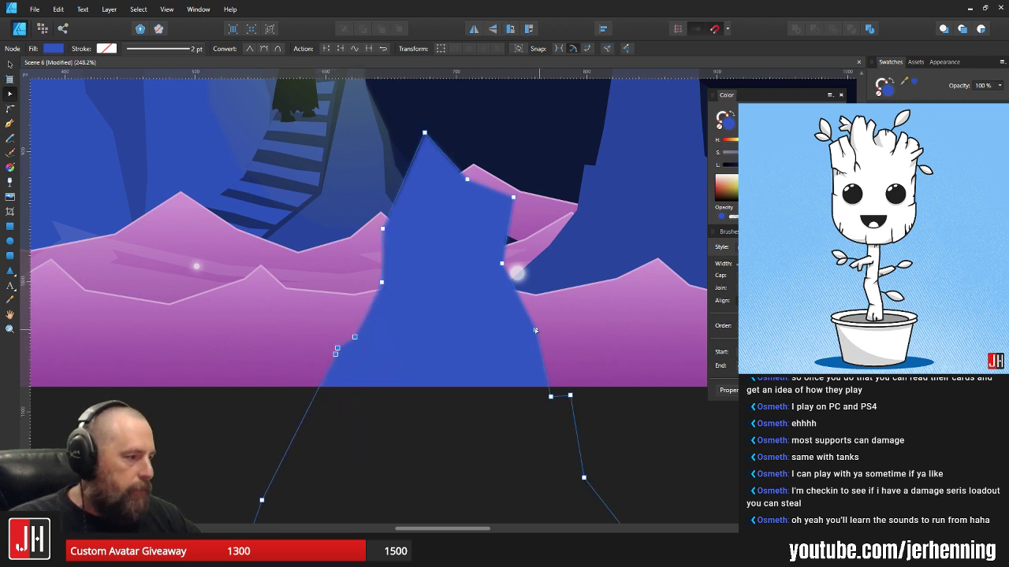
{"action": "left_click_drag", "start_coordinate": [535, 331], "coordinate": [533, 359]}
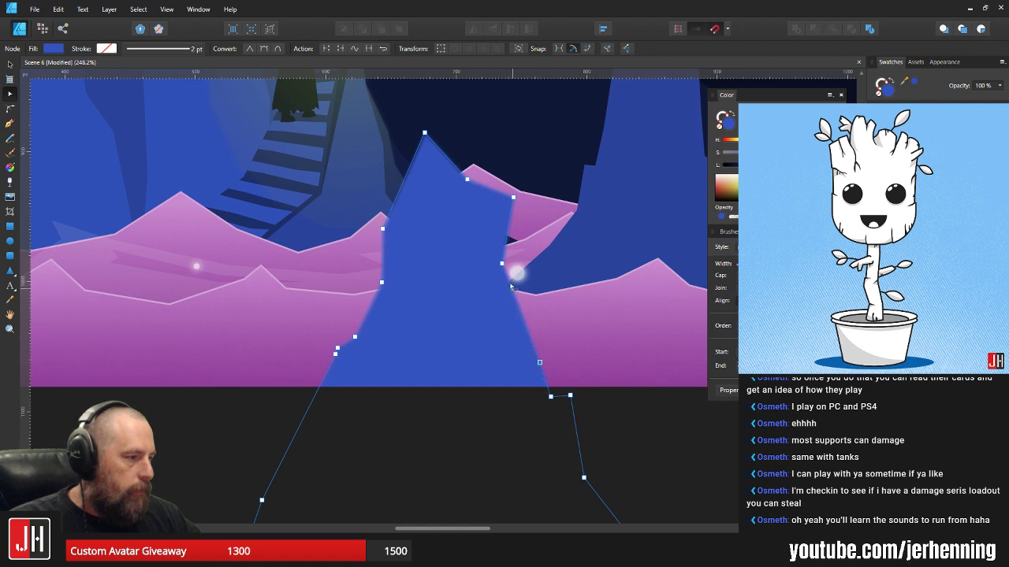
{"action": "key", "text": "v"}
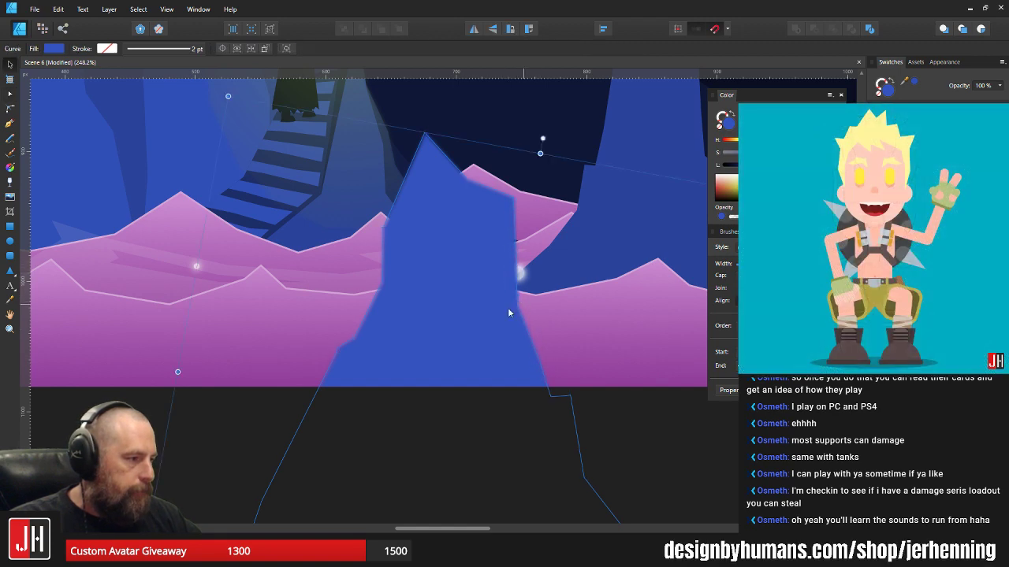
- Scale the reshaped rock group down and move it to the scene's lower right corner beside the JH logo, leaving it deselected
{"action": "scroll", "coordinate": [507, 307], "scroll_direction": "down", "scroll_amount": 10}
{"action": "left_click", "coordinate": [496, 331]}
{"action": "scroll", "coordinate": [531, 334], "scroll_direction": "up", "scroll_amount": 4}
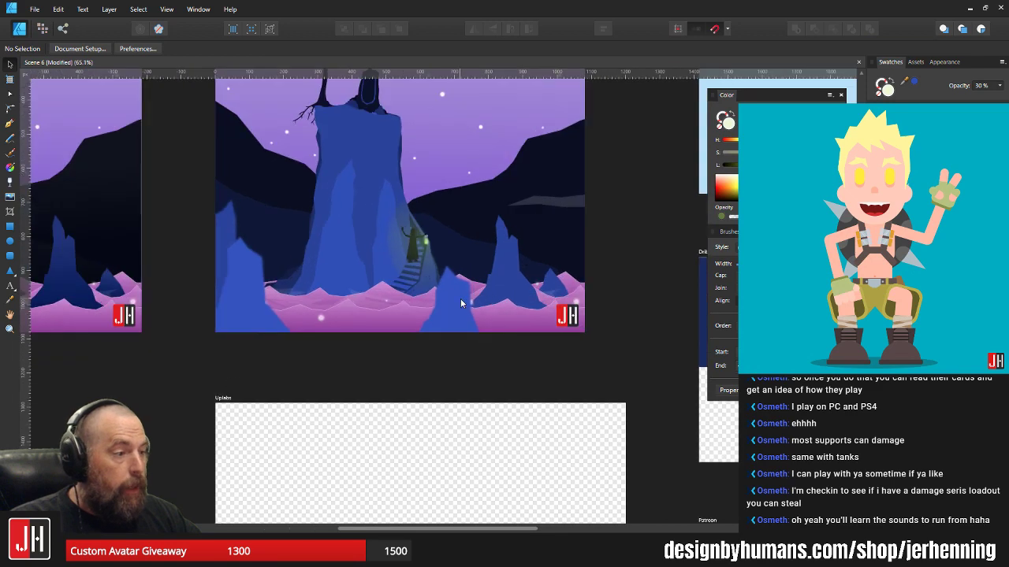
{"action": "left_click_drag", "start_coordinate": [469, 307], "coordinate": [479, 303]}
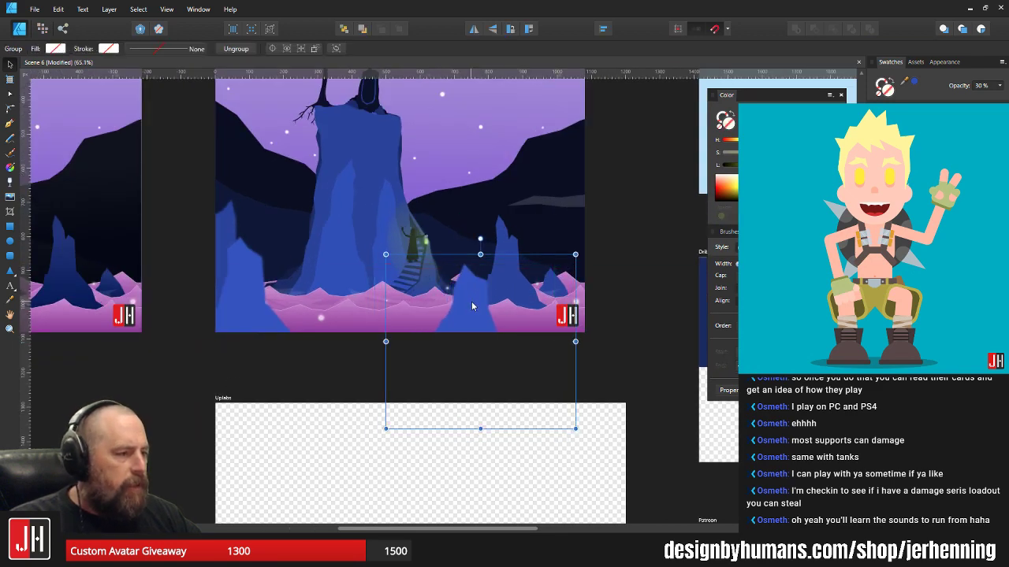
{"action": "scroll", "coordinate": [477, 302], "scroll_direction": "up", "scroll_amount": 4}
{"action": "left_click_drag", "start_coordinate": [683, 196], "coordinate": [614, 253]}
{"action": "key", "text": "ctrl+z"}
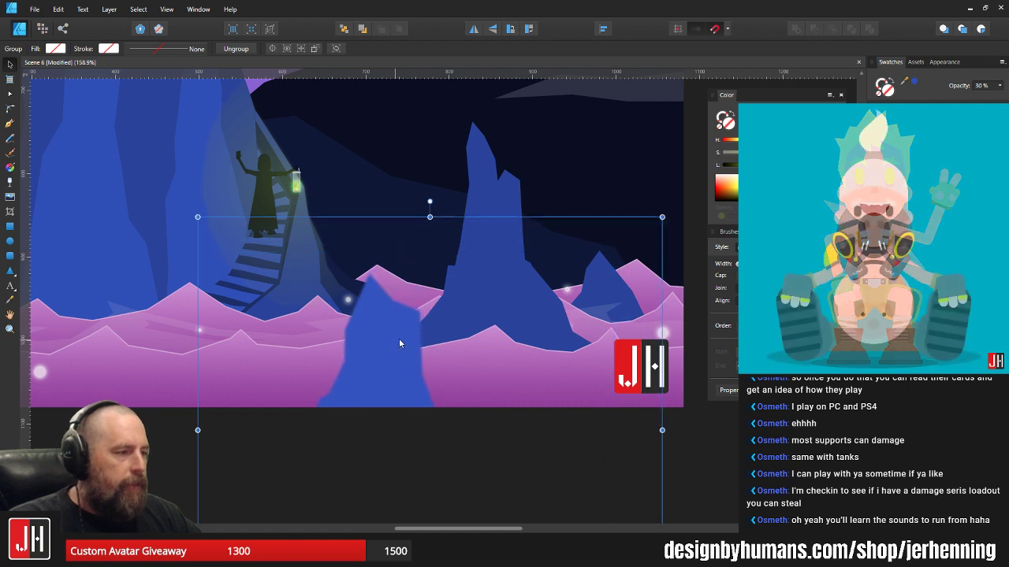
{"action": "left_click_drag", "start_coordinate": [662, 216], "coordinate": [575, 253]}
{"action": "left_click_drag", "start_coordinate": [468, 305], "coordinate": [651, 293]}
{"action": "scroll", "coordinate": [652, 295], "scroll_direction": "down", "scroll_amount": 7}
{"action": "left_click", "coordinate": [649, 284]}
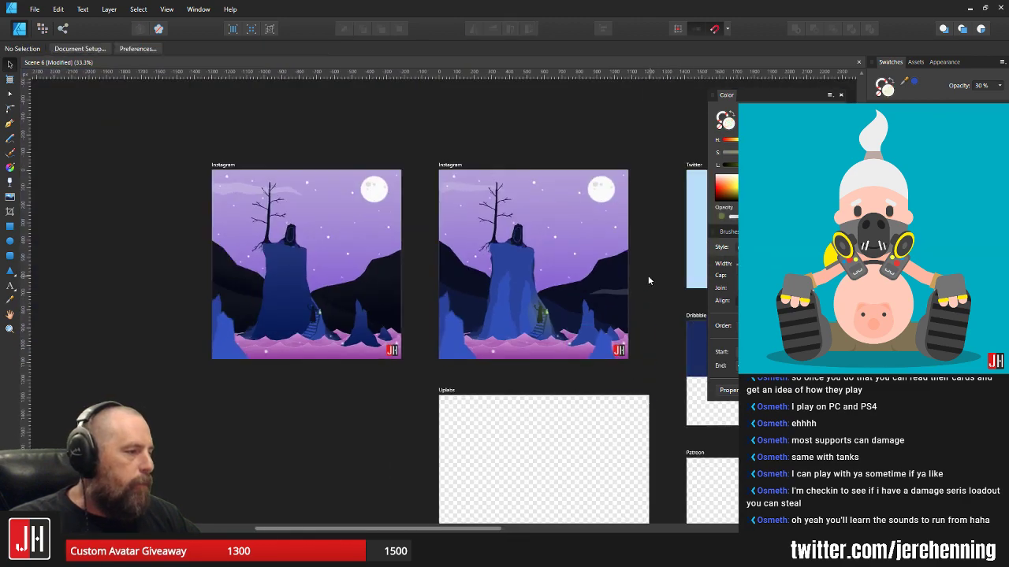
- Select the rock curve inside its group, scale it down slightly and move it left, clear of the JH logo
{"action": "scroll", "coordinate": [648, 280], "scroll_direction": "up", "scroll_amount": 6}
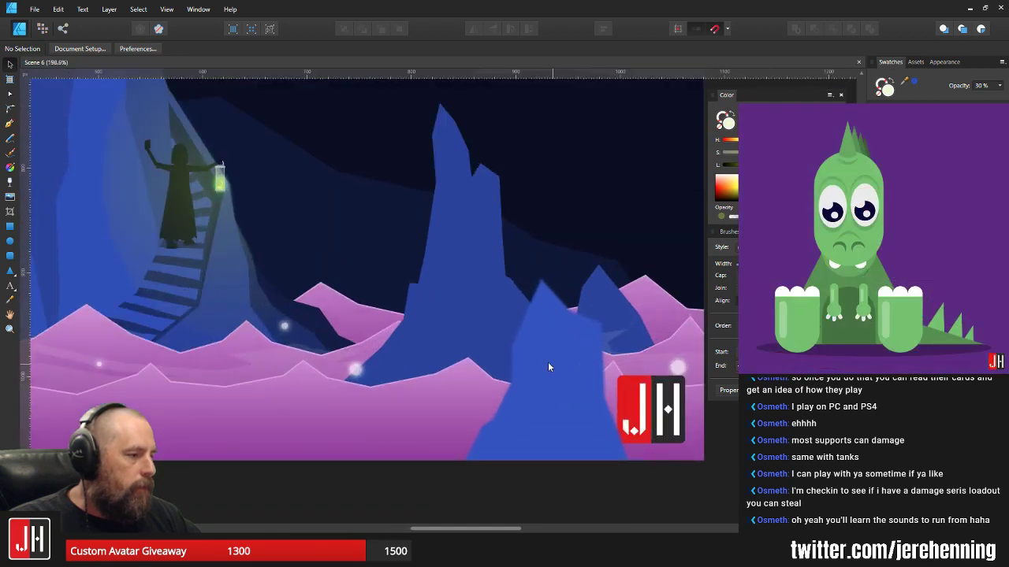
{"action": "left_click", "coordinate": [552, 361]}
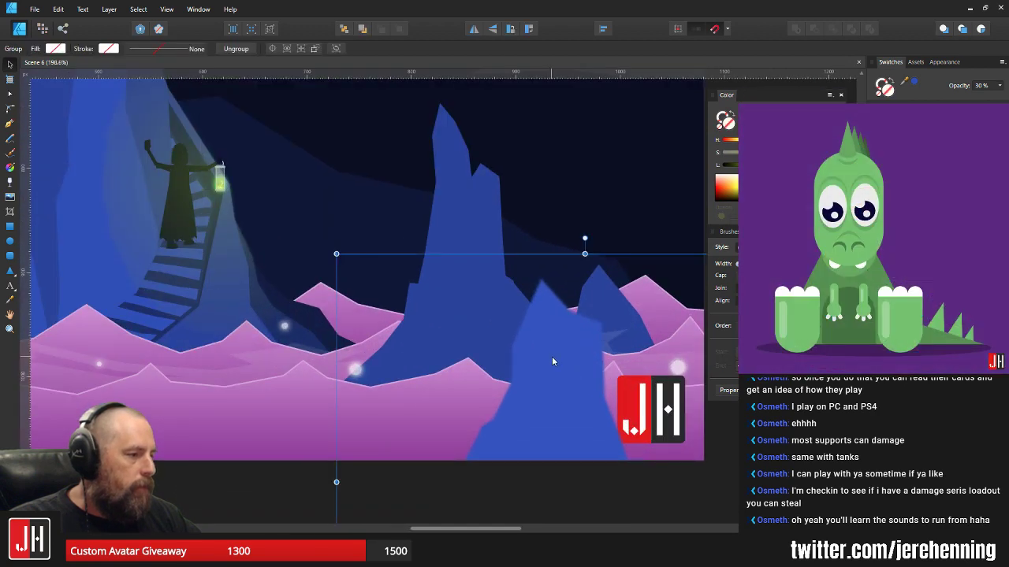
{"action": "scroll", "coordinate": [552, 359], "scroll_direction": "down", "scroll_amount": 4}
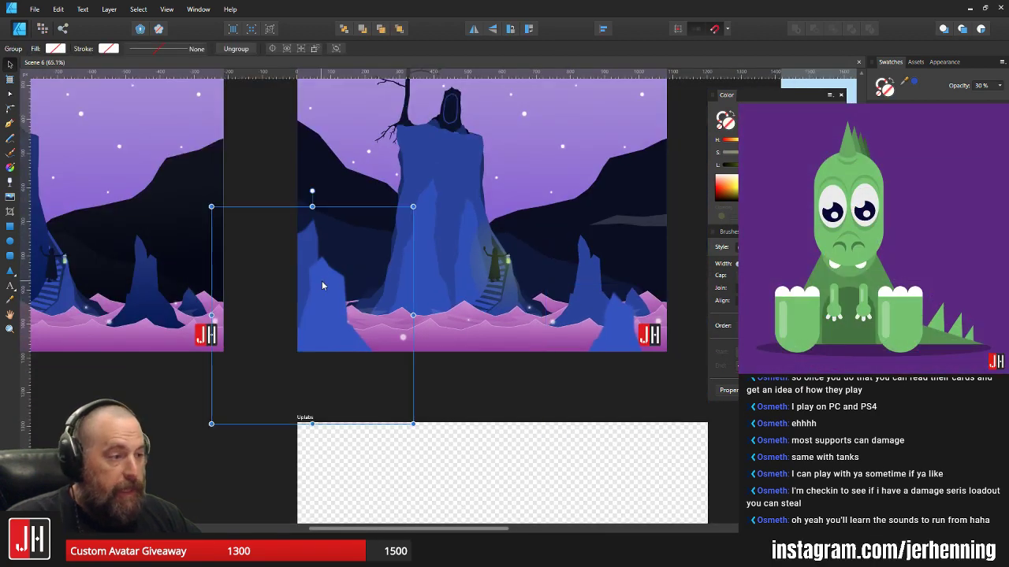
{"action": "left_click", "coordinate": [647, 320]}
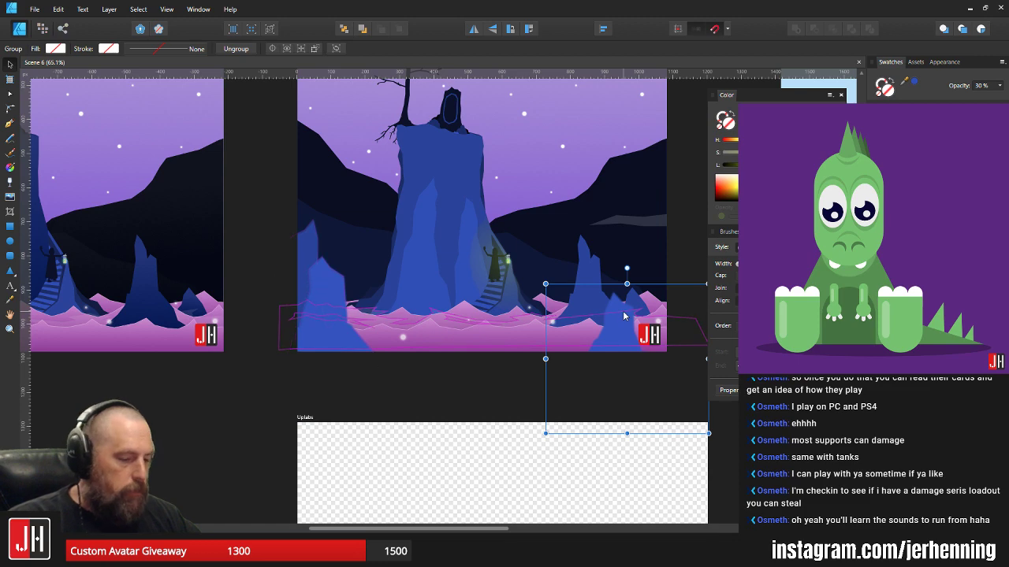
{"action": "double_click", "coordinate": [624, 316]}
{"action": "left_click_drag", "start_coordinate": [699, 290], "coordinate": [635, 293]}
{"action": "left_click", "coordinate": [636, 293]}
{"action": "double_click", "coordinate": [559, 336]}
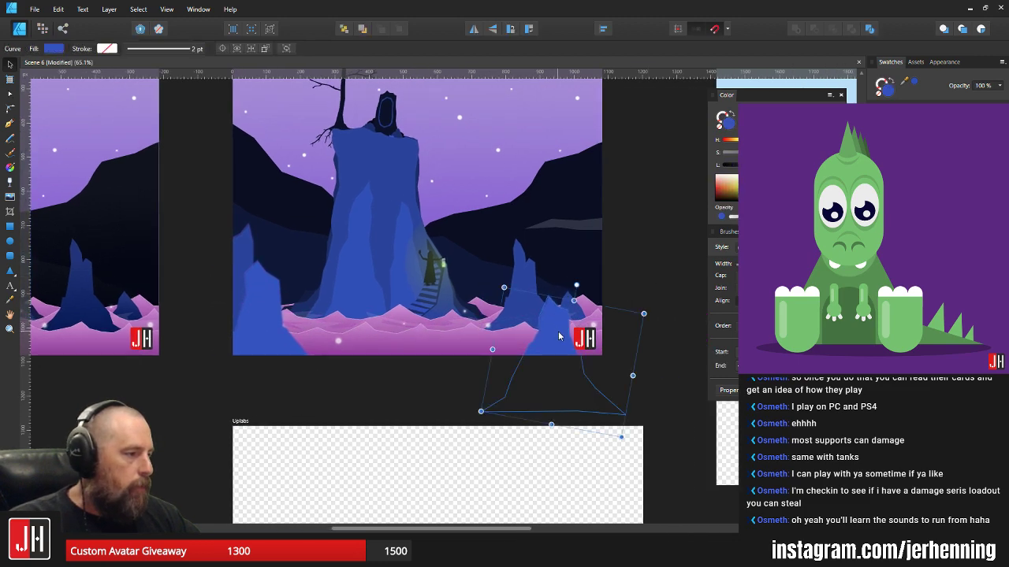
{"action": "scroll", "coordinate": [559, 336], "scroll_direction": "up", "scroll_amount": 3}
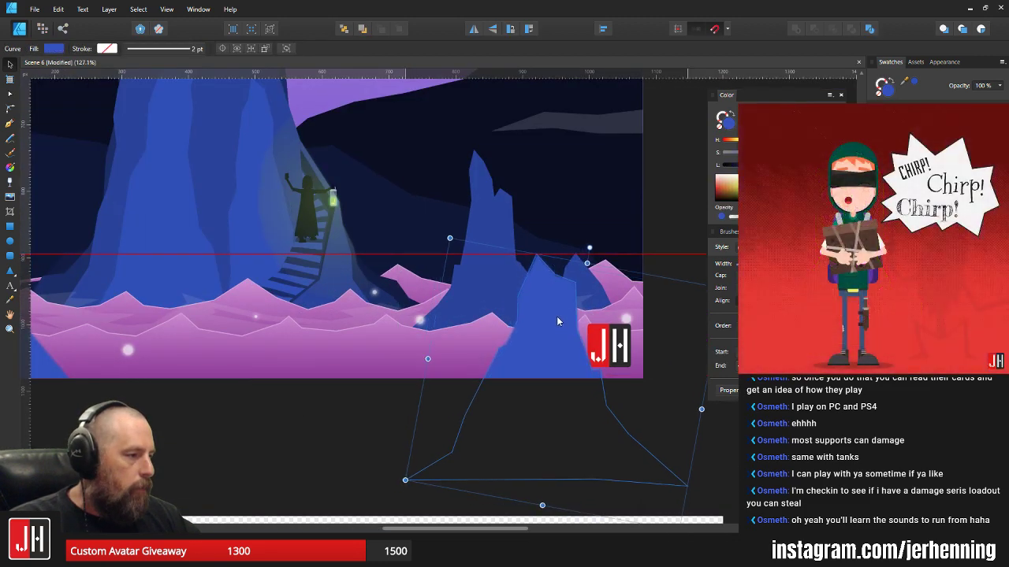
{"action": "left_click_drag", "start_coordinate": [555, 315], "coordinate": [552, 316]}
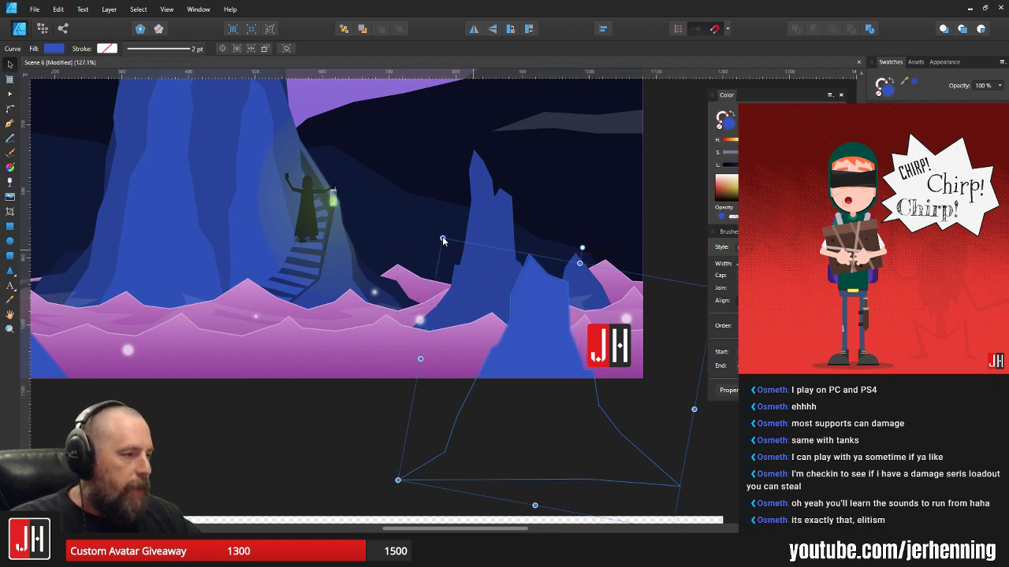
{"action": "left_click_drag", "start_coordinate": [443, 238], "coordinate": [451, 248]}
{"action": "mouse_move", "coordinate": [542, 314]}
{"action": "left_mouse_down"}
{"action": "mouse_move", "coordinate": [528, 305]}
{"action": "mouse_move", "coordinate": [540, 316]}
{"action": "left_mouse_up"}
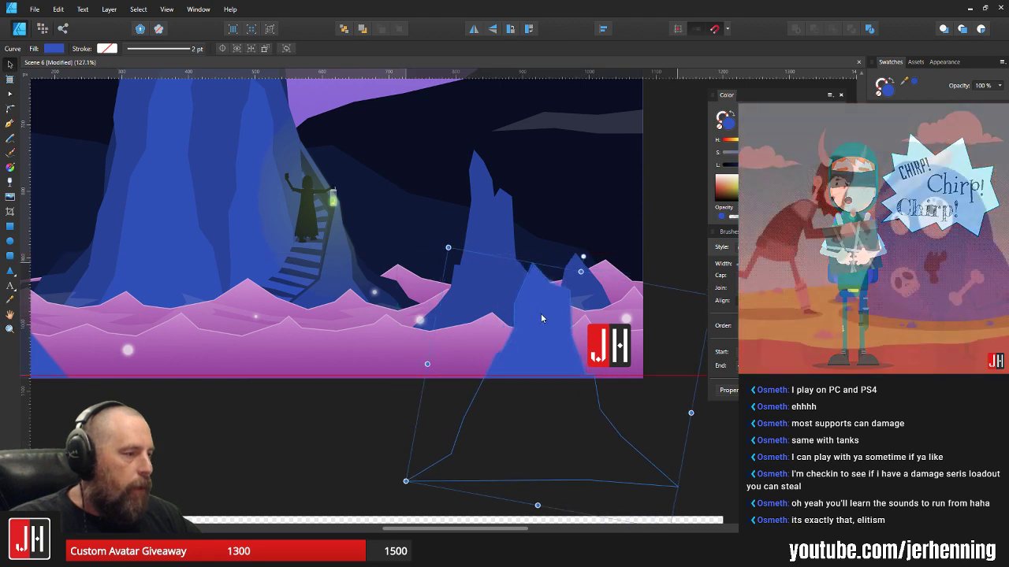
- Nudge the nodes at the rock's lower right base up and inward, shift the rock slightly and deselect it
{"action": "scroll", "coordinate": [541, 317], "scroll_direction": "up", "scroll_amount": 3}
{"action": "key", "text": "a"}
{"action": "left_click_drag", "start_coordinate": [648, 323], "coordinate": [558, 408]}
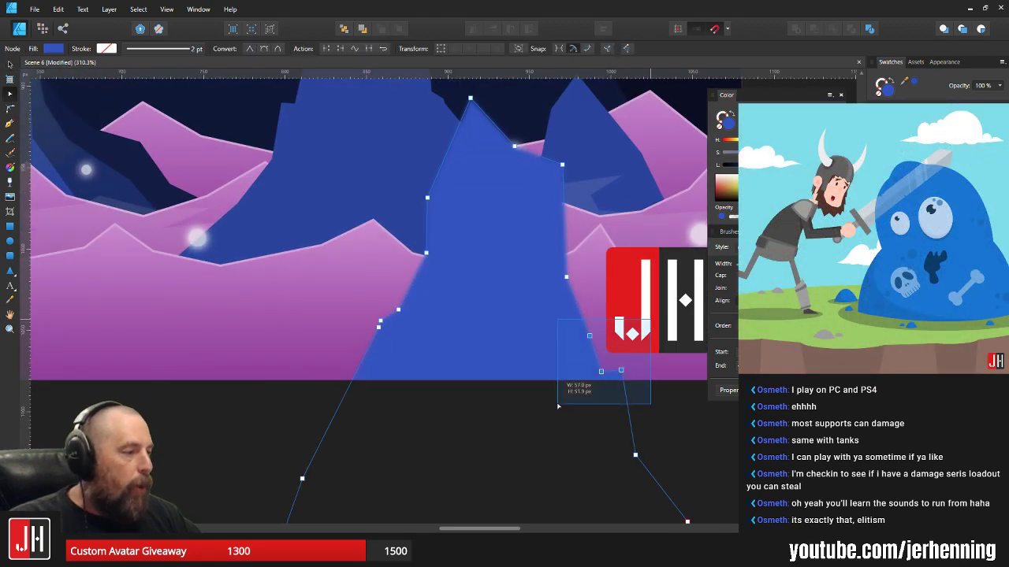
{"action": "key", "text": "v"}
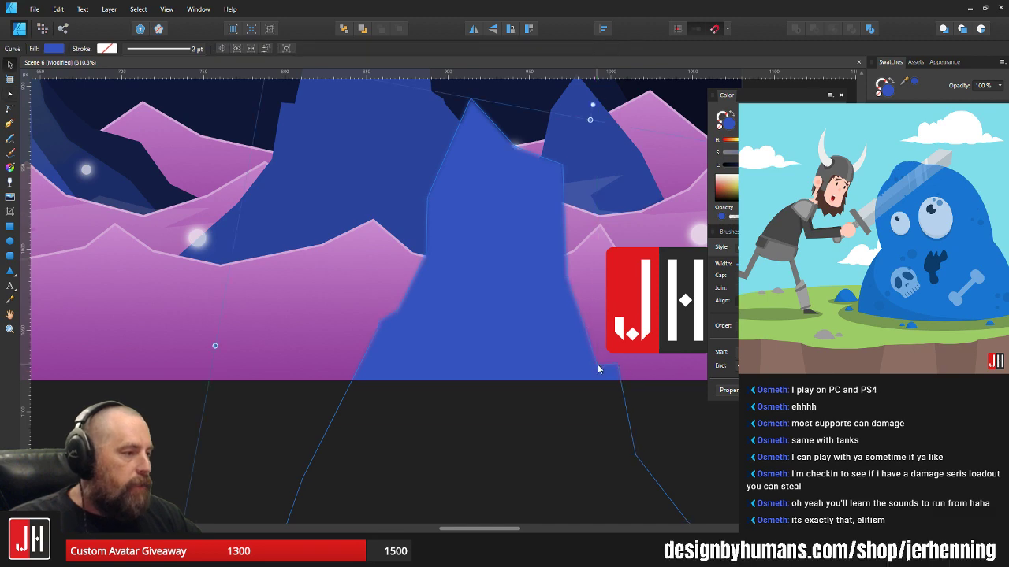
{"action": "scroll", "coordinate": [597, 364], "scroll_direction": "down", "scroll_amount": 4}
{"action": "left_click_drag", "start_coordinate": [559, 304], "coordinate": [562, 303]}
{"action": "left_click", "coordinate": [671, 235]}
{"action": "scroll", "coordinate": [649, 284], "scroll_direction": "down", "scroll_amount": 3}
{"action": "left_click_drag", "start_coordinate": [647, 285], "coordinate": [550, 308]}
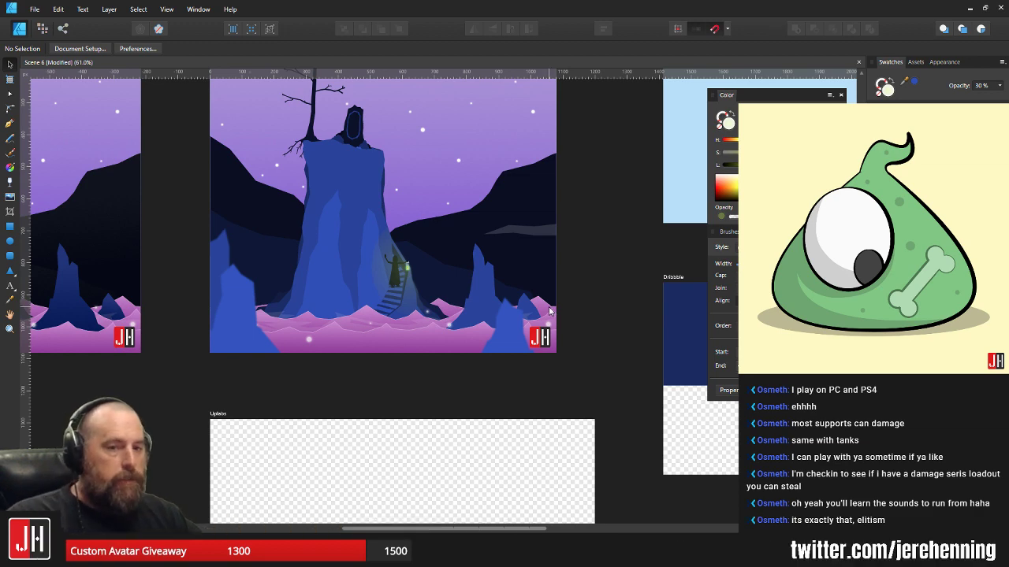
- Scale the lower-right rock down a little more and move it slightly up and right, beside the JH logo
{"action": "scroll", "coordinate": [577, 325], "scroll_direction": "up", "scroll_amount": 2}
{"action": "left_click", "coordinate": [470, 333]}
{"action": "scroll", "coordinate": [480, 339], "scroll_direction": "up", "scroll_amount": 2}
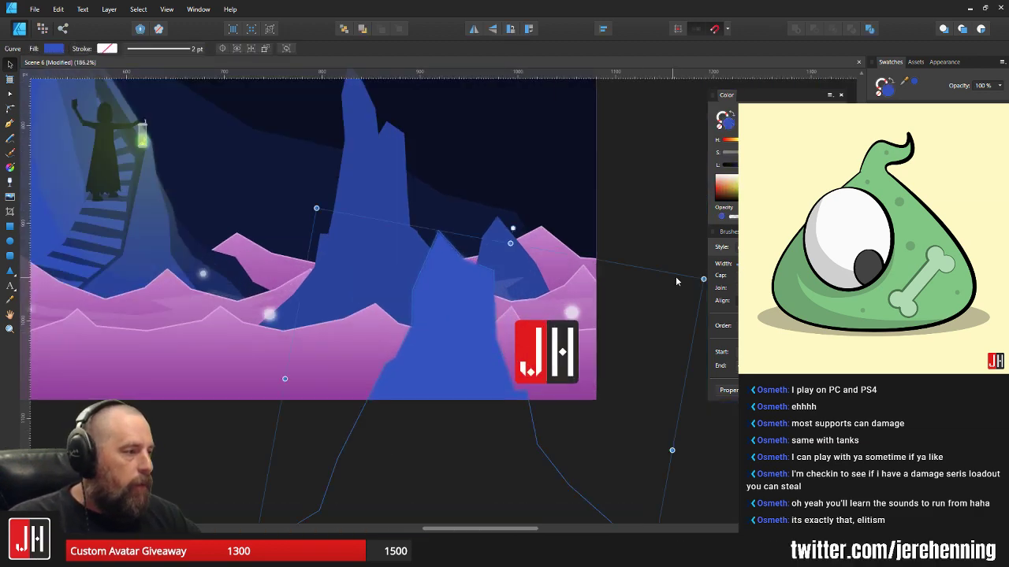
{"action": "left_click_drag", "start_coordinate": [703, 280], "coordinate": [665, 302]}
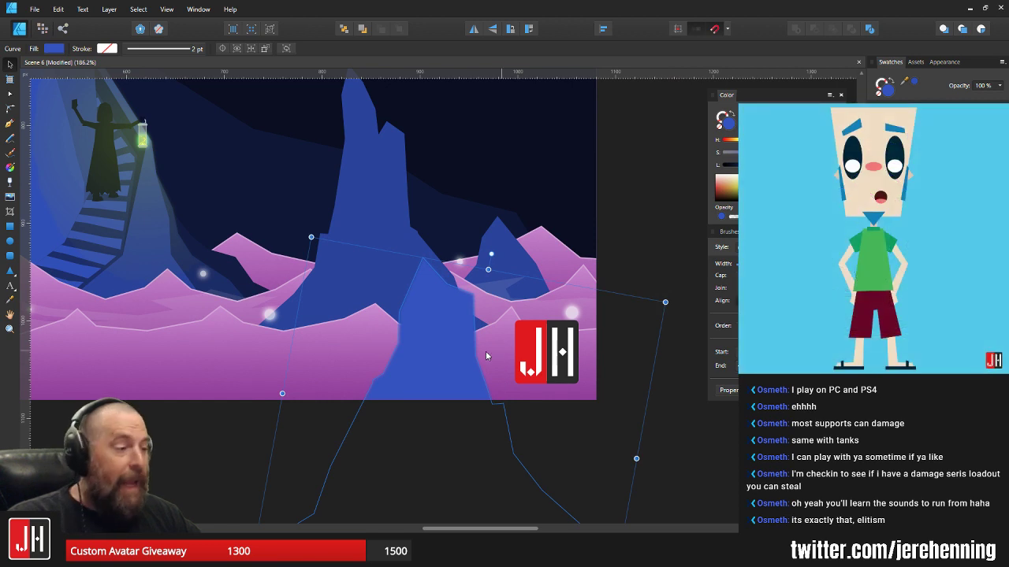
{"action": "left_click_drag", "start_coordinate": [433, 335], "coordinate": [446, 327]}
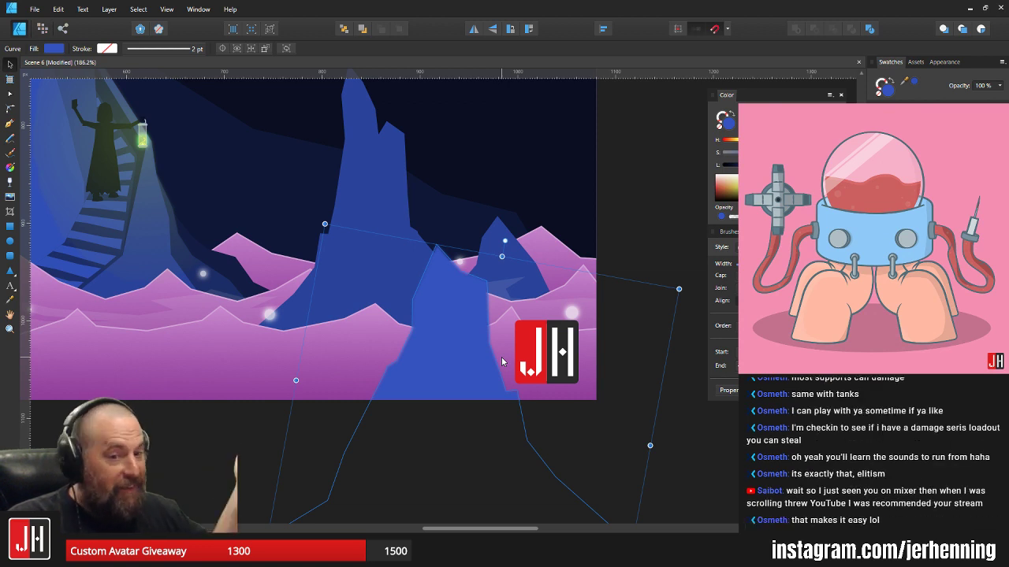
- Adjust the two nodes at the foreground rock's lower right base so the edge slopes down away from the peak
{"action": "scroll", "coordinate": [502, 361], "scroll_direction": "up", "scroll_amount": 5}
{"action": "key", "text": "a"}
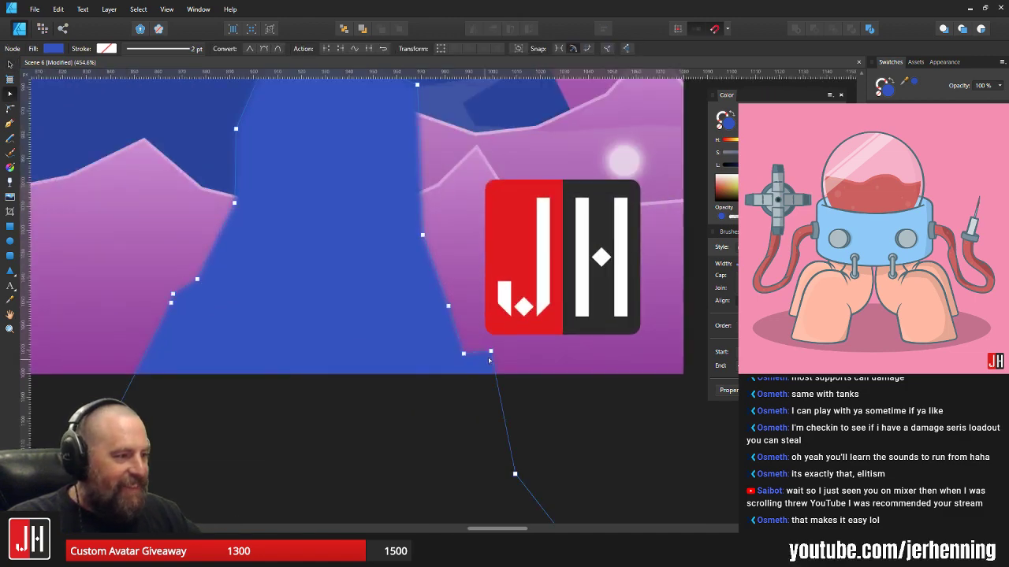
{"action": "left_click_drag", "start_coordinate": [489, 356], "coordinate": [482, 358]}
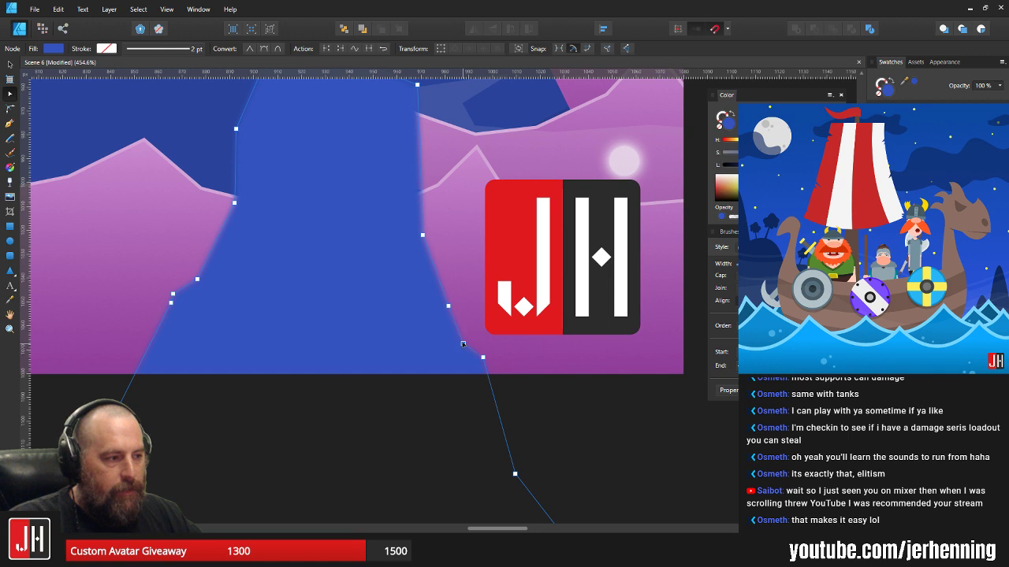
{"action": "key", "text": "v"}
{"action": "scroll", "coordinate": [469, 342], "scroll_direction": "down", "scroll_amount": 5}
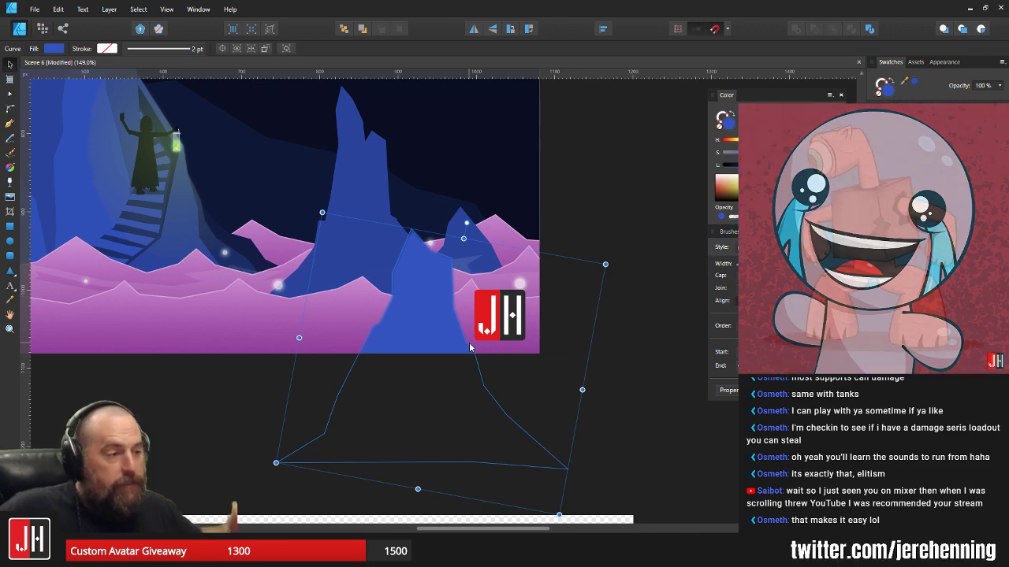
- Scale the foreground rock down a little and move it up and right toward the JH logo
{"action": "scroll", "coordinate": [473, 349], "scroll_direction": "up", "scroll_amount": 3}
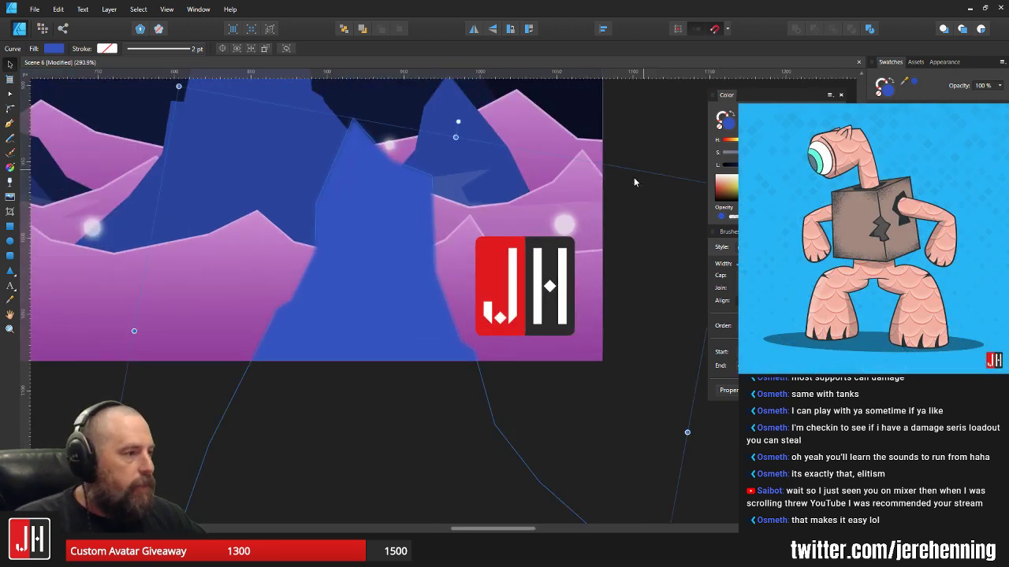
{"action": "left_click_drag", "start_coordinate": [634, 181], "coordinate": [577, 224]}
{"action": "left_click_drag", "start_coordinate": [673, 230], "coordinate": [608, 271]}
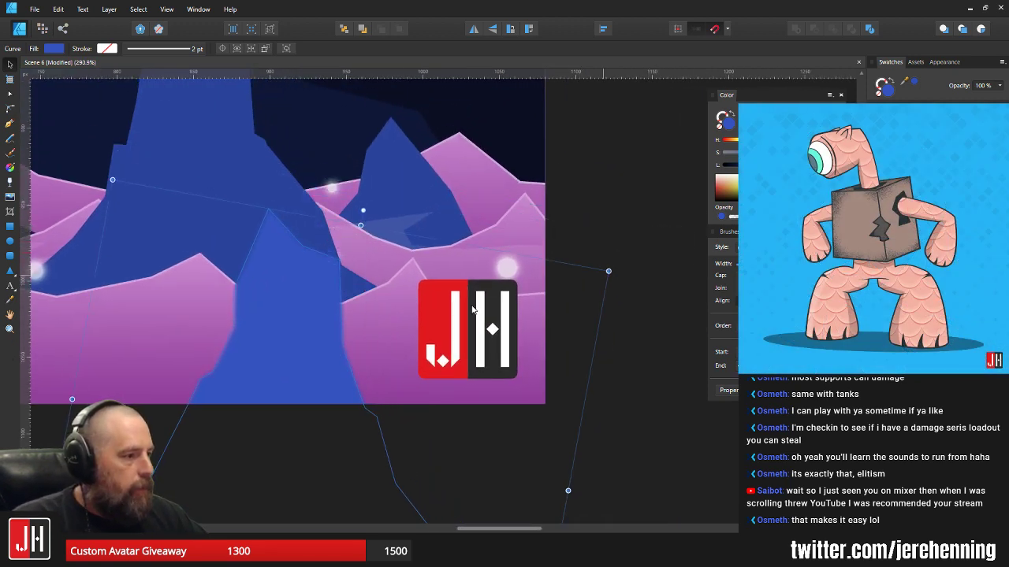
{"action": "left_click_drag", "start_coordinate": [333, 297], "coordinate": [377, 274]}
- Move the nodes at the foreground rock's left shoulder and at the notch right of its peak to refine the top outline
{"action": "key", "text": "a"}
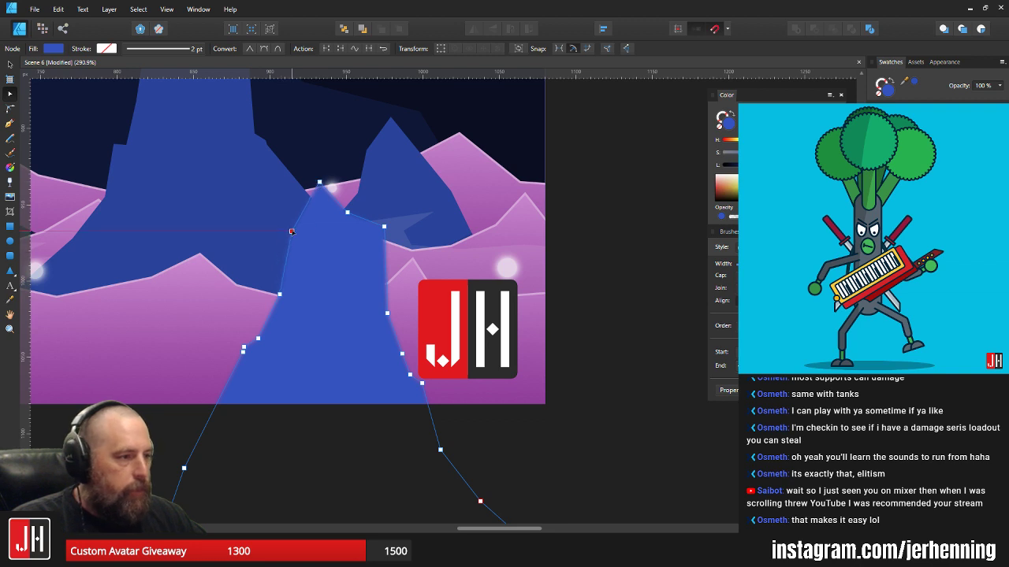
{"action": "left_click_drag", "start_coordinate": [346, 212], "coordinate": [354, 219]}
{"action": "key", "text": "v"}
{"action": "left_click", "coordinate": [419, 225]}
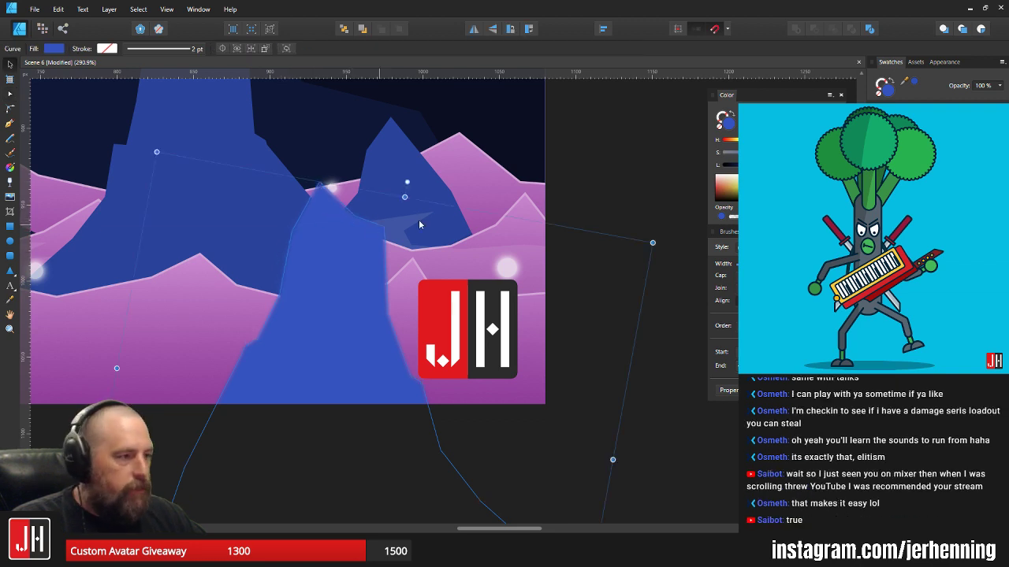
- Scale the foreground rock down slightly more and move it up beside the JH logo
{"action": "left_click_drag", "start_coordinate": [652, 245], "coordinate": [613, 267]}
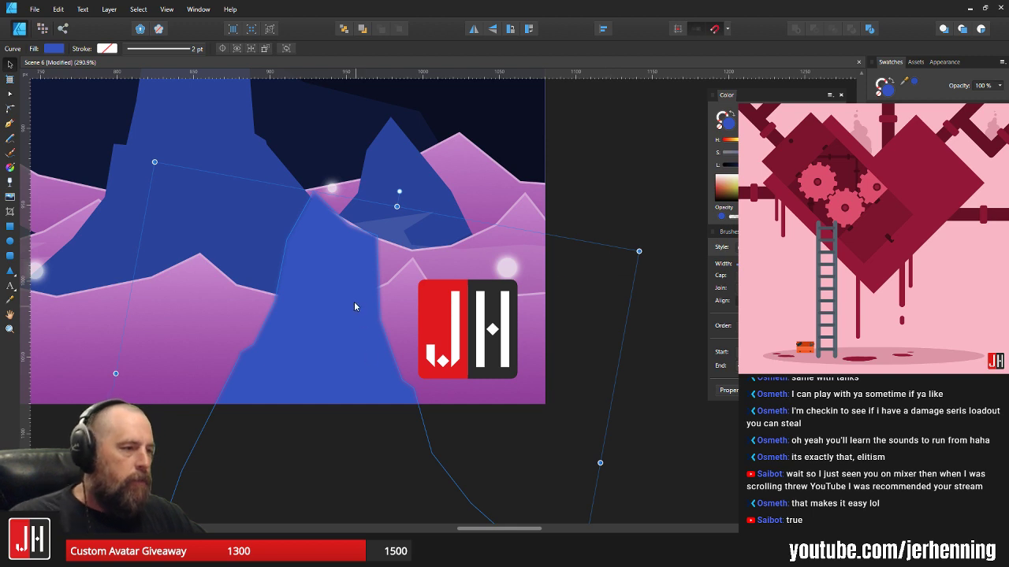
{"action": "left_click_drag", "start_coordinate": [355, 302], "coordinate": [352, 281]}
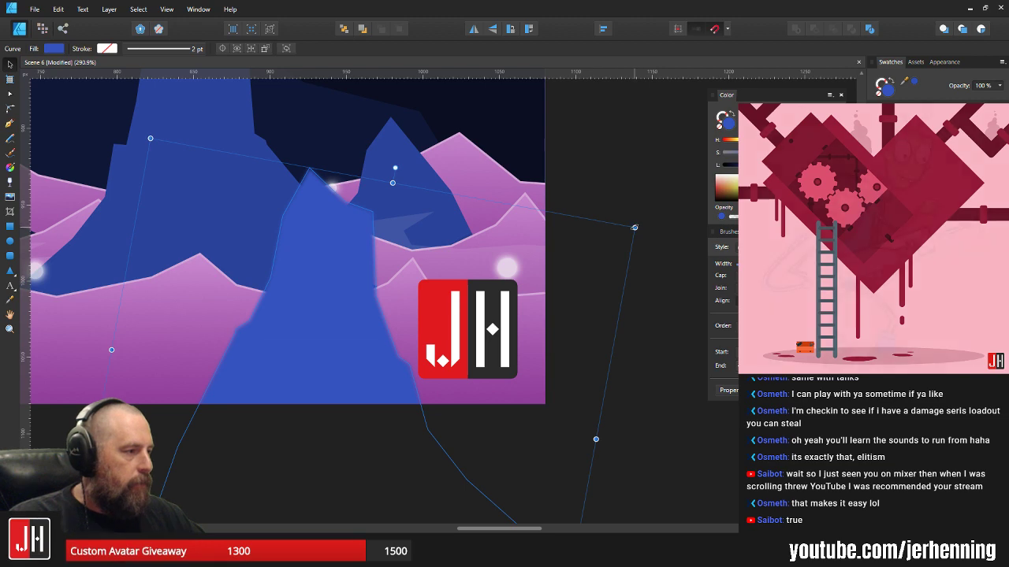
{"action": "left_click_drag", "start_coordinate": [634, 227], "coordinate": [623, 234]}
{"action": "left_click_drag", "start_coordinate": [330, 242], "coordinate": [338, 233]}
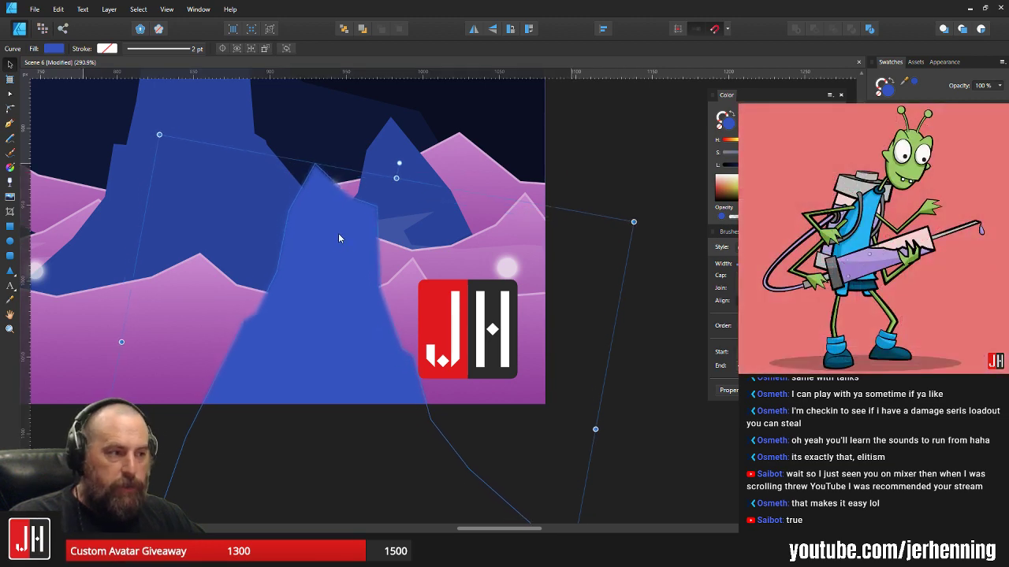
- Shift the foreground rock's peak node slightly down and right, deselect the rock and check the whole scene
{"action": "key", "text": "a"}
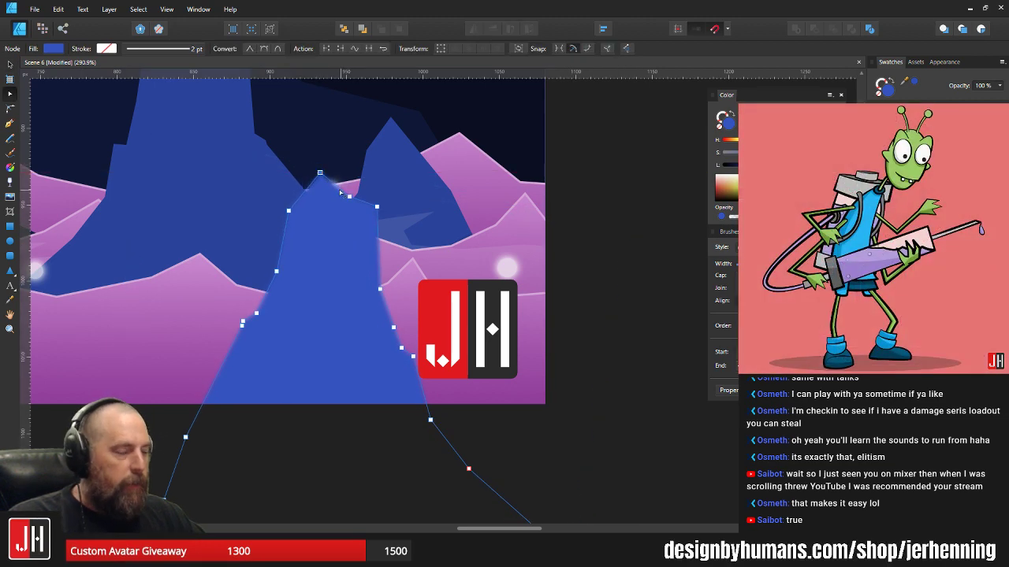
{"action": "scroll", "coordinate": [345, 220], "scroll_direction": "down", "scroll_amount": 6}
{"action": "key", "text": "v"}
{"action": "left_click", "coordinate": [451, 259]}
{"action": "left_click_drag", "start_coordinate": [352, 266], "coordinate": [433, 331]}
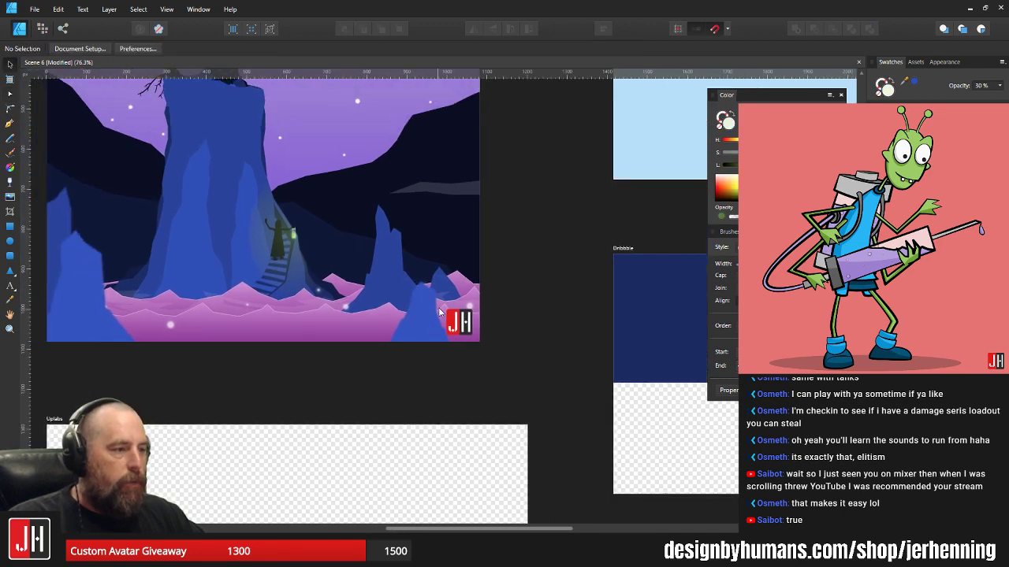
- Move the foreground rock slightly up and right and refine the nodes around its peak and right shoulder
{"action": "scroll", "coordinate": [439, 313], "scroll_direction": "up", "scroll_amount": 5}
{"action": "left_click", "coordinate": [374, 275]}
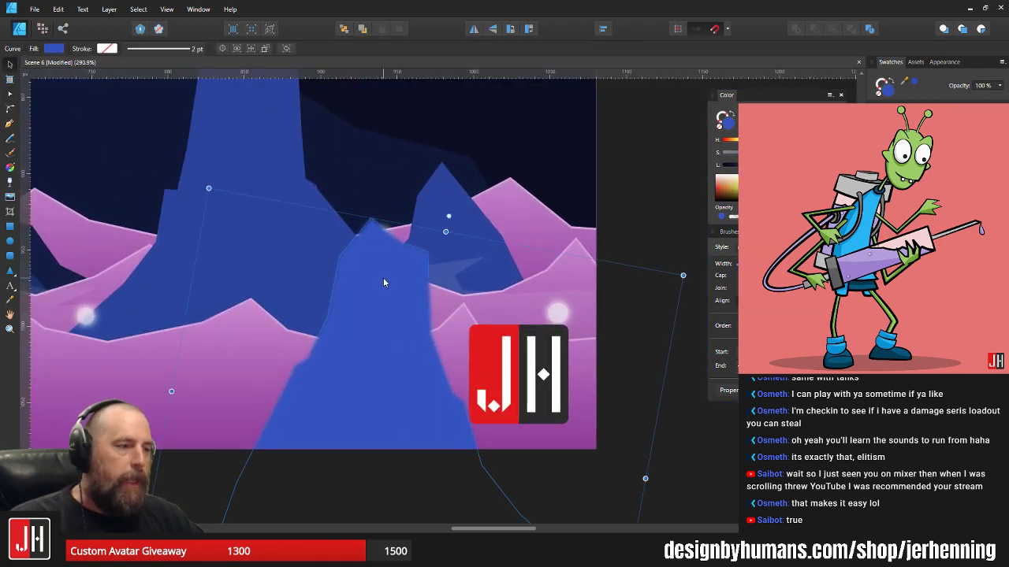
{"action": "left_click_drag", "start_coordinate": [383, 277], "coordinate": [385, 269]}
{"action": "double_click", "coordinate": [386, 270]}
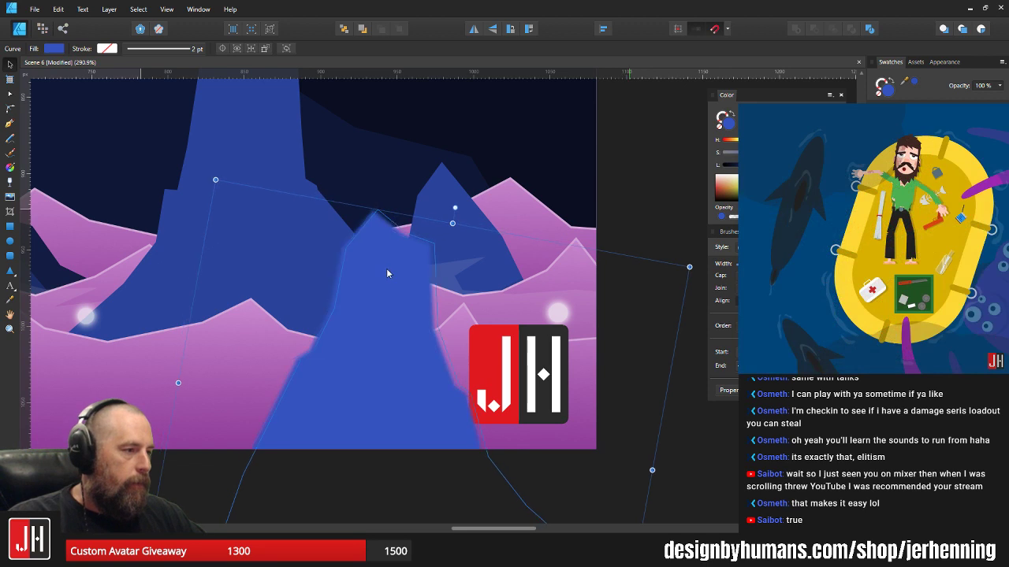
{"action": "left_click_drag", "start_coordinate": [380, 218], "coordinate": [380, 210]}
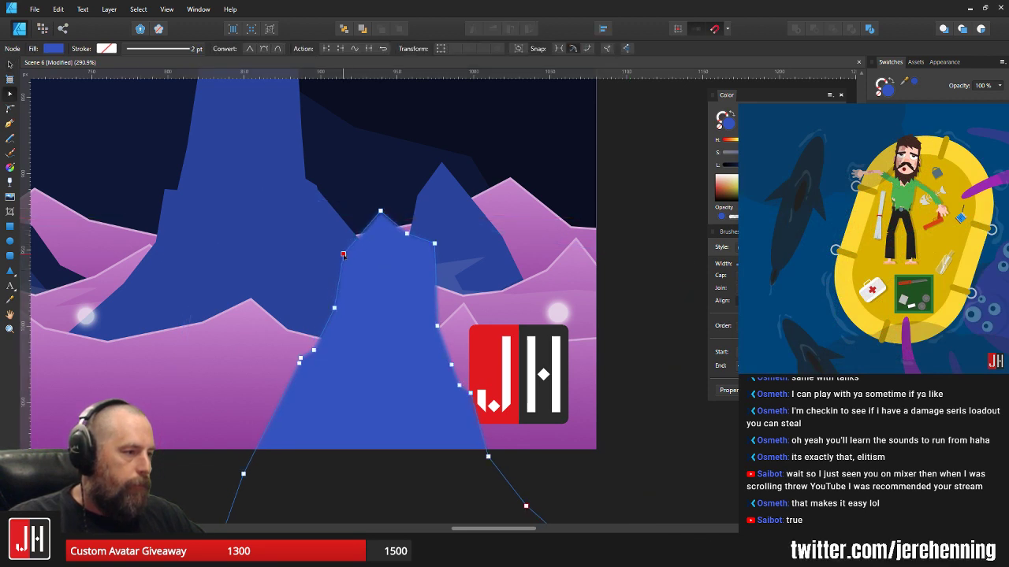
{"action": "left_click_drag", "start_coordinate": [407, 235], "coordinate": [398, 257]}
{"action": "key", "text": "v"}
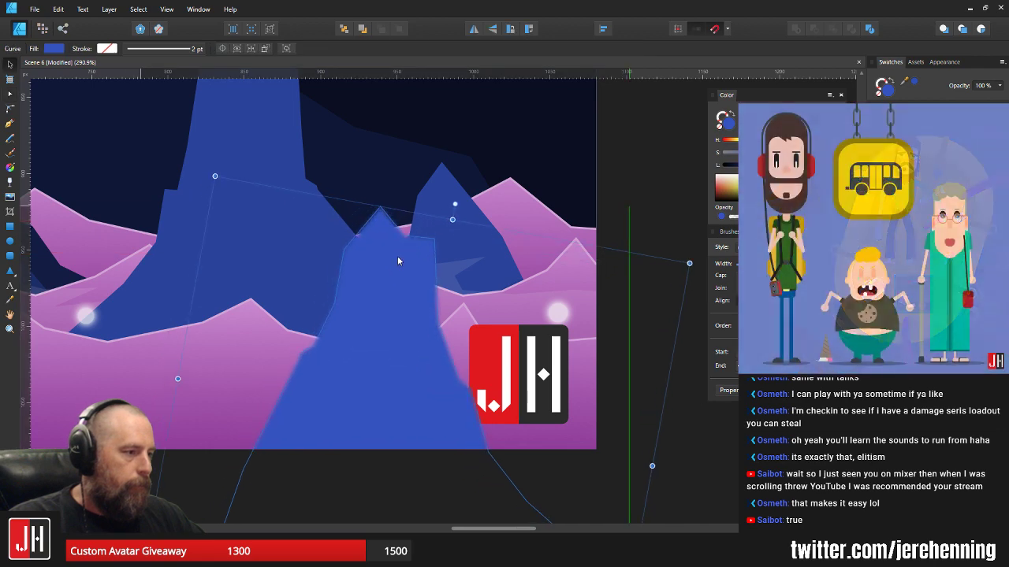
- Move the foreground rock slightly left, clear of the JH logo, and leave everything deselected
{"action": "scroll", "coordinate": [399, 259], "scroll_direction": "down", "scroll_amount": 3}
{"action": "scroll", "coordinate": [404, 283], "scroll_direction": "up", "scroll_amount": 3}
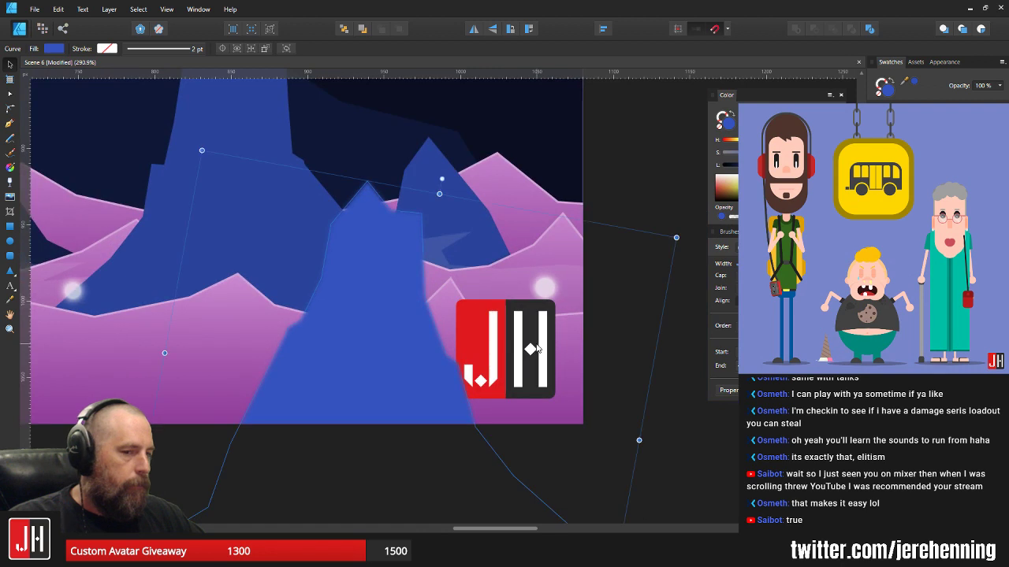
{"action": "left_click_drag", "start_coordinate": [404, 303], "coordinate": [397, 306]}
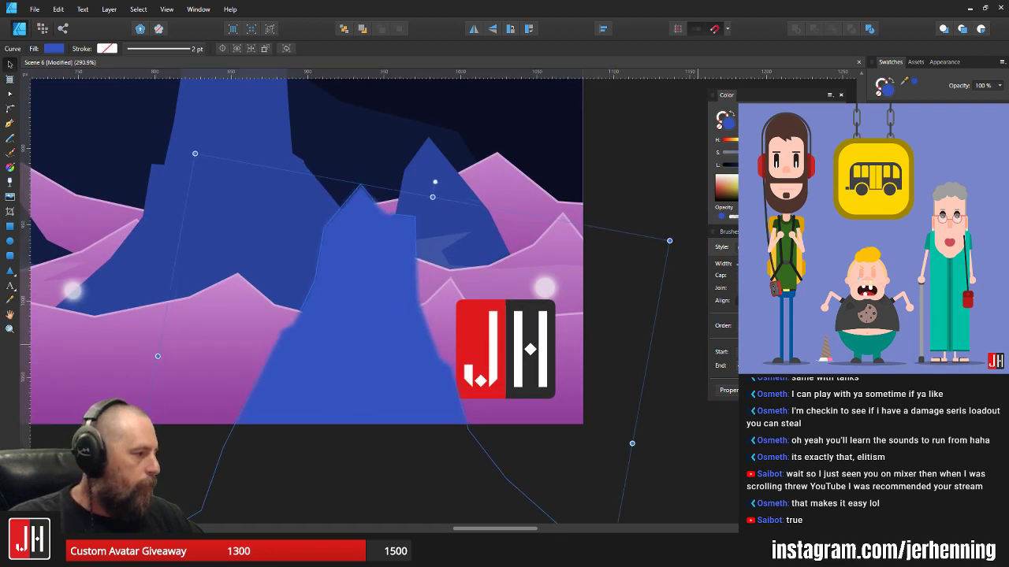
{"action": "left_click", "coordinate": [922, 370]}
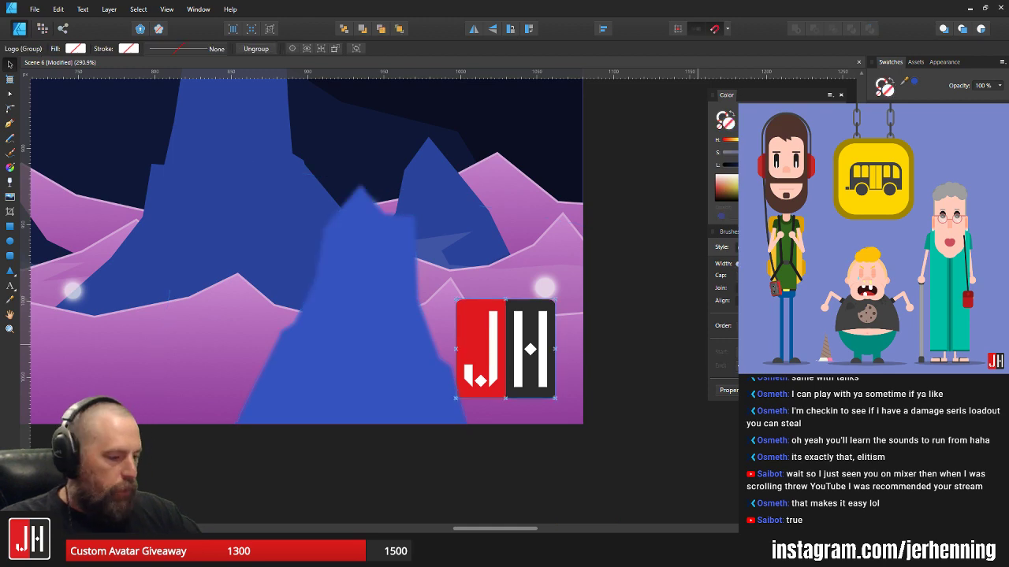
{"action": "left_click", "coordinate": [617, 291]}
- Review the whole scene, nudge the lower-right foreground rock slightly up and right, and deselect it
{"action": "scroll", "coordinate": [606, 283], "scroll_direction": "down", "scroll_amount": 6}
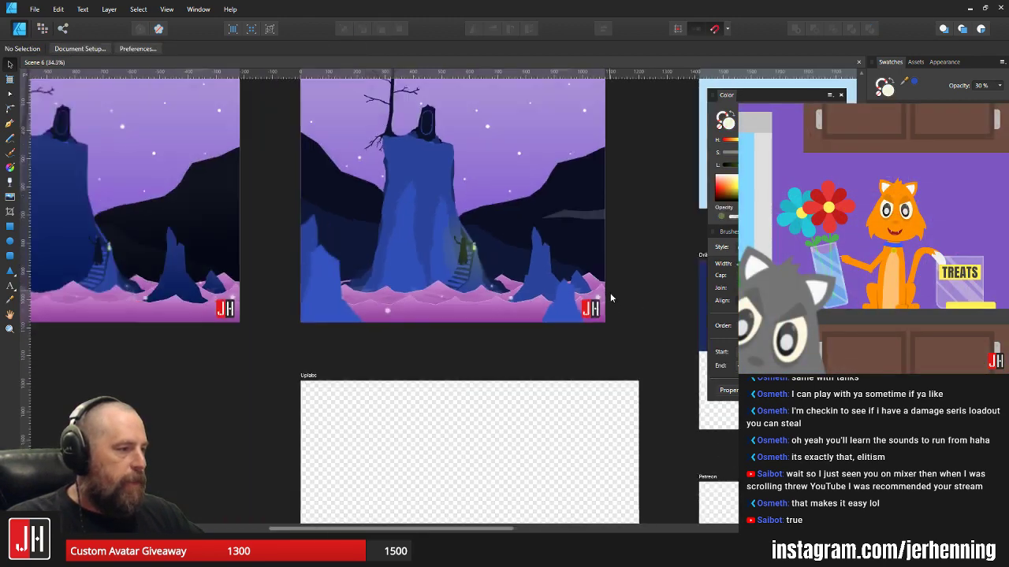
{"action": "scroll", "coordinate": [581, 262], "scroll_direction": "up", "scroll_amount": 2}
{"action": "left_click_drag", "start_coordinate": [572, 245], "coordinate": [563, 263]}
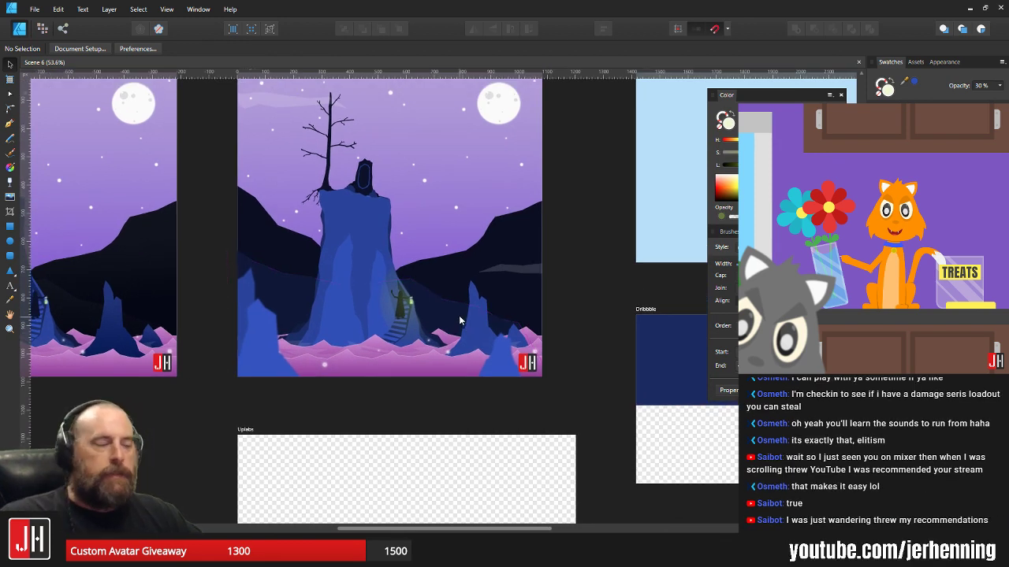
{"action": "scroll", "coordinate": [503, 321], "scroll_direction": "up", "scroll_amount": 4}
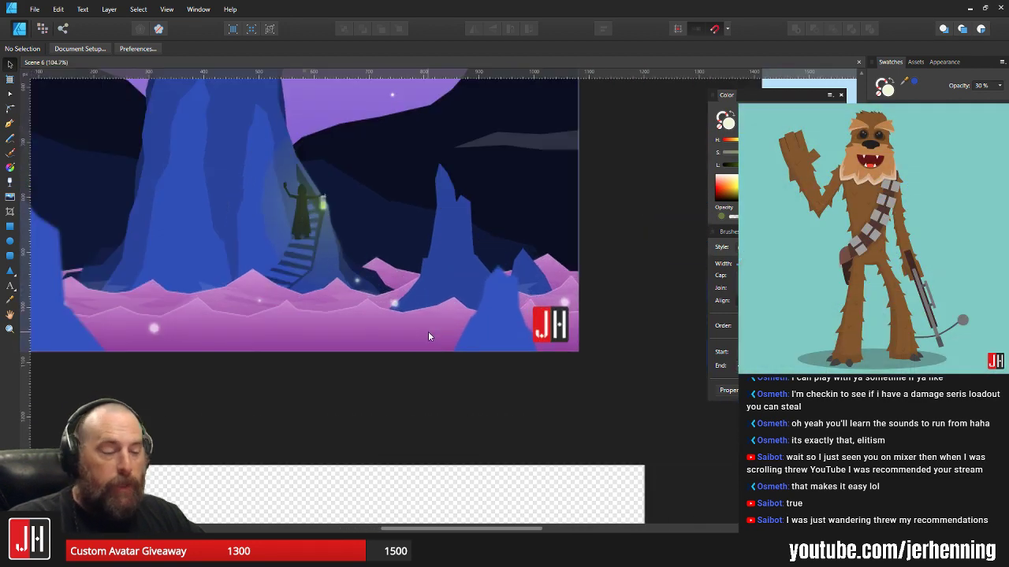
{"action": "scroll", "coordinate": [457, 314], "scroll_direction": "up", "scroll_amount": 4}
{"action": "left_click", "coordinate": [526, 300]}
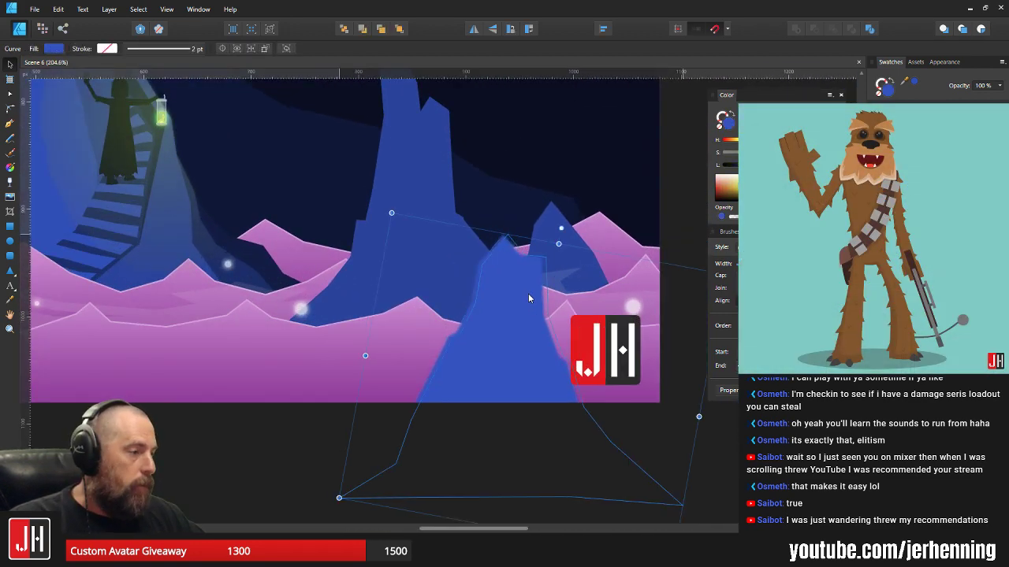
{"action": "left_click_drag", "start_coordinate": [524, 299], "coordinate": [526, 297]}
{"action": "scroll", "coordinate": [526, 298], "scroll_direction": "down", "scroll_amount": 3}
{"action": "left_click", "coordinate": [617, 240]}
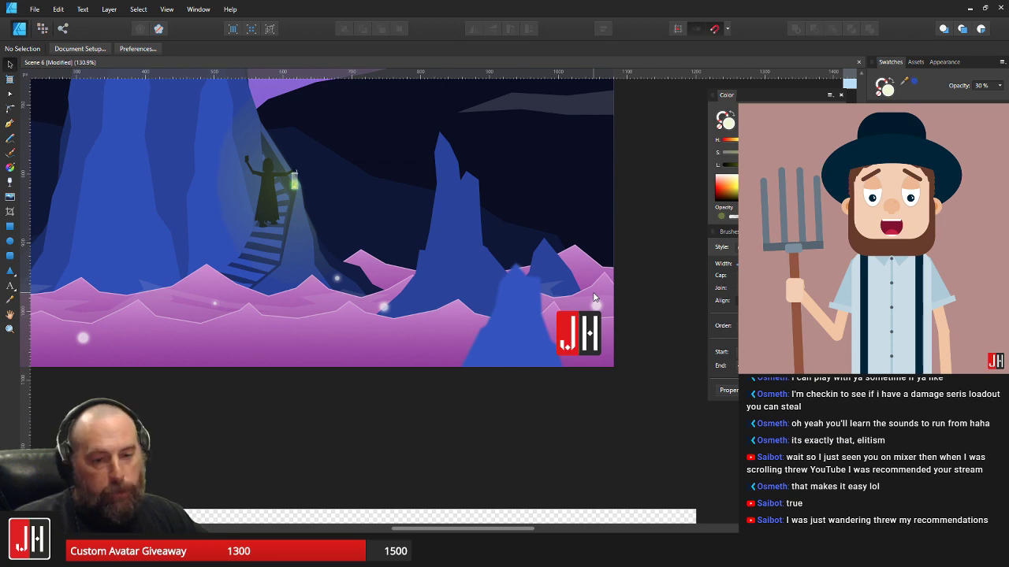
- Pull the foreground rock's right shoulder node down and inward, move the notch node slightly up toward the peak, and deselect the rock
{"action": "scroll", "coordinate": [528, 299], "scroll_direction": "up", "scroll_amount": 2}
{"action": "left_click", "coordinate": [529, 281]}
{"action": "scroll", "coordinate": [555, 264], "scroll_direction": "up", "scroll_amount": 2}
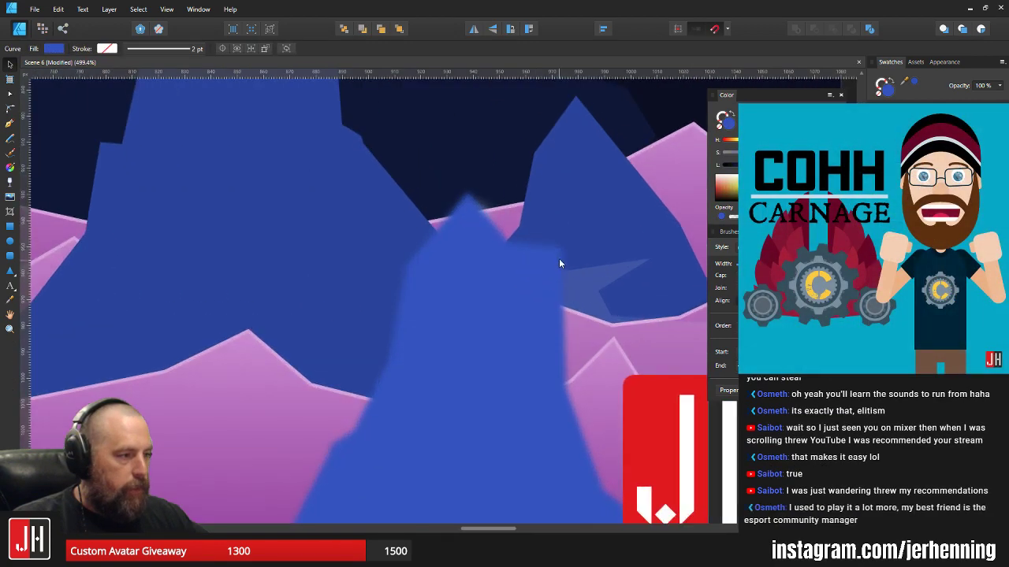
{"action": "key", "text": "a"}
{"action": "left_click_drag", "start_coordinate": [549, 264], "coordinate": [547, 261]}
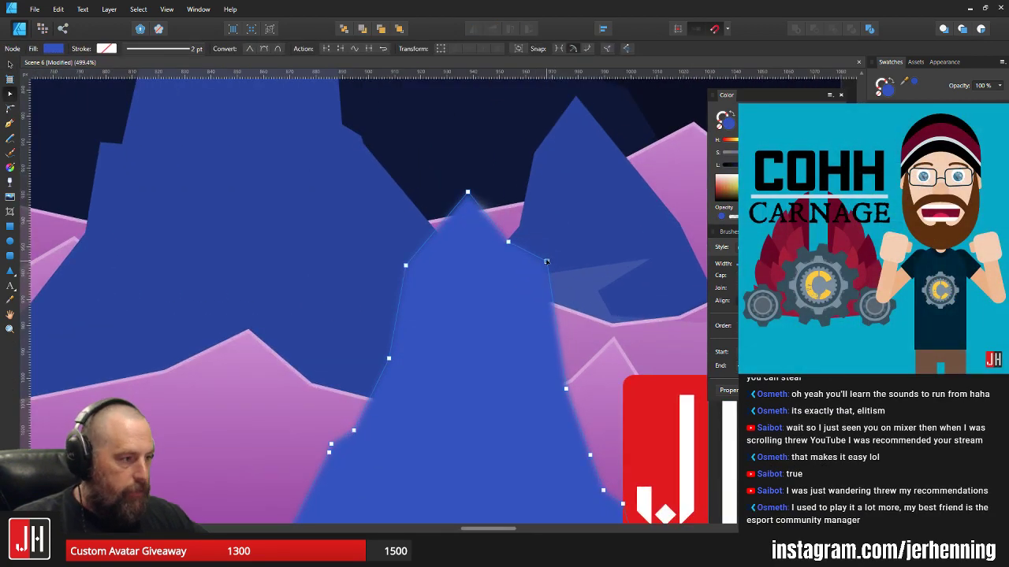
{"action": "key", "text": "v"}
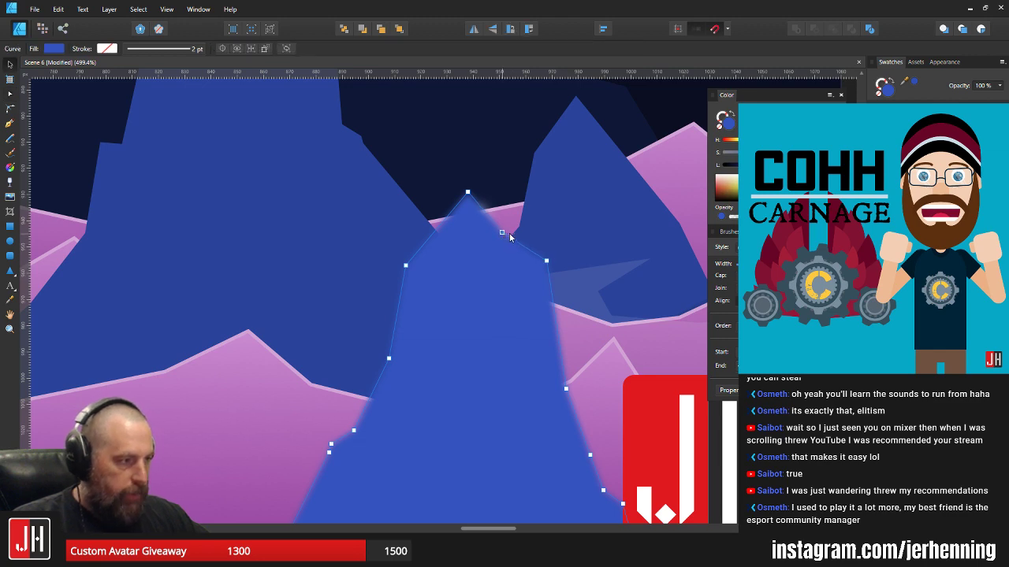
{"action": "scroll", "coordinate": [525, 246], "scroll_direction": "down", "scroll_amount": 5}
{"action": "left_click", "coordinate": [623, 242]}
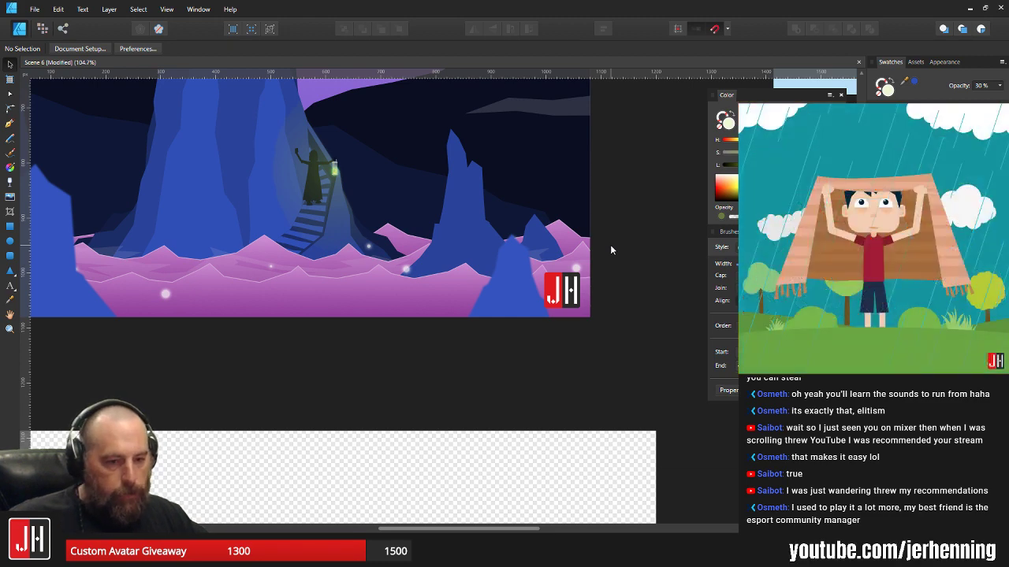
- Nudge the lower-right foreground rock up by two increments and deselect it
{"action": "scroll", "coordinate": [531, 271], "scroll_direction": "up", "scroll_amount": 4}
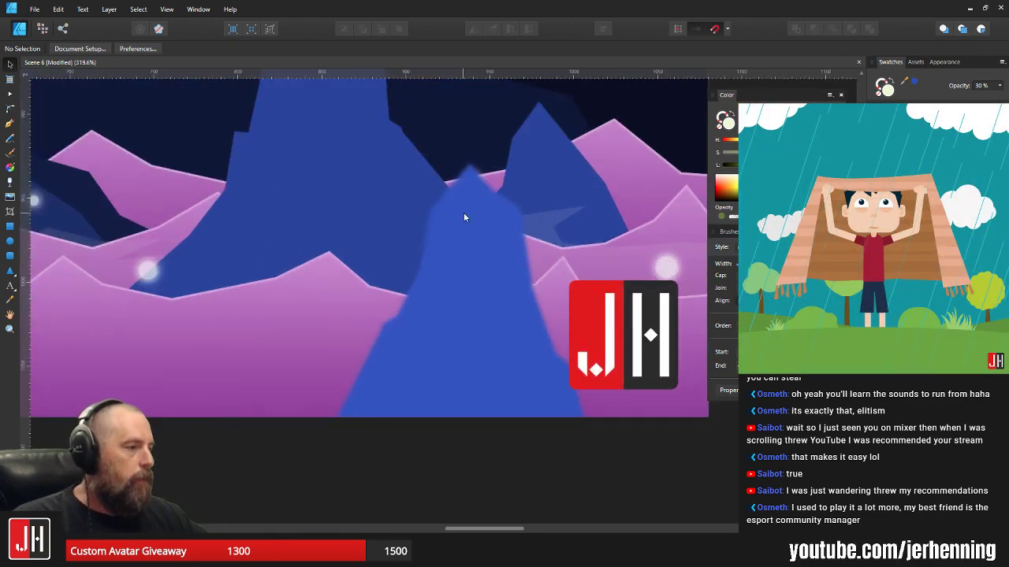
{"action": "left_click", "coordinate": [485, 211]}
{"action": "key", "text": "Up"}
{"action": "key", "text": "Up"}
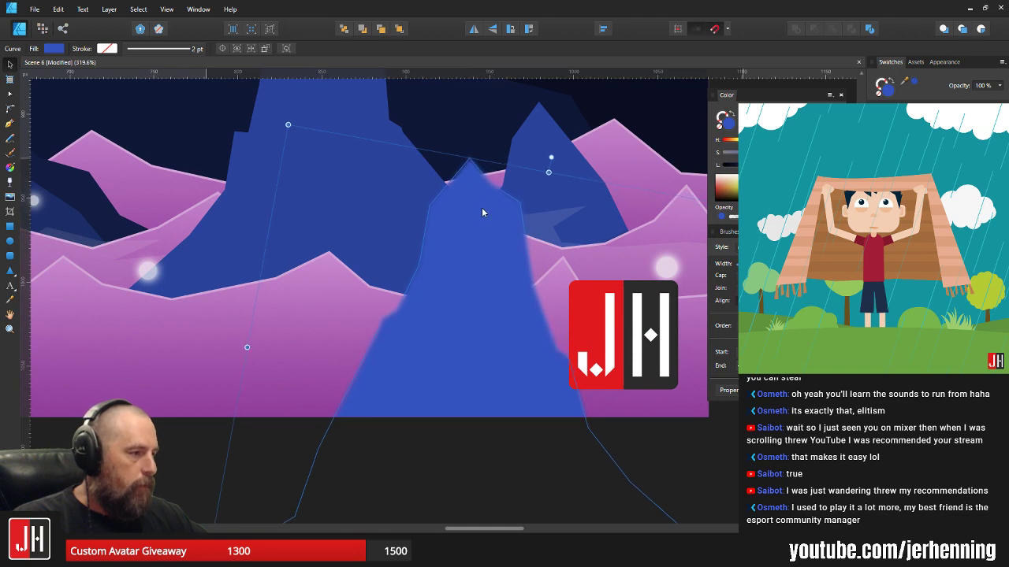
{"action": "scroll", "coordinate": [491, 219], "scroll_direction": "down", "scroll_amount": 3}
{"action": "scroll", "coordinate": [506, 243], "scroll_direction": "up", "scroll_amount": 1}
{"action": "left_click", "coordinate": [665, 232]}
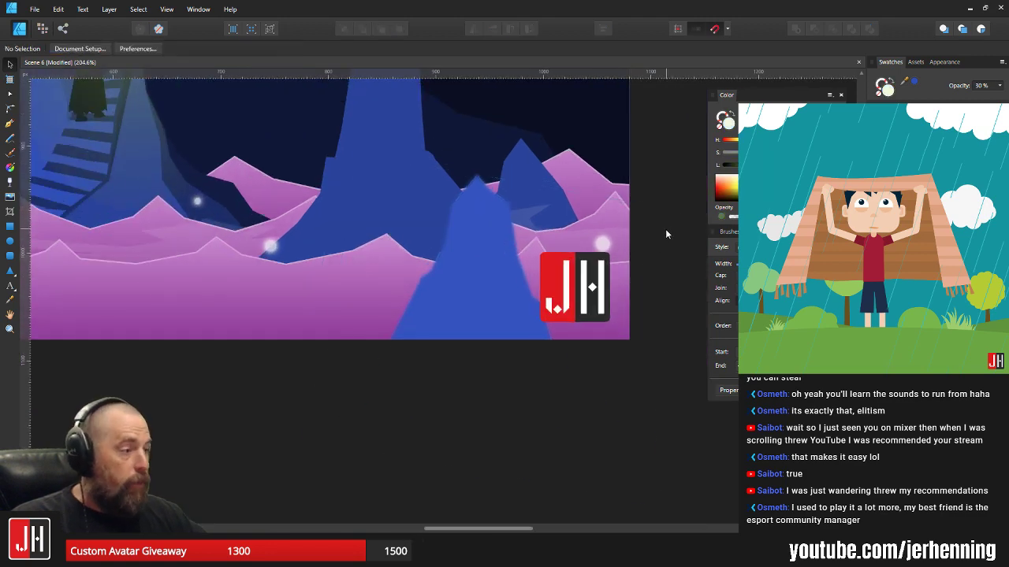
- Select the nodes along the foreground rock's lower left edge, shift them slightly down and right, and deselect the rock
{"action": "scroll", "coordinate": [653, 246], "scroll_direction": "down", "scroll_amount": 4}
{"action": "scroll", "coordinate": [606, 283], "scroll_direction": "up", "scroll_amount": 1}
{"action": "scroll", "coordinate": [531, 329], "scroll_direction": "up", "scroll_amount": 3}
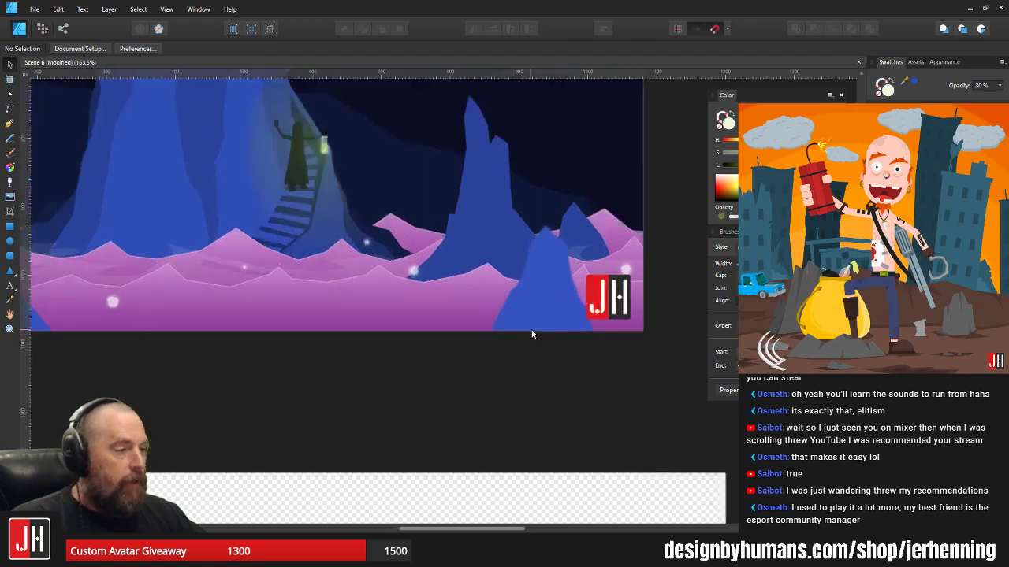
{"action": "left_click", "coordinate": [541, 297]}
{"action": "left_click_drag", "start_coordinate": [352, 237], "coordinate": [495, 373]}
{"action": "left_click_drag", "start_coordinate": [487, 259], "coordinate": [489, 266]}
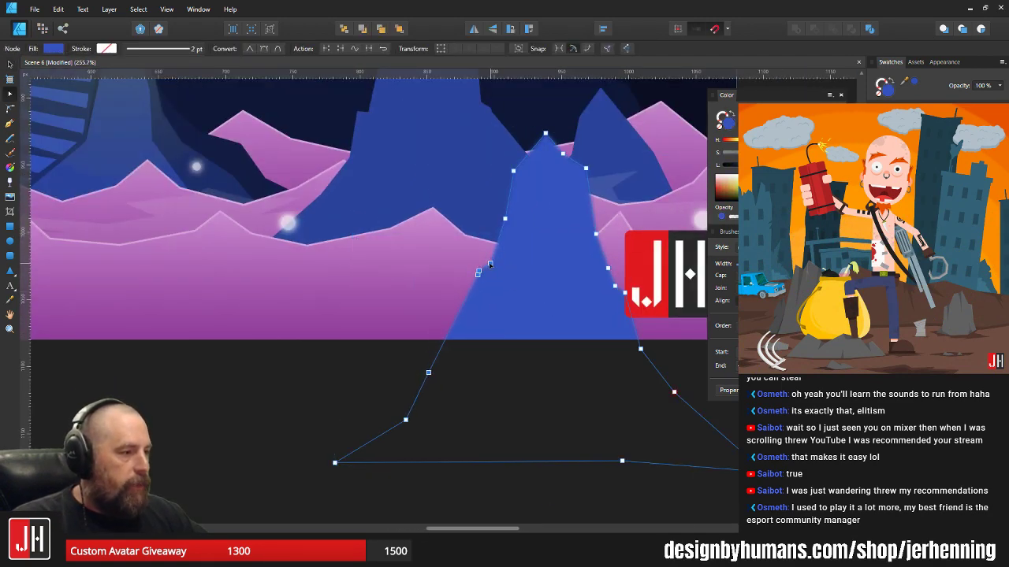
{"action": "key", "text": "v"}
{"action": "scroll", "coordinate": [500, 269], "scroll_direction": "down", "scroll_amount": 6}
{"action": "left_click", "coordinate": [573, 262]}
{"action": "left_click_drag", "start_coordinate": [573, 263], "coordinate": [563, 283]}
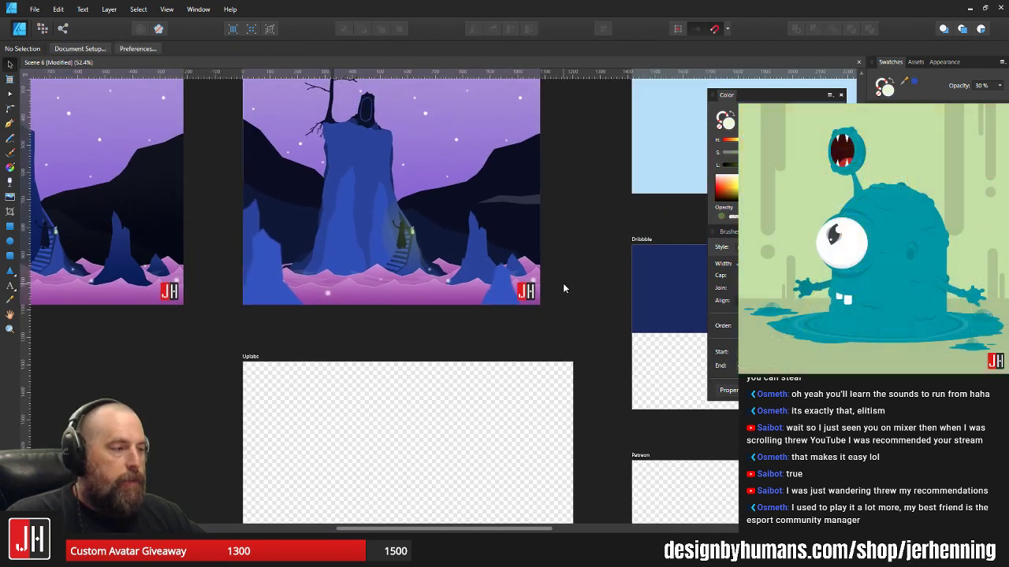
- Move the lower-right foreground rock slightly up, deselect it, and save the document
{"action": "scroll", "coordinate": [539, 282], "scroll_direction": "up", "scroll_amount": 3}
{"action": "scroll", "coordinate": [471, 264], "scroll_direction": "up", "scroll_amount": 4}
{"action": "left_click", "coordinate": [467, 241]}
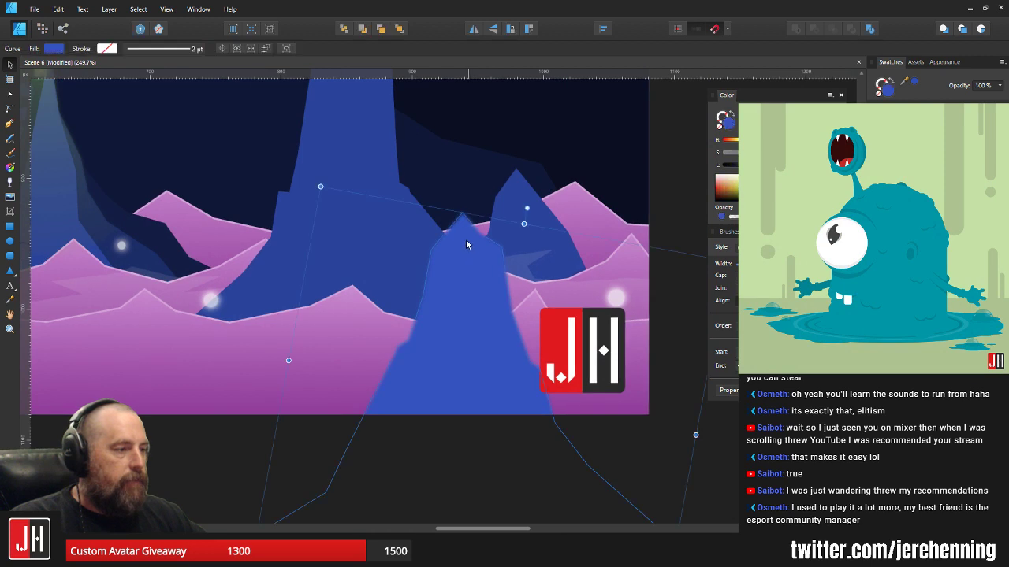
{"action": "left_click_drag", "start_coordinate": [468, 250], "coordinate": [468, 238]}
{"action": "scroll", "coordinate": [476, 245], "scroll_direction": "down", "scroll_amount": 3}
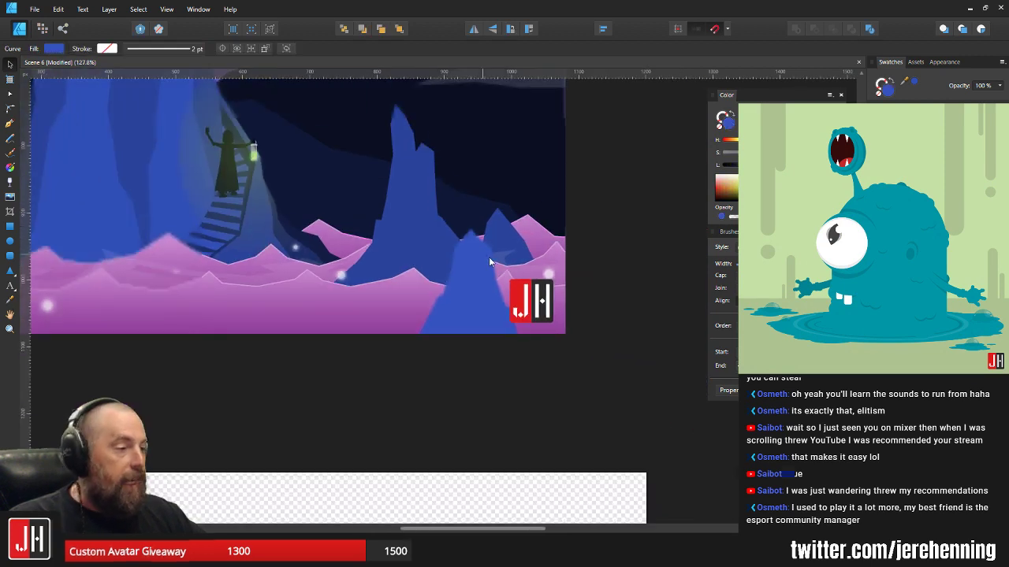
{"action": "left_click", "coordinate": [609, 223]}
{"action": "key", "text": "ctrl+s"}
{"action": "scroll", "coordinate": [594, 233], "scroll_direction": "down", "scroll_amount": 2}
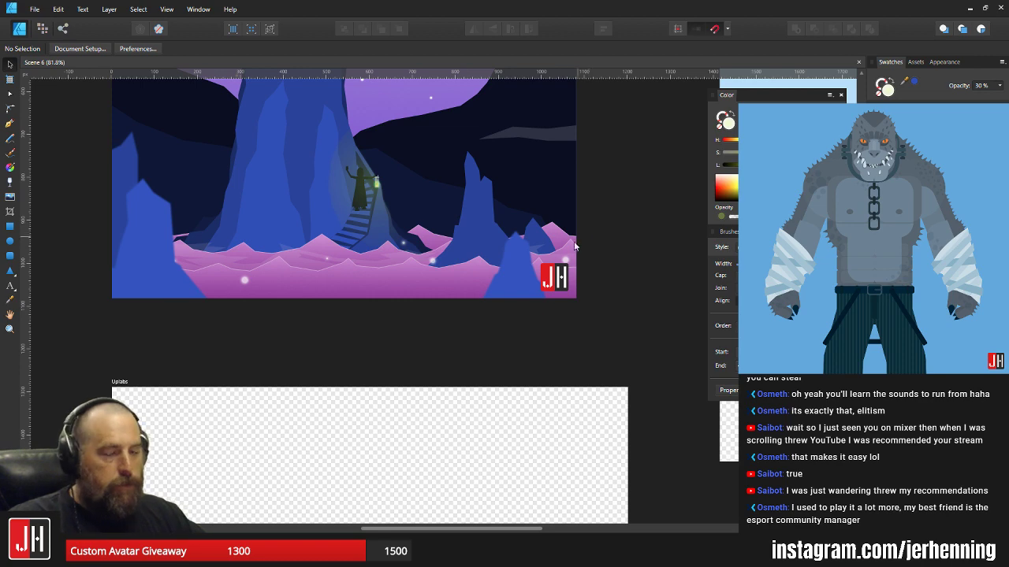
- Add a node on the navy hill's lower right slope, pull it outward, and shift the crest node slightly down and right
{"action": "left_click_drag", "start_coordinate": [509, 229], "coordinate": [507, 277]}
{"action": "scroll", "coordinate": [568, 278], "scroll_direction": "down", "scroll_amount": 3}
{"action": "scroll", "coordinate": [552, 292], "scroll_direction": "up", "scroll_amount": 8}
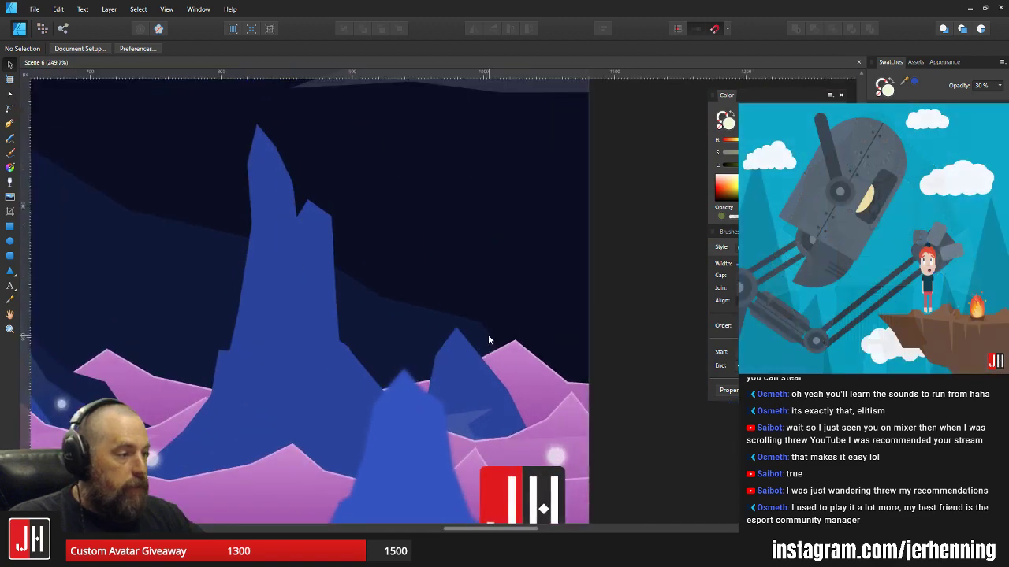
{"action": "key", "text": "a"}
{"action": "left_click", "coordinate": [525, 400]}
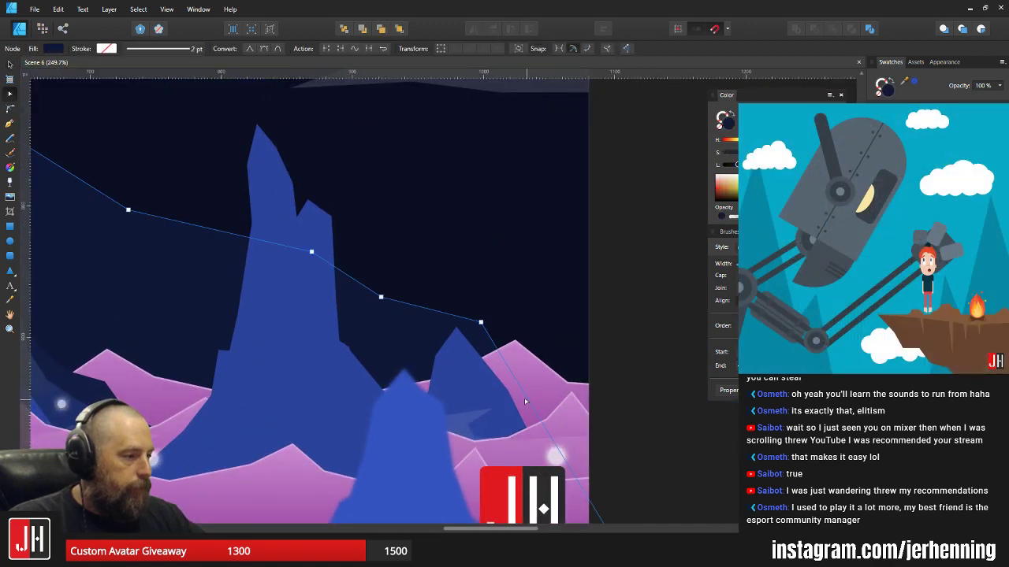
{"action": "left_click_drag", "start_coordinate": [526, 399], "coordinate": [549, 396]}
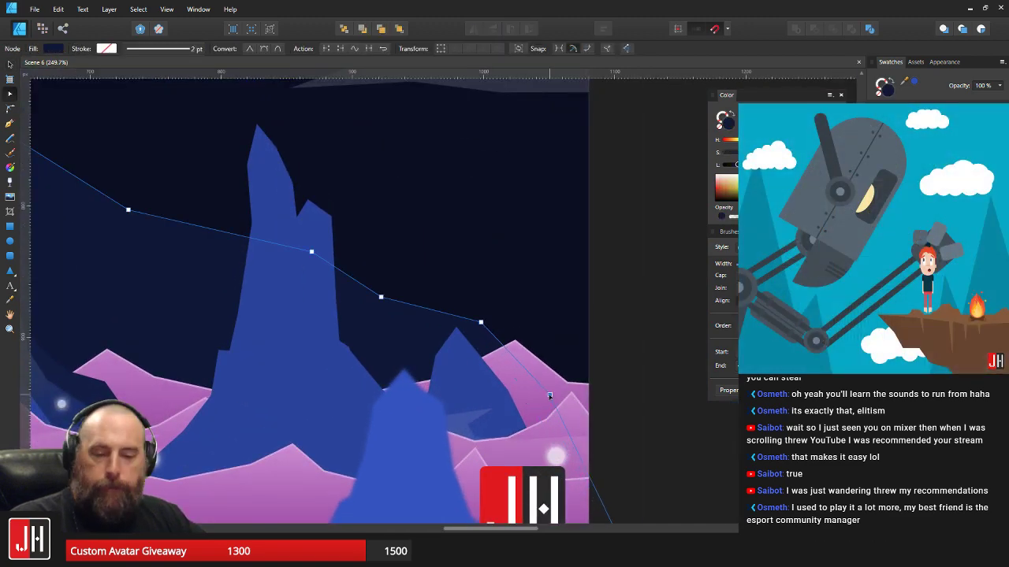
{"action": "scroll", "coordinate": [547, 393], "scroll_direction": "up", "scroll_amount": 2}
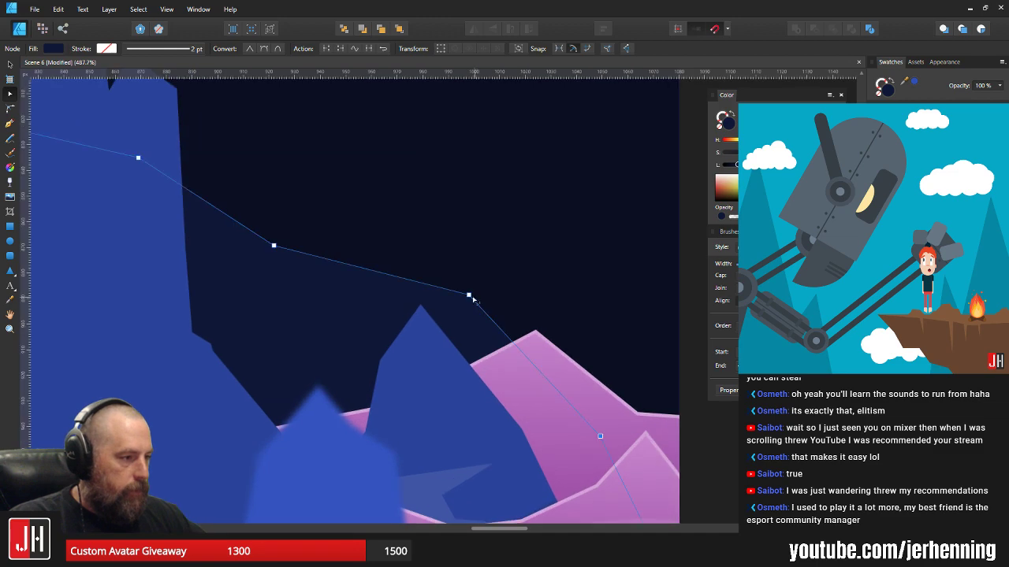
{"action": "mouse_move", "coordinate": [480, 322]}
{"action": "left_mouse_down"}
{"action": "mouse_move", "coordinate": [483, 330]}
{"action": "mouse_move", "coordinate": [476, 307]}
{"action": "left_mouse_up"}
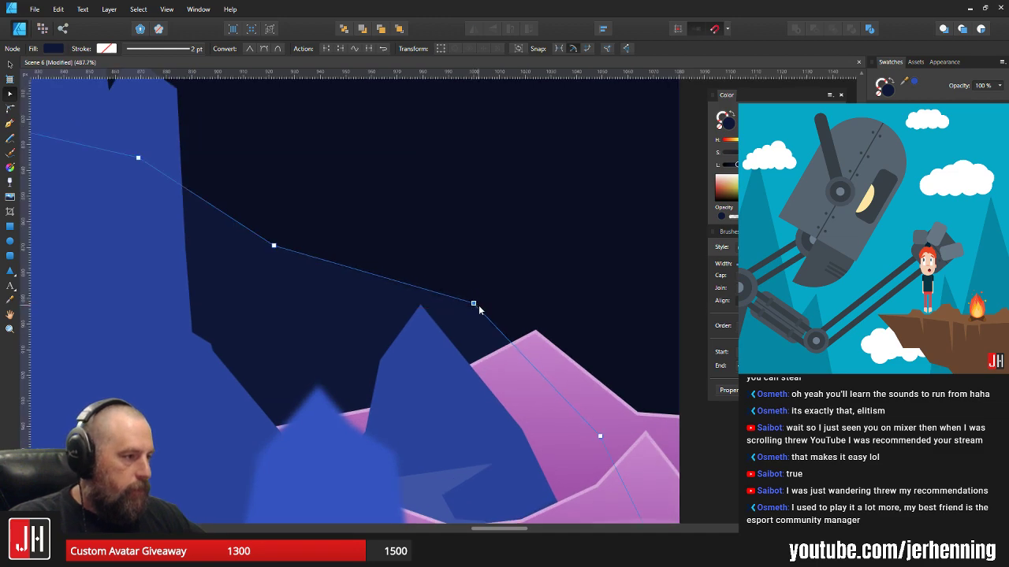
{"action": "key", "text": "v"}
{"action": "scroll", "coordinate": [479, 310], "scroll_direction": "down", "scroll_amount": 9}
{"action": "left_click", "coordinate": [556, 313]}
- Fine-tune the navy hill's right slope node inward, shift its crest node slightly up and right, and save the document
{"action": "scroll", "coordinate": [434, 309], "scroll_direction": "up", "scroll_amount": 2}
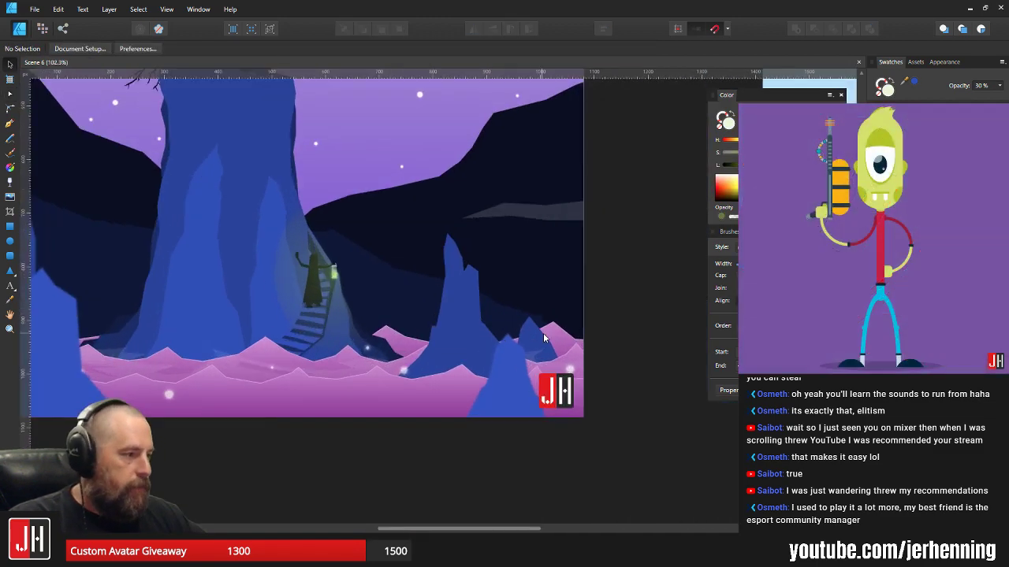
{"action": "scroll", "coordinate": [550, 339], "scroll_direction": "up", "scroll_amount": 3}
{"action": "left_click", "coordinate": [532, 310]}
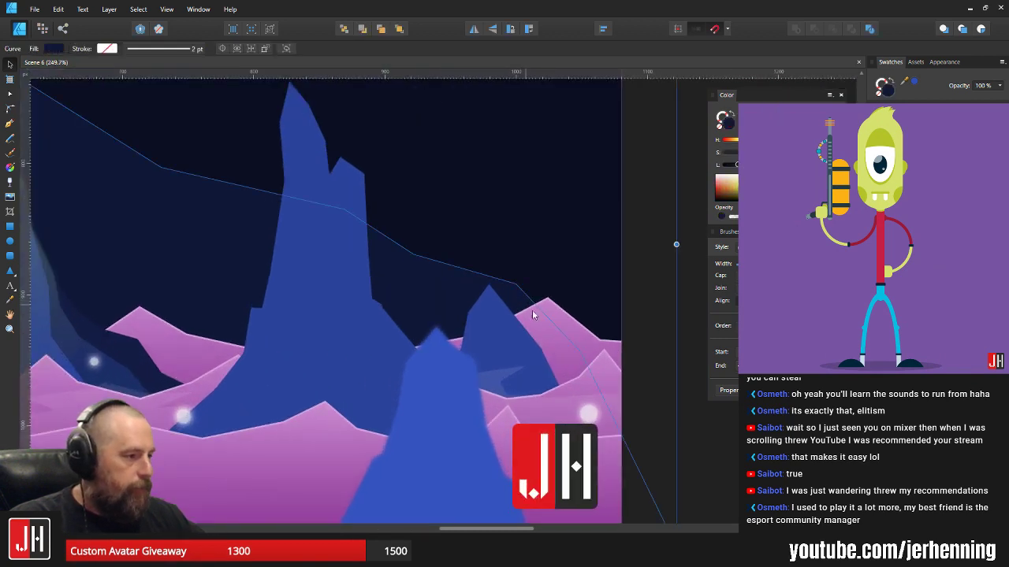
{"action": "left_click", "coordinate": [580, 354]}
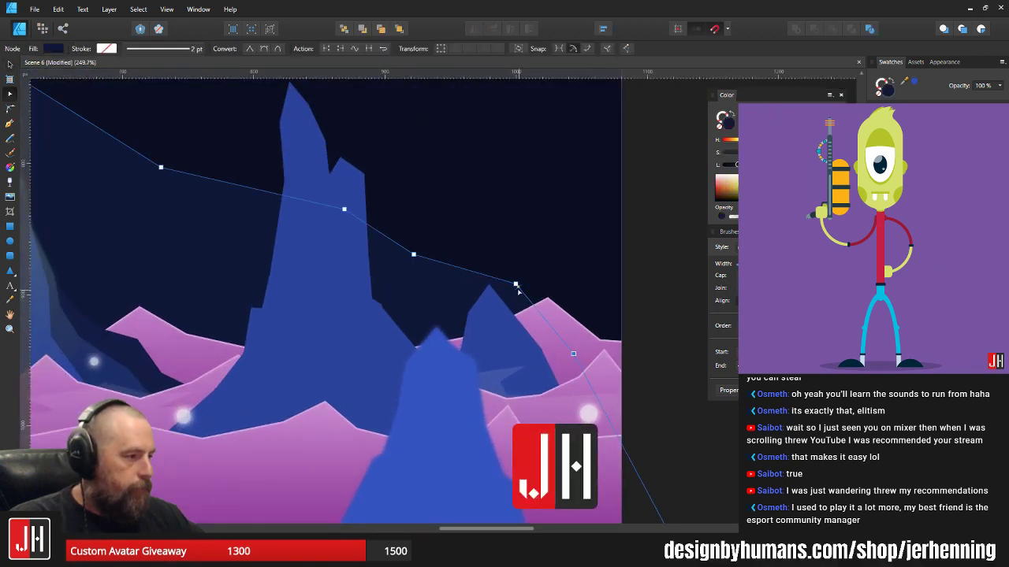
{"action": "key", "text": "v"}
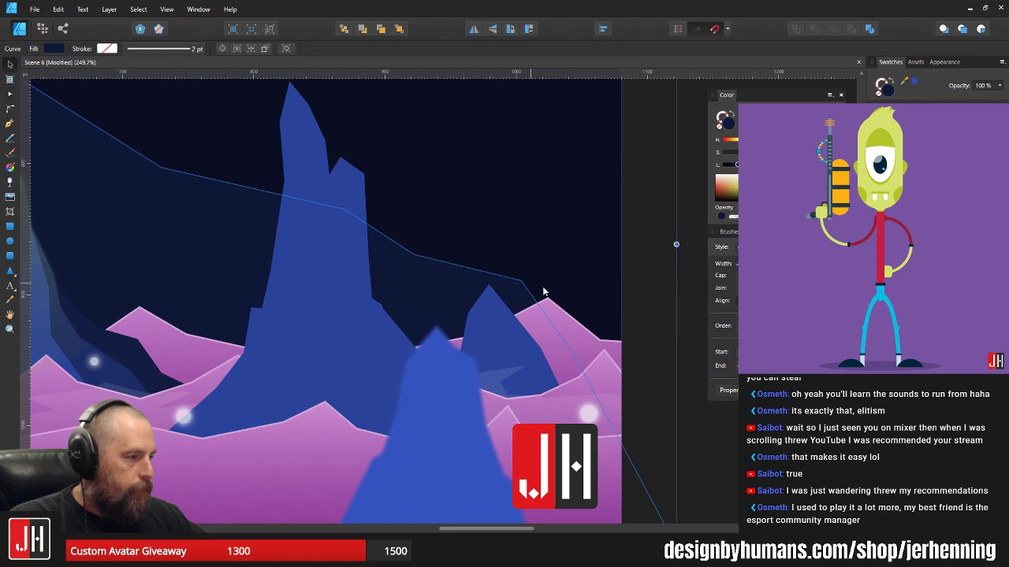
{"action": "scroll", "coordinate": [638, 313], "scroll_direction": "down", "scroll_amount": 5}
{"action": "left_click", "coordinate": [639, 313]}
{"action": "key", "text": "ctrl+s"}
{"action": "scroll", "coordinate": [580, 314], "scroll_direction": "down", "scroll_amount": 2}
- Try a 2 px Gaussian blur on the two near-black background hills of the second Instagram artboard
{"action": "left_click_drag", "start_coordinate": [481, 281], "coordinate": [510, 295]}
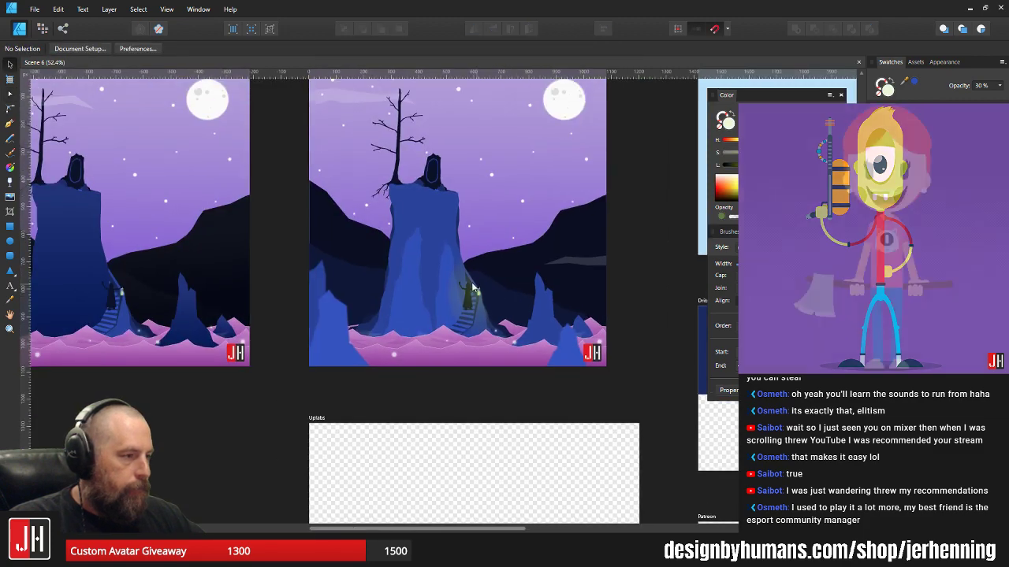
{"action": "scroll", "coordinate": [440, 264], "scroll_direction": "up", "scroll_amount": 2}
{"action": "scroll", "coordinate": [453, 256], "scroll_direction": "up", "scroll_amount": 1}
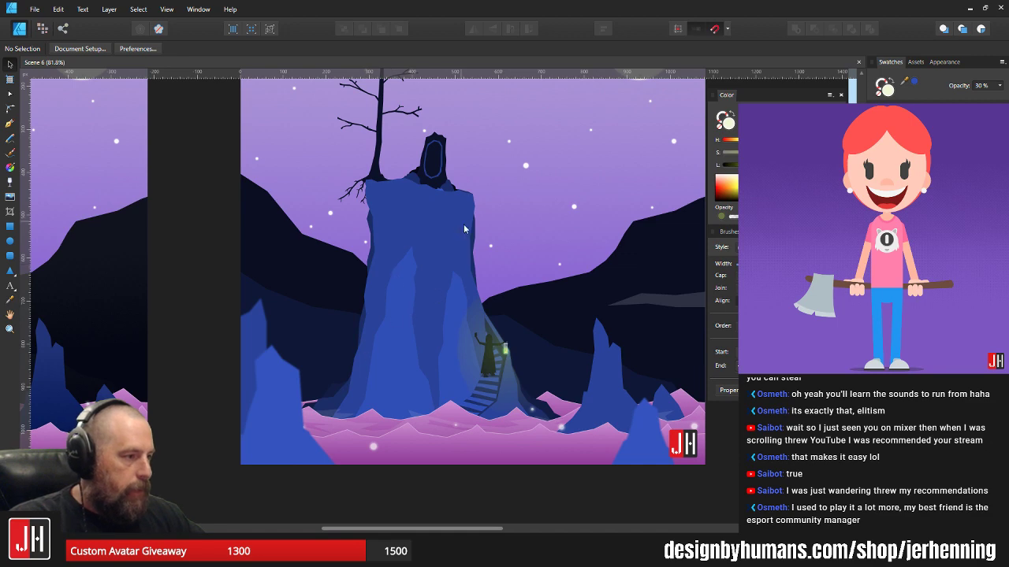
{"action": "scroll", "coordinate": [440, 287], "scroll_direction": "down", "scroll_amount": 2}
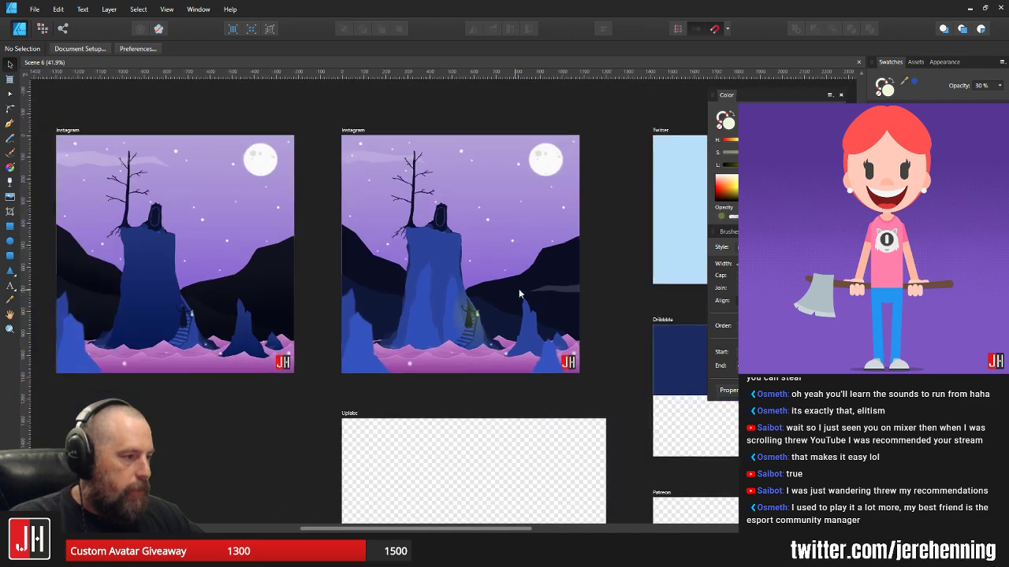
{"action": "scroll", "coordinate": [507, 324], "scroll_direction": "up", "scroll_amount": 1}
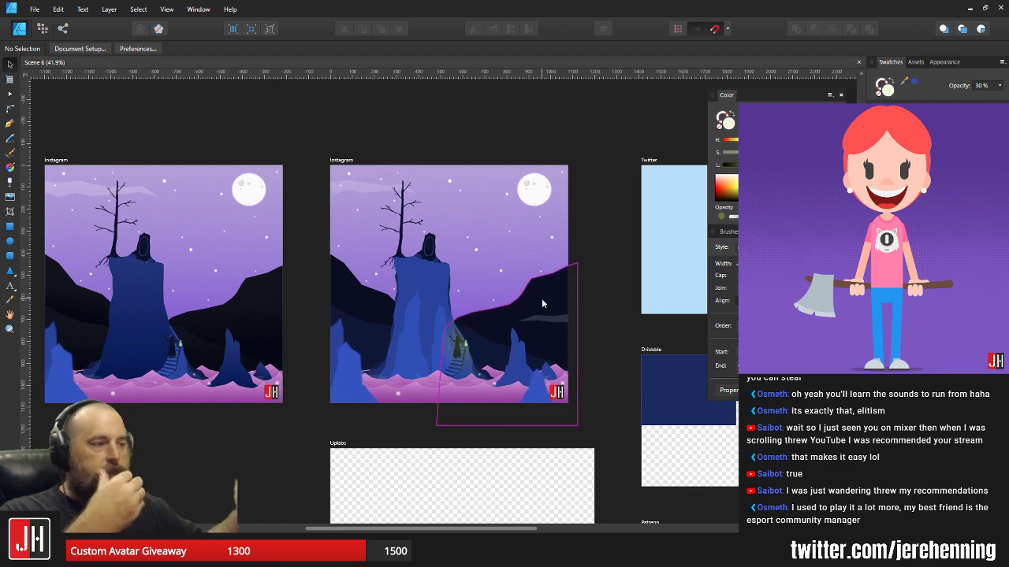
{"action": "left_click", "coordinate": [532, 292]}
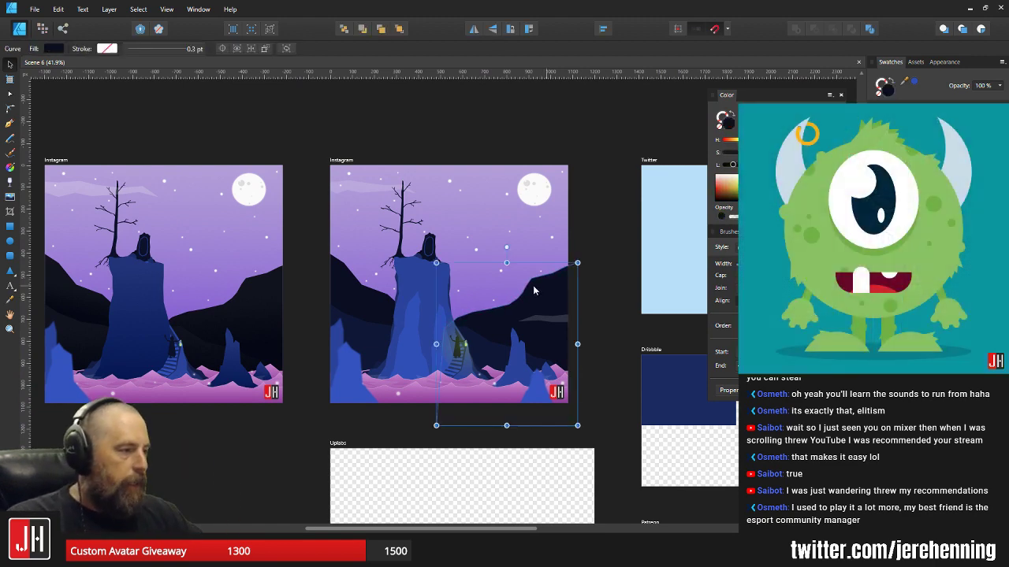
{"action": "left_click", "coordinate": [360, 296], "text": "shift"}
{"action": "left_click", "coordinate": [935, 442]}
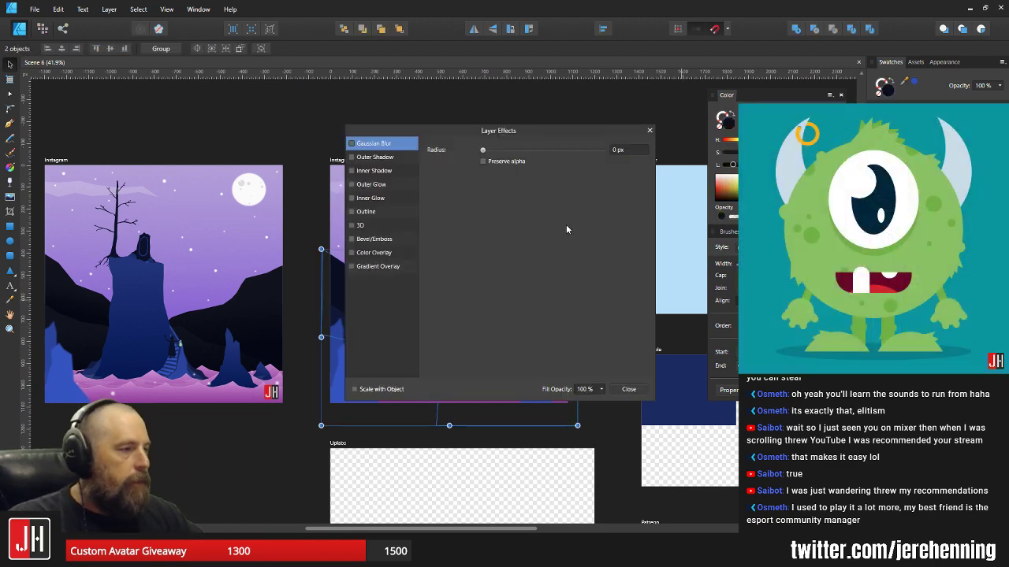
{"action": "left_click", "coordinate": [633, 153]}
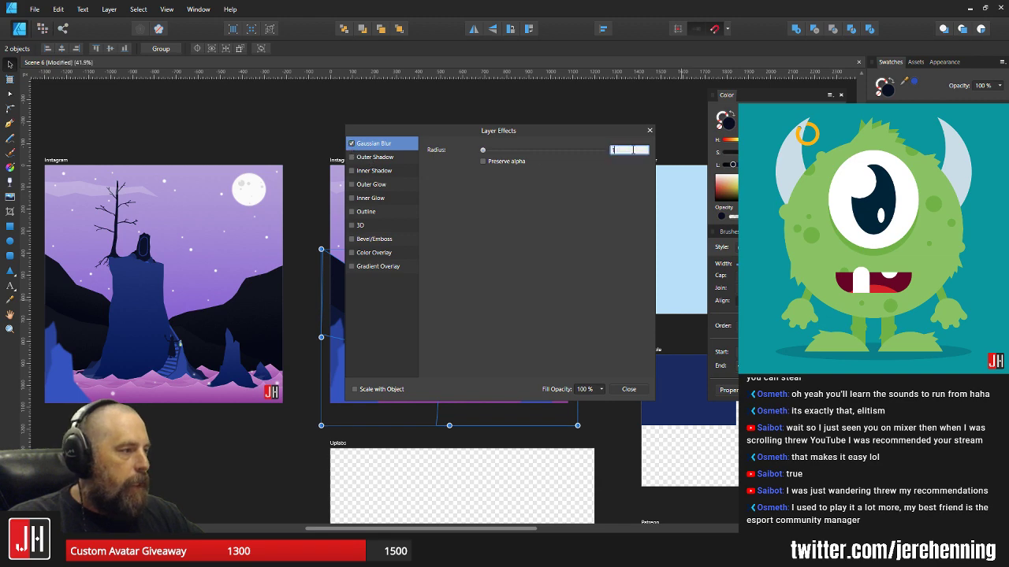
{"action": "type", "text": "2"}
{"action": "key", "text": "Tab"}
{"action": "left_click", "coordinate": [649, 130]}
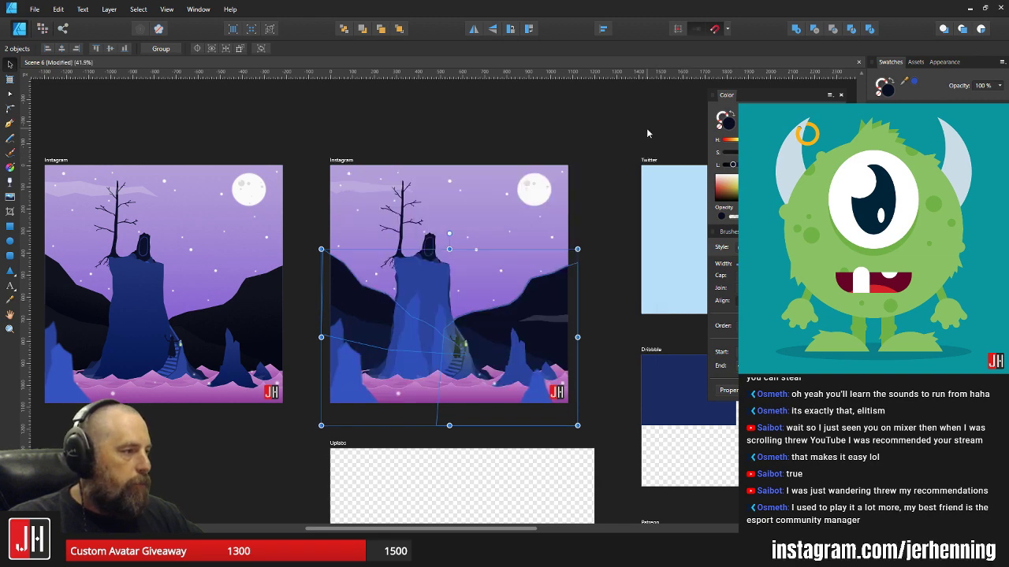
{"action": "left_click", "coordinate": [585, 224]}
- Set the Gaussian blur radius of both near-black background hills to 1 px
{"action": "scroll", "coordinate": [559, 311], "scroll_direction": "up", "scroll_amount": 2}
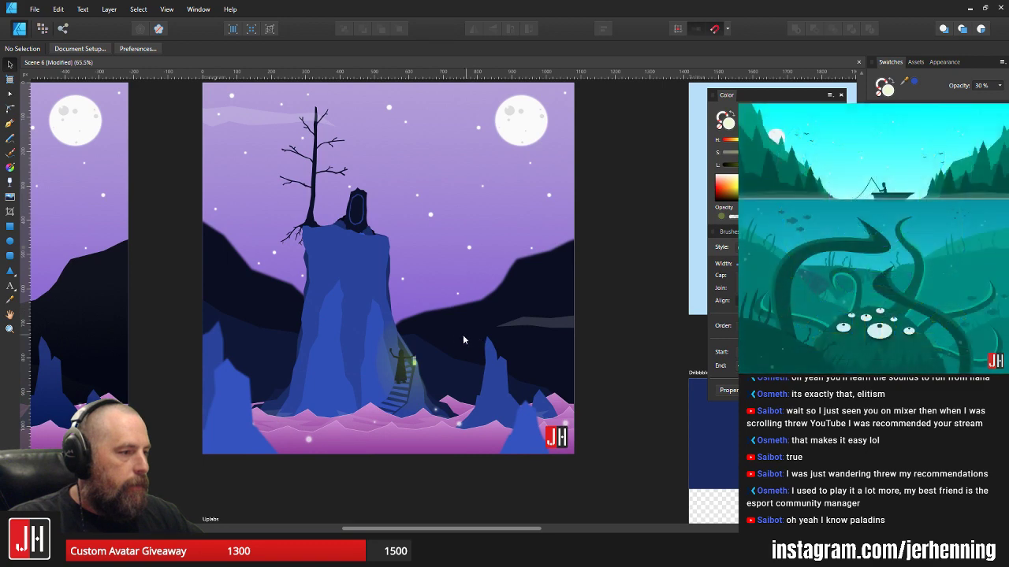
{"action": "left_click", "coordinate": [477, 317]}
{"action": "left_click", "coordinate": [231, 281], "text": "shift"}
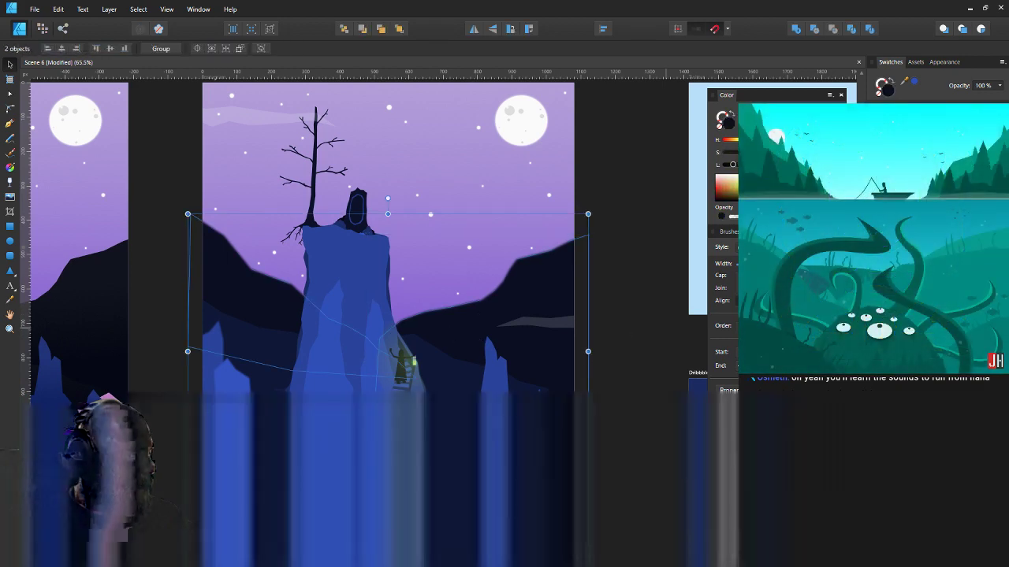
{"action": "left_click", "coordinate": [935, 442]}
{"action": "left_click", "coordinate": [632, 150]}
{"action": "type", "text": "1"}
{"action": "key", "text": "Return"}
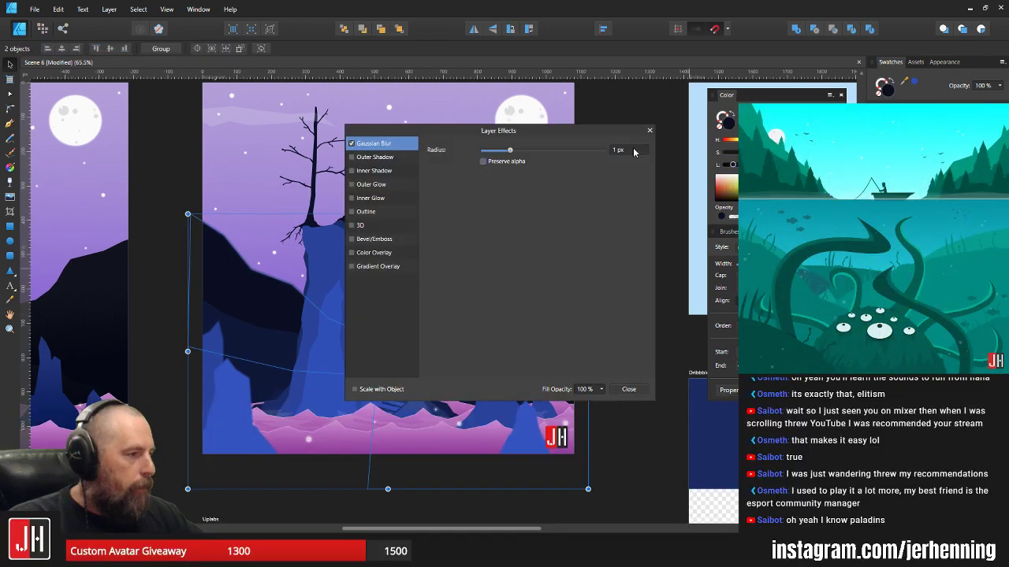
{"action": "left_click", "coordinate": [648, 131]}
- Check the Gaussian blur setting on the two foreground rocks and compare the two Instagram artboards side by side
{"action": "scroll", "coordinate": [561, 256], "scroll_direction": "down", "scroll_amount": 4}
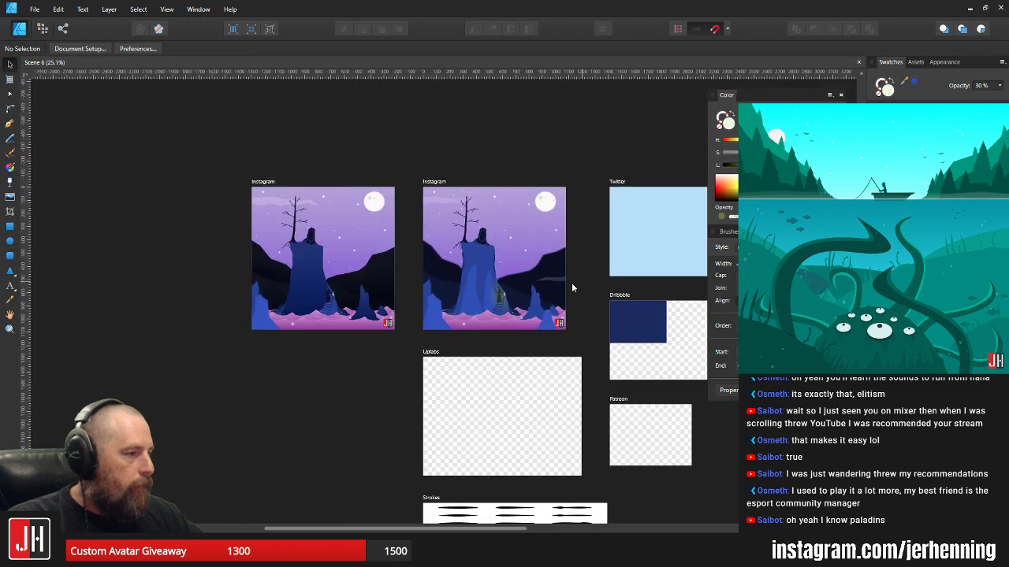
{"action": "scroll", "coordinate": [571, 283], "scroll_direction": "up", "scroll_amount": 5}
{"action": "scroll", "coordinate": [558, 288], "scroll_direction": "down", "scroll_amount": 3}
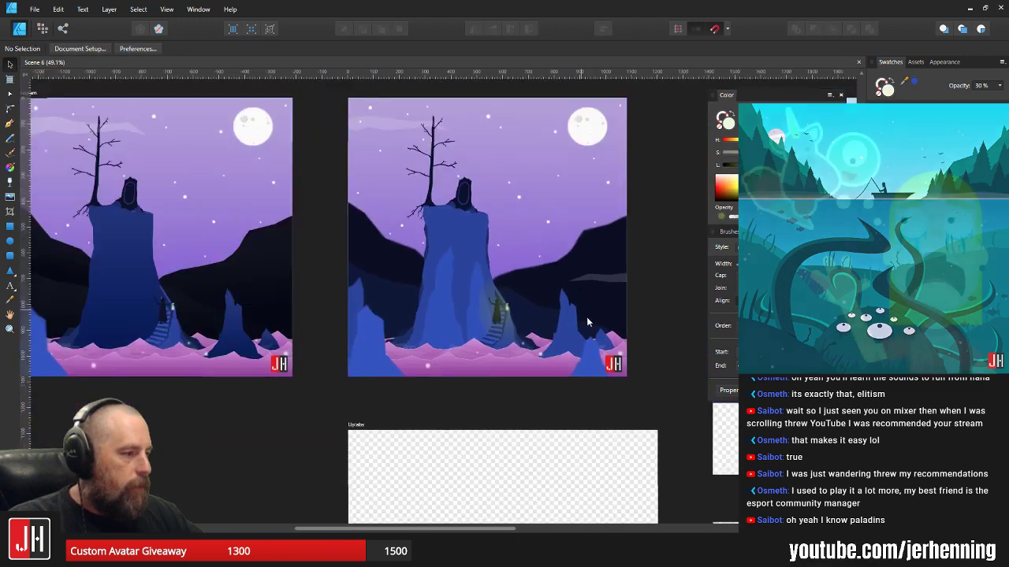
{"action": "left_click", "coordinate": [595, 363]}
{"action": "left_click", "coordinate": [364, 325], "text": "shift"}
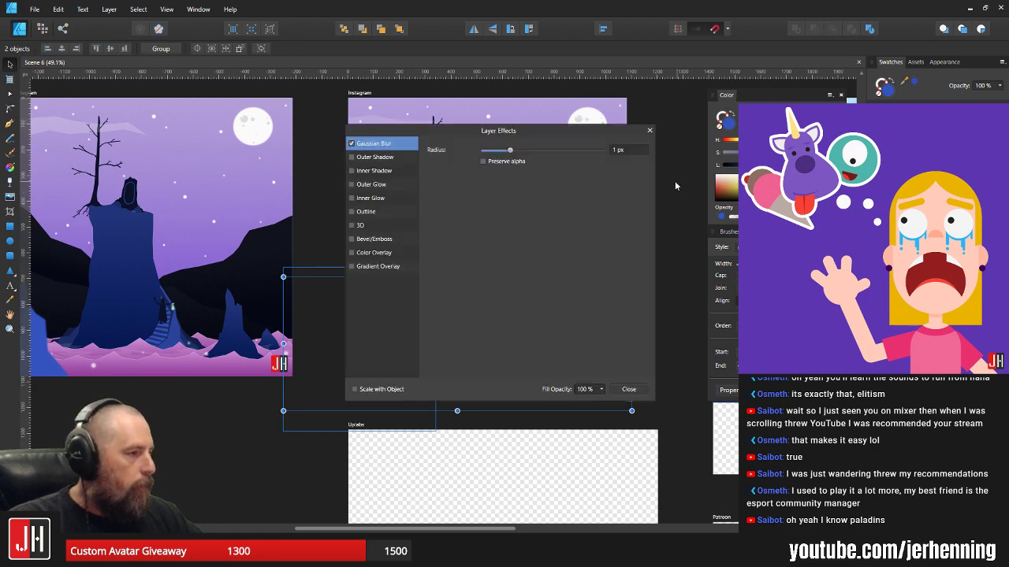
{"action": "left_click", "coordinate": [649, 131]}
{"action": "left_click", "coordinate": [657, 136]}
{"action": "scroll", "coordinate": [614, 202], "scroll_direction": "down", "scroll_amount": 2}
{"action": "left_click_drag", "start_coordinate": [612, 194], "coordinate": [591, 213]}
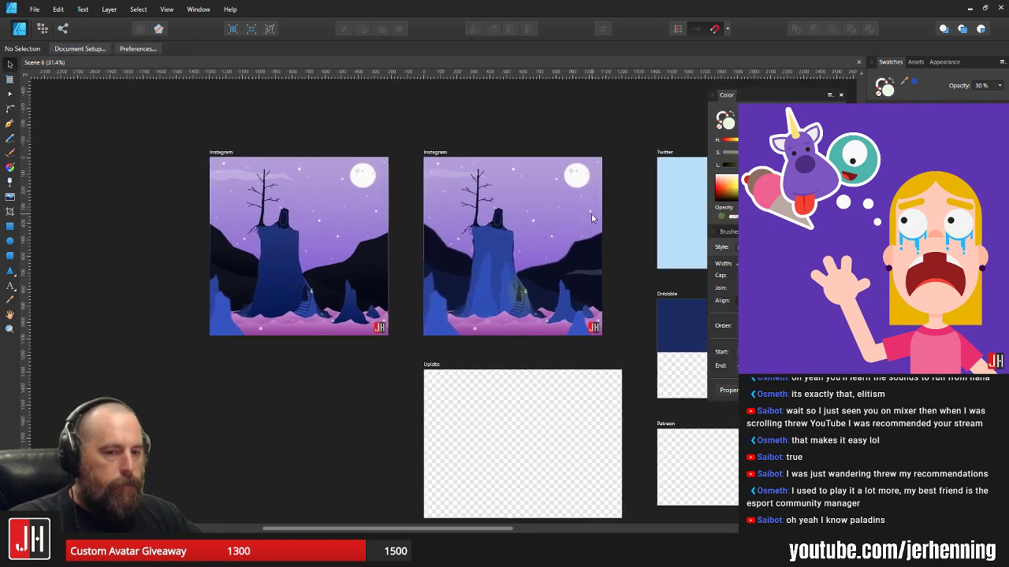
{"action": "scroll", "coordinate": [494, 249], "scroll_direction": "up", "scroll_amount": 2}
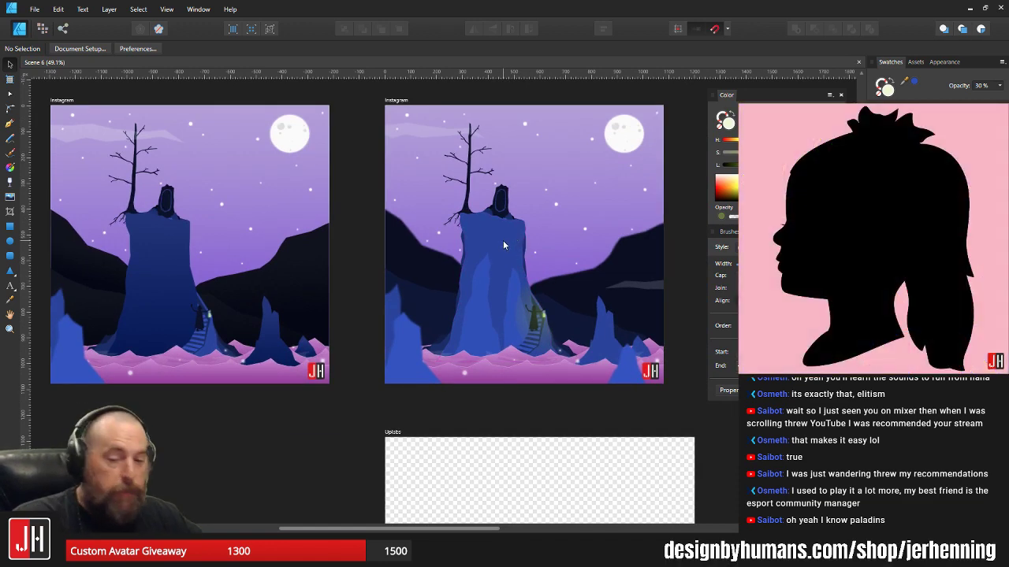
{"action": "left_click_drag", "start_coordinate": [511, 251], "coordinate": [483, 246]}
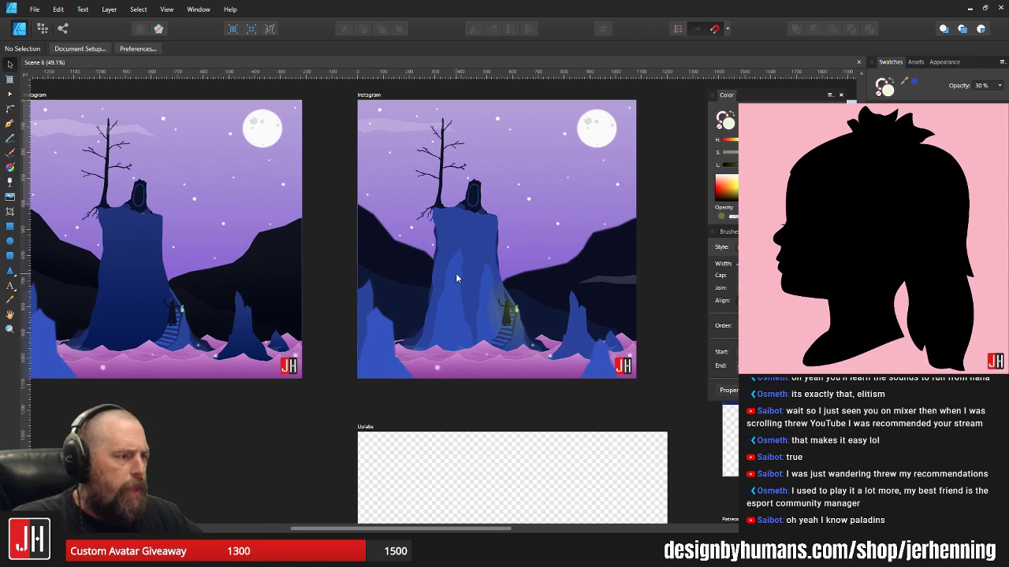
- Select the two middle slope nodes of the left near-black hill beside the tower and move them slightly down
{"action": "scroll", "coordinate": [443, 271], "scroll_direction": "up", "scroll_amount": 2}
{"action": "left_click", "coordinate": [394, 244]}
{"action": "scroll", "coordinate": [400, 241], "scroll_direction": "up", "scroll_amount": 3}
{"action": "key", "text": "a"}
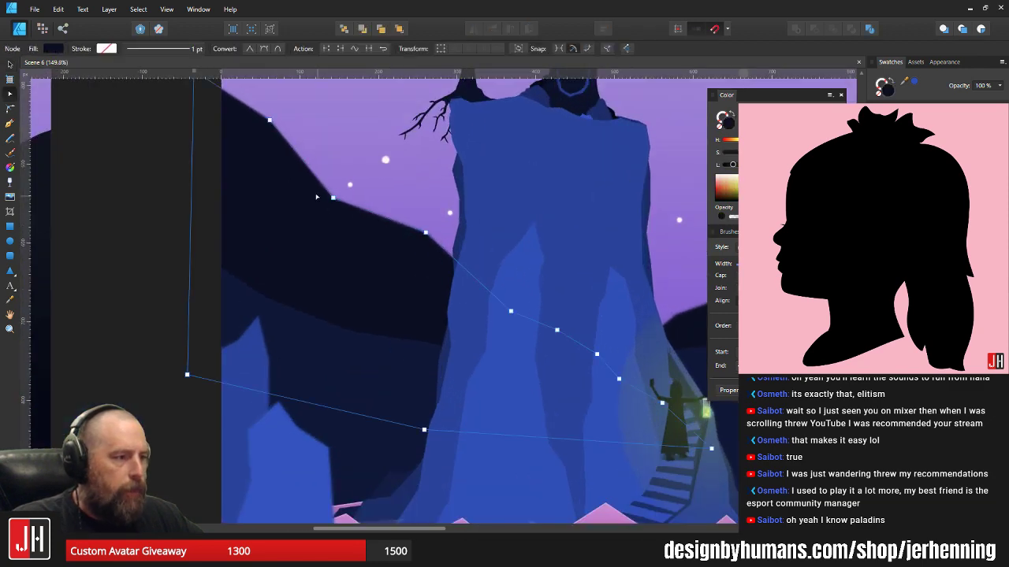
{"action": "left_click_drag", "start_coordinate": [297, 166], "coordinate": [478, 274]}
{"action": "left_click_drag", "start_coordinate": [426, 232], "coordinate": [426, 246]}
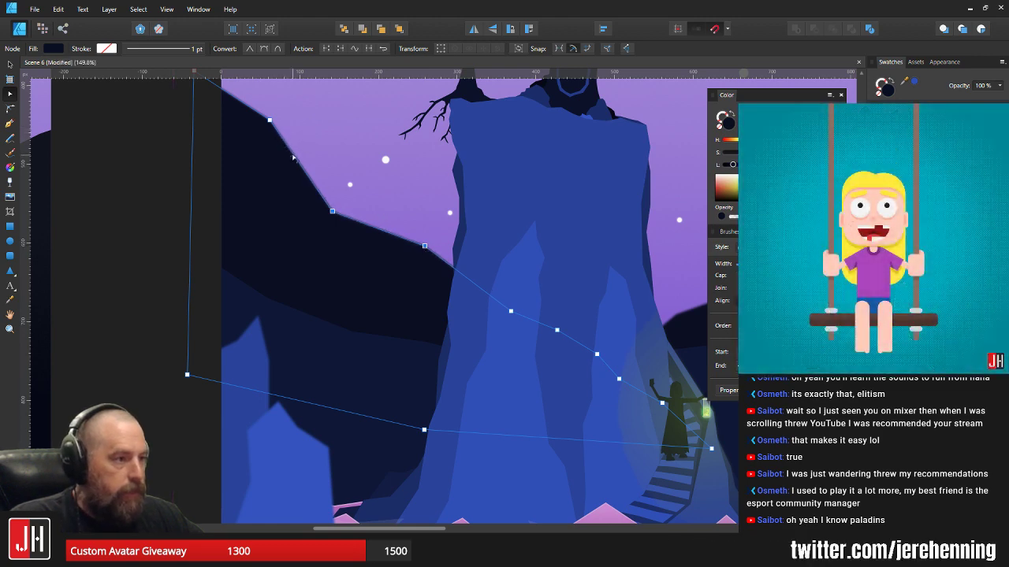
- Adjust the left hill's upper slope slightly down and right, its upper node down and left, and save the document
{"action": "left_click_drag", "start_coordinate": [293, 155], "coordinate": [298, 159]}
{"action": "left_click_drag", "start_coordinate": [270, 121], "coordinate": [266, 125]}
{"action": "key", "text": "v"}
{"action": "left_click", "coordinate": [339, 105]}
{"action": "scroll", "coordinate": [346, 156], "scroll_direction": "down", "scroll_amount": 3}
{"action": "key", "text": "ctrl+s"}
- Examine the near-black background hills in the right-hand Instagram scene, selecting the right hill to inspect its outline up close and from afar
{"action": "left_click_drag", "start_coordinate": [382, 171], "coordinate": [384, 206]}
{"action": "scroll", "coordinate": [384, 207], "scroll_direction": "right", "scroll_amount": 3}
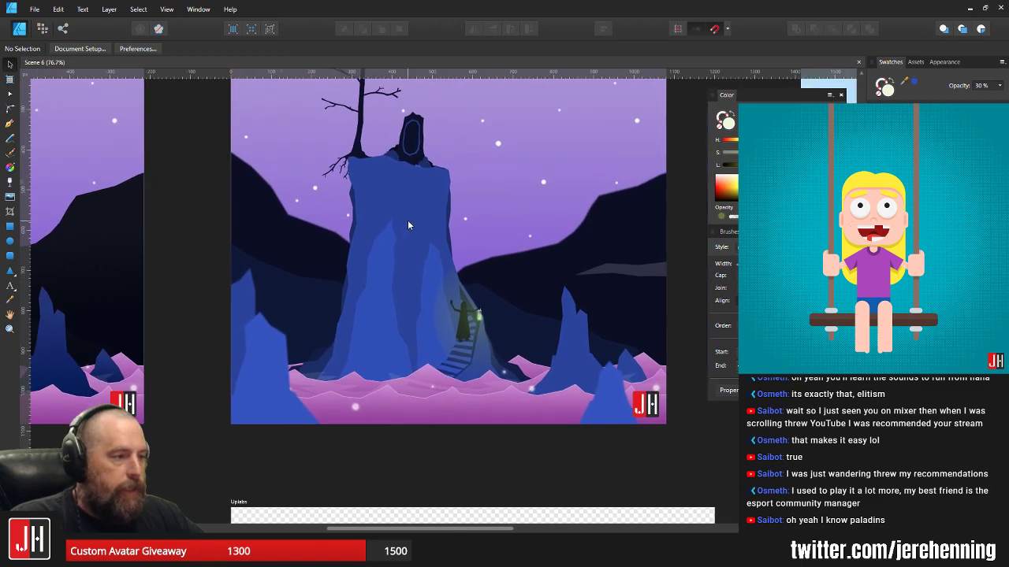
{"action": "left_click", "coordinate": [517, 269]}
{"action": "scroll", "coordinate": [507, 268], "scroll_direction": "right", "scroll_amount": 2}
{"action": "scroll", "coordinate": [496, 279], "scroll_direction": "right", "scroll_amount": 1}
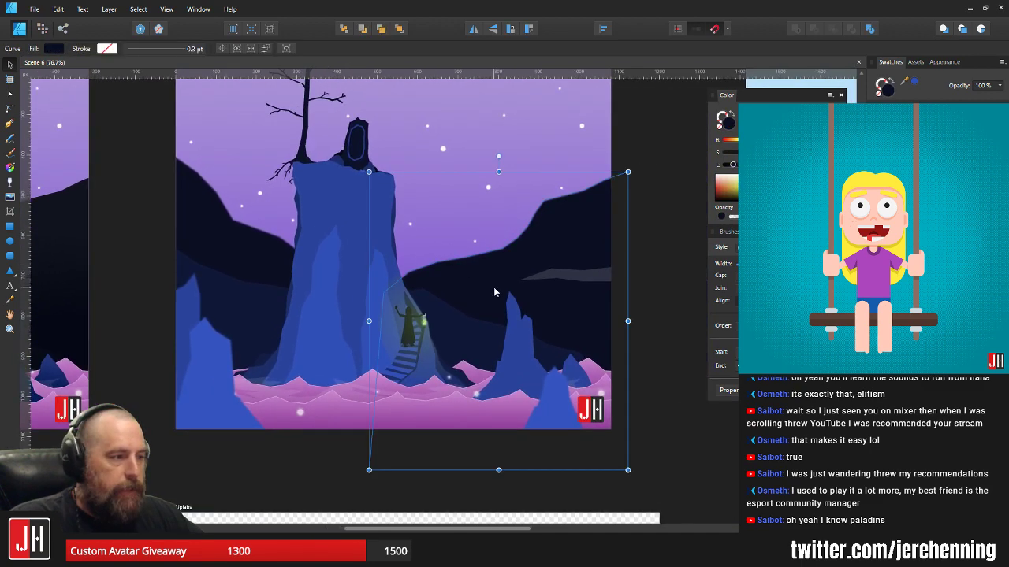
{"action": "scroll", "coordinate": [494, 287], "scroll_direction": "up", "scroll_amount": 2}
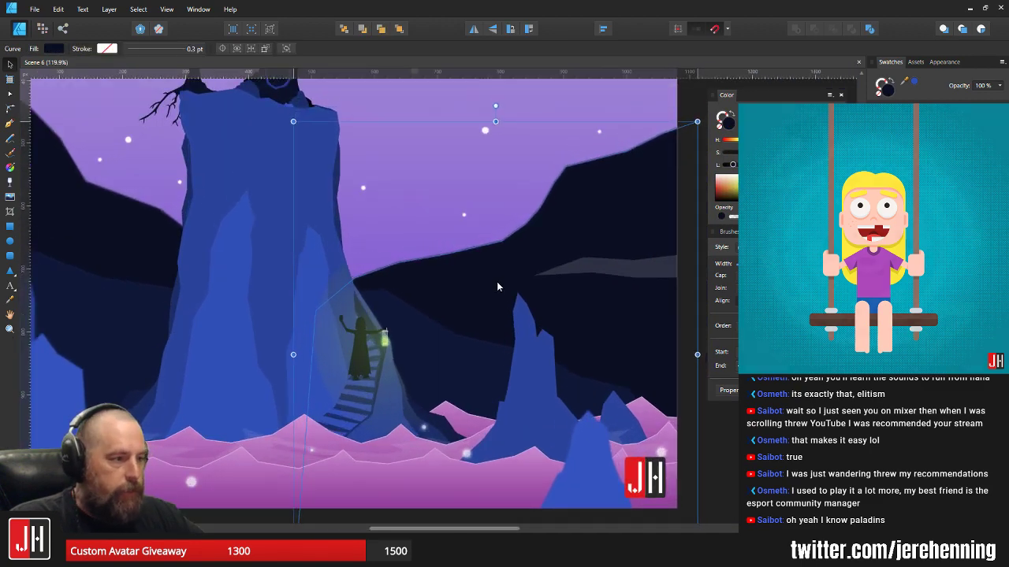
{"action": "scroll", "coordinate": [496, 281], "scroll_direction": "down", "scroll_amount": 5}
{"action": "scroll", "coordinate": [513, 276], "scroll_direction": "up", "scroll_amount": 4}
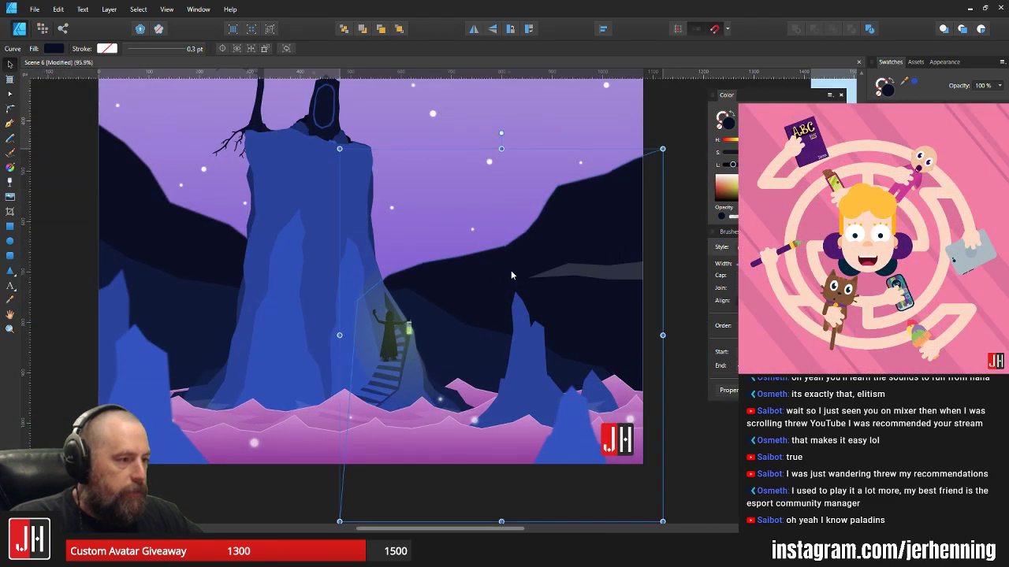
{"action": "scroll", "coordinate": [511, 270], "scroll_direction": "down", "scroll_amount": 6}
{"action": "left_click", "coordinate": [598, 299]}
{"action": "scroll", "coordinate": [551, 269], "scroll_direction": "up", "scroll_amount": 3}
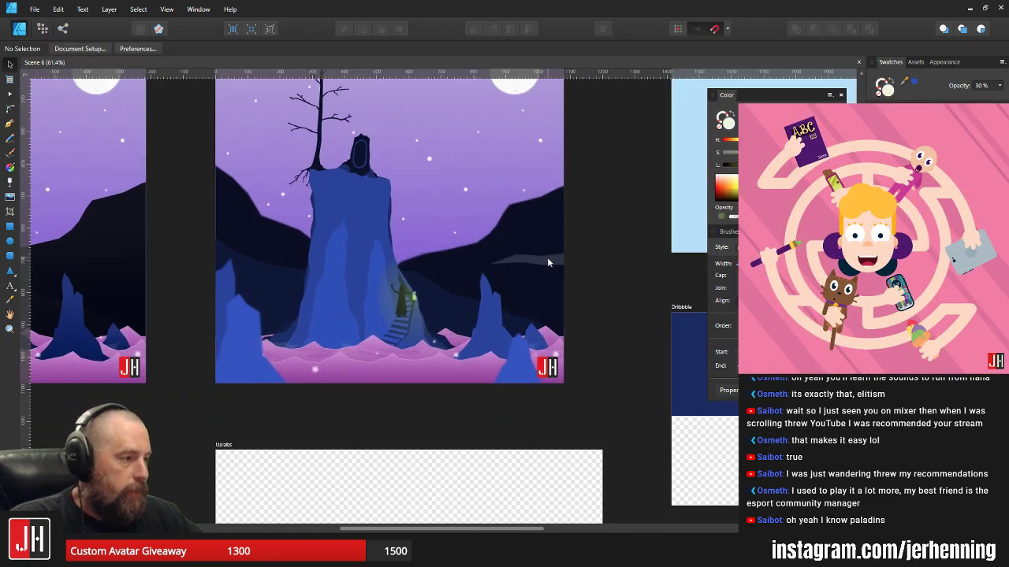
- Shrink the translucent cloud streak crossing the right hill and shift it left so more of it lies inside the artboard
{"action": "left_click", "coordinate": [547, 257]}
{"action": "mouse_move", "coordinate": [563, 258]}
{"action": "left_mouse_down"}
{"action": "mouse_move", "coordinate": [564, 283]}
{"action": "mouse_move", "coordinate": [563, 265]}
{"action": "left_mouse_up"}
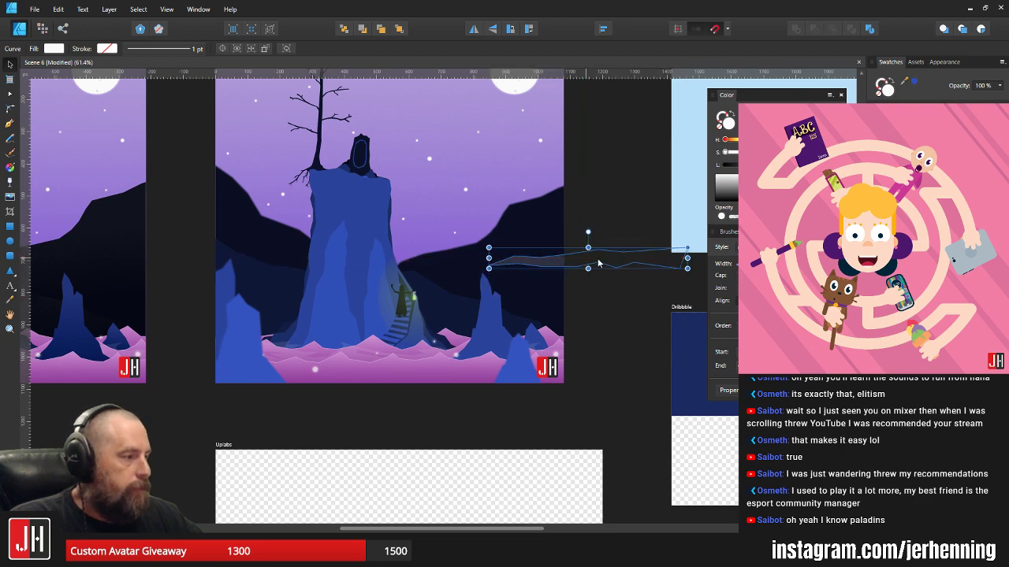
{"action": "left_click_drag", "start_coordinate": [687, 247], "coordinate": [600, 261]}
{"action": "key", "text": "a"}
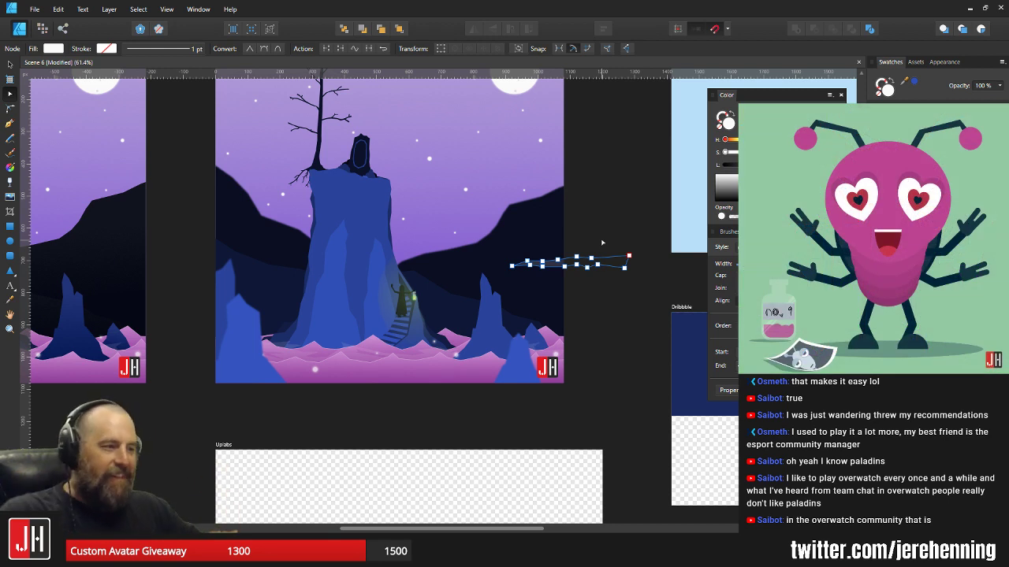
{"action": "key", "text": "v"}
{"action": "scroll", "coordinate": [586, 260], "scroll_direction": "up", "scroll_amount": 4}
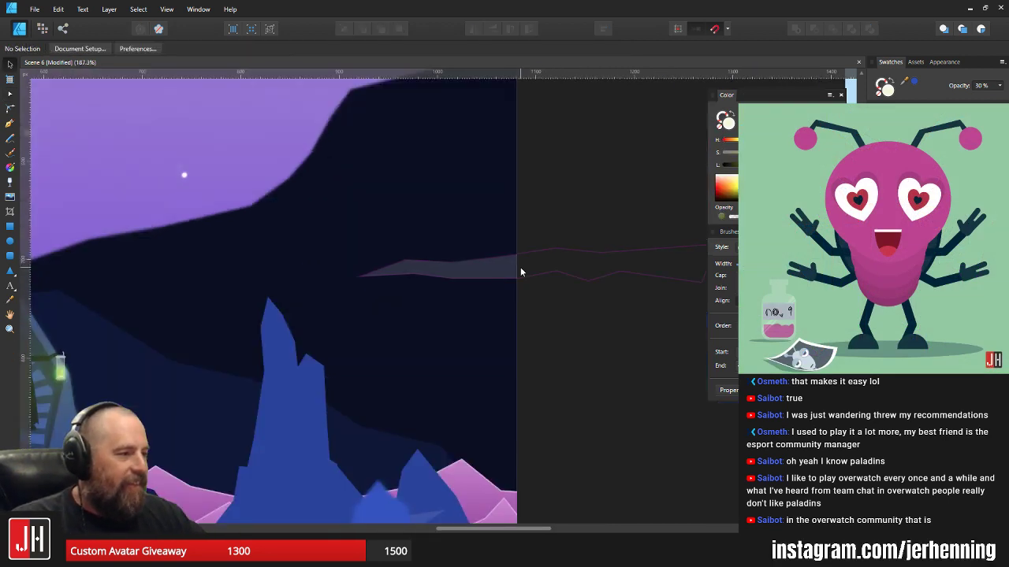
{"action": "left_click_drag", "start_coordinate": [496, 270], "coordinate": [455, 272]}
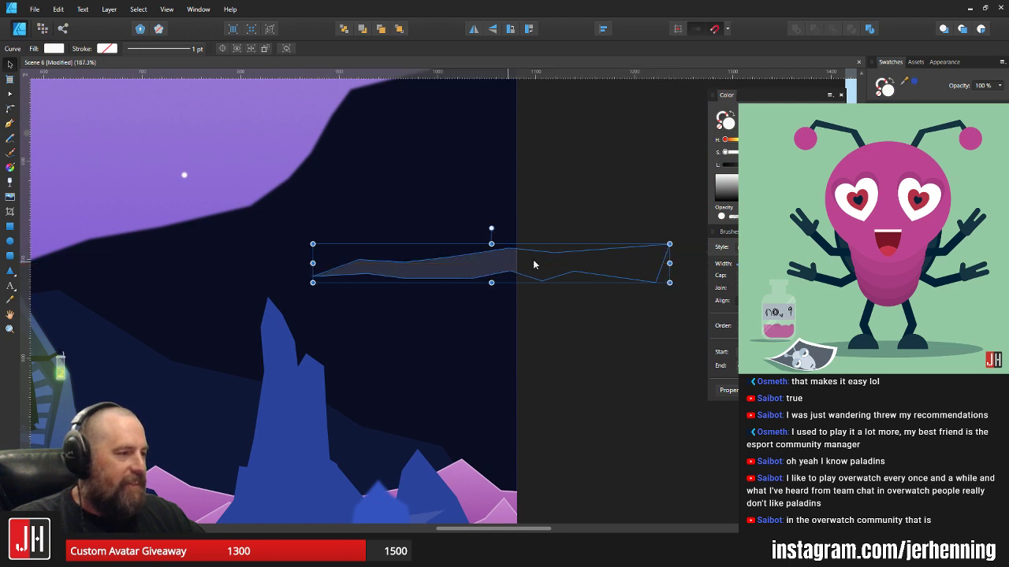
- Even out the cloud streak's edges by moving its nodes, and raise the upper node near its left tip
{"action": "key", "text": "a"}
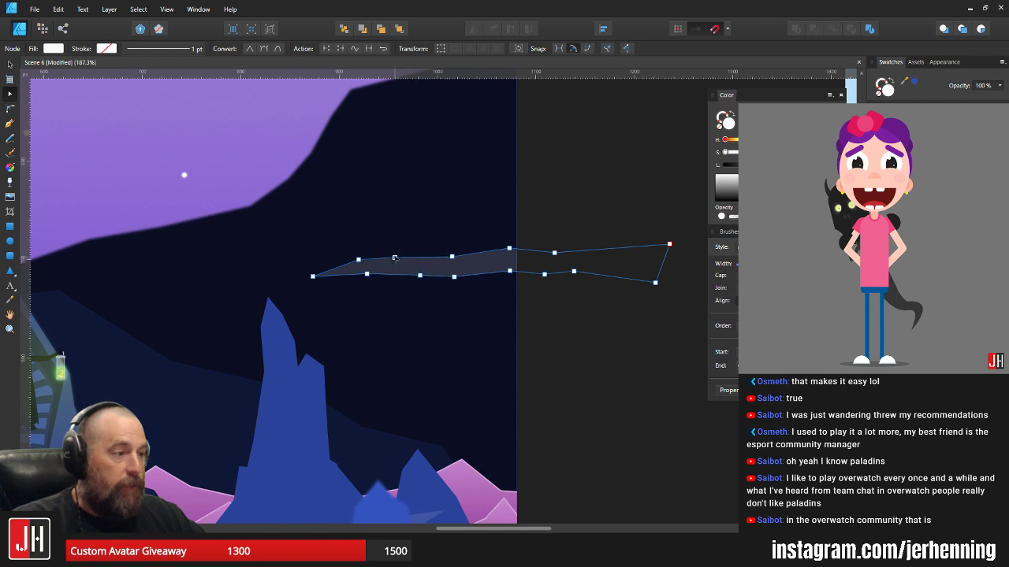
{"action": "key", "text": "v"}
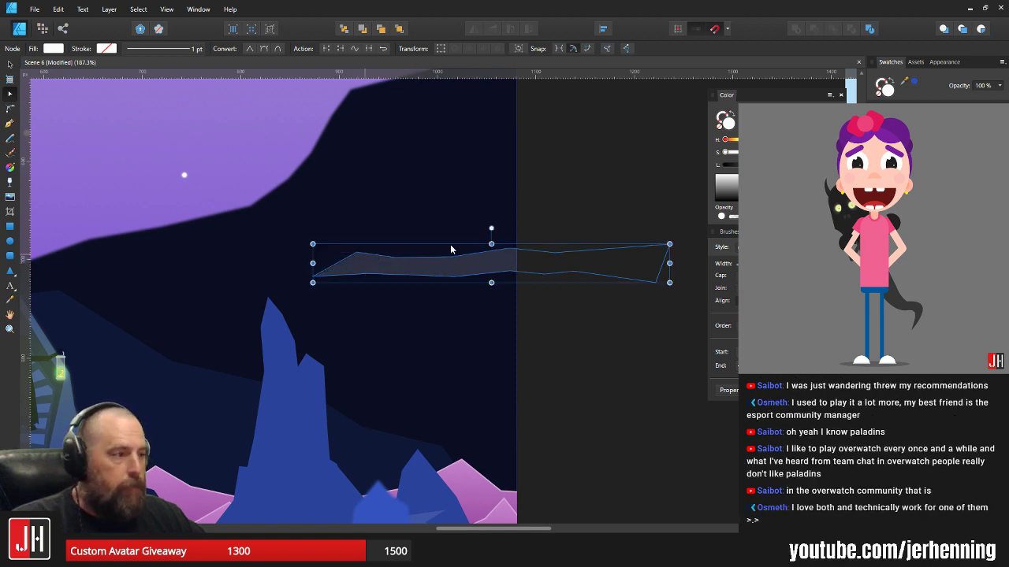
{"action": "key", "text": "ctrl+d"}
{"action": "scroll", "coordinate": [512, 244], "scroll_direction": "down", "scroll_amount": 3}
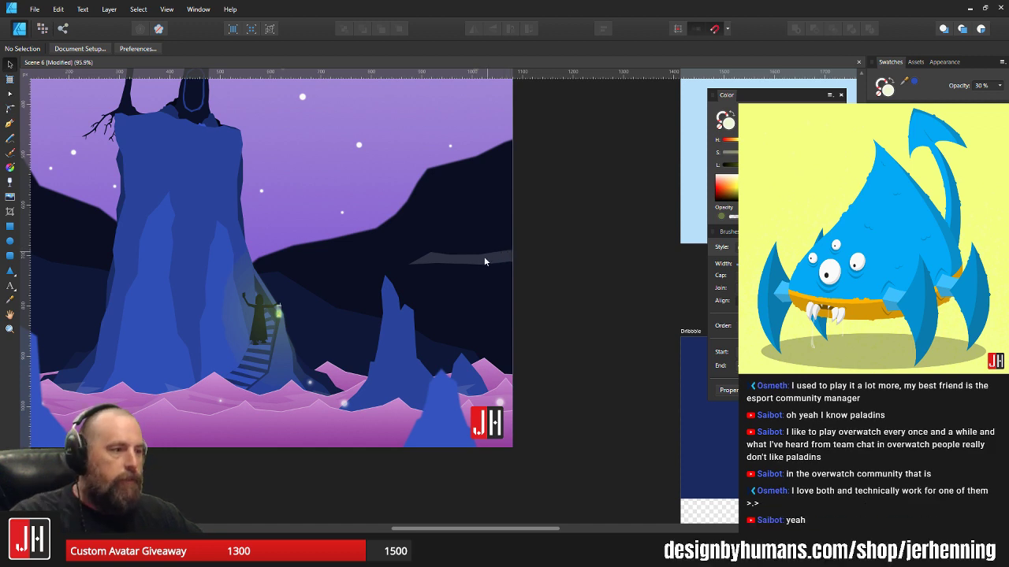
- Nudge the cloud streak on the right hill slightly down and left
{"action": "scroll", "coordinate": [484, 260], "scroll_direction": "up", "scroll_amount": 3}
{"action": "left_click", "coordinate": [496, 274]}
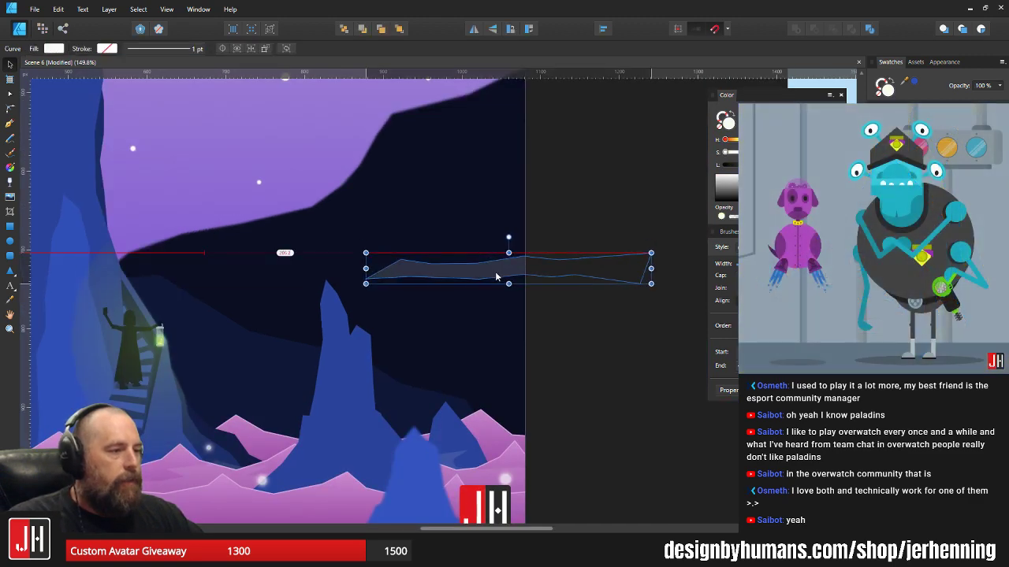
{"action": "left_click", "coordinate": [581, 205]}
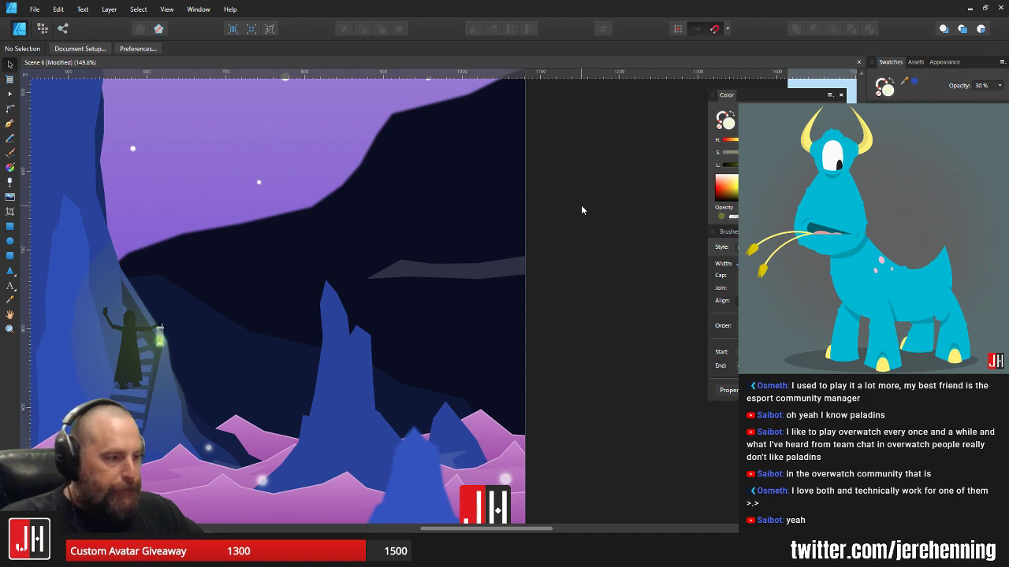
{"action": "scroll", "coordinate": [483, 265], "scroll_direction": "up", "scroll_amount": 3}
{"action": "left_click", "coordinate": [527, 266]}
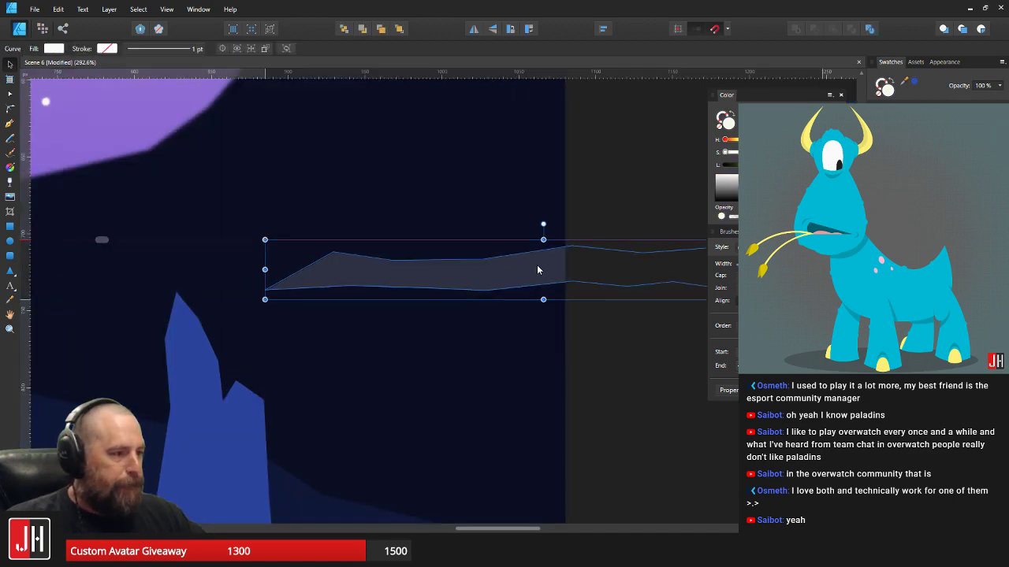
{"action": "left_click_drag", "start_coordinate": [537, 267], "coordinate": [532, 275]}
{"action": "scroll", "coordinate": [536, 279], "scroll_direction": "down", "scroll_amount": 8}
{"action": "left_click", "coordinate": [578, 332]}
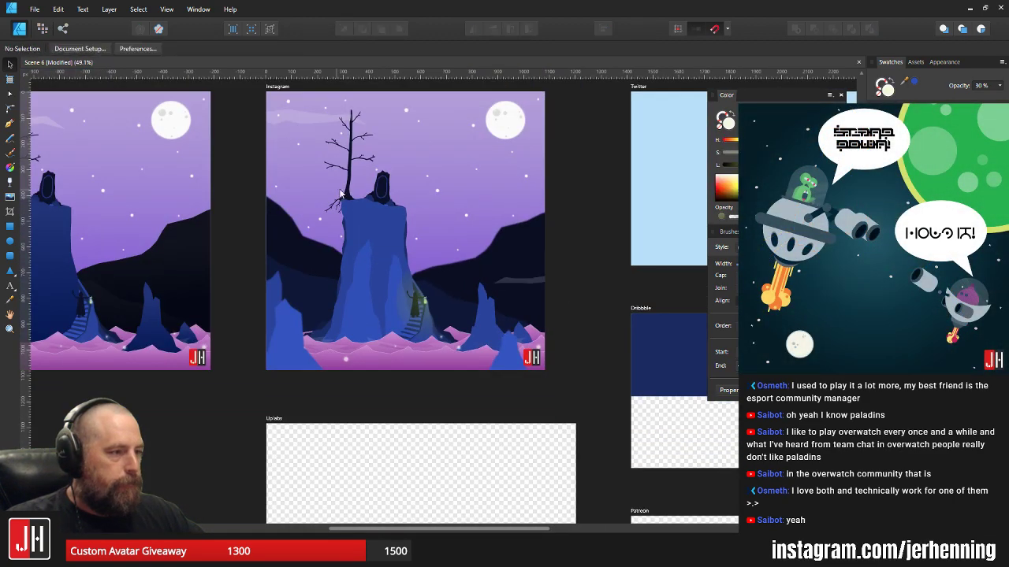
- Raise the lower-edge node of the pale sky cloud beside the tree, just inside the artboard's left edge
{"action": "scroll", "coordinate": [341, 193], "scroll_direction": "up", "scroll_amount": 4}
{"action": "left_click", "coordinate": [308, 112]}
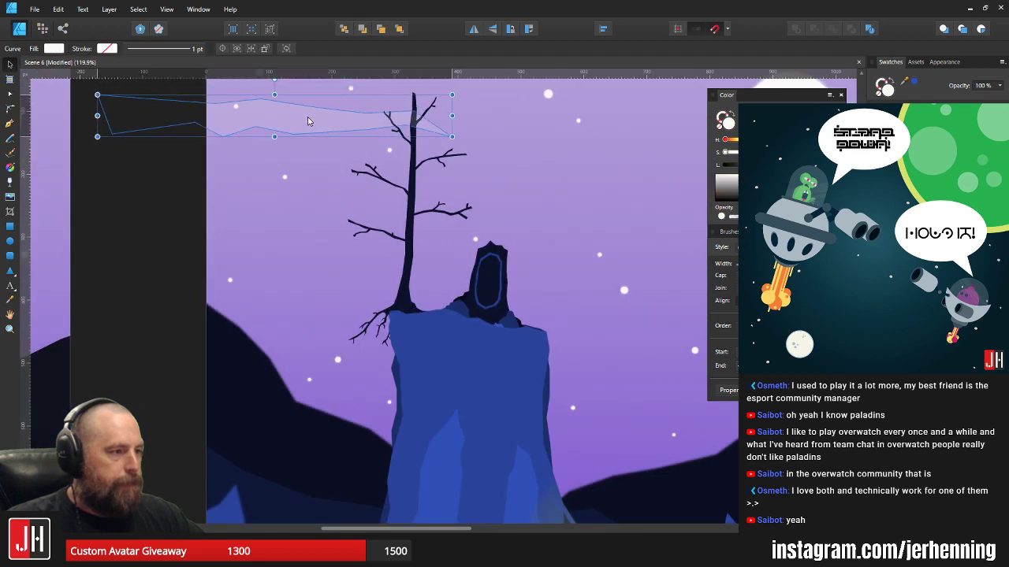
{"action": "left_click_drag", "start_coordinate": [307, 121], "coordinate": [322, 144]}
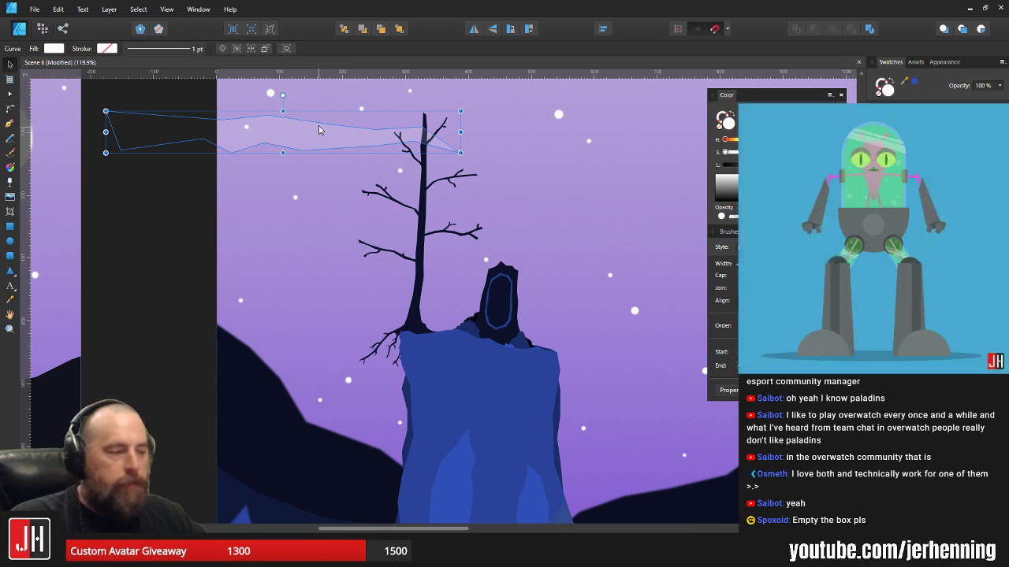
{"action": "scroll", "coordinate": [319, 130], "scroll_direction": "down", "scroll_amount": 1}
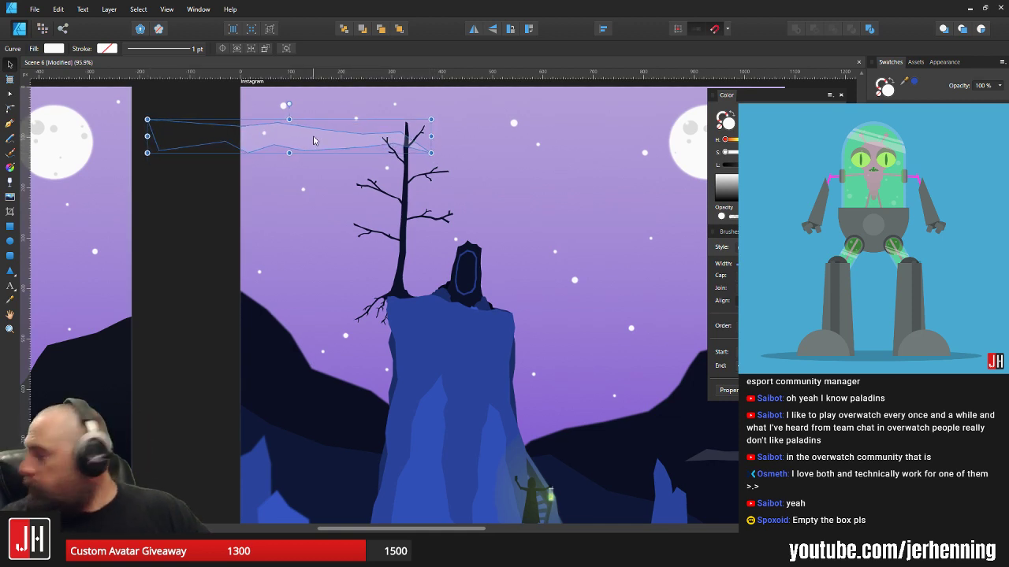
{"action": "key", "text": "a"}
{"action": "scroll", "coordinate": [250, 154], "scroll_direction": "up", "scroll_amount": 2}
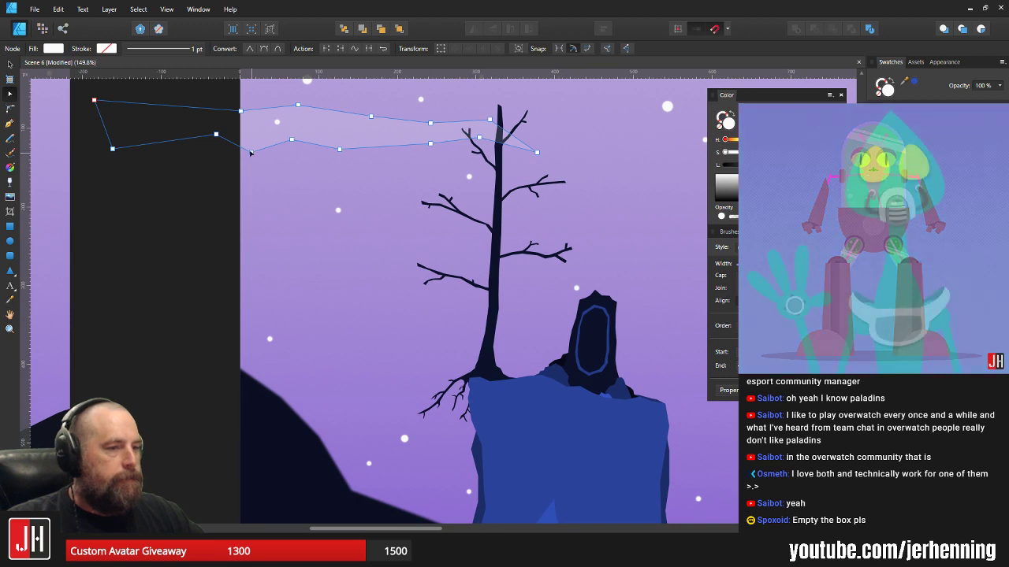
{"action": "left_click_drag", "start_coordinate": [250, 153], "coordinate": [251, 146]}
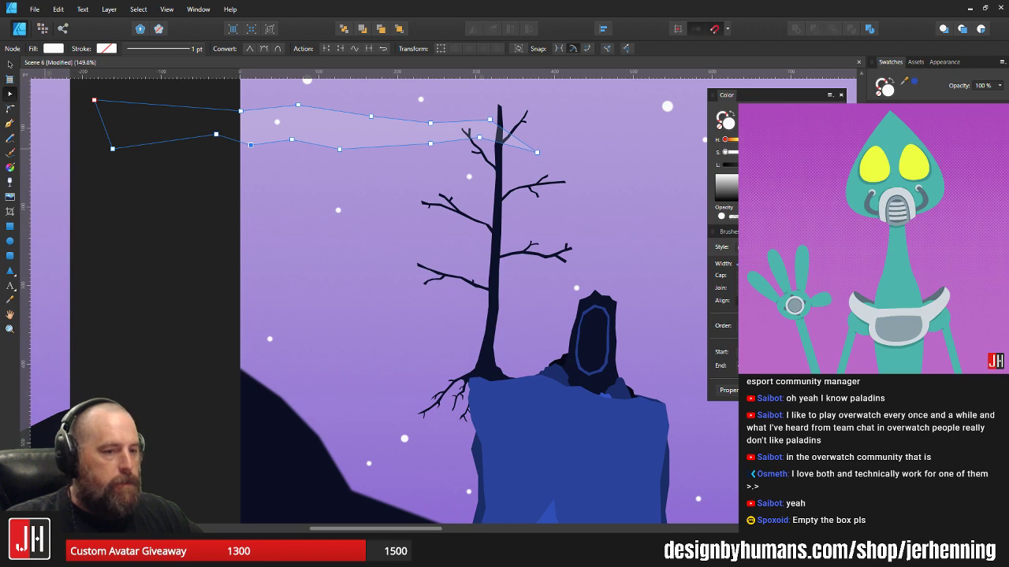
{"action": "scroll", "coordinate": [440, 219], "scroll_direction": "down", "scroll_amount": 3}
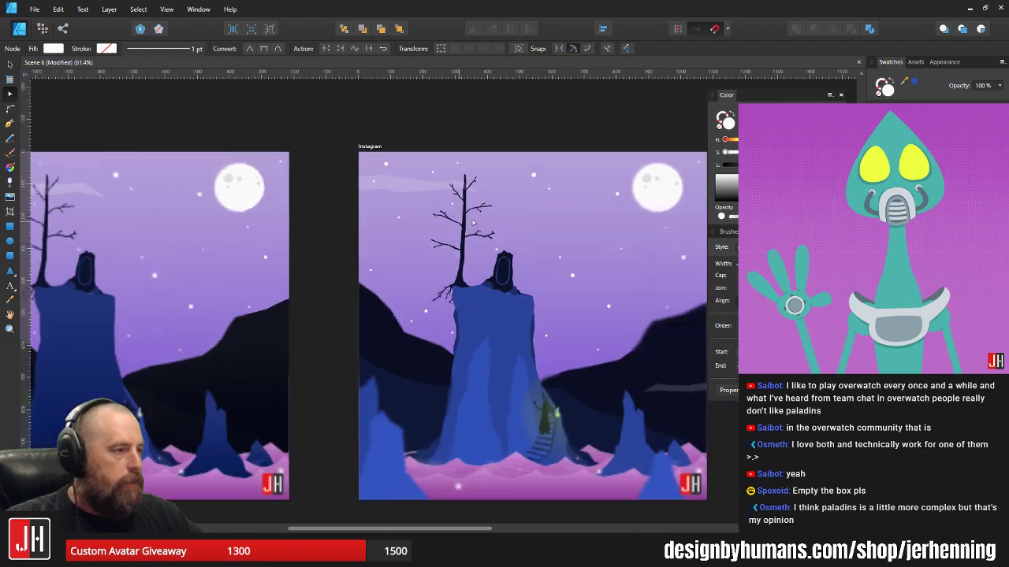
{"action": "left_click", "coordinate": [599, 120]}
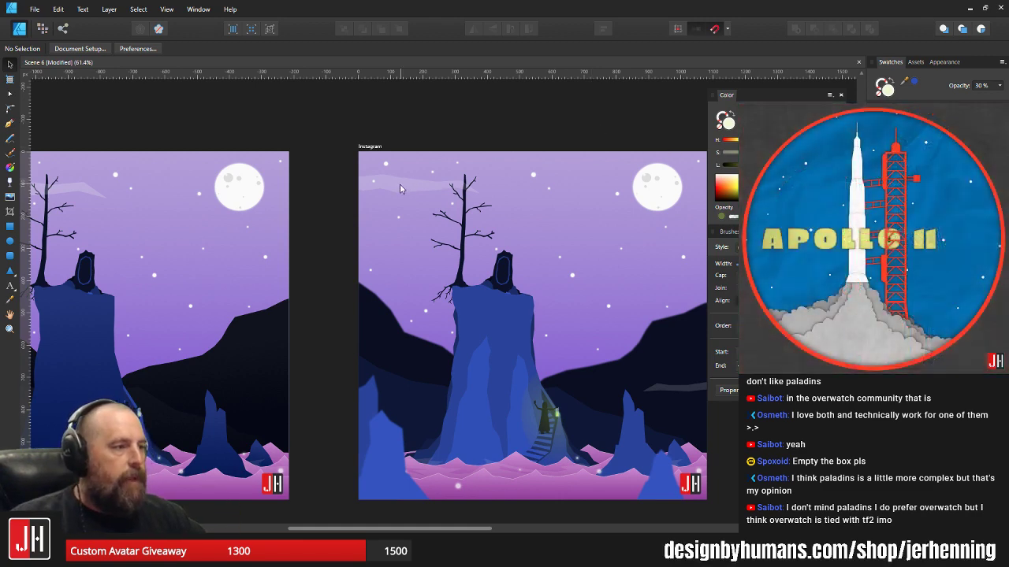
- Reposition the pale sky cloud beside the tree and move one of its nodes slightly up and left
{"action": "scroll", "coordinate": [400, 184], "scroll_direction": "up", "scroll_amount": 3}
{"action": "left_click", "coordinate": [408, 185]}
{"action": "left_click_drag", "start_coordinate": [413, 189], "coordinate": [409, 211]}
{"action": "key", "text": "a"}
{"action": "mouse_move", "coordinate": [350, 203]}
{"action": "left_mouse_down"}
{"action": "mouse_move", "coordinate": [363, 196]}
{"action": "mouse_move", "coordinate": [346, 193]}
{"action": "left_mouse_up"}
{"action": "key", "text": "v"}
{"action": "scroll", "coordinate": [381, 201], "scroll_direction": "down", "scroll_amount": 5}
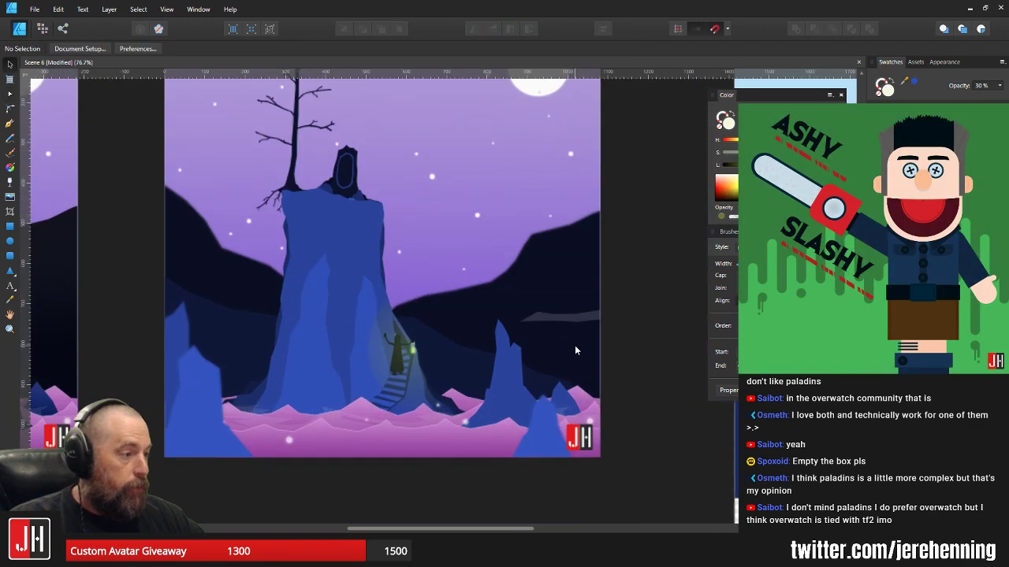
- Move the right hill's cloud streak slightly up and left, enlarge it a little, and save the document
{"action": "scroll", "coordinate": [571, 341], "scroll_direction": "up", "scroll_amount": 3}
{"action": "left_click", "coordinate": [580, 317]}
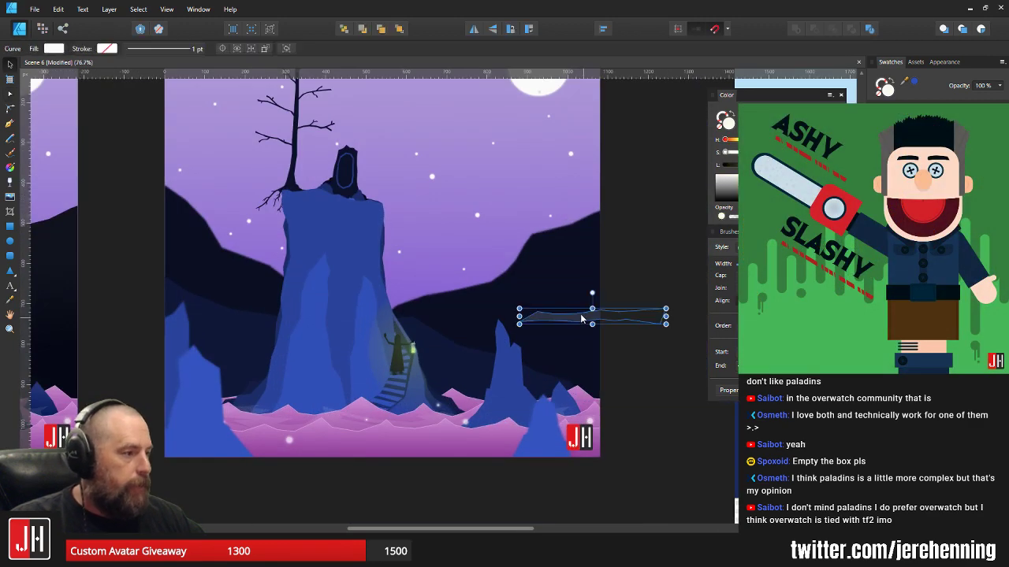
{"action": "left_click_drag", "start_coordinate": [580, 314], "coordinate": [577, 310]}
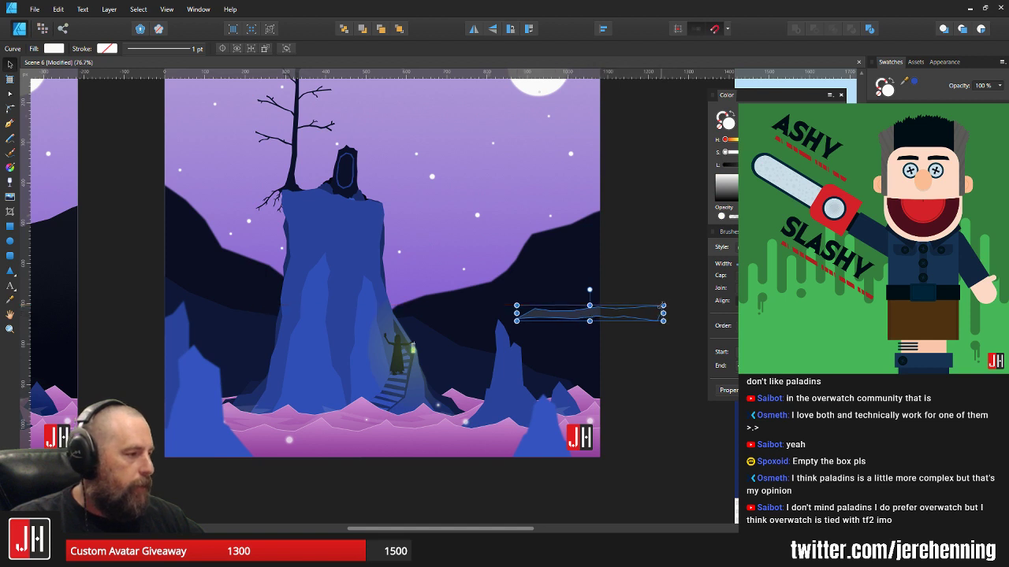
{"action": "left_click_drag", "start_coordinate": [663, 305], "coordinate": [625, 302]}
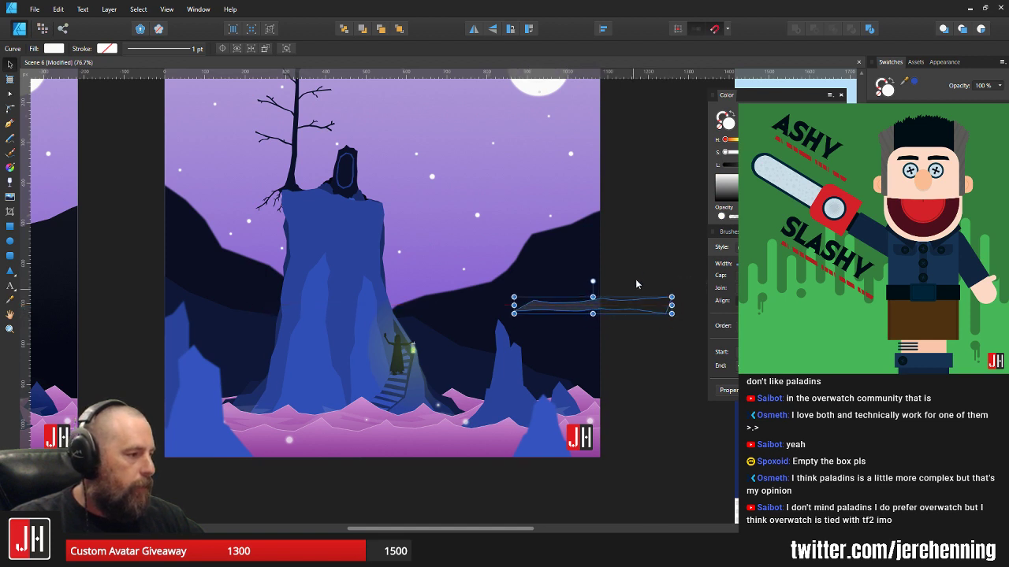
{"action": "left_click", "coordinate": [636, 283]}
{"action": "scroll", "coordinate": [617, 287], "scroll_direction": "down", "scroll_amount": 3}
{"action": "scroll", "coordinate": [533, 268], "scroll_direction": "up", "scroll_amount": 2}
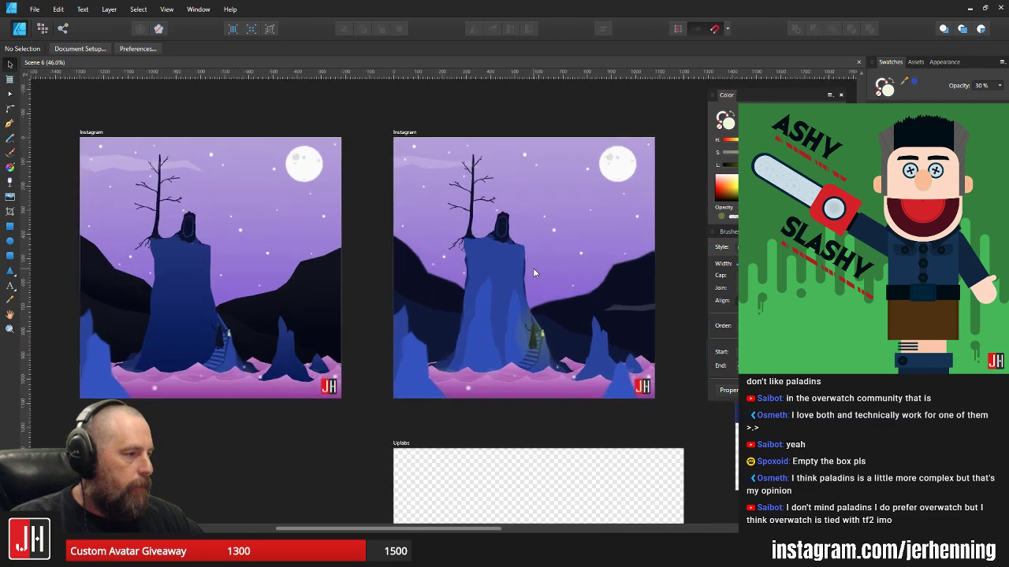
- Select the tower's left light-blue facet and reshape its lower left edge, moving the node just above the base slightly right and down
{"action": "scroll", "coordinate": [522, 314], "scroll_direction": "up", "scroll_amount": 1}
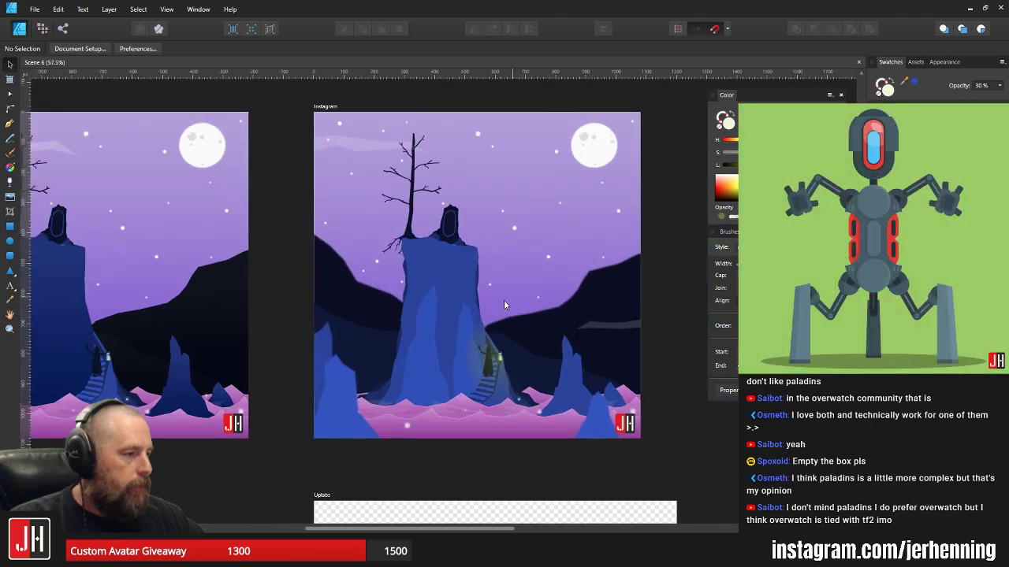
{"action": "scroll", "coordinate": [432, 280], "scroll_direction": "up", "scroll_amount": 2}
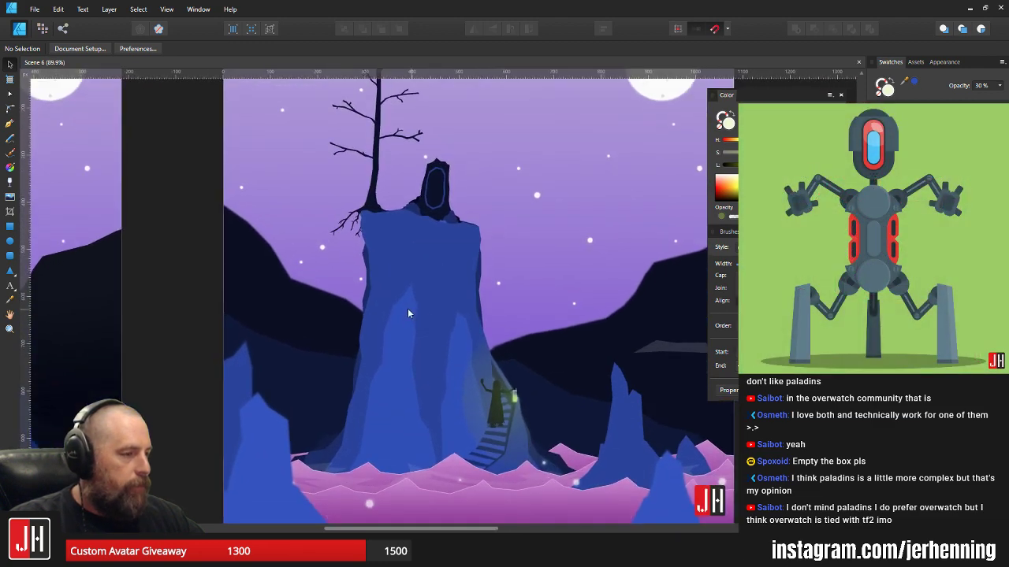
{"action": "left_click", "coordinate": [407, 313]}
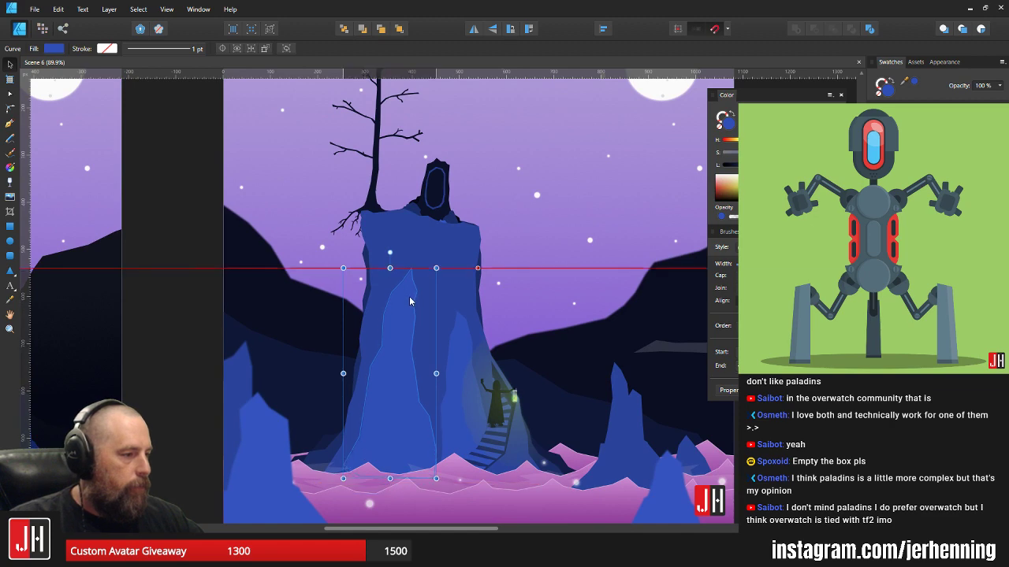
{"action": "scroll", "coordinate": [361, 484], "scroll_direction": "up", "scroll_amount": 4}
{"action": "key", "text": "a"}
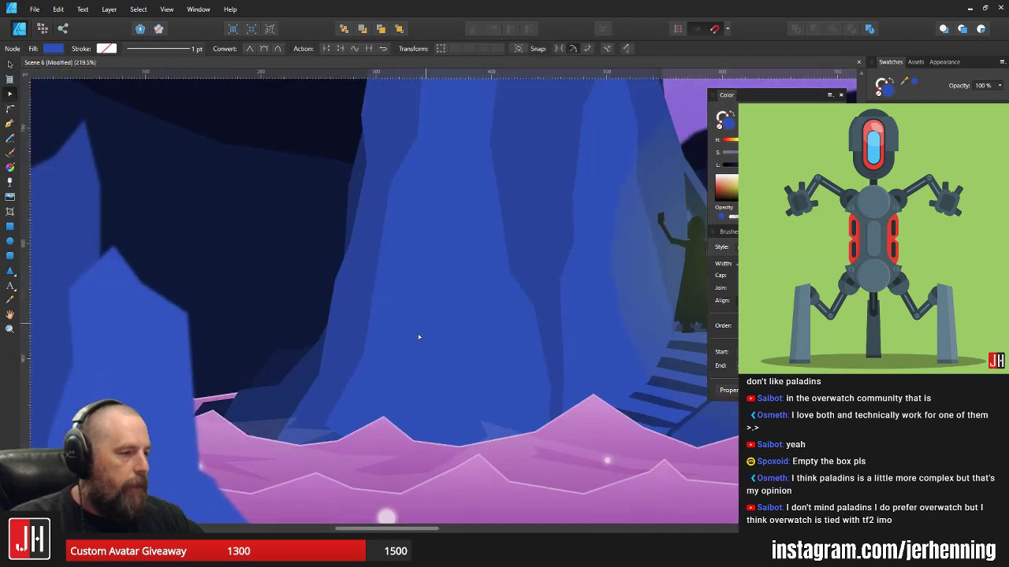
{"action": "left_click_drag", "start_coordinate": [326, 426], "coordinate": [304, 468]}
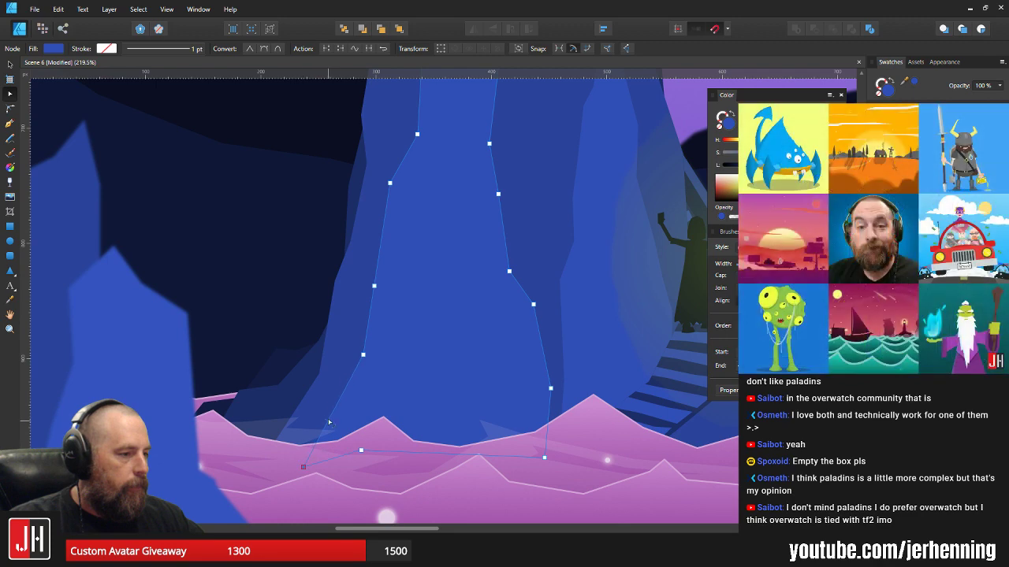
{"action": "left_click_drag", "start_coordinate": [332, 414], "coordinate": [343, 419]}
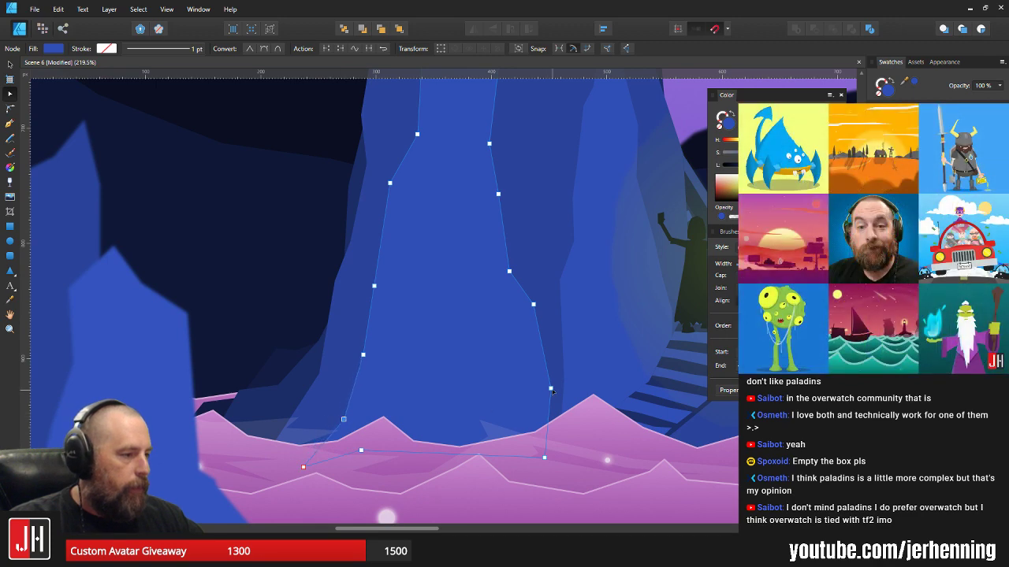
- Raise two lower nodes on the right edge of the tower's left light-blue facet, bend its left edge inward at mid-height, and save
{"action": "left_click_drag", "start_coordinate": [551, 389], "coordinate": [547, 378]}
{"action": "mouse_move", "coordinate": [533, 305]}
{"action": "left_mouse_down"}
{"action": "mouse_move", "coordinate": [503, 274]}
{"action": "mouse_move", "coordinate": [528, 294]}
{"action": "left_mouse_up"}
{"action": "left_click_drag", "start_coordinate": [506, 187], "coordinate": [514, 258]}
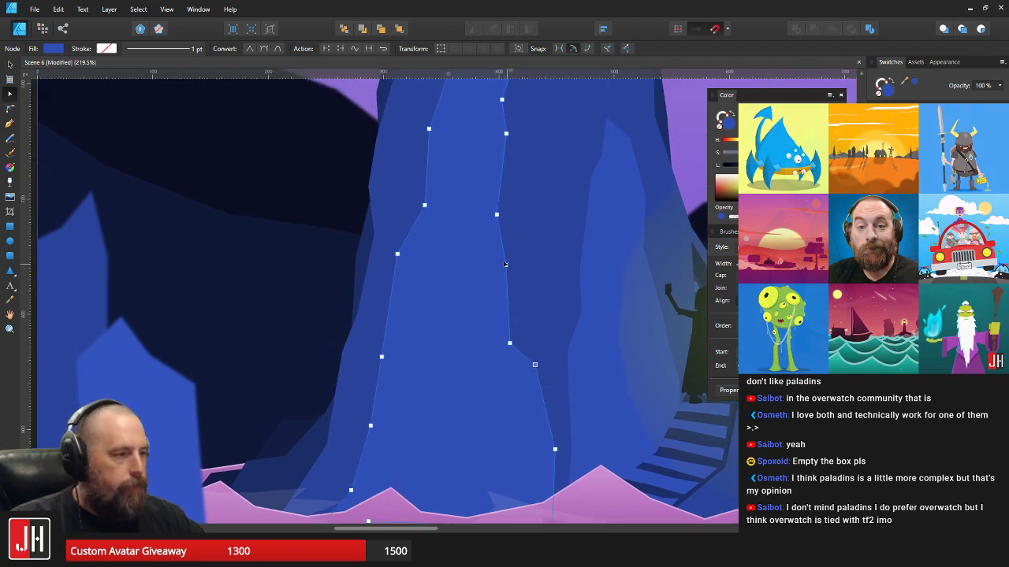
{"action": "left_click_drag", "start_coordinate": [390, 307], "coordinate": [404, 298]}
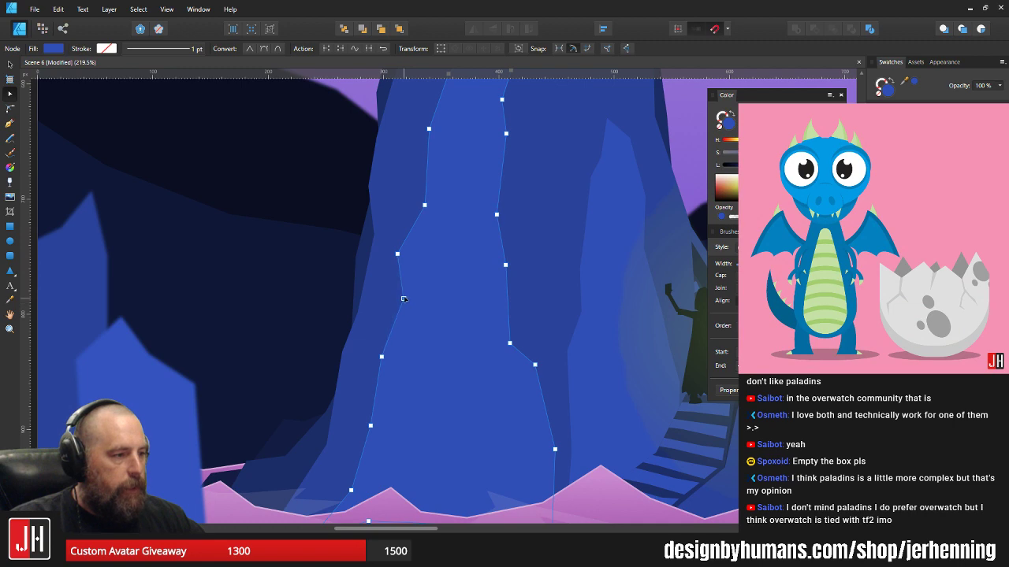
{"action": "key", "text": "v"}
{"action": "scroll", "coordinate": [426, 296], "scroll_direction": "down", "scroll_amount": 7}
{"action": "left_click", "coordinate": [661, 354]}
{"action": "key", "text": "ctrl+s"}
- Raise the peak node of the light-blue facet beside the staircase slightly and save the document
{"action": "scroll", "coordinate": [464, 258], "scroll_direction": "up", "scroll_amount": 3}
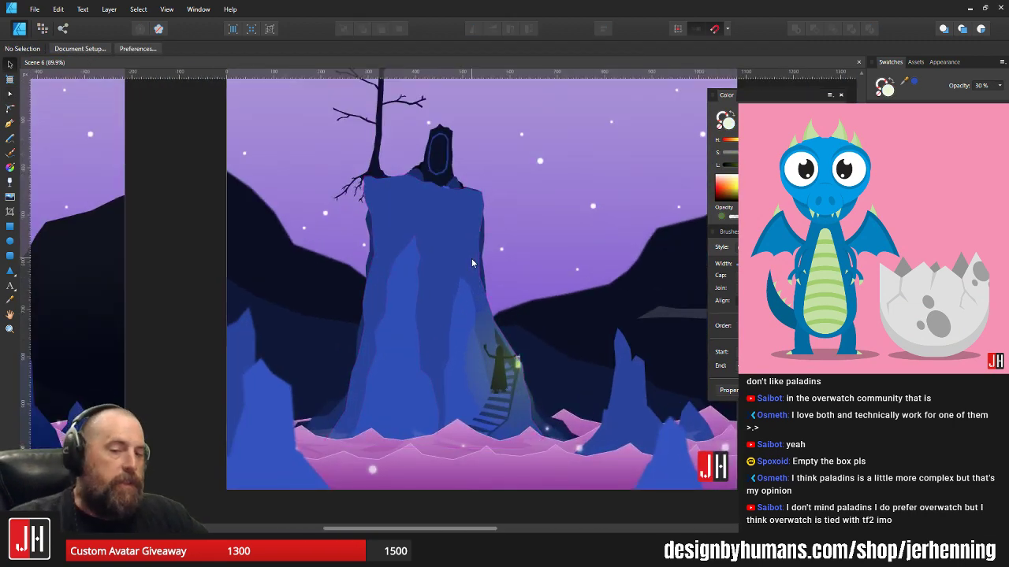
{"action": "scroll", "coordinate": [465, 315], "scroll_direction": "up", "scroll_amount": 3}
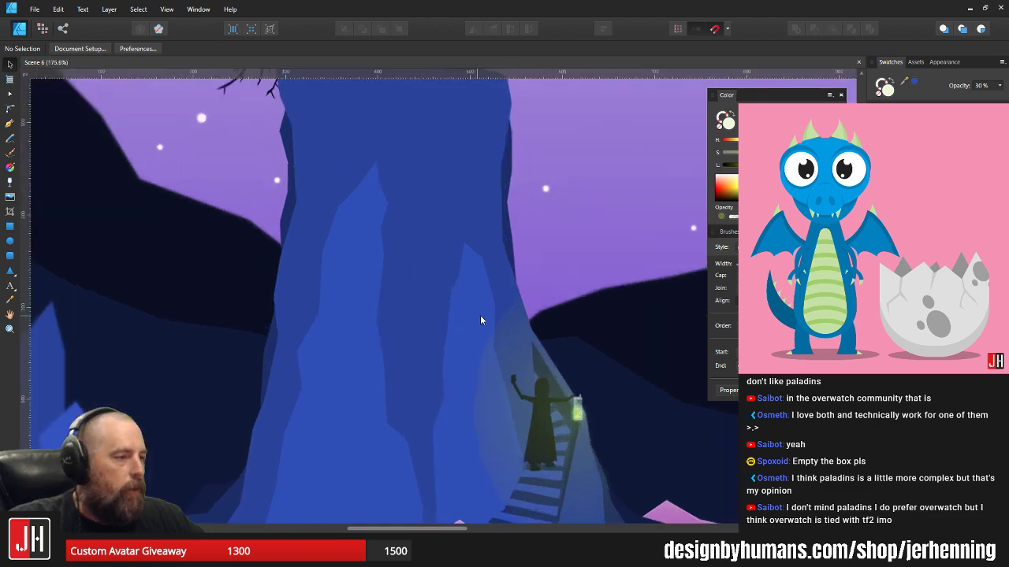
{"action": "left_click", "coordinate": [476, 309]}
{"action": "scroll", "coordinate": [472, 271], "scroll_direction": "down", "scroll_amount": 2}
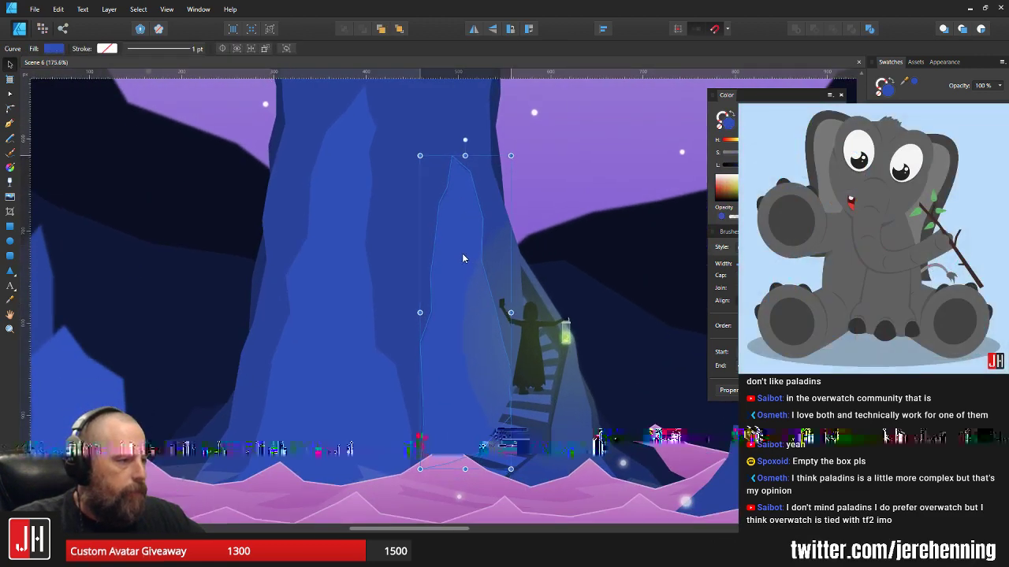
{"action": "left_click_drag", "start_coordinate": [463, 254], "coordinate": [468, 291]}
{"action": "key", "text": "a"}
{"action": "left_click_drag", "start_coordinate": [455, 199], "coordinate": [456, 189]}
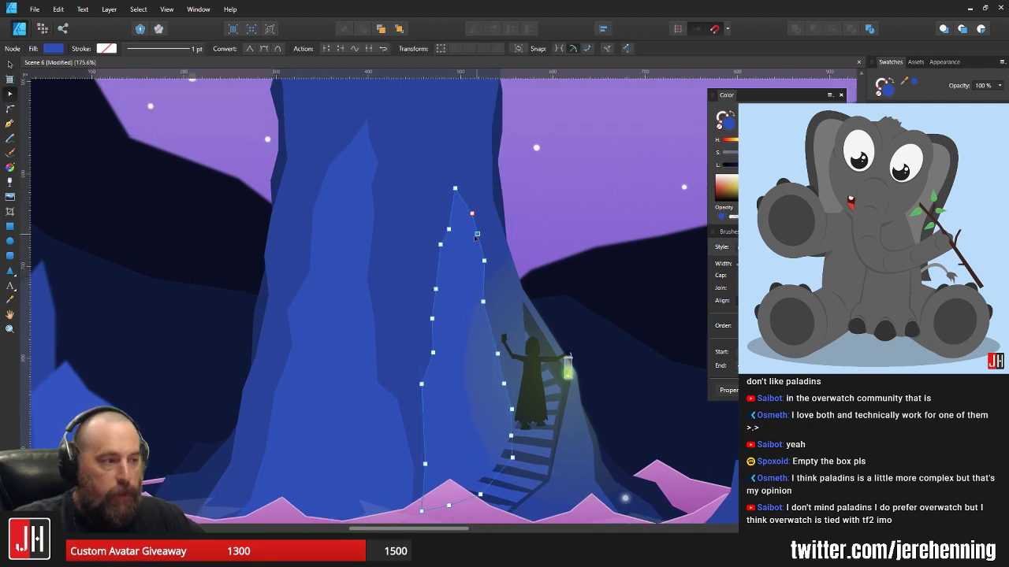
{"action": "key", "text": "v"}
{"action": "left_click", "coordinate": [538, 219]}
{"action": "scroll", "coordinate": [514, 256], "scroll_direction": "down", "scroll_amount": 5}
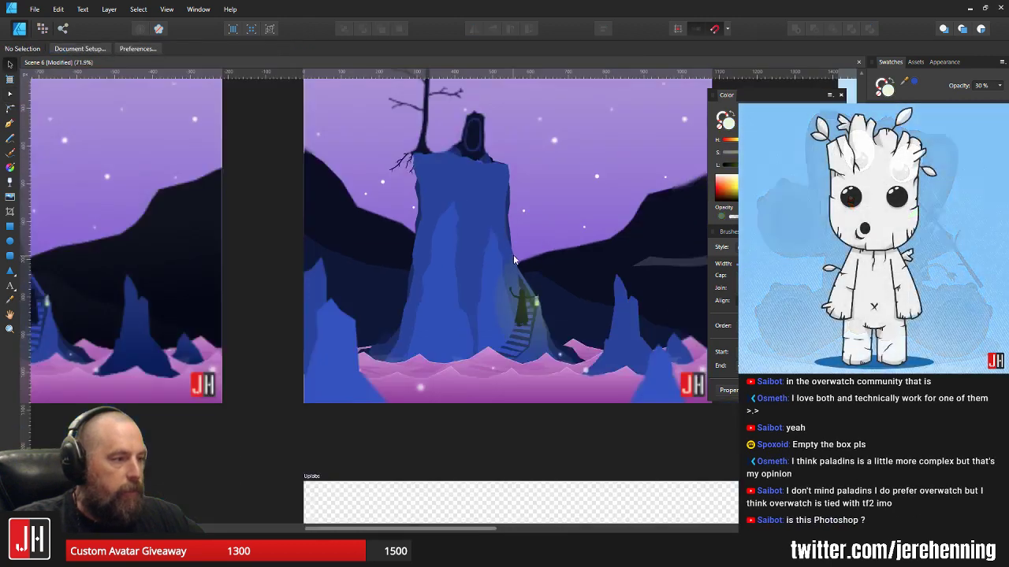
{"action": "scroll", "coordinate": [486, 333], "scroll_direction": "up", "scroll_amount": 3}
{"action": "key", "text": "ctrl+s"}
- Examine the tower facets, staircase figure and surrounding rocks up close and across the whole artboard beside the original version
{"action": "scroll", "coordinate": [488, 351], "scroll_direction": "up", "scroll_amount": 3}
{"action": "scroll", "coordinate": [485, 321], "scroll_direction": "down", "scroll_amount": 5}
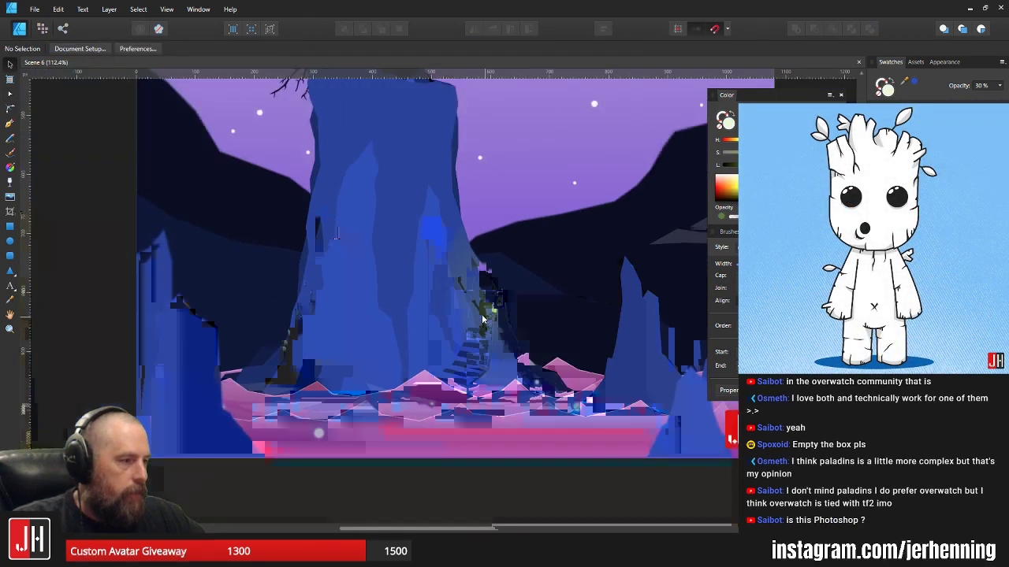
{"action": "scroll", "coordinate": [483, 313], "scroll_direction": "up", "scroll_amount": 4}
{"action": "scroll", "coordinate": [486, 315], "scroll_direction": "up", "scroll_amount": 4}
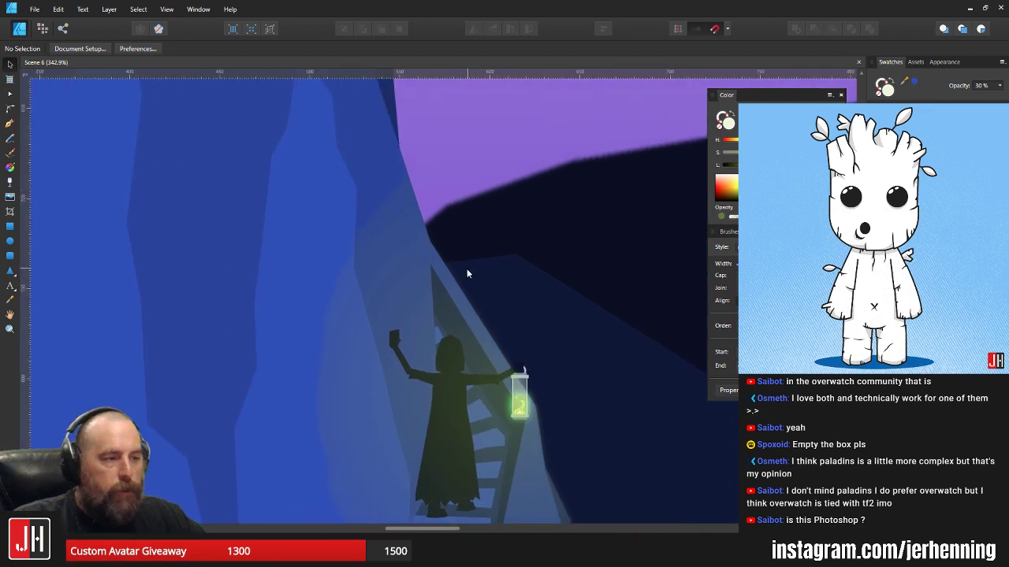
{"action": "scroll", "coordinate": [459, 234], "scroll_direction": "down", "scroll_amount": 8}
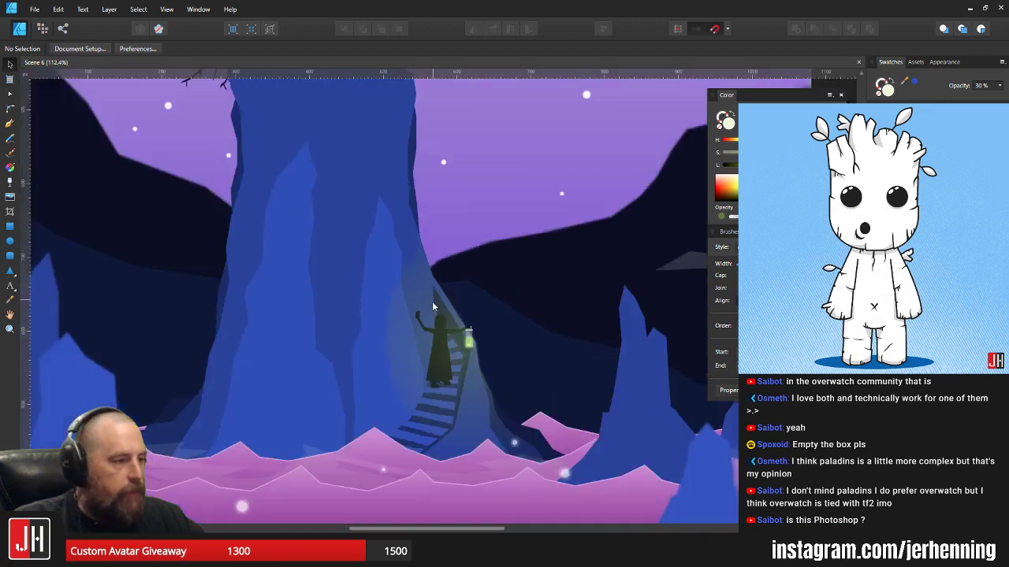
{"action": "scroll", "coordinate": [439, 325], "scroll_direction": "up", "scroll_amount": 3}
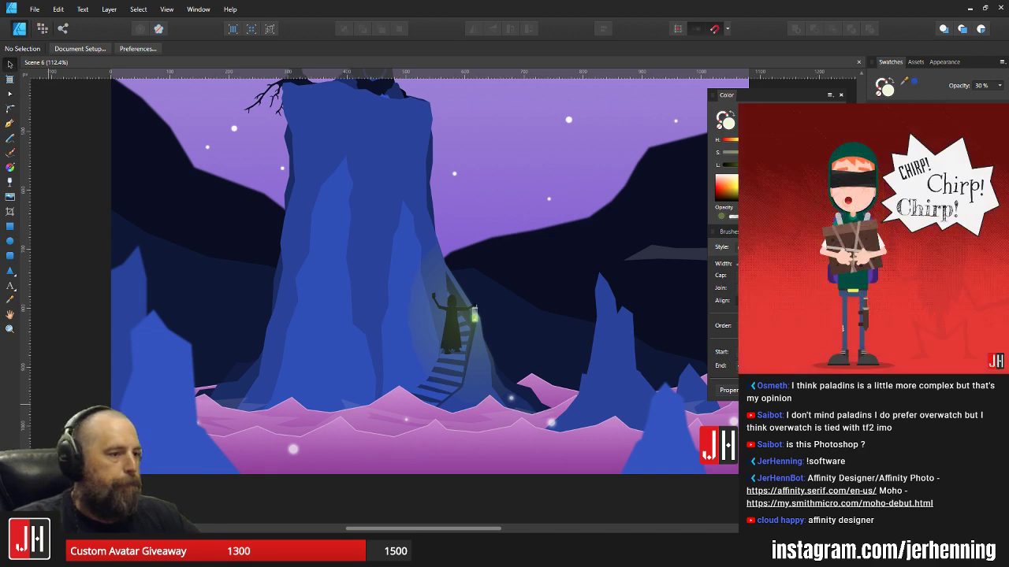
{"action": "scroll", "coordinate": [423, 205], "scroll_direction": "down", "scroll_amount": 4}
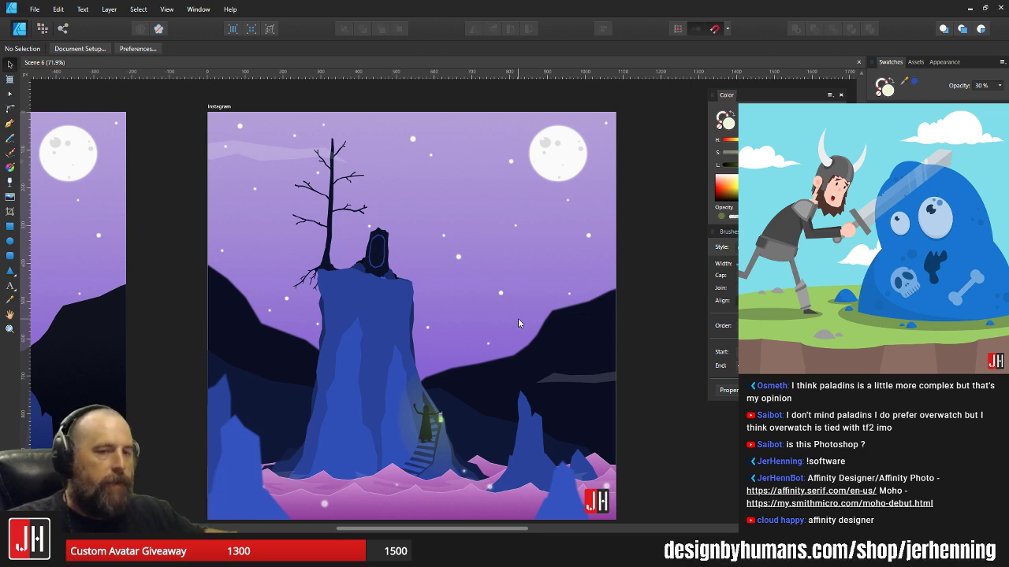
{"action": "scroll", "coordinate": [582, 266], "scroll_direction": "down", "scroll_amount": 3}
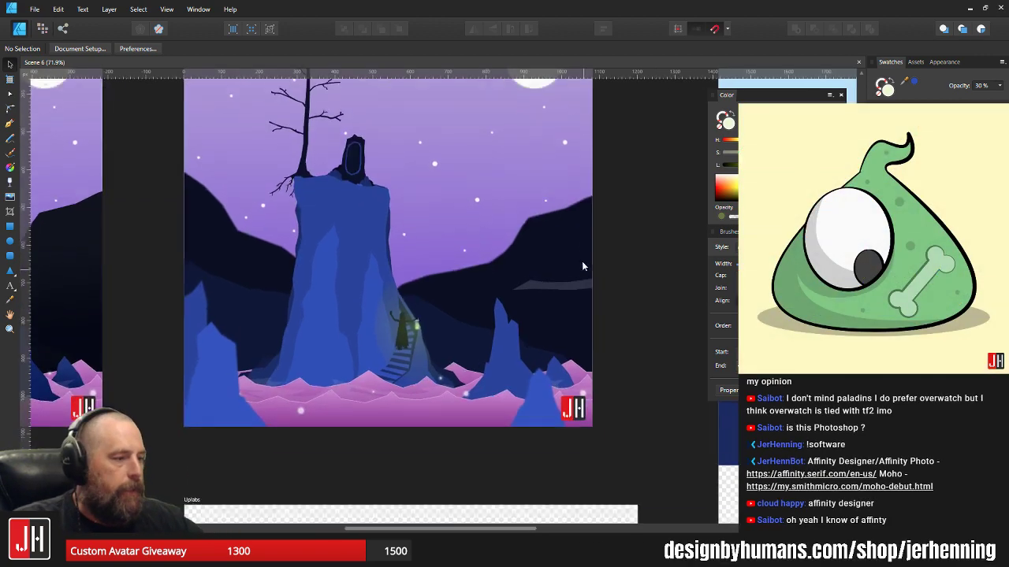
{"action": "scroll", "coordinate": [581, 266], "scroll_direction": "up", "scroll_amount": 4, "text": "ctrl"}
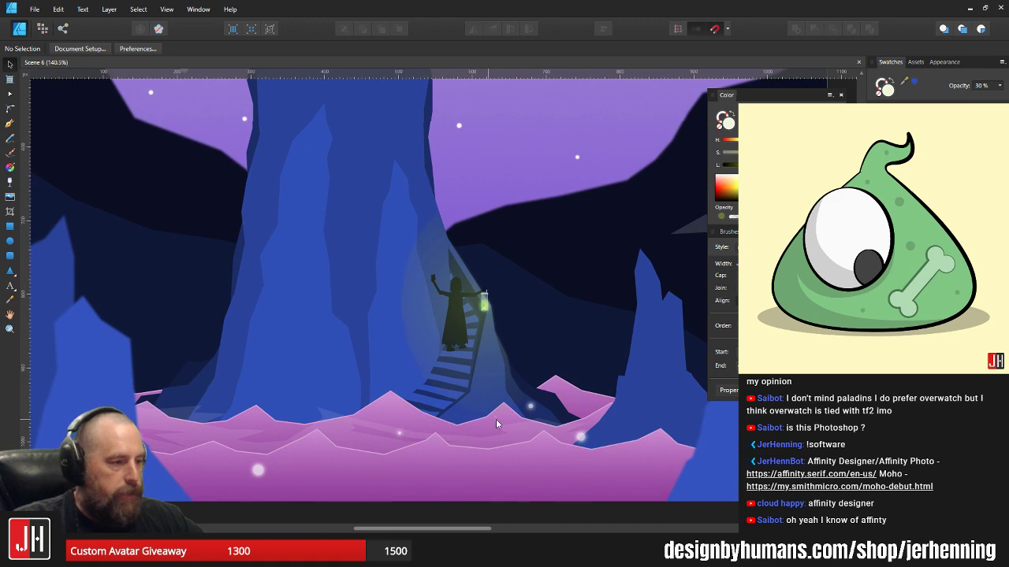
{"action": "scroll", "coordinate": [512, 364], "scroll_direction": "up", "scroll_amount": 4, "text": "ctrl"}
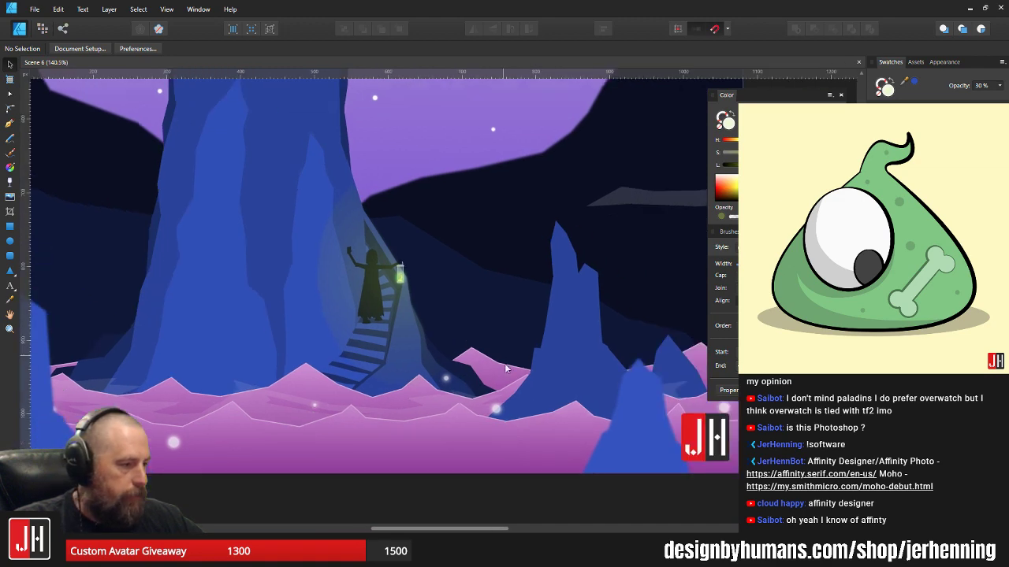
{"action": "scroll", "coordinate": [487, 385], "scroll_direction": "down", "scroll_amount": 4}
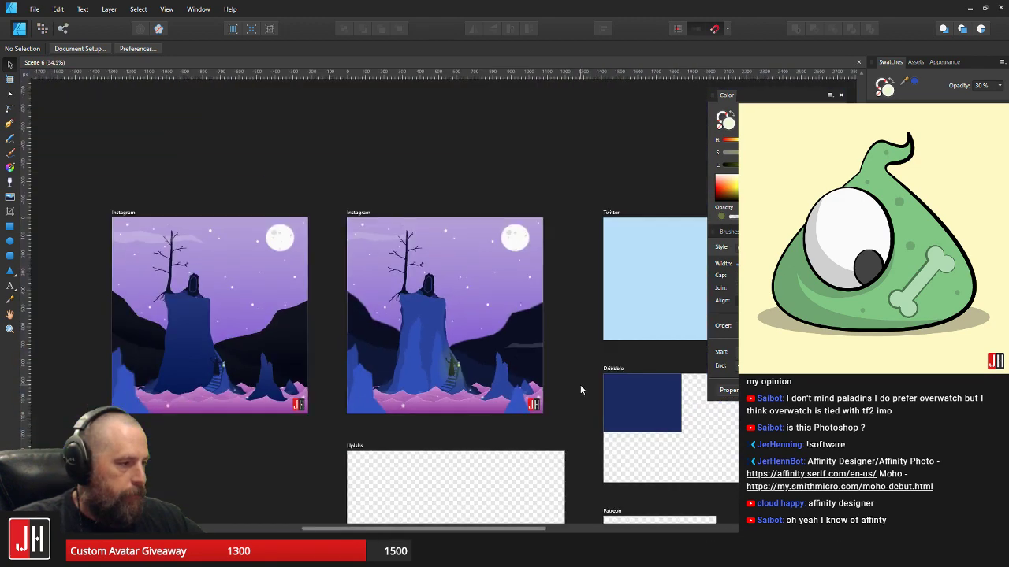
{"action": "scroll", "coordinate": [465, 327], "scroll_direction": "up", "scroll_amount": 4}
{"action": "left_click_drag", "start_coordinate": [424, 268], "coordinate": [438, 343]}
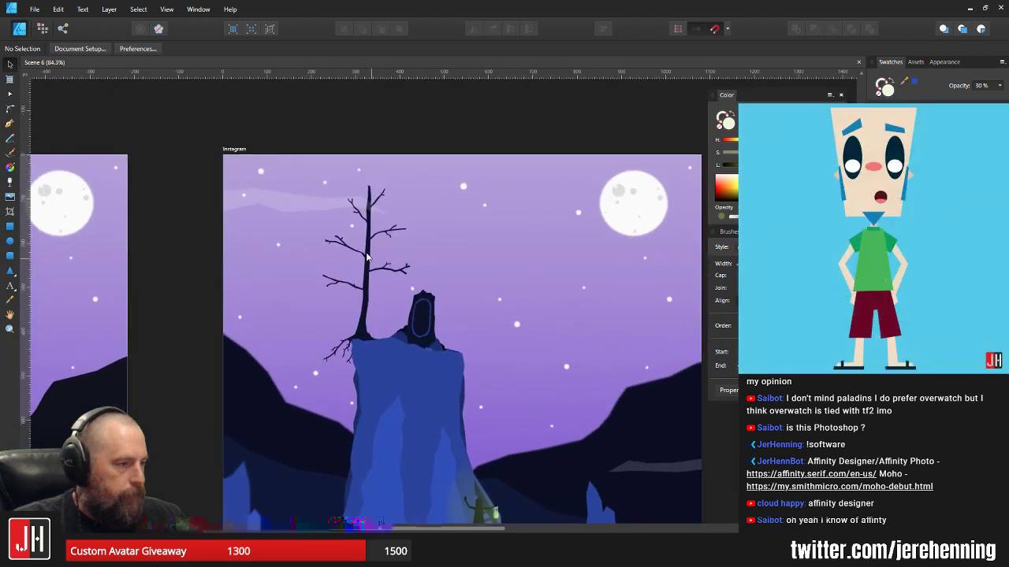
- Nudge the pale sky cloud beside the tree slightly to the right, checking its placement against the whole scene
{"action": "scroll", "coordinate": [286, 207], "scroll_direction": "up", "scroll_amount": 4}
{"action": "left_click", "coordinate": [292, 204]}
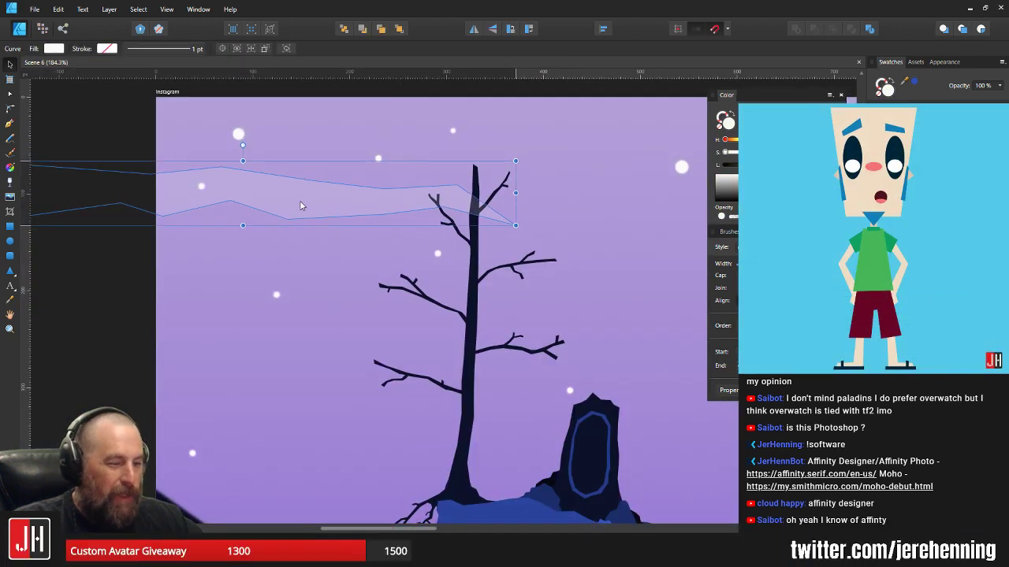
{"action": "scroll", "coordinate": [318, 209], "scroll_direction": "down", "scroll_amount": 3}
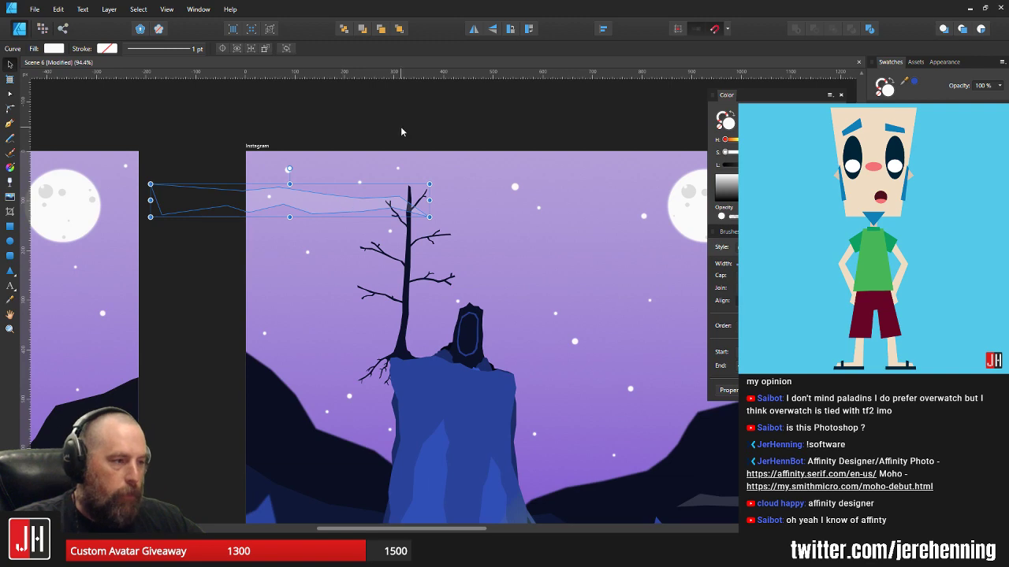
{"action": "left_click", "coordinate": [402, 132]}
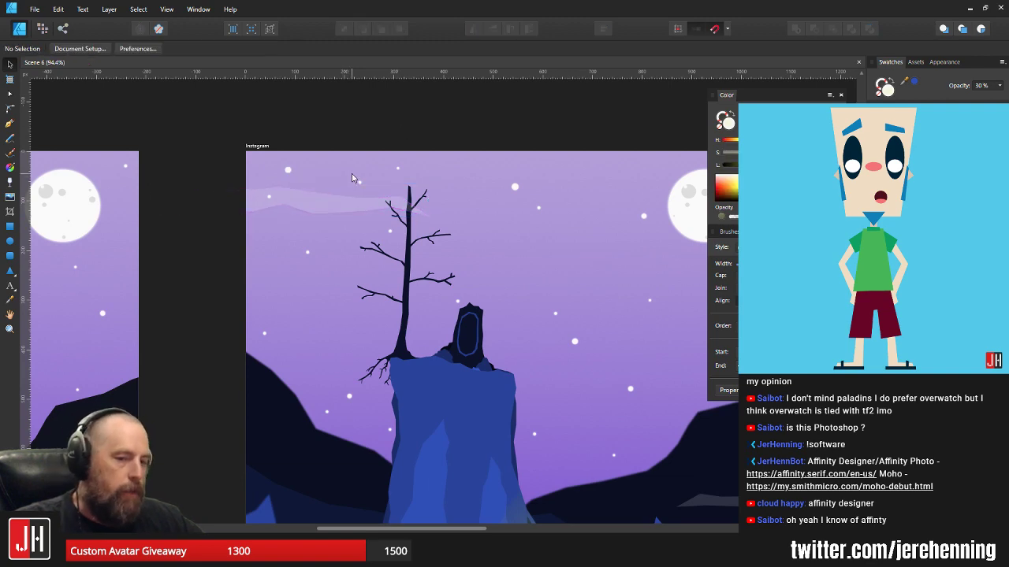
{"action": "scroll", "coordinate": [327, 206], "scroll_direction": "up", "scroll_amount": 4}
{"action": "left_click", "coordinate": [315, 209]}
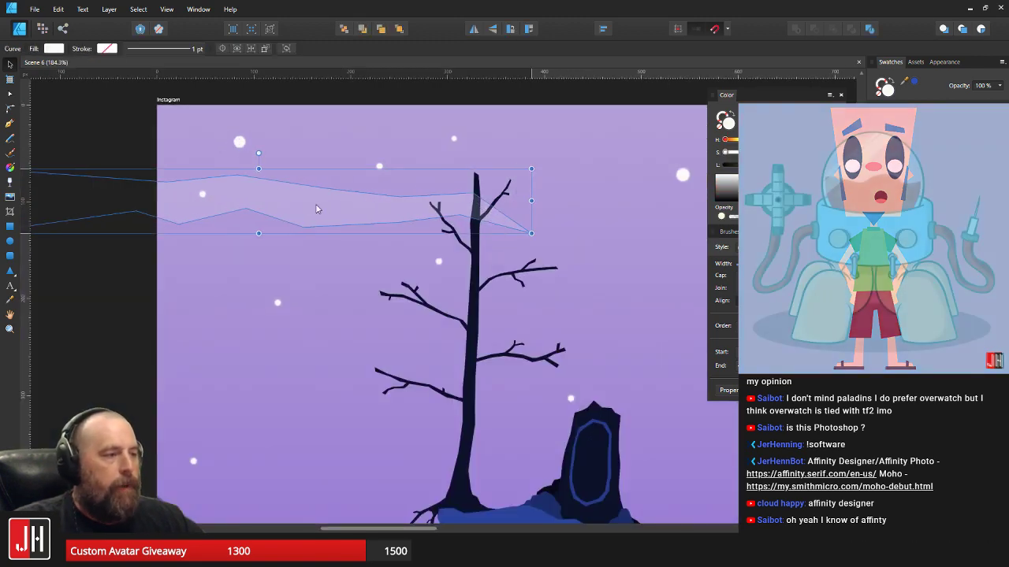
{"action": "scroll", "coordinate": [344, 210], "scroll_direction": "down", "scroll_amount": 5}
{"action": "left_click", "coordinate": [403, 146]}
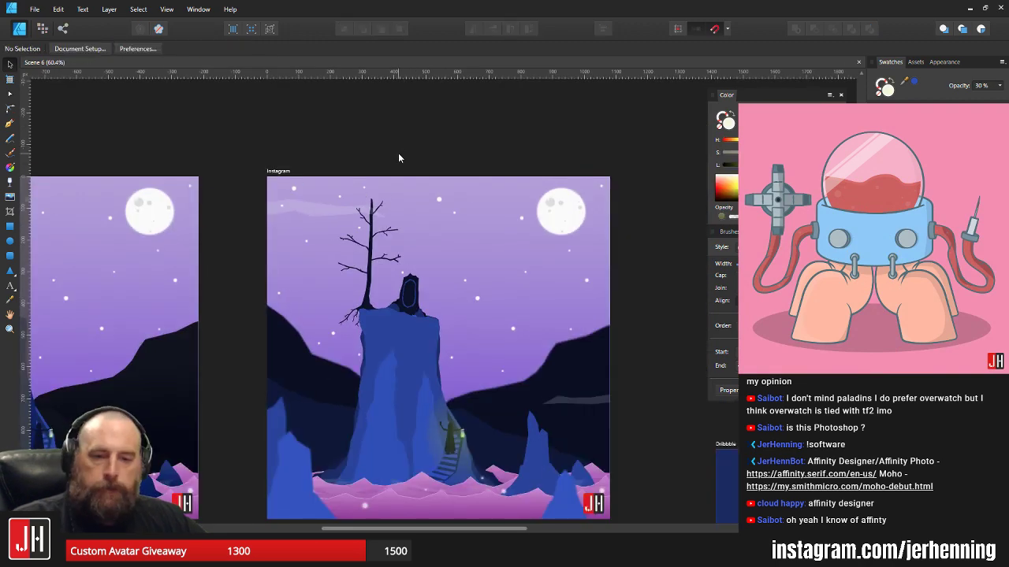
{"action": "scroll", "coordinate": [316, 198], "scroll_direction": "up", "scroll_amount": 3}
{"action": "left_click", "coordinate": [323, 223]}
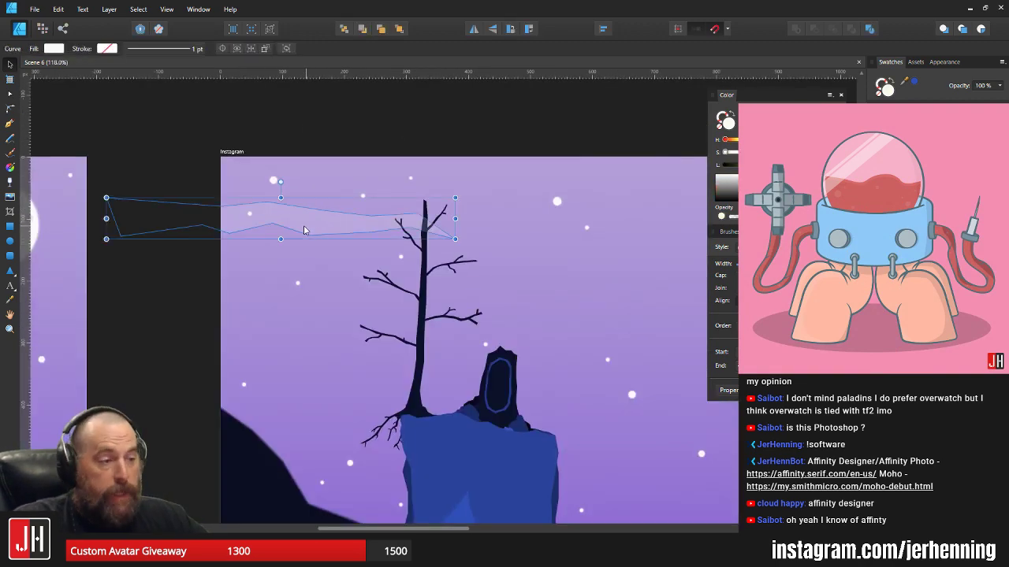
- Duplicate the pale sky cloud above and left of the original and rotate the copy slightly counter-clockwise
{"action": "scroll", "coordinate": [304, 227], "scroll_direction": "up", "scroll_amount": 3}
{"action": "left_click_drag", "start_coordinate": [342, 161], "coordinate": [276, 185]}
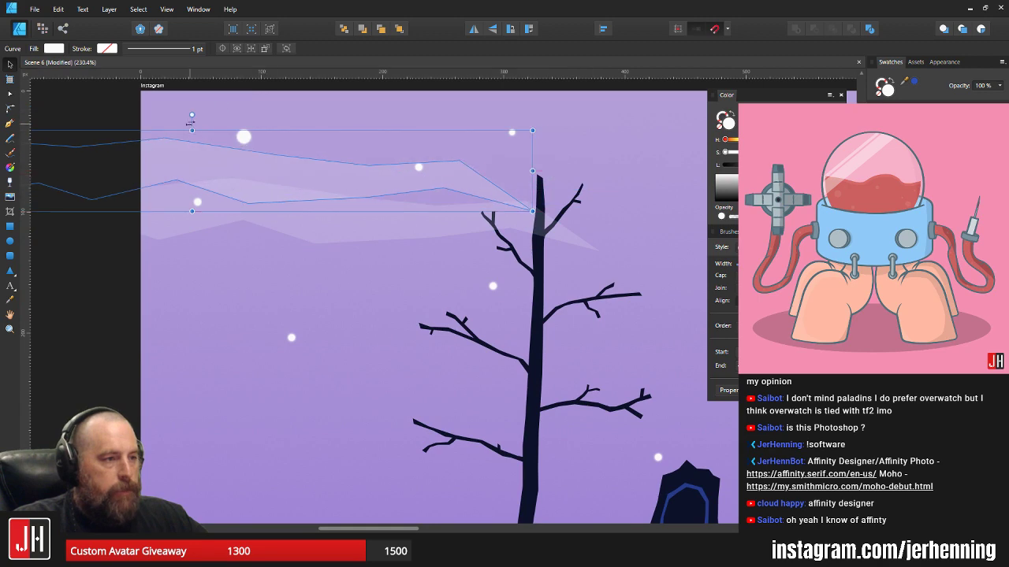
{"action": "left_click_drag", "start_coordinate": [192, 116], "coordinate": [181, 117]}
{"action": "left_click_drag", "start_coordinate": [302, 165], "coordinate": [276, 175]}
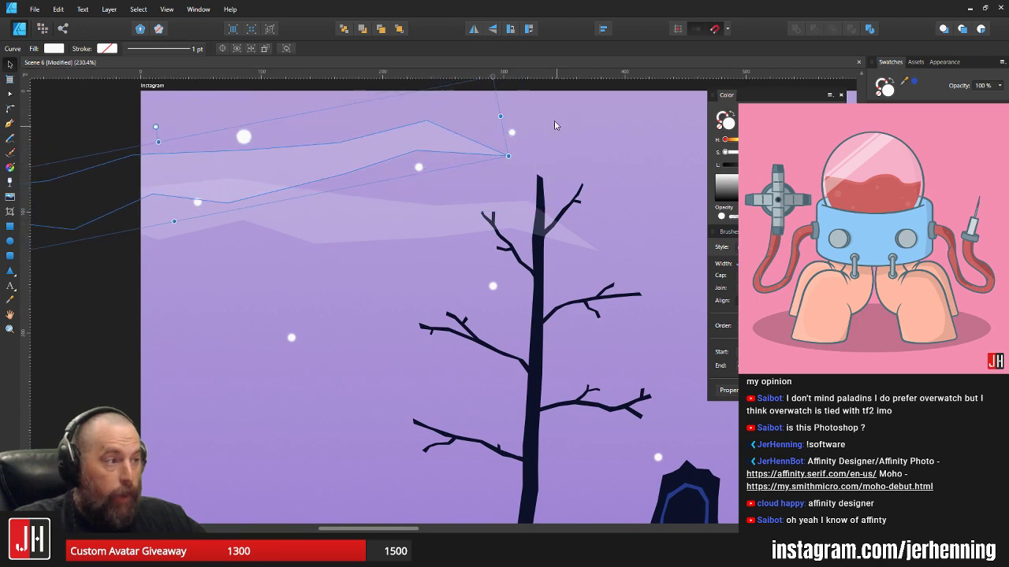
- Shrink the rotated cloud copy so it overlaps the original cloud's upper left part and merge both with Add
{"action": "left_click_drag", "start_coordinate": [493, 76], "coordinate": [427, 122]}
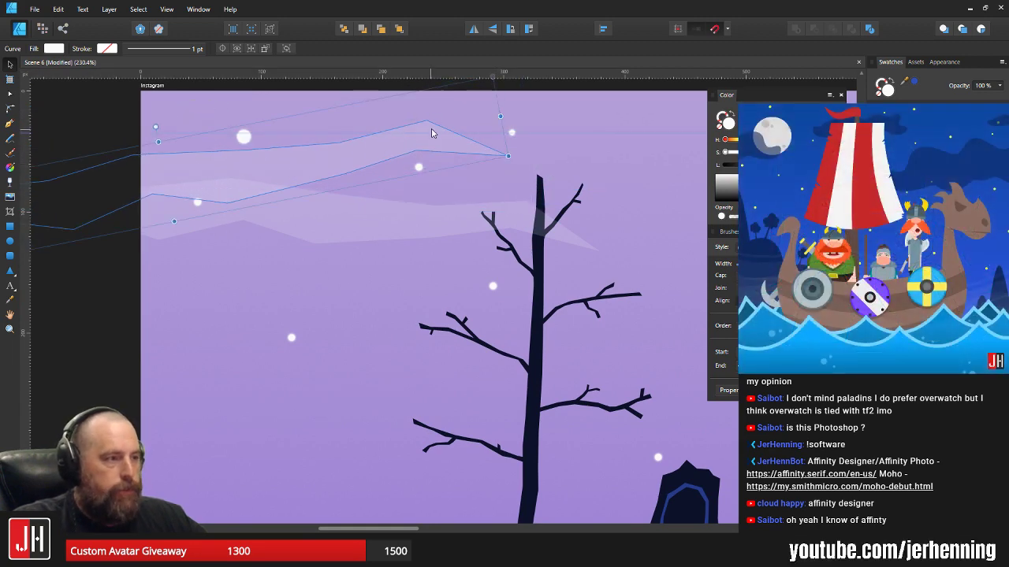
{"action": "scroll", "coordinate": [485, 120], "scroll_direction": "down", "scroll_amount": 2}
{"action": "left_click_drag", "start_coordinate": [490, 91], "coordinate": [396, 152]}
{"action": "scroll", "coordinate": [321, 169], "scroll_direction": "up", "scroll_amount": 3}
{"action": "left_click", "coordinate": [480, 169], "text": "shift"}
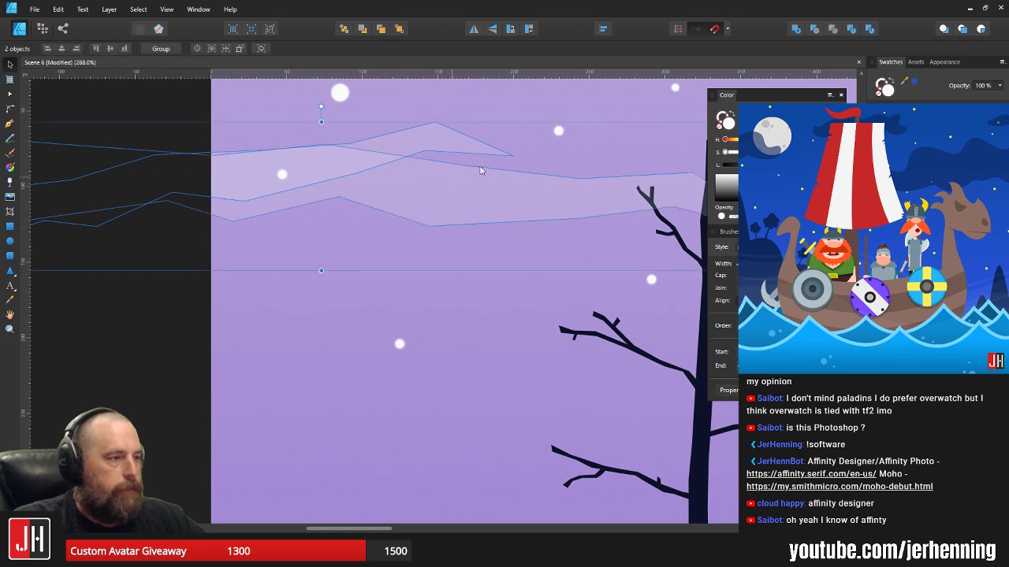
{"action": "left_click", "coordinate": [796, 29]}
- Delete a surplus node on the merged cloud's upper edge, just inside the artboard's left side
{"action": "scroll", "coordinate": [468, 205], "scroll_direction": "down", "scroll_amount": 3}
{"action": "scroll", "coordinate": [469, 206], "scroll_direction": "up", "scroll_amount": 6}
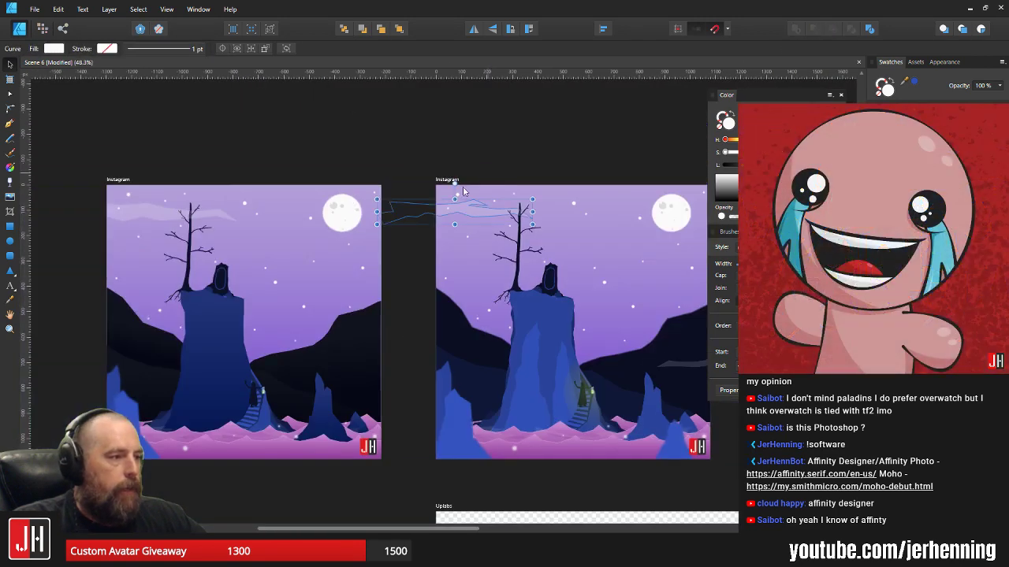
{"action": "key", "text": "a"}
{"action": "left_click", "coordinate": [432, 174]}
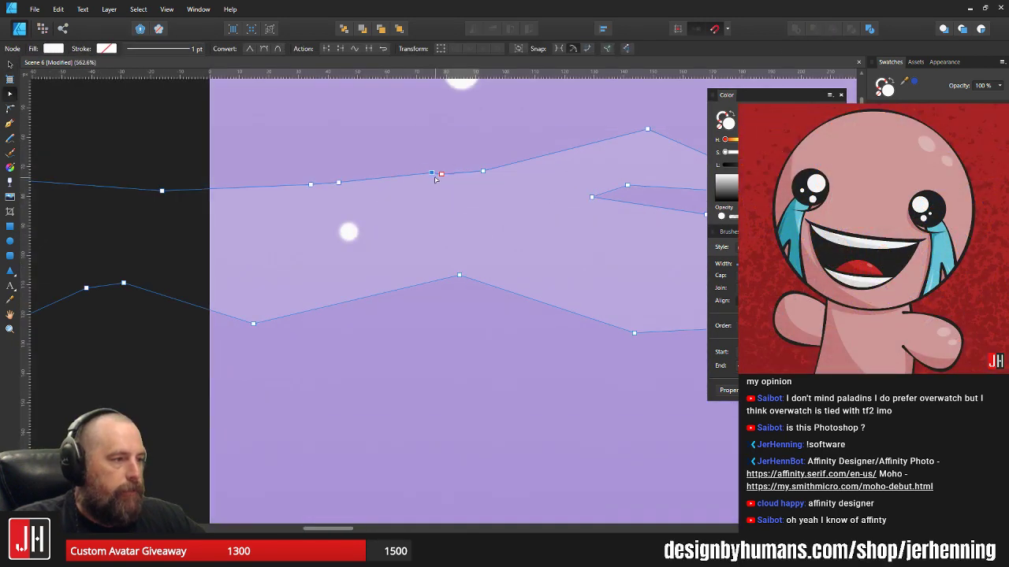
{"action": "key", "text": "Delete"}
- Reshape the merged cloud's upper wisp by extending the notch left, bowing its underside upward with a new node, and shortening its tip
{"action": "left_click_drag", "start_coordinate": [561, 158], "coordinate": [396, 202]}
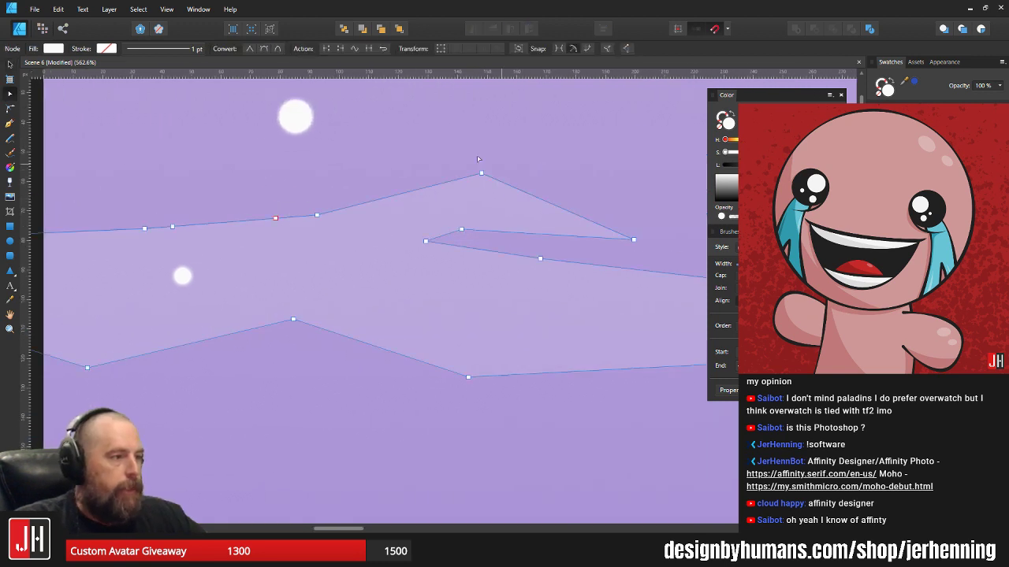
{"action": "left_click_drag", "start_coordinate": [471, 218], "coordinate": [389, 231]}
{"action": "left_click_drag", "start_coordinate": [514, 229], "coordinate": [494, 210]}
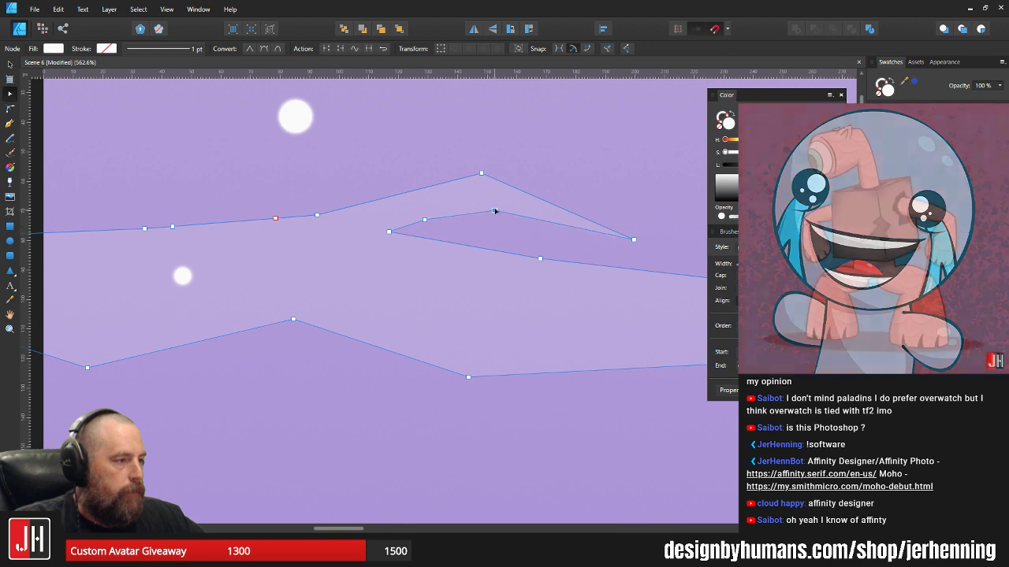
{"action": "left_click_drag", "start_coordinate": [633, 239], "coordinate": [585, 210]}
{"action": "key", "text": "v"}
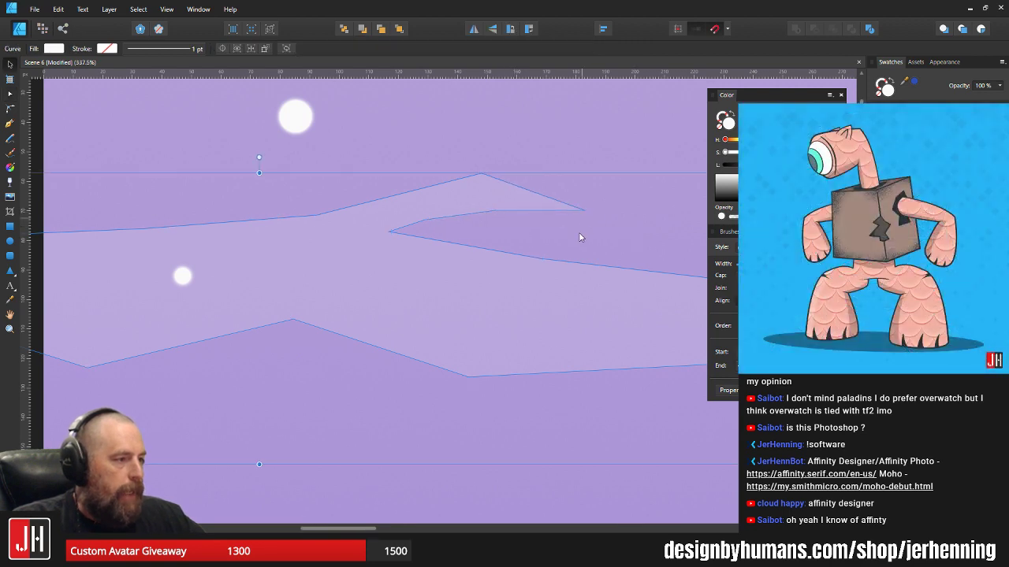
{"action": "scroll", "coordinate": [580, 237], "scroll_direction": "down", "scroll_amount": 11}
{"action": "left_click", "coordinate": [648, 182]}
- Examine the reshaped cloud beside the tree, both up close and in the context of the whole artboard
{"action": "left_click_drag", "start_coordinate": [667, 240], "coordinate": [448, 244]}
{"action": "scroll", "coordinate": [448, 244], "scroll_direction": "up", "scroll_amount": 2}
{"action": "scroll", "coordinate": [435, 231], "scroll_direction": "up", "scroll_amount": 1}
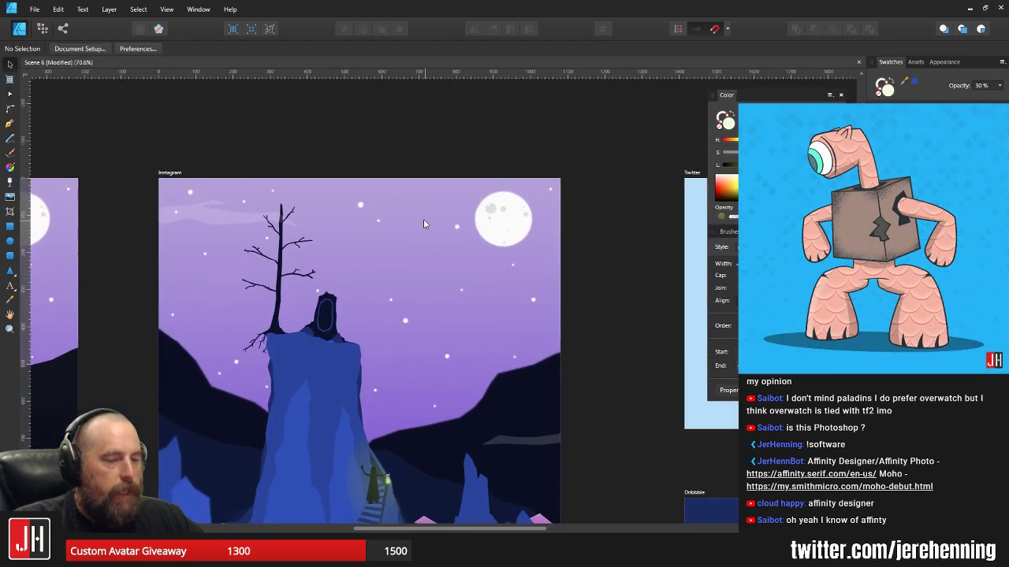
{"action": "left_click_drag", "start_coordinate": [366, 222], "coordinate": [450, 225]}
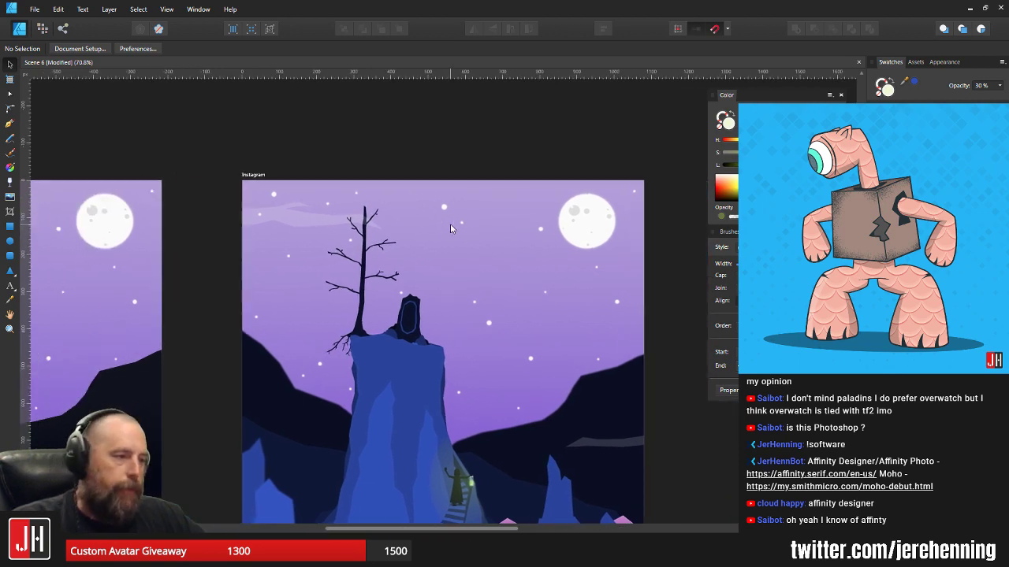
{"action": "scroll", "coordinate": [288, 218], "scroll_direction": "up", "scroll_amount": 4}
{"action": "left_click", "coordinate": [316, 225]}
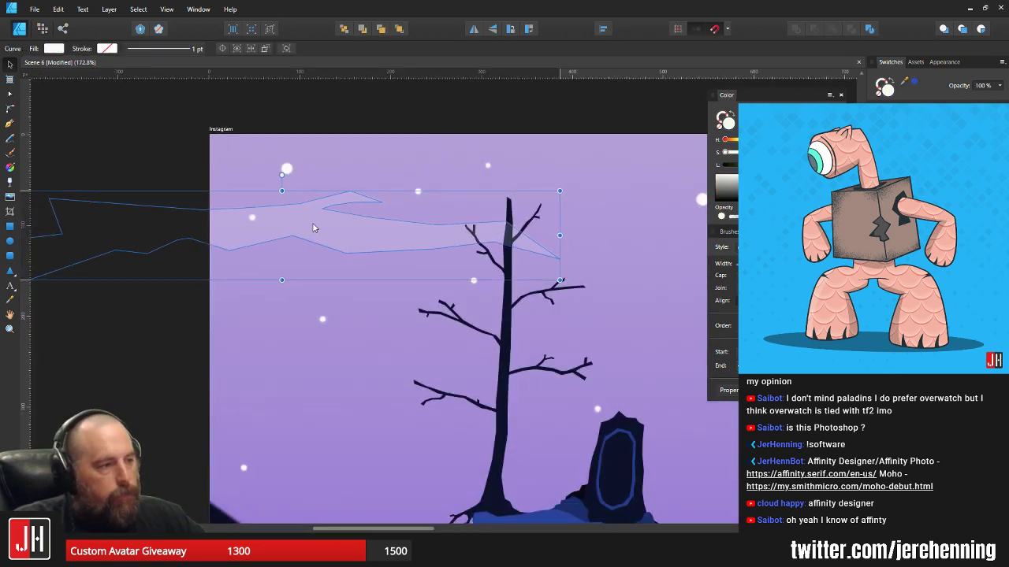
{"action": "scroll", "coordinate": [312, 220], "scroll_direction": "down", "scroll_amount": 3}
{"action": "left_click", "coordinate": [414, 157]}
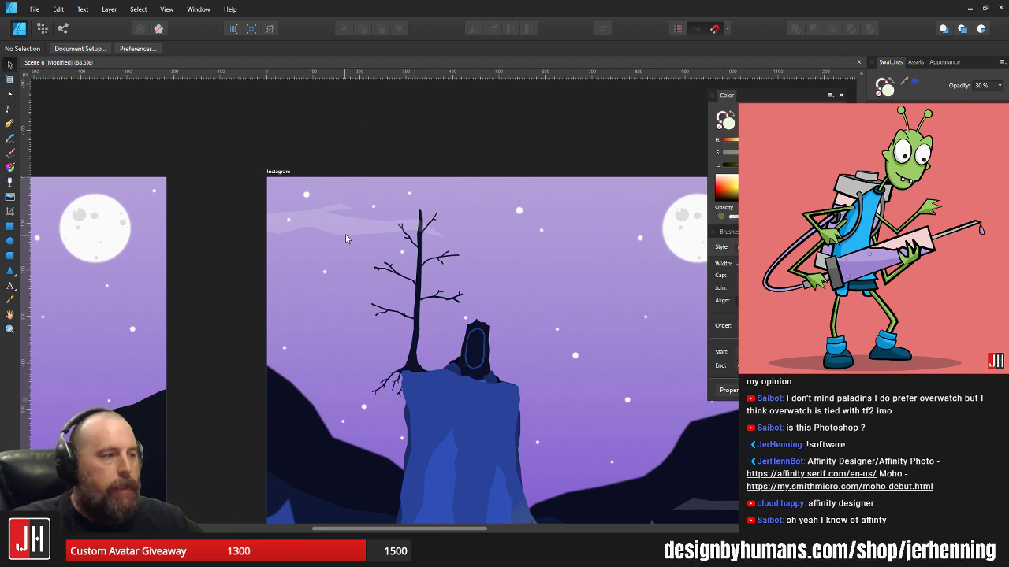
- Raise the cloud's lower-edge nodes slightly where the cloud crosses the Instagram artboard's left border
{"action": "scroll", "coordinate": [346, 234], "scroll_direction": "up", "scroll_amount": 5}
{"action": "left_click", "coordinate": [267, 240]}
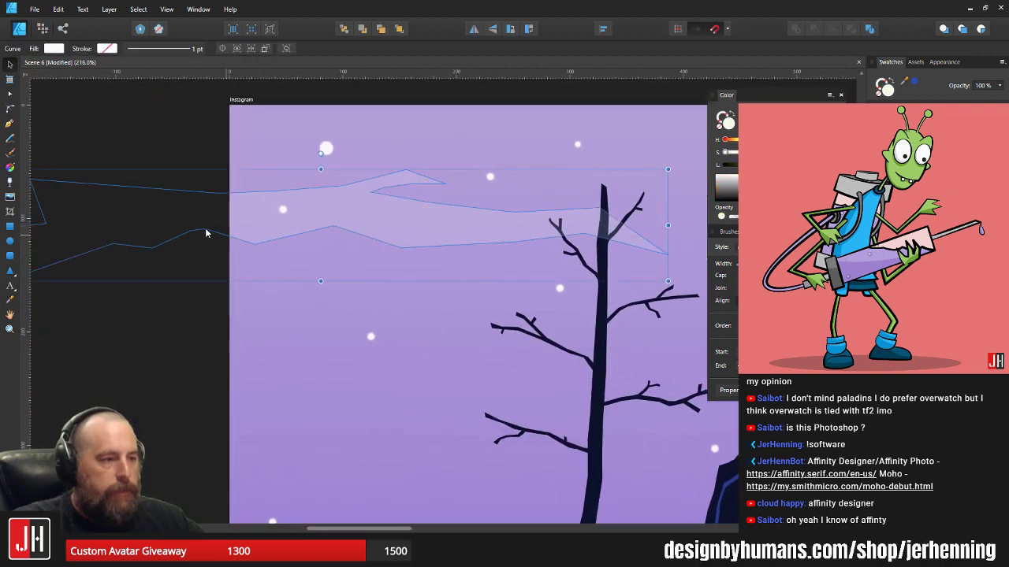
{"action": "key", "text": "a"}
{"action": "mouse_move", "coordinate": [188, 216]}
{"action": "left_mouse_down"}
{"action": "mouse_move", "coordinate": [261, 259]}
{"action": "mouse_move", "coordinate": [253, 237]}
{"action": "left_mouse_up"}
- Shape a shallow dip in the cloud's upper edge right of the wisp's notch, and raise the lower-edge node beneath it
{"action": "left_click_drag", "start_coordinate": [417, 232], "coordinate": [368, 225]}
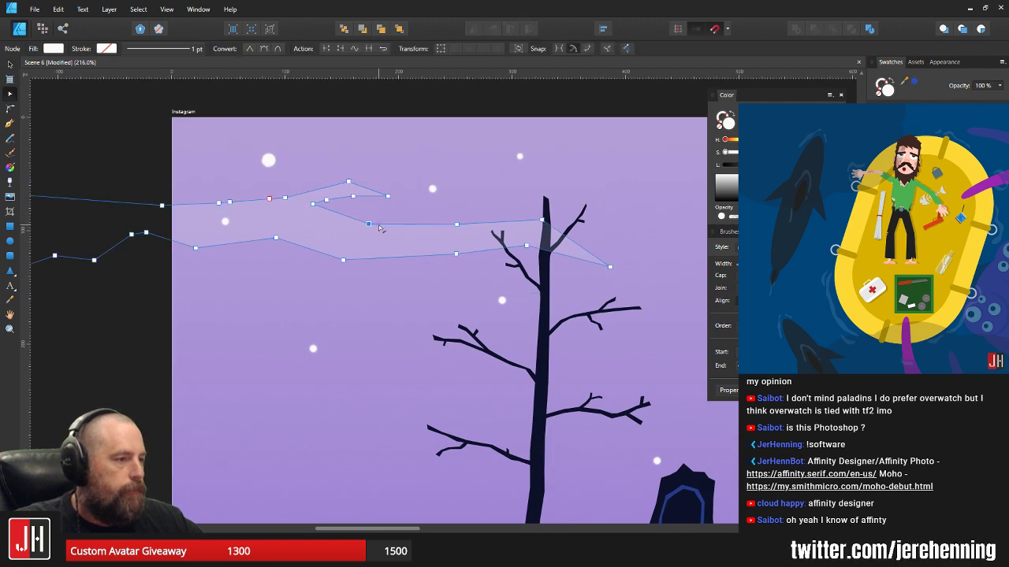
{"action": "scroll", "coordinate": [379, 228], "scroll_direction": "up", "scroll_amount": 2}
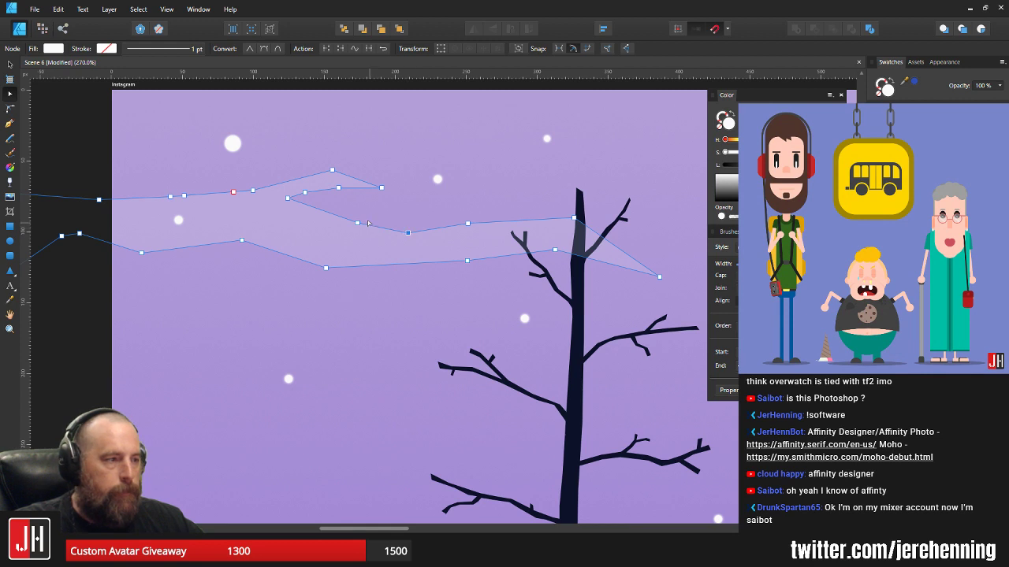
{"action": "left_click_drag", "start_coordinate": [358, 225], "coordinate": [358, 217]}
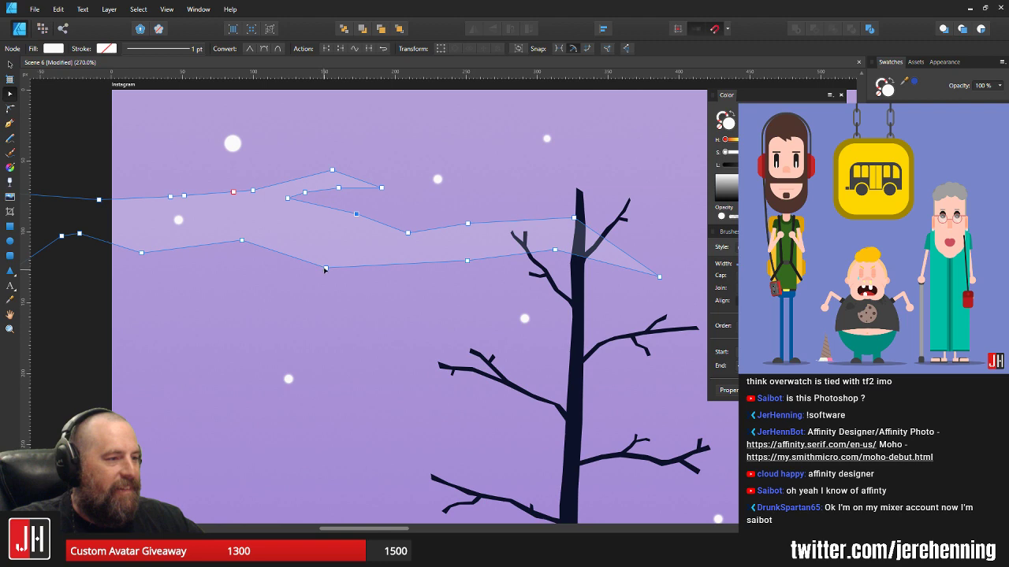
{"action": "left_click_drag", "start_coordinate": [325, 270], "coordinate": [324, 263]}
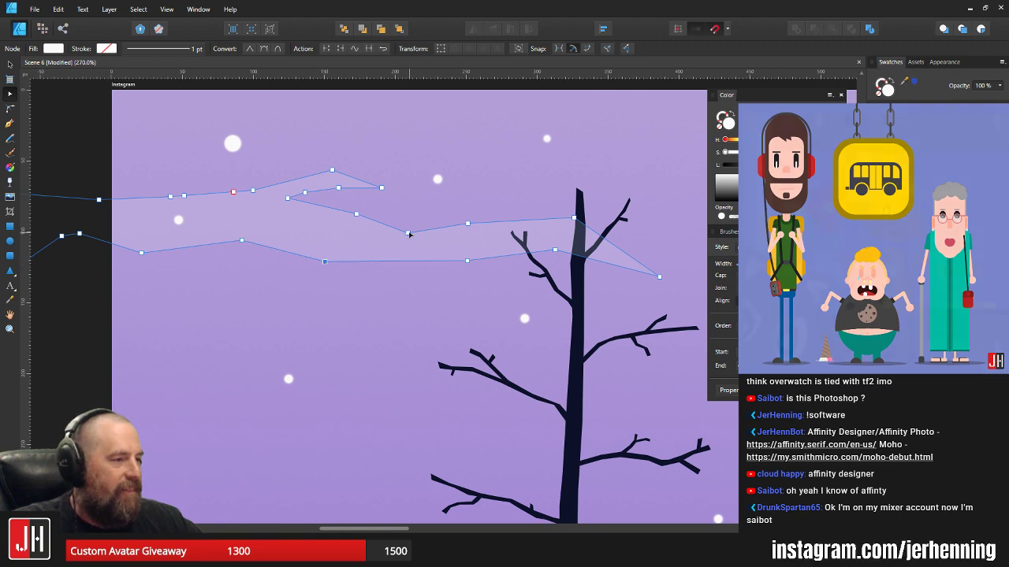
{"action": "left_click_drag", "start_coordinate": [408, 235], "coordinate": [412, 231]}
{"action": "key", "text": "v"}
{"action": "scroll", "coordinate": [428, 229], "scroll_direction": "down", "scroll_amount": 7}
{"action": "left_click", "coordinate": [475, 189]}
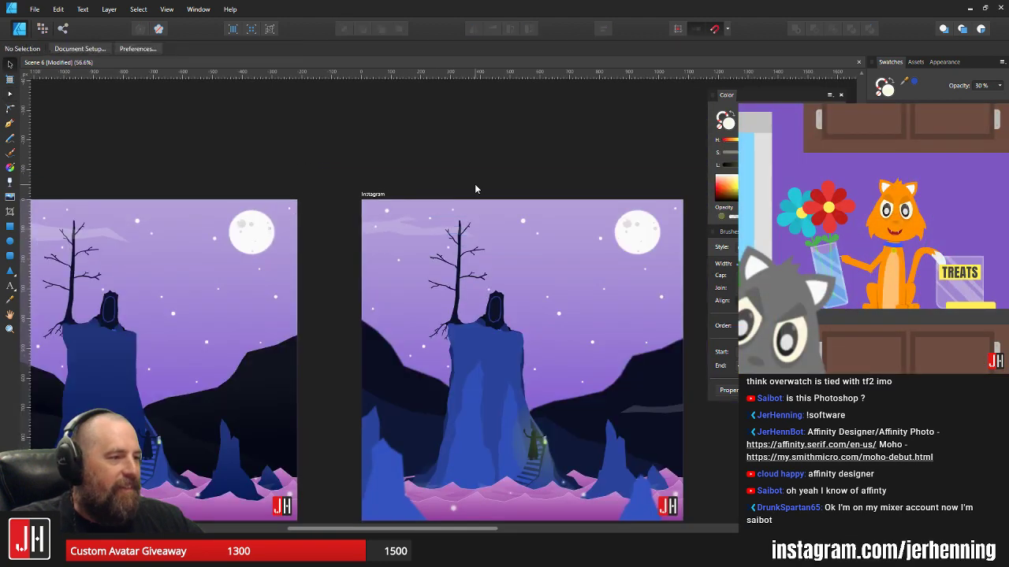
- Reshape the cloud's right end at the tree by raising its tip and lower-edge node and moving the upper corner up and left of the trunk
{"action": "scroll", "coordinate": [381, 201], "scroll_direction": "up", "scroll_amount": 8}
{"action": "left_click", "coordinate": [415, 253]}
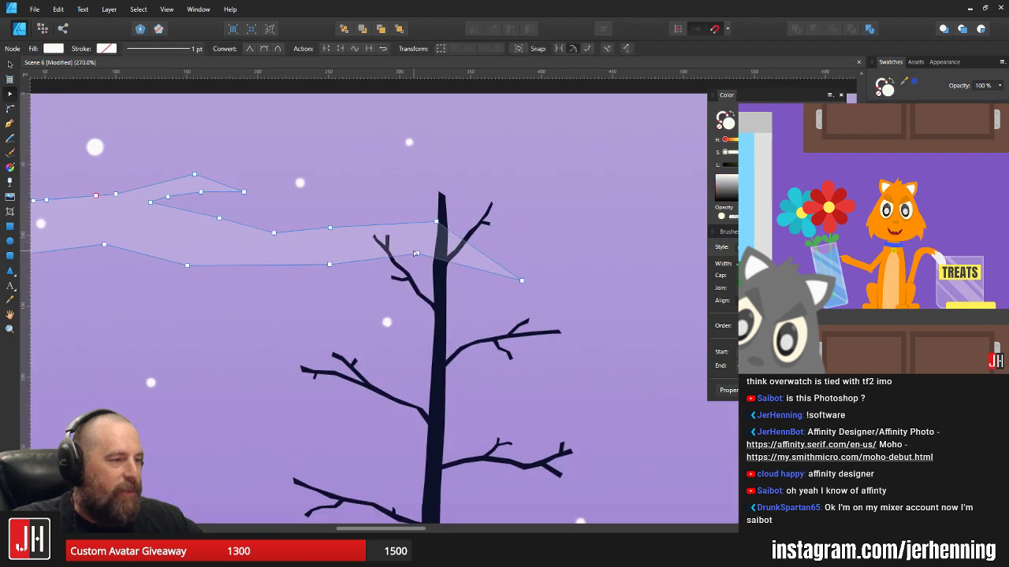
{"action": "left_click_drag", "start_coordinate": [418, 254], "coordinate": [419, 248]}
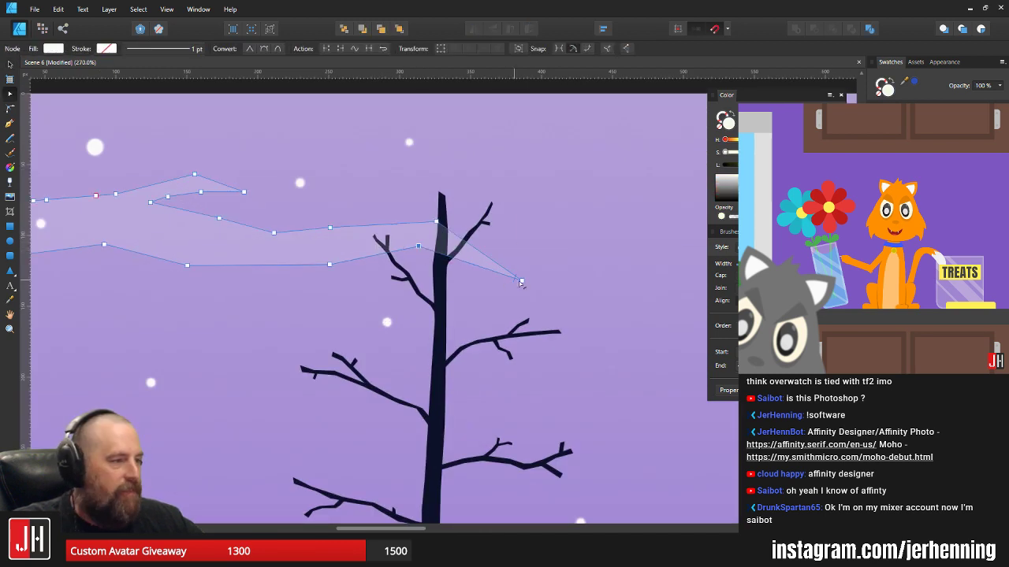
{"action": "left_click_drag", "start_coordinate": [521, 281], "coordinate": [518, 268]}
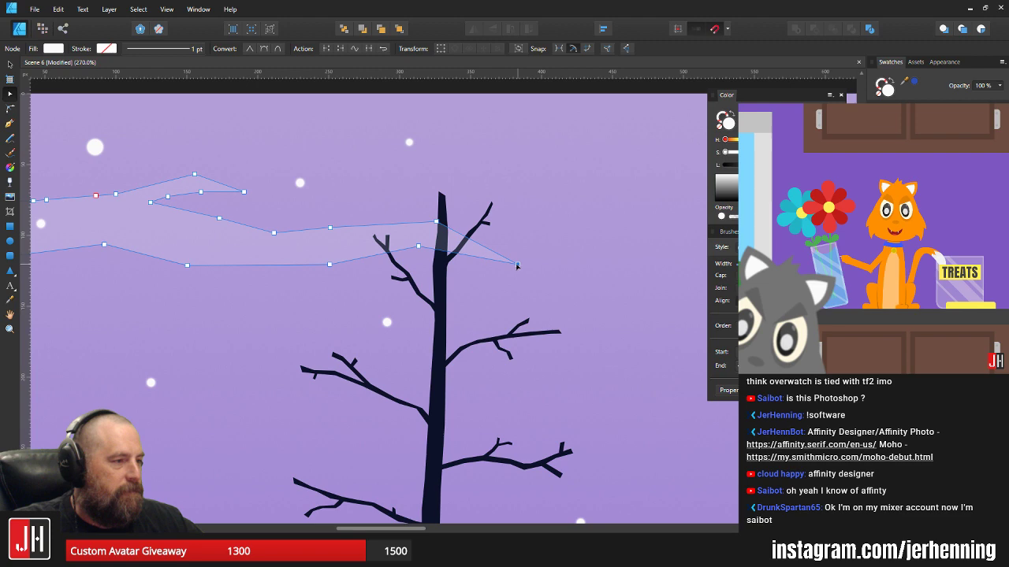
{"action": "scroll", "coordinate": [442, 229], "scroll_direction": "up", "scroll_amount": 3}
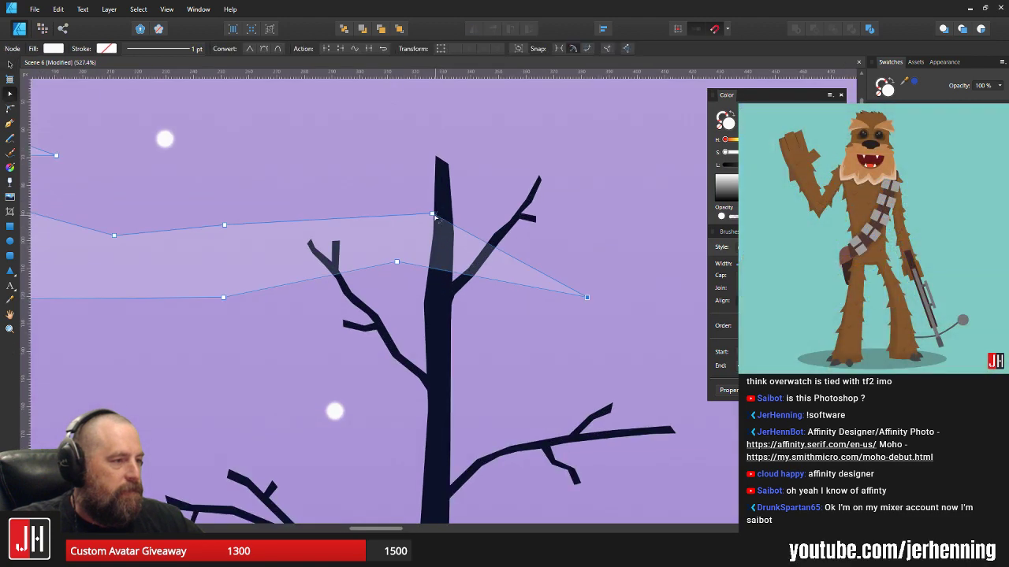
{"action": "left_click_drag", "start_coordinate": [434, 216], "coordinate": [416, 209]}
{"action": "key", "text": "v"}
{"action": "scroll", "coordinate": [471, 225], "scroll_direction": "down", "scroll_amount": 7}
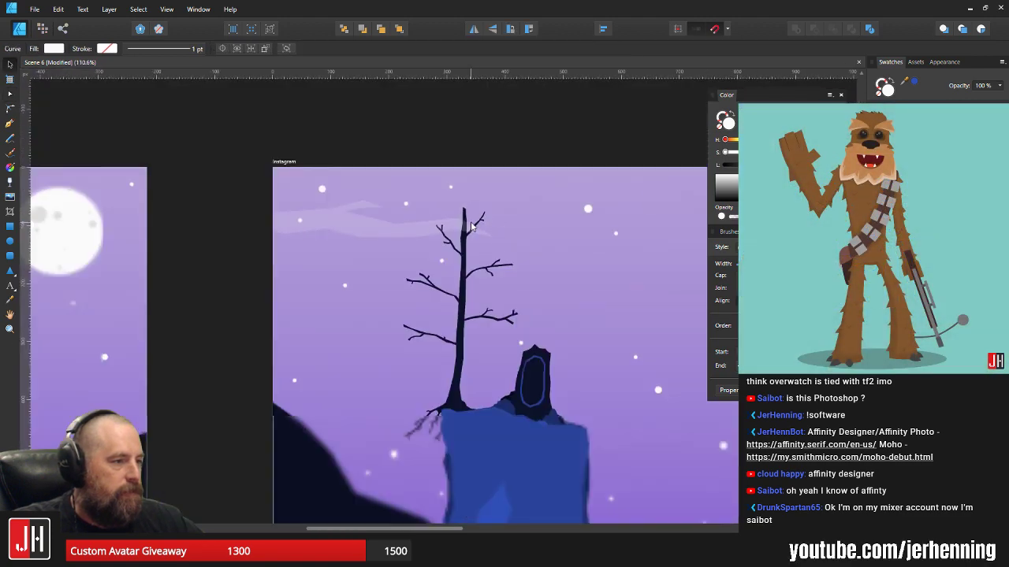
- Shift the cloud's upper wisp slightly left and lower its peak for a flatter outline
{"action": "left_click", "coordinate": [471, 227]}
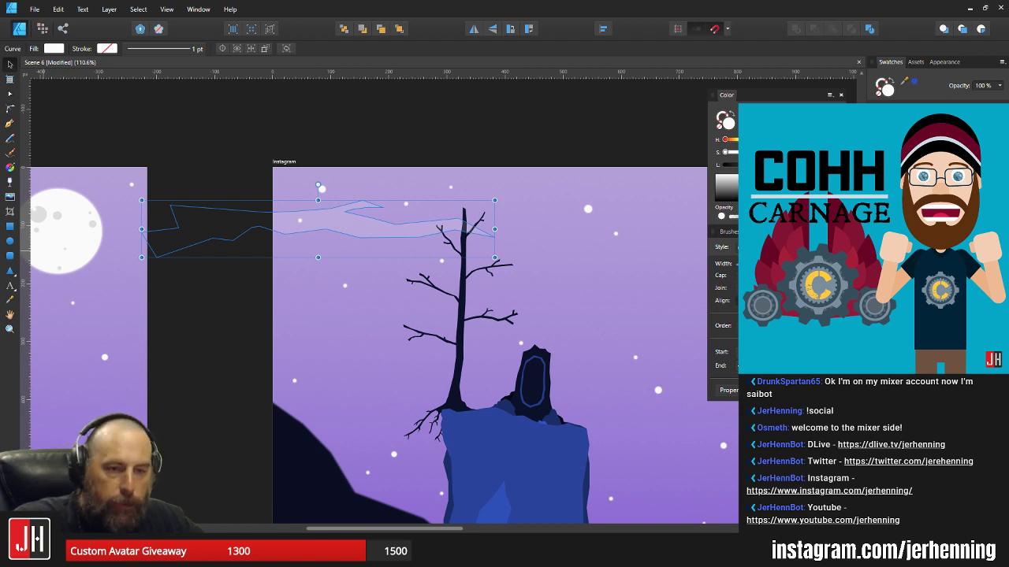
{"action": "scroll", "coordinate": [354, 224], "scroll_direction": "up", "scroll_amount": 5}
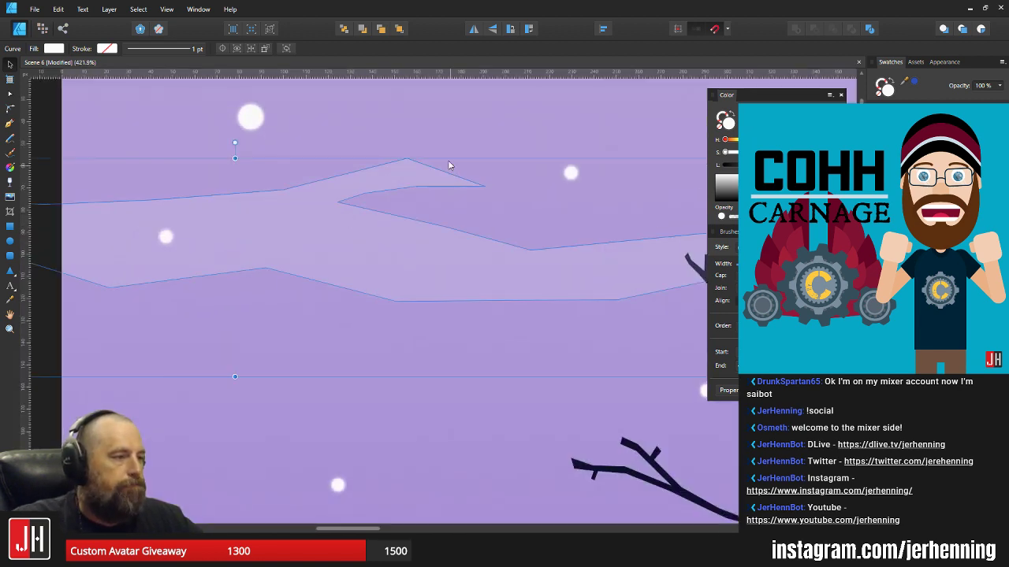
{"action": "key", "text": "a"}
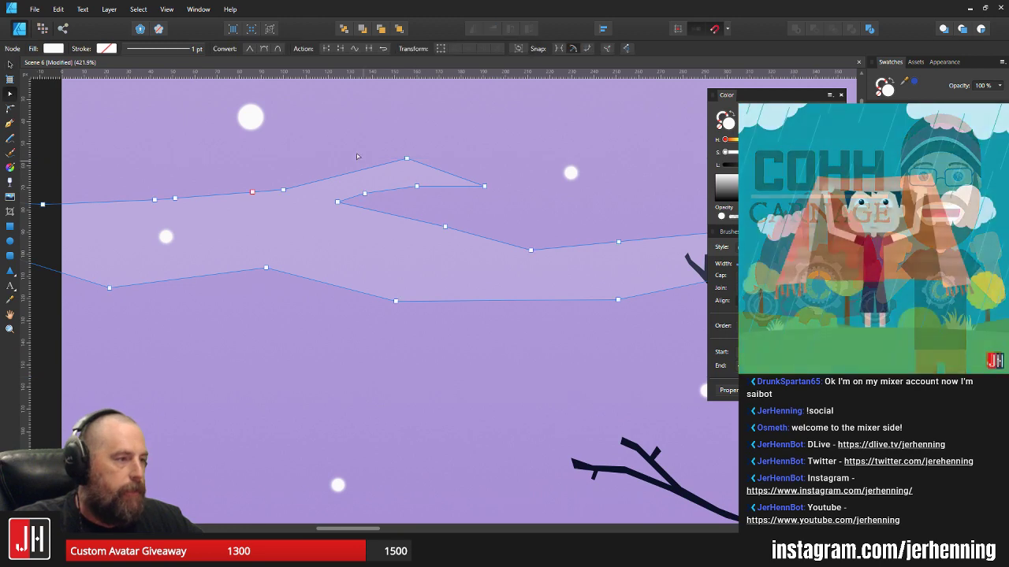
{"action": "left_click_drag", "start_coordinate": [344, 142], "coordinate": [469, 183]}
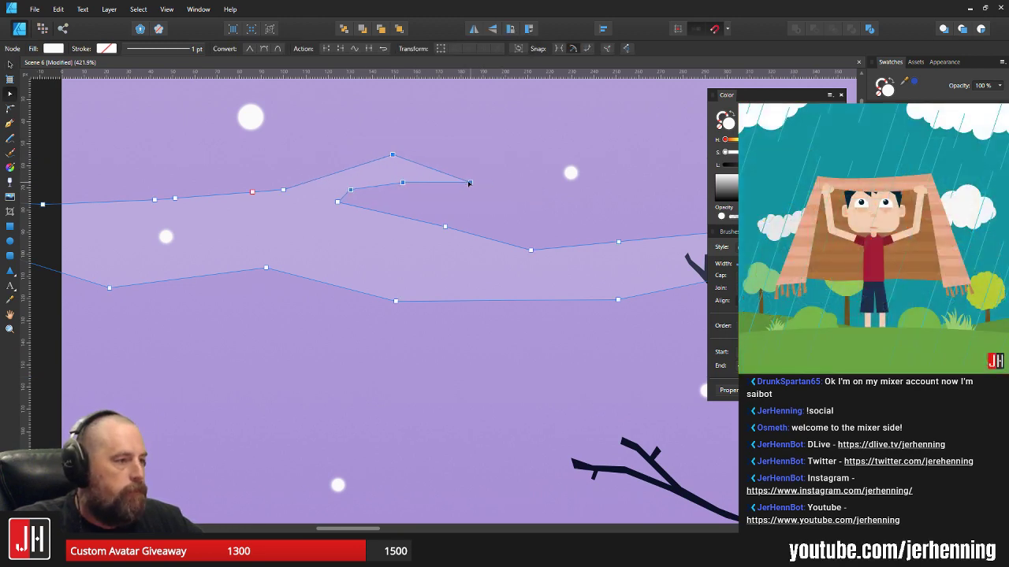
{"action": "left_click_drag", "start_coordinate": [392, 156], "coordinate": [382, 164]}
{"action": "key", "text": "v"}
{"action": "left_click", "coordinate": [412, 152]}
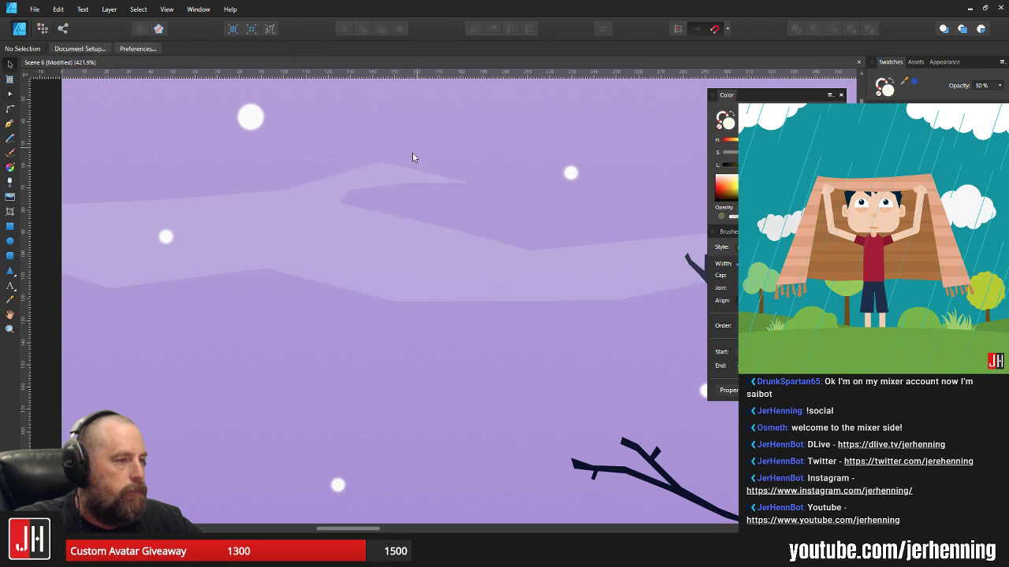
{"action": "scroll", "coordinate": [415, 187], "scroll_direction": "down", "scroll_amount": 8}
{"action": "left_click_drag", "start_coordinate": [470, 198], "coordinate": [427, 222]}
- Pull a small pointed wisp from the cloud's lower edge, cutting a deeper notch beside it and lowering the edge to its right
{"action": "scroll", "coordinate": [427, 222], "scroll_direction": "up", "scroll_amount": 6}
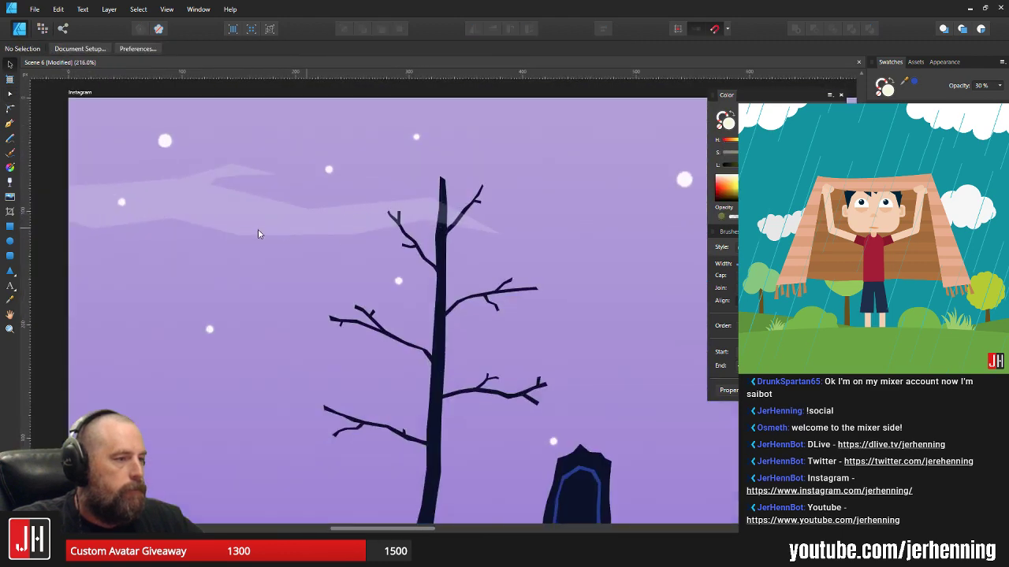
{"action": "left_click", "coordinate": [260, 228]}
{"action": "scroll", "coordinate": [260, 228], "scroll_direction": "up", "scroll_amount": 4}
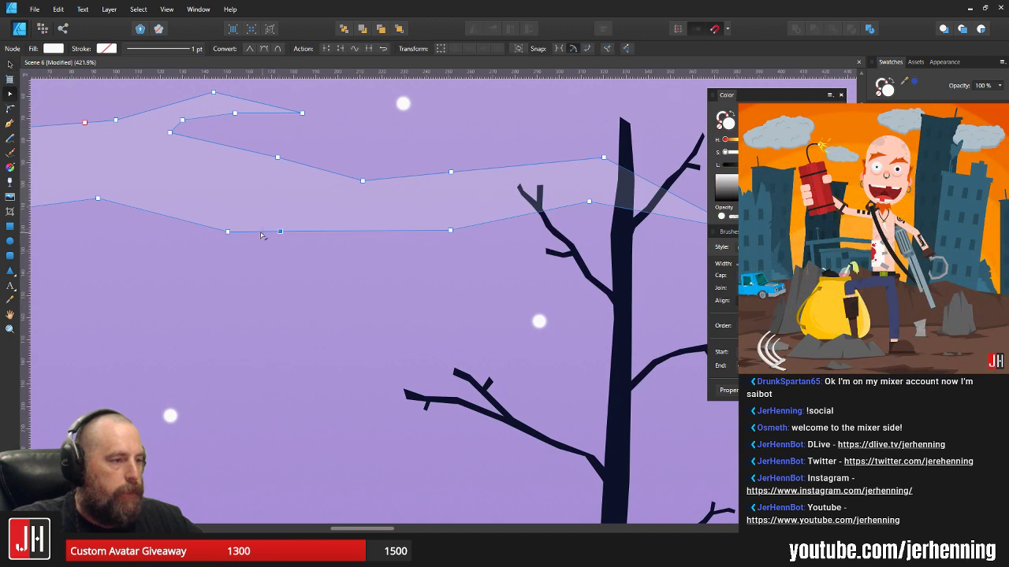
{"action": "left_click_drag", "start_coordinate": [263, 235], "coordinate": [310, 259]}
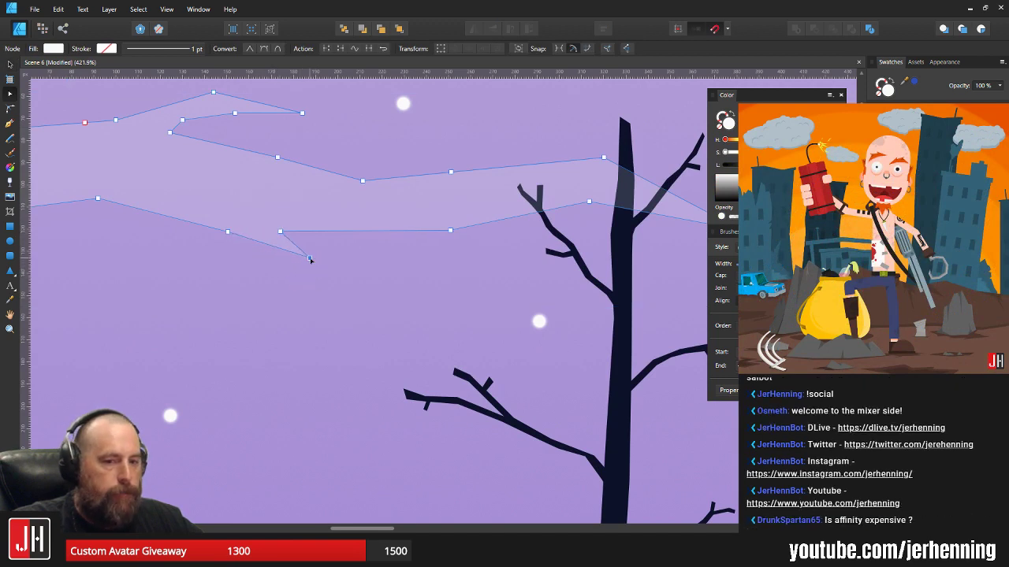
{"action": "scroll", "coordinate": [263, 252], "scroll_direction": "up", "scroll_amount": 2}
{"action": "mouse_move", "coordinate": [290, 220]}
{"action": "left_mouse_down"}
{"action": "mouse_move", "coordinate": [267, 206]}
{"action": "mouse_move", "coordinate": [282, 227]}
{"action": "mouse_move", "coordinate": [274, 216]}
{"action": "left_mouse_up"}
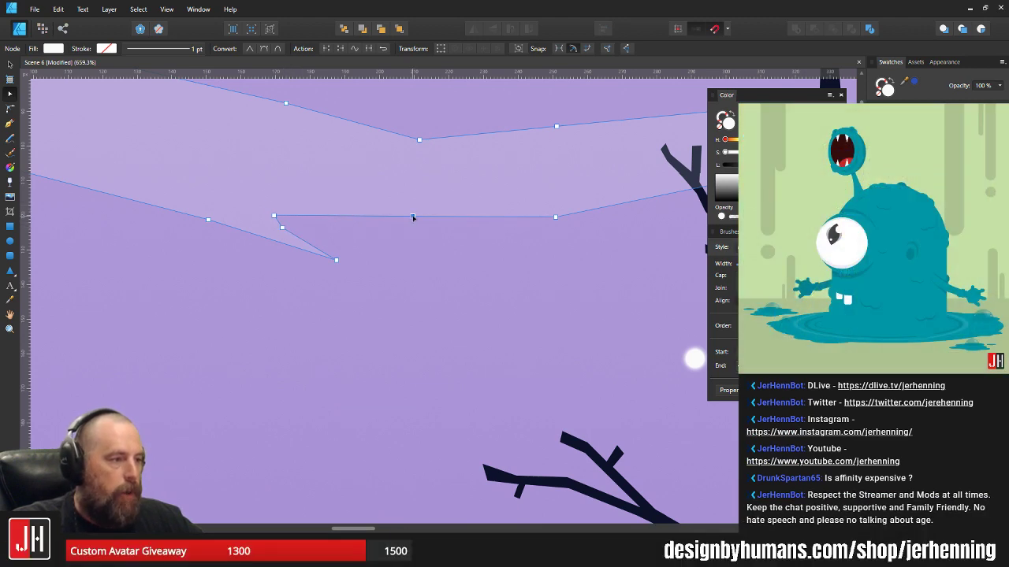
{"action": "left_click_drag", "start_coordinate": [413, 217], "coordinate": [424, 232]}
{"action": "left_click_drag", "start_coordinate": [274, 216], "coordinate": [260, 196]}
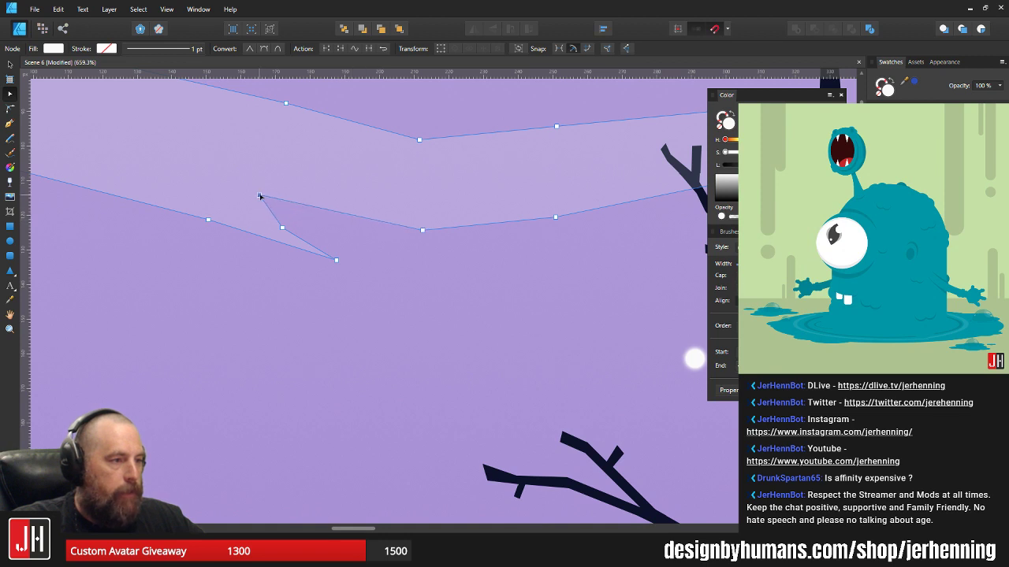
- Bow the lower wisp's underside outward with an added node and shorten its tip
{"action": "left_click_drag", "start_coordinate": [266, 239], "coordinate": [279, 249]}
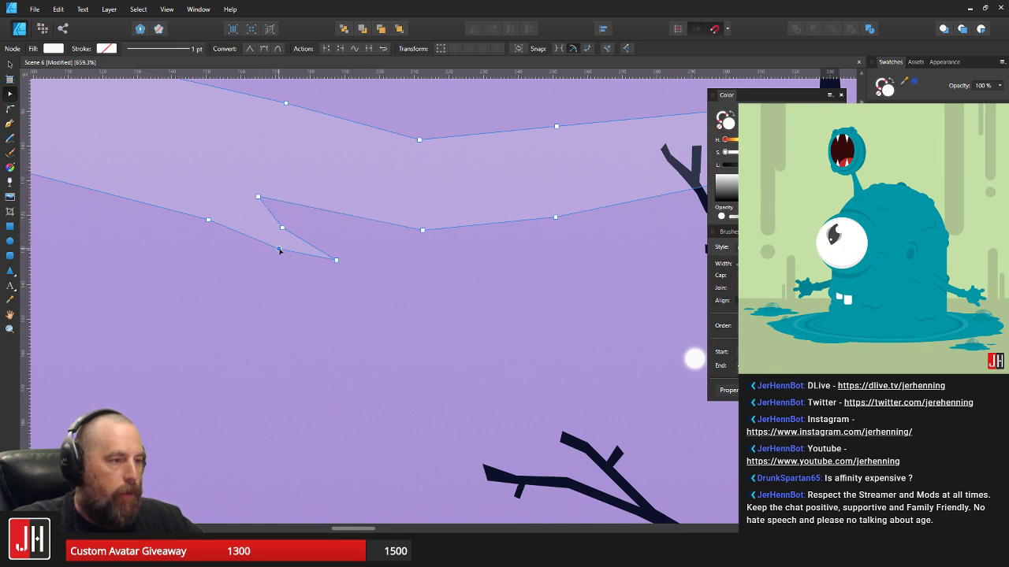
{"action": "left_click_drag", "start_coordinate": [337, 261], "coordinate": [320, 263]}
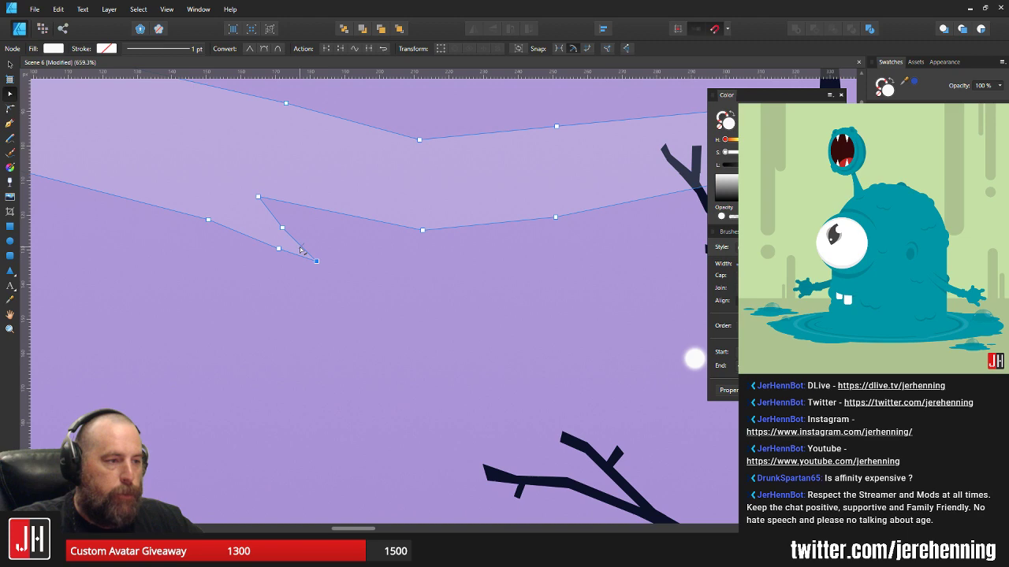
{"action": "key", "text": "v"}
{"action": "left_click", "coordinate": [345, 250]}
{"action": "scroll", "coordinate": [346, 251], "scroll_direction": "down", "scroll_amount": 8}
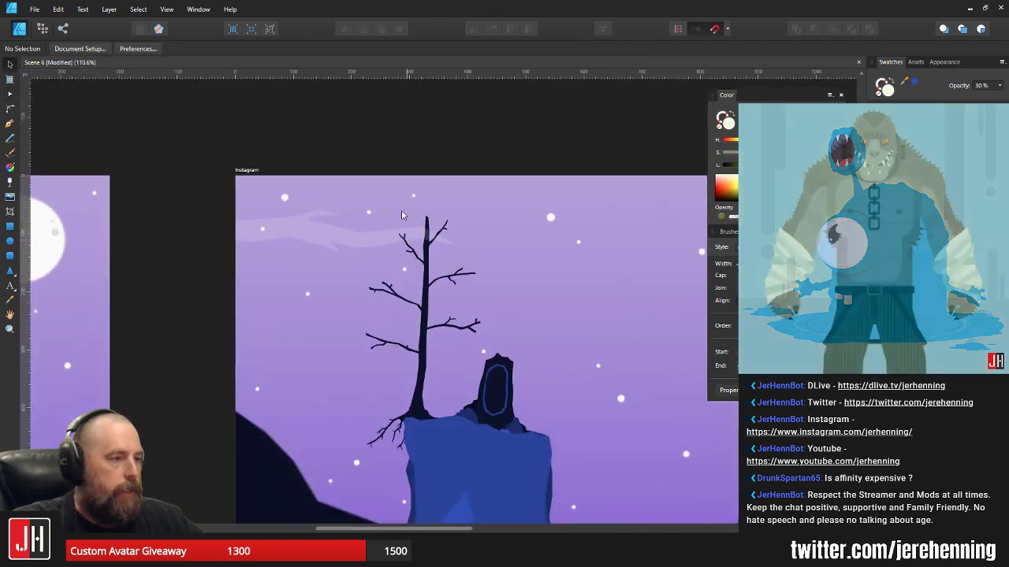
- Delete the nodes that form the small pointed wisp on the cloud's lower edge
{"action": "scroll", "coordinate": [365, 245], "scroll_direction": "down", "scroll_amount": 3}
{"action": "scroll", "coordinate": [368, 236], "scroll_direction": "up", "scroll_amount": 6}
{"action": "left_click", "coordinate": [370, 223]}
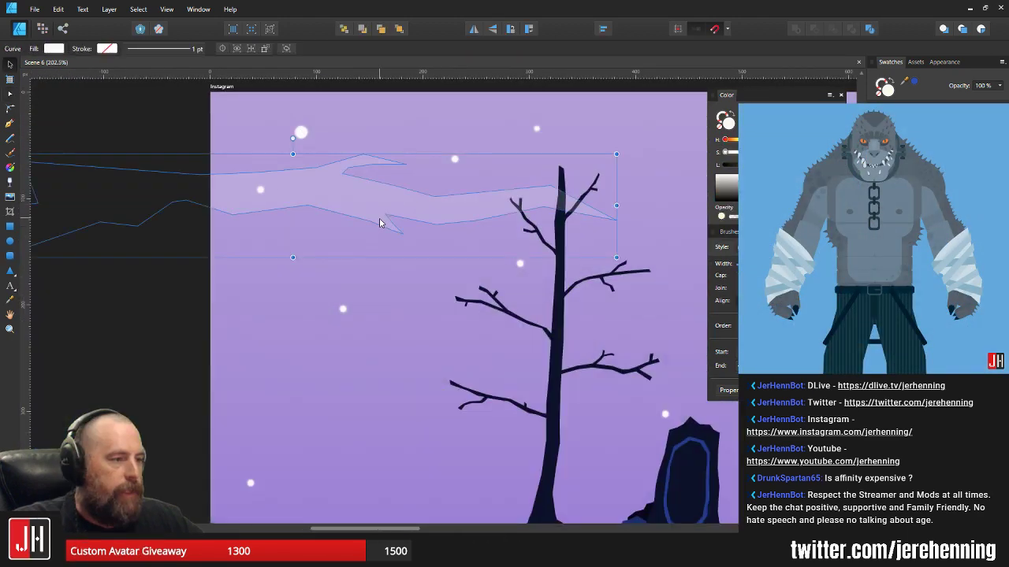
{"action": "scroll", "coordinate": [383, 221], "scroll_direction": "up", "scroll_amount": 3}
{"action": "left_click_drag", "start_coordinate": [461, 279], "coordinate": [334, 213]}
{"action": "key", "text": "Delete"}
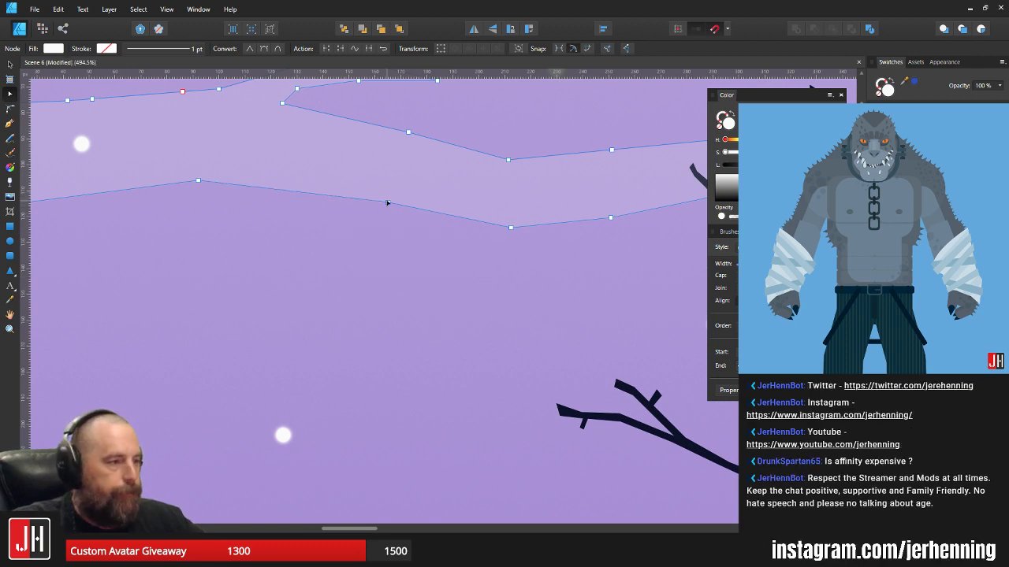
- Smooth the cloud's lower edge by moving its middle node down and left and the neighbouring peak node slightly up and right
{"action": "left_click_drag", "start_coordinate": [387, 202], "coordinate": [370, 213]}
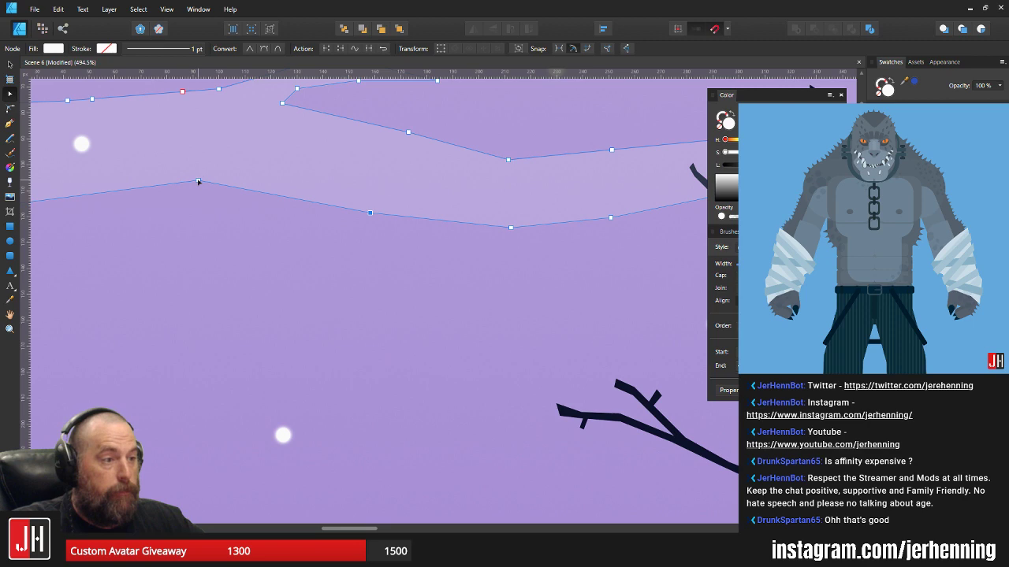
{"action": "left_click_drag", "start_coordinate": [197, 180], "coordinate": [213, 176]}
{"action": "scroll", "coordinate": [277, 185], "scroll_direction": "down", "scroll_amount": 9}
{"action": "key", "text": "v"}
{"action": "left_click", "coordinate": [357, 120]}
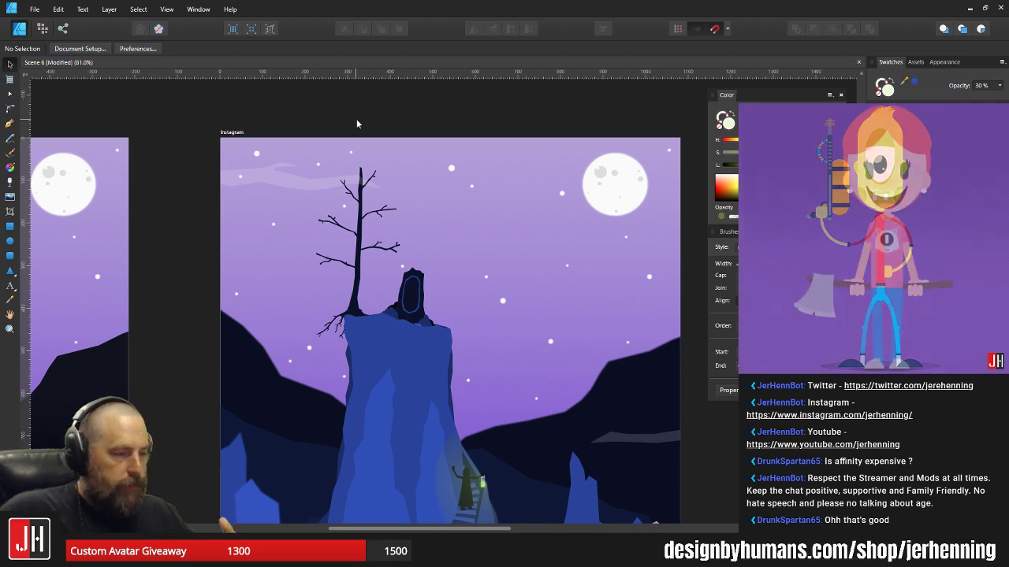
- Move the upper wisp's peak, tip and underside nodes together slightly left, tightening its notch, and deselect the cloud
{"action": "scroll", "coordinate": [293, 166], "scroll_direction": "up", "scroll_amount": 5}
{"action": "left_click", "coordinate": [281, 163]}
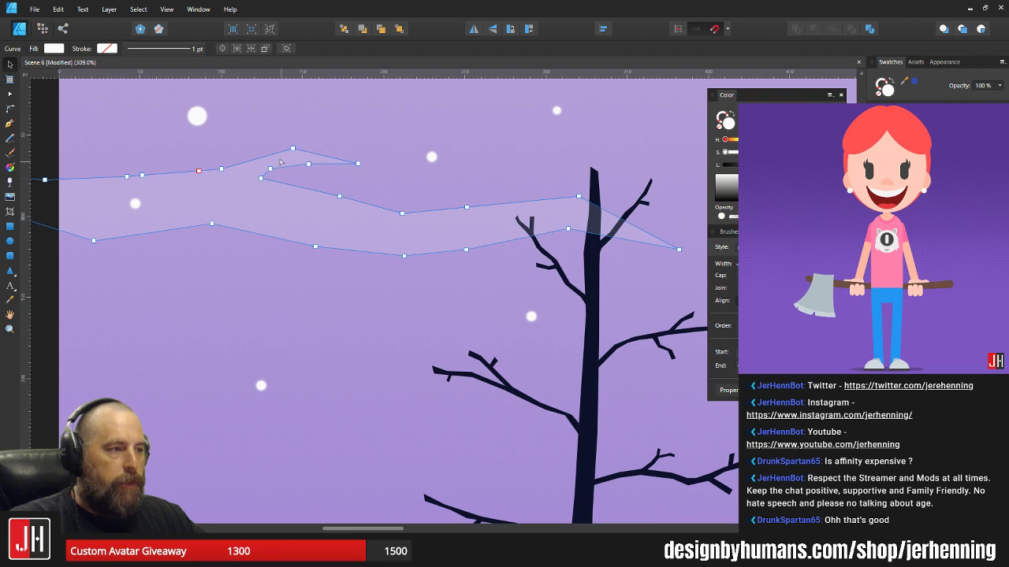
{"action": "key", "text": "a"}
{"action": "left_click_drag", "start_coordinate": [249, 140], "coordinate": [349, 166]}
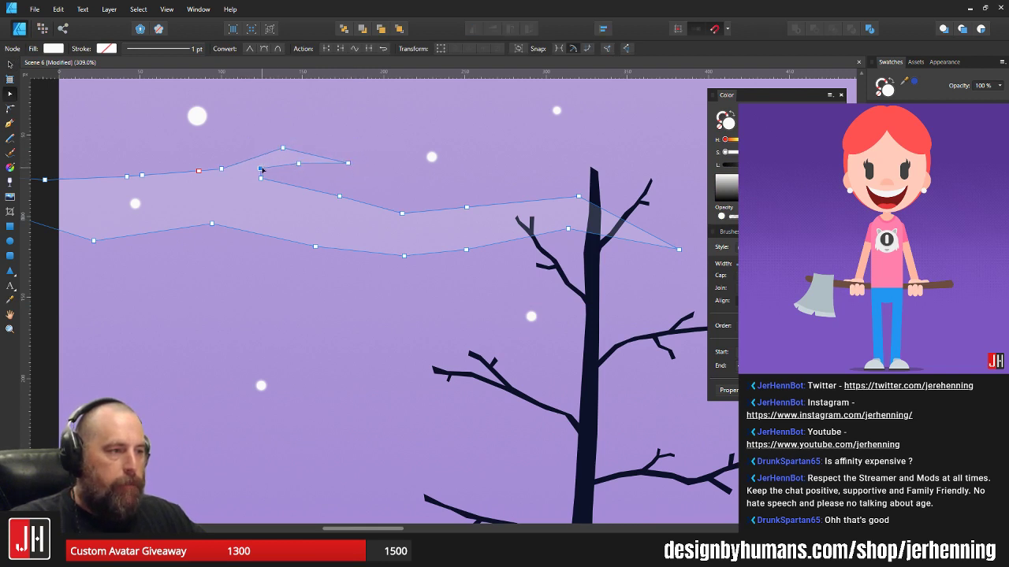
{"action": "key", "text": "ctrl+d"}
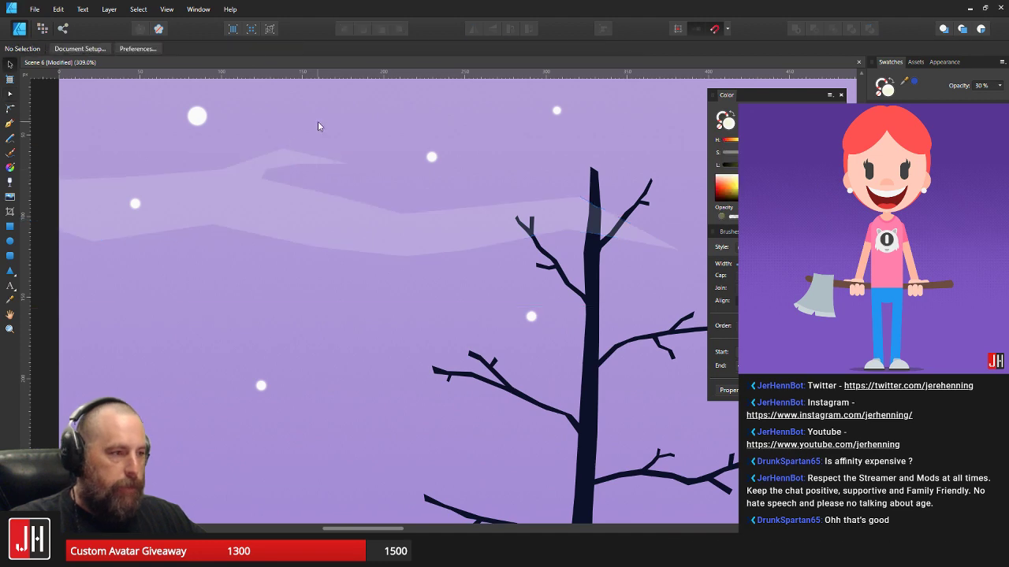
- Inspect the nodes of the cloud's upper wisp and check the cloud within the full scene
{"action": "scroll", "coordinate": [286, 160], "scroll_direction": "up", "scroll_amount": 3}
{"action": "left_click", "coordinate": [286, 160]}
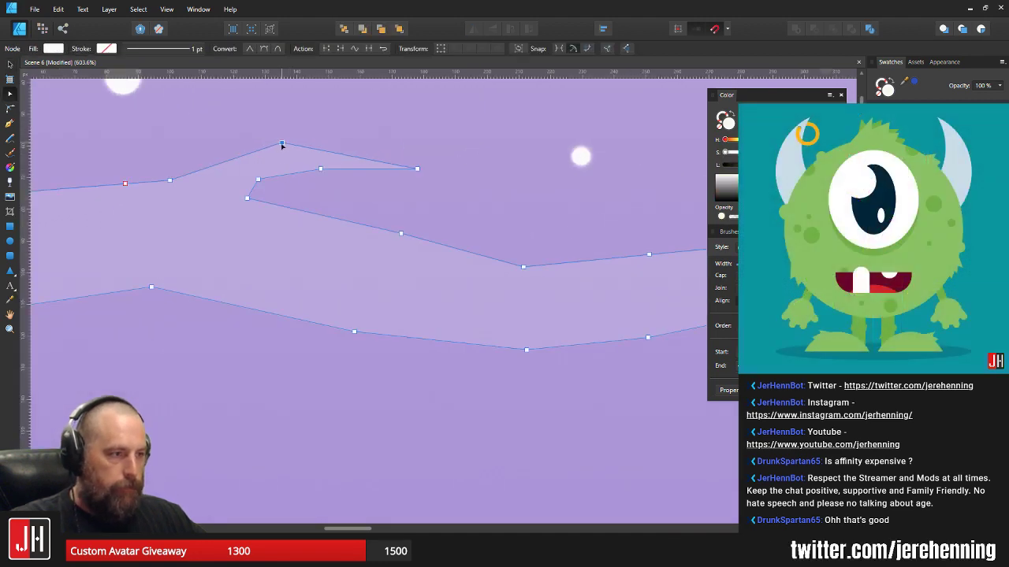
{"action": "key", "text": "ctrl+d"}
{"action": "scroll", "coordinate": [324, 163], "scroll_direction": "down", "scroll_amount": 8}
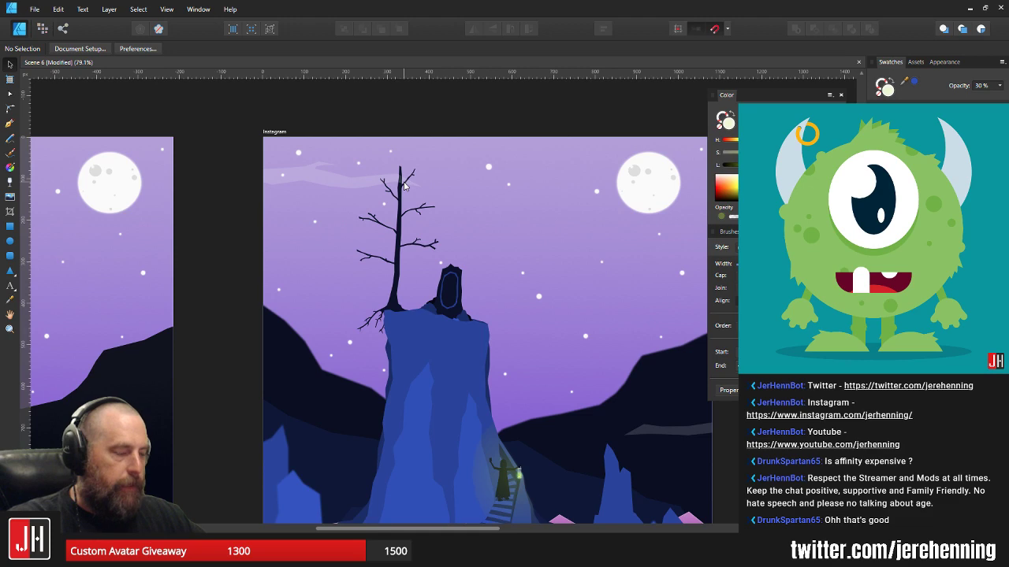
{"action": "scroll", "coordinate": [458, 241], "scroll_direction": "down", "scroll_amount": 3}
{"action": "scroll", "coordinate": [458, 241], "scroll_direction": "up", "scroll_amount": 5}
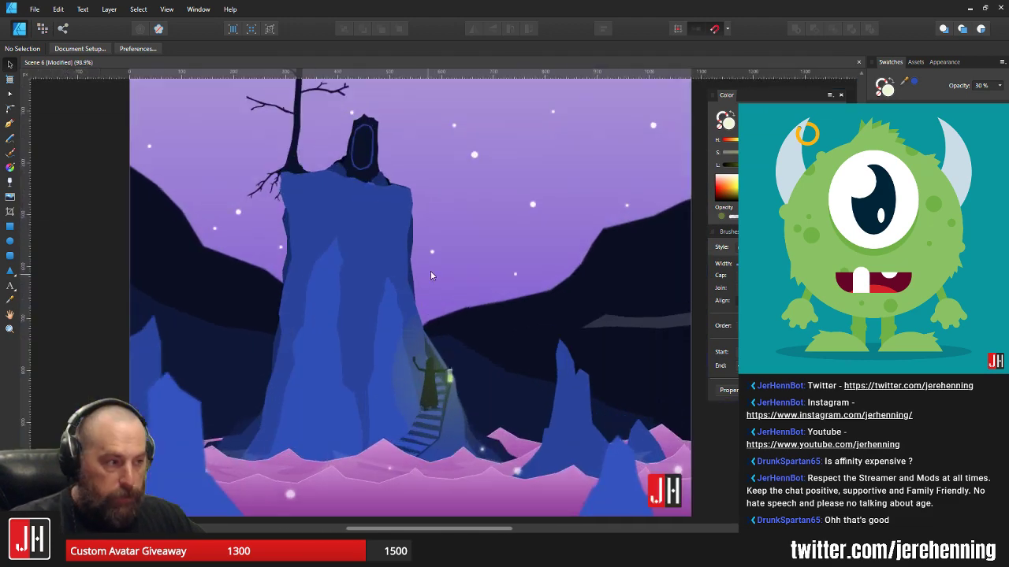
- Examine the blue rock spires on both sides of the Instagram artboard up close and within the whole composition
{"action": "left_click", "coordinate": [200, 391]}
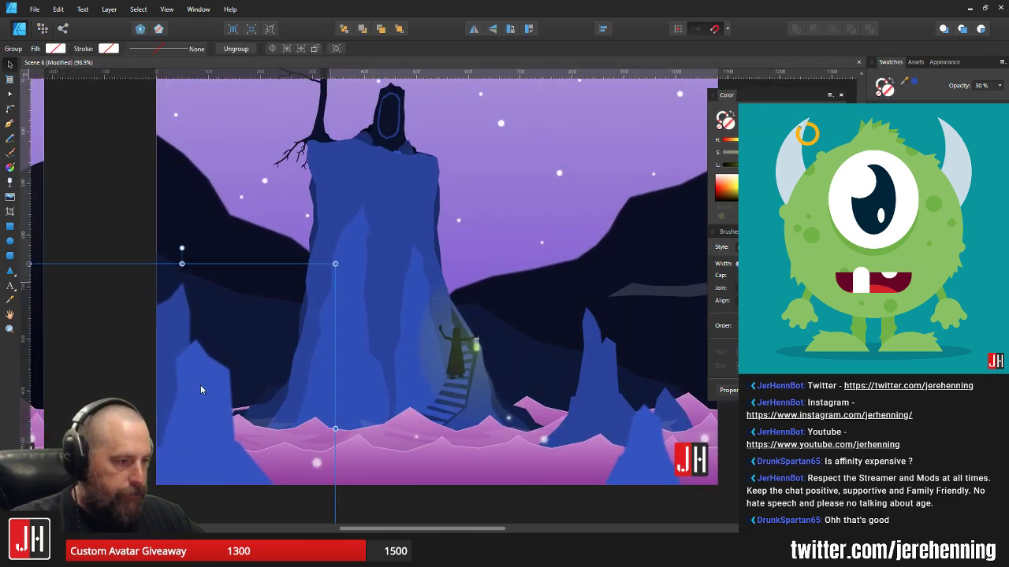
{"action": "scroll", "coordinate": [309, 381], "scroll_direction": "up", "scroll_amount": 3}
{"action": "left_click_drag", "start_coordinate": [285, 380], "coordinate": [276, 378]}
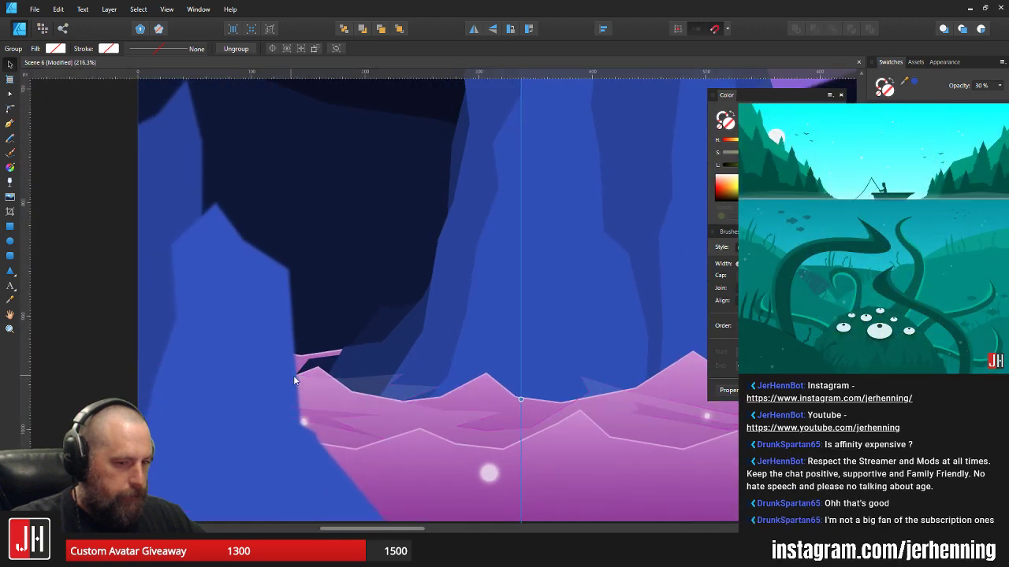
{"action": "scroll", "coordinate": [293, 375], "scroll_direction": "down", "scroll_amount": 5}
{"action": "left_click", "coordinate": [543, 318]}
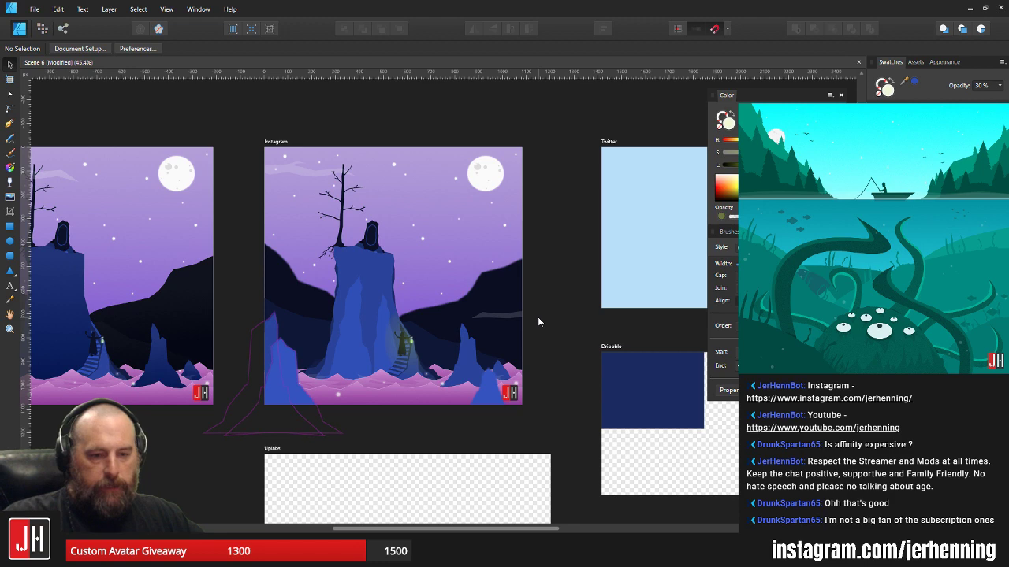
{"action": "scroll", "coordinate": [452, 345], "scroll_direction": "down", "scroll_amount": 1}
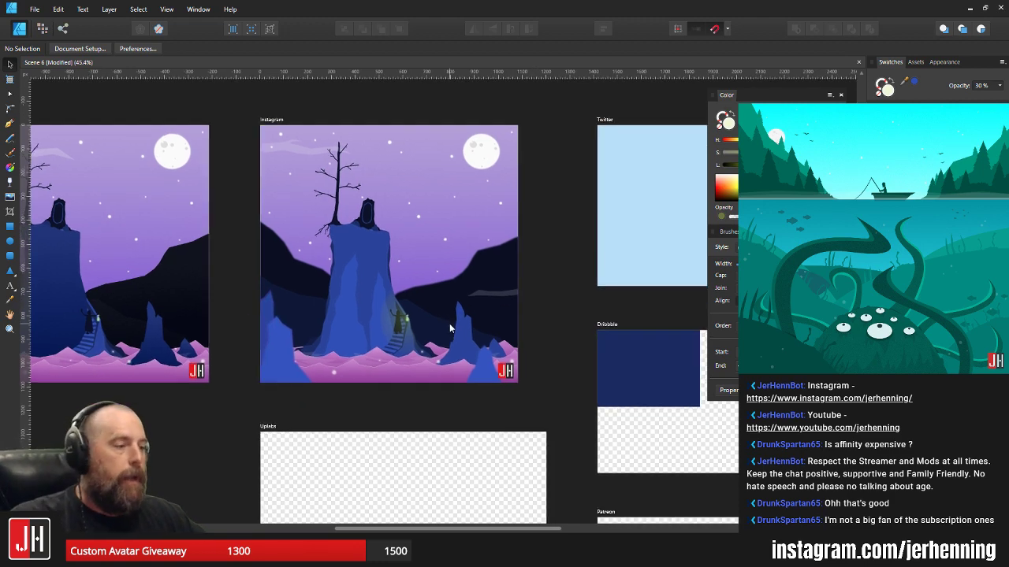
{"action": "scroll", "coordinate": [455, 340], "scroll_direction": "up", "scroll_amount": 5}
{"action": "left_click", "coordinate": [467, 328]}
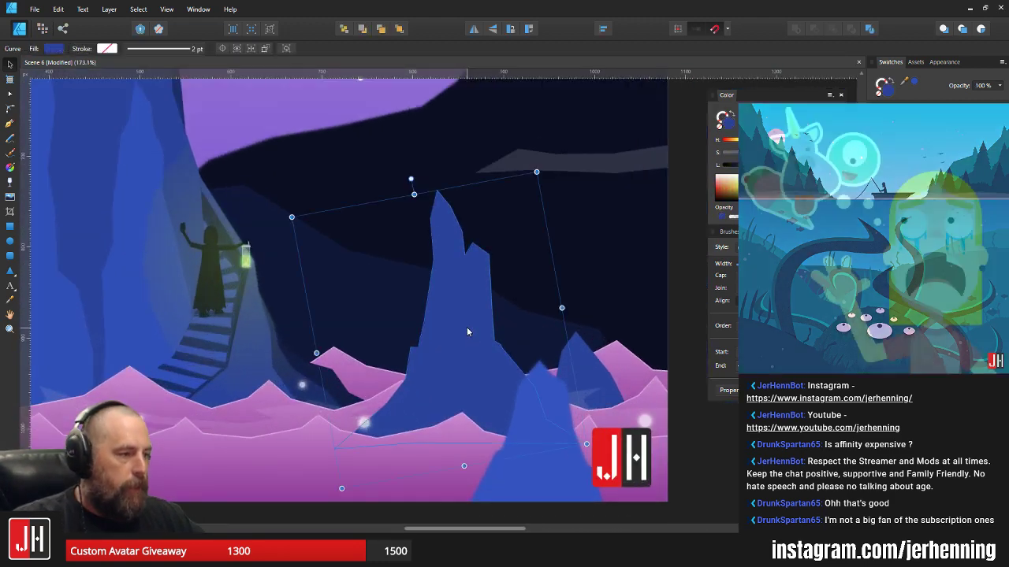
{"action": "scroll", "coordinate": [502, 370], "scroll_direction": "up", "scroll_amount": 3}
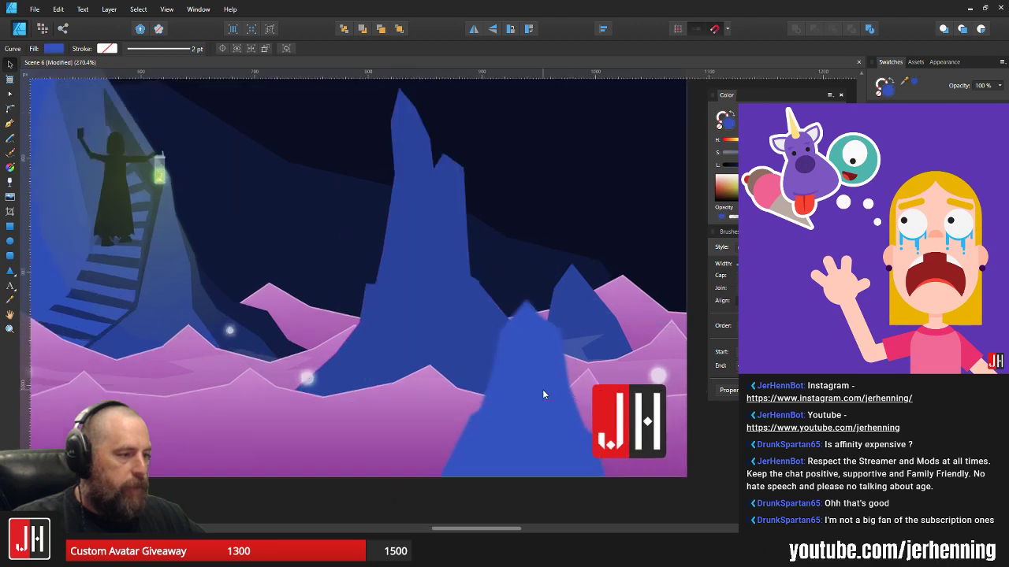
{"action": "scroll", "coordinate": [540, 370], "scroll_direction": "down", "scroll_amount": 10}
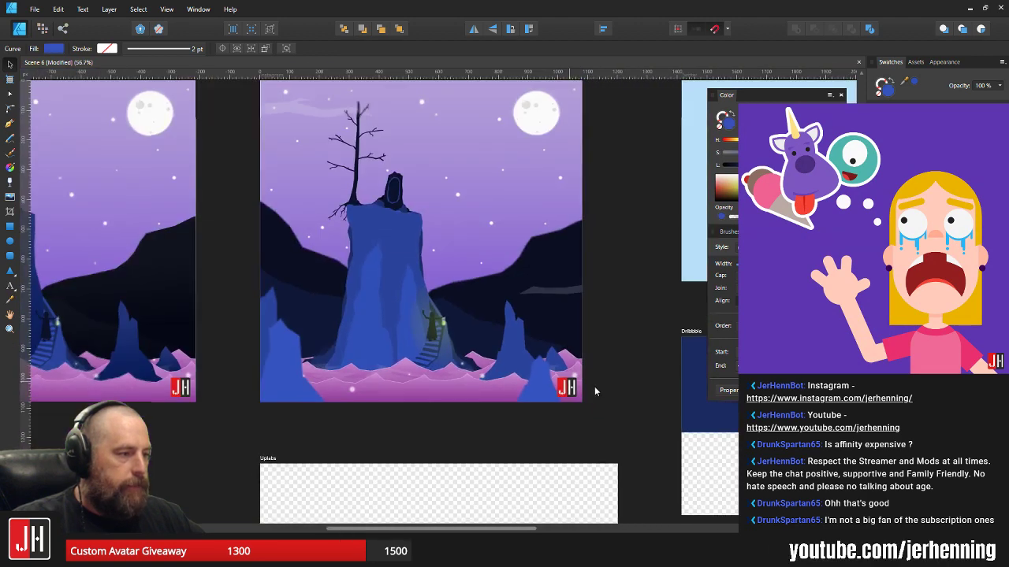
{"action": "left_click", "coordinate": [630, 378]}
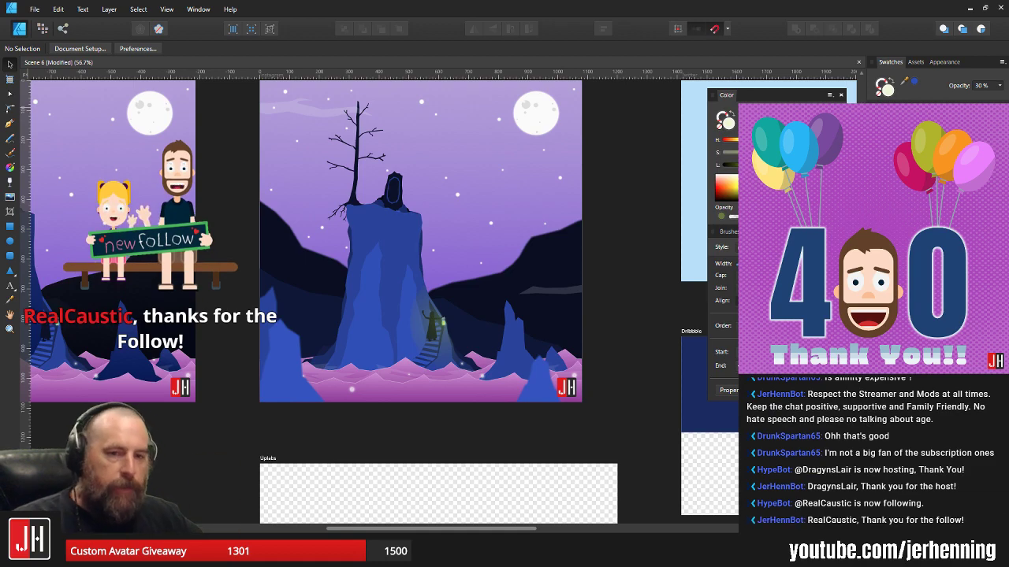
{"action": "scroll", "coordinate": [360, 212], "scroll_direction": "down", "scroll_amount": 4}
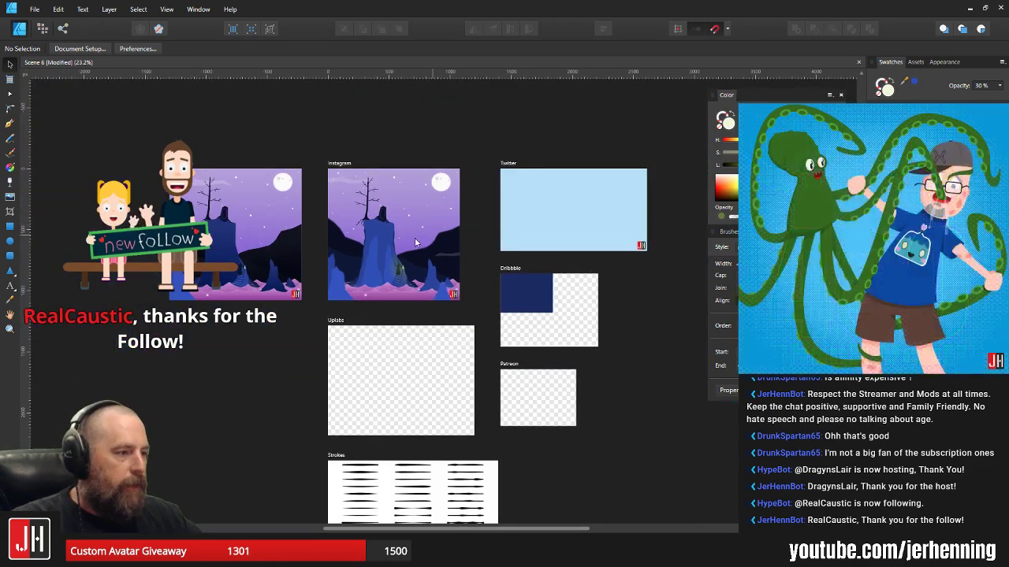
{"action": "scroll", "coordinate": [402, 244], "scroll_direction": "up", "scroll_amount": 6}
{"action": "left_click_drag", "start_coordinate": [403, 244], "coordinate": [451, 253]}
{"action": "scroll", "coordinate": [426, 252], "scroll_direction": "down", "scroll_amount": 1}
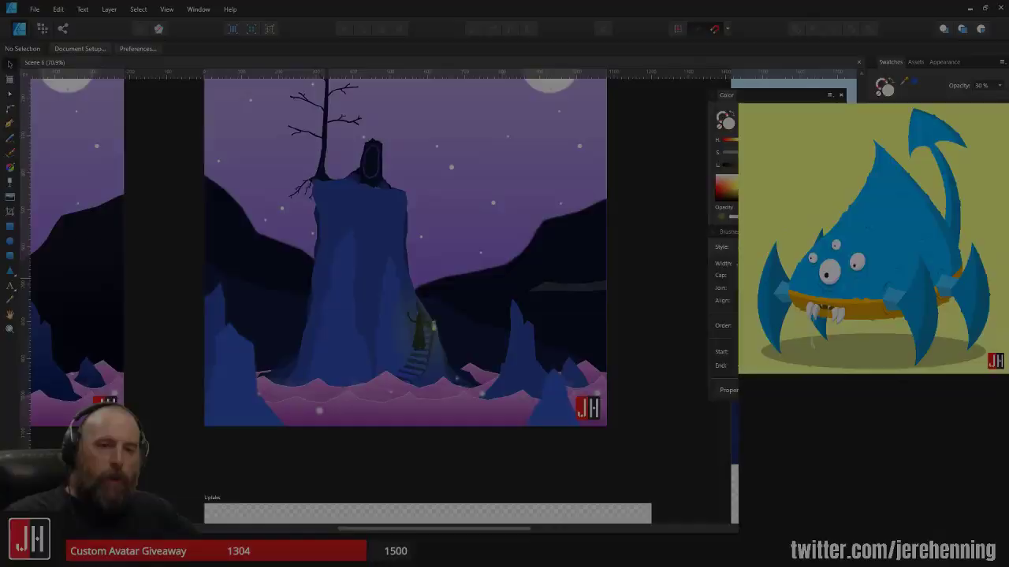
{"action": "scroll", "coordinate": [520, 242], "scroll_direction": "down", "scroll_amount": 1}
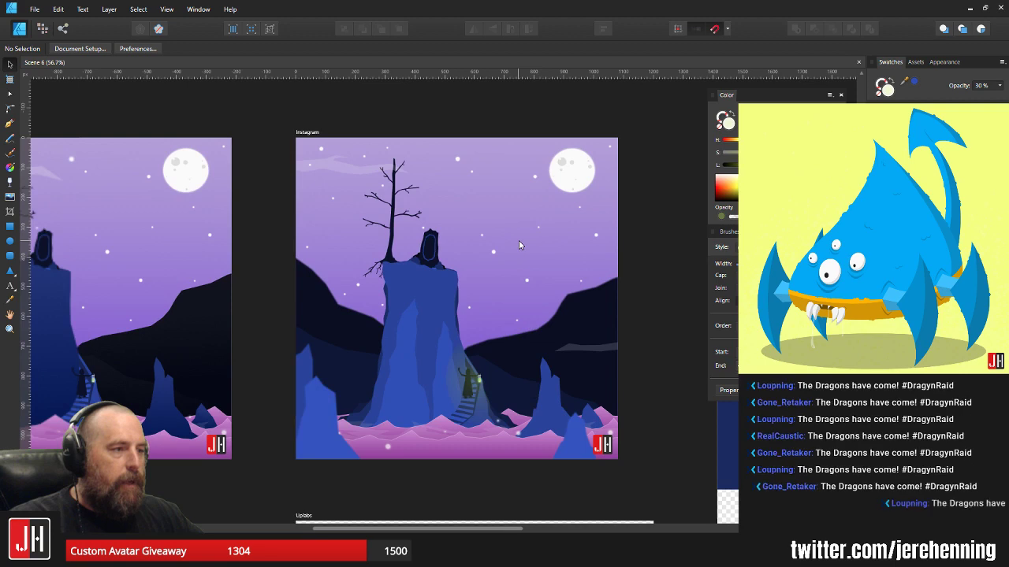
{"action": "scroll", "coordinate": [512, 231], "scroll_direction": "up", "scroll_amount": 1}
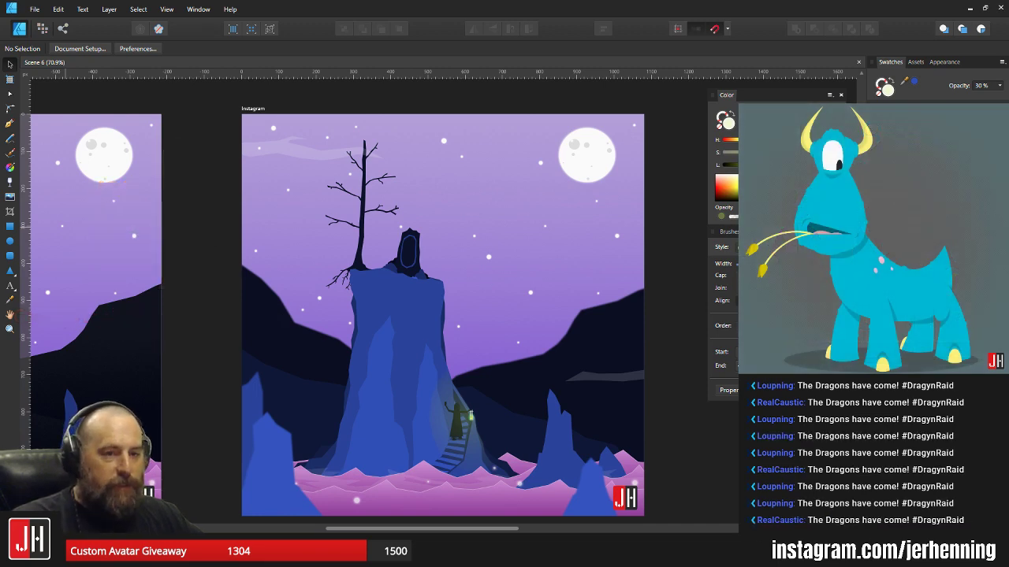
{"action": "scroll", "coordinate": [580, 293], "scroll_direction": "down", "scroll_amount": 2}
{"action": "scroll", "coordinate": [468, 368], "scroll_direction": "up", "scroll_amount": 7}
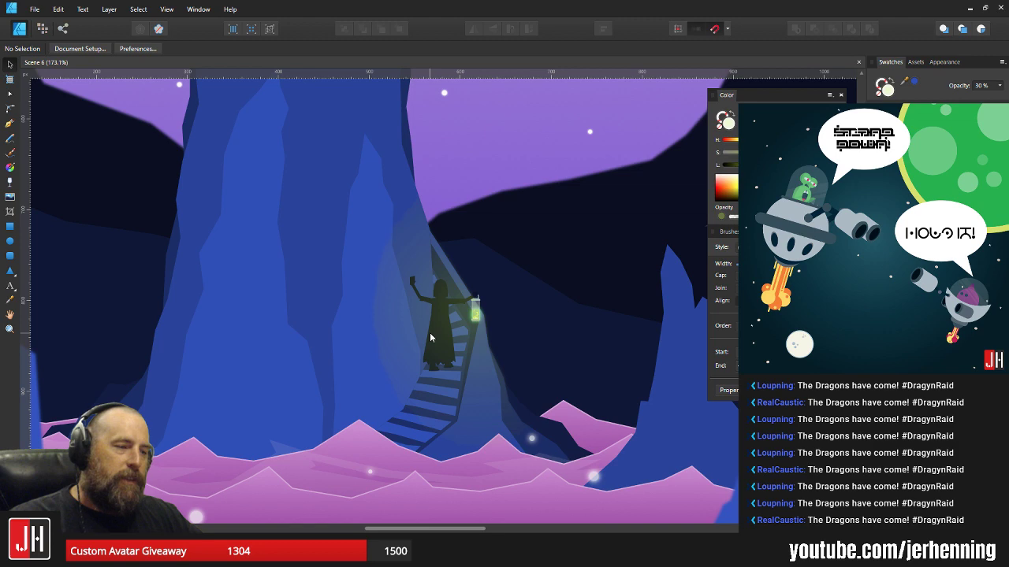
{"action": "scroll", "coordinate": [430, 337], "scroll_direction": "down", "scroll_amount": 3}
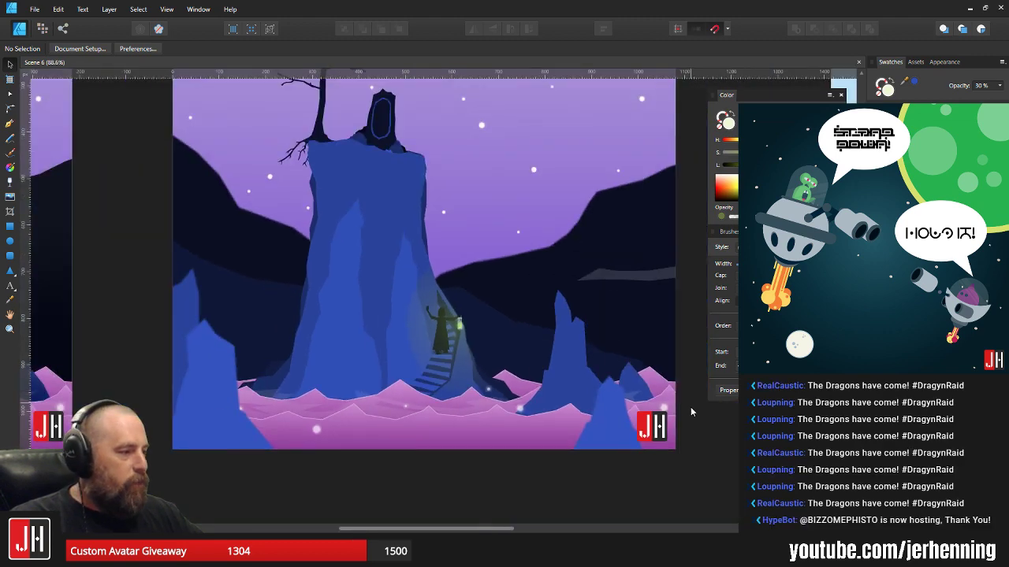
{"action": "scroll", "coordinate": [691, 407], "scroll_direction": "right", "scroll_amount": 1}
{"action": "scroll", "coordinate": [655, 414], "scroll_direction": "right", "scroll_amount": 1}
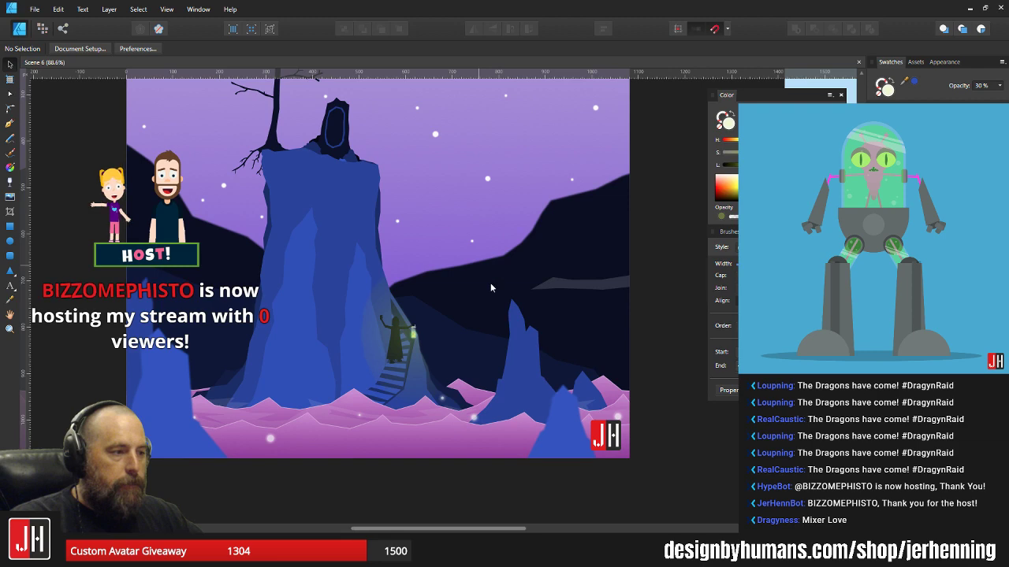
{"action": "scroll", "coordinate": [399, 247], "scroll_direction": "down", "scroll_amount": 3}
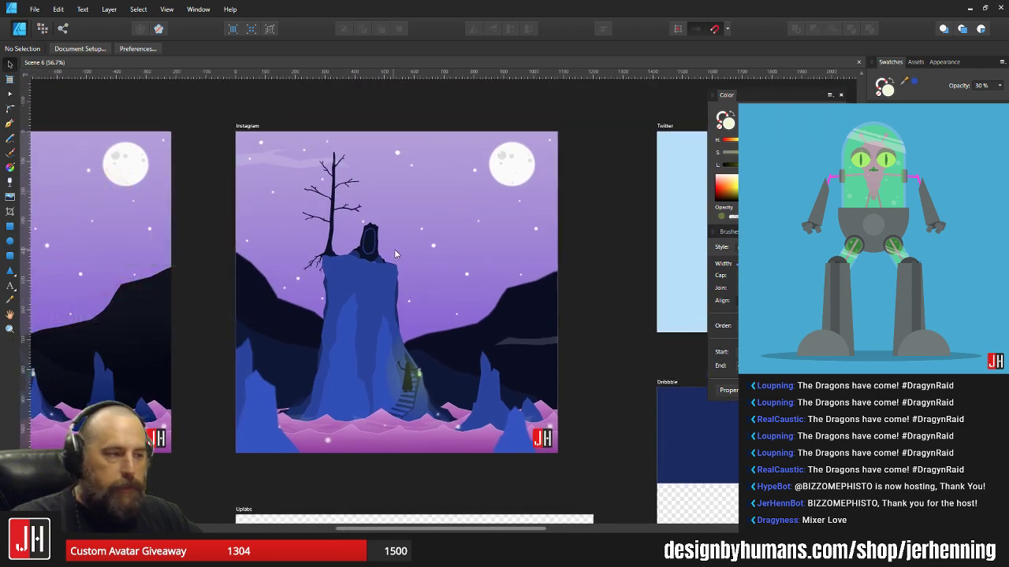
{"action": "scroll", "coordinate": [396, 253], "scroll_direction": "up", "scroll_amount": 3}
{"action": "scroll", "coordinate": [408, 253], "scroll_direction": "down", "scroll_amount": 3}
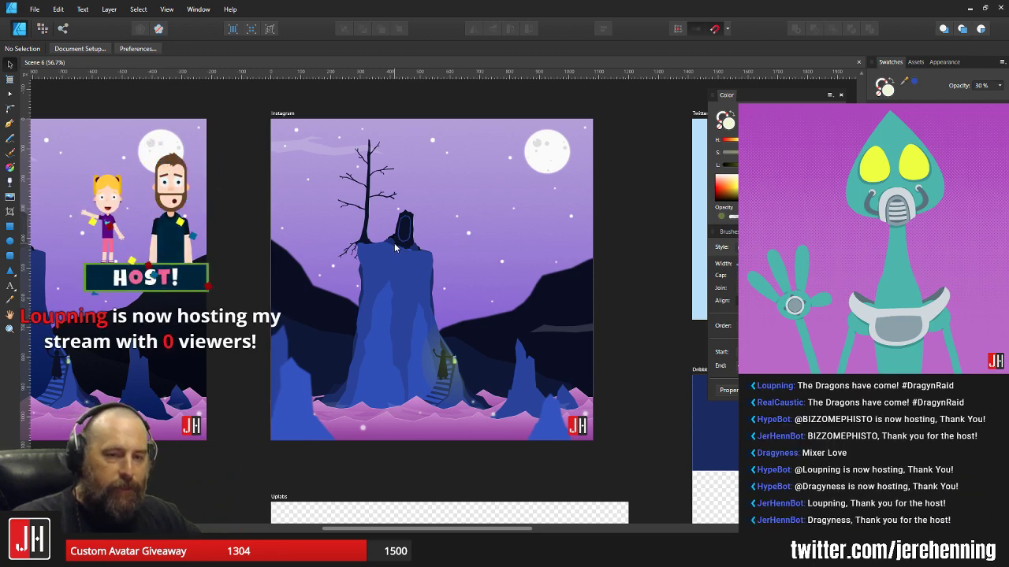
{"action": "mouse_move", "coordinate": [418, 254]}
{"action": "left_mouse_down"}
{"action": "mouse_move", "coordinate": [442, 252]}
{"action": "mouse_move", "coordinate": [414, 238]}
{"action": "left_mouse_up"}
{"action": "scroll", "coordinate": [420, 267], "scroll_direction": "up", "scroll_amount": 2}
{"action": "scroll", "coordinate": [443, 280], "scroll_direction": "down", "scroll_amount": 2}
{"action": "left_click_drag", "start_coordinate": [479, 261], "coordinate": [463, 270]}
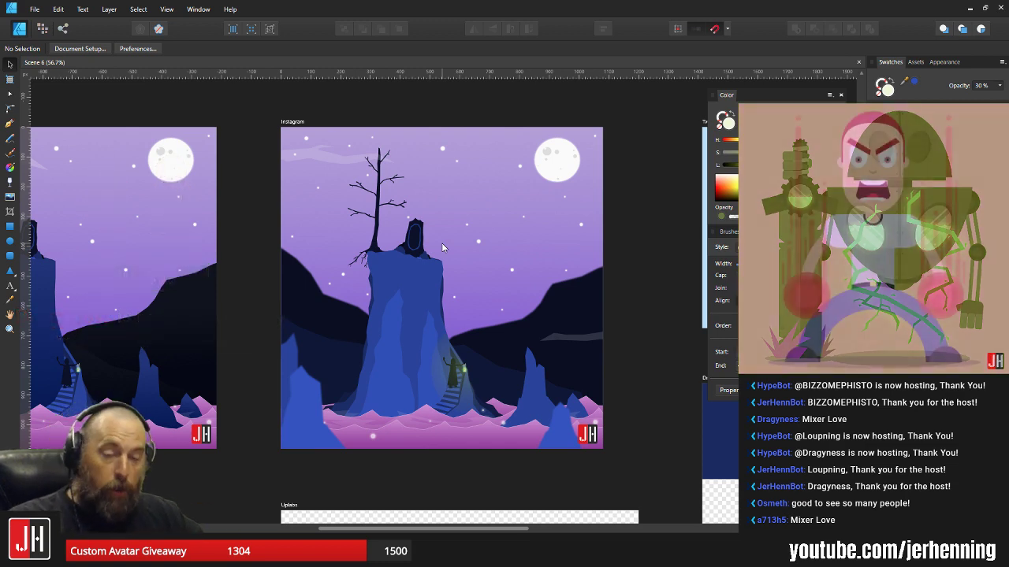
- Shorten the taller light-blue highlight on the rock pillar's face by moving its upper nodes together slightly down, and deselect it
{"action": "scroll", "coordinate": [481, 283], "scroll_direction": "up", "scroll_amount": 5}
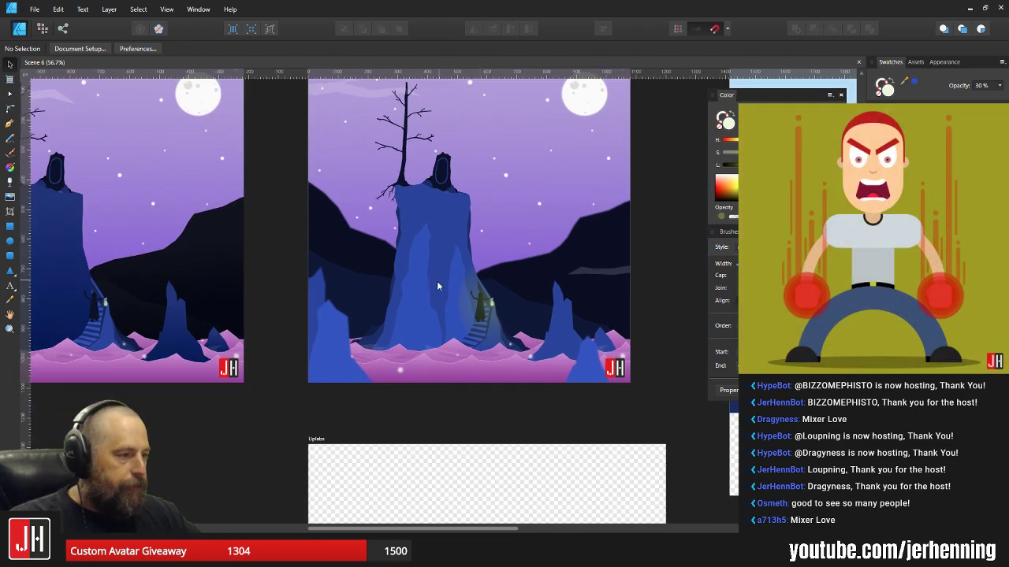
{"action": "key", "text": "a"}
{"action": "left_click", "coordinate": [408, 208]}
{"action": "scroll", "coordinate": [408, 208], "scroll_direction": "up", "scroll_amount": 3}
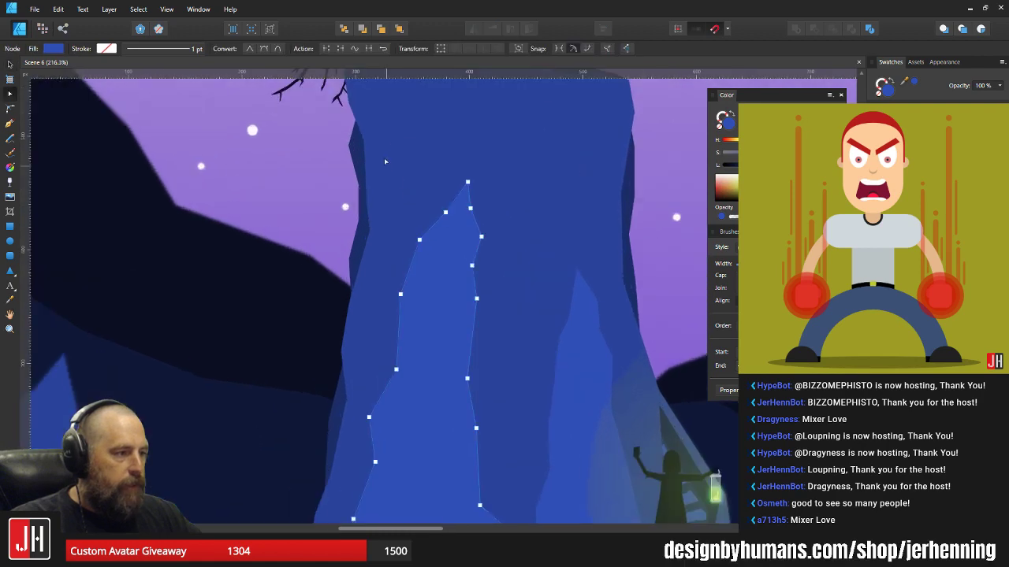
{"action": "left_click_drag", "start_coordinate": [384, 158], "coordinate": [472, 321]}
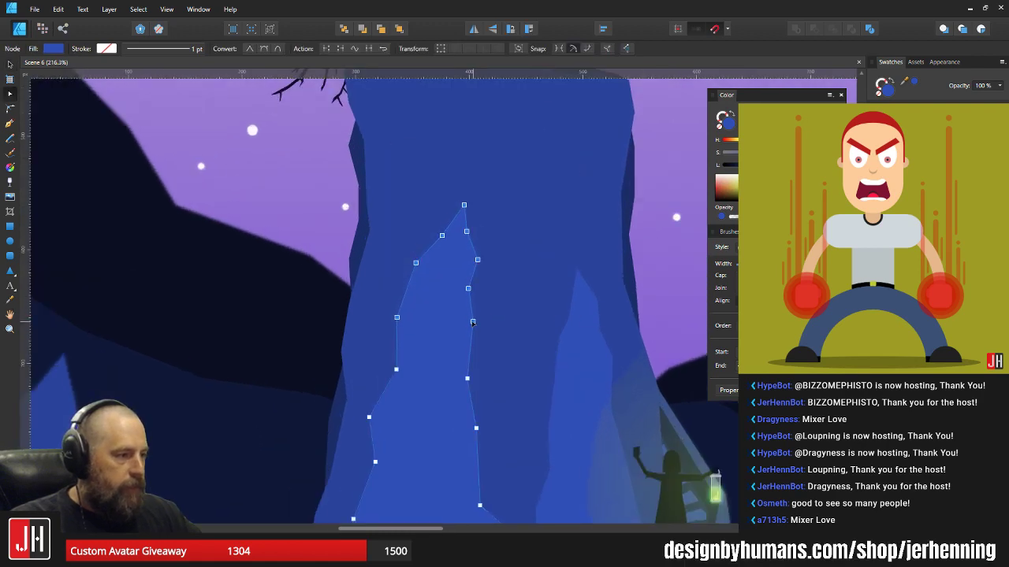
{"action": "key", "text": "v"}
{"action": "scroll", "coordinate": [504, 303], "scroll_direction": "down", "scroll_amount": 7}
{"action": "left_click_drag", "start_coordinate": [599, 312], "coordinate": [521, 310]}
{"action": "left_click", "coordinate": [608, 320]}
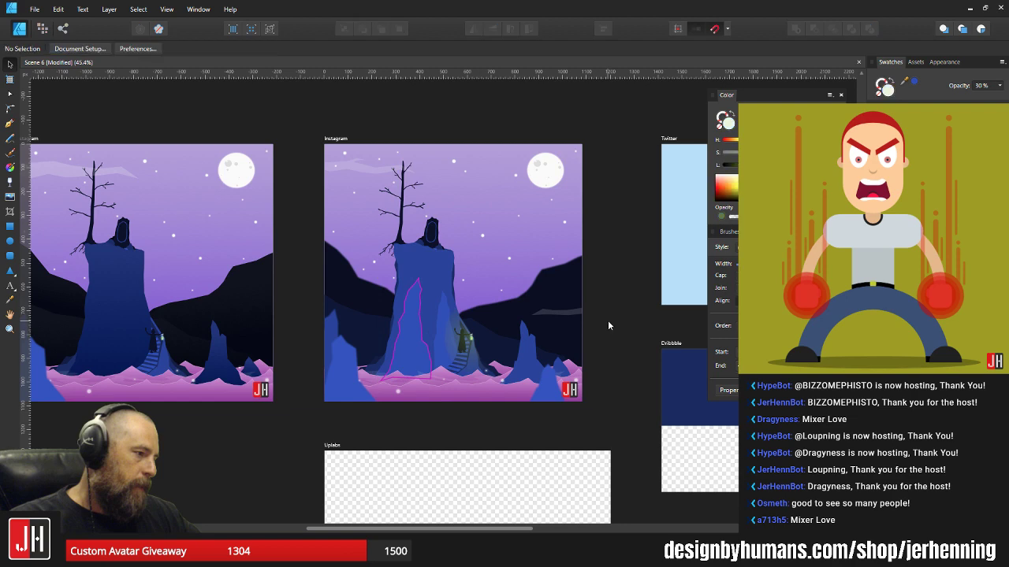
- Examine the two highlights on the rock pillar's face up close and within the full scene
{"action": "scroll", "coordinate": [533, 340], "scroll_direction": "up", "scroll_amount": 3}
{"action": "scroll", "coordinate": [442, 278], "scroll_direction": "up", "scroll_amount": 5}
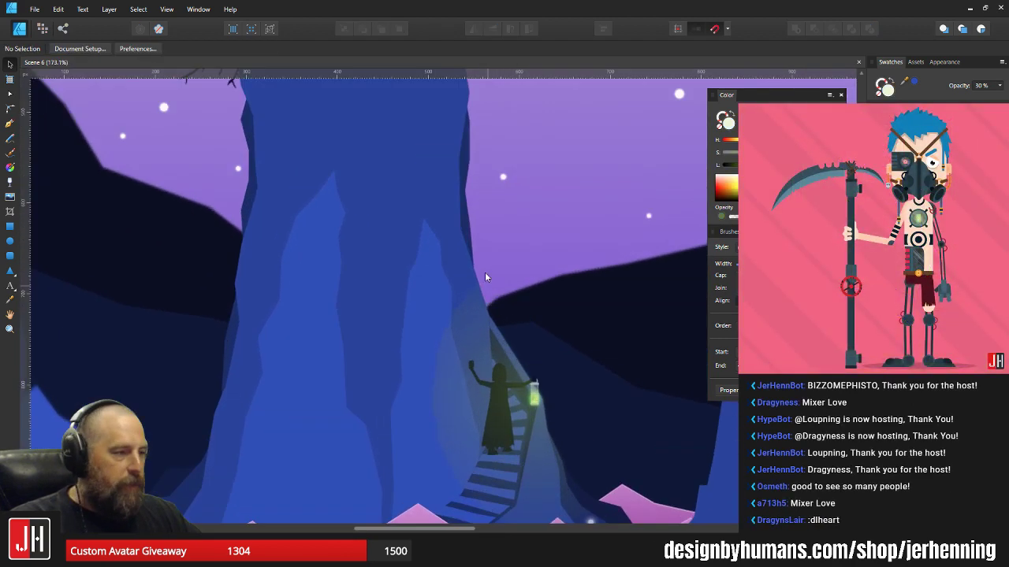
{"action": "left_click_drag", "start_coordinate": [486, 249], "coordinate": [511, 308]}
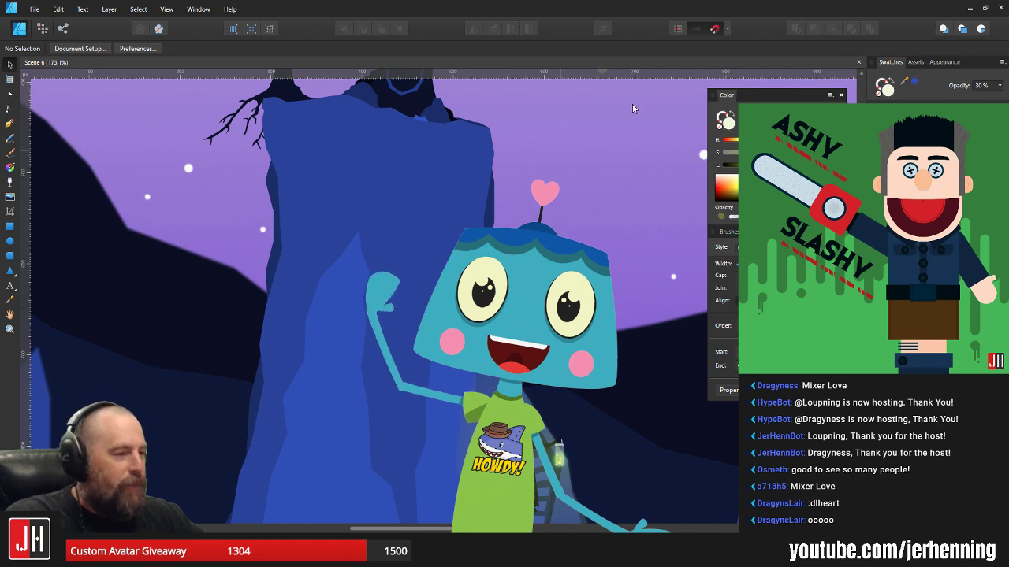
{"action": "scroll", "coordinate": [488, 319], "scroll_direction": "down", "scroll_amount": 4}
{"action": "left_click_drag", "start_coordinate": [513, 311], "coordinate": [457, 320]}
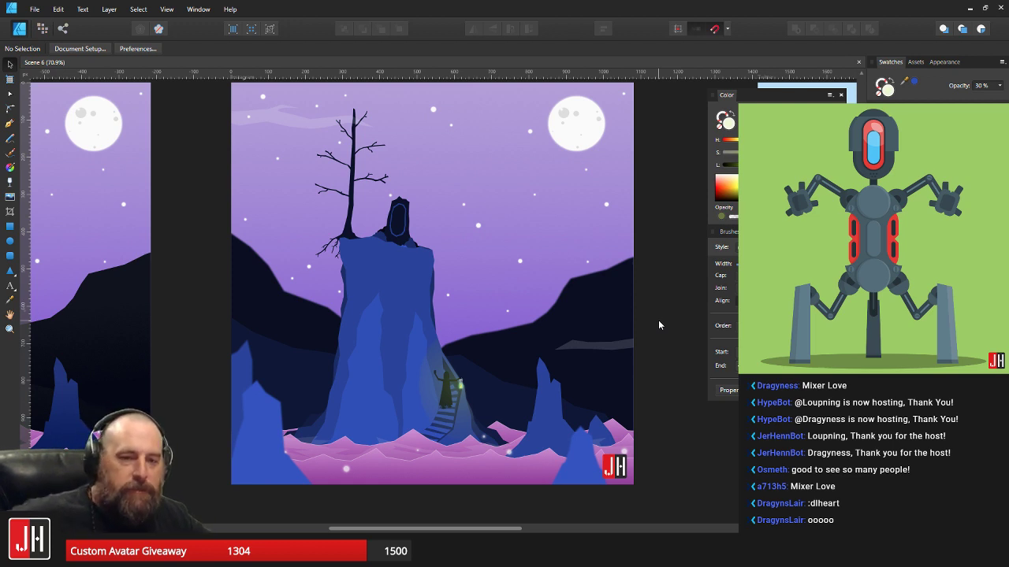
{"action": "left_click_drag", "start_coordinate": [412, 334], "coordinate": [427, 295]}
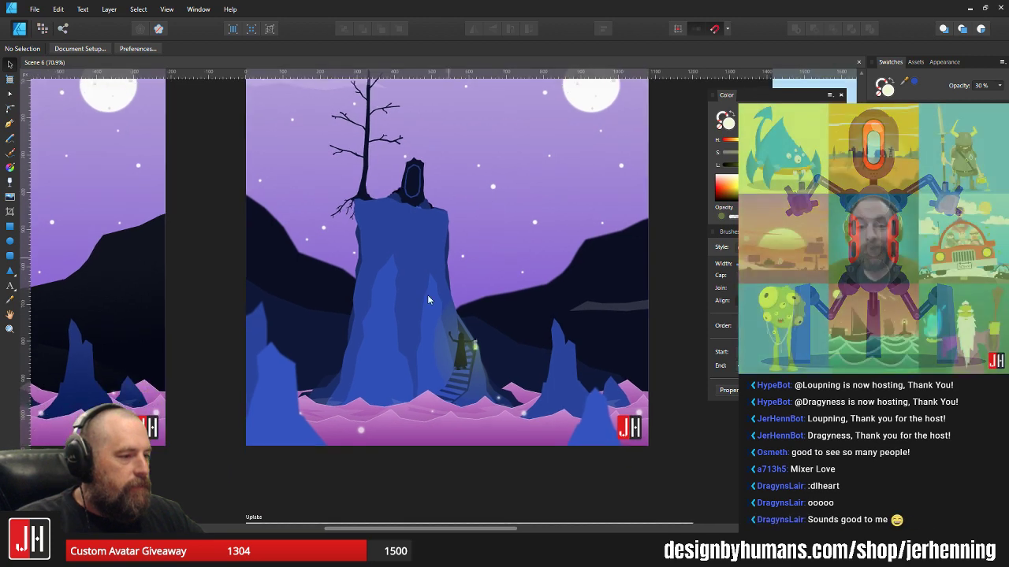
{"action": "scroll", "coordinate": [426, 295], "scroll_direction": "up", "scroll_amount": 3}
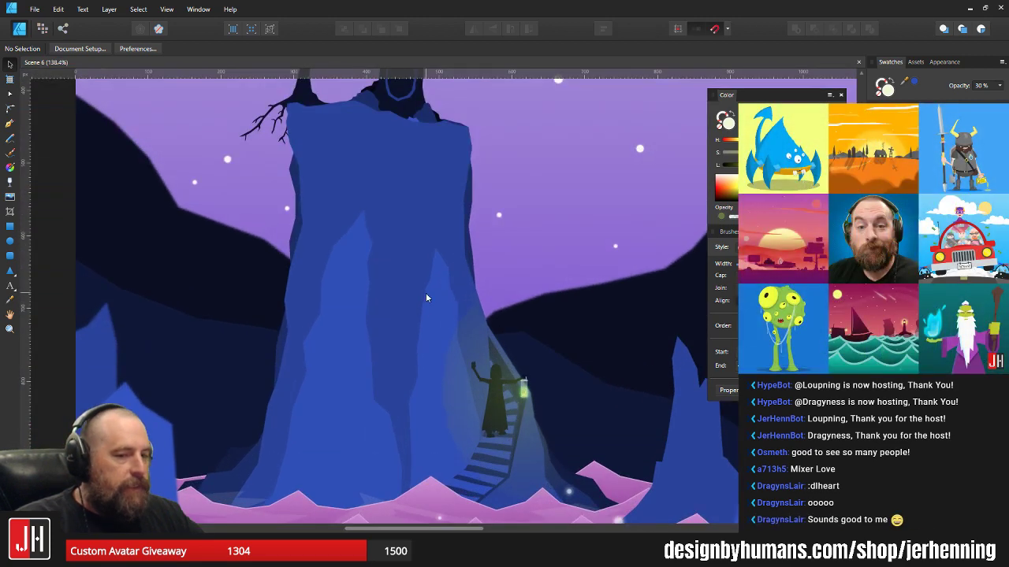
{"action": "scroll", "coordinate": [418, 260], "scroll_direction": "down", "scroll_amount": 2}
{"action": "scroll", "coordinate": [409, 258], "scroll_direction": "up", "scroll_amount": 1}
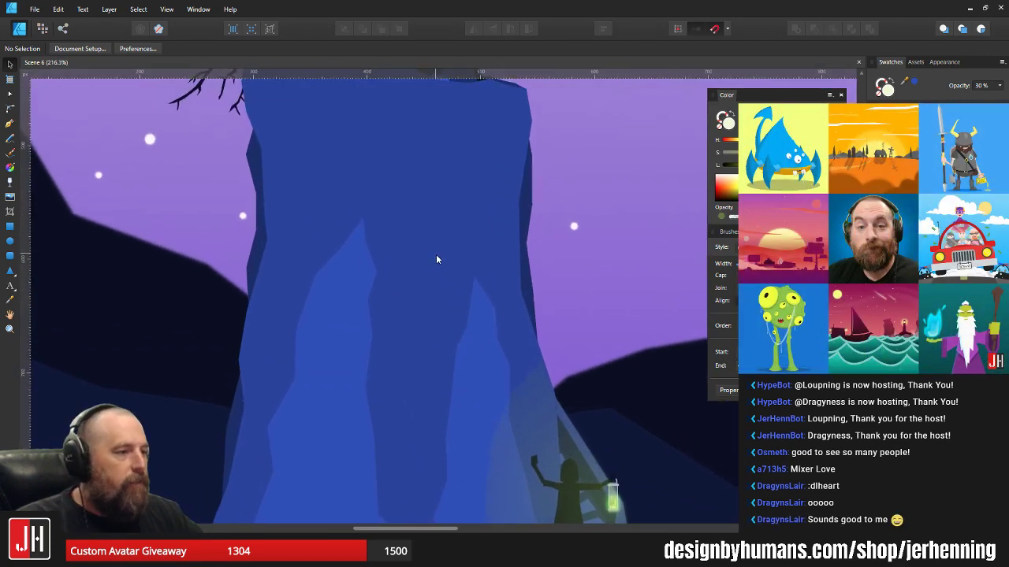
{"action": "left_click", "coordinate": [436, 254]}
{"action": "scroll", "coordinate": [370, 310], "scroll_direction": "up", "scroll_amount": 2}
{"action": "key", "text": "a"}
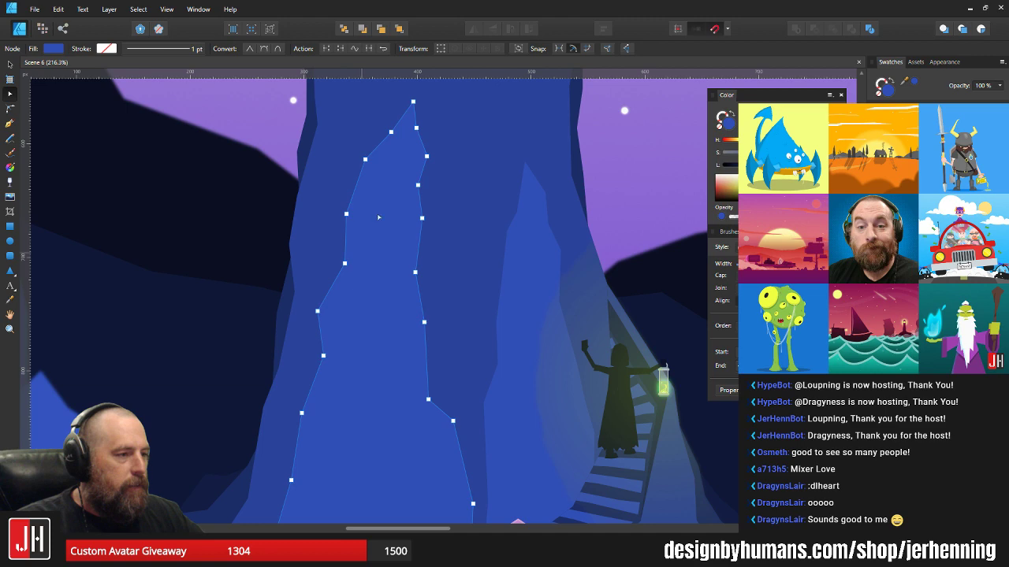
{"action": "left_click_drag", "start_coordinate": [257, 119], "coordinate": [415, 309]}
{"action": "key", "text": "v"}
{"action": "scroll", "coordinate": [491, 173], "scroll_direction": "down", "scroll_amount": 4}
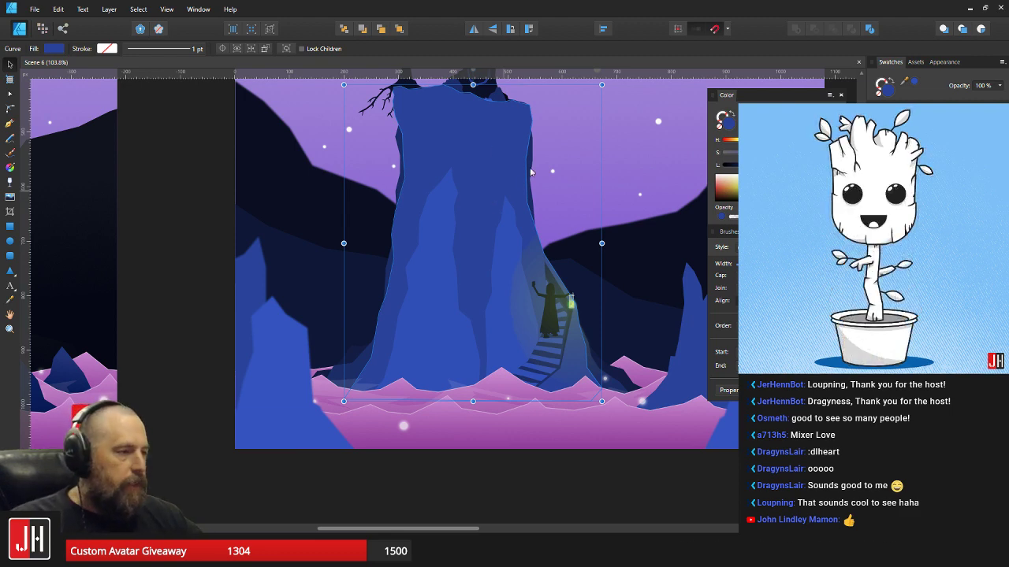
{"action": "left_click_drag", "start_coordinate": [634, 196], "coordinate": [595, 223]}
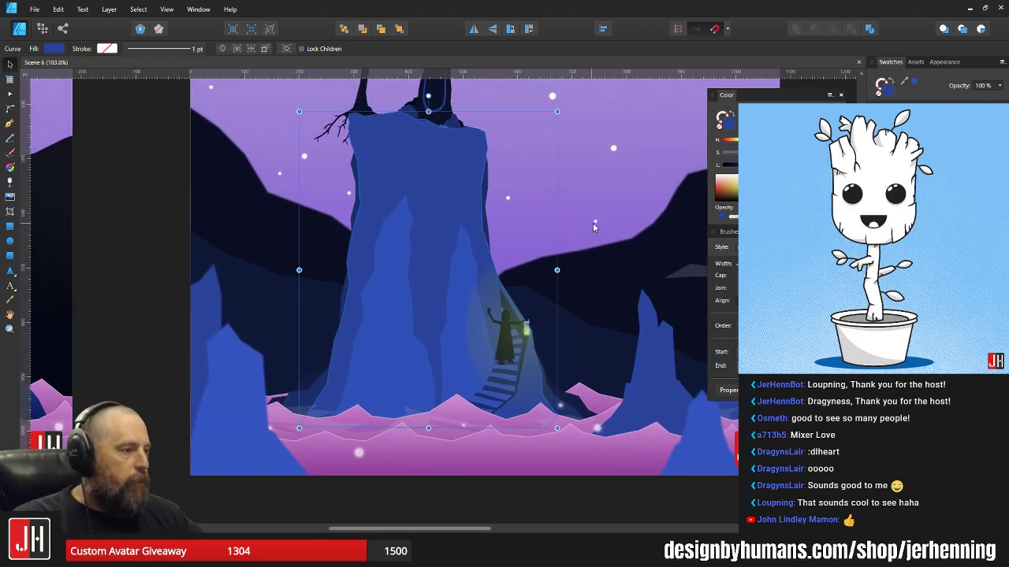
{"action": "scroll", "coordinate": [596, 223], "scroll_direction": "down", "scroll_amount": 2}
{"action": "left_click", "coordinate": [714, 430]}
{"action": "left_click_drag", "start_coordinate": [564, 301], "coordinate": [552, 337]}
{"action": "scroll", "coordinate": [552, 341], "scroll_direction": "up", "scroll_amount": 3}
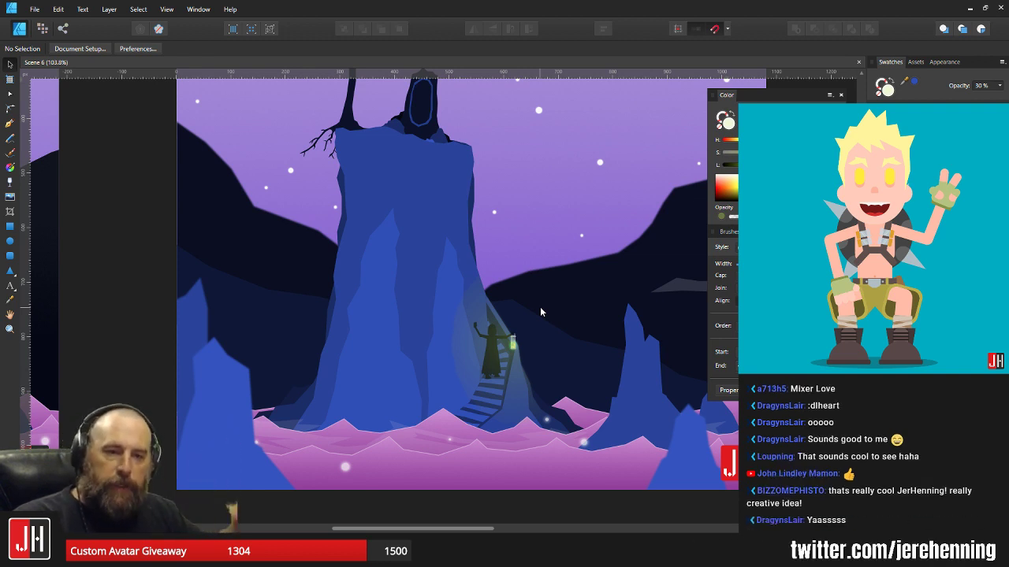
{"action": "scroll", "coordinate": [523, 316], "scroll_direction": "down", "scroll_amount": 5}
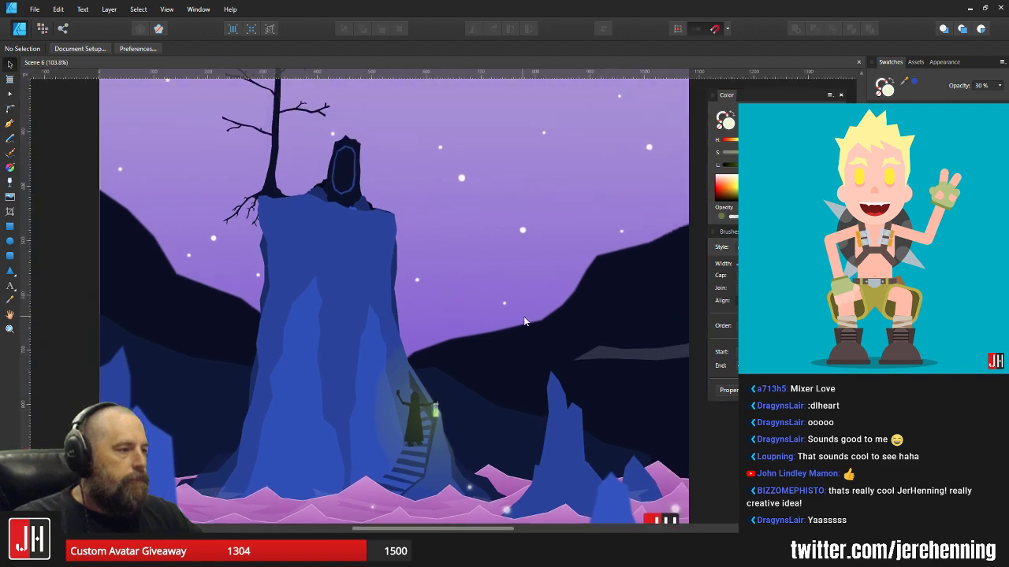
{"action": "scroll", "coordinate": [509, 292], "scroll_direction": "up", "scroll_amount": 4}
{"action": "left_click_drag", "start_coordinate": [530, 253], "coordinate": [488, 244]}
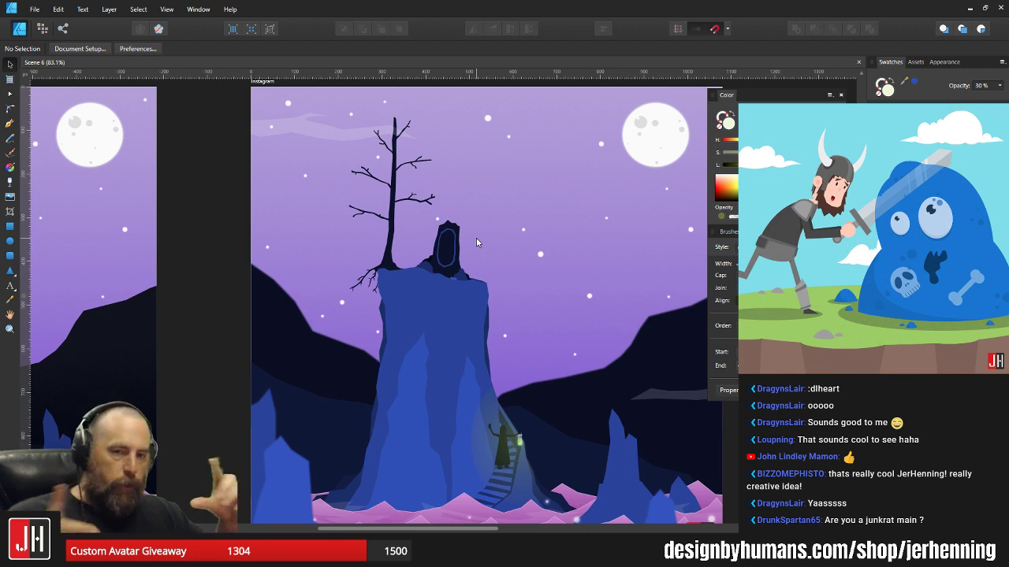
- Open the Lego people Backup document from the 2018 folder inside the Complete folder
{"action": "left_click", "coordinate": [31, 11]}
{"action": "left_click", "coordinate": [24, 57]}
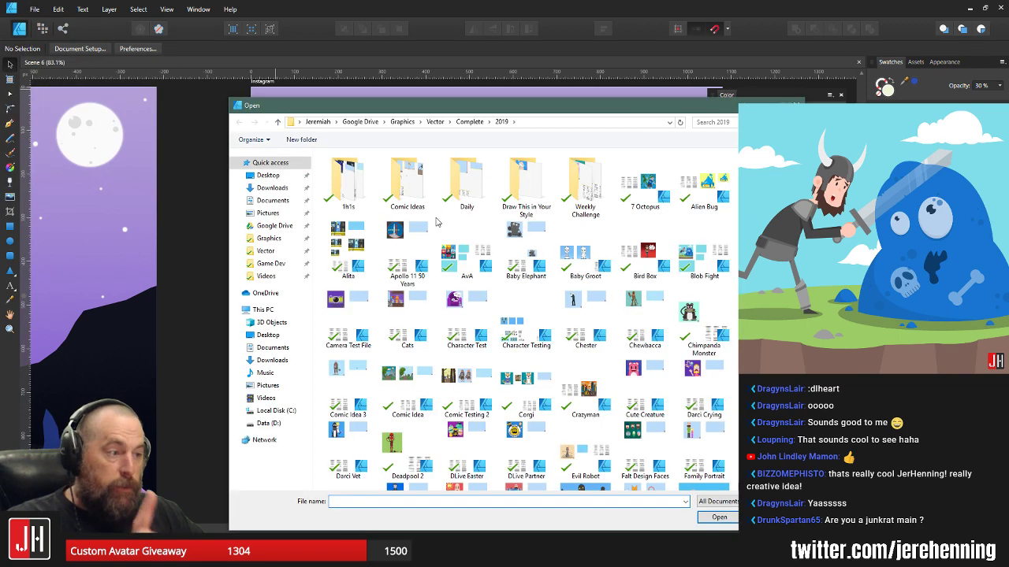
{"action": "left_click", "coordinate": [470, 122]}
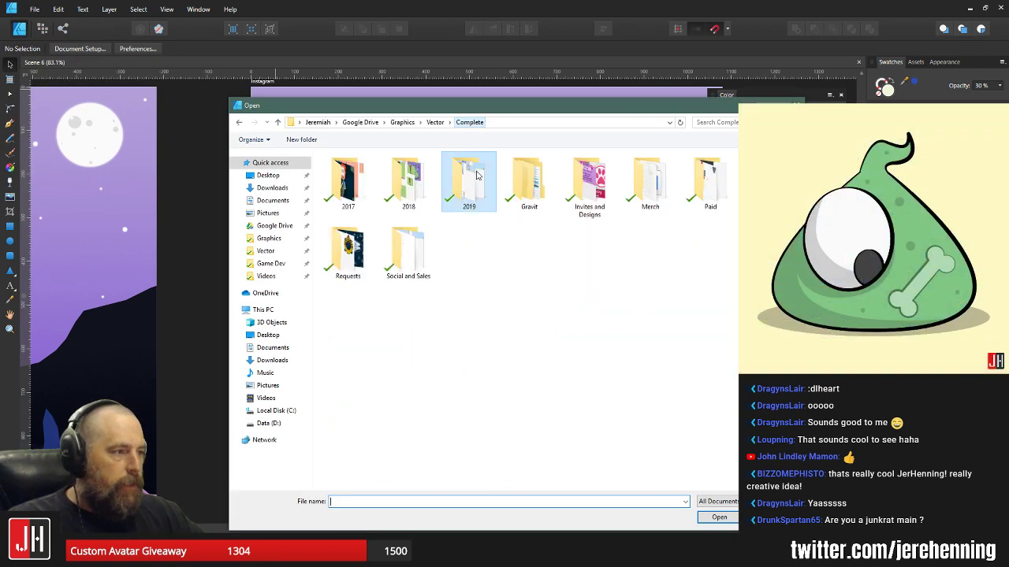
{"action": "double_click", "coordinate": [414, 188]}
{"action": "double_click", "coordinate": [475, 202]}
{"action": "double_click", "coordinate": [475, 201]}
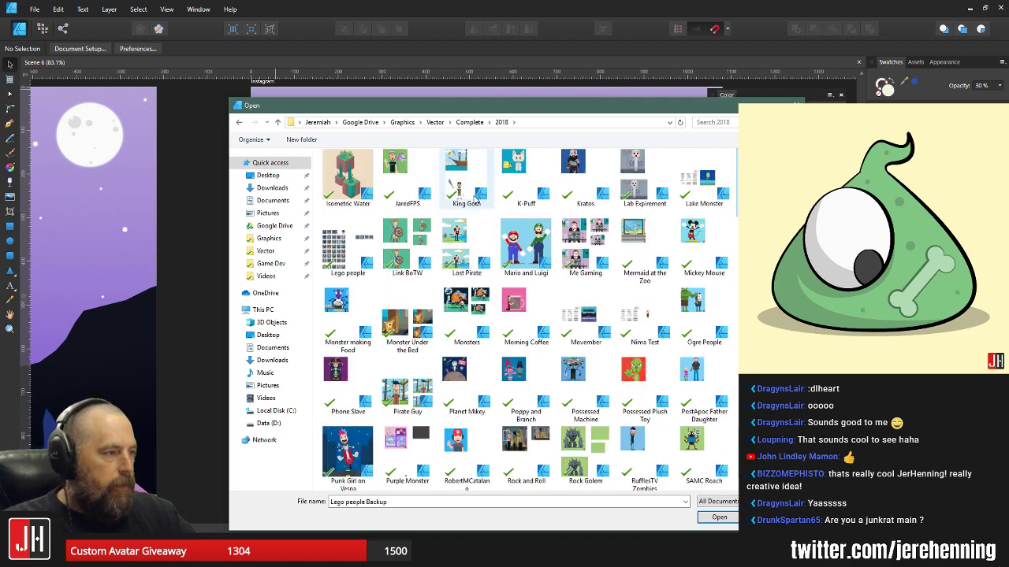
{"action": "double_click", "coordinate": [473, 195]}
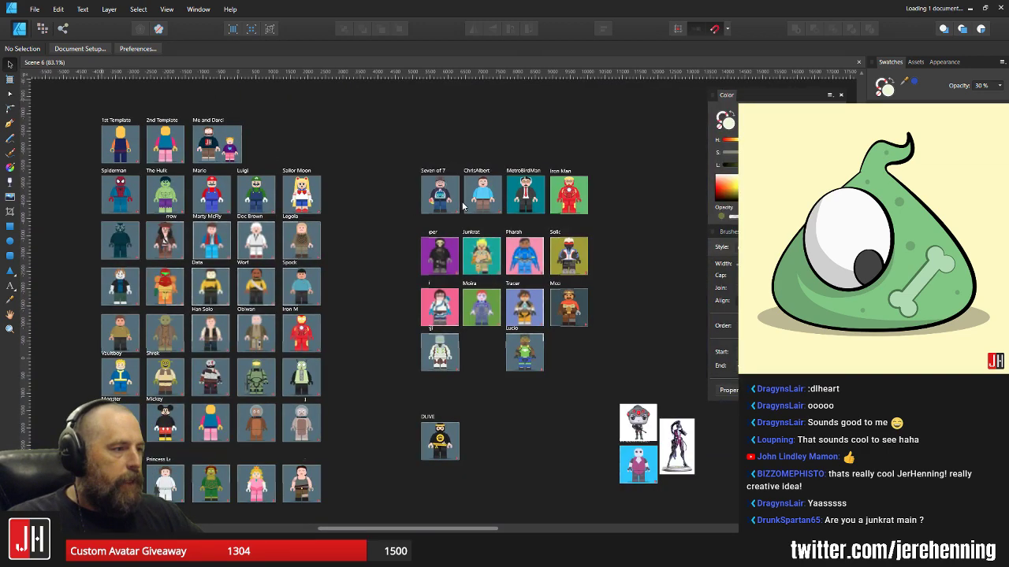
- Examine the Lego character artboards up close, including Junkrat, Kratos and Master Chief, and within the whole collection
{"action": "scroll", "coordinate": [465, 197], "scroll_direction": "up", "scroll_amount": 5}
{"action": "scroll", "coordinate": [425, 243], "scroll_direction": "up", "scroll_amount": 2}
{"action": "left_click_drag", "start_coordinate": [454, 280], "coordinate": [455, 202]}
{"action": "scroll", "coordinate": [422, 225], "scroll_direction": "down", "scroll_amount": 2}
{"action": "scroll", "coordinate": [421, 226], "scroll_direction": "down", "scroll_amount": 1}
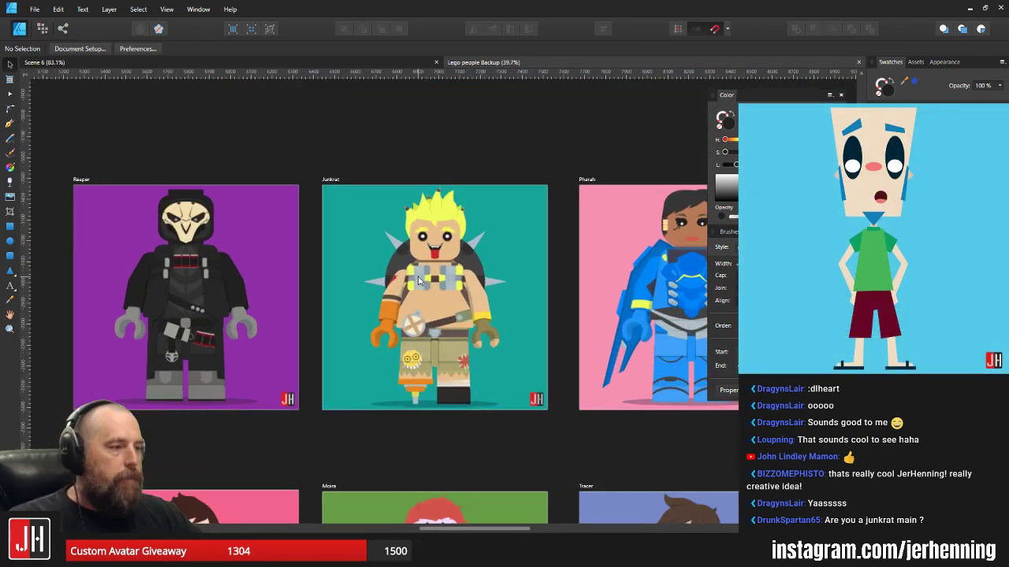
{"action": "scroll", "coordinate": [385, 277], "scroll_direction": "down", "scroll_amount": 6}
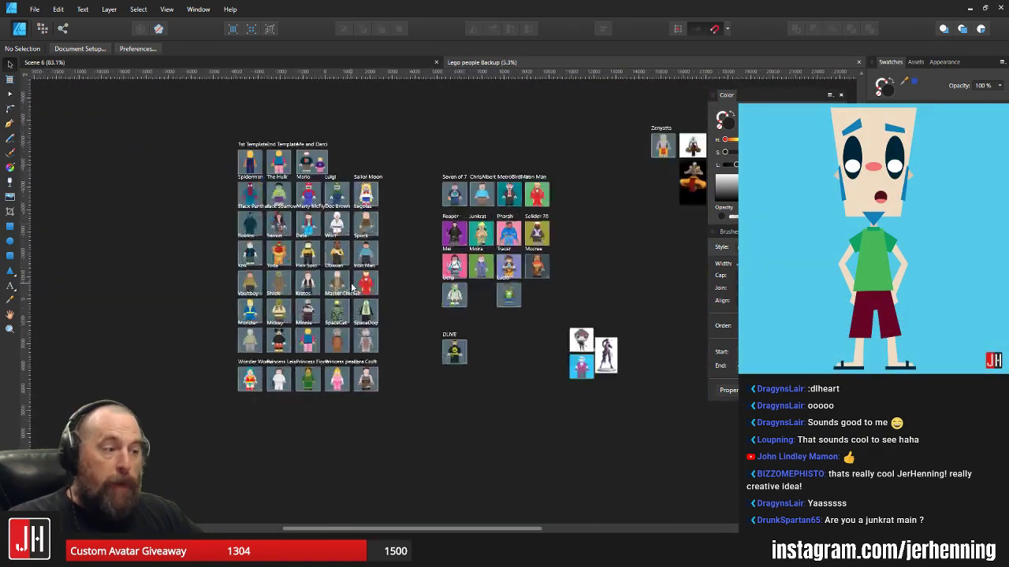
{"action": "scroll", "coordinate": [385, 276], "scroll_direction": "up", "scroll_amount": 6}
{"action": "scroll", "coordinate": [299, 276], "scroll_direction": "up", "scroll_amount": 3}
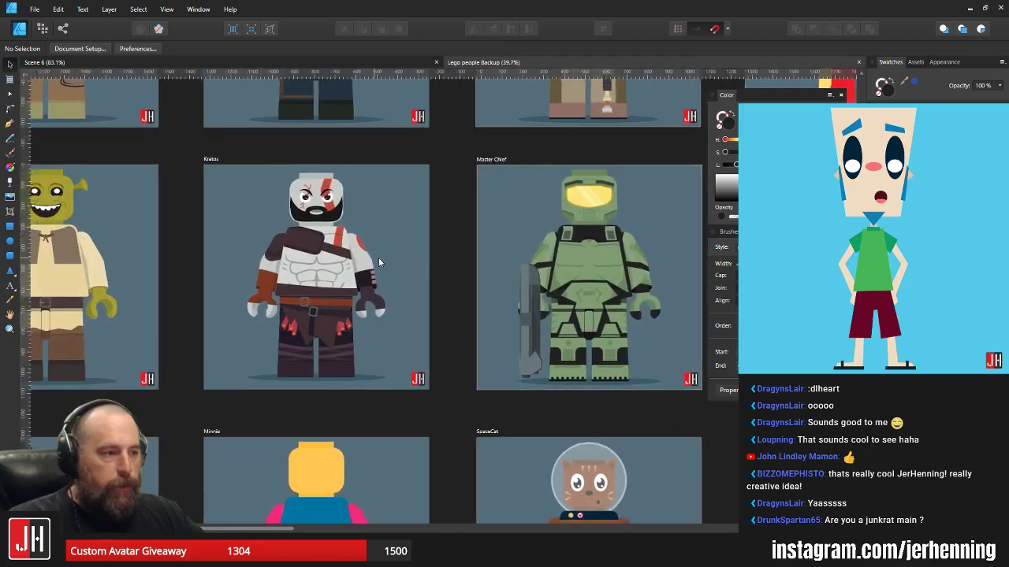
- Look over the Lego character artboards, from Kratos and Master Chief to Princess Peach and Lara Croft
{"action": "scroll", "coordinate": [348, 239], "scroll_direction": "up", "scroll_amount": 2}
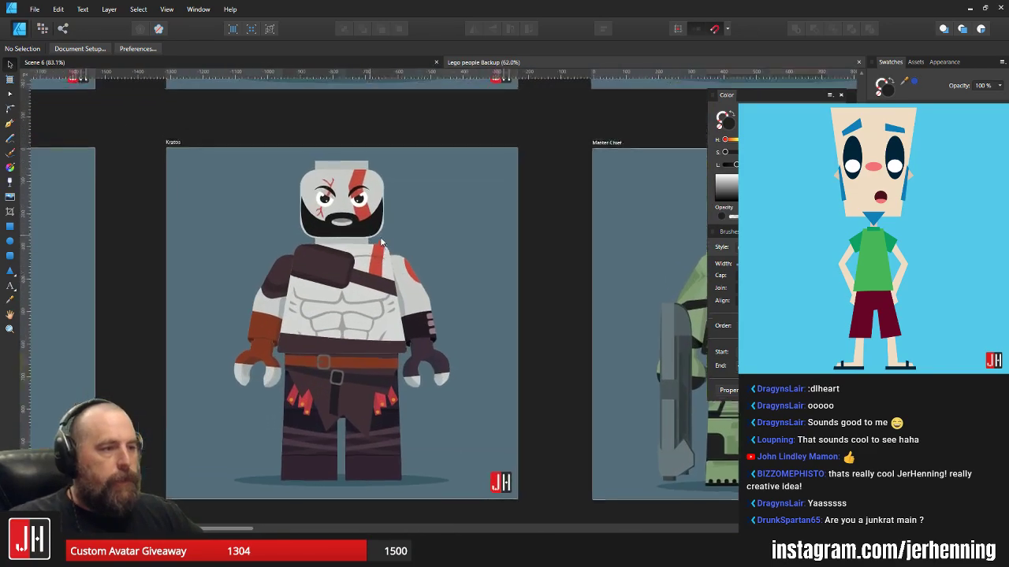
{"action": "scroll", "coordinate": [348, 239], "scroll_direction": "down", "scroll_amount": 2}
{"action": "scroll", "coordinate": [506, 240], "scroll_direction": "right", "scroll_amount": 3}
{"action": "left_click_drag", "start_coordinate": [517, 279], "coordinate": [452, 198]}
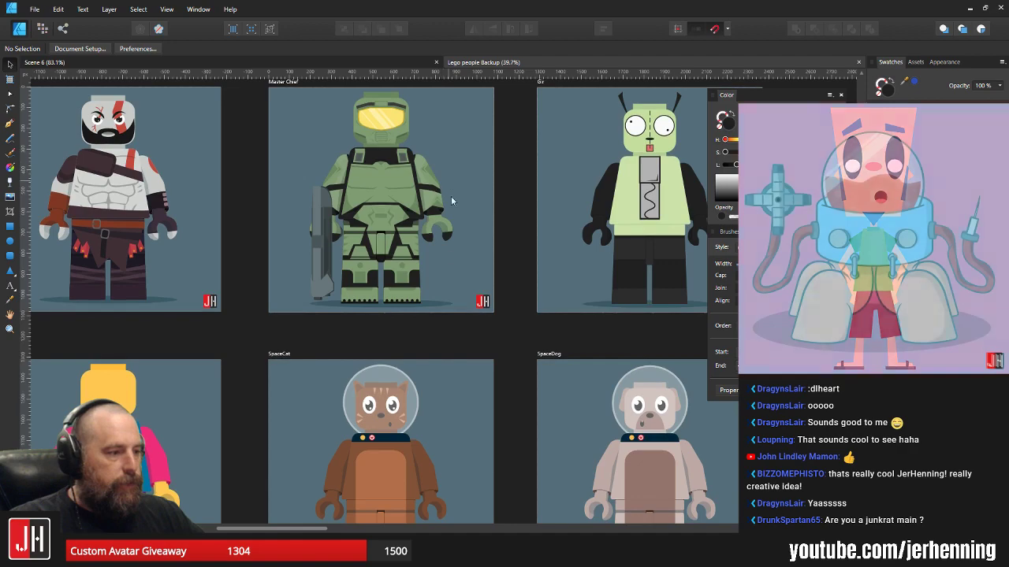
{"action": "scroll", "coordinate": [452, 274], "scroll_direction": "down", "scroll_amount": 3}
{"action": "left_click_drag", "start_coordinate": [320, 470], "coordinate": [456, 263]}
{"action": "scroll", "coordinate": [159, 298], "scroll_direction": "up", "scroll_amount": 4}
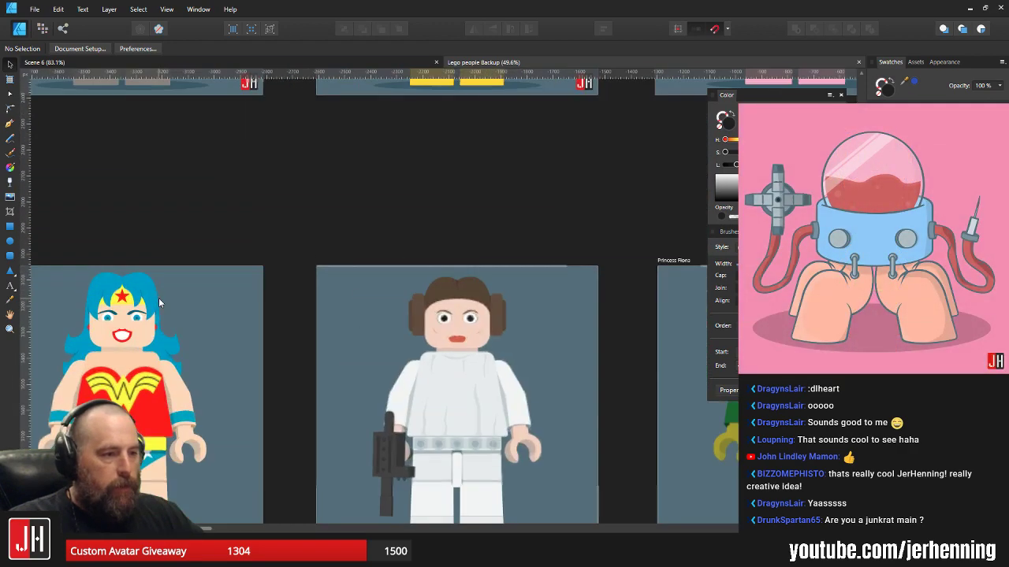
{"action": "scroll", "coordinate": [159, 298], "scroll_direction": "down", "scroll_amount": 1}
{"action": "scroll", "coordinate": [286, 227], "scroll_direction": "right", "scroll_amount": 6}
{"action": "scroll", "coordinate": [234, 234], "scroll_direction": "right", "scroll_amount": 3}
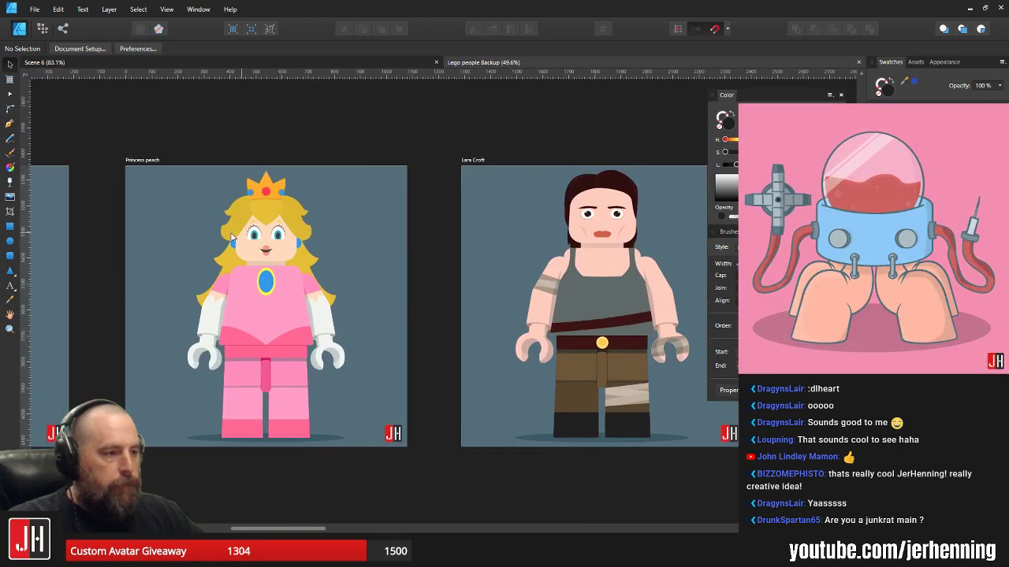
{"action": "scroll", "coordinate": [476, 249], "scroll_direction": "down", "scroll_amount": 9}
{"action": "left_click_drag", "start_coordinate": [550, 101], "coordinate": [493, 239]}
{"action": "left_click_drag", "start_coordinate": [573, 121], "coordinate": [439, 234]}
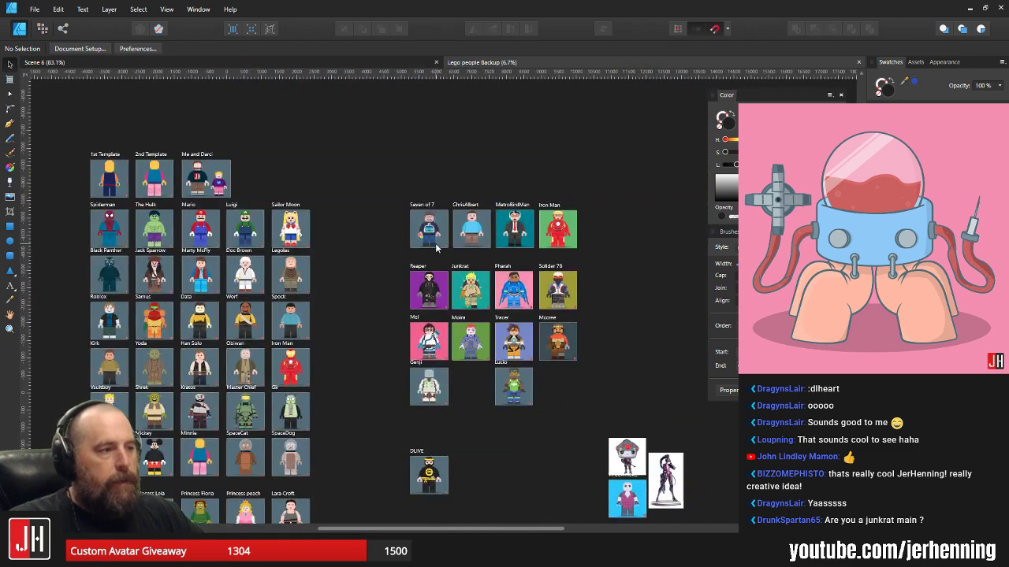
- Examine the custom avatar artboards and the separate group of characters such as Reaper, Tracer and Lucio
{"action": "scroll", "coordinate": [439, 232], "scroll_direction": "up", "scroll_amount": 4}
{"action": "scroll", "coordinate": [422, 234], "scroll_direction": "up", "scroll_amount": 4}
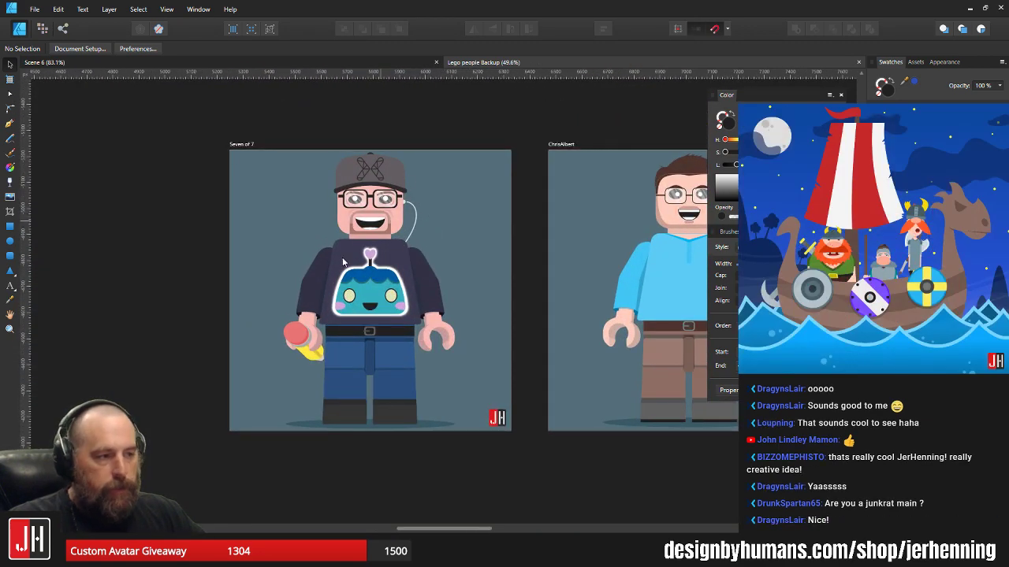
{"action": "scroll", "coordinate": [342, 262], "scroll_direction": "right", "scroll_amount": 5}
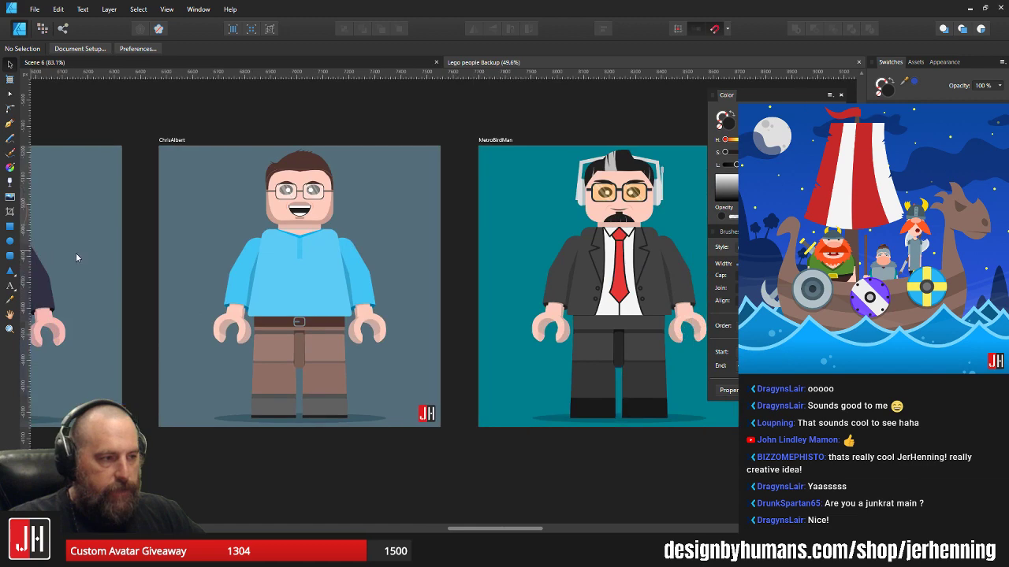
{"action": "scroll", "coordinate": [511, 288], "scroll_direction": "down", "scroll_amount": 6}
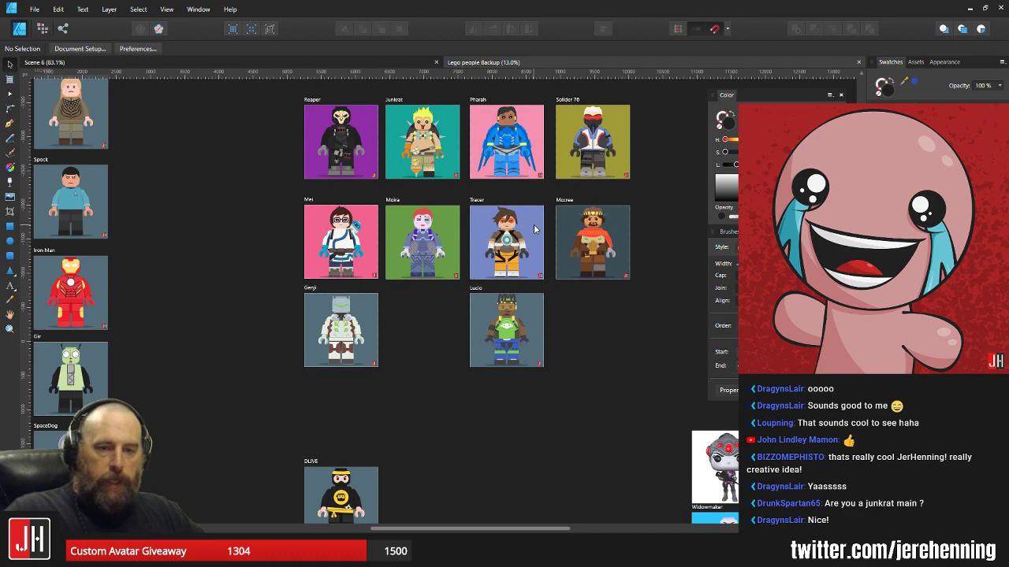
{"action": "scroll", "coordinate": [493, 230], "scroll_direction": "down", "scroll_amount": 2}
{"action": "left_click_drag", "start_coordinate": [504, 210], "coordinate": [513, 227]}
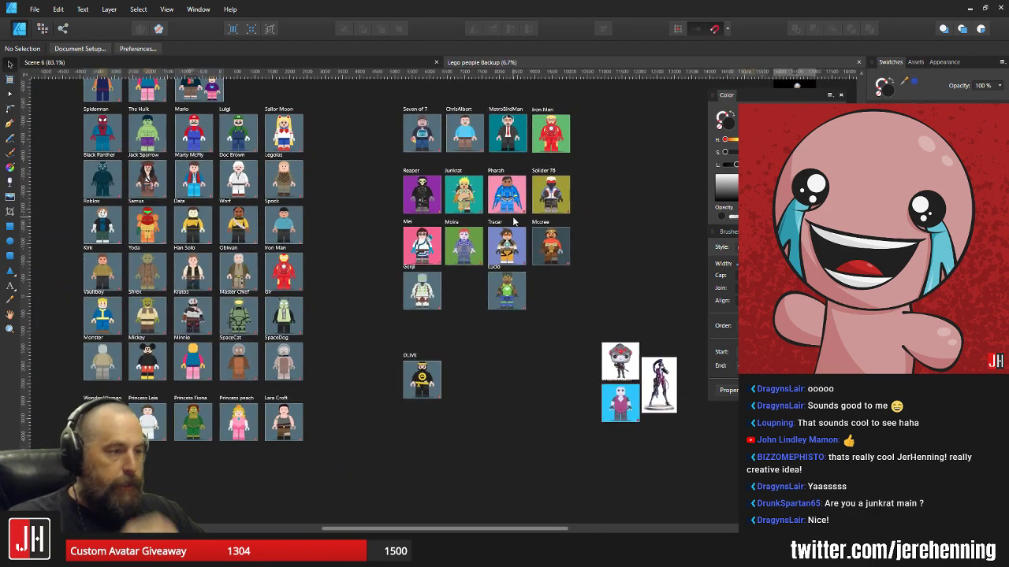
- Review the Data, Worf, Spock, Kirk, Yoda, Vaultboy and Shrek artboards up close
{"action": "scroll", "coordinate": [292, 230], "scroll_direction": "up", "scroll_amount": 5}
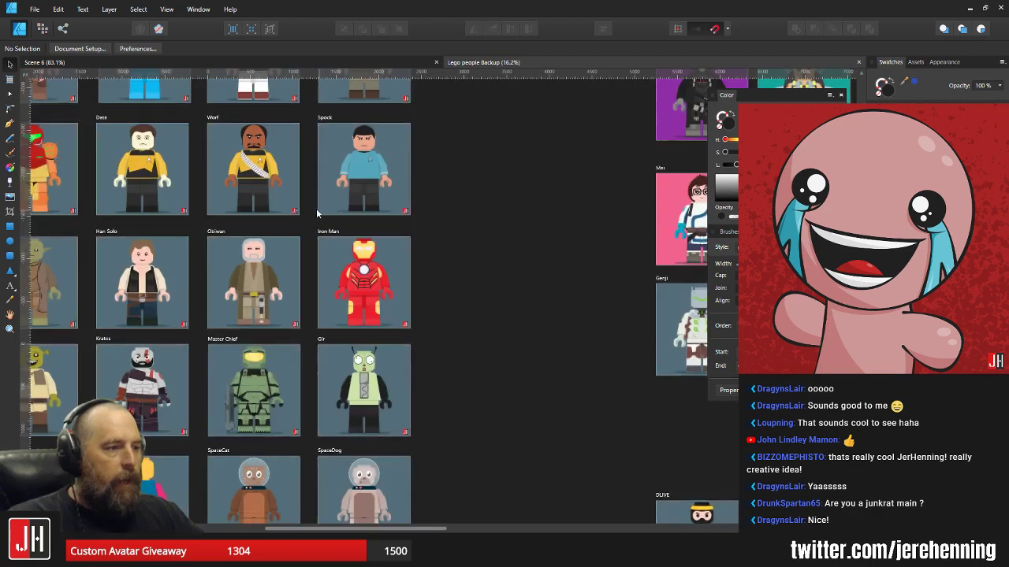
{"action": "scroll", "coordinate": [291, 229], "scroll_direction": "up", "scroll_amount": 2}
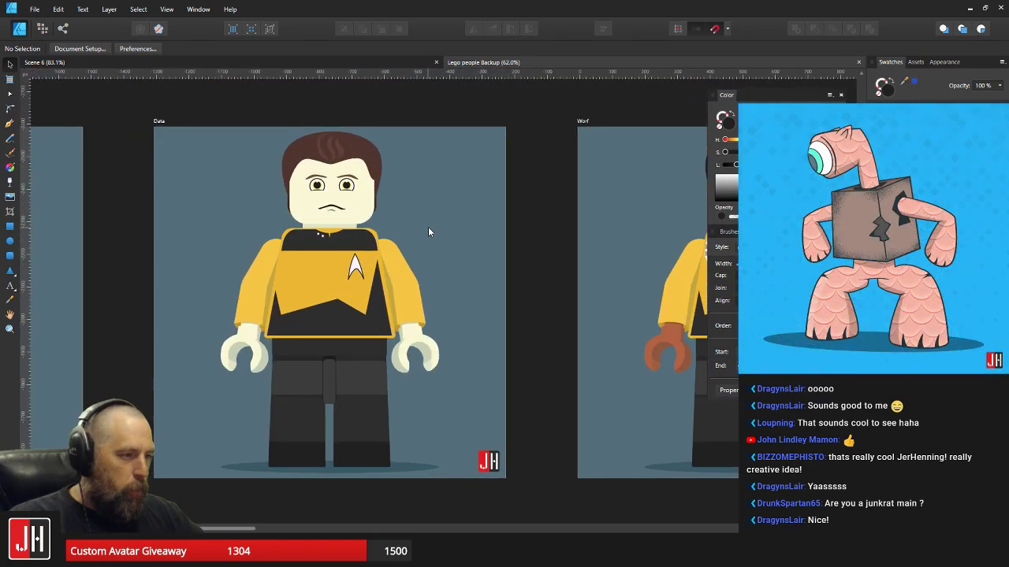
{"action": "scroll", "coordinate": [433, 226], "scroll_direction": "down", "scroll_amount": 1}
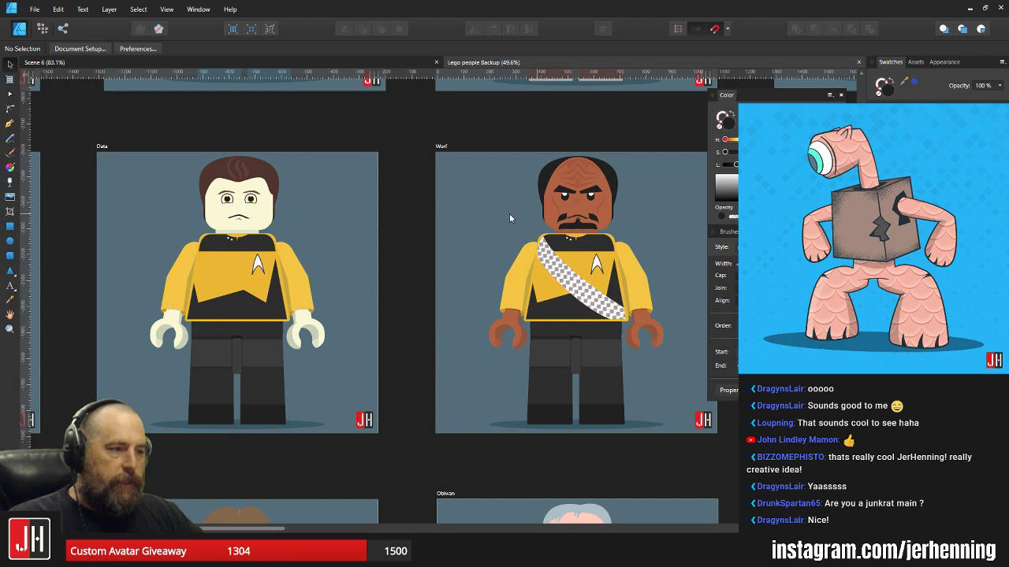
{"action": "scroll", "coordinate": [577, 219], "scroll_direction": "right", "scroll_amount": 3}
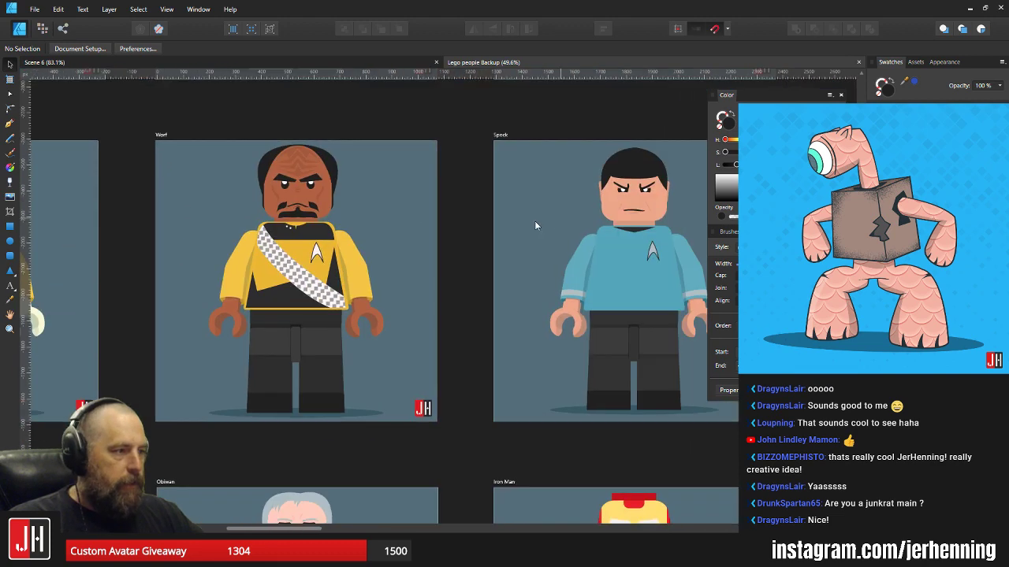
{"action": "scroll", "coordinate": [535, 221], "scroll_direction": "down", "scroll_amount": 3}
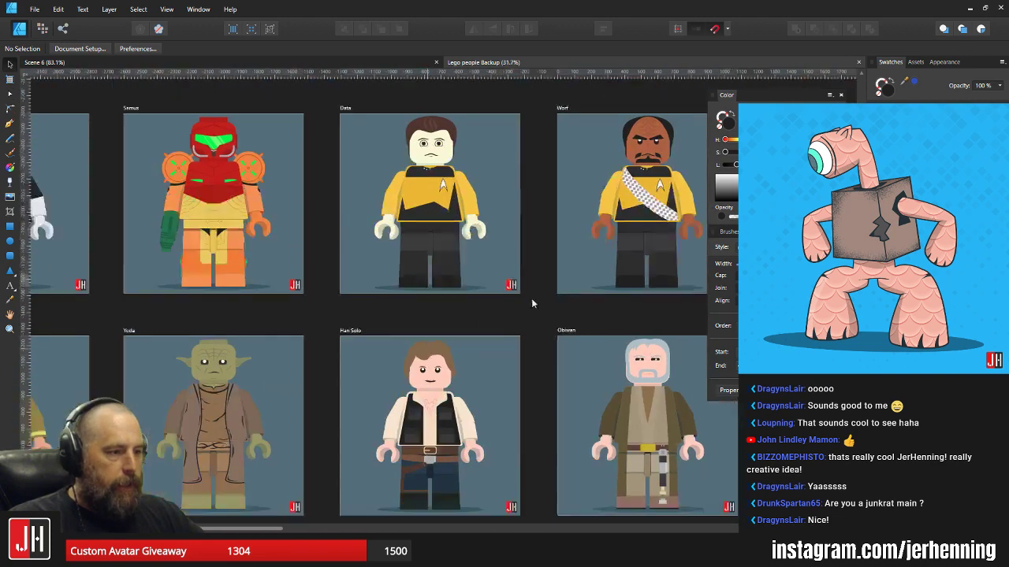
{"action": "left_click_drag", "start_coordinate": [156, 397], "coordinate": [402, 295]}
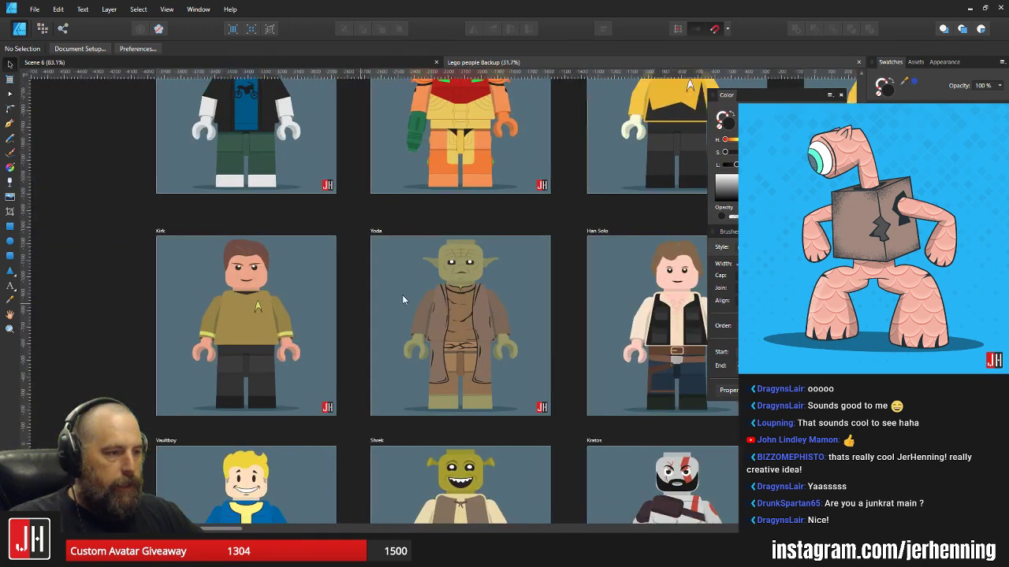
{"action": "left_click_drag", "start_coordinate": [197, 244], "coordinate": [300, 213]}
{"action": "scroll", "coordinate": [300, 214], "scroll_direction": "up", "scroll_amount": 3}
{"action": "left_click_drag", "start_coordinate": [430, 366], "coordinate": [387, 239]}
{"action": "scroll", "coordinate": [387, 239], "scroll_direction": "down", "scroll_amount": 2}
{"action": "left_click_drag", "start_coordinate": [463, 238], "coordinate": [430, 261]}
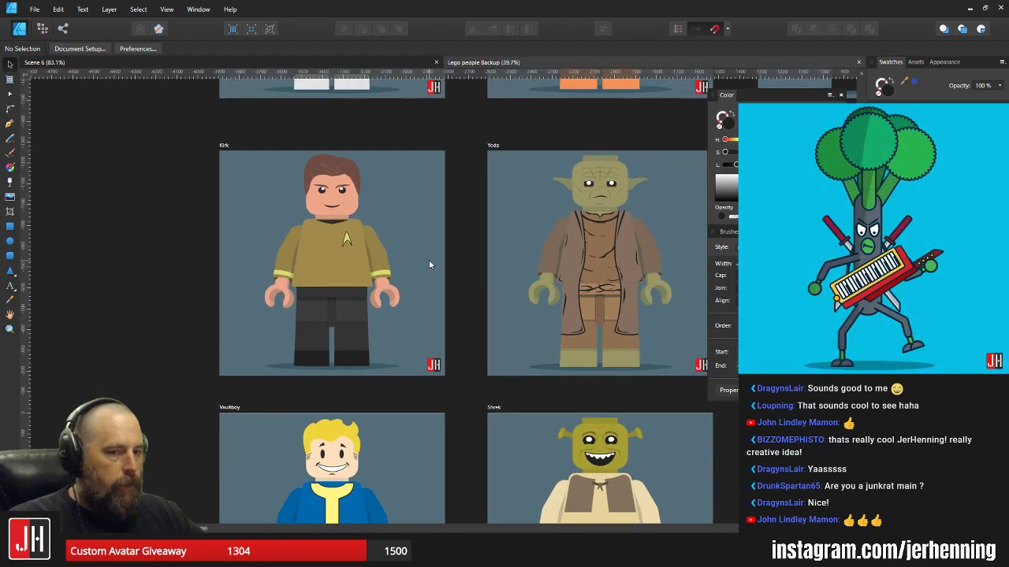
{"action": "left_click_drag", "start_coordinate": [500, 291], "coordinate": [273, 223]}
{"action": "left_click_drag", "start_coordinate": [255, 289], "coordinate": [479, 186]}
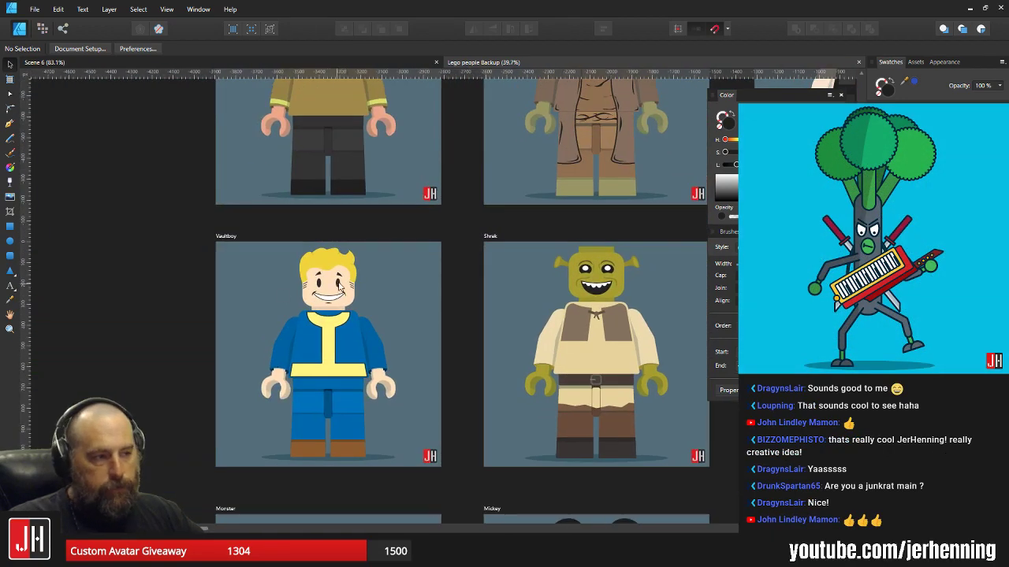
- Close the Lego people Backup document
{"action": "scroll", "coordinate": [344, 280], "scroll_direction": "down", "scroll_amount": 3}
{"action": "left_click", "coordinate": [859, 62]}
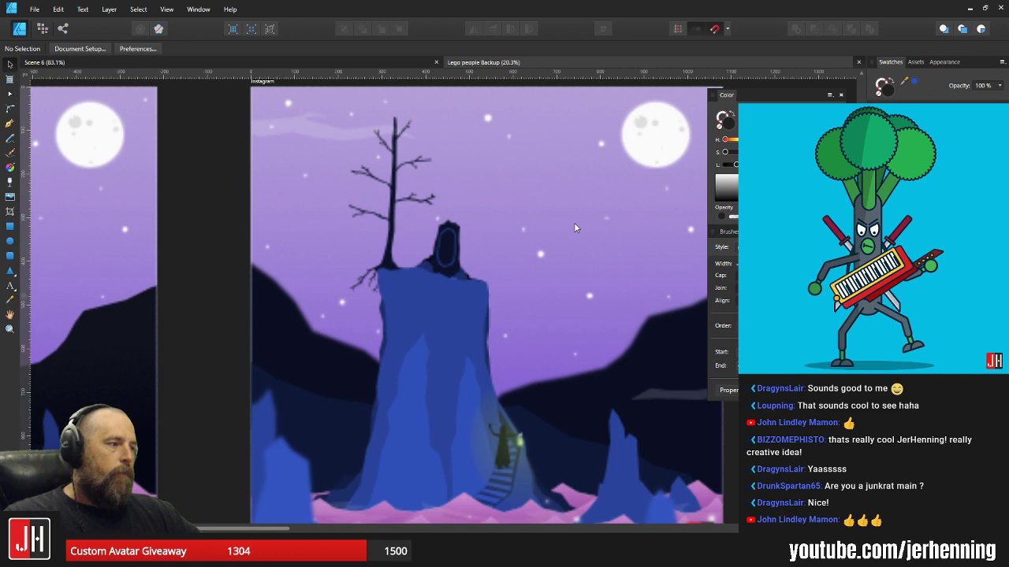
- Examine the Scene 6 illustration, including the lantern figure on the stairs, the stone portal and the tree roots on the cliff
{"action": "scroll", "coordinate": [496, 233], "scroll_direction": "up", "scroll_amount": 2}
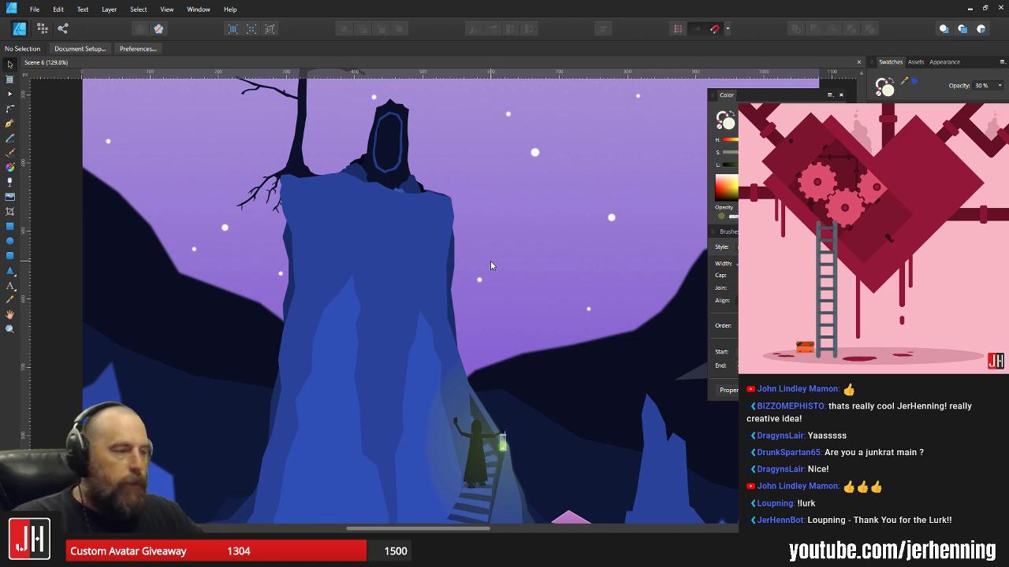
{"action": "left_click_drag", "start_coordinate": [469, 369], "coordinate": [417, 215]}
{"action": "scroll", "coordinate": [421, 317], "scroll_direction": "up", "scroll_amount": 3}
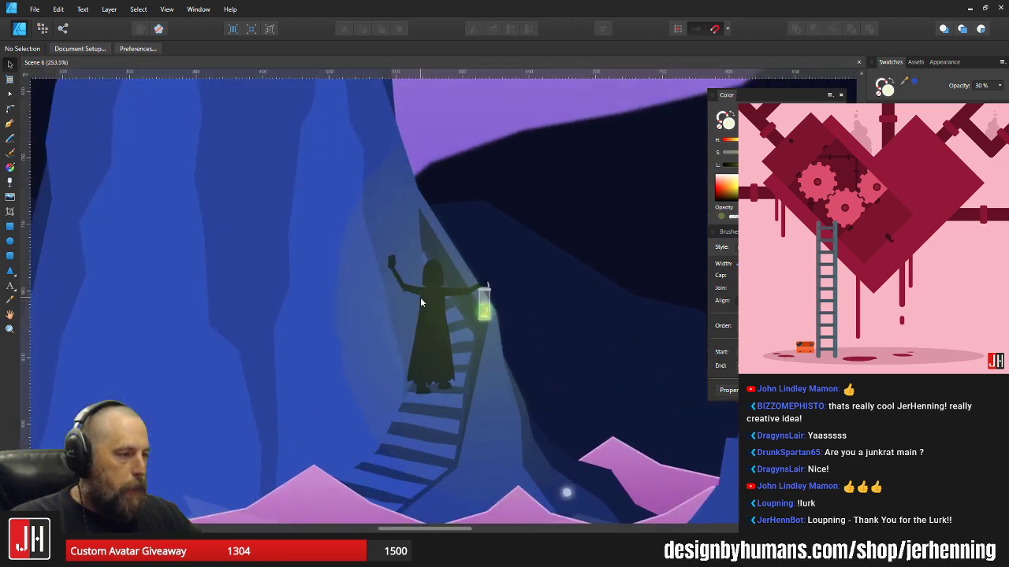
{"action": "scroll", "coordinate": [424, 300], "scroll_direction": "down", "scroll_amount": 4}
{"action": "scroll", "coordinate": [426, 303], "scroll_direction": "down", "scroll_amount": 5}
{"action": "scroll", "coordinate": [409, 202], "scroll_direction": "up", "scroll_amount": 3}
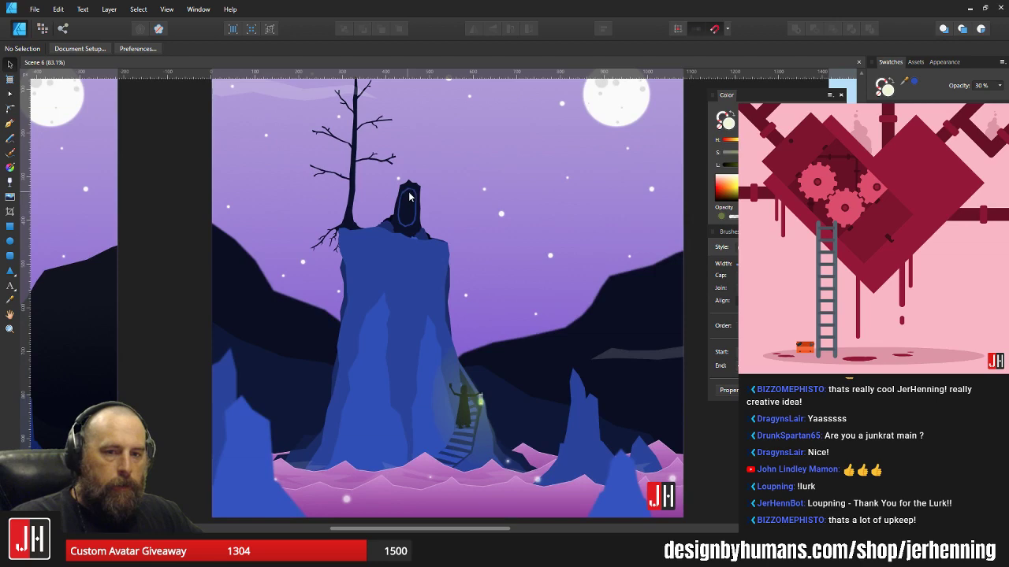
{"action": "left_click_drag", "start_coordinate": [410, 197], "coordinate": [414, 229]}
{"action": "scroll", "coordinate": [390, 217], "scroll_direction": "up", "scroll_amount": 2}
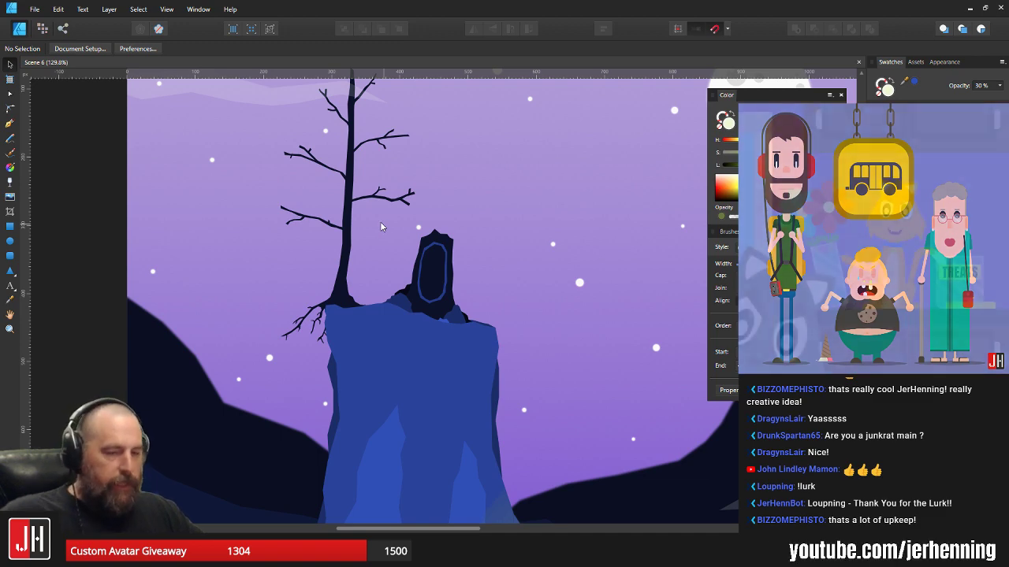
{"action": "left_click_drag", "start_coordinate": [397, 254], "coordinate": [388, 234]}
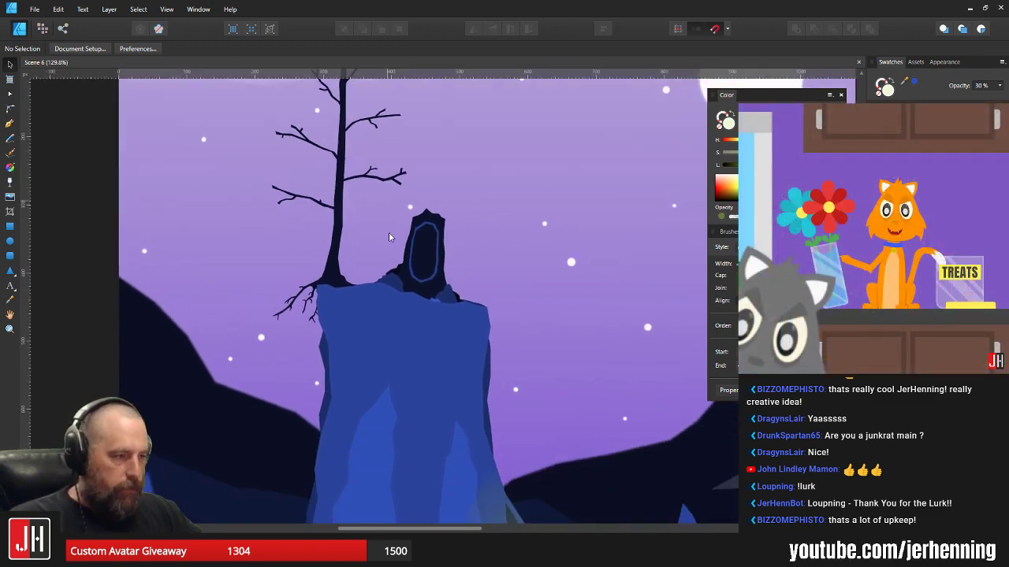
{"action": "scroll", "coordinate": [389, 232], "scroll_direction": "up", "scroll_amount": 5}
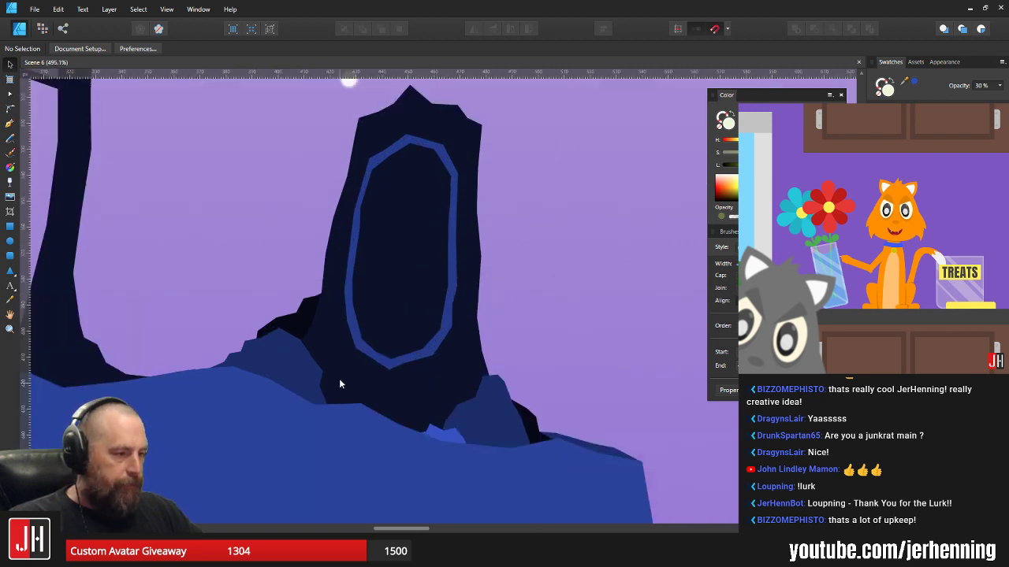
{"action": "scroll", "coordinate": [338, 374], "scroll_direction": "up", "scroll_amount": 1}
{"action": "scroll", "coordinate": [350, 335], "scroll_direction": "down", "scroll_amount": 5}
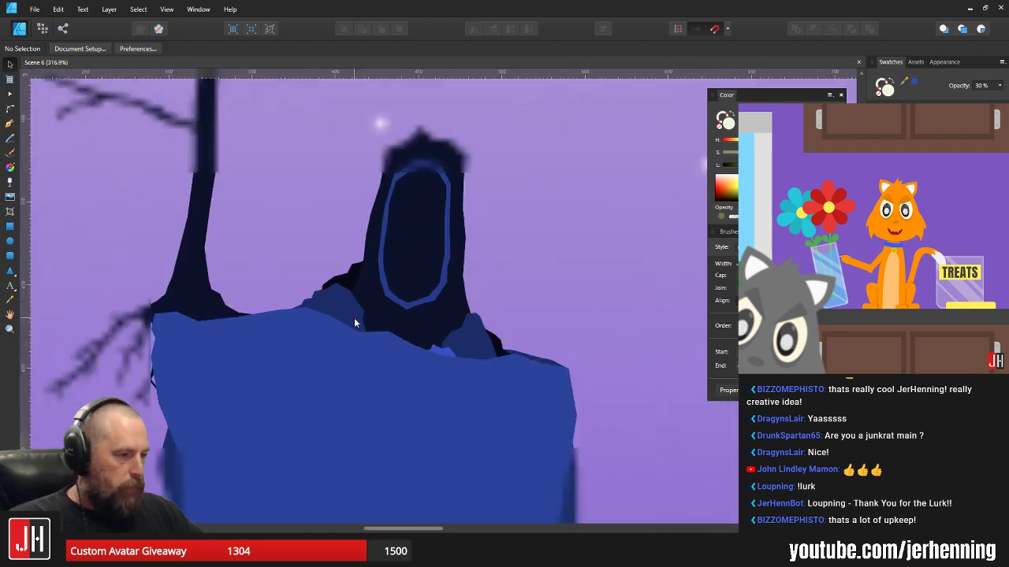
{"action": "scroll", "coordinate": [356, 281], "scroll_direction": "up", "scroll_amount": 5}
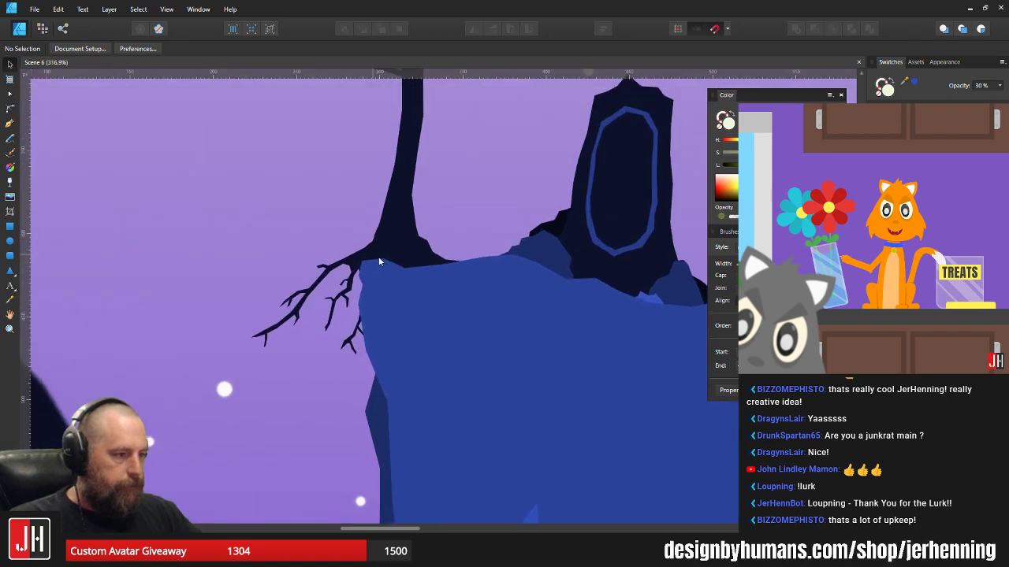
- Select the dark tree root curve and bend the upper edge of the small twig beside the cliff with the Node tool
{"action": "left_click", "coordinate": [374, 287]}
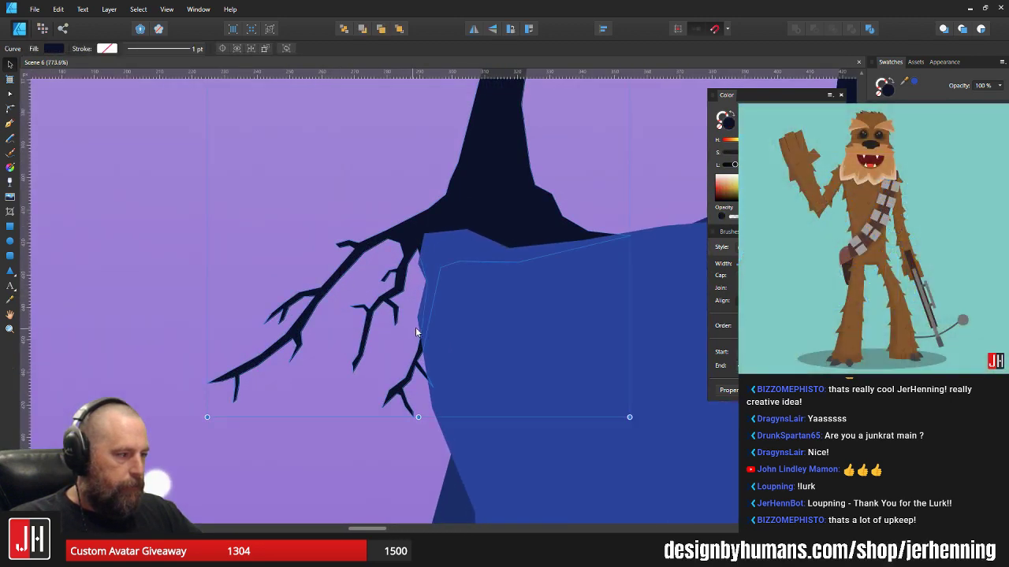
{"action": "scroll", "coordinate": [416, 327], "scroll_direction": "up", "scroll_amount": 2}
{"action": "key", "text": "a"}
{"action": "scroll", "coordinate": [417, 291], "scroll_direction": "up", "scroll_amount": 2}
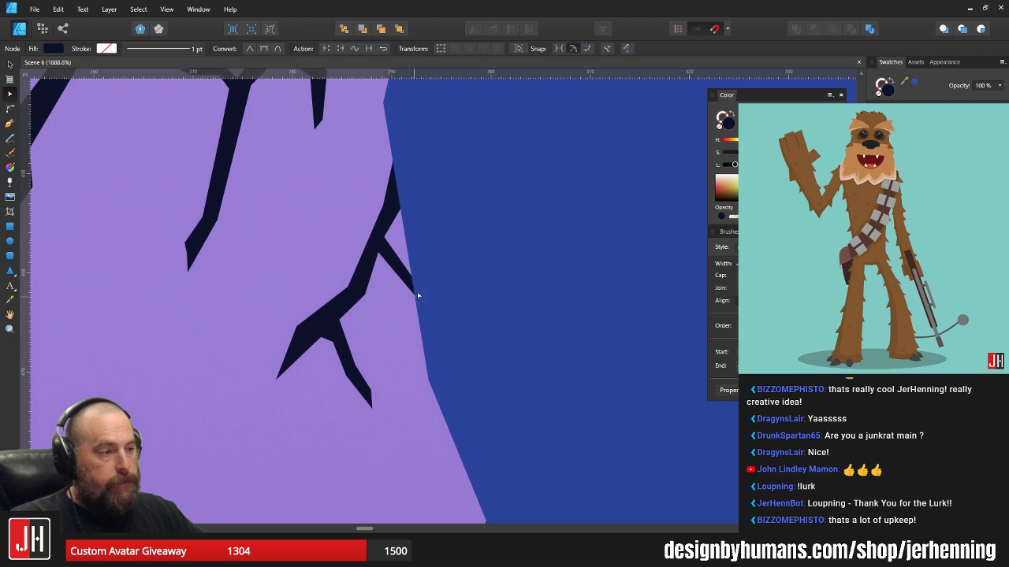
{"action": "left_click_drag", "start_coordinate": [417, 285], "coordinate": [403, 268]}
- Add nodes to the lower root beside the cliff and shape them into a short bent side twig pointing away from the rock
{"action": "key", "text": "v"}
{"action": "left_click", "coordinate": [374, 241]}
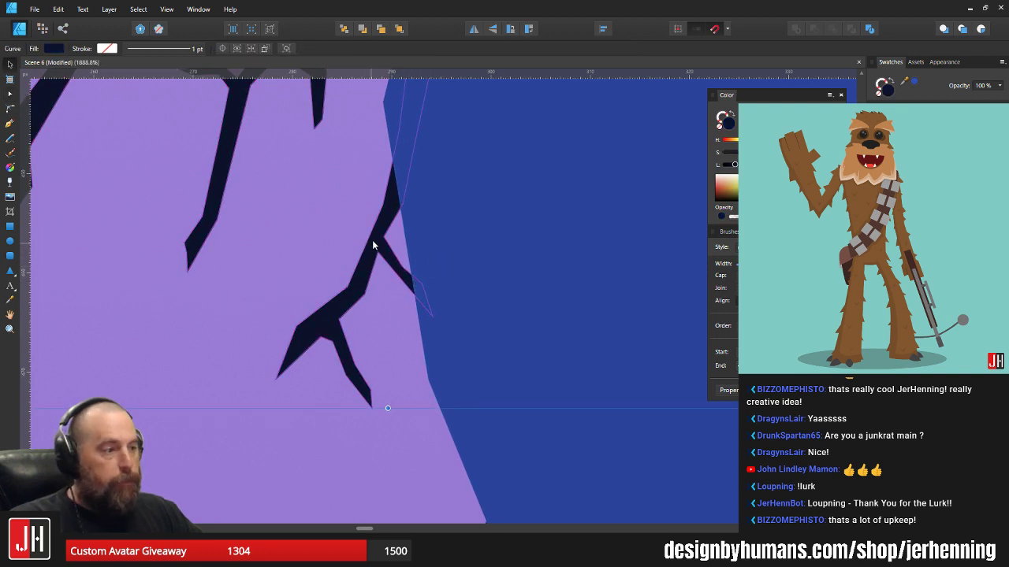
{"action": "key", "text": "a"}
{"action": "left_click", "coordinate": [375, 223]}
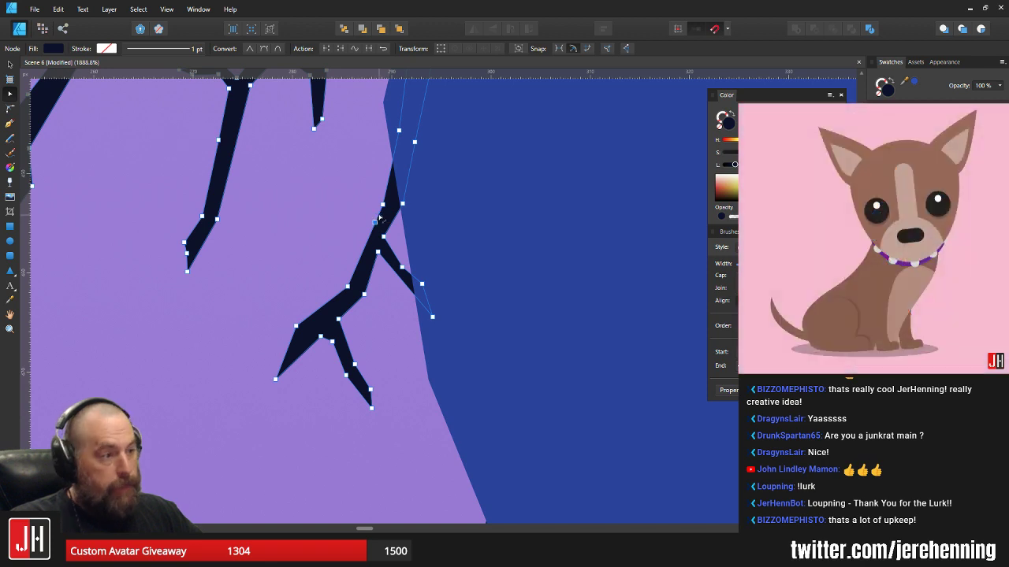
{"action": "scroll", "coordinate": [344, 208], "scroll_direction": "up", "scroll_amount": 4}
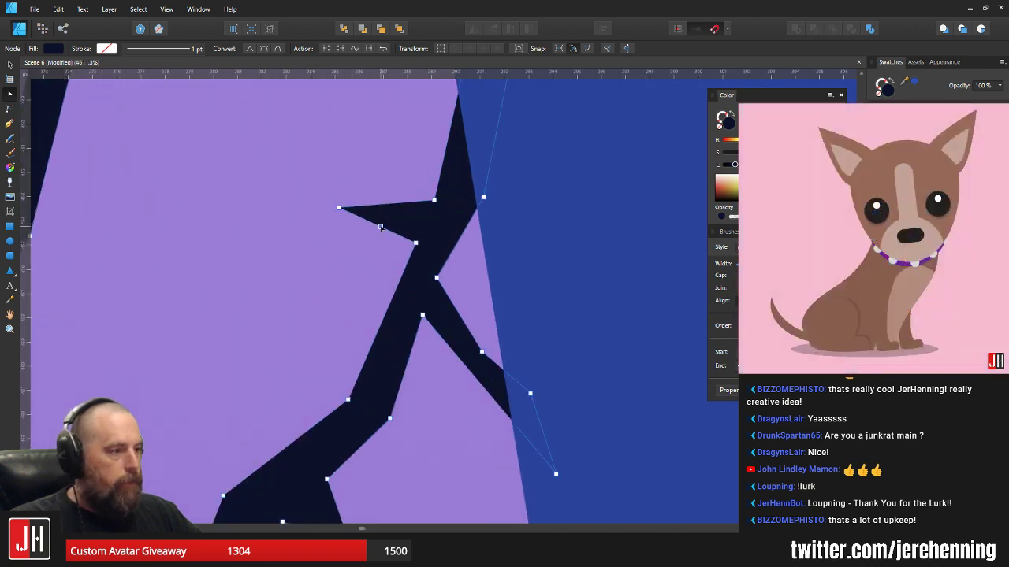
{"action": "left_click_drag", "start_coordinate": [342, 208], "coordinate": [339, 244]}
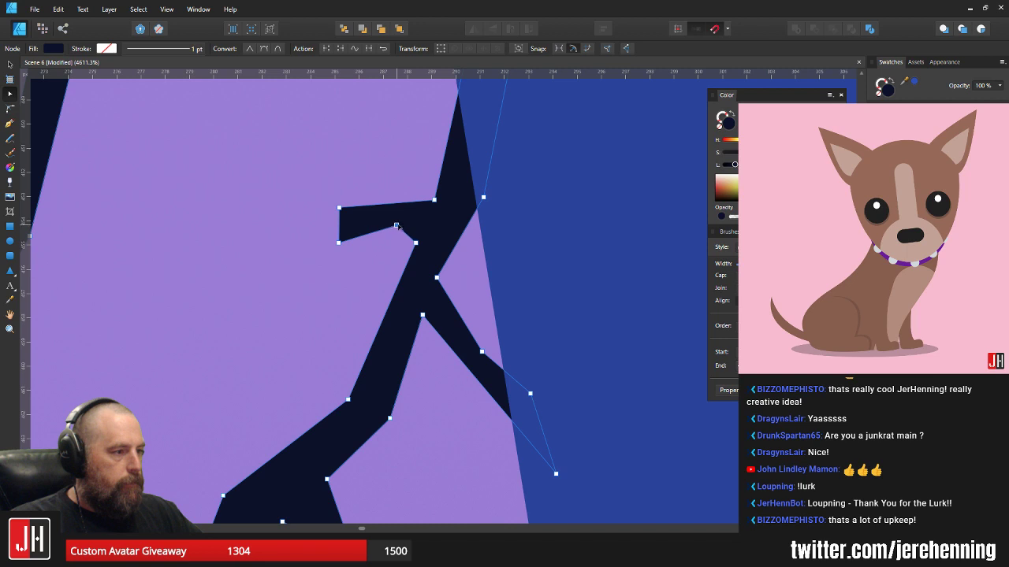
{"action": "left_click_drag", "start_coordinate": [399, 227], "coordinate": [405, 225]}
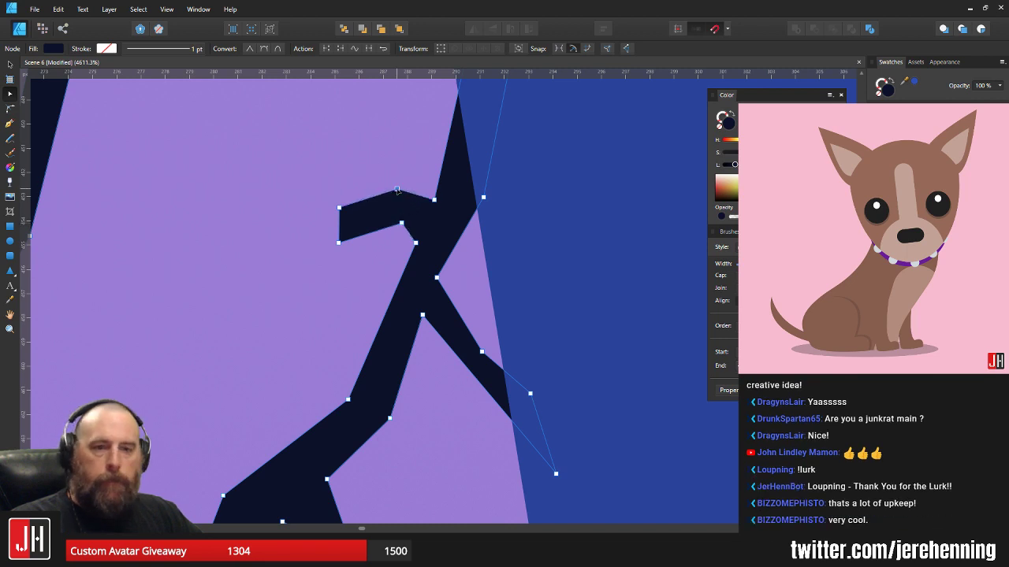
{"action": "left_click_drag", "start_coordinate": [307, 190], "coordinate": [399, 197]}
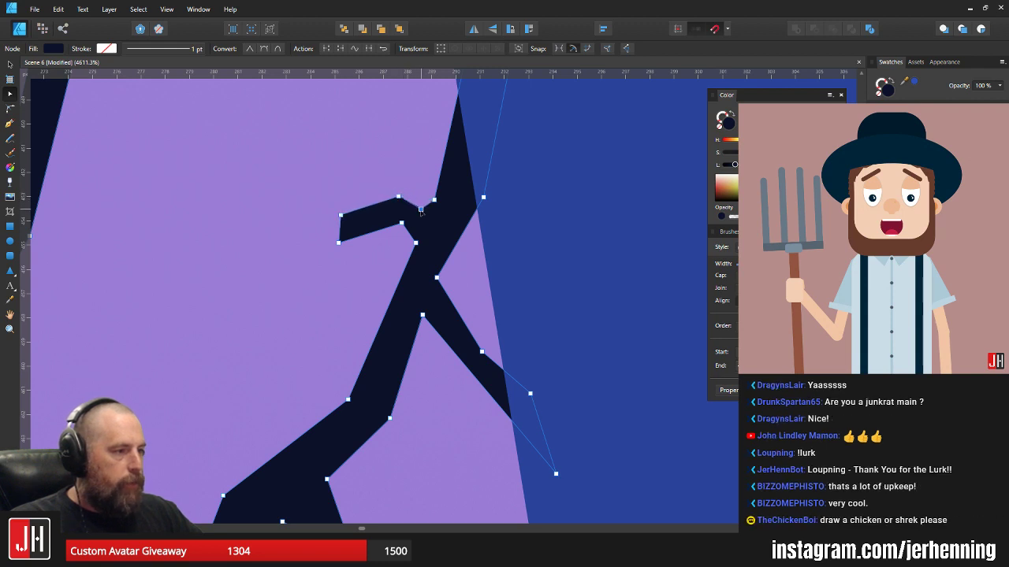
{"action": "key", "text": "ctrl+d"}
{"action": "scroll", "coordinate": [414, 202], "scroll_direction": "down", "scroll_amount": 12}
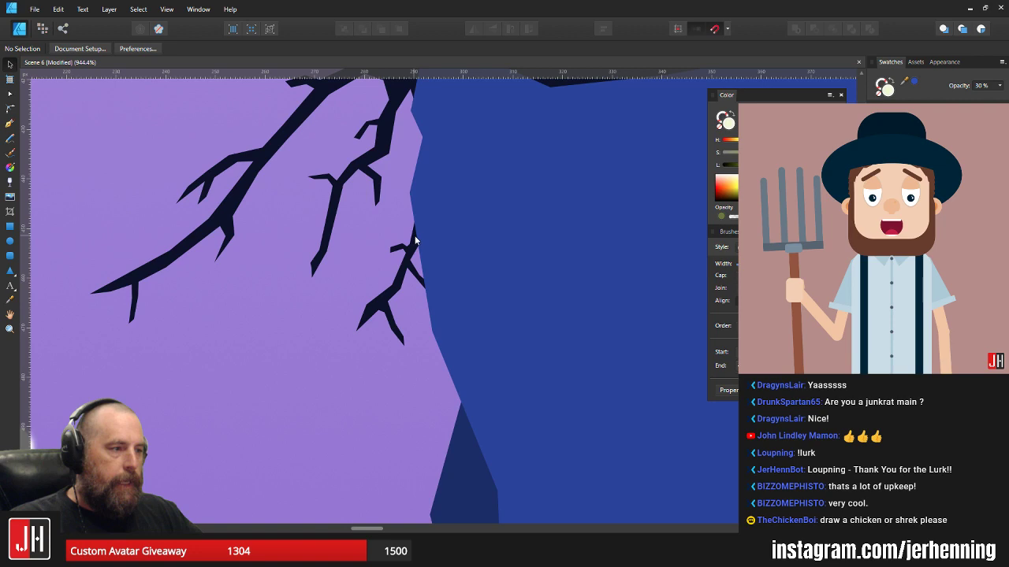
- Examine the tree roots on the cliff, the full Scene 6 composition and the lantern figure on the stairs
{"action": "scroll", "coordinate": [384, 238], "scroll_direction": "up", "scroll_amount": 7}
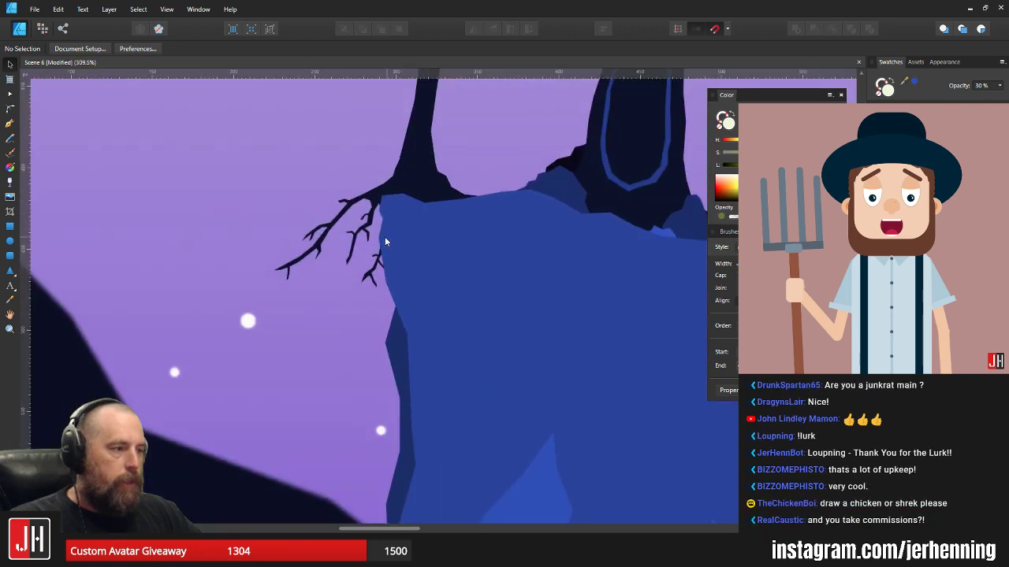
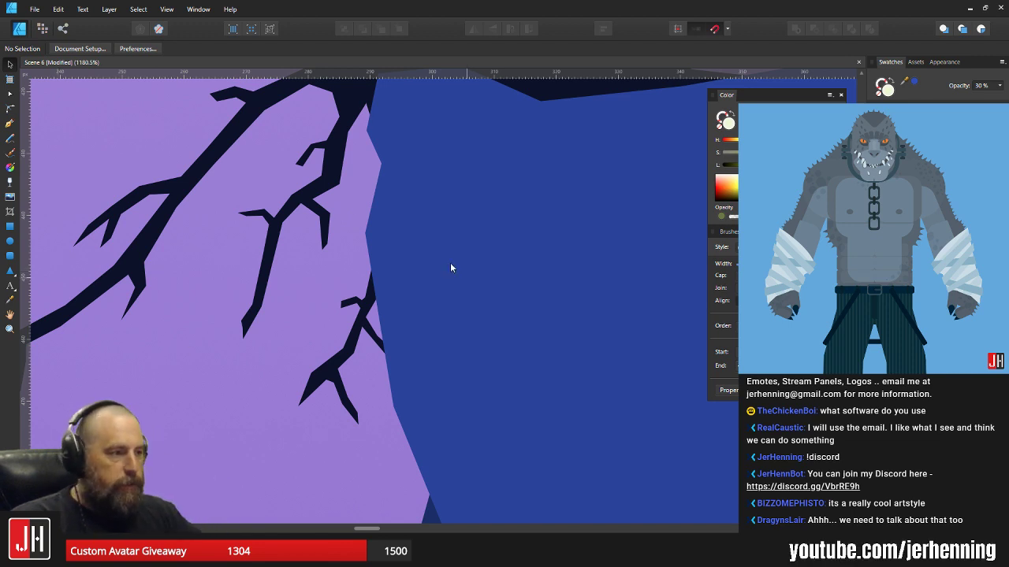
{"action": "scroll", "coordinate": [451, 268], "scroll_direction": "down", "scroll_amount": 10}
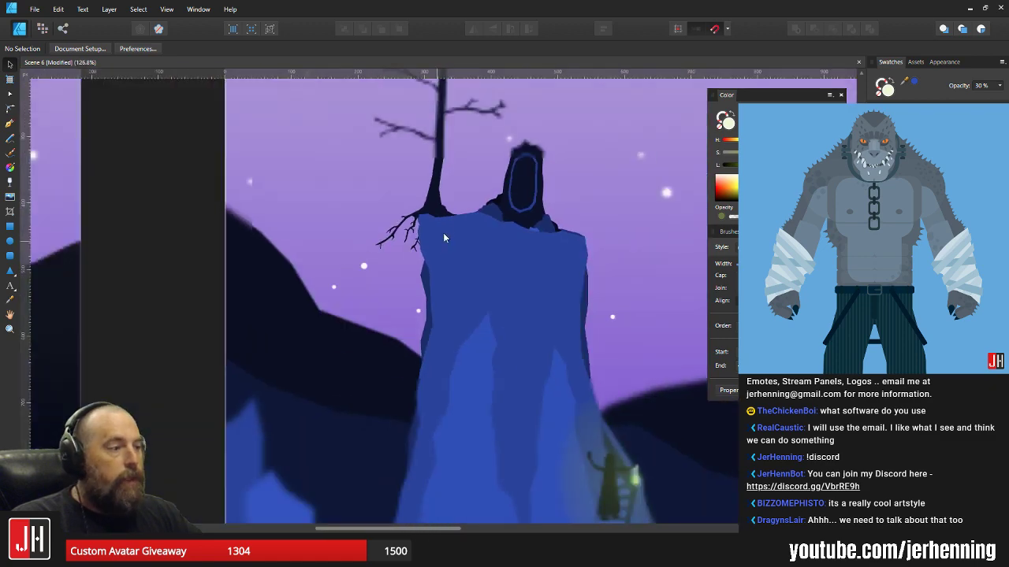
{"action": "scroll", "coordinate": [441, 252], "scroll_direction": "down", "scroll_amount": 3}
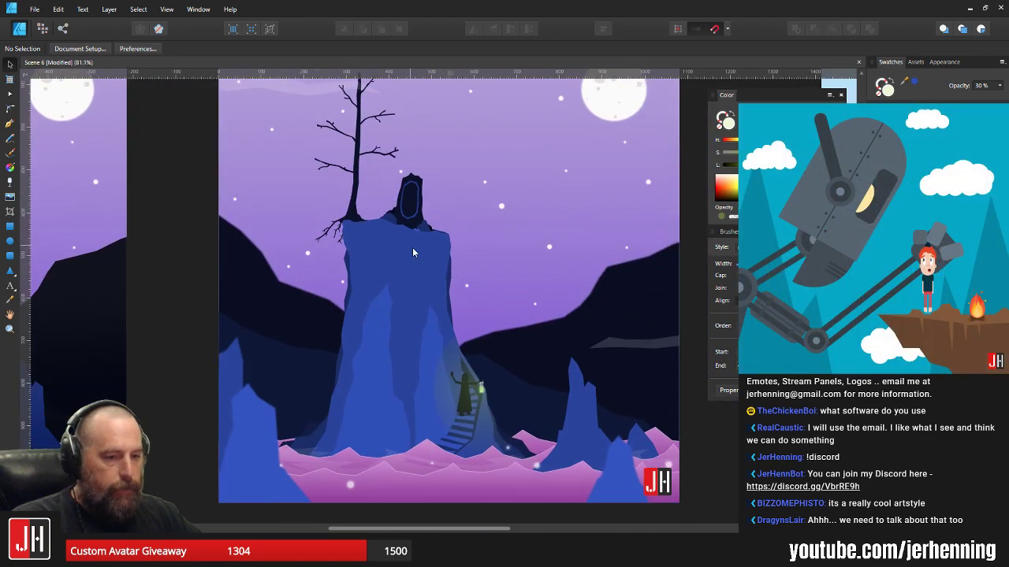
{"action": "scroll", "coordinate": [448, 238], "scroll_direction": "up", "scroll_amount": 4}
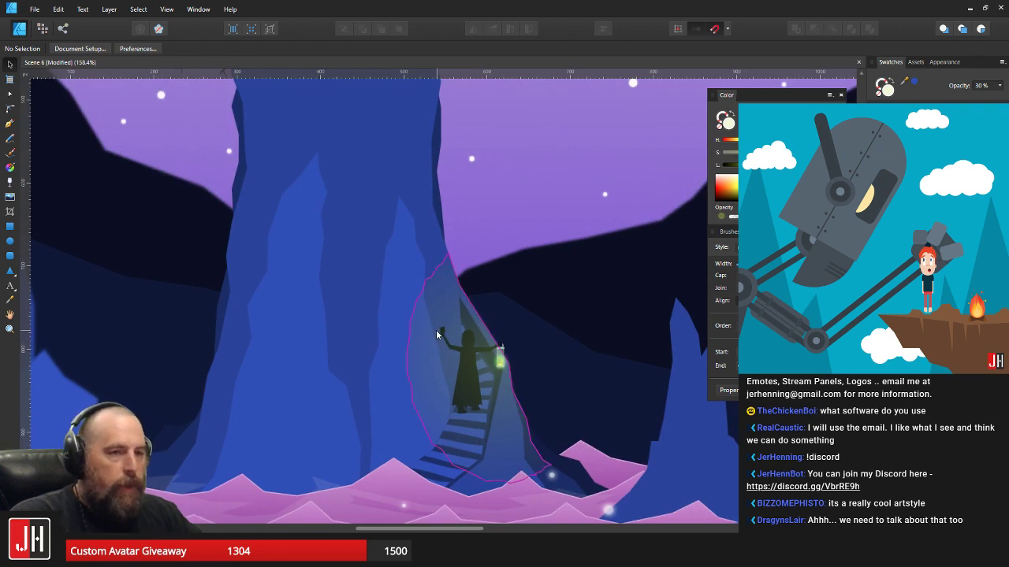
{"action": "scroll", "coordinate": [426, 329], "scroll_direction": "down", "scroll_amount": 2}
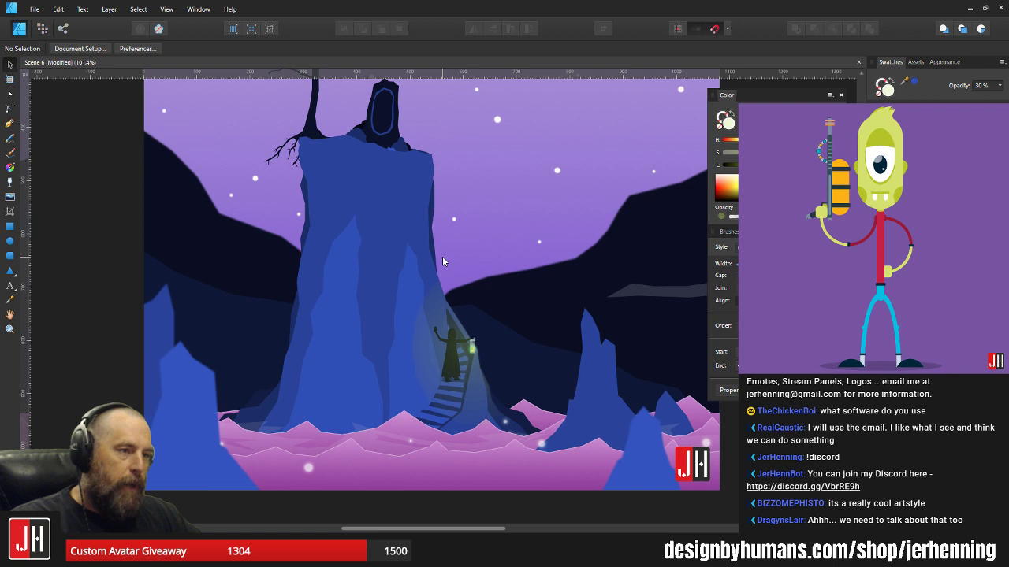
{"action": "scroll", "coordinate": [427, 231], "scroll_direction": "up", "scroll_amount": 3}
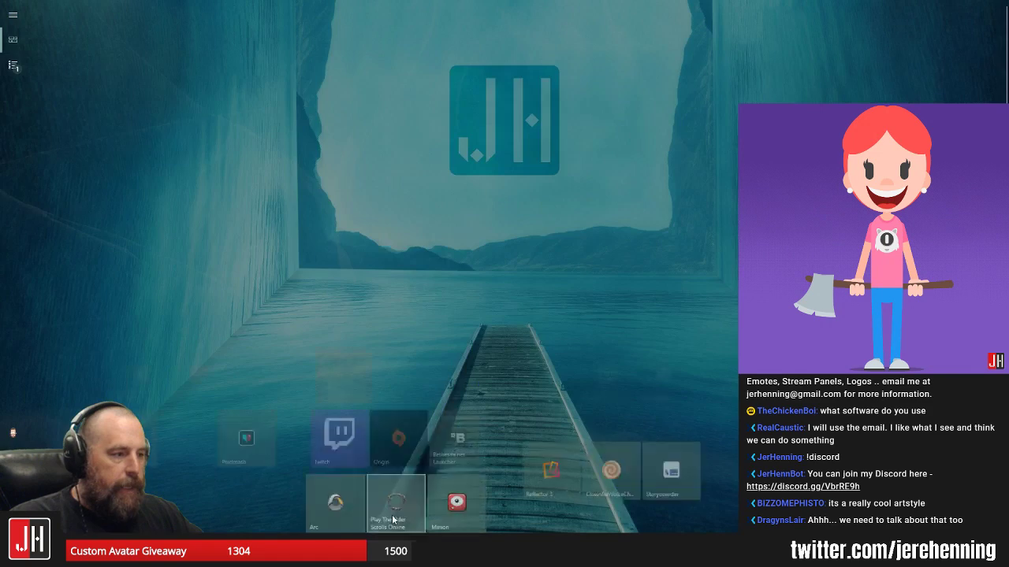
- Launch Moho and dismiss its welcome screen
{"action": "key", "text": "super"}
{"action": "left_click", "coordinate": [638, 273]}
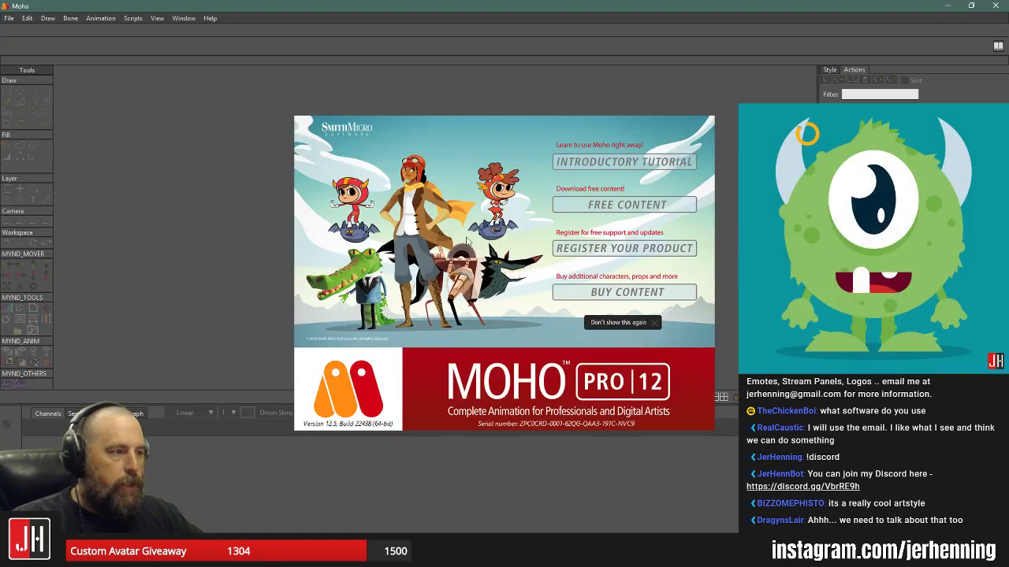
{"action": "left_click", "coordinate": [468, 242]}
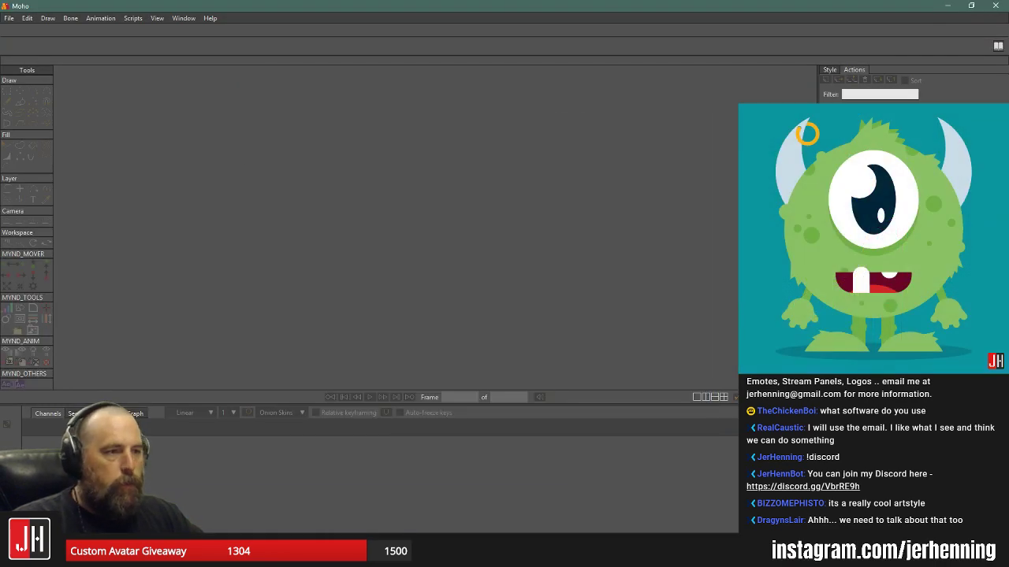
- Open the Jer Flat project from the Moho folder and play its face animation, closing the project when done
{"action": "left_click", "coordinate": [15, 19]}
{"action": "left_click", "coordinate": [20, 62]}
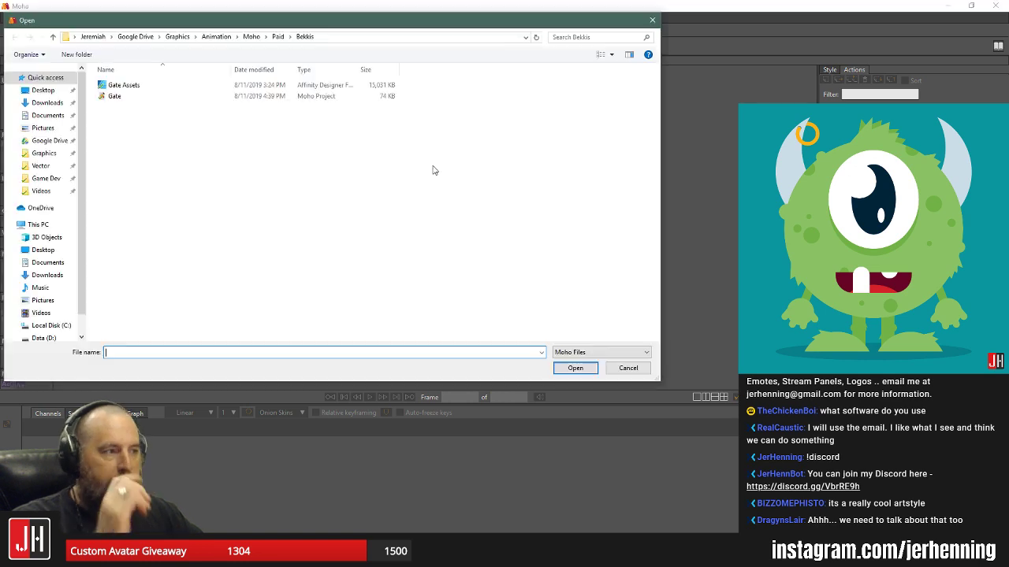
{"action": "left_click", "coordinate": [251, 37]}
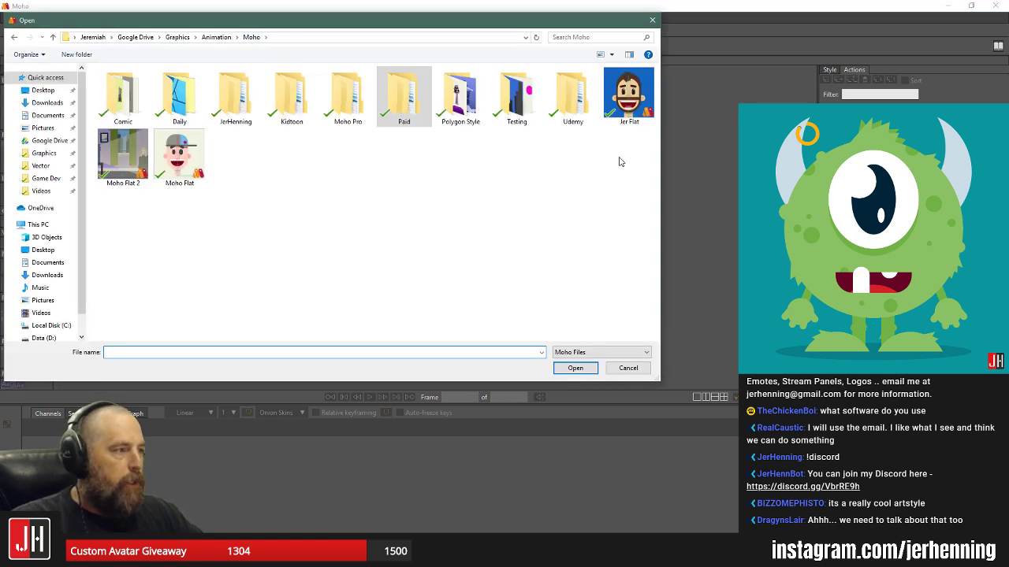
{"action": "double_click", "coordinate": [629, 93]}
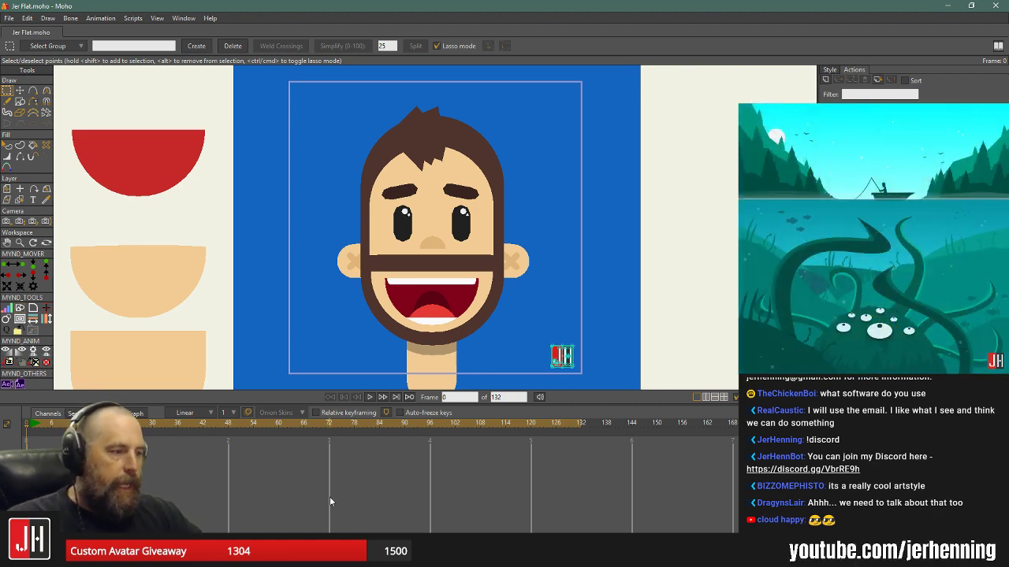
{"action": "left_click", "coordinate": [370, 398]}
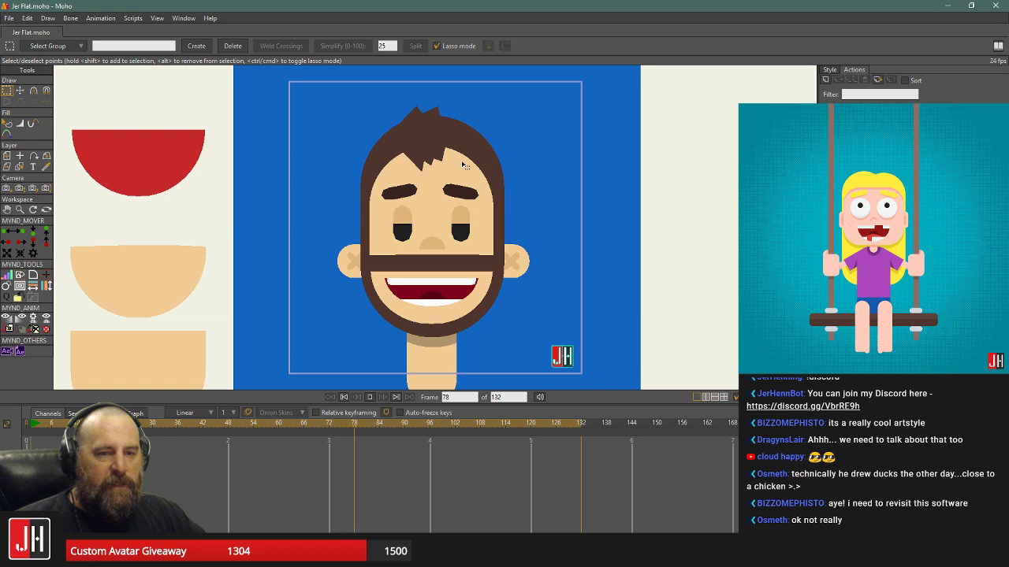
{"action": "left_click", "coordinate": [7, 34]}
- Open the Daily 4 project from the Daily folder inside the Moho folder
{"action": "left_click", "coordinate": [9, 17]}
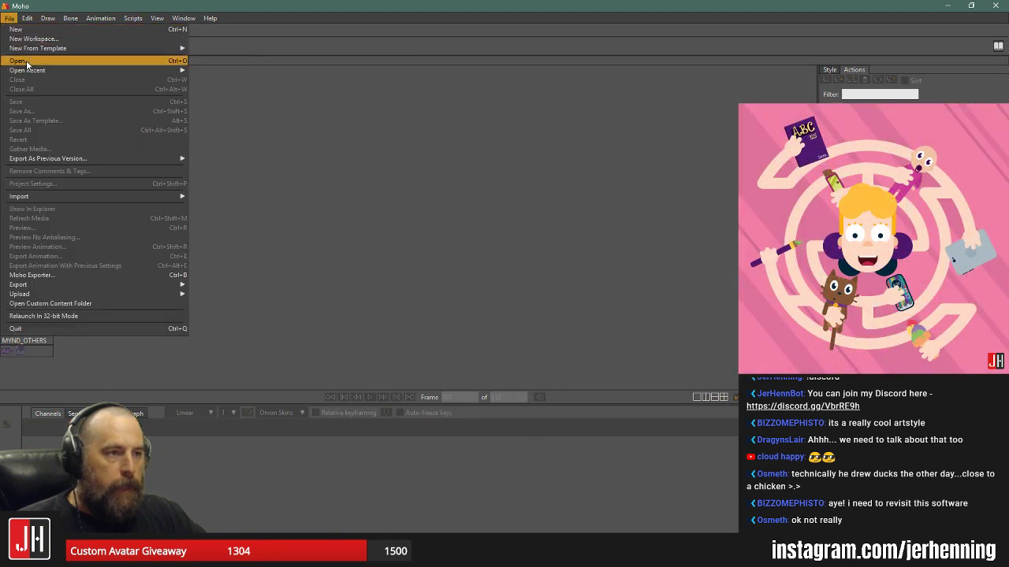
{"action": "left_click", "coordinate": [19, 61]}
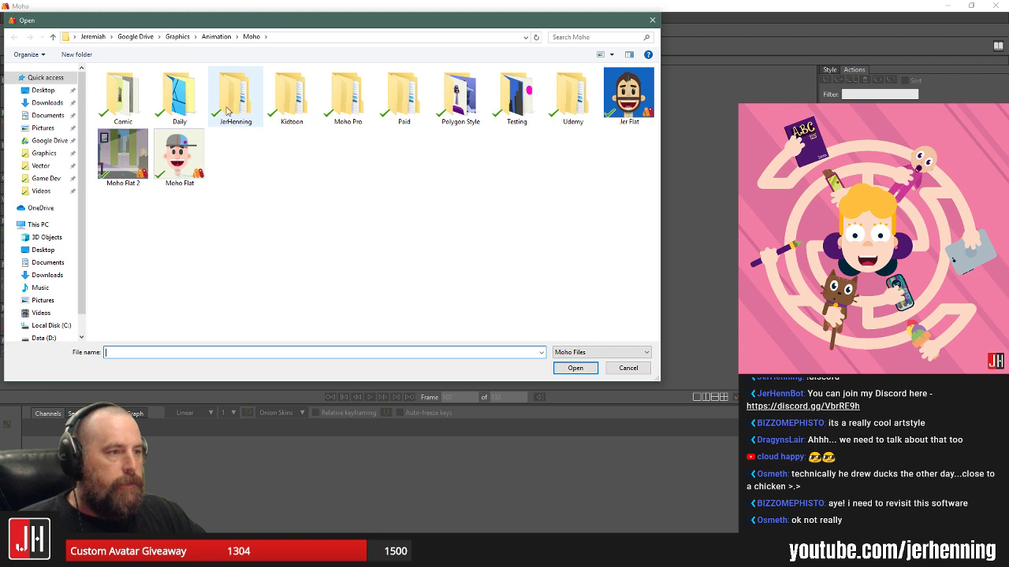
{"action": "double_click", "coordinate": [180, 95]}
{"action": "left_click", "coordinate": [301, 96]}
{"action": "double_click", "coordinate": [303, 97]}
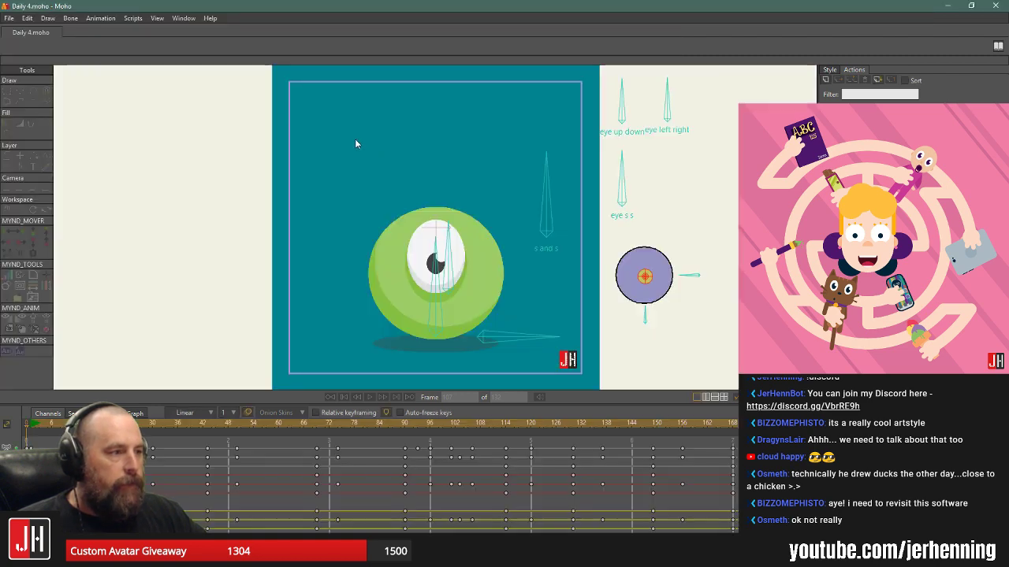
- Play the green one-eyed ball animation with its control bones in view, and close the Daily 4 project
{"action": "left_click_drag", "start_coordinate": [520, 165], "coordinate": [390, 168]}
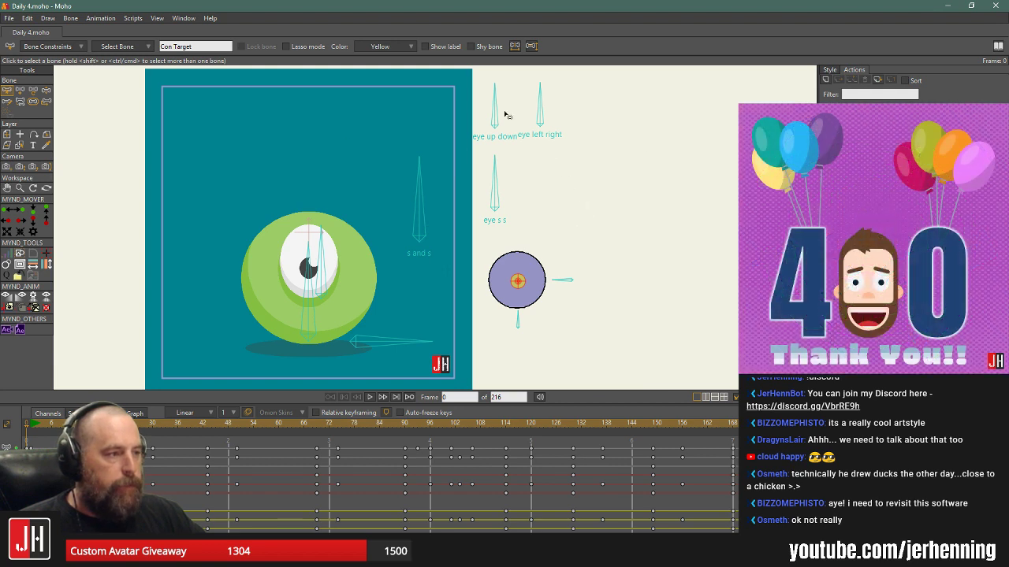
{"action": "left_click", "coordinate": [376, 399]}
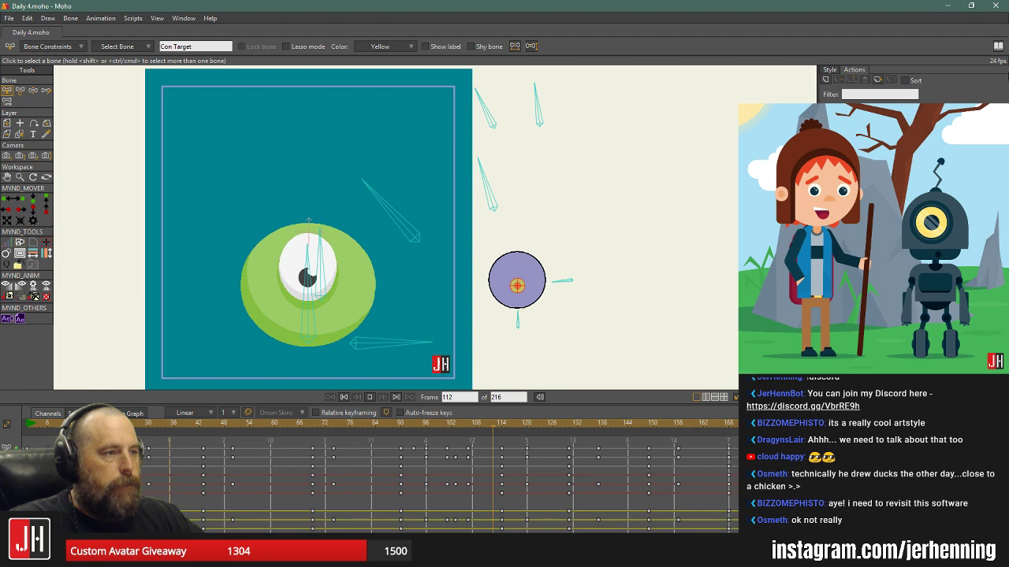
{"action": "left_click", "coordinate": [7, 32]}
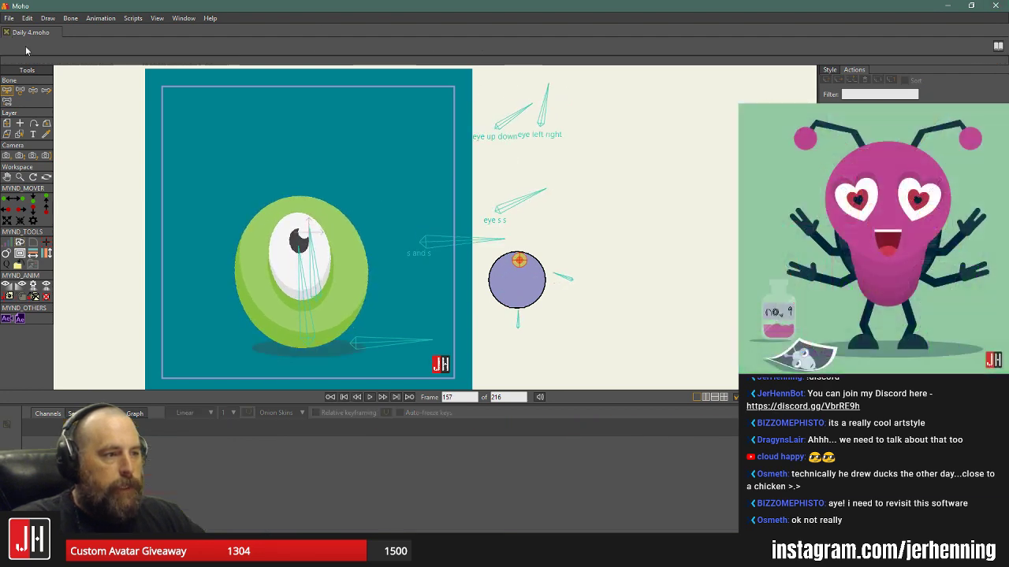
- Switch back to the Scene 6 illustration in Affinity Designer
{"action": "key", "text": "alt+Tab"}
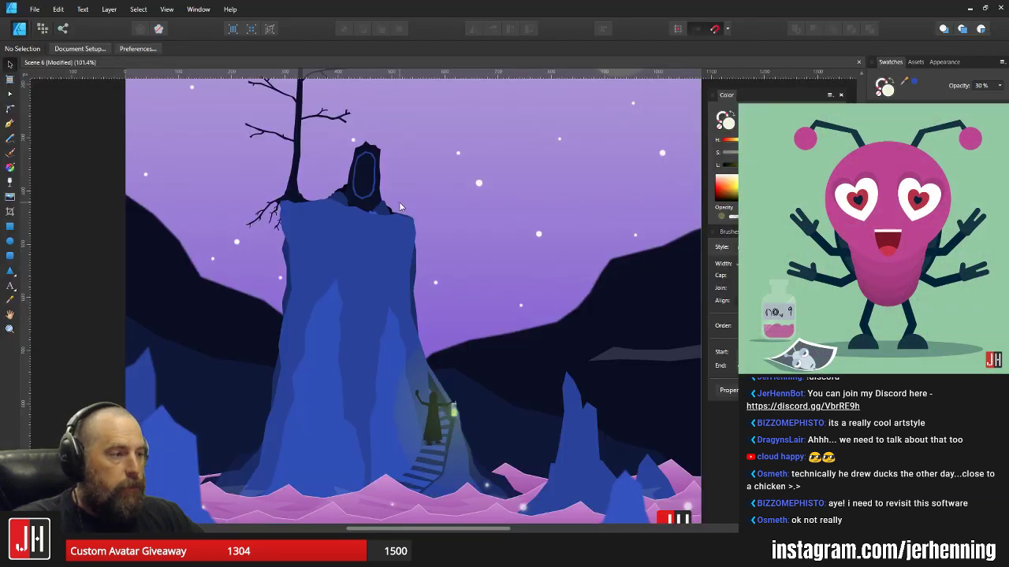
{"action": "scroll", "coordinate": [400, 207], "scroll_direction": "up", "scroll_amount": 5}
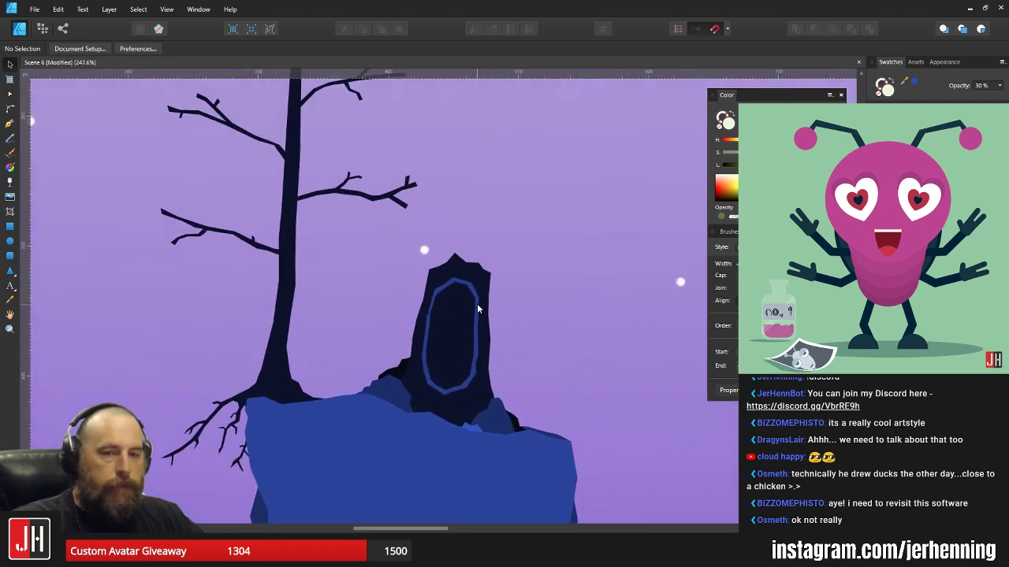
{"action": "scroll", "coordinate": [477, 308], "scroll_direction": "down", "scroll_amount": 4}
{"action": "scroll", "coordinate": [456, 305], "scroll_direction": "up", "scroll_amount": 4}
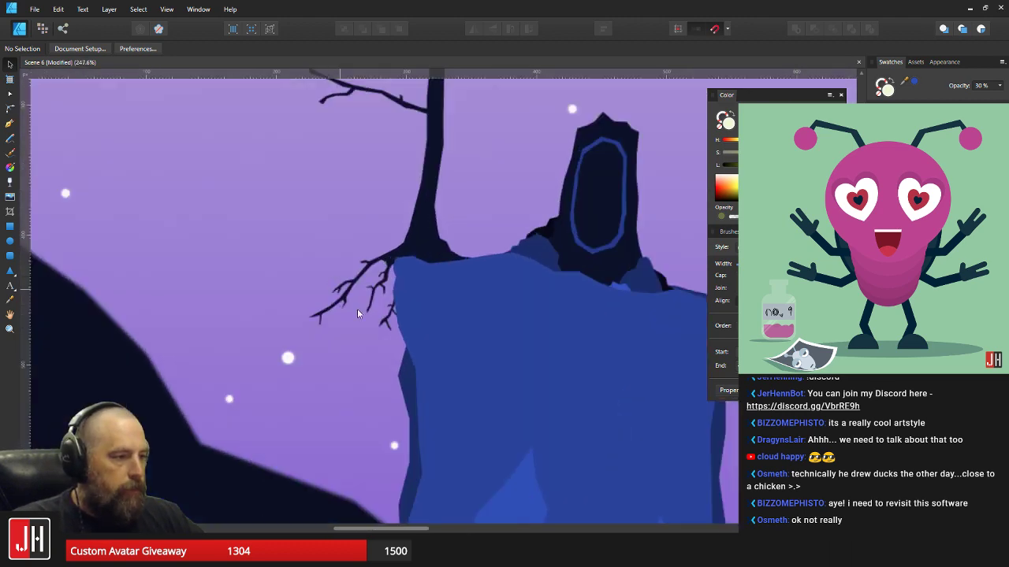
- Select the dark tree root curve and slightly thin the small bent twig beside the cliff by adjusting its lower-edge nodes
{"action": "scroll", "coordinate": [357, 313], "scroll_direction": "up", "scroll_amount": 5}
{"action": "key", "text": "a"}
{"action": "left_click", "coordinate": [375, 228]}
{"action": "scroll", "coordinate": [375, 228], "scroll_direction": "up", "scroll_amount": 2}
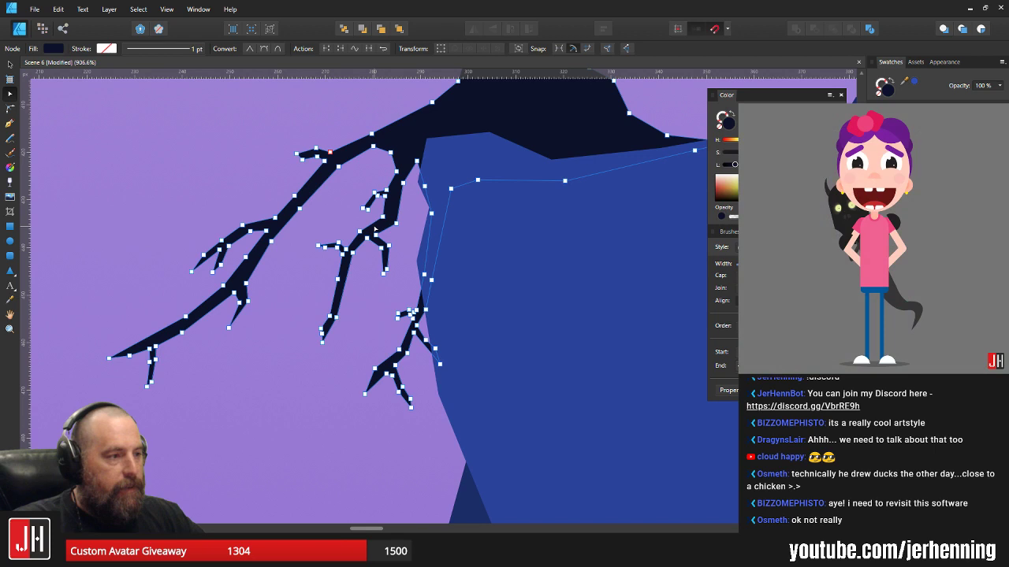
{"action": "key", "text": "v"}
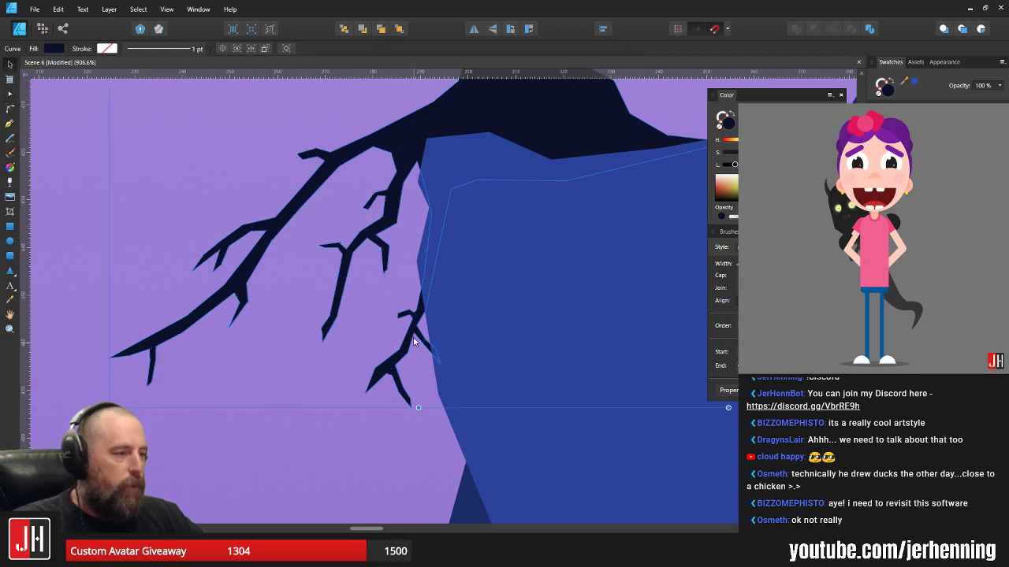
{"action": "key", "text": "a"}
{"action": "scroll", "coordinate": [412, 339], "scroll_direction": "up", "scroll_amount": 7}
{"action": "left_click_drag", "start_coordinate": [424, 331], "coordinate": [353, 331]}
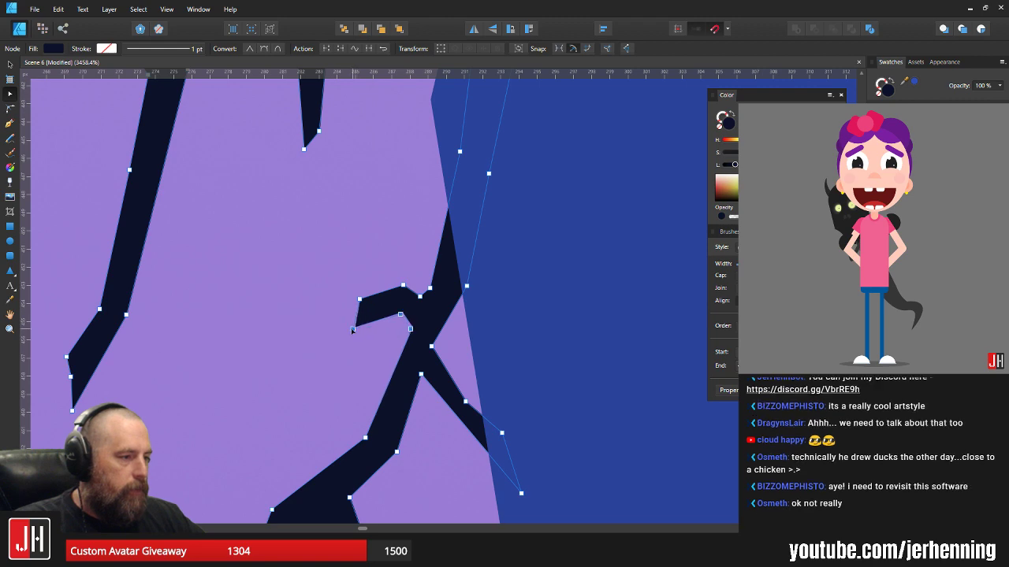
{"action": "key", "text": "v"}
{"action": "left_click", "coordinate": [407, 253]}
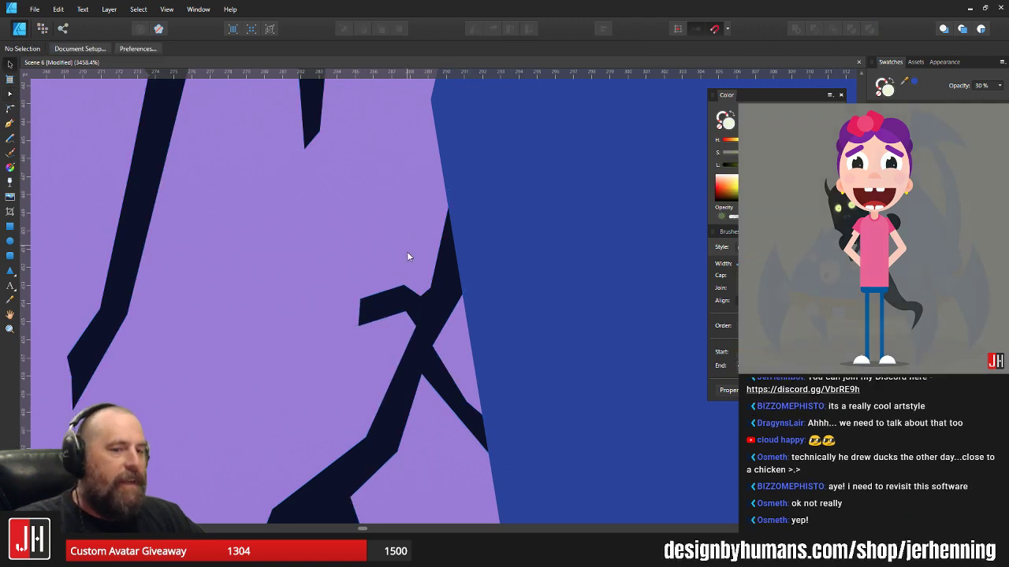
- Select the pale cloud behind the bare tree on the Instagram artboard and shift it slightly to the right
{"action": "scroll", "coordinate": [408, 253], "scroll_direction": "down", "scroll_amount": 14}
{"action": "scroll", "coordinate": [436, 266], "scroll_direction": "down", "scroll_amount": 5}
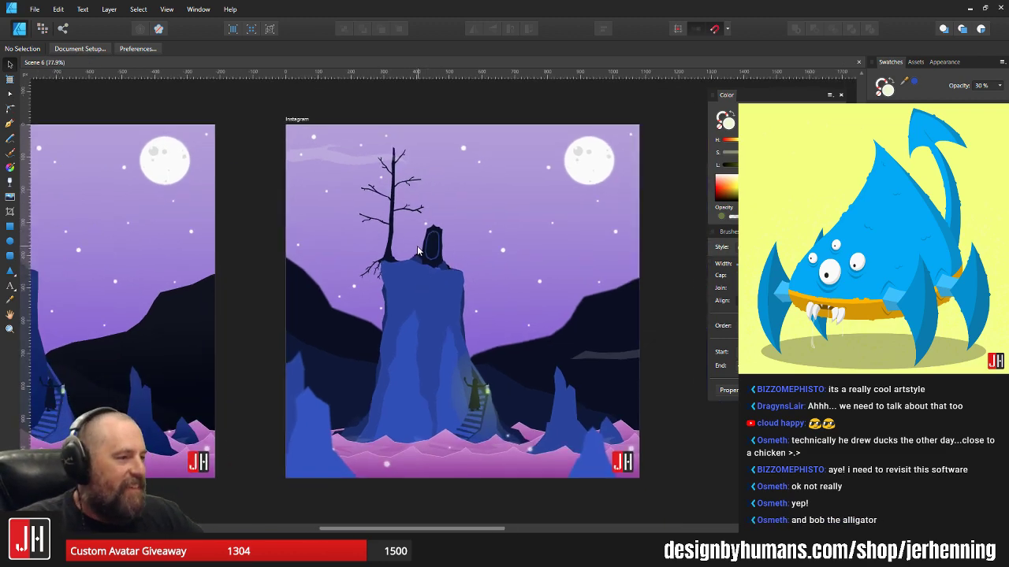
{"action": "scroll", "coordinate": [417, 246], "scroll_direction": "up", "scroll_amount": 3}
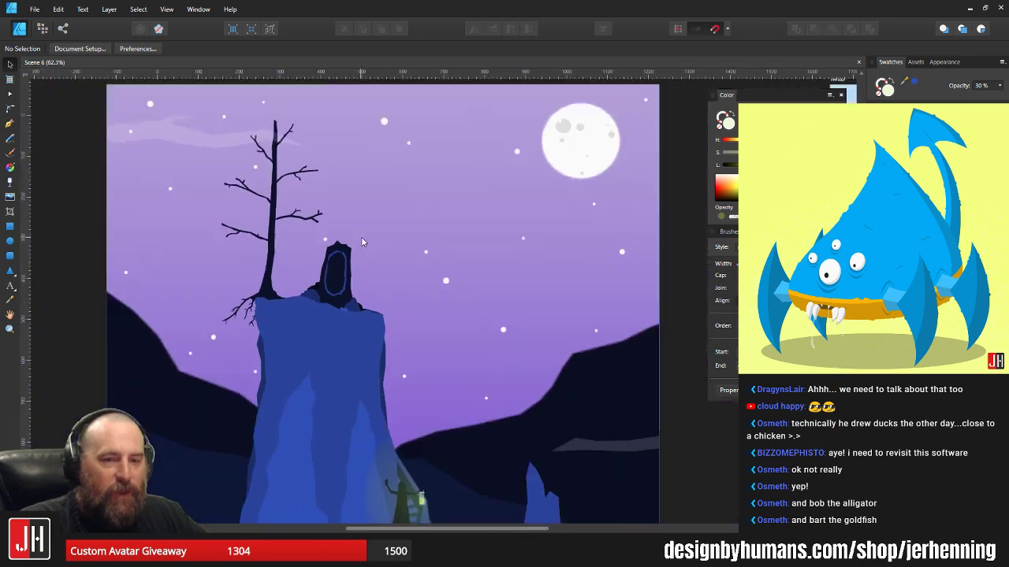
{"action": "scroll", "coordinate": [364, 238], "scroll_direction": "down", "scroll_amount": 3}
{"action": "scroll", "coordinate": [246, 155], "scroll_direction": "up", "scroll_amount": 7}
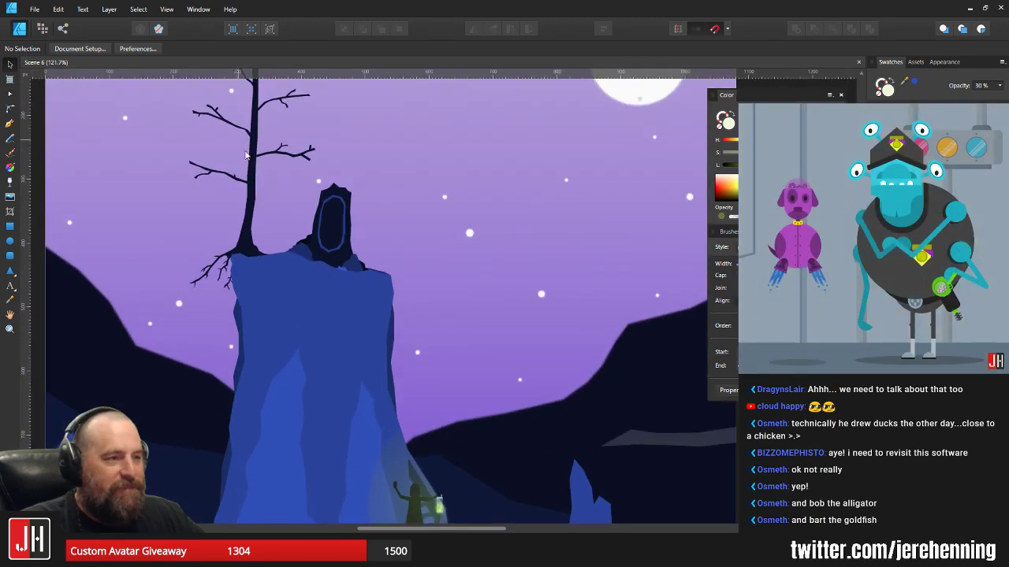
{"action": "left_click_drag", "start_coordinate": [246, 155], "coordinate": [487, 347]}
{"action": "left_click_drag", "start_coordinate": [388, 240], "coordinate": [402, 245]}
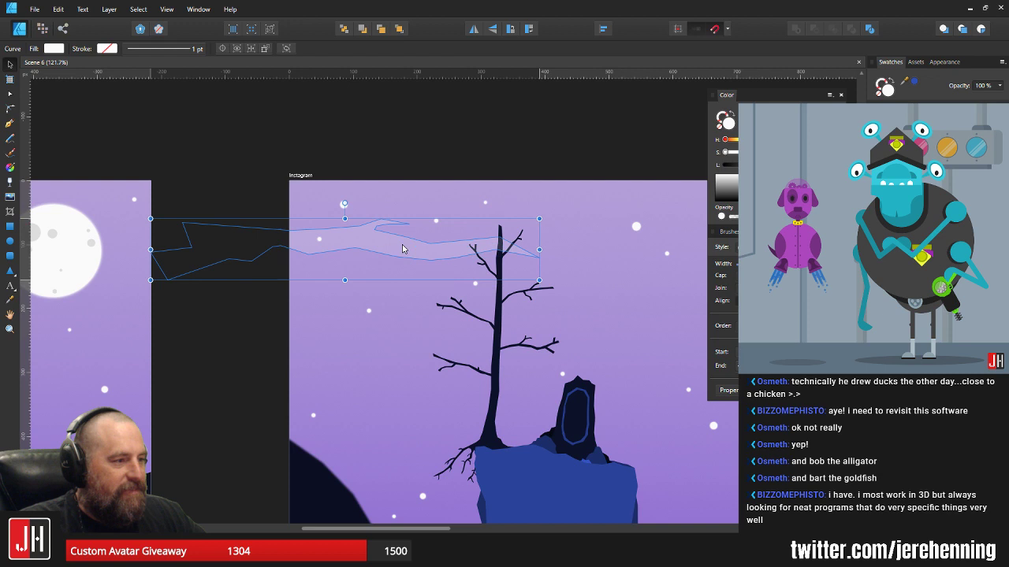
{"action": "scroll", "coordinate": [406, 254], "scroll_direction": "down", "scroll_amount": 2}
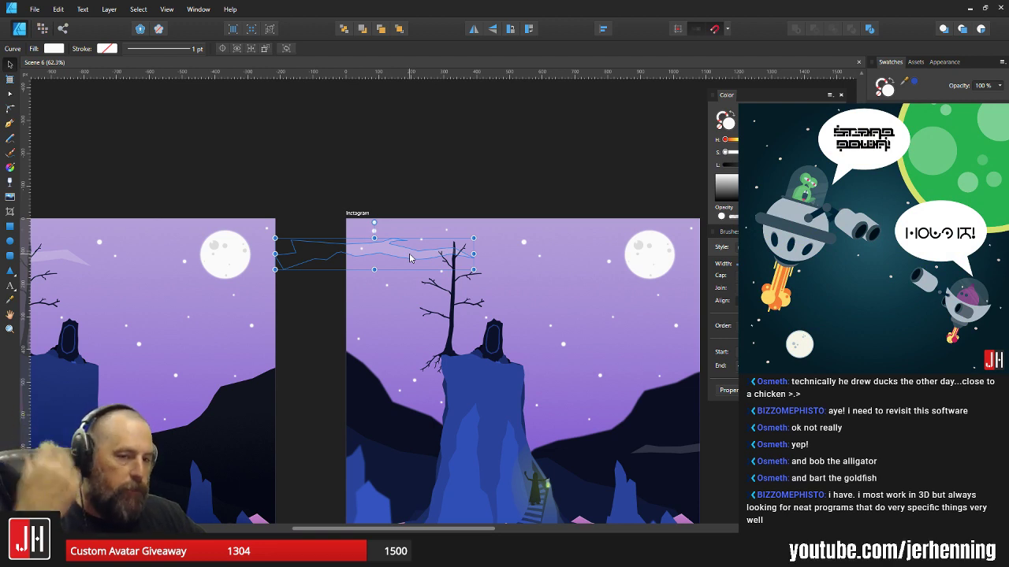
{"action": "left_click_drag", "start_coordinate": [405, 254], "coordinate": [426, 253]}
- Move the pale cloud behind the treetop slightly lower in the sky and deselect it
{"action": "scroll", "coordinate": [416, 258], "scroll_direction": "up", "scroll_amount": 3}
{"action": "scroll", "coordinate": [426, 252], "scroll_direction": "down", "scroll_amount": 2}
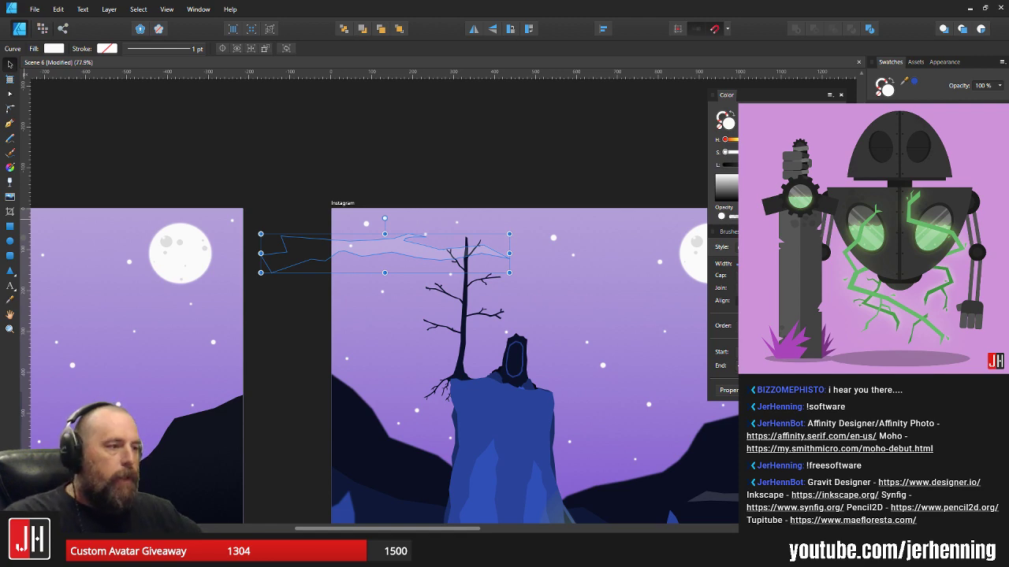
{"action": "scroll", "coordinate": [432, 294], "scroll_direction": "up", "scroll_amount": 3}
{"action": "left_click_drag", "start_coordinate": [421, 214], "coordinate": [424, 223]}
{"action": "scroll", "coordinate": [428, 222], "scroll_direction": "down", "scroll_amount": 4}
{"action": "scroll", "coordinate": [432, 220], "scroll_direction": "up", "scroll_amount": 3}
{"action": "key", "text": "ctrl+plus"}
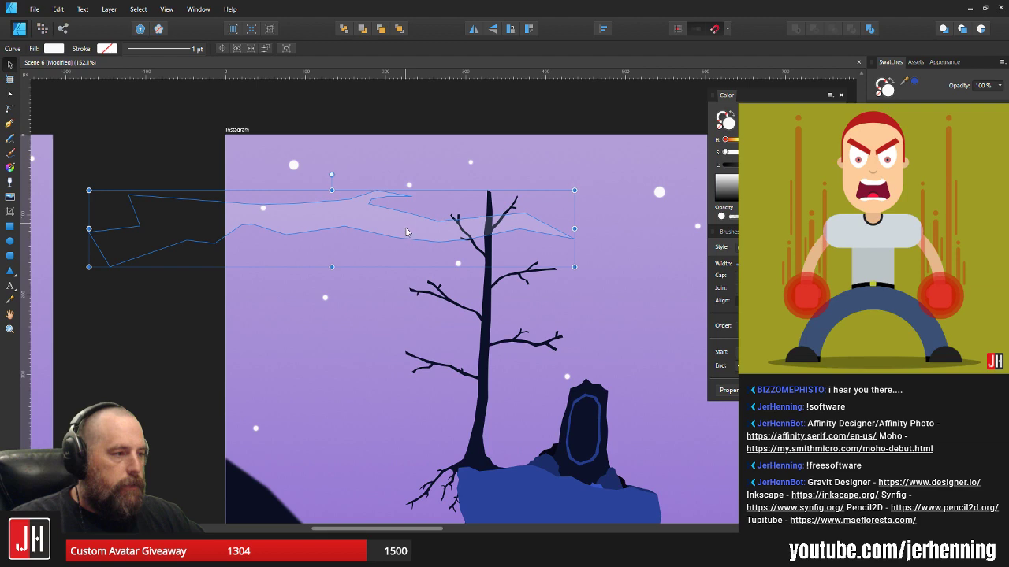
{"action": "key", "text": "ctrl+d"}
- Shift the faint cloud strip in front of the dark mountain on the artboard's right side a little to the left
{"action": "scroll", "coordinate": [465, 219], "scroll_direction": "down", "scroll_amount": 2}
{"action": "left_click_drag", "start_coordinate": [465, 226], "coordinate": [348, 203]}
{"action": "left_click_drag", "start_coordinate": [449, 263], "coordinate": [370, 182]}
{"action": "left_click_drag", "start_coordinate": [589, 362], "coordinate": [468, 310]}
{"action": "key", "text": "ctrl+plus"}
{"action": "key", "text": "ctrl+plus"}
{"action": "key", "text": "ctrl+plus"}
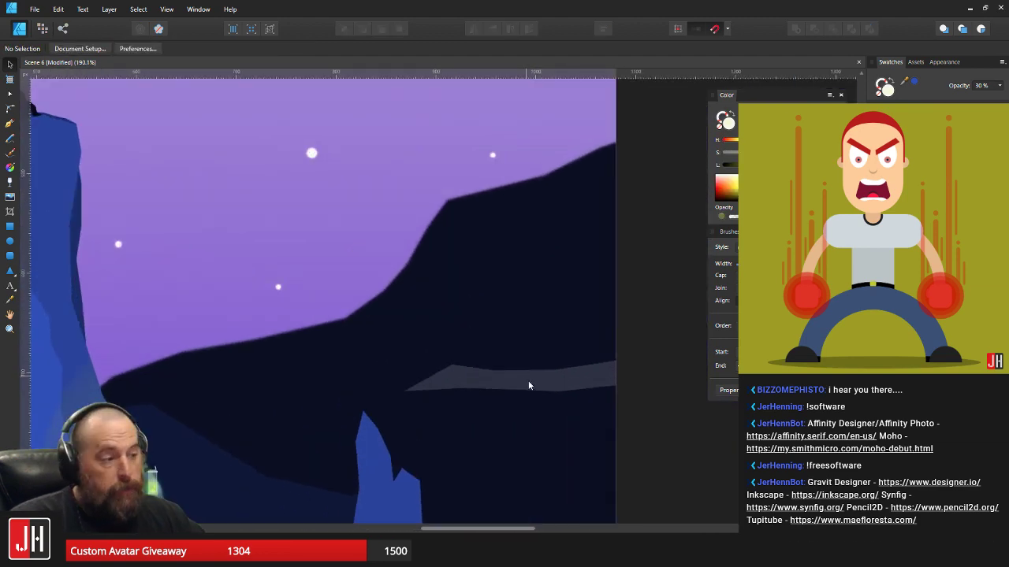
{"action": "left_click_drag", "start_coordinate": [528, 380], "coordinate": [508, 383]}
{"action": "scroll", "coordinate": [550, 361], "scroll_direction": "down", "scroll_amount": 6}
{"action": "left_click", "coordinate": [585, 355]}
{"action": "scroll", "coordinate": [417, 298], "scroll_direction": "up", "scroll_amount": 3}
{"action": "left_click_drag", "start_coordinate": [451, 281], "coordinate": [351, 294]}
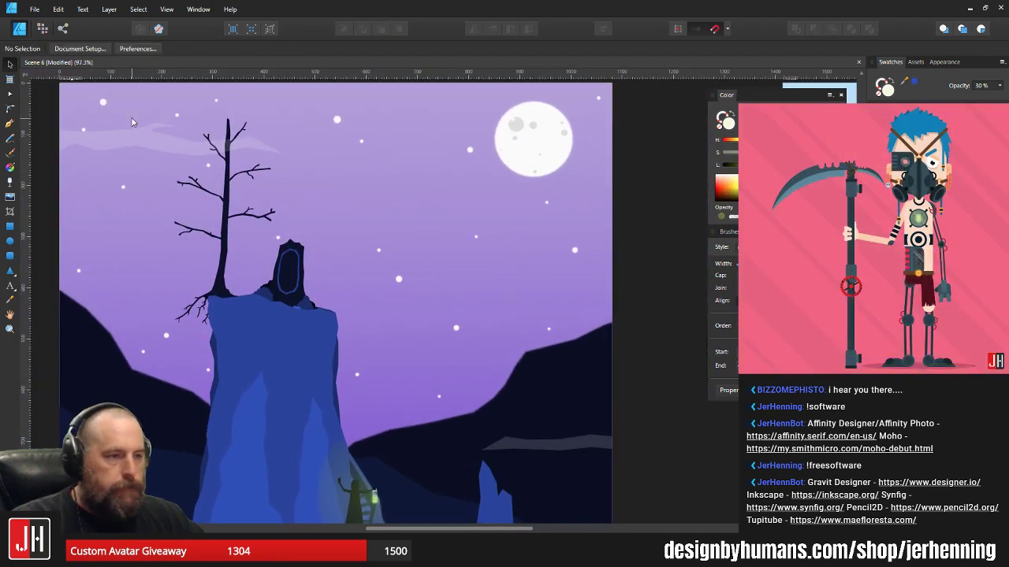
- Draw the lower edge of a long thin cloud with the Pen tool, from beyond the Instagram artboard's right edge to a pointed tip mid-sky
{"action": "left_click", "coordinate": [9, 123]}
{"action": "scroll", "coordinate": [627, 256], "scroll_direction": "up", "scroll_amount": 3}
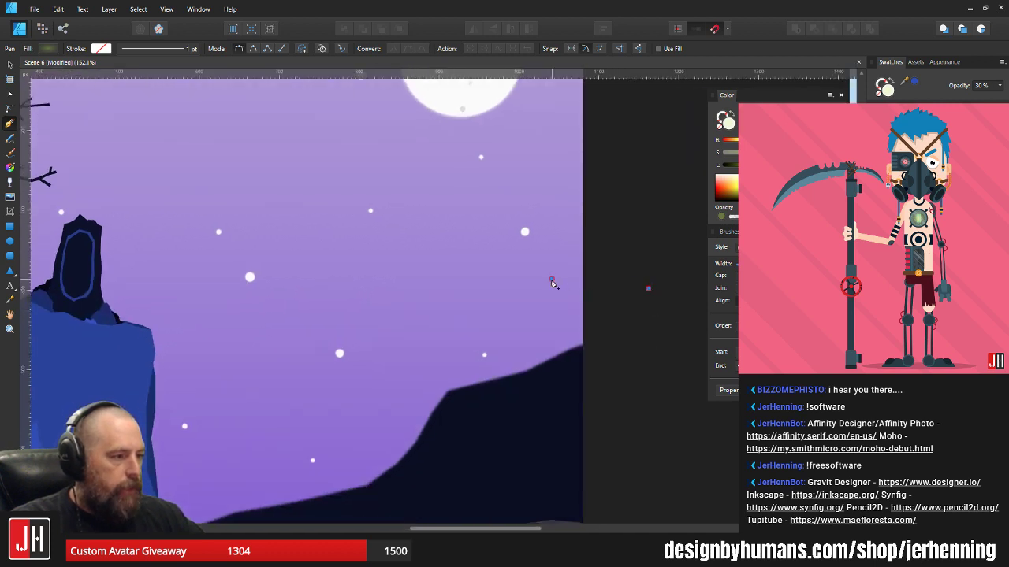
{"action": "left_click_drag", "start_coordinate": [552, 279], "coordinate": [647, 288]}
{"action": "key", "text": "ctrl+z"}
{"action": "left_click", "coordinate": [631, 296]}
{"action": "left_click", "coordinate": [527, 288]}
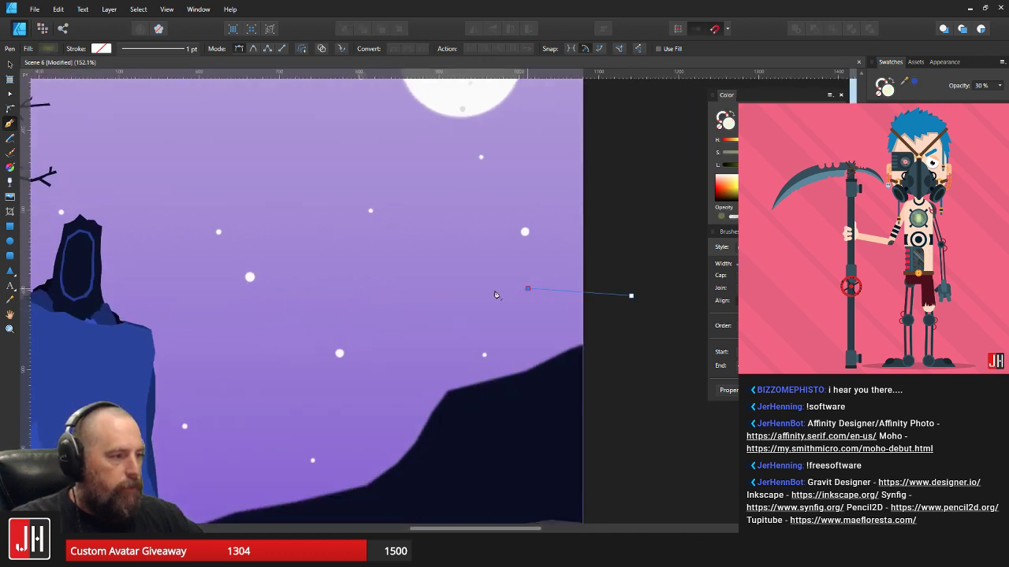
{"action": "left_click", "coordinate": [428, 288]}
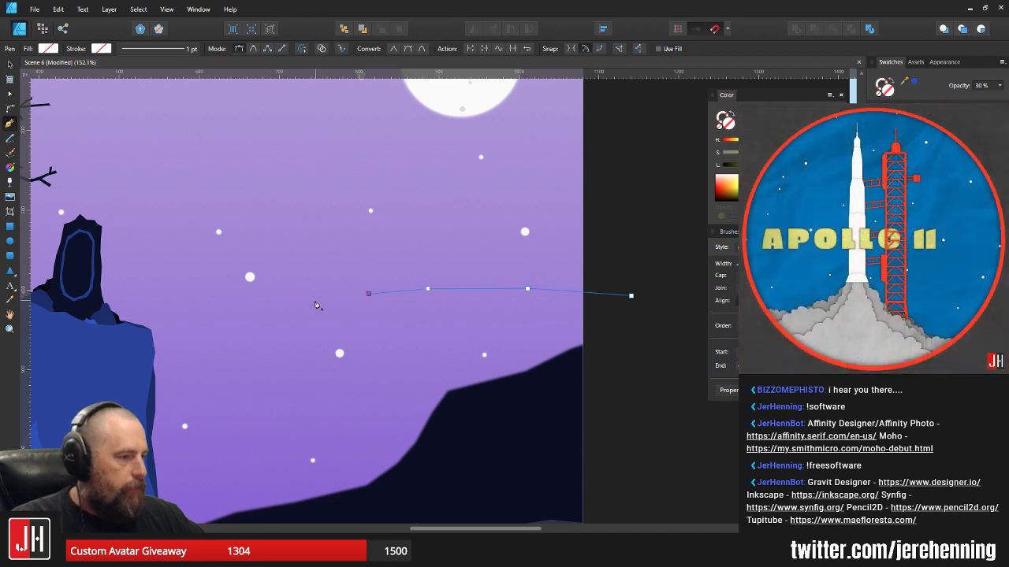
{"action": "left_click", "coordinate": [315, 300]}
{"action": "key", "text": "ctrl+z"}
{"action": "left_click", "coordinate": [303, 298]}
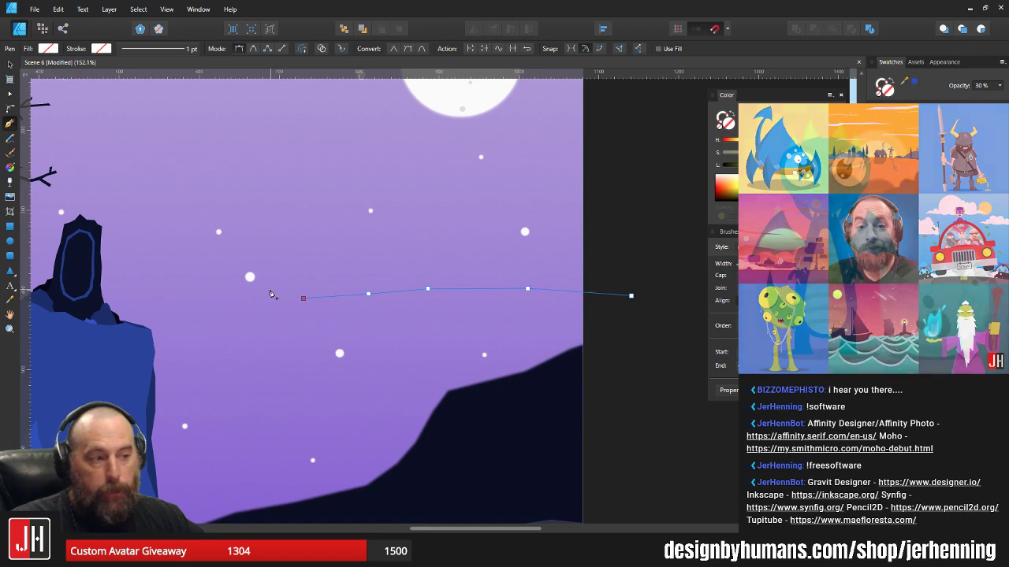
{"action": "left_click", "coordinate": [260, 286]}
- Draw the cloud's gently wavy upper edge from the pointed tip back to just beyond the artboard's right edge
{"action": "left_click", "coordinate": [304, 285]}
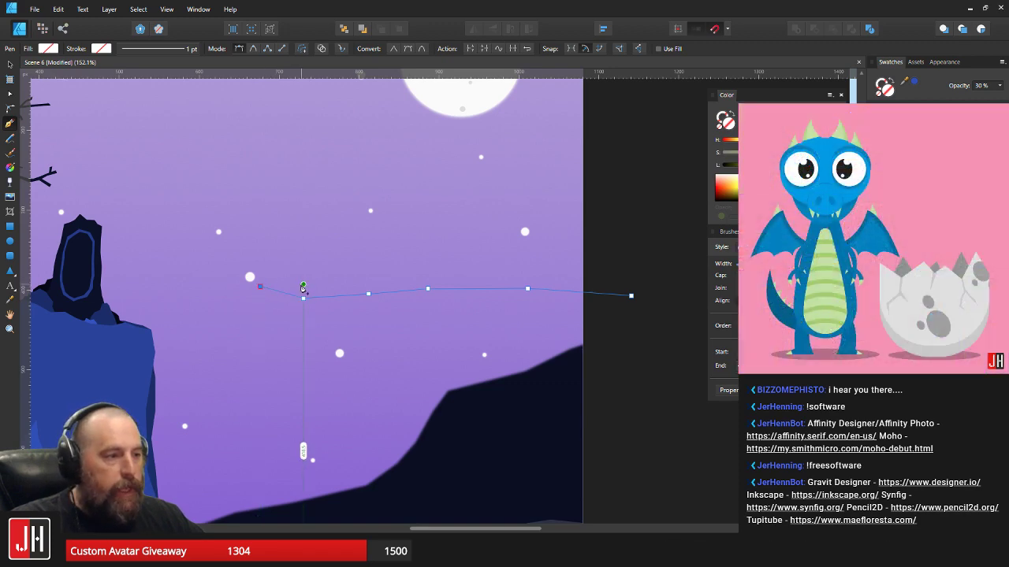
{"action": "scroll", "coordinate": [378, 286], "scroll_direction": "up", "scroll_amount": 3}
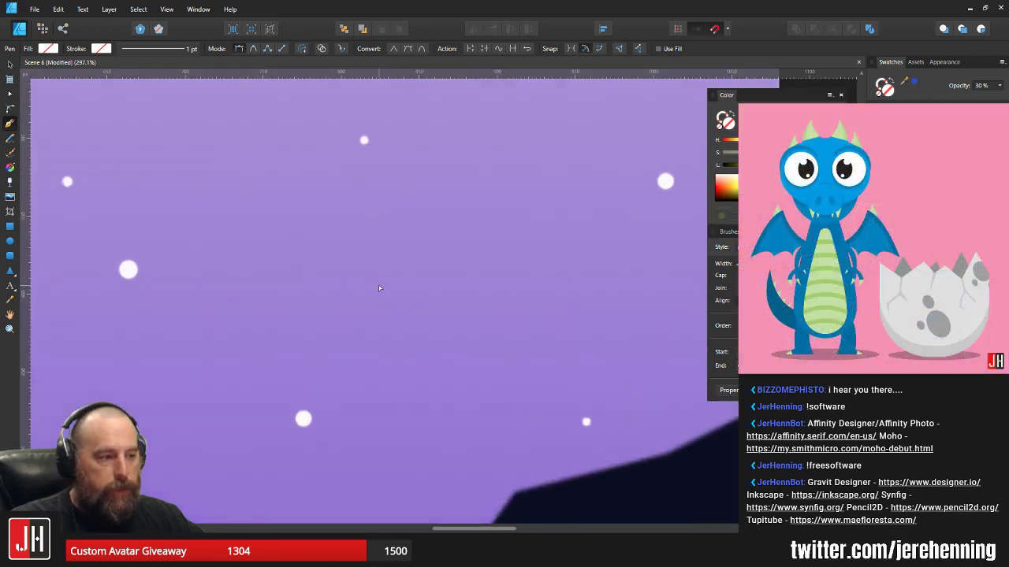
{"action": "left_click", "coordinate": [304, 281]}
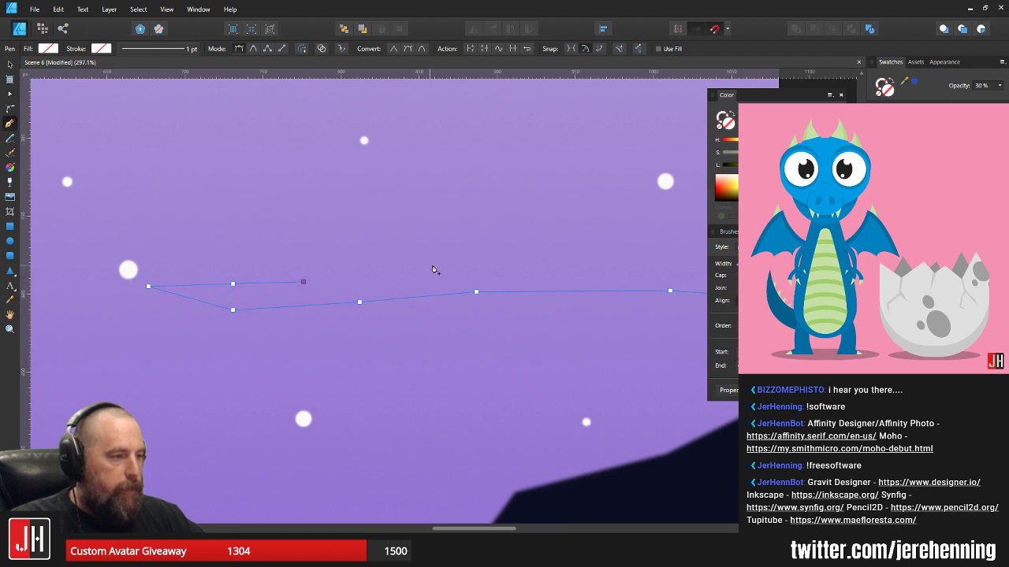
{"action": "left_click", "coordinate": [433, 266]}
{"action": "scroll", "coordinate": [523, 289], "scroll_direction": "right", "scroll_amount": 3}
{"action": "left_click", "coordinate": [455, 274]}
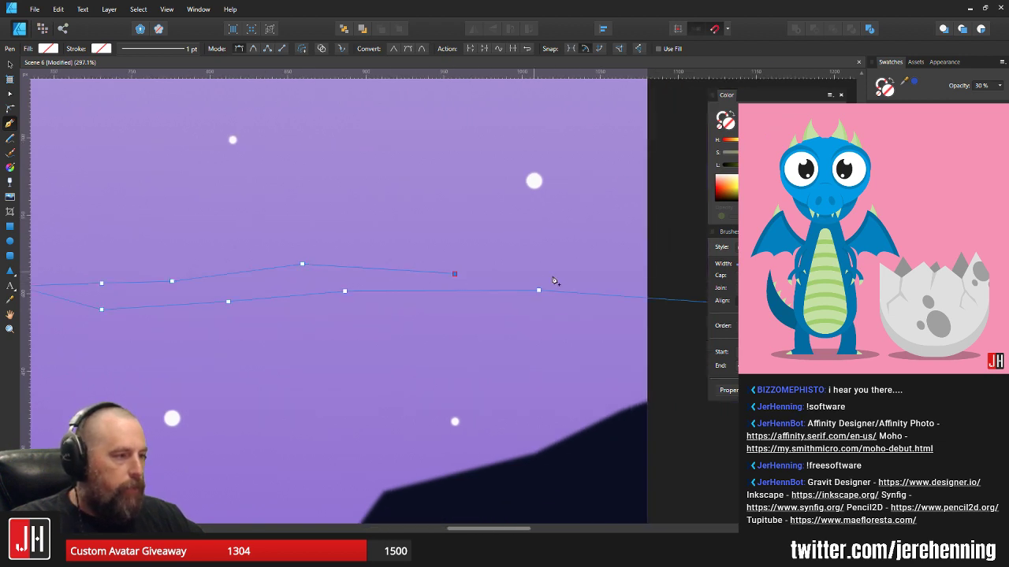
{"action": "left_click", "coordinate": [592, 268]}
{"action": "scroll", "coordinate": [592, 271], "scroll_direction": "down", "scroll_amount": 2}
{"action": "left_click", "coordinate": [679, 274]}
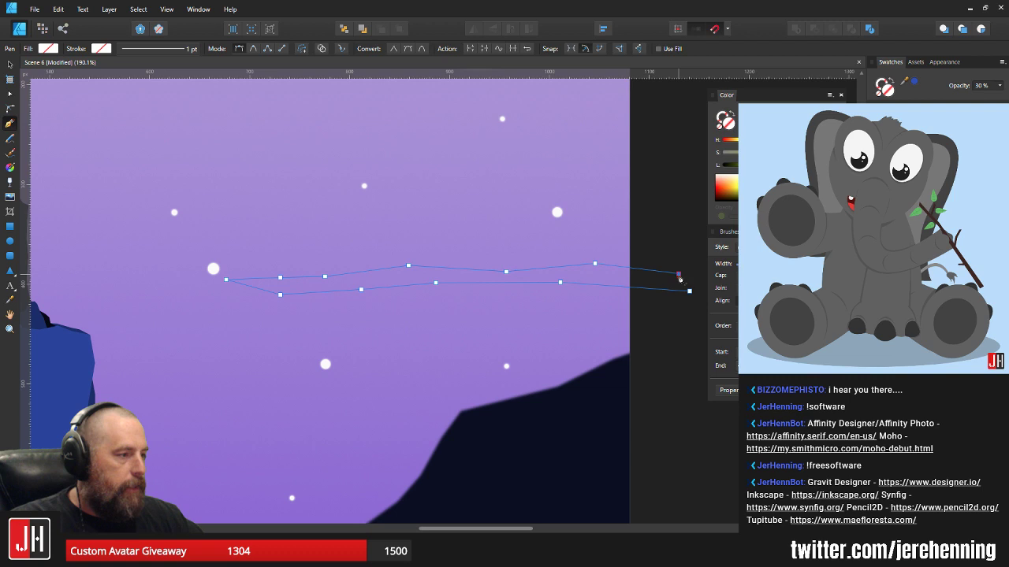
- Fill the new cloud shape with white, set its opacity to 30%, and deselect it
{"action": "key", "text": "d"}
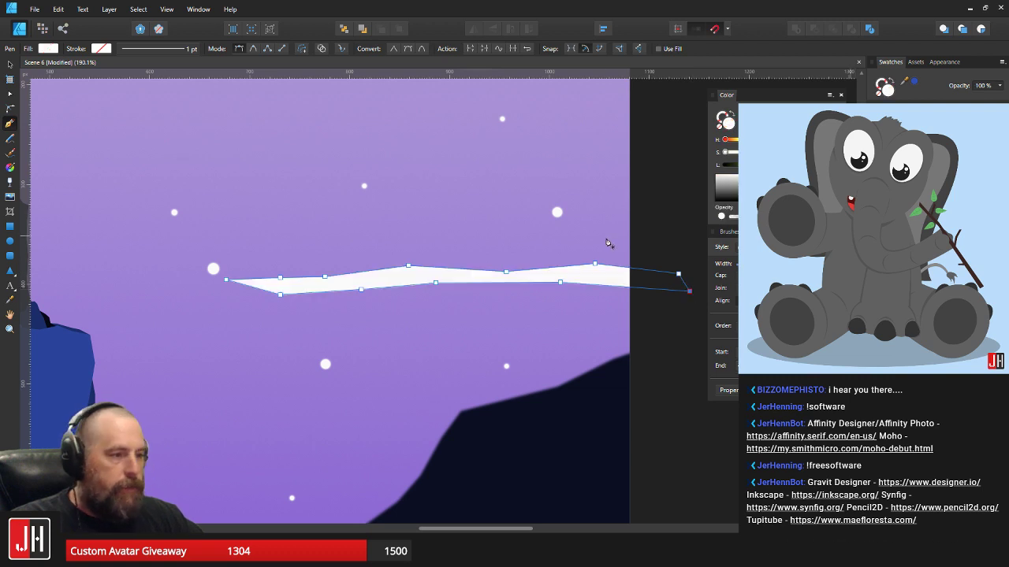
{"action": "key", "text": "3"}
{"action": "key", "text": "v"}
{"action": "left_click", "coordinate": [690, 231]}
{"action": "scroll", "coordinate": [609, 278], "scroll_direction": "down", "scroll_amount": 5}
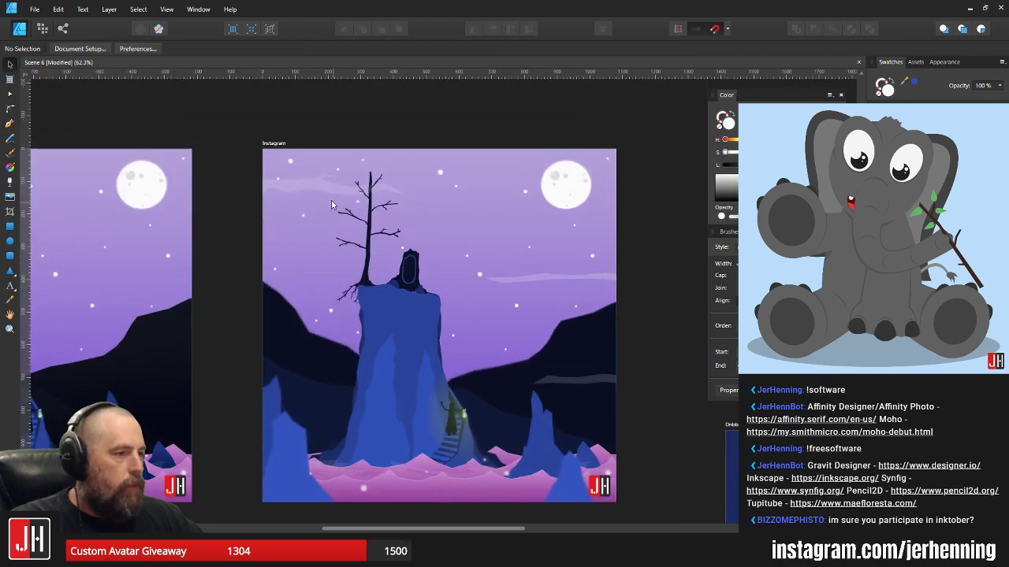
- Check the new cloud against the whole Instagram artboard with the interface temporarily hidden, and clear the selection
{"action": "left_click", "coordinate": [297, 184]}
{"action": "scroll", "coordinate": [551, 268], "scroll_direction": "up", "scroll_amount": 1}
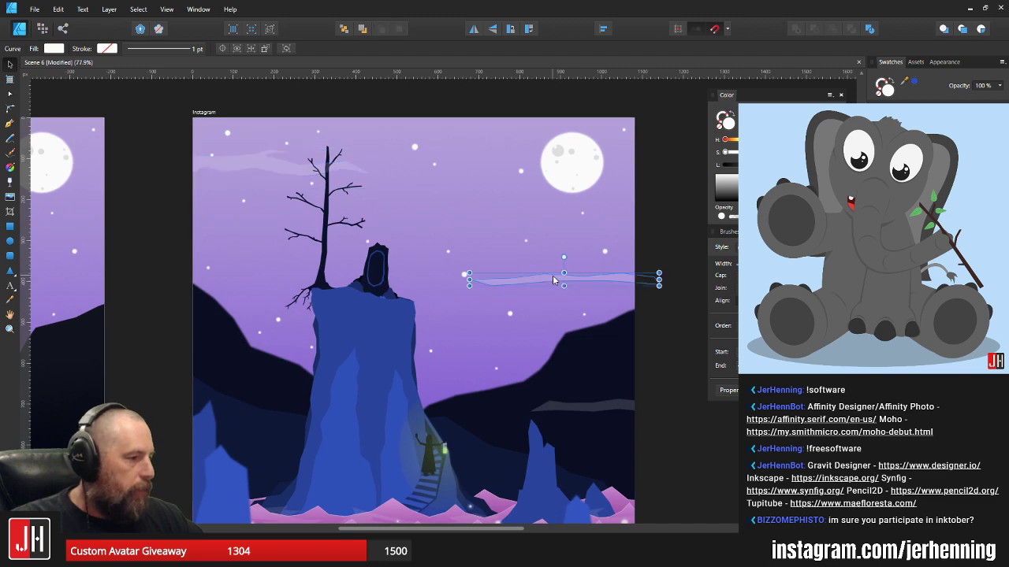
{"action": "key", "text": "Tab"}
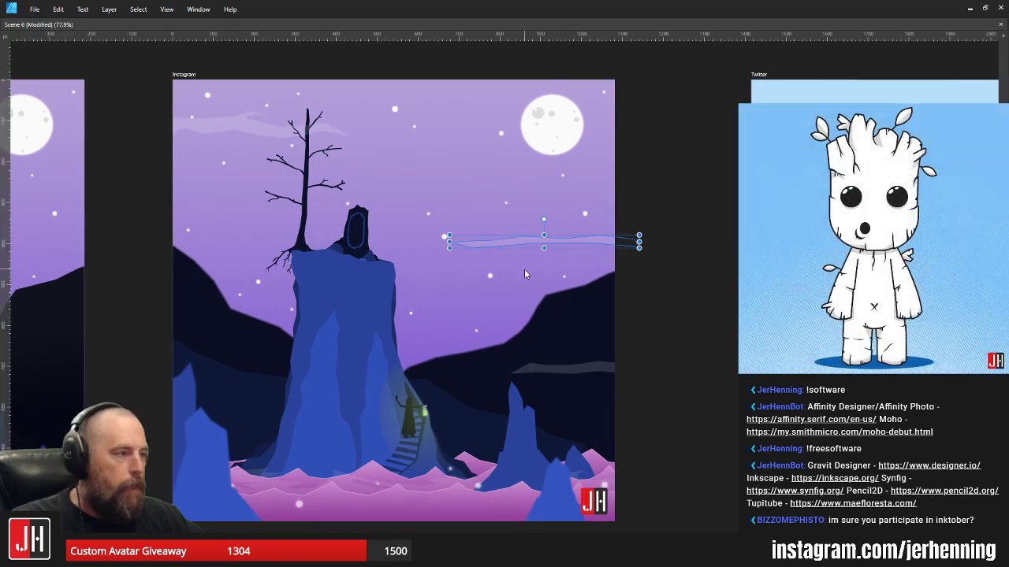
{"action": "key", "text": "Tab"}
{"action": "left_click", "coordinate": [639, 249]}
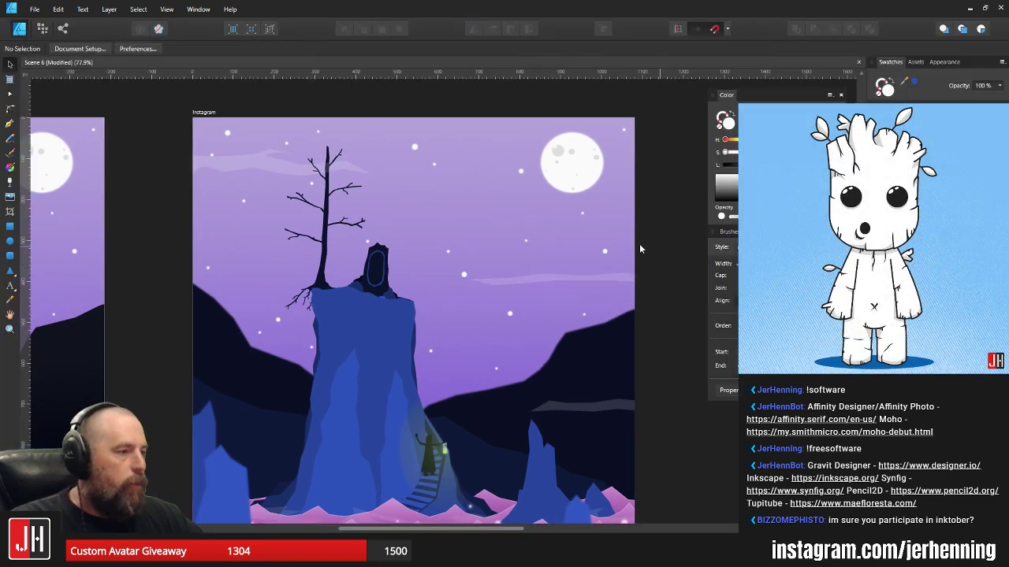
- Open the file 01 - Posionous from the 2018 Inktober folder
{"action": "left_click", "coordinate": [35, 9]}
{"action": "left_click", "coordinate": [31, 58]}
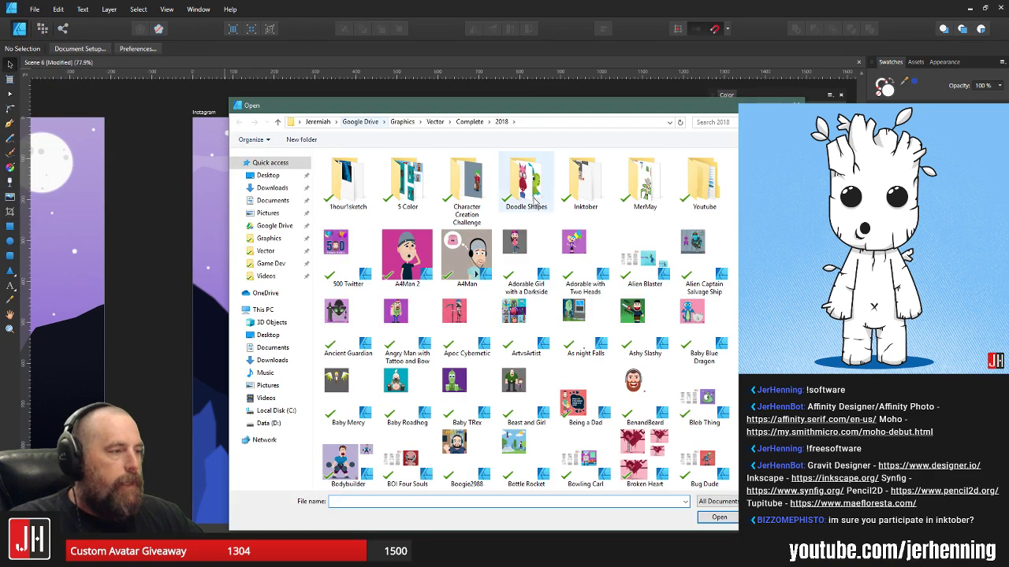
{"action": "double_click", "coordinate": [585, 179]}
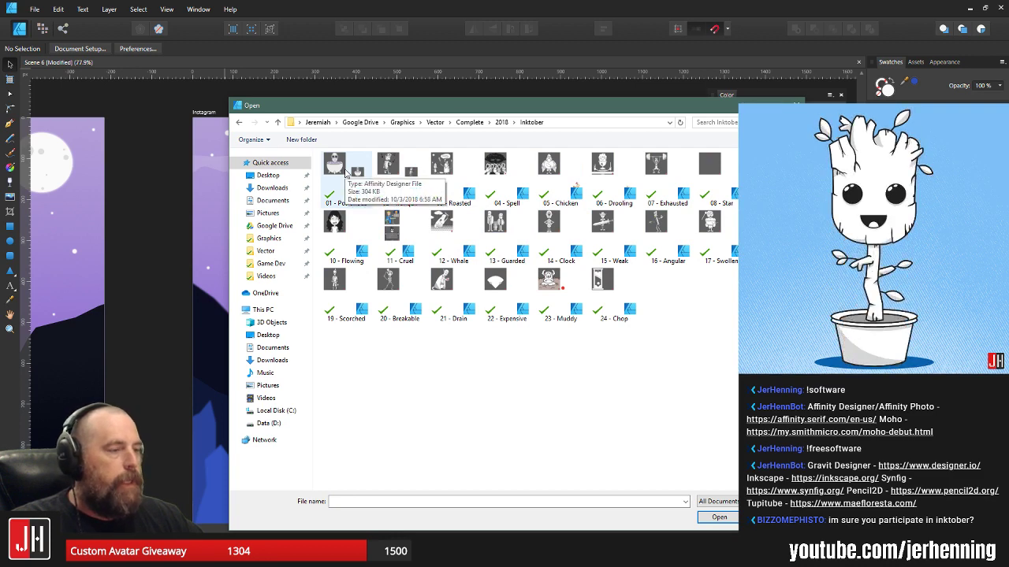
{"action": "double_click", "coordinate": [345, 170]}
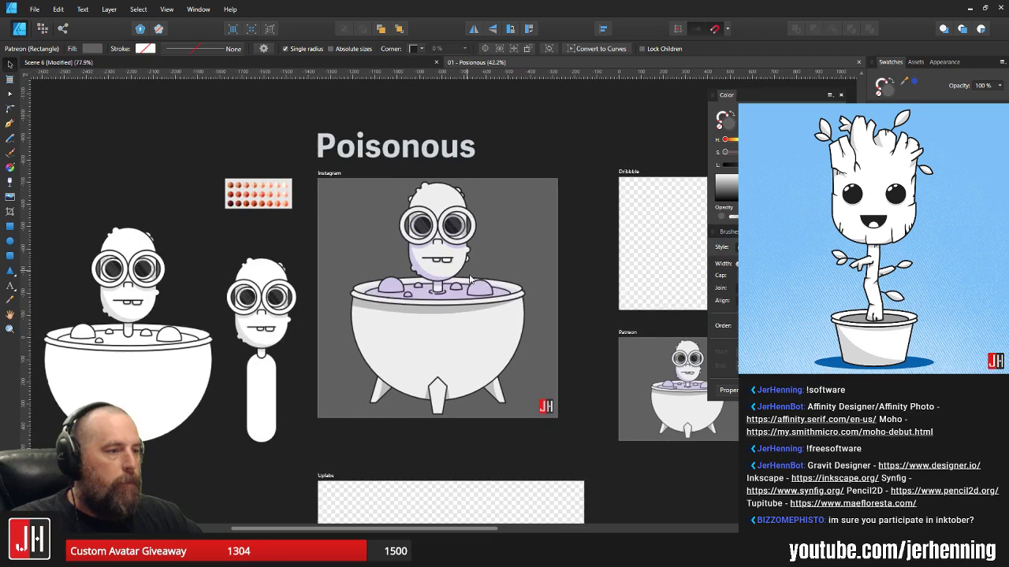
- Examine the Poisonous cauldron character up close and as a whole, and return to the Scene 6 document
{"action": "scroll", "coordinate": [471, 277], "scroll_direction": "up", "scroll_amount": 4}
{"action": "scroll", "coordinate": [465, 234], "scroll_direction": "down", "scroll_amount": 2}
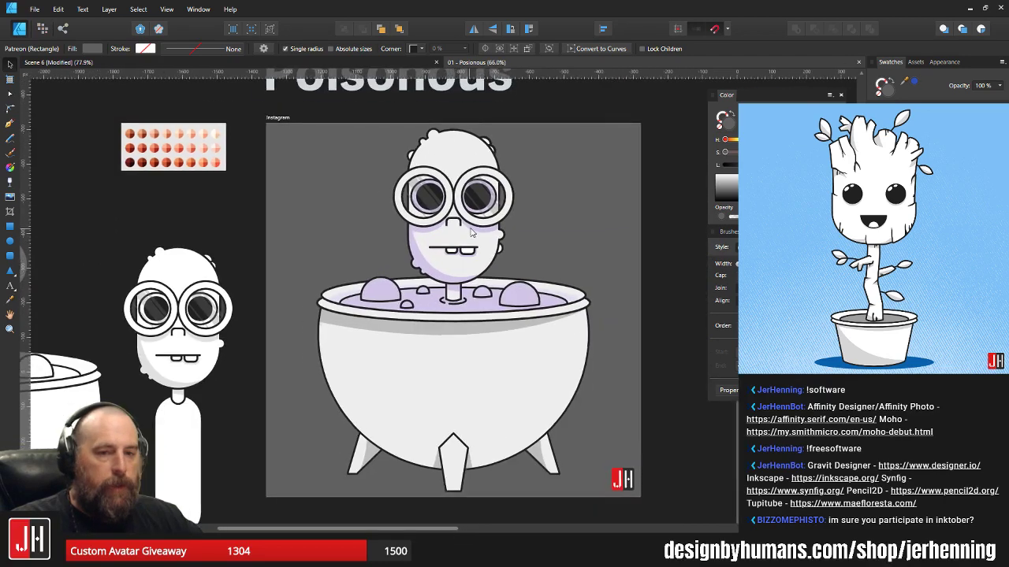
{"action": "left_click_drag", "start_coordinate": [470, 233], "coordinate": [497, 245]}
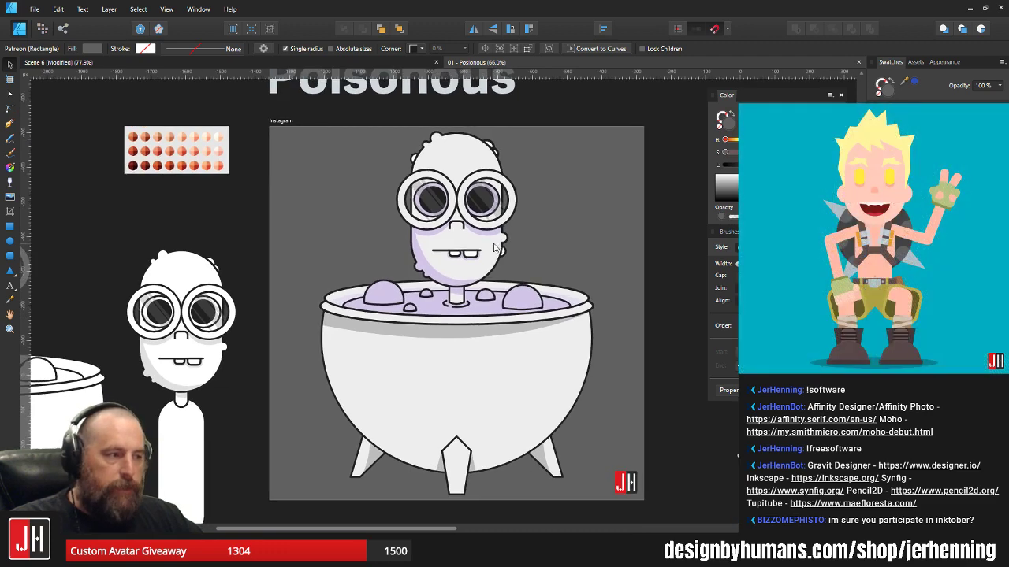
{"action": "scroll", "coordinate": [479, 247], "scroll_direction": "up", "scroll_amount": 3}
{"action": "scroll", "coordinate": [479, 248], "scroll_direction": "down", "scroll_amount": 2}
{"action": "scroll", "coordinate": [471, 254], "scroll_direction": "up", "scroll_amount": 3}
{"action": "scroll", "coordinate": [395, 281], "scroll_direction": "down", "scroll_amount": 3}
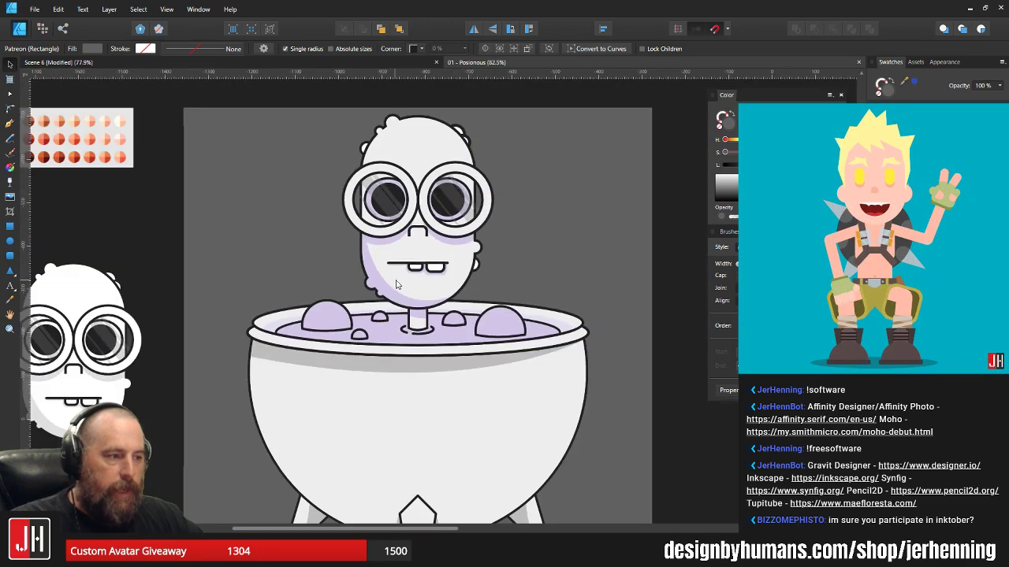
{"action": "scroll", "coordinate": [418, 280], "scroll_direction": "down", "scroll_amount": 2}
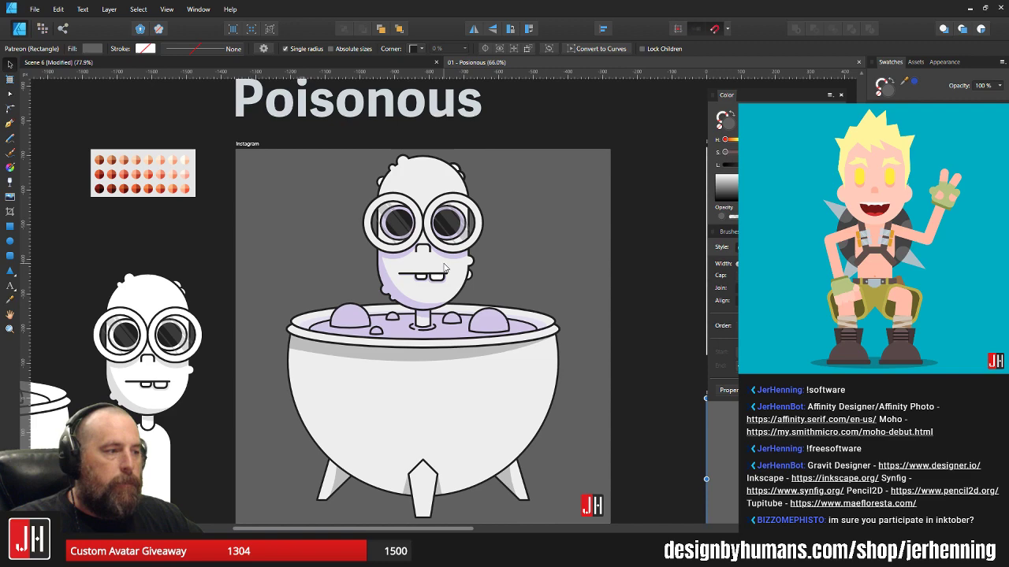
{"action": "scroll", "coordinate": [444, 268], "scroll_direction": "up", "scroll_amount": 2}
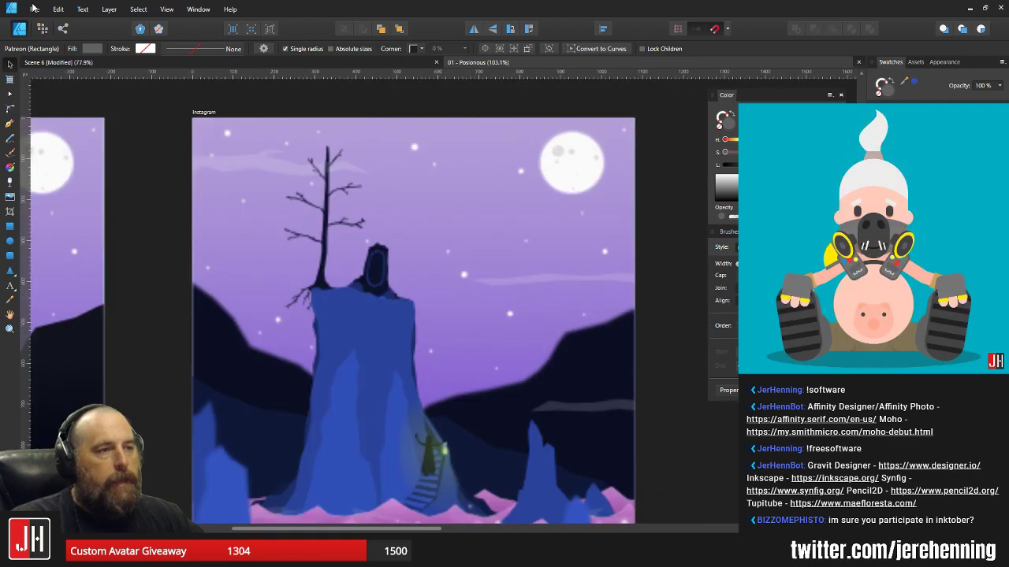
- Open the file 07 - Exhausted from the Inktober folder
{"action": "left_click", "coordinate": [34, 8]}
{"action": "left_click", "coordinate": [47, 62]}
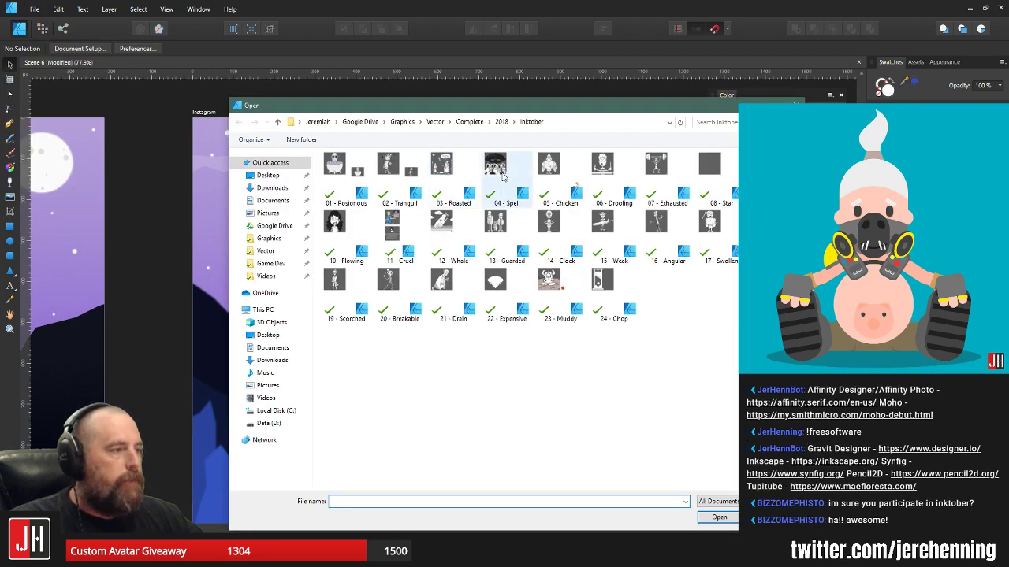
{"action": "double_click", "coordinate": [657, 167]}
- Examine the weightlifter drawing and the Inktober 2018 prompt list beside it, and close the document
{"action": "scroll", "coordinate": [426, 197], "scroll_direction": "up", "scroll_amount": 4}
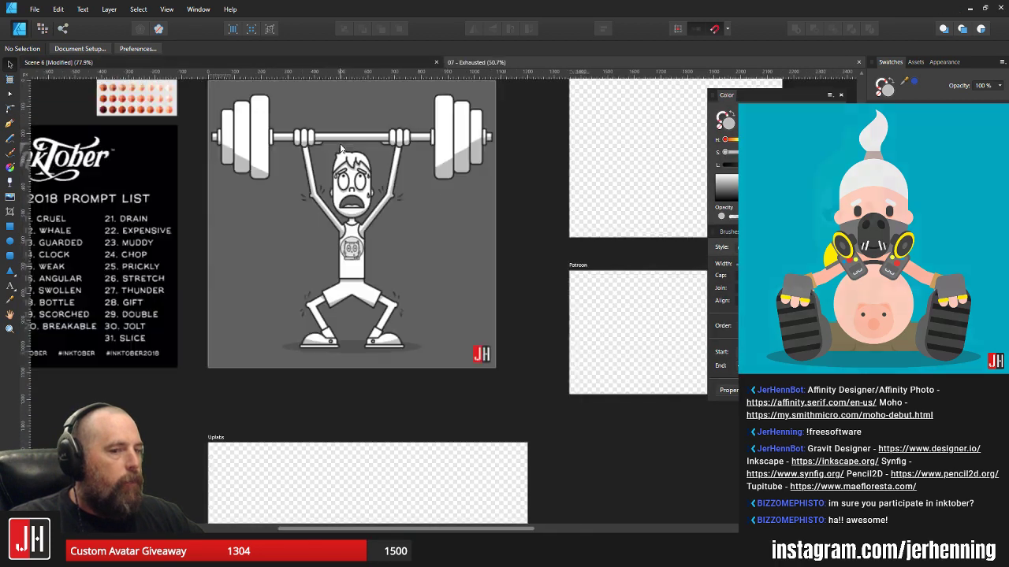
{"action": "scroll", "coordinate": [425, 225], "scroll_direction": "down", "scroll_amount": 2}
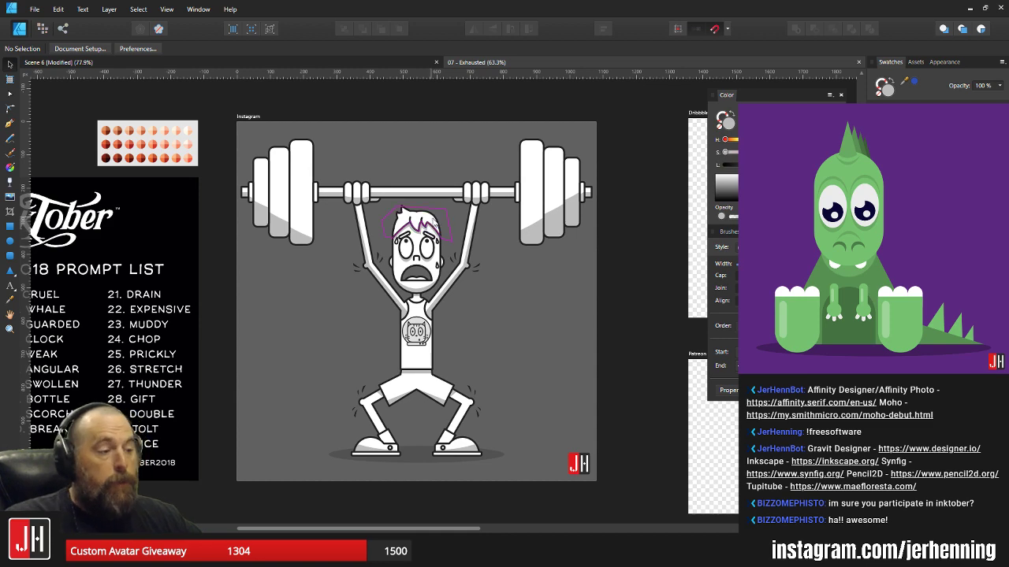
{"action": "scroll", "coordinate": [448, 240], "scroll_direction": "up", "scroll_amount": 4}
{"action": "scroll", "coordinate": [465, 227], "scroll_direction": "down", "scroll_amount": 4}
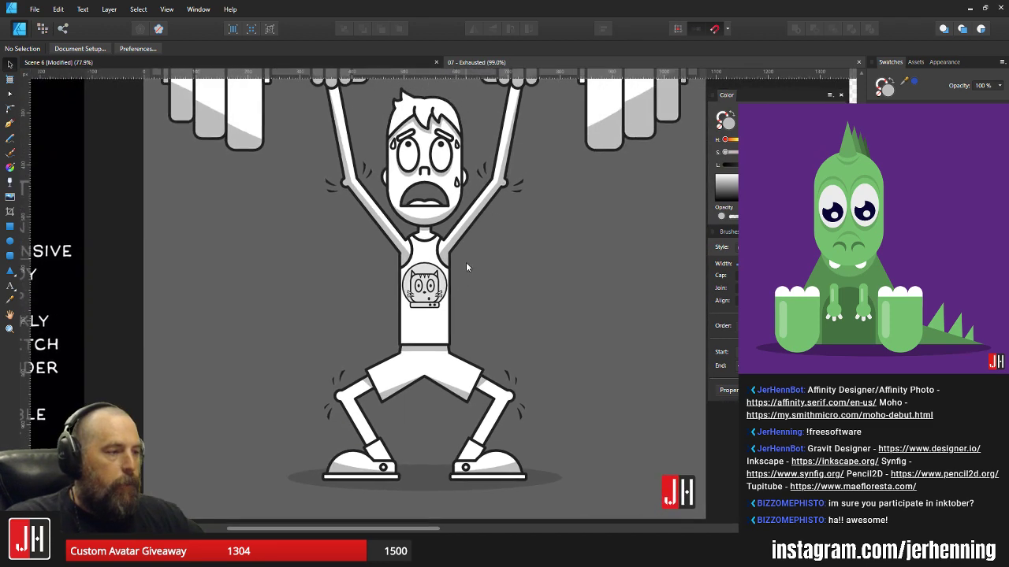
{"action": "left_click_drag", "start_coordinate": [443, 180], "coordinate": [624, 183]}
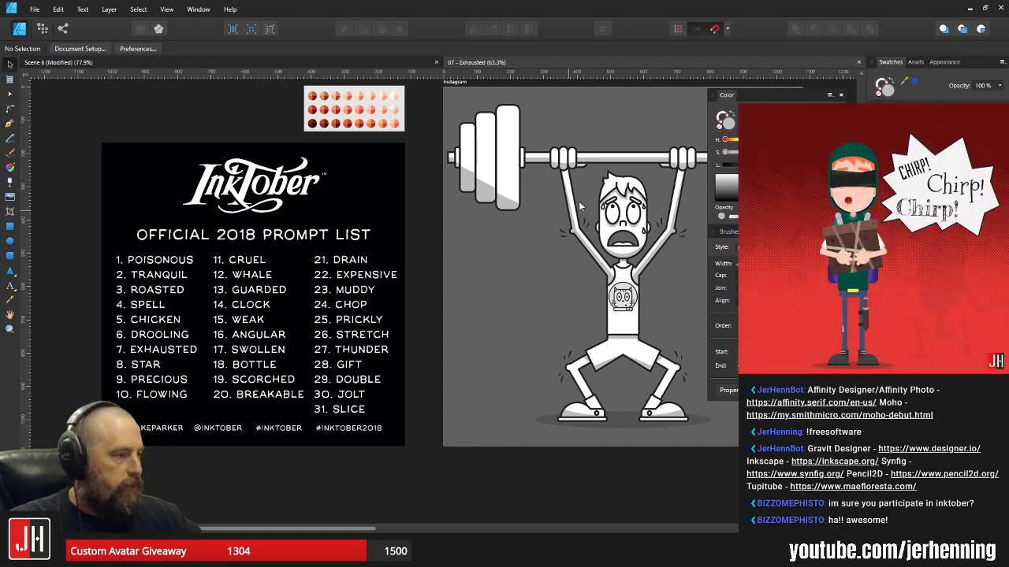
{"action": "left_click_drag", "start_coordinate": [568, 215], "coordinate": [560, 220]}
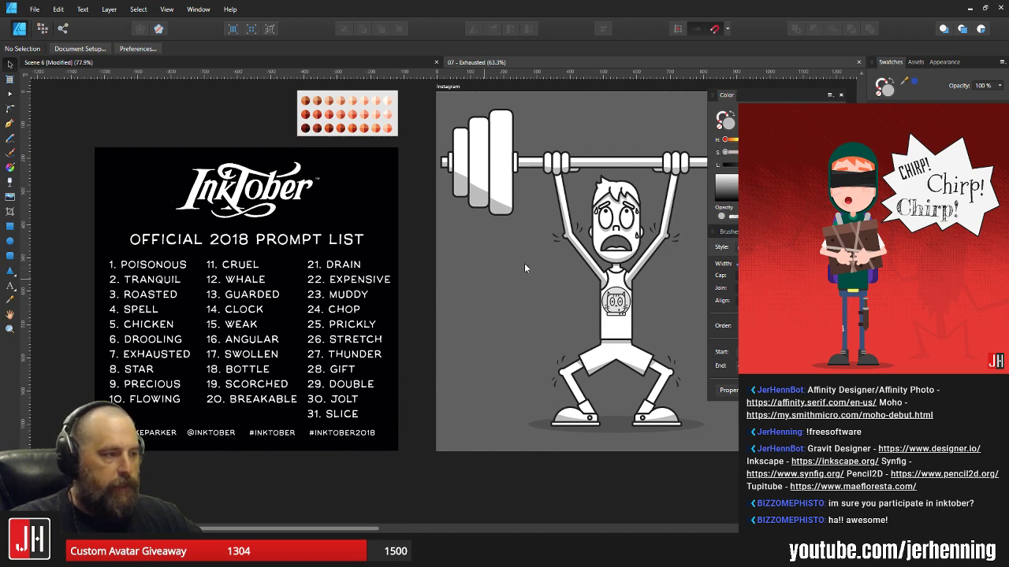
{"action": "left_click_drag", "start_coordinate": [664, 195], "coordinate": [567, 200]}
{"action": "left_click_drag", "start_coordinate": [551, 272], "coordinate": [468, 279]}
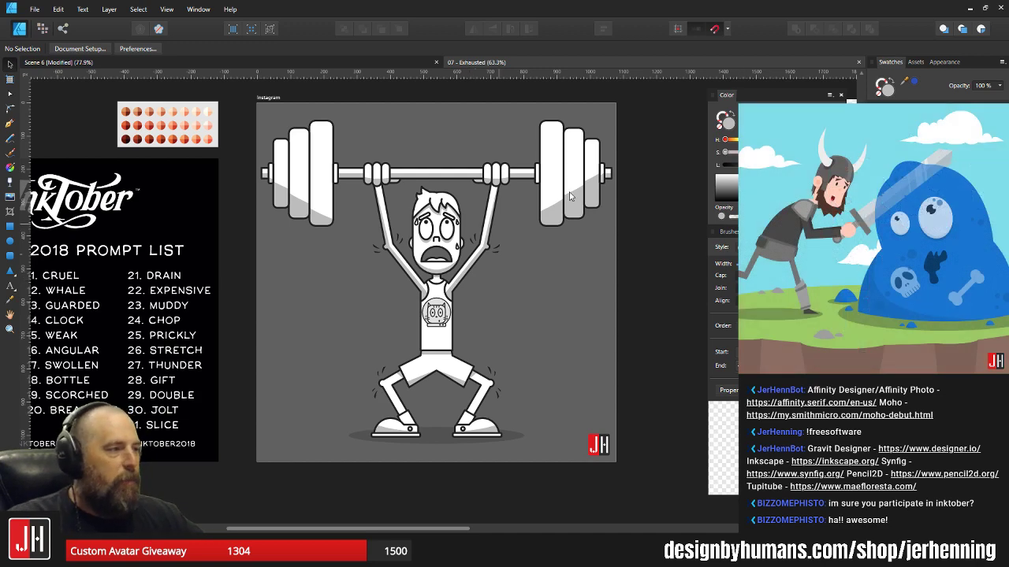
{"action": "left_click", "coordinate": [858, 61]}
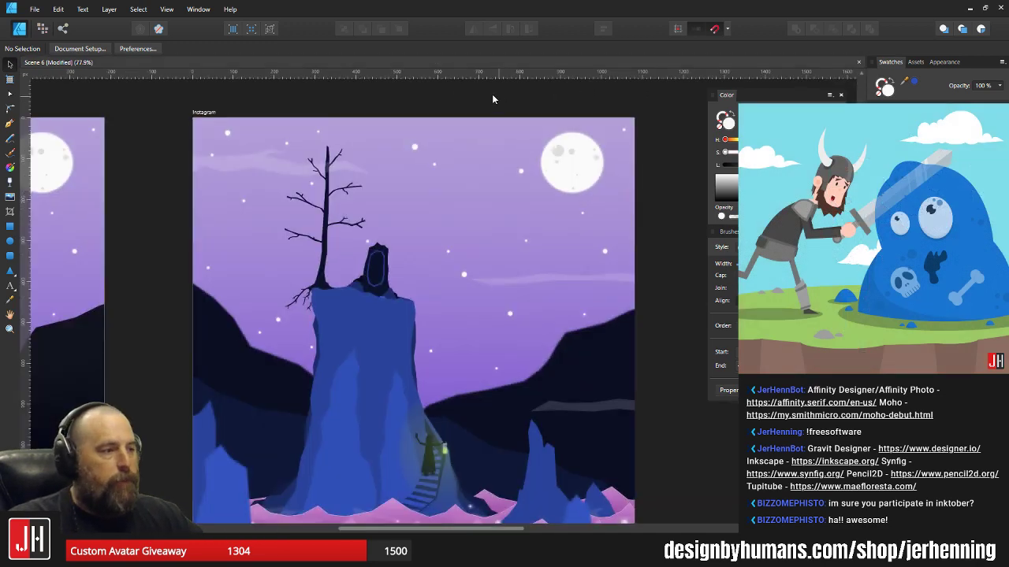
- Open the file 10 - Flowing from the Inktober folder
{"action": "left_click", "coordinate": [35, 9]}
{"action": "left_click", "coordinate": [43, 60]}
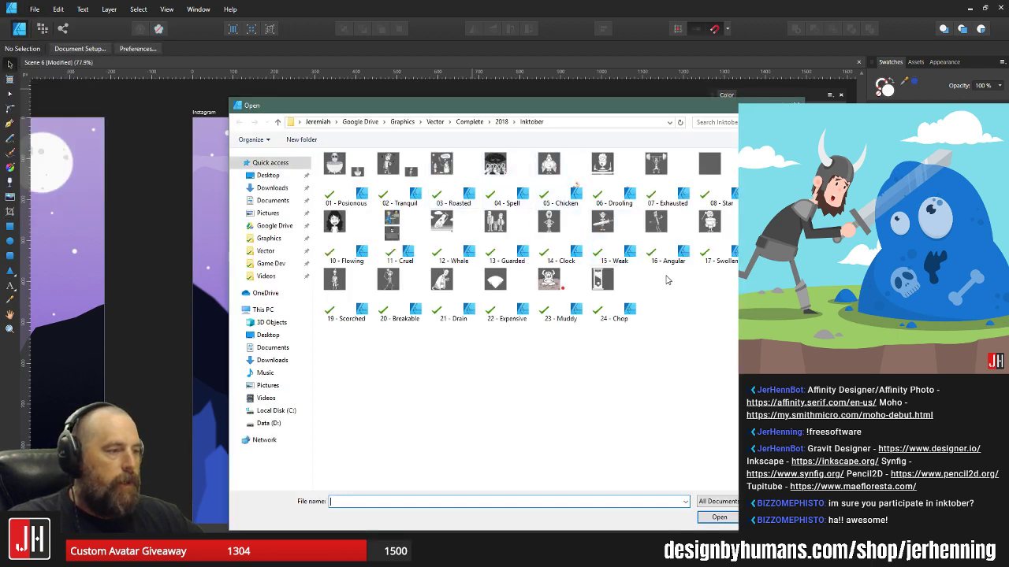
{"action": "double_click", "coordinate": [343, 231]}
- Examine the long-haired girl drawing on the Instagram artboard, and close the document
{"action": "left_click_drag", "start_coordinate": [420, 197], "coordinate": [519, 257]}
{"action": "scroll", "coordinate": [489, 219], "scroll_direction": "up", "scroll_amount": 3}
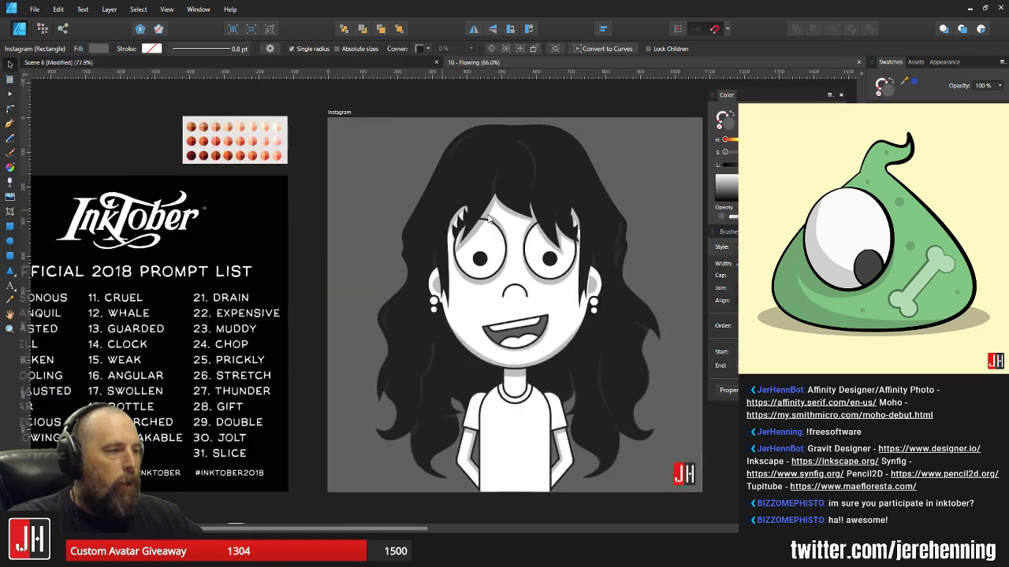
{"action": "left_click_drag", "start_coordinate": [489, 219], "coordinate": [400, 212]}
{"action": "scroll", "coordinate": [457, 210], "scroll_direction": "up", "scroll_amount": 1}
{"action": "left_click_drag", "start_coordinate": [506, 242], "coordinate": [502, 192]}
{"action": "scroll", "coordinate": [475, 212], "scroll_direction": "down", "scroll_amount": 1}
{"action": "left_click_drag", "start_coordinate": [438, 238], "coordinate": [439, 259]}
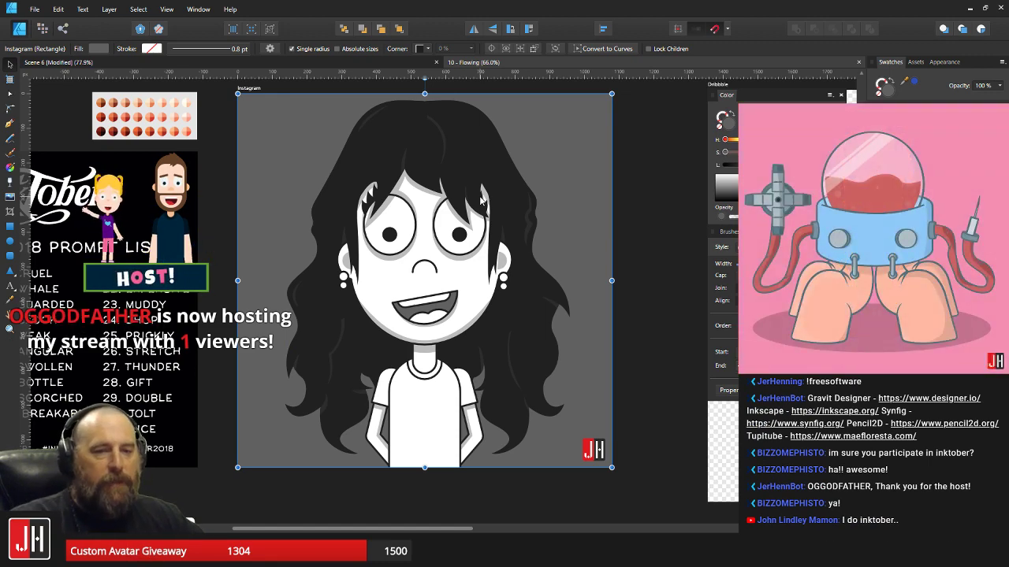
{"action": "scroll", "coordinate": [482, 219], "scroll_direction": "down", "scroll_amount": 1}
{"action": "scroll", "coordinate": [482, 220], "scroll_direction": "up", "scroll_amount": 1}
{"action": "left_click_drag", "start_coordinate": [479, 218], "coordinate": [478, 219]}
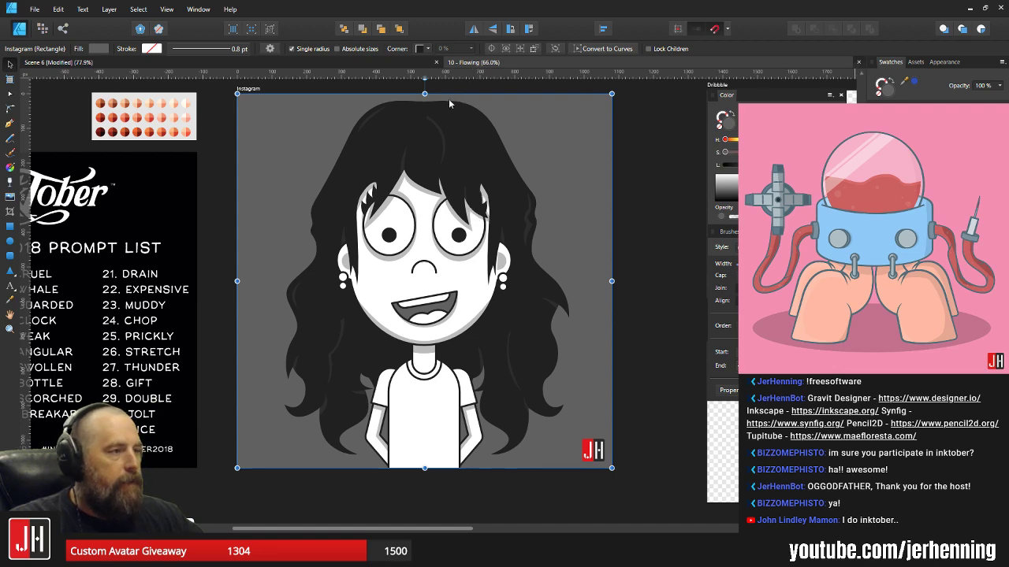
{"action": "left_click", "coordinate": [471, 61]}
- Open the file 20 - Breakable from the Inktober folder, examine the top-hatted skeleton drawing, and close the document
{"action": "left_click", "coordinate": [35, 8]}
{"action": "left_click", "coordinate": [31, 60]}
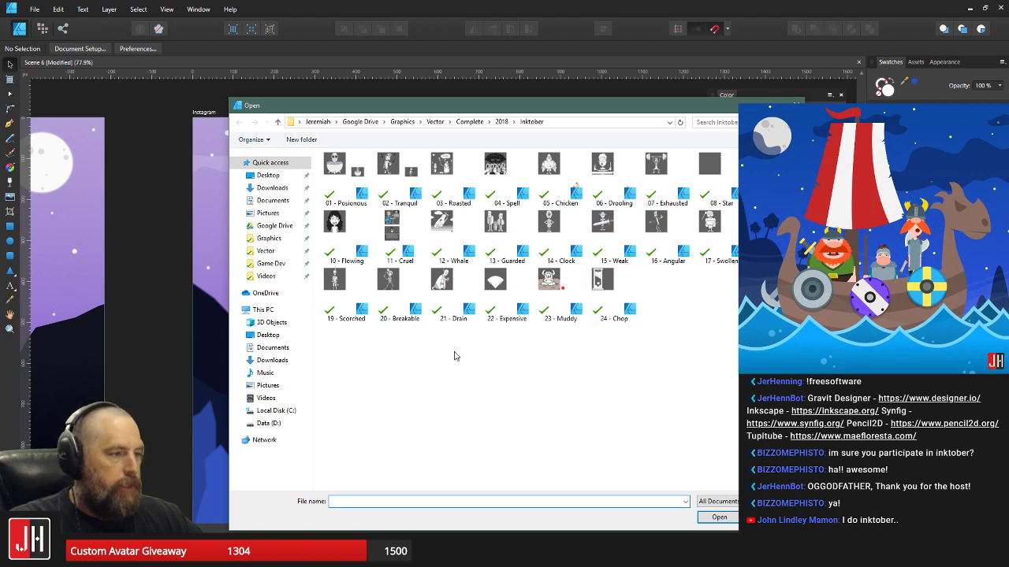
{"action": "double_click", "coordinate": [386, 282]}
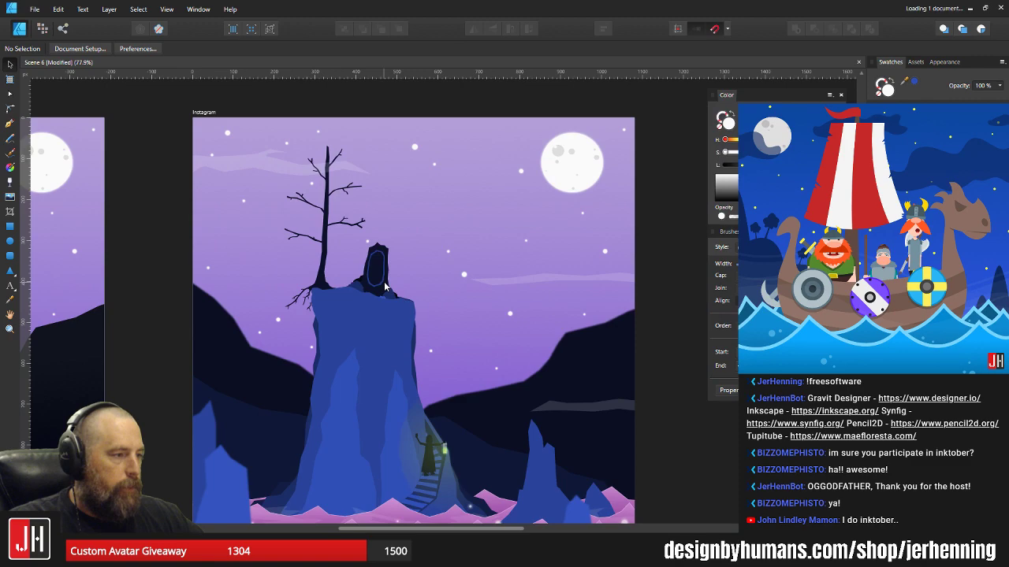
{"action": "scroll", "coordinate": [472, 227], "scroll_direction": "up", "scroll_amount": 6}
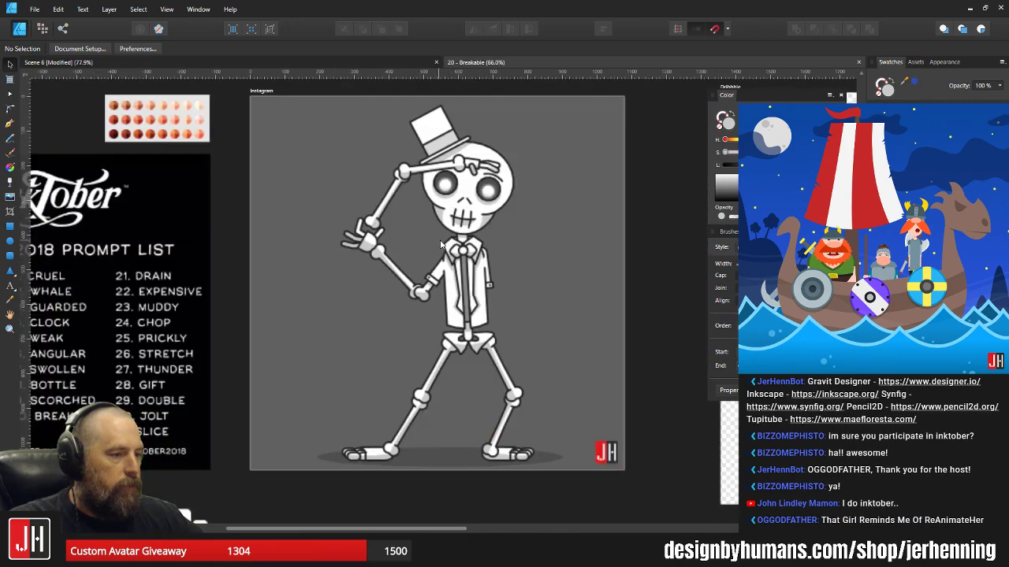
{"action": "scroll", "coordinate": [471, 225], "scroll_direction": "down", "scroll_amount": 5}
{"action": "scroll", "coordinate": [512, 264], "scroll_direction": "up", "scroll_amount": 5}
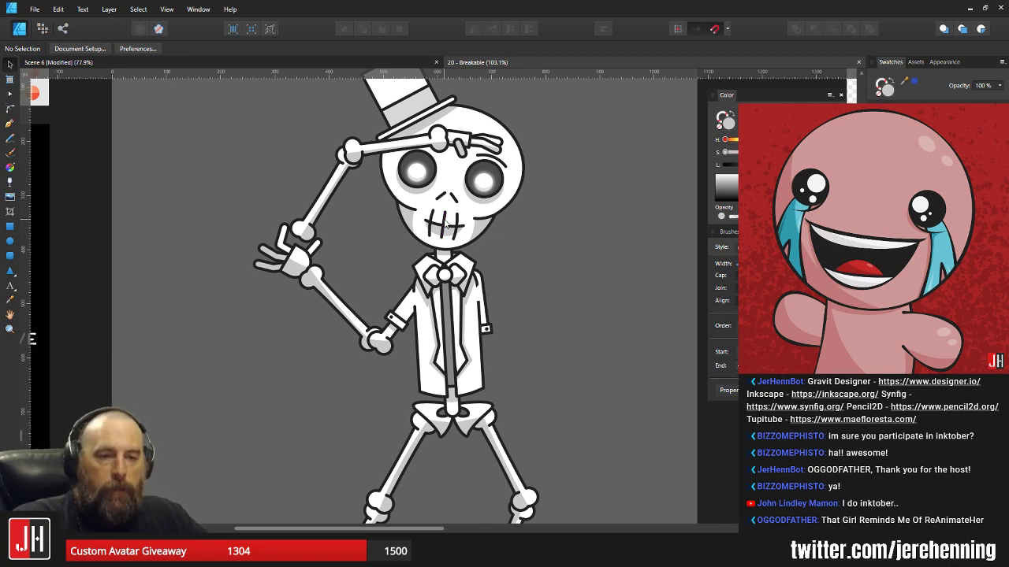
{"action": "left_click", "coordinate": [859, 61]}
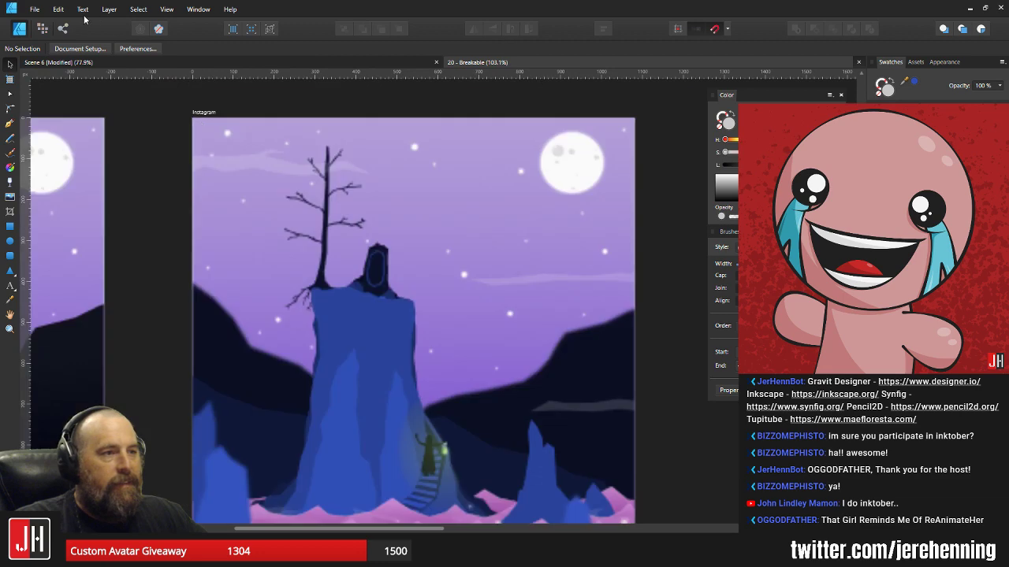
- Open the file 14 - Clock from the Inktober folder
{"action": "left_click", "coordinate": [34, 9]}
{"action": "left_click", "coordinate": [48, 60]}
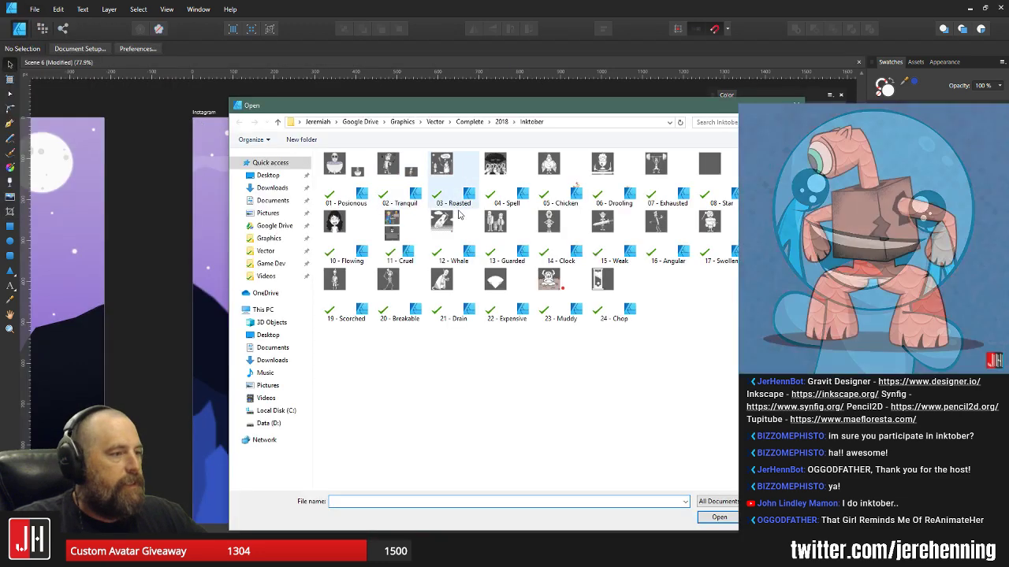
{"action": "double_click", "coordinate": [555, 221]}
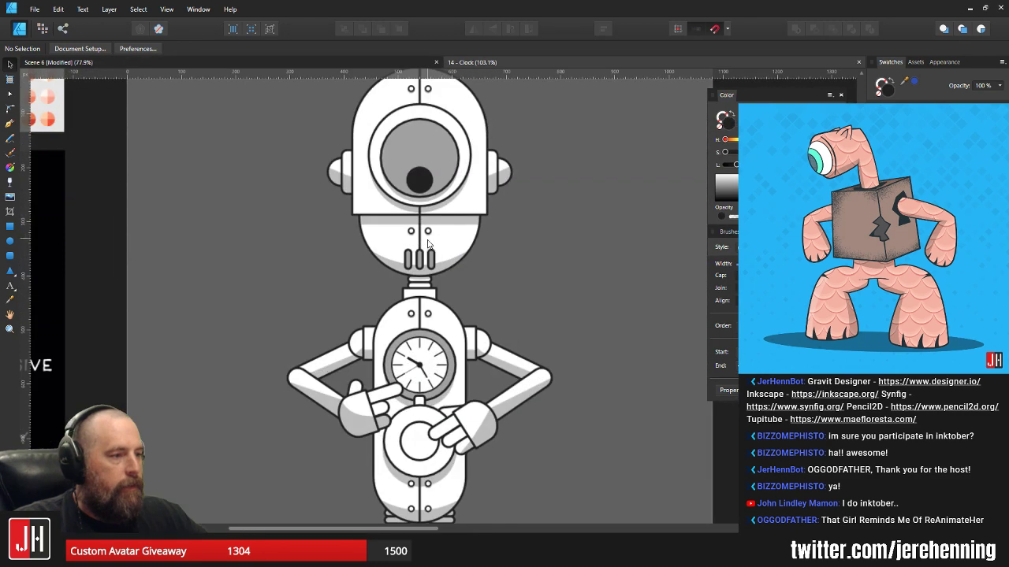
- Examine the one-eyed clock robot drawing from head to feet, and close the document
{"action": "left_click_drag", "start_coordinate": [495, 214], "coordinate": [479, 208]}
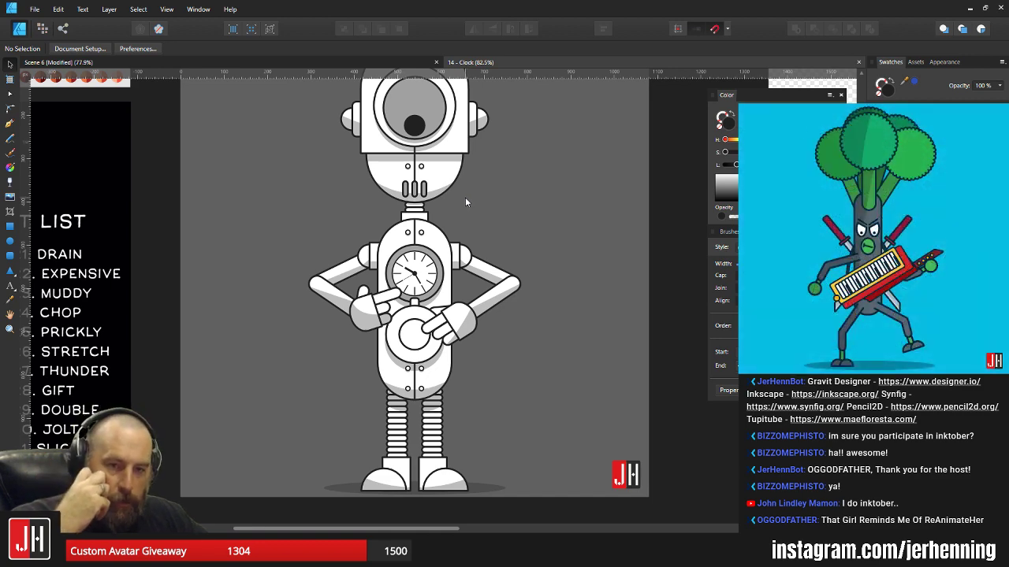
{"action": "left_click_drag", "start_coordinate": [501, 186], "coordinate": [505, 210]}
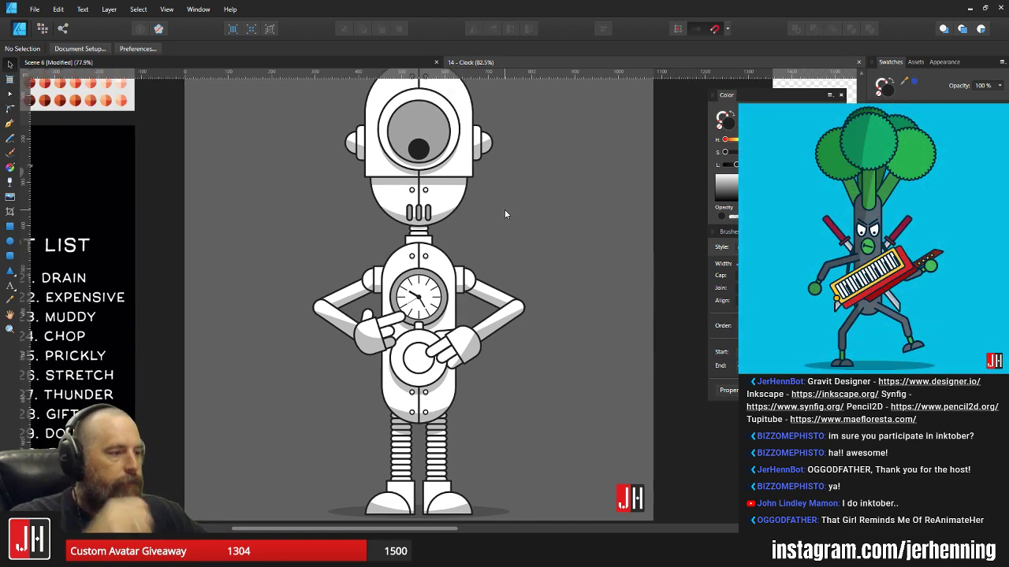
{"action": "scroll", "coordinate": [472, 175], "scroll_direction": "up", "scroll_amount": 1}
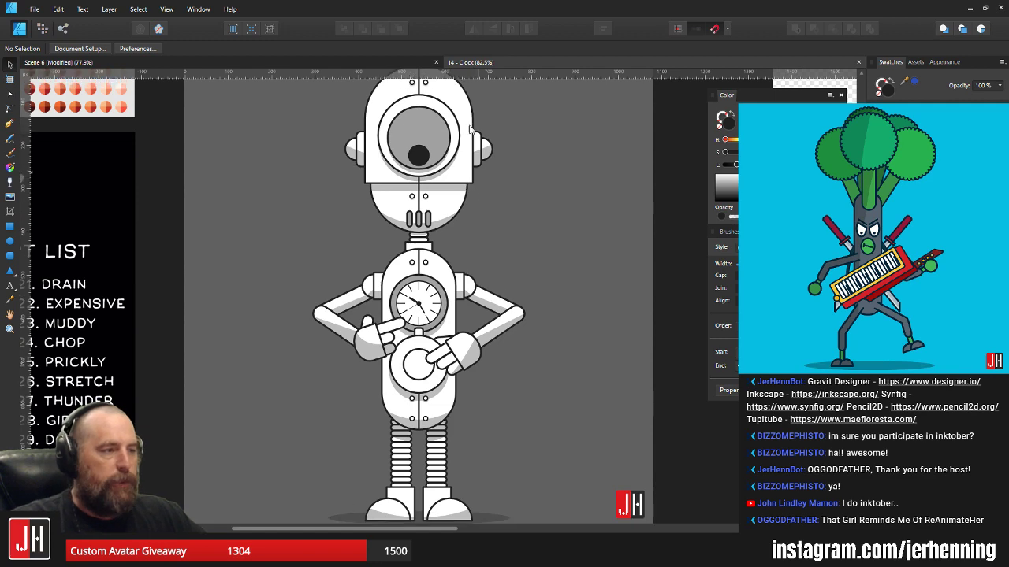
{"action": "scroll", "coordinate": [471, 130], "scroll_direction": "up", "scroll_amount": 4}
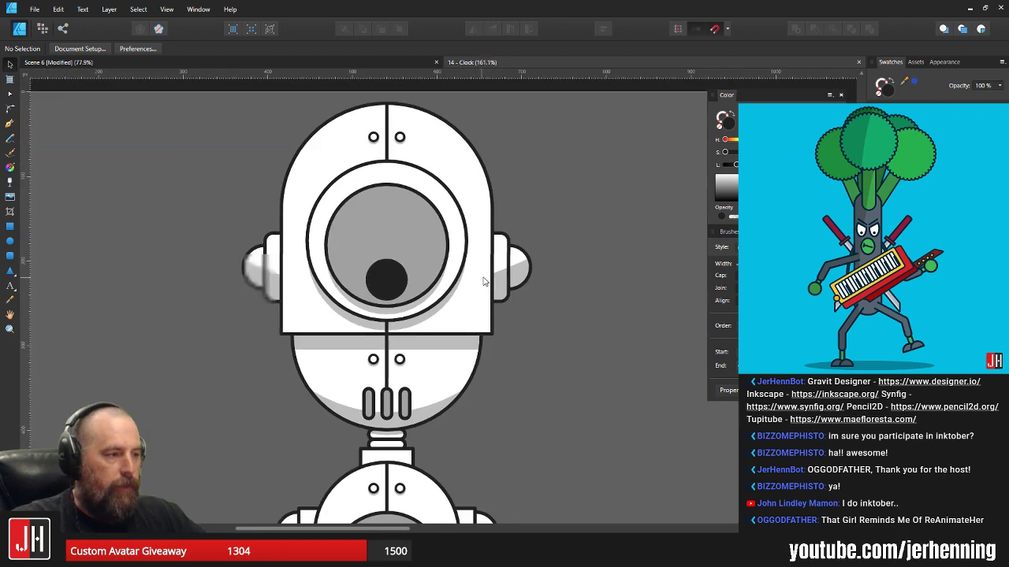
{"action": "scroll", "coordinate": [484, 281], "scroll_direction": "down", "scroll_amount": 3}
{"action": "scroll", "coordinate": [487, 331], "scroll_direction": "up", "scroll_amount": 1}
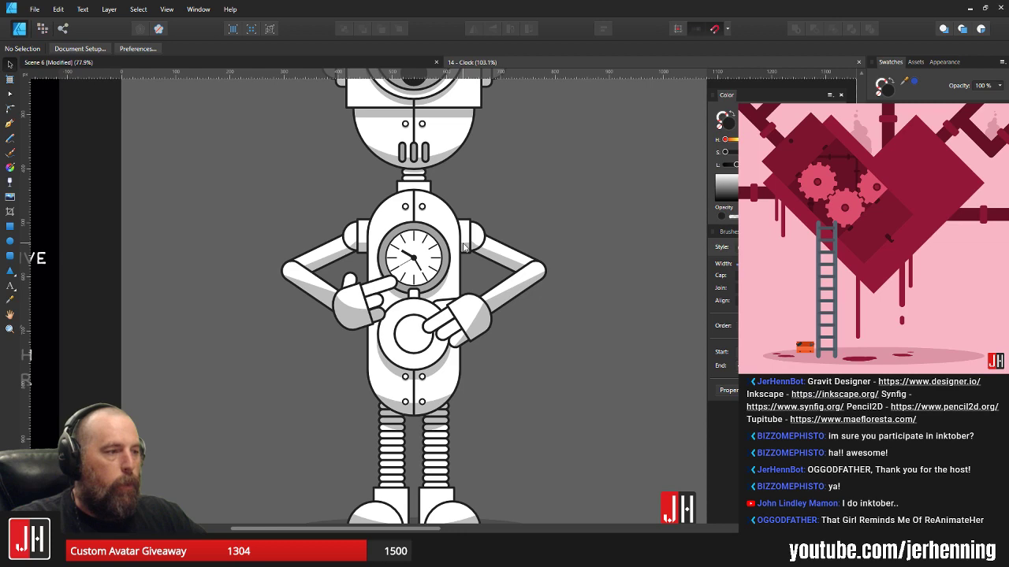
{"action": "scroll", "coordinate": [425, 293], "scroll_direction": "down", "scroll_amount": 2}
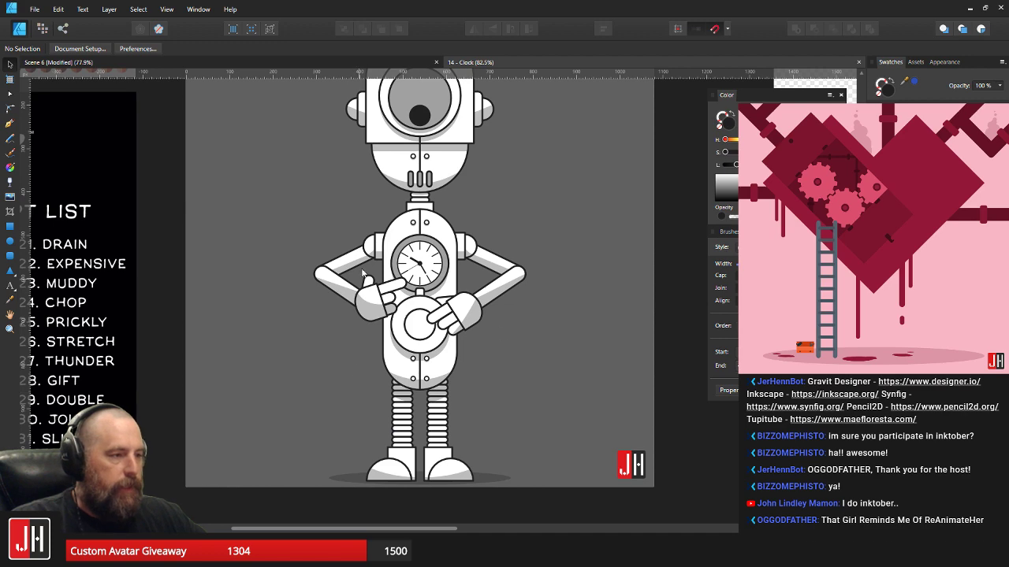
{"action": "scroll", "coordinate": [524, 201], "scroll_direction": "up", "scroll_amount": 1}
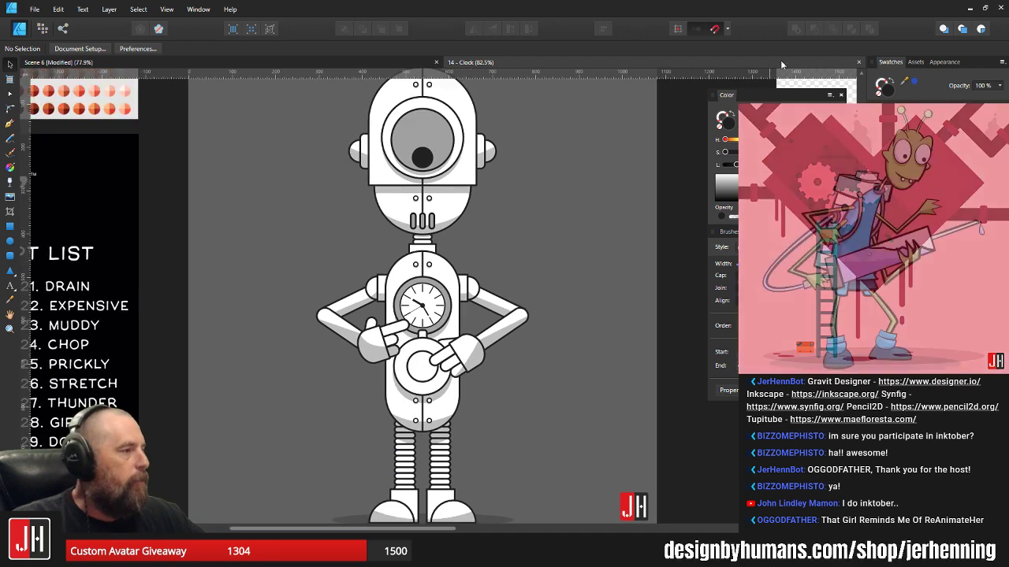
{"action": "left_click", "coordinate": [858, 61]}
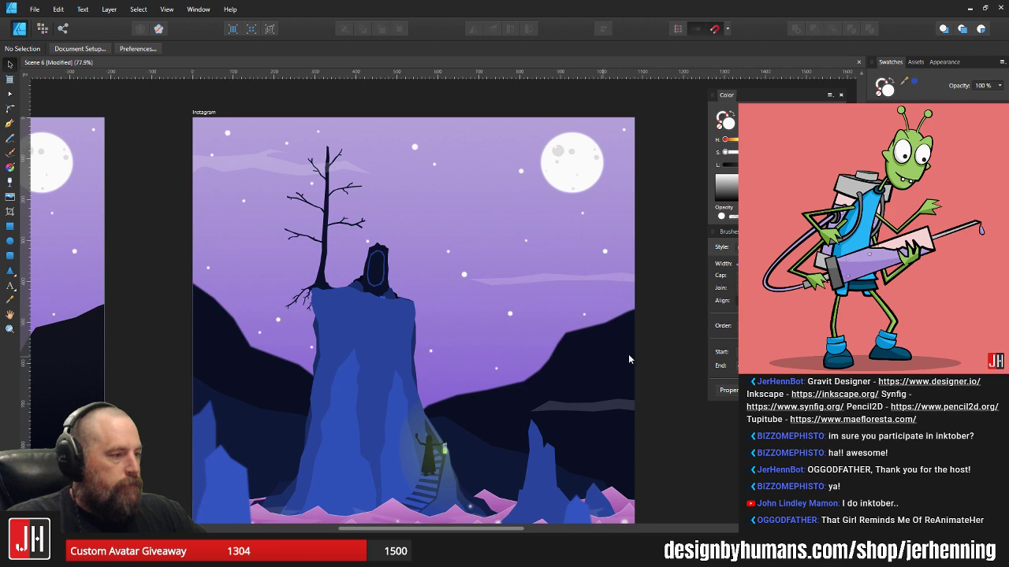
- Reshape the left edge of the dead tree's lower trunk by shifting its node slightly down and adding another node below it
{"action": "scroll", "coordinate": [401, 265], "scroll_direction": "up", "scroll_amount": 5}
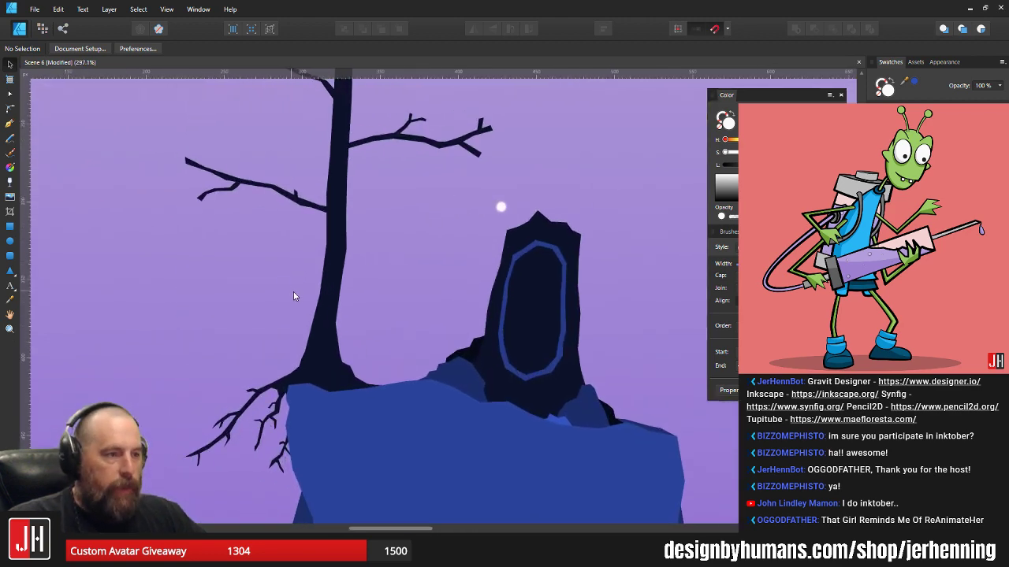
{"action": "scroll", "coordinate": [376, 303], "scroll_direction": "up", "scroll_amount": 5}
{"action": "key", "text": "a"}
{"action": "left_click", "coordinate": [363, 184]}
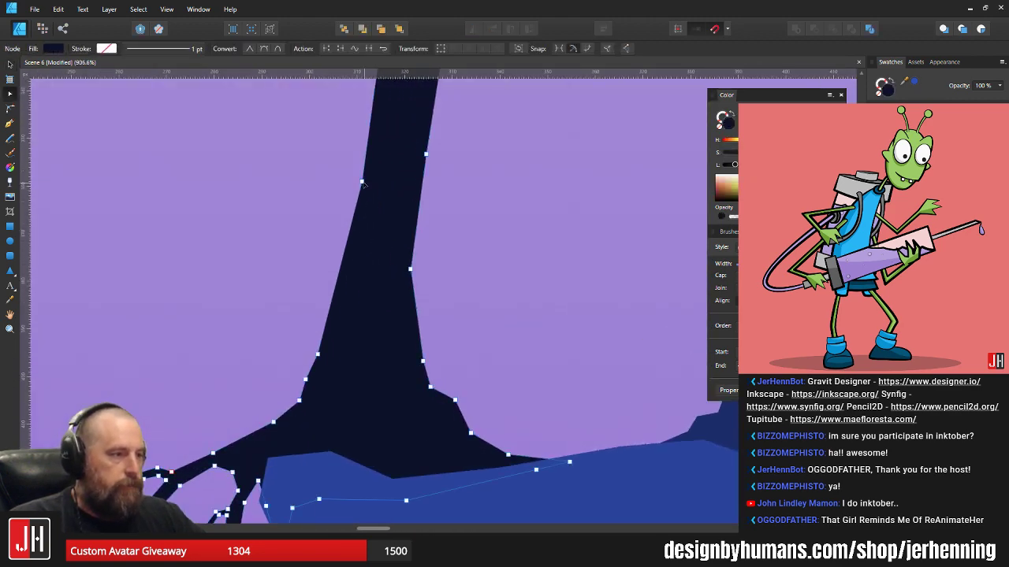
{"action": "left_click_drag", "start_coordinate": [363, 183], "coordinate": [364, 191]}
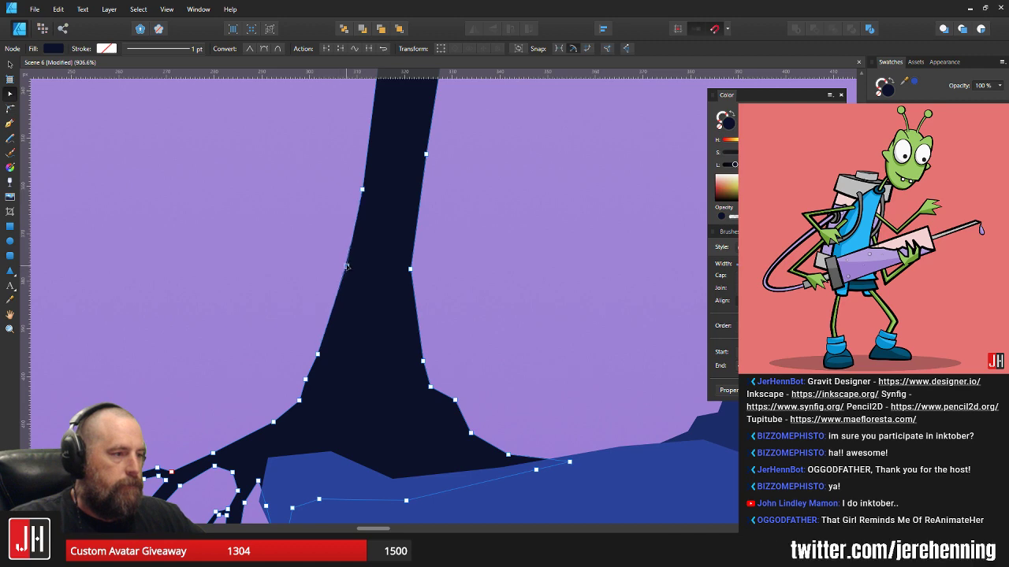
- Refine the trunk's left edge around the lowest left branch, moving the node above the branch joint upward
{"action": "scroll", "coordinate": [403, 233], "scroll_direction": "up", "scroll_amount": 3}
{"action": "scroll", "coordinate": [419, 237], "scroll_direction": "up", "scroll_amount": 1}
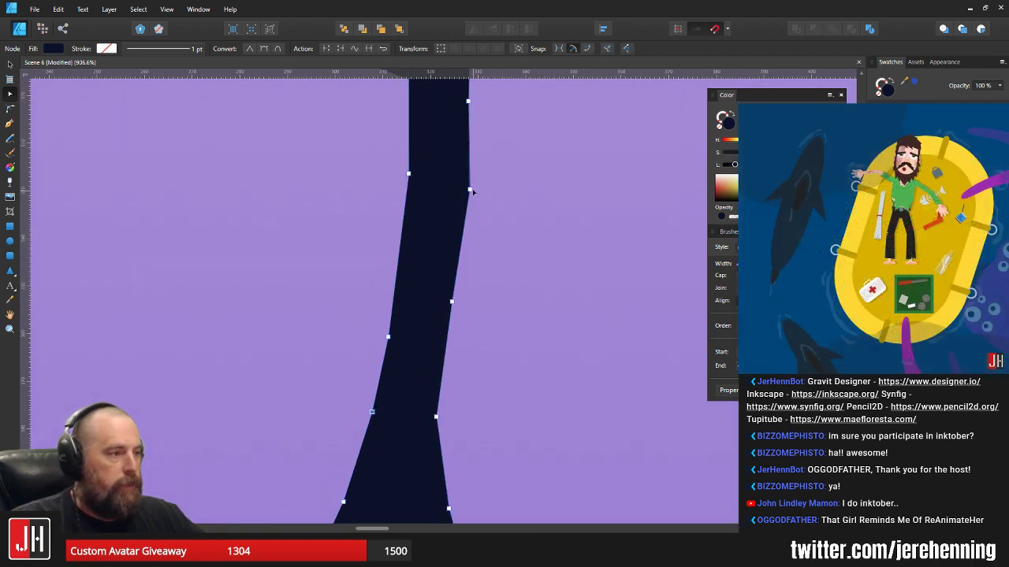
{"action": "scroll", "coordinate": [472, 188], "scroll_direction": "up", "scroll_amount": 2}
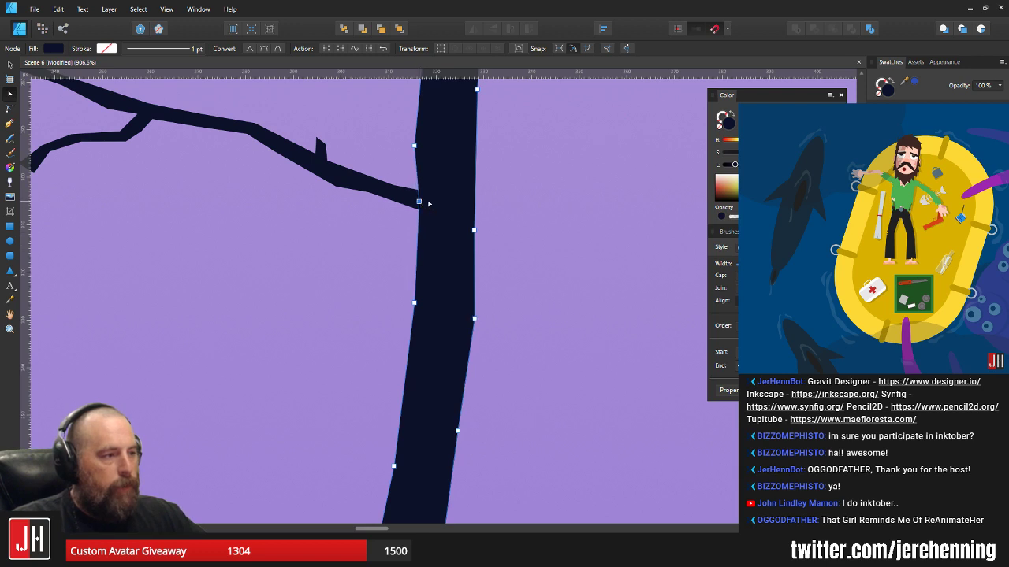
{"action": "left_click", "coordinate": [511, 170]}
{"action": "scroll", "coordinate": [458, 269], "scroll_direction": "up", "scroll_amount": 2}
{"action": "double_click", "coordinate": [458, 269]}
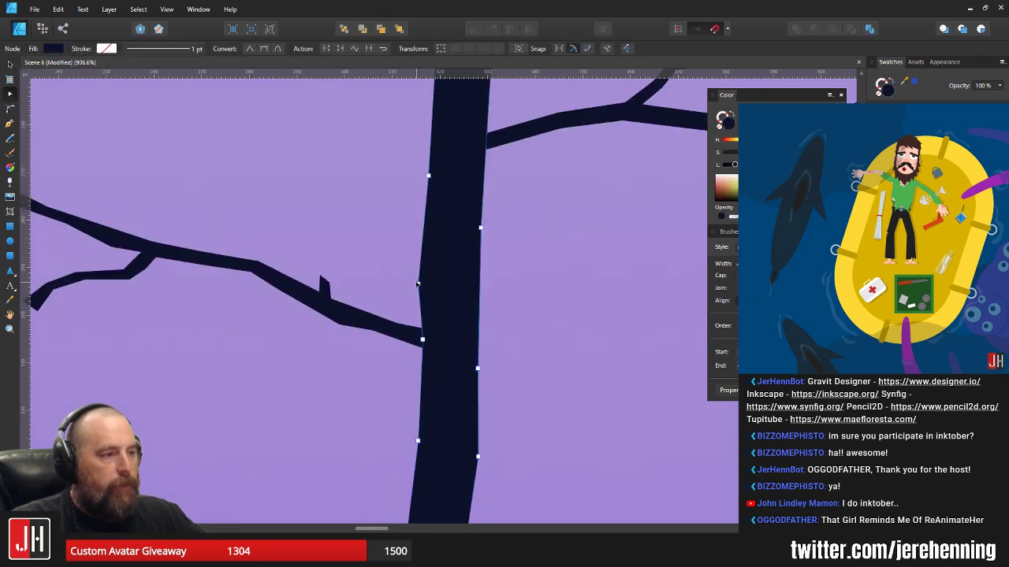
{"action": "left_click_drag", "start_coordinate": [418, 284], "coordinate": [420, 251]}
{"action": "scroll", "coordinate": [449, 306], "scroll_direction": "up", "scroll_amount": 2}
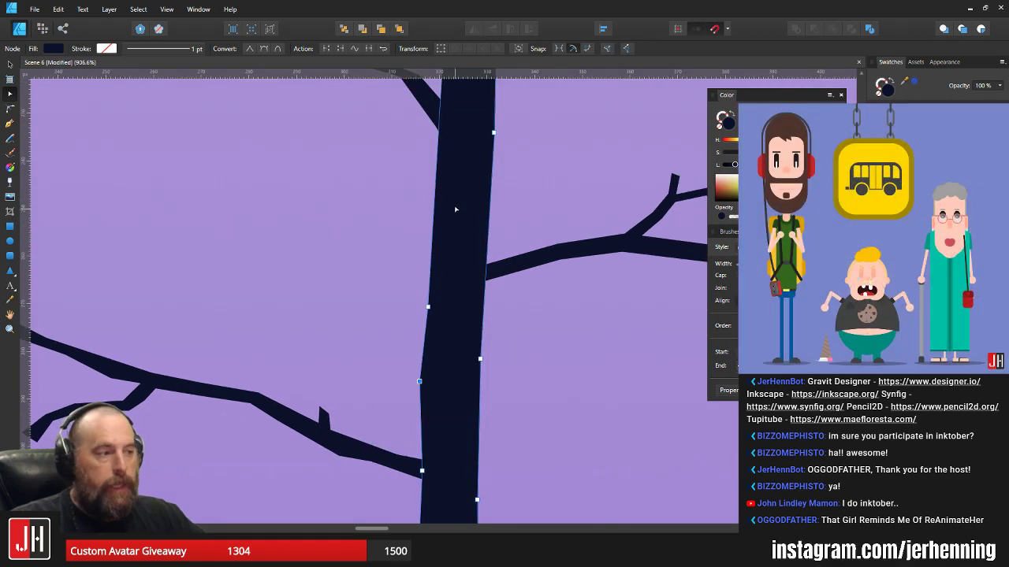
- Adjust the node on the upper trunk's left edge just below the topmost left branch
{"action": "left_click_drag", "start_coordinate": [434, 201], "coordinate": [483, 289]}
{"action": "left_click_drag", "start_coordinate": [491, 181], "coordinate": [497, 295]}
{"action": "scroll", "coordinate": [498, 256], "scroll_direction": "down", "scroll_amount": 2}
{"action": "left_click_drag", "start_coordinate": [510, 137], "coordinate": [503, 208]}
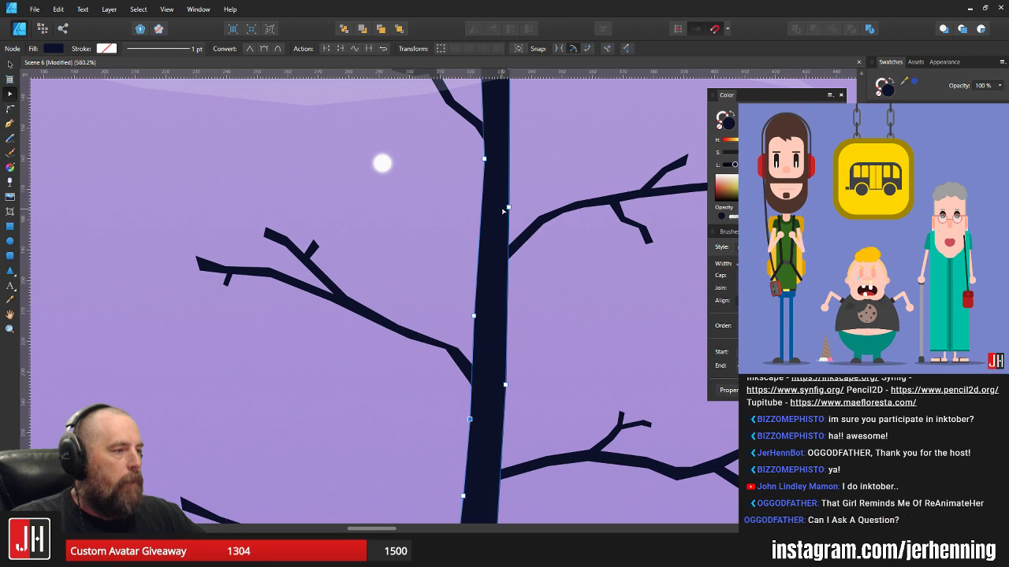
{"action": "left_click_drag", "start_coordinate": [494, 174], "coordinate": [510, 313]}
{"action": "scroll", "coordinate": [492, 224], "scroll_direction": "up", "scroll_amount": 2}
{"action": "left_click", "coordinate": [491, 224]}
{"action": "left_click_drag", "start_coordinate": [514, 244], "coordinate": [495, 306]}
{"action": "scroll", "coordinate": [503, 285], "scroll_direction": "down", "scroll_amount": 1}
{"action": "left_click_drag", "start_coordinate": [508, 231], "coordinate": [491, 278]}
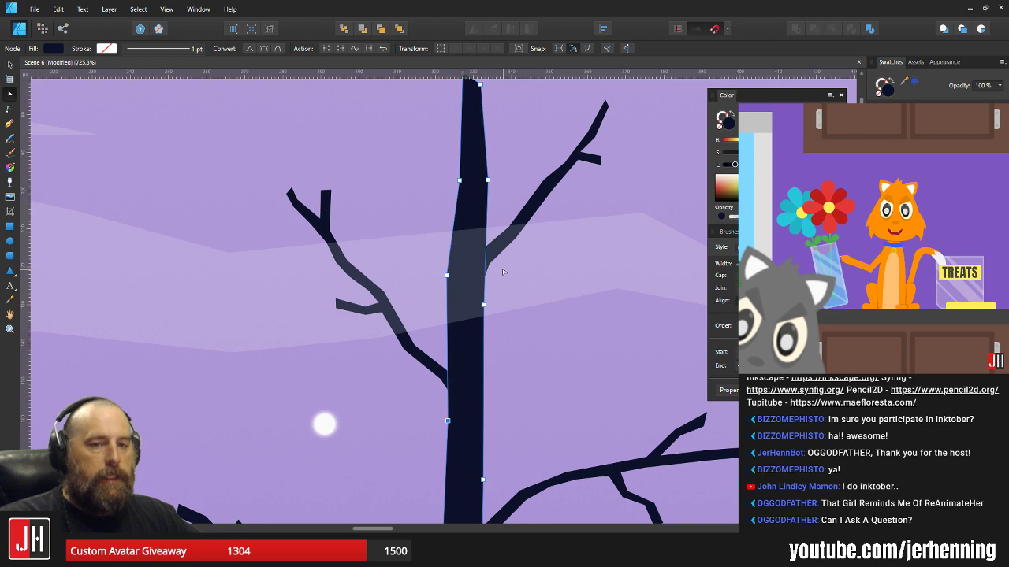
{"action": "left_click_drag", "start_coordinate": [494, 124], "coordinate": [478, 188]}
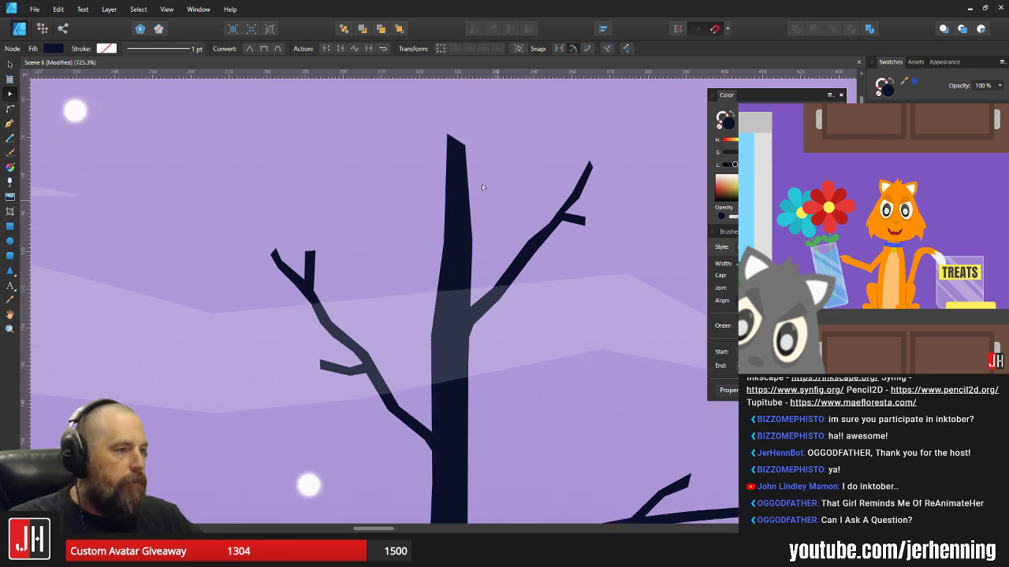
- Reshape the slanted top of the trunk into a central point using an added node, and save the document
{"action": "scroll", "coordinate": [479, 188], "scroll_direction": "up", "scroll_amount": 3}
{"action": "left_click_drag", "start_coordinate": [452, 111], "coordinate": [421, 123]}
{"action": "left_click", "coordinate": [438, 108]}
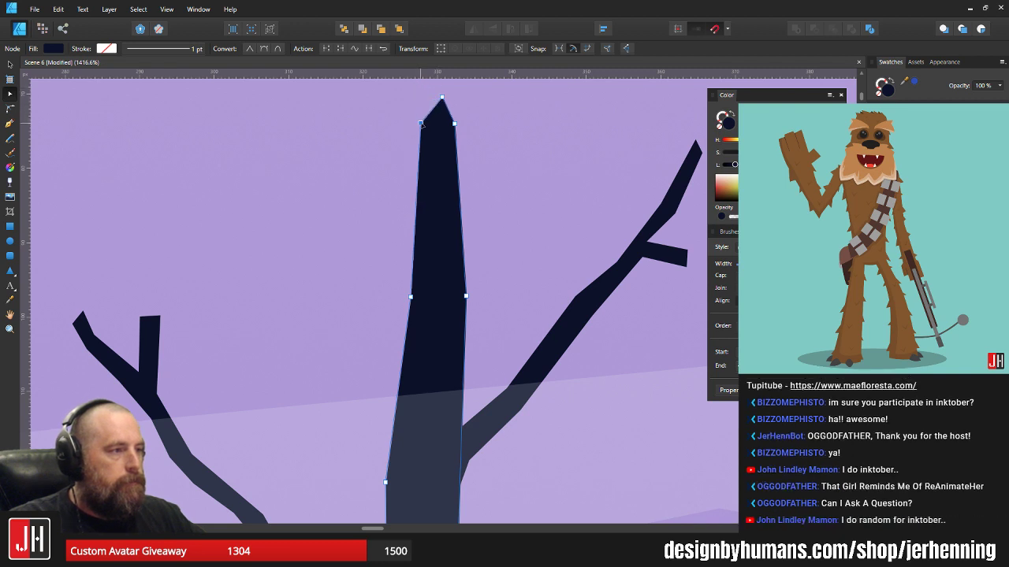
{"action": "left_click", "coordinate": [501, 138]}
{"action": "scroll", "coordinate": [494, 172], "scroll_direction": "down", "scroll_amount": 4}
{"action": "key", "text": "ctrl+s"}
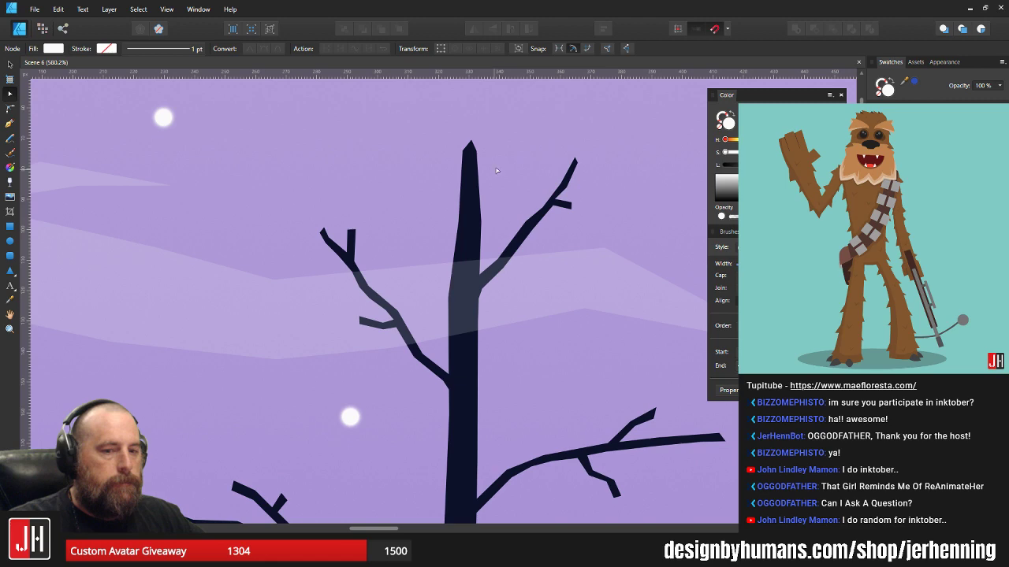
- Move the left-edge trunk node above the topmost left branch up and slightly inward, and deselect the trunk
{"action": "scroll", "coordinate": [500, 169], "scroll_direction": "down", "scroll_amount": 2}
{"action": "left_click_drag", "start_coordinate": [499, 169], "coordinate": [449, 168]}
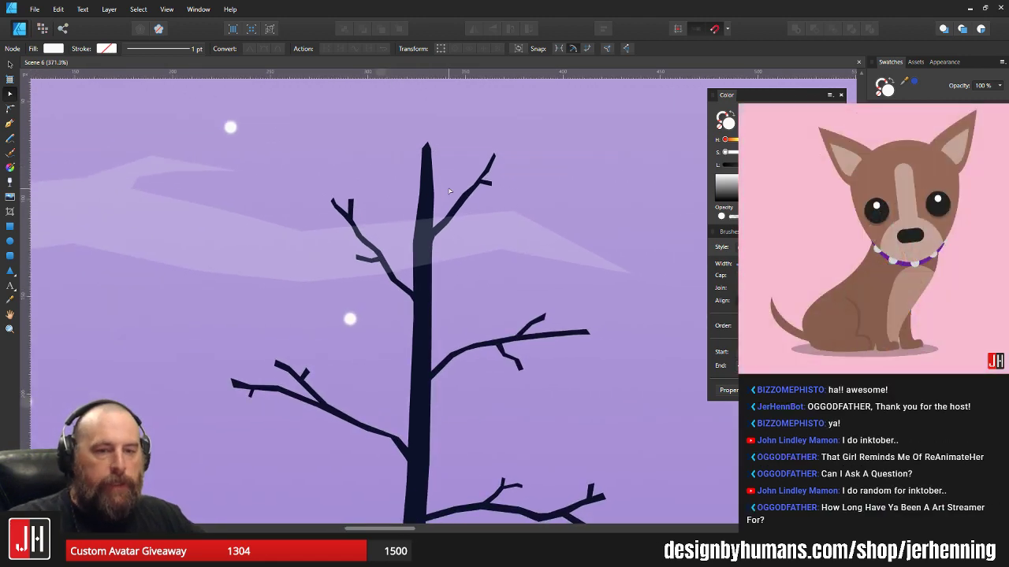
{"action": "scroll", "coordinate": [449, 191], "scroll_direction": "up", "scroll_amount": 4}
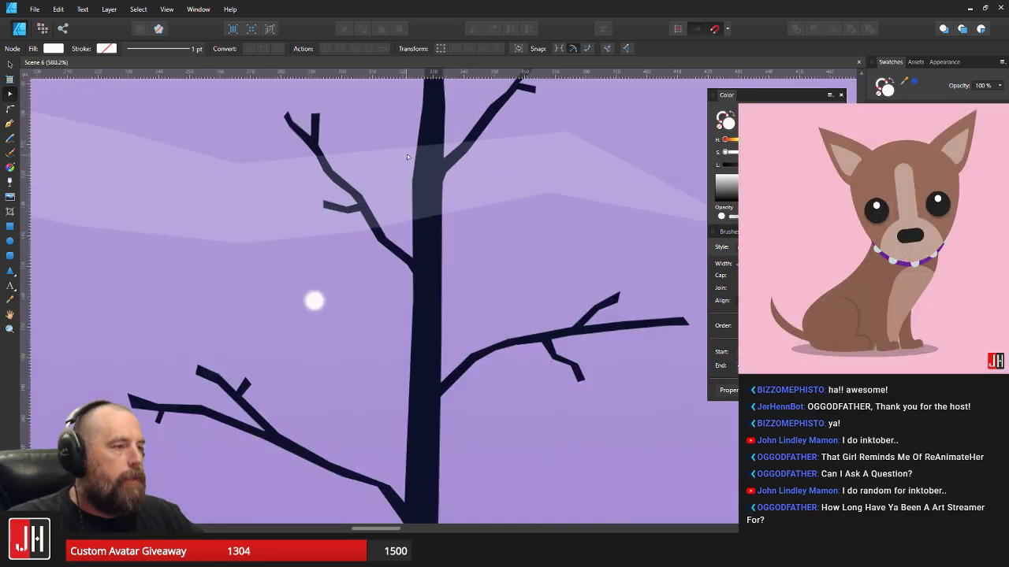
{"action": "left_click", "coordinate": [430, 134]}
{"action": "scroll", "coordinate": [411, 204], "scroll_direction": "up", "scroll_amount": 2}
{"action": "left_click_drag", "start_coordinate": [402, 204], "coordinate": [409, 182]}
{"action": "scroll", "coordinate": [408, 182], "scroll_direction": "down", "scroll_amount": 7}
{"action": "key", "text": "v"}
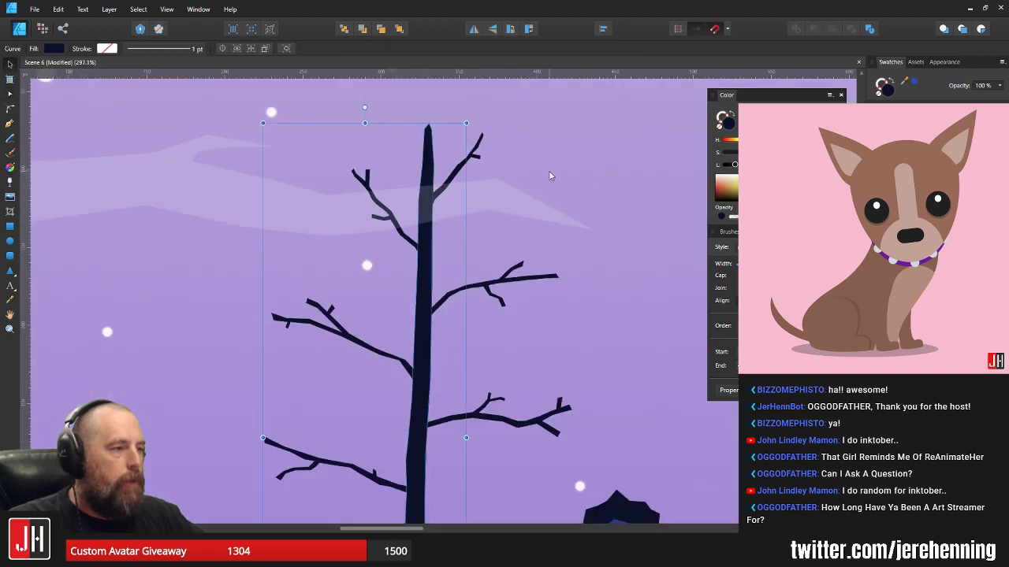
{"action": "left_click", "coordinate": [548, 174]}
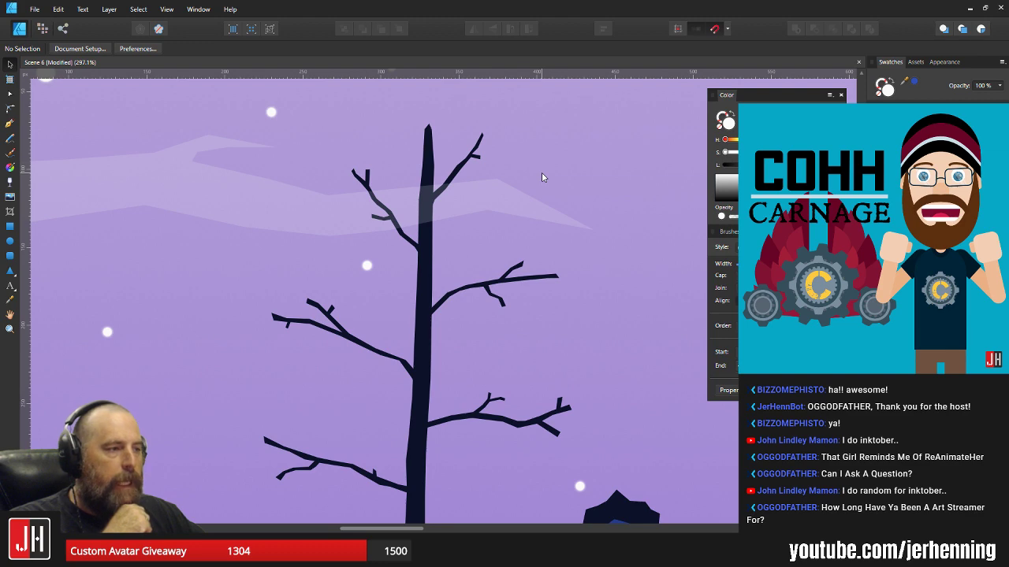
- Rotate the topmost left branch counterclockwise to a flatter angle and reposition it lower against the trunk
{"action": "left_click", "coordinate": [375, 184]}
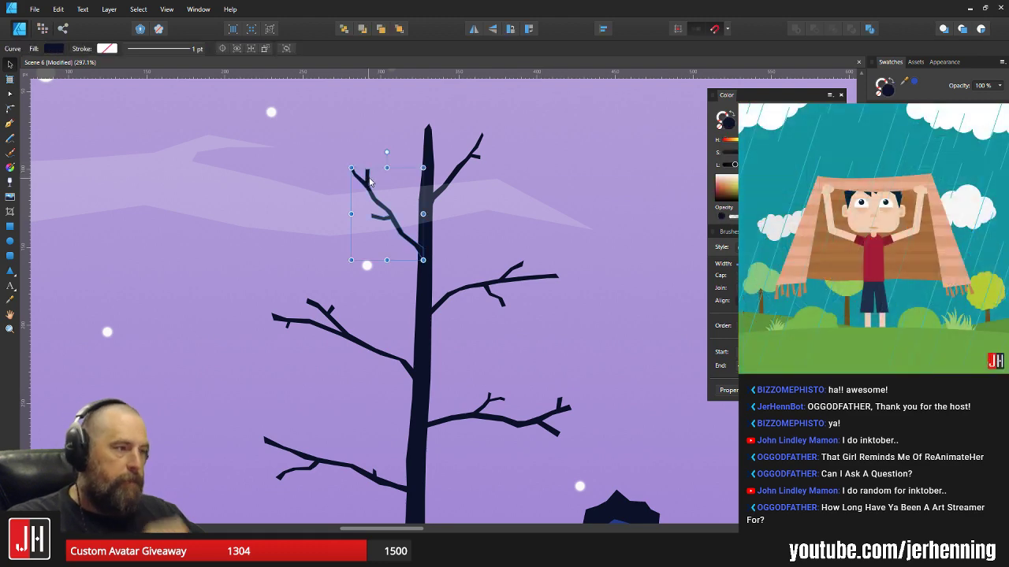
{"action": "scroll", "coordinate": [385, 171], "scroll_direction": "up", "scroll_amount": 2}
{"action": "left_click_drag", "start_coordinate": [387, 153], "coordinate": [354, 167]}
{"action": "scroll", "coordinate": [502, 305], "scroll_direction": "up", "scroll_amount": 3}
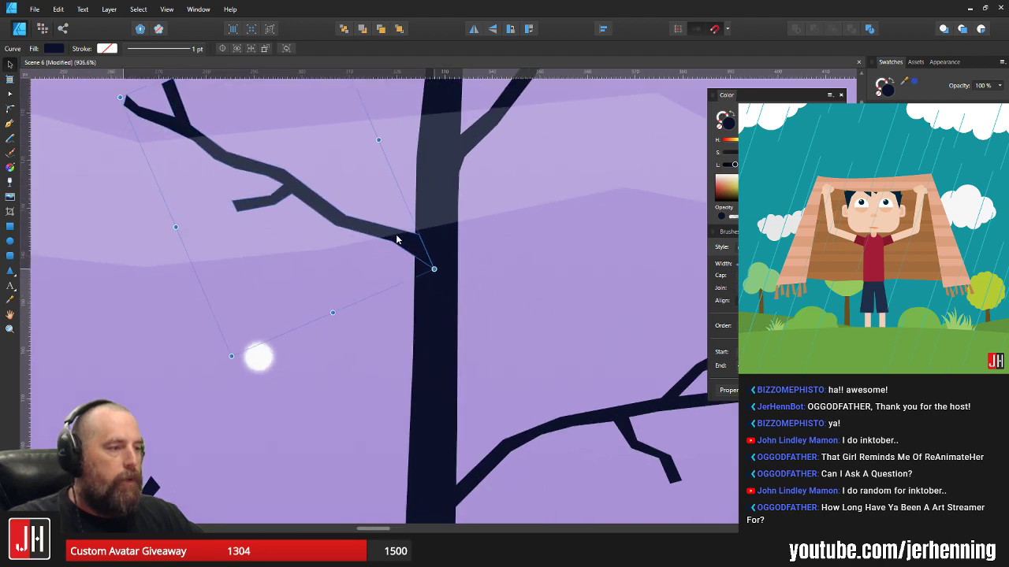
{"action": "left_click_drag", "start_coordinate": [396, 235], "coordinate": [397, 285]}
{"action": "scroll", "coordinate": [417, 235], "scroll_direction": "down", "scroll_amount": 3}
- Rotate the topmost right branch clockwise to a flatter angle, shift its base onto the trunk, and deselect it
{"action": "left_click", "coordinate": [478, 178]}
{"action": "scroll", "coordinate": [479, 176], "scroll_direction": "up", "scroll_amount": 1}
{"action": "left_click_drag", "start_coordinate": [449, 118], "coordinate": [473, 123]}
{"action": "scroll", "coordinate": [459, 151], "scroll_direction": "up", "scroll_amount": 2}
{"action": "scroll", "coordinate": [466, 218], "scroll_direction": "up", "scroll_amount": 1}
{"action": "left_click_drag", "start_coordinate": [432, 223], "coordinate": [452, 237]}
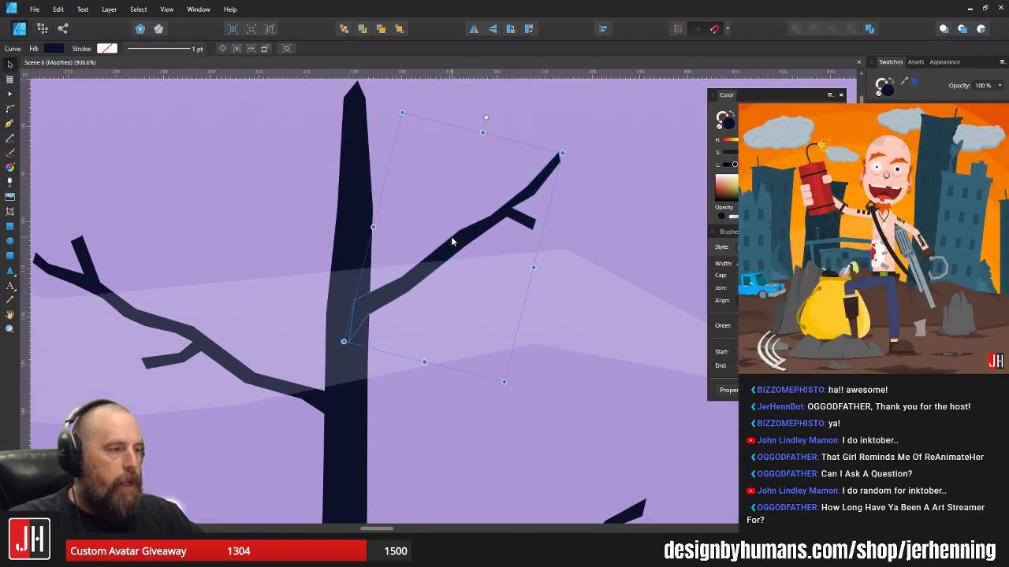
{"action": "scroll", "coordinate": [453, 229], "scroll_direction": "down", "scroll_amount": 7}
{"action": "scroll", "coordinate": [465, 243], "scroll_direction": "down", "scroll_amount": 2}
{"action": "left_click", "coordinate": [538, 240]}
{"action": "left_click_drag", "start_coordinate": [538, 241], "coordinate": [470, 227]}
{"action": "scroll", "coordinate": [392, 276], "scroll_direction": "up", "scroll_amount": 3}
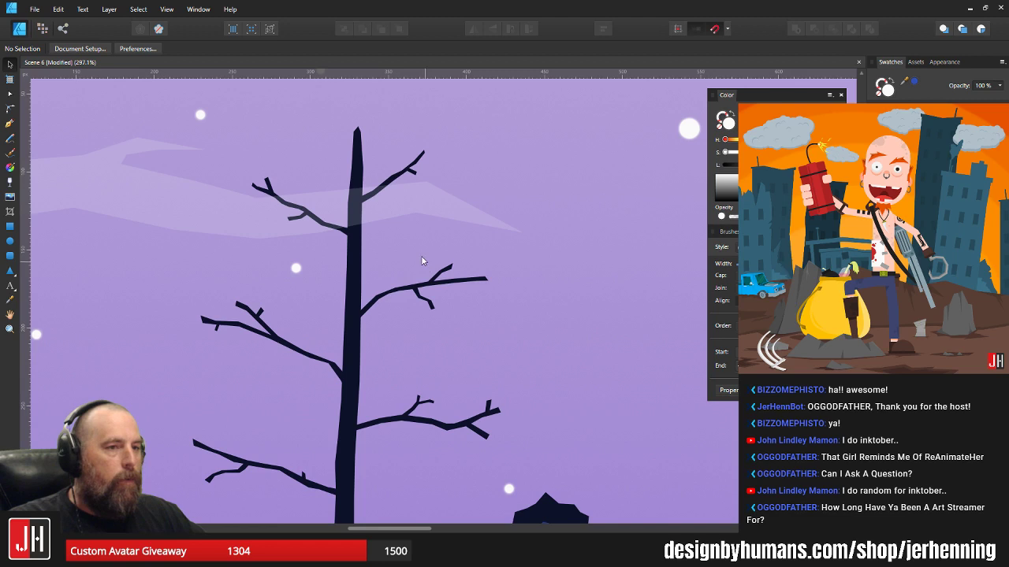
- Rotate the topmost right branch further clockwise to a flatter angle, shift it slightly against the trunk, and deselect it
{"action": "left_click_drag", "start_coordinate": [423, 261], "coordinate": [410, 233]}
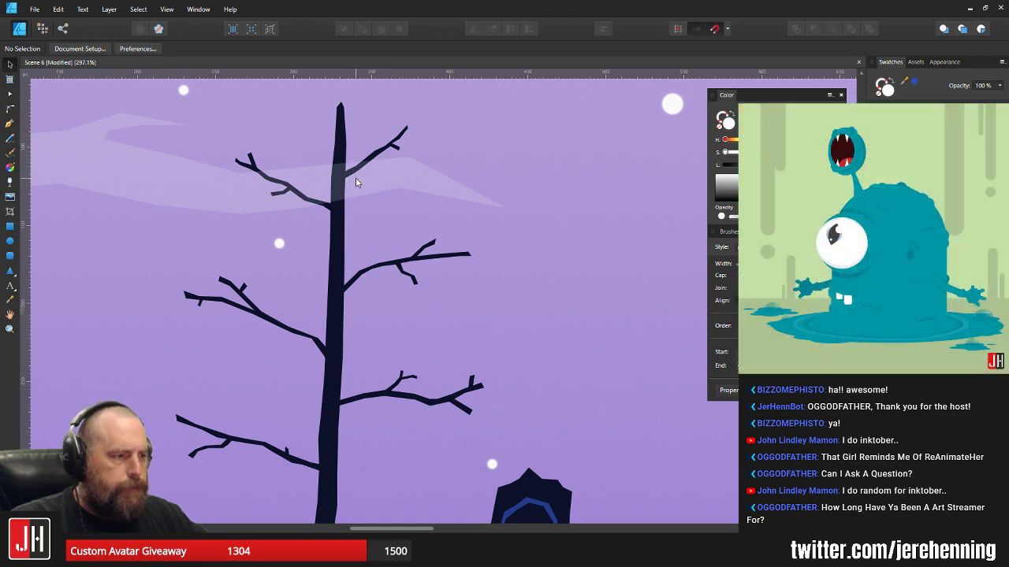
{"action": "scroll", "coordinate": [377, 154], "scroll_direction": "up", "scroll_amount": 5, "text": "ctrl"}
{"action": "left_click", "coordinate": [390, 204]}
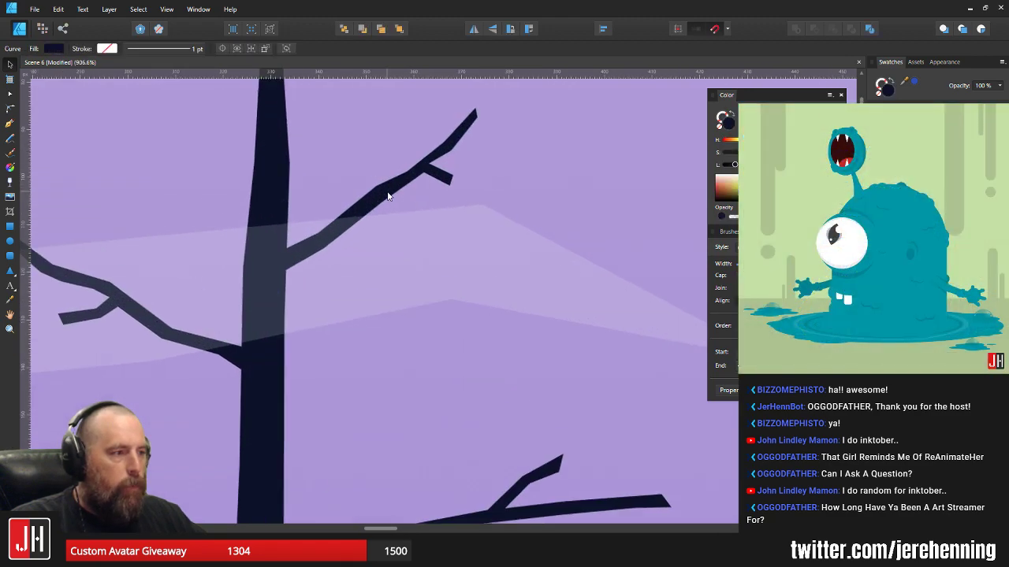
{"action": "scroll", "coordinate": [482, 183], "scroll_direction": "down", "scroll_amount": 5, "text": "ctrl"}
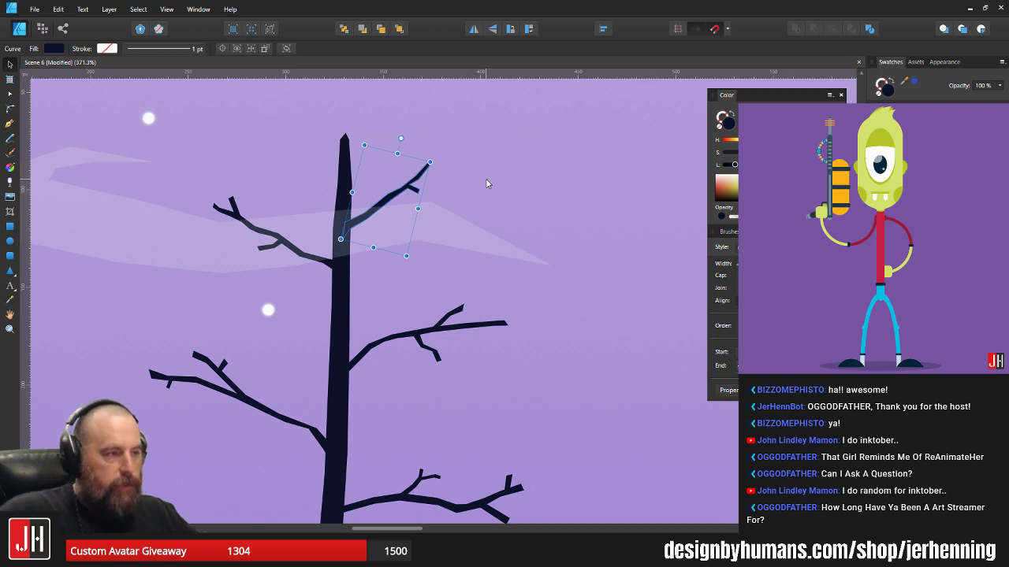
{"action": "scroll", "coordinate": [394, 153], "scroll_direction": "up", "scroll_amount": 4}
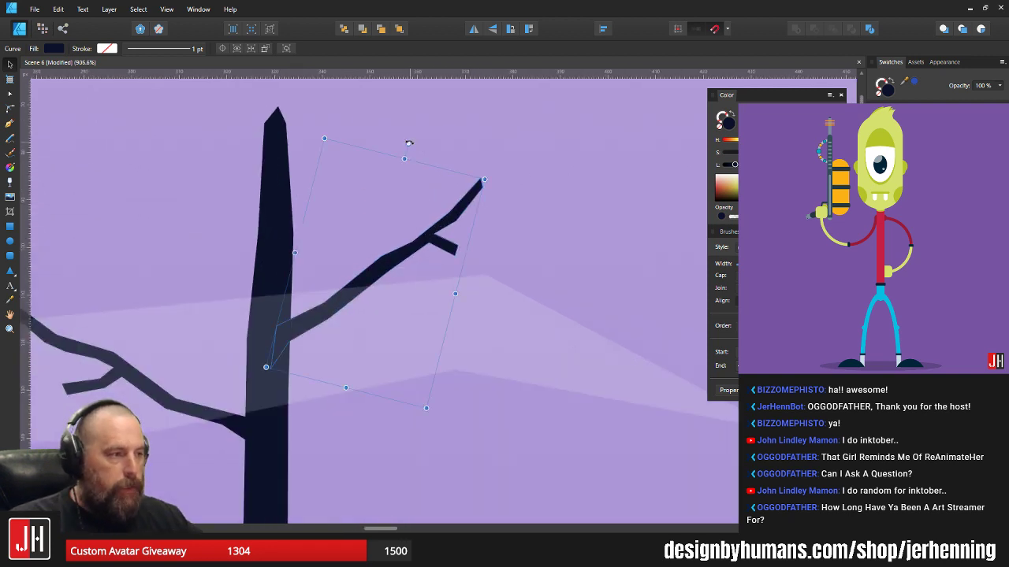
{"action": "left_click_drag", "start_coordinate": [409, 143], "coordinate": [431, 147]}
{"action": "left_click_drag", "start_coordinate": [355, 288], "coordinate": [372, 289]}
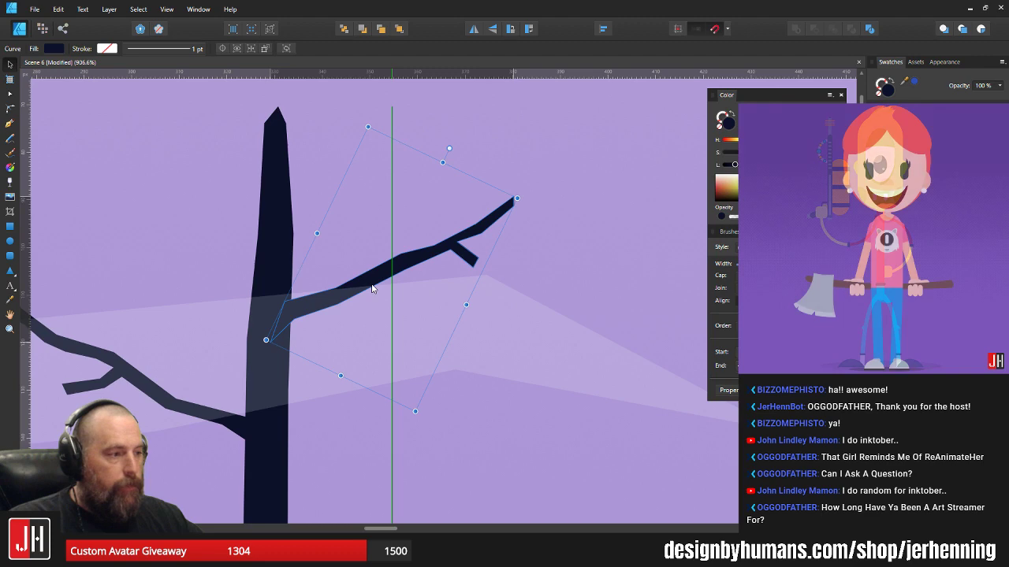
{"action": "left_click", "coordinate": [572, 259]}
- Move the lowest left branch slightly up and toward the trunk, and deselect it
{"action": "scroll", "coordinate": [572, 259], "scroll_direction": "down", "scroll_amount": 10}
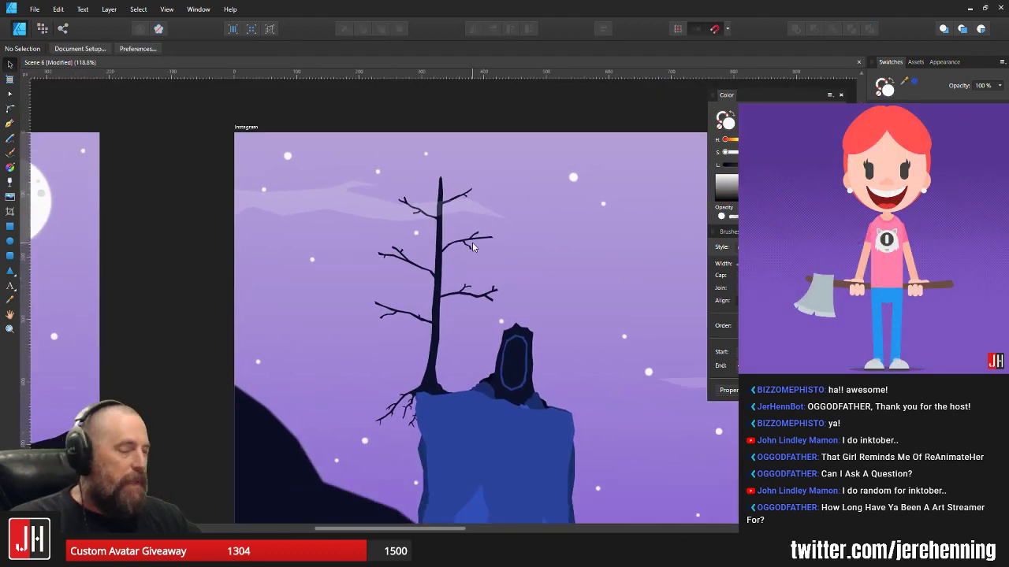
{"action": "scroll", "coordinate": [473, 252], "scroll_direction": "up", "scroll_amount": 10}
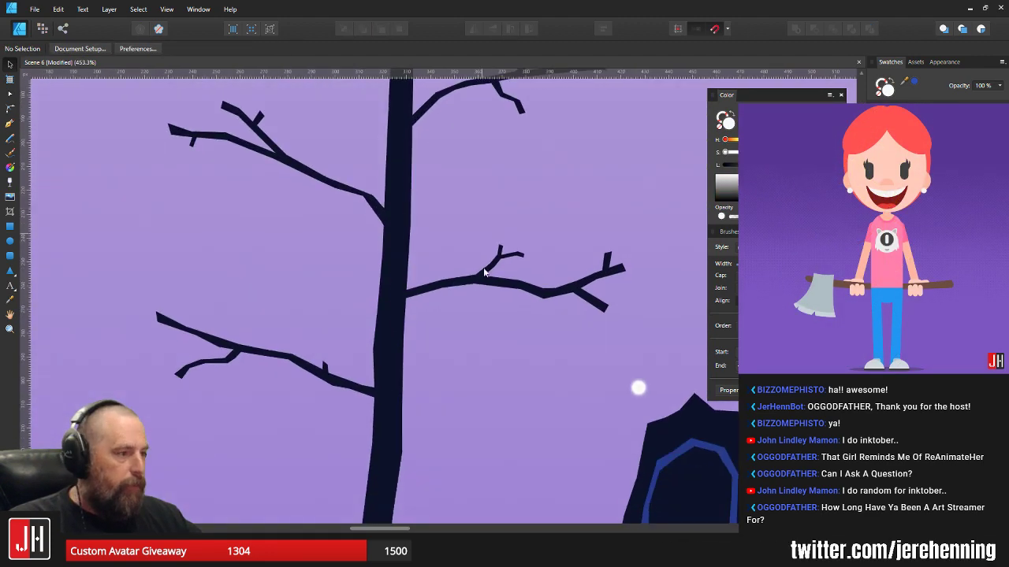
{"action": "left_click", "coordinate": [482, 280]}
{"action": "left_click", "coordinate": [468, 197]}
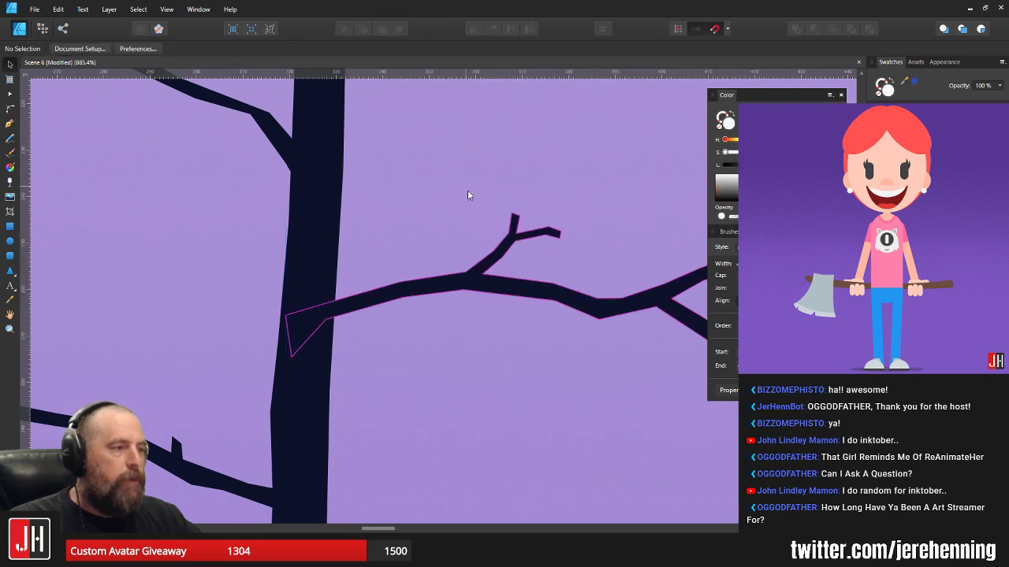
{"action": "scroll", "coordinate": [470, 205], "scroll_direction": "down", "scroll_amount": 6}
{"action": "scroll", "coordinate": [452, 243], "scroll_direction": "up", "scroll_amount": 6}
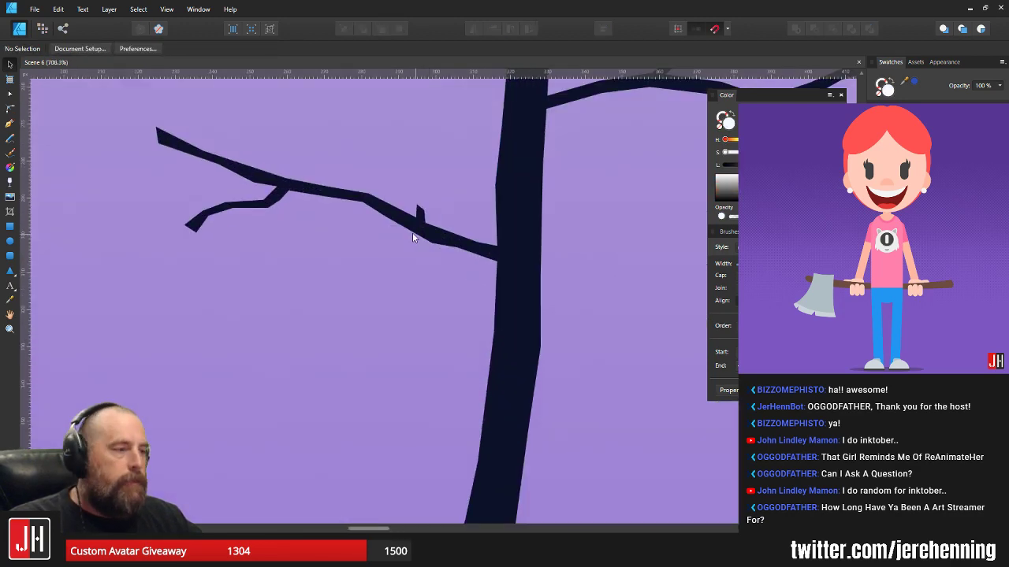
{"action": "left_click", "coordinate": [438, 248]}
{"action": "mouse_move", "coordinate": [438, 248]}
{"action": "left_mouse_down"}
{"action": "mouse_move", "coordinate": [444, 254]}
{"action": "mouse_move", "coordinate": [443, 239]}
{"action": "left_mouse_up"}
{"action": "left_click", "coordinate": [615, 211]}
- Examine the dead tree's trunk and branches up close and against the whole cliff scene
{"action": "scroll", "coordinate": [615, 211], "scroll_direction": "down", "scroll_amount": 12}
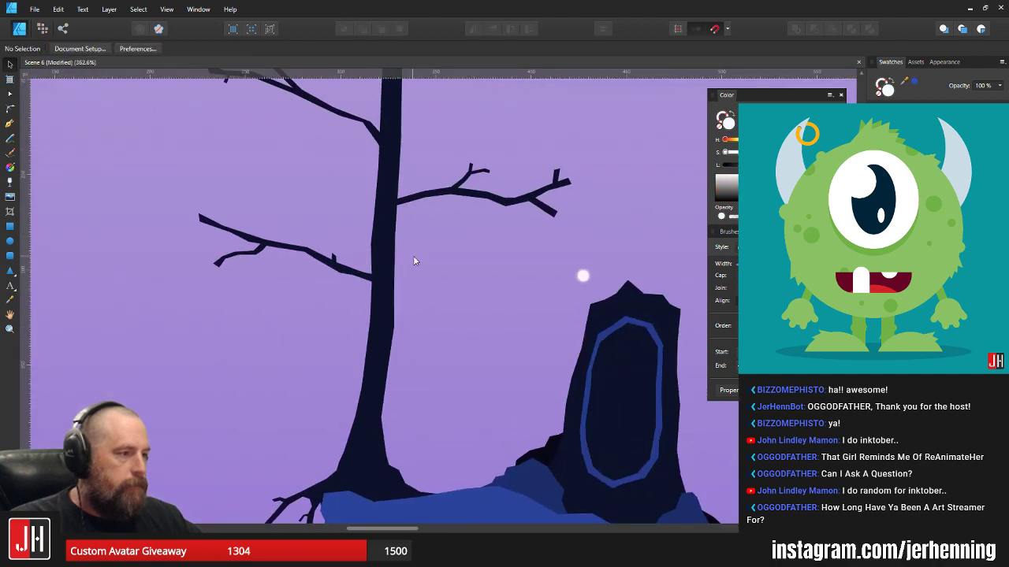
{"action": "scroll", "coordinate": [383, 254], "scroll_direction": "up", "scroll_amount": 11}
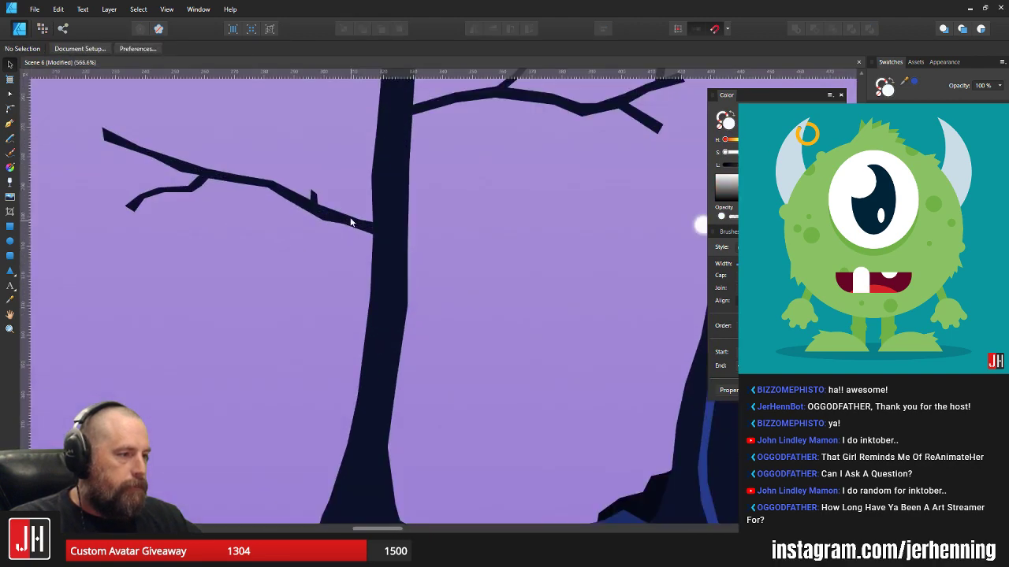
{"action": "left_click_drag", "start_coordinate": [352, 283], "coordinate": [285, 246]}
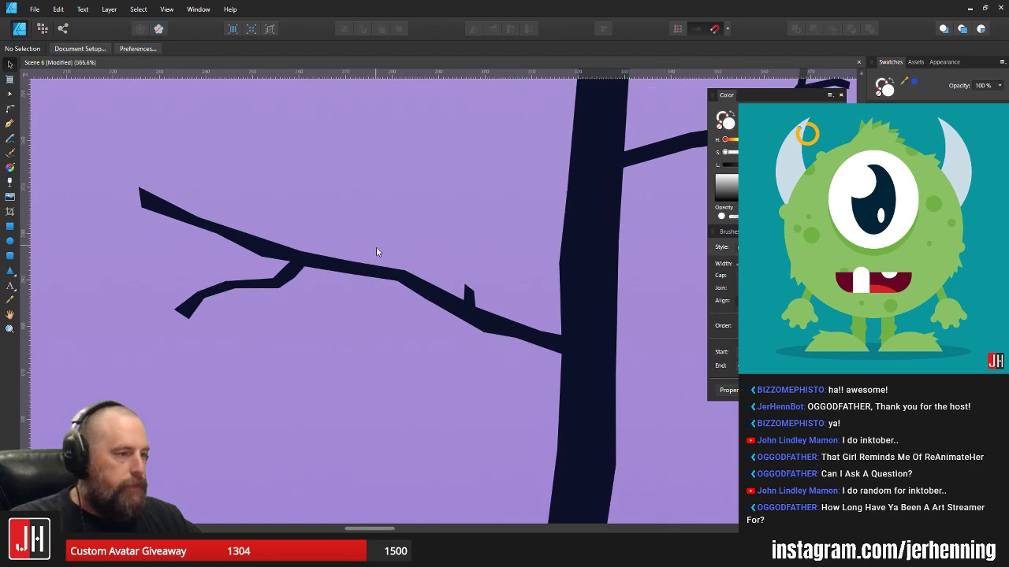
{"action": "scroll", "coordinate": [394, 248], "scroll_direction": "down", "scroll_amount": 8}
{"action": "scroll", "coordinate": [429, 221], "scroll_direction": "up", "scroll_amount": 5}
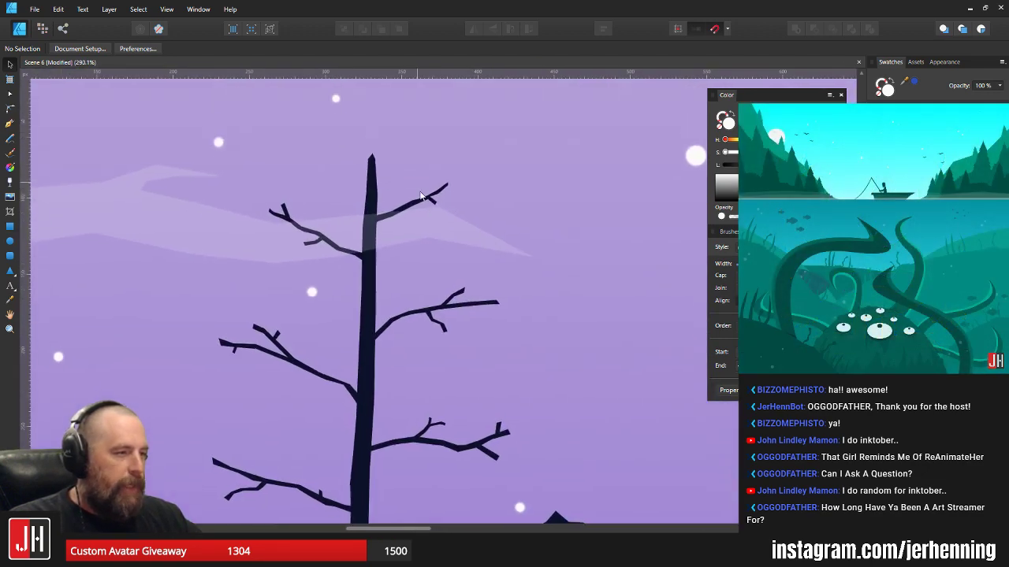
{"action": "scroll", "coordinate": [409, 199], "scroll_direction": "up", "scroll_amount": 1}
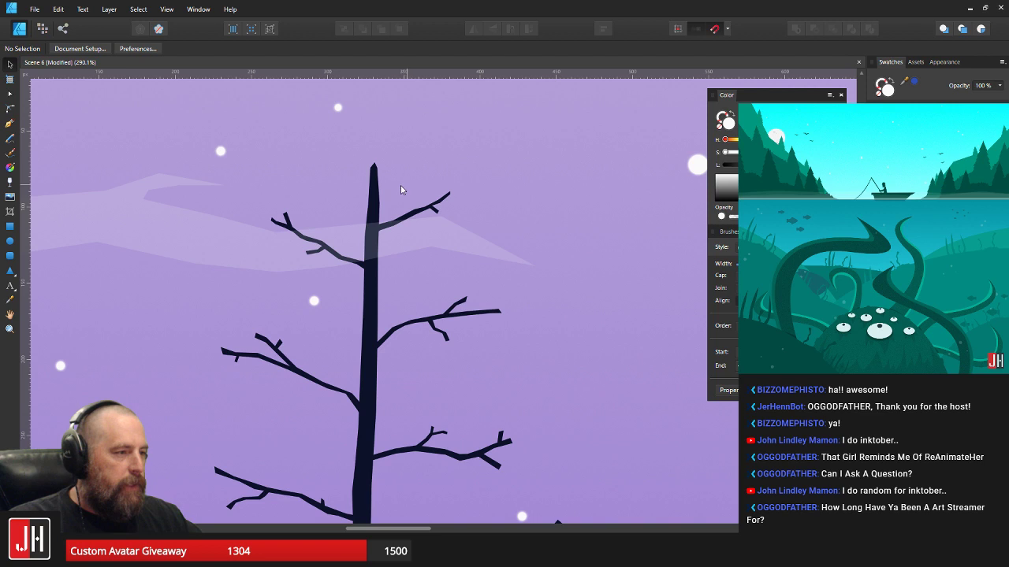
{"action": "scroll", "coordinate": [453, 197], "scroll_direction": "down", "scroll_amount": 3}
{"action": "scroll", "coordinate": [450, 198], "scroll_direction": "down", "scroll_amount": 3}
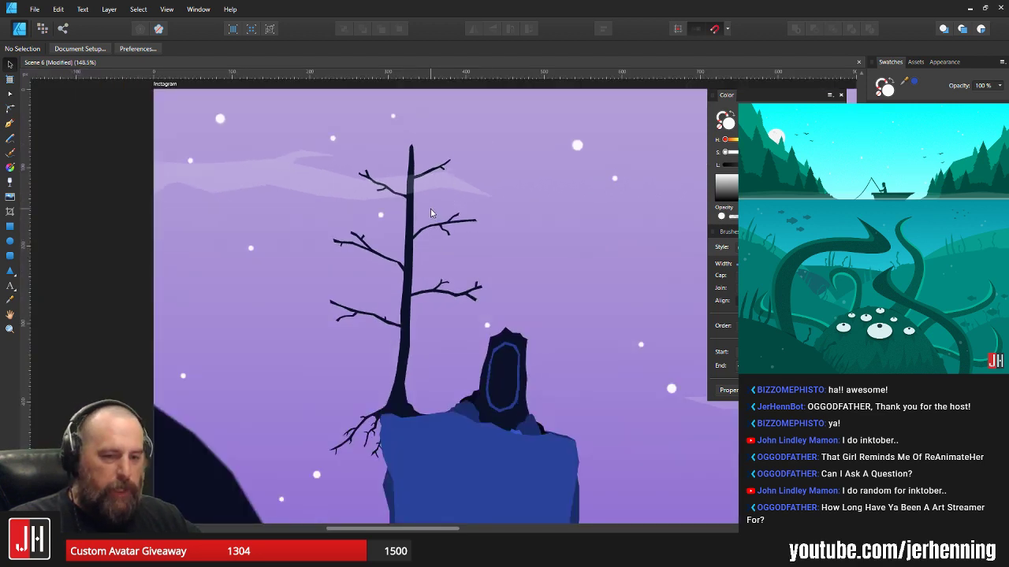
{"action": "scroll", "coordinate": [462, 249], "scroll_direction": "up", "scroll_amount": 3}
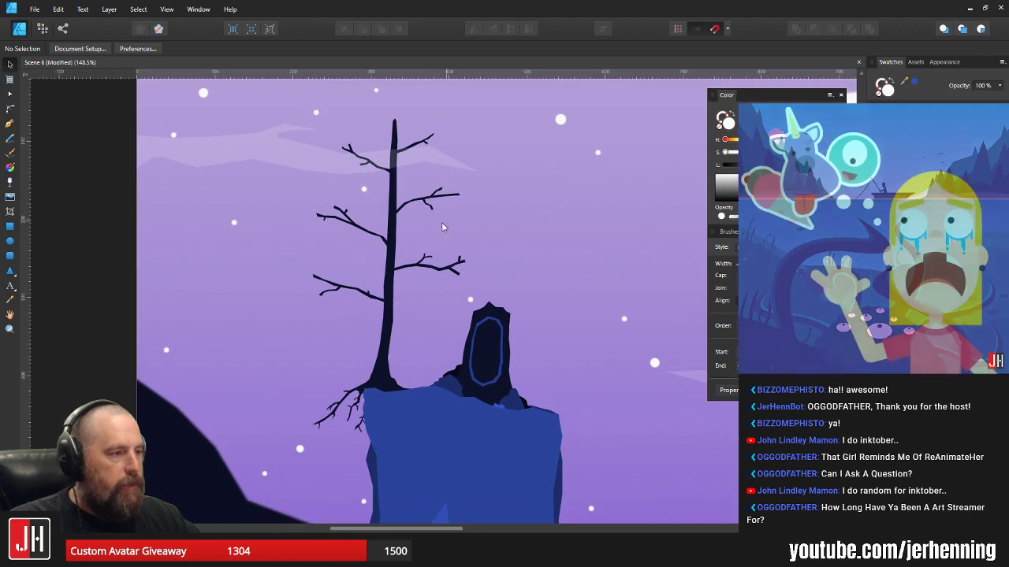
- Add nodes to the upper edge of the second right branch near its tip, and shape them into a short pointed twig
{"action": "scroll", "coordinate": [429, 215], "scroll_direction": "up", "scroll_amount": 2}
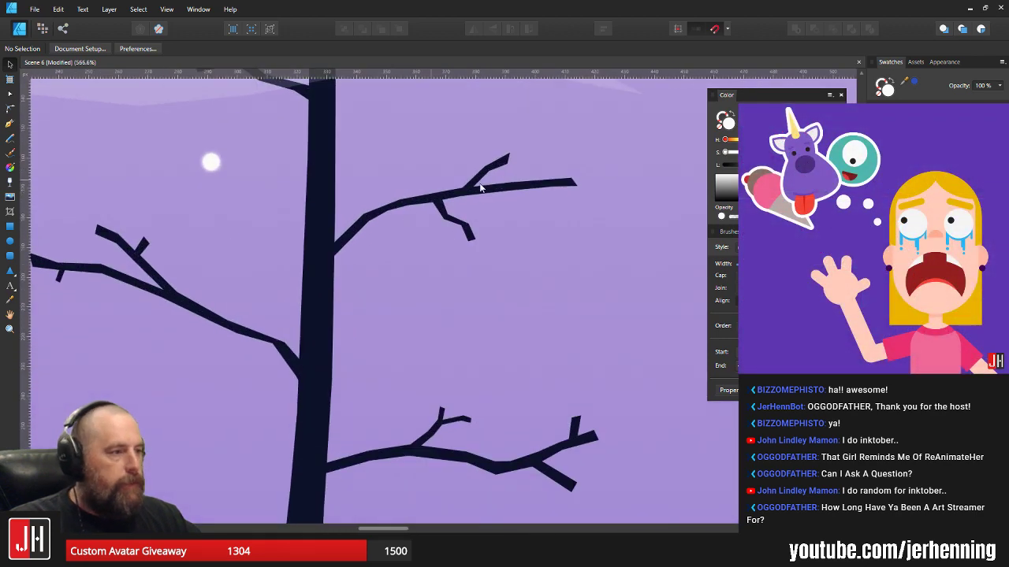
{"action": "scroll", "coordinate": [502, 214], "scroll_direction": "up", "scroll_amount": 1}
{"action": "scroll", "coordinate": [503, 213], "scroll_direction": "up", "scroll_amount": 3}
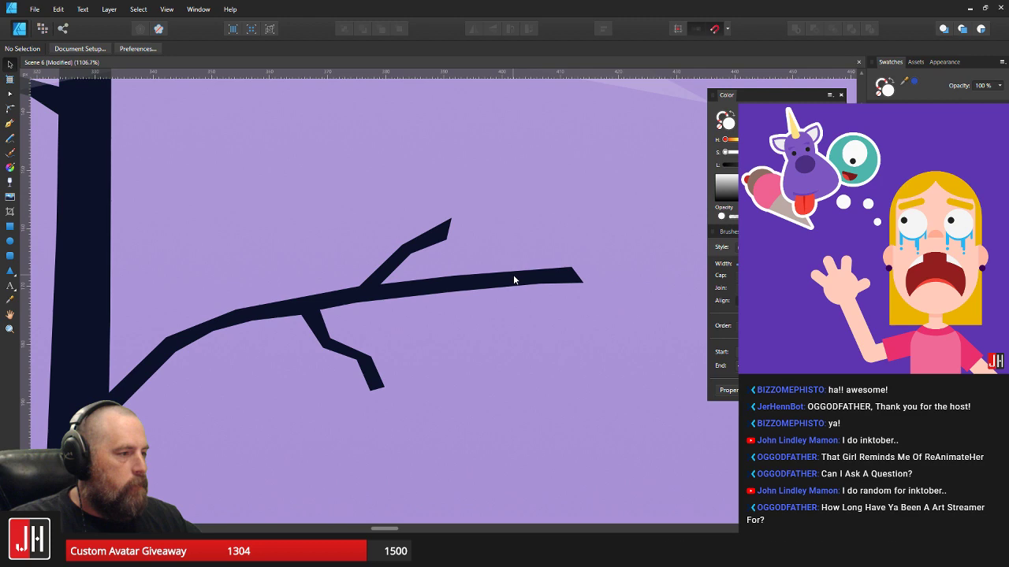
{"action": "left_click", "coordinate": [514, 276]}
{"action": "scroll", "coordinate": [521, 276], "scroll_direction": "up", "scroll_amount": 3}
{"action": "key", "text": "a"}
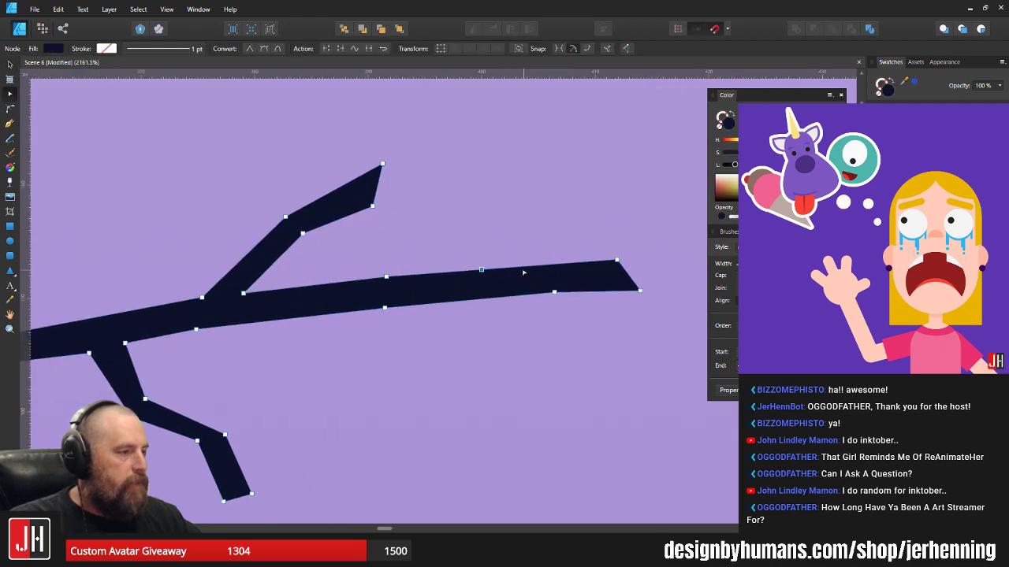
{"action": "left_click_drag", "start_coordinate": [496, 270], "coordinate": [531, 200]}
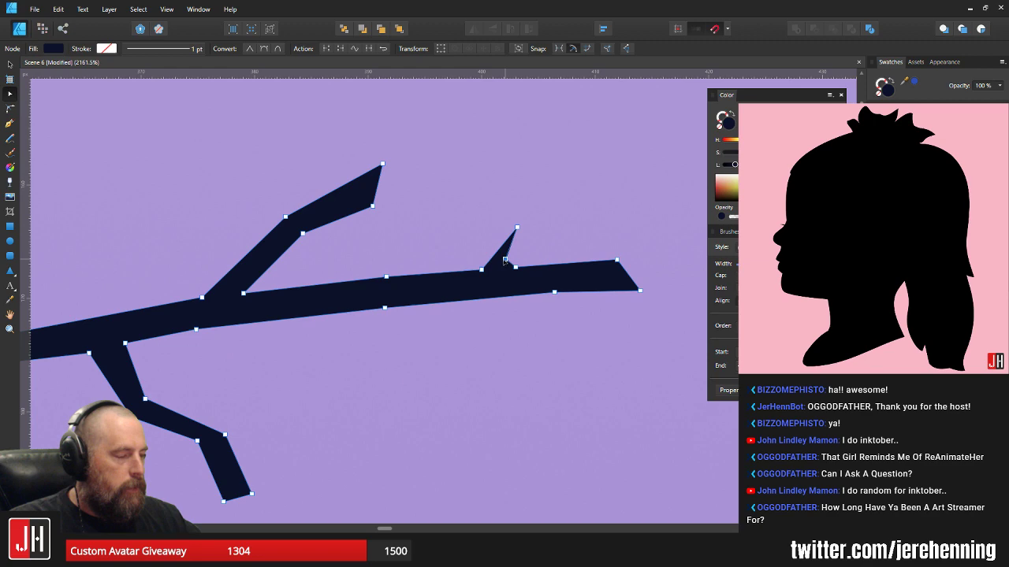
{"action": "left_click_drag", "start_coordinate": [481, 270], "coordinate": [488, 274]}
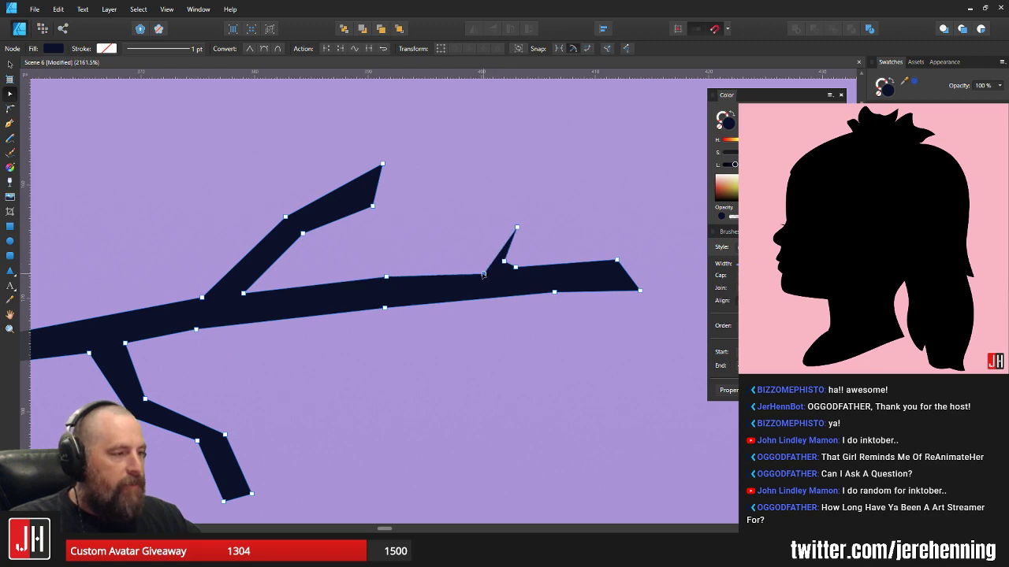
{"action": "key", "text": "v"}
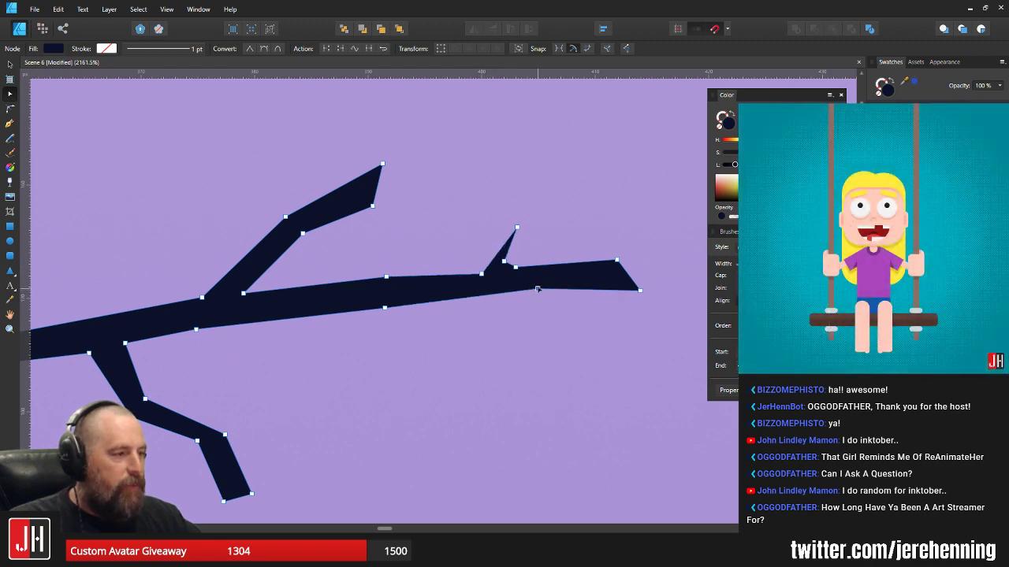
{"action": "left_click", "coordinate": [550, 237]}
- Adjust the nodes of the small pointed twig near the tip of the second right branch, and deselect the branch
{"action": "scroll", "coordinate": [551, 238], "scroll_direction": "down", "scroll_amount": 8}
{"action": "left_click_drag", "start_coordinate": [554, 246], "coordinate": [516, 252]}
{"action": "scroll", "coordinate": [509, 251], "scroll_direction": "up", "scroll_amount": 9}
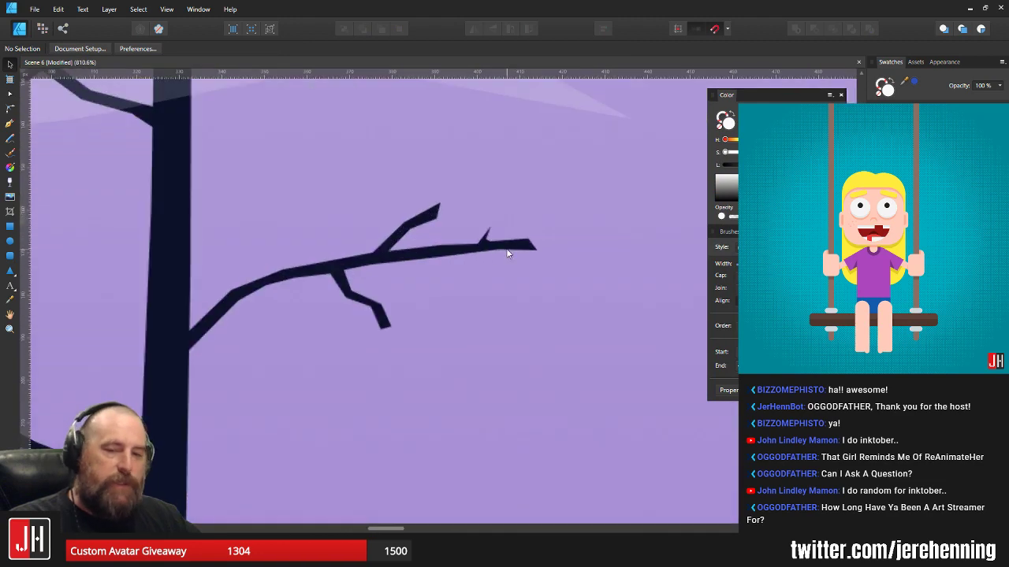
{"action": "left_click", "coordinate": [454, 218]}
{"action": "key", "text": "a"}
{"action": "left_click_drag", "start_coordinate": [387, 163], "coordinate": [464, 231]}
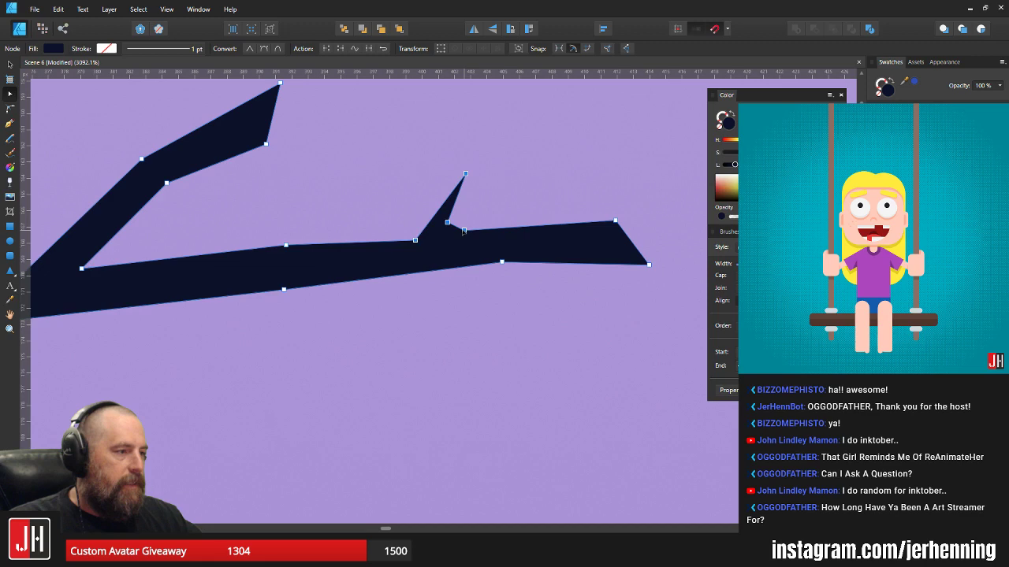
{"action": "left_click_drag", "start_coordinate": [452, 154], "coordinate": [486, 194]}
{"action": "left_click", "coordinate": [447, 222], "text": "shift"}
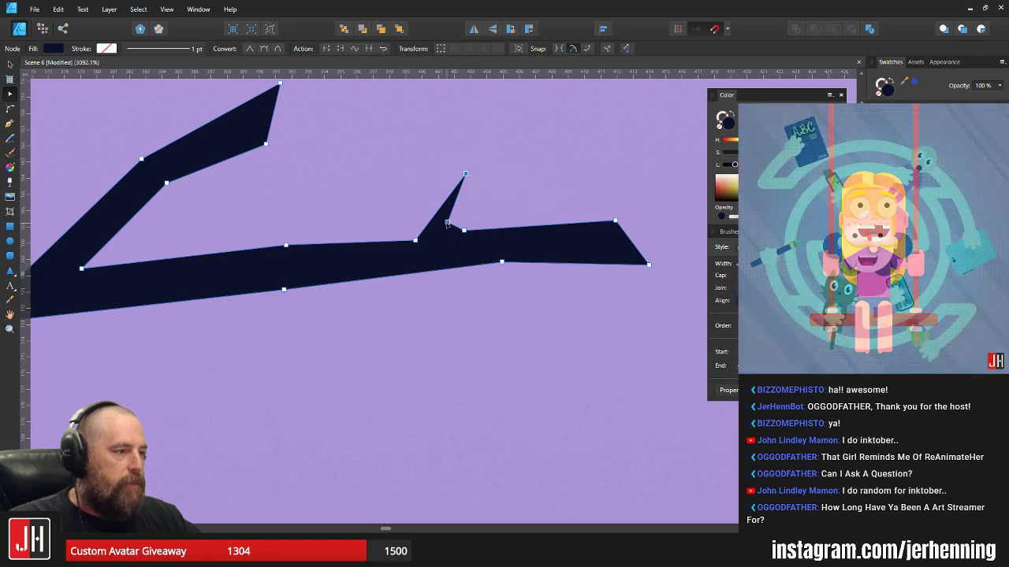
{"action": "mouse_move", "coordinate": [448, 222]}
{"action": "left_mouse_down"}
{"action": "mouse_move", "coordinate": [456, 217]}
{"action": "mouse_move", "coordinate": [405, 242]}
{"action": "left_mouse_up"}
{"action": "key", "text": "v"}
{"action": "left_click", "coordinate": [490, 213]}
{"action": "scroll", "coordinate": [499, 228], "scroll_direction": "down", "scroll_amount": 8}
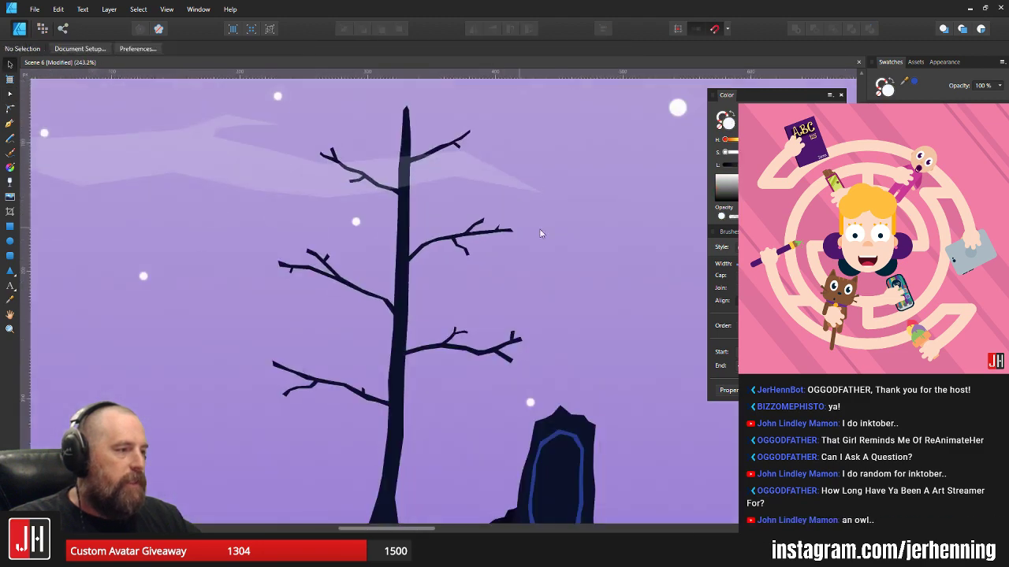
- Pull the outer prong of the forked twig on the lowest right branch inward and upward, giving it a shorter, bent shape
{"action": "scroll", "coordinate": [501, 238], "scroll_direction": "up", "scroll_amount": 3}
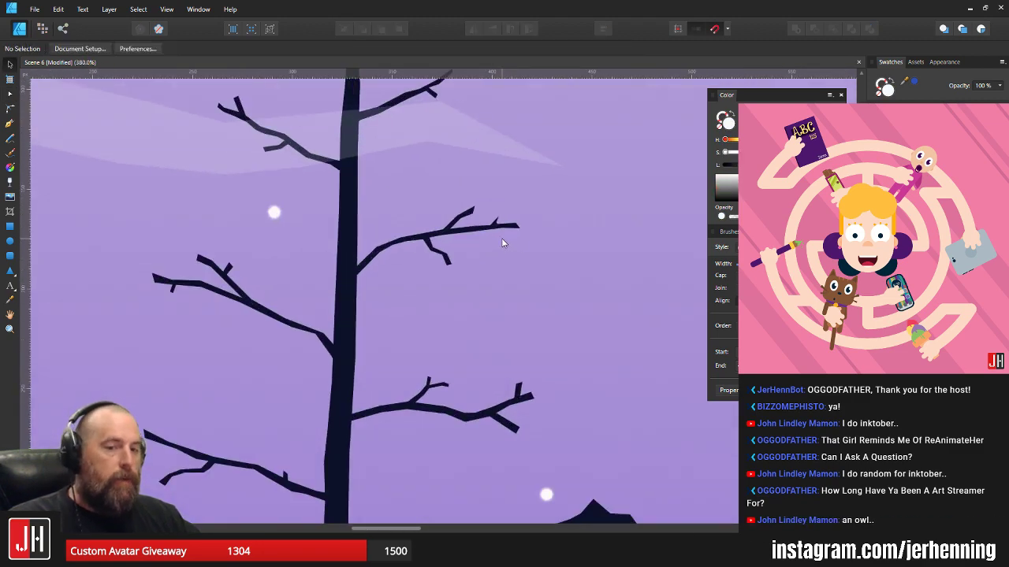
{"action": "left_click_drag", "start_coordinate": [489, 228], "coordinate": [488, 251]}
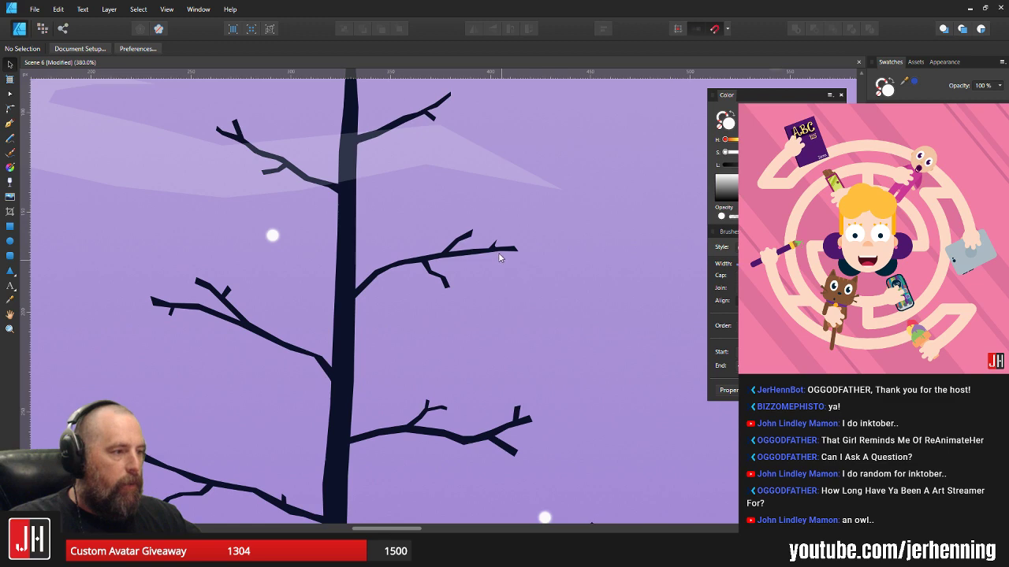
{"action": "scroll", "coordinate": [498, 256], "scroll_direction": "down", "scroll_amount": 5}
{"action": "scroll", "coordinate": [446, 220], "scroll_direction": "up", "scroll_amount": 1}
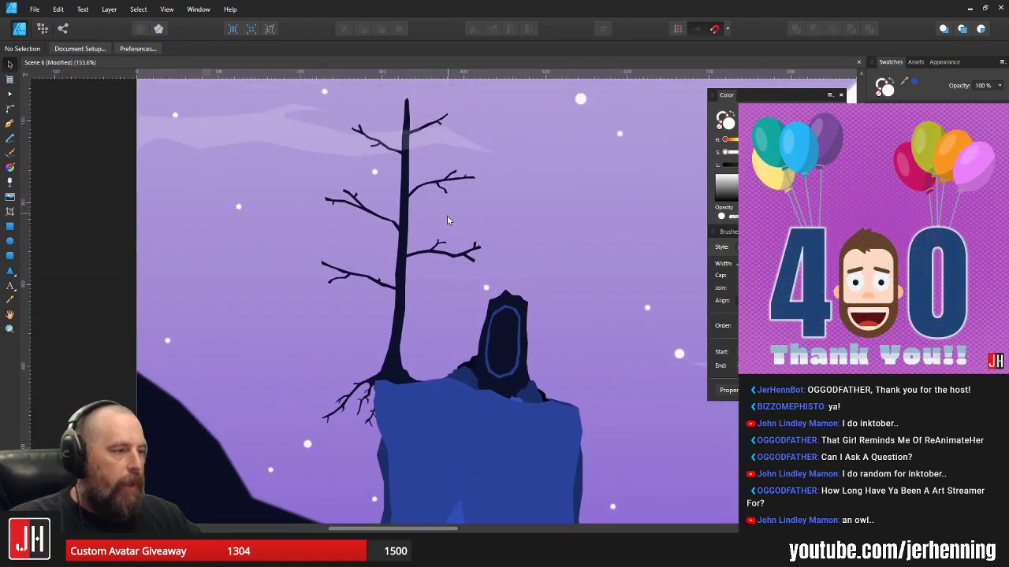
{"action": "scroll", "coordinate": [447, 219], "scroll_direction": "up", "scroll_amount": 5}
{"action": "left_click", "coordinate": [389, 259]}
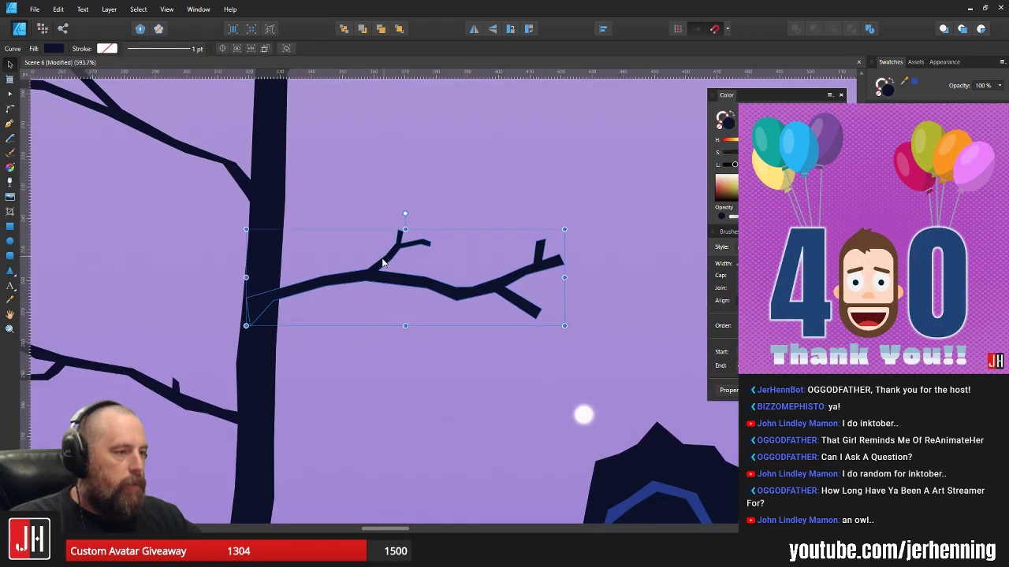
{"action": "key", "text": "a"}
{"action": "left_click_drag", "start_coordinate": [350, 221], "coordinate": [369, 269]}
{"action": "scroll", "coordinate": [426, 268], "scroll_direction": "up", "scroll_amount": 3}
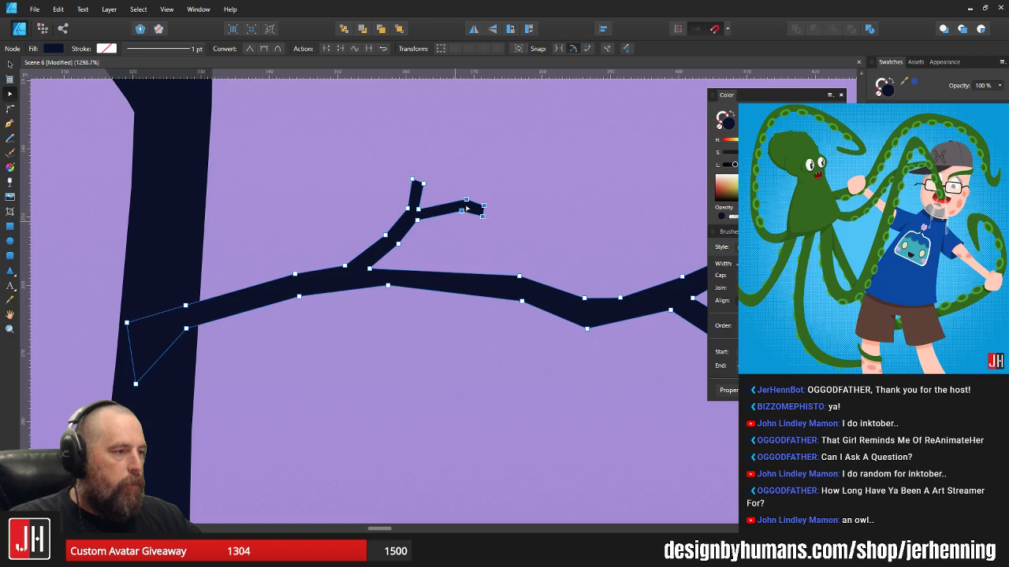
{"action": "left_click_drag", "start_coordinate": [461, 211], "coordinate": [446, 205]}
{"action": "left_click", "coordinate": [492, 189]}
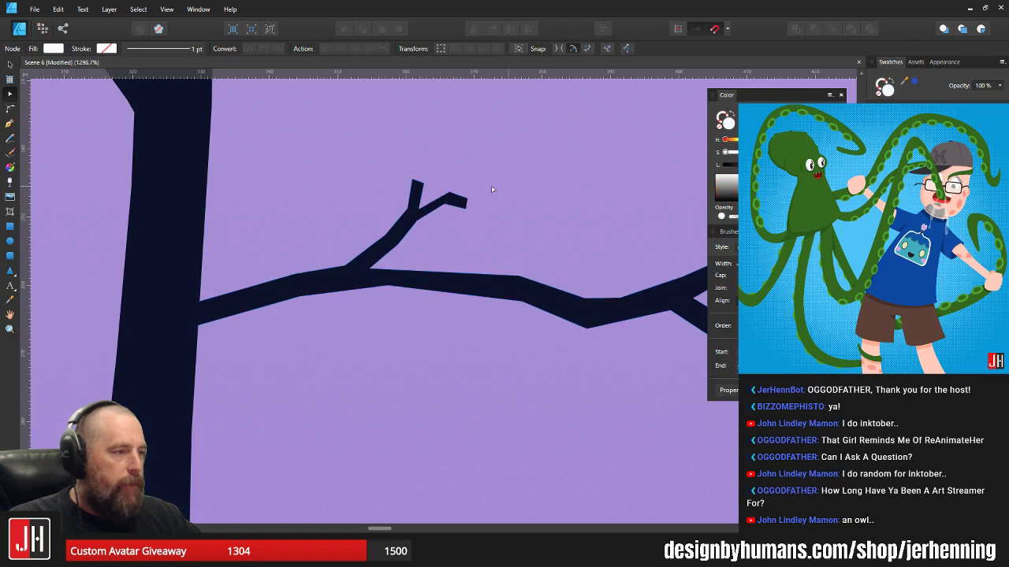
- Lengthen the upright prong of the forked twig on the lowest right branch, and deselect the branch
{"action": "left_click_drag", "start_coordinate": [398, 168], "coordinate": [363, 182]}
{"action": "left_click", "coordinate": [418, 187]}
{"action": "key", "text": "v"}
{"action": "left_click", "coordinate": [468, 168]}
{"action": "scroll", "coordinate": [400, 187], "scroll_direction": "down", "scroll_amount": 4}
{"action": "left_click_drag", "start_coordinate": [444, 211], "coordinate": [437, 242]}
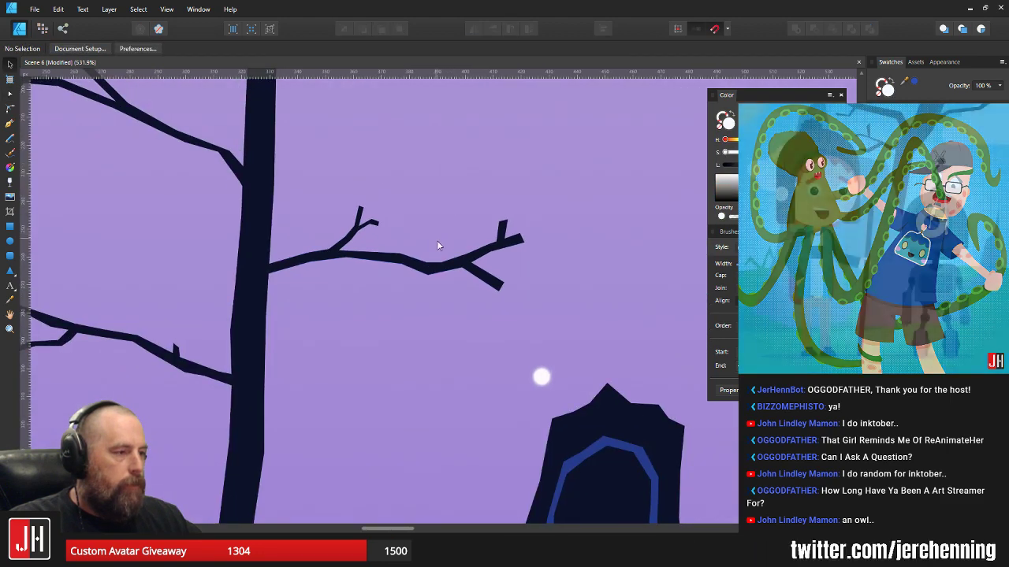
{"action": "scroll", "coordinate": [438, 245], "scroll_direction": "up", "scroll_amount": 3}
{"action": "left_click_drag", "start_coordinate": [471, 213], "coordinate": [481, 258]}
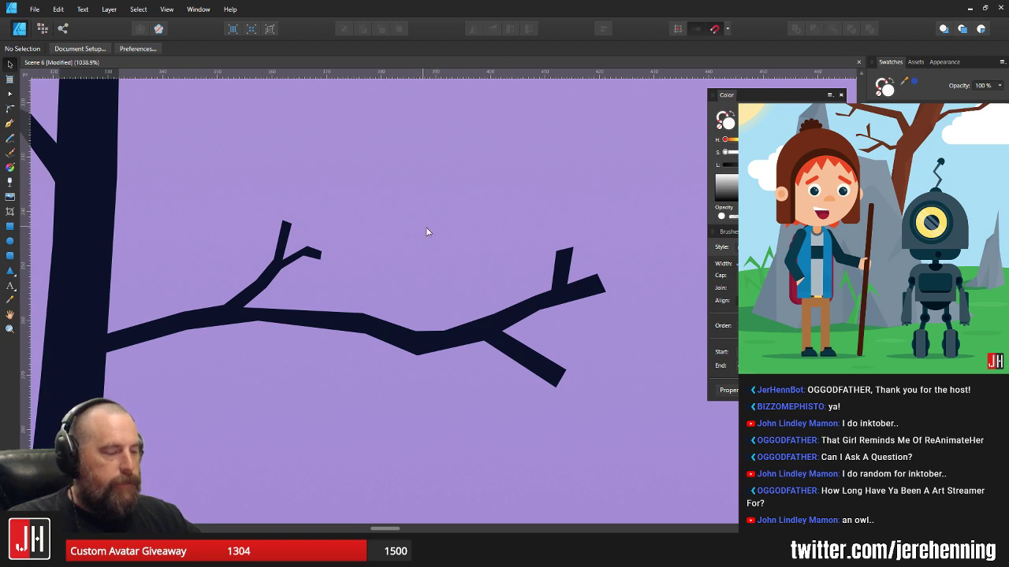
{"action": "scroll", "coordinate": [421, 196], "scroll_direction": "down", "scroll_amount": 5}
{"action": "scroll", "coordinate": [468, 250], "scroll_direction": "up", "scroll_amount": 4}
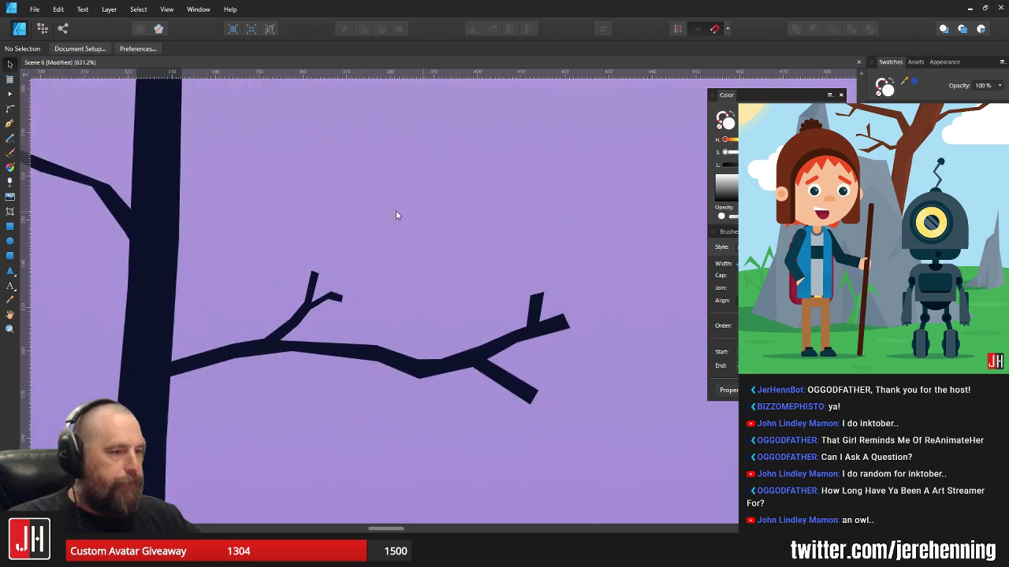
- Draw a closed six-sided owl body with the Pen tool, crossing the lowest right branch at its bend
{"action": "left_click", "coordinate": [9, 122]}
{"action": "scroll", "coordinate": [344, 236], "scroll_direction": "up", "scroll_amount": 2}
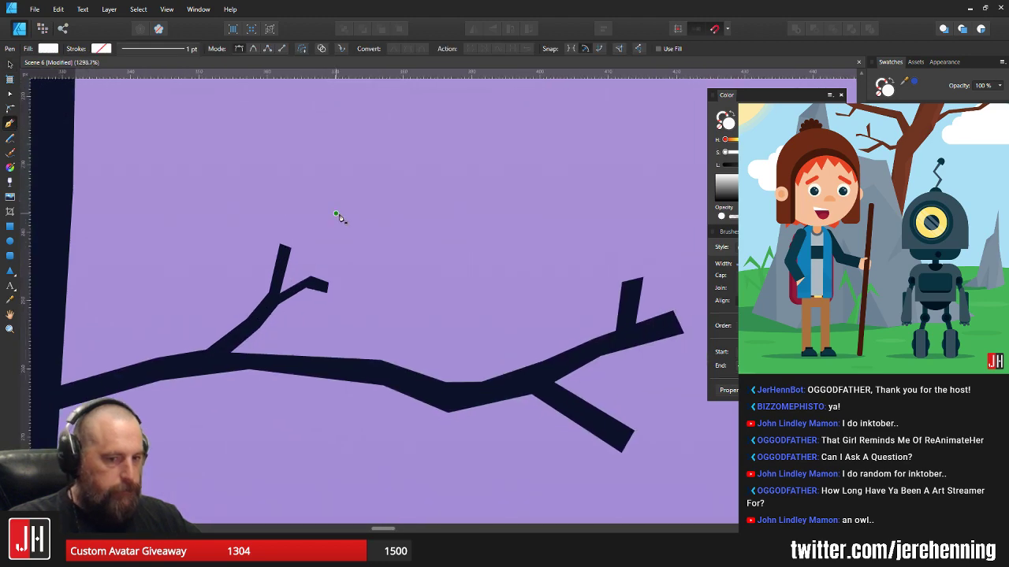
{"action": "left_click", "coordinate": [434, 233]}
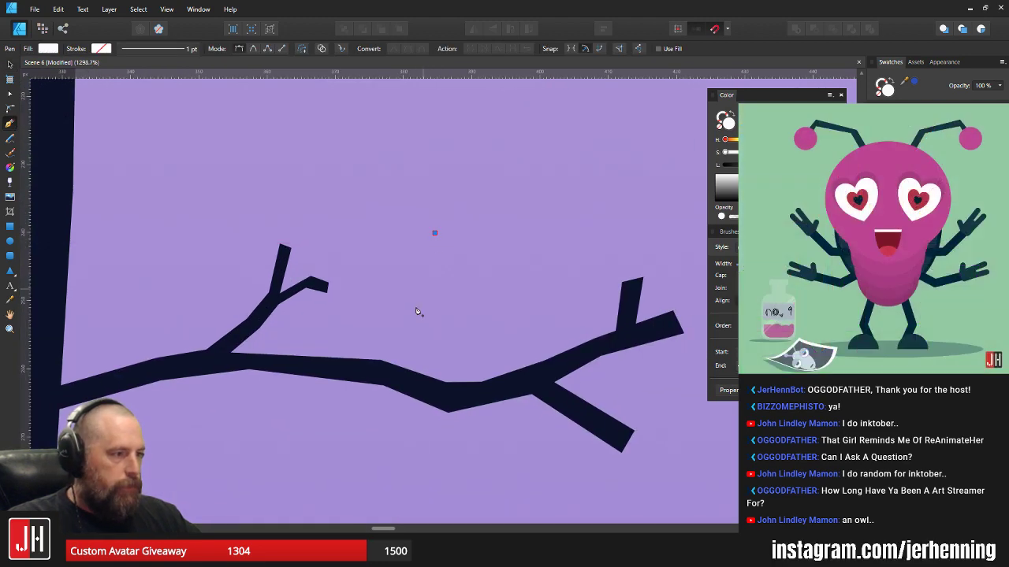
{"action": "left_click", "coordinate": [416, 297]}
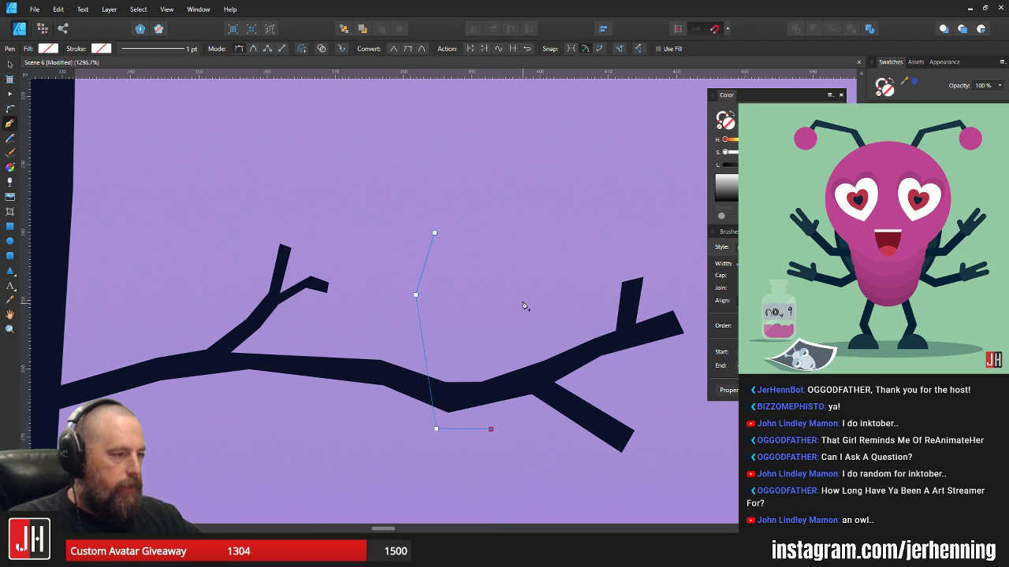
{"action": "left_click", "coordinate": [499, 294]}
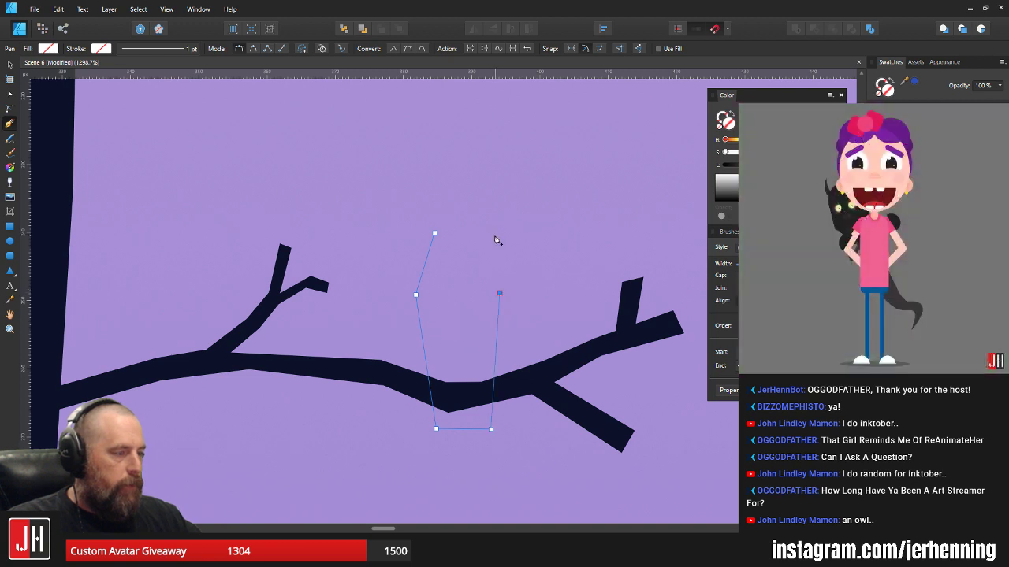
{"action": "left_click", "coordinate": [502, 294]}
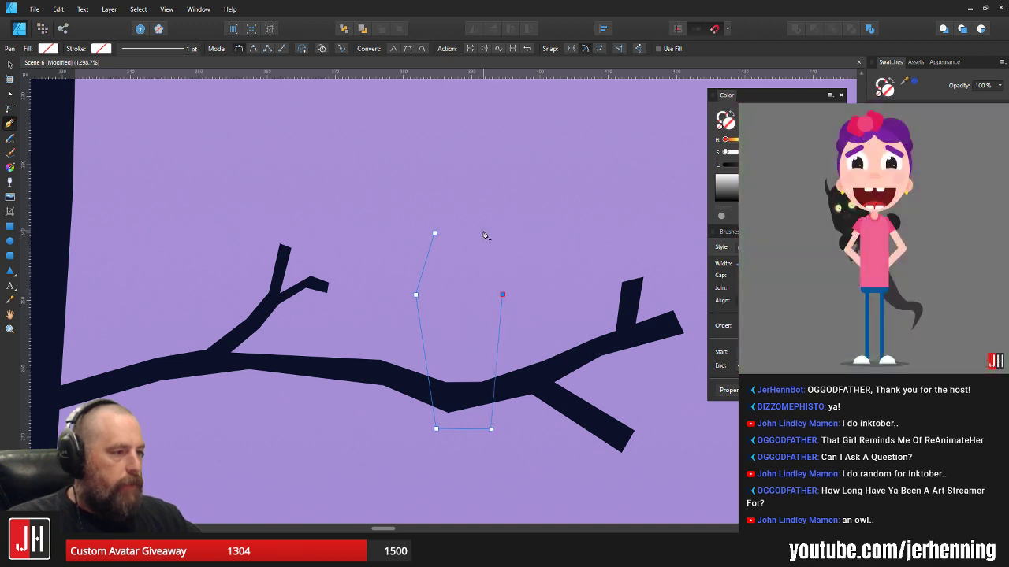
{"action": "left_click", "coordinate": [435, 233]}
- Shift the owl body slightly left, fill it with the dark navy sampled from the branch, and deselect it
{"action": "key", "text": "v"}
{"action": "mouse_move", "coordinate": [465, 265]}
{"action": "left_mouse_down"}
{"action": "mouse_move", "coordinate": [456, 252]}
{"action": "mouse_move", "coordinate": [454, 263]}
{"action": "left_mouse_up"}
{"action": "key", "text": "i"}
{"action": "left_click", "coordinate": [544, 371]}
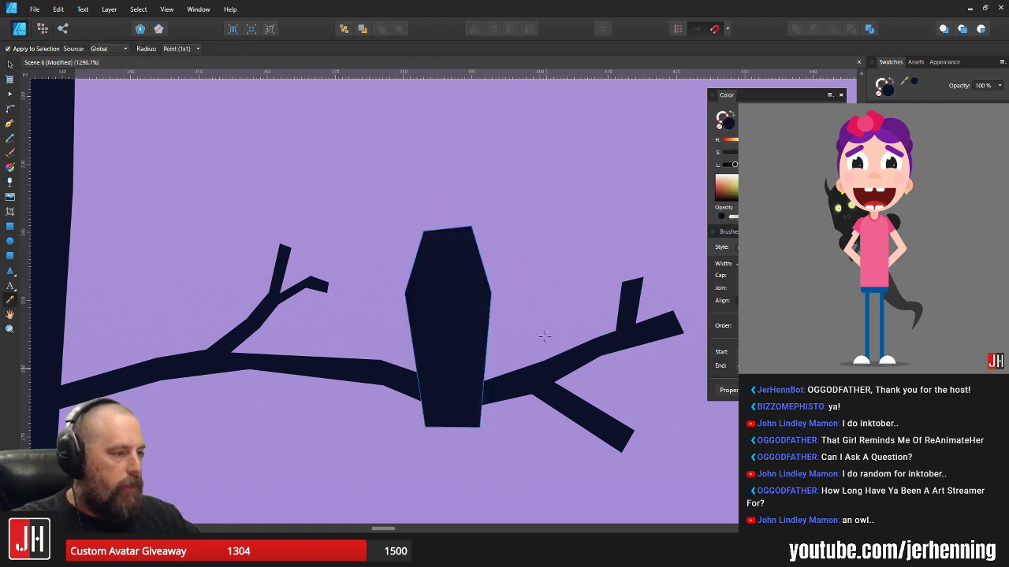
{"action": "key", "text": "v"}
{"action": "left_click", "coordinate": [538, 334]}
- Level the owl body's top edge by lowering its upper right node, nudge the right shoulder node, and deselect the shape
{"action": "left_click", "coordinate": [473, 310]}
{"action": "scroll", "coordinate": [485, 301], "scroll_direction": "down", "scroll_amount": 2}
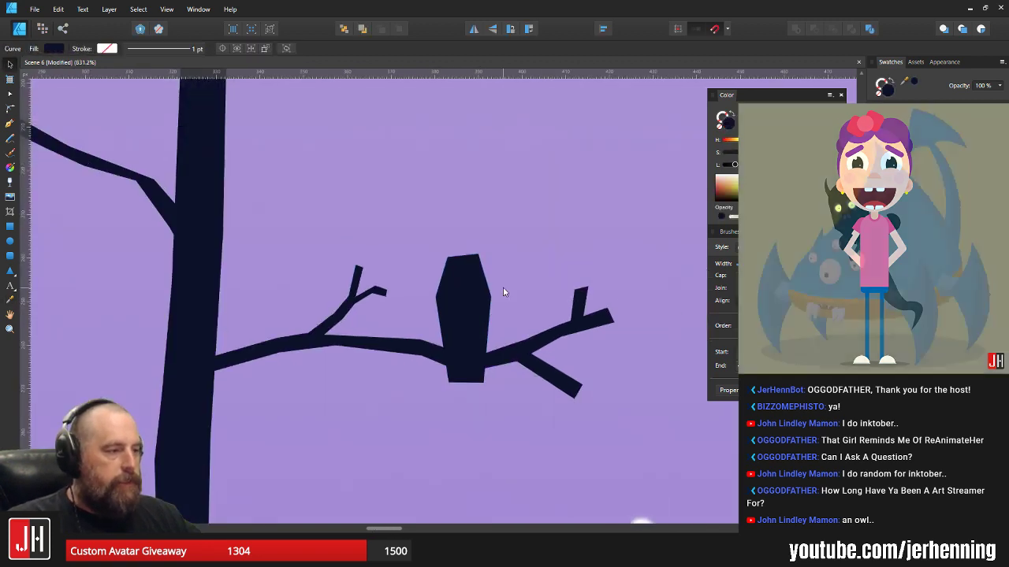
{"action": "key", "text": "a"}
{"action": "scroll", "coordinate": [476, 266], "scroll_direction": "up", "scroll_amount": 2}
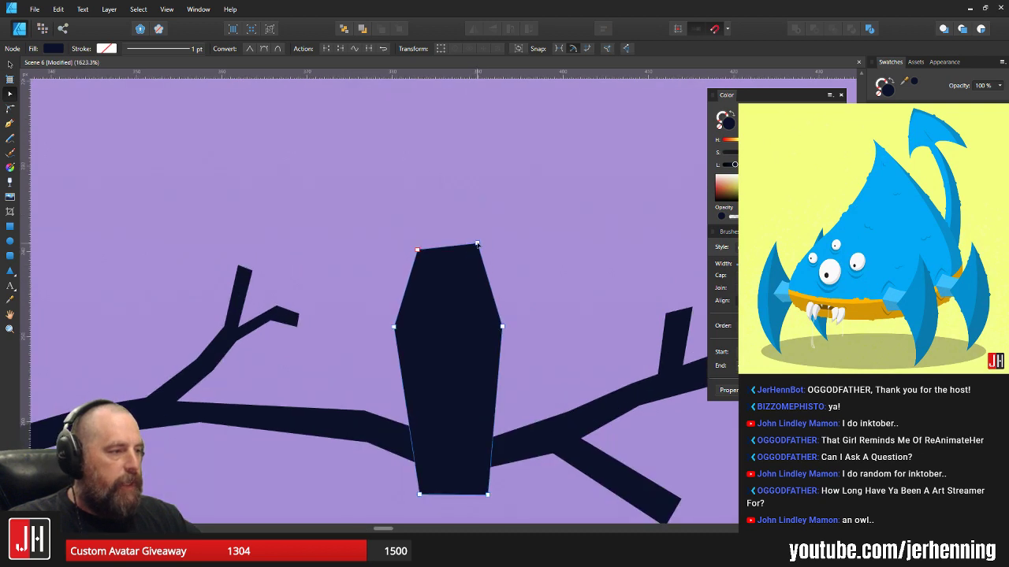
{"action": "left_click_drag", "start_coordinate": [477, 245], "coordinate": [481, 251]}
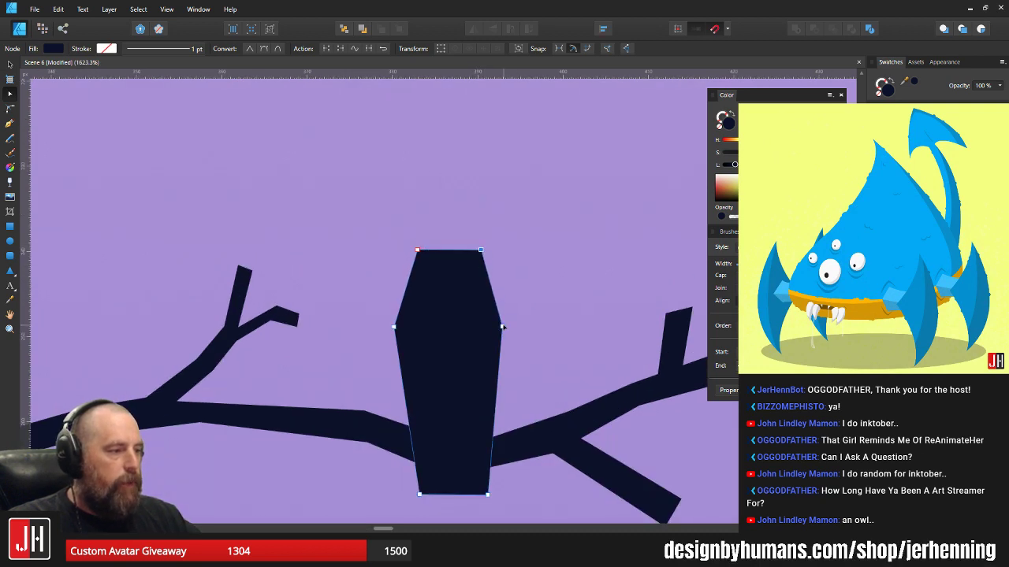
{"action": "left_click_drag", "start_coordinate": [503, 327], "coordinate": [501, 324]}
{"action": "key", "text": "v"}
{"action": "left_click", "coordinate": [534, 298]}
{"action": "scroll", "coordinate": [534, 298], "scroll_direction": "down", "scroll_amount": 4}
- Draw a slanted four-sided strip in the empty sky above the owl, and fill it with dark red
{"action": "left_click_drag", "start_coordinate": [572, 234], "coordinate": [424, 297]}
{"action": "left_click", "coordinate": [10, 126]}
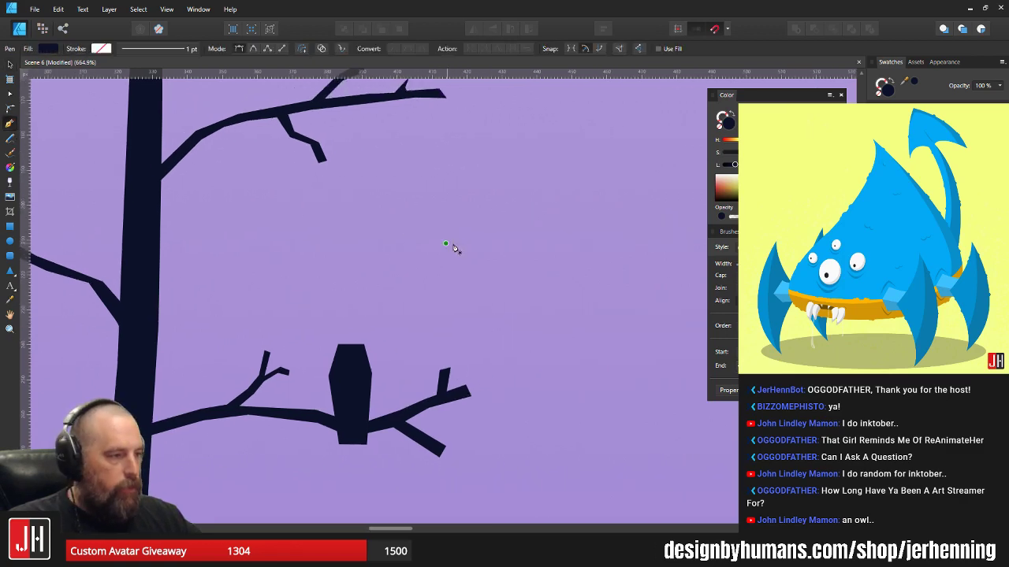
{"action": "left_click", "coordinate": [615, 203]}
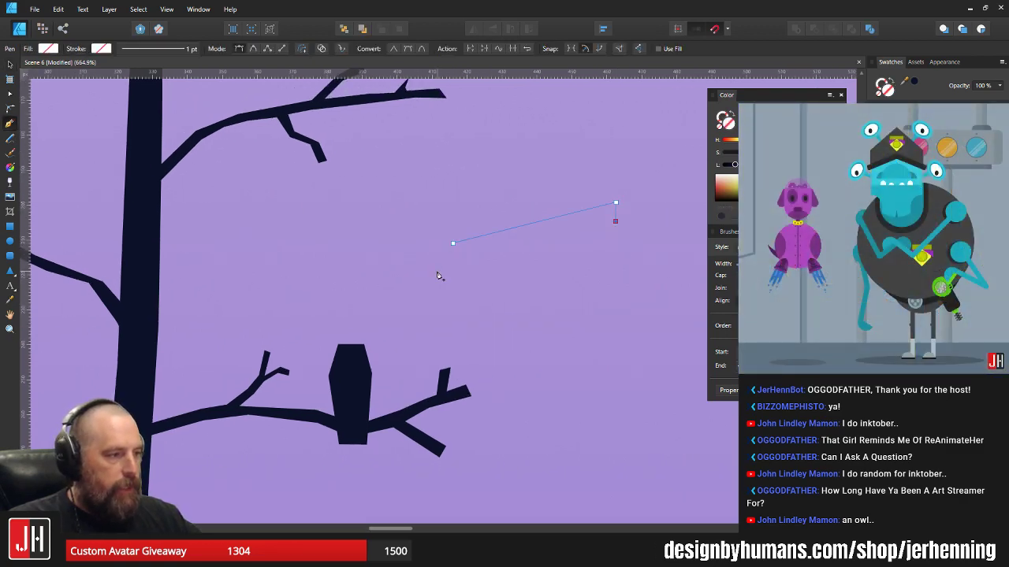
{"action": "left_click", "coordinate": [438, 271]}
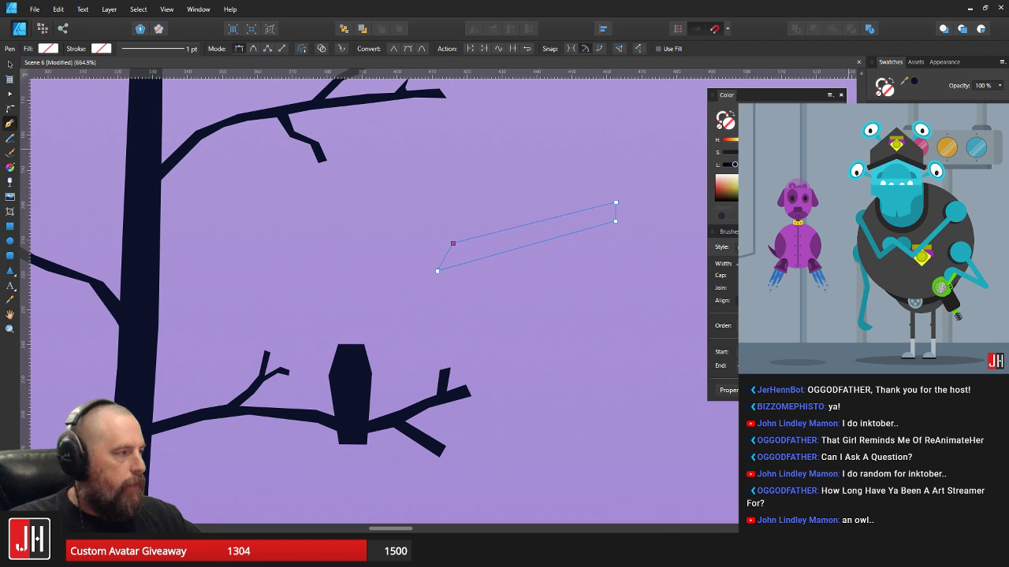
{"action": "left_click", "coordinate": [453, 243]}
{"action": "key", "text": "v"}
{"action": "left_click", "coordinate": [541, 270]}
{"action": "scroll", "coordinate": [541, 235], "scroll_direction": "up", "scroll_amount": 3}
{"action": "left_click", "coordinate": [541, 236]}
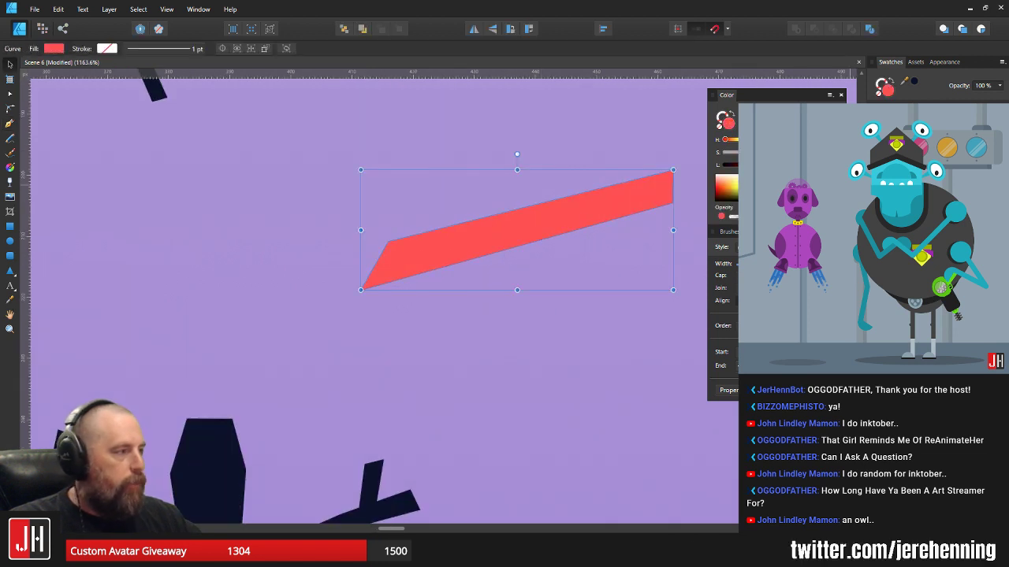
{"action": "left_click", "coordinate": [907, 158]}
{"action": "left_click", "coordinate": [584, 150]}
{"action": "left_click", "coordinate": [533, 211]}
- Add nodes along the red strip's upper edge and pull them into jagged spikes, and delete the strip
{"action": "key", "text": "a"}
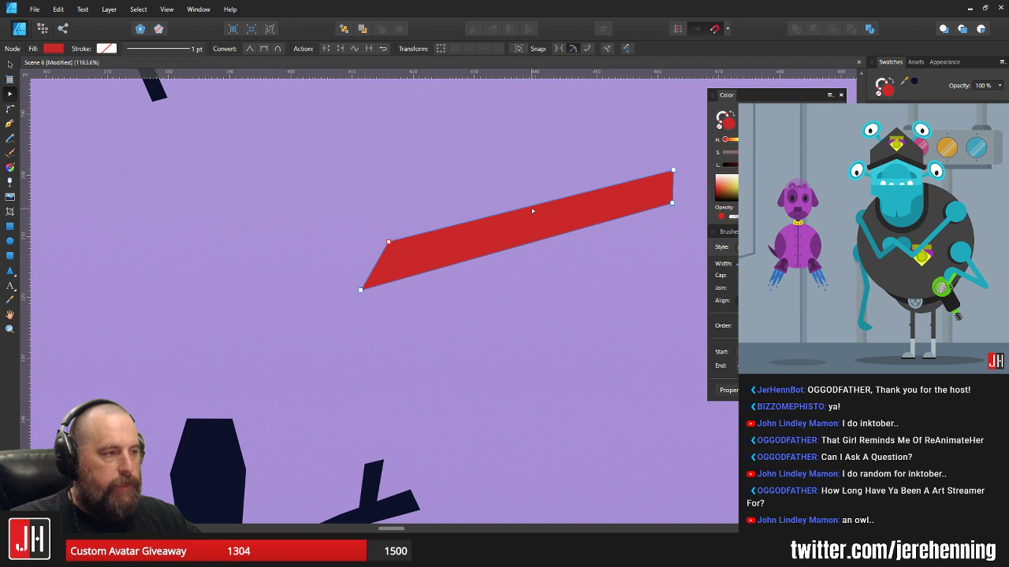
{"action": "left_click", "coordinate": [513, 211]}
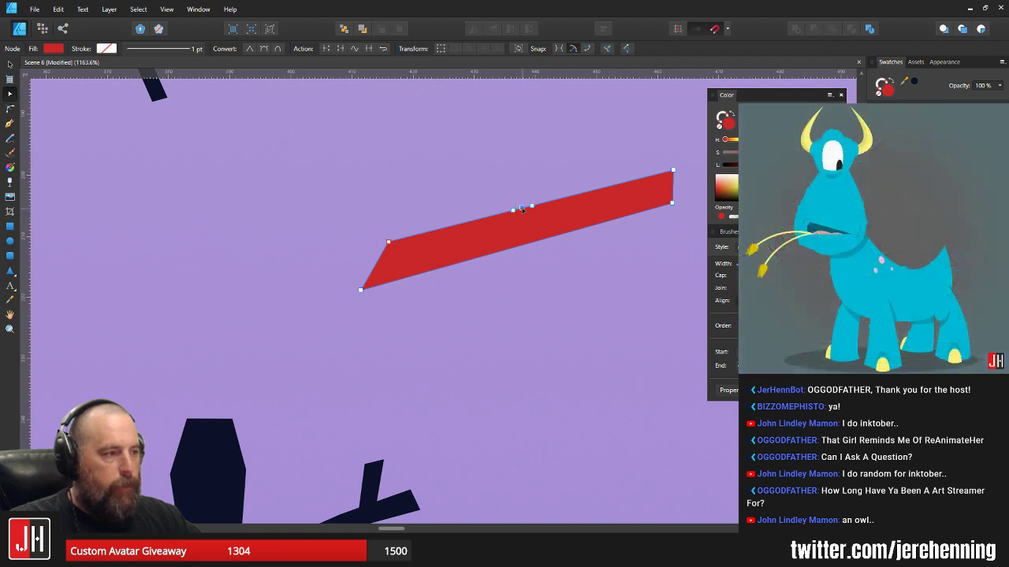
{"action": "left_click_drag", "start_coordinate": [519, 210], "coordinate": [507, 124]}
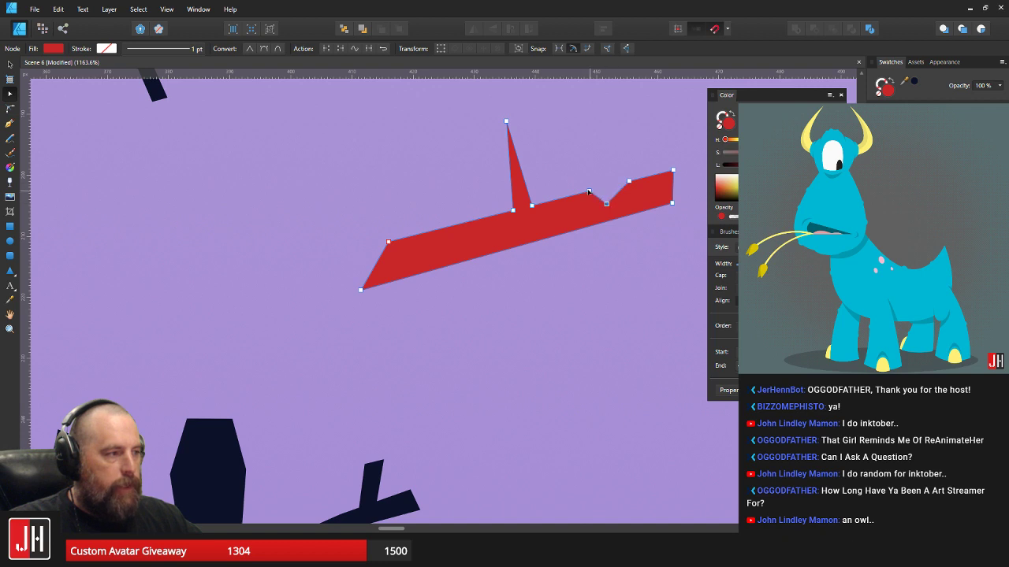
{"action": "mouse_move", "coordinate": [589, 191]}
{"action": "left_mouse_down"}
{"action": "mouse_move", "coordinate": [592, 148]}
{"action": "mouse_move", "coordinate": [584, 200]}
{"action": "left_mouse_up"}
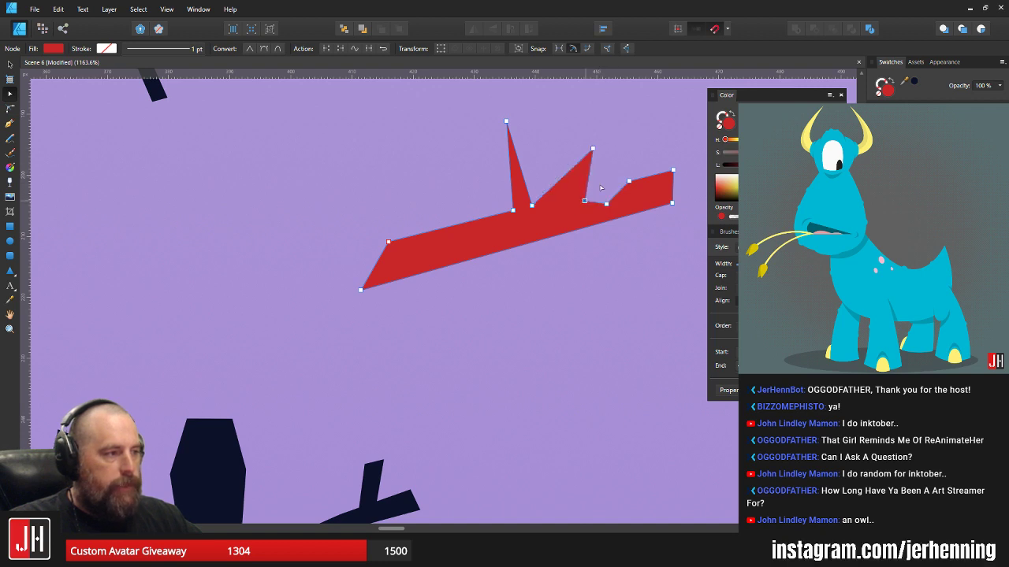
{"action": "key", "text": "v"}
{"action": "left_click", "coordinate": [617, 167]}
{"action": "left_click_drag", "start_coordinate": [617, 167], "coordinate": [578, 208]}
{"action": "left_click", "coordinate": [528, 236]}
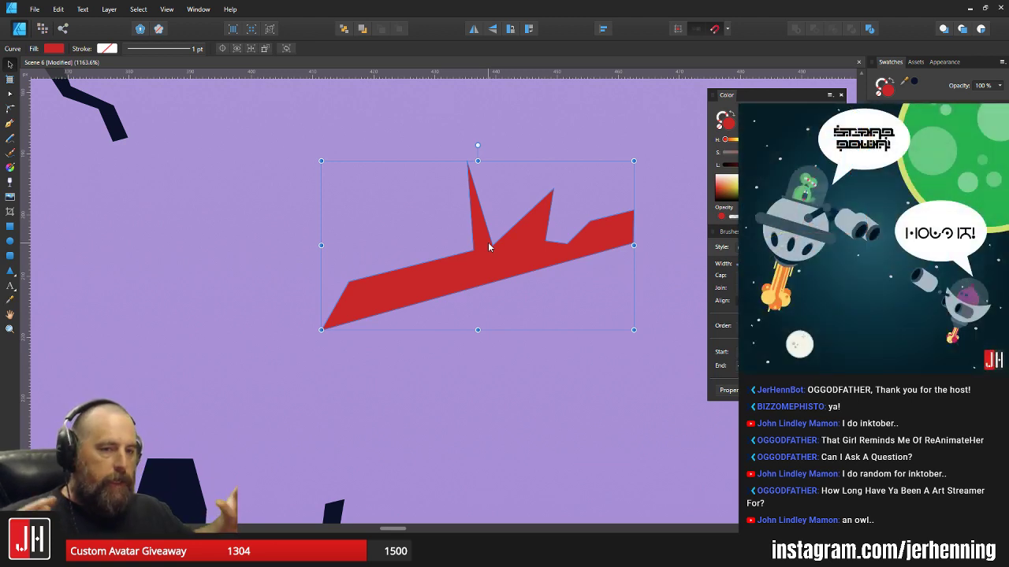
{"action": "key", "text": "Delete"}
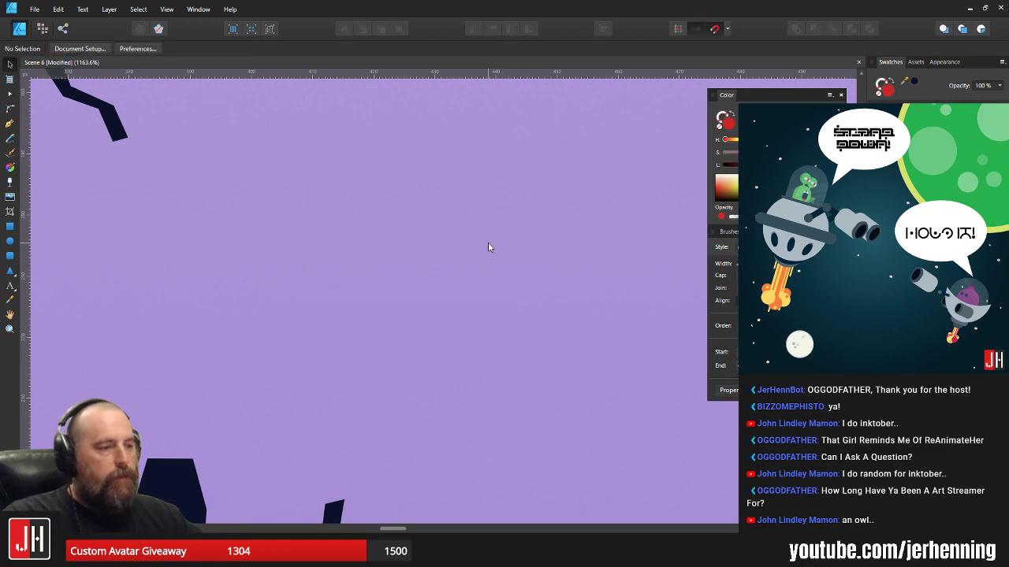
- Lower the top edge of the owl body, adjust its right shoulder node, and deselect the shape
{"action": "scroll", "coordinate": [387, 147], "scroll_direction": "down", "scroll_amount": 5}
{"action": "scroll", "coordinate": [379, 252], "scroll_direction": "up", "scroll_amount": 6}
{"action": "left_click", "coordinate": [362, 364]}
{"action": "left_click_drag", "start_coordinate": [361, 364], "coordinate": [399, 293]}
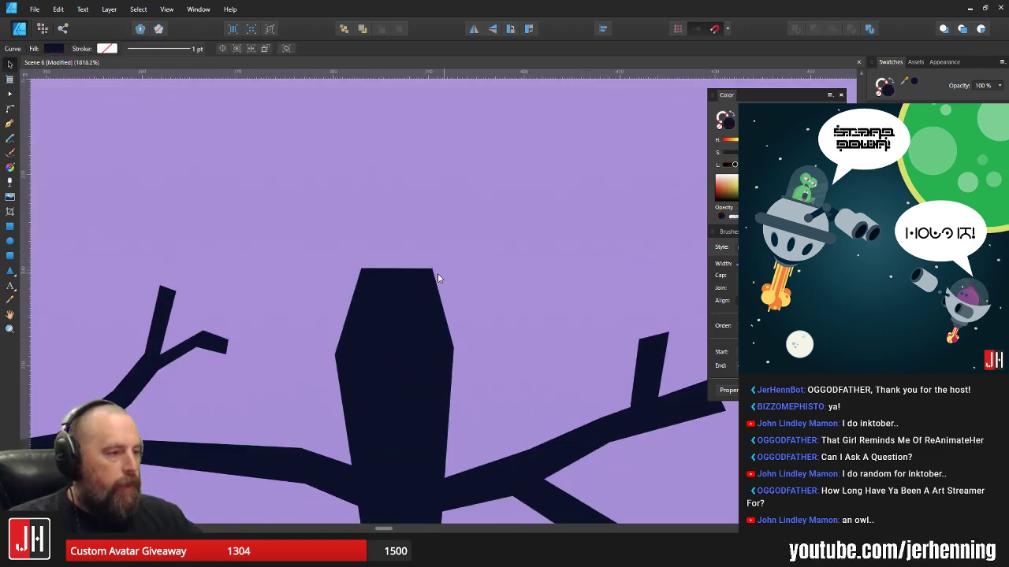
{"action": "key", "text": "a"}
{"action": "left_click_drag", "start_coordinate": [319, 239], "coordinate": [431, 311]}
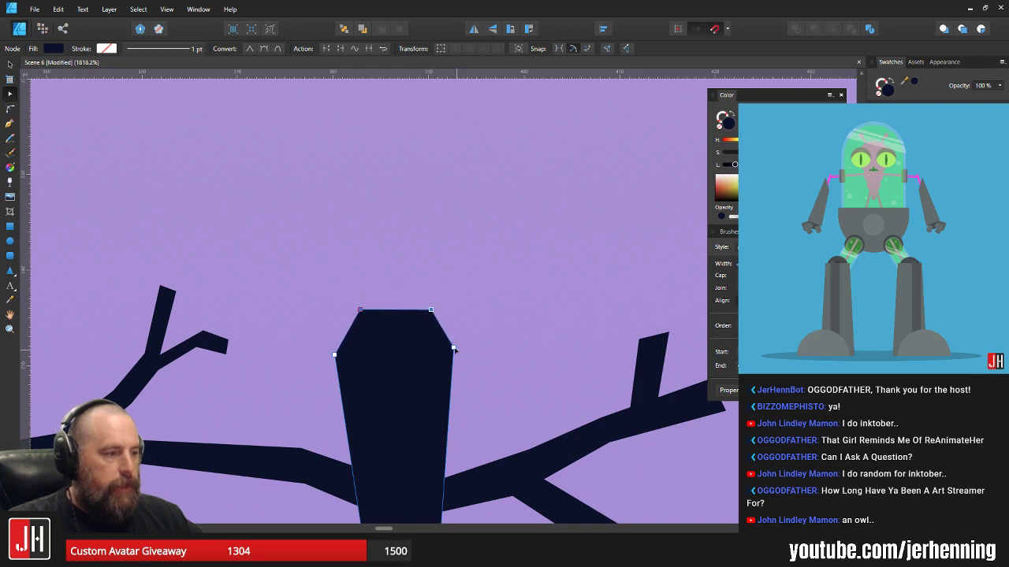
{"action": "left_click_drag", "start_coordinate": [453, 348], "coordinate": [468, 327]}
{"action": "key", "text": "v"}
{"action": "left_click", "coordinate": [491, 351]}
- Narrow the owl body's base by moving its lower right node inward, and move the whole body lower on the branch
{"action": "scroll", "coordinate": [490, 352], "scroll_direction": "down", "scroll_amount": 3}
{"action": "scroll", "coordinate": [433, 442], "scroll_direction": "up", "scroll_amount": 4}
{"action": "left_click", "coordinate": [442, 381]}
{"action": "key", "text": "a"}
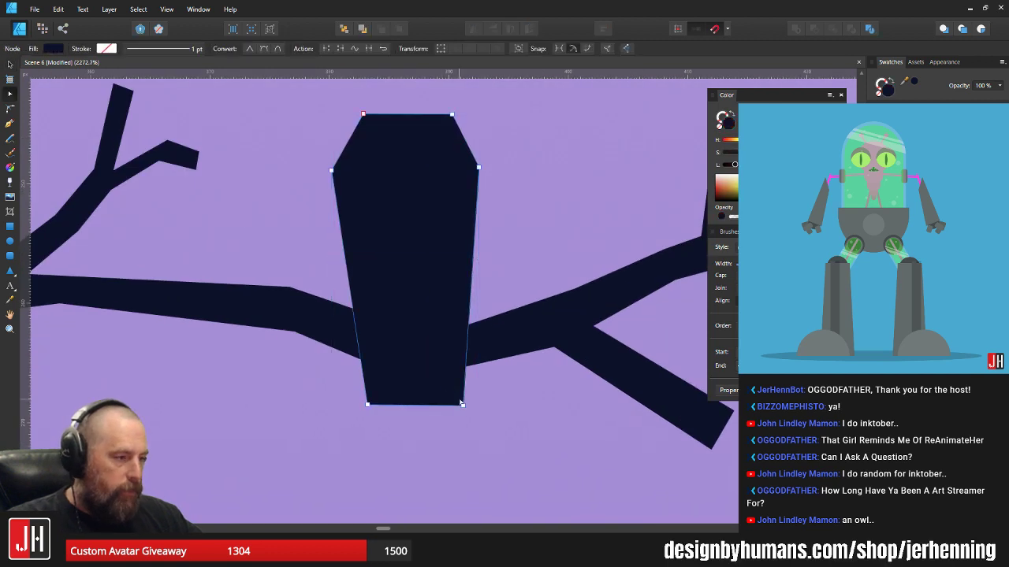
{"action": "key", "text": "v"}
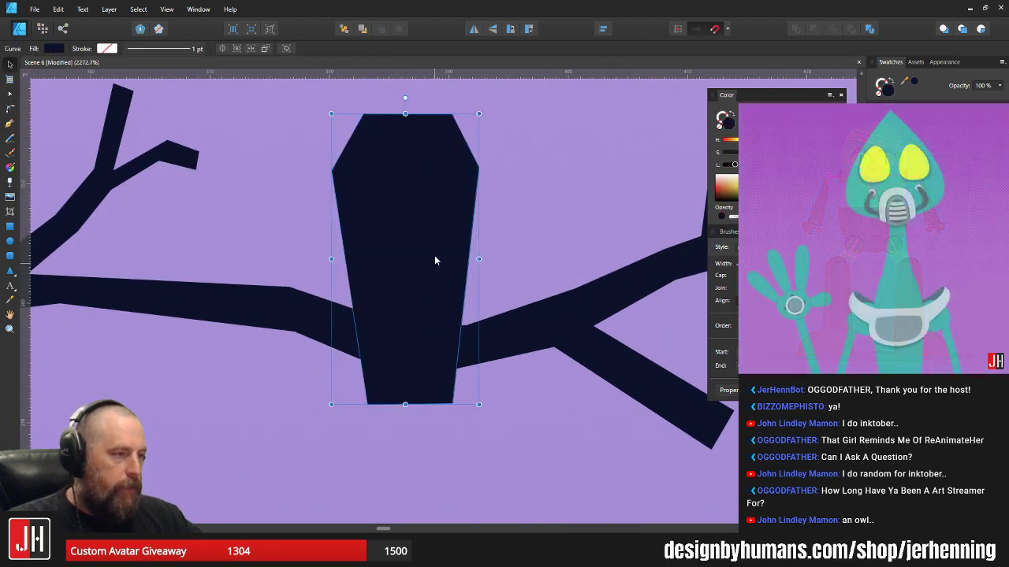
{"action": "left_click_drag", "start_coordinate": [434, 256], "coordinate": [432, 278]}
{"action": "key", "text": "ctrl+d"}
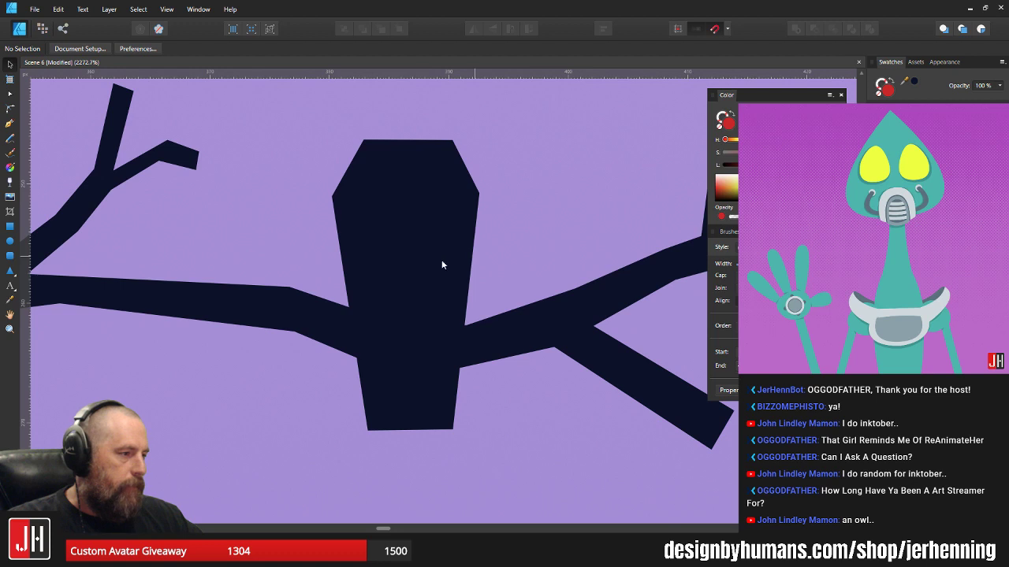
- Add node pairs on both sides of the owl body at the branch, and pull the lower pair inward to separate the tail
{"action": "left_click", "coordinate": [414, 276]}
{"action": "key", "text": "a"}
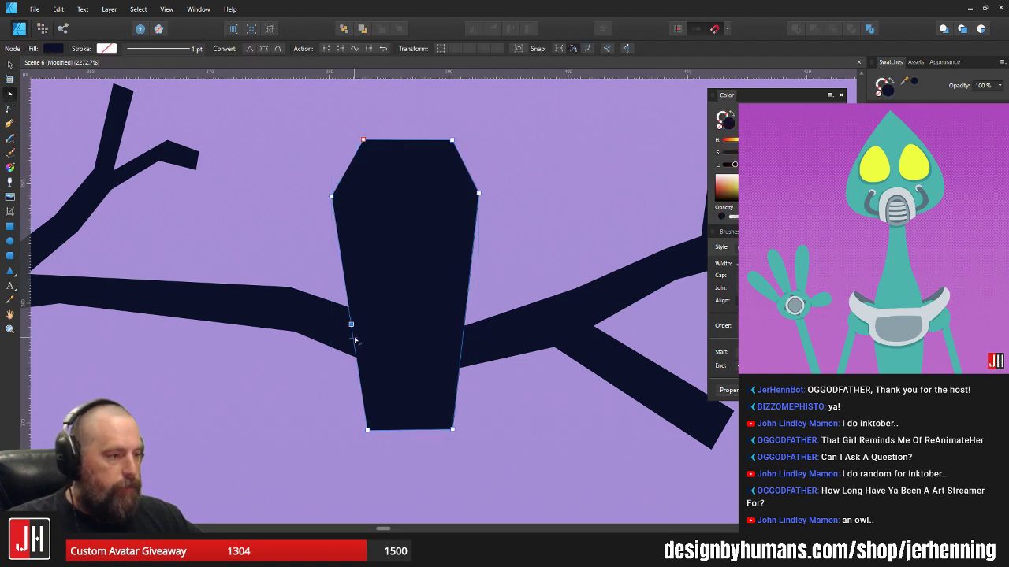
{"action": "left_click", "coordinate": [463, 325]}
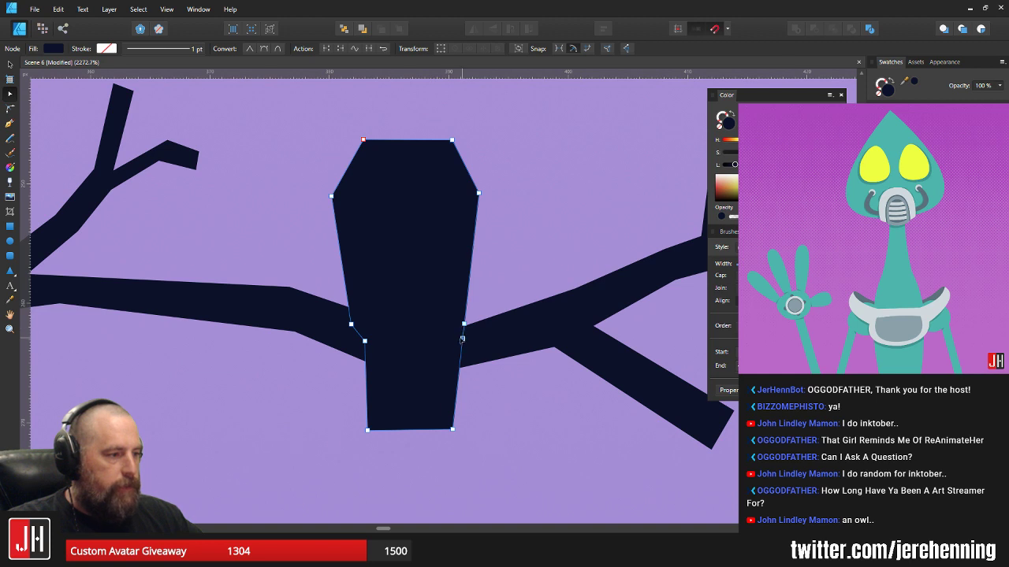
{"action": "left_click_drag", "start_coordinate": [462, 339], "coordinate": [444, 343]}
{"action": "key", "text": "ctrl+z"}
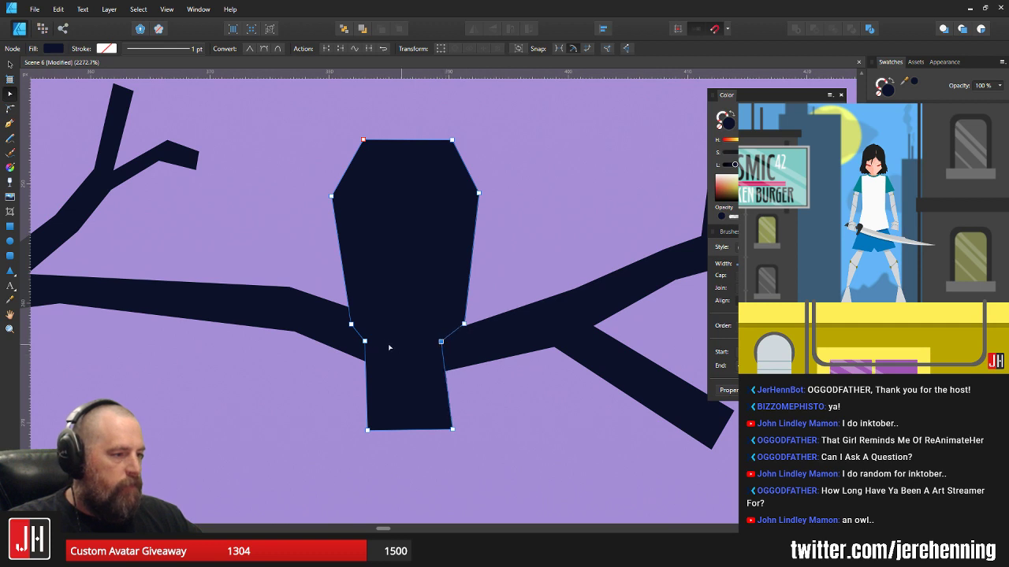
{"action": "left_click_drag", "start_coordinate": [366, 341], "coordinate": [377, 343]}
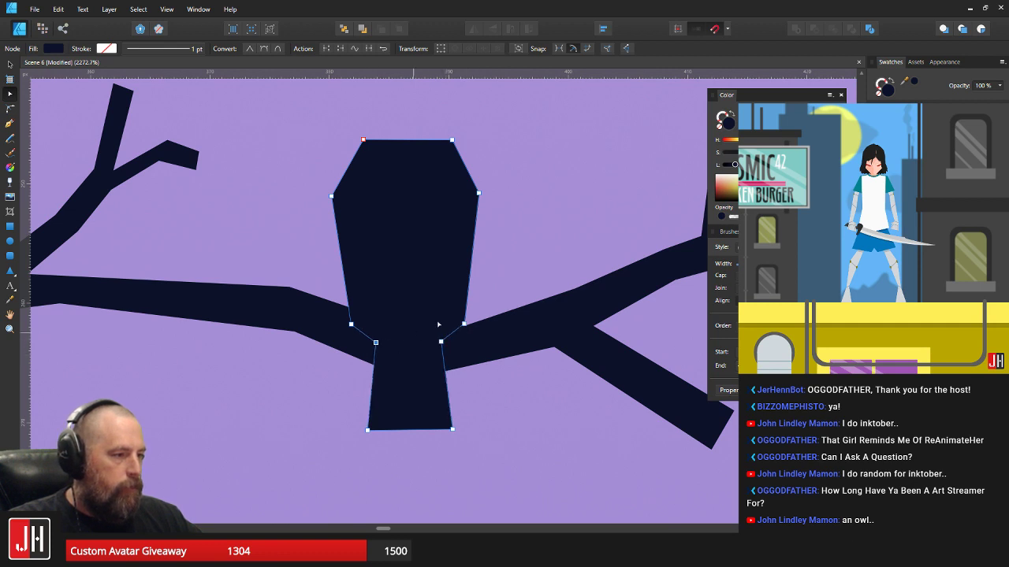
{"action": "key", "text": "v"}
{"action": "left_click", "coordinate": [492, 258]}
- Narrow the owl's head by moving its top corner nodes inward, and pull the shoulder nodes in to match
{"action": "scroll", "coordinate": [493, 262], "scroll_direction": "down", "scroll_amount": 7}
{"action": "scroll", "coordinate": [487, 264], "scroll_direction": "up", "scroll_amount": 5}
{"action": "left_click", "coordinate": [470, 263]}
{"action": "key", "text": "a"}
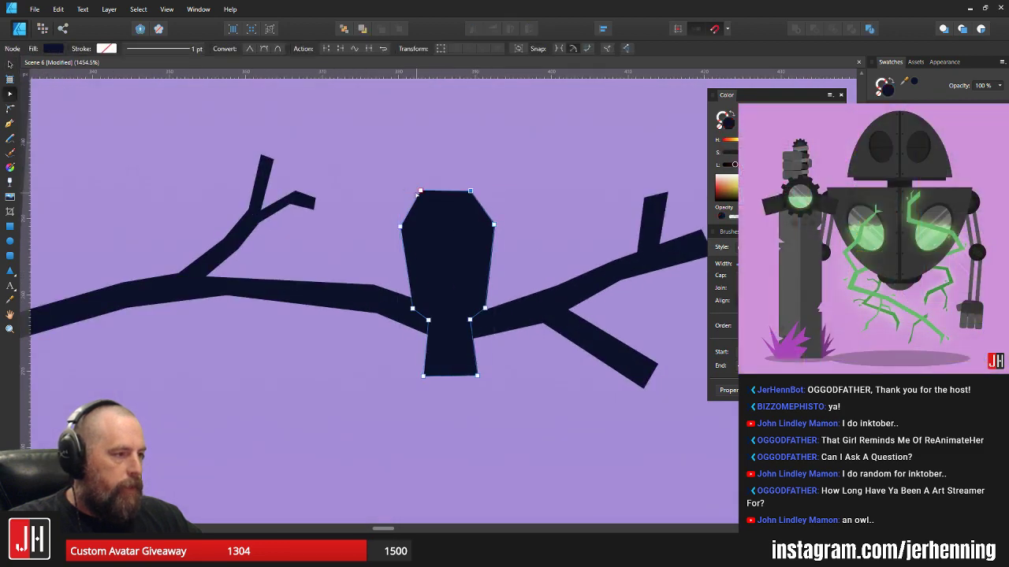
{"action": "scroll", "coordinate": [425, 193], "scroll_direction": "up", "scroll_amount": 4}
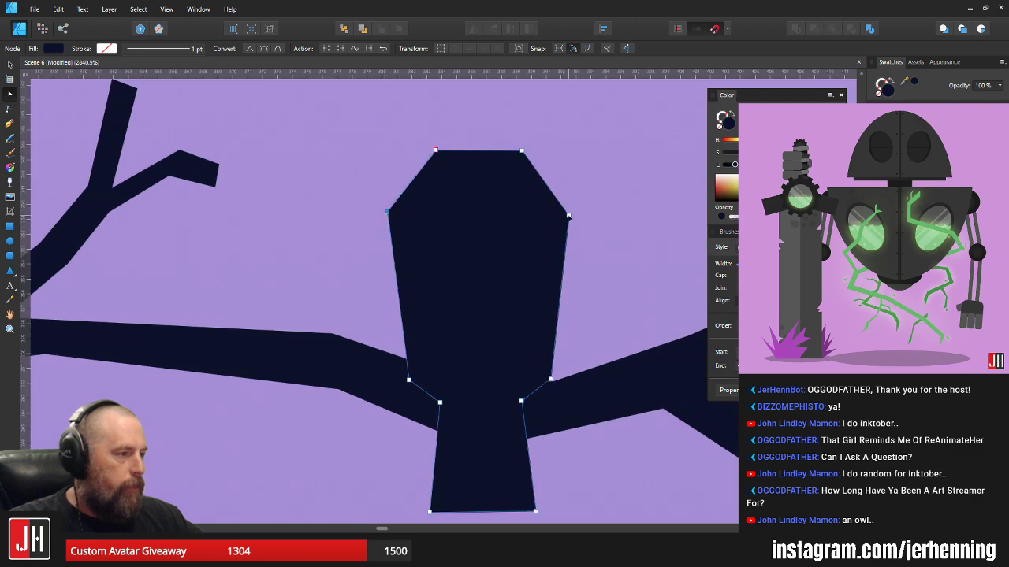
{"action": "left_click_drag", "start_coordinate": [568, 215], "coordinate": [563, 208]}
{"action": "scroll", "coordinate": [604, 210], "scroll_direction": "down", "scroll_amount": 5}
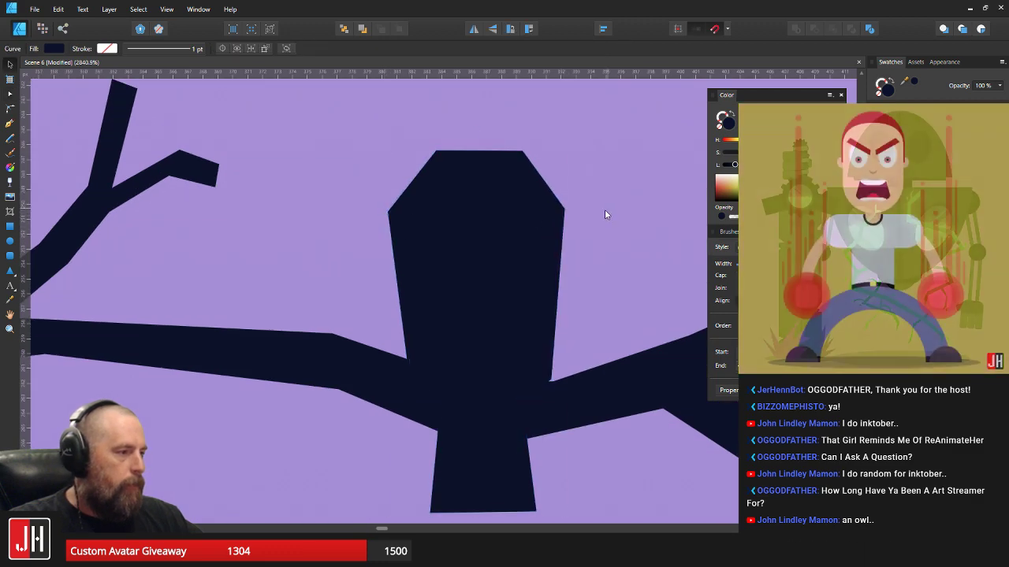
{"action": "scroll", "coordinate": [482, 235], "scroll_direction": "up", "scroll_amount": 4}
{"action": "key", "text": "v"}
- Shift the nodes on the owl body's right side slightly inward, and shorten the tail by raising its bottom nodes
{"action": "key", "text": "a"}
{"action": "left_click_drag", "start_coordinate": [342, 149], "coordinate": [445, 375]}
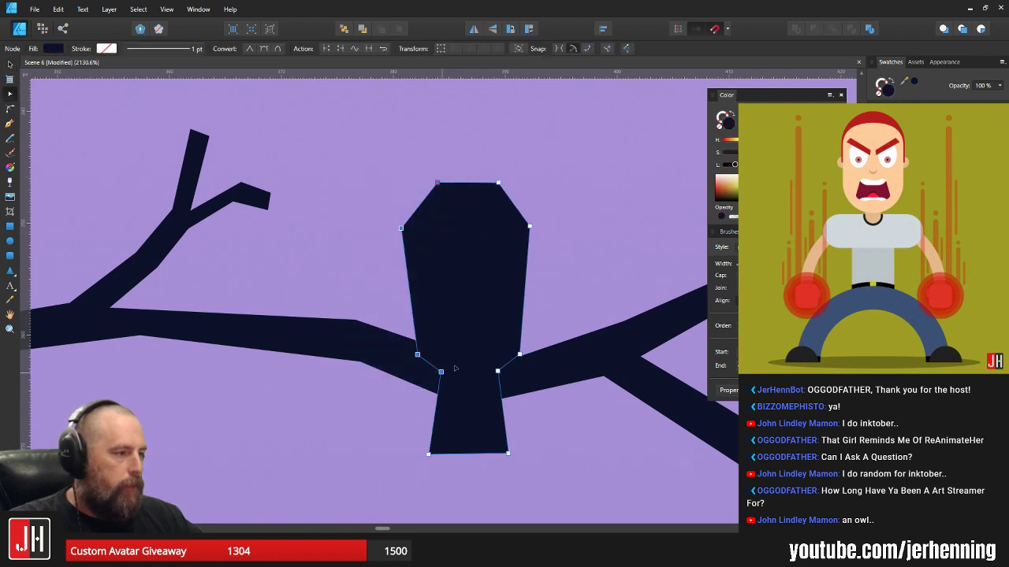
{"action": "left_click_drag", "start_coordinate": [570, 172], "coordinate": [491, 373]}
{"action": "left_click_drag", "start_coordinate": [533, 473], "coordinate": [428, 436]}
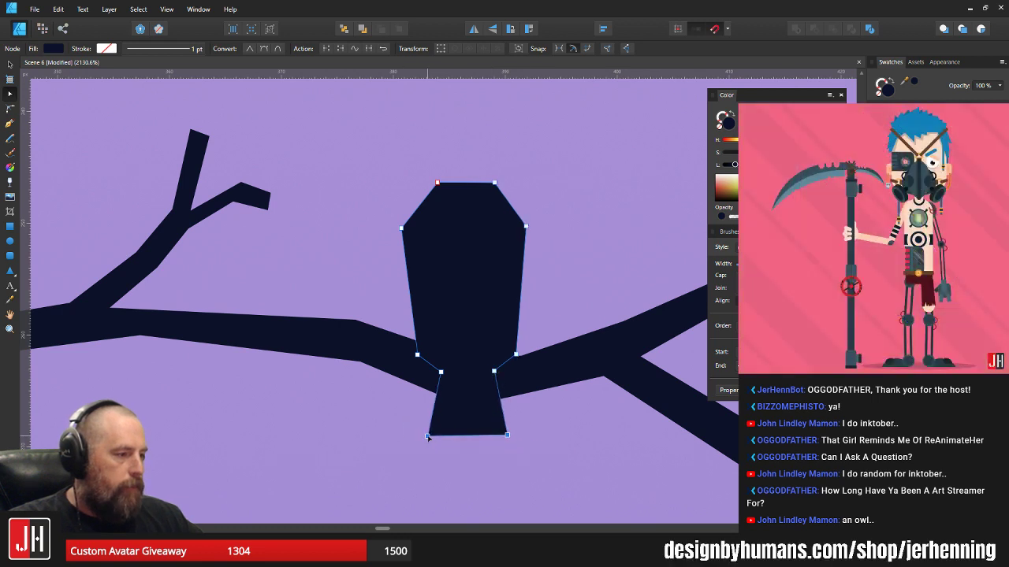
- Add nodes along the tail's bottom edge, and pull the inner ones down and outward to form a stepped lower feather section
{"action": "scroll", "coordinate": [428, 438], "scroll_direction": "up", "scroll_amount": 4}
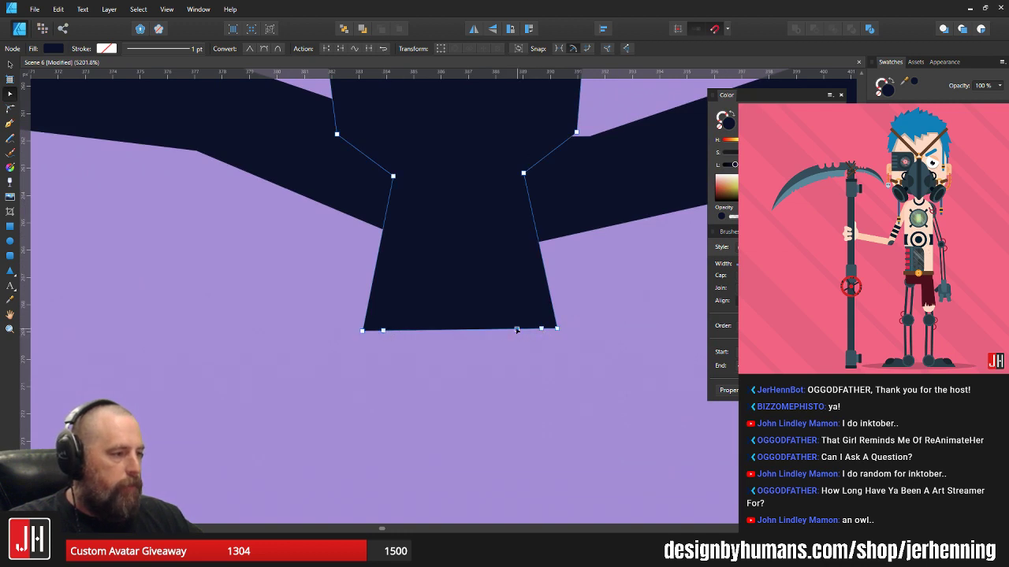
{"action": "left_click_drag", "start_coordinate": [399, 331], "coordinate": [372, 363]}
{"action": "left_click_drag", "start_coordinate": [517, 329], "coordinate": [550, 363]}
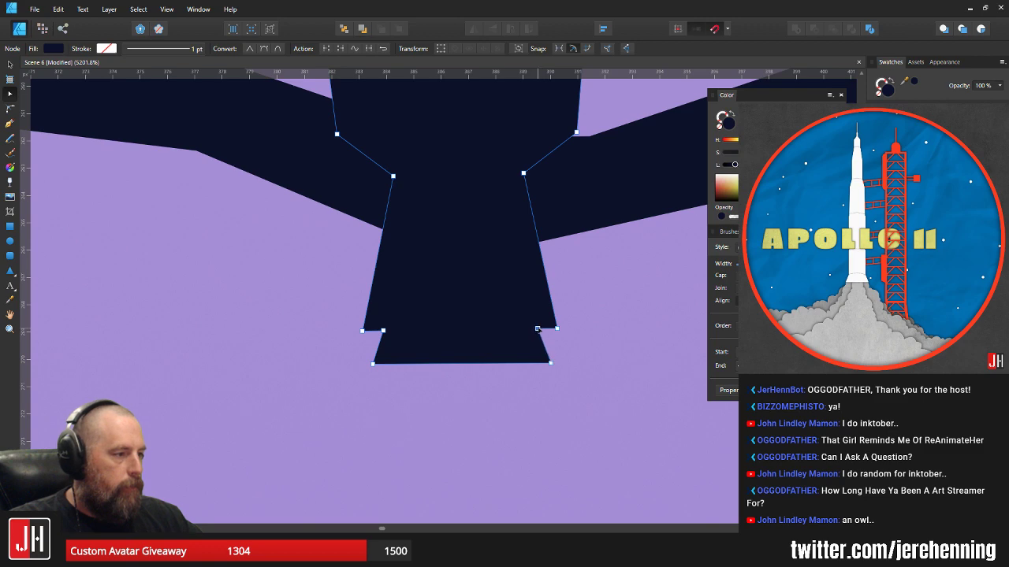
- Shorten the owl's tail by selecting all its bottom nodes and moving them up together
{"action": "left_click_drag", "start_coordinate": [604, 412], "coordinate": [238, 263]}
{"action": "left_click_drag", "start_coordinate": [384, 331], "coordinate": [384, 298]}
{"action": "left_click", "coordinate": [462, 367]}
{"action": "key", "text": "v"}
{"action": "scroll", "coordinate": [469, 369], "scroll_direction": "down", "scroll_amount": 5}
{"action": "scroll", "coordinate": [471, 369], "scroll_direction": "down", "scroll_amount": 3}
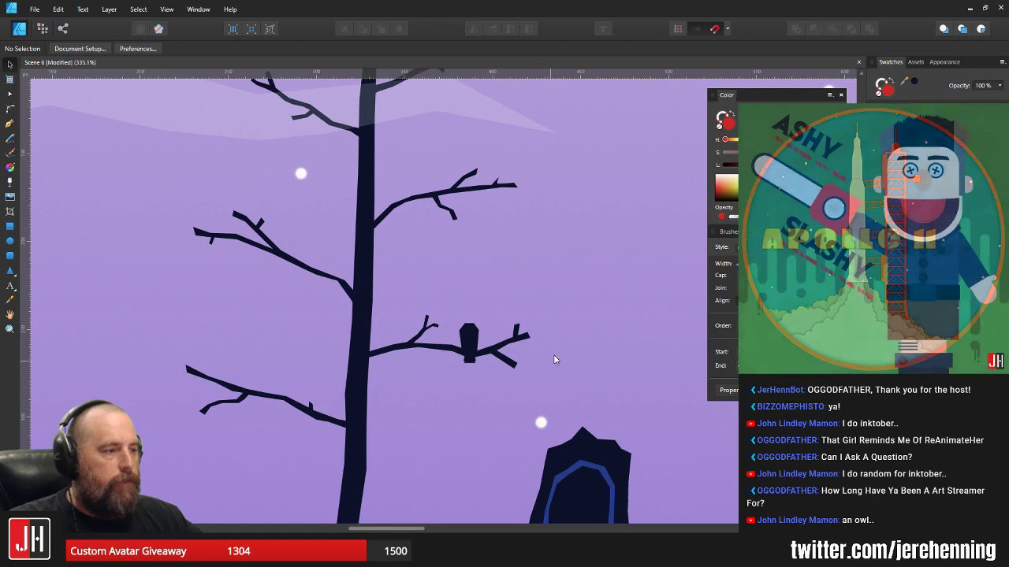
- Scale the owl silhouette up slightly and reposition it on the branch
{"action": "scroll", "coordinate": [475, 346], "scroll_direction": "up", "scroll_amount": 5}
{"action": "left_click", "coordinate": [471, 301]}
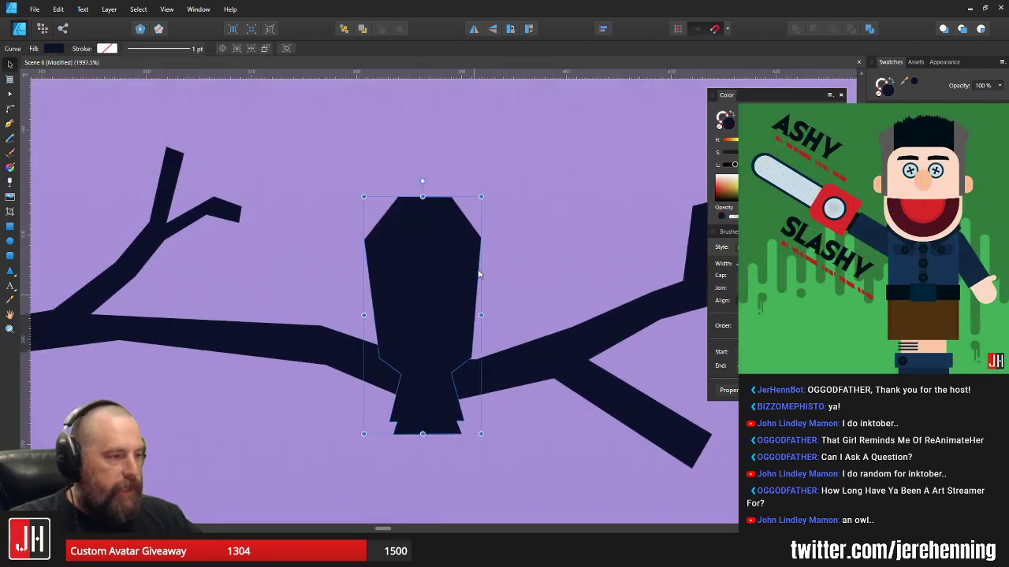
{"action": "left_click_drag", "start_coordinate": [482, 196], "coordinate": [489, 178]}
{"action": "left_click_drag", "start_coordinate": [458, 270], "coordinate": [462, 282]}
{"action": "left_click", "coordinate": [555, 224]}
{"action": "scroll", "coordinate": [523, 258], "scroll_direction": "down", "scroll_amount": 5}
{"action": "left_click_drag", "start_coordinate": [524, 259], "coordinate": [438, 255]}
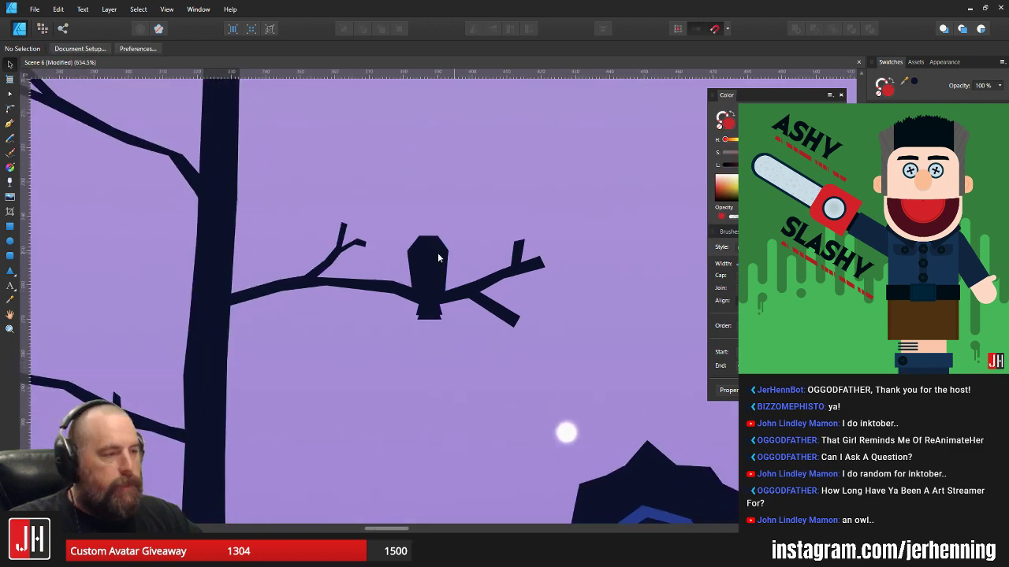
- Add node pairs low on both sides of the owl's body, and pull the upper ones outward to form stepped wing tips
{"action": "scroll", "coordinate": [439, 258], "scroll_direction": "up", "scroll_amount": 4}
{"action": "key", "text": "a"}
{"action": "left_click", "coordinate": [295, 270]}
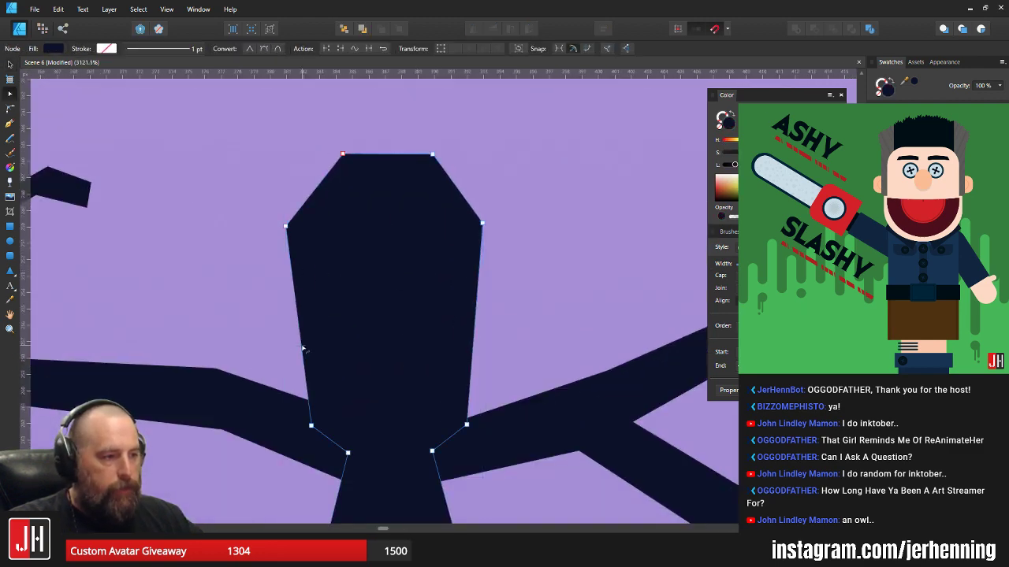
{"action": "left_click", "coordinate": [305, 368]}
{"action": "left_click_drag", "start_coordinate": [303, 358], "coordinate": [293, 359]}
{"action": "left_click", "coordinate": [472, 367]}
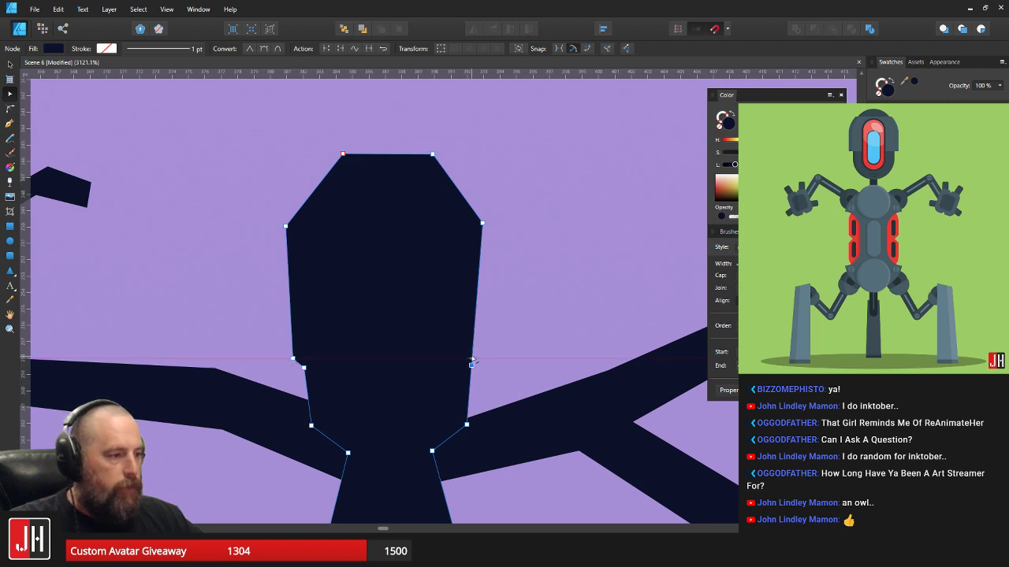
{"action": "left_click_drag", "start_coordinate": [472, 364], "coordinate": [487, 348]}
{"action": "scroll", "coordinate": [476, 362], "scroll_direction": "up", "scroll_amount": 3}
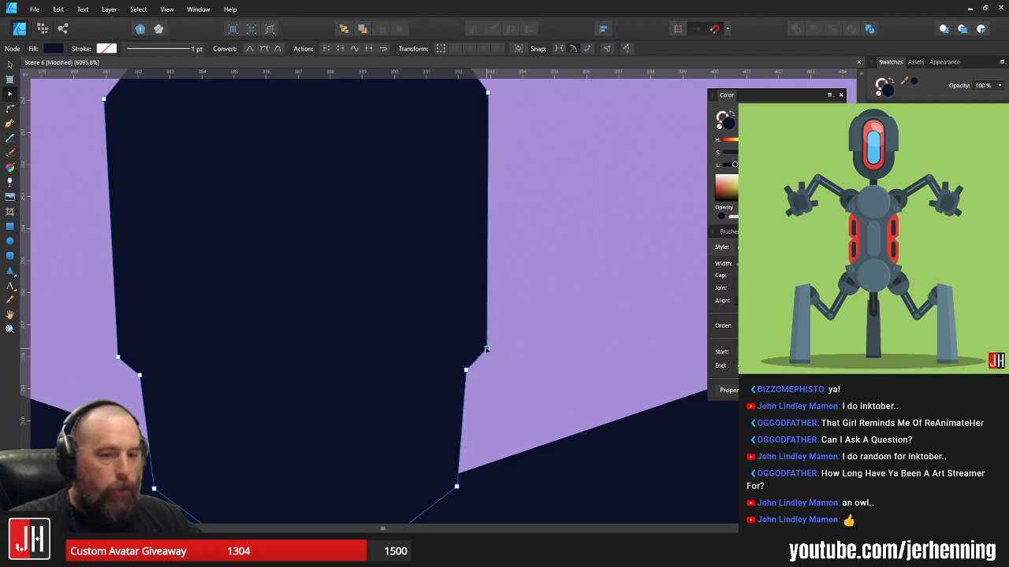
{"action": "key", "text": "v"}
{"action": "left_click", "coordinate": [517, 335]}
{"action": "scroll", "coordinate": [517, 335], "scroll_direction": "down", "scroll_amount": 8}
{"action": "scroll", "coordinate": [525, 325], "scroll_direction": "up", "scroll_amount": 3}
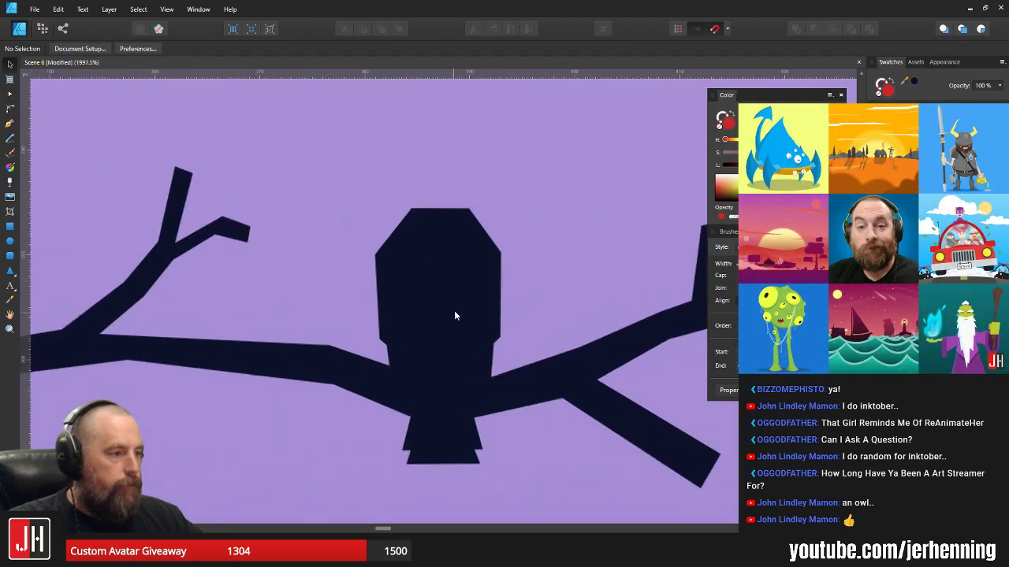
- Refine the wing notches by moving the inner nodes inward and raising the wing tip nodes slightly on both sides
{"action": "key", "text": "a"}
{"action": "scroll", "coordinate": [416, 361], "scroll_direction": "up", "scroll_amount": 3}
{"action": "left_click", "coordinate": [383, 340]}
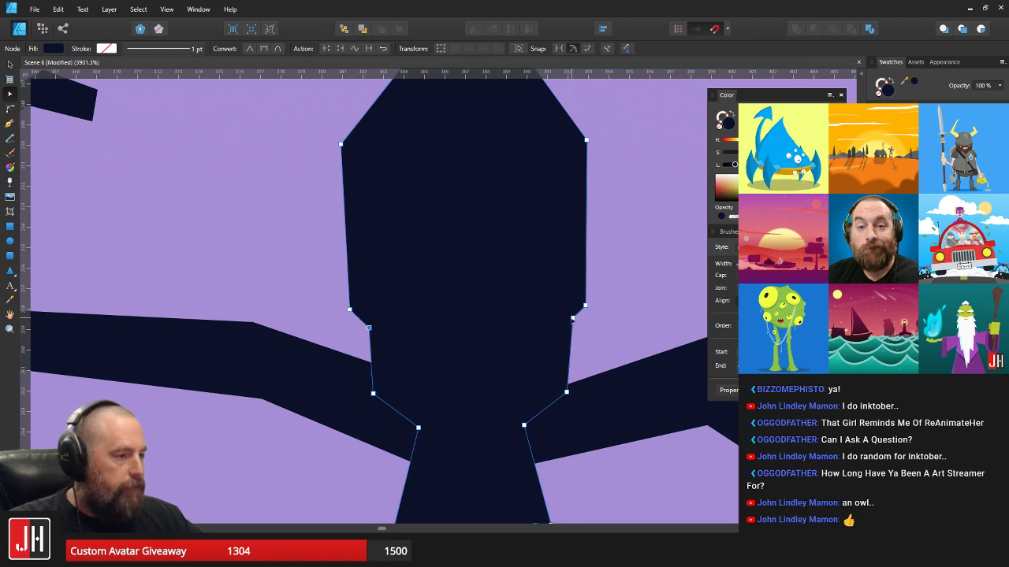
{"action": "left_click_drag", "start_coordinate": [572, 317], "coordinate": [568, 321]}
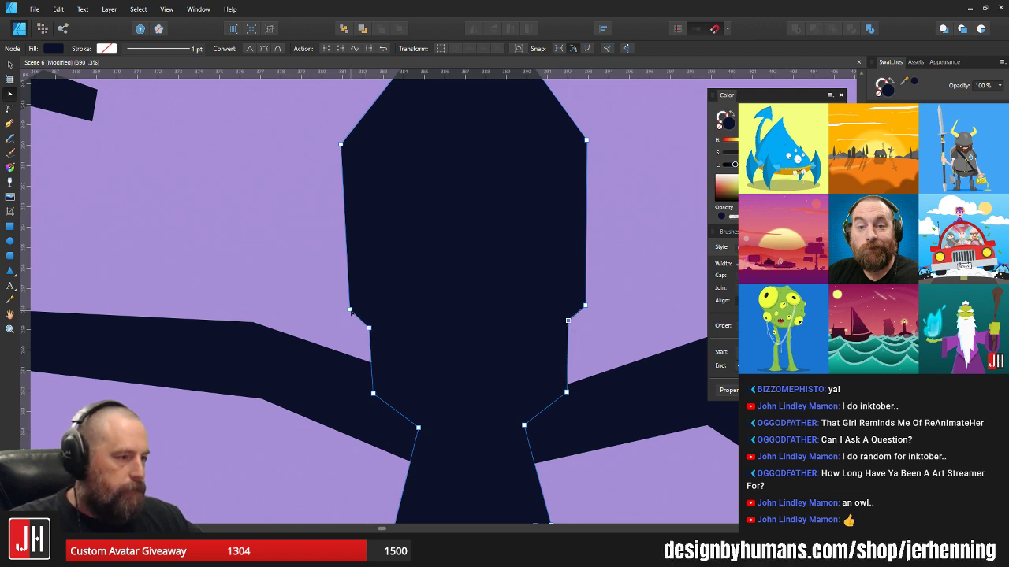
{"action": "key", "text": "v"}
{"action": "left_click", "coordinate": [327, 282]}
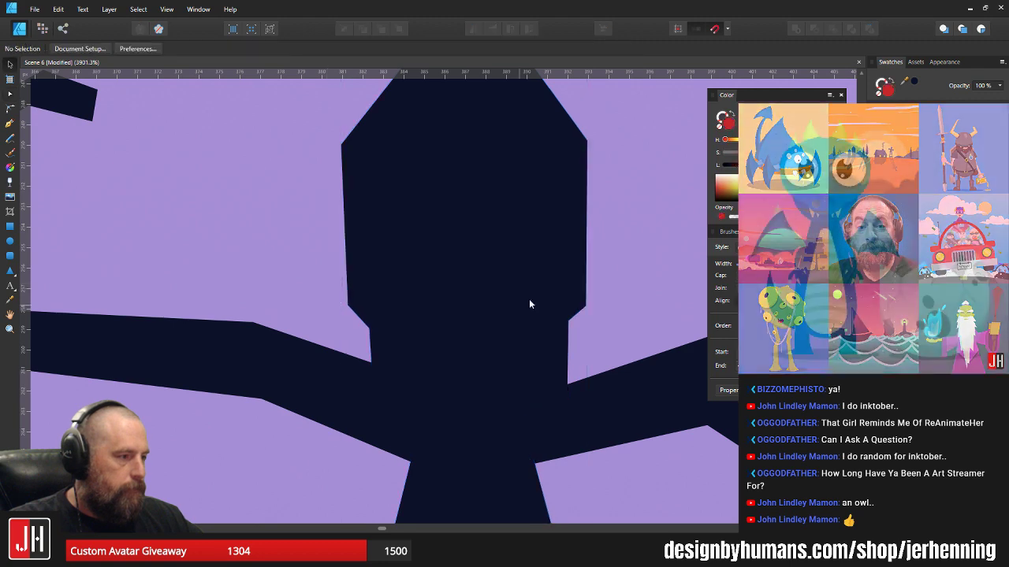
{"action": "left_click", "coordinate": [529, 300]}
{"action": "key", "text": "a"}
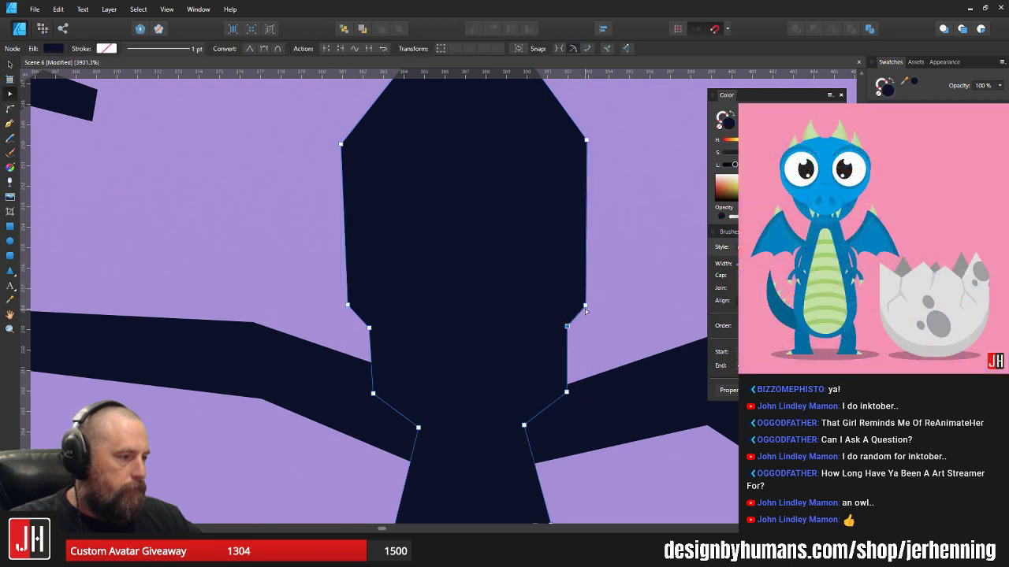
{"action": "left_click_drag", "start_coordinate": [586, 305], "coordinate": [586, 300]}
{"action": "key", "text": "v"}
{"action": "left_click", "coordinate": [611, 274]}
{"action": "scroll", "coordinate": [607, 278], "scroll_direction": "down", "scroll_amount": 5}
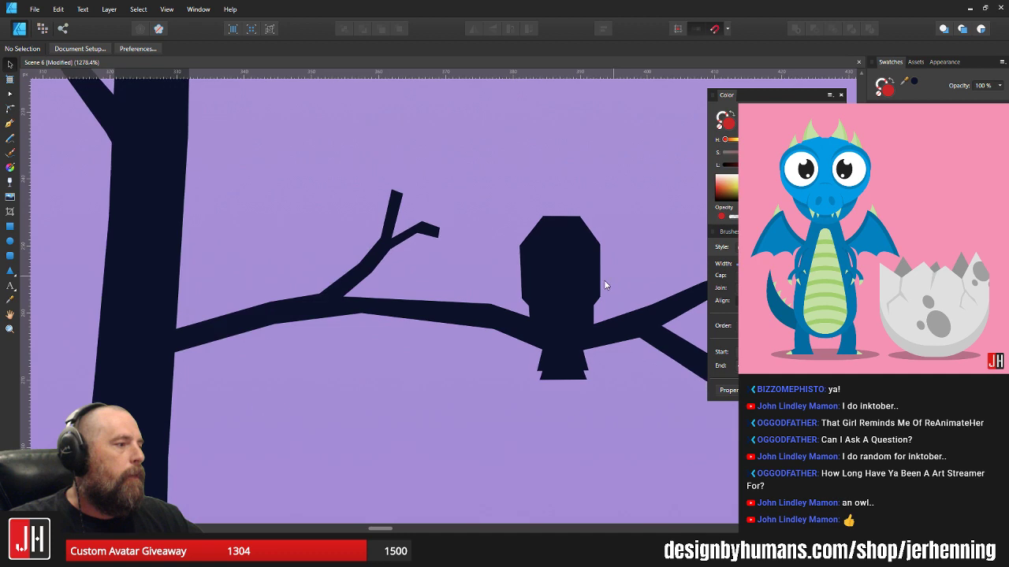
- Add a node on each sloped shoulder of the owl and pull both inward to form a neck
{"action": "scroll", "coordinate": [622, 221], "scroll_direction": "up", "scroll_amount": 4}
{"action": "left_click", "coordinate": [507, 250]}
{"action": "key", "text": "a"}
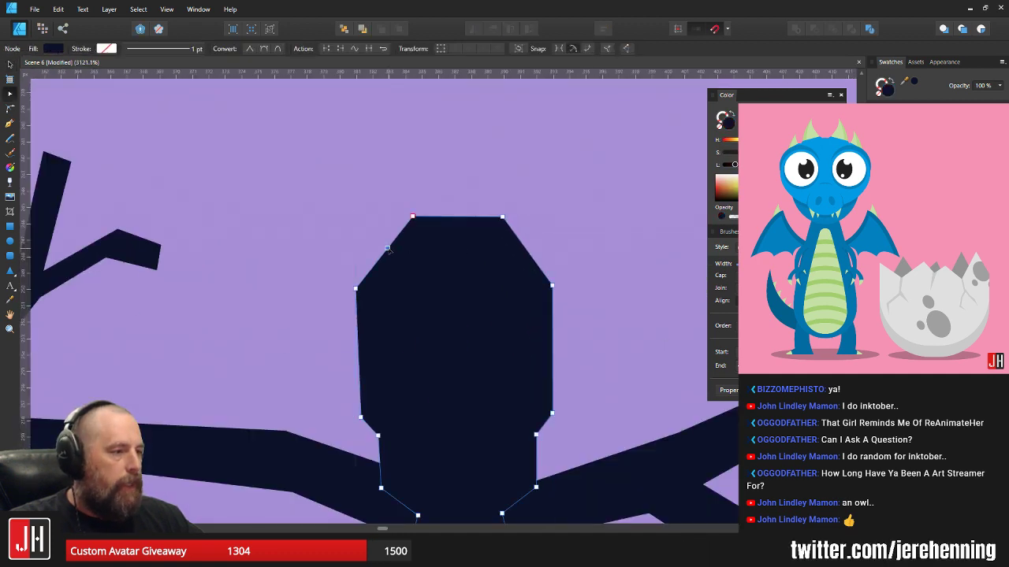
{"action": "left_click_drag", "start_coordinate": [521, 243], "coordinate": [513, 249]}
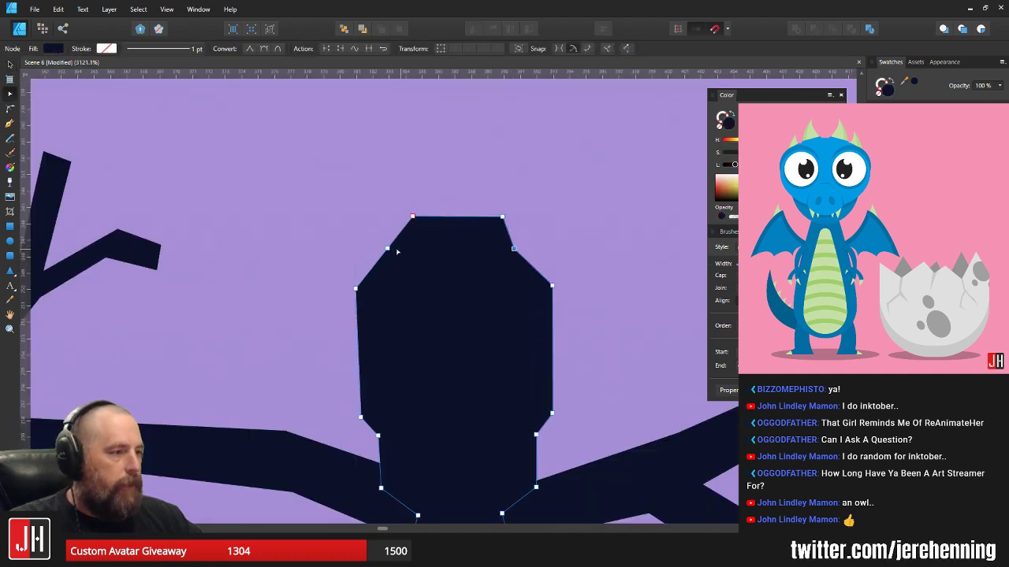
{"action": "left_click_drag", "start_coordinate": [388, 248], "coordinate": [396, 253]}
{"action": "key", "text": "v"}
{"action": "left_click", "coordinate": [549, 241]}
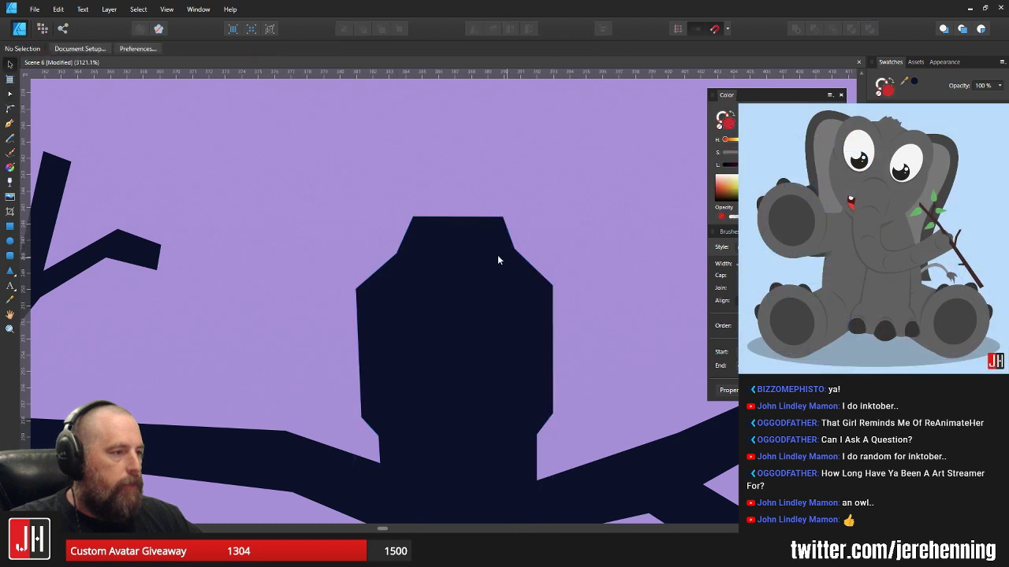
- Narrow the right side of the owl's neck by moving its shoulder node and top corner node inward
{"action": "left_click", "coordinate": [497, 259]}
{"action": "key", "text": "a"}
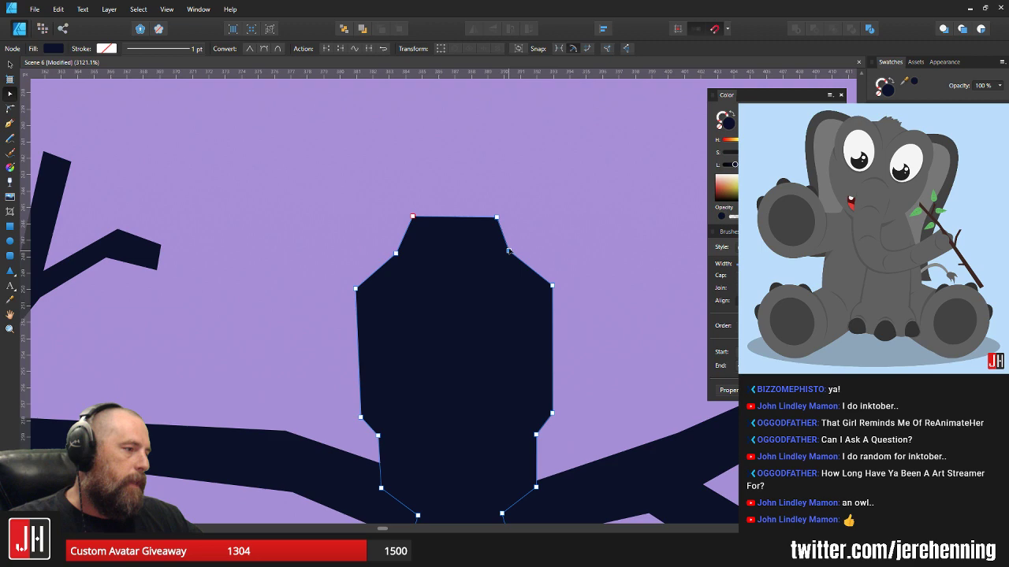
{"action": "left_click_drag", "start_coordinate": [497, 217], "coordinate": [490, 218]}
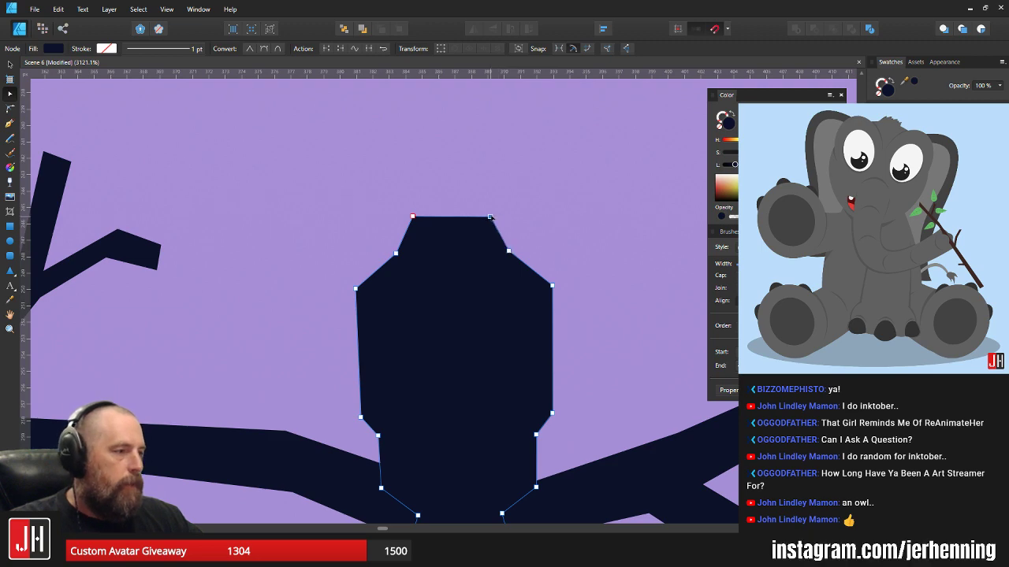
{"action": "key", "text": "v"}
{"action": "left_click", "coordinate": [527, 224]}
{"action": "scroll", "coordinate": [537, 284], "scroll_direction": "down", "scroll_amount": 8}
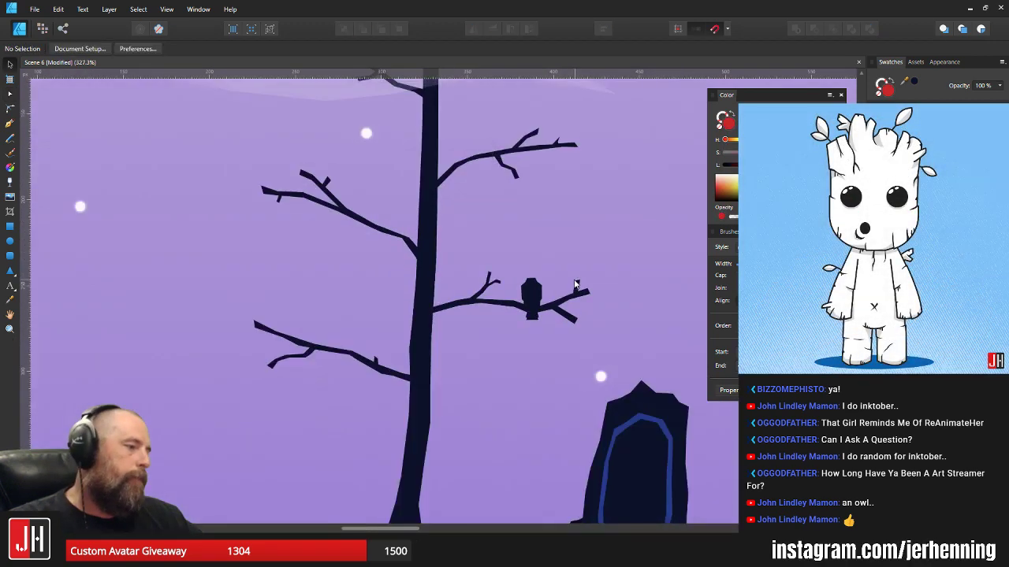
{"action": "scroll", "coordinate": [576, 284], "scroll_direction": "up", "scroll_amount": 4}
{"action": "scroll", "coordinate": [479, 287], "scroll_direction": "up", "scroll_amount": 3}
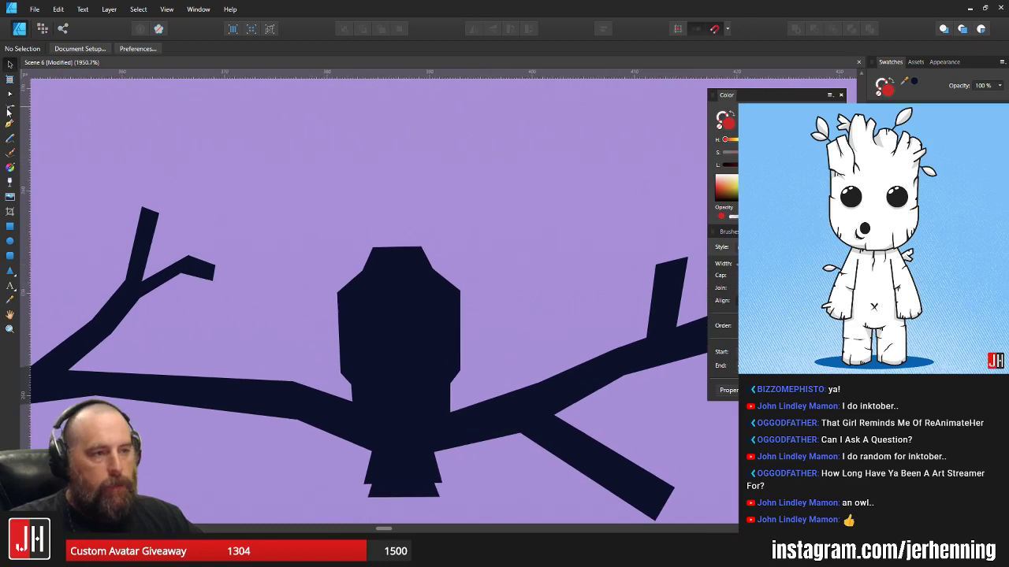
- Draw a four-sided head shape above the owl's shoulders with the Pen tool, and fill it with the body's sampled dark navy
{"action": "left_click", "coordinate": [10, 126]}
{"action": "scroll", "coordinate": [343, 214], "scroll_direction": "up", "scroll_amount": 3}
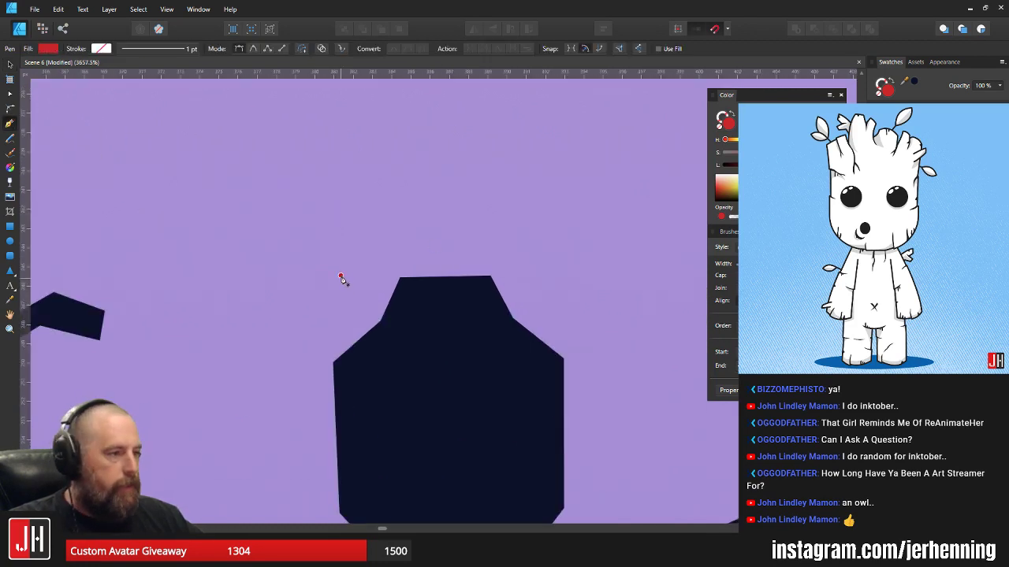
{"action": "left_click", "coordinate": [385, 202]}
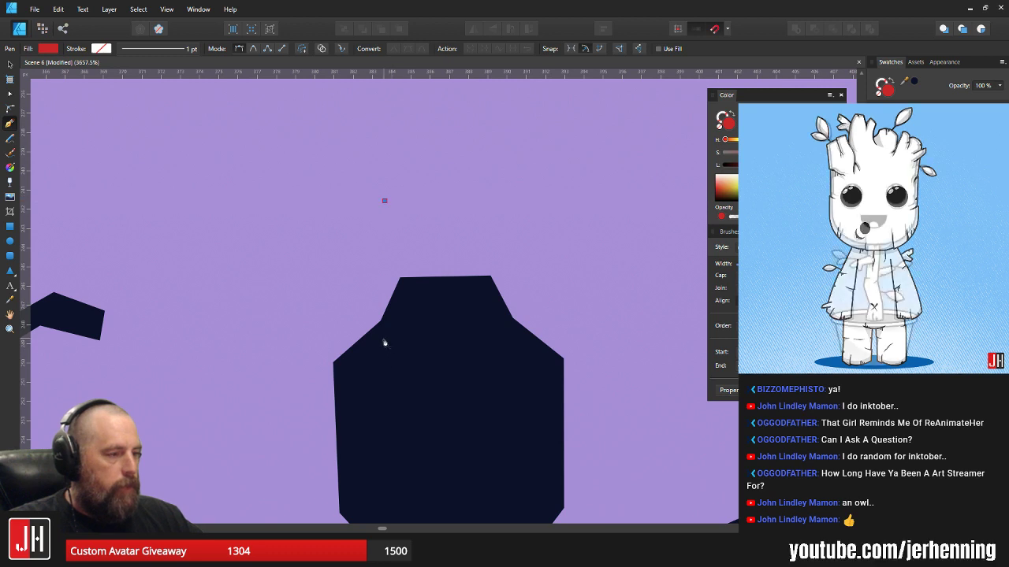
{"action": "left_click", "coordinate": [383, 338]}
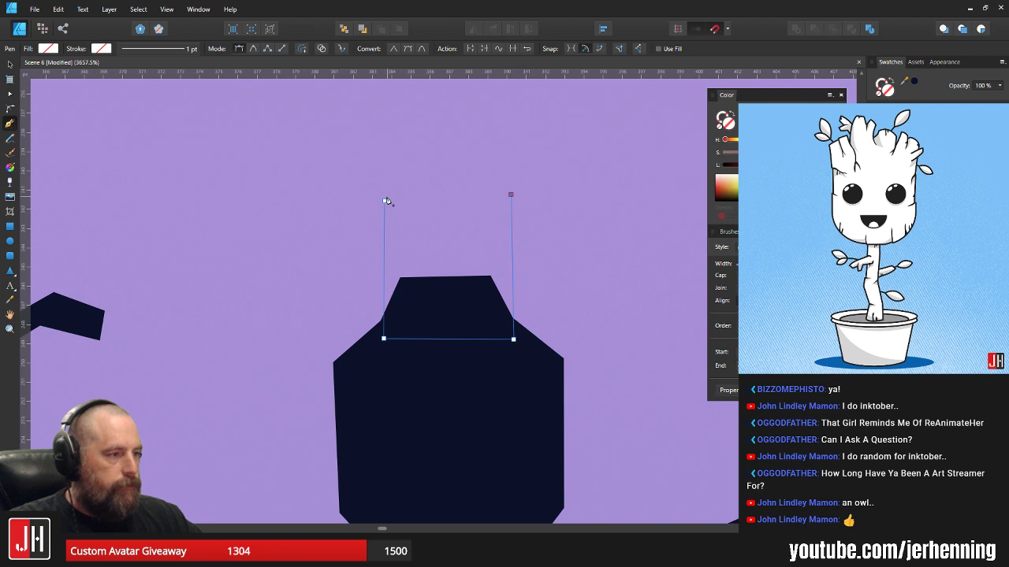
{"action": "key", "text": "ctrl+z"}
{"action": "key", "text": "i"}
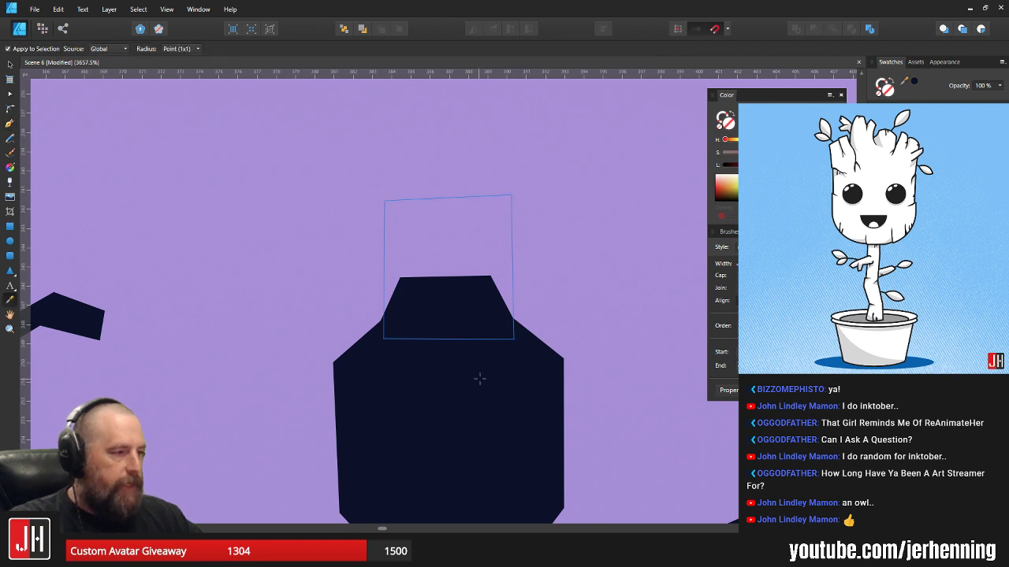
{"action": "left_click", "coordinate": [479, 379]}
{"action": "key", "text": "v"}
{"action": "left_click", "coordinate": [575, 288]}
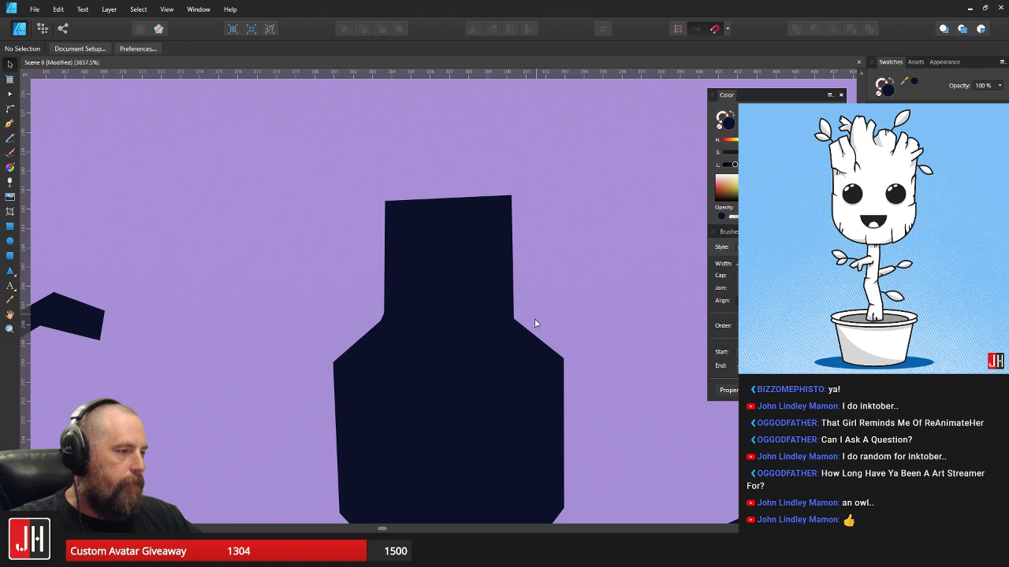
- Move the head shape down slightly so it sits lower on the owl's shoulders
{"action": "scroll", "coordinate": [510, 321], "scroll_direction": "down", "scroll_amount": 8}
{"action": "scroll", "coordinate": [490, 294], "scroll_direction": "up", "scroll_amount": 4}
{"action": "scroll", "coordinate": [490, 298], "scroll_direction": "up", "scroll_amount": 1}
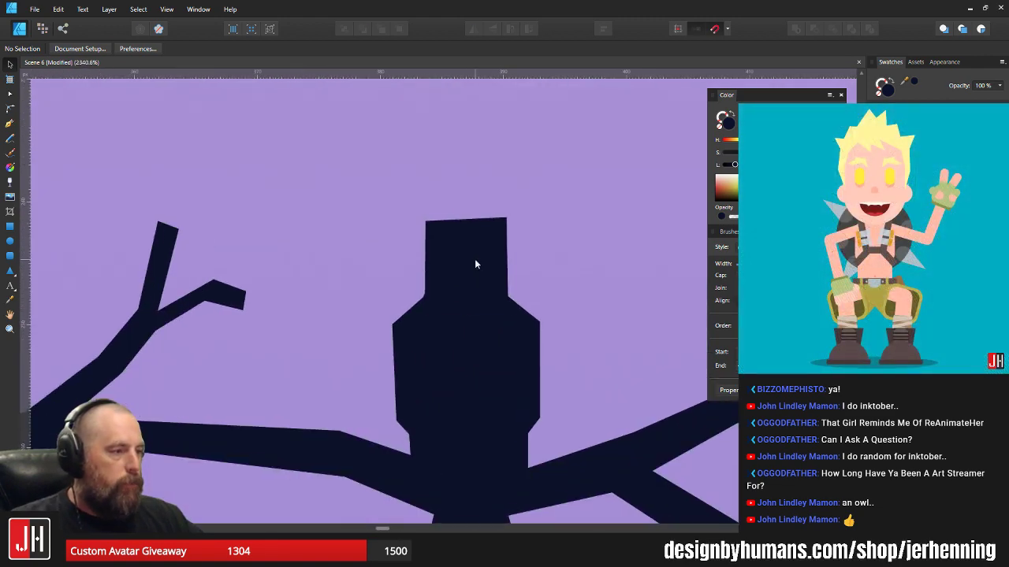
{"action": "left_click_drag", "start_coordinate": [473, 263], "coordinate": [474, 266]}
{"action": "left_click", "coordinate": [536, 266]}
- Move the body's left neck node inward to line up with the left edge of the head
{"action": "scroll", "coordinate": [501, 300], "scroll_direction": "up", "scroll_amount": 4}
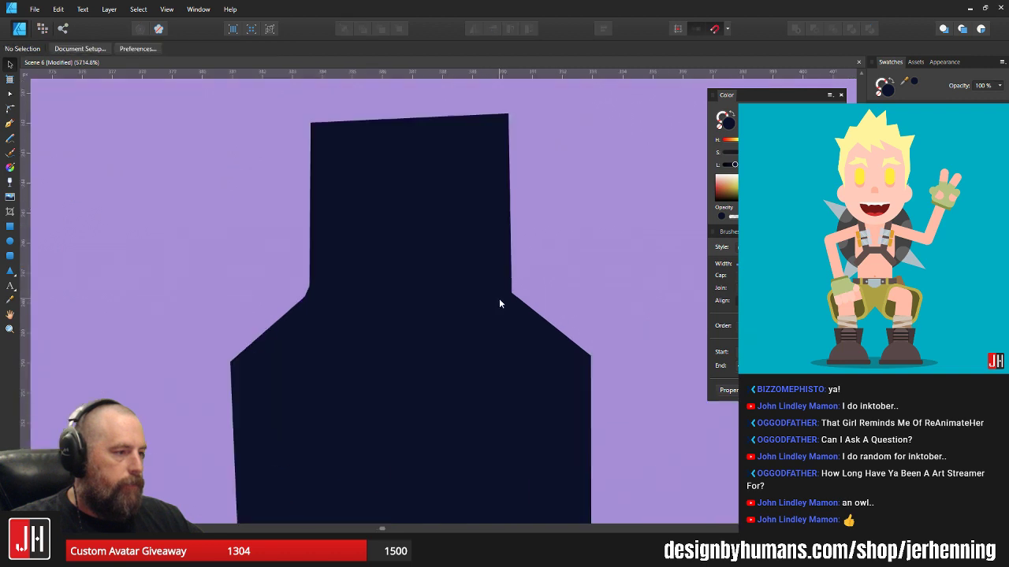
{"action": "left_click", "coordinate": [290, 337]}
{"action": "key", "text": "a"}
{"action": "left_click_drag", "start_coordinate": [304, 297], "coordinate": [309, 294]}
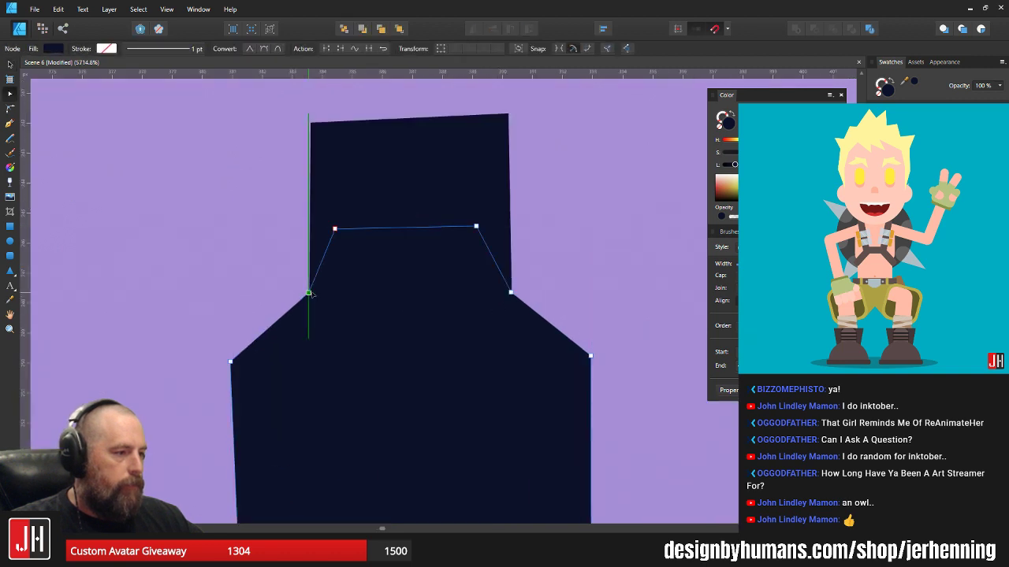
{"action": "left_click", "coordinate": [525, 259]}
- Raise the head shape's top-left corner node slightly to make its top edge more level
{"action": "scroll", "coordinate": [520, 256], "scroll_direction": "down", "scroll_amount": 2}
{"action": "left_click", "coordinate": [386, 171]}
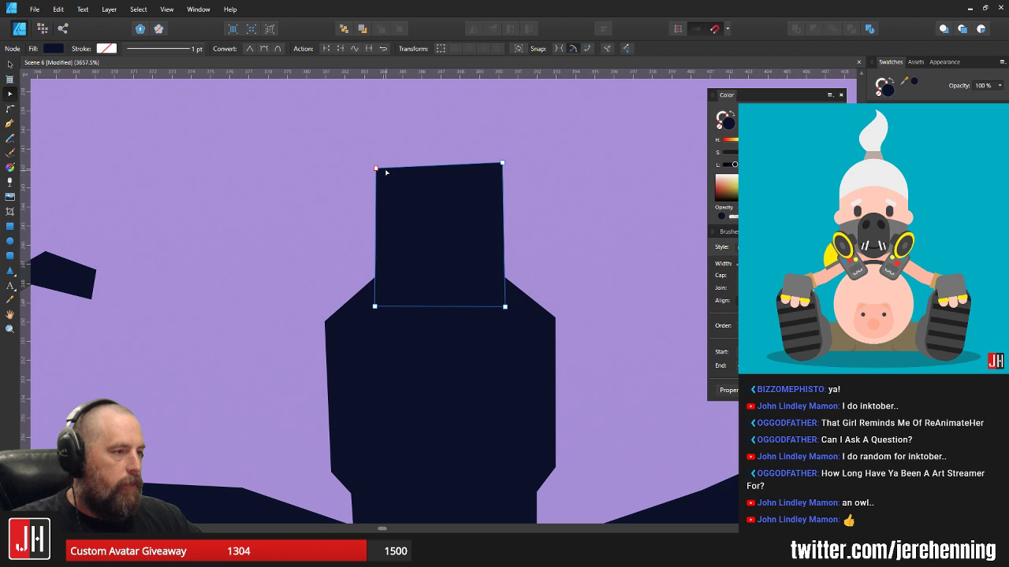
{"action": "left_click_drag", "start_coordinate": [376, 168], "coordinate": [375, 166]}
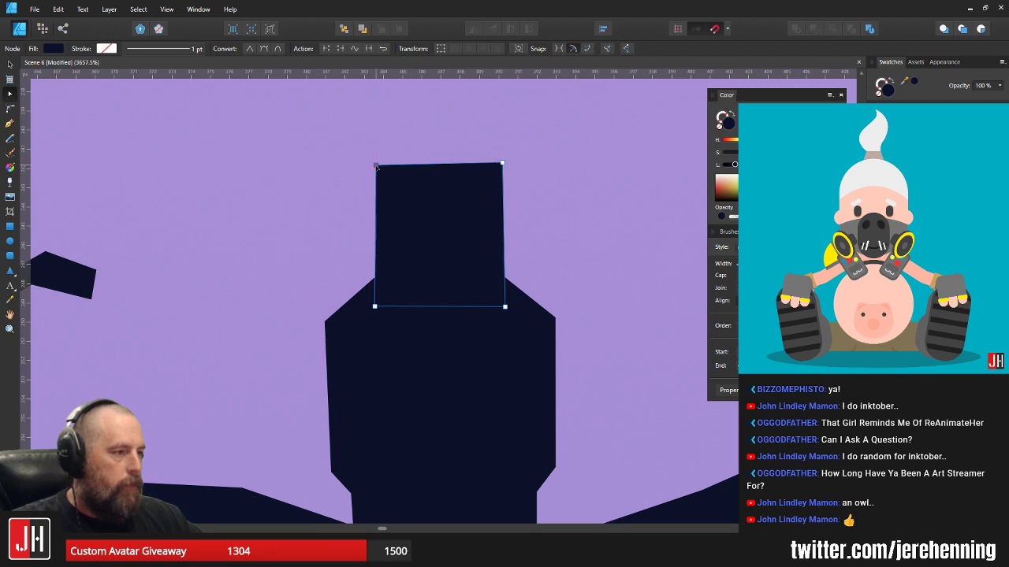
{"action": "key", "text": "v"}
{"action": "left_click", "coordinate": [529, 181]}
{"action": "scroll", "coordinate": [485, 211], "scroll_direction": "down", "scroll_amount": 3}
{"action": "scroll", "coordinate": [504, 224], "scroll_direction": "up", "scroll_amount": 4}
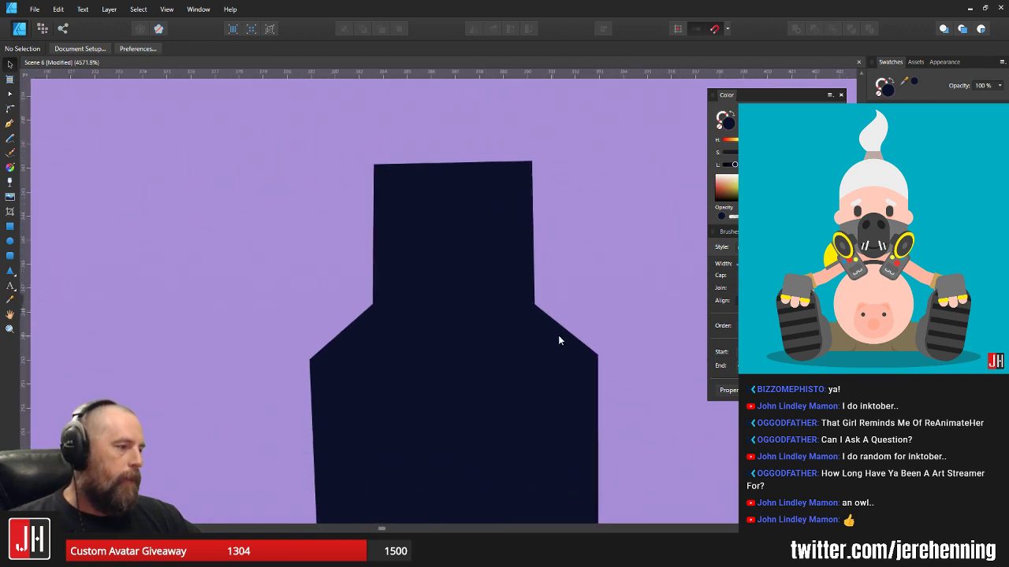
- Move the body's right neck node up to line up with the right edge of the head
{"action": "left_click", "coordinate": [538, 324]}
{"action": "left_click", "coordinate": [528, 235]}
{"action": "left_click", "coordinate": [556, 324]}
{"action": "key", "text": "a"}
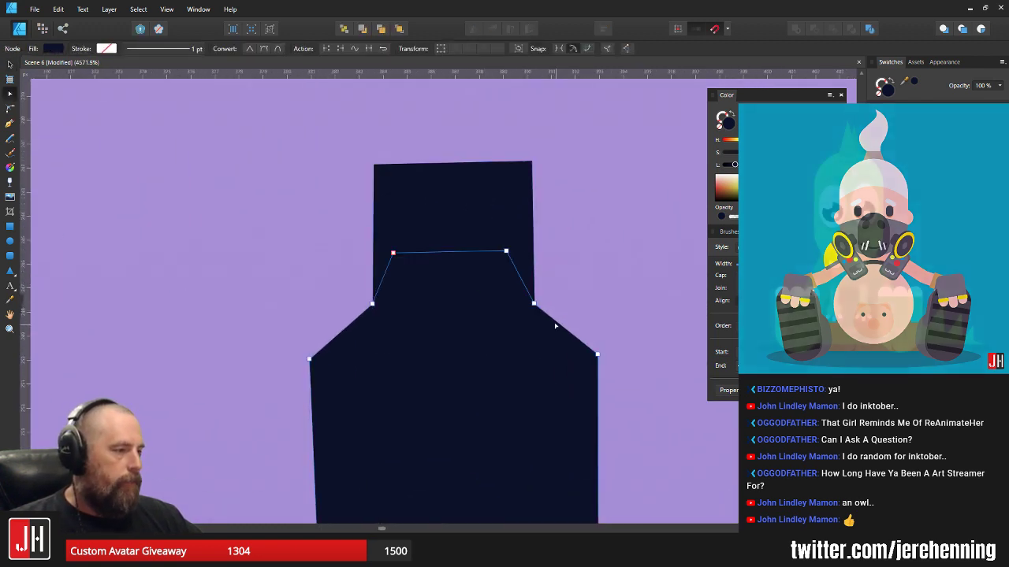
{"action": "key", "text": "v"}
{"action": "key", "text": "a"}
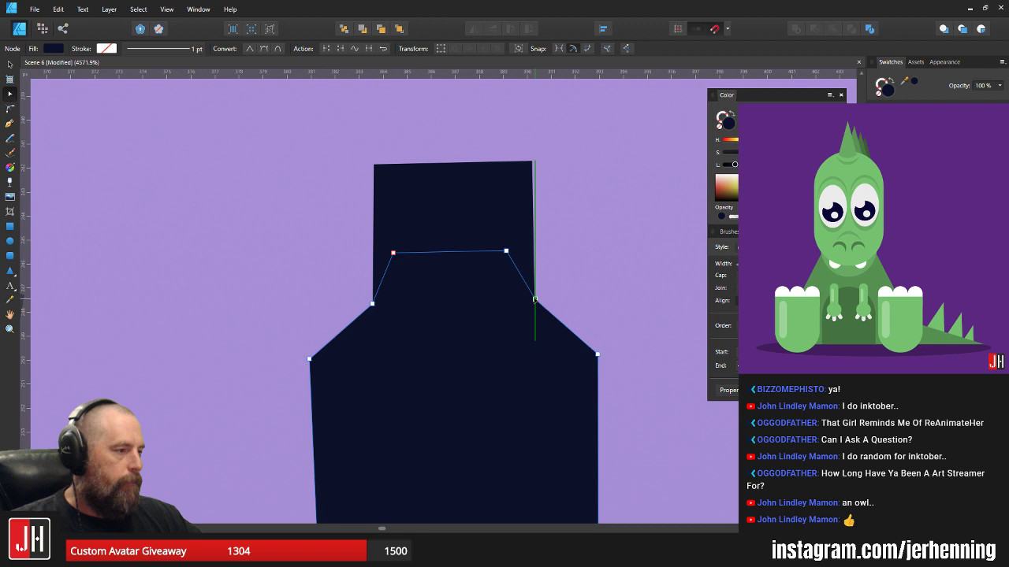
{"action": "key", "text": "v"}
{"action": "scroll", "coordinate": [574, 283], "scroll_direction": "down", "scroll_amount": 3}
{"action": "scroll", "coordinate": [505, 264], "scroll_direction": "up", "scroll_amount": 3}
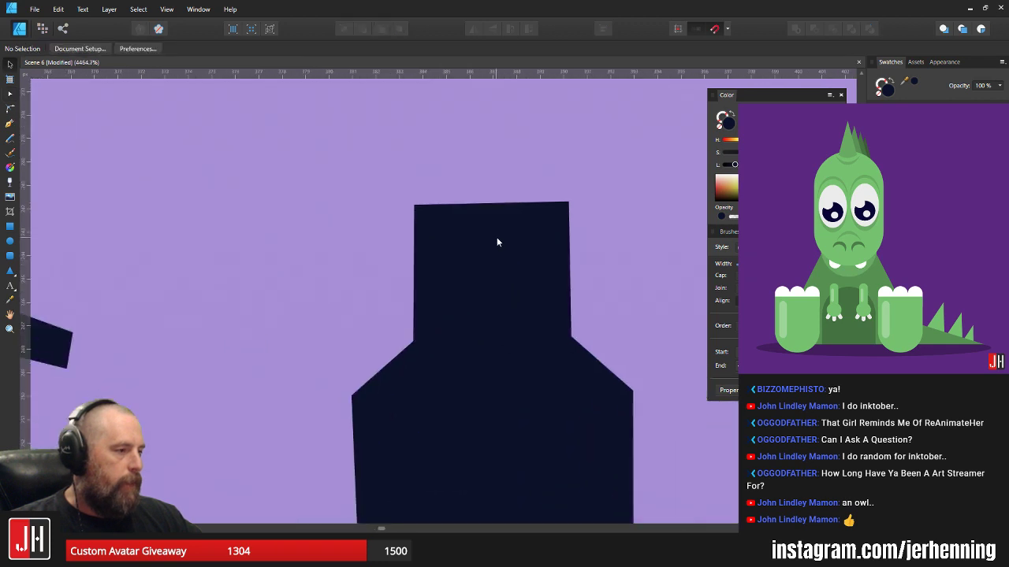
- Add nodes along the head's top edge and upper sides, pulling them into a two-pointed feather tuft at each corner
{"action": "left_click", "coordinate": [484, 209]}
{"action": "key", "text": "a"}
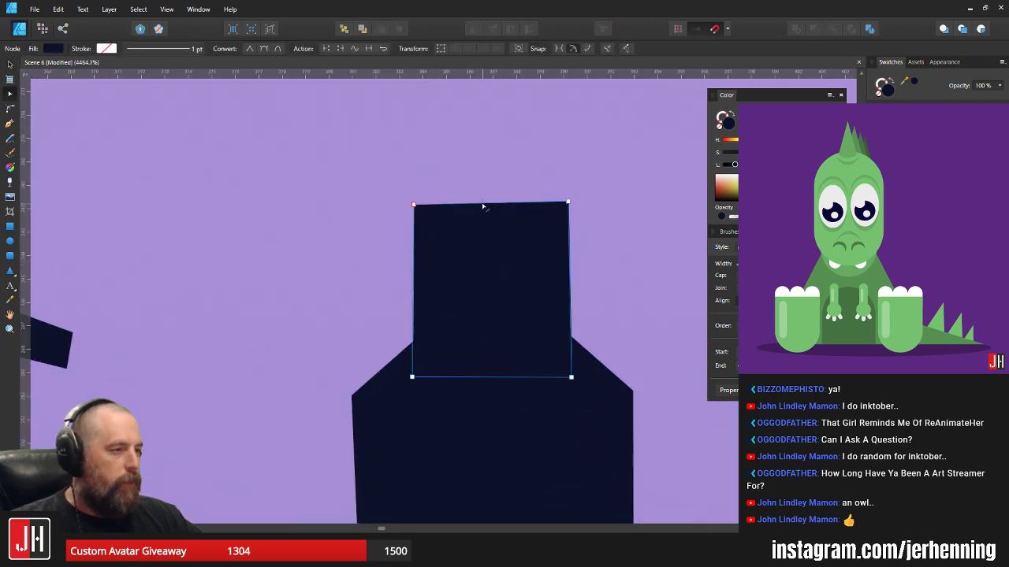
{"action": "left_click_drag", "start_coordinate": [461, 207], "coordinate": [427, 243]}
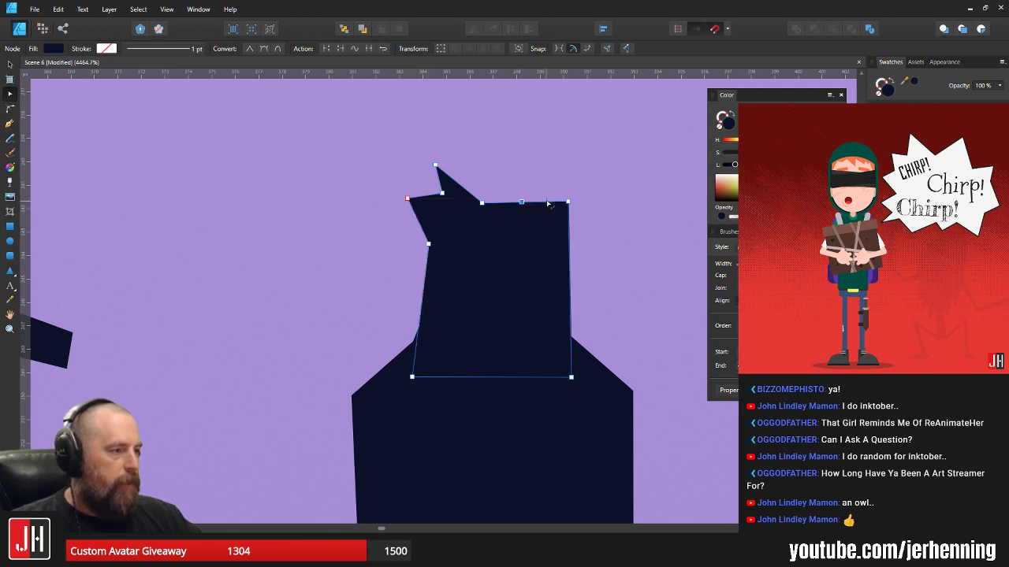
{"action": "left_click_drag", "start_coordinate": [549, 203], "coordinate": [572, 159]}
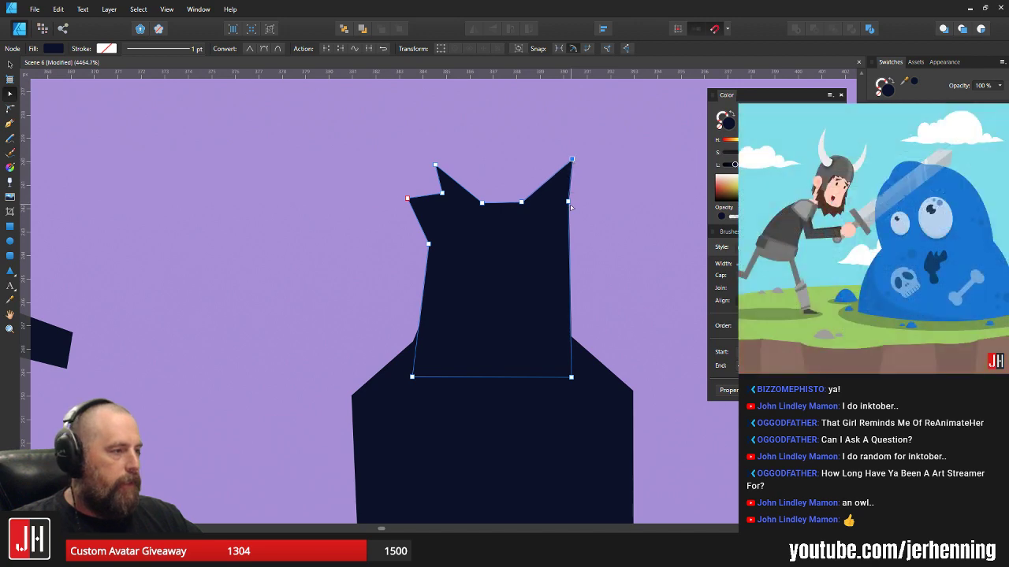
{"action": "left_click_drag", "start_coordinate": [568, 203], "coordinate": [560, 240]}
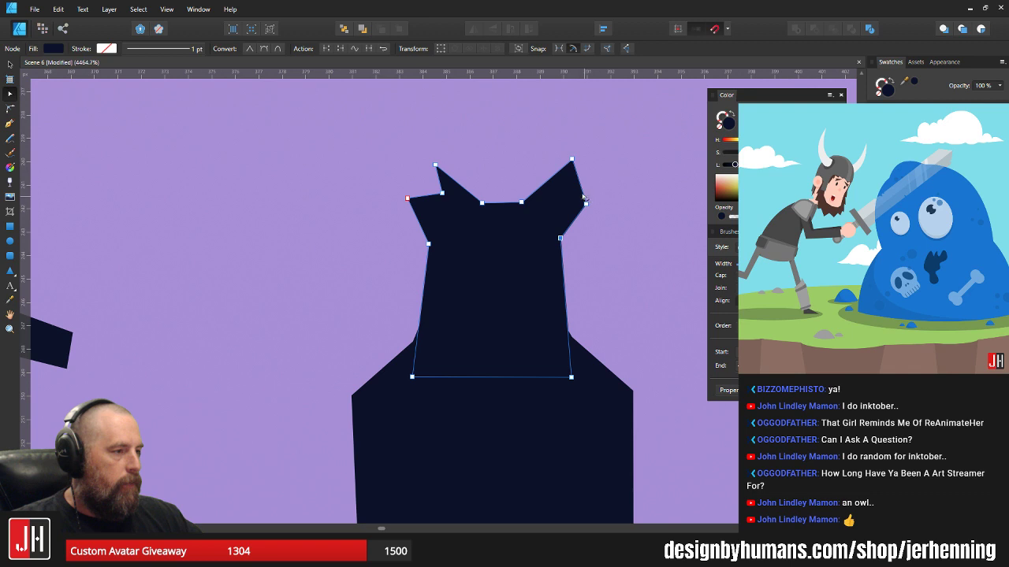
{"action": "left_click_drag", "start_coordinate": [580, 189], "coordinate": [561, 198]}
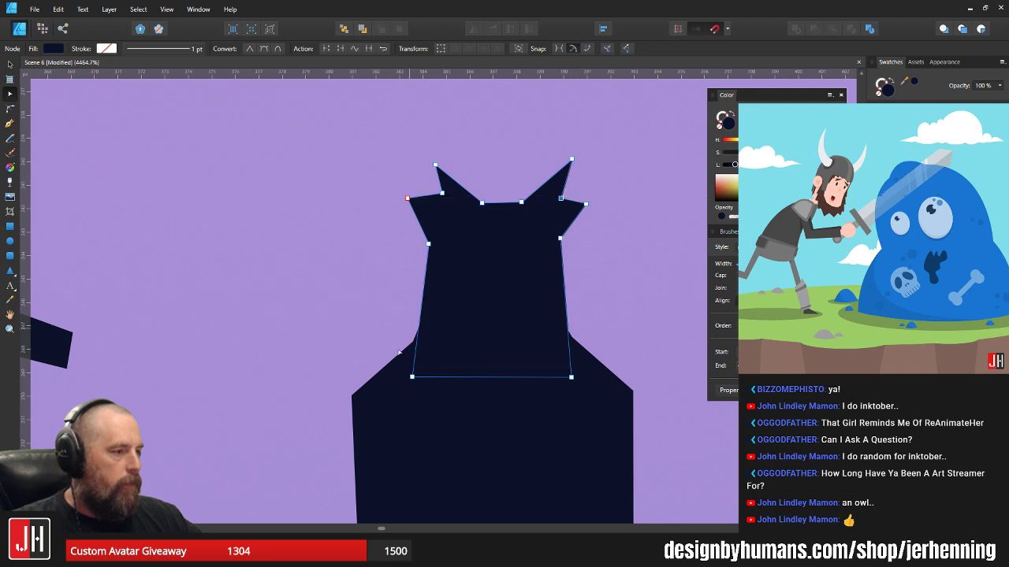
- Narrow the left neck by moving the head's bottom-left node and the body's left neck node inward
{"action": "left_click_drag", "start_coordinate": [411, 377], "coordinate": [425, 379]}
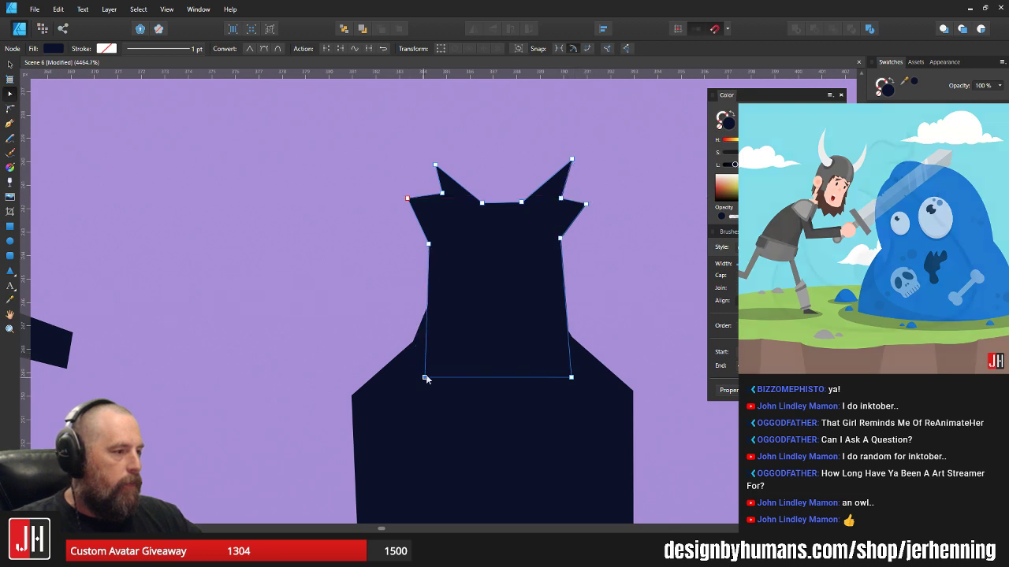
{"action": "left_click", "coordinate": [417, 345]}
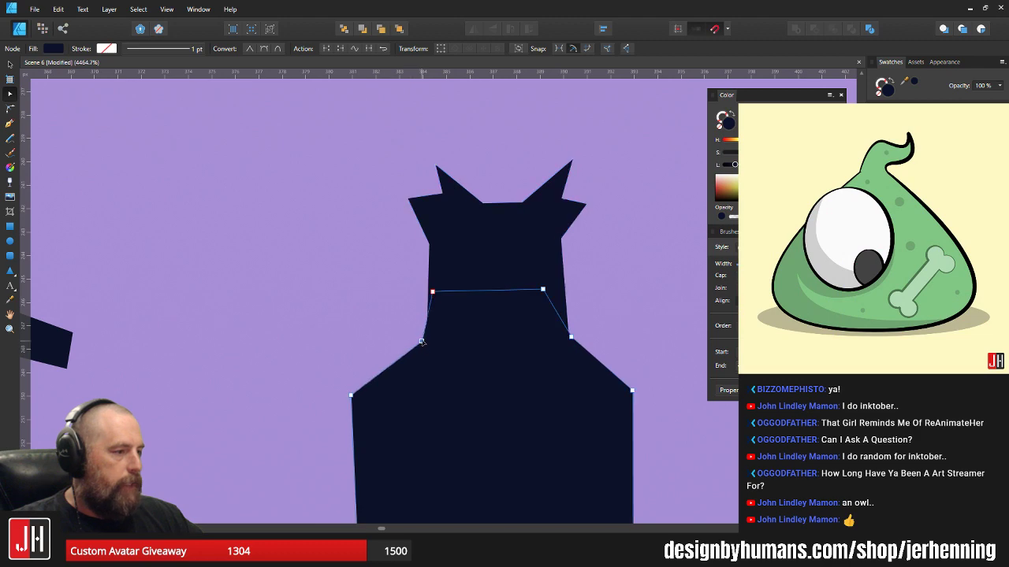
{"action": "key", "text": "v"}
{"action": "left_click", "coordinate": [398, 320]}
{"action": "scroll", "coordinate": [405, 330], "scroll_direction": "down", "scroll_amount": 10}
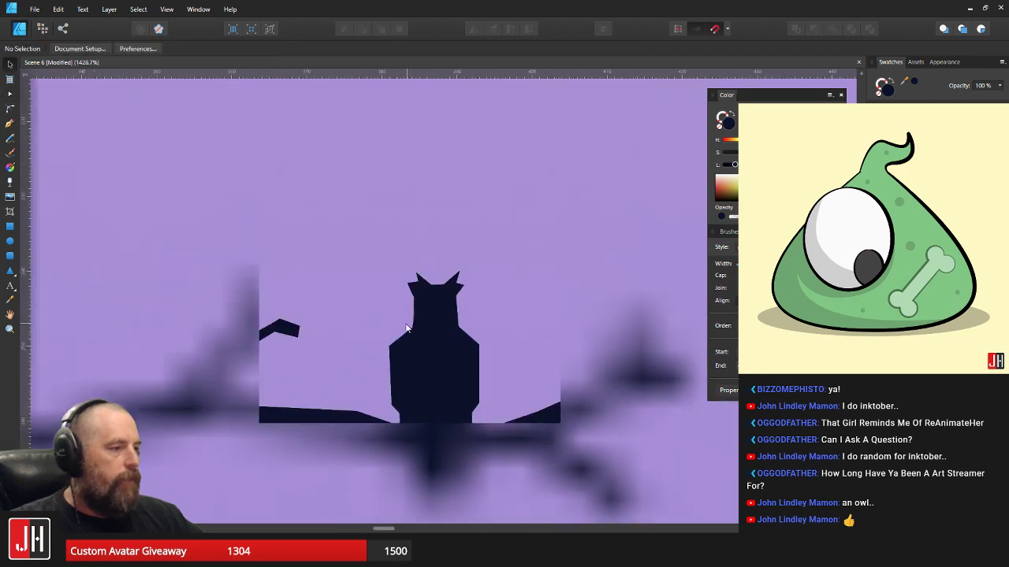
- Reshape the owl's left tuft by lowering its side point and notch, moving its upper tip outward and shifting its inner base node
{"action": "scroll", "coordinate": [420, 330], "scroll_direction": "up", "scroll_amount": 4}
{"action": "scroll", "coordinate": [420, 327], "scroll_direction": "up", "scroll_amount": 3}
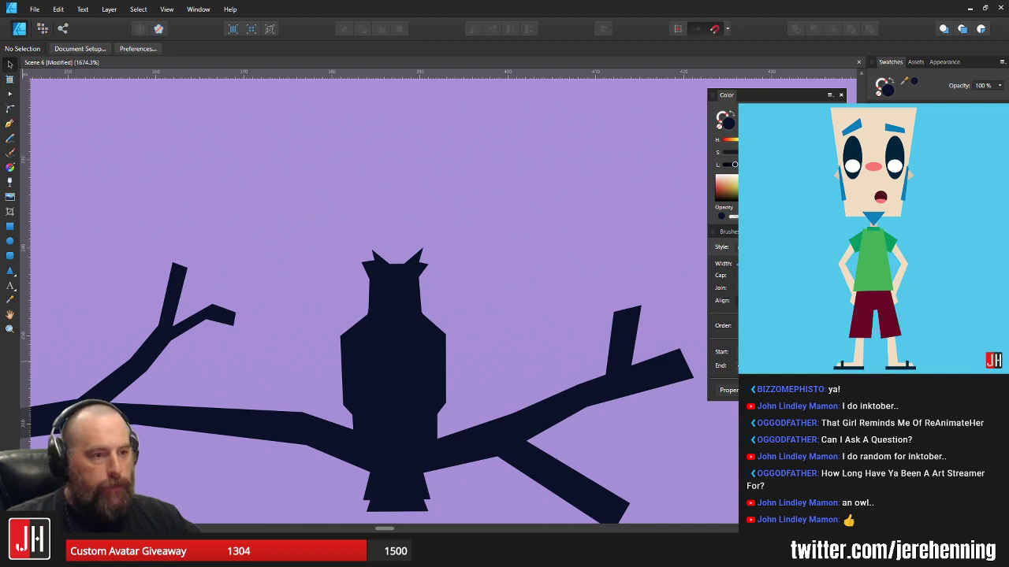
{"action": "scroll", "coordinate": [365, 291], "scroll_direction": "up", "scroll_amount": 6}
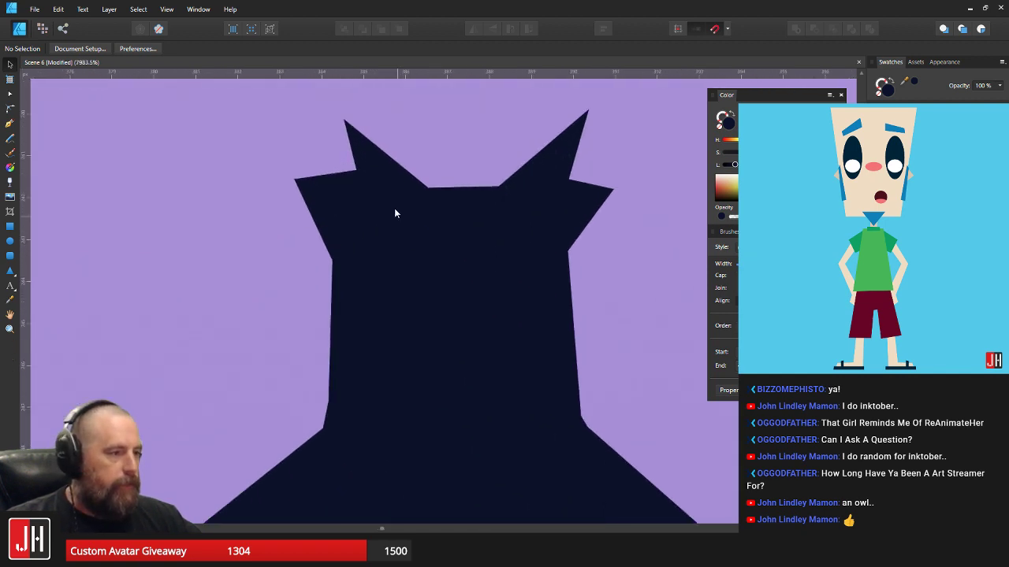
{"action": "double_click", "coordinate": [394, 208]}
{"action": "left_click_drag", "start_coordinate": [346, 180], "coordinate": [293, 204]}
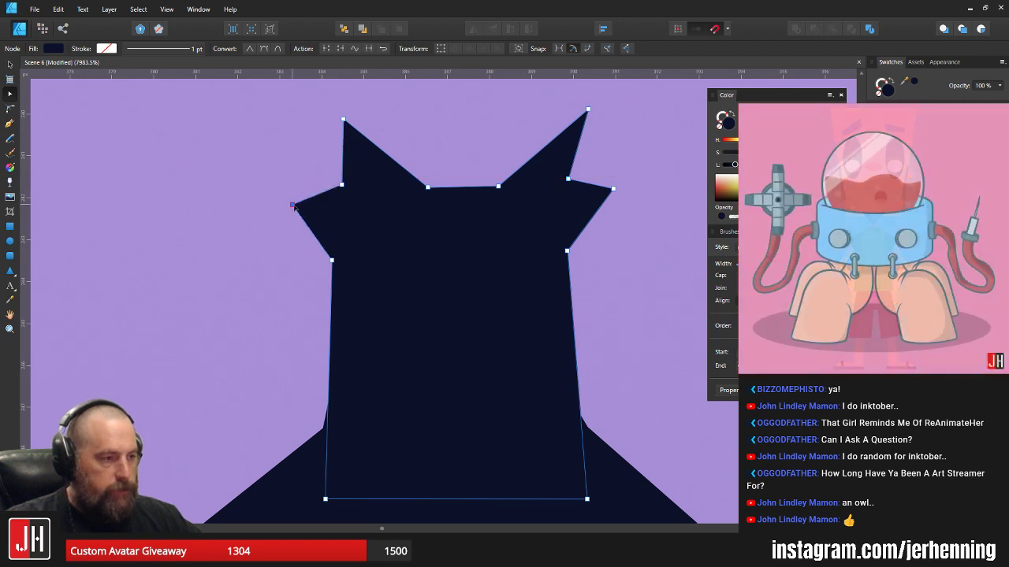
{"action": "left_click_drag", "start_coordinate": [342, 121], "coordinate": [333, 120]}
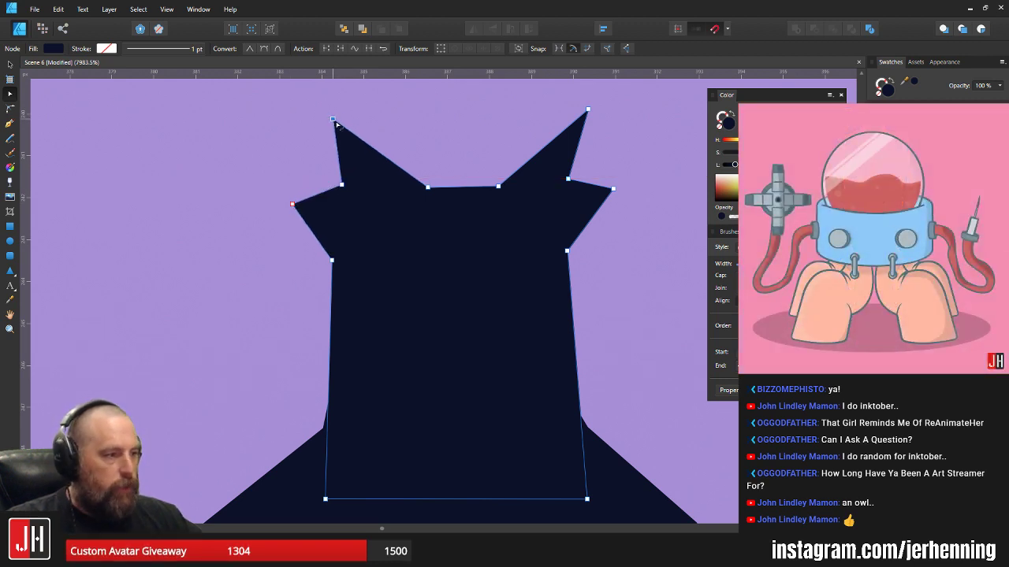
{"action": "left_click_drag", "start_coordinate": [429, 189], "coordinate": [397, 255]}
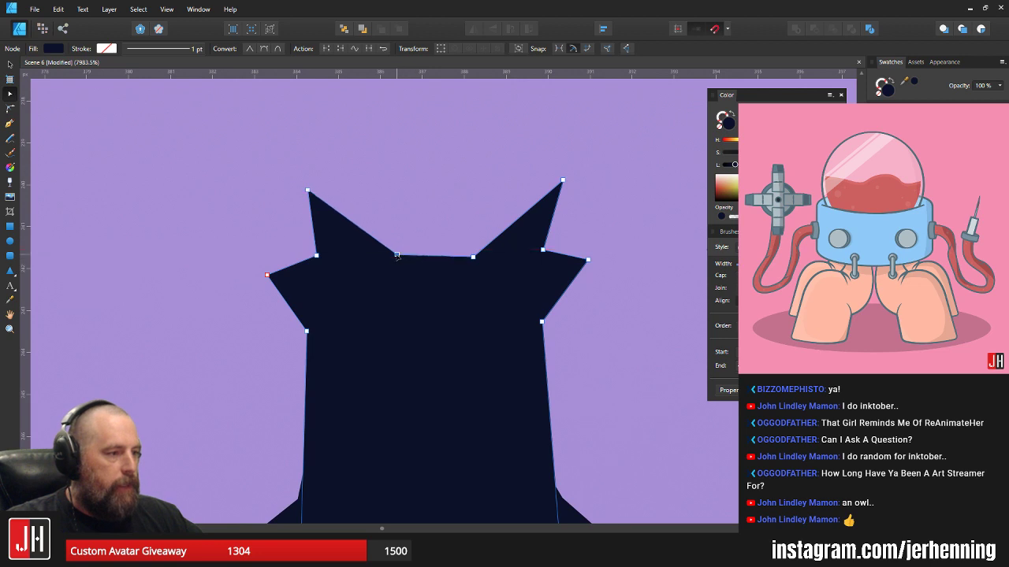
- Adjust the right tuft's inner base, upper tip, notch and side point to mirror the left tuft
{"action": "left_click_drag", "start_coordinate": [471, 257], "coordinate": [467, 257]}
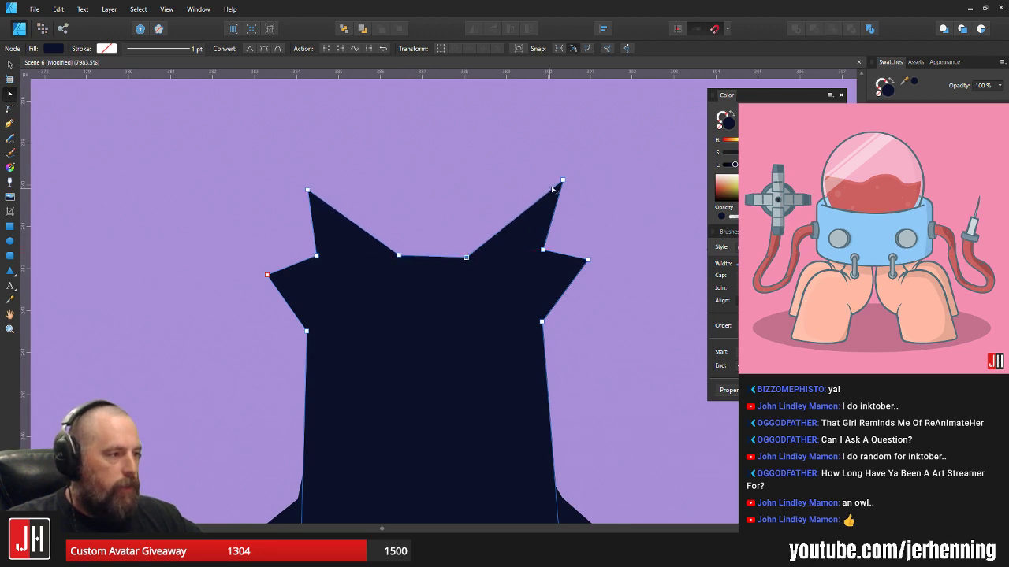
{"action": "left_click_drag", "start_coordinate": [563, 181], "coordinate": [561, 191]}
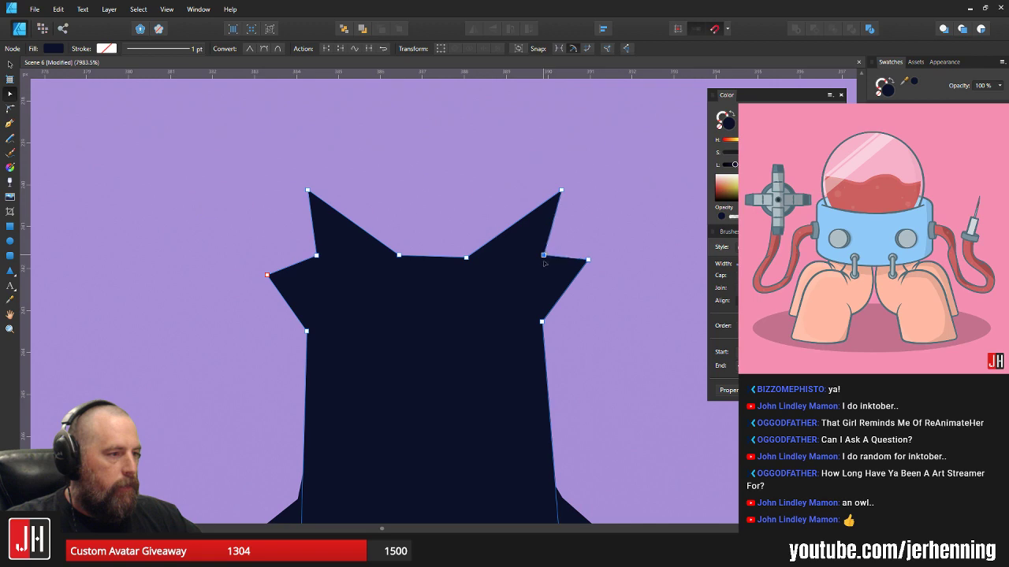
{"action": "left_click_drag", "start_coordinate": [588, 260], "coordinate": [587, 279]}
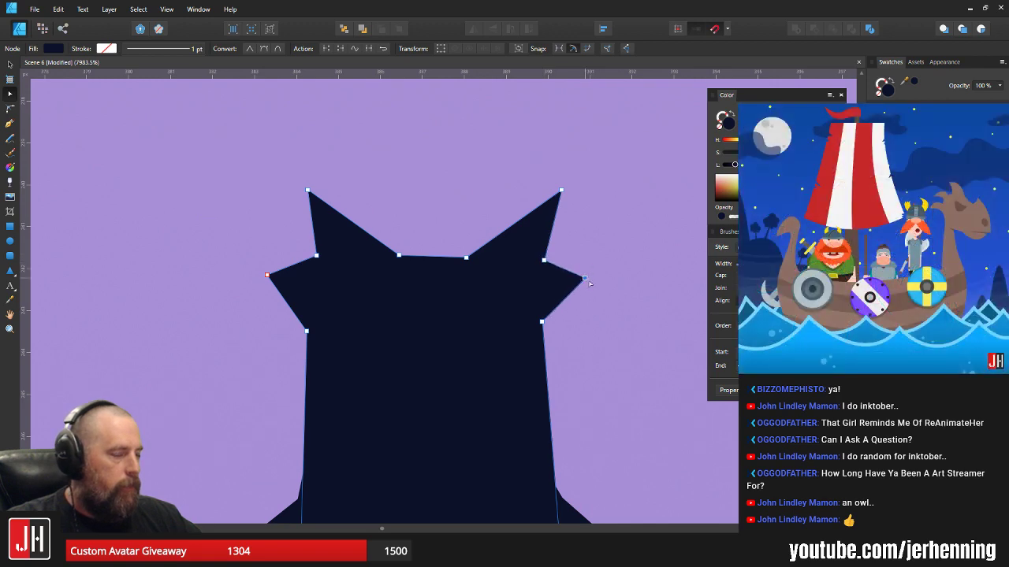
{"action": "key", "text": "v"}
{"action": "left_click", "coordinate": [594, 347]}
- Add a node on the head's left edge, pull it inward as a neck pinch, and raise the bottom-left corner node
{"action": "scroll", "coordinate": [579, 337], "scroll_direction": "down", "scroll_amount": 6}
{"action": "scroll", "coordinate": [524, 312], "scroll_direction": "up", "scroll_amount": 3}
{"action": "left_click", "coordinate": [427, 246]}
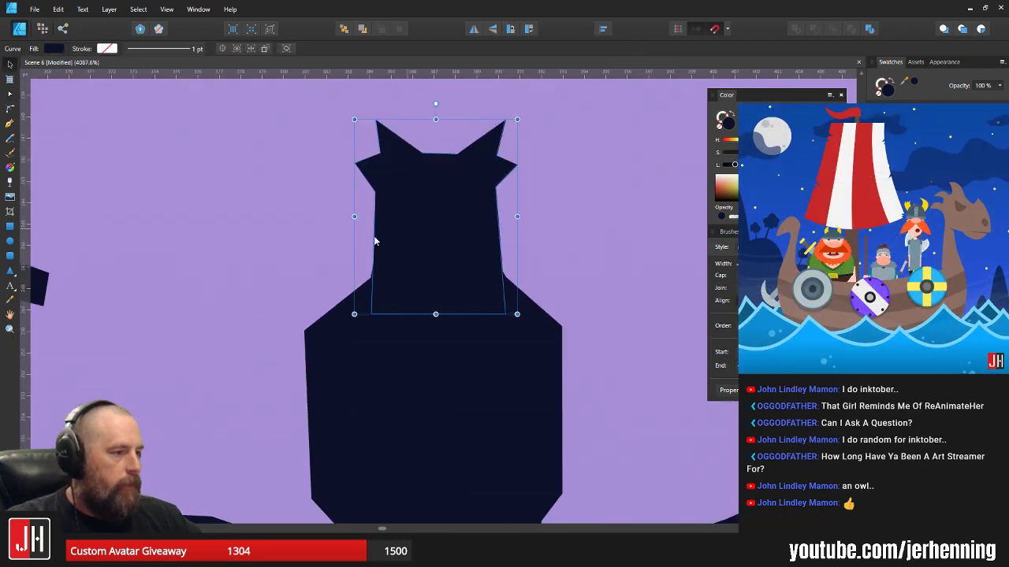
{"action": "scroll", "coordinate": [376, 240], "scroll_direction": "up", "scroll_amount": 3}
{"action": "key", "text": "a"}
{"action": "left_click_drag", "start_coordinate": [372, 229], "coordinate": [386, 233]}
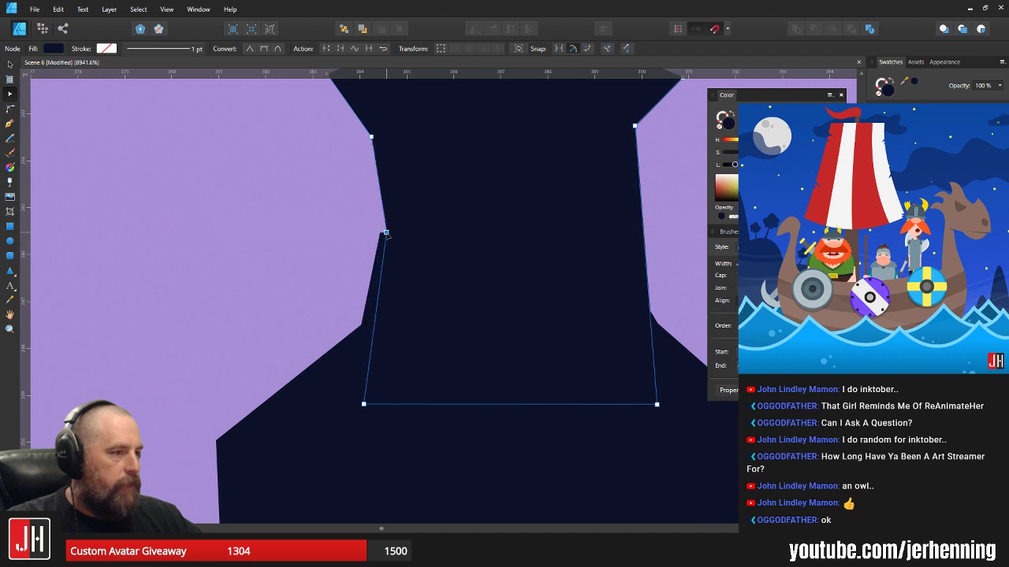
{"action": "left_click_drag", "start_coordinate": [363, 404], "coordinate": [357, 365]}
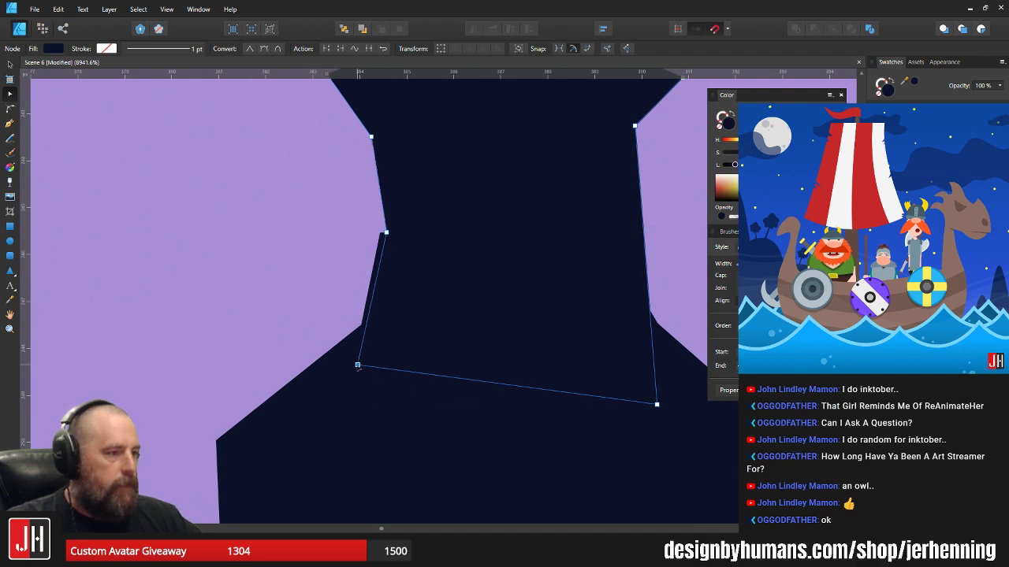
{"action": "left_click_drag", "start_coordinate": [386, 233], "coordinate": [393, 241]}
- Pinch the head's right edge inward with a new node level with the left one, and raise the bottom-right corner node
{"action": "scroll", "coordinate": [392, 240], "scroll_direction": "right", "scroll_amount": 2}
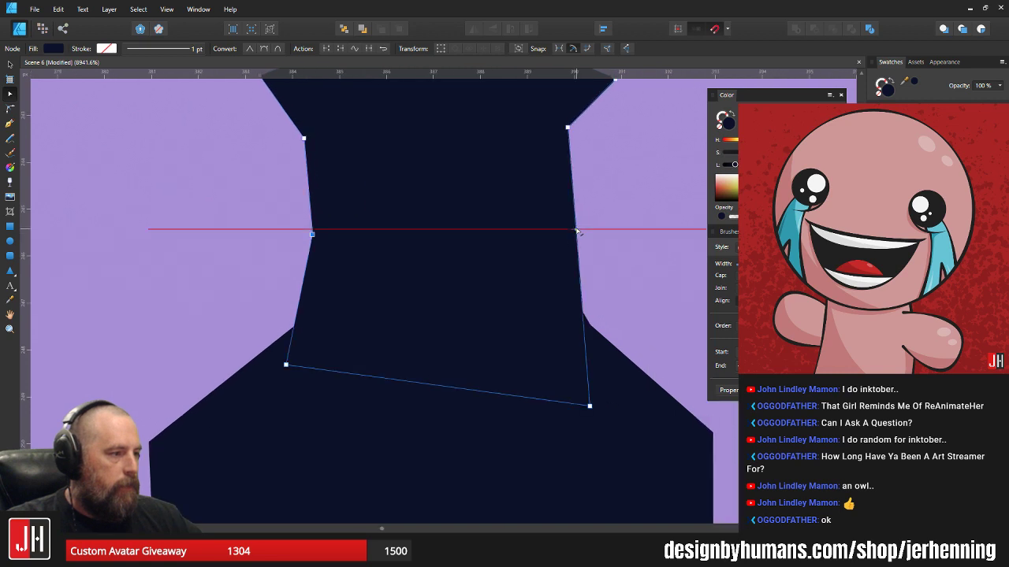
{"action": "left_click_drag", "start_coordinate": [576, 227], "coordinate": [556, 234]}
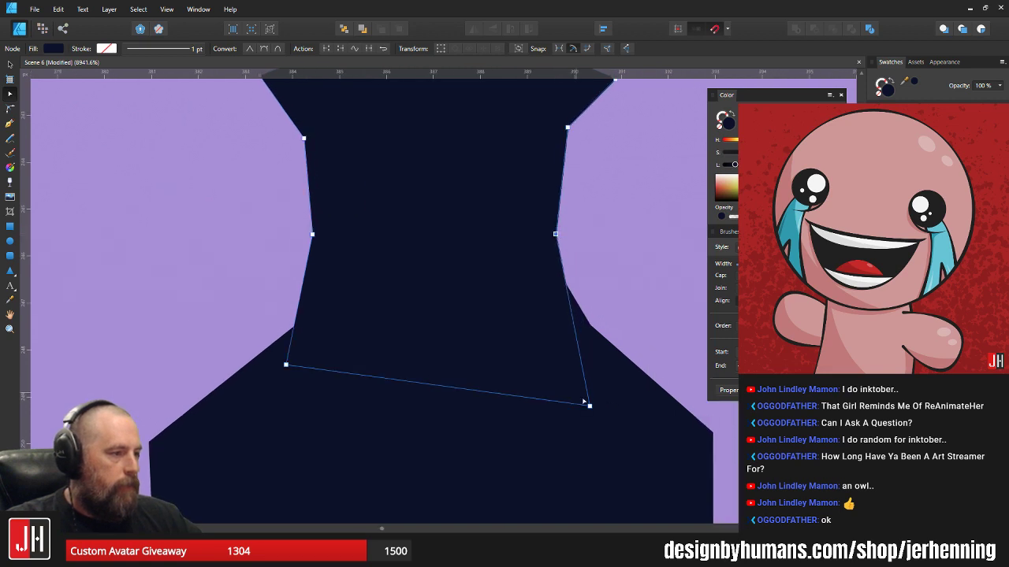
{"action": "left_click_drag", "start_coordinate": [590, 406], "coordinate": [594, 355]}
{"action": "key", "text": "v"}
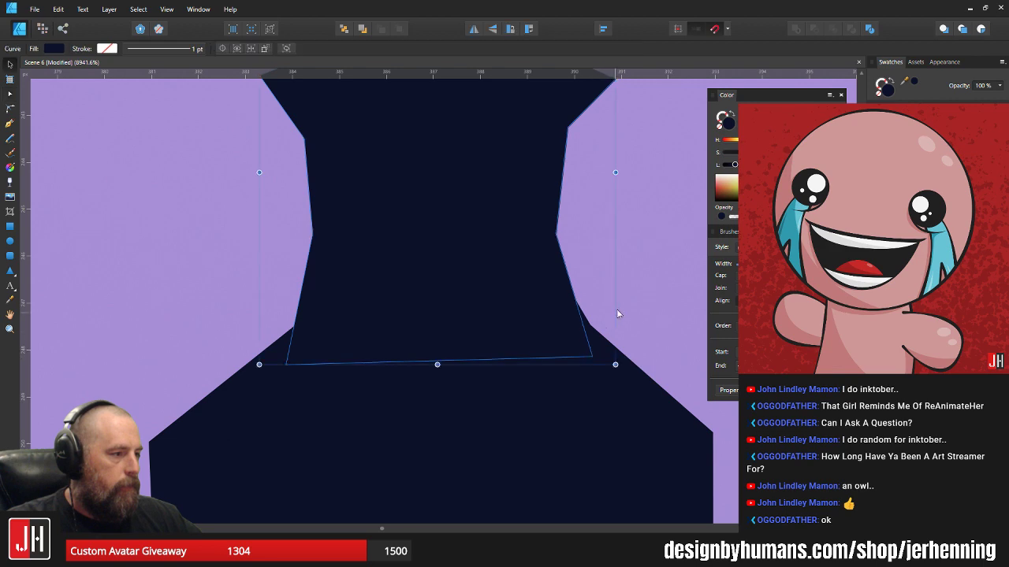
{"action": "left_click", "coordinate": [619, 312]}
{"action": "scroll", "coordinate": [593, 345], "scroll_direction": "down", "scroll_amount": 1}
{"action": "scroll", "coordinate": [623, 342], "scroll_direction": "down", "scroll_amount": 5}
- Nudge the right neck pinch node inward and move the body's right neck node in to meet the head's edge
{"action": "scroll", "coordinate": [532, 319], "scroll_direction": "up", "scroll_amount": 5}
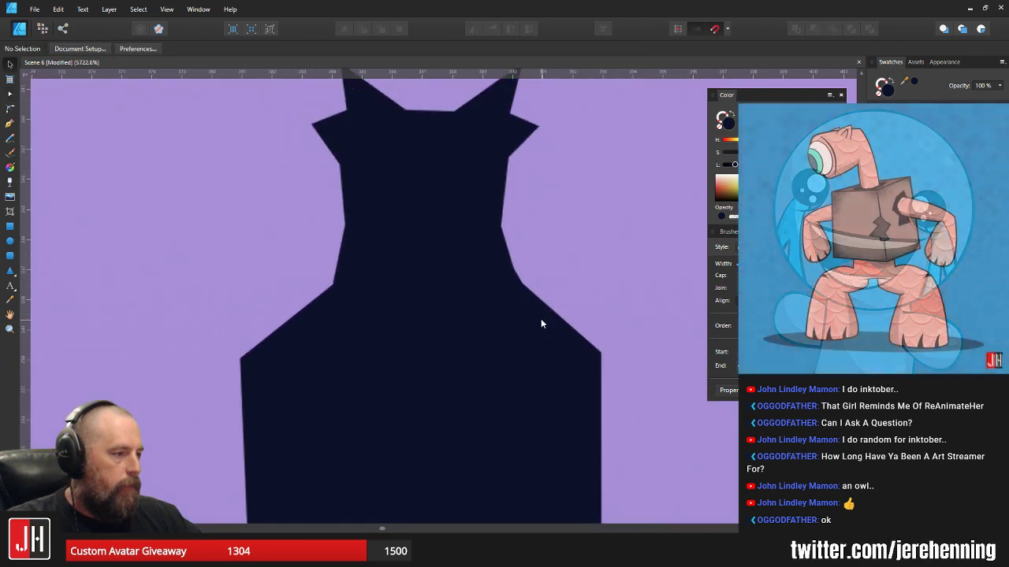
{"action": "left_click", "coordinate": [541, 318]}
{"action": "key", "text": "a"}
{"action": "scroll", "coordinate": [504, 245], "scroll_direction": "up", "scroll_amount": 3}
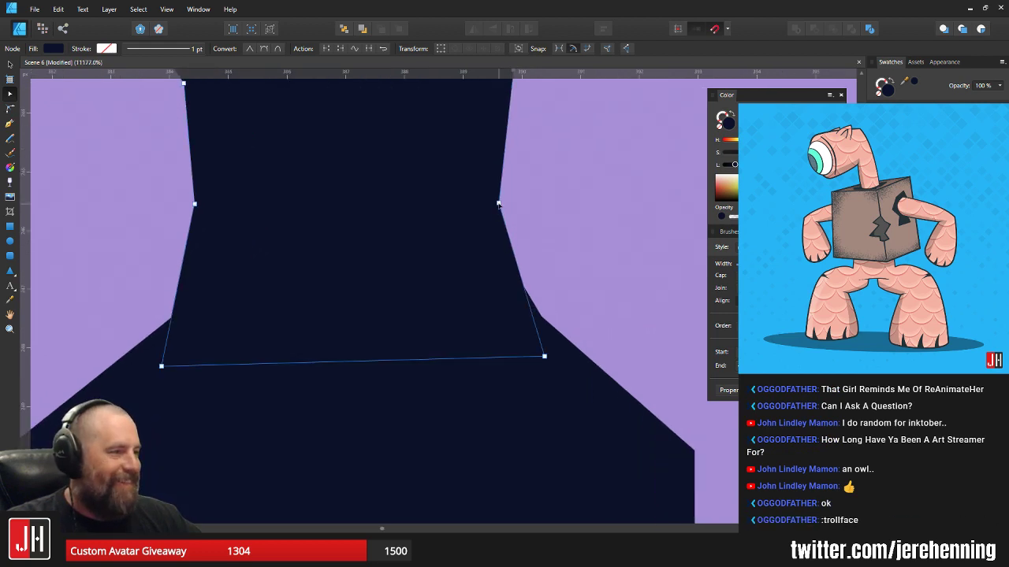
{"action": "left_click_drag", "start_coordinate": [498, 204], "coordinate": [496, 206]}
{"action": "left_click", "coordinate": [558, 344]}
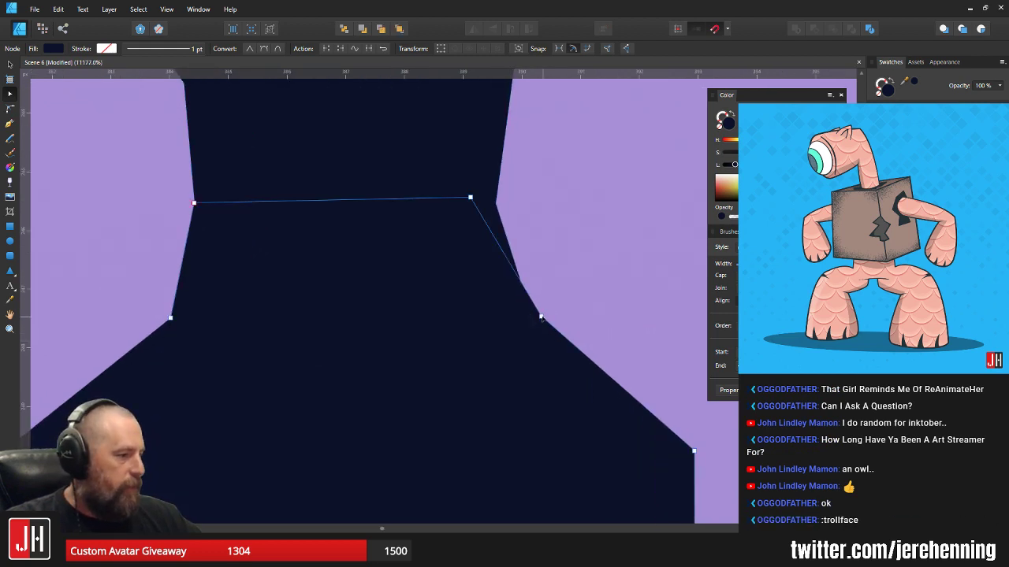
{"action": "left_click_drag", "start_coordinate": [541, 318], "coordinate": [531, 314]}
{"action": "key", "text": "ctrl+d"}
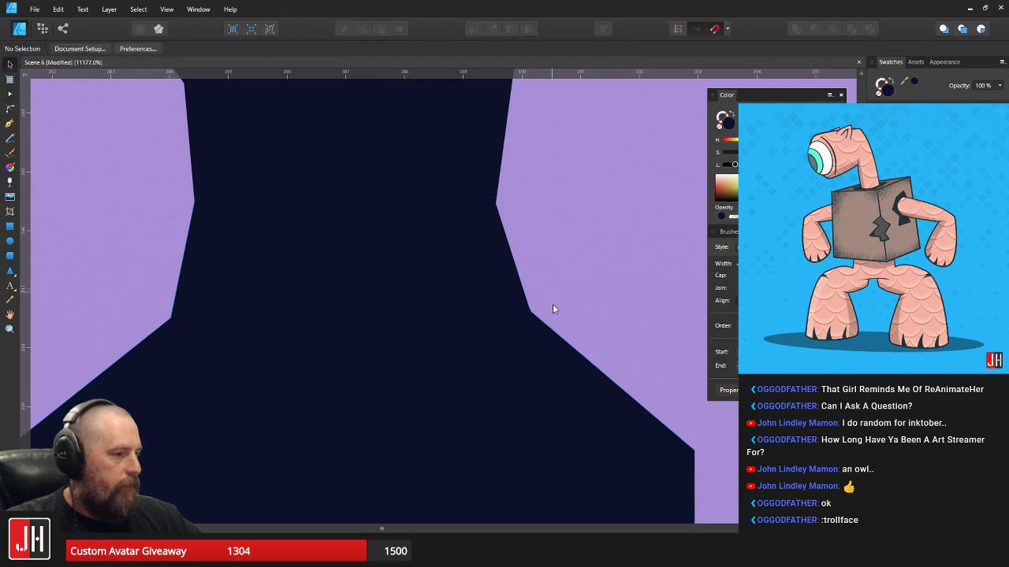
{"action": "scroll", "coordinate": [550, 295], "scroll_direction": "down", "scroll_amount": 10}
{"action": "scroll", "coordinate": [500, 296], "scroll_direction": "up", "scroll_amount": 10}
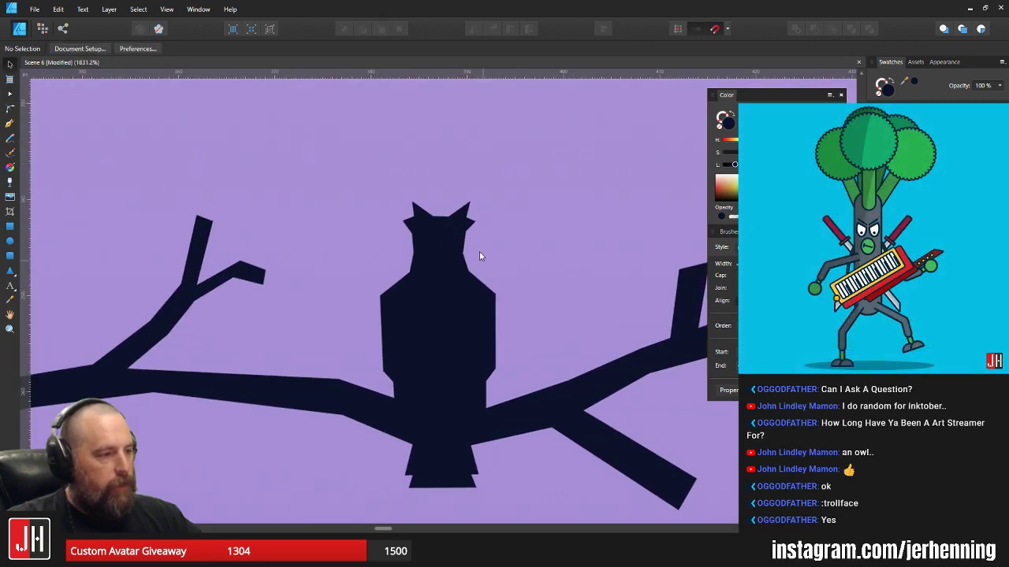
- Enlarge the head shape slightly on the owl's shoulders
{"action": "left_click", "coordinate": [442, 258]}
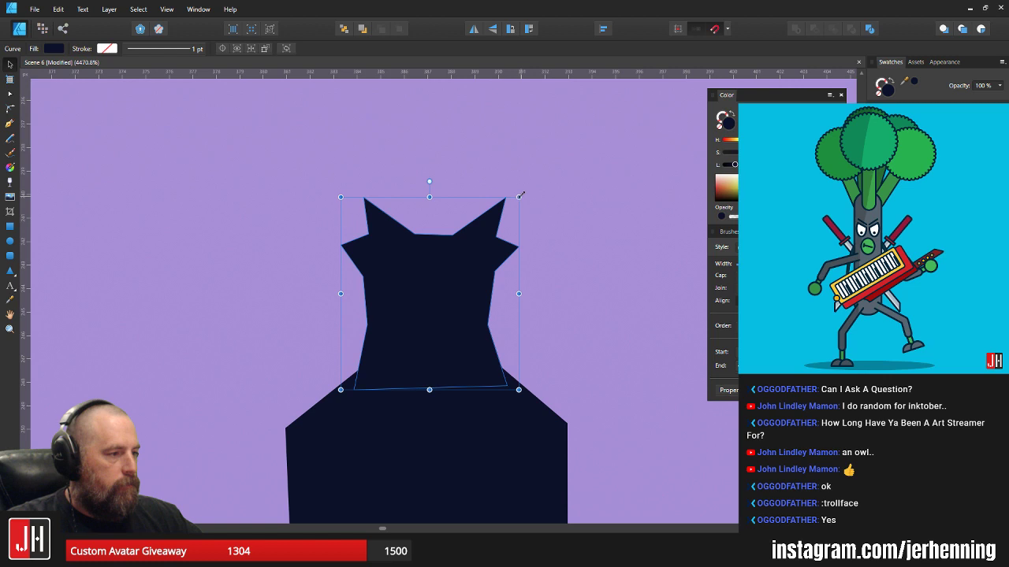
{"action": "left_click_drag", "start_coordinate": [520, 195], "coordinate": [531, 168]}
{"action": "scroll", "coordinate": [462, 328], "scroll_direction": "up", "scroll_amount": 4}
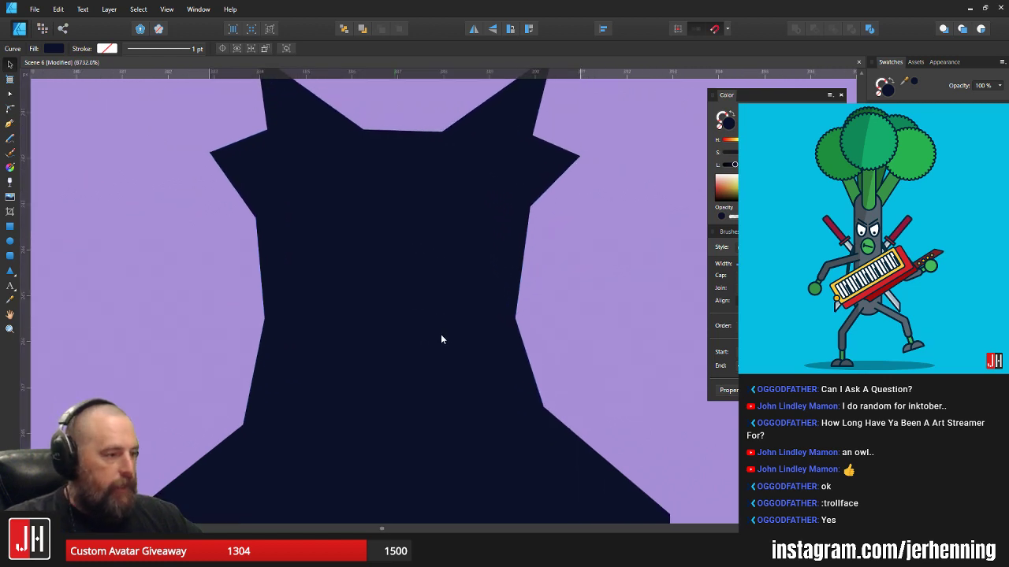
{"action": "scroll", "coordinate": [473, 371], "scroll_direction": "down", "scroll_amount": 3}
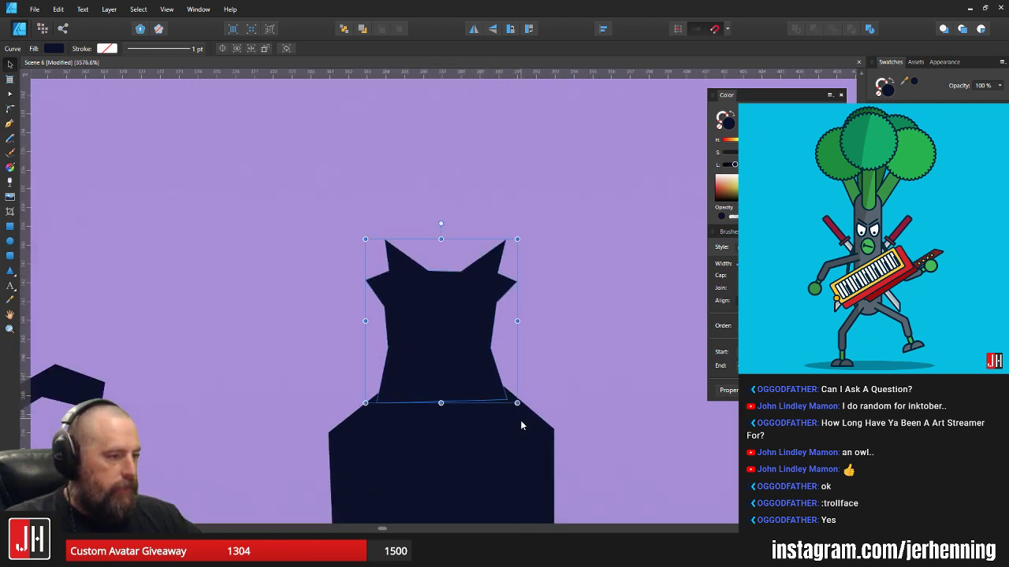
- Move the body's right neck node slightly down and outward to line up with the enlarged head
{"action": "scroll", "coordinate": [521, 421], "scroll_direction": "up", "scroll_amount": 4}
{"action": "key", "text": "a"}
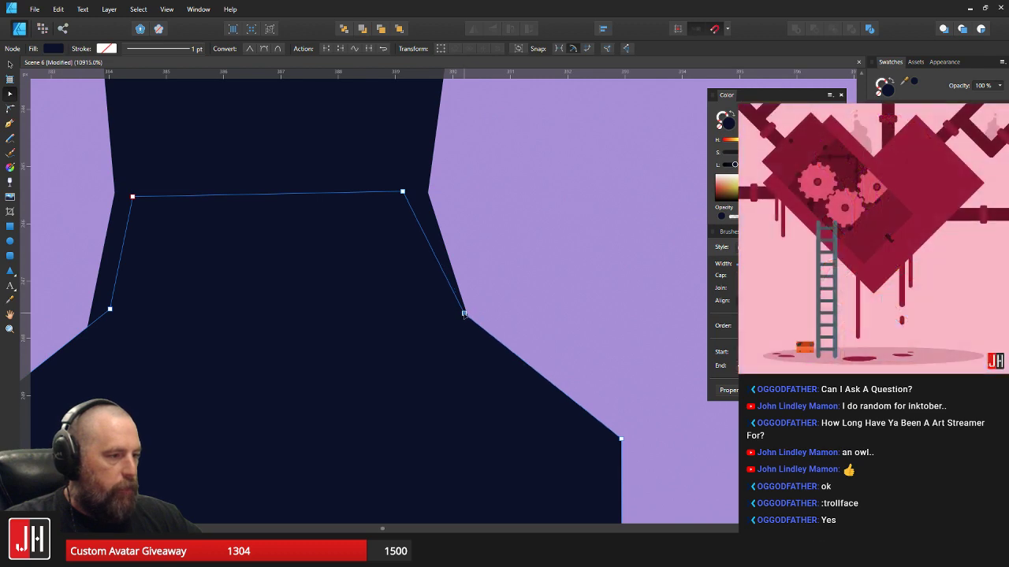
{"action": "left_click_drag", "start_coordinate": [463, 314], "coordinate": [466, 320]}
{"action": "key", "text": "v"}
{"action": "left_click", "coordinate": [536, 305]}
{"action": "scroll", "coordinate": [536, 339], "scroll_direction": "down", "scroll_amount": 13}
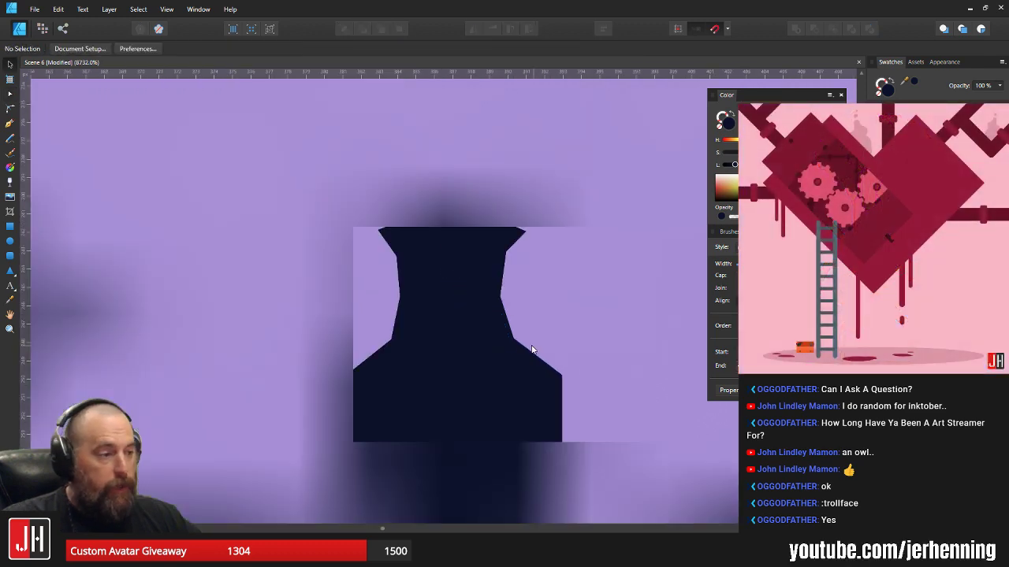
- Nudge the two crown nodes between the owl's ear tufts slightly upward and to the left
{"action": "left_click_drag", "start_coordinate": [538, 363], "coordinate": [493, 328]}
{"action": "scroll", "coordinate": [440, 283], "scroll_direction": "up", "scroll_amount": 3}
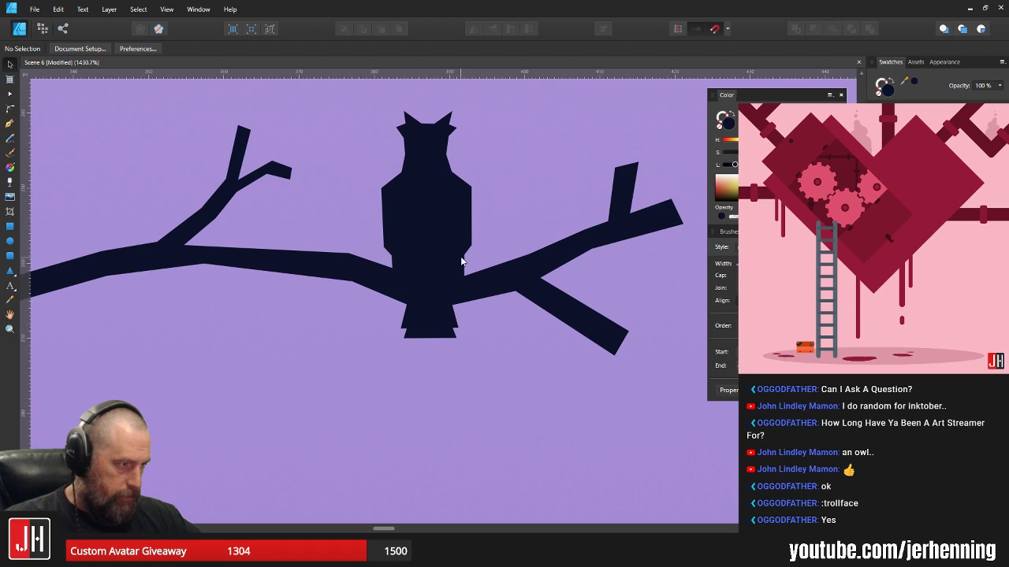
{"action": "scroll", "coordinate": [402, 165], "scroll_direction": "up", "scroll_amount": 5}
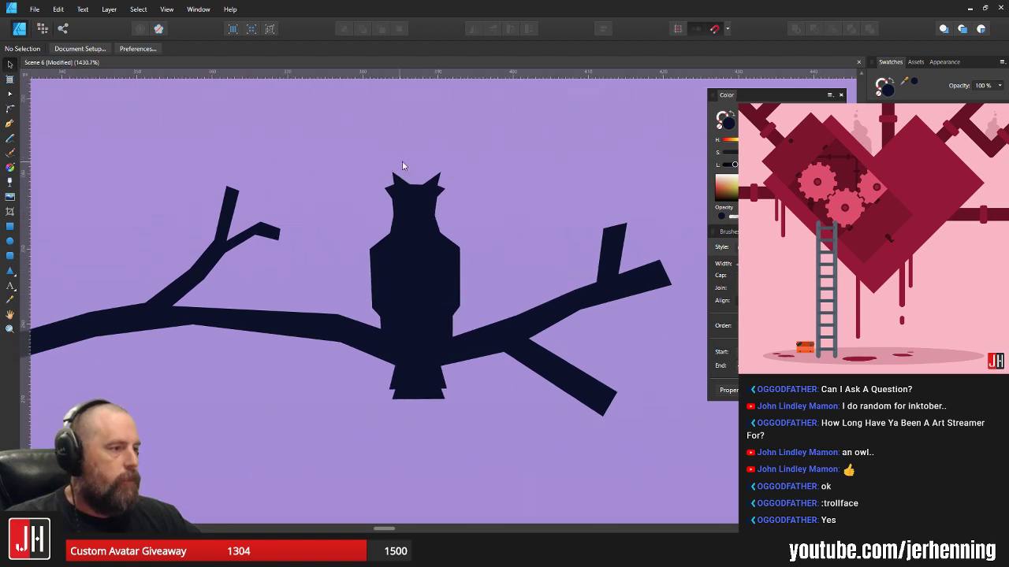
{"action": "left_click", "coordinate": [398, 238]}
{"action": "key", "text": "a"}
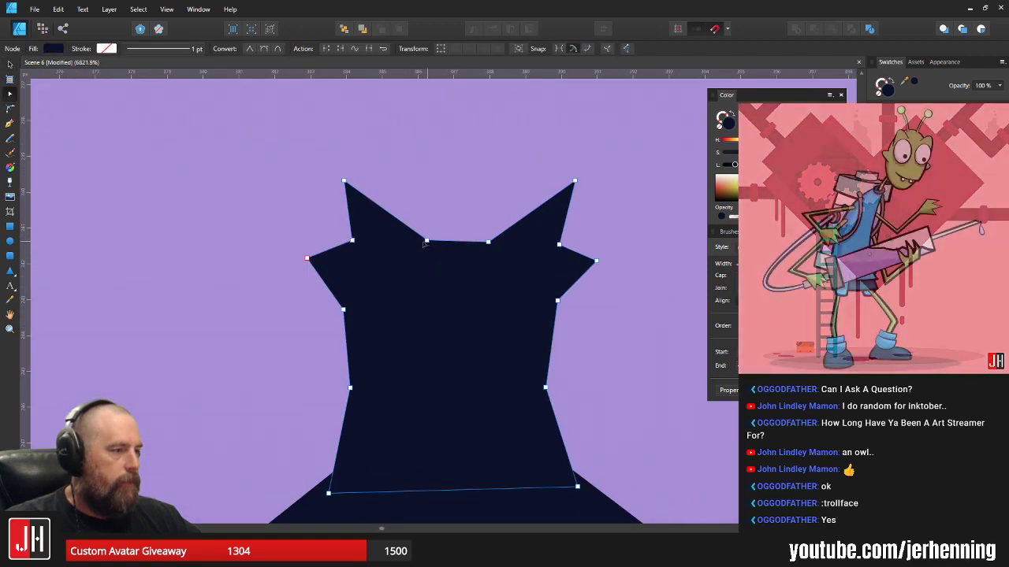
{"action": "left_click_drag", "start_coordinate": [488, 241], "coordinate": [483, 240]}
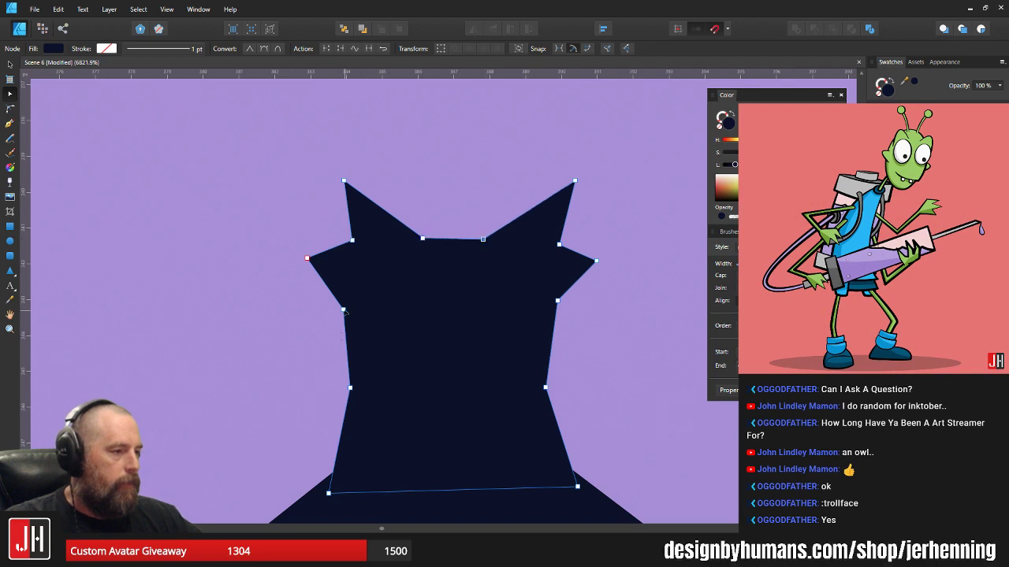
- Add a node on each side of the owl's lower neck and pull both outward and down into pointed feather tufts
{"action": "scroll", "coordinate": [354, 333], "scroll_direction": "down", "scroll_amount": 3}
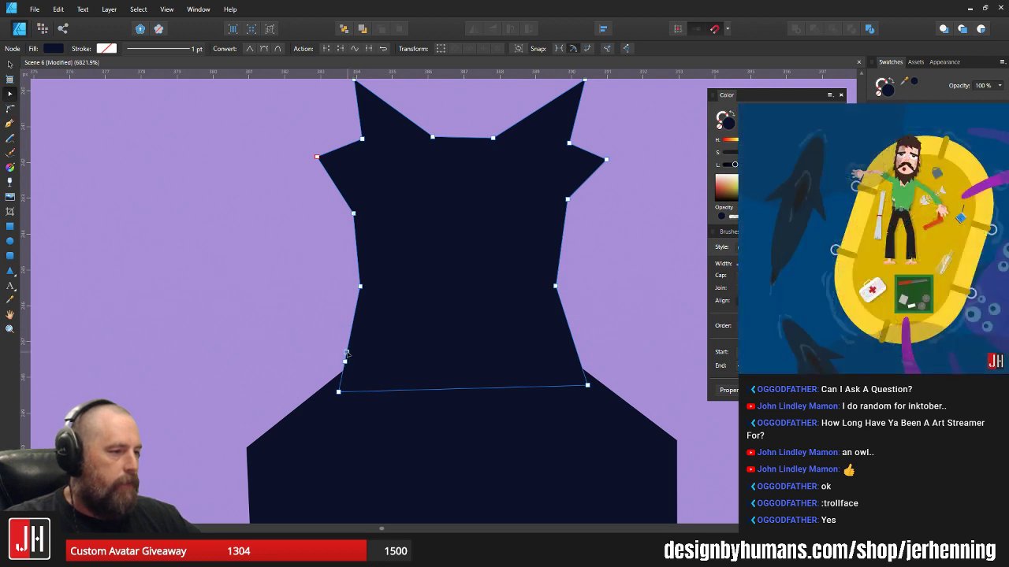
{"action": "left_click_drag", "start_coordinate": [346, 354], "coordinate": [338, 371]}
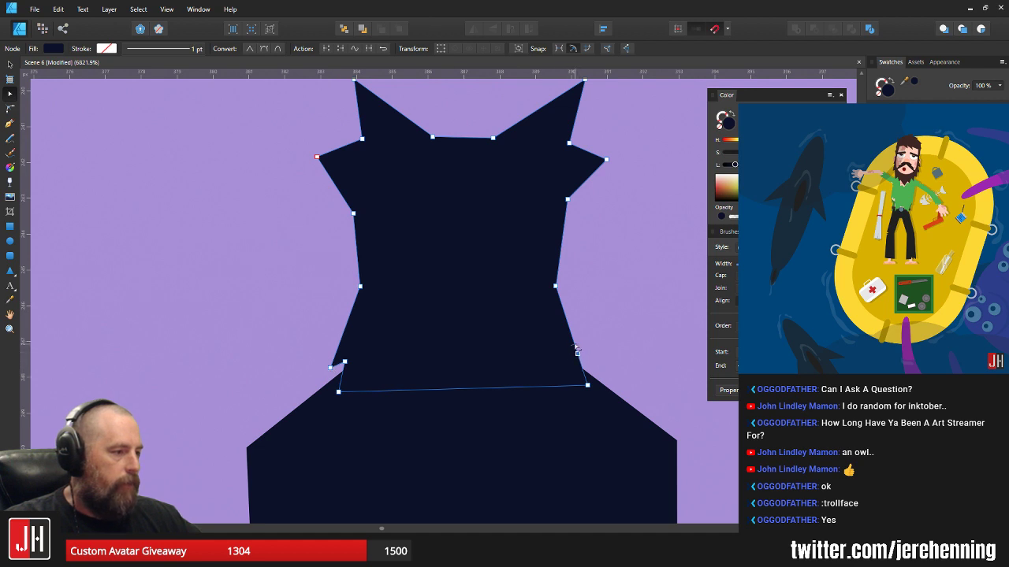
{"action": "left_click_drag", "start_coordinate": [576, 348], "coordinate": [602, 364]}
{"action": "key", "text": "v"}
{"action": "left_click", "coordinate": [623, 335]}
- Enlarge the owl's head shape slightly and shift it down and left so it sits centred on the shoulders
{"action": "scroll", "coordinate": [619, 329], "scroll_direction": "down", "scroll_amount": 11}
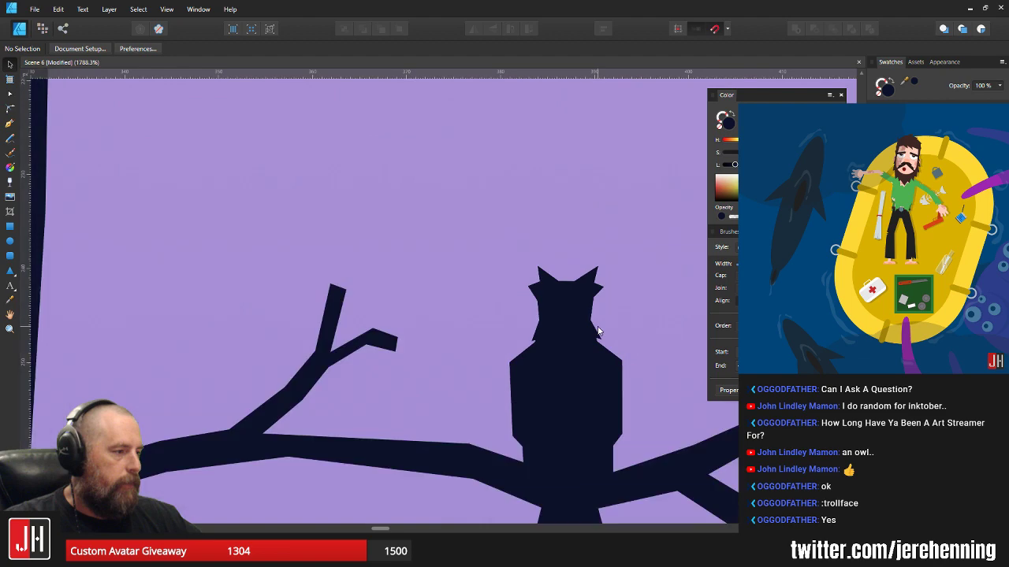
{"action": "scroll", "coordinate": [536, 241], "scroll_direction": "up", "scroll_amount": 5}
{"action": "scroll", "coordinate": [470, 191], "scroll_direction": "up", "scroll_amount": 2}
{"action": "left_click", "coordinate": [409, 218]}
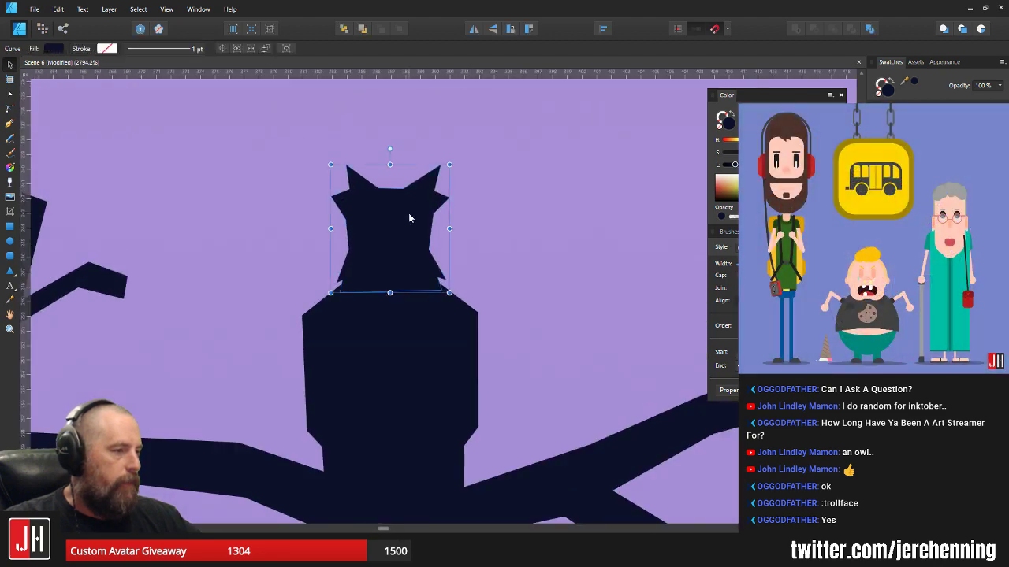
{"action": "left_click_drag", "start_coordinate": [450, 165], "coordinate": [463, 150]}
{"action": "scroll", "coordinate": [393, 264], "scroll_direction": "up", "scroll_amount": 4}
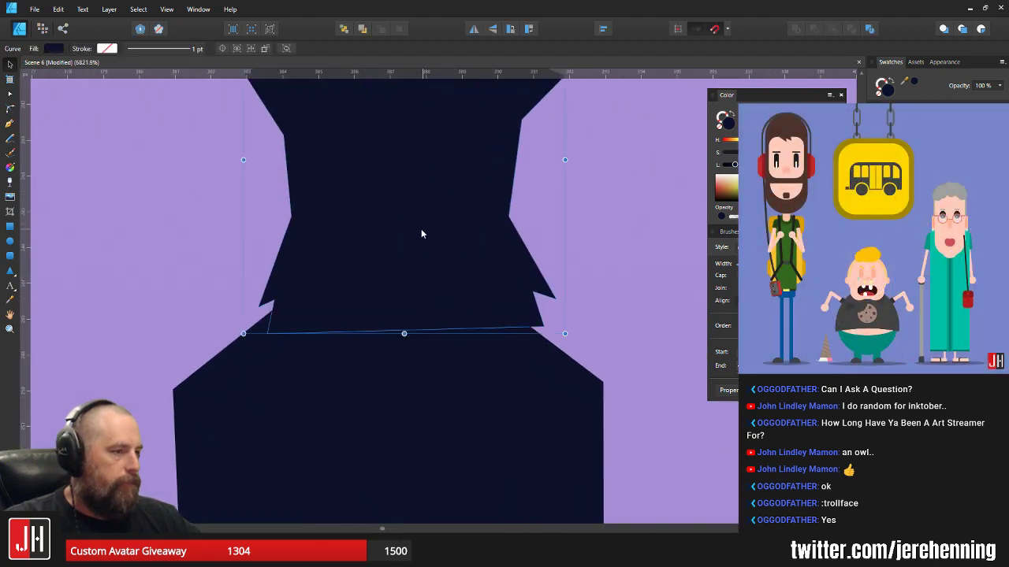
{"action": "left_click_drag", "start_coordinate": [420, 229], "coordinate": [397, 250]}
{"action": "key", "text": "a"}
{"action": "left_click_drag", "start_coordinate": [216, 293], "coordinate": [275, 338]}
{"action": "scroll", "coordinate": [397, 258], "scroll_direction": "down", "scroll_amount": 12}
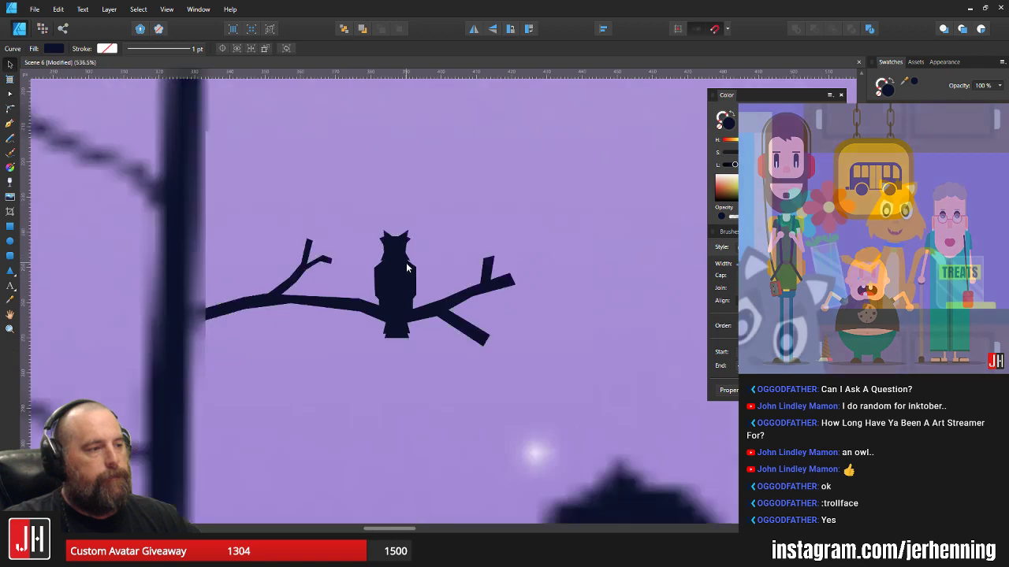
{"action": "key", "text": "v"}
{"action": "left_click", "coordinate": [438, 252]}
- Scale the owl's head and body up slightly together, keeping the tail end in place
{"action": "scroll", "coordinate": [402, 275], "scroll_direction": "up", "scroll_amount": 6}
{"action": "left_click", "coordinate": [407, 260]}
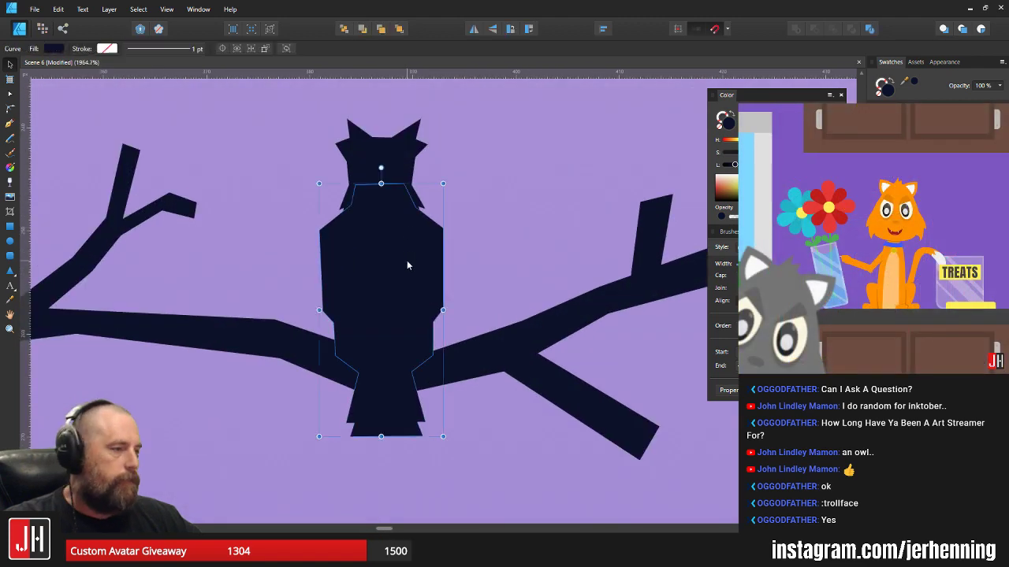
{"action": "left_click", "coordinate": [402, 155], "text": "shift"}
{"action": "left_click_drag", "start_coordinate": [443, 120], "coordinate": [455, 92]}
{"action": "left_click_drag", "start_coordinate": [432, 146], "coordinate": [438, 264]}
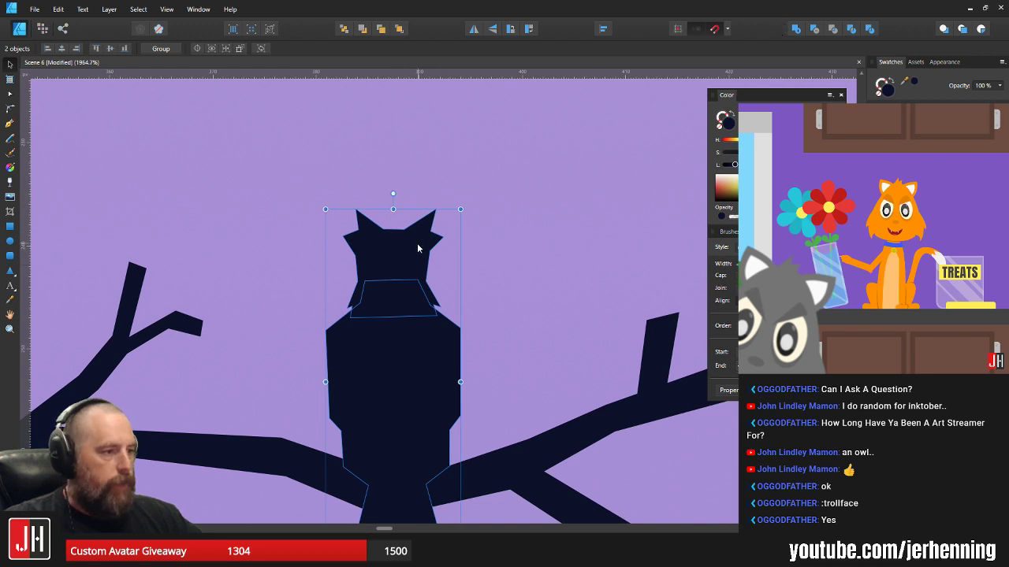
- Unite the owl's head and body into a single shape with a boolean Add
{"action": "left_click", "coordinate": [796, 29]}
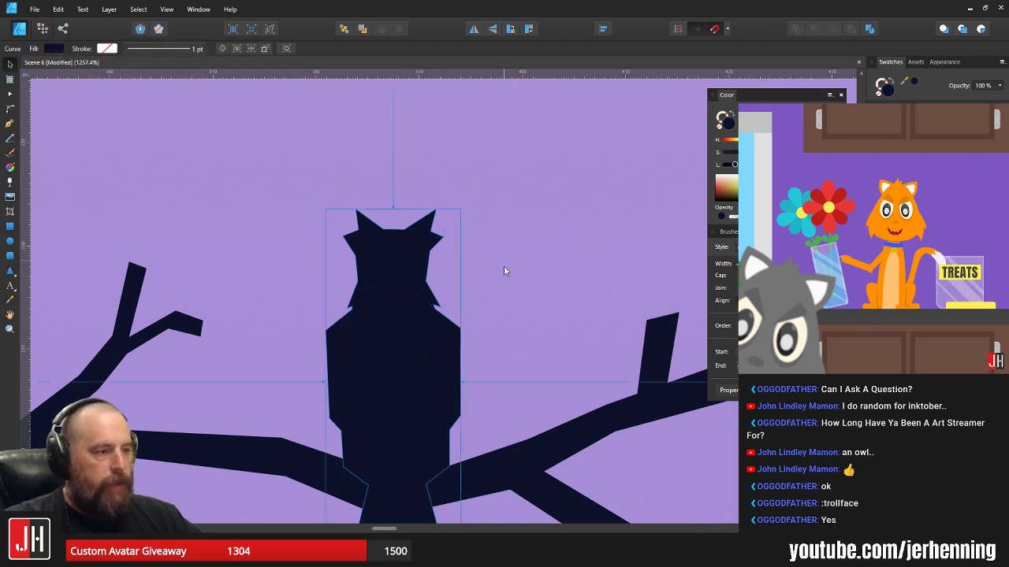
{"action": "scroll", "coordinate": [504, 266], "scroll_direction": "down", "scroll_amount": 3}
{"action": "mouse_move", "coordinate": [440, 278]}
{"action": "left_mouse_down"}
{"action": "mouse_move", "coordinate": [542, 192]}
{"action": "mouse_move", "coordinate": [437, 293]}
{"action": "left_mouse_up"}
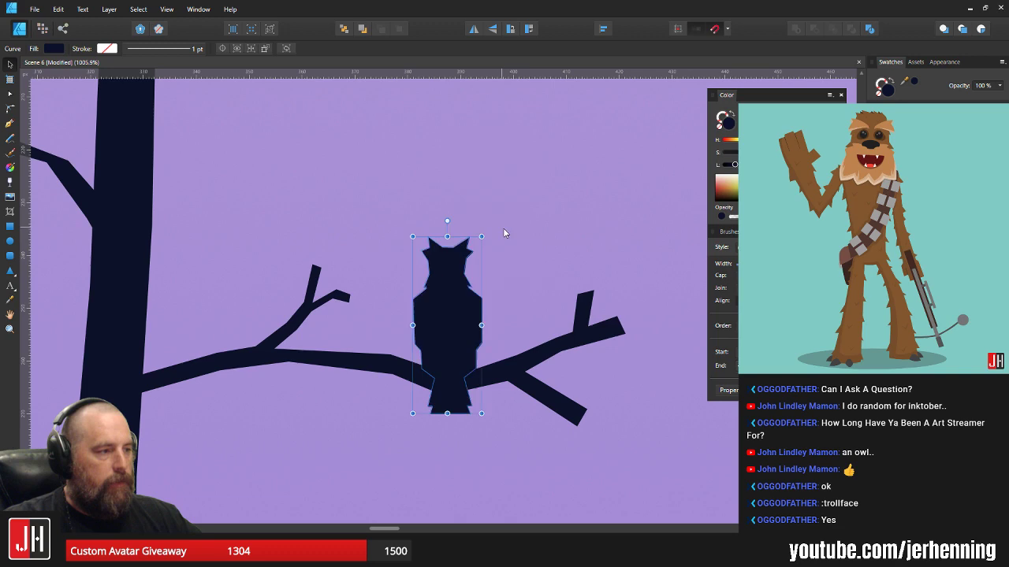
{"action": "left_click_drag", "start_coordinate": [478, 235], "coordinate": [544, 103]}
{"action": "scroll", "coordinate": [525, 240], "scroll_direction": "down", "scroll_amount": 3}
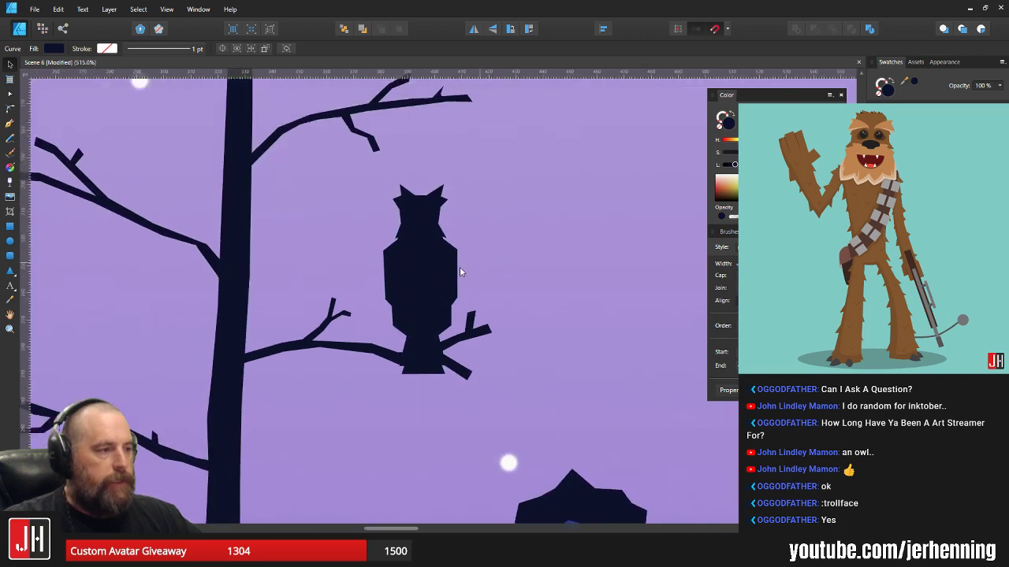
{"action": "left_click_drag", "start_coordinate": [434, 173], "coordinate": [627, 154]}
{"action": "scroll", "coordinate": [583, 223], "scroll_direction": "down", "scroll_amount": 6}
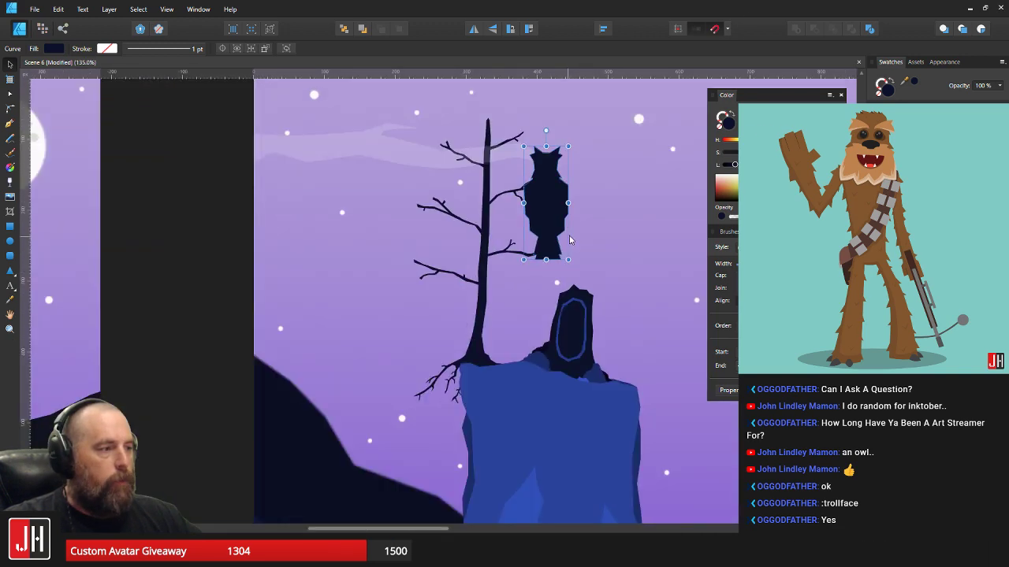
{"action": "key", "text": "ctrl+z"}
- Enlarge the merged owl slightly and move it a little lower on the branch
{"action": "scroll", "coordinate": [558, 227], "scroll_direction": "up", "scroll_amount": 4}
{"action": "scroll", "coordinate": [558, 231], "scroll_direction": "up", "scroll_amount": 5}
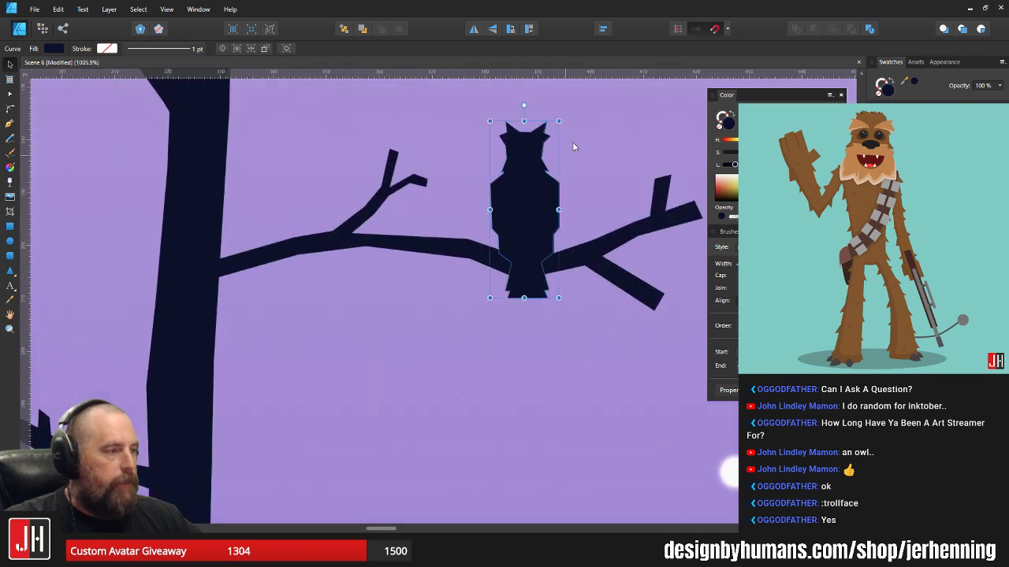
{"action": "left_click_drag", "start_coordinate": [529, 170], "coordinate": [544, 148]}
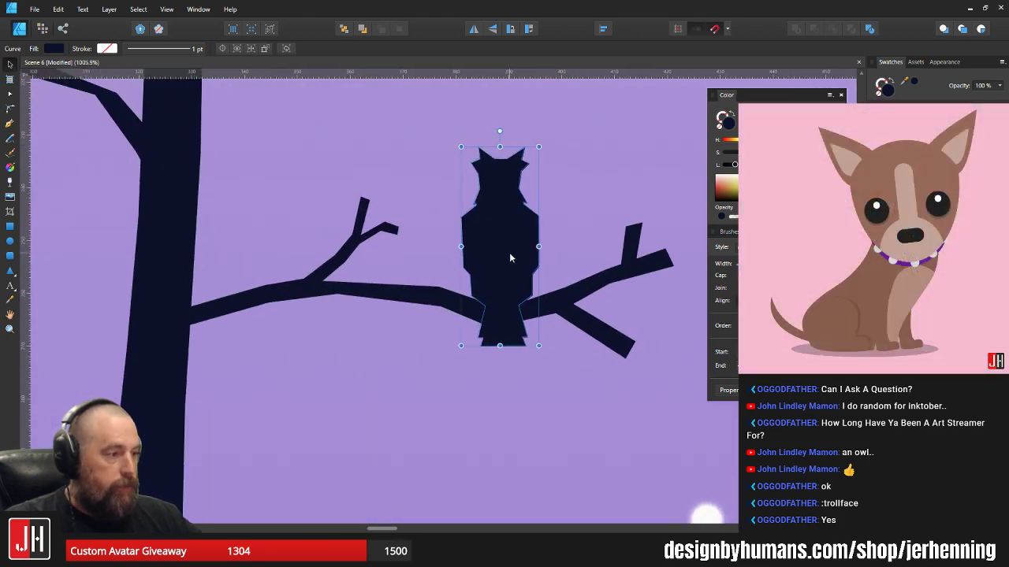
{"action": "left_click_drag", "start_coordinate": [510, 253], "coordinate": [504, 261]}
{"action": "left_click", "coordinate": [558, 245]}
- Examine the owl silhouette up close and check its size against the tree and the whole Instagram artboard
{"action": "scroll", "coordinate": [558, 250], "scroll_direction": "down", "scroll_amount": 10}
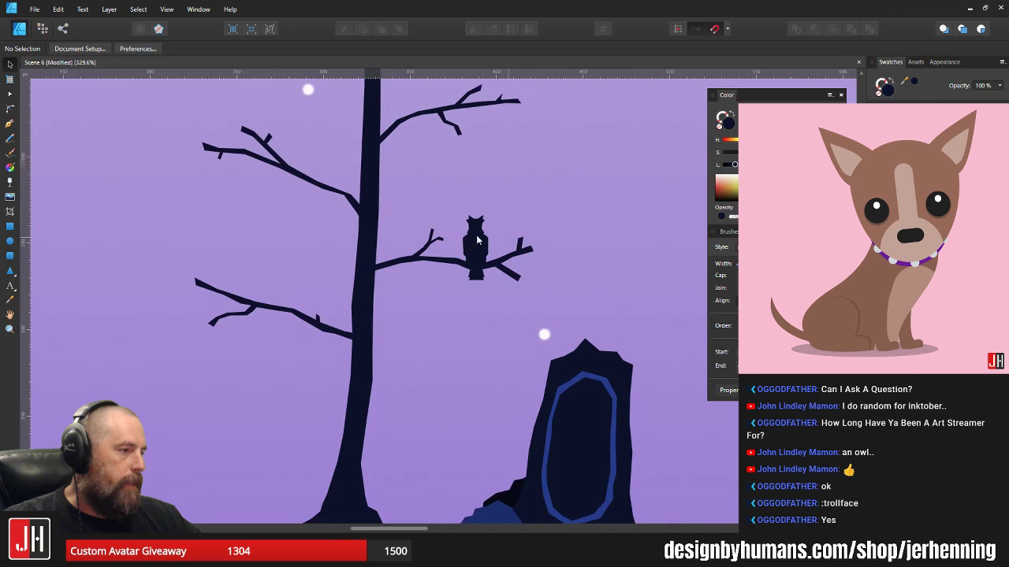
{"action": "scroll", "coordinate": [529, 246], "scroll_direction": "up", "scroll_amount": 4}
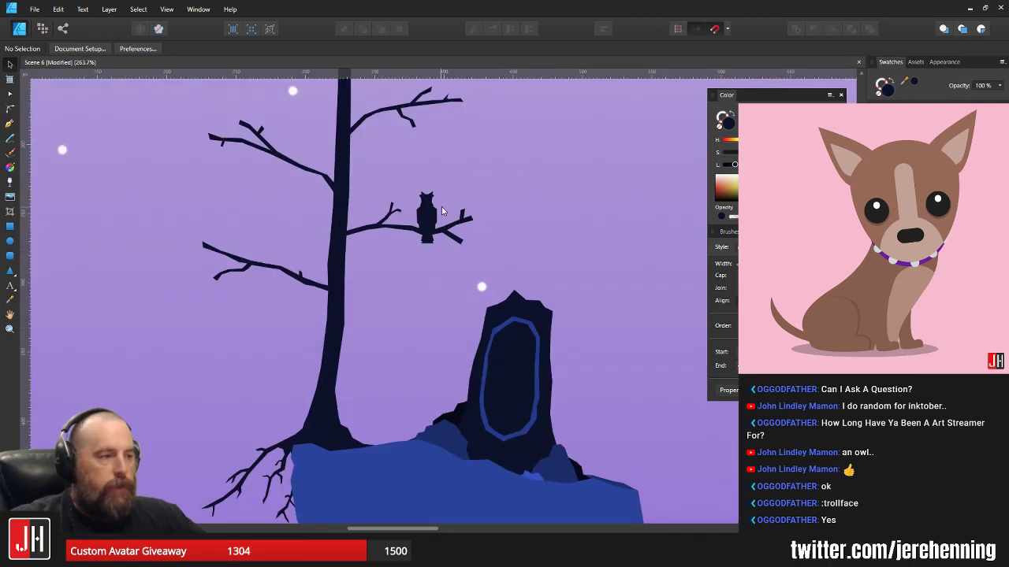
{"action": "scroll", "coordinate": [441, 207], "scroll_direction": "down", "scroll_amount": 8}
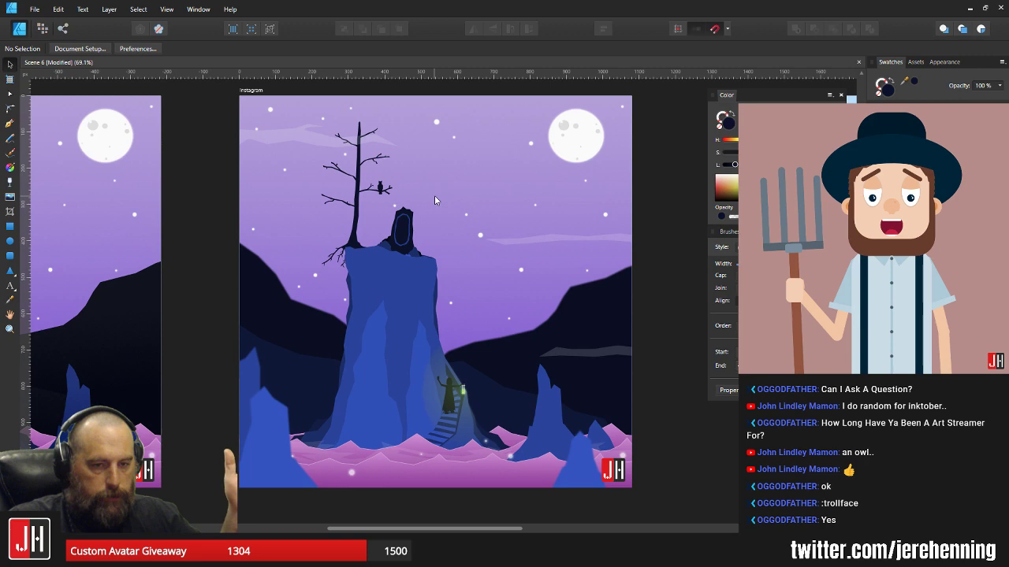
{"action": "scroll", "coordinate": [388, 187], "scroll_direction": "up", "scroll_amount": 18}
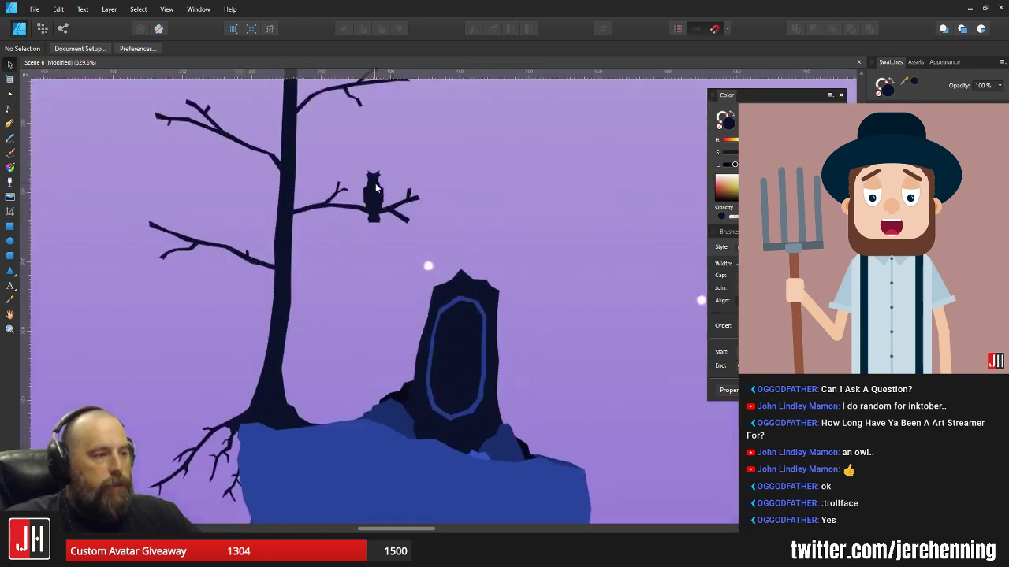
{"action": "scroll", "coordinate": [363, 191], "scroll_direction": "up", "scroll_amount": 3}
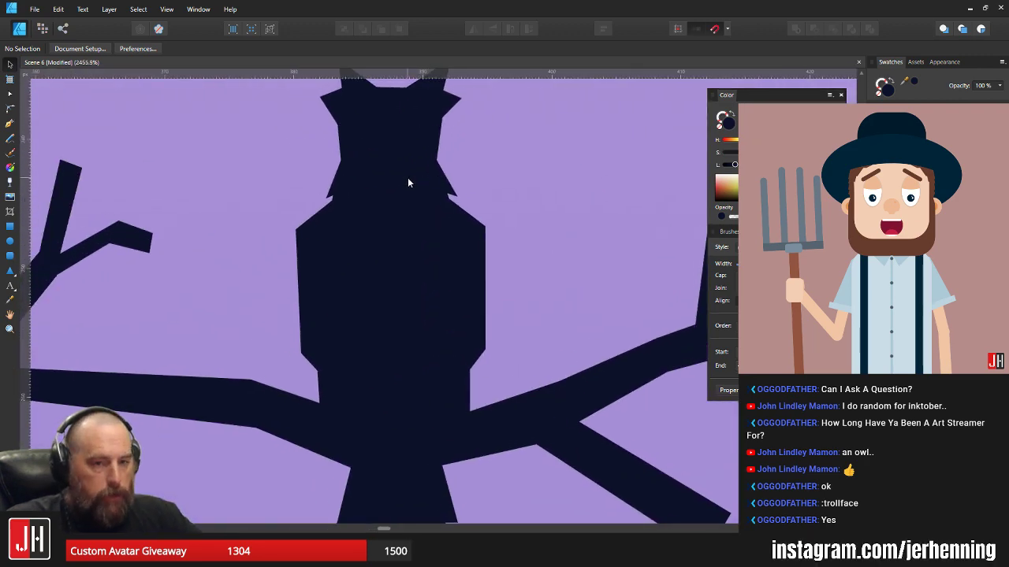
{"action": "scroll", "coordinate": [412, 181], "scroll_direction": "down", "scroll_amount": 3}
{"action": "left_click", "coordinate": [406, 188]}
{"action": "scroll", "coordinate": [407, 249], "scroll_direction": "up", "scroll_amount": 3}
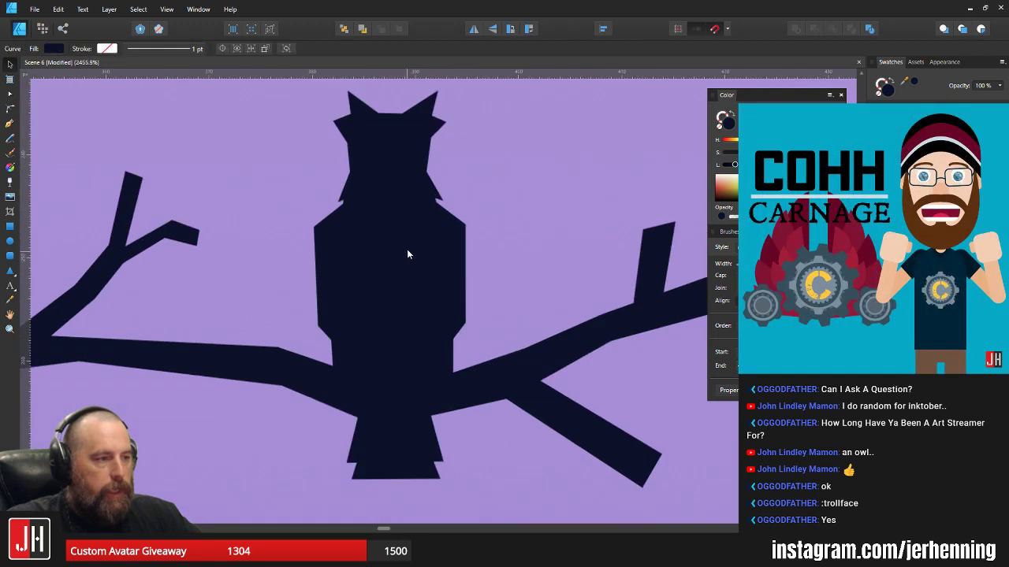
{"action": "scroll", "coordinate": [460, 245], "scroll_direction": "down", "scroll_amount": 2}
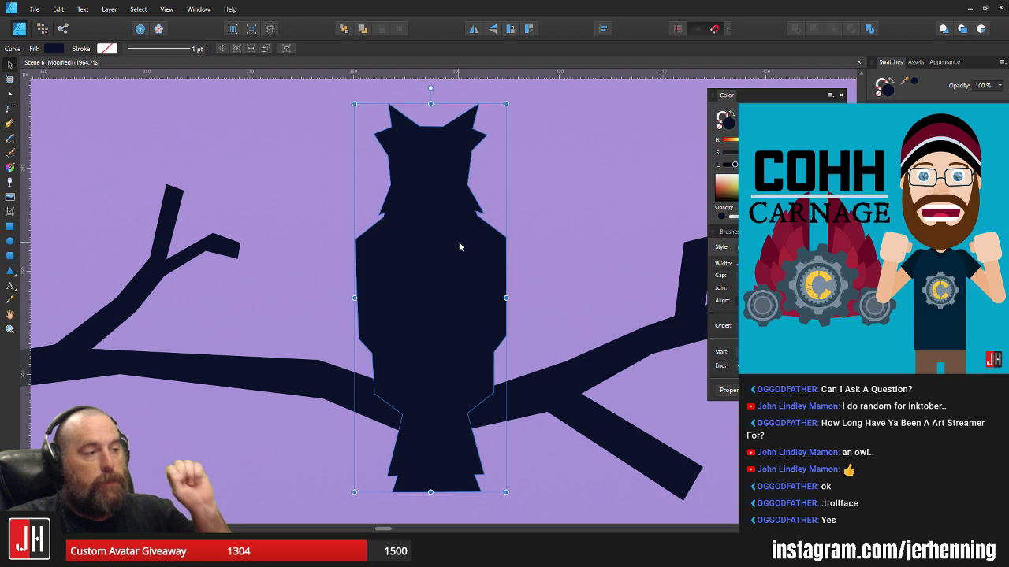
{"action": "scroll", "coordinate": [494, 251], "scroll_direction": "down", "scroll_amount": 10}
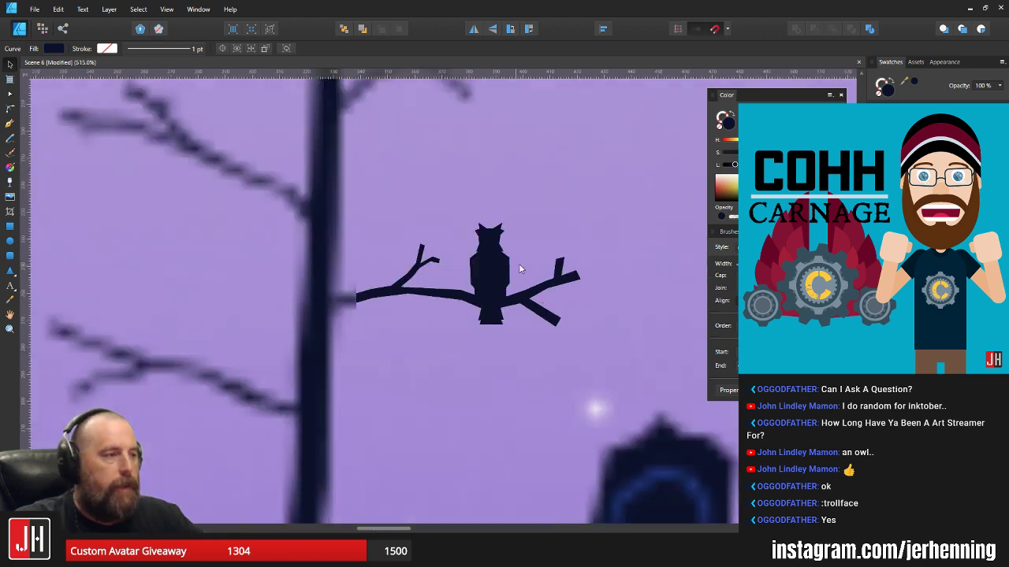
{"action": "scroll", "coordinate": [470, 238], "scroll_direction": "up", "scroll_amount": 3}
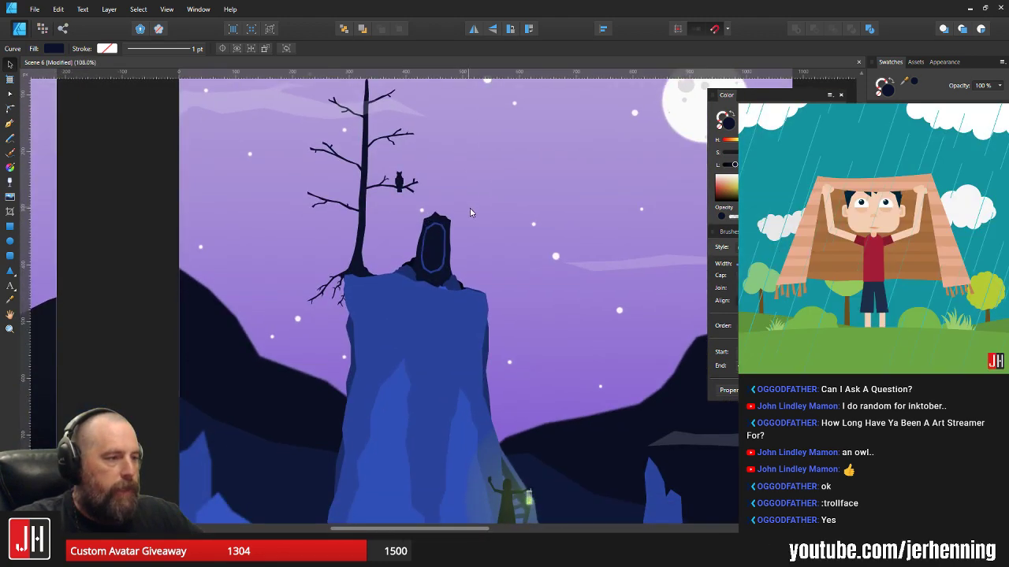
{"action": "scroll", "coordinate": [471, 238], "scroll_direction": "down", "scroll_amount": 1}
{"action": "key", "text": "Escape"}
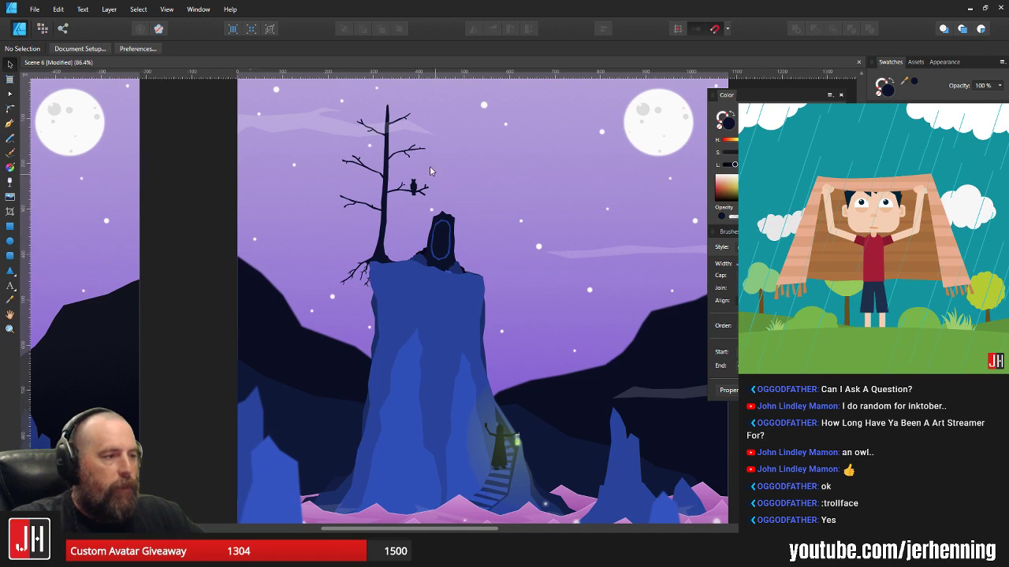
- Check the owl's outline on the branch once more, and review the overall composition around the tree, stone and cliff
{"action": "scroll", "coordinate": [417, 184], "scroll_direction": "up", "scroll_amount": 10}
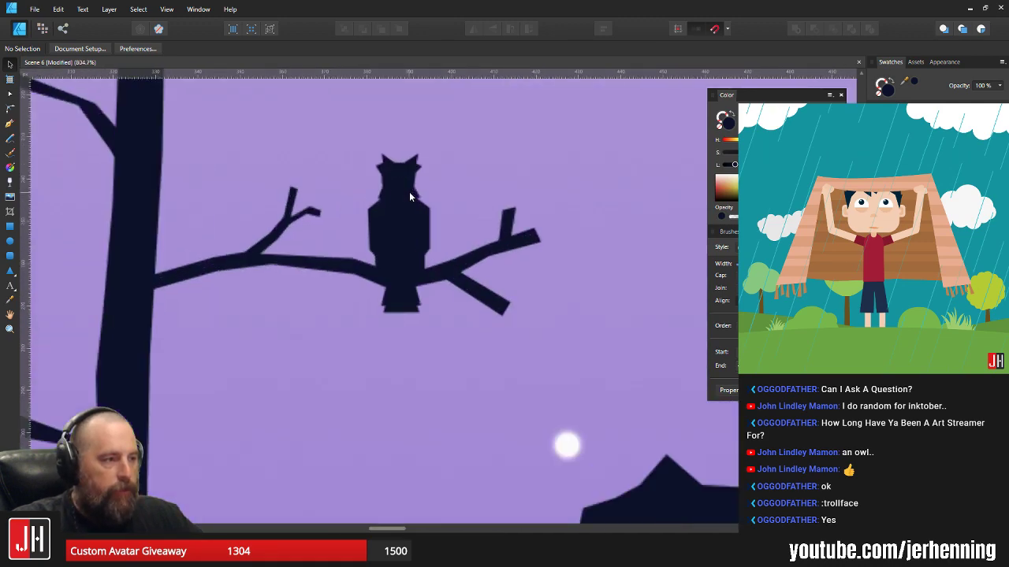
{"action": "left_click", "coordinate": [401, 200]}
{"action": "scroll", "coordinate": [397, 249], "scroll_direction": "up", "scroll_amount": 3}
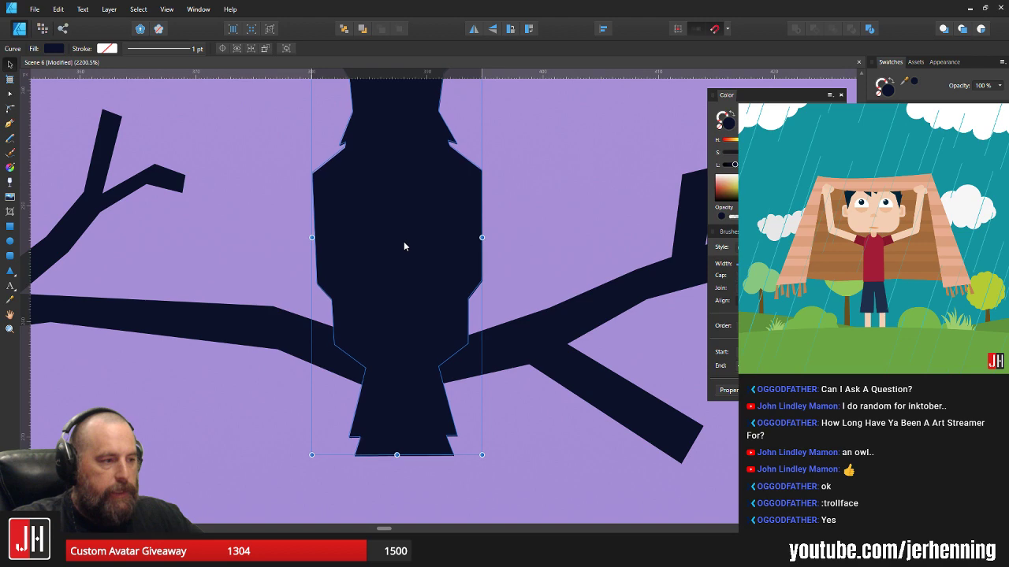
{"action": "left_click", "coordinate": [604, 252]}
{"action": "scroll", "coordinate": [560, 267], "scroll_direction": "down", "scroll_amount": 4}
{"action": "scroll", "coordinate": [559, 272], "scroll_direction": "down", "scroll_amount": 2}
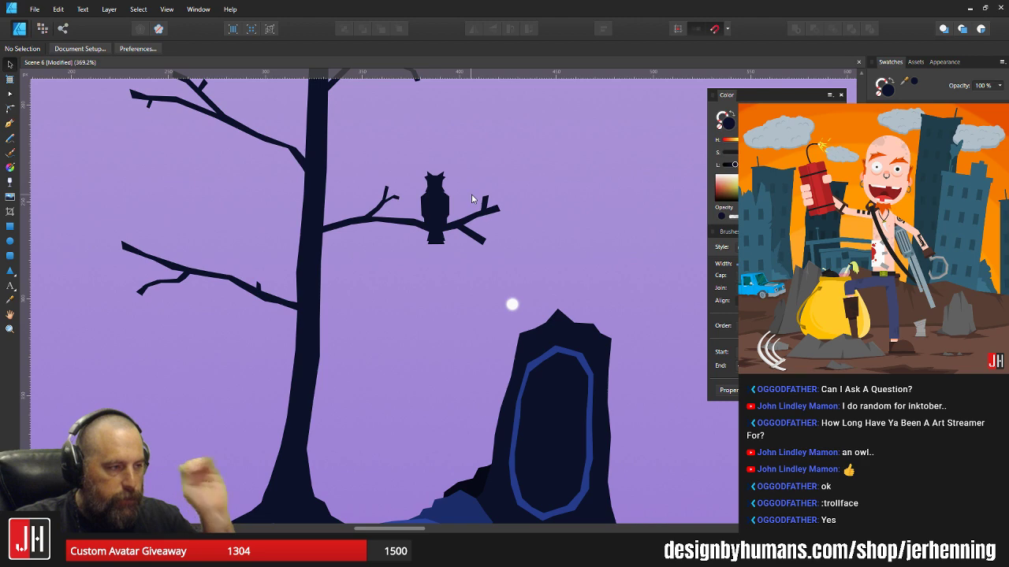
{"action": "scroll", "coordinate": [473, 201], "scroll_direction": "down", "scroll_amount": 5}
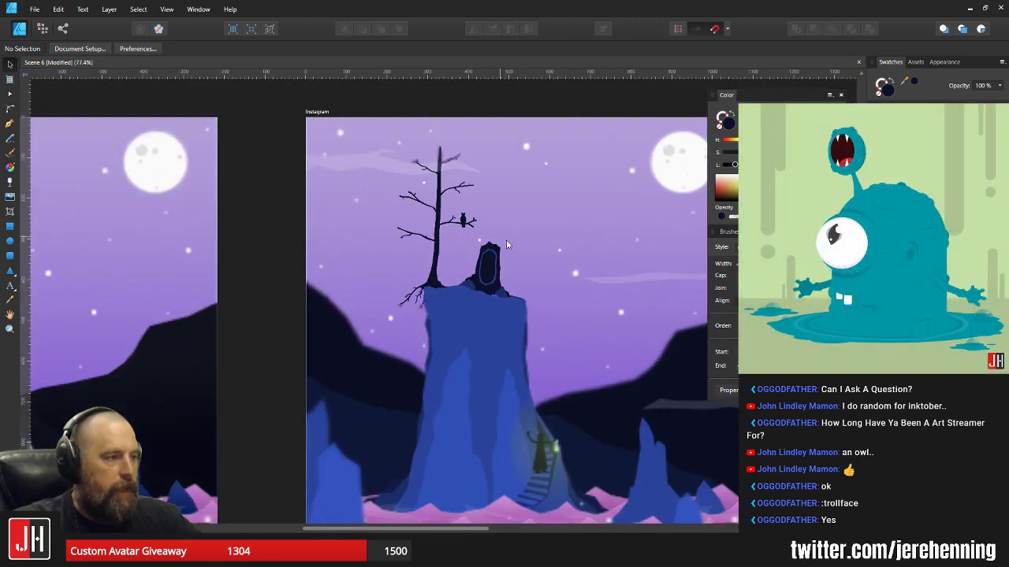
{"action": "scroll", "coordinate": [480, 216], "scroll_direction": "down", "scroll_amount": 3}
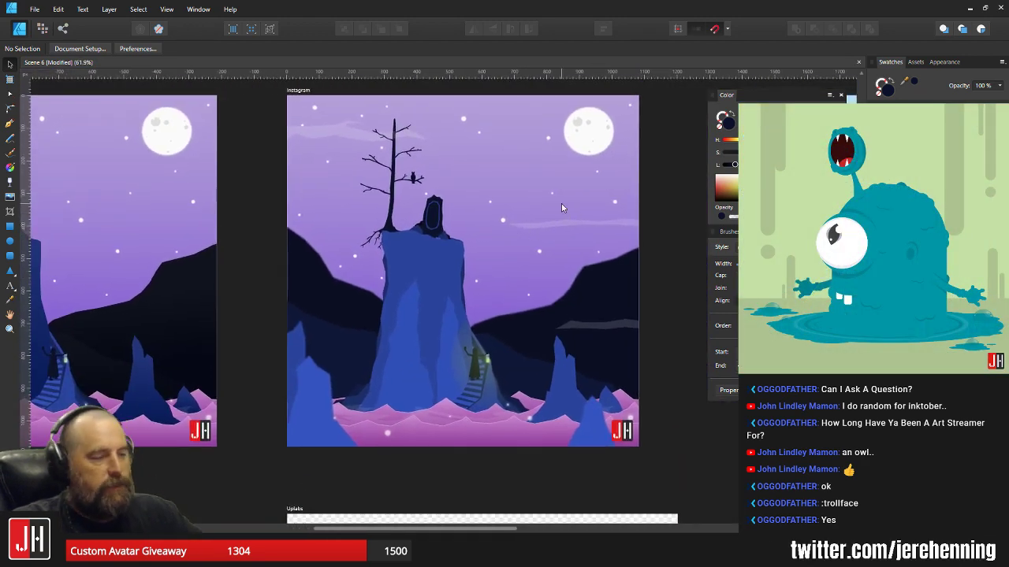
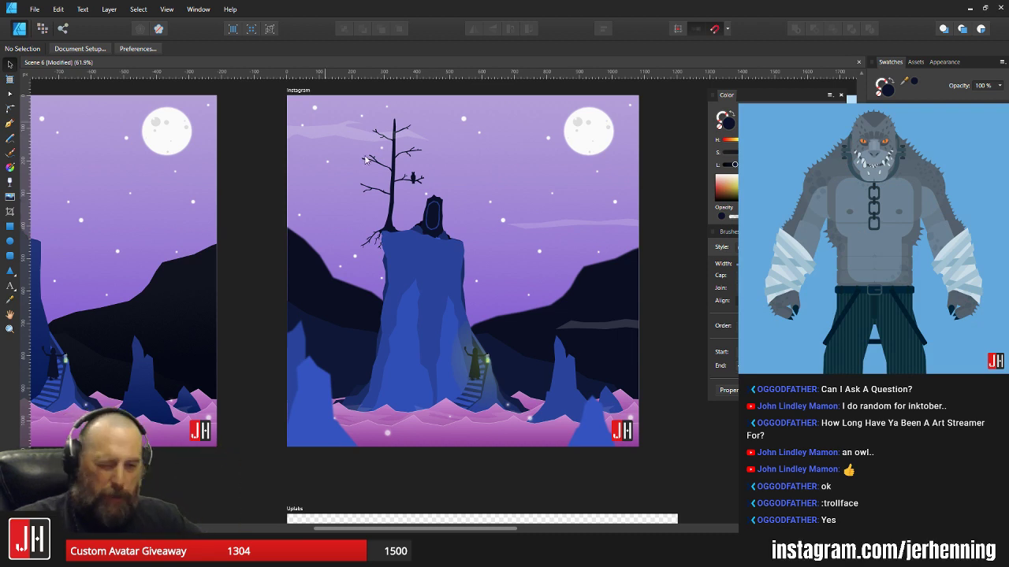
{"action": "scroll", "coordinate": [389, 263], "scroll_direction": "up", "scroll_amount": 5}
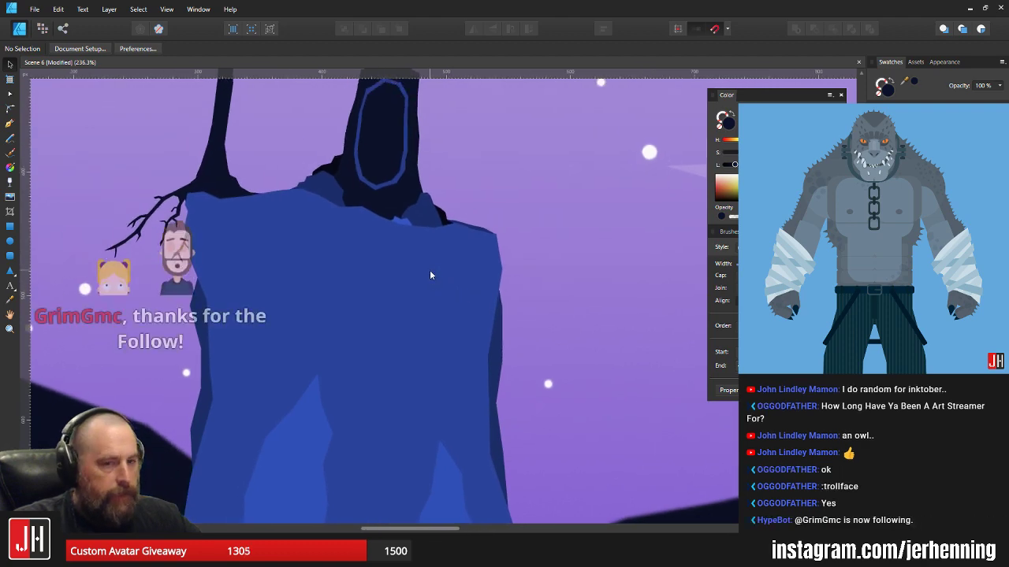
- Examine the dark hills on both sides of the cliff and the pale cloud strip crossing the right-hand hill
{"action": "scroll", "coordinate": [455, 297], "scroll_direction": "down", "scroll_amount": 6}
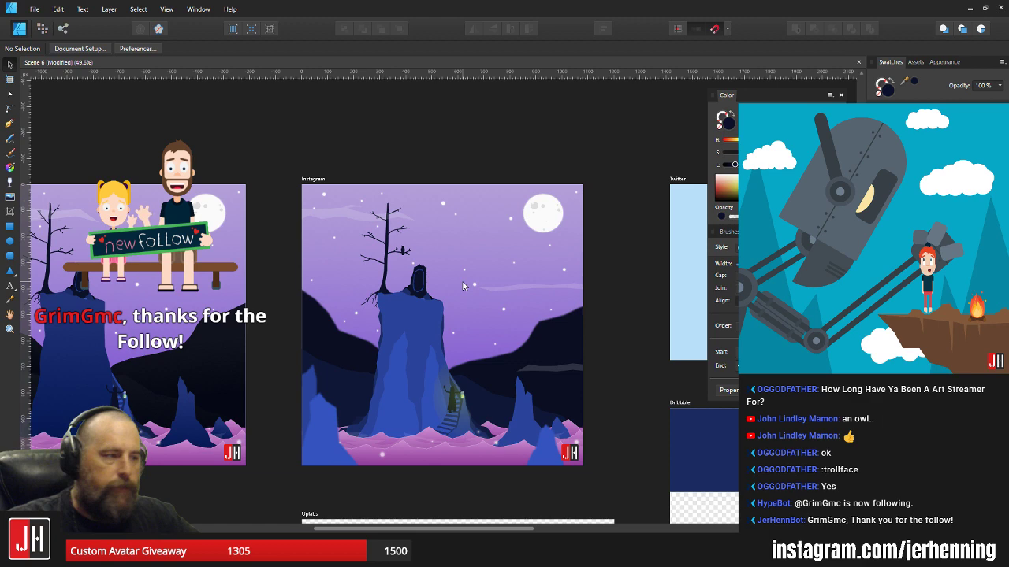
{"action": "scroll", "coordinate": [540, 347], "scroll_direction": "up", "scroll_amount": 3}
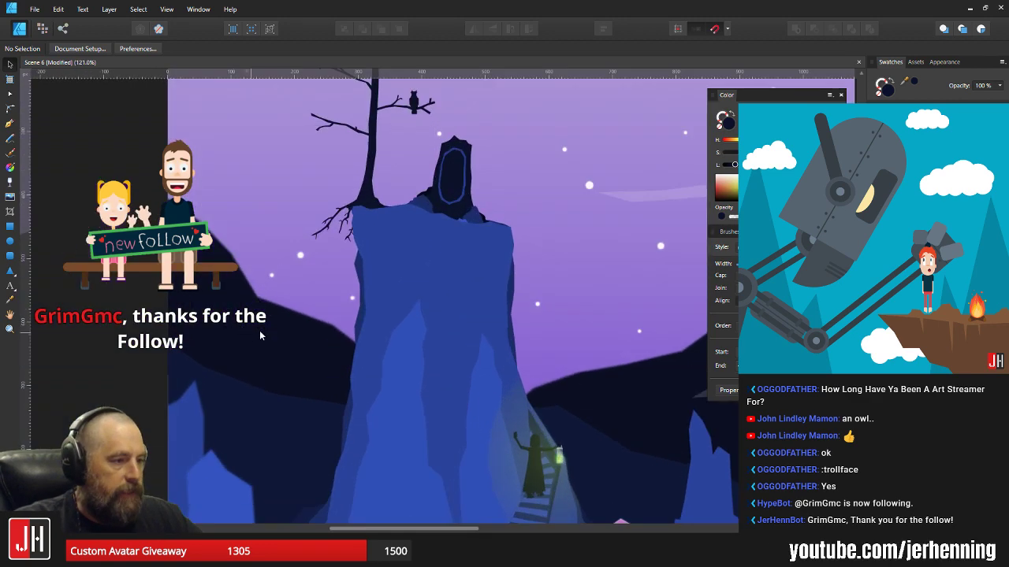
{"action": "left_click", "coordinate": [260, 322]}
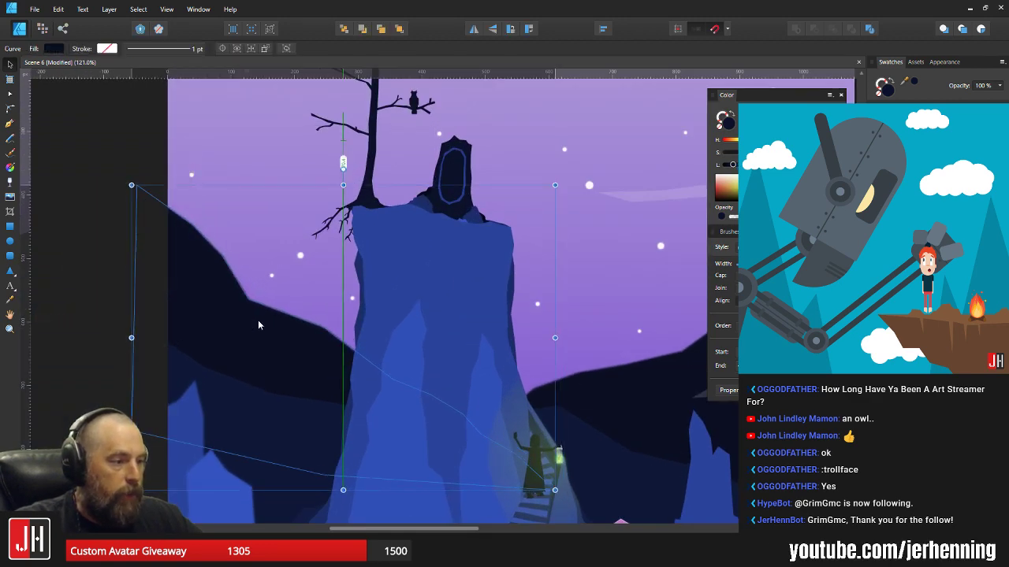
{"action": "scroll", "coordinate": [394, 306], "scroll_direction": "right", "scroll_amount": 4}
{"action": "left_click", "coordinate": [420, 304]}
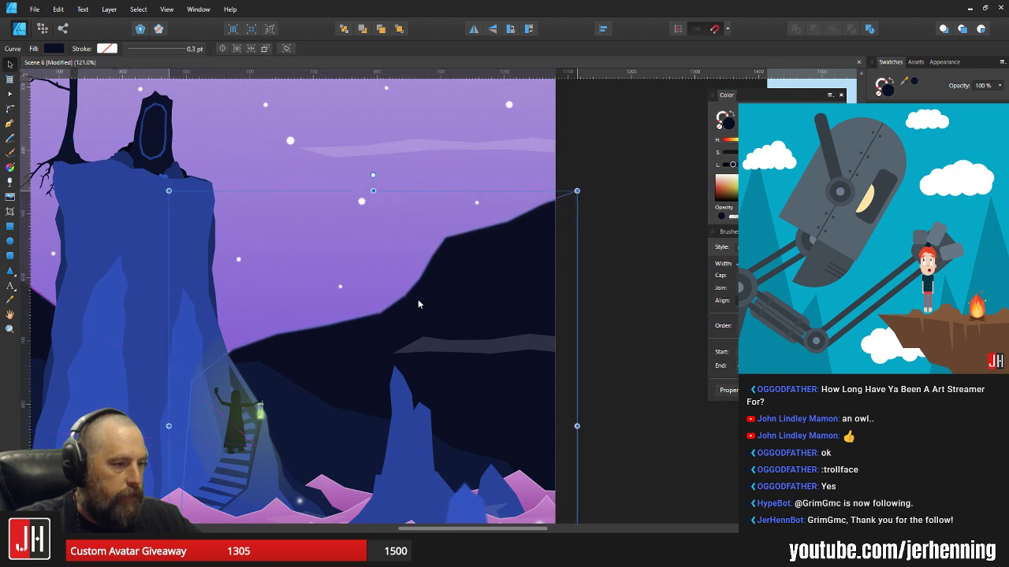
{"action": "left_click", "coordinate": [548, 339]}
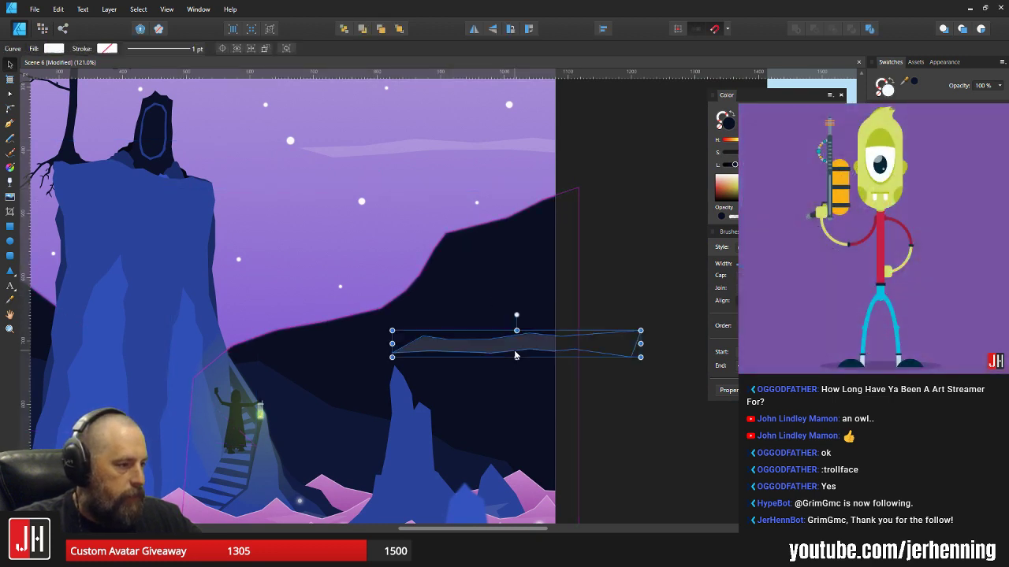
{"action": "scroll", "coordinate": [531, 338], "scroll_direction": "up", "scroll_amount": 3}
{"action": "left_click_drag", "start_coordinate": [529, 337], "coordinate": [539, 334]}
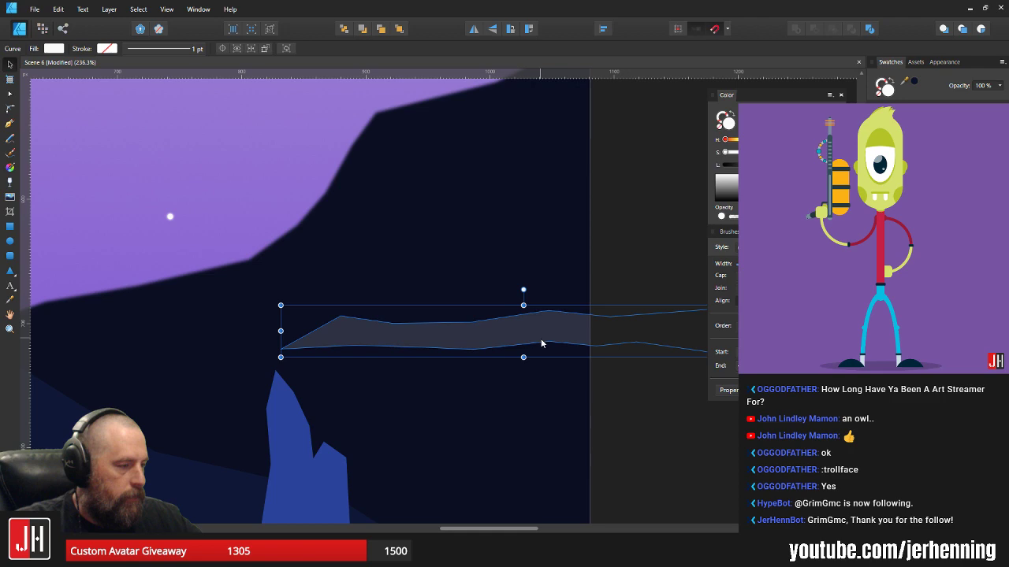
{"action": "key", "text": "ctrl+0"}
{"action": "left_click", "coordinate": [549, 377]}
{"action": "scroll", "coordinate": [572, 402], "scroll_direction": "up", "scroll_amount": 4}
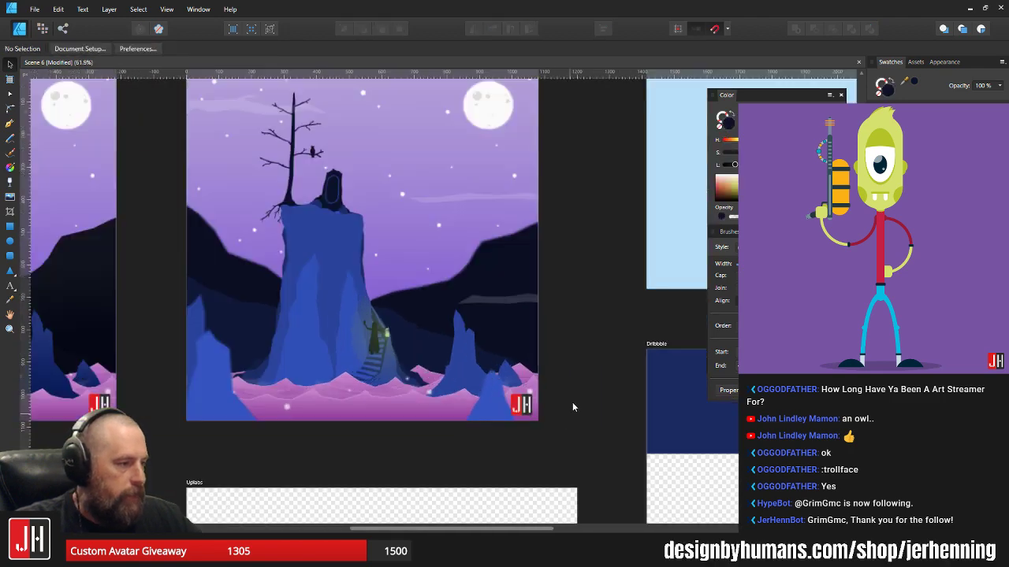
- Add nodes to the upper edge of the cloud over the right-hand hill and pull them out into a pointed wisp
{"action": "scroll", "coordinate": [480, 256], "scroll_direction": "up", "scroll_amount": 3}
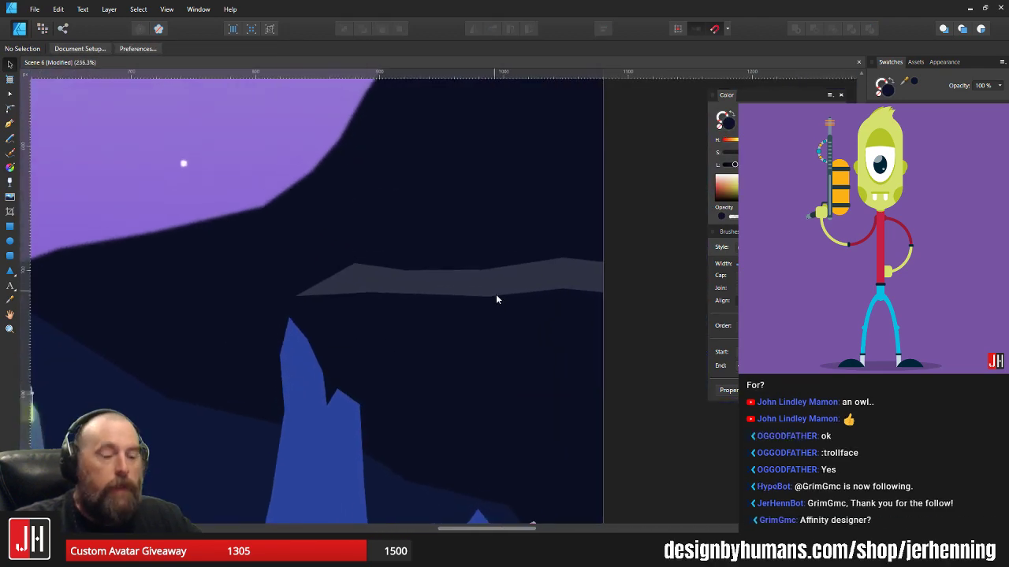
{"action": "double_click", "coordinate": [536, 277]}
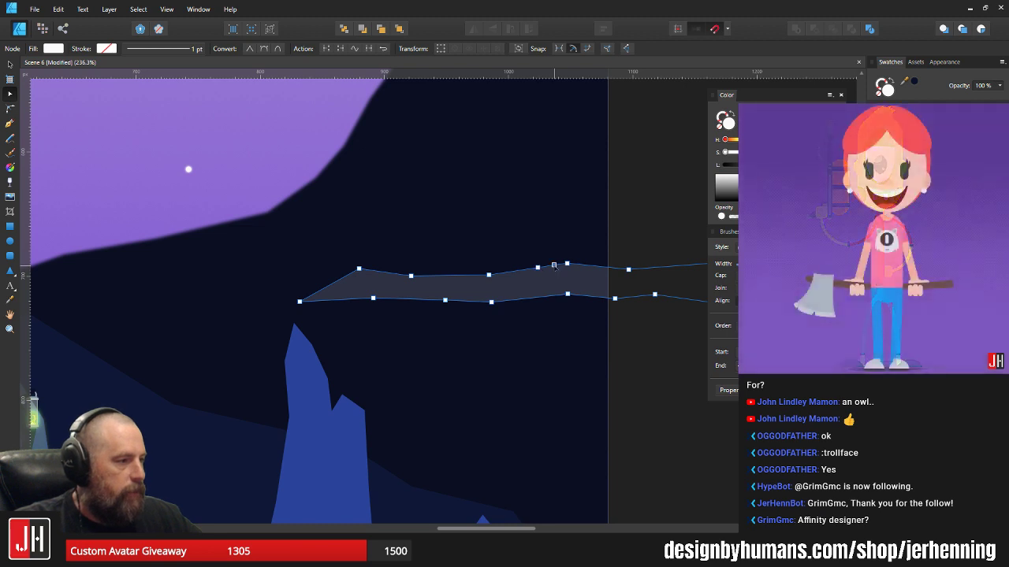
{"action": "left_click_drag", "start_coordinate": [539, 271], "coordinate": [515, 248]}
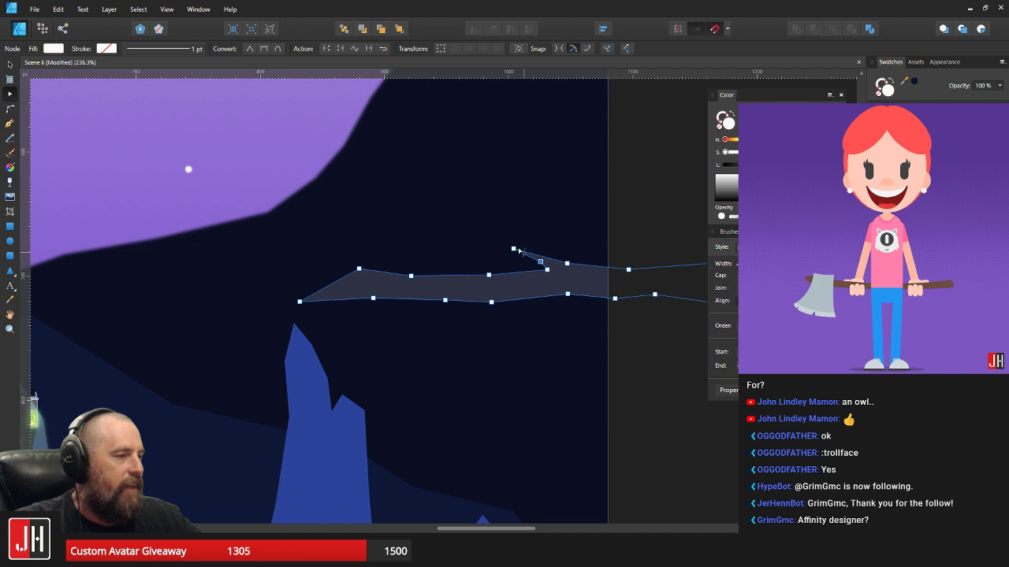
{"action": "left_click_drag", "start_coordinate": [513, 249], "coordinate": [512, 256]}
{"action": "scroll", "coordinate": [542, 256], "scroll_direction": "up", "scroll_amount": 5}
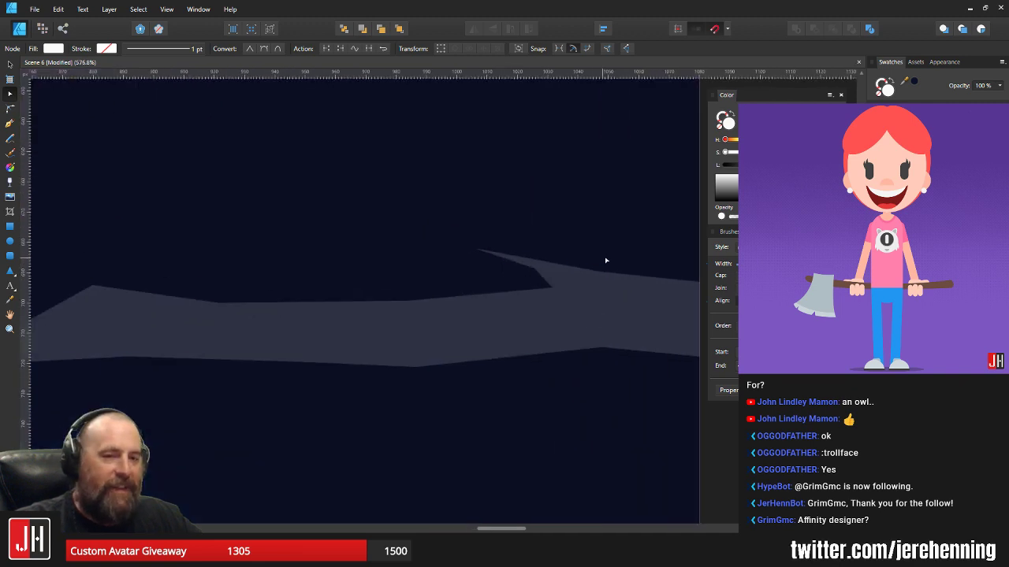
- Thicken the hill cloud's wisp with a raised upper node and refine the edge nodes around the notch beneath it
{"action": "left_click_drag", "start_coordinate": [558, 264], "coordinate": [559, 254]}
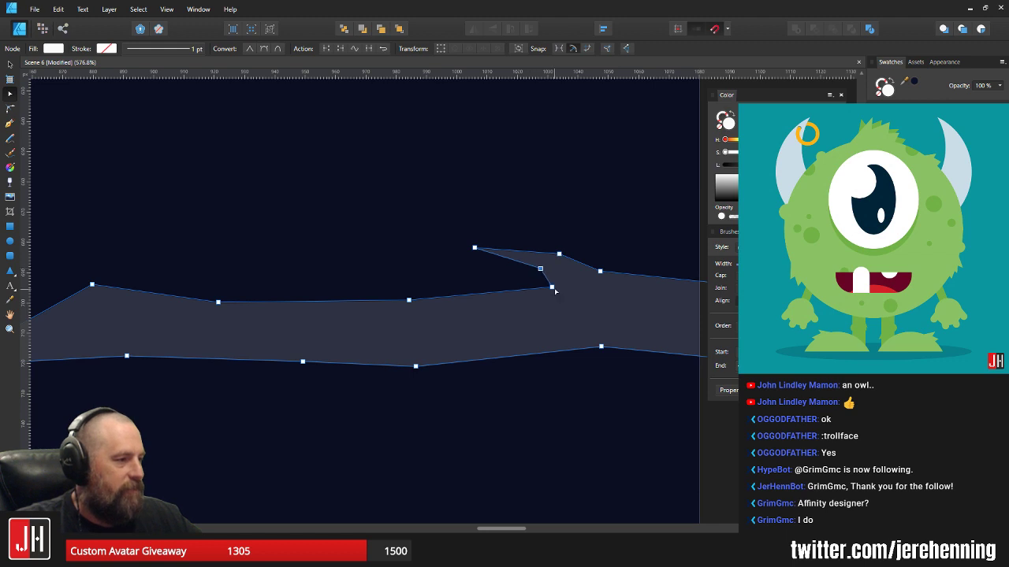
{"action": "left_click_drag", "start_coordinate": [554, 290], "coordinate": [553, 283]}
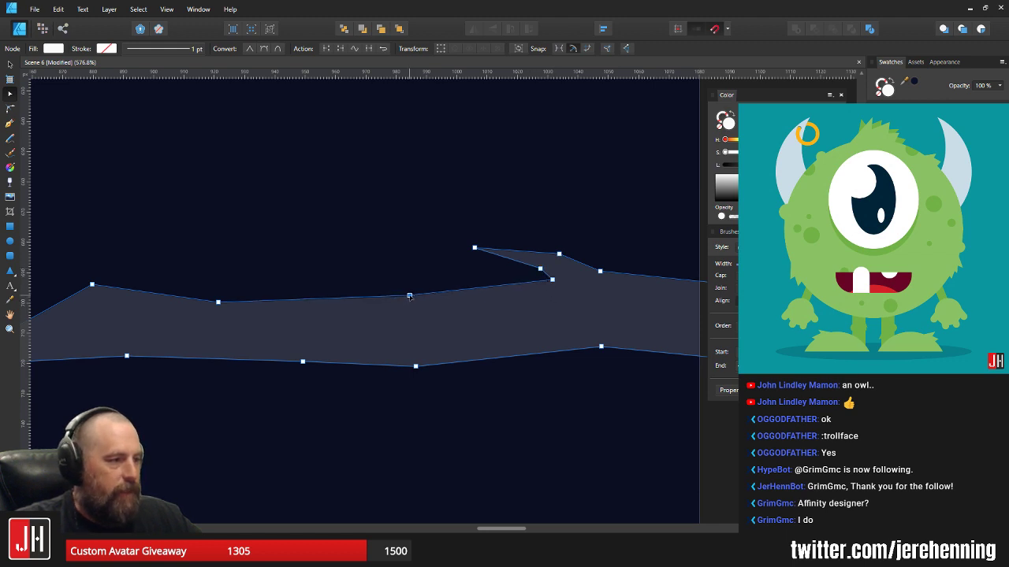
{"action": "left_click_drag", "start_coordinate": [409, 300], "coordinate": [413, 300]}
{"action": "scroll", "coordinate": [413, 301], "scroll_direction": "down", "scroll_amount": 8}
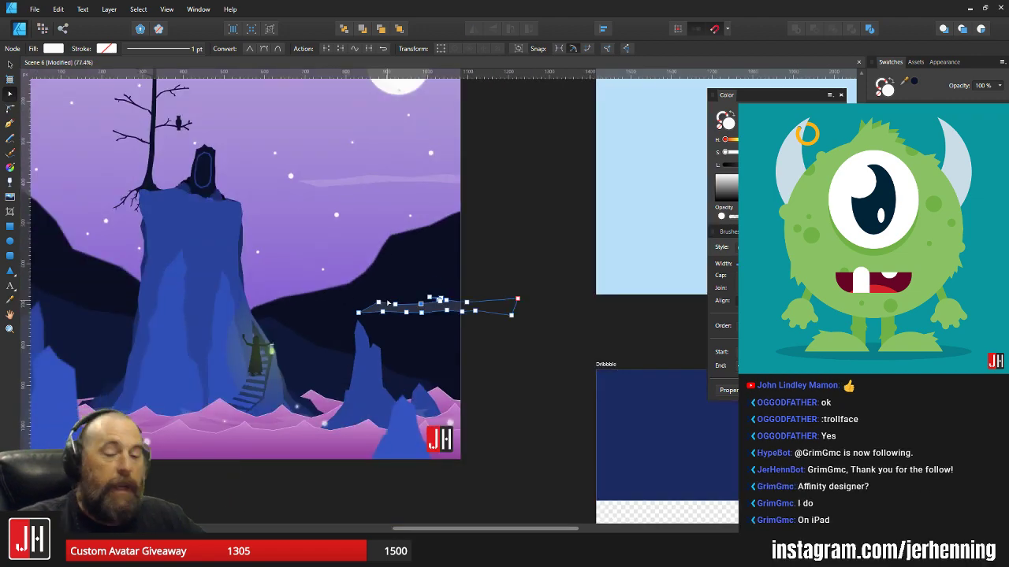
{"action": "key", "text": "v"}
{"action": "left_click", "coordinate": [518, 249]}
{"action": "scroll", "coordinate": [429, 294], "scroll_direction": "up", "scroll_amount": 4}
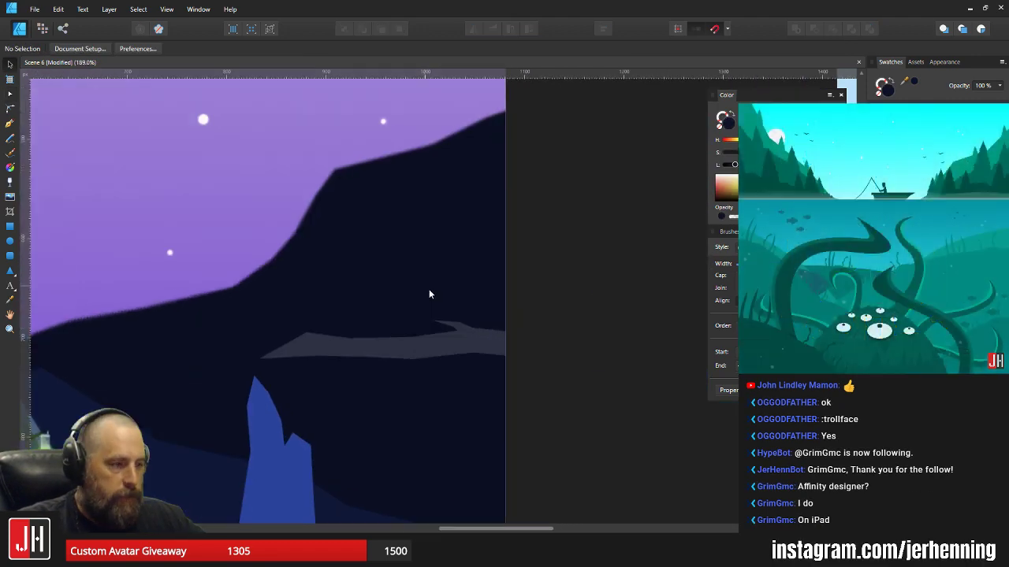
- Scale the cloud over the right-hand hill down slightly and move it up a little
{"action": "left_click", "coordinate": [367, 349]}
{"action": "scroll", "coordinate": [548, 284], "scroll_direction": "down", "scroll_amount": 5}
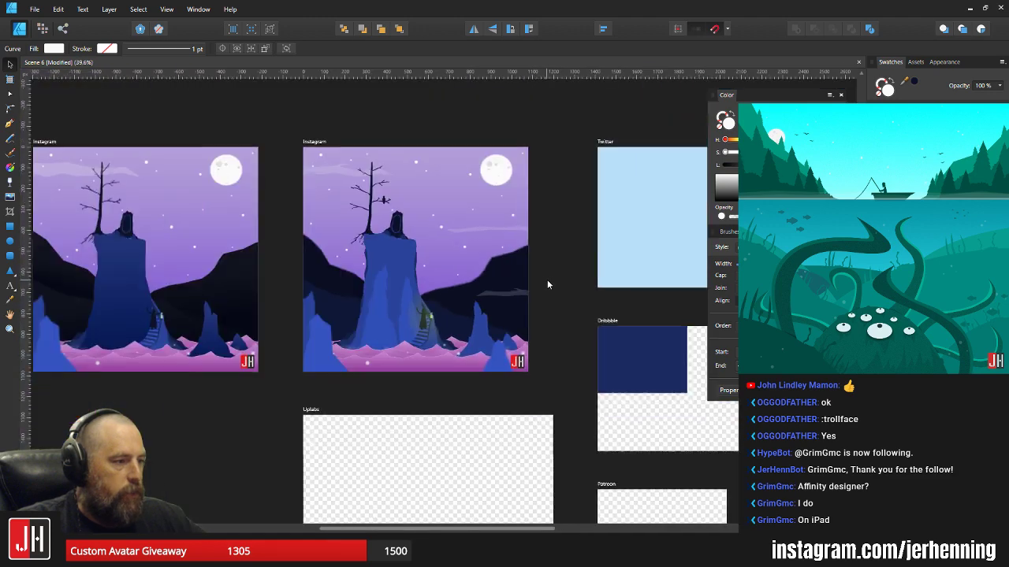
{"action": "scroll", "coordinate": [504, 291], "scroll_direction": "up", "scroll_amount": 4}
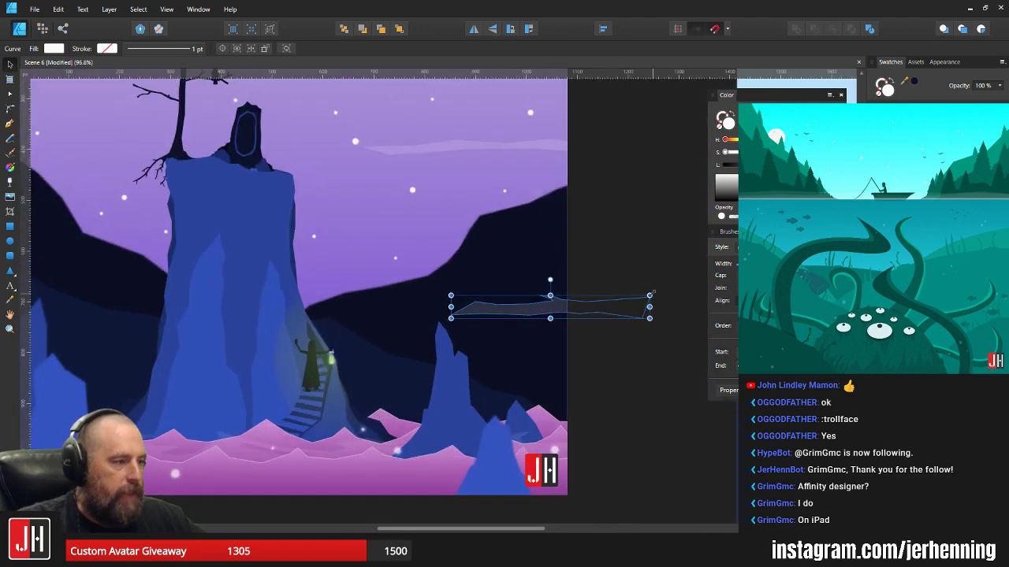
{"action": "left_click_drag", "start_coordinate": [652, 293], "coordinate": [637, 295]}
{"action": "left_click_drag", "start_coordinate": [552, 311], "coordinate": [553, 304]}
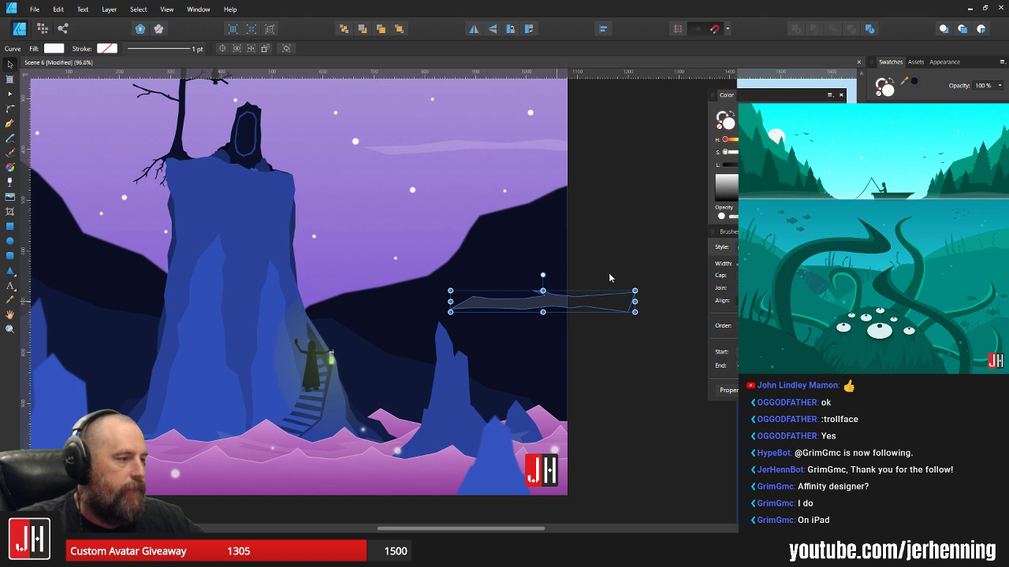
{"action": "left_click", "coordinate": [608, 275]}
{"action": "scroll", "coordinate": [592, 280], "scroll_direction": "down", "scroll_amount": 3}
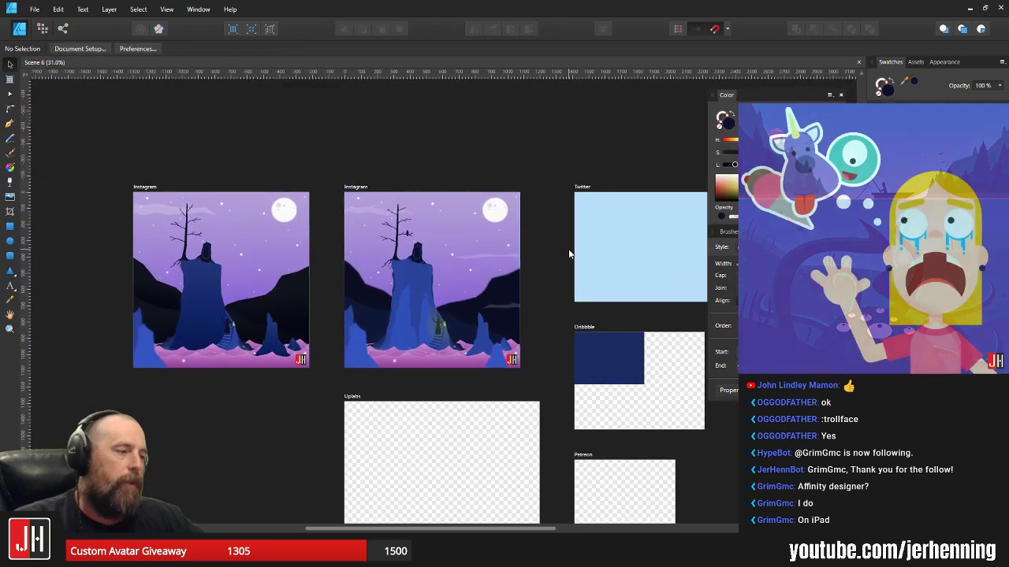
- Add nodes to the lower edge of the right-hand sky cloud and pull them left into a pointed wisp with a notch
{"action": "scroll", "coordinate": [495, 257], "scroll_direction": "up", "scroll_amount": 5}
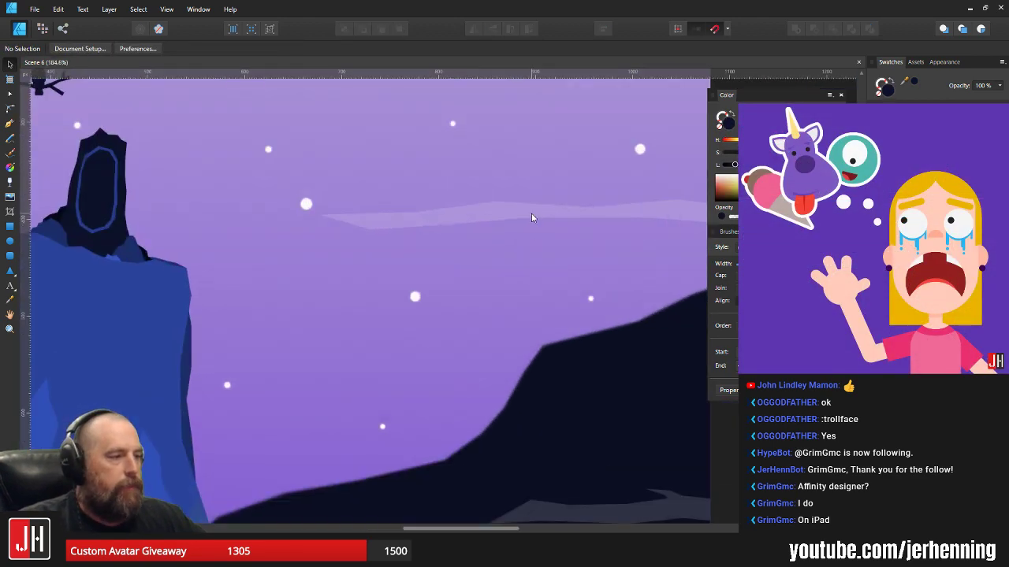
{"action": "left_click", "coordinate": [531, 214]}
{"action": "scroll", "coordinate": [531, 215], "scroll_direction": "up", "scroll_amount": 2}
{"action": "key", "text": "a"}
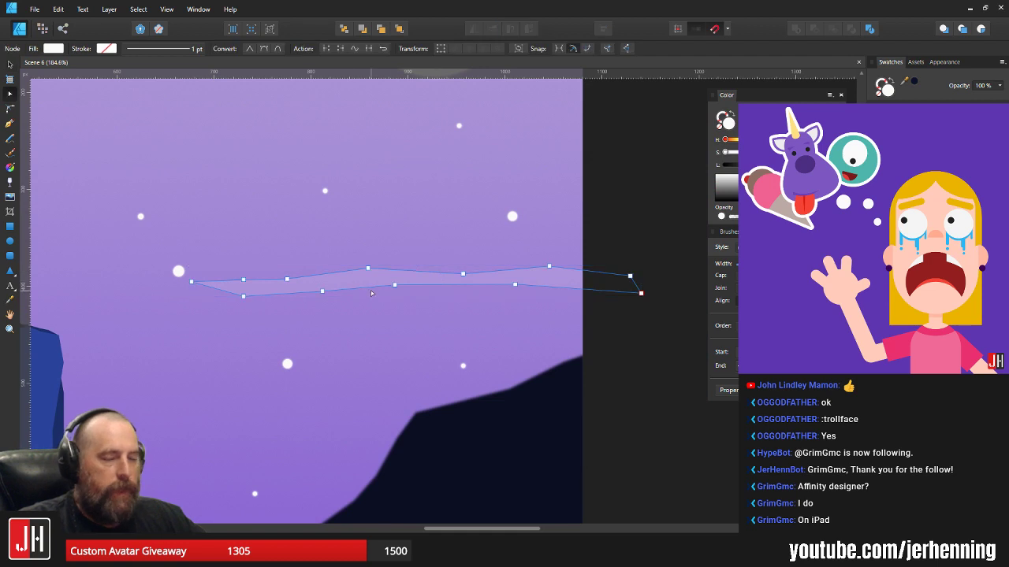
{"action": "scroll", "coordinate": [381, 297], "scroll_direction": "up", "scroll_amount": 2}
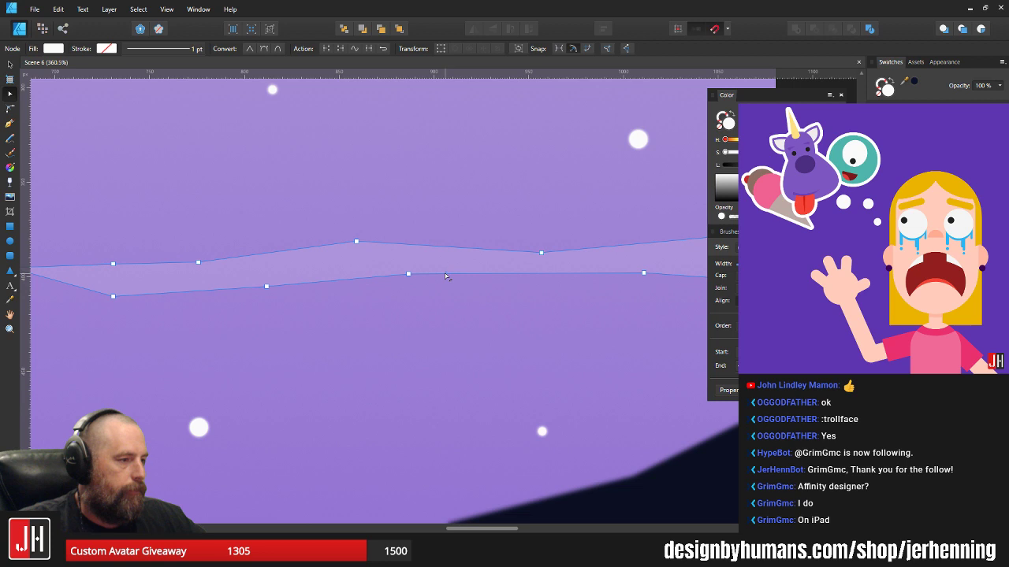
{"action": "left_click_drag", "start_coordinate": [445, 276], "coordinate": [273, 306]}
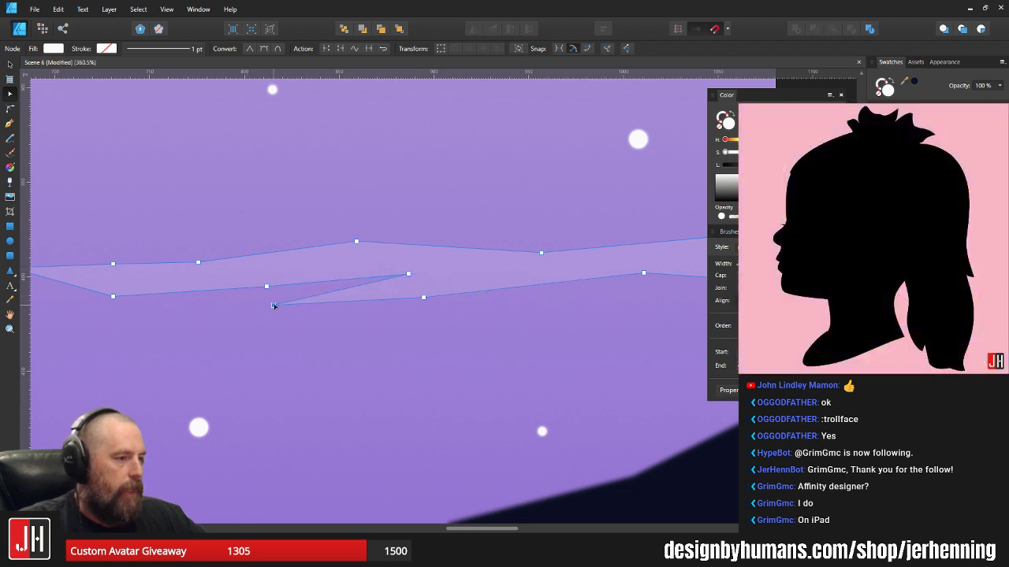
{"action": "left_click_drag", "start_coordinate": [348, 288], "coordinate": [403, 302]}
- Move the forked sky cloud slightly to the right and check it against the whole Instagram artboard
{"action": "key", "text": "v"}
{"action": "scroll", "coordinate": [430, 318], "scroll_direction": "down", "scroll_amount": 6}
{"action": "scroll", "coordinate": [450, 313], "scroll_direction": "down", "scroll_amount": 6}
{"action": "key", "text": "ctrl+d"}
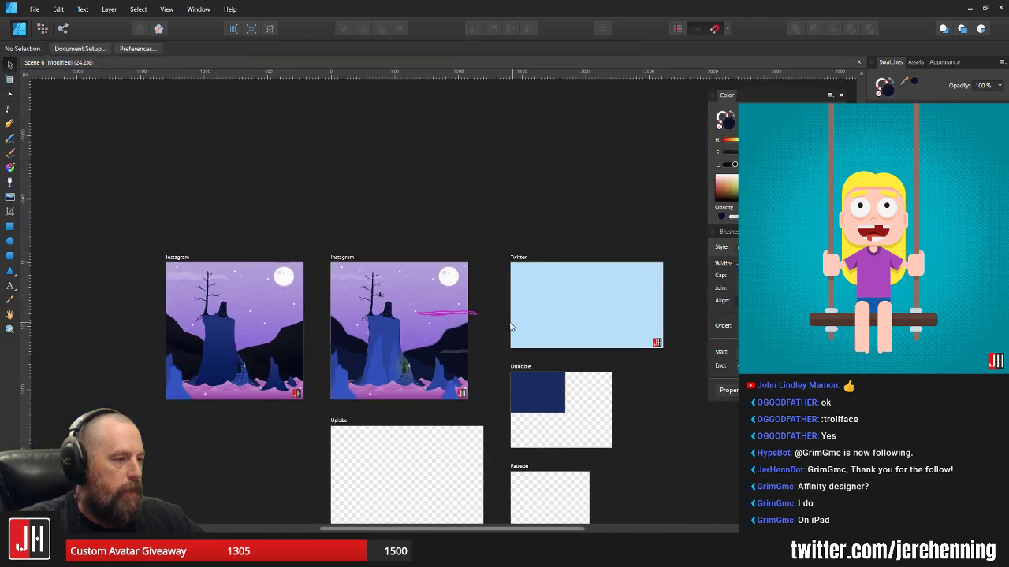
{"action": "scroll", "coordinate": [462, 320], "scroll_direction": "up", "scroll_amount": 4}
{"action": "scroll", "coordinate": [466, 317], "scroll_direction": "left", "scroll_amount": 1}
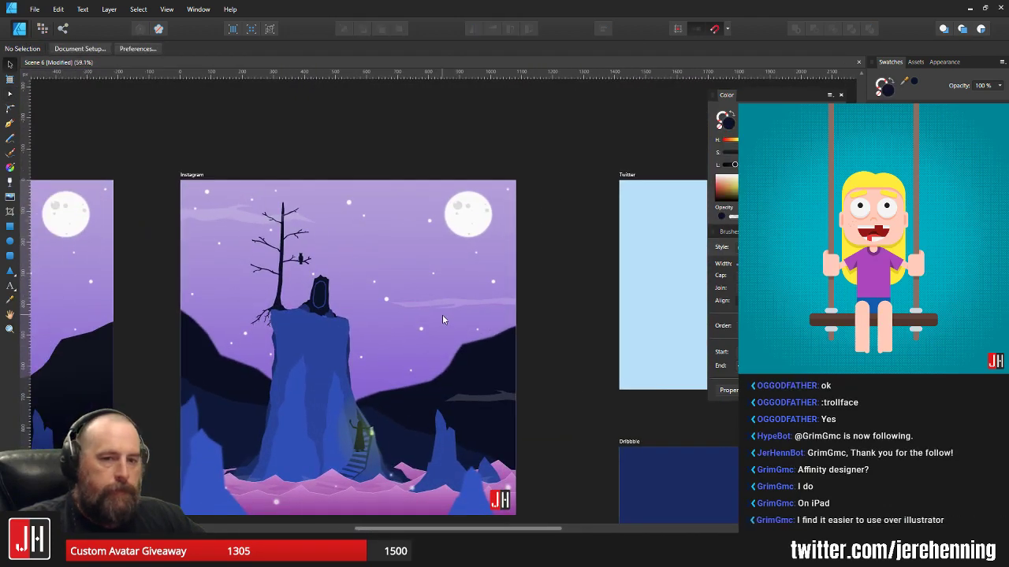
{"action": "scroll", "coordinate": [442, 314], "scroll_direction": "up", "scroll_amount": 2}
{"action": "left_click_drag", "start_coordinate": [476, 297], "coordinate": [481, 298]}
{"action": "left_click", "coordinate": [558, 277]}
{"action": "scroll", "coordinate": [528, 311], "scroll_direction": "down", "scroll_amount": 3}
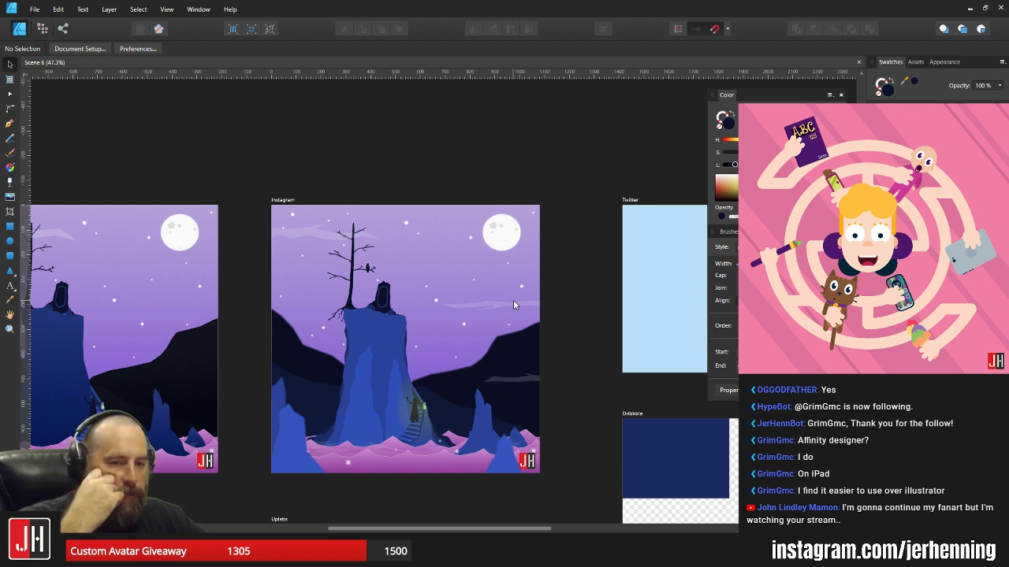
- Shift the forked sky cloud a little to the left above the right-hand hill
{"action": "scroll", "coordinate": [482, 316], "scroll_direction": "up", "scroll_amount": 8}
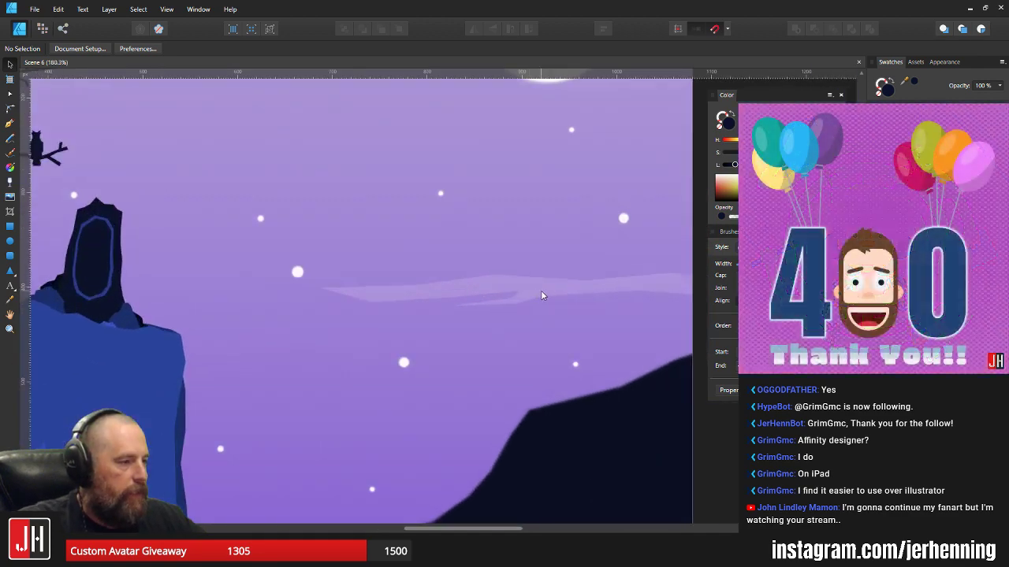
{"action": "left_click", "coordinate": [544, 290]}
{"action": "left_click_drag", "start_coordinate": [621, 275], "coordinate": [468, 292]}
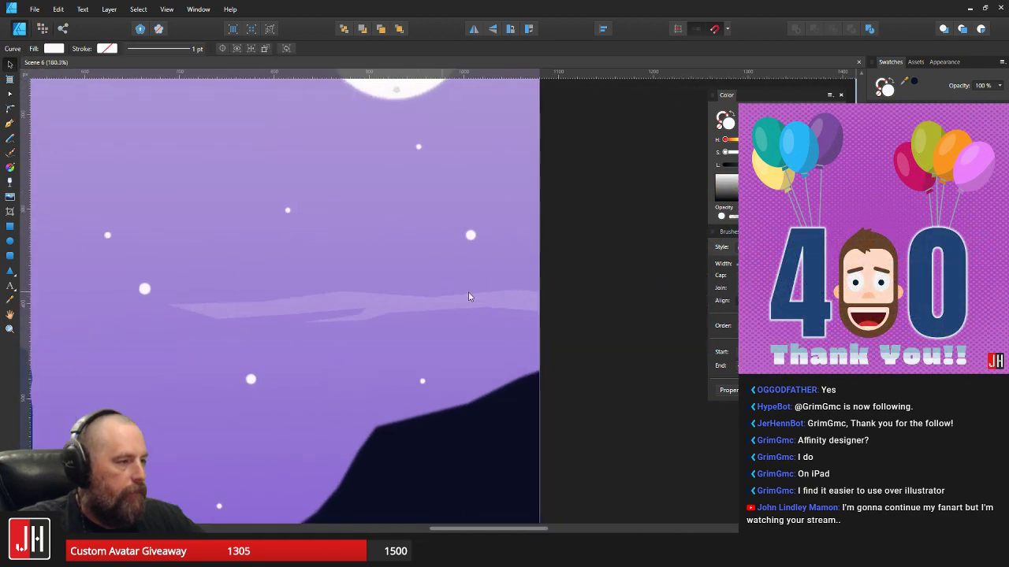
{"action": "left_click_drag", "start_coordinate": [606, 290], "coordinate": [513, 301]}
{"action": "left_click", "coordinate": [610, 249]}
{"action": "scroll", "coordinate": [301, 294], "scroll_direction": "up", "scroll_amount": 4}
- Reshape the upper edge of the forked sky cloud by shifting its nodes and adding one on the slope left of its peak
{"action": "left_click", "coordinate": [264, 320]}
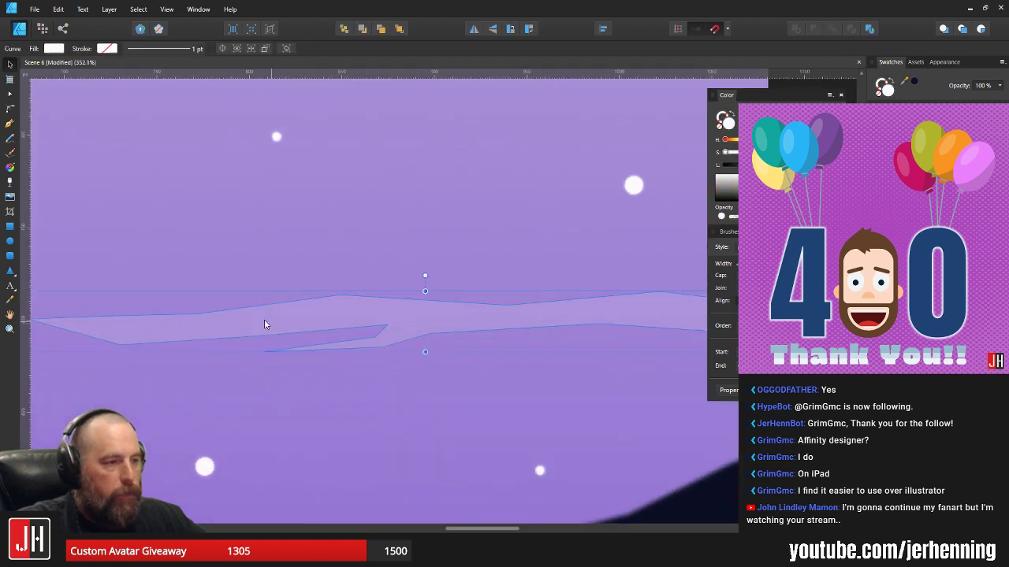
{"action": "key", "text": "a"}
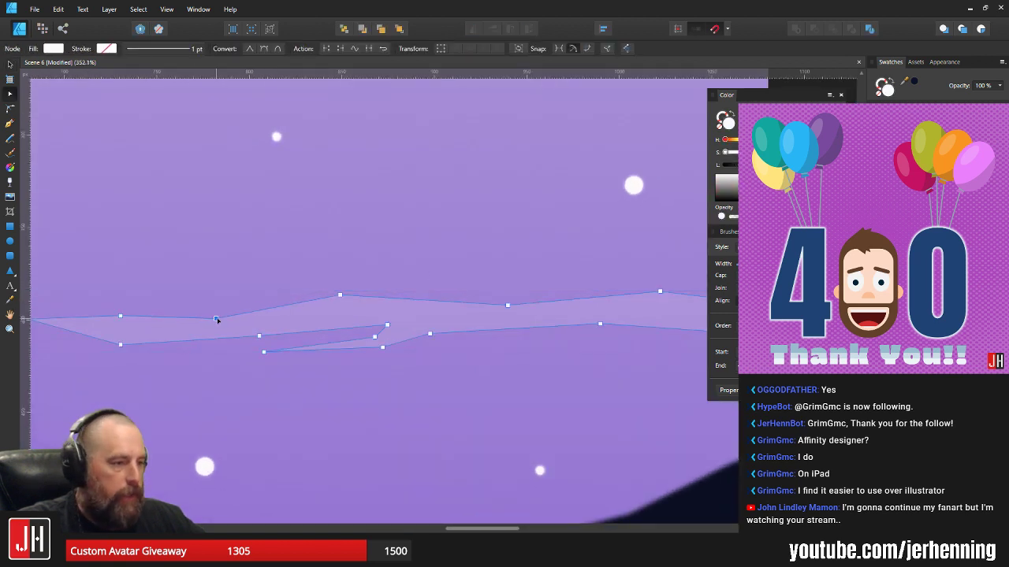
{"action": "left_click_drag", "start_coordinate": [341, 295], "coordinate": [350, 300]}
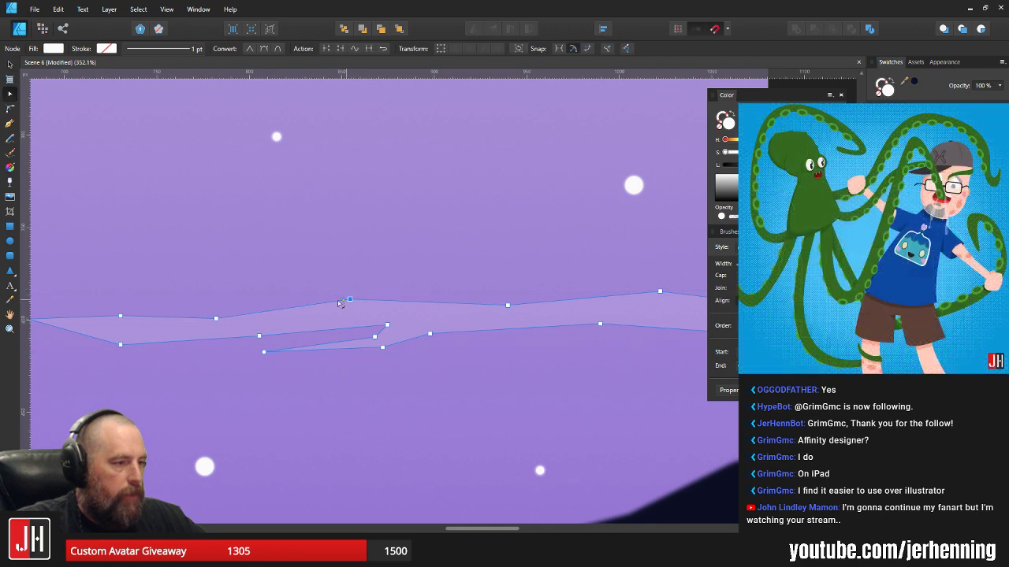
{"action": "left_click", "coordinate": [295, 306]}
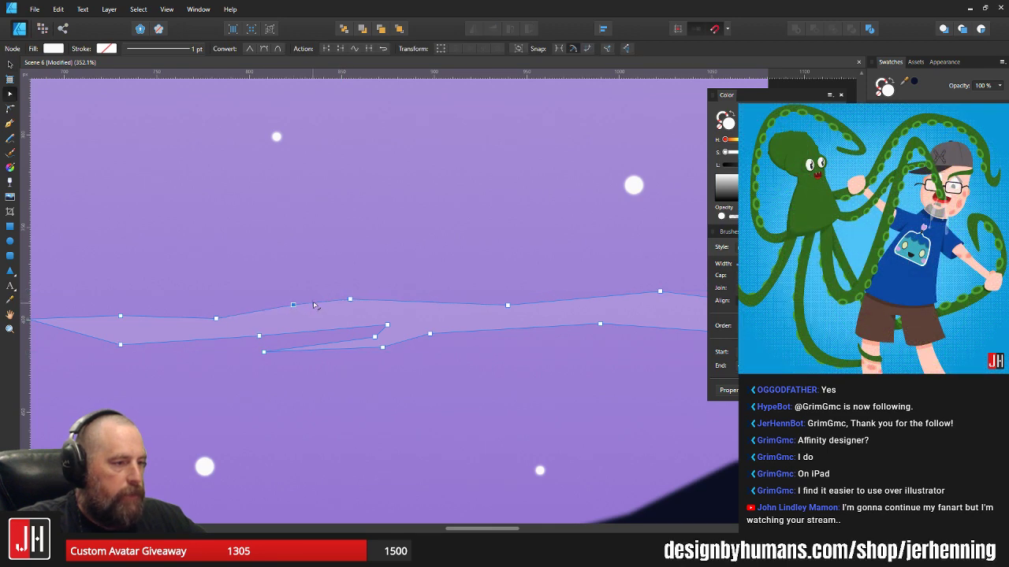
{"action": "key", "text": "v"}
{"action": "scroll", "coordinate": [354, 312], "scroll_direction": "down", "scroll_amount": 10}
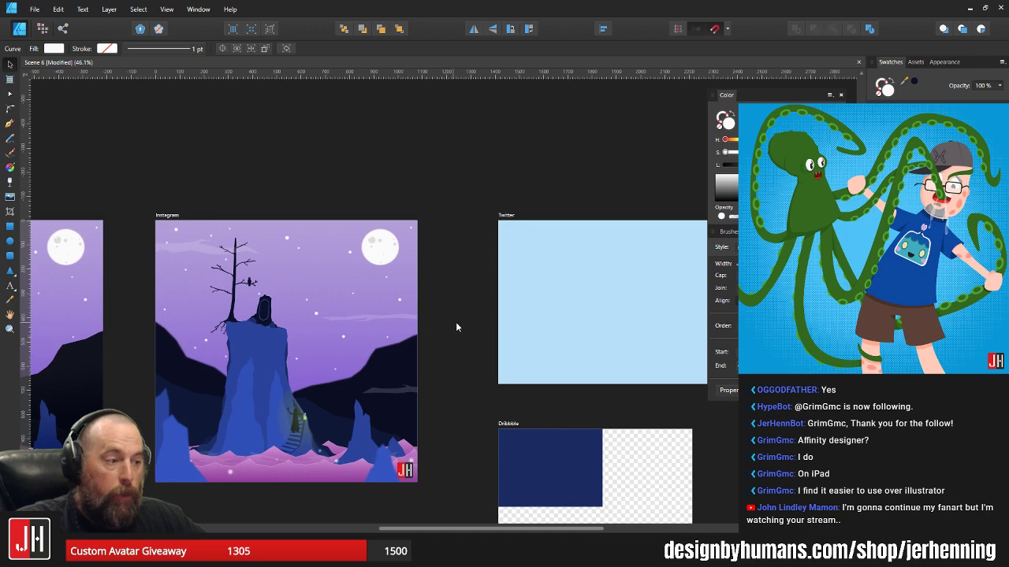
{"action": "left_click", "coordinate": [456, 323]}
- Raise the lower-edge nodes of the upper-left sky cloud and add a node to widen the bend before the tree
{"action": "left_click_drag", "start_coordinate": [405, 322], "coordinate": [443, 312]}
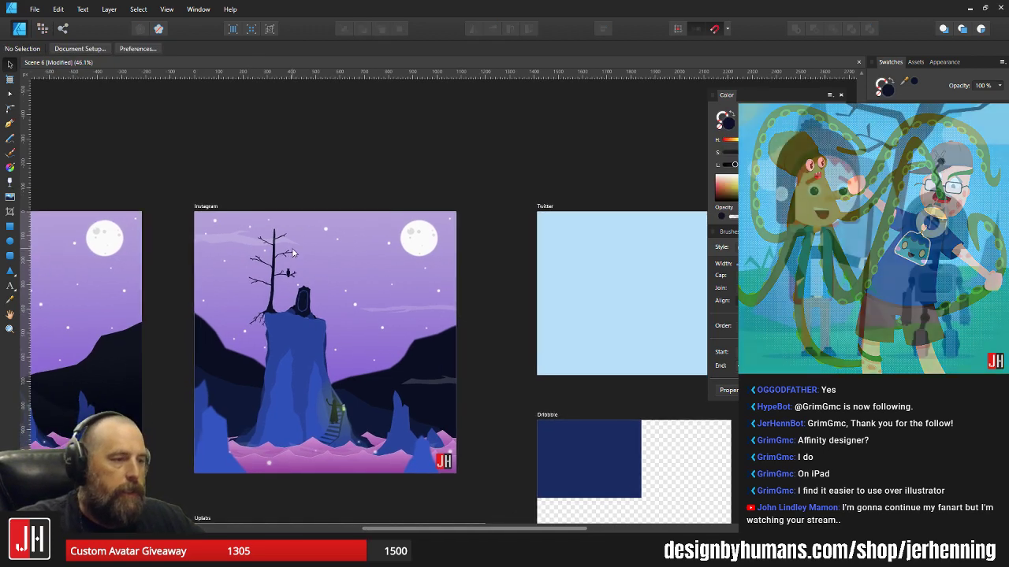
{"action": "scroll", "coordinate": [230, 239], "scroll_direction": "up", "scroll_amount": 6}
{"action": "left_click", "coordinate": [160, 247]}
{"action": "key", "text": "a"}
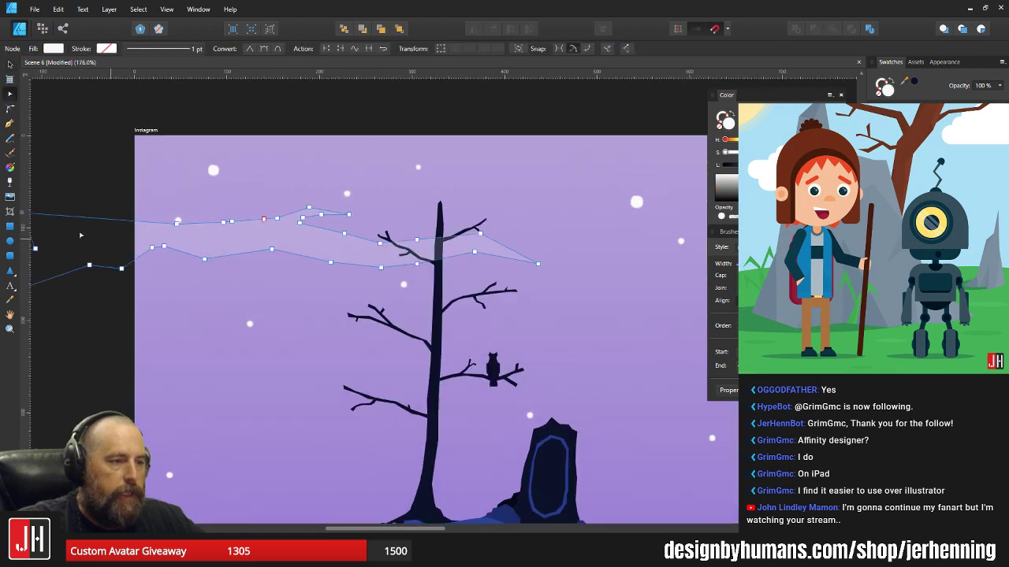
{"action": "left_click_drag", "start_coordinate": [76, 235], "coordinate": [288, 305]}
{"action": "scroll", "coordinate": [271, 274], "scroll_direction": "up", "scroll_amount": 3}
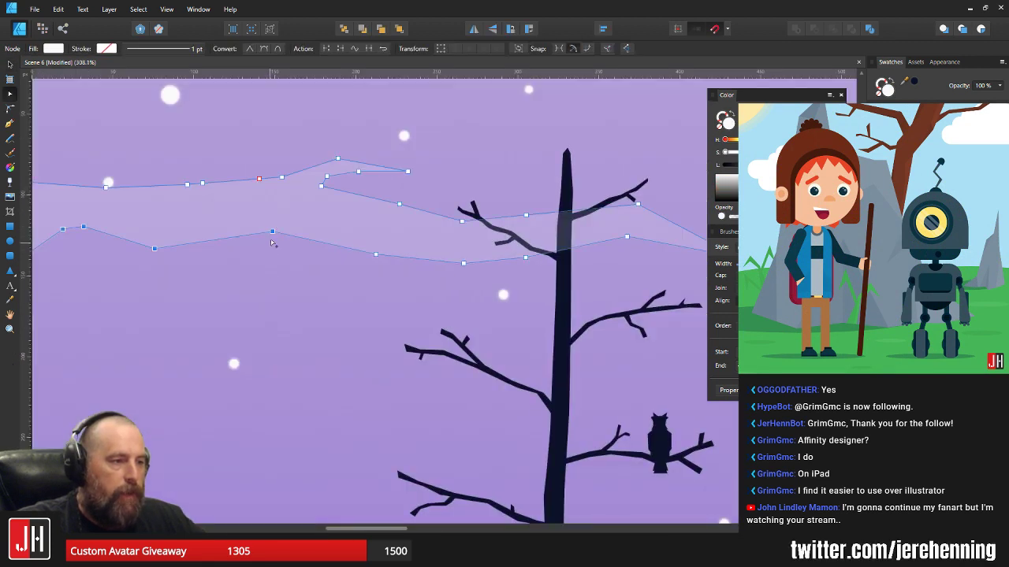
{"action": "left_click_drag", "start_coordinate": [273, 233], "coordinate": [273, 214]}
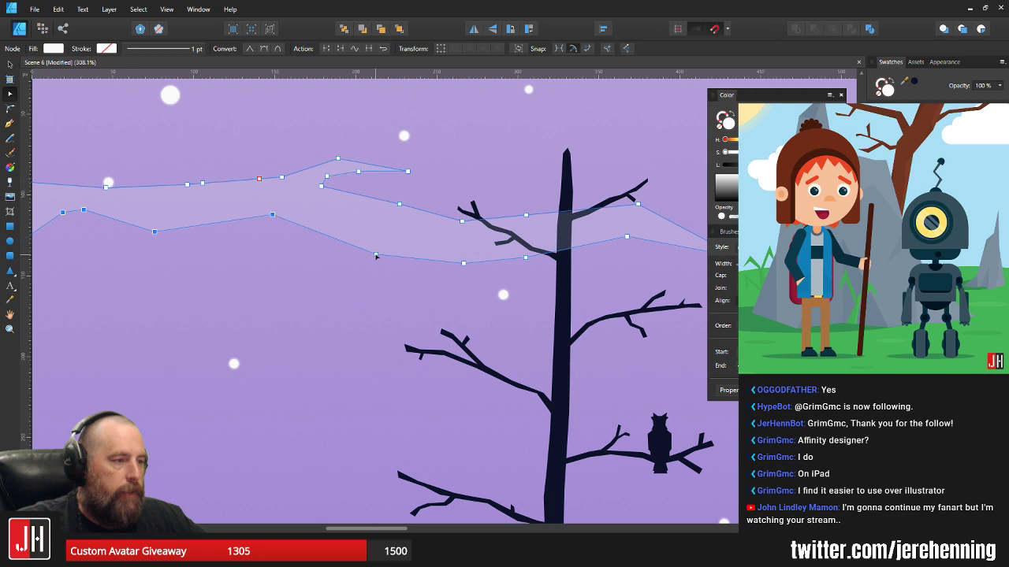
{"action": "left_click_drag", "start_coordinate": [376, 255], "coordinate": [421, 241]}
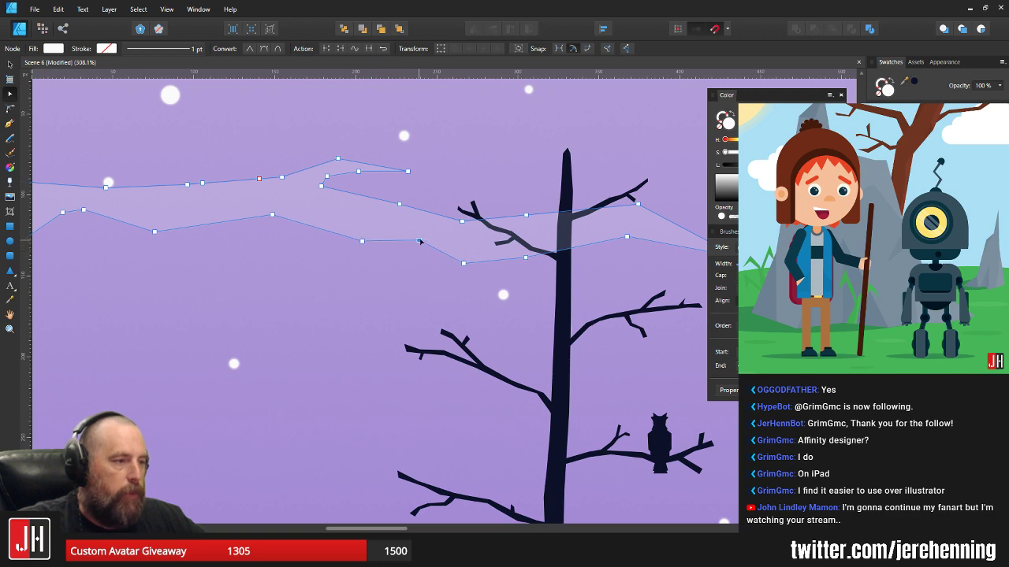
- Shift the lower-edge nodes of the upper-left cloud around the tree trunk to thin its right end
{"action": "key", "text": "v"}
{"action": "scroll", "coordinate": [416, 256], "scroll_direction": "down", "scroll_amount": 5}
{"action": "scroll", "coordinate": [443, 259], "scroll_direction": "up", "scroll_amount": 5}
{"action": "left_click", "coordinate": [432, 247]}
{"action": "key", "text": "a"}
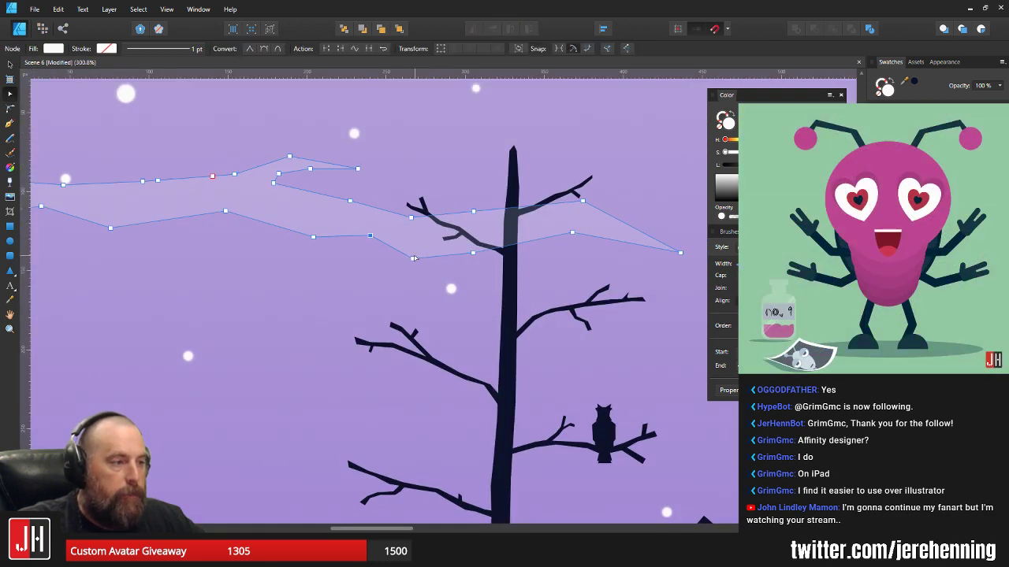
{"action": "left_click_drag", "start_coordinate": [474, 254], "coordinate": [485, 236]}
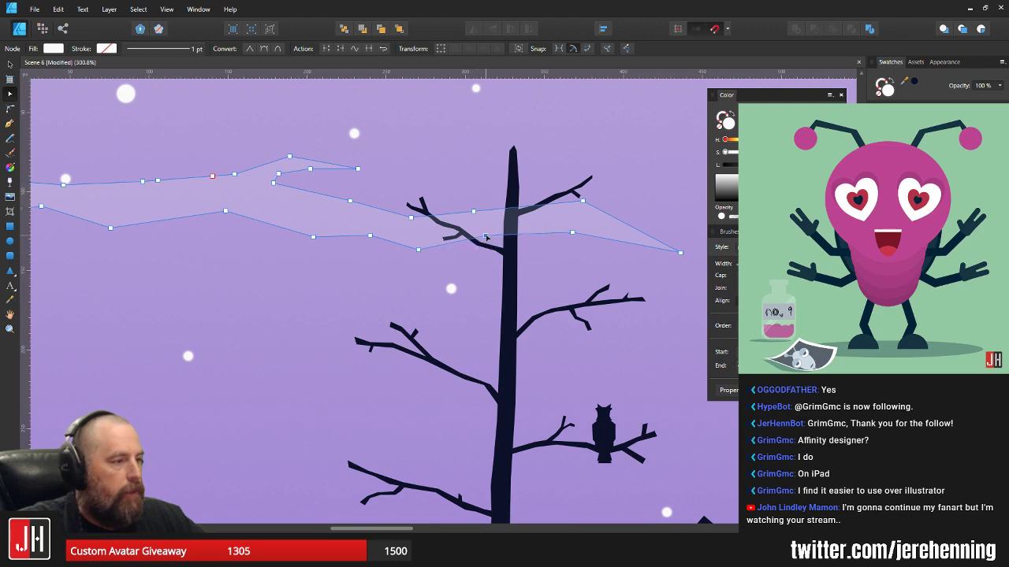
{"action": "left_click_drag", "start_coordinate": [572, 238], "coordinate": [570, 241]}
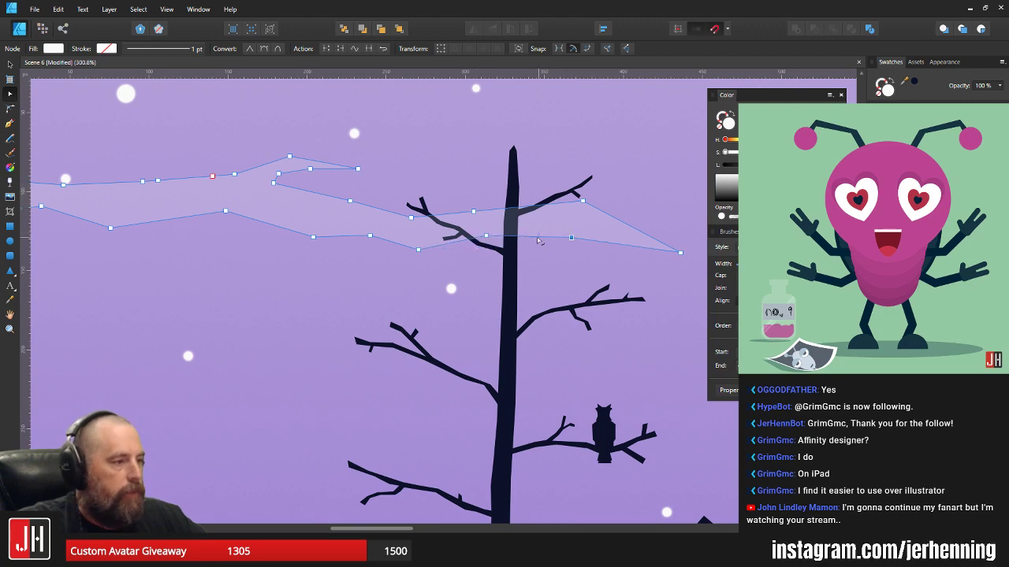
{"action": "key", "text": "v"}
{"action": "scroll", "coordinate": [517, 282], "scroll_direction": "down", "scroll_amount": 9}
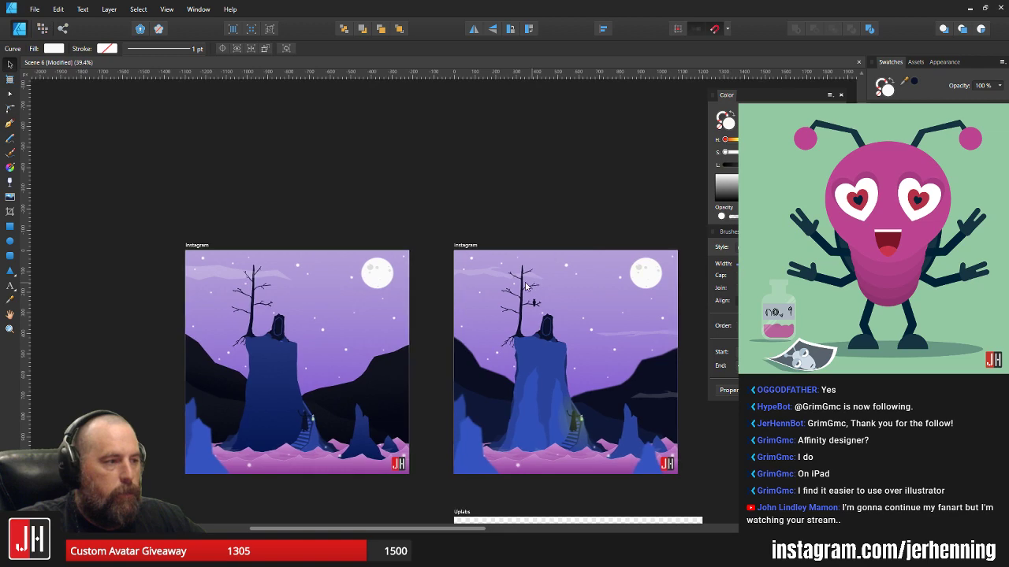
- Save the document and compare the two Instagram artboards
{"action": "left_click_drag", "start_coordinate": [529, 283], "coordinate": [437, 274]}
{"action": "left_click", "coordinate": [486, 199]}
{"action": "key", "text": "ctrl+s"}
{"action": "scroll", "coordinate": [495, 257], "scroll_direction": "up", "scroll_amount": 3}
{"action": "scroll", "coordinate": [473, 288], "scroll_direction": "down", "scroll_amount": 2}
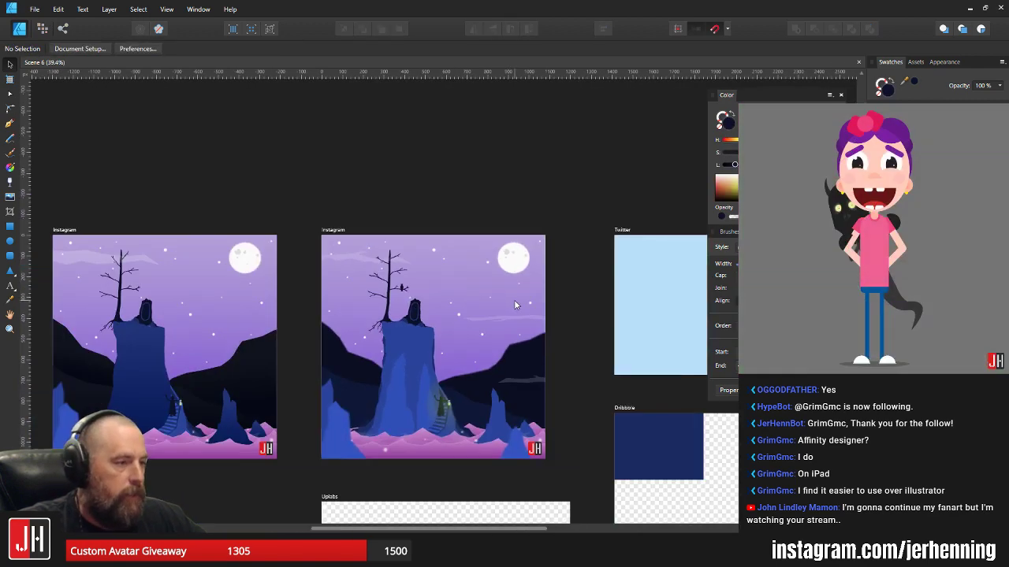
- Reshape the left end of the cloud over the right-hand hill by moving its tip and adding nodes for an uneven upper edge
{"action": "scroll", "coordinate": [560, 370], "scroll_direction": "up", "scroll_amount": 8}
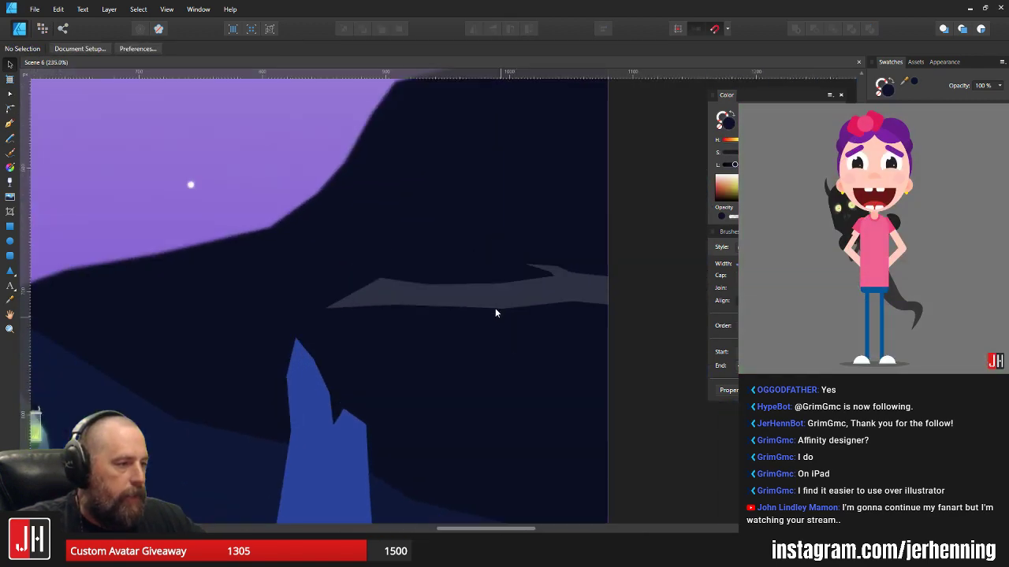
{"action": "left_click", "coordinate": [465, 307]}
{"action": "scroll", "coordinate": [429, 305], "scroll_direction": "up", "scroll_amount": 2}
{"action": "key", "text": "a"}
{"action": "left_click_drag", "start_coordinate": [397, 302], "coordinate": [404, 297]}
{"action": "left_click_drag", "start_coordinate": [266, 309], "coordinate": [259, 302]}
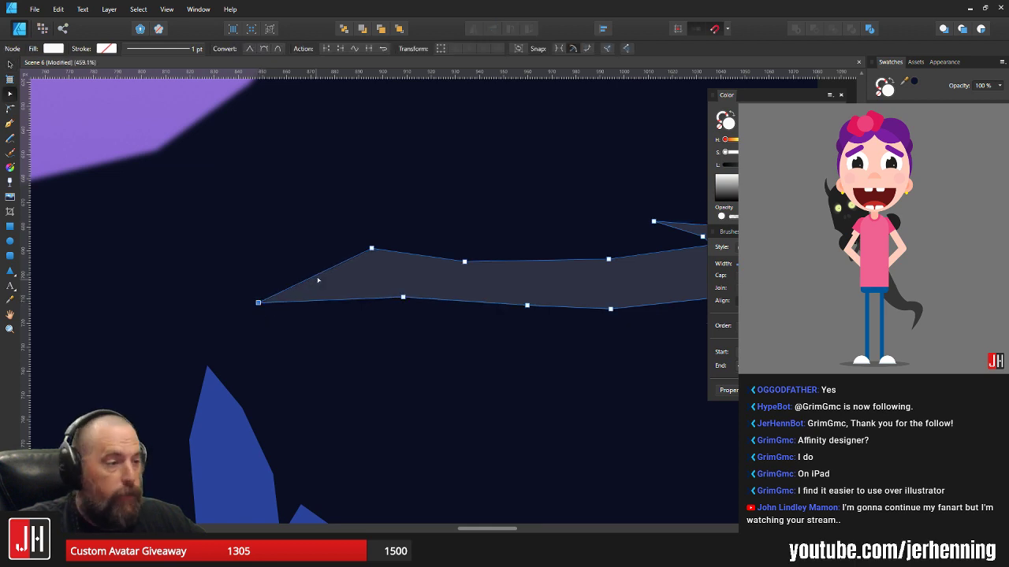
{"action": "left_click_drag", "start_coordinate": [317, 274], "coordinate": [343, 276]}
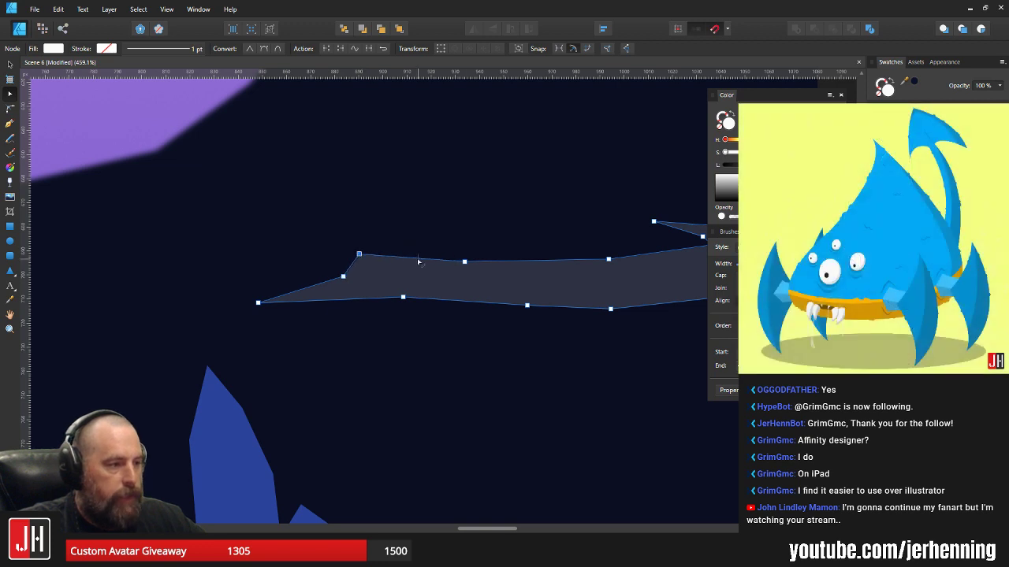
{"action": "left_click_drag", "start_coordinate": [414, 272], "coordinate": [363, 300]}
{"action": "scroll", "coordinate": [498, 309], "scroll_direction": "down", "scroll_amount": 5}
{"action": "key", "text": "v"}
- Extend the hill cloud's upper wisp slightly up and left, and add a node to each edge of its right part
{"action": "left_click", "coordinate": [560, 310]}
{"action": "scroll", "coordinate": [526, 300], "scroll_direction": "up", "scroll_amount": 3}
{"action": "left_click", "coordinate": [524, 300]}
{"action": "scroll", "coordinate": [520, 298], "scroll_direction": "up", "scroll_amount": 3}
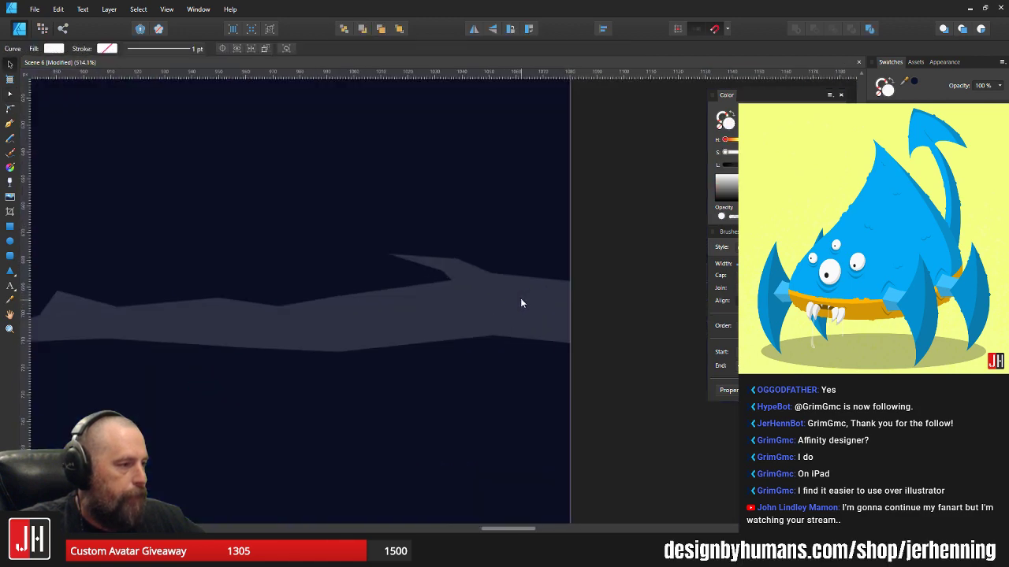
{"action": "key", "text": "a"}
{"action": "left_click_drag", "start_coordinate": [360, 225], "coordinate": [449, 256]}
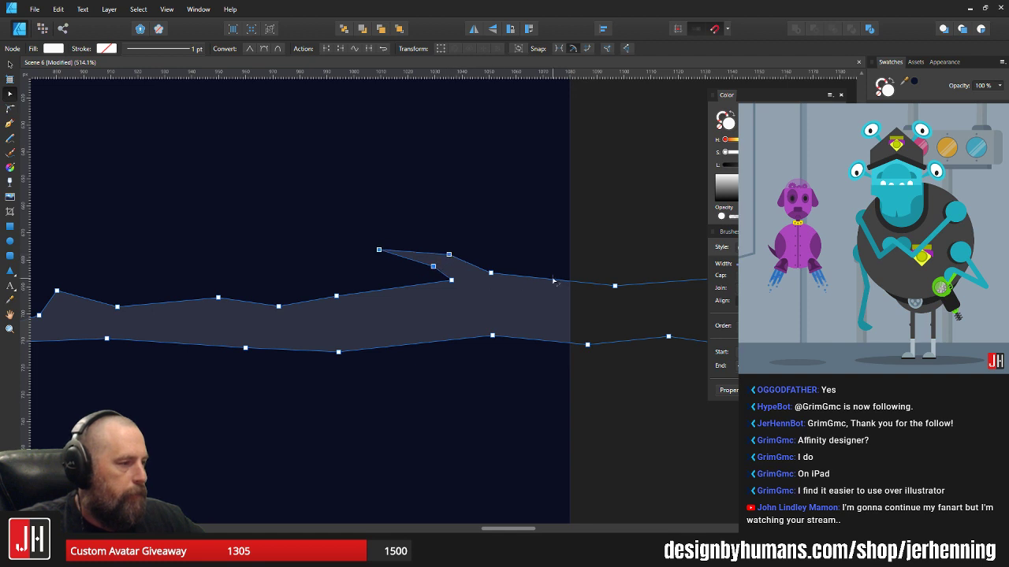
{"action": "left_click_drag", "start_coordinate": [551, 280], "coordinate": [549, 290]}
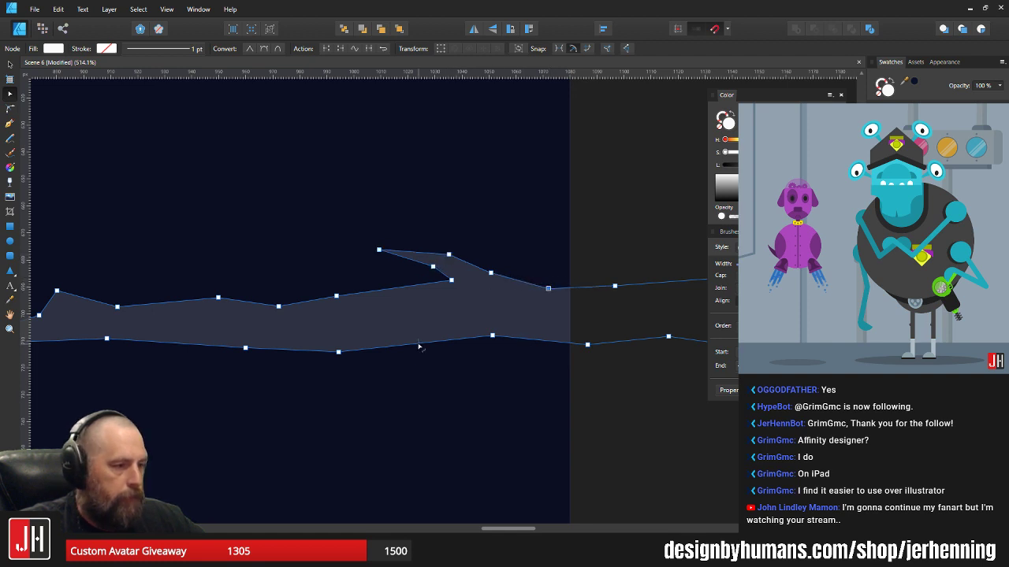
{"action": "left_click_drag", "start_coordinate": [419, 345], "coordinate": [427, 335]}
{"action": "key", "text": "v"}
{"action": "scroll", "coordinate": [448, 326], "scroll_direction": "down", "scroll_amount": 8}
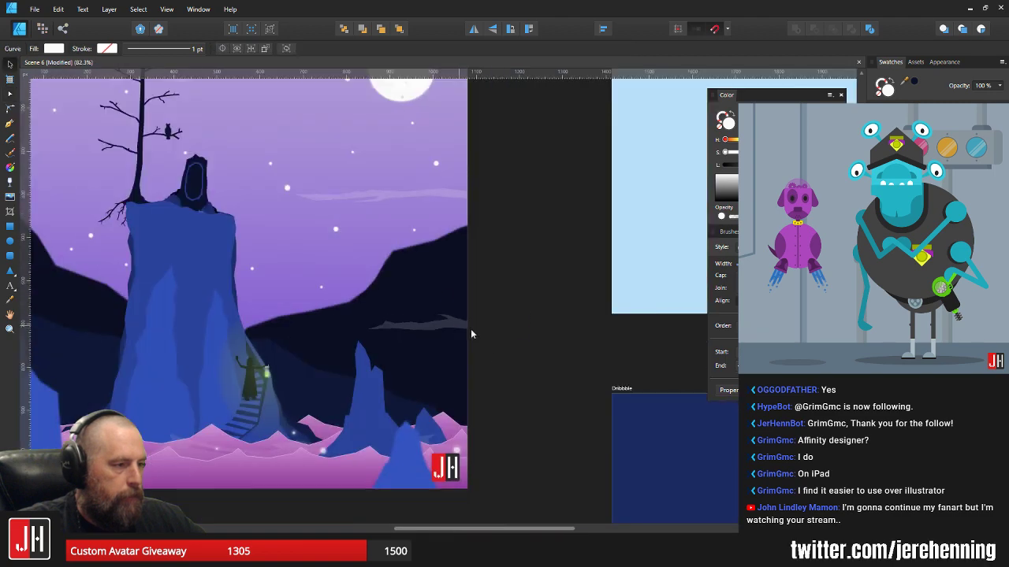
- Save the document and inspect the tree, owl and cliff on the second Instagram artboard
{"action": "left_click", "coordinate": [488, 357]}
{"action": "key", "text": "ctrl+0"}
{"action": "scroll", "coordinate": [350, 299], "scroll_direction": "up", "scroll_amount": 2}
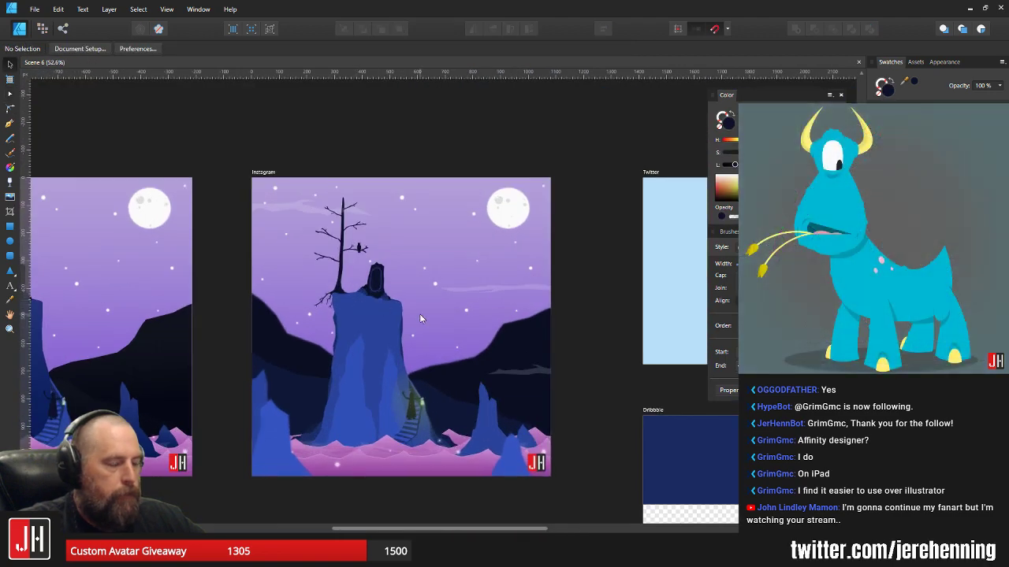
{"action": "left_click_drag", "start_coordinate": [420, 318], "coordinate": [410, 295]}
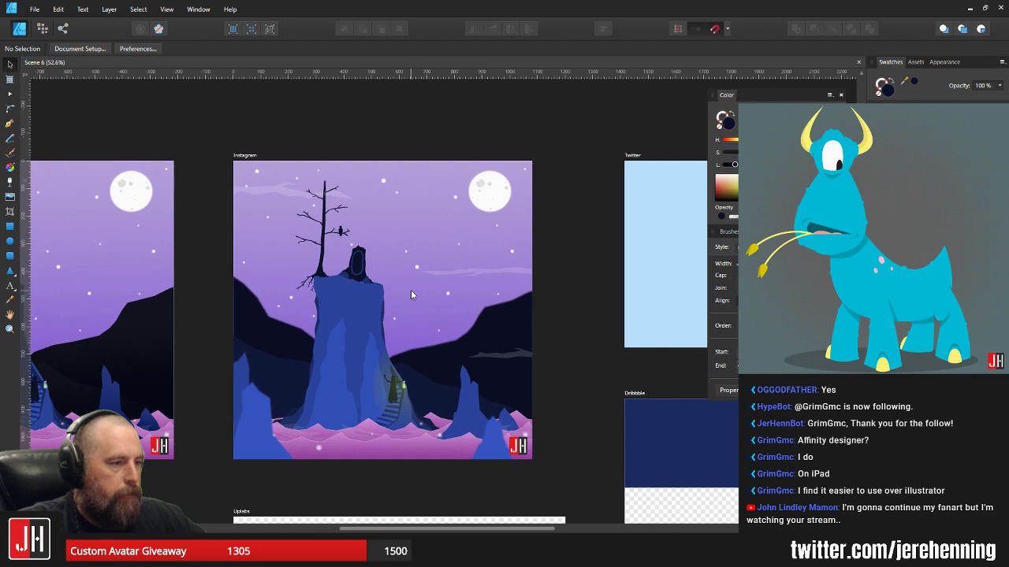
{"action": "scroll", "coordinate": [359, 268], "scroll_direction": "up", "scroll_amount": 6}
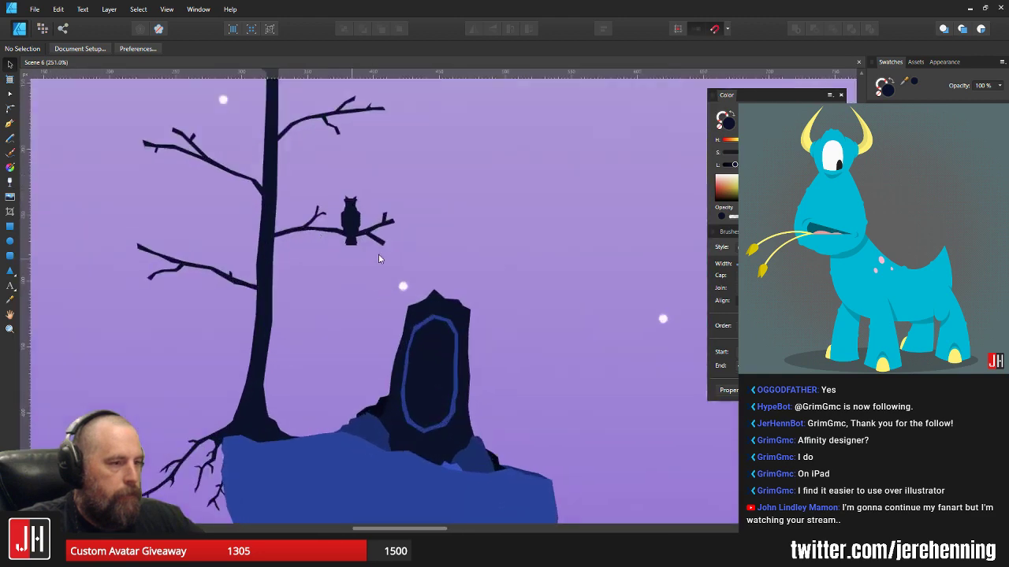
{"action": "left_click_drag", "start_coordinate": [380, 254], "coordinate": [420, 284]}
{"action": "scroll", "coordinate": [391, 221], "scroll_direction": "down", "scroll_amount": 5}
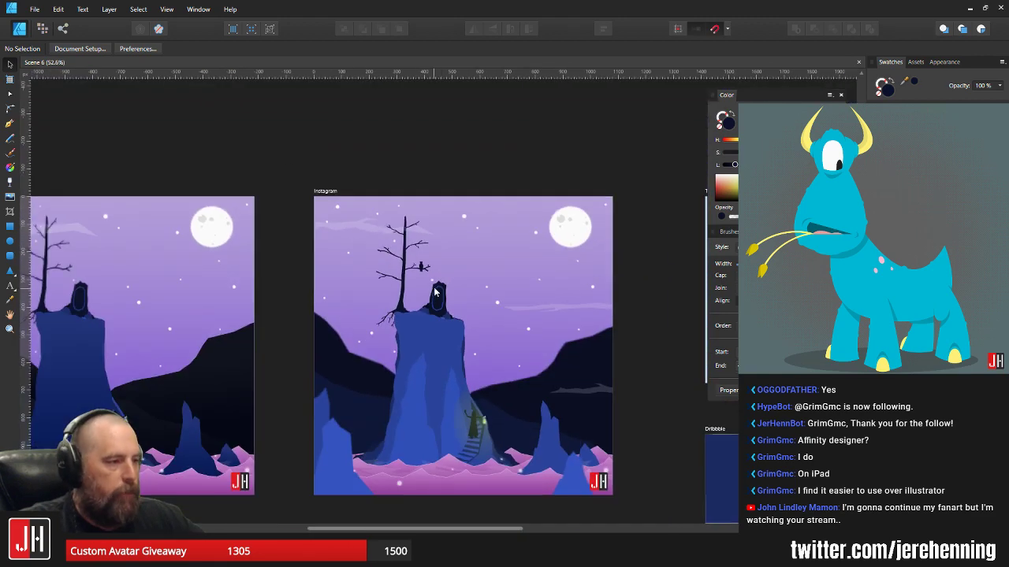
{"action": "scroll", "coordinate": [456, 282], "scroll_direction": "up", "scroll_amount": 2}
{"action": "left_click_drag", "start_coordinate": [450, 241], "coordinate": [422, 241]}
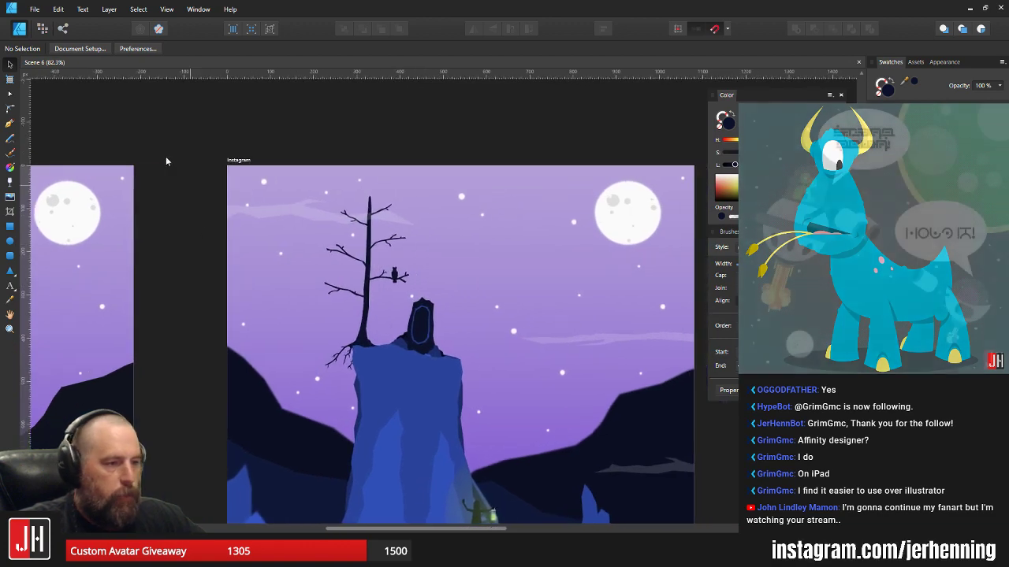
- Draw a closed, angular cloud outline with forked wisps using the Pen tool, from beyond the artboard's left edge to the standing stone
{"action": "left_click", "coordinate": [10, 124]}
{"action": "scroll", "coordinate": [118, 245], "scroll_direction": "up", "scroll_amount": 3}
{"action": "left_click_drag", "start_coordinate": [319, 316], "coordinate": [209, 255]}
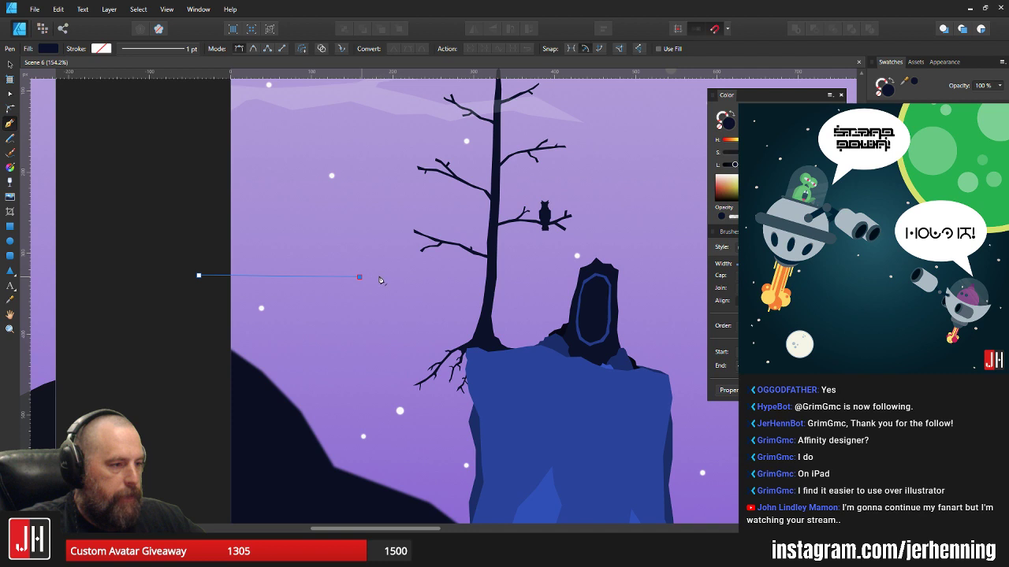
{"action": "left_click", "coordinate": [360, 276]}
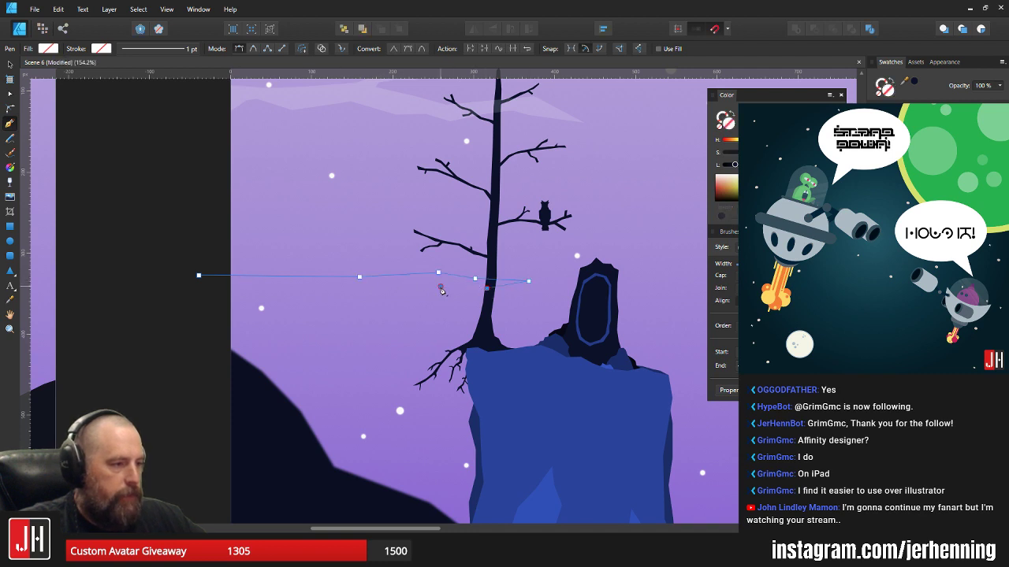
{"action": "left_click_drag", "start_coordinate": [441, 290], "coordinate": [414, 295]}
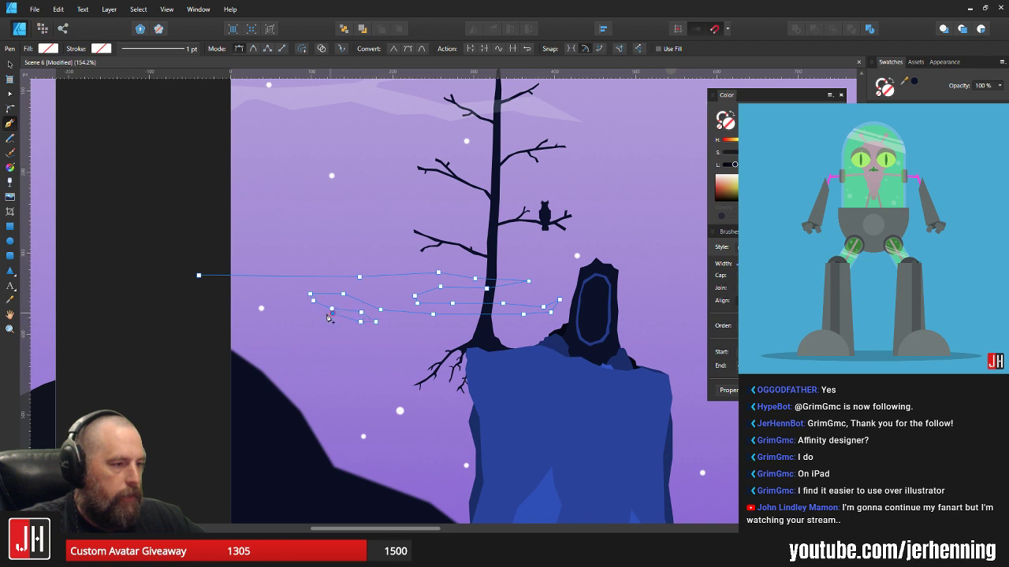
{"action": "left_click", "coordinate": [267, 294]}
{"action": "left_click", "coordinate": [243, 291]}
{"action": "left_click", "coordinate": [200, 295]}
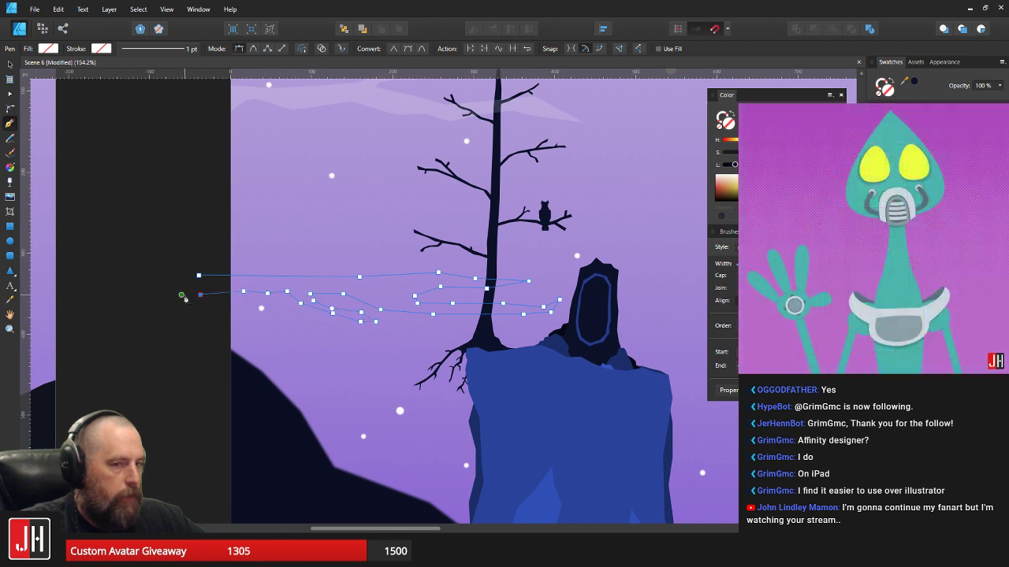
{"action": "left_click", "coordinate": [181, 295]}
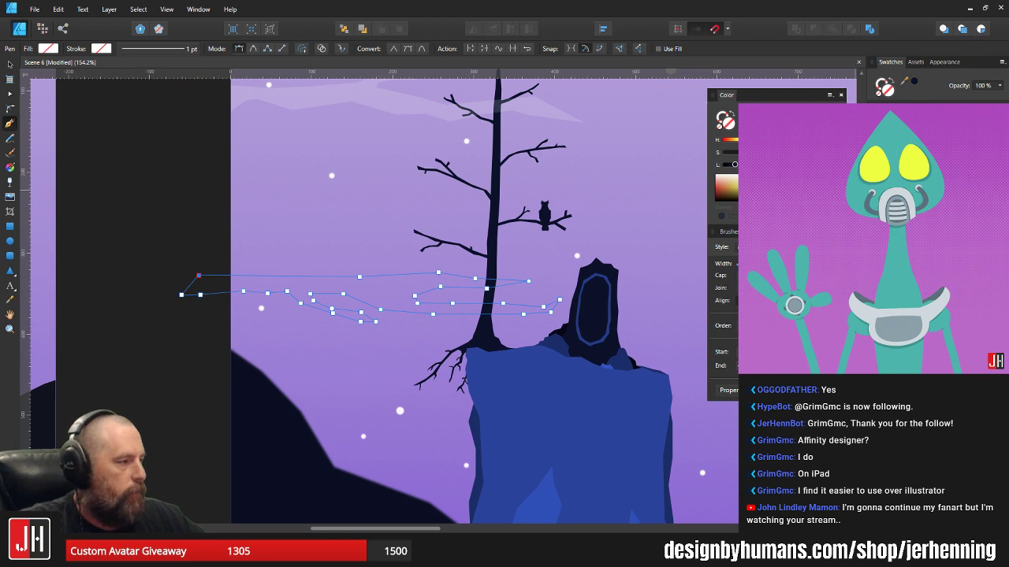
- Fill the new forked cloud with white and make it faintly translucent
{"action": "left_click", "coordinate": [918, 123]}
{"action": "key", "text": "1"}
{"action": "key", "text": "v"}
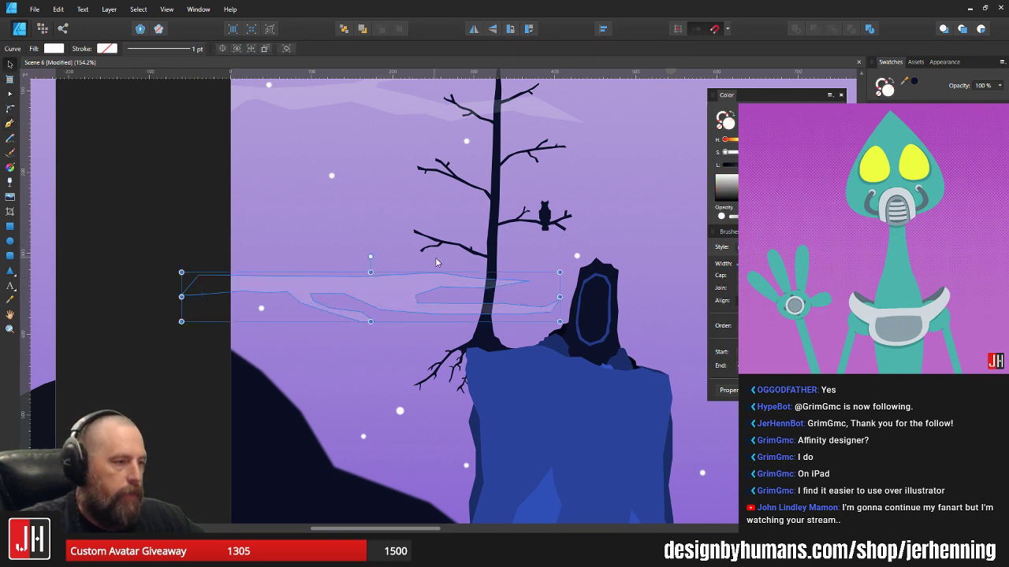
- Scale the new cloud down to about 357 by 47 px and place it between the artboard's left edge and the tree
{"action": "left_click_drag", "start_coordinate": [372, 293], "coordinate": [364, 293]}
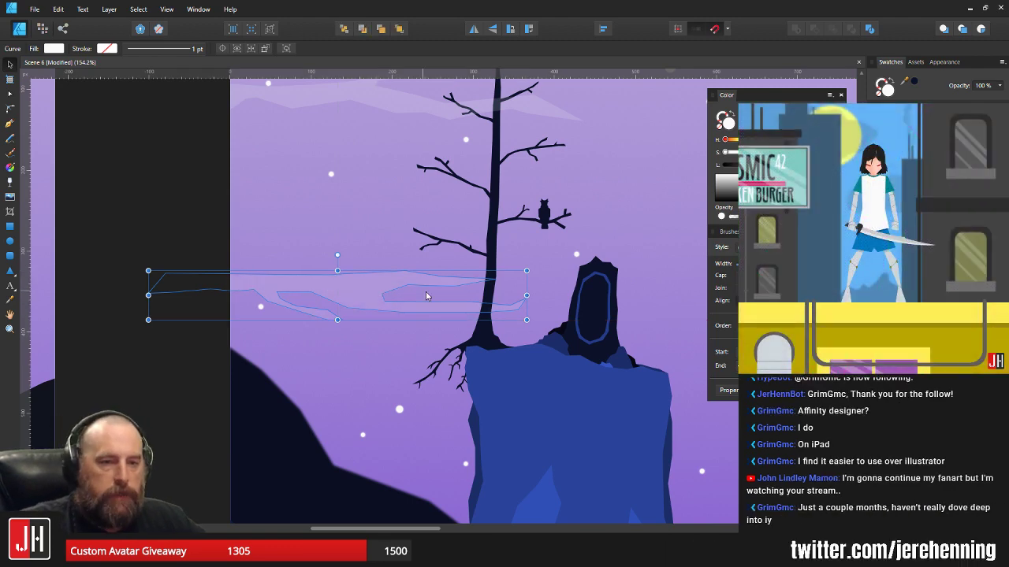
{"action": "left_click_drag", "start_coordinate": [526, 270], "coordinate": [438, 282]}
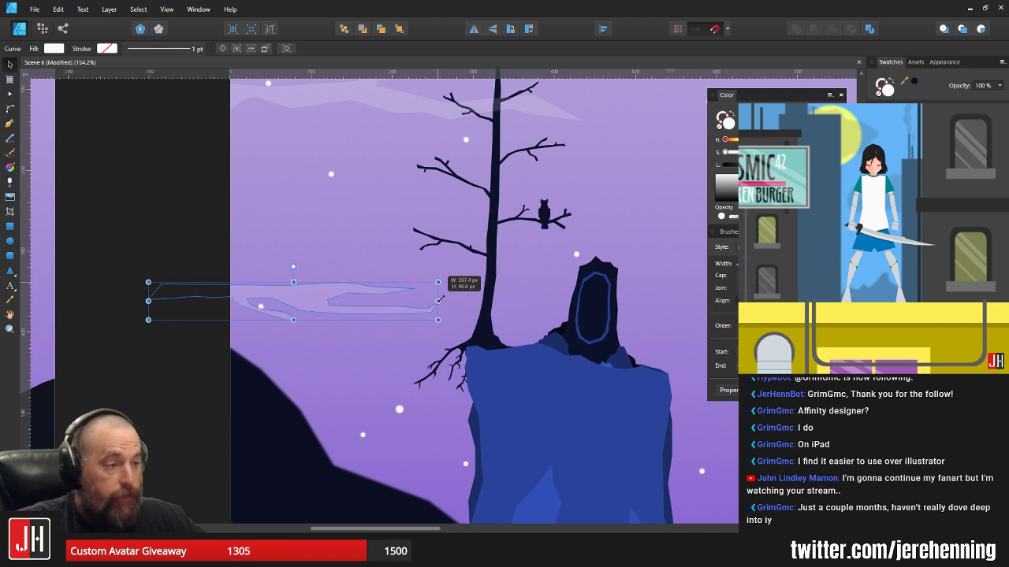
{"action": "left_click_drag", "start_coordinate": [308, 295], "coordinate": [335, 288]}
- Add nodes along the new cloud's upper edge to form small bumps at its left and a deep dip in the middle
{"action": "scroll", "coordinate": [331, 284], "scroll_direction": "up", "scroll_amount": 4}
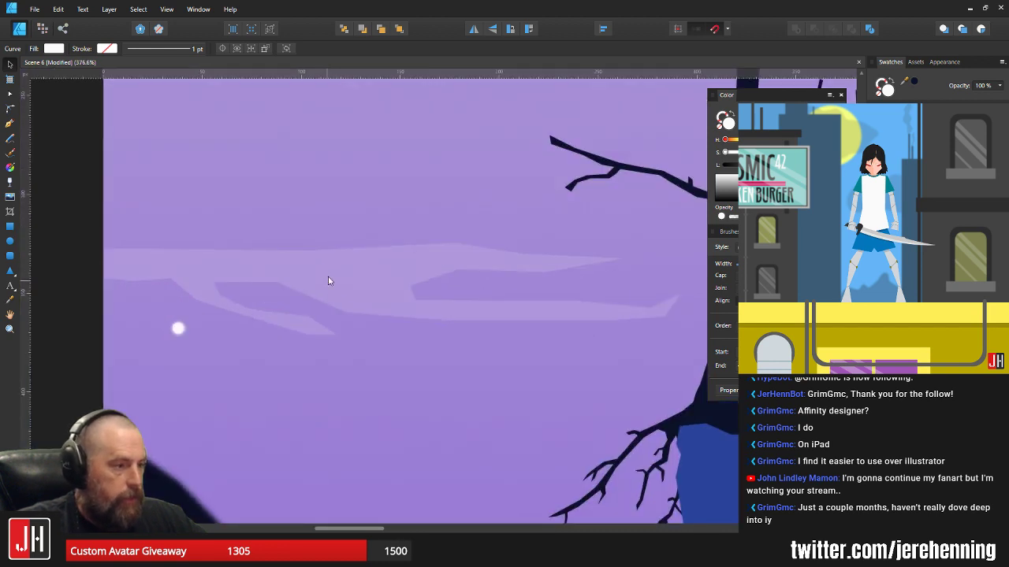
{"action": "key", "text": "a"}
{"action": "left_click_drag", "start_coordinate": [307, 251], "coordinate": [135, 257]}
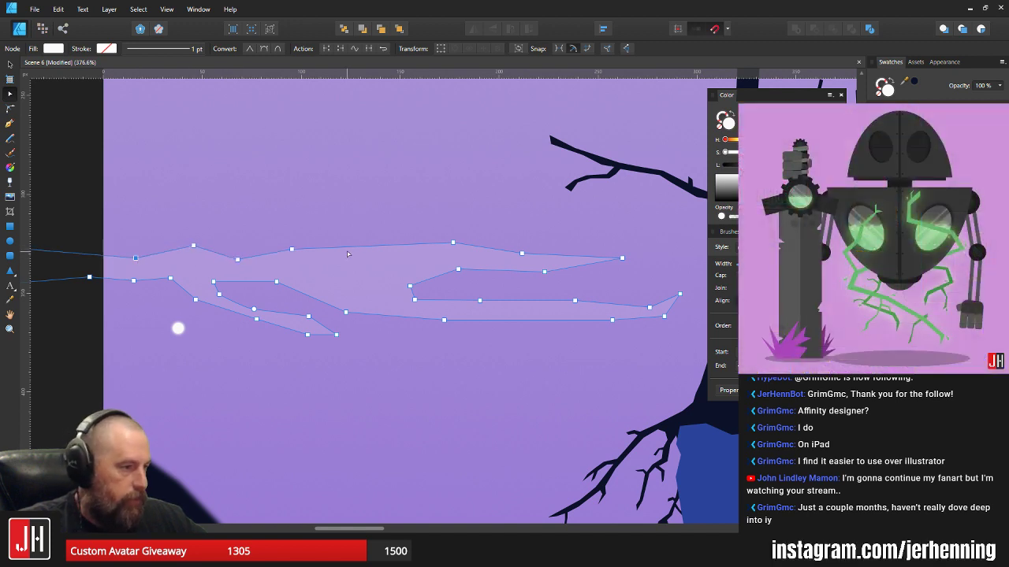
{"action": "left_click_drag", "start_coordinate": [346, 250], "coordinate": [361, 278]}
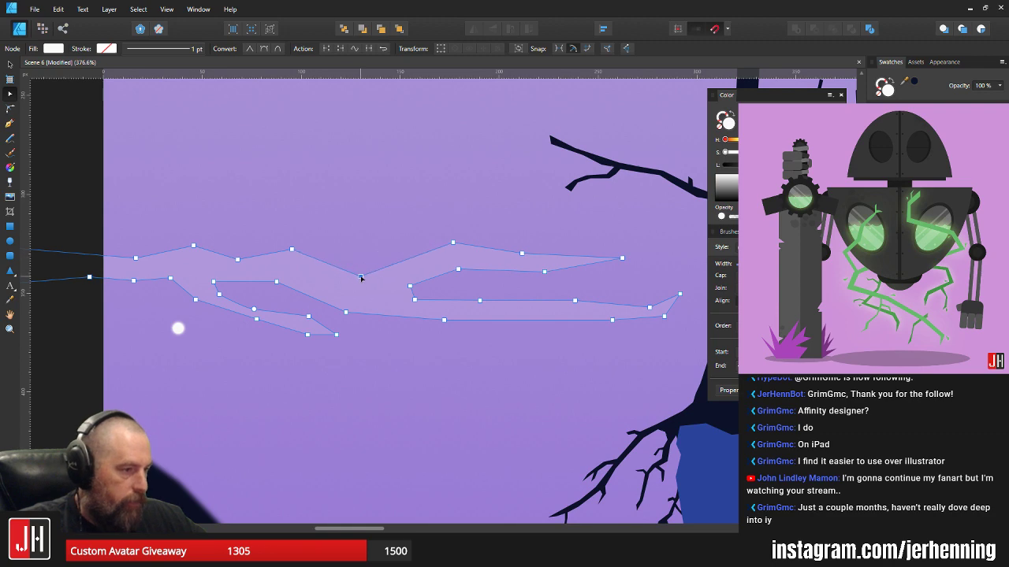
{"action": "key", "text": "v"}
{"action": "scroll", "coordinate": [403, 279], "scroll_direction": "down", "scroll_amount": 10}
{"action": "left_click", "coordinate": [655, 342]}
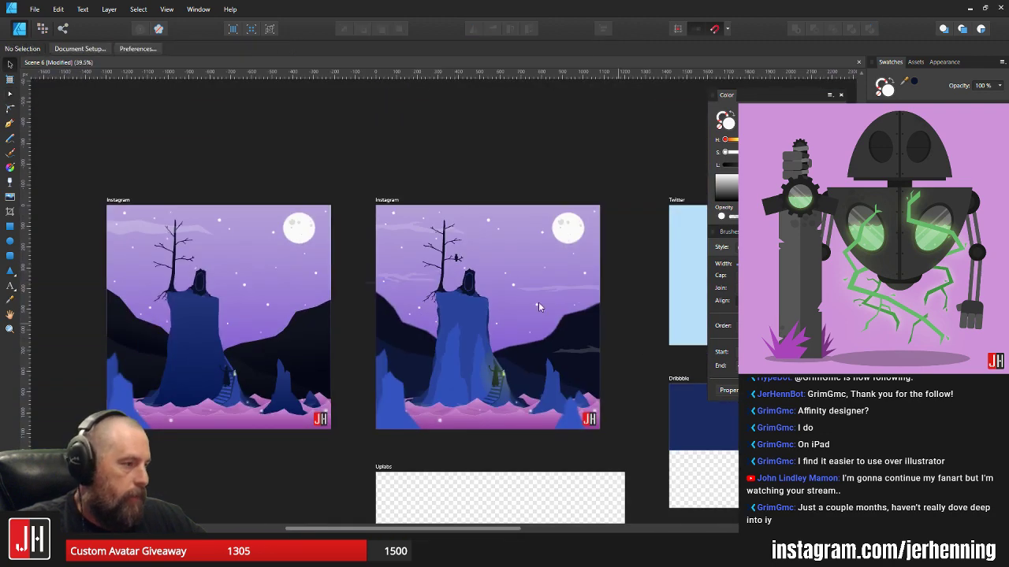
- Refine the small gap above the new cloud's lower left wisp by adding a node on the wisp's upper edge and extending the gap's inner corner
{"action": "scroll", "coordinate": [449, 276], "scroll_direction": "up", "scroll_amount": 5}
{"action": "left_click", "coordinate": [285, 259]}
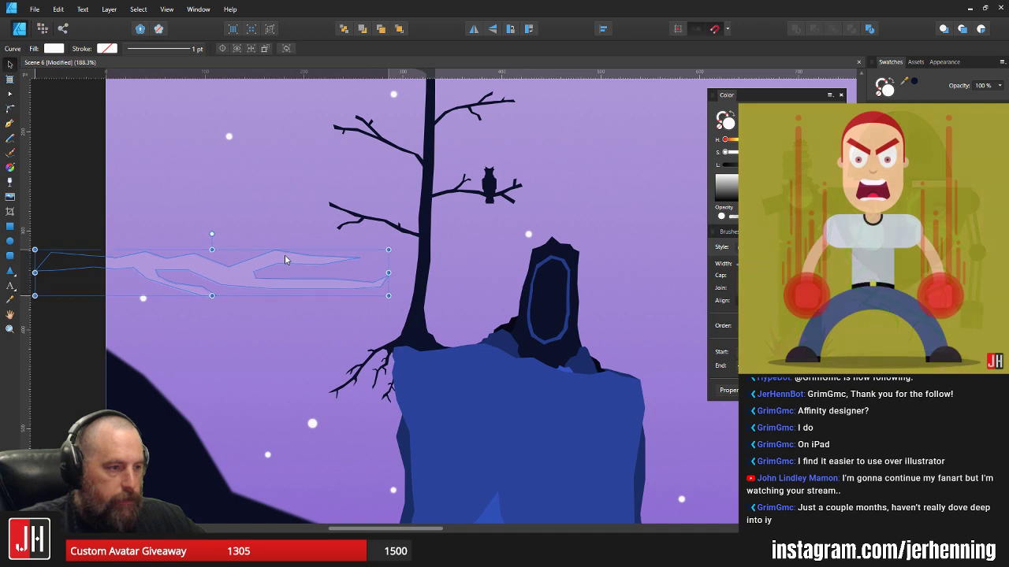
{"action": "scroll", "coordinate": [166, 276], "scroll_direction": "up", "scroll_amount": 3}
{"action": "key", "text": "a"}
{"action": "left_click_drag", "start_coordinate": [273, 346], "coordinate": [171, 282]}
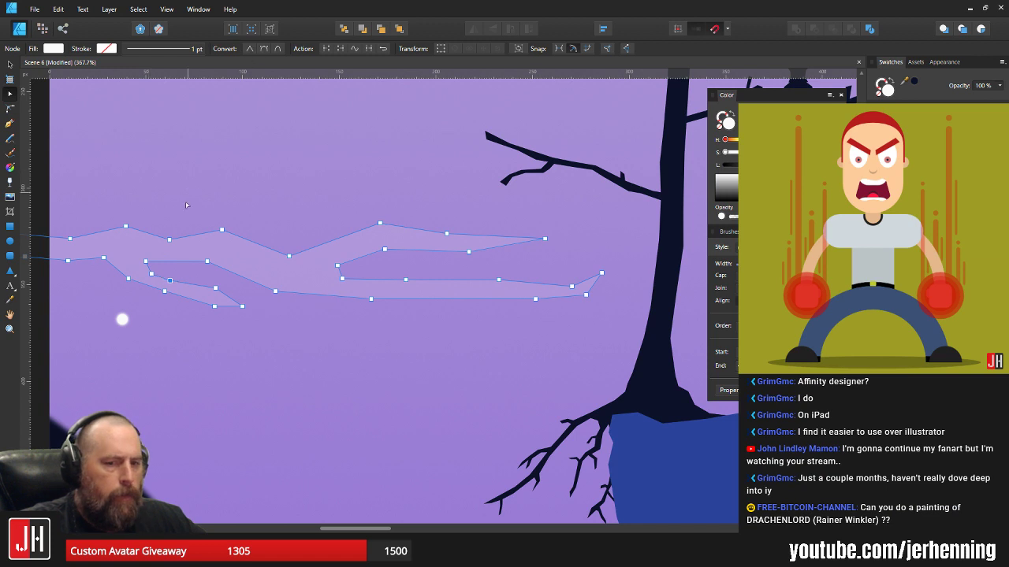
{"action": "scroll", "coordinate": [186, 272], "scroll_direction": "up", "scroll_amount": 5}
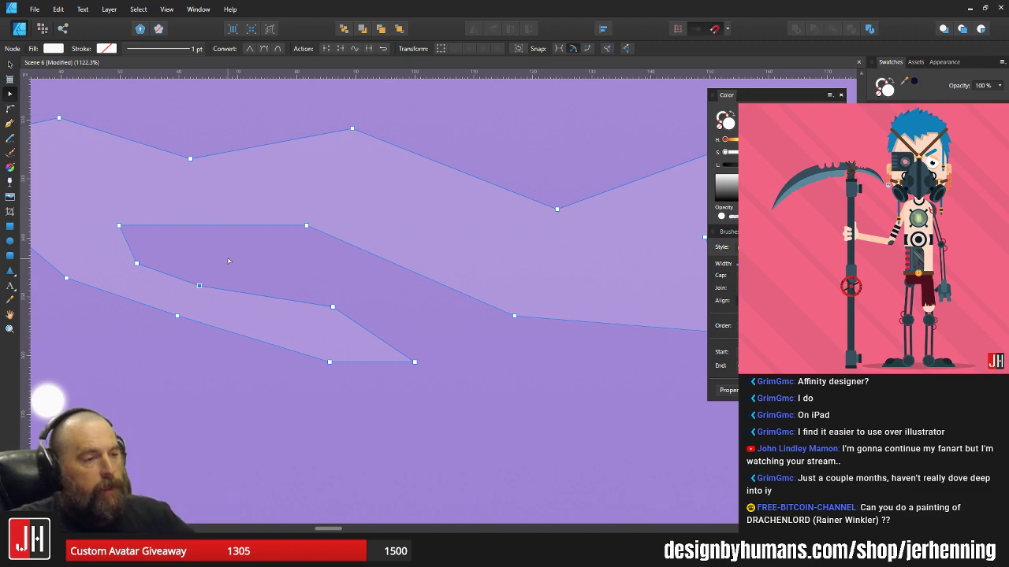
{"action": "left_click_drag", "start_coordinate": [151, 232], "coordinate": [312, 225]}
- Add nodes along the upper edge of the wisp's gap, bending it slightly down near the inner corner and up into the cloud farther right
{"action": "key", "text": "v"}
{"action": "key", "text": "a"}
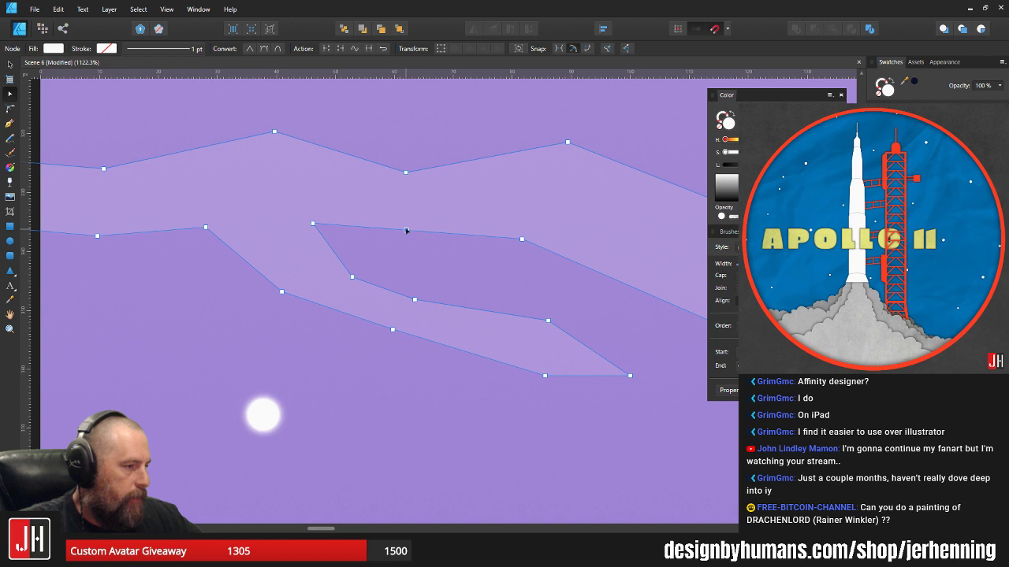
{"action": "left_click_drag", "start_coordinate": [407, 231], "coordinate": [410, 241]}
{"action": "left_click_drag", "start_coordinate": [492, 251], "coordinate": [286, 257]}
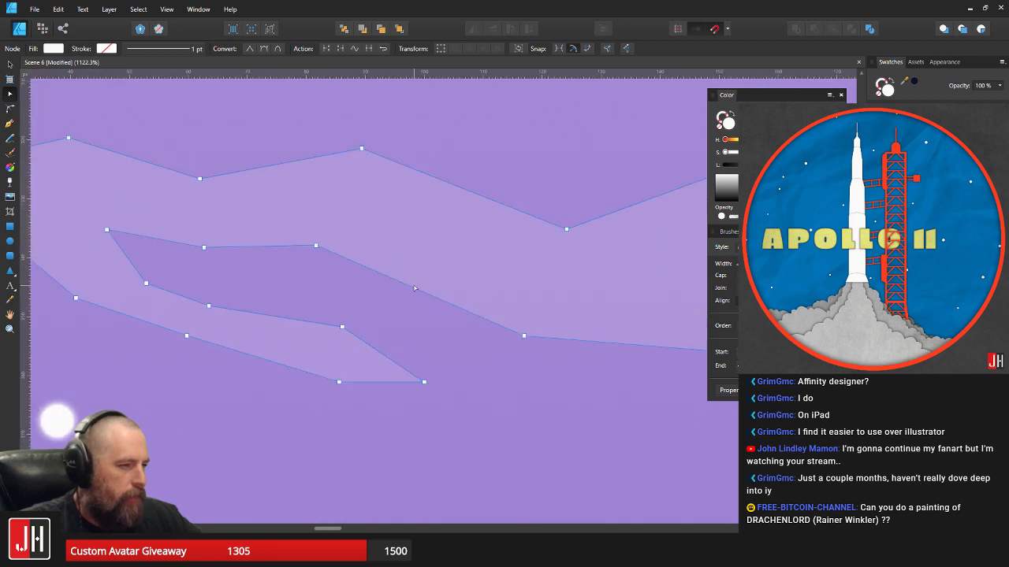
{"action": "scroll", "coordinate": [405, 290], "scroll_direction": "down", "scroll_amount": 5}
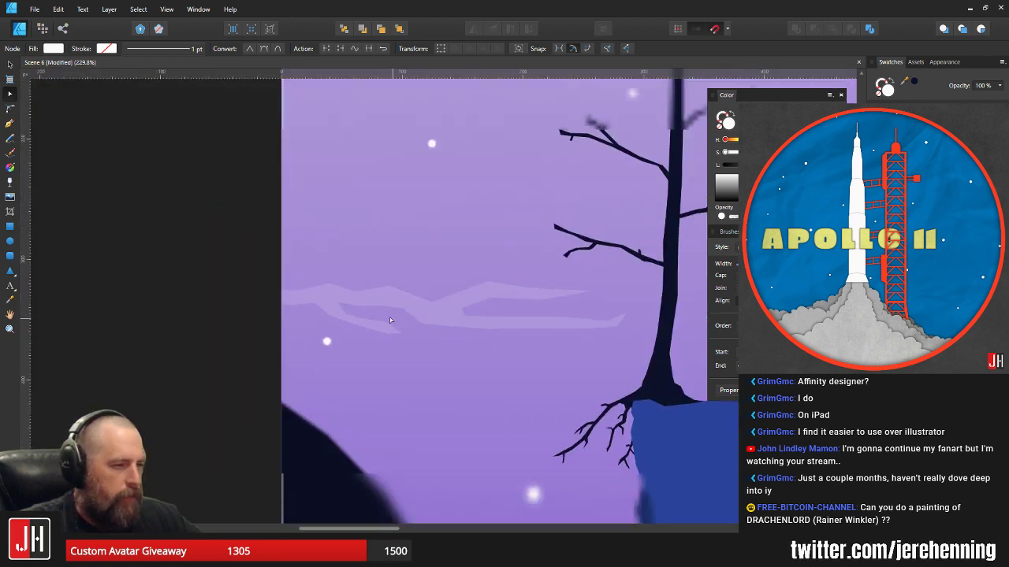
{"action": "scroll", "coordinate": [389, 319], "scroll_direction": "up", "scroll_amount": 3}
{"action": "left_click_drag", "start_coordinate": [457, 384], "coordinate": [309, 313]}
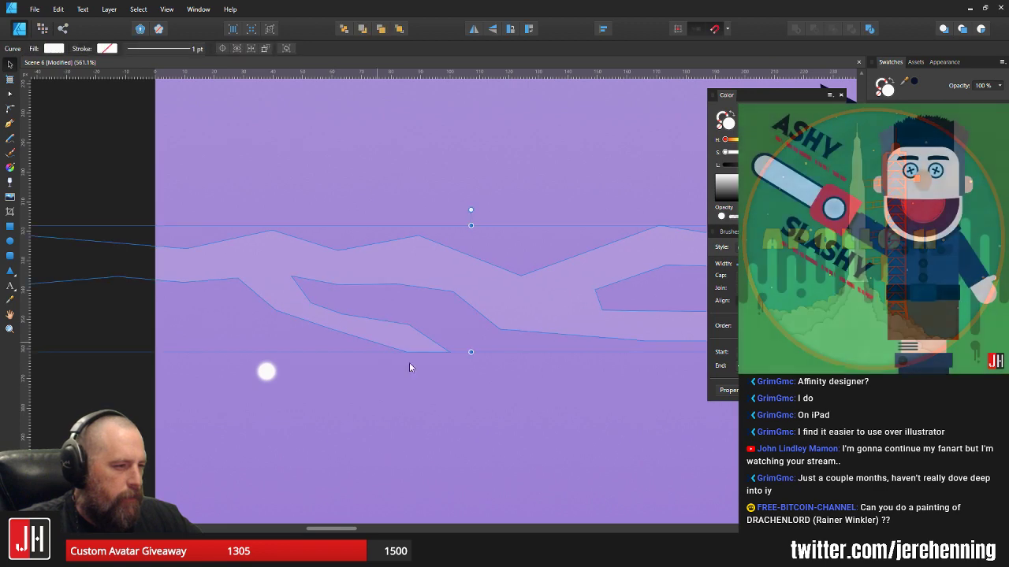
- Shorten the lower branch of the lower-left cloud by moving its outline points up and to the left
{"action": "key", "text": "a"}
{"action": "left_click_drag", "start_coordinate": [462, 386], "coordinate": [261, 299]}
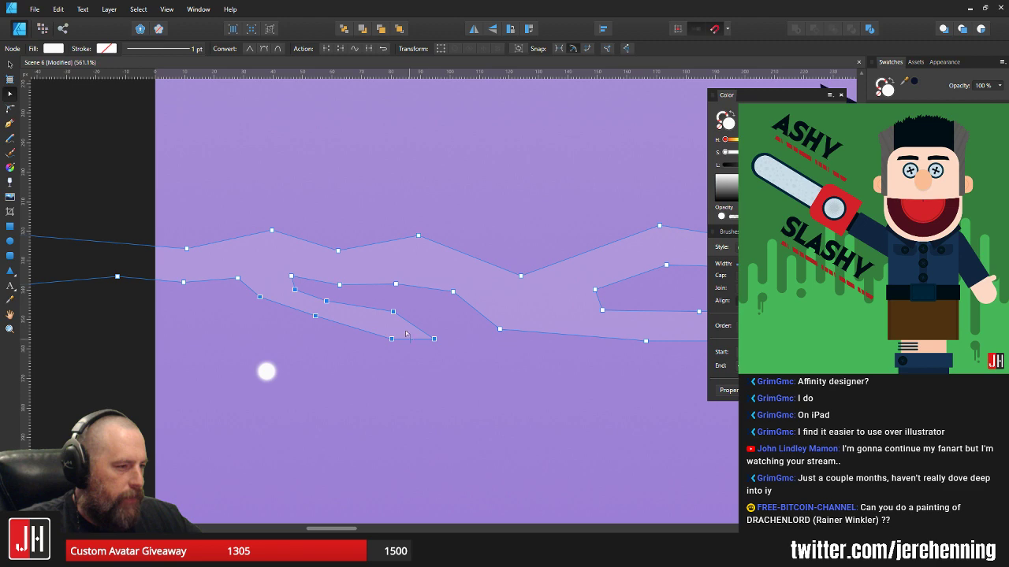
{"action": "left_click_drag", "start_coordinate": [448, 366], "coordinate": [333, 308]}
{"action": "key", "text": "v"}
{"action": "scroll", "coordinate": [337, 307], "scroll_direction": "down", "scroll_amount": 5}
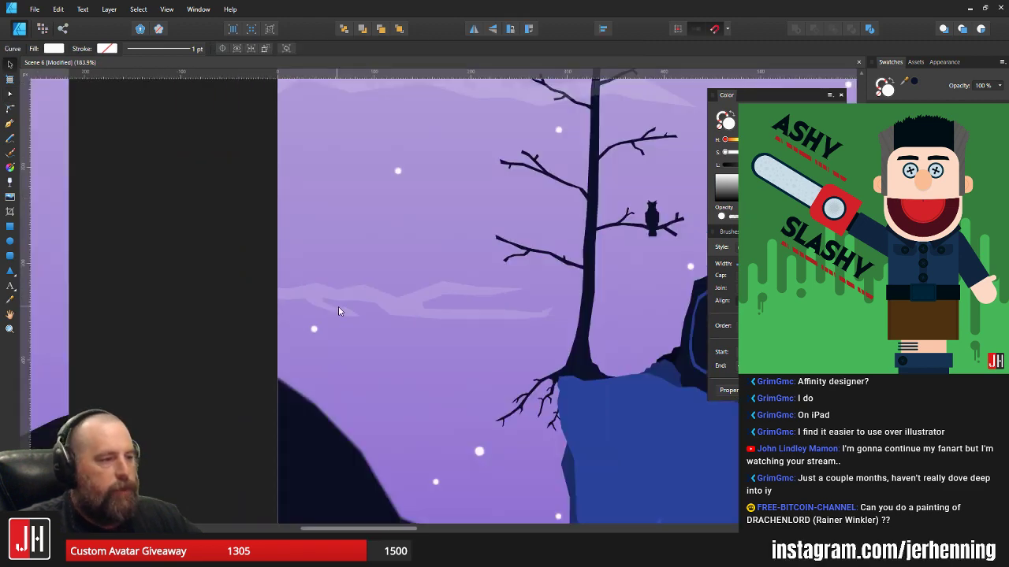
- Refine the right half of the lower-left cloud by adding and moving outline points along its fork and bottom edge
{"action": "scroll", "coordinate": [339, 312], "scroll_direction": "down", "scroll_amount": 2}
{"action": "scroll", "coordinate": [371, 308], "scroll_direction": "up", "scroll_amount": 6}
{"action": "key", "text": "a"}
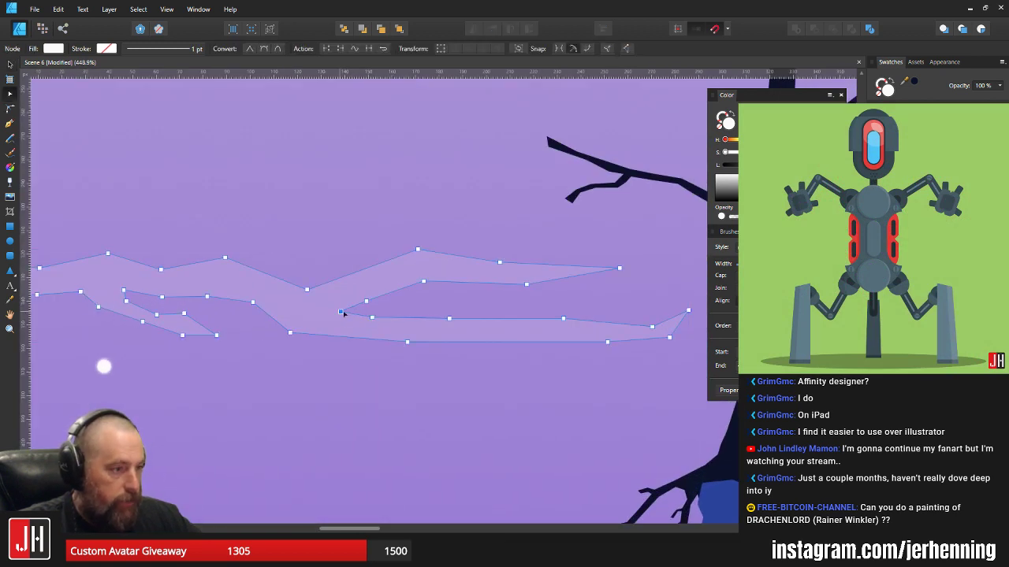
{"action": "left_click_drag", "start_coordinate": [365, 302], "coordinate": [381, 271]}
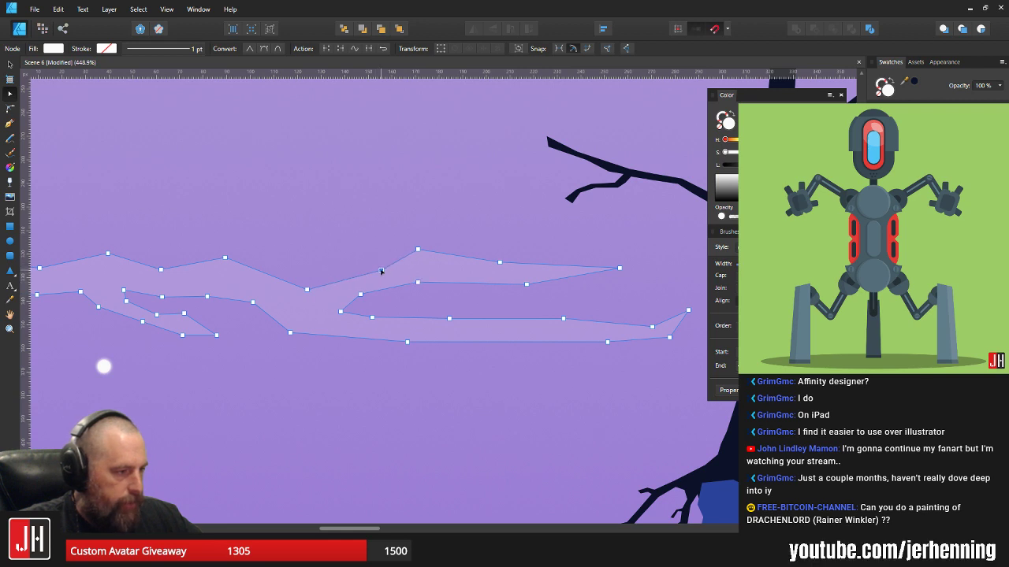
{"action": "left_click_drag", "start_coordinate": [462, 261], "coordinate": [456, 263]}
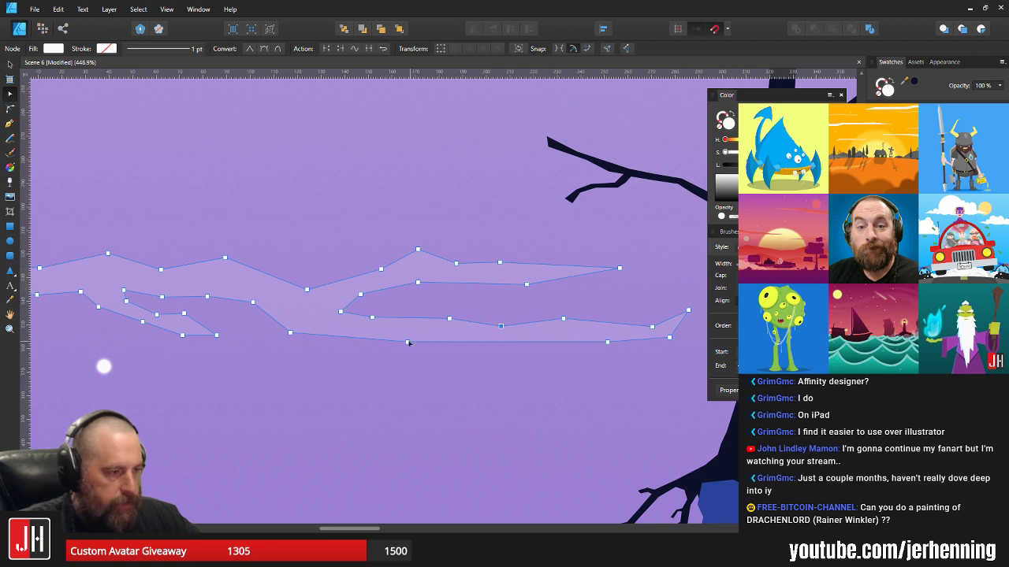
{"action": "left_click", "coordinate": [483, 341]}
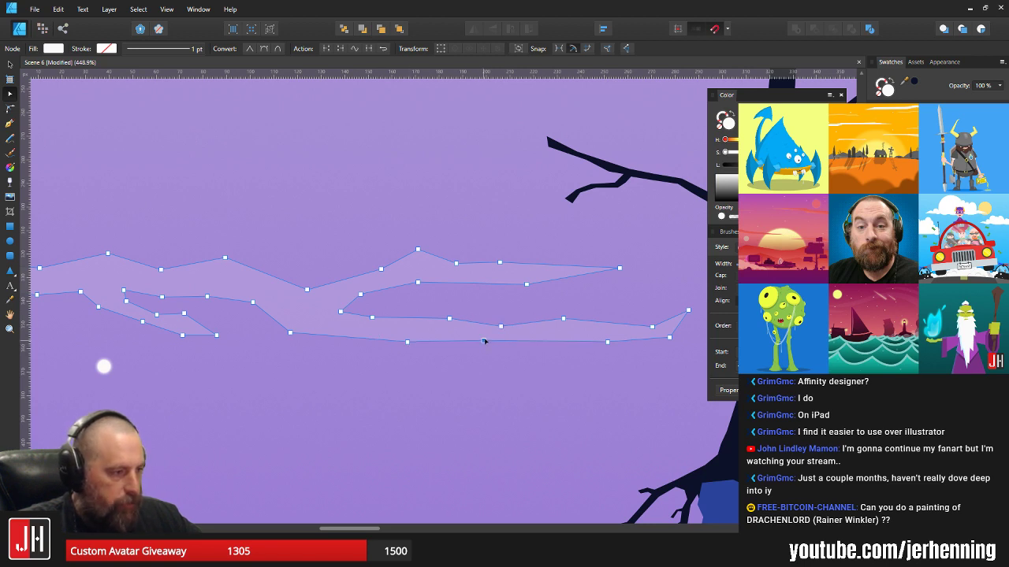
{"action": "left_click_drag", "start_coordinate": [407, 342], "coordinate": [395, 336]}
{"action": "key", "text": "v"}
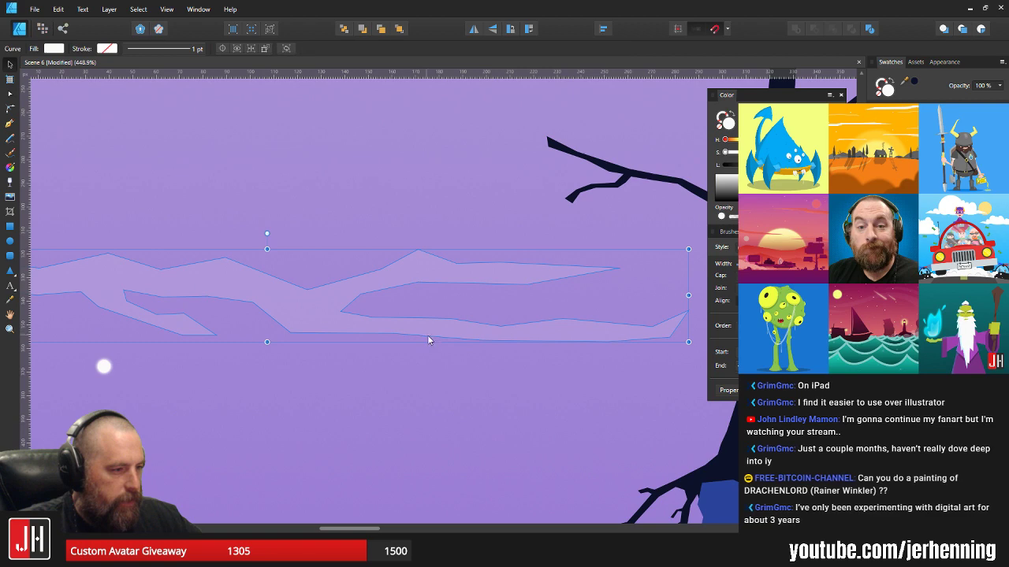
- Scale down the upper-left cloud behind the treetop slightly on the Instagram artboard
{"action": "scroll", "coordinate": [426, 347], "scroll_direction": "down", "scroll_amount": 10}
{"action": "scroll", "coordinate": [368, 335], "scroll_direction": "up", "scroll_amount": 4}
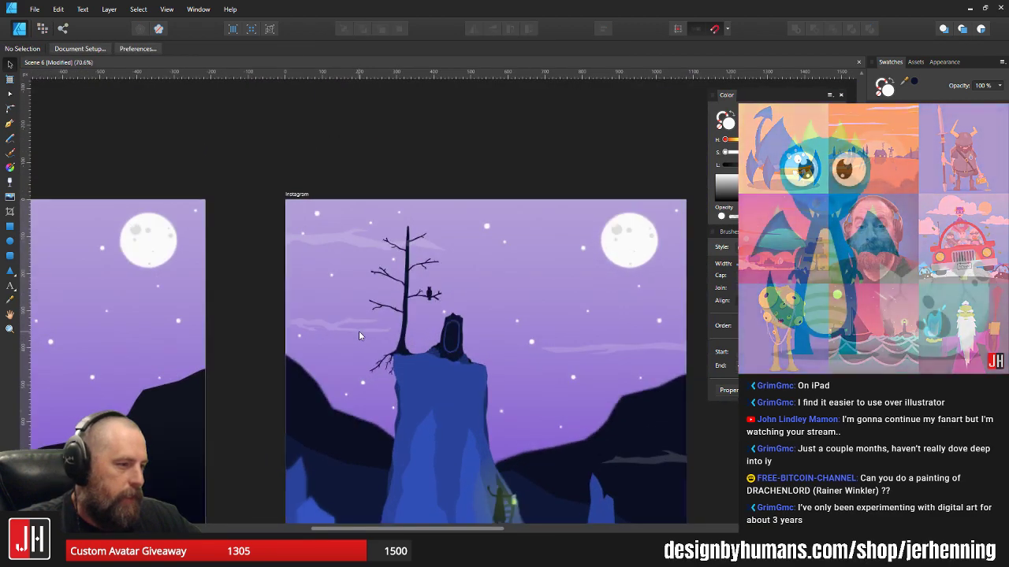
{"action": "scroll", "coordinate": [324, 324], "scroll_direction": "down", "scroll_amount": 6}
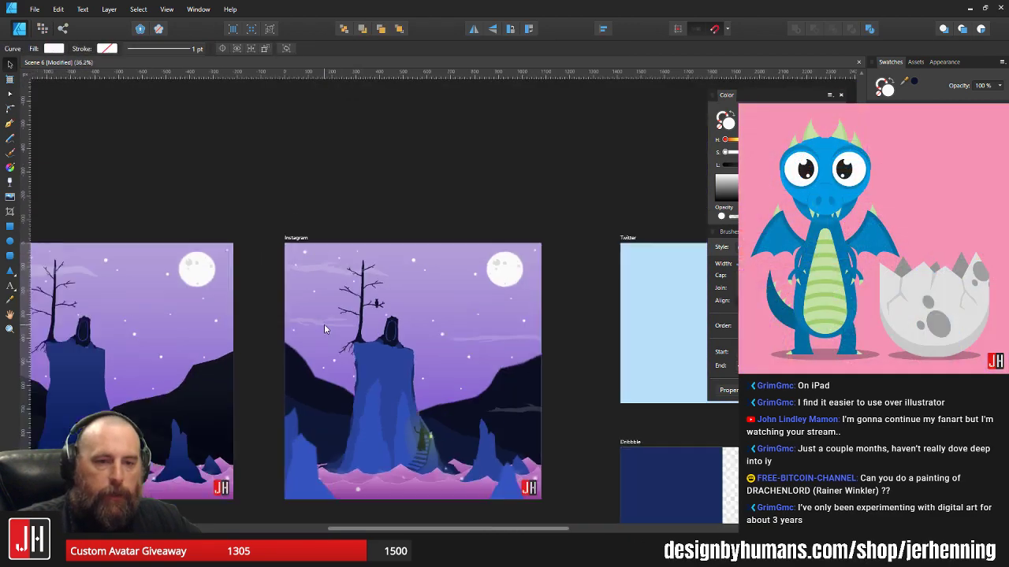
{"action": "left_click", "coordinate": [460, 281]}
{"action": "scroll", "coordinate": [345, 309], "scroll_direction": "up", "scroll_amount": 6}
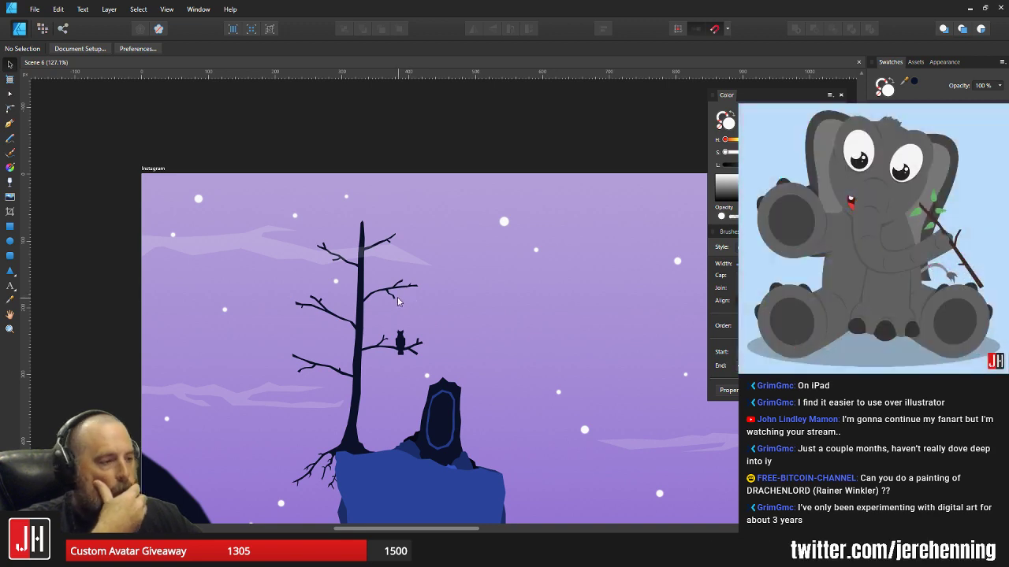
{"action": "left_click_drag", "start_coordinate": [398, 302], "coordinate": [454, 295]}
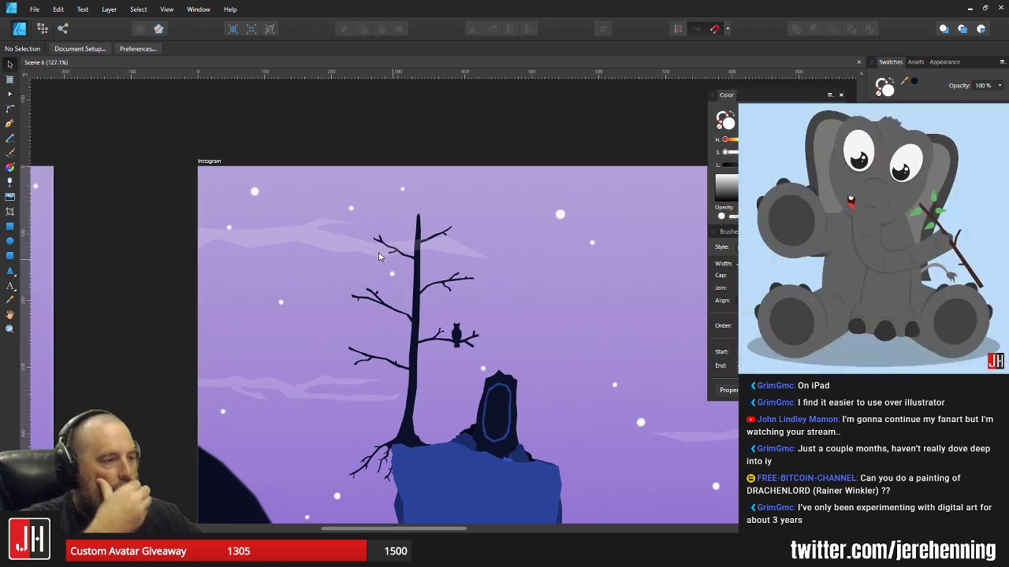
{"action": "left_click", "coordinate": [350, 250]}
{"action": "left_click_drag", "start_coordinate": [490, 219], "coordinate": [465, 216]}
- Reshape the underside of the upper-left cloud by moving its bottom points and adding one near the artboard's left edge
{"action": "key", "text": "a"}
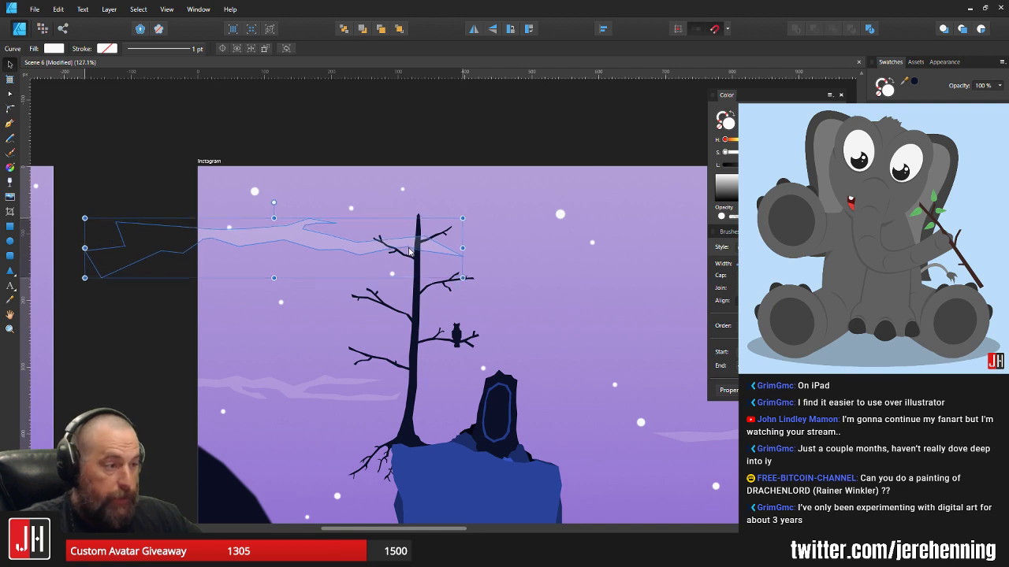
{"action": "scroll", "coordinate": [265, 244], "scroll_direction": "up", "scroll_amount": 3}
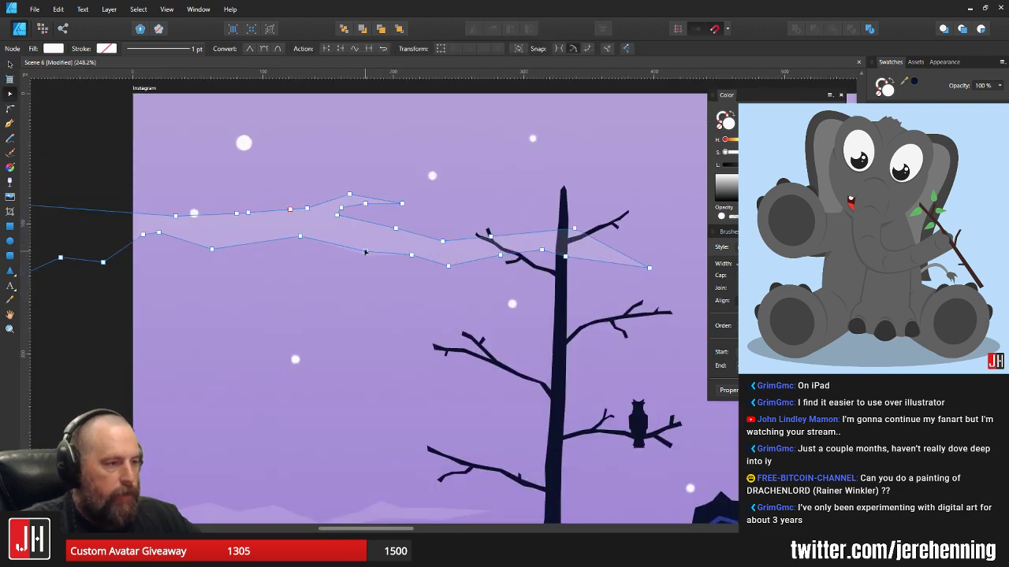
{"action": "left_click_drag", "start_coordinate": [300, 235], "coordinate": [314, 230]}
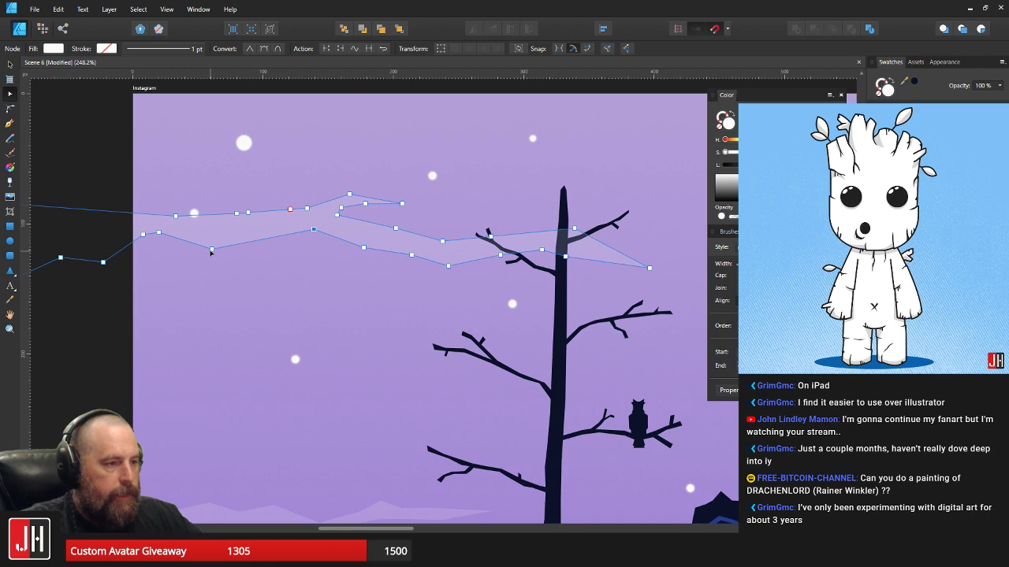
{"action": "left_click_drag", "start_coordinate": [211, 251], "coordinate": [223, 249]}
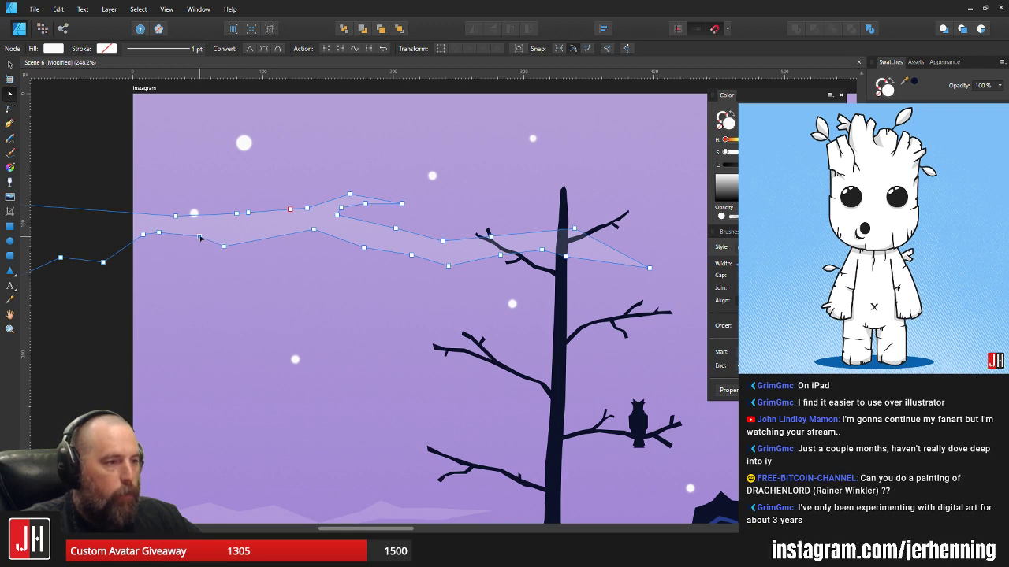
{"action": "key", "text": "v"}
- Select the bottom and branch points on the left part of the lower-left cloud and shift them left together
{"action": "scroll", "coordinate": [313, 253], "scroll_direction": "down", "scroll_amount": 8}
{"action": "scroll", "coordinate": [334, 296], "scroll_direction": "up", "scroll_amount": 6}
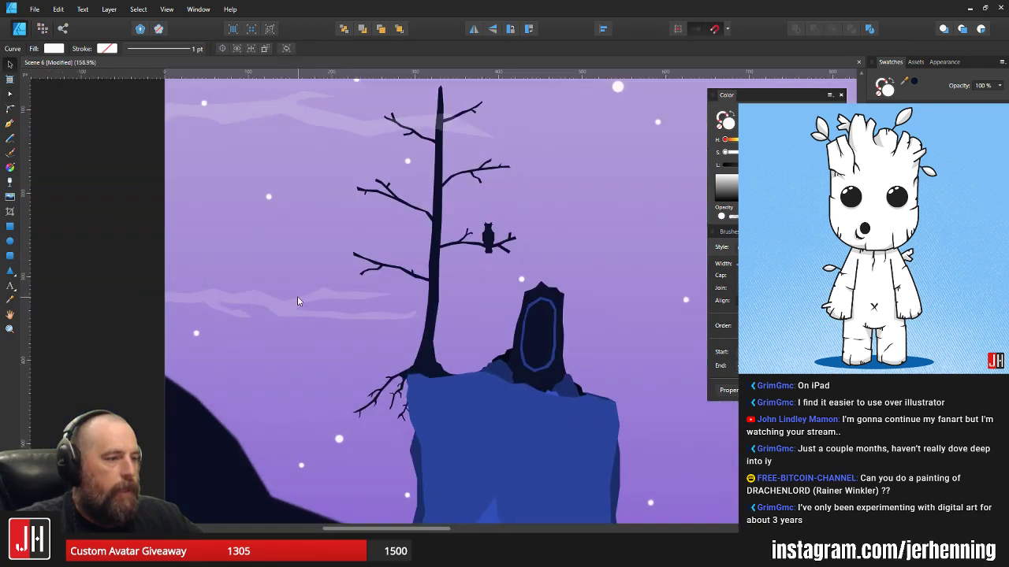
{"action": "key", "text": "a"}
{"action": "scroll", "coordinate": [297, 301], "scroll_direction": "up", "scroll_amount": 4}
{"action": "left_click_drag", "start_coordinate": [75, 287], "coordinate": [361, 361]}
{"action": "left_click_drag", "start_coordinate": [354, 313], "coordinate": [327, 306]}
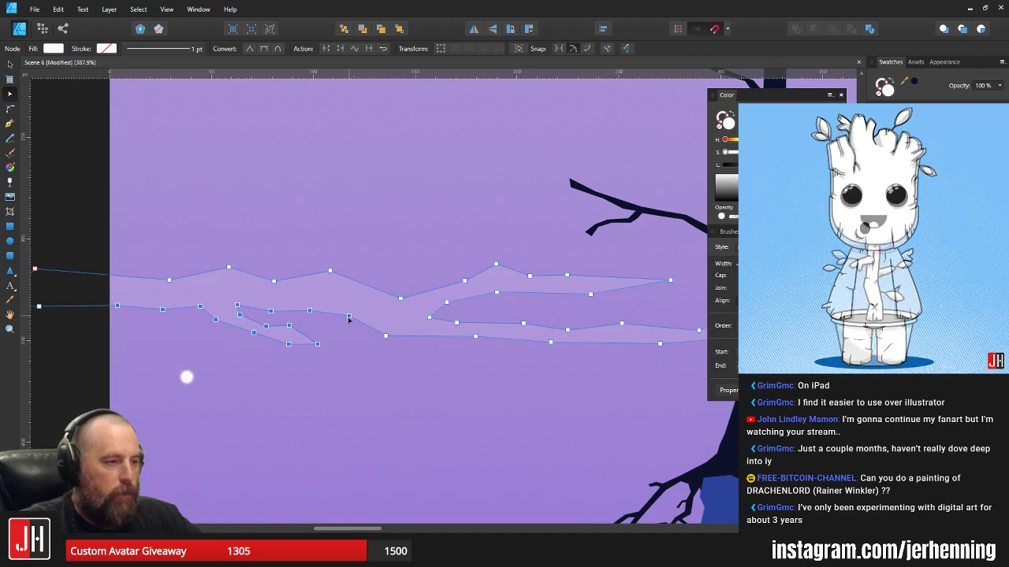
{"action": "key", "text": "v"}
{"action": "scroll", "coordinate": [358, 327], "scroll_direction": "down", "scroll_amount": 8}
{"action": "left_click", "coordinate": [288, 280]}
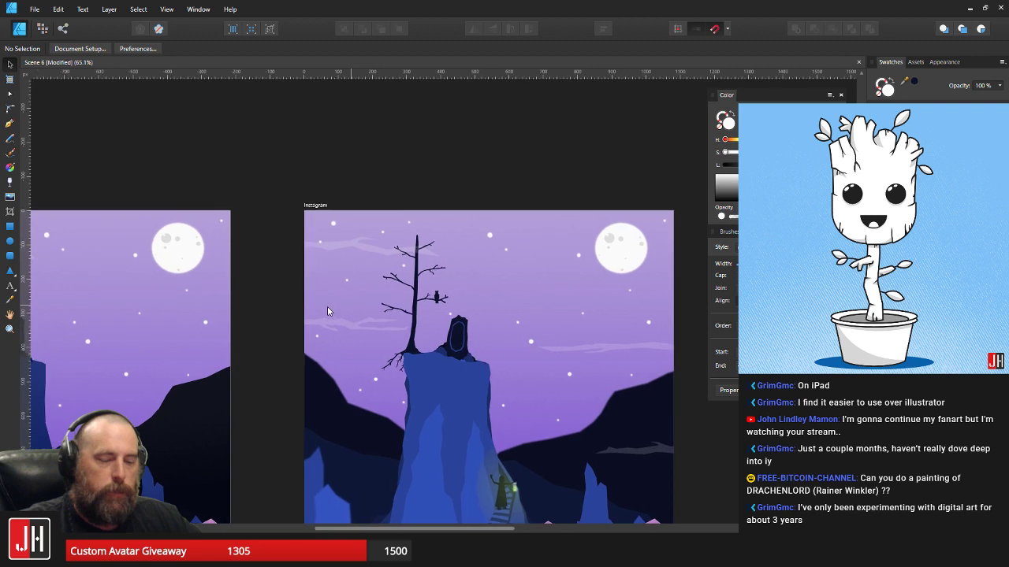
- Enlarge the upper-left cloud slightly and move it down a little behind the treetop
{"action": "scroll", "coordinate": [394, 300], "scroll_direction": "up", "scroll_amount": 3}
{"action": "left_click", "coordinate": [431, 197]}
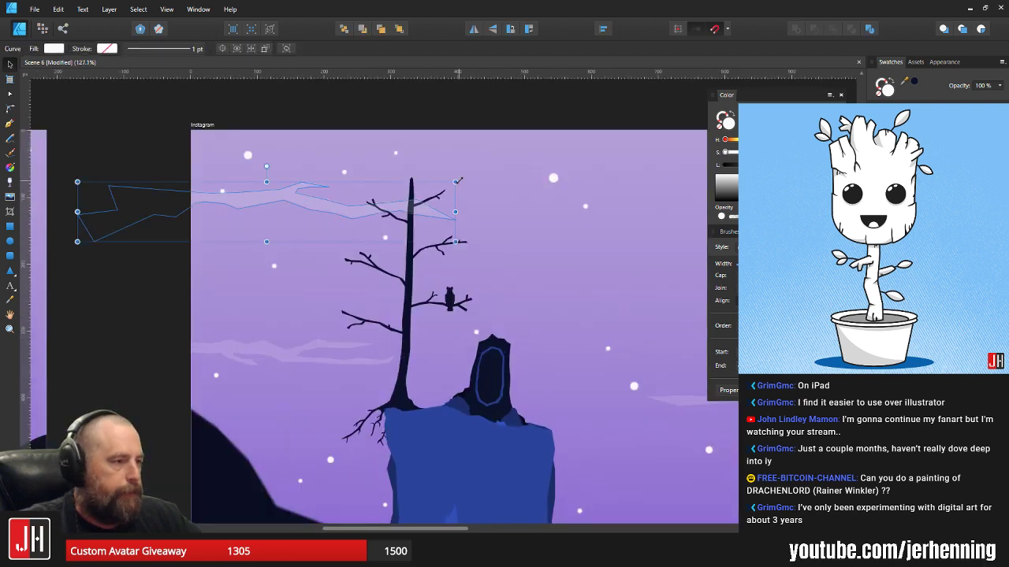
{"action": "left_click_drag", "start_coordinate": [457, 180], "coordinate": [495, 175]}
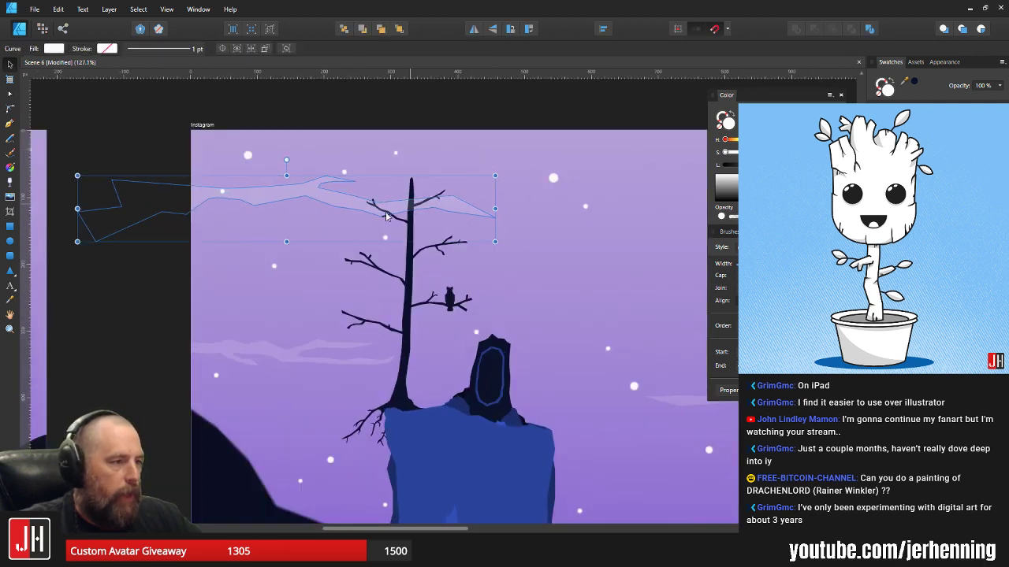
{"action": "left_click_drag", "start_coordinate": [389, 218], "coordinate": [385, 233]}
- Move the lower-left cloud a little further left, past the artboard's edge
{"action": "left_click", "coordinate": [289, 354]}
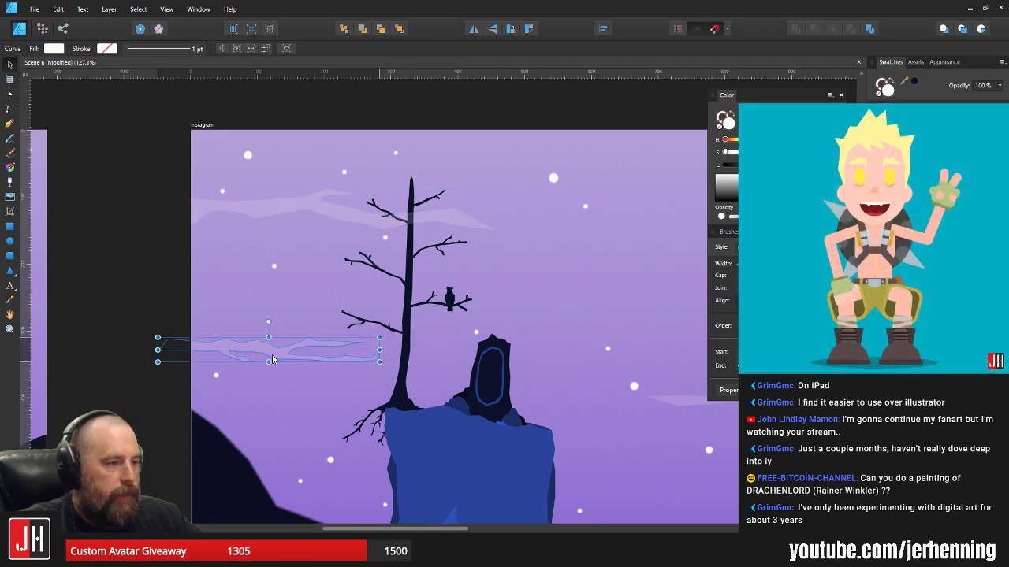
{"action": "left_click_drag", "start_coordinate": [268, 364], "coordinate": [249, 360]}
{"action": "scroll", "coordinate": [201, 352], "scroll_direction": "down", "scroll_amount": 6}
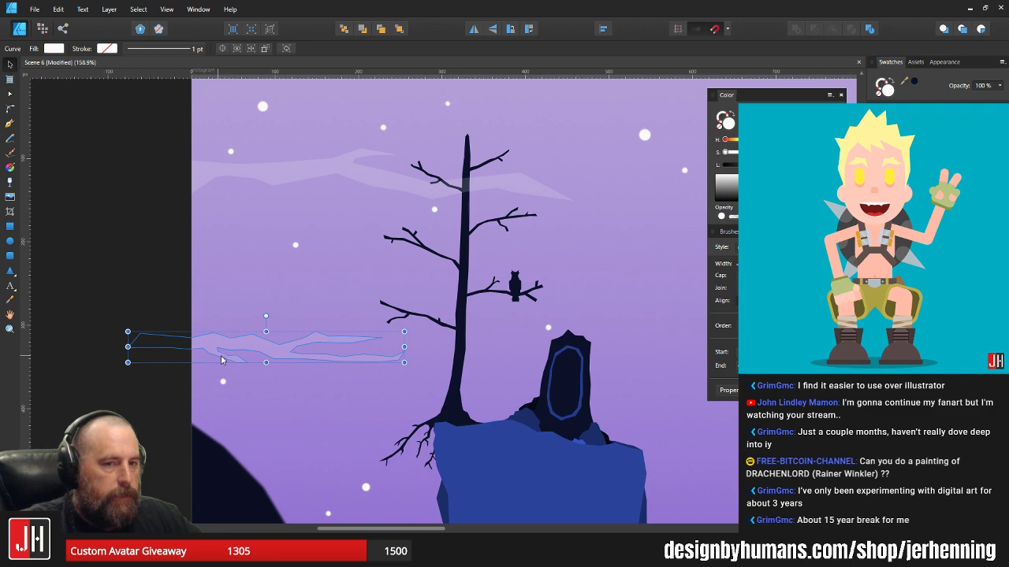
{"action": "scroll", "coordinate": [367, 361], "scroll_direction": "up", "scroll_amount": 5}
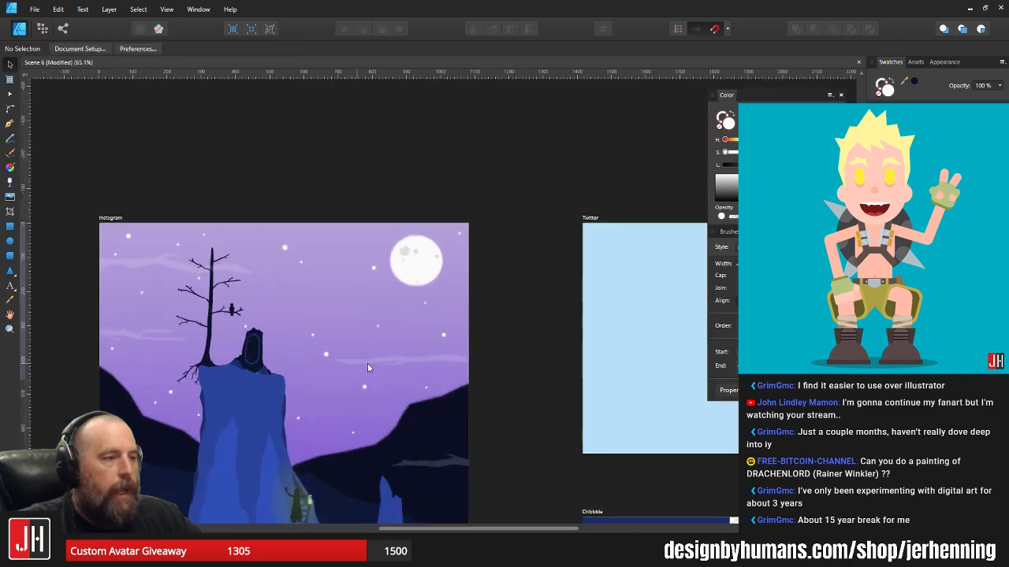
- Nudge the right-hand sky cloud up and move the cloud over the dark right mountain further right
{"action": "left_click", "coordinate": [431, 357]}
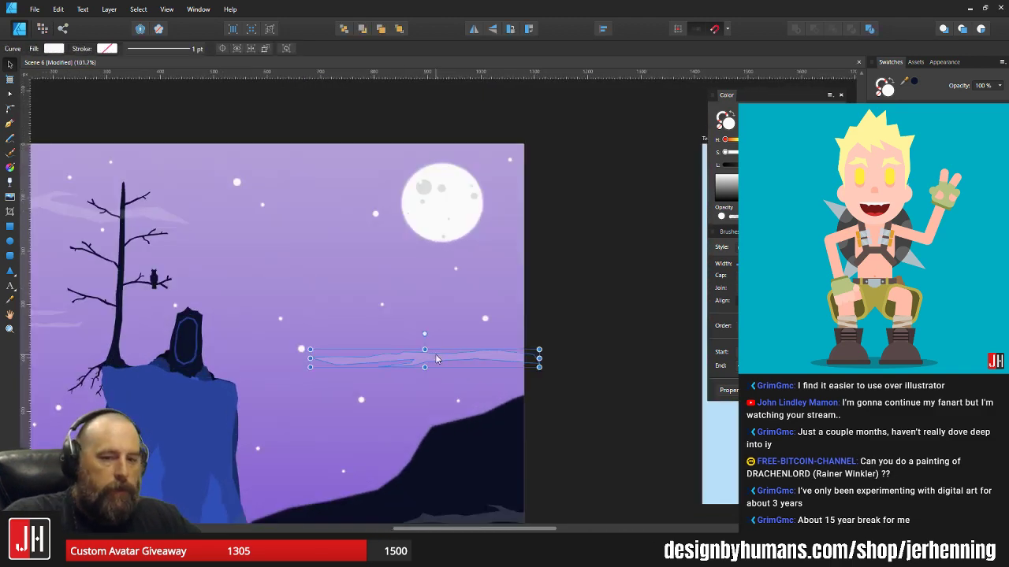
{"action": "left_click_drag", "start_coordinate": [451, 354], "coordinate": [451, 346]}
{"action": "left_click_drag", "start_coordinate": [458, 476], "coordinate": [435, 357]}
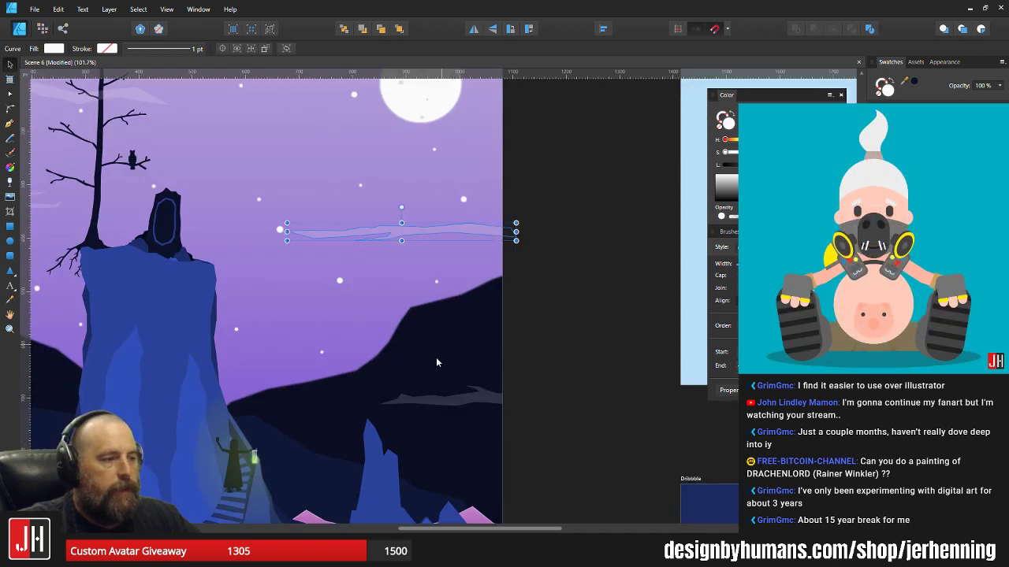
{"action": "left_click", "coordinate": [449, 403]}
{"action": "left_click_drag", "start_coordinate": [455, 402], "coordinate": [472, 406]}
{"action": "left_click", "coordinate": [542, 343]}
{"action": "scroll", "coordinate": [534, 361], "scroll_direction": "down", "scroll_amount": 4}
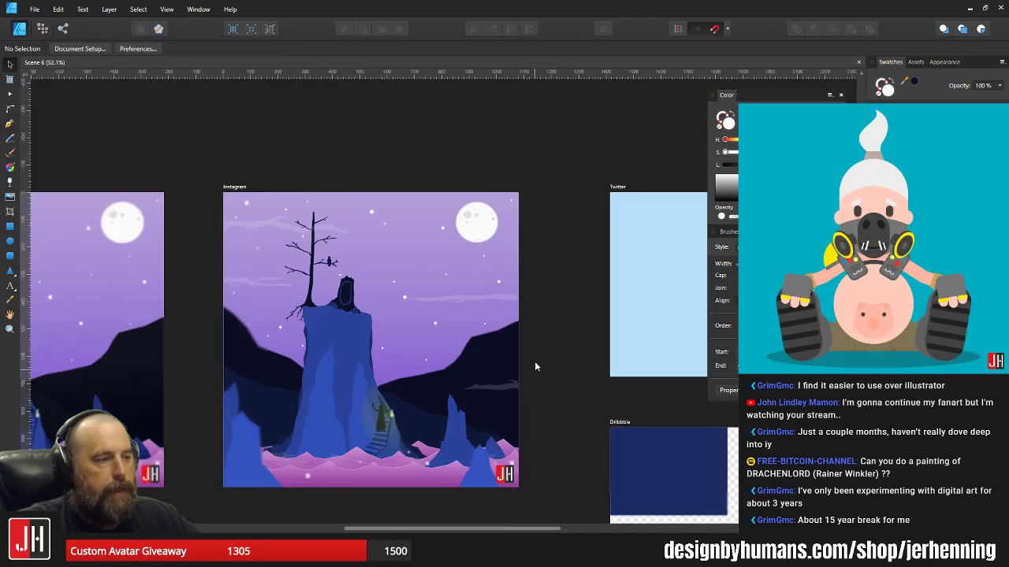
{"action": "scroll", "coordinate": [408, 340], "scroll_direction": "up", "scroll_amount": 1}
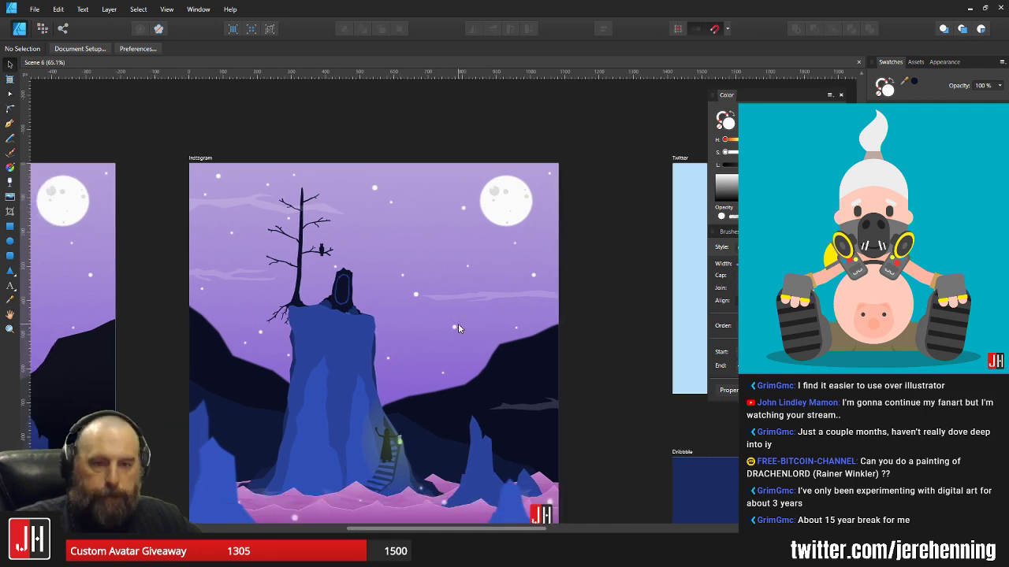
- Reshape the upper-left cloud's end outside the artboard by adding and moving outline points so it tapers more evenly
{"action": "scroll", "coordinate": [281, 208], "scroll_direction": "up", "scroll_amount": 4}
{"action": "left_click", "coordinate": [278, 211]}
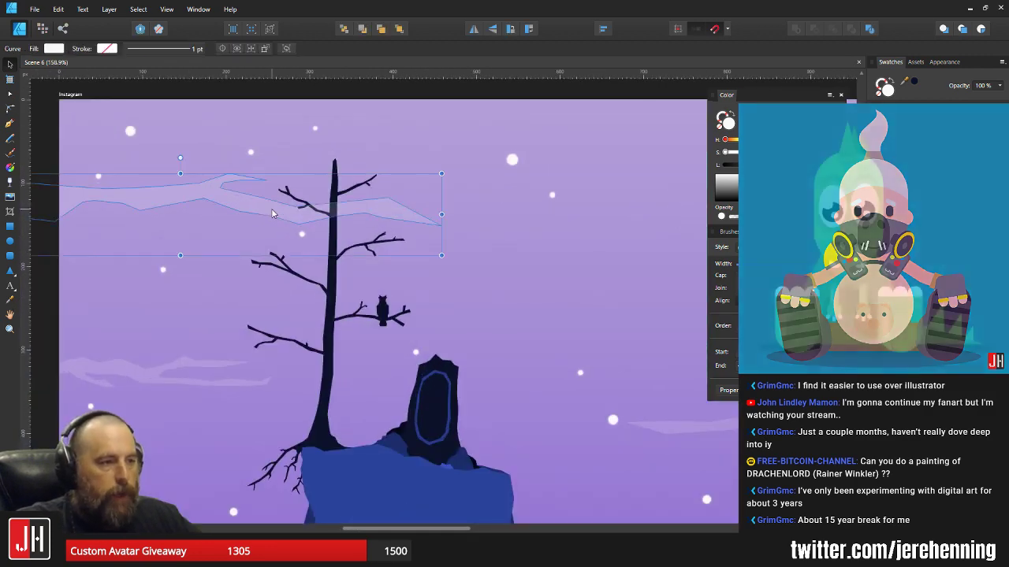
{"action": "left_click_drag", "start_coordinate": [275, 213], "coordinate": [659, 276]}
{"action": "key", "text": "a"}
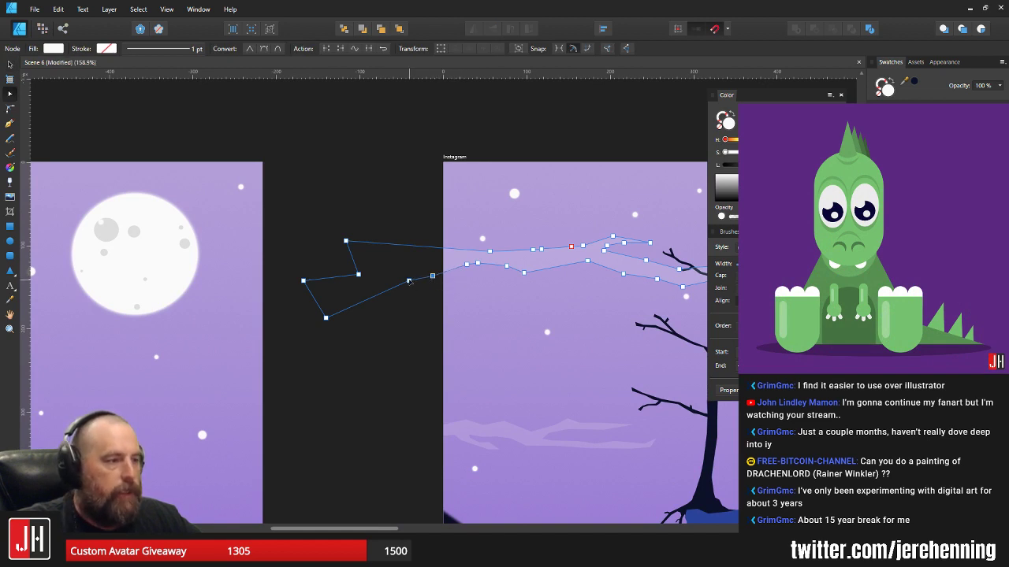
{"action": "left_click_drag", "start_coordinate": [408, 279], "coordinate": [403, 264]}
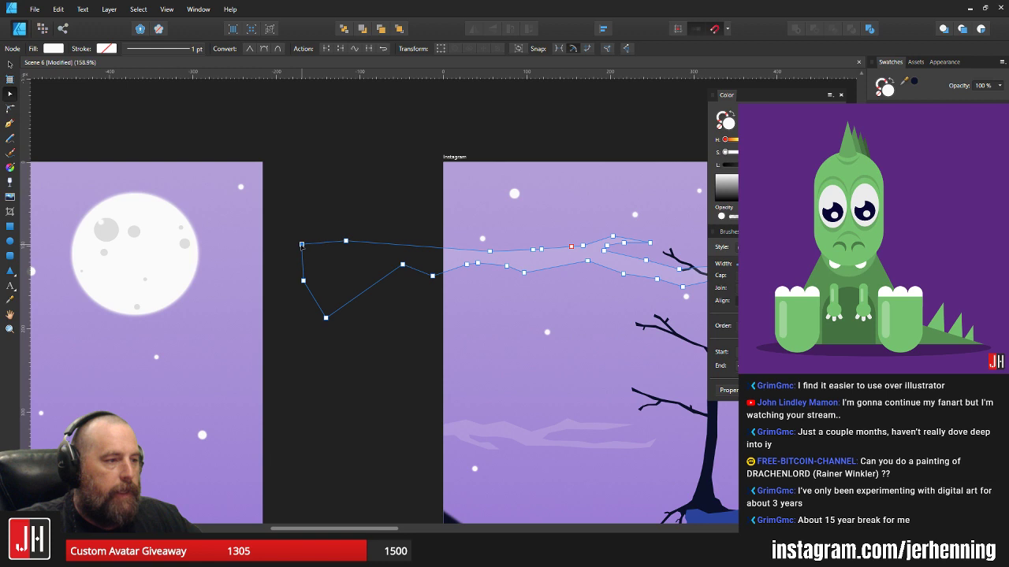
{"action": "left_click_drag", "start_coordinate": [426, 246], "coordinate": [386, 250]}
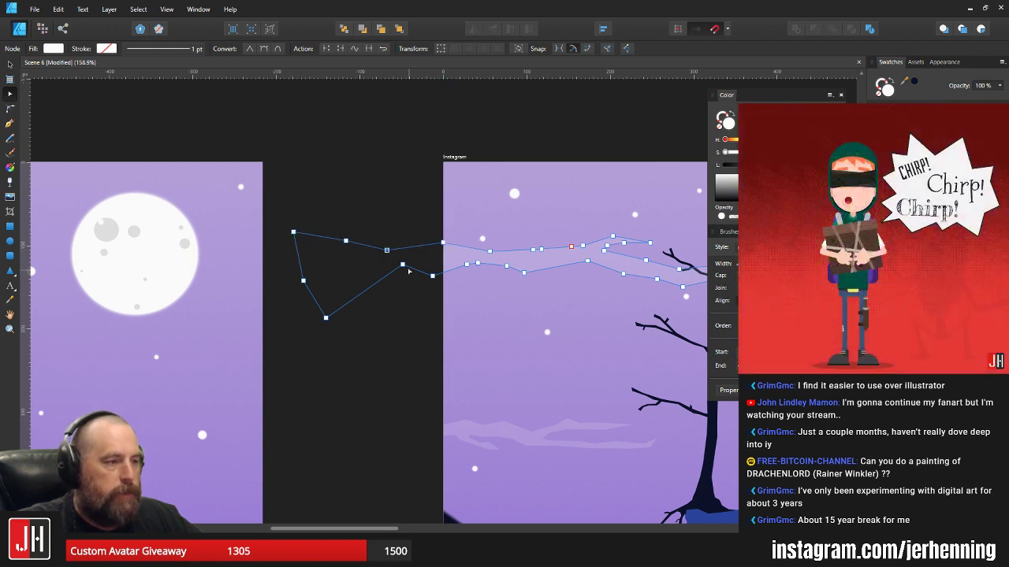
{"action": "left_click_drag", "start_coordinate": [327, 317], "coordinate": [296, 279]}
- Move the reshaped upper-left cloud to the right across the treetop and save the document
{"action": "key", "text": "v"}
{"action": "left_click_drag", "start_coordinate": [384, 267], "coordinate": [144, 209]}
{"action": "left_click_drag", "start_coordinate": [308, 217], "coordinate": [432, 214]}
{"action": "scroll", "coordinate": [393, 253], "scroll_direction": "down", "scroll_amount": 9}
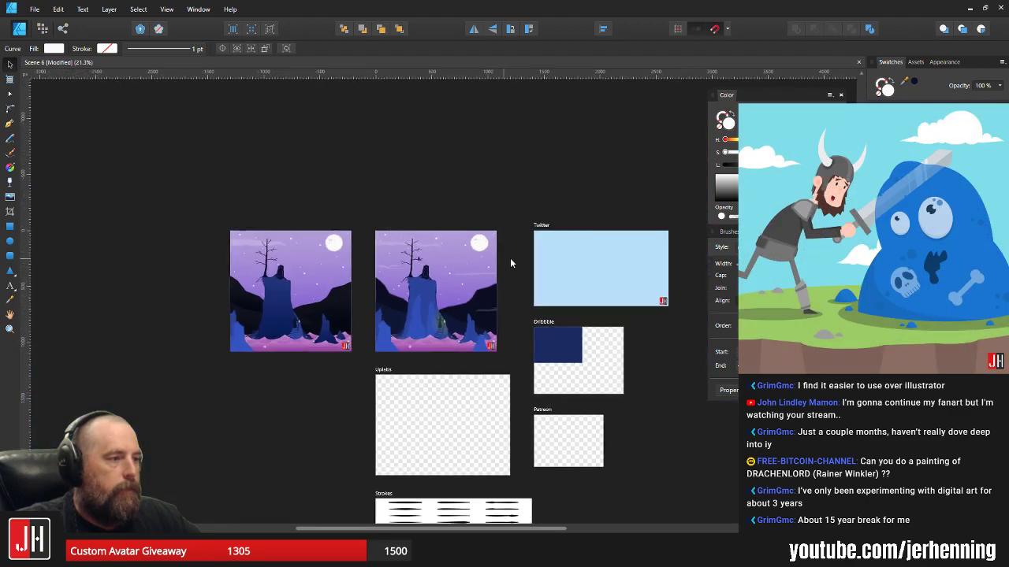
{"action": "left_click", "coordinate": [512, 257]}
{"action": "key", "text": "ctrl+s"}
- Enlarge the lower-left cloud slightly and shift it left
{"action": "scroll", "coordinate": [425, 259], "scroll_direction": "up", "scroll_amount": 7}
{"action": "left_click_drag", "start_coordinate": [304, 289], "coordinate": [381, 296]}
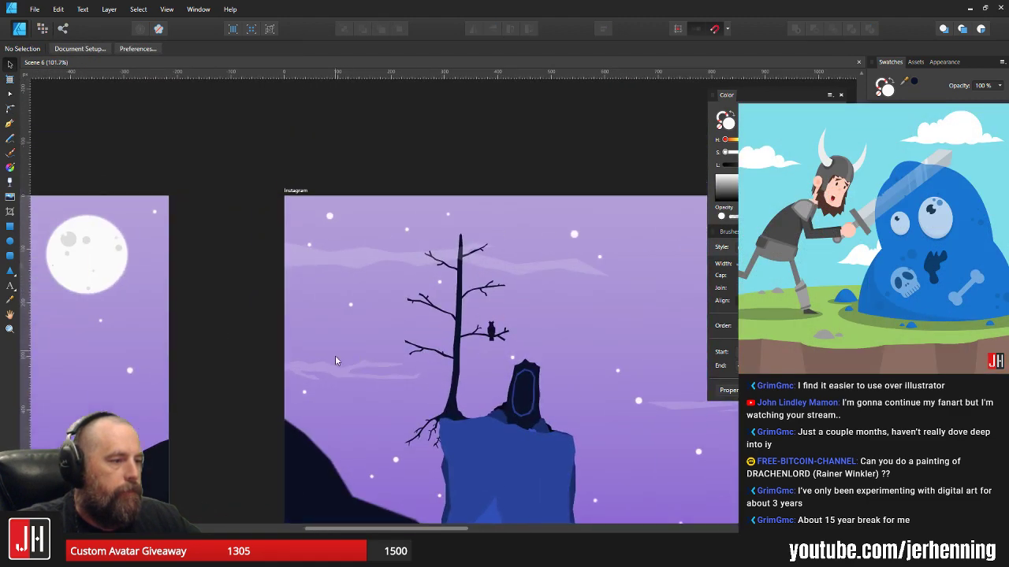
{"action": "scroll", "coordinate": [335, 356], "scroll_direction": "up", "scroll_amount": 4}
{"action": "left_click", "coordinate": [361, 331]}
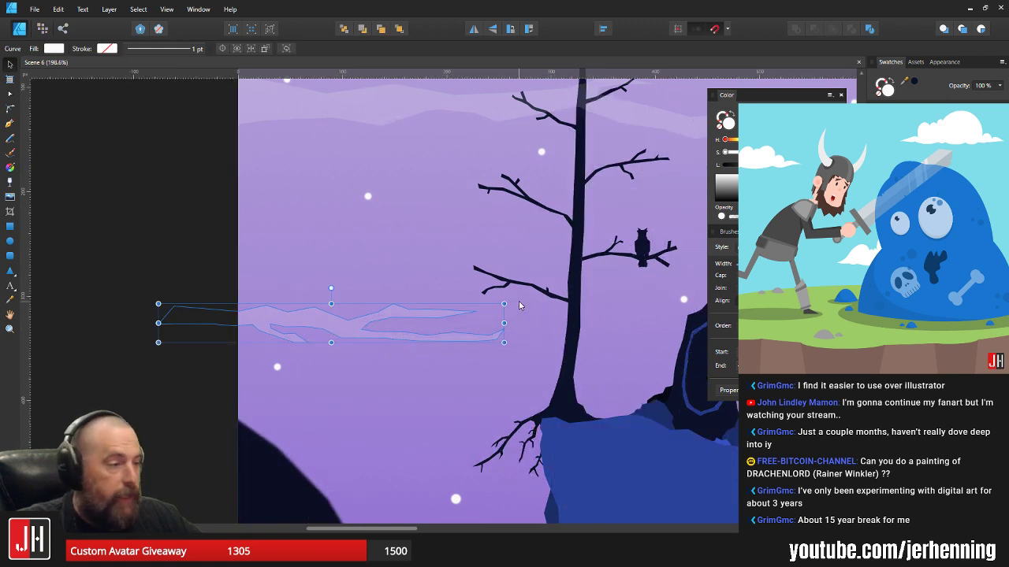
{"action": "left_click_drag", "start_coordinate": [503, 305], "coordinate": [550, 299]}
{"action": "left_click_drag", "start_coordinate": [391, 321], "coordinate": [314, 322]}
- Reshape the right tip of the lower-left cloud by lowering its end points and raising a point on its underside
{"action": "scroll", "coordinate": [339, 340], "scroll_direction": "up", "scroll_amount": 2}
{"action": "key", "text": "a"}
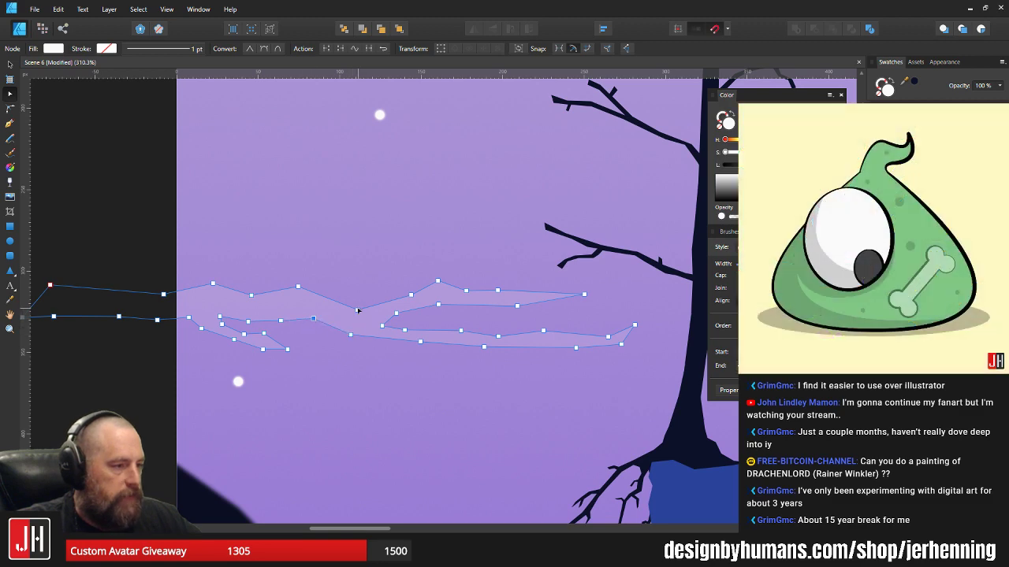
{"action": "key", "text": "v"}
{"action": "scroll", "coordinate": [398, 306], "scroll_direction": "down", "scroll_amount": 4}
{"action": "scroll", "coordinate": [397, 308], "scroll_direction": "up", "scroll_amount": 2}
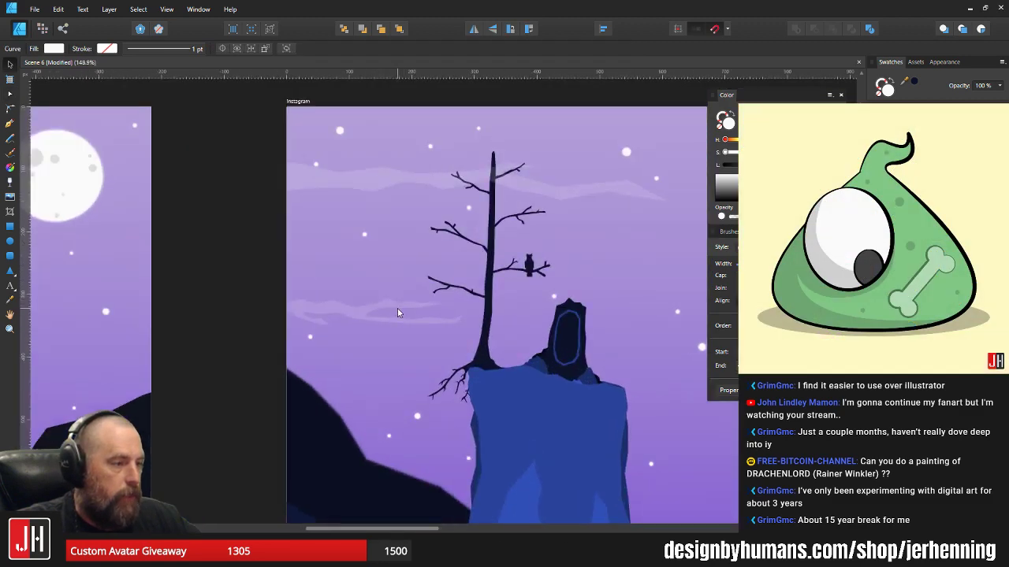
{"action": "scroll", "coordinate": [397, 313], "scroll_direction": "up", "scroll_amount": 4}
{"action": "left_click", "coordinate": [378, 313]}
{"action": "scroll", "coordinate": [369, 312], "scroll_direction": "down", "scroll_amount": 2}
{"action": "scroll", "coordinate": [435, 360], "scroll_direction": "up", "scroll_amount": 3}
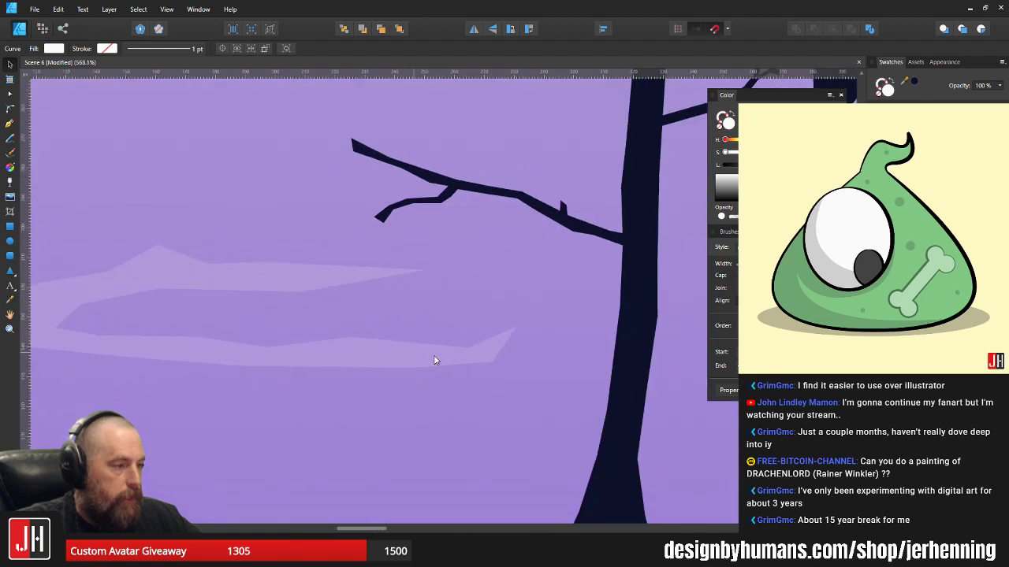
{"action": "key", "text": "a"}
{"action": "left_click_drag", "start_coordinate": [518, 328], "coordinate": [491, 367]}
{"action": "left_click_drag", "start_coordinate": [409, 367], "coordinate": [402, 361]}
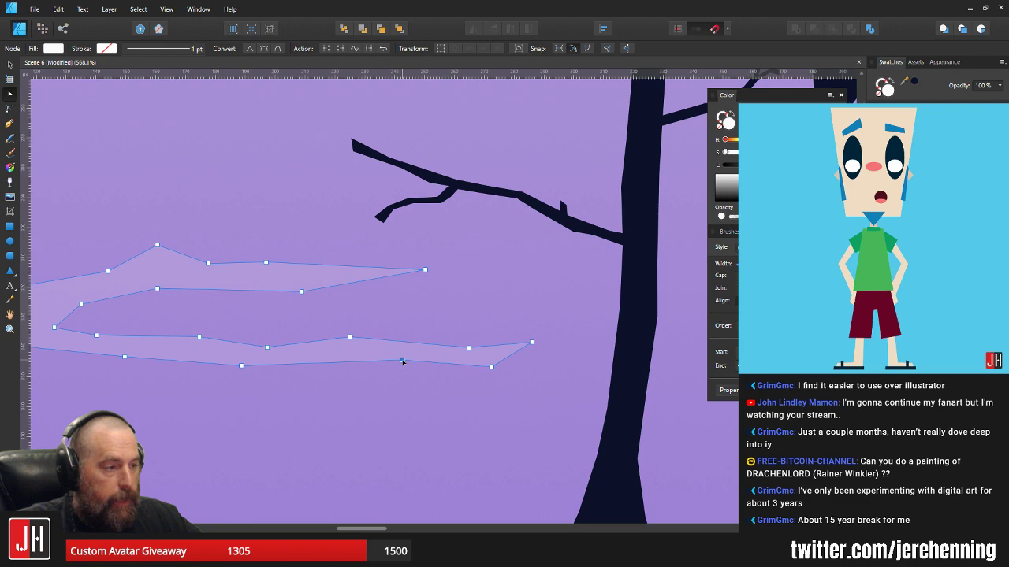
{"action": "scroll", "coordinate": [323, 364], "scroll_direction": "down", "scroll_amount": 8}
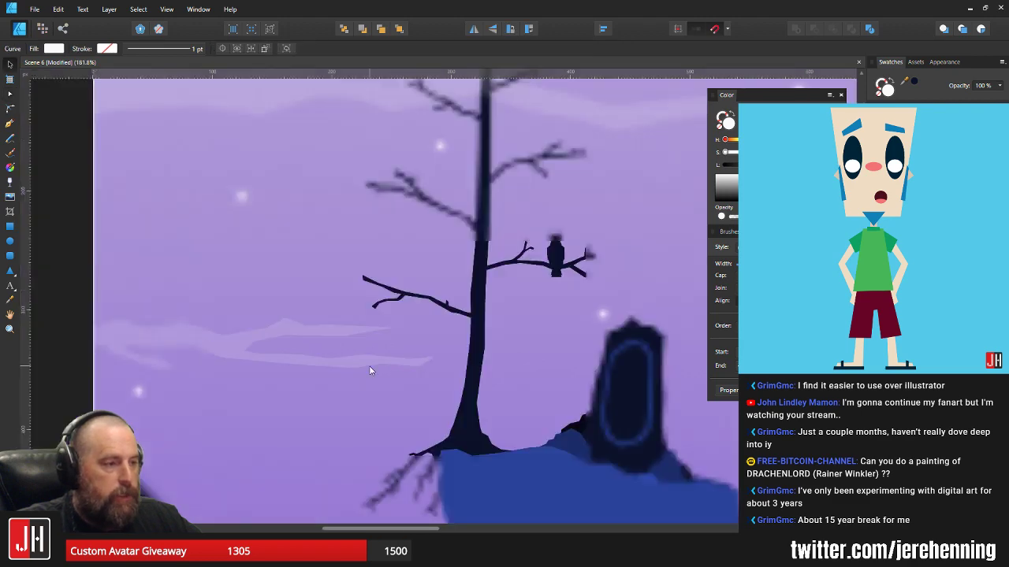
{"action": "key", "text": "v"}
{"action": "left_click", "coordinate": [616, 382]}
- Refine the right-hand sky cloud by adding and moving outline points on its lower prong, inside the fork and along its underside
{"action": "scroll", "coordinate": [616, 383], "scroll_direction": "up", "scroll_amount": 3}
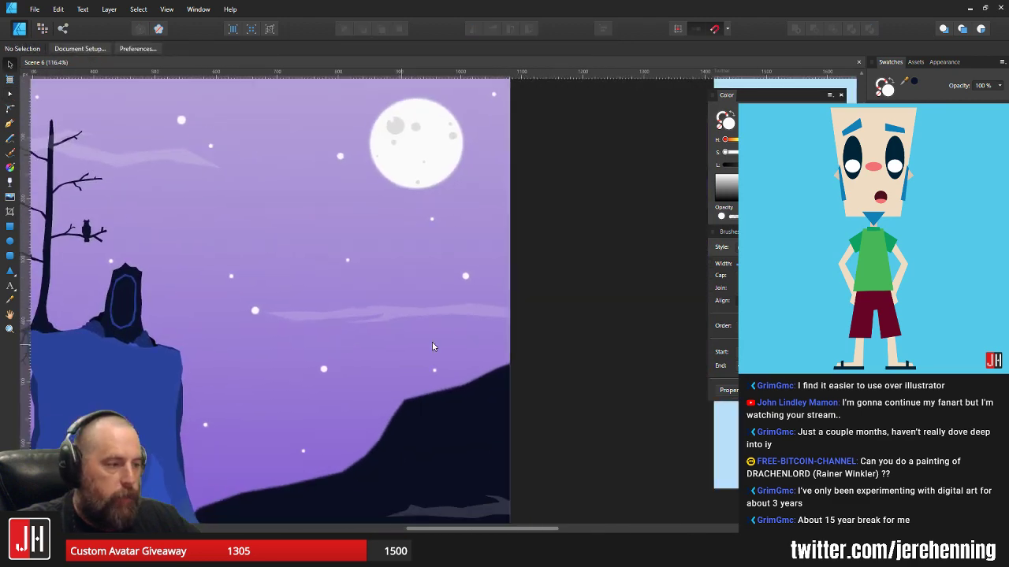
{"action": "scroll", "coordinate": [452, 349], "scroll_direction": "up", "scroll_amount": 6}
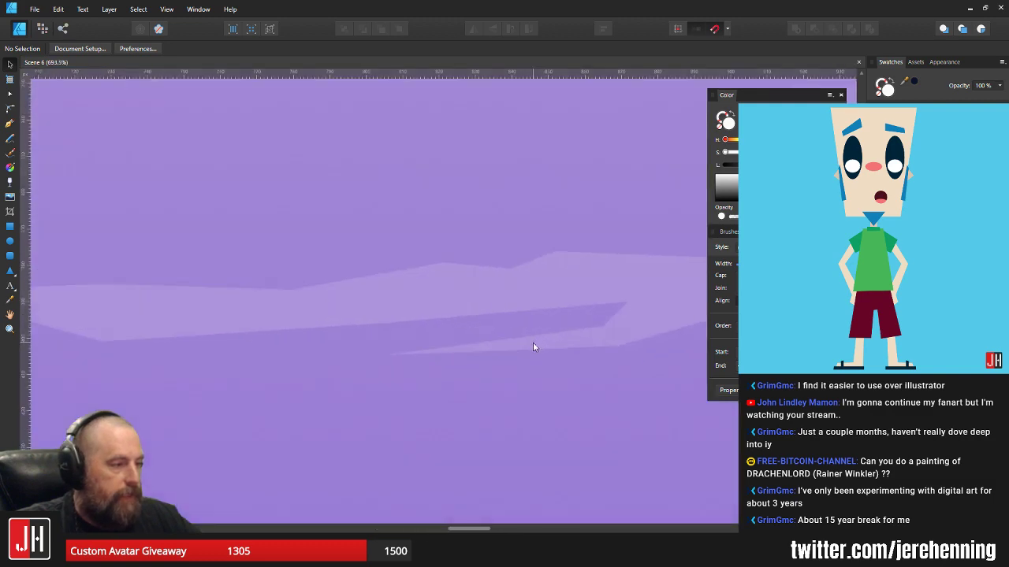
{"action": "left_click", "coordinate": [533, 342]}
{"action": "key", "text": "a"}
{"action": "left_click_drag", "start_coordinate": [424, 354], "coordinate": [424, 360]}
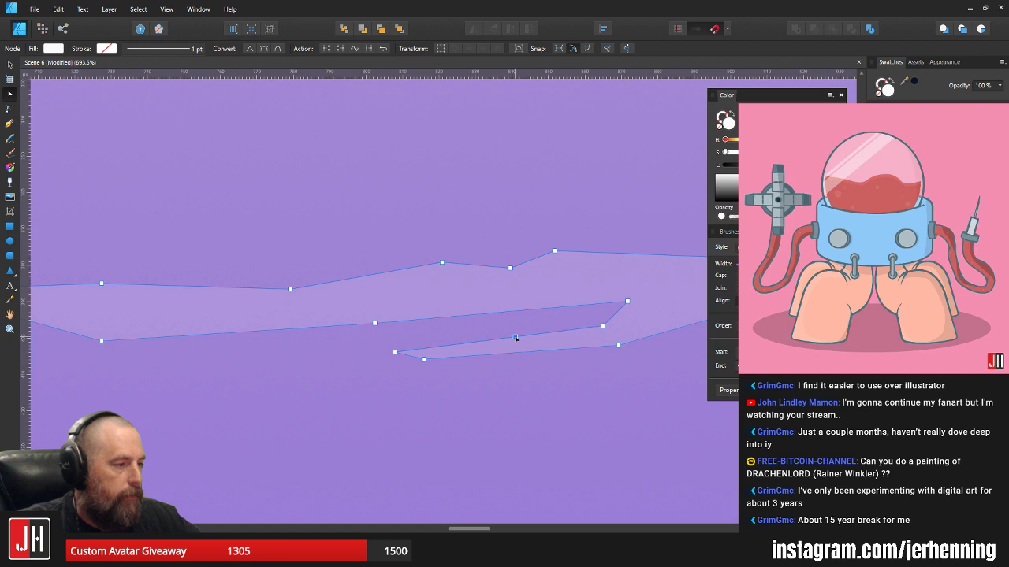
{"action": "left_click_drag", "start_coordinate": [508, 313], "coordinate": [517, 304]}
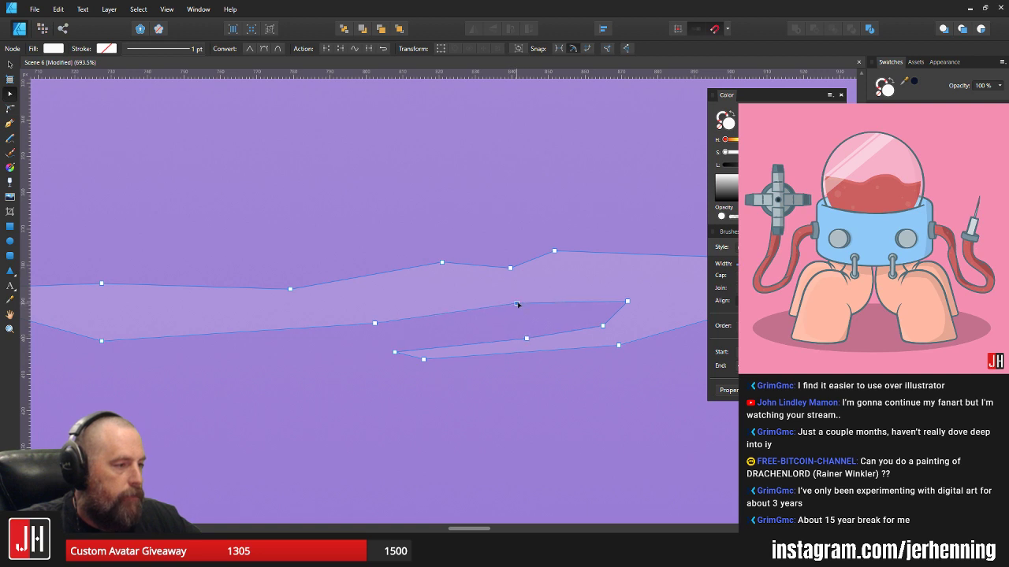
{"action": "left_click_drag", "start_coordinate": [231, 342], "coordinate": [213, 323]}
{"action": "scroll", "coordinate": [238, 335], "scroll_direction": "down", "scroll_amount": 5}
{"action": "key", "text": "v"}
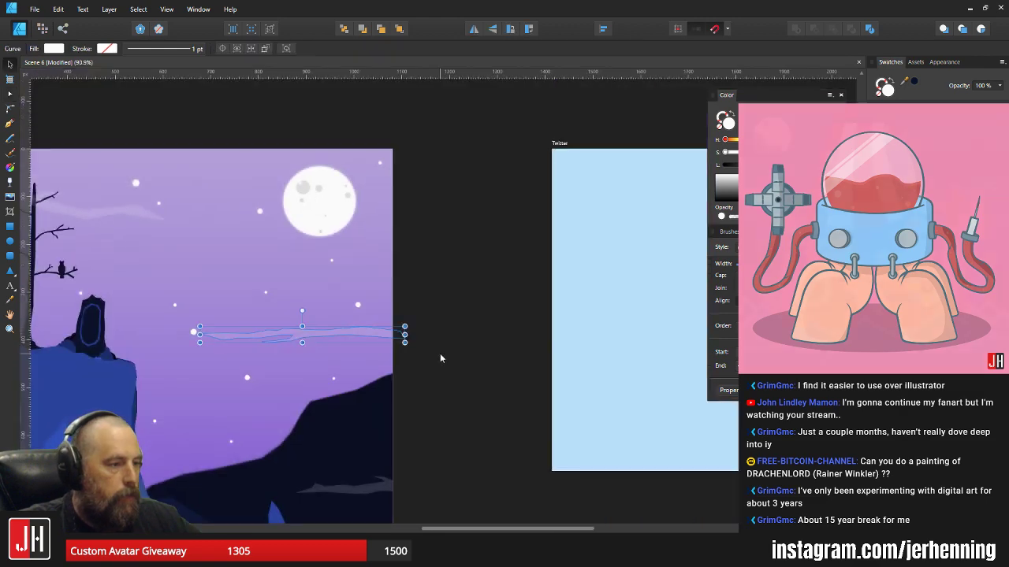
{"action": "left_click", "coordinate": [442, 352]}
- Move the upper end point of the upper-left cloud further outside the artboard's left edge and lower it
{"action": "left_click_drag", "start_coordinate": [441, 351], "coordinate": [590, 326]}
{"action": "scroll", "coordinate": [554, 337], "scroll_direction": "down", "scroll_amount": 3}
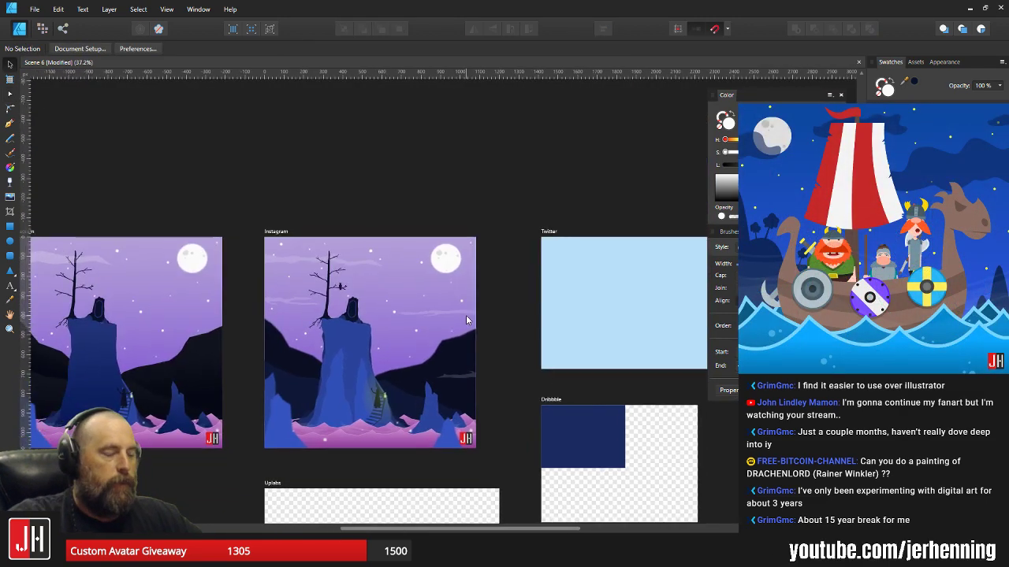
{"action": "scroll", "coordinate": [347, 265], "scroll_direction": "up", "scroll_amount": 6}
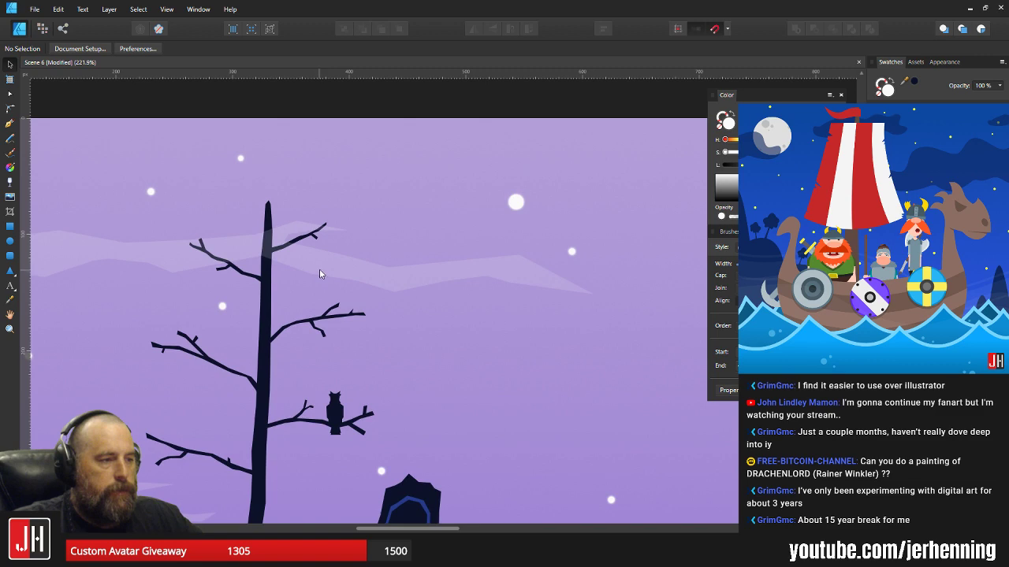
{"action": "left_click", "coordinate": [322, 276]}
{"action": "left_click_drag", "start_coordinate": [322, 277], "coordinate": [502, 315]}
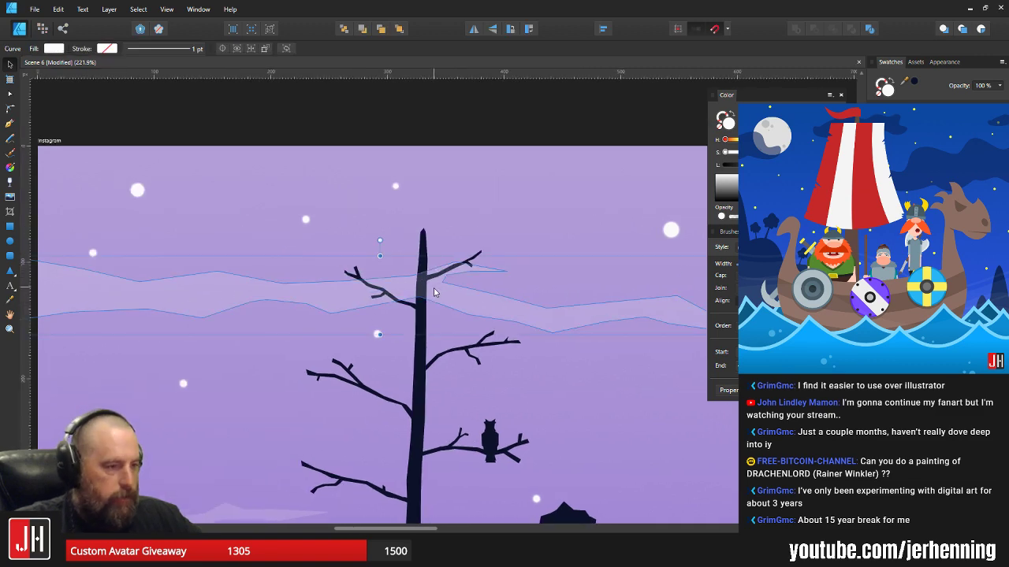
{"action": "left_click_drag", "start_coordinate": [434, 292], "coordinate": [722, 326]}
{"action": "key", "text": "a"}
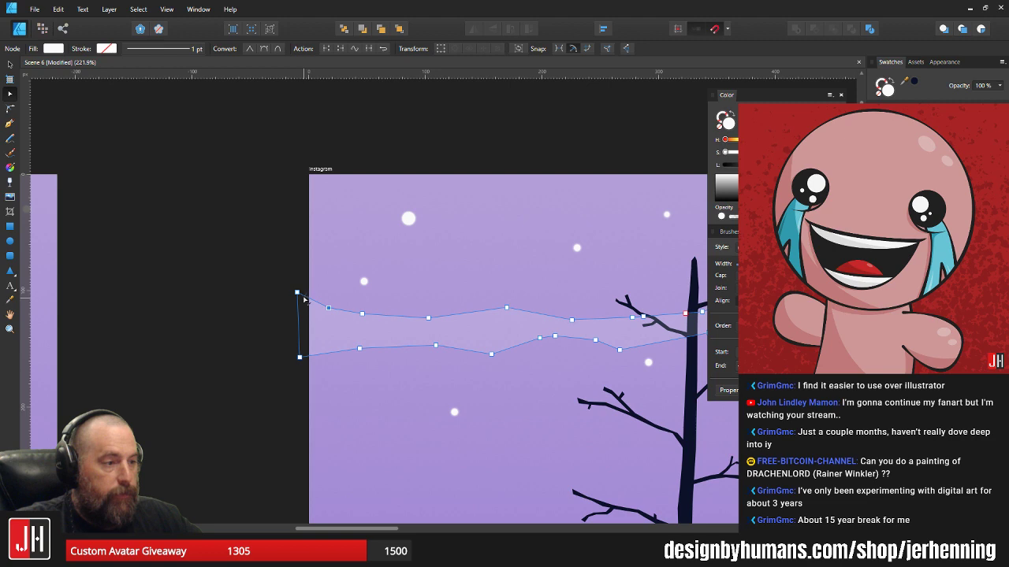
{"action": "left_click_drag", "start_coordinate": [298, 294], "coordinate": [281, 310]}
{"action": "left_click", "coordinate": [299, 276]}
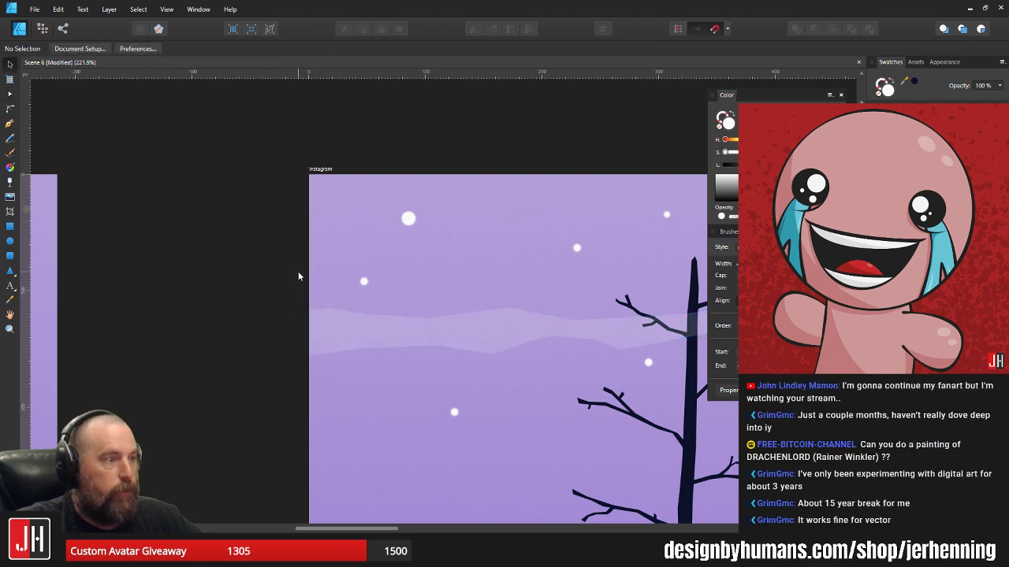
- Adjust the lower outline points of the upper-left cloud where it crosses the artboard's left edge
{"action": "left_click", "coordinate": [341, 337]}
{"action": "scroll", "coordinate": [362, 343], "scroll_direction": "up", "scroll_amount": 3}
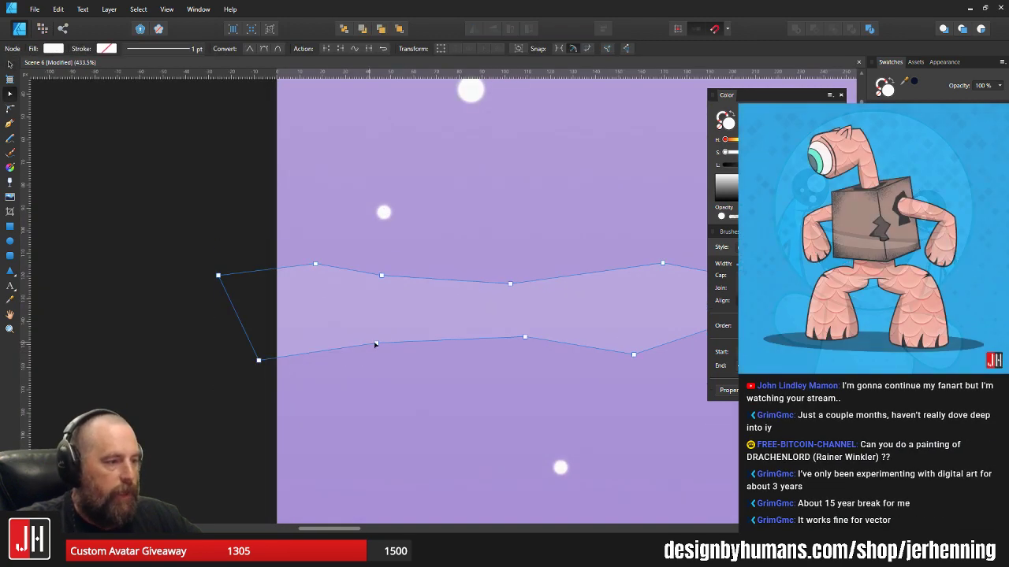
{"action": "left_click_drag", "start_coordinate": [260, 361], "coordinate": [250, 354]}
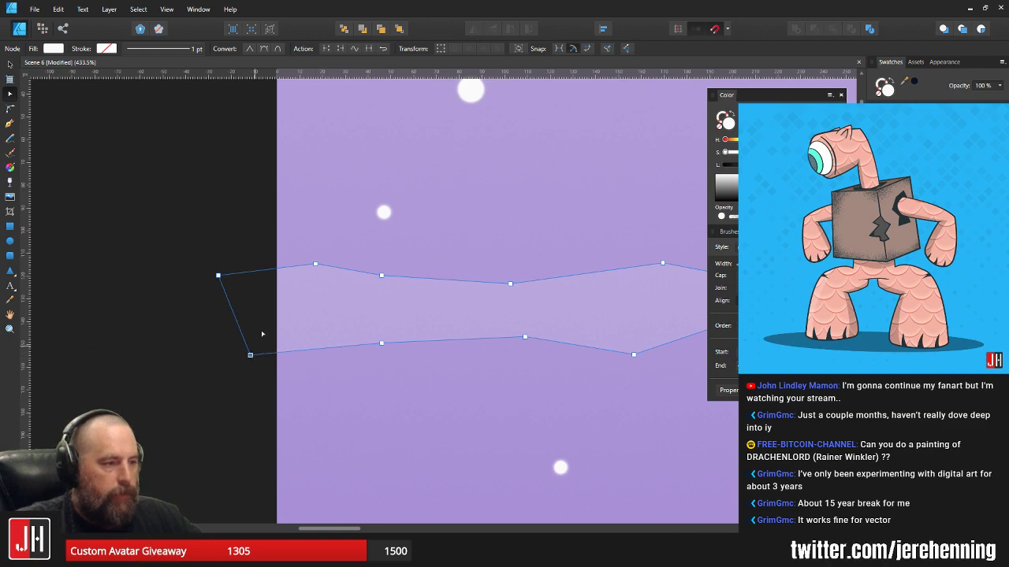
{"action": "key", "text": "v"}
{"action": "left_click", "coordinate": [276, 265]}
- Reshape the small notch in the lower-left cloud's underside by moving its inner points up to widen the opening
{"action": "scroll", "coordinate": [289, 279], "scroll_direction": "down", "scroll_amount": 11}
{"action": "scroll", "coordinate": [339, 319], "scroll_direction": "up", "scroll_amount": 5}
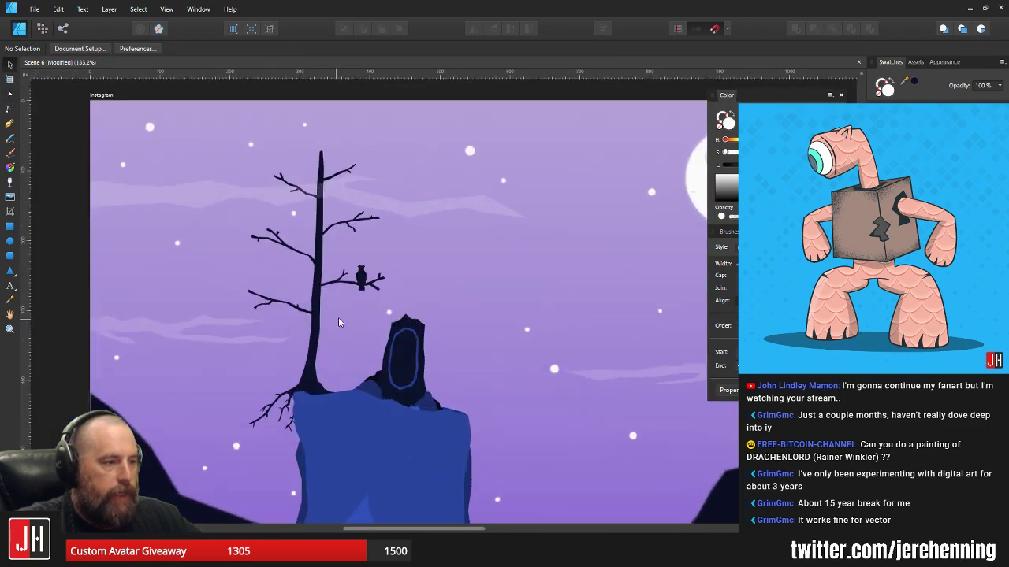
{"action": "left_click_drag", "start_coordinate": [365, 316], "coordinate": [449, 288]}
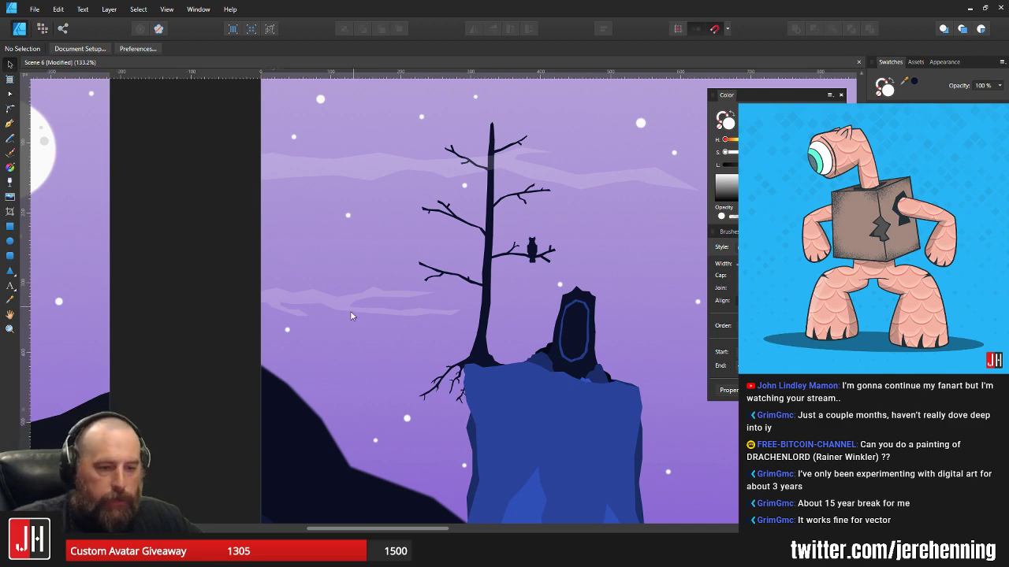
{"action": "scroll", "coordinate": [350, 310], "scroll_direction": "up", "scroll_amount": 2}
{"action": "left_click", "coordinate": [351, 308]}
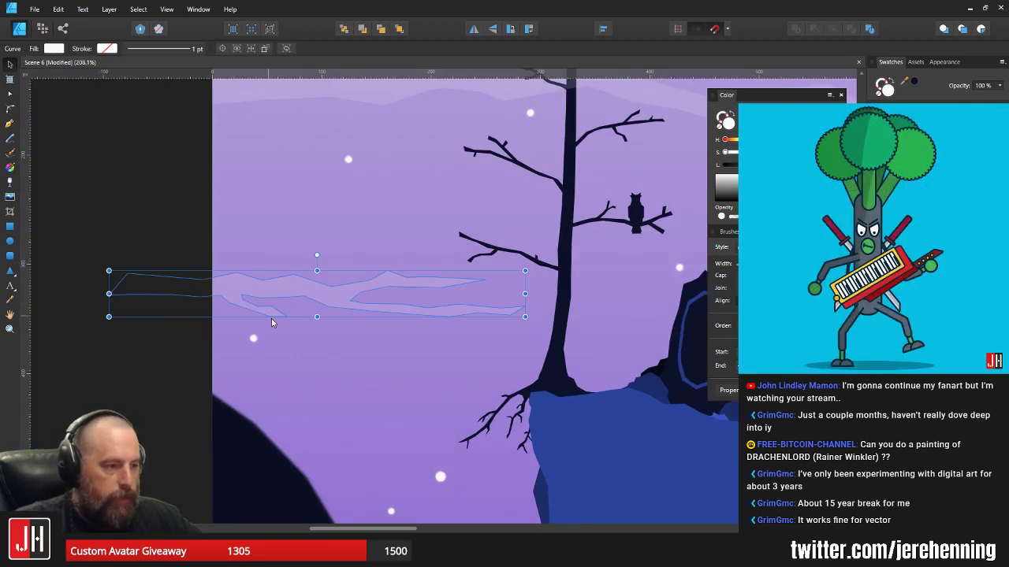
{"action": "key", "text": "a"}
{"action": "scroll", "coordinate": [285, 330], "scroll_direction": "up", "scroll_amount": 3}
{"action": "left_click_drag", "start_coordinate": [307, 321], "coordinate": [203, 276]}
{"action": "scroll", "coordinate": [220, 283], "scroll_direction": "up", "scroll_amount": 3}
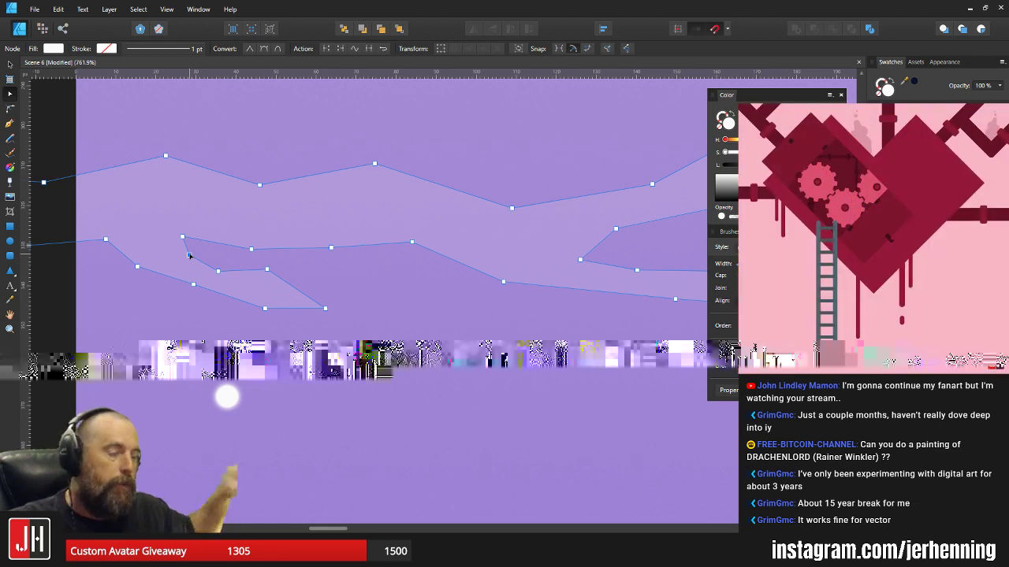
{"action": "left_click_drag", "start_coordinate": [182, 224], "coordinate": [245, 237]}
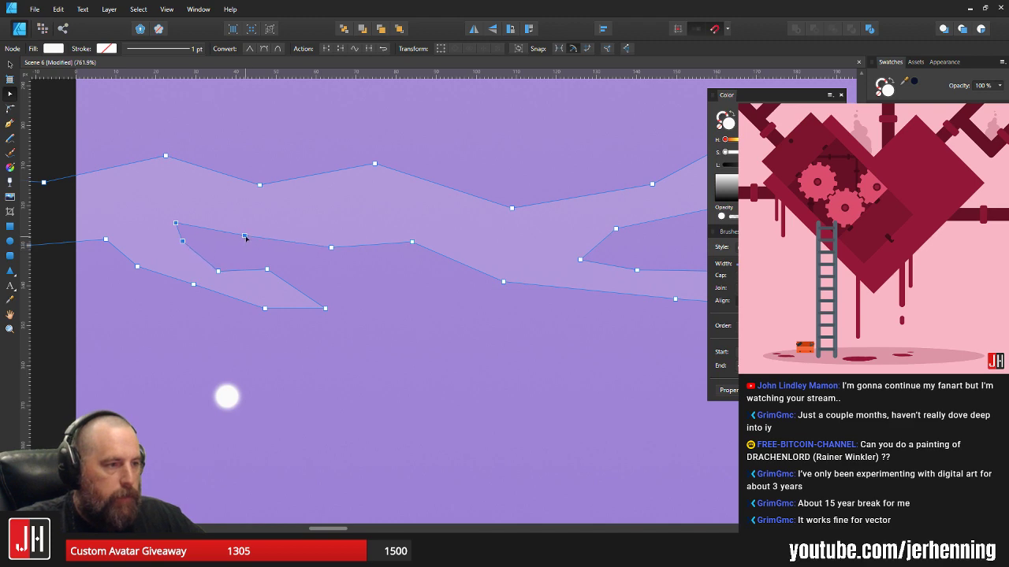
{"action": "key", "text": "v"}
{"action": "scroll", "coordinate": [267, 254], "scroll_direction": "down", "scroll_amount": 7}
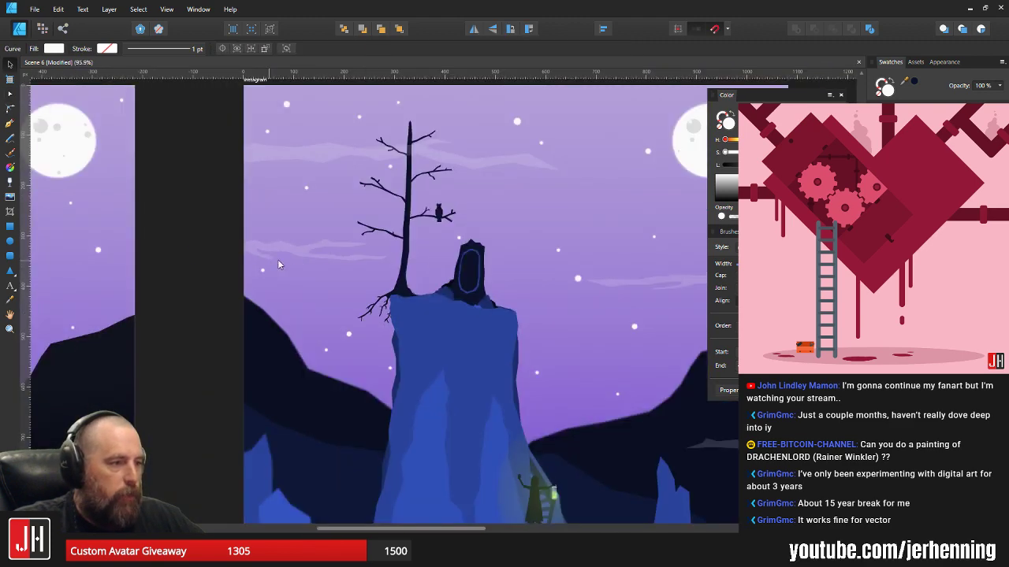
- Shift the right-hand sky cloud and the upper-left cloud further left
{"action": "left_click_drag", "start_coordinate": [379, 262], "coordinate": [309, 277]}
{"action": "scroll", "coordinate": [318, 281], "scroll_direction": "down", "scroll_amount": 3}
{"action": "key", "text": "ctrl+d"}
{"action": "scroll", "coordinate": [452, 330], "scroll_direction": "up", "scroll_amount": 4}
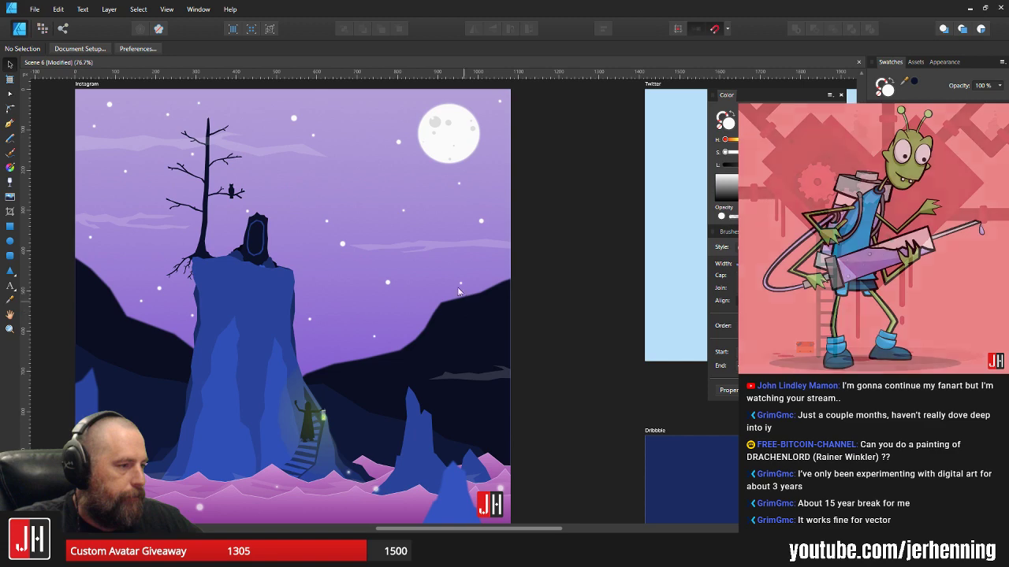
{"action": "left_click_drag", "start_coordinate": [487, 340], "coordinate": [436, 353]}
{"action": "left_click", "coordinate": [299, 228]}
{"action": "left_click_drag", "start_coordinate": [300, 227], "coordinate": [266, 220]}
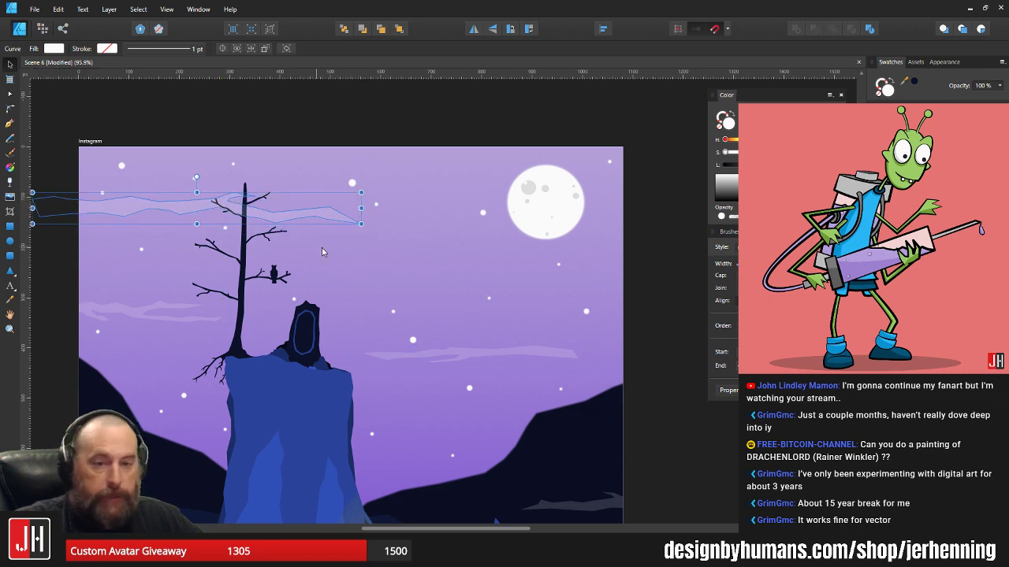
- Enlarge the right-hand sky cloud until it extends past the artboard's right edge, nudge it up and save the document
{"action": "left_click_drag", "start_coordinate": [385, 310], "coordinate": [280, 284]}
{"action": "left_click", "coordinate": [364, 329]}
{"action": "left_click_drag", "start_coordinate": [471, 322], "coordinate": [616, 255]}
{"action": "mouse_move", "coordinate": [419, 327]}
{"action": "left_mouse_down"}
{"action": "mouse_move", "coordinate": [397, 323]}
{"action": "mouse_move", "coordinate": [420, 320]}
{"action": "left_mouse_up"}
{"action": "left_click", "coordinate": [514, 272]}
{"action": "key", "text": "ctrl+s"}
- Move the enlarged right-hand sky cloud slightly right and up
{"action": "scroll", "coordinate": [512, 303], "scroll_direction": "down", "scroll_amount": 5}
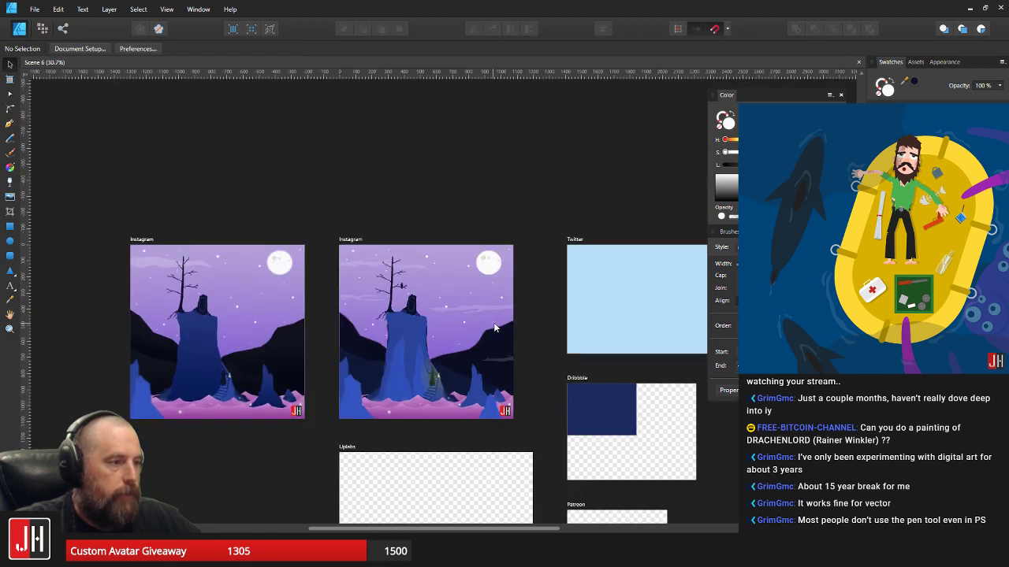
{"action": "scroll", "coordinate": [421, 291], "scroll_direction": "up", "scroll_amount": 5}
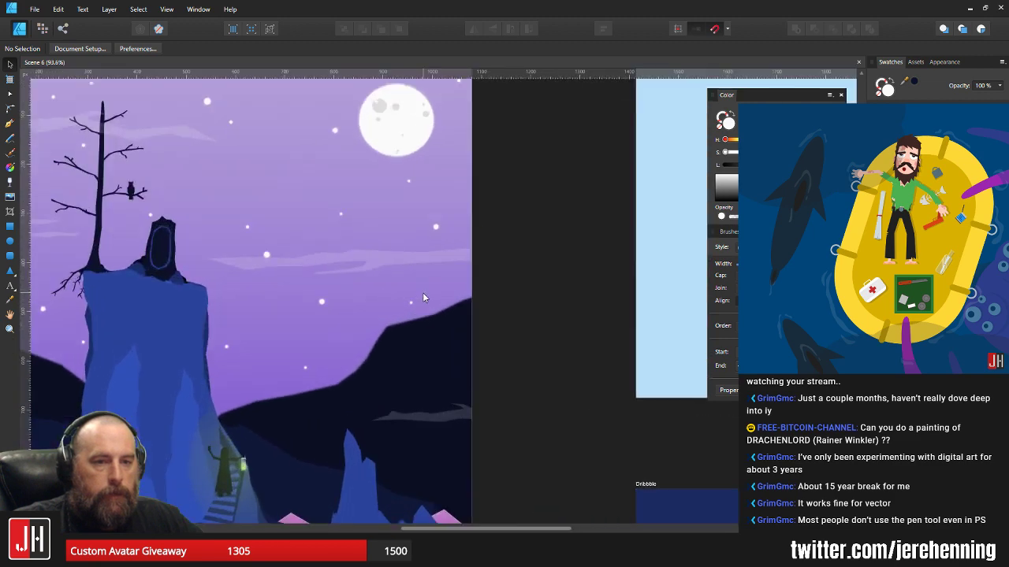
{"action": "left_click", "coordinate": [444, 254]}
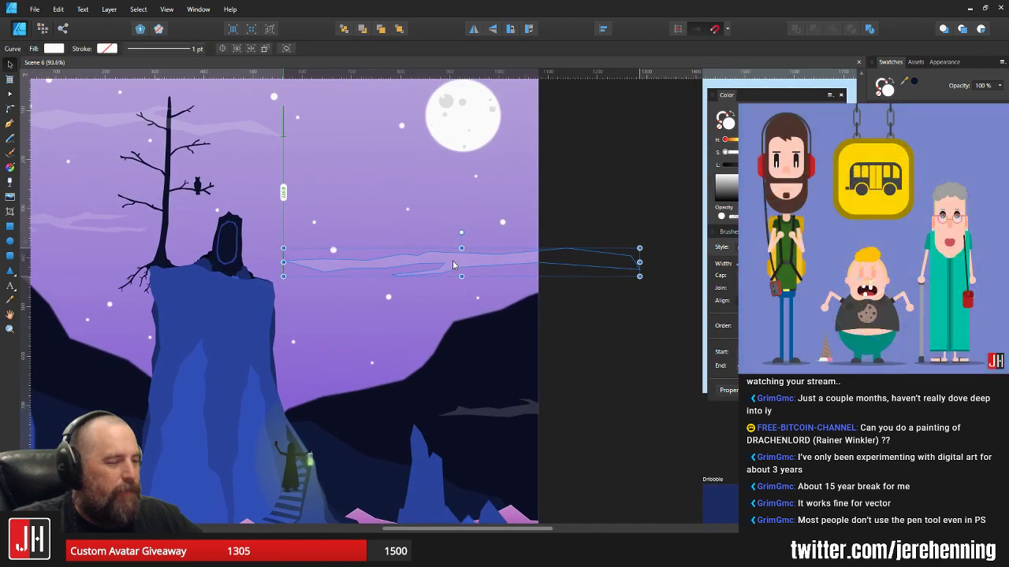
{"action": "key", "text": "ctrl+d"}
{"action": "scroll", "coordinate": [482, 266], "scroll_direction": "down", "scroll_amount": 3}
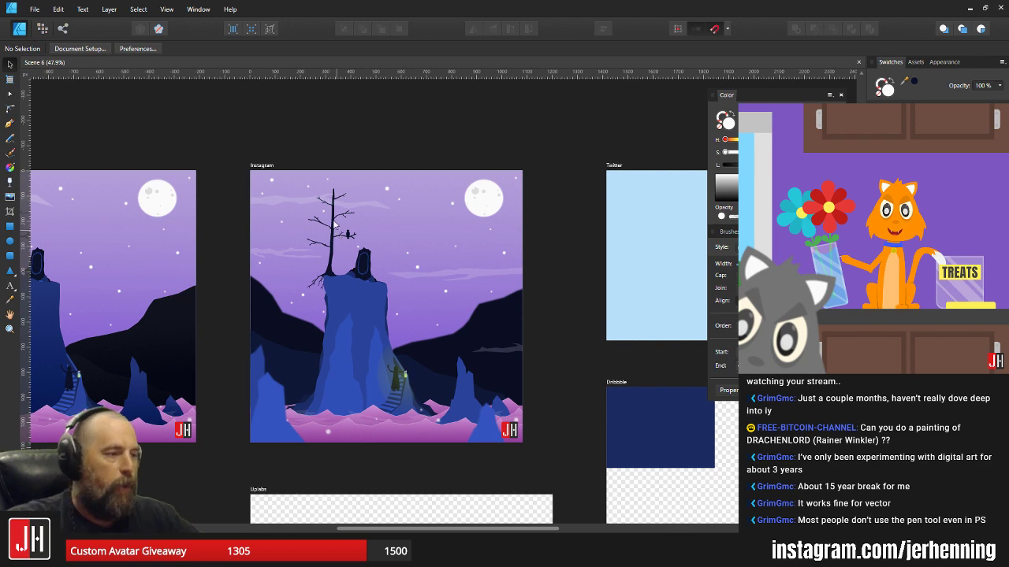
{"action": "scroll", "coordinate": [433, 268], "scroll_direction": "up", "scroll_amount": 3}
{"action": "left_click", "coordinate": [490, 282]}
{"action": "scroll", "coordinate": [500, 285], "scroll_direction": "up", "scroll_amount": 3}
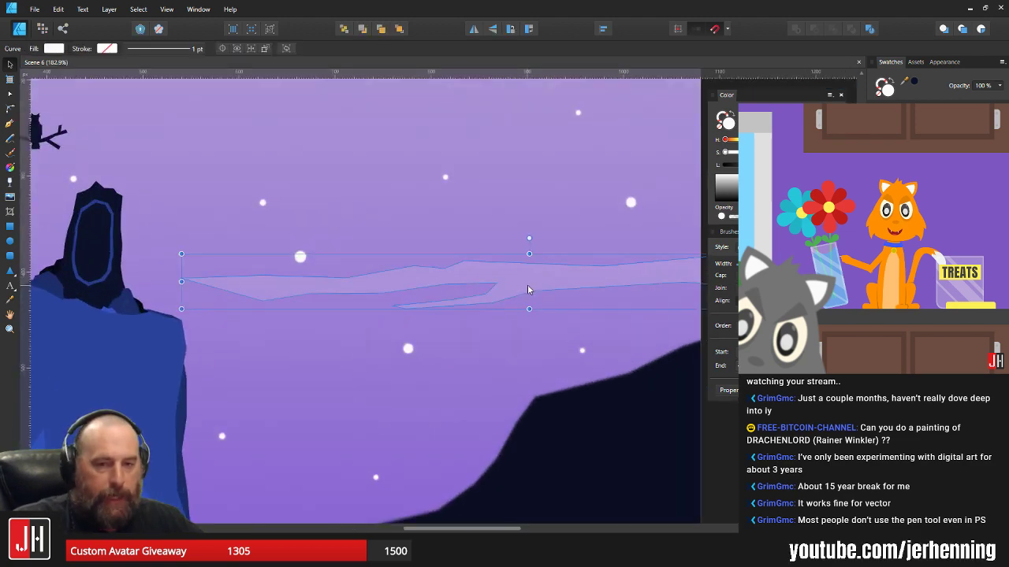
{"action": "left_click_drag", "start_coordinate": [543, 285], "coordinate": [583, 282]}
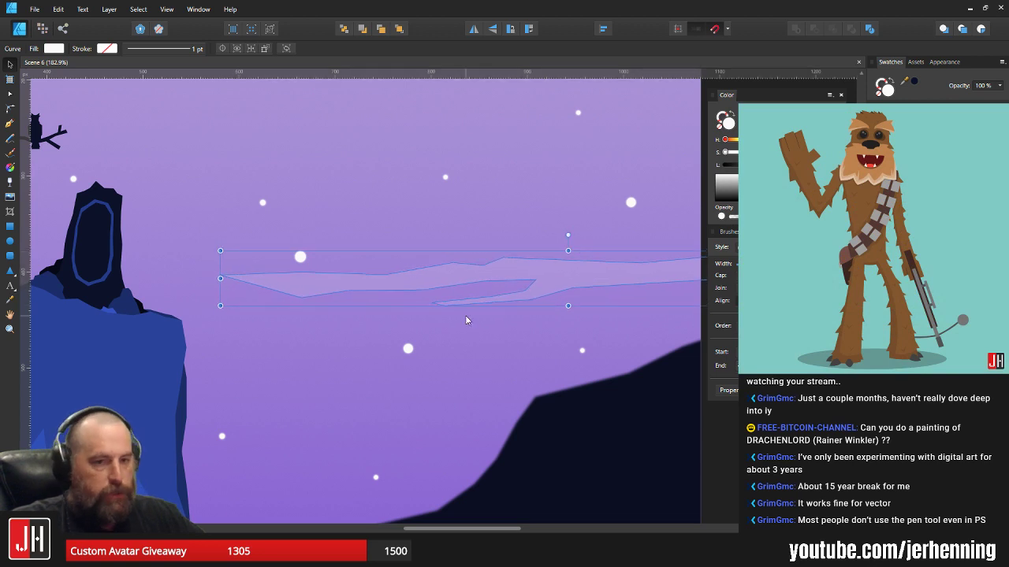
{"action": "key", "text": "ctrl+d"}
{"action": "scroll", "coordinate": [442, 323], "scroll_direction": "down", "scroll_amount": 3}
- Shift the cloud over the dark right mountain slightly left
{"action": "left_click_drag", "start_coordinate": [458, 321], "coordinate": [463, 226]}
{"action": "scroll", "coordinate": [452, 277], "scroll_direction": "up", "scroll_amount": 3}
{"action": "key", "text": "ctrl+d"}
{"action": "scroll", "coordinate": [483, 266], "scroll_direction": "down", "scroll_amount": 2}
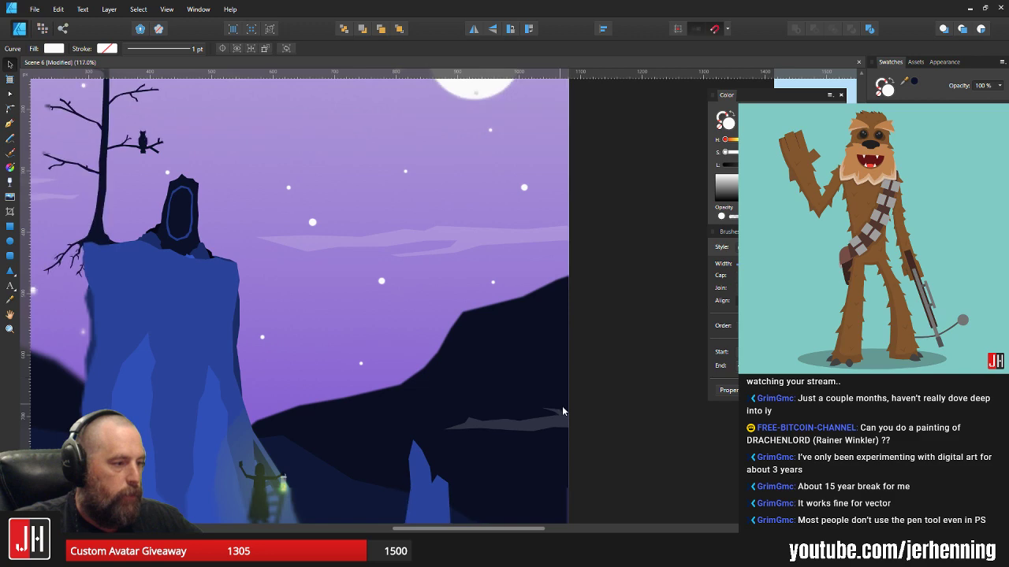
{"action": "scroll", "coordinate": [459, 351], "scroll_direction": "up", "scroll_amount": 2}
{"action": "left_click_drag", "start_coordinate": [562, 406], "coordinate": [457, 323]}
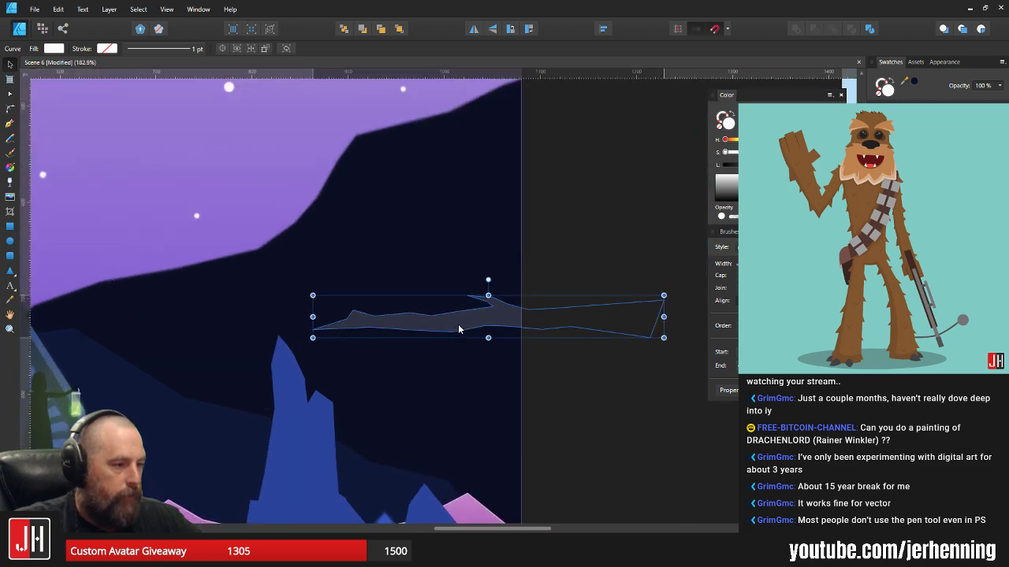
{"action": "left_click", "coordinate": [574, 249]}
{"action": "scroll", "coordinate": [574, 249], "scroll_direction": "down", "scroll_amount": 3}
{"action": "scroll", "coordinate": [499, 310], "scroll_direction": "up", "scroll_amount": 3}
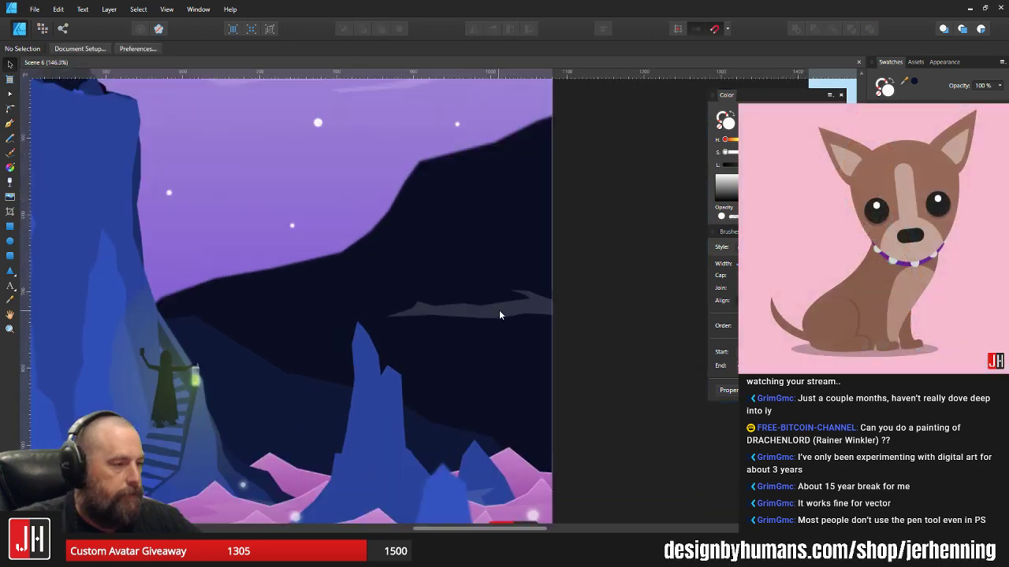
- Fine-tune the size and position of the cloud over the dark right mountain, then deselect it and view the whole artboard
{"action": "left_click_drag", "start_coordinate": [505, 309], "coordinate": [470, 302]}
{"action": "left_click_drag", "start_coordinate": [653, 279], "coordinate": [601, 285]}
{"action": "left_click_drag", "start_coordinate": [515, 306], "coordinate": [457, 326]}
{"action": "key", "text": "ctrl+d"}
{"action": "scroll", "coordinate": [470, 319], "scroll_direction": "down", "scroll_amount": 1}
{"action": "scroll", "coordinate": [465, 319], "scroll_direction": "up", "scroll_amount": 1}
{"action": "scroll", "coordinate": [462, 325], "scroll_direction": "down", "scroll_amount": 4}
{"action": "left_click", "coordinate": [543, 361]}
{"action": "scroll", "coordinate": [516, 354], "scroll_direction": "down", "scroll_amount": 3}
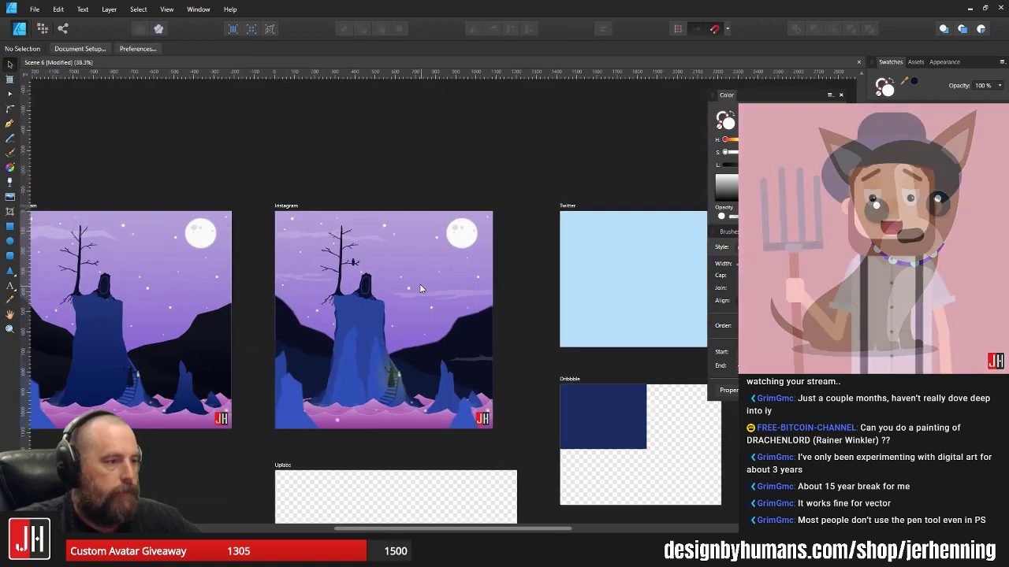
- Outline the upper edge and pointed right end of a long wavy cloud across the rock pillar with the Pen tool
{"action": "scroll", "coordinate": [351, 340], "scroll_direction": "up", "scroll_amount": 4}
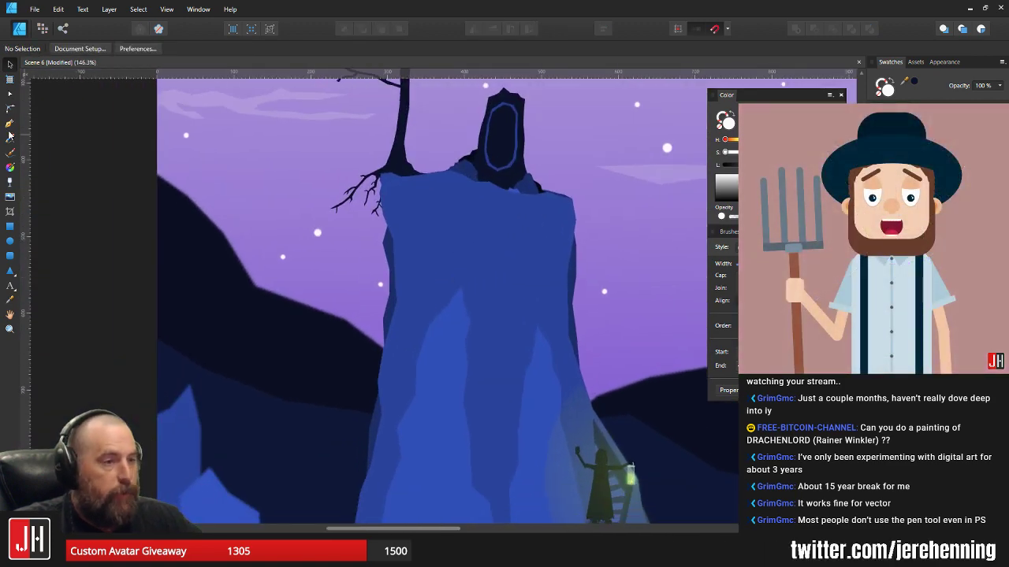
{"action": "key", "text": "p"}
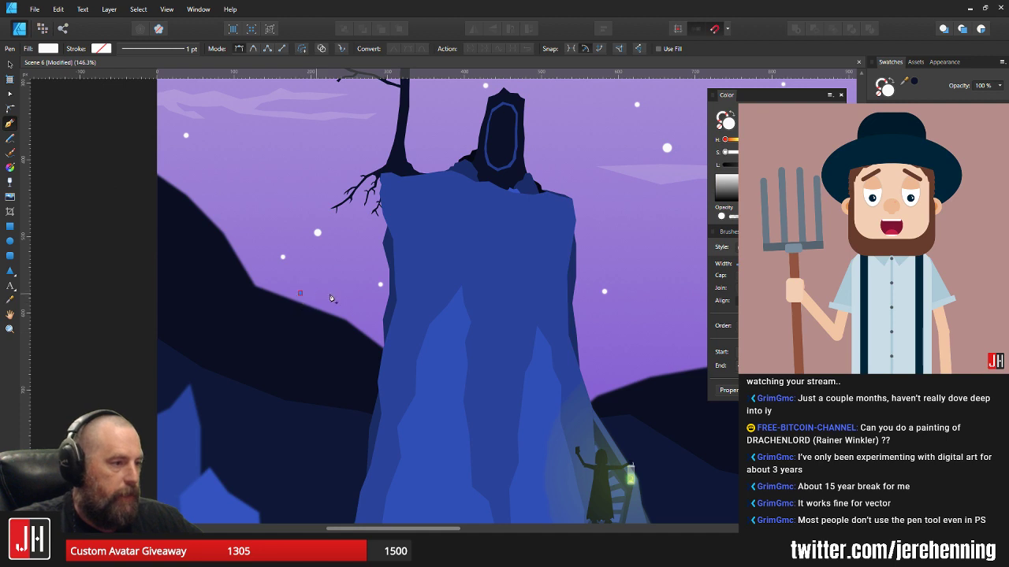
{"action": "left_click_drag", "start_coordinate": [550, 303], "coordinate": [467, 307]}
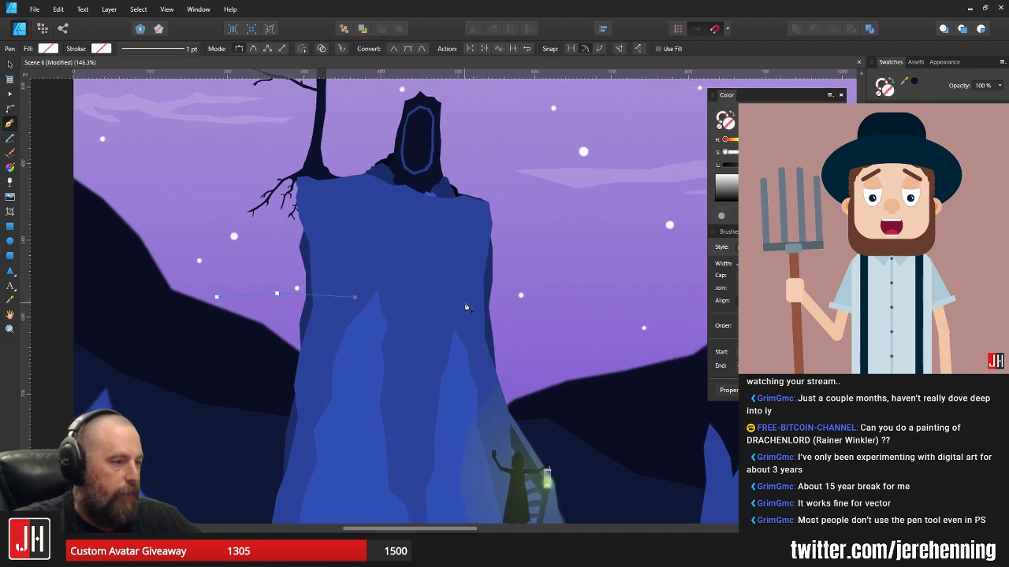
{"action": "left_click", "coordinate": [542, 290]}
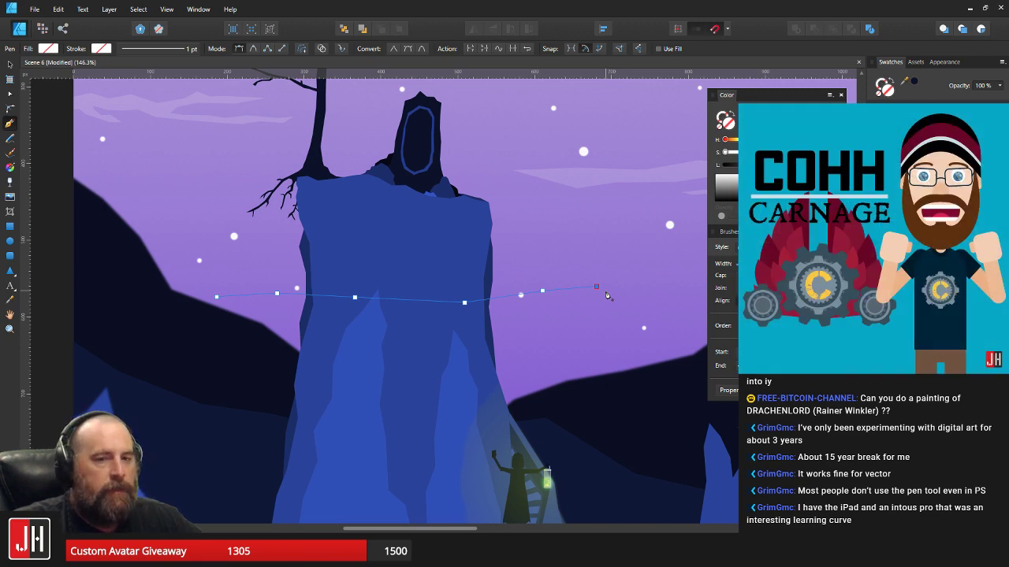
{"action": "key", "text": "Escape"}
{"action": "left_click_drag", "start_coordinate": [637, 298], "coordinate": [577, 311]}
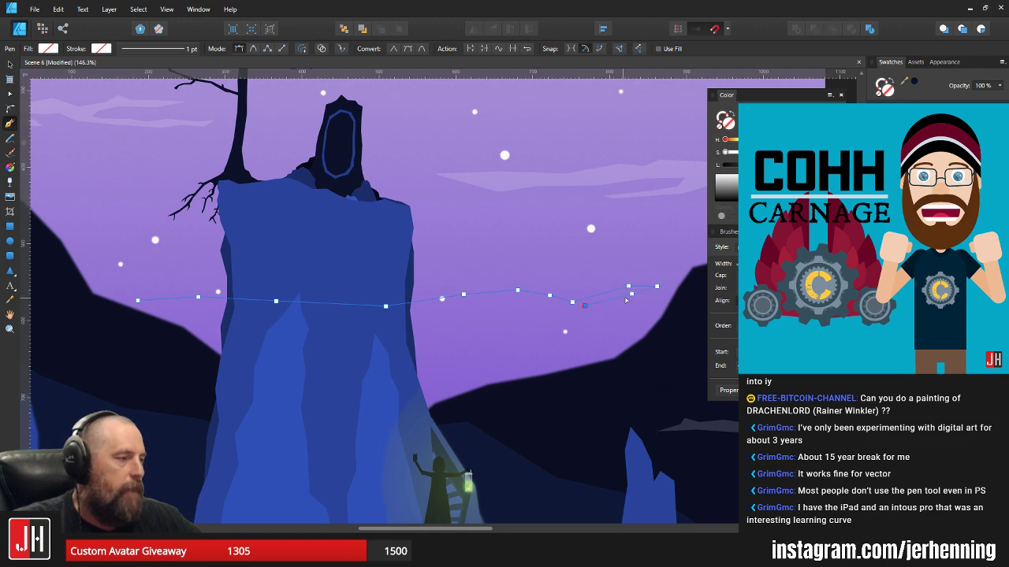
{"action": "left_click", "coordinate": [588, 309]}
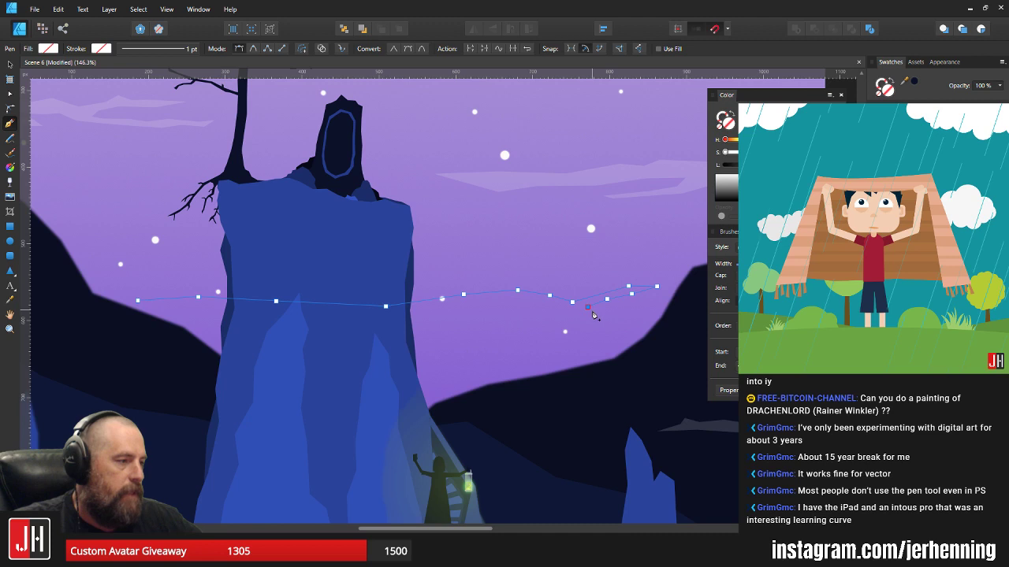
{"action": "left_click", "coordinate": [596, 319]}
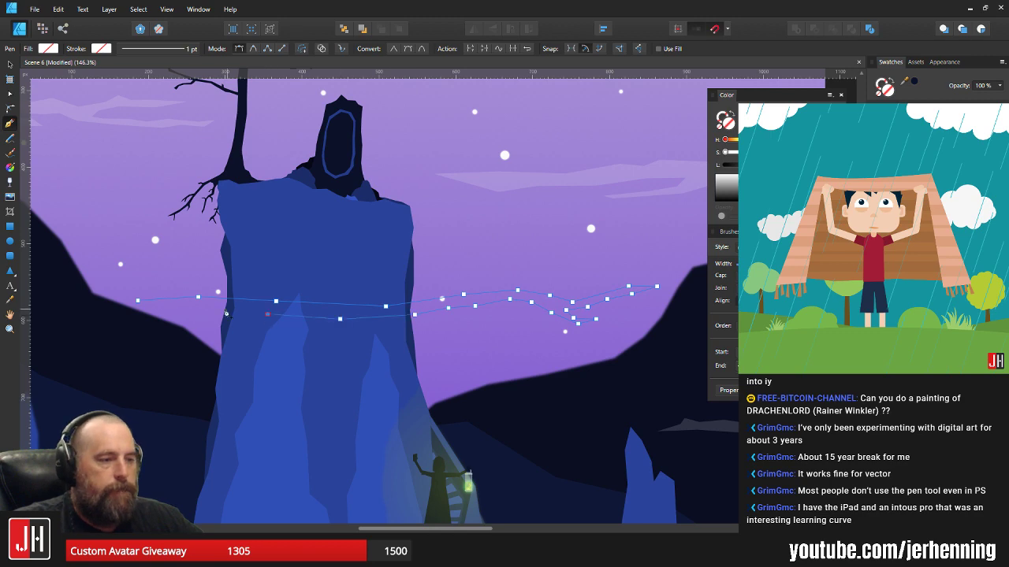
- Continue the cloud outline along its lower edge back to the dark left mountain and close the shape there
{"action": "left_click", "coordinate": [81, 316]}
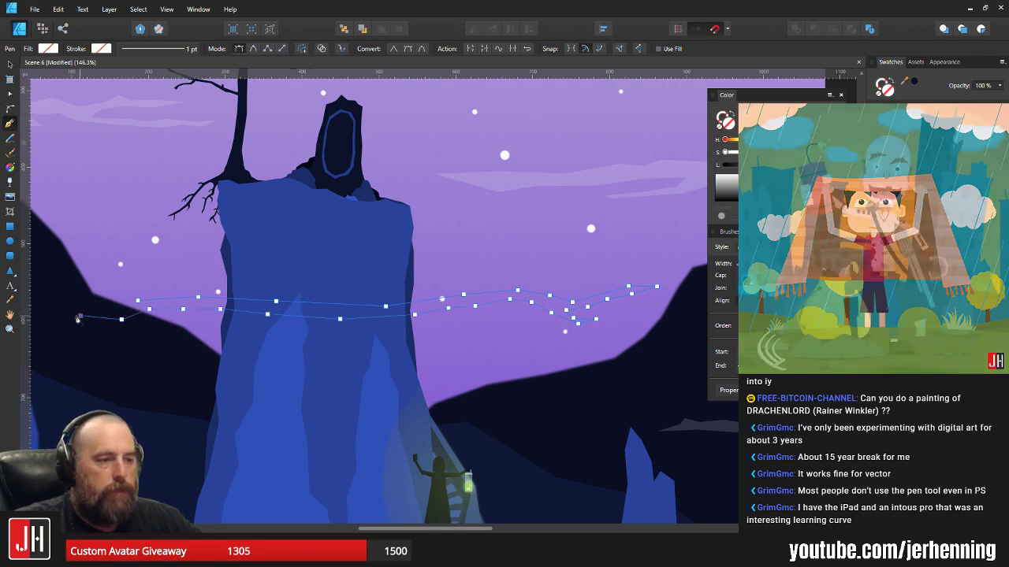
{"action": "left_click_drag", "start_coordinate": [85, 309], "coordinate": [260, 333]}
{"action": "key", "text": "ctrl+z"}
{"action": "scroll", "coordinate": [259, 339], "scroll_direction": "up", "scroll_amount": 1}
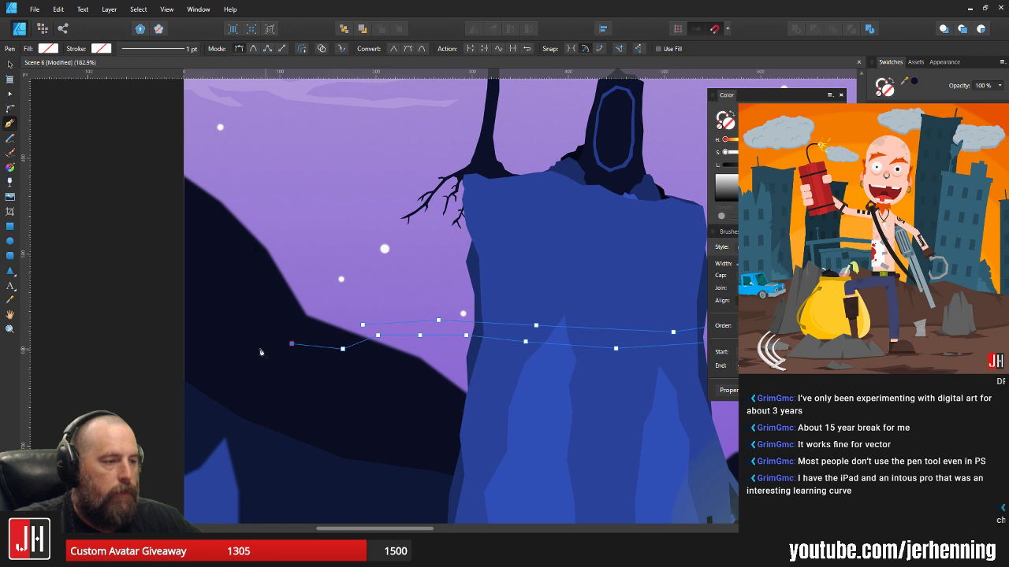
{"action": "left_click", "coordinate": [264, 340]}
{"action": "left_click", "coordinate": [224, 348]}
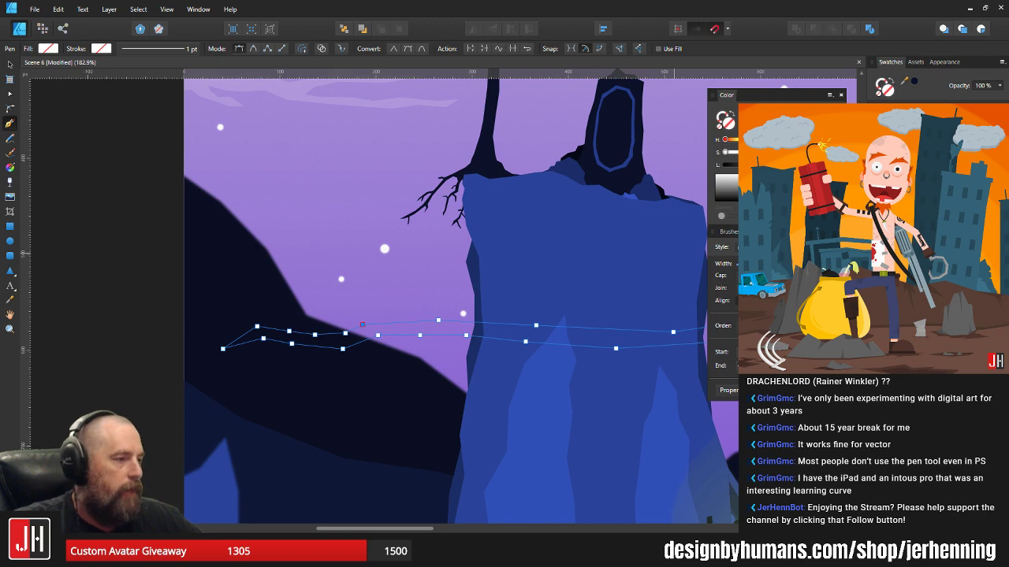
- Fill the new long cloud with the white sampled from a star and set its opacity to 20%
{"action": "key", "text": "i"}
{"action": "left_click", "coordinate": [385, 248]}
{"action": "key", "text": "2"}
{"action": "key", "text": "v"}
{"action": "key", "text": "ctrl+d"}
{"action": "scroll", "coordinate": [466, 301], "scroll_direction": "down", "scroll_amount": 5}
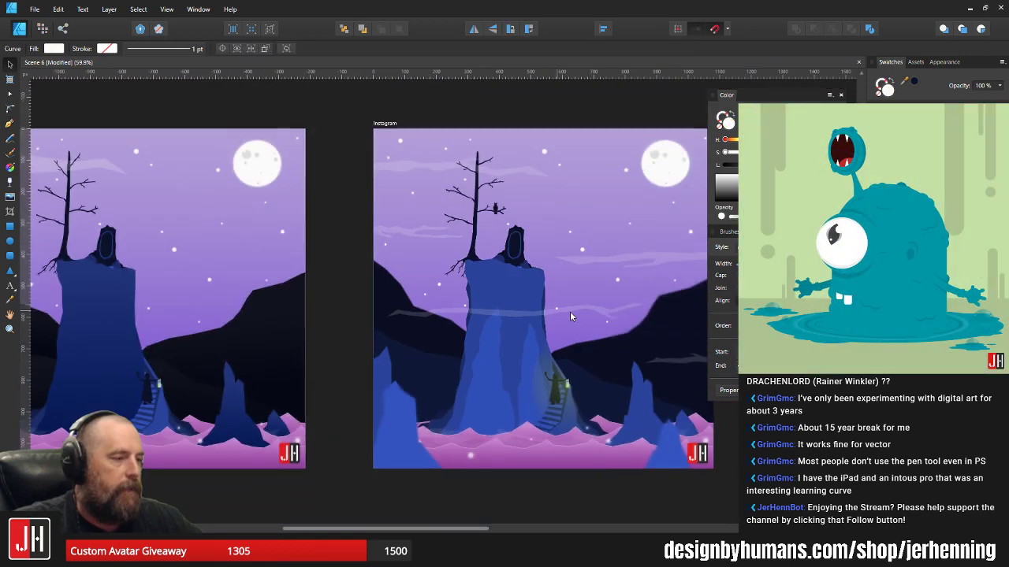
- Cut the new long cloud and paste it above the dark left mountain so it sits behind the rock pillar
{"action": "scroll", "coordinate": [570, 315], "scroll_direction": "up", "scroll_amount": 3}
{"action": "key", "text": "Escape"}
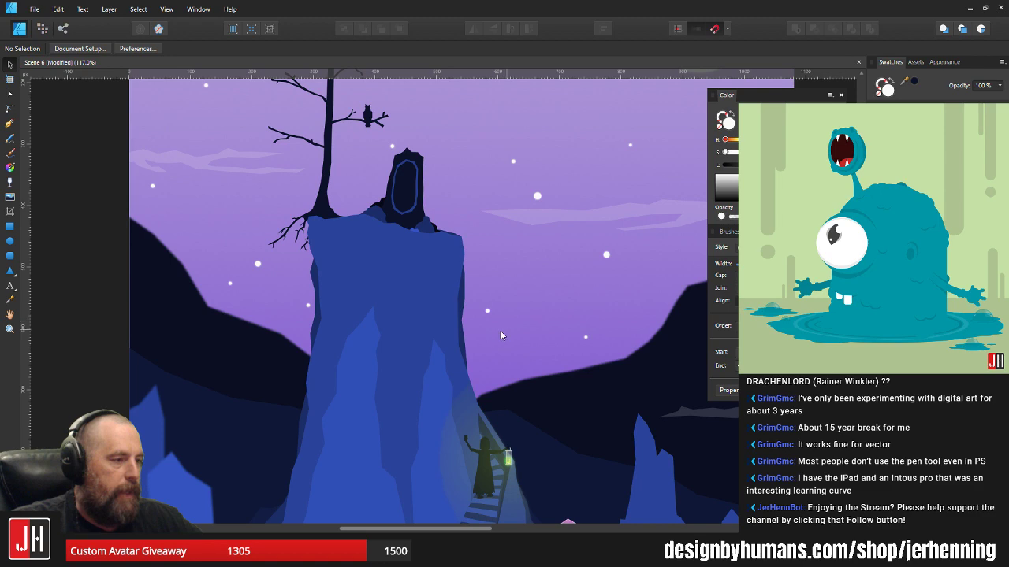
{"action": "left_click", "coordinate": [229, 346]}
{"action": "key", "text": "ctrl+v"}
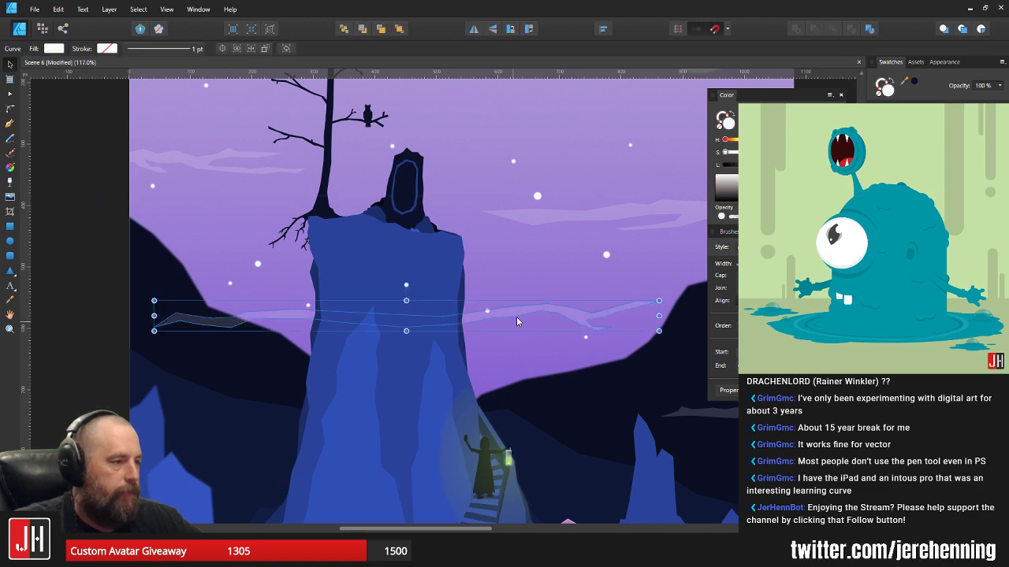
- Nudge the long cloud slightly down, then deselect it
{"action": "key", "text": "Down"}
{"action": "key", "text": "Down"}
{"action": "key", "text": "Down"}
{"action": "key", "text": "Down"}
{"action": "key", "text": "Down"}
{"action": "key", "text": "Down"}
{"action": "key", "text": "Down"}
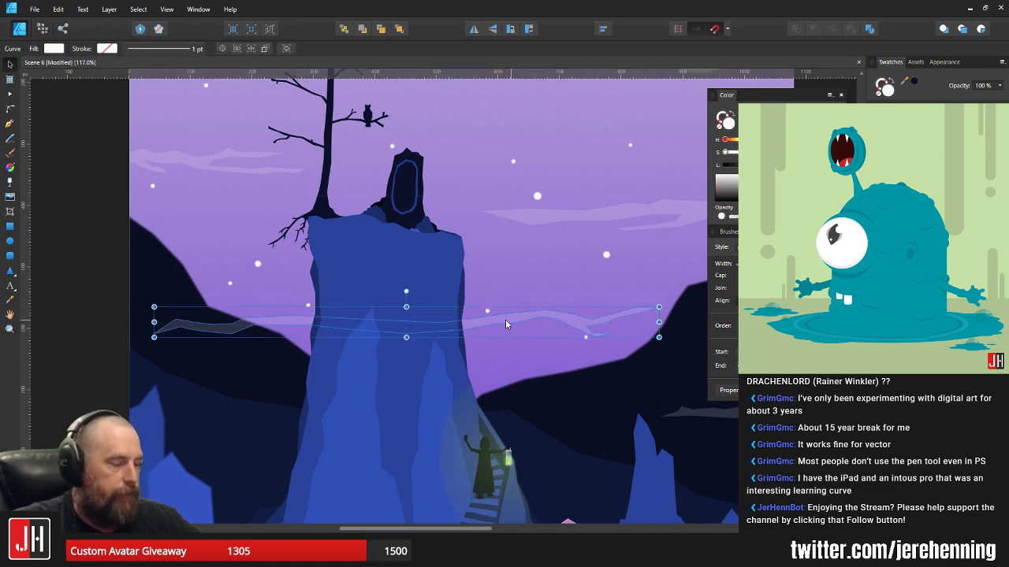
{"action": "scroll", "coordinate": [462, 324], "scroll_direction": "down", "scroll_amount": 7}
{"action": "left_click", "coordinate": [567, 345]}
- Raise the nodes of the long cloud's left half so that part sits higher than the part right of the pillar
{"action": "scroll", "coordinate": [463, 327], "scroll_direction": "up", "scroll_amount": 7}
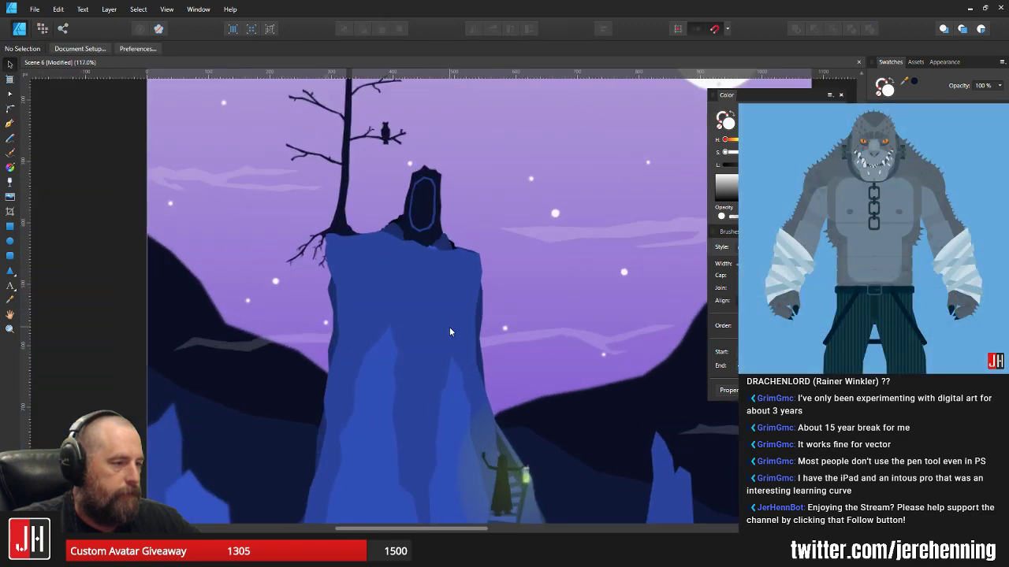
{"action": "double_click", "coordinate": [305, 337]}
{"action": "left_click_drag", "start_coordinate": [125, 292], "coordinate": [405, 414]}
{"action": "left_click_drag", "start_coordinate": [365, 348], "coordinate": [366, 296]}
{"action": "key", "text": "v"}
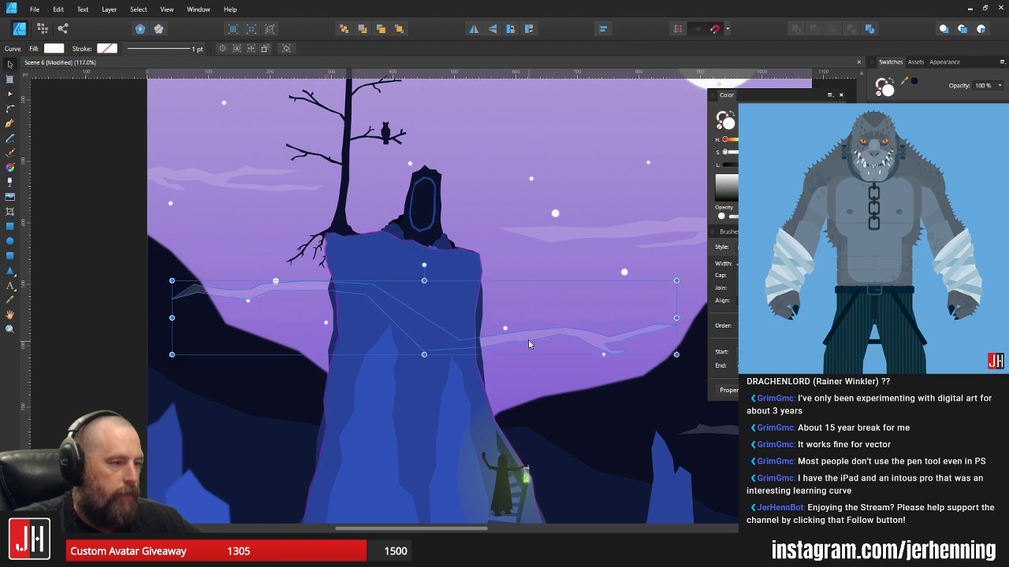
- Select the nodes of the long cloud's right half and move that part lower in the sky
{"action": "key", "text": "a"}
{"action": "scroll", "coordinate": [522, 339], "scroll_direction": "right", "scroll_amount": 2}
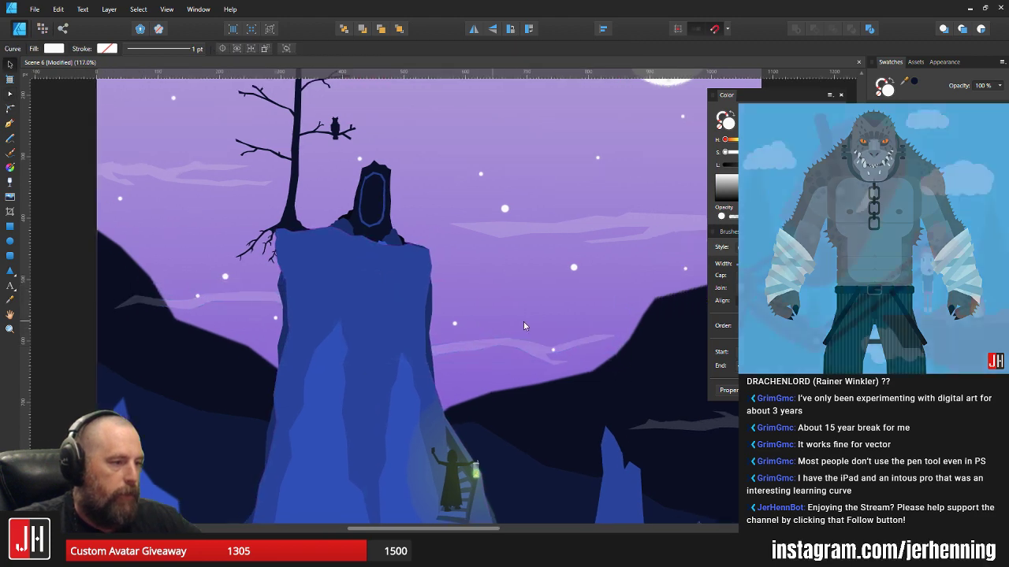
{"action": "left_click_drag", "start_coordinate": [648, 303], "coordinate": [356, 406]}
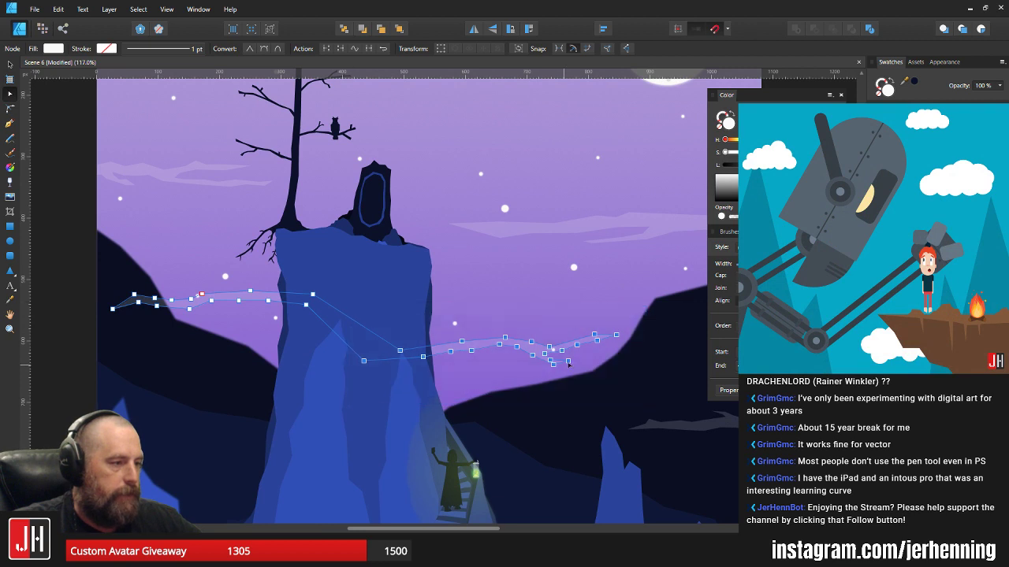
{"action": "left_click_drag", "start_coordinate": [569, 362], "coordinate": [571, 386]}
- Cut the reshaped long cloud and paste it back into the artboard, then deselect it
{"action": "key", "text": "ctrl+x"}
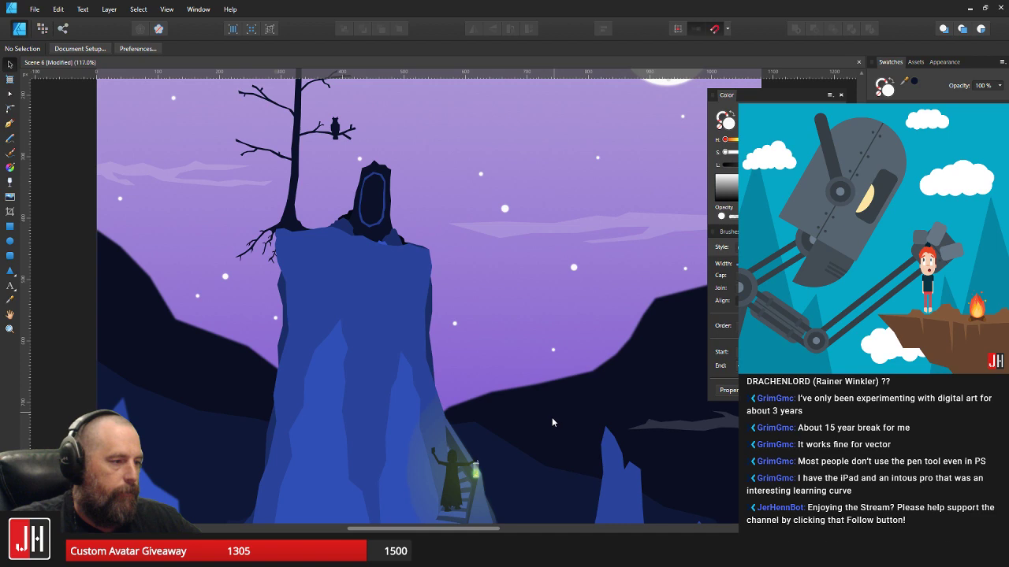
{"action": "key", "text": "ctrl+v"}
{"action": "scroll", "coordinate": [527, 395], "scroll_direction": "down", "scroll_amount": 2}
{"action": "scroll", "coordinate": [527, 395], "scroll_direction": "down", "scroll_amount": 3}
{"action": "left_click", "coordinate": [613, 394]}
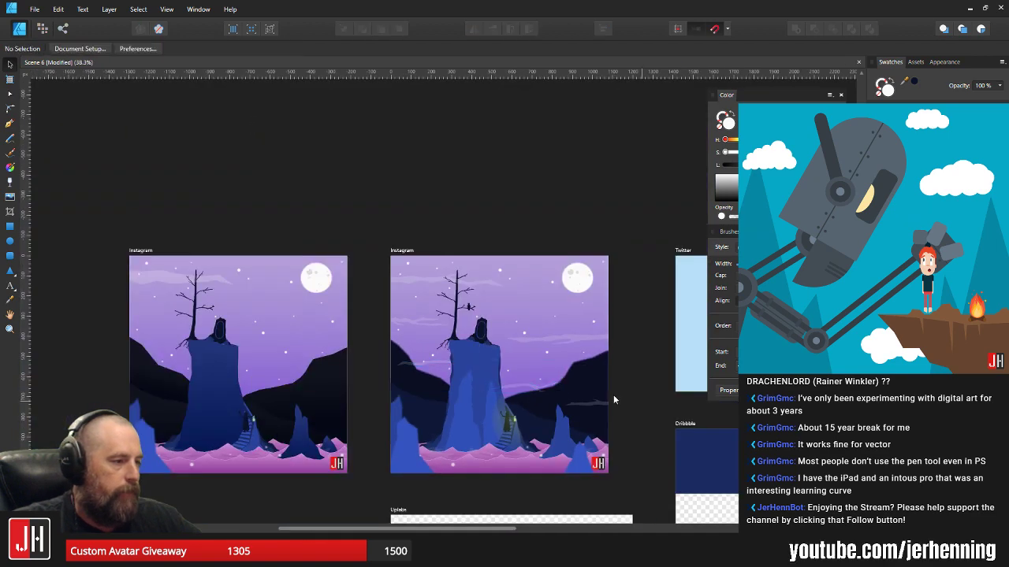
- Nudge the long cloud behind the rock pillar slightly right and up, then deselect it
{"action": "scroll", "coordinate": [550, 388], "scroll_direction": "up", "scroll_amount": 3}
{"action": "scroll", "coordinate": [435, 359], "scroll_direction": "up", "scroll_amount": 1}
{"action": "scroll", "coordinate": [435, 365], "scroll_direction": "up", "scroll_amount": 3}
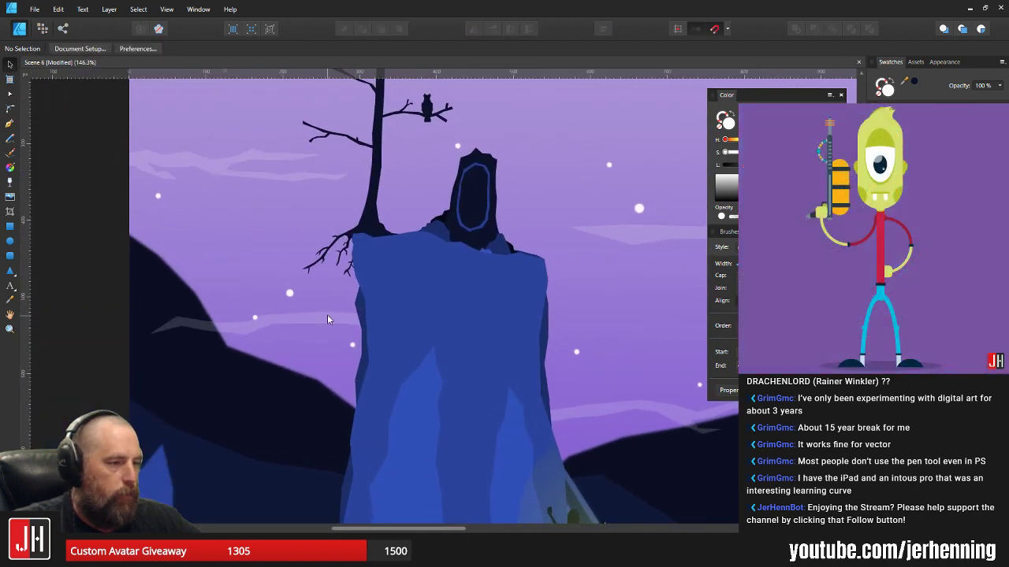
{"action": "left_click", "coordinate": [324, 325]}
{"action": "mouse_move", "coordinate": [321, 323]}
{"action": "left_mouse_down"}
{"action": "mouse_move", "coordinate": [323, 295]}
{"action": "mouse_move", "coordinate": [66, 306]}
{"action": "left_mouse_up"}
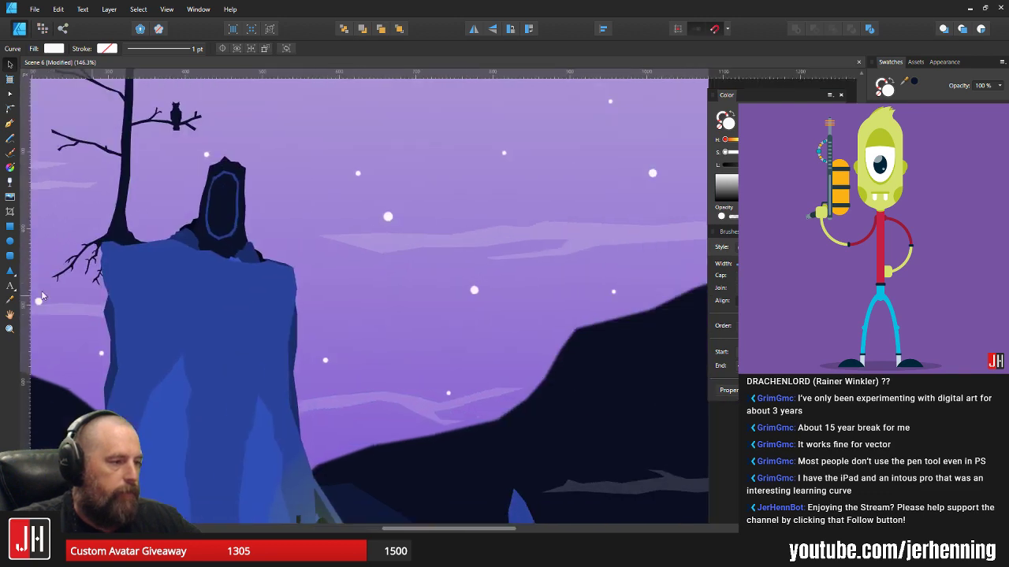
{"action": "left_click_drag", "start_coordinate": [446, 402], "coordinate": [452, 397]}
{"action": "scroll", "coordinate": [386, 385], "scroll_direction": "down", "scroll_amount": 8}
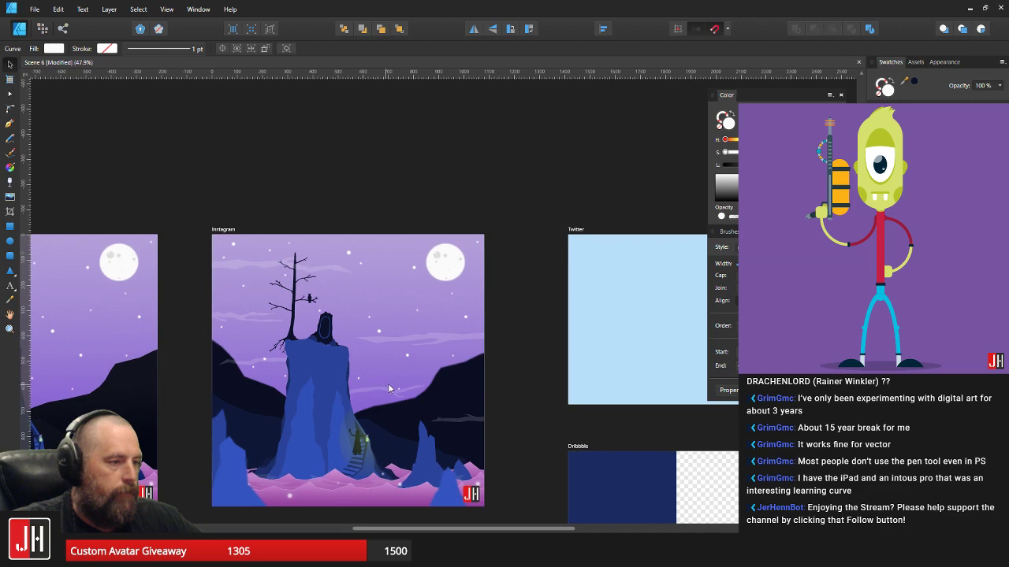
{"action": "left_click", "coordinate": [474, 397]}
- Move the right-hand sky cloud slightly right and up, deselect it and save the document
{"action": "scroll", "coordinate": [401, 386], "scroll_direction": "up", "scroll_amount": 4}
{"action": "mouse_move", "coordinate": [398, 327]}
{"action": "left_mouse_down"}
{"action": "mouse_move", "coordinate": [397, 357]}
{"action": "mouse_move", "coordinate": [410, 323]}
{"action": "left_mouse_up"}
{"action": "key", "text": "ctrl+d"}
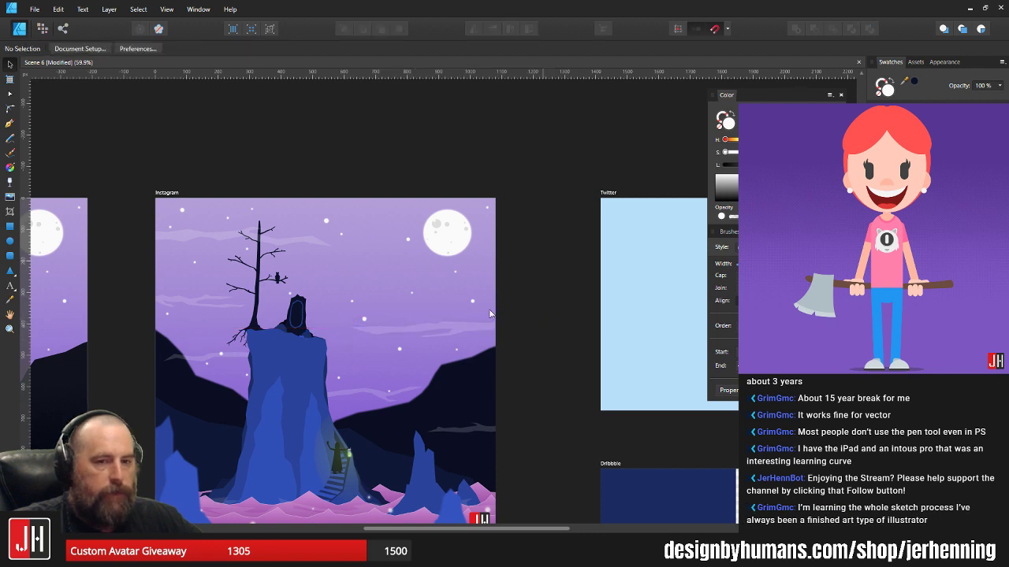
{"action": "scroll", "coordinate": [472, 319], "scroll_direction": "down", "scroll_amount": 4}
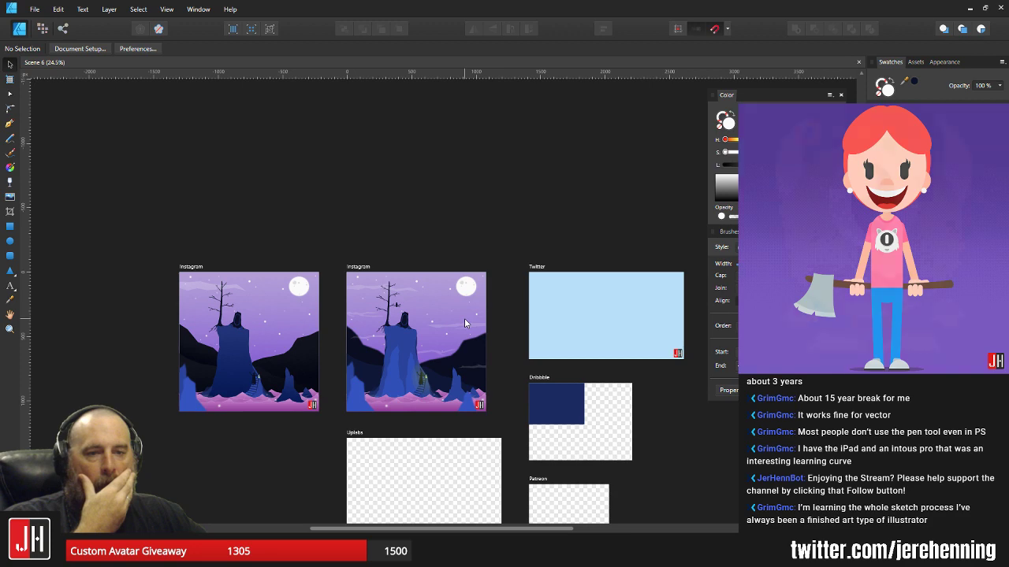
- Shift the sky cloud at the artboard's left edge, beside the tree, slightly to the right
{"action": "scroll", "coordinate": [400, 301], "scroll_direction": "up", "scroll_amount": 3}
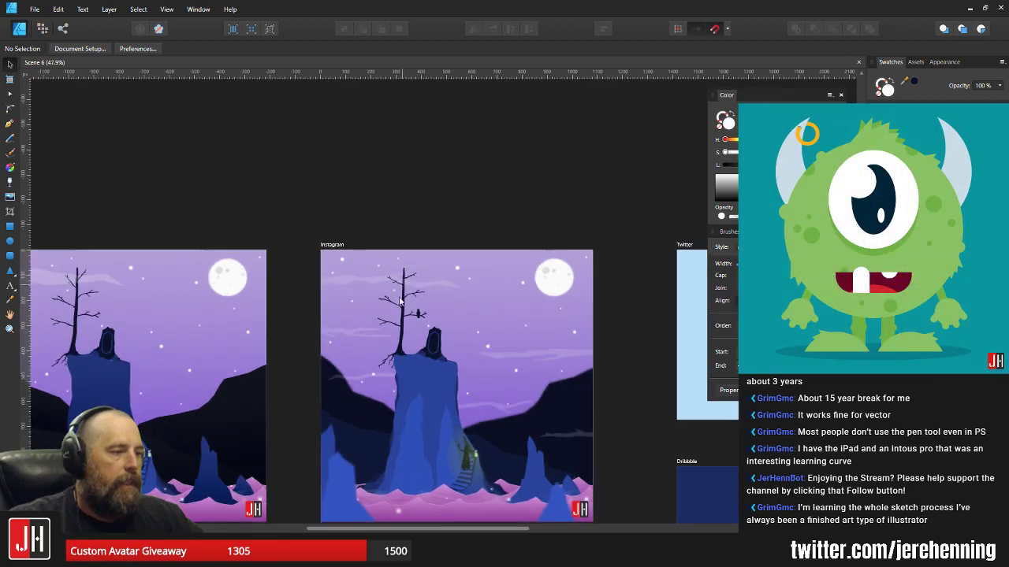
{"action": "scroll", "coordinate": [399, 301], "scroll_direction": "up", "scroll_amount": 5}
{"action": "left_click", "coordinate": [351, 334]}
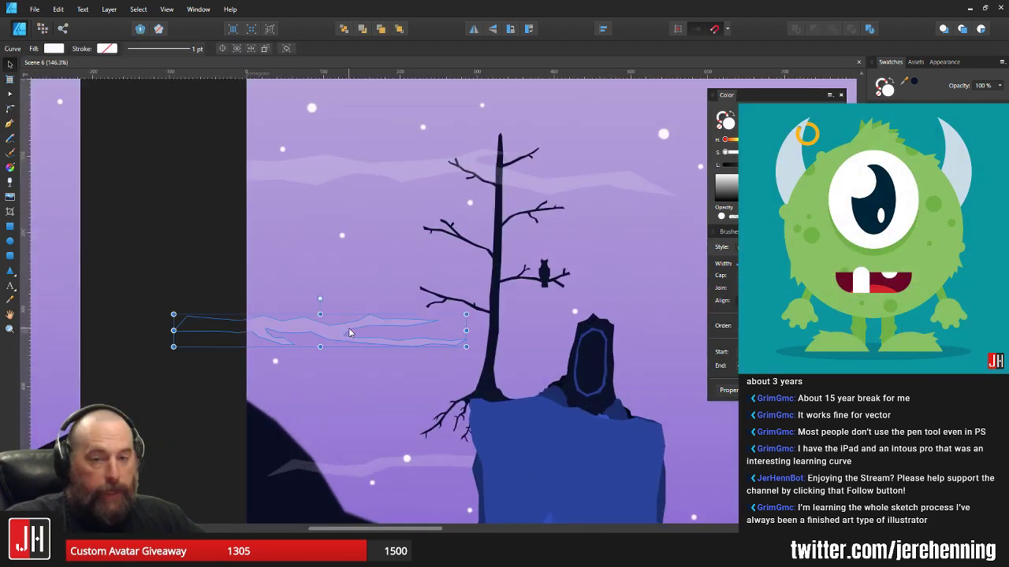
{"action": "left_click_drag", "start_coordinate": [349, 333], "coordinate": [365, 335]}
{"action": "scroll", "coordinate": [365, 335], "scroll_direction": "down", "scroll_amount": 4}
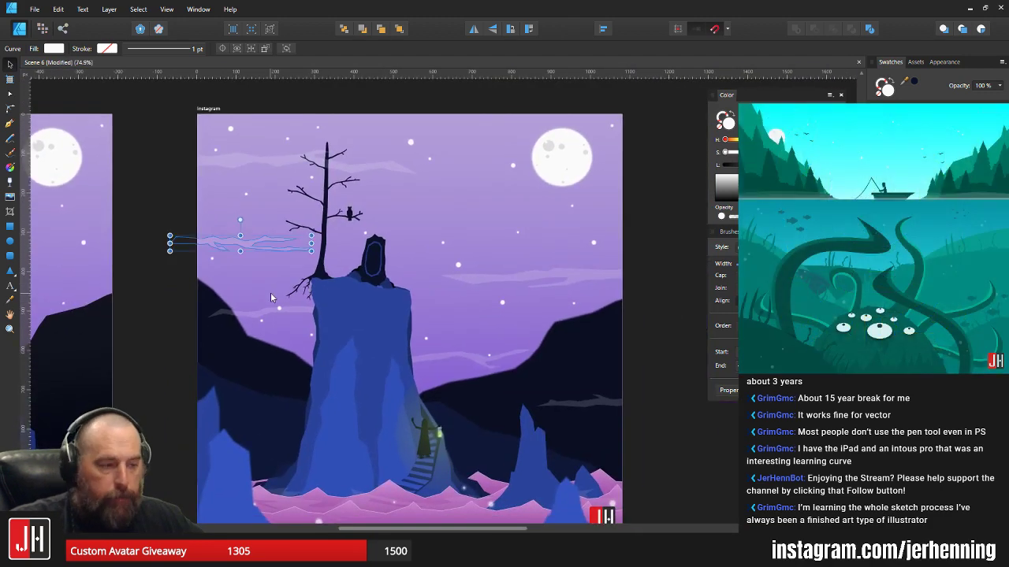
{"action": "left_click_drag", "start_coordinate": [286, 295], "coordinate": [325, 257]}
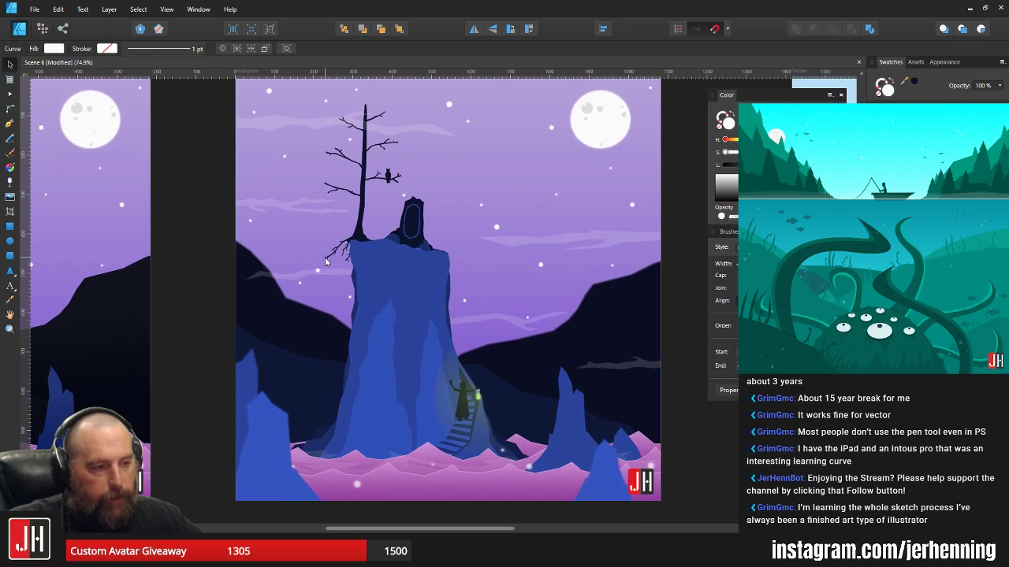
- Move the left-edge sky cloud down over the dark left mountain and enlarge it toward the rock pillar
{"action": "left_click_drag", "start_coordinate": [285, 211], "coordinate": [282, 381]}
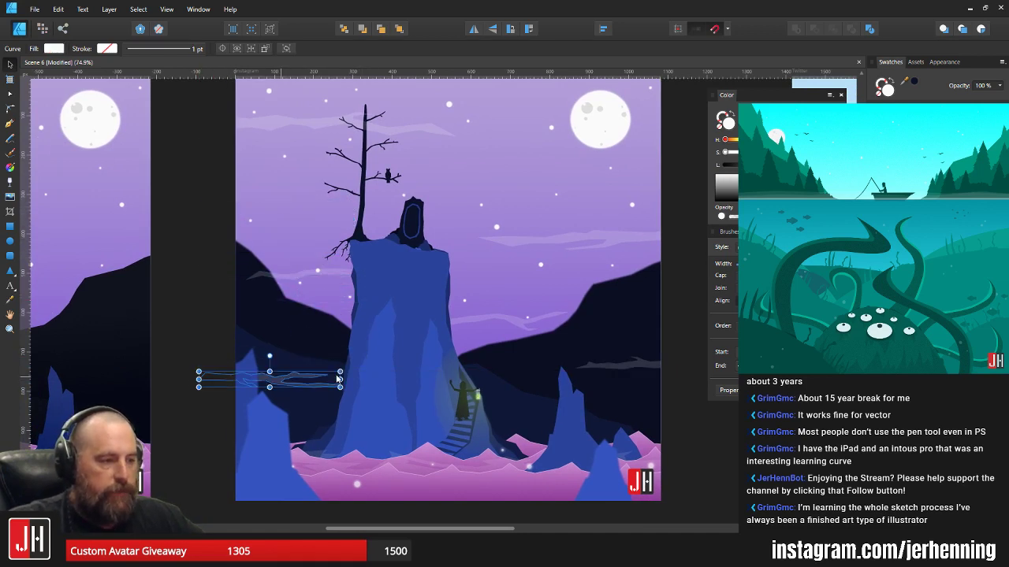
{"action": "left_click_drag", "start_coordinate": [340, 370], "coordinate": [381, 362]}
{"action": "left_click", "coordinate": [368, 371]}
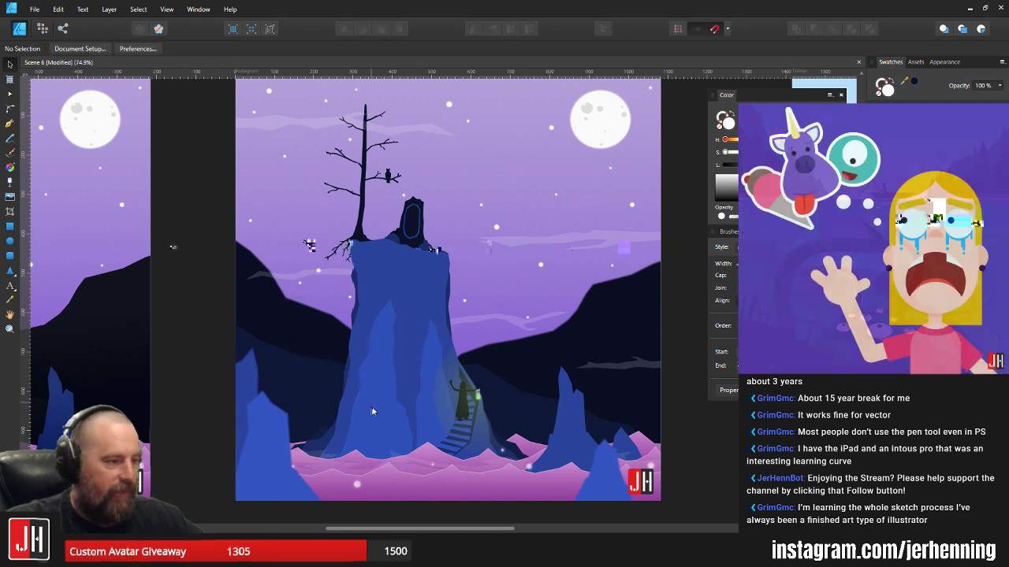
- Place the enlarged cloud in front of the rock pillar's base and behind the left spires, adjust its position and deselect it
{"action": "left_click", "coordinate": [339, 385]}
{"action": "scroll", "coordinate": [324, 404], "scroll_direction": "up", "scroll_amount": 2}
{"action": "left_click_drag", "start_coordinate": [292, 364], "coordinate": [311, 379]}
{"action": "scroll", "coordinate": [314, 382], "scroll_direction": "down", "scroll_amount": 10}
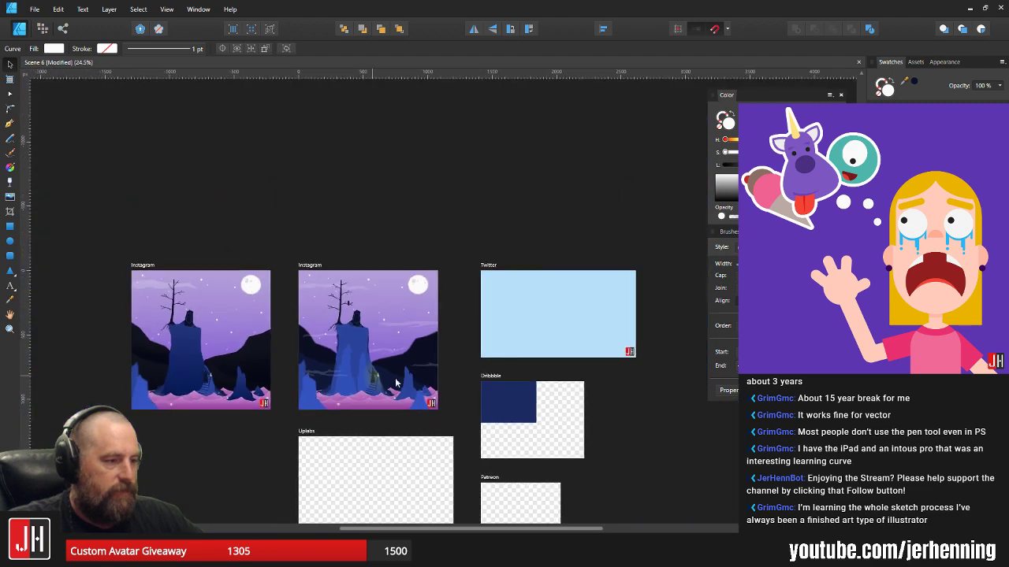
{"action": "key", "text": "ctrl+d"}
- Reposition the cloud crossing the base of the rock pillar beside the left spires, then deselect it
{"action": "scroll", "coordinate": [322, 353], "scroll_direction": "up", "scroll_amount": 5}
{"action": "left_click", "coordinate": [309, 413]}
{"action": "left_click_drag", "start_coordinate": [308, 413], "coordinate": [367, 384]}
{"action": "scroll", "coordinate": [312, 397], "scroll_direction": "up", "scroll_amount": 4}
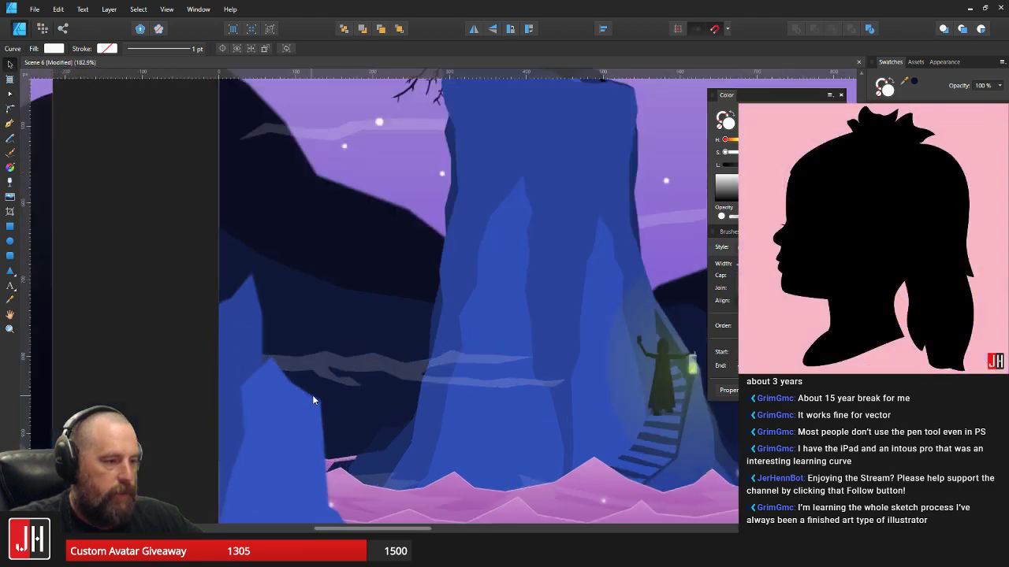
{"action": "scroll", "coordinate": [345, 380], "scroll_direction": "down", "scroll_amount": 8}
{"action": "scroll", "coordinate": [505, 357], "scroll_direction": "up", "scroll_amount": 5}
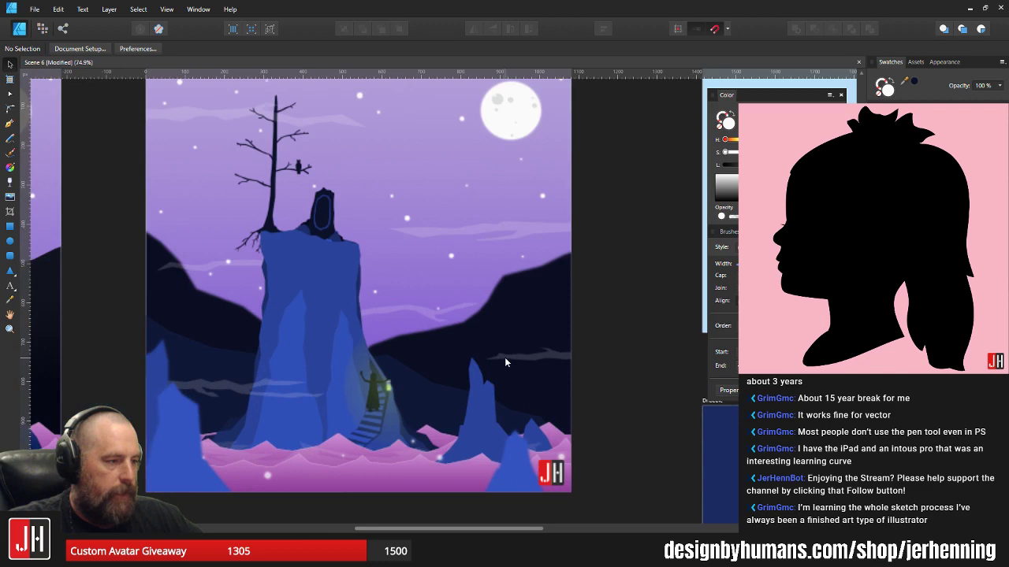
- Move the right-hand sky cloud up and slightly left, then view the whole artboard
{"action": "left_click_drag", "start_coordinate": [470, 333], "coordinate": [506, 491]}
{"action": "left_click_drag", "start_coordinate": [558, 313], "coordinate": [547, 280]}
{"action": "scroll", "coordinate": [486, 335], "scroll_direction": "down", "scroll_amount": 4}
{"action": "scroll", "coordinate": [486, 343], "scroll_direction": "down", "scroll_amount": 3}
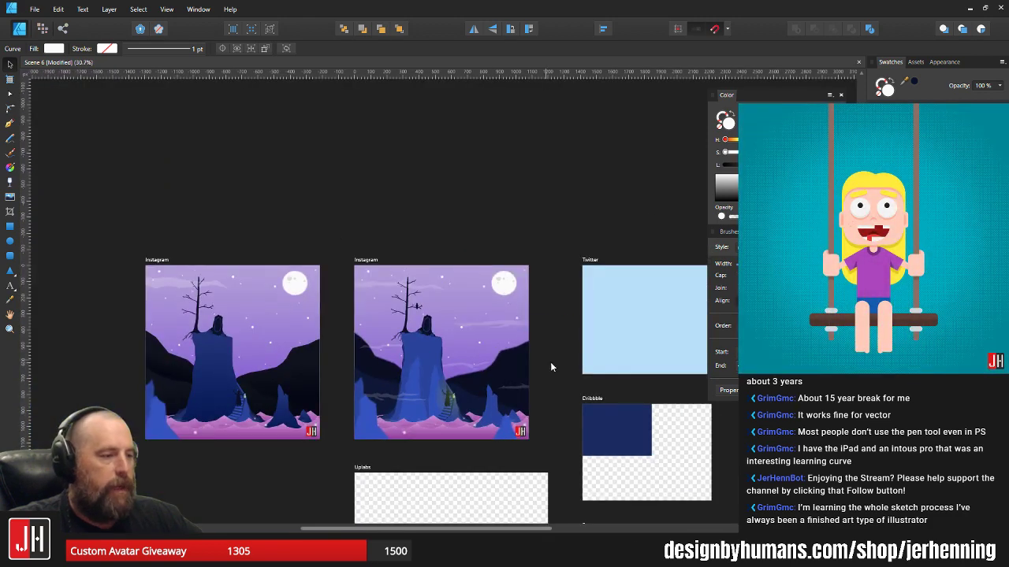
- Reshape the cloud above the left mountain by pulling a pointed wisp out to the left from its upper edge
{"action": "left_click", "coordinate": [551, 363]}
{"action": "scroll", "coordinate": [447, 342], "scroll_direction": "up", "scroll_amount": 2}
{"action": "left_click_drag", "start_coordinate": [448, 342], "coordinate": [522, 345]}
{"action": "scroll", "coordinate": [464, 370], "scroll_direction": "up", "scroll_amount": 3}
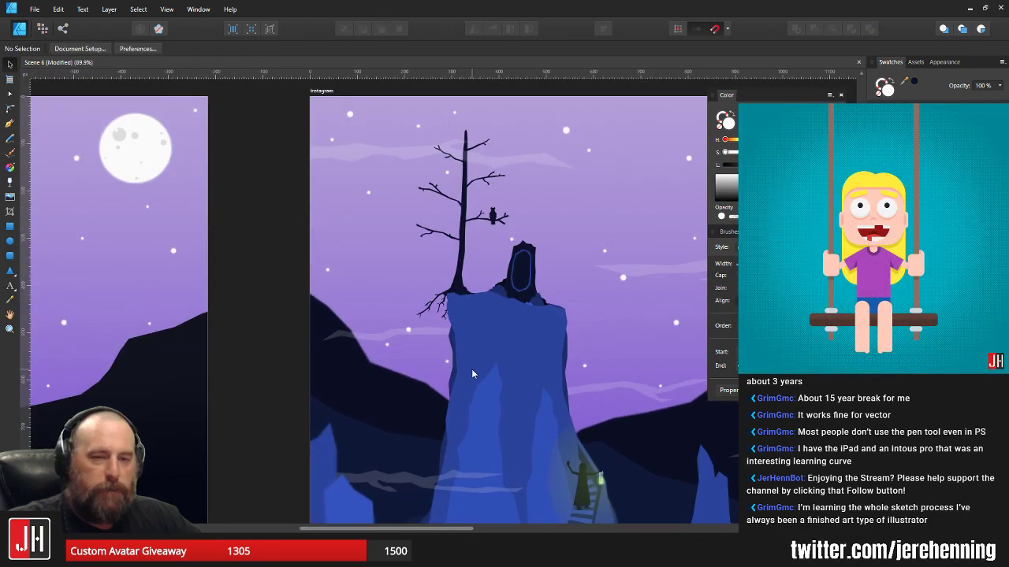
{"action": "scroll", "coordinate": [477, 370], "scroll_direction": "up", "scroll_amount": 2}
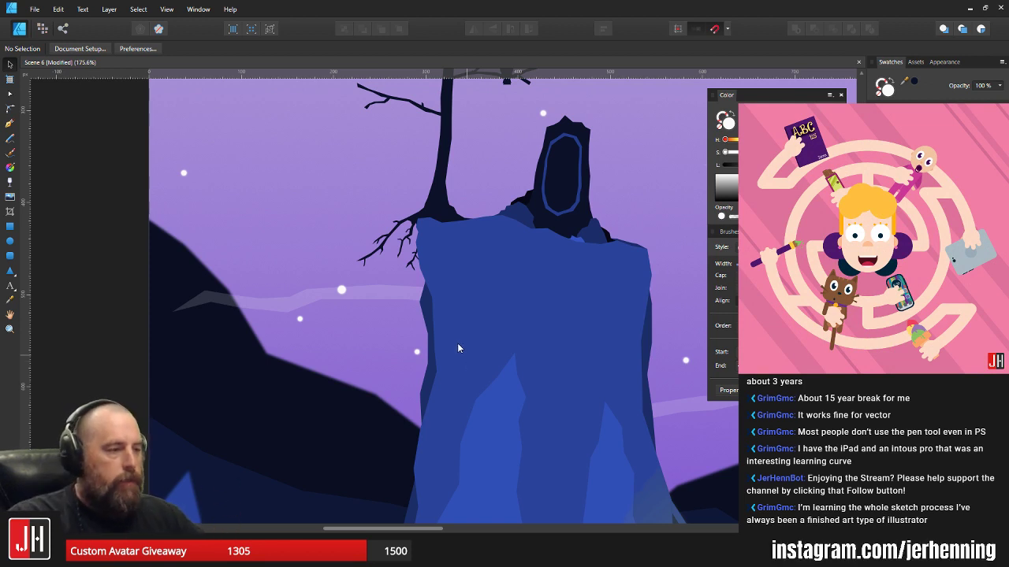
{"action": "left_click", "coordinate": [328, 298]}
{"action": "scroll", "coordinate": [286, 288], "scroll_direction": "up", "scroll_amount": 6}
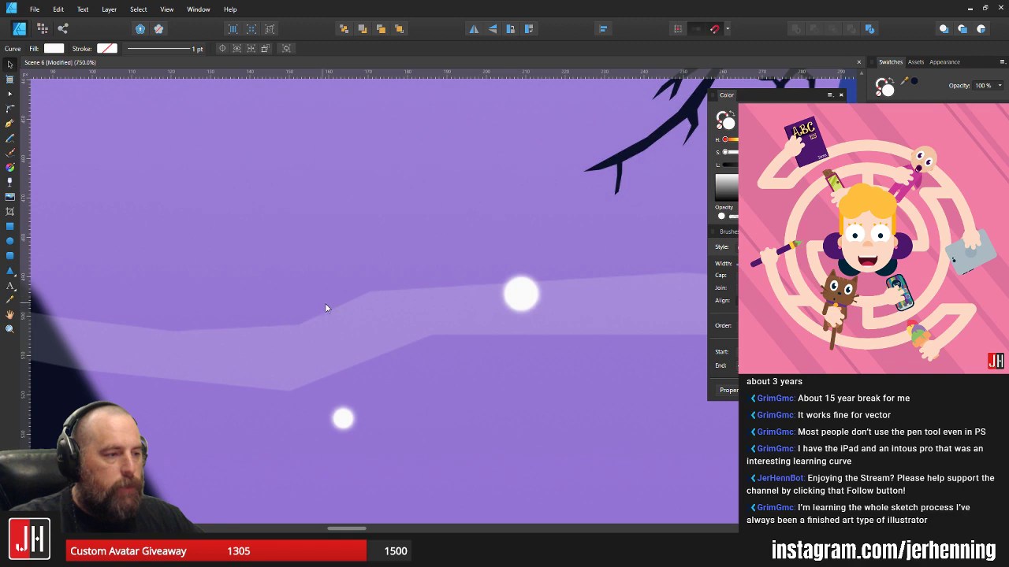
{"action": "key", "text": "a"}
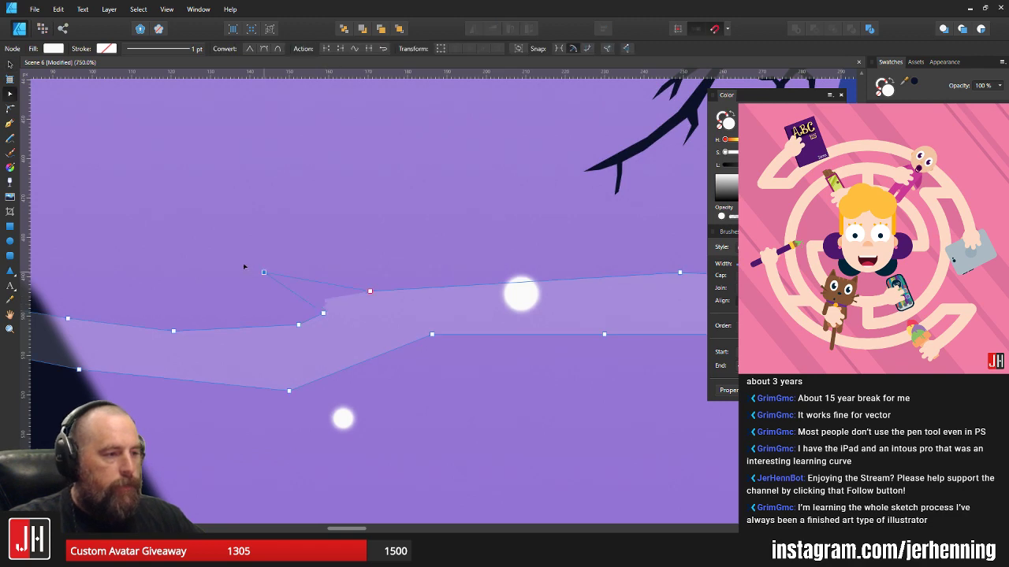
{"action": "left_click_drag", "start_coordinate": [245, 266], "coordinate": [182, 262]}
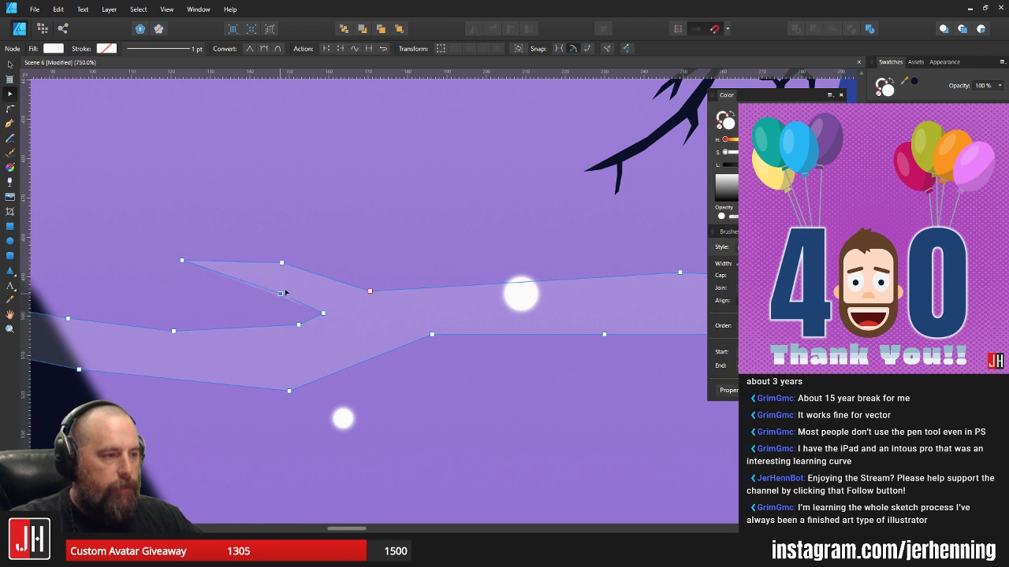
- Adjust the lower nodes of the new wisp on that cloud, deselect it and save the document
{"action": "left_click_drag", "start_coordinate": [295, 291], "coordinate": [303, 293]}
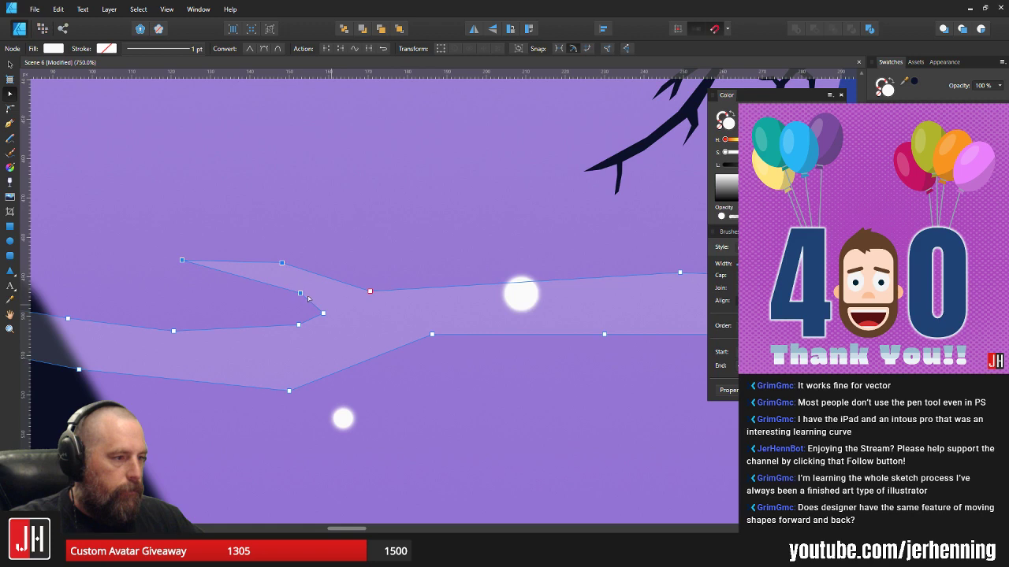
{"action": "left_click_drag", "start_coordinate": [308, 299], "coordinate": [310, 300]}
{"action": "key", "text": "v"}
{"action": "left_click", "coordinate": [377, 260]}
{"action": "scroll", "coordinate": [380, 288], "scroll_direction": "down", "scroll_amount": 10}
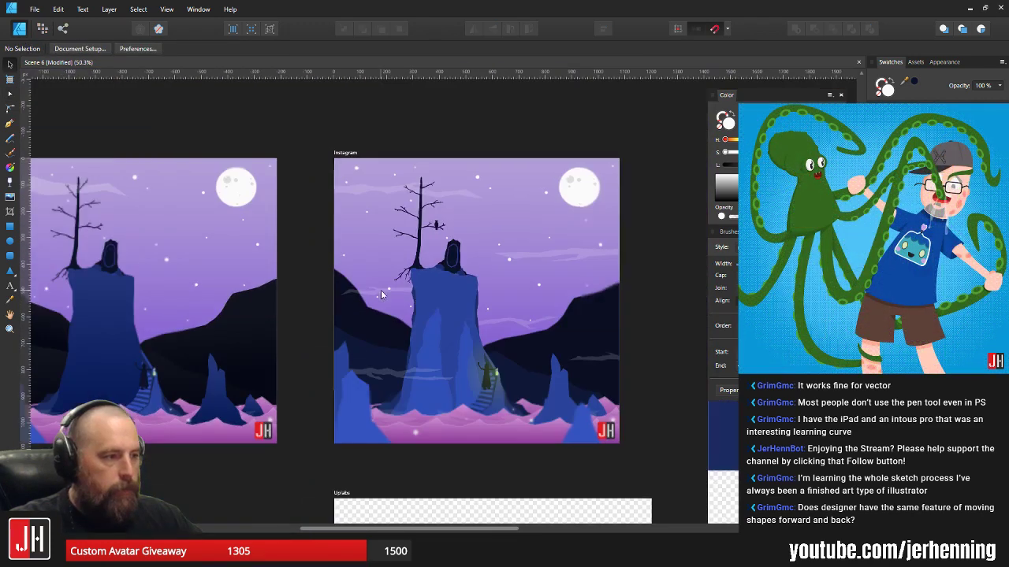
{"action": "key", "text": "ctrl+s"}
- Draw a white circle on the left half of the light blue Twitter artboard
{"action": "left_click_drag", "start_coordinate": [458, 287], "coordinate": [365, 284]}
{"action": "scroll", "coordinate": [366, 284], "scroll_direction": "up", "scroll_amount": 3}
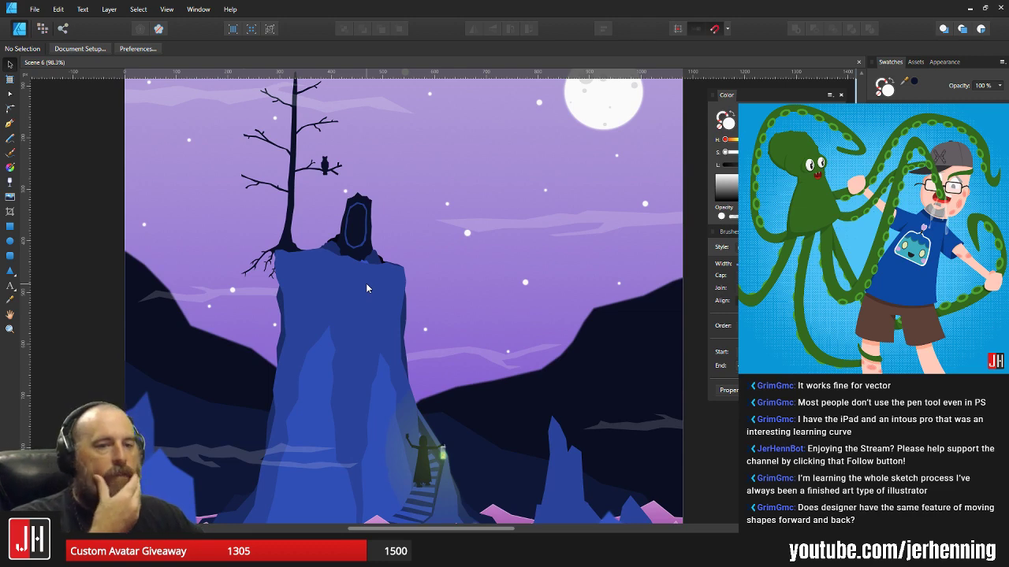
{"action": "scroll", "coordinate": [354, 284], "scroll_direction": "right", "scroll_amount": 3}
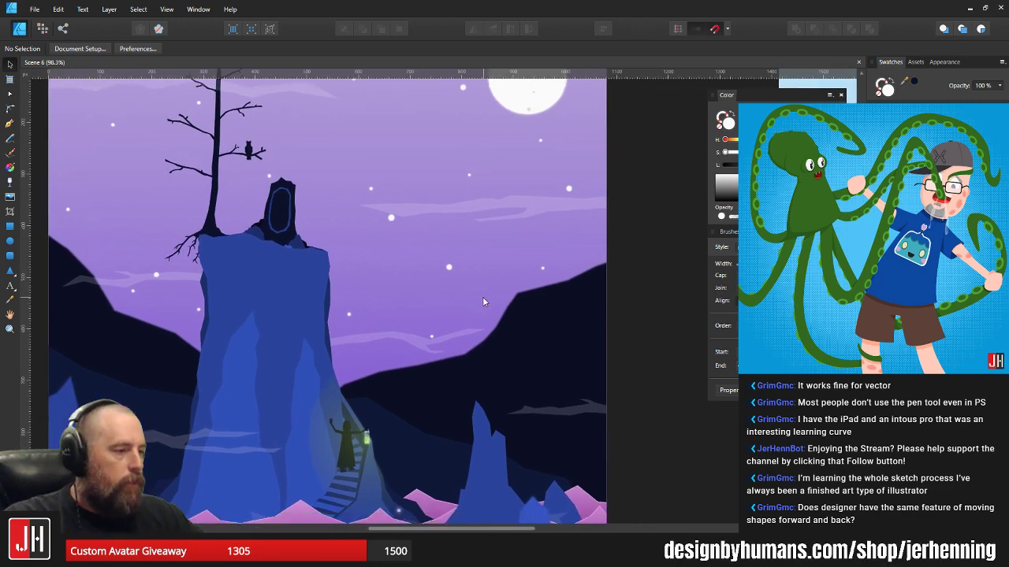
{"action": "scroll", "coordinate": [465, 301], "scroll_direction": "up", "scroll_amount": 1}
{"action": "scroll", "coordinate": [497, 307], "scroll_direction": "down", "scroll_amount": 4}
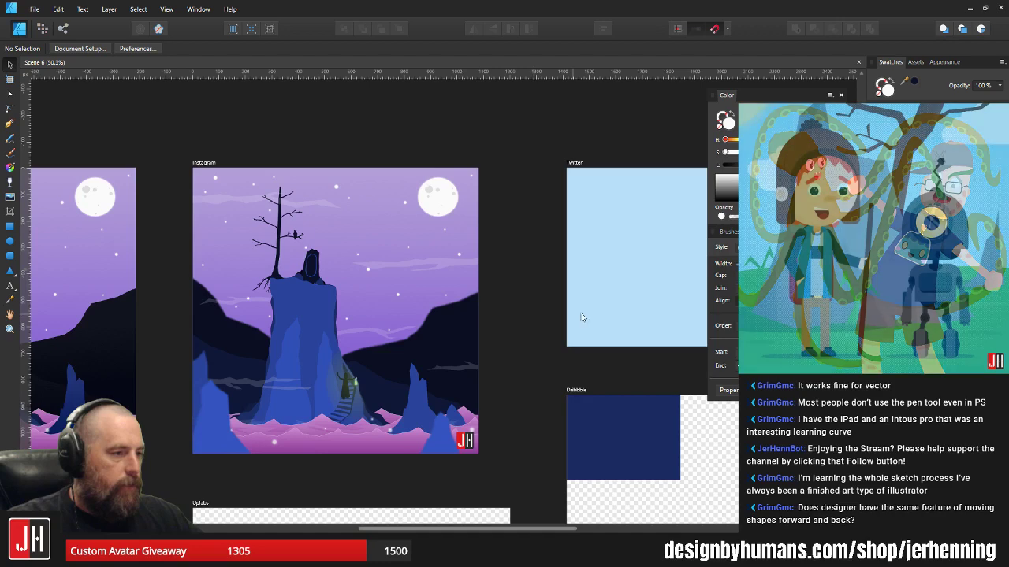
{"action": "left_click_drag", "start_coordinate": [582, 317], "coordinate": [349, 294]}
{"action": "scroll", "coordinate": [425, 185], "scroll_direction": "up", "scroll_amount": 1}
{"action": "left_click_drag", "start_coordinate": [423, 182], "coordinate": [523, 392]}
{"action": "scroll", "coordinate": [162, 256], "scroll_direction": "up", "scroll_amount": 2}
{"action": "scroll", "coordinate": [470, 352], "scroll_direction": "down", "scroll_amount": 3}
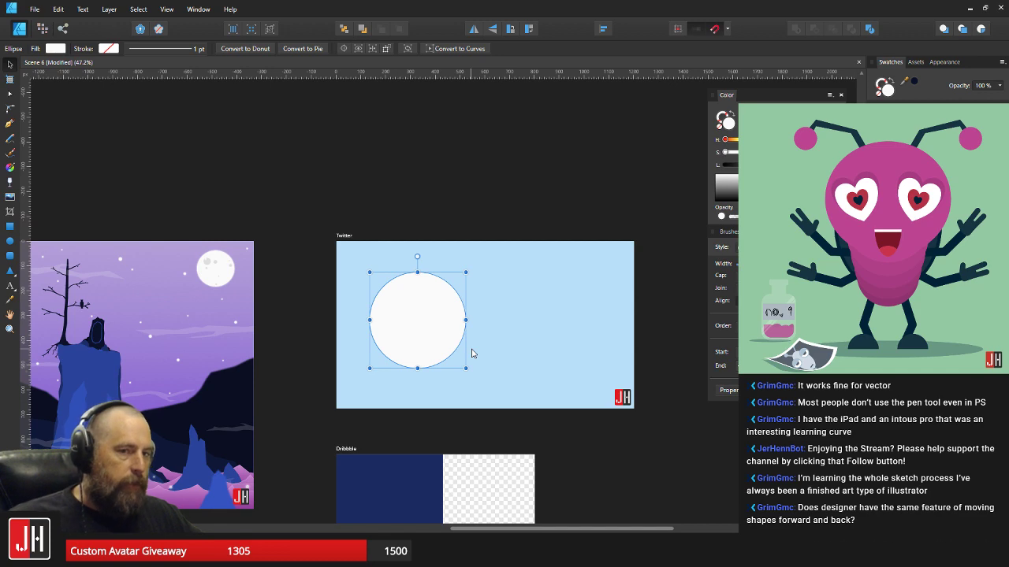
- Switch to Moho, open Daily 4.moho, play its eyeball animation and close the file
{"action": "left_click", "coordinate": [427, 552]}
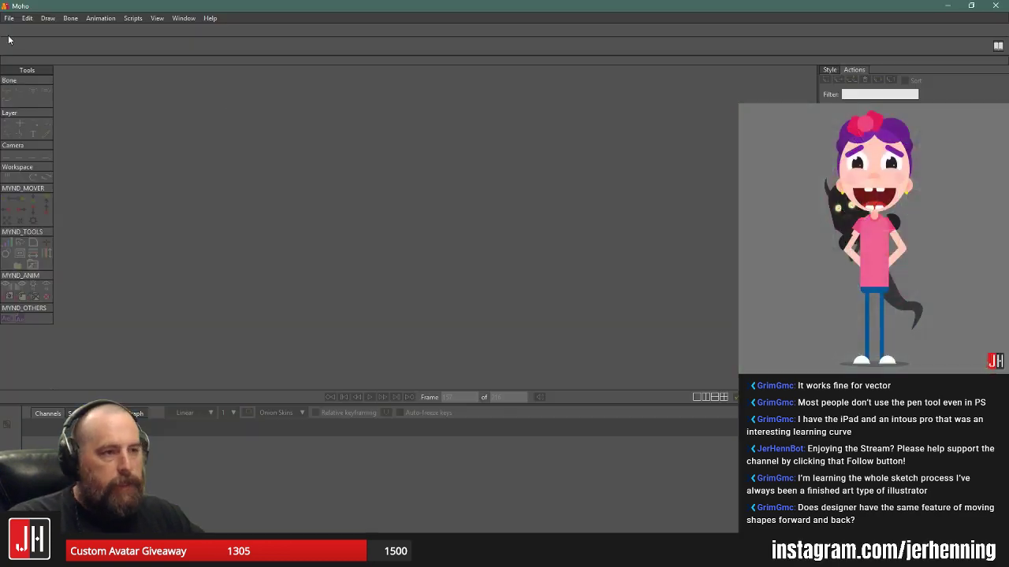
{"action": "left_click", "coordinate": [9, 19]}
{"action": "left_click", "coordinate": [19, 61]}
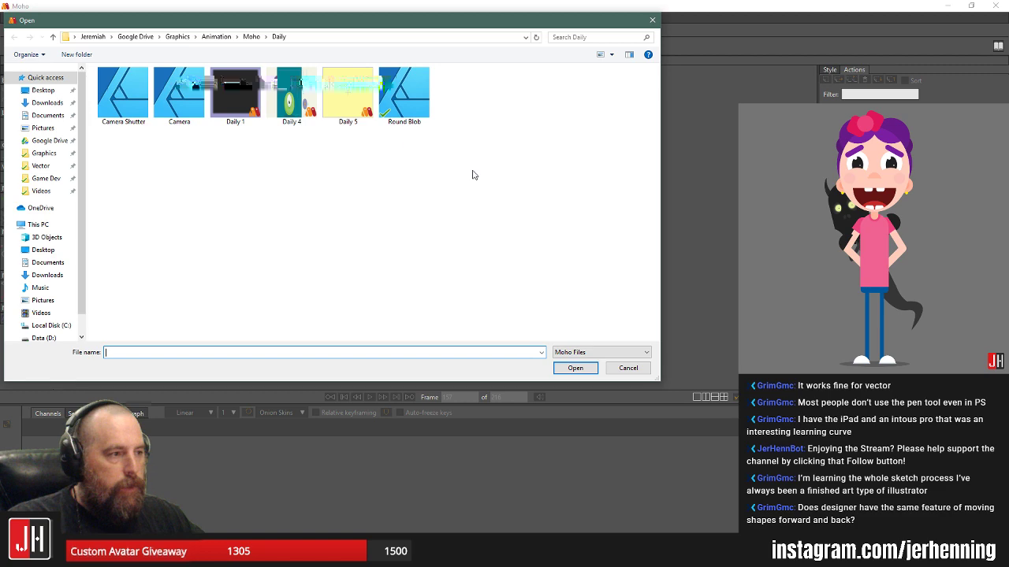
{"action": "double_click", "coordinate": [289, 104]}
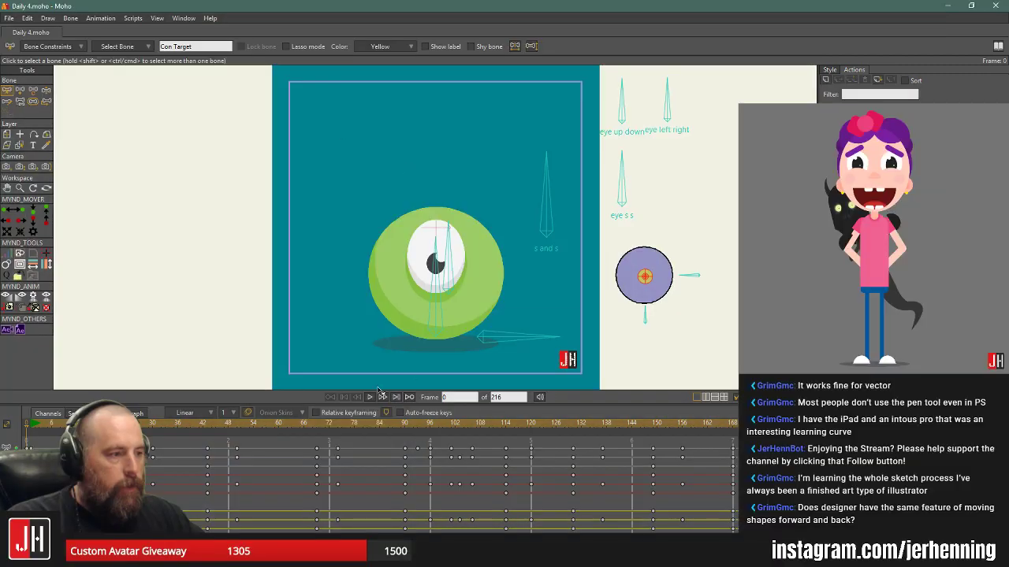
{"action": "left_click", "coordinate": [377, 397]}
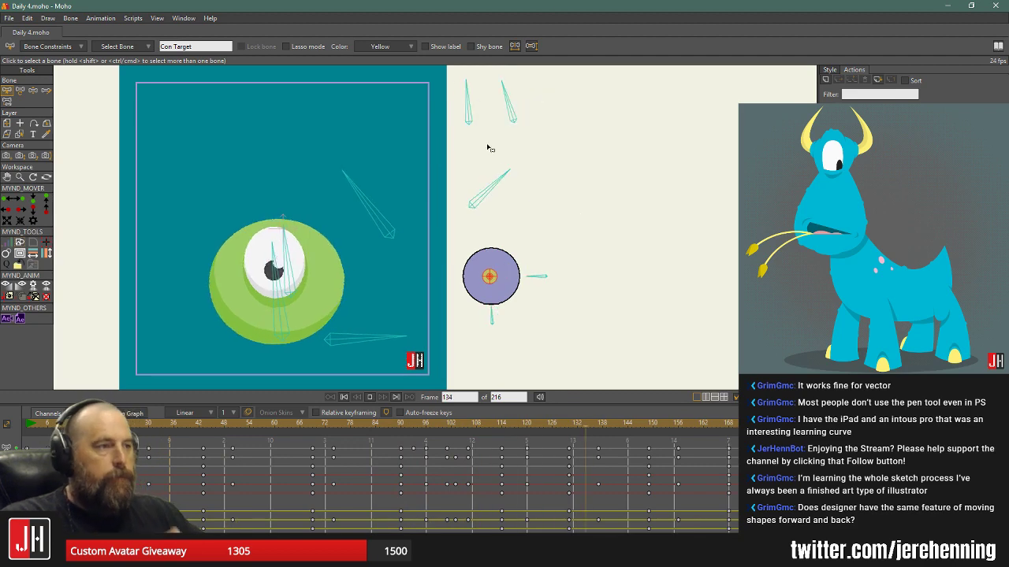
{"action": "left_click", "coordinate": [6, 34]}
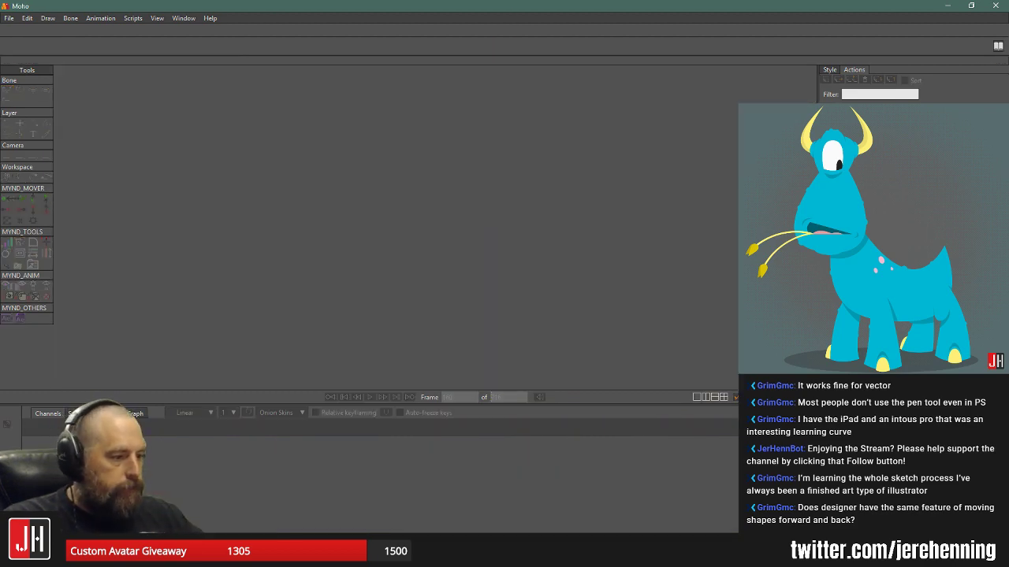
- Switch back to Affinity Designer, fill the Twitter artboard's circle with red and shrink it toward its lower-left corner
{"action": "key", "text": "alt+Tab"}
{"action": "left_click_drag", "start_coordinate": [482, 324], "coordinate": [453, 298]}
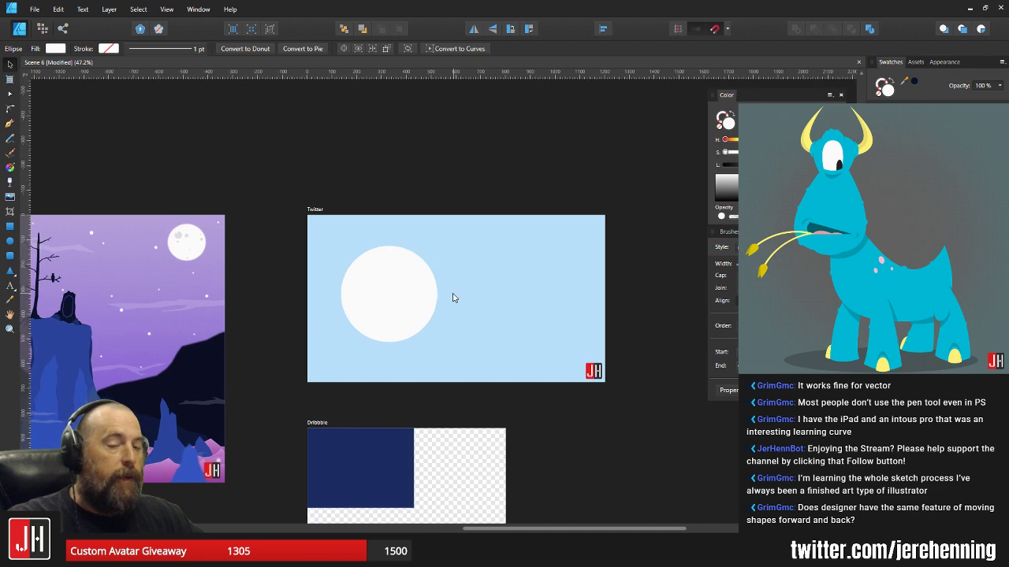
{"action": "scroll", "coordinate": [420, 308], "scroll_direction": "up", "scroll_amount": 2}
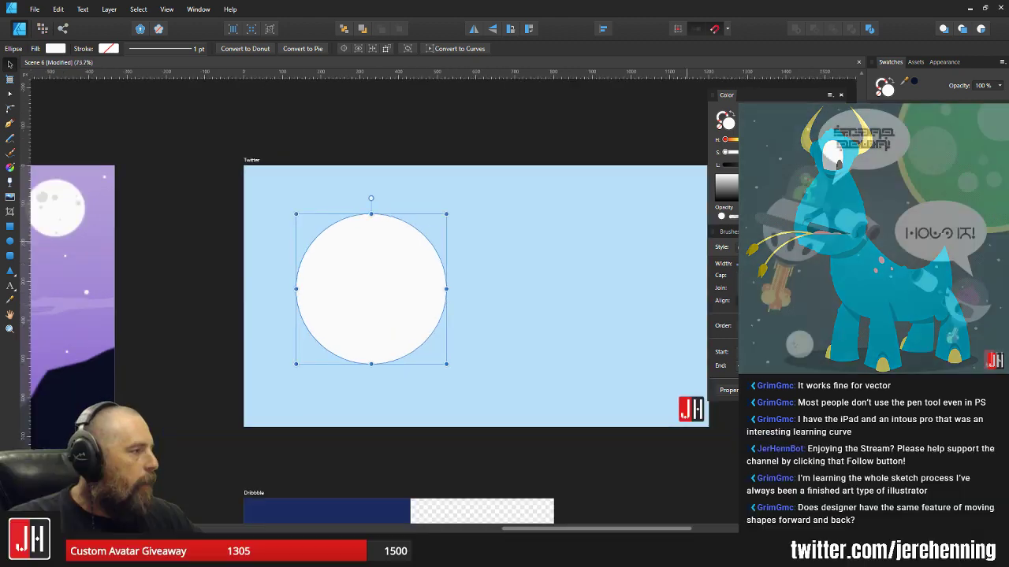
{"action": "left_click", "coordinate": [890, 150]}
{"action": "scroll", "coordinate": [446, 271], "scroll_direction": "up", "scroll_amount": 2}
{"action": "scroll", "coordinate": [444, 268], "scroll_direction": "right", "scroll_amount": 2}
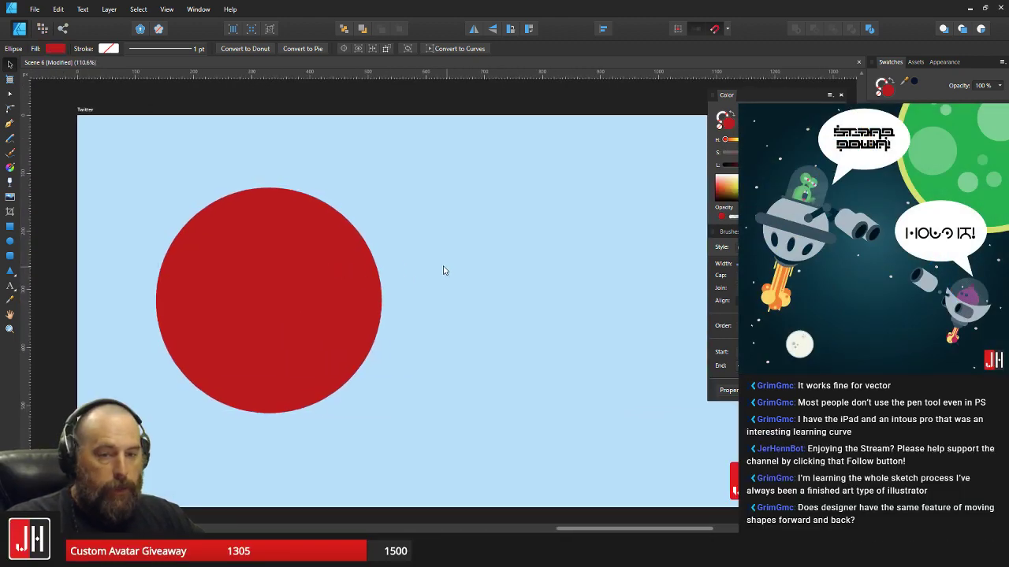
{"action": "left_click_drag", "start_coordinate": [252, 252], "coordinate": [286, 283]}
{"action": "key", "text": "Delete"}
{"action": "left_click", "coordinate": [307, 260]}
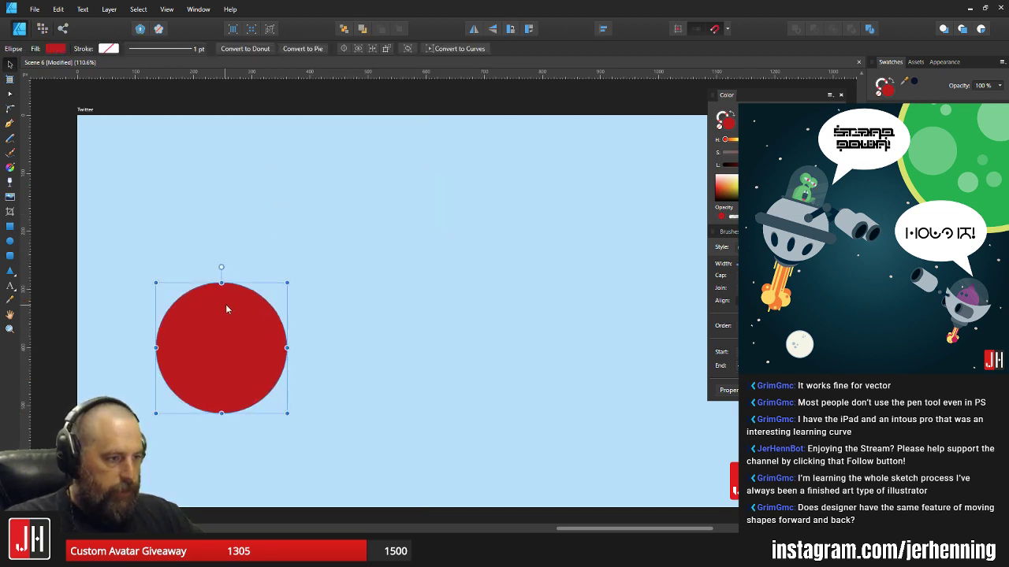
- Duplicate the red circle up and to the right in blue, and add a purple copy below and right of the blue one
{"action": "left_click_drag", "start_coordinate": [226, 304], "coordinate": [267, 238]}
{"action": "left_click", "coordinate": [906, 141]}
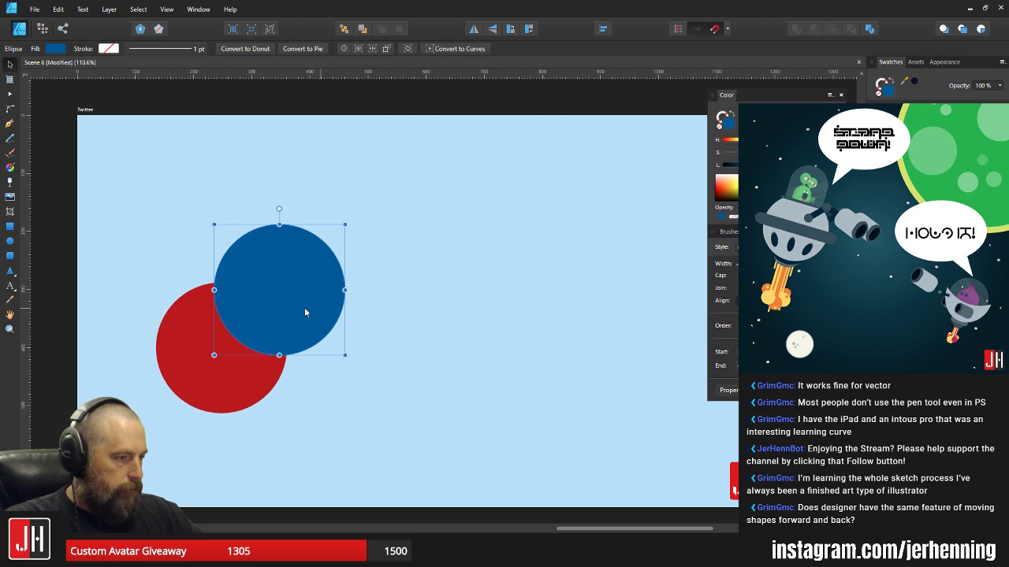
{"action": "left_click_drag", "start_coordinate": [302, 307], "coordinate": [375, 385]}
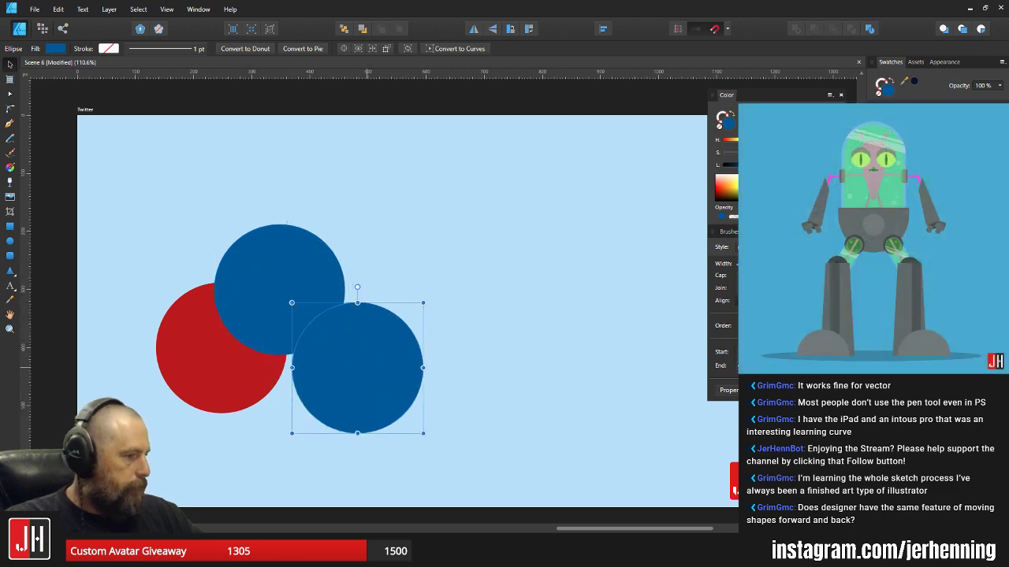
{"action": "left_click", "coordinate": [918, 142]}
- Add an orange copy below and left of the purple circle and a yellow copy to the left, overlapping the red circle
{"action": "left_click_drag", "start_coordinate": [454, 314], "coordinate": [468, 231]}
{"action": "left_click_drag", "start_coordinate": [405, 270], "coordinate": [335, 304]}
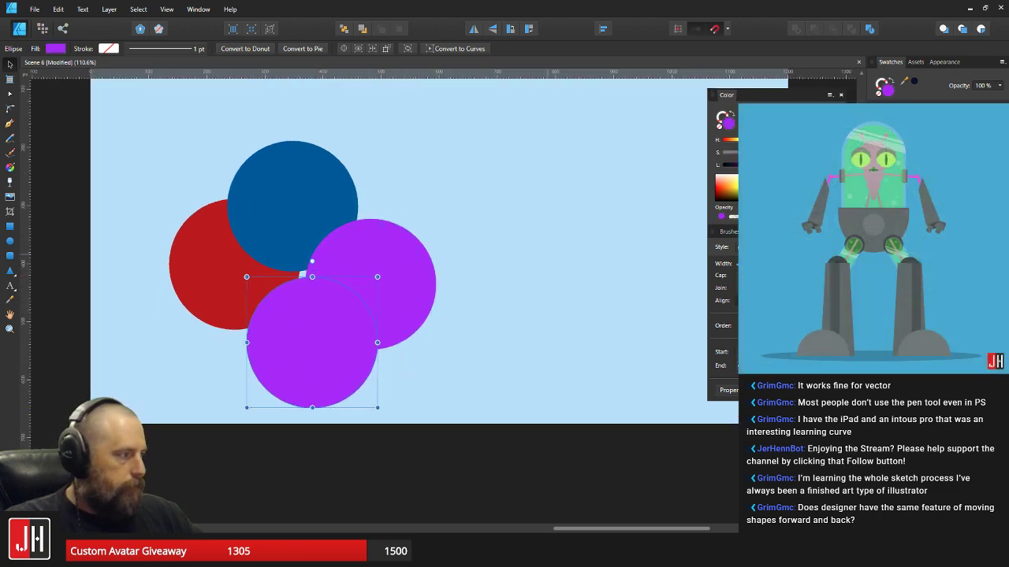
{"action": "left_click", "coordinate": [907, 142]}
{"action": "left_click_drag", "start_coordinate": [285, 352], "coordinate": [242, 280]}
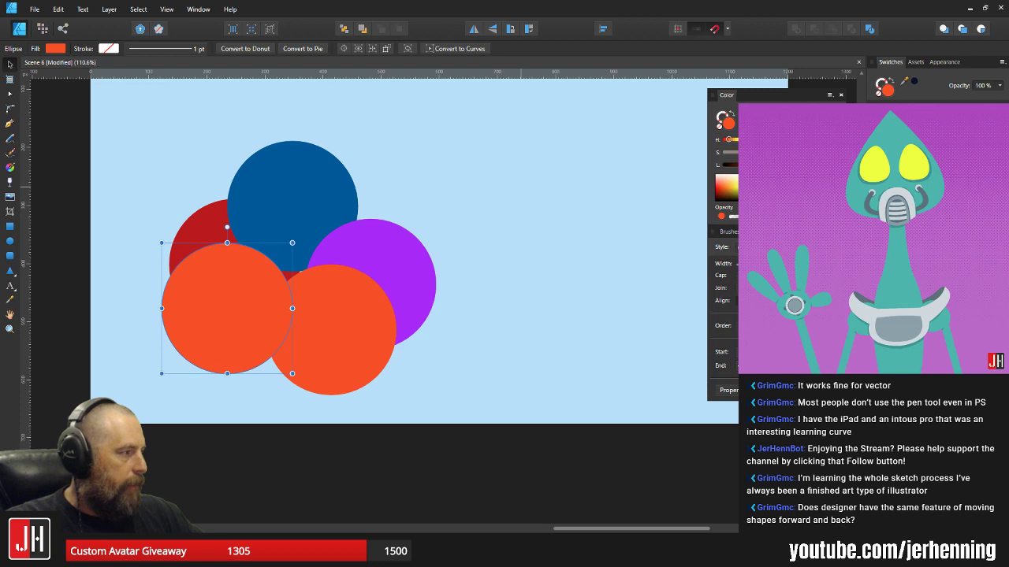
{"action": "left_click", "coordinate": [919, 145]}
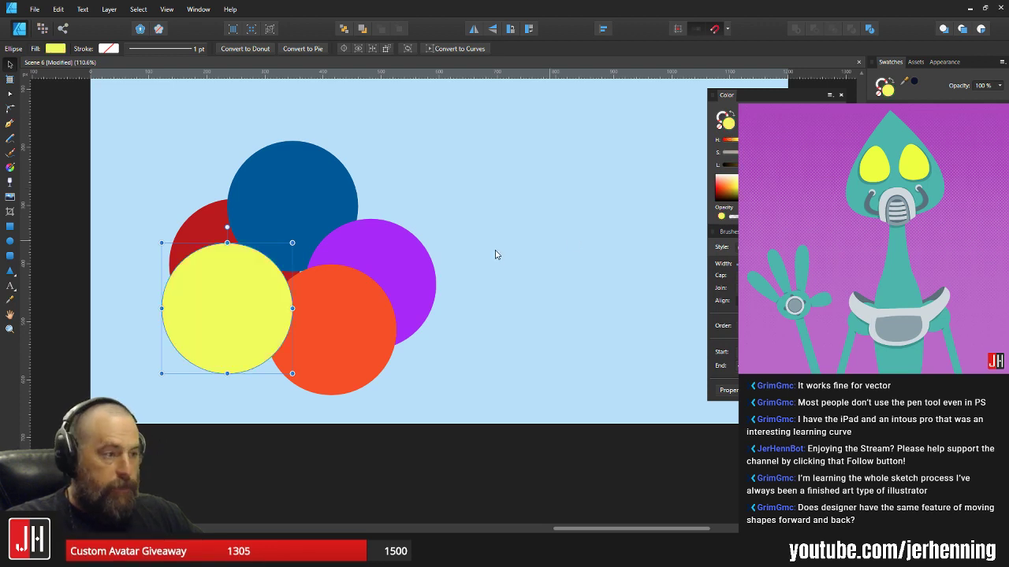
- Move the yellow circle slightly left of the orange circle and deselect it
{"action": "left_click", "coordinate": [497, 255]}
{"action": "left_click_drag", "start_coordinate": [514, 255], "coordinate": [577, 243]}
{"action": "left_click", "coordinate": [317, 269]}
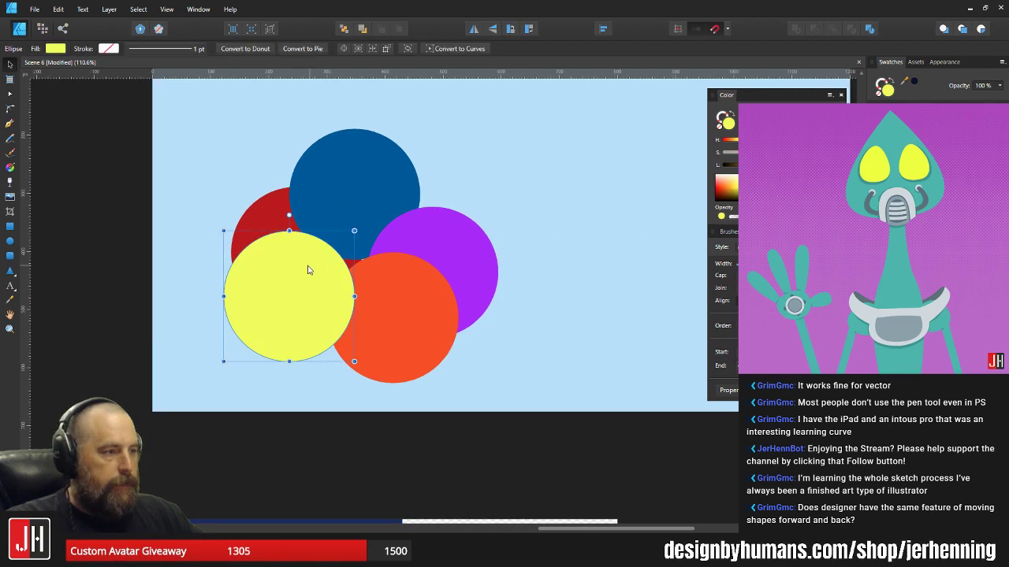
{"action": "left_click_drag", "start_coordinate": [317, 269], "coordinate": [301, 269]}
{"action": "left_click", "coordinate": [495, 168]}
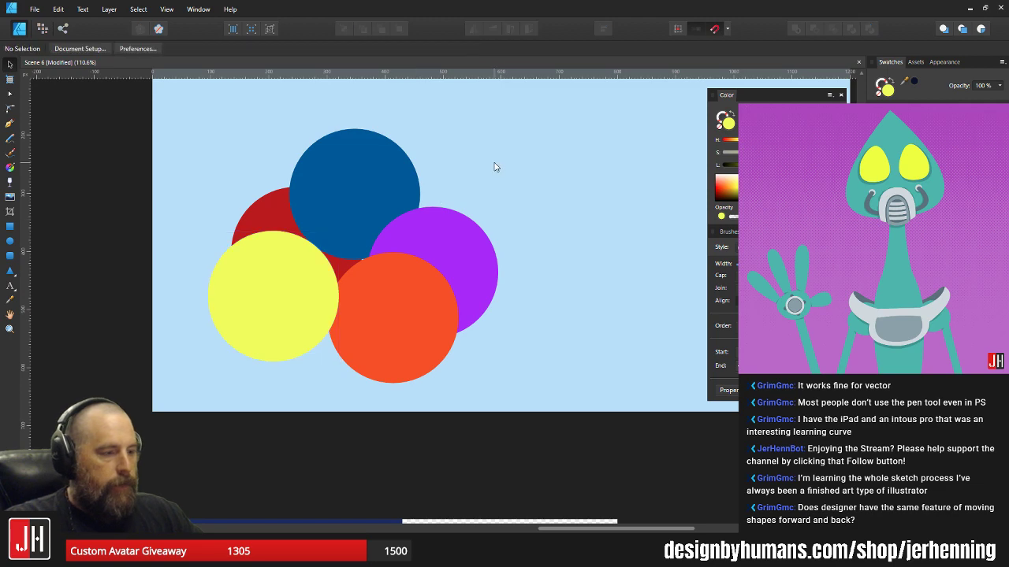
- Send the yellow circle behind all the other circles and bring it back to the front
{"action": "left_click", "coordinate": [277, 266]}
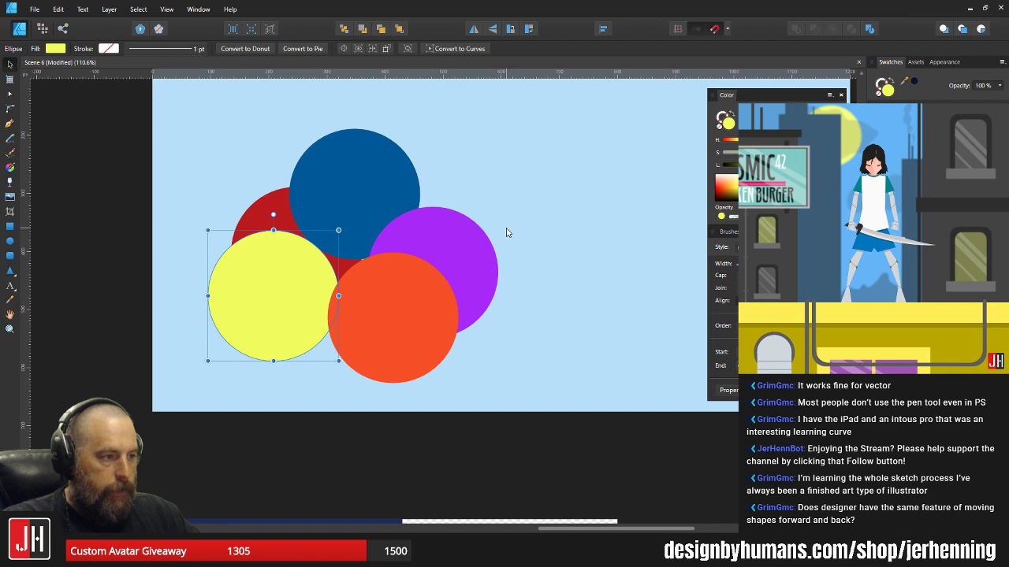
{"action": "key", "text": "ctrl+shift+["}
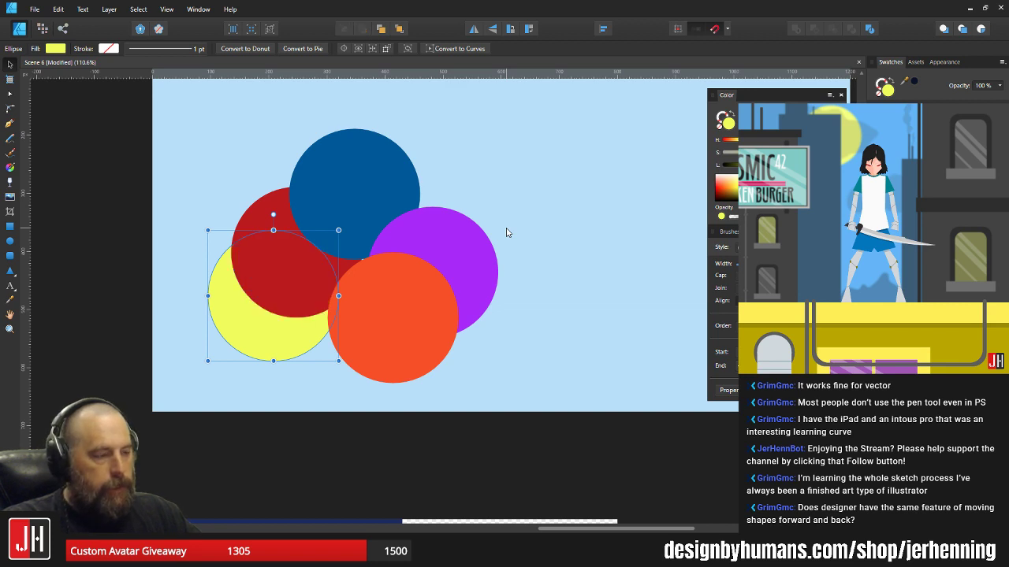
{"action": "key", "text": "ctrl+shift+]"}
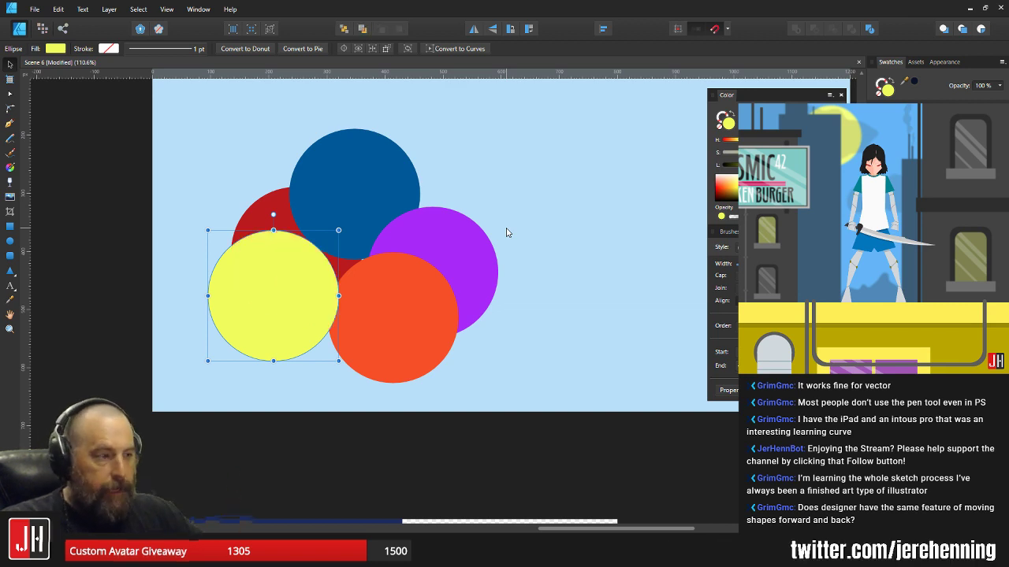
- Reposition the blue, yellow, purple and orange circles so they cluster closely around a common centre
{"action": "mouse_move", "coordinate": [375, 192]}
{"action": "left_mouse_down"}
{"action": "mouse_move", "coordinate": [385, 187]}
{"action": "mouse_move", "coordinate": [379, 199]}
{"action": "left_mouse_up"}
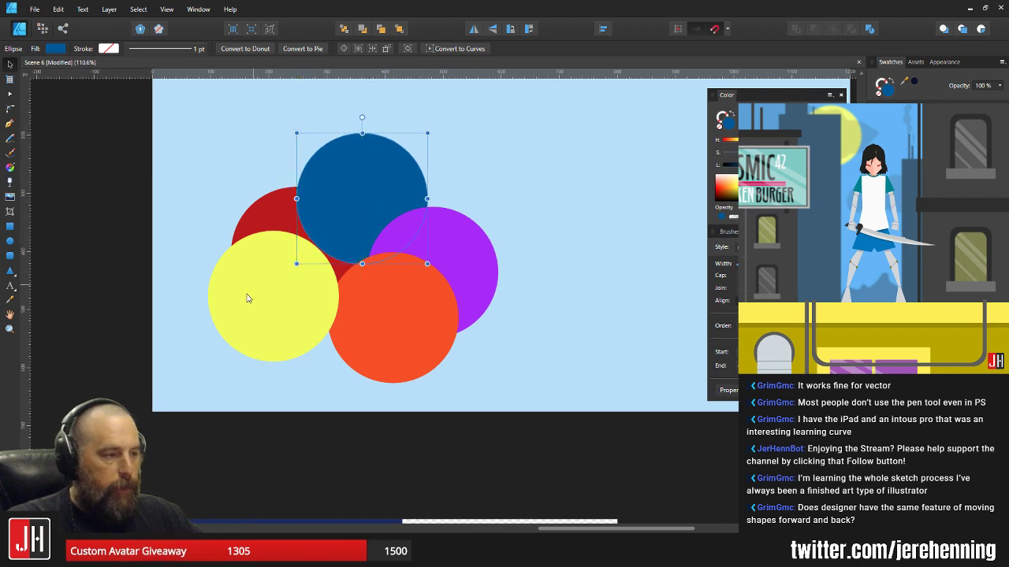
{"action": "left_click_drag", "start_coordinate": [284, 283], "coordinate": [304, 254]}
{"action": "left_click_drag", "start_coordinate": [430, 251], "coordinate": [426, 242]}
{"action": "left_click_drag", "start_coordinate": [415, 293], "coordinate": [415, 286]}
- Move the red circle up and right behind the yellow and blue ones, and nudge the purple circle up and left
{"action": "left_click", "coordinate": [342, 197]}
{"action": "left_click", "coordinate": [263, 213]}
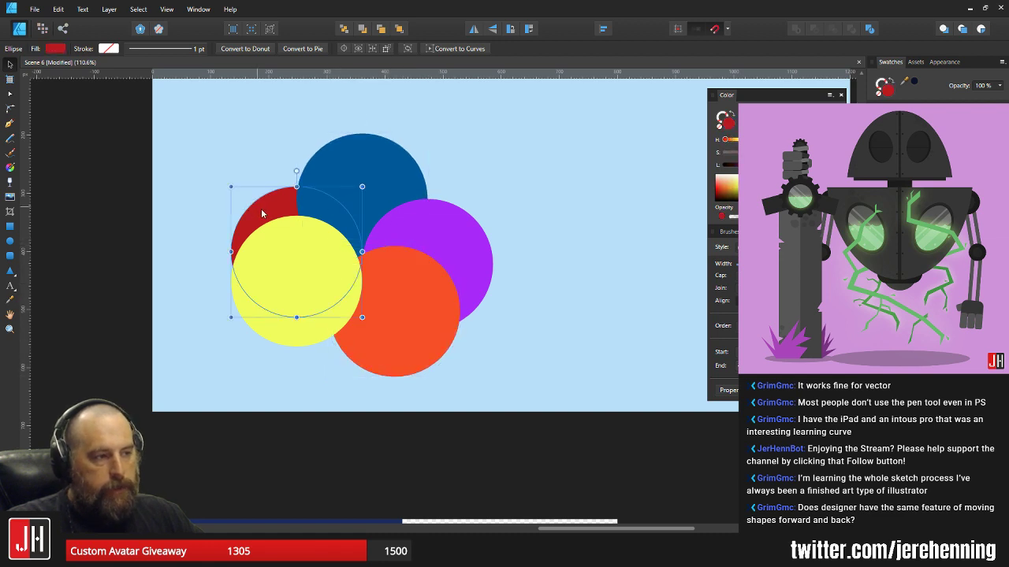
{"action": "left_click_drag", "start_coordinate": [264, 214], "coordinate": [279, 198]}
{"action": "left_click", "coordinate": [372, 176]}
{"action": "left_click_drag", "start_coordinate": [422, 227], "coordinate": [415, 222]}
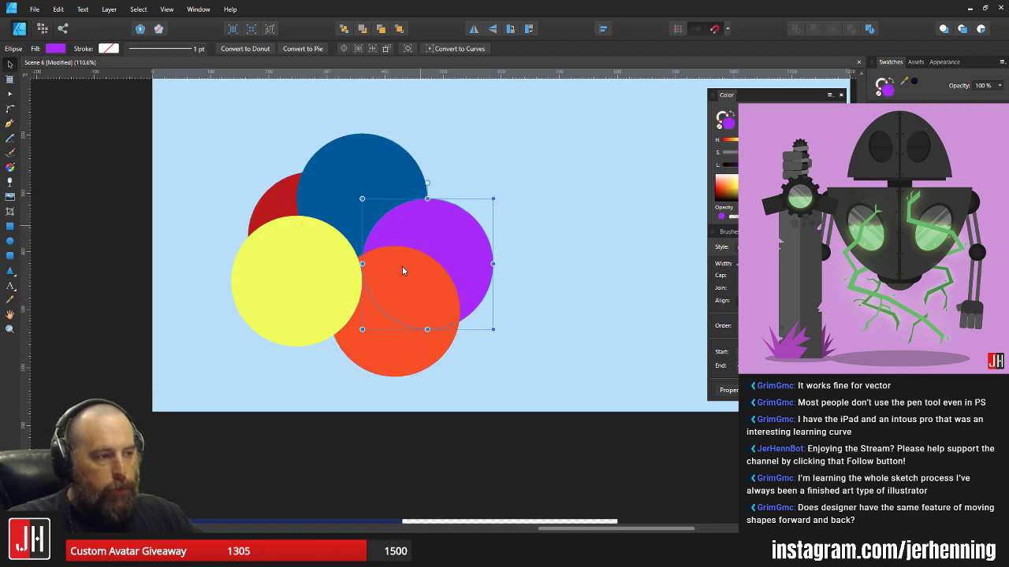
{"action": "left_click", "coordinate": [279, 265]}
{"action": "left_click", "coordinate": [441, 228]}
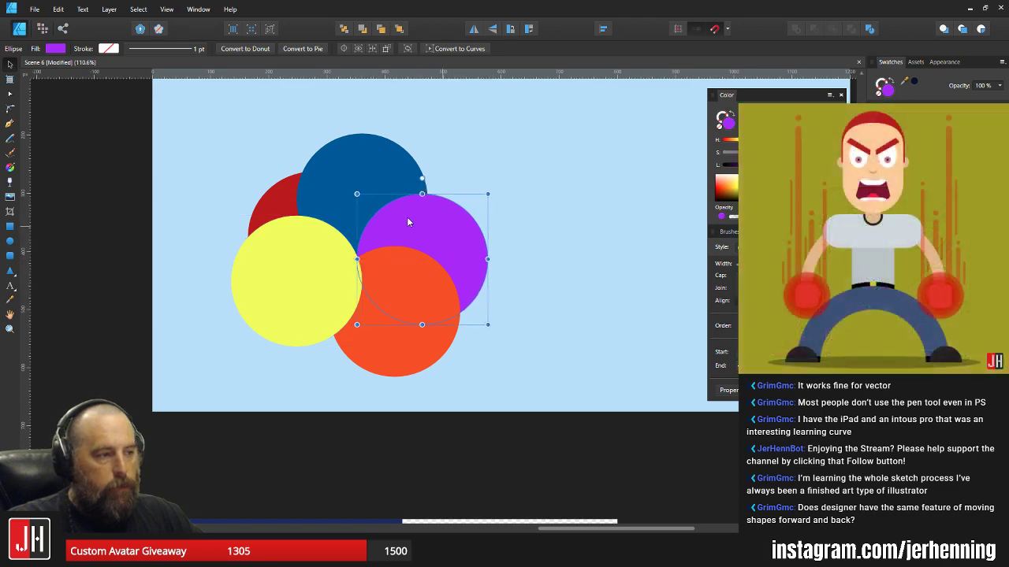
- Cut the red circle and paste it directly in front of the purple circle in the stacking order
{"action": "left_click", "coordinate": [278, 203]}
{"action": "key", "text": "ctrl+x"}
{"action": "left_click", "coordinate": [448, 237]}
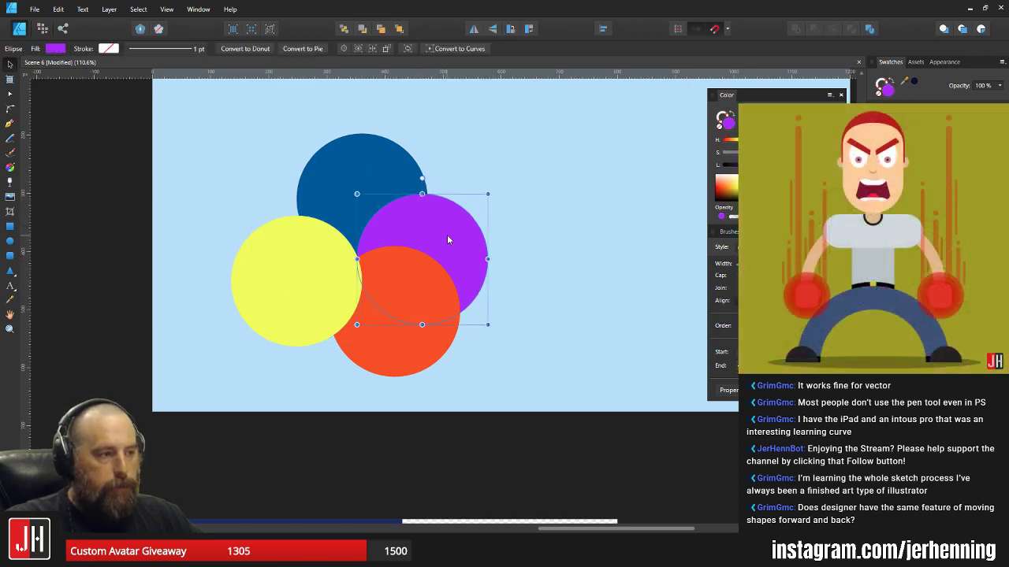
{"action": "key", "text": "ctrl+v"}
{"action": "left_click", "coordinate": [532, 240]}
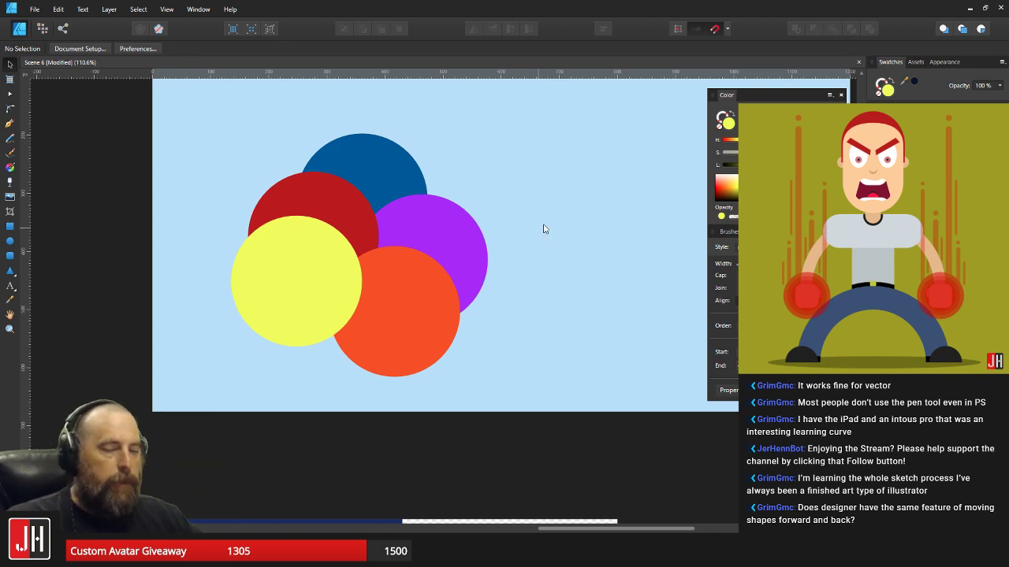
- Duplicate the whole five-circle cluster to the right of the original on the Twitter artboard
{"action": "left_click_drag", "start_coordinate": [548, 220], "coordinate": [468, 229]}
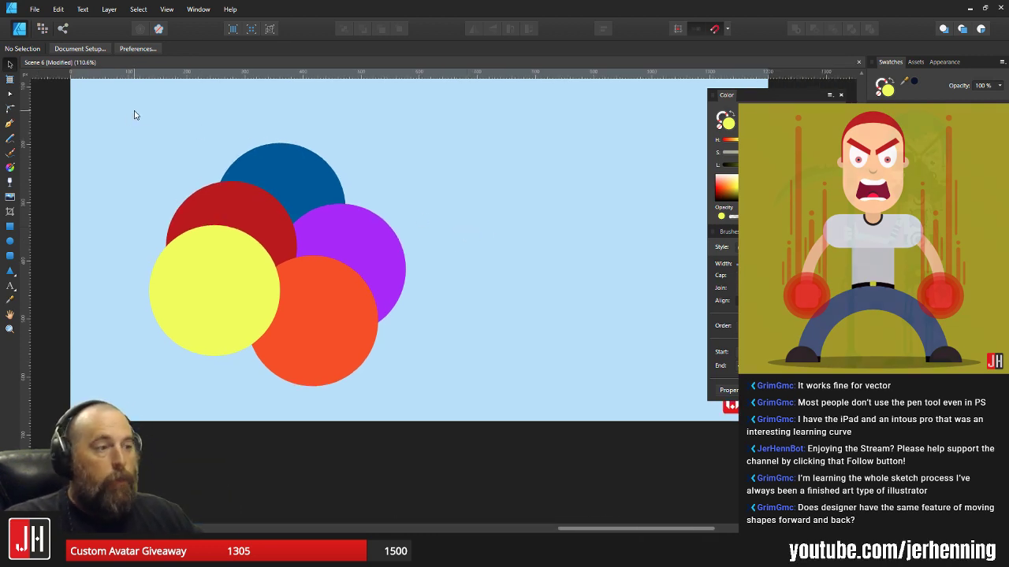
{"action": "left_click_drag", "start_coordinate": [123, 111], "coordinate": [461, 413]}
{"action": "left_click_drag", "start_coordinate": [302, 275], "coordinate": [639, 288]}
{"action": "left_click_drag", "start_coordinate": [512, 260], "coordinate": [463, 262]}
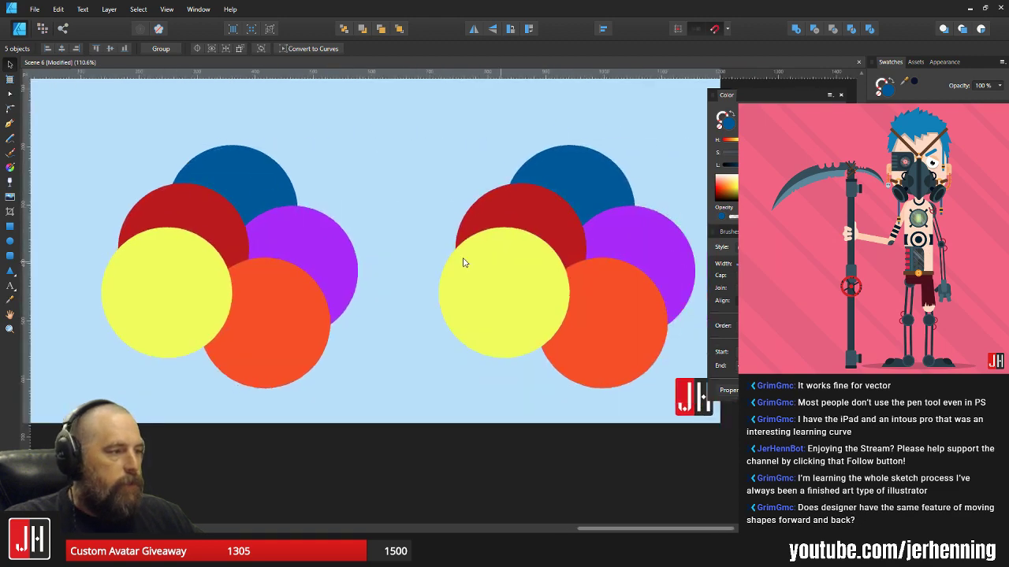
{"action": "scroll", "coordinate": [463, 263], "scroll_direction": "right", "scroll_amount": 1}
- Restack the copied cluster so purple sits in front of red, and yellow sits in front of purple but behind orange
{"action": "left_click", "coordinate": [491, 205]}
{"action": "left_click", "coordinate": [569, 176]}
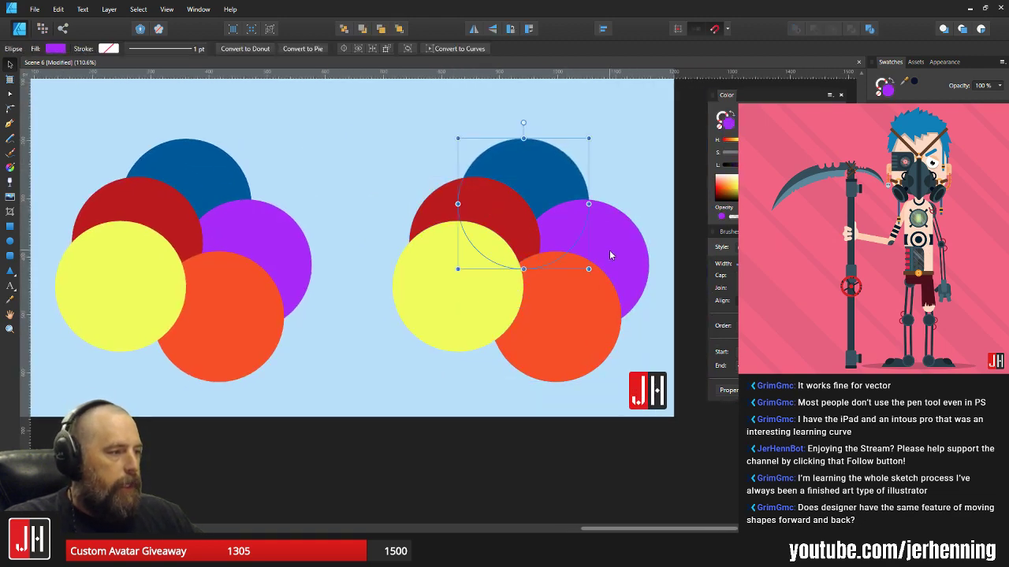
{"action": "key", "text": "ctrl+x"}
{"action": "left_click", "coordinate": [495, 228]}
{"action": "key", "text": "ctrl+v"}
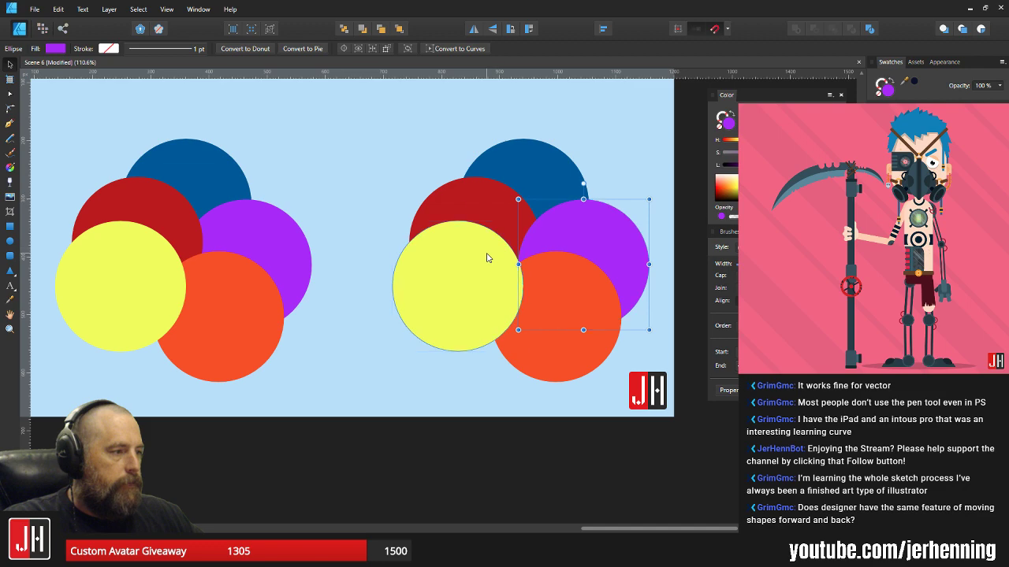
{"action": "key", "text": "ctrl+shift+["}
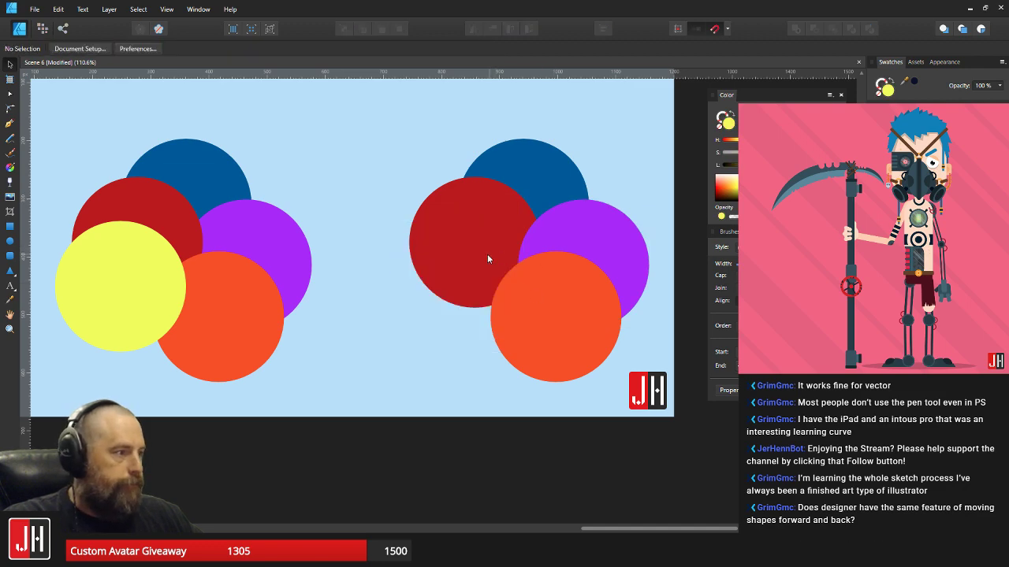
{"action": "key", "text": "ctrl+]"}
{"action": "key", "text": "ctrl+]"}
{"action": "key", "text": "ctrl+]"}
- Group the circles of each cluster so that both clusters become separate groups
{"action": "left_click_drag", "start_coordinate": [361, 95], "coordinate": [658, 390]}
{"action": "key", "text": "ctrl+g"}
{"action": "left_click_drag", "start_coordinate": [315, 236], "coordinate": [441, 261]}
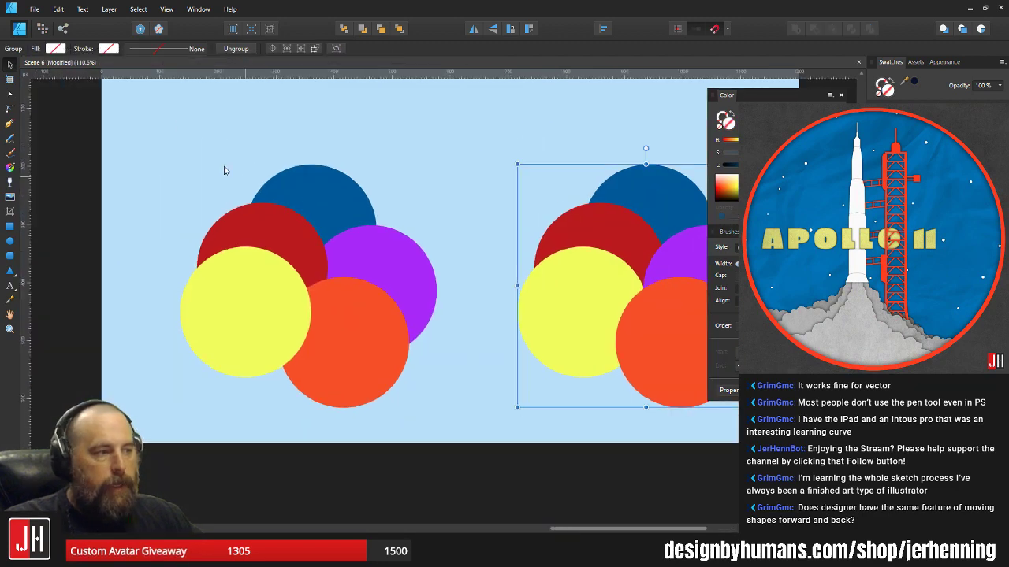
{"action": "left_click_drag", "start_coordinate": [178, 119], "coordinate": [466, 434]}
{"action": "key", "text": "ctrl+g"}
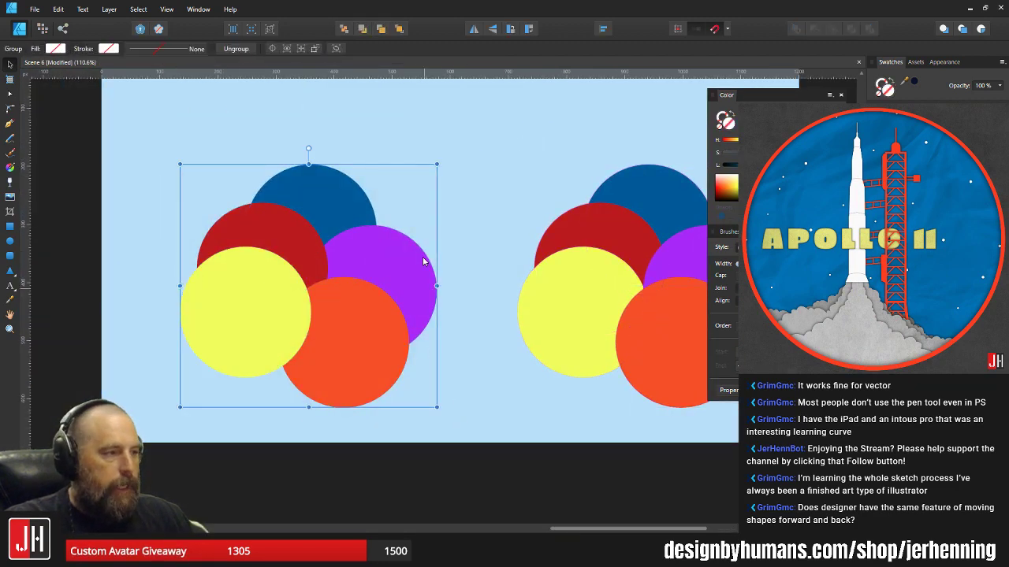
- Duplicate the original cluster group twice and arrange the four groups so they overlap one another
{"action": "left_click_drag", "start_coordinate": [340, 305], "coordinate": [540, 341]}
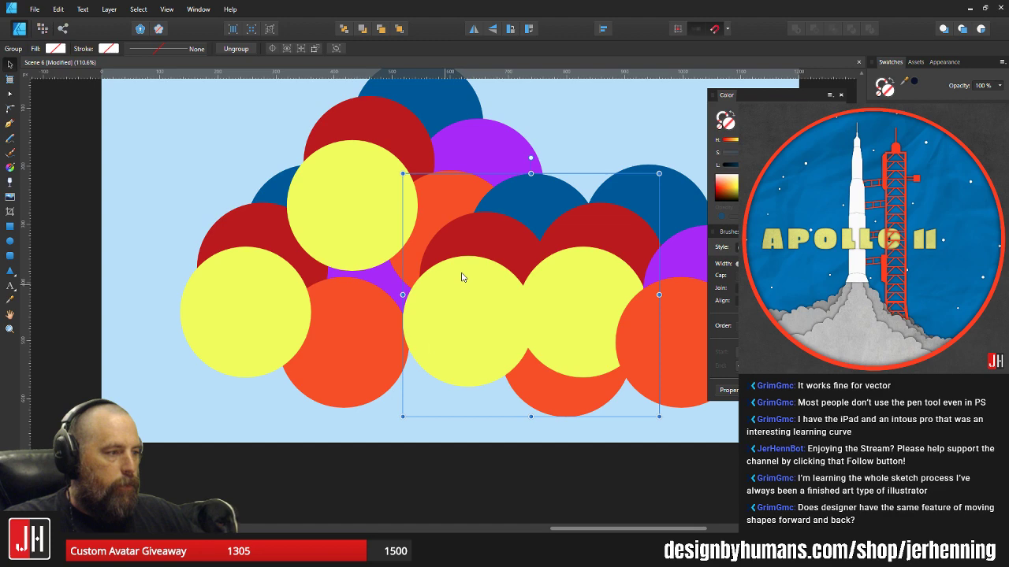
{"action": "left_click_drag", "start_coordinate": [463, 274], "coordinate": [370, 364]}
{"action": "left_click_drag", "start_coordinate": [231, 270], "coordinate": [213, 220]}
{"action": "left_click_drag", "start_coordinate": [445, 187], "coordinate": [483, 186]}
{"action": "left_click_drag", "start_coordinate": [472, 369], "coordinate": [422, 329]}
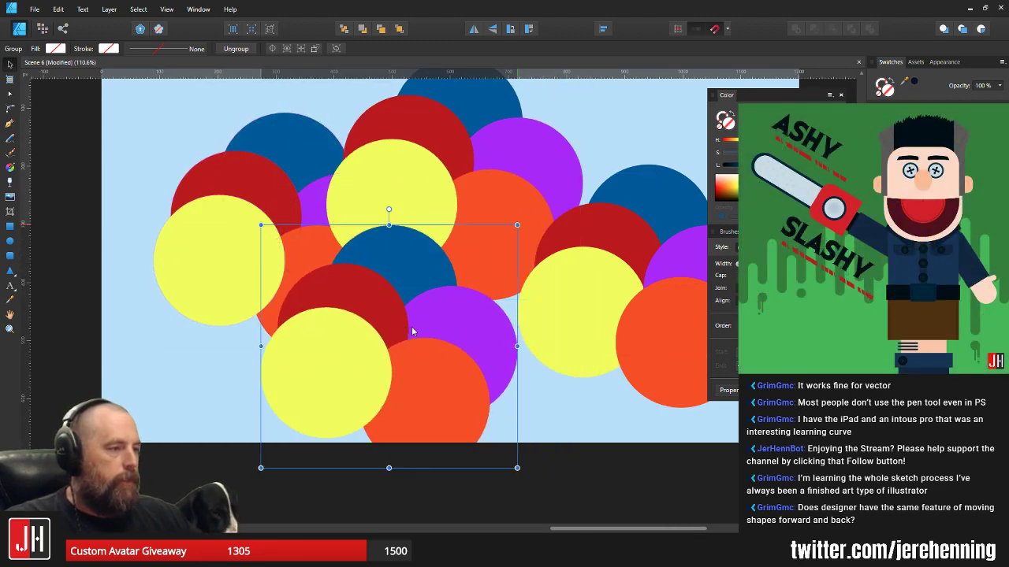
{"action": "left_click_drag", "start_coordinate": [602, 286], "coordinate": [484, 231]}
{"action": "left_click_drag", "start_coordinate": [290, 212], "coordinate": [322, 186]}
- Cut the leftmost cluster group and paste it directly in front of the uppermost group, then deselect it
{"action": "key", "text": "ctrl+x"}
{"action": "left_click", "coordinate": [378, 174]}
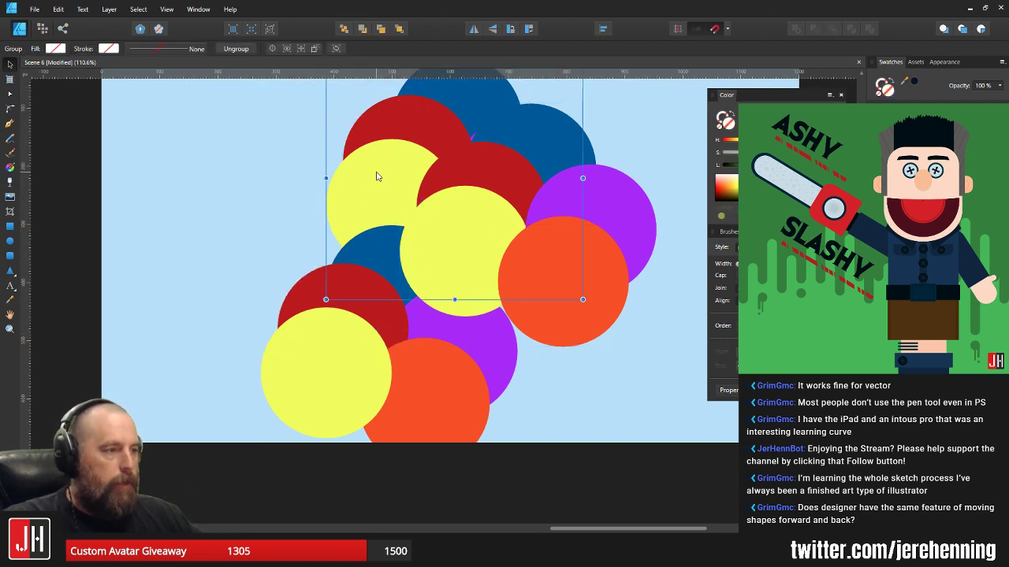
{"action": "key", "text": "ctrl+v"}
{"action": "left_click", "coordinate": [614, 148]}
{"action": "scroll", "coordinate": [491, 237], "scroll_direction": "down", "scroll_amount": 2}
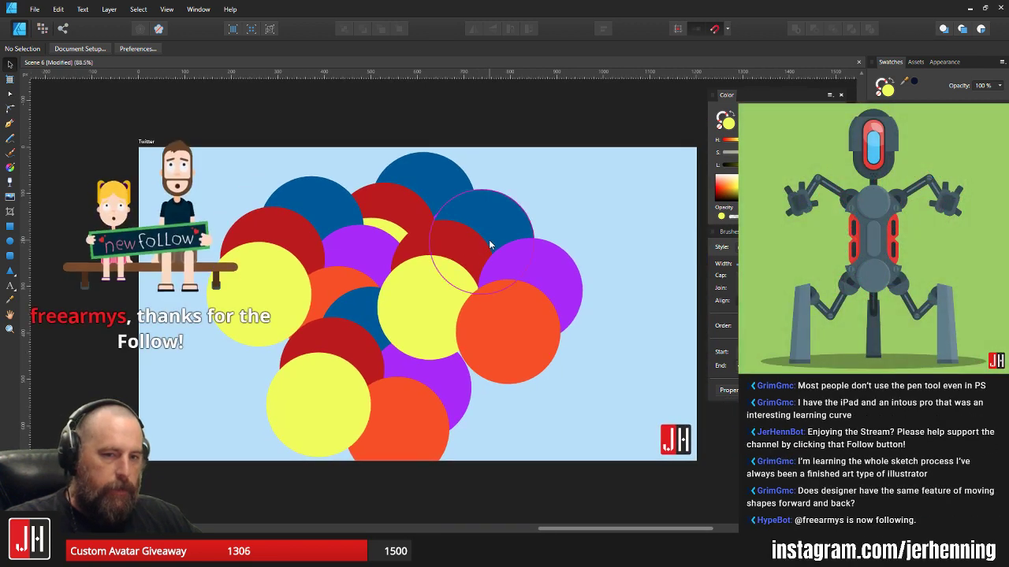
- Select all four cluster groups and delete them from the Twitter artboard
{"action": "left_click", "coordinate": [405, 213]}
{"action": "left_click", "coordinate": [420, 199], "text": "shift"}
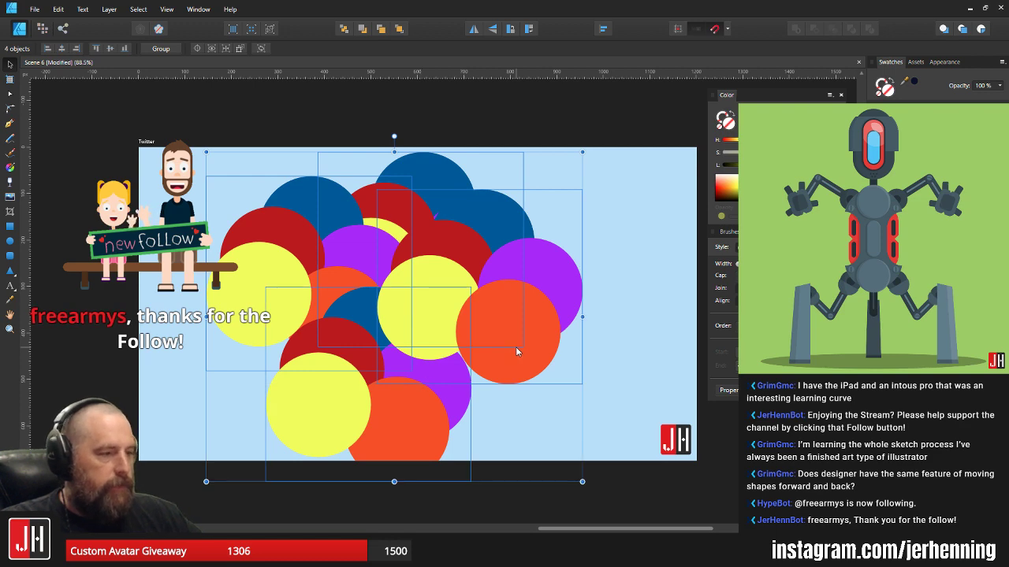
{"action": "key", "text": "Delete"}
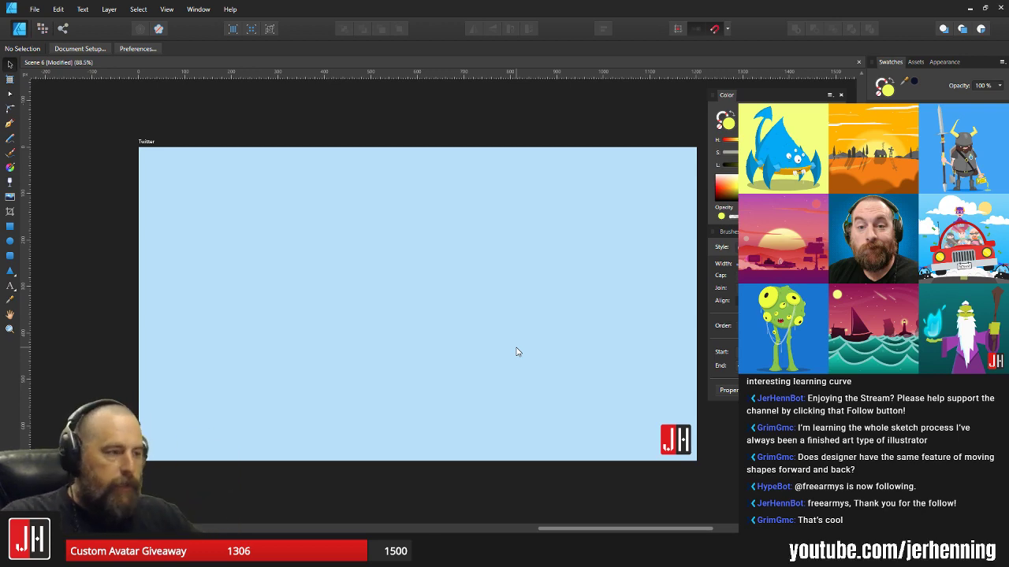
- Delete the older Instagram artboard, the one whose cliff is plain and whose tree has no owl
{"action": "scroll", "coordinate": [464, 270], "scroll_direction": "down", "scroll_amount": 5}
{"action": "scroll", "coordinate": [373, 250], "scroll_direction": "up", "scroll_amount": 6}
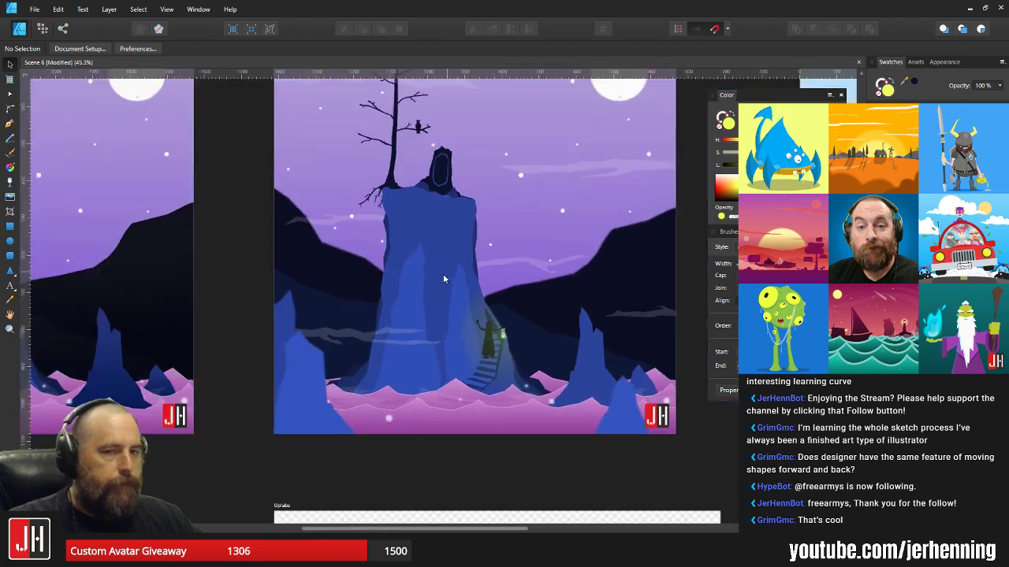
{"action": "scroll", "coordinate": [443, 278], "scroll_direction": "down", "scroll_amount": 2}
{"action": "left_click", "coordinate": [236, 156]}
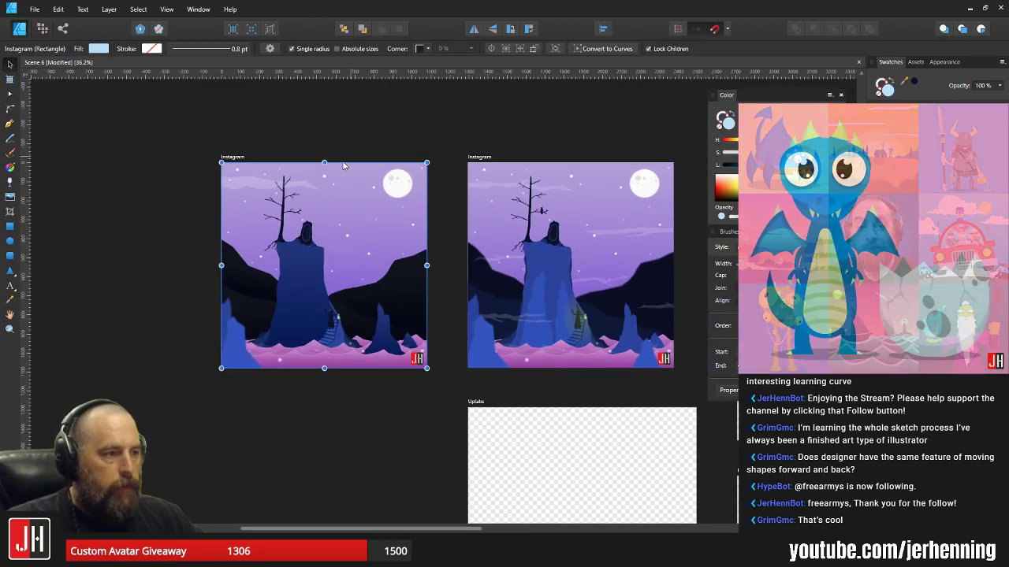
{"action": "key", "text": "Delete"}
{"action": "left_click", "coordinate": [499, 286]}
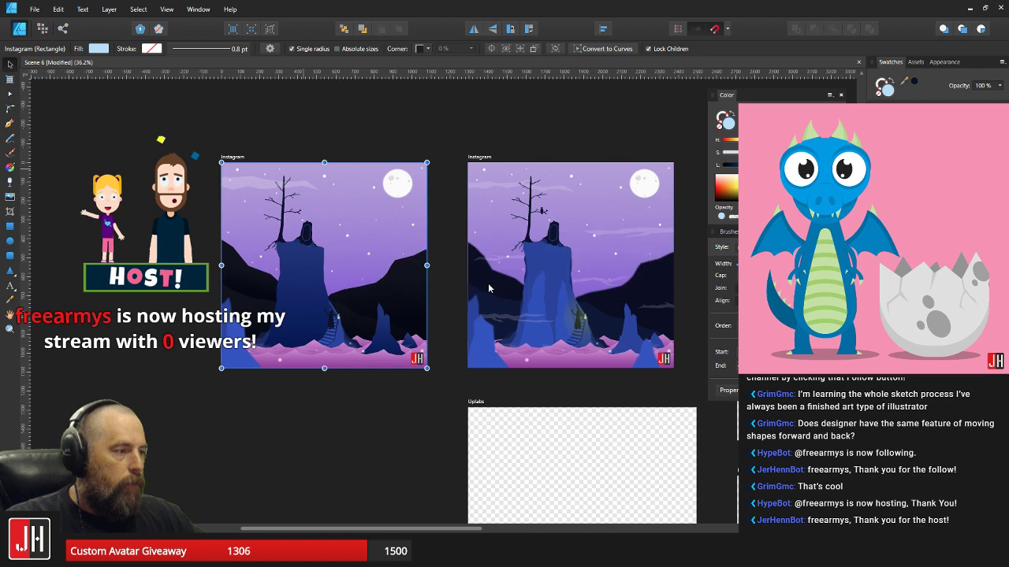
{"action": "scroll", "coordinate": [394, 241], "scroll_direction": "down", "scroll_amount": 2}
{"action": "scroll", "coordinate": [297, 259], "scroll_direction": "up", "scroll_amount": 4}
{"action": "left_click_drag", "start_coordinate": [297, 260], "coordinate": [334, 266]}
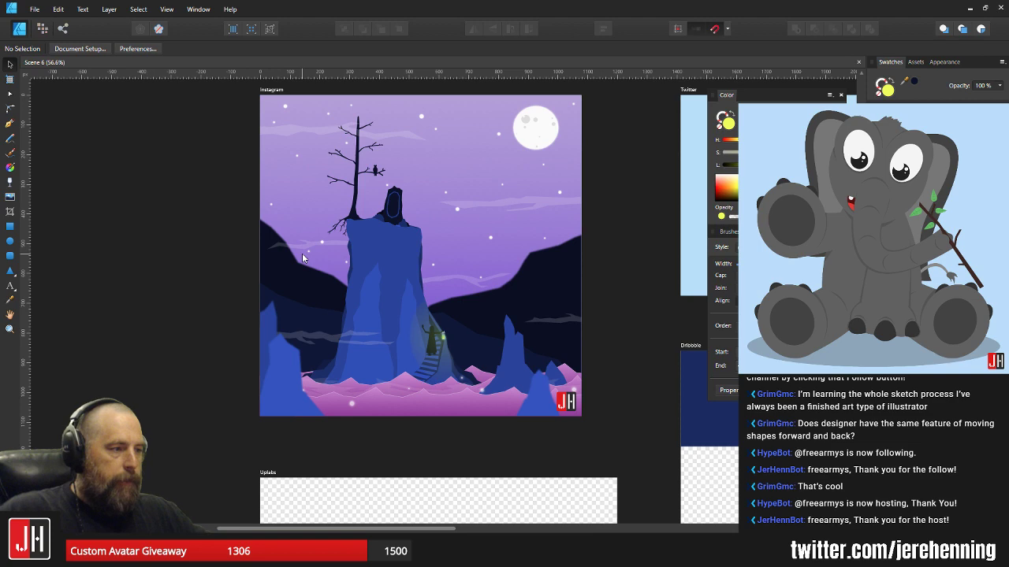
- Examine the cliff, the hooded figure on the stairs and the tall rock spire beside them
{"action": "scroll", "coordinate": [438, 248], "scroll_direction": "up", "scroll_amount": 4}
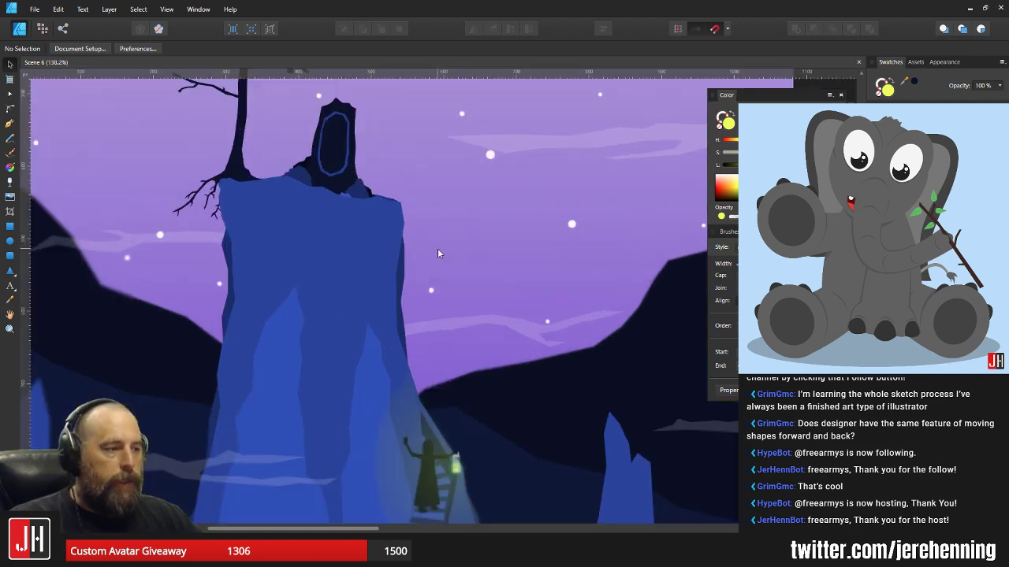
{"action": "left_click_drag", "start_coordinate": [418, 254], "coordinate": [461, 232]}
{"action": "left_click_drag", "start_coordinate": [465, 278], "coordinate": [503, 151]}
{"action": "left_click_drag", "start_coordinate": [520, 264], "coordinate": [408, 253]}
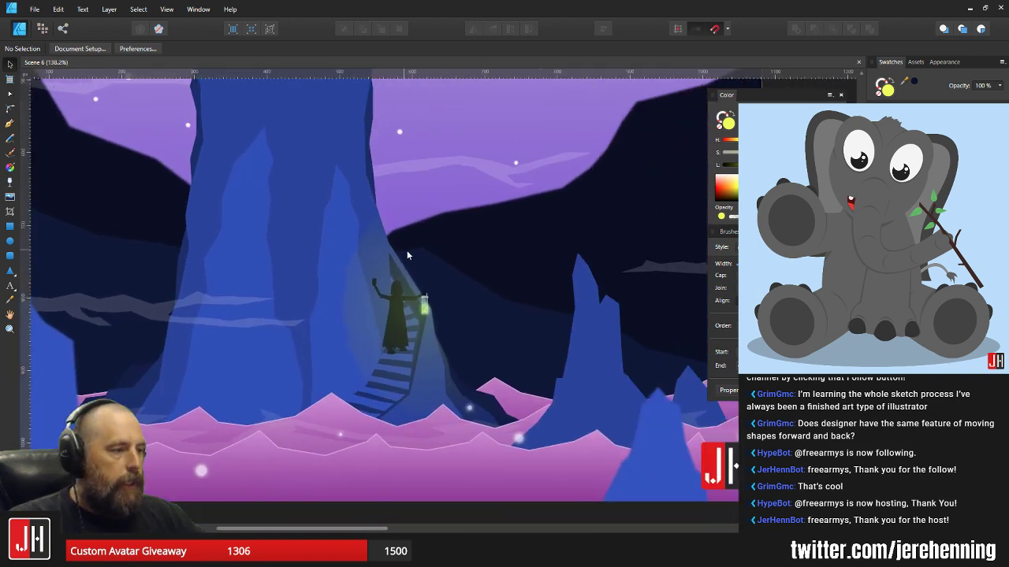
{"action": "left_click", "coordinate": [404, 312]}
{"action": "scroll", "coordinate": [504, 323], "scroll_direction": "up", "scroll_amount": 1}
{"action": "left_click", "coordinate": [564, 365]}
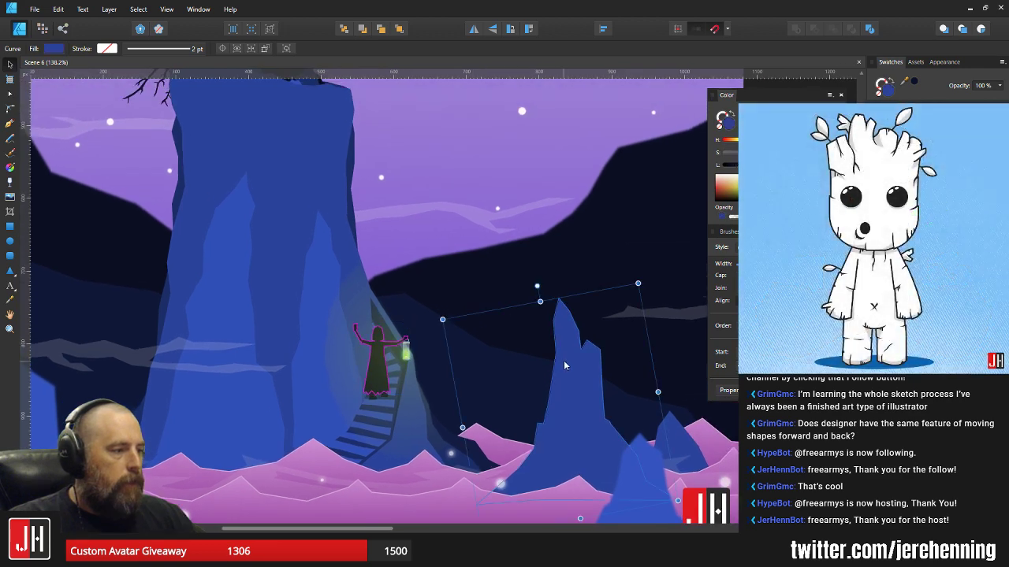
{"action": "left_click_drag", "start_coordinate": [591, 359], "coordinate": [554, 315]}
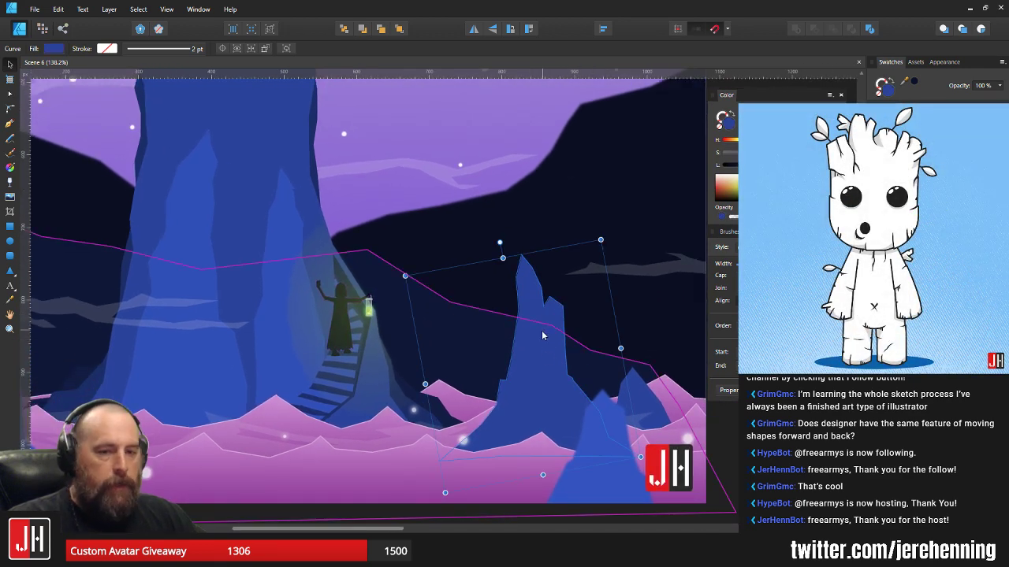
- Try to move the tall rock spire behind the pink waves in the Instagram illustration
{"action": "left_click", "coordinate": [461, 434]}
{"action": "left_click", "coordinate": [431, 472]}
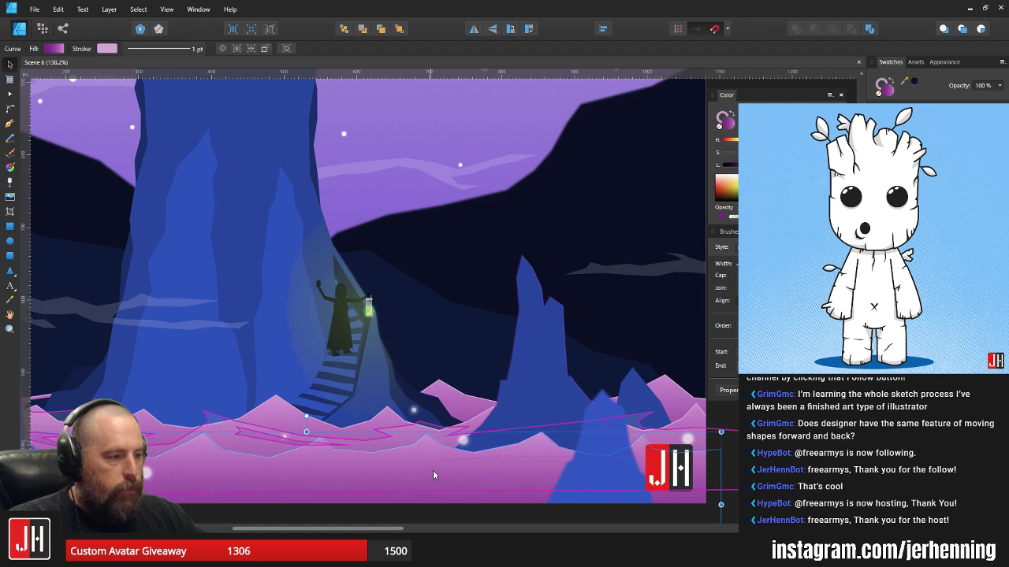
{"action": "left_click", "coordinate": [539, 344]}
{"action": "key", "text": "ctrl+bracketleft"}
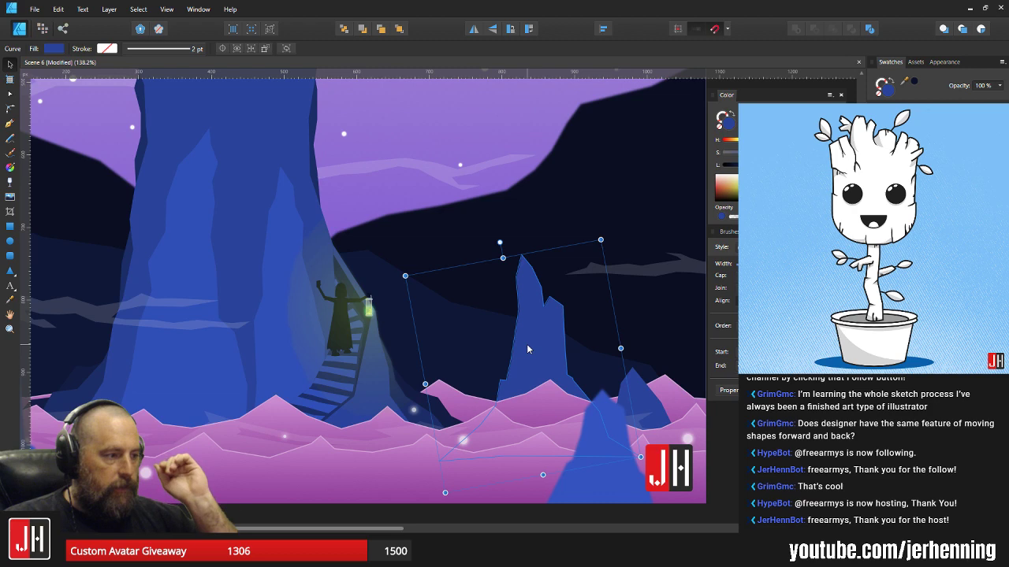
{"action": "key", "text": "ctrl+d"}
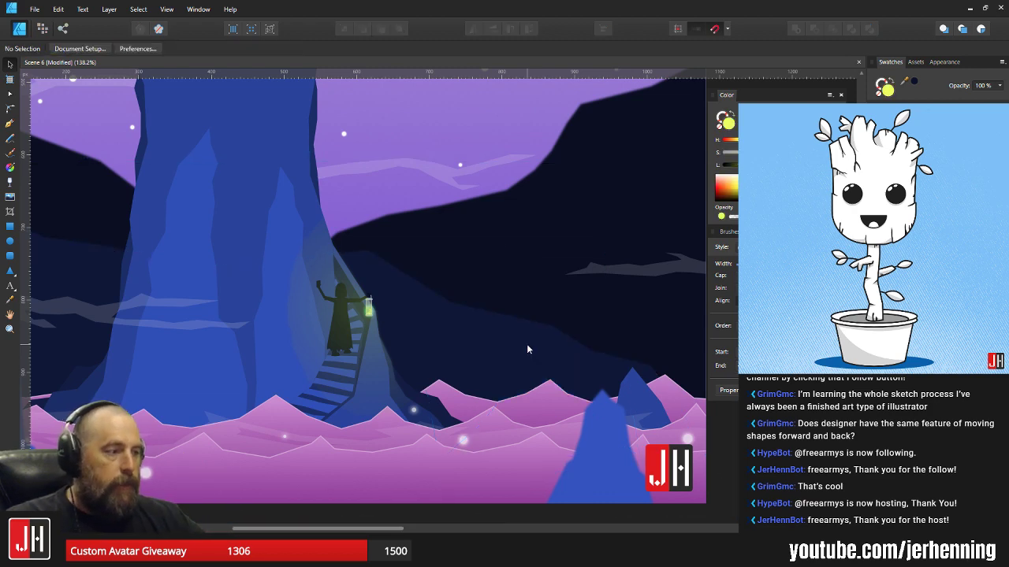
{"action": "scroll", "coordinate": [527, 339], "scroll_direction": "down", "scroll_amount": 4}
{"action": "left_click", "coordinate": [645, 367]}
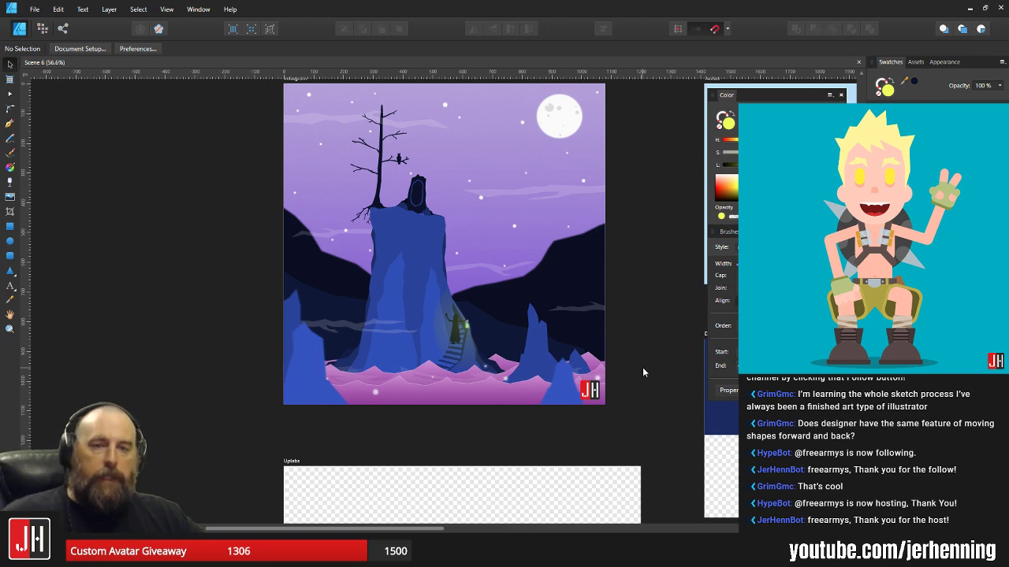
- Shift the nodes of the left cloud's upper prong slightly right and down with the Node tool
{"action": "scroll", "coordinate": [642, 365], "scroll_direction": "up", "scroll_amount": 1}
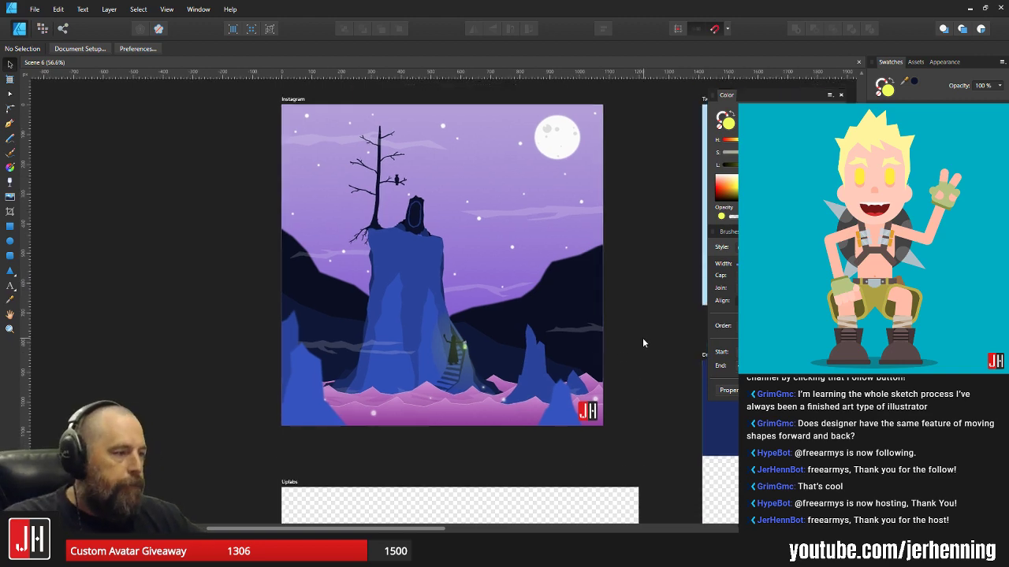
{"action": "scroll", "coordinate": [455, 275], "scroll_direction": "up", "scroll_amount": 3}
{"action": "scroll", "coordinate": [455, 279], "scroll_direction": "up", "scroll_amount": 10}
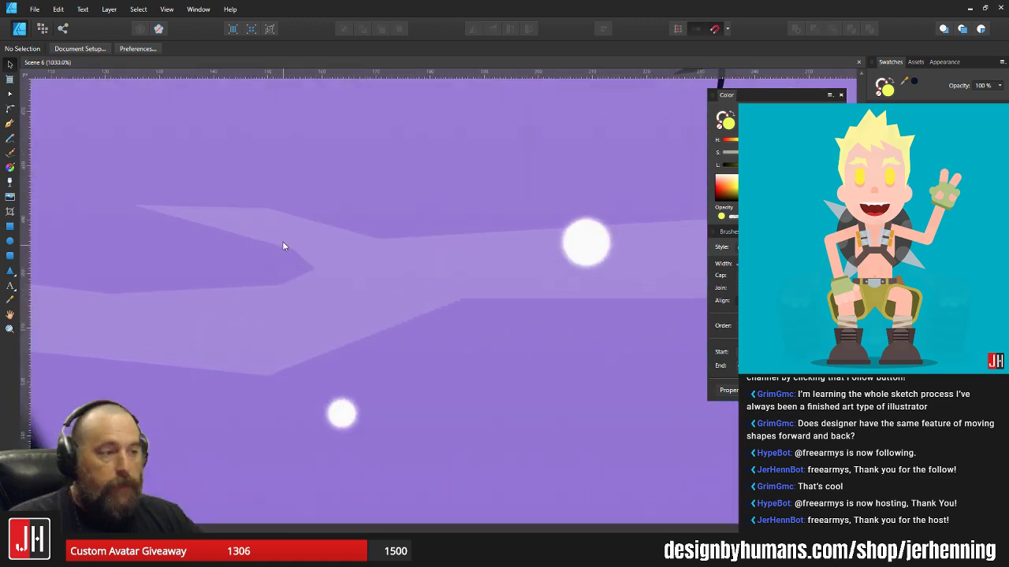
{"action": "left_click", "coordinate": [309, 222]}
{"action": "left_click_drag", "start_coordinate": [308, 222], "coordinate": [441, 245]}
{"action": "key", "text": "a"}
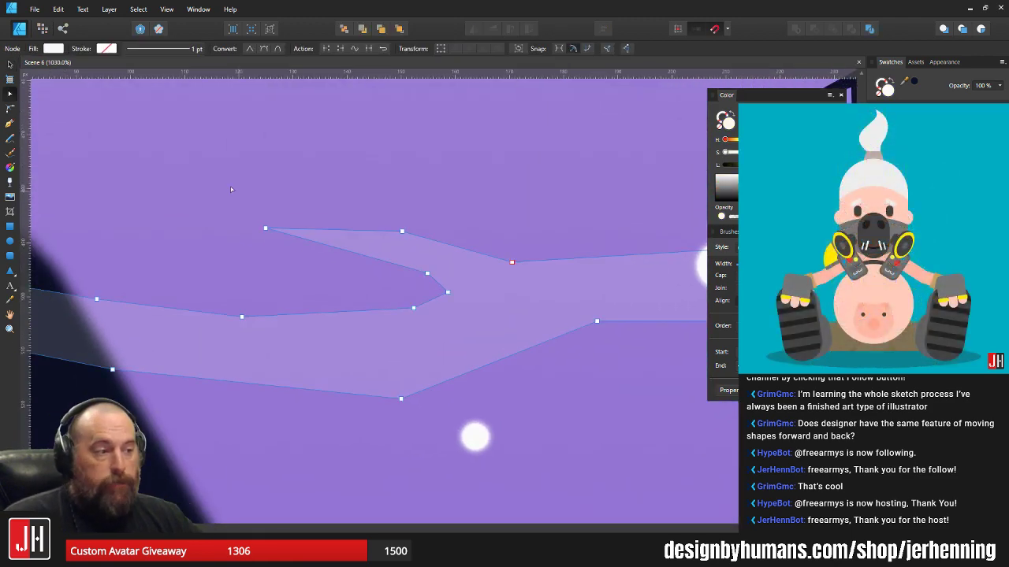
{"action": "left_click_drag", "start_coordinate": [230, 187], "coordinate": [436, 280]}
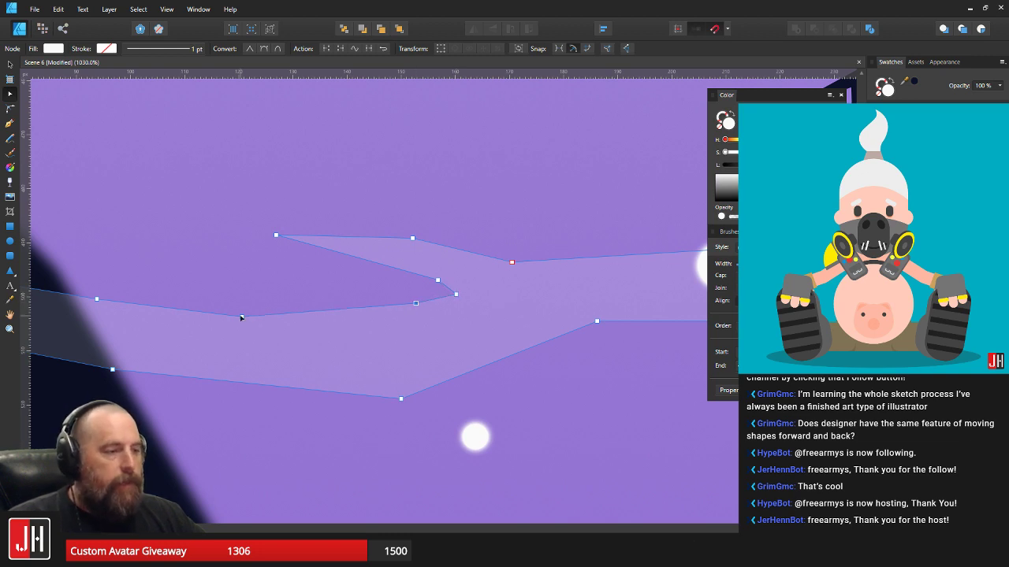
- Switch to Moho, open the Jer Flat.moho project and play its animation
{"action": "key", "text": "alt+Tab"}
{"action": "left_click", "coordinate": [9, 18]}
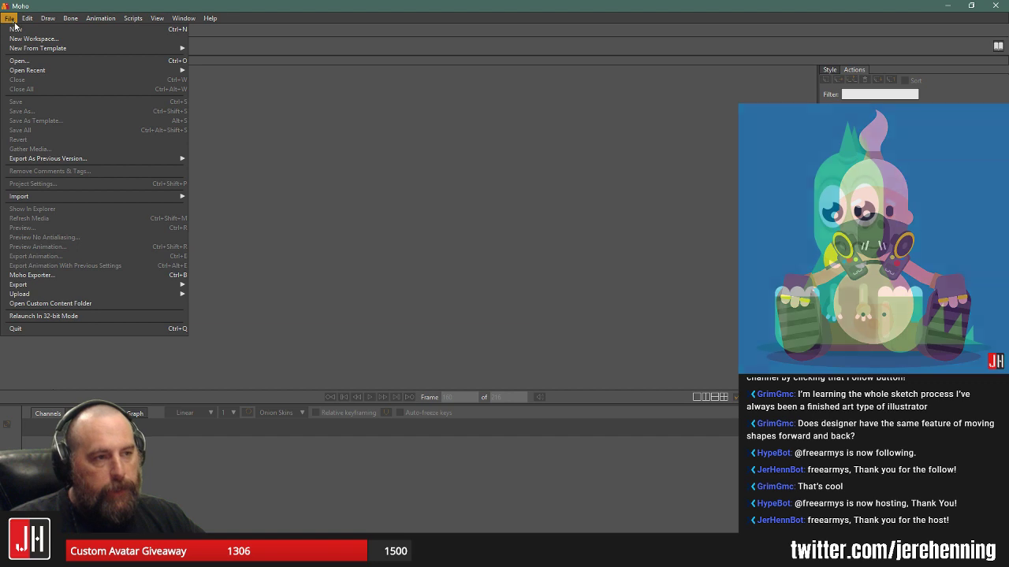
{"action": "left_click", "coordinate": [55, 61]}
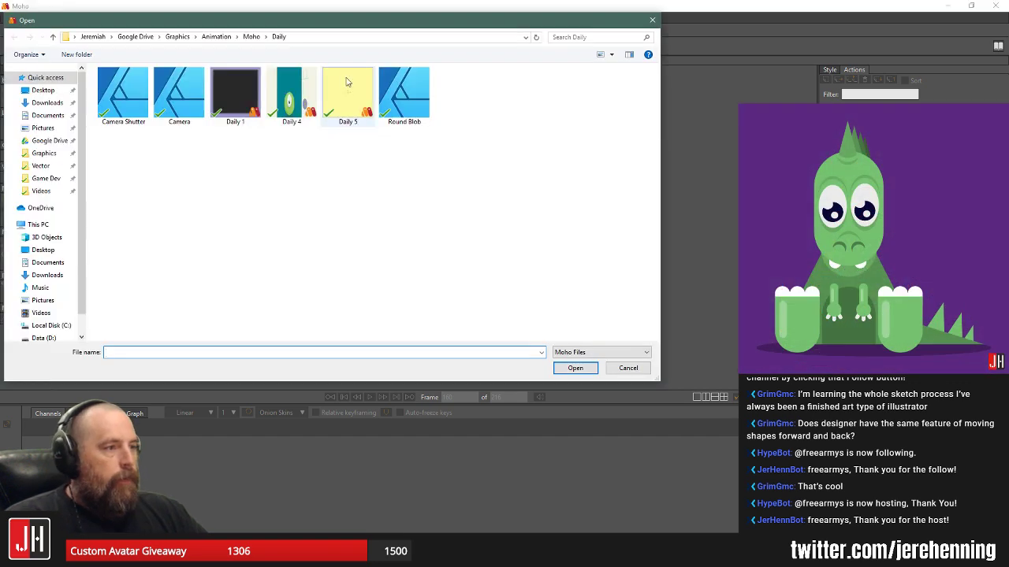
{"action": "left_click", "coordinate": [251, 37]}
{"action": "double_click", "coordinate": [631, 90]}
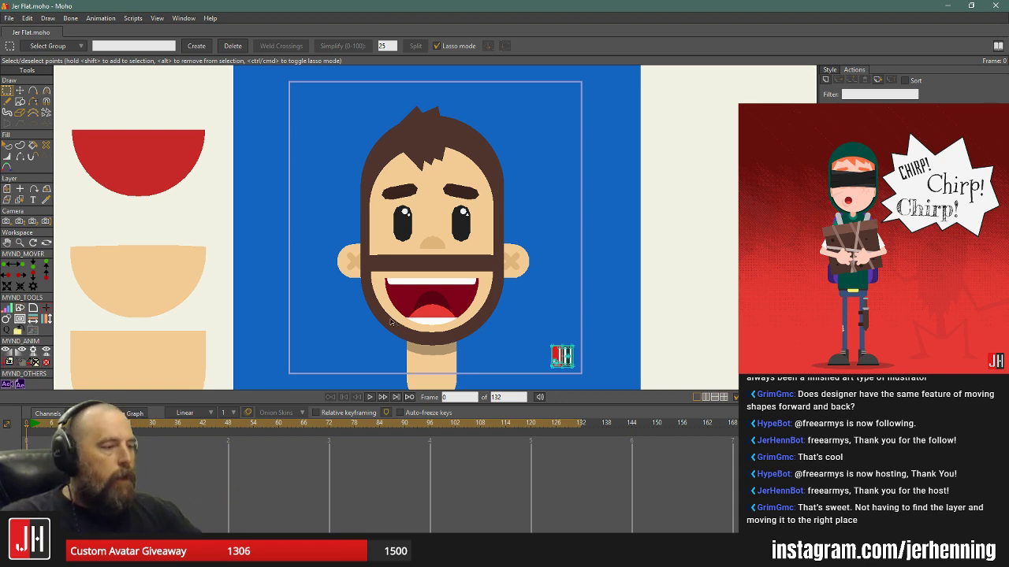
{"action": "left_click", "coordinate": [370, 397]}
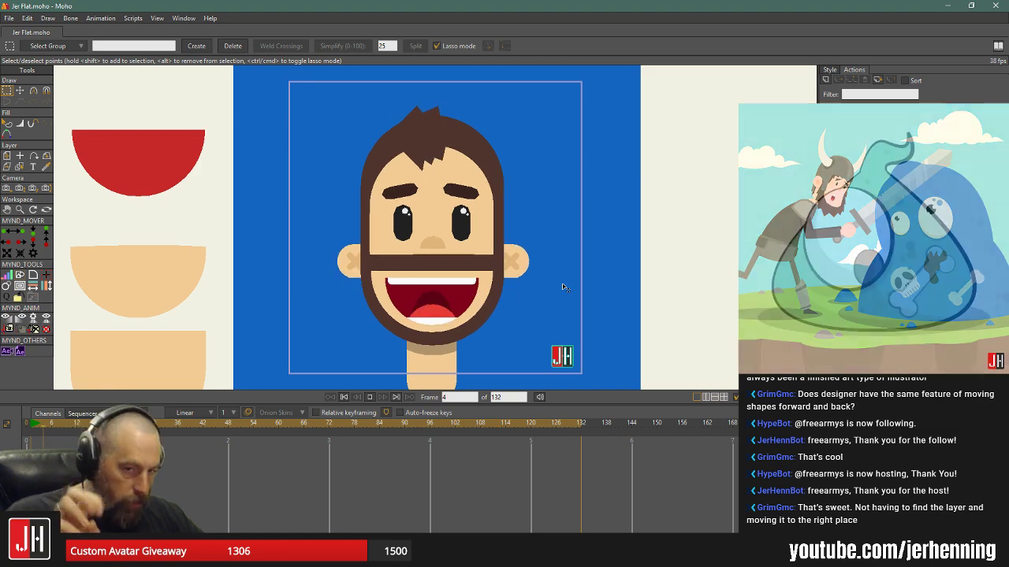
- Rewind the face animation to its start, switch back to Affinity Designer and deselect the left cloud in Scene 6
{"action": "left_click", "coordinate": [344, 397]}
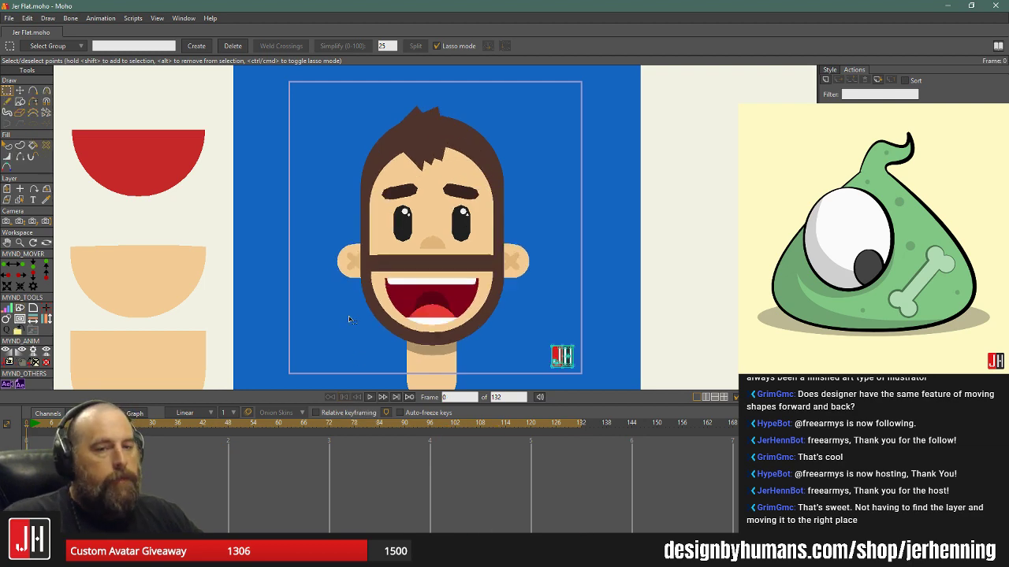
{"action": "left_click", "coordinate": [949, 7]}
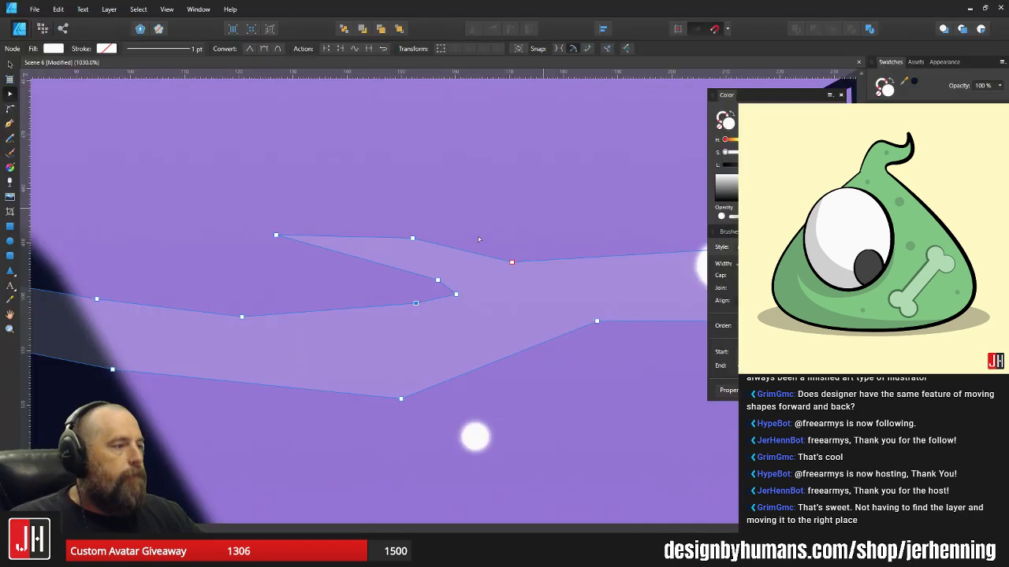
{"action": "scroll", "coordinate": [472, 245], "scroll_direction": "down", "scroll_amount": 5}
{"action": "key", "text": "v"}
{"action": "key", "text": "ctrl+d"}
{"action": "scroll", "coordinate": [489, 234], "scroll_direction": "down", "scroll_amount": 2}
{"action": "left_click_drag", "start_coordinate": [496, 233], "coordinate": [444, 247]}
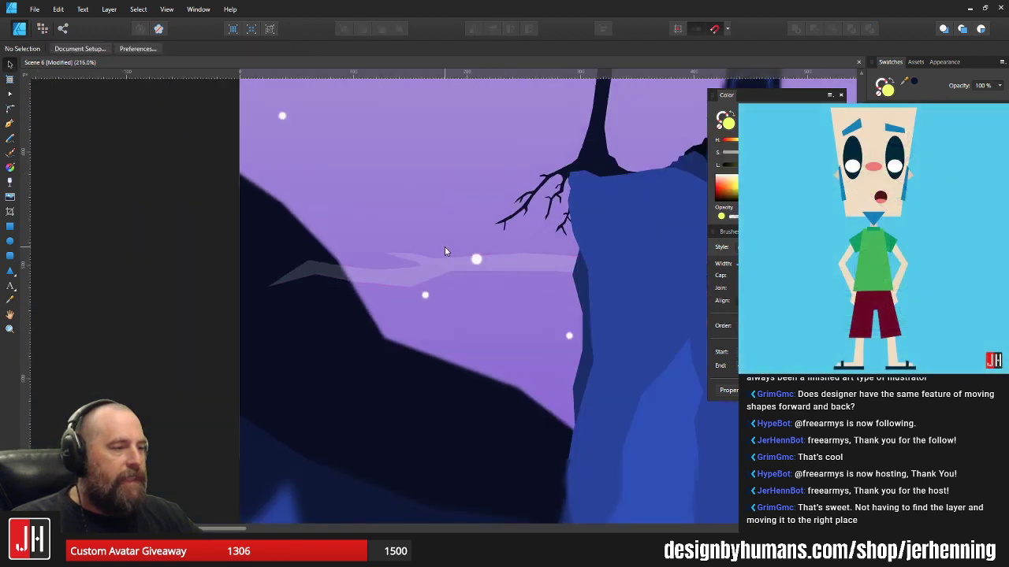
- Shift the nodes at the left cloud's tip slightly right and up with the Node tool
{"action": "scroll", "coordinate": [272, 265], "scroll_direction": "up", "scroll_amount": 4}
{"action": "left_click", "coordinate": [368, 272]}
{"action": "key", "text": "a"}
{"action": "left_click_drag", "start_coordinate": [257, 220], "coordinate": [419, 373]}
{"action": "left_click_drag", "start_coordinate": [376, 249], "coordinate": [389, 245]}
{"action": "key", "text": "v"}
{"action": "key", "text": "ctrl+d"}
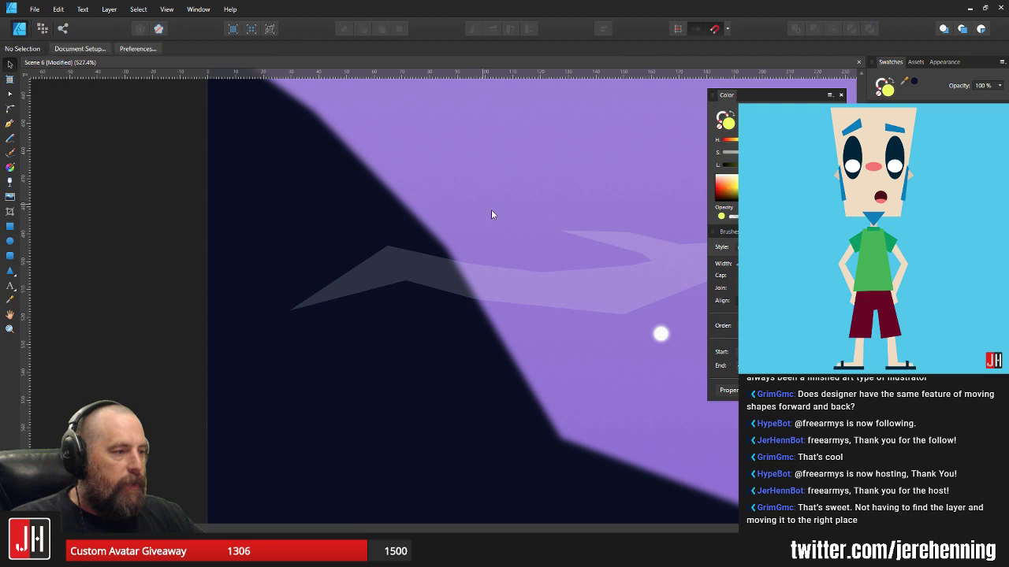
- Shift the nodes of the forked cloud end between the cliff and the dark hill slightly left with the Node tool
{"action": "scroll", "coordinate": [482, 253], "scroll_direction": "down", "scroll_amount": 4}
{"action": "left_click_drag", "start_coordinate": [487, 256], "coordinate": [295, 283]}
{"action": "scroll", "coordinate": [432, 276], "scroll_direction": "down", "scroll_amount": 2}
{"action": "left_click_drag", "start_coordinate": [454, 264], "coordinate": [294, 255]}
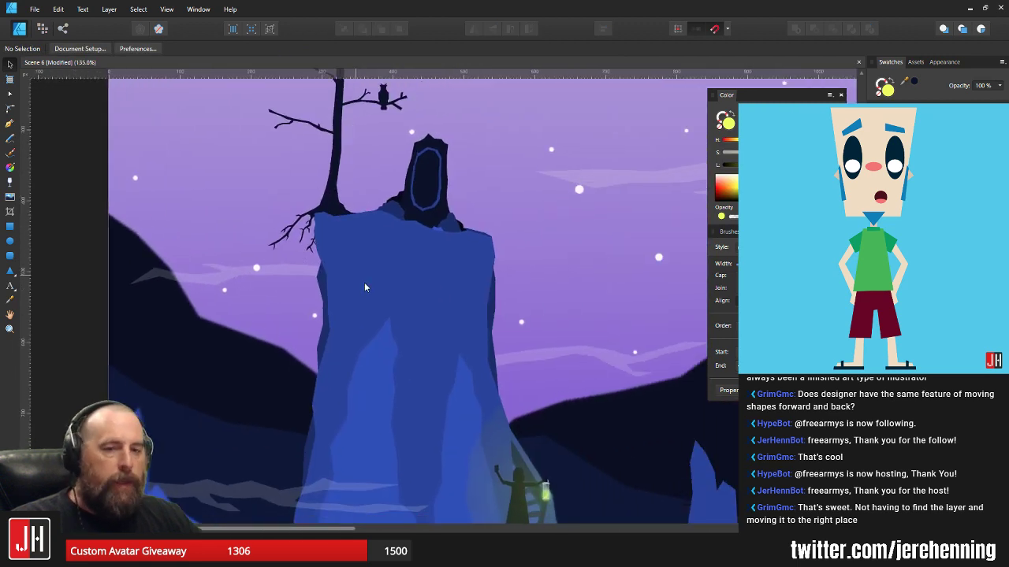
{"action": "scroll", "coordinate": [402, 285], "scroll_direction": "down", "scroll_amount": 3}
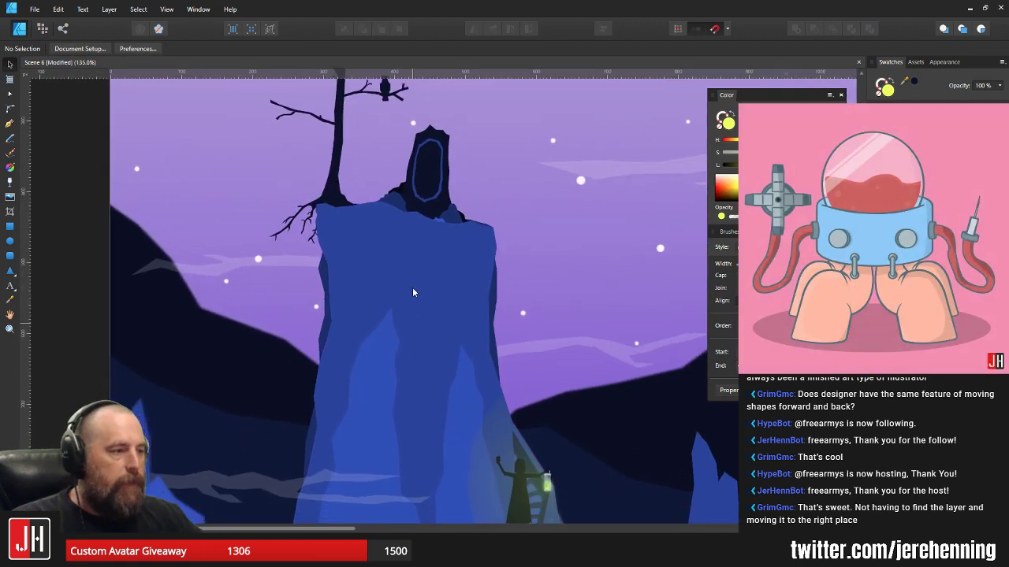
{"action": "scroll", "coordinate": [496, 280], "scroll_direction": "right", "scroll_amount": 1}
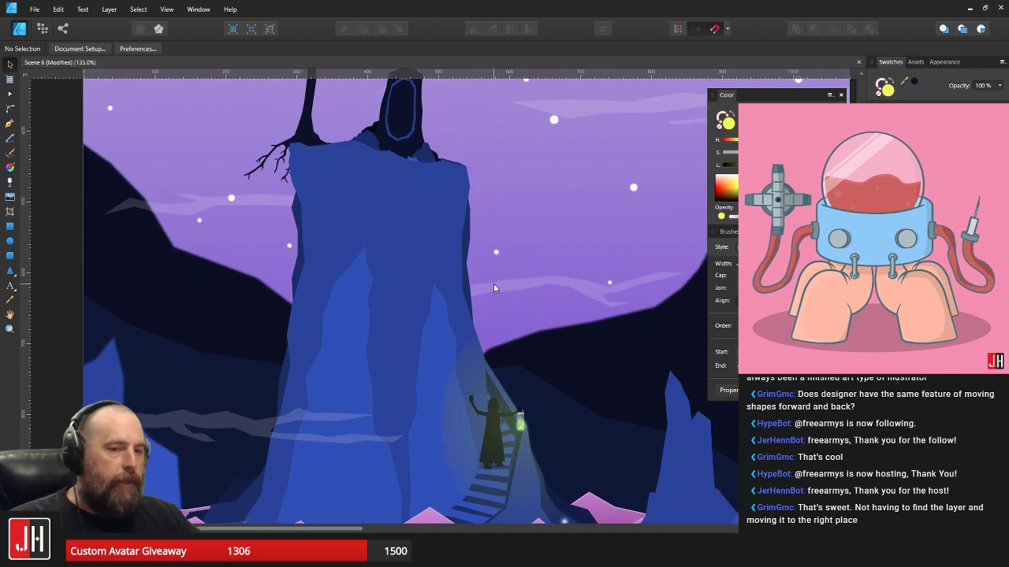
{"action": "scroll", "coordinate": [552, 295], "scroll_direction": "down", "scroll_amount": 2}
{"action": "scroll", "coordinate": [544, 298], "scroll_direction": "right", "scroll_amount": 1}
{"action": "scroll", "coordinate": [529, 291], "scroll_direction": "up", "scroll_amount": 5}
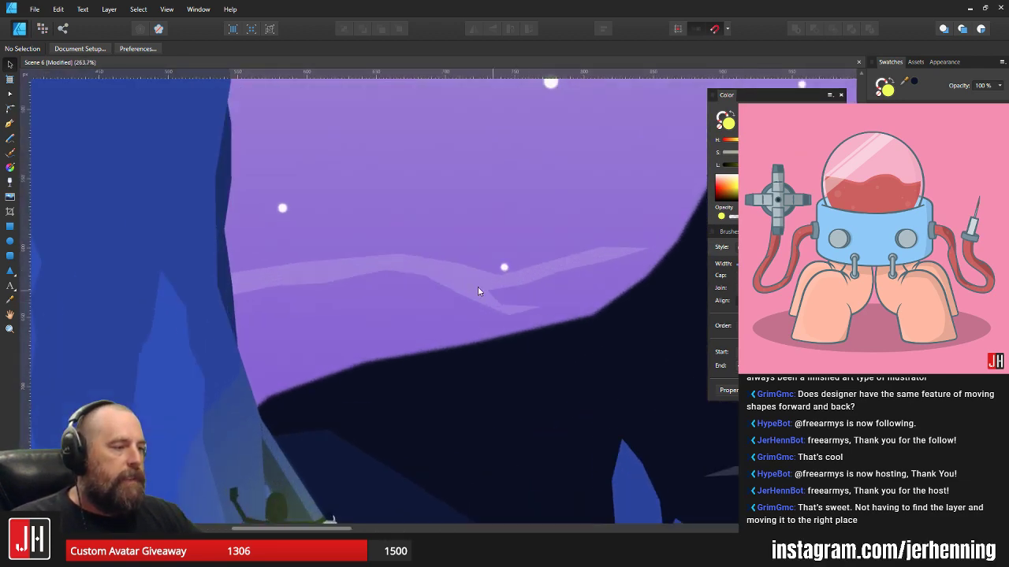
{"action": "key", "text": "a"}
{"action": "left_click", "coordinate": [443, 261]}
{"action": "left_click_drag", "start_coordinate": [423, 250], "coordinate": [667, 381]}
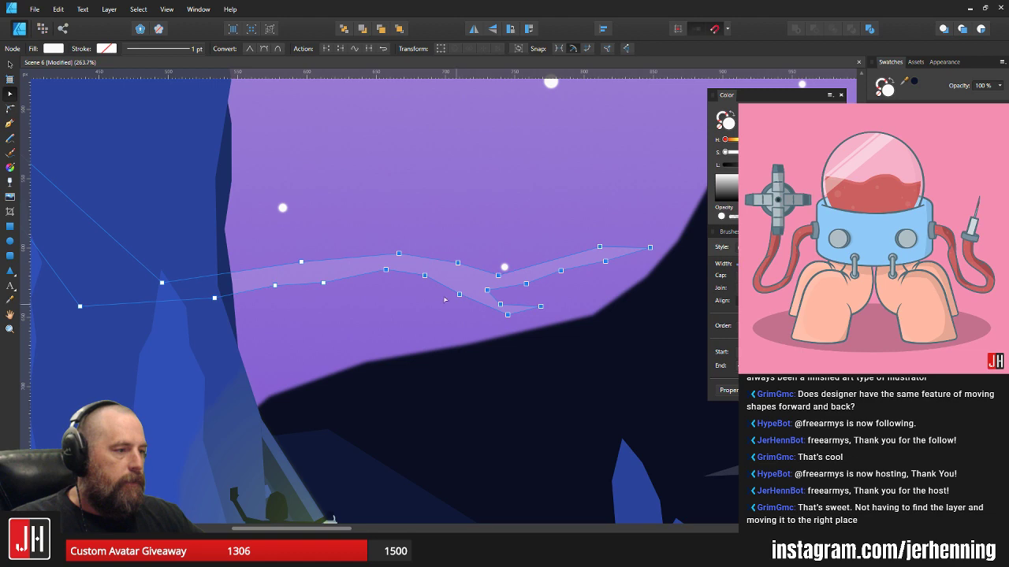
{"action": "left_click_drag", "start_coordinate": [386, 271], "coordinate": [370, 269]}
{"action": "key", "text": "v"}
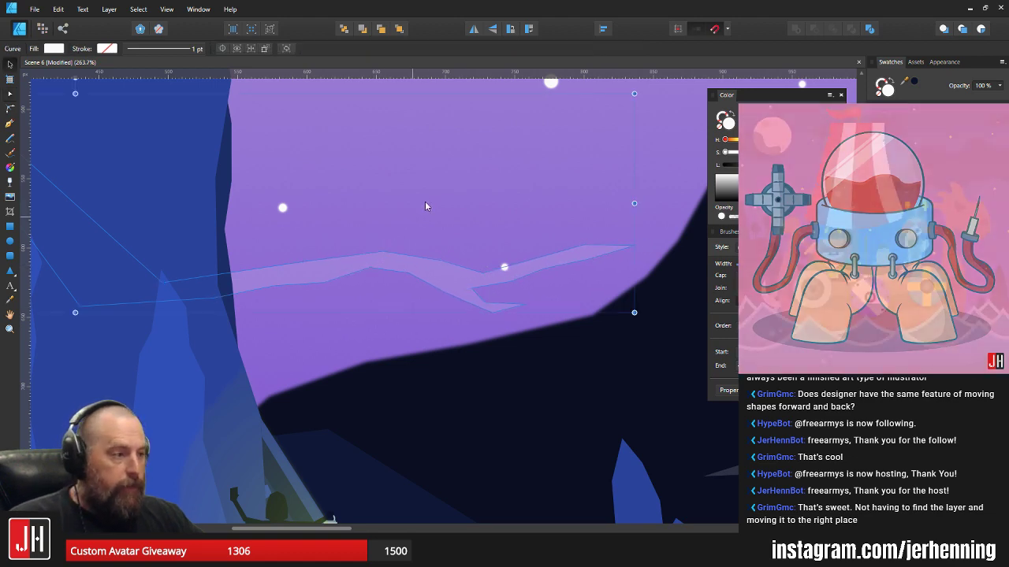
{"action": "left_click", "coordinate": [426, 203]}
- Review the clouds across the whole Instagram illustration and save the document
{"action": "scroll", "coordinate": [449, 232], "scroll_direction": "down", "scroll_amount": 5}
{"action": "scroll", "coordinate": [451, 241], "scroll_direction": "down", "scroll_amount": 3}
{"action": "scroll", "coordinate": [559, 293], "scroll_direction": "up", "scroll_amount": 3}
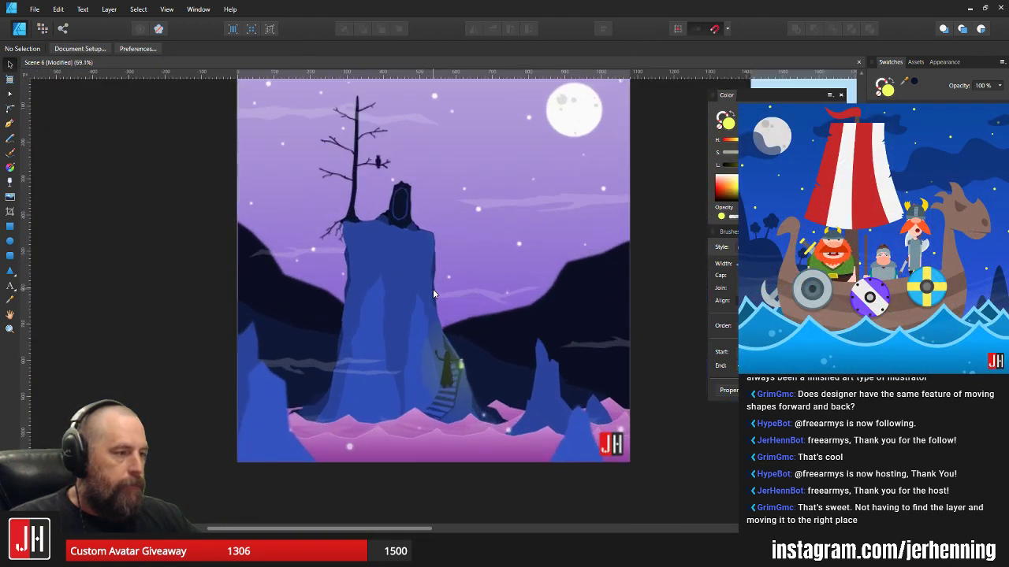
{"action": "scroll", "coordinate": [487, 310], "scroll_direction": "up", "scroll_amount": 2}
{"action": "scroll", "coordinate": [472, 335], "scroll_direction": "down", "scroll_amount": 5}
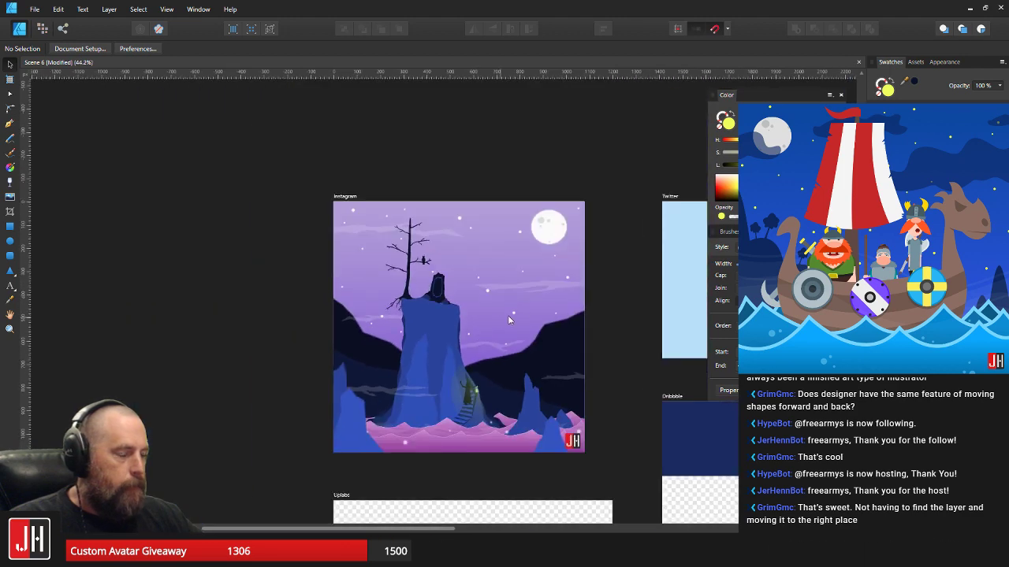
{"action": "scroll", "coordinate": [510, 306], "scroll_direction": "up", "scroll_amount": 3}
{"action": "left_click", "coordinate": [551, 281]}
{"action": "scroll", "coordinate": [583, 276], "scroll_direction": "up", "scroll_amount": 3}
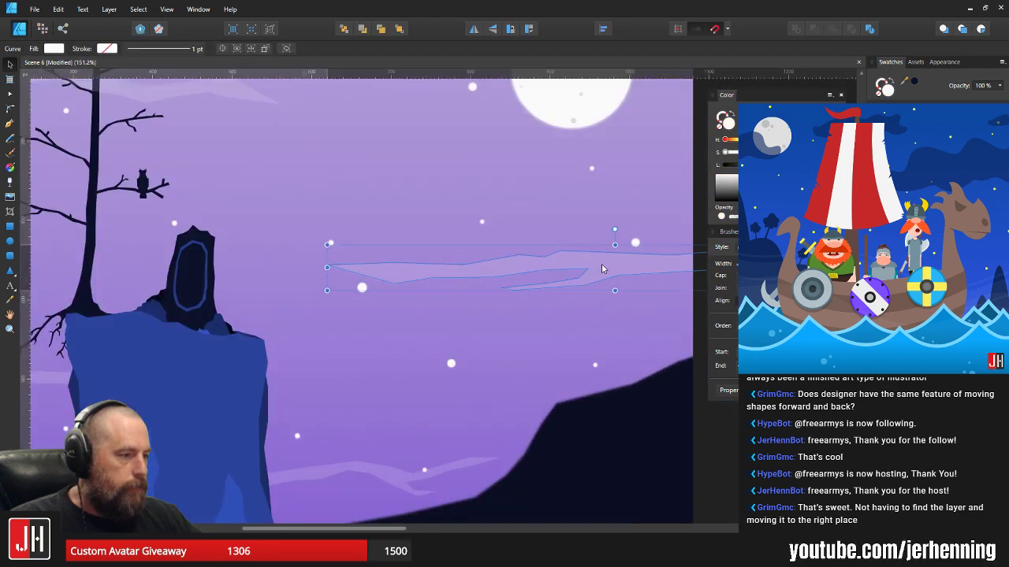
{"action": "scroll", "coordinate": [590, 276], "scroll_direction": "down", "scroll_amount": 5}
{"action": "left_click", "coordinate": [612, 309]}
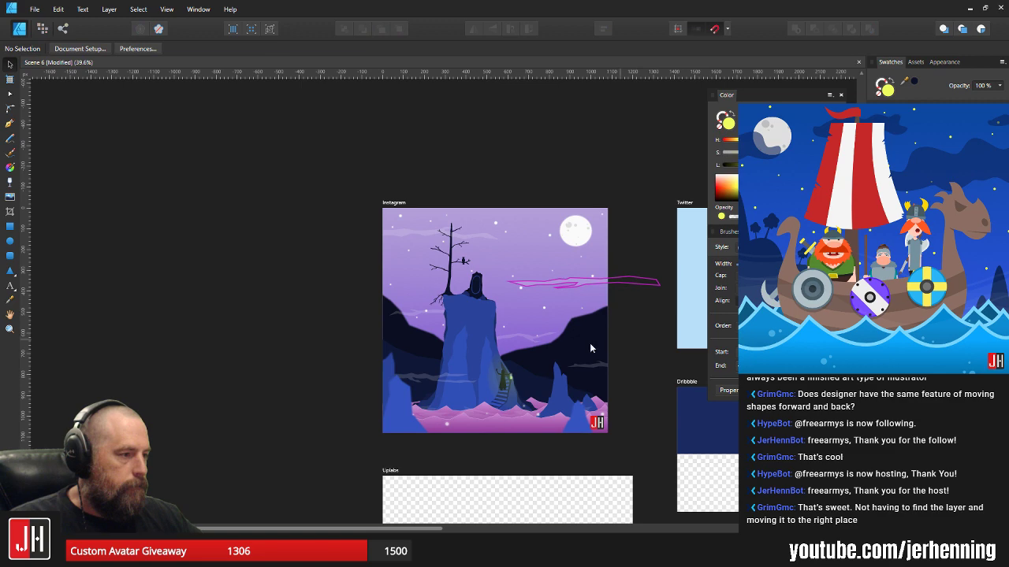
{"action": "scroll", "coordinate": [583, 345], "scroll_direction": "up", "scroll_amount": 3}
{"action": "key", "text": "ctrl+s"}
- Apply a Gaussian Blur with a 0.3 px radius to all five cloud shapes in the Instagram illustration
{"action": "left_click", "coordinate": [293, 290]}
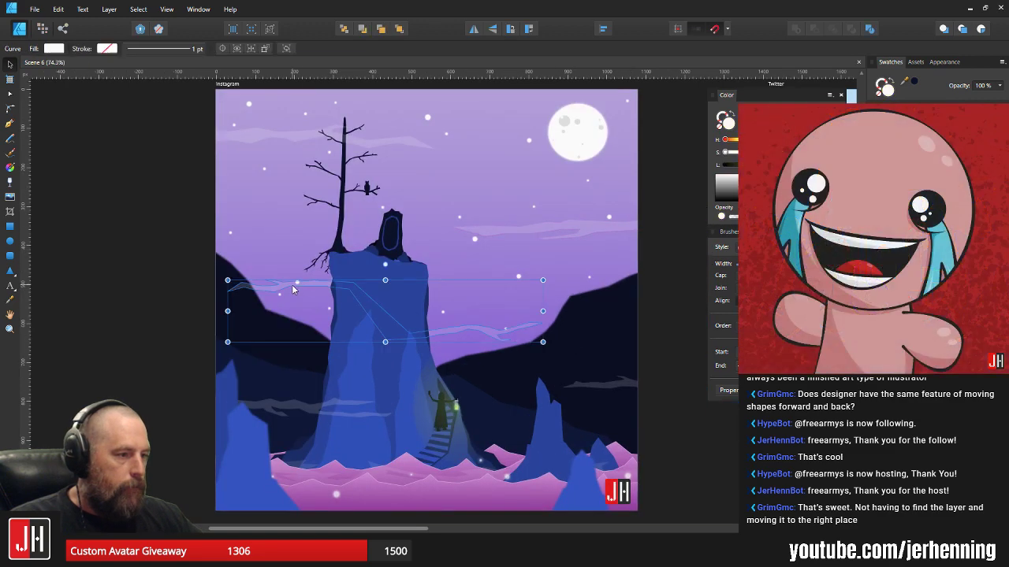
{"action": "left_click", "coordinate": [307, 409], "text": "shift"}
{"action": "left_click", "coordinate": [616, 390], "text": "shift"}
{"action": "left_click", "coordinate": [555, 230], "text": "shift"}
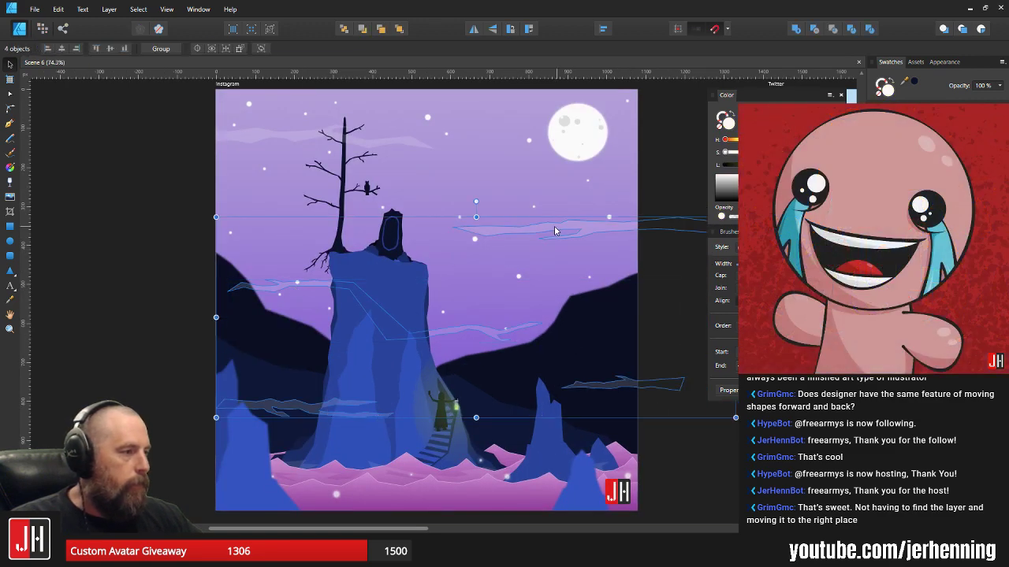
{"action": "left_click", "coordinate": [392, 144], "text": "shift"}
{"action": "left_click", "coordinate": [935, 465]}
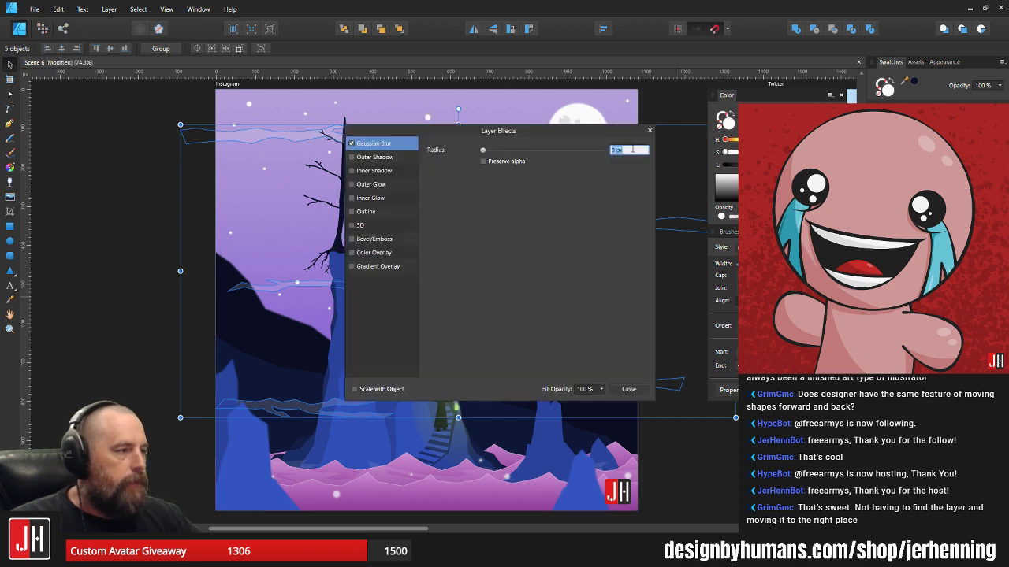
{"action": "type", "text": "0.3"}
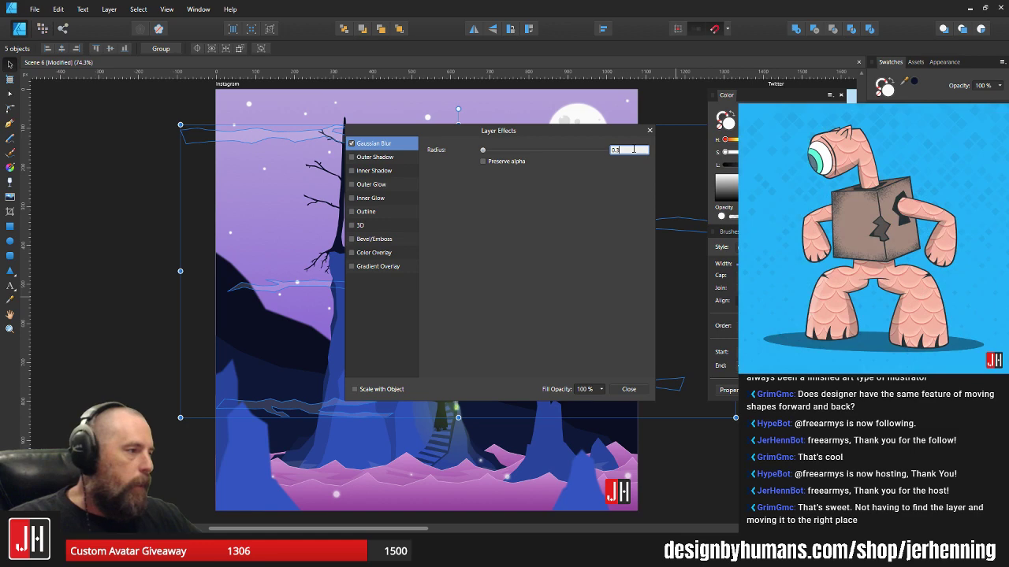
{"action": "left_click", "coordinate": [649, 130]}
{"action": "left_click", "coordinate": [653, 126]}
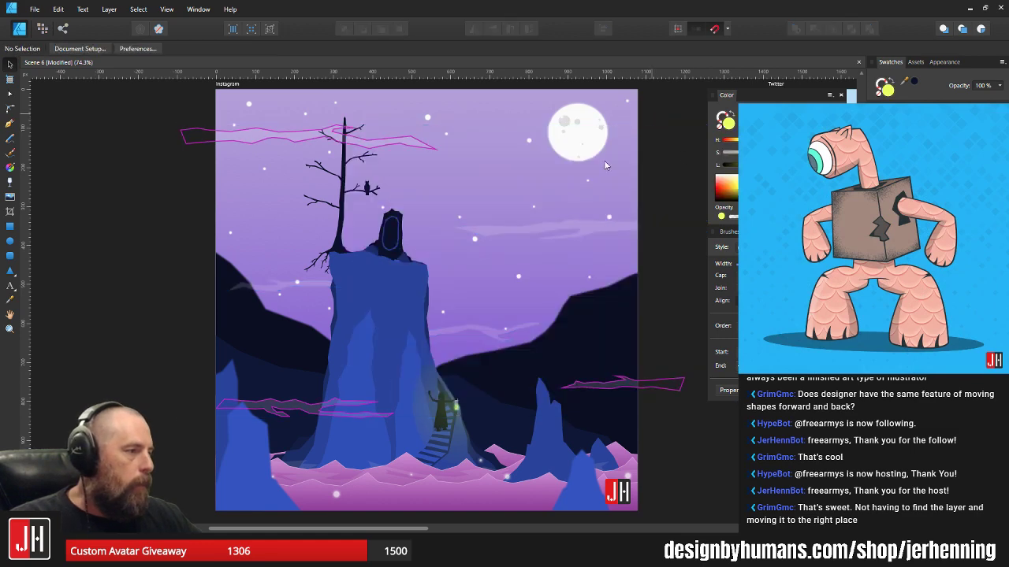
- Nudge the cloud behind the treetop slightly and save the document
{"action": "scroll", "coordinate": [473, 222], "scroll_direction": "down", "scroll_amount": 3}
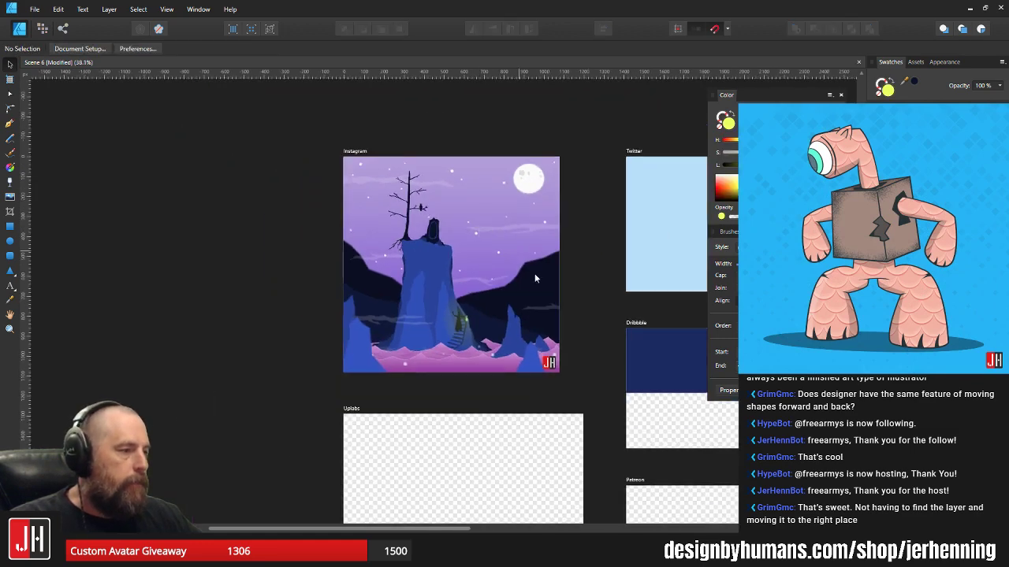
{"action": "scroll", "coordinate": [488, 264], "scroll_direction": "up", "scroll_amount": 5}
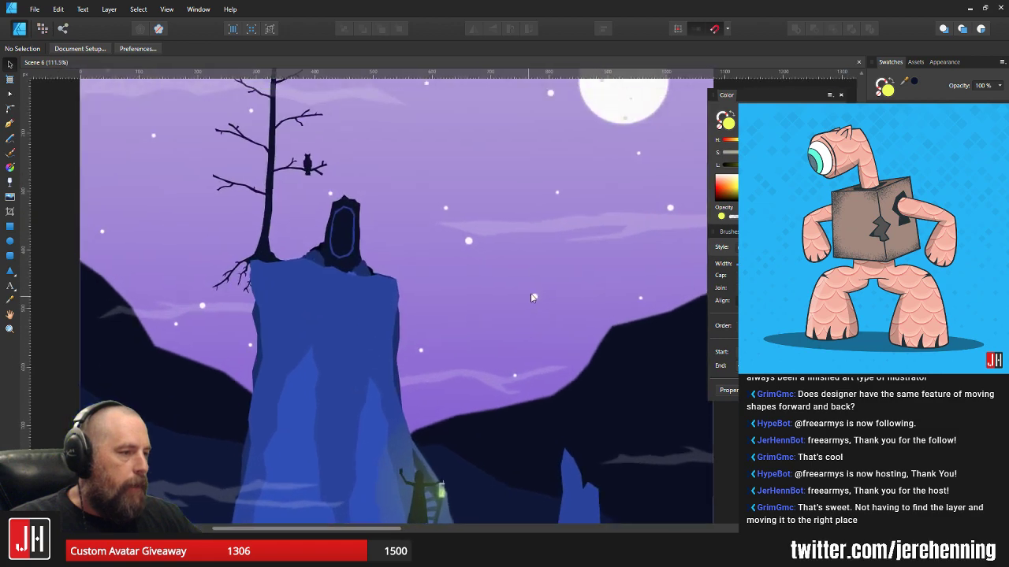
{"action": "scroll", "coordinate": [486, 356], "scroll_direction": "down", "scroll_amount": 4}
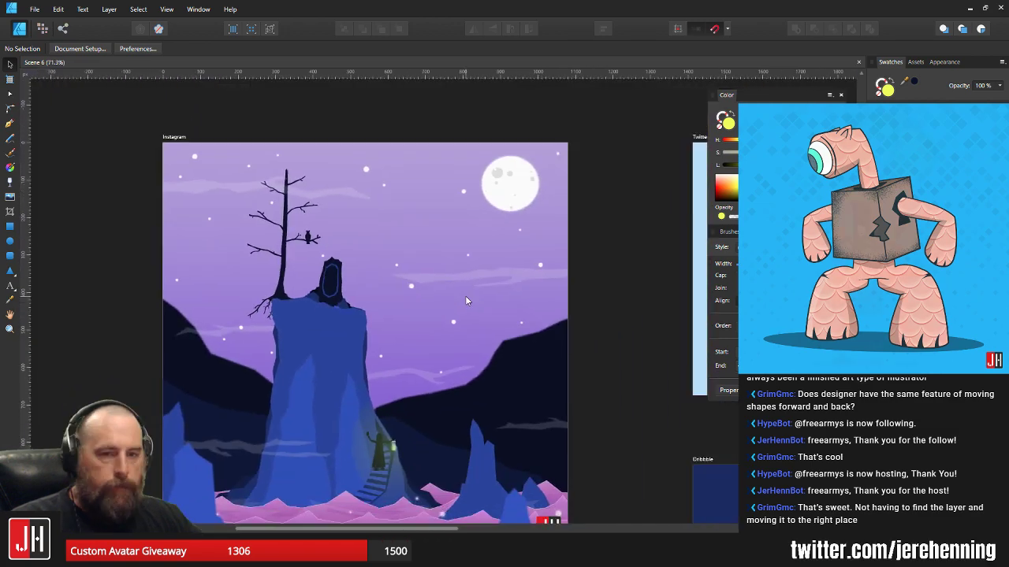
{"action": "mouse_move", "coordinate": [473, 286]}
{"action": "left_mouse_down"}
{"action": "mouse_move", "coordinate": [482, 277]}
{"action": "mouse_move", "coordinate": [471, 276]}
{"action": "left_mouse_up"}
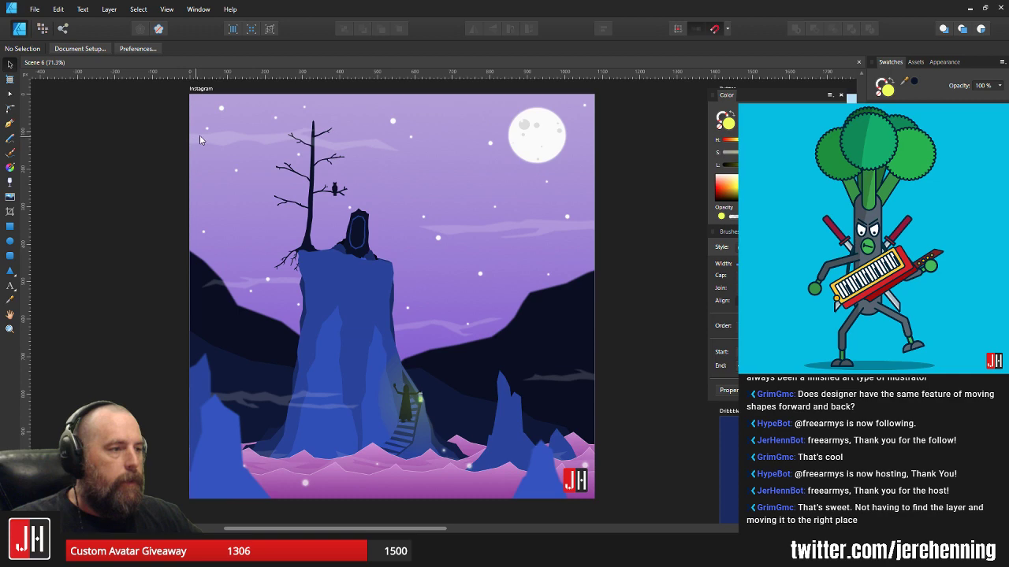
{"action": "scroll", "coordinate": [228, 138], "scroll_direction": "up", "scroll_amount": 4}
{"action": "mouse_move", "coordinate": [294, 144]}
{"action": "left_mouse_down"}
{"action": "mouse_move", "coordinate": [292, 158]}
{"action": "mouse_move", "coordinate": [294, 150]}
{"action": "left_mouse_up"}
{"action": "scroll", "coordinate": [295, 150], "scroll_direction": "down", "scroll_amount": 7}
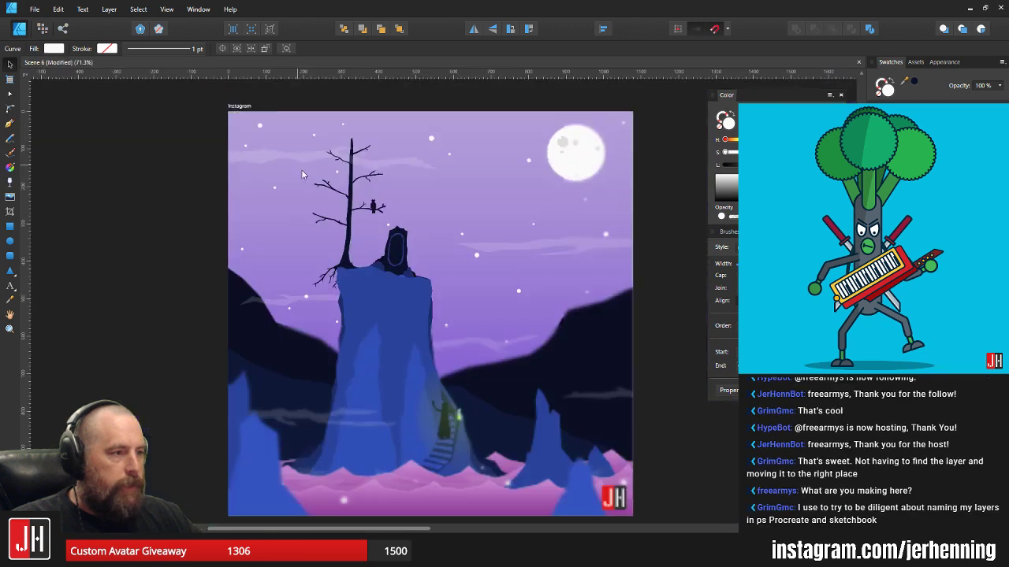
{"action": "left_click", "coordinate": [521, 198]}
{"action": "scroll", "coordinate": [408, 217], "scroll_direction": "up", "scroll_amount": 3}
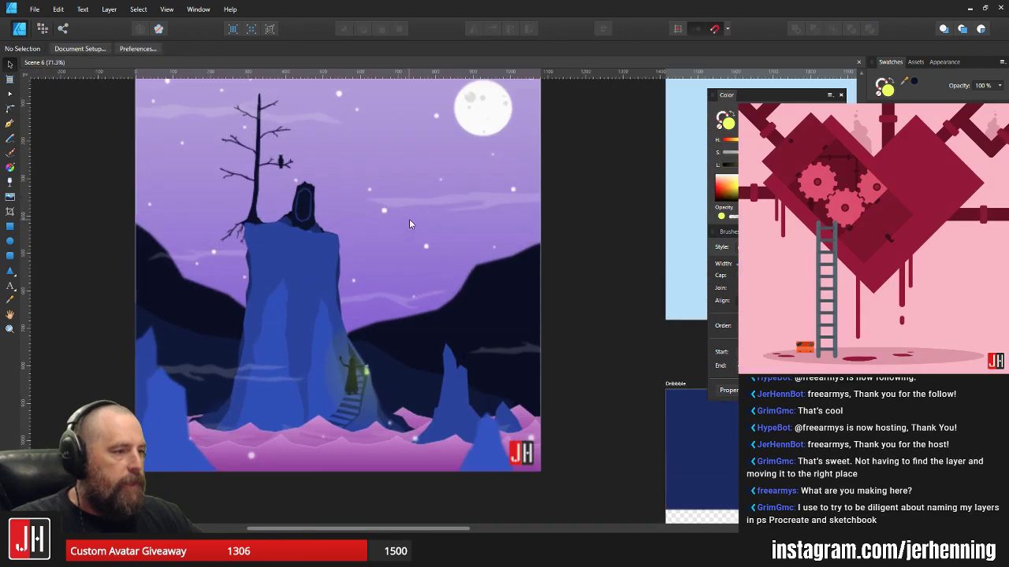
{"action": "left_click_drag", "start_coordinate": [409, 219], "coordinate": [469, 260]}
{"action": "key", "text": "ctrl+s"}
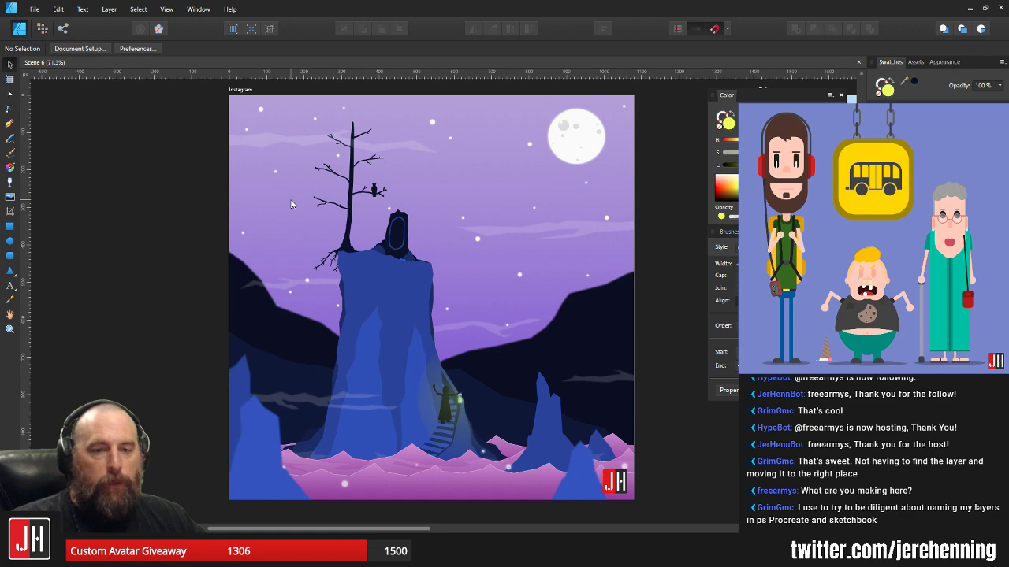
- Open the Scene 1, Scene 4 and Scene 7 documents from the Complete > 2019 folder
{"action": "left_click", "coordinate": [37, 10]}
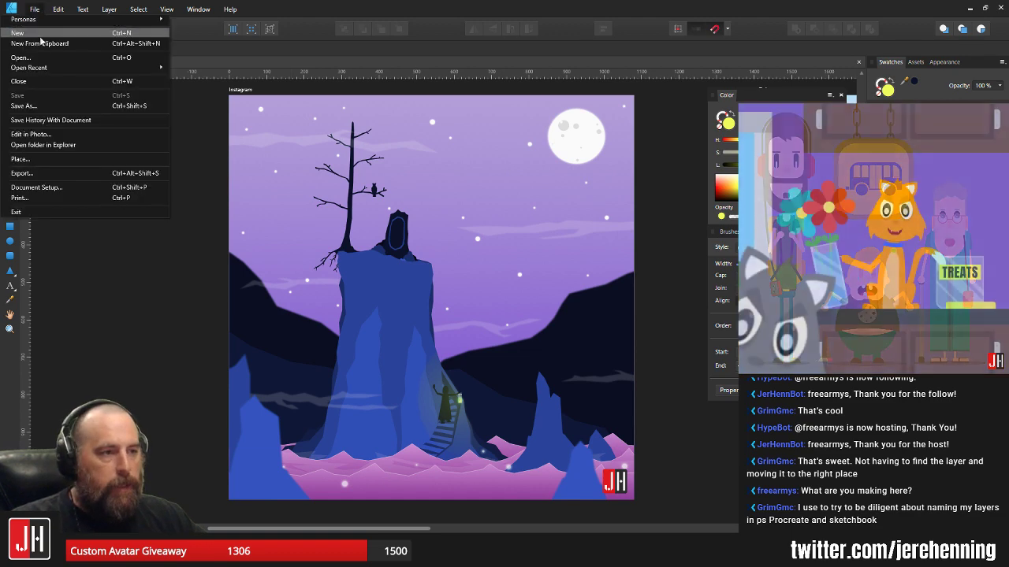
{"action": "left_click", "coordinate": [40, 58]}
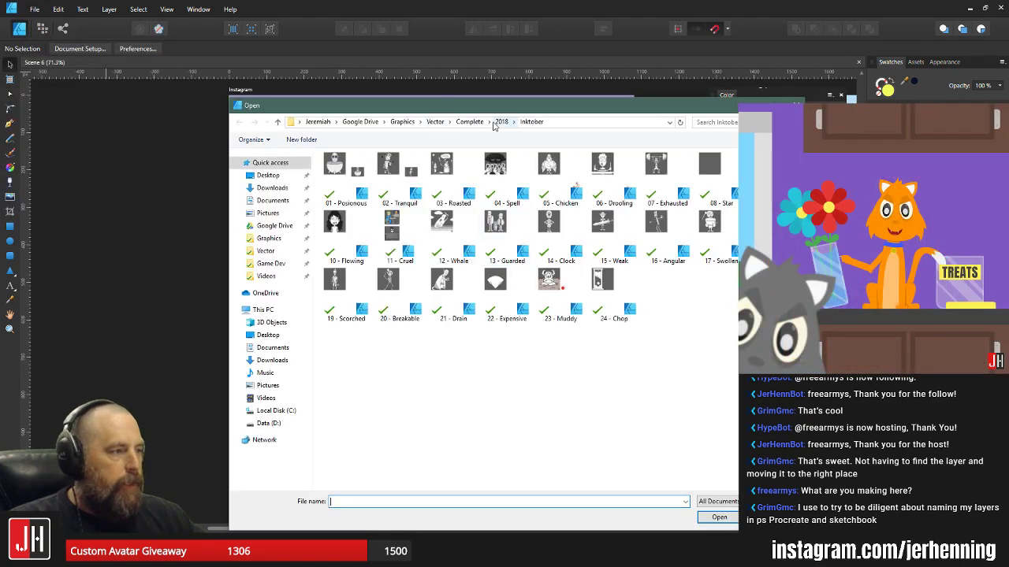
{"action": "left_click", "coordinate": [469, 121]}
{"action": "double_click", "coordinate": [468, 179]}
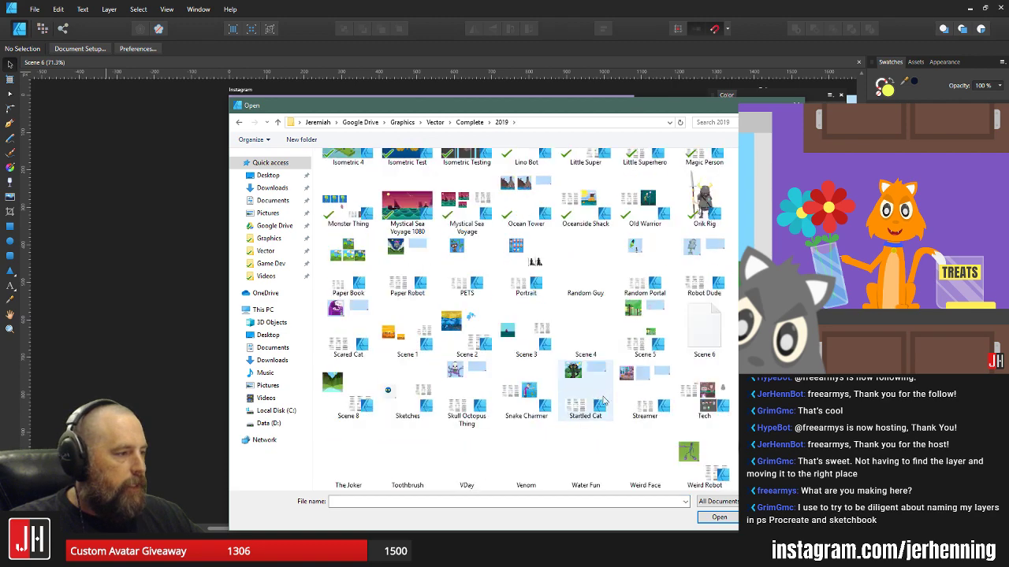
{"action": "left_click", "coordinate": [589, 324]}
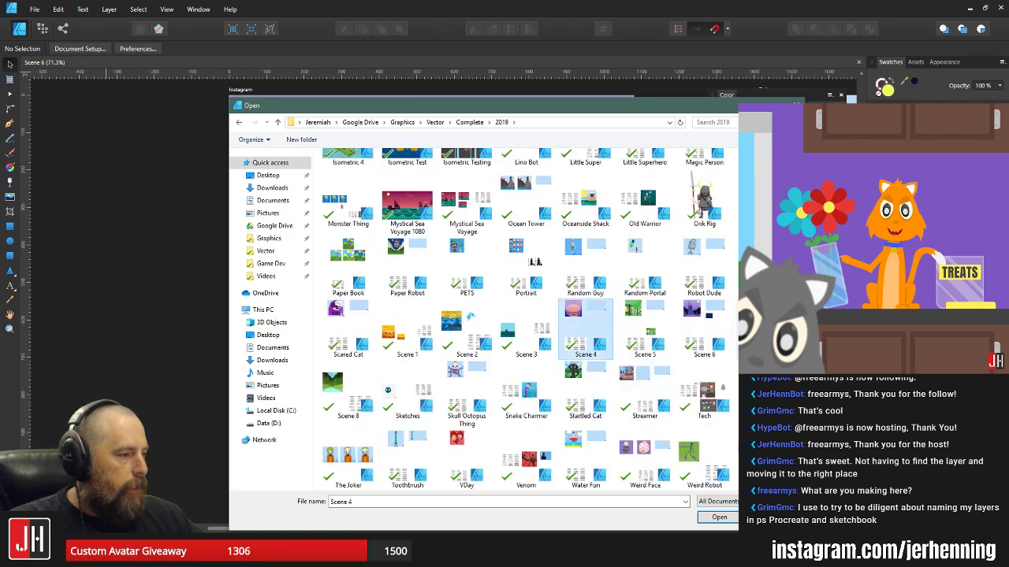
{"action": "left_click", "coordinate": [406, 329], "text": "ctrl"}
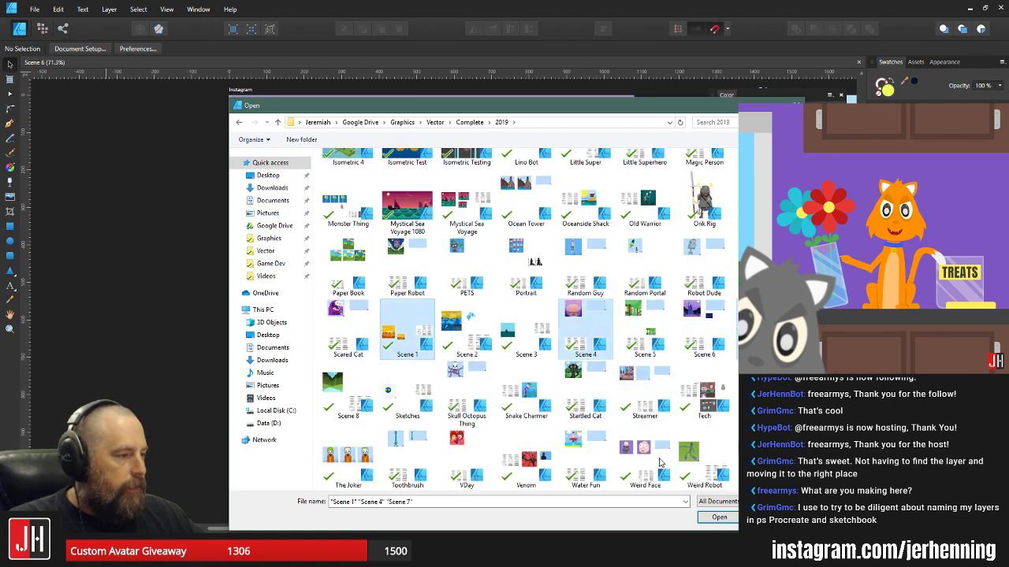
{"action": "left_click", "coordinate": [713, 517]}
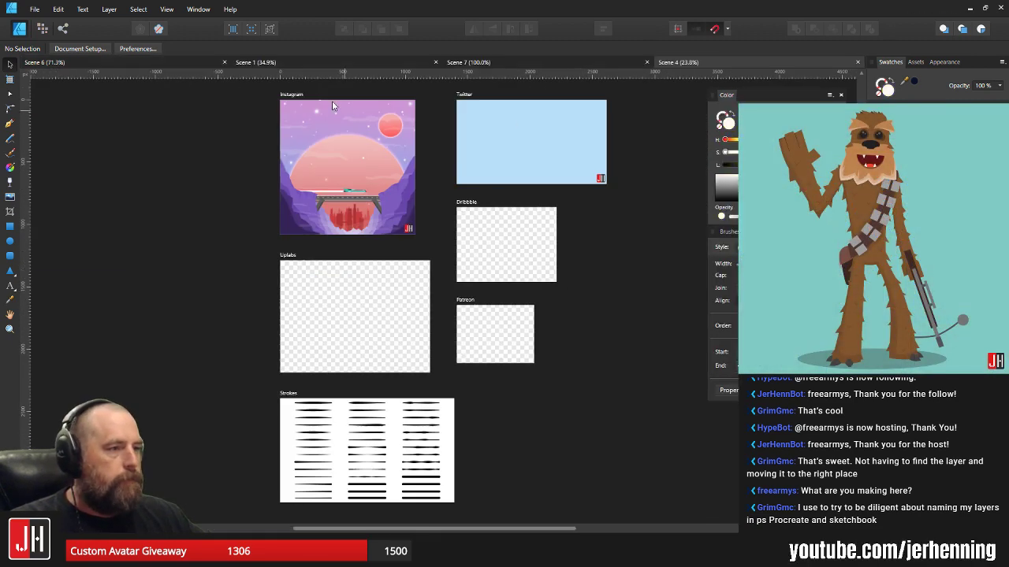
- Examine the orange farmhouse sunset illustration in Scene 1 and close that document
{"action": "left_click", "coordinate": [301, 65]}
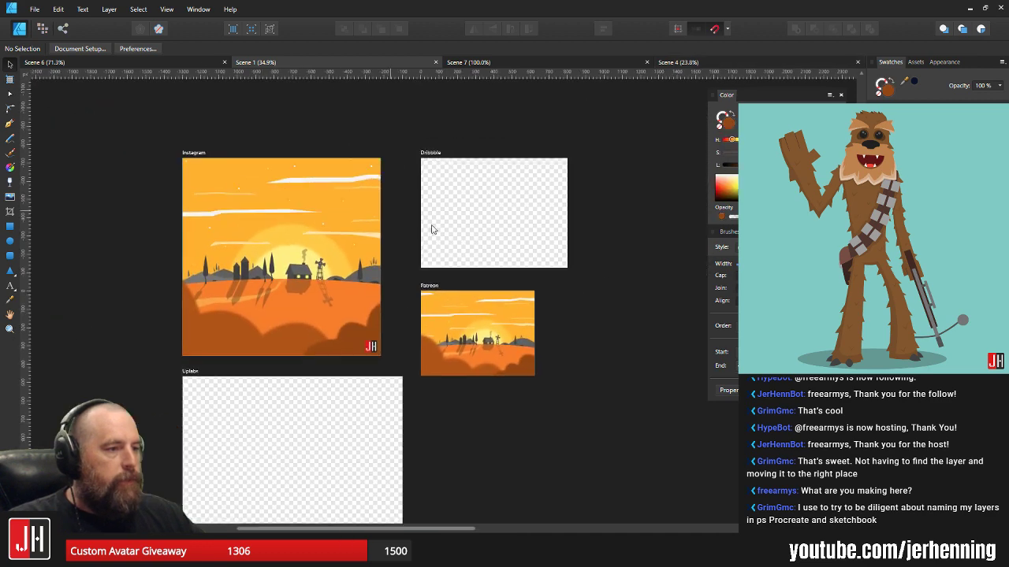
{"action": "mouse_move", "coordinate": [431, 229]}
{"action": "left_mouse_down"}
{"action": "mouse_move", "coordinate": [461, 243]}
{"action": "mouse_move", "coordinate": [423, 234]}
{"action": "mouse_move", "coordinate": [442, 221]}
{"action": "left_mouse_up"}
{"action": "scroll", "coordinate": [392, 243], "scroll_direction": "up", "scroll_amount": 3}
{"action": "scroll", "coordinate": [434, 226], "scroll_direction": "down", "scroll_amount": 1}
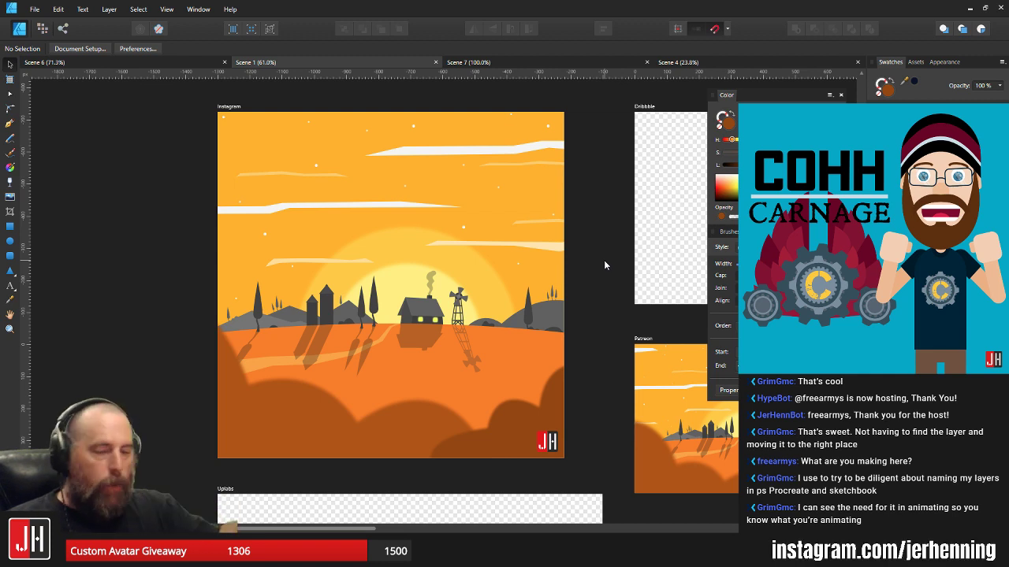
{"action": "left_click", "coordinate": [435, 63]}
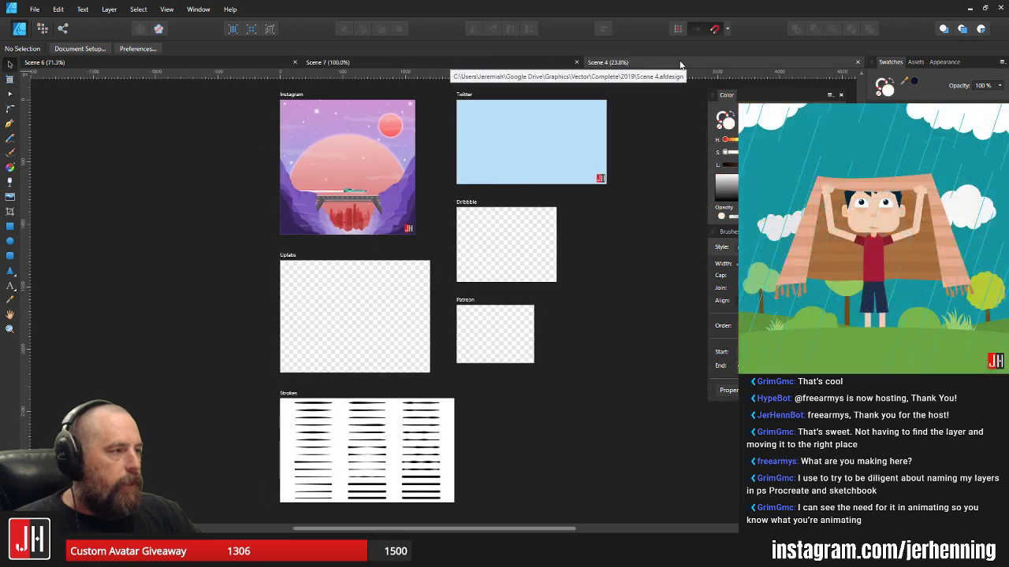
- Examine the pink and purple sunset illustration in Scene 7 and close that document
{"action": "left_click", "coordinate": [468, 63]}
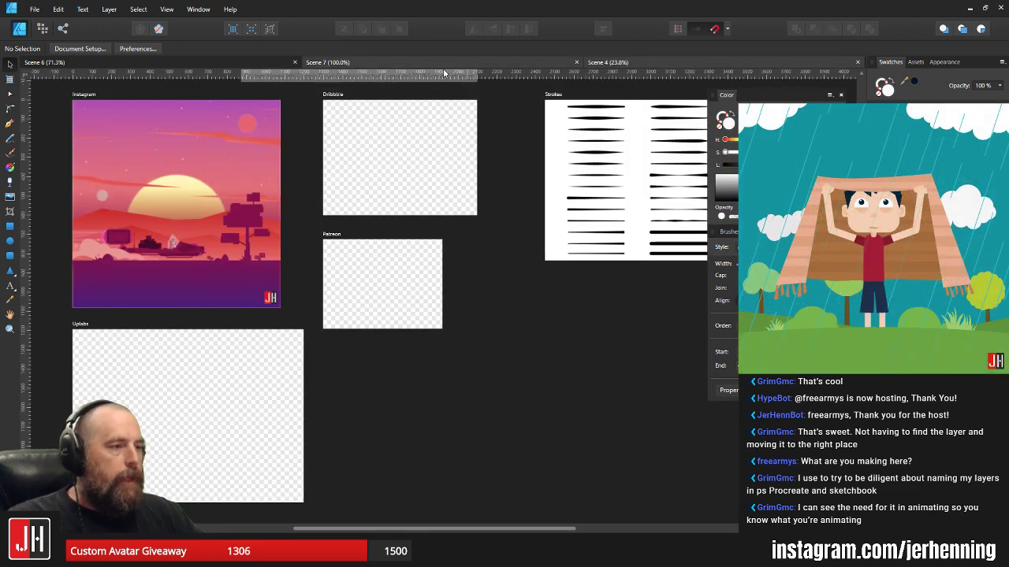
{"action": "left_click_drag", "start_coordinate": [361, 171], "coordinate": [595, 229]}
{"action": "scroll", "coordinate": [426, 241], "scroll_direction": "up", "scroll_amount": 3}
{"action": "left_click_drag", "start_coordinate": [444, 238], "coordinate": [456, 219]}
{"action": "scroll", "coordinate": [451, 235], "scroll_direction": "down", "scroll_amount": 1}
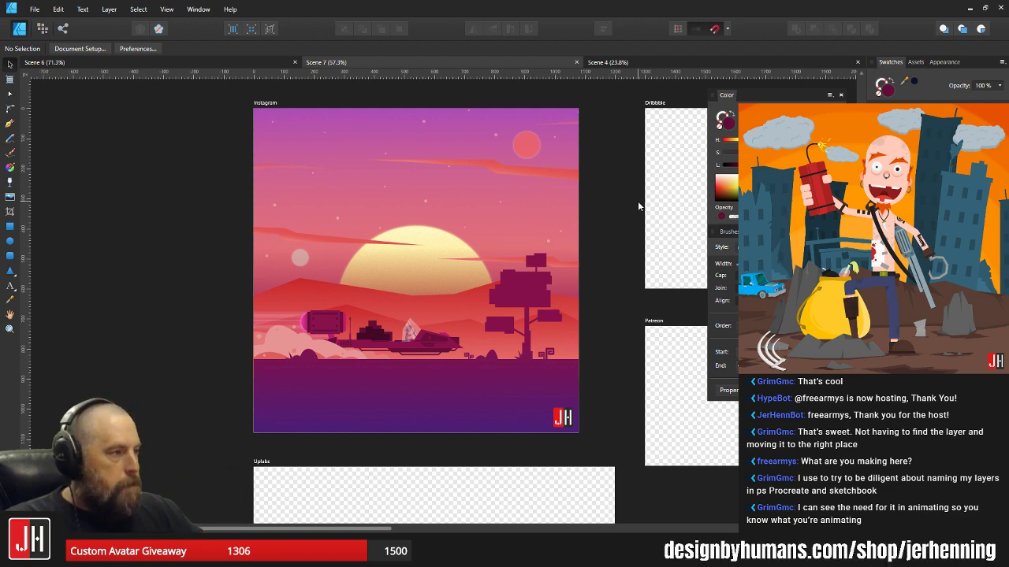
{"action": "key", "text": "ctrl+0"}
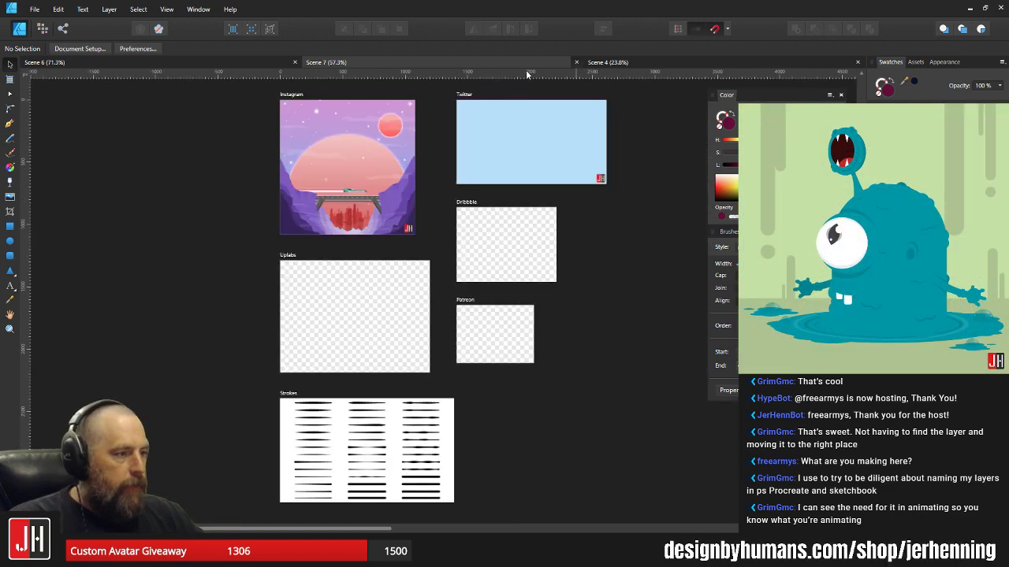
- Examine the bridge, vehicle and red city skyline in the Scene 4 illustration and close that document
{"action": "scroll", "coordinate": [326, 153], "scroll_direction": "up", "scroll_amount": 3}
{"action": "left_click_drag", "start_coordinate": [348, 150], "coordinate": [401, 214]}
{"action": "scroll", "coordinate": [392, 220], "scroll_direction": "up", "scroll_amount": 2}
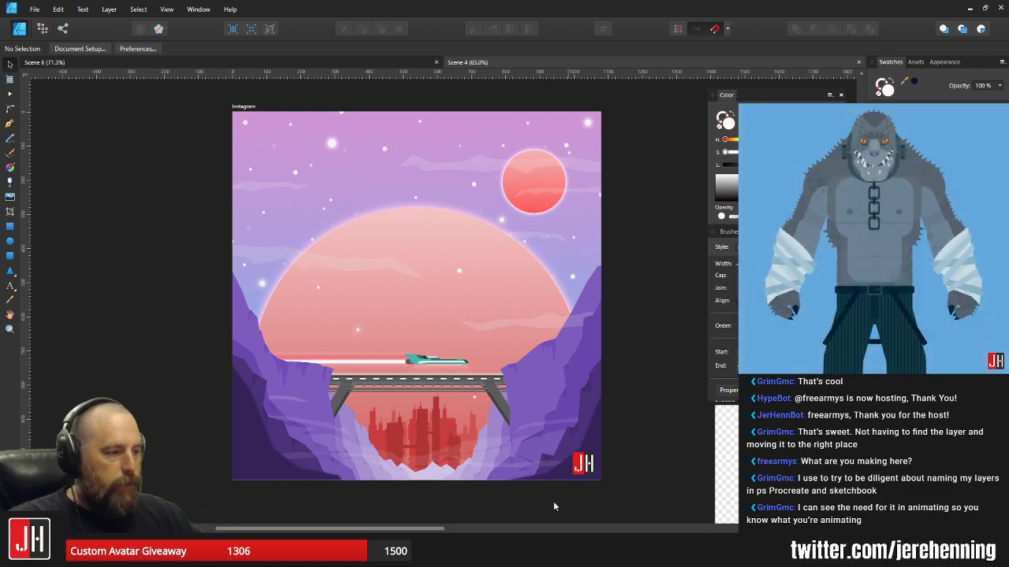
{"action": "scroll", "coordinate": [430, 436], "scroll_direction": "up", "scroll_amount": 5}
{"action": "scroll", "coordinate": [430, 436], "scroll_direction": "up", "scroll_amount": 1}
{"action": "left_click_drag", "start_coordinate": [431, 436], "coordinate": [642, 404]}
{"action": "scroll", "coordinate": [354, 269], "scroll_direction": "down", "scroll_amount": 8}
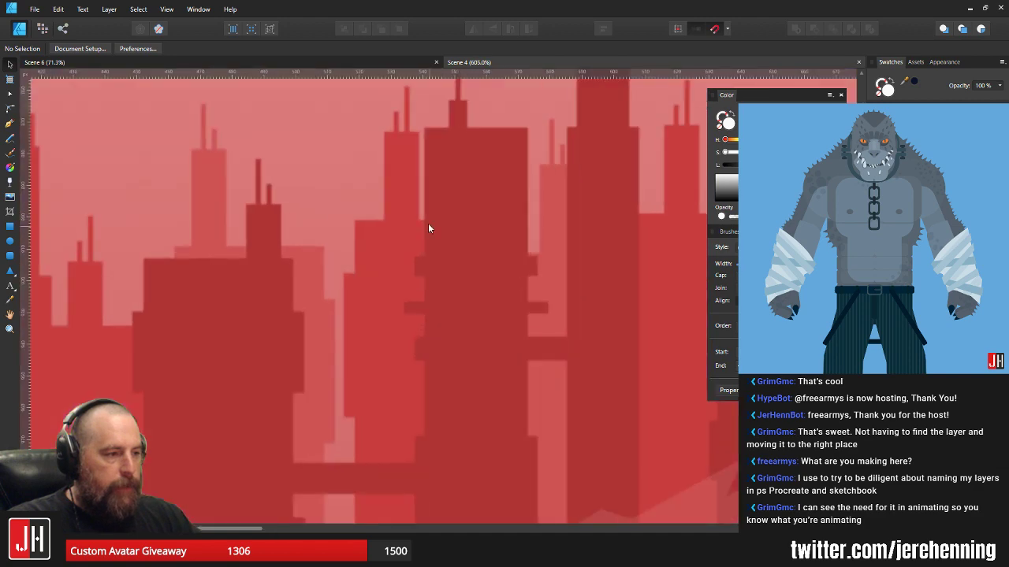
{"action": "scroll", "coordinate": [253, 284], "scroll_direction": "up", "scroll_amount": 3}
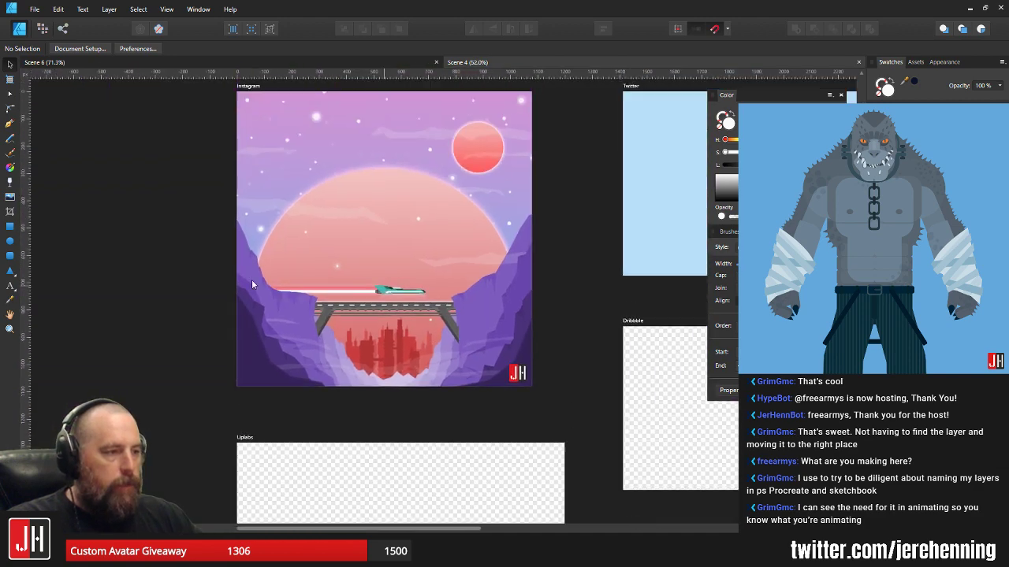
{"action": "scroll", "coordinate": [375, 293], "scroll_direction": "up", "scroll_amount": 5}
{"action": "scroll", "coordinate": [495, 270], "scroll_direction": "down", "scroll_amount": 4}
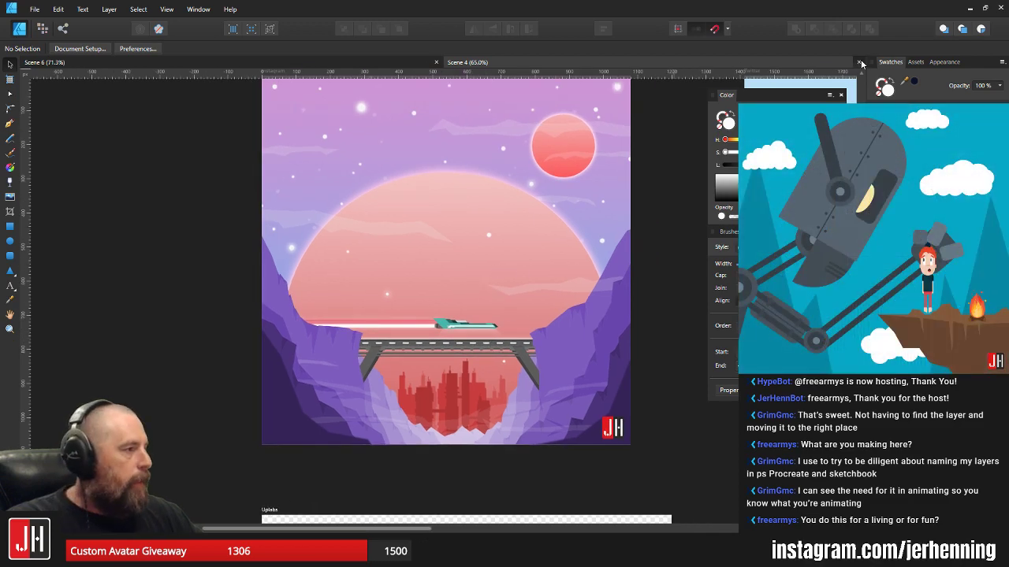
{"action": "key", "text": "ctrl+w"}
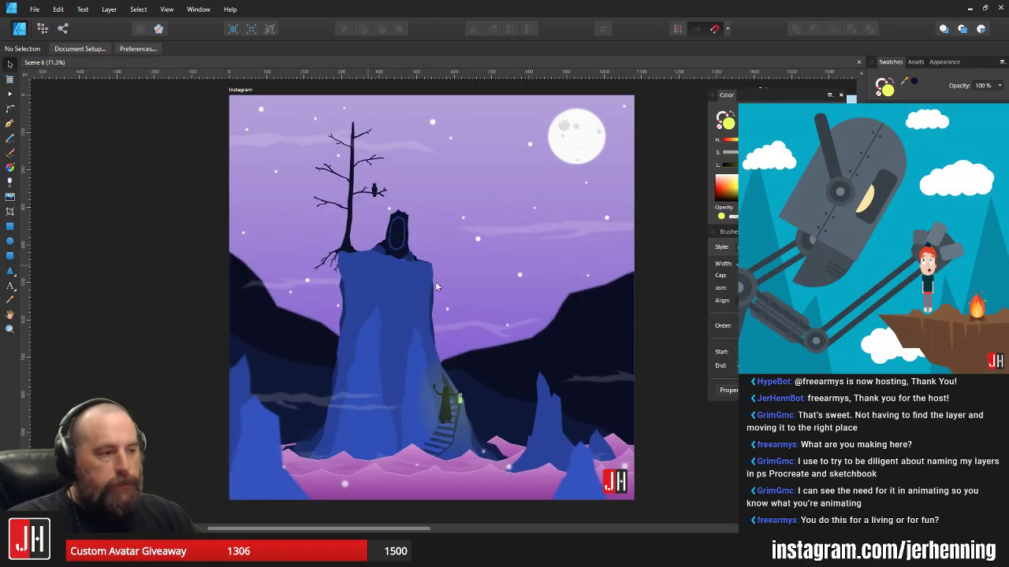
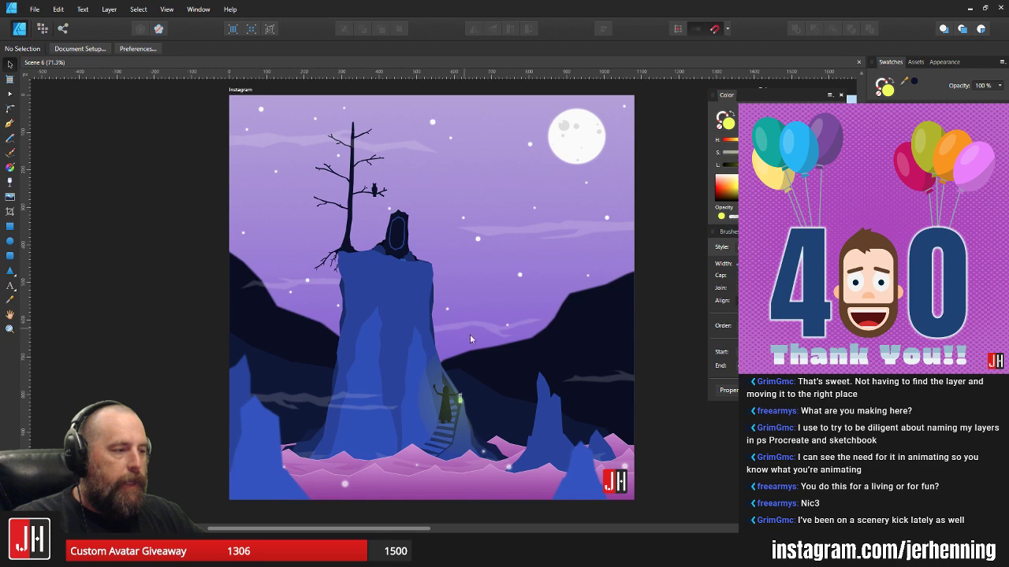
- Nudge the cloud in front of the right-hand dark mountain in Scene 6 and save the document
{"action": "scroll", "coordinate": [509, 339], "scroll_direction": "up", "scroll_amount": 5}
{"action": "left_click", "coordinate": [604, 357]}
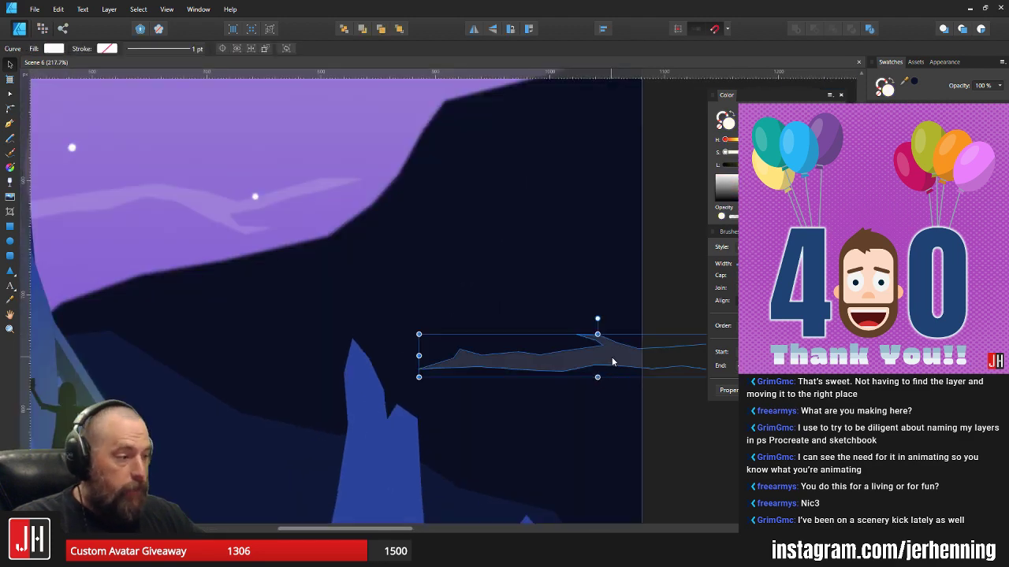
{"action": "scroll", "coordinate": [599, 346], "scroll_direction": "down", "scroll_amount": 5}
{"action": "left_click", "coordinate": [666, 398]}
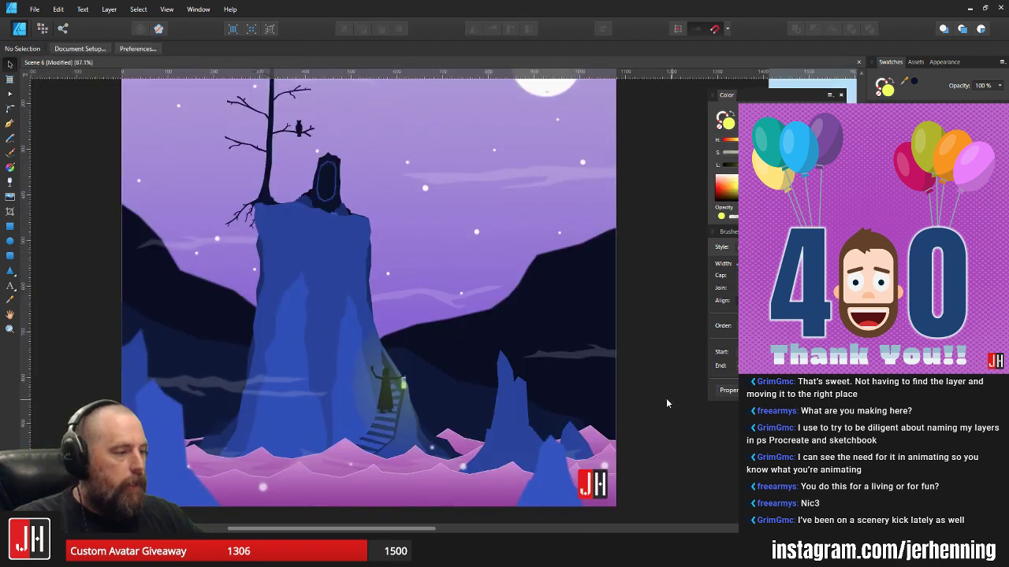
{"action": "scroll", "coordinate": [582, 371], "scroll_direction": "down", "scroll_amount": 3}
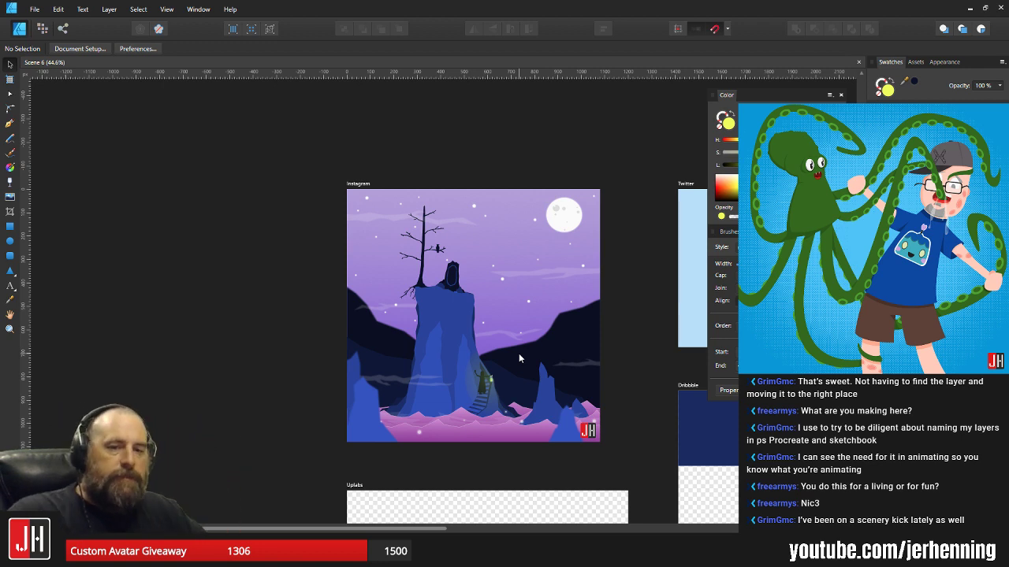
- Reshape the cloud behind the treetop by shifting the nodes of its upper wisp slightly to the left
{"action": "scroll", "coordinate": [404, 219], "scroll_direction": "up", "scroll_amount": 7}
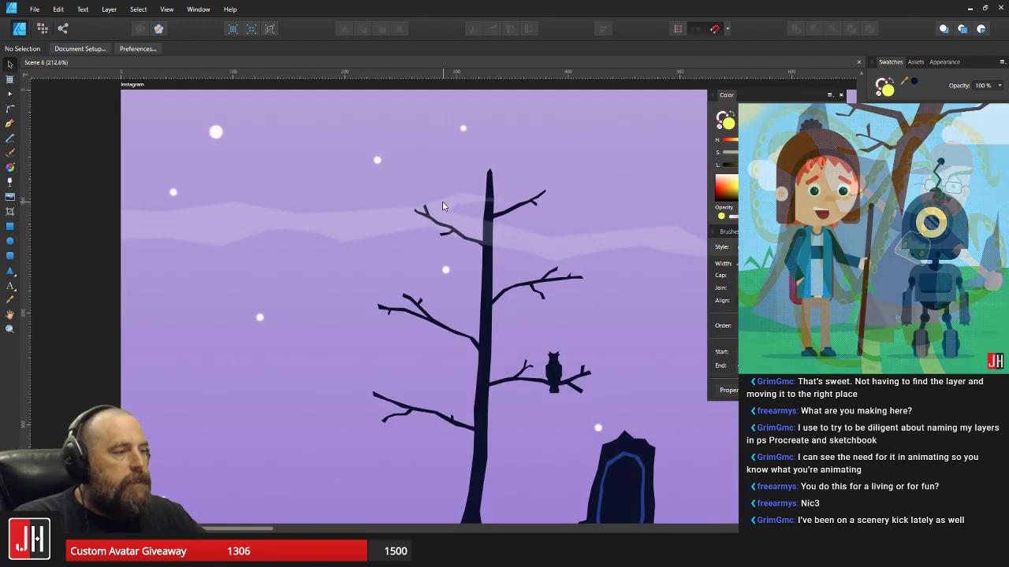
{"action": "double_click", "coordinate": [442, 203]}
{"action": "left_click_drag", "start_coordinate": [405, 174], "coordinate": [447, 193]}
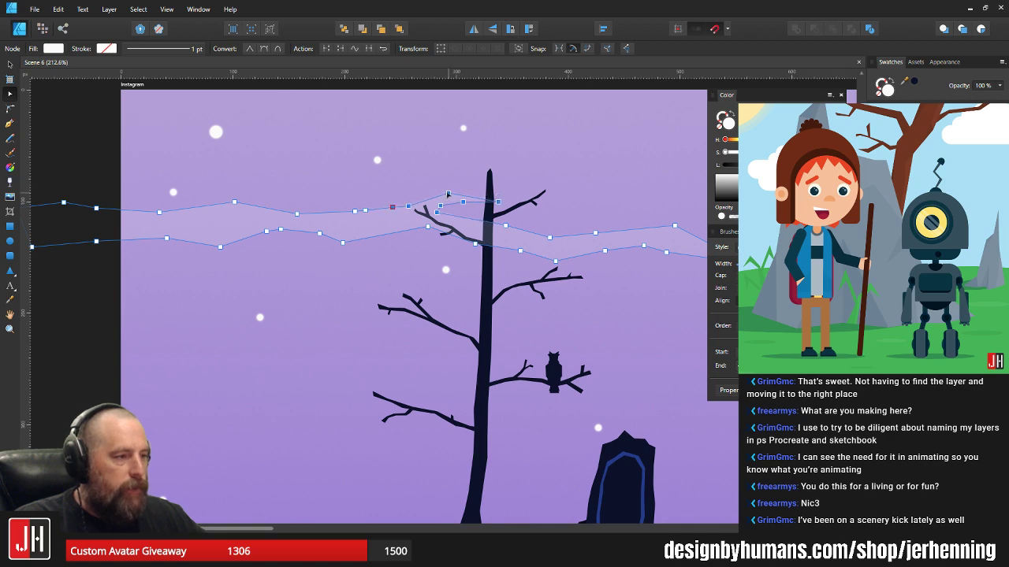
{"action": "key", "text": "v"}
{"action": "left_click", "coordinate": [554, 180]}
{"action": "scroll", "coordinate": [524, 236], "scroll_direction": "down", "scroll_amount": 4}
{"action": "left_click_drag", "start_coordinate": [562, 239], "coordinate": [417, 242]}
{"action": "scroll", "coordinate": [469, 271], "scroll_direction": "down", "scroll_amount": 3}
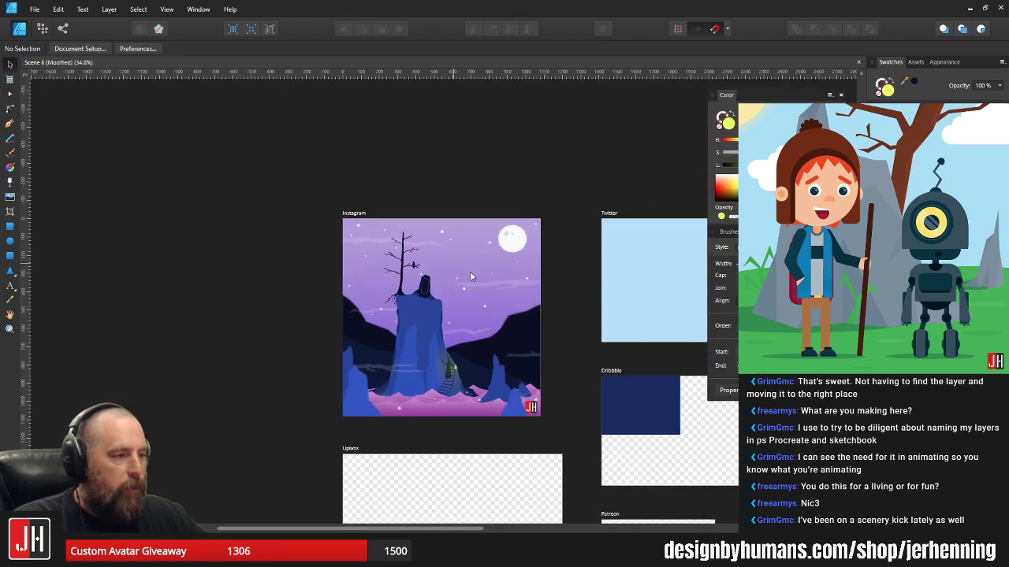
- Examine the rock tower, robed figure, sky and mountains of the Instagram illustration up close and as a whole
{"action": "scroll", "coordinate": [564, 295], "scroll_direction": "up", "scroll_amount": 3}
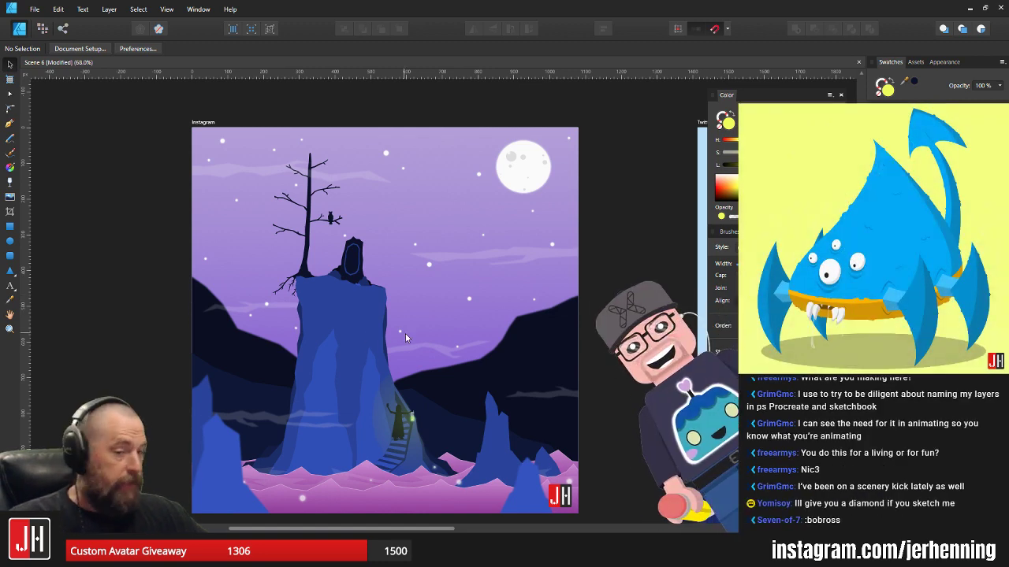
{"action": "scroll", "coordinate": [405, 333], "scroll_direction": "up", "scroll_amount": 4}
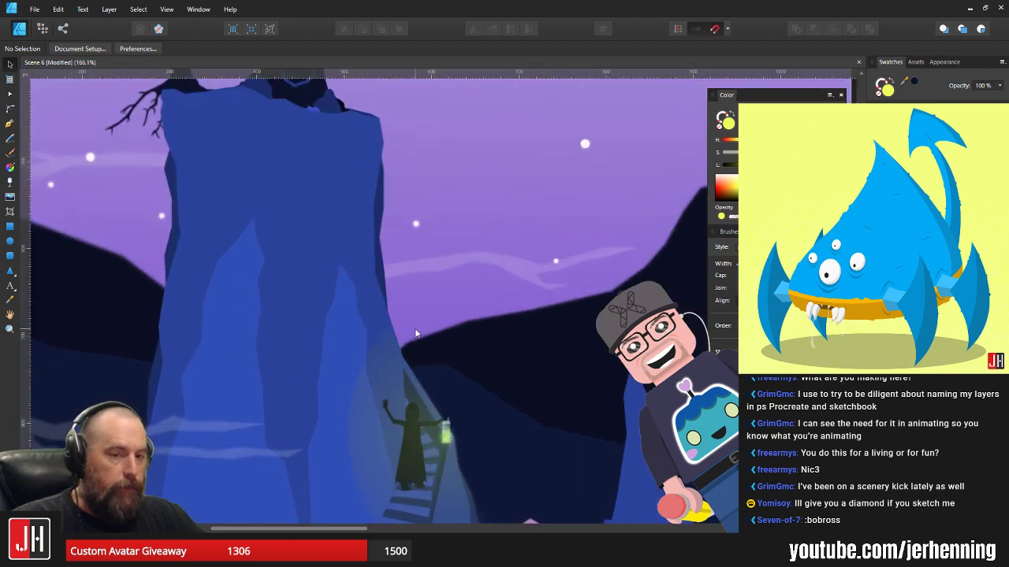
{"action": "left_click_drag", "start_coordinate": [414, 328], "coordinate": [438, 297]}
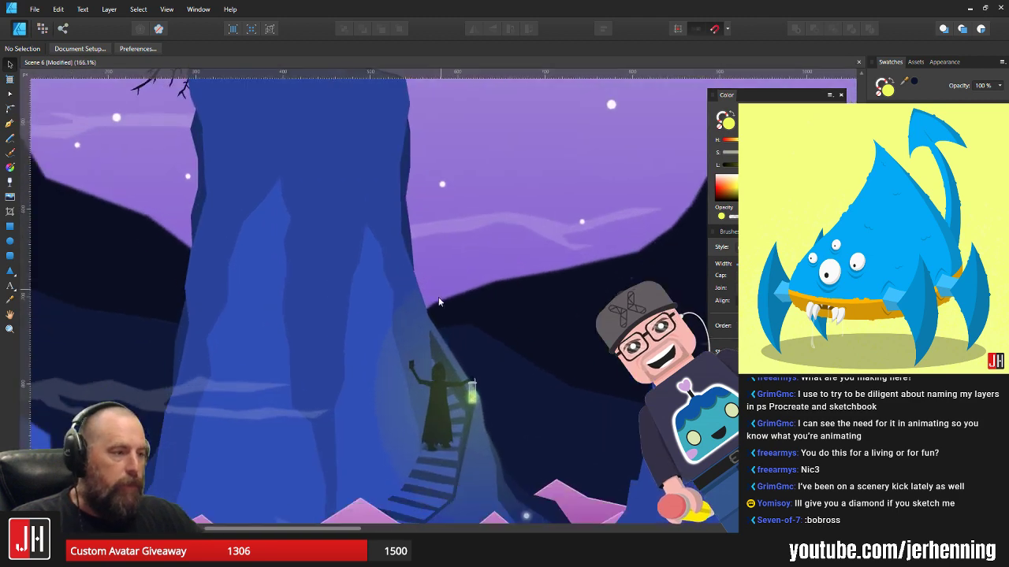
{"action": "scroll", "coordinate": [435, 332], "scroll_direction": "down", "scroll_amount": 4}
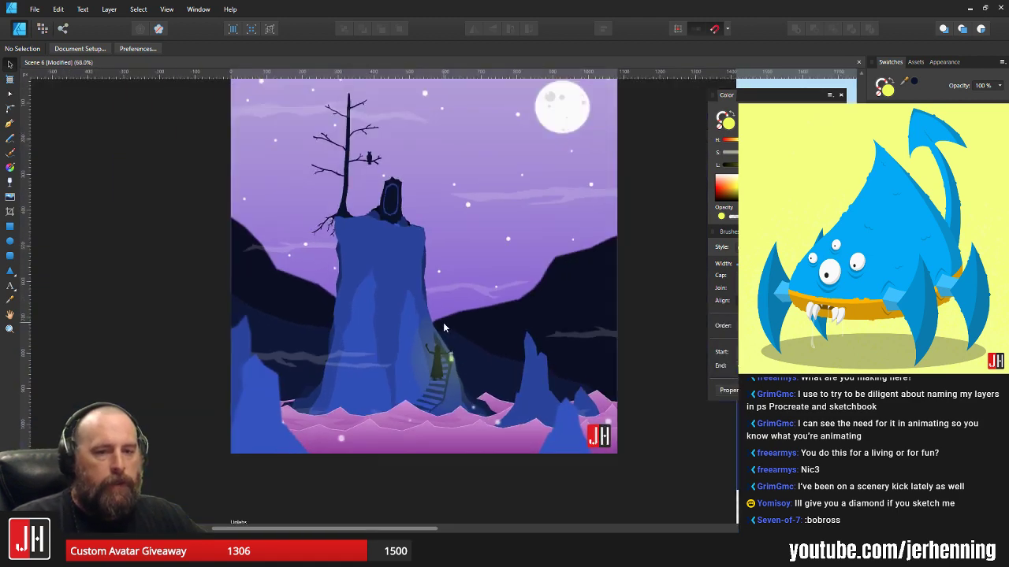
{"action": "left_click_drag", "start_coordinate": [474, 293], "coordinate": [452, 323]}
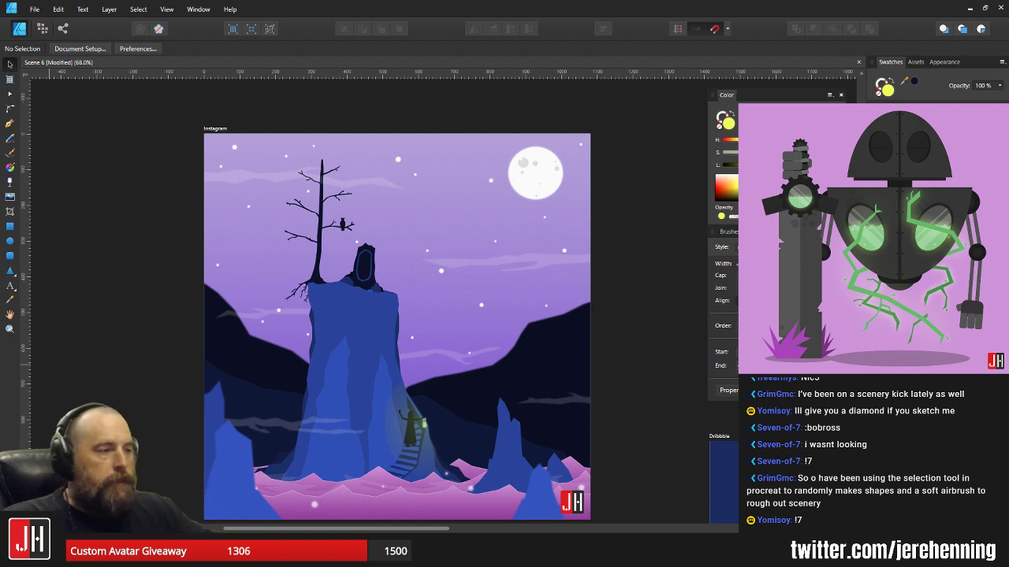
{"action": "left_click_drag", "start_coordinate": [370, 287], "coordinate": [375, 236]}
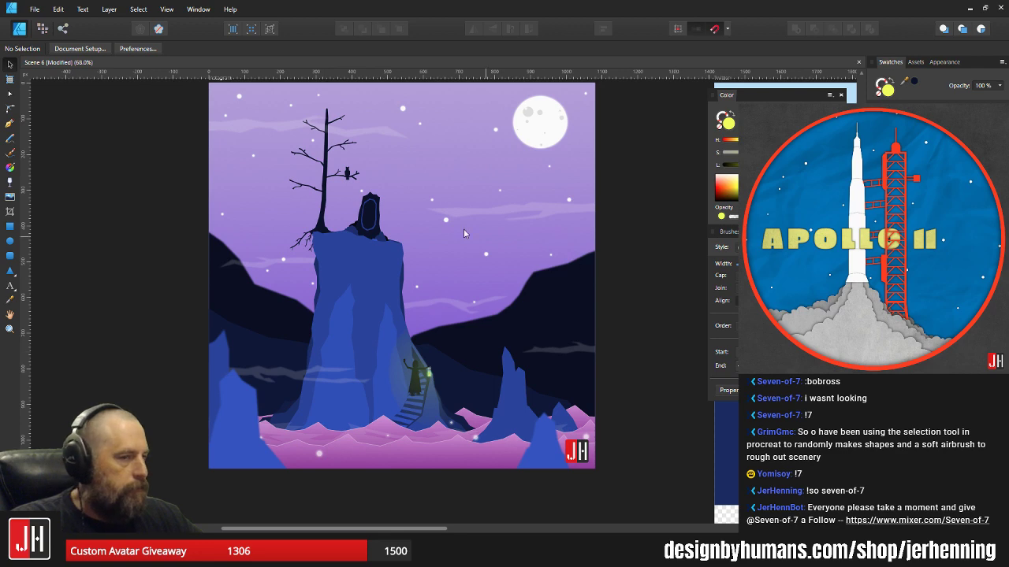
{"action": "scroll", "coordinate": [420, 208], "scroll_direction": "up", "scroll_amount": 2}
{"action": "left_click_drag", "start_coordinate": [443, 213], "coordinate": [437, 284]}
{"action": "scroll", "coordinate": [284, 142], "scroll_direction": "down", "scroll_amount": 1}
{"action": "left_click_drag", "start_coordinate": [259, 175], "coordinate": [356, 251]}
{"action": "scroll", "coordinate": [316, 204], "scroll_direction": "up", "scroll_amount": 2}
{"action": "scroll", "coordinate": [357, 254], "scroll_direction": "down", "scroll_amount": 2}
{"action": "left_click_drag", "start_coordinate": [484, 380], "coordinate": [414, 212]}
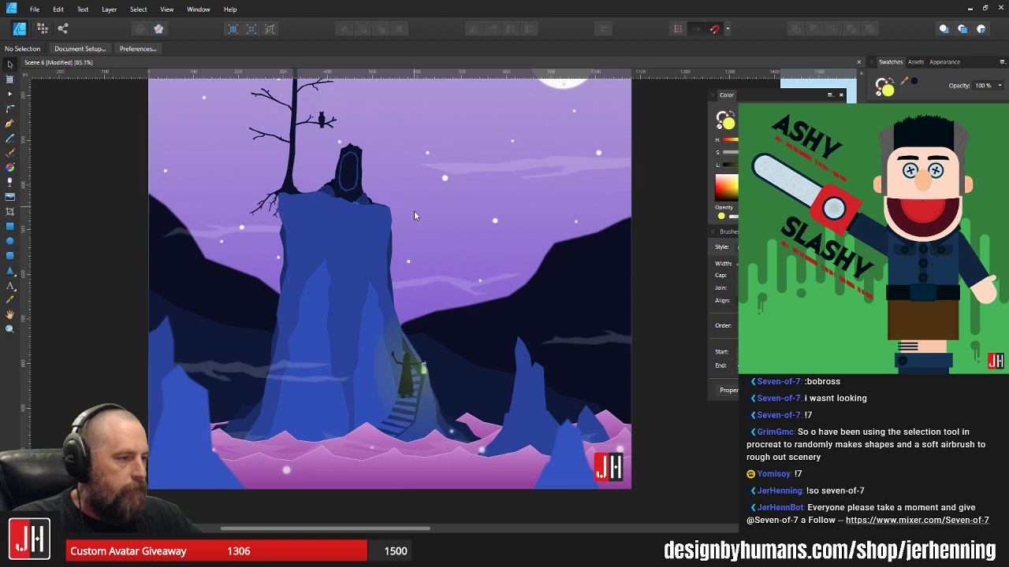
- Draw a closed, jagged vertical facet with the Pen tool on the rock tower between its two lighter blue highlights
{"action": "scroll", "coordinate": [577, 259], "scroll_direction": "down", "scroll_amount": 2}
{"action": "scroll", "coordinate": [403, 301], "scroll_direction": "up", "scroll_amount": 5}
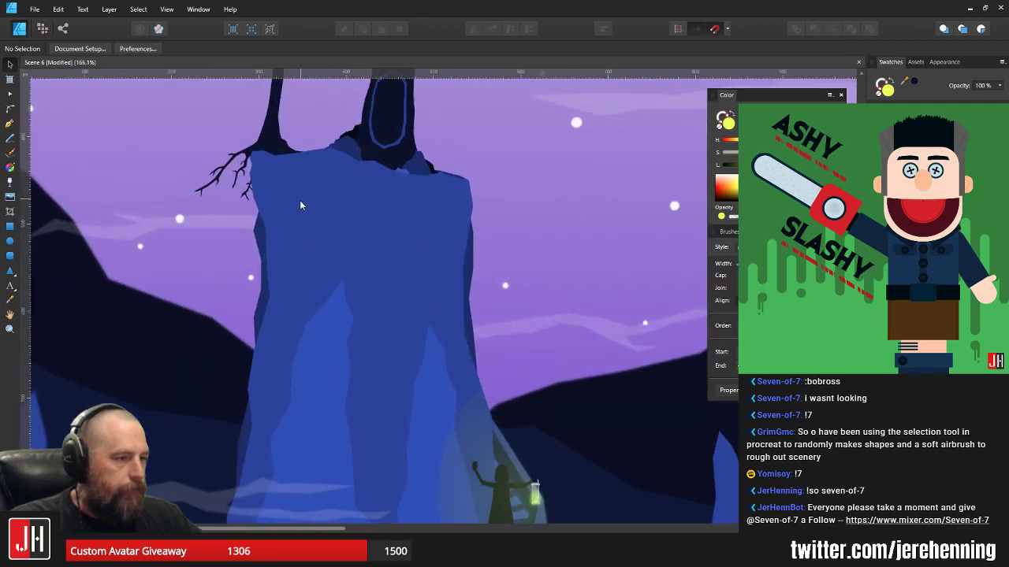
{"action": "scroll", "coordinate": [356, 282], "scroll_direction": "down", "scroll_amount": 2}
{"action": "left_click", "coordinate": [10, 124]}
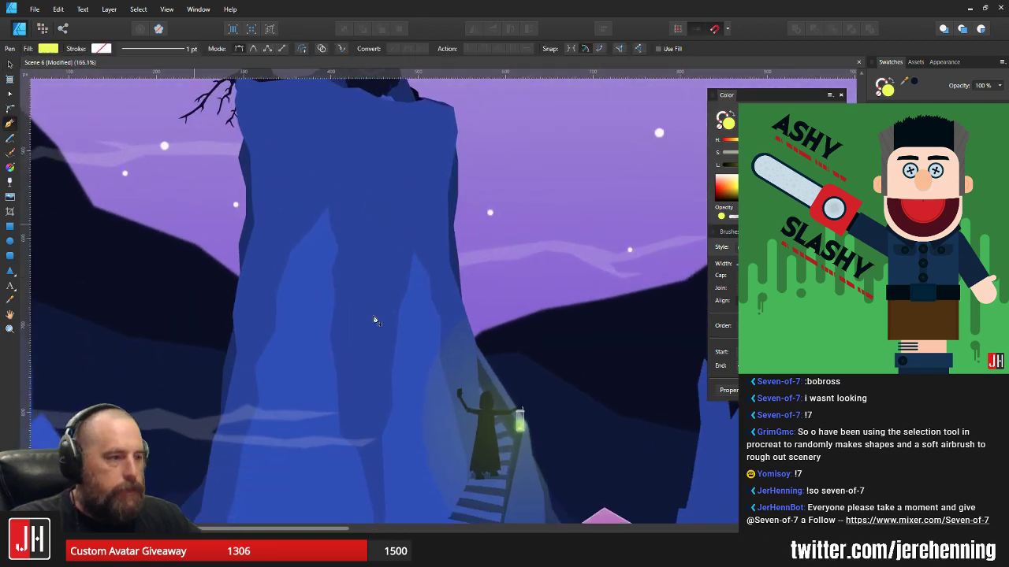
{"action": "scroll", "coordinate": [374, 319], "scroll_direction": "up", "scroll_amount": 4}
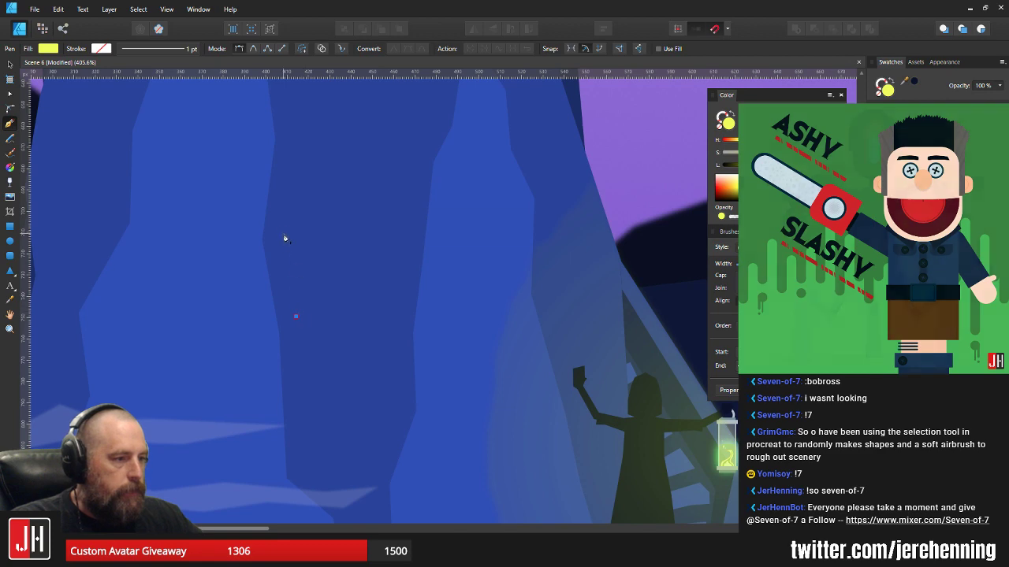
{"action": "scroll", "coordinate": [292, 240], "scroll_direction": "up", "scroll_amount": 1}
{"action": "left_click", "coordinate": [298, 368]}
{"action": "left_click", "coordinate": [284, 285]}
{"action": "left_click", "coordinate": [297, 196]}
{"action": "scroll", "coordinate": [304, 229], "scroll_direction": "up", "scroll_amount": 1}
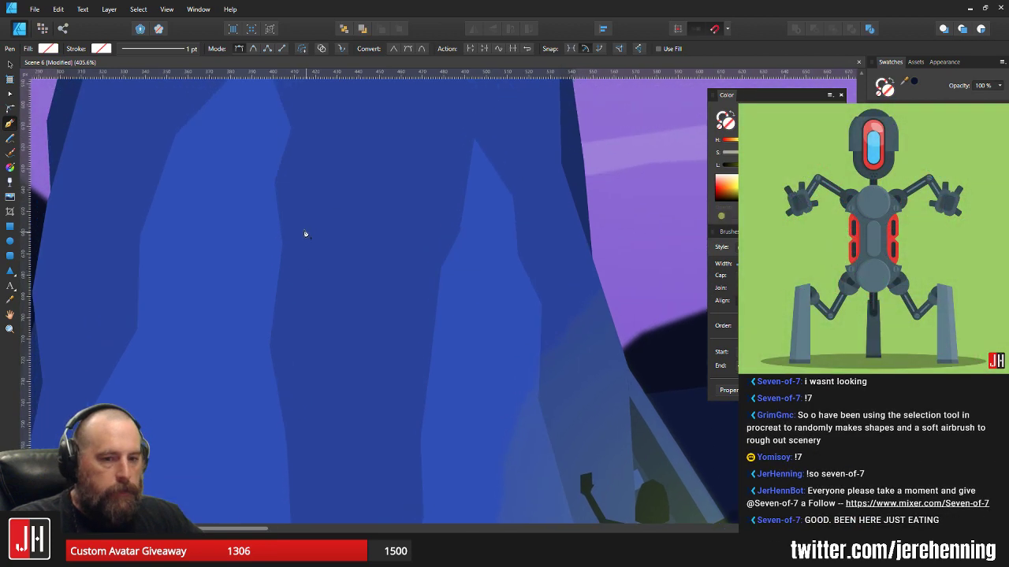
{"action": "scroll", "coordinate": [308, 237], "scroll_direction": "up", "scroll_amount": 1}
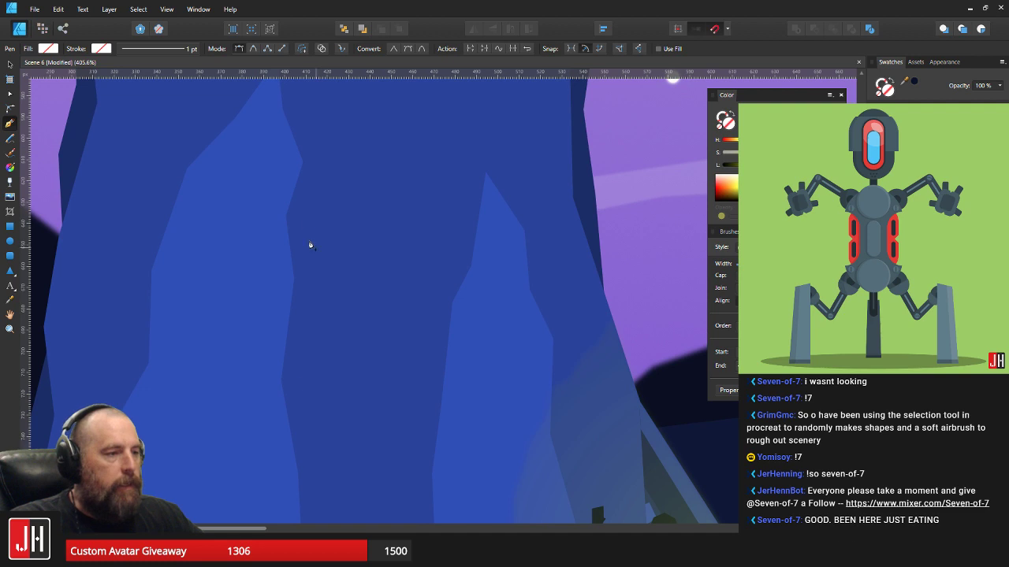
{"action": "left_click", "coordinate": [305, 210]}
{"action": "left_click", "coordinate": [333, 162]}
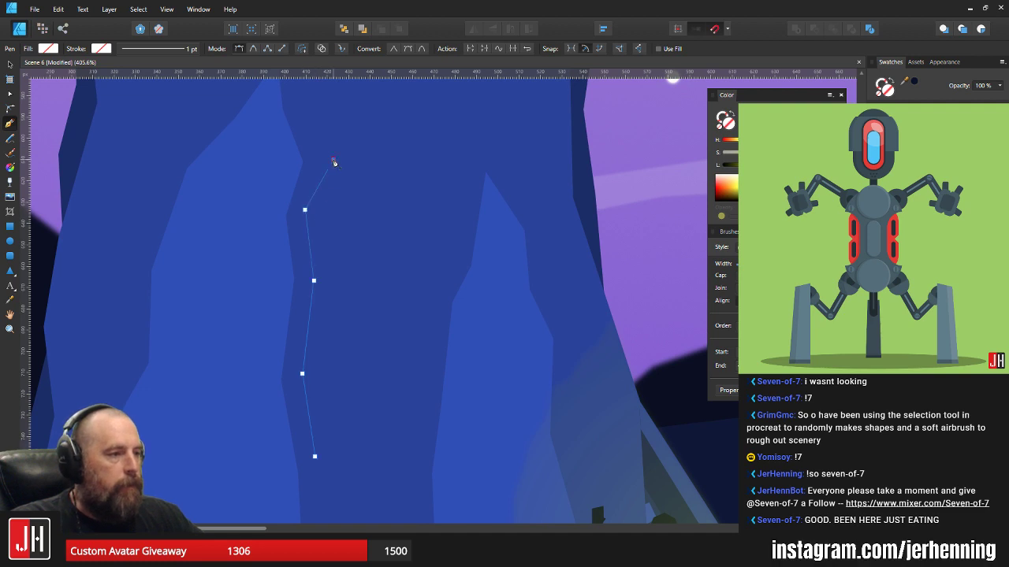
{"action": "left_click", "coordinate": [390, 138]}
{"action": "left_click", "coordinate": [396, 210]}
{"action": "left_click", "coordinate": [387, 258]}
{"action": "left_click", "coordinate": [355, 282]}
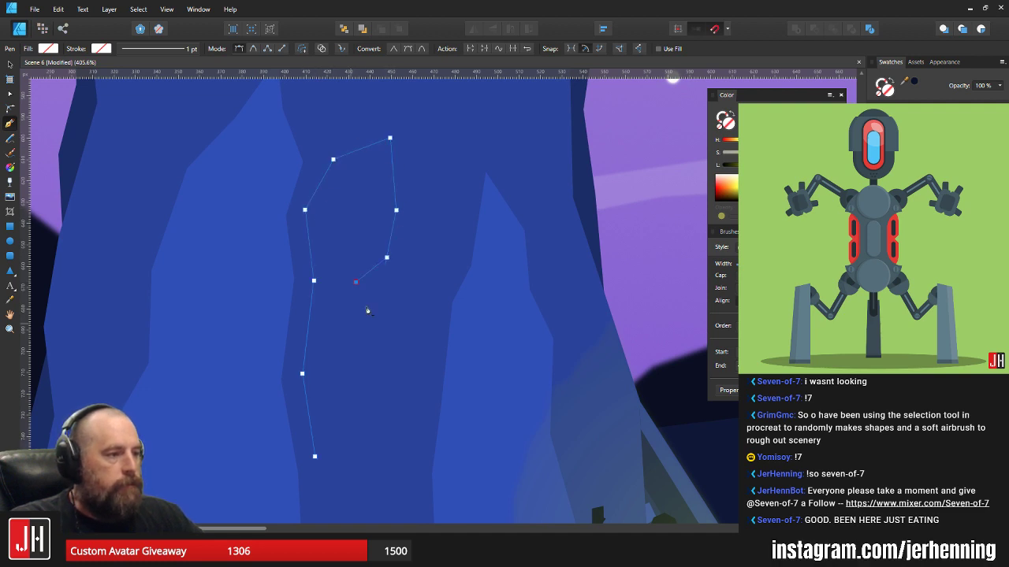
{"action": "scroll", "coordinate": [363, 312], "scroll_direction": "down", "scroll_amount": 1}
{"action": "left_click", "coordinate": [359, 312]}
{"action": "left_click", "coordinate": [374, 359]}
{"action": "left_click", "coordinate": [368, 406]}
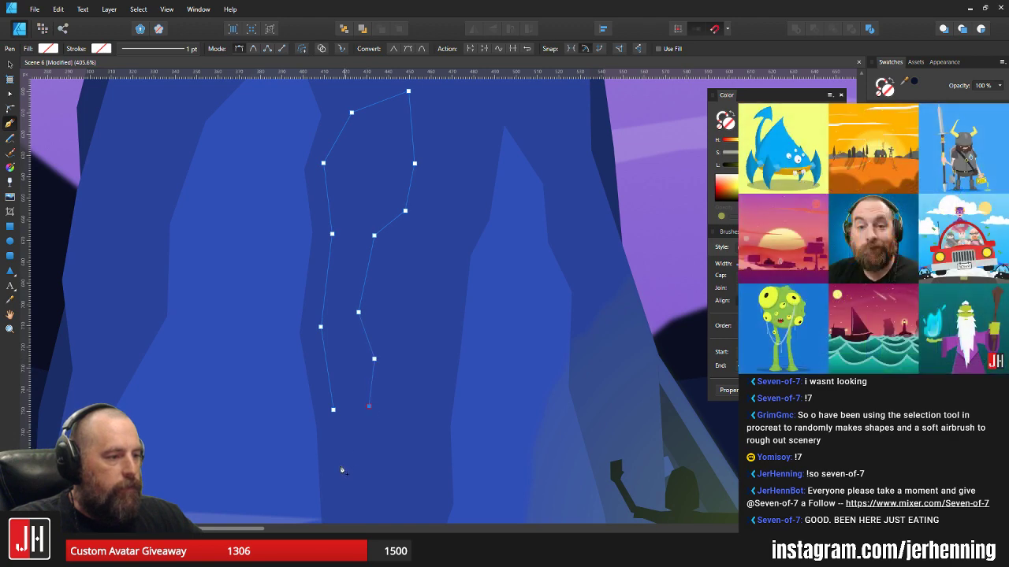
{"action": "left_click", "coordinate": [342, 465]}
{"action": "left_click", "coordinate": [334, 410]}
- Fill the new facet with the lighter blue sampled from the neighbouring highlight and move it slightly right and down
{"action": "key", "text": "i"}
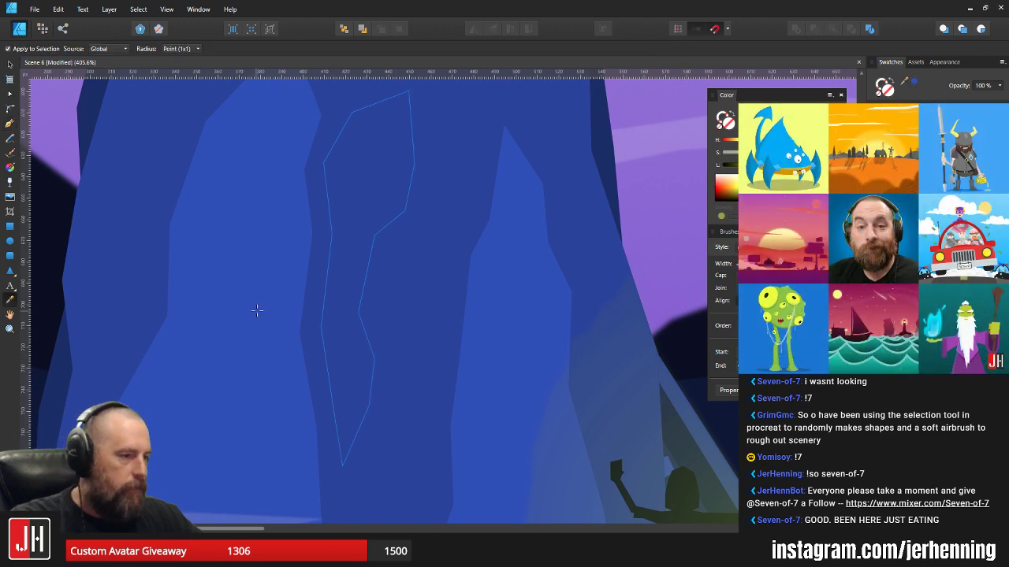
{"action": "left_click", "coordinate": [257, 311]}
{"action": "key", "text": "v"}
{"action": "left_click_drag", "start_coordinate": [375, 202], "coordinate": [408, 217]}
{"action": "scroll", "coordinate": [407, 238], "scroll_direction": "down", "scroll_amount": 6}
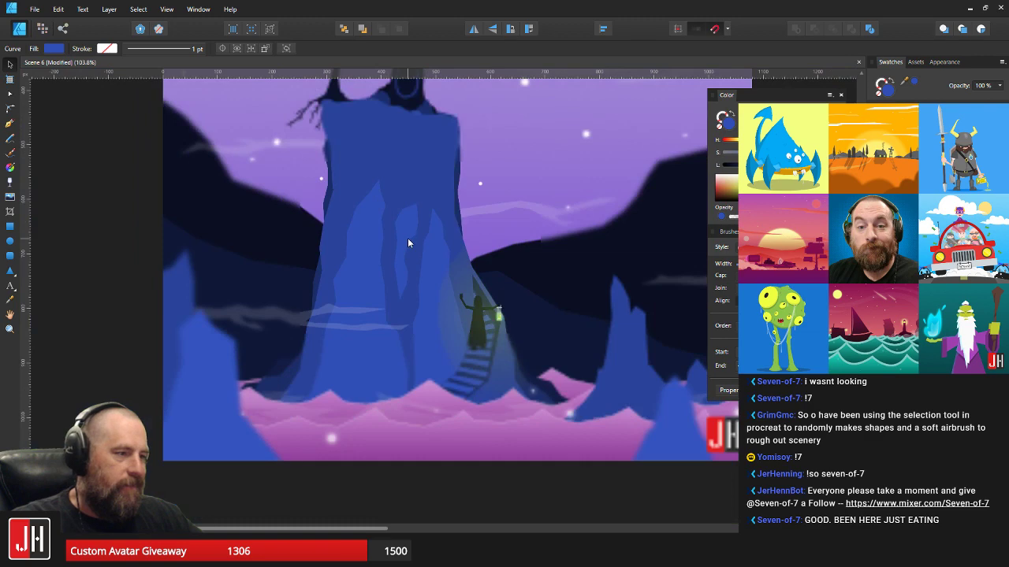
- Remove the new facet shape from the rock tower
{"action": "scroll", "coordinate": [423, 250], "scroll_direction": "down", "scroll_amount": 5}
{"action": "scroll", "coordinate": [417, 268], "scroll_direction": "up", "scroll_amount": 4}
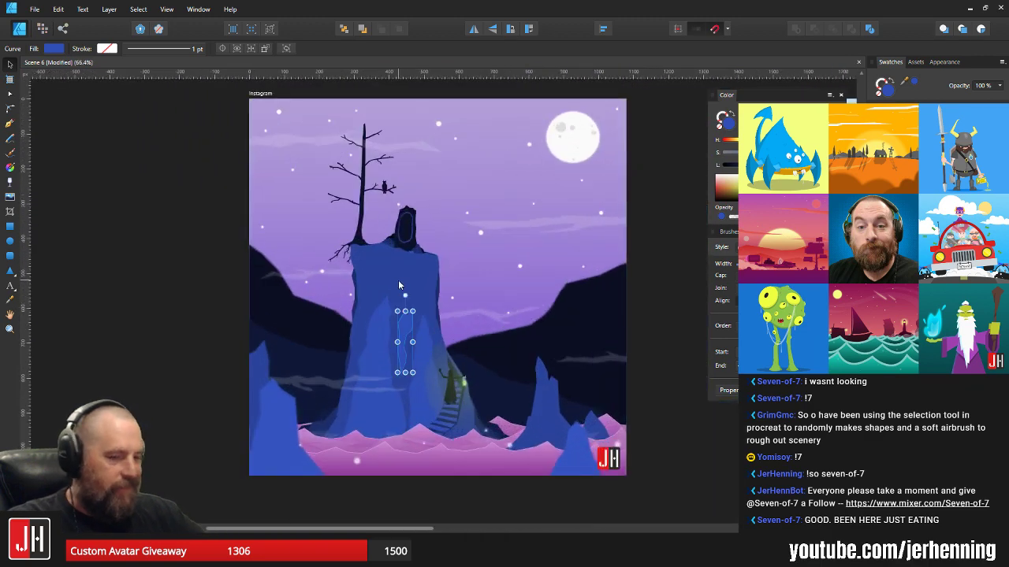
{"action": "key", "text": "ctrl+d"}
- Lower the peak of the rock tower's left highlight facet by repositioning its tip and the two adjacent nodes, and save the document
{"action": "scroll", "coordinate": [399, 286], "scroll_direction": "up", "scroll_amount": 4}
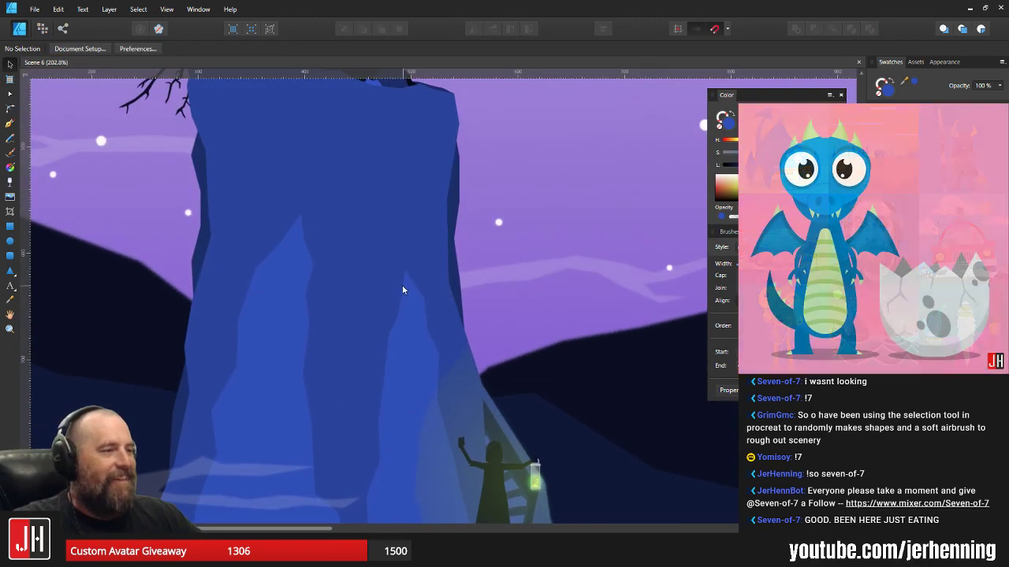
{"action": "scroll", "coordinate": [410, 288], "scroll_direction": "up", "scroll_amount": 3}
{"action": "left_click", "coordinate": [334, 278]}
{"action": "key", "text": "a"}
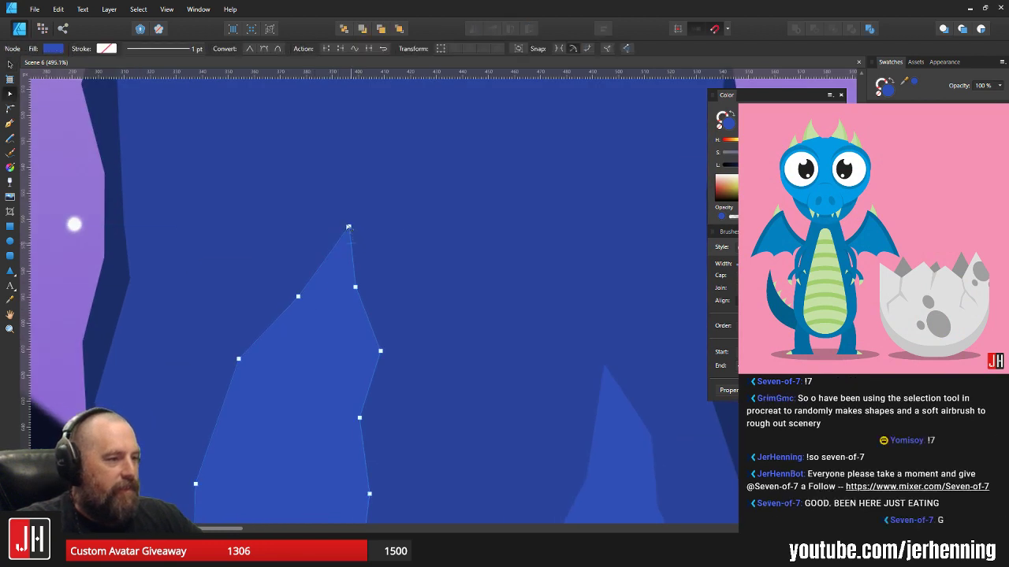
{"action": "left_click_drag", "start_coordinate": [348, 227], "coordinate": [343, 239]}
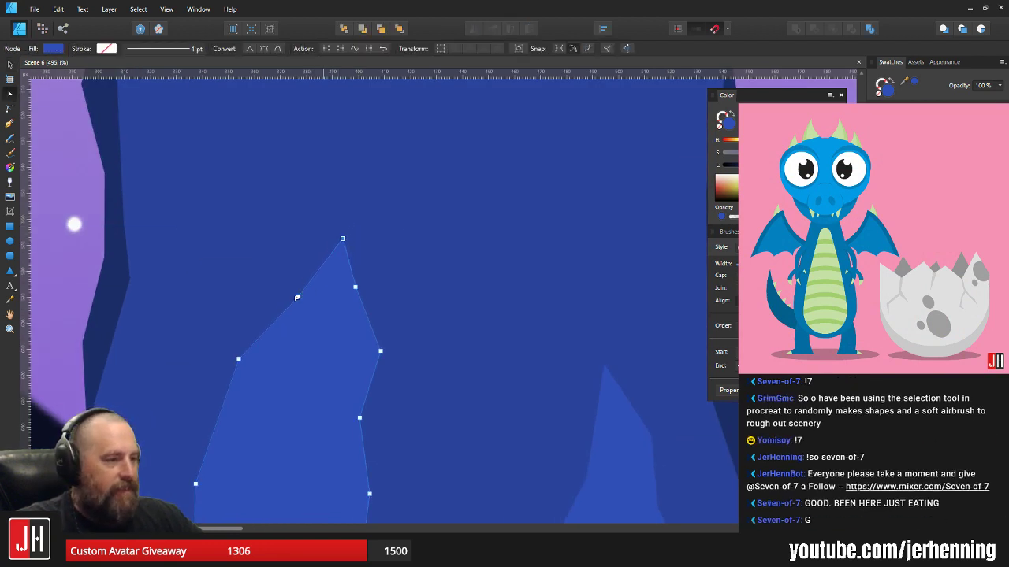
{"action": "left_click_drag", "start_coordinate": [297, 297], "coordinate": [292, 302]}
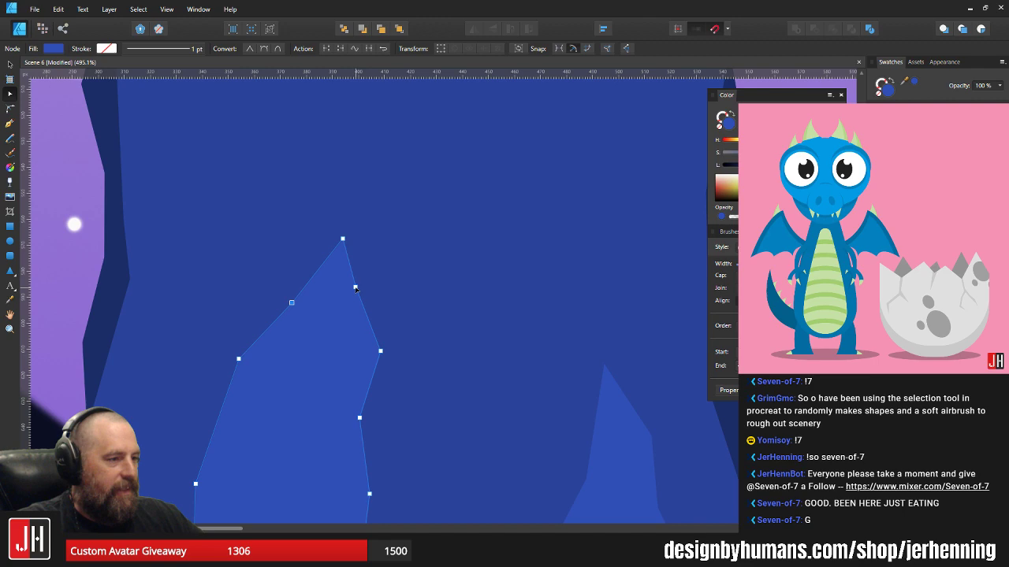
{"action": "left_click_drag", "start_coordinate": [356, 287], "coordinate": [356, 296]}
{"action": "key", "text": "v"}
{"action": "scroll", "coordinate": [426, 264], "scroll_direction": "down", "scroll_amount": 9}
{"action": "left_click", "coordinate": [518, 259]}
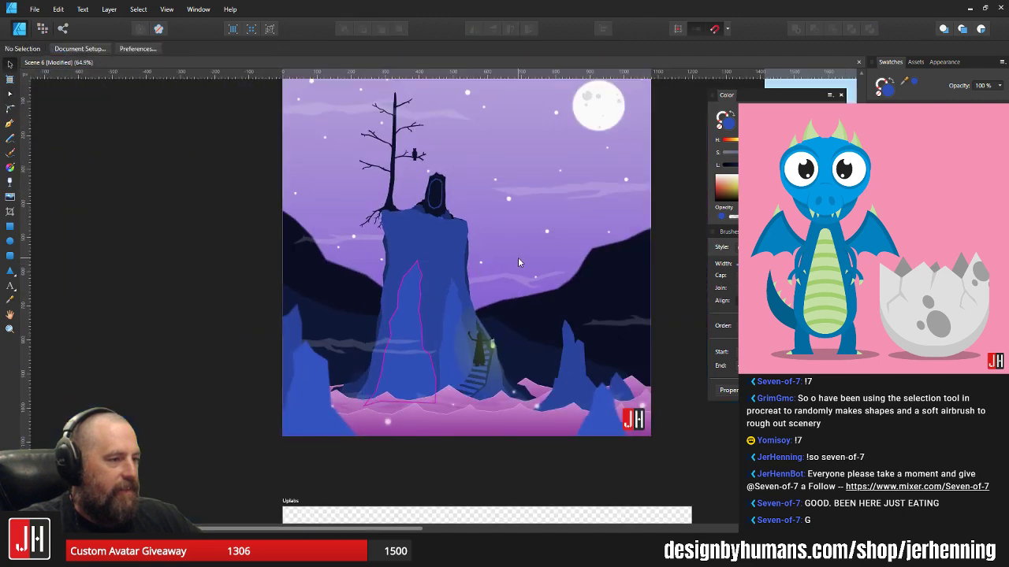
{"action": "scroll", "coordinate": [485, 334], "scroll_direction": "up", "scroll_amount": 4}
{"action": "left_click_drag", "start_coordinate": [530, 325], "coordinate": [504, 321]}
{"action": "key", "text": "ctrl+s"}
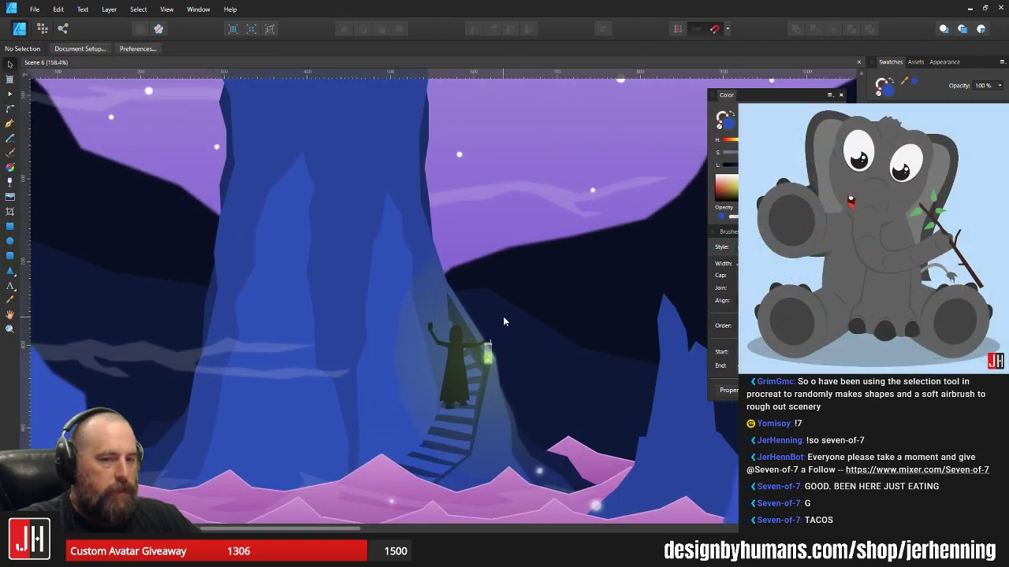
- Nudge the lower of the two close nodes on the dark shadow shape at the tower's left base slightly left
{"action": "left_click_drag", "start_coordinate": [396, 224], "coordinate": [481, 205]}
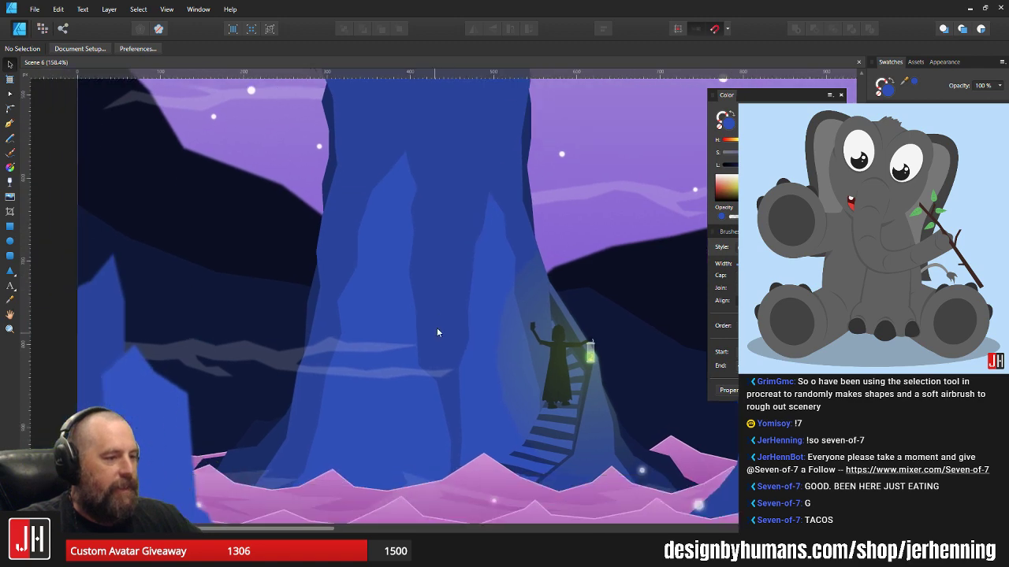
{"action": "scroll", "coordinate": [225, 371], "scroll_direction": "up", "scroll_amount": 7}
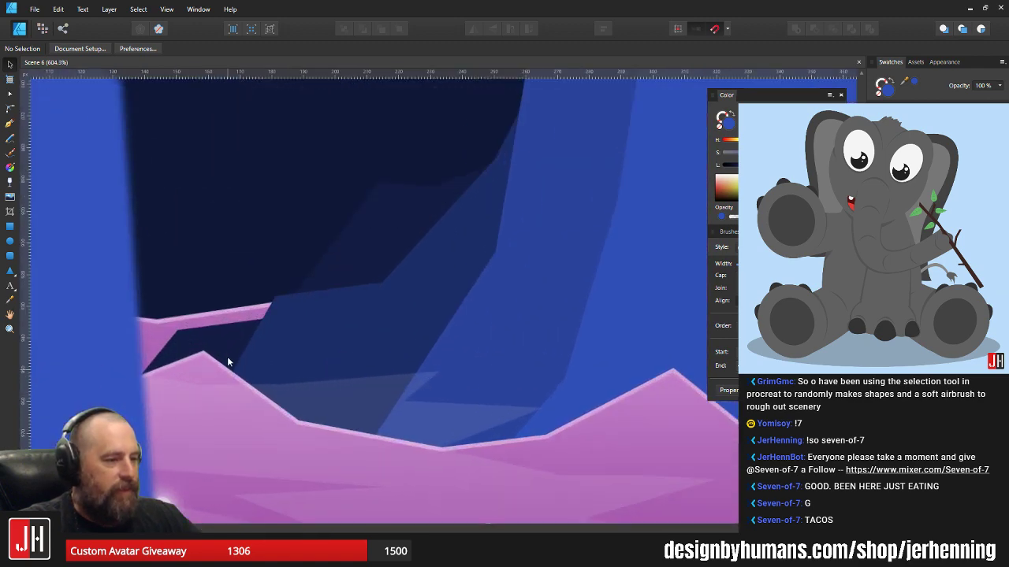
{"action": "left_click", "coordinate": [226, 344]}
{"action": "key", "text": "a"}
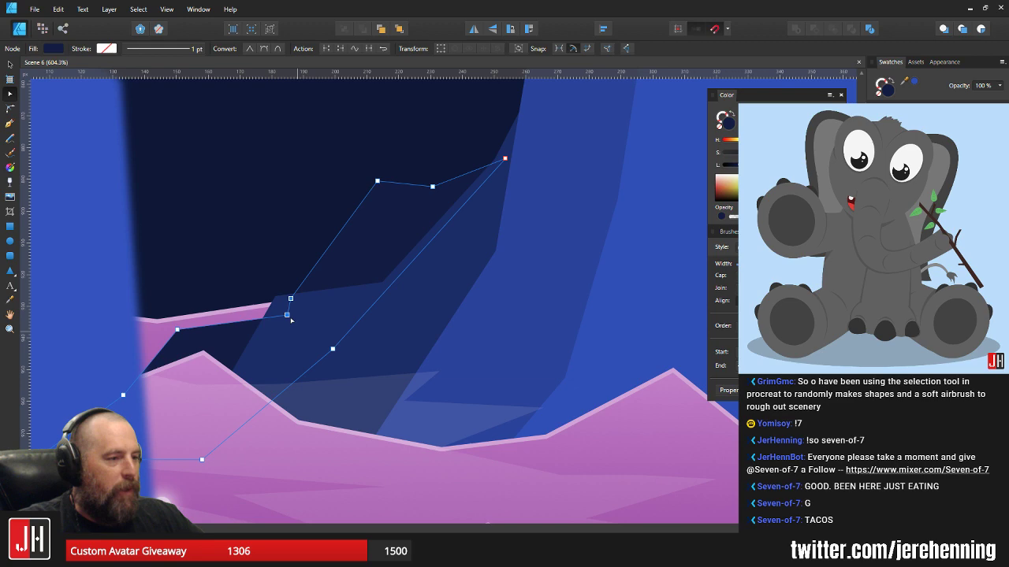
{"action": "left_click_drag", "start_coordinate": [286, 315], "coordinate": [284, 315]}
{"action": "key", "text": "v"}
{"action": "left_click", "coordinate": [282, 235]}
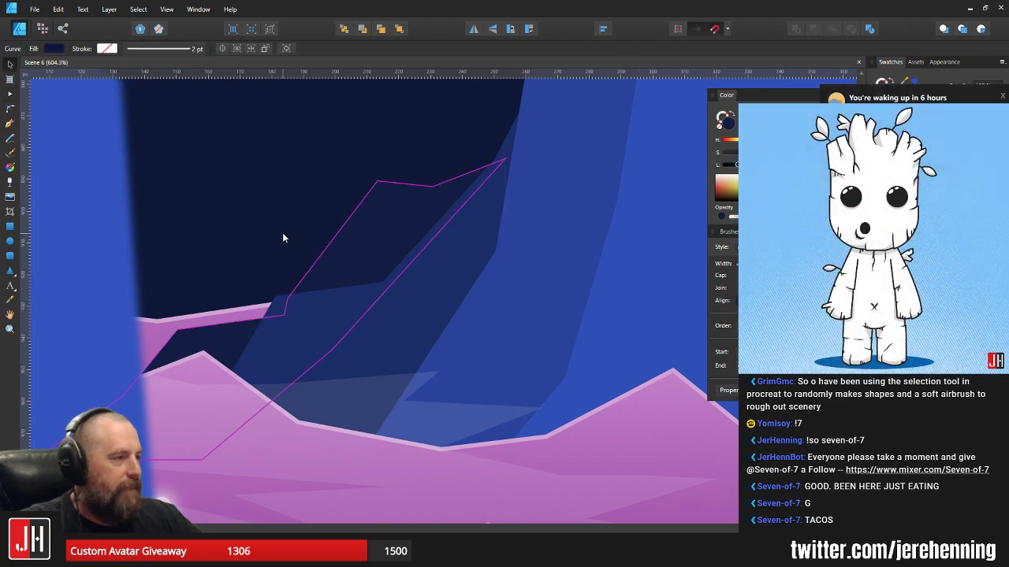
- Move the corner node on the far left of the dark base shadow inward toward the rock tower
{"action": "scroll", "coordinate": [290, 289], "scroll_direction": "down", "scroll_amount": 4}
{"action": "scroll", "coordinate": [242, 312], "scroll_direction": "up", "scroll_amount": 3}
{"action": "left_click", "coordinate": [268, 306]}
{"action": "key", "text": "a"}
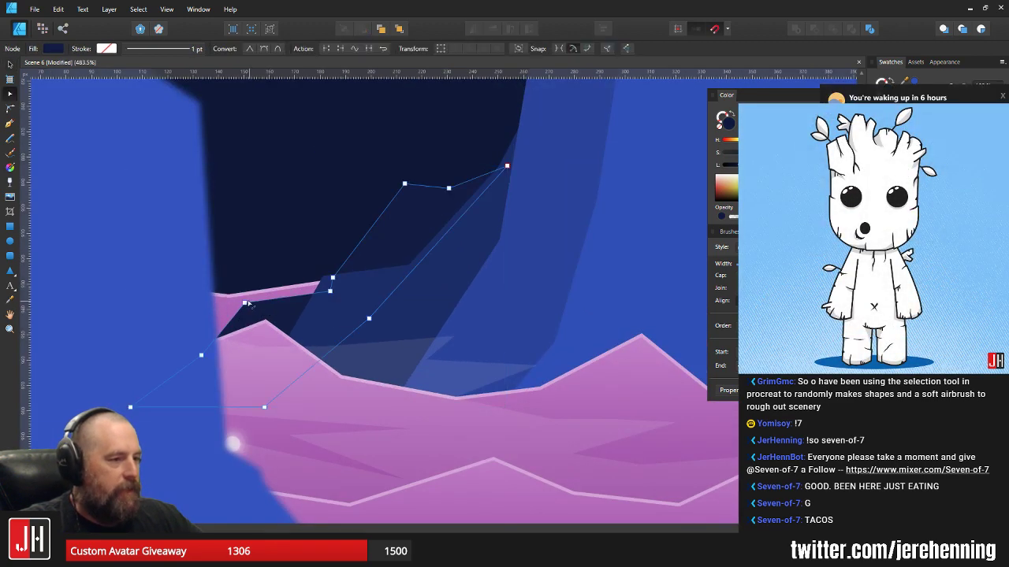
{"action": "left_click_drag", "start_coordinate": [245, 303], "coordinate": [261, 303]}
{"action": "key", "text": "v"}
{"action": "scroll", "coordinate": [301, 327], "scroll_direction": "down", "scroll_amount": 5}
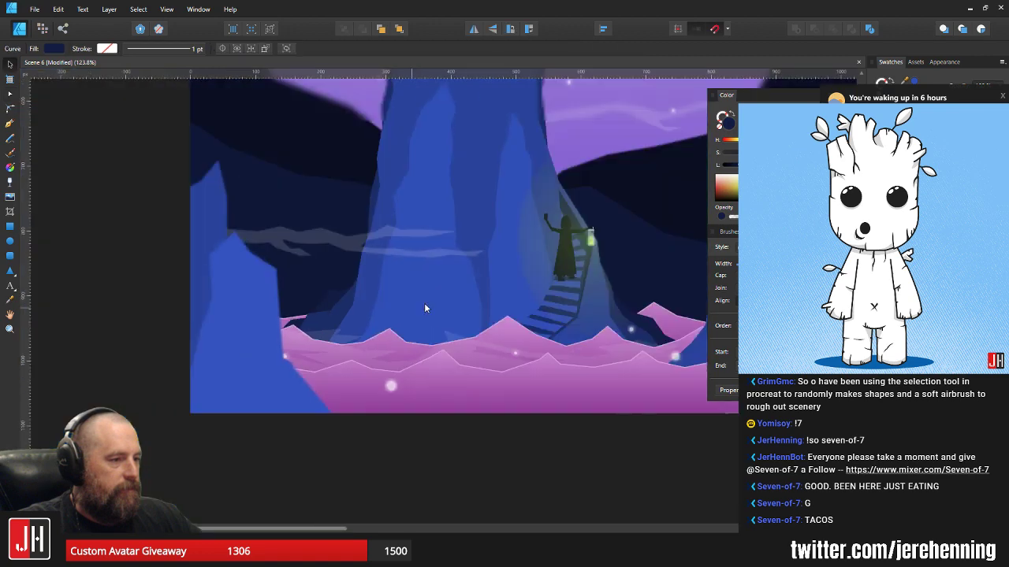
- Examine the dark shadow shape at the tower's right base up close, along with the overall Instagram illustration
{"action": "scroll", "coordinate": [286, 297], "scroll_direction": "up", "scroll_amount": 4}
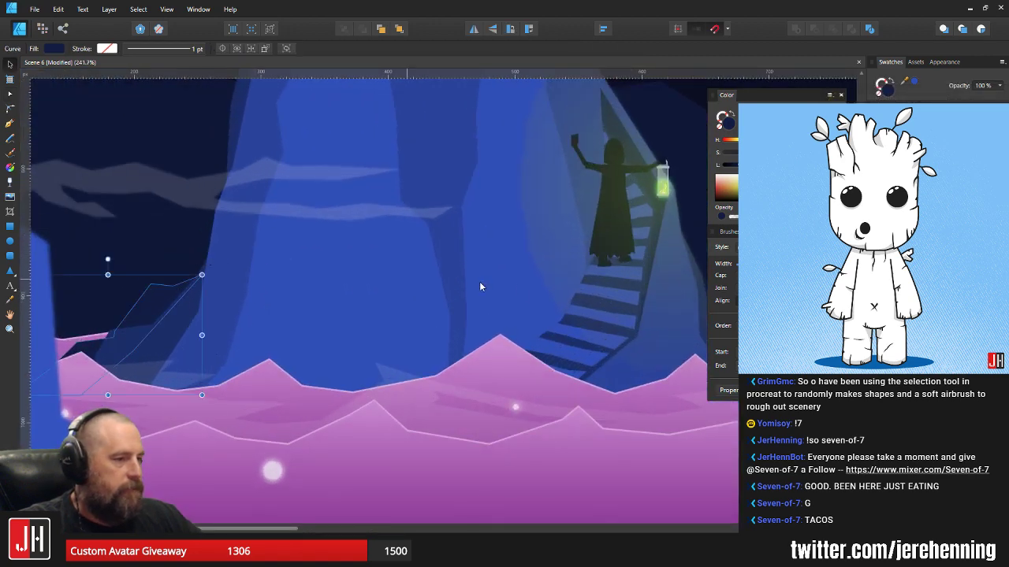
{"action": "scroll", "coordinate": [342, 280], "scroll_direction": "down", "scroll_amount": 3}
{"action": "scroll", "coordinate": [383, 319], "scroll_direction": "up", "scroll_amount": 5}
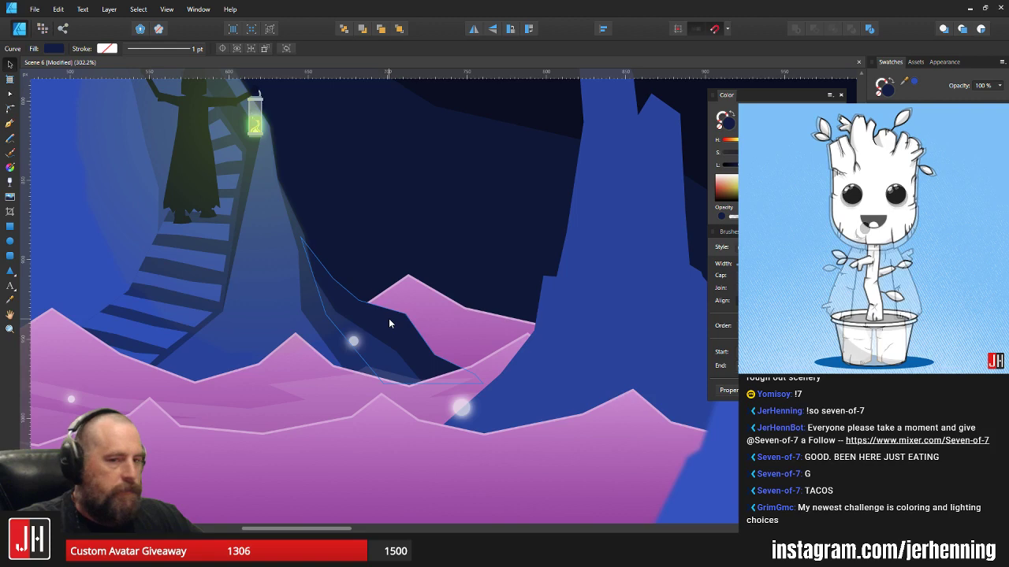
{"action": "left_click", "coordinate": [389, 319]}
{"action": "scroll", "coordinate": [388, 320], "scroll_direction": "up", "scroll_amount": 3}
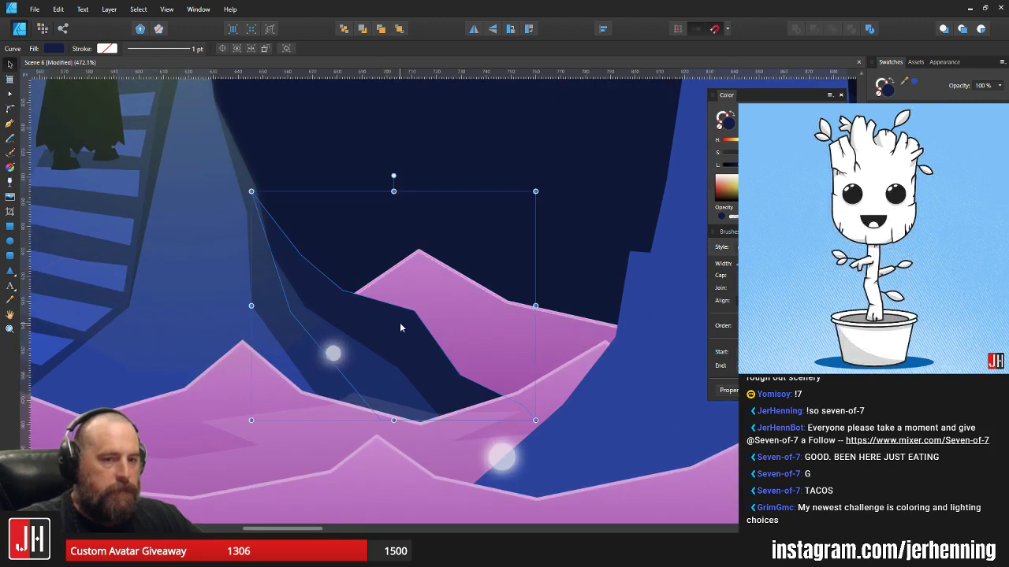
{"action": "scroll", "coordinate": [426, 273], "scroll_direction": "down", "scroll_amount": 10}
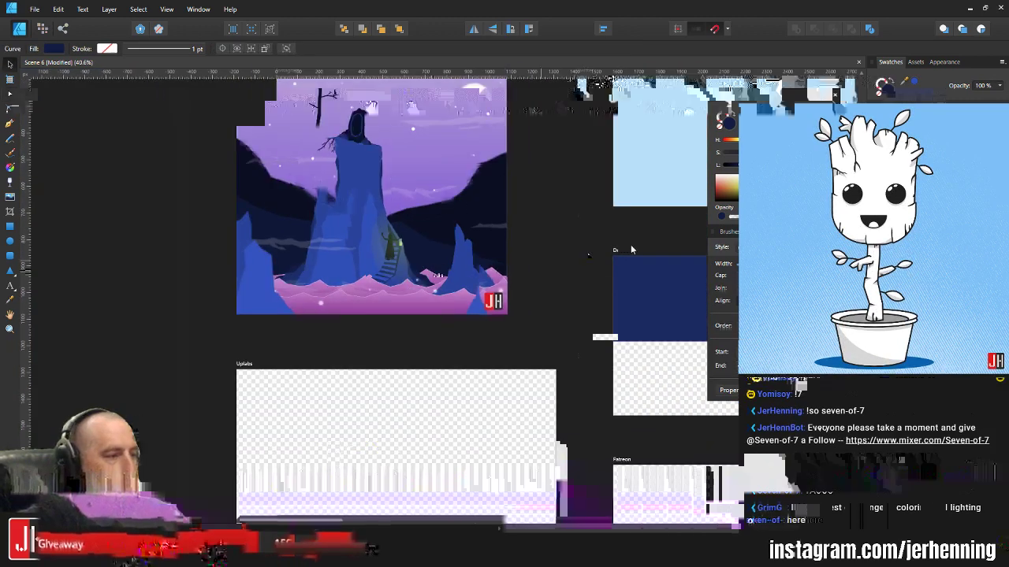
{"action": "left_click", "coordinate": [558, 214]}
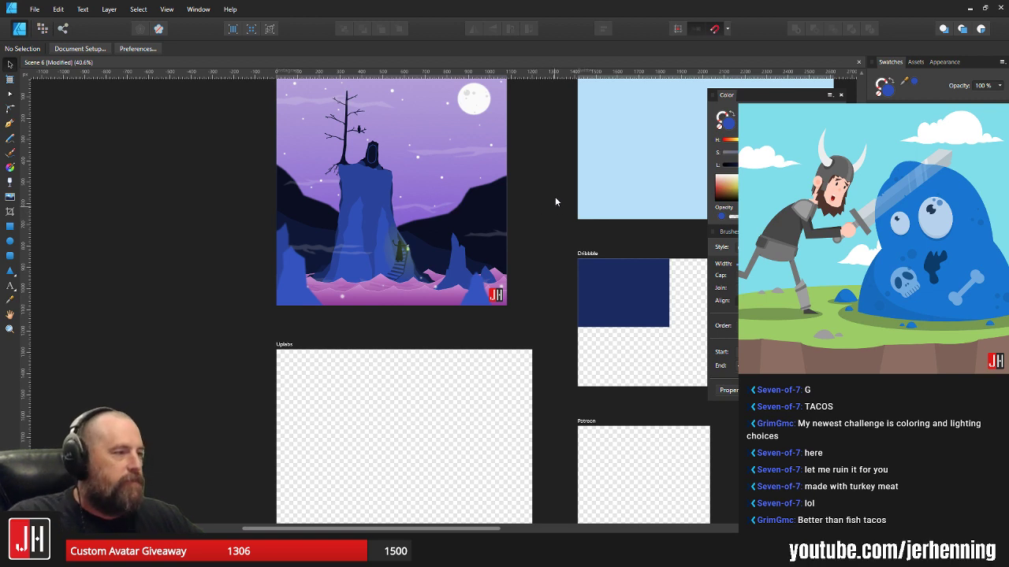
{"action": "left_click_drag", "start_coordinate": [513, 174], "coordinate": [524, 223]}
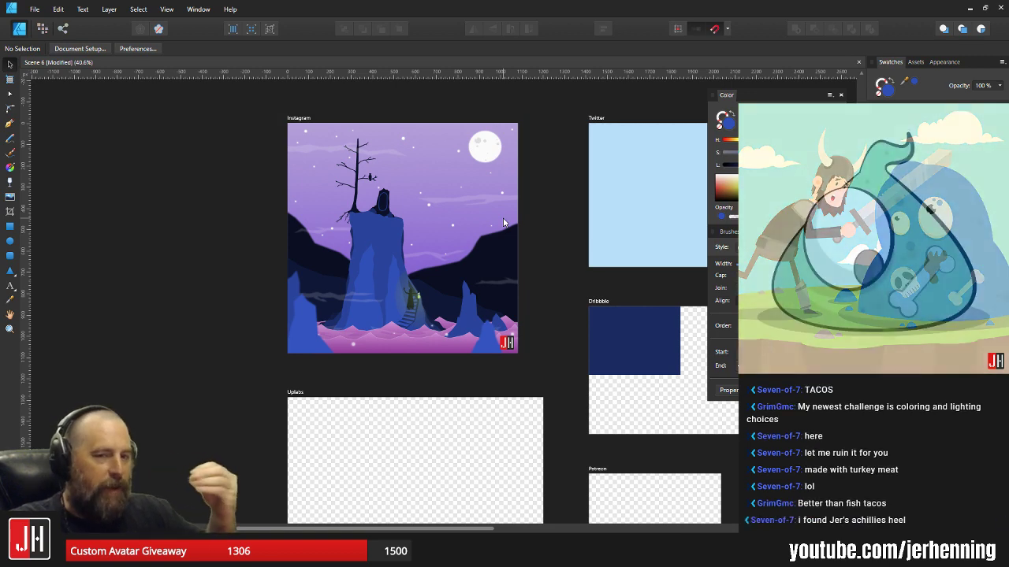
{"action": "scroll", "coordinate": [488, 214], "scroll_direction": "up", "scroll_amount": 3}
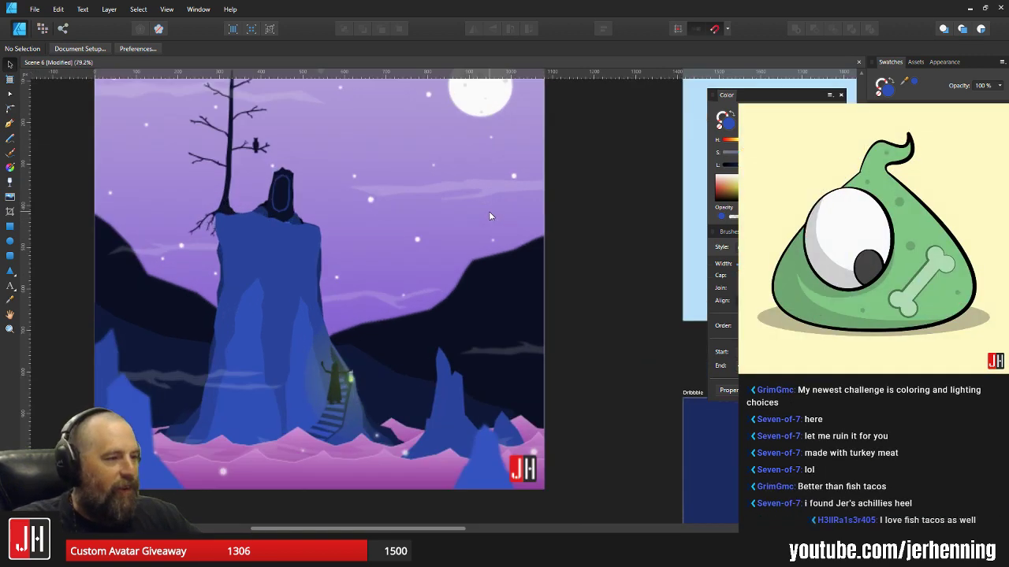
{"action": "scroll", "coordinate": [565, 227], "scroll_direction": "down", "scroll_amount": 1}
{"action": "scroll", "coordinate": [502, 207], "scroll_direction": "down", "scroll_amount": 1}
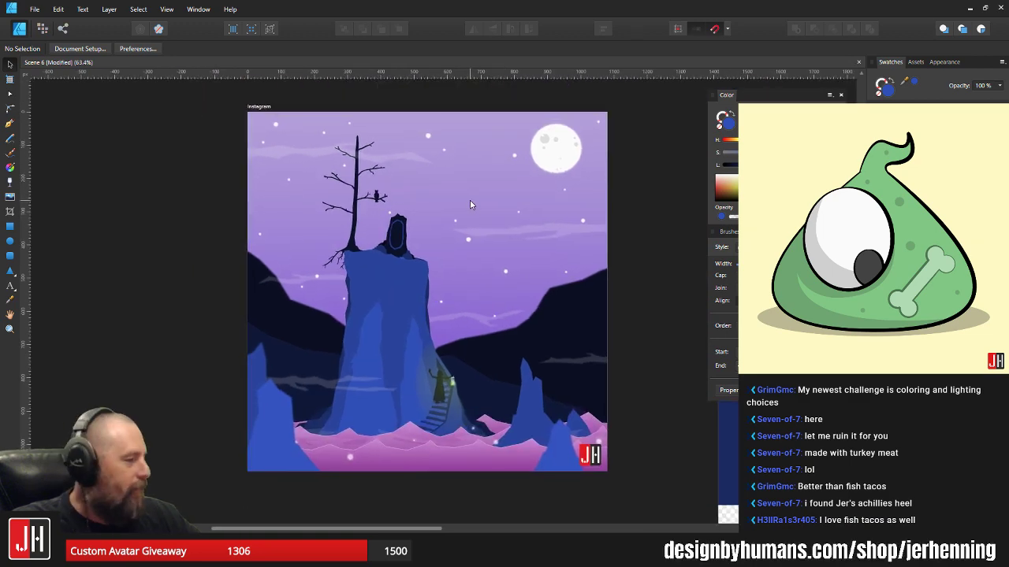
{"action": "scroll", "coordinate": [477, 206], "scroll_direction": "up", "scroll_amount": 2}
{"action": "scroll", "coordinate": [474, 217], "scroll_direction": "down", "scroll_amount": 1}
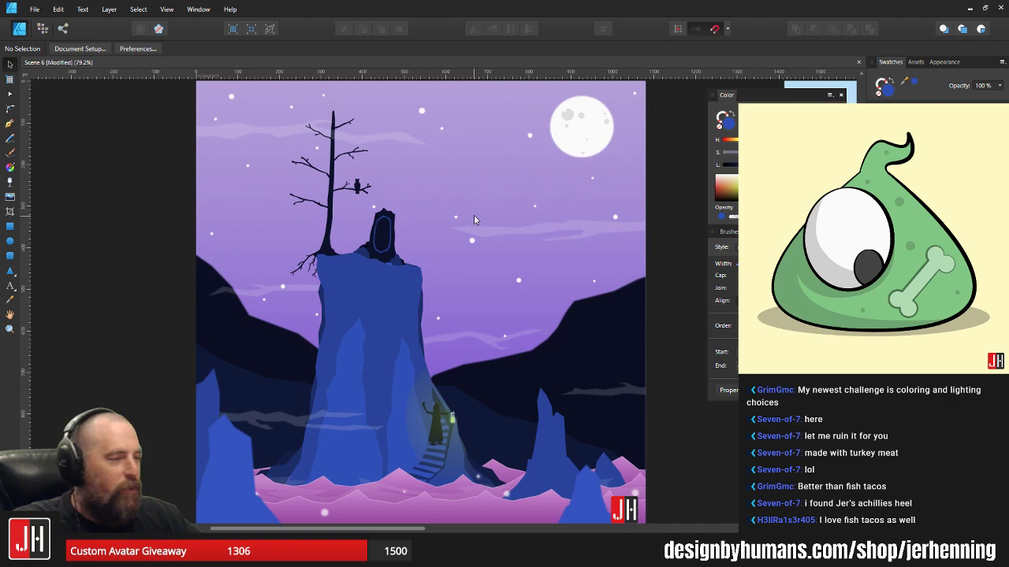
{"action": "scroll", "coordinate": [481, 211], "scroll_direction": "down", "scroll_amount": 1}
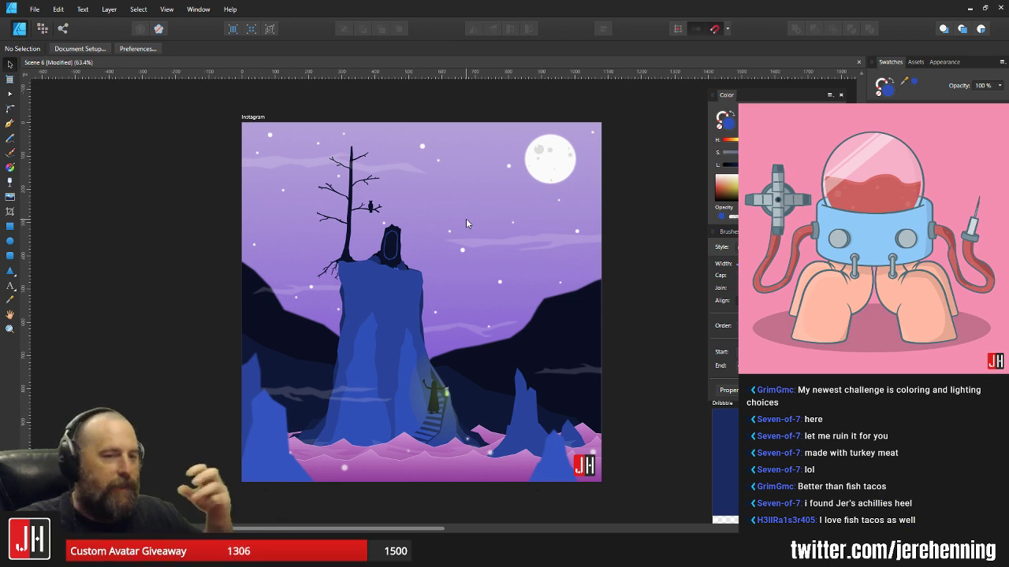
- Inspect the owl silhouette on the tree branch and the nodes of its neck feathers up close
{"action": "scroll", "coordinate": [465, 224], "scroll_direction": "up", "scroll_amount": 6}
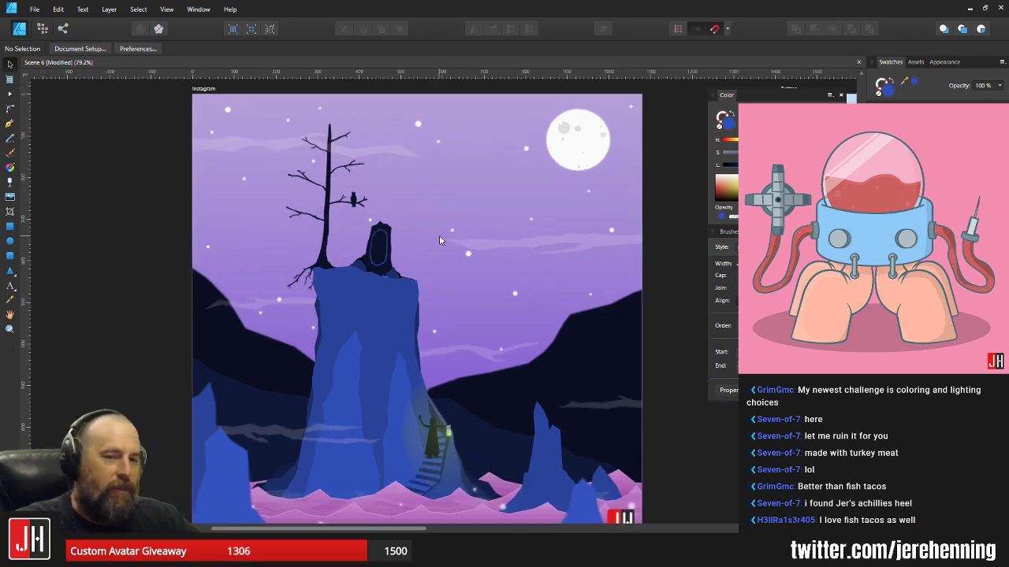
{"action": "scroll", "coordinate": [351, 232], "scroll_direction": "up", "scroll_amount": 10}
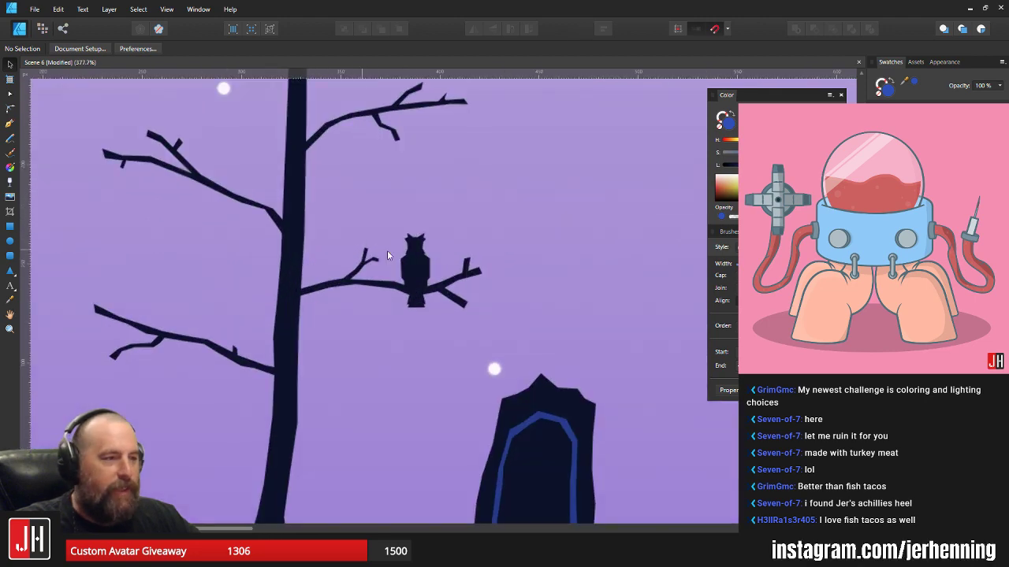
{"action": "left_click", "coordinate": [419, 217]}
{"action": "scroll", "coordinate": [420, 221], "scroll_direction": "up", "scroll_amount": 2}
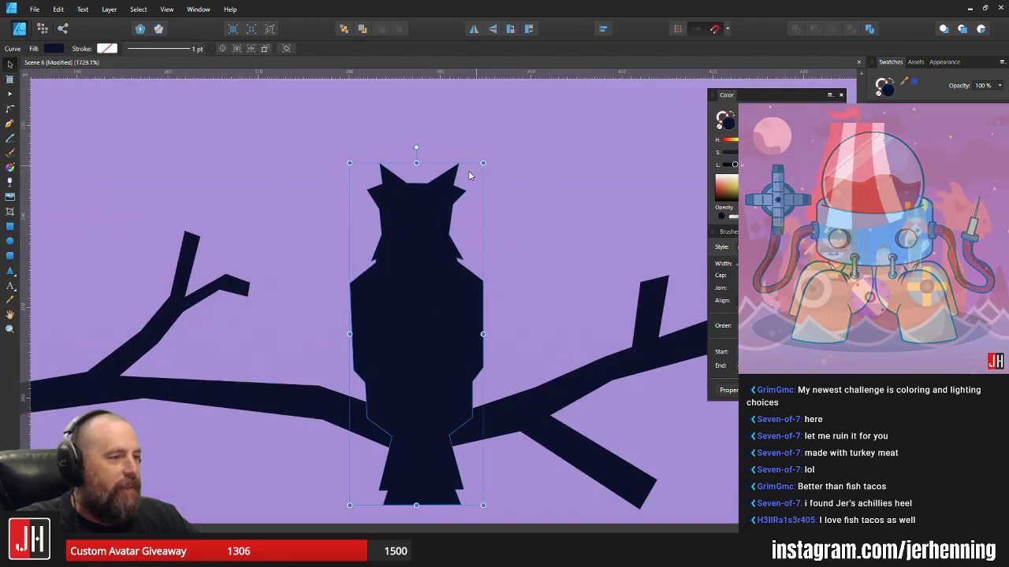
{"action": "scroll", "coordinate": [376, 251], "scroll_direction": "up", "scroll_amount": 4}
{"action": "key", "text": "a"}
{"action": "left_click", "coordinate": [364, 278]}
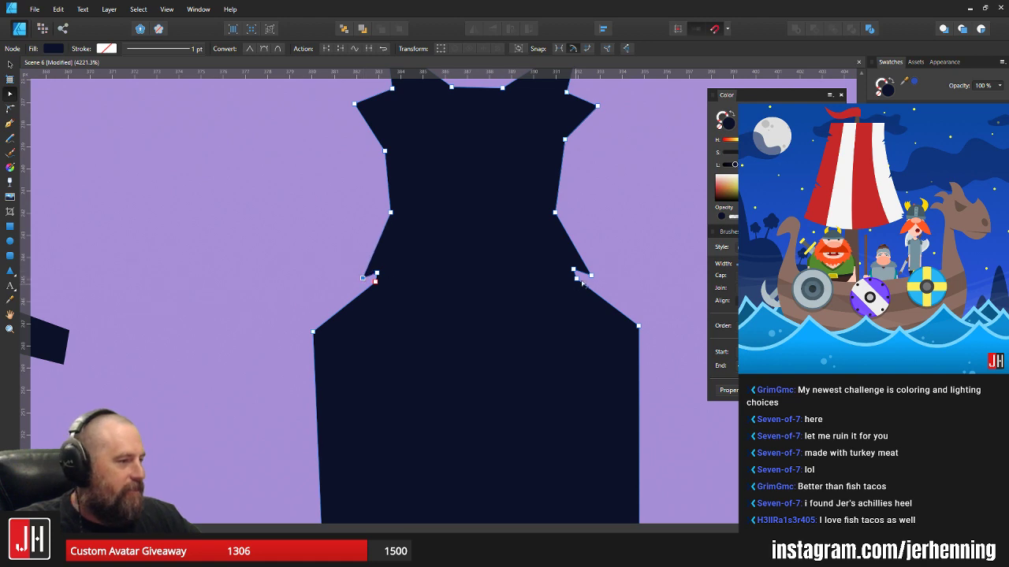
{"action": "scroll", "coordinate": [563, 301], "scroll_direction": "down", "scroll_amount": 4}
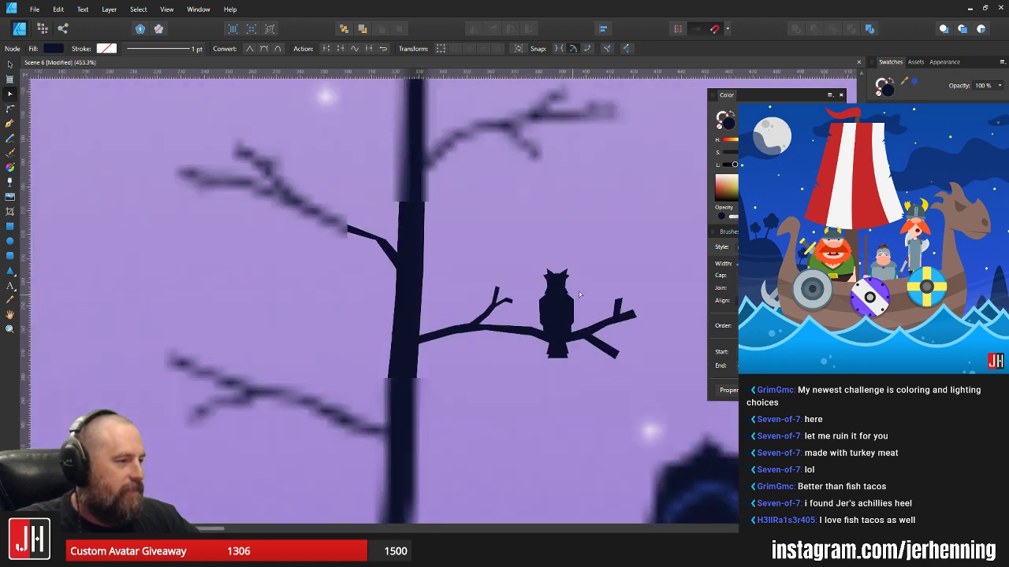
{"action": "key", "text": "v"}
{"action": "scroll", "coordinate": [568, 292], "scroll_direction": "up", "scroll_amount": 3}
{"action": "key", "text": "a"}
{"action": "scroll", "coordinate": [564, 283], "scroll_direction": "up", "scroll_amount": 3}
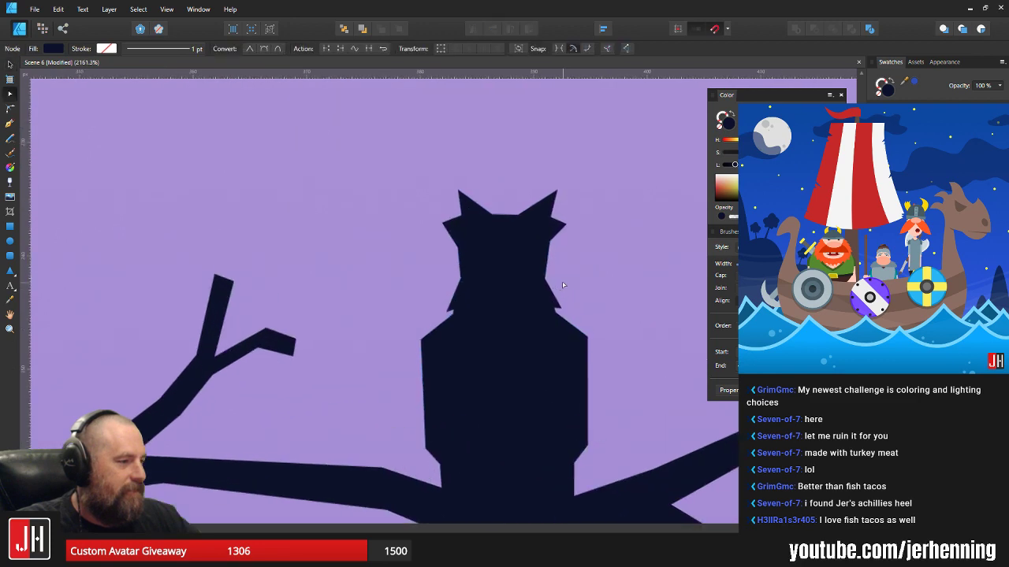
{"action": "key", "text": "v"}
{"action": "left_click", "coordinate": [610, 261]}
{"action": "scroll", "coordinate": [524, 263], "scroll_direction": "down", "scroll_amount": 4}
{"action": "scroll", "coordinate": [534, 268], "scroll_direction": "down", "scroll_amount": 6}
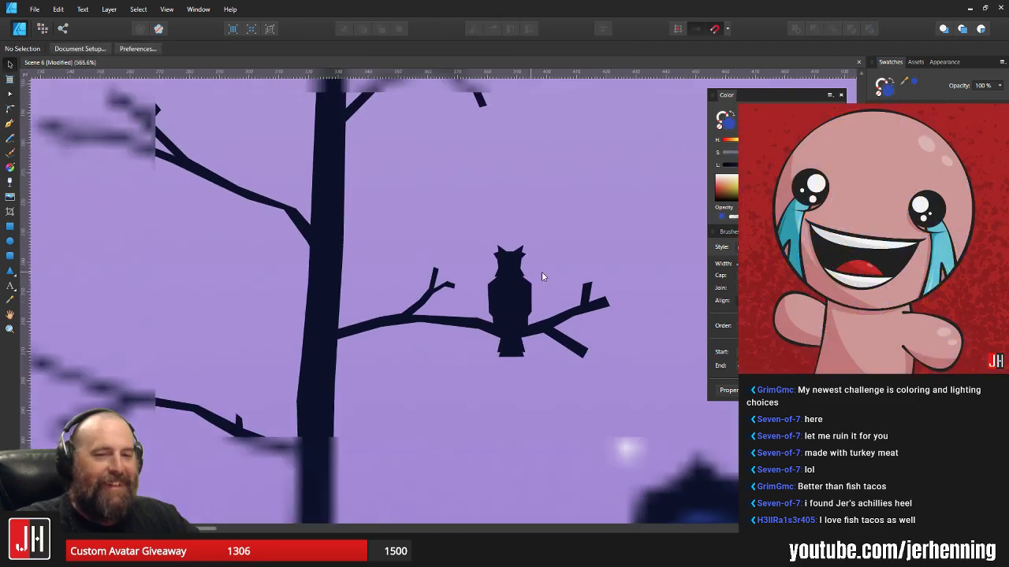
- Enlarge the owl on the branch slightly upward from its tail, deselect it and save the document
{"action": "left_click", "coordinate": [491, 254]}
{"action": "scroll", "coordinate": [491, 254], "scroll_direction": "up", "scroll_amount": 4}
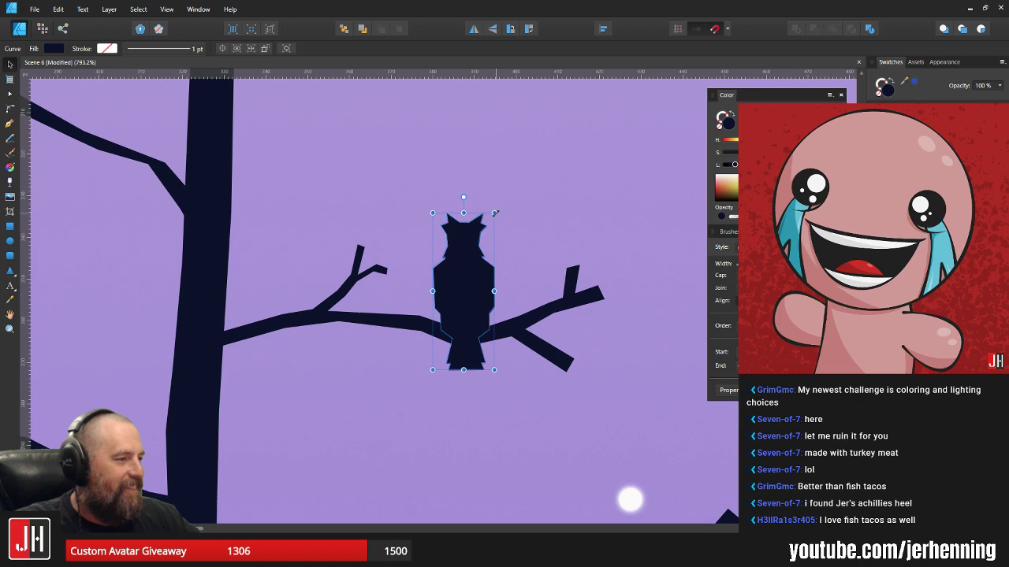
{"action": "left_click_drag", "start_coordinate": [494, 213], "coordinate": [500, 195]}
{"action": "scroll", "coordinate": [466, 323], "scroll_direction": "up", "scroll_amount": 2}
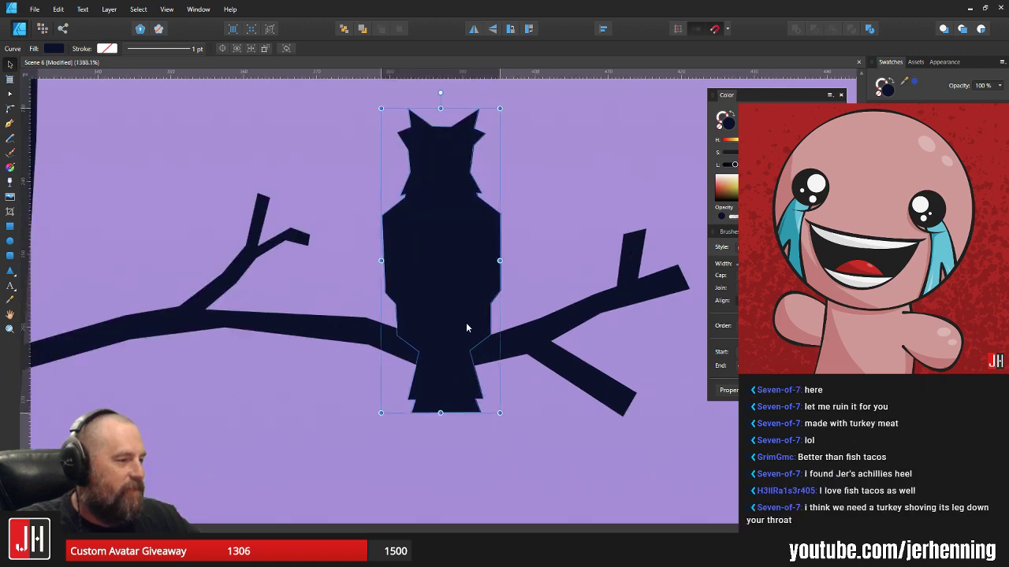
{"action": "scroll", "coordinate": [477, 323], "scroll_direction": "down", "scroll_amount": 5}
{"action": "key", "text": "ctrl+d"}
{"action": "scroll", "coordinate": [531, 272], "scroll_direction": "down", "scroll_amount": 8}
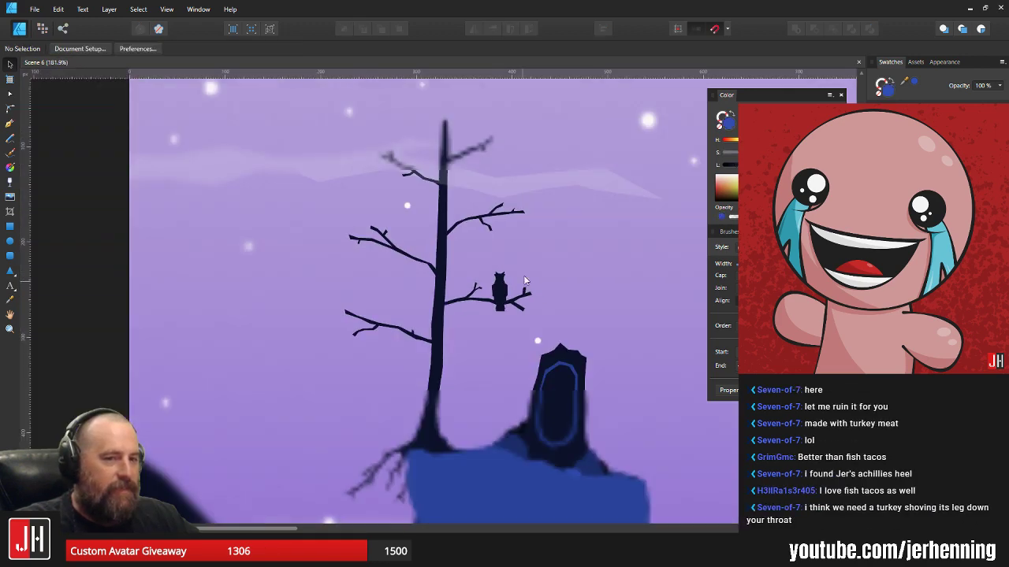
- Examine the bare tree's branches up close
{"action": "scroll", "coordinate": [411, 232], "scroll_direction": "up", "scroll_amount": 4}
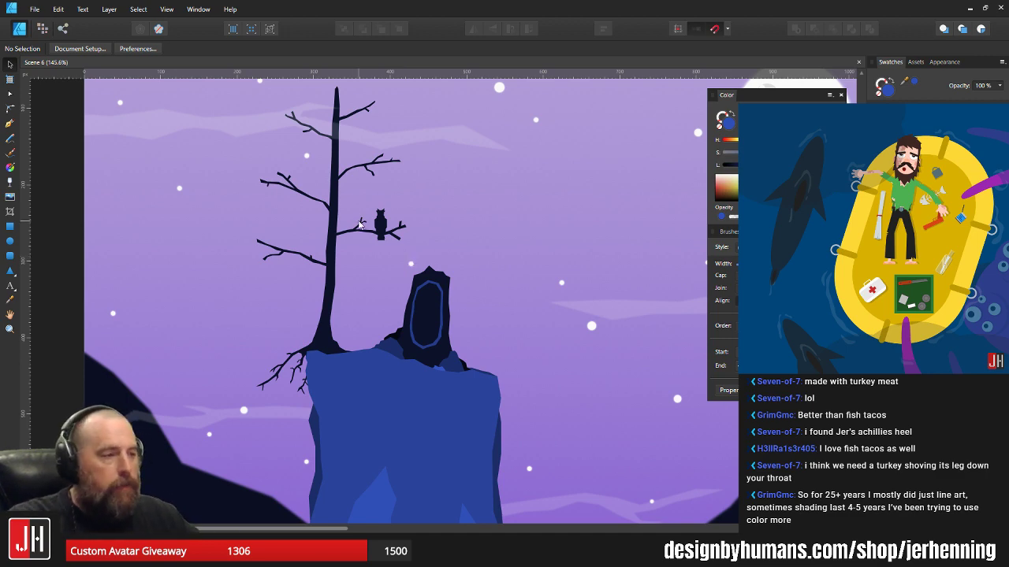
{"action": "scroll", "coordinate": [356, 259], "scroll_direction": "up", "scroll_amount": 5}
{"action": "scroll", "coordinate": [374, 323], "scroll_direction": "up", "scroll_amount": 2}
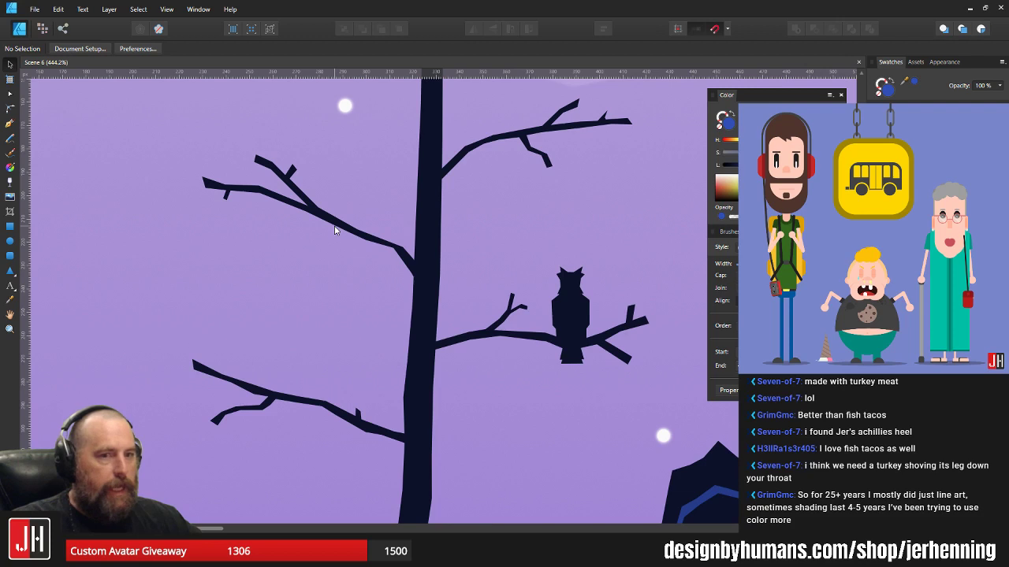
{"action": "scroll", "coordinate": [355, 232], "scroll_direction": "up", "scroll_amount": 2}
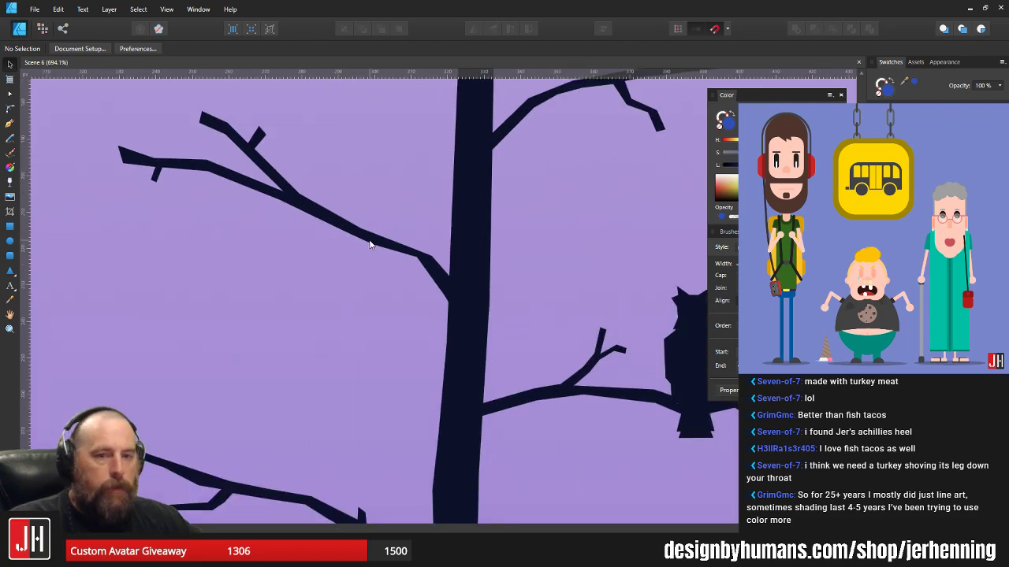
- Add nodes on the underside of the tree's long left branch and pull them out into a small side twig, then deselect the branch
{"action": "key", "text": "a"}
{"action": "scroll", "coordinate": [379, 243], "scroll_direction": "up", "scroll_amount": 4}
{"action": "left_click", "coordinate": [375, 248]}
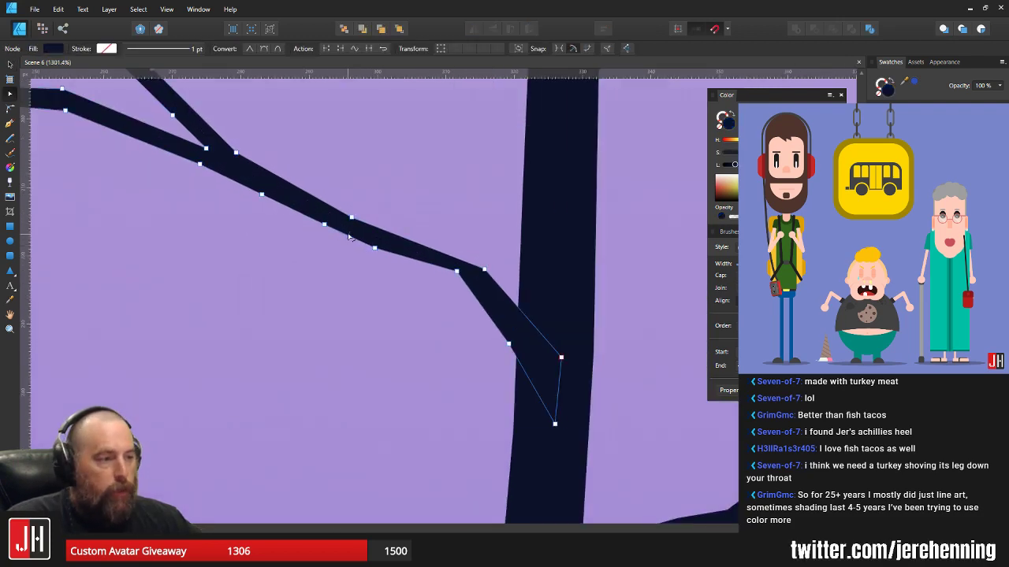
{"action": "left_click", "coordinate": [348, 235]}
{"action": "mouse_move", "coordinate": [360, 241]}
{"action": "left_mouse_down"}
{"action": "mouse_move", "coordinate": [327, 258]}
{"action": "mouse_move", "coordinate": [312, 251]}
{"action": "mouse_move", "coordinate": [311, 267]}
{"action": "mouse_move", "coordinate": [373, 238]}
{"action": "left_mouse_up"}
{"action": "scroll", "coordinate": [331, 251], "scroll_direction": "up", "scroll_amount": 2}
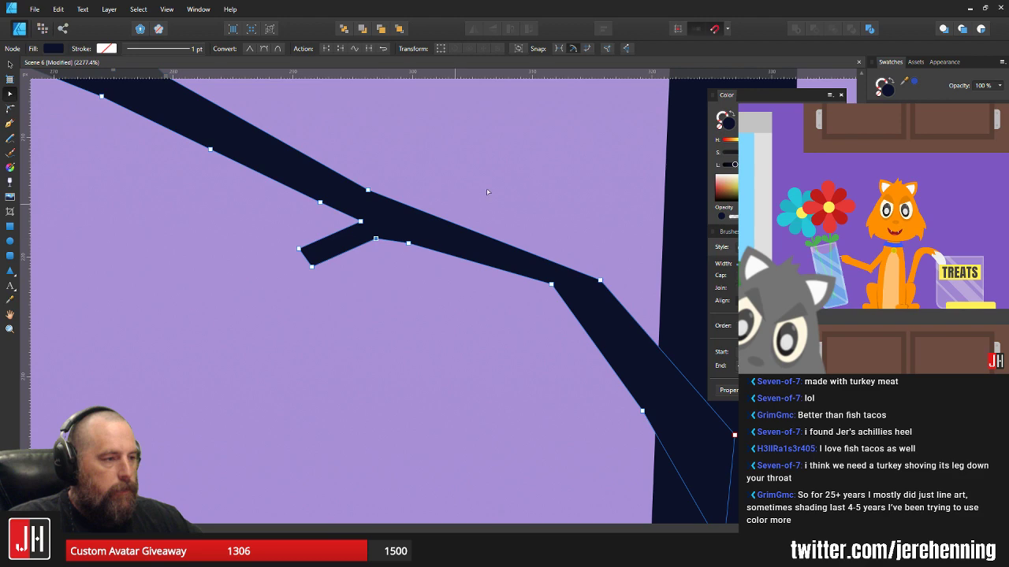
{"action": "key", "text": "v"}
{"action": "key", "text": "ctrl+d"}
{"action": "scroll", "coordinate": [435, 241], "scroll_direction": "down", "scroll_amount": 10}
- Refine the corner nodes at the new twig's base and tip, deselect the branch and save the document
{"action": "scroll", "coordinate": [430, 240], "scroll_direction": "up", "scroll_amount": 10}
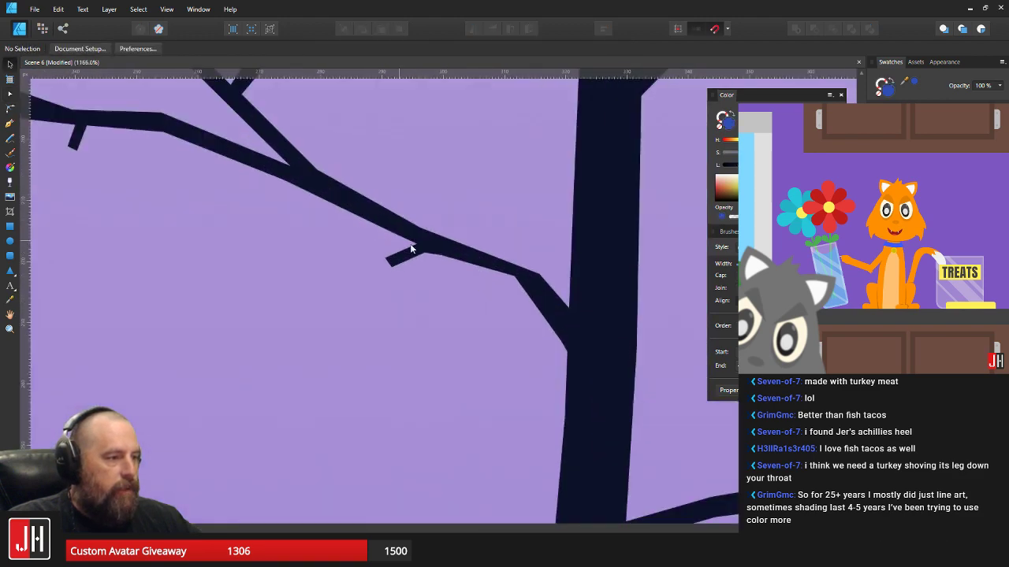
{"action": "left_click", "coordinate": [442, 246]}
{"action": "left_click_drag", "start_coordinate": [498, 262], "coordinate": [394, 293]}
{"action": "left_click_drag", "start_coordinate": [521, 307], "coordinate": [426, 257]}
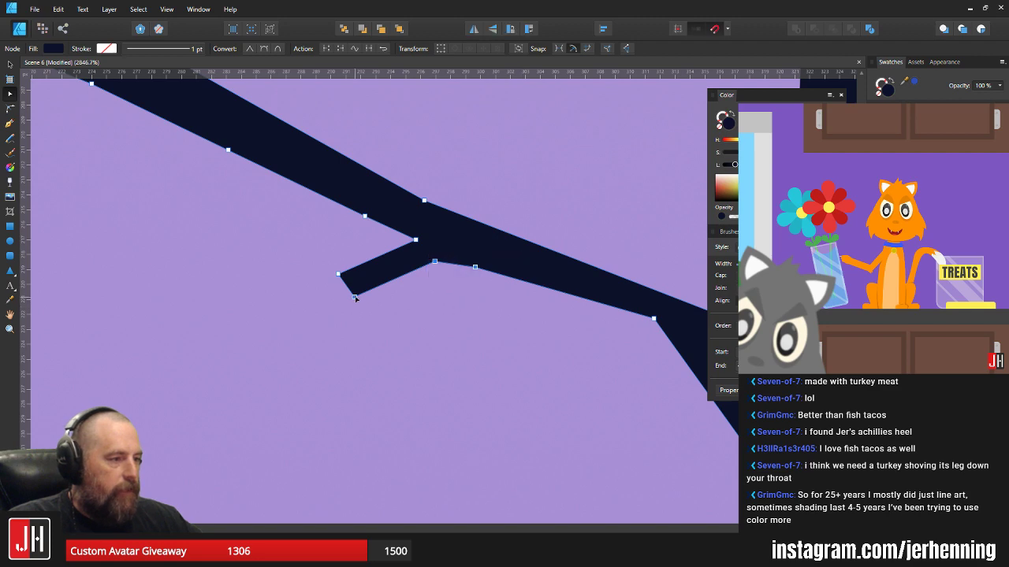
{"action": "left_click_drag", "start_coordinate": [355, 297], "coordinate": [360, 301]}
{"action": "left_click", "coordinate": [443, 304]}
{"action": "key", "text": "v"}
{"action": "scroll", "coordinate": [446, 306], "scroll_direction": "down", "scroll_amount": 8}
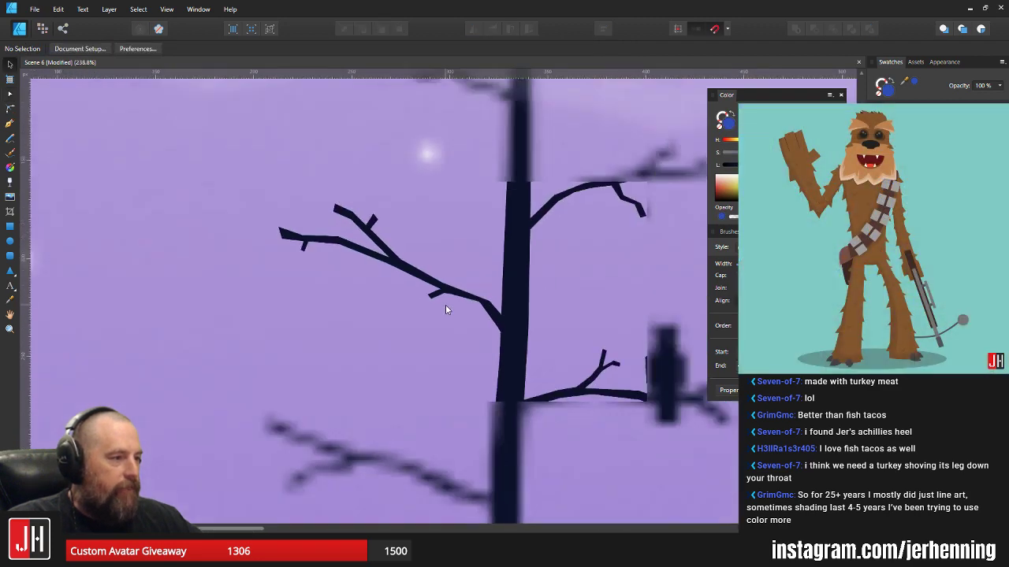
{"action": "scroll", "coordinate": [445, 308], "scroll_direction": "down", "scroll_amount": 3}
- Open the Family Portrait document from the 2019 folder
{"action": "left_click", "coordinate": [35, 9]}
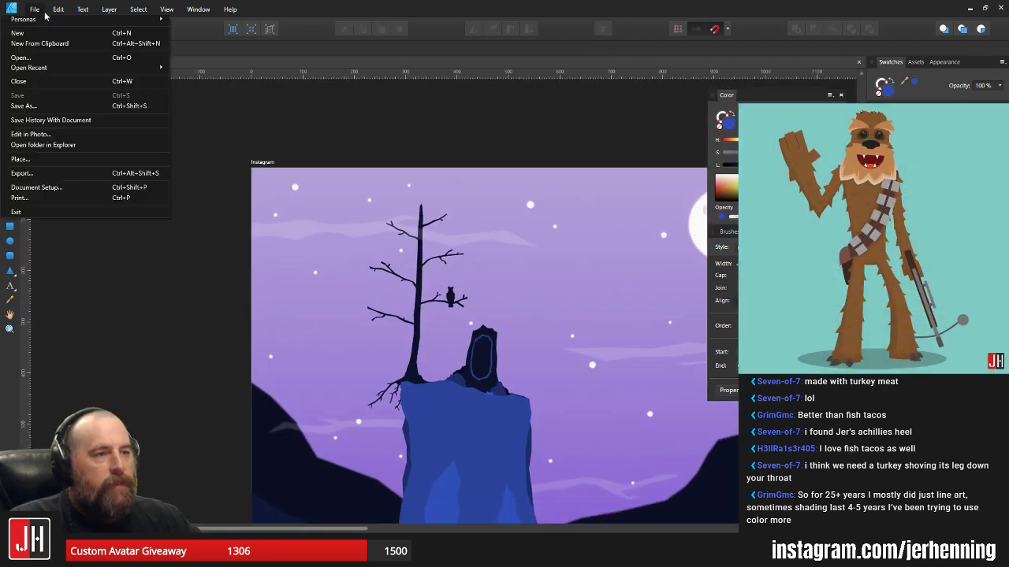
{"action": "left_click", "coordinate": [41, 61]}
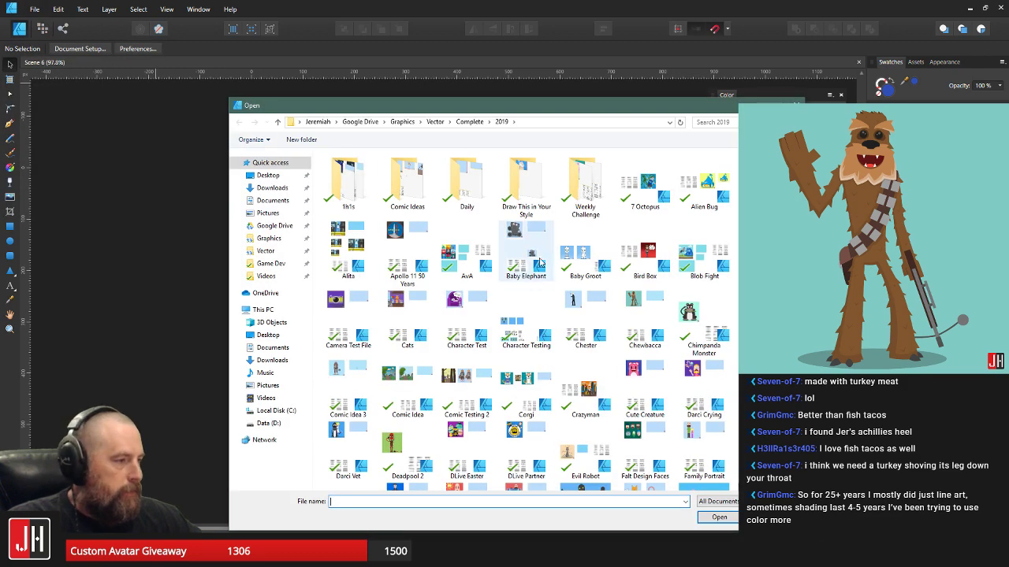
{"action": "left_click", "coordinate": [539, 261]}
{"action": "key", "text": "f"}
{"action": "key", "text": "f"}
{"action": "key", "text": "Return"}
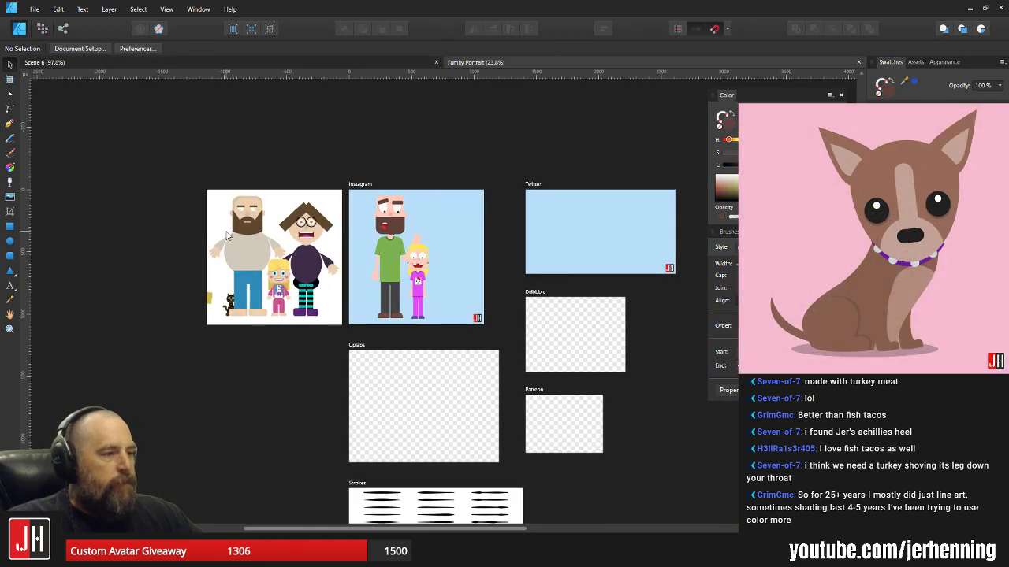
- Compare the older family drawing on the white background with the father and daughter on the Instagram artboard
{"action": "scroll", "coordinate": [227, 235], "scroll_direction": "up", "scroll_amount": 5}
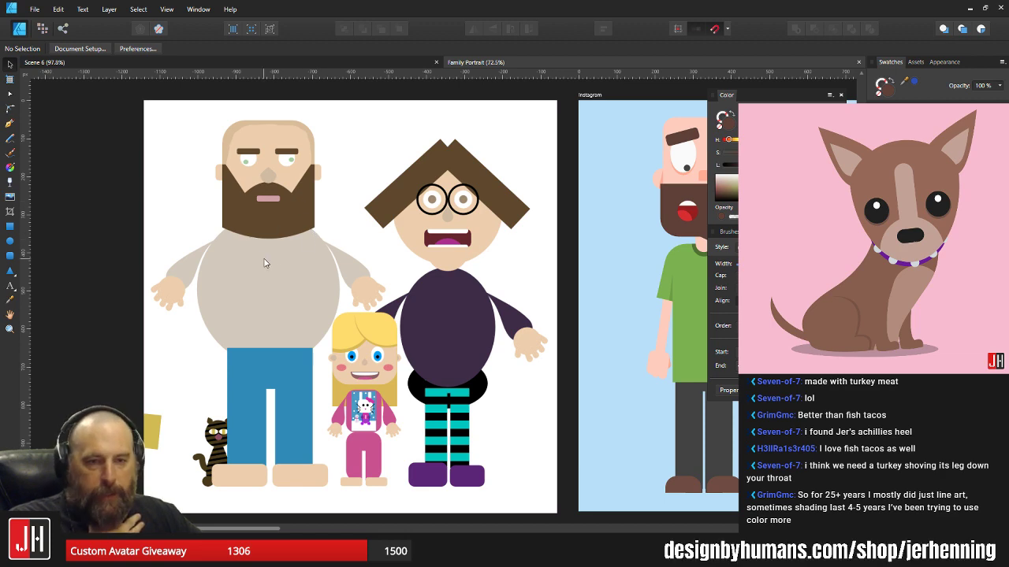
{"action": "left_click_drag", "start_coordinate": [411, 226], "coordinate": [386, 224]}
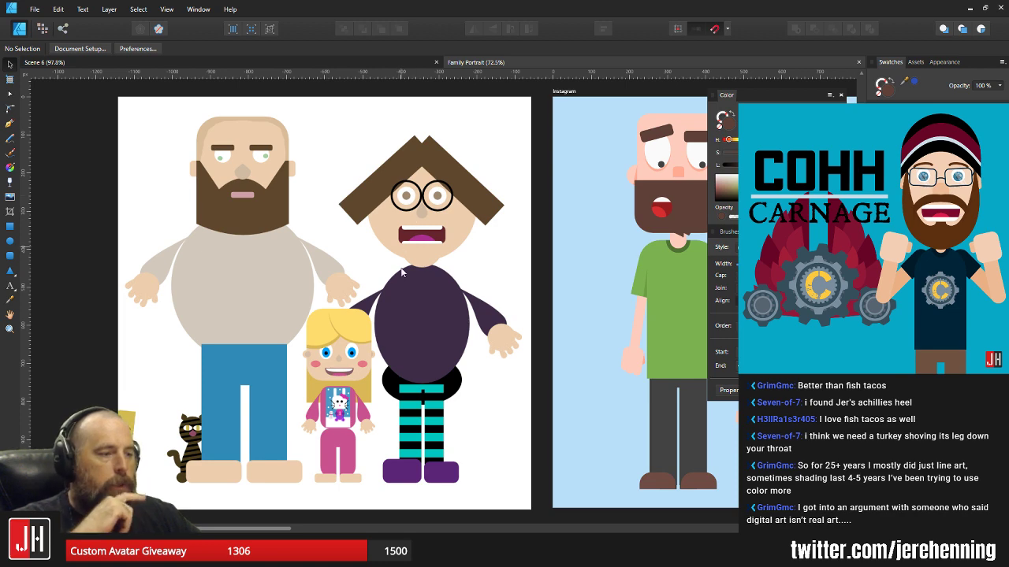
{"action": "scroll", "coordinate": [398, 260], "scroll_direction": "right", "scroll_amount": 2}
{"action": "scroll", "coordinate": [398, 260], "scroll_direction": "right", "scroll_amount": 4}
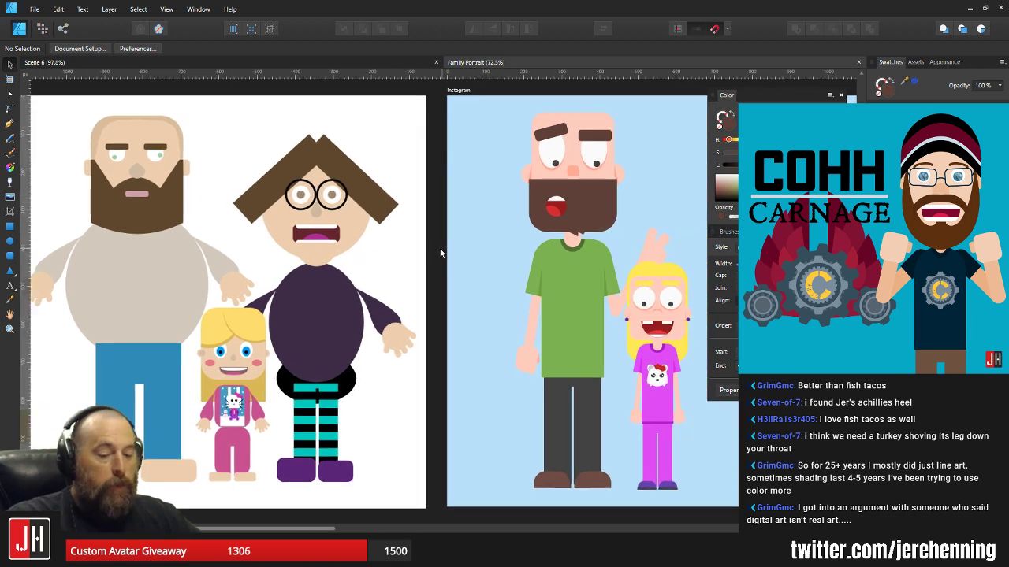
{"action": "scroll", "coordinate": [433, 255], "scroll_direction": "down", "scroll_amount": 3}
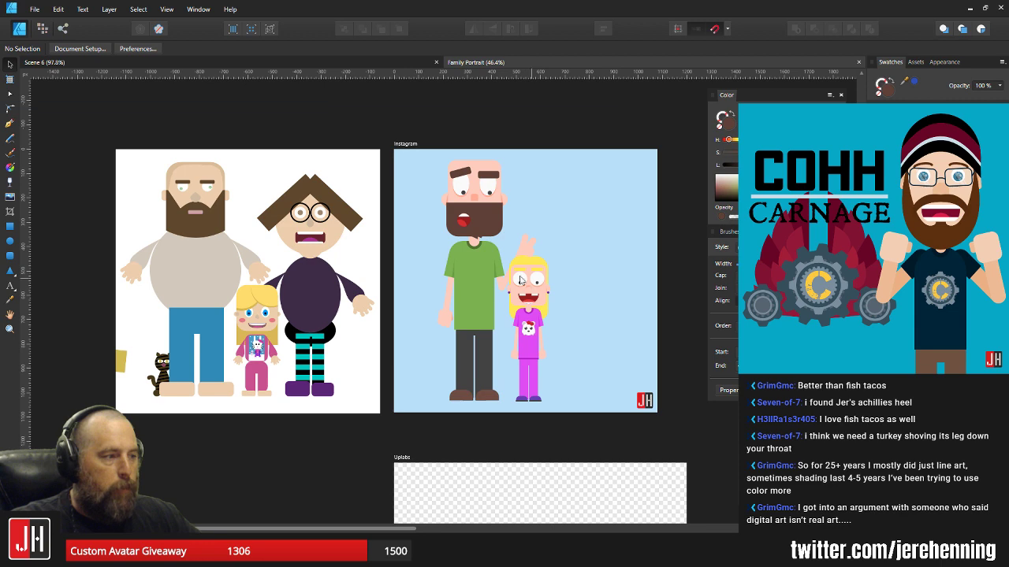
{"action": "scroll", "coordinate": [477, 264], "scroll_direction": "up", "scroll_amount": 2}
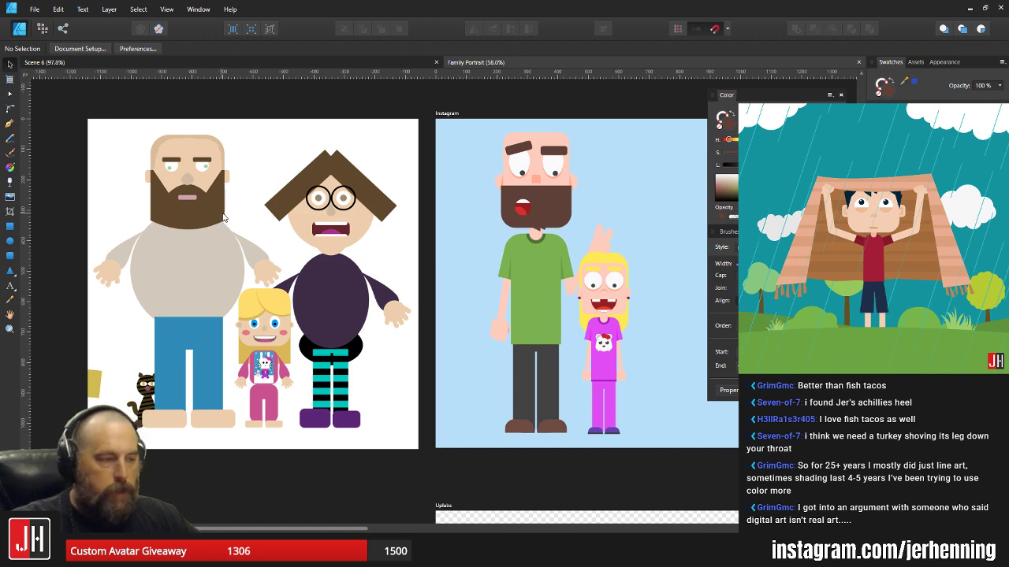
{"action": "scroll", "coordinate": [305, 219], "scroll_direction": "up", "scroll_amount": 3}
{"action": "scroll", "coordinate": [305, 219], "scroll_direction": "down", "scroll_amount": 3}
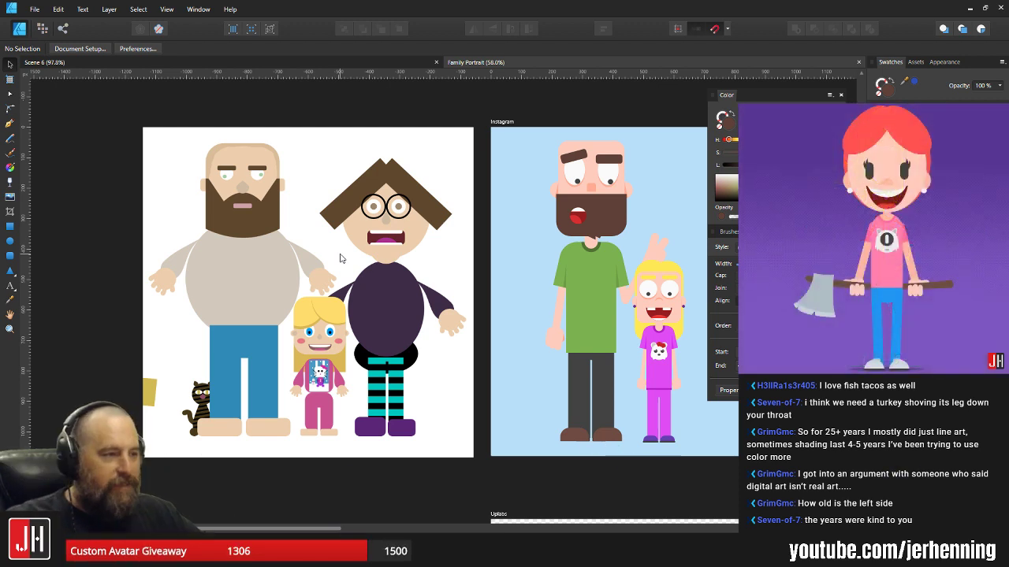
- Examine the older family drawing's figures up close, especially the daughter and the mother's striped leggings
{"action": "scroll", "coordinate": [226, 272], "scroll_direction": "up", "scroll_amount": 3}
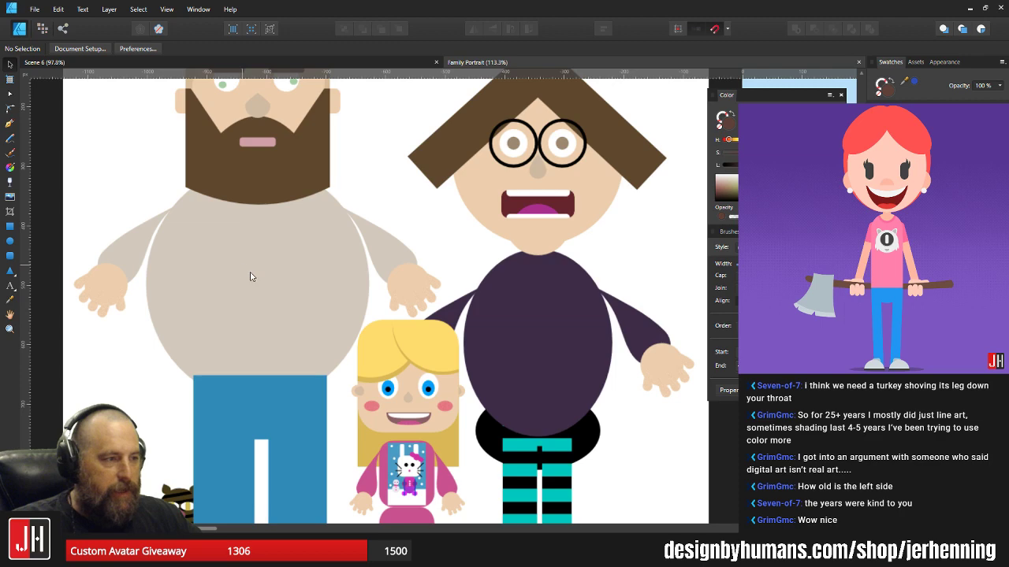
{"action": "scroll", "coordinate": [260, 287], "scroll_direction": "down", "scroll_amount": 5}
{"action": "scroll", "coordinate": [253, 289], "scroll_direction": "up", "scroll_amount": 2}
{"action": "left_click_drag", "start_coordinate": [330, 289], "coordinate": [395, 309]}
{"action": "scroll", "coordinate": [226, 300], "scroll_direction": "up", "scroll_amount": 5}
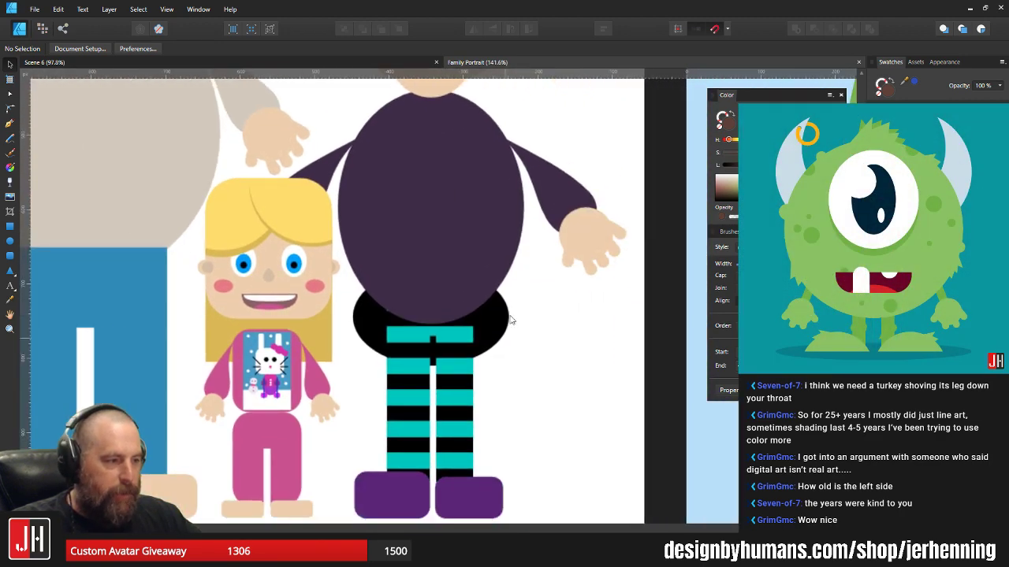
{"action": "scroll", "coordinate": [511, 319], "scroll_direction": "up", "scroll_amount": 2}
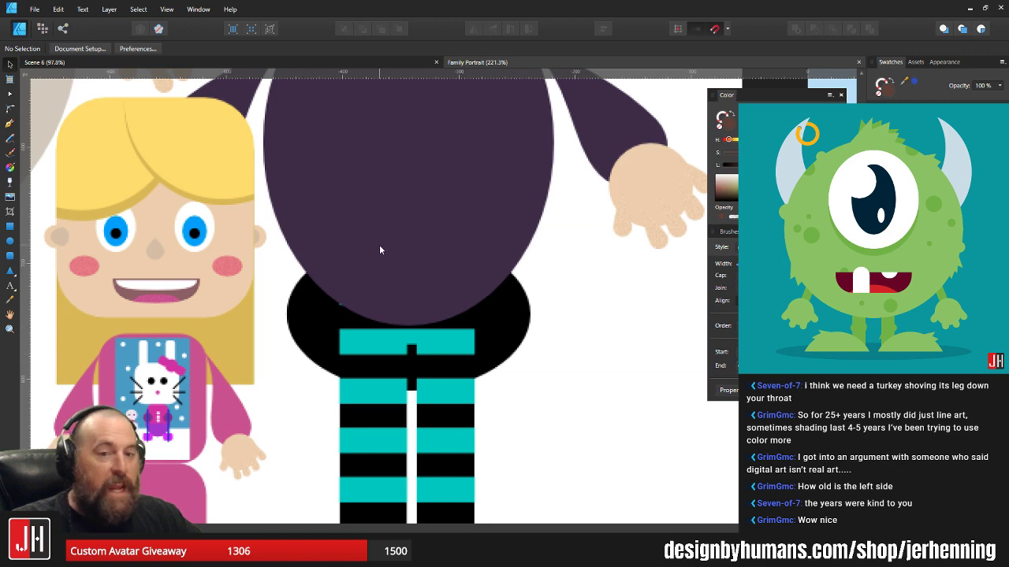
{"action": "scroll", "coordinate": [386, 249], "scroll_direction": "down", "scroll_amount": 2}
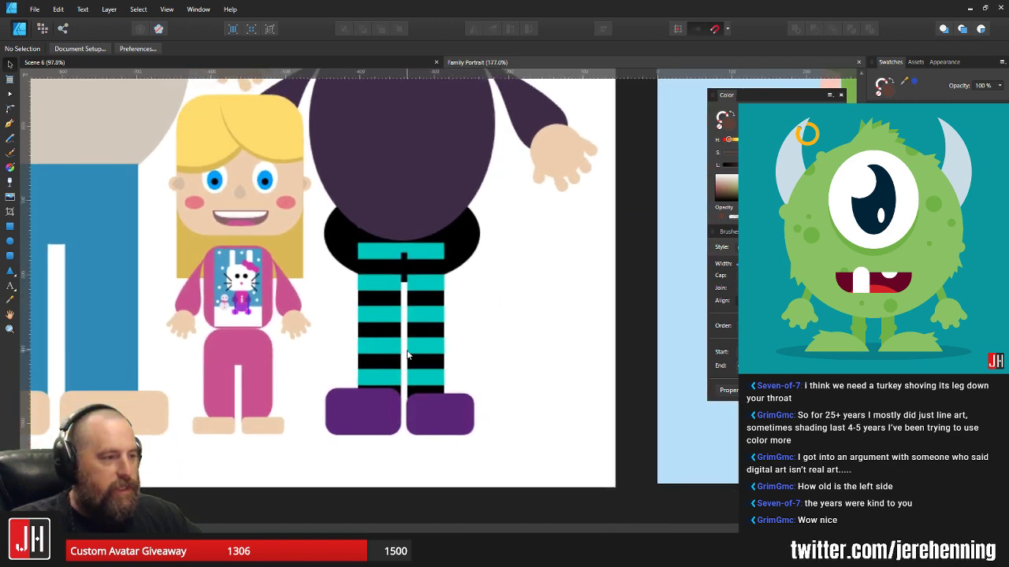
{"action": "scroll", "coordinate": [407, 355], "scroll_direction": "up", "scroll_amount": 2}
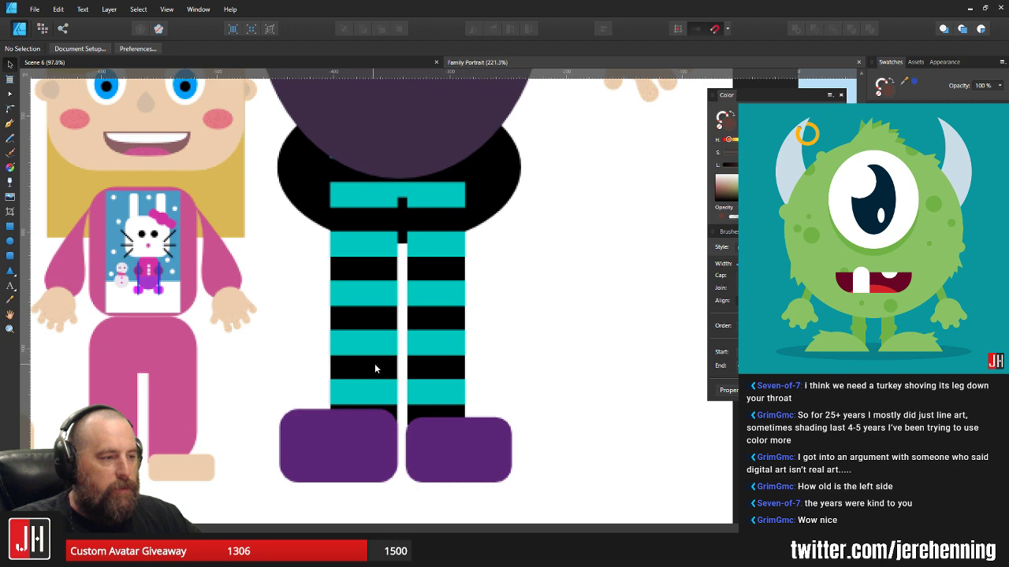
{"action": "scroll", "coordinate": [401, 228], "scroll_direction": "down", "scroll_amount": 3}
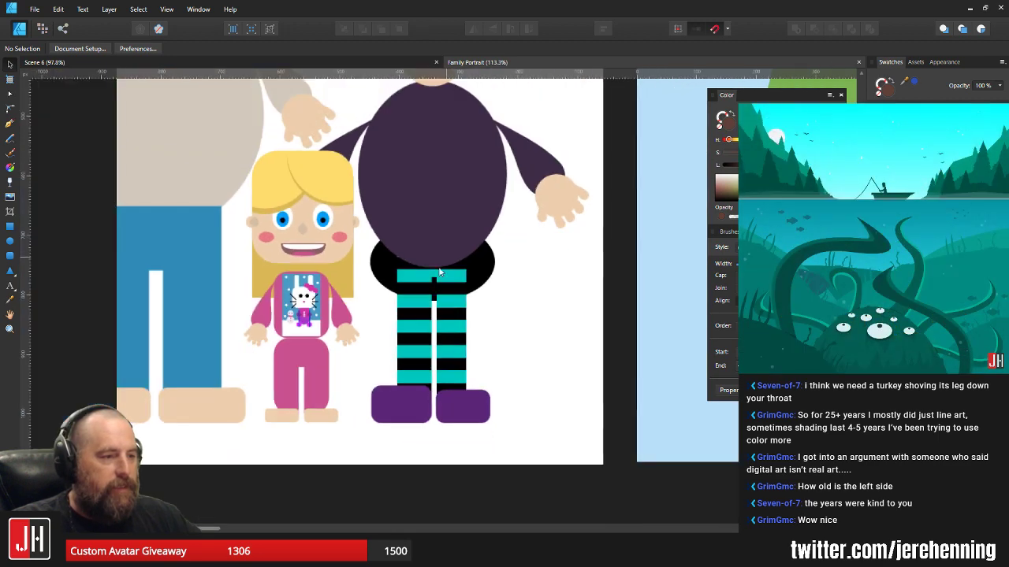
- Inspect the striped cat behind the father's leg and the lower half of the older family drawing
{"action": "scroll", "coordinate": [352, 331], "scroll_direction": "up", "scroll_amount": 4}
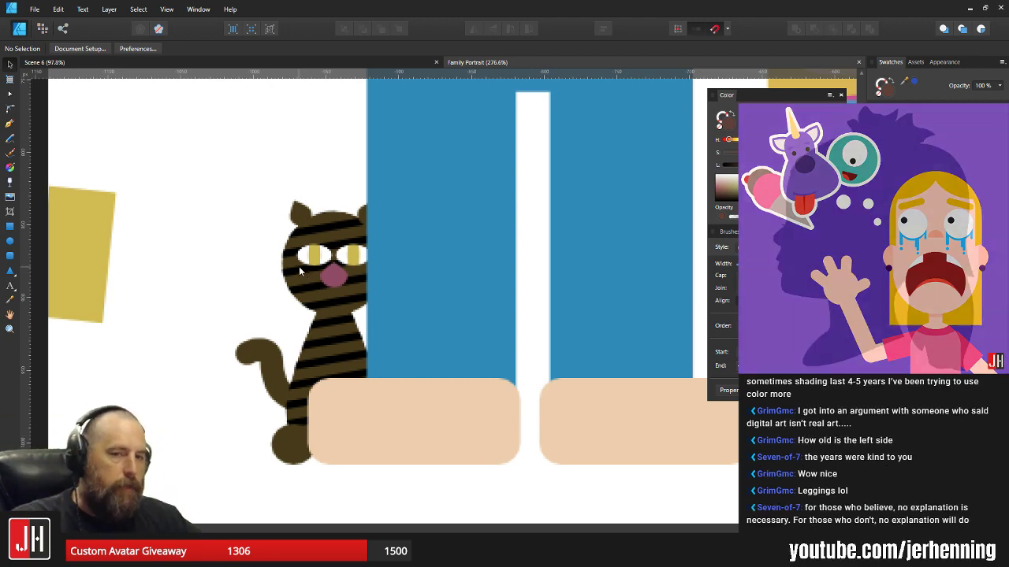
{"action": "scroll", "coordinate": [349, 223], "scroll_direction": "down", "scroll_amount": 3}
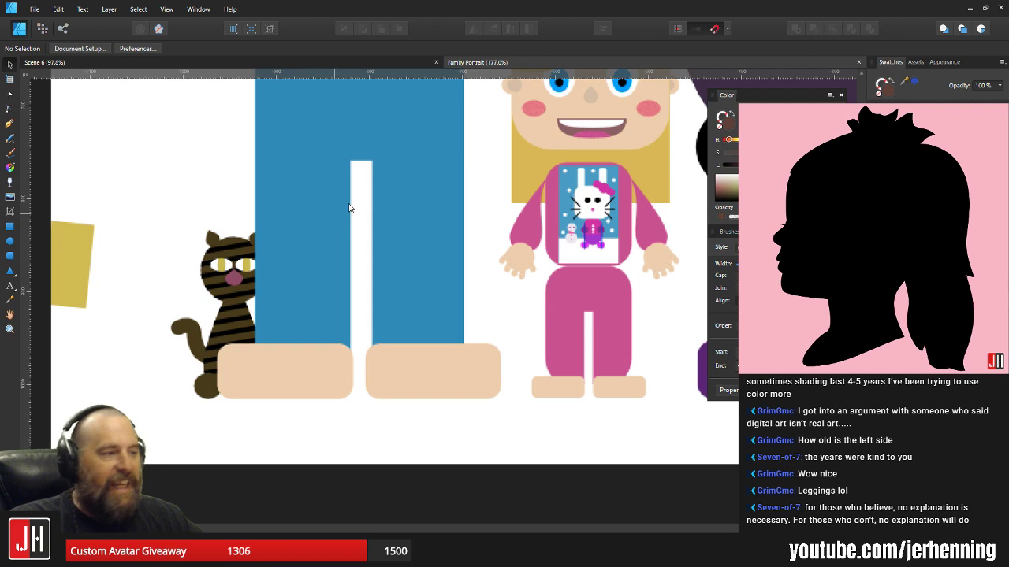
{"action": "left_click_drag", "start_coordinate": [349, 208], "coordinate": [147, 261]}
{"action": "scroll", "coordinate": [586, 222], "scroll_direction": "down", "scroll_amount": 1}
{"action": "left_click_drag", "start_coordinate": [587, 222], "coordinate": [508, 242]}
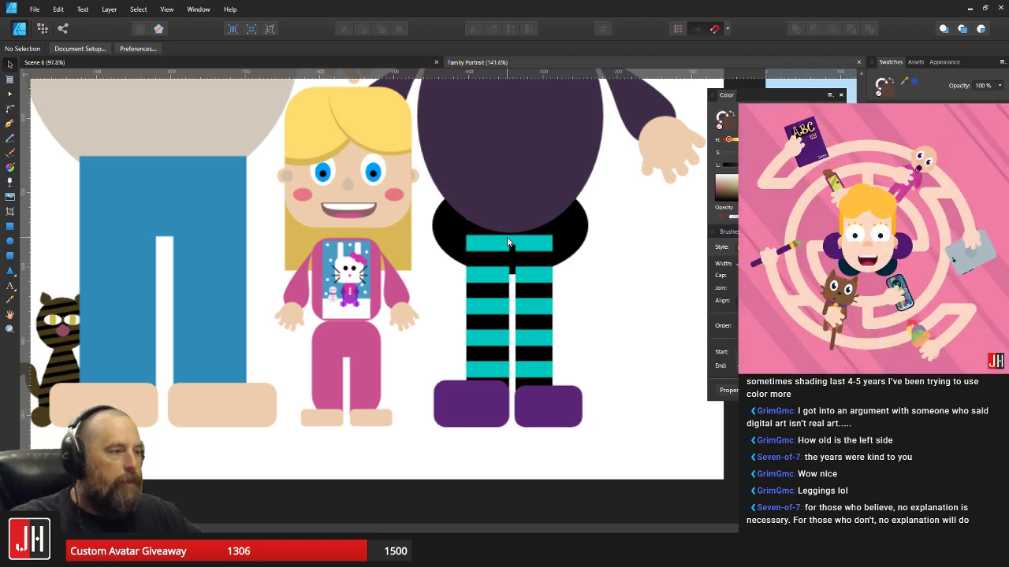
- Examine the father and daughter on the Instagram artboard up close and alongside the older family drawing
{"action": "scroll", "coordinate": [507, 243], "scroll_direction": "down", "scroll_amount": 5}
{"action": "left_click_drag", "start_coordinate": [565, 261], "coordinate": [324, 312]}
{"action": "scroll", "coordinate": [412, 283], "scroll_direction": "down", "scroll_amount": 2}
{"action": "left_click_drag", "start_coordinate": [467, 246], "coordinate": [429, 263]}
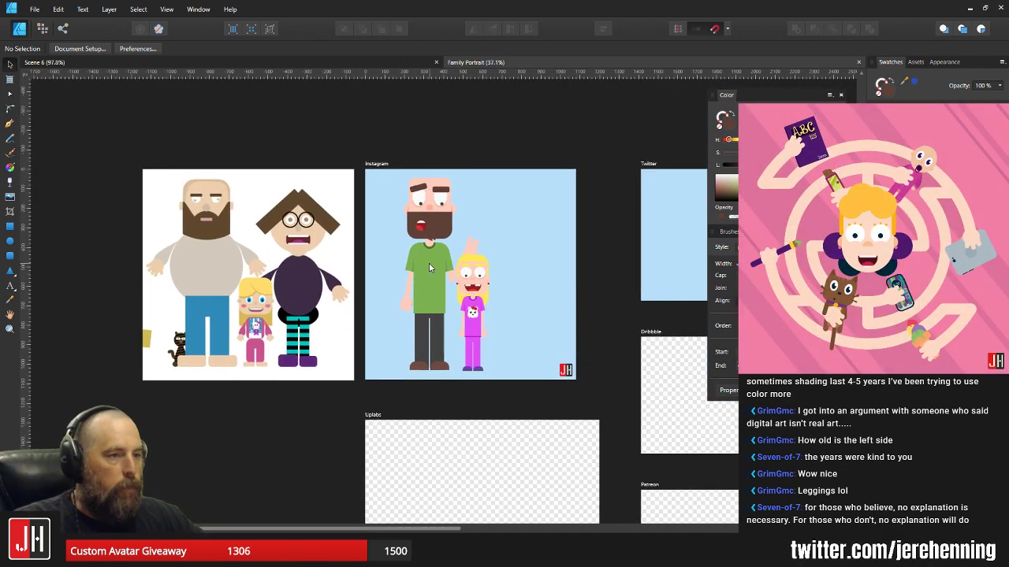
{"action": "scroll", "coordinate": [433, 265], "scroll_direction": "up", "scroll_amount": 2}
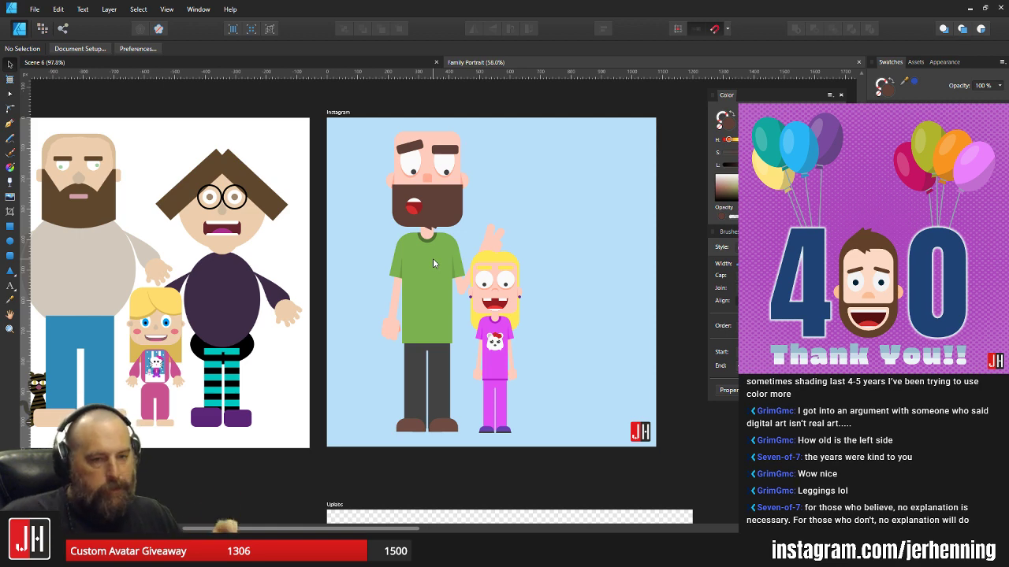
{"action": "scroll", "coordinate": [429, 324], "scroll_direction": "down", "scroll_amount": 1}
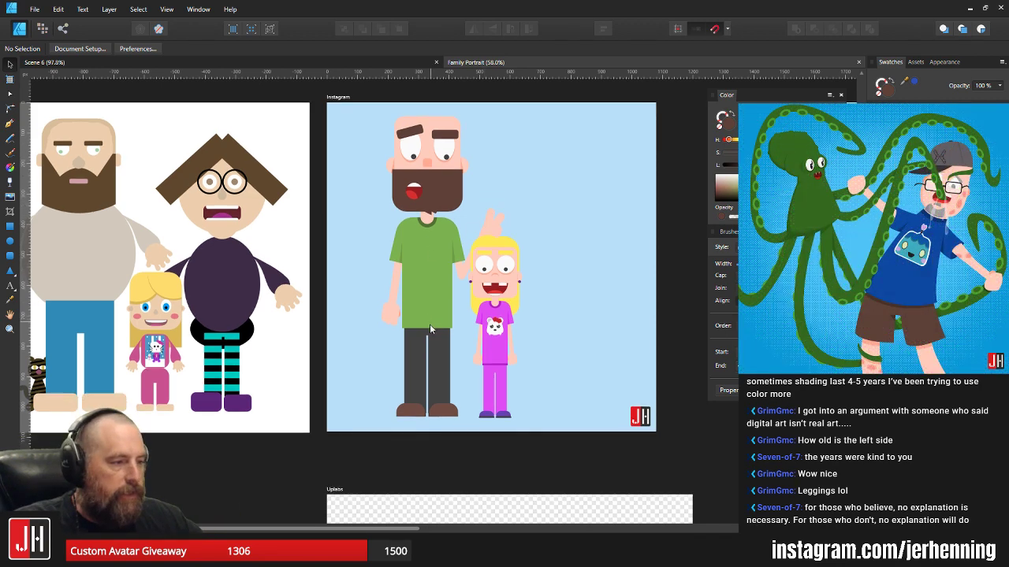
{"action": "scroll", "coordinate": [430, 293], "scroll_direction": "up", "scroll_amount": 3}
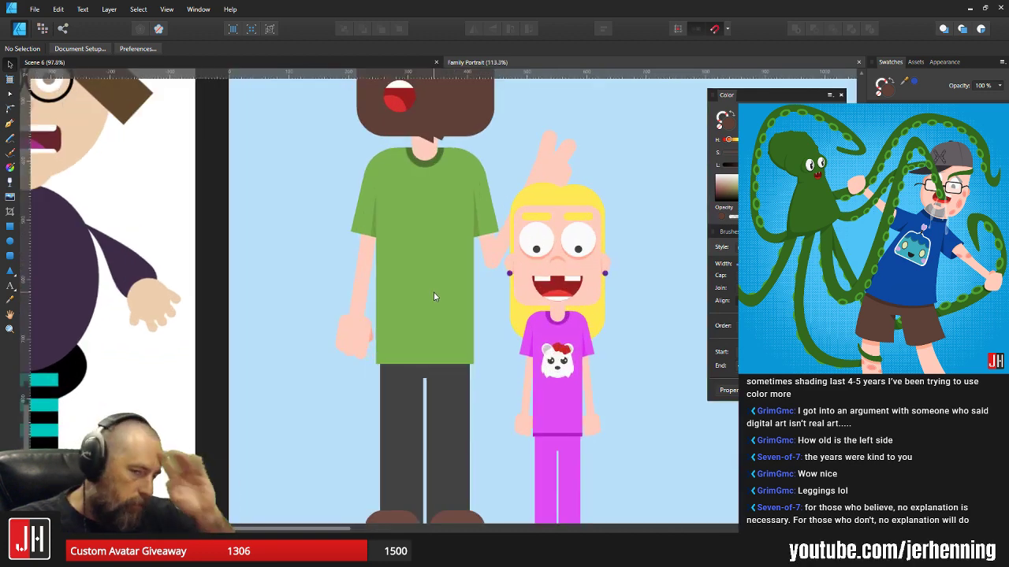
{"action": "scroll", "coordinate": [434, 298], "scroll_direction": "down", "scroll_amount": 3}
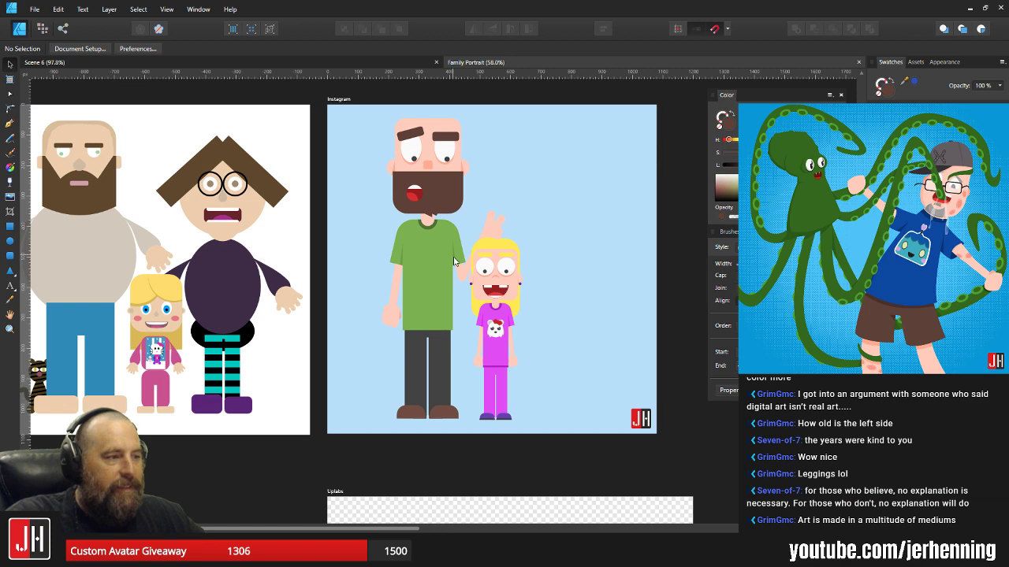
{"action": "scroll", "coordinate": [432, 291], "scroll_direction": "up", "scroll_amount": 5}
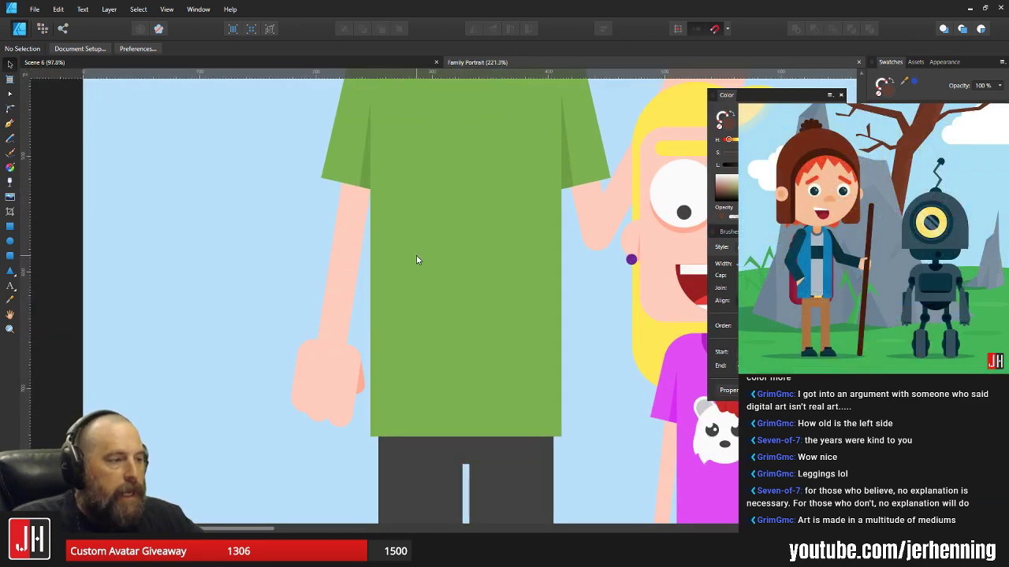
{"action": "scroll", "coordinate": [416, 255], "scroll_direction": "down", "scroll_amount": 5}
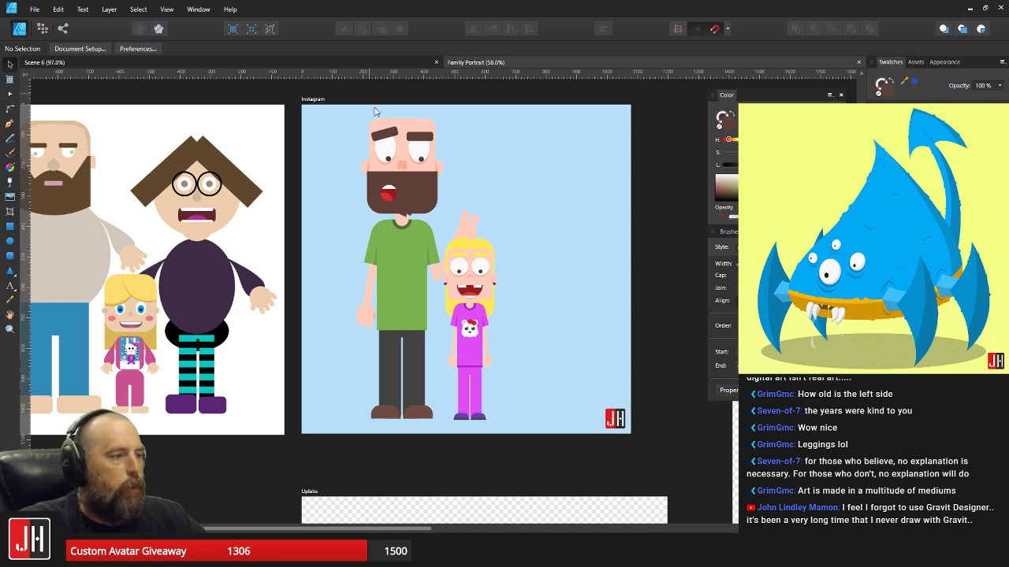
{"action": "scroll", "coordinate": [390, 137], "scroll_direction": "down", "scroll_amount": 3, "text": "ctrl"}
{"action": "scroll", "coordinate": [426, 189], "scroll_direction": "up", "scroll_amount": 2, "text": "ctrl"}
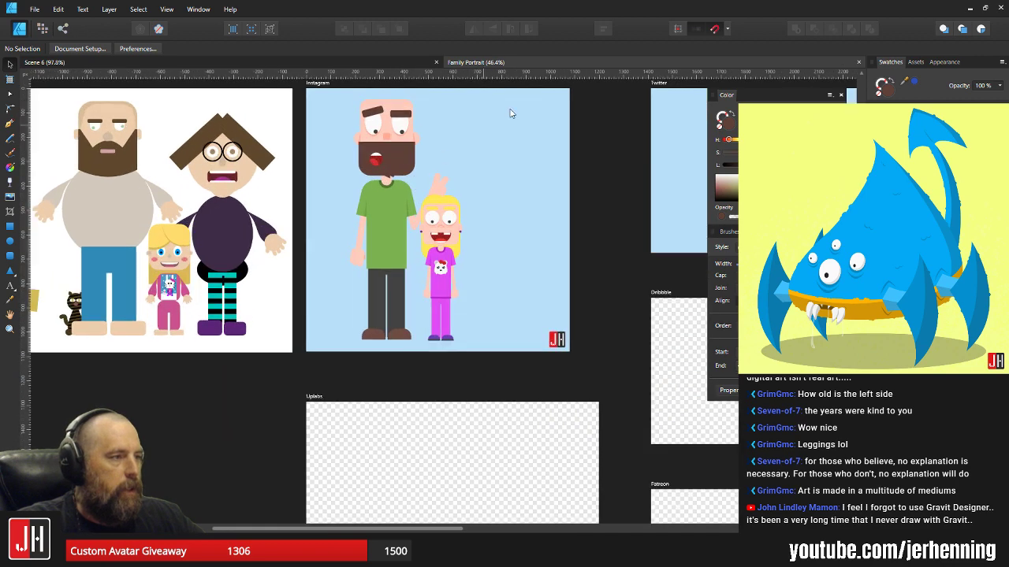
- Close the Family Portrait document and examine the Scene 6 illustration, focusing on the dark standing stone with the blue ring
{"action": "left_click", "coordinate": [389, 62]}
{"action": "left_click", "coordinate": [857, 61]}
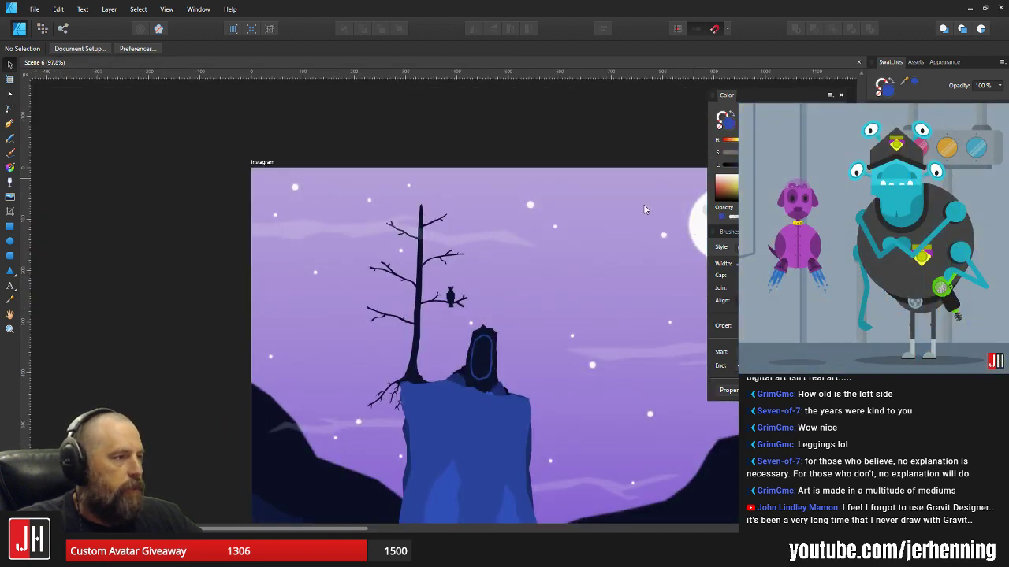
{"action": "scroll", "coordinate": [495, 310], "scroll_direction": "down", "scroll_amount": 3}
{"action": "scroll", "coordinate": [495, 310], "scroll_direction": "down", "scroll_amount": 3, "text": "ctrl"}
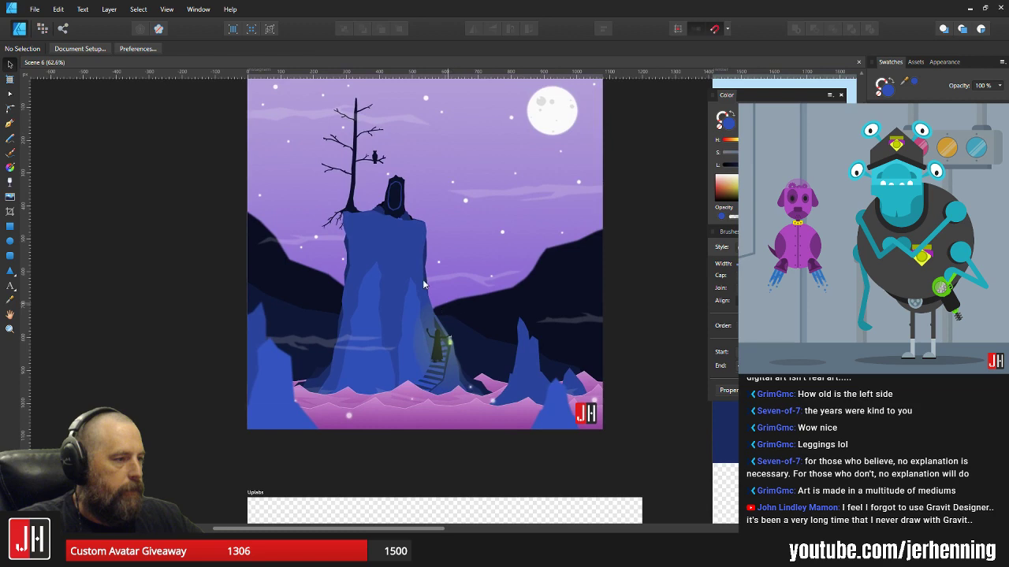
{"action": "scroll", "coordinate": [442, 243], "scroll_direction": "up", "scroll_amount": 4, "text": "ctrl"}
{"action": "scroll", "coordinate": [343, 229], "scroll_direction": "up", "scroll_amount": 2, "text": "ctrl"}
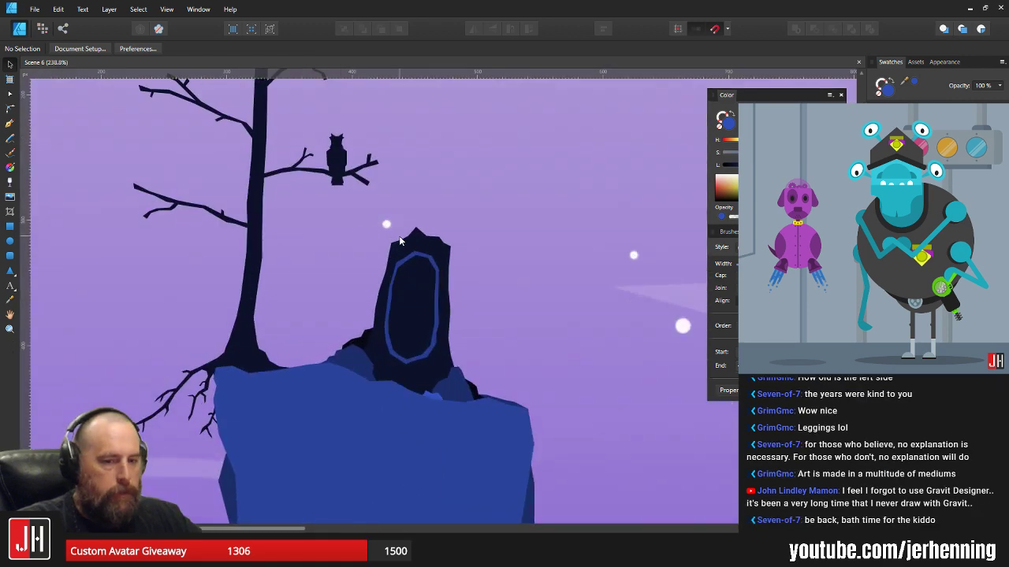
{"action": "scroll", "coordinate": [408, 268], "scroll_direction": "up", "scroll_amount": 4, "text": "ctrl"}
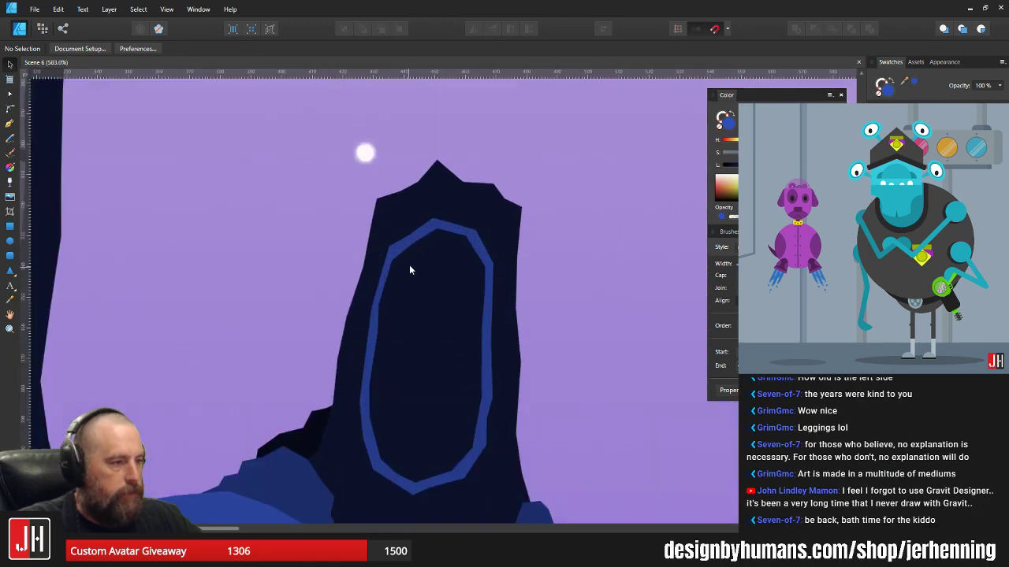
- Try to enlarge the standing stone group and reposition it on the cliff top
{"action": "left_click", "coordinate": [477, 264]}
{"action": "scroll", "coordinate": [528, 198], "scroll_direction": "down", "scroll_amount": 2, "text": "ctrl"}
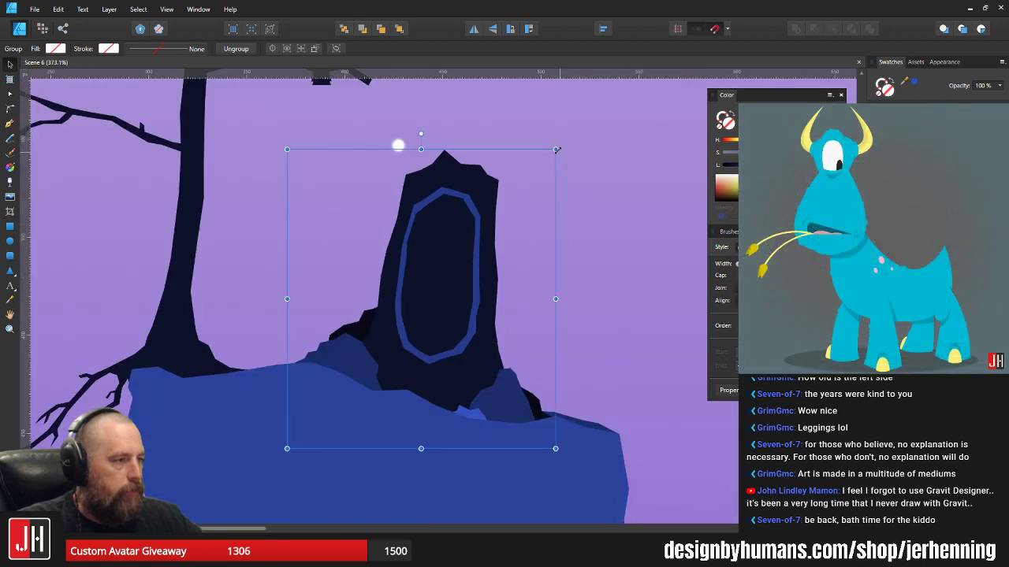
{"action": "left_click_drag", "start_coordinate": [557, 150], "coordinate": [604, 92]}
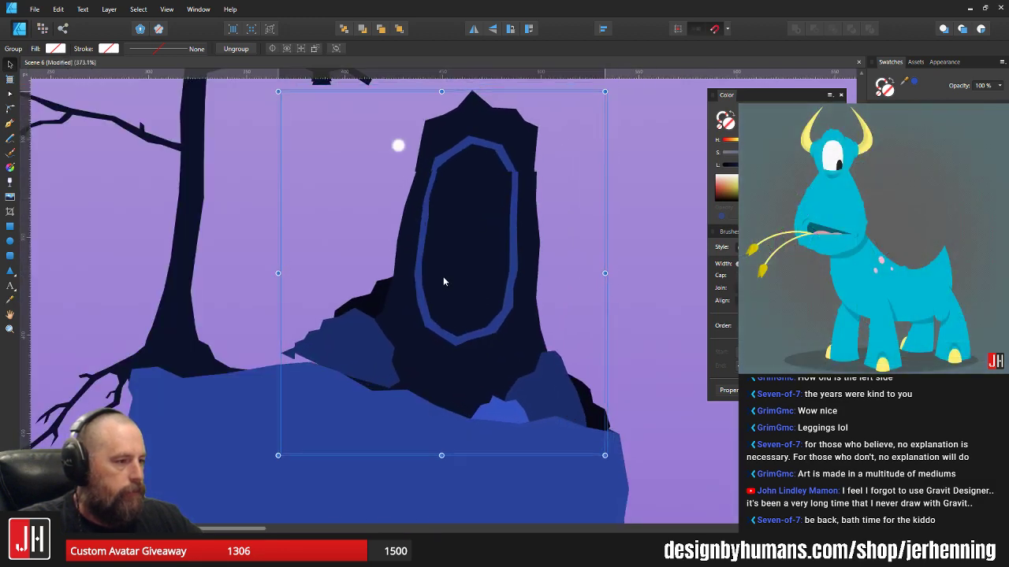
{"action": "left_click_drag", "start_coordinate": [443, 277], "coordinate": [439, 289]}
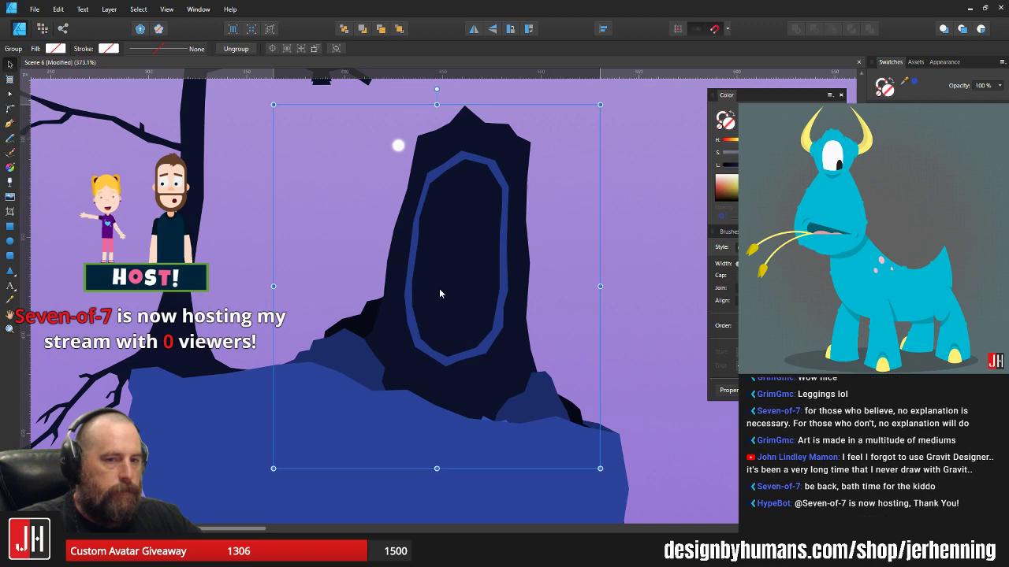
{"action": "scroll", "coordinate": [439, 289], "scroll_direction": "down", "scroll_amount": 3}
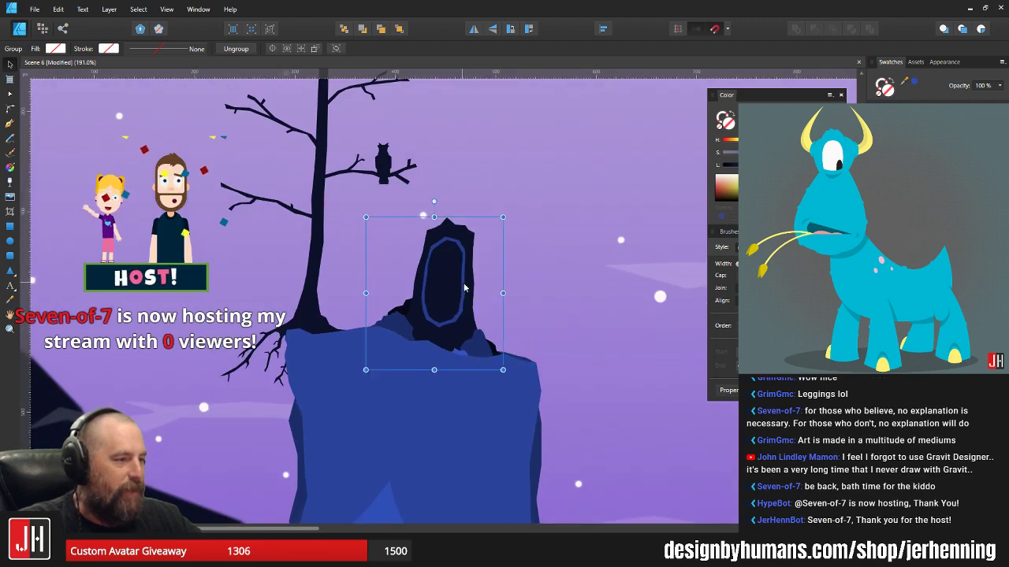
- Nudge the standing stone group slightly right and down so its base sits into the cliff top
{"action": "scroll", "coordinate": [464, 289], "scroll_direction": "up", "scroll_amount": 3}
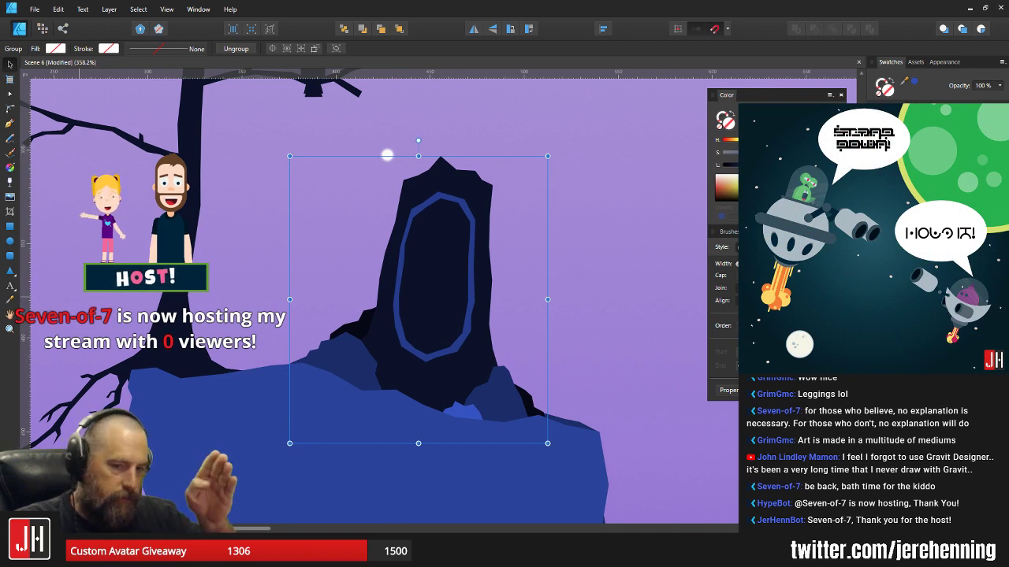
{"action": "left_click", "coordinate": [559, 191]}
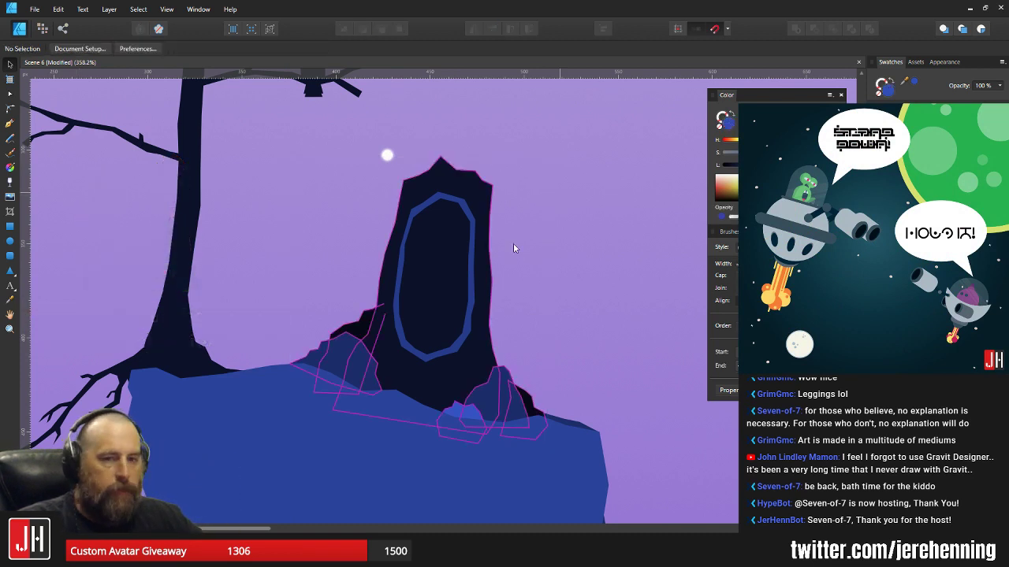
{"action": "scroll", "coordinate": [513, 249], "scroll_direction": "down", "scroll_amount": 2}
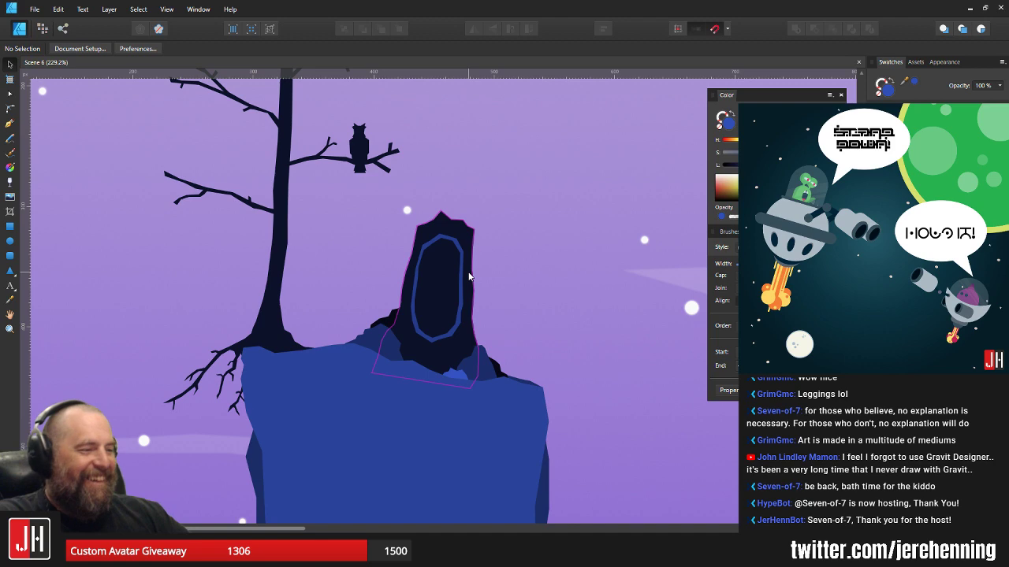
{"action": "scroll", "coordinate": [458, 264], "scroll_direction": "up", "scroll_amount": 5}
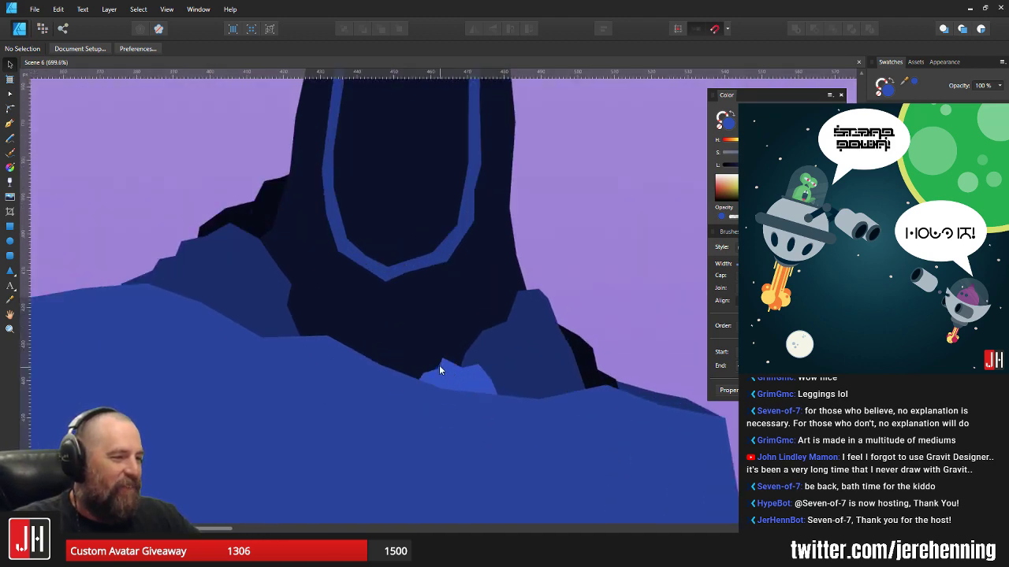
{"action": "left_click", "coordinate": [436, 341]}
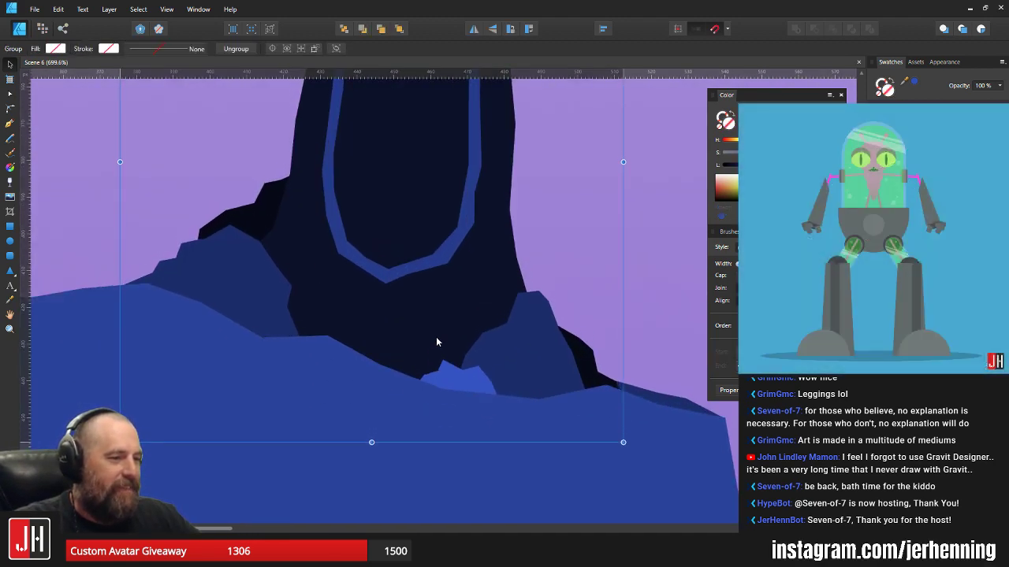
{"action": "key", "text": "Down"}
{"action": "scroll", "coordinate": [545, 365], "scroll_direction": "down", "scroll_amount": 2}
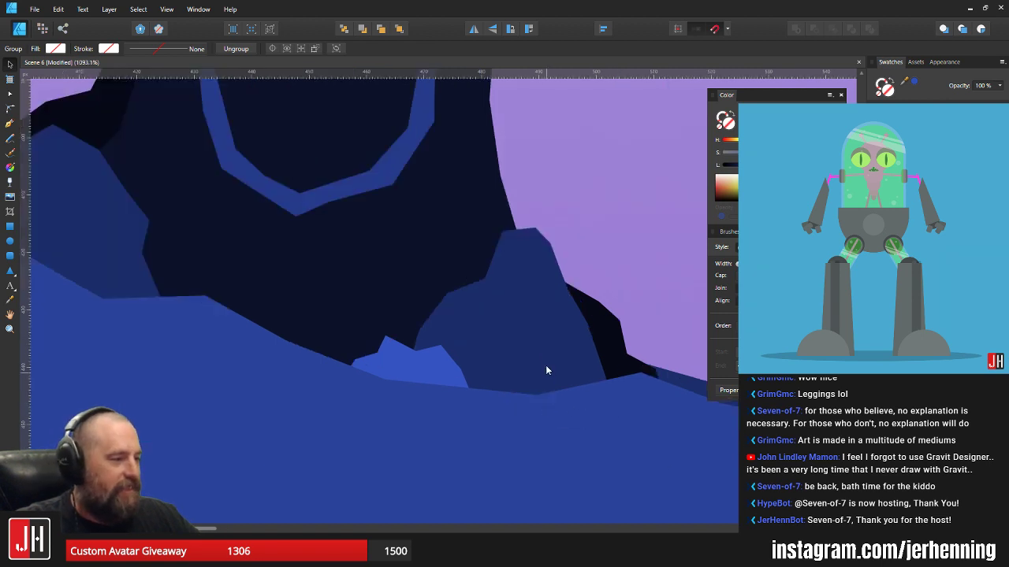
{"action": "scroll", "coordinate": [439, 353], "scroll_direction": "down", "scroll_amount": 2}
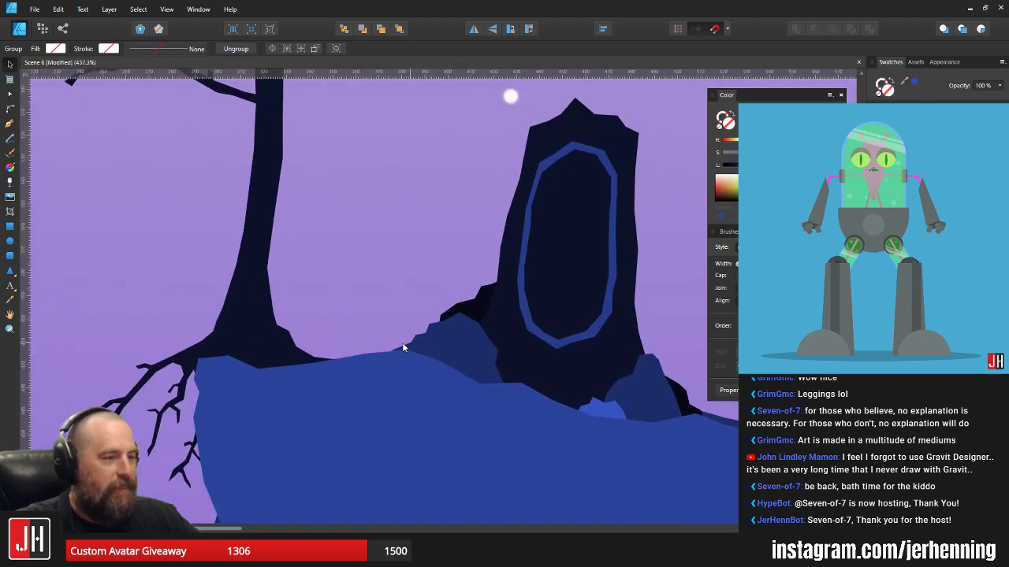
- Extend the pointed left tip of the stone's left-hand rock into the cliff surface and raise a point on its sloping edge
{"action": "scroll", "coordinate": [402, 344], "scroll_direction": "up", "scroll_amount": 8}
{"action": "key", "text": "a"}
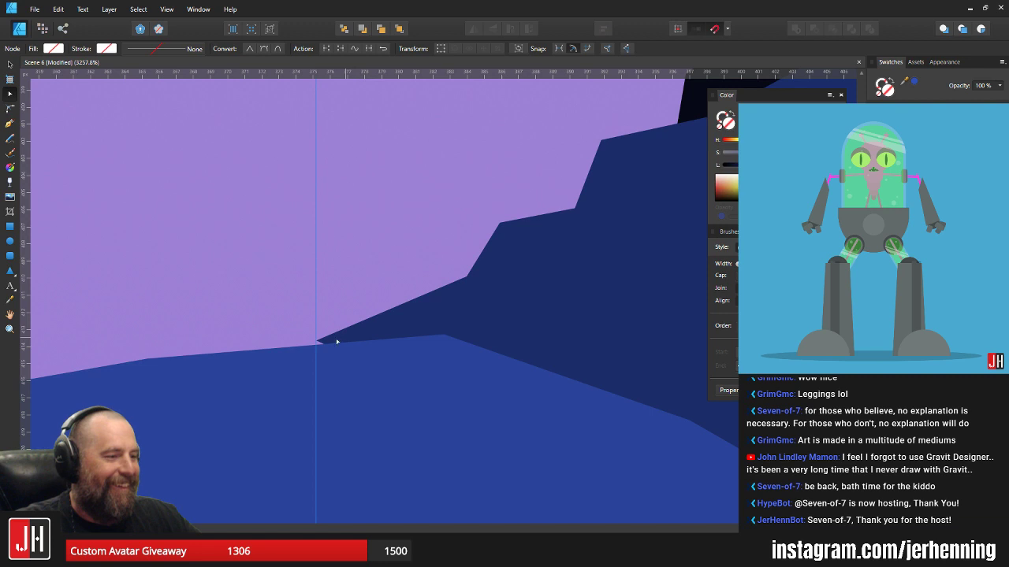
{"action": "left_click", "coordinate": [316, 343]}
{"action": "left_click_drag", "start_coordinate": [316, 342], "coordinate": [284, 352]}
{"action": "left_click_drag", "start_coordinate": [348, 327], "coordinate": [357, 313]}
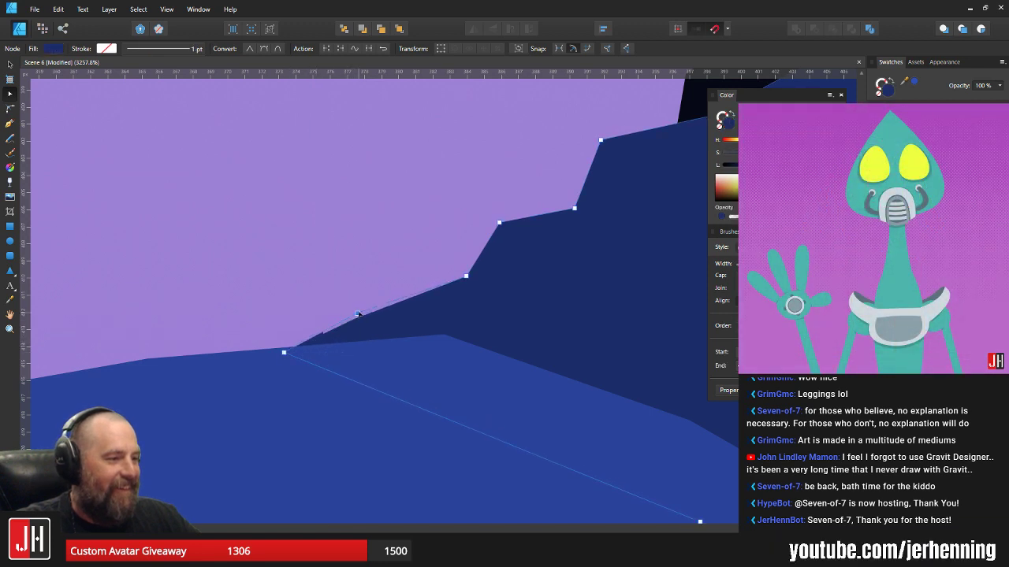
{"action": "key", "text": "v"}
{"action": "left_click", "coordinate": [398, 244]}
{"action": "scroll", "coordinate": [399, 261], "scroll_direction": "down", "scroll_amount": 7}
- Reshape the outer edge of the black rock right of the stone by shifting its lower nodes slightly up and outward
{"action": "left_click_drag", "start_coordinate": [399, 263], "coordinate": [150, 302]}
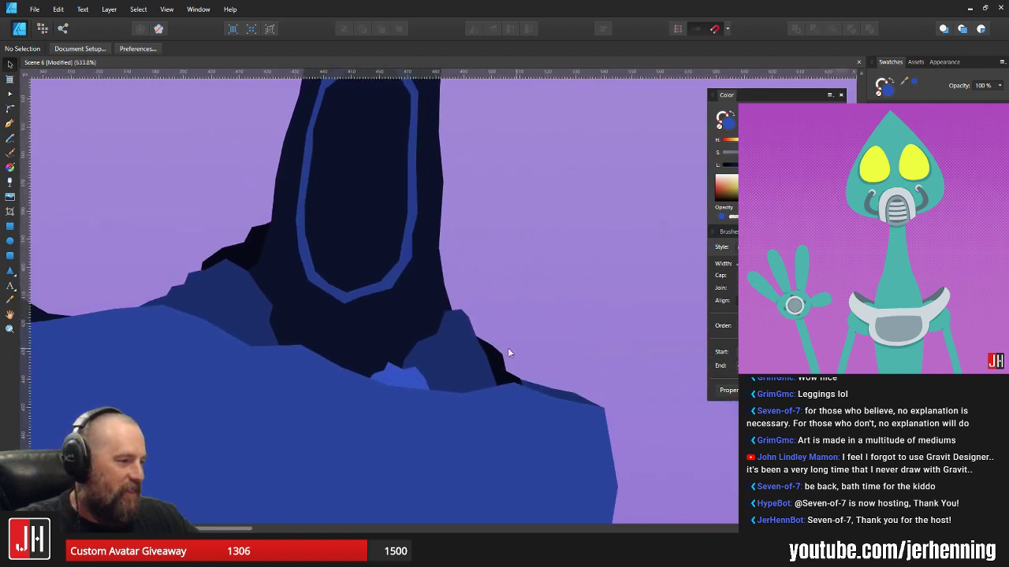
{"action": "scroll", "coordinate": [517, 385], "scroll_direction": "up", "scroll_amount": 7}
{"action": "left_click", "coordinate": [495, 374]}
{"action": "key", "text": "a"}
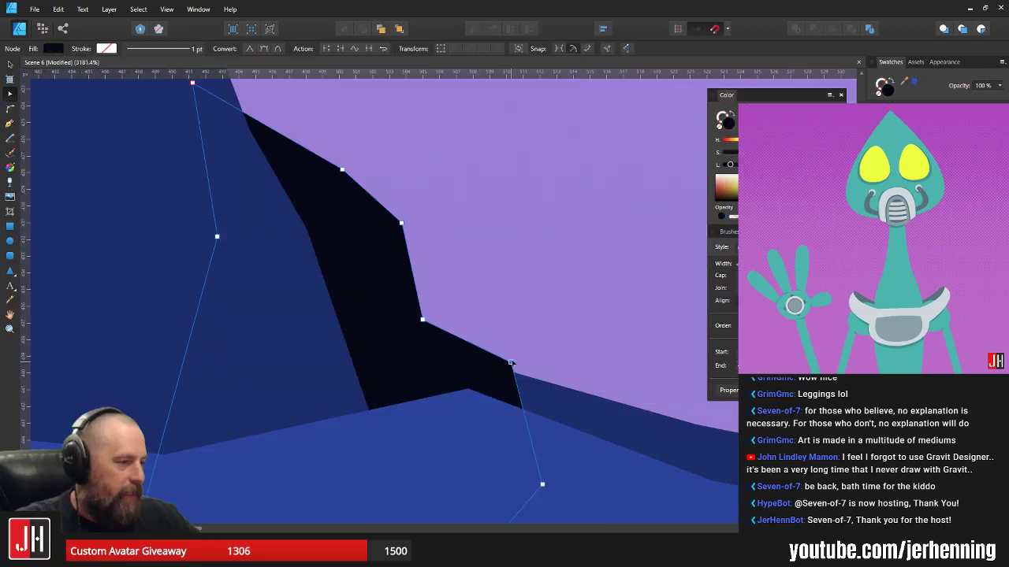
{"action": "left_click_drag", "start_coordinate": [422, 321], "coordinate": [428, 309]}
{"action": "key", "text": "v"}
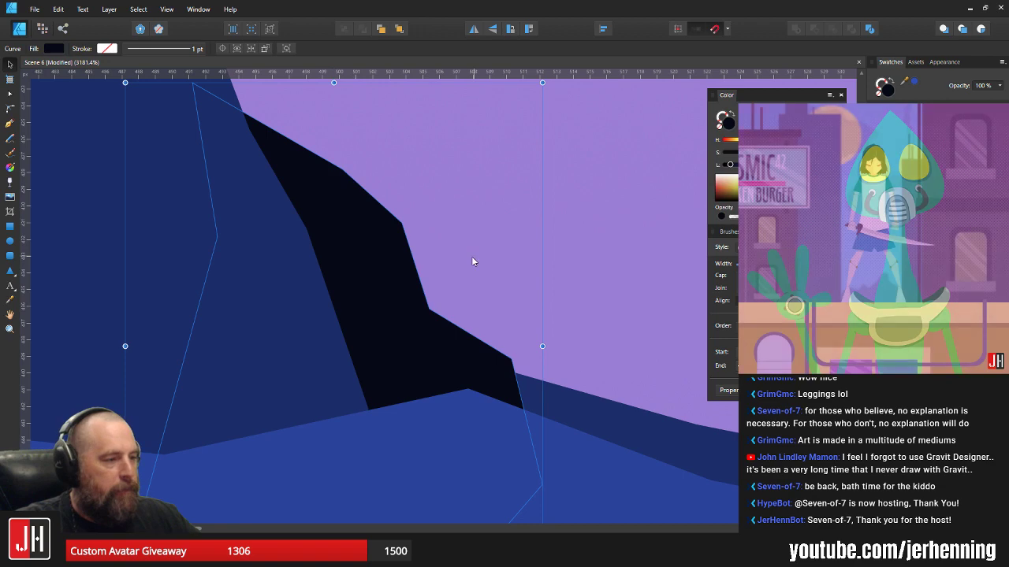
{"action": "left_click", "coordinate": [472, 257]}
{"action": "scroll", "coordinate": [473, 268], "scroll_direction": "down", "scroll_amount": 7}
- Lower the standing stone's peak slightly and spread its right shoulder into a gentler slope with an extra node
{"action": "left_click_drag", "start_coordinate": [473, 279], "coordinate": [528, 373]}
{"action": "scroll", "coordinate": [524, 369], "scroll_direction": "down", "scroll_amount": 3}
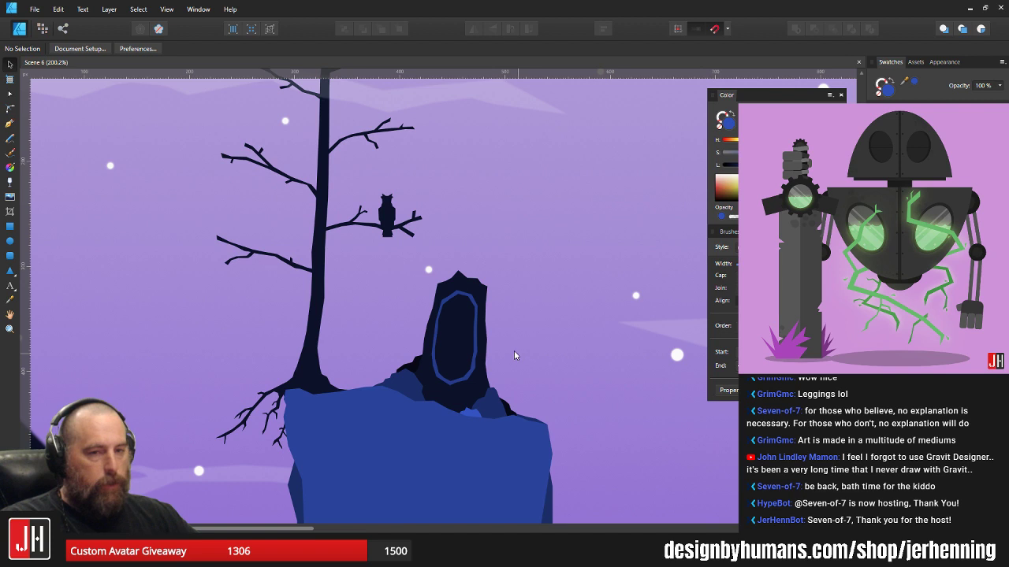
{"action": "scroll", "coordinate": [487, 332], "scroll_direction": "up", "scroll_amount": 5}
{"action": "left_click", "coordinate": [460, 208]}
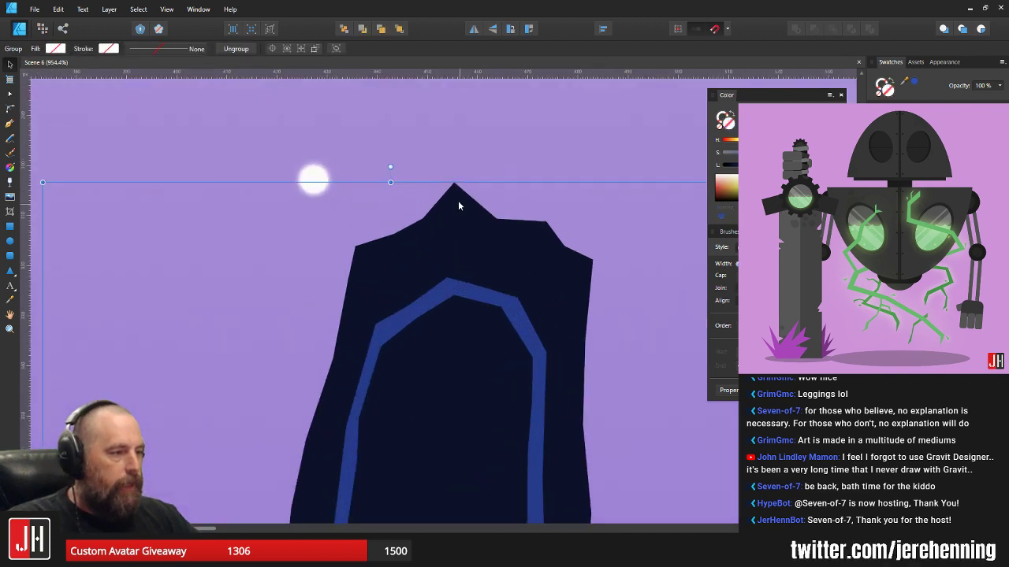
{"action": "key", "text": "a"}
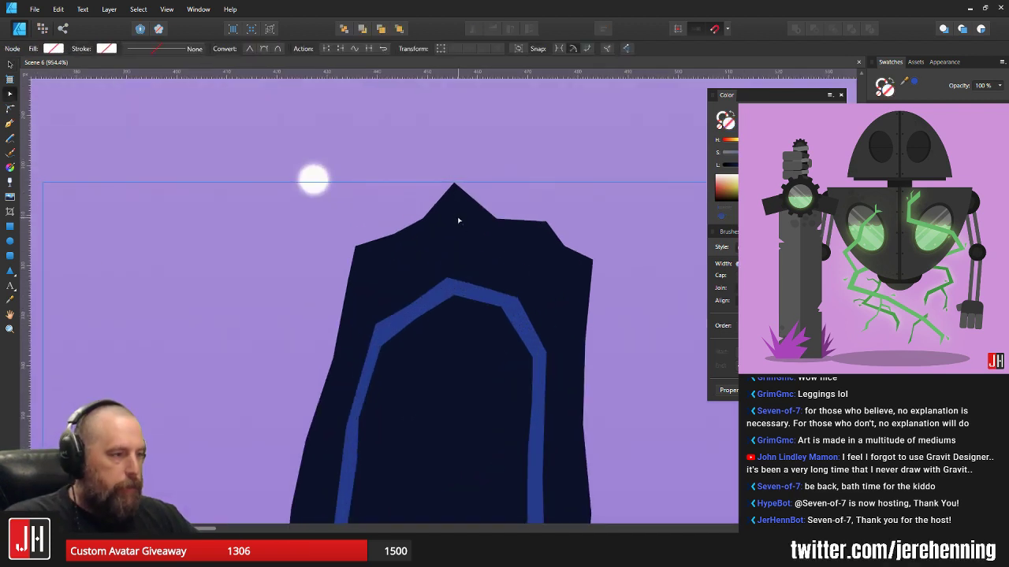
{"action": "scroll", "coordinate": [457, 205], "scroll_direction": "up", "scroll_amount": 2}
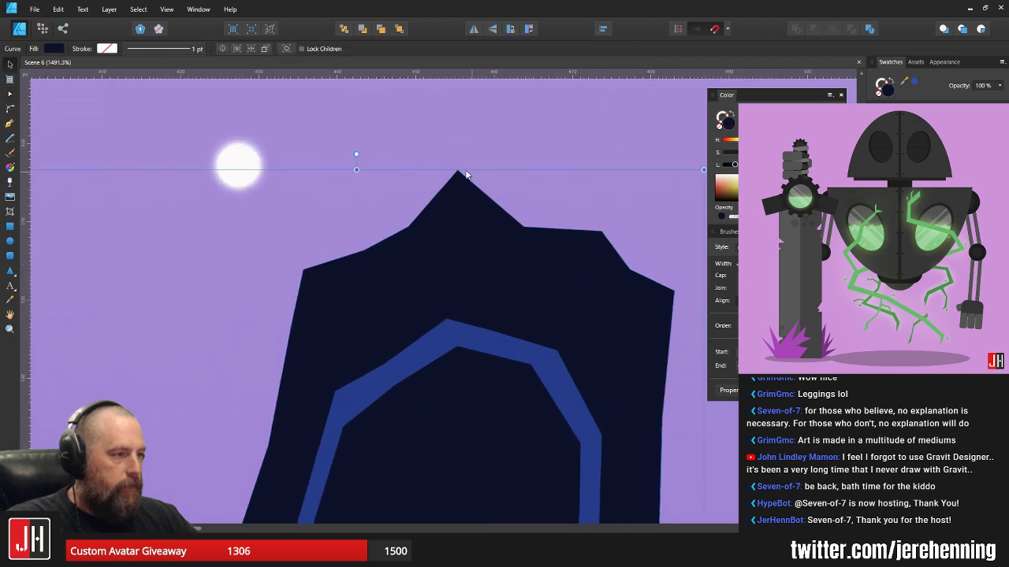
{"action": "left_click", "coordinate": [457, 175]}
{"action": "left_click", "coordinate": [457, 175]}
{"action": "left_click_drag", "start_coordinate": [457, 175], "coordinate": [457, 182]}
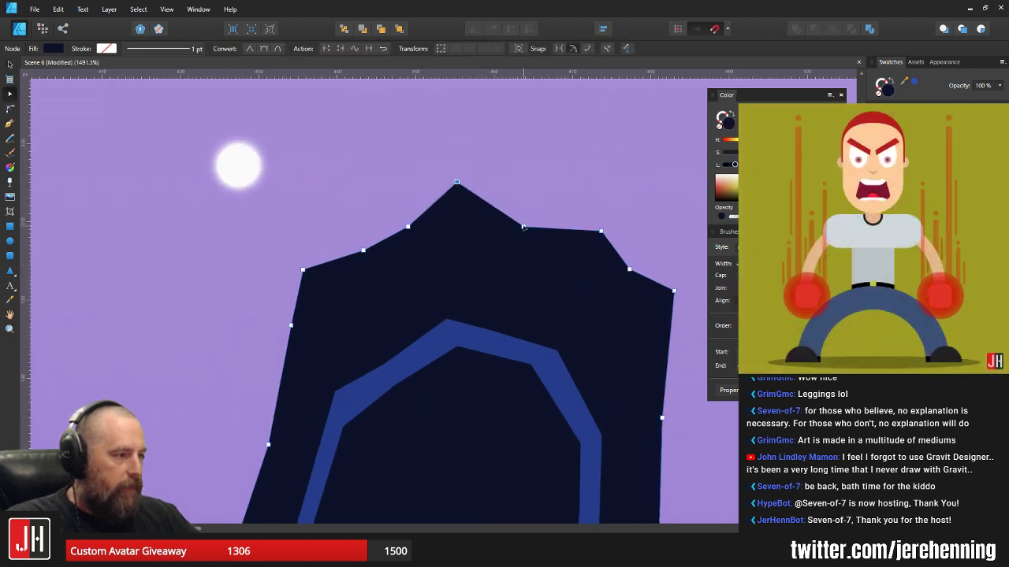
{"action": "left_click_drag", "start_coordinate": [524, 227], "coordinate": [561, 230]}
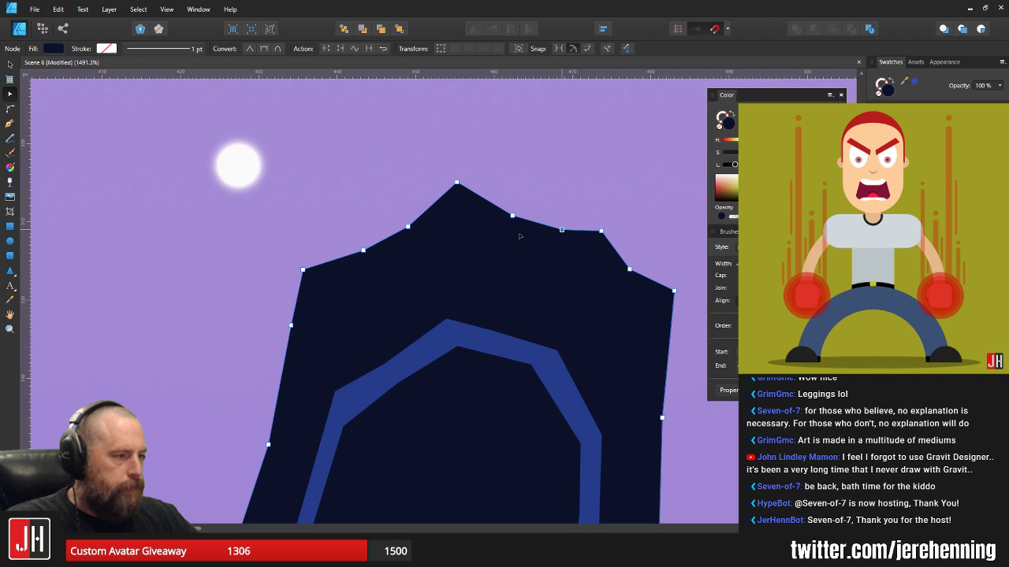
- Reshape the left shoulder of the standing stone's top by raising its outer node and lowering the one beside the peak
{"action": "left_click_drag", "start_coordinate": [362, 254], "coordinate": [353, 245]}
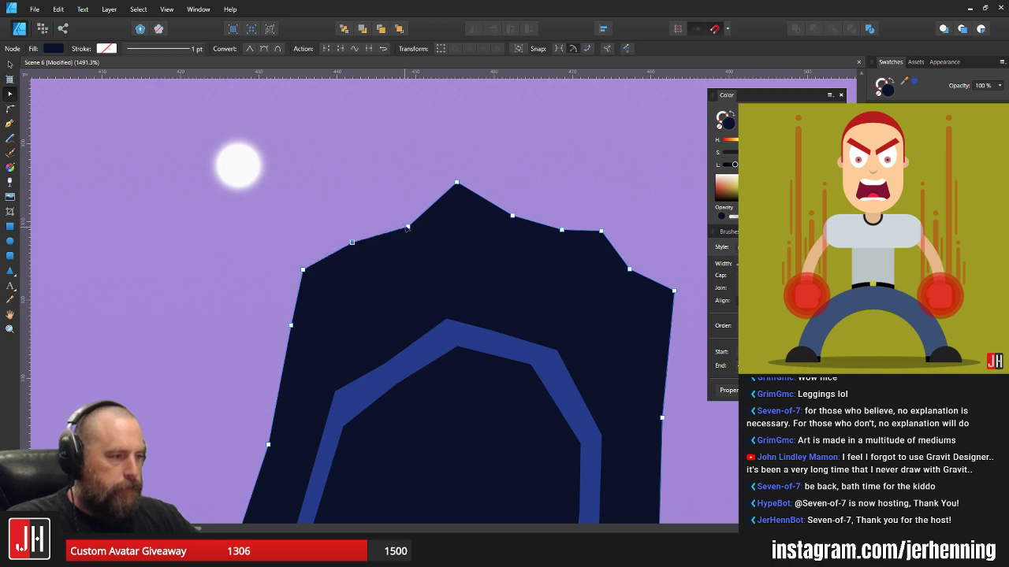
{"action": "left_click", "coordinate": [355, 243]}
{"action": "left_click_drag", "start_coordinate": [409, 232], "coordinate": [361, 242]}
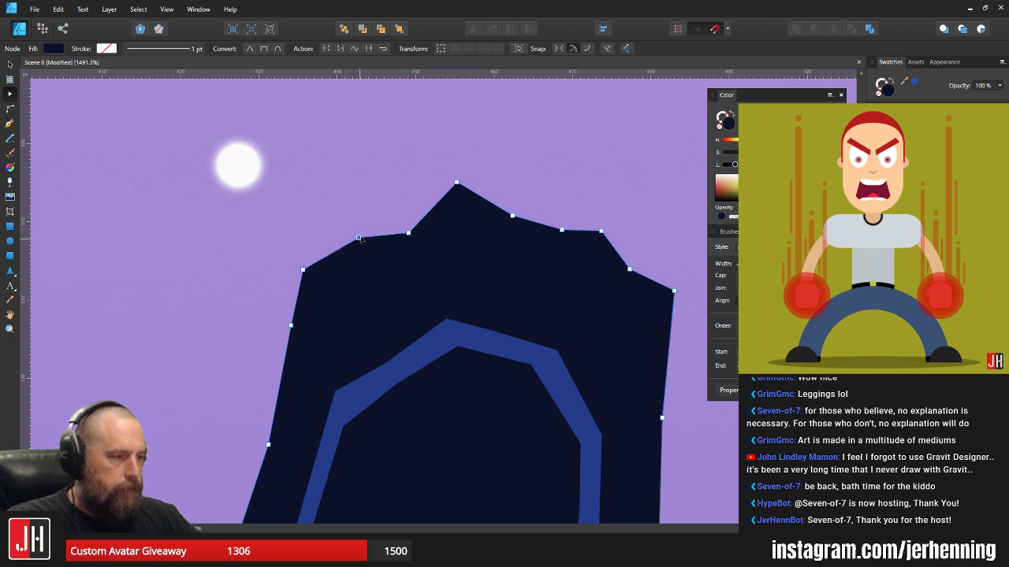
{"action": "left_click", "coordinate": [392, 206]}
{"action": "key", "text": "v"}
{"action": "scroll", "coordinate": [400, 227], "scroll_direction": "down", "scroll_amount": 8}
- Adjust the nodes along the standing stone's right edge to make its contour less regular
{"action": "scroll", "coordinate": [434, 284], "scroll_direction": "up", "scroll_amount": 3}
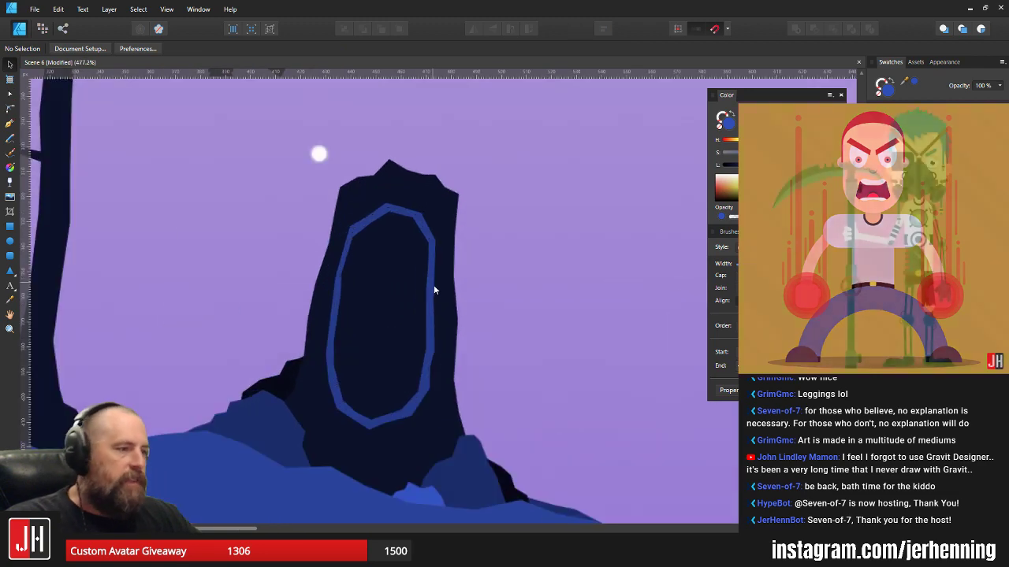
{"action": "left_click", "coordinate": [446, 255]}
{"action": "scroll", "coordinate": [446, 255], "scroll_direction": "up", "scroll_amount": 3}
{"action": "key", "text": "a"}
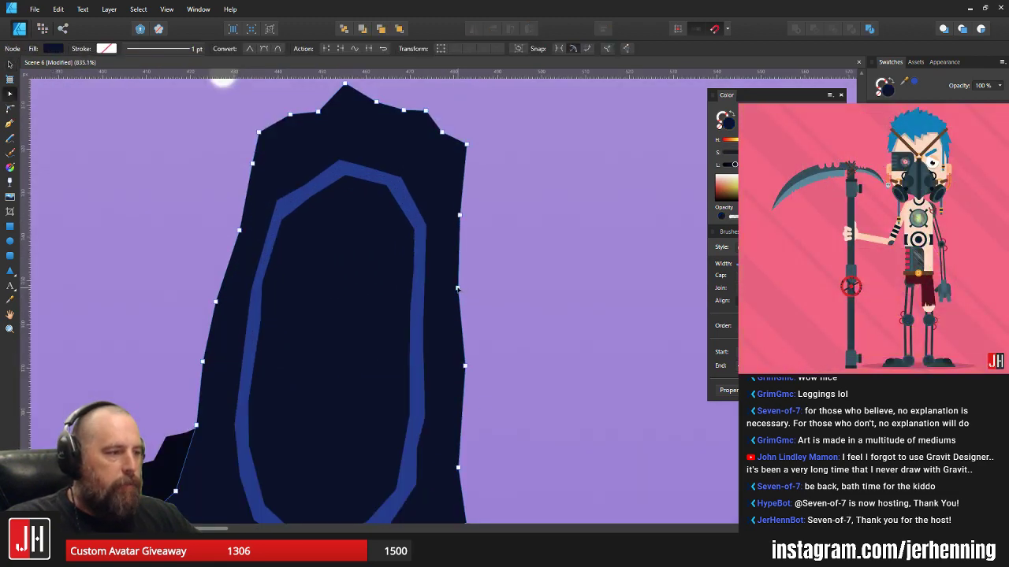
{"action": "left_click", "coordinate": [460, 281]}
{"action": "left_click", "coordinate": [460, 210]}
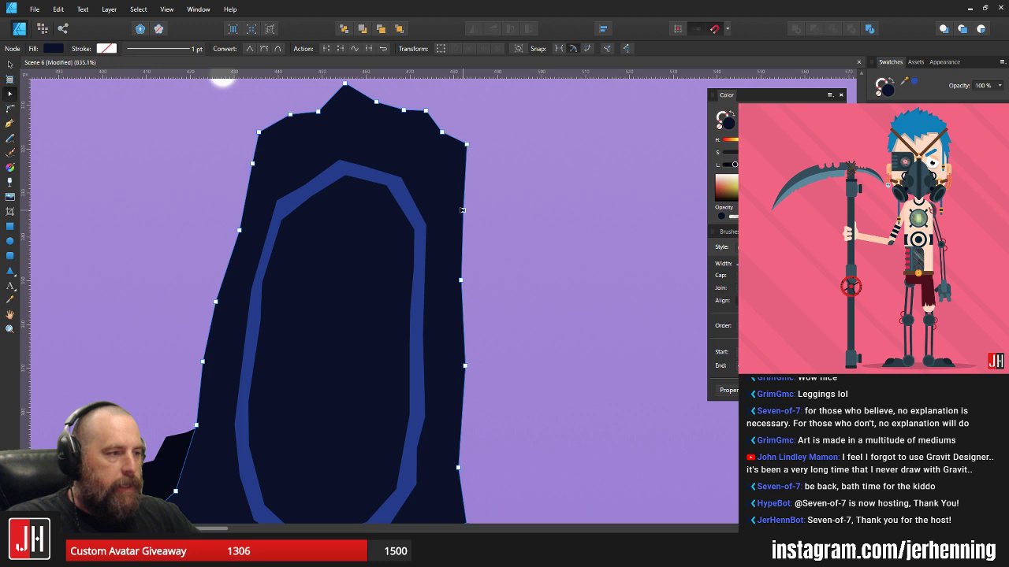
{"action": "left_click_drag", "start_coordinate": [464, 366], "coordinate": [466, 355]}
- Reshape the standing stone's left edge by shifting its middle and lower nodes down to the black rock
{"action": "left_click_drag", "start_coordinate": [375, 331], "coordinate": [443, 309]}
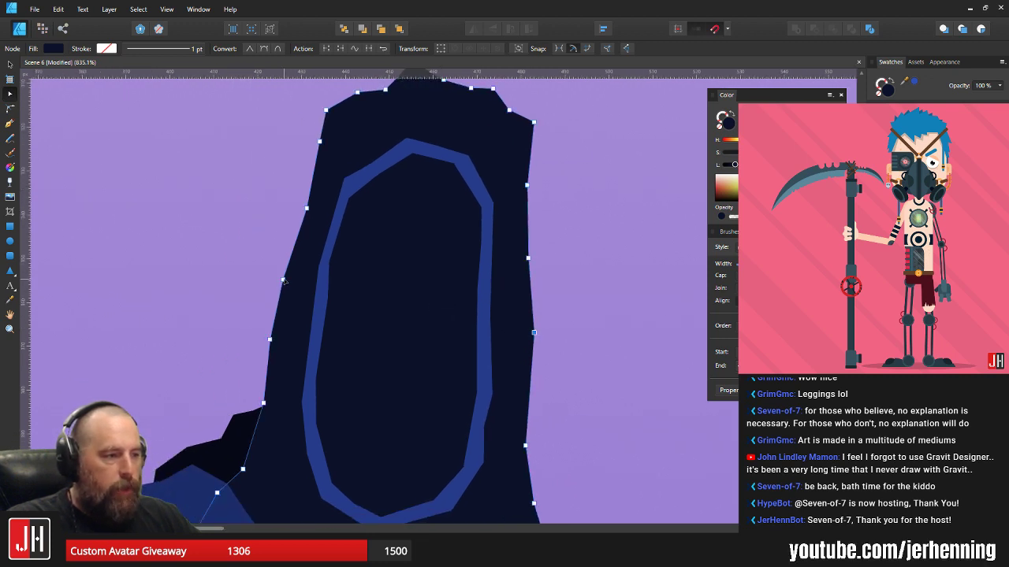
{"action": "left_click_drag", "start_coordinate": [284, 280], "coordinate": [281, 271]}
{"action": "left_click_drag", "start_coordinate": [269, 340], "coordinate": [275, 337]}
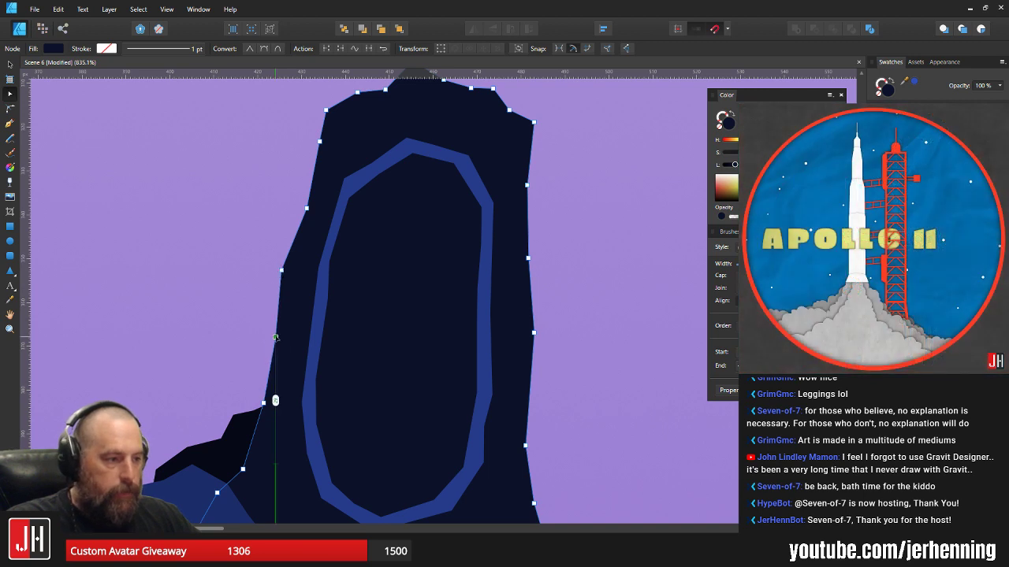
{"action": "scroll", "coordinate": [276, 337], "scroll_direction": "up", "scroll_amount": 5}
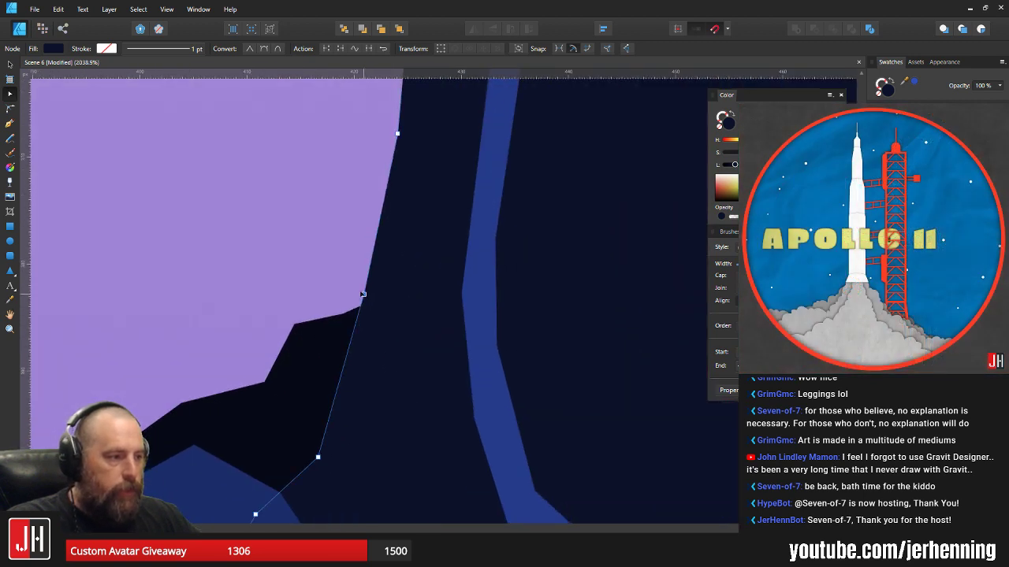
{"action": "left_click_drag", "start_coordinate": [361, 294], "coordinate": [358, 291]}
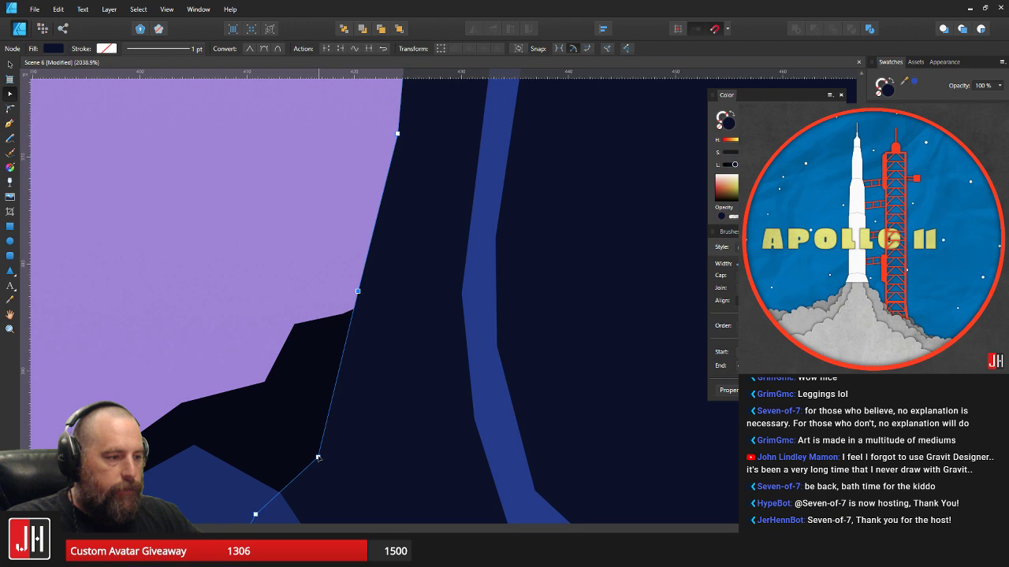
{"action": "left_click_drag", "start_coordinate": [318, 457], "coordinate": [329, 444]}
{"action": "key", "text": "v"}
{"action": "left_click", "coordinate": [330, 280]}
{"action": "scroll", "coordinate": [335, 311], "scroll_direction": "down", "scroll_amount": 6}
- Examine the reshaped standing stone up close and within the whole Instagram artboard
{"action": "scroll", "coordinate": [433, 300], "scroll_direction": "down", "scroll_amount": 5}
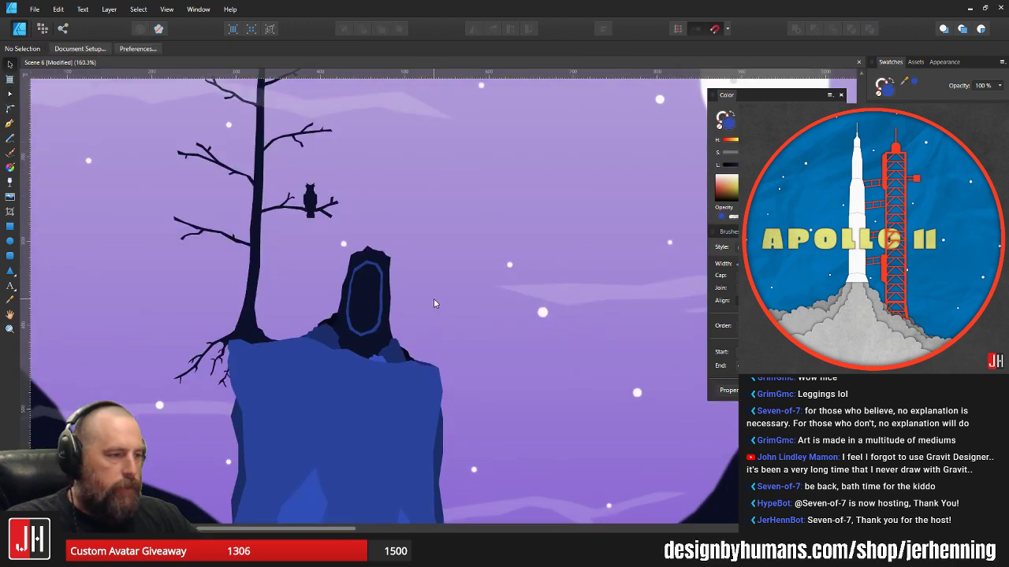
{"action": "scroll", "coordinate": [390, 308], "scroll_direction": "up", "scroll_amount": 4}
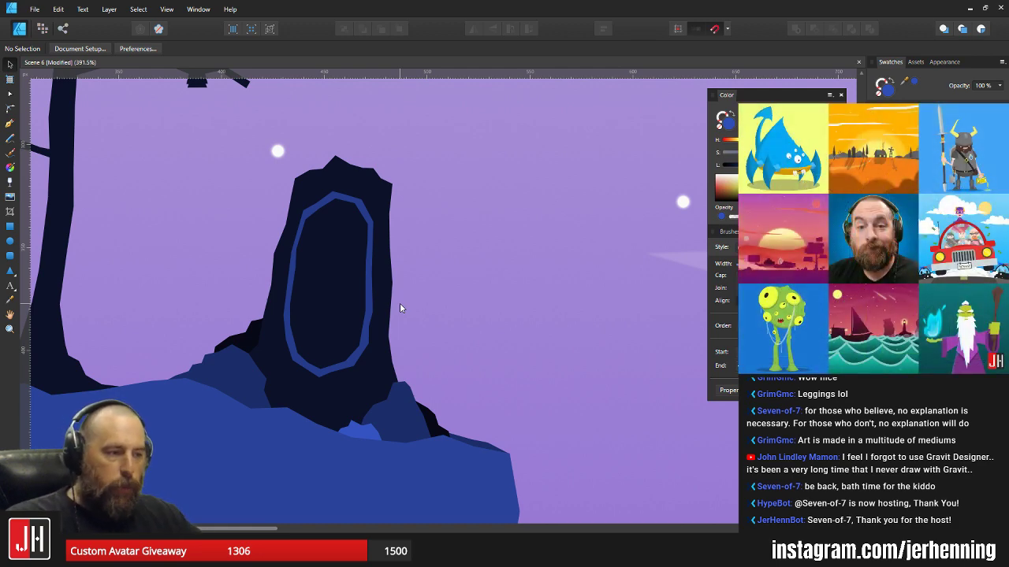
{"action": "key", "text": "ctrl+0"}
{"action": "scroll", "coordinate": [363, 316], "scroll_direction": "down", "scroll_amount": 3}
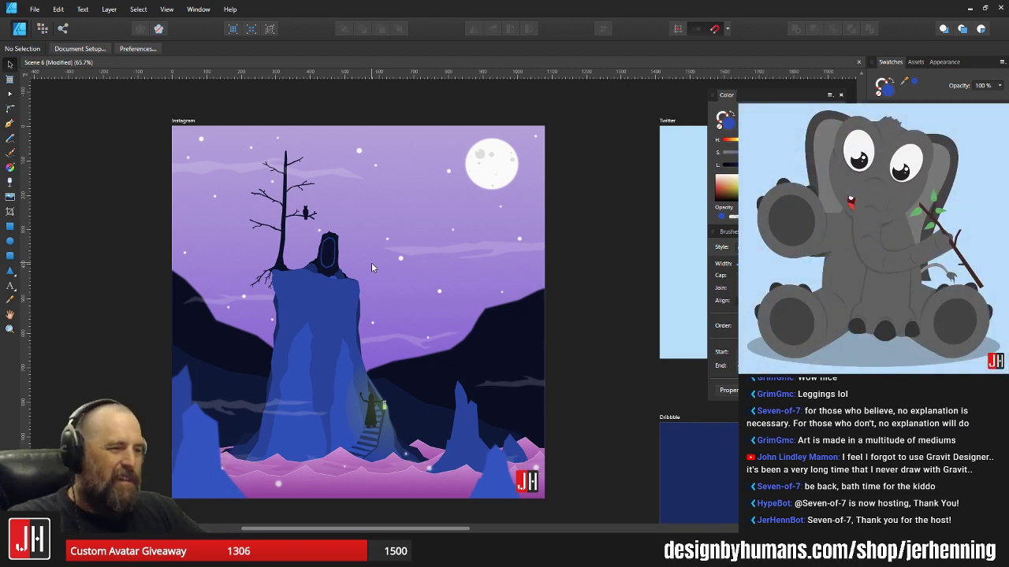
{"action": "scroll", "coordinate": [372, 262], "scroll_direction": "up", "scroll_amount": 10}
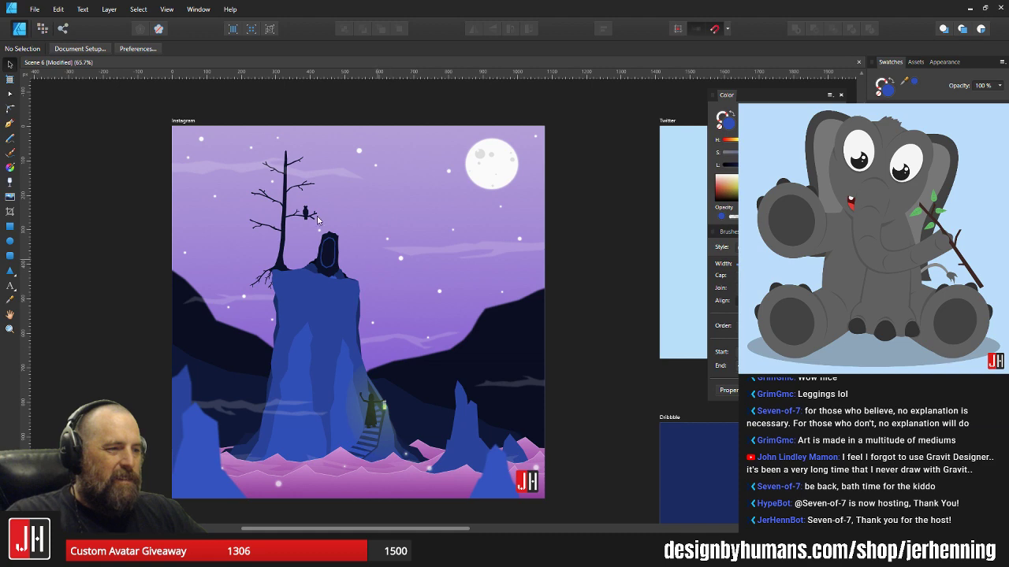
- Examine the tree up close from its upper branches down to the trunk base and exposed roots
{"action": "scroll", "coordinate": [319, 258], "scroll_direction": "up", "scroll_amount": 4}
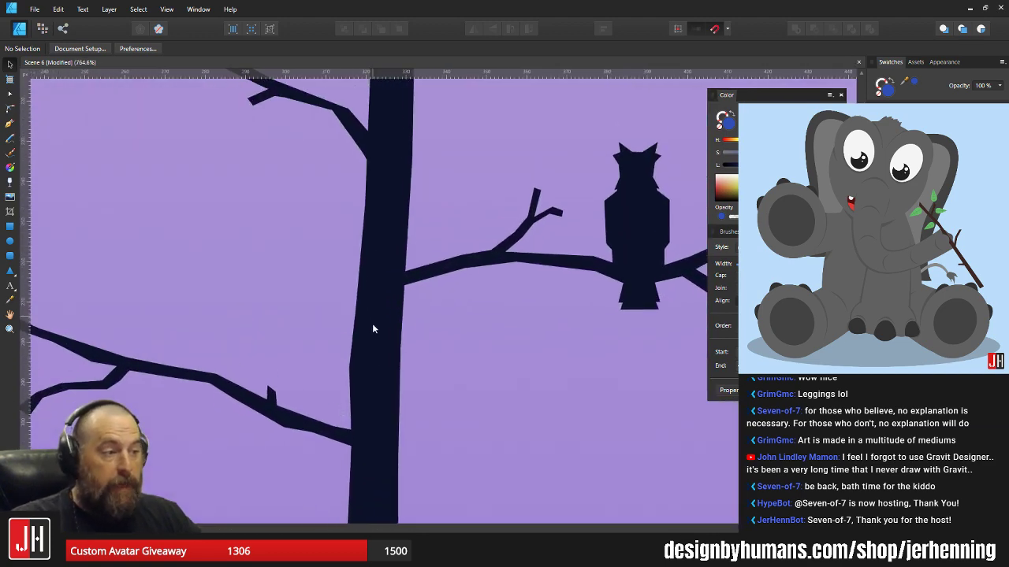
{"action": "left_click_drag", "start_coordinate": [462, 173], "coordinate": [433, 255]}
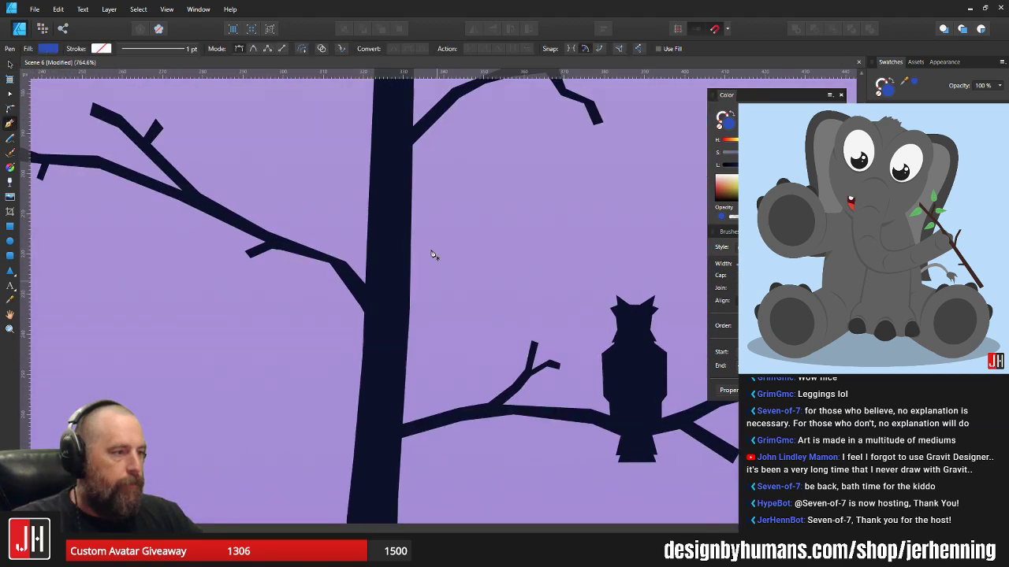
{"action": "key", "text": "v"}
{"action": "left_click", "coordinate": [10, 126]}
{"action": "left_click_drag", "start_coordinate": [477, 174], "coordinate": [463, 318]}
{"action": "left_click_drag", "start_coordinate": [419, 169], "coordinate": [421, 392]}
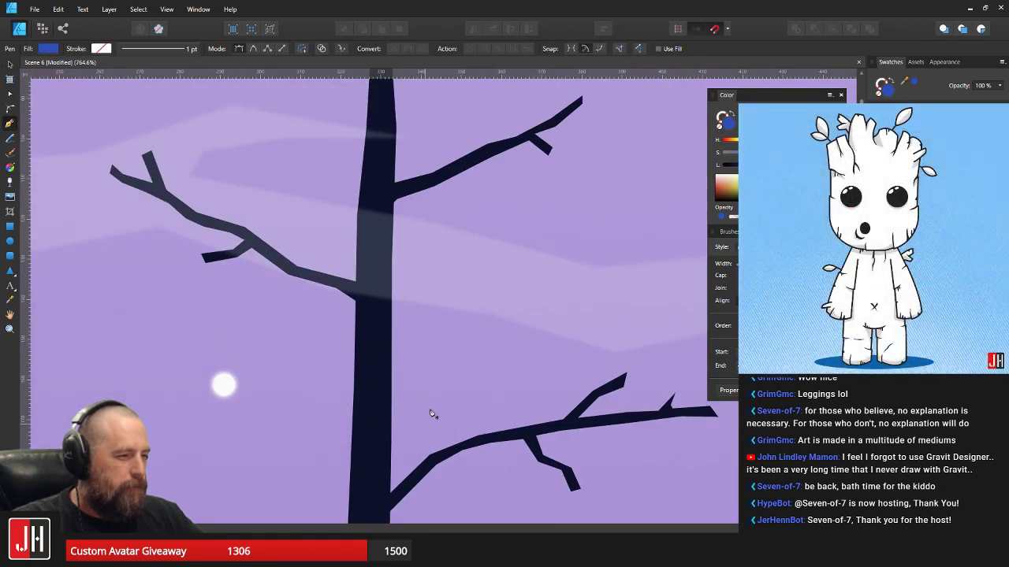
{"action": "scroll", "coordinate": [434, 412], "scroll_direction": "down", "scroll_amount": 5}
{"action": "scroll", "coordinate": [468, 216], "scroll_direction": "up", "scroll_amount": 1}
{"action": "scroll", "coordinate": [409, 230], "scroll_direction": "down", "scroll_amount": 1}
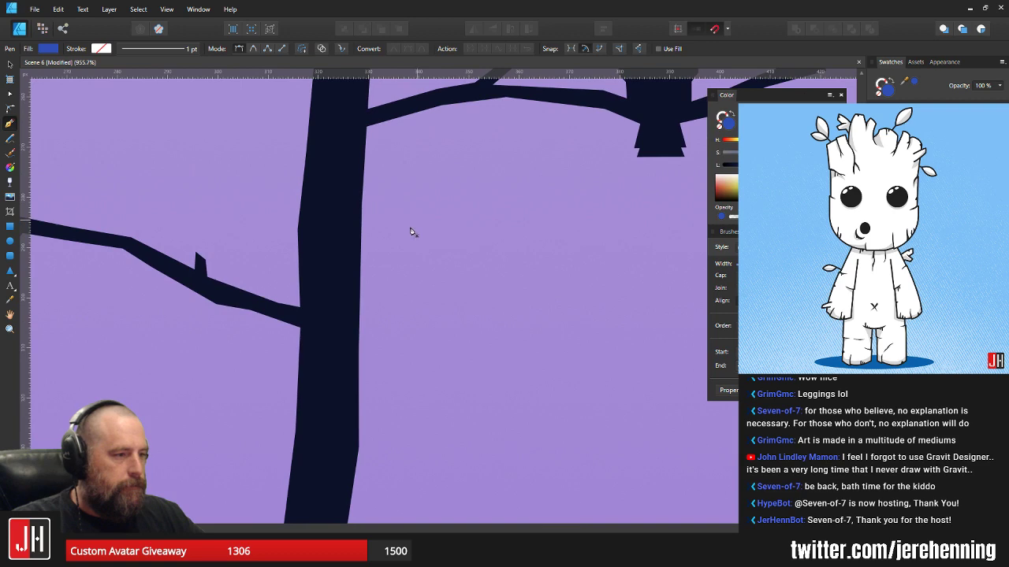
{"action": "scroll", "coordinate": [387, 213], "scroll_direction": "down", "scroll_amount": 5}
{"action": "scroll", "coordinate": [404, 264], "scroll_direction": "up", "scroll_amount": 2}
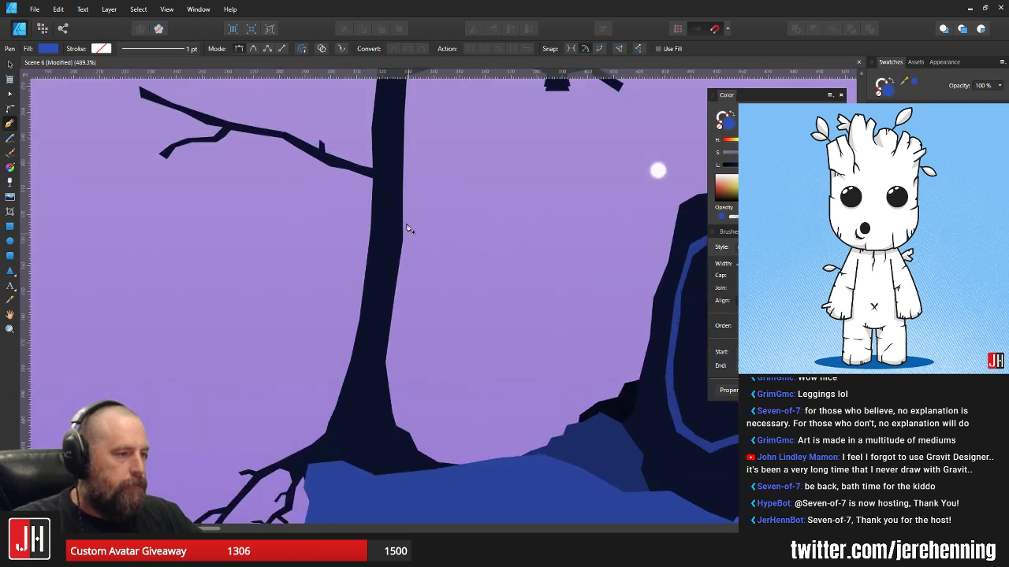
{"action": "left_click_drag", "start_coordinate": [381, 145], "coordinate": [405, 367]}
{"action": "left_click_drag", "start_coordinate": [309, 366], "coordinate": [378, 369]}
- Add a short blunt twig to the upper edge of the tree's lowest left branch by inserting nodes and pulling them outward
{"action": "scroll", "coordinate": [379, 370], "scroll_direction": "up", "scroll_amount": 3}
{"action": "key", "text": "v"}
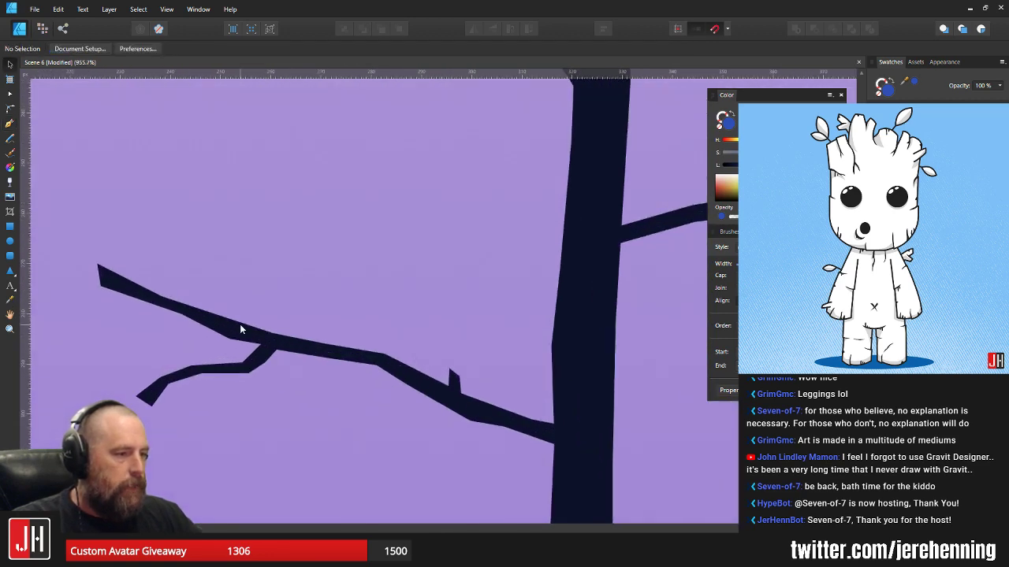
{"action": "scroll", "coordinate": [277, 331], "scroll_direction": "up", "scroll_amount": 3}
{"action": "key", "text": "a"}
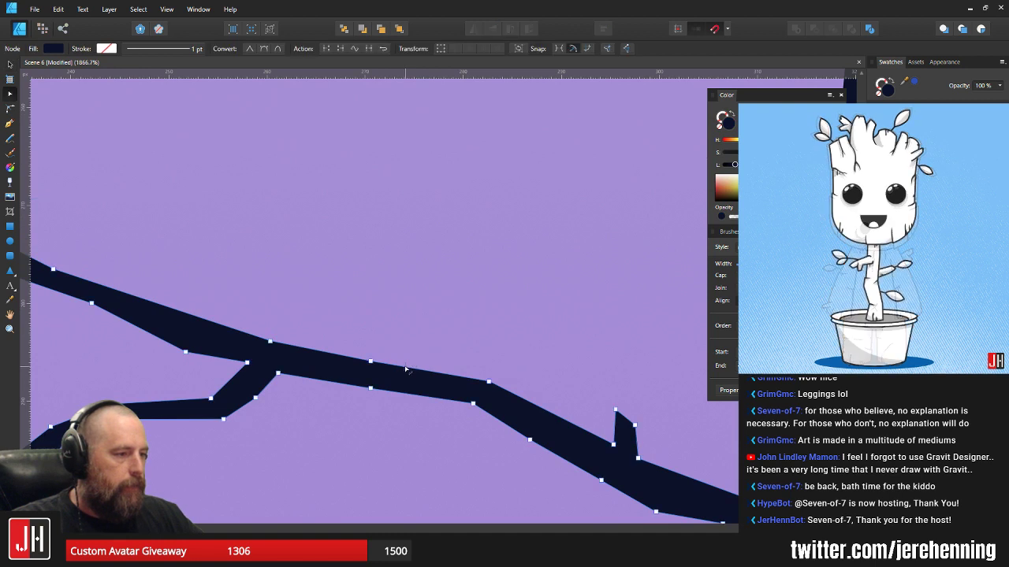
{"action": "left_click", "coordinate": [405, 367]}
{"action": "left_click", "coordinate": [395, 365]}
{"action": "left_click_drag", "start_coordinate": [395, 366], "coordinate": [374, 310]}
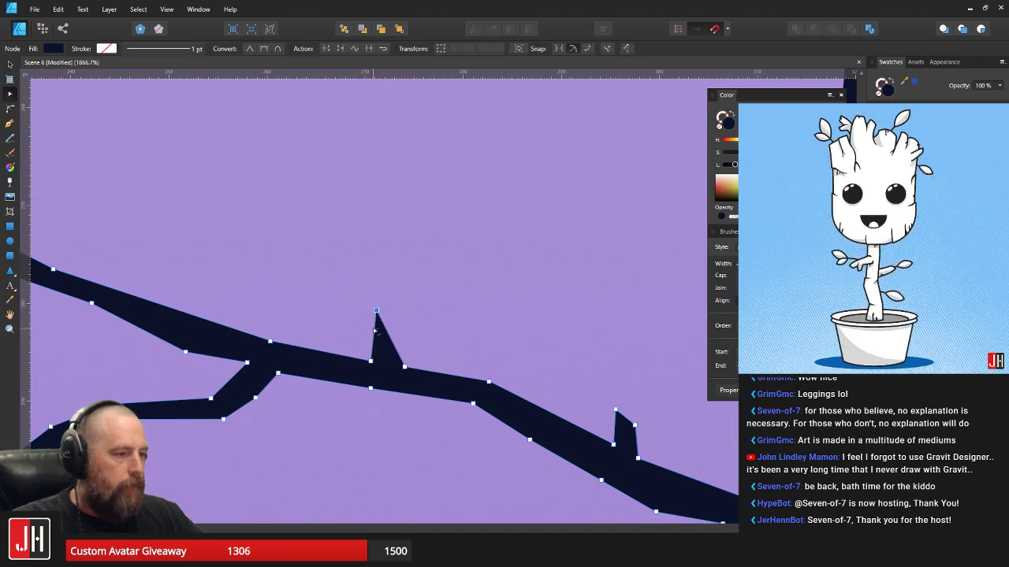
{"action": "left_click", "coordinate": [373, 328]}
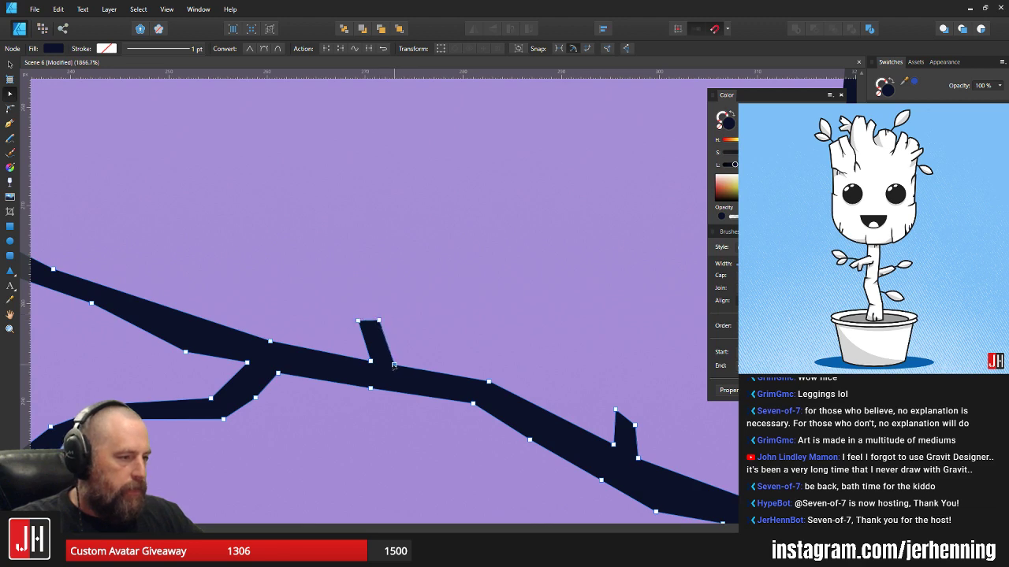
{"action": "key", "text": "v"}
{"action": "scroll", "coordinate": [409, 360], "scroll_direction": "down", "scroll_amount": 13}
{"action": "left_click", "coordinate": [474, 374]}
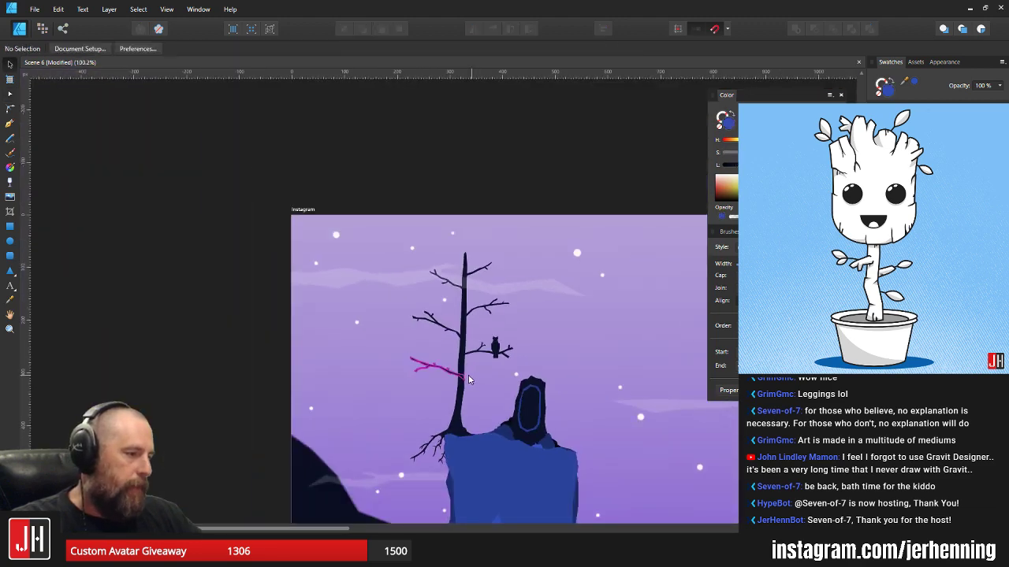
- Rotate the tree's topmost left branch slightly so it slopes less steeply, and reposition it against the trunk
{"action": "scroll", "coordinate": [468, 380], "scroll_direction": "up", "scroll_amount": 10}
{"action": "scroll", "coordinate": [466, 294], "scroll_direction": "up", "scroll_amount": 5}
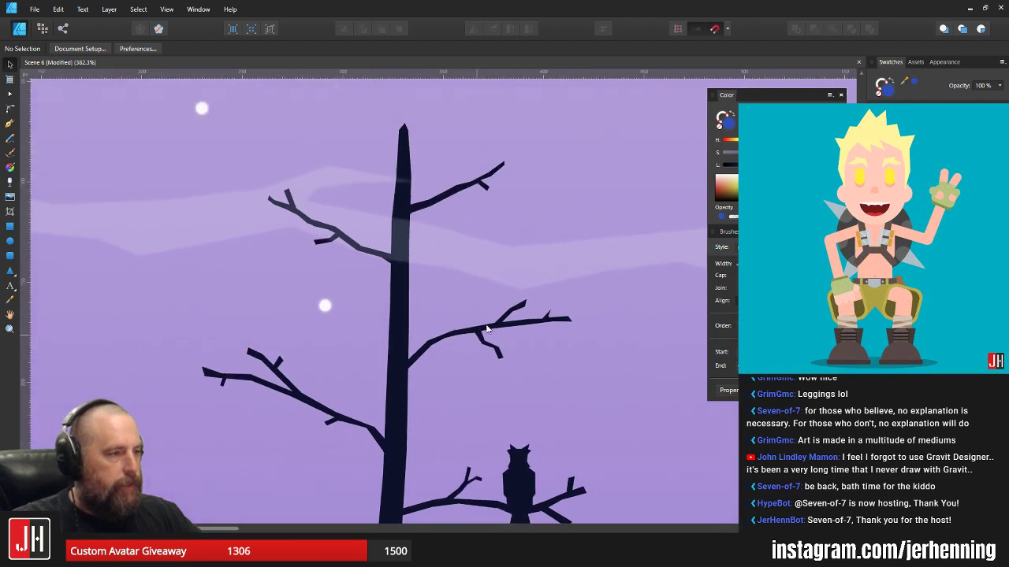
{"action": "scroll", "coordinate": [487, 330], "scroll_direction": "up", "scroll_amount": 8}
{"action": "left_click", "coordinate": [268, 311]}
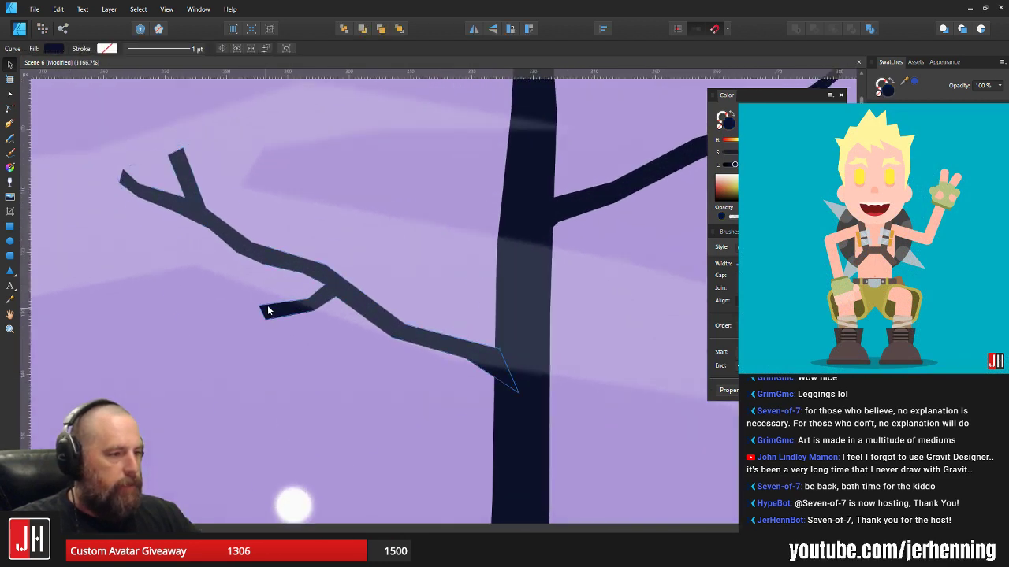
{"action": "left_click_drag", "start_coordinate": [245, 140], "coordinate": [329, 244]}
{"action": "left_click_drag", "start_coordinate": [324, 206], "coordinate": [313, 211]}
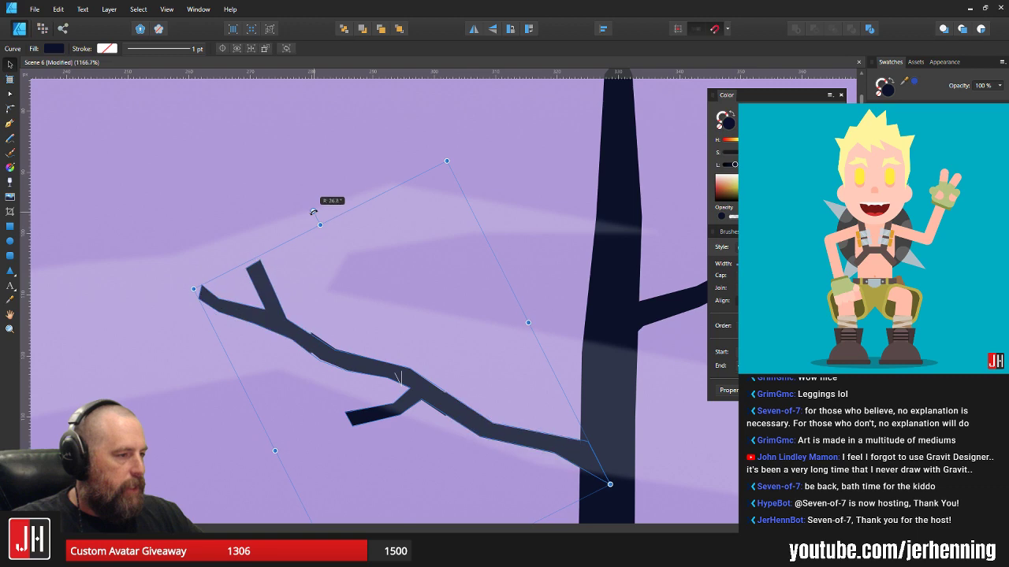
{"action": "left_click_drag", "start_coordinate": [478, 369], "coordinate": [492, 293]}
{"action": "left_click_drag", "start_coordinate": [479, 341], "coordinate": [414, 329]}
{"action": "scroll", "coordinate": [486, 361], "scroll_direction": "down", "scroll_amount": 9}
{"action": "left_click", "coordinate": [572, 347]}
- Nudge the pale cloud band crossing the treetop slightly downward and deselect it
{"action": "scroll", "coordinate": [415, 329], "scroll_direction": "up", "scroll_amount": 3}
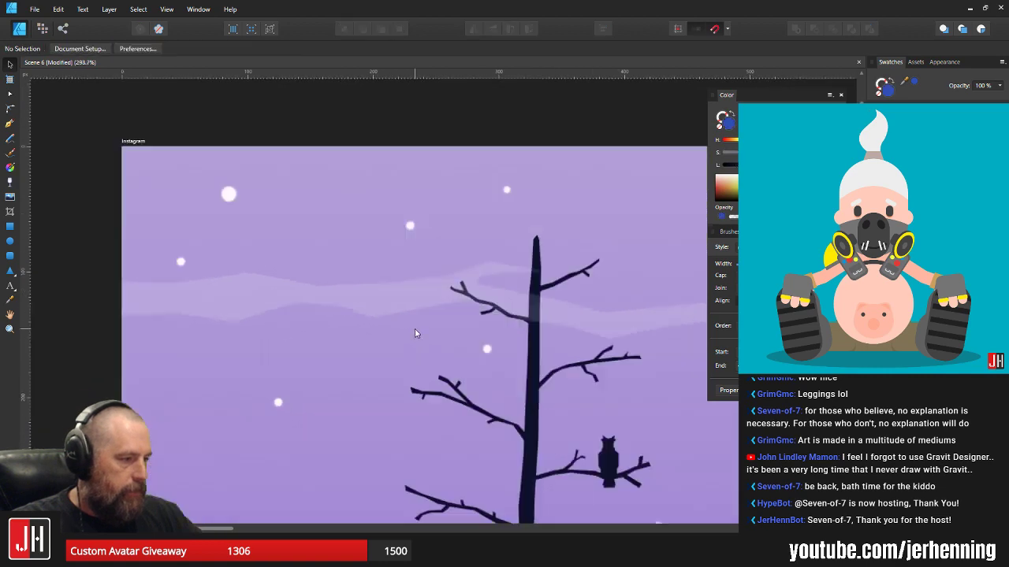
{"action": "scroll", "coordinate": [415, 329], "scroll_direction": "up", "scroll_amount": 1}
{"action": "left_click", "coordinate": [421, 292]}
{"action": "left_click_drag", "start_coordinate": [438, 275], "coordinate": [439, 279]}
{"action": "scroll", "coordinate": [442, 291], "scroll_direction": "down", "scroll_amount": 4}
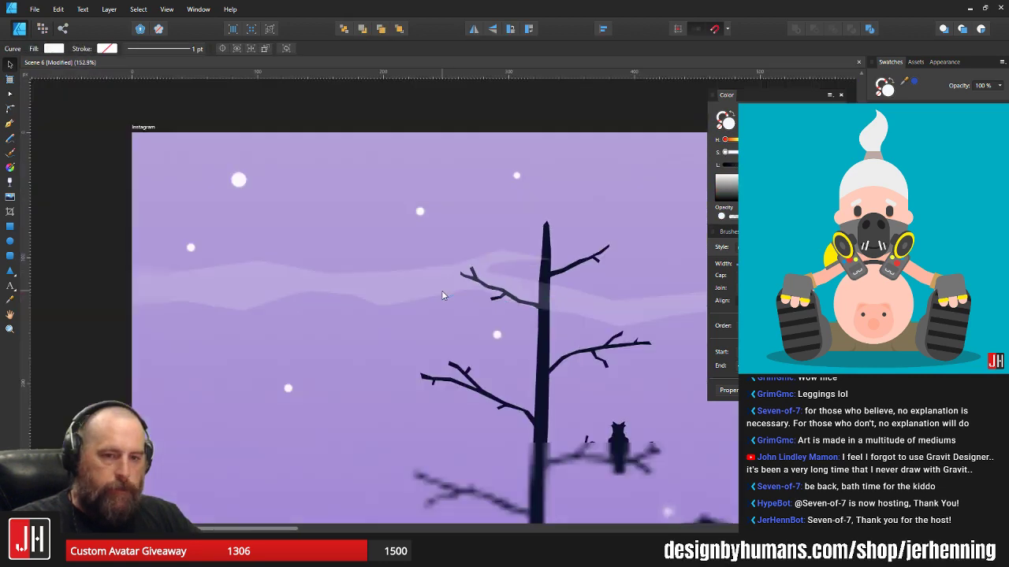
{"action": "scroll", "coordinate": [443, 296], "scroll_direction": "down", "scroll_amount": 2}
{"action": "key", "text": "ctrl+d"}
{"action": "scroll", "coordinate": [426, 331], "scroll_direction": "down", "scroll_amount": 3}
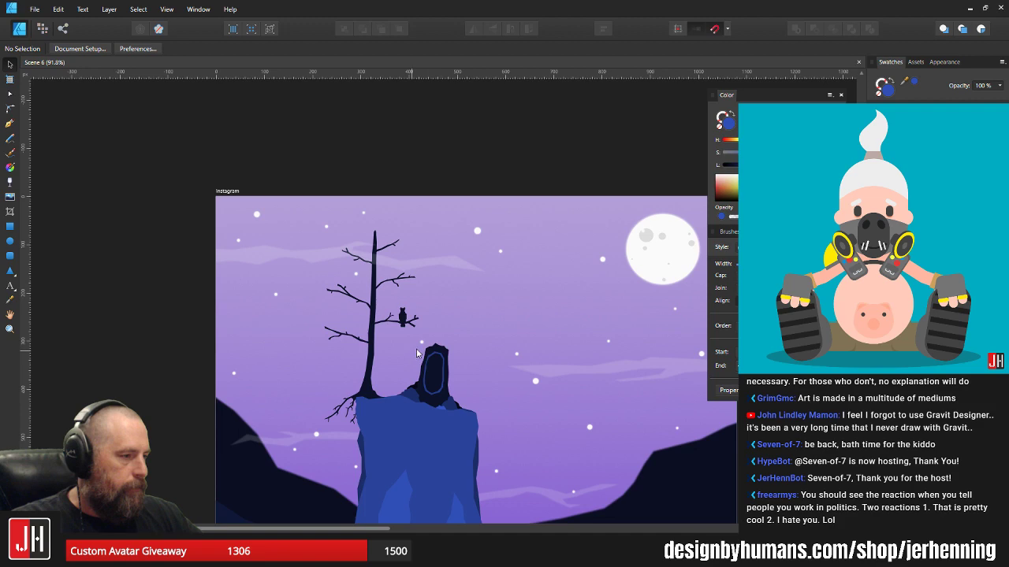
- Adjust the nodes of the upper fork on the tree's middle left branch
{"action": "scroll", "coordinate": [416, 353], "scroll_direction": "up", "scroll_amount": 2}
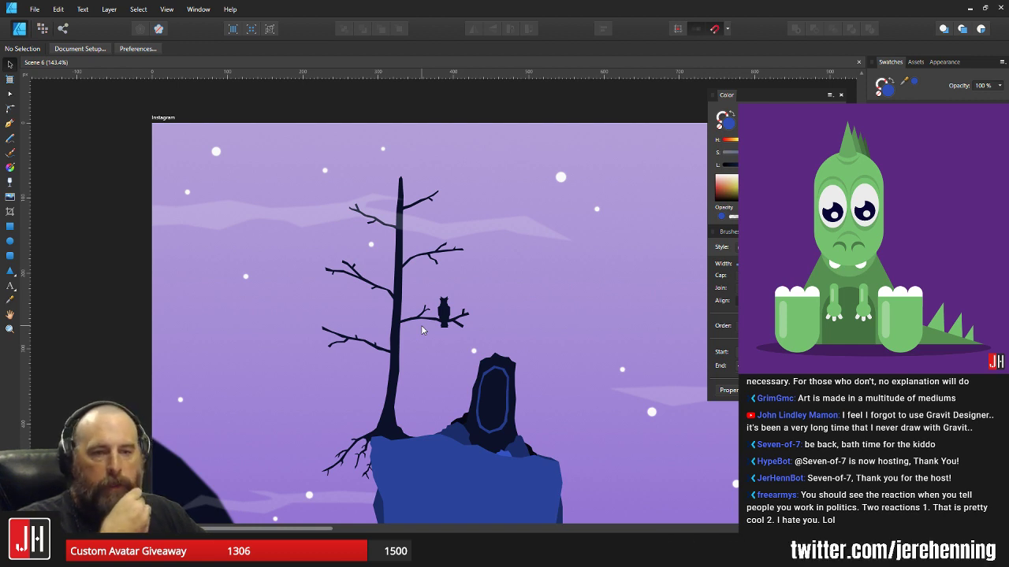
{"action": "left_click_drag", "start_coordinate": [422, 326], "coordinate": [443, 307]}
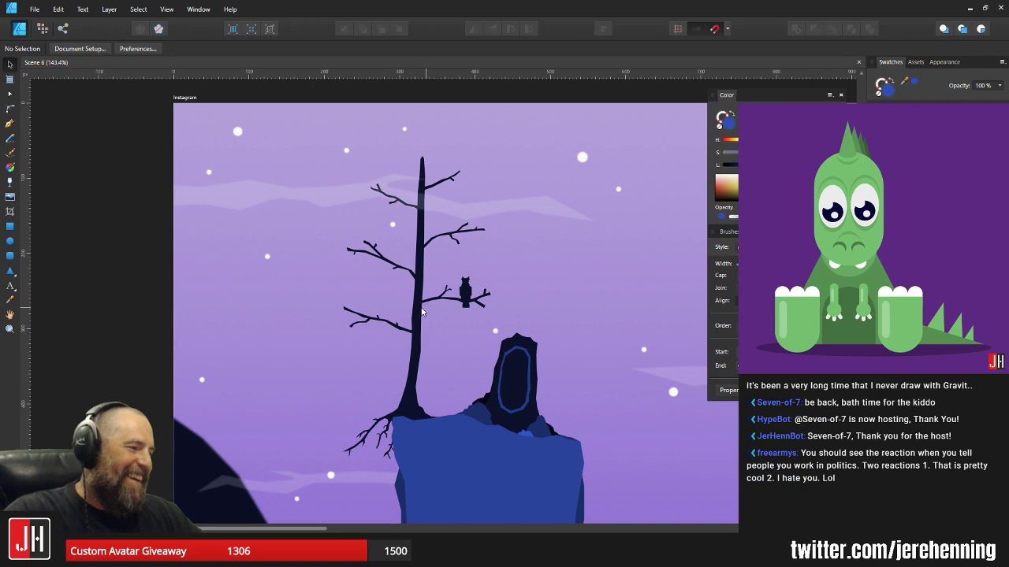
{"action": "scroll", "coordinate": [375, 263], "scroll_direction": "up", "scroll_amount": 3}
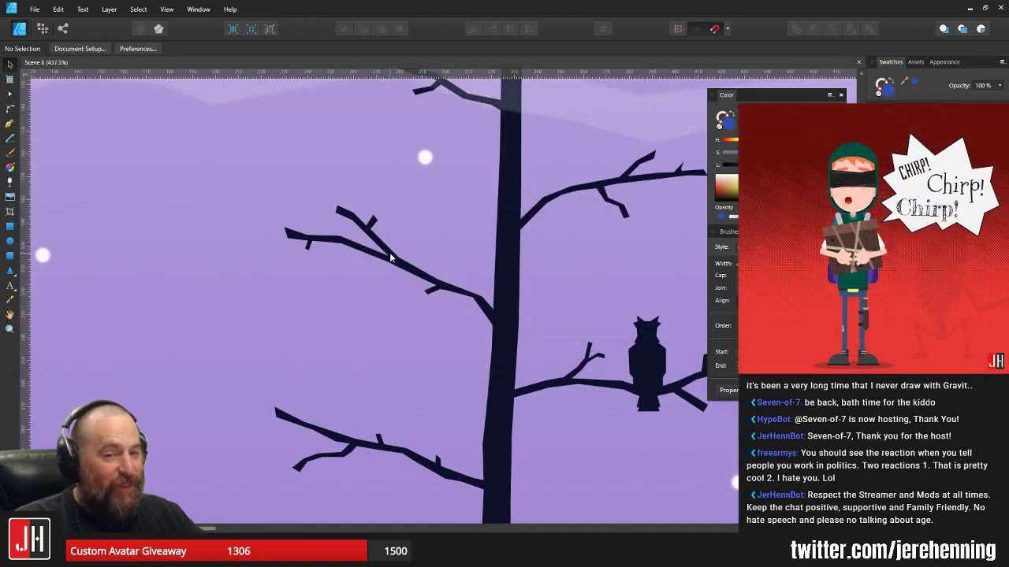
{"action": "left_click", "coordinate": [390, 255]}
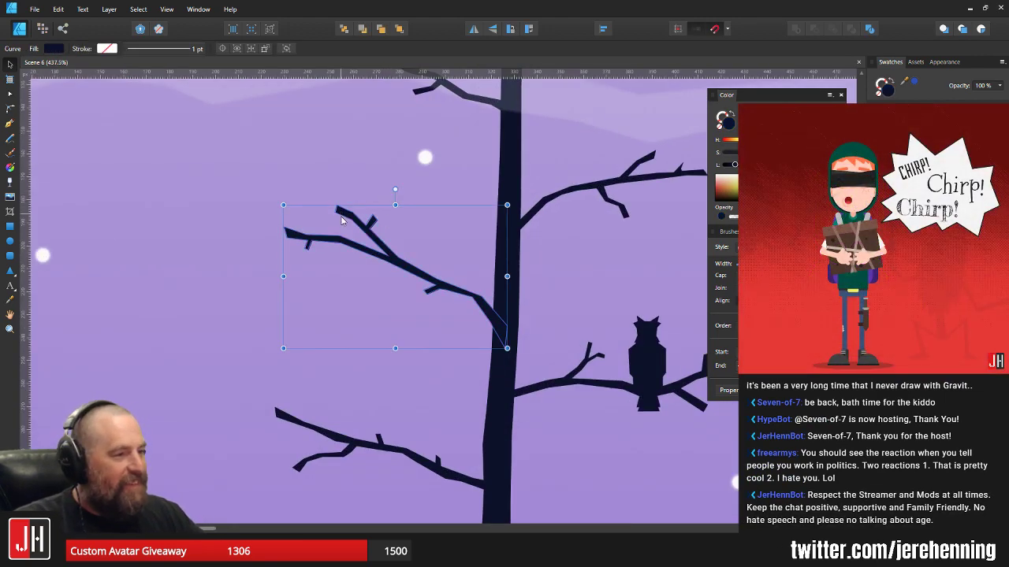
{"action": "scroll", "coordinate": [343, 218], "scroll_direction": "up", "scroll_amount": 1}
{"action": "key", "text": "a"}
{"action": "left_click_drag", "start_coordinate": [290, 199], "coordinate": [437, 262]}
{"action": "key", "text": "v"}
{"action": "left_click", "coordinate": [431, 254]}
{"action": "scroll", "coordinate": [431, 260], "scroll_direction": "down", "scroll_amount": 3}
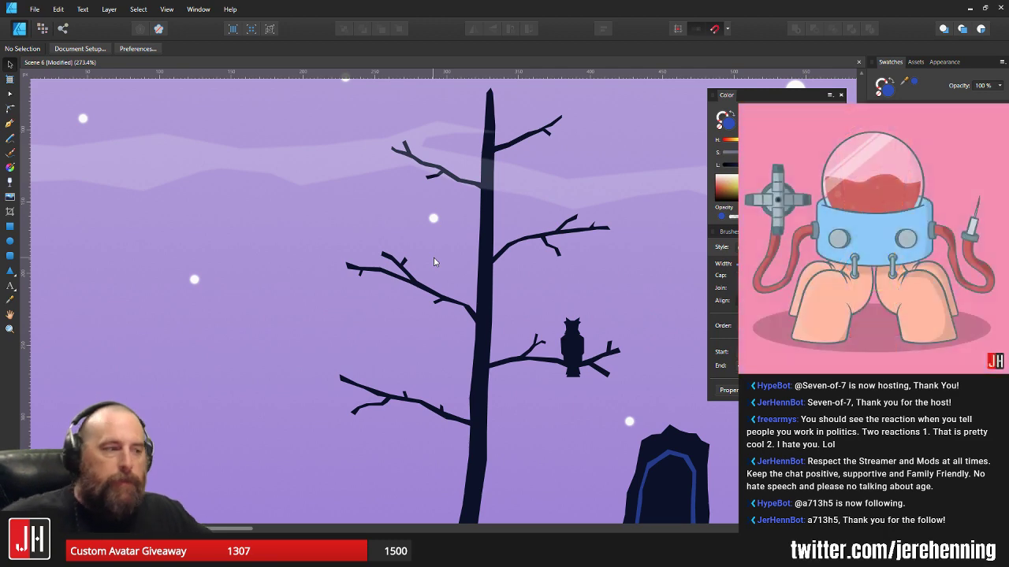
- Sharpen the top of the trunk by shifting its peak node and lowering the left shoulder node
{"action": "scroll", "coordinate": [480, 152], "scroll_direction": "up", "scroll_amount": 6}
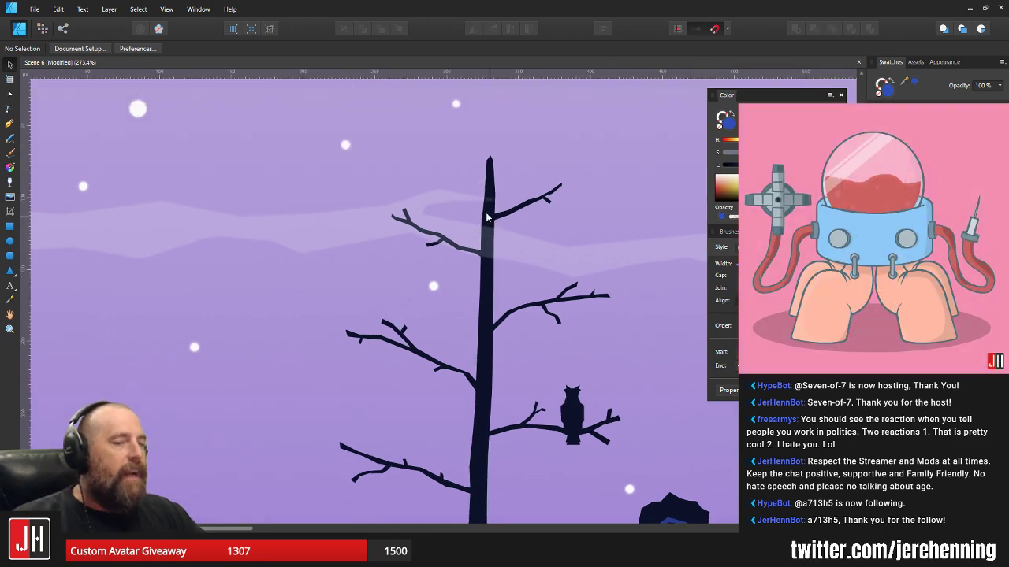
{"action": "left_click", "coordinate": [473, 135]}
{"action": "scroll", "coordinate": [511, 166], "scroll_direction": "up", "scroll_amount": 1}
{"action": "key", "text": "a"}
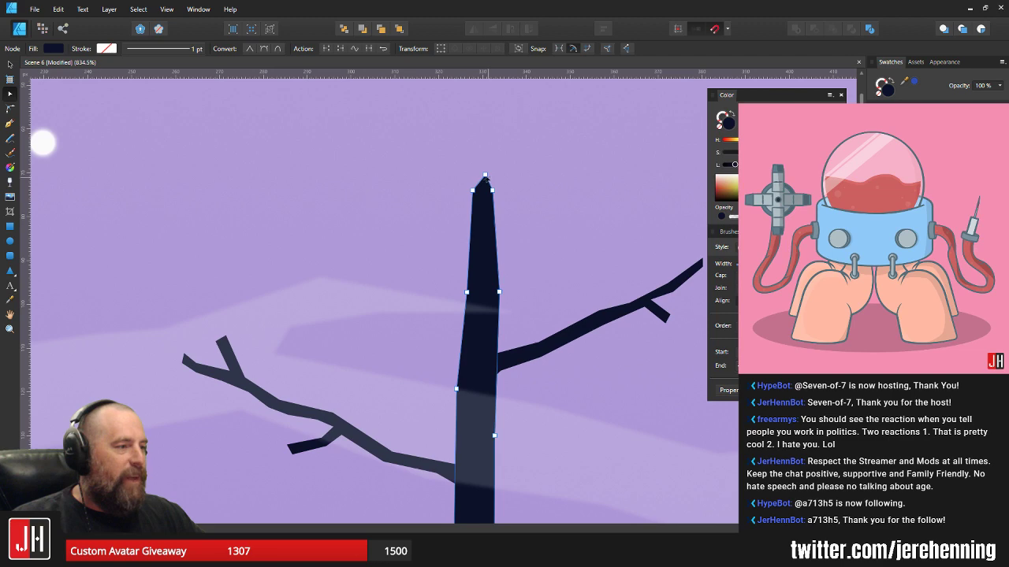
{"action": "scroll", "coordinate": [489, 168], "scroll_direction": "up", "scroll_amount": 2}
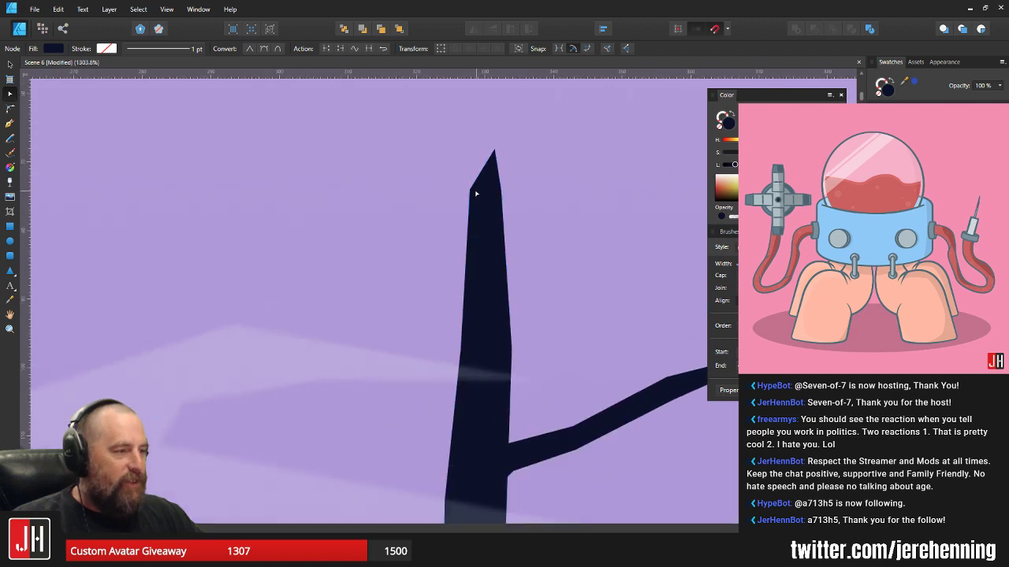
{"action": "left_click_drag", "start_coordinate": [468, 207], "coordinate": [471, 207]}
{"action": "key", "text": "v"}
{"action": "left_click", "coordinate": [550, 240]}
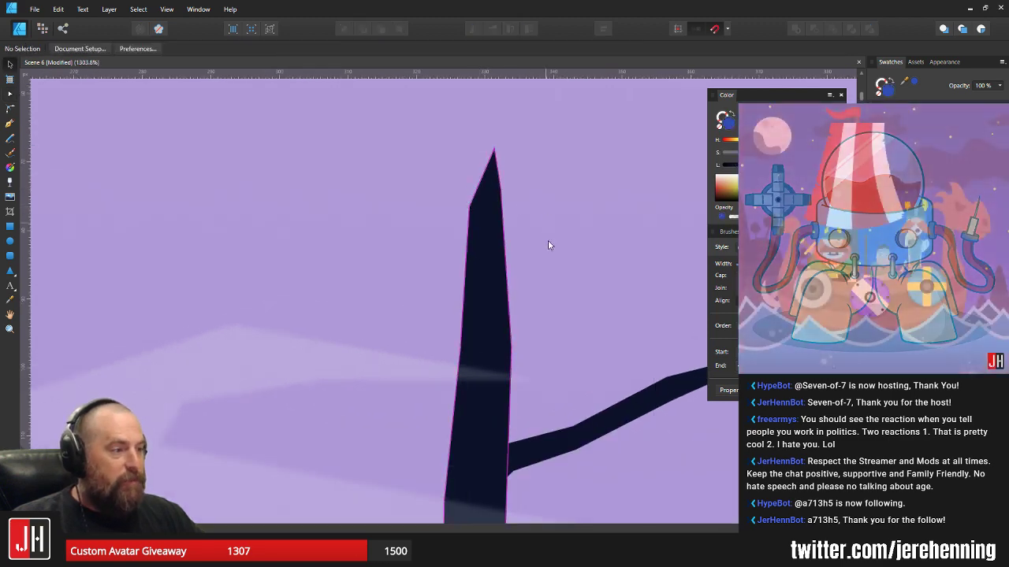
- Taper the treetop further by moving its left shoulder node inward and its right shoulder node down
{"action": "scroll", "coordinate": [547, 236], "scroll_direction": "down", "scroll_amount": 4}
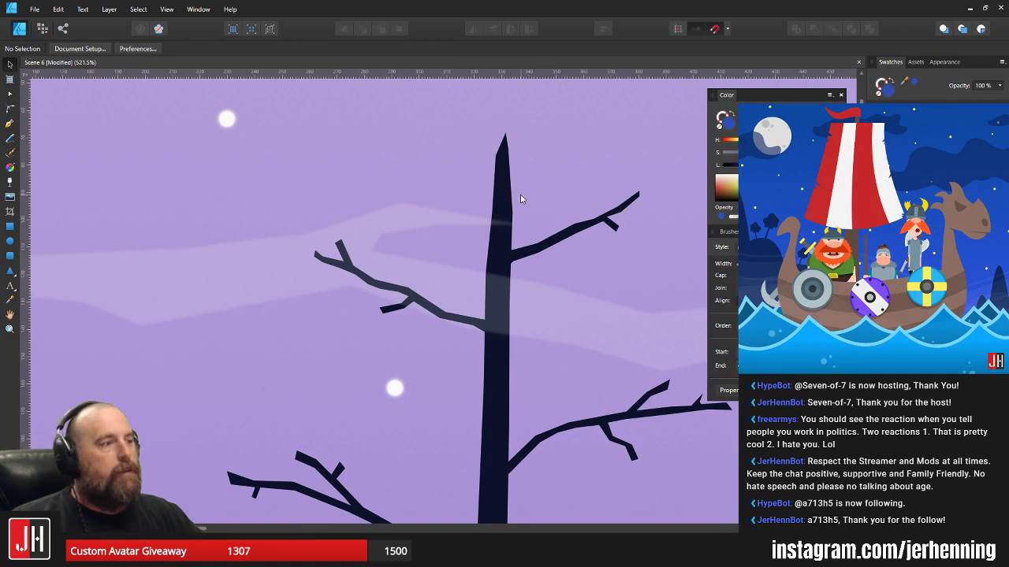
{"action": "scroll", "coordinate": [520, 199], "scroll_direction": "up", "scroll_amount": 3}
{"action": "key", "text": "a"}
{"action": "left_click", "coordinate": [477, 182]}
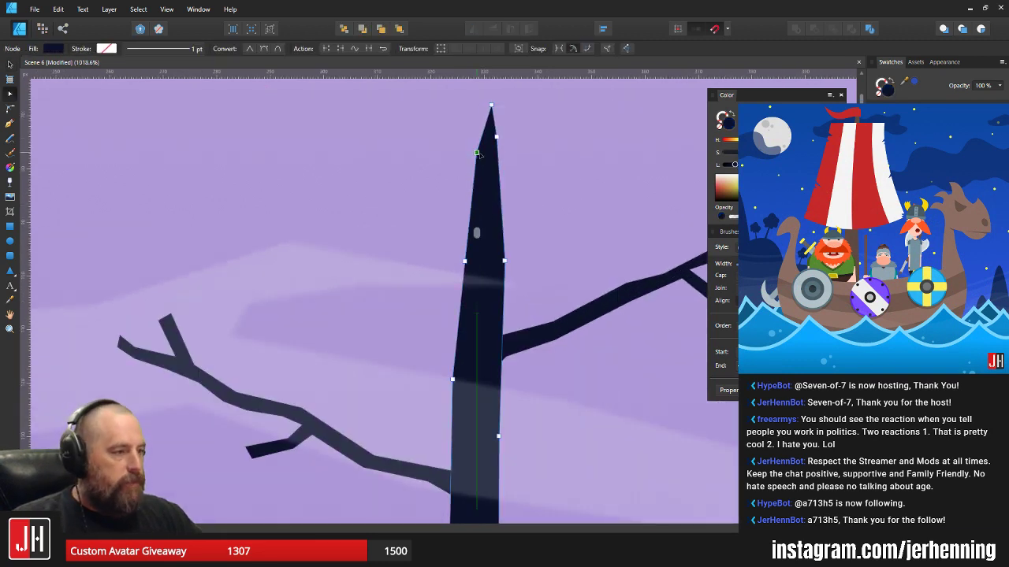
{"action": "left_click_drag", "start_coordinate": [499, 142], "coordinate": [498, 187]}
{"action": "key", "text": "v"}
{"action": "key", "text": "ctrl+d"}
{"action": "scroll", "coordinate": [526, 184], "scroll_direction": "down", "scroll_amount": 10}
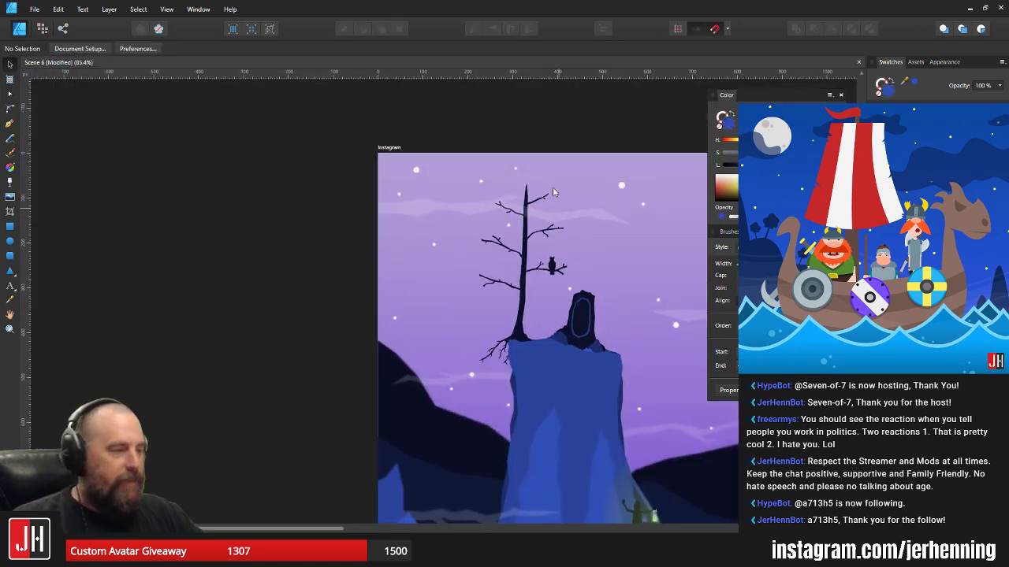
- Add nodes on the right side of the trunk base and pull them outward into a short, broken-off stub
{"action": "scroll", "coordinate": [498, 211], "scroll_direction": "up", "scroll_amount": 5}
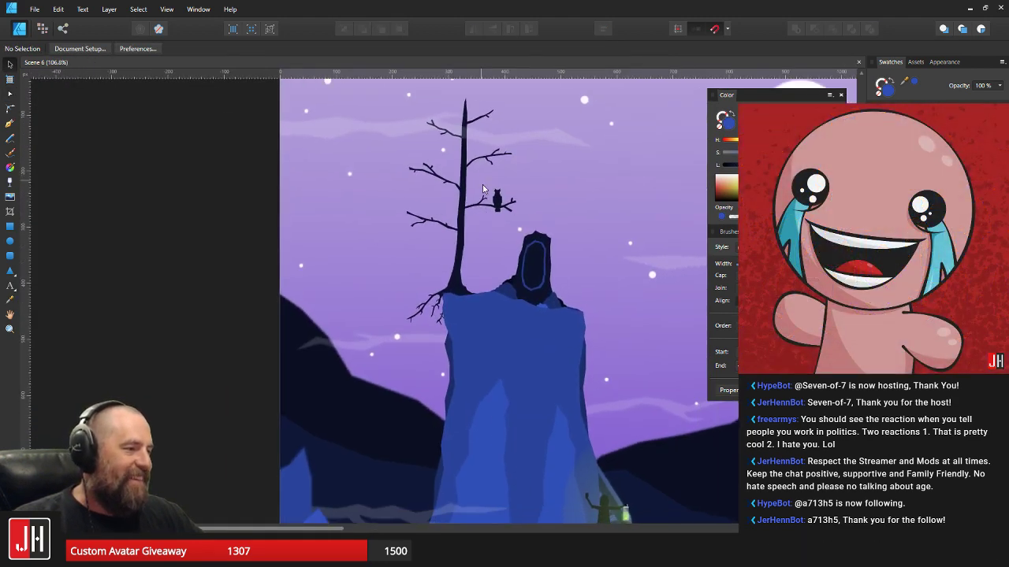
{"action": "scroll", "coordinate": [431, 228], "scroll_direction": "up", "scroll_amount": 7}
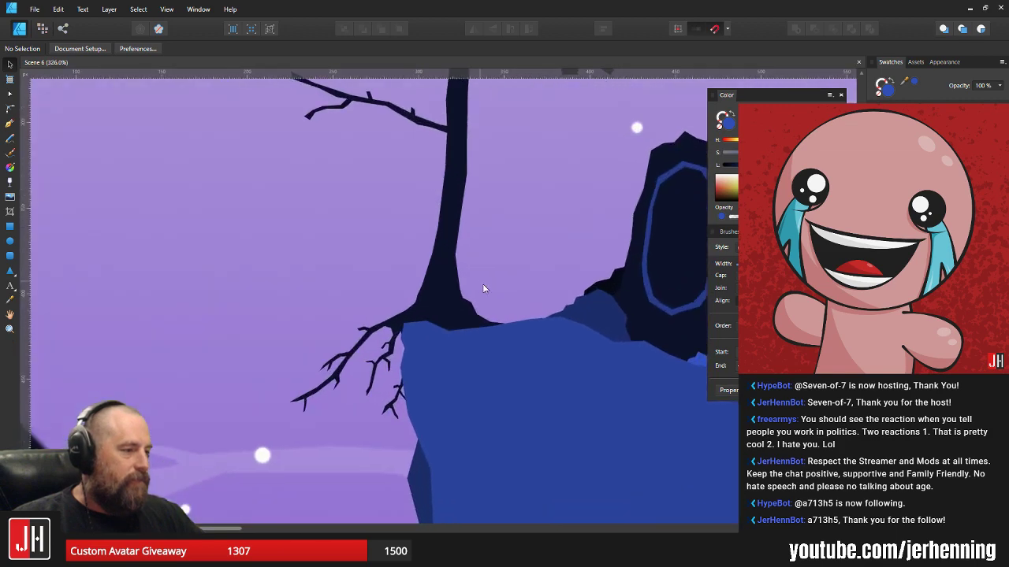
{"action": "left_click", "coordinate": [458, 366]}
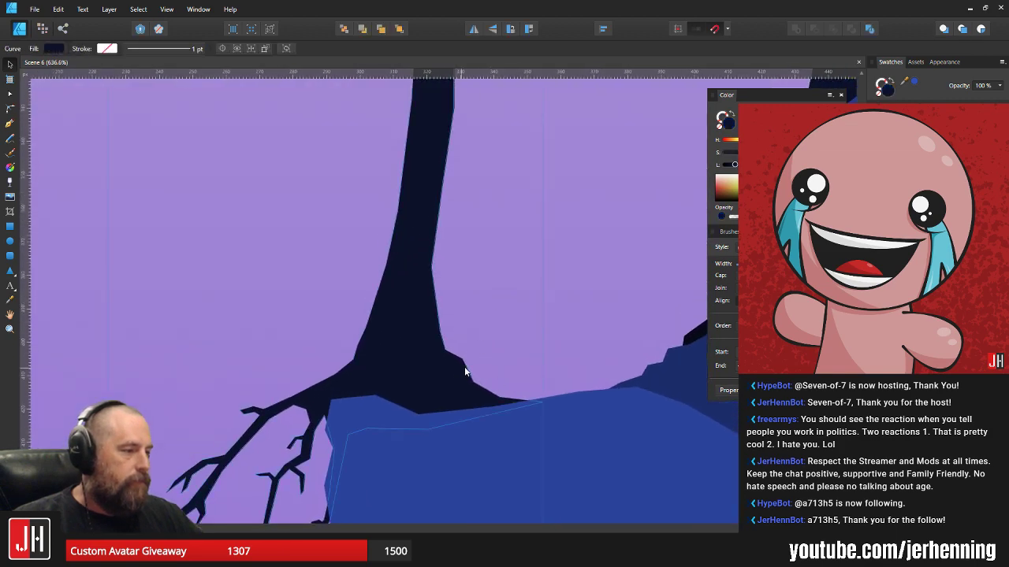
{"action": "scroll", "coordinate": [465, 366], "scroll_direction": "up", "scroll_amount": 3}
{"action": "key", "text": "a"}
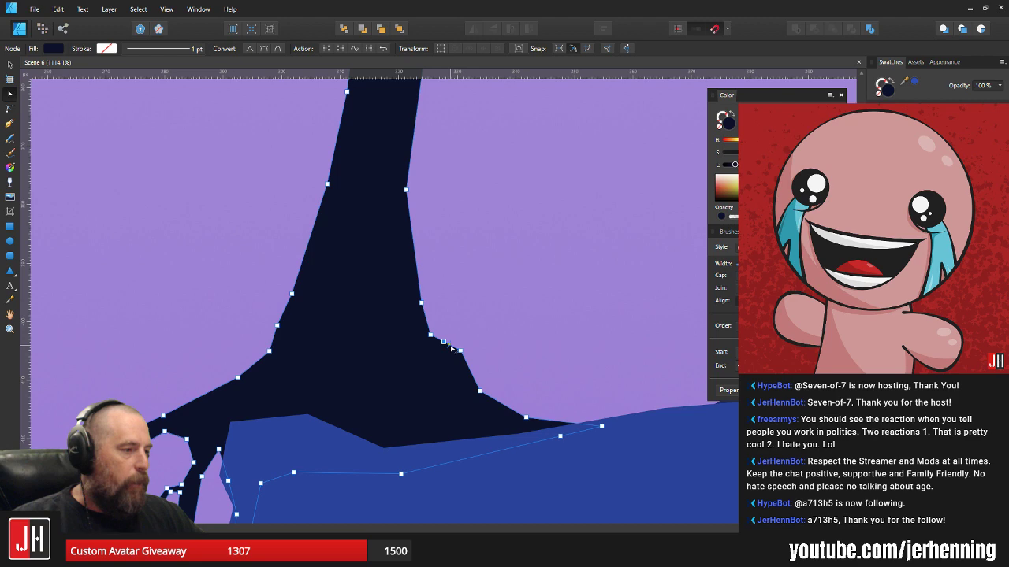
{"action": "left_click_drag", "start_coordinate": [498, 301], "coordinate": [503, 302]}
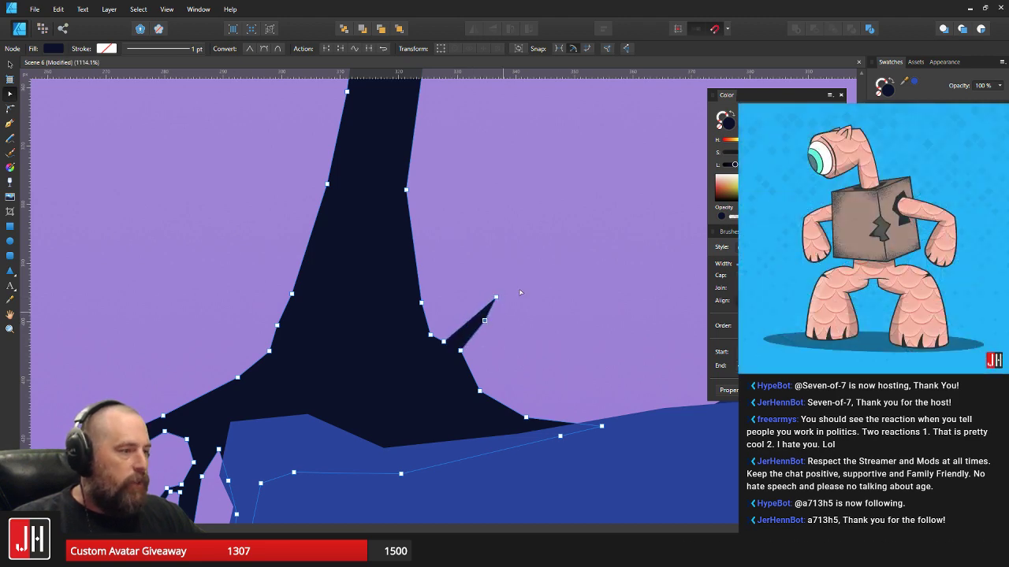
{"action": "left_click_drag", "start_coordinate": [520, 291], "coordinate": [478, 345]}
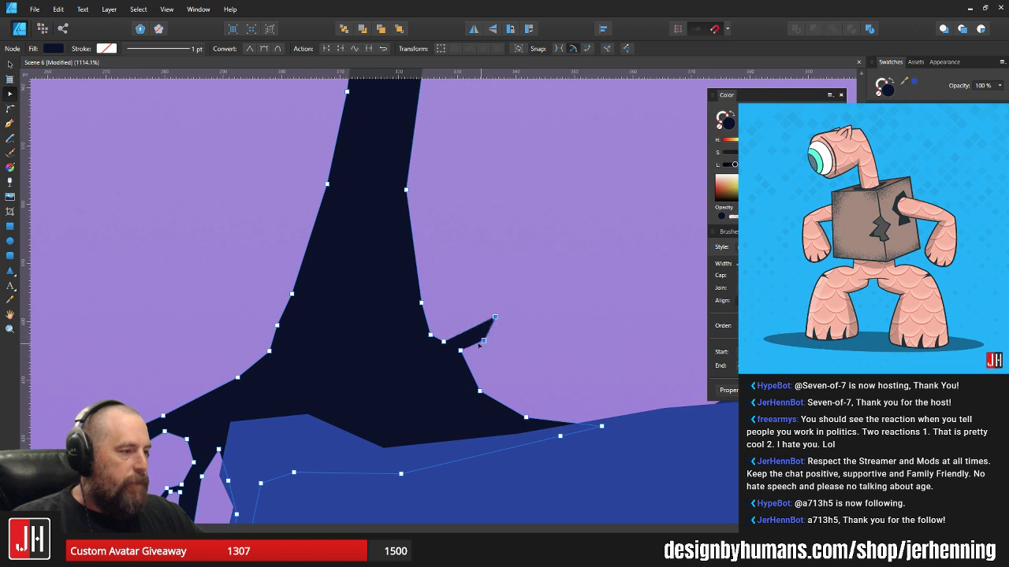
- Refine the trunk base's stub by shortening its tip, moving its lower base node inward and adding a node on its upper edge
{"action": "scroll", "coordinate": [478, 347], "scroll_direction": "up", "scroll_amount": 3}
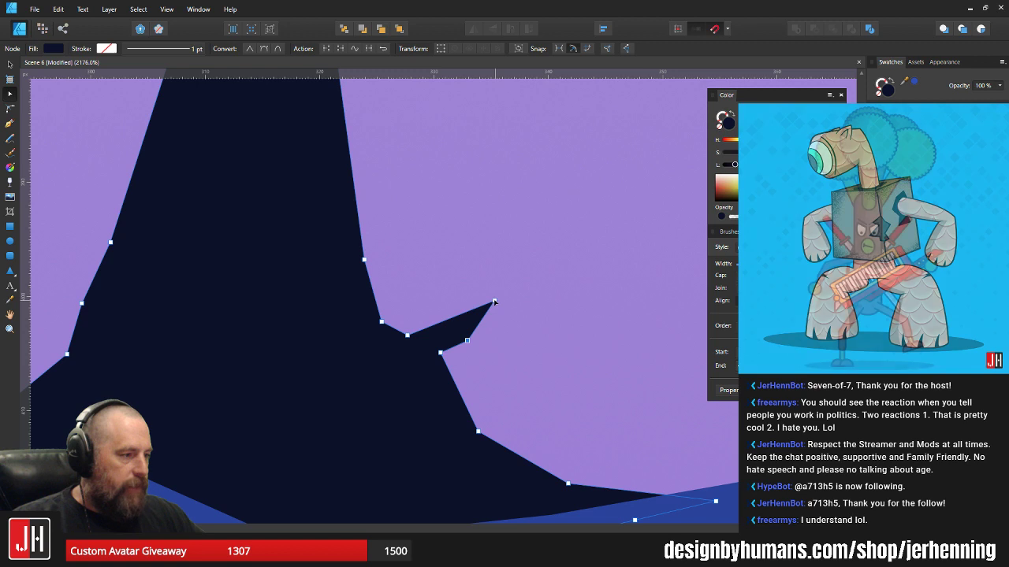
{"action": "left_click_drag", "start_coordinate": [494, 300], "coordinate": [476, 313]}
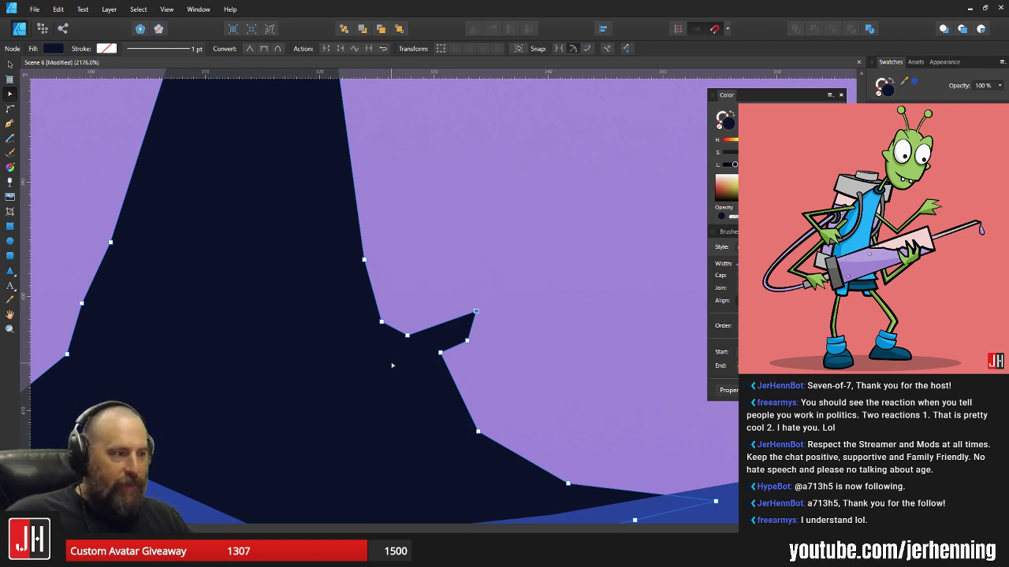
{"action": "scroll", "coordinate": [461, 413], "scroll_direction": "up", "scroll_amount": 3}
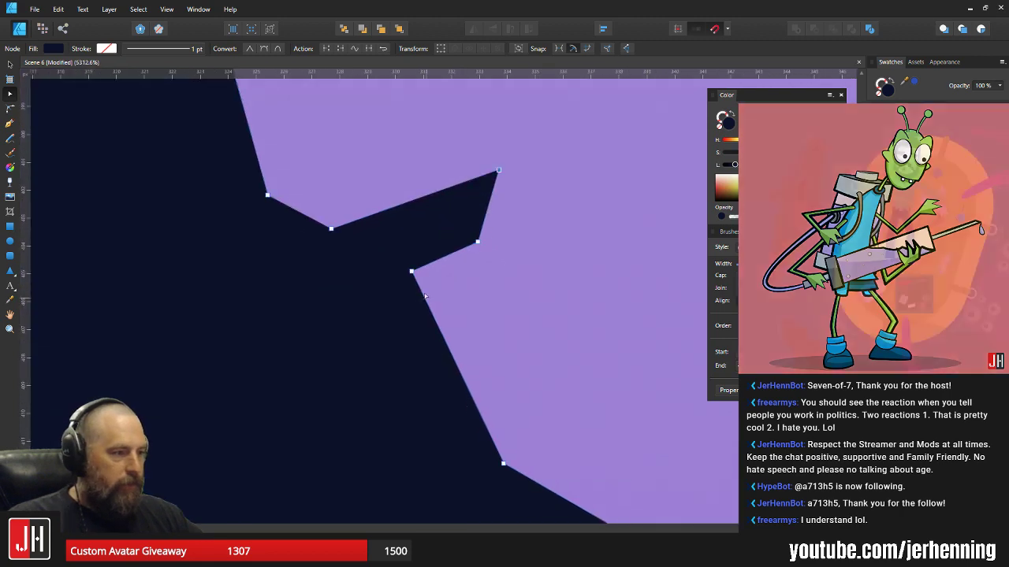
{"action": "left_click_drag", "start_coordinate": [383, 268], "coordinate": [376, 264]}
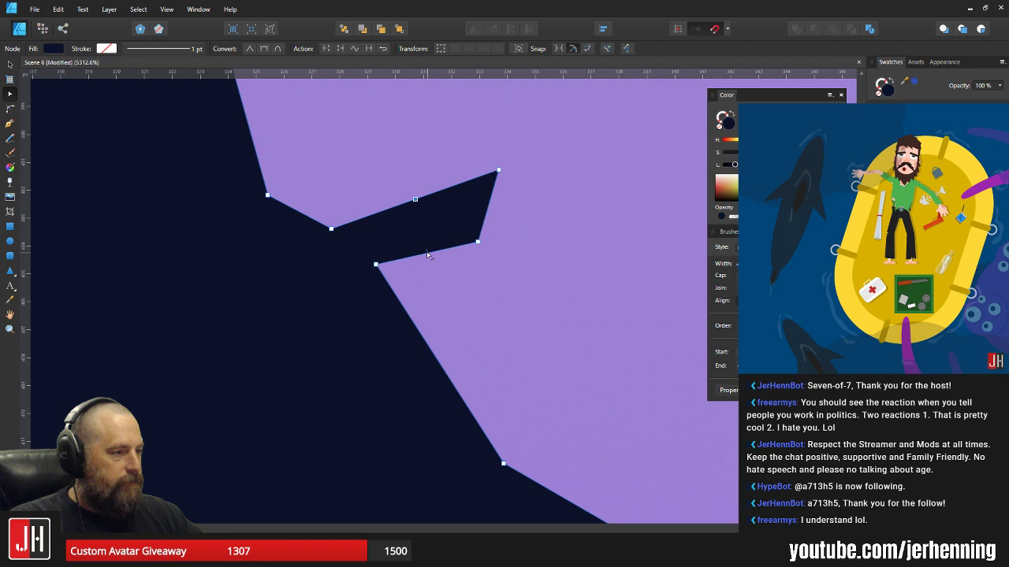
- Bend the small twig at the trunk's lower right by repositioning its tip and middle nodes
{"action": "left_click_drag", "start_coordinate": [477, 243], "coordinate": [519, 249]}
{"action": "left_click_drag", "start_coordinate": [500, 174], "coordinate": [496, 214]}
{"action": "left_click_drag", "start_coordinate": [324, 171], "coordinate": [524, 312]}
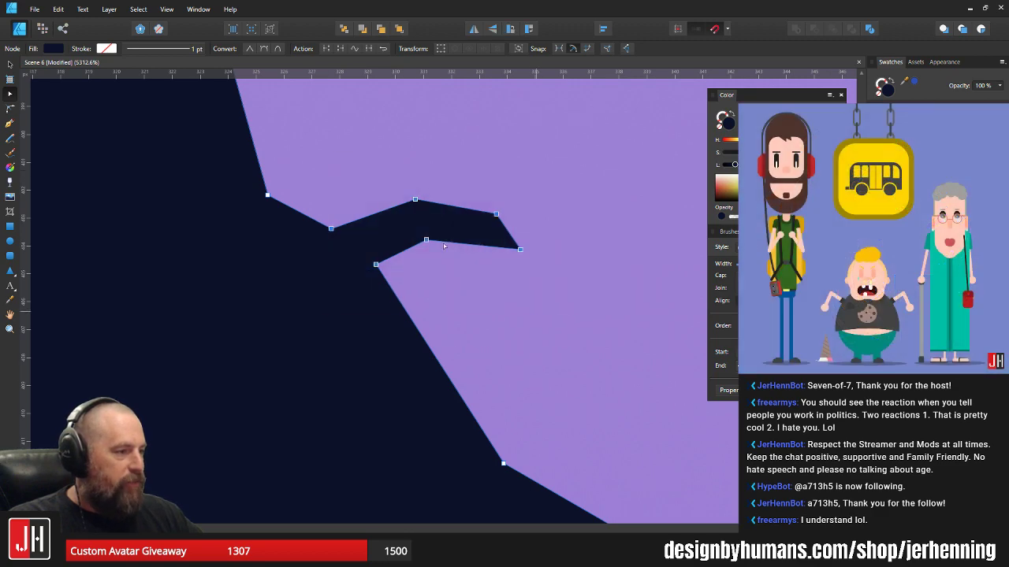
{"action": "left_click_drag", "start_coordinate": [425, 242], "coordinate": [453, 316]}
{"action": "key", "text": "v"}
{"action": "left_click", "coordinate": [516, 233]}
{"action": "scroll", "coordinate": [484, 253], "scroll_direction": "down", "scroll_amount": 9}
{"action": "scroll", "coordinate": [481, 256], "scroll_direction": "up", "scroll_amount": 6}
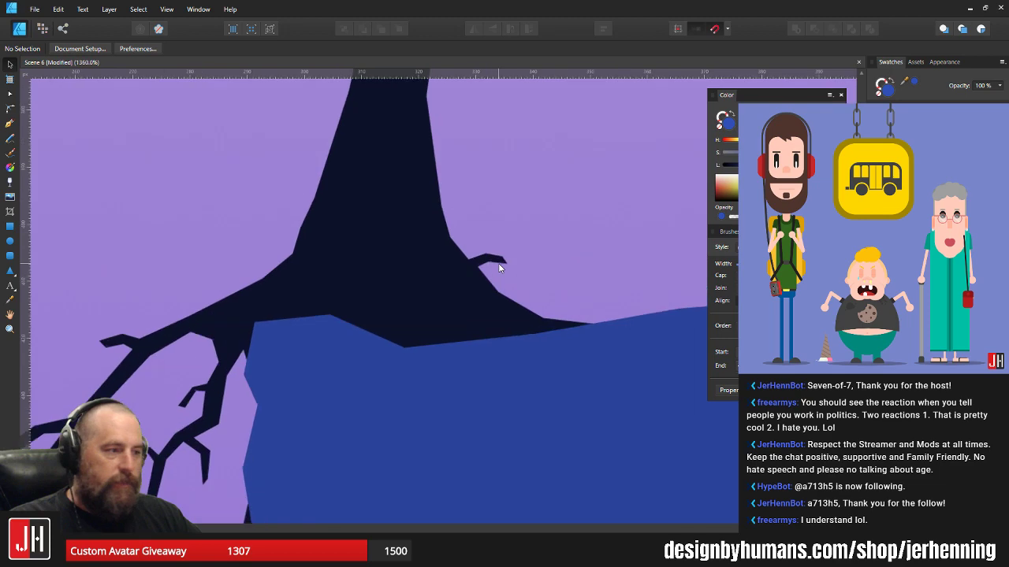
- Delete the nodes of the small twig at the trunk's lower right and deselect the tree
{"action": "left_click", "coordinate": [482, 256]}
{"action": "scroll", "coordinate": [497, 257], "scroll_direction": "up", "scroll_amount": 3}
{"action": "key", "text": "a"}
{"action": "left_click_drag", "start_coordinate": [569, 296], "coordinate": [431, 197]}
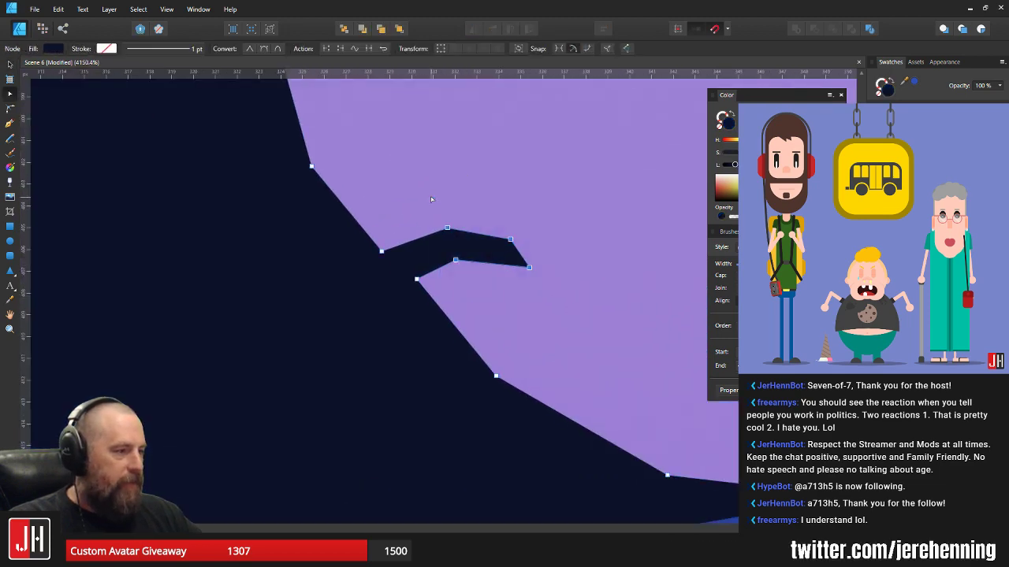
{"action": "key", "text": "Delete"}
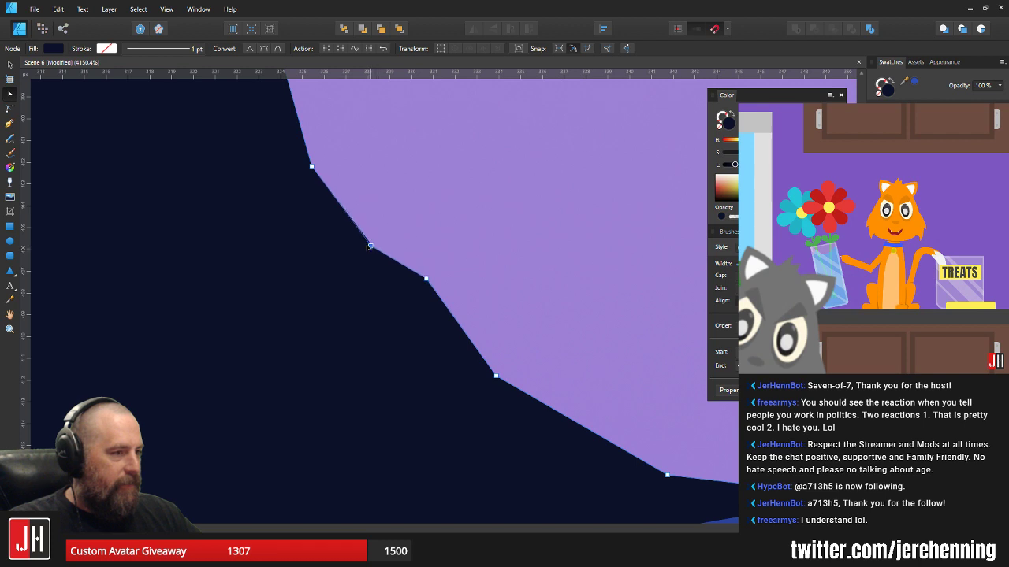
{"action": "key", "text": "v"}
{"action": "key", "text": "ctrl+d"}
{"action": "scroll", "coordinate": [415, 231], "scroll_direction": "down", "scroll_amount": 8}
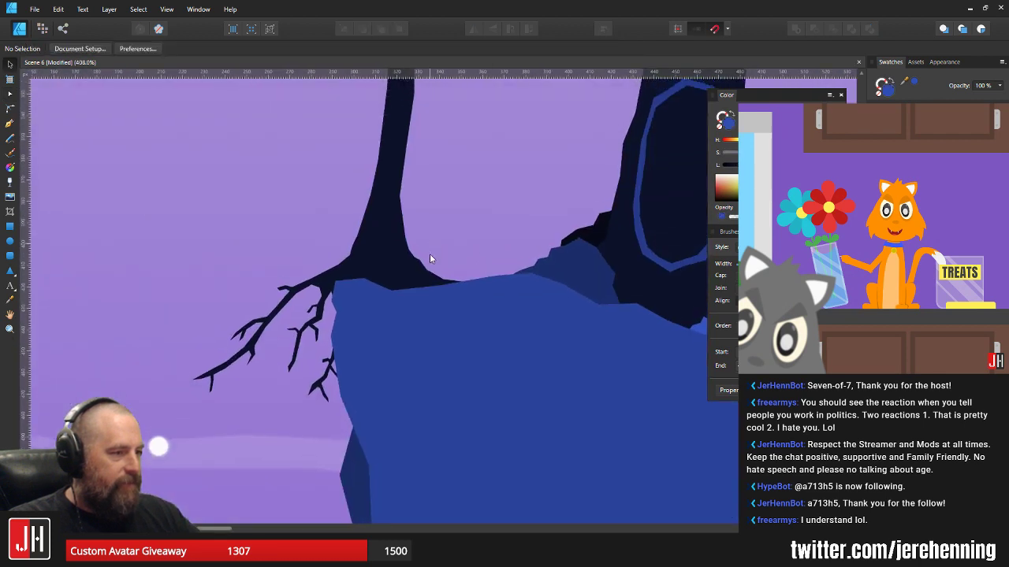
- Adjust nodes on the trunk's left edge between the lower branches to give the outline slight irregular bends
{"action": "left_click_drag", "start_coordinate": [426, 183], "coordinate": [426, 240]}
{"action": "left_click_drag", "start_coordinate": [413, 163], "coordinate": [406, 239]}
{"action": "scroll", "coordinate": [397, 206], "scroll_direction": "up", "scroll_amount": 2}
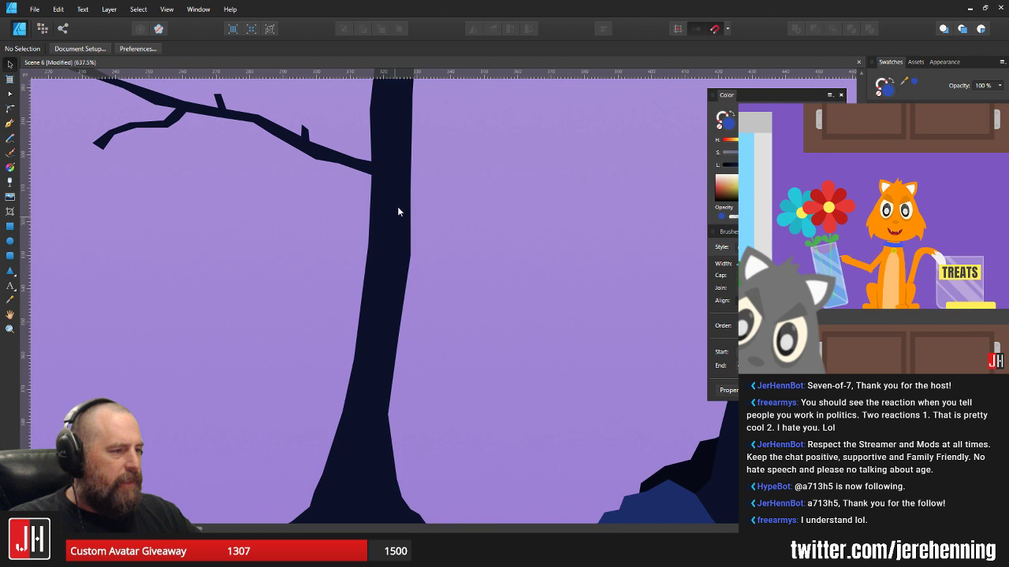
{"action": "mouse_move", "coordinate": [405, 112]}
{"action": "left_mouse_down"}
{"action": "mouse_move", "coordinate": [425, 299]}
{"action": "mouse_move", "coordinate": [377, 283]}
{"action": "left_mouse_up"}
{"action": "left_click", "coordinate": [415, 282]}
{"action": "scroll", "coordinate": [402, 291], "scroll_direction": "up", "scroll_amount": 3}
{"action": "key", "text": "a"}
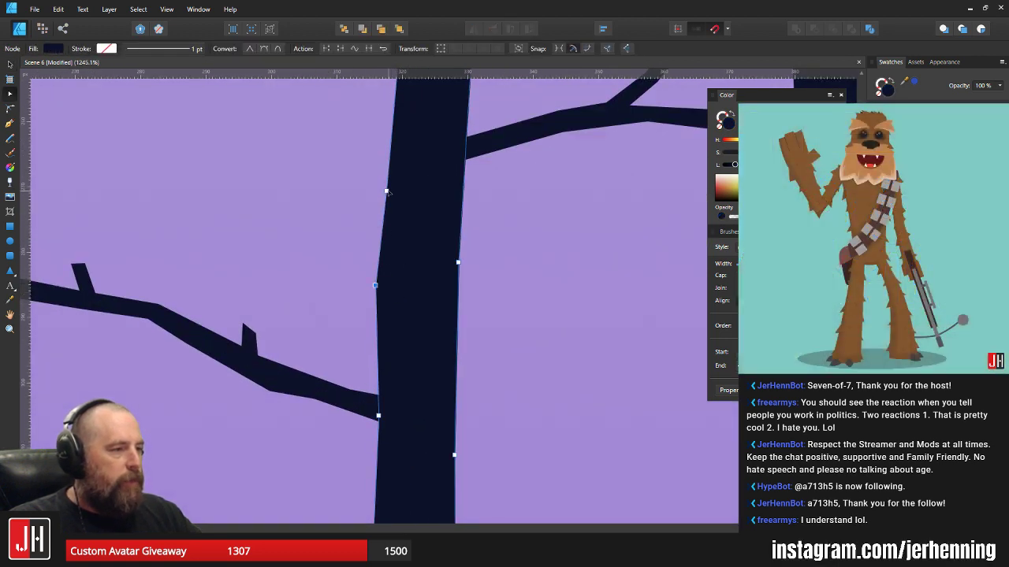
{"action": "left_click_drag", "start_coordinate": [387, 192], "coordinate": [388, 187]}
{"action": "scroll", "coordinate": [419, 260], "scroll_direction": "up", "scroll_amount": 3}
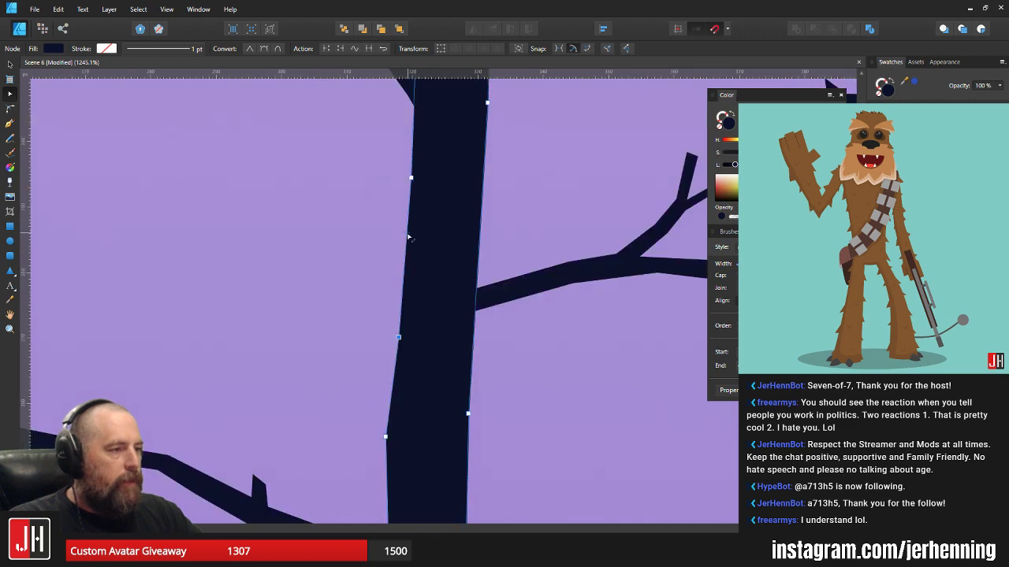
{"action": "left_click_drag", "start_coordinate": [407, 236], "coordinate": [412, 252]}
{"action": "key", "text": "v"}
{"action": "left_click", "coordinate": [497, 231]}
{"action": "scroll", "coordinate": [491, 248], "scroll_direction": "down", "scroll_amount": 5}
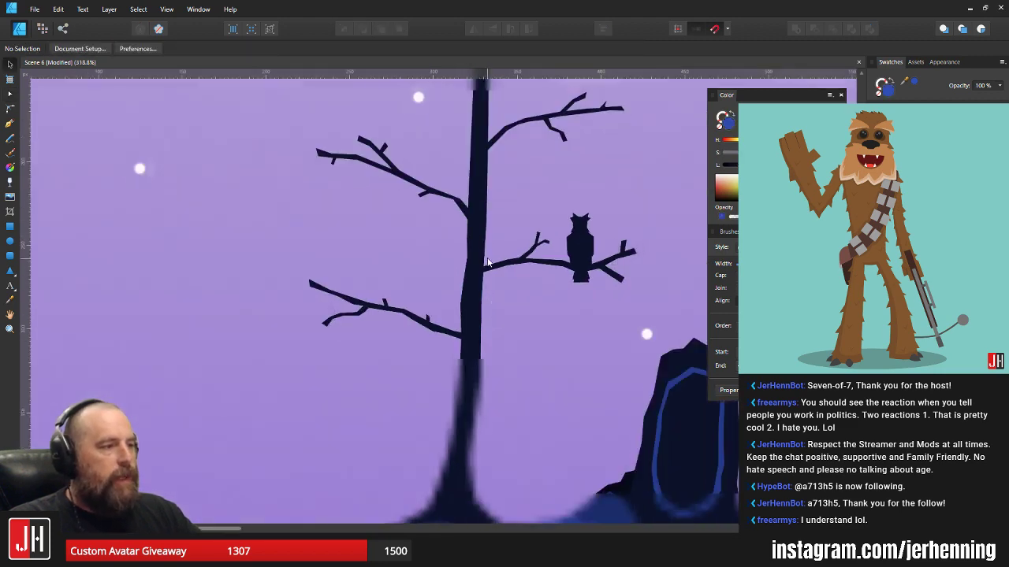
- Add a node on the trunk's right edge just below the cloud band and pull it slightly inward
{"action": "left_click_drag", "start_coordinate": [490, 250], "coordinate": [469, 272]}
{"action": "scroll", "coordinate": [464, 180], "scroll_direction": "up", "scroll_amount": 3}
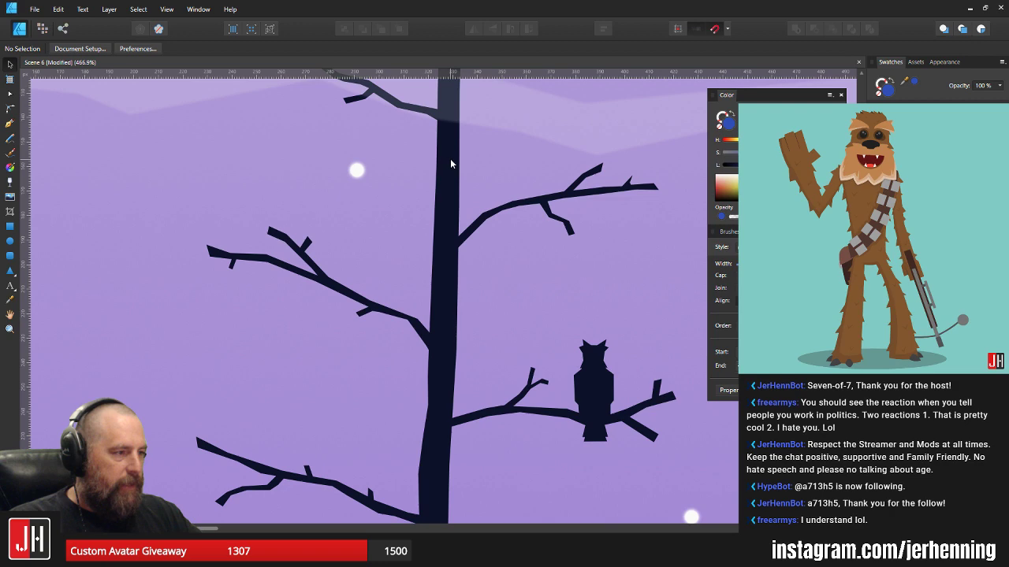
{"action": "key", "text": "a"}
{"action": "left_click", "coordinate": [450, 160]}
{"action": "scroll", "coordinate": [468, 280], "scroll_direction": "up", "scroll_amount": 2}
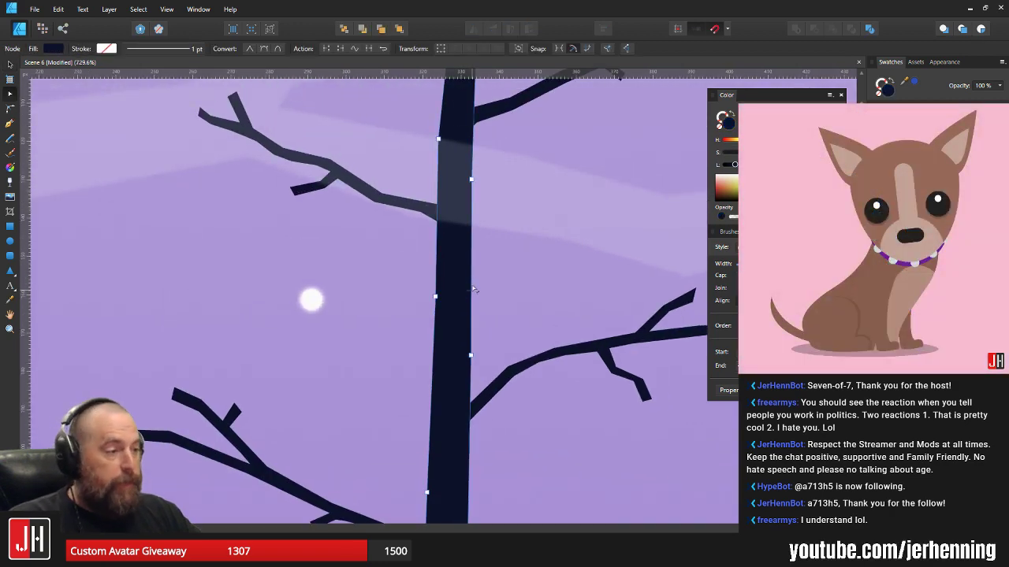
{"action": "left_click_drag", "start_coordinate": [471, 268], "coordinate": [468, 255]}
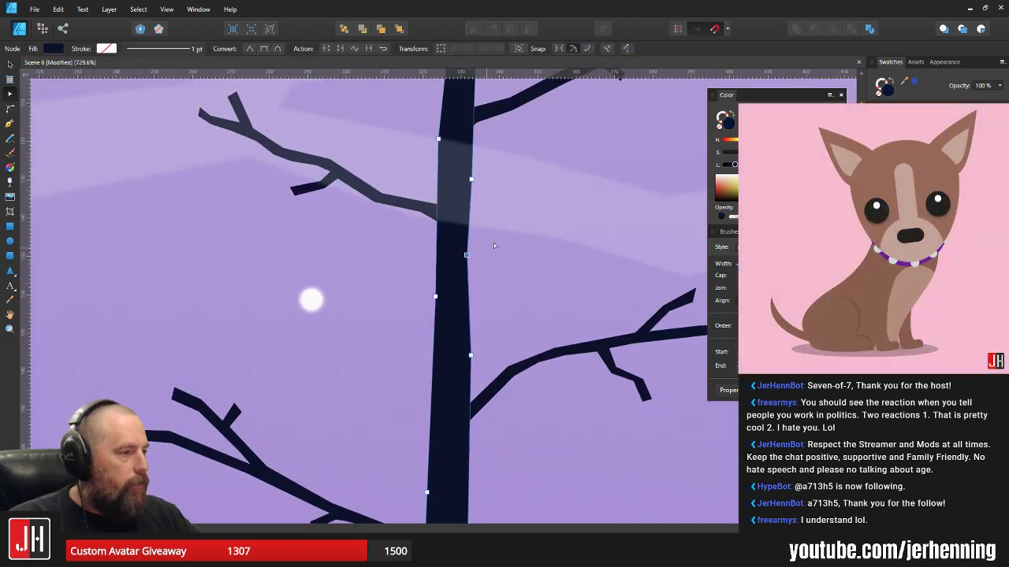
- Add a node on the upper trunk's left edge opposite the top right branch and move it slightly outward
{"action": "scroll", "coordinate": [494, 246], "scroll_direction": "up", "scroll_amount": 3}
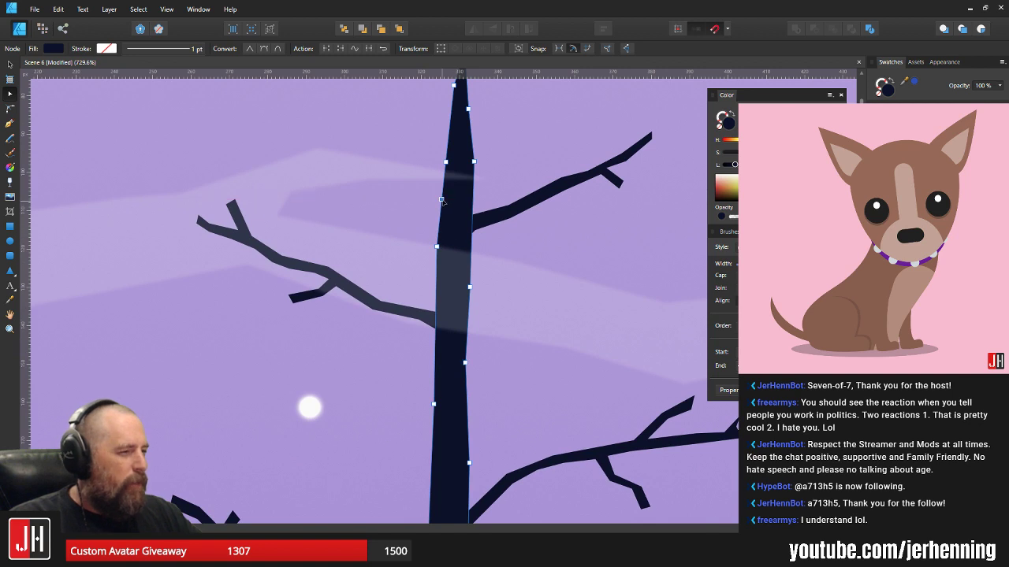
{"action": "scroll", "coordinate": [444, 202], "scroll_direction": "up", "scroll_amount": 5}
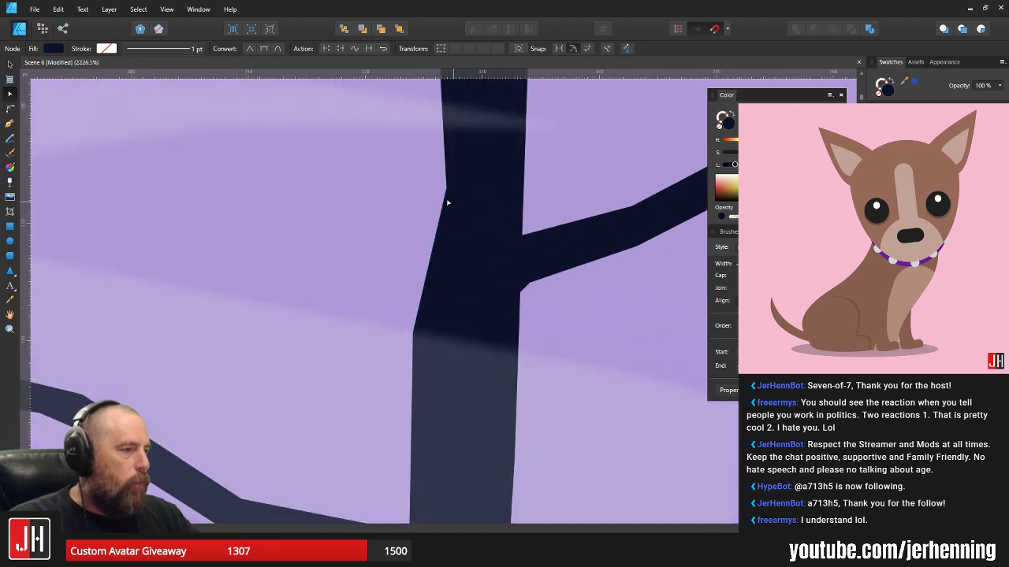
{"action": "left_click_drag", "start_coordinate": [447, 191], "coordinate": [435, 190]}
{"action": "key", "text": "v"}
{"action": "left_click", "coordinate": [543, 195]}
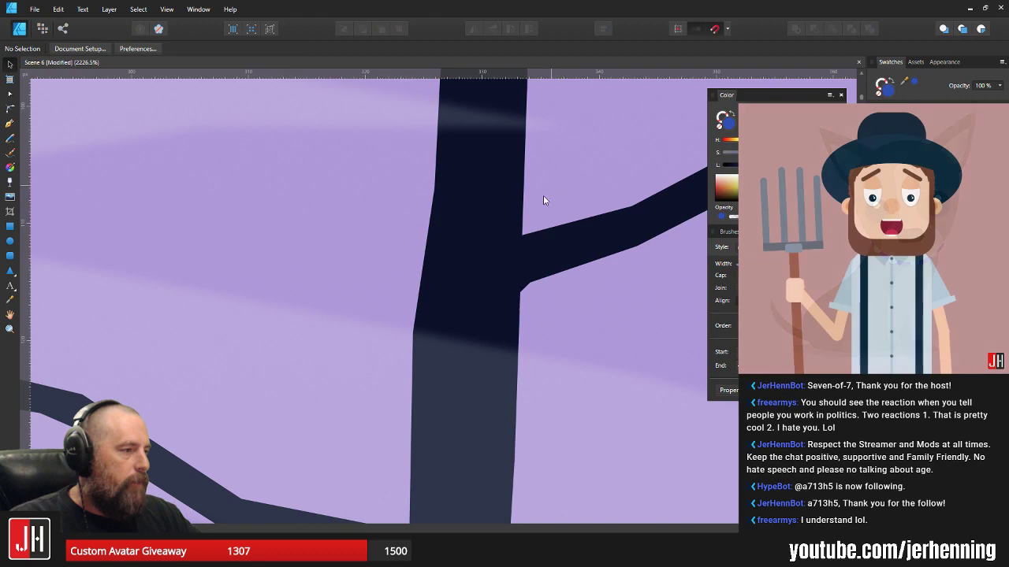
- Select the upper-edge nodes of the forked twig on the owl's branch and shift them slightly down to thin it
{"action": "scroll", "coordinate": [528, 254], "scroll_direction": "down", "scroll_amount": 8}
{"action": "scroll", "coordinate": [504, 284], "scroll_direction": "down", "scroll_amount": 3}
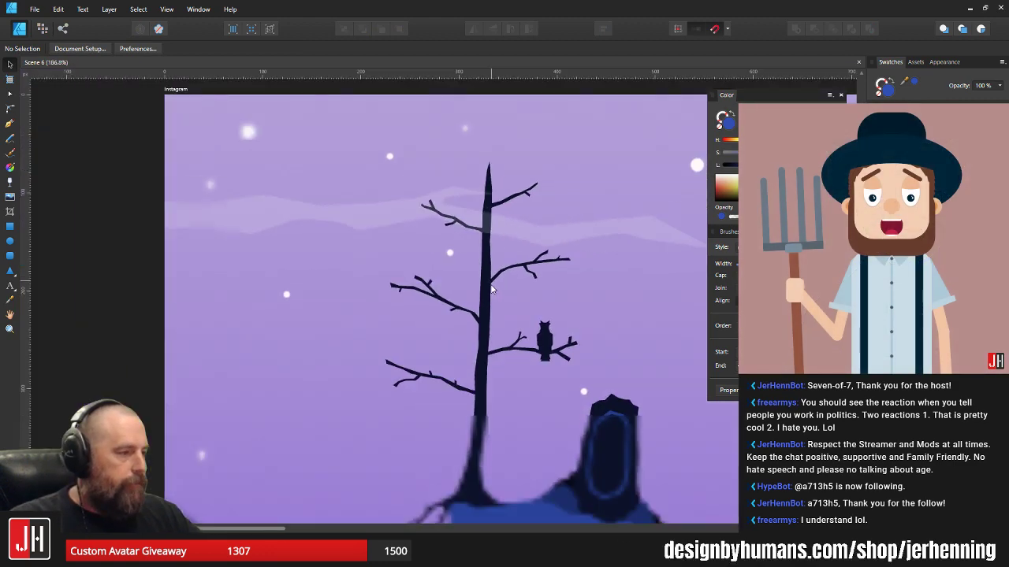
{"action": "scroll", "coordinate": [485, 269], "scroll_direction": "up", "scroll_amount": 3}
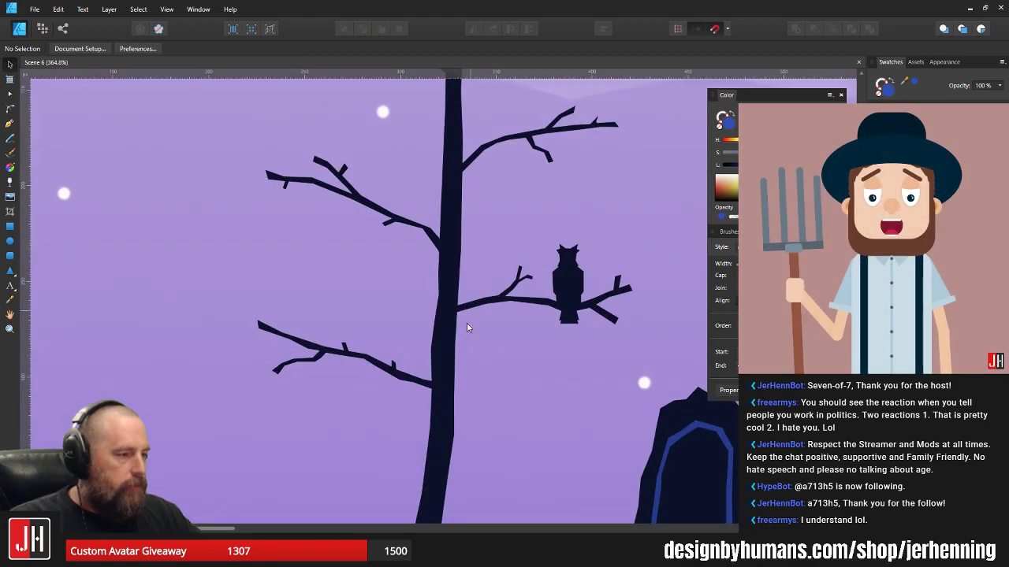
{"action": "scroll", "coordinate": [482, 309], "scroll_direction": "down", "scroll_amount": 2}
{"action": "scroll", "coordinate": [522, 221], "scroll_direction": "up", "scroll_amount": 5}
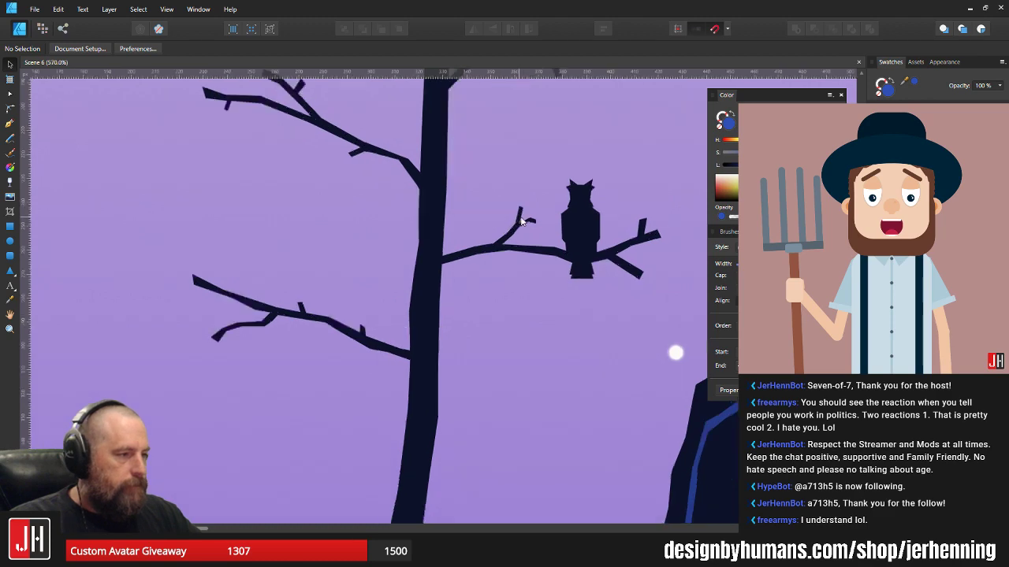
{"action": "double_click", "coordinate": [499, 241]}
{"action": "left_click_drag", "start_coordinate": [498, 160], "coordinate": [524, 196]}
{"action": "left_click", "coordinate": [504, 228], "text": "shift"}
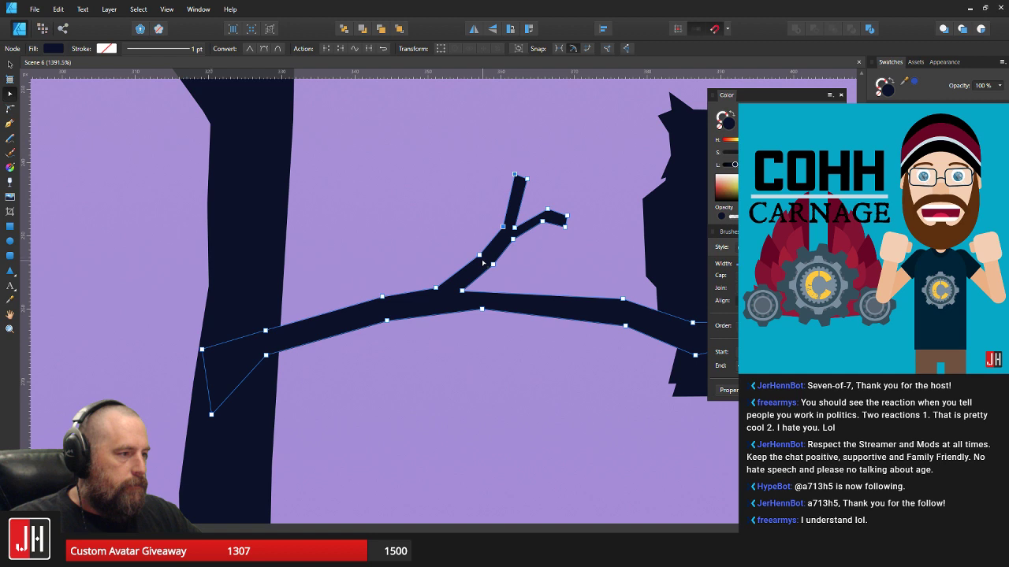
{"action": "left_click", "coordinate": [480, 257], "text": "shift"}
{"action": "left_click_drag", "start_coordinate": [435, 289], "coordinate": [431, 290]}
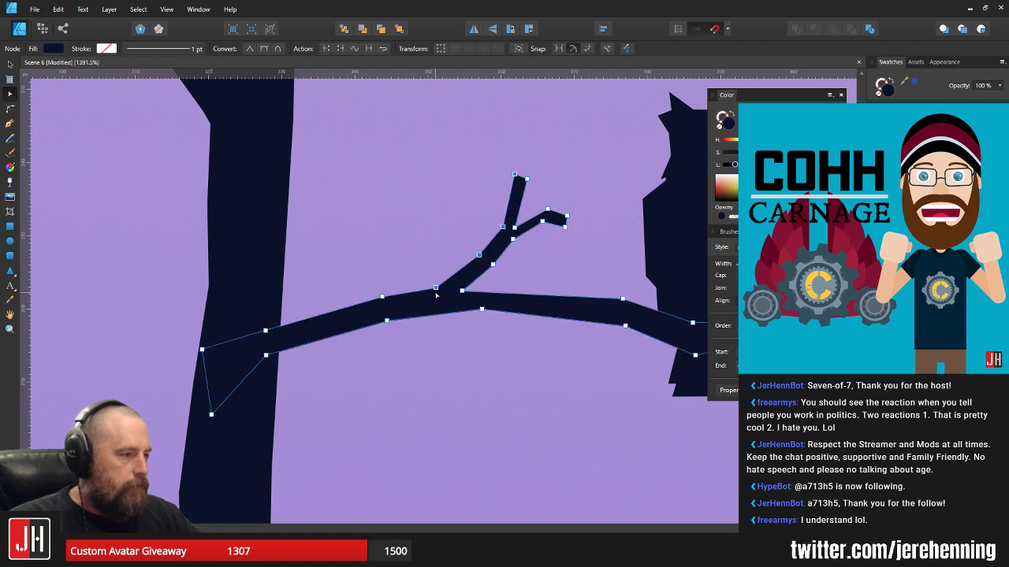
{"action": "key", "text": "Escape"}
{"action": "scroll", "coordinate": [432, 291], "scroll_direction": "up", "scroll_amount": 2}
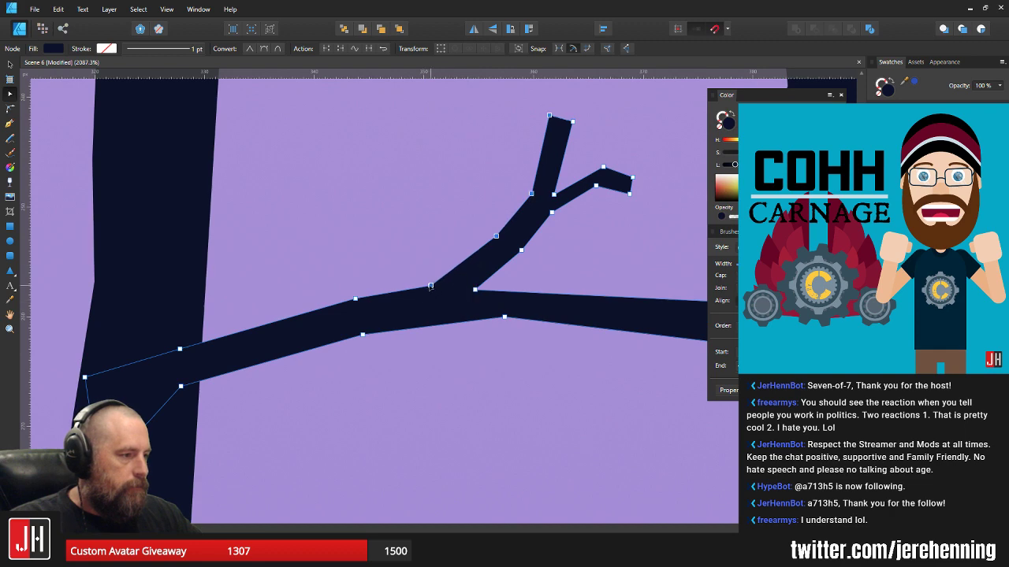
{"action": "left_click", "coordinate": [435, 236]}
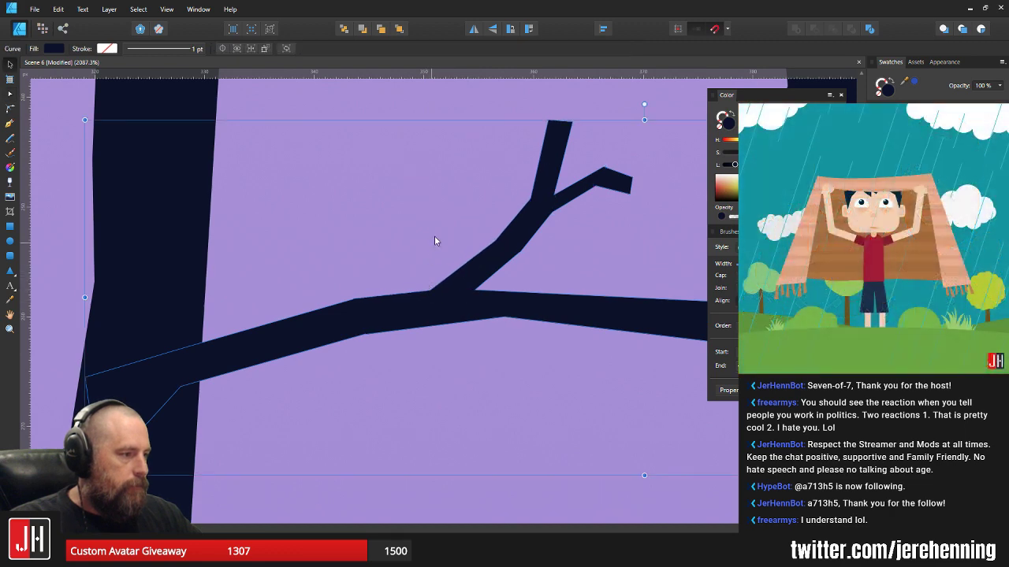
- Refine the pointed feather tips on both sides of the owl's neck
{"action": "scroll", "coordinate": [451, 257], "scroll_direction": "down", "scroll_amount": 10}
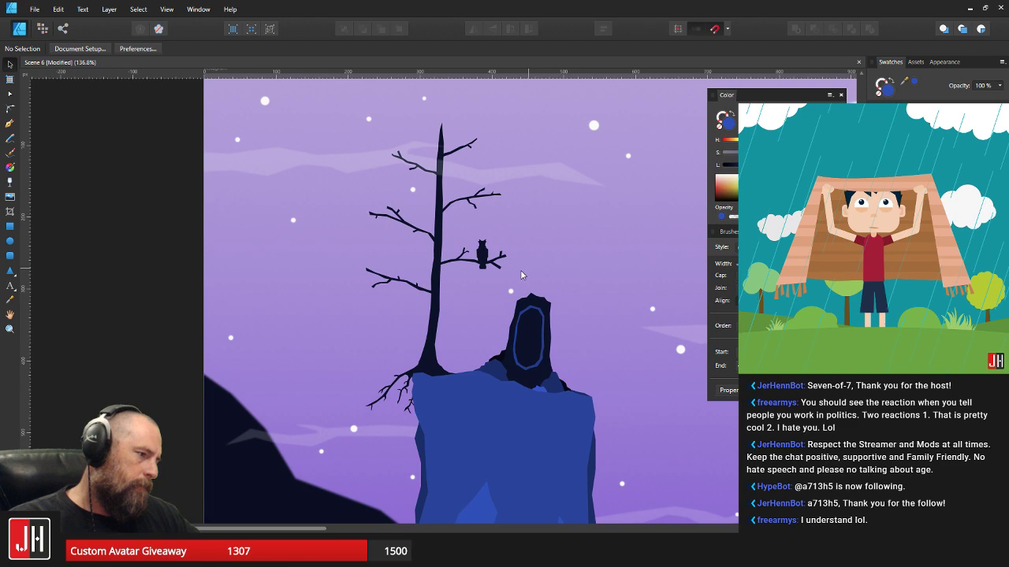
{"action": "scroll", "coordinate": [480, 252], "scroll_direction": "up", "scroll_amount": 12}
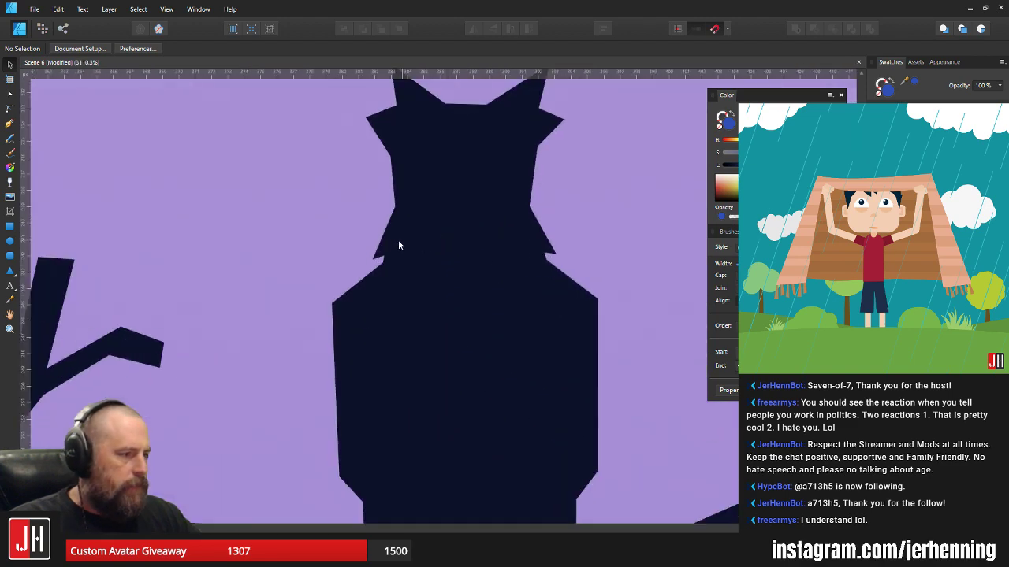
{"action": "left_click", "coordinate": [385, 249]}
{"action": "key", "text": "a"}
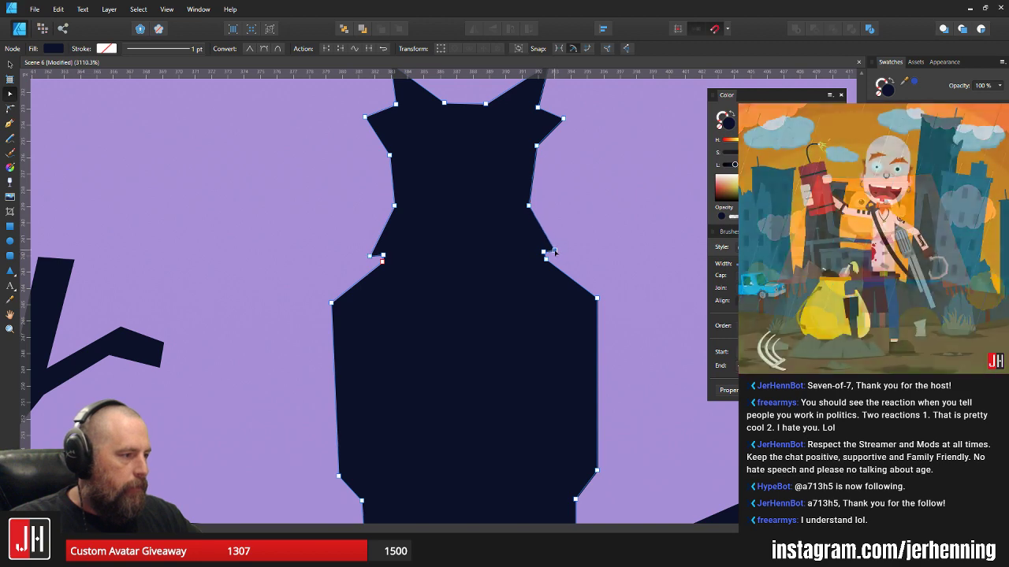
{"action": "left_click", "coordinate": [565, 259]}
{"action": "scroll", "coordinate": [575, 270], "scroll_direction": "down", "scroll_amount": 7}
{"action": "scroll", "coordinate": [552, 252], "scroll_direction": "down", "scroll_amount": 5}
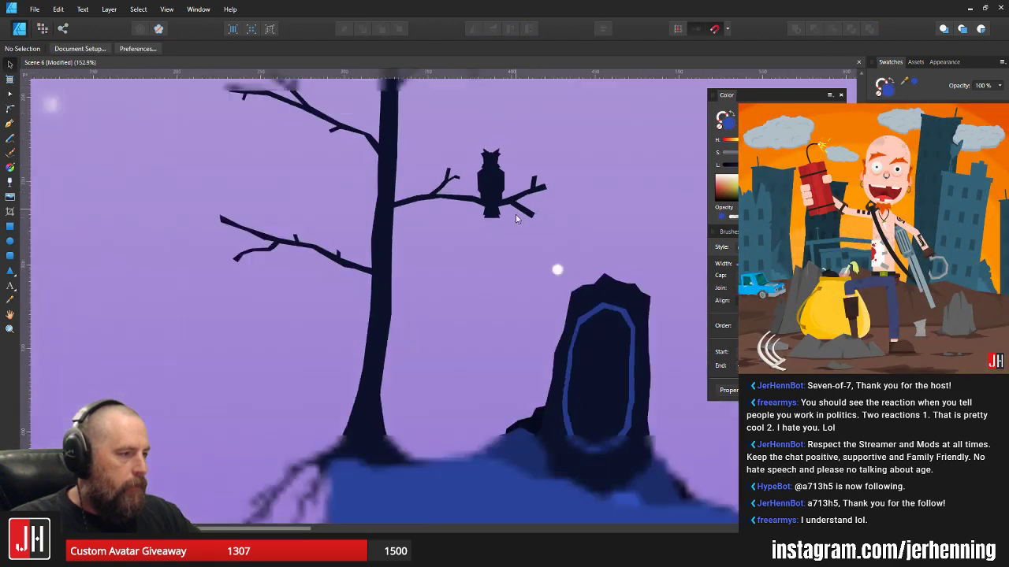
- Add a node at the middle of the owl's tail edge and pull it down into a point
{"action": "scroll", "coordinate": [433, 198], "scroll_direction": "up", "scroll_amount": 10}
{"action": "scroll", "coordinate": [439, 228], "scroll_direction": "up", "scroll_amount": 1}
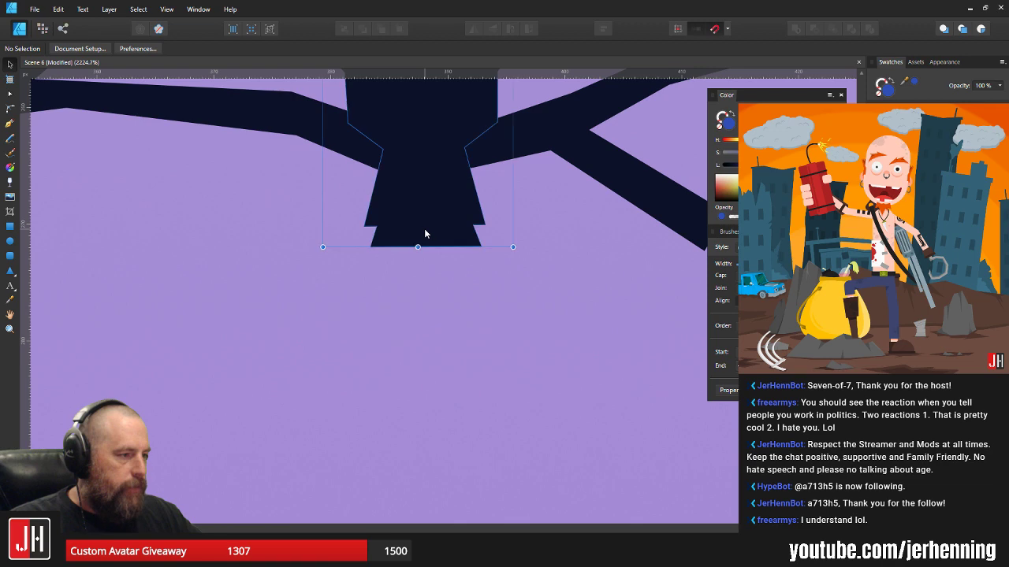
{"action": "left_click", "coordinate": [428, 246]}
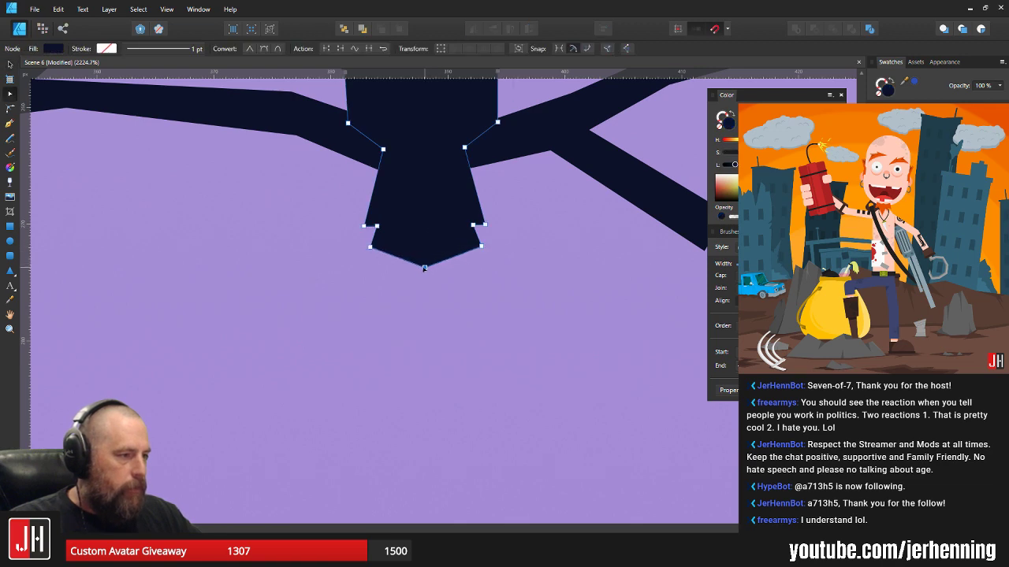
{"action": "left_click", "coordinate": [474, 272]}
{"action": "scroll", "coordinate": [480, 272], "scroll_direction": "down", "scroll_amount": 6}
- Shape a short downward-pointing twig from new nodes on the lower fork of the branch beside the owl
{"action": "scroll", "coordinate": [511, 260], "scroll_direction": "up", "scroll_amount": 1}
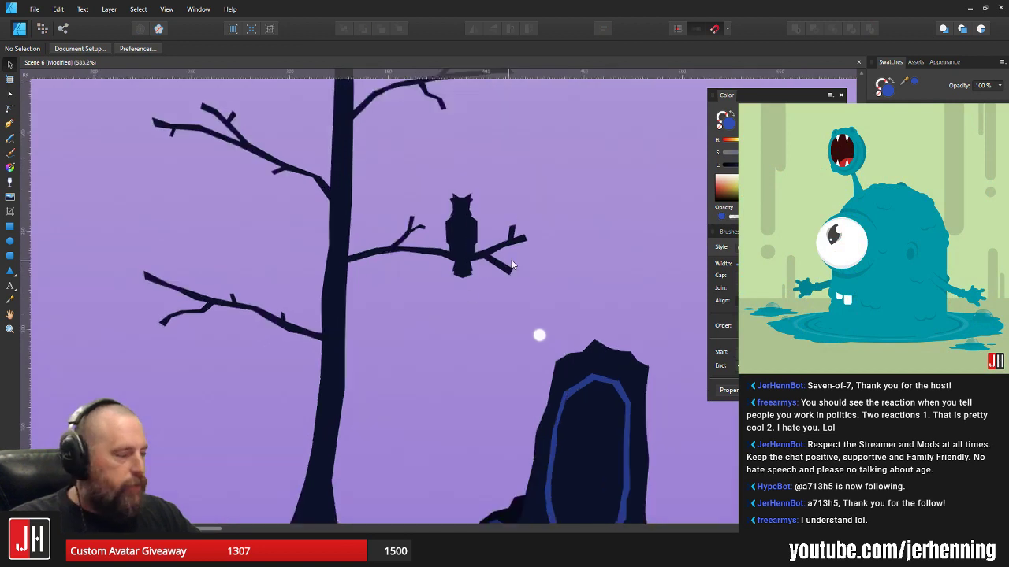
{"action": "scroll", "coordinate": [511, 265], "scroll_direction": "up", "scroll_amount": 6}
{"action": "left_click", "coordinate": [435, 286]}
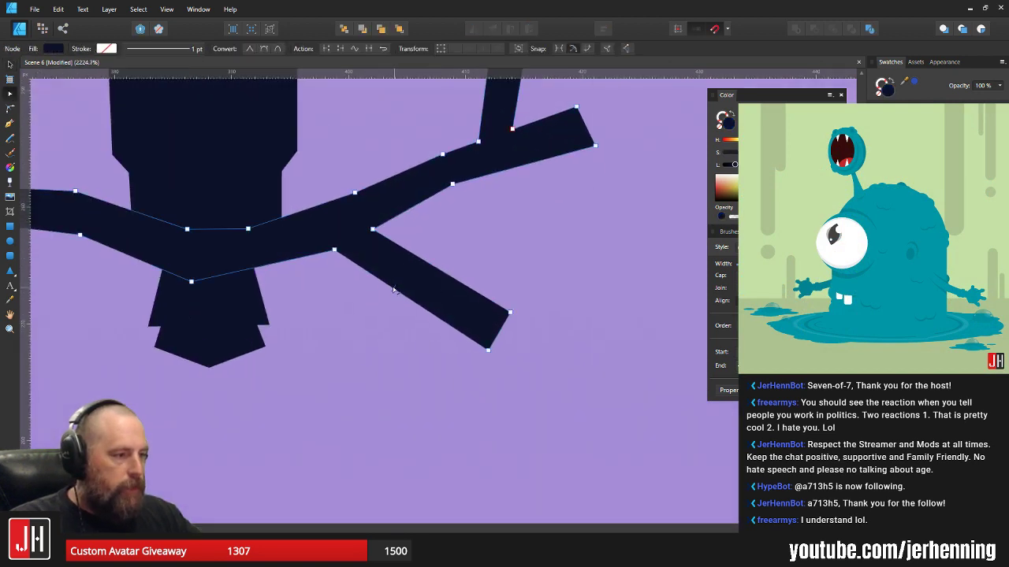
{"action": "left_click", "coordinate": [426, 311]}
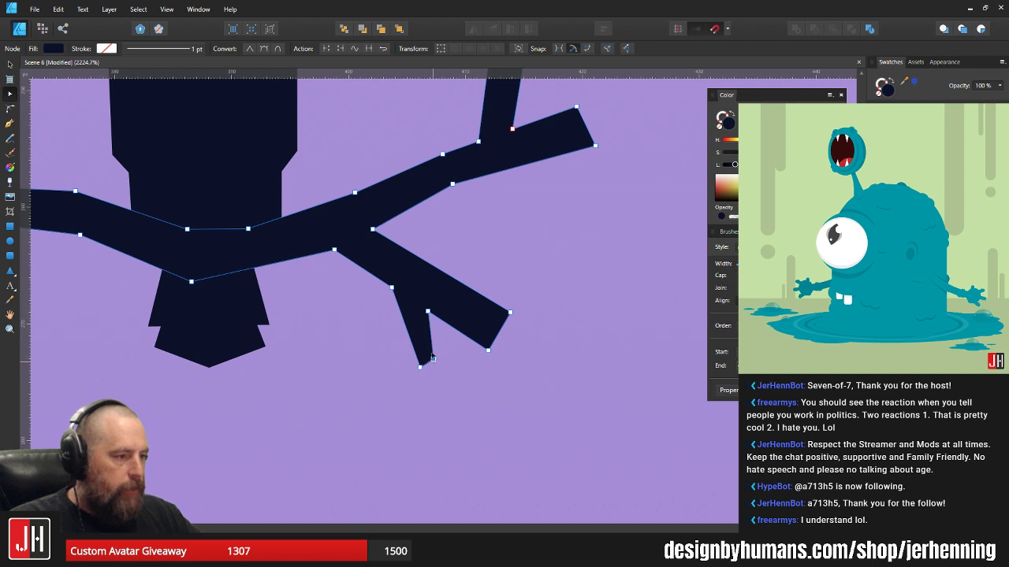
{"action": "left_click_drag", "start_coordinate": [427, 312], "coordinate": [419, 301]}
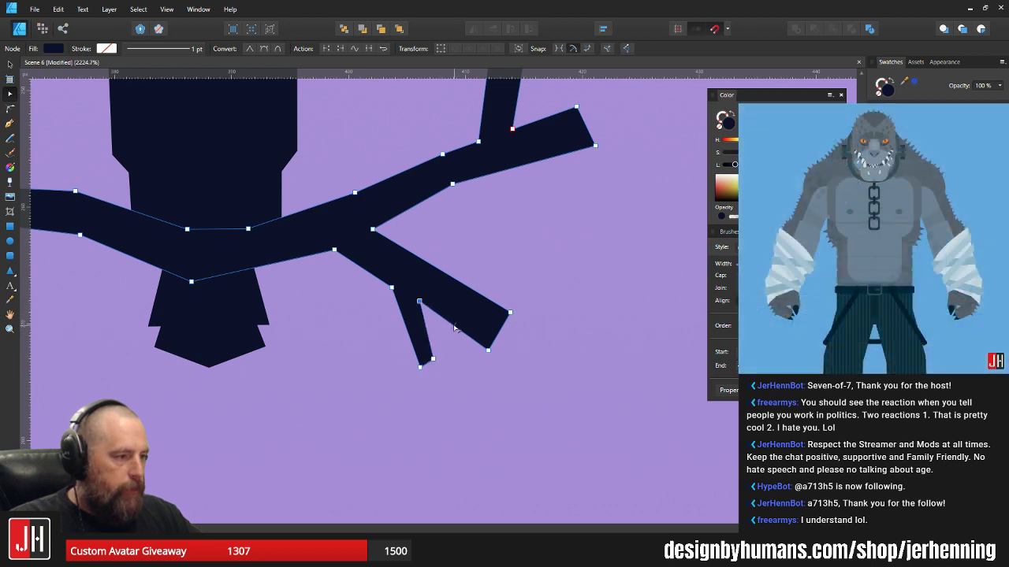
{"action": "left_click", "coordinate": [518, 263]}
{"action": "scroll", "coordinate": [518, 262], "scroll_direction": "down", "scroll_amount": 10}
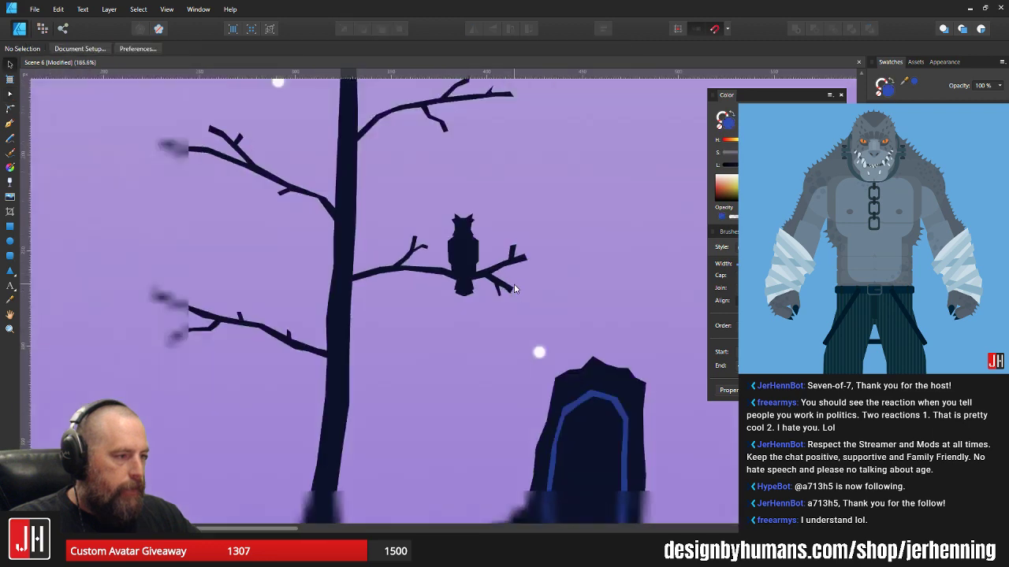
{"action": "scroll", "coordinate": [551, 261], "scroll_direction": "up", "scroll_amount": 5}
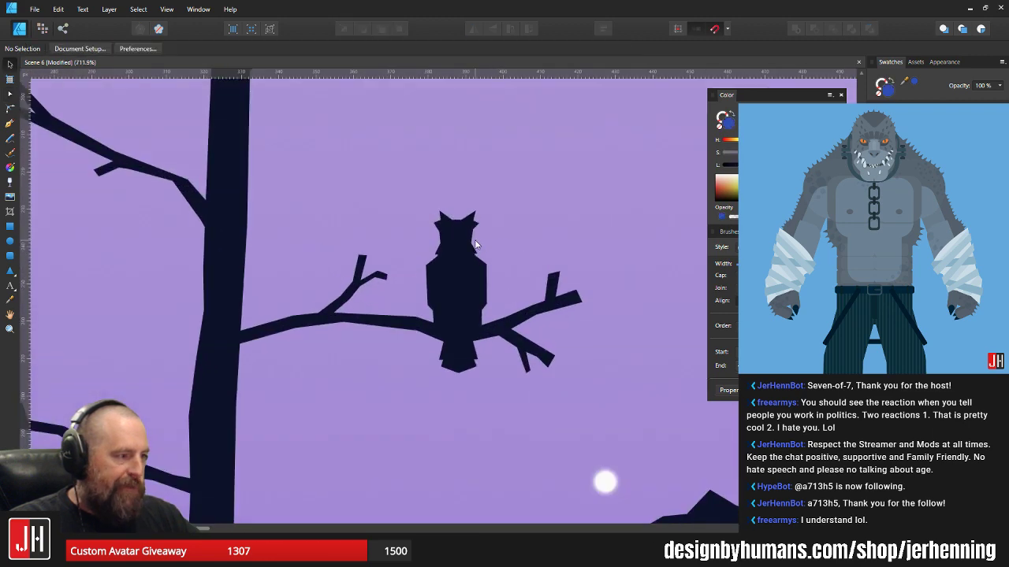
{"action": "scroll", "coordinate": [481, 288], "scroll_direction": "down", "scroll_amount": 5}
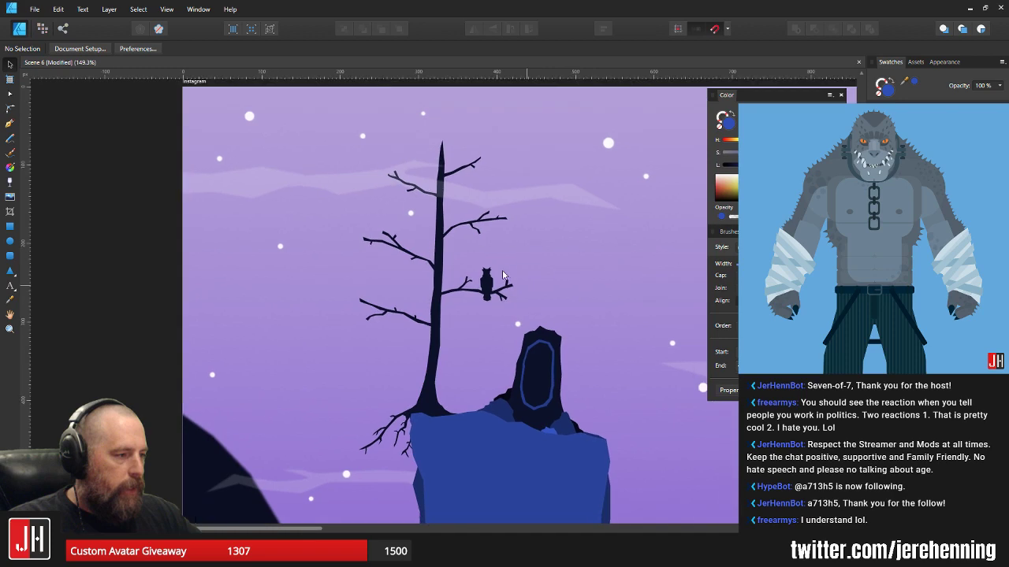
{"action": "scroll", "coordinate": [405, 187], "scroll_direction": "up", "scroll_amount": 1}
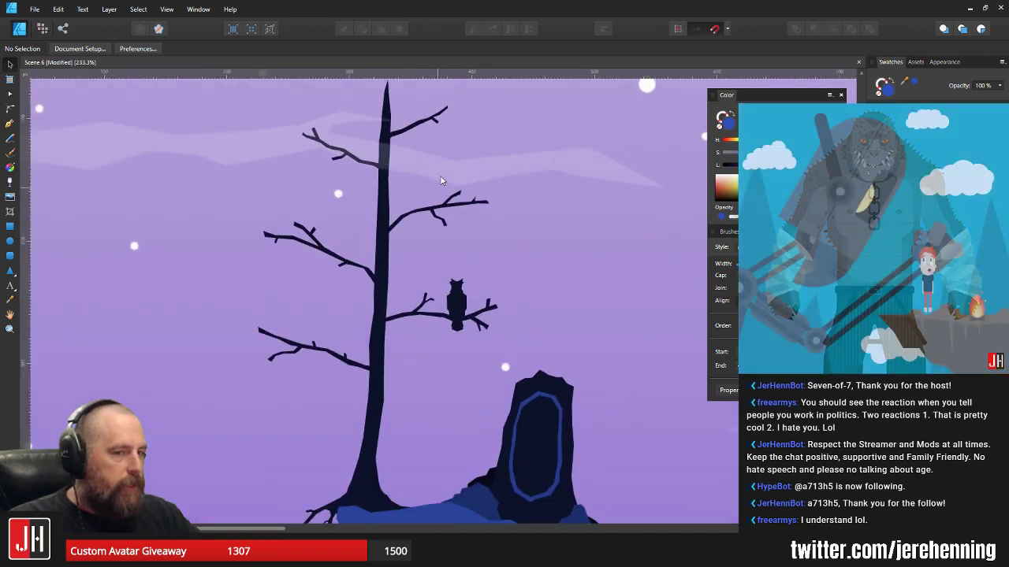
{"action": "scroll", "coordinate": [435, 255], "scroll_direction": "up", "scroll_amount": 1}
{"action": "scroll", "coordinate": [380, 300], "scroll_direction": "up", "scroll_amount": 3}
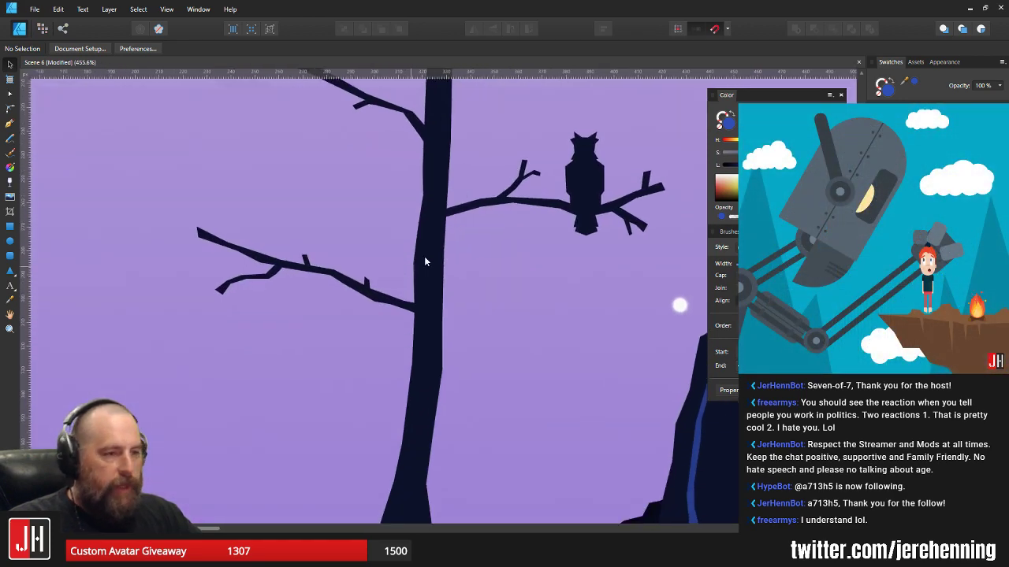
{"action": "scroll", "coordinate": [463, 230], "scroll_direction": "down", "scroll_amount": 3}
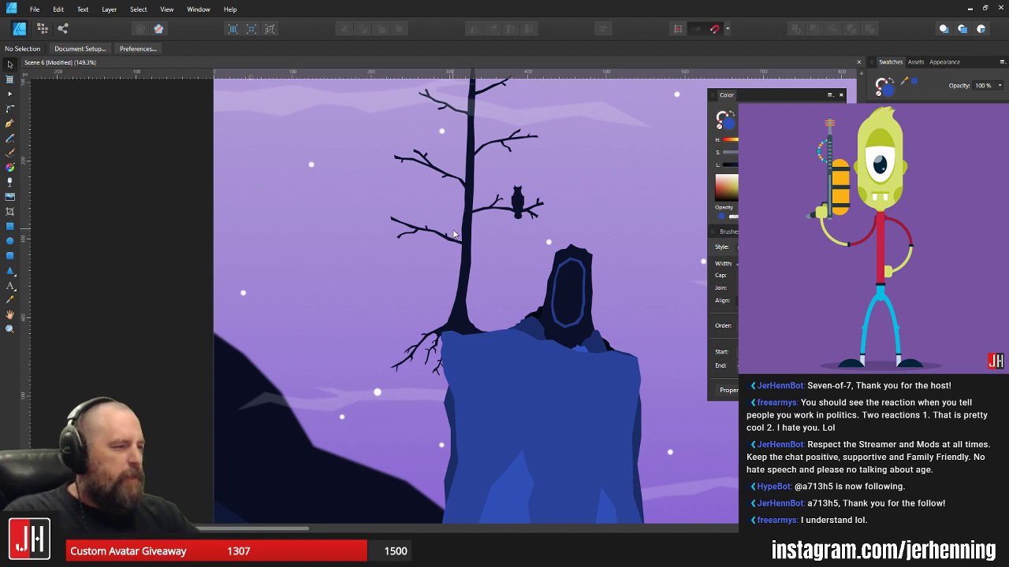
{"action": "scroll", "coordinate": [453, 234], "scroll_direction": "up", "scroll_amount": 5}
- Draw a closed outline of a thin hanging strand with a rounded bulb end, below the lowest left branch, using the Pen tool
{"action": "left_click", "coordinate": [11, 123]}
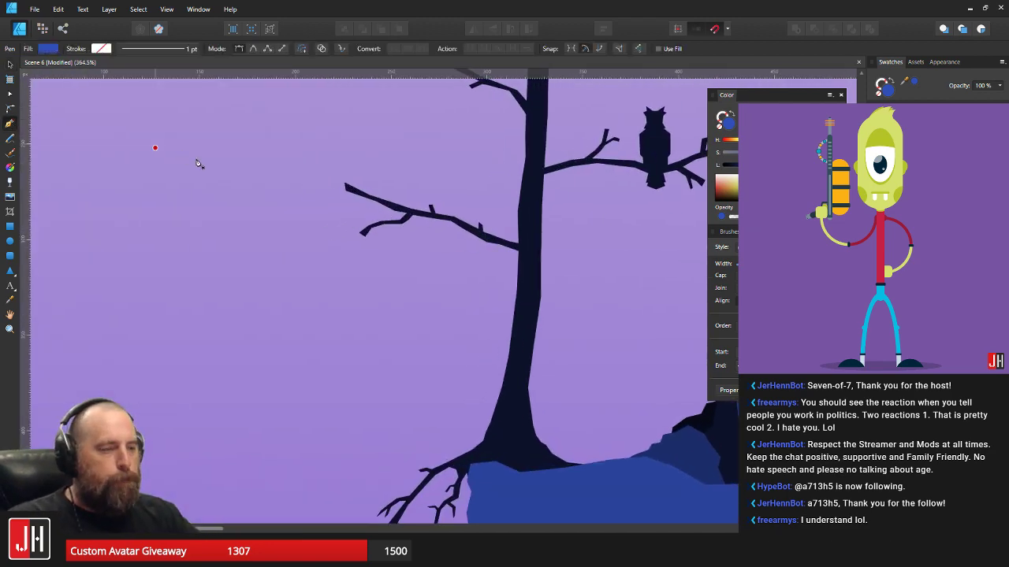
{"action": "scroll", "coordinate": [482, 236], "scroll_direction": "up", "scroll_amount": 3}
{"action": "scroll", "coordinate": [543, 259], "scroll_direction": "down", "scroll_amount": 6}
{"action": "scroll", "coordinate": [548, 261], "scroll_direction": "down", "scroll_amount": 5}
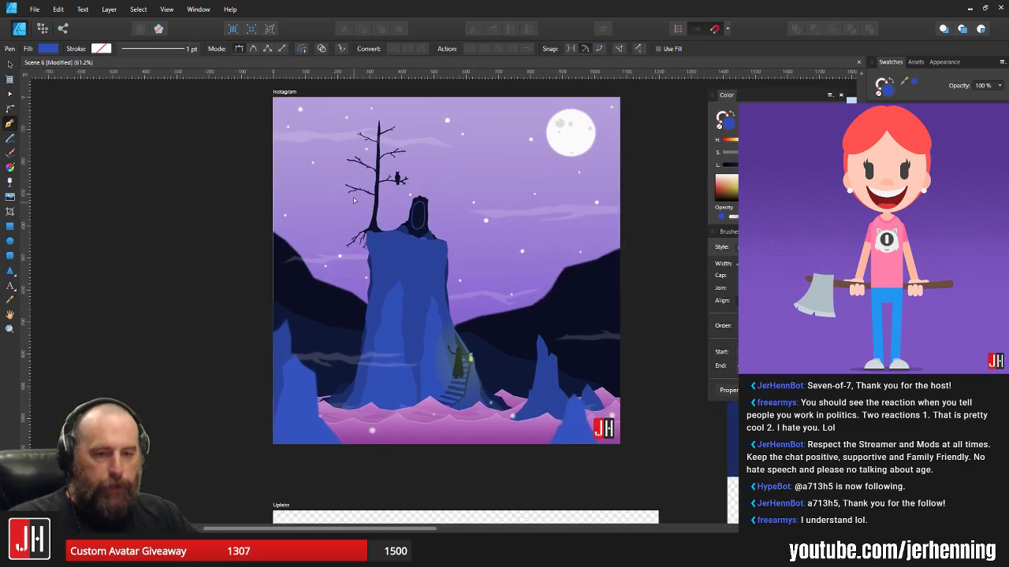
{"action": "scroll", "coordinate": [354, 201], "scroll_direction": "up", "scroll_amount": 10}
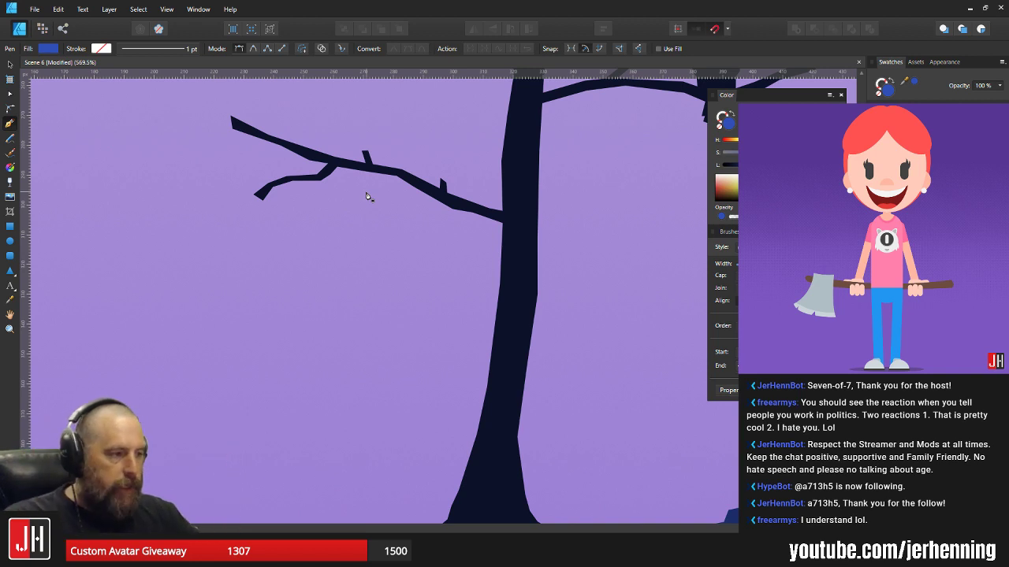
{"action": "scroll", "coordinate": [367, 196], "scroll_direction": "up", "scroll_amount": 3}
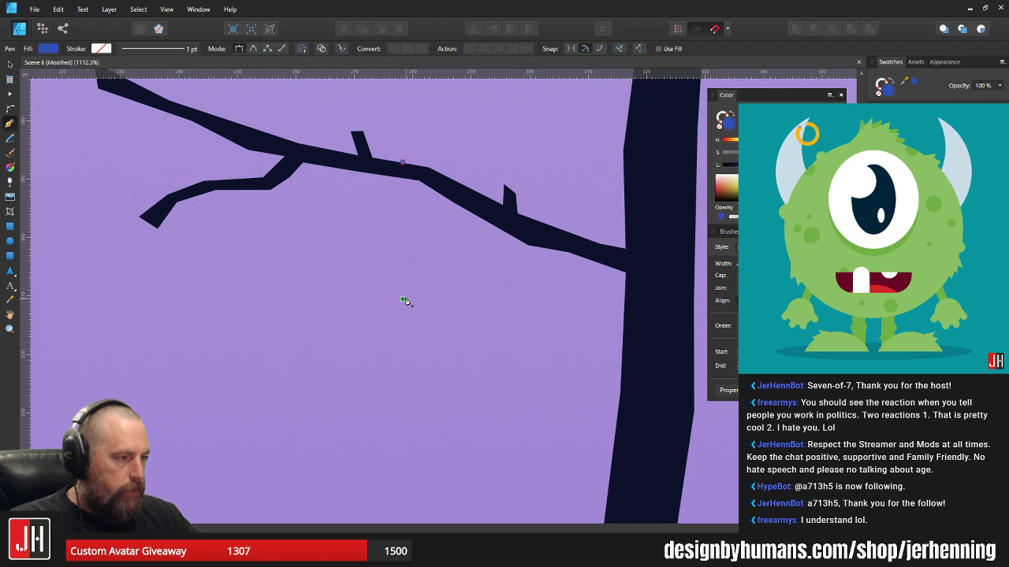
{"action": "scroll", "coordinate": [402, 394], "scroll_direction": "down", "scroll_amount": 2}
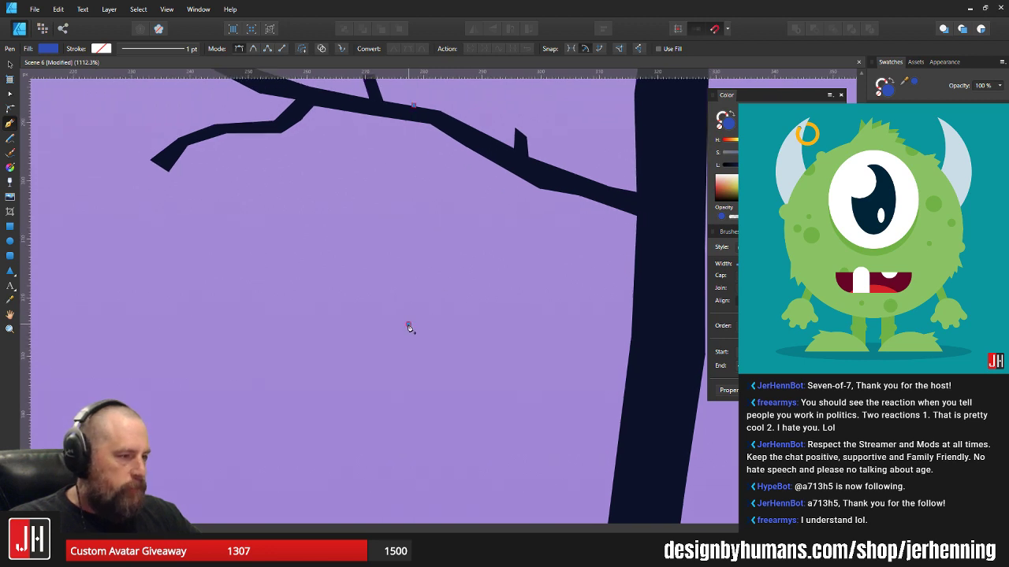
{"action": "scroll", "coordinate": [414, 327], "scroll_direction": "down", "scroll_amount": 2}
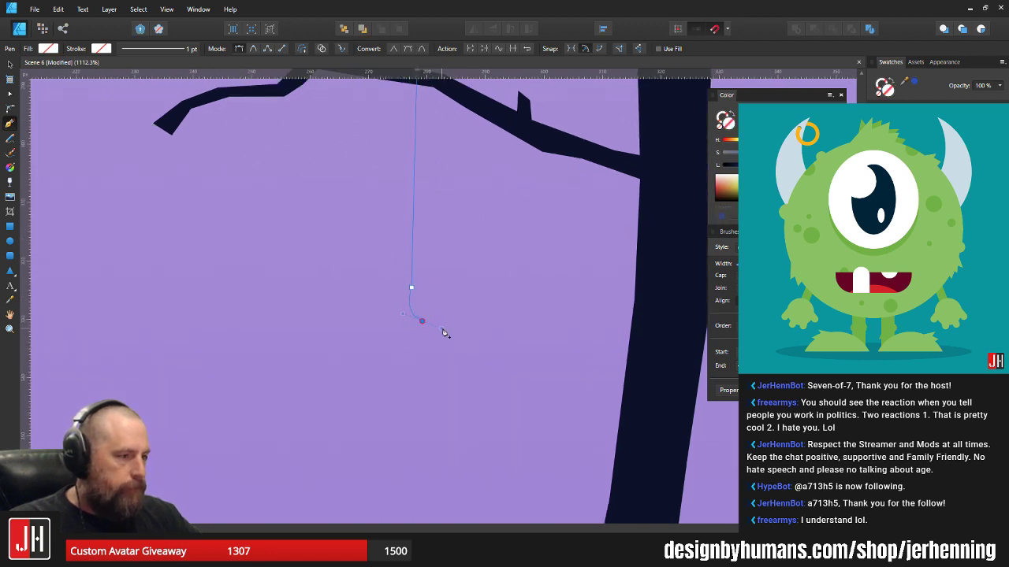
{"action": "left_click_drag", "start_coordinate": [444, 333], "coordinate": [443, 325]}
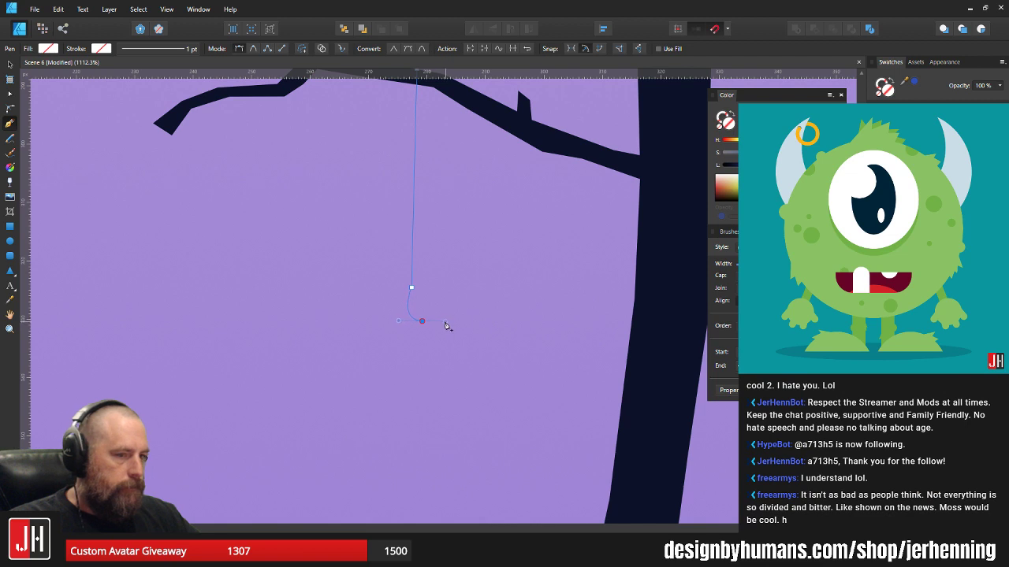
{"action": "key", "text": "ctrl+z"}
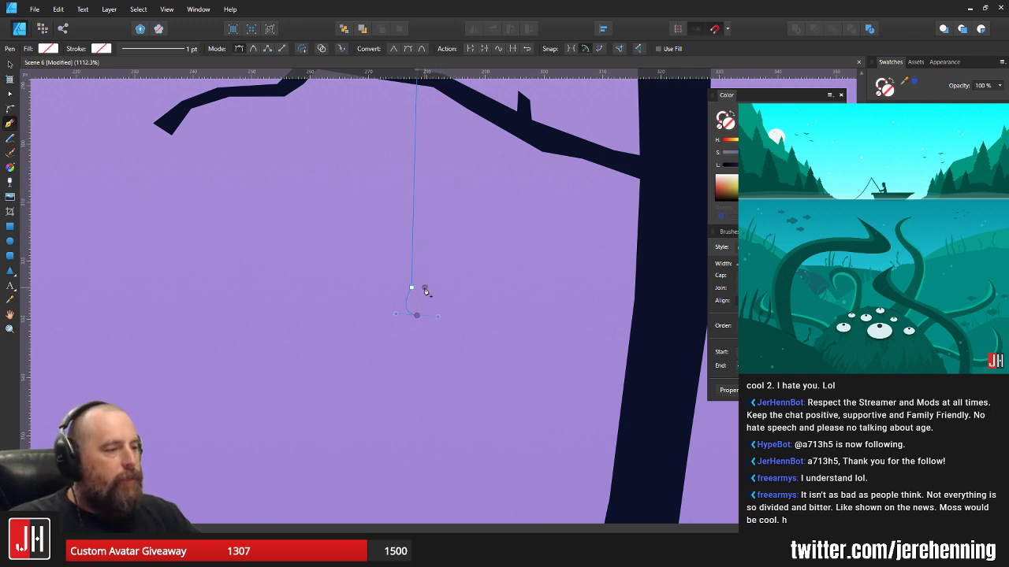
{"action": "scroll", "coordinate": [475, 321], "scroll_direction": "up", "scroll_amount": 3}
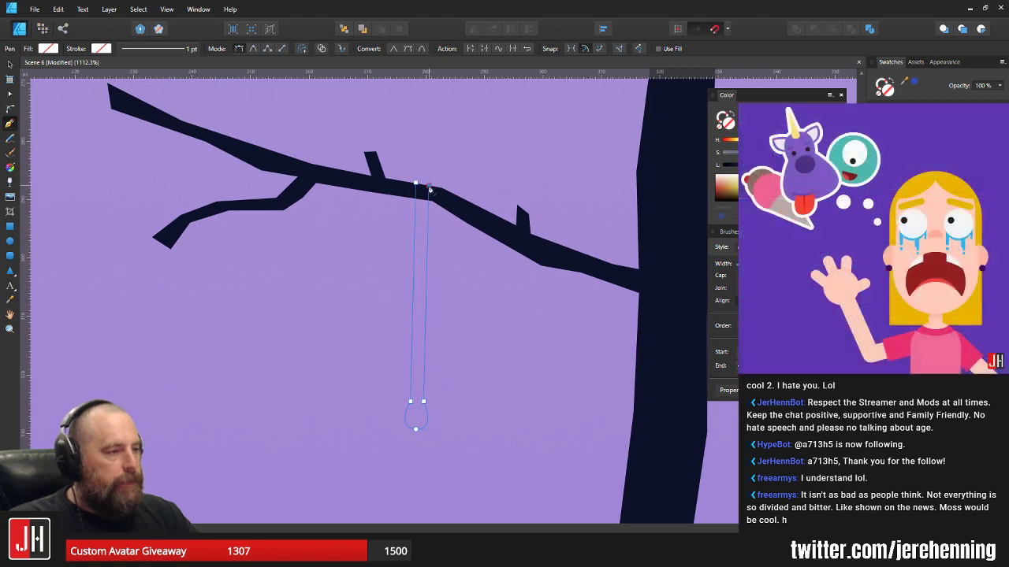
{"action": "left_click", "coordinate": [430, 190]}
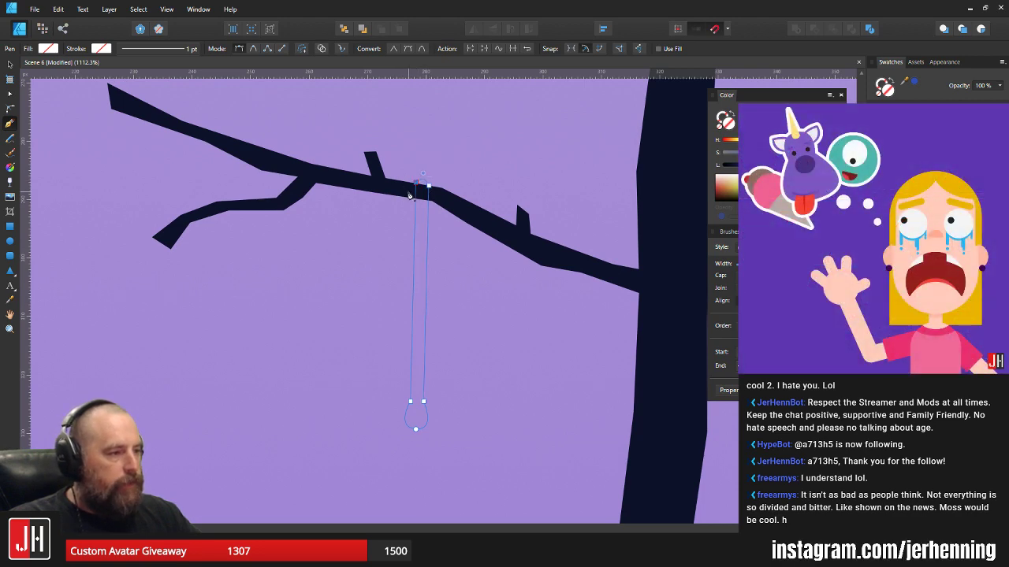
- Fill the hanging strand with the dark navy sampled from the branch and deselect it
{"action": "key", "text": "i"}
{"action": "left_click", "coordinate": [467, 209]}
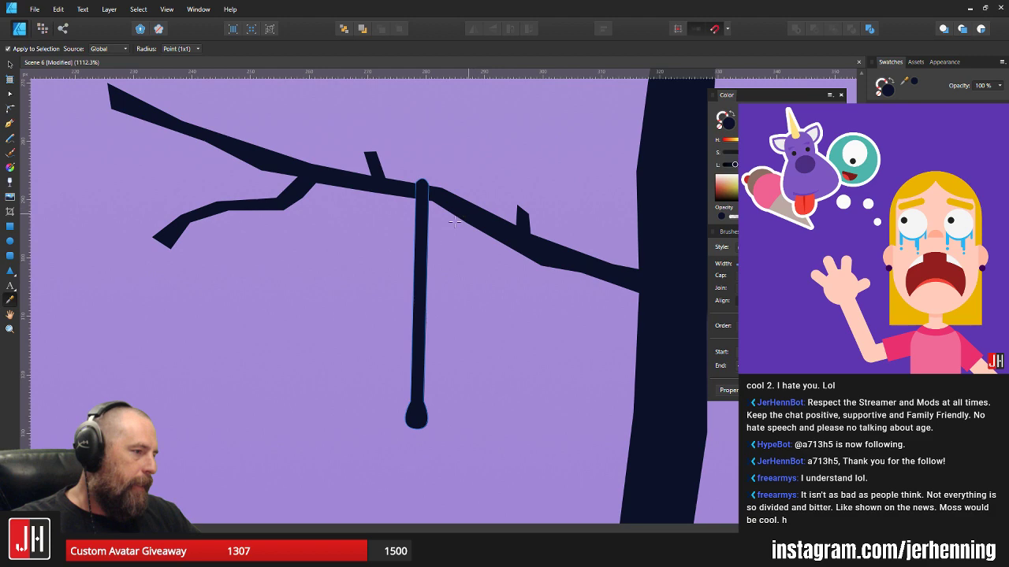
{"action": "key", "text": "v"}
{"action": "left_click", "coordinate": [443, 229]}
- Nudge the hanging strand slightly down so its rounded top sits closer to the branch's upper edge
{"action": "scroll", "coordinate": [450, 235], "scroll_direction": "down", "scroll_amount": 8}
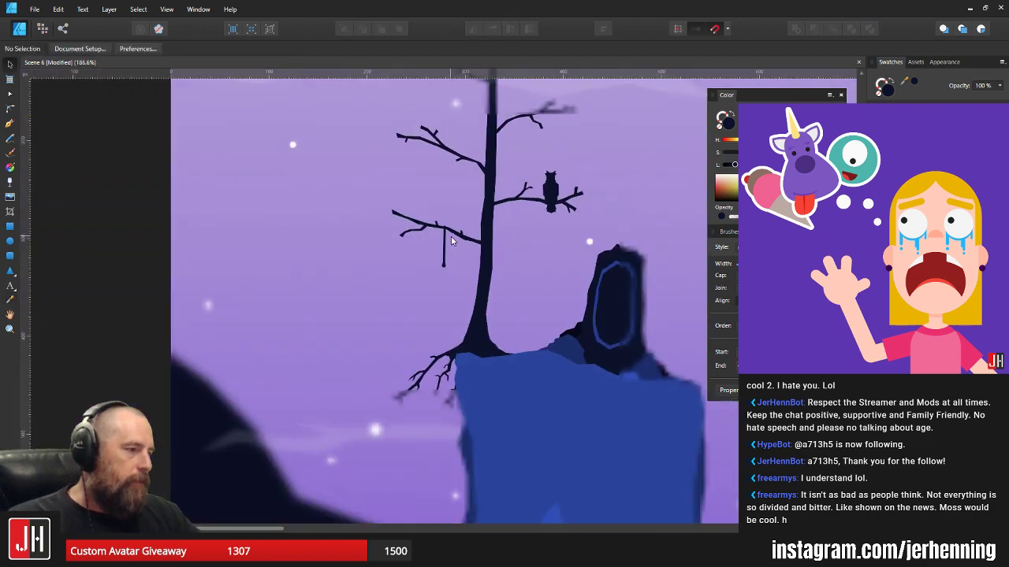
{"action": "scroll", "coordinate": [451, 236], "scroll_direction": "up", "scroll_amount": 4}
{"action": "scroll", "coordinate": [451, 236], "scroll_direction": "up", "scroll_amount": 2}
{"action": "left_click", "coordinate": [418, 203]}
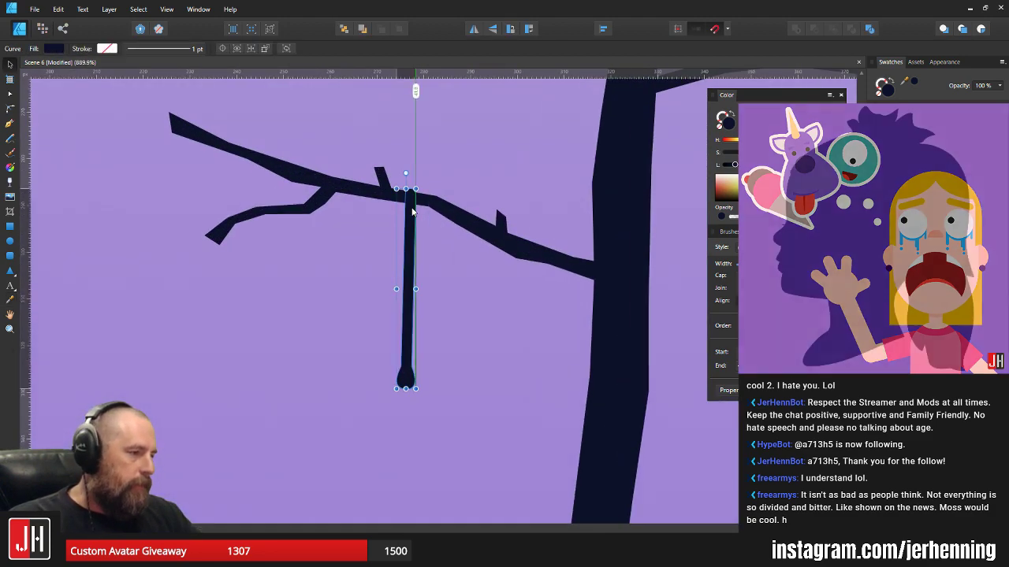
{"action": "scroll", "coordinate": [419, 201], "scroll_direction": "up", "scroll_amount": 3}
{"action": "scroll", "coordinate": [418, 201], "scroll_direction": "up", "scroll_amount": 3}
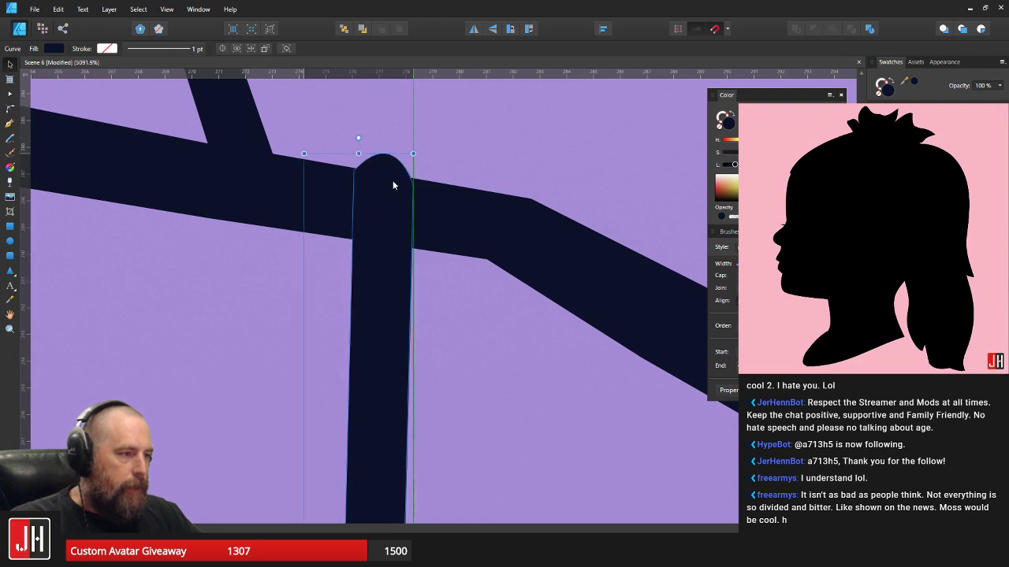
{"action": "left_click_drag", "start_coordinate": [395, 180], "coordinate": [400, 185]}
{"action": "scroll", "coordinate": [400, 201], "scroll_direction": "down", "scroll_amount": 5}
{"action": "left_click", "coordinate": [584, 229]}
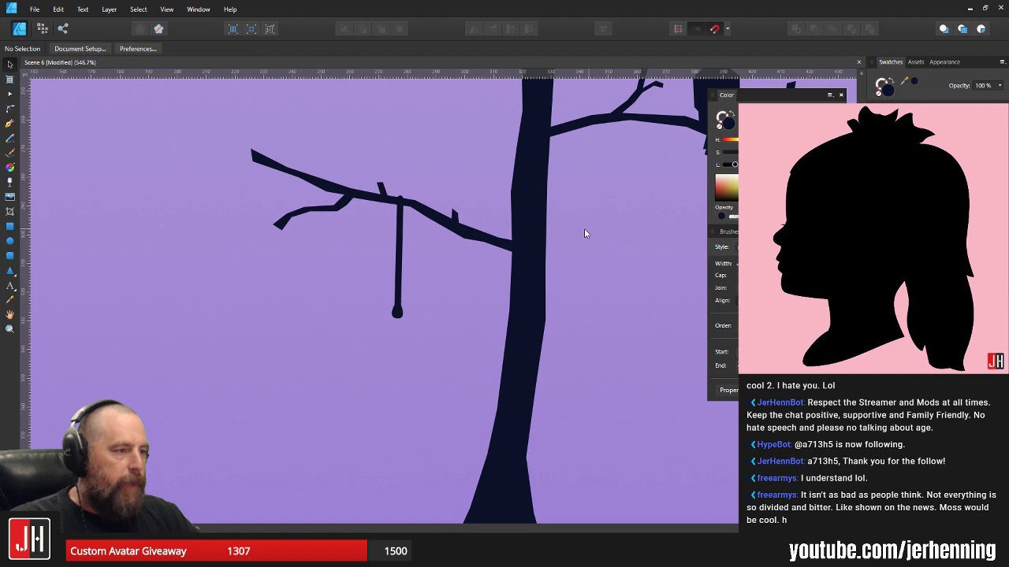
- Lengthen the hanging strand by moving the nodes of its bulb end straight down
{"action": "scroll", "coordinate": [399, 300], "scroll_direction": "up", "scroll_amount": 1}
{"action": "key", "text": "a"}
{"action": "left_click", "coordinate": [413, 243]}
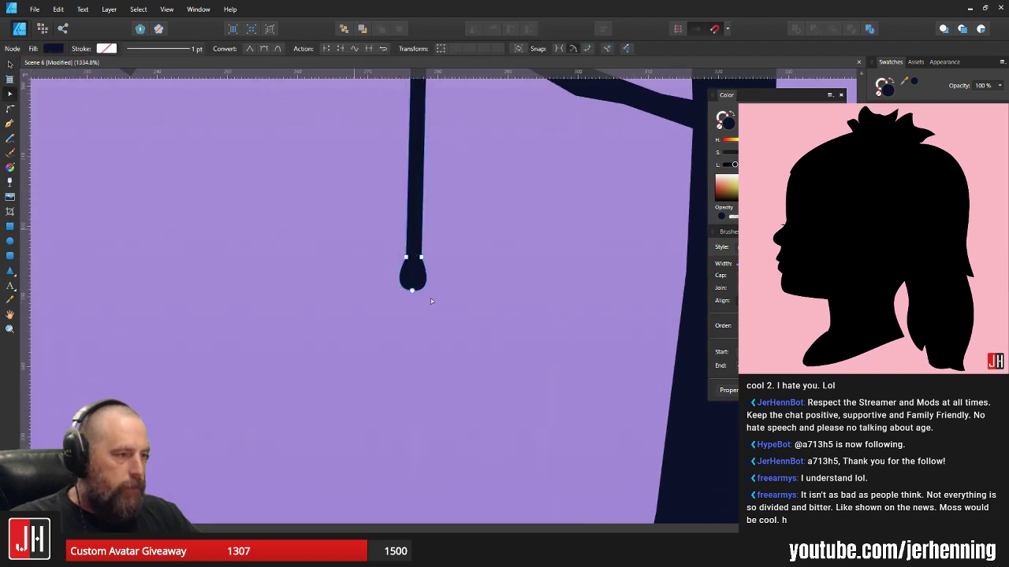
{"action": "scroll", "coordinate": [421, 313], "scroll_direction": "down", "scroll_amount": 3}
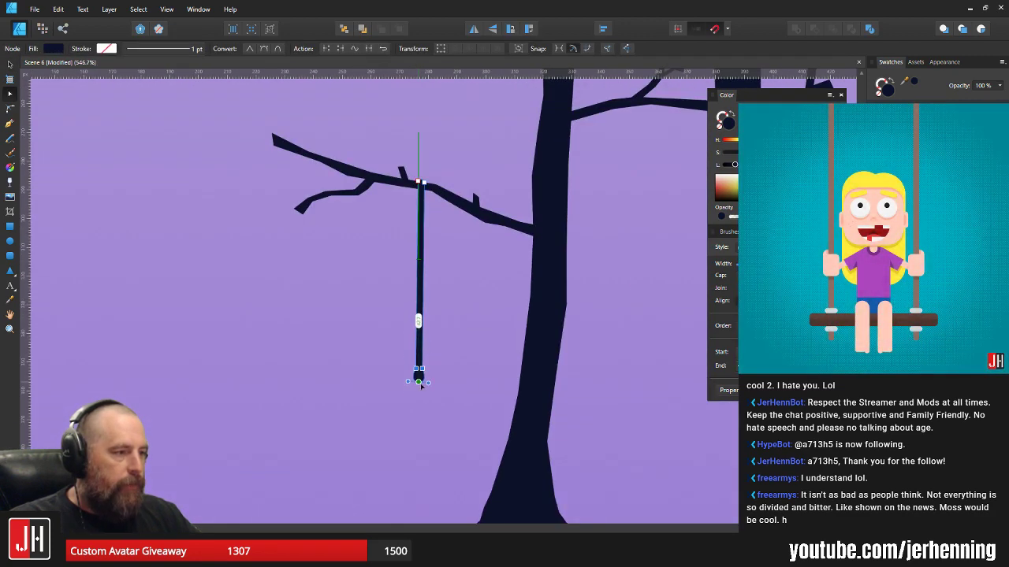
{"action": "left_click", "coordinate": [449, 358]}
- Shorten the hanging strand by selecting its bulb-end nodes and moving them back up
{"action": "scroll", "coordinate": [450, 358], "scroll_direction": "down", "scroll_amount": 4}
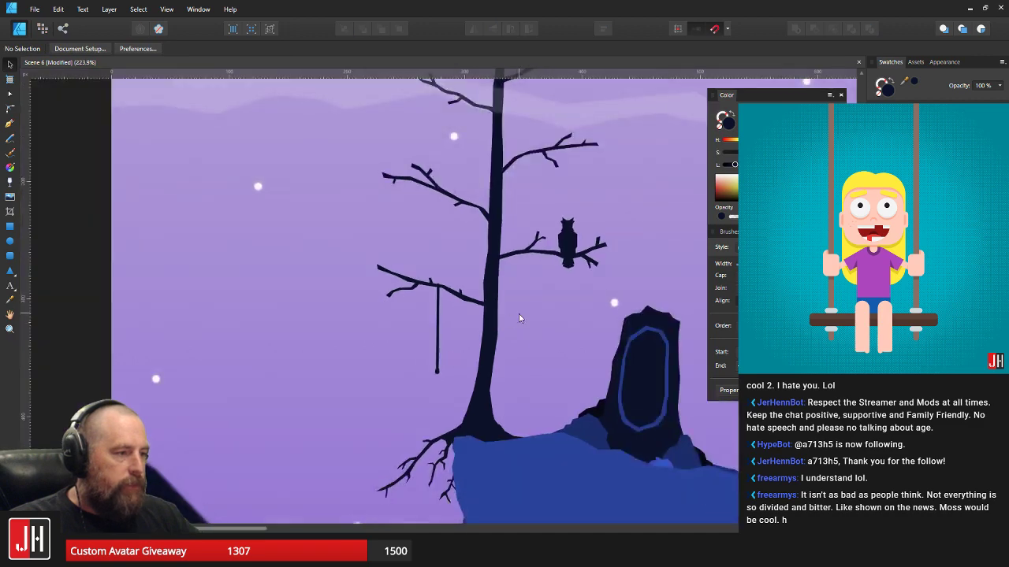
{"action": "scroll", "coordinate": [473, 307], "scroll_direction": "up", "scroll_amount": 1}
{"action": "scroll", "coordinate": [417, 331], "scroll_direction": "up", "scroll_amount": 7}
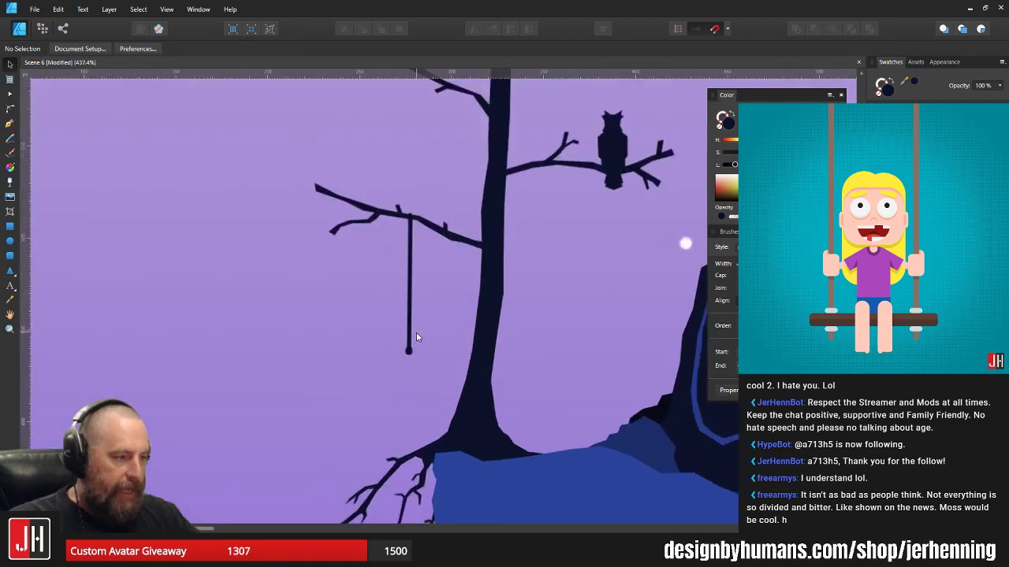
{"action": "key", "text": "a"}
{"action": "left_click_drag", "start_coordinate": [312, 306], "coordinate": [436, 453]}
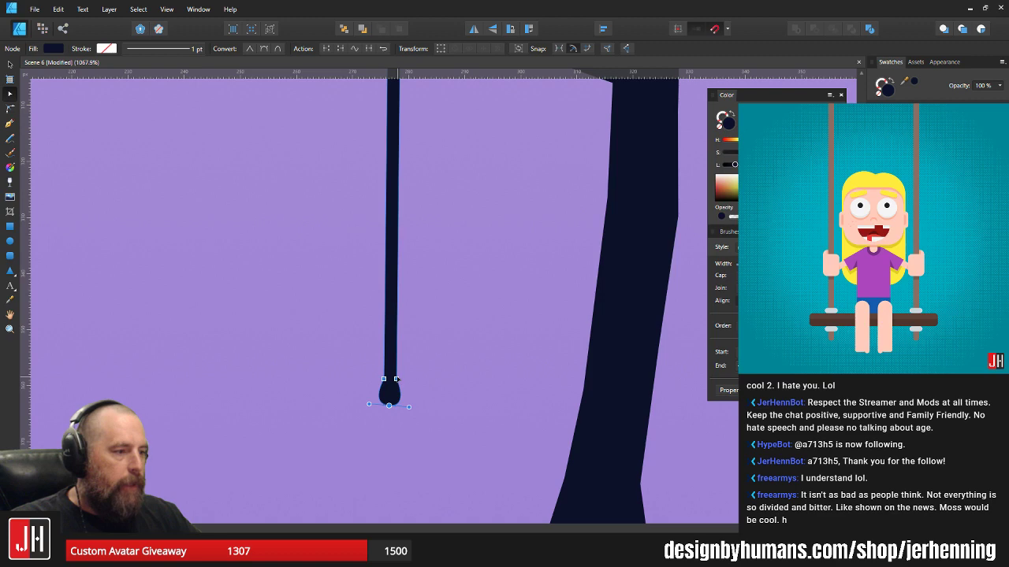
{"action": "left_click_drag", "start_coordinate": [397, 258], "coordinate": [398, 250]}
{"action": "left_click", "coordinate": [429, 215]}
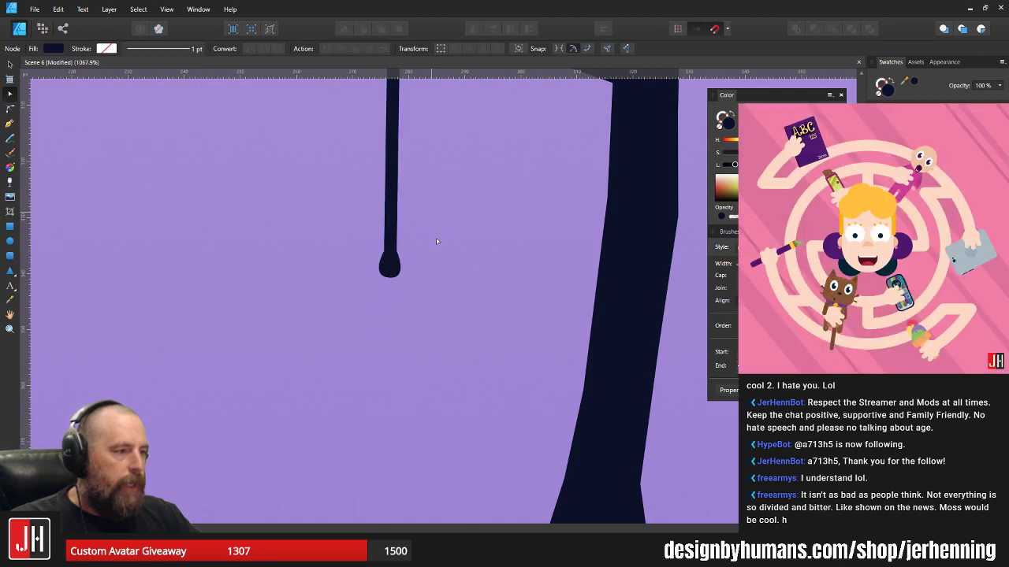
- Stretch the strand's bulb downward with its bottom node and pull in that node's curve handles to make the bulb slimmer
{"action": "scroll", "coordinate": [434, 246], "scroll_direction": "down", "scroll_amount": 8}
{"action": "key", "text": "v"}
{"action": "scroll", "coordinate": [430, 250], "scroll_direction": "up", "scroll_amount": 6}
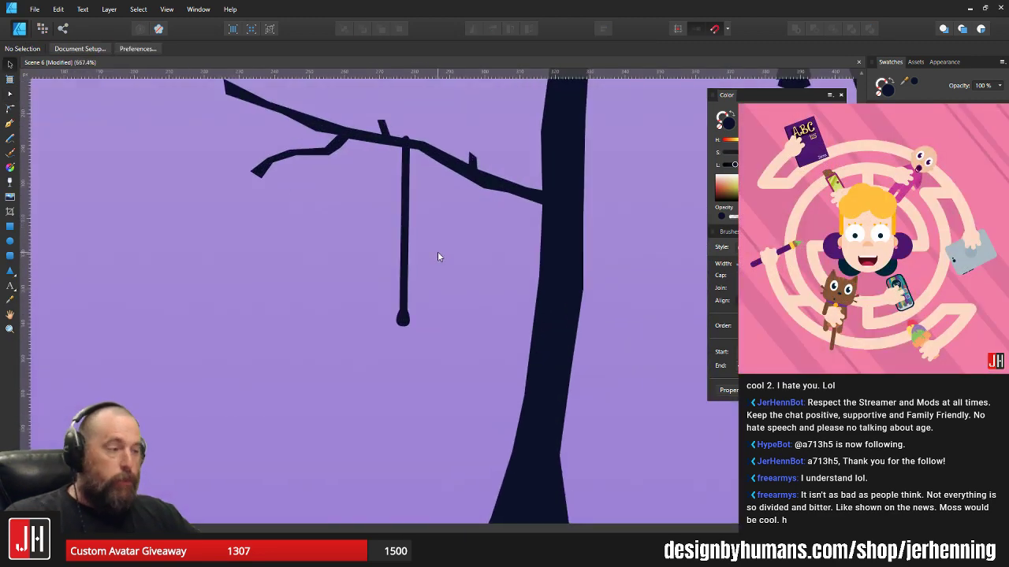
{"action": "scroll", "coordinate": [406, 324], "scroll_direction": "up", "scroll_amount": 4}
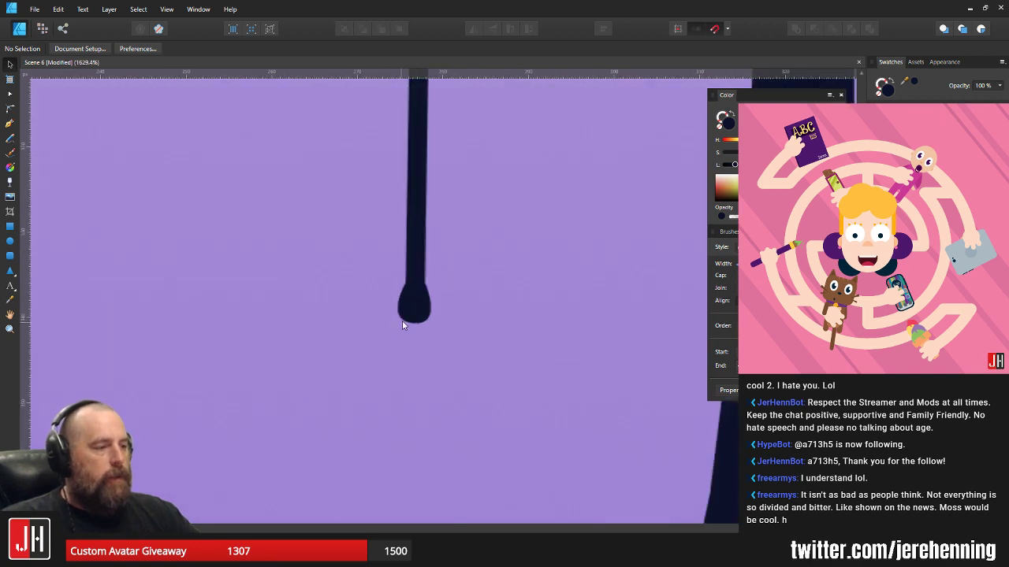
{"action": "left_click", "coordinate": [410, 319]}
{"action": "key", "text": "a"}
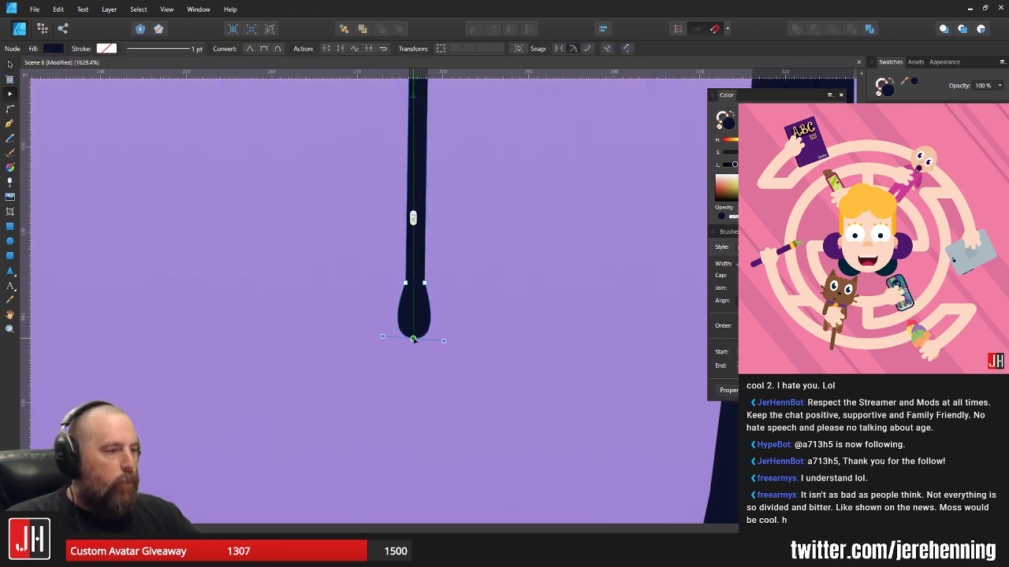
{"action": "scroll", "coordinate": [413, 339], "scroll_direction": "up", "scroll_amount": 4}
{"action": "left_click_drag", "start_coordinate": [476, 343], "coordinate": [463, 336]}
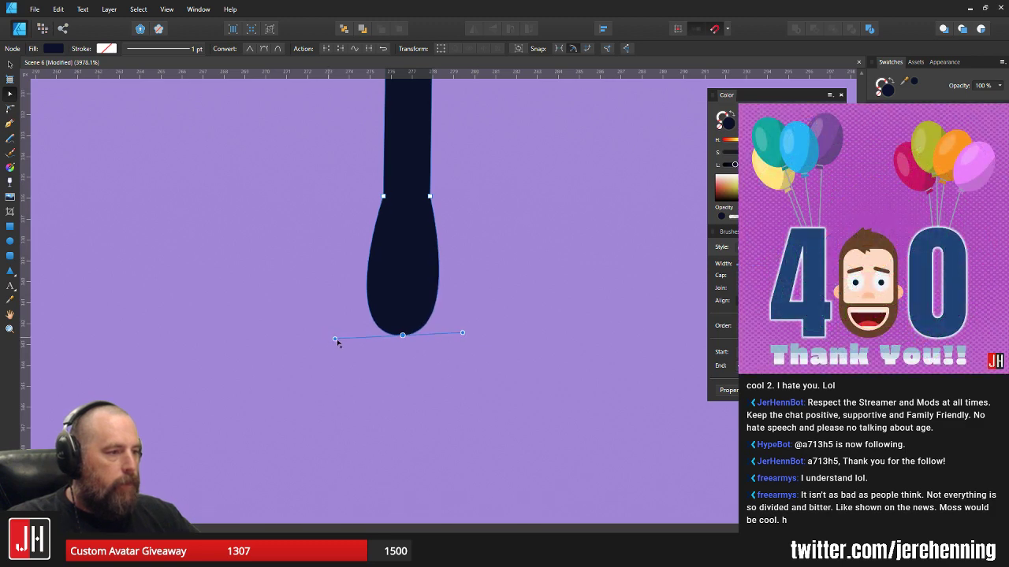
{"action": "key", "text": "v"}
{"action": "left_click", "coordinate": [518, 251]}
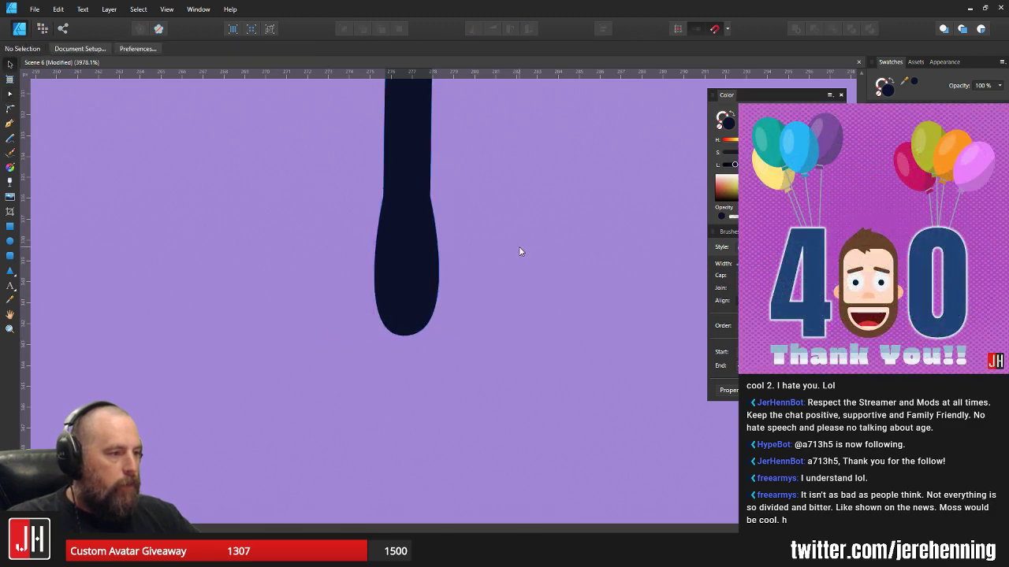
- Duplicate the hanging strand and place the copy on the small forked twig at the outer part of the same branch
{"action": "scroll", "coordinate": [508, 266], "scroll_direction": "down", "scroll_amount": 12}
{"action": "scroll", "coordinate": [482, 279], "scroll_direction": "up", "scroll_amount": 4}
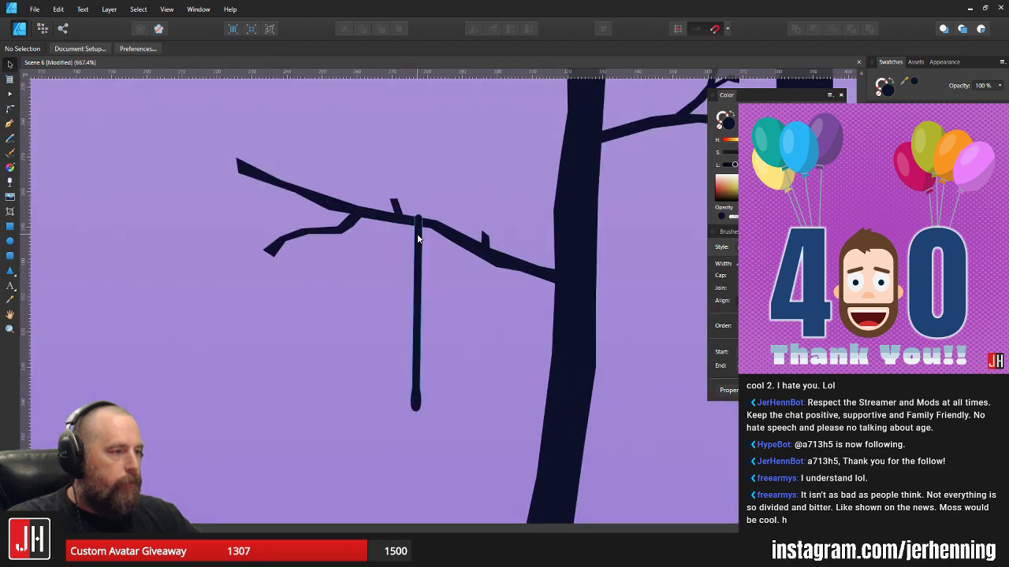
{"action": "left_click", "coordinate": [418, 238]}
{"action": "scroll", "coordinate": [417, 238], "scroll_direction": "up", "scroll_amount": 3}
{"action": "left_click_drag", "start_coordinate": [416, 247], "coordinate": [254, 252]}
{"action": "scroll", "coordinate": [202, 212], "scroll_direction": "up", "scroll_amount": 4}
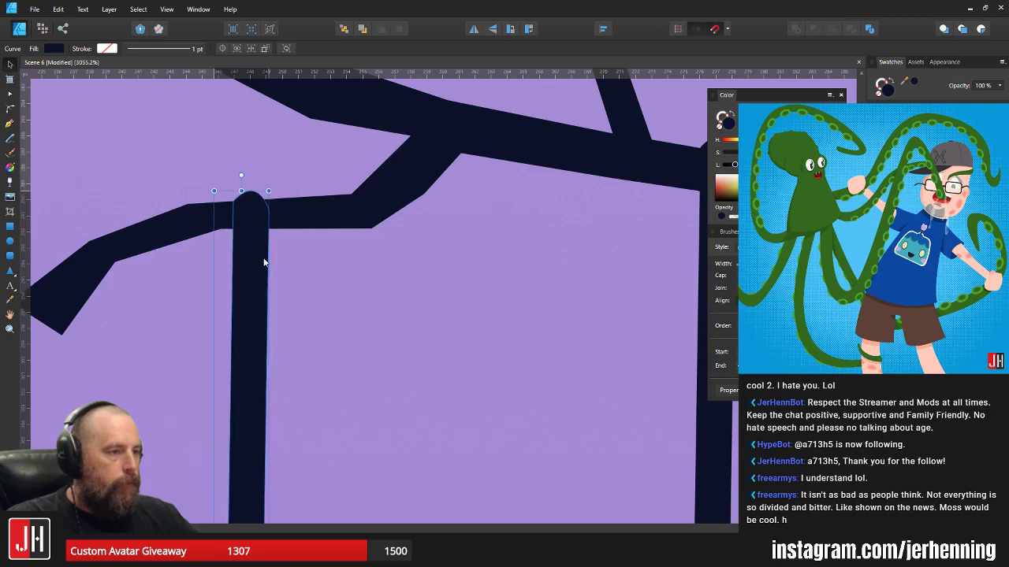
- Scale the copied strand down, reattach its top to the forked twig and deselect it
{"action": "scroll", "coordinate": [353, 205], "scroll_direction": "down", "scroll_amount": 10}
{"action": "left_click", "coordinate": [340, 326]}
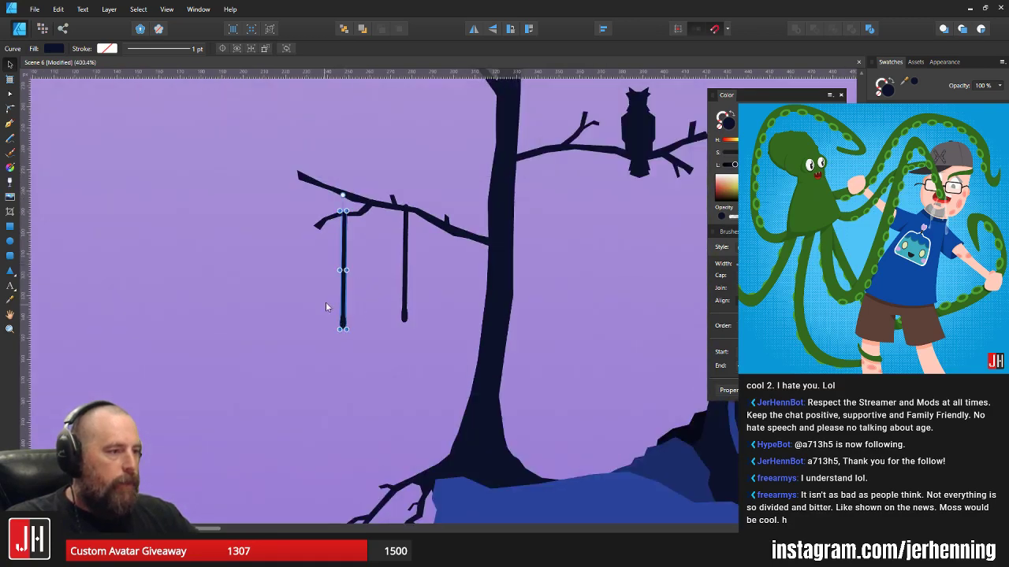
{"action": "scroll", "coordinate": [344, 227], "scroll_direction": "up", "scroll_amount": 5}
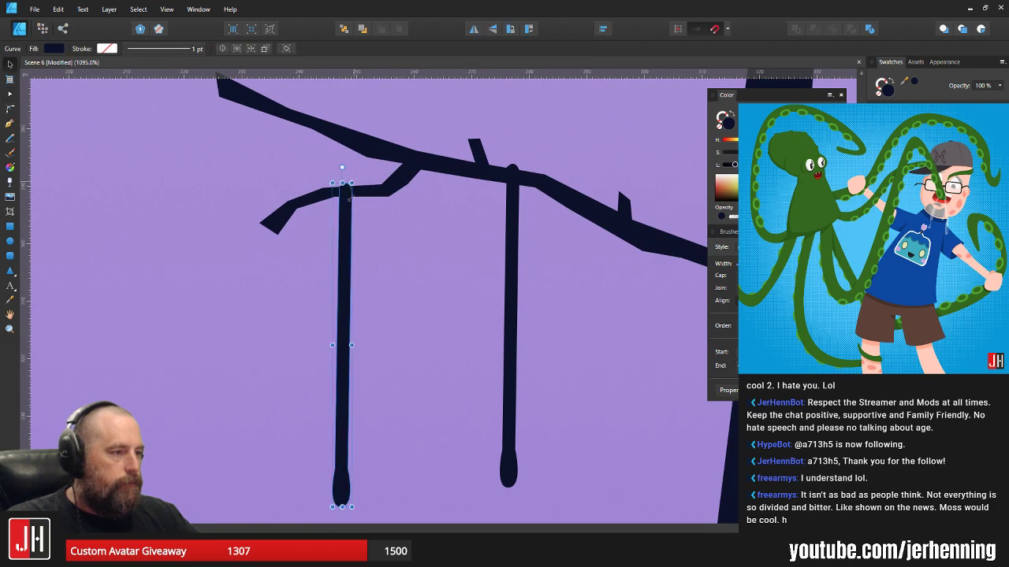
{"action": "left_click_drag", "start_coordinate": [351, 183], "coordinate": [346, 271]}
{"action": "left_click_drag", "start_coordinate": [332, 309], "coordinate": [335, 189]}
{"action": "scroll", "coordinate": [338, 191], "scroll_direction": "up", "scroll_amount": 8}
{"action": "scroll", "coordinate": [370, 174], "scroll_direction": "down", "scroll_amount": 8}
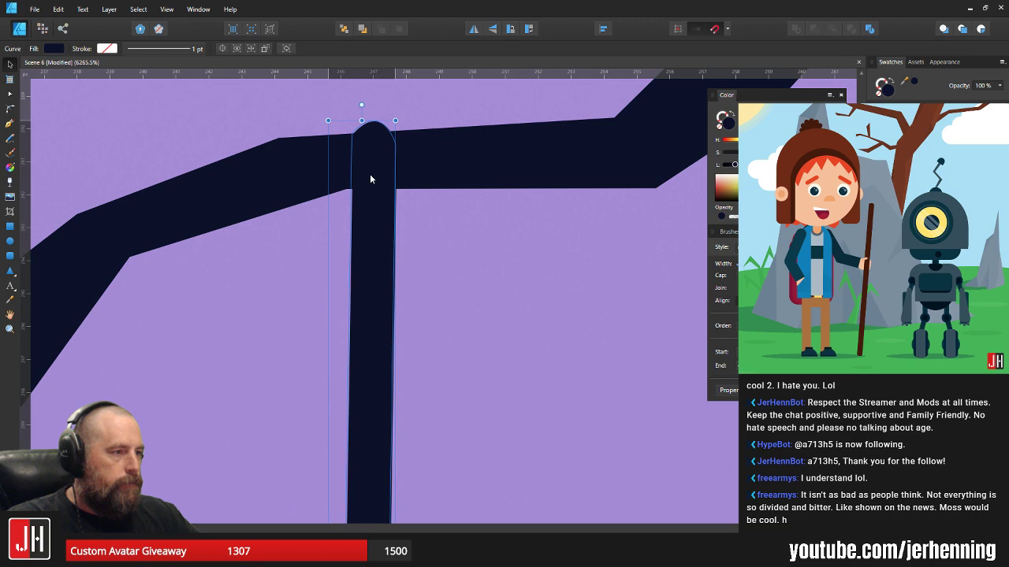
{"action": "scroll", "coordinate": [381, 208], "scroll_direction": "down", "scroll_amount": 7}
{"action": "key", "text": "ctrl+d"}
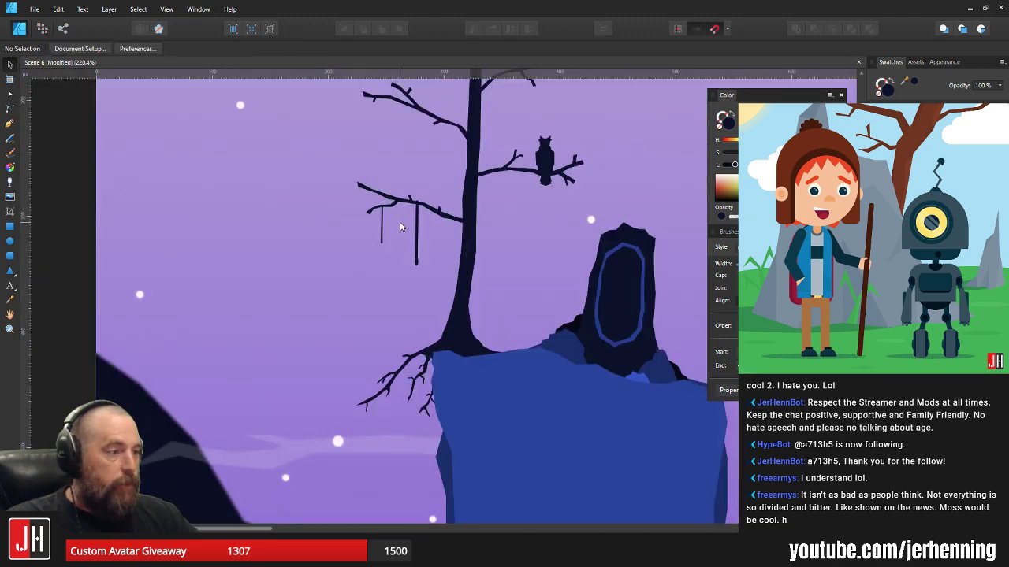
- Examine the small strand's bulb and its attachment to the forked twig, and how both strands read in the whole scene
{"action": "scroll", "coordinate": [334, 337], "scroll_direction": "down", "scroll_amount": 7}
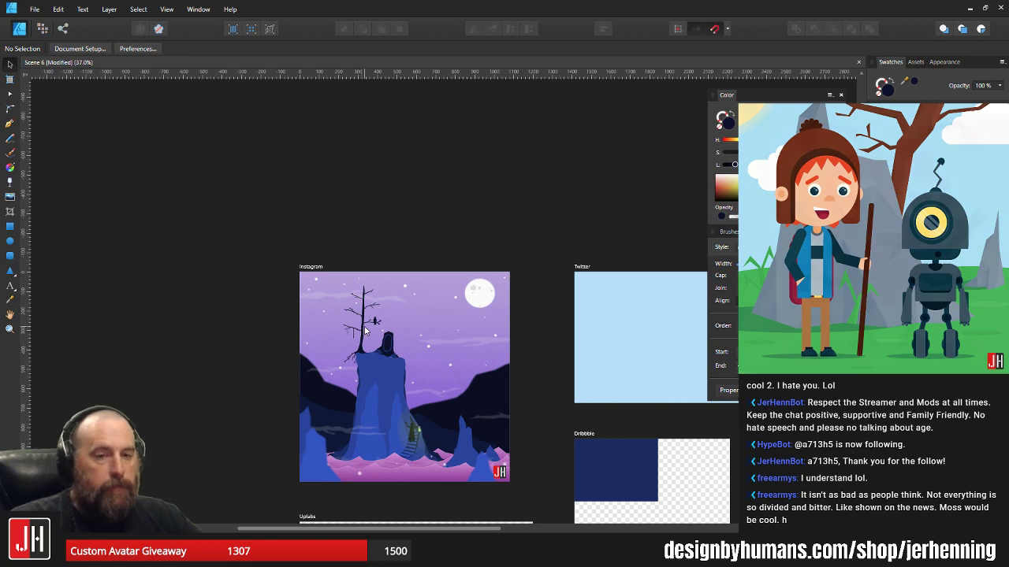
{"action": "scroll", "coordinate": [355, 331], "scroll_direction": "up", "scroll_amount": 14}
{"action": "left_click", "coordinate": [273, 207]}
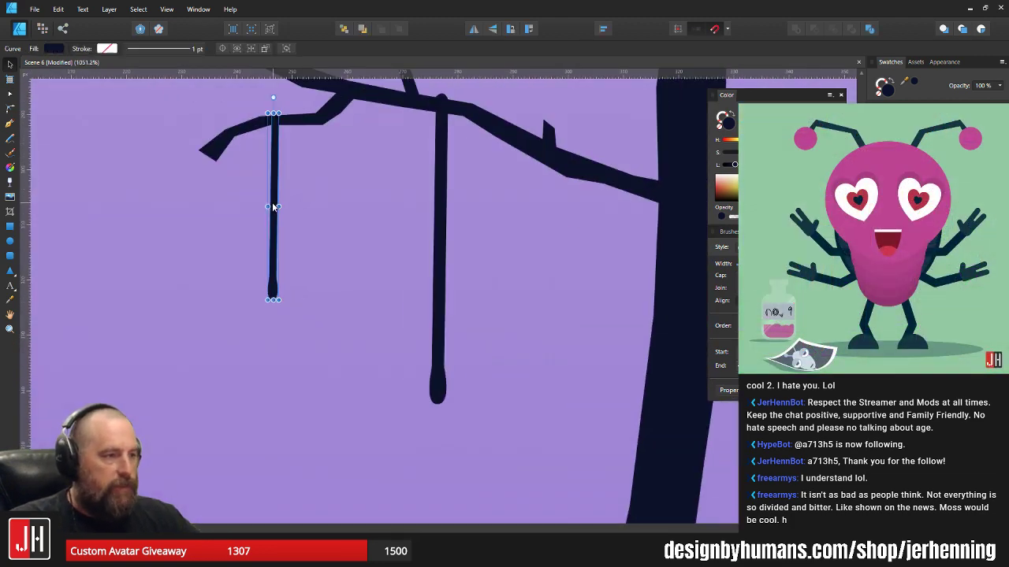
{"action": "scroll", "coordinate": [277, 319], "scroll_direction": "up", "scroll_amount": 3}
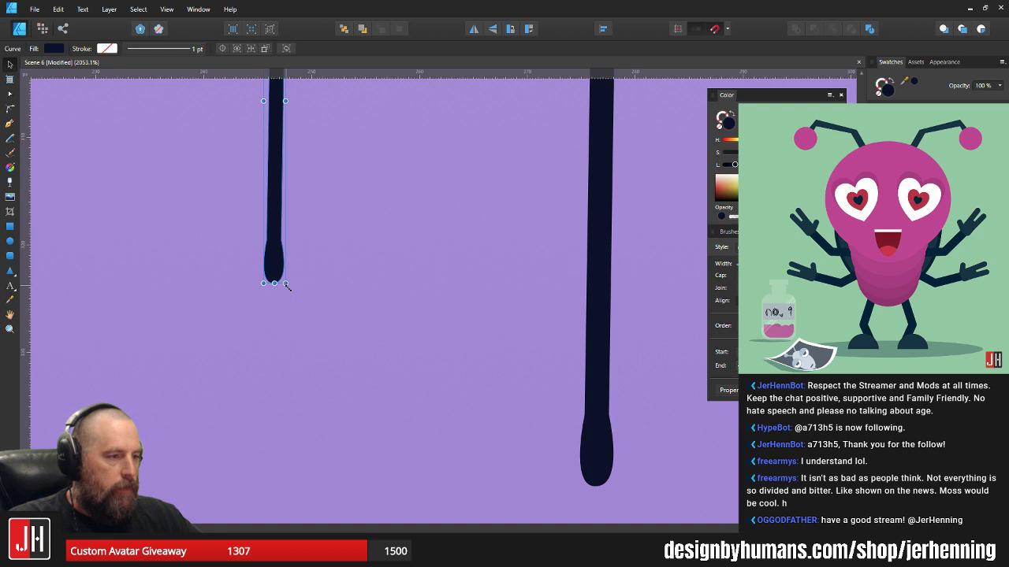
{"action": "scroll", "coordinate": [354, 347], "scroll_direction": "down", "scroll_amount": 3}
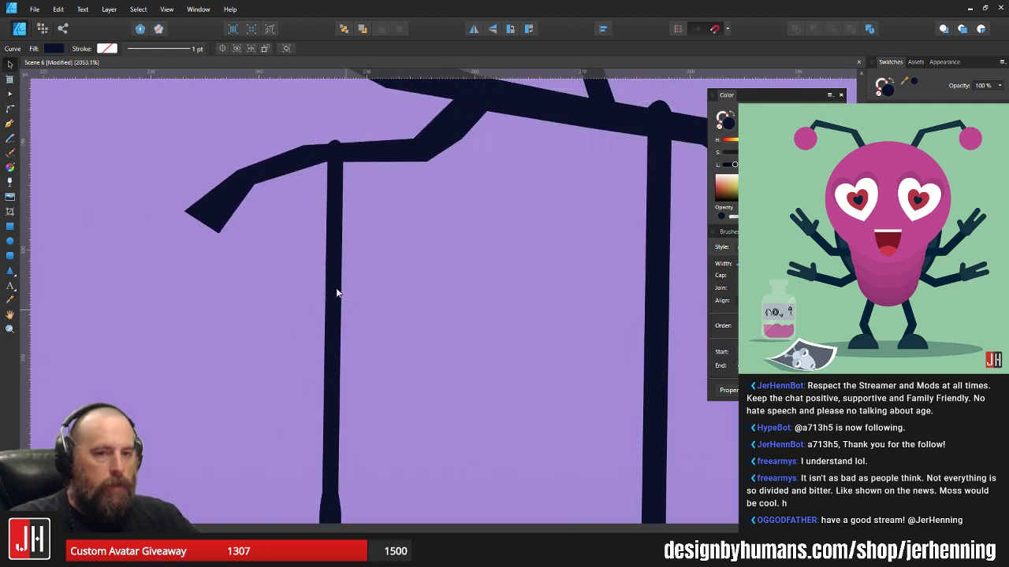
{"action": "scroll", "coordinate": [300, 208], "scroll_direction": "up", "scroll_amount": 5}
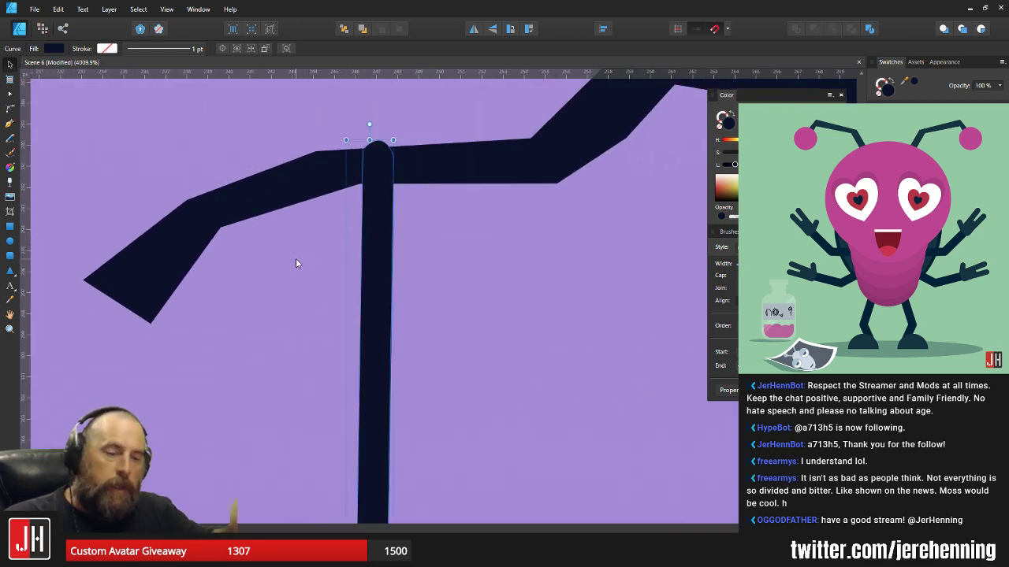
{"action": "scroll", "coordinate": [332, 237], "scroll_direction": "up", "scroll_amount": 2}
{"action": "scroll", "coordinate": [378, 176], "scroll_direction": "up", "scroll_amount": 1}
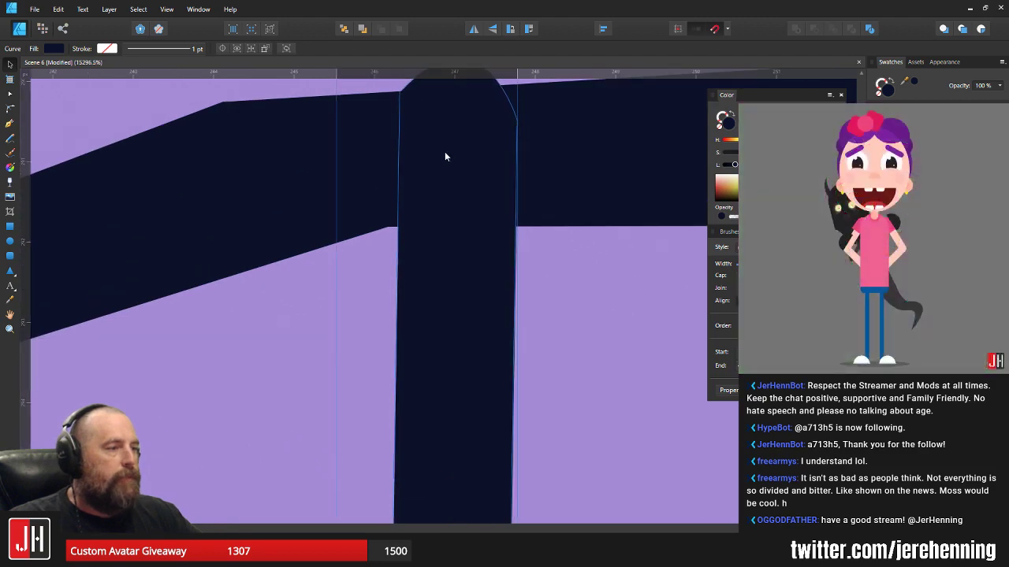
{"action": "scroll", "coordinate": [450, 201], "scroll_direction": "down", "scroll_amount": 5}
{"action": "scroll", "coordinate": [459, 208], "scroll_direction": "down", "scroll_amount": 1}
{"action": "left_click", "coordinate": [499, 236]}
{"action": "scroll", "coordinate": [500, 238], "scroll_direction": "down", "scroll_amount": 3}
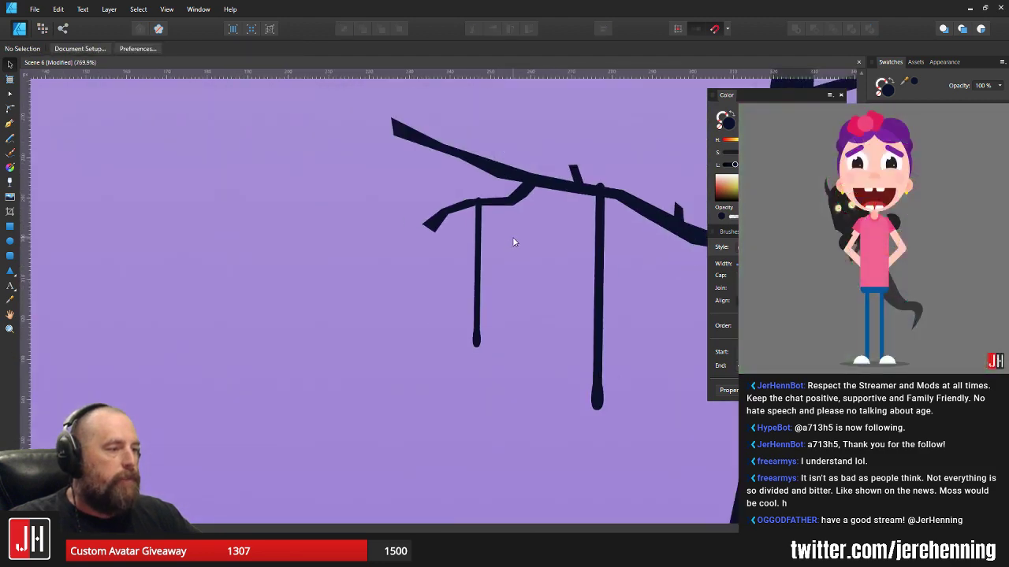
- Duplicate a hanging strand and place the copy on the outer part of the next branch up on the tree's left side
{"action": "left_click_drag", "start_coordinate": [513, 236], "coordinate": [567, 211]}
{"action": "left_click", "coordinate": [357, 289]}
{"action": "left_click_drag", "start_coordinate": [596, 295], "coordinate": [178, 225]}
{"action": "scroll", "coordinate": [383, 290], "scroll_direction": "up", "scroll_amount": 3}
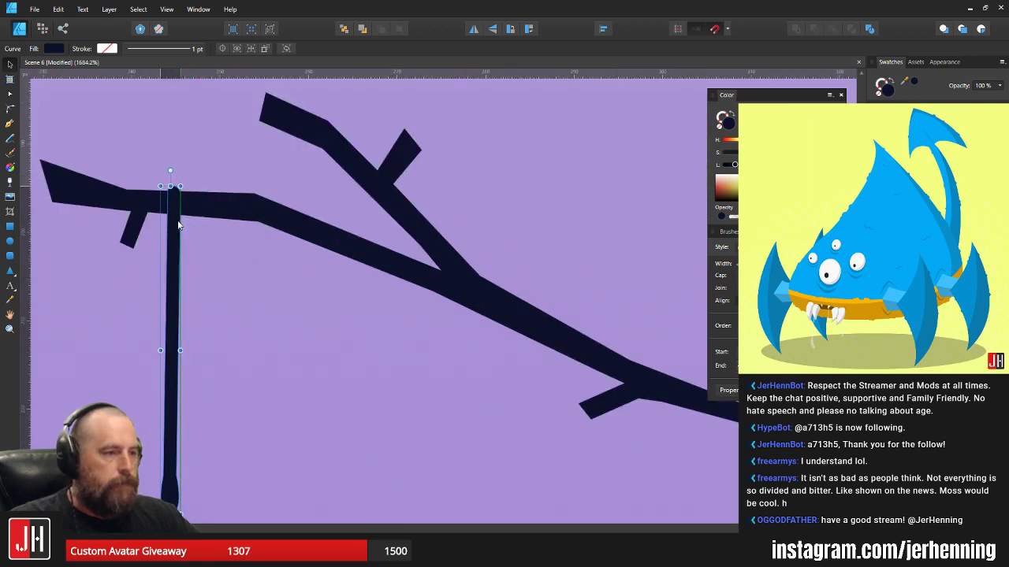
- Scale the copied strand up, move it down and slightly inward so its top sits on the branch, and deselect it
{"action": "left_click_drag", "start_coordinate": [180, 188], "coordinate": [199, 117]}
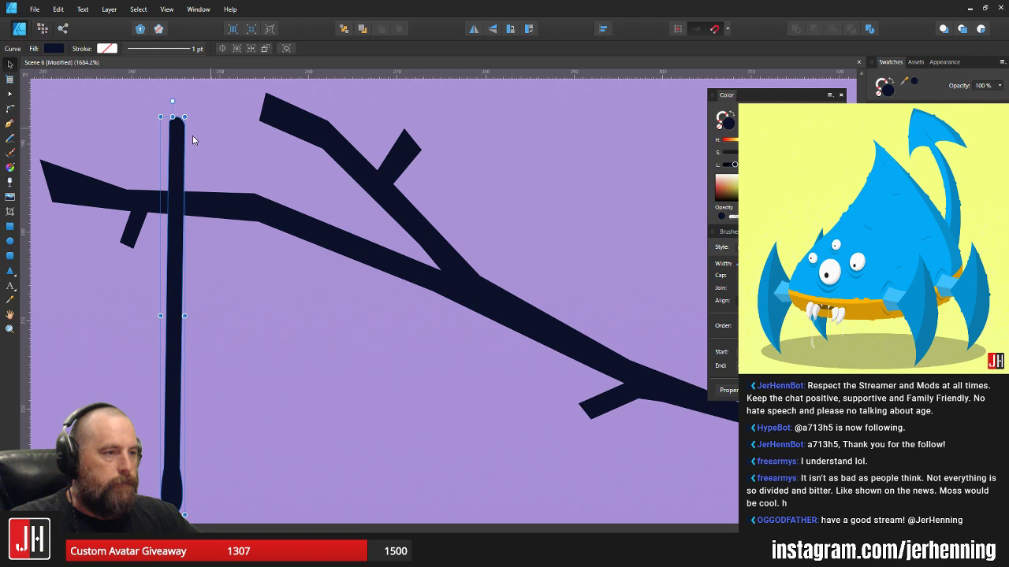
{"action": "left_click_drag", "start_coordinate": [171, 149], "coordinate": [213, 218]}
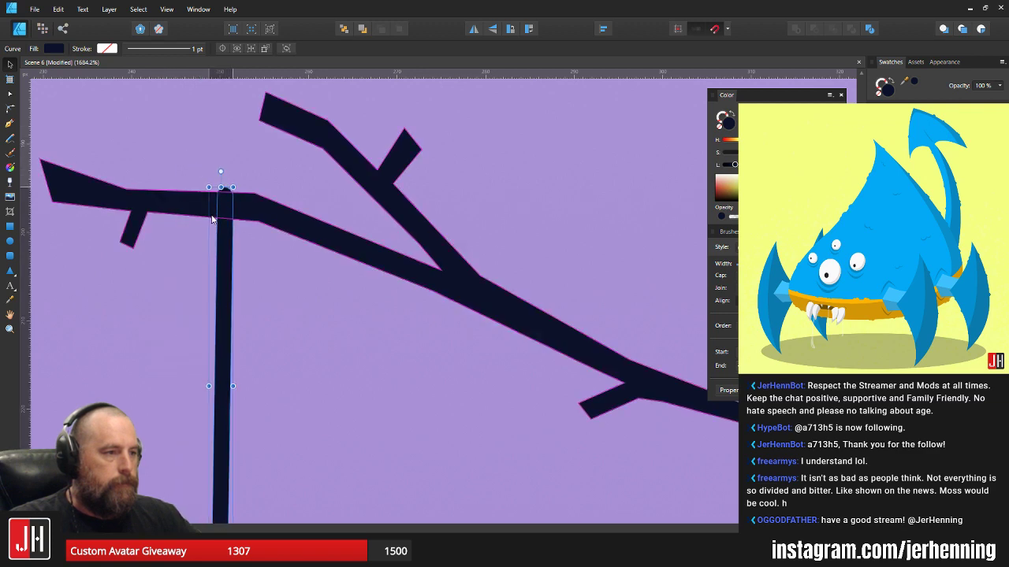
{"action": "left_click", "coordinate": [258, 170]}
{"action": "scroll", "coordinate": [249, 210], "scroll_direction": "down", "scroll_amount": 5}
{"action": "scroll", "coordinate": [249, 211], "scroll_direction": "down", "scroll_amount": 2}
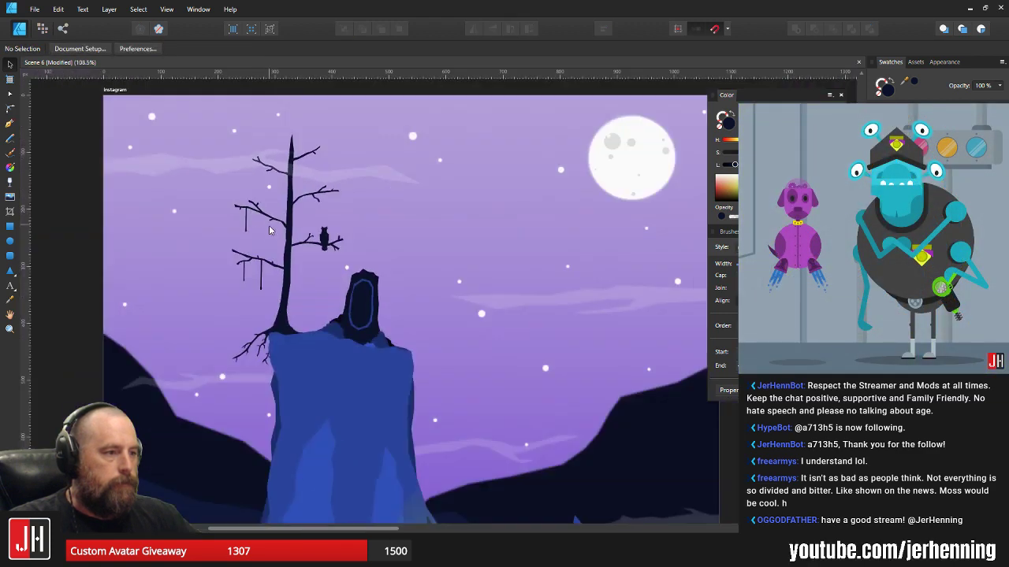
- Move the new strand along the upper left branch closer to the fork, keeping its top attached, and deselect it
{"action": "scroll", "coordinate": [249, 216], "scroll_direction": "up", "scroll_amount": 6}
{"action": "left_click", "coordinate": [238, 232]}
{"action": "scroll", "coordinate": [243, 231], "scroll_direction": "up", "scroll_amount": 4}
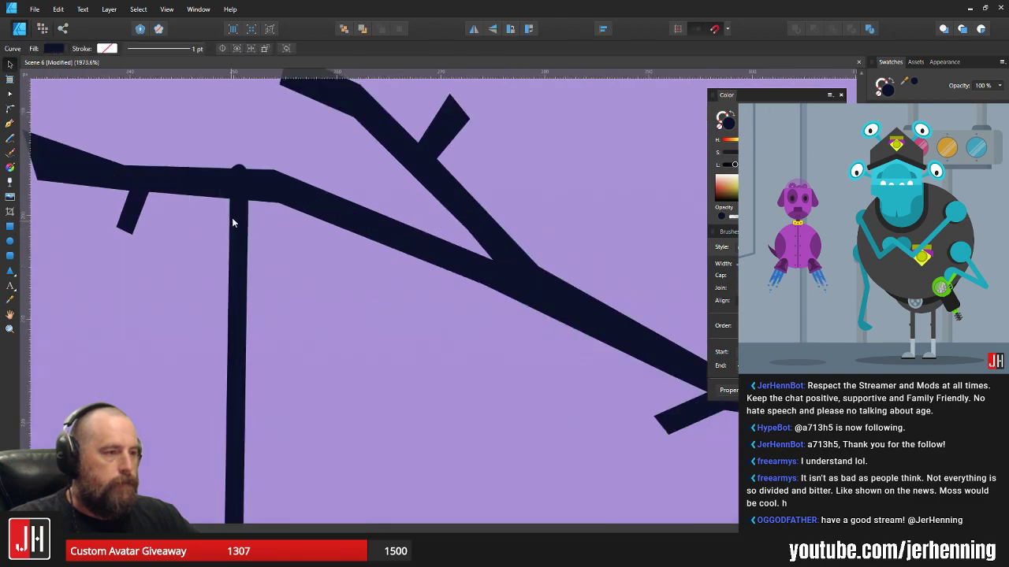
{"action": "left_click_drag", "start_coordinate": [231, 217], "coordinate": [356, 250]}
{"action": "scroll", "coordinate": [356, 250], "scroll_direction": "down", "scroll_amount": 8}
{"action": "left_click_drag", "start_coordinate": [480, 264], "coordinate": [427, 279]}
{"action": "scroll", "coordinate": [427, 279], "scroll_direction": "down", "scroll_amount": 4}
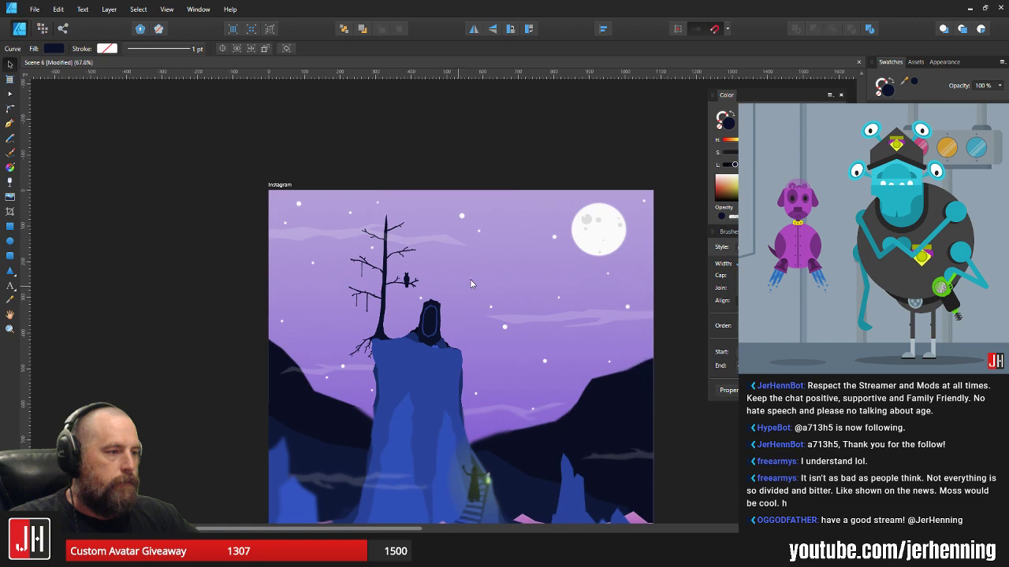
{"action": "left_click", "coordinate": [427, 280]}
- Duplicate the strand onto the inner part of the same branch near the trunk, scaled down with its top on the branch
{"action": "scroll", "coordinate": [427, 280], "scroll_direction": "up", "scroll_amount": 4}
{"action": "scroll", "coordinate": [260, 266], "scroll_direction": "up", "scroll_amount": 6}
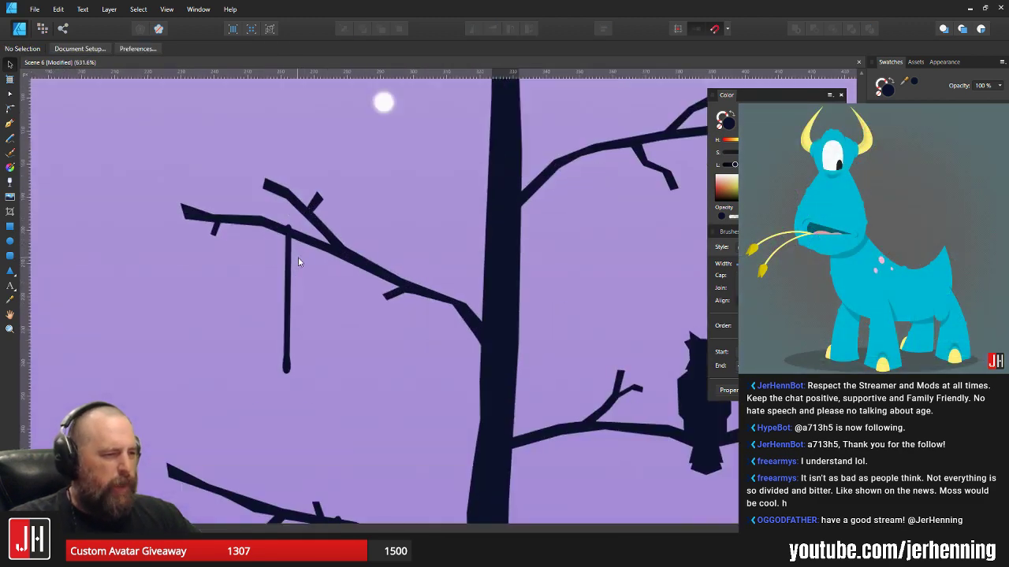
{"action": "left_click", "coordinate": [291, 260]}
{"action": "scroll", "coordinate": [436, 310], "scroll_direction": "up", "scroll_amount": 5}
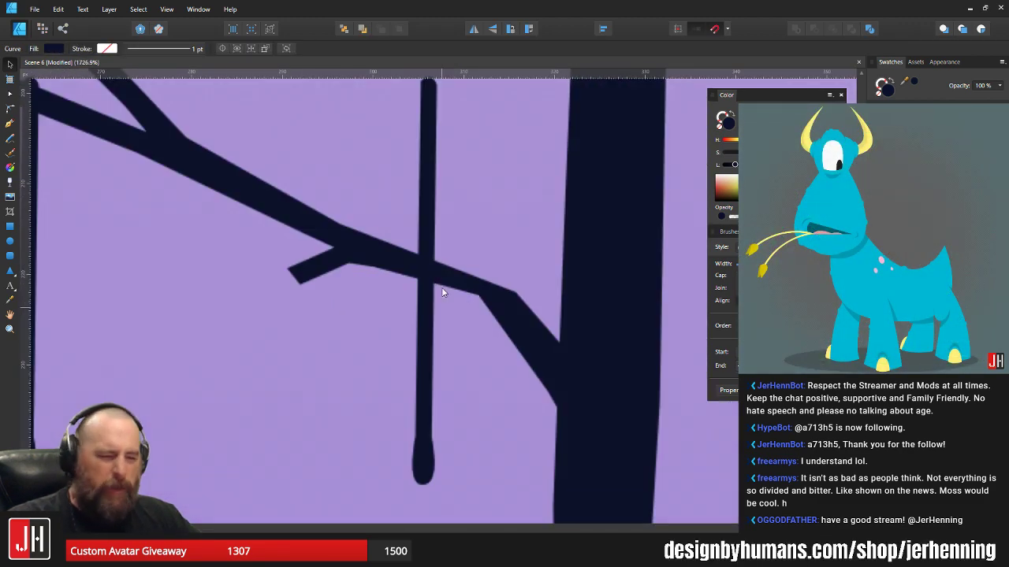
{"action": "left_click_drag", "start_coordinate": [442, 287], "coordinate": [444, 398]}
{"action": "left_click_drag", "start_coordinate": [454, 259], "coordinate": [462, 294]}
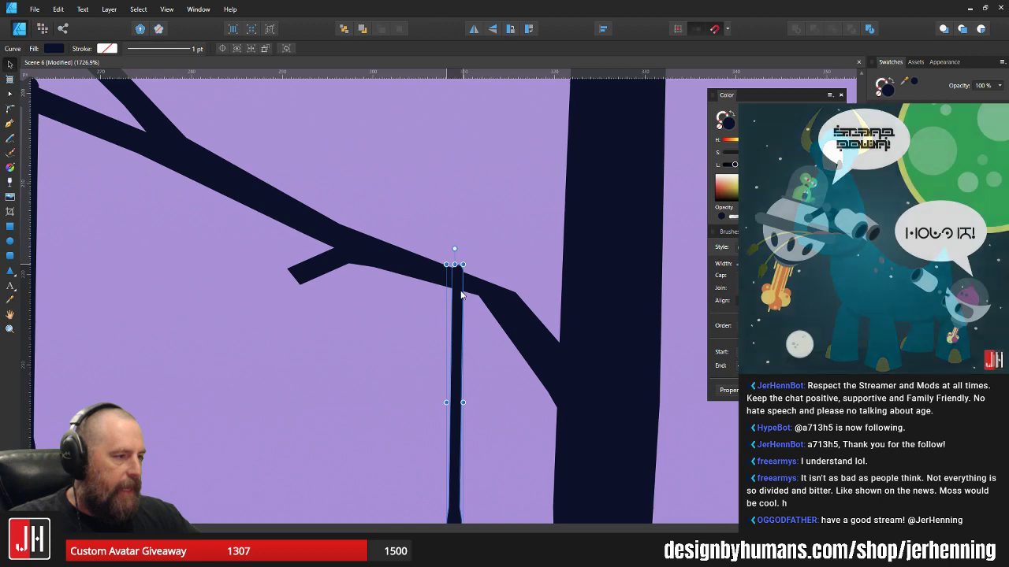
{"action": "left_click_drag", "start_coordinate": [454, 438], "coordinate": [453, 400]}
- Shorten the small strand near the trunk by moving its bulb-end nodes up, and deselect it
{"action": "key", "text": "a"}
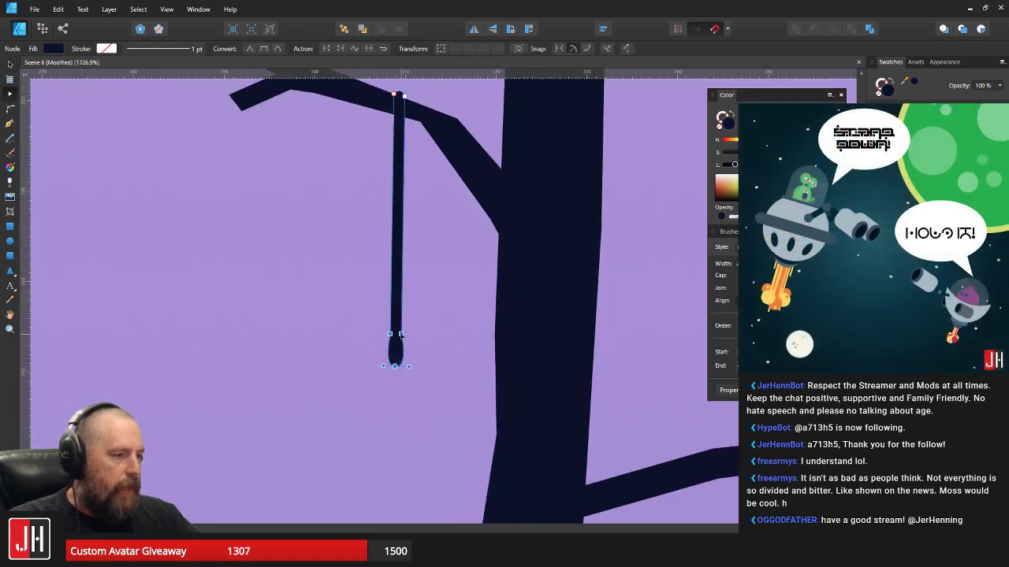
{"action": "left_click_drag", "start_coordinate": [401, 335], "coordinate": [403, 243]}
{"action": "key", "text": "v"}
{"action": "left_click", "coordinate": [432, 243]}
{"action": "scroll", "coordinate": [425, 283], "scroll_direction": "down", "scroll_amount": 5}
{"action": "scroll", "coordinate": [424, 281], "scroll_direction": "down", "scroll_amount": 4}
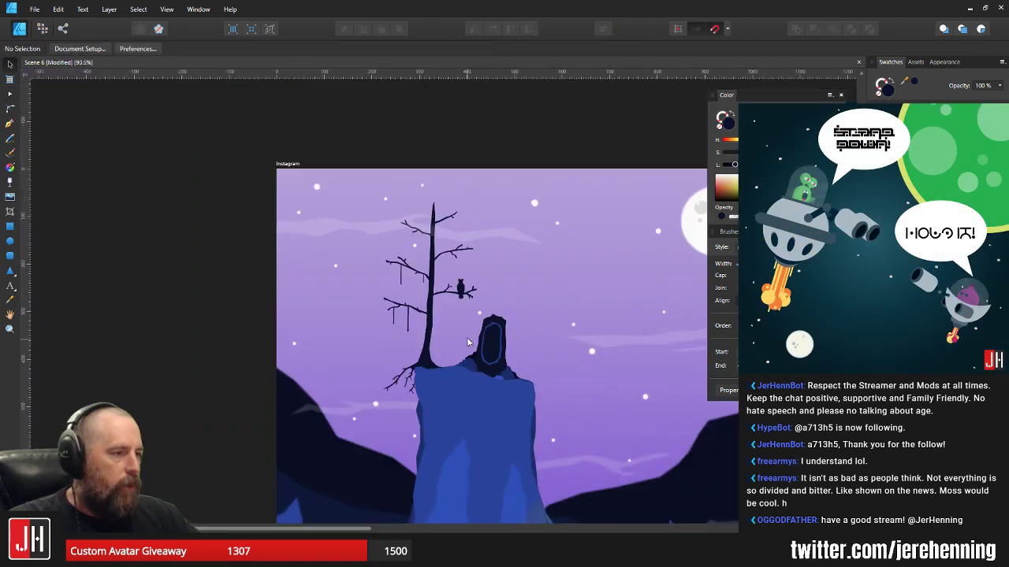
- Duplicate the short strand onto the lower left branch just beside the long strand and deselect the copy
{"action": "scroll", "coordinate": [445, 313], "scroll_direction": "up", "scroll_amount": 2}
{"action": "scroll", "coordinate": [408, 282], "scroll_direction": "up", "scroll_amount": 3}
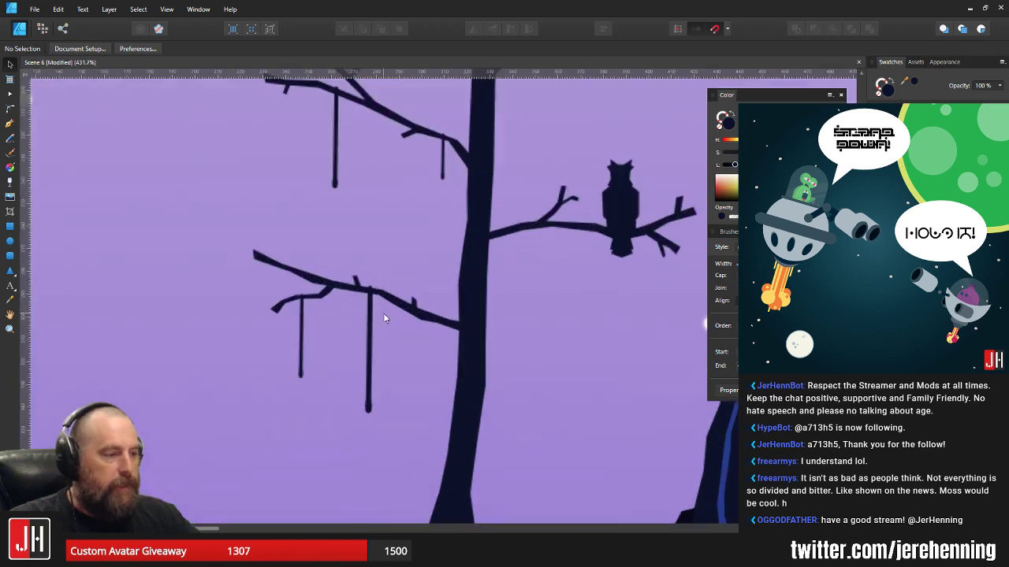
{"action": "scroll", "coordinate": [426, 262], "scroll_direction": "up", "scroll_amount": 1}
{"action": "scroll", "coordinate": [425, 259], "scroll_direction": "up", "scroll_amount": 2}
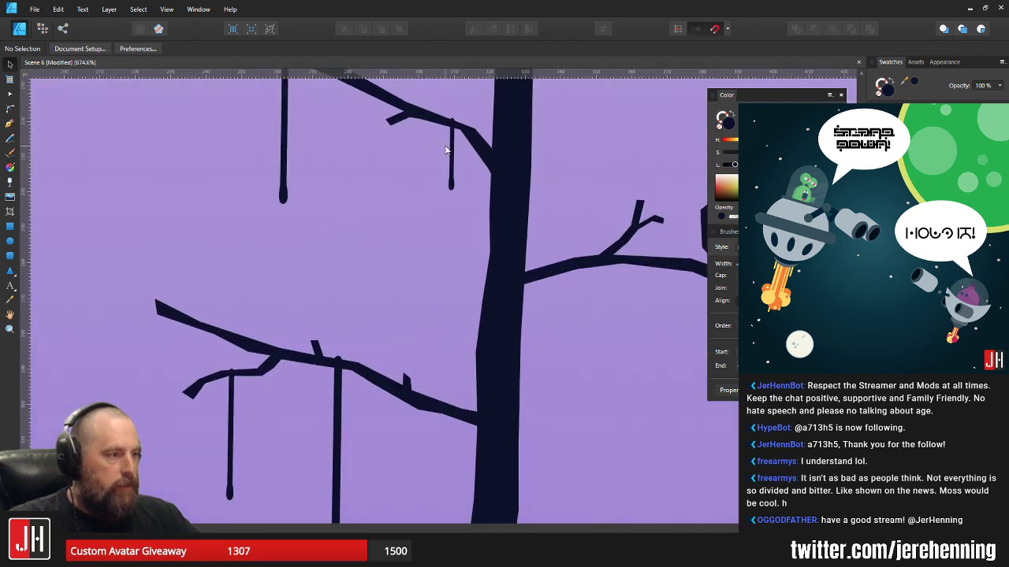
{"action": "left_click", "coordinate": [450, 145]}
{"action": "left_click_drag", "start_coordinate": [450, 145], "coordinate": [349, 359]}
{"action": "scroll", "coordinate": [354, 392], "scroll_direction": "up", "scroll_amount": 3}
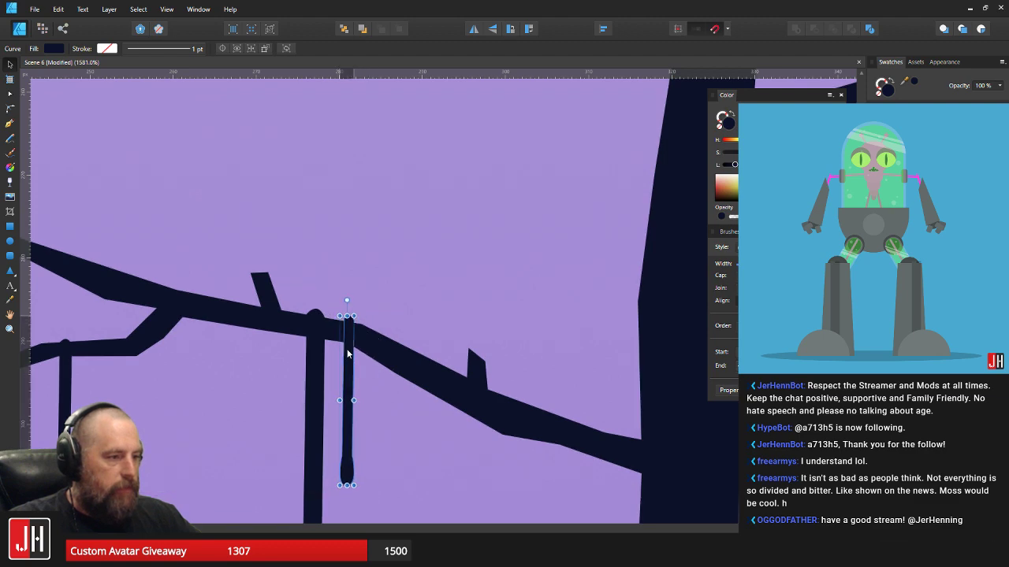
{"action": "scroll", "coordinate": [357, 377], "scroll_direction": "down", "scroll_amount": 8}
{"action": "scroll", "coordinate": [351, 339], "scroll_direction": "up", "scroll_amount": 5}
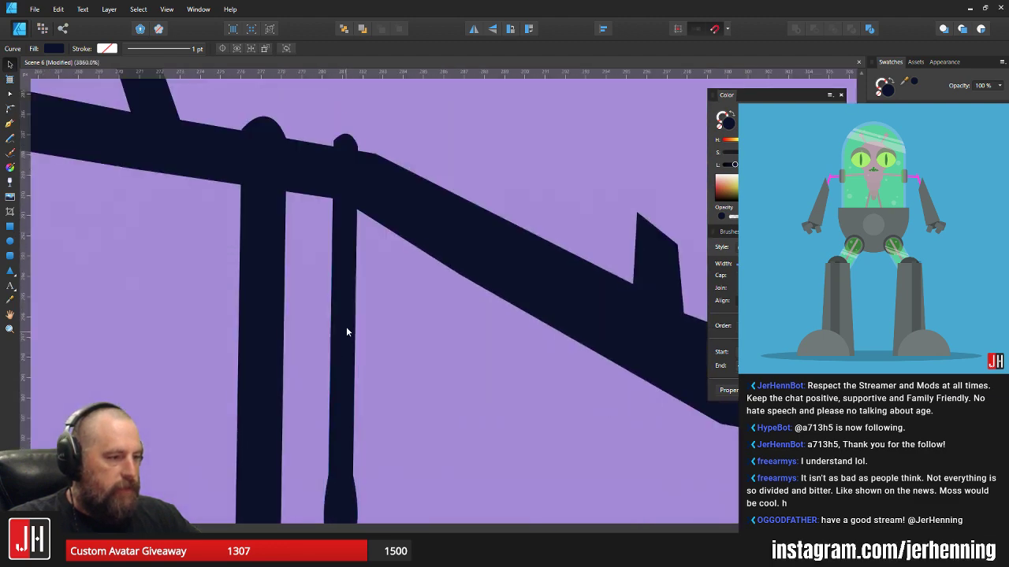
{"action": "scroll", "coordinate": [365, 347], "scroll_direction": "down", "scroll_amount": 7}
{"action": "scroll", "coordinate": [367, 360], "scroll_direction": "down", "scroll_amount": 8}
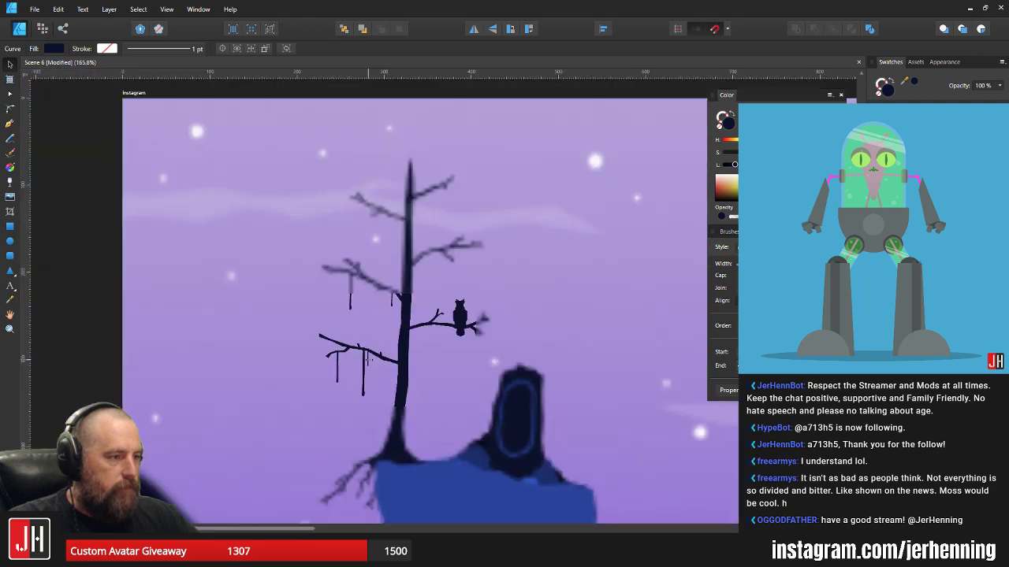
{"action": "key", "text": "ctrl+d"}
- Duplicate both strands of the upper left branch together and place the copies by the topmost right branch
{"action": "scroll", "coordinate": [390, 358], "scroll_direction": "up", "scroll_amount": 4}
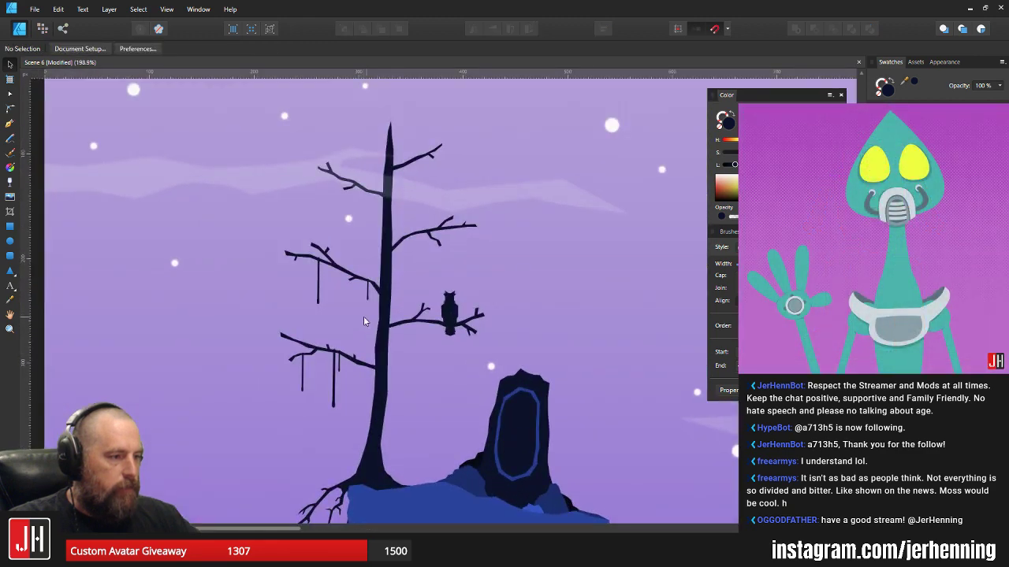
{"action": "scroll", "coordinate": [363, 316], "scroll_direction": "up", "scroll_amount": 2}
{"action": "left_click", "coordinate": [316, 282]}
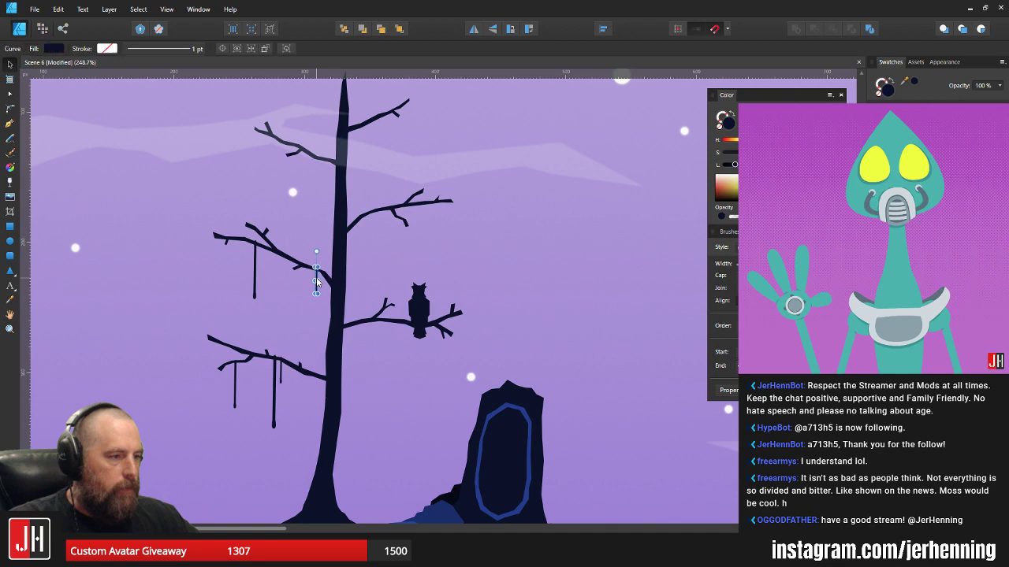
{"action": "left_click", "coordinate": [253, 269], "text": "shift"}
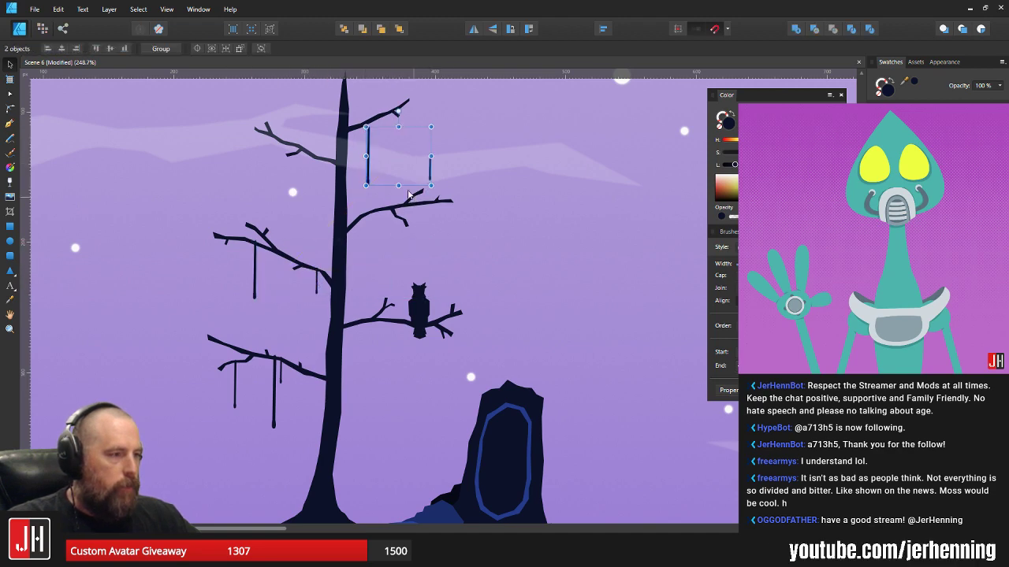
{"action": "scroll", "coordinate": [279, 275], "scroll_direction": "up", "scroll_amount": 4}
- Attach the longer copy to the middle of the topmost right branch and put both copied strands behind the translucent cloud
{"action": "left_click_drag", "start_coordinate": [329, 147], "coordinate": [366, 219]}
{"action": "scroll", "coordinate": [334, 271], "scroll_direction": "up", "scroll_amount": 3}
{"action": "left_click", "coordinate": [316, 263]}
{"action": "scroll", "coordinate": [367, 217], "scroll_direction": "up", "scroll_amount": 3}
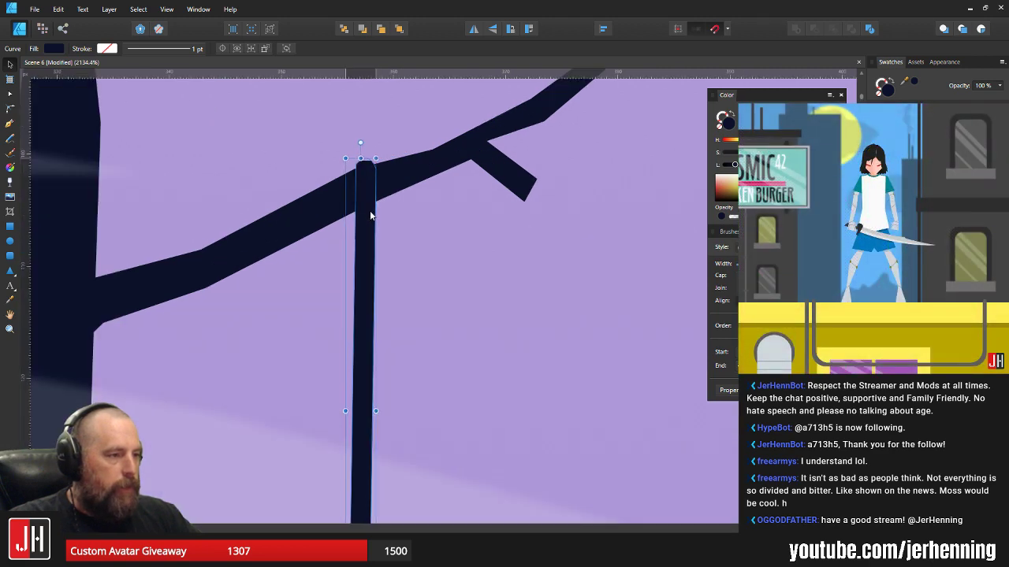
{"action": "scroll", "coordinate": [367, 215], "scroll_direction": "down", "scroll_amount": 5}
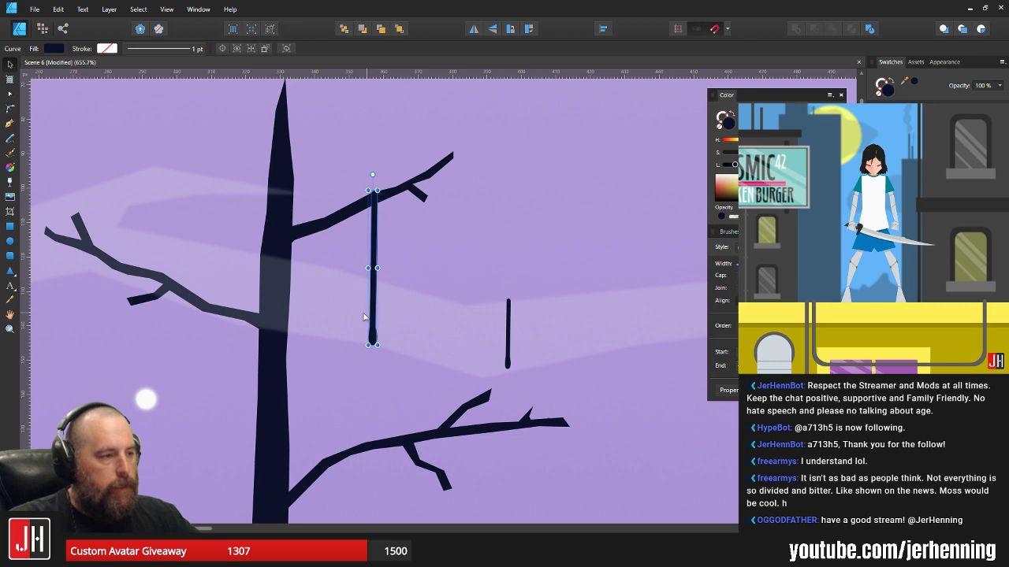
{"action": "left_click", "coordinate": [508, 311], "text": "shift"}
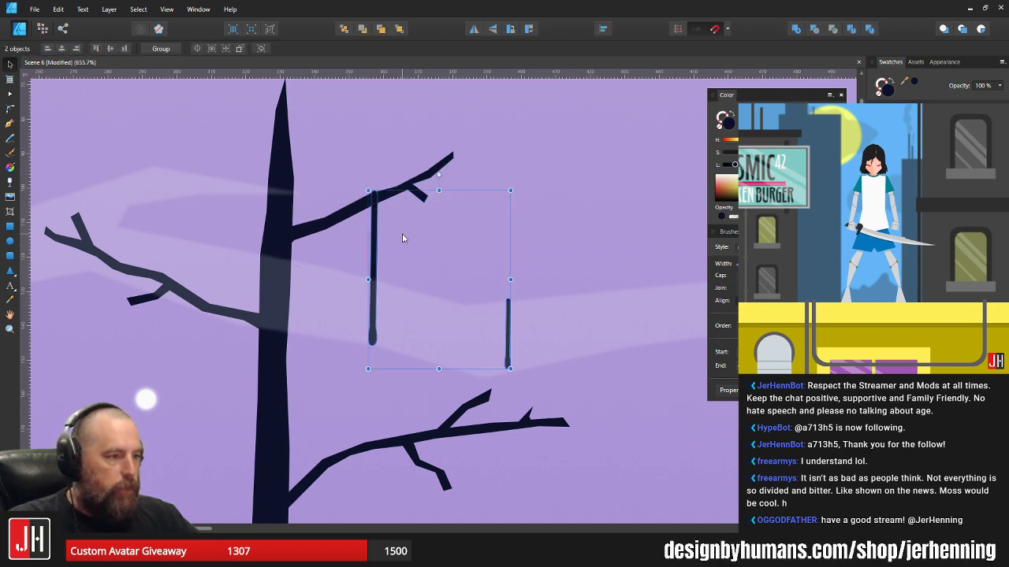
- Shorten the longer strand on the topmost right branch by selecting its bulb-end nodes and moving them up
{"action": "left_click", "coordinate": [371, 248]}
{"action": "scroll", "coordinate": [372, 242], "scroll_direction": "up", "scroll_amount": 2}
{"action": "key", "text": "a"}
{"action": "left_click_drag", "start_coordinate": [325, 354], "coordinate": [395, 435]}
{"action": "key", "text": "v"}
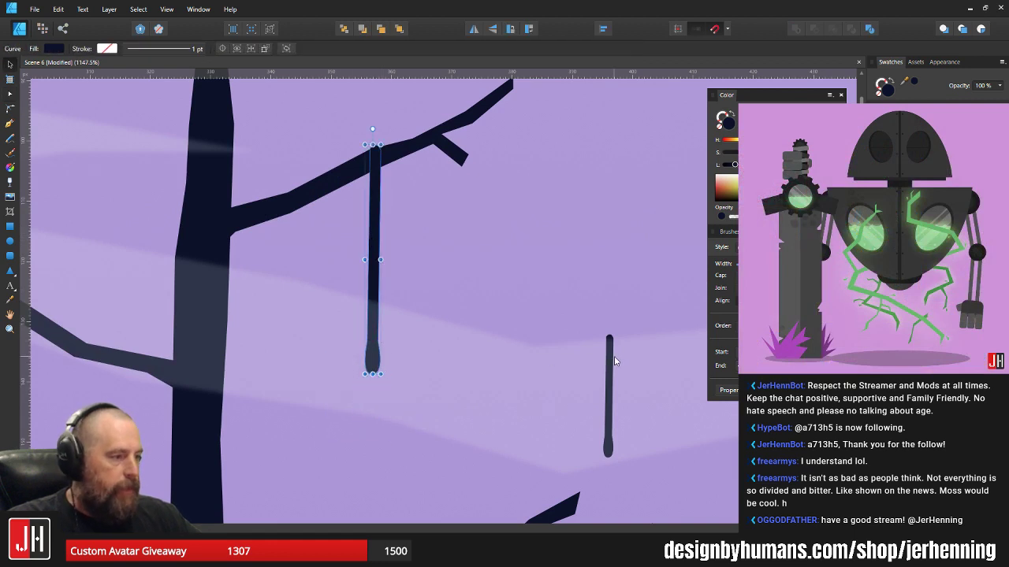
- Attach the short copied strand near the tip of the topmost right branch, deselect it and review the whole scene
{"action": "left_click", "coordinate": [612, 359]}
{"action": "left_click_drag", "start_coordinate": [610, 339], "coordinate": [488, 138]}
{"action": "scroll", "coordinate": [509, 106], "scroll_direction": "up", "scroll_amount": 3}
{"action": "left_click_drag", "start_coordinate": [508, 106], "coordinate": [489, 255]}
{"action": "scroll", "coordinate": [504, 280], "scroll_direction": "down", "scroll_amount": 10}
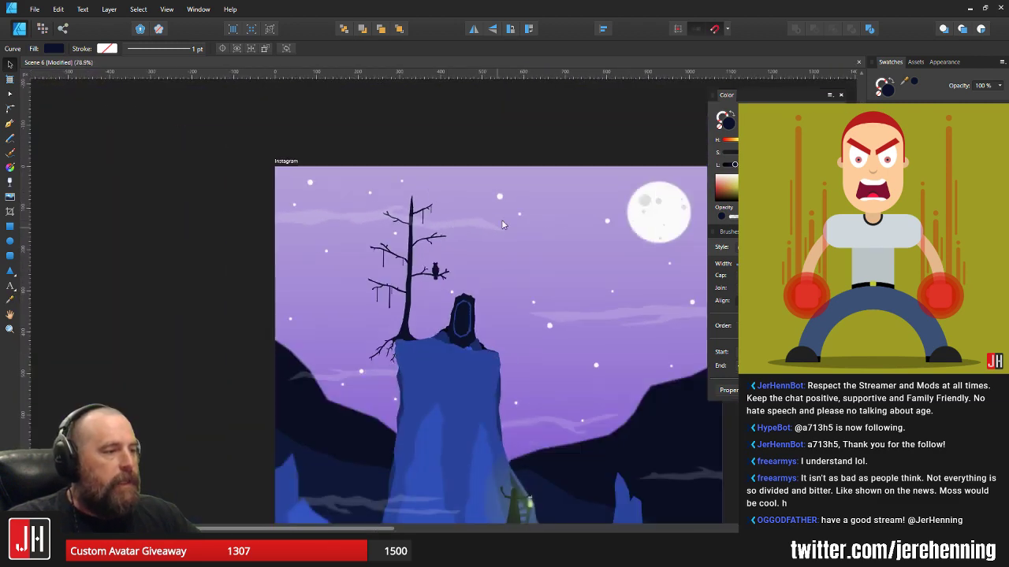
{"action": "left_click", "coordinate": [487, 152]}
{"action": "scroll", "coordinate": [487, 158], "scroll_direction": "up", "scroll_amount": 3}
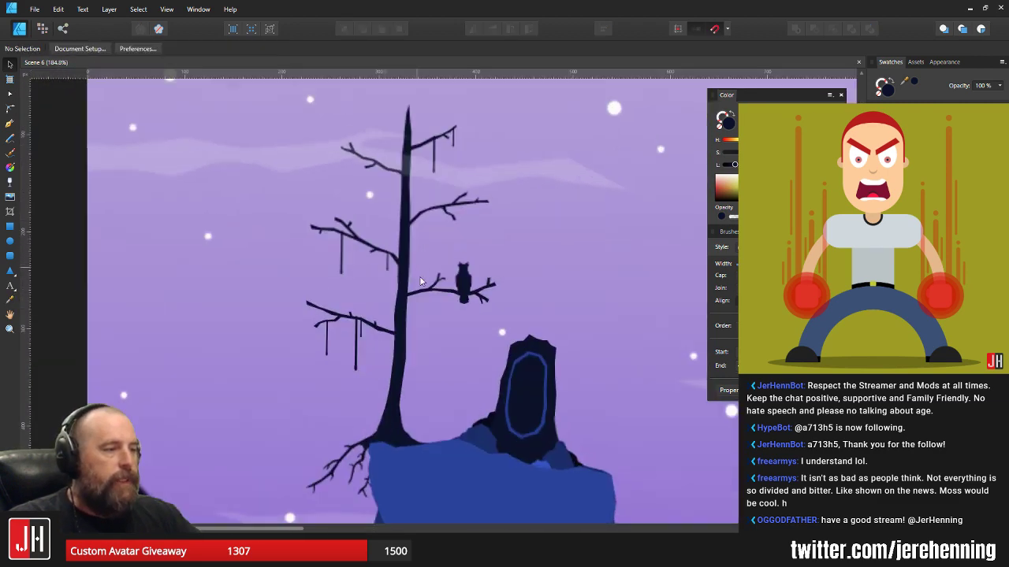
{"action": "scroll", "coordinate": [396, 243], "scroll_direction": "down", "scroll_amount": 5}
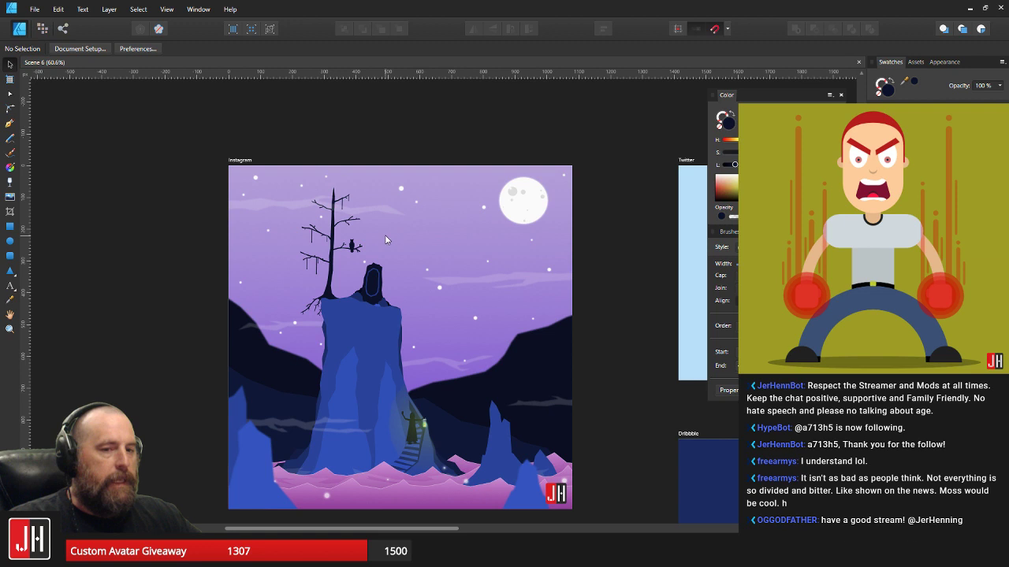
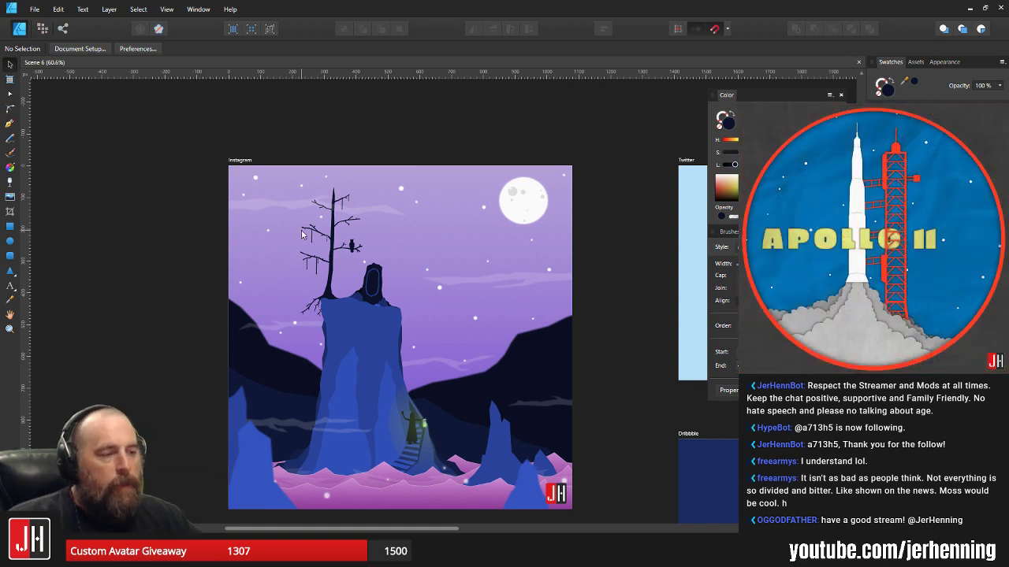
- Duplicate both strands of the topmost right branch together and hang the short copy from the twig under the second right branch
{"action": "scroll", "coordinate": [388, 234], "scroll_direction": "up", "scroll_amount": 6}
{"action": "left_click", "coordinate": [419, 168]}
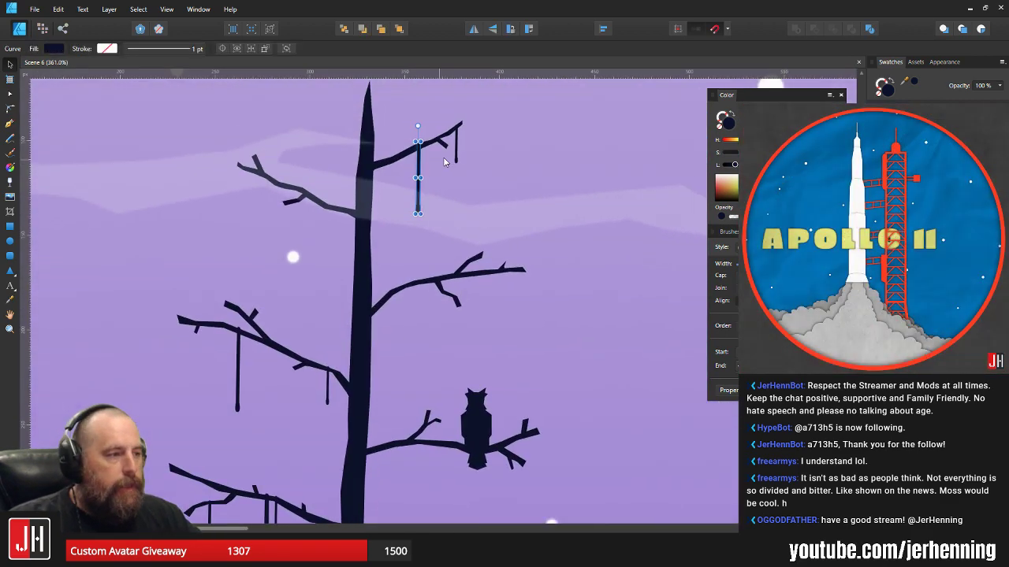
{"action": "left_click", "coordinate": [456, 147], "text": "shift"}
{"action": "left_click_drag", "start_coordinate": [457, 150], "coordinate": [527, 323]}
{"action": "scroll", "coordinate": [480, 323], "scroll_direction": "up", "scroll_amount": 2}
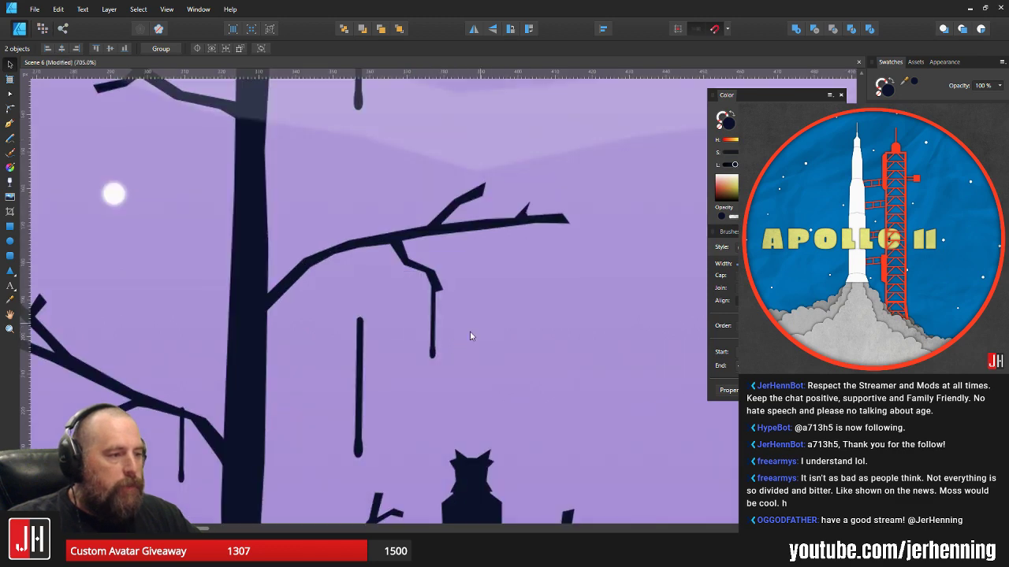
- Attach the longer copied strand to the outer half of the second right branch, with its top end overlapping the branch
{"action": "left_click", "coordinate": [360, 346]}
{"action": "mouse_move", "coordinate": [359, 347]}
{"action": "left_mouse_down"}
{"action": "mouse_move", "coordinate": [514, 232]}
{"action": "mouse_move", "coordinate": [498, 225]}
{"action": "left_mouse_up"}
{"action": "scroll", "coordinate": [506, 232], "scroll_direction": "up", "scroll_amount": 4}
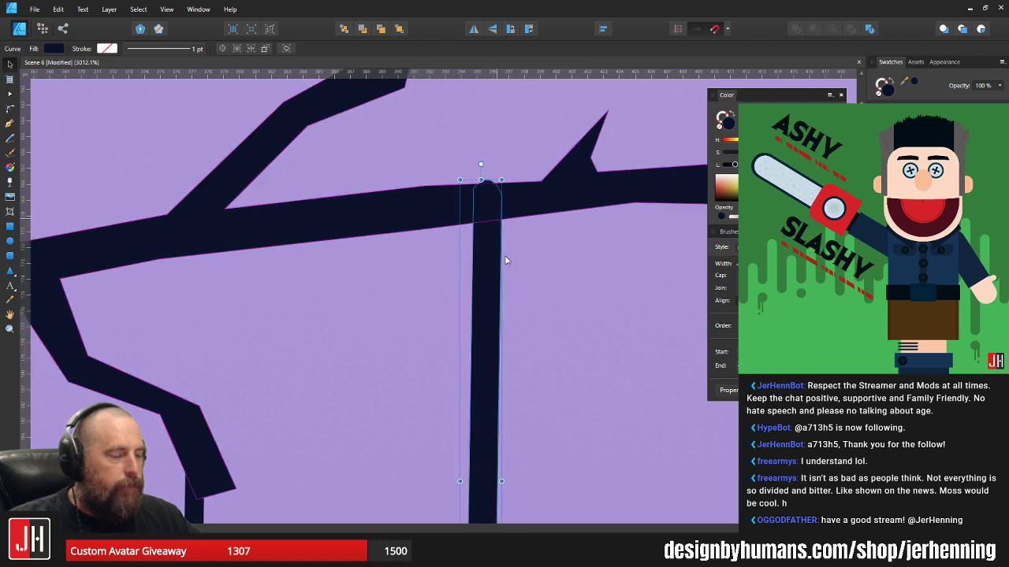
{"action": "left_click_drag", "start_coordinate": [506, 259], "coordinate": [484, 156]}
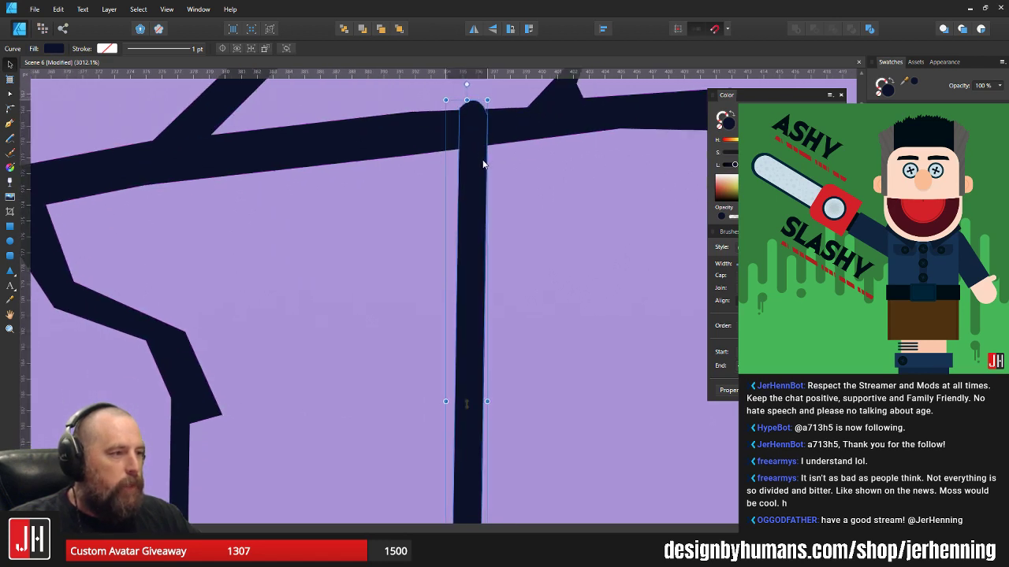
{"action": "scroll", "coordinate": [484, 164], "scroll_direction": "down", "scroll_amount": 6}
- Lengthen the longer strand on the second right branch by selecting its bulb-end nodes and moving them down
{"action": "key", "text": "a"}
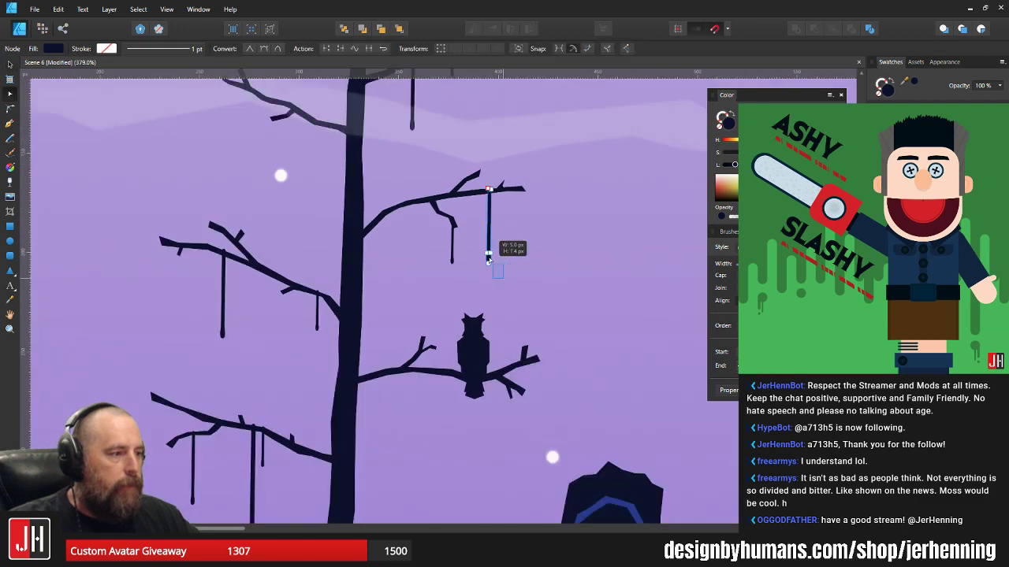
{"action": "mouse_move", "coordinate": [488, 261]}
{"action": "left_mouse_down"}
{"action": "mouse_move", "coordinate": [477, 237]}
{"action": "mouse_move", "coordinate": [495, 254]}
{"action": "mouse_move", "coordinate": [495, 279]}
{"action": "left_mouse_up"}
{"action": "scroll", "coordinate": [484, 263], "scroll_direction": "up", "scroll_amount": 3}
{"action": "key", "text": "v"}
{"action": "left_click", "coordinate": [528, 260]}
{"action": "scroll", "coordinate": [527, 264], "scroll_direction": "down", "scroll_amount": 4}
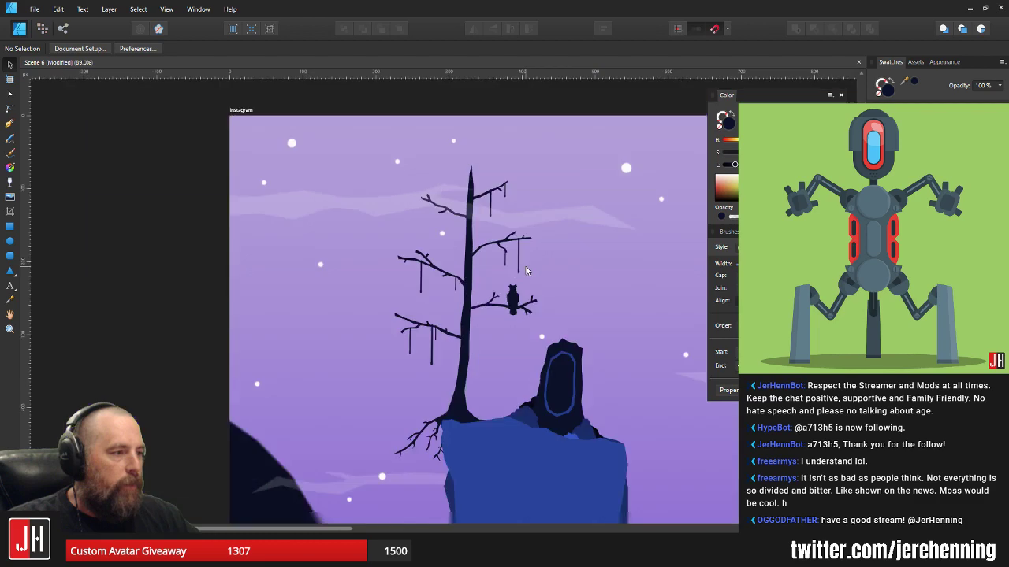
- Shift the short strand inward along the twig of the second right branch, deselect it and review the whole scene
{"action": "scroll", "coordinate": [489, 276], "scroll_direction": "up", "scroll_amount": 7}
{"action": "left_click_drag", "start_coordinate": [455, 296], "coordinate": [426, 246]}
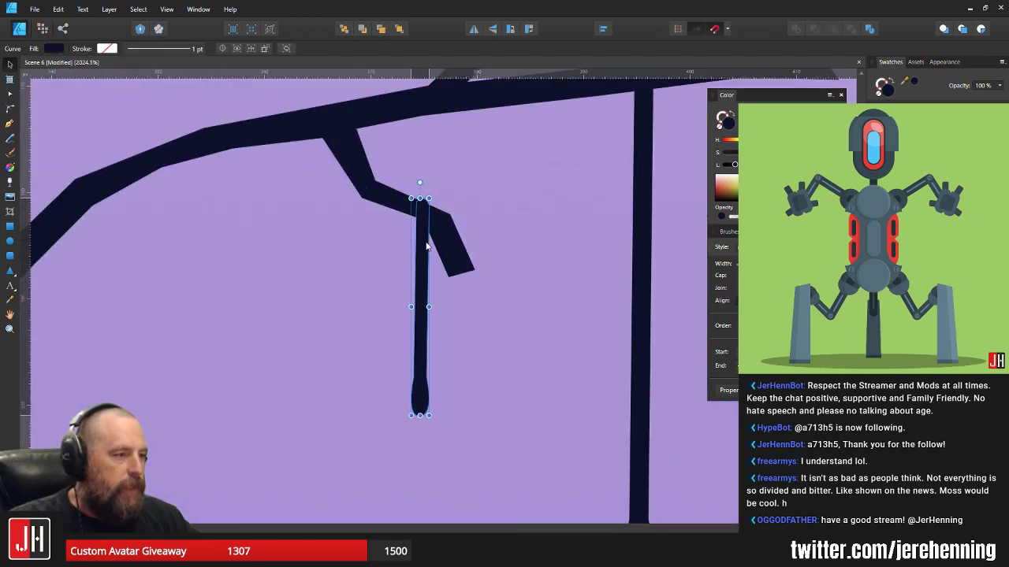
{"action": "left_click", "coordinate": [442, 262]}
{"action": "scroll", "coordinate": [444, 262], "scroll_direction": "down", "scroll_amount": 8}
{"action": "scroll", "coordinate": [473, 280], "scroll_direction": "down", "scroll_amount": 4}
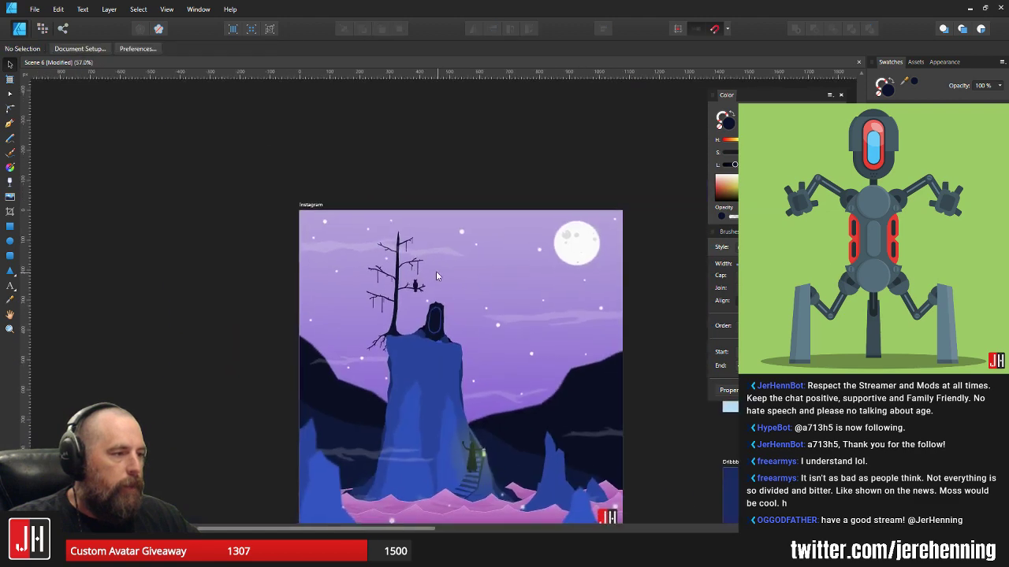
{"action": "scroll", "coordinate": [436, 271], "scroll_direction": "up", "scroll_amount": 4}
{"action": "scroll", "coordinate": [465, 258], "scroll_direction": "down", "scroll_amount": 2}
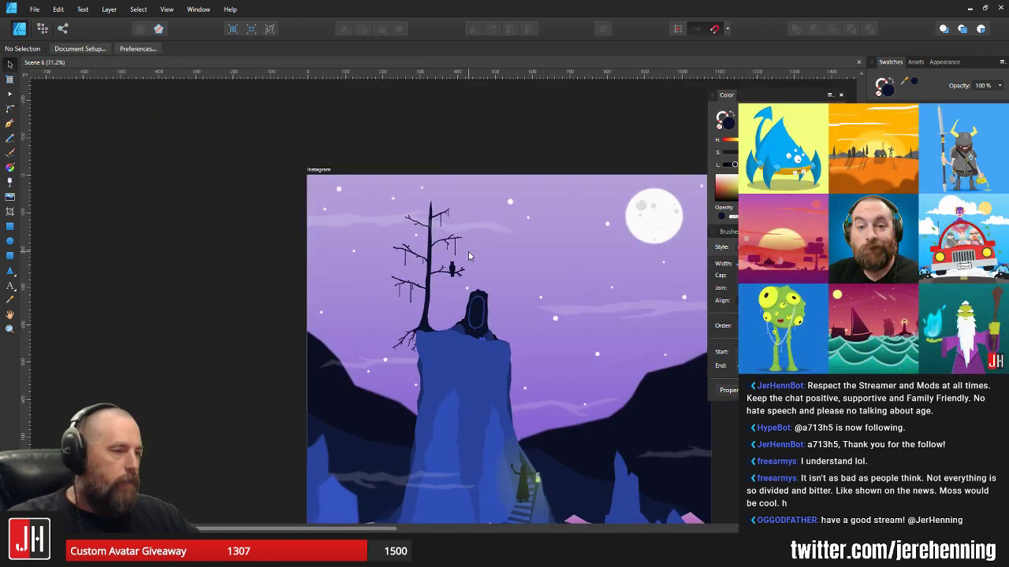
{"action": "left_click_drag", "start_coordinate": [428, 266], "coordinate": [388, 212]}
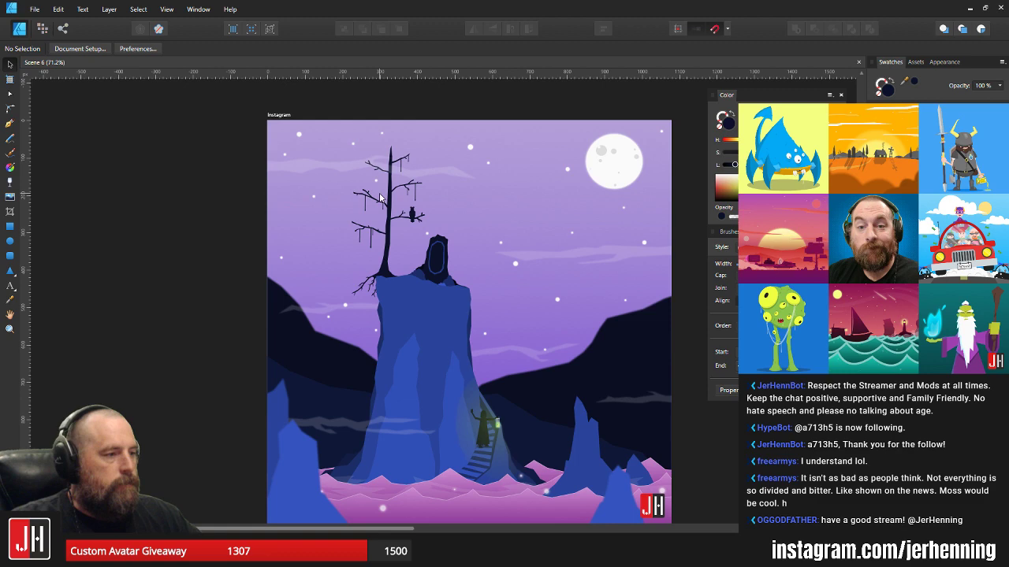
- Duplicate the short strand of the topmost right branch and hang the copy from the lower twig of the topmost left branch
{"action": "scroll", "coordinate": [380, 197], "scroll_direction": "up", "scroll_amount": 4}
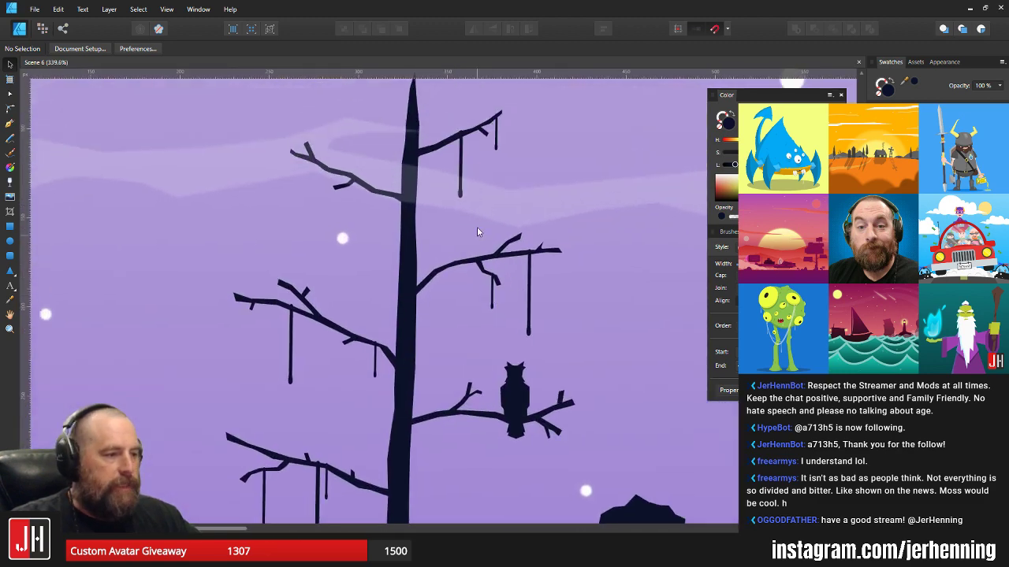
{"action": "scroll", "coordinate": [482, 236], "scroll_direction": "up", "scroll_amount": 2}
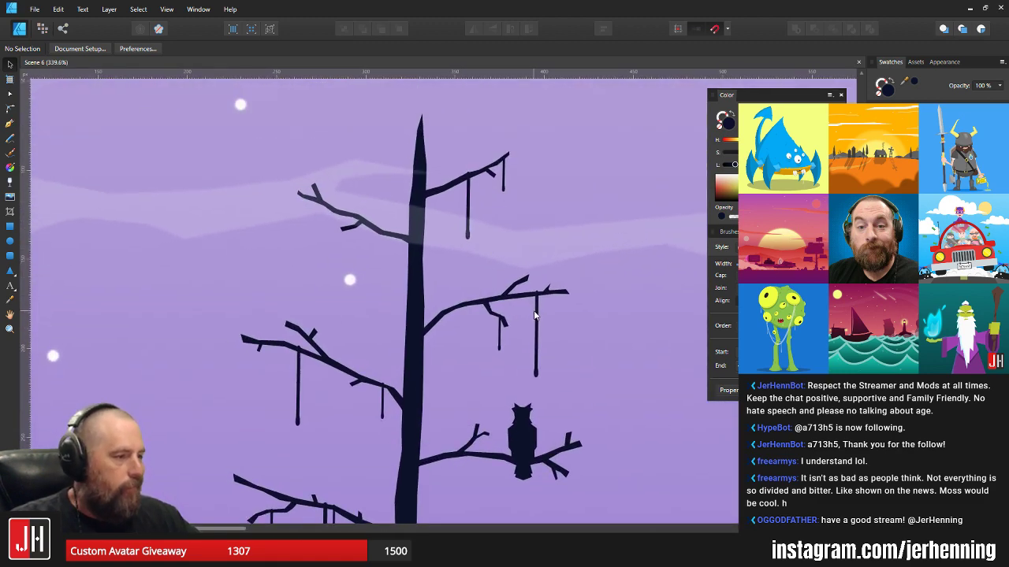
{"action": "left_click", "coordinate": [503, 183]}
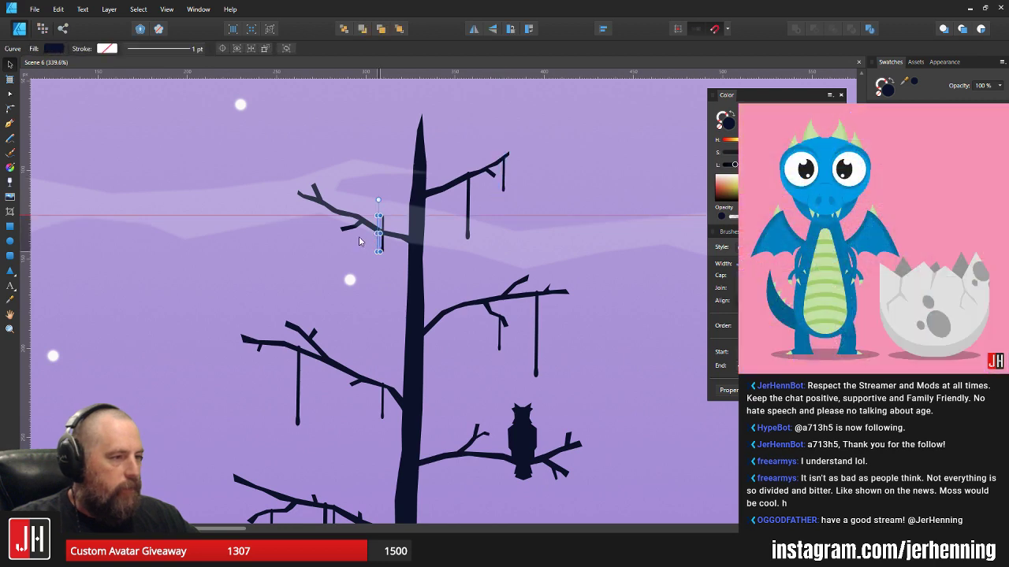
{"action": "scroll", "coordinate": [359, 232], "scroll_direction": "up", "scroll_amount": 5}
{"action": "left_click_drag", "start_coordinate": [360, 230], "coordinate": [306, 285]}
{"action": "key", "text": "ctrl+d"}
{"action": "scroll", "coordinate": [371, 287], "scroll_direction": "down", "scroll_amount": 8}
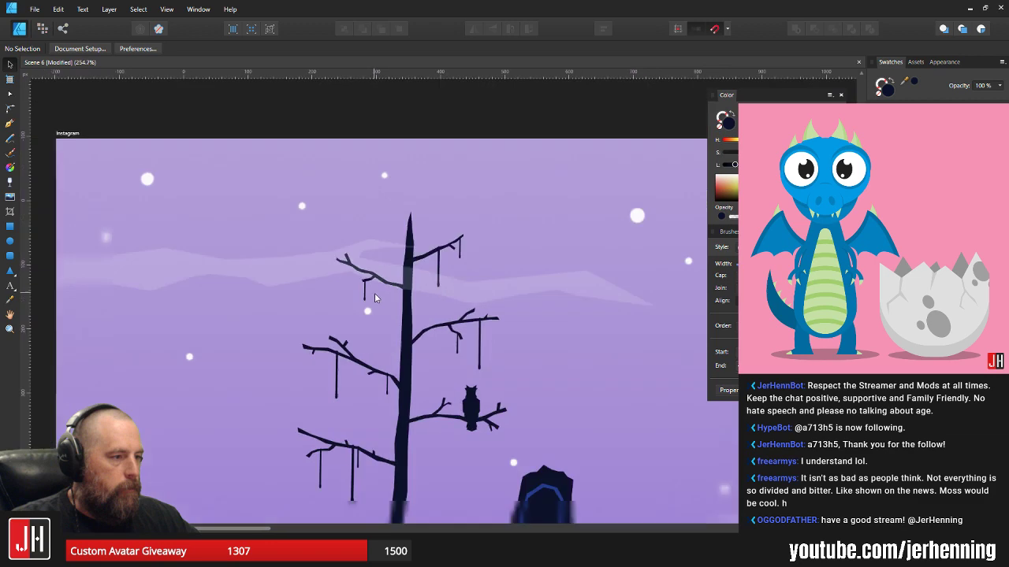
{"action": "scroll", "coordinate": [380, 291], "scroll_direction": "up", "scroll_amount": 4}
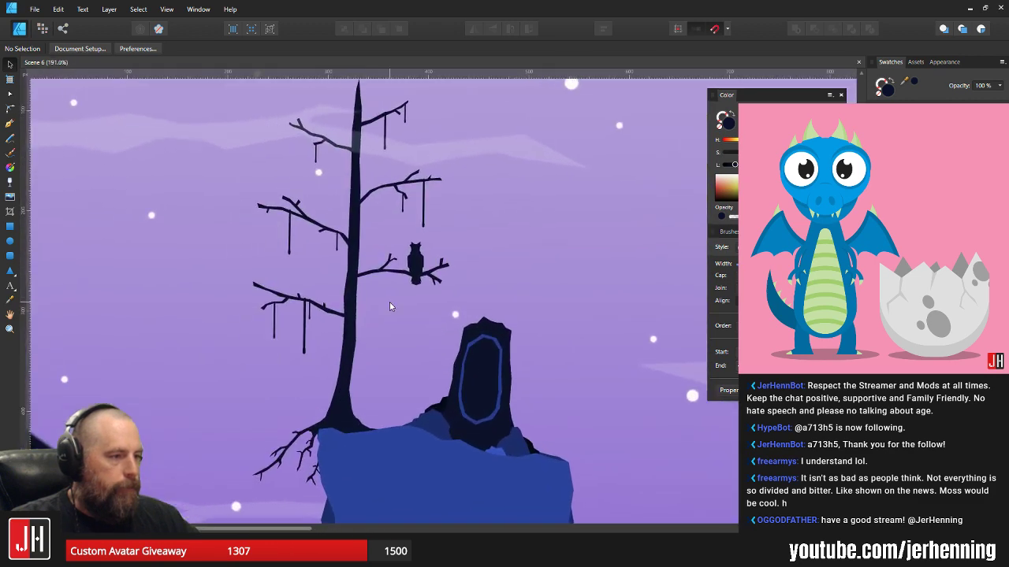
{"action": "scroll", "coordinate": [379, 305], "scroll_direction": "down", "scroll_amount": 1}
- Pull a new straight branch out of the trunk's right edge below the owl's branch using added nodes, and narrow its base
{"action": "scroll", "coordinate": [360, 280], "scroll_direction": "up", "scroll_amount": 6}
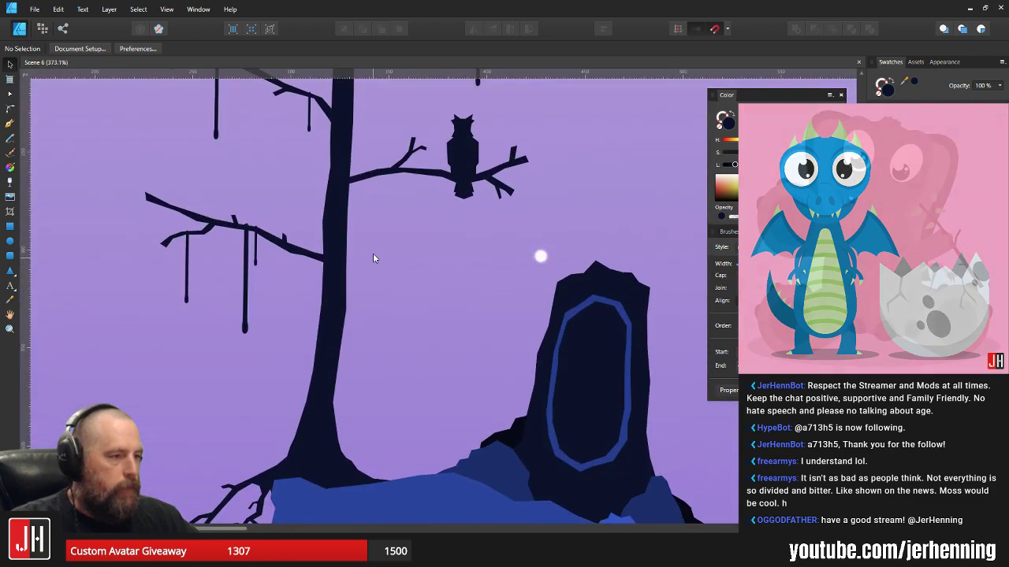
{"action": "double_click", "coordinate": [346, 299]}
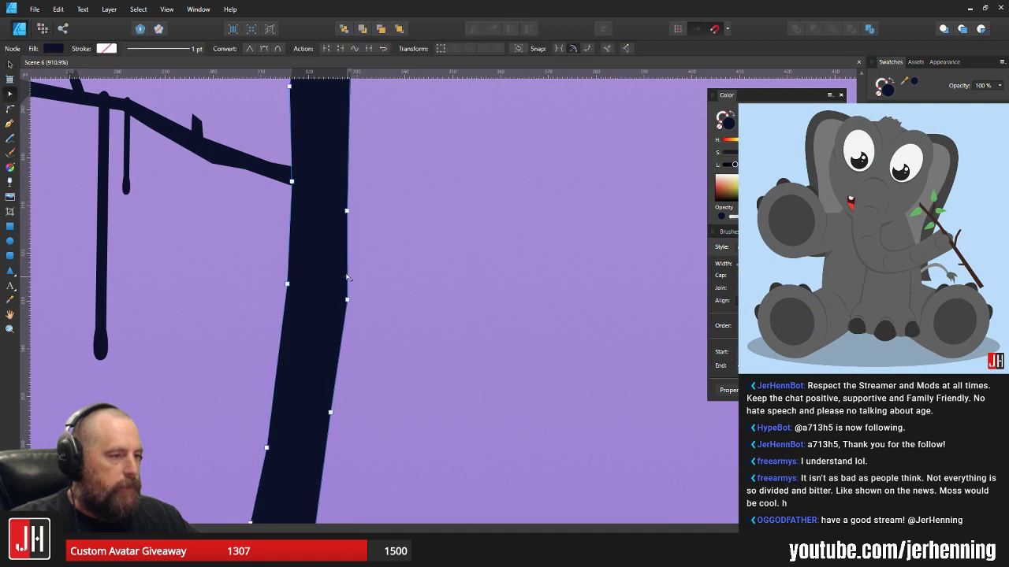
{"action": "left_click_drag", "start_coordinate": [347, 282], "coordinate": [533, 240]}
{"action": "left_click_drag", "start_coordinate": [417, 262], "coordinate": [587, 211]}
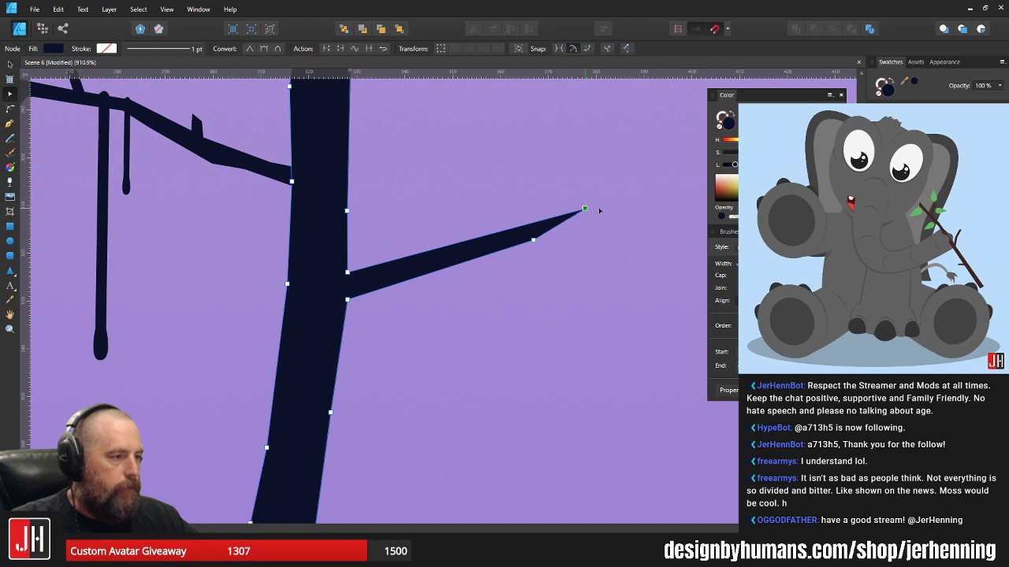
{"action": "left_click_drag", "start_coordinate": [541, 240], "coordinate": [591, 226]}
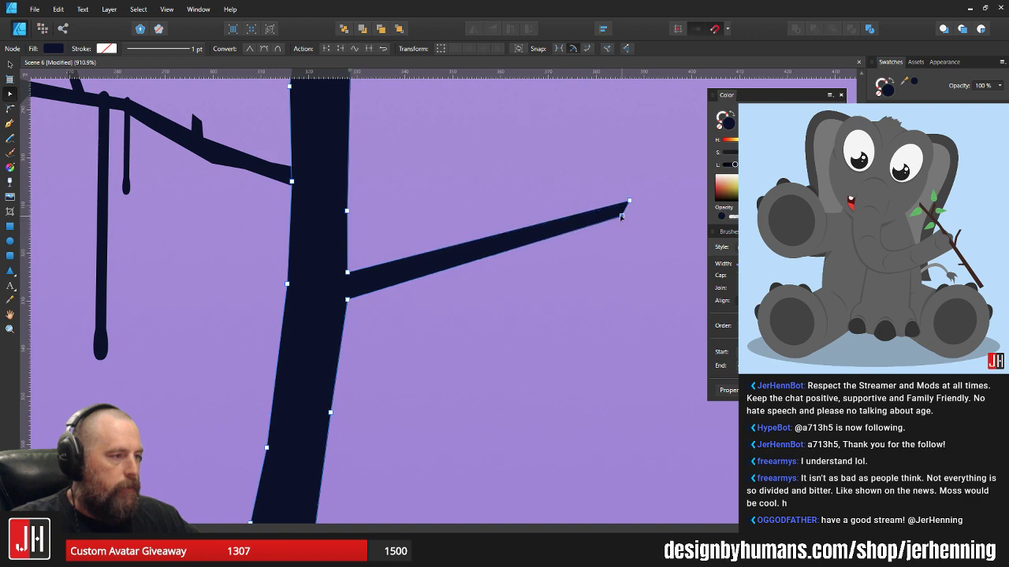
{"action": "scroll", "coordinate": [351, 300], "scroll_direction": "up", "scroll_amount": 3}
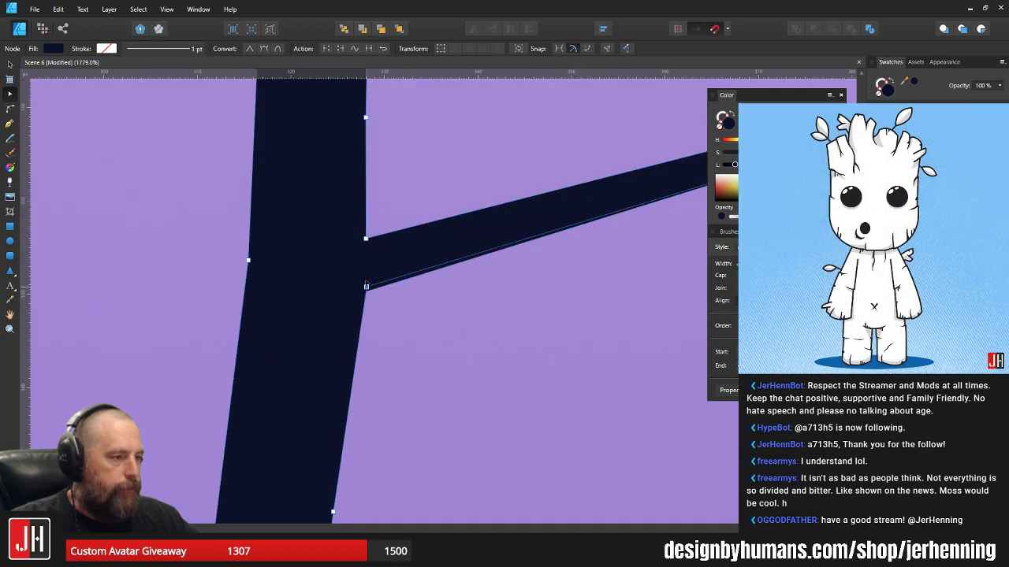
{"action": "left_click_drag", "start_coordinate": [365, 286], "coordinate": [368, 272]}
{"action": "left_click_drag", "start_coordinate": [389, 280], "coordinate": [163, 372]}
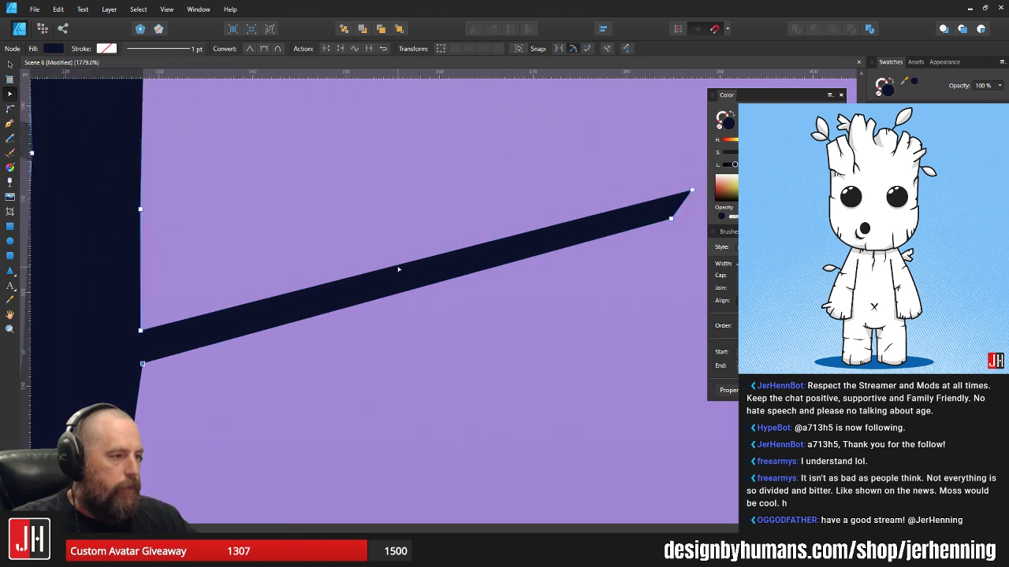
- Add a pair of nodes midway along the new branch, move them down to bend it, and extend its tip
{"action": "left_click", "coordinate": [397, 266]}
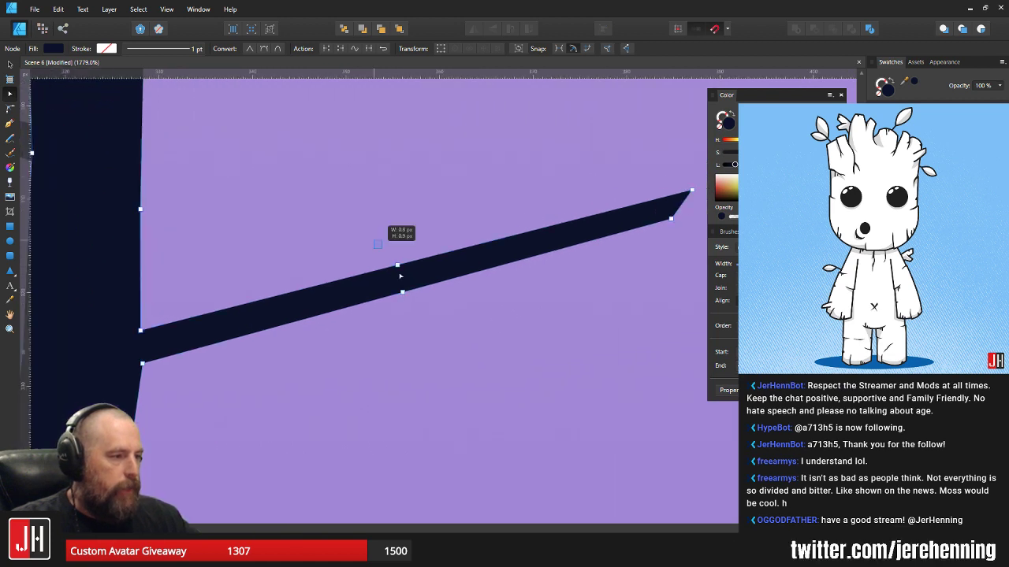
{"action": "left_click_drag", "start_coordinate": [399, 276], "coordinate": [412, 308]}
{"action": "left_click_drag", "start_coordinate": [583, 205], "coordinate": [360, 244]}
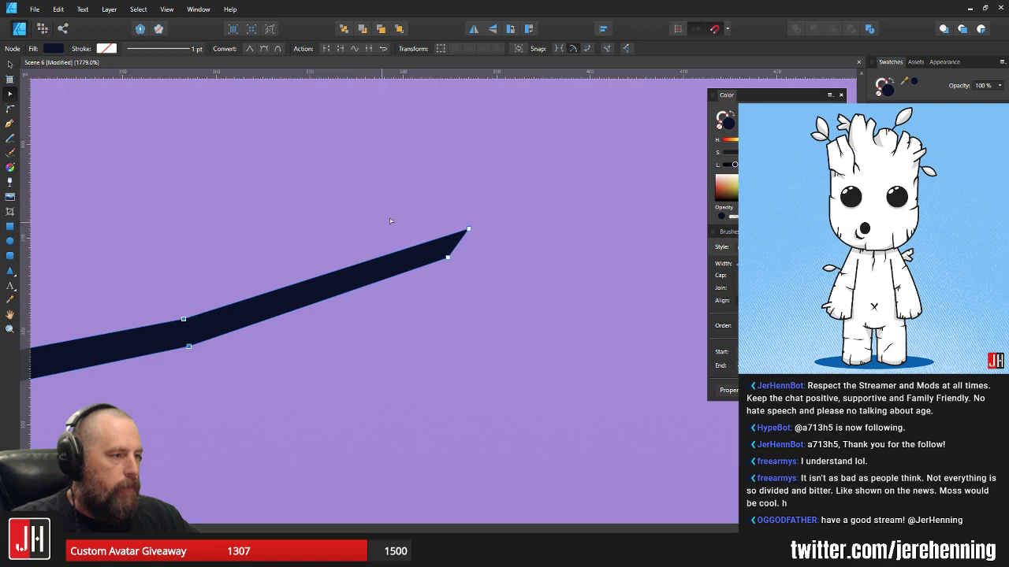
{"action": "left_click_drag", "start_coordinate": [449, 258], "coordinate": [508, 227]}
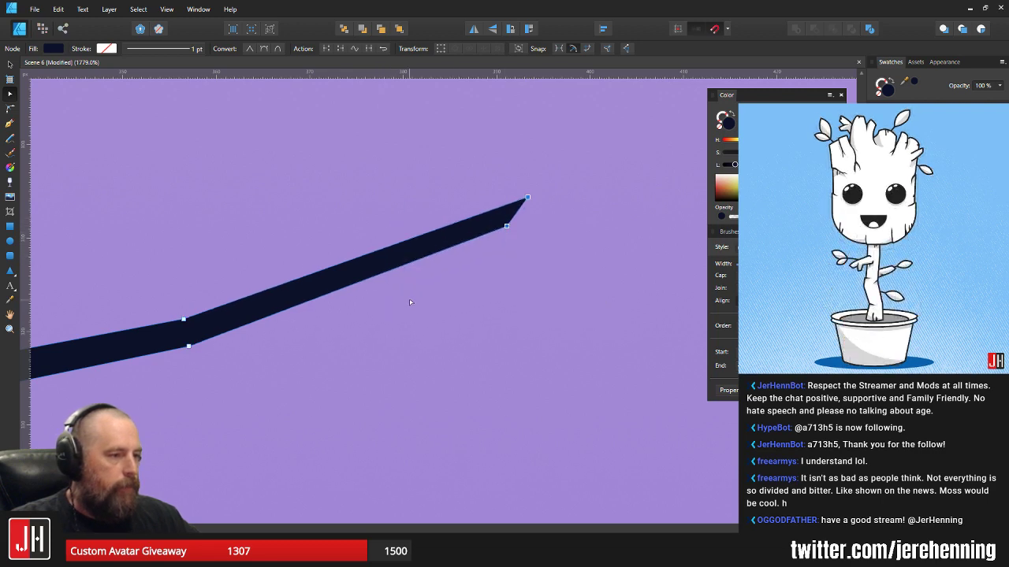
{"action": "left_click", "coordinate": [410, 327]}
{"action": "scroll", "coordinate": [411, 333], "scroll_direction": "down", "scroll_amount": 10}
{"action": "left_click", "coordinate": [419, 331]}
- Shorten the new lower right branch by moving its bend nodes and tip nodes closer to the trunk
{"action": "scroll", "coordinate": [406, 337], "scroll_direction": "up", "scroll_amount": 6}
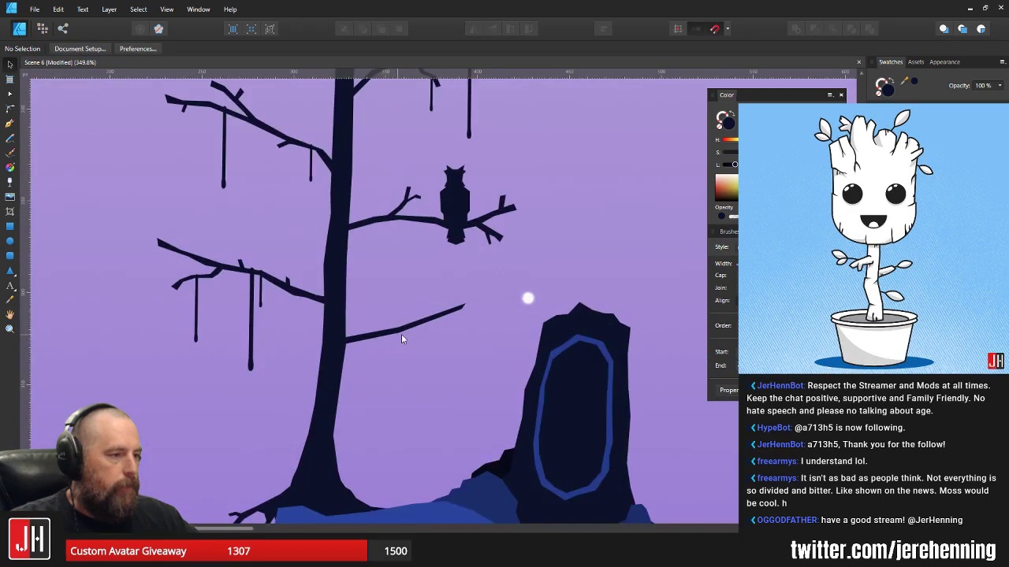
{"action": "key", "text": "a"}
{"action": "left_click_drag", "start_coordinate": [559, 243], "coordinate": [240, 432]}
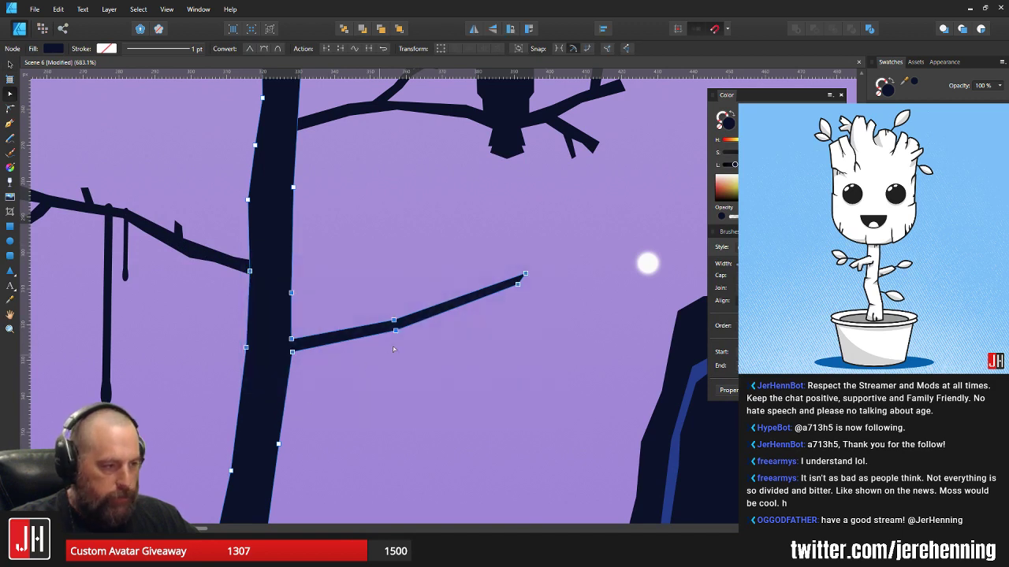
{"action": "left_click_drag", "start_coordinate": [395, 330], "coordinate": [345, 343]}
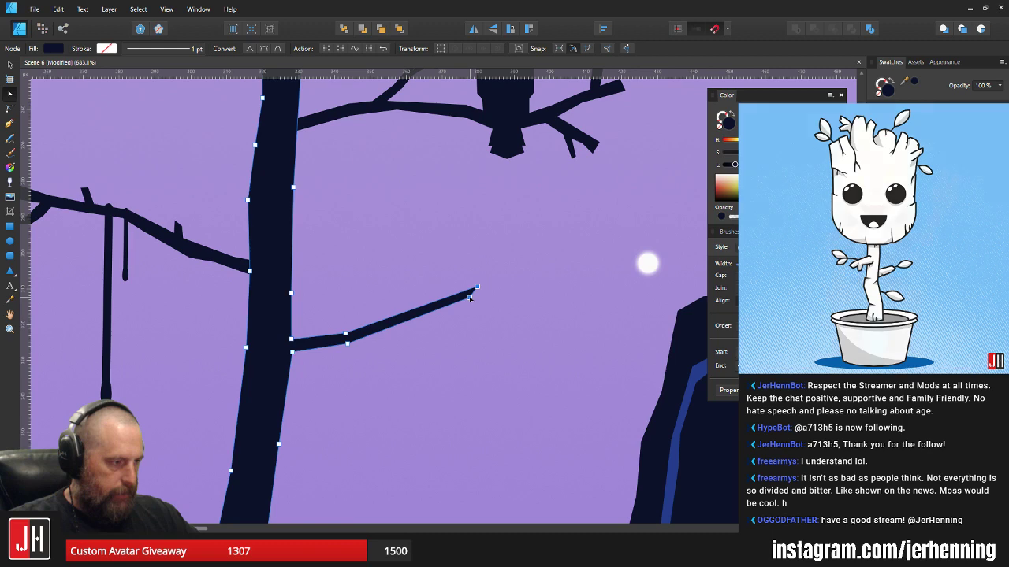
{"action": "left_click_drag", "start_coordinate": [469, 298], "coordinate": [427, 317]}
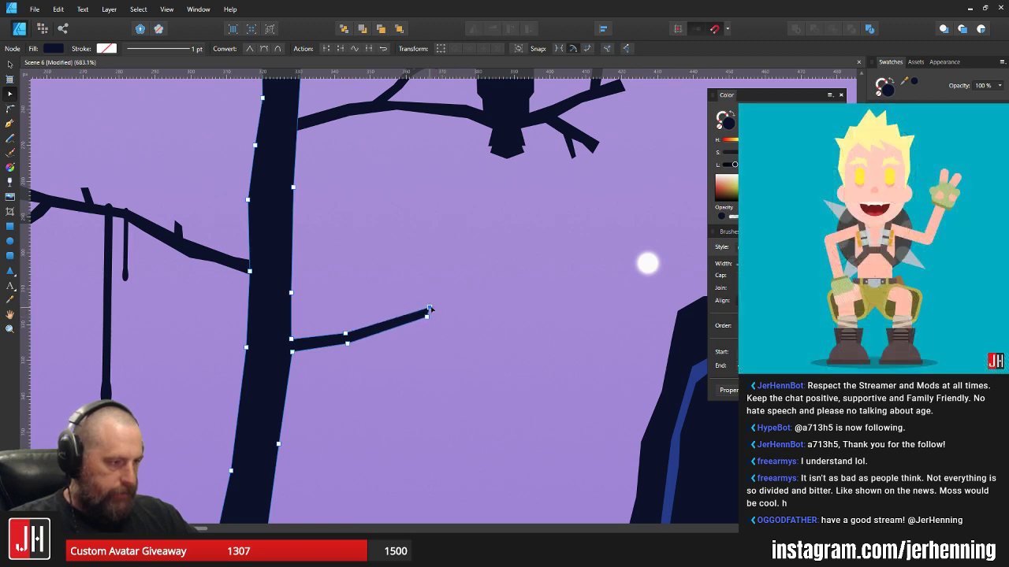
- Add nodes on the upper edge of the new lower right branch and shape them into a small bent twig
{"action": "scroll", "coordinate": [384, 329], "scroll_direction": "up", "scroll_amount": 3}
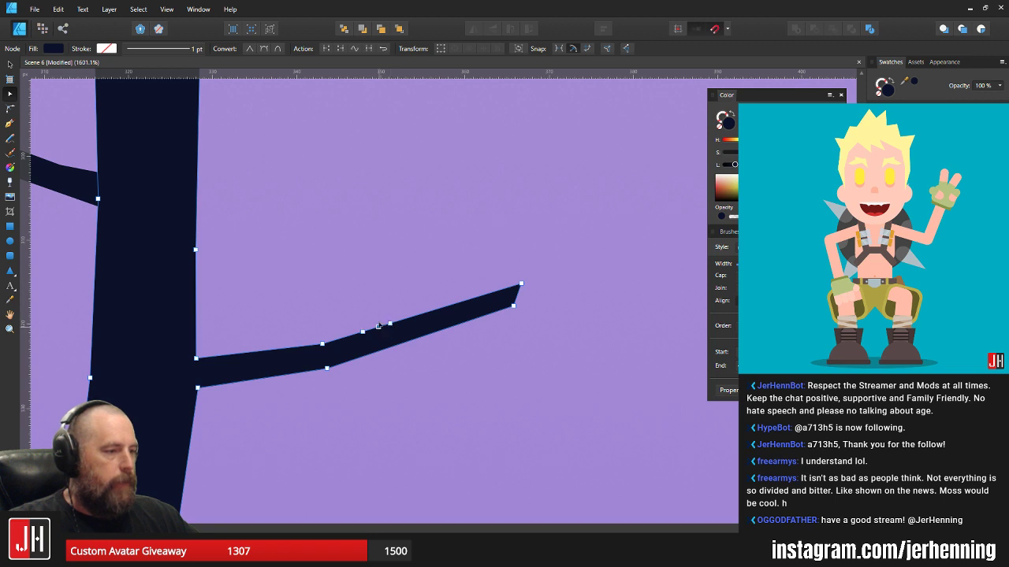
{"action": "left_click_drag", "start_coordinate": [379, 325], "coordinate": [382, 282]}
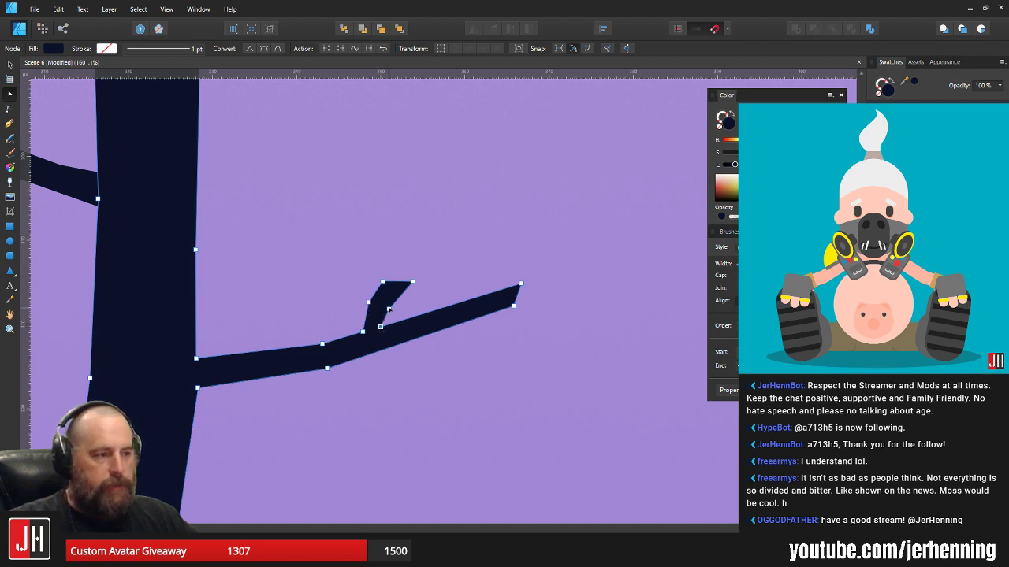
{"action": "left_click_drag", "start_coordinate": [413, 281], "coordinate": [406, 282]}
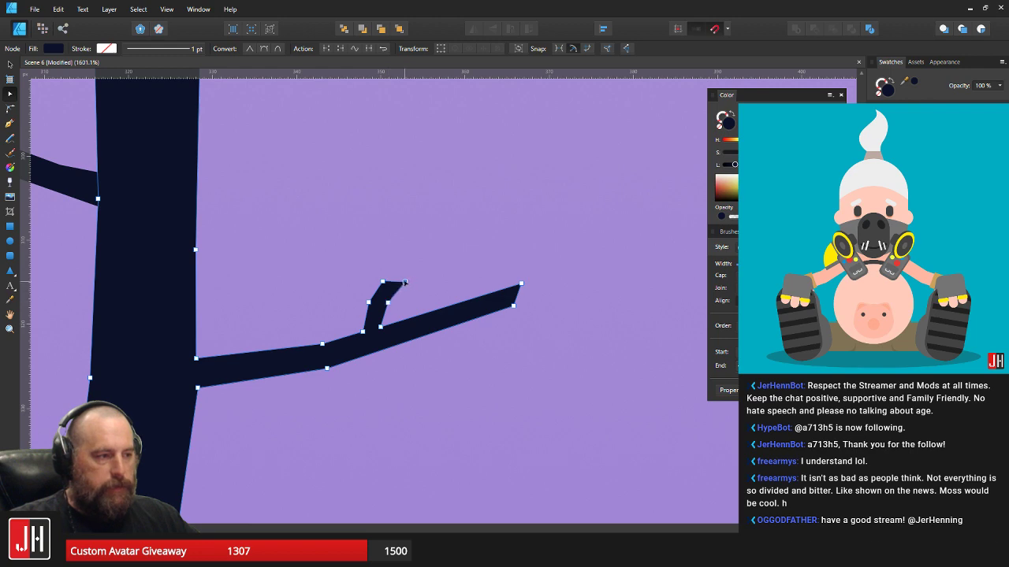
{"action": "key", "text": "v"}
{"action": "left_click", "coordinate": [442, 269]}
{"action": "scroll", "coordinate": [428, 316], "scroll_direction": "down", "scroll_amount": 10}
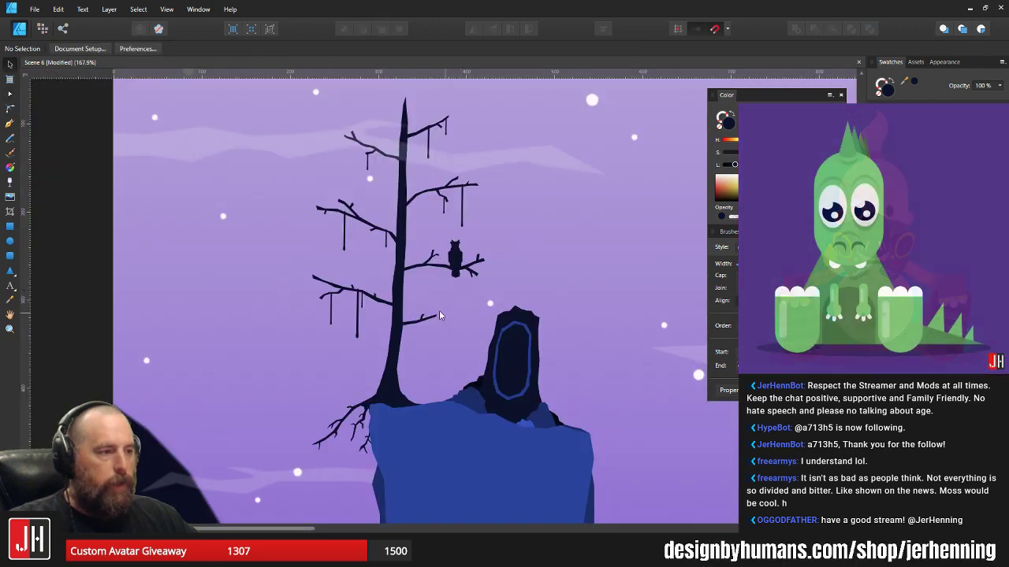
{"action": "scroll", "coordinate": [431, 290], "scroll_direction": "up", "scroll_amount": 2}
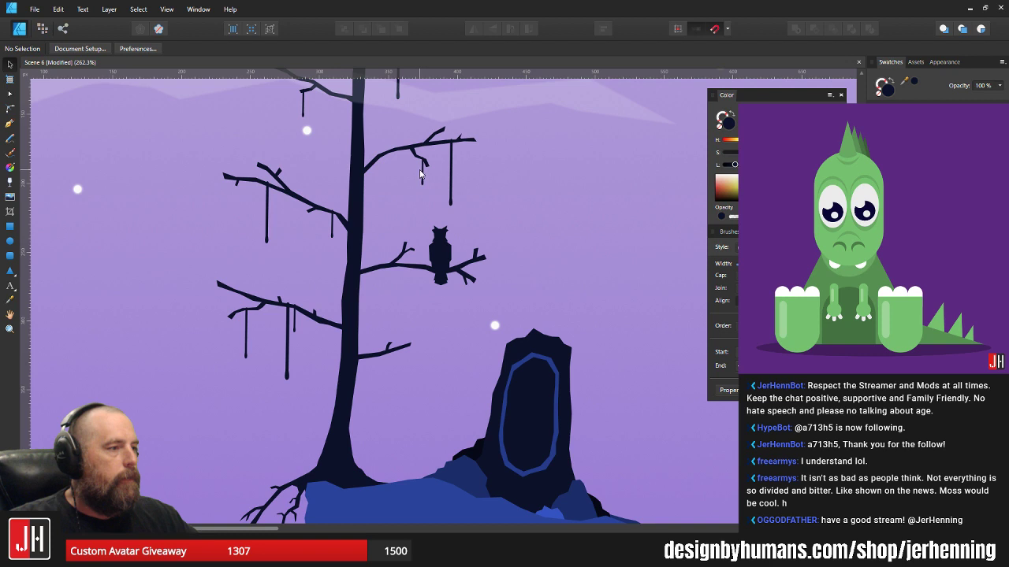
- Duplicate the long strand of the second right branch and hang the copy from the new lower right branch
{"action": "left_click", "coordinate": [453, 161]}
{"action": "left_click_drag", "start_coordinate": [453, 161], "coordinate": [385, 316]}
{"action": "scroll", "coordinate": [404, 370], "scroll_direction": "up", "scroll_amount": 2}
{"action": "scroll", "coordinate": [404, 371], "scroll_direction": "up", "scroll_amount": 2}
{"action": "left_click", "coordinate": [413, 337]}
{"action": "scroll", "coordinate": [414, 338], "scroll_direction": "down", "scroll_amount": 6}
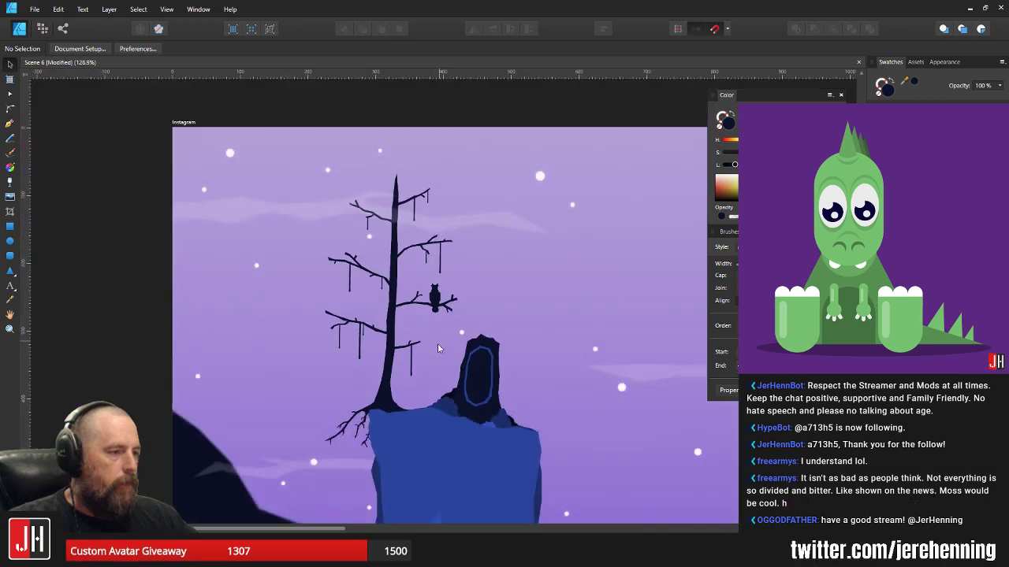
{"action": "scroll", "coordinate": [375, 339], "scroll_direction": "down", "scroll_amount": 2}
{"action": "scroll", "coordinate": [376, 339], "scroll_direction": "up", "scroll_amount": 6}
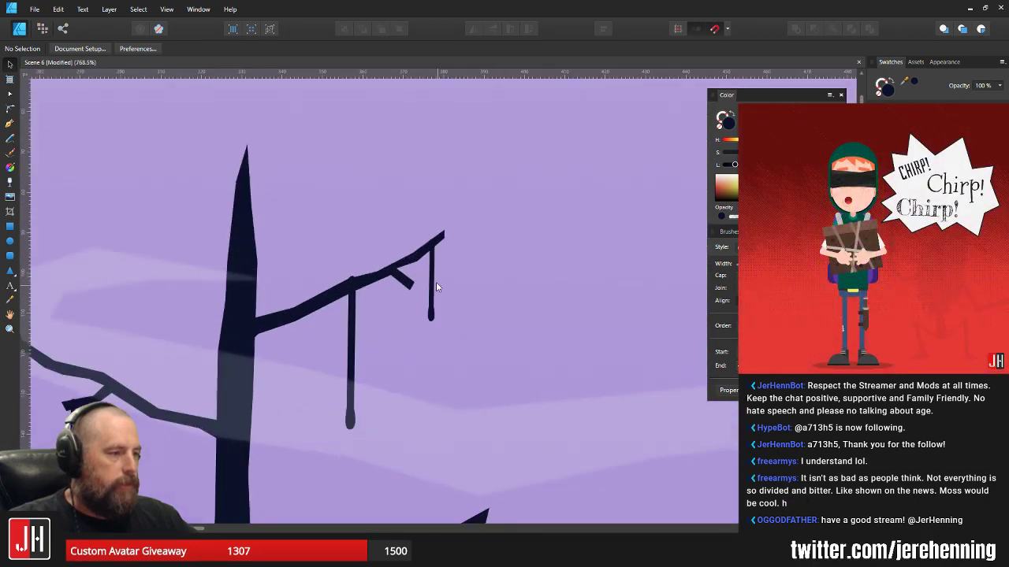
- Duplicate the short strand at the tip of the top right branch and hang the copy from that branch near the trunk
{"action": "left_click", "coordinate": [432, 268]}
{"action": "left_click_drag", "start_coordinate": [432, 268], "coordinate": [236, 335]}
{"action": "scroll", "coordinate": [301, 309], "scroll_direction": "up", "scroll_amount": 4}
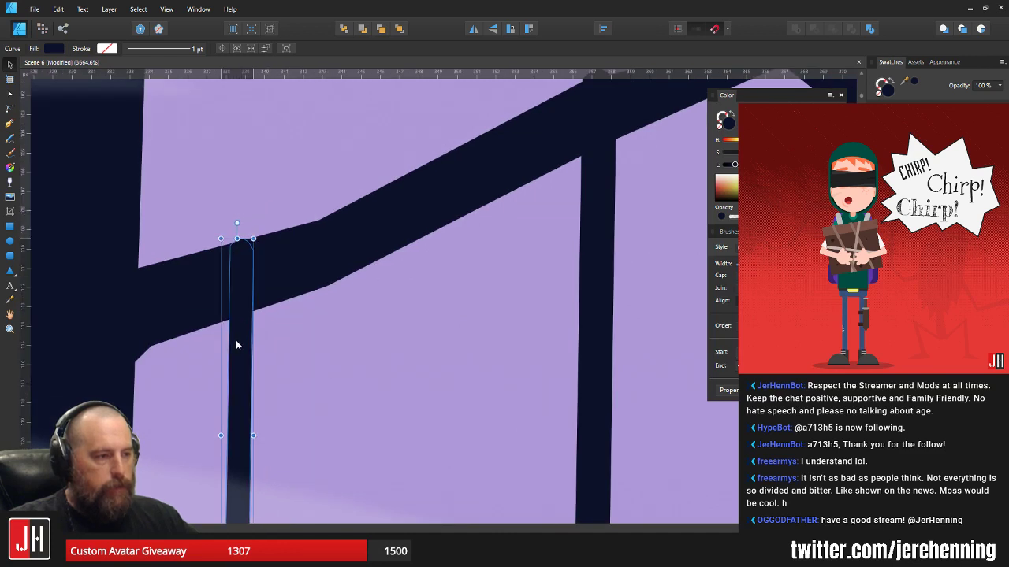
{"action": "scroll", "coordinate": [307, 237], "scroll_direction": "down", "scroll_amount": 3}
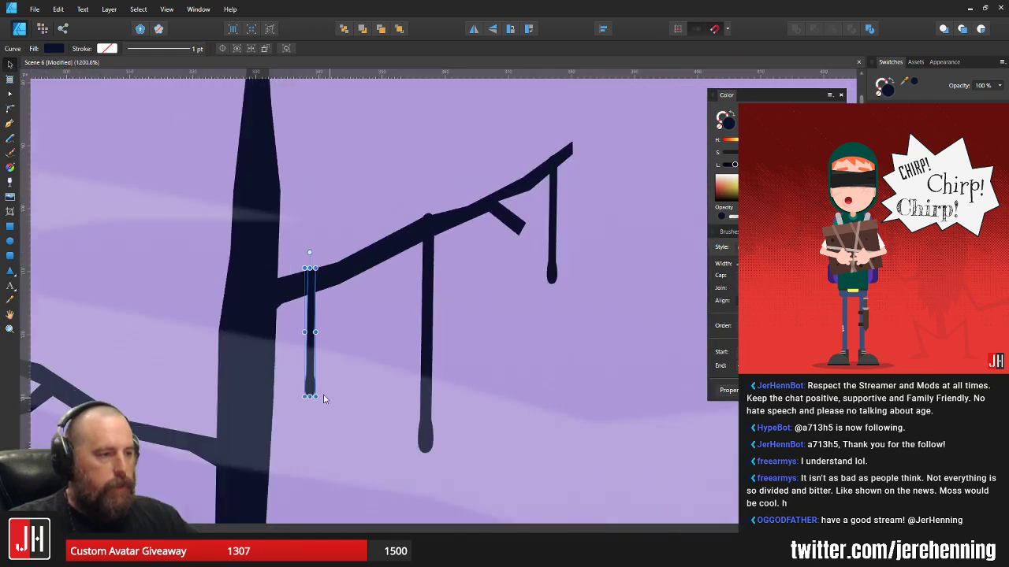
- Lengthen the strand nearest the trunk on the top right branch by moving its bottom nodes well down
{"action": "key", "text": "a"}
{"action": "left_click_drag", "start_coordinate": [289, 368], "coordinate": [359, 416]}
{"action": "left_click_drag", "start_coordinate": [309, 391], "coordinate": [310, 523]}
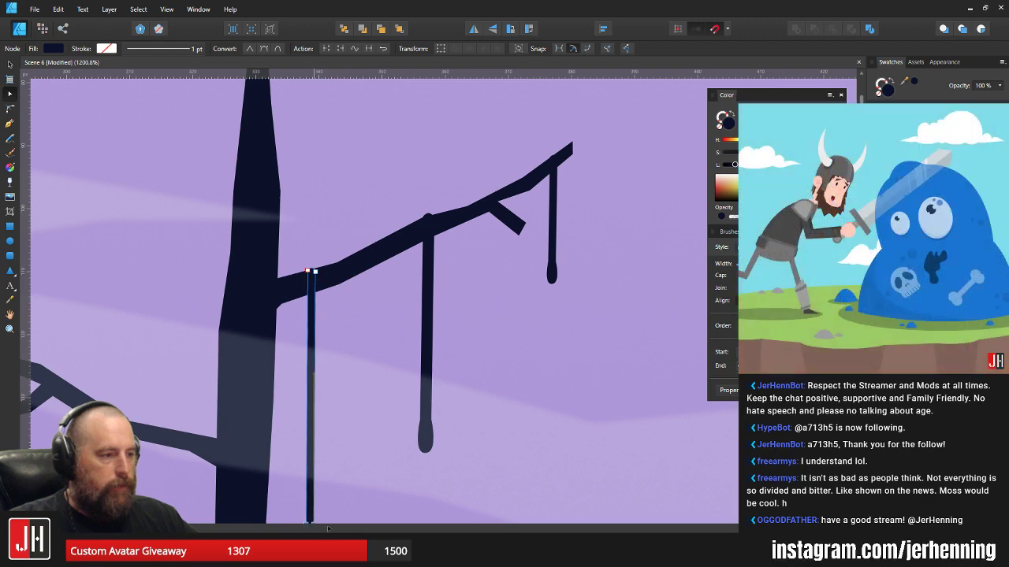
{"action": "scroll", "coordinate": [340, 238], "scroll_direction": "down", "scroll_amount": 6}
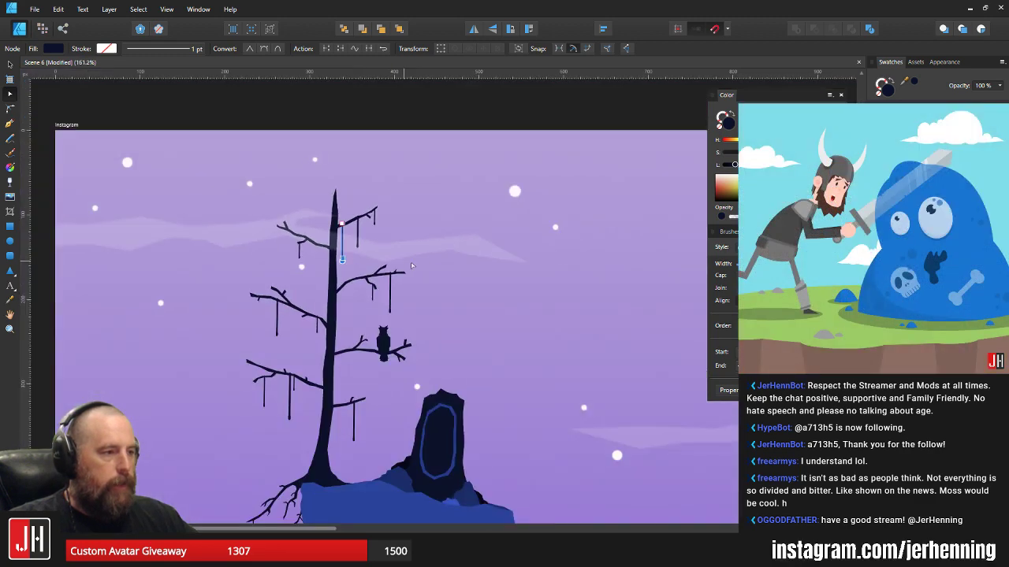
{"action": "key", "text": "v"}
{"action": "left_click", "coordinate": [439, 279]}
- Examine the tree with its hanging strands, both up close and within the whole Instagram scene
{"action": "scroll", "coordinate": [419, 294], "scroll_direction": "down", "scroll_amount": 3}
{"action": "left_click_drag", "start_coordinate": [415, 289], "coordinate": [340, 261]}
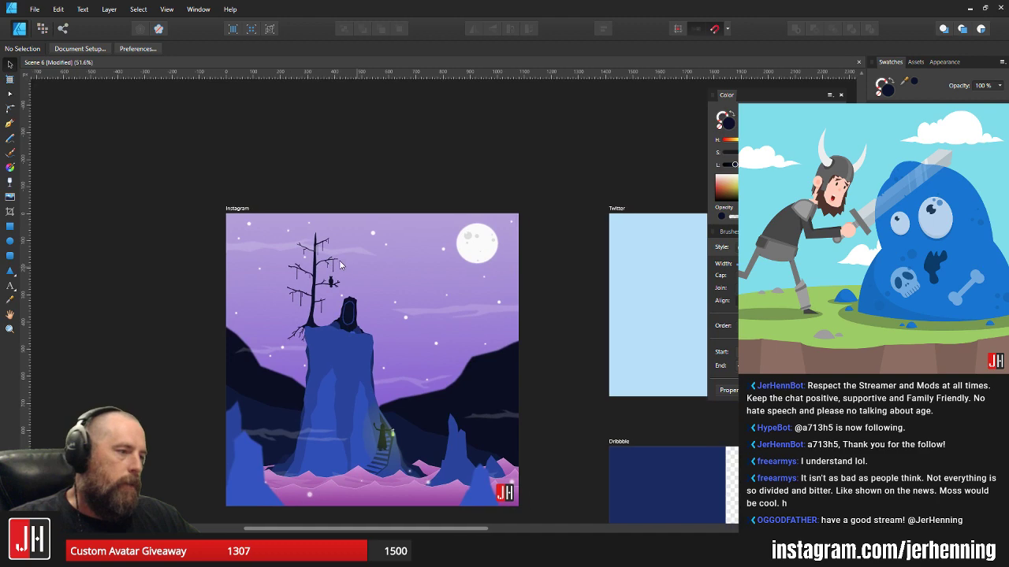
{"action": "scroll", "coordinate": [306, 275], "scroll_direction": "up", "scroll_amount": 2}
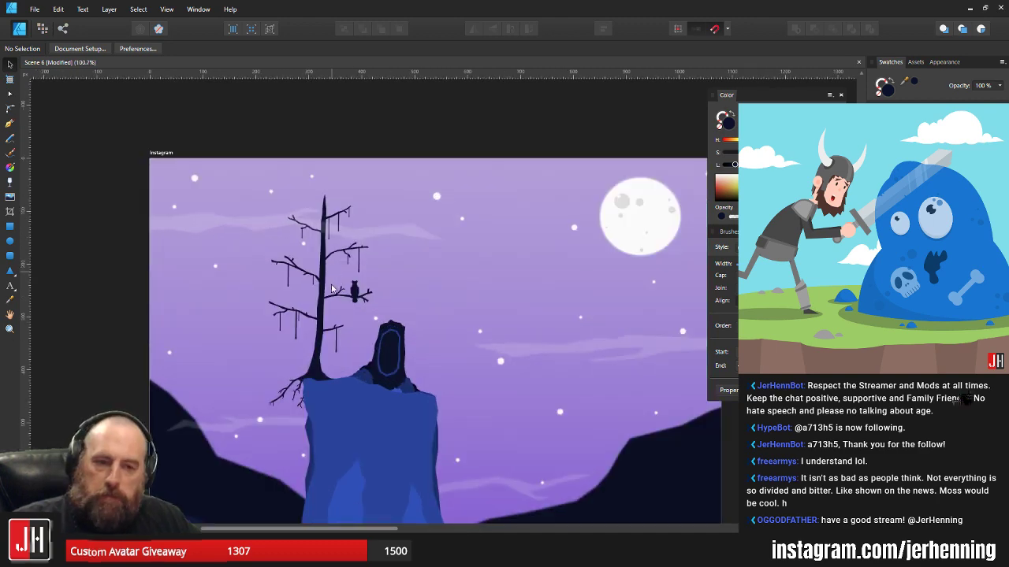
{"action": "scroll", "coordinate": [341, 308], "scroll_direction": "up", "scroll_amount": 3}
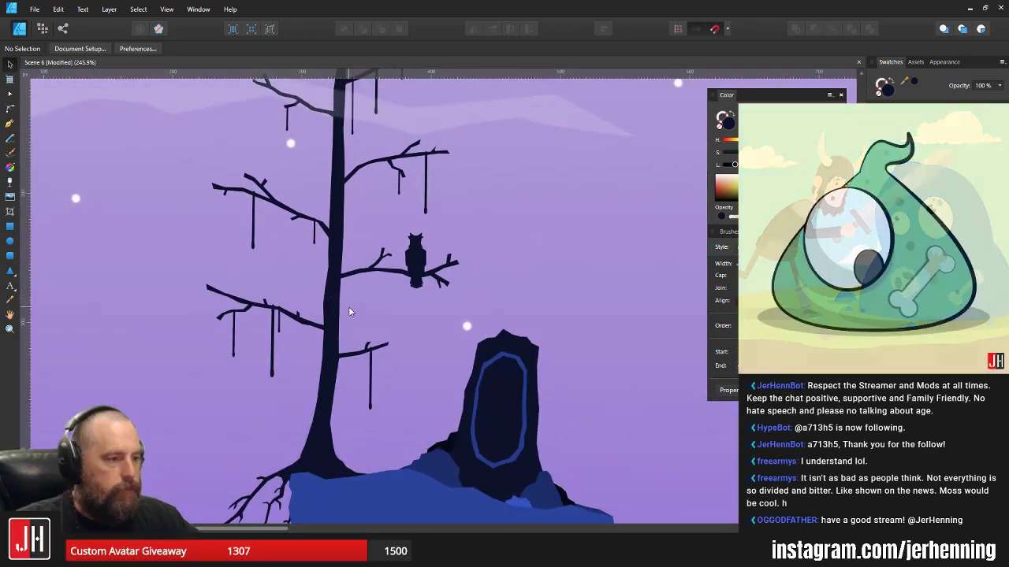
{"action": "scroll", "coordinate": [345, 315], "scroll_direction": "down", "scroll_amount": 3}
{"action": "scroll", "coordinate": [359, 347], "scroll_direction": "down", "scroll_amount": 4}
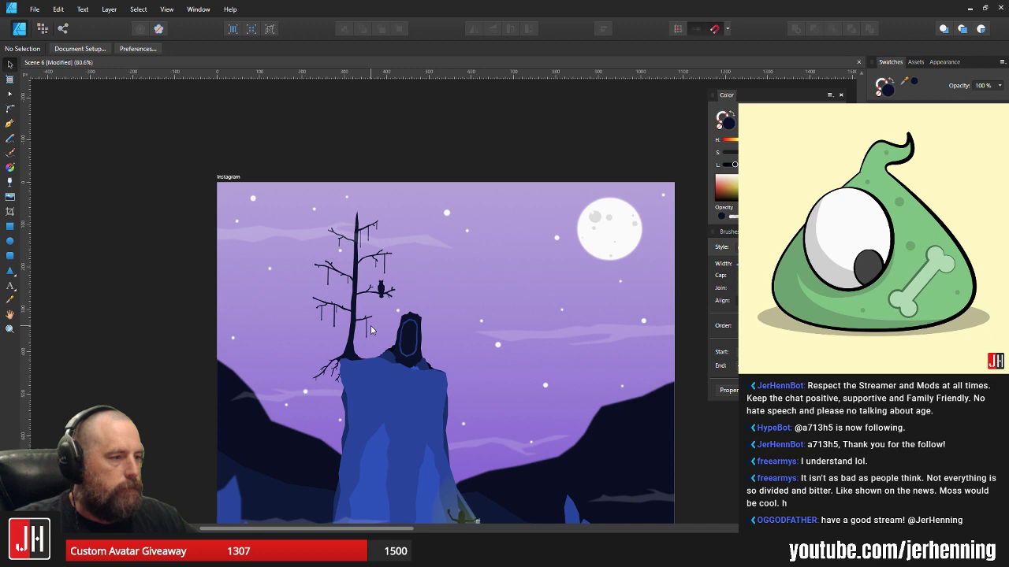
{"action": "scroll", "coordinate": [371, 330], "scroll_direction": "down", "scroll_amount": 4}
{"action": "scroll", "coordinate": [369, 336], "scroll_direction": "up", "scroll_amount": 4}
{"action": "scroll", "coordinate": [364, 302], "scroll_direction": "up", "scroll_amount": 5}
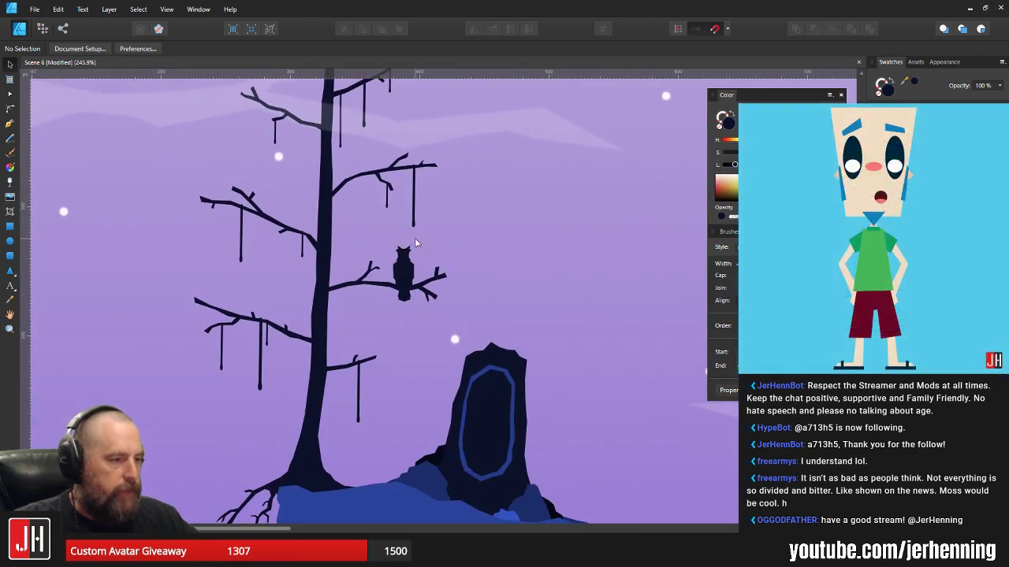
- Scale the owl down slightly so it still sits on its branch, and save the document
{"action": "scroll", "coordinate": [414, 250], "scroll_direction": "up", "scroll_amount": 7}
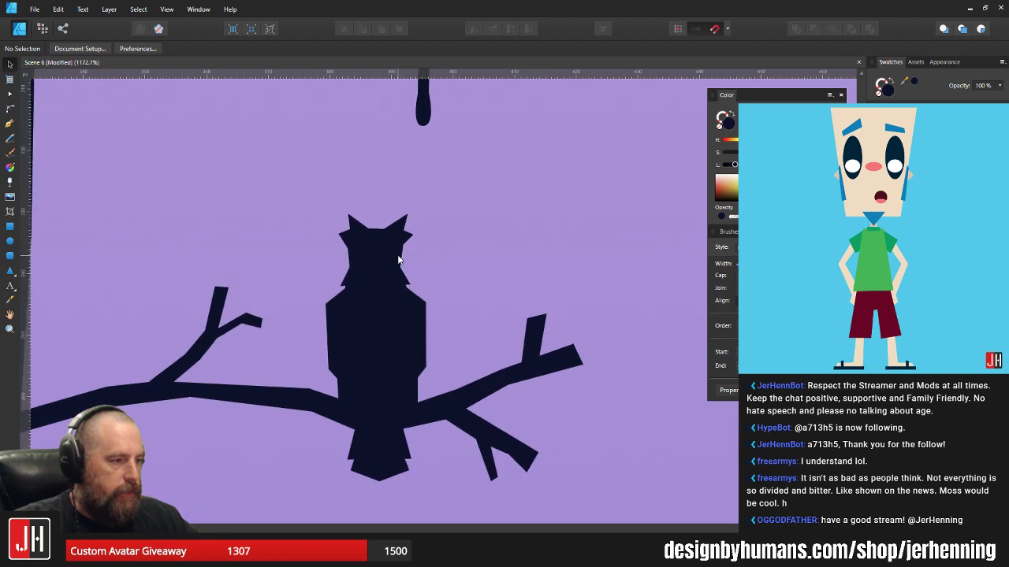
{"action": "left_click", "coordinate": [386, 259]}
{"action": "left_click_drag", "start_coordinate": [425, 213], "coordinate": [416, 242]}
{"action": "mouse_move", "coordinate": [412, 292]}
{"action": "left_mouse_down"}
{"action": "mouse_move", "coordinate": [424, 205]}
{"action": "mouse_move", "coordinate": [411, 285]}
{"action": "left_mouse_up"}
{"action": "scroll", "coordinate": [411, 281], "scroll_direction": "down", "scroll_amount": 14}
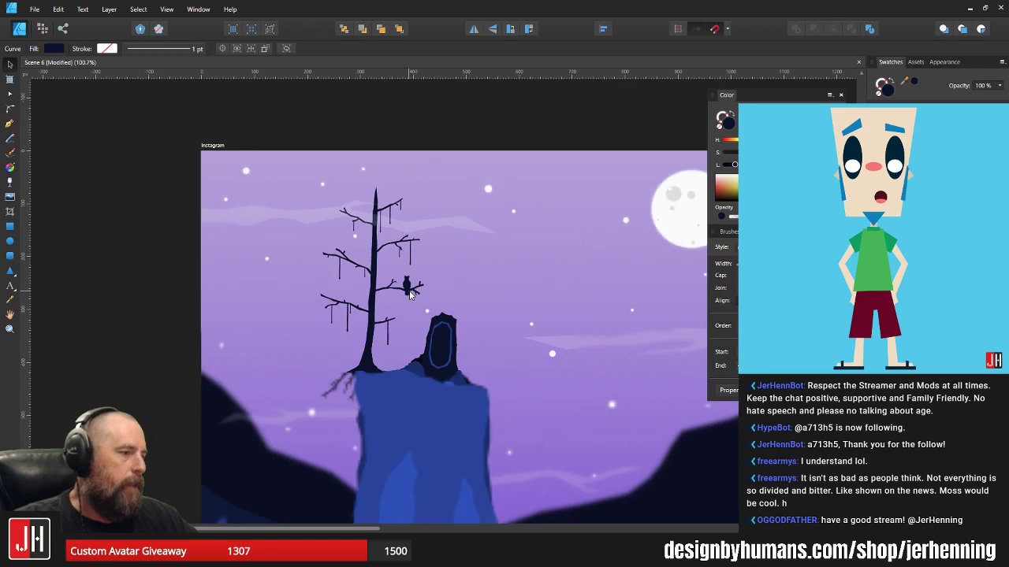
{"action": "left_click", "coordinate": [475, 185]}
{"action": "key", "text": "ctrl+s"}
- Bend the longest root left of the cliff downward by moving its end nodes inward and below the bend
{"action": "left_click_drag", "start_coordinate": [428, 332], "coordinate": [366, 264]}
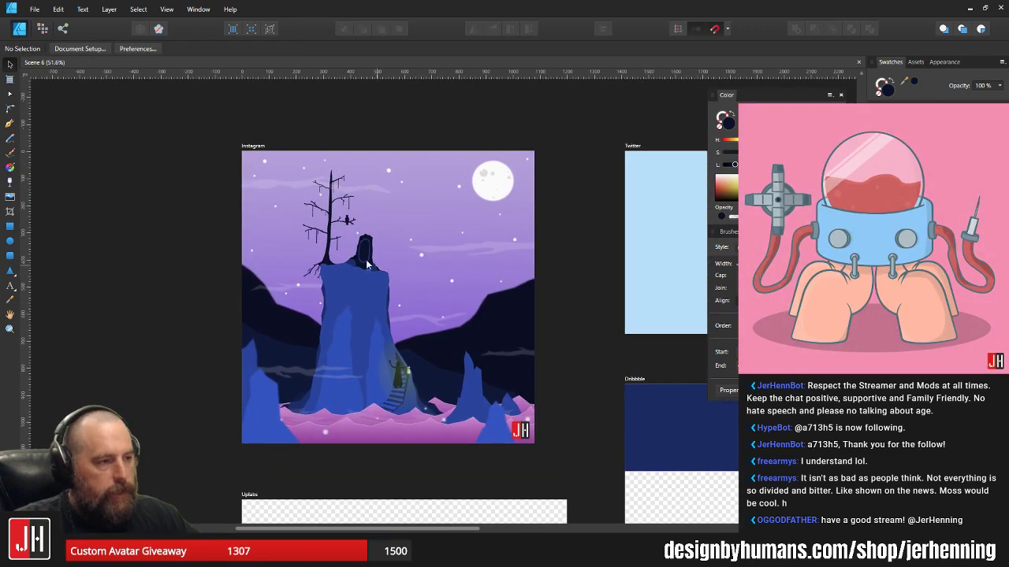
{"action": "scroll", "coordinate": [346, 238], "scroll_direction": "up", "scroll_amount": 10}
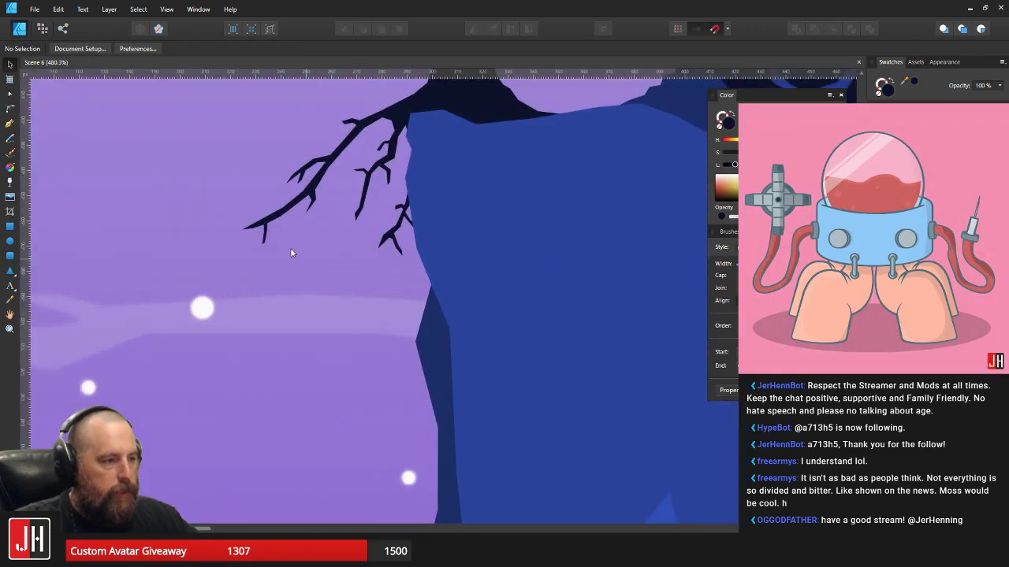
{"action": "left_click", "coordinate": [269, 224]}
{"action": "scroll", "coordinate": [362, 235], "scroll_direction": "up", "scroll_amount": 2}
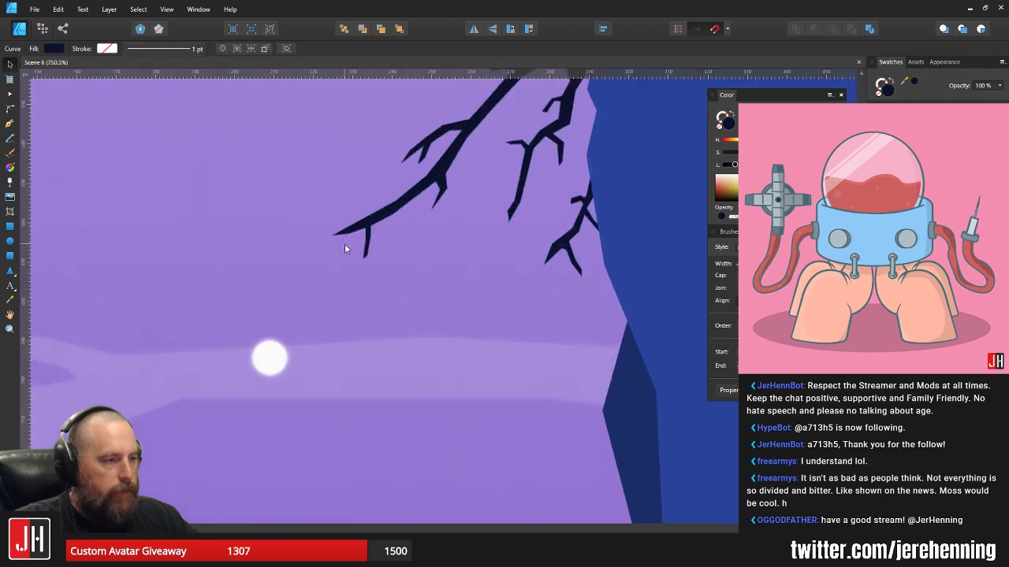
{"action": "key", "text": "a"}
{"action": "left_click_drag", "start_coordinate": [293, 185], "coordinate": [410, 272]}
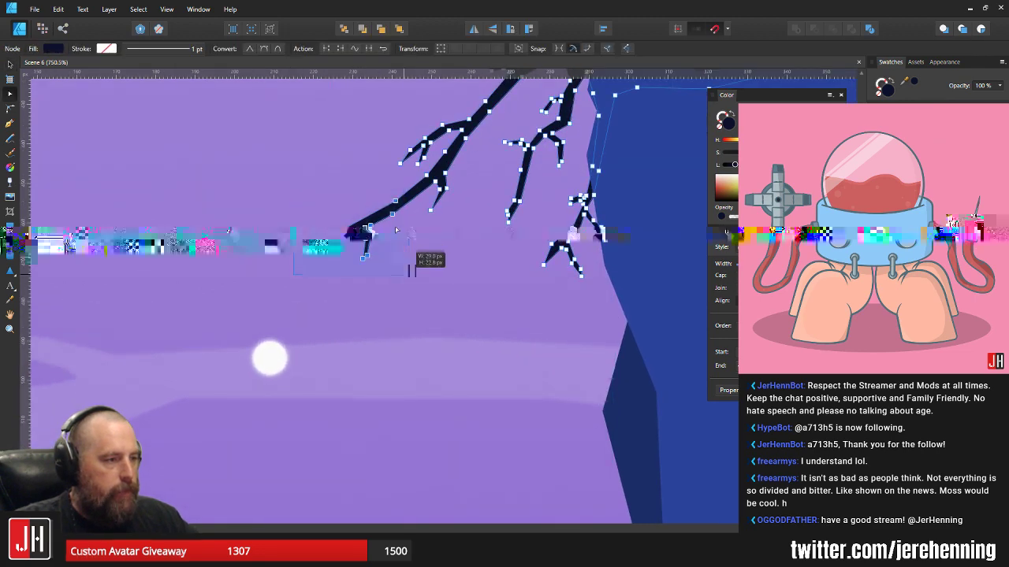
{"action": "left_click_drag", "start_coordinate": [399, 218], "coordinate": [412, 227]}
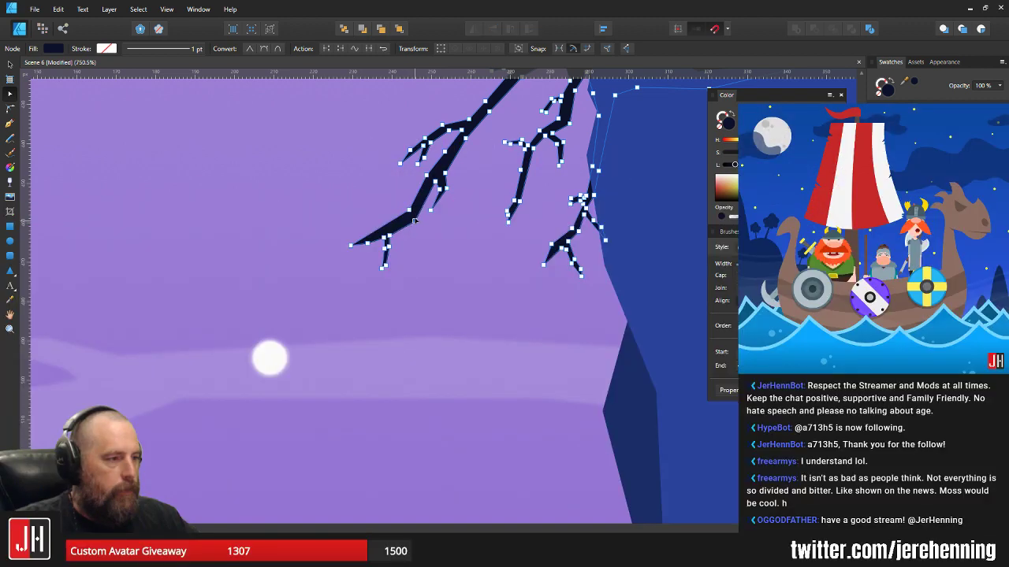
{"action": "left_click_drag", "start_coordinate": [396, 308], "coordinate": [415, 250]}
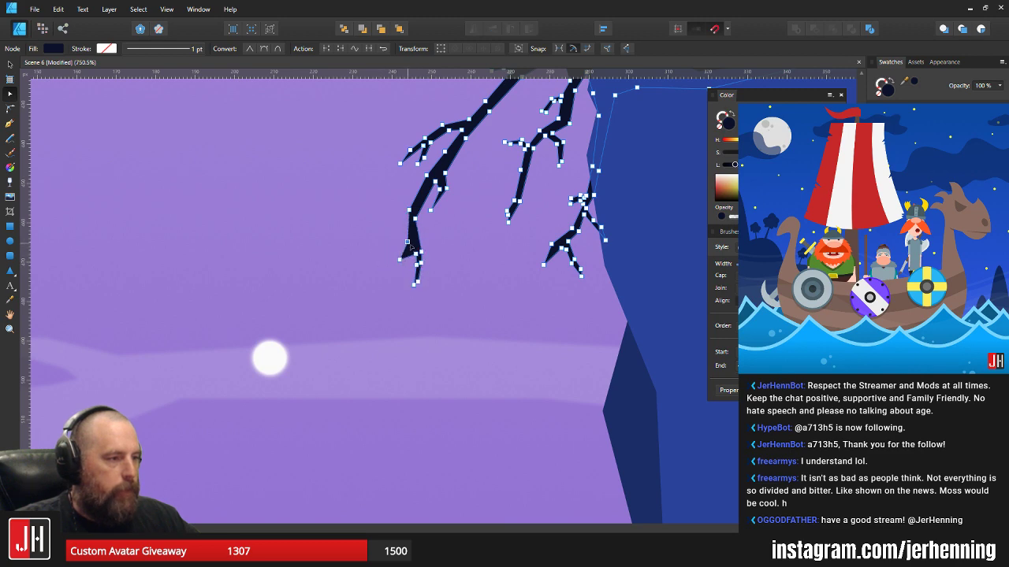
- Reshape the end of the longest root into a thin tip bent toward the cliff with a smaller side twig
{"action": "scroll", "coordinate": [410, 247], "scroll_direction": "up", "scroll_amount": 3}
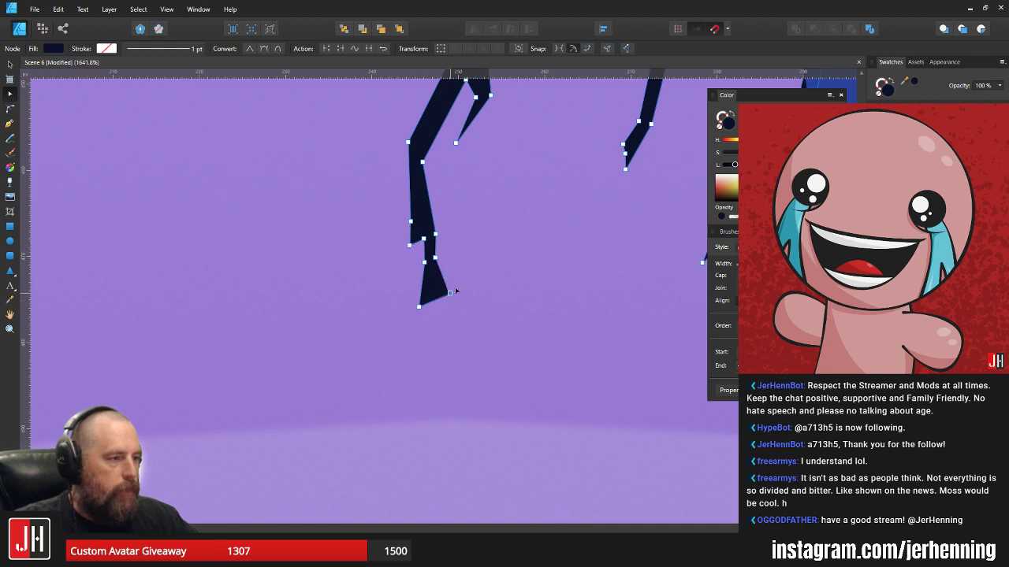
{"action": "left_click_drag", "start_coordinate": [443, 296], "coordinate": [449, 292]}
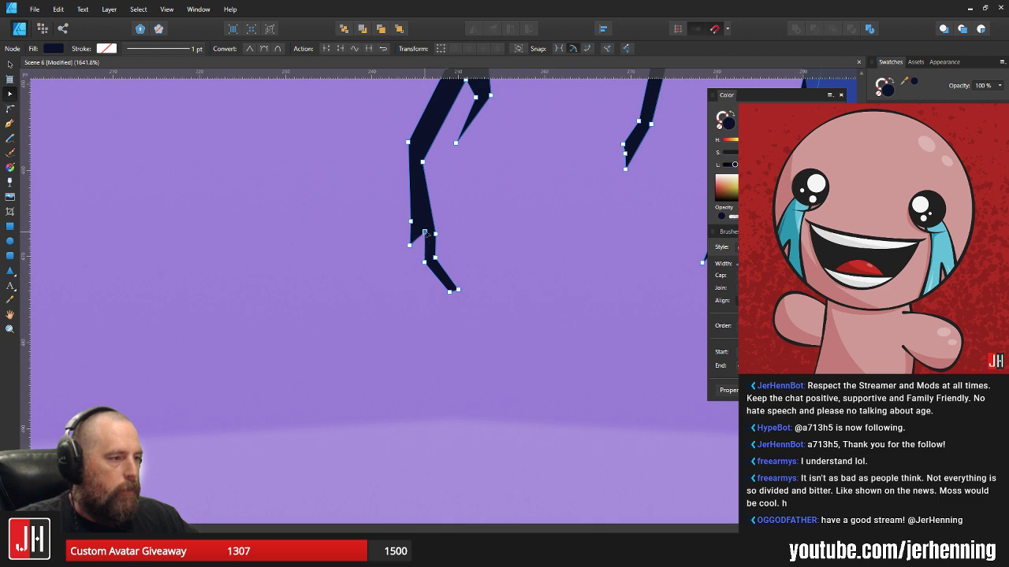
{"action": "key", "text": "v"}
{"action": "left_click", "coordinate": [465, 214]}
{"action": "scroll", "coordinate": [461, 258], "scroll_direction": "down", "scroll_amount": 12}
{"action": "left_click_drag", "start_coordinate": [461, 259], "coordinate": [375, 275]}
{"action": "scroll", "coordinate": [426, 273], "scroll_direction": "up", "scroll_amount": 5}
{"action": "scroll", "coordinate": [376, 275], "scroll_direction": "down", "scroll_amount": 5}
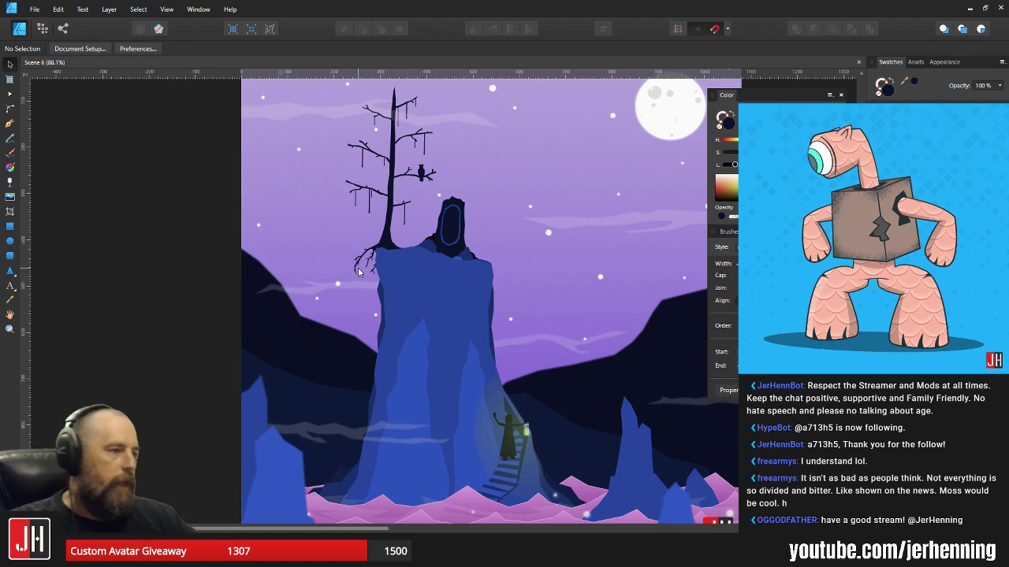
- Thin the middle of the longest root by moving the node on its outer edge inward
{"action": "scroll", "coordinate": [350, 273], "scroll_direction": "up", "scroll_amount": 10}
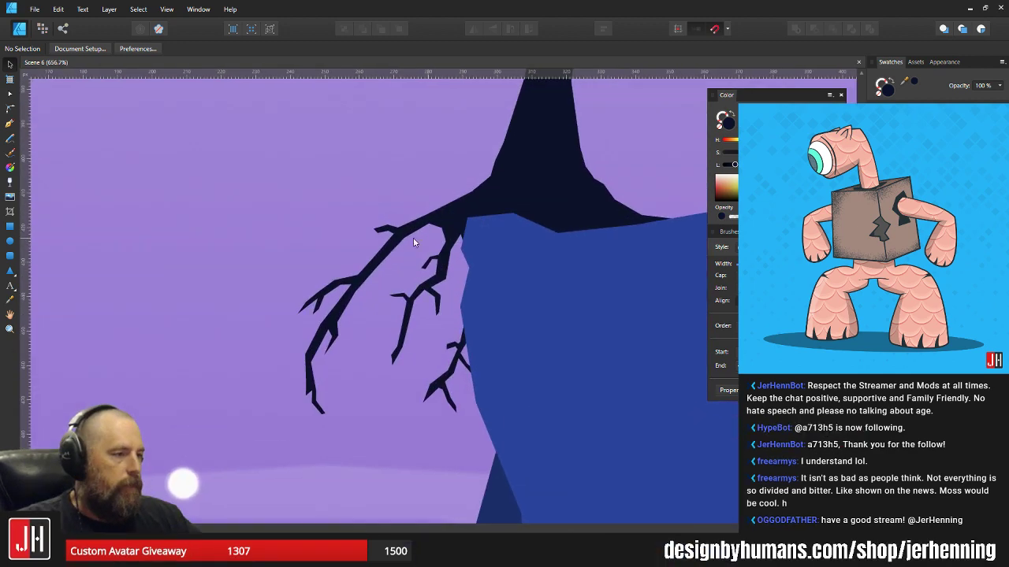
{"action": "left_click", "coordinate": [393, 266]}
{"action": "key", "text": "a"}
{"action": "scroll", "coordinate": [393, 264], "scroll_direction": "up", "scroll_amount": 3}
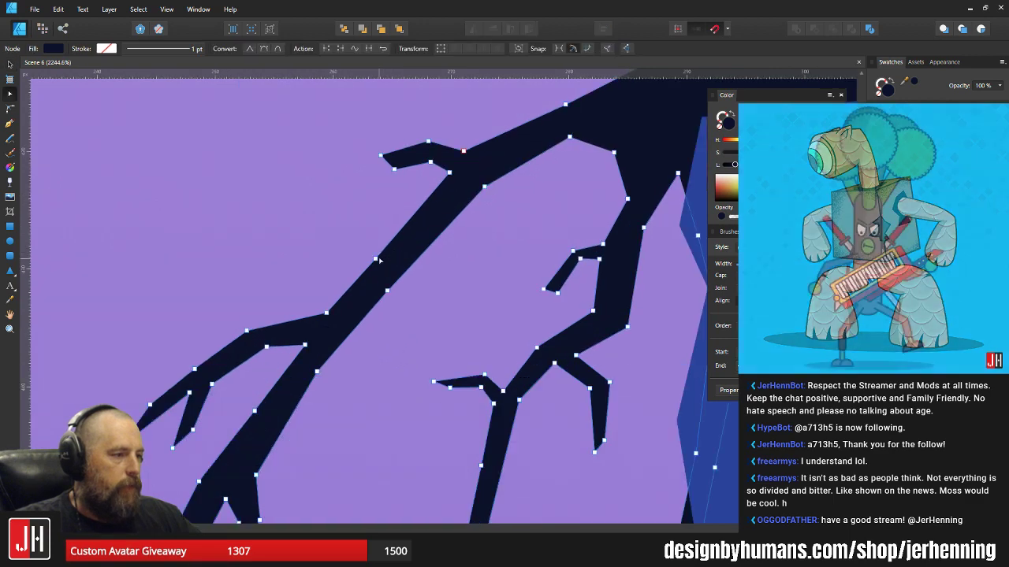
{"action": "mouse_move", "coordinate": [376, 257]}
{"action": "left_mouse_down"}
{"action": "mouse_move", "coordinate": [393, 257]}
{"action": "mouse_move", "coordinate": [389, 246]}
{"action": "left_mouse_up"}
{"action": "left_click", "coordinate": [476, 265]}
{"action": "key", "text": "v"}
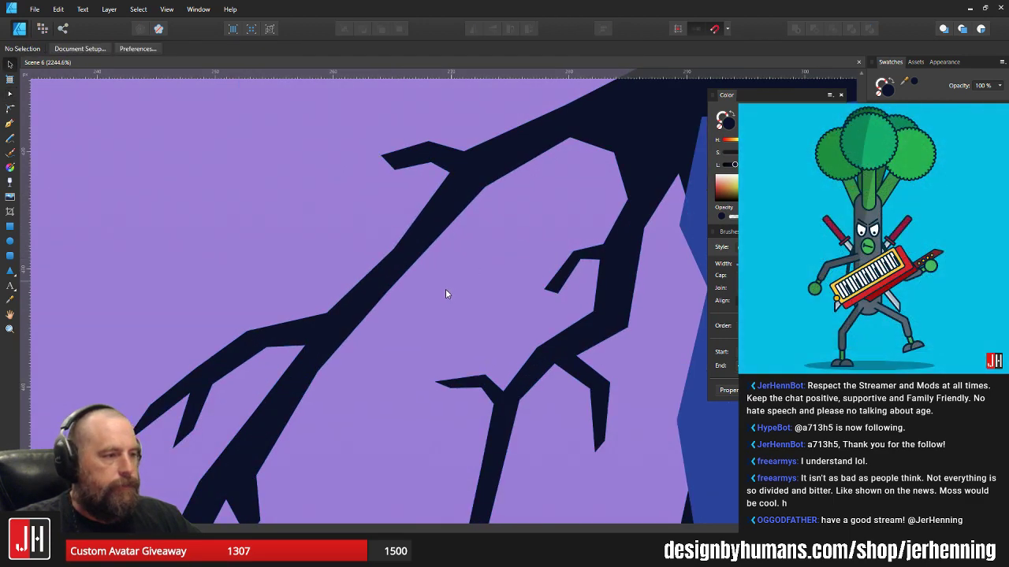
- Move the tree base's hidden lower left node up from behind the cliff into the root flare
{"action": "scroll", "coordinate": [392, 282], "scroll_direction": "down", "scroll_amount": 12}
{"action": "scroll", "coordinate": [426, 302], "scroll_direction": "up", "scroll_amount": 5}
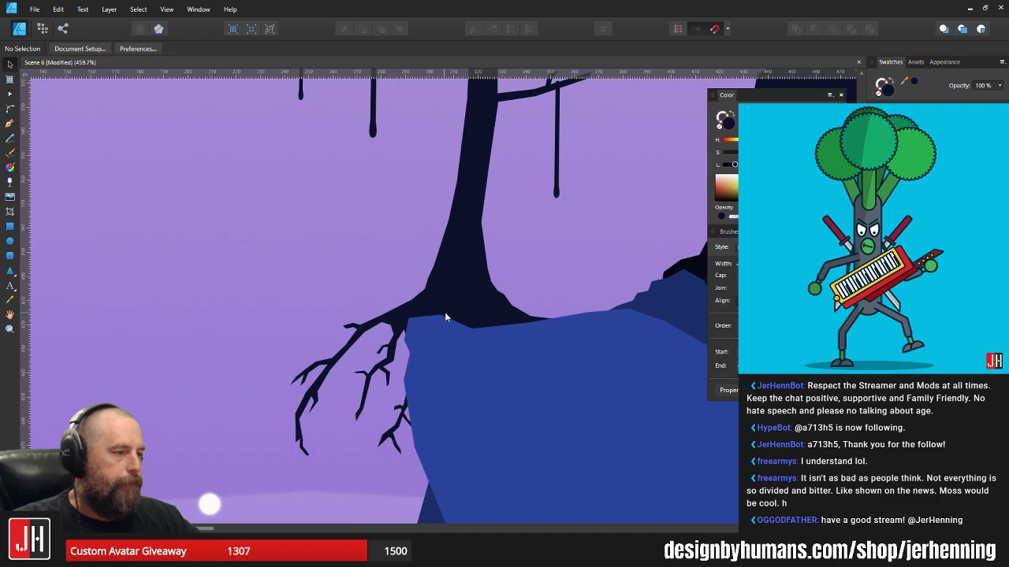
{"action": "scroll", "coordinate": [445, 312], "scroll_direction": "down", "scroll_amount": 5}
{"action": "scroll", "coordinate": [388, 281], "scroll_direction": "up", "scroll_amount": 5}
{"action": "scroll", "coordinate": [391, 285], "scroll_direction": "up", "scroll_amount": 3}
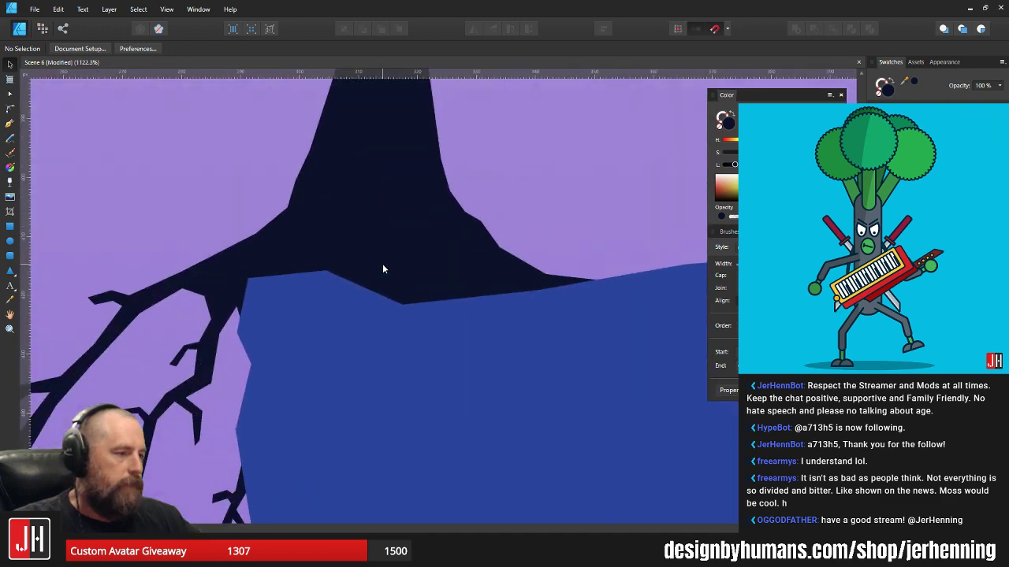
{"action": "left_click", "coordinate": [334, 269]}
{"action": "key", "text": "a"}
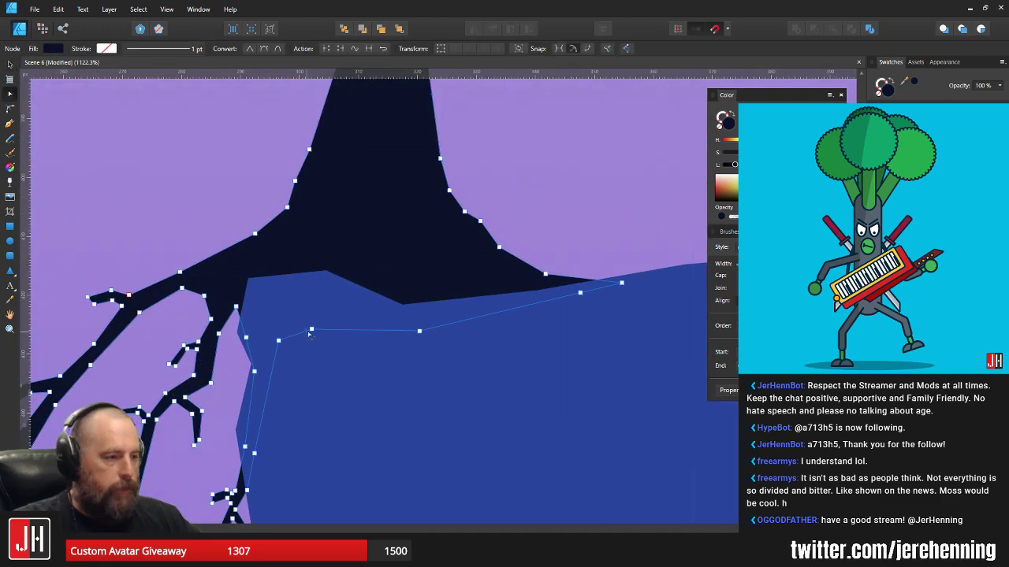
{"action": "left_click_drag", "start_coordinate": [313, 329], "coordinate": [303, 261]}
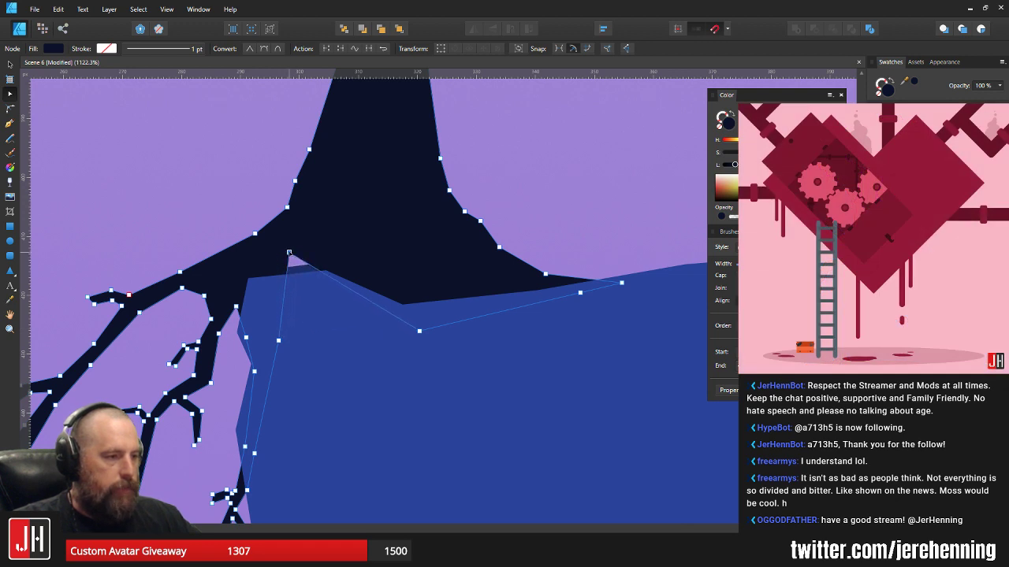
{"action": "key", "text": "v"}
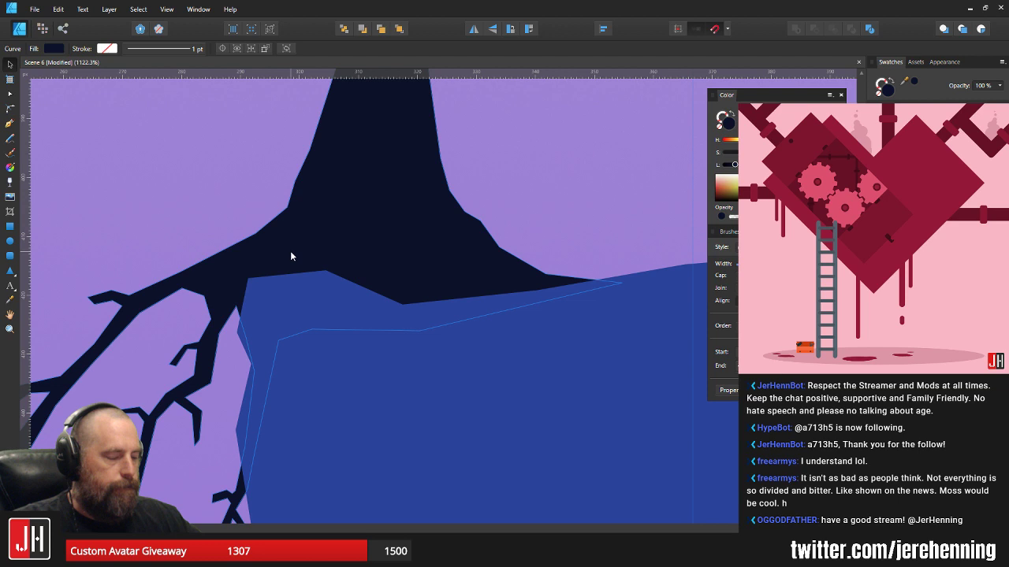
{"action": "key", "text": "a"}
{"action": "left_click_drag", "start_coordinate": [312, 326], "coordinate": [290, 261]}
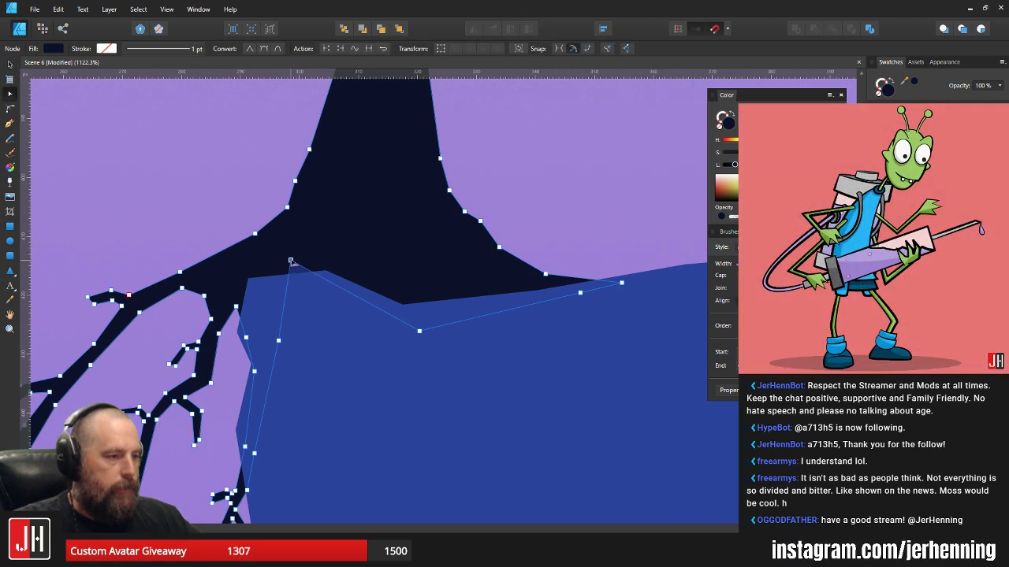
- Delete the left end nodes of the dark blue ground shape behind the base of the tree
{"action": "scroll", "coordinate": [298, 271], "scroll_direction": "up", "scroll_amount": 3}
{"action": "left_click", "coordinate": [301, 270]}
{"action": "scroll", "coordinate": [303, 270], "scroll_direction": "down", "scroll_amount": 7}
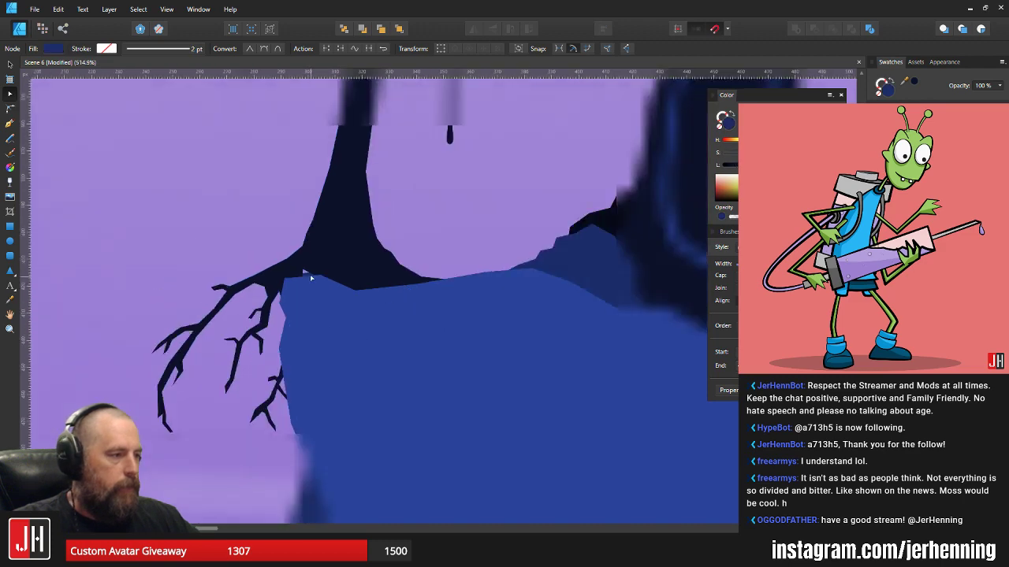
{"action": "scroll", "coordinate": [454, 283], "scroll_direction": "down", "scroll_amount": 5}
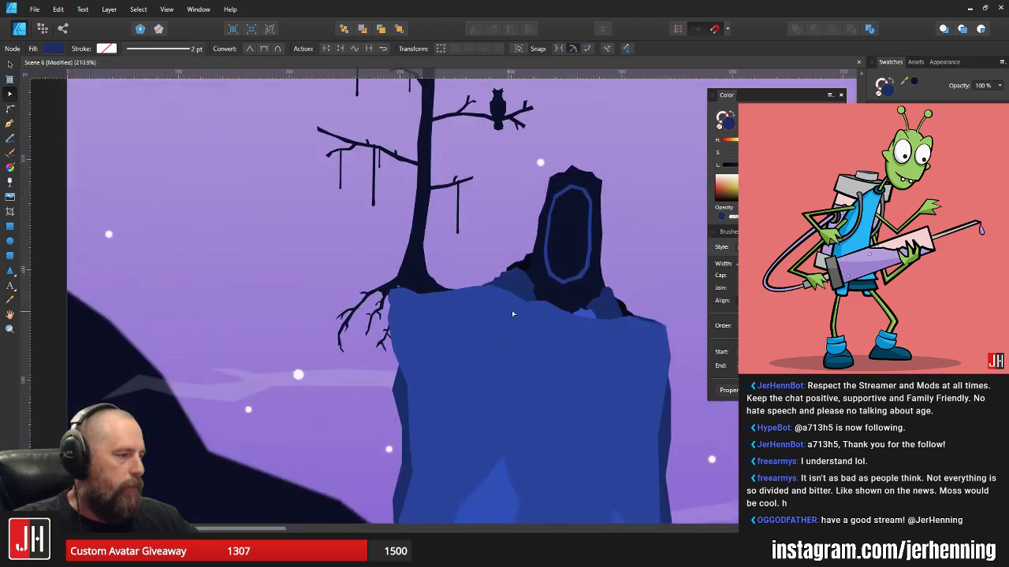
{"action": "scroll", "coordinate": [512, 309], "scroll_direction": "up", "scroll_amount": 5}
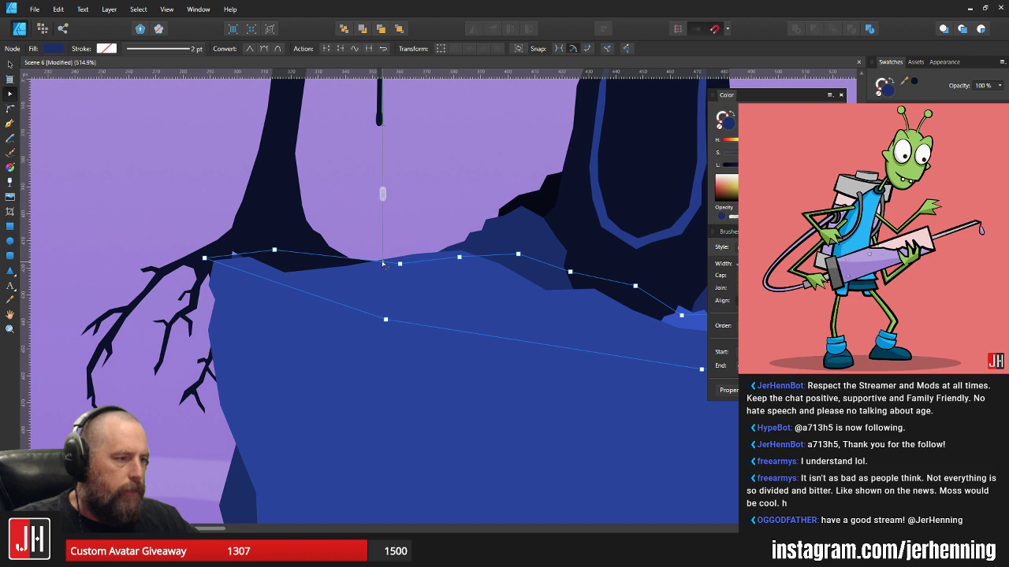
{"action": "left_click_drag", "start_coordinate": [192, 213], "coordinate": [285, 268]}
{"action": "key", "text": "Delete"}
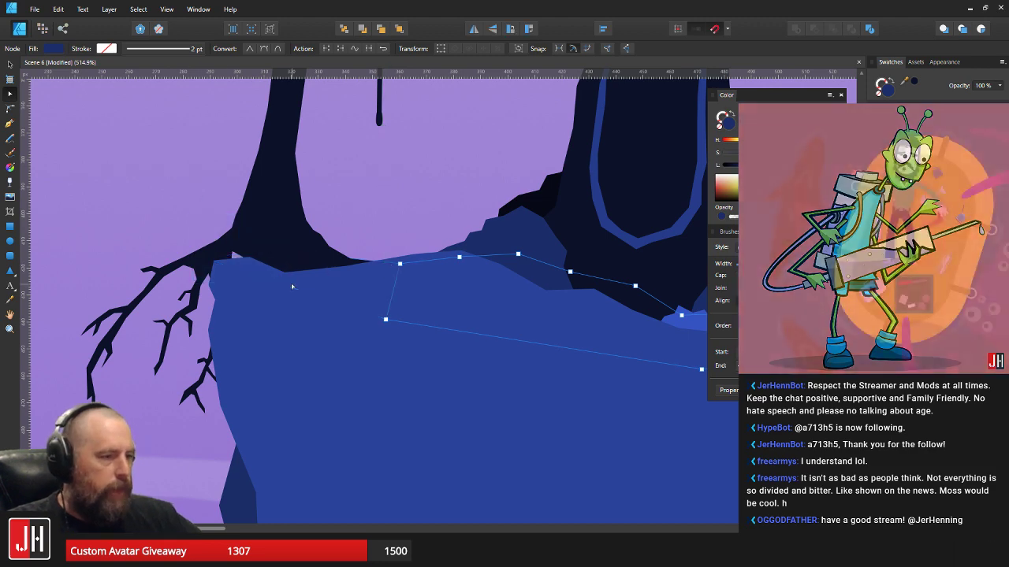
- Reshape the gap under the tree's left root into a small jagged peak by adding and moving nodes along its hidden lower edge
{"action": "scroll", "coordinate": [210, 241], "scroll_direction": "up", "scroll_amount": 8}
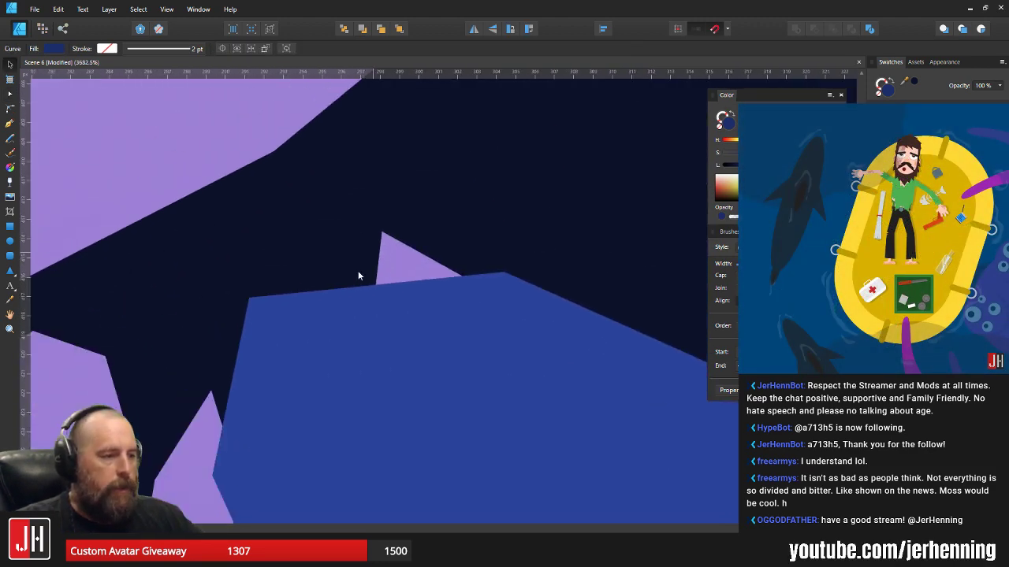
{"action": "key", "text": "a"}
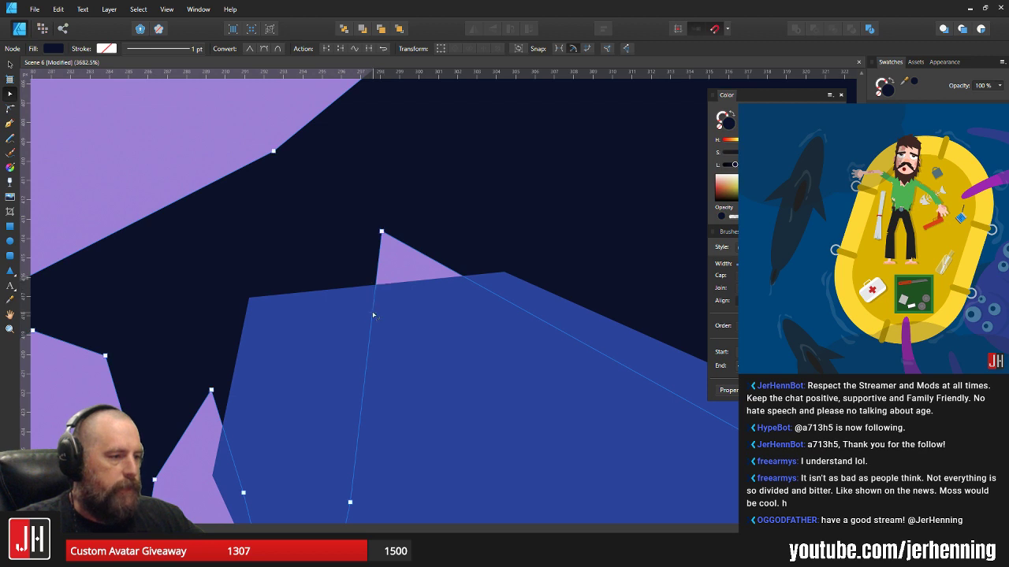
{"action": "left_click_drag", "start_coordinate": [372, 313], "coordinate": [319, 300]}
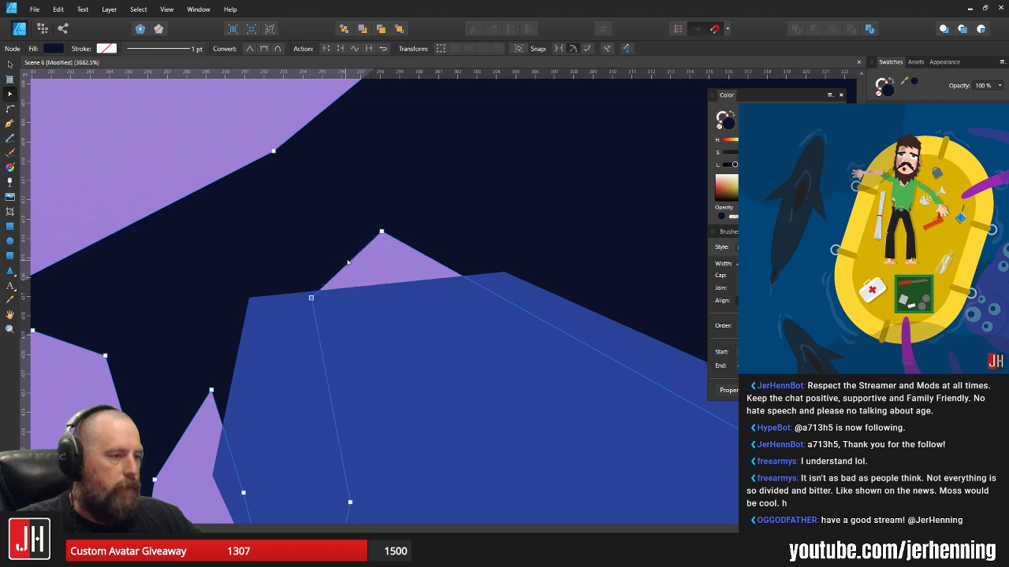
{"action": "left_click", "coordinate": [435, 261]}
{"action": "left_click_drag", "start_coordinate": [435, 262], "coordinate": [326, 245]}
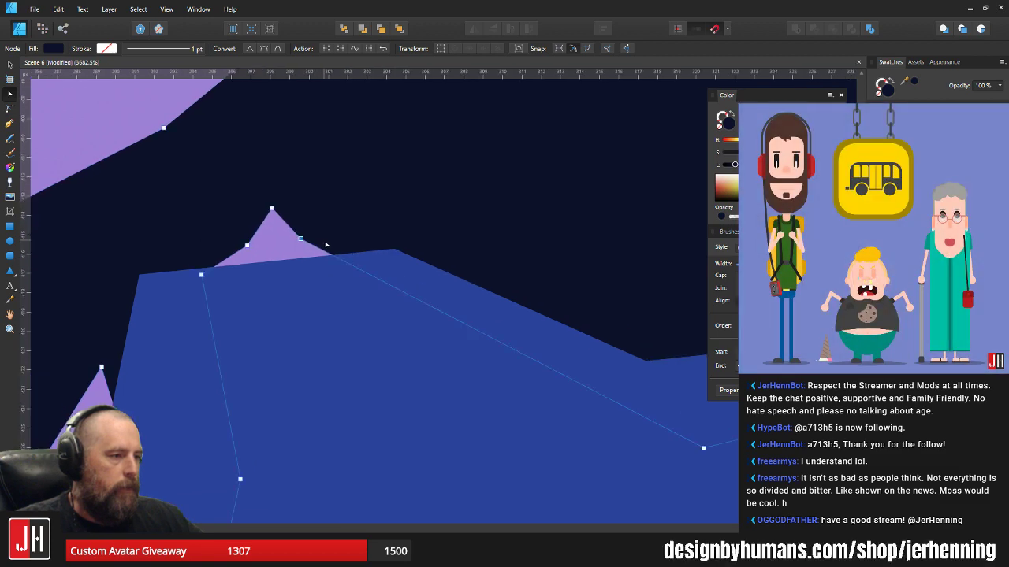
{"action": "scroll", "coordinate": [326, 245], "scroll_direction": "down", "scroll_amount": 5}
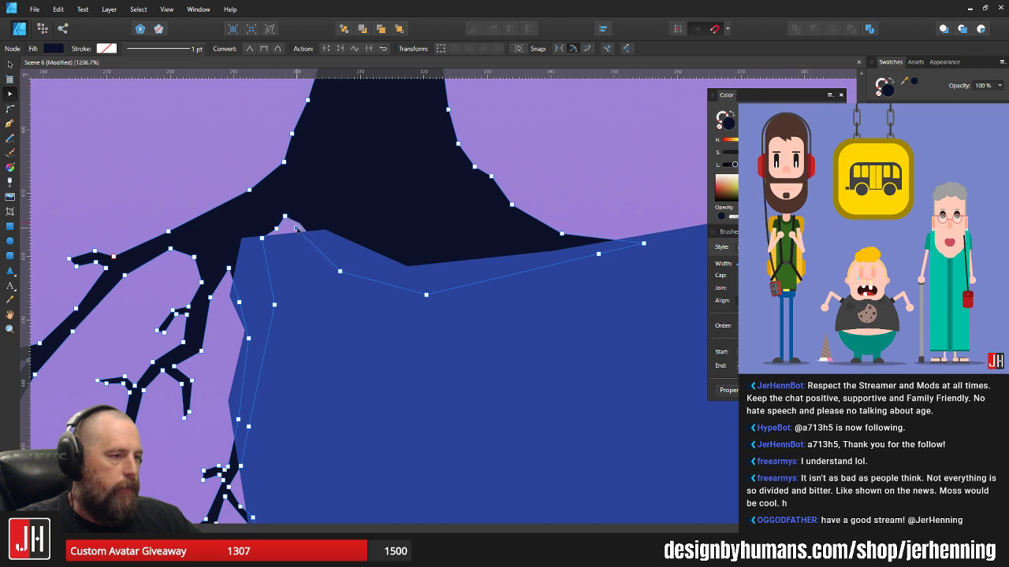
{"action": "scroll", "coordinate": [292, 227], "scroll_direction": "up", "scroll_amount": 2}
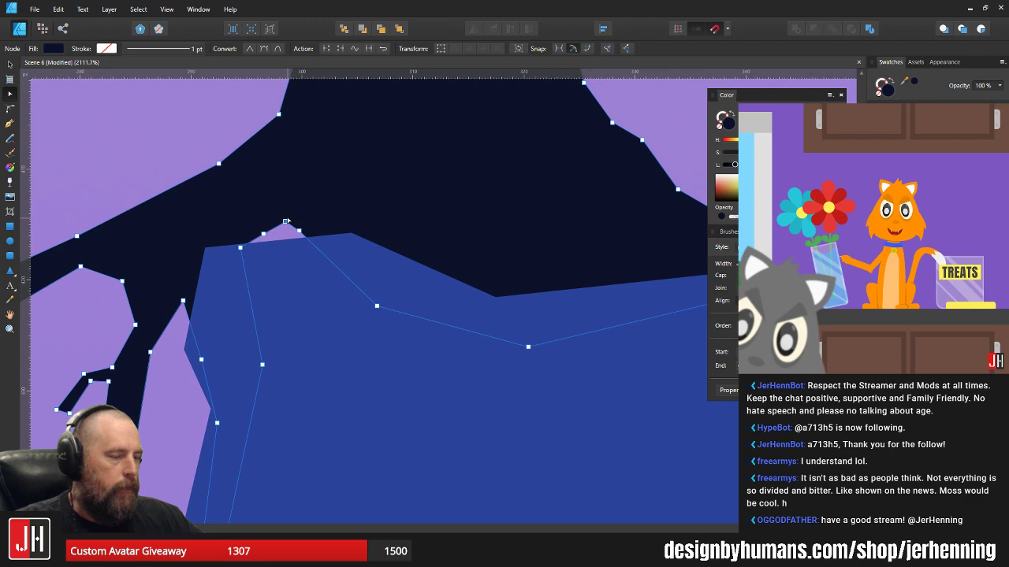
{"action": "scroll", "coordinate": [292, 220], "scroll_direction": "down", "scroll_amount": 6}
{"action": "scroll", "coordinate": [293, 219], "scroll_direction": "down", "scroll_amount": 3}
{"action": "key", "text": "v"}
{"action": "left_click", "coordinate": [346, 199]}
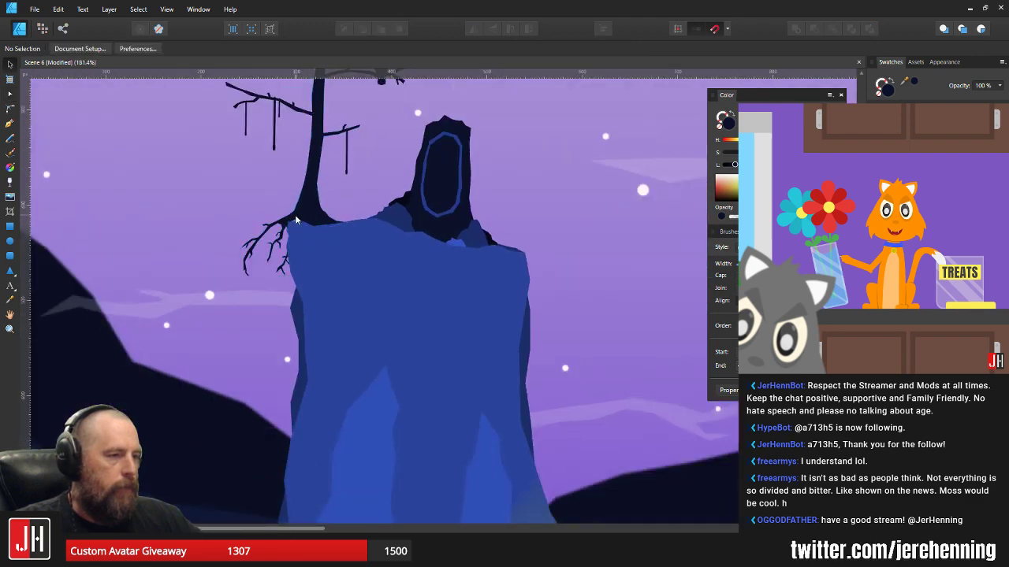
- Add nodes to the tree base's hidden lower edge and pull them up into a second small gap above the cliff top
{"action": "scroll", "coordinate": [322, 227], "scroll_direction": "up", "scroll_amount": 8}
{"action": "key", "text": "a"}
{"action": "left_click", "coordinate": [212, 215]}
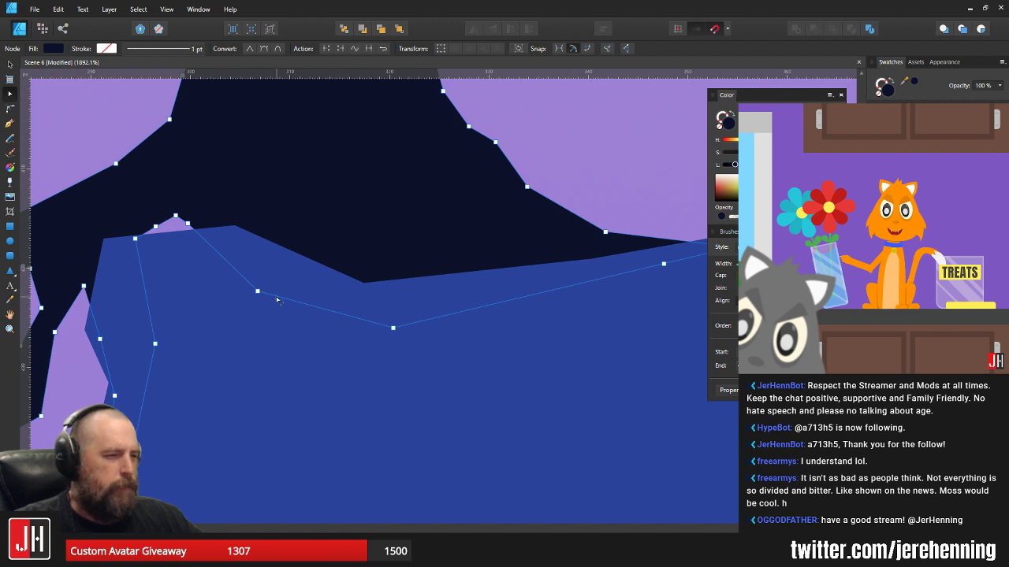
{"action": "left_click_drag", "start_coordinate": [285, 299], "coordinate": [314, 252]}
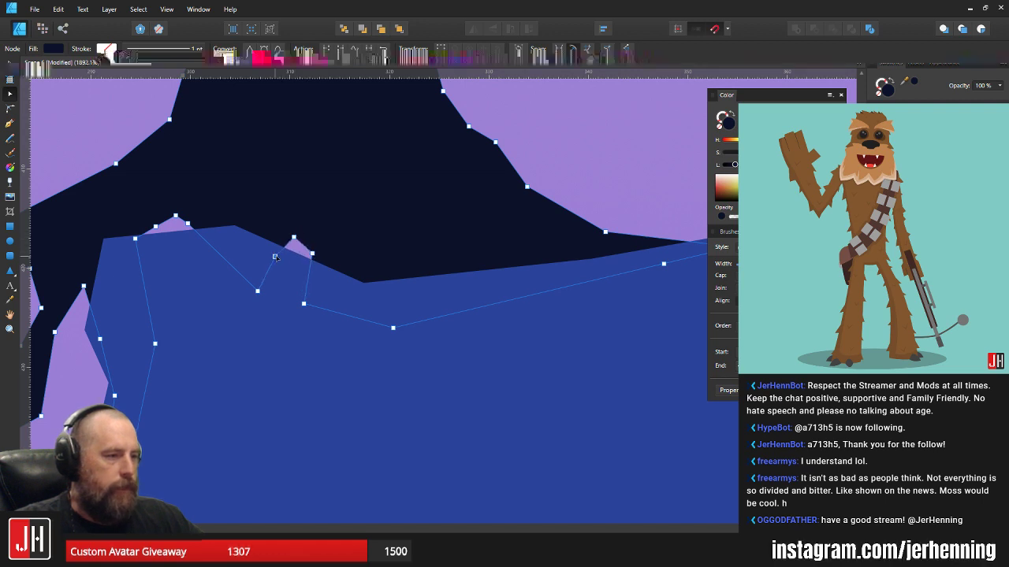
{"action": "left_click", "coordinate": [234, 267]}
{"action": "key", "text": "v"}
{"action": "scroll", "coordinate": [298, 227], "scroll_direction": "down", "scroll_amount": 12}
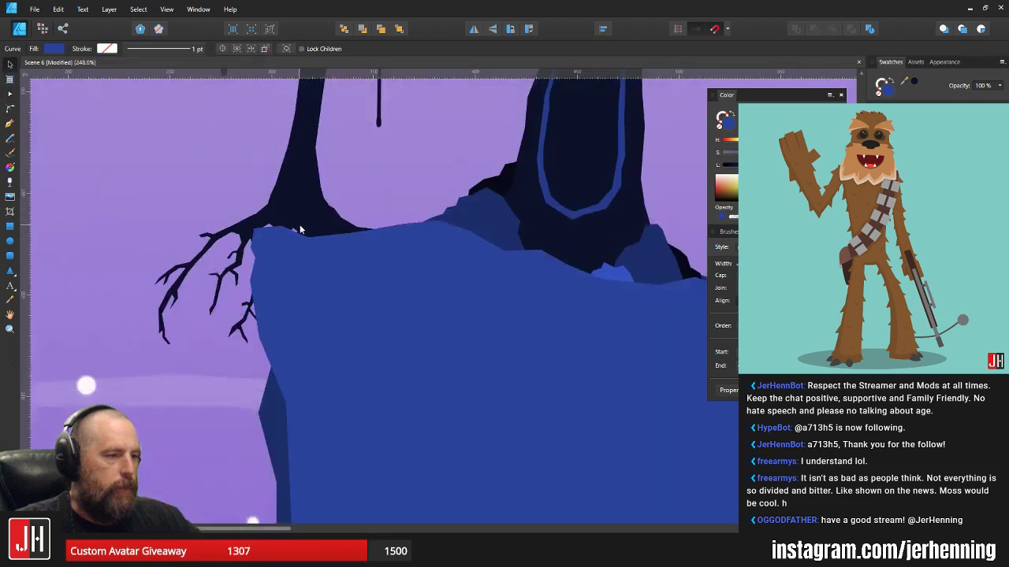
{"action": "left_click", "coordinate": [417, 237]}
- Add nodes near the cliff's upper left corner and raise the corner into a small stepped bump under the root
{"action": "scroll", "coordinate": [249, 183], "scroll_direction": "up", "scroll_amount": 5}
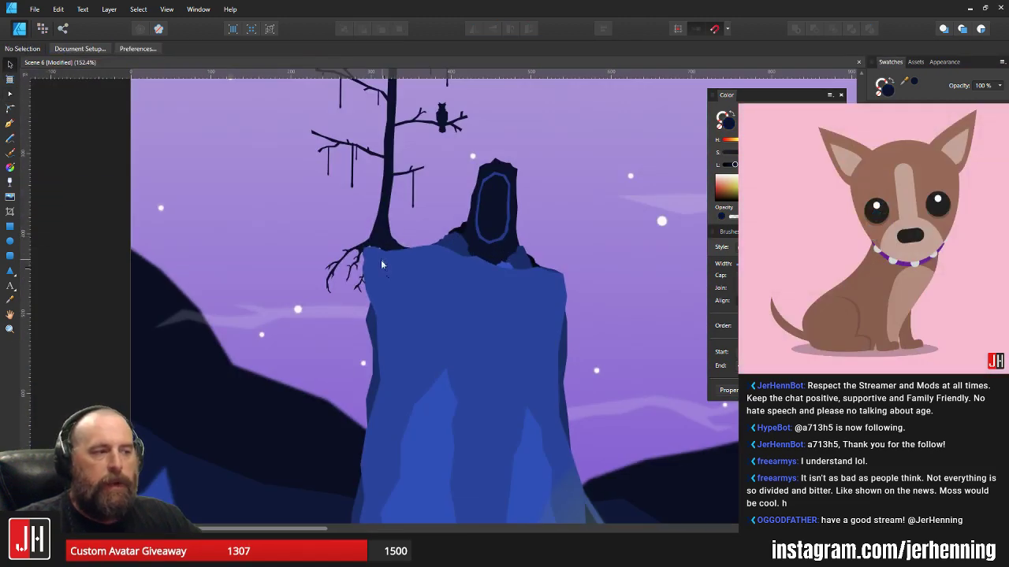
{"action": "scroll", "coordinate": [380, 251], "scroll_direction": "up", "scroll_amount": 3}
{"action": "scroll", "coordinate": [366, 235], "scroll_direction": "down", "scroll_amount": 5}
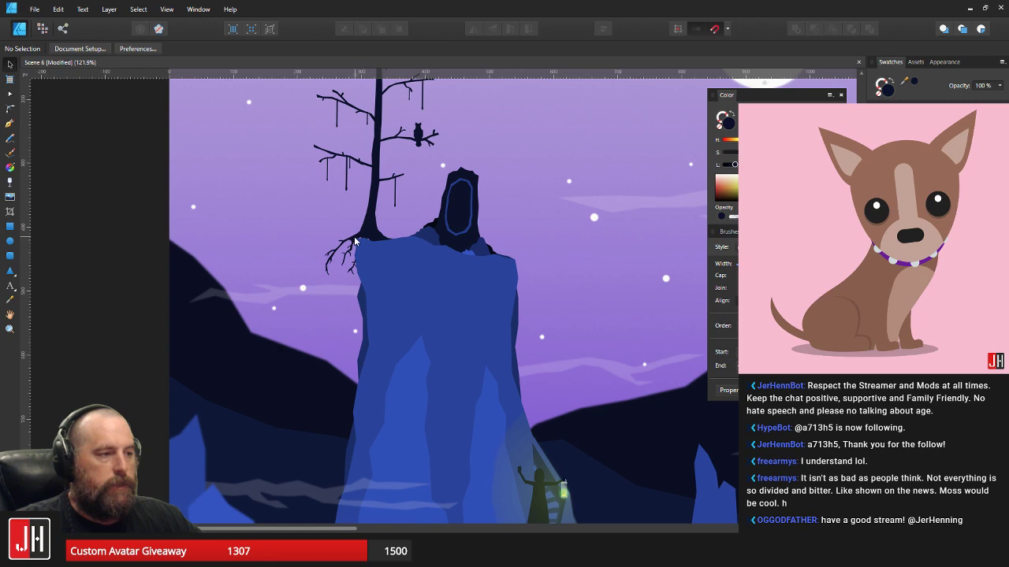
{"action": "scroll", "coordinate": [356, 240], "scroll_direction": "up", "scroll_amount": 15}
{"action": "key", "text": "a"}
{"action": "left_click", "coordinate": [369, 237]}
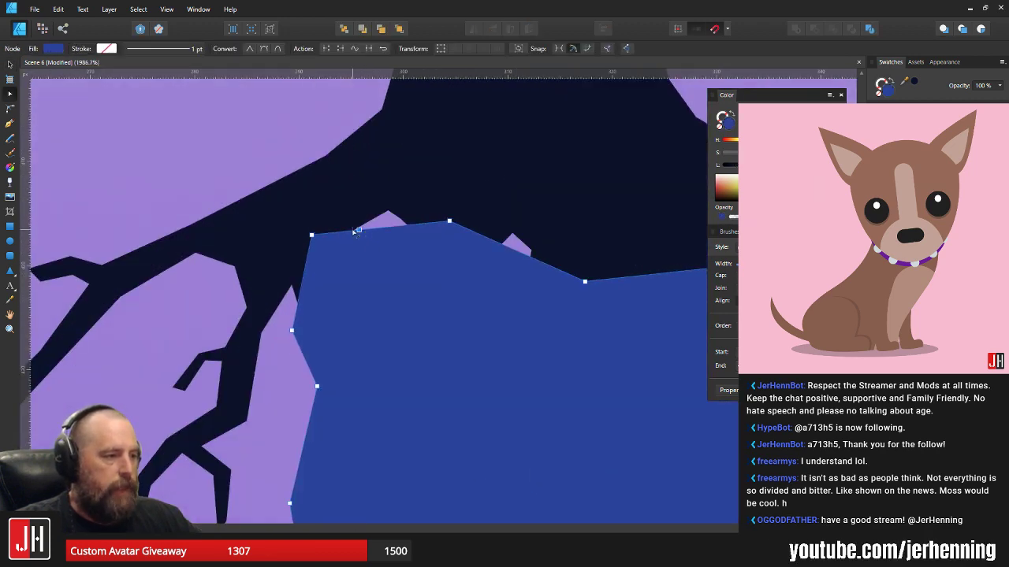
{"action": "mouse_move", "coordinate": [284, 211]}
{"action": "left_mouse_down"}
{"action": "mouse_move", "coordinate": [349, 241]}
{"action": "mouse_move", "coordinate": [343, 217]}
{"action": "left_mouse_up"}
{"action": "key", "text": "v"}
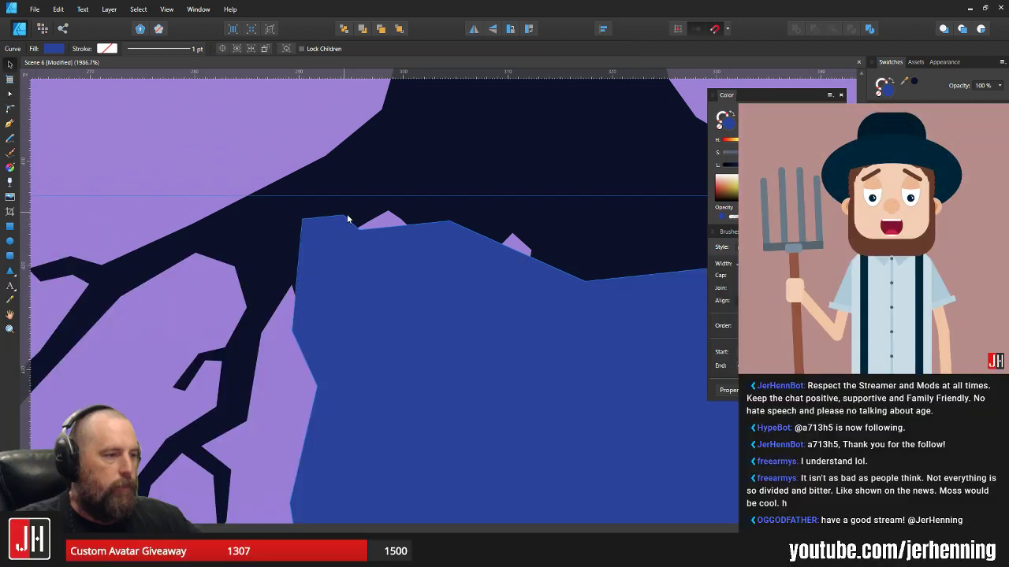
{"action": "scroll", "coordinate": [348, 218], "scroll_direction": "down", "scroll_amount": 8}
{"action": "left_click", "coordinate": [320, 189]}
{"action": "scroll", "coordinate": [341, 182], "scroll_direction": "down", "scroll_amount": 2}
{"action": "scroll", "coordinate": [345, 185], "scroll_direction": "down", "scroll_amount": 4}
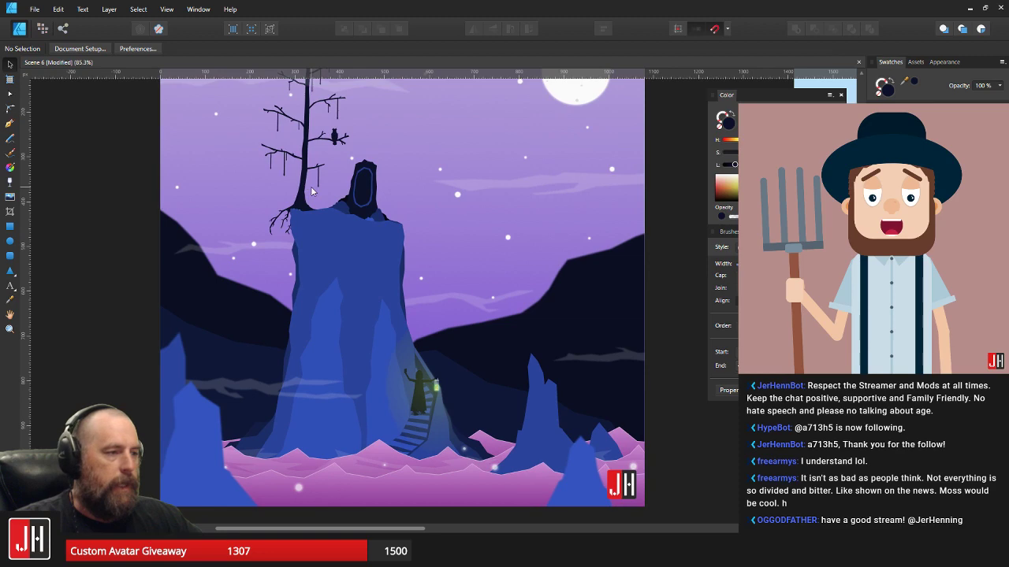
- Move the large lighter blue facet on the cliff face slightly to the left and save the document
{"action": "scroll", "coordinate": [307, 309], "scroll_direction": "up", "scroll_amount": 4}
{"action": "left_click", "coordinate": [315, 306]}
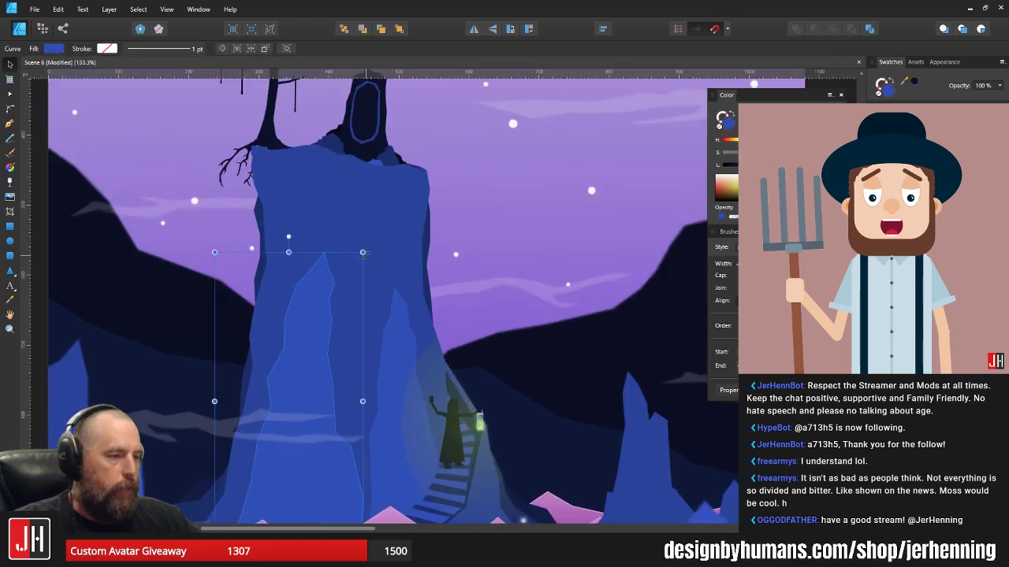
{"action": "scroll", "coordinate": [355, 351], "scroll_direction": "up", "scroll_amount": 3}
{"action": "scroll", "coordinate": [373, 363], "scroll_direction": "up", "scroll_amount": 1}
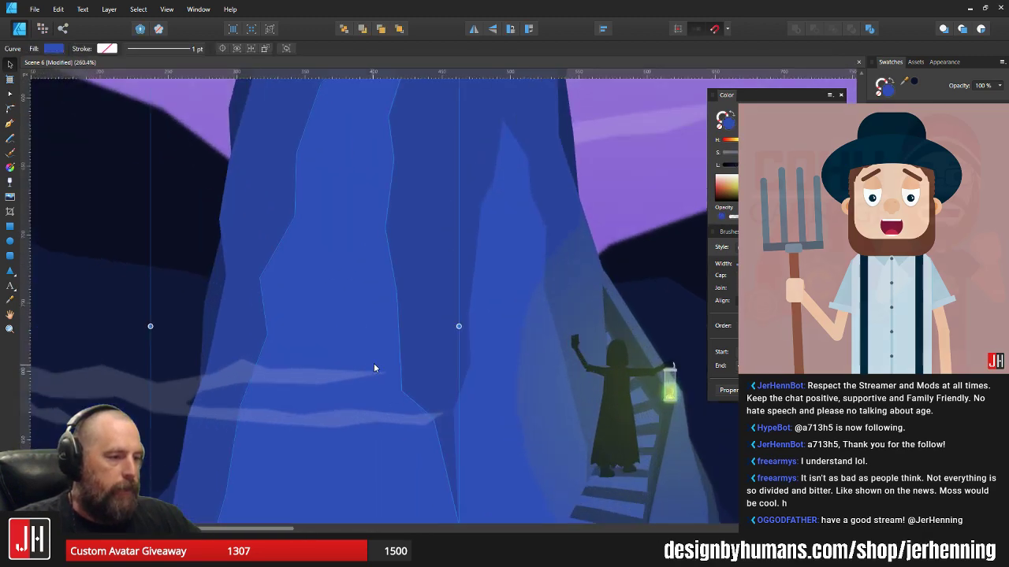
{"action": "scroll", "coordinate": [381, 260], "scroll_direction": "down", "scroll_amount": 3}
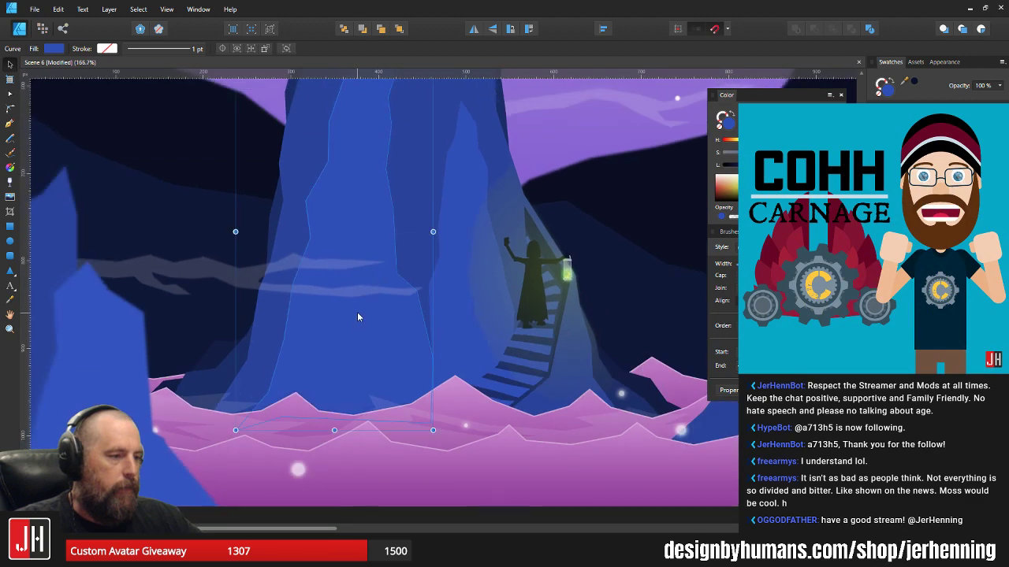
{"action": "left_click", "coordinate": [352, 309]}
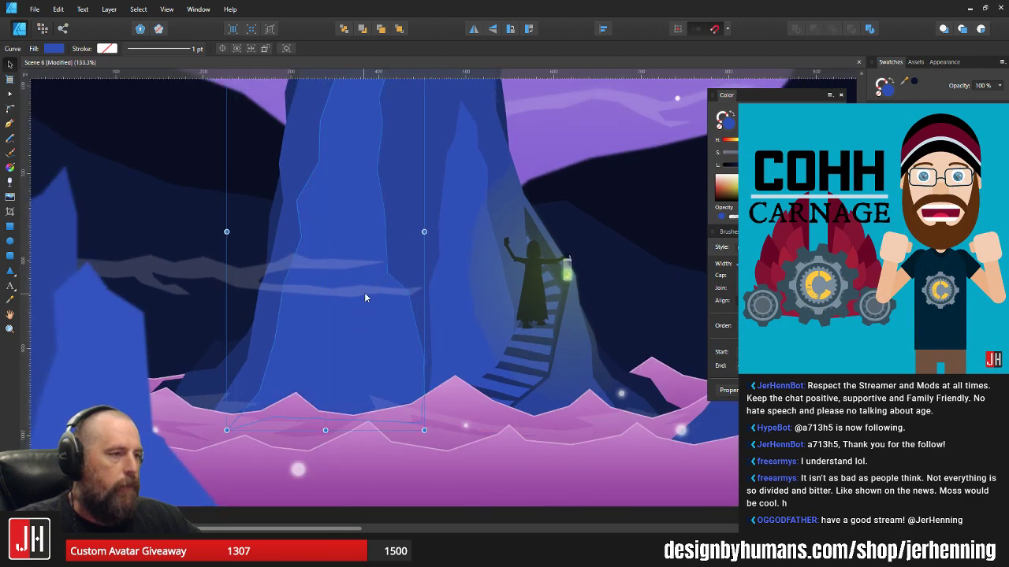
{"action": "scroll", "coordinate": [363, 289], "scroll_direction": "down", "scroll_amount": 2}
{"action": "left_click", "coordinate": [457, 218]}
{"action": "scroll", "coordinate": [397, 252], "scroll_direction": "down", "scroll_amount": 2}
{"action": "key", "text": "ctrl+s"}
- Stretch the translucent mist strip in front of the cliff's lower part farther toward the figure on the stairs
{"action": "left_click_drag", "start_coordinate": [397, 251], "coordinate": [340, 252]}
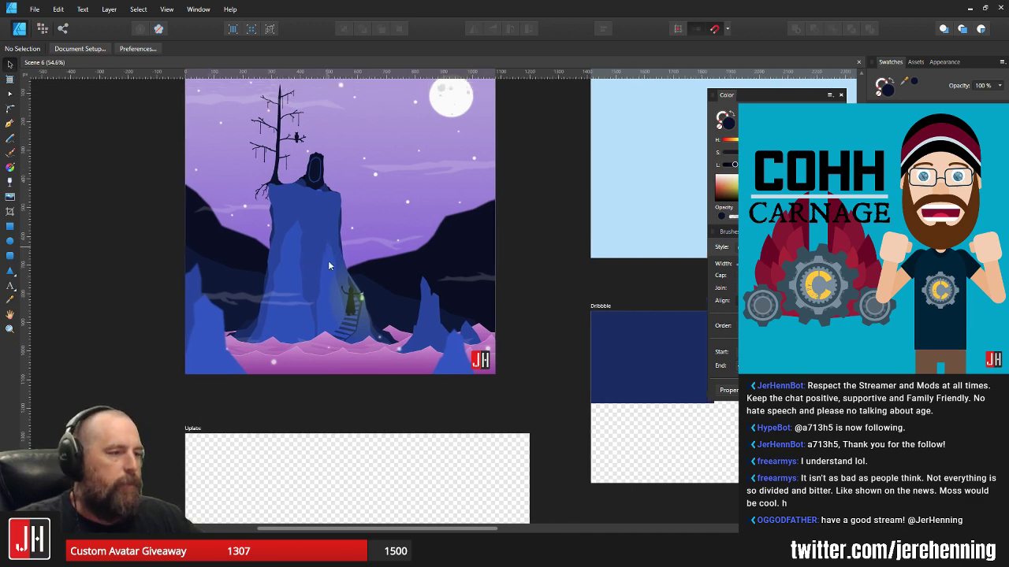
{"action": "scroll", "coordinate": [330, 266], "scroll_direction": "up", "scroll_amount": 3}
{"action": "scroll", "coordinate": [313, 279], "scroll_direction": "down", "scroll_amount": 2}
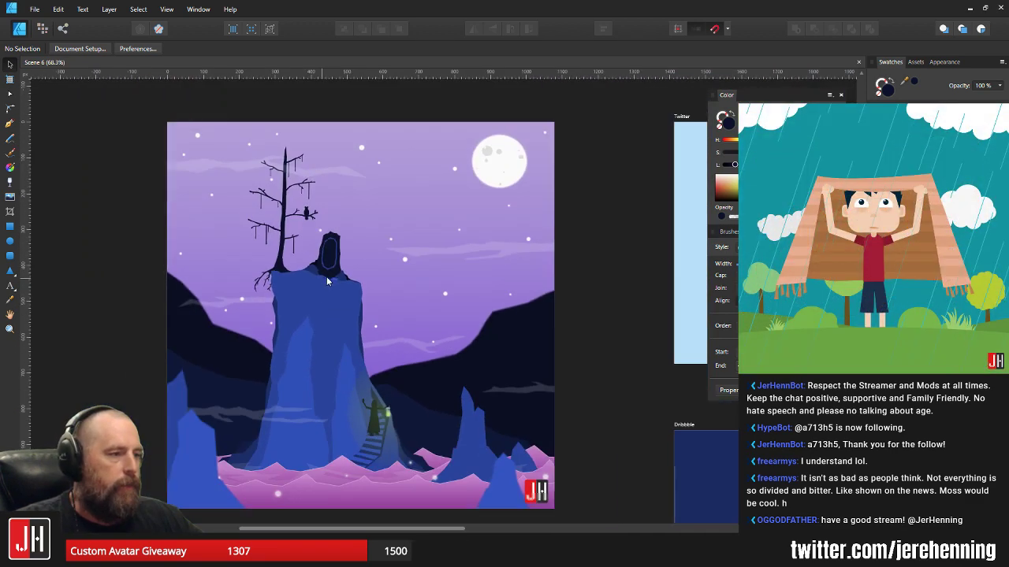
{"action": "scroll", "coordinate": [271, 411], "scroll_direction": "up", "scroll_amount": 2}
{"action": "left_click", "coordinate": [252, 417]}
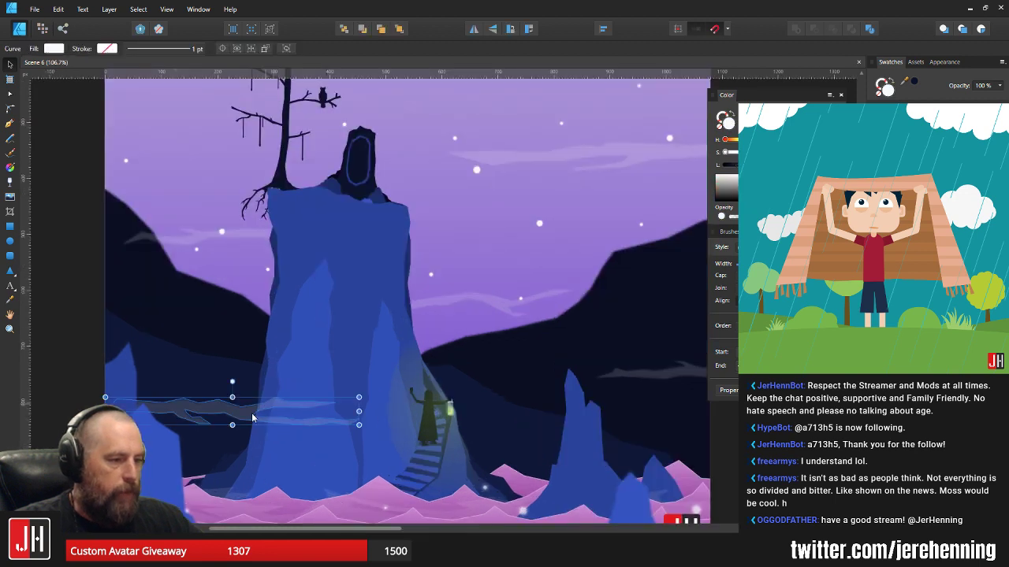
{"action": "scroll", "coordinate": [237, 431], "scroll_direction": "up", "scroll_amount": 3}
{"action": "left_click_drag", "start_coordinate": [472, 367], "coordinate": [538, 361]}
{"action": "left_click_drag", "start_coordinate": [202, 412], "coordinate": [196, 413]}
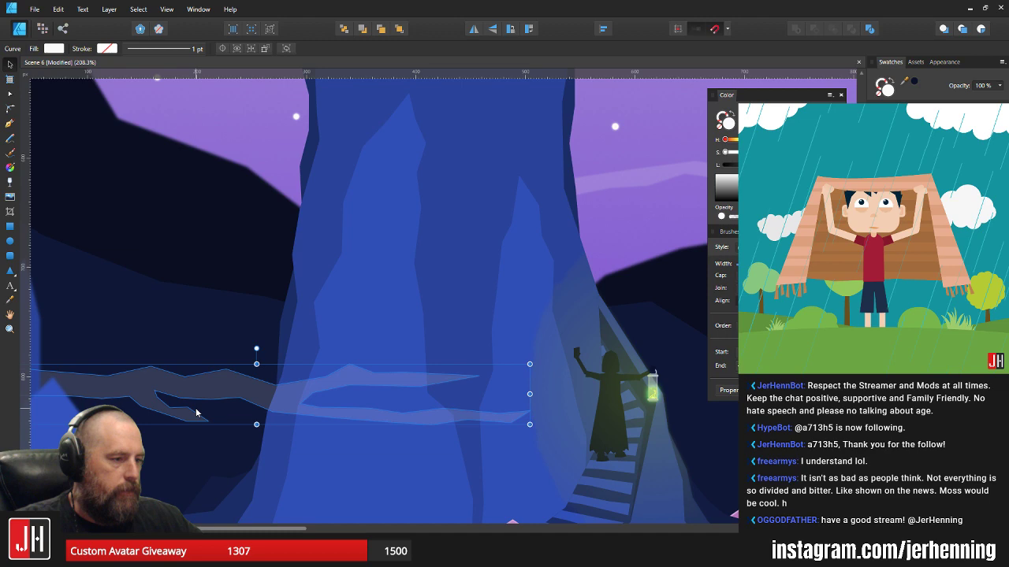
{"action": "key", "text": "a"}
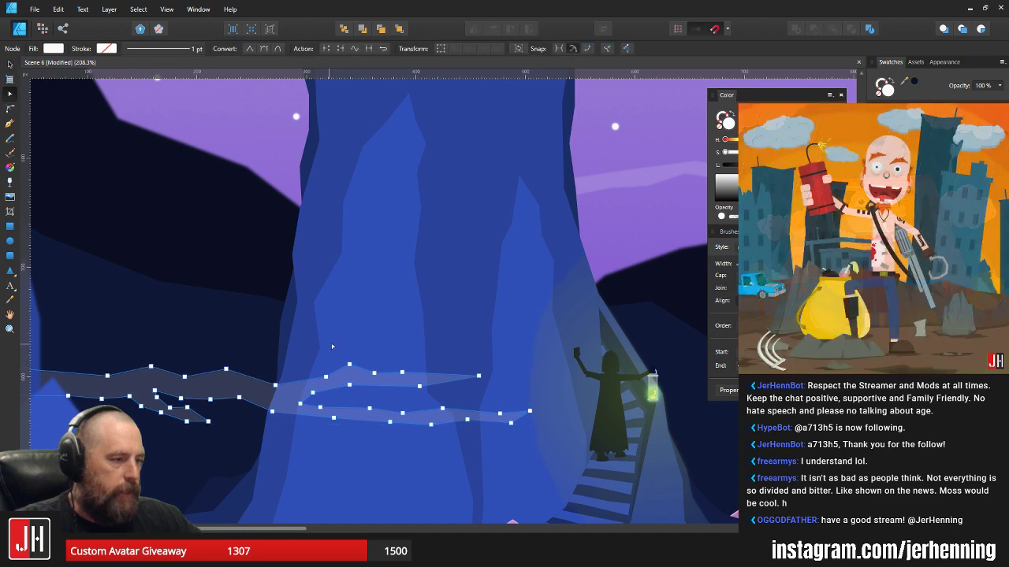
{"action": "scroll", "coordinate": [376, 367], "scroll_direction": "down", "scroll_amount": 9}
{"action": "key", "text": "v"}
- Nudge the mist strip in front of the right mountain slightly upward
{"action": "scroll", "coordinate": [476, 363], "scroll_direction": "up", "scroll_amount": 3}
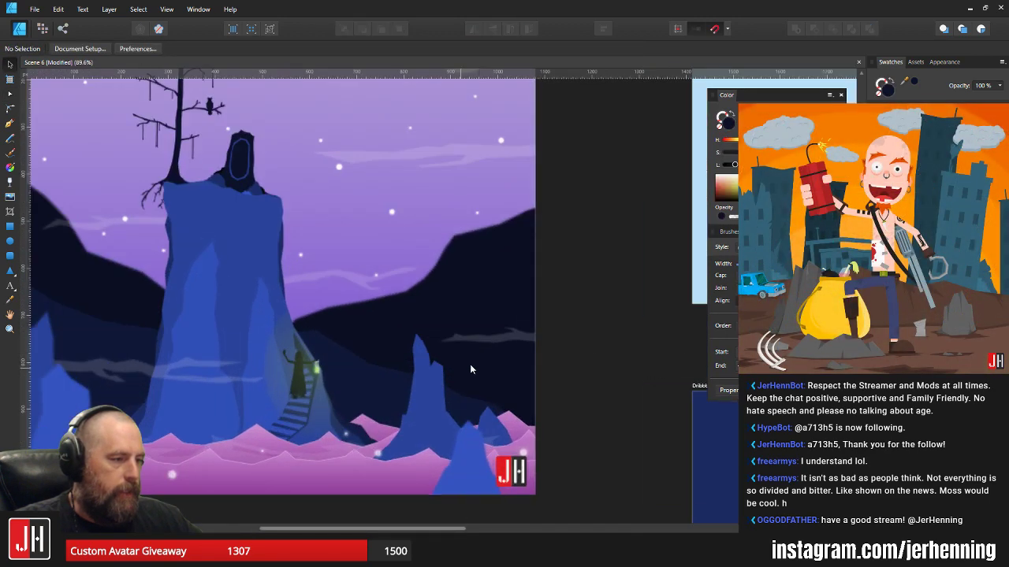
{"action": "left_click", "coordinate": [485, 341]}
{"action": "left_click_drag", "start_coordinate": [483, 340], "coordinate": [484, 334]}
{"action": "scroll", "coordinate": [328, 290], "scroll_direction": "up", "scroll_amount": 2}
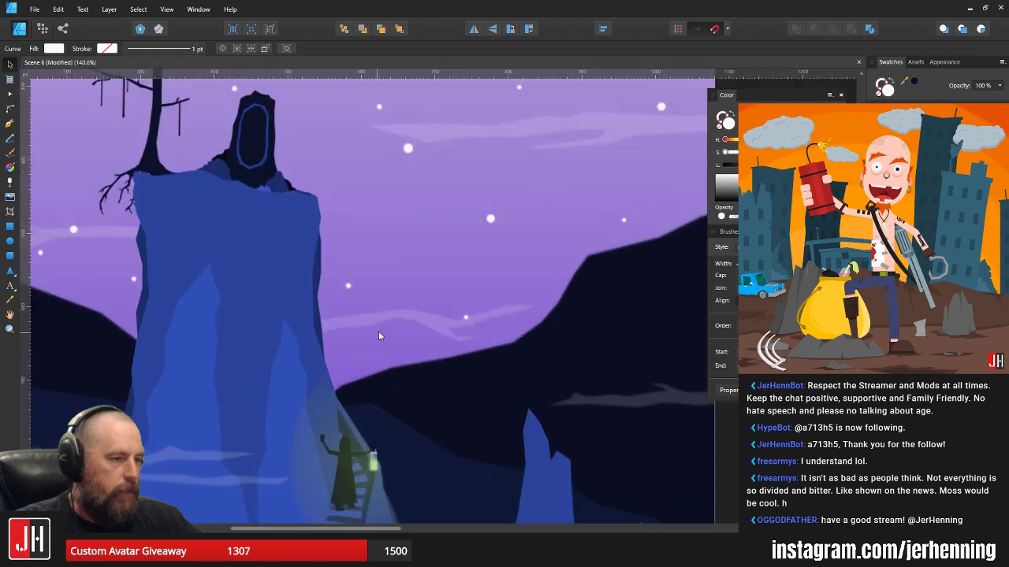
{"action": "key", "text": "ctrl+d"}
{"action": "scroll", "coordinate": [373, 324], "scroll_direction": "down", "scroll_amount": 4}
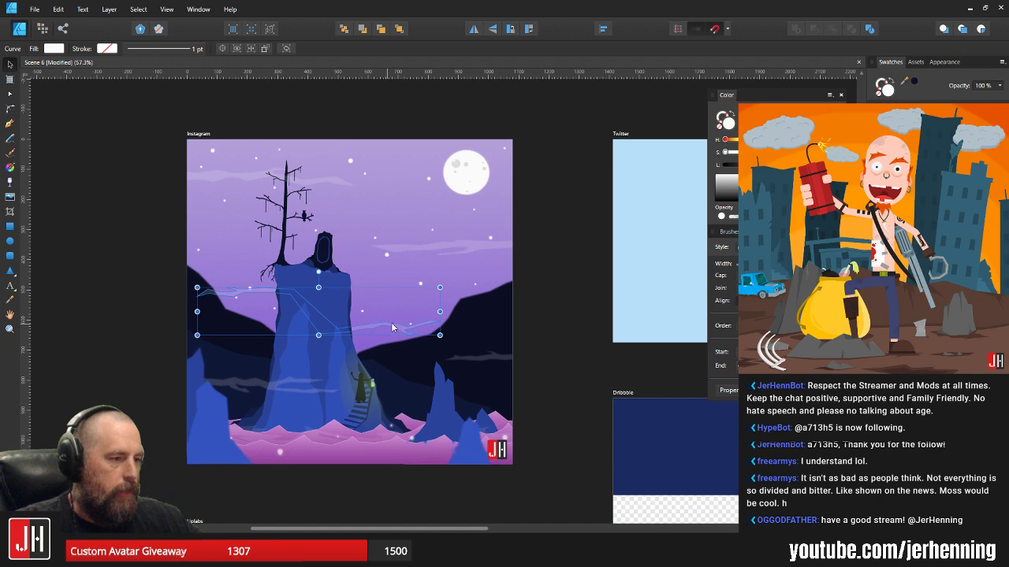
{"action": "scroll", "coordinate": [354, 317], "scroll_direction": "up", "scroll_amount": 4}
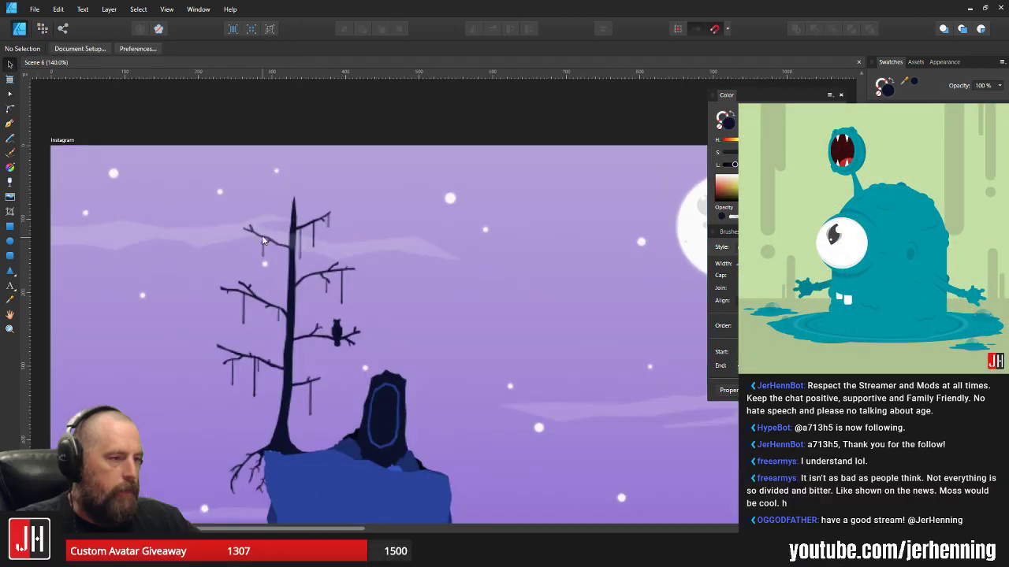
- Shift the thin cloud below the moon slightly to the right
{"action": "left_click", "coordinate": [236, 236]}
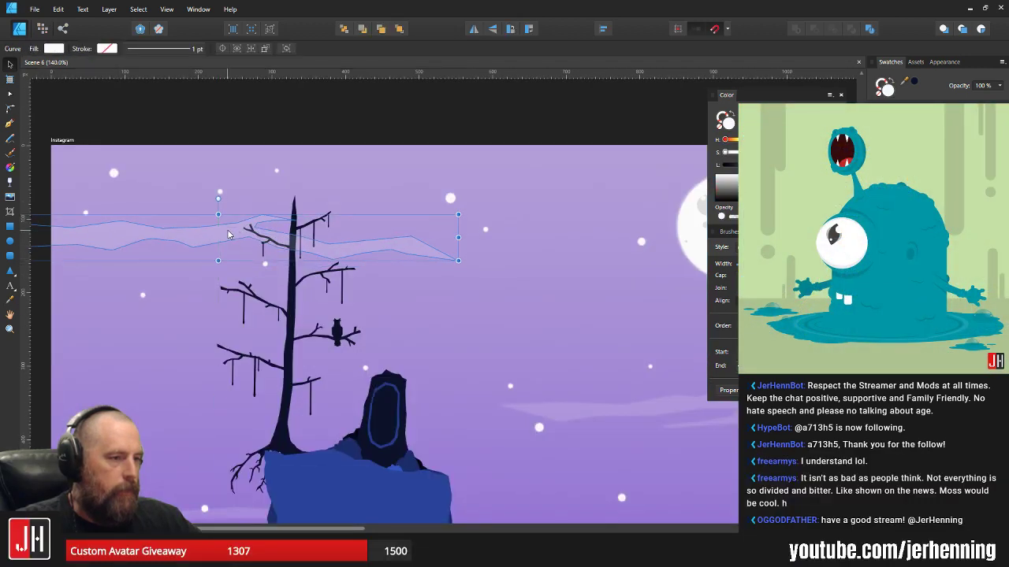
{"action": "scroll", "coordinate": [228, 241], "scroll_direction": "down", "scroll_amount": 5}
{"action": "key", "text": "ctrl+d"}
{"action": "scroll", "coordinate": [367, 285], "scroll_direction": "up", "scroll_amount": 2}
{"action": "left_click", "coordinate": [340, 294]}
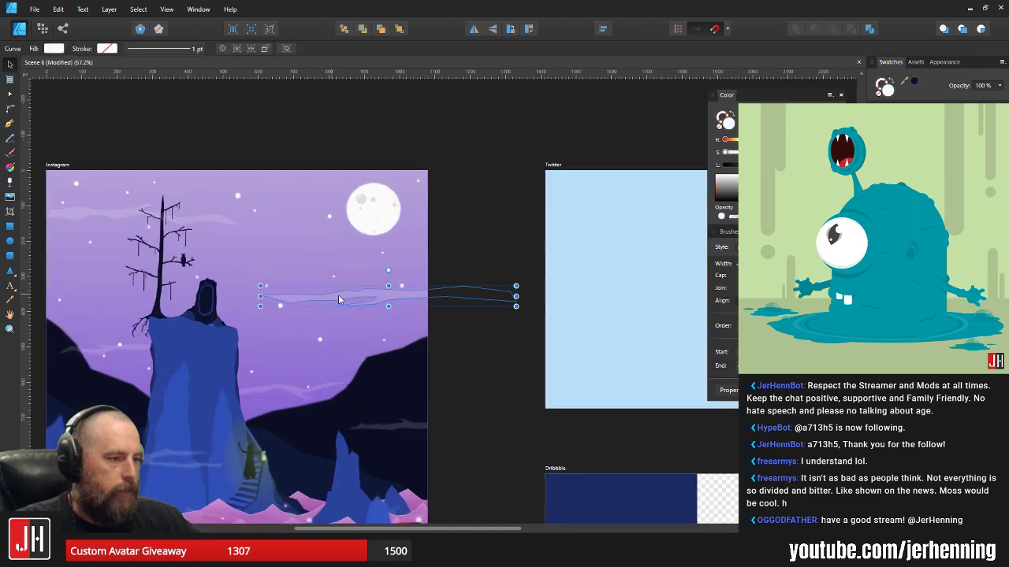
{"action": "key", "text": "ctrl+d"}
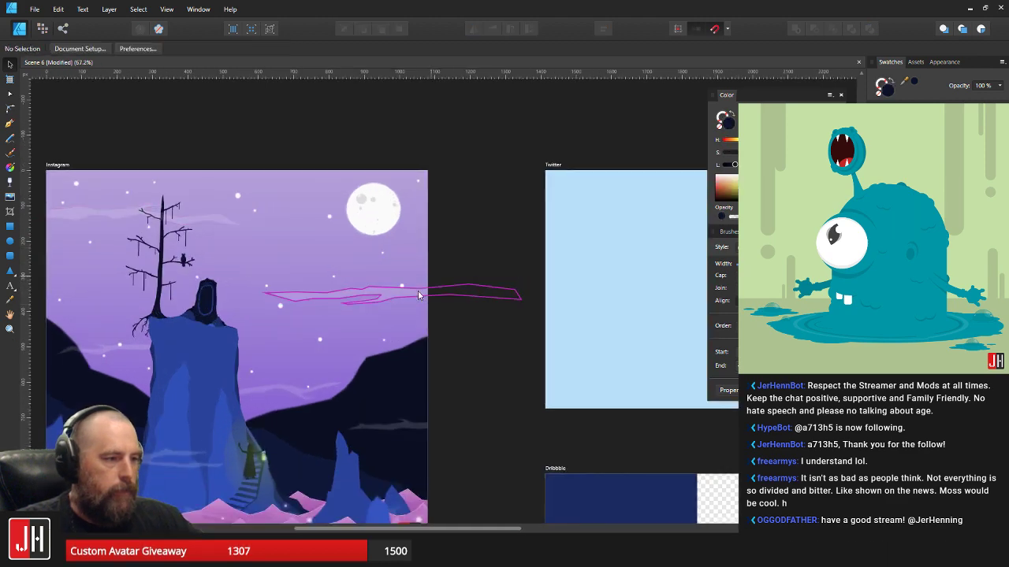
{"action": "scroll", "coordinate": [400, 294], "scroll_direction": "down", "scroll_amount": 3}
{"action": "scroll", "coordinate": [347, 307], "scroll_direction": "up", "scroll_amount": 4}
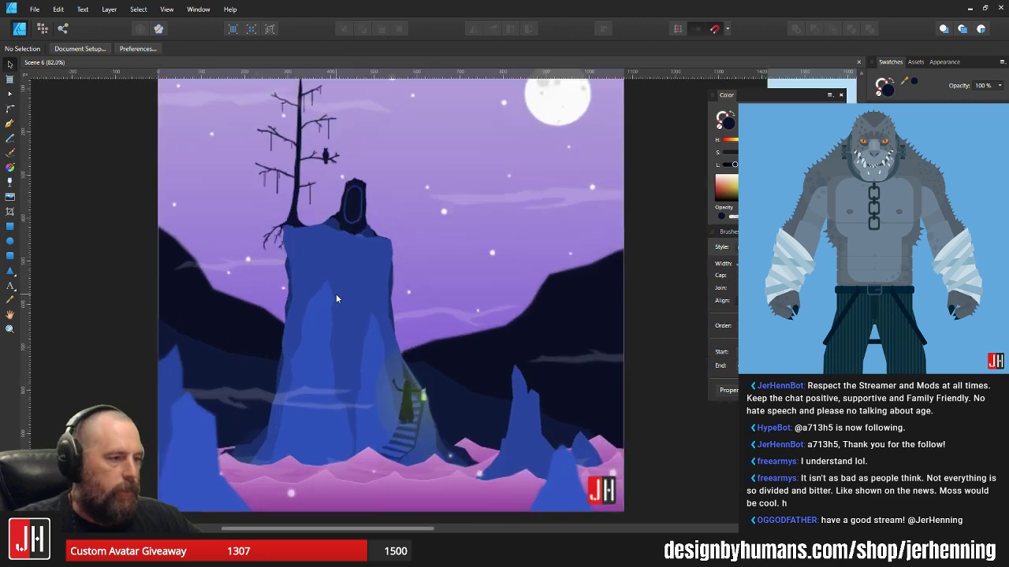
- Examine the pink mist layers around the base of the cliff and the smaller rocks
{"action": "left_click_drag", "start_coordinate": [355, 274], "coordinate": [373, 228]}
{"action": "left_click", "coordinate": [376, 424]}
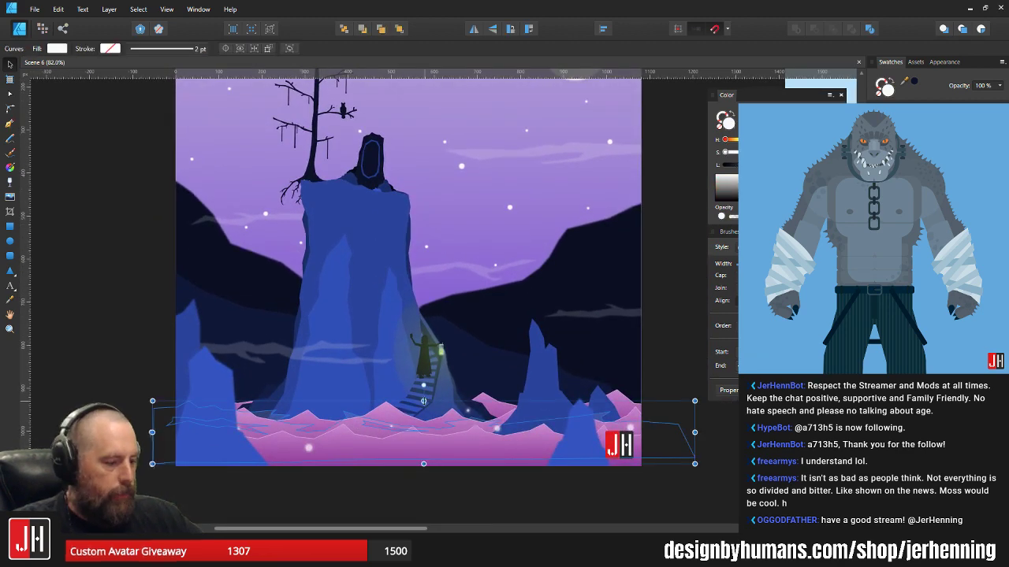
{"action": "key", "text": "ctrl+d"}
{"action": "left_click", "coordinate": [442, 415]}
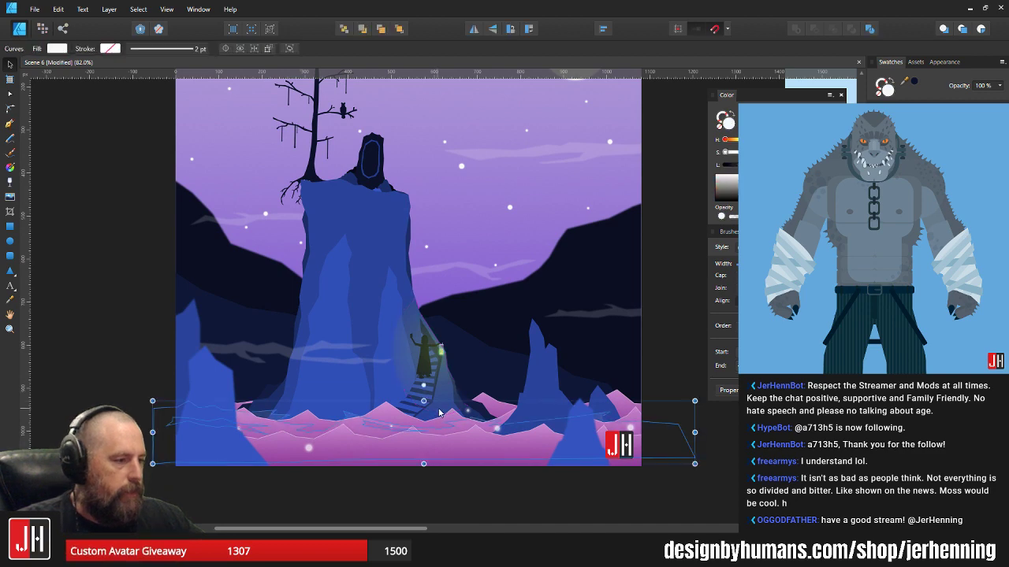
{"action": "scroll", "coordinate": [443, 415], "scroll_direction": "down", "scroll_amount": 4}
{"action": "left_click", "coordinate": [576, 424]}
{"action": "scroll", "coordinate": [517, 419], "scroll_direction": "up", "scroll_amount": 6}
{"action": "left_click_drag", "start_coordinate": [454, 432], "coordinate": [514, 419]}
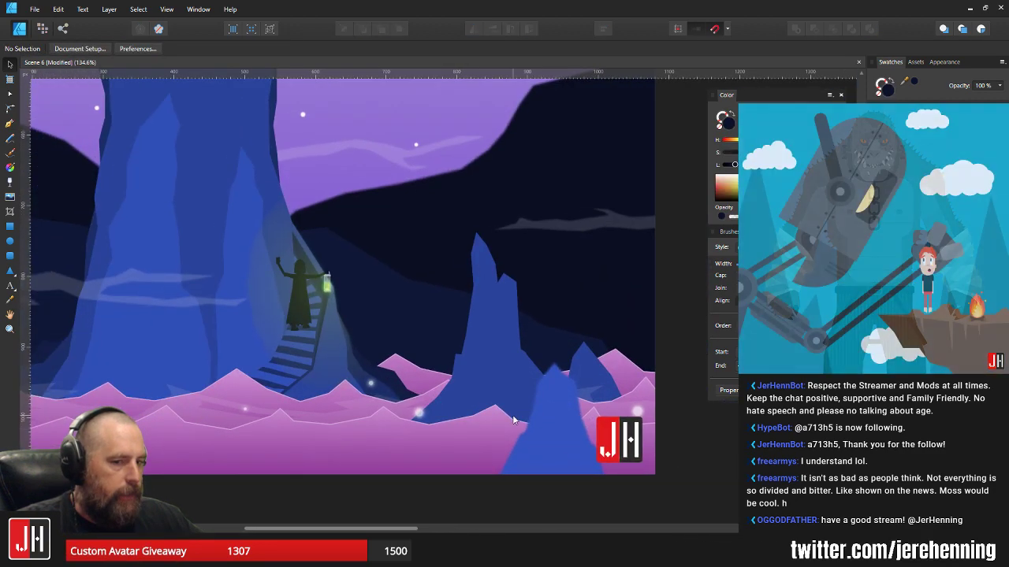
- Examine the scene from the pink mist at the cliff's base up to the stone portal on the cliff top
{"action": "left_click_drag", "start_coordinate": [467, 388], "coordinate": [548, 379]}
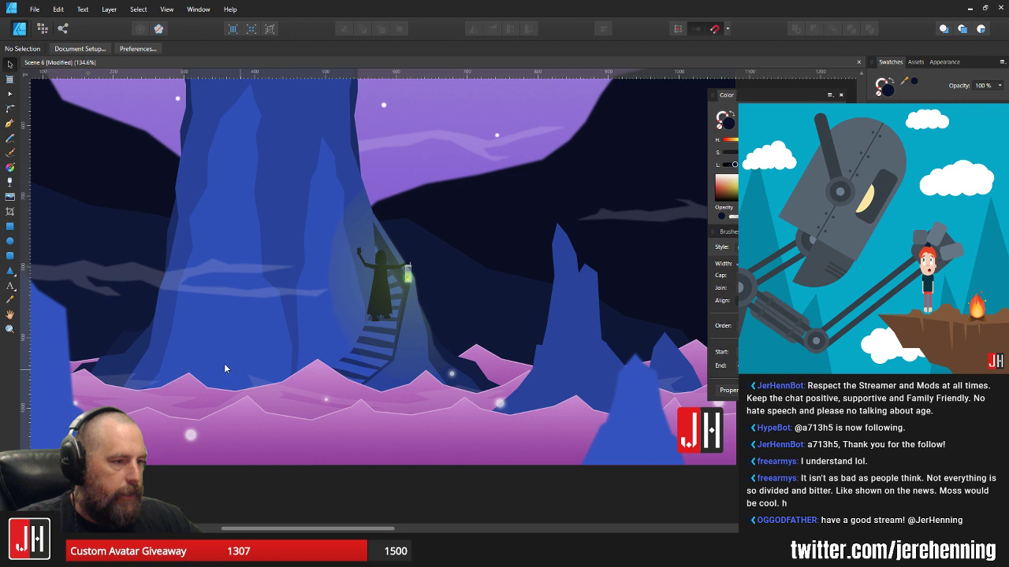
{"action": "scroll", "coordinate": [333, 402], "scroll_direction": "left", "scroll_amount": 3}
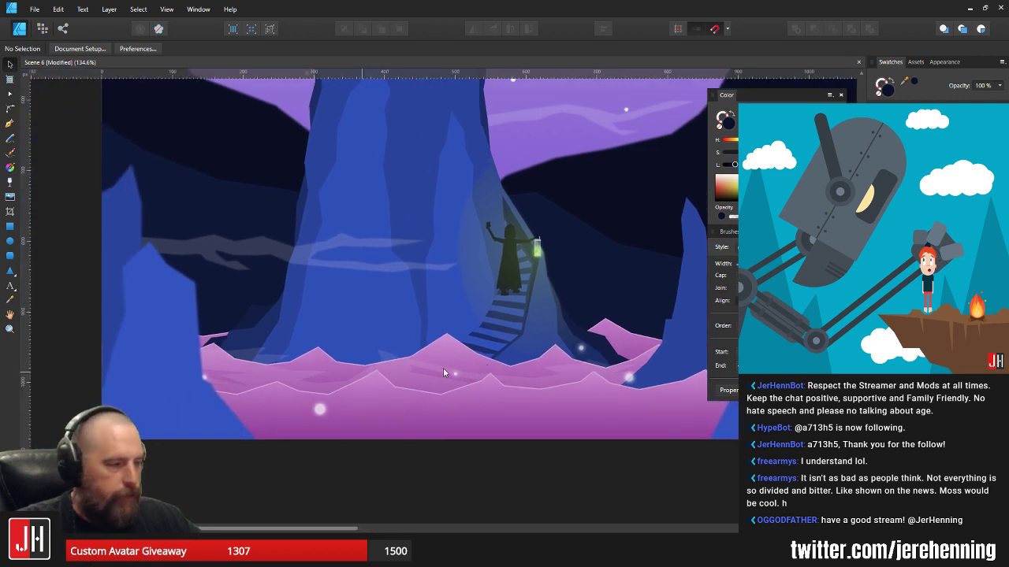
{"action": "left_click", "coordinate": [397, 362]}
{"action": "scroll", "coordinate": [398, 363], "scroll_direction": "down", "scroll_amount": 3}
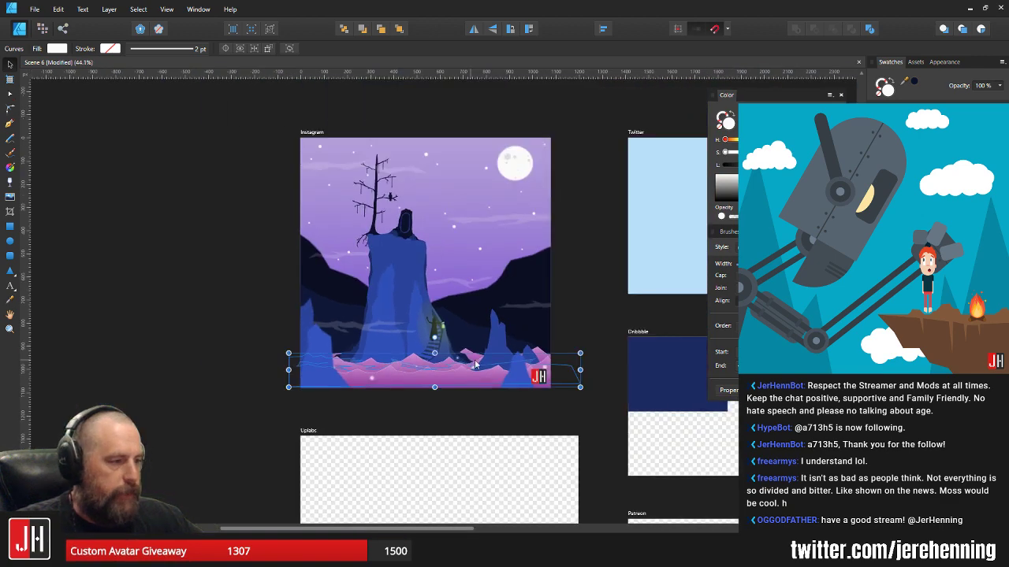
{"action": "left_click", "coordinate": [566, 329]}
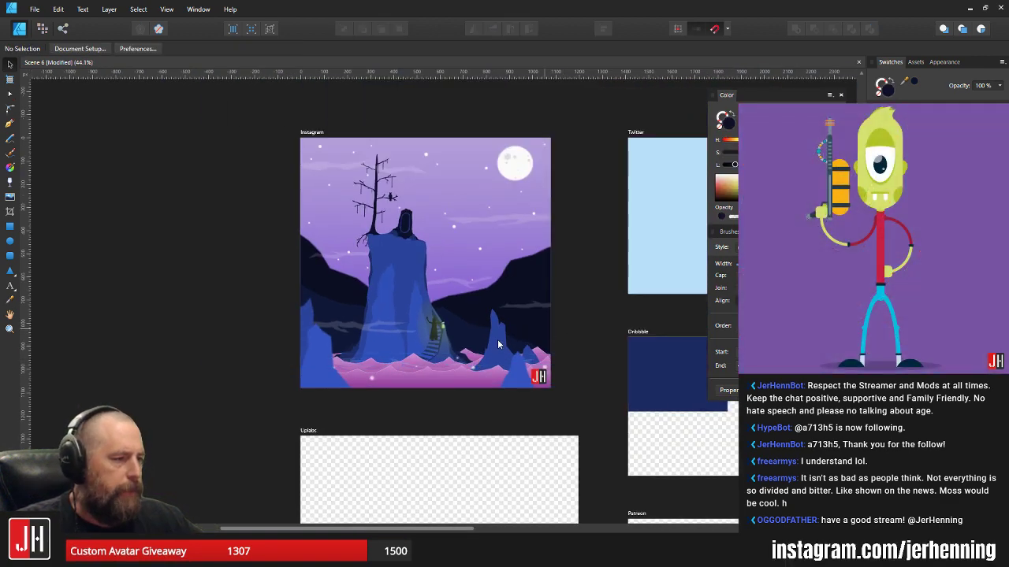
{"action": "scroll", "coordinate": [444, 333], "scroll_direction": "up", "scroll_amount": 2}
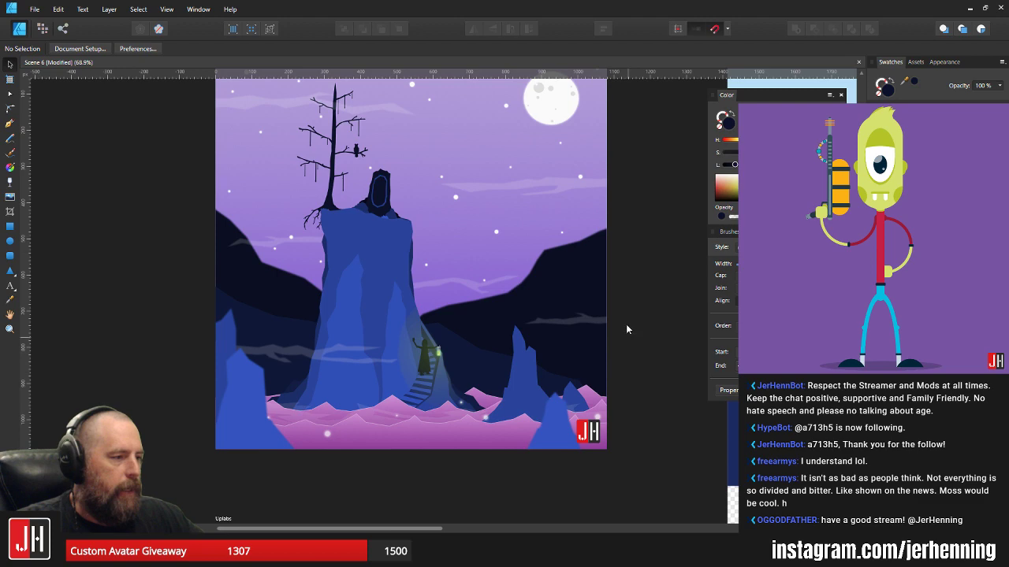
{"action": "left_click_drag", "start_coordinate": [388, 190], "coordinate": [373, 221]}
{"action": "scroll", "coordinate": [363, 204], "scroll_direction": "up", "scroll_amount": 5}
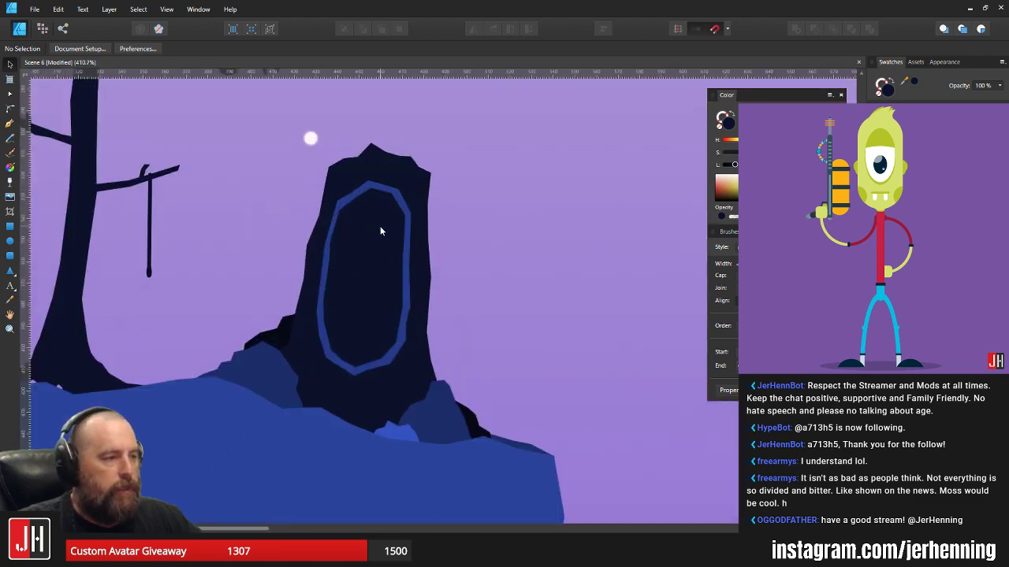
{"action": "left_click", "coordinate": [389, 217]}
{"action": "left_click_drag", "start_coordinate": [388, 213], "coordinate": [391, 221]}
{"action": "scroll", "coordinate": [392, 221], "scroll_direction": "down", "scroll_amount": 6}
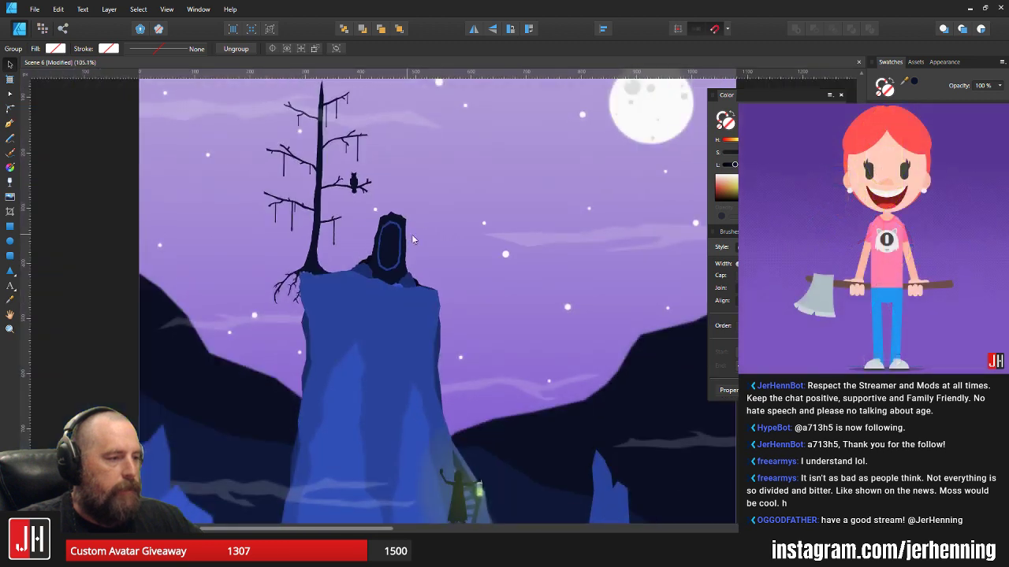
{"action": "left_click", "coordinate": [454, 238]}
{"action": "left_click_drag", "start_coordinate": [453, 238], "coordinate": [442, 244]}
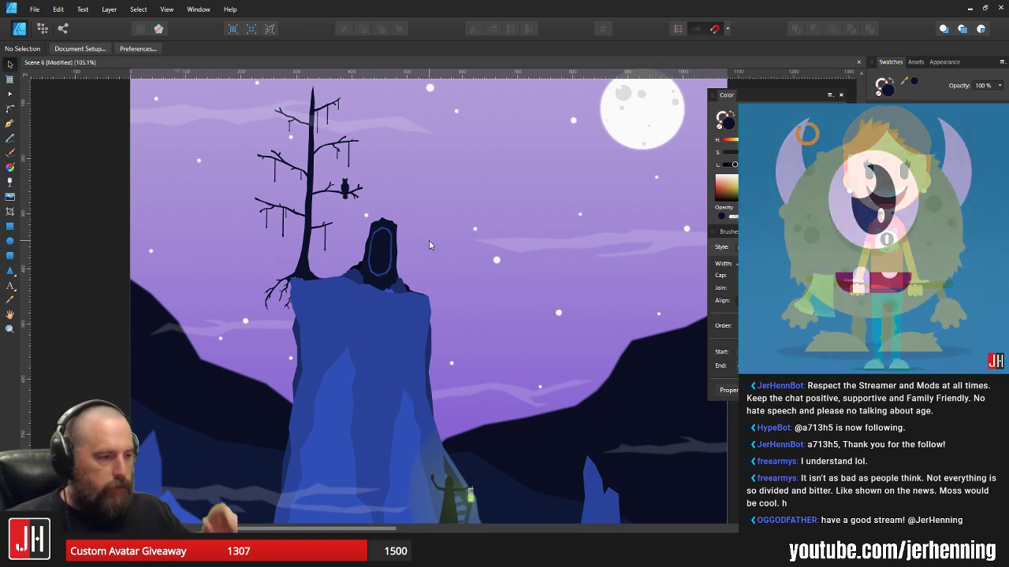
{"action": "scroll", "coordinate": [335, 310], "scroll_direction": "down", "scroll_amount": 3}
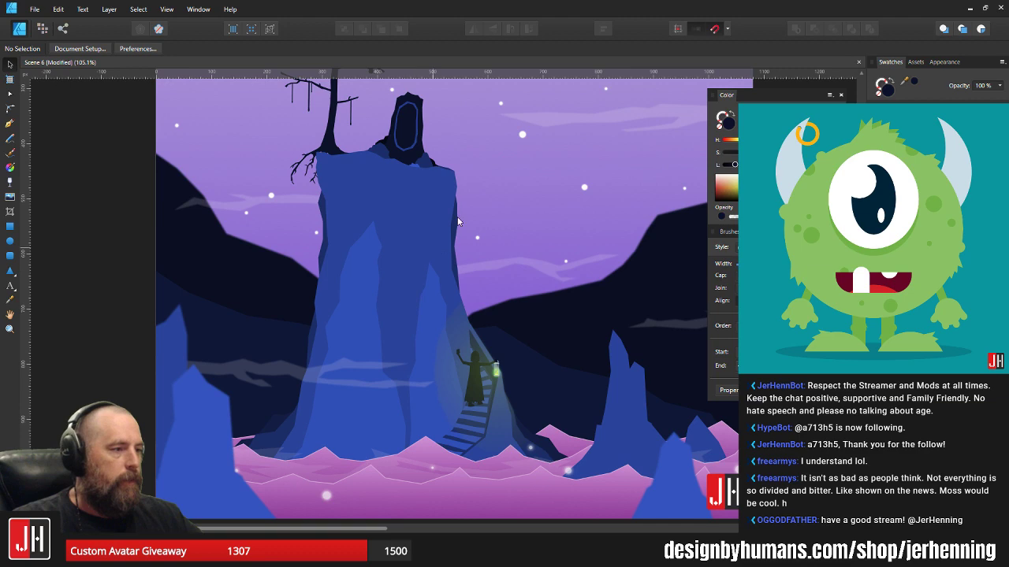
{"action": "scroll", "coordinate": [457, 221], "scroll_direction": "up", "scroll_amount": 3}
{"action": "scroll", "coordinate": [451, 272], "scroll_direction": "up", "scroll_amount": 4}
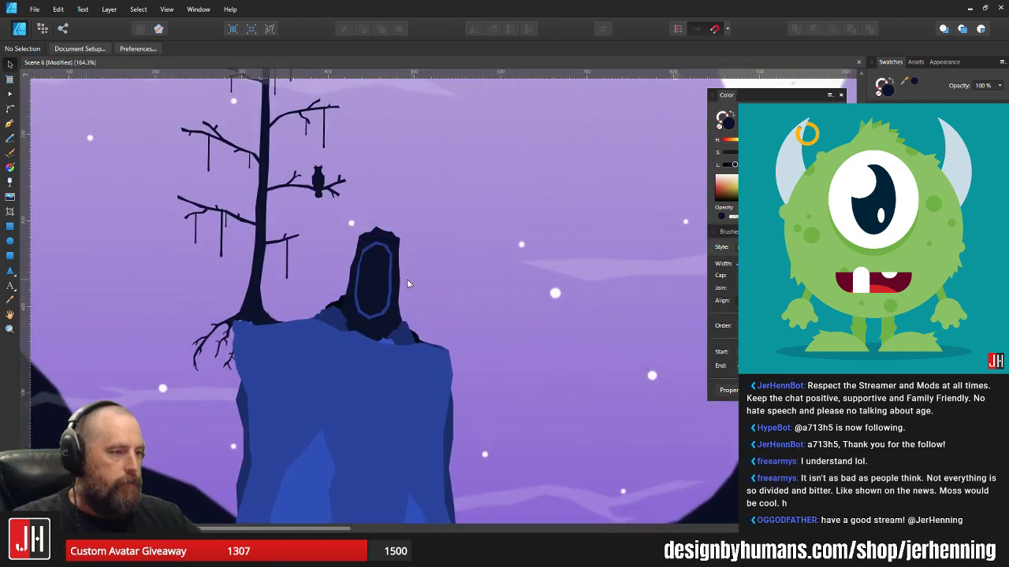
- Try moving the stone portal group off the cliff top into the sky, and undo the move
{"action": "left_click_drag", "start_coordinate": [387, 280], "coordinate": [505, 203]}
{"action": "key", "text": "ctrl+z"}
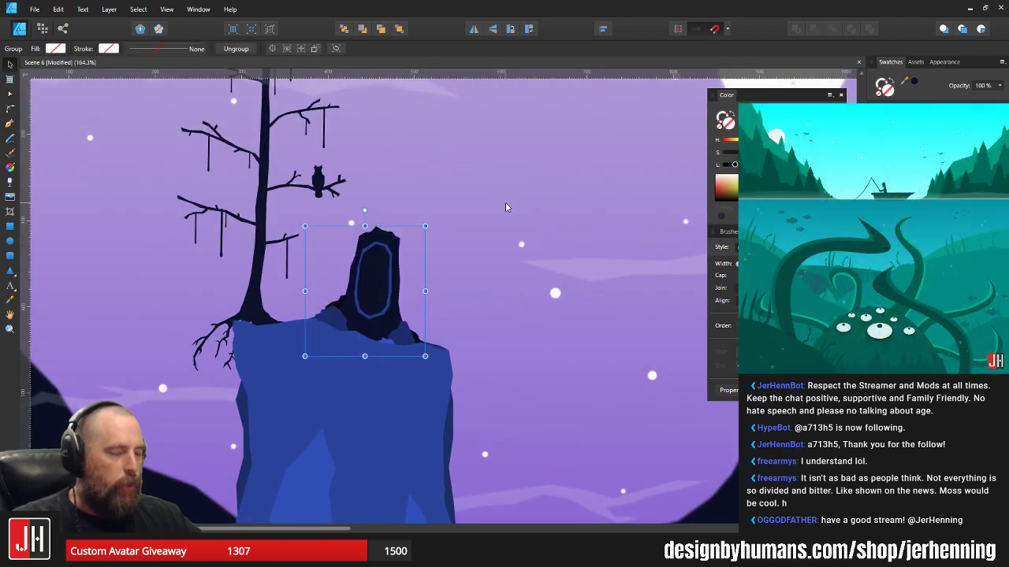
{"action": "left_click", "coordinate": [464, 189]}
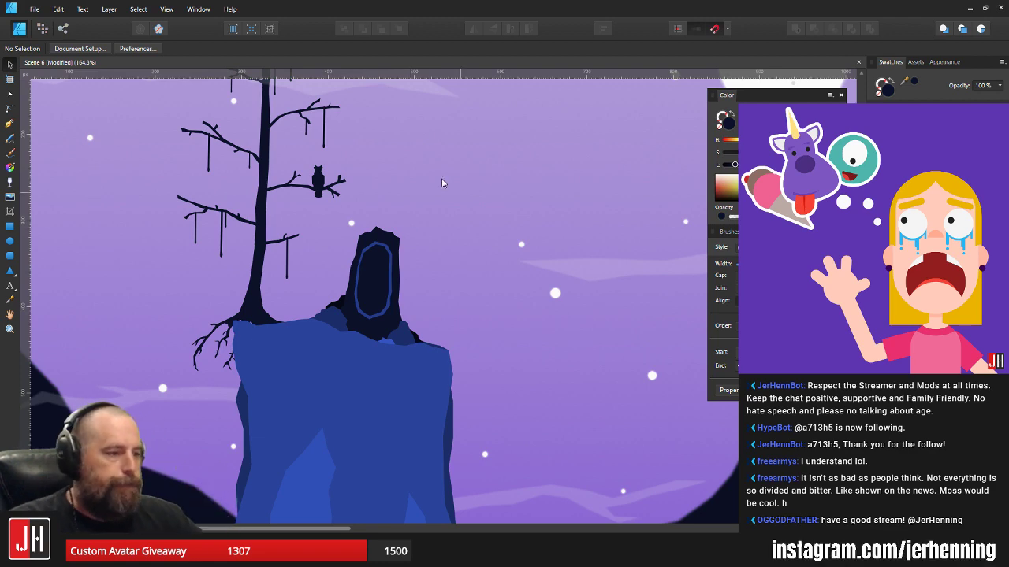
- Inspect the cliff, the stairs and the figure with the lantern, both close up and within the whole scene
{"action": "scroll", "coordinate": [440, 183], "scroll_direction": "down", "scroll_amount": 4}
{"action": "scroll", "coordinate": [434, 185], "scroll_direction": "down", "scroll_amount": 5, "text": "ctrl"}
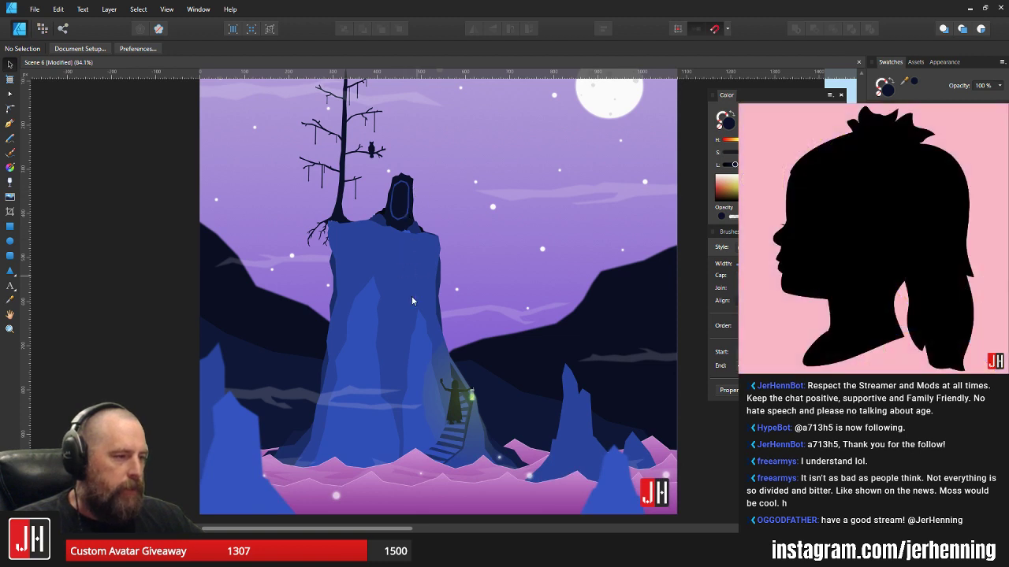
{"action": "left_click", "coordinate": [424, 341]}
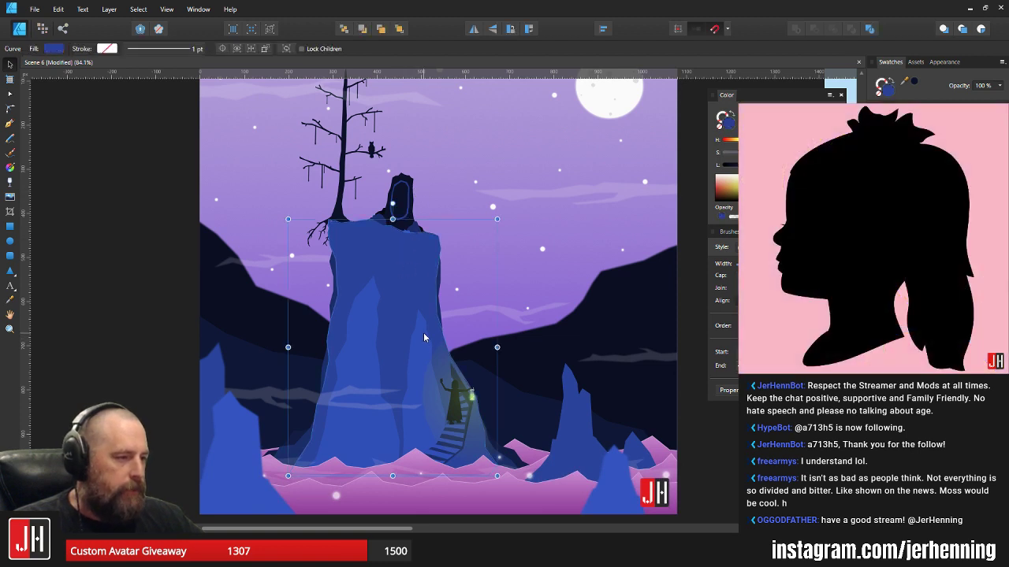
{"action": "key", "text": "v"}
{"action": "left_click", "coordinate": [478, 274]}
{"action": "scroll", "coordinate": [478, 273], "scroll_direction": "down", "scroll_amount": 3, "text": "ctrl"}
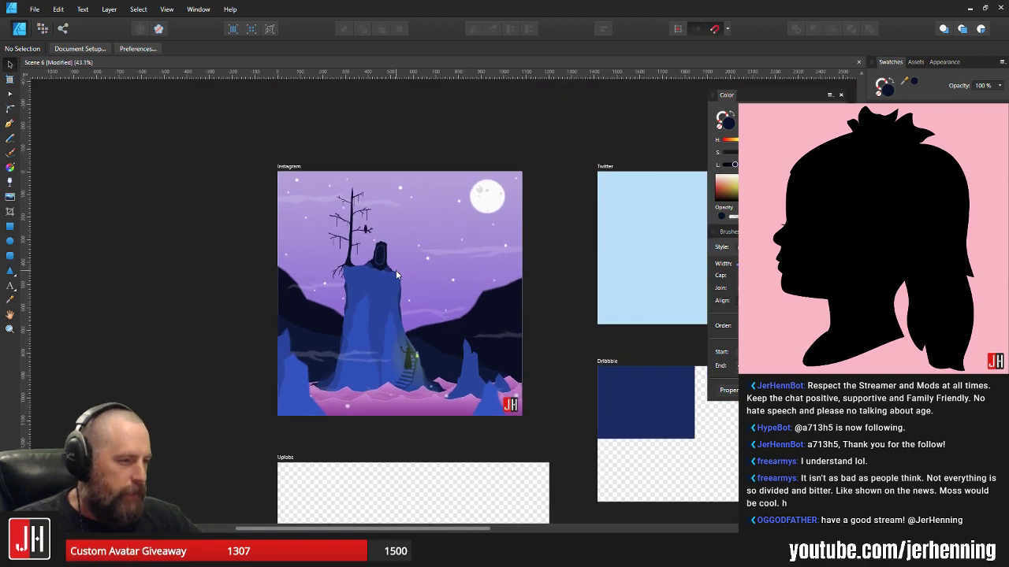
{"action": "scroll", "coordinate": [405, 362], "scroll_direction": "up", "scroll_amount": 5}
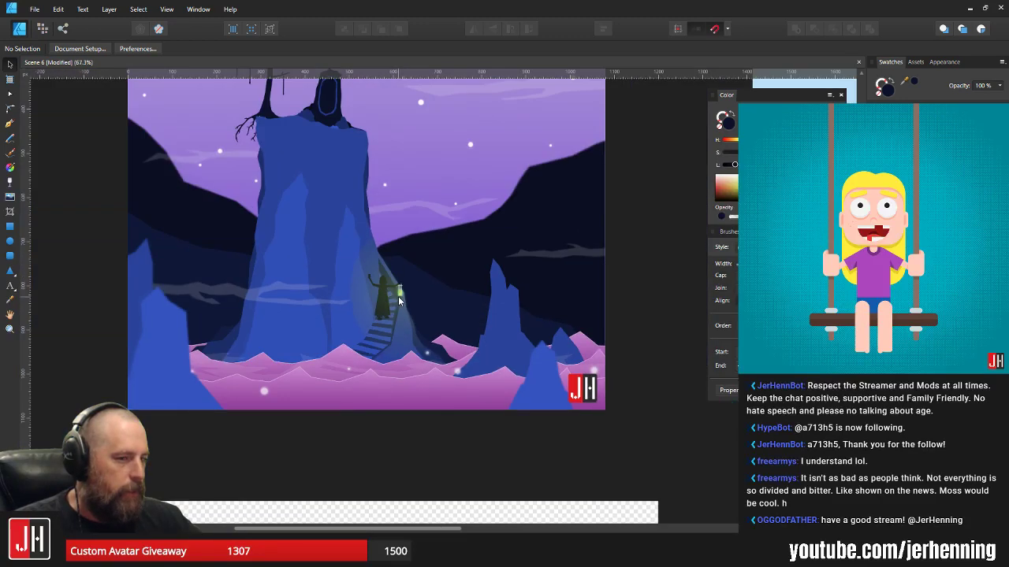
{"action": "scroll", "coordinate": [398, 296], "scroll_direction": "down", "scroll_amount": 3}
{"action": "scroll", "coordinate": [413, 298], "scroll_direction": "up", "scroll_amount": 10}
{"action": "left_click_drag", "start_coordinate": [338, 262], "coordinate": [376, 324]}
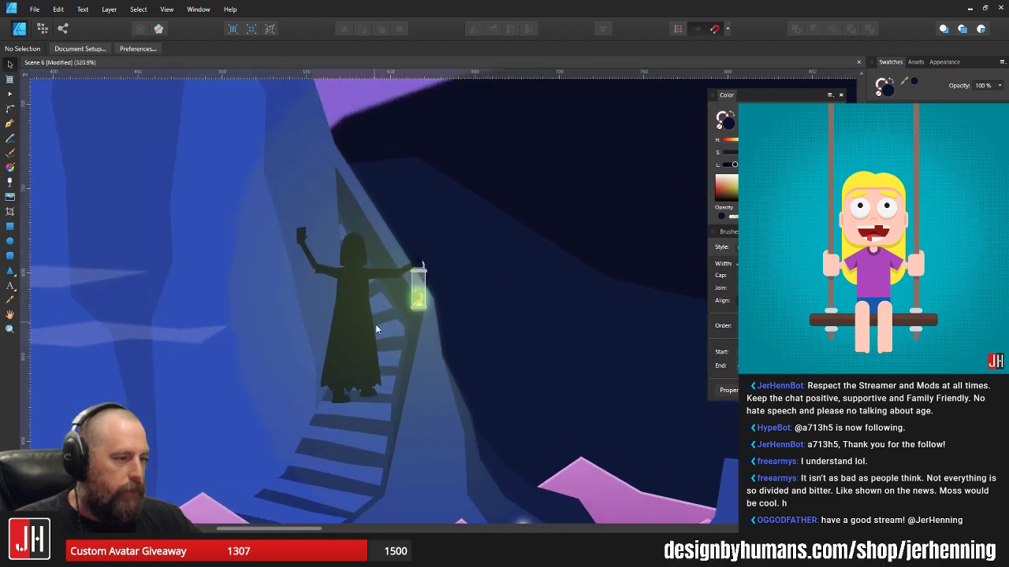
{"action": "scroll", "coordinate": [377, 329], "scroll_direction": "down", "scroll_amount": 5}
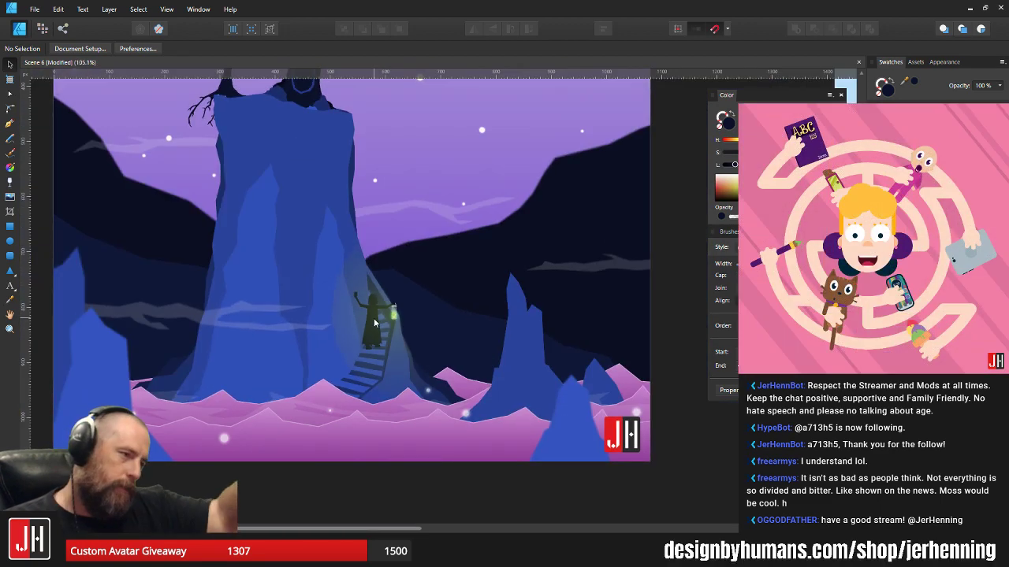
{"action": "scroll", "coordinate": [385, 269], "scroll_direction": "up", "scroll_amount": 5}
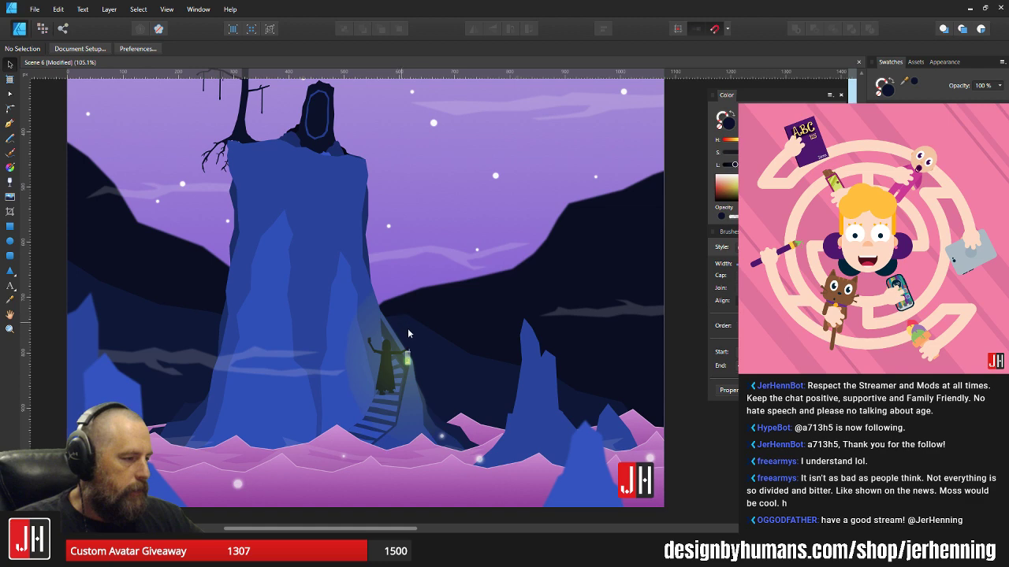
{"action": "scroll", "coordinate": [419, 316], "scroll_direction": "left", "scroll_amount": 3}
- Scale the dark inner oval of the stone portal down slightly around its centre to about 37 × 81 px
{"action": "scroll", "coordinate": [392, 208], "scroll_direction": "up", "scroll_amount": 7}
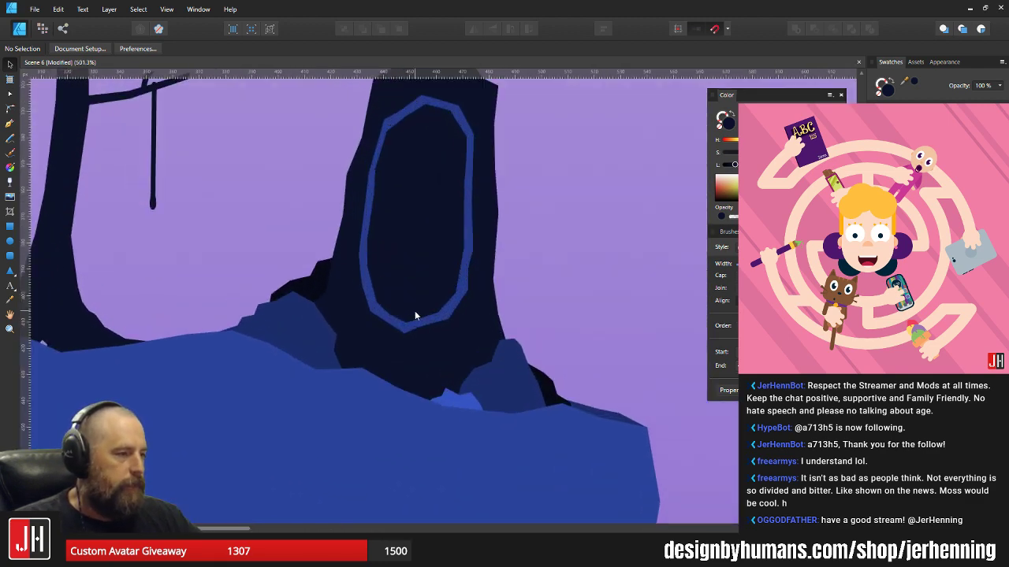
{"action": "scroll", "coordinate": [414, 311], "scroll_direction": "up", "scroll_amount": 3}
{"action": "scroll", "coordinate": [412, 358], "scroll_direction": "right", "scroll_amount": 1}
{"action": "left_click", "coordinate": [406, 247]}
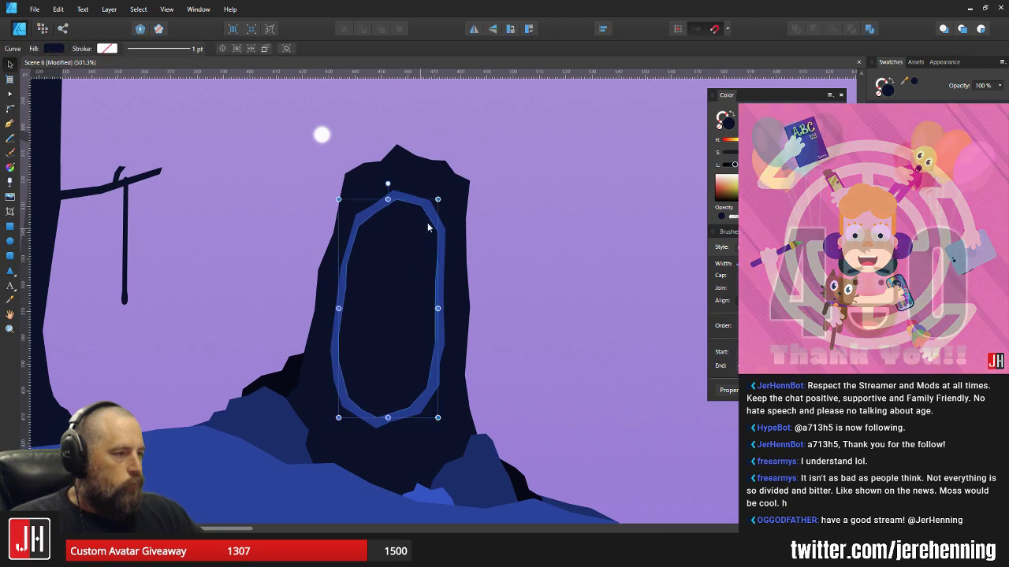
{"action": "left_click_drag", "start_coordinate": [435, 204], "coordinate": [437, 201]}
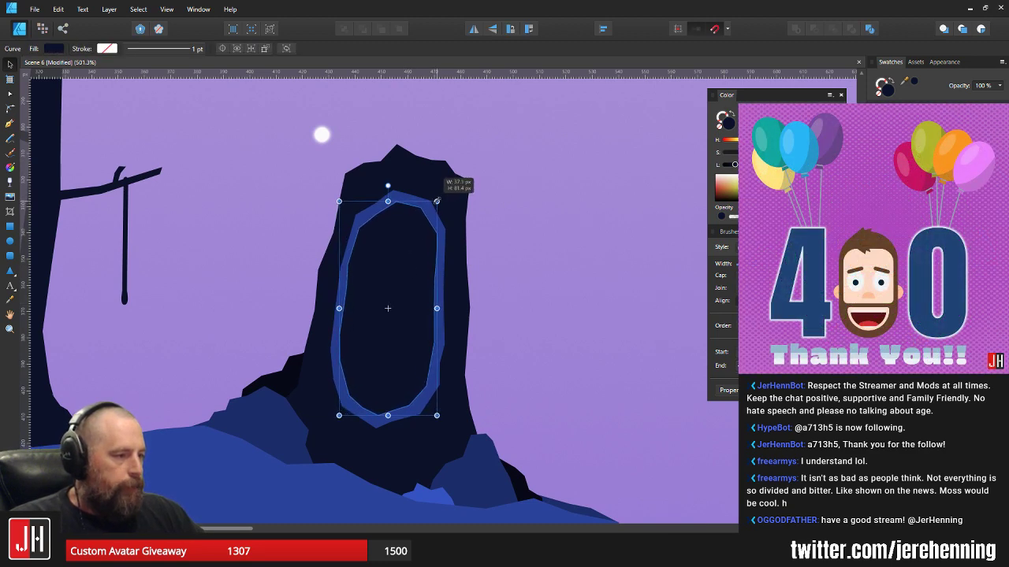
{"action": "left_click", "coordinate": [510, 212]}
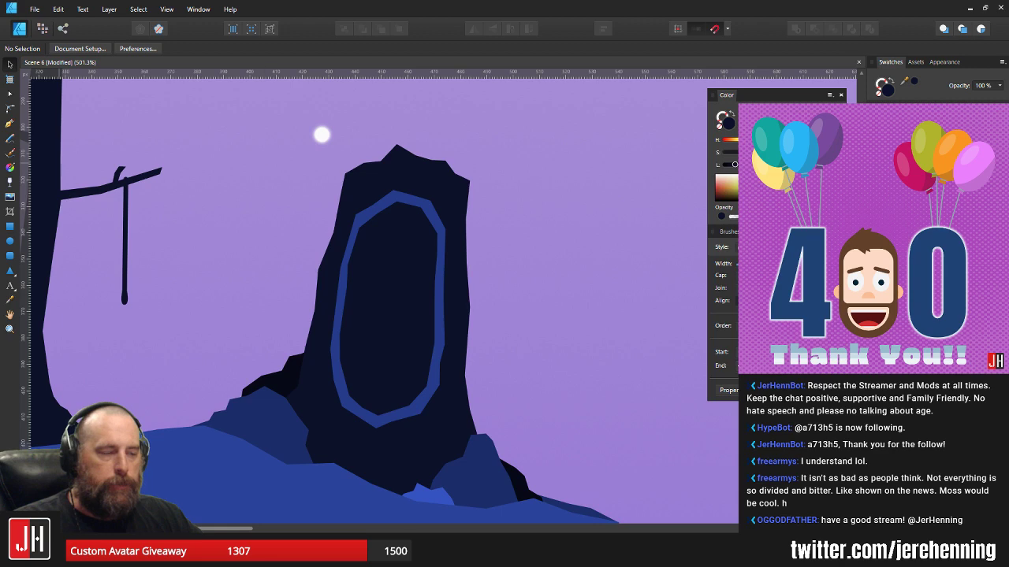
- Start an angular Pen outline inside the portal oval, descending from its upper rim and returning around a narrow left branch
{"action": "scroll", "coordinate": [262, 175], "scroll_direction": "up", "scroll_amount": 2}
{"action": "left_click", "coordinate": [9, 123]}
{"action": "scroll", "coordinate": [481, 280], "scroll_direction": "up", "scroll_amount": 3}
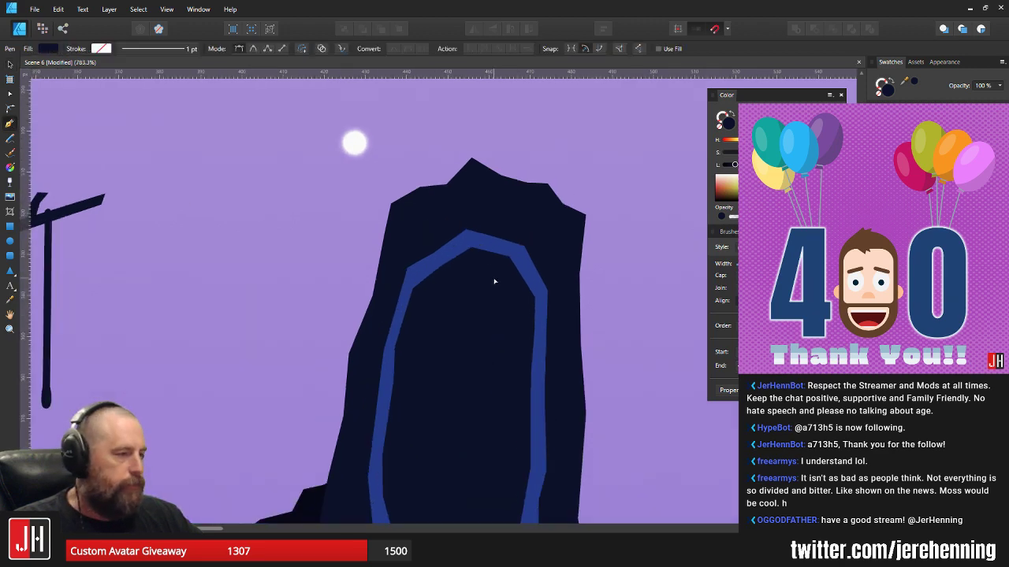
{"action": "scroll", "coordinate": [424, 260], "scroll_direction": "down", "scroll_amount": 3}
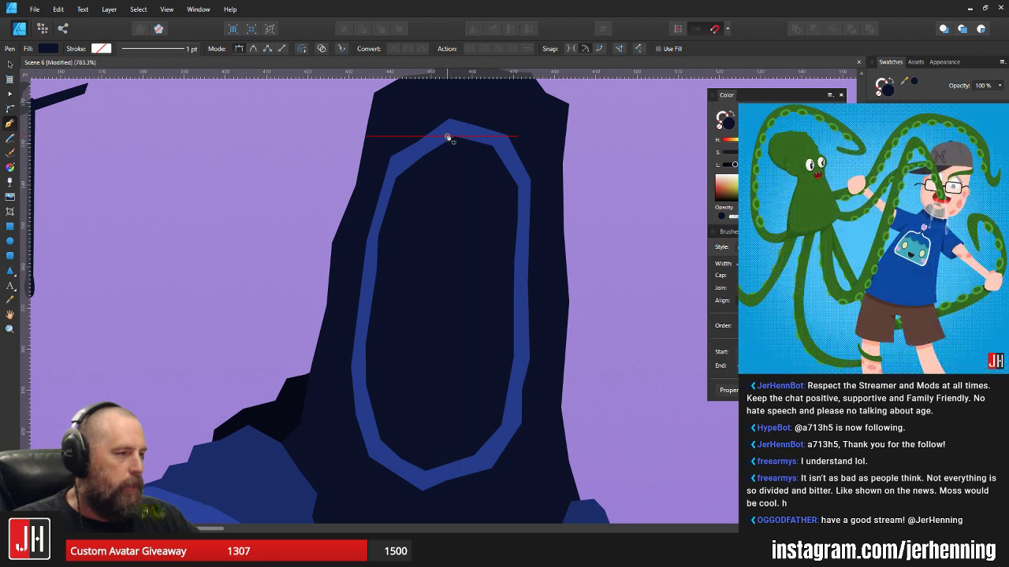
{"action": "left_click", "coordinate": [441, 187]}
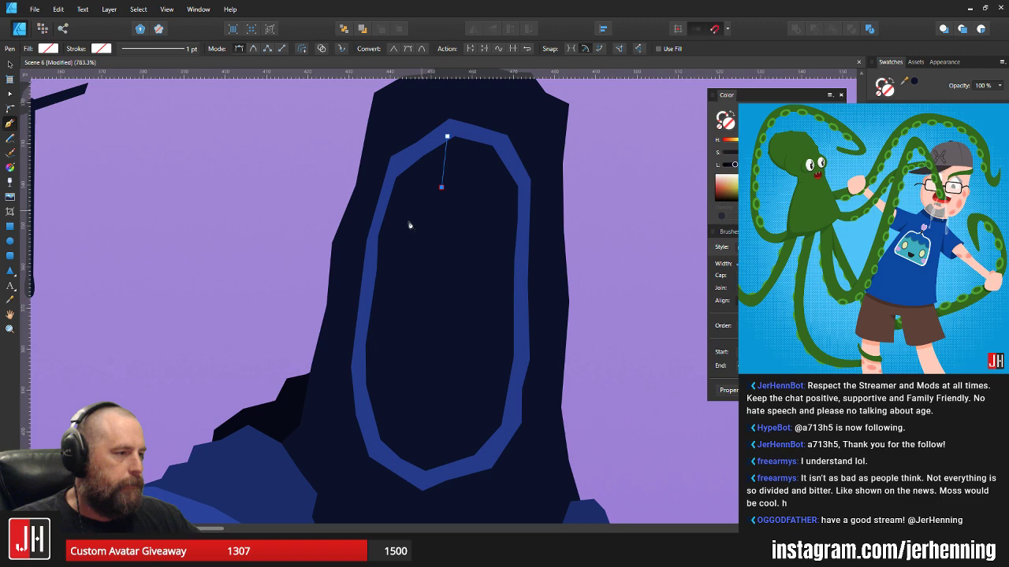
{"action": "left_click", "coordinate": [398, 286]}
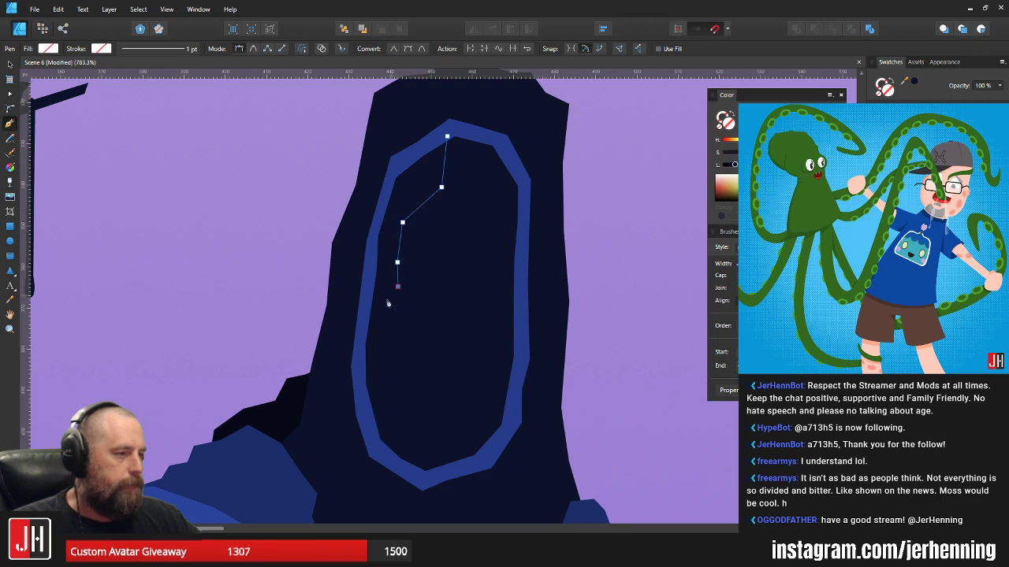
{"action": "left_click", "coordinate": [391, 324]}
{"action": "left_click", "coordinate": [407, 289]}
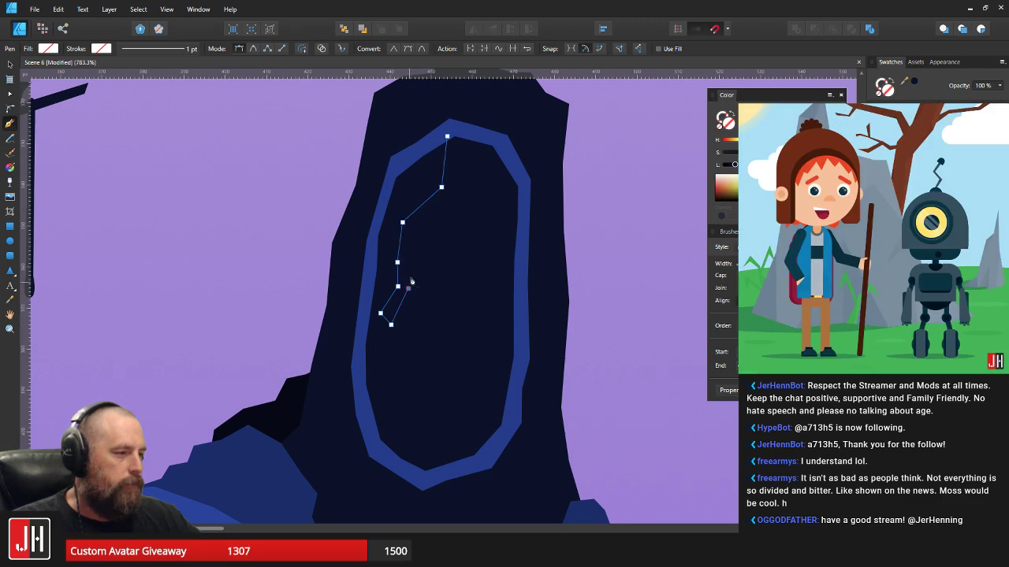
{"action": "left_click", "coordinate": [441, 199]}
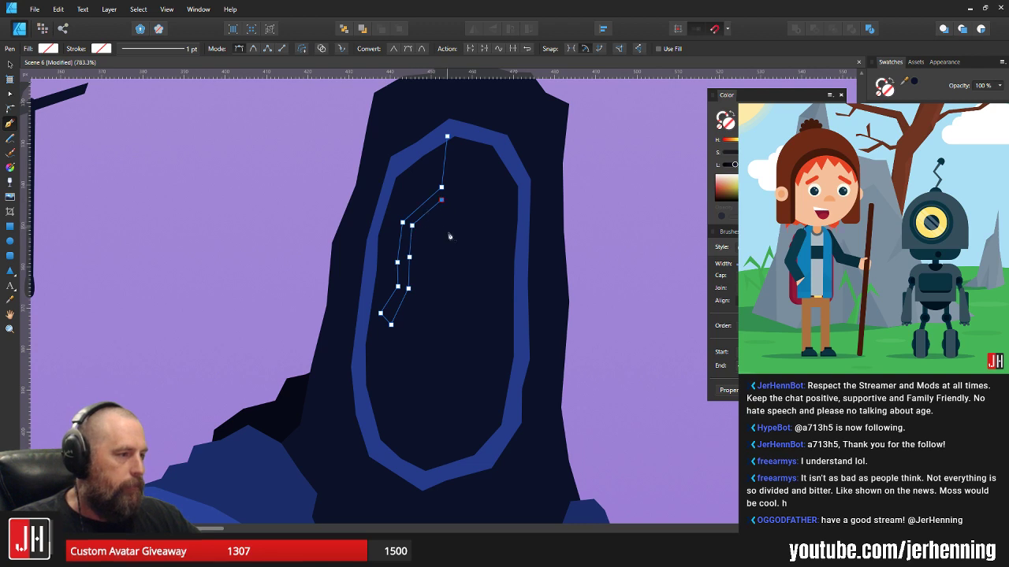
- Continue the Pen outline inside the portal oval with a zigzag middle branch ending in a short foot, returning parallel to the junction
{"action": "left_click", "coordinate": [433, 266]}
{"action": "left_click", "coordinate": [441, 291]}
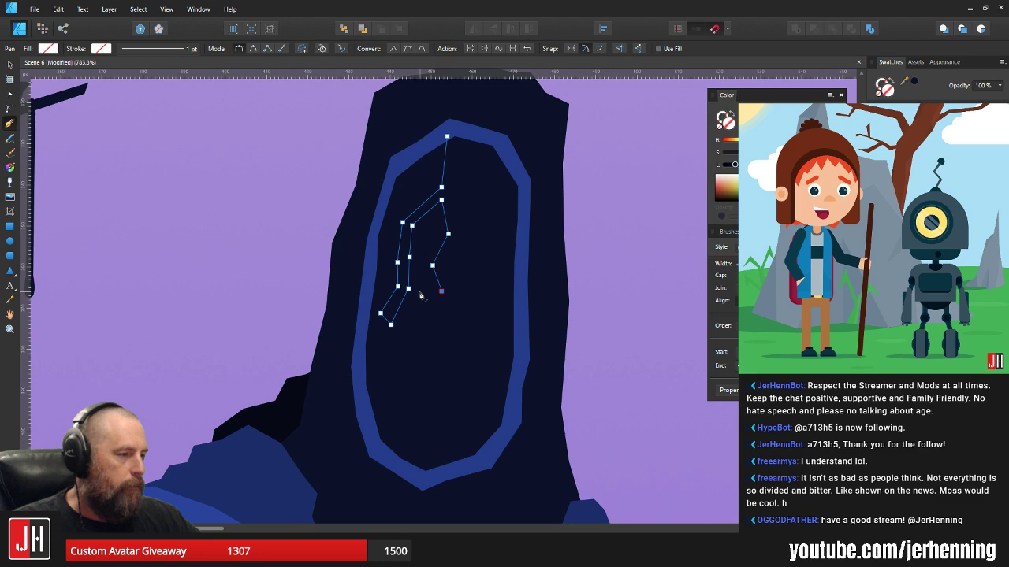
{"action": "left_click", "coordinate": [421, 304]}
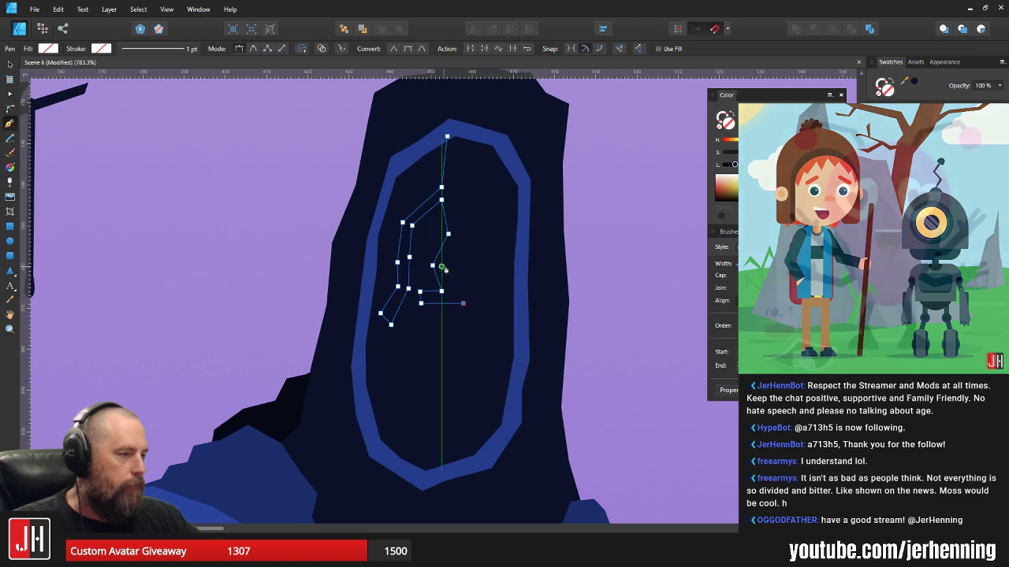
{"action": "scroll", "coordinate": [449, 276], "scroll_direction": "up", "scroll_amount": 3}
{"action": "key", "text": "ctrl+z"}
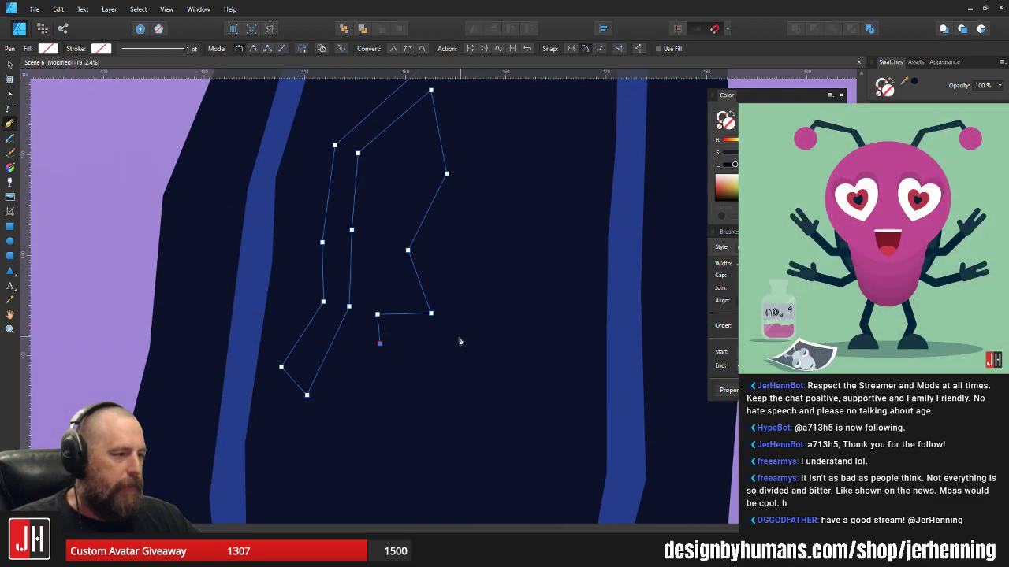
{"action": "left_click", "coordinate": [463, 344]}
{"action": "left_click", "coordinate": [432, 254]}
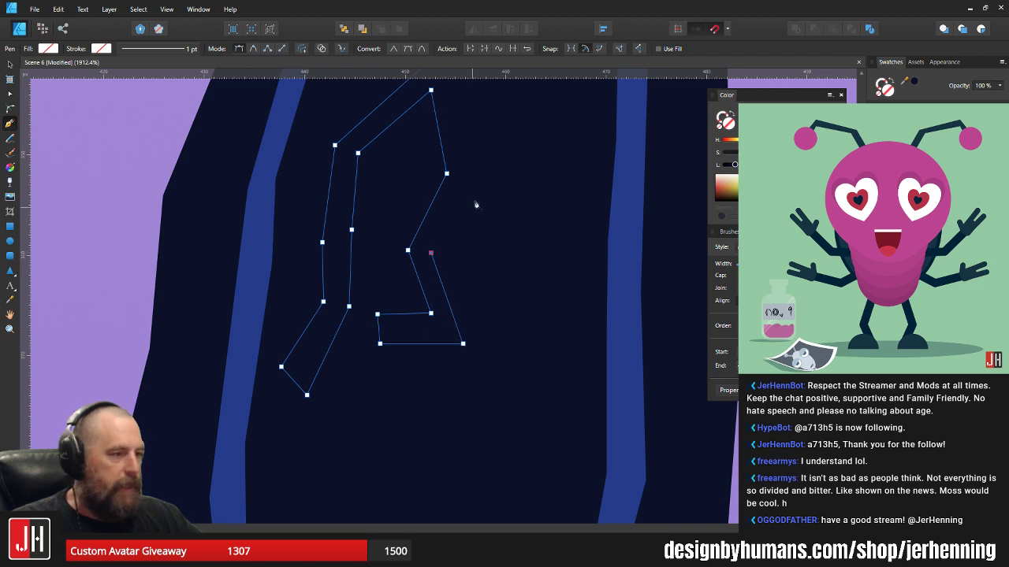
{"action": "left_click", "coordinate": [473, 179]}
{"action": "scroll", "coordinate": [475, 240], "scroll_direction": "up", "scroll_amount": 3}
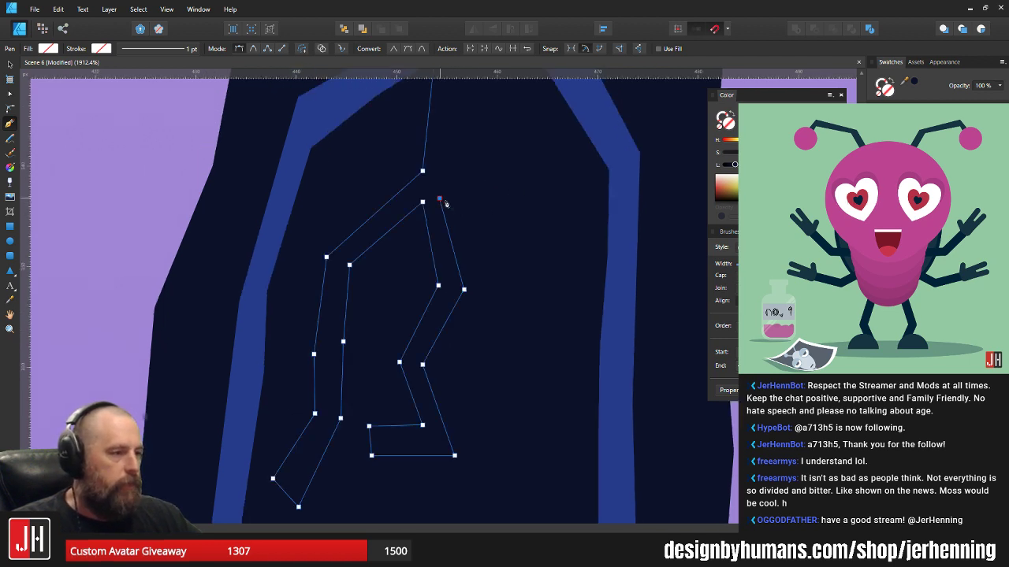
- Add a bent right-hand branch with an outward foot, then run the outline back up to the portal's upper rim to close it
{"action": "left_click", "coordinate": [487, 208]}
{"action": "scroll", "coordinate": [516, 276], "scroll_direction": "down", "scroll_amount": 1}
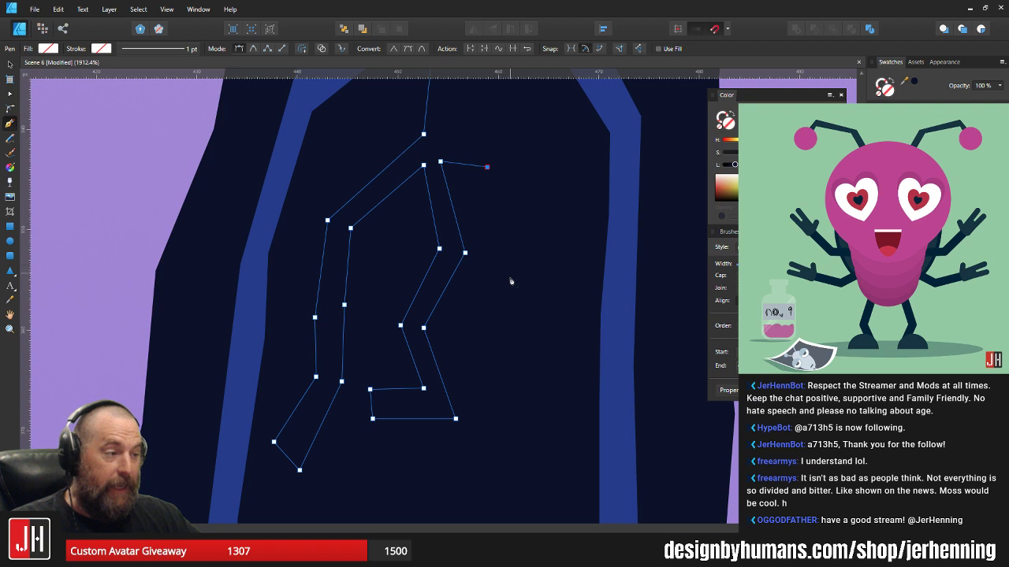
{"action": "left_click", "coordinate": [515, 257]}
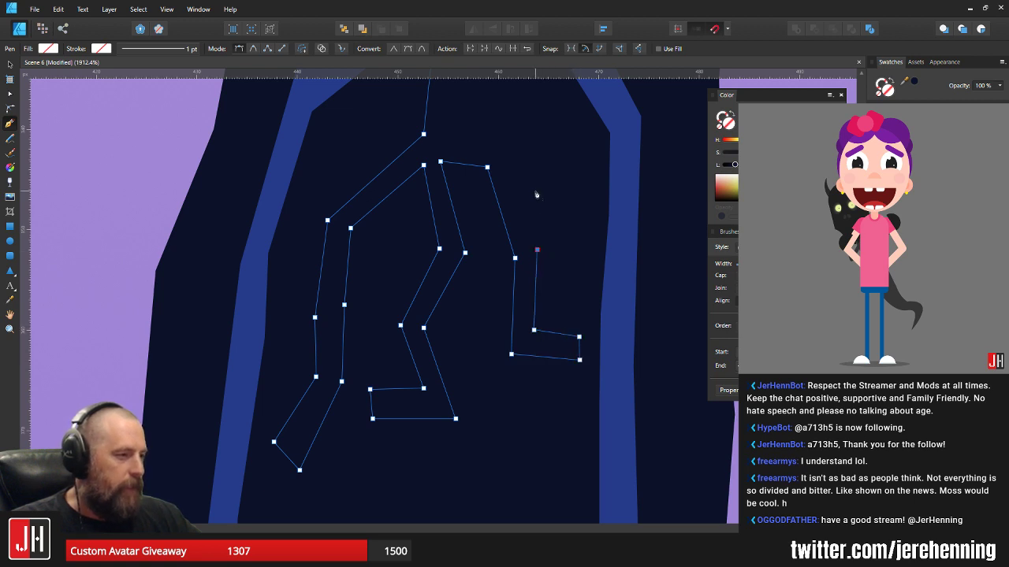
{"action": "scroll", "coordinate": [536, 195], "scroll_direction": "up", "scroll_amount": 3}
{"action": "left_click", "coordinate": [517, 238]}
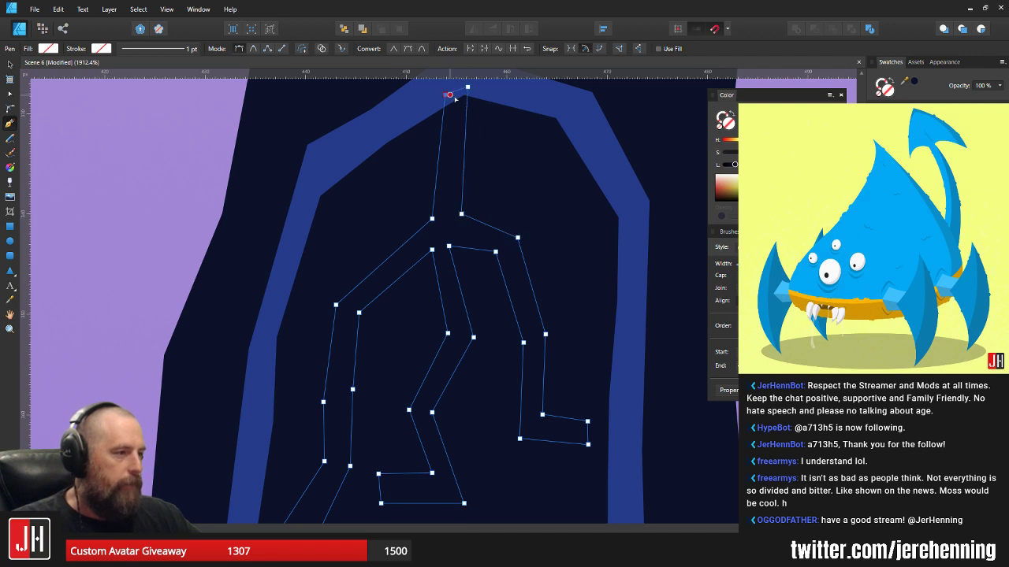
- Fill the branching shape with the blue sampled from the portal rim and nudge it slightly upward
{"action": "scroll", "coordinate": [465, 110], "scroll_direction": "down", "scroll_amount": 3}
{"action": "key", "text": "i"}
{"action": "left_click", "coordinate": [500, 99]}
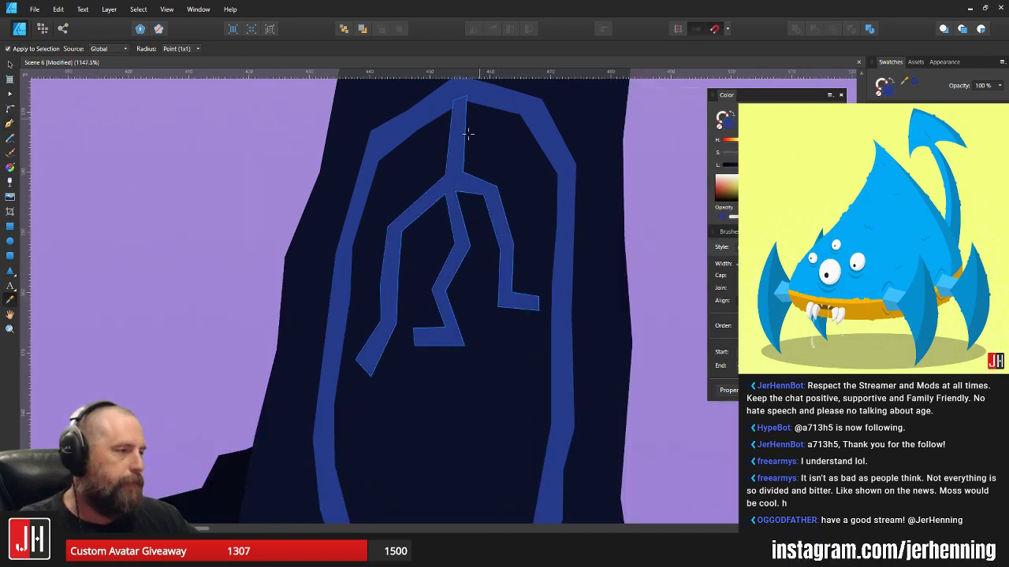
{"action": "key", "text": "v"}
{"action": "left_click_drag", "start_coordinate": [467, 132], "coordinate": [465, 129]}
{"action": "scroll", "coordinate": [478, 149], "scroll_direction": "down", "scroll_amount": 10}
{"action": "left_click", "coordinate": [501, 156]}
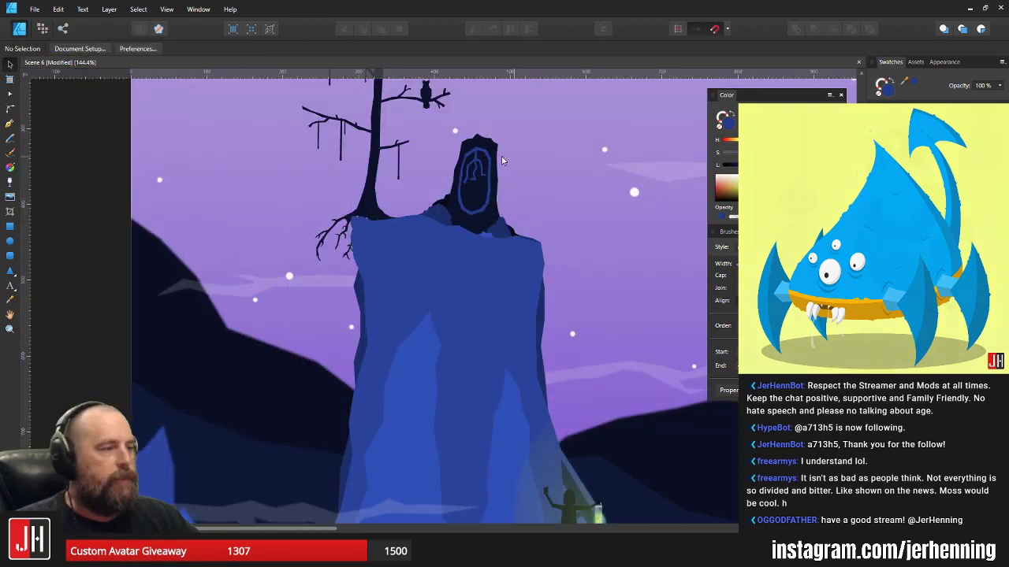
{"action": "scroll", "coordinate": [488, 167], "scroll_direction": "up", "scroll_amount": 7}
{"action": "left_click", "coordinate": [428, 169]}
{"action": "scroll", "coordinate": [469, 229], "scroll_direction": "up", "scroll_amount": 5}
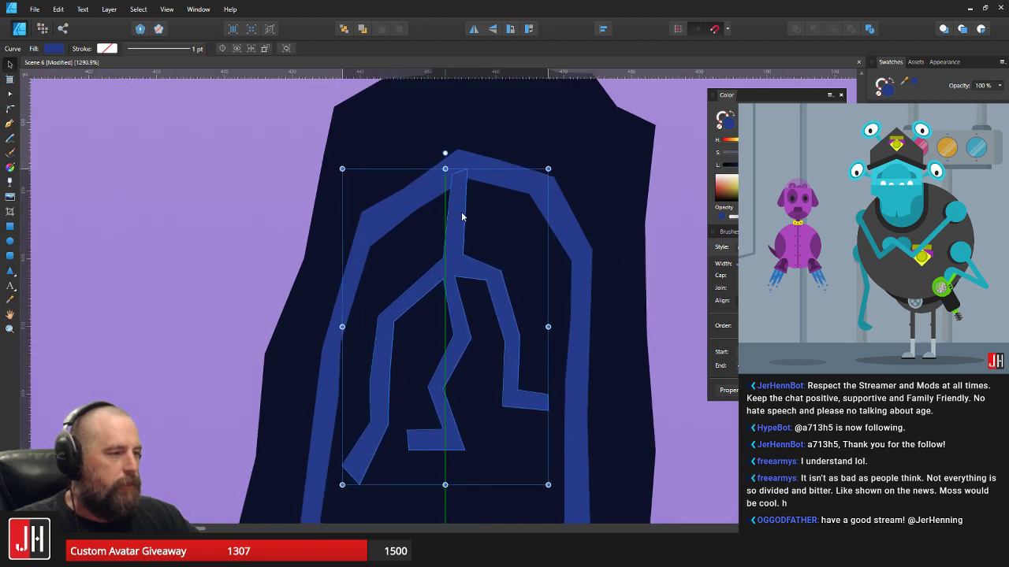
{"action": "scroll", "coordinate": [464, 228], "scroll_direction": "down", "scroll_amount": 6}
{"action": "key", "text": "ctrl+d"}
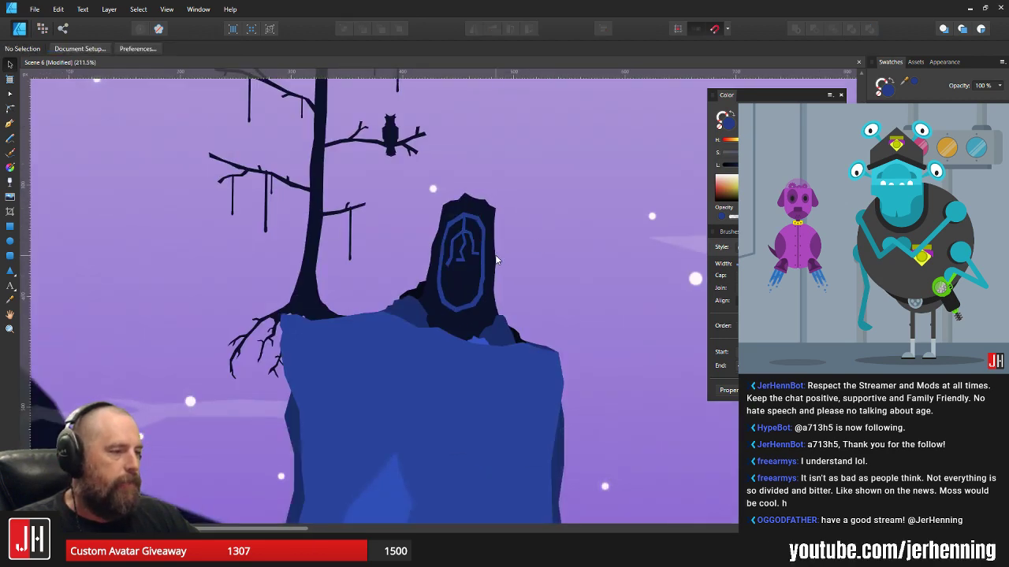
- Apply a white Outer Glow in Screen blend mode to the portal's dark inner oval
{"action": "scroll", "coordinate": [496, 257], "scroll_direction": "up", "scroll_amount": 4}
{"action": "left_click", "coordinate": [446, 160]}
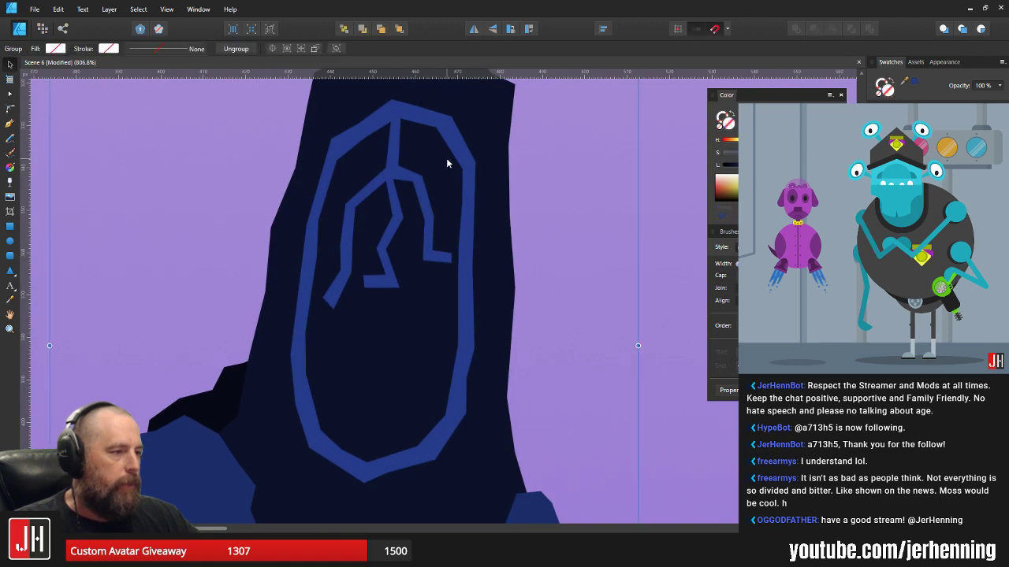
{"action": "double_click", "coordinate": [451, 163]}
{"action": "left_click_drag", "start_coordinate": [456, 171], "coordinate": [486, 217]}
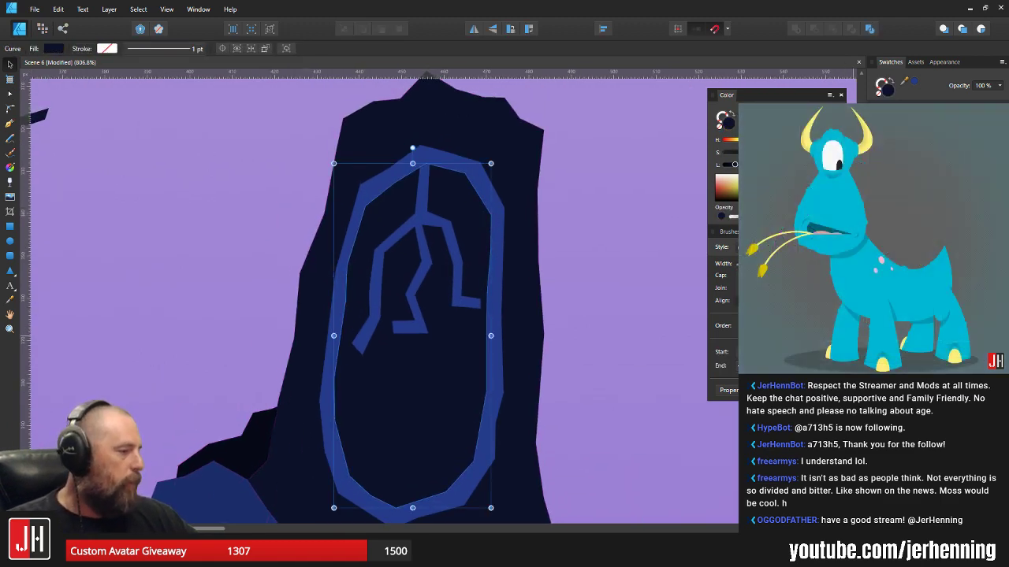
{"action": "key", "text": "ctrl+shift+e"}
{"action": "left_click", "coordinate": [371, 185]}
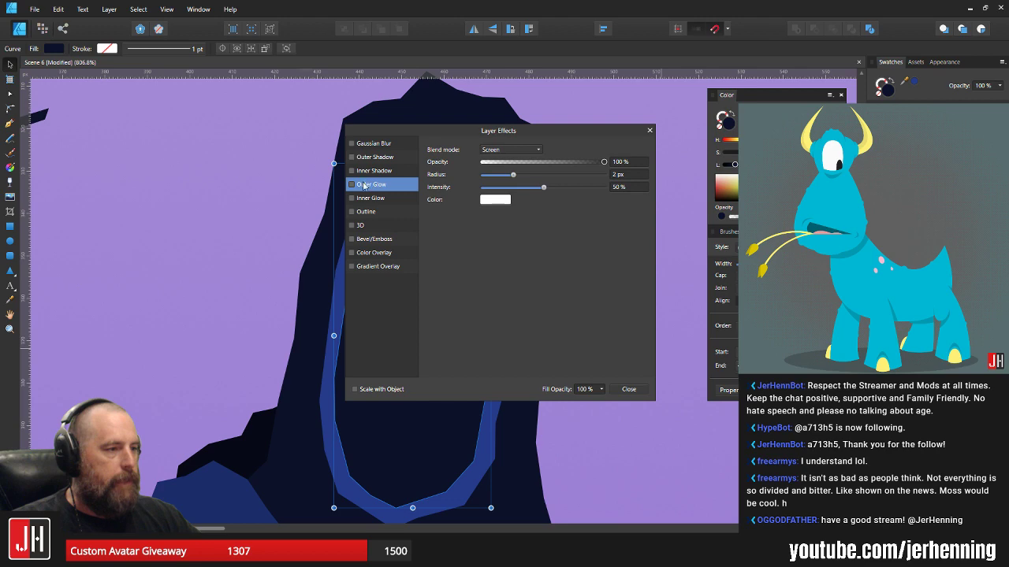
{"action": "left_click", "coordinate": [357, 183]}
{"action": "left_click_drag", "start_coordinate": [417, 136], "coordinate": [603, 176]}
{"action": "scroll", "coordinate": [449, 304], "scroll_direction": "down", "scroll_amount": 5}
{"action": "scroll", "coordinate": [449, 305], "scroll_direction": "up", "scroll_amount": 5}
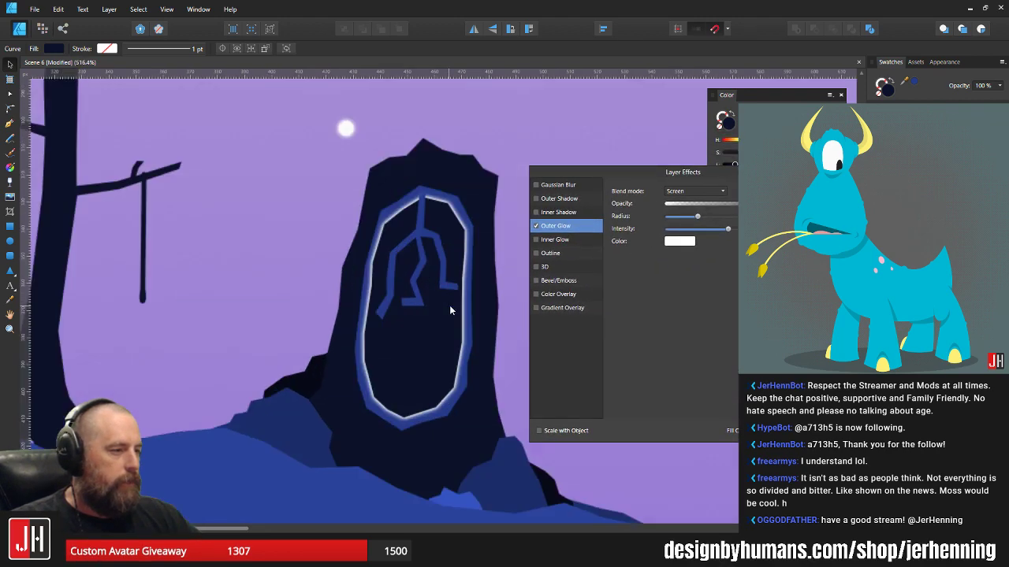
- Increase the inner oval's outer glow radius slightly and lower its intensity to soften the glow
{"action": "left_click_drag", "start_coordinate": [698, 218], "coordinate": [701, 220]}
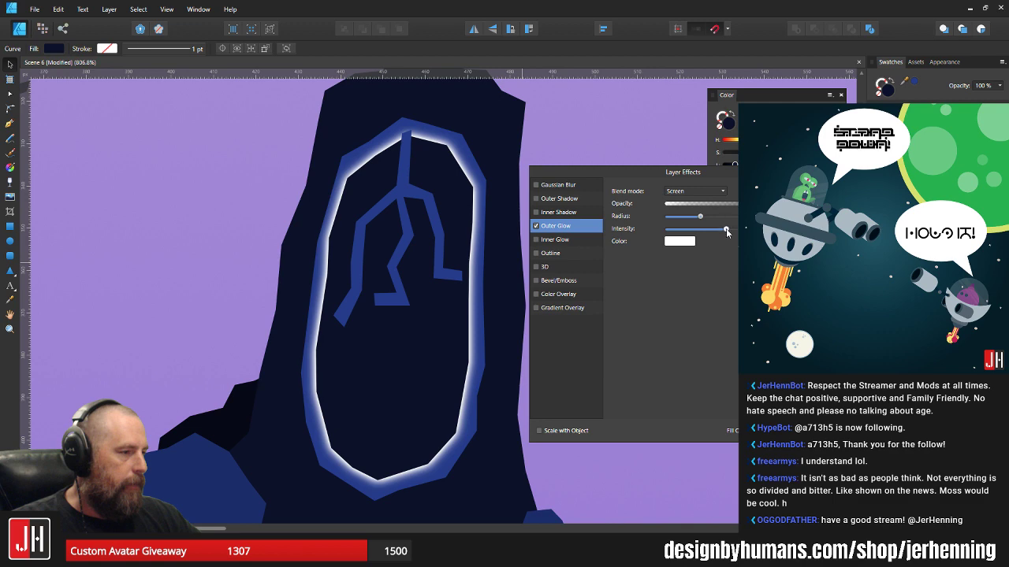
{"action": "left_click_drag", "start_coordinate": [725, 233], "coordinate": [709, 229]}
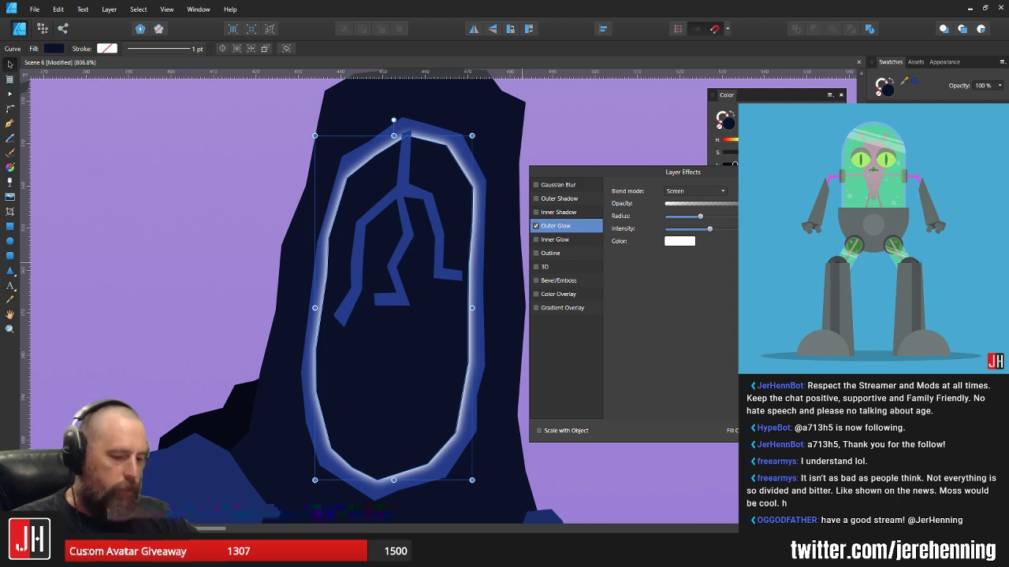
{"action": "left_click_drag", "start_coordinate": [700, 216], "coordinate": [699, 216]}
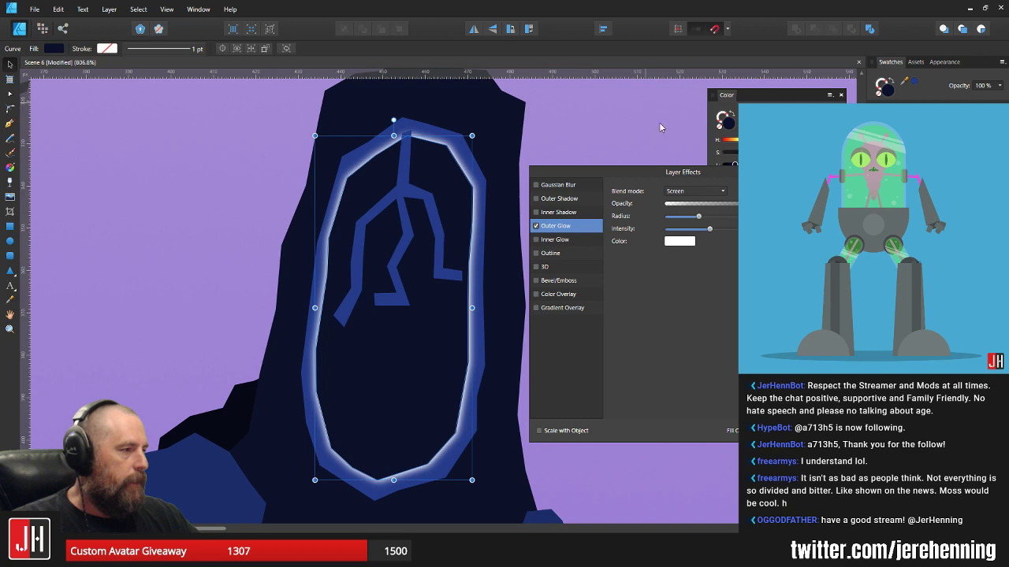
{"action": "left_click_drag", "start_coordinate": [624, 173], "coordinate": [688, 156]}
{"action": "left_click", "coordinate": [608, 113]}
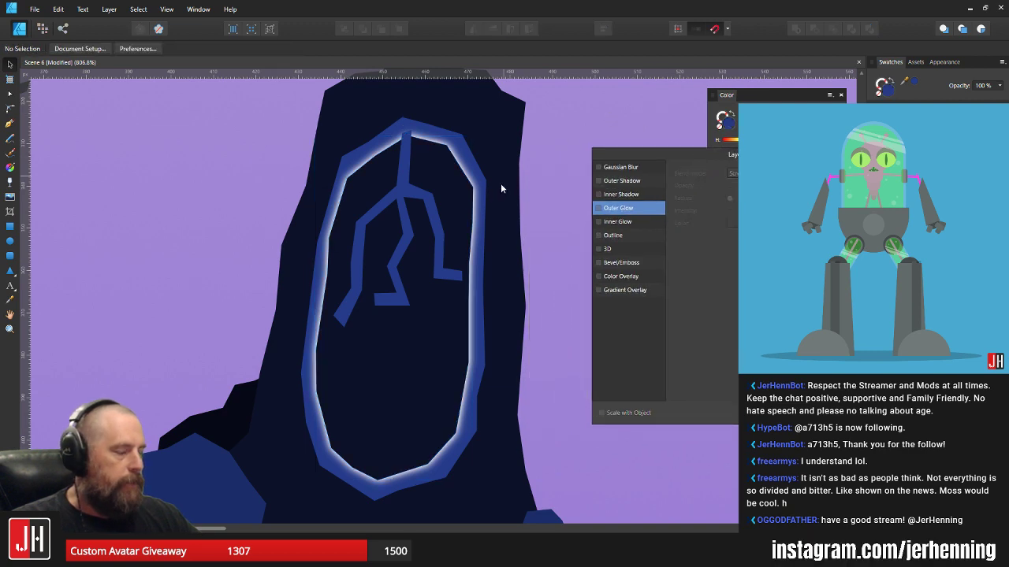
{"action": "scroll", "coordinate": [501, 183], "scroll_direction": "down", "scroll_amount": 2}
{"action": "scroll", "coordinate": [497, 199], "scroll_direction": "down", "scroll_amount": 4}
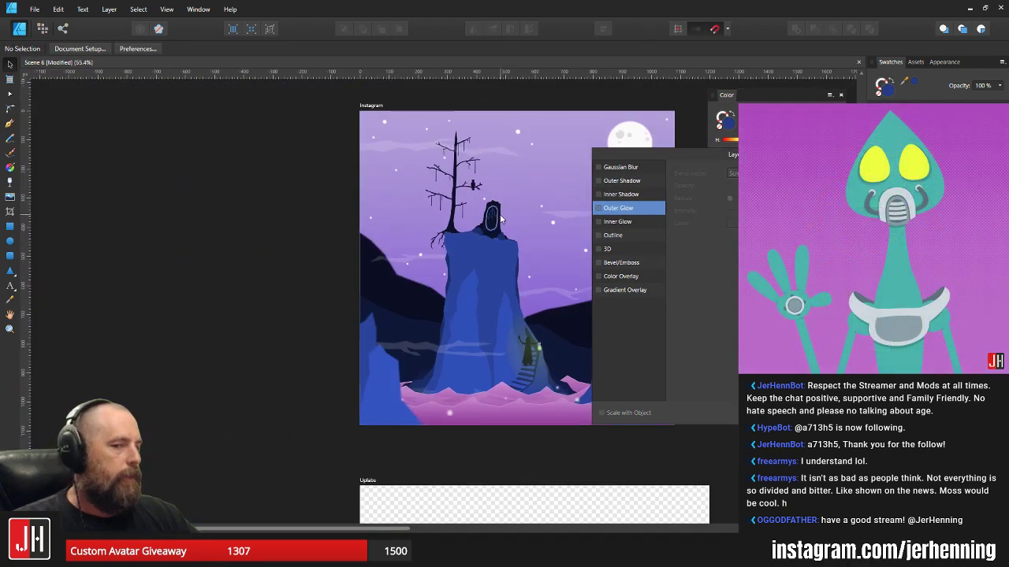
- Move the upper left node of the branching shape's stem down onto the edge of the dark inner oval
{"action": "scroll", "coordinate": [497, 216], "scroll_direction": "up", "scroll_amount": 3}
{"action": "left_click_drag", "start_coordinate": [496, 218], "coordinate": [407, 214]}
{"action": "scroll", "coordinate": [390, 197], "scroll_direction": "up", "scroll_amount": 7}
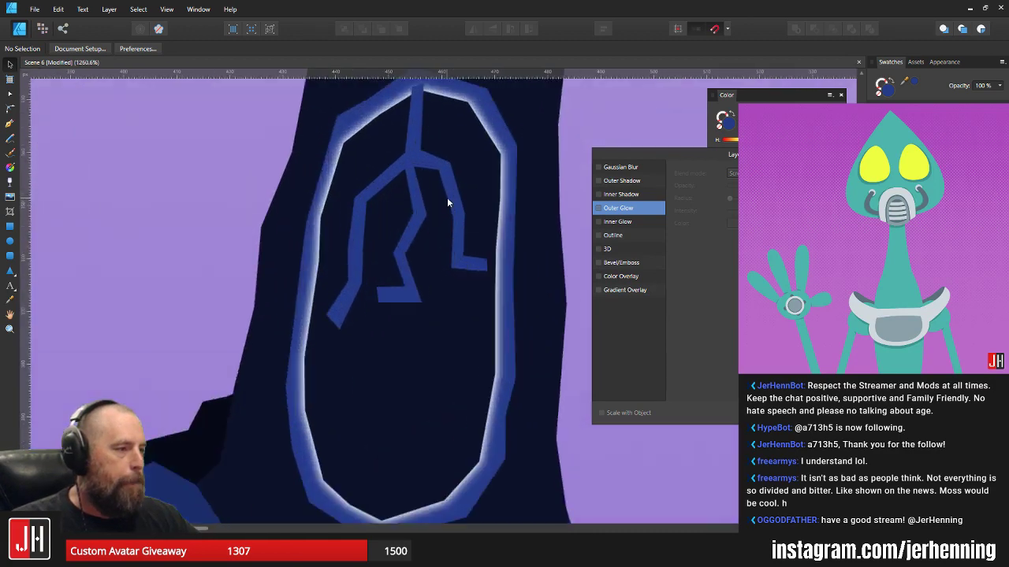
{"action": "left_click_drag", "start_coordinate": [459, 156], "coordinate": [456, 231]}
{"action": "left_click", "coordinate": [410, 178]}
{"action": "scroll", "coordinate": [414, 173], "scroll_direction": "up", "scroll_amount": 2}
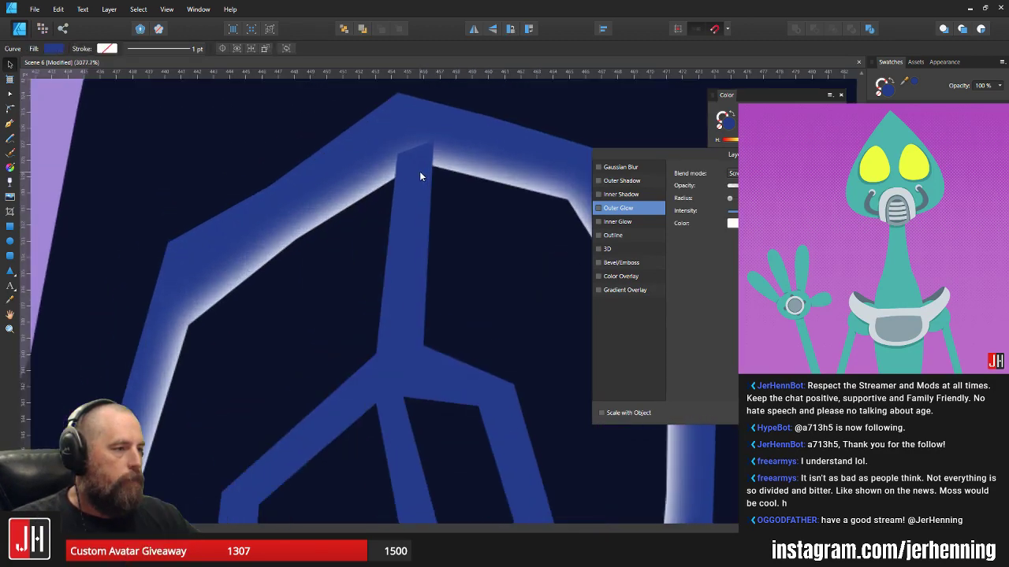
{"action": "left_click_drag", "start_coordinate": [397, 156], "coordinate": [398, 179]}
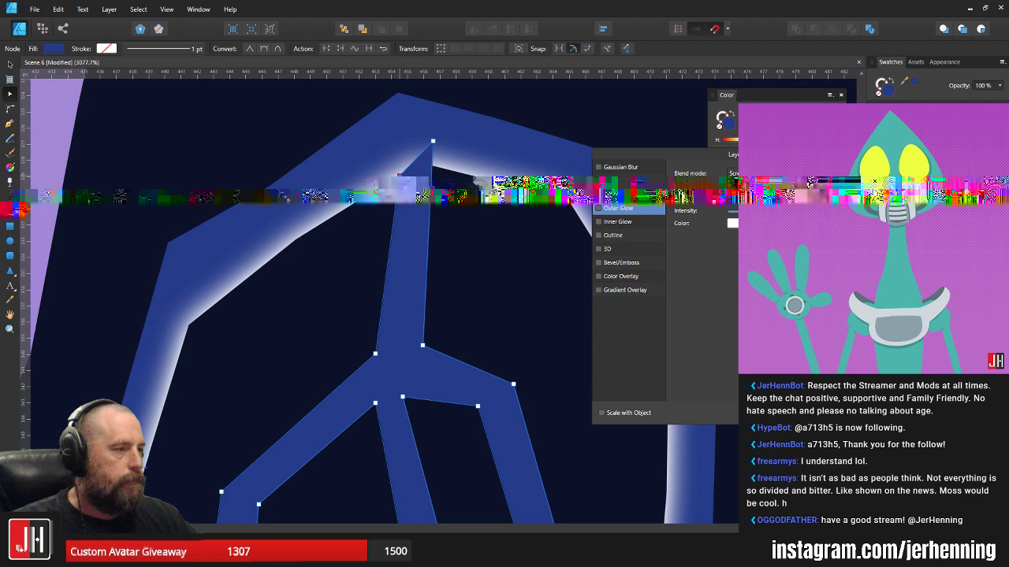
{"action": "left_click", "coordinate": [442, 194]}
{"action": "scroll", "coordinate": [394, 180], "scroll_direction": "up", "scroll_amount": 2}
{"action": "left_click", "coordinate": [407, 180]}
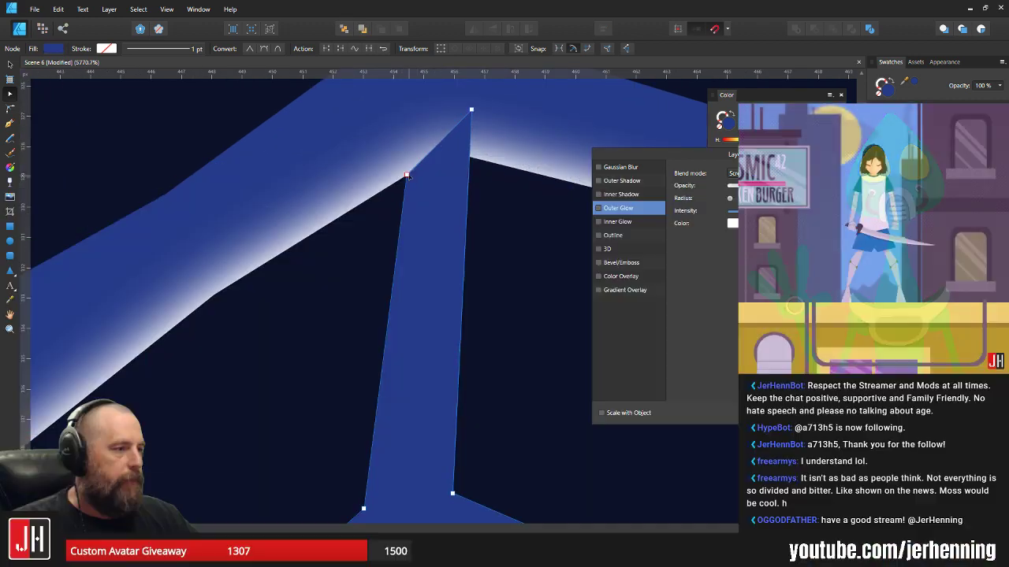
{"action": "left_click_drag", "start_coordinate": [409, 177], "coordinate": [406, 176]}
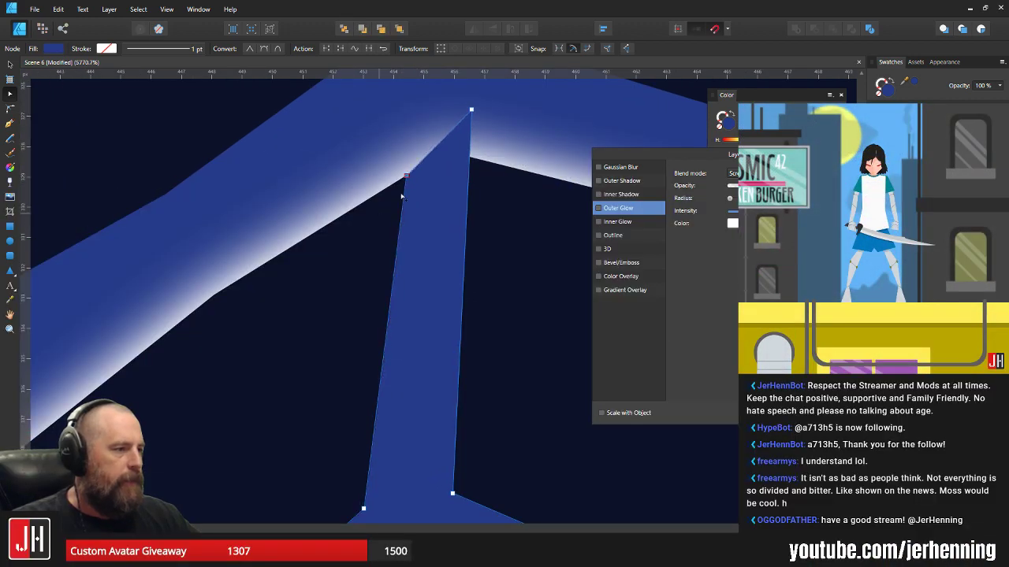
{"action": "scroll", "coordinate": [402, 196], "scroll_direction": "up", "scroll_amount": 3}
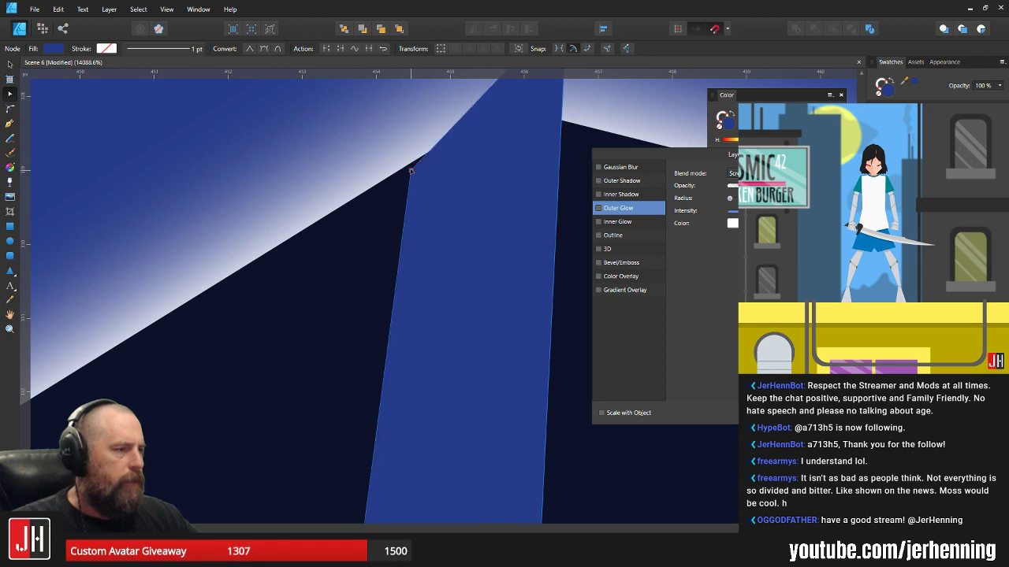
{"action": "left_click_drag", "start_coordinate": [410, 168], "coordinate": [405, 167]}
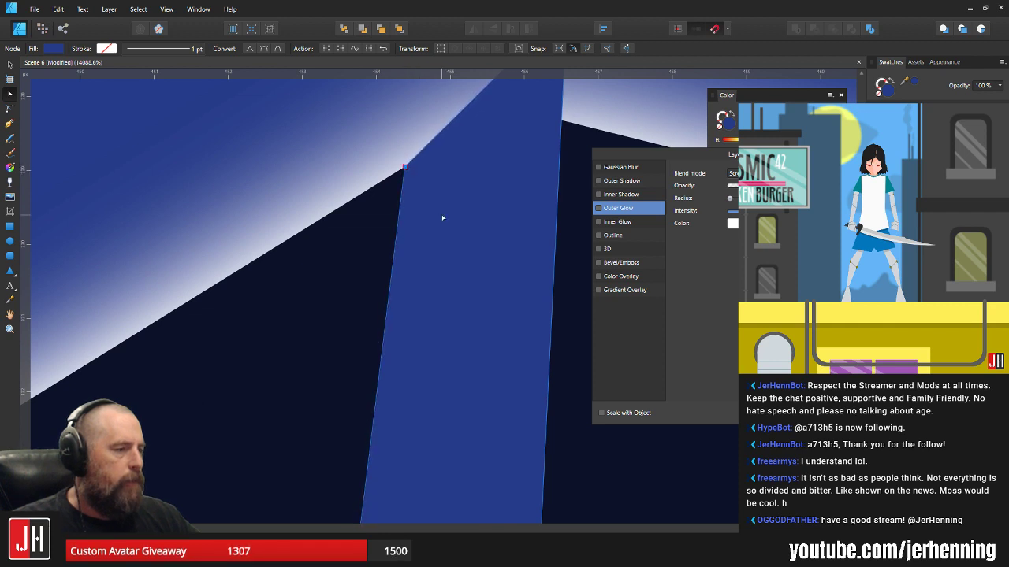
- With the inner oval's nodes shown as a guide, fit the stem's two upper nodes to the oval's edge and its top corner
{"action": "scroll", "coordinate": [443, 220], "scroll_direction": "down", "scroll_amount": 7}
{"action": "key", "text": "v"}
{"action": "left_click", "coordinate": [495, 254]}
{"action": "scroll", "coordinate": [464, 249], "scroll_direction": "up", "scroll_amount": 3}
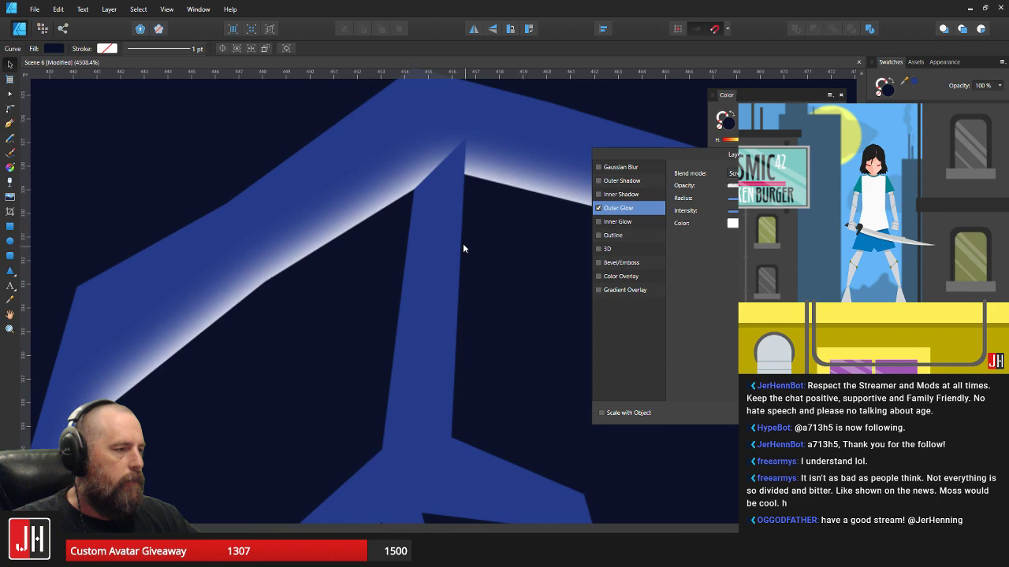
{"action": "scroll", "coordinate": [437, 220], "scroll_direction": "up", "scroll_amount": 2}
{"action": "key", "text": "a"}
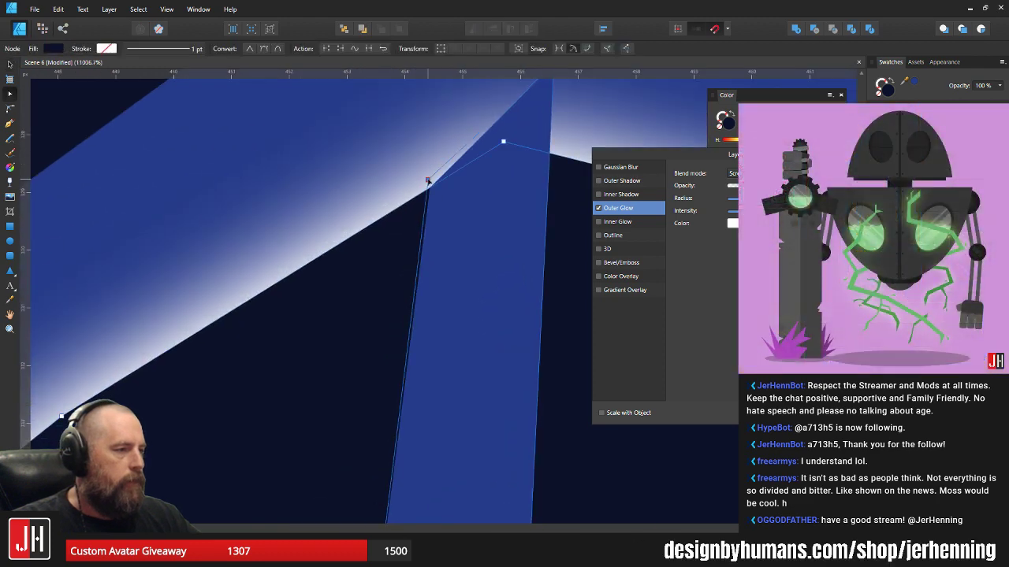
{"action": "left_click_drag", "start_coordinate": [428, 181], "coordinate": [428, 189]}
{"action": "left_click_drag", "start_coordinate": [530, 118], "coordinate": [508, 182]}
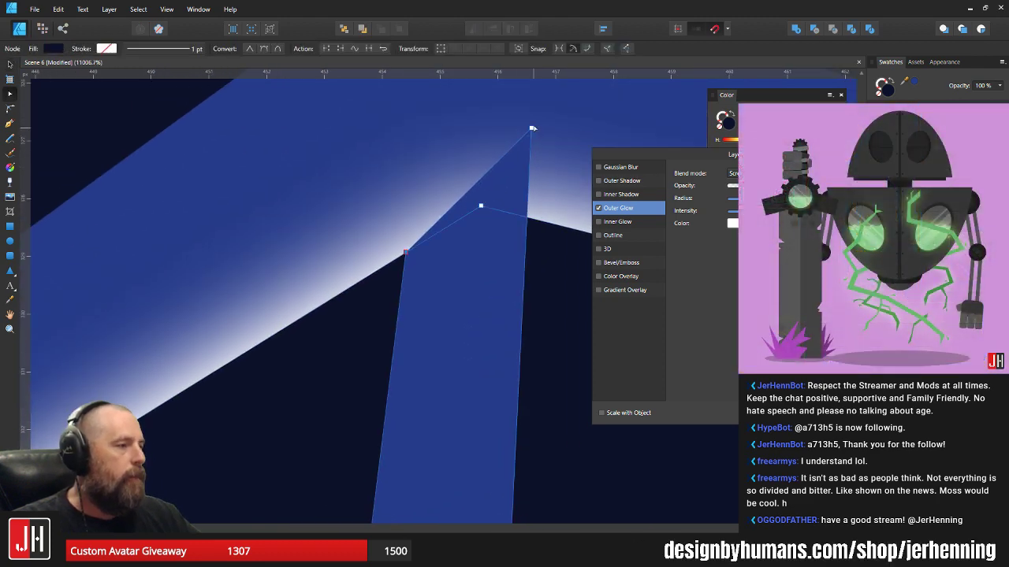
{"action": "left_click_drag", "start_coordinate": [532, 128], "coordinate": [481, 207]}
{"action": "left_click", "coordinate": [484, 234]}
{"action": "key", "text": "v"}
{"action": "scroll", "coordinate": [490, 222], "scroll_direction": "down", "scroll_amount": 1}
{"action": "scroll", "coordinate": [488, 222], "scroll_direction": "down", "scroll_amount": 14}
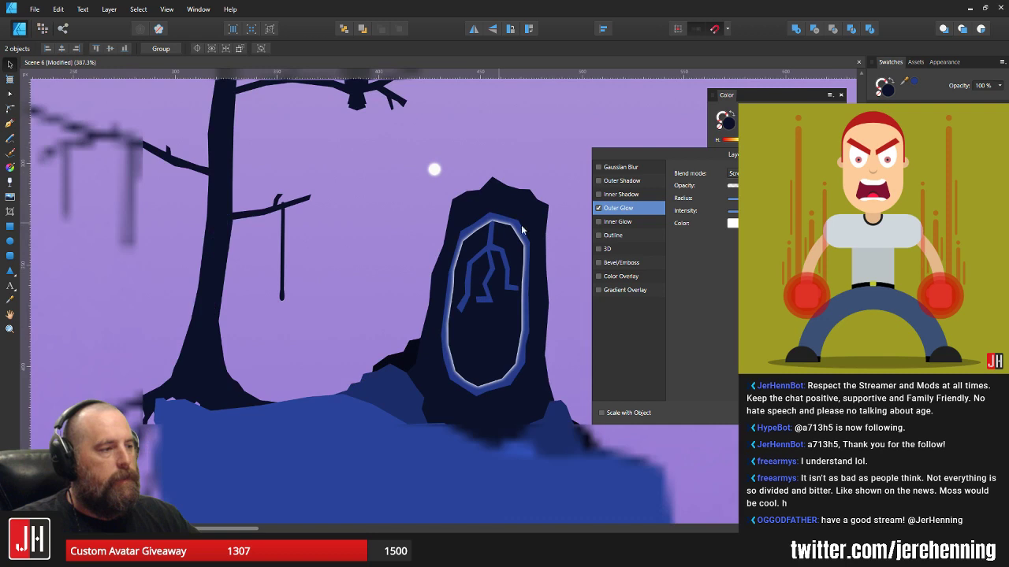
{"action": "left_click", "coordinate": [554, 235]}
- Copy the inner oval's outer glow effect onto the branching shape while keeping the shape's blue fill
{"action": "scroll", "coordinate": [522, 235], "scroll_direction": "up", "scroll_amount": 4}
{"action": "left_click", "coordinate": [489, 206]}
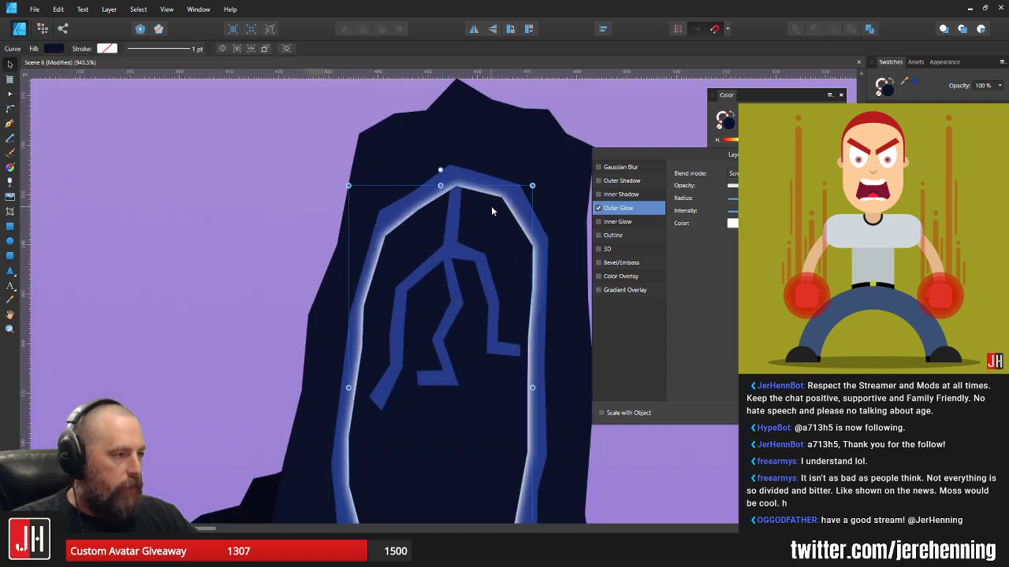
{"action": "left_click", "coordinate": [459, 215]}
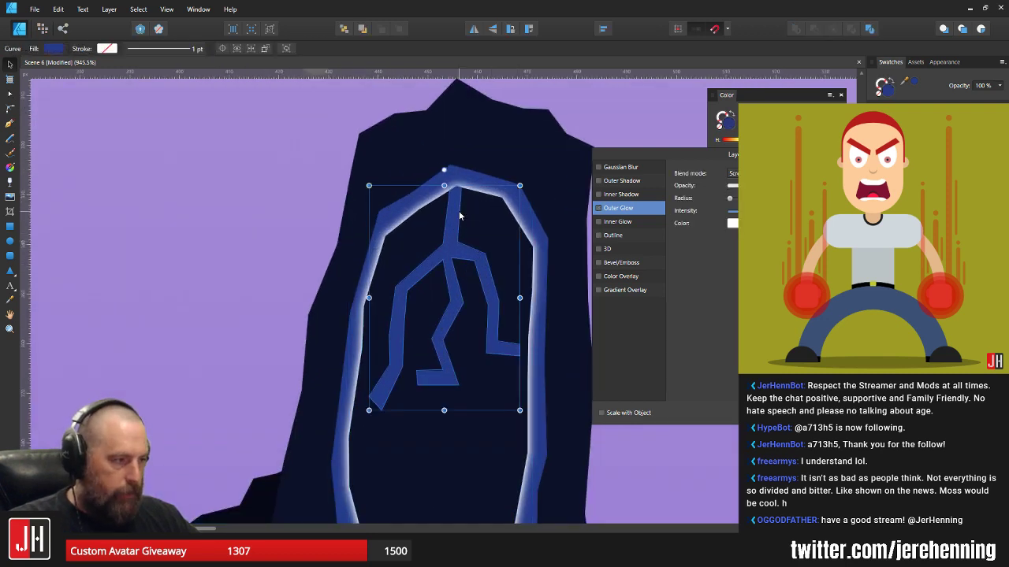
{"action": "key", "text": "ctrl+shift+v"}
{"action": "scroll", "coordinate": [479, 231], "scroll_direction": "down", "scroll_amount": 4}
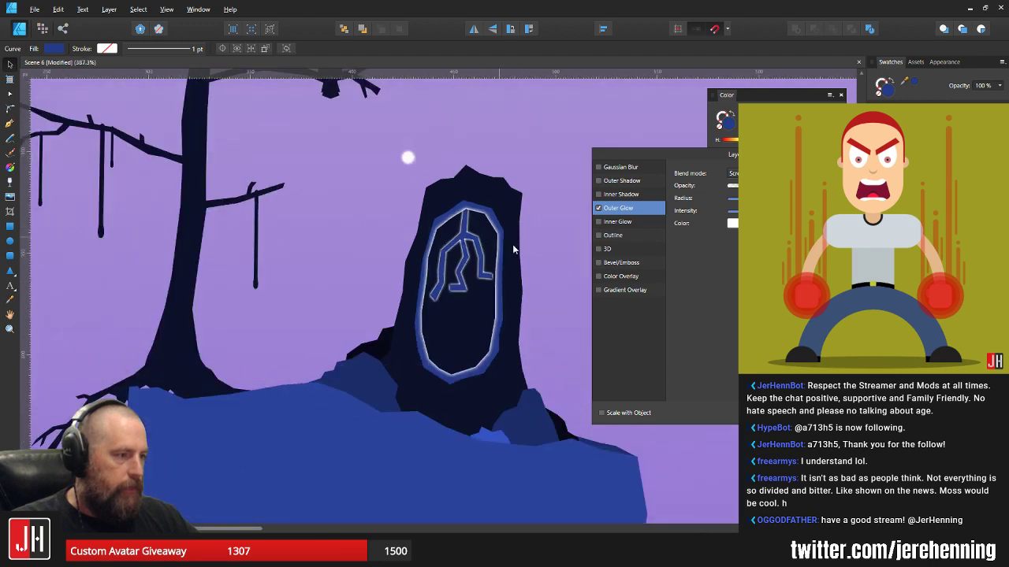
- Check the branching shape's glow from afar and close up, and turn off the shape's outer glow
{"action": "key", "text": "ctrl+d"}
{"action": "scroll", "coordinate": [480, 266], "scroll_direction": "down", "scroll_amount": 7}
{"action": "left_click_drag", "start_coordinate": [491, 265], "coordinate": [429, 256]}
{"action": "scroll", "coordinate": [429, 254], "scroll_direction": "up", "scroll_amount": 10}
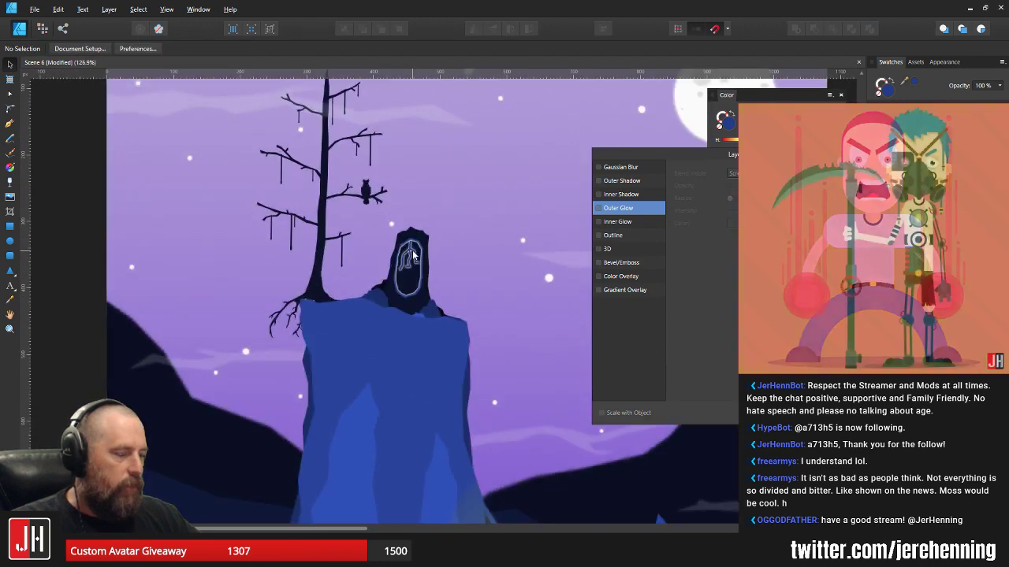
{"action": "scroll", "coordinate": [413, 202], "scroll_direction": "up", "scroll_amount": 2}
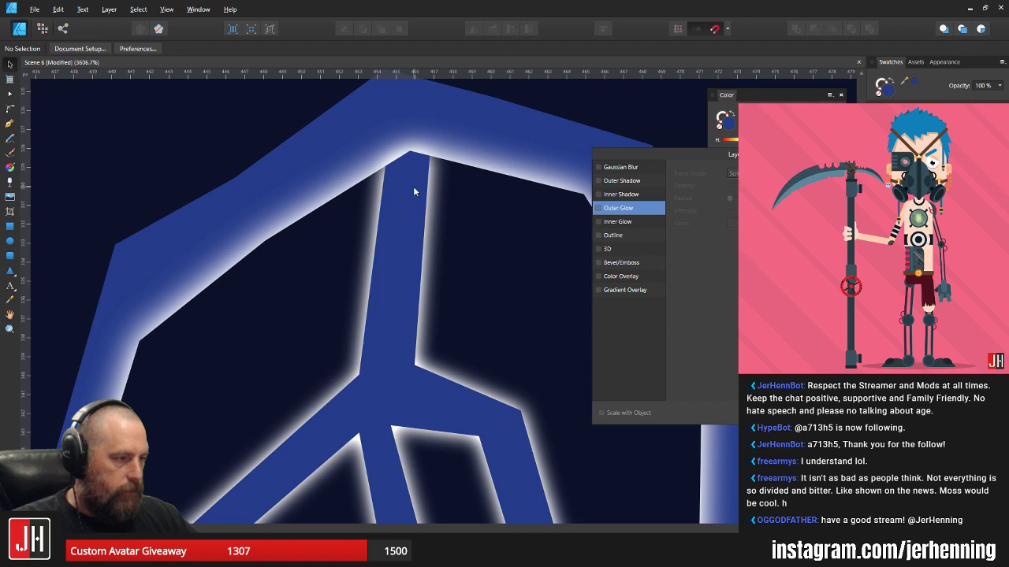
{"action": "scroll", "coordinate": [413, 189], "scroll_direction": "down", "scroll_amount": 3}
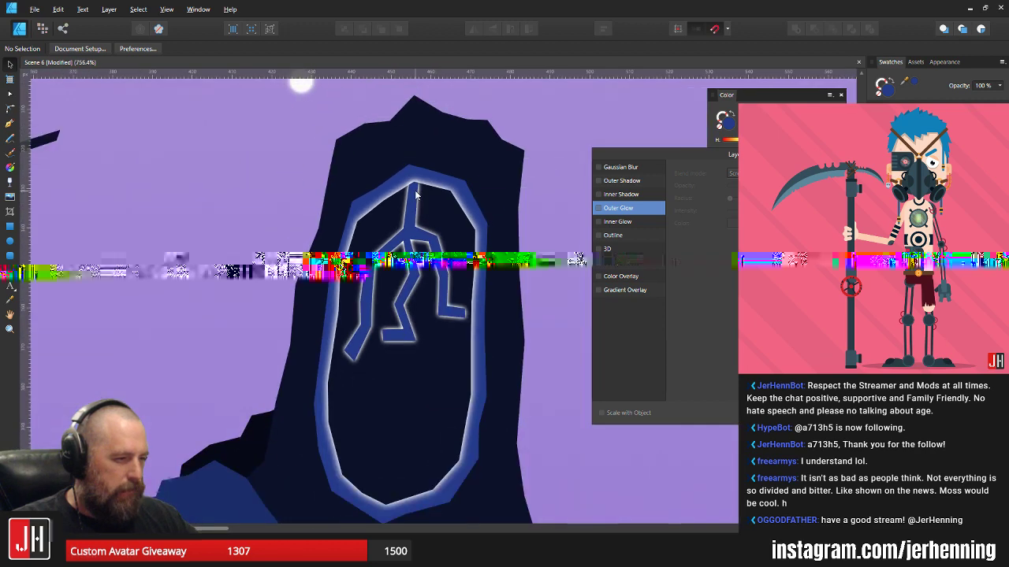
{"action": "left_click", "coordinate": [416, 195]}
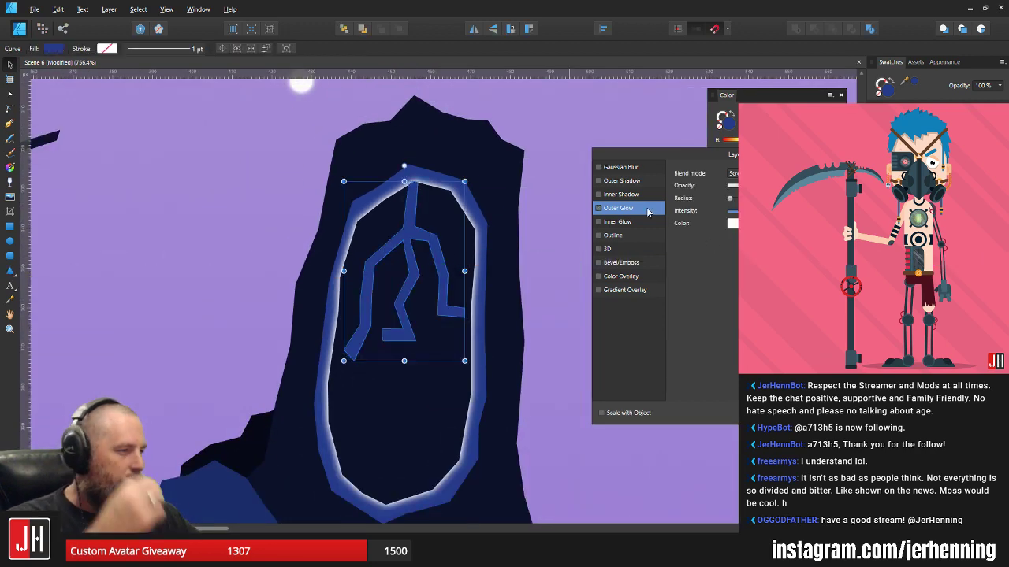
- Try a white inner glow on the branching shape and switch it off again
{"action": "left_click", "coordinate": [619, 222]}
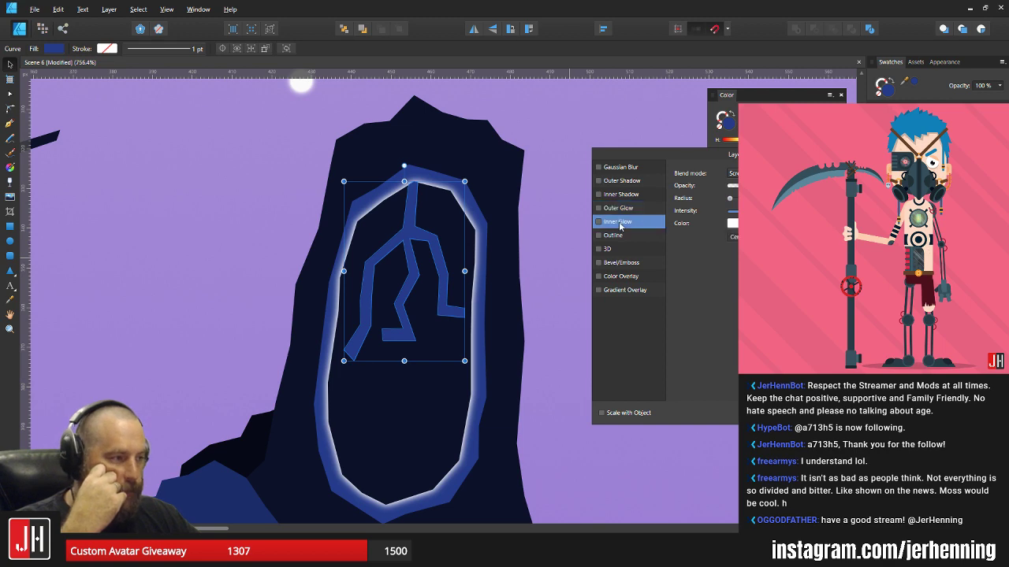
{"action": "mouse_move", "coordinate": [731, 201]}
{"action": "left_mouse_down"}
{"action": "mouse_move", "coordinate": [769, 202]}
{"action": "mouse_move", "coordinate": [746, 200]}
{"action": "left_mouse_up"}
{"action": "left_click_drag", "start_coordinate": [569, 259], "coordinate": [569, 260]}
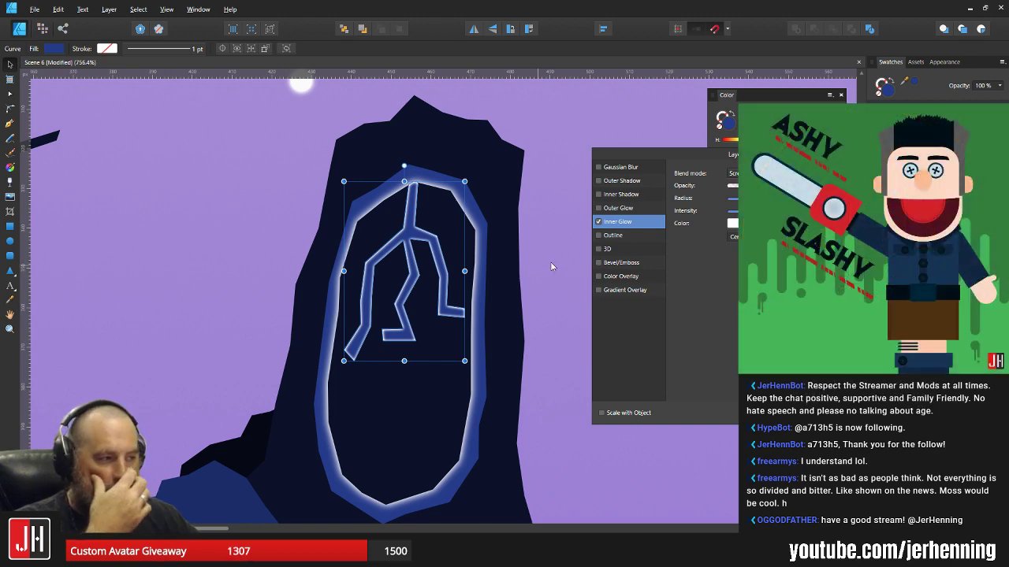
{"action": "left_click", "coordinate": [599, 223]}
- Try the 3D, Bevel/Emboss and Color Overlay effects on the branching shape, leaving each one switched off
{"action": "left_click", "coordinate": [617, 238]}
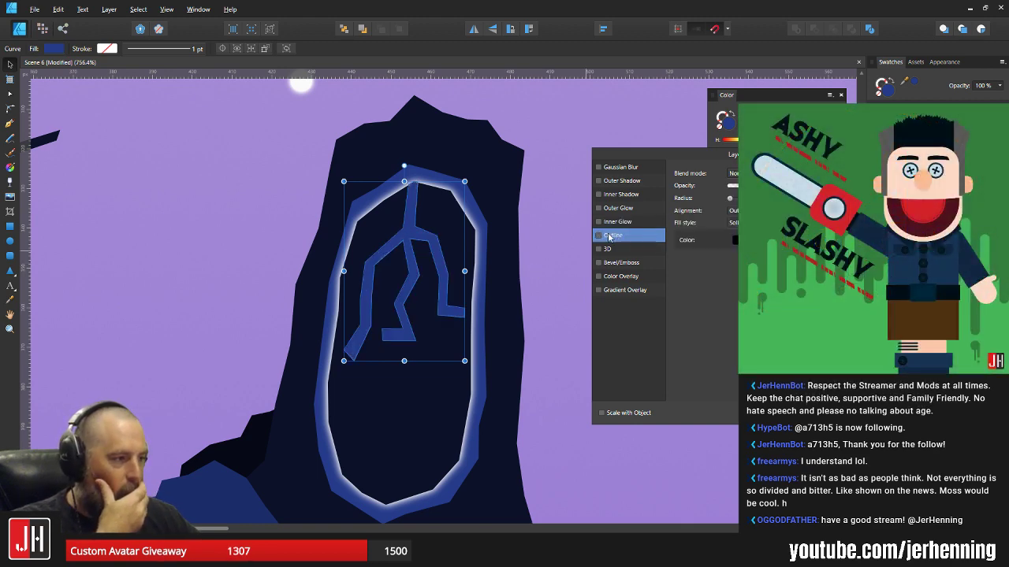
{"action": "left_click", "coordinate": [599, 249]}
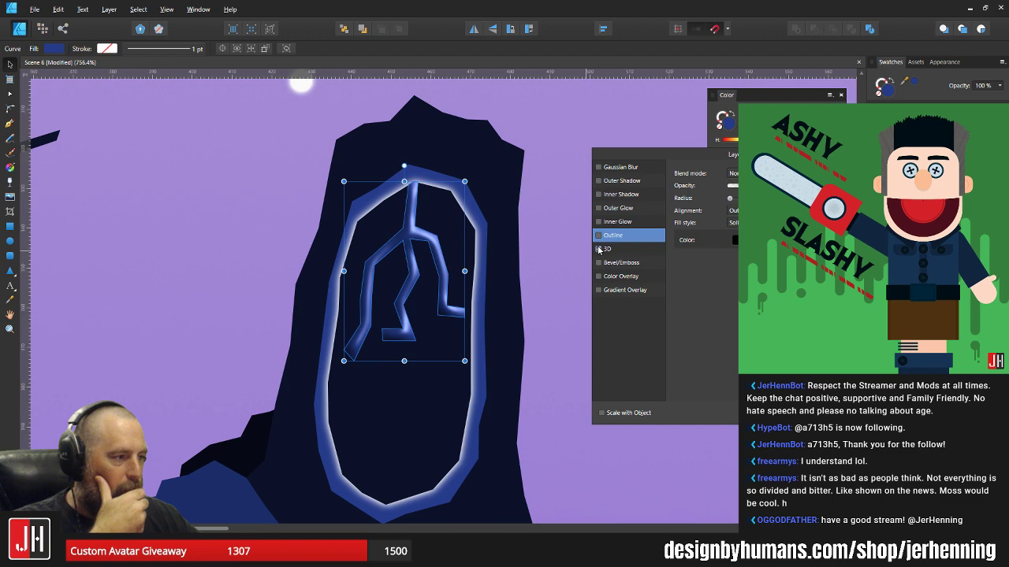
{"action": "left_click", "coordinate": [599, 249]}
{"action": "left_click", "coordinate": [599, 263]}
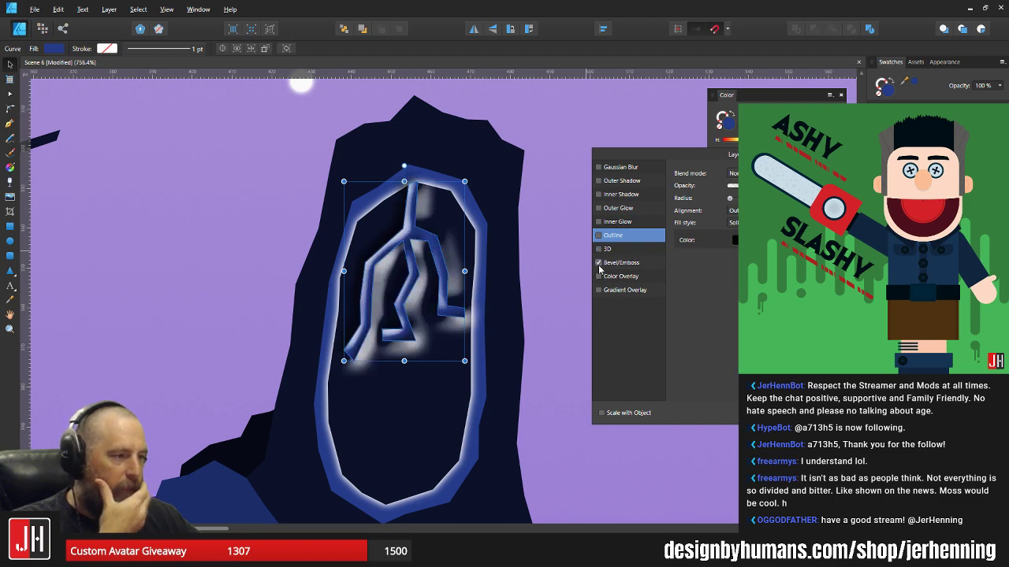
{"action": "left_click", "coordinate": [599, 264]}
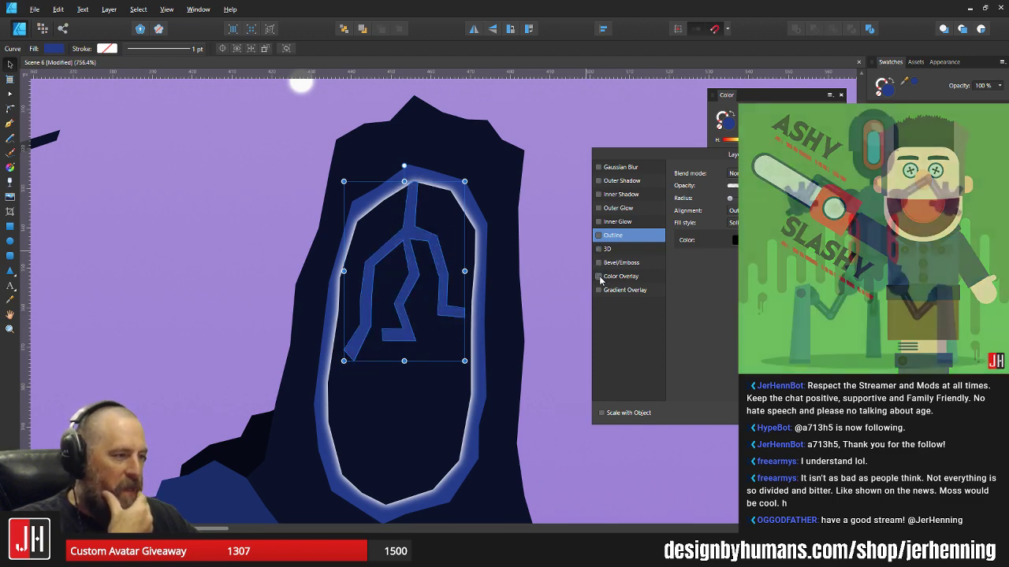
{"action": "left_click", "coordinate": [599, 277]}
{"action": "left_click", "coordinate": [599, 277]}
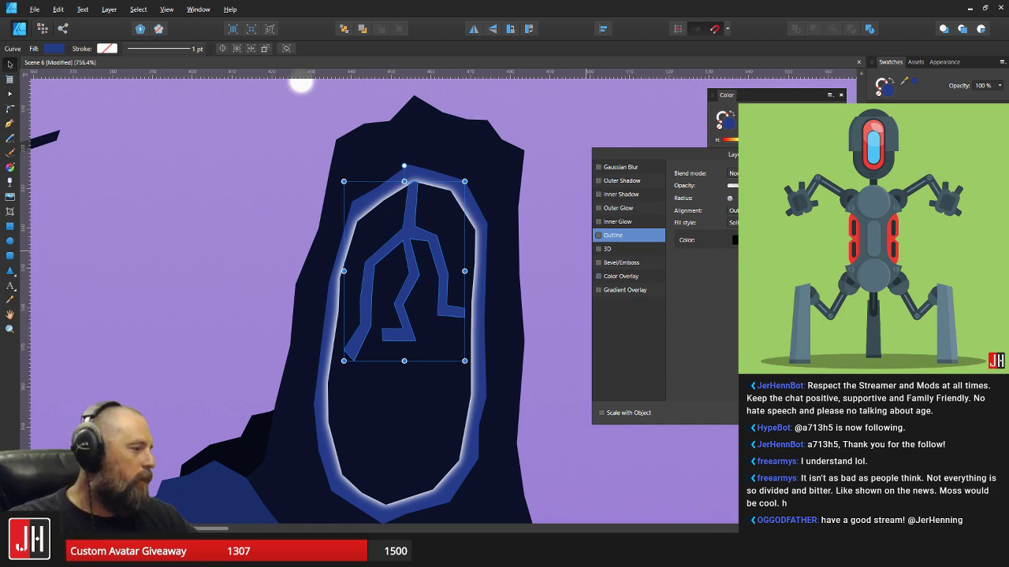
{"action": "left_click", "coordinate": [879, 413]}
- Turn off the outer glow on the portal's dark inner oval
{"action": "left_click", "coordinate": [594, 273]}
{"action": "scroll", "coordinate": [512, 290], "scroll_direction": "down", "scroll_amount": 8}
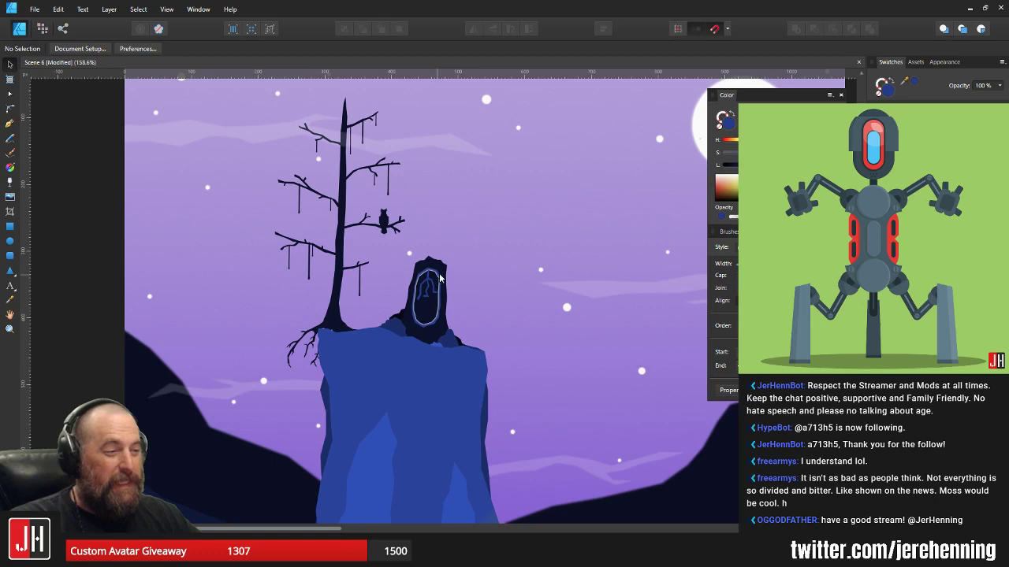
{"action": "scroll", "coordinate": [439, 273], "scroll_direction": "up", "scroll_amount": 8}
{"action": "left_click", "coordinate": [407, 264]}
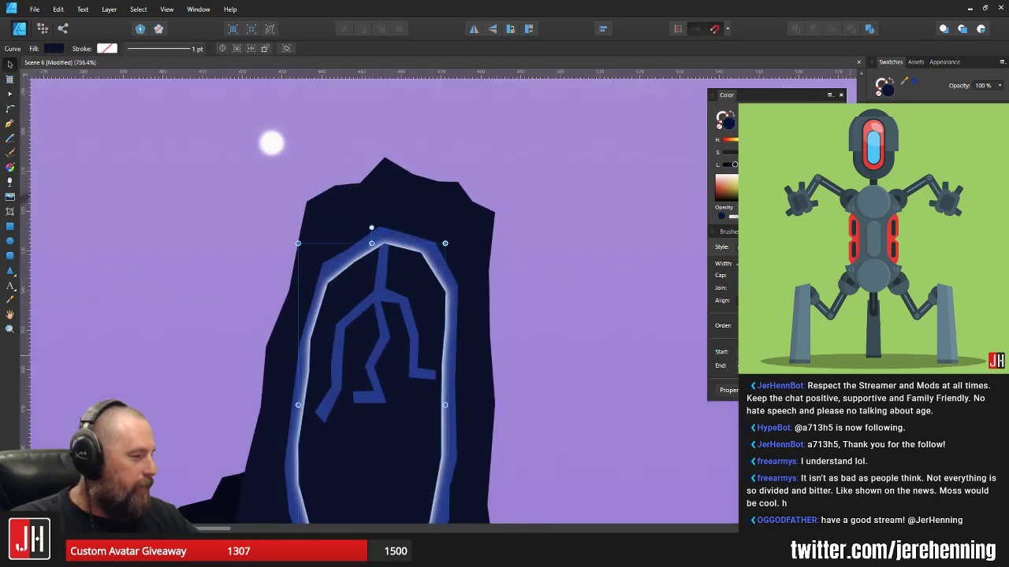
{"action": "left_click", "coordinate": [937, 394]}
{"action": "left_click", "coordinate": [599, 209]}
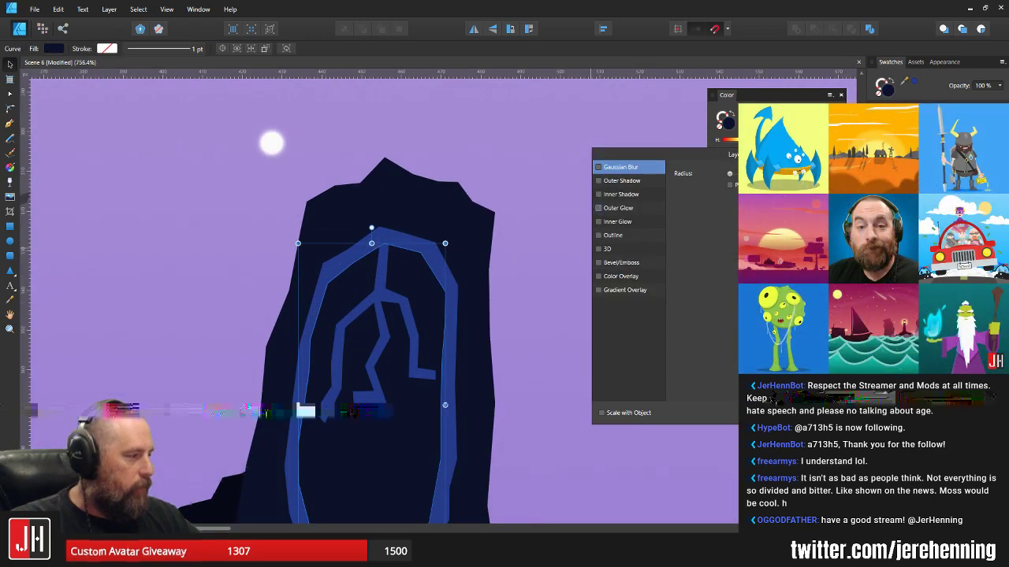
{"action": "key", "text": "Return"}
- Delete the blue branching shape from inside the portal's oval
{"action": "key", "text": "ctrl+d"}
{"action": "scroll", "coordinate": [406, 305], "scroll_direction": "up", "scroll_amount": 2}
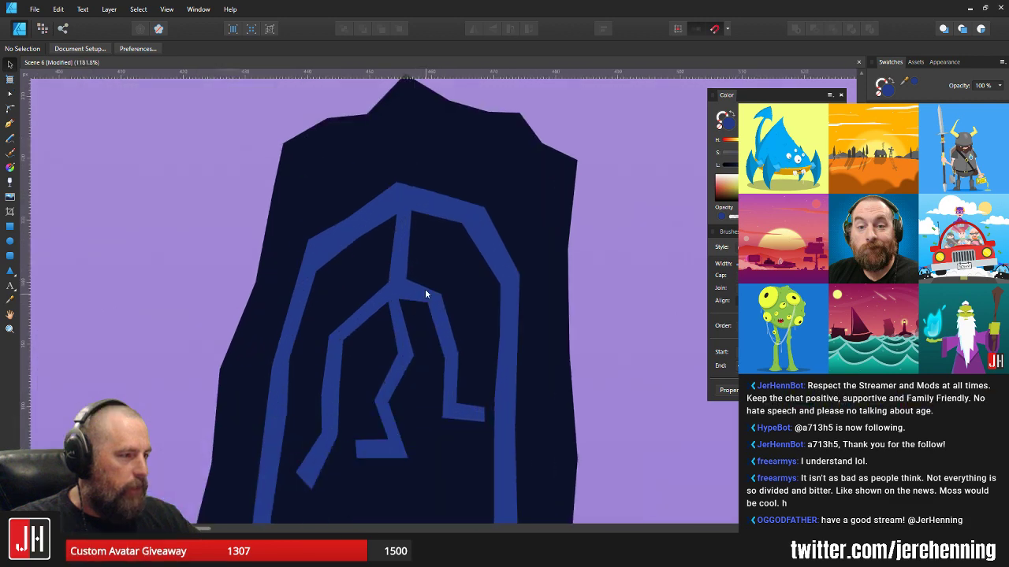
{"action": "left_click", "coordinate": [411, 274]}
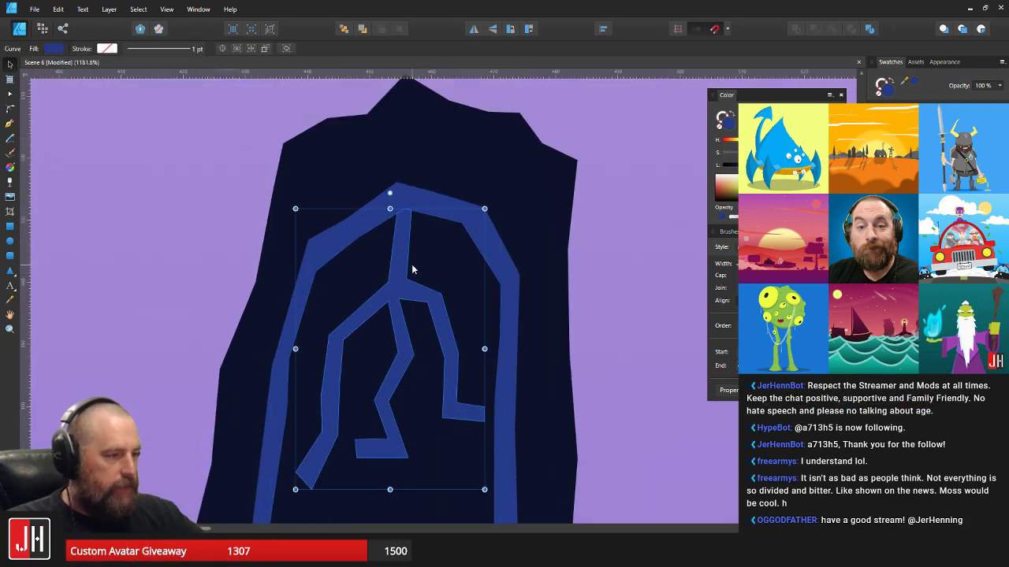
{"action": "key", "text": "Delete"}
{"action": "scroll", "coordinate": [412, 268], "scroll_direction": "down", "scroll_amount": 10}
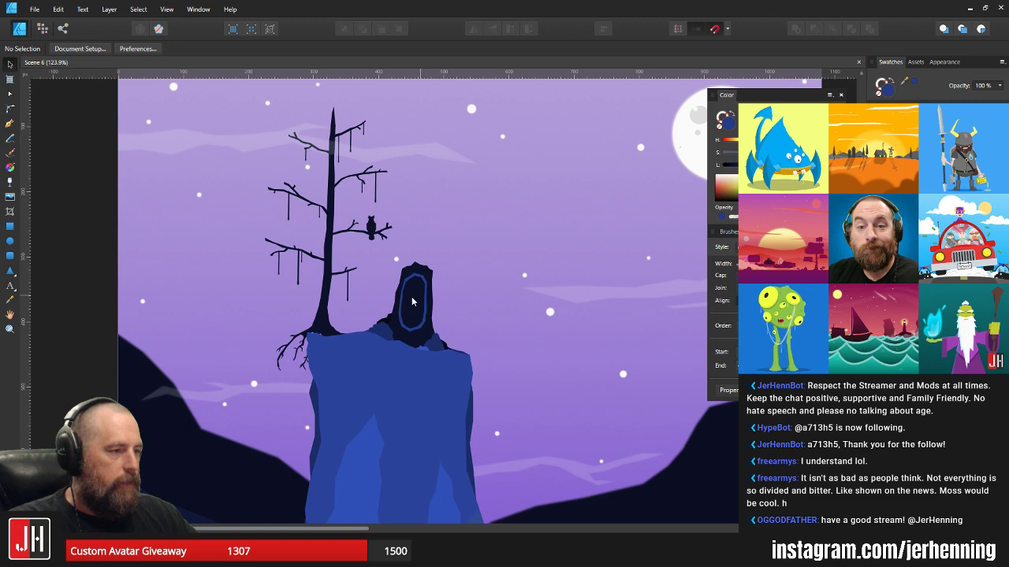
{"action": "scroll", "coordinate": [412, 302], "scroll_direction": "up", "scroll_amount": 3}
{"action": "left_click", "coordinate": [421, 262]}
{"action": "scroll", "coordinate": [463, 226], "scroll_direction": "up", "scroll_amount": 4}
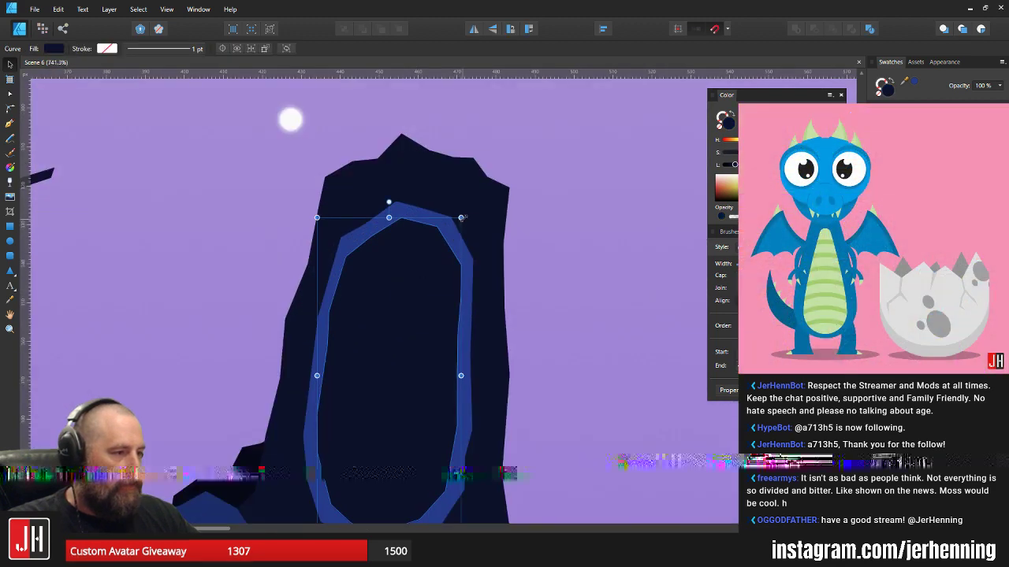
{"action": "left_click", "coordinate": [547, 228]}
{"action": "scroll", "coordinate": [547, 227], "scroll_direction": "down", "scroll_amount": 5}
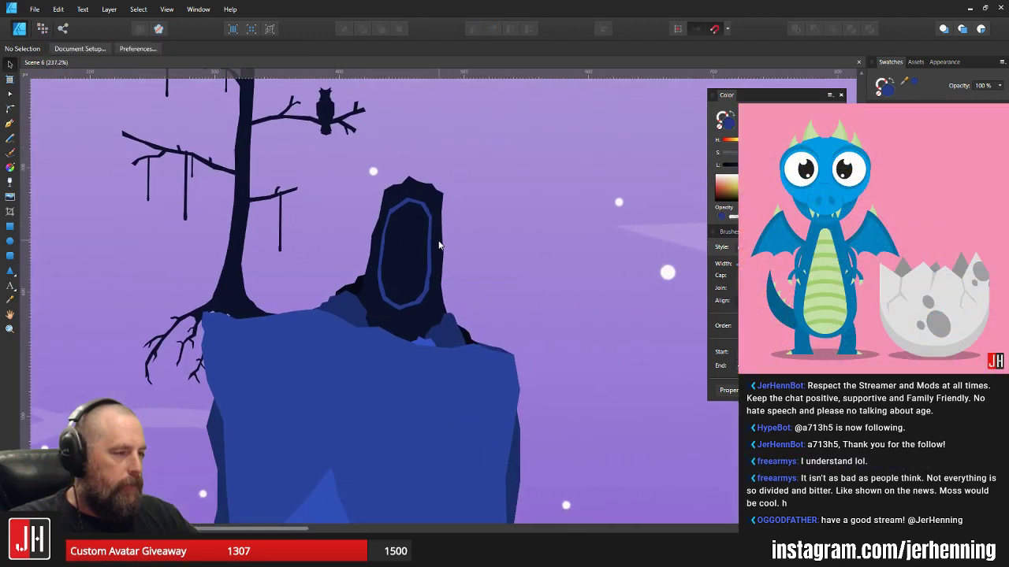
- Move the group of nodes at the standing stone's upper left corner down slightly to lower that shoulder
{"action": "scroll", "coordinate": [412, 178], "scroll_direction": "up", "scroll_amount": 6}
{"action": "left_click", "coordinate": [394, 203]}
{"action": "key", "text": "a"}
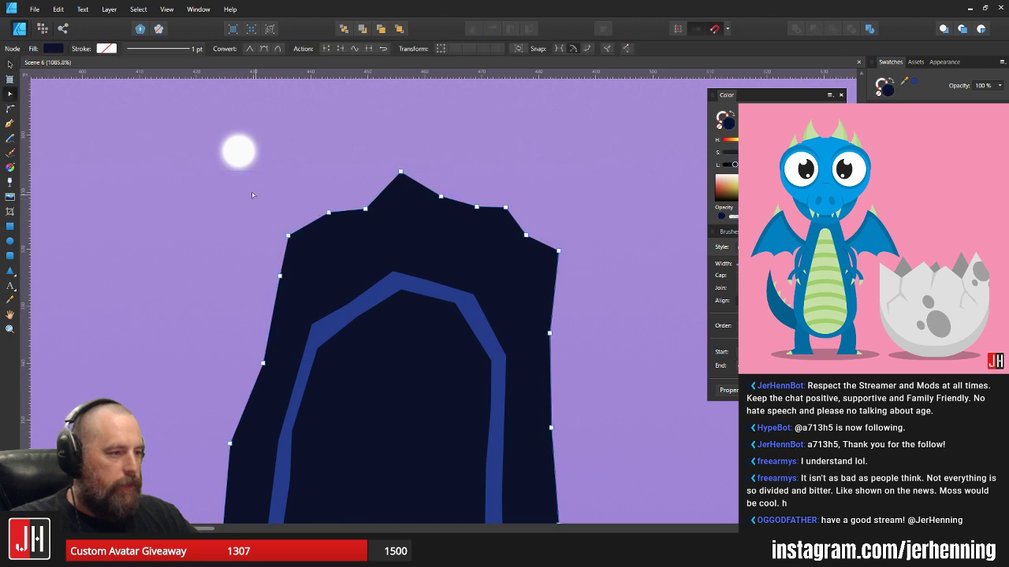
{"action": "left_click_drag", "start_coordinate": [252, 194], "coordinate": [410, 290]}
{"action": "left_click_drag", "start_coordinate": [364, 210], "coordinate": [365, 219]}
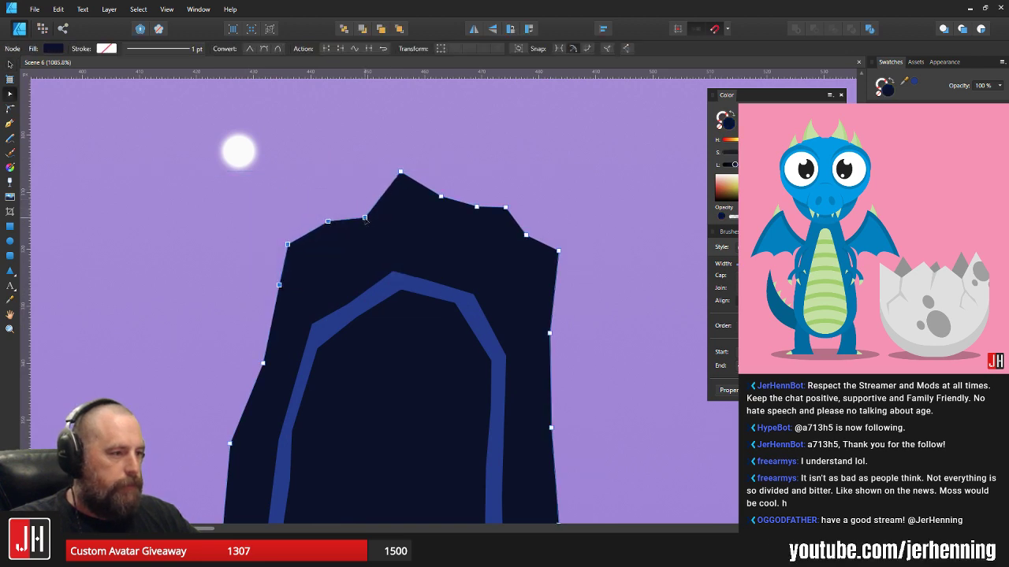
{"action": "left_click", "coordinate": [366, 182]}
- Draw a closed jagged Pen shape over the stone's upper left shoulder, with its peak just left of the stone's tip
{"action": "key", "text": "p"}
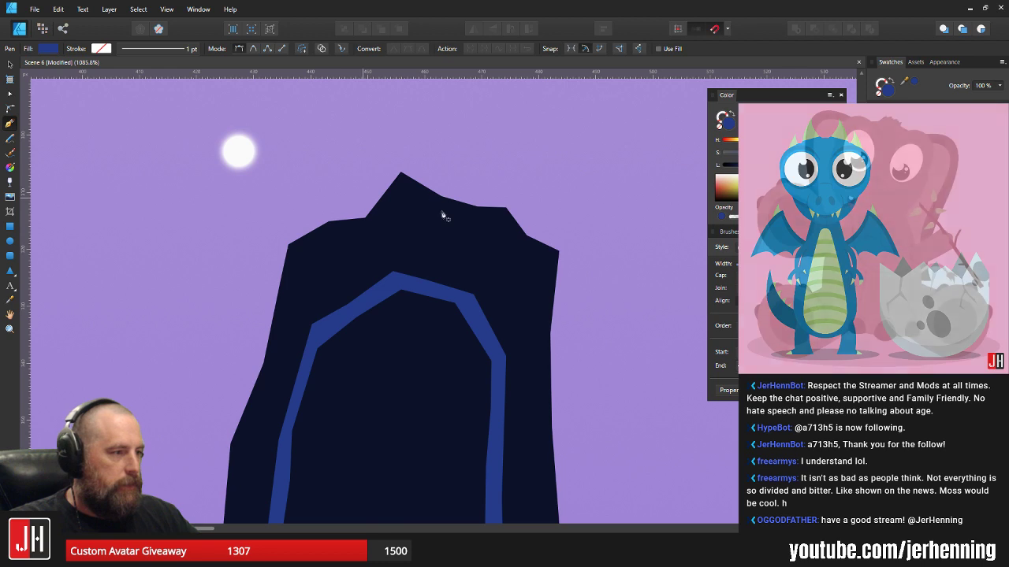
{"action": "left_click", "coordinate": [429, 202]}
{"action": "left_click", "coordinate": [369, 178]}
{"action": "left_click", "coordinate": [339, 195]}
{"action": "left_click", "coordinate": [313, 198]}
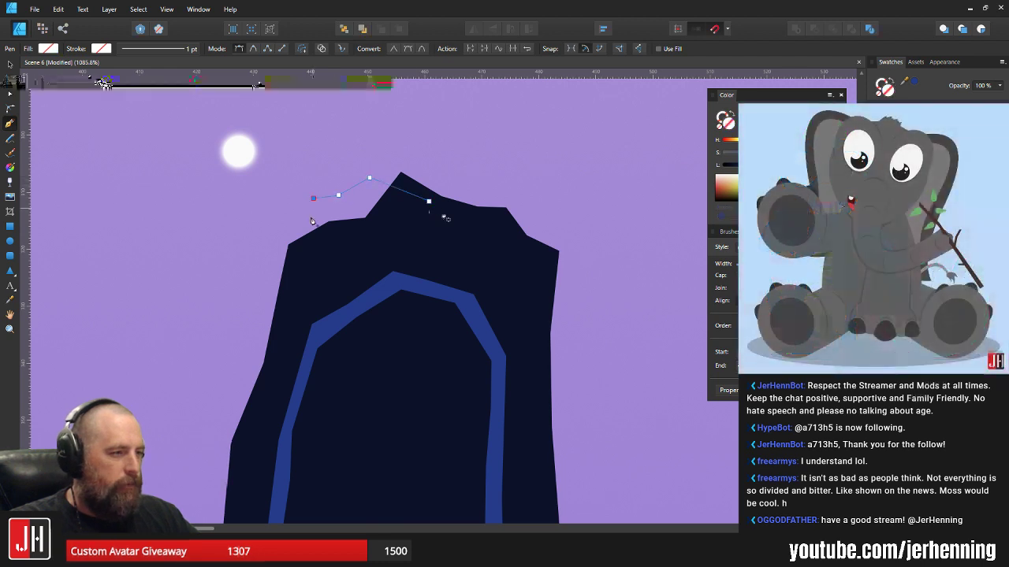
{"action": "left_click", "coordinate": [349, 203]}
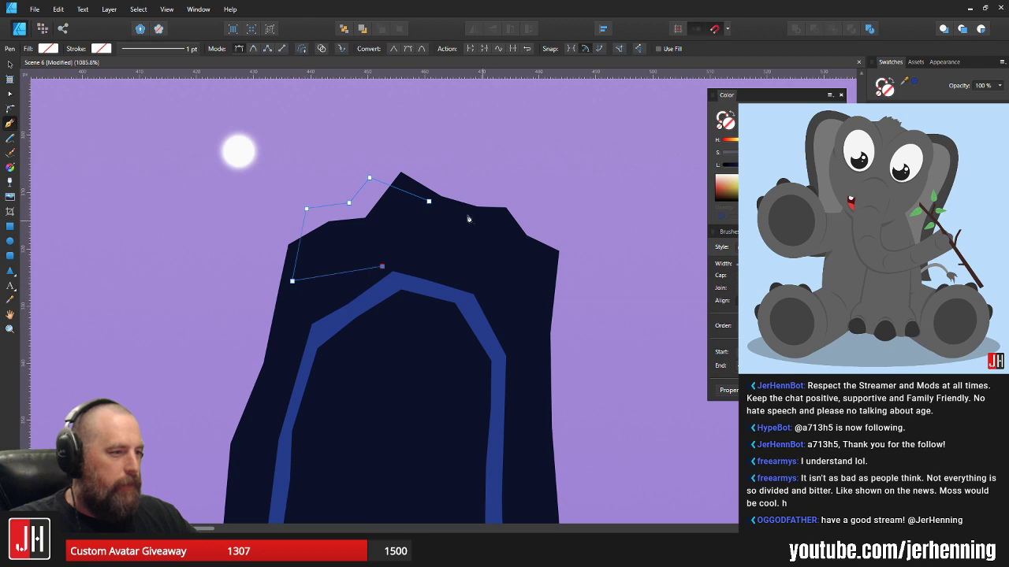
{"action": "left_click", "coordinate": [429, 201]}
- Fill the jagged shape with the stone's dark navy and lower its lightness to near black
{"action": "key", "text": "i"}
{"action": "left_click", "coordinate": [516, 227]}
{"action": "key", "text": "v"}
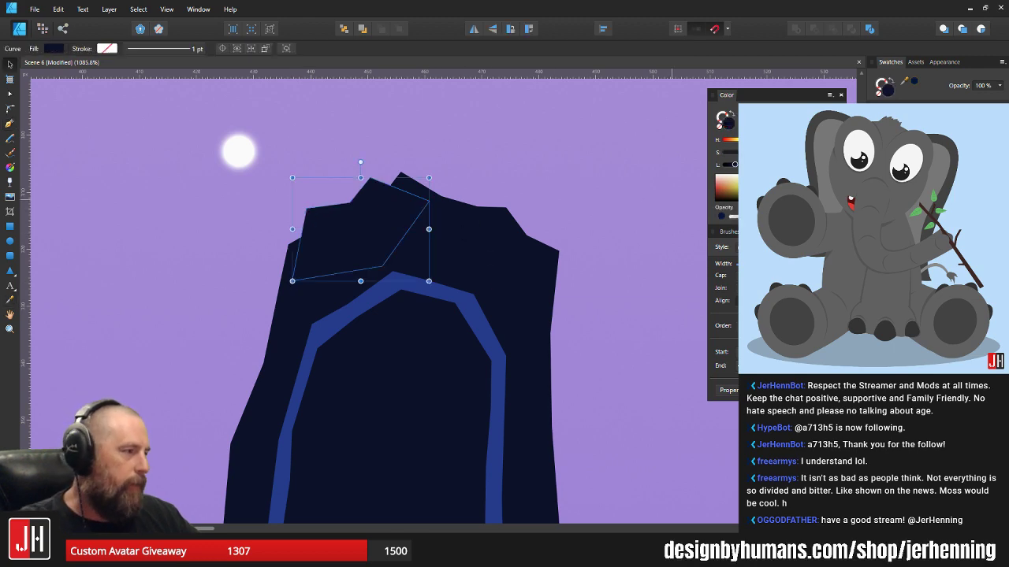
{"action": "left_click_drag", "start_coordinate": [735, 165], "coordinate": [732, 168]}
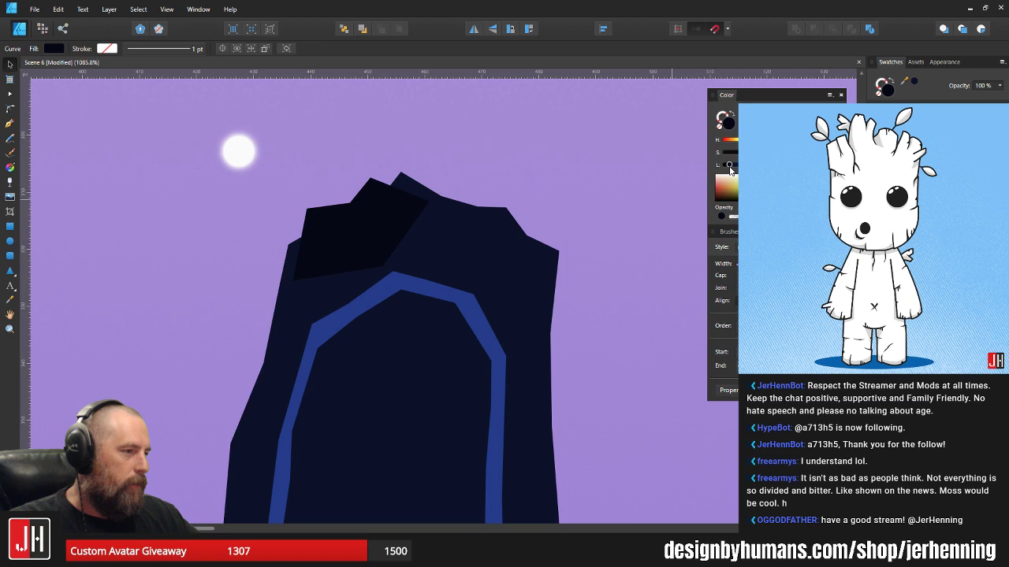
- Place the near-black jagged shape behind the front of the stone so only its edge shows past the upper left shoulder
{"action": "key", "text": "i"}
{"action": "left_click", "coordinate": [403, 235]}
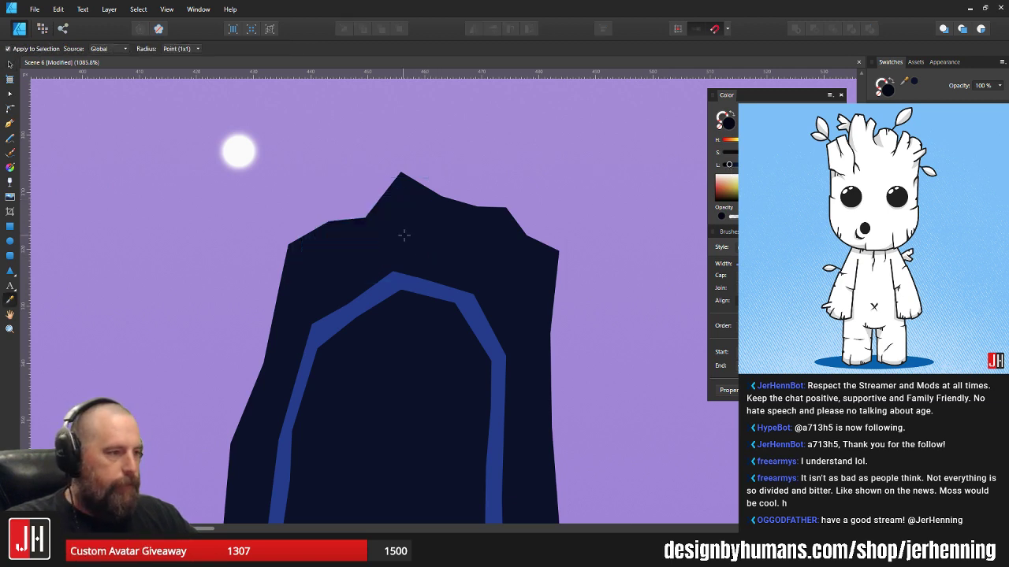
{"action": "left_click", "coordinate": [418, 233]}
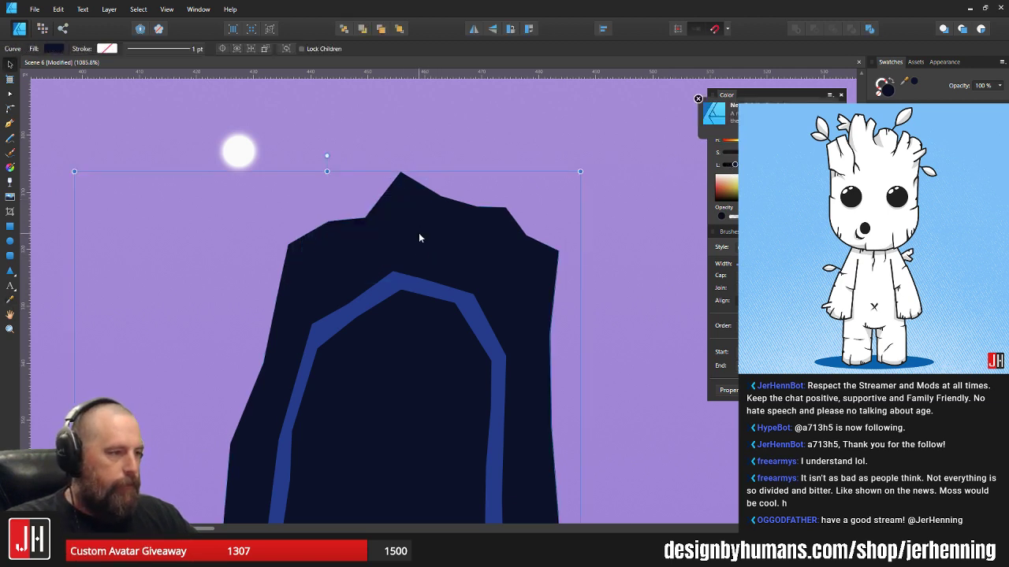
{"action": "key", "text": "ctrl+["}
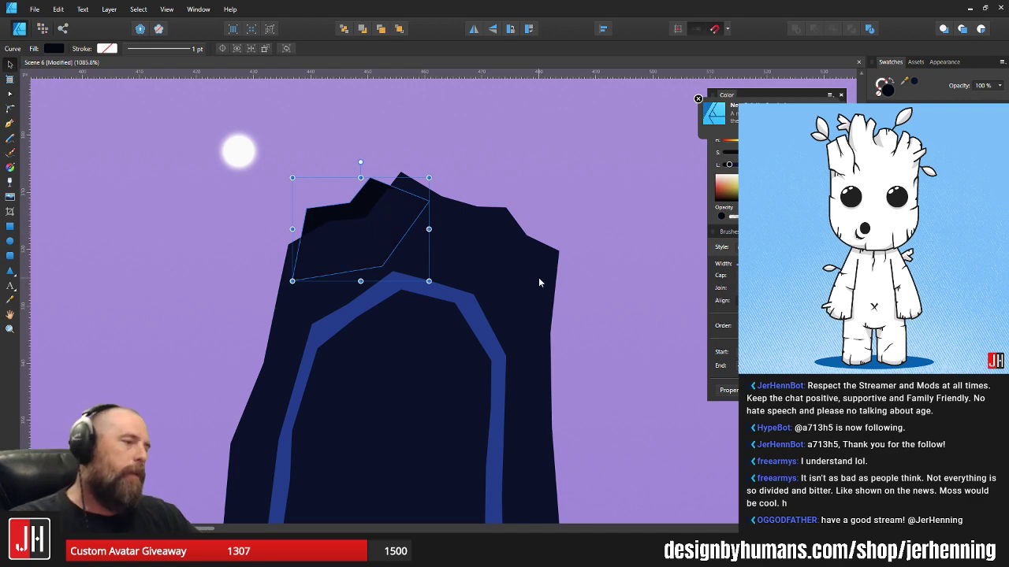
{"action": "left_click", "coordinate": [468, 169]}
{"action": "scroll", "coordinate": [382, 224], "scroll_direction": "down", "scroll_amount": 5}
{"action": "scroll", "coordinate": [382, 229], "scroll_direction": "down", "scroll_amount": 2}
{"action": "scroll", "coordinate": [394, 232], "scroll_direction": "up", "scroll_amount": 5}
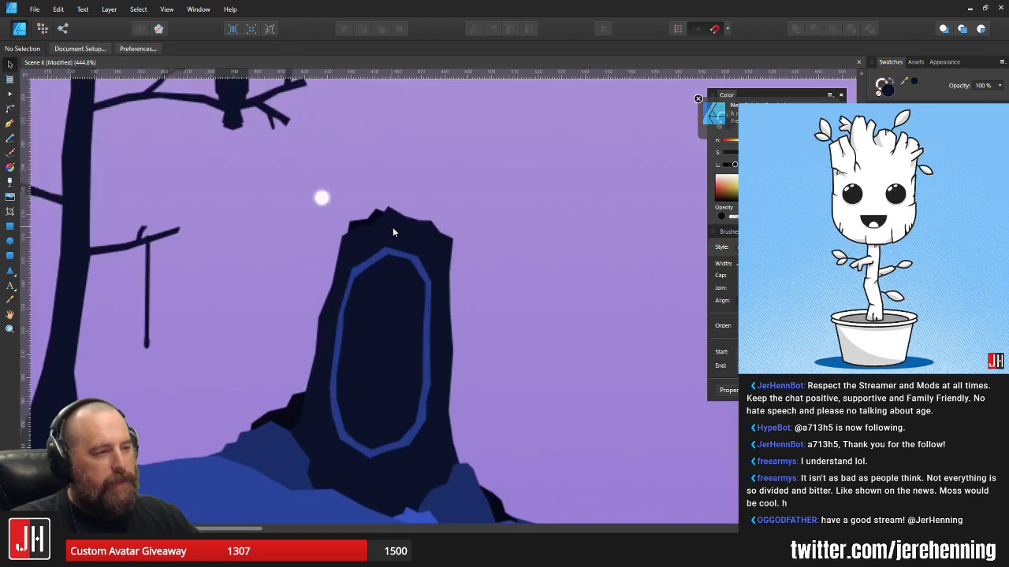
- Extend the near-black jagged shape behind the stone across to the stone's upper right shoulder by repositioning its nodes
{"action": "left_click", "coordinate": [446, 237]}
{"action": "scroll", "coordinate": [447, 238], "scroll_direction": "up", "scroll_amount": 1}
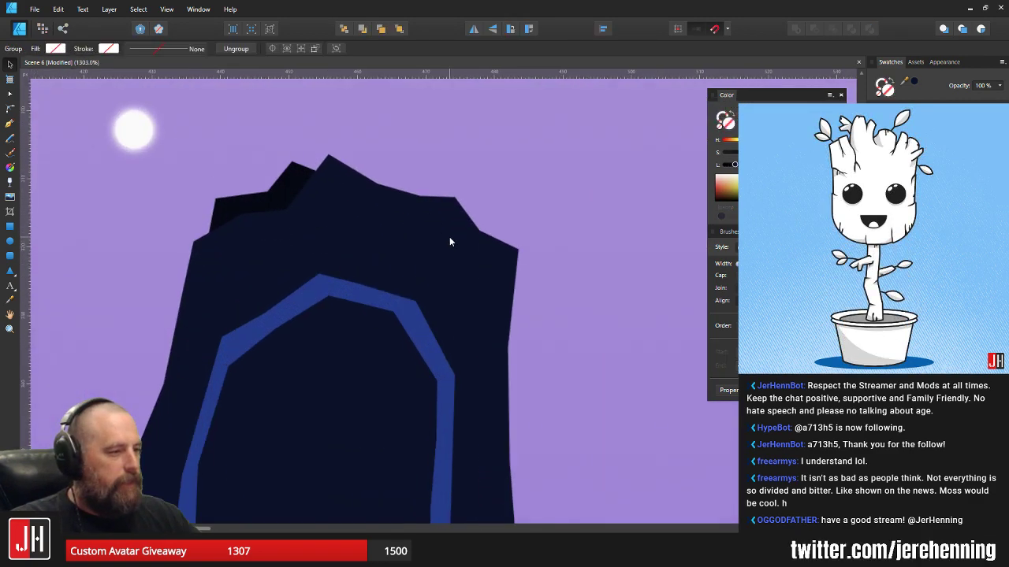
{"action": "left_click", "coordinate": [542, 205]}
{"action": "key", "text": "p"}
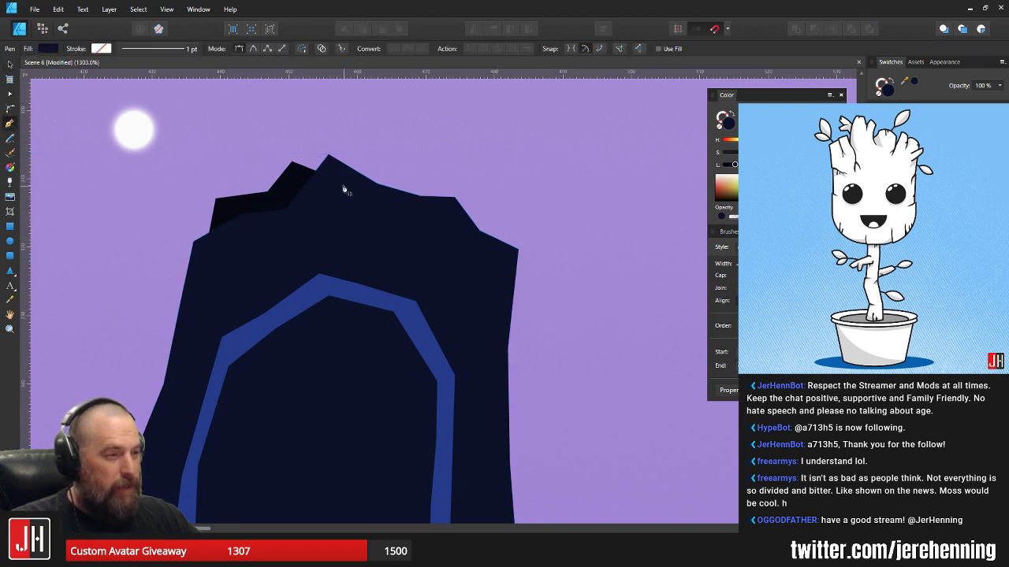
{"action": "left_click", "coordinate": [312, 183]}
{"action": "key", "text": "a"}
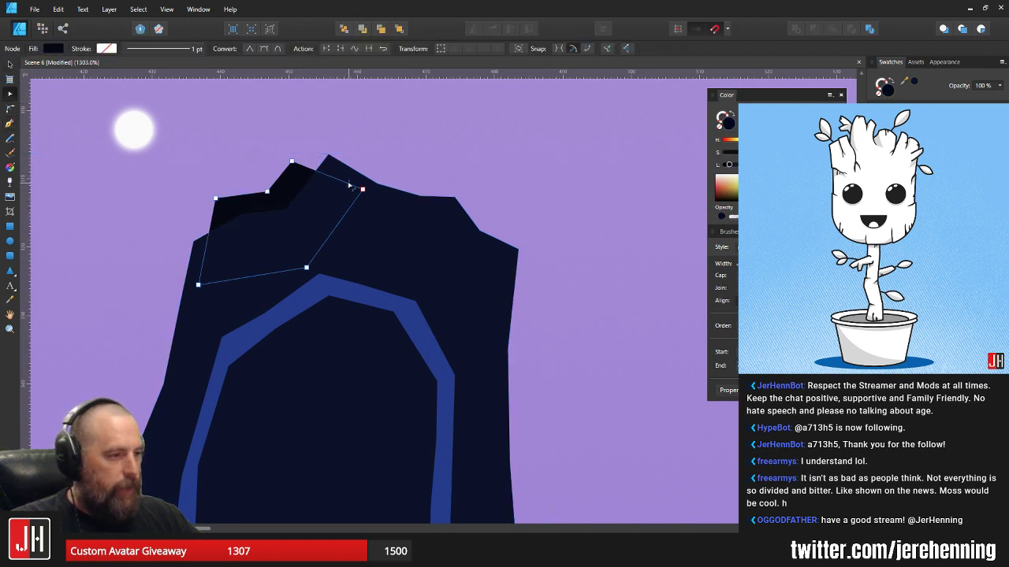
{"action": "left_click_drag", "start_coordinate": [363, 189], "coordinate": [498, 213]}
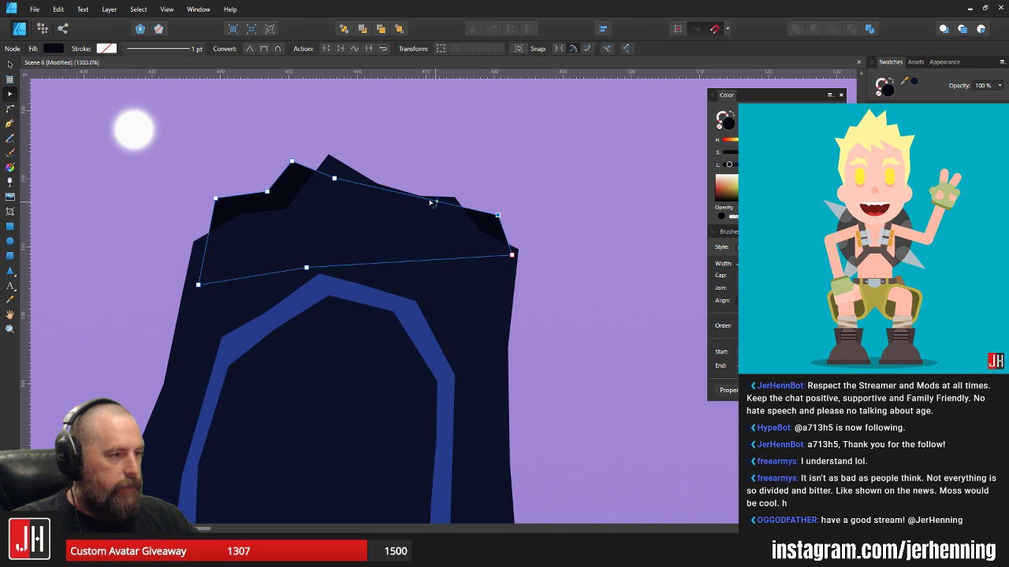
- Raise a dark peak just right of the stone's tip and bend the edge between it and the right shoulder
{"action": "left_click_drag", "start_coordinate": [406, 198], "coordinate": [391, 165]}
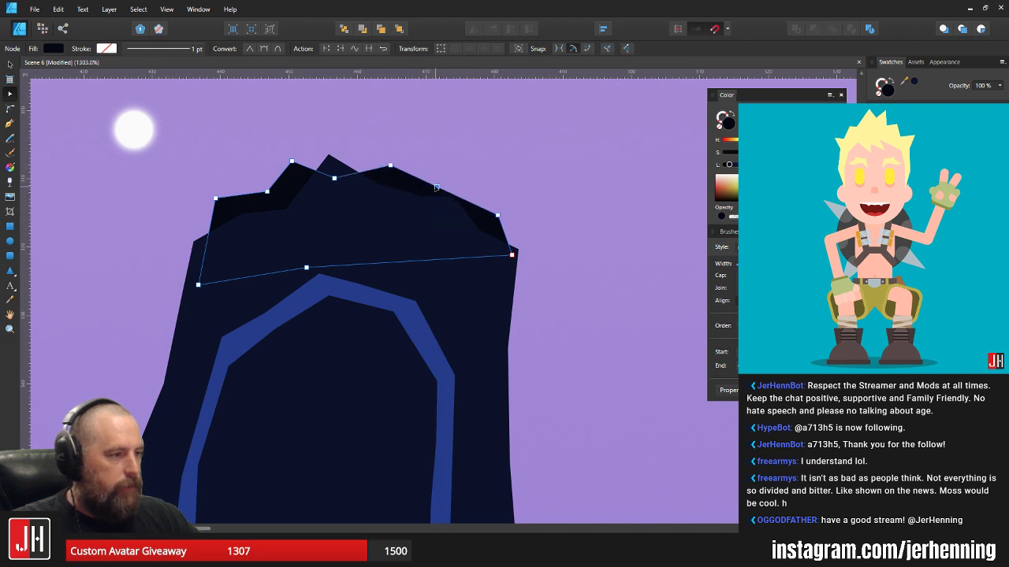
{"action": "left_click_drag", "start_coordinate": [437, 187], "coordinate": [441, 201]}
{"action": "key", "text": "v"}
{"action": "left_click", "coordinate": [490, 178]}
- Examine the stone's jagged dark top up close and within the whole scene, including the plain cliff face below it
{"action": "scroll", "coordinate": [478, 214], "scroll_direction": "down", "scroll_amount": 8}
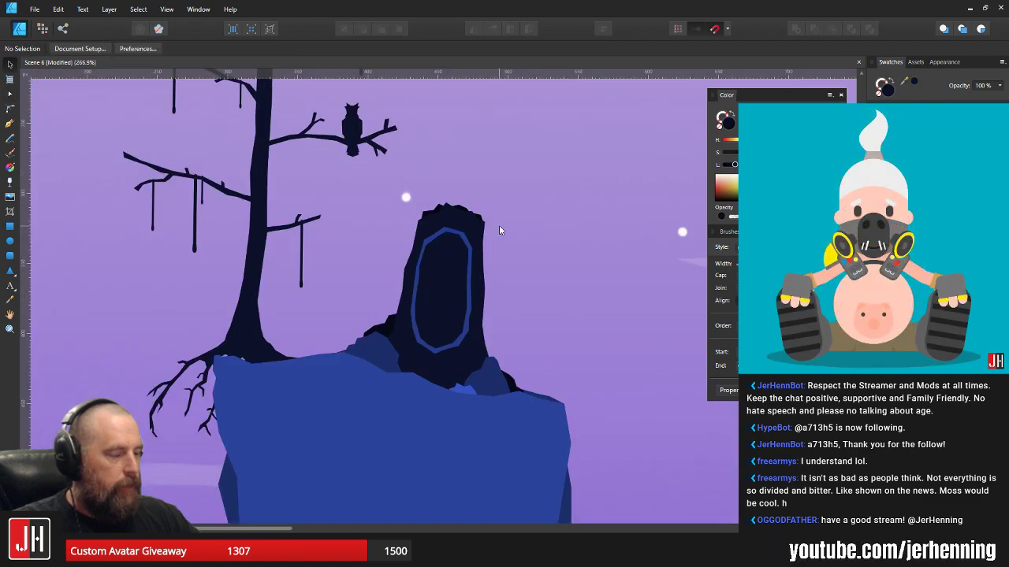
{"action": "left_click_drag", "start_coordinate": [499, 226], "coordinate": [414, 236]}
{"action": "scroll", "coordinate": [413, 237], "scroll_direction": "down", "scroll_amount": 6}
{"action": "scroll", "coordinate": [412, 240], "scroll_direction": "up", "scroll_amount": 13}
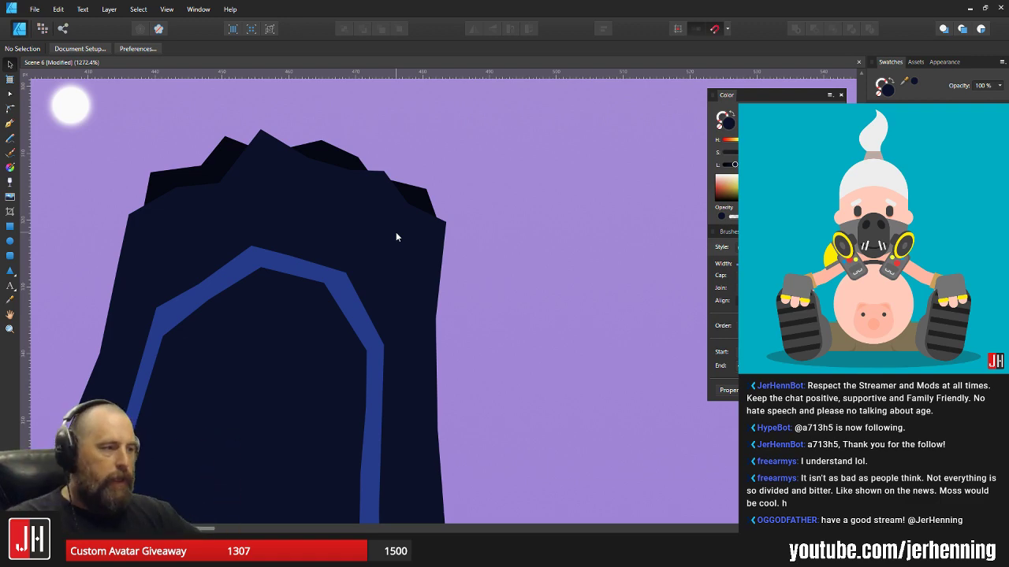
{"action": "scroll", "coordinate": [462, 286], "scroll_direction": "down", "scroll_amount": 4}
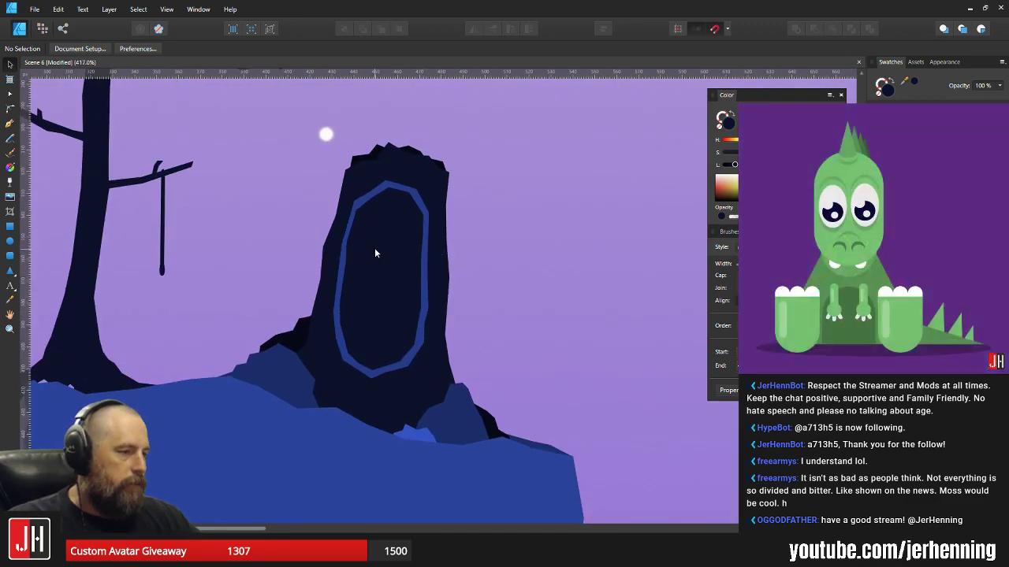
{"action": "scroll", "coordinate": [409, 256], "scroll_direction": "up", "scroll_amount": 3}
{"action": "scroll", "coordinate": [409, 257], "scroll_direction": "down", "scroll_amount": 6}
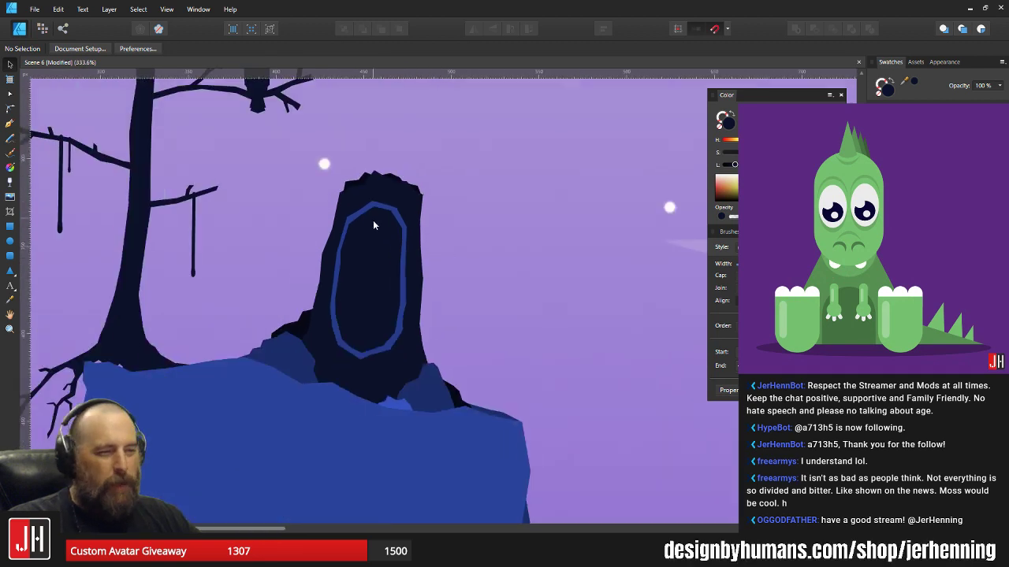
{"action": "scroll", "coordinate": [381, 262], "scroll_direction": "up", "scroll_amount": 3}
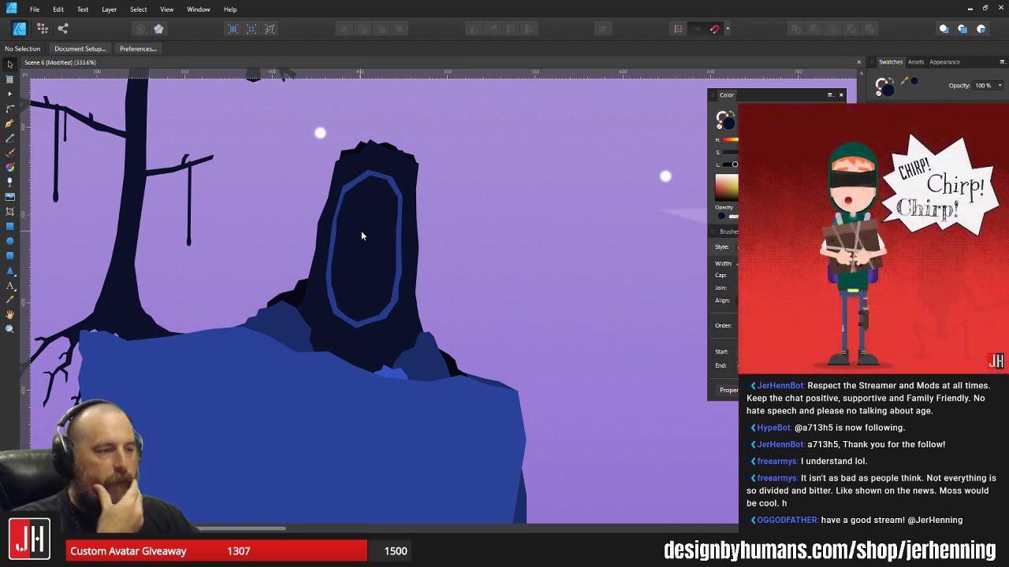
{"action": "scroll", "coordinate": [364, 231], "scroll_direction": "down", "scroll_amount": 4}
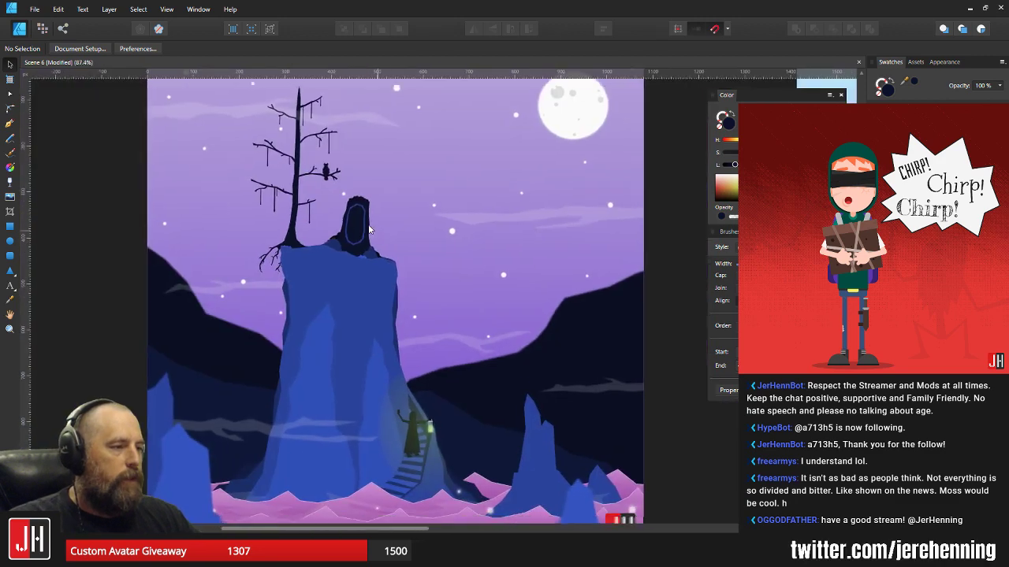
{"action": "scroll", "coordinate": [369, 228], "scroll_direction": "down", "scroll_amount": 2}
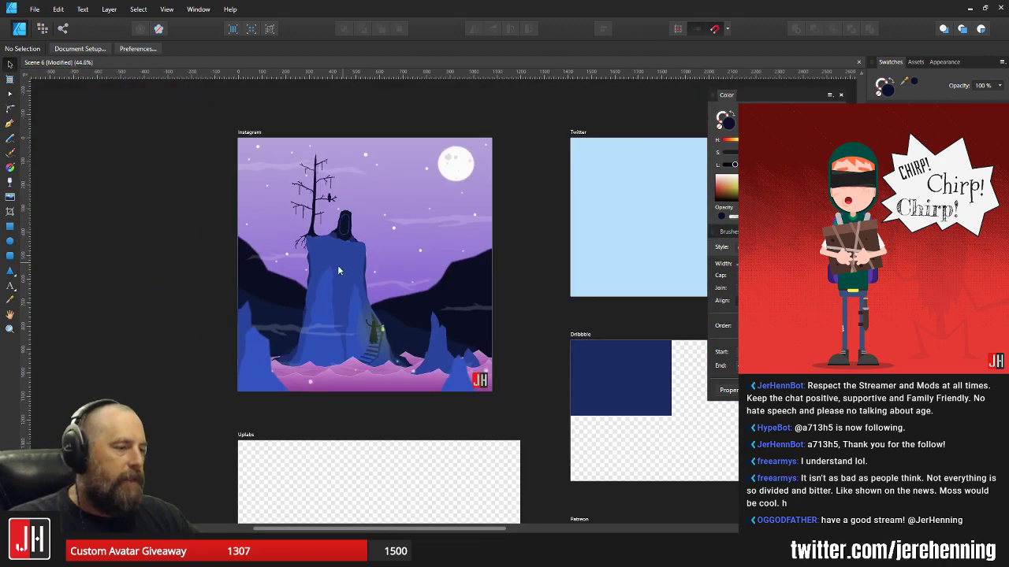
{"action": "scroll", "coordinate": [338, 265], "scroll_direction": "up", "scroll_amount": 3}
{"action": "scroll", "coordinate": [314, 276], "scroll_direction": "up", "scroll_amount": 3}
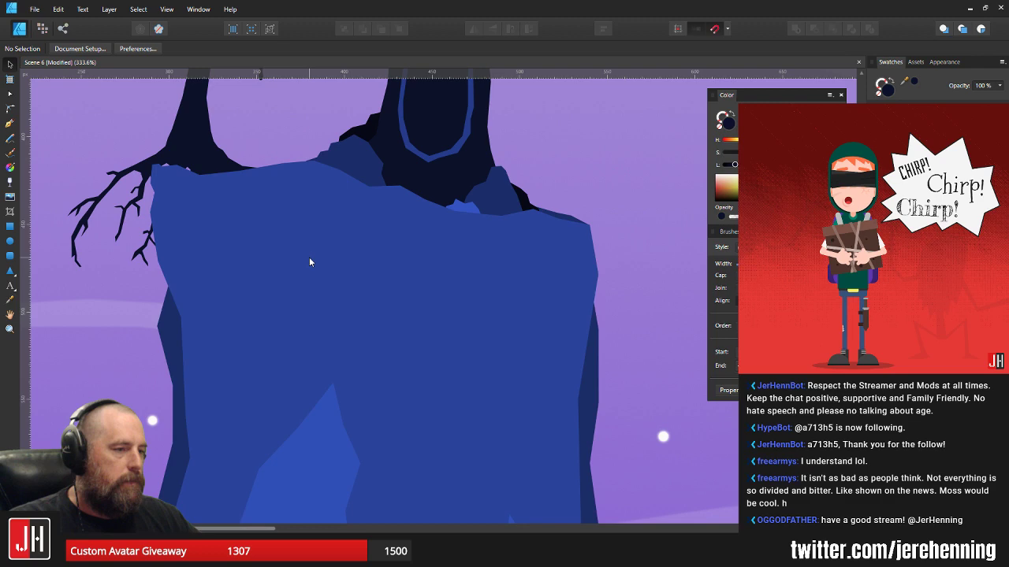
- Draw a closed downward-tapering Pen facet on the upper left of the cliff face, below the tree
{"action": "key", "text": "p"}
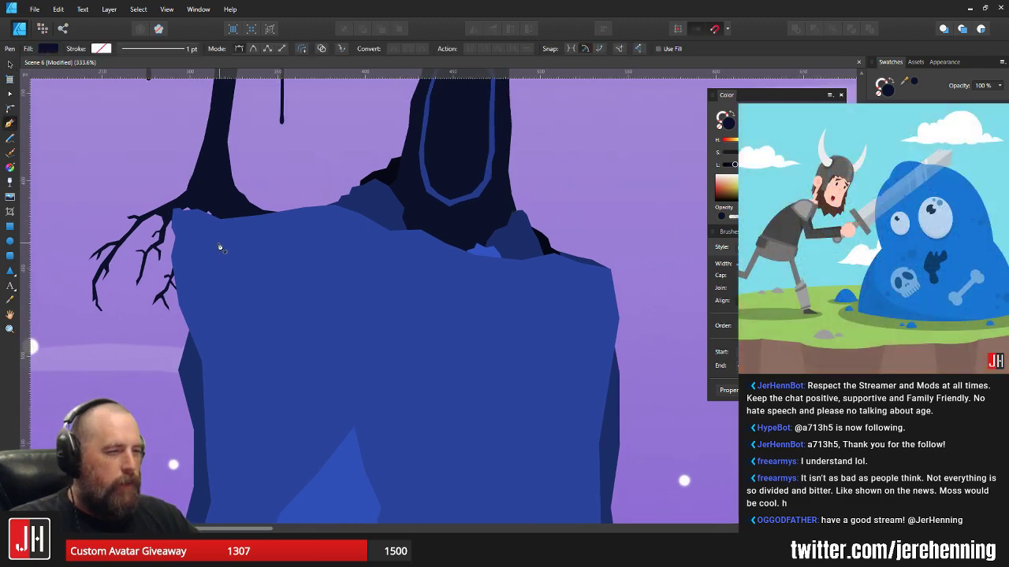
{"action": "left_click", "coordinate": [229, 293]}
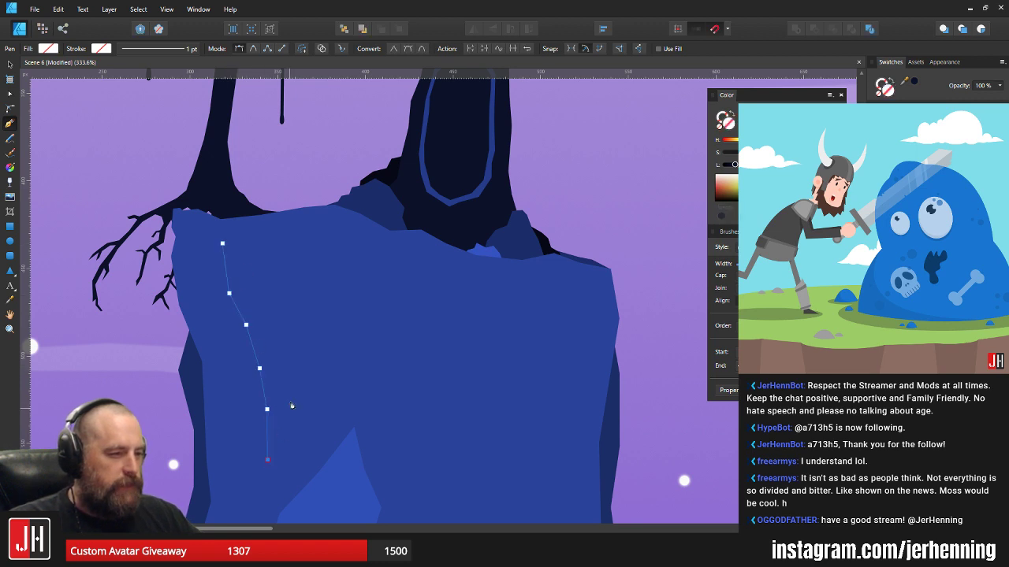
{"action": "left_click", "coordinate": [290, 322]}
{"action": "left_click", "coordinate": [309, 273]}
{"action": "left_click", "coordinate": [309, 241]}
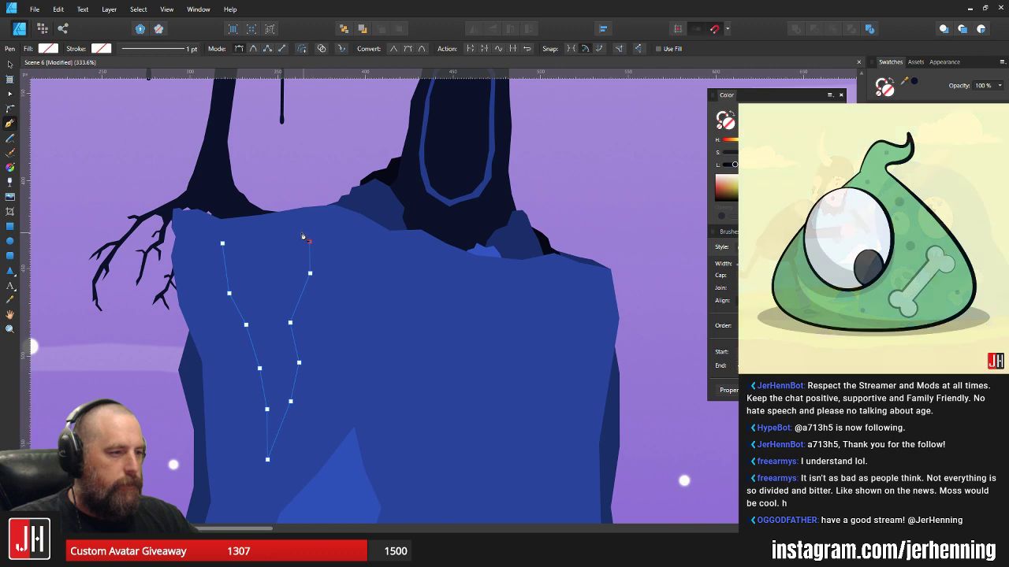
{"action": "left_click_drag", "start_coordinate": [329, 339], "coordinate": [356, 272]}
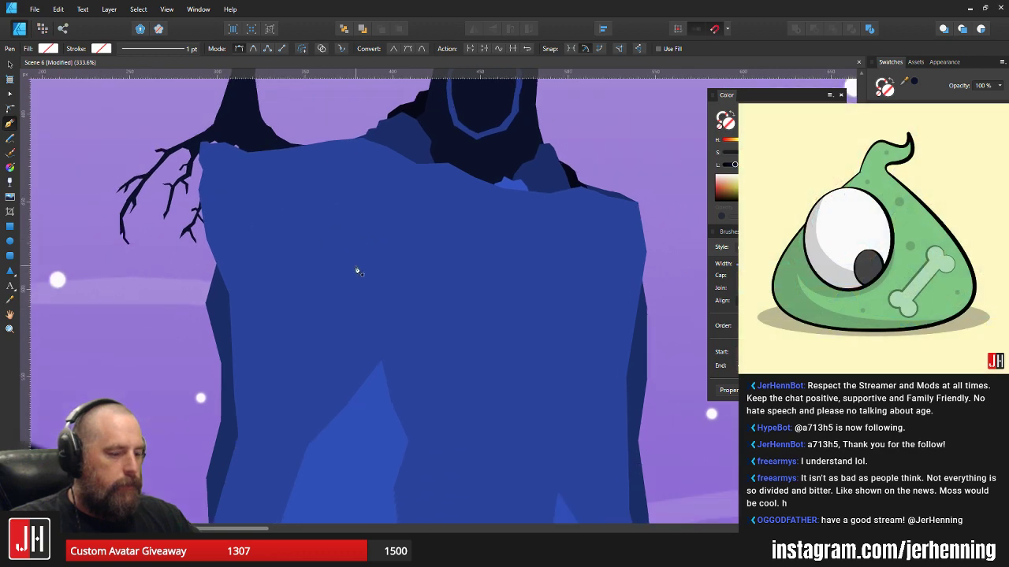
- Fill the new tapering facet with the lighter blue sampled from the cliff's large highlight
{"action": "key", "text": "i"}
{"action": "left_click", "coordinate": [360, 417]}
{"action": "key", "text": "v"}
{"action": "scroll", "coordinate": [382, 279], "scroll_direction": "down", "scroll_amount": 9}
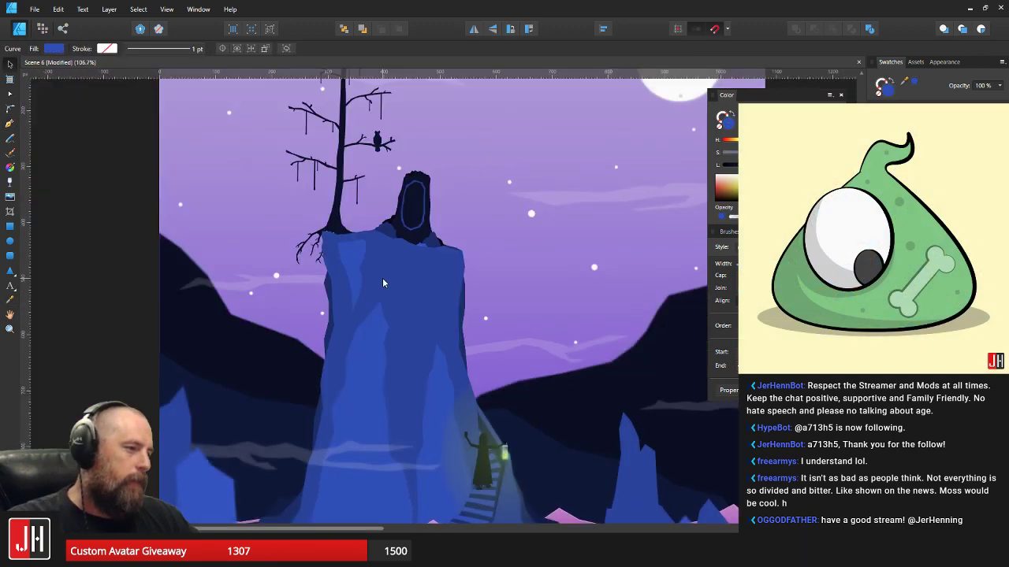
- Remove the tapering light blue facet from the cliff face below the tree
{"action": "left_click", "coordinate": [427, 280]}
{"action": "scroll", "coordinate": [360, 280], "scroll_direction": "up", "scroll_amount": 3}
{"action": "scroll", "coordinate": [360, 279], "scroll_direction": "up", "scroll_amount": 3}
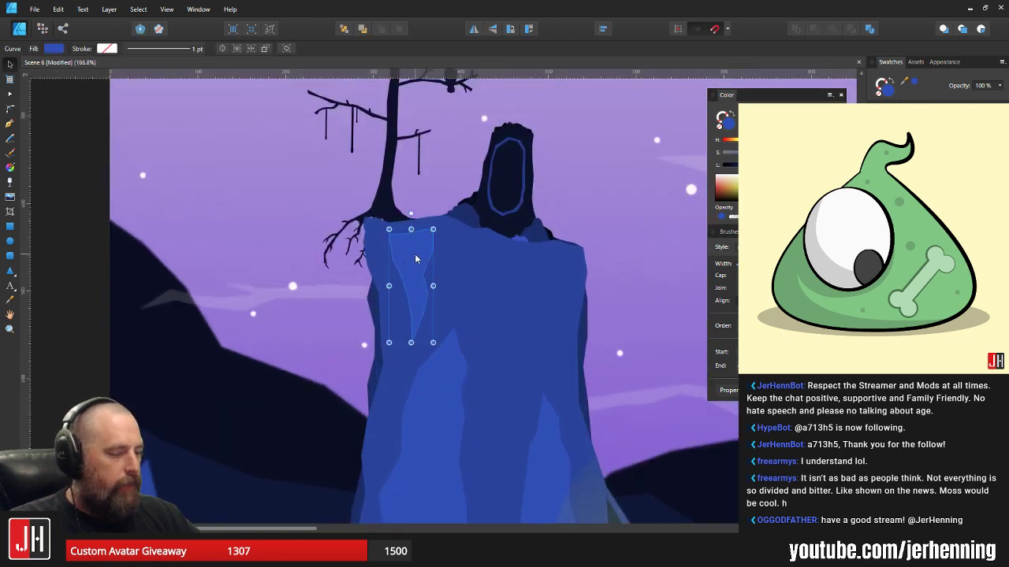
- Scale up the cliff's large left highlight so that its peak reaches close to the cliff top
{"action": "left_click", "coordinate": [431, 389]}
{"action": "left_click_drag", "start_coordinate": [440, 380], "coordinate": [404, 284]}
{"action": "key", "text": "a"}
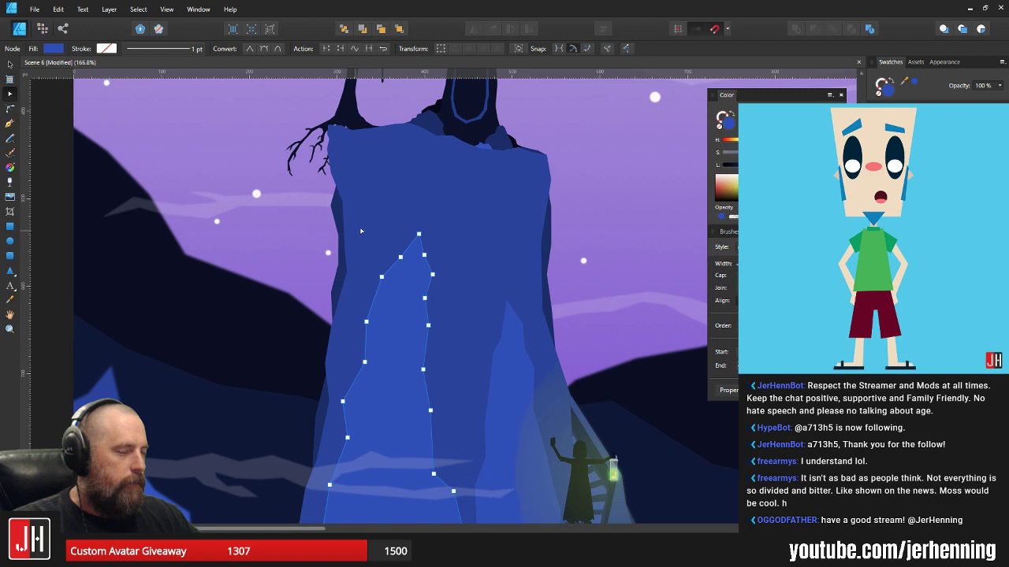
{"action": "key", "text": "v"}
{"action": "key", "text": "ctrl+0"}
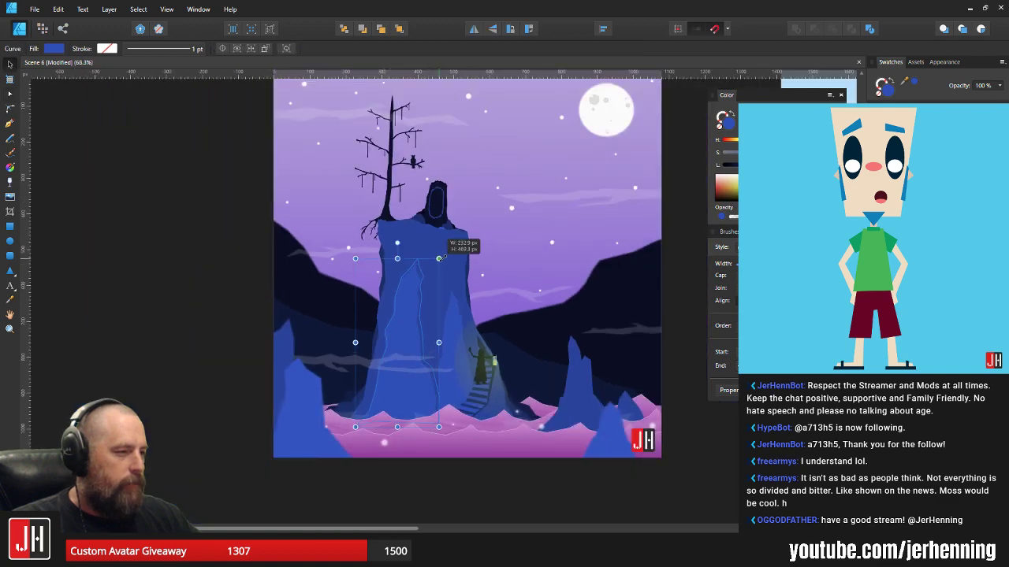
{"action": "left_click_drag", "start_coordinate": [444, 257], "coordinate": [455, 239]}
{"action": "scroll", "coordinate": [410, 331], "scroll_direction": "up", "scroll_amount": 3}
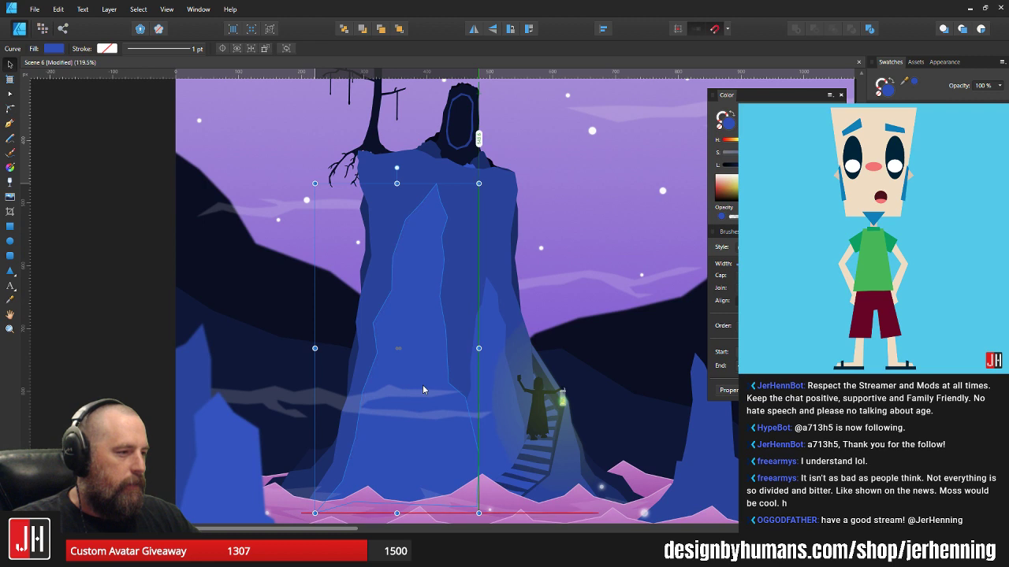
- Restack the smaller right highlight directly above the large one and shift both highlights slightly upward
{"action": "left_click", "coordinate": [488, 339]}
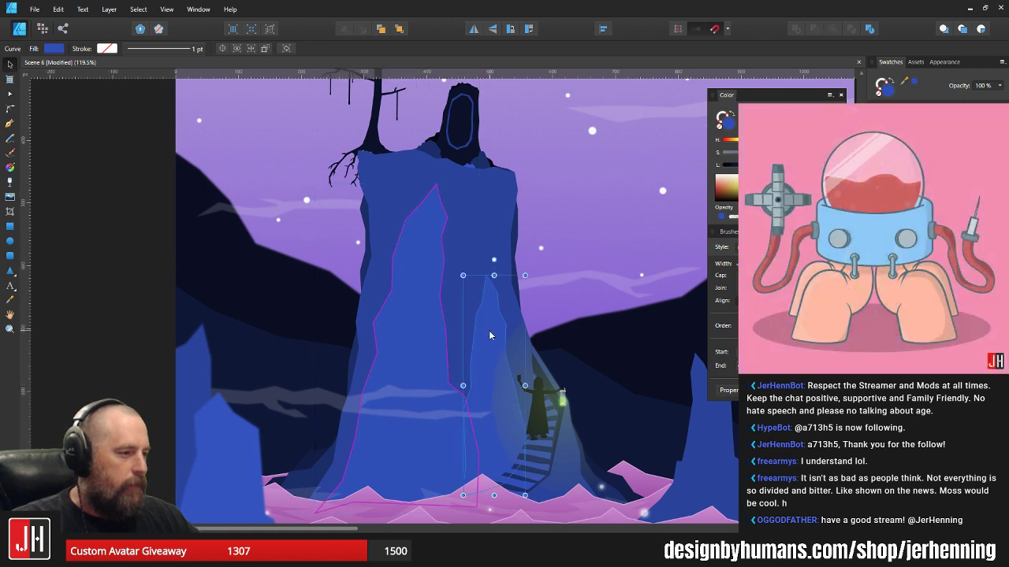
{"action": "key", "text": "ctrl+x"}
{"action": "left_click", "coordinate": [432, 308]}
{"action": "key", "text": "ctrl+v"}
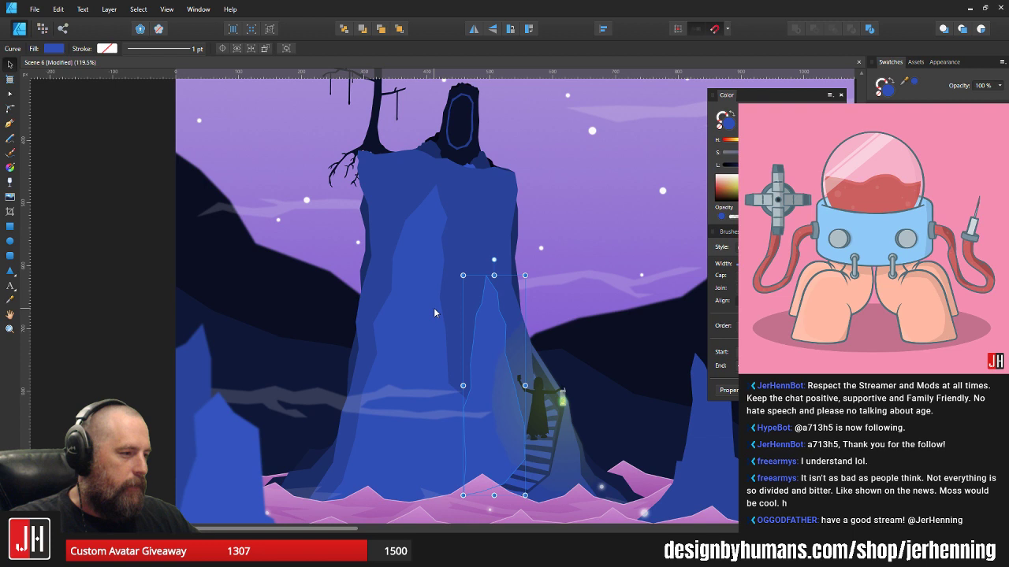
{"action": "left_click", "coordinate": [434, 281], "text": "shift"}
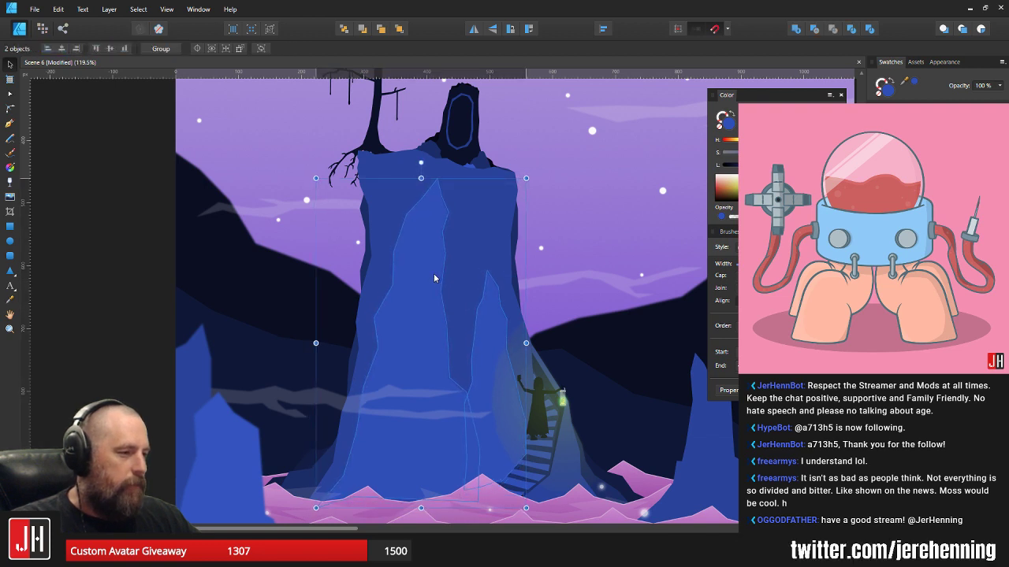
{"action": "key", "text": "ctrl+d"}
{"action": "scroll", "coordinate": [452, 296], "scroll_direction": "down", "scroll_amount": 5}
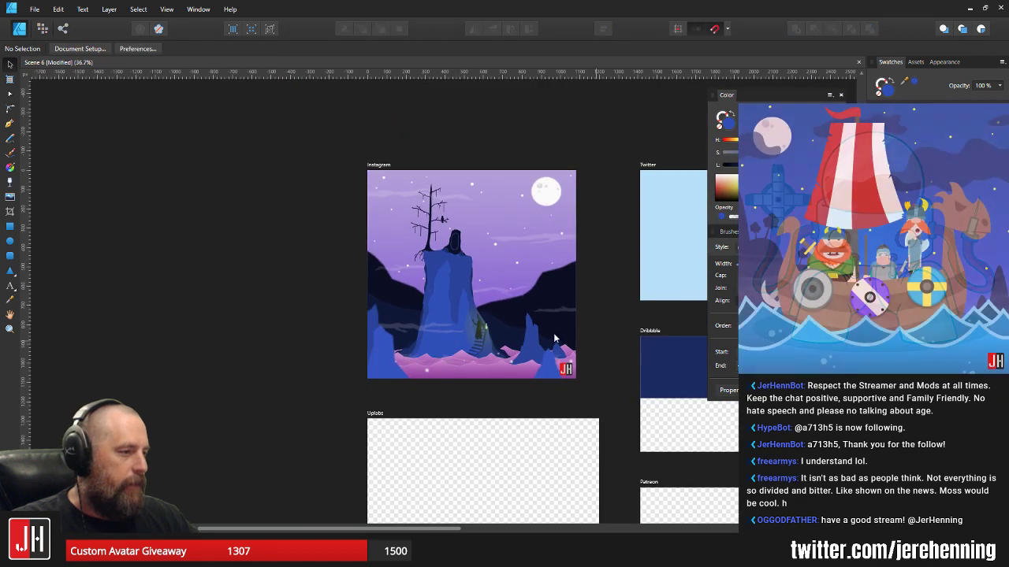
- Move both light blue highlights inside the main cliff shape so they are clipped to its outline
{"action": "scroll", "coordinate": [442, 307], "scroll_direction": "up", "scroll_amount": 10}
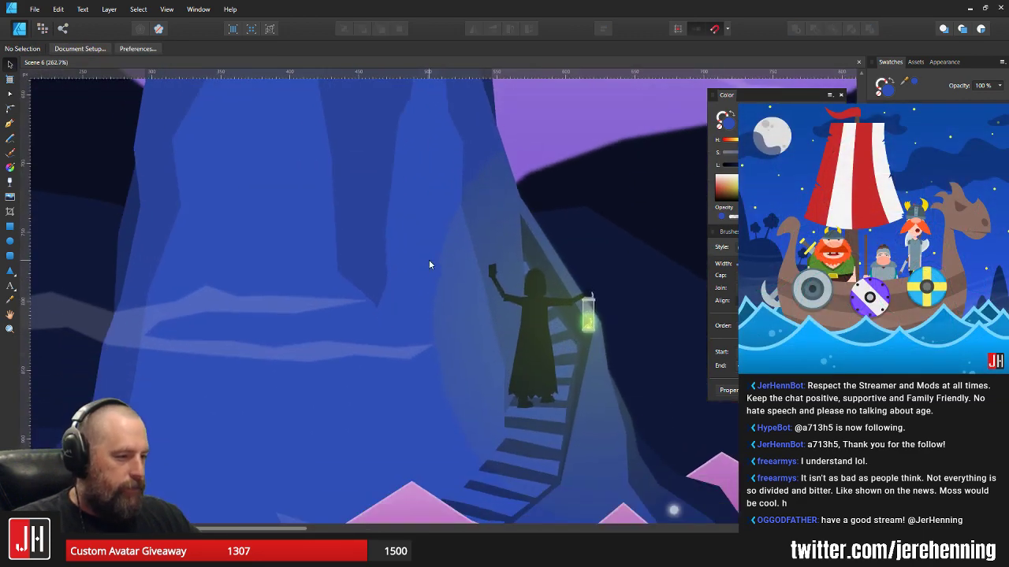
{"action": "left_click", "coordinate": [410, 240]}
{"action": "left_click", "coordinate": [243, 200], "text": "shift"}
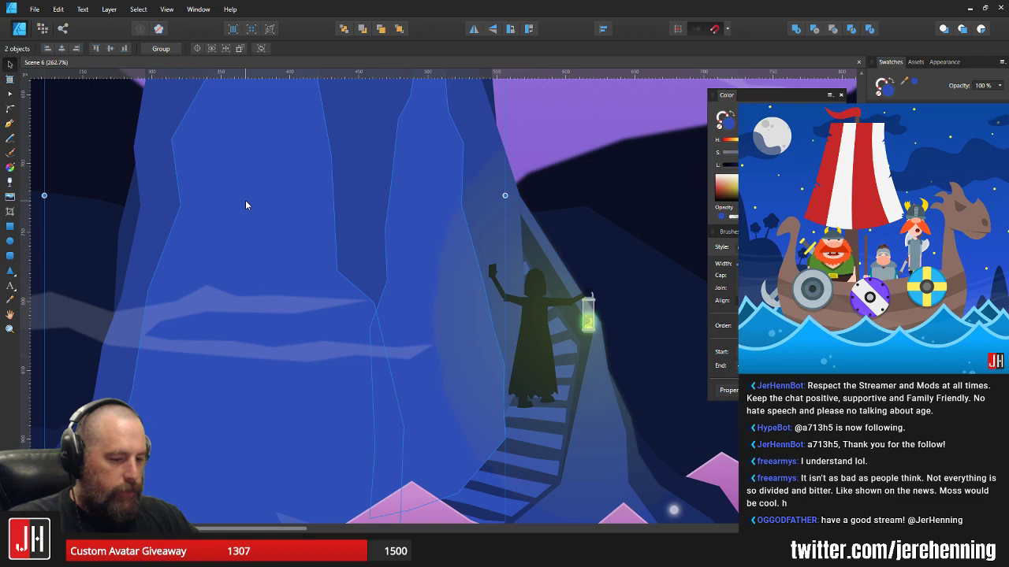
{"action": "key", "text": "ctrl+x"}
{"action": "left_click", "coordinate": [301, 186]}
{"action": "key", "text": "ctrl+alt+v"}
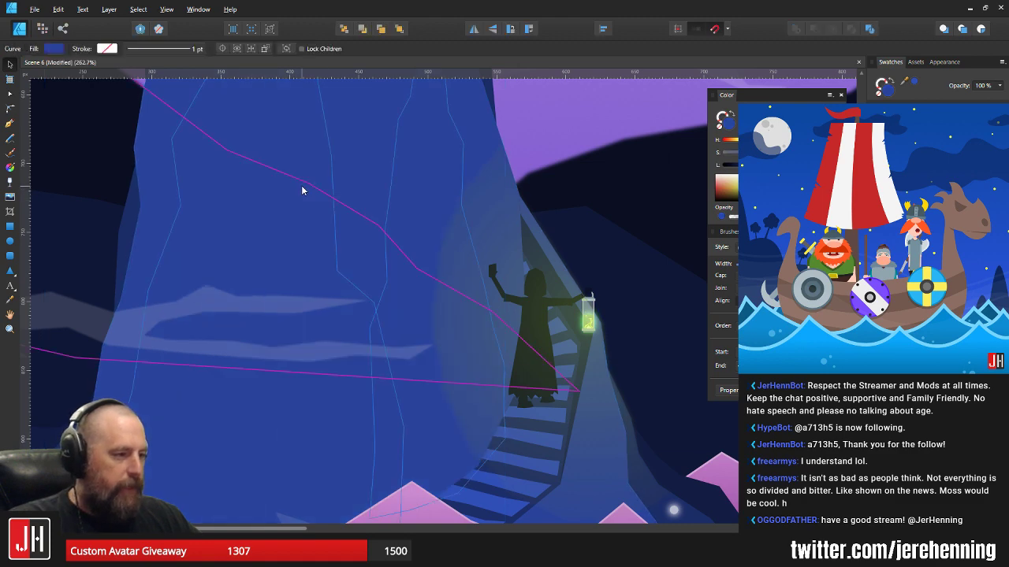
{"action": "scroll", "coordinate": [303, 191], "scroll_direction": "down", "scroll_amount": 6}
{"action": "left_click", "coordinate": [617, 295]}
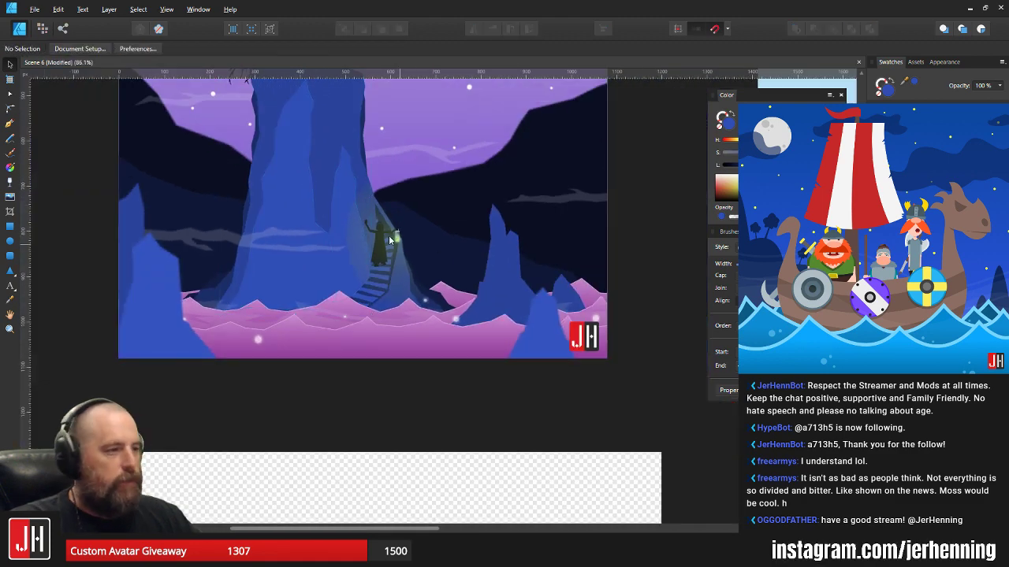
{"action": "left_click_drag", "start_coordinate": [366, 244], "coordinate": [401, 348]}
{"action": "scroll", "coordinate": [401, 347], "scroll_direction": "down", "scroll_amount": 3}
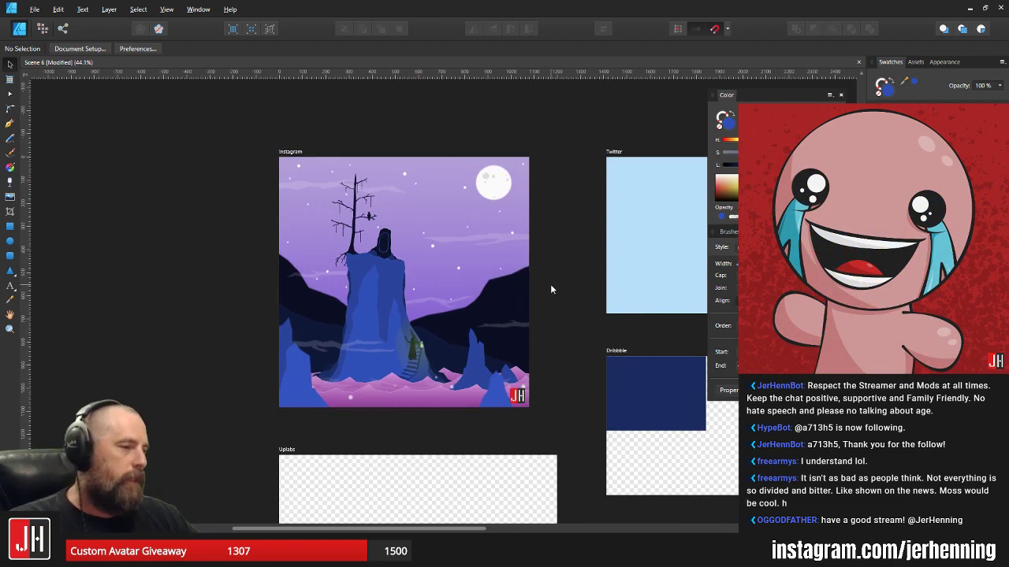
{"action": "scroll", "coordinate": [402, 292], "scroll_direction": "up", "scroll_amount": 5}
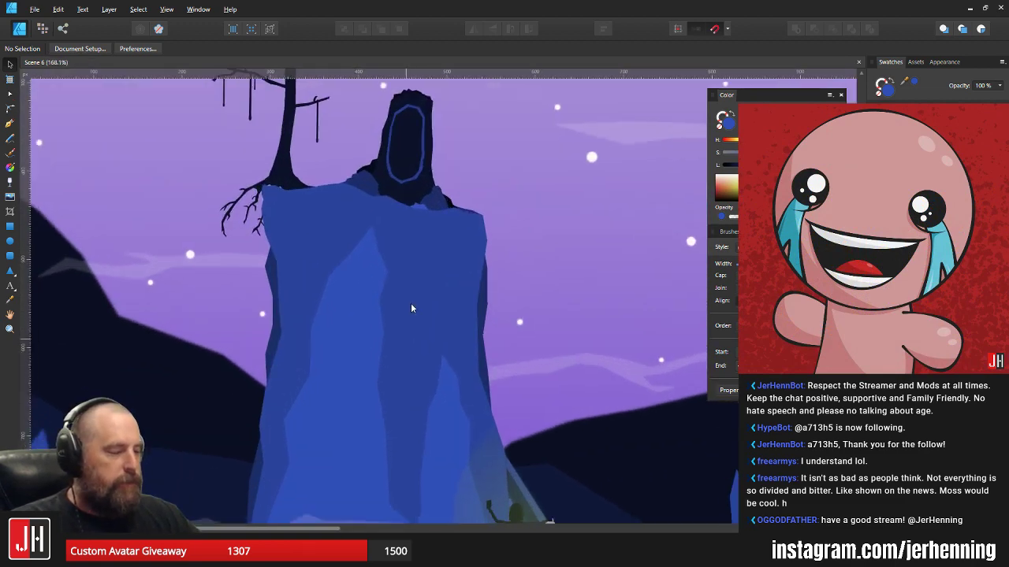
{"action": "scroll", "coordinate": [386, 295], "scroll_direction": "down", "scroll_amount": 4}
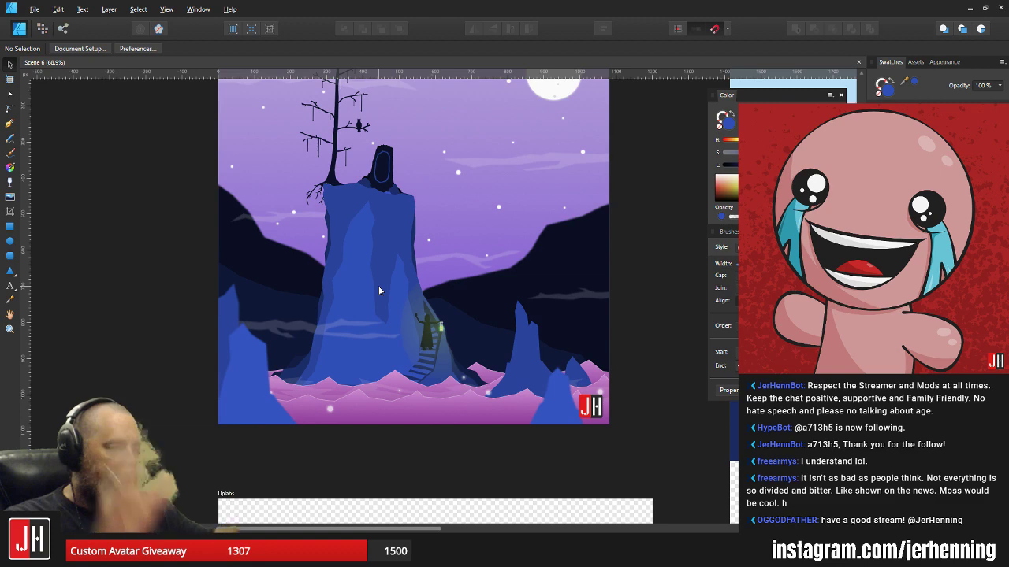
{"action": "scroll", "coordinate": [391, 360], "scroll_direction": "up", "scroll_amount": 2}
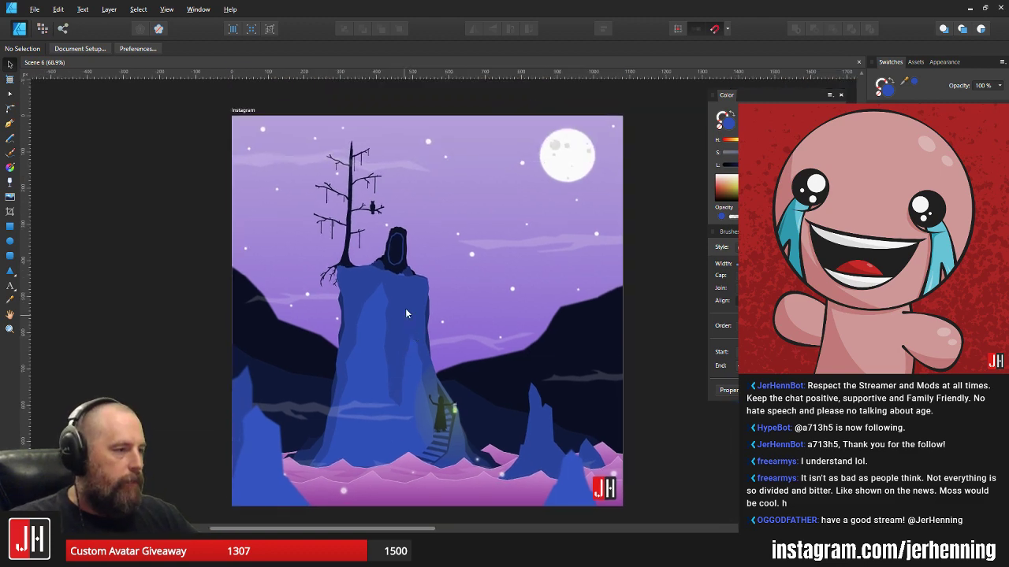
{"action": "scroll", "coordinate": [411, 285], "scroll_direction": "up", "scroll_amount": 2}
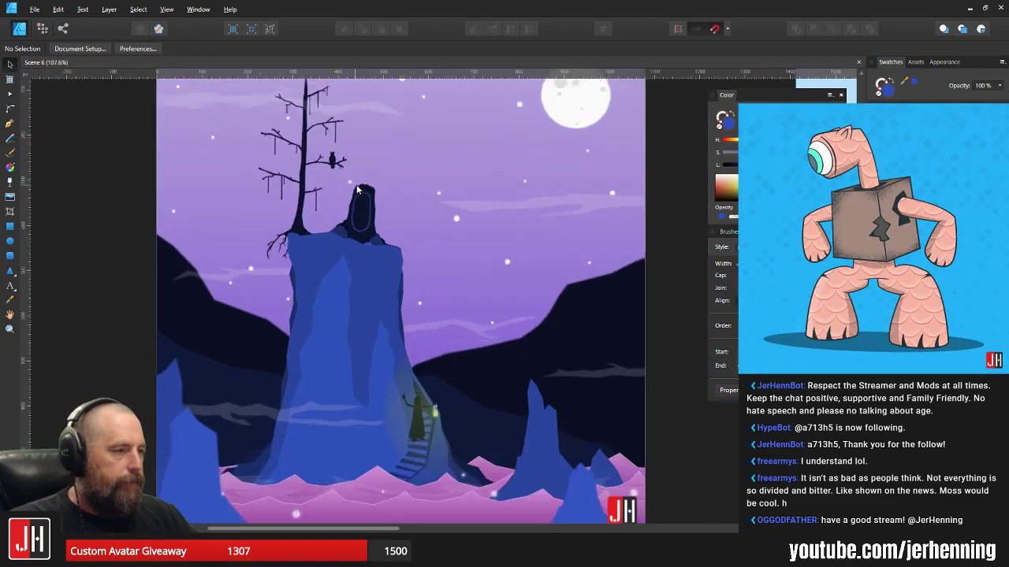
- Draw a small circle inside the portal on the cliff top and place it at the middle of the opening
{"action": "scroll", "coordinate": [357, 190], "scroll_direction": "up", "scroll_amount": 4}
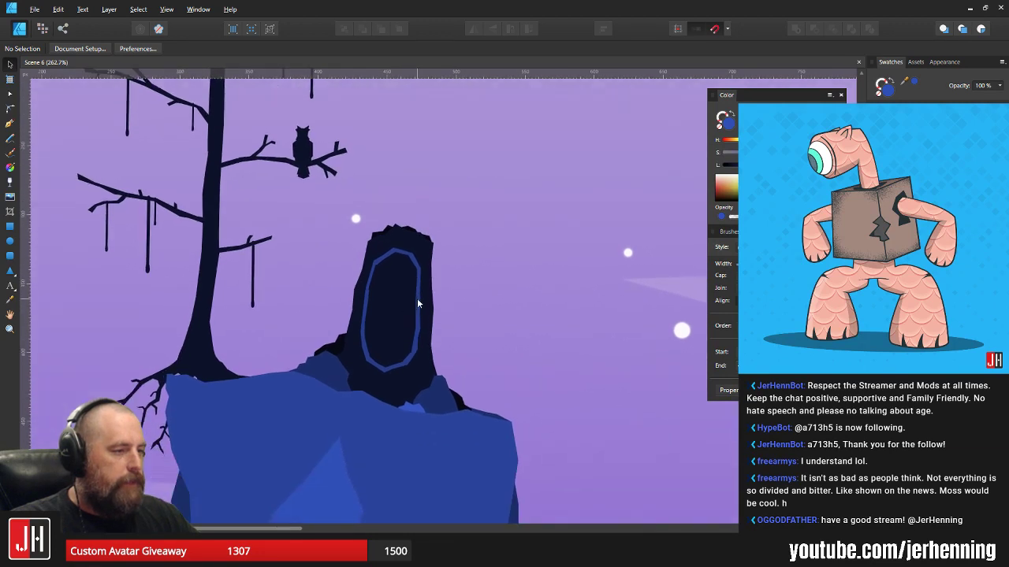
{"action": "scroll", "coordinate": [417, 301], "scroll_direction": "up", "scroll_amount": 3}
{"action": "left_click", "coordinate": [11, 242]}
{"action": "scroll", "coordinate": [320, 295], "scroll_direction": "up", "scroll_amount": 2}
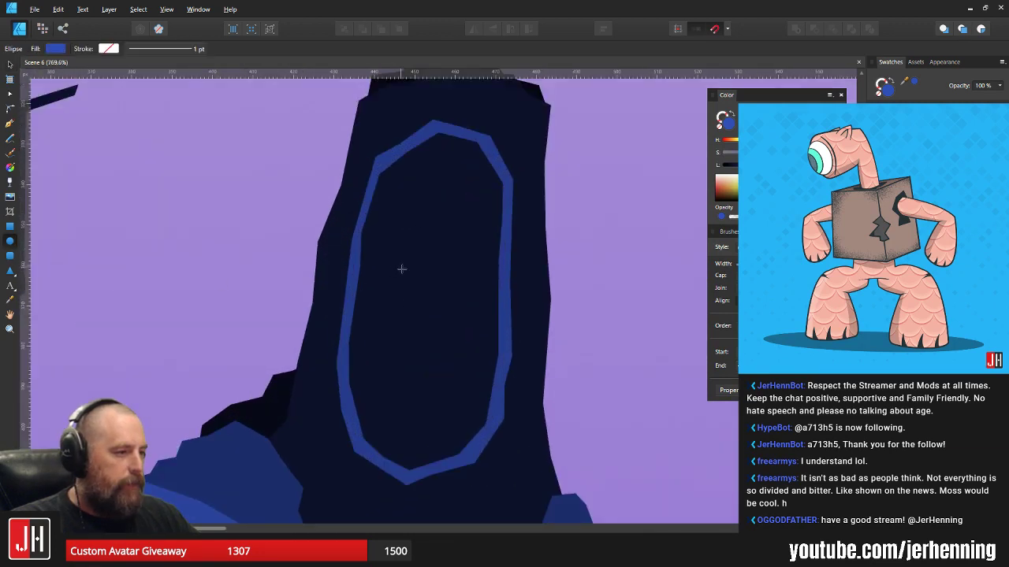
{"action": "left_click_drag", "start_coordinate": [401, 268], "coordinate": [464, 357]}
{"action": "key", "text": "v"}
{"action": "left_click_drag", "start_coordinate": [447, 302], "coordinate": [434, 297]}
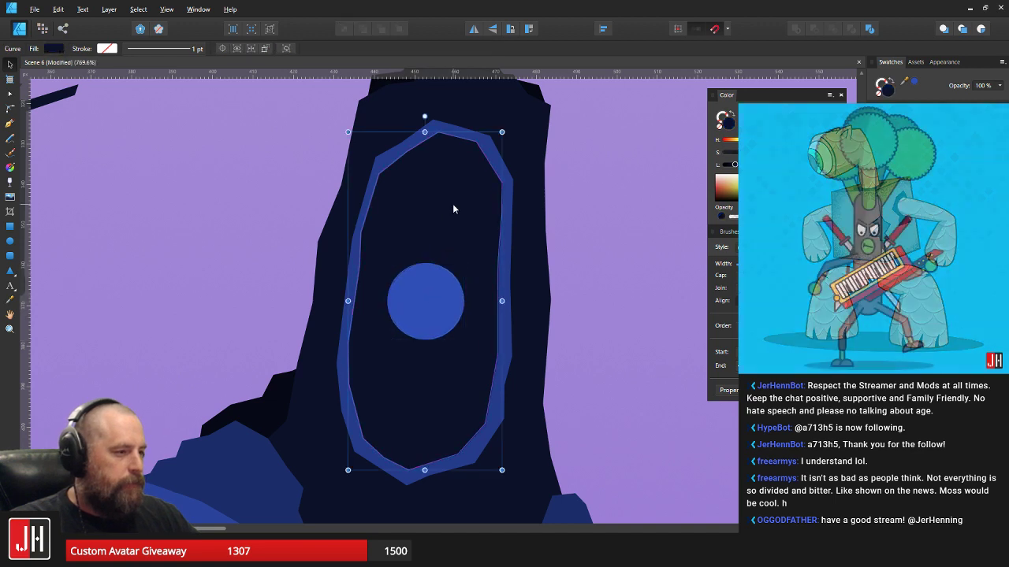
- Move the dark inner panel out of the portal to the empty sky on its right, exposing the blue opening
{"action": "left_click_drag", "start_coordinate": [456, 206], "coordinate": [698, 220]}
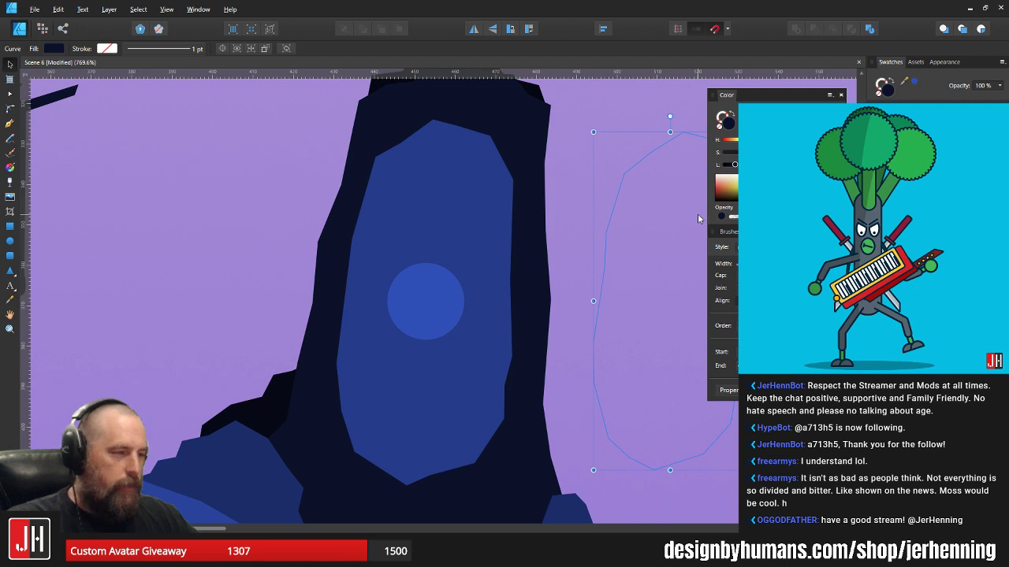
{"action": "key", "text": "Delete"}
{"action": "key", "text": "ctrl+z"}
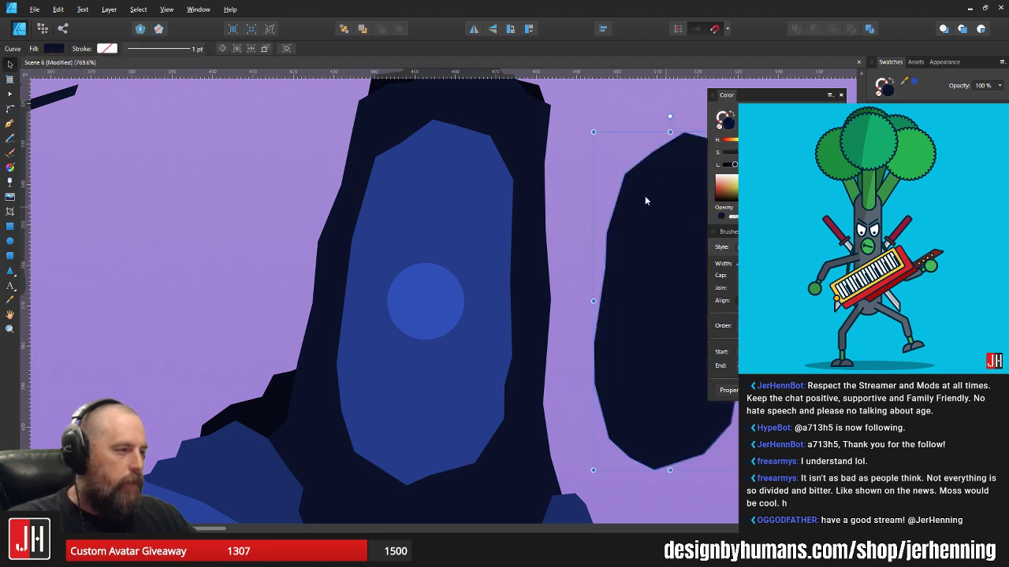
{"action": "left_click", "coordinate": [598, 147]}
- Fill the circle in the portal with white, enlarge it and recentre it within the blue opening
{"action": "left_click", "coordinate": [451, 277]}
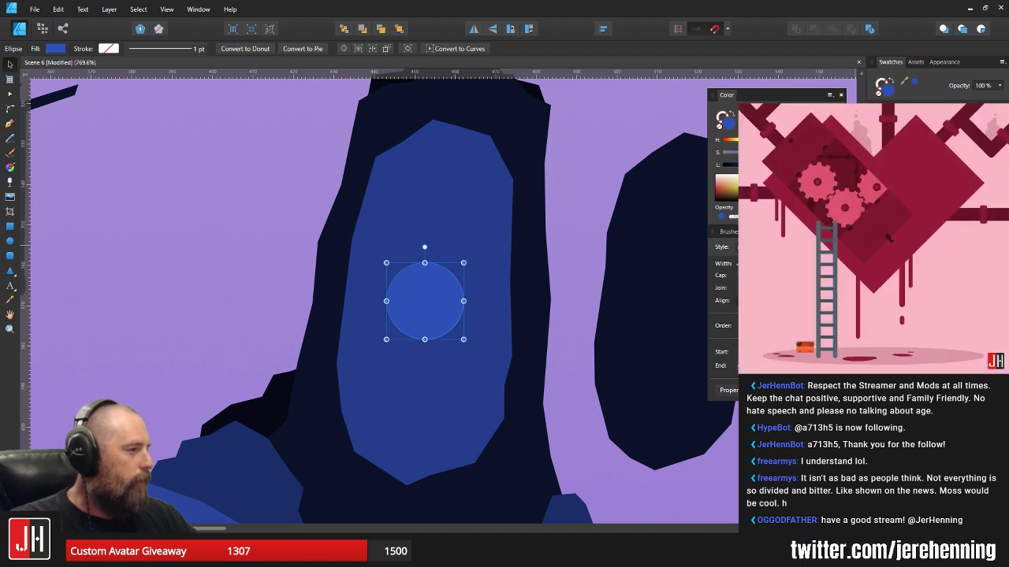
{"action": "left_click", "coordinate": [915, 118]}
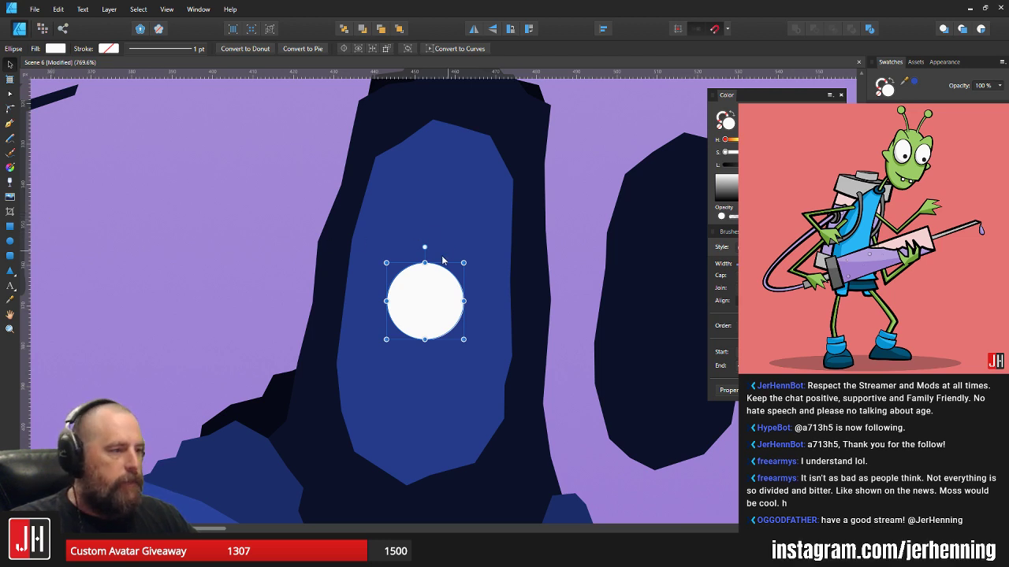
{"action": "left_click_drag", "start_coordinate": [464, 264], "coordinate": [484, 236]}
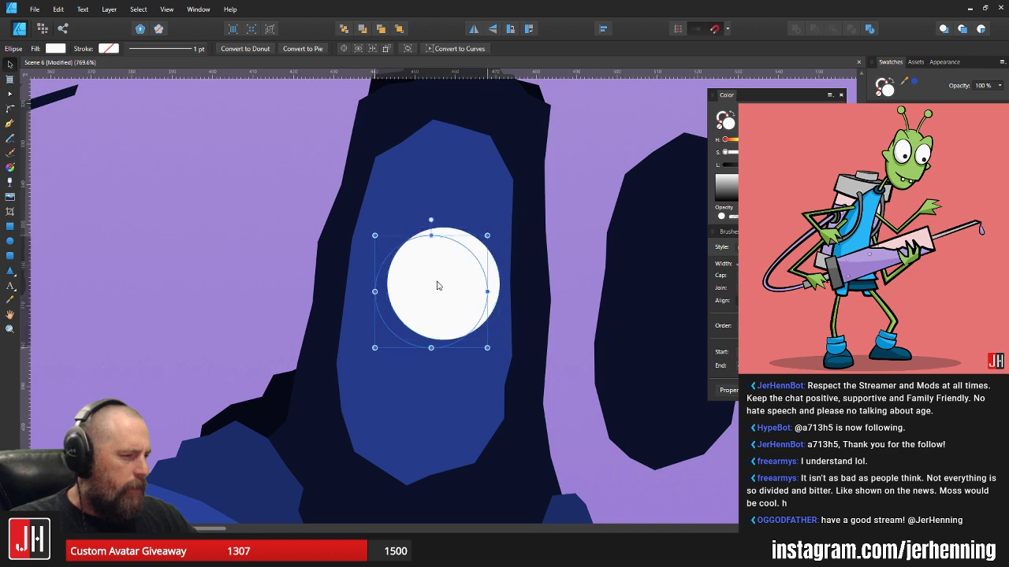
{"action": "left_click_drag", "start_coordinate": [434, 285], "coordinate": [435, 294]}
{"action": "scroll", "coordinate": [434, 304], "scroll_direction": "down", "scroll_amount": 5}
{"action": "scroll", "coordinate": [430, 316], "scroll_direction": "down", "scroll_amount": 5}
{"action": "scroll", "coordinate": [467, 340], "scroll_direction": "down", "scroll_amount": 5}
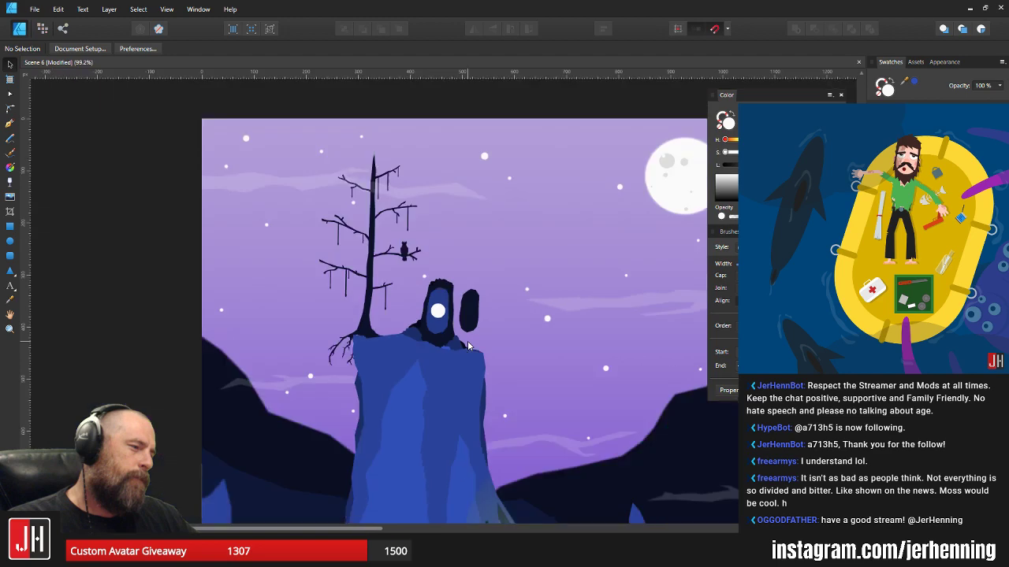
- Enlarge the white circle a little more and shift it back to the middle of the portal opening
{"action": "scroll", "coordinate": [473, 339], "scroll_direction": "up", "scroll_amount": 6}
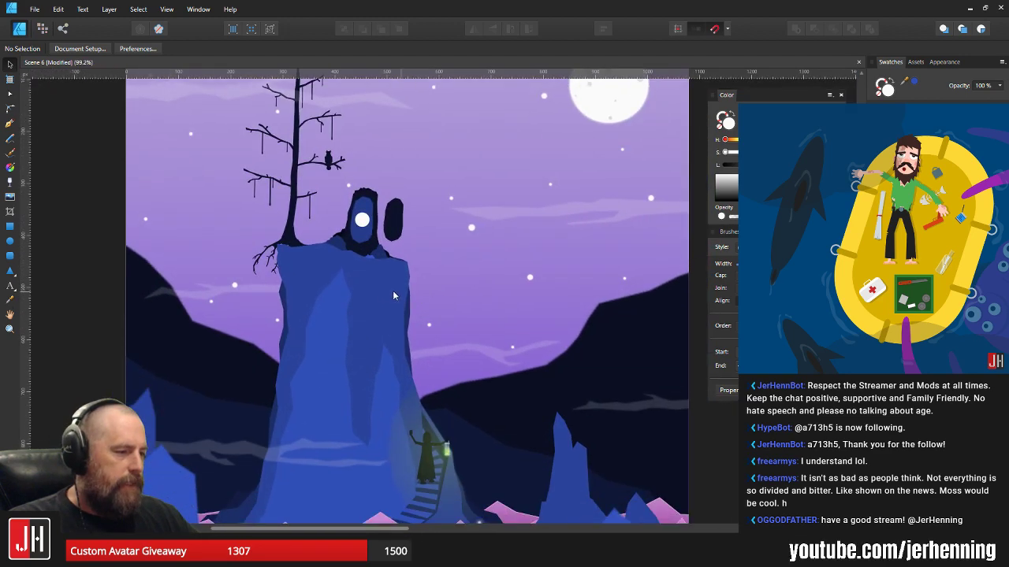
{"action": "scroll", "coordinate": [367, 220], "scroll_direction": "up", "scroll_amount": 8}
{"action": "left_click", "coordinate": [398, 214]}
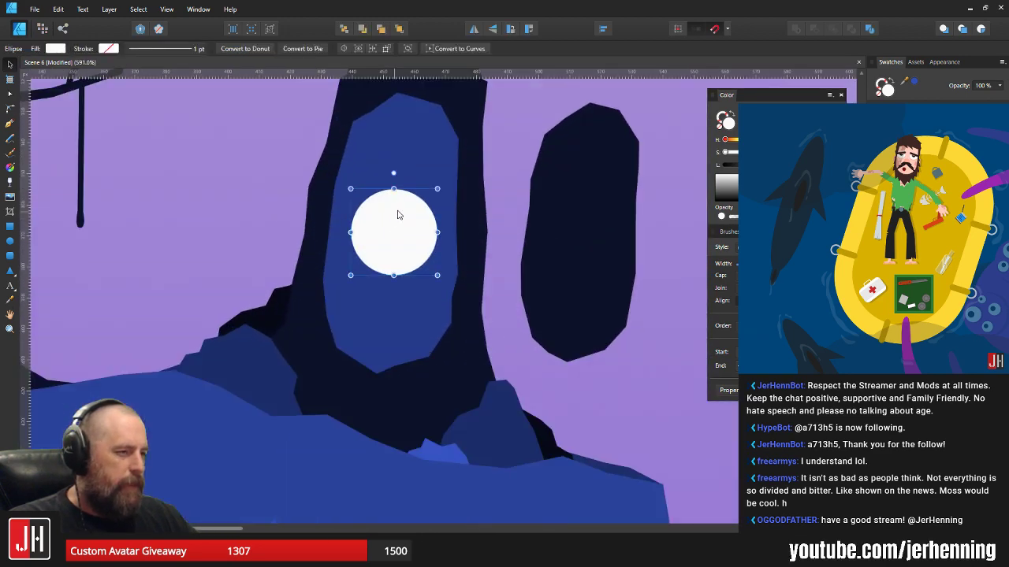
{"action": "left_click_drag", "start_coordinate": [438, 188], "coordinate": [450, 175]}
{"action": "left_click_drag", "start_coordinate": [413, 216], "coordinate": [403, 222]}
{"action": "scroll", "coordinate": [417, 229], "scroll_direction": "down", "scroll_amount": 7}
{"action": "left_click", "coordinate": [468, 253]}
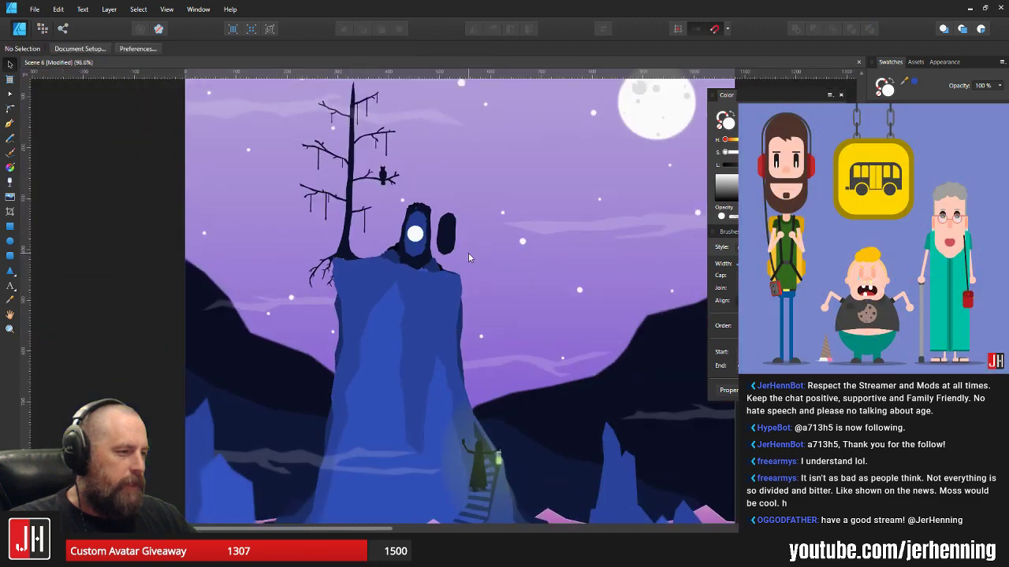
- Scale the white circle down slightly and reposition it in the centre of the portal opening
{"action": "scroll", "coordinate": [421, 235], "scroll_direction": "up", "scroll_amount": 4}
{"action": "scroll", "coordinate": [423, 239], "scroll_direction": "up", "scroll_amount": 4}
{"action": "left_click", "coordinate": [405, 213]}
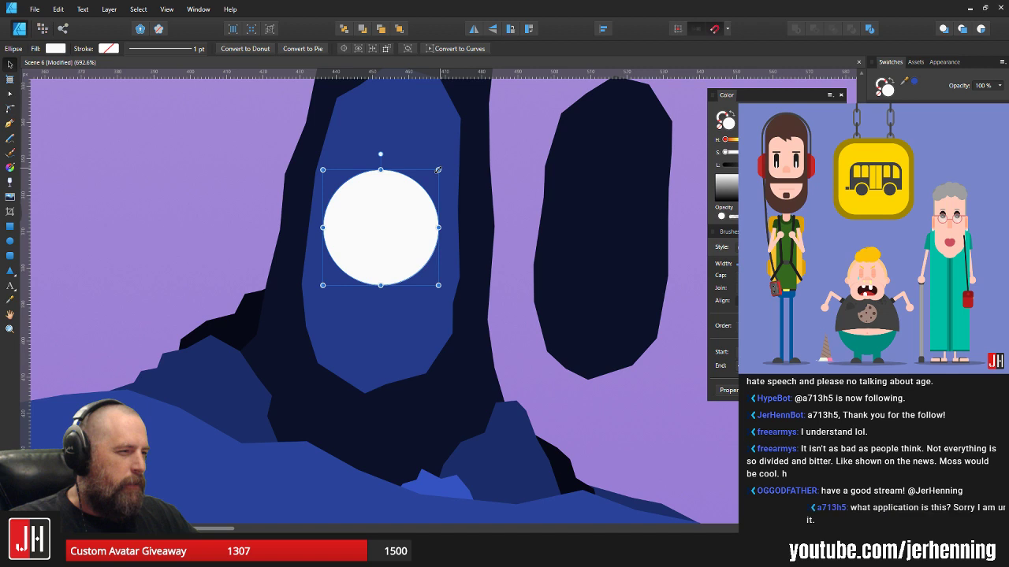
{"action": "left_click_drag", "start_coordinate": [435, 173], "coordinate": [432, 176]}
{"action": "left_click_drag", "start_coordinate": [393, 217], "coordinate": [394, 215]}
{"action": "scroll", "coordinate": [406, 229], "scroll_direction": "down", "scroll_amount": 6}
{"action": "key", "text": "ctrl+d"}
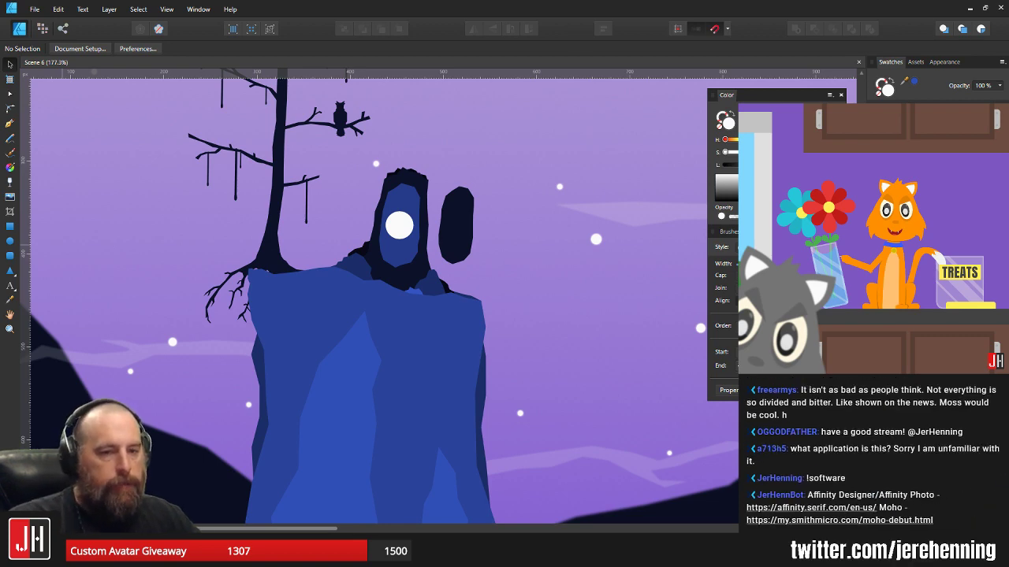
- Nudge the white circle slightly to refine its centring in the blue opening
{"action": "scroll", "coordinate": [397, 234], "scroll_direction": "up", "scroll_amount": 8}
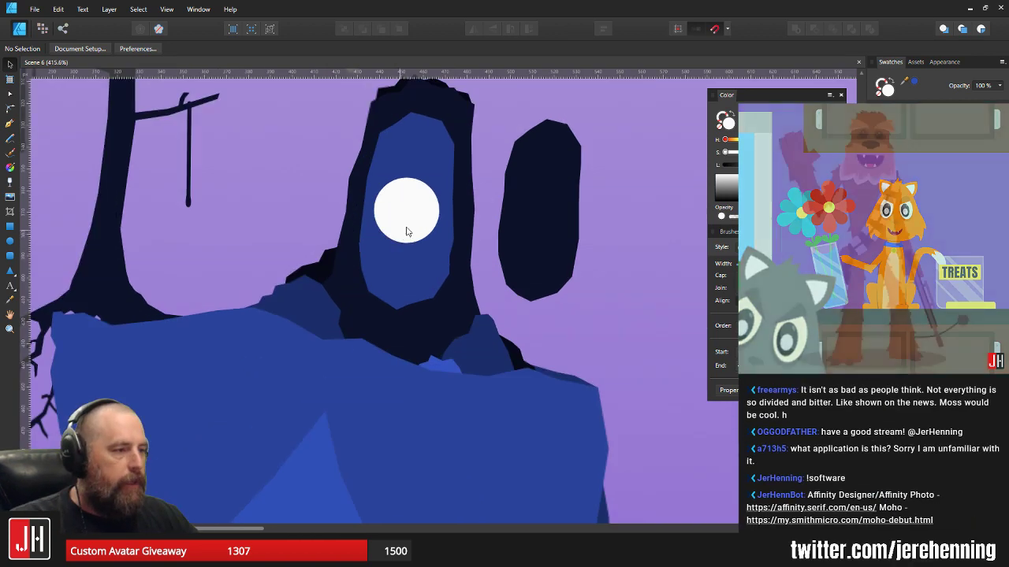
{"action": "left_click", "coordinate": [403, 186]}
{"action": "left_click_drag", "start_coordinate": [403, 176], "coordinate": [407, 177]}
{"action": "scroll", "coordinate": [412, 205], "scroll_direction": "down", "scroll_amount": 6}
{"action": "left_click", "coordinate": [635, 256]}
{"action": "scroll", "coordinate": [519, 250], "scroll_direction": "down", "scroll_amount": 6}
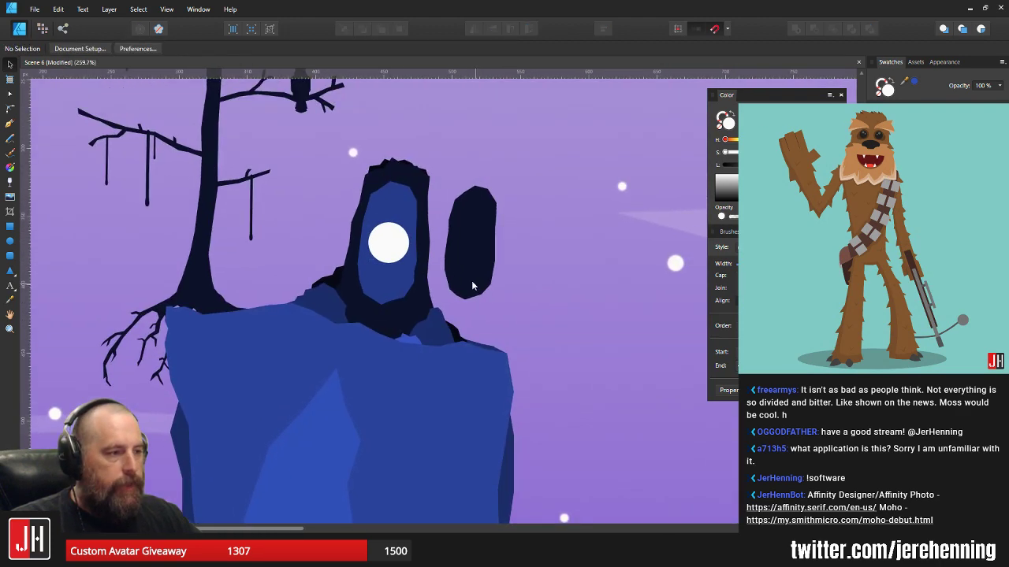
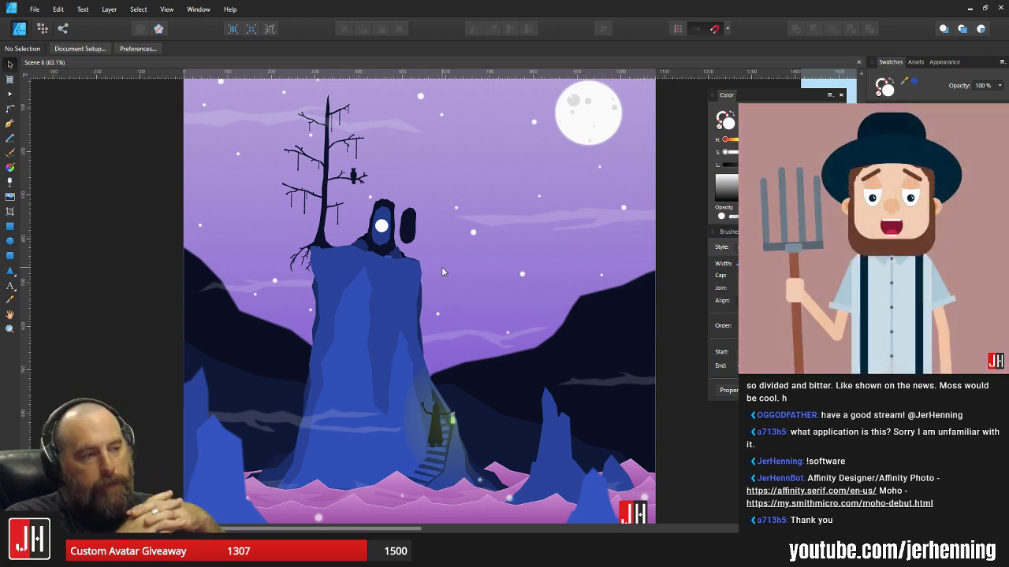
- Shrink the white circle so more blue shows around it, and save the document
{"action": "scroll", "coordinate": [392, 224], "scroll_direction": "up", "scroll_amount": 5}
{"action": "scroll", "coordinate": [392, 225], "scroll_direction": "up", "scroll_amount": 4}
{"action": "left_click", "coordinate": [411, 202]}
{"action": "left_click_drag", "start_coordinate": [425, 181], "coordinate": [402, 206]}
{"action": "scroll", "coordinate": [406, 212], "scroll_direction": "up", "scroll_amount": 3}
{"action": "scroll", "coordinate": [402, 208], "scroll_direction": "down", "scroll_amount": 10}
{"action": "left_click", "coordinate": [476, 233]}
{"action": "key", "text": "ctrl+s"}
{"action": "scroll", "coordinate": [445, 245], "scroll_direction": "down", "scroll_amount": 4}
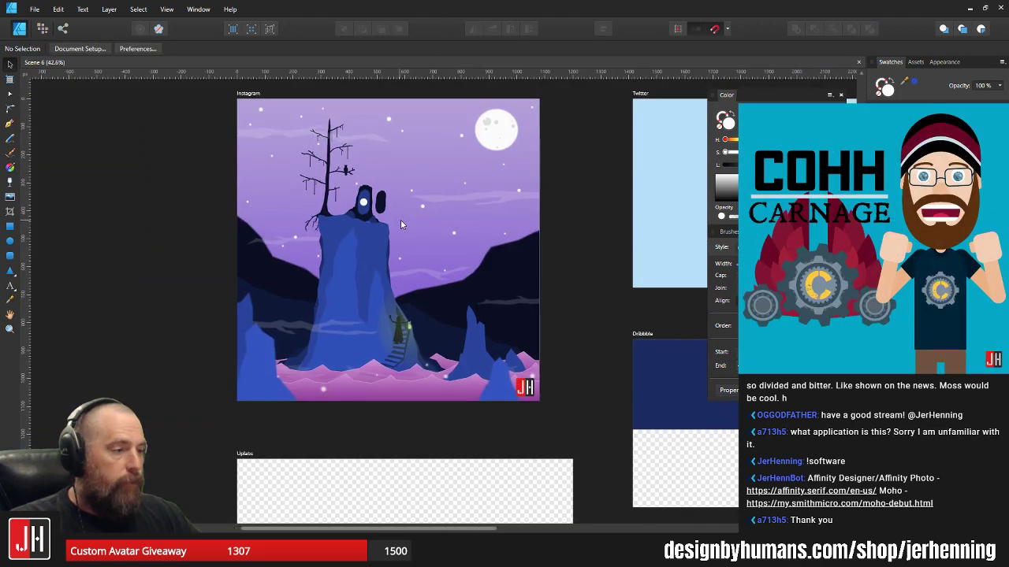
- Fine-tune the white circle's horizontal position between the sides of the portal opening with small shifts
{"action": "scroll", "coordinate": [523, 248], "scroll_direction": "down", "scroll_amount": 2}
{"action": "scroll", "coordinate": [408, 241], "scroll_direction": "up", "scroll_amount": 6}
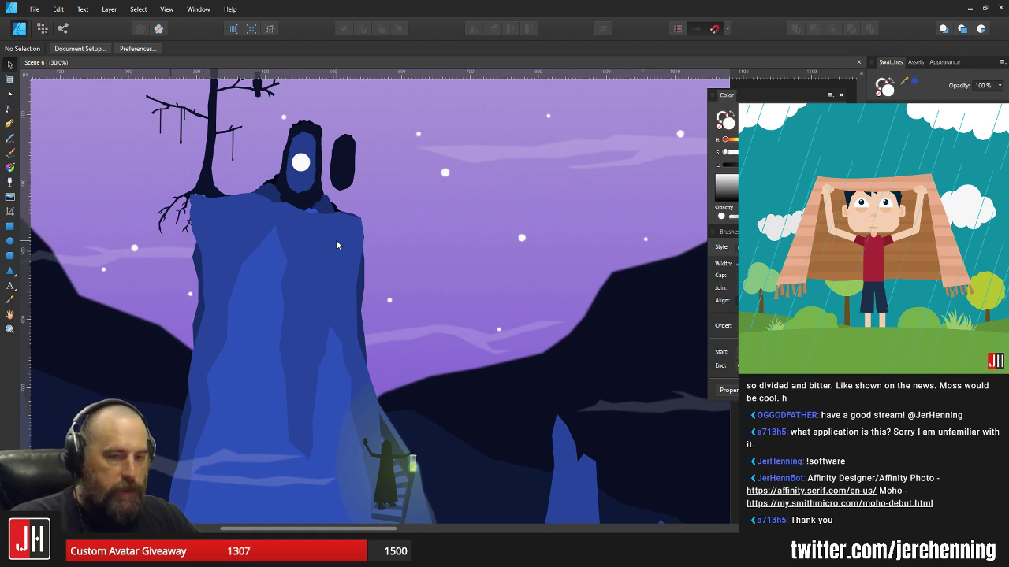
{"action": "scroll", "coordinate": [340, 220], "scroll_direction": "up", "scroll_amount": 6, "text": "ctrl"}
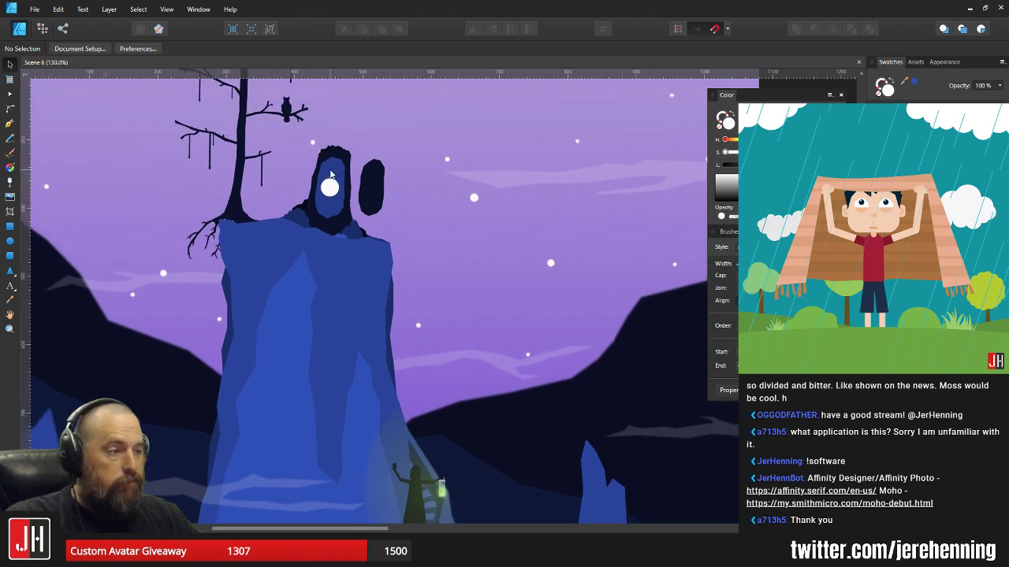
{"action": "left_click", "coordinate": [340, 220]}
{"action": "scroll", "coordinate": [342, 221], "scroll_direction": "up", "scroll_amount": 2, "text": "ctrl"}
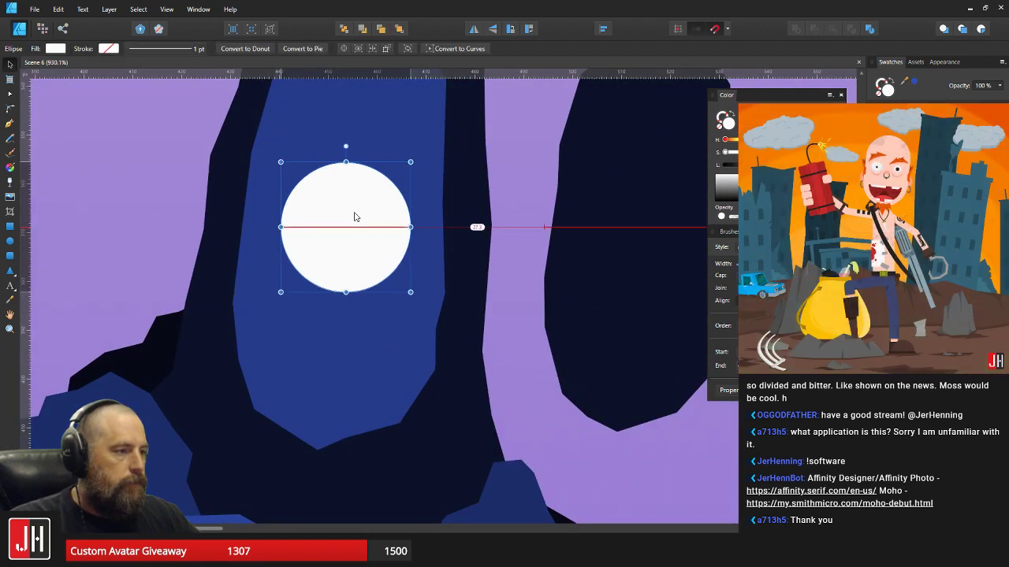
{"action": "scroll", "coordinate": [355, 216], "scroll_direction": "down", "scroll_amount": 7, "text": "ctrl"}
{"action": "key", "text": "ctrl+d"}
{"action": "scroll", "coordinate": [350, 201], "scroll_direction": "up", "scroll_amount": 4, "text": "ctrl"}
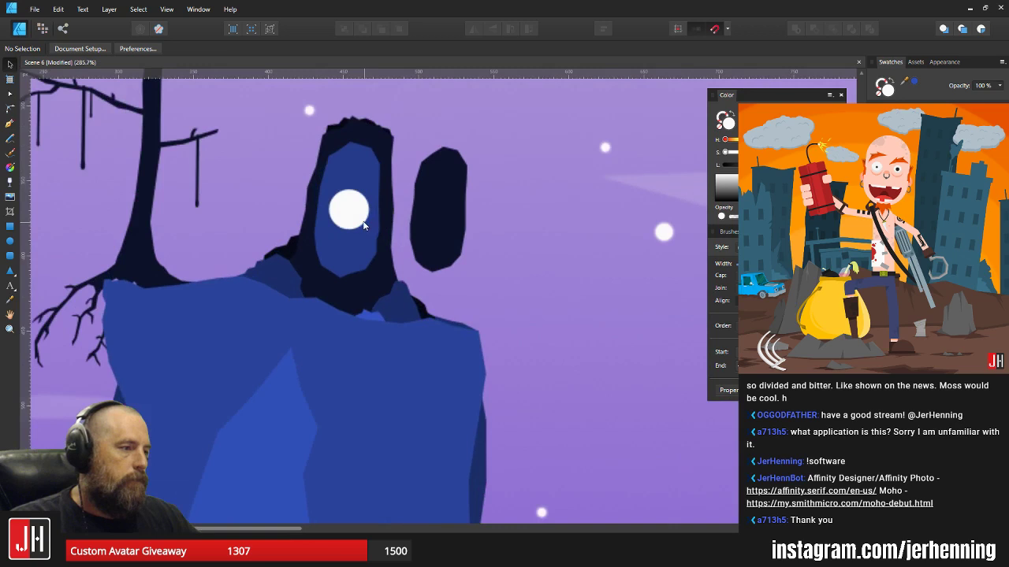
{"action": "left_click", "coordinate": [349, 201]}
{"action": "key", "text": "Left"}
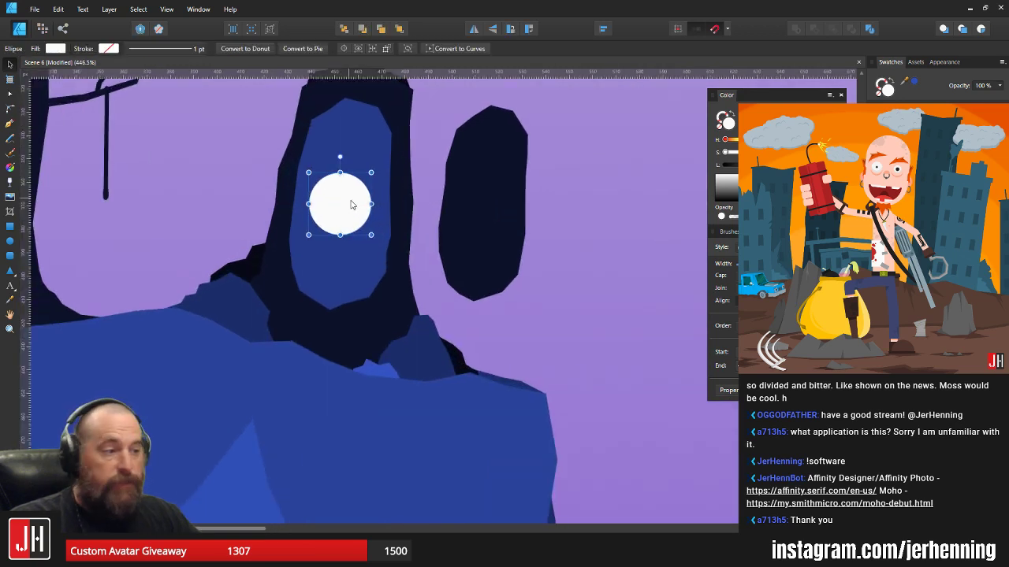
{"action": "scroll", "coordinate": [342, 197], "scroll_direction": "up", "scroll_amount": 3, "text": "ctrl"}
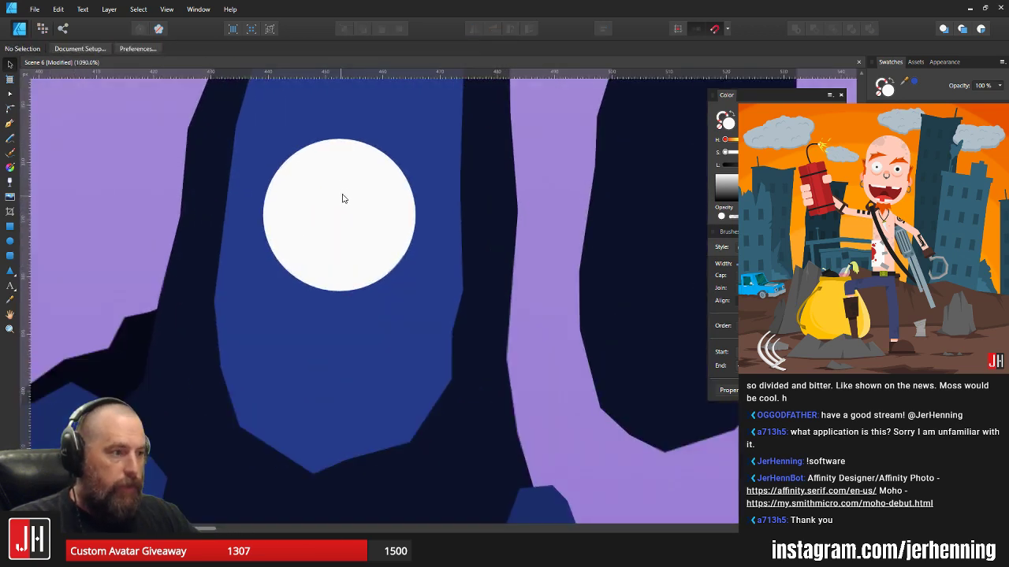
{"action": "left_click_drag", "start_coordinate": [349, 192], "coordinate": [354, 192]}
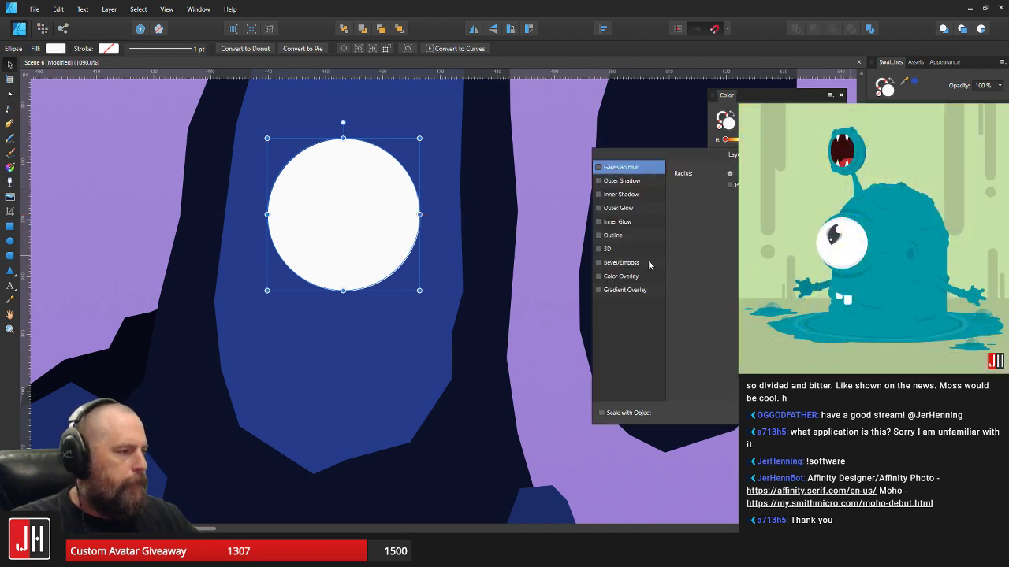
- Try the Outline, 3D and Bevel/Emboss layer effects on the white circle
{"action": "left_click", "coordinate": [596, 237]}
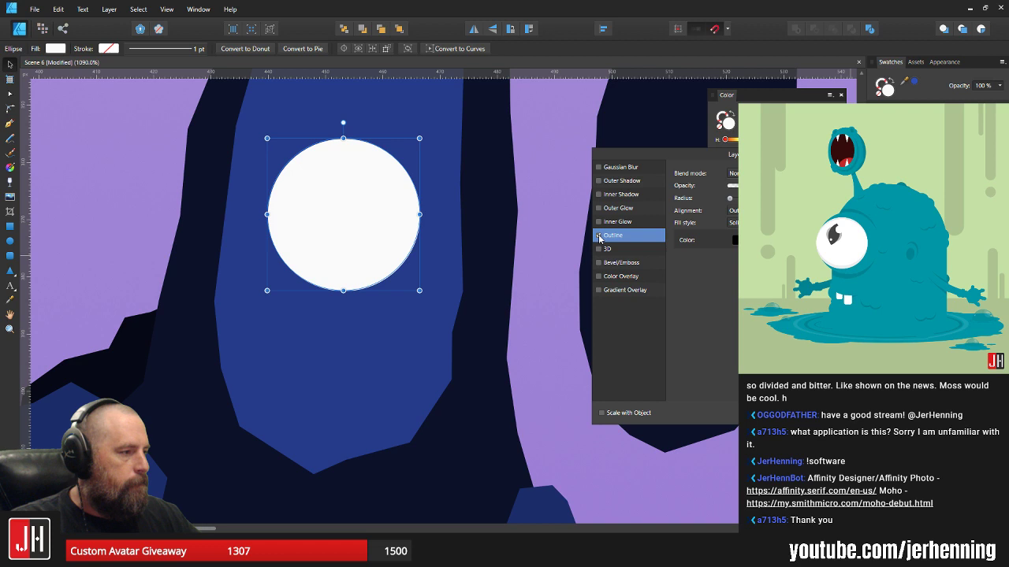
{"action": "left_click", "coordinate": [598, 249]}
{"action": "left_click", "coordinate": [598, 249]}
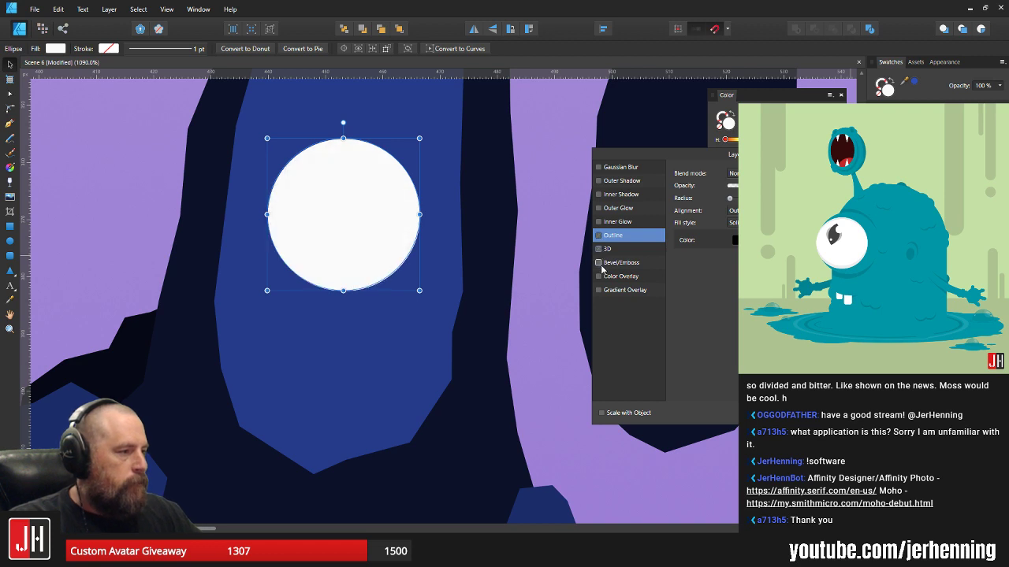
{"action": "left_click", "coordinate": [598, 263]}
{"action": "left_click", "coordinate": [598, 263]}
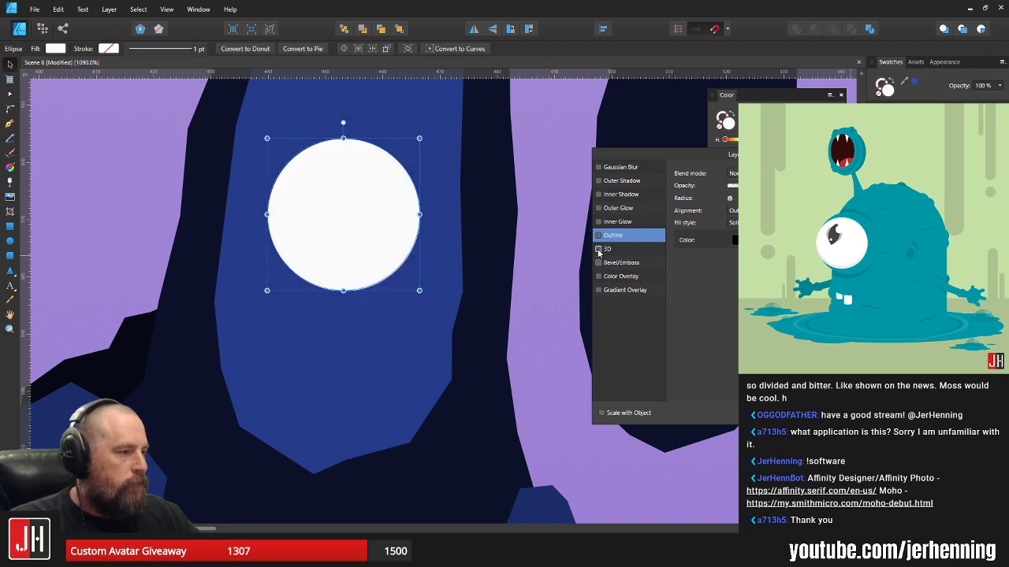
{"action": "left_click", "coordinate": [598, 249]}
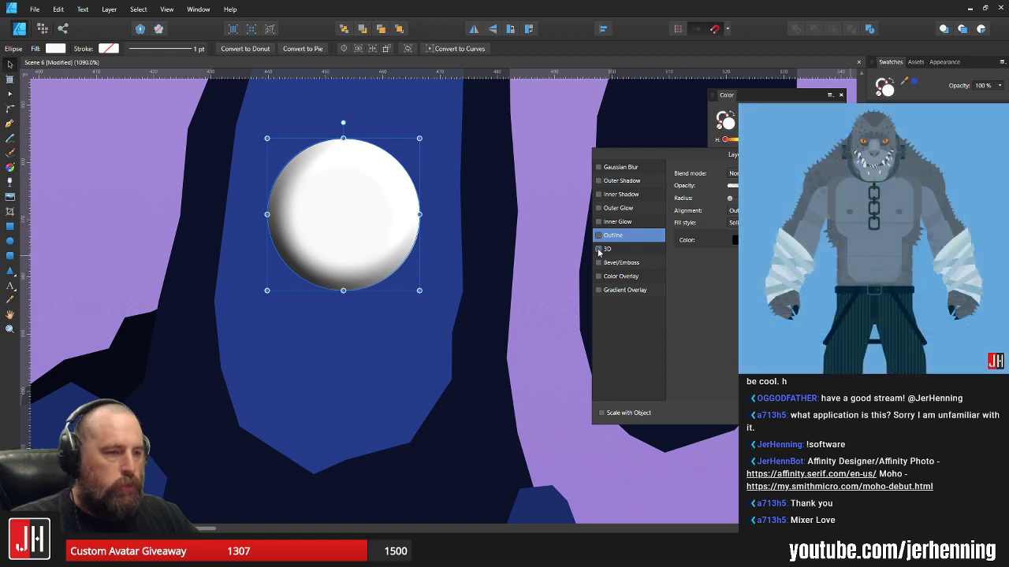
{"action": "left_click", "coordinate": [599, 249]}
{"action": "left_click", "coordinate": [598, 249]}
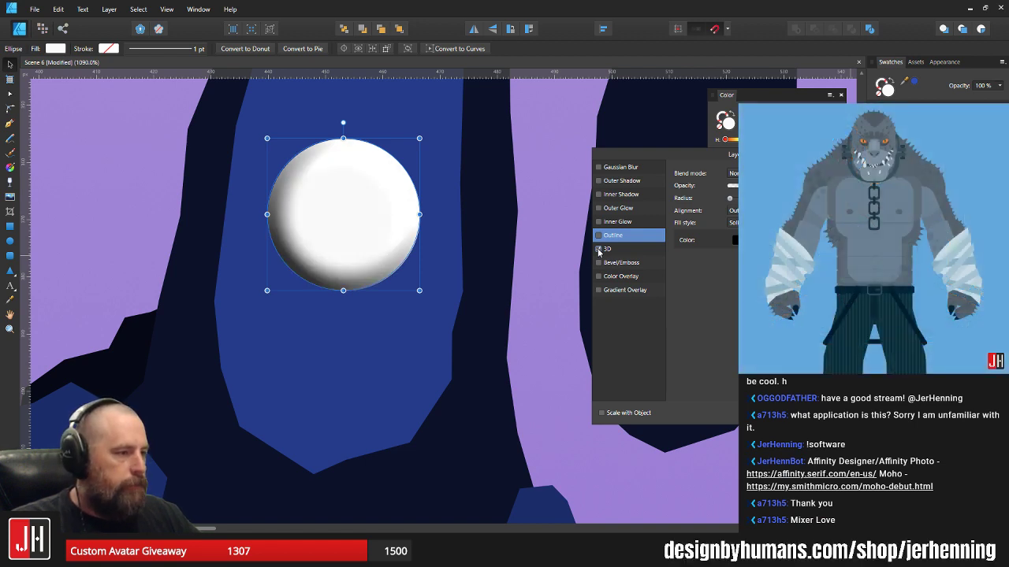
{"action": "left_click", "coordinate": [598, 249]}
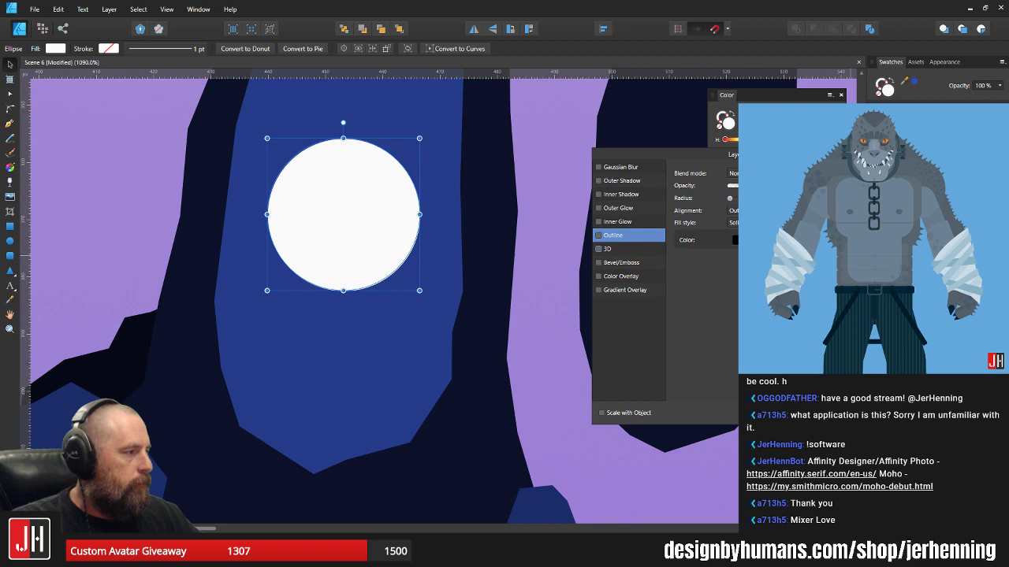
{"action": "left_click", "coordinate": [877, 413]}
- Shift the white circle by a tiny amount within the portal's blue opening
{"action": "scroll", "coordinate": [464, 231], "scroll_direction": "down", "scroll_amount": 6}
{"action": "key", "text": "ctrl+d"}
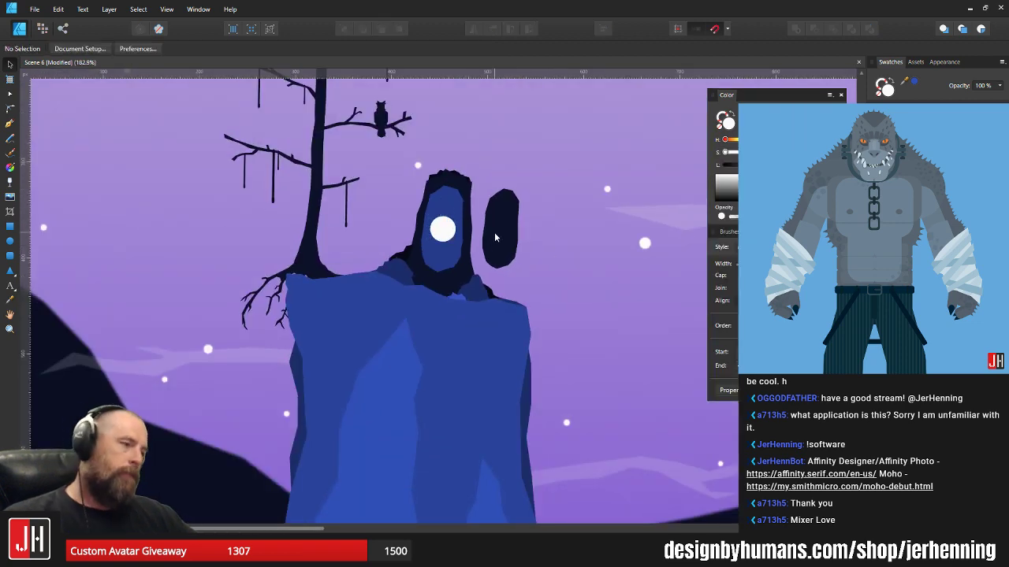
{"action": "scroll", "coordinate": [454, 226], "scroll_direction": "up", "scroll_amount": 6}
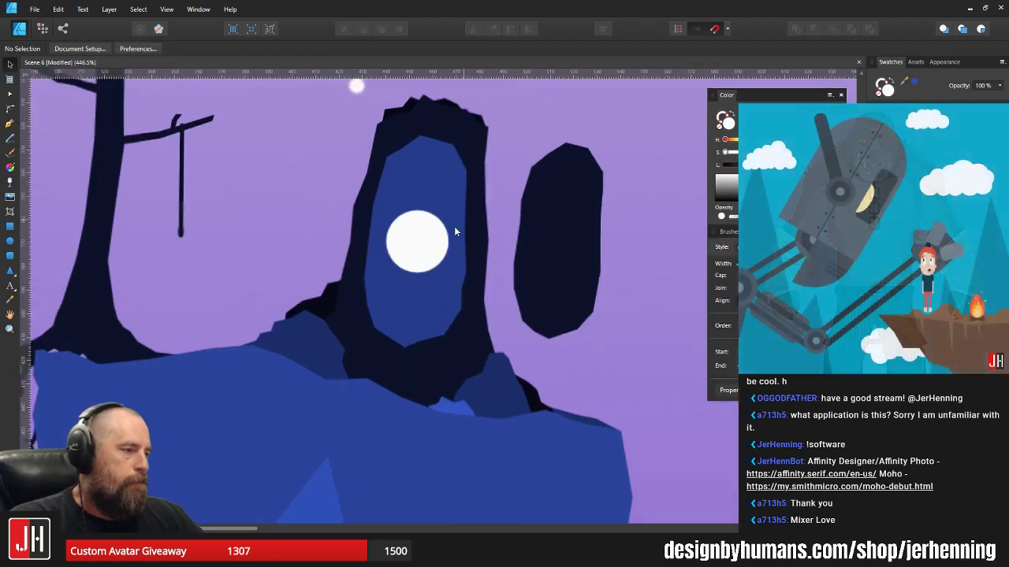
{"action": "left_click", "coordinate": [382, 294]}
{"action": "scroll", "coordinate": [407, 298], "scroll_direction": "up", "scroll_amount": 1}
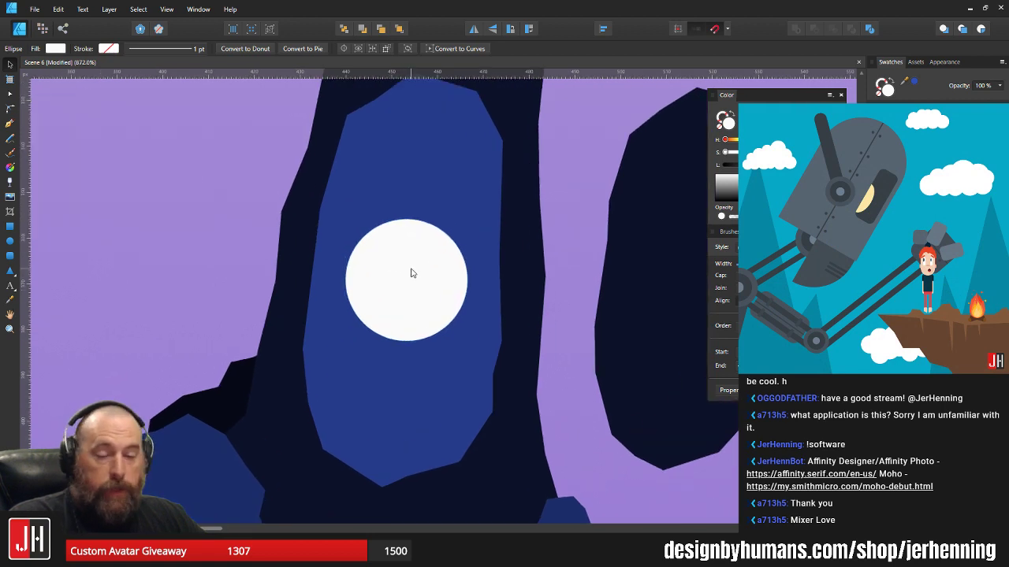
{"action": "left_click_drag", "start_coordinate": [404, 272], "coordinate": [400, 274]}
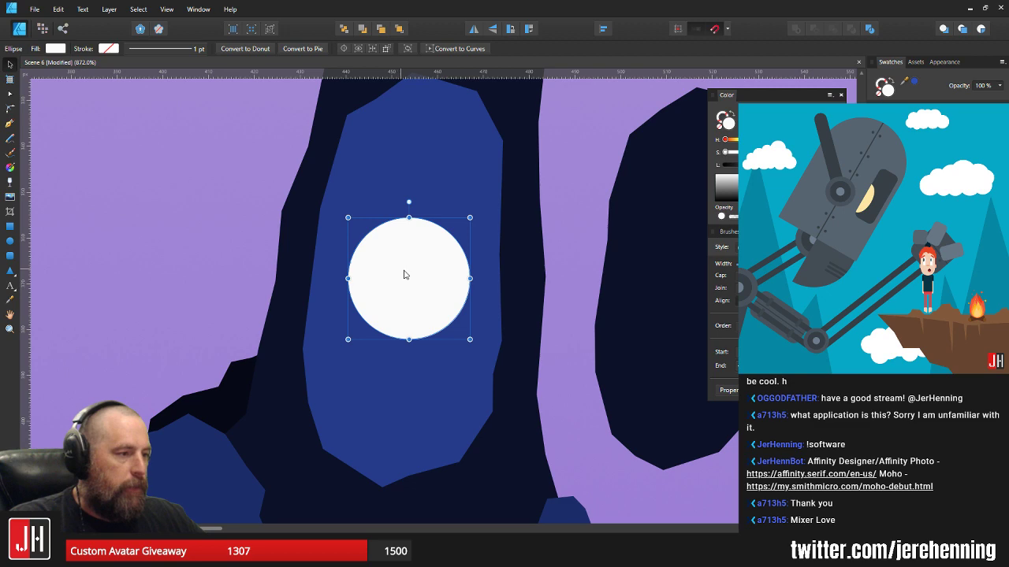
- Enlarge the portal's blue opening slightly and reposition it around the white circle
{"action": "scroll", "coordinate": [421, 276], "scroll_direction": "down", "scroll_amount": 7}
{"action": "left_click", "coordinate": [531, 305]}
{"action": "scroll", "coordinate": [467, 294], "scroll_direction": "up", "scroll_amount": 3}
{"action": "scroll", "coordinate": [398, 292], "scroll_direction": "up", "scroll_amount": 2}
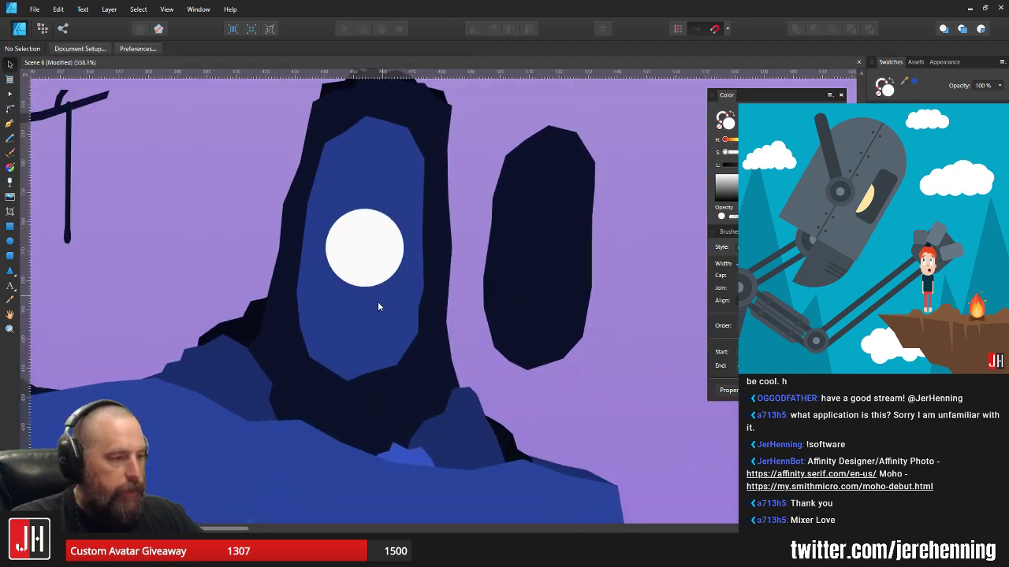
{"action": "left_click", "coordinate": [379, 320]}
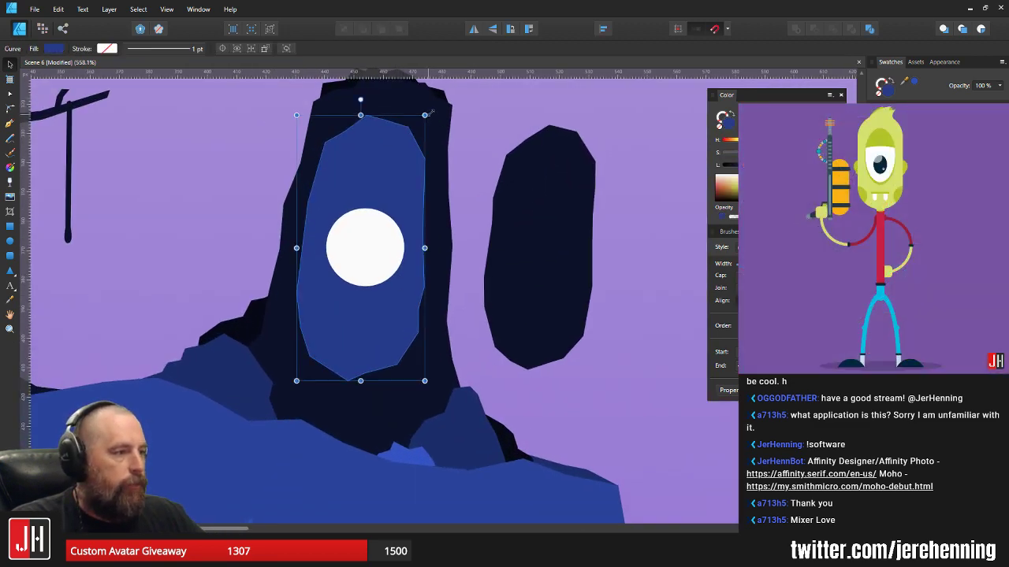
{"action": "left_click_drag", "start_coordinate": [429, 114], "coordinate": [434, 104]}
{"action": "left_click_drag", "start_coordinate": [407, 143], "coordinate": [405, 179]}
{"action": "left_click", "coordinate": [475, 127]}
- Fine-tune the corner nodes along the right edge of the portal's blue opening
{"action": "scroll", "coordinate": [471, 156], "scroll_direction": "down", "scroll_amount": 3}
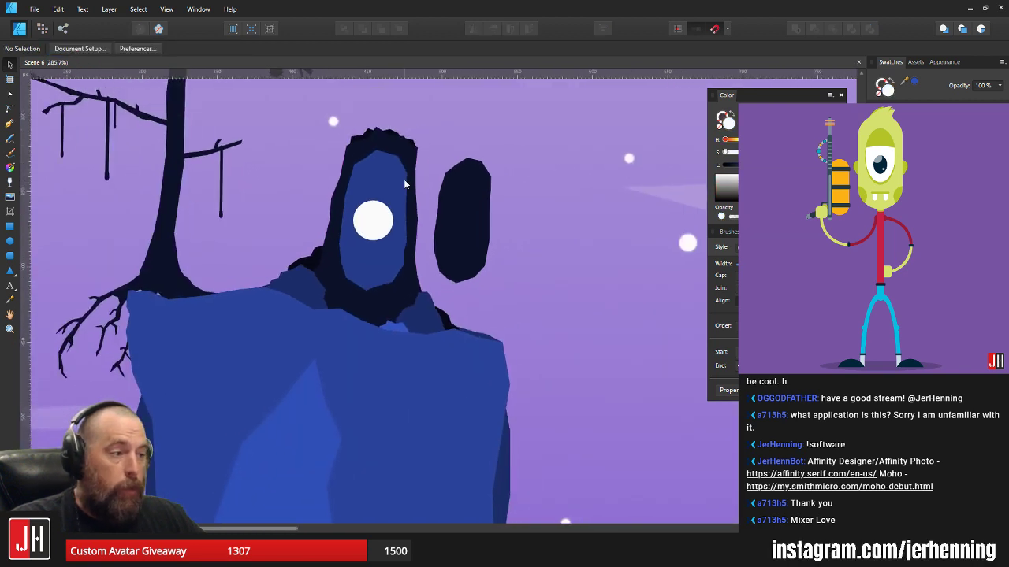
{"action": "scroll", "coordinate": [404, 181], "scroll_direction": "up", "scroll_amount": 5}
{"action": "key", "text": "a"}
{"action": "left_click", "coordinate": [406, 169]}
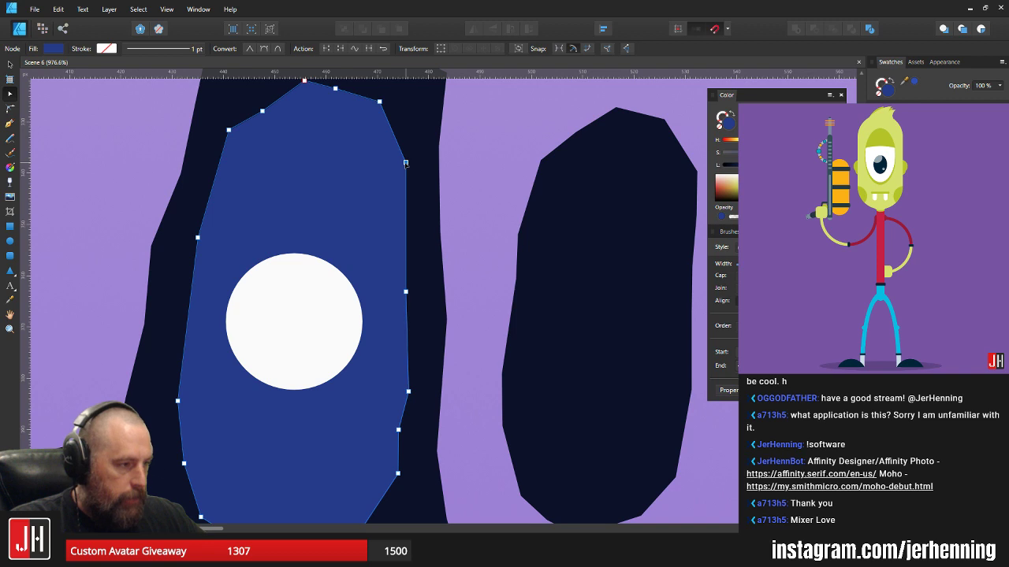
{"action": "left_click_drag", "start_coordinate": [433, 233], "coordinate": [442, 170]}
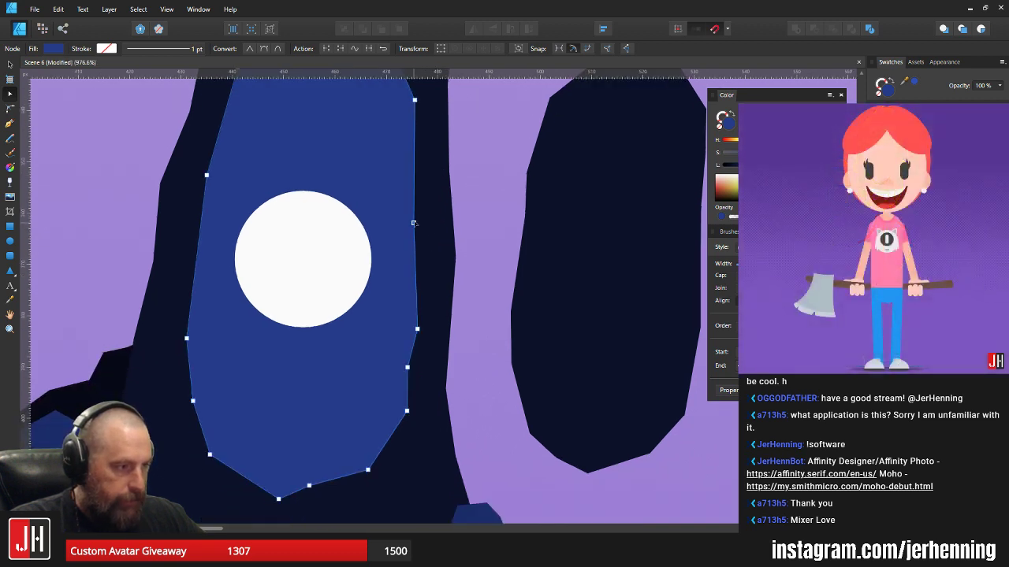
{"action": "key", "text": "v"}
{"action": "scroll", "coordinate": [461, 210], "scroll_direction": "down", "scroll_amount": 3}
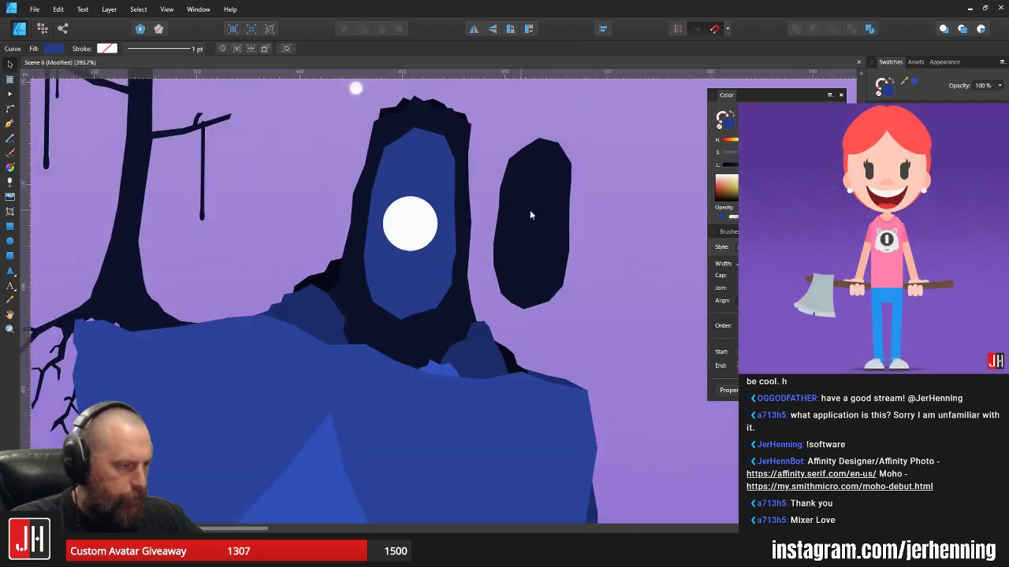
{"action": "left_click", "coordinate": [613, 215]}
{"action": "left_click_drag", "start_coordinate": [602, 218], "coordinate": [568, 227]}
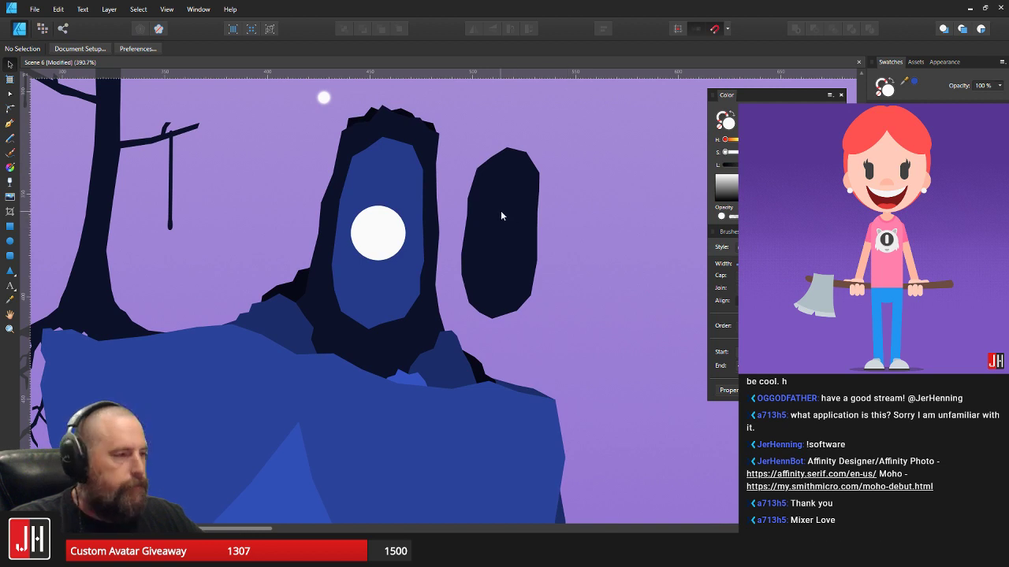
- Add an Outer Glow layer effect to the portal's white circle, with its radius raised to form a soft white halo
{"action": "scroll", "coordinate": [501, 211], "scroll_direction": "up", "scroll_amount": 5}
{"action": "left_click_drag", "start_coordinate": [521, 252], "coordinate": [520, 251]}
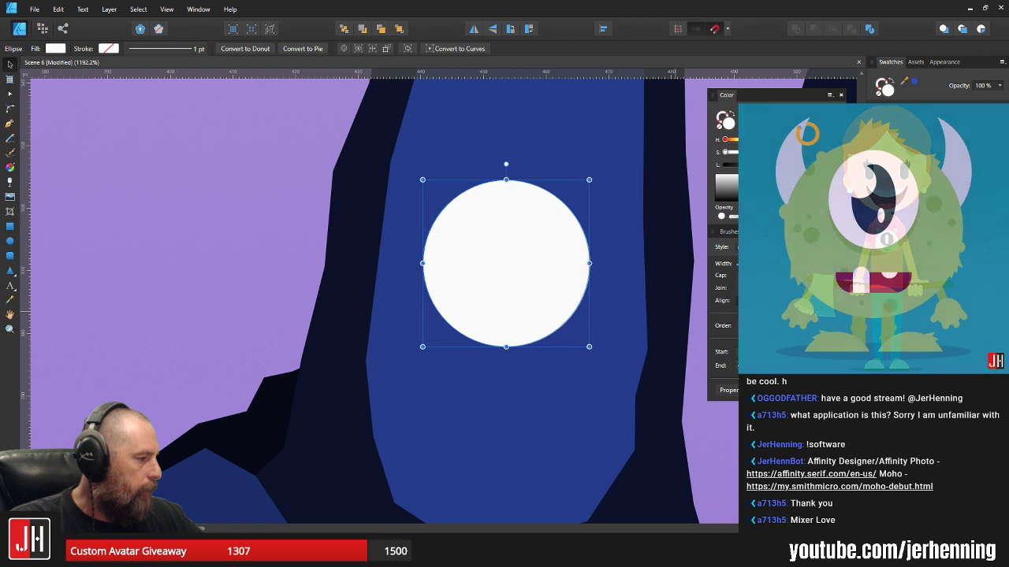
{"action": "left_click", "coordinate": [936, 465]}
{"action": "left_click", "coordinate": [609, 210]}
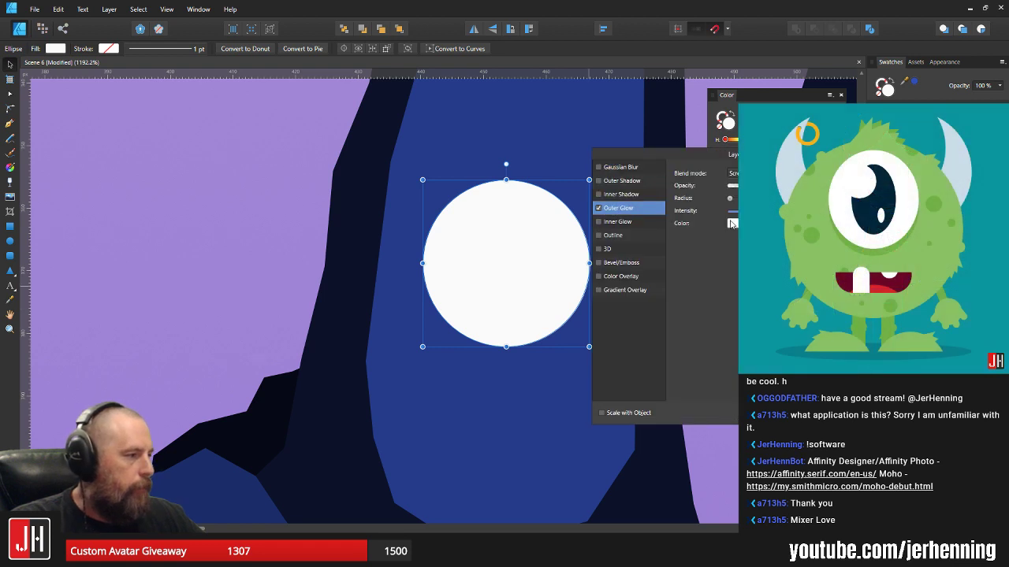
{"action": "left_click_drag", "start_coordinate": [731, 202], "coordinate": [769, 202]}
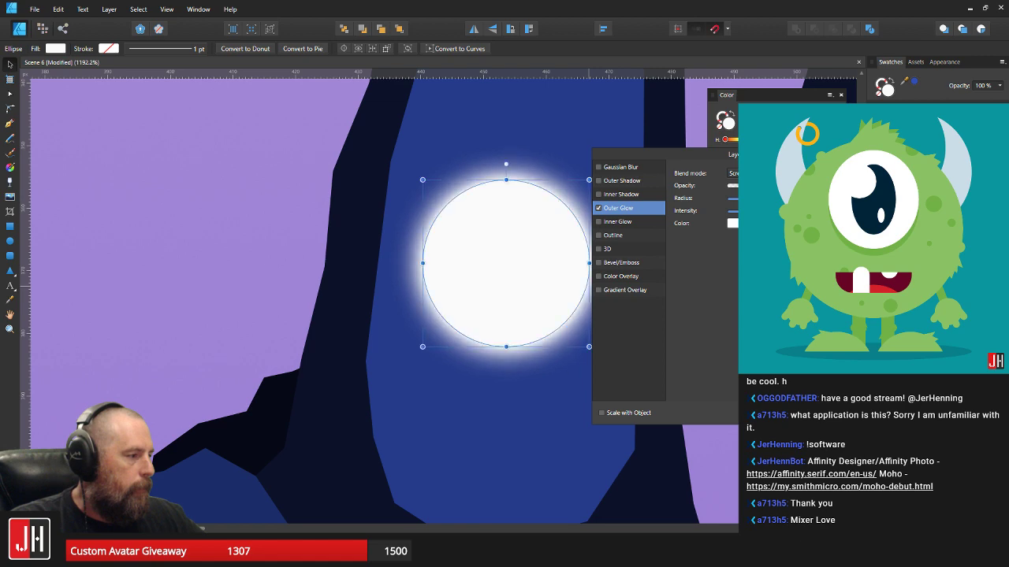
{"action": "left_click", "coordinate": [881, 413]}
{"action": "scroll", "coordinate": [589, 349], "scroll_direction": "down", "scroll_amount": 4}
{"action": "scroll", "coordinate": [590, 349], "scroll_direction": "down", "scroll_amount": 8}
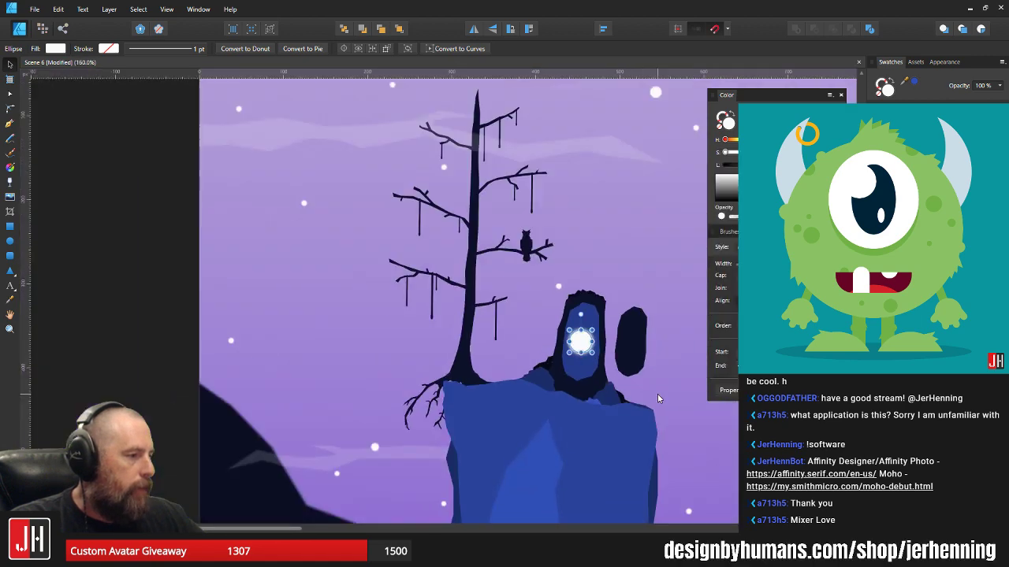
{"action": "scroll", "coordinate": [400, 323], "scroll_direction": "up", "scroll_amount": 10}
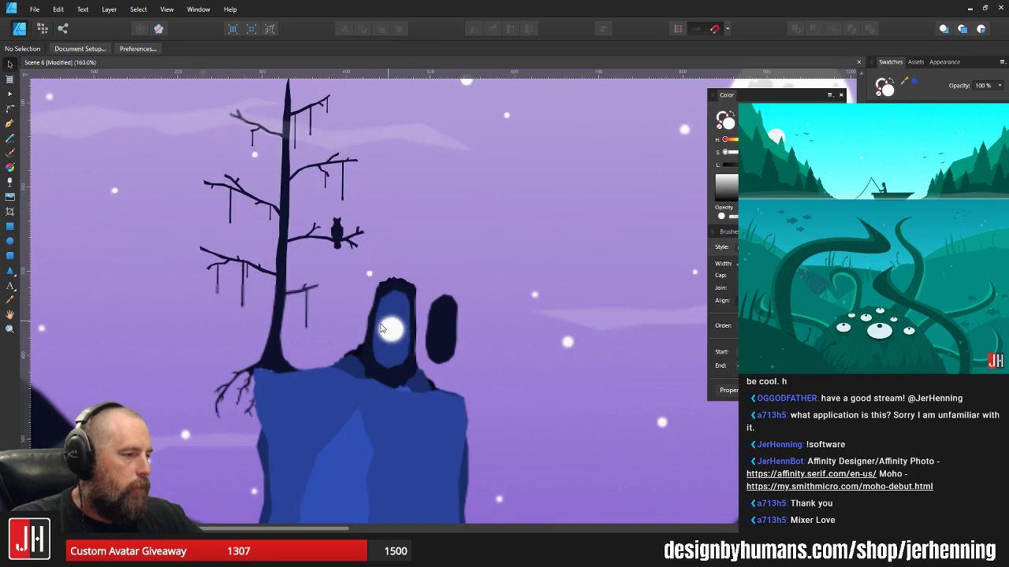
{"action": "scroll", "coordinate": [401, 303], "scroll_direction": "down", "scroll_amount": 3}
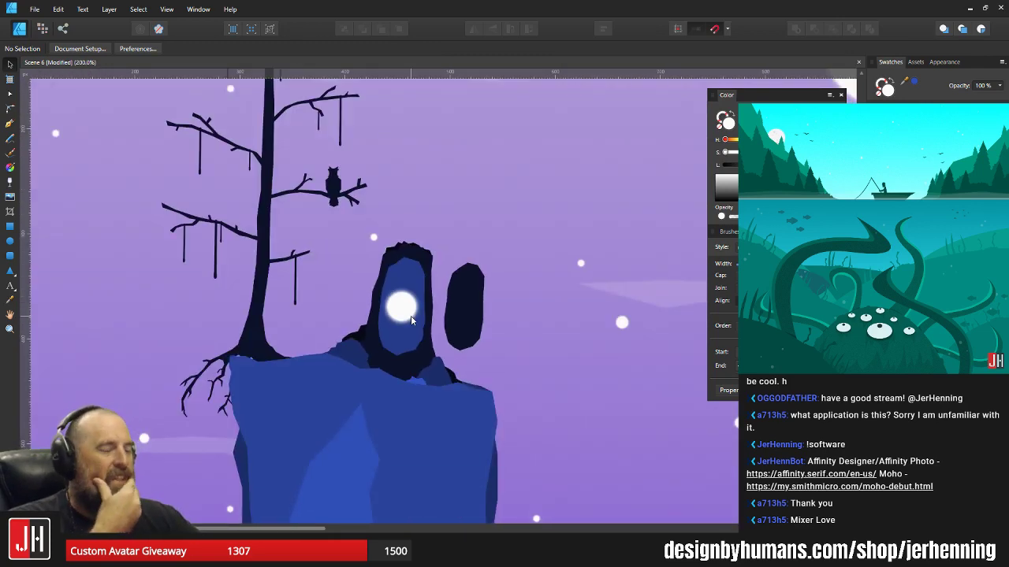
- Move the loose dark oval onto the blue oval in the standing rock so that a thin blue border remains
{"action": "scroll", "coordinate": [458, 313], "scroll_direction": "up", "scroll_amount": 3}
{"action": "left_click", "coordinate": [462, 283]}
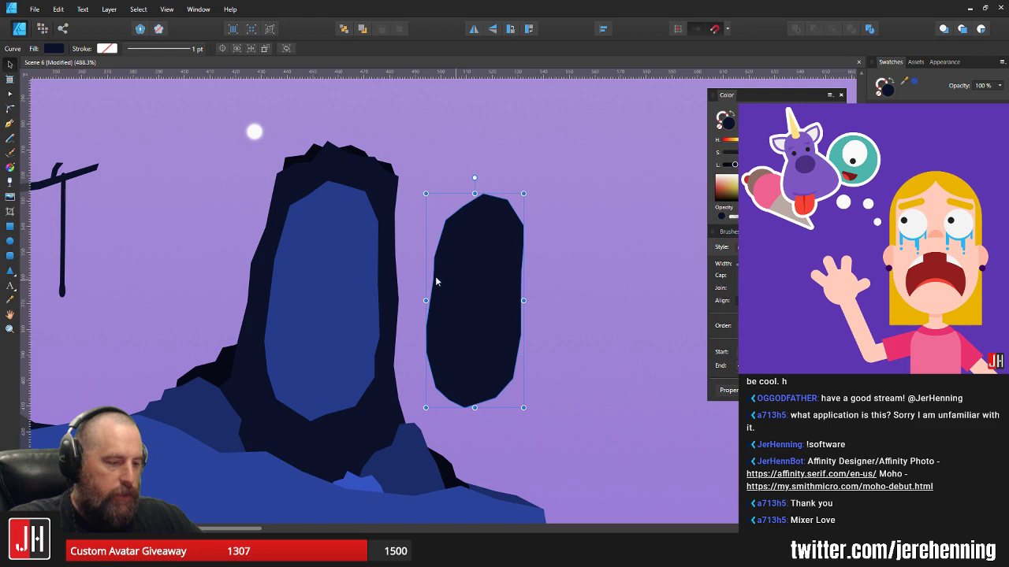
{"action": "key", "text": "Delete"}
{"action": "left_click", "coordinate": [334, 261]}
{"action": "key", "text": "ctrl+z"}
{"action": "left_click_drag", "start_coordinate": [471, 274], "coordinate": [316, 272]}
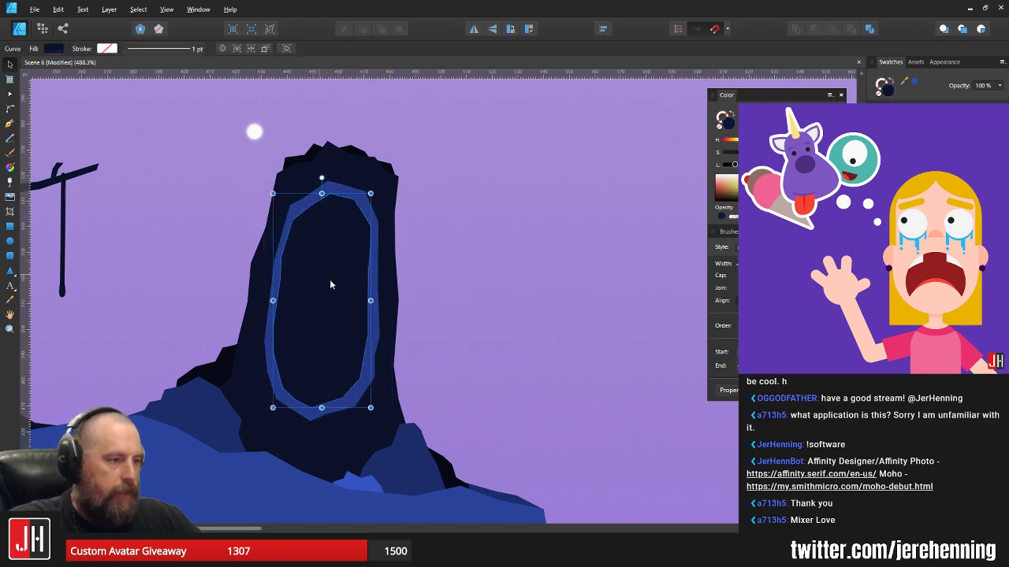
{"action": "scroll", "coordinate": [339, 293], "scroll_direction": "down", "scroll_amount": 9}
{"action": "left_click", "coordinate": [349, 289]}
{"action": "scroll", "coordinate": [349, 289], "scroll_direction": "up", "scroll_amount": 3}
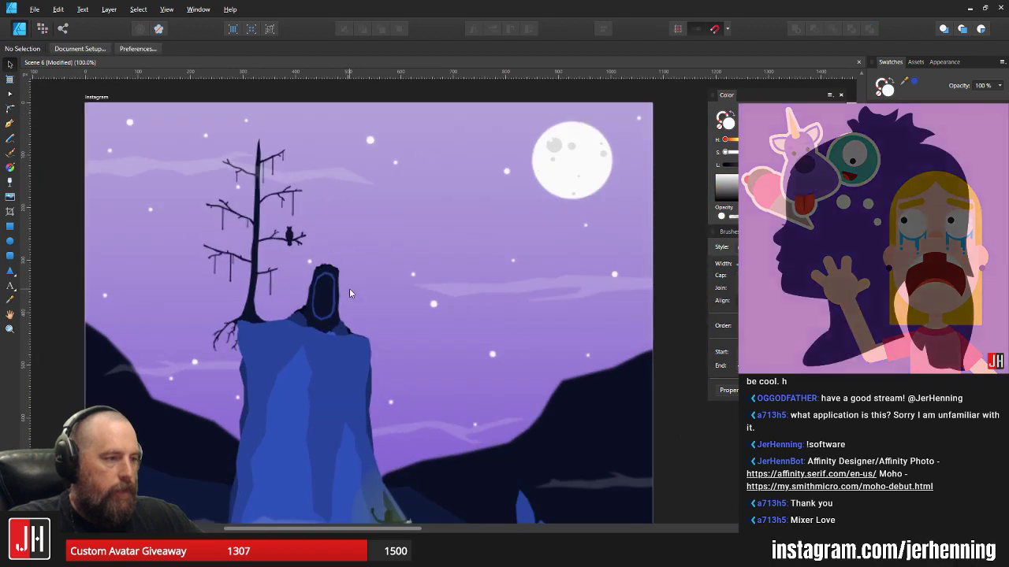
- Move the standing rock group off the clifftop into the empty sky above it
{"action": "left_click_drag", "start_coordinate": [329, 305], "coordinate": [331, 224]}
{"action": "left_click", "coordinate": [377, 183]}
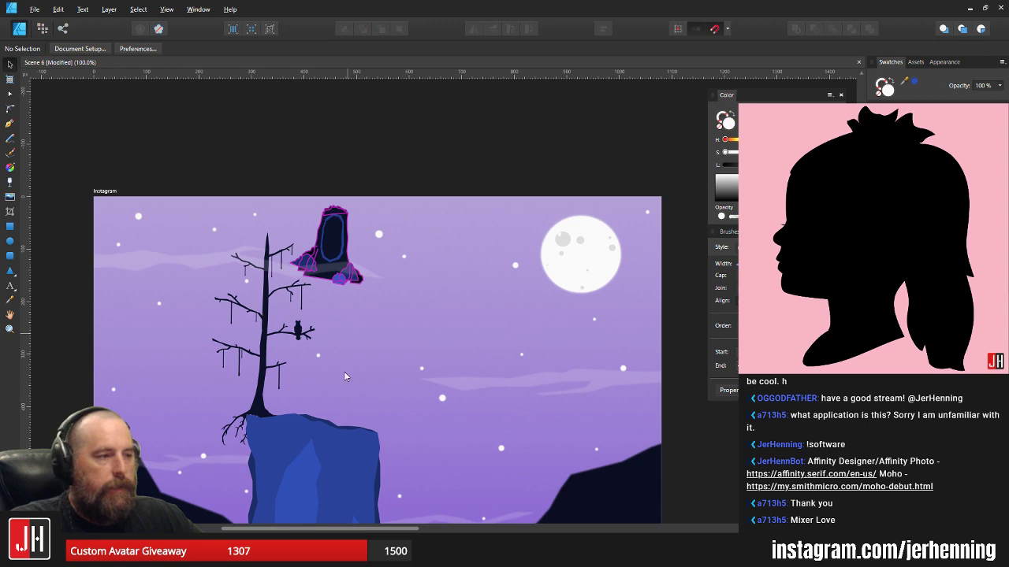
{"action": "scroll", "coordinate": [333, 372], "scroll_direction": "up", "scroll_amount": 1}
{"action": "left_click_drag", "start_coordinate": [333, 372], "coordinate": [342, 294]}
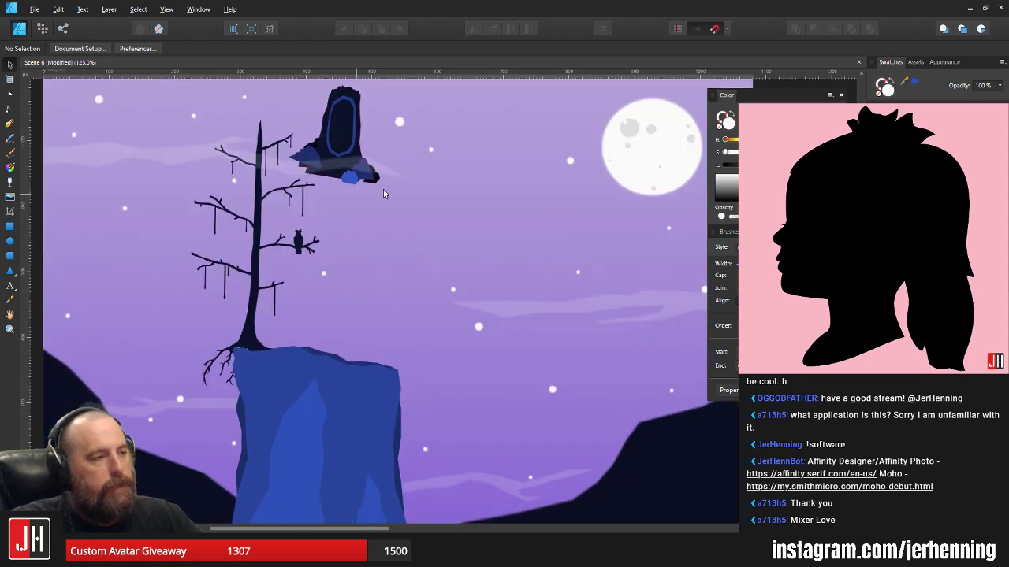
{"action": "left_click_drag", "start_coordinate": [363, 159], "coordinate": [385, 188]}
{"action": "left_click_drag", "start_coordinate": [411, 295], "coordinate": [409, 272]}
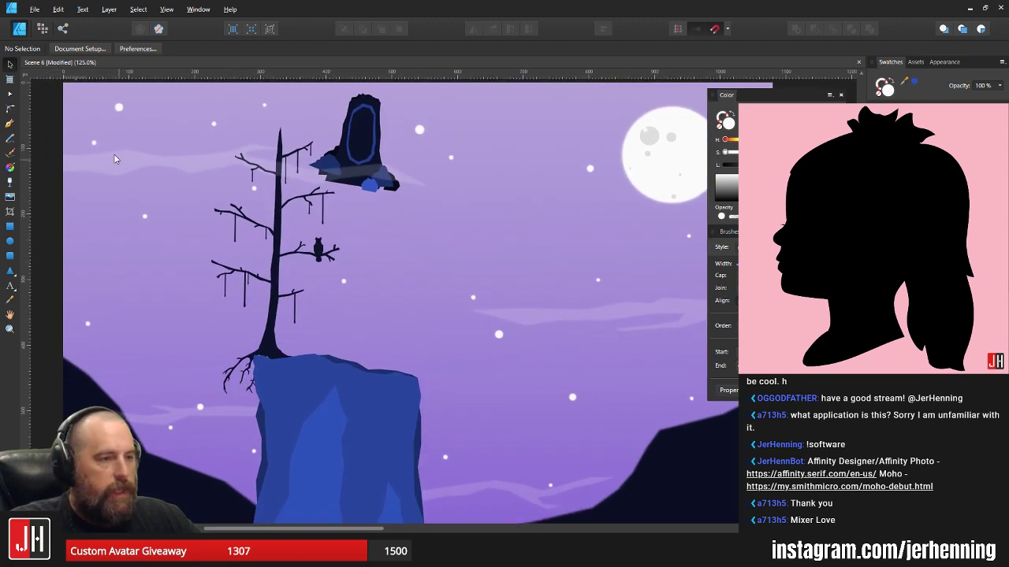
- Draw a closed tapered obelisk outline with a pointed tip on the clifftop, using the Pen tool
{"action": "key", "text": "p"}
{"action": "scroll", "coordinate": [322, 200], "scroll_direction": "up", "scroll_amount": 4}
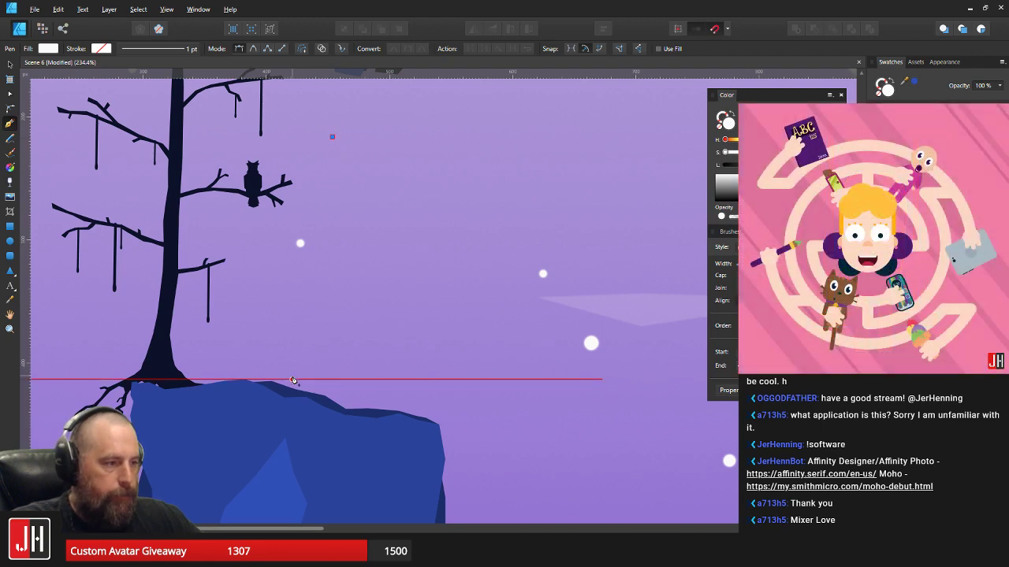
{"action": "left_click", "coordinate": [292, 379]}
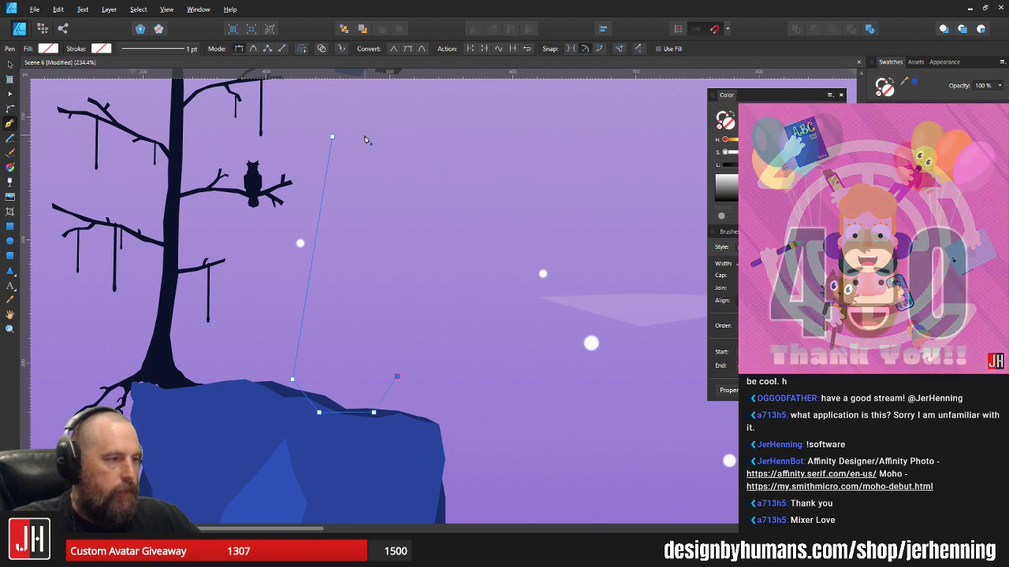
{"action": "left_click", "coordinate": [360, 137]}
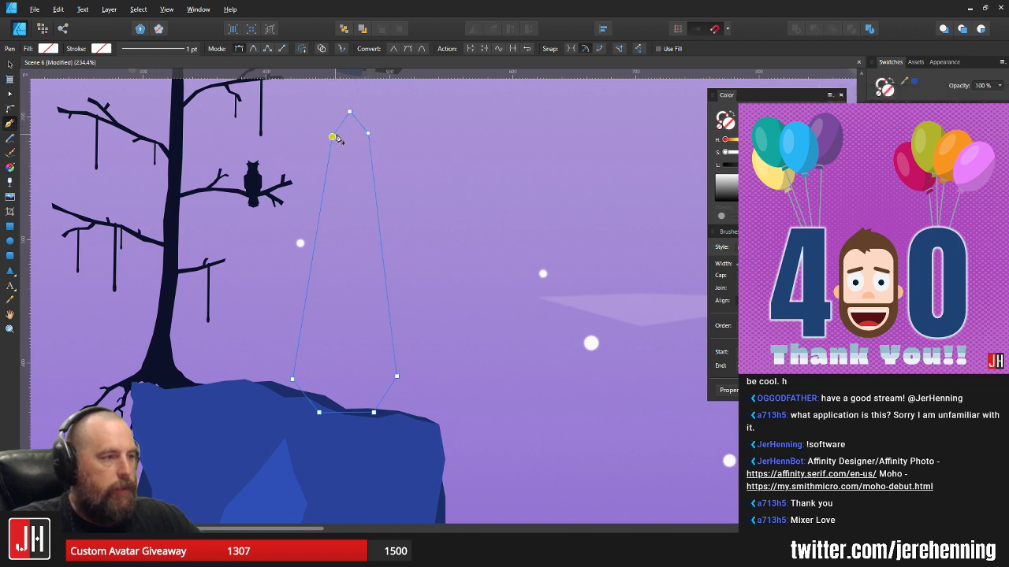
{"action": "left_click", "coordinate": [332, 136]}
- Fill the obelisk with the dark navy sampled from the standing rock
{"action": "scroll", "coordinate": [367, 141], "scroll_direction": "up", "scroll_amount": 4}
{"action": "key", "text": "i"}
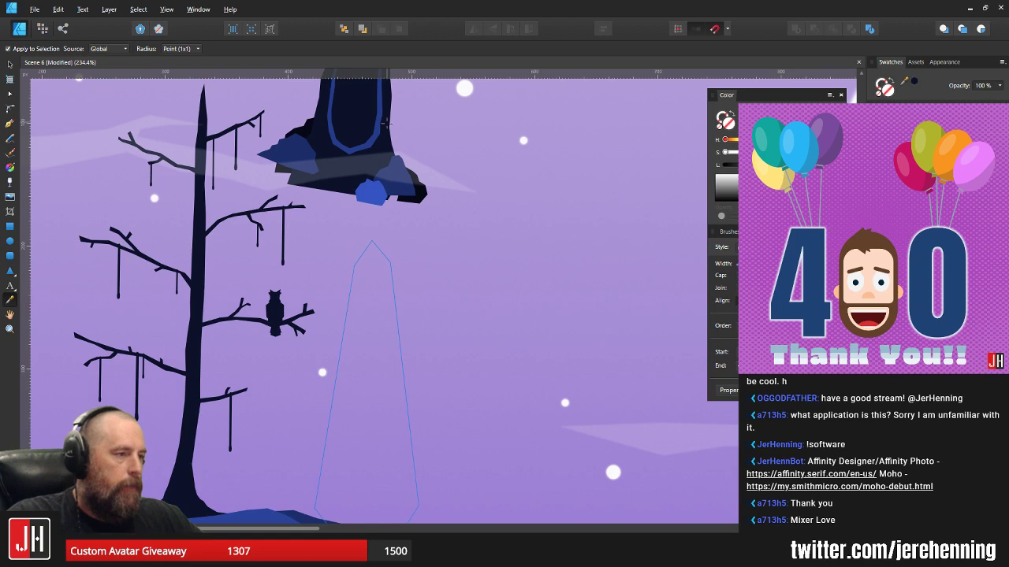
{"action": "left_click", "coordinate": [387, 123]}
- Restack the obelisk directly above the cliff's dark ledge, behind the blue cliff face, and shift it slightly left and down
{"action": "scroll", "coordinate": [418, 331], "scroll_direction": "up", "scroll_amount": 5}
{"action": "key", "text": "v"}
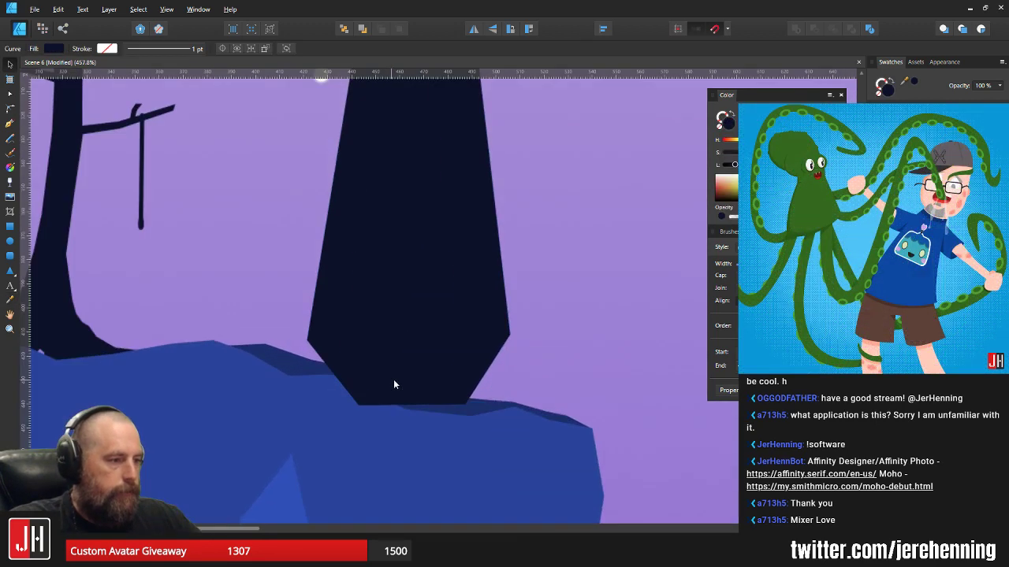
{"action": "key", "text": "ctrl+x"}
{"action": "left_click", "coordinate": [284, 355]}
{"action": "key", "text": "ctrl+v"}
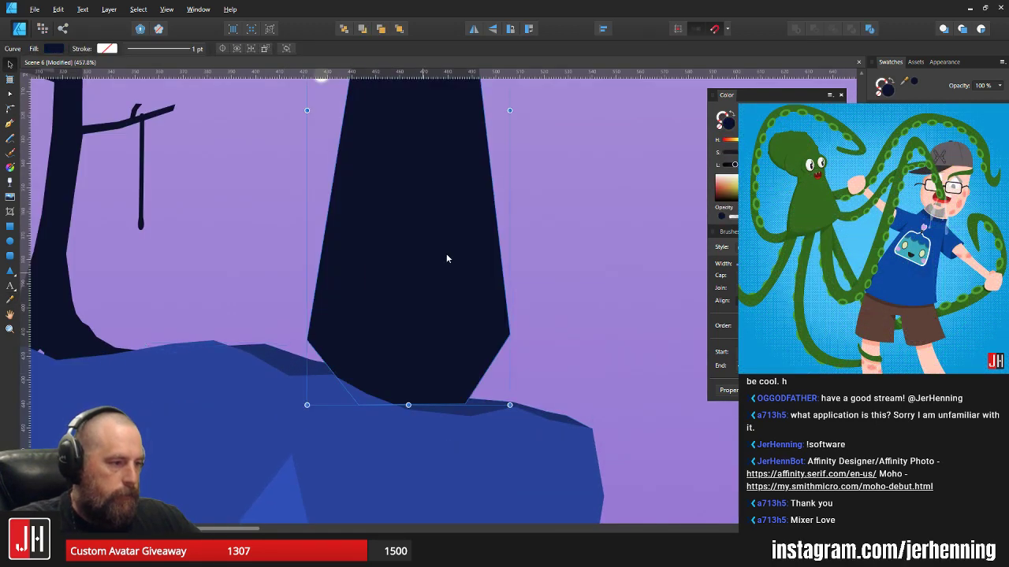
{"action": "left_click_drag", "start_coordinate": [446, 255], "coordinate": [385, 320]}
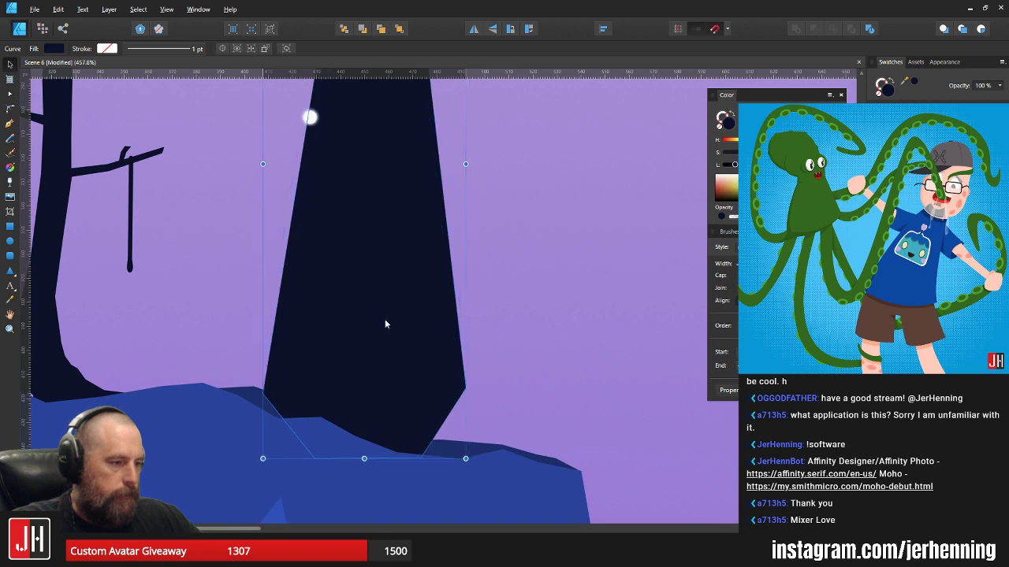
{"action": "scroll", "coordinate": [384, 320], "scroll_direction": "down", "scroll_amount": 8}
{"action": "scroll", "coordinate": [420, 271], "scroll_direction": "up", "scroll_amount": 4}
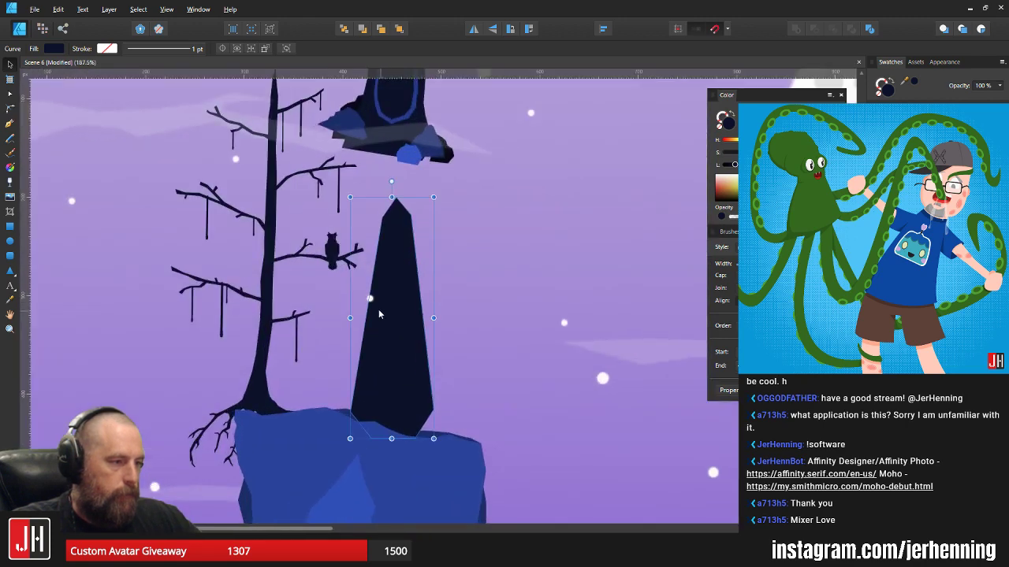
- Try to restack the star group next to the dark mountains so that the stars sit behind the obelisk
{"action": "left_click", "coordinate": [370, 300]}
{"action": "scroll", "coordinate": [382, 306], "scroll_direction": "down", "scroll_amount": 4}
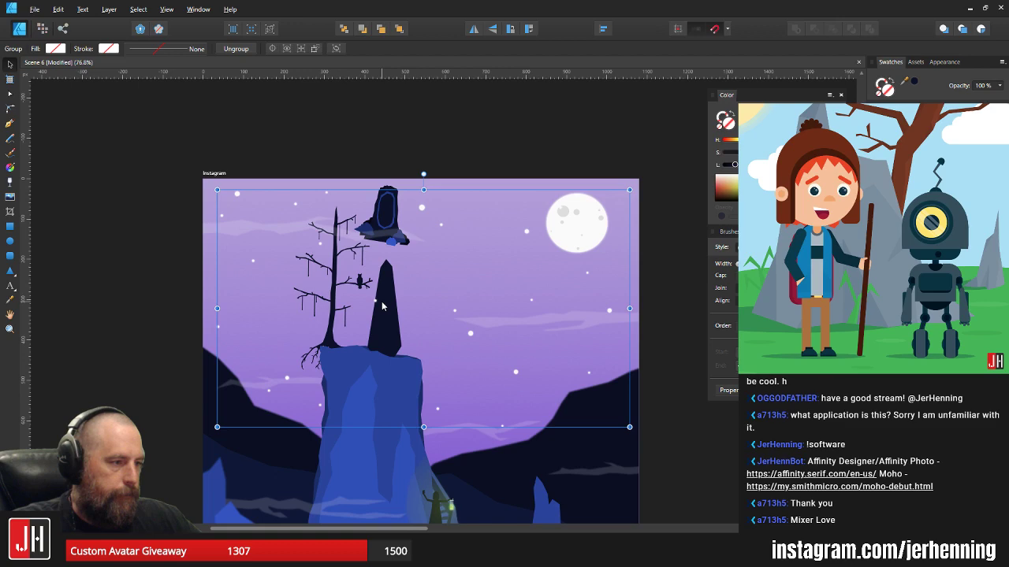
{"action": "scroll", "coordinate": [383, 301], "scroll_direction": "up", "scroll_amount": 2}
{"action": "double_click", "coordinate": [390, 295]}
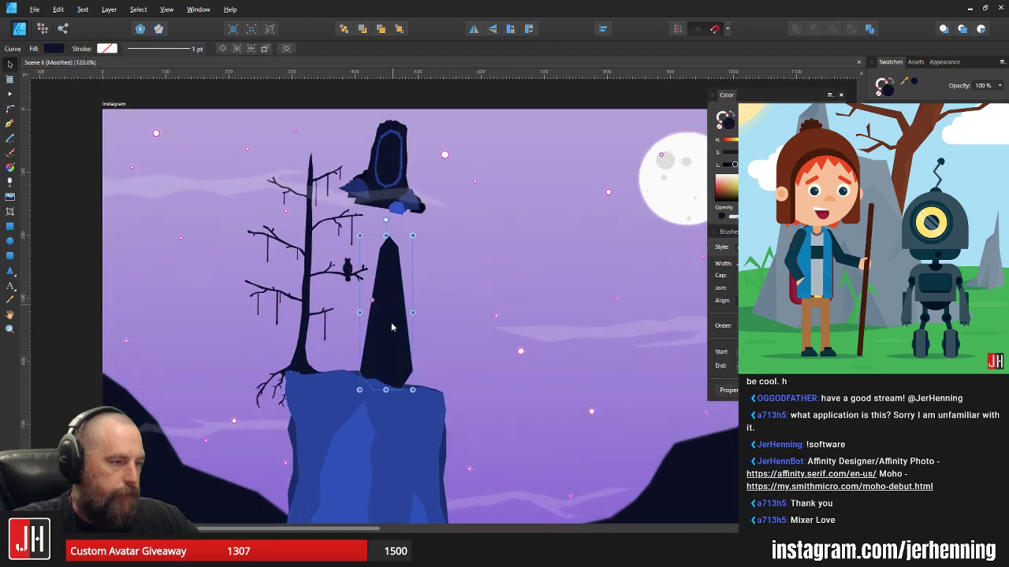
{"action": "scroll", "coordinate": [393, 329], "scroll_direction": "up", "scroll_amount": 3}
{"action": "scroll", "coordinate": [393, 329], "scroll_direction": "down", "scroll_amount": 3}
{"action": "scroll", "coordinate": [399, 266], "scroll_direction": "up", "scroll_amount": 1}
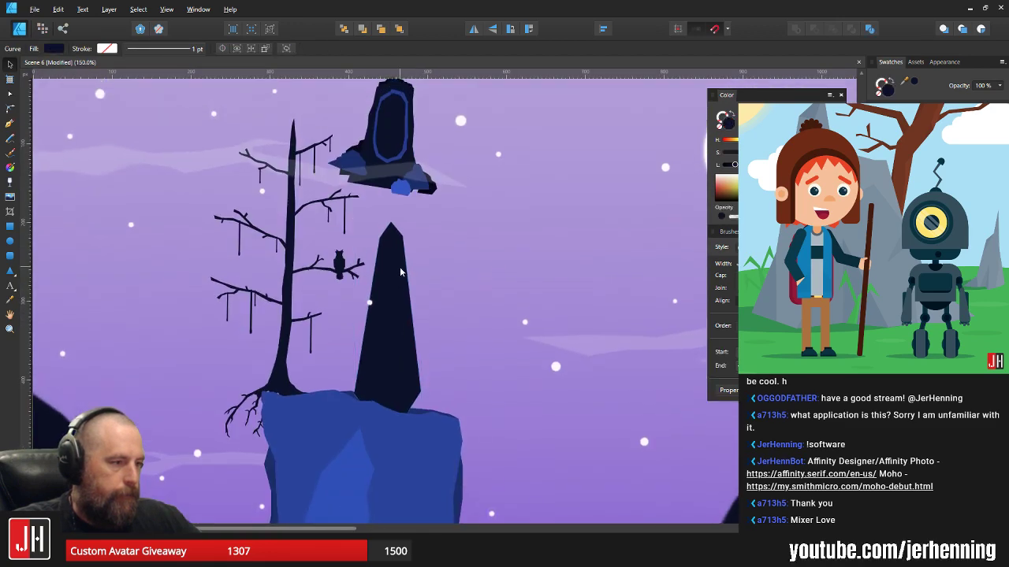
{"action": "left_click", "coordinate": [131, 229]}
{"action": "scroll", "coordinate": [140, 235], "scroll_direction": "down", "scroll_amount": 3}
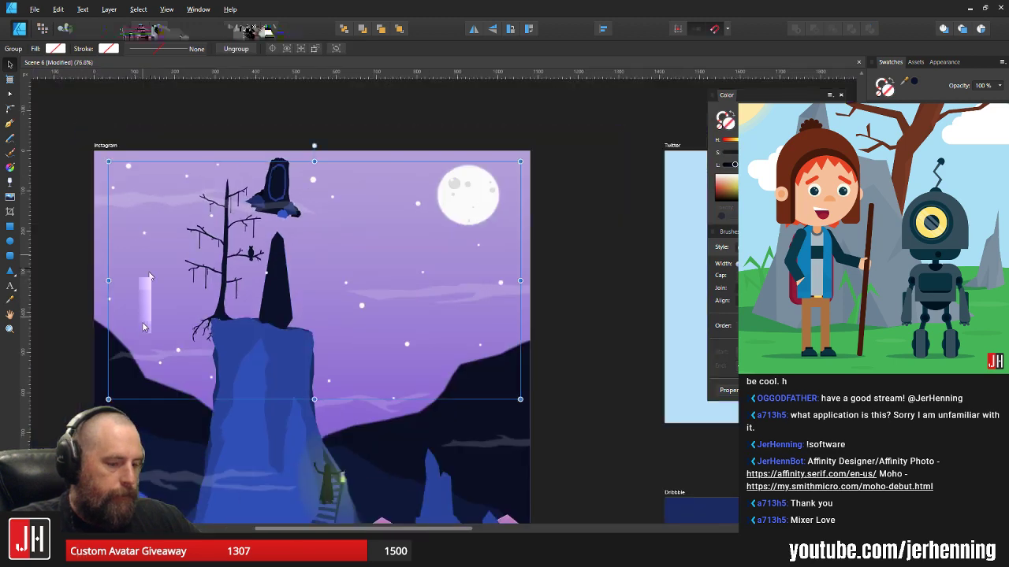
{"action": "left_click", "coordinate": [121, 353]}
{"action": "left_click", "coordinate": [115, 351]}
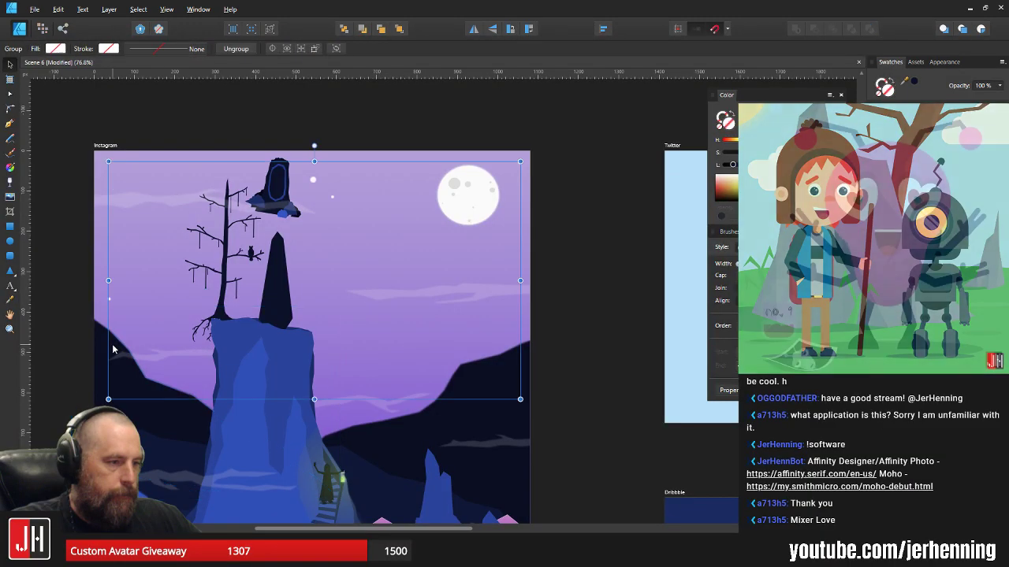
{"action": "left_click", "coordinate": [555, 324]}
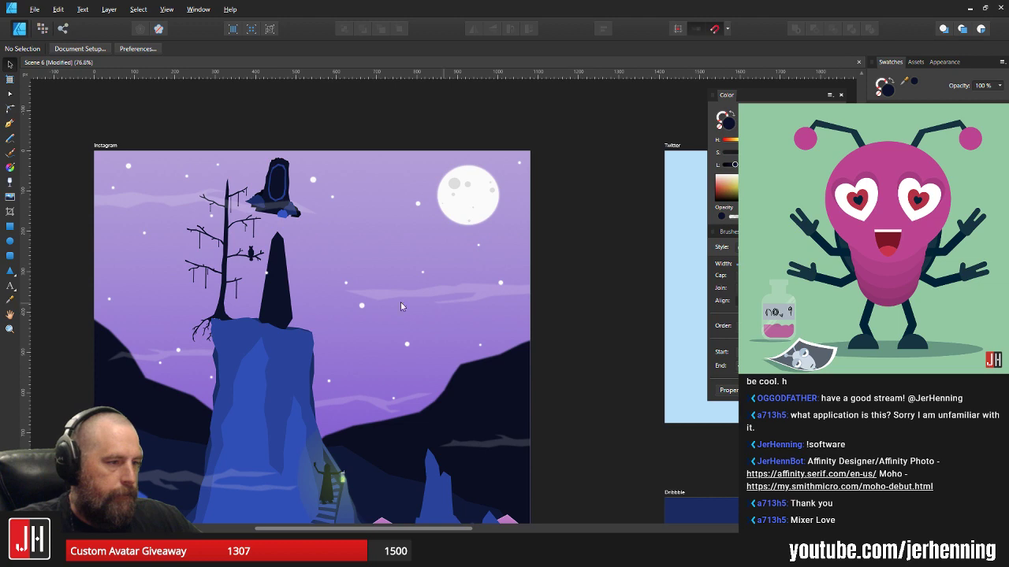
- Restack the dark ledge and the obelisk so the obelisk stands in front of the ledge and stars but behind the cliff face
{"action": "scroll", "coordinate": [401, 302], "scroll_direction": "up", "scroll_amount": 3}
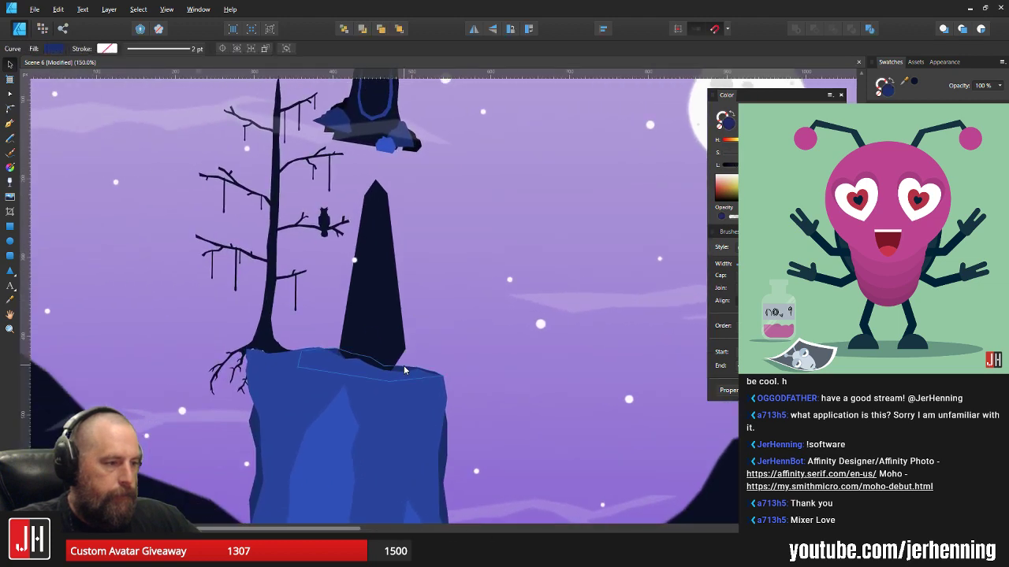
{"action": "scroll", "coordinate": [402, 370], "scroll_direction": "up", "scroll_amount": 3}
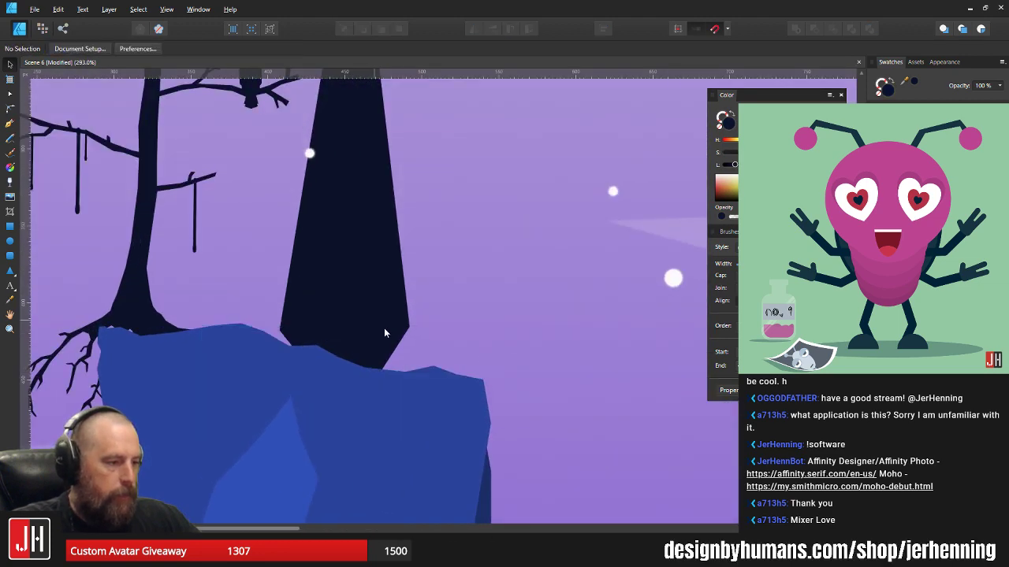
{"action": "left_click", "coordinate": [450, 394]}
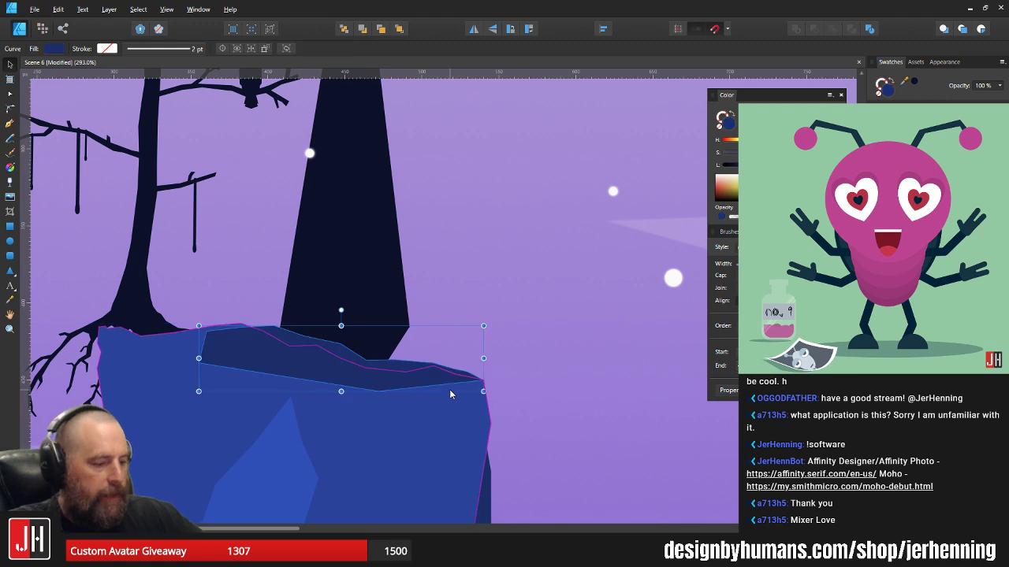
{"action": "left_click", "coordinate": [362, 259]}
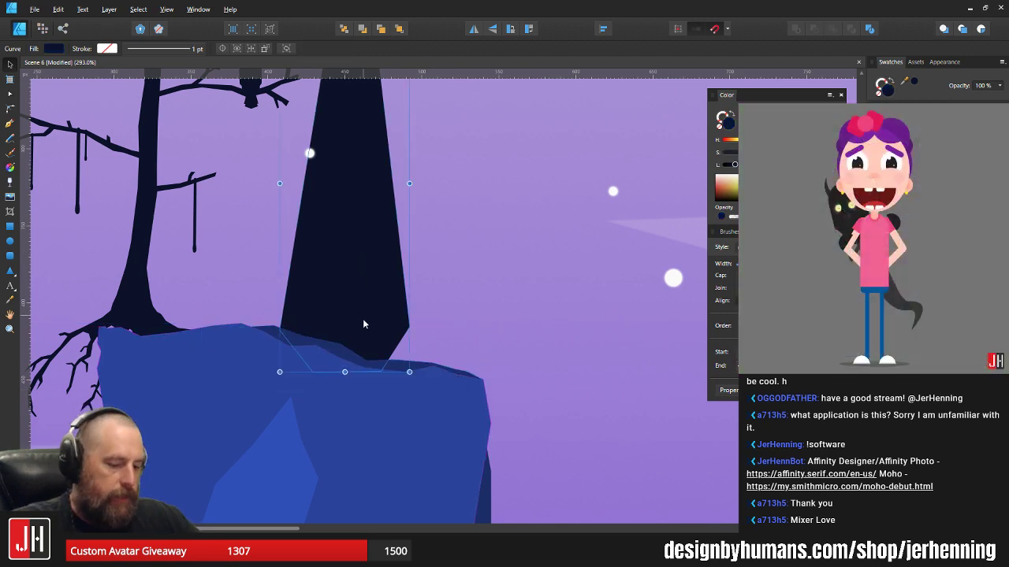
{"action": "key", "text": "Delete"}
{"action": "key", "text": "ctrl+z"}
{"action": "scroll", "coordinate": [363, 347], "scroll_direction": "down", "scroll_amount": 3}
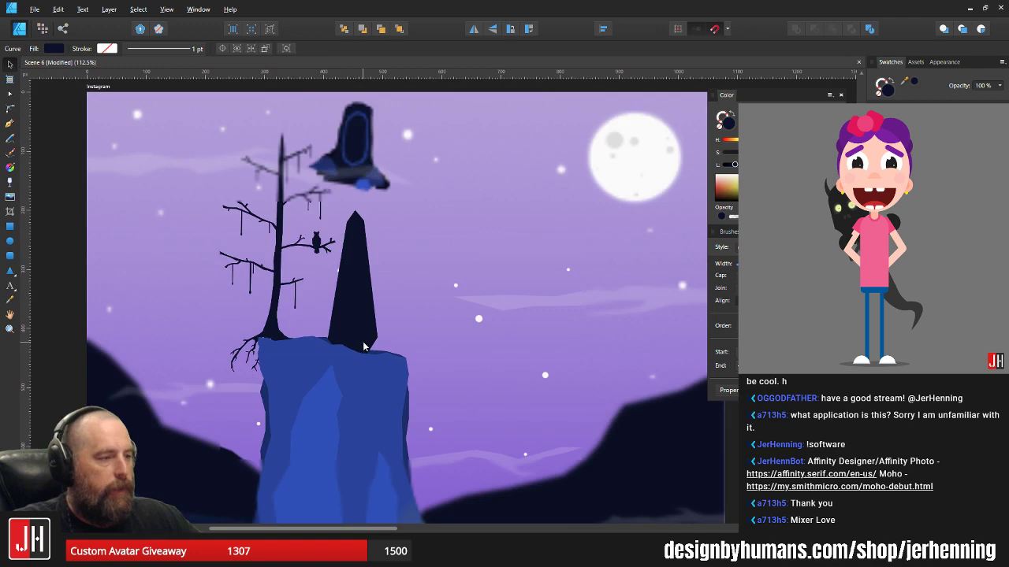
{"action": "scroll", "coordinate": [364, 347], "scroll_direction": "down", "scroll_amount": 2}
{"action": "left_click", "coordinate": [612, 388]}
- Move the obelisk's lower right corner node slightly inward and down
{"action": "scroll", "coordinate": [335, 290], "scroll_direction": "up", "scroll_amount": 5}
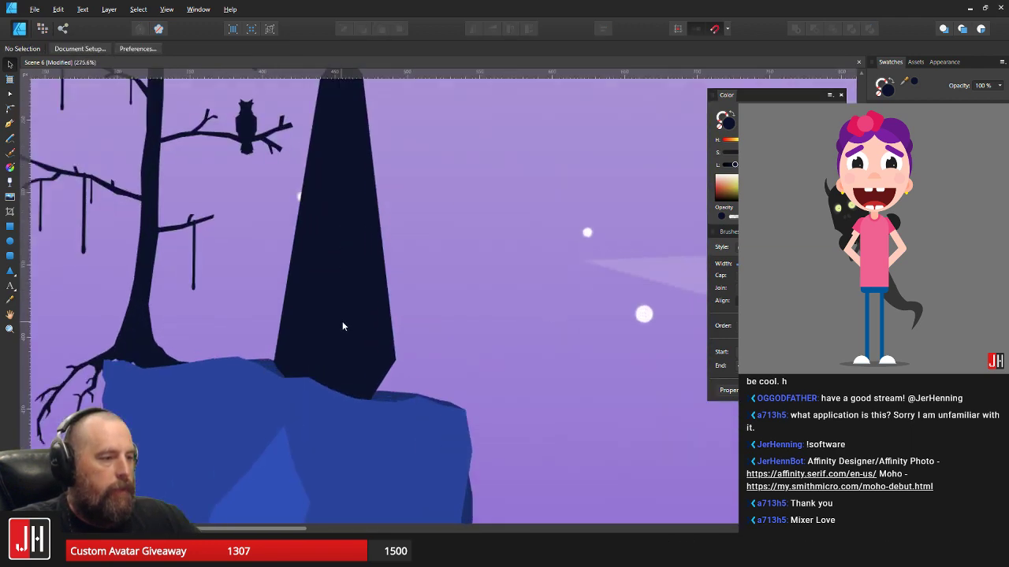
{"action": "scroll", "coordinate": [384, 328], "scroll_direction": "up", "scroll_amount": 2}
{"action": "left_click", "coordinate": [386, 332]}
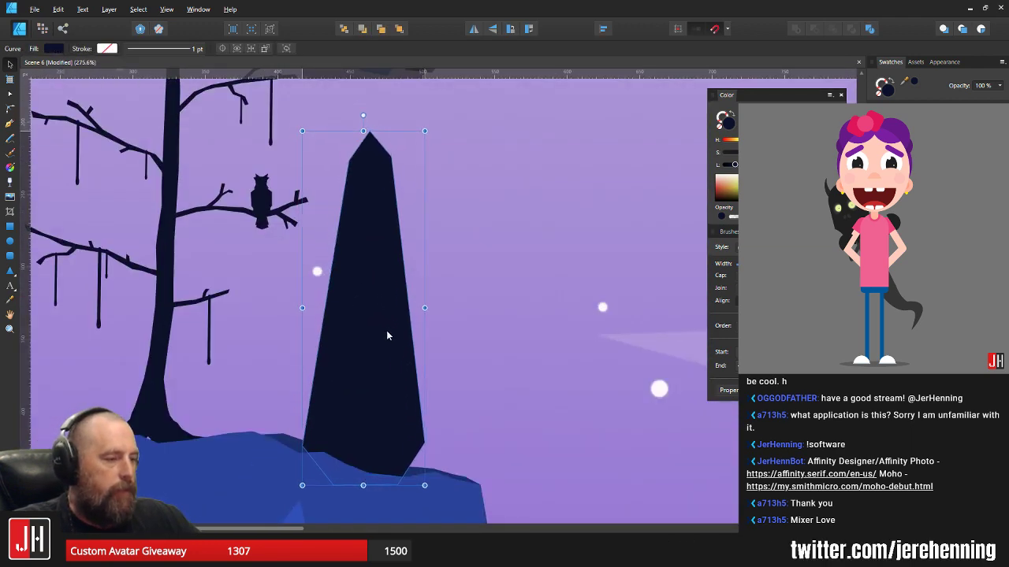
{"action": "key", "text": "a"}
{"action": "scroll", "coordinate": [427, 431], "scroll_direction": "up", "scroll_amount": 4}
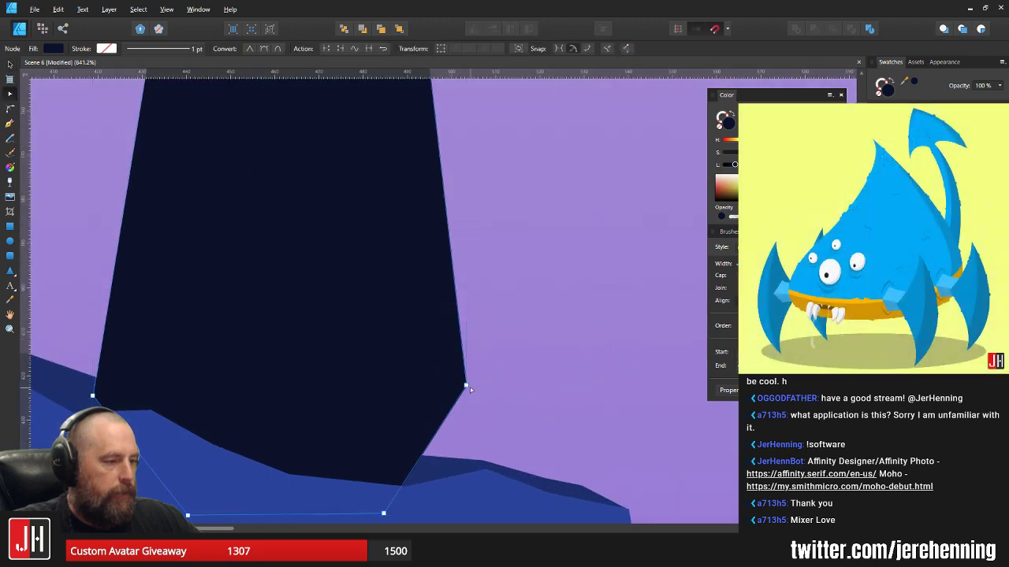
{"action": "left_click_drag", "start_coordinate": [467, 387], "coordinate": [458, 404]}
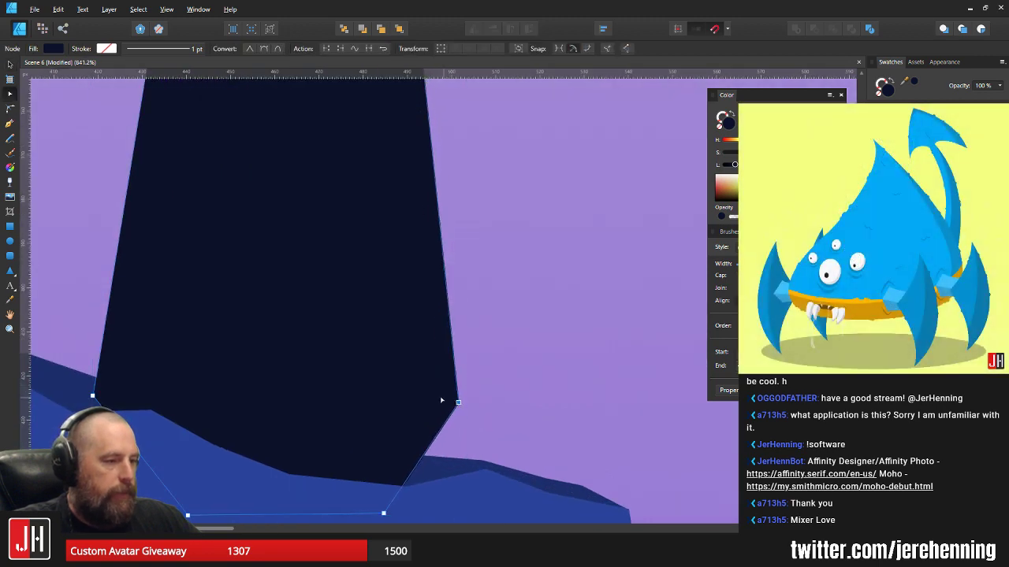
- Level the two shoulder nodes below the obelisk's tip at the same height
{"action": "scroll", "coordinate": [442, 401], "scroll_direction": "down", "scroll_amount": 6}
{"action": "left_click_drag", "start_coordinate": [380, 208], "coordinate": [419, 238]}
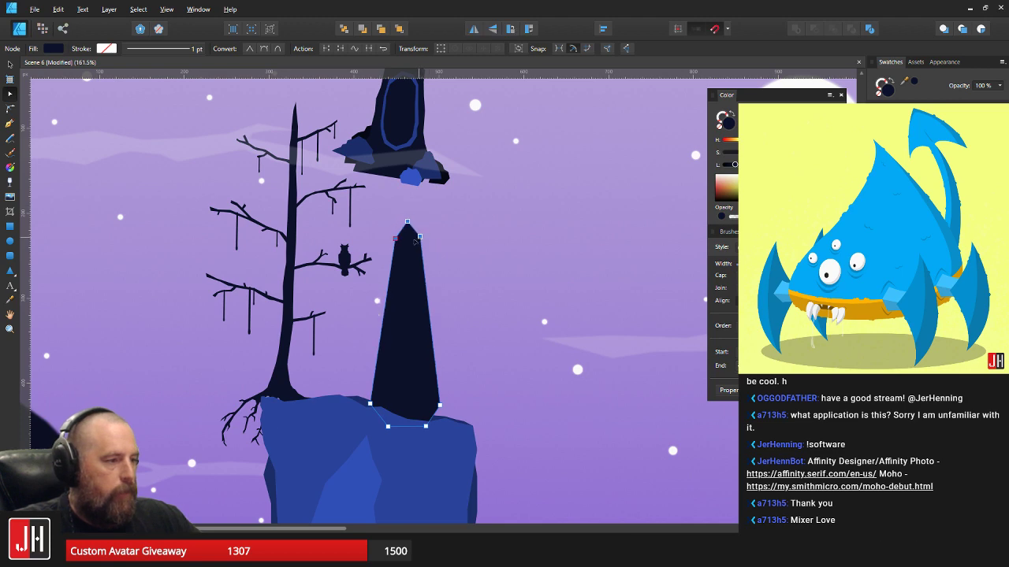
{"action": "scroll", "coordinate": [423, 234], "scroll_direction": "up", "scroll_amount": 3}
{"action": "scroll", "coordinate": [420, 229], "scroll_direction": "up", "scroll_amount": 2}
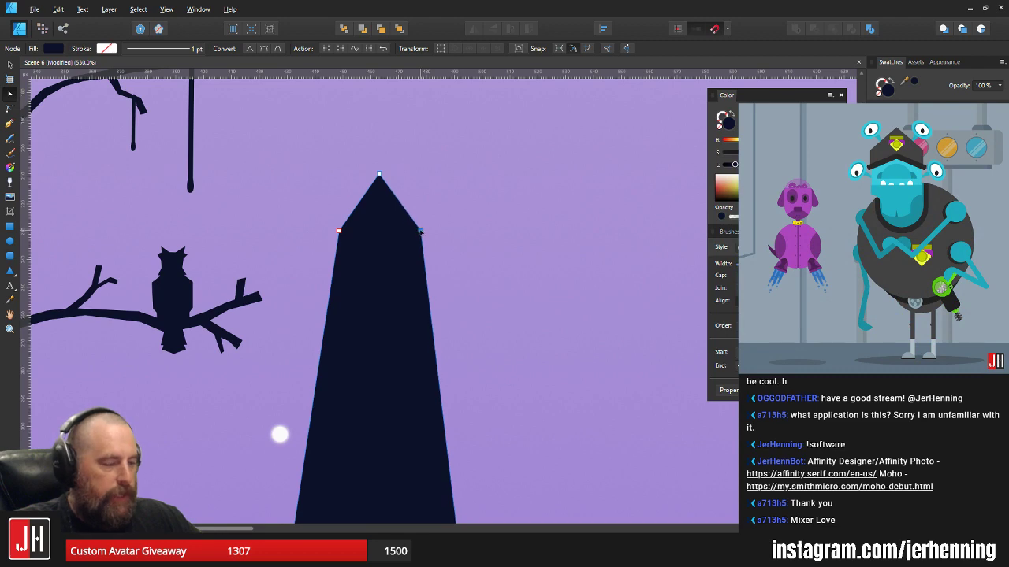
{"action": "key", "text": "v"}
{"action": "left_click", "coordinate": [451, 244]}
{"action": "scroll", "coordinate": [439, 289], "scroll_direction": "down", "scroll_amount": 6}
{"action": "scroll", "coordinate": [441, 309], "scroll_direction": "up", "scroll_amount": 4}
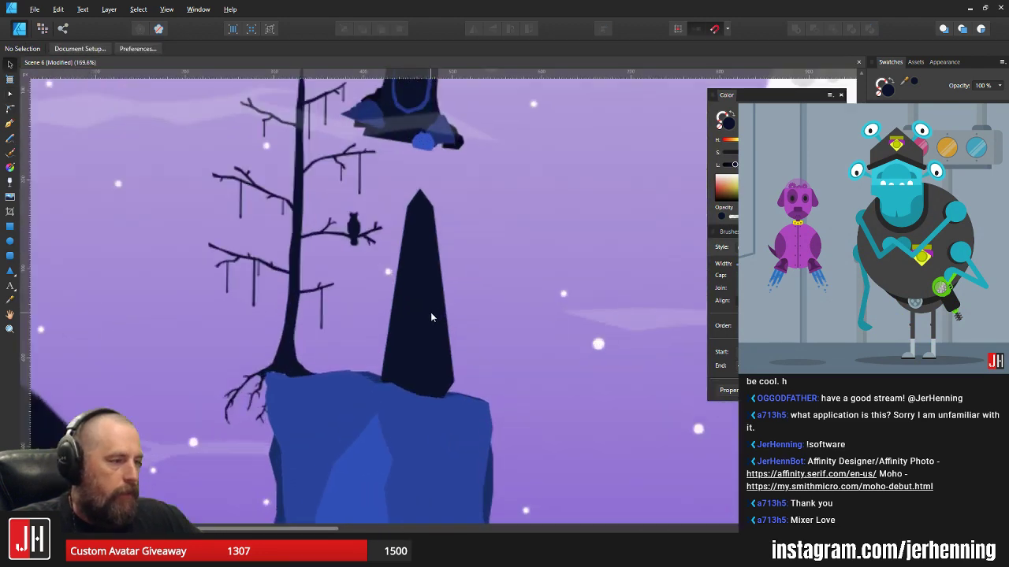
- Undo a slight trial rotation of the obelisk and shift the whole shape slightly left and up
{"action": "left_click", "coordinate": [428, 272]}
{"action": "left_click_drag", "start_coordinate": [460, 238], "coordinate": [468, 291]}
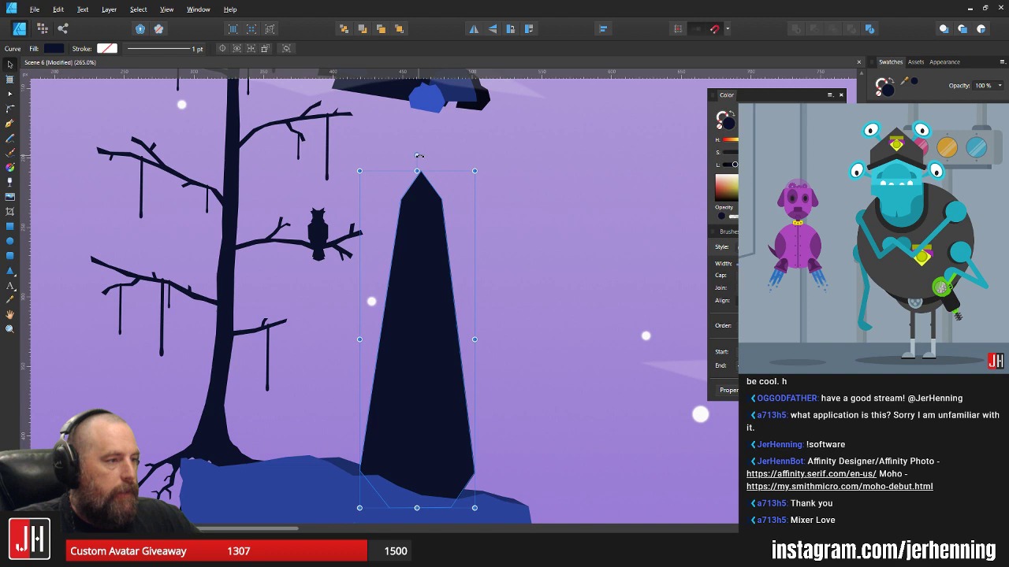
{"action": "left_click_drag", "start_coordinate": [418, 156], "coordinate": [426, 158]}
{"action": "key", "text": "ctrl+z"}
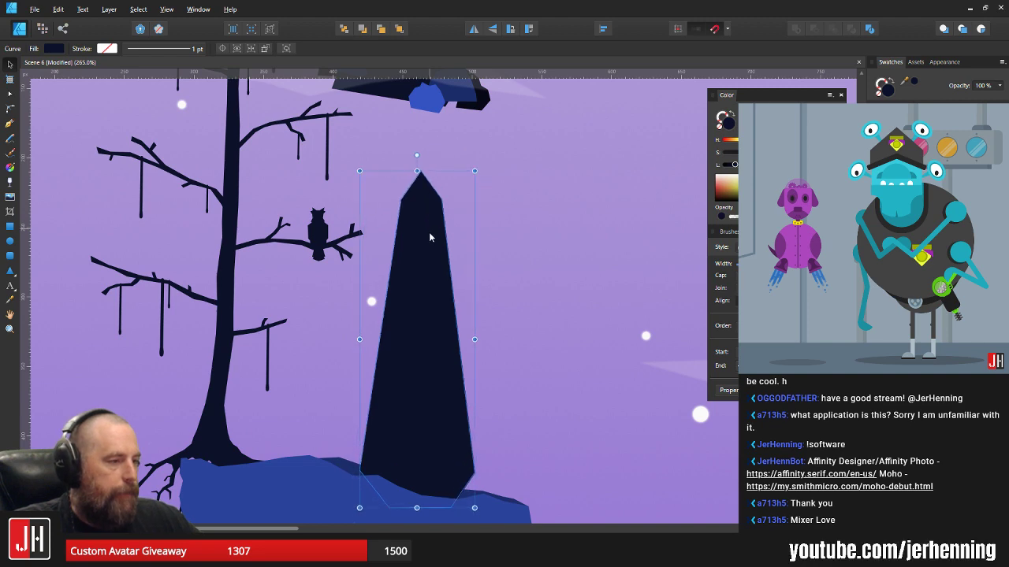
{"action": "left_click_drag", "start_coordinate": [430, 234], "coordinate": [425, 228]}
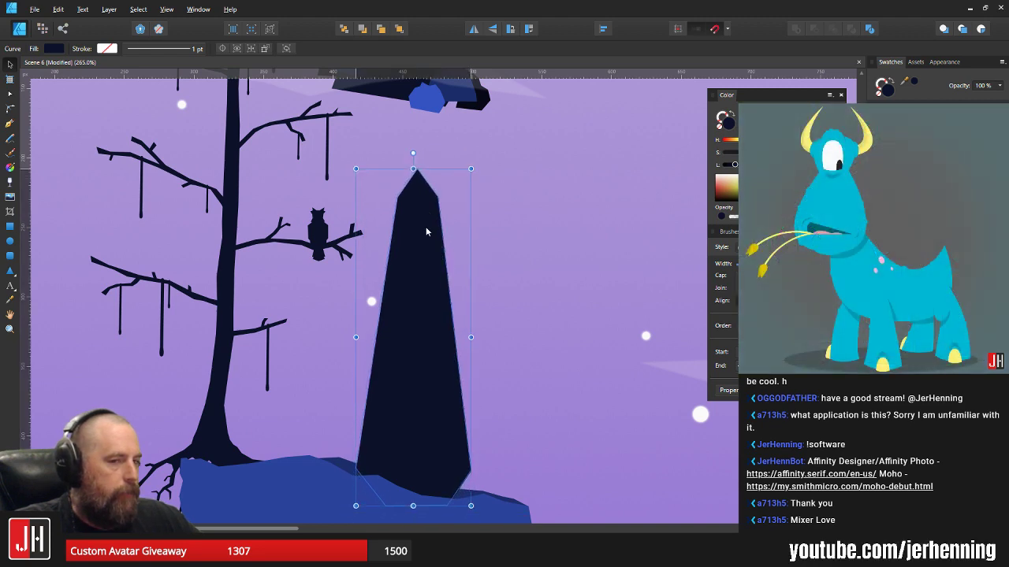
- Raise the obelisk above the clifftop so its entire angled base sits clear of the cliff
{"action": "left_click_drag", "start_coordinate": [459, 289], "coordinate": [456, 278]}
{"action": "scroll", "coordinate": [459, 275], "scroll_direction": "down", "scroll_amount": 6}
{"action": "scroll", "coordinate": [453, 248], "scroll_direction": "up", "scroll_amount": 2}
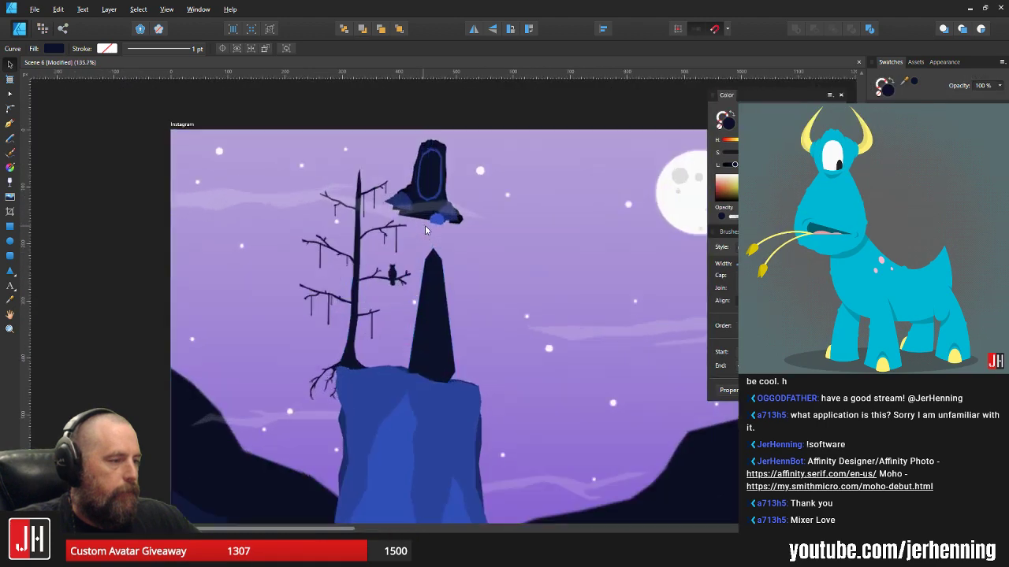
{"action": "scroll", "coordinate": [425, 225], "scroll_direction": "up", "scroll_amount": 2}
{"action": "scroll", "coordinate": [414, 329], "scroll_direction": "up", "scroll_amount": 2}
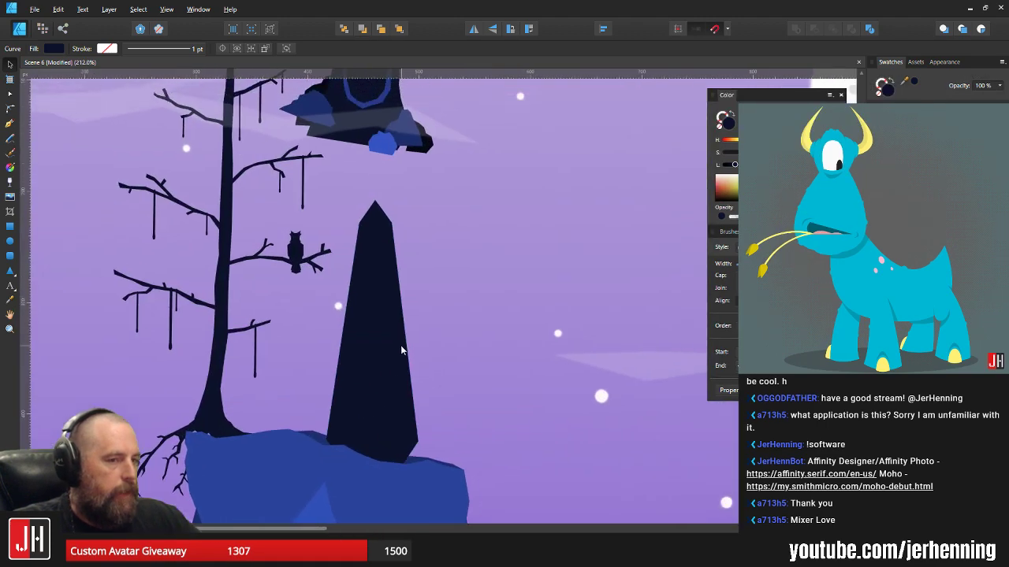
{"action": "left_click", "coordinate": [371, 361]}
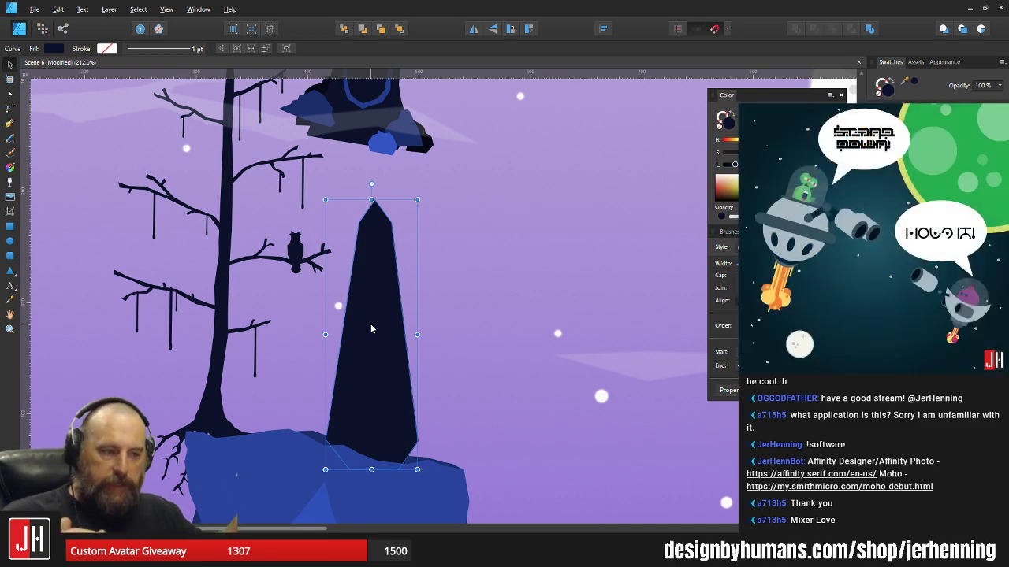
{"action": "left_click_drag", "start_coordinate": [393, 364], "coordinate": [397, 322]}
- Move the grouped standing rock away from above the obelisk into the open sky below the moon's left side
{"action": "left_click_drag", "start_coordinate": [478, 153], "coordinate": [467, 286]}
{"action": "left_click", "coordinate": [360, 147]}
{"action": "scroll", "coordinate": [365, 150], "scroll_direction": "down", "scroll_amount": 5}
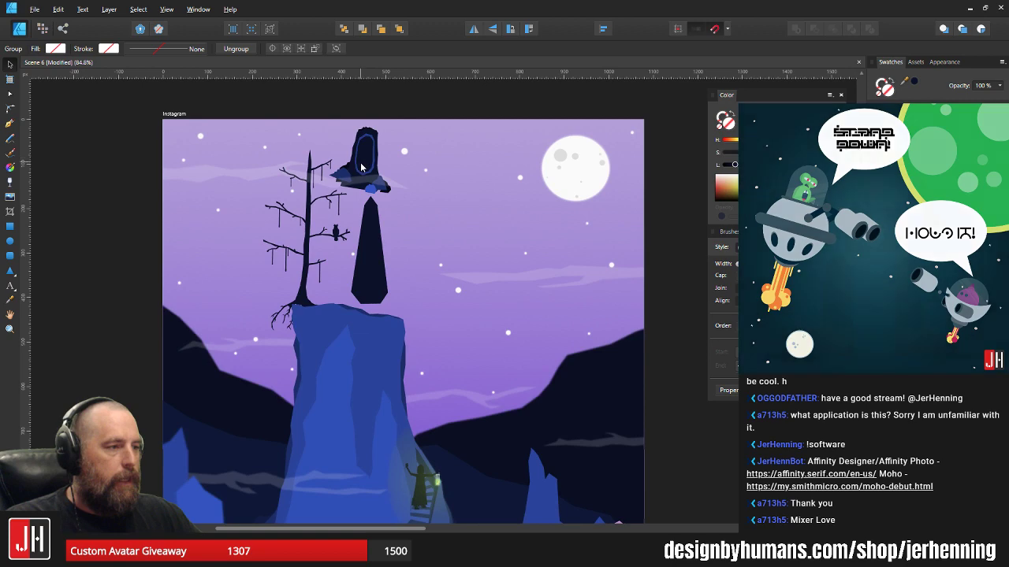
{"action": "left_click_drag", "start_coordinate": [362, 165], "coordinate": [496, 230]}
{"action": "left_click", "coordinate": [673, 276]}
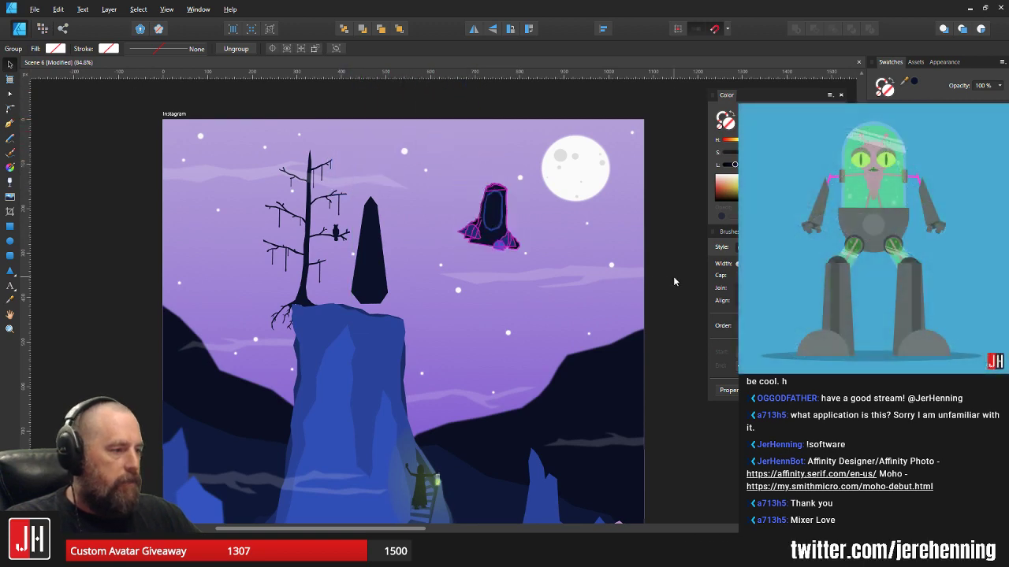
- Move the obelisk's two lower right nodes slightly inward, level with their counterparts on the left
{"action": "scroll", "coordinate": [370, 288], "scroll_direction": "up", "scroll_amount": 8}
{"action": "left_click_drag", "start_coordinate": [394, 328], "coordinate": [406, 280]}
{"action": "left_click", "coordinate": [410, 347]}
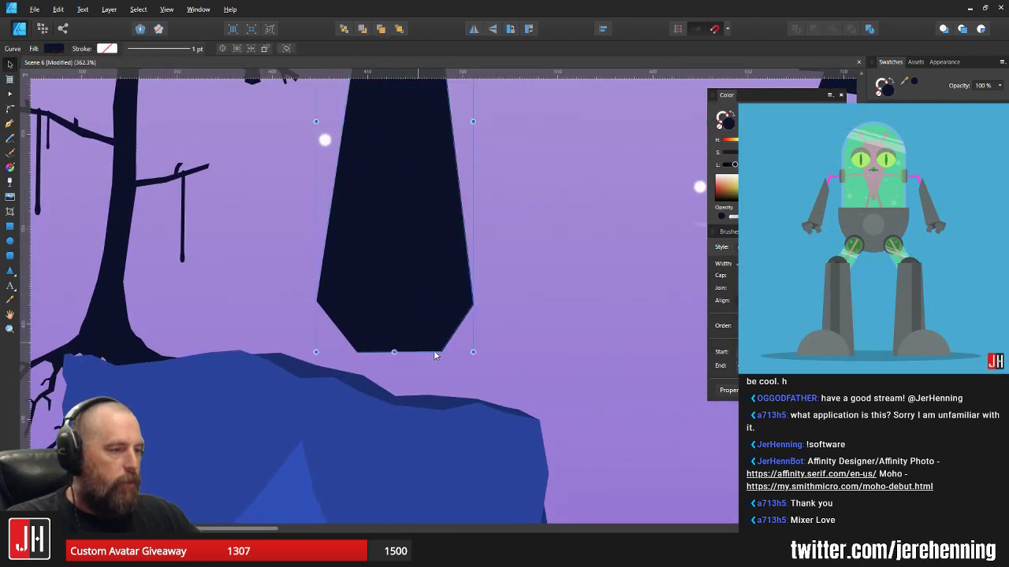
{"action": "key", "text": "a"}
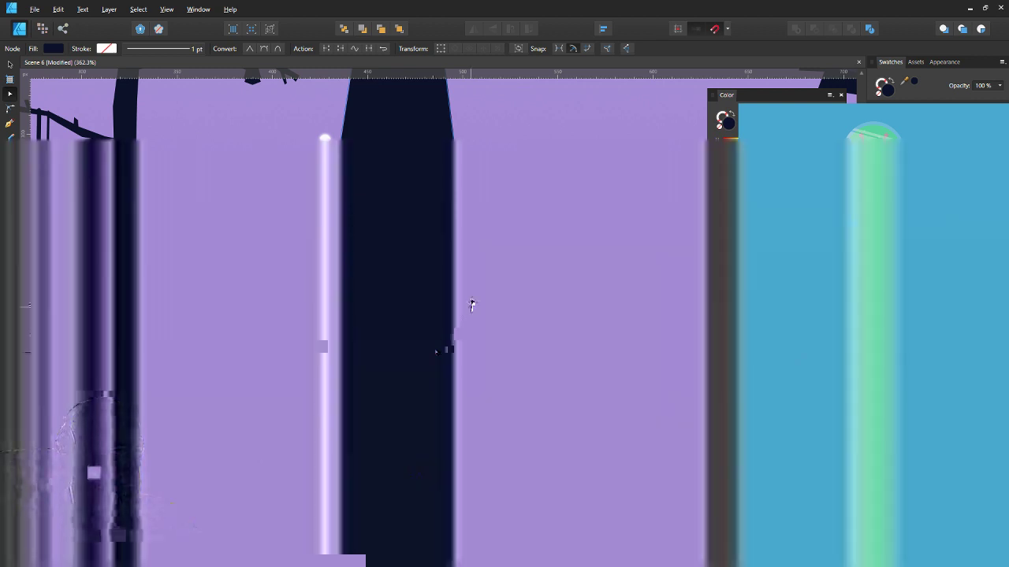
{"action": "left_click_drag", "start_coordinate": [471, 303], "coordinate": [471, 299]}
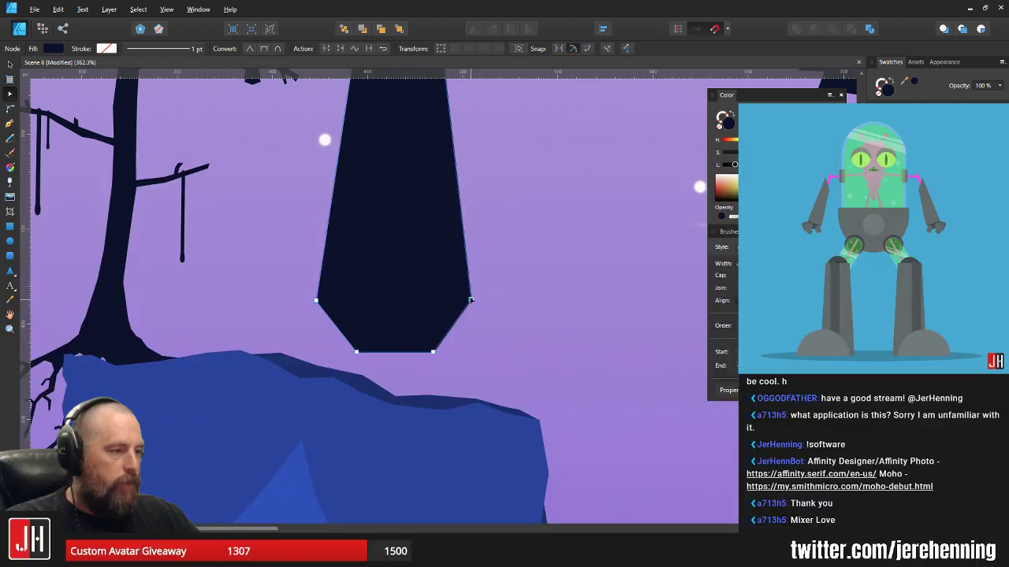
- Shift the obelisk's tip and right shoulder nodes slightly left to even out the top
{"action": "left_click", "coordinate": [455, 159]}
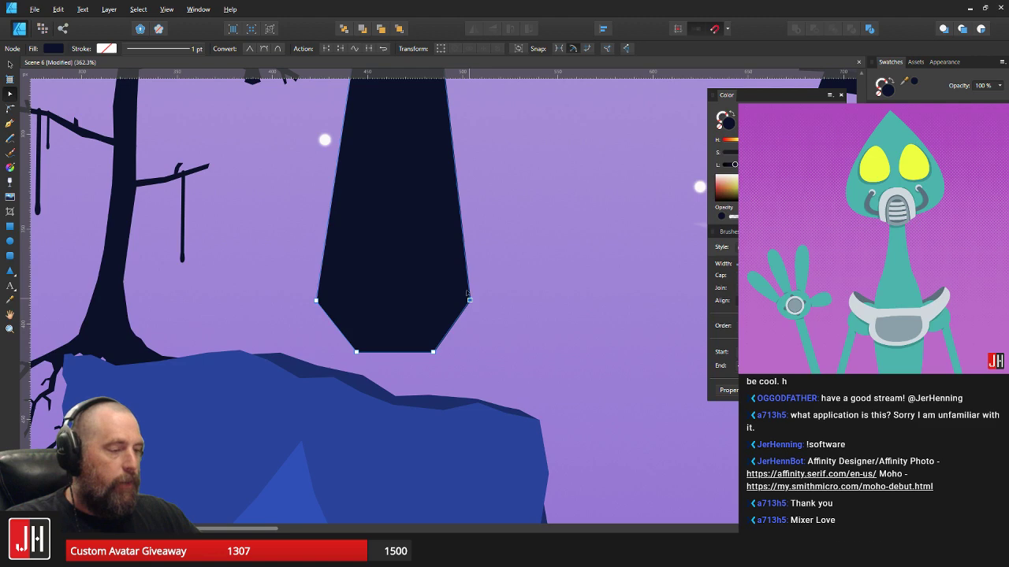
{"action": "left_click_drag", "start_coordinate": [446, 117], "coordinate": [477, 271]}
{"action": "scroll", "coordinate": [477, 270], "scroll_direction": "up", "scroll_amount": 3}
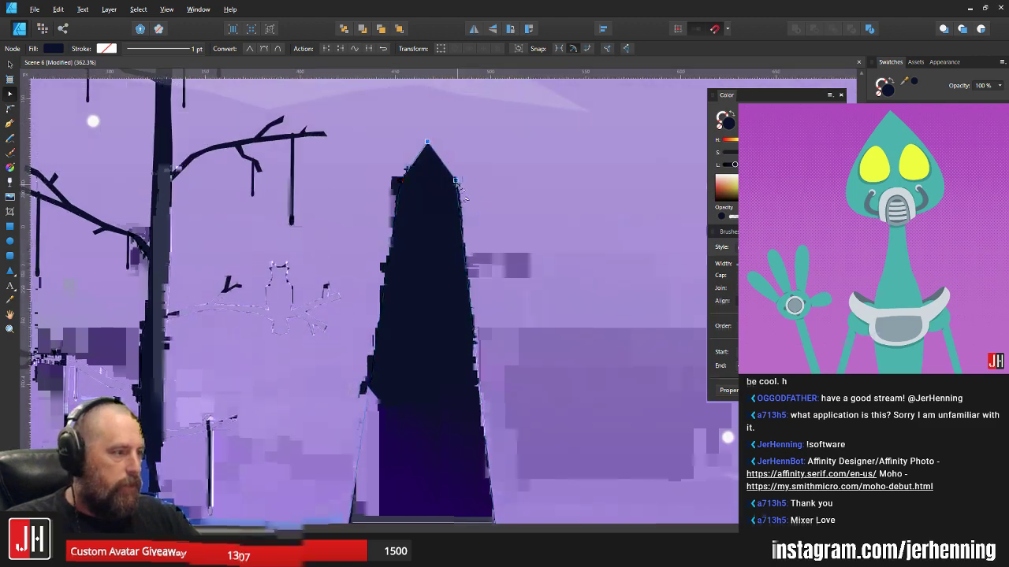
{"action": "left_click_drag", "start_coordinate": [455, 183], "coordinate": [451, 182]}
{"action": "left_click", "coordinate": [483, 265]}
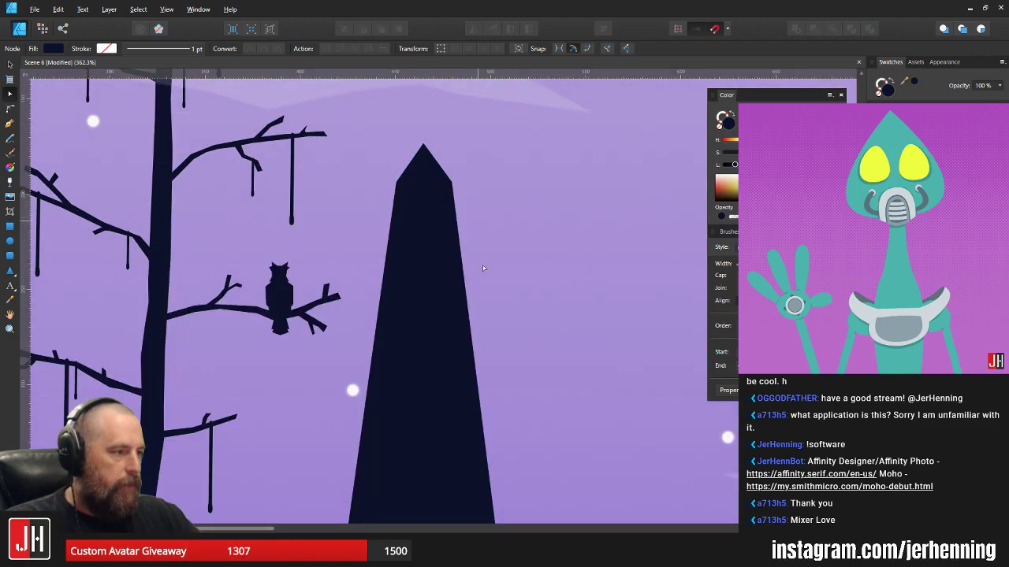
- Examine the obelisk's symmetry and proportions up close and against the whole scene
{"action": "scroll", "coordinate": [482, 264], "scroll_direction": "down", "scroll_amount": 5}
{"action": "key", "text": "v"}
{"action": "left_click_drag", "start_coordinate": [494, 322], "coordinate": [477, 285]}
{"action": "scroll", "coordinate": [476, 290], "scroll_direction": "up", "scroll_amount": 4}
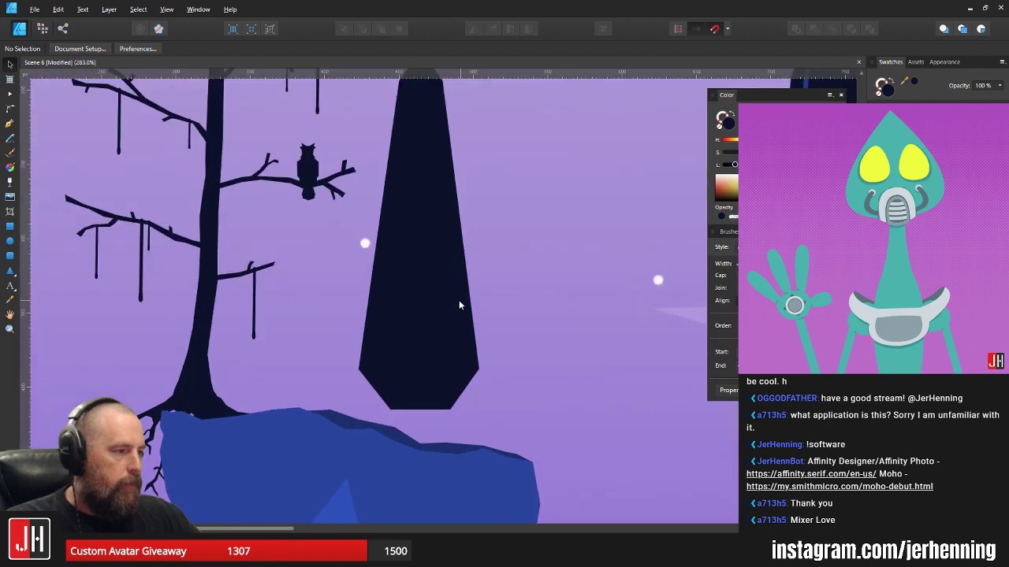
{"action": "left_click", "coordinate": [443, 303]}
{"action": "scroll", "coordinate": [449, 302], "scroll_direction": "up", "scroll_amount": 2}
{"action": "scroll", "coordinate": [492, 248], "scroll_direction": "down", "scroll_amount": 1}
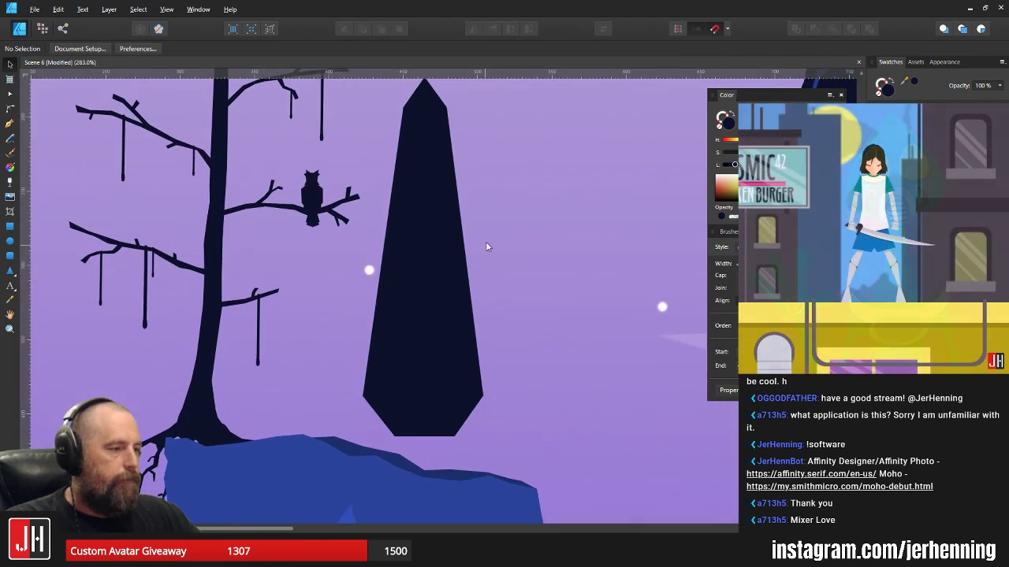
{"action": "scroll", "coordinate": [453, 295], "scroll_direction": "down", "scroll_amount": 2}
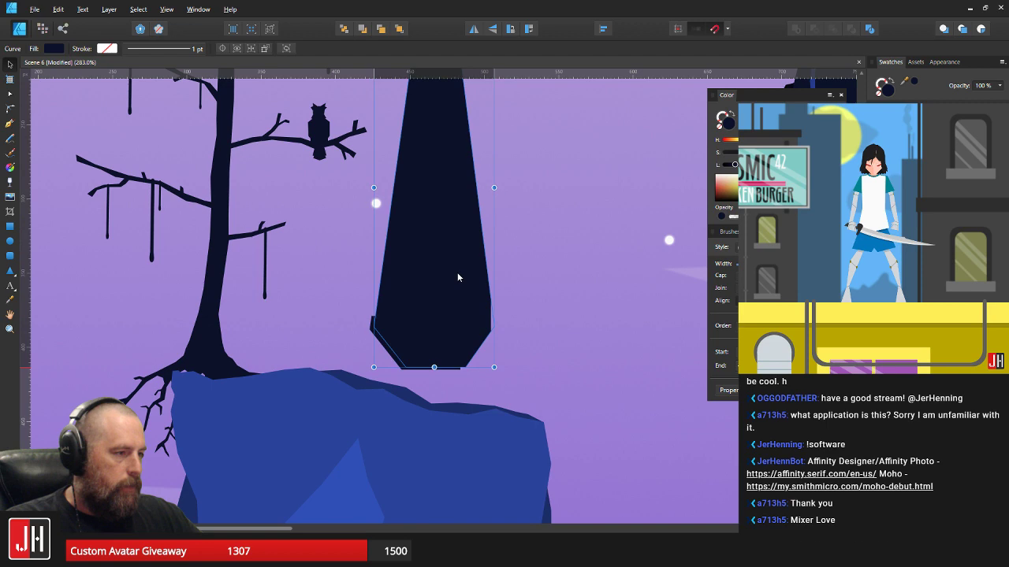
{"action": "left_click", "coordinate": [540, 285]}
{"action": "scroll", "coordinate": [531, 293], "scroll_direction": "down", "scroll_amount": 4}
{"action": "scroll", "coordinate": [528, 292], "scroll_direction": "down", "scroll_amount": 2}
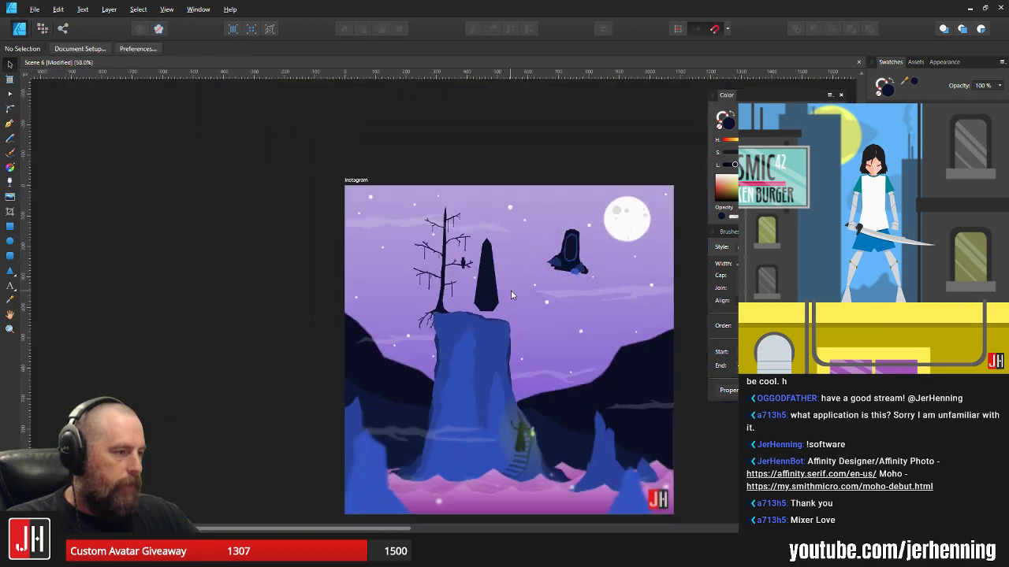
{"action": "scroll", "coordinate": [499, 317], "scroll_direction": "up", "scroll_amount": 5}
{"action": "scroll", "coordinate": [436, 324], "scroll_direction": "up", "scroll_amount": 2}
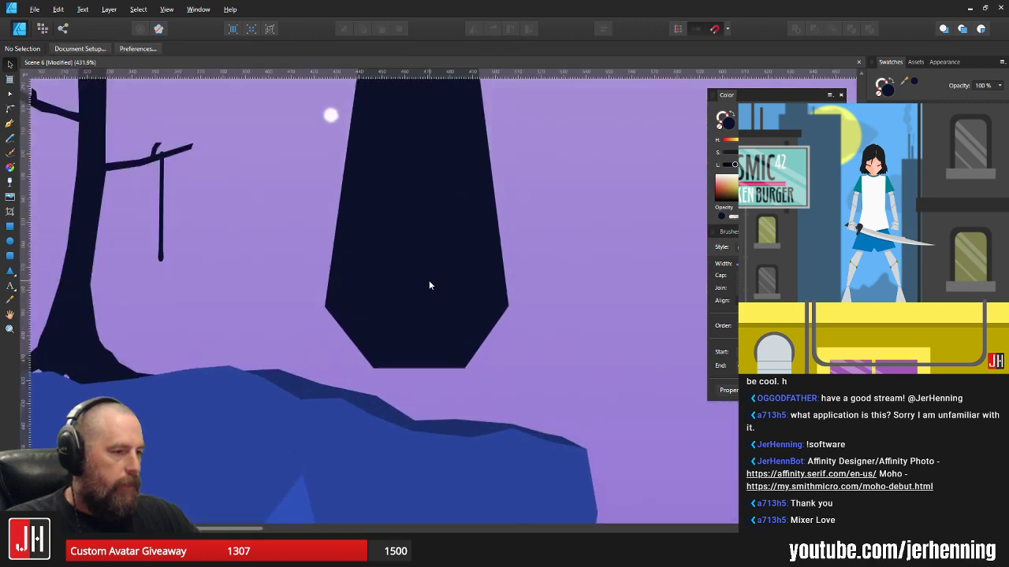
- Try out loose unfilled Pencil strokes in the sky beside the obelisk and undo them
{"action": "left_click_drag", "start_coordinate": [429, 281], "coordinate": [417, 341]}
{"action": "left_click", "coordinate": [10, 138]}
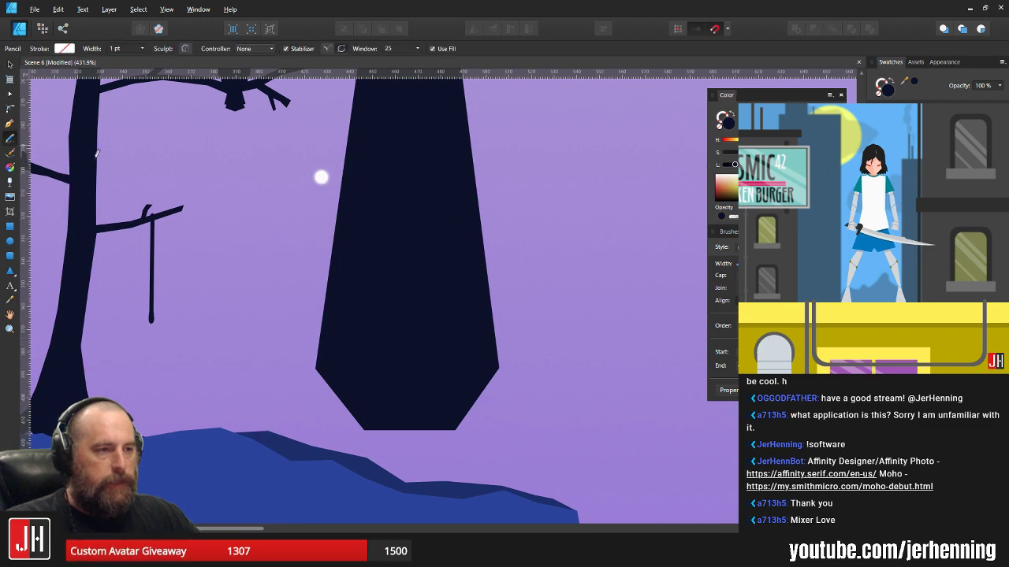
{"action": "mouse_move", "coordinate": [637, 219]}
{"action": "left_mouse_down"}
{"action": "mouse_move", "coordinate": [439, 241]}
{"action": "mouse_move", "coordinate": [571, 278]}
{"action": "mouse_move", "coordinate": [601, 224]}
{"action": "mouse_move", "coordinate": [495, 242]}
{"action": "left_mouse_up"}
{"action": "key", "text": "ctrl+z"}
{"action": "scroll", "coordinate": [600, 232], "scroll_direction": "down", "scroll_amount": 3}
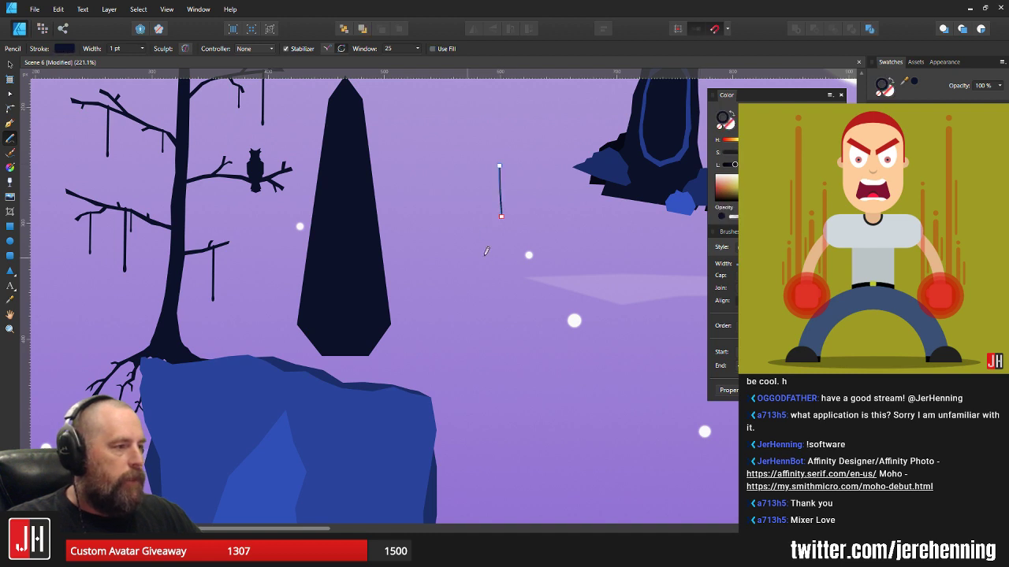
{"action": "scroll", "coordinate": [497, 203], "scroll_direction": "up", "scroll_amount": 3}
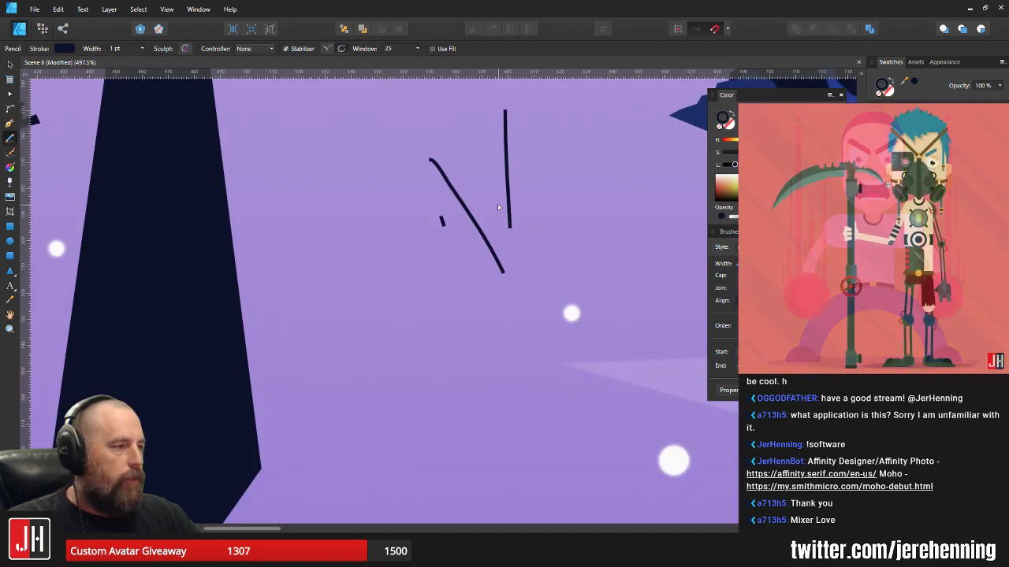
{"action": "key", "text": "ctrl+z"}
{"action": "key", "text": "v"}
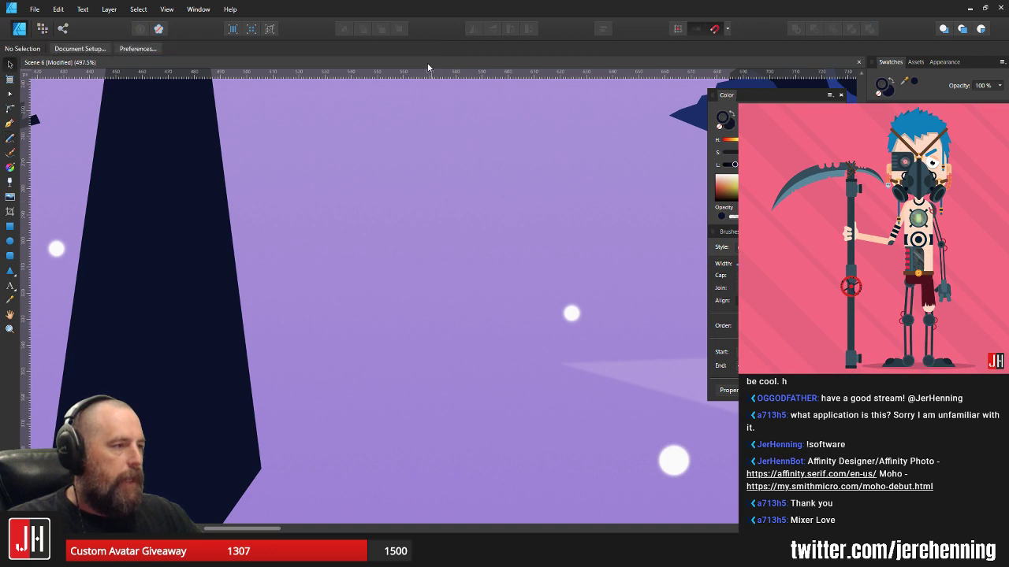
- Try drawing a wavy dark-filled blob without stroke beside the obelisk using the Pencil tool, and delete it
{"action": "left_click", "coordinate": [8, 140]}
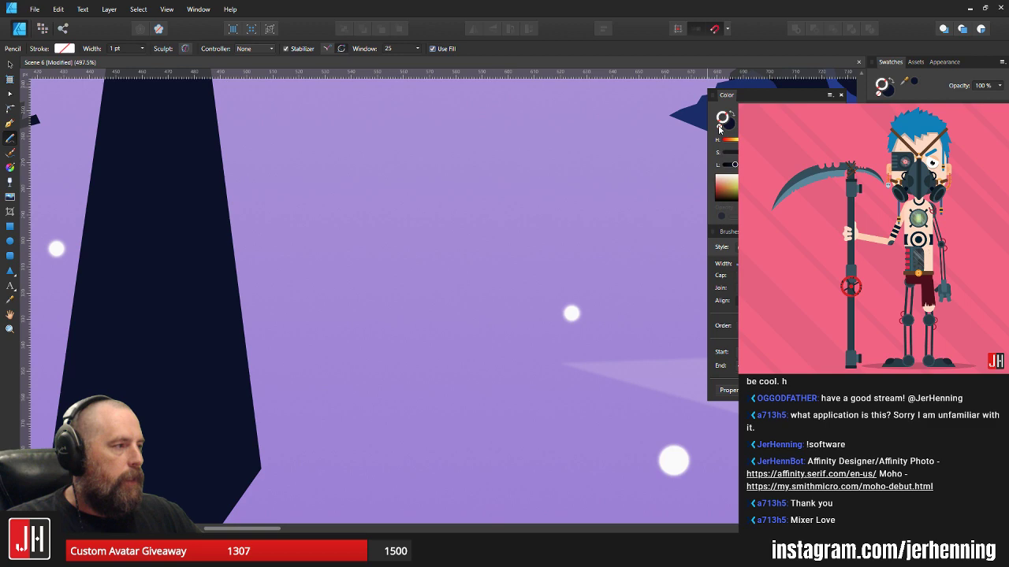
{"action": "scroll", "coordinate": [387, 235], "scroll_direction": "down", "scroll_amount": 2}
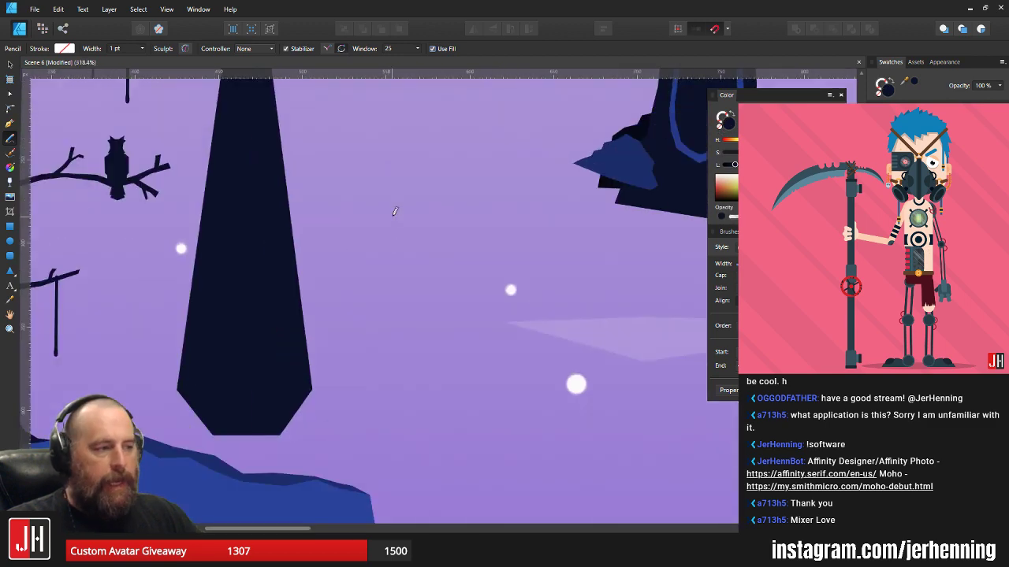
{"action": "mouse_move", "coordinate": [394, 213]}
{"action": "left_mouse_down"}
{"action": "mouse_move", "coordinate": [358, 315]}
{"action": "mouse_move", "coordinate": [413, 326]}
{"action": "mouse_move", "coordinate": [423, 273]}
{"action": "mouse_move", "coordinate": [463, 262]}
{"action": "mouse_move", "coordinate": [441, 222]}
{"action": "mouse_move", "coordinate": [476, 204]}
{"action": "mouse_move", "coordinate": [445, 168]}
{"action": "mouse_move", "coordinate": [483, 143]}
{"action": "mouse_move", "coordinate": [438, 106]}
{"action": "mouse_move", "coordinate": [409, 145]}
{"action": "mouse_move", "coordinate": [343, 149]}
{"action": "mouse_move", "coordinate": [342, 194]}
{"action": "mouse_move", "coordinate": [387, 182]}
{"action": "left_mouse_up"}
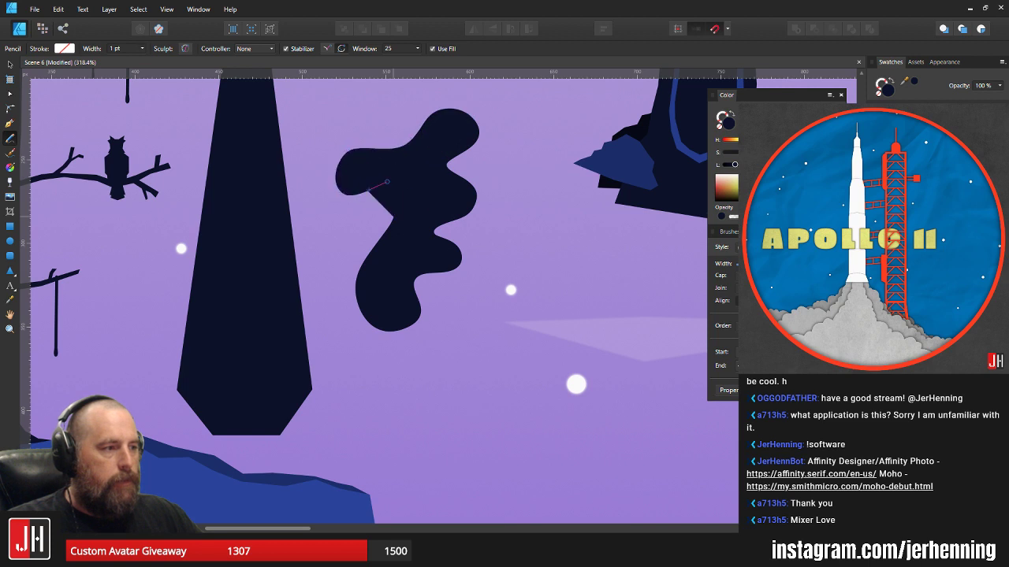
{"action": "left_click_drag", "start_coordinate": [393, 218], "coordinate": [393, 218]}
{"action": "key", "text": "v"}
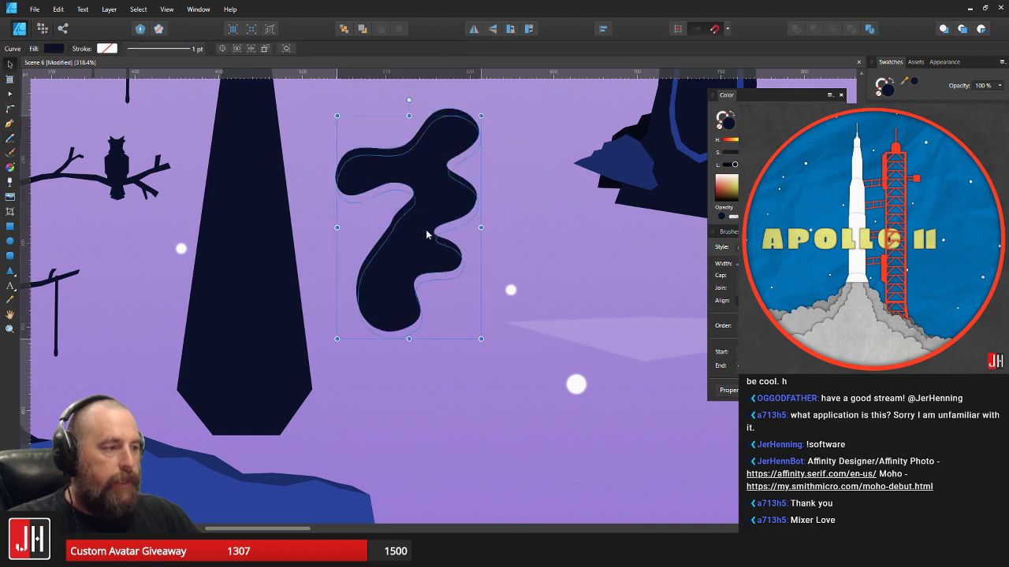
{"action": "scroll", "coordinate": [412, 312], "scroll_direction": "up", "scroll_amount": 2}
{"action": "key", "text": "a"}
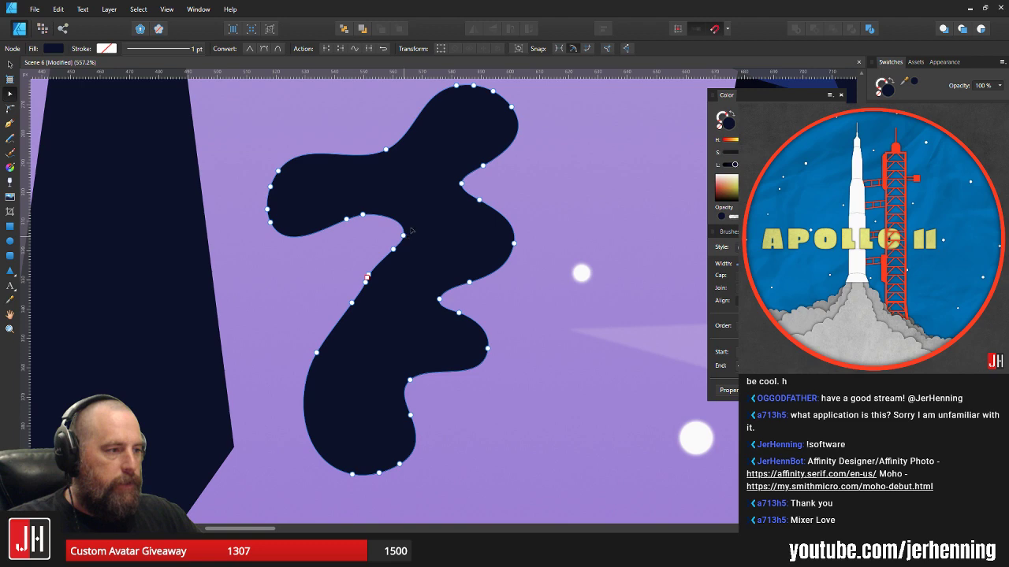
{"action": "left_click", "coordinate": [475, 171]}
{"action": "left_click", "coordinate": [471, 155]}
{"action": "key", "text": "Delete"}
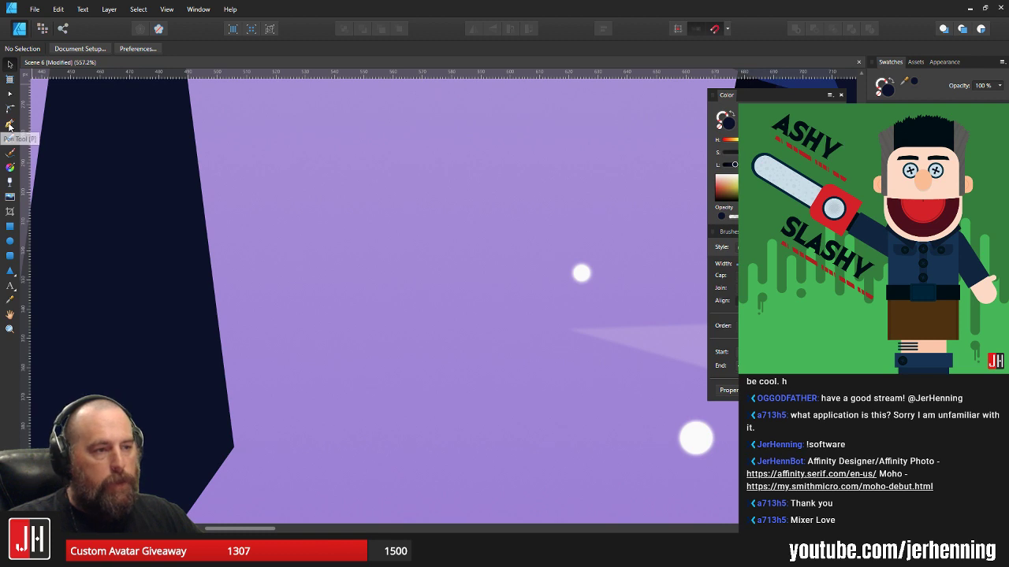
- Try drawing a filled S-shaped swirl beside the obelisk with the Pencil tool, and delete it
{"action": "left_click", "coordinate": [9, 138]}
{"action": "mouse_move", "coordinate": [472, 113]}
{"action": "left_mouse_down"}
{"action": "mouse_move", "coordinate": [286, 175]}
{"action": "mouse_move", "coordinate": [321, 272]}
{"action": "mouse_move", "coordinate": [405, 266]}
{"action": "mouse_move", "coordinate": [400, 224]}
{"action": "mouse_move", "coordinate": [365, 207]}
{"action": "mouse_move", "coordinate": [361, 183]}
{"action": "mouse_move", "coordinate": [397, 166]}
{"action": "mouse_move", "coordinate": [435, 185]}
{"action": "mouse_move", "coordinate": [440, 239]}
{"action": "mouse_move", "coordinate": [407, 284]}
{"action": "mouse_move", "coordinate": [347, 293]}
{"action": "mouse_move", "coordinate": [301, 269]}
{"action": "mouse_move", "coordinate": [264, 296]}
{"action": "mouse_move", "coordinate": [293, 340]}
{"action": "mouse_move", "coordinate": [400, 348]}
{"action": "mouse_move", "coordinate": [467, 306]}
{"action": "mouse_move", "coordinate": [499, 241]}
{"action": "mouse_move", "coordinate": [490, 203]}
{"action": "mouse_move", "coordinate": [464, 181]}
{"action": "mouse_move", "coordinate": [520, 141]}
{"action": "left_mouse_up"}
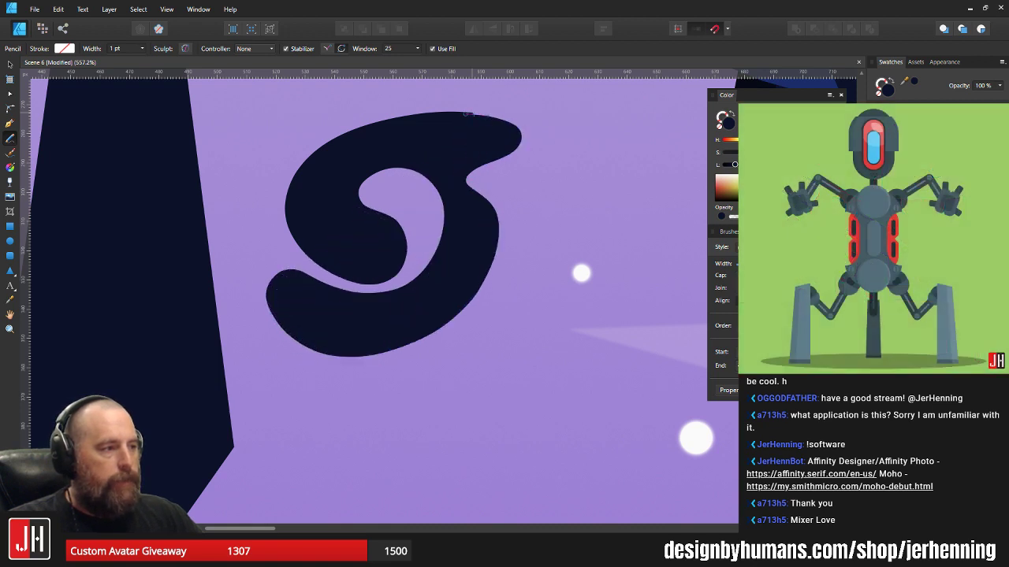
{"action": "left_click_drag", "start_coordinate": [465, 115], "coordinate": [466, 115]}
{"action": "key", "text": "v"}
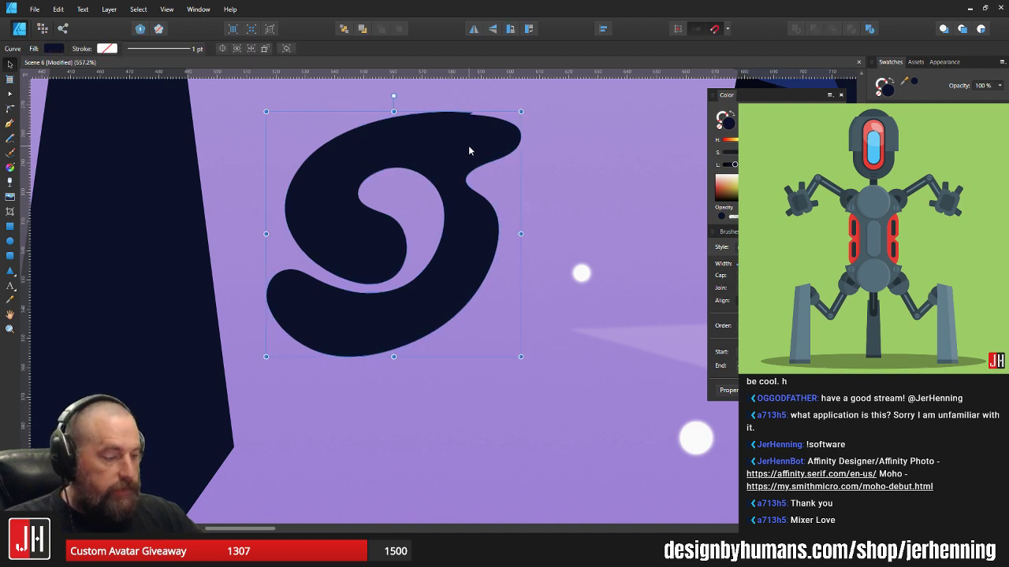
{"action": "key", "text": "Delete"}
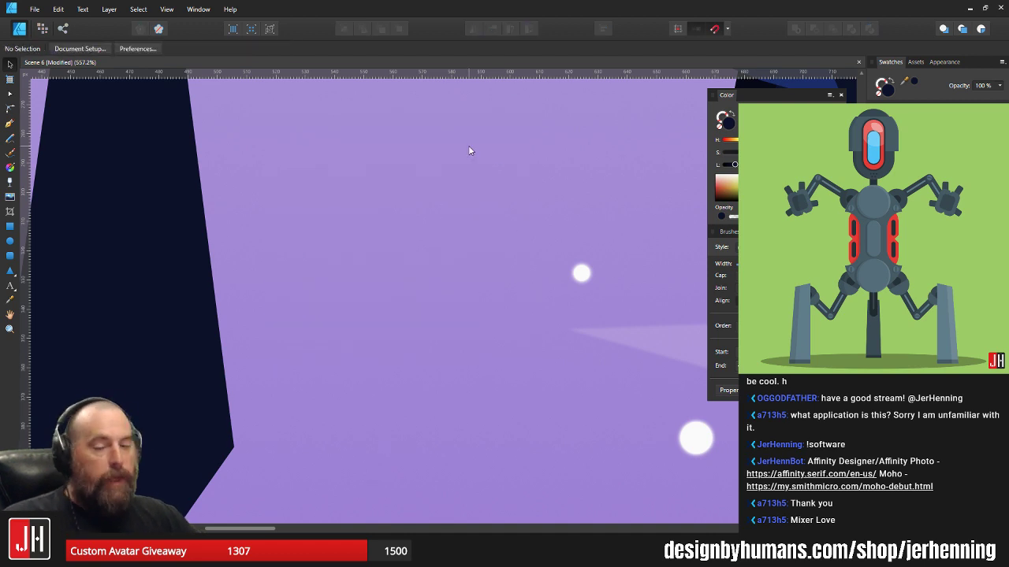
- Try drawing a tight filled spiral beside the obelisk with the Pencil tool, and delete it
{"action": "left_click", "coordinate": [11, 138]}
{"action": "mouse_move", "coordinate": [394, 163]}
{"action": "left_mouse_down"}
{"action": "mouse_move", "coordinate": [315, 190]}
{"action": "mouse_move", "coordinate": [444, 317]}
{"action": "mouse_move", "coordinate": [452, 221]}
{"action": "mouse_move", "coordinate": [380, 216]}
{"action": "mouse_move", "coordinate": [406, 266]}
{"action": "mouse_move", "coordinate": [445, 265]}
{"action": "mouse_move", "coordinate": [433, 235]}
{"action": "mouse_move", "coordinate": [421, 236]}
{"action": "mouse_move", "coordinate": [456, 246]}
{"action": "mouse_move", "coordinate": [447, 270]}
{"action": "mouse_move", "coordinate": [418, 284]}
{"action": "mouse_move", "coordinate": [381, 269]}
{"action": "mouse_move", "coordinate": [358, 228]}
{"action": "mouse_move", "coordinate": [379, 194]}
{"action": "mouse_move", "coordinate": [481, 206]}
{"action": "left_mouse_up"}
{"action": "mouse_move", "coordinate": [515, 247]}
{"action": "left_mouse_down"}
{"action": "mouse_move", "coordinate": [512, 199]}
{"action": "mouse_move", "coordinate": [474, 167]}
{"action": "left_mouse_up"}
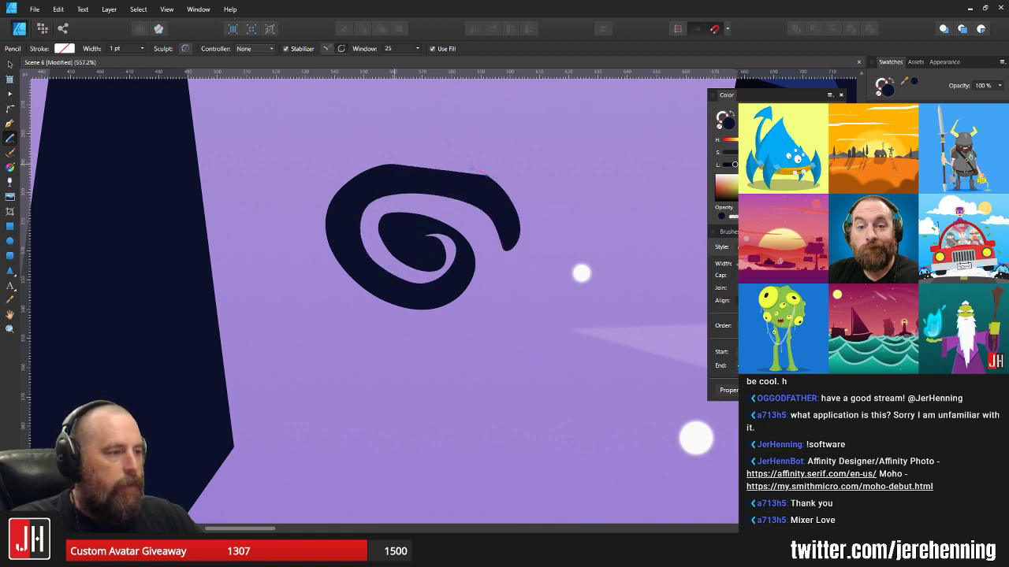
{"action": "left_click_drag", "start_coordinate": [408, 168], "coordinate": [402, 167]}
{"action": "key", "text": "v"}
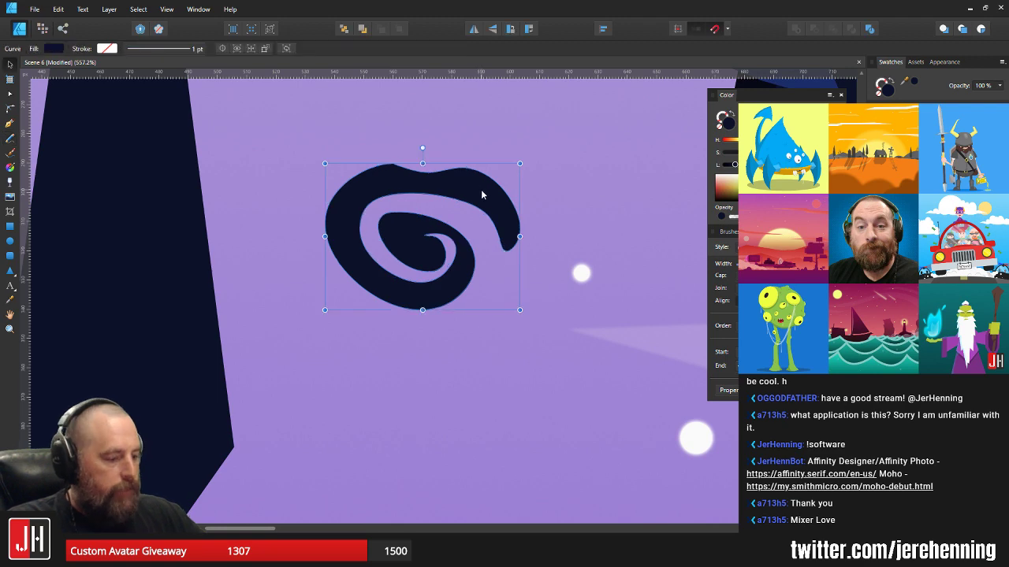
{"action": "key", "text": "Delete"}
- Try drawing a wavy dark mound around the obelisk's base with the Pencil tool, and undo it
{"action": "scroll", "coordinate": [413, 261], "scroll_direction": "down", "scroll_amount": 5}
{"action": "scroll", "coordinate": [324, 334], "scroll_direction": "up", "scroll_amount": 4}
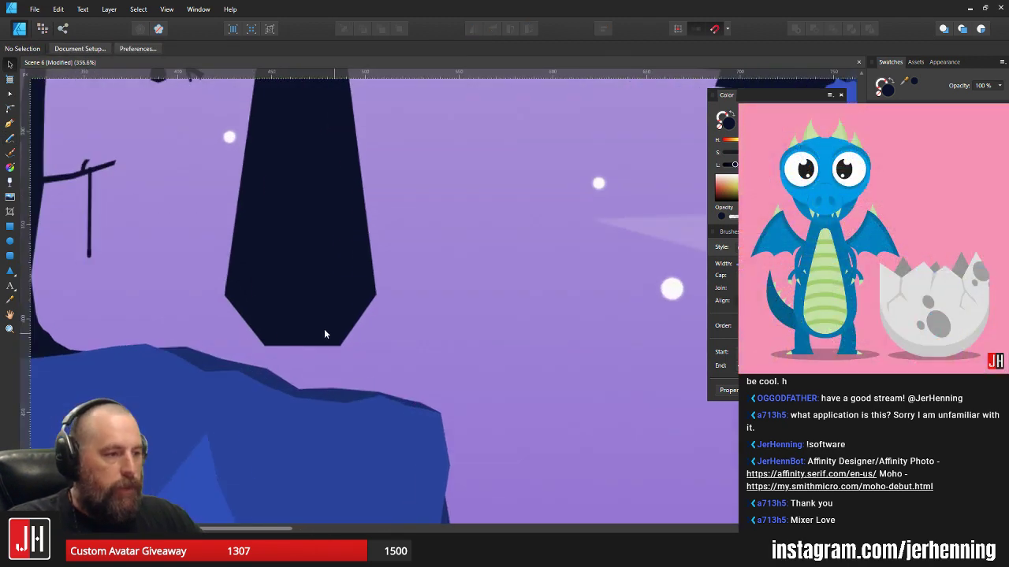
{"action": "scroll", "coordinate": [324, 335], "scroll_direction": "left", "scroll_amount": 3}
{"action": "left_click", "coordinate": [10, 138]}
{"action": "scroll", "coordinate": [399, 293], "scroll_direction": "up", "scroll_amount": 2}
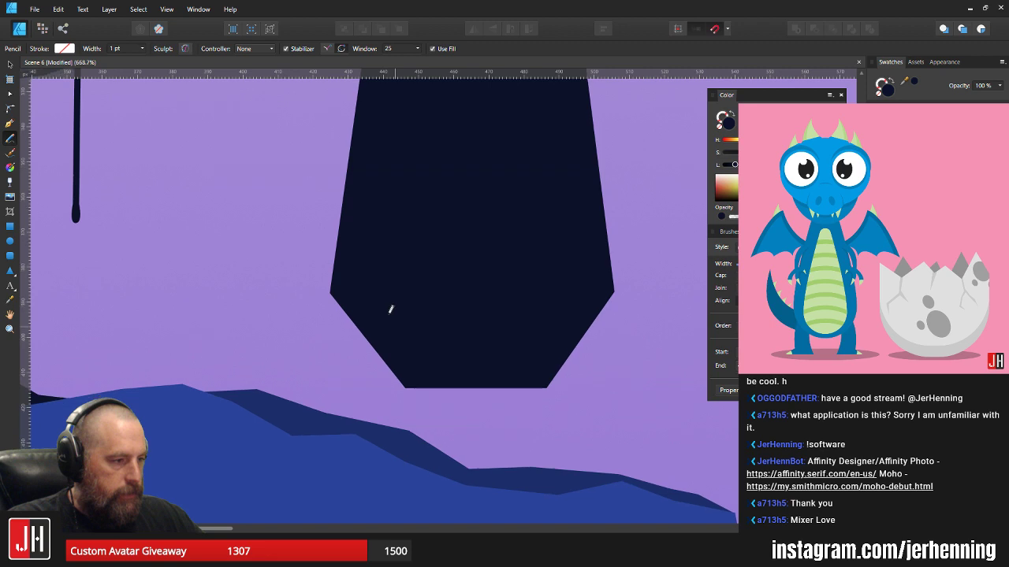
{"action": "scroll", "coordinate": [390, 308], "scroll_direction": "up", "scroll_amount": 1}
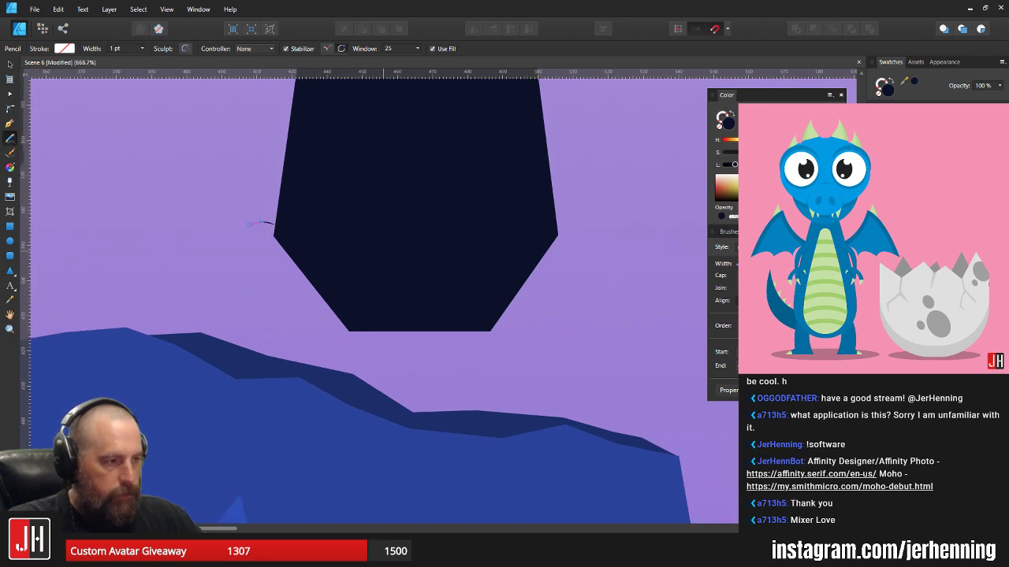
{"action": "mouse_move", "coordinate": [251, 307]}
{"action": "left_mouse_down"}
{"action": "mouse_move", "coordinate": [301, 369]}
{"action": "mouse_move", "coordinate": [359, 408]}
{"action": "mouse_move", "coordinate": [488, 412]}
{"action": "mouse_move", "coordinate": [566, 361]}
{"action": "mouse_move", "coordinate": [653, 235]}
{"action": "mouse_move", "coordinate": [581, 196]}
{"action": "left_mouse_up"}
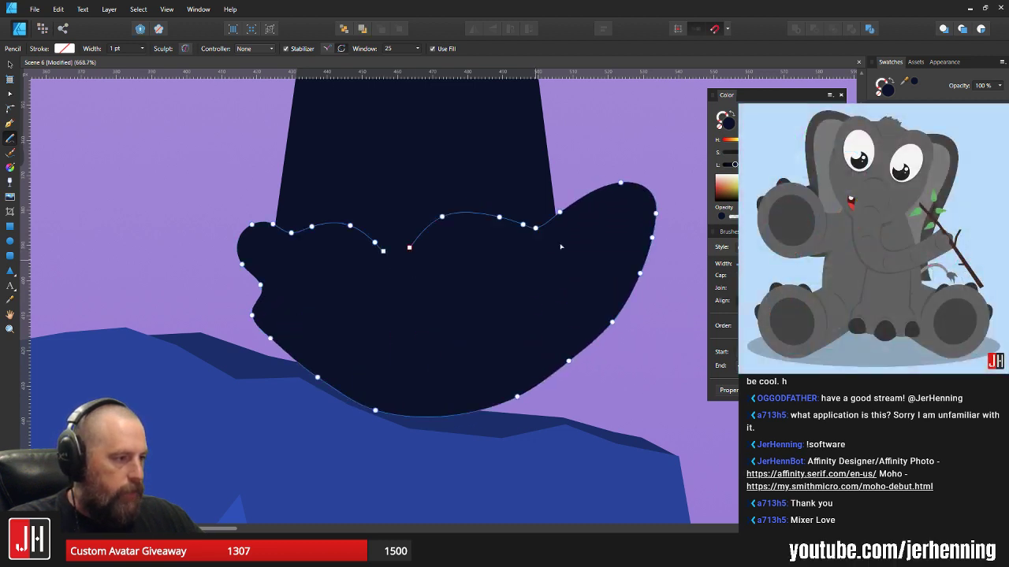
{"action": "key", "text": "ctrl+z"}
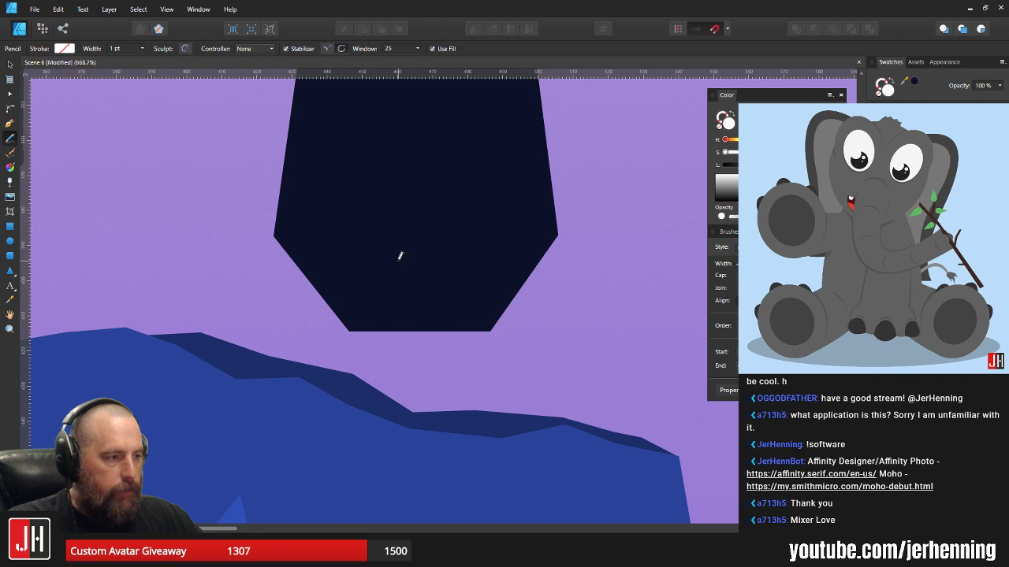
- Try drawing a white-filled wavy mound over the obelisk's base with the Pencil tool, and delete it
{"action": "mouse_move", "coordinate": [254, 231]}
{"action": "left_mouse_down"}
{"action": "mouse_move", "coordinate": [223, 267]}
{"action": "mouse_move", "coordinate": [274, 348]}
{"action": "mouse_move", "coordinate": [320, 384]}
{"action": "mouse_move", "coordinate": [400, 414]}
{"action": "mouse_move", "coordinate": [548, 352]}
{"action": "mouse_move", "coordinate": [573, 301]}
{"action": "mouse_move", "coordinate": [621, 246]}
{"action": "mouse_move", "coordinate": [604, 216]}
{"action": "mouse_move", "coordinate": [537, 221]}
{"action": "mouse_move", "coordinate": [463, 273]}
{"action": "mouse_move", "coordinate": [388, 259]}
{"action": "left_mouse_up"}
{"action": "key", "text": "v"}
{"action": "scroll", "coordinate": [462, 264], "scroll_direction": "down", "scroll_amount": 8}
{"action": "left_click", "coordinate": [511, 268]}
{"action": "scroll", "coordinate": [478, 271], "scroll_direction": "up", "scroll_amount": 3}
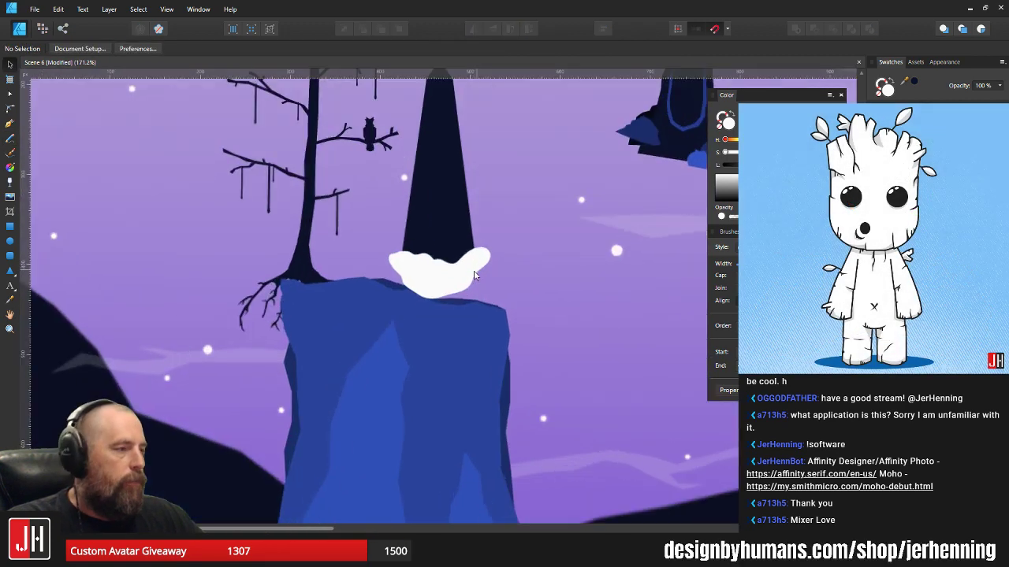
{"action": "left_click", "coordinate": [477, 273]}
{"action": "left_click_drag", "start_coordinate": [482, 258], "coordinate": [454, 320]}
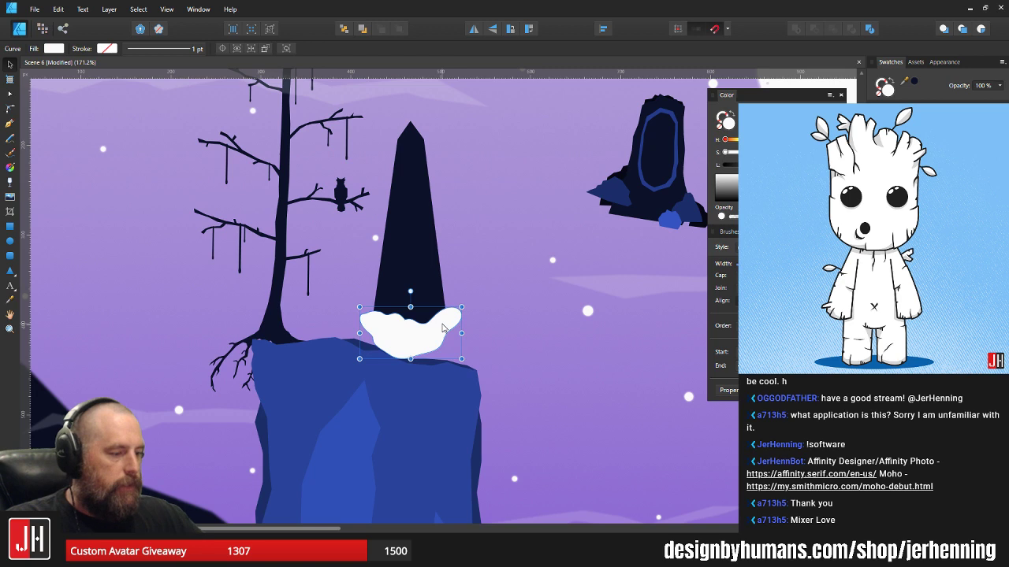
{"action": "key", "text": "Delete"}
{"action": "scroll", "coordinate": [395, 337], "scroll_direction": "up", "scroll_amount": 3}
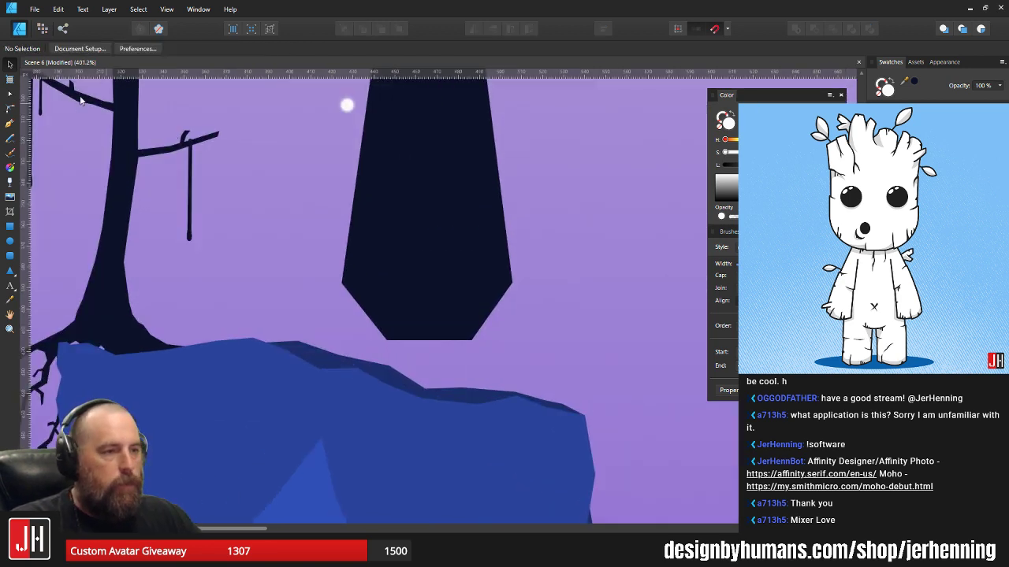
- Draw a closed wavy white mound without stroke covering the obelisk's base using the Pencil tool
{"action": "left_click", "coordinate": [9, 138]}
{"action": "scroll", "coordinate": [401, 328], "scroll_direction": "up", "scroll_amount": 2}
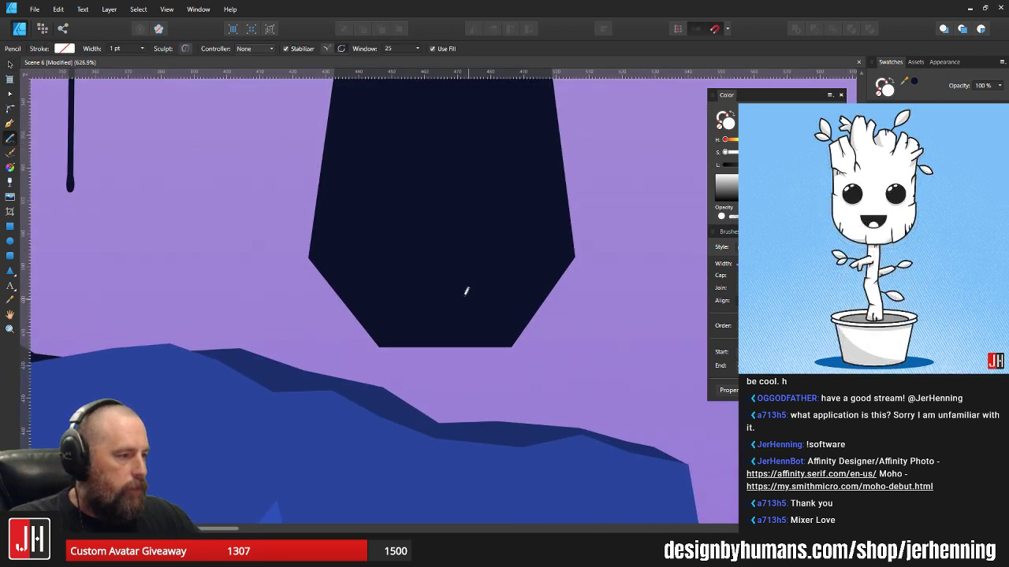
{"action": "mouse_move", "coordinate": [558, 242]}
{"action": "left_mouse_down"}
{"action": "mouse_move", "coordinate": [619, 254]}
{"action": "mouse_move", "coordinate": [568, 319]}
{"action": "mouse_move", "coordinate": [565, 351]}
{"action": "mouse_move", "coordinate": [526, 374]}
{"action": "mouse_move", "coordinate": [489, 372]}
{"action": "mouse_move", "coordinate": [469, 385]}
{"action": "mouse_move", "coordinate": [333, 359]}
{"action": "mouse_move", "coordinate": [315, 307]}
{"action": "mouse_move", "coordinate": [268, 269]}
{"action": "mouse_move", "coordinate": [278, 232]}
{"action": "mouse_move", "coordinate": [307, 225]}
{"action": "mouse_move", "coordinate": [356, 239]}
{"action": "mouse_move", "coordinate": [386, 285]}
{"action": "left_mouse_up"}
{"action": "left_click_drag", "start_coordinate": [463, 291], "coordinate": [464, 292]}
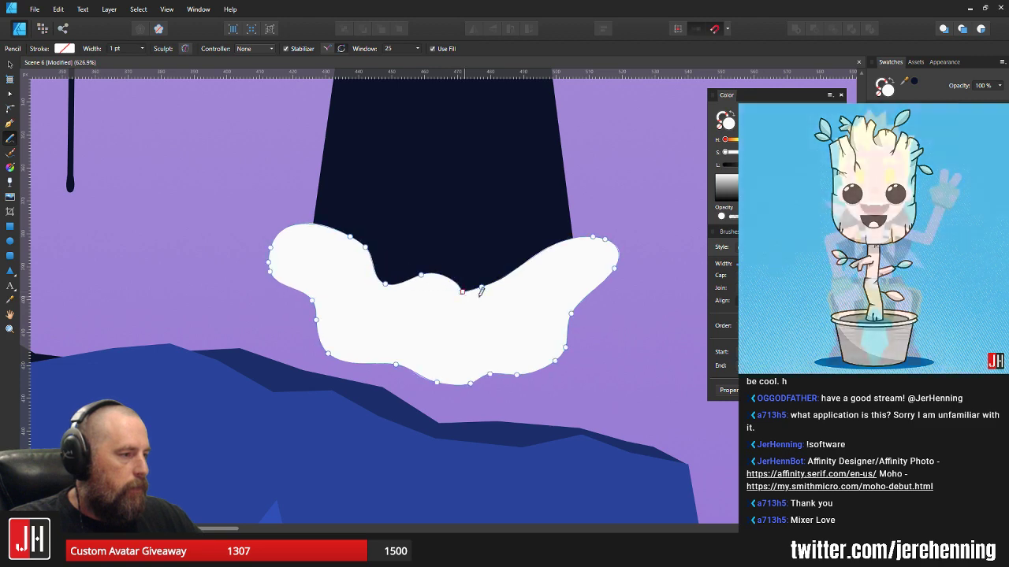
{"action": "key", "text": "v"}
{"action": "scroll", "coordinate": [507, 299], "scroll_direction": "down", "scroll_amount": 6}
{"action": "left_click", "coordinate": [547, 308]}
{"action": "scroll", "coordinate": [536, 310], "scroll_direction": "up", "scroll_amount": 7}
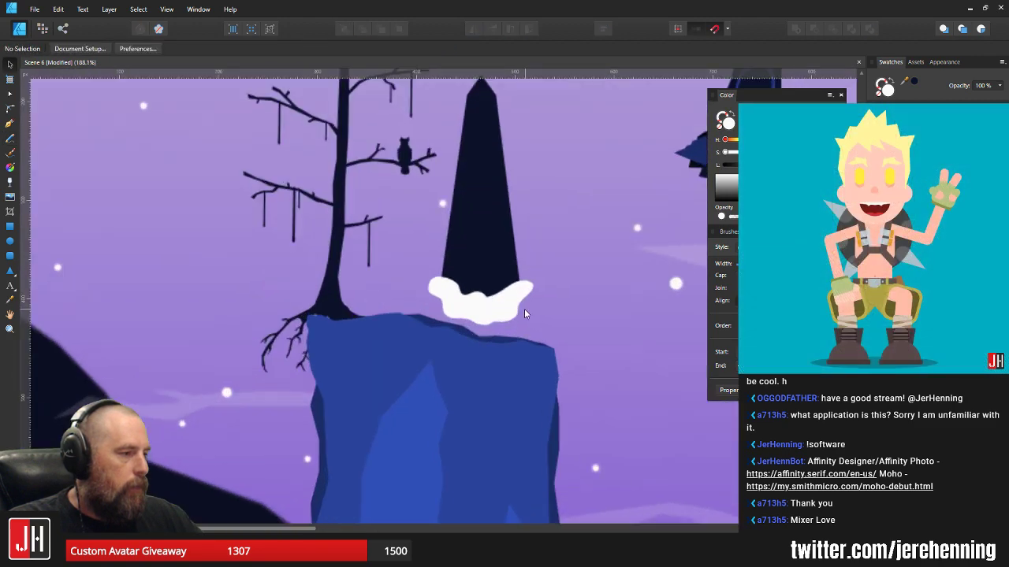
{"action": "left_click", "coordinate": [476, 294]}
{"action": "left_click_drag", "start_coordinate": [477, 290], "coordinate": [478, 298]}
{"action": "scroll", "coordinate": [483, 302], "scroll_direction": "down", "scroll_amount": 4}
{"action": "scroll", "coordinate": [546, 292], "scroll_direction": "down", "scroll_amount": 2}
{"action": "scroll", "coordinate": [512, 298], "scroll_direction": "down", "scroll_amount": 3}
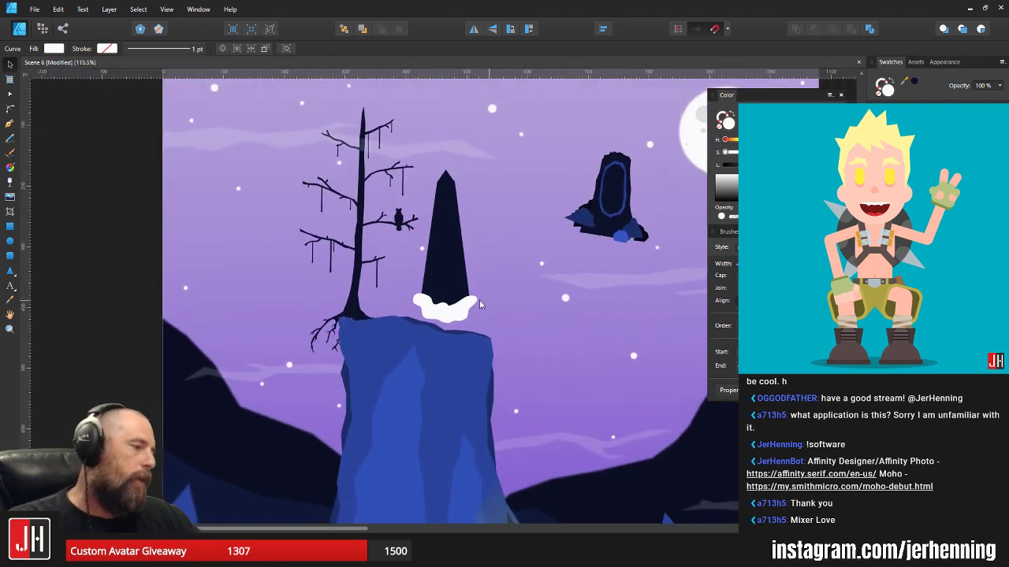
{"action": "scroll", "coordinate": [504, 294], "scroll_direction": "up", "scroll_amount": 3}
{"action": "key", "text": "ctrl+d"}
{"action": "scroll", "coordinate": [497, 306], "scroll_direction": "down", "scroll_amount": 3}
{"action": "scroll", "coordinate": [475, 310], "scroll_direction": "up", "scroll_amount": 2}
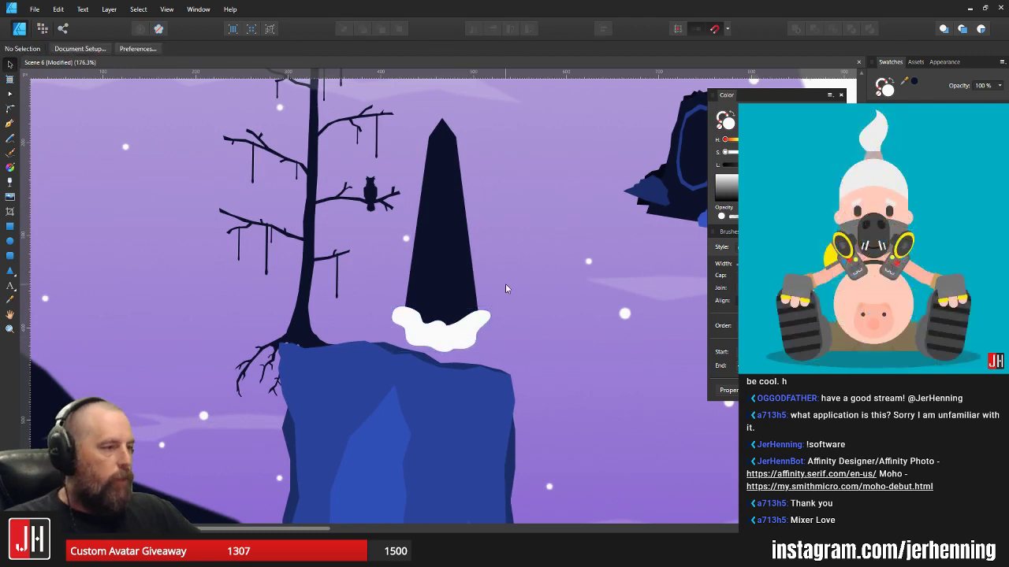
- Draw a closed tapered panel inside the obelisk with the Pen tool, flat on top and ending in a shallow downward point behind the mound
{"action": "scroll", "coordinate": [488, 277], "scroll_direction": "up", "scroll_amount": 3}
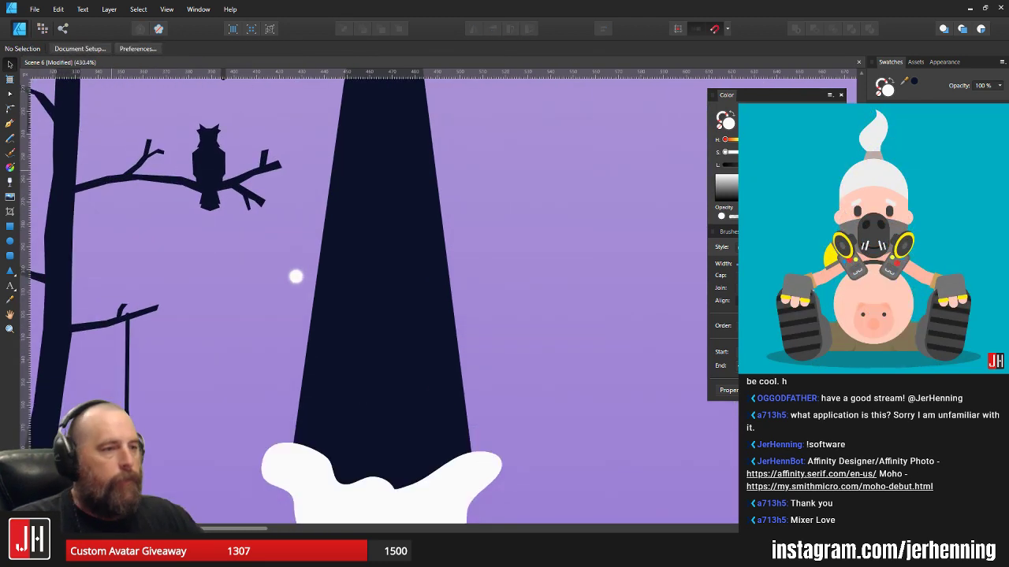
{"action": "left_click", "coordinate": [10, 124]}
{"action": "left_click_drag", "start_coordinate": [362, 128], "coordinate": [439, 238]}
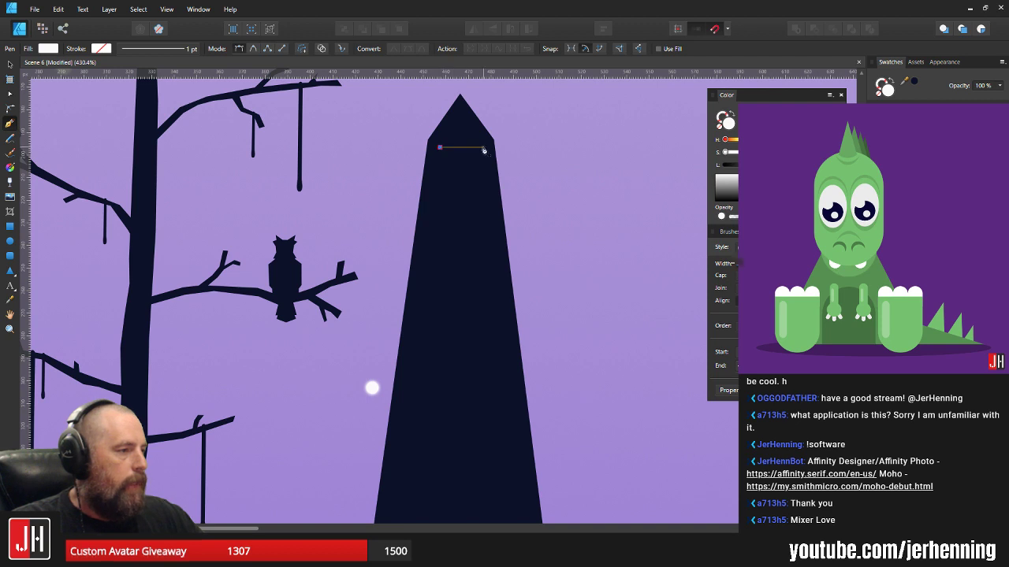
{"action": "scroll", "coordinate": [473, 185], "scroll_direction": "down", "scroll_amount": 5}
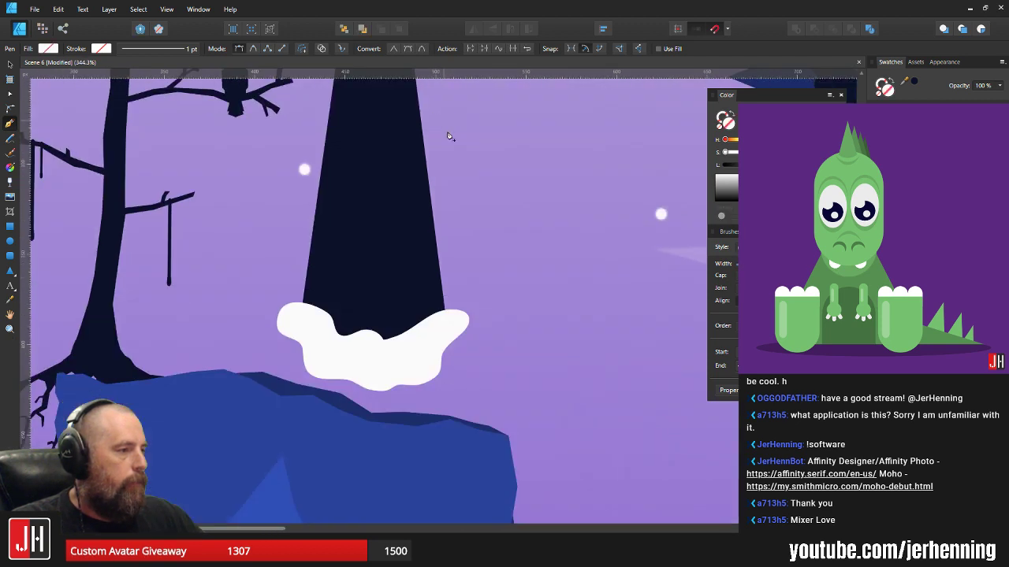
{"action": "scroll", "coordinate": [417, 266], "scroll_direction": "down", "scroll_amount": 3}
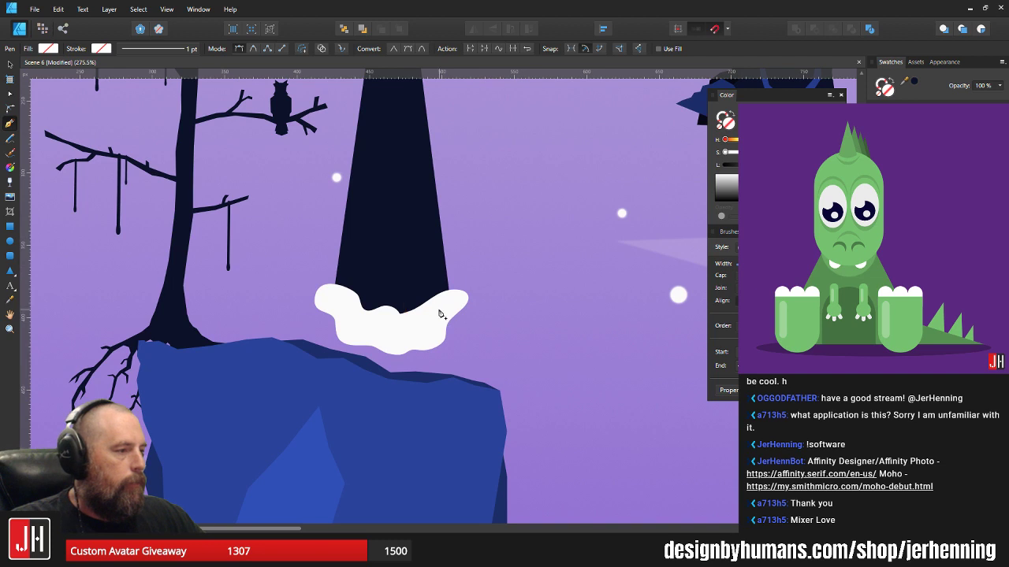
{"action": "left_click", "coordinate": [391, 329]}
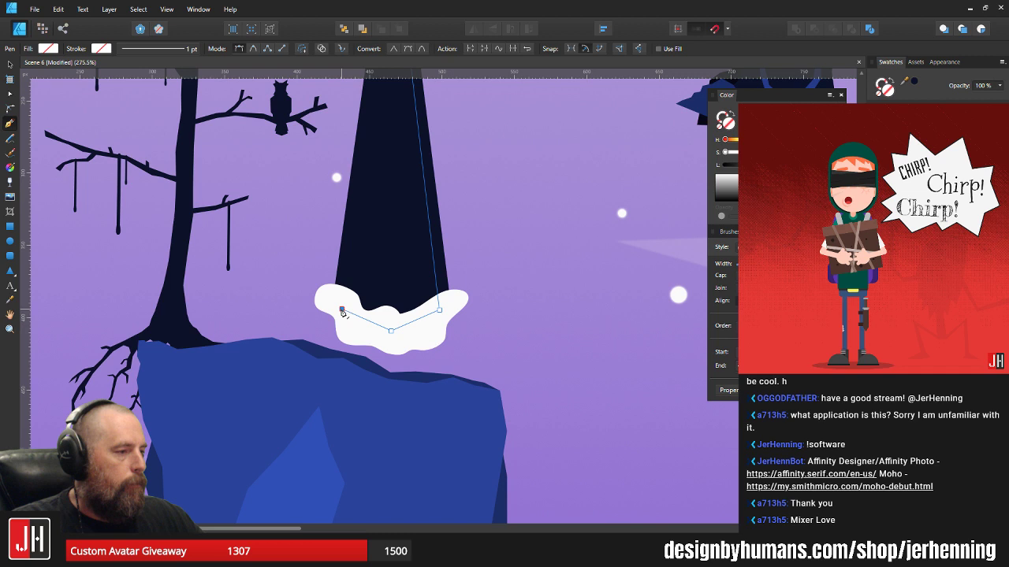
{"action": "scroll", "coordinate": [390, 224], "scroll_direction": "up", "scroll_amount": 2}
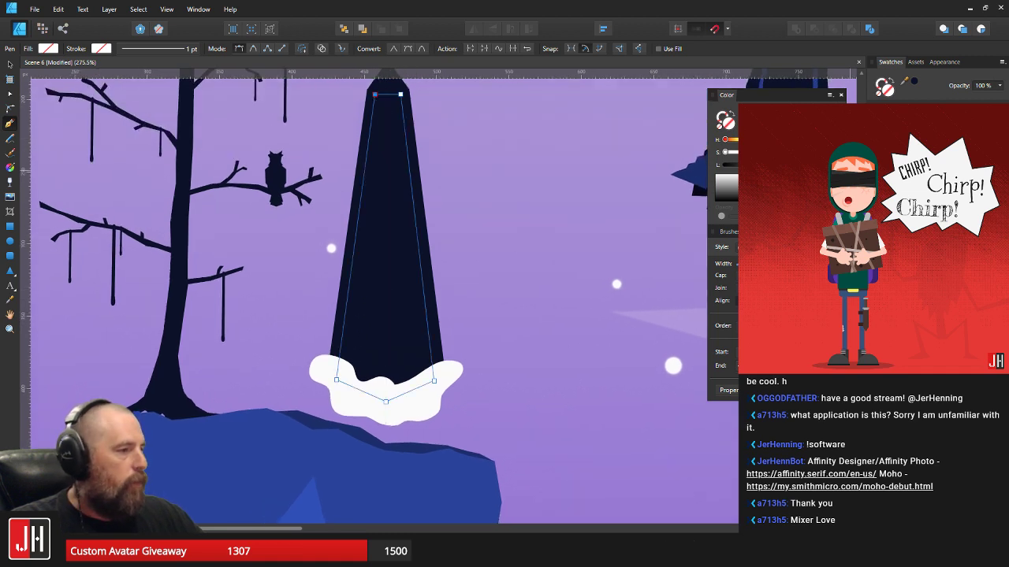
- Fill the tapered panel with purple and paste it inside the obelisk shape so it sits beneath the white mound
{"action": "left_click", "coordinate": [906, 158]}
{"action": "key", "text": "ctrl+x"}
{"action": "key", "text": "v"}
{"action": "left_click", "coordinate": [388, 229]}
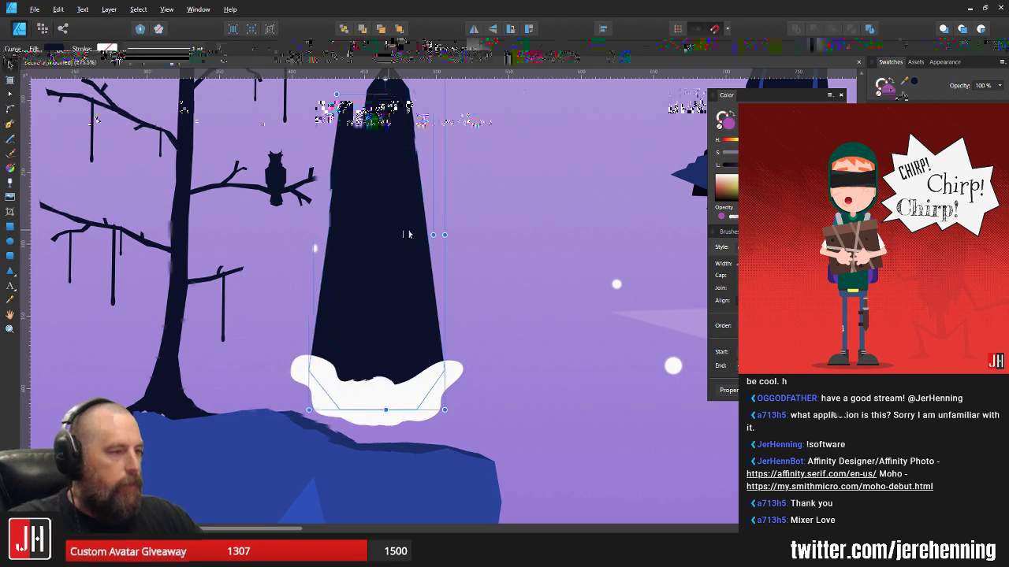
{"action": "key", "text": "ctrl+alt+v"}
{"action": "left_click", "coordinate": [478, 214]}
- Fine-tune the corner nodes of the purple panel to even out its margins within the obelisk
{"action": "left_click", "coordinate": [446, 263]}
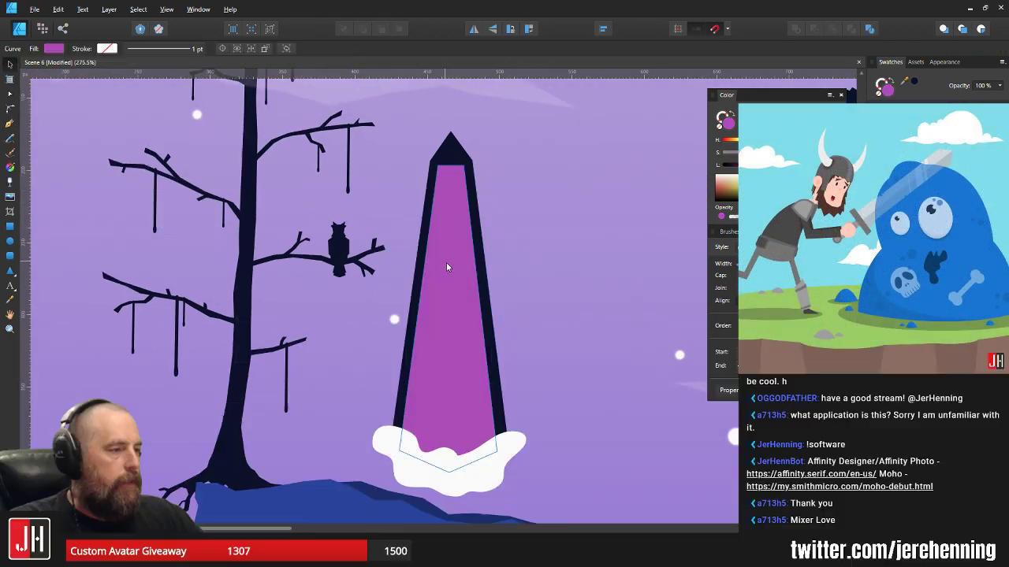
{"action": "scroll", "coordinate": [443, 130], "scroll_direction": "up", "scroll_amount": 5}
{"action": "key", "text": "a"}
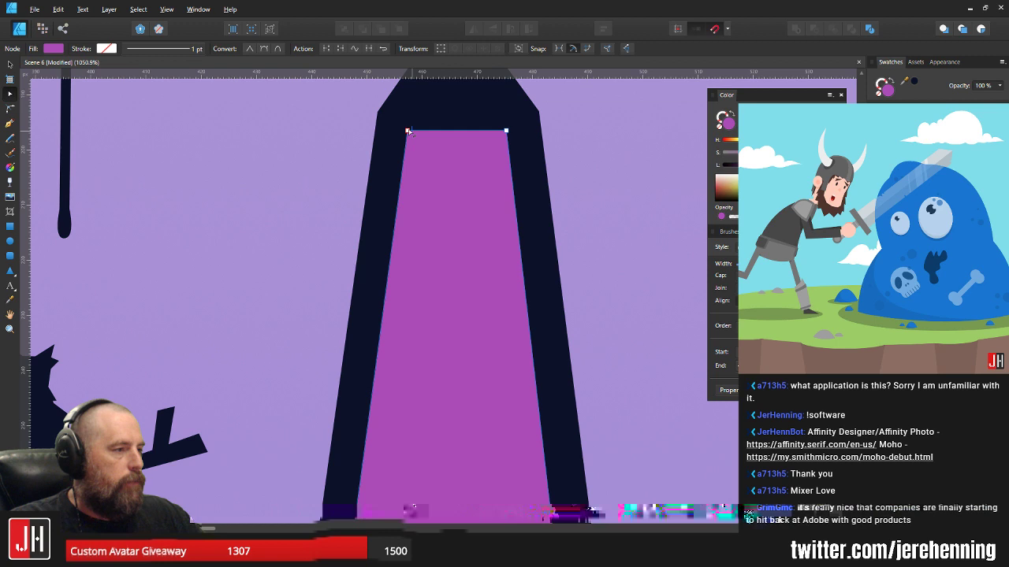
{"action": "left_click_drag", "start_coordinate": [408, 131], "coordinate": [407, 132]}
{"action": "scroll", "coordinate": [445, 153], "scroll_direction": "down", "scroll_amount": 6}
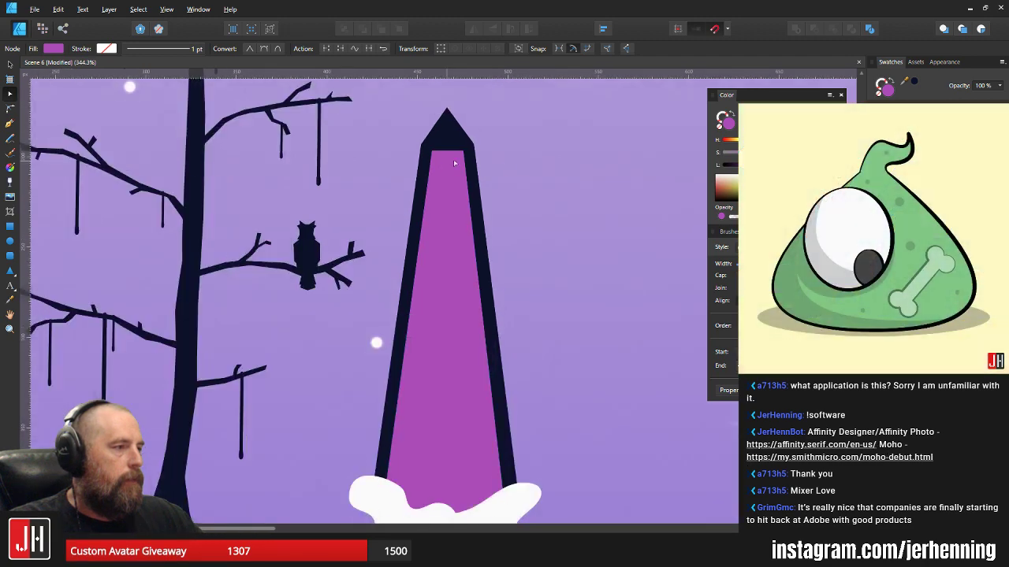
{"action": "key", "text": "v"}
{"action": "scroll", "coordinate": [516, 197], "scroll_direction": "down", "scroll_amount": 2}
{"action": "left_click_drag", "start_coordinate": [531, 217], "coordinate": [494, 197]}
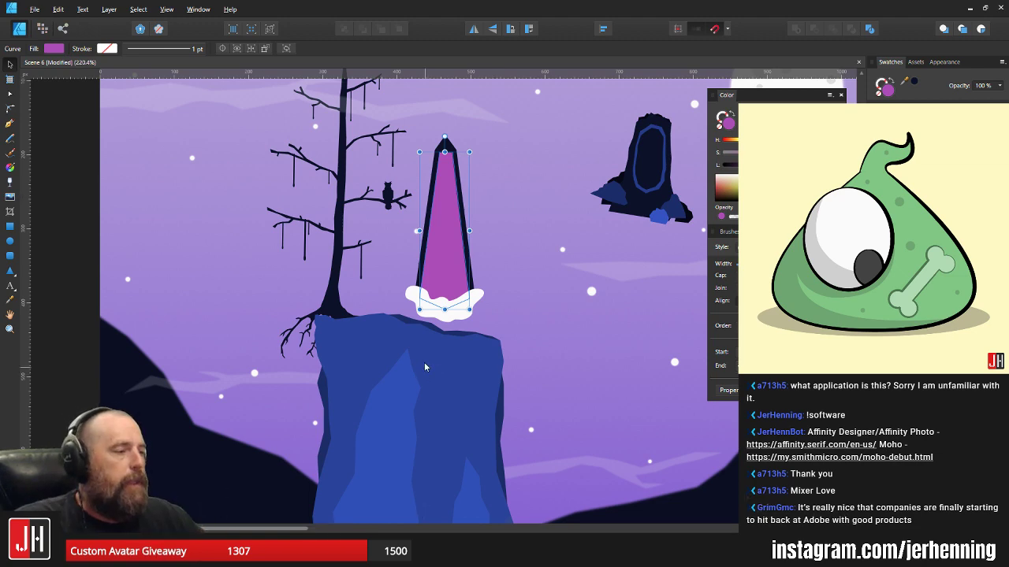
{"action": "scroll", "coordinate": [427, 297], "scroll_direction": "up", "scroll_amount": 7}
{"action": "key", "text": "a"}
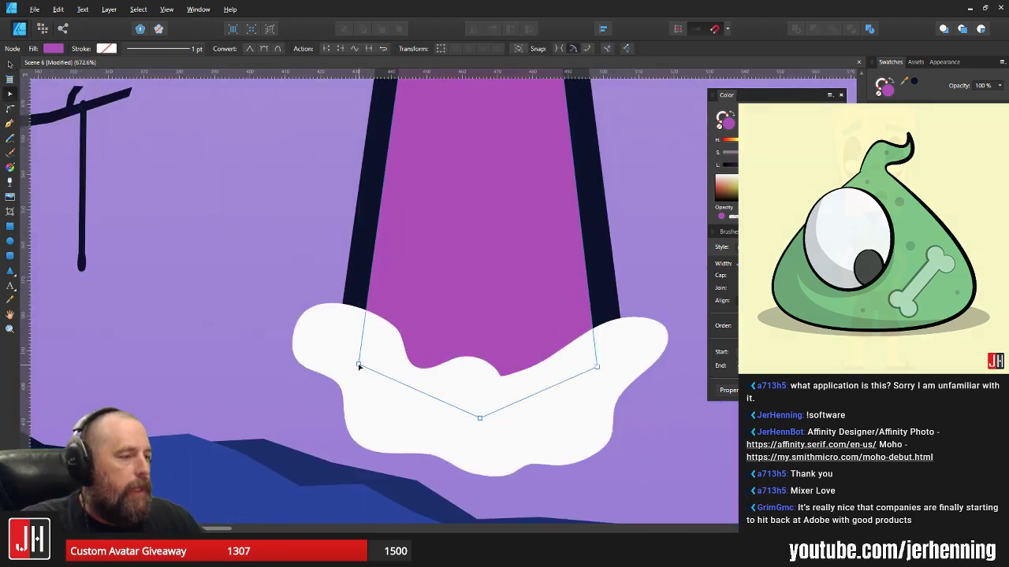
{"action": "scroll", "coordinate": [421, 315], "scroll_direction": "down", "scroll_amount": 10}
{"action": "key", "text": "ctrl+d"}
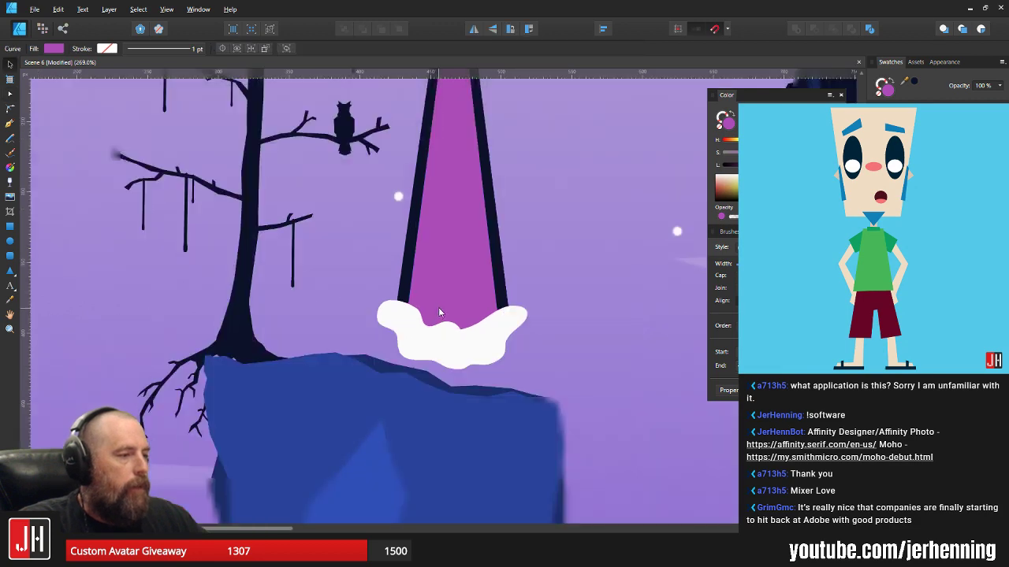
- Recolour the purple panel with the obelisk's sampled dark navy and lighten it to a slightly brighter navy
{"action": "scroll", "coordinate": [446, 252], "scroll_direction": "up", "scroll_amount": 5}
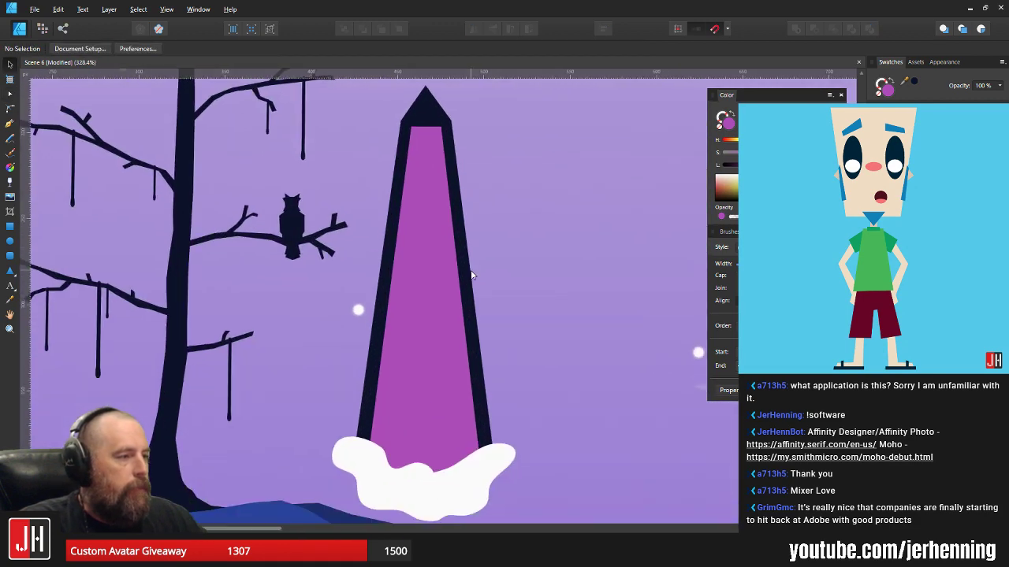
{"action": "scroll", "coordinate": [457, 256], "scroll_direction": "down", "scroll_amount": 2}
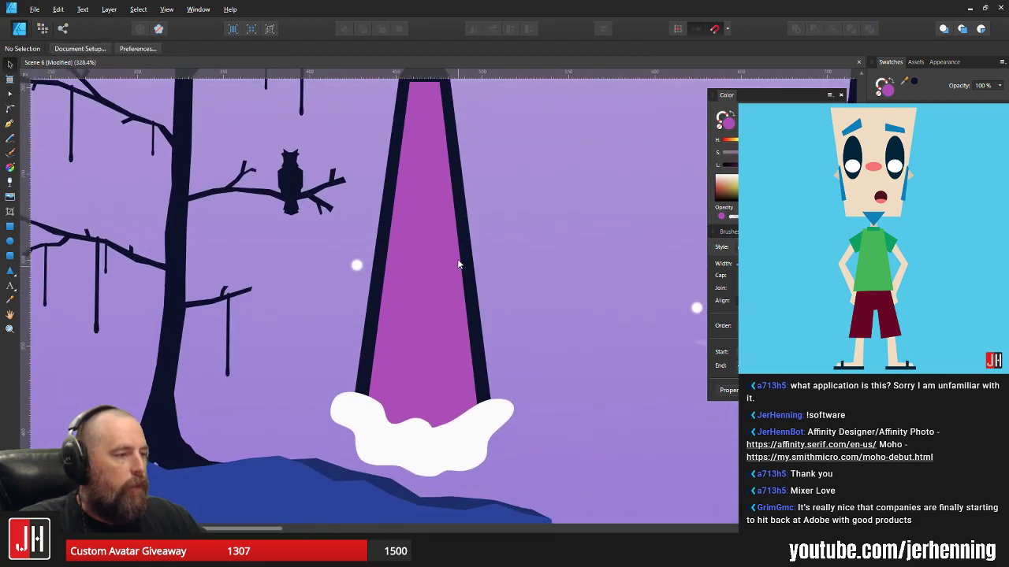
{"action": "left_click", "coordinate": [446, 316]}
{"action": "left_click", "coordinate": [447, 318]}
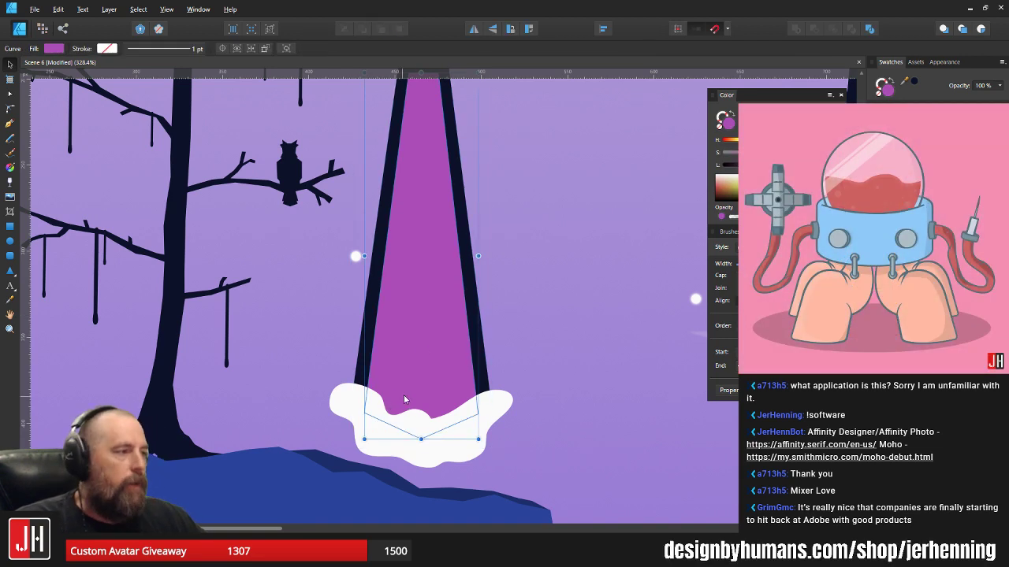
{"action": "scroll", "coordinate": [418, 346], "scroll_direction": "up", "scroll_amount": 2}
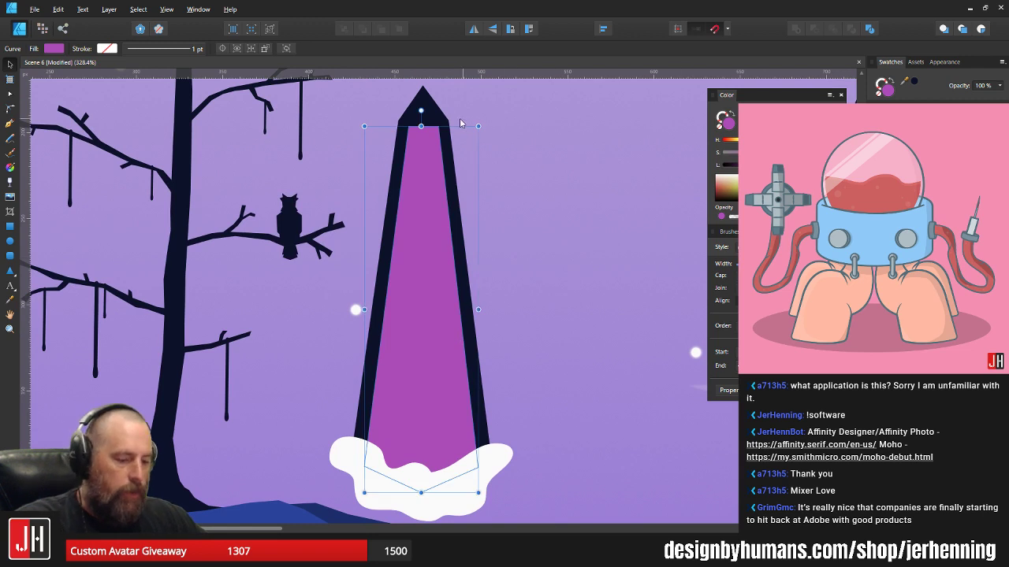
{"action": "key", "text": "i"}
{"action": "left_click", "coordinate": [425, 110]}
{"action": "key", "text": "v"}
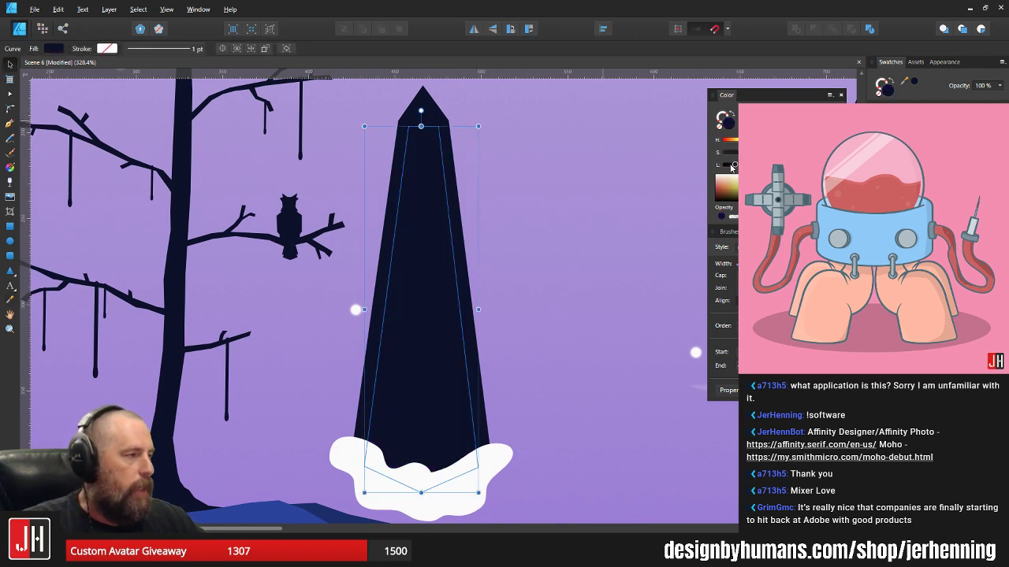
{"action": "key", "text": "ctrl+d"}
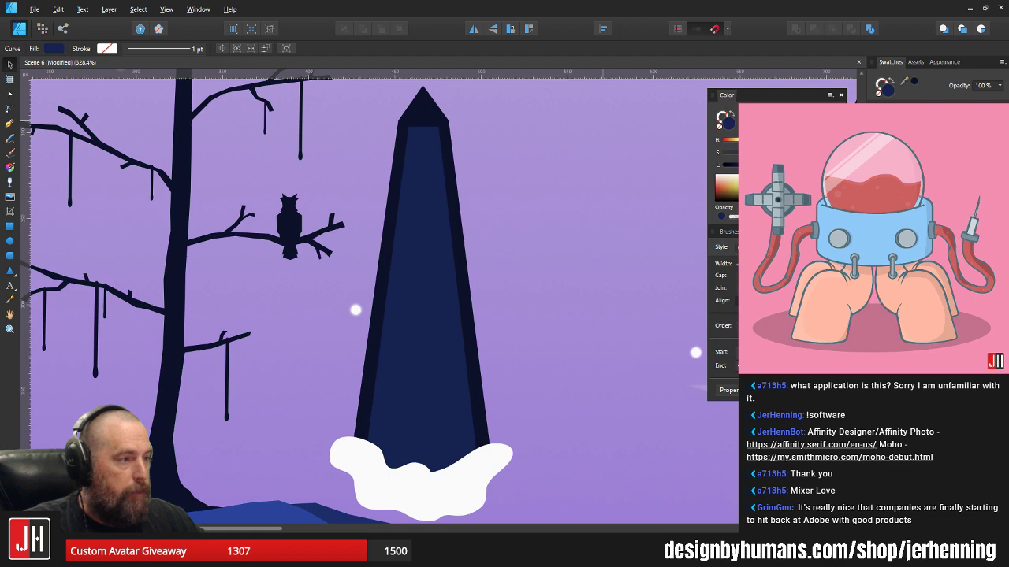
{"action": "left_click", "coordinate": [458, 140]}
{"action": "scroll", "coordinate": [473, 143], "scroll_direction": "up", "scroll_amount": 2}
{"action": "scroll", "coordinate": [500, 177], "scroll_direction": "down", "scroll_amount": 8}
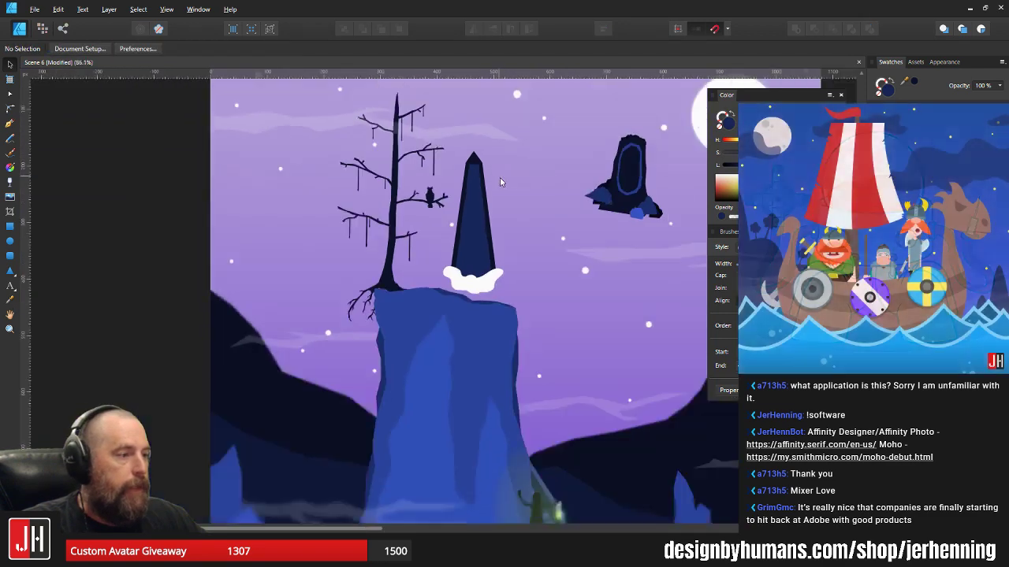
- Recolour the obelisk's inner panel with the blue sampled from the oval ring on the old standing rock
{"action": "left_click_drag", "start_coordinate": [500, 177], "coordinate": [453, 226]}
{"action": "scroll", "coordinate": [464, 232], "scroll_direction": "up", "scroll_amount": 4}
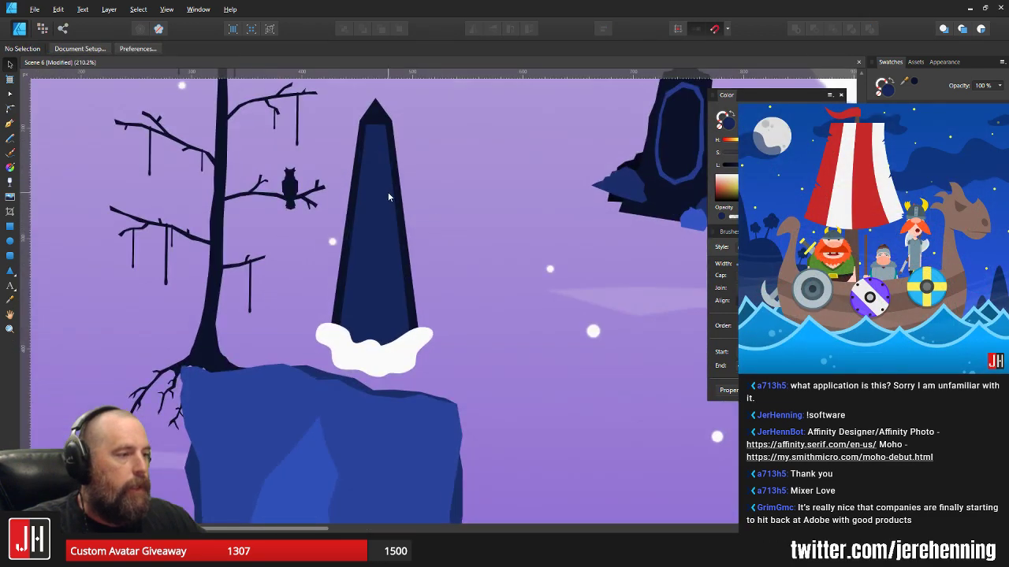
{"action": "left_click", "coordinate": [387, 192]}
{"action": "left_click_drag", "start_coordinate": [454, 179], "coordinate": [362, 224]}
{"action": "key", "text": "i"}
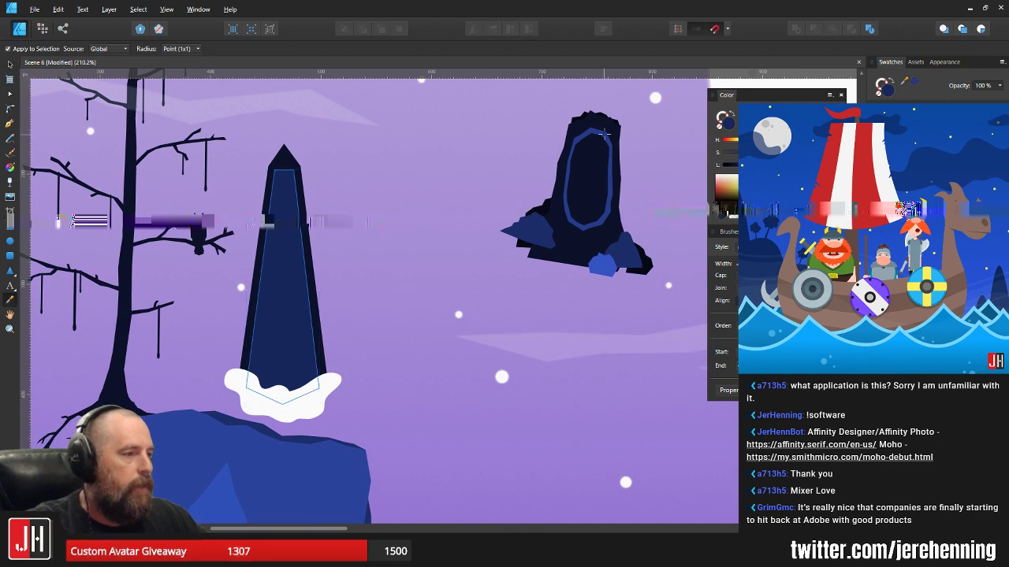
{"action": "left_click", "coordinate": [604, 136]}
{"action": "key", "text": "v"}
{"action": "scroll", "coordinate": [356, 196], "scroll_direction": "down", "scroll_amount": 2}
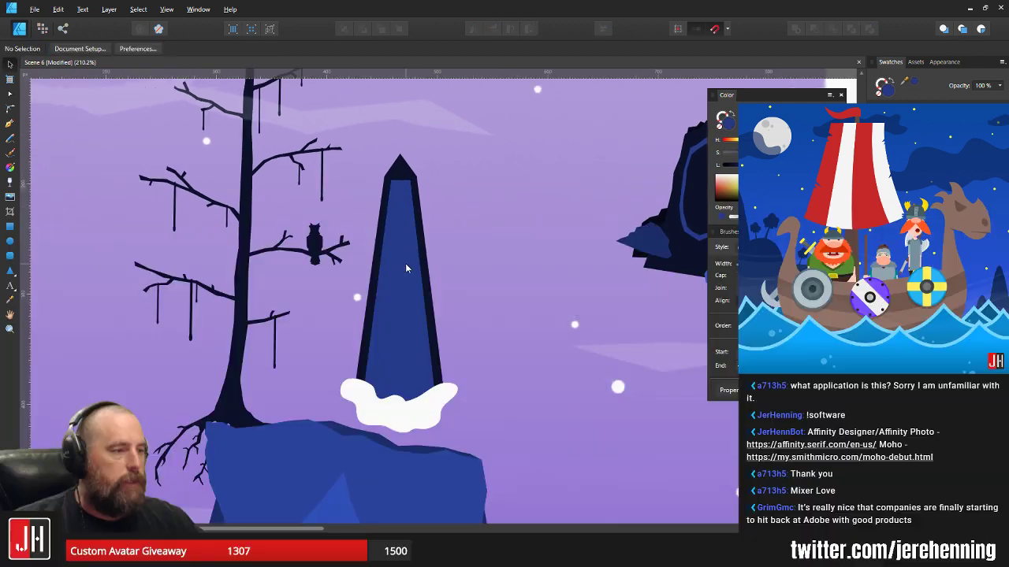
- Delete the white wavy mound at the base of the obelisk
{"action": "scroll", "coordinate": [433, 259], "scroll_direction": "down", "scroll_amount": 3}
{"action": "scroll", "coordinate": [390, 311], "scroll_direction": "up", "scroll_amount": 3}
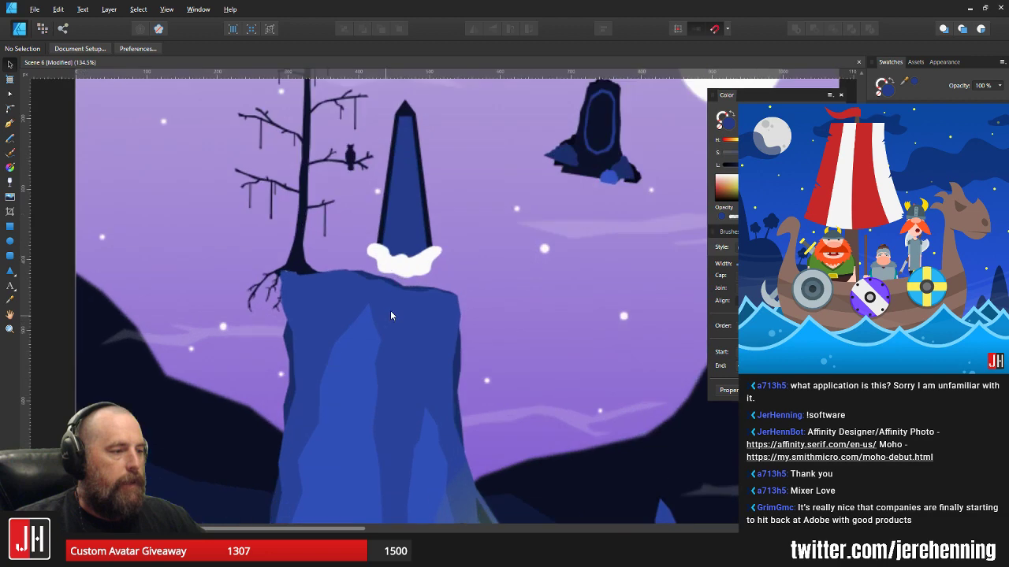
{"action": "left_click", "coordinate": [419, 271]}
{"action": "key", "text": "Delete"}
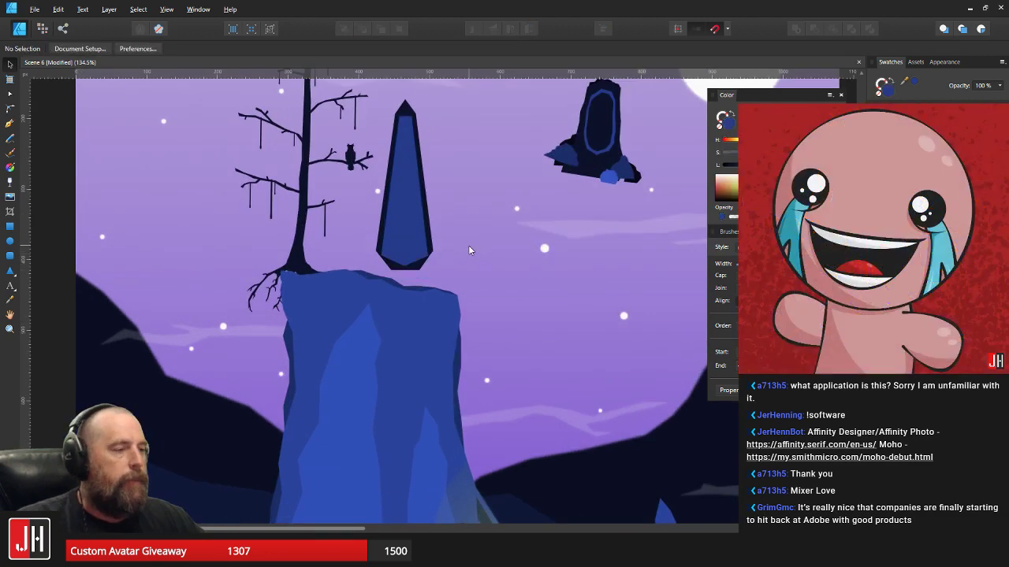
- Raise the blue panel's lower nodes to leave a wider dark margin at the obelisk's base, with a shallower bottom point
{"action": "scroll", "coordinate": [405, 256], "scroll_direction": "up", "scroll_amount": 6}
{"action": "left_click", "coordinate": [393, 252]}
{"action": "key", "text": "a"}
{"action": "left_click_drag", "start_coordinate": [277, 218], "coordinate": [533, 314]}
{"action": "left_click_drag", "start_coordinate": [509, 256], "coordinate": [509, 236]}
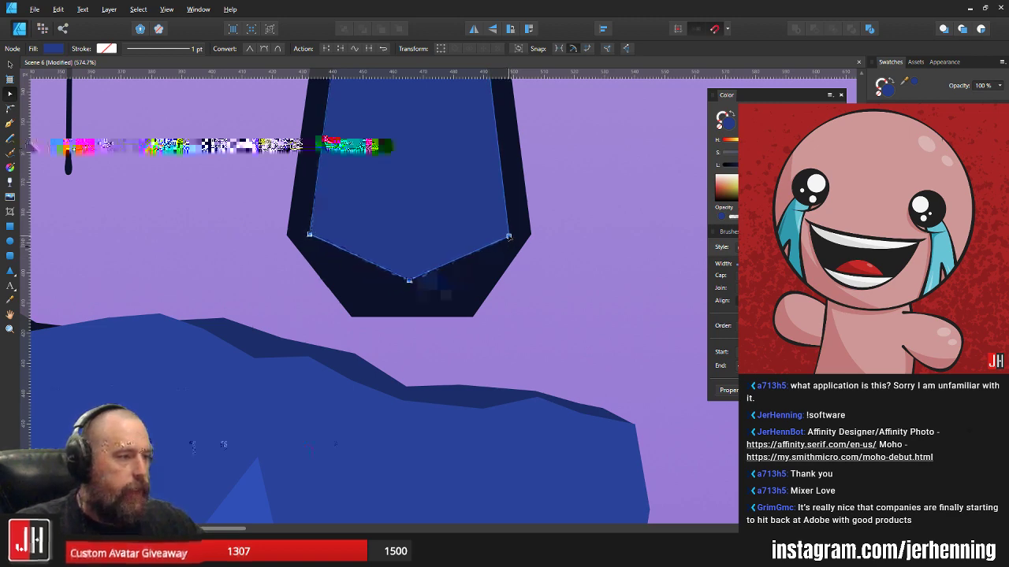
{"action": "left_click", "coordinate": [409, 281]}
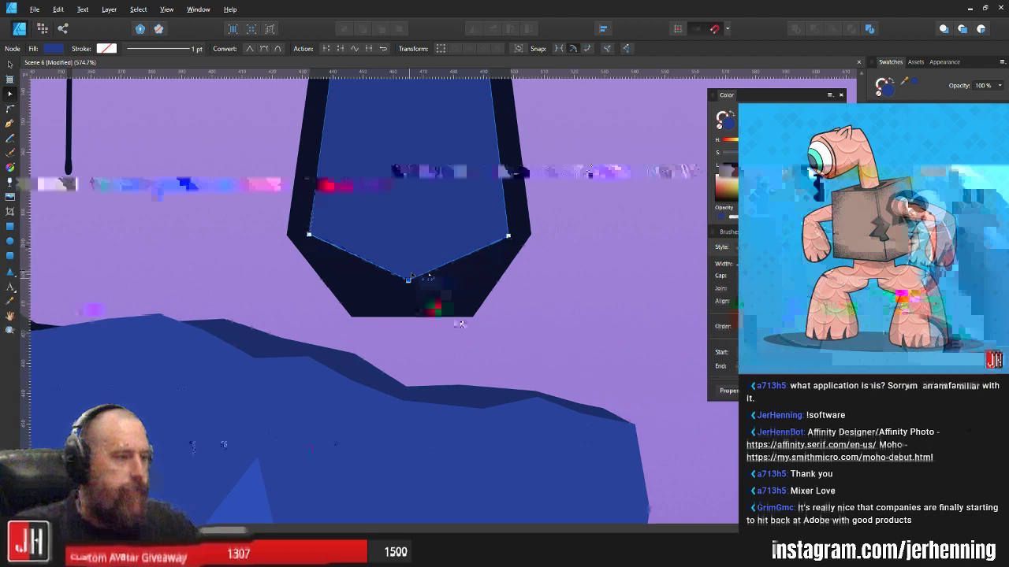
{"action": "left_click_drag", "start_coordinate": [409, 281], "coordinate": [410, 258]}
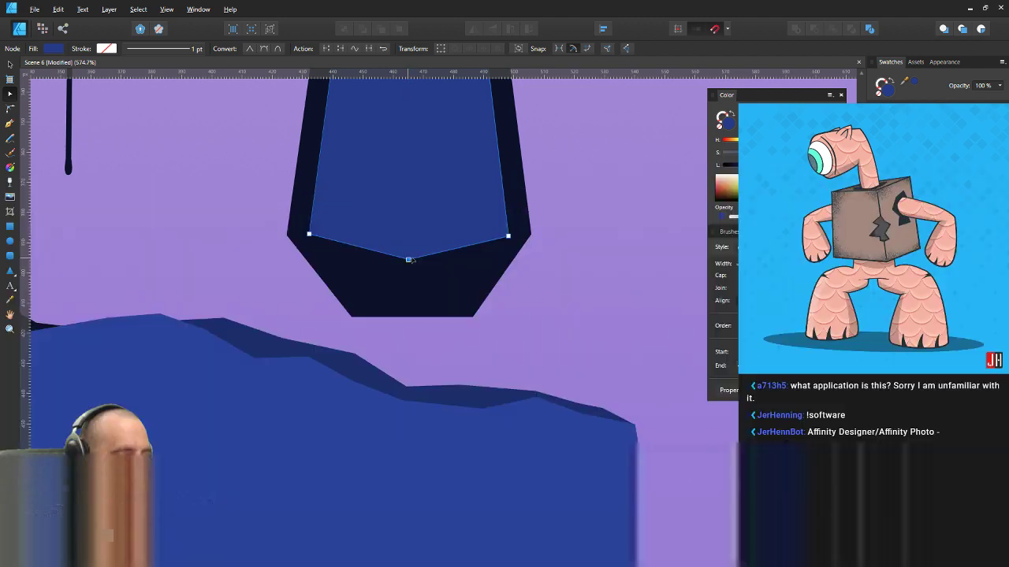
{"action": "scroll", "coordinate": [422, 263], "scroll_direction": "down", "scroll_amount": 4}
{"action": "key", "text": "v"}
{"action": "key", "text": "ctrl+d"}
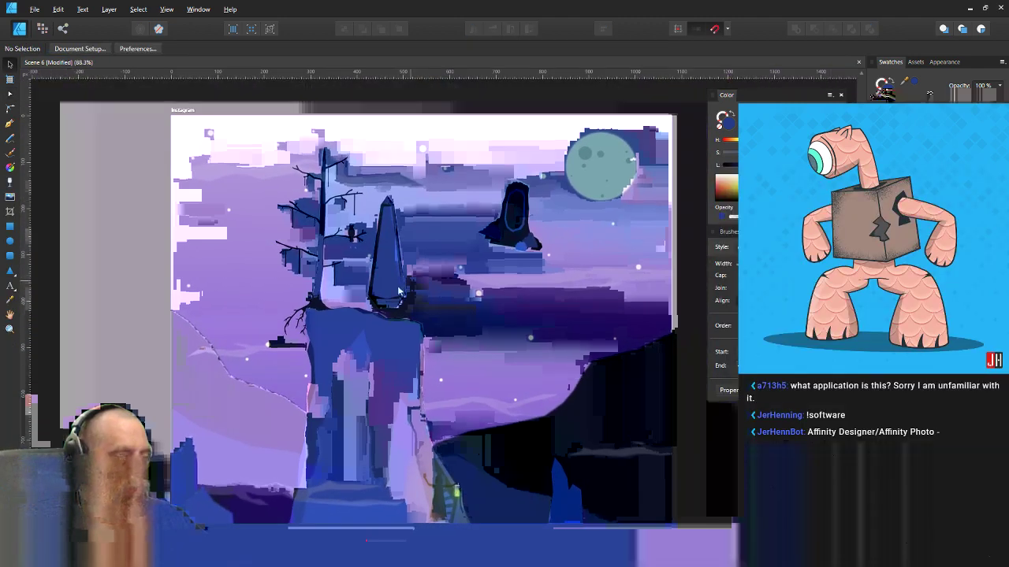
- Move the panel's bottom centre node up almost level with its lower corners and nudge both corners for a nearly flat edge
{"action": "scroll", "coordinate": [425, 288], "scroll_direction": "up", "scroll_amount": 5}
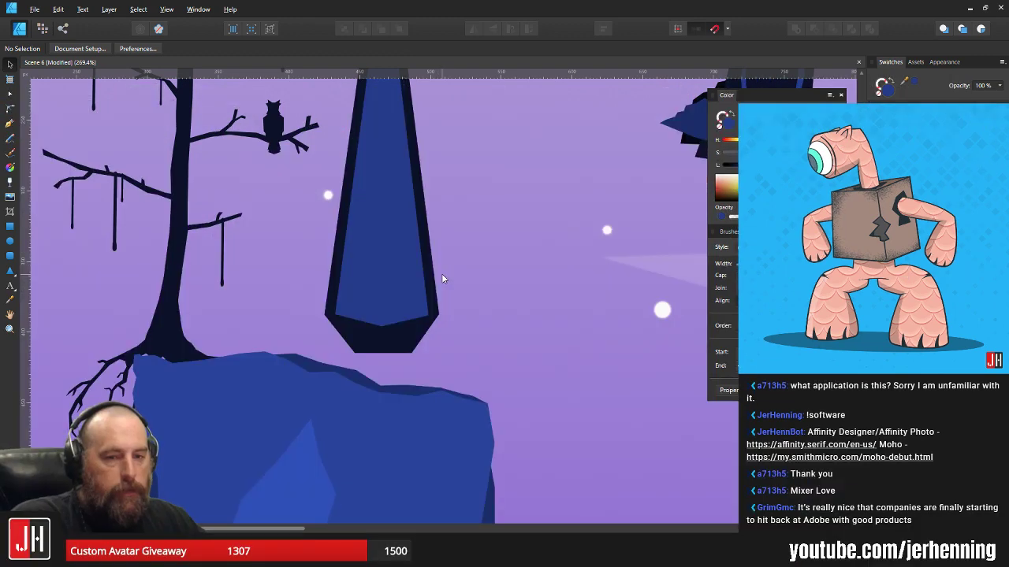
{"action": "scroll", "coordinate": [397, 315], "scroll_direction": "up", "scroll_amount": 3}
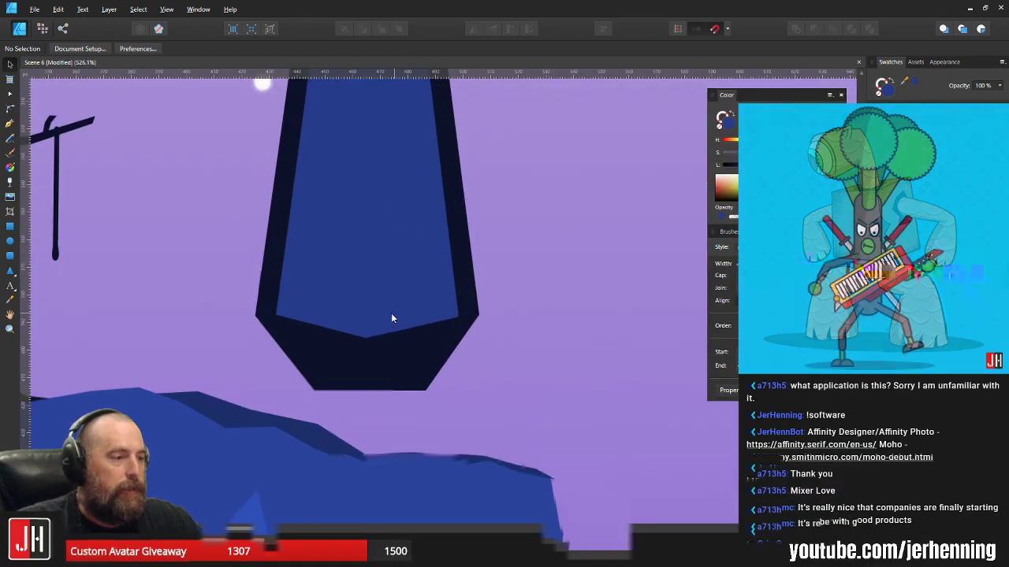
{"action": "left_click", "coordinate": [387, 320]}
{"action": "key", "text": "a"}
{"action": "left_click_drag", "start_coordinate": [366, 339], "coordinate": [367, 319]}
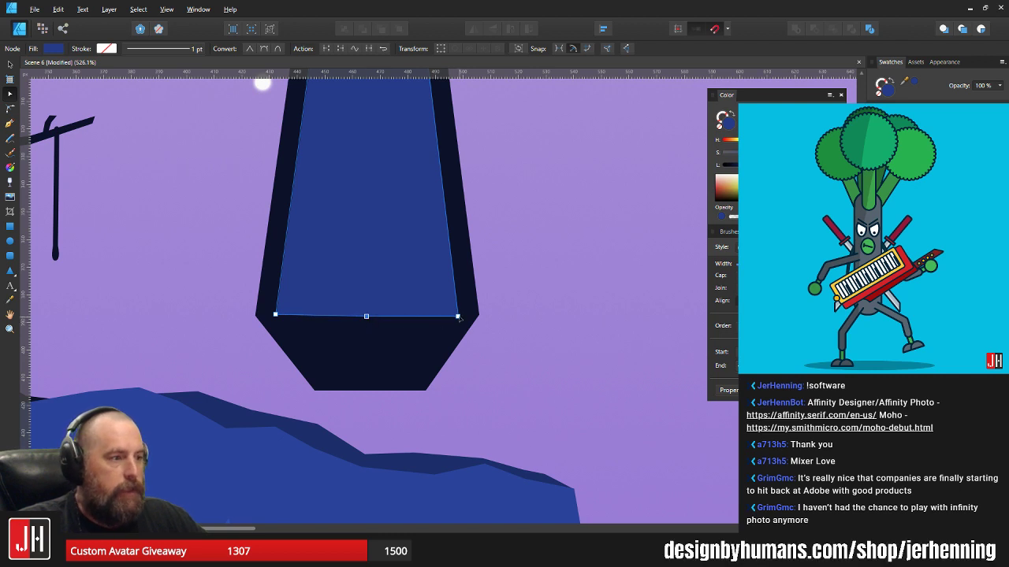
{"action": "left_click_drag", "start_coordinate": [458, 316], "coordinate": [458, 313]}
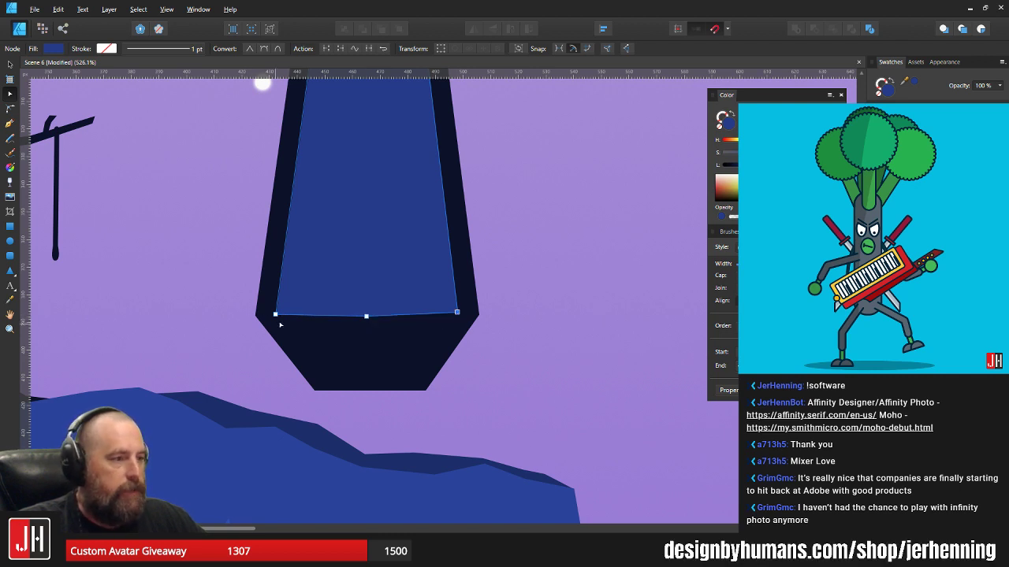
{"action": "left_click_drag", "start_coordinate": [276, 314], "coordinate": [278, 313]}
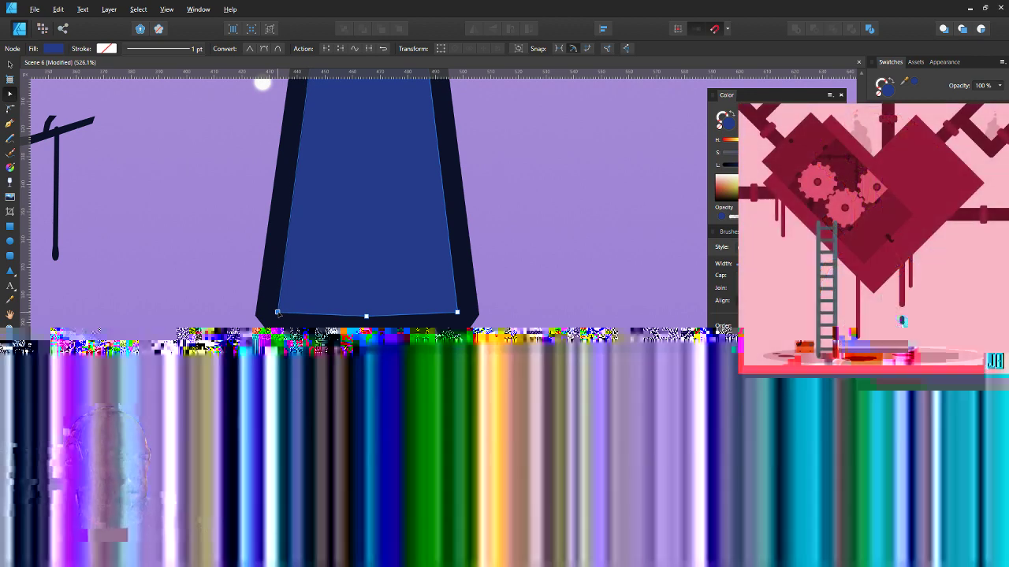
{"action": "left_click", "coordinate": [493, 278]}
{"action": "left_click", "coordinate": [493, 279]}
{"action": "key", "text": "v"}
{"action": "scroll", "coordinate": [491, 295], "scroll_direction": "down", "scroll_amount": 3}
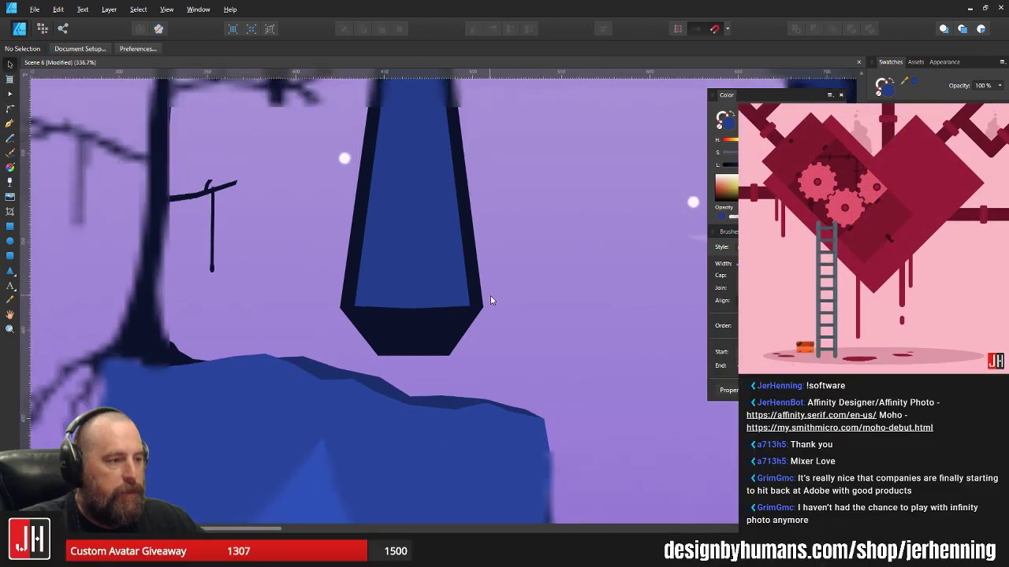
{"action": "left_click_drag", "start_coordinate": [503, 286], "coordinate": [477, 297]}
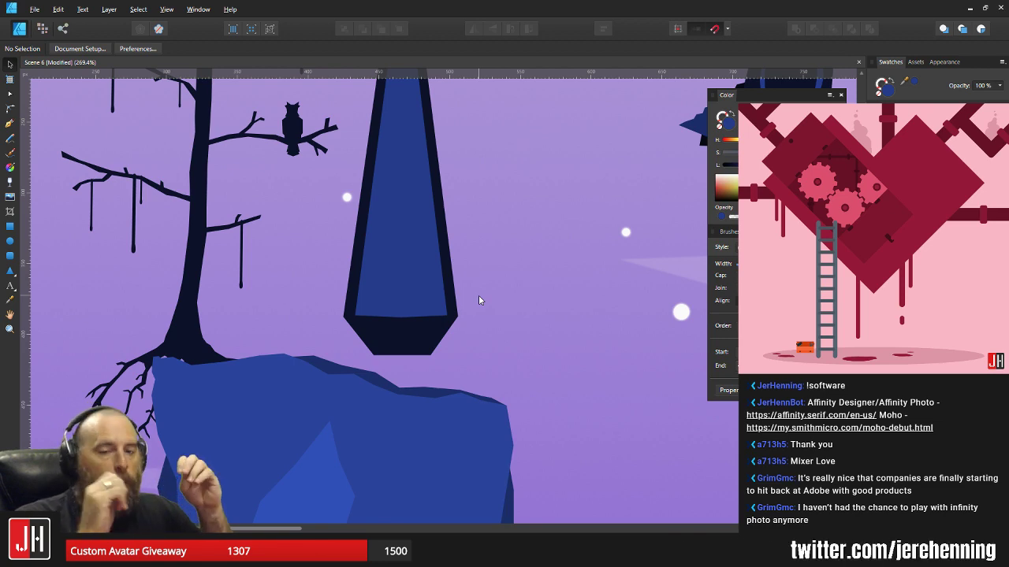
- Open the Mixed Media Kid document from the 2019 folder and view its mix of photo and drawn robot
{"action": "left_click", "coordinate": [35, 9]}
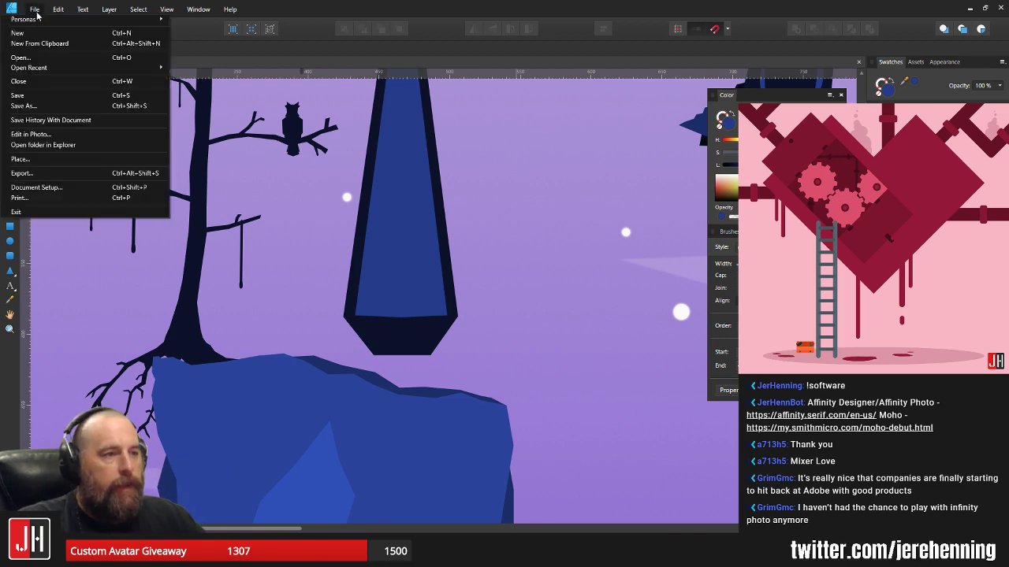
{"action": "left_click", "coordinate": [31, 62]}
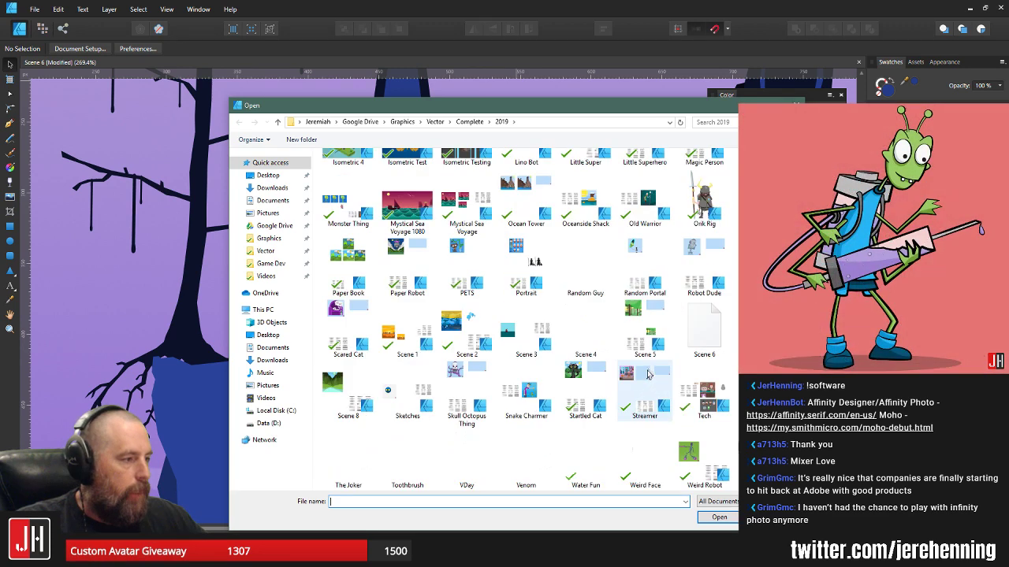
{"action": "scroll", "coordinate": [477, 150], "scroll_direction": "down", "scroll_amount": 10}
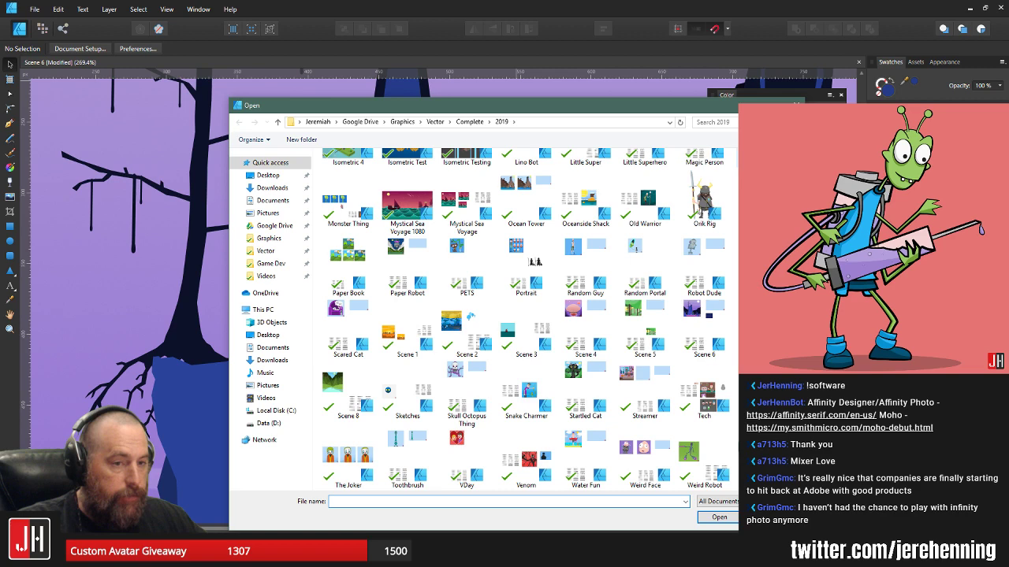
{"action": "double_click", "coordinate": [763, 331]}
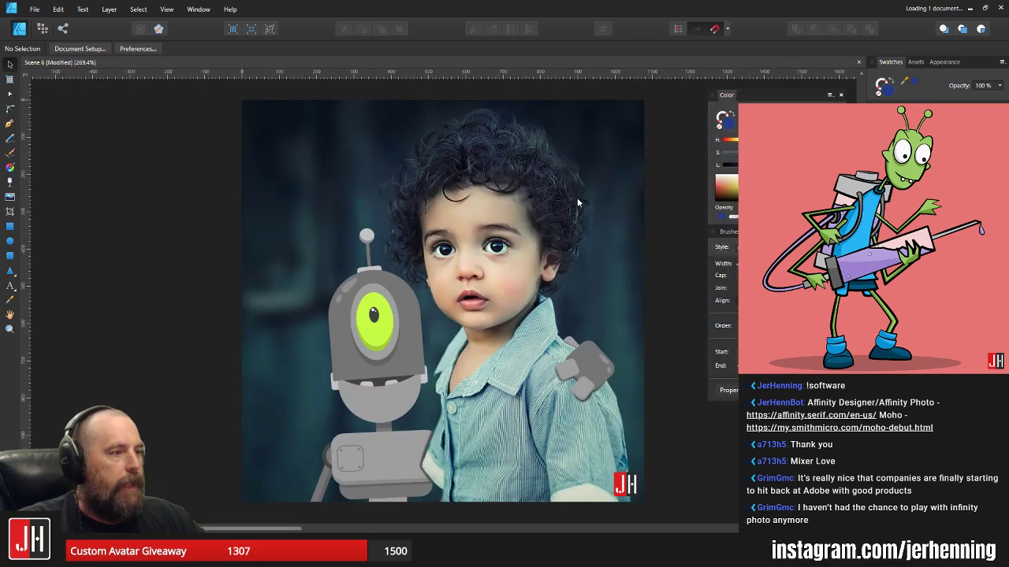
{"action": "left_click", "coordinate": [524, 276]}
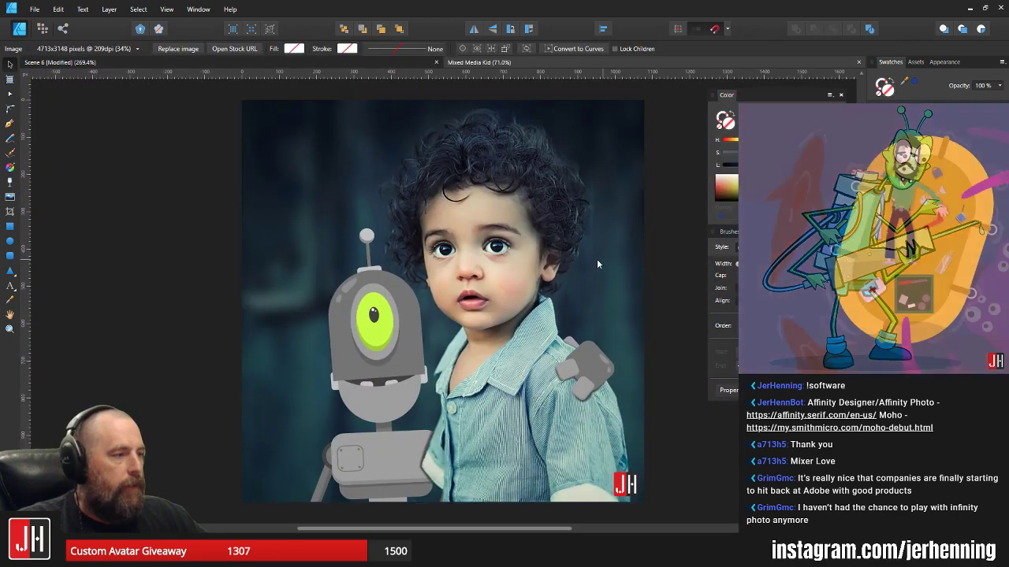
{"action": "left_click_drag", "start_coordinate": [610, 267], "coordinate": [579, 261]}
{"action": "left_click", "coordinate": [709, 435]}
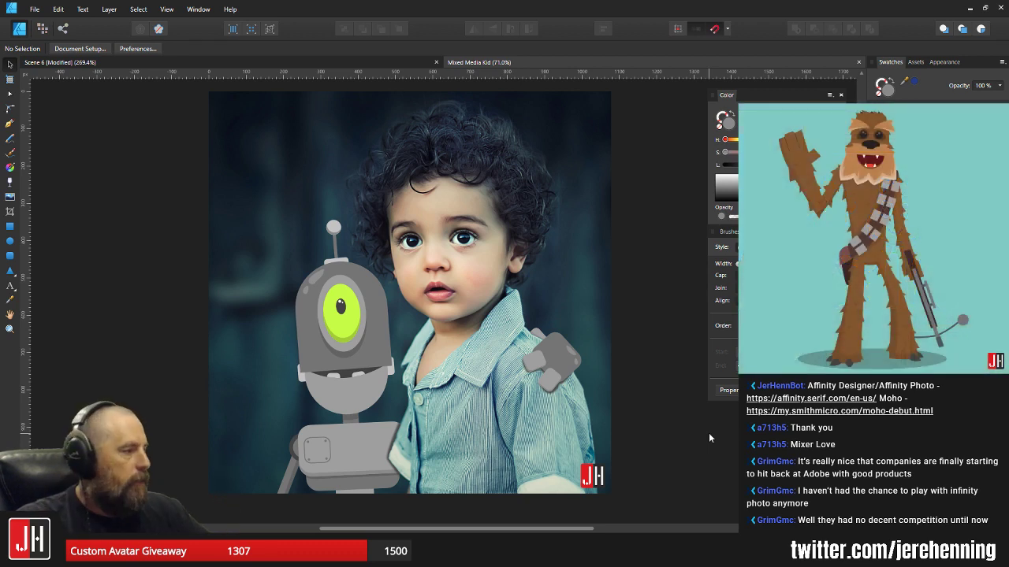
- Try shifting the background photo in Mixed Media Kid, undo the move, and close the document without saving
{"action": "left_click", "coordinate": [472, 276]}
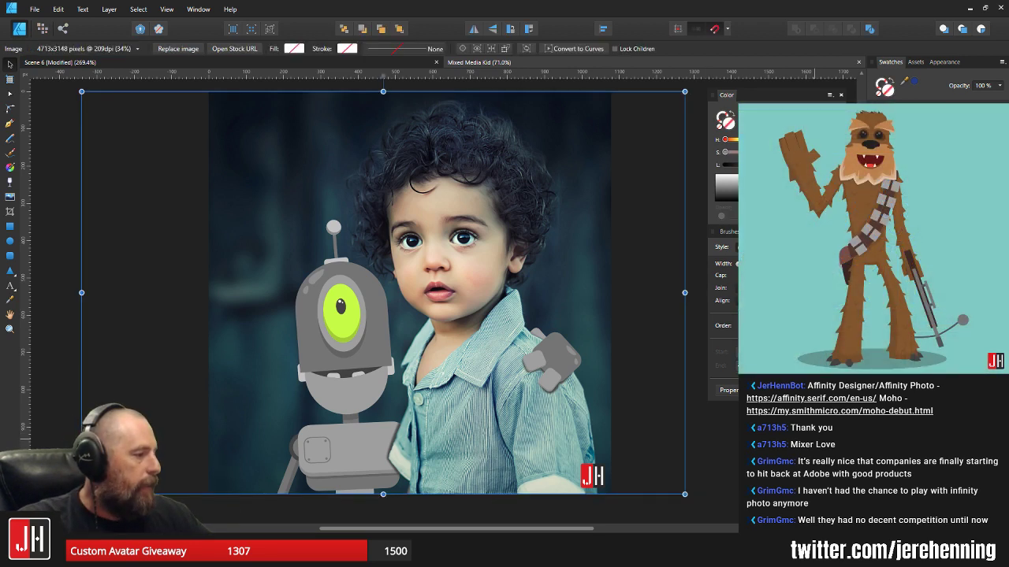
{"action": "left_click_drag", "start_coordinate": [423, 197], "coordinate": [511, 198]}
{"action": "key", "text": "ctrl+z"}
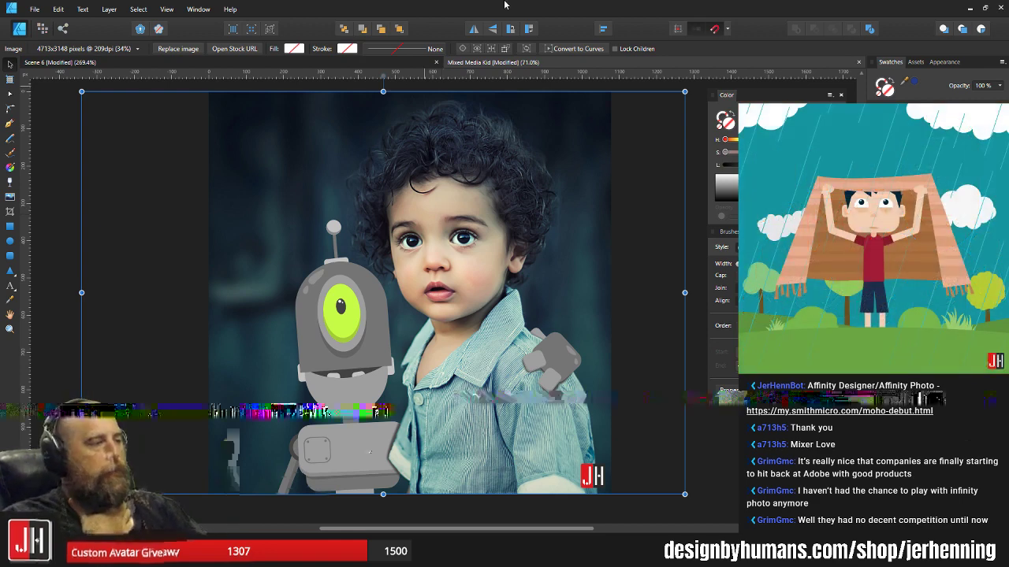
{"action": "left_click", "coordinate": [858, 62]}
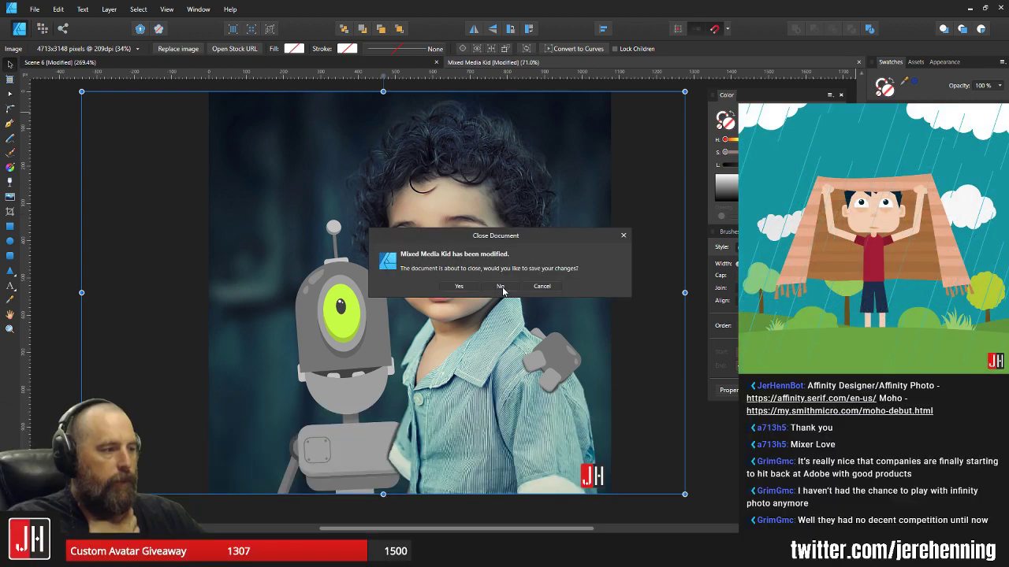
{"action": "left_click", "coordinate": [501, 289]}
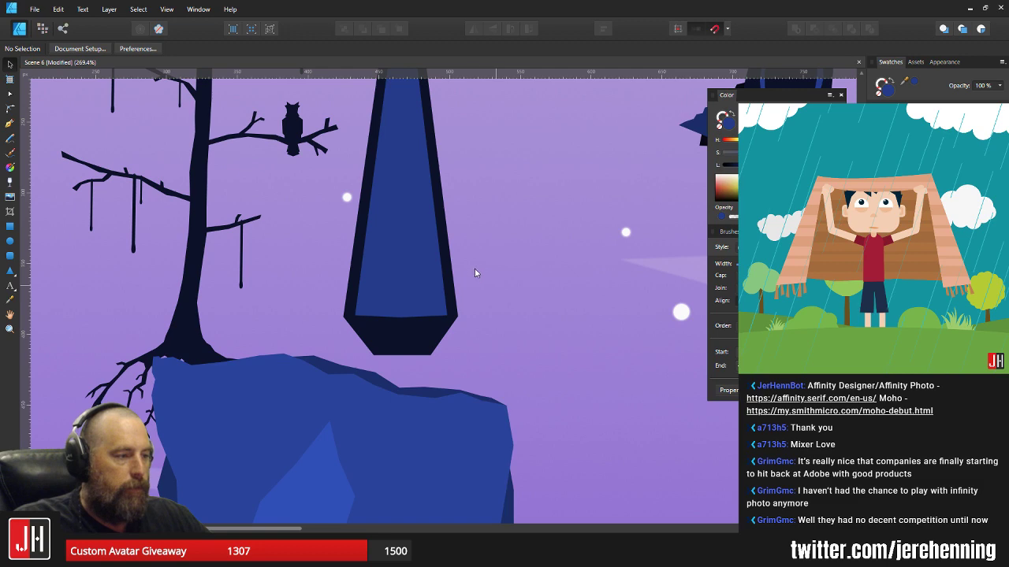
- Nudge the blue panel's bottom centre and lower-left nodes to refine its lower edge within the obelisk
{"action": "scroll", "coordinate": [416, 251], "scroll_direction": "down", "scroll_amount": 4}
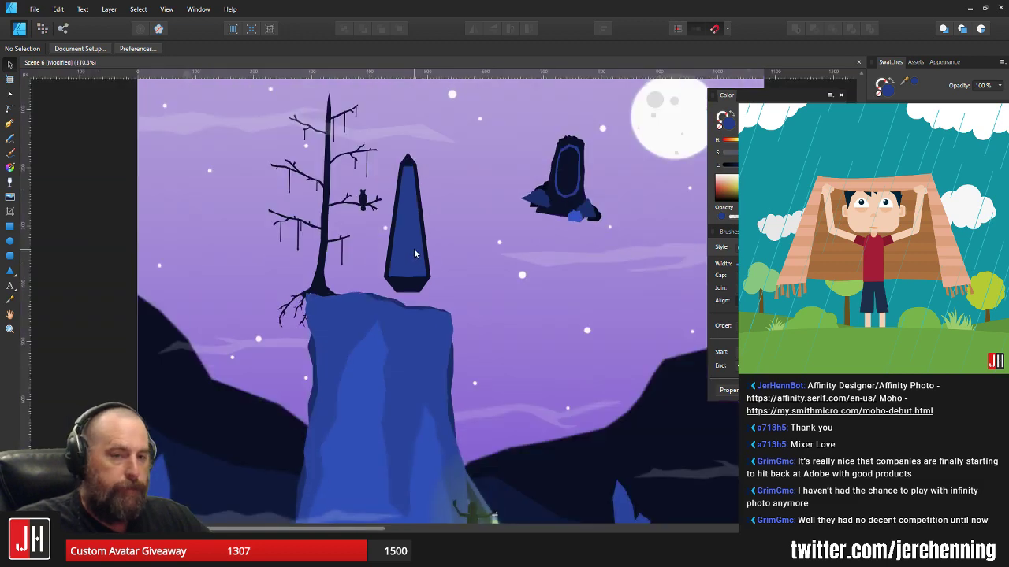
{"action": "left_click", "coordinate": [414, 252]}
{"action": "scroll", "coordinate": [404, 294], "scroll_direction": "up", "scroll_amount": 9}
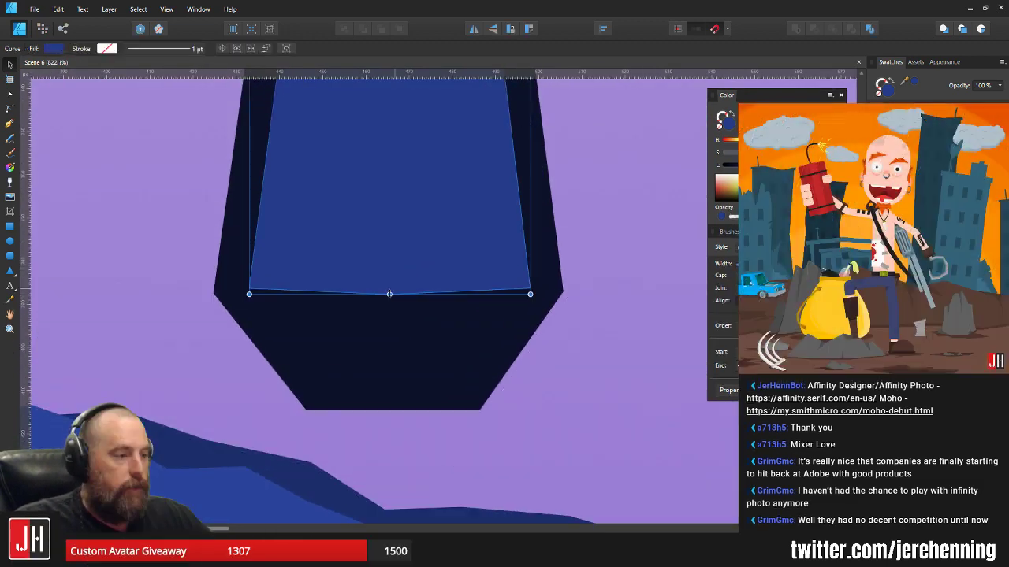
{"action": "key", "text": "a"}
{"action": "left_click_drag", "start_coordinate": [388, 293], "coordinate": [389, 294]}
{"action": "scroll", "coordinate": [268, 303], "scroll_direction": "up", "scroll_amount": 3}
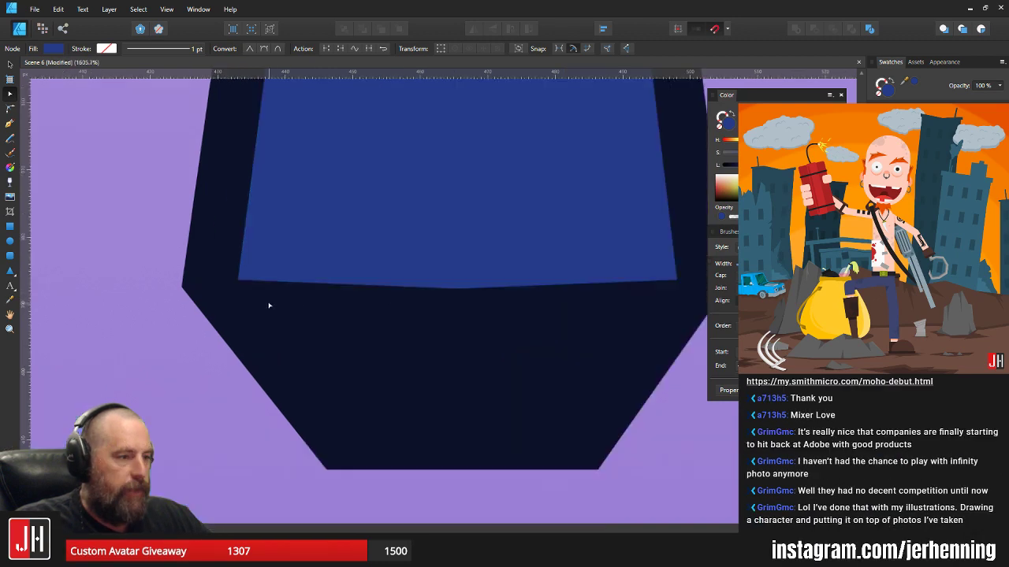
{"action": "left_click_drag", "start_coordinate": [230, 275], "coordinate": [232, 276]}
{"action": "scroll", "coordinate": [282, 285], "scroll_direction": "down", "scroll_amount": 8}
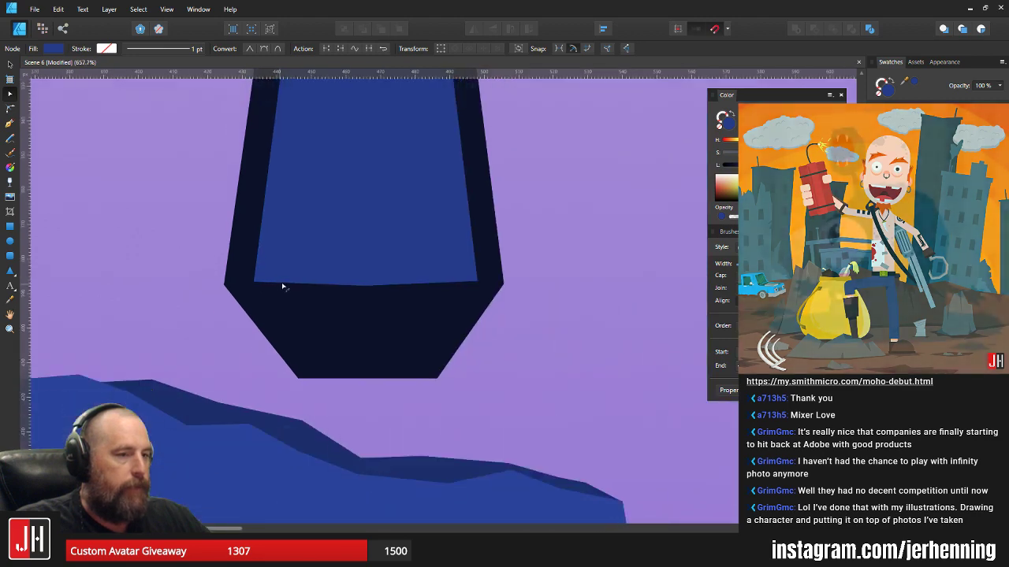
{"action": "key", "text": "v"}
{"action": "left_click", "coordinate": [390, 267]}
{"action": "left_click_drag", "start_coordinate": [355, 276], "coordinate": [372, 298]}
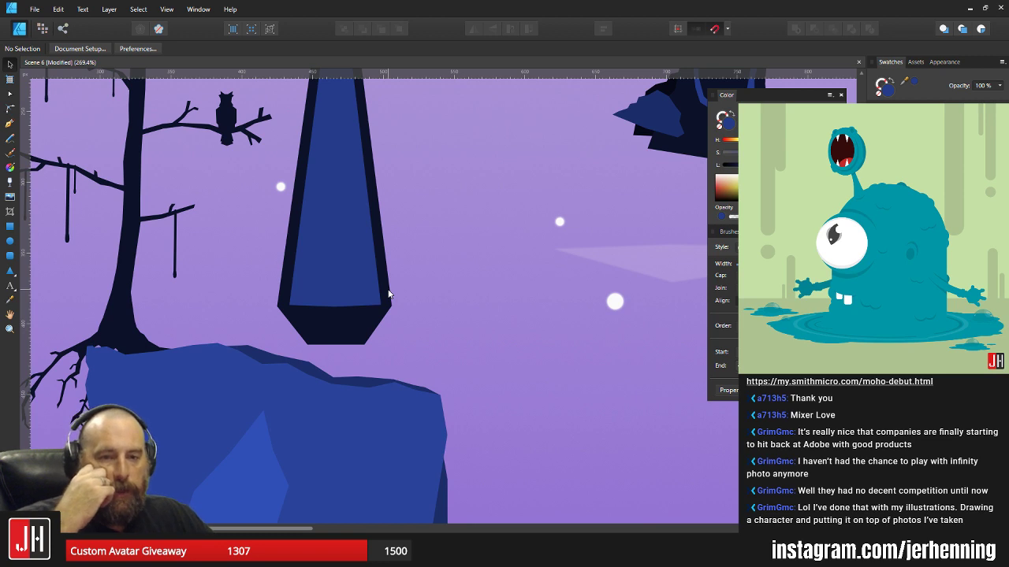
- Readjust the blue panel's two lower corner nodes to even out its bottom edge
{"action": "scroll", "coordinate": [364, 292], "scroll_direction": "up", "scroll_amount": 4}
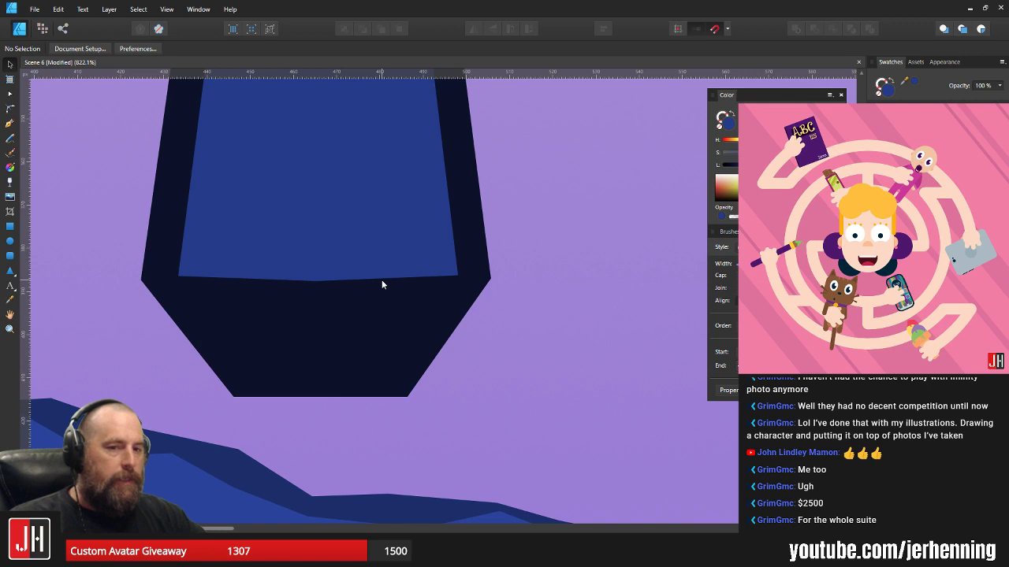
{"action": "scroll", "coordinate": [357, 265], "scroll_direction": "up", "scroll_amount": 3}
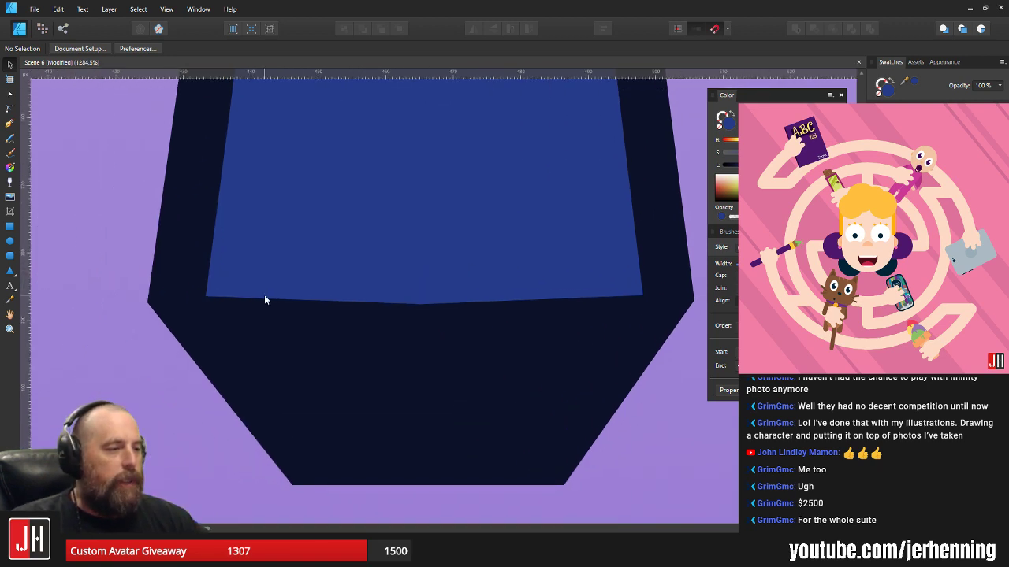
{"action": "left_click", "coordinate": [233, 291]}
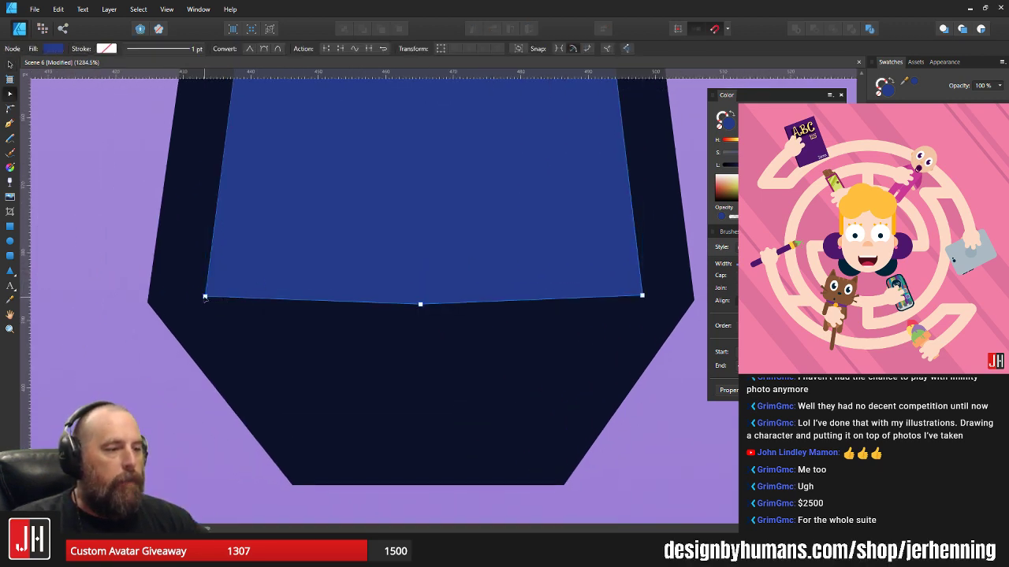
{"action": "left_click_drag", "start_coordinate": [206, 297], "coordinate": [207, 283]}
{"action": "left_click_drag", "start_coordinate": [640, 304], "coordinate": [585, 296]}
{"action": "key", "text": "v"}
{"action": "scroll", "coordinate": [561, 308], "scroll_direction": "down", "scroll_amount": 10}
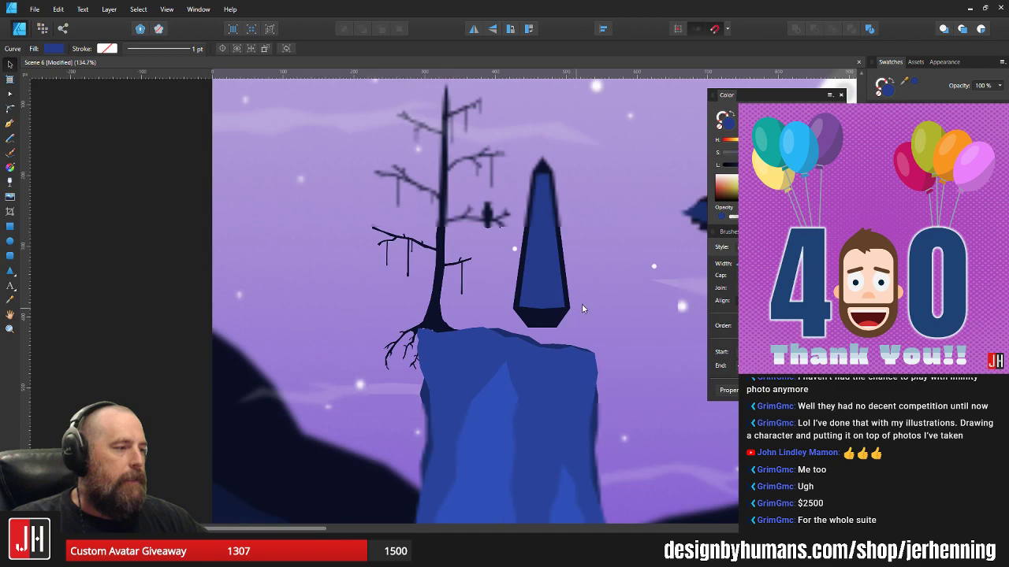
- Reshape the obelisk's base into a shallow central point by raising one lower node, deleting the other and aligning the tip under the panel's centre
{"action": "left_click", "coordinate": [581, 301]}
{"action": "scroll", "coordinate": [579, 260], "scroll_direction": "down", "scroll_amount": 2}
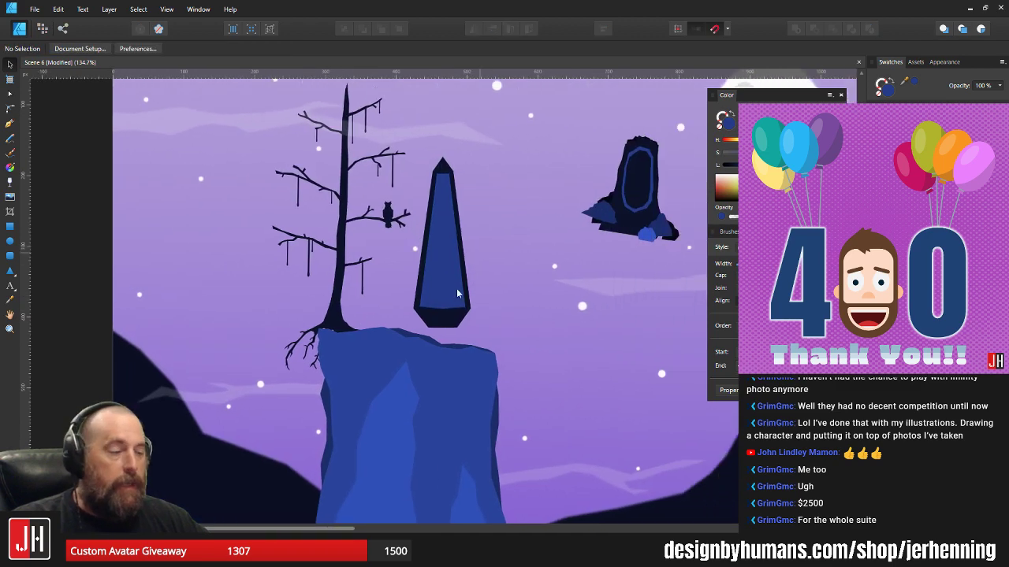
{"action": "scroll", "coordinate": [444, 304], "scroll_direction": "up", "scroll_amount": 8}
{"action": "left_click", "coordinate": [433, 292]}
{"action": "key", "text": "a"}
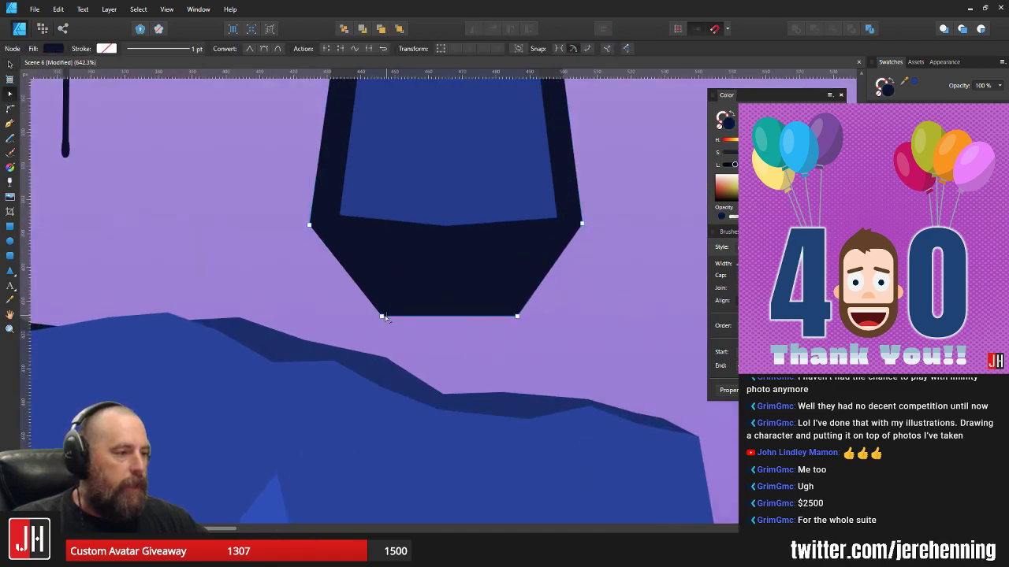
{"action": "left_click_drag", "start_coordinate": [381, 316], "coordinate": [447, 265]}
{"action": "left_click_drag", "start_coordinate": [517, 317], "coordinate": [476, 276]}
{"action": "key", "text": "Delete"}
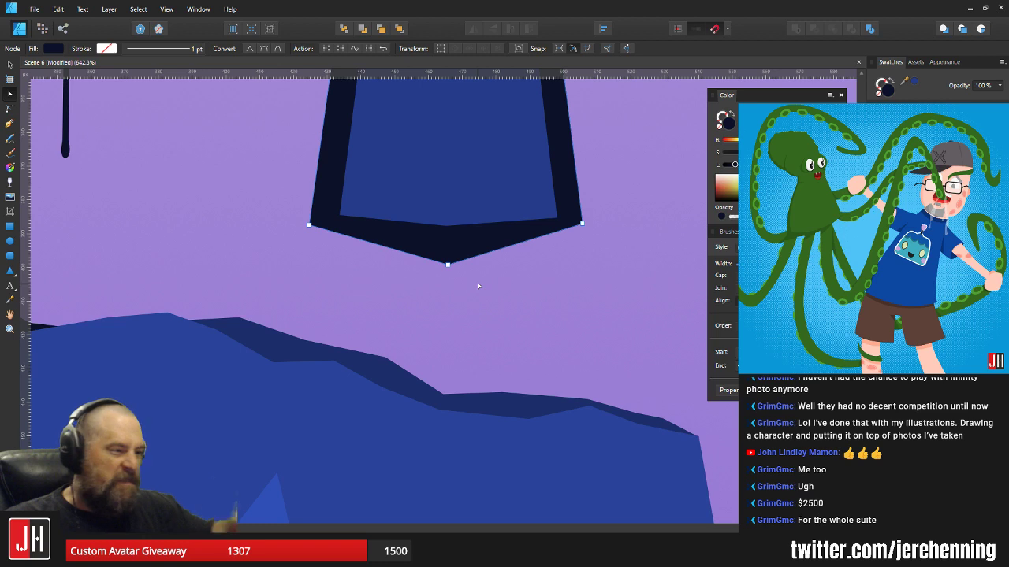
{"action": "scroll", "coordinate": [444, 244], "scroll_direction": "up", "scroll_amount": 2}
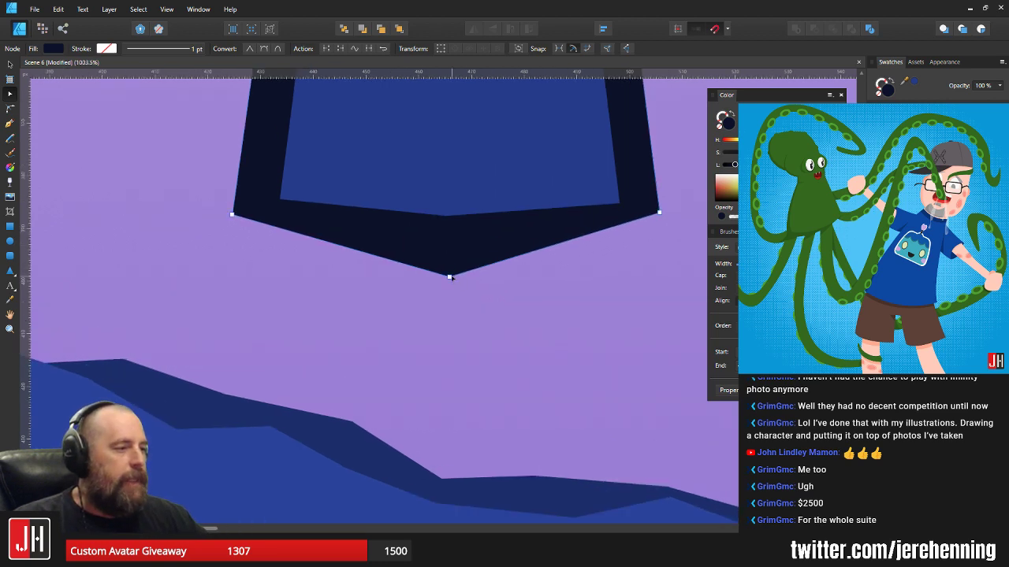
{"action": "left_click_drag", "start_coordinate": [448, 276], "coordinate": [449, 282]}
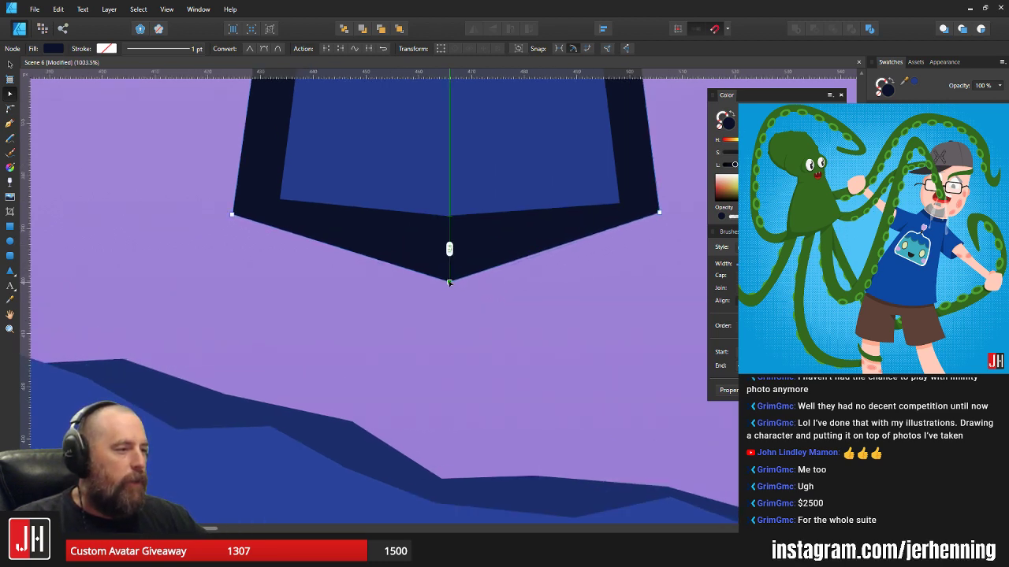
- Nudge the blue panel's bottom centre node and raise both lower corners so its bottom edge parallels the pointed base
{"action": "left_click", "coordinate": [447, 213]}
{"action": "left_click_drag", "start_coordinate": [446, 216], "coordinate": [451, 213]}
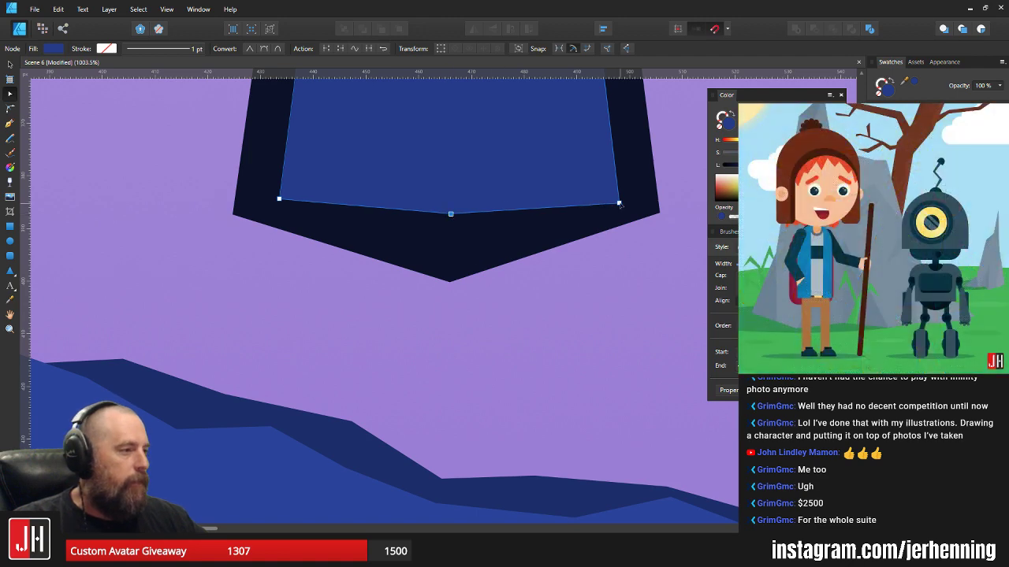
{"action": "left_click_drag", "start_coordinate": [619, 204], "coordinate": [617, 168]}
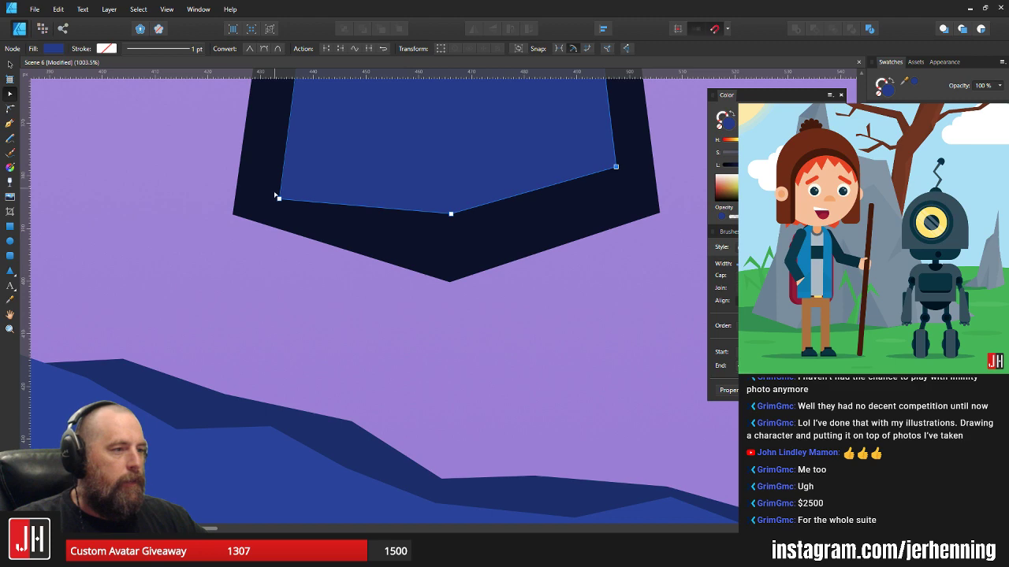
{"action": "left_click_drag", "start_coordinate": [279, 199], "coordinate": [282, 167]}
{"action": "key", "text": "v"}
{"action": "scroll", "coordinate": [346, 186], "scroll_direction": "down", "scroll_amount": 9}
{"action": "left_click", "coordinate": [402, 181]}
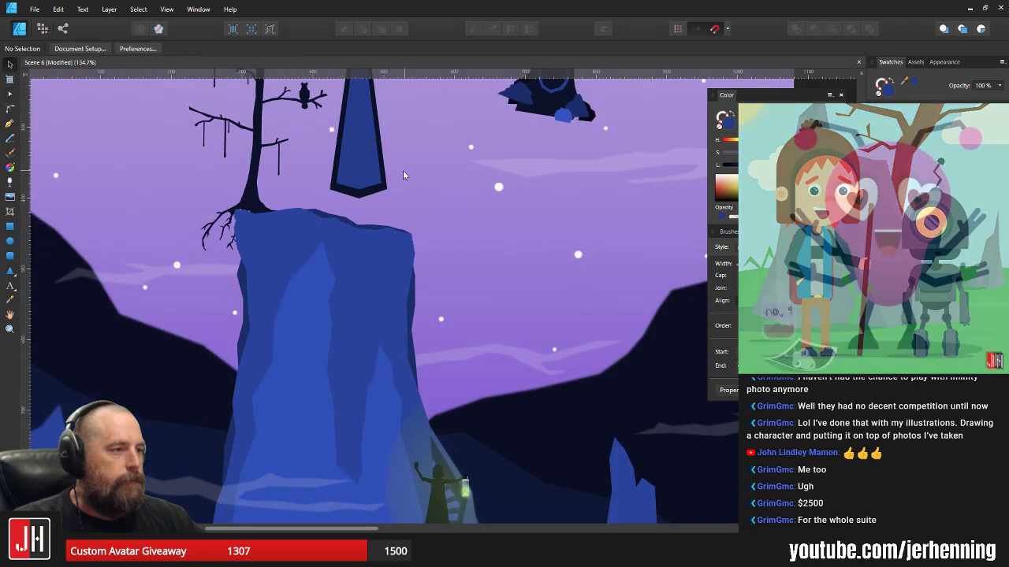
- Nudge the blue panel's top-right node slightly inward to even out the dark border
{"action": "left_click_drag", "start_coordinate": [403, 170], "coordinate": [396, 245]}
{"action": "scroll", "coordinate": [386, 253], "scroll_direction": "down", "scroll_amount": 2}
{"action": "scroll", "coordinate": [372, 207], "scroll_direction": "up", "scroll_amount": 5}
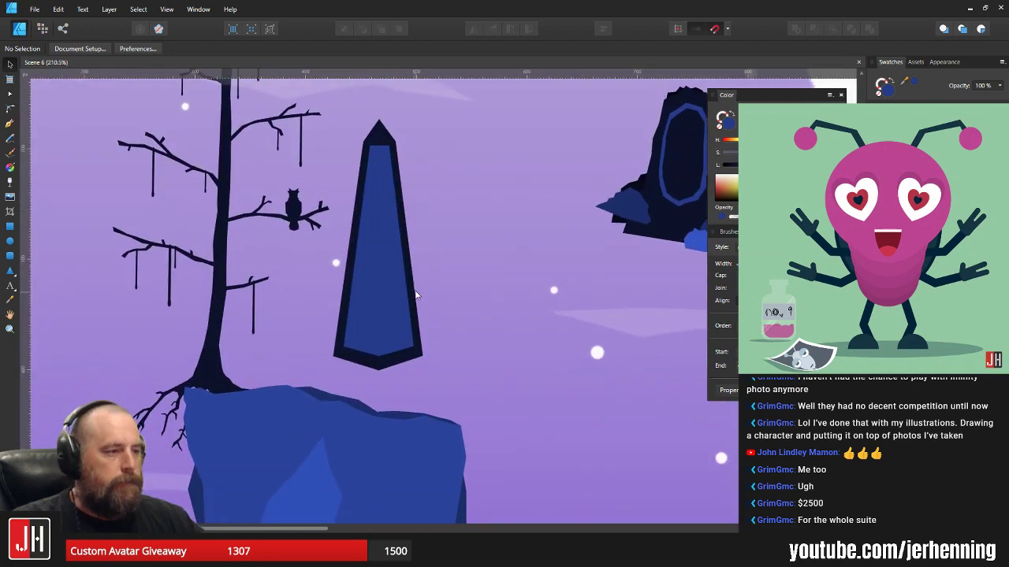
{"action": "scroll", "coordinate": [395, 258], "scroll_direction": "up", "scroll_amount": 2}
{"action": "scroll", "coordinate": [395, 257], "scroll_direction": "up", "scroll_amount": 5}
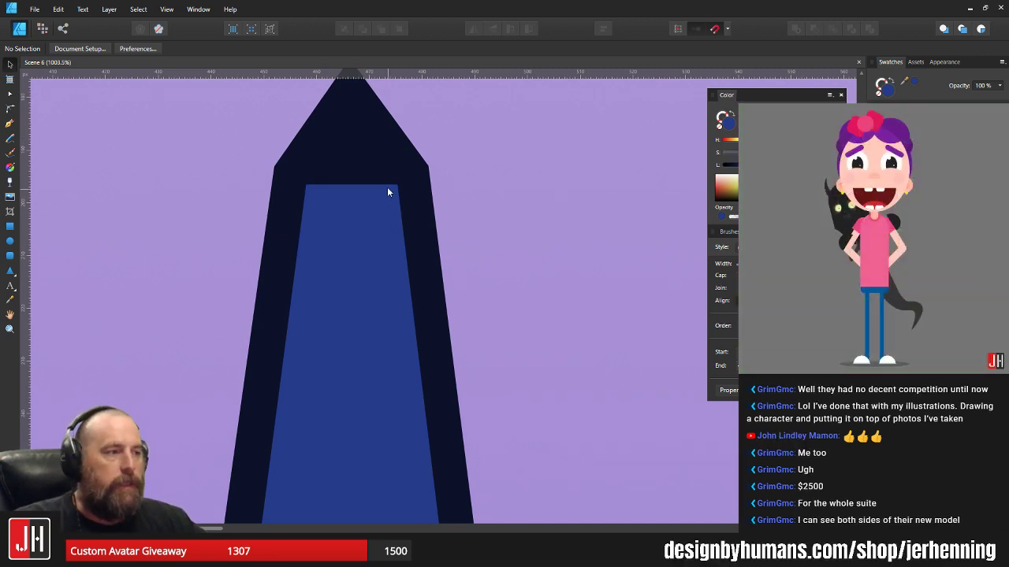
{"action": "scroll", "coordinate": [397, 190], "scroll_direction": "up", "scroll_amount": 2}
{"action": "left_click", "coordinate": [398, 188]}
{"action": "key", "text": "a"}
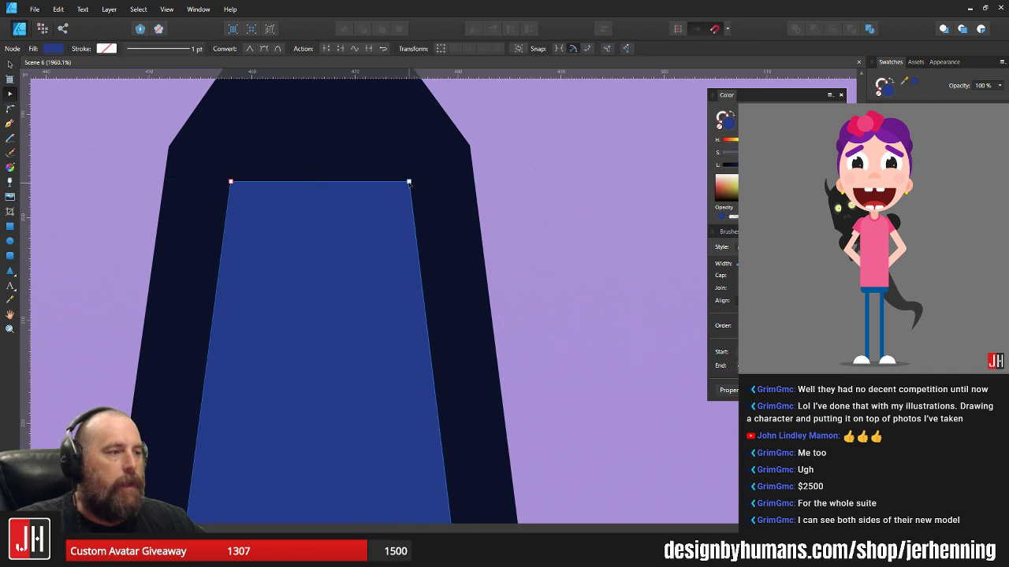
{"action": "left_click_drag", "start_coordinate": [408, 183], "coordinate": [406, 182]}
{"action": "key", "text": "v"}
{"action": "left_click", "coordinate": [502, 183]}
{"action": "scroll", "coordinate": [461, 244], "scroll_direction": "down", "scroll_amount": 3}
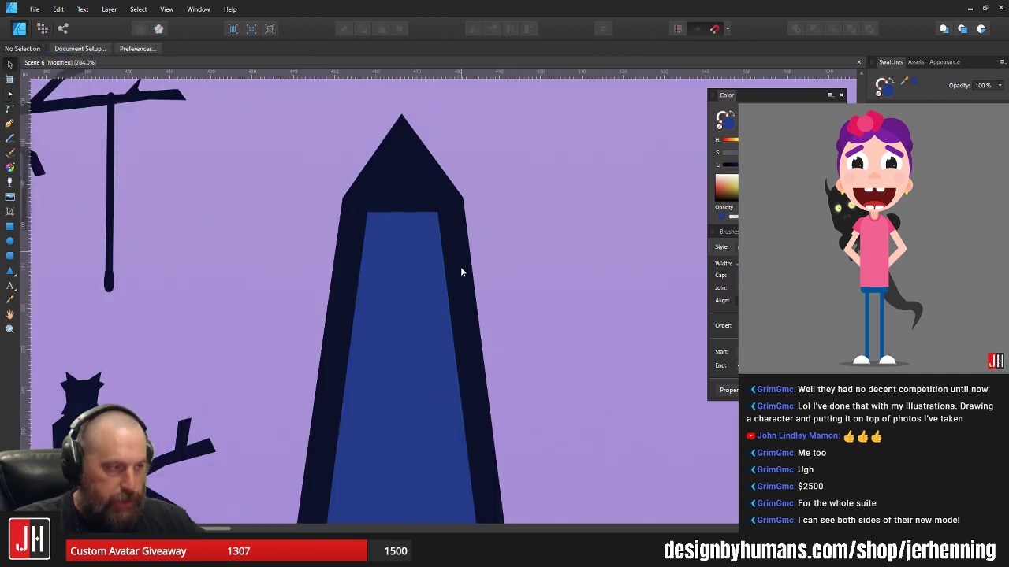
- Move the blue panel's lower-right node slightly up and inward to balance the border
{"action": "left_click_drag", "start_coordinate": [500, 395], "coordinate": [481, 282]}
{"action": "scroll", "coordinate": [497, 331], "scroll_direction": "down", "scroll_amount": 10}
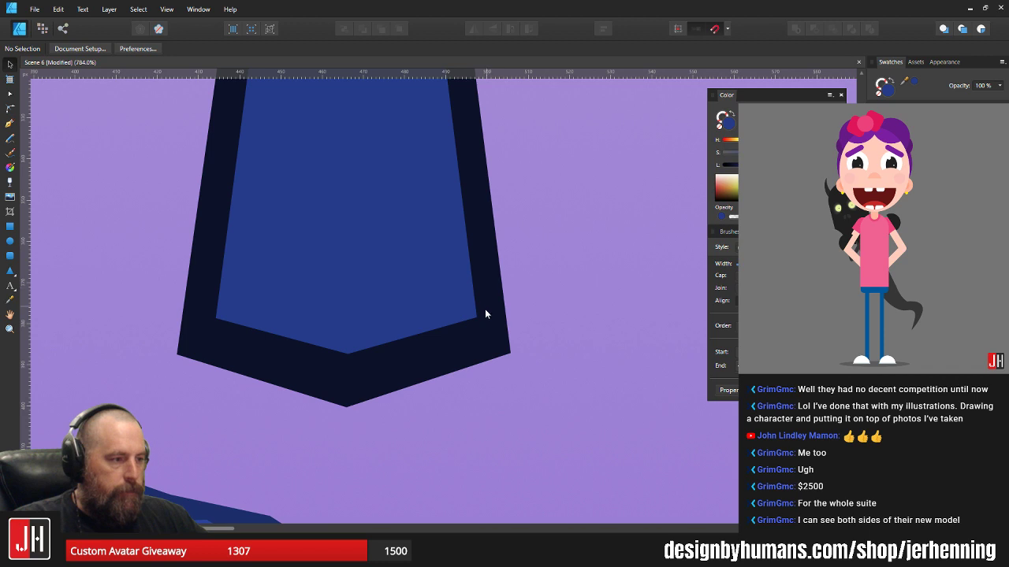
{"action": "scroll", "coordinate": [484, 309], "scroll_direction": "up", "scroll_amount": 2}
{"action": "left_click", "coordinate": [484, 302]}
{"action": "key", "text": "a"}
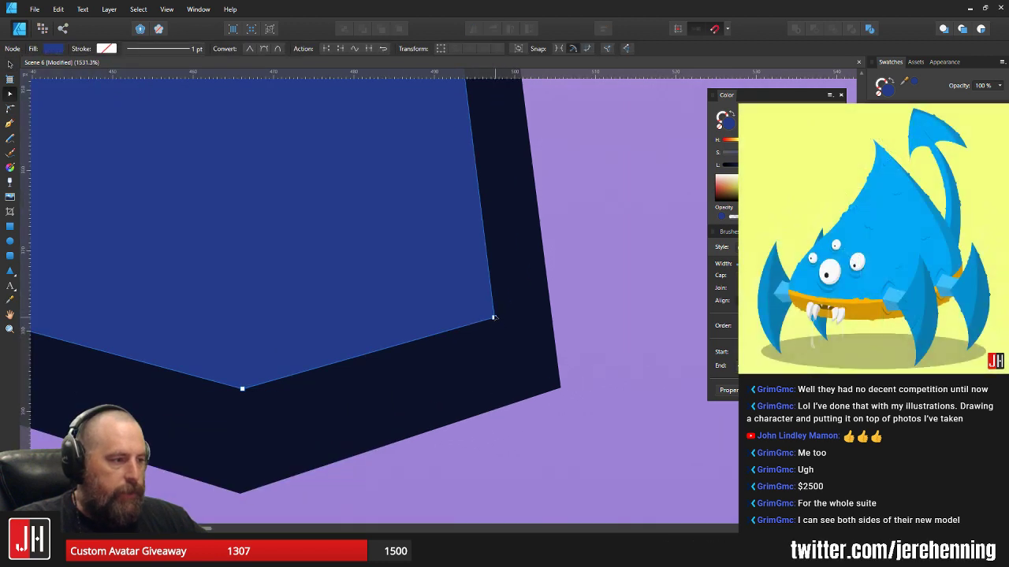
{"action": "left_click_drag", "start_coordinate": [495, 317], "coordinate": [493, 313]}
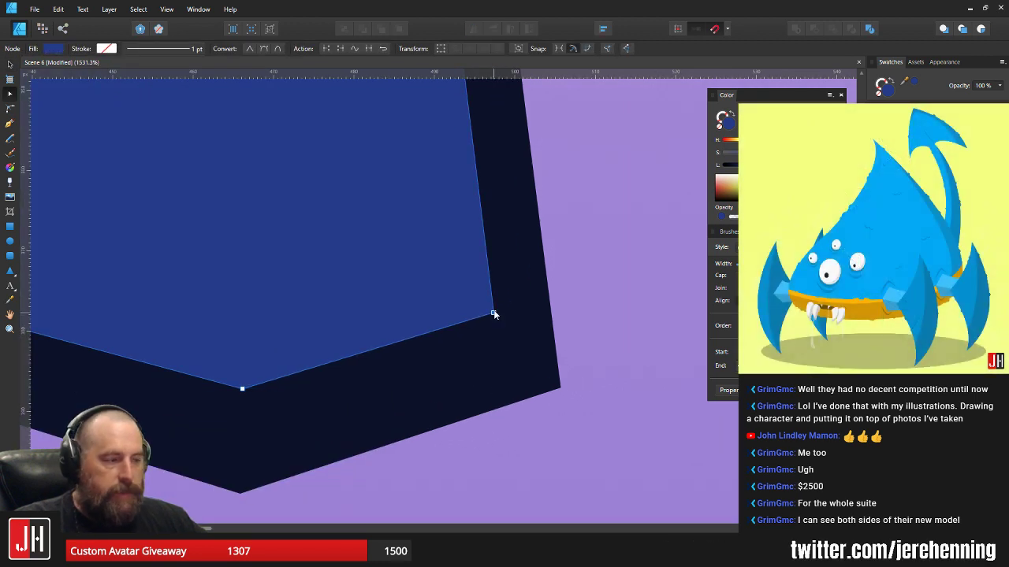
{"action": "key", "text": "v"}
{"action": "scroll", "coordinate": [506, 304], "scroll_direction": "down", "scroll_amount": 4}
{"action": "left_click", "coordinate": [552, 282]}
{"action": "scroll", "coordinate": [558, 295], "scroll_direction": "up", "scroll_amount": 1}
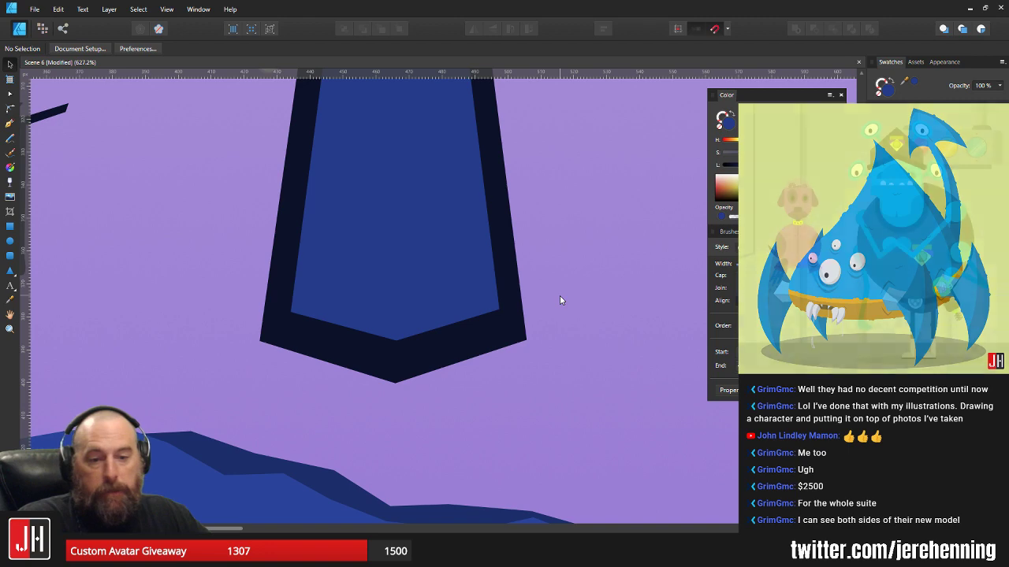
- Fine-tune the blue panel's lower-right corner by shifting its node a little further up and inward
{"action": "scroll", "coordinate": [565, 287], "scroll_direction": "down", "scroll_amount": 2}
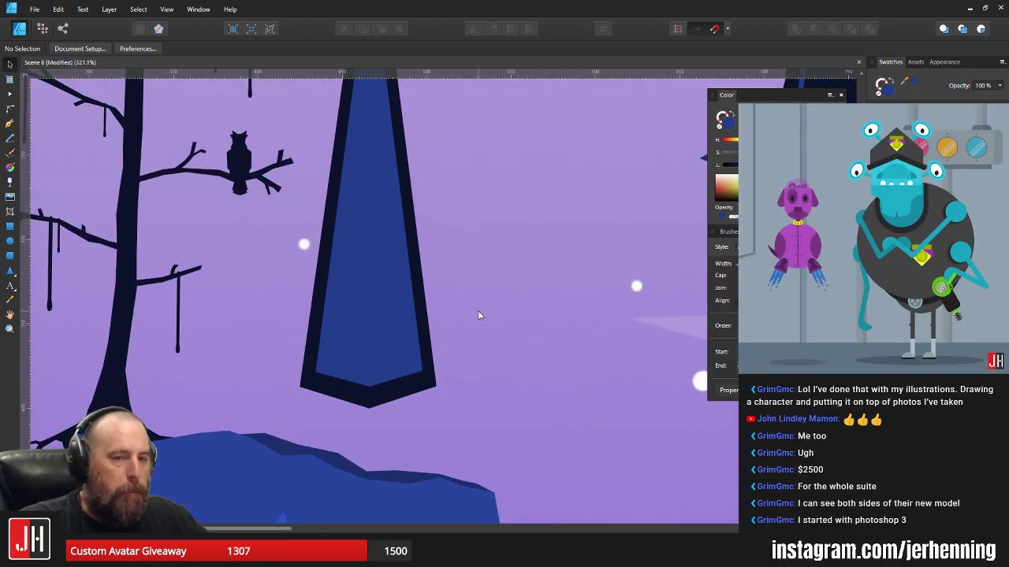
{"action": "scroll", "coordinate": [477, 314], "scroll_direction": "down", "scroll_amount": 2}
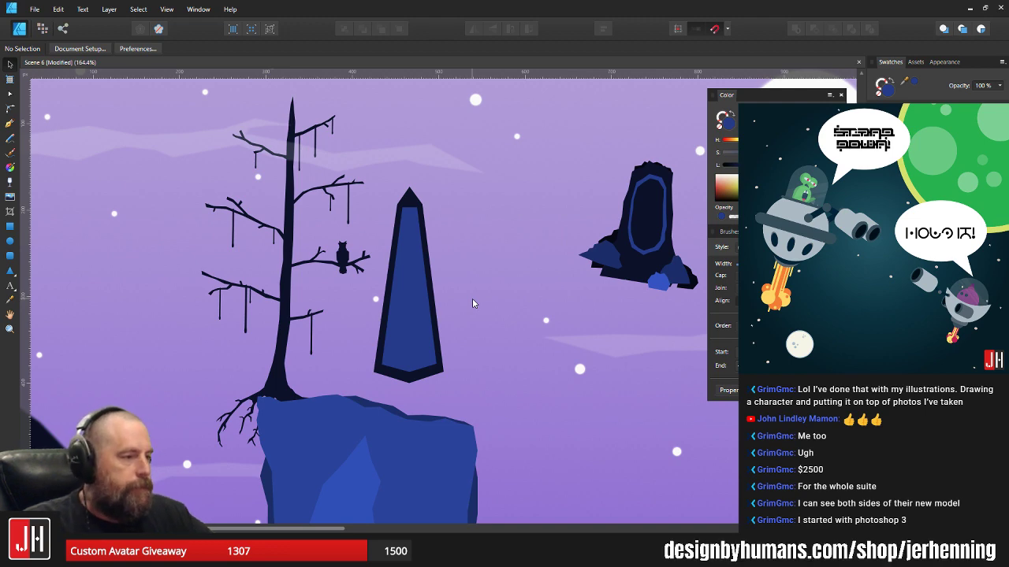
{"action": "scroll", "coordinate": [426, 319], "scroll_direction": "up", "scroll_amount": 5}
{"action": "scroll", "coordinate": [443, 319], "scroll_direction": "up", "scroll_amount": 5}
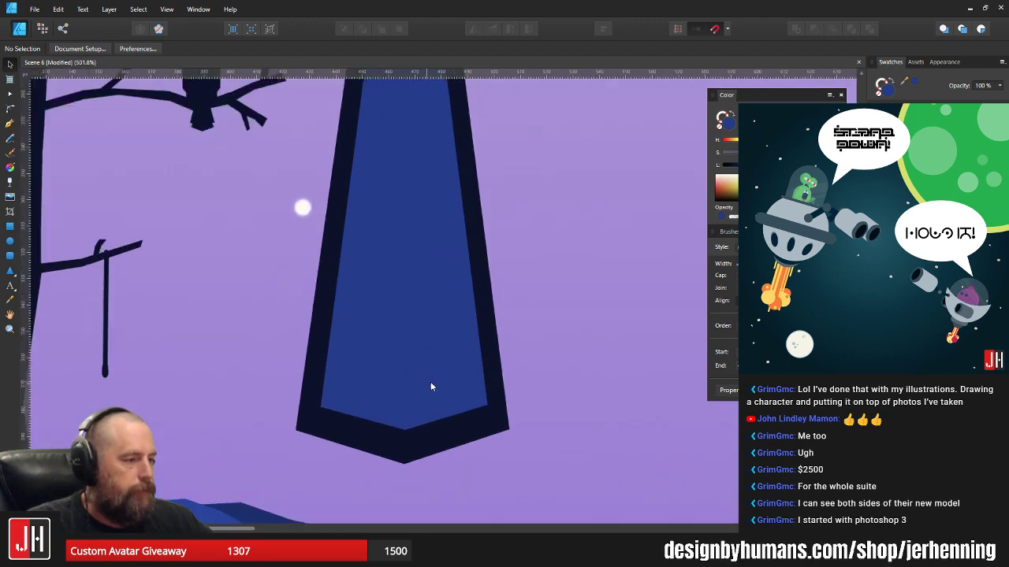
{"action": "left_click", "coordinate": [470, 367]}
{"action": "key", "text": "a"}
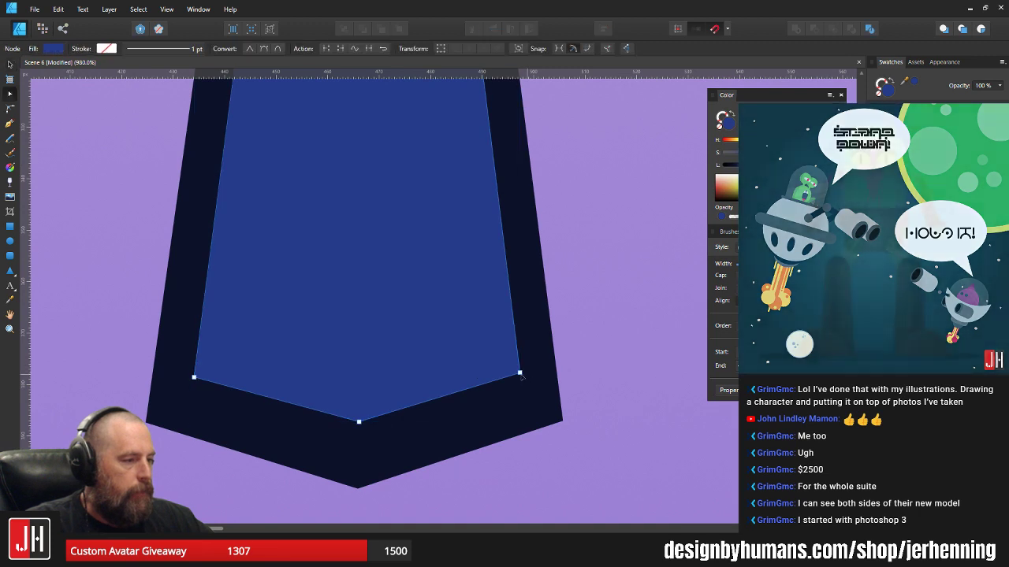
{"action": "left_click_drag", "start_coordinate": [519, 370], "coordinate": [516, 369]}
{"action": "scroll", "coordinate": [517, 369], "scroll_direction": "down", "scroll_amount": 4}
{"action": "key", "text": "v"}
{"action": "left_click", "coordinate": [575, 331]}
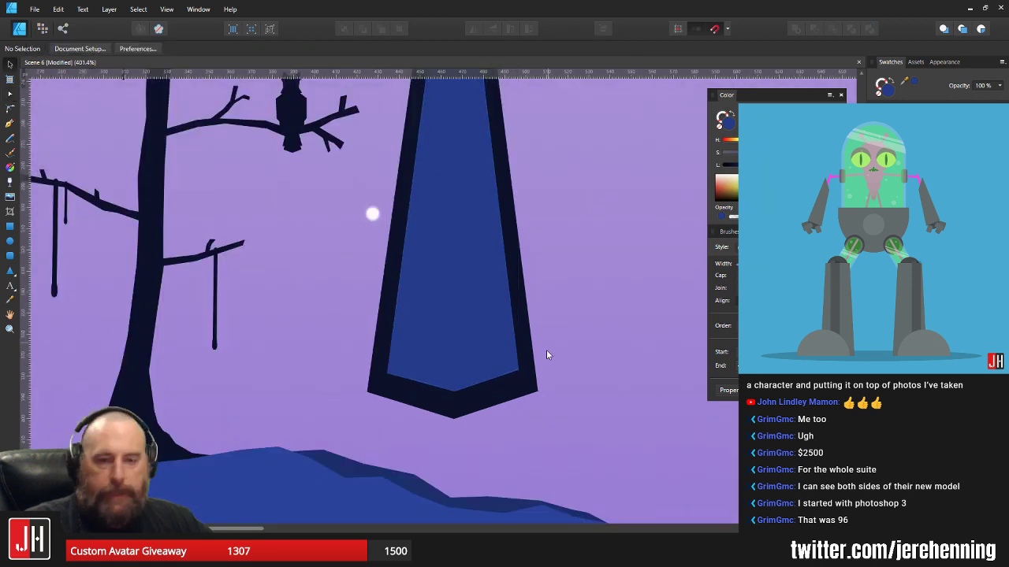
- Examine the obelisk within the whole clifftop scene and the tree's hanging roots close up
{"action": "scroll", "coordinate": [517, 367], "scroll_direction": "down", "scroll_amount": 4}
{"action": "left_click_drag", "start_coordinate": [517, 318], "coordinate": [463, 273]}
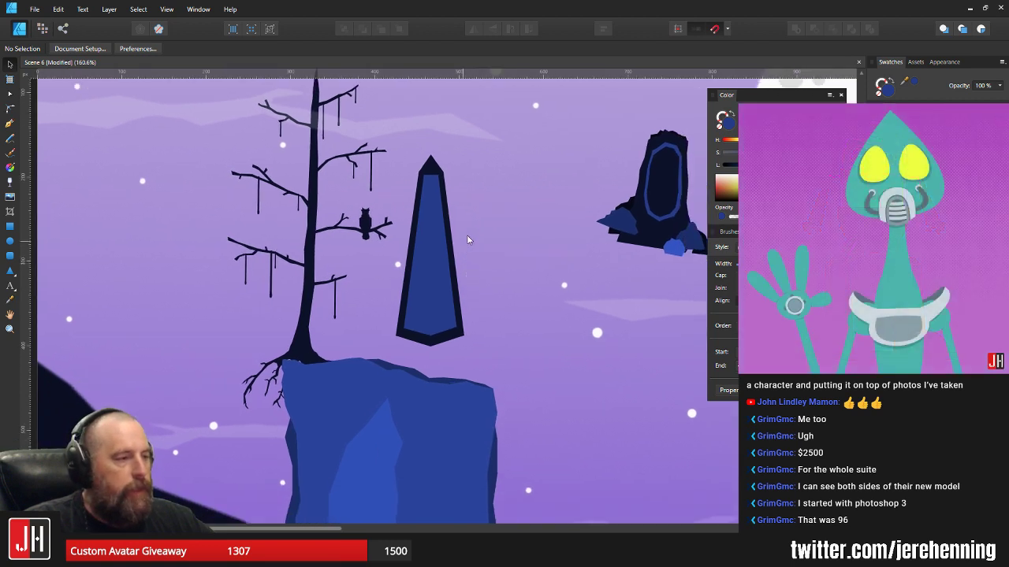
{"action": "left_click_drag", "start_coordinate": [468, 211], "coordinate": [427, 211]}
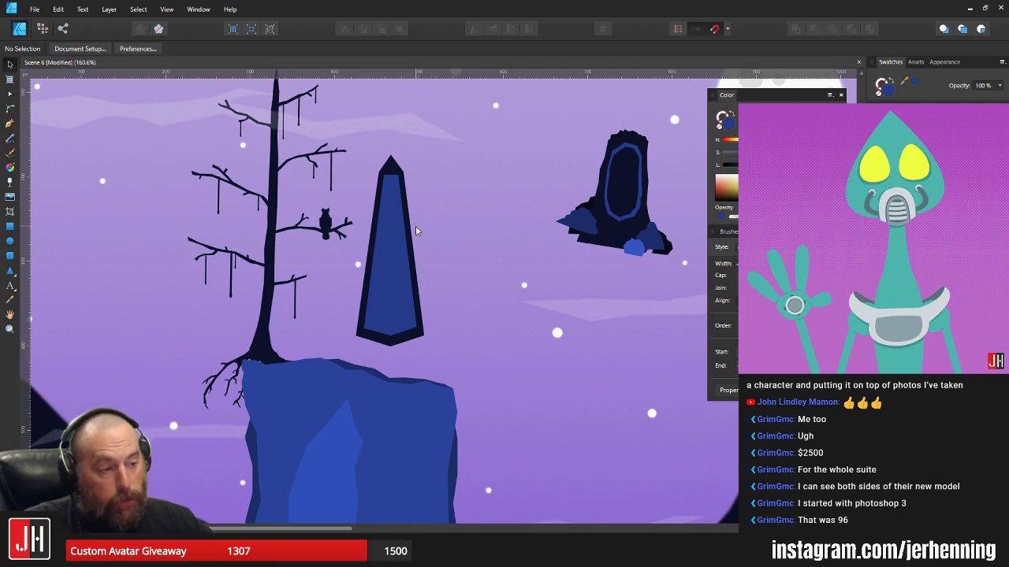
{"action": "scroll", "coordinate": [227, 395], "scroll_direction": "up", "scroll_amount": 4}
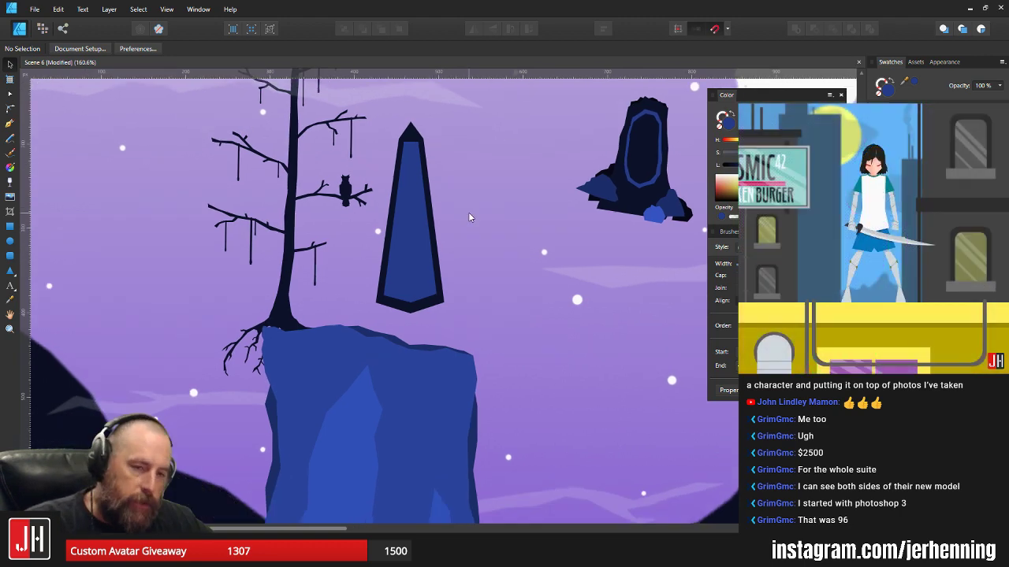
{"action": "scroll", "coordinate": [227, 391], "scroll_direction": "up", "scroll_amount": 8}
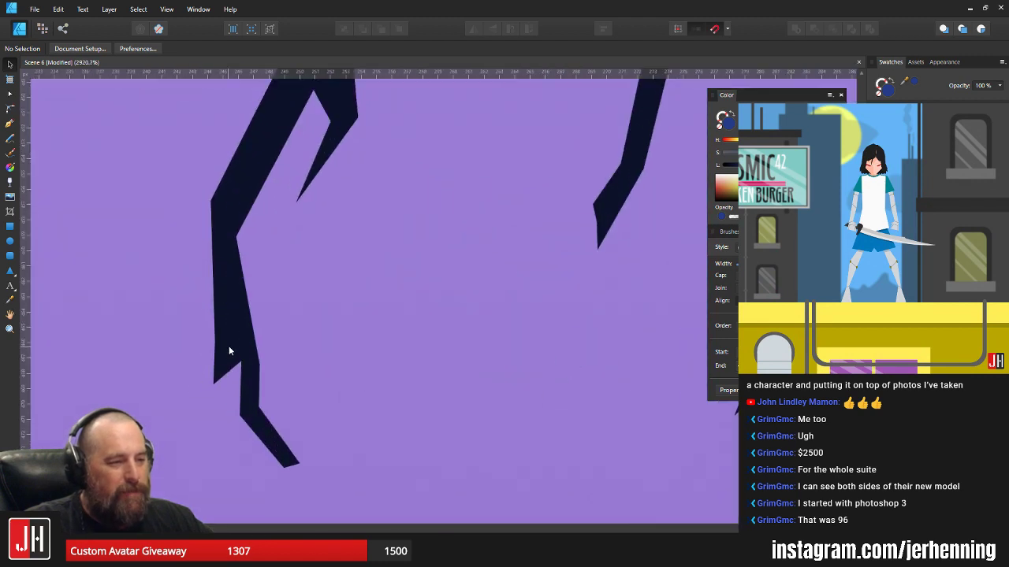
{"action": "left_click", "coordinate": [228, 346]}
{"action": "left_click_drag", "start_coordinate": [231, 336], "coordinate": [209, 393]}
{"action": "left_click_drag", "start_coordinate": [211, 350], "coordinate": [215, 337]}
{"action": "scroll", "coordinate": [306, 293], "scroll_direction": "down", "scroll_amount": 3}
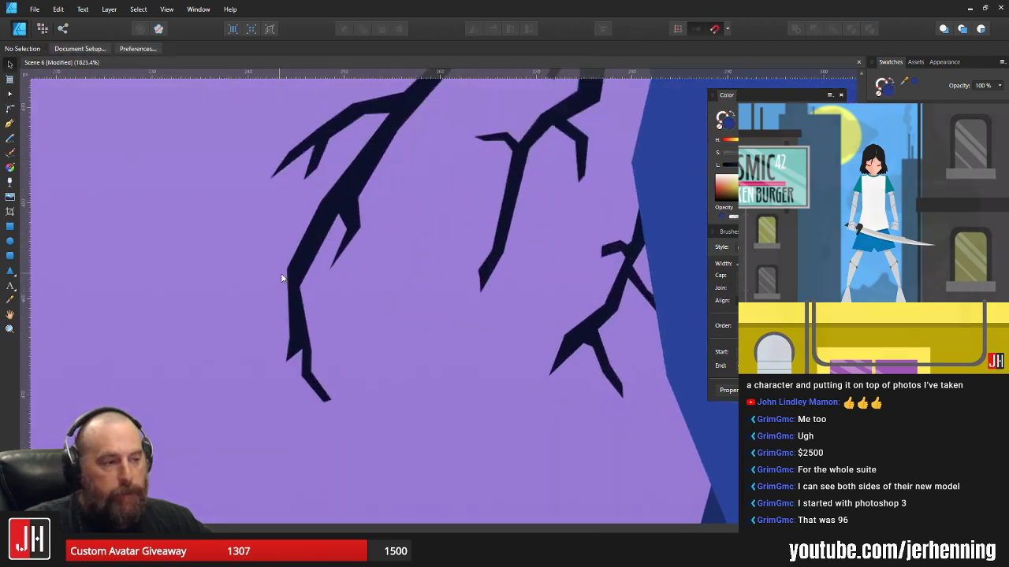
{"action": "scroll", "coordinate": [299, 272], "scroll_direction": "up", "scroll_amount": 4}
{"action": "left_click_drag", "start_coordinate": [313, 304], "coordinate": [315, 292]}
{"action": "key", "text": "v"}
{"action": "left_click", "coordinate": [353, 297]}
{"action": "scroll", "coordinate": [354, 306], "scroll_direction": "down", "scroll_amount": 10}
{"action": "scroll", "coordinate": [354, 307], "scroll_direction": "down", "scroll_amount": 8}
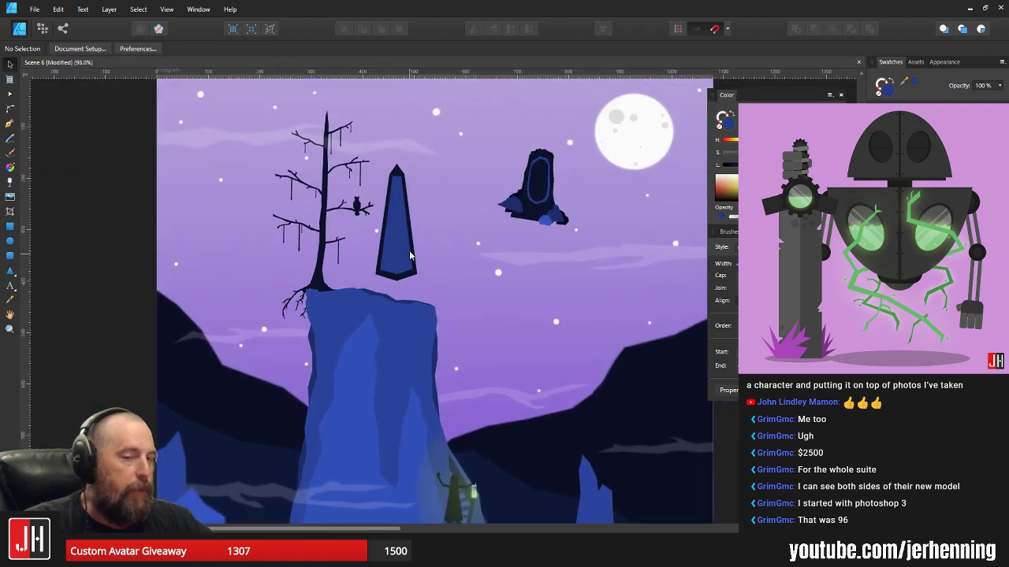
{"action": "scroll", "coordinate": [409, 254], "scroll_direction": "up", "scroll_amount": 3}
{"action": "left_click", "coordinate": [405, 243]}
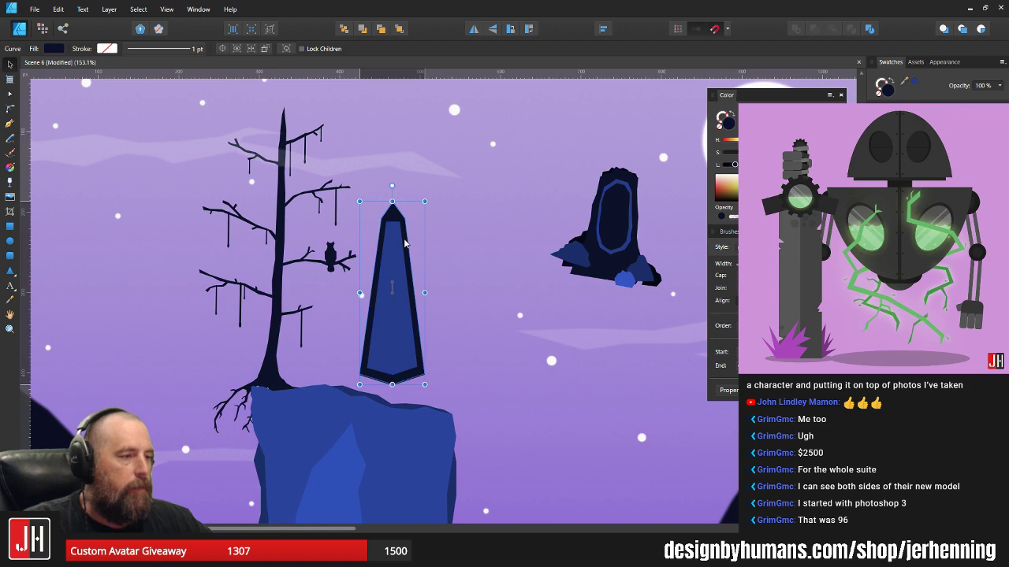
{"action": "key", "text": "Escape"}
{"action": "scroll", "coordinate": [411, 251], "scroll_direction": "down", "scroll_amount": 3}
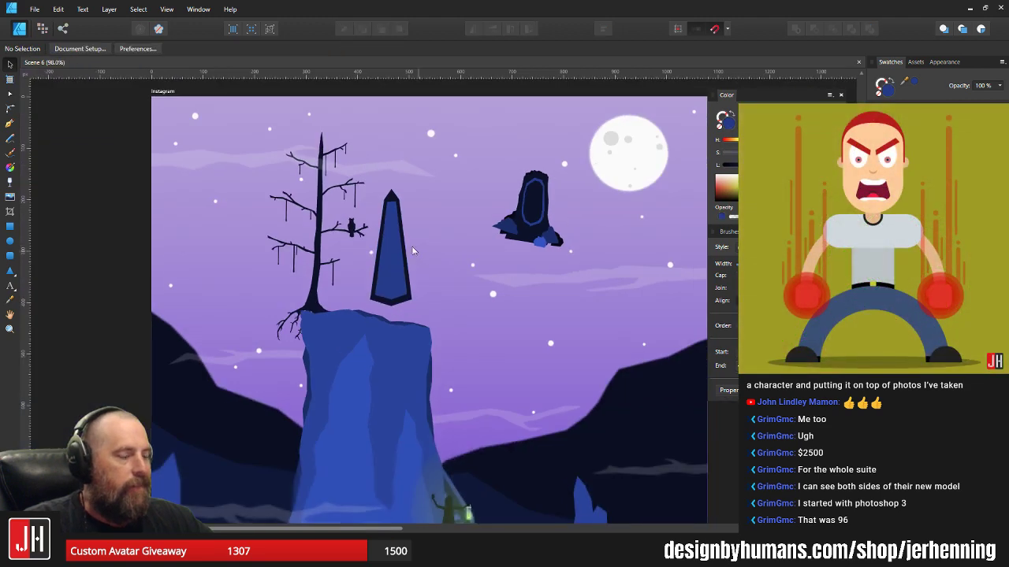
{"action": "scroll", "coordinate": [412, 251], "scroll_direction": "up", "scroll_amount": 4}
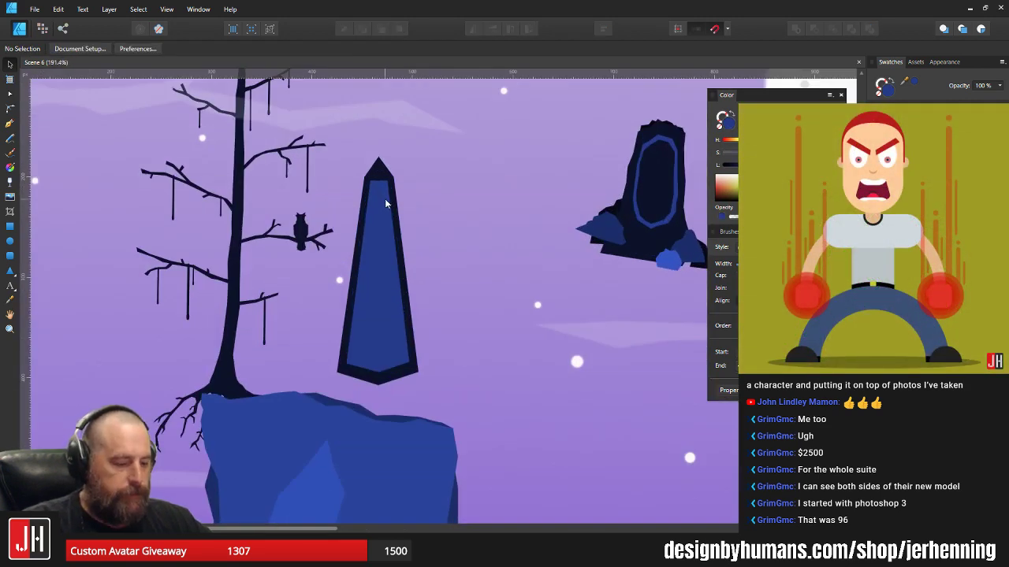
- Try drawing a filled blue freehand shape across the obelisk's upper left edge with the Pencil tool, and undo it
{"action": "key", "text": "n"}
{"action": "scroll", "coordinate": [370, 201], "scroll_direction": "up", "scroll_amount": 6}
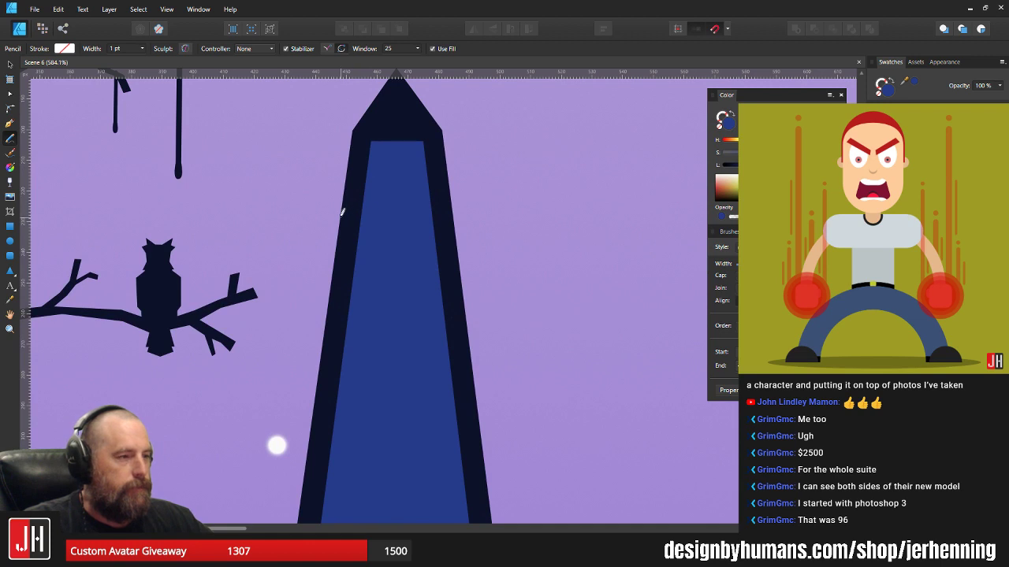
{"action": "mouse_move", "coordinate": [335, 221]}
{"action": "left_mouse_down"}
{"action": "mouse_move", "coordinate": [333, 238]}
{"action": "mouse_move", "coordinate": [347, 249]}
{"action": "mouse_move", "coordinate": [359, 229]}
{"action": "left_mouse_up"}
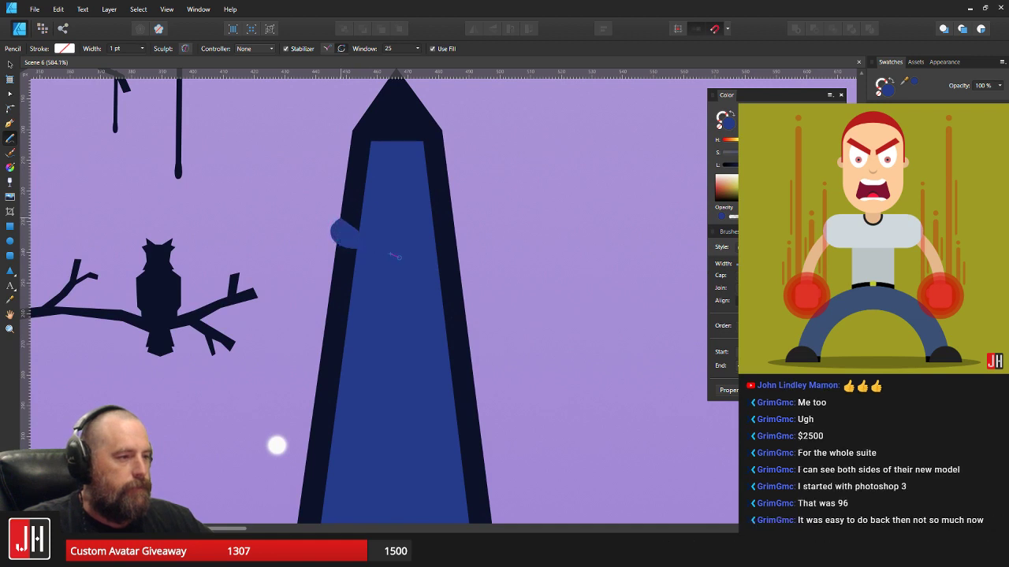
{"action": "mouse_move", "coordinate": [392, 276]}
{"action": "left_mouse_down"}
{"action": "mouse_move", "coordinate": [317, 250]}
{"action": "mouse_move", "coordinate": [325, 216]}
{"action": "mouse_move", "coordinate": [341, 207]}
{"action": "left_mouse_up"}
{"action": "key", "text": "ctrl+z"}
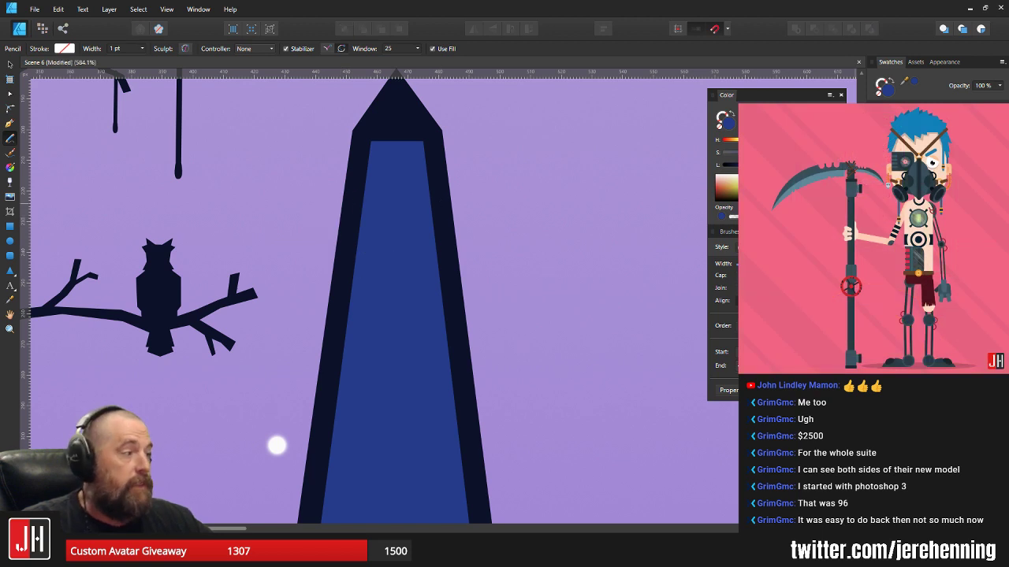
- Set the fill to white and draw a curling freehand band across the upper obelisk, starting beyond its left edge
{"action": "left_click", "coordinate": [912, 125]}
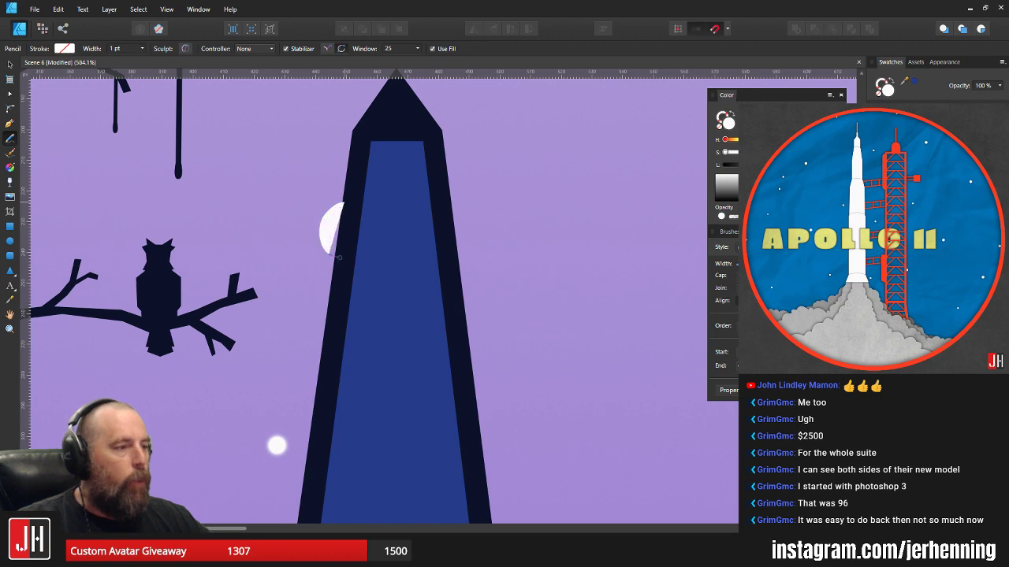
{"action": "mouse_move", "coordinate": [337, 257]}
{"action": "left_mouse_down"}
{"action": "mouse_move", "coordinate": [403, 262]}
{"action": "mouse_move", "coordinate": [413, 278]}
{"action": "mouse_move", "coordinate": [434, 254]}
{"action": "mouse_move", "coordinate": [335, 234]}
{"action": "mouse_move", "coordinate": [346, 212]}
{"action": "left_mouse_up"}
{"action": "key", "text": "v"}
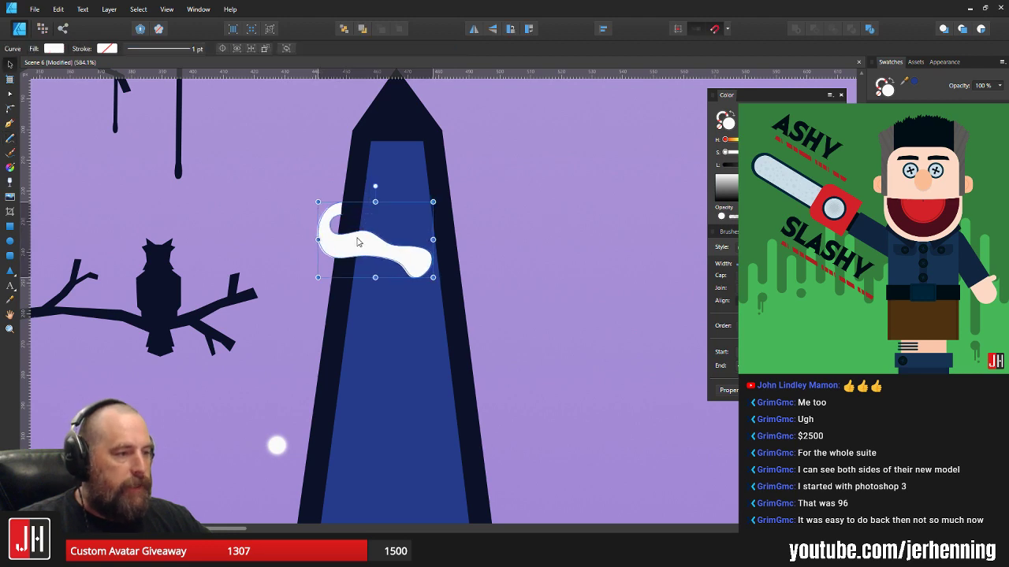
- Try drawing a second white wavy band with the Pencil tool across the obelisk below the first one, and delete it
{"action": "key", "text": "ctrl+d"}
{"action": "scroll", "coordinate": [411, 269], "scroll_direction": "down", "scroll_amount": 5}
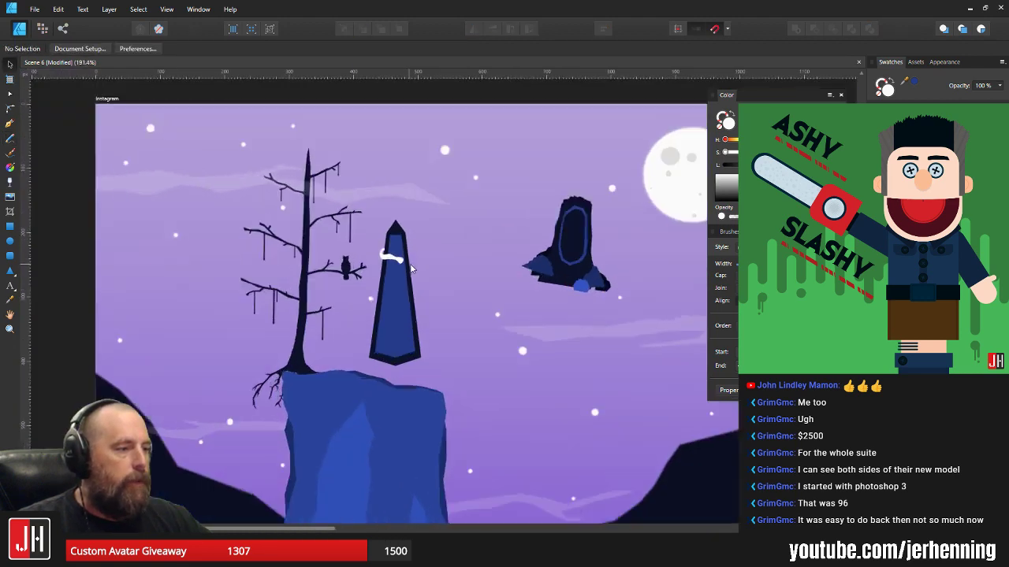
{"action": "scroll", "coordinate": [411, 269], "scroll_direction": "up", "scroll_amount": 4}
{"action": "key", "text": "n"}
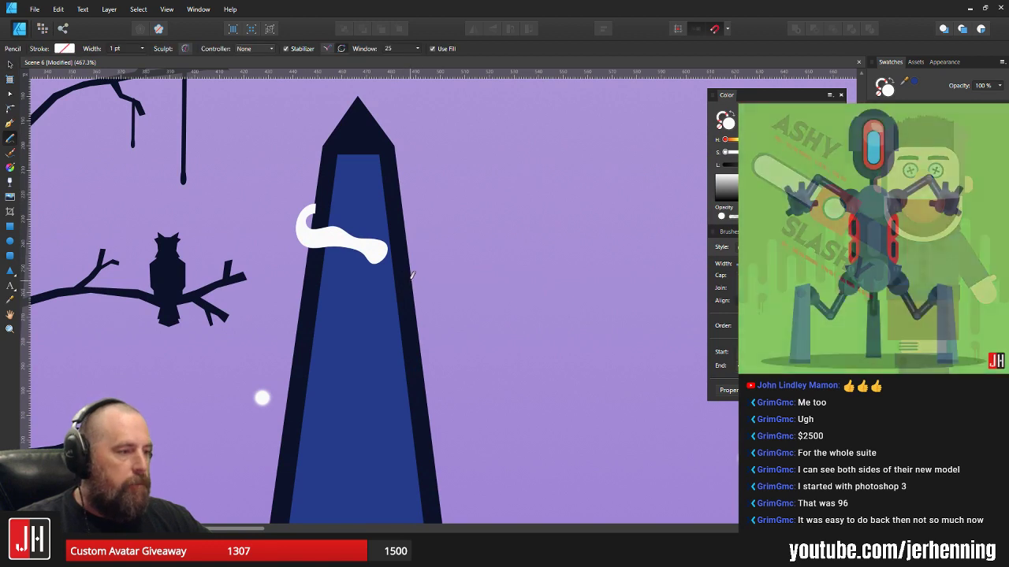
{"action": "mouse_move", "coordinate": [414, 280]}
{"action": "left_mouse_down"}
{"action": "mouse_move", "coordinate": [418, 326]}
{"action": "mouse_move", "coordinate": [355, 323]}
{"action": "mouse_move", "coordinate": [340, 344]}
{"action": "mouse_move", "coordinate": [279, 358]}
{"action": "mouse_move", "coordinate": [288, 333]}
{"action": "mouse_move", "coordinate": [350, 310]}
{"action": "left_mouse_up"}
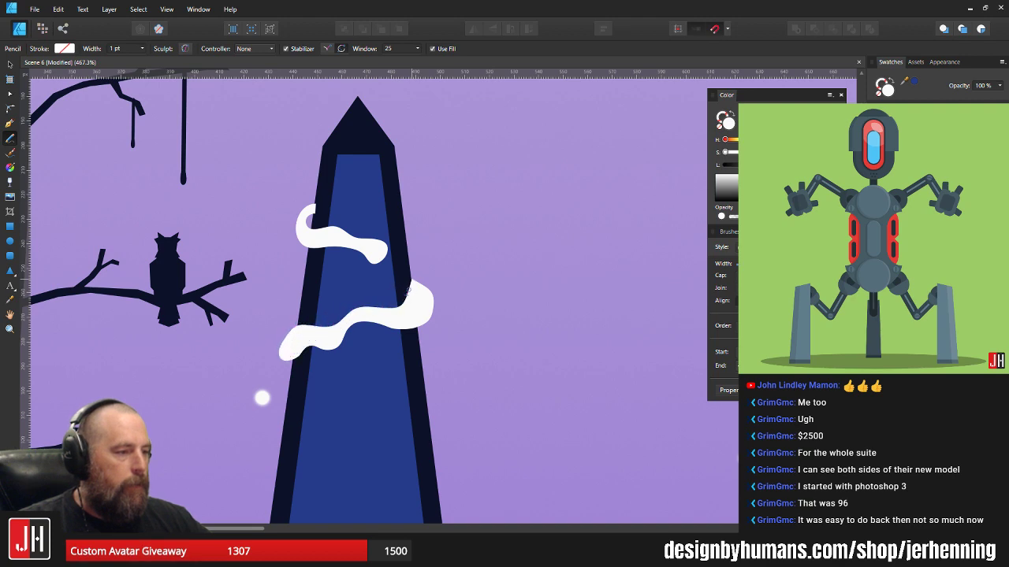
{"action": "left_click_drag", "start_coordinate": [407, 292], "coordinate": [428, 290]}
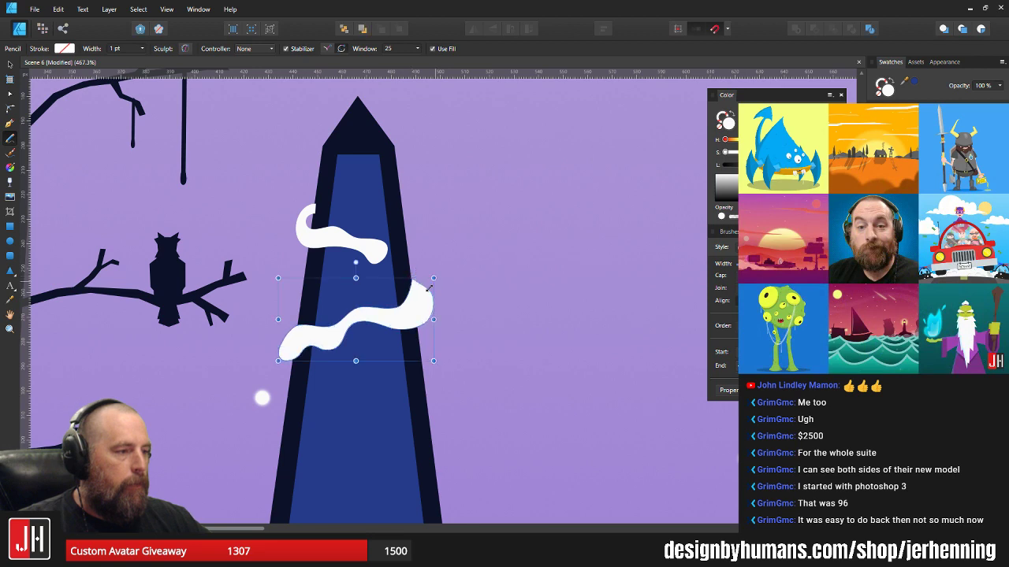
{"action": "key", "text": "v"}
{"action": "scroll", "coordinate": [428, 290], "scroll_direction": "up", "scroll_amount": 10}
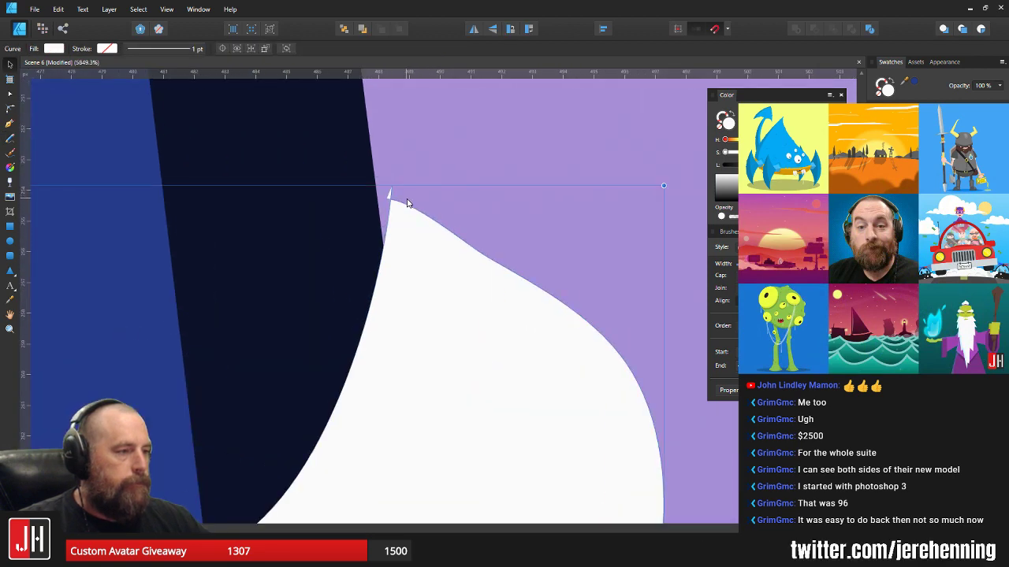
{"action": "scroll", "coordinate": [408, 204], "scroll_direction": "down", "scroll_amount": 10}
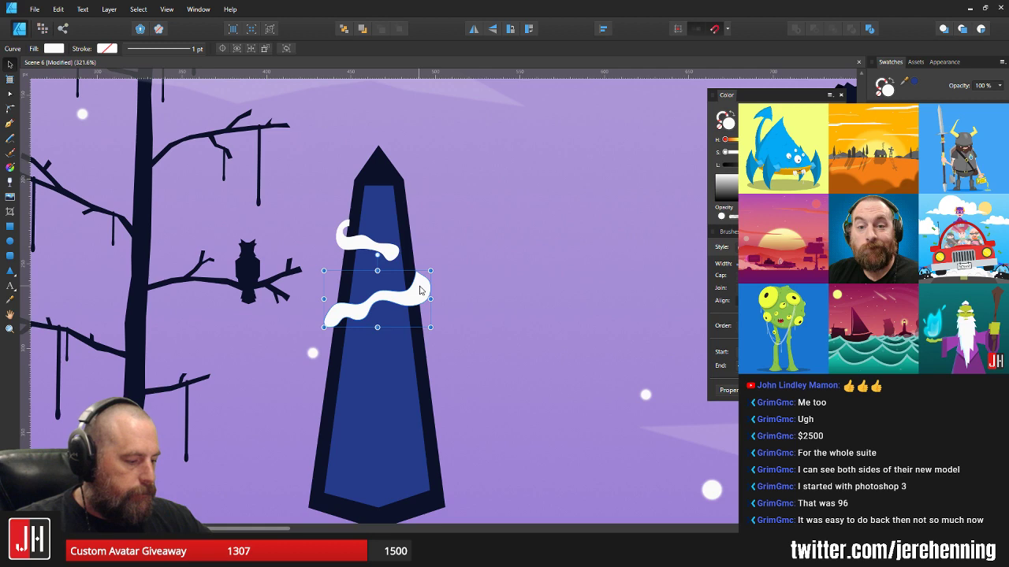
{"action": "key", "text": "Delete"}
- Align the two end nodes of the white band's curl with the obelisk's outer left edge
{"action": "scroll", "coordinate": [420, 291], "scroll_direction": "up", "scroll_amount": 8}
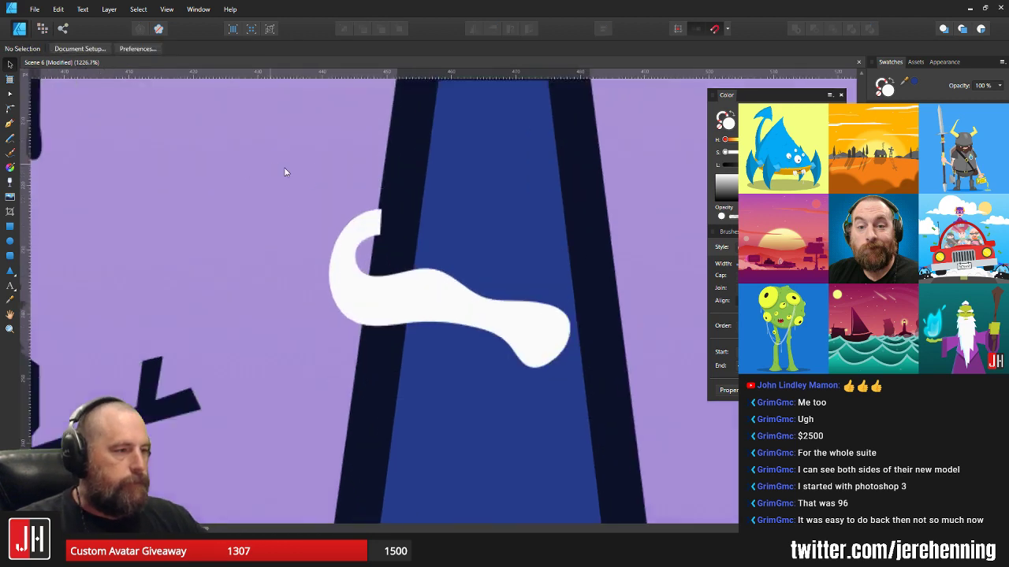
{"action": "left_click", "coordinate": [452, 197]}
{"action": "key", "text": "a"}
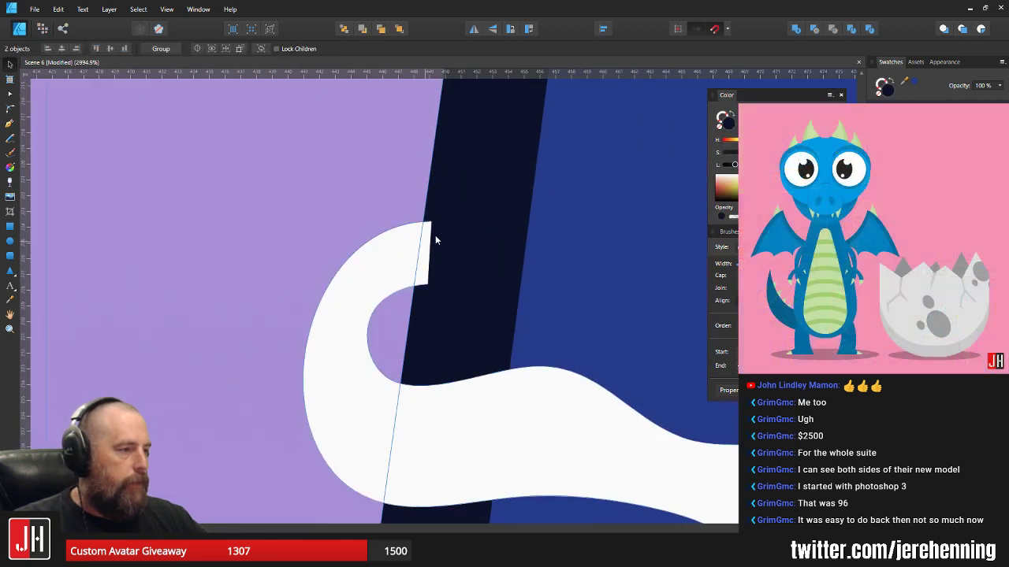
{"action": "left_click", "coordinate": [423, 220]}
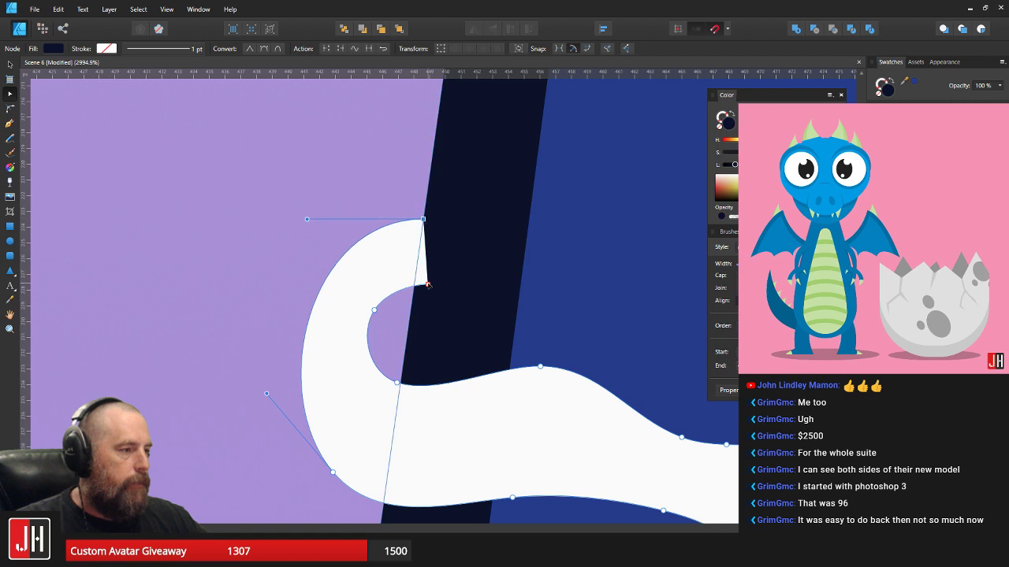
{"action": "left_click_drag", "start_coordinate": [428, 284], "coordinate": [413, 282]}
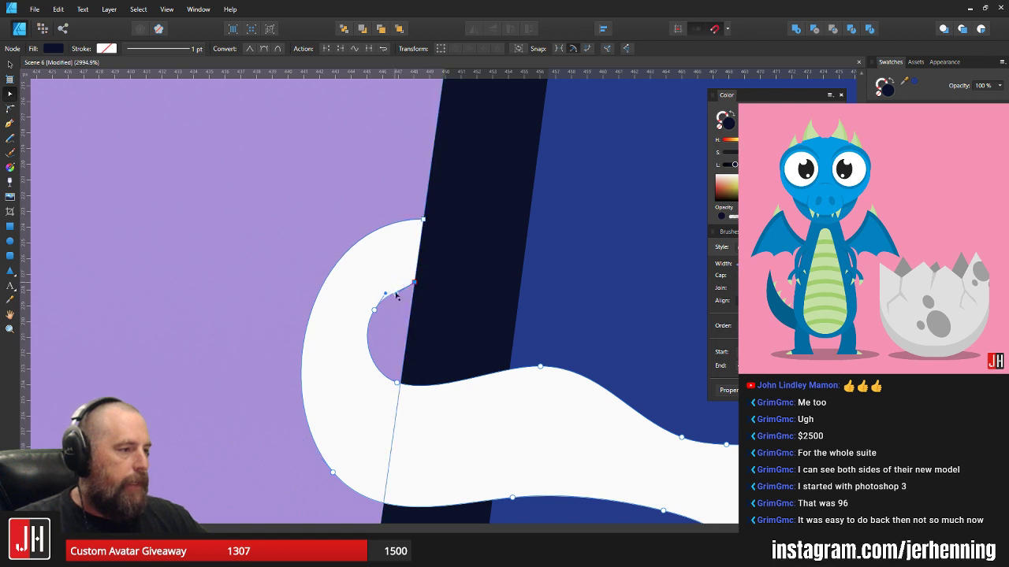
{"action": "key", "text": "v"}
{"action": "scroll", "coordinate": [421, 266], "scroll_direction": "down", "scroll_amount": 8}
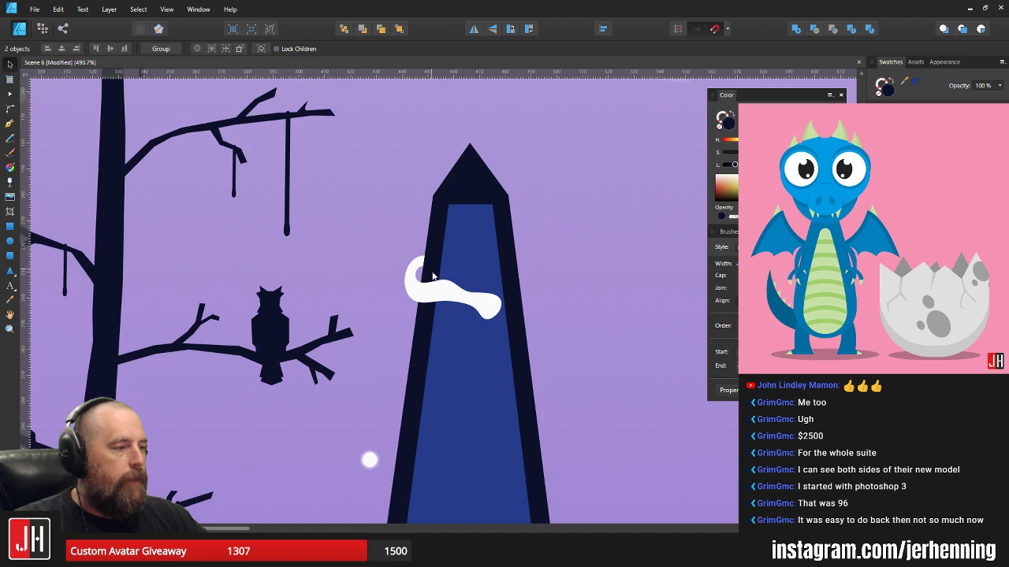
- Adjust the lower edge of the white band where it crosses the obelisk by working on its nodes
{"action": "scroll", "coordinate": [433, 286], "scroll_direction": "up", "scroll_amount": 7}
{"action": "key", "text": "a"}
{"action": "left_click", "coordinate": [459, 300]}
{"action": "left_click_drag", "start_coordinate": [502, 398], "coordinate": [475, 371]}
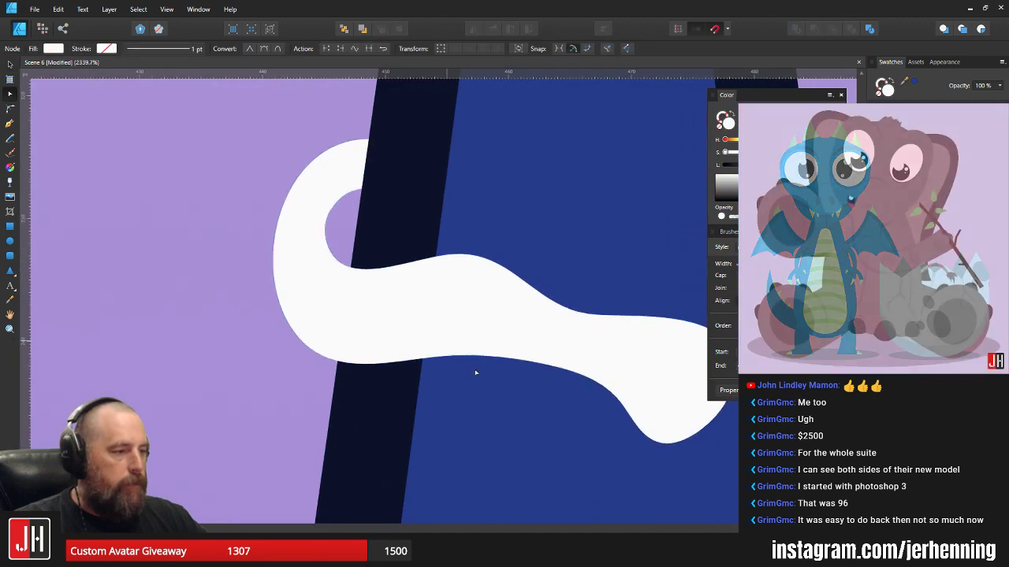
{"action": "left_click_drag", "start_coordinate": [475, 409], "coordinate": [281, 306]}
{"action": "key", "text": "v"}
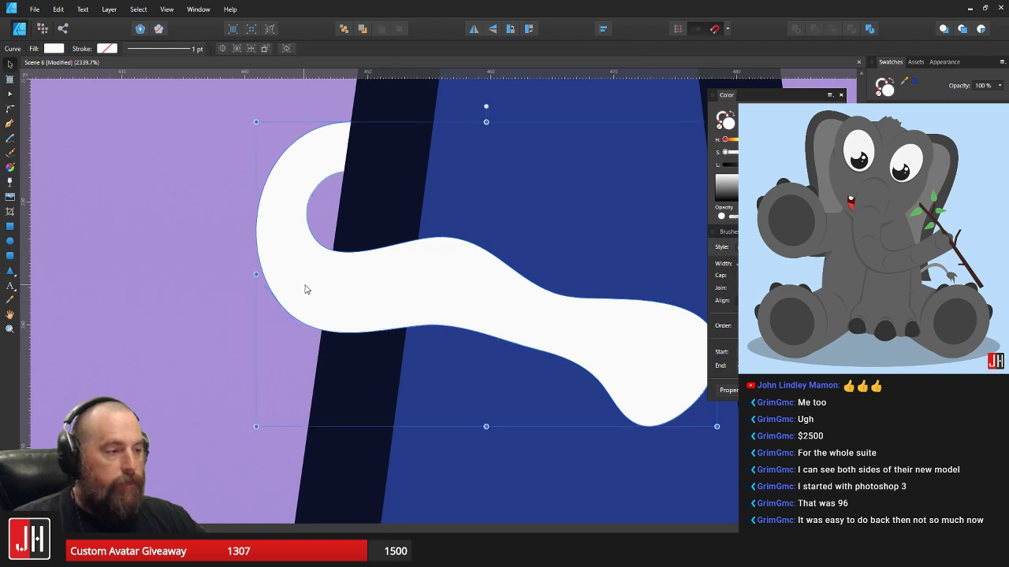
{"action": "scroll", "coordinate": [319, 297], "scroll_direction": "down", "scroll_amount": 6}
{"action": "scroll", "coordinate": [436, 299], "scroll_direction": "down", "scroll_amount": 3}
{"action": "scroll", "coordinate": [371, 308], "scroll_direction": "up", "scroll_amount": 5}
- Refine the bulbous right end of the white band by nudging the node at its tip slightly upward
{"action": "key", "text": "a"}
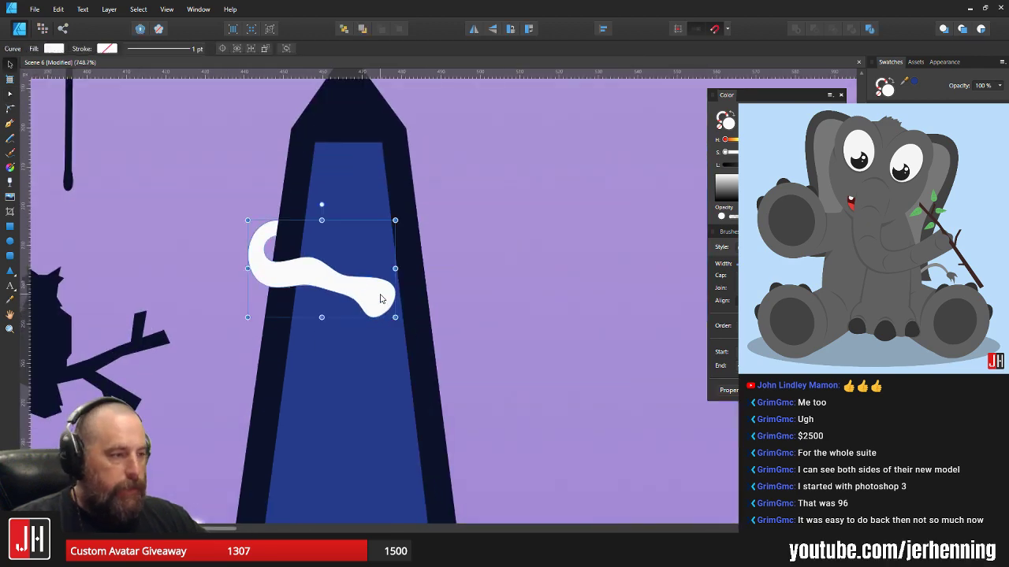
{"action": "scroll", "coordinate": [390, 315], "scroll_direction": "up", "scroll_amount": 4}
{"action": "left_click_drag", "start_coordinate": [419, 338], "coordinate": [304, 236]}
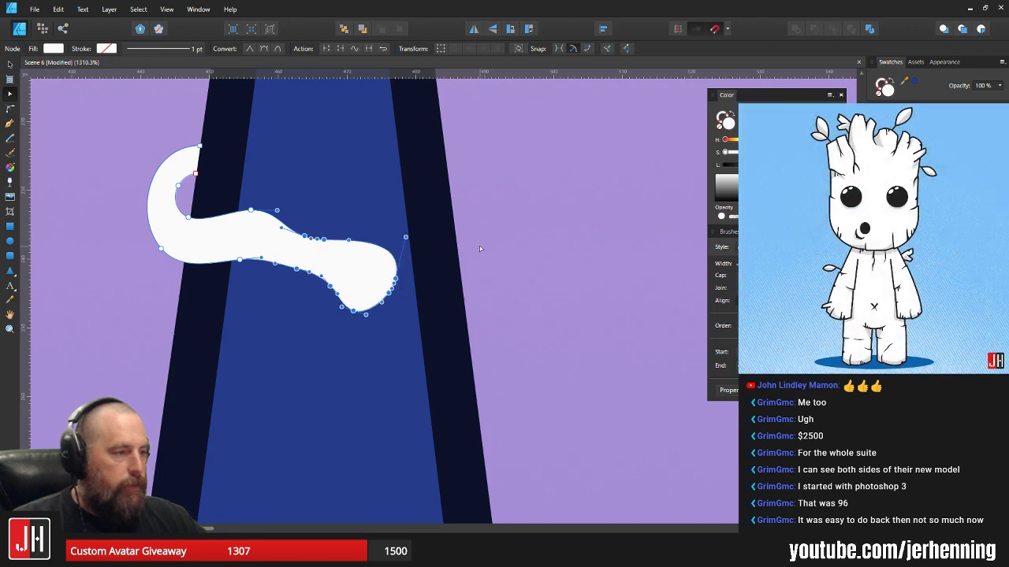
{"action": "key", "text": "v"}
{"action": "scroll", "coordinate": [359, 306], "scroll_direction": "up", "scroll_amount": 4}
{"action": "key", "text": "a"}
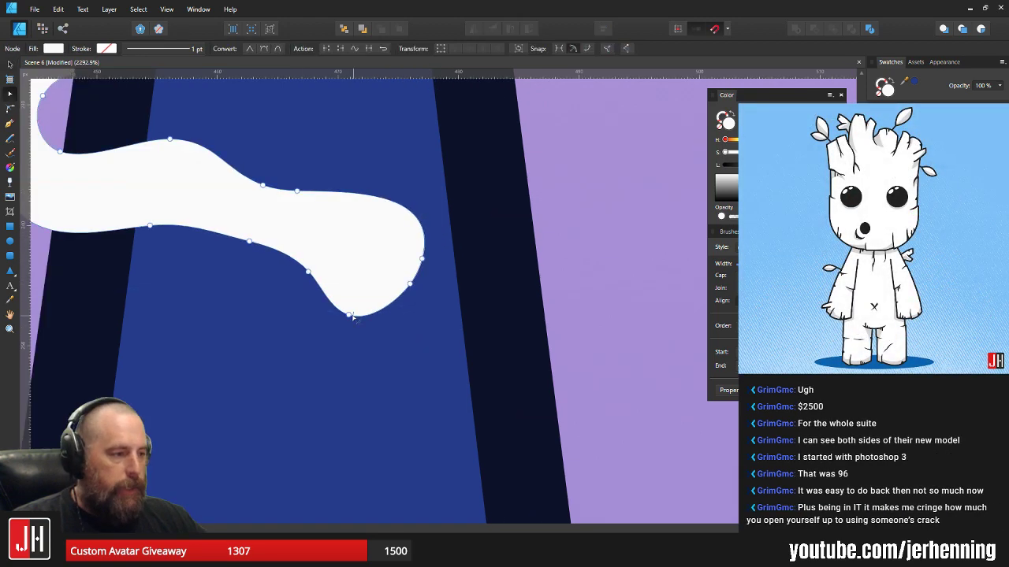
{"action": "left_click_drag", "start_coordinate": [355, 311], "coordinate": [356, 307]}
{"action": "key", "text": "v"}
{"action": "scroll", "coordinate": [406, 289], "scroll_direction": "down", "scroll_amount": 10}
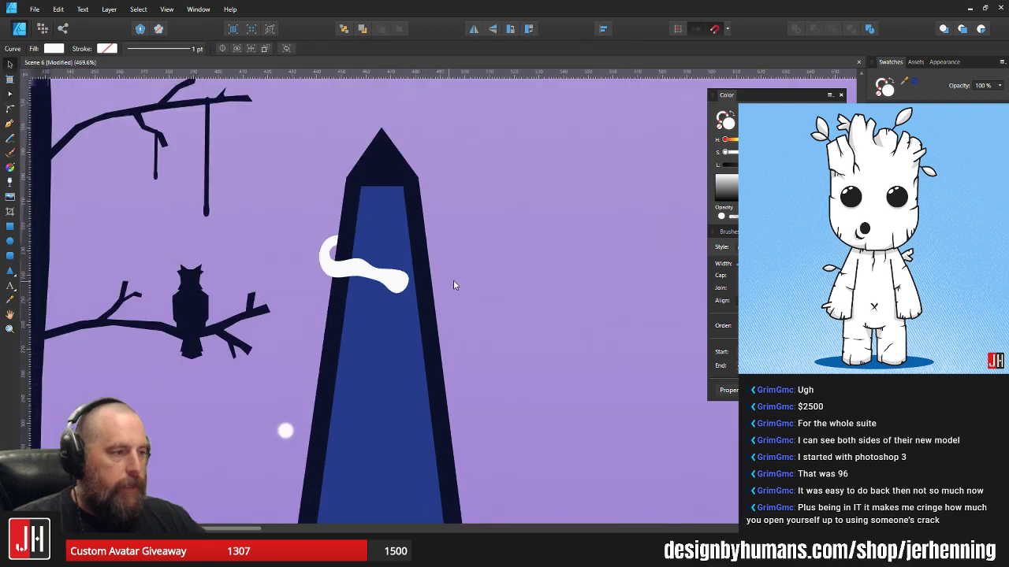
- Compare the white band with the whole obelisk and tree, and delete the band
{"action": "left_click", "coordinate": [453, 282]}
{"action": "scroll", "coordinate": [439, 281], "scroll_direction": "down", "scroll_amount": 4}
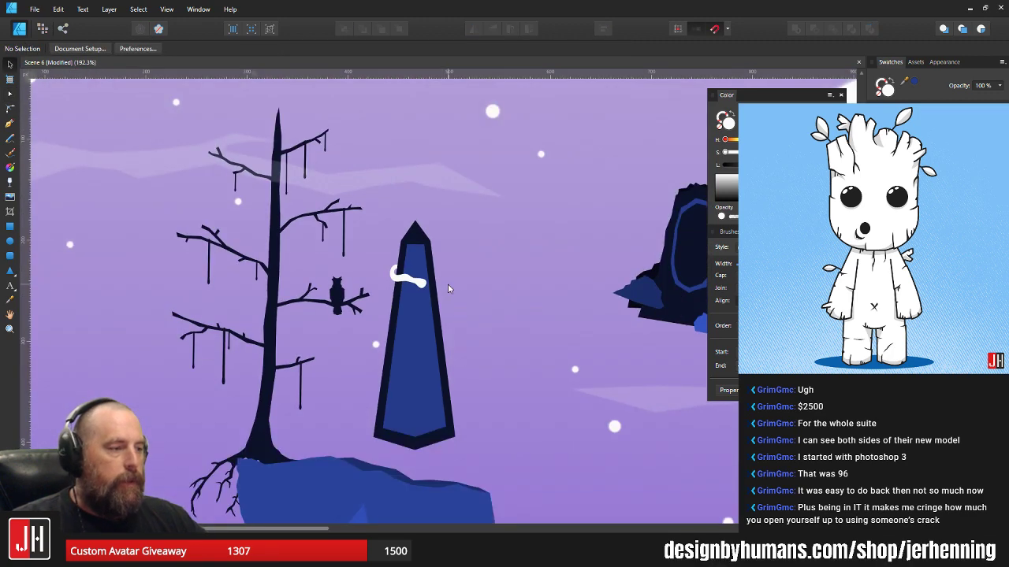
{"action": "scroll", "coordinate": [418, 285], "scroll_direction": "up", "scroll_amount": 8}
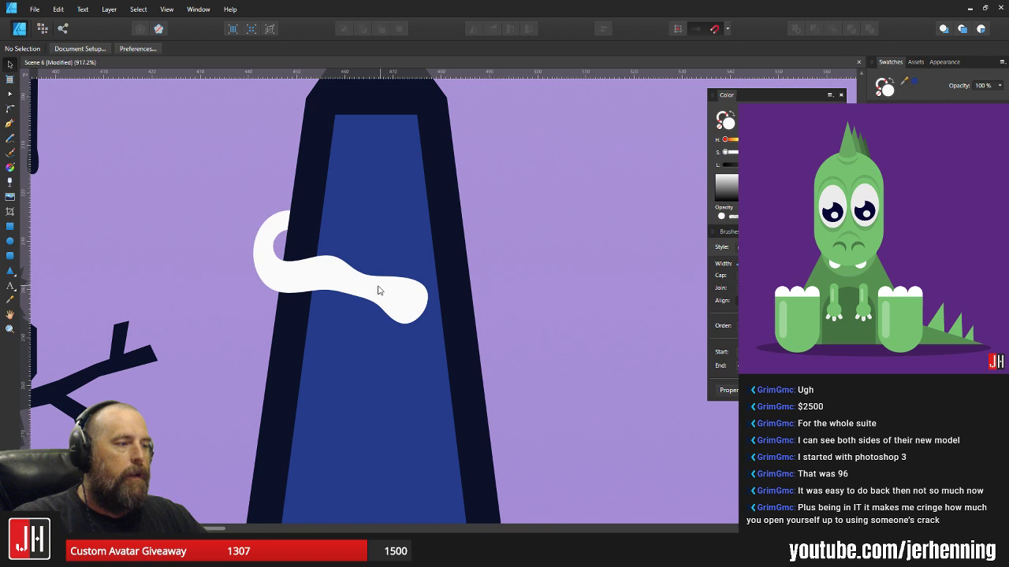
{"action": "left_click", "coordinate": [378, 290]}
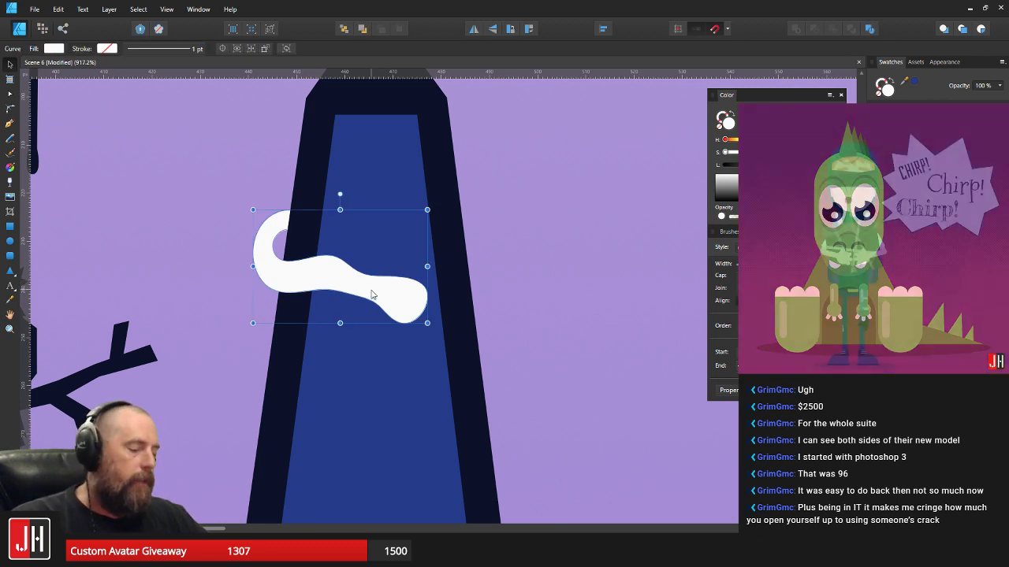
{"action": "key", "text": "Delete"}
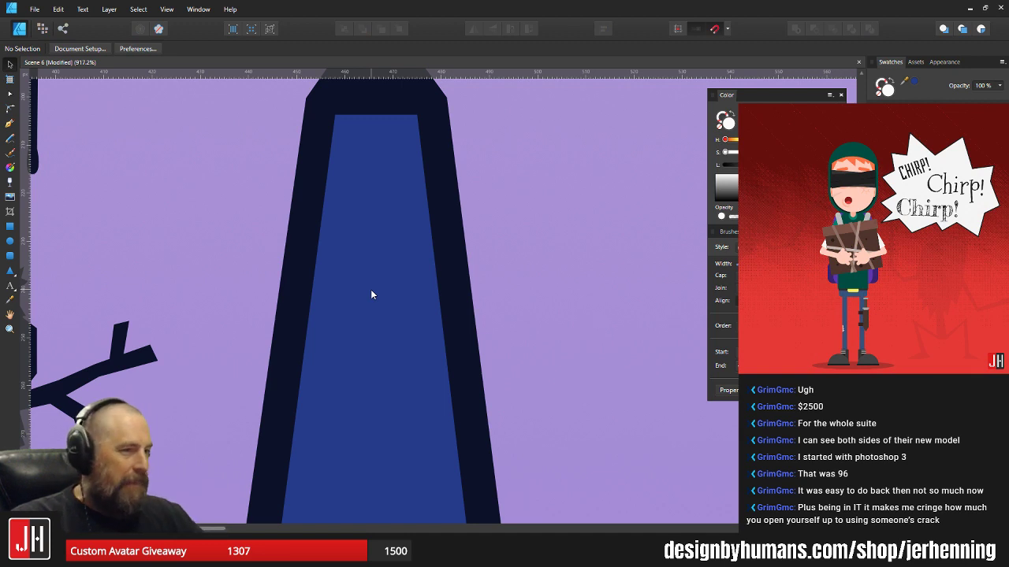
- Try drawing a new white band twice with the Pencil tool from the obelisk's upper left edge, undoing each attempt
{"action": "left_click", "coordinate": [10, 138]}
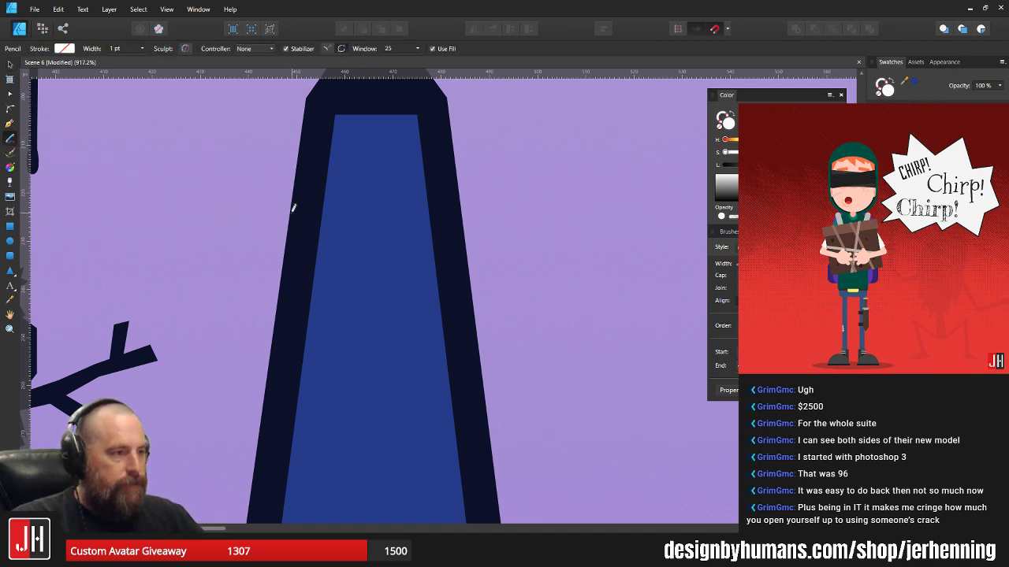
{"action": "mouse_move", "coordinate": [281, 213]}
{"action": "left_mouse_down"}
{"action": "mouse_move", "coordinate": [245, 243]}
{"action": "mouse_move", "coordinate": [246, 266]}
{"action": "mouse_move", "coordinate": [268, 288]}
{"action": "mouse_move", "coordinate": [366, 304]}
{"action": "mouse_move", "coordinate": [402, 347]}
{"action": "left_mouse_up"}
{"action": "key", "text": "ctrl+z"}
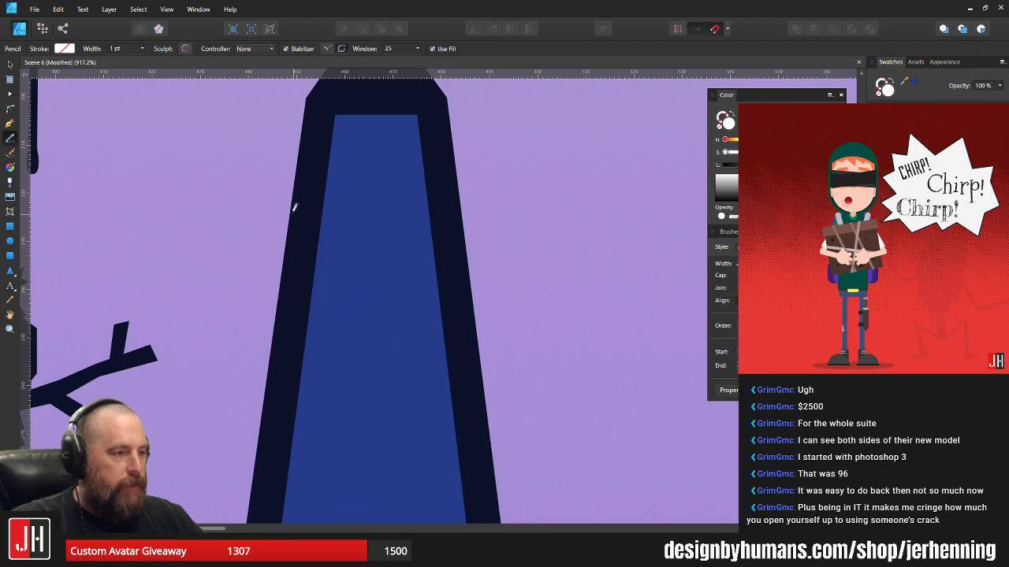
{"action": "mouse_move", "coordinate": [284, 211]}
{"action": "left_mouse_down"}
{"action": "mouse_move", "coordinate": [254, 248]}
{"action": "mouse_move", "coordinate": [349, 288]}
{"action": "mouse_move", "coordinate": [409, 323]}
{"action": "mouse_move", "coordinate": [414, 339]}
{"action": "mouse_move", "coordinate": [405, 293]}
{"action": "mouse_move", "coordinate": [359, 260]}
{"action": "mouse_move", "coordinate": [313, 255]}
{"action": "left_mouse_up"}
{"action": "key", "text": "ctrl+z"}
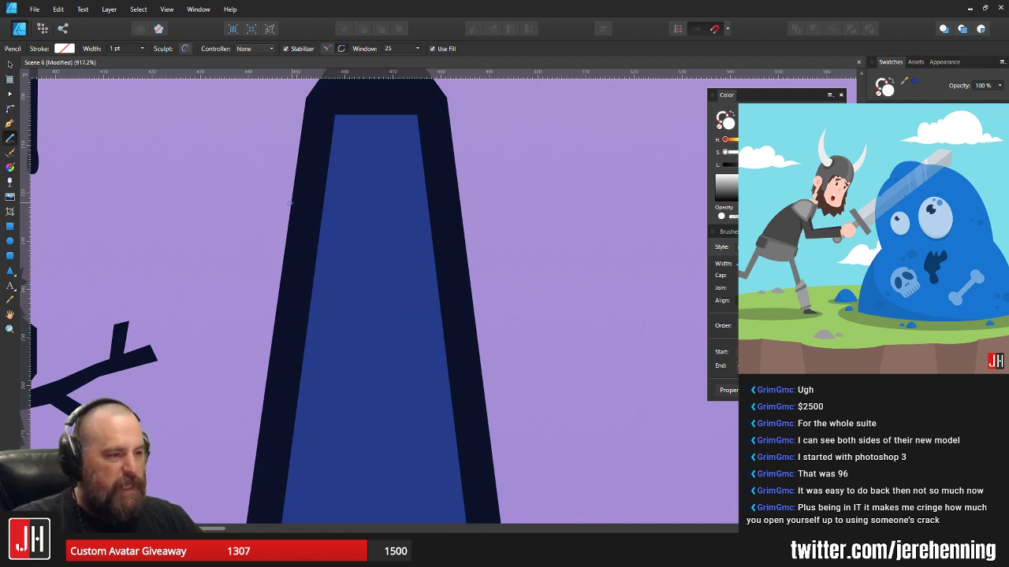
- Draw a white S-shaped freehand band curling around the obelisk's upper left edge and tapering to a hooked point, and select its tail nodes
{"action": "mouse_move", "coordinate": [290, 202]}
{"action": "left_mouse_down"}
{"action": "mouse_move", "coordinate": [257, 224]}
{"action": "mouse_move", "coordinate": [257, 259]}
{"action": "mouse_move", "coordinate": [283, 275]}
{"action": "mouse_move", "coordinate": [381, 259]}
{"action": "mouse_move", "coordinate": [404, 283]}
{"action": "mouse_move", "coordinate": [412, 316]}
{"action": "mouse_move", "coordinate": [420, 265]}
{"action": "mouse_move", "coordinate": [407, 241]}
{"action": "mouse_move", "coordinate": [343, 236]}
{"action": "mouse_move", "coordinate": [281, 253]}
{"action": "mouse_move", "coordinate": [292, 205]}
{"action": "left_mouse_up"}
{"action": "key", "text": "v"}
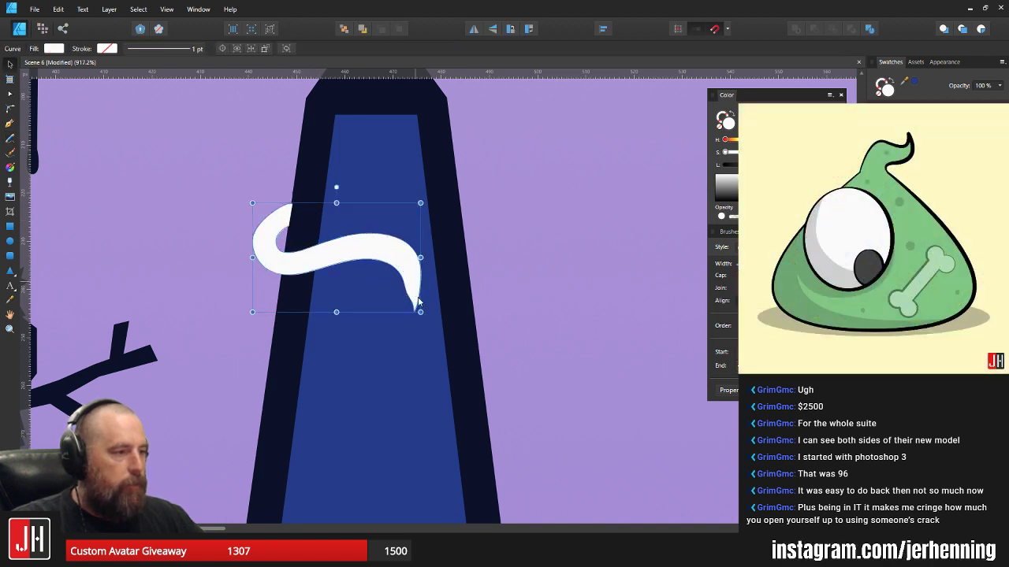
{"action": "scroll", "coordinate": [414, 313], "scroll_direction": "up", "scroll_amount": 3}
{"action": "key", "text": "a"}
{"action": "left_click_drag", "start_coordinate": [437, 319], "coordinate": [343, 185]}
{"action": "scroll", "coordinate": [344, 222], "scroll_direction": "up", "scroll_amount": 4}
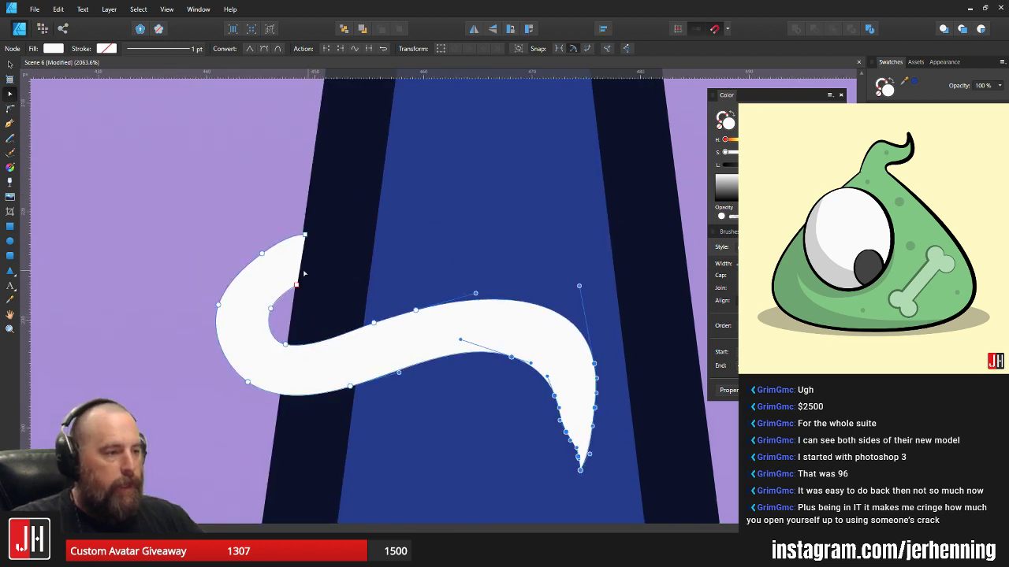
- Move the two end nodes of the new band's curl onto the obelisk's outer left edge
{"action": "left_click", "coordinate": [326, 208]}
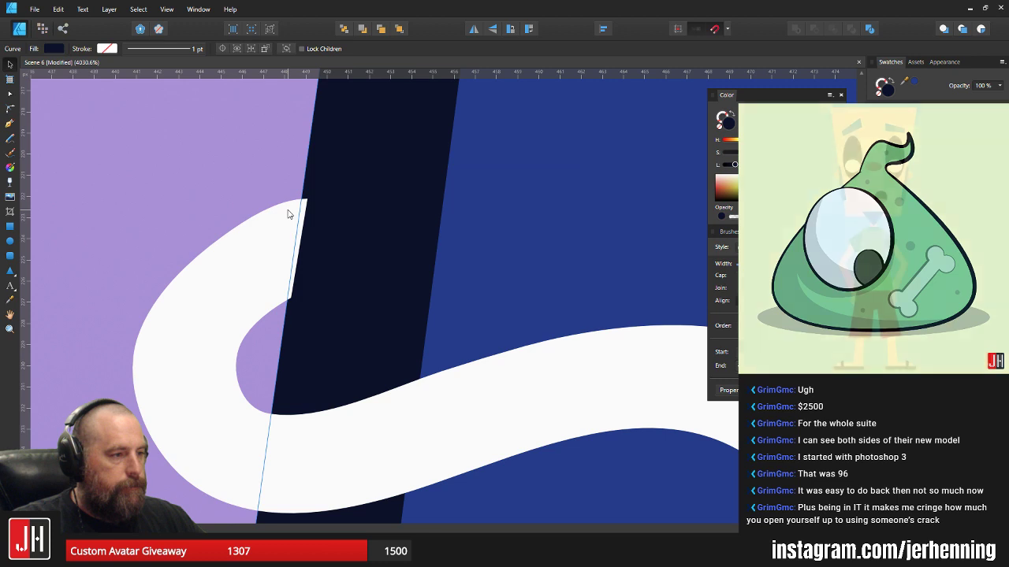
{"action": "left_click", "coordinate": [294, 210]}
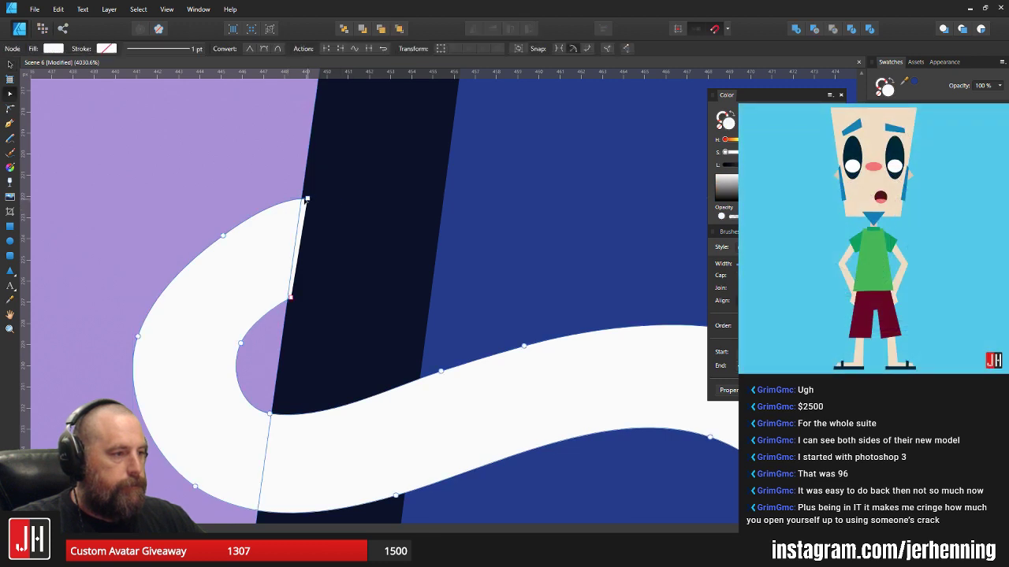
{"action": "left_click_drag", "start_coordinate": [306, 200], "coordinate": [301, 199]}
{"action": "left_click_drag", "start_coordinate": [291, 297], "coordinate": [289, 296]}
{"action": "key", "text": "v"}
{"action": "scroll", "coordinate": [323, 288], "scroll_direction": "down", "scroll_amount": 5}
{"action": "scroll", "coordinate": [326, 285], "scroll_direction": "down", "scroll_amount": 5}
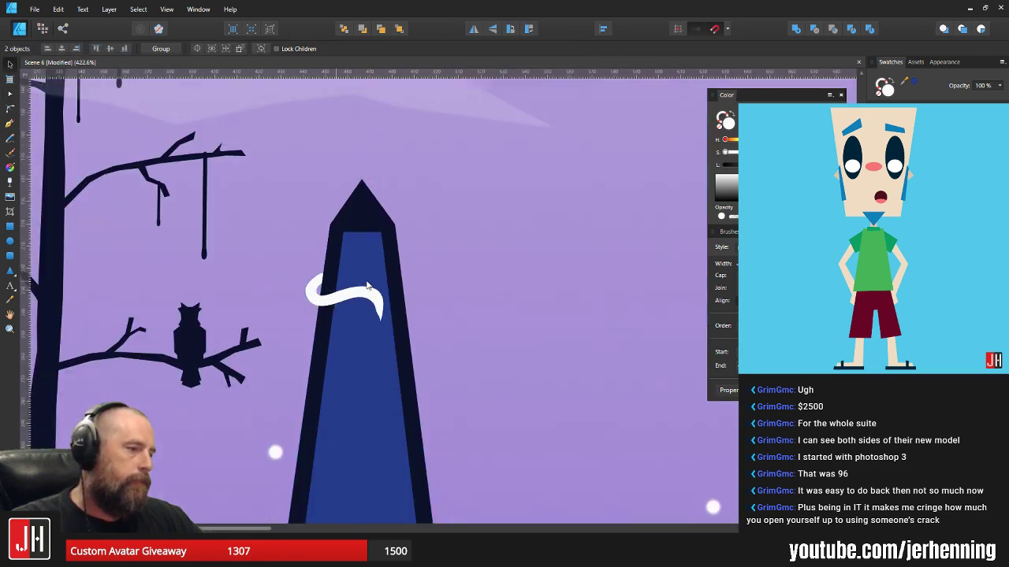
- Round out the inner curve of the white band's curl beside the obelisk's left edge by adjusting its node handles
{"action": "left_click", "coordinate": [435, 285]}
{"action": "scroll", "coordinate": [421, 306], "scroll_direction": "down", "scroll_amount": 6}
{"action": "left_click_drag", "start_coordinate": [402, 312], "coordinate": [333, 276]}
{"action": "scroll", "coordinate": [332, 275], "scroll_direction": "up", "scroll_amount": 3}
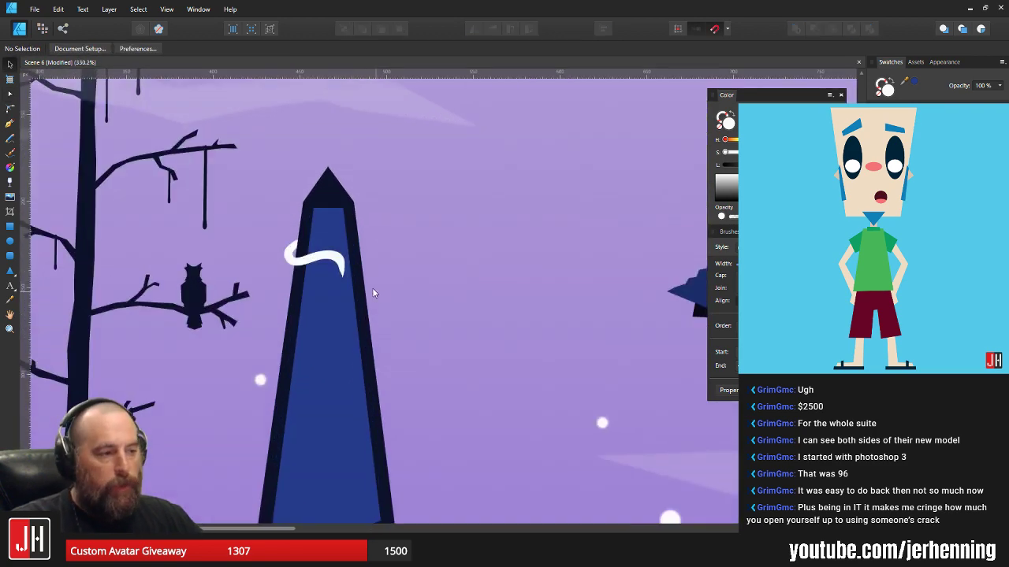
{"action": "scroll", "coordinate": [286, 255], "scroll_direction": "up", "scroll_amount": 9}
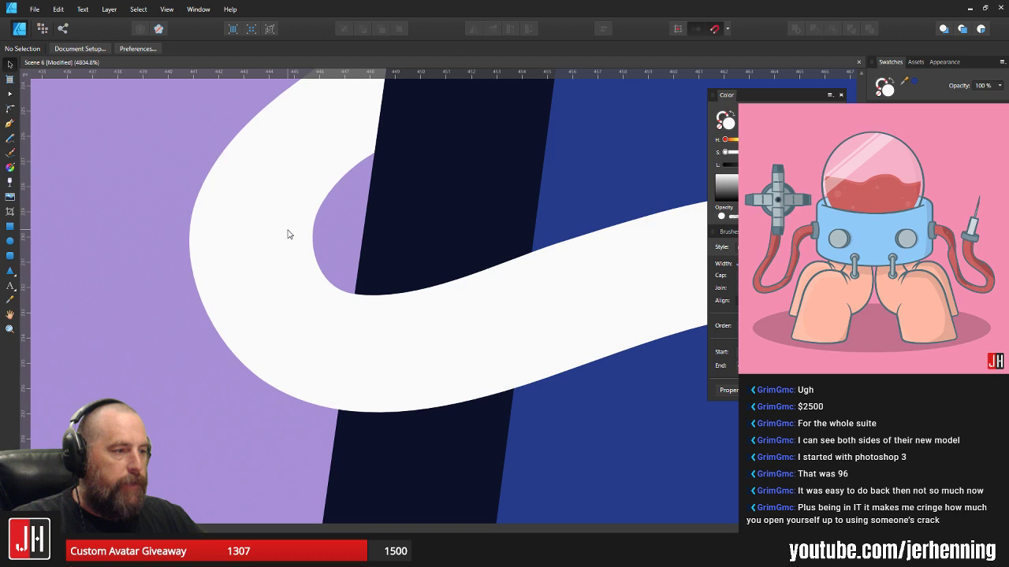
{"action": "key", "text": "a"}
{"action": "left_click", "coordinate": [300, 230]}
{"action": "left_click_drag", "start_coordinate": [319, 210], "coordinate": [326, 175]}
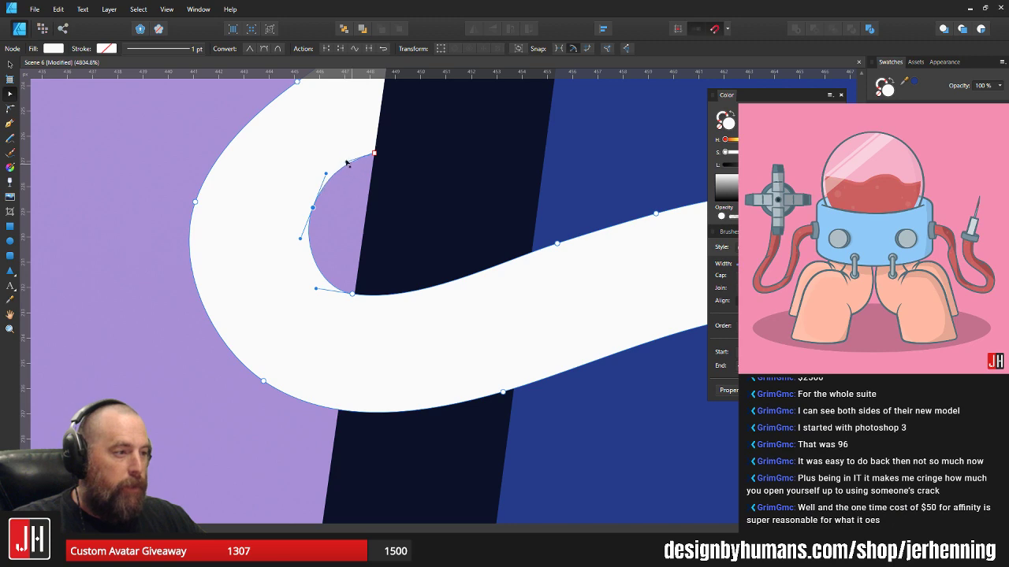
{"action": "key", "text": "v"}
{"action": "left_click", "coordinate": [234, 112]}
{"action": "scroll", "coordinate": [277, 164], "scroll_direction": "down", "scroll_amount": 10}
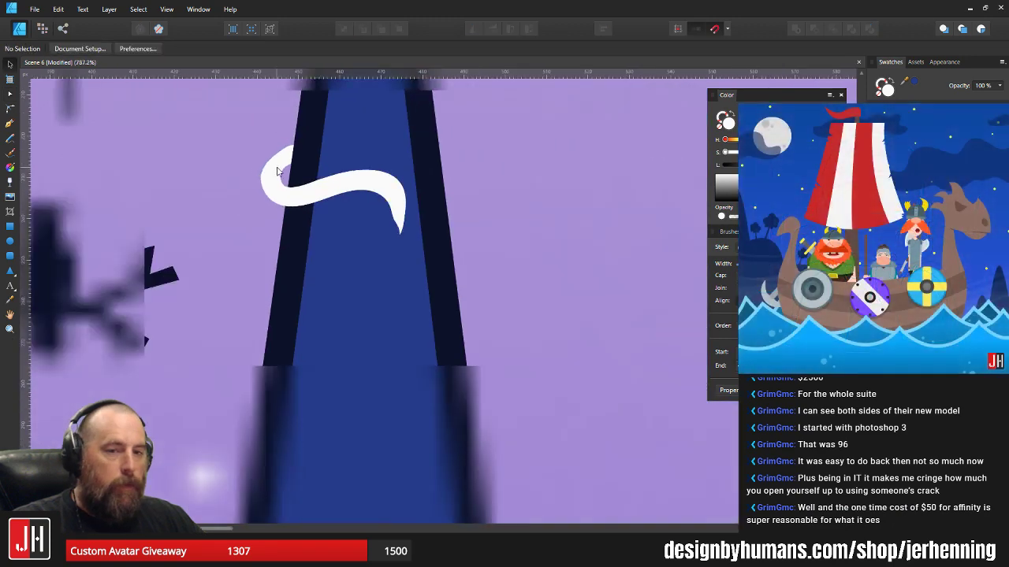
{"action": "scroll", "coordinate": [404, 172], "scroll_direction": "up", "scroll_amount": 5}
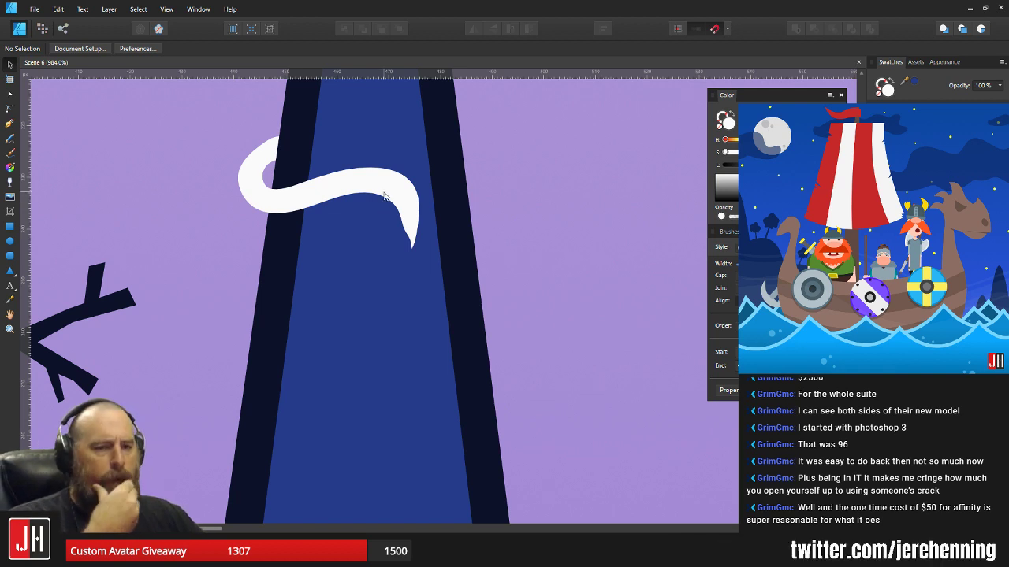
{"action": "scroll", "coordinate": [378, 215], "scroll_direction": "up", "scroll_amount": 1}
{"action": "scroll", "coordinate": [284, 189], "scroll_direction": "up", "scroll_amount": 8}
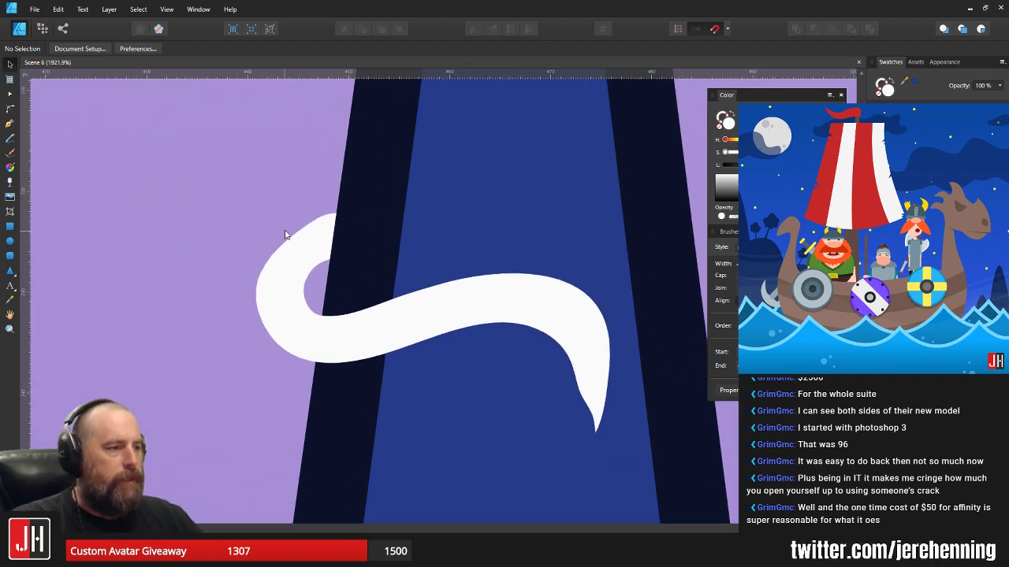
- Smooth the outer edge of the upper white band's curl beside the obelisk's left edge by adjusting its node
{"action": "left_click", "coordinate": [311, 243]}
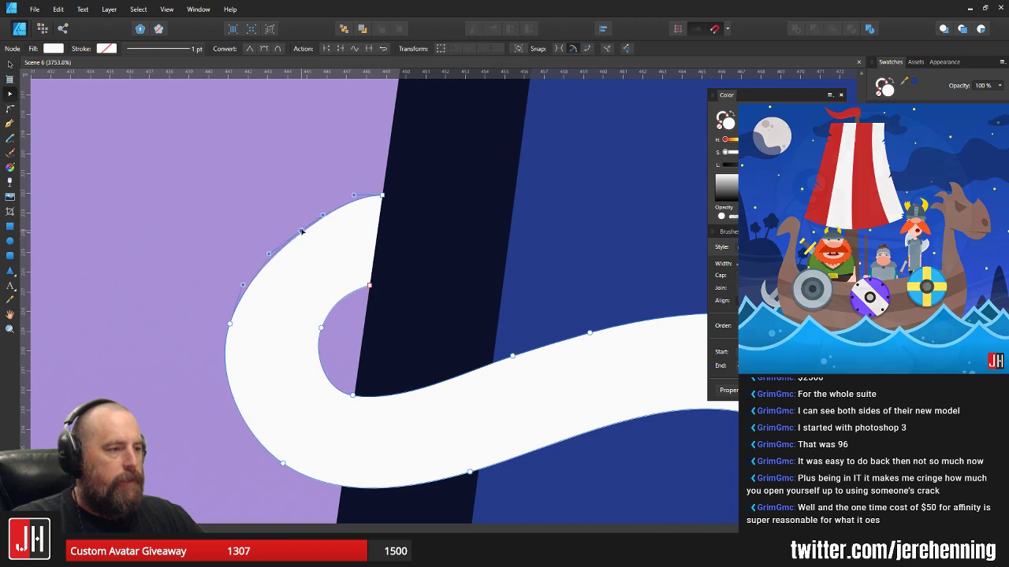
{"action": "left_click", "coordinate": [327, 197]}
{"action": "scroll", "coordinate": [386, 241], "scroll_direction": "down", "scroll_amount": 10}
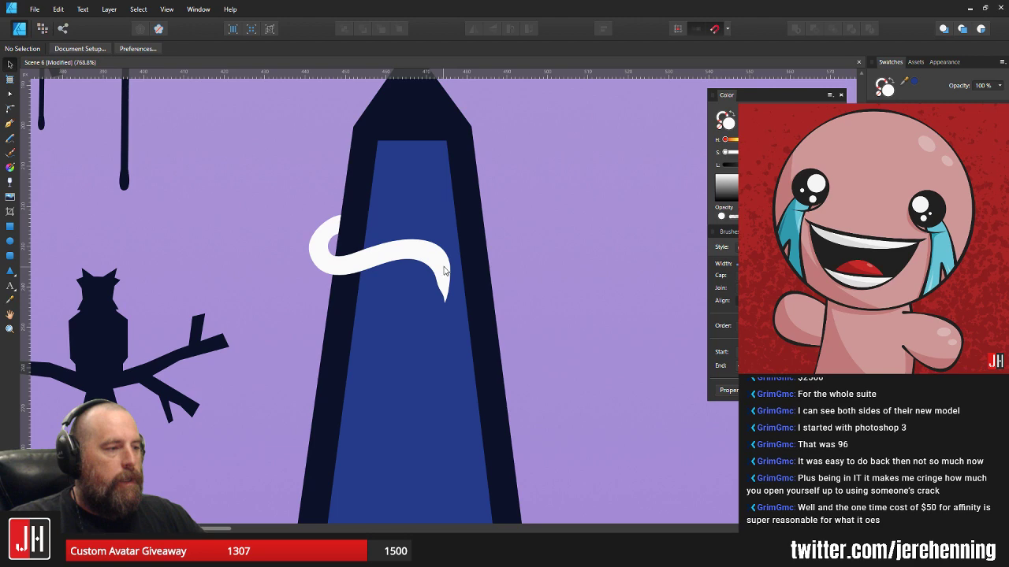
{"action": "scroll", "coordinate": [434, 263], "scroll_direction": "down", "scroll_amount": 6}
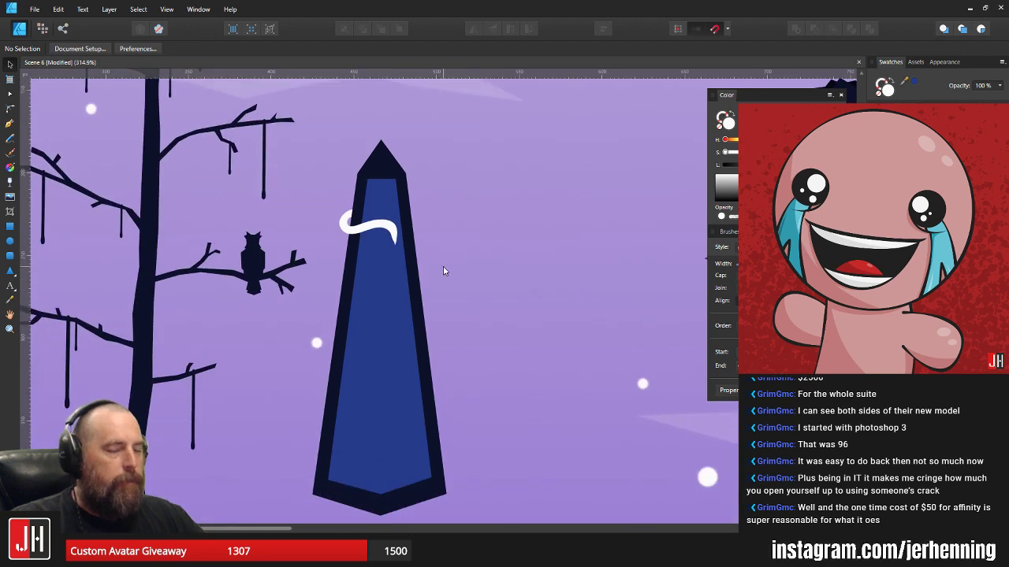
{"action": "scroll", "coordinate": [465, 305], "scroll_direction": "down", "scroll_amount": 1}
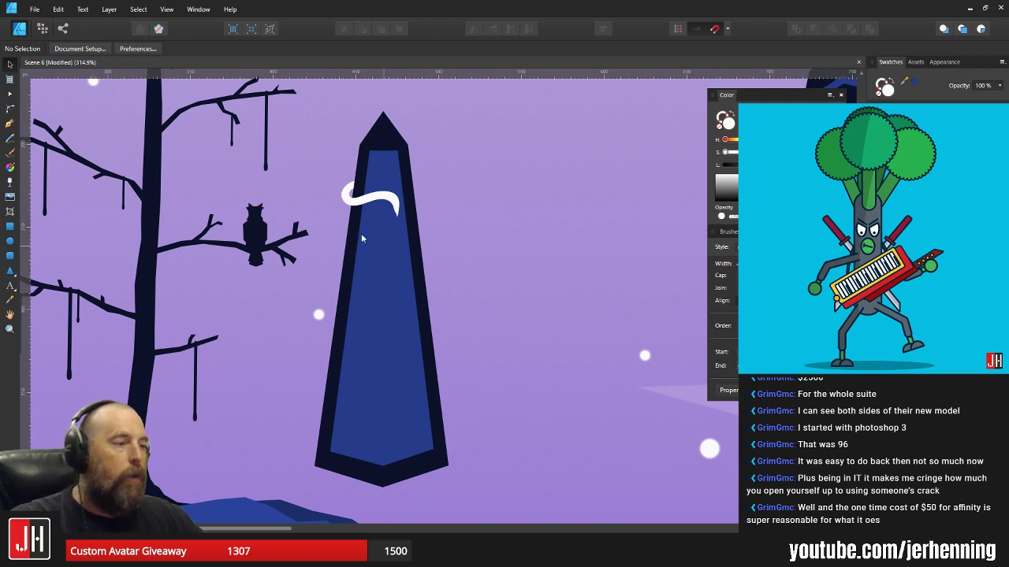
- Try drawing a second white band from the obelisk's right edge three times with the Pencil tool, undoing each attempt
{"action": "left_click", "coordinate": [11, 139]}
{"action": "scroll", "coordinate": [423, 236], "scroll_direction": "up", "scroll_amount": 2}
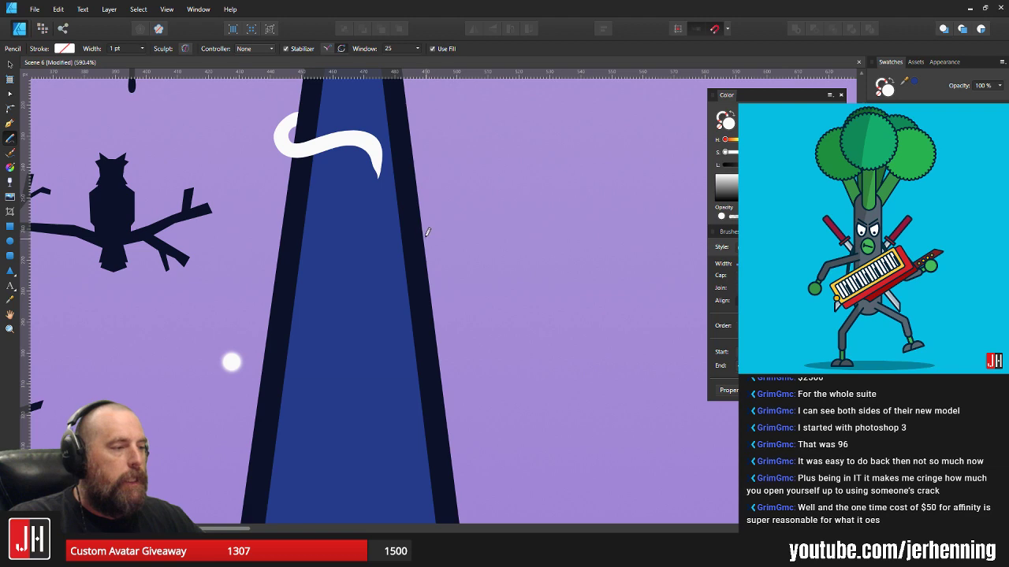
{"action": "mouse_move", "coordinate": [444, 251]}
{"action": "left_mouse_down"}
{"action": "mouse_move", "coordinate": [440, 275]}
{"action": "mouse_move", "coordinate": [415, 297]}
{"action": "mouse_move", "coordinate": [327, 307]}
{"action": "mouse_move", "coordinate": [287, 340]}
{"action": "mouse_move", "coordinate": [283, 364]}
{"action": "mouse_move", "coordinate": [288, 317]}
{"action": "mouse_move", "coordinate": [342, 273]}
{"action": "left_mouse_up"}
{"action": "key", "text": "ctrl+z"}
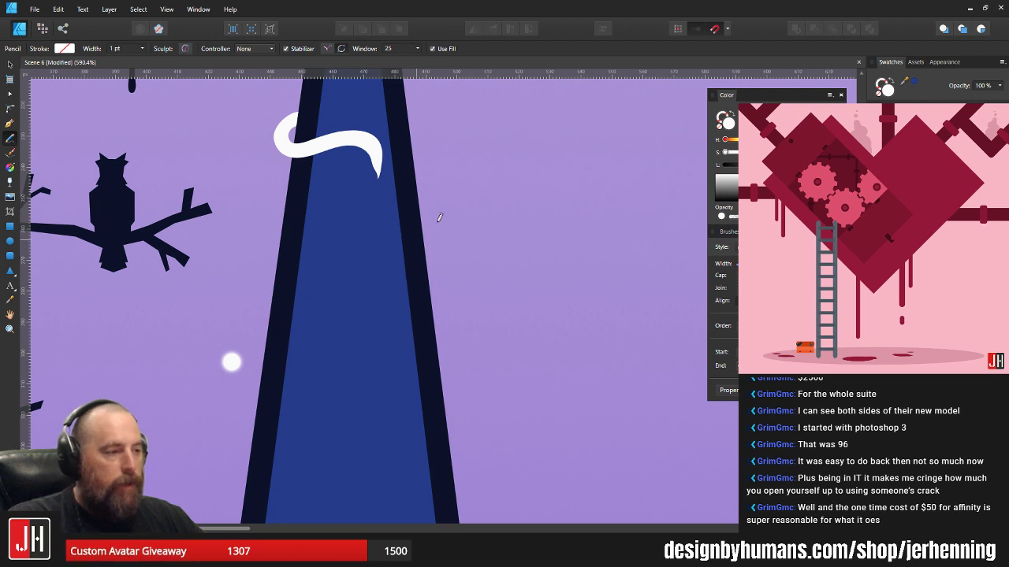
{"action": "mouse_move", "coordinate": [426, 221]}
{"action": "left_mouse_down"}
{"action": "mouse_move", "coordinate": [437, 278]}
{"action": "mouse_move", "coordinate": [401, 299]}
{"action": "mouse_move", "coordinate": [323, 297]}
{"action": "mouse_move", "coordinate": [293, 334]}
{"action": "mouse_move", "coordinate": [322, 264]}
{"action": "mouse_move", "coordinate": [265, 295]}
{"action": "mouse_move", "coordinate": [265, 266]}
{"action": "mouse_move", "coordinate": [281, 249]}
{"action": "mouse_move", "coordinate": [378, 256]}
{"action": "mouse_move", "coordinate": [421, 216]}
{"action": "left_mouse_up"}
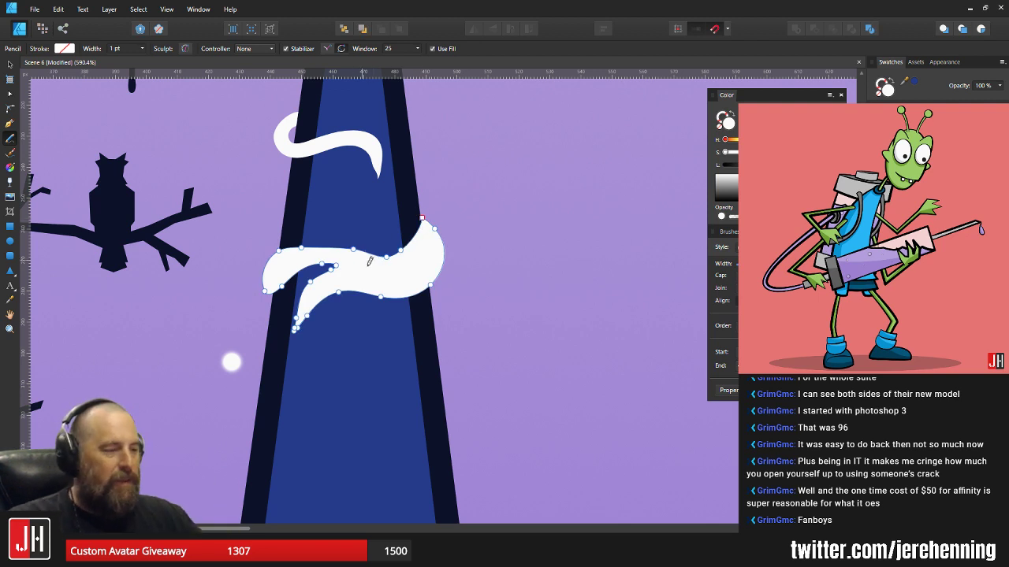
{"action": "key", "text": "ctrl+z"}
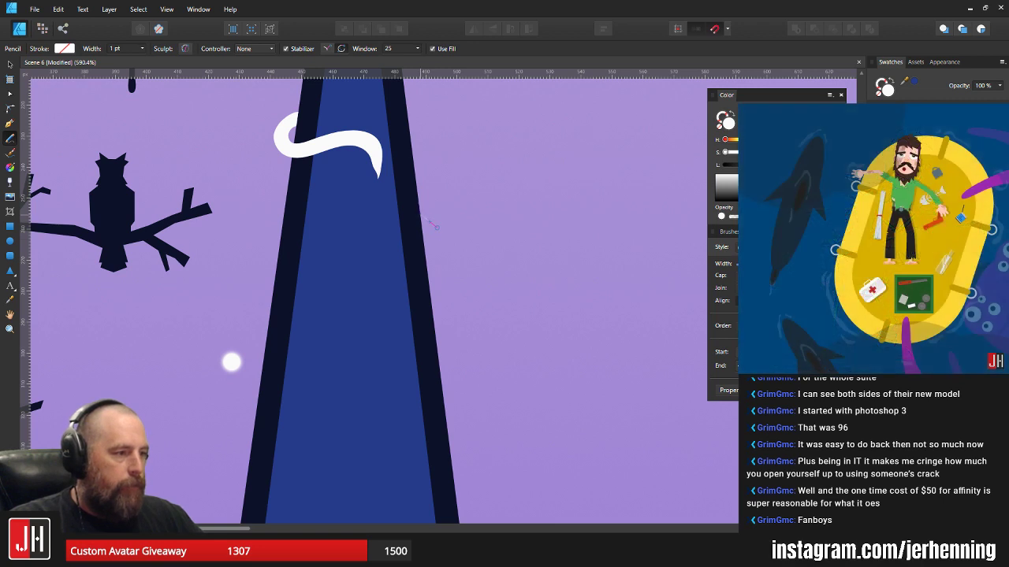
{"action": "mouse_move", "coordinate": [433, 226]}
{"action": "left_mouse_down"}
{"action": "mouse_move", "coordinate": [439, 265]}
{"action": "mouse_move", "coordinate": [418, 278]}
{"action": "mouse_move", "coordinate": [364, 280]}
{"action": "mouse_move", "coordinate": [315, 313]}
{"action": "left_mouse_up"}
{"action": "key", "text": "ctrl+z"}
{"action": "scroll", "coordinate": [407, 266], "scroll_direction": "down", "scroll_amount": 3}
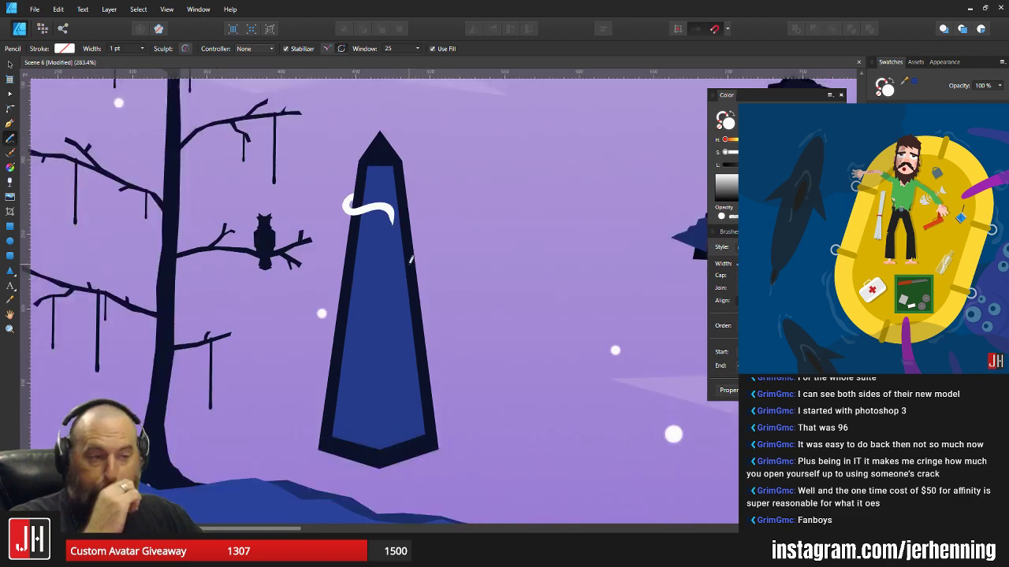
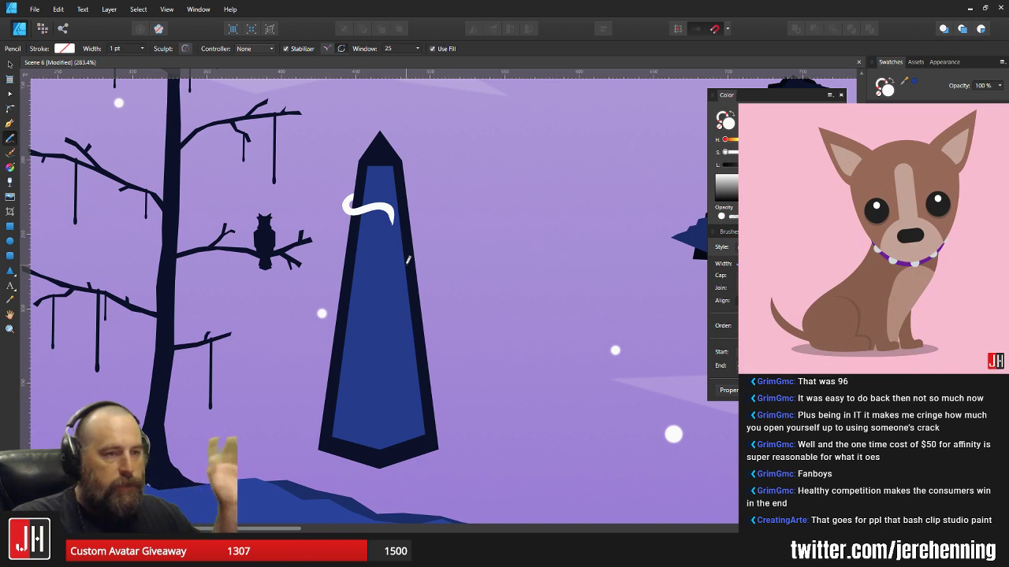
- Try drawing a forked white band from the obelisk's right edge across to its left edge, and undo it
{"action": "scroll", "coordinate": [417, 260], "scroll_direction": "up", "scroll_amount": 5}
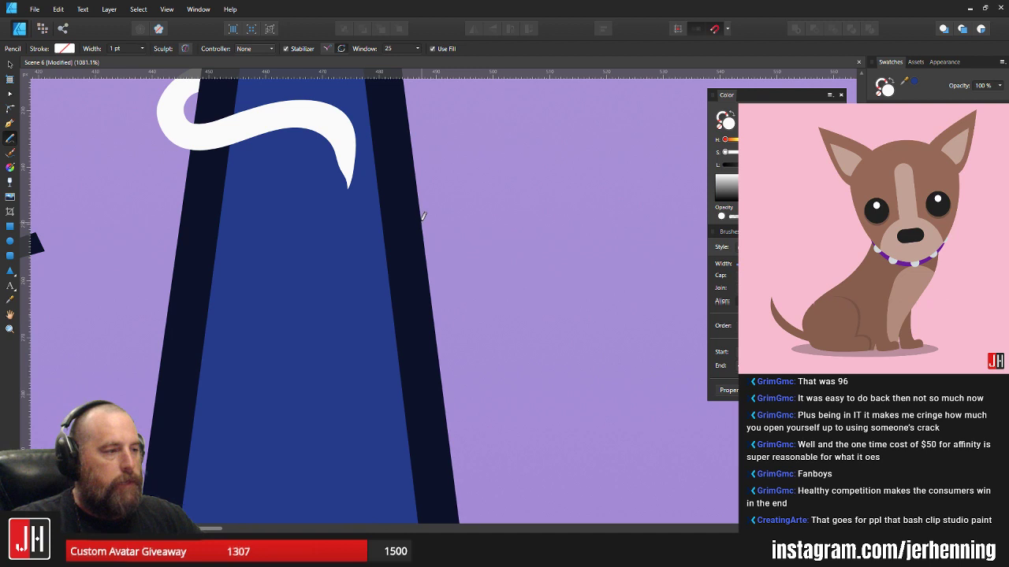
{"action": "mouse_move", "coordinate": [423, 215]}
{"action": "left_mouse_down"}
{"action": "mouse_move", "coordinate": [441, 241]}
{"action": "mouse_move", "coordinate": [442, 278]}
{"action": "mouse_move", "coordinate": [426, 300]}
{"action": "mouse_move", "coordinate": [380, 315]}
{"action": "mouse_move", "coordinate": [300, 319]}
{"action": "mouse_move", "coordinate": [261, 339]}
{"action": "mouse_move", "coordinate": [237, 389]}
{"action": "mouse_move", "coordinate": [248, 324]}
{"action": "mouse_move", "coordinate": [307, 300]}
{"action": "mouse_move", "coordinate": [251, 291]}
{"action": "mouse_move", "coordinate": [214, 314]}
{"action": "mouse_move", "coordinate": [173, 366]}
{"action": "mouse_move", "coordinate": [149, 369]}
{"action": "mouse_move", "coordinate": [145, 340]}
{"action": "mouse_move", "coordinate": [158, 318]}
{"action": "mouse_move", "coordinate": [189, 310]}
{"action": "mouse_move", "coordinate": [254, 252]}
{"action": "mouse_move", "coordinate": [380, 266]}
{"action": "mouse_move", "coordinate": [408, 257]}
{"action": "mouse_move", "coordinate": [423, 225]}
{"action": "left_mouse_up"}
{"action": "scroll", "coordinate": [425, 276], "scroll_direction": "down", "scroll_amount": 6}
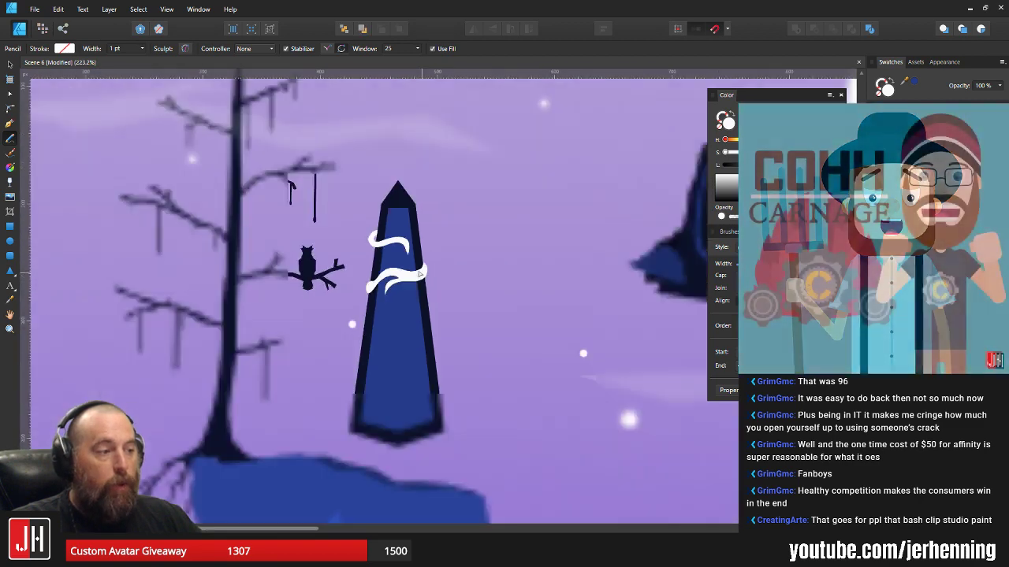
{"action": "scroll", "coordinate": [411, 284], "scroll_direction": "up", "scroll_amount": 2}
{"action": "key", "text": "ctrl+z"}
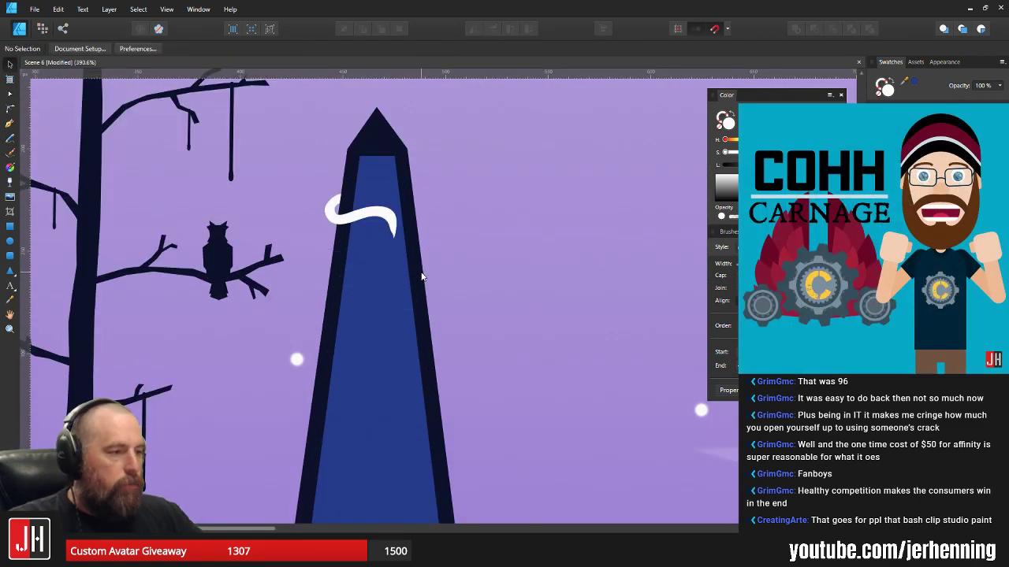
- Draw a white freehand band below the first one, curling around the obelisk's right edge and forking into two tails on the left
{"action": "left_click", "coordinate": [11, 139]}
{"action": "scroll", "coordinate": [416, 316], "scroll_direction": "up", "scroll_amount": 2}
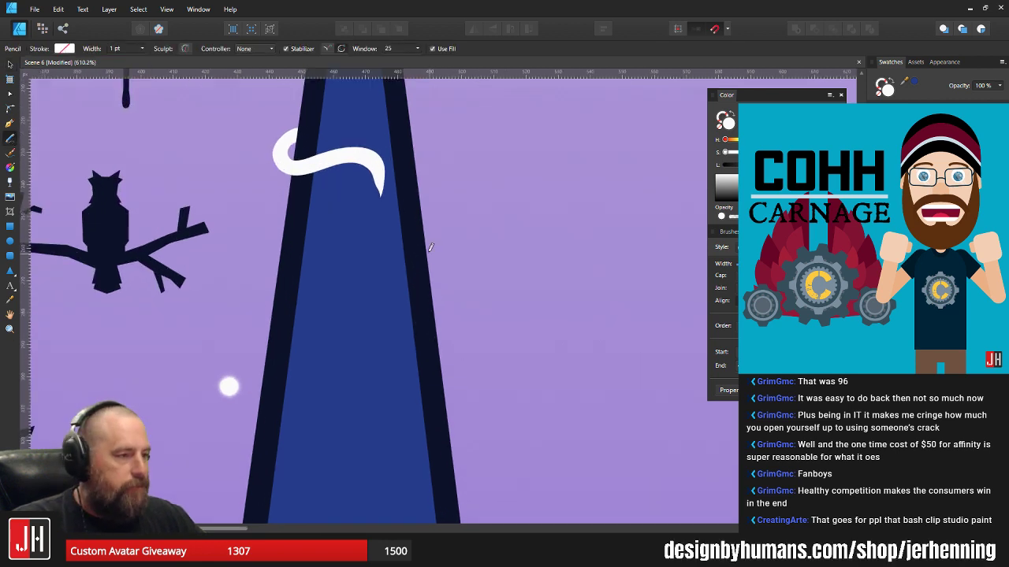
{"action": "mouse_move", "coordinate": [447, 262]}
{"action": "left_mouse_down"}
{"action": "mouse_move", "coordinate": [447, 295]}
{"action": "mouse_move", "coordinate": [346, 306]}
{"action": "mouse_move", "coordinate": [305, 340]}
{"action": "mouse_move", "coordinate": [316, 313]}
{"action": "mouse_move", "coordinate": [355, 289]}
{"action": "mouse_move", "coordinate": [319, 285]}
{"action": "mouse_move", "coordinate": [278, 315]}
{"action": "mouse_move", "coordinate": [256, 312]}
{"action": "mouse_move", "coordinate": [262, 285]}
{"action": "mouse_move", "coordinate": [278, 281]}
{"action": "mouse_move", "coordinate": [357, 269]}
{"action": "mouse_move", "coordinate": [421, 260]}
{"action": "left_mouse_up"}
- Move the two end nodes of the lower band's curl onto the obelisk's outer right edge and round out the curl's outer curve
{"action": "scroll", "coordinate": [421, 260], "scroll_direction": "up", "scroll_amount": 8}
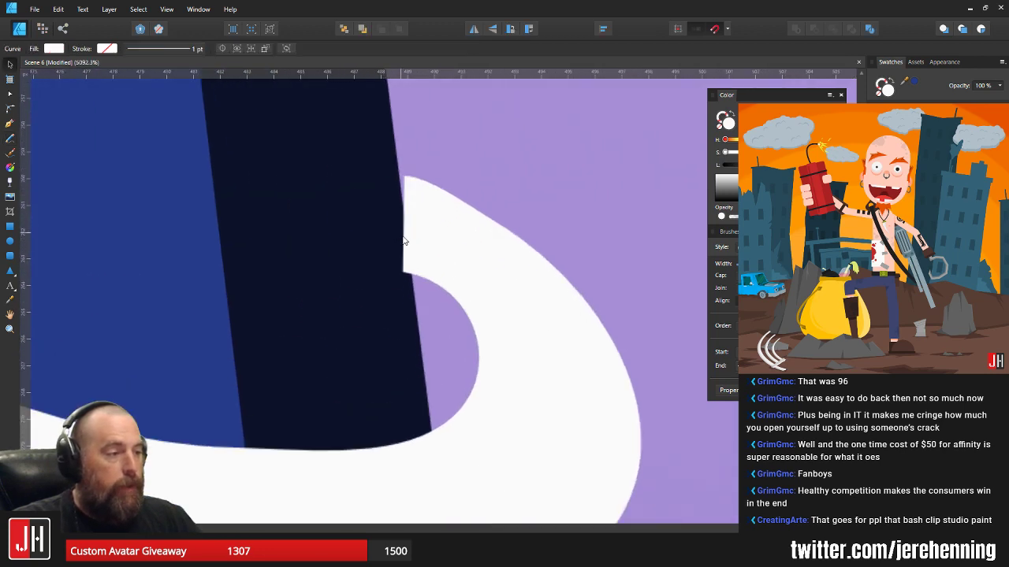
{"action": "key", "text": "a"}
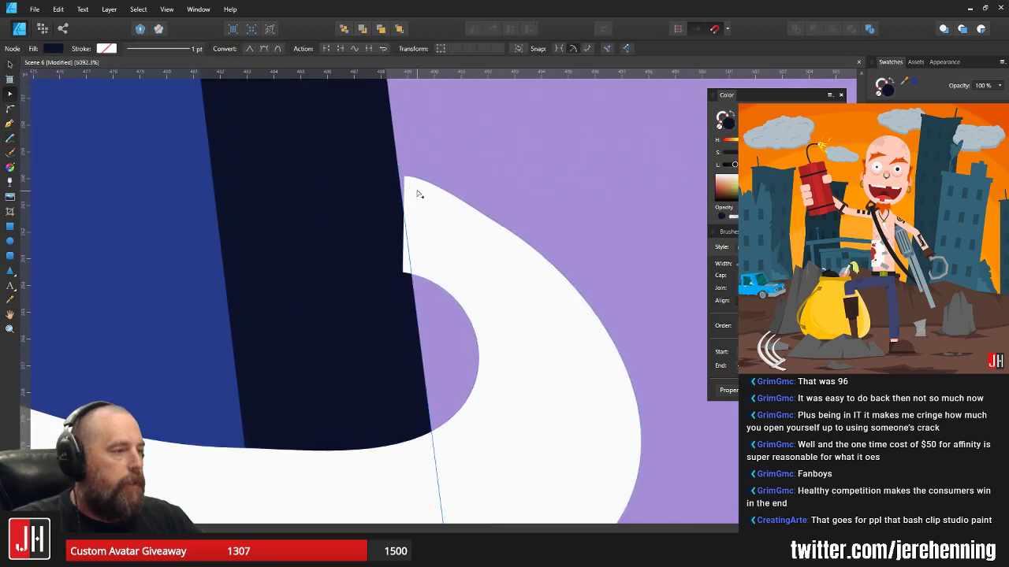
{"action": "left_click", "coordinate": [406, 182]}
{"action": "left_click_drag", "start_coordinate": [402, 175], "coordinate": [398, 168]}
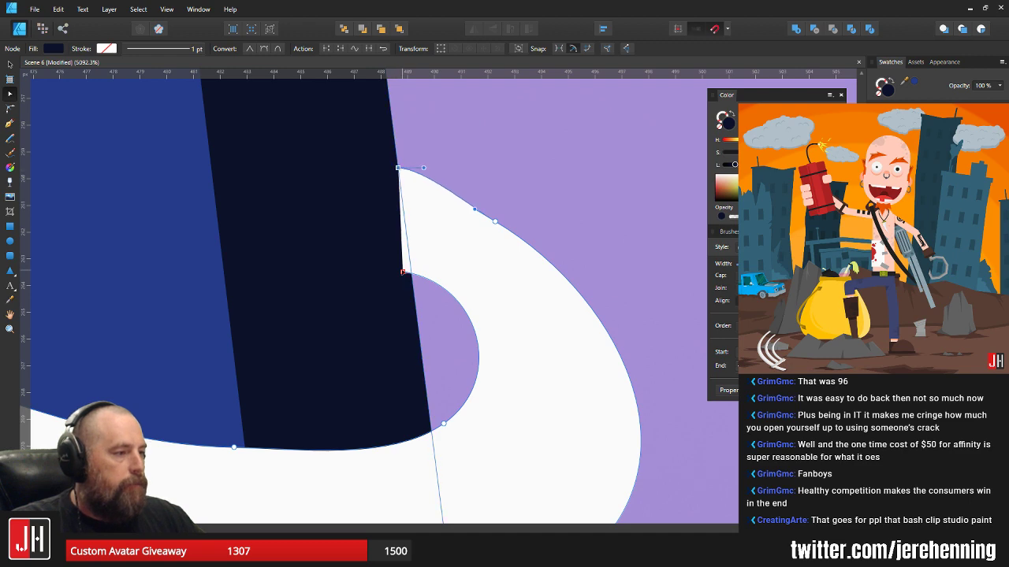
{"action": "left_click_drag", "start_coordinate": [403, 272], "coordinate": [412, 292]}
{"action": "left_click_drag", "start_coordinate": [494, 221], "coordinate": [495, 207]}
{"action": "scroll", "coordinate": [482, 303], "scroll_direction": "down", "scroll_amount": 6}
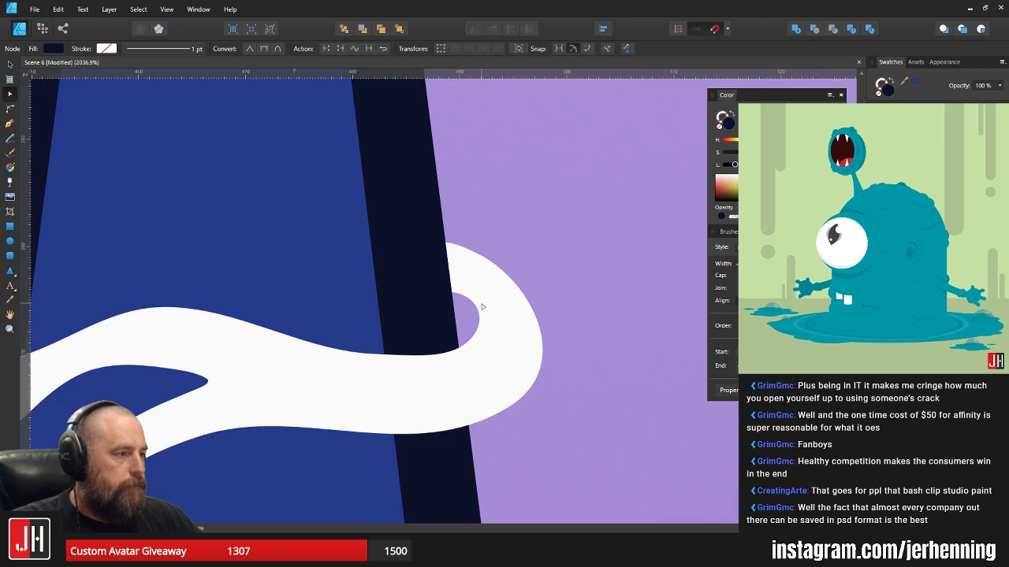
{"action": "key", "text": "v"}
{"action": "left_click", "coordinate": [528, 298]}
{"action": "scroll", "coordinate": [447, 322], "scroll_direction": "down", "scroll_amount": 4}
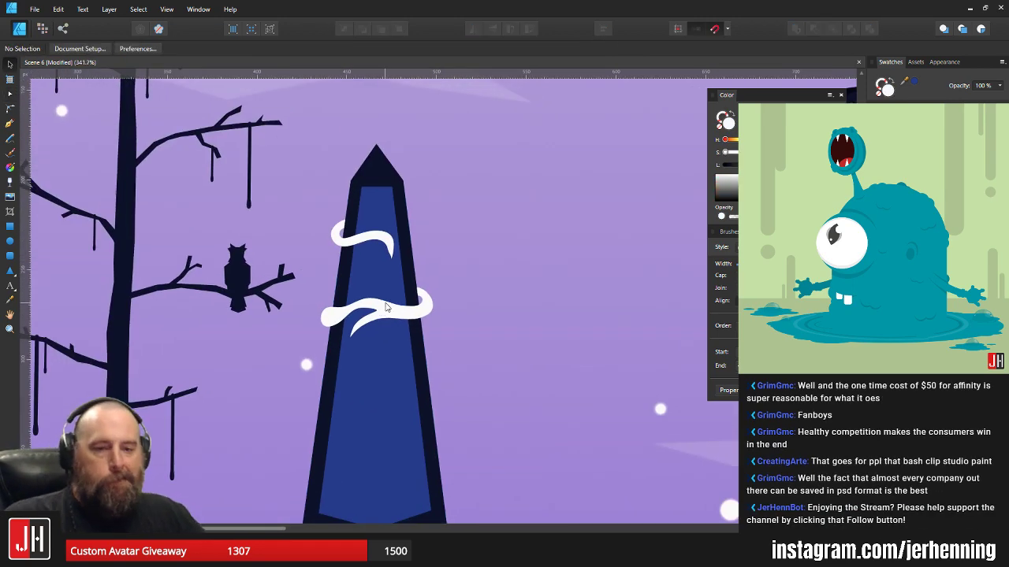
- Adjust the upper contour of the lower band's rounded left end with the Node tool
{"action": "scroll", "coordinate": [344, 318], "scroll_direction": "up", "scroll_amount": 9}
{"action": "scroll", "coordinate": [344, 316], "scroll_direction": "up", "scroll_amount": 2}
{"action": "left_click", "coordinate": [327, 325]}
{"action": "key", "text": "a"}
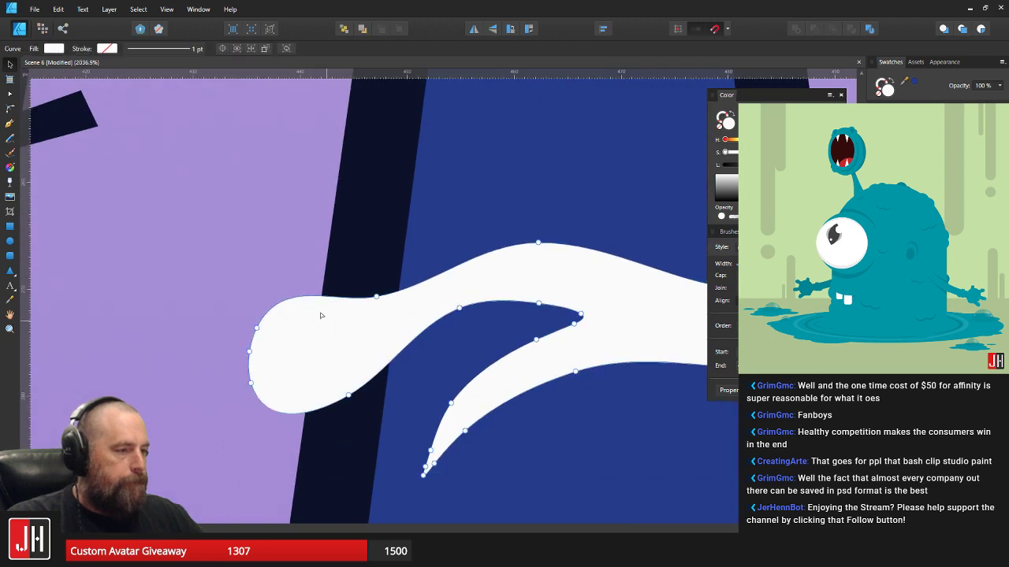
{"action": "left_click", "coordinate": [324, 298]}
{"action": "scroll", "coordinate": [352, 317], "scroll_direction": "down", "scroll_amount": 6}
{"action": "key", "text": "v"}
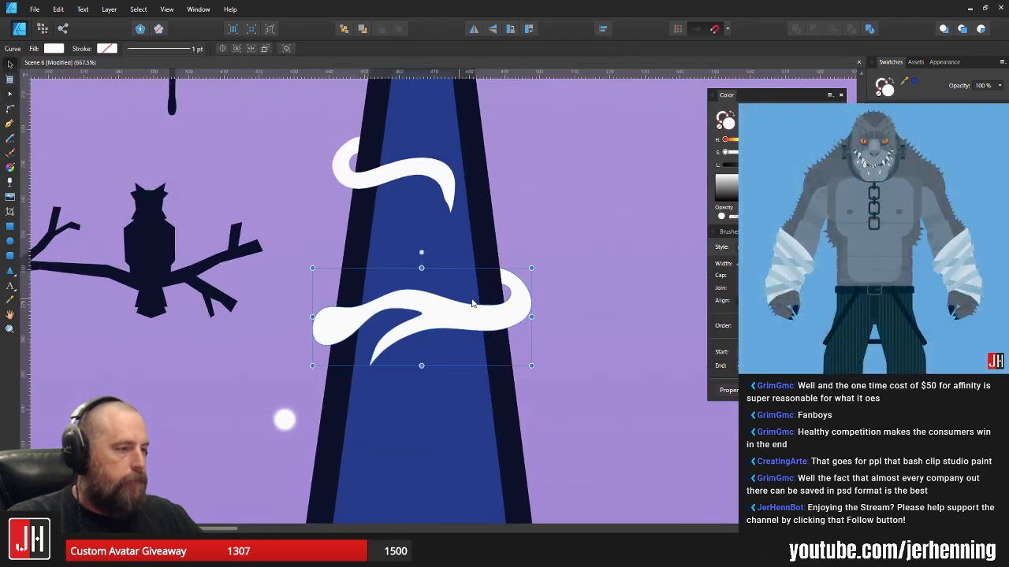
{"action": "scroll", "coordinate": [459, 305], "scroll_direction": "down", "scroll_amount": 6}
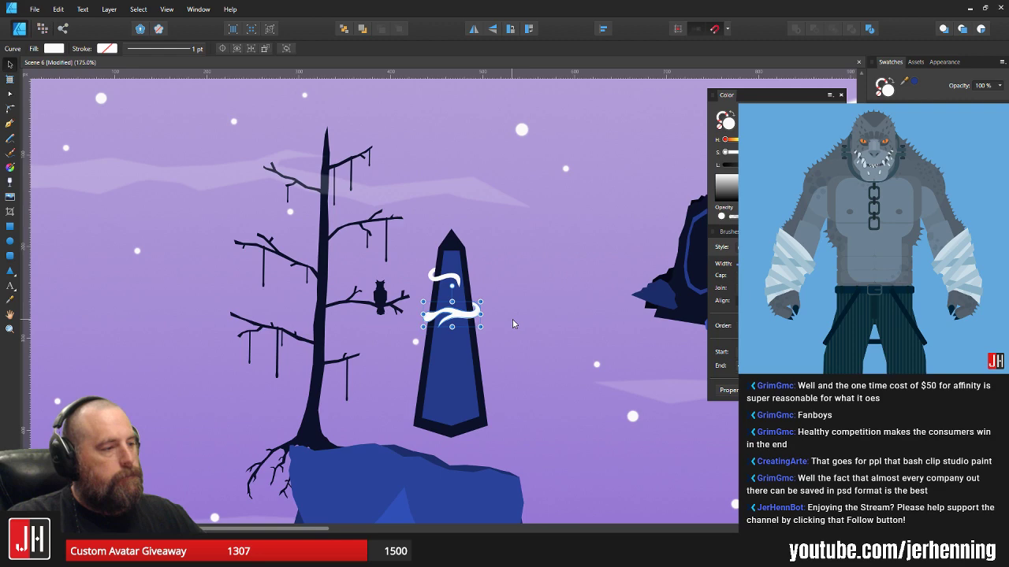
{"action": "left_click", "coordinate": [513, 320]}
- Try drawing another white band on the obelisk below the forked one twice with the Pencil tool, undoing each attempt
{"action": "scroll", "coordinate": [474, 374], "scroll_direction": "up", "scroll_amount": 3}
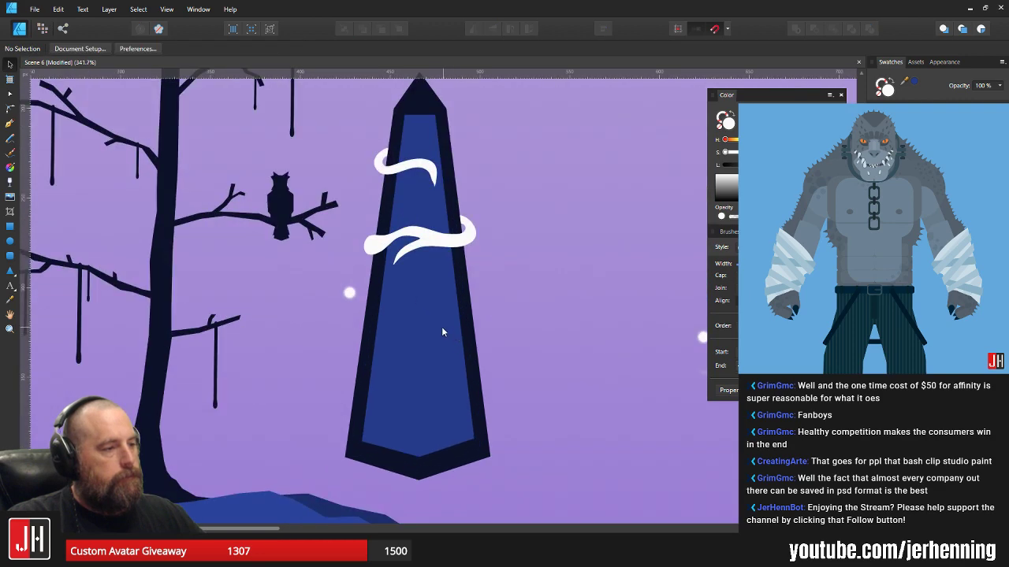
{"action": "left_click", "coordinate": [11, 139]}
{"action": "scroll", "coordinate": [383, 273], "scroll_direction": "up", "scroll_amount": 3}
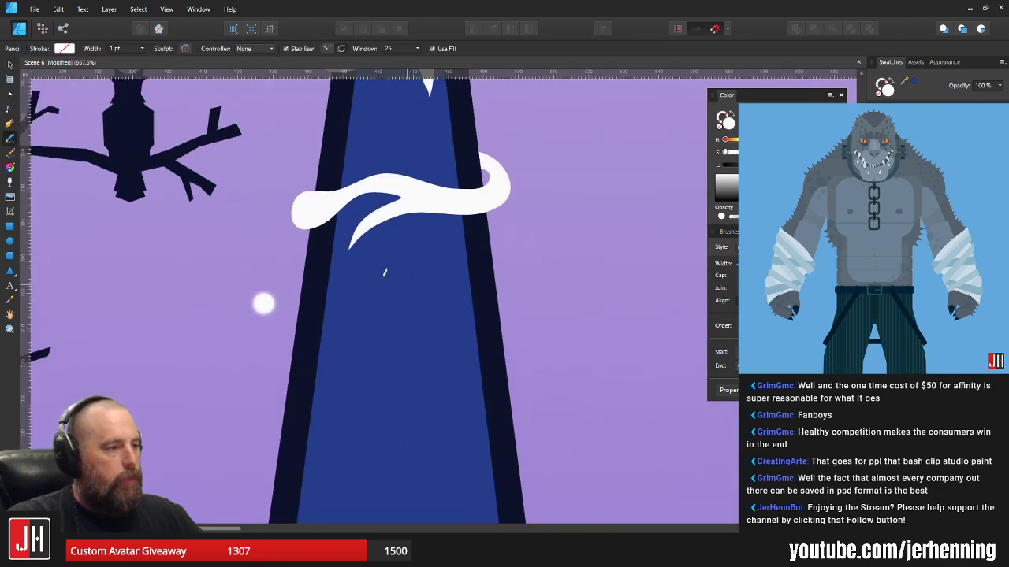
{"action": "scroll", "coordinate": [400, 315], "scroll_direction": "down", "scroll_amount": 1}
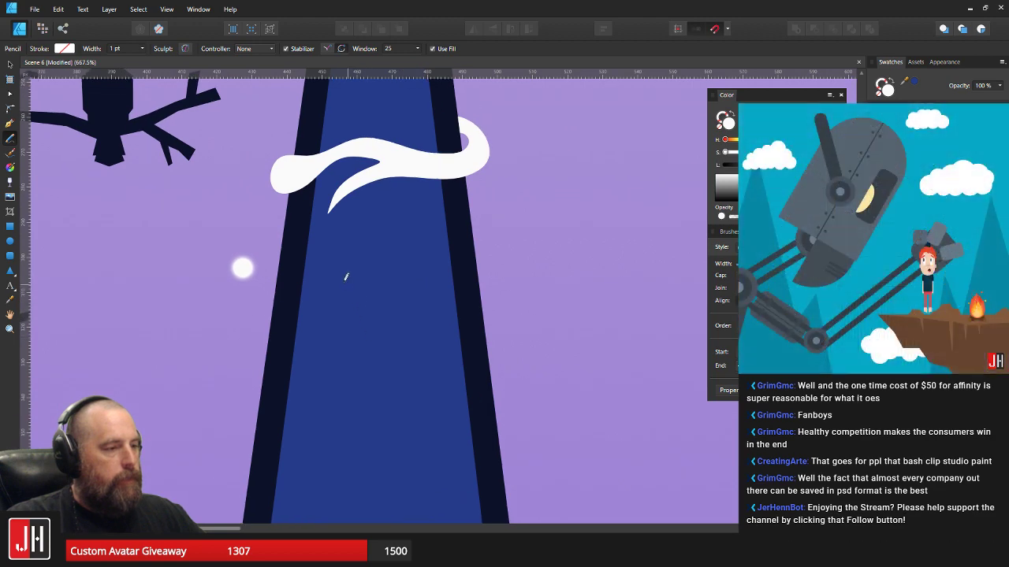
{"action": "mouse_move", "coordinate": [345, 278]}
{"action": "left_mouse_down"}
{"action": "mouse_move", "coordinate": [379, 308]}
{"action": "mouse_move", "coordinate": [478, 328]}
{"action": "left_mouse_up"}
{"action": "key", "text": "ctrl+z"}
{"action": "mouse_move", "coordinate": [351, 301]}
{"action": "left_mouse_down"}
{"action": "mouse_move", "coordinate": [394, 328]}
{"action": "mouse_move", "coordinate": [479, 318]}
{"action": "mouse_move", "coordinate": [499, 329]}
{"action": "mouse_move", "coordinate": [376, 281]}
{"action": "left_mouse_up"}
{"action": "key", "text": "ctrl+z"}
{"action": "scroll", "coordinate": [419, 320], "scroll_direction": "down", "scroll_amount": 3}
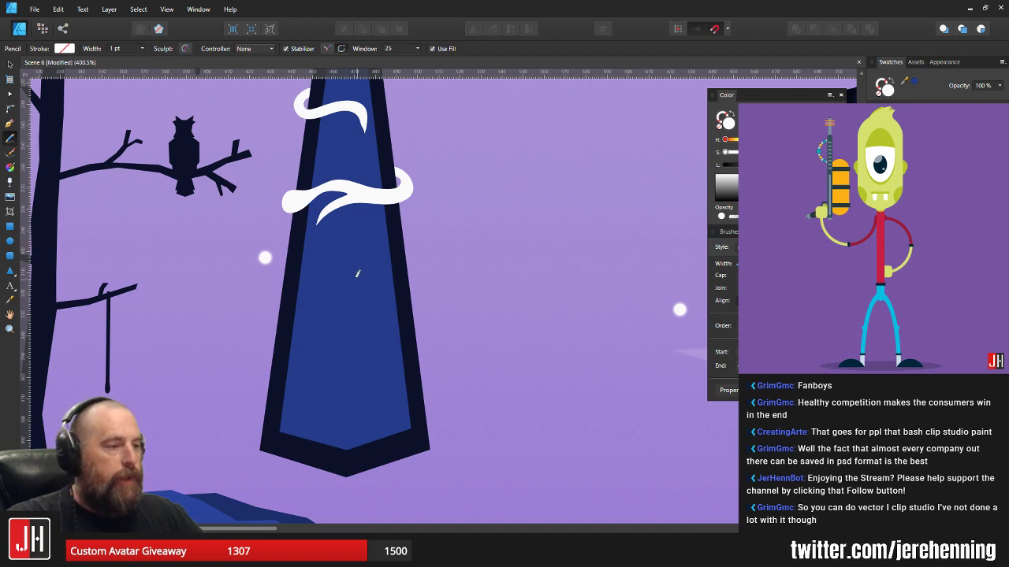
- Delete the nodes of the lower band's rounded left end so its upper tail stops inside the blue panel
{"action": "scroll", "coordinate": [357, 273], "scroll_direction": "up", "scroll_amount": 1}
{"action": "key", "text": "v"}
{"action": "left_click", "coordinate": [297, 196]}
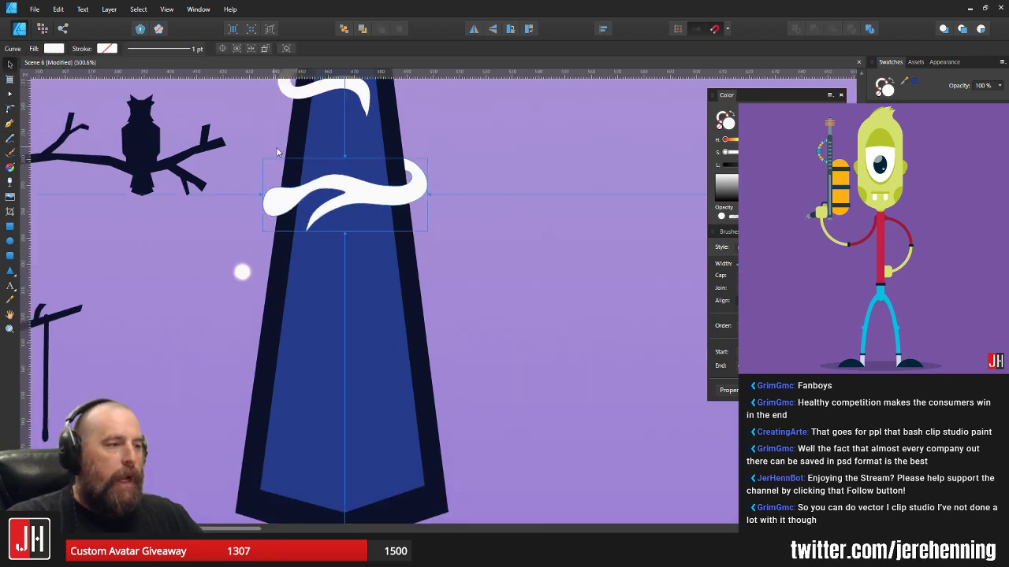
{"action": "scroll", "coordinate": [280, 167], "scroll_direction": "up", "scroll_amount": 4}
{"action": "key", "text": "a"}
{"action": "left_click_drag", "start_coordinate": [203, 180], "coordinate": [326, 304]}
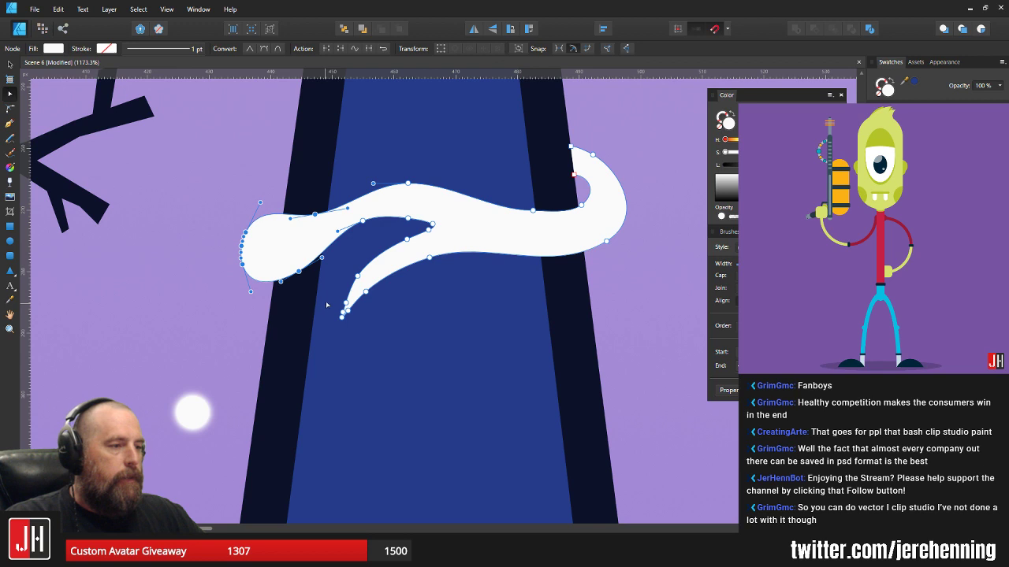
{"action": "key", "text": "Delete"}
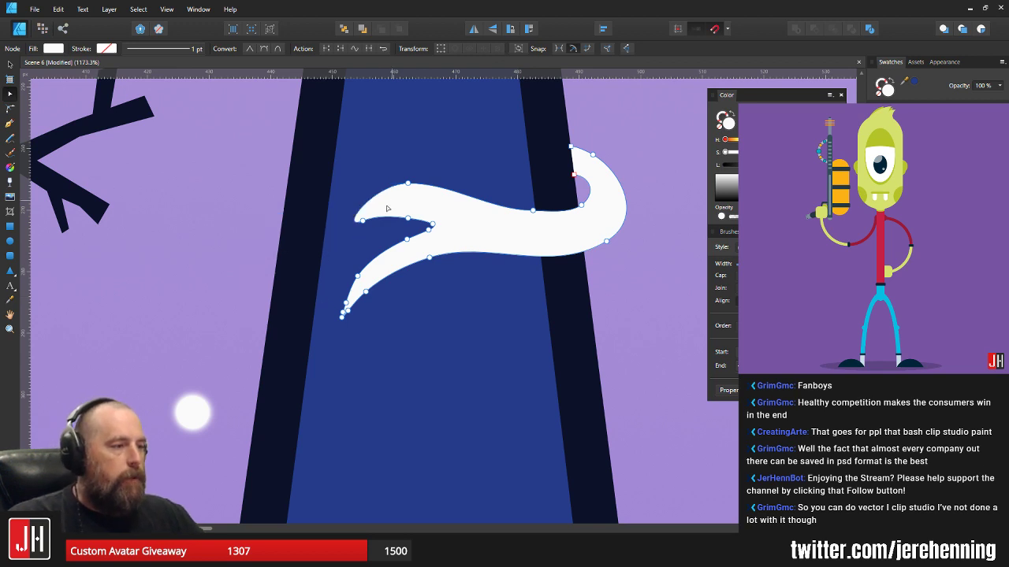
- Shape the lower band's shortened upper tail into a sharp hooked point and round the inner curve where the two tails fork
{"action": "left_click", "coordinate": [362, 220]}
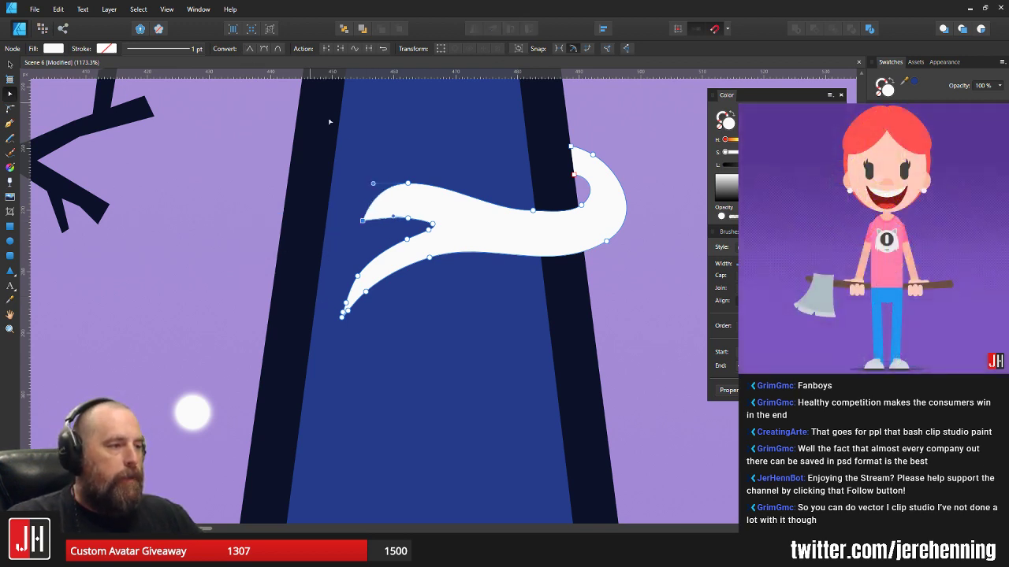
{"action": "left_click_drag", "start_coordinate": [363, 220], "coordinate": [410, 211]}
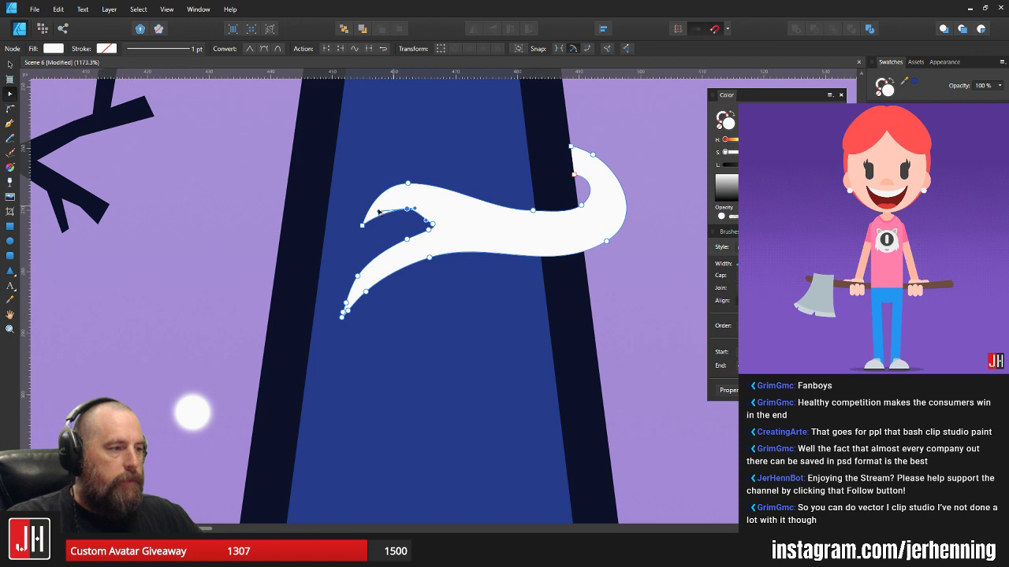
{"action": "scroll", "coordinate": [425, 208], "scroll_direction": "up", "scroll_amount": 3}
{"action": "left_click_drag", "start_coordinate": [401, 210], "coordinate": [424, 211]}
{"action": "scroll", "coordinate": [437, 247], "scroll_direction": "up", "scroll_amount": 1}
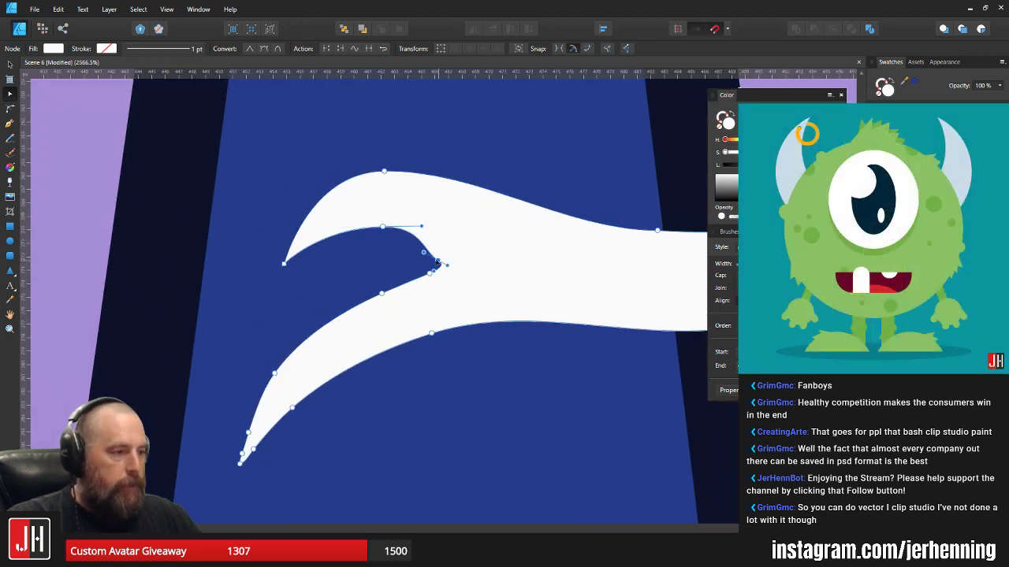
{"action": "mouse_move", "coordinate": [437, 262]}
{"action": "left_mouse_down"}
{"action": "mouse_move", "coordinate": [434, 250]}
{"action": "mouse_move", "coordinate": [443, 256]}
{"action": "left_mouse_up"}
{"action": "scroll", "coordinate": [446, 260], "scroll_direction": "down", "scroll_amount": 6}
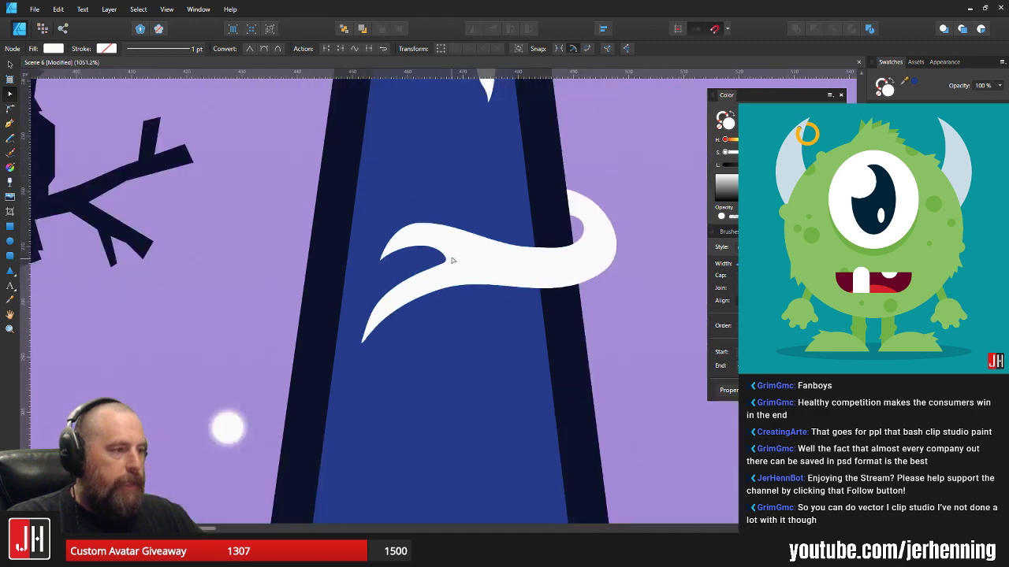
{"action": "key", "text": "v"}
{"action": "left_click", "coordinate": [556, 267]}
{"action": "scroll", "coordinate": [475, 273], "scroll_direction": "down", "scroll_amount": 3}
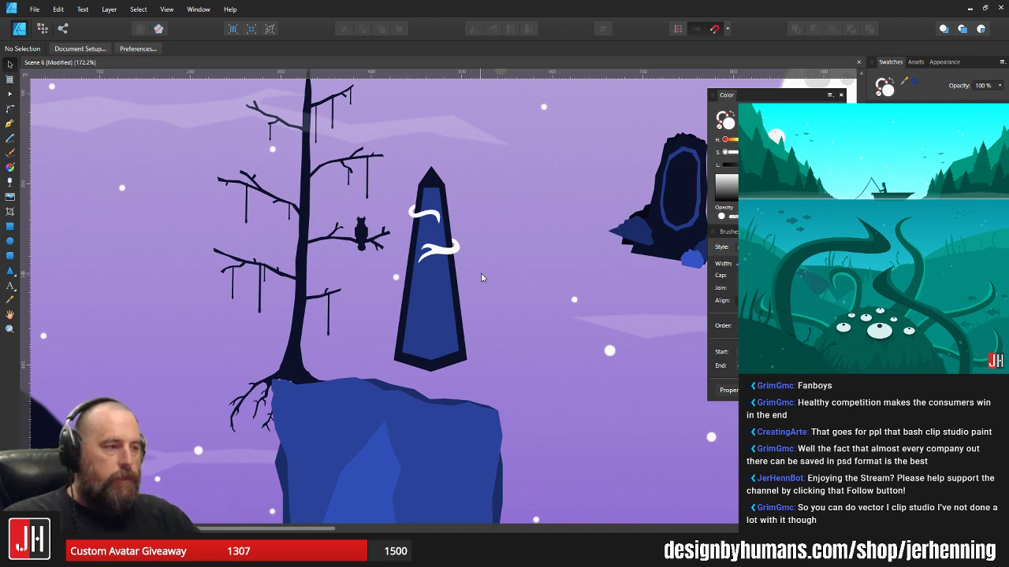
{"action": "scroll", "coordinate": [449, 264], "scroll_direction": "up", "scroll_amount": 4}
{"action": "scroll", "coordinate": [468, 288], "scroll_direction": "down", "scroll_amount": 2}
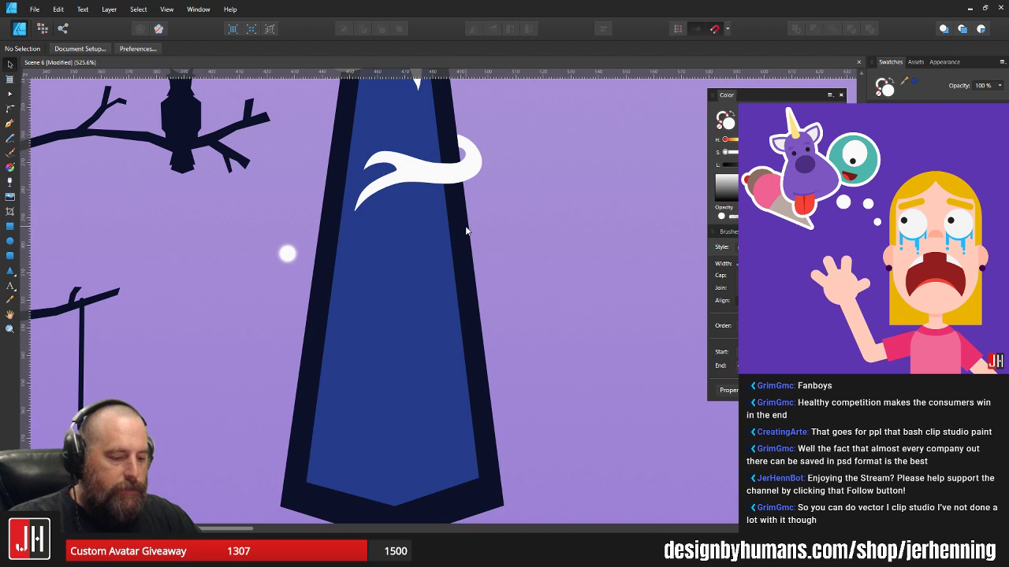
- Try drawing a third white band with a rounded left end below the forked one using the Pencil tool, undoing the attempt
{"action": "key", "text": "n"}
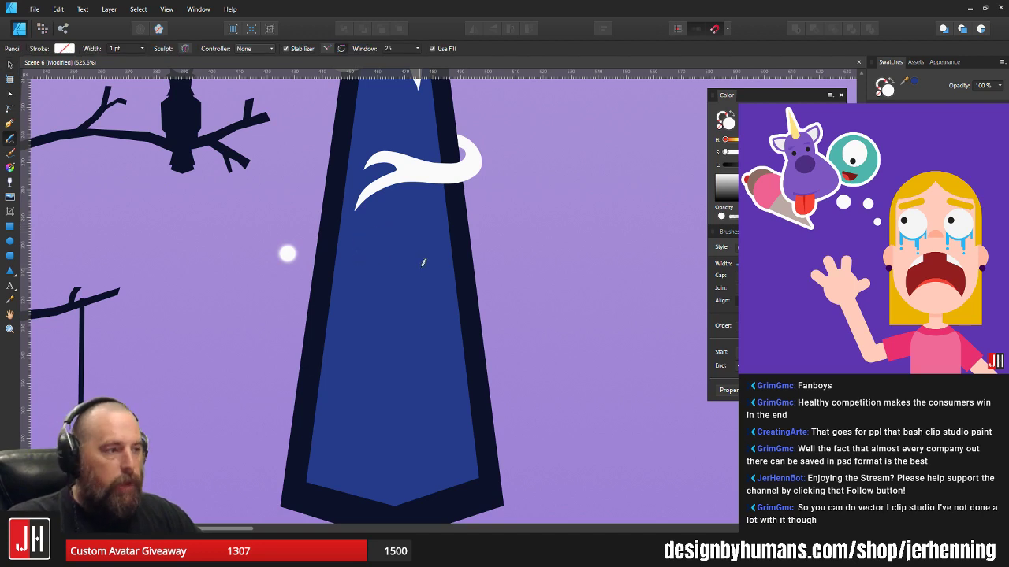
{"action": "mouse_move", "coordinate": [427, 244]}
{"action": "left_mouse_down"}
{"action": "mouse_move", "coordinate": [387, 275]}
{"action": "mouse_move", "coordinate": [297, 281]}
{"action": "mouse_move", "coordinate": [278, 305]}
{"action": "mouse_move", "coordinate": [311, 324]}
{"action": "mouse_move", "coordinate": [406, 308]}
{"action": "mouse_move", "coordinate": [433, 284]}
{"action": "mouse_move", "coordinate": [425, 241]}
{"action": "mouse_move", "coordinate": [408, 270]}
{"action": "mouse_move", "coordinate": [371, 282]}
{"action": "mouse_move", "coordinate": [291, 274]}
{"action": "mouse_move", "coordinate": [283, 286]}
{"action": "mouse_move", "coordinate": [293, 307]}
{"action": "mouse_move", "coordinate": [381, 308]}
{"action": "left_mouse_up"}
{"action": "key", "text": "ctrl+z"}
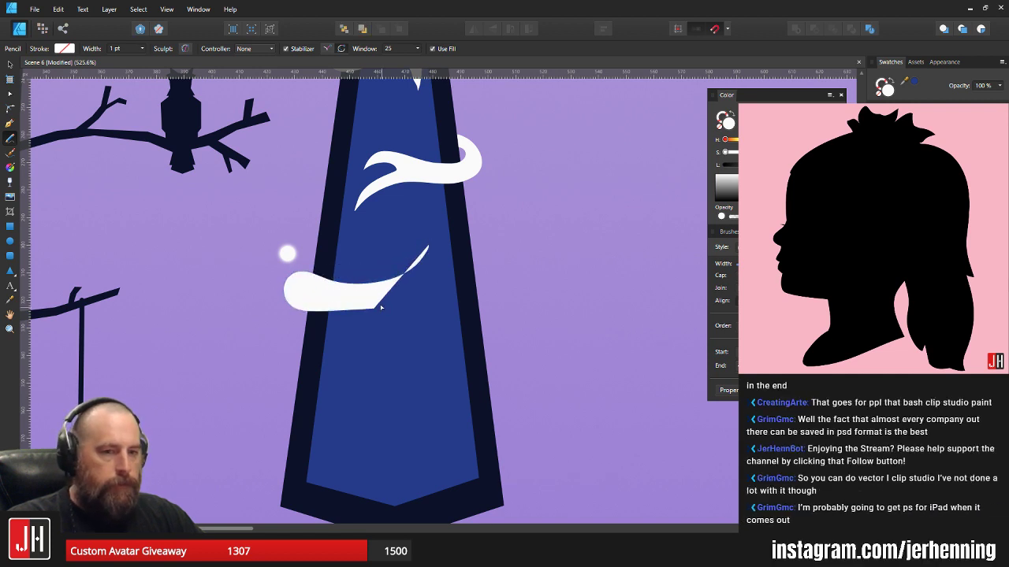
{"action": "key", "text": "ctrl+z"}
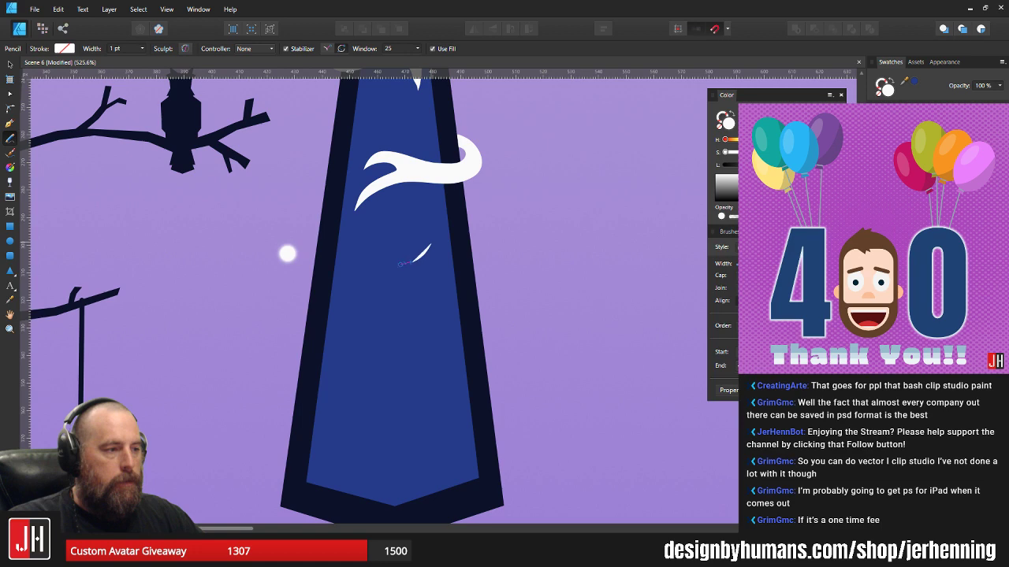
- Try a thicker wavy white band below the forked one, ending in an upturned tip on the blue panel, and delete it
{"action": "mouse_move", "coordinate": [287, 253]}
{"action": "left_mouse_down"}
{"action": "mouse_move", "coordinate": [300, 288]}
{"action": "mouse_move", "coordinate": [393, 294]}
{"action": "mouse_move", "coordinate": [429, 277]}
{"action": "left_mouse_up"}
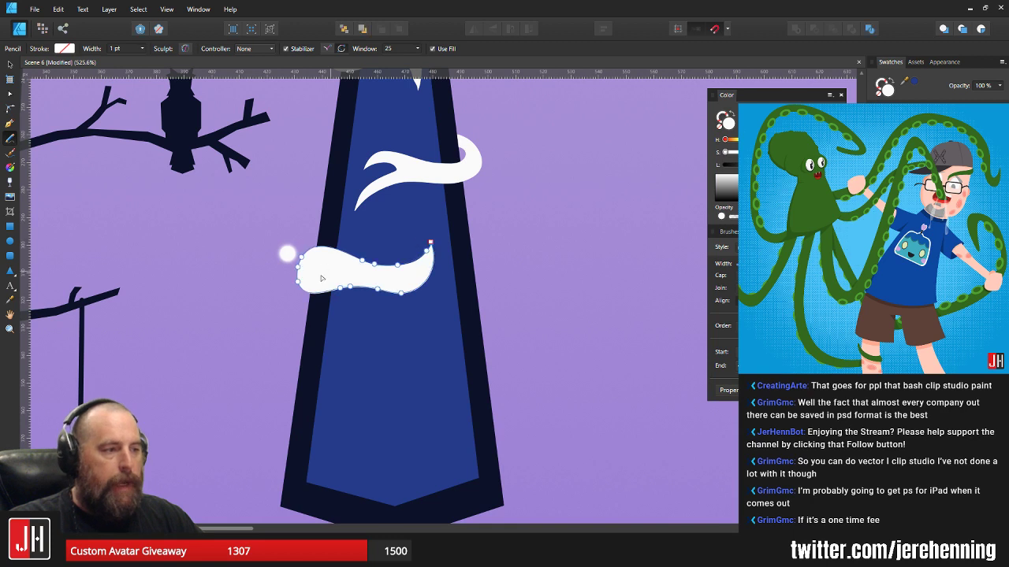
{"action": "scroll", "coordinate": [335, 261], "scroll_direction": "up", "scroll_amount": 2}
{"action": "key", "text": "v"}
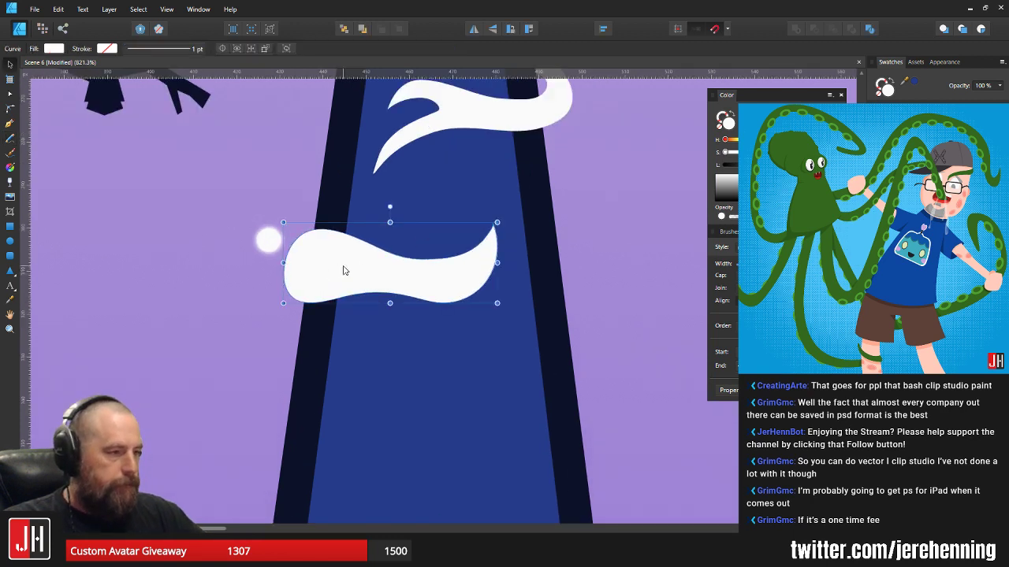
{"action": "key", "text": "Delete"}
- Try drawing the third band again from the blue panel's right side and undo the stroke
{"action": "left_click", "coordinate": [11, 139]}
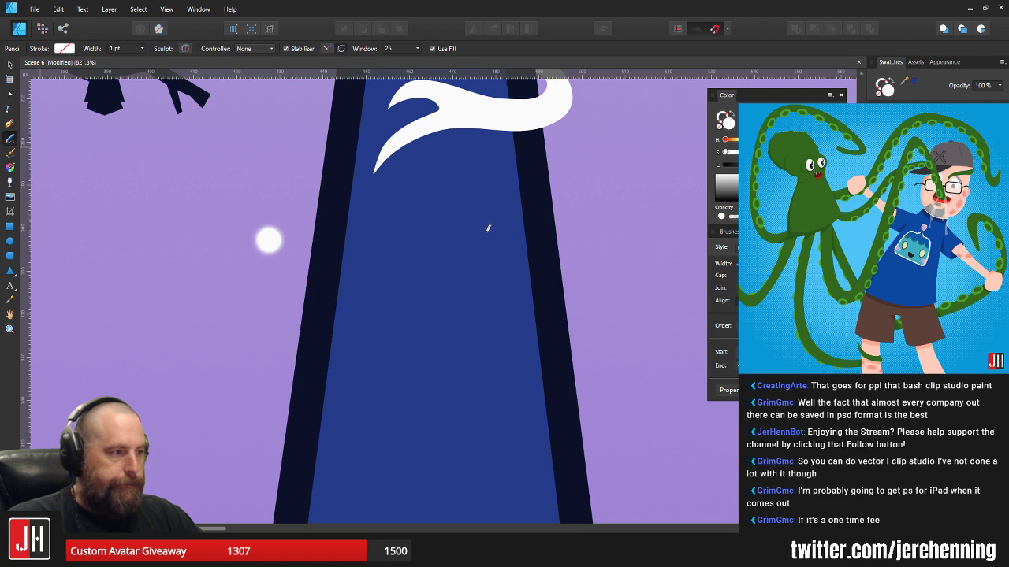
{"action": "mouse_move", "coordinate": [508, 222]}
{"action": "left_mouse_down"}
{"action": "mouse_move", "coordinate": [481, 246]}
{"action": "mouse_move", "coordinate": [423, 256]}
{"action": "mouse_move", "coordinate": [288, 237]}
{"action": "mouse_move", "coordinate": [272, 280]}
{"action": "mouse_move", "coordinate": [282, 298]}
{"action": "mouse_move", "coordinate": [298, 297]}
{"action": "mouse_move", "coordinate": [307, 274]}
{"action": "mouse_move", "coordinate": [359, 285]}
{"action": "mouse_move", "coordinate": [441, 280]}
{"action": "mouse_move", "coordinate": [509, 254]}
{"action": "mouse_move", "coordinate": [512, 227]}
{"action": "mouse_move", "coordinate": [493, 250]}
{"action": "mouse_move", "coordinate": [504, 305]}
{"action": "left_mouse_up"}
{"action": "key", "text": "ctrl+z"}
{"action": "scroll", "coordinate": [505, 305], "scroll_direction": "down", "scroll_amount": 3}
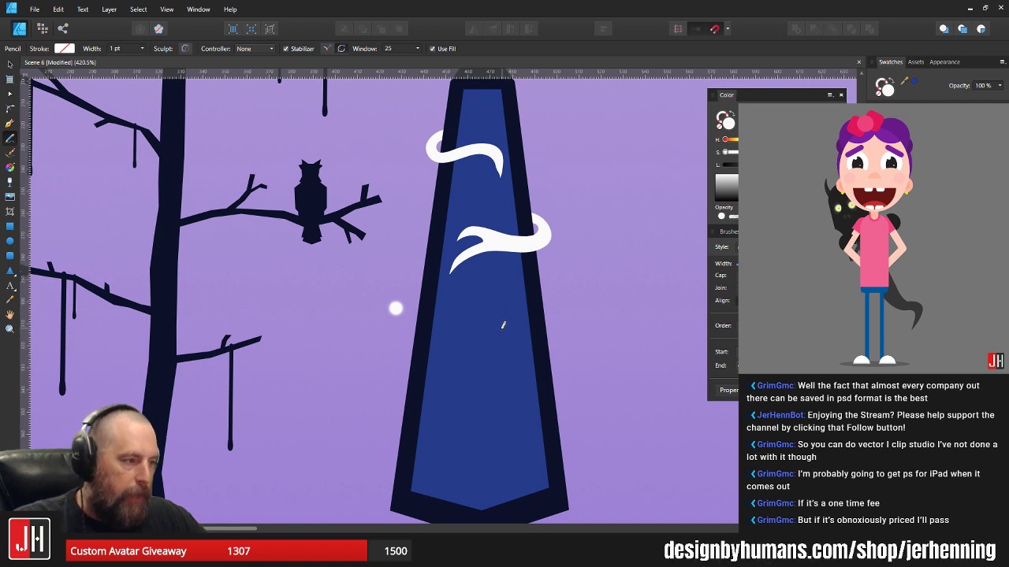
- Examine the node layout of the top band's pointed tip
{"action": "scroll", "coordinate": [496, 334], "scroll_direction": "up", "scroll_amount": 1}
{"action": "key", "text": "v"}
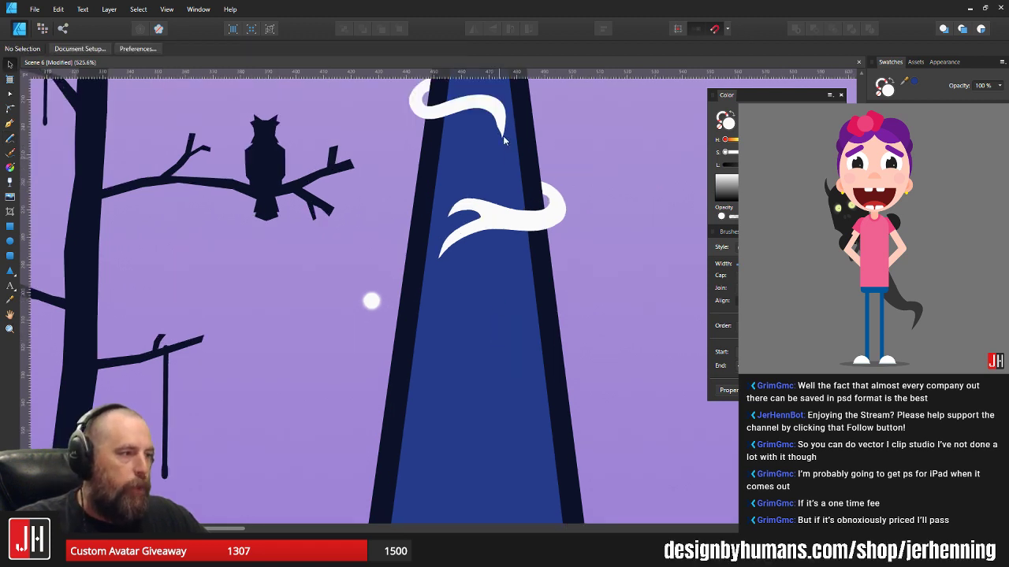
{"action": "scroll", "coordinate": [500, 111], "scroll_direction": "up", "scroll_amount": 5}
{"action": "scroll", "coordinate": [498, 125], "scroll_direction": "up", "scroll_amount": 1}
{"action": "left_click", "coordinate": [491, 181]}
{"action": "key", "text": "a"}
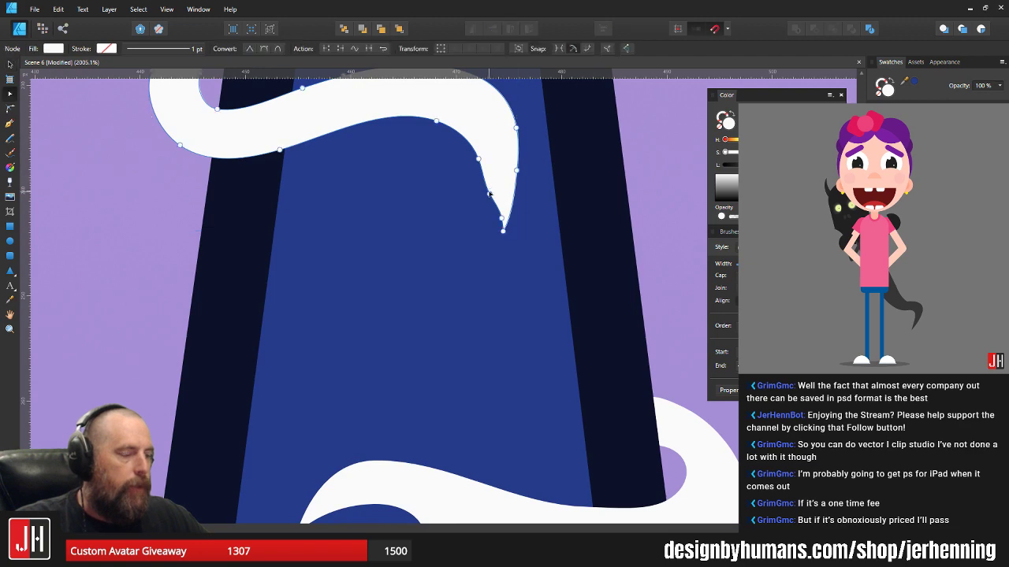
{"action": "key", "text": "v"}
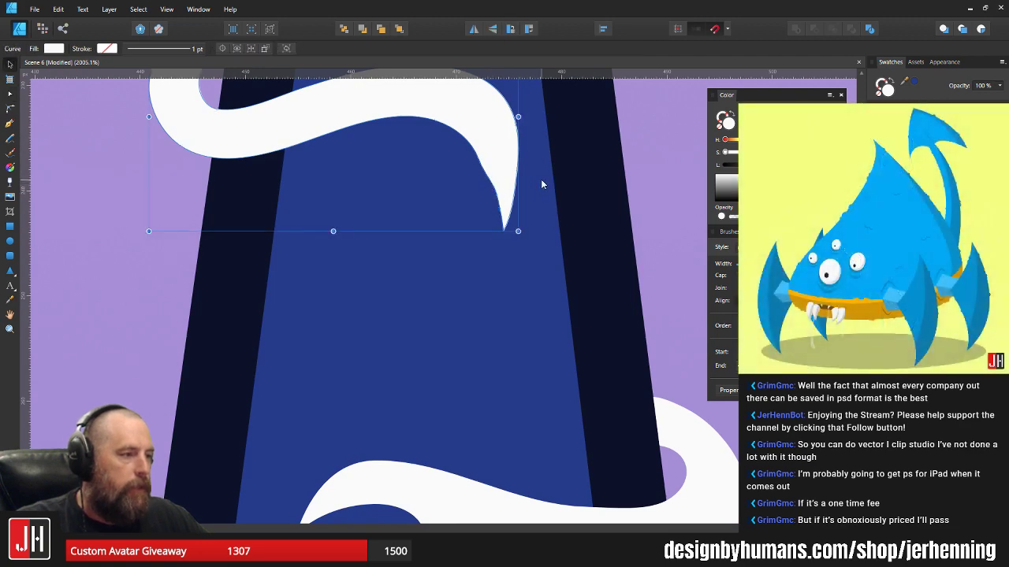
{"action": "scroll", "coordinate": [540, 179], "scroll_direction": "down", "scroll_amount": 5}
{"action": "scroll", "coordinate": [552, 203], "scroll_direction": "down", "scroll_amount": 3}
{"action": "scroll", "coordinate": [504, 244], "scroll_direction": "up", "scroll_amount": 4}
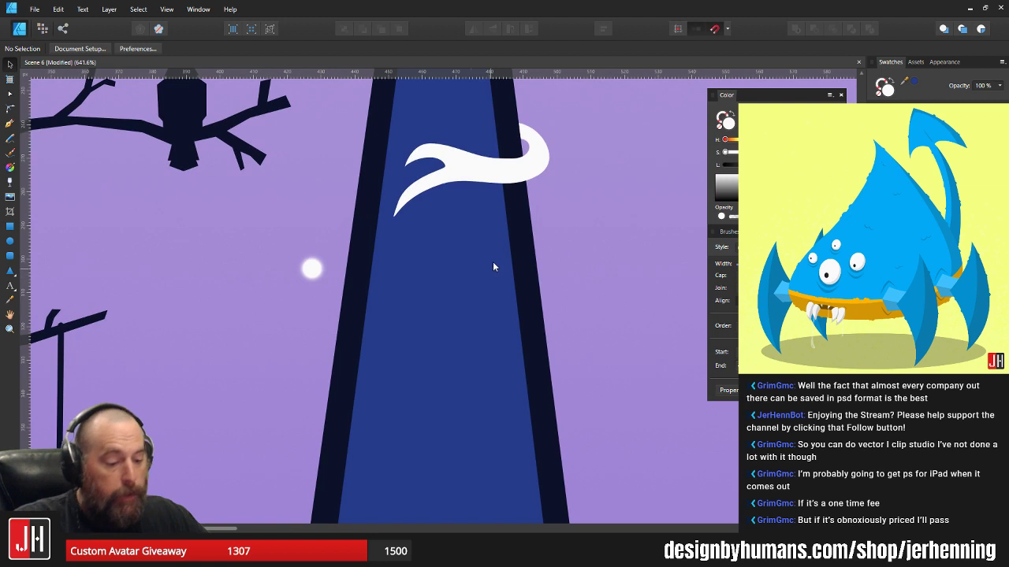
- Try drawing a thinner third band that curls around the obelisk's left edge twice with the Pencil tool, undoing each attempt
{"action": "key", "text": "n"}
{"action": "scroll", "coordinate": [464, 268], "scroll_direction": "up", "scroll_amount": 1}
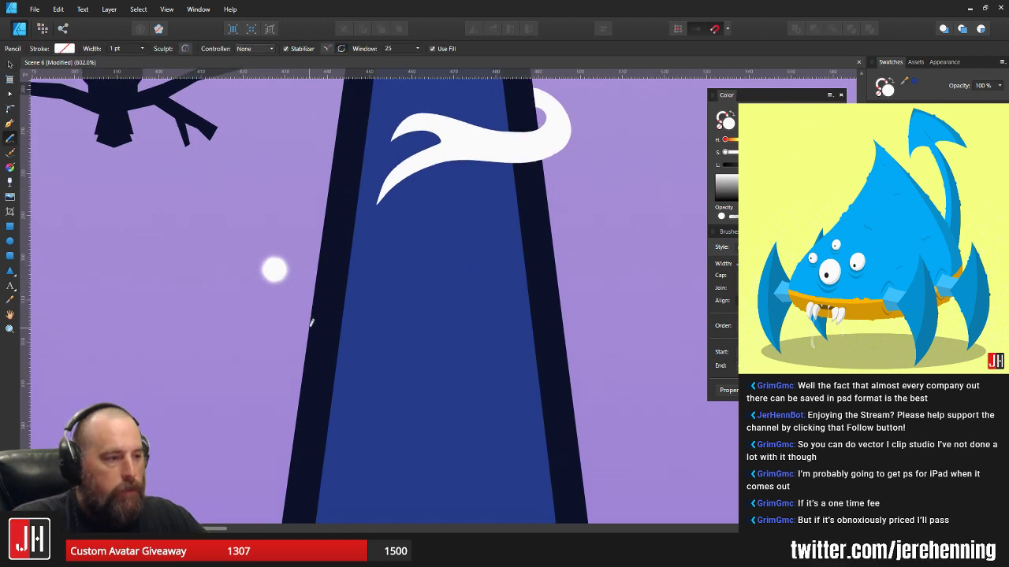
{"action": "mouse_move", "coordinate": [297, 310]}
{"action": "left_mouse_down"}
{"action": "mouse_move", "coordinate": [314, 270]}
{"action": "mouse_move", "coordinate": [416, 287]}
{"action": "mouse_move", "coordinate": [490, 256]}
{"action": "mouse_move", "coordinate": [465, 296]}
{"action": "mouse_move", "coordinate": [400, 301]}
{"action": "mouse_move", "coordinate": [341, 284]}
{"action": "mouse_move", "coordinate": [310, 308]}
{"action": "mouse_move", "coordinate": [310, 327]}
{"action": "left_mouse_up"}
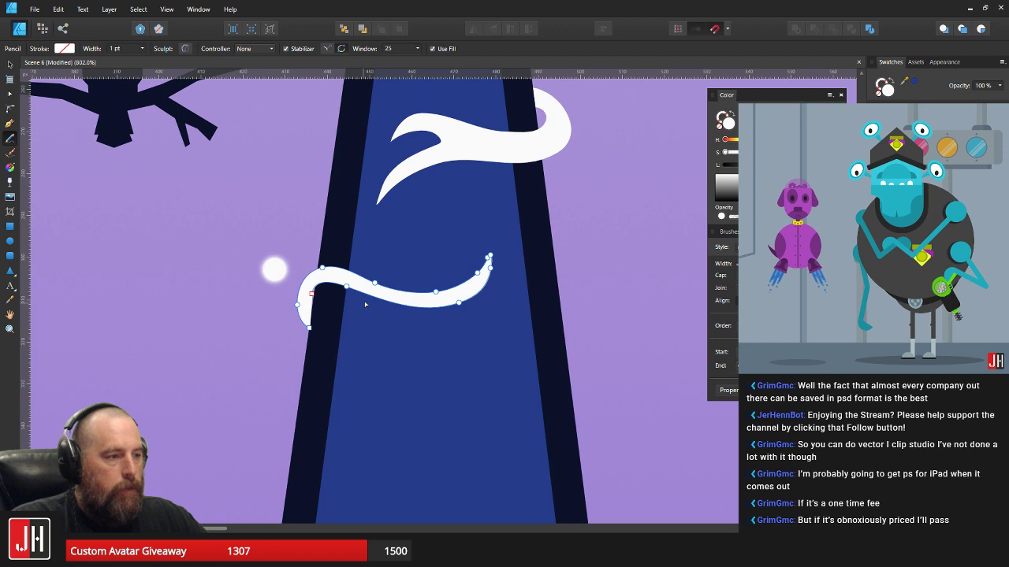
{"action": "key", "text": "ctrl+z"}
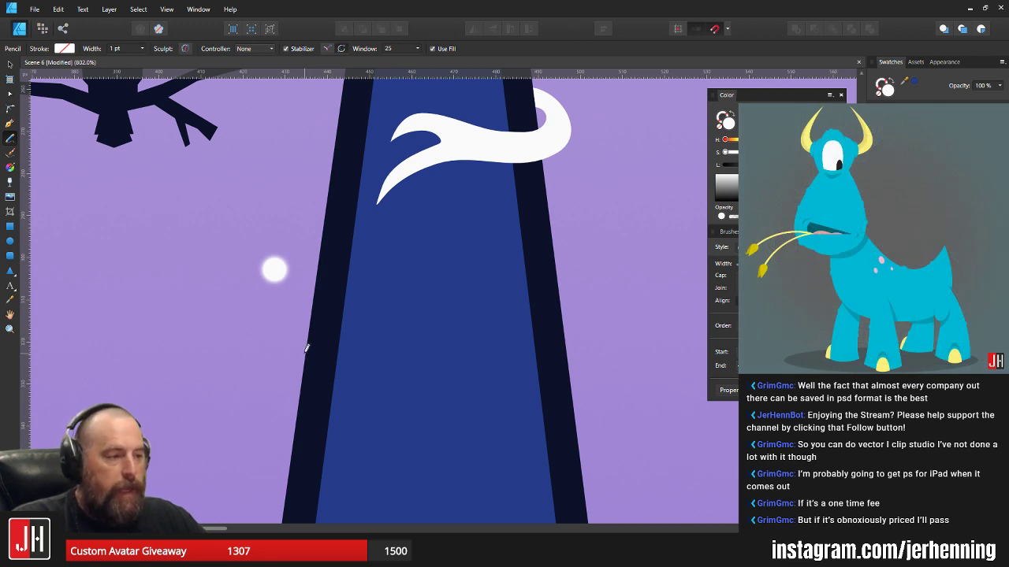
{"action": "mouse_move", "coordinate": [286, 339]}
{"action": "left_mouse_down"}
{"action": "mouse_move", "coordinate": [285, 302]}
{"action": "mouse_move", "coordinate": [311, 266]}
{"action": "mouse_move", "coordinate": [305, 354]}
{"action": "left_mouse_up"}
{"action": "key", "text": "ctrl+z"}
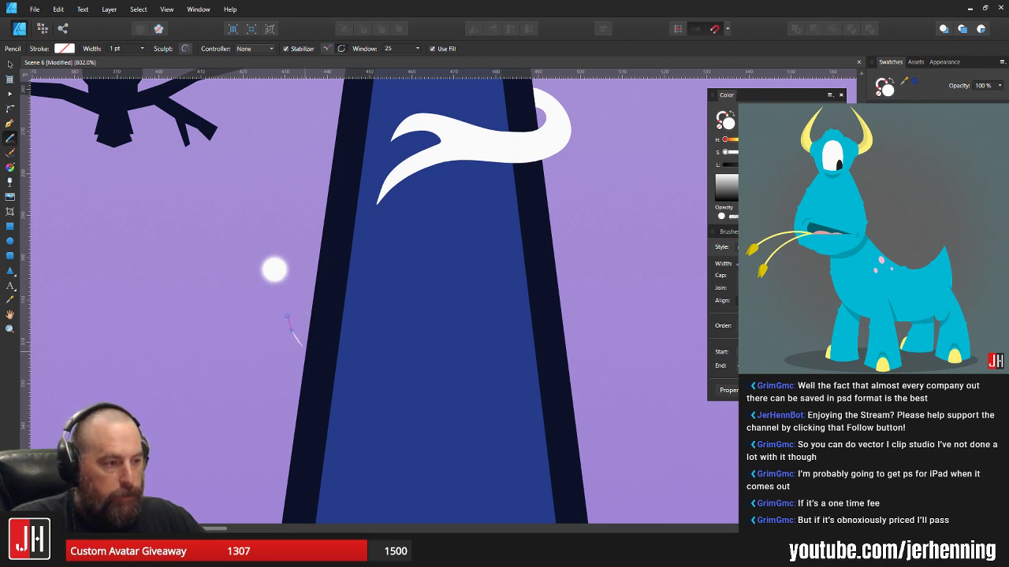
- Draw a thin white third band below the forked one, looping around the obelisk's left edge and ending in an upturned point on the blue panel
{"action": "mouse_move", "coordinate": [287, 315]}
{"action": "left_mouse_down"}
{"action": "mouse_move", "coordinate": [301, 278]}
{"action": "mouse_move", "coordinate": [318, 270]}
{"action": "mouse_move", "coordinate": [410, 295]}
{"action": "mouse_move", "coordinate": [458, 292]}
{"action": "mouse_move", "coordinate": [506, 260]}
{"action": "mouse_move", "coordinate": [467, 307]}
{"action": "mouse_move", "coordinate": [423, 313]}
{"action": "mouse_move", "coordinate": [315, 285]}
{"action": "mouse_move", "coordinate": [302, 314]}
{"action": "mouse_move", "coordinate": [306, 352]}
{"action": "left_mouse_up"}
{"action": "key", "text": "v"}
{"action": "scroll", "coordinate": [403, 308], "scroll_direction": "down", "scroll_amount": 8}
{"action": "left_click", "coordinate": [446, 309]}
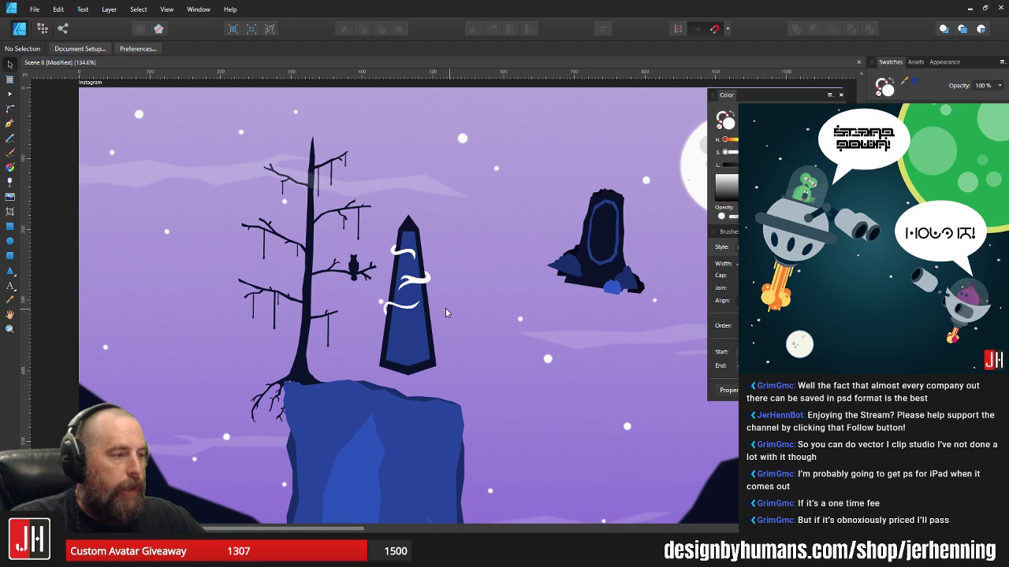
- Reshape the outer contour of the third band's left loop by moving its nodes outward and smoothing its lower end
{"action": "scroll", "coordinate": [413, 309], "scroll_direction": "up", "scroll_amount": 10}
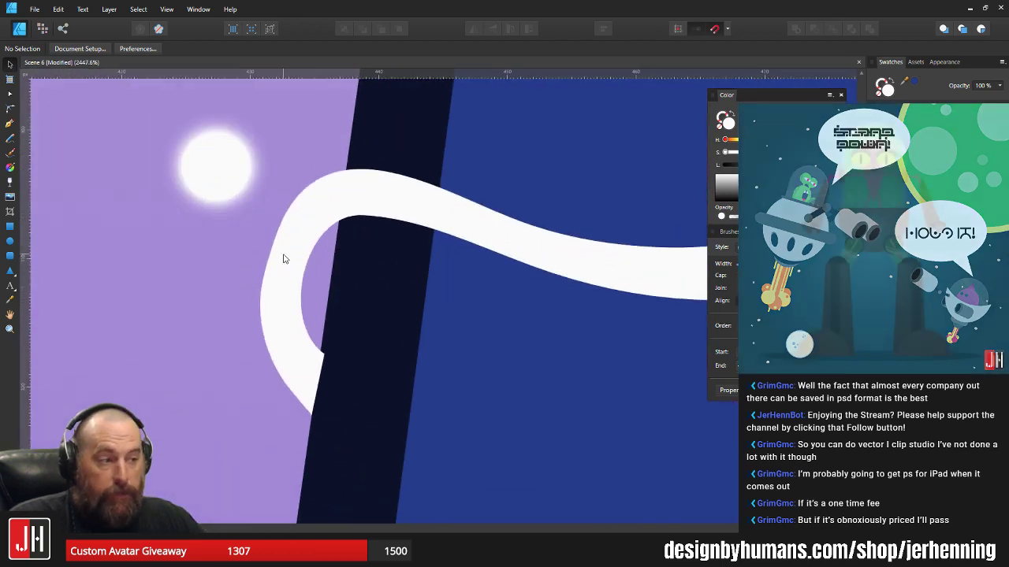
{"action": "double_click", "coordinate": [284, 258]}
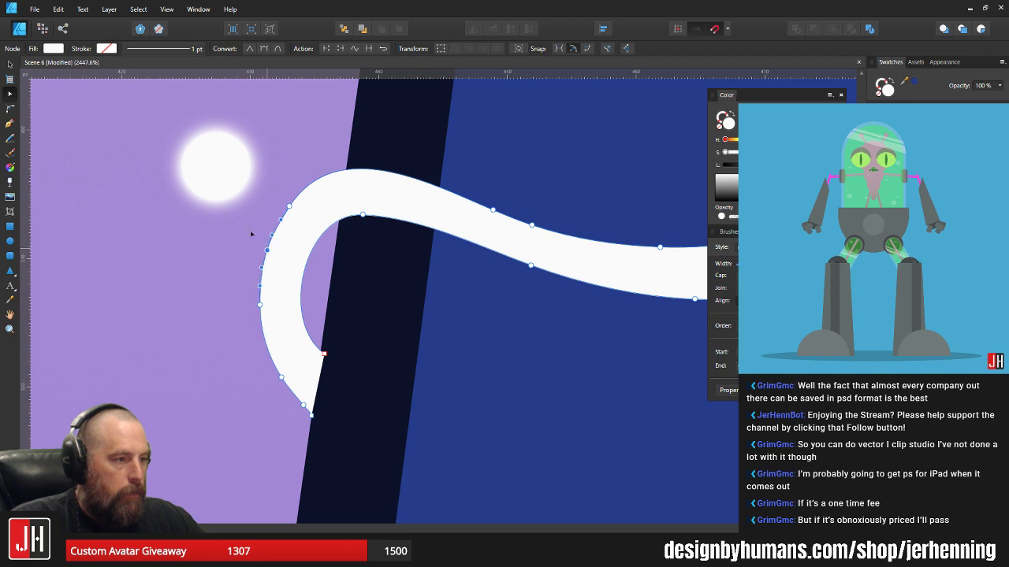
{"action": "left_click_drag", "start_coordinate": [206, 172], "coordinate": [250, 303]}
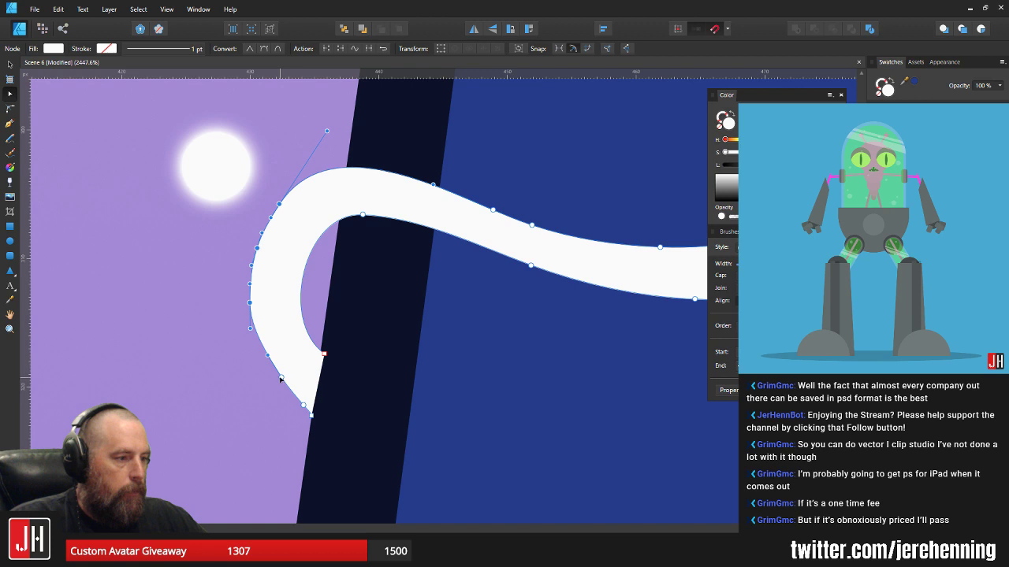
{"action": "left_click_drag", "start_coordinate": [280, 379], "coordinate": [277, 379]}
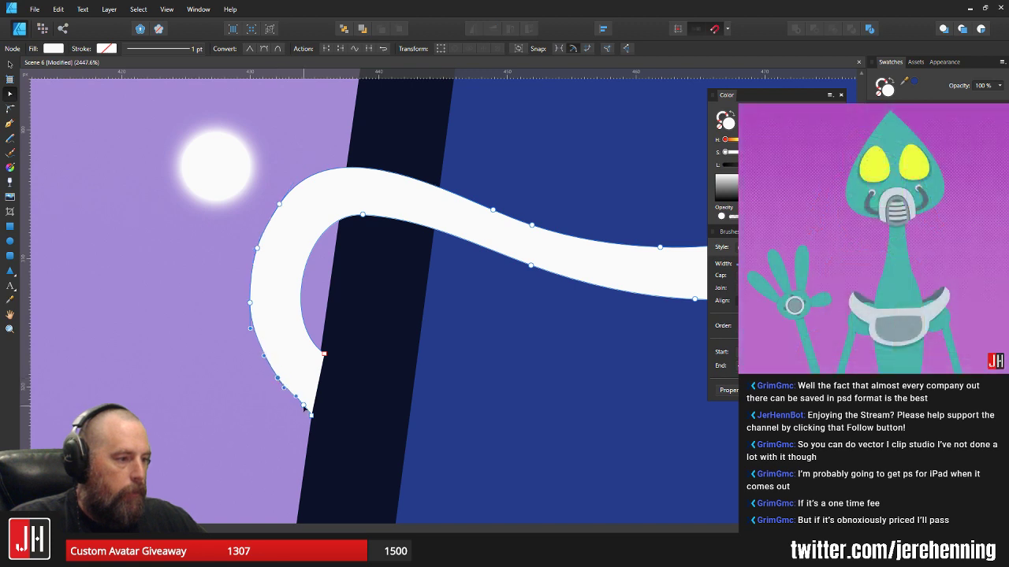
{"action": "left_click_drag", "start_coordinate": [303, 411], "coordinate": [304, 409]}
{"action": "key", "text": "v"}
- Move the end nodes of the third band's left loop so its cut end lines up with the obelisk's slanted edge
{"action": "scroll", "coordinate": [348, 362], "scroll_direction": "down", "scroll_amount": 3}
{"action": "scroll", "coordinate": [350, 358], "scroll_direction": "up", "scroll_amount": 4}
{"action": "left_click", "coordinate": [350, 331]}
{"action": "key", "text": "a"}
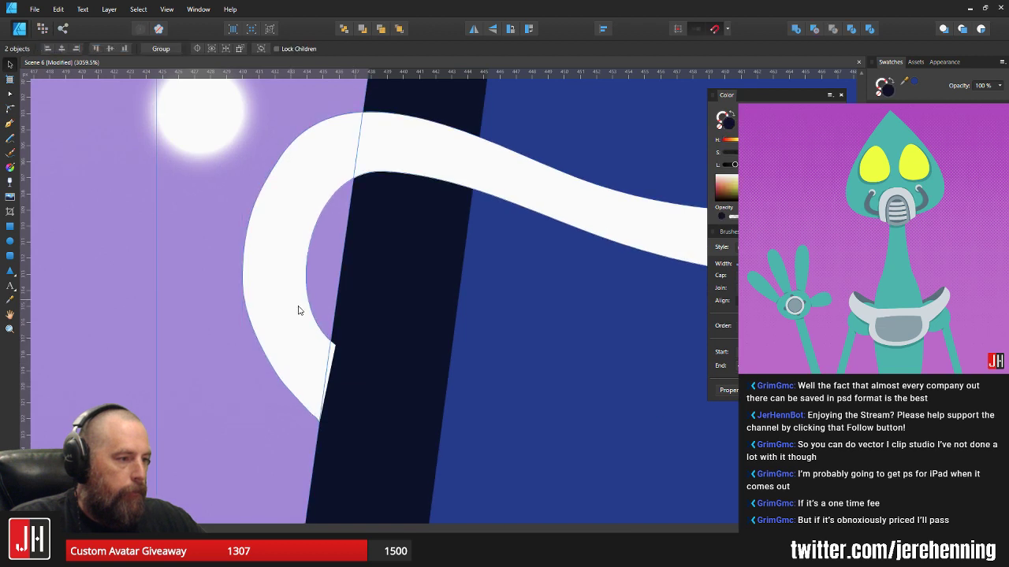
{"action": "left_click_drag", "start_coordinate": [298, 309], "coordinate": [331, 335]}
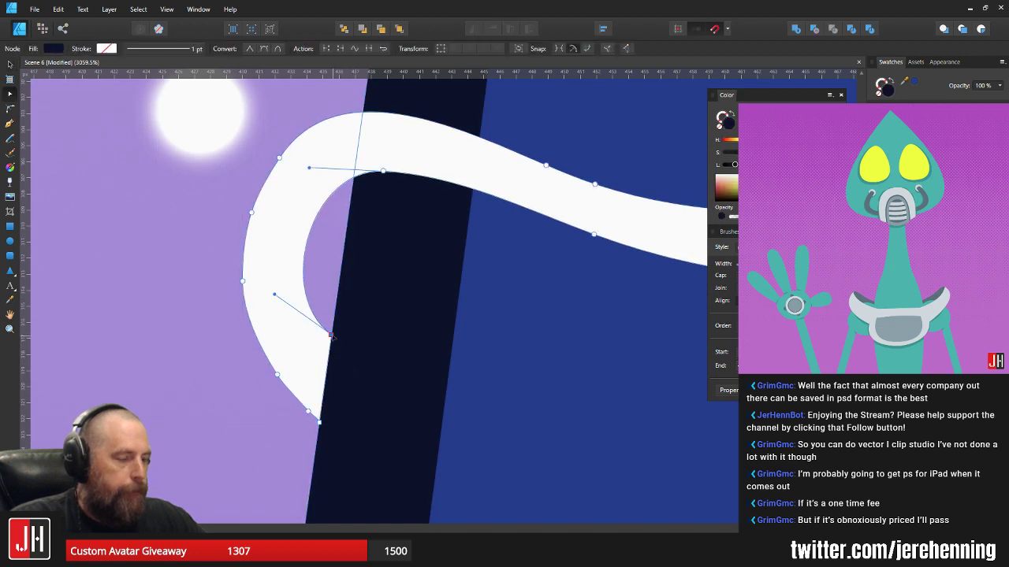
{"action": "left_click_drag", "start_coordinate": [313, 431], "coordinate": [319, 419]}
{"action": "key", "text": "v"}
- Lower the top of the loop's inner curve to thicken the third band where it crosses the obelisk's edge
{"action": "scroll", "coordinate": [378, 349], "scroll_direction": "down", "scroll_amount": 5}
{"action": "scroll", "coordinate": [383, 315], "scroll_direction": "up", "scroll_amount": 4}
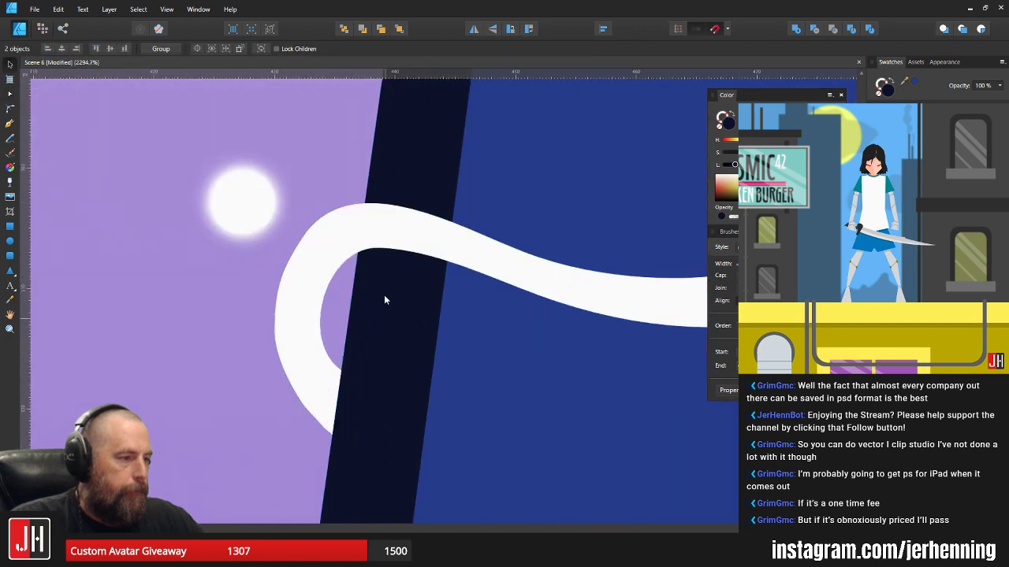
{"action": "key", "text": "a"}
{"action": "left_click_drag", "start_coordinate": [379, 248], "coordinate": [382, 260]}
{"action": "key", "text": "v"}
{"action": "scroll", "coordinate": [402, 281], "scroll_direction": "down", "scroll_amount": 7}
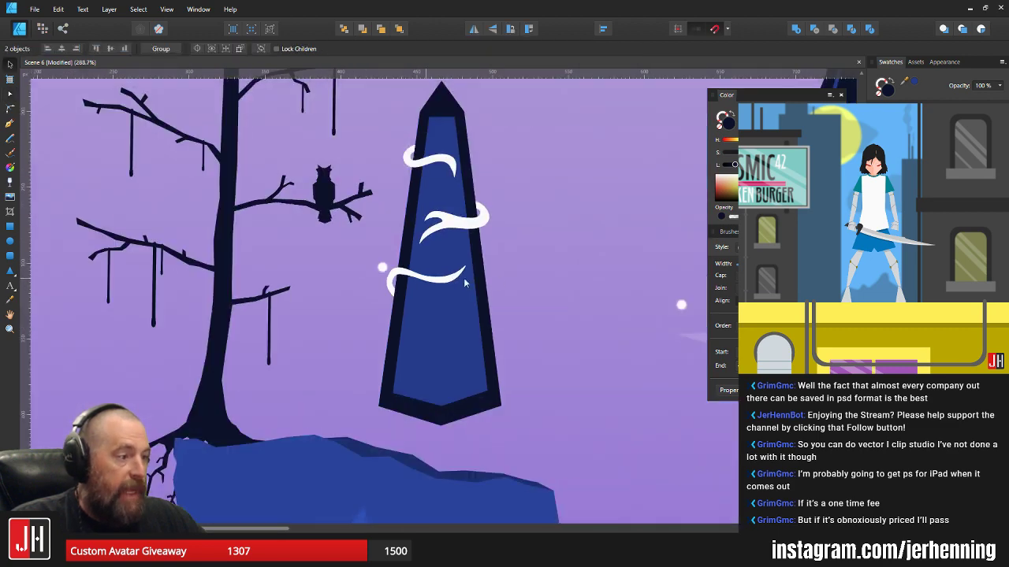
{"action": "left_click", "coordinate": [516, 278]}
- Adjust the nodes of the third band's contour where it runs from the dark edge onto the blue panel
{"action": "left_click_drag", "start_coordinate": [489, 297], "coordinate": [427, 290]}
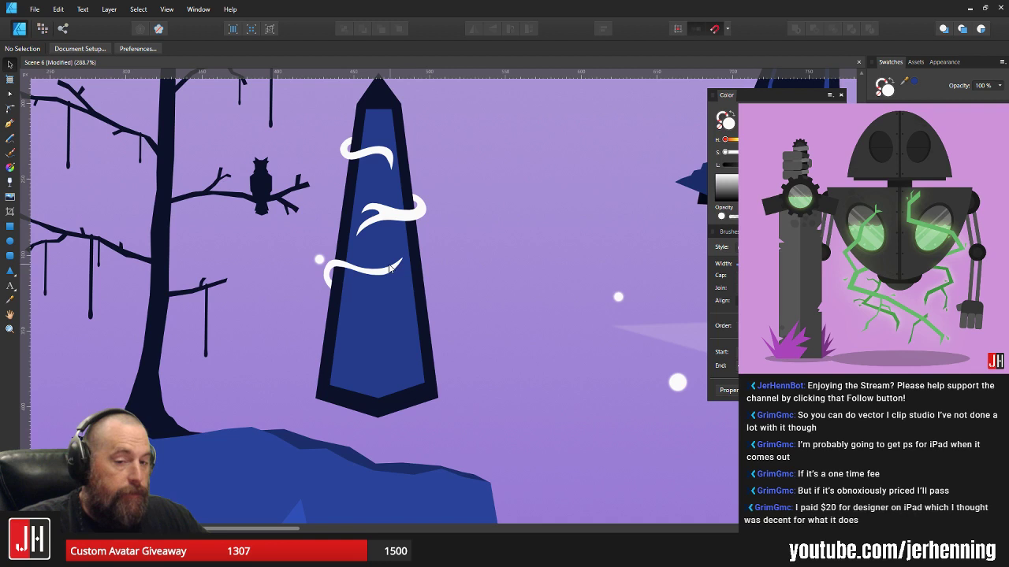
{"action": "scroll", "coordinate": [391, 268], "scroll_direction": "up", "scroll_amount": 5}
{"action": "left_click_drag", "start_coordinate": [411, 257], "coordinate": [420, 310]}
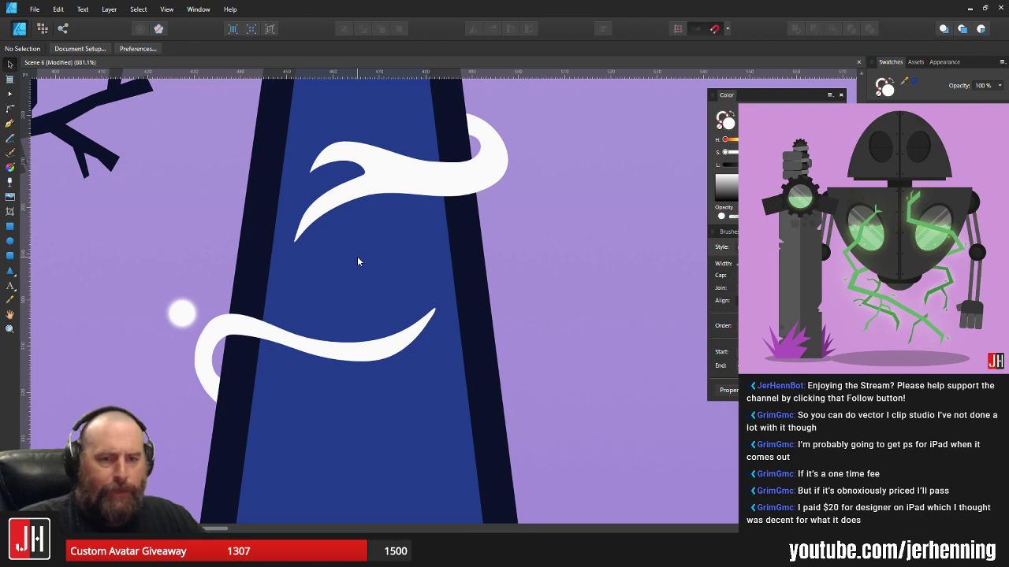
{"action": "left_click_drag", "start_coordinate": [380, 266], "coordinate": [418, 253]}
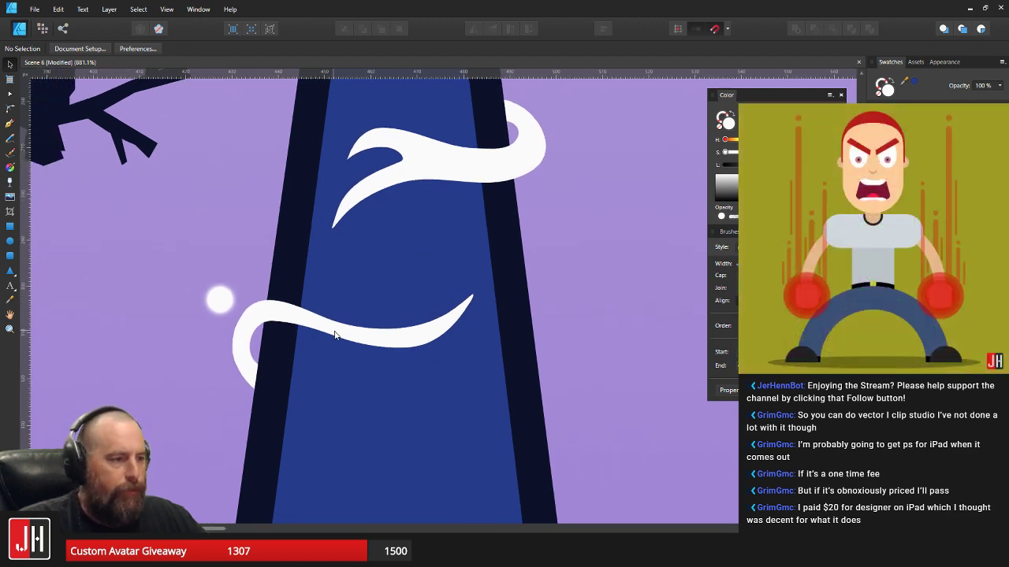
{"action": "left_click", "coordinate": [272, 324]}
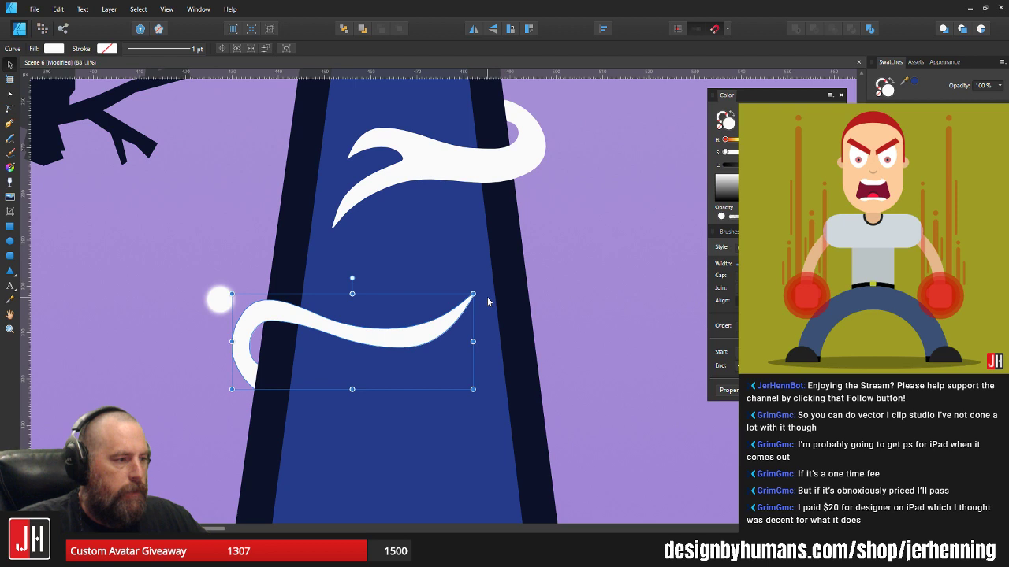
{"action": "key", "text": "a"}
{"action": "left_click_drag", "start_coordinate": [488, 278], "coordinate": [306, 371]}
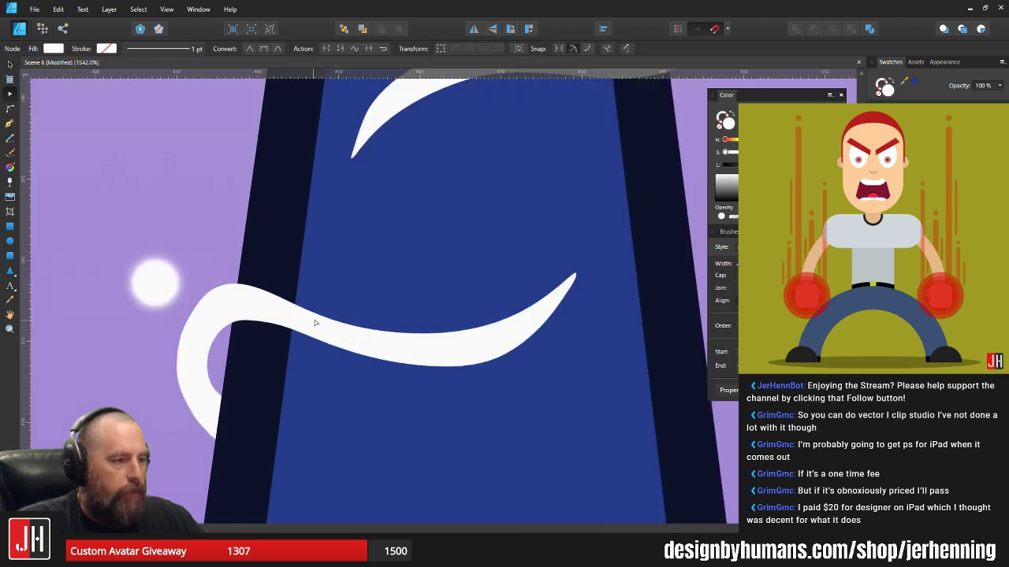
{"action": "scroll", "coordinate": [308, 315], "scroll_direction": "up", "scroll_amount": 3}
{"action": "left_click_drag", "start_coordinate": [308, 313], "coordinate": [337, 311]}
{"action": "left_click", "coordinate": [308, 308]}
{"action": "key", "text": "v"}
{"action": "scroll", "coordinate": [342, 312], "scroll_direction": "down", "scroll_amount": 9}
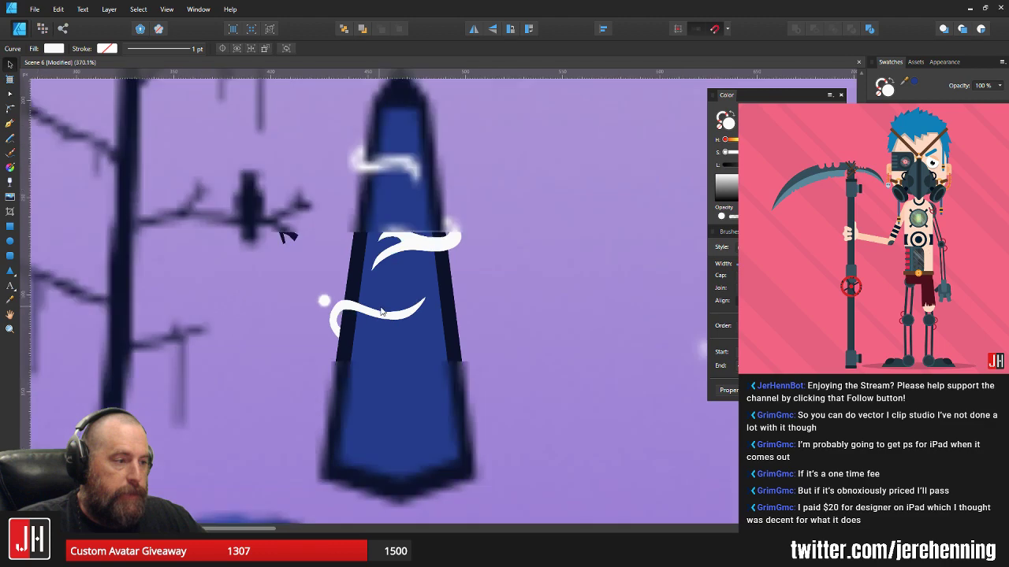
- Draw a small pointed white branch rising from the third band's upper edge on the blue panel with the Pencil tool
{"action": "left_click", "coordinate": [451, 314]}
{"action": "left_click_drag", "start_coordinate": [435, 314], "coordinate": [387, 312]}
{"action": "scroll", "coordinate": [368, 292], "scroll_direction": "up", "scroll_amount": 4}
{"action": "left_click_drag", "start_coordinate": [399, 261], "coordinate": [456, 247]}
{"action": "scroll", "coordinate": [418, 302], "scroll_direction": "down", "scroll_amount": 6}
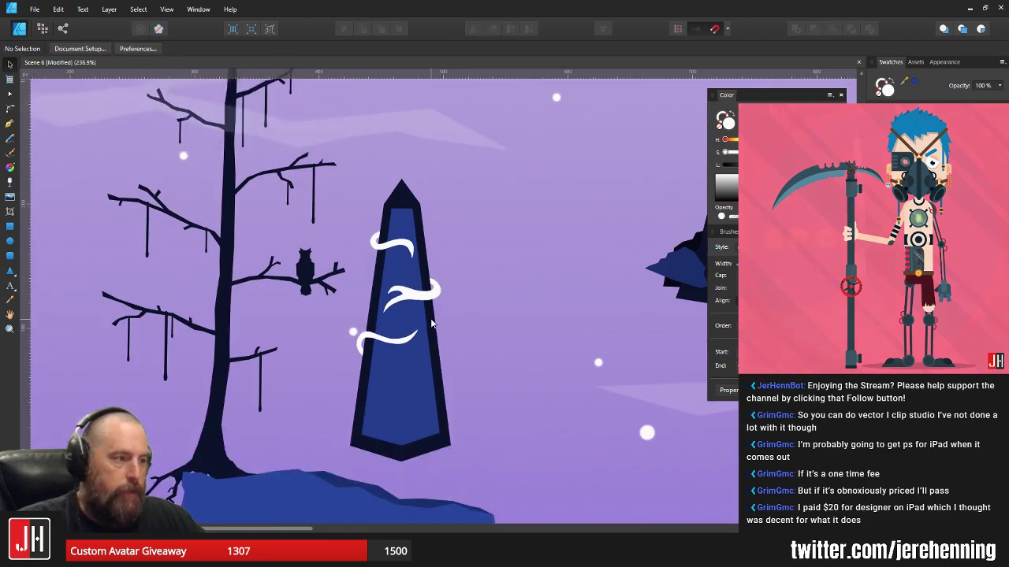
{"action": "scroll", "coordinate": [363, 288], "scroll_direction": "up", "scroll_amount": 5}
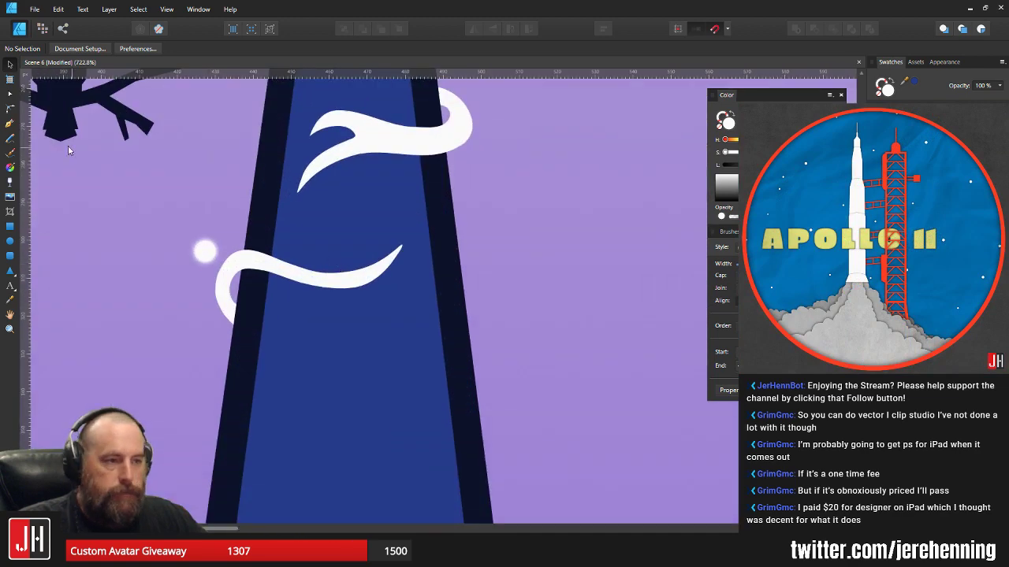
{"action": "left_click", "coordinate": [10, 138]}
{"action": "scroll", "coordinate": [323, 295], "scroll_direction": "up", "scroll_amount": 3}
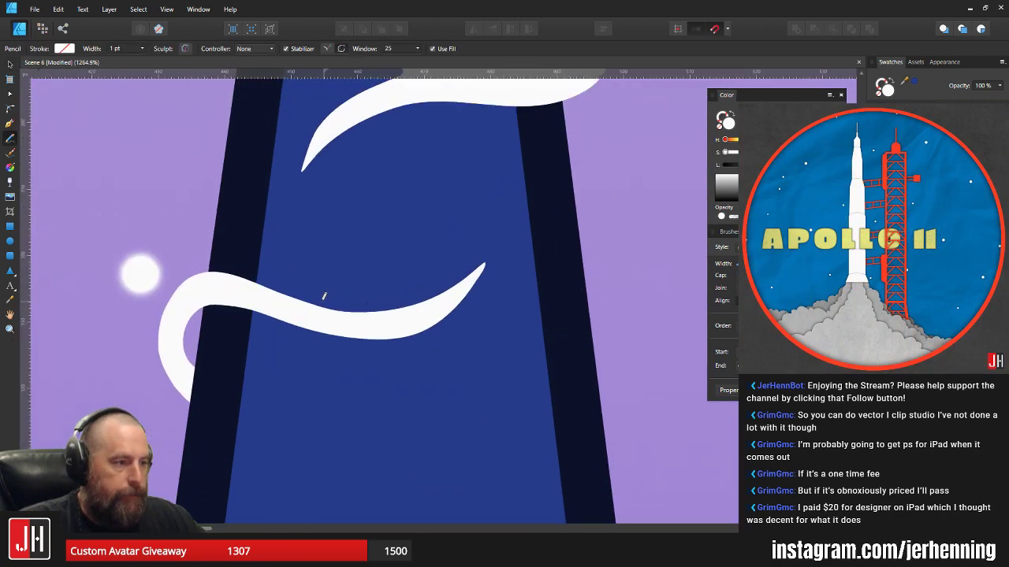
{"action": "left_click_drag", "start_coordinate": [355, 294], "coordinate": [381, 282]}
{"action": "left_click_drag", "start_coordinate": [323, 316], "coordinate": [317, 316]}
{"action": "key", "text": "v"}
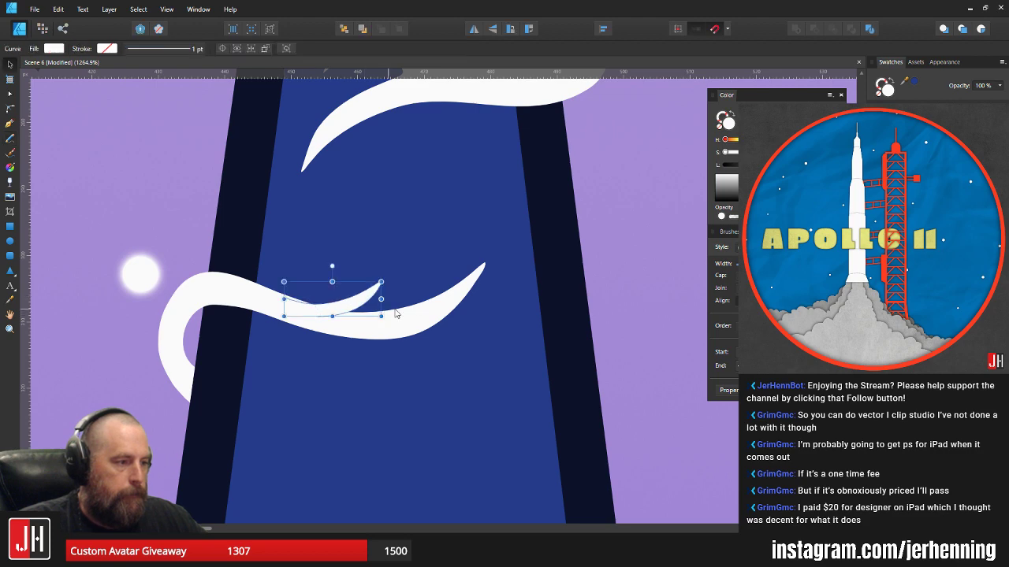
{"action": "scroll", "coordinate": [573, 318], "scroll_direction": "down", "scroll_amount": 10}
{"action": "left_click", "coordinate": [574, 324]}
{"action": "left_click_drag", "start_coordinate": [574, 324], "coordinate": [502, 319]}
{"action": "scroll", "coordinate": [502, 318], "scroll_direction": "up", "scroll_amount": 8}
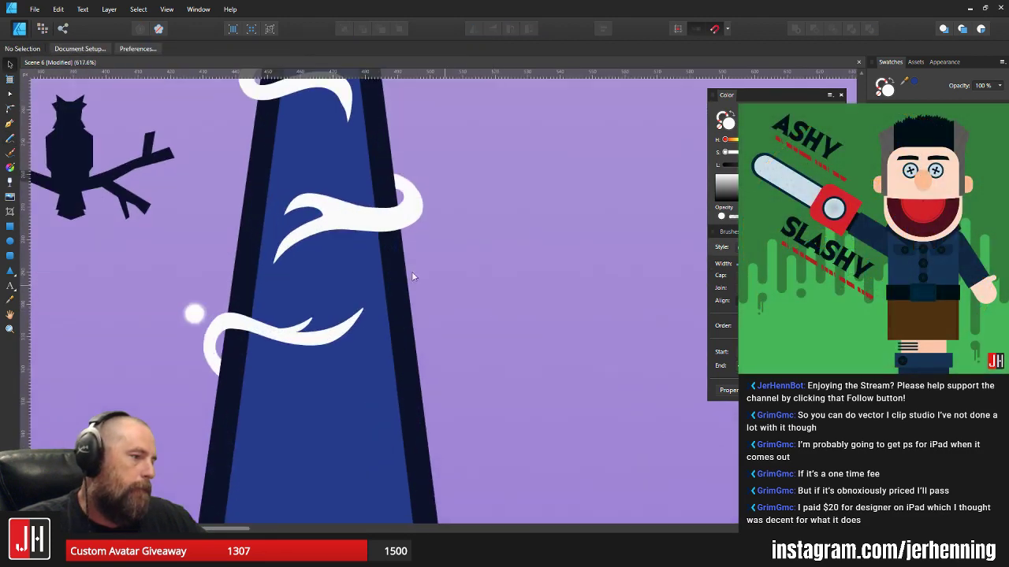
{"action": "scroll", "coordinate": [383, 322], "scroll_direction": "up", "scroll_amount": 3}
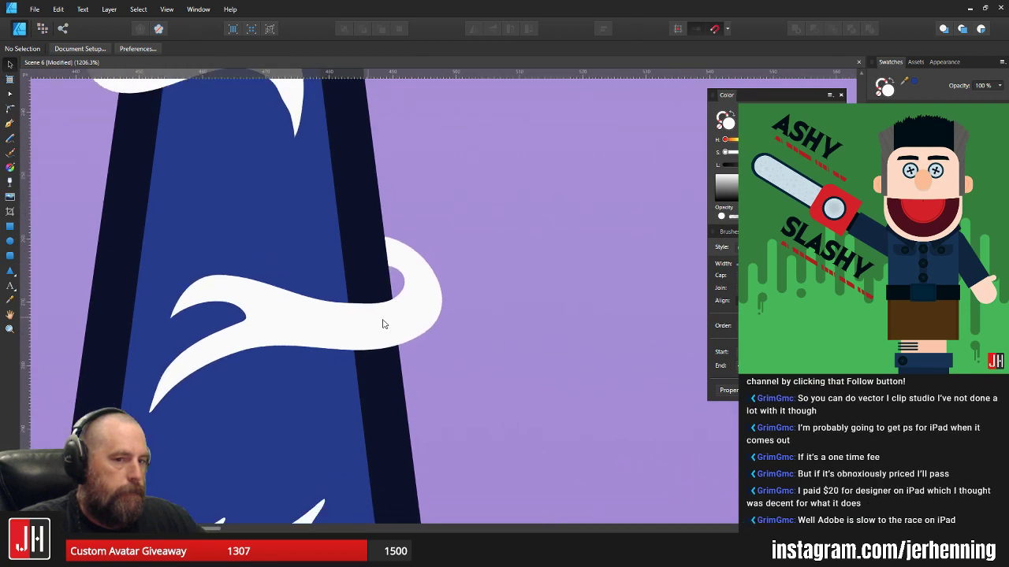
{"action": "key", "text": "n"}
{"action": "scroll", "coordinate": [422, 271], "scroll_direction": "up", "scroll_amount": 2}
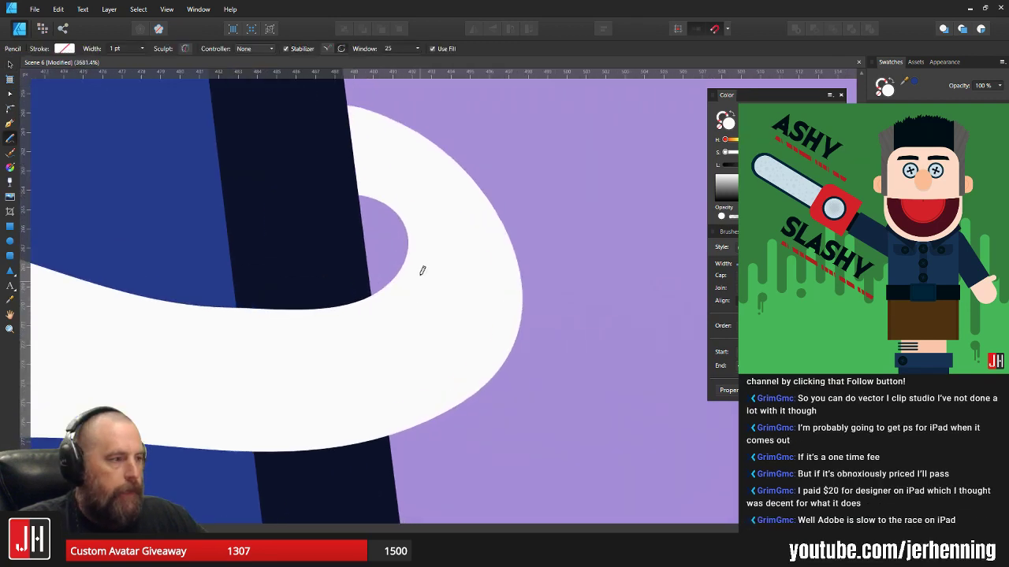
{"action": "left_click_drag", "start_coordinate": [527, 262], "coordinate": [540, 324]}
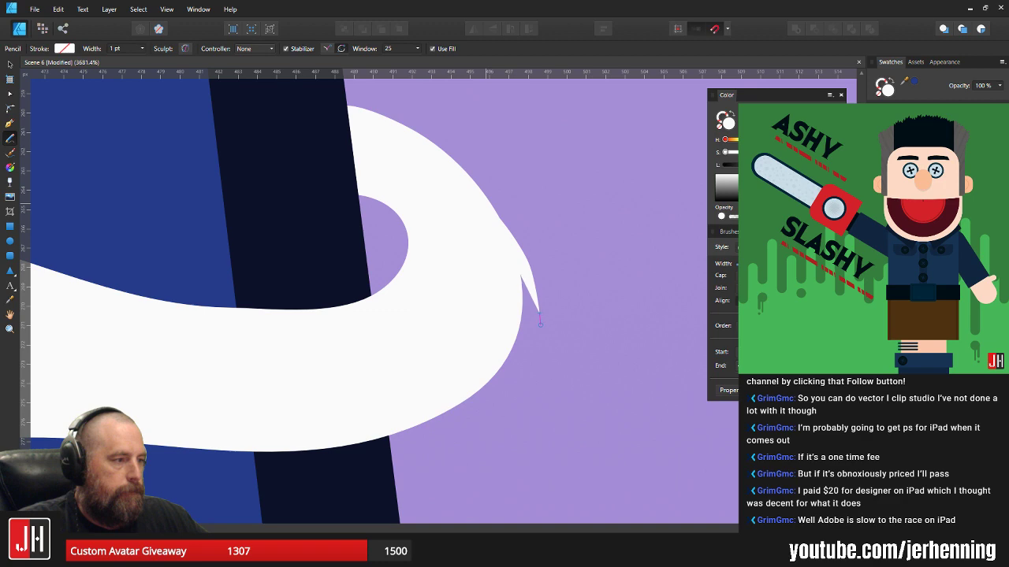
{"action": "key", "text": "ctrl+z"}
{"action": "scroll", "coordinate": [432, 266], "scroll_direction": "down", "scroll_amount": 3}
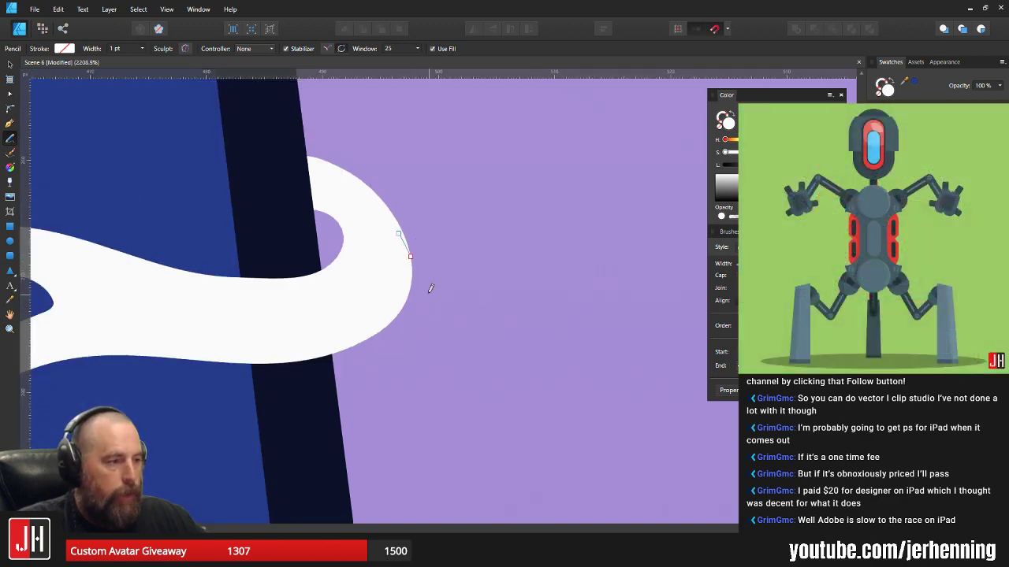
{"action": "left_click_drag", "start_coordinate": [405, 236], "coordinate": [427, 307]}
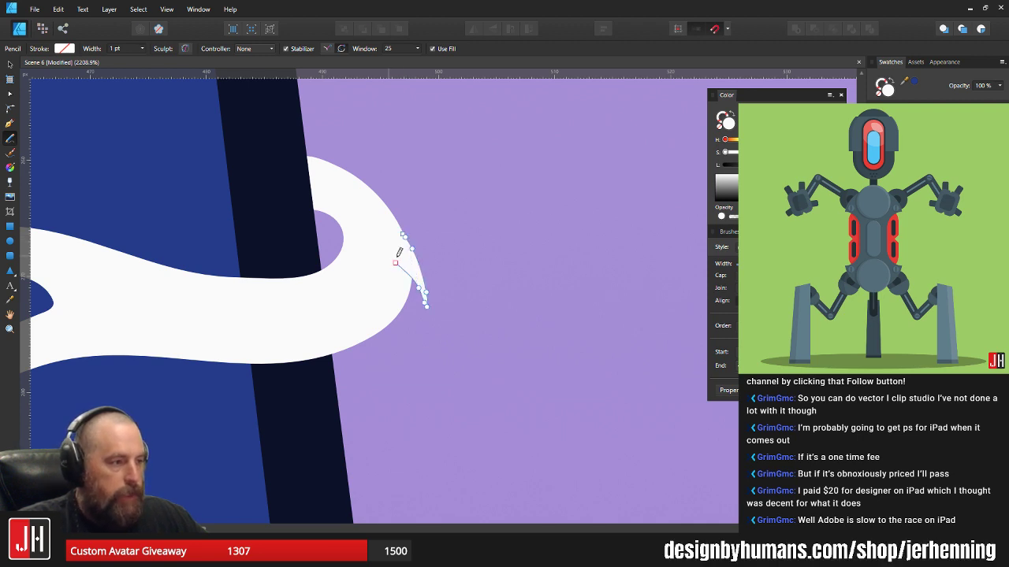
{"action": "key", "text": "ctrl+z"}
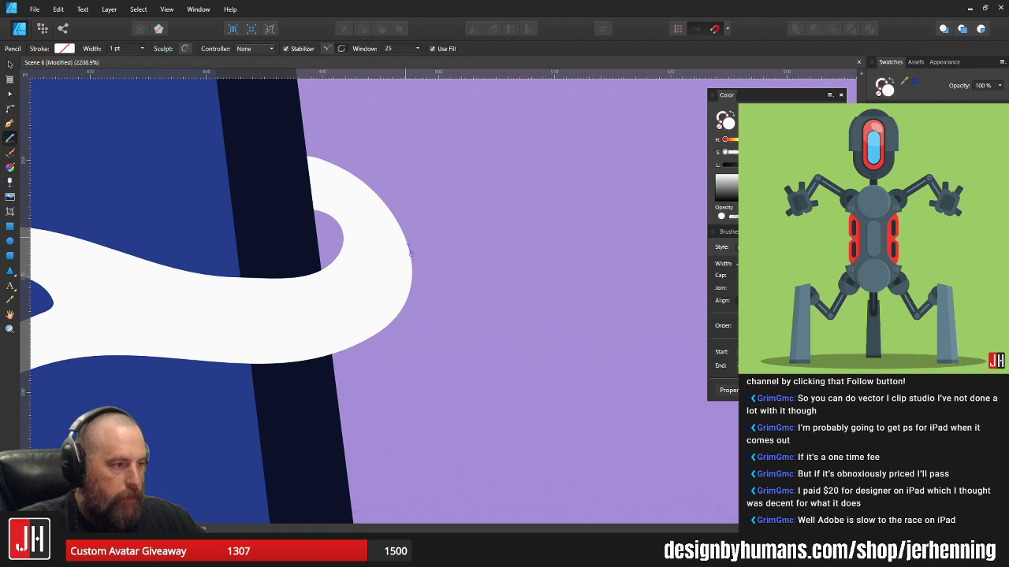
{"action": "mouse_move", "coordinate": [411, 254]}
{"action": "left_mouse_down"}
{"action": "mouse_move", "coordinate": [416, 317]}
{"action": "mouse_move", "coordinate": [372, 251]}
{"action": "left_mouse_up"}
{"action": "key", "text": "ctrl+z"}
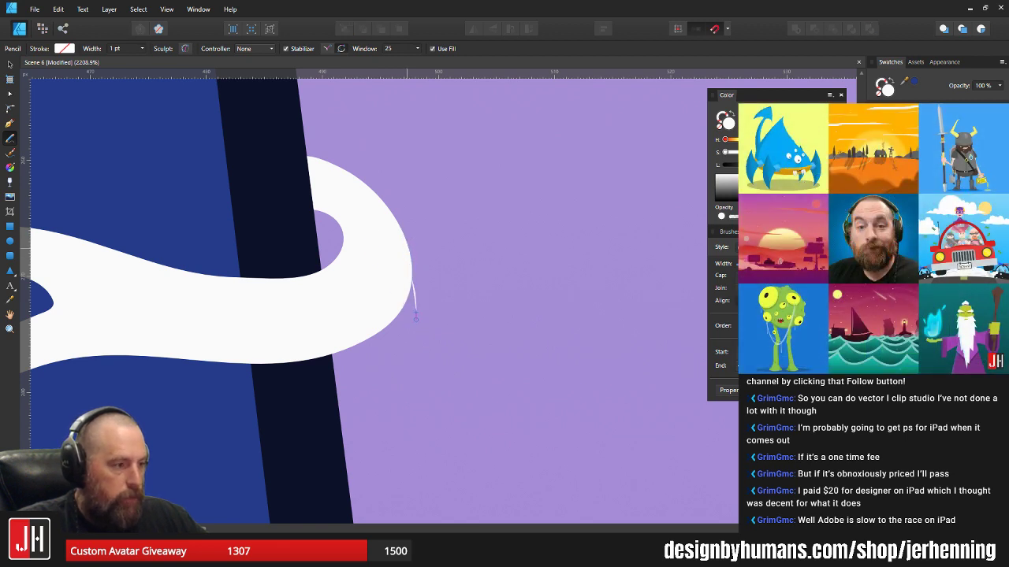
{"action": "key", "text": "ctrl+z"}
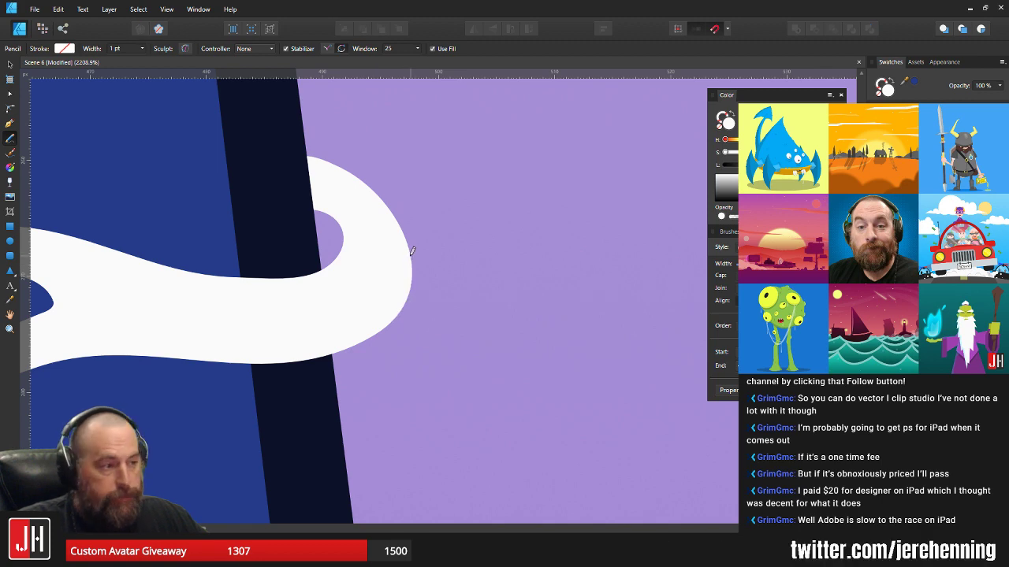
- Draw a small pointed white spur hanging from the outer edge of the second band's right loop with the Pencil tool
{"action": "left_click_drag", "start_coordinate": [405, 286], "coordinate": [395, 263]}
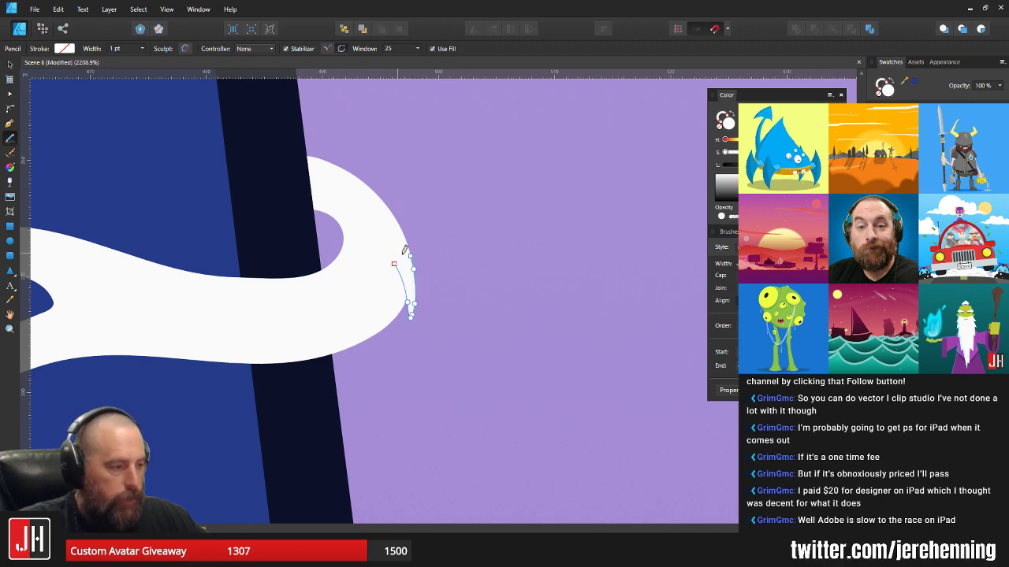
{"action": "scroll", "coordinate": [417, 266], "scroll_direction": "up", "scroll_amount": 3}
{"action": "key", "text": "v"}
{"action": "scroll", "coordinate": [397, 308], "scroll_direction": "up", "scroll_amount": 3}
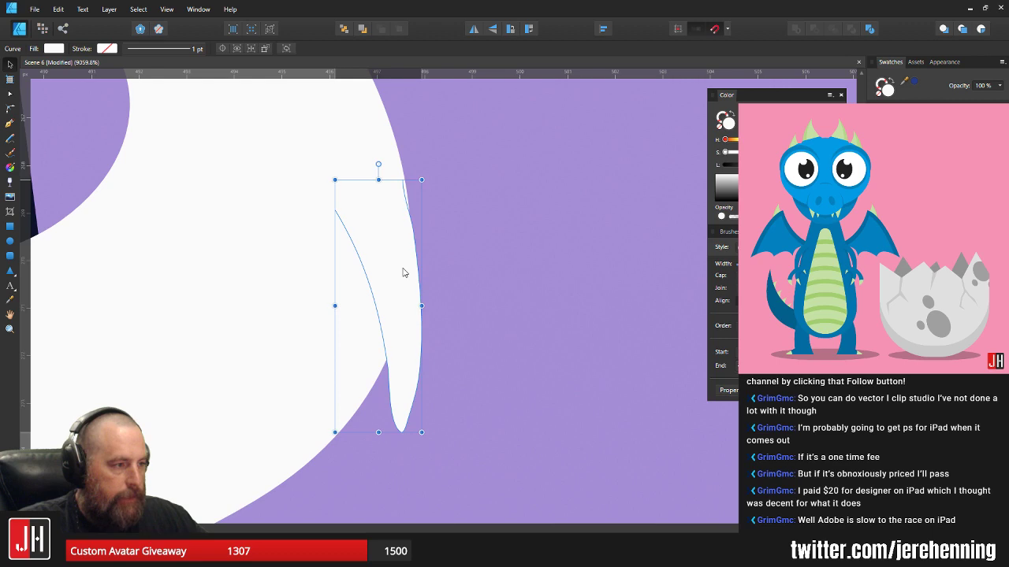
{"action": "key", "text": "Escape"}
- Examine the whole obelisk with its white bands against the tree, the clifftop and the floating rock
{"action": "scroll", "coordinate": [461, 280], "scroll_direction": "down", "scroll_amount": 5}
{"action": "scroll", "coordinate": [453, 288], "scroll_direction": "down", "scroll_amount": 5}
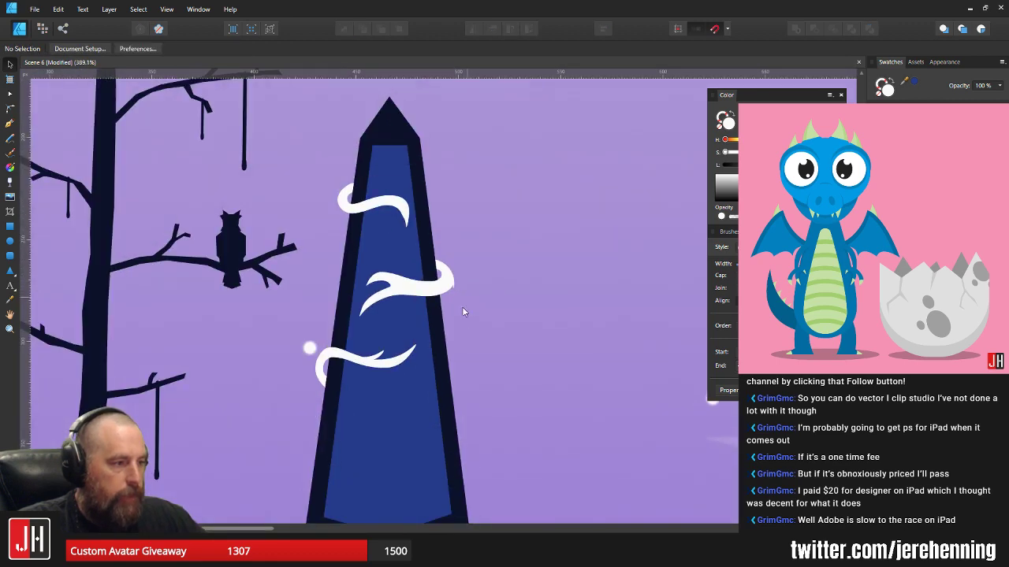
{"action": "scroll", "coordinate": [480, 308], "scroll_direction": "up", "scroll_amount": 3}
{"action": "scroll", "coordinate": [465, 306], "scroll_direction": "down", "scroll_amount": 2}
{"action": "scroll", "coordinate": [434, 298], "scroll_direction": "down", "scroll_amount": 5}
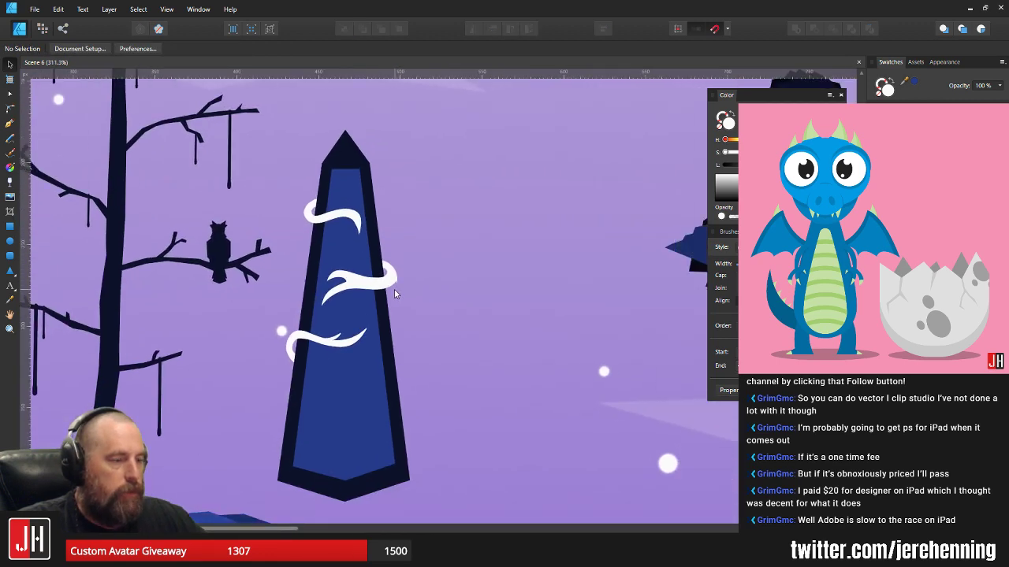
{"action": "scroll", "coordinate": [399, 294], "scroll_direction": "up", "scroll_amount": 1}
{"action": "scroll", "coordinate": [339, 249], "scroll_direction": "down", "scroll_amount": 2}
{"action": "scroll", "coordinate": [336, 250], "scroll_direction": "up", "scroll_amount": 5}
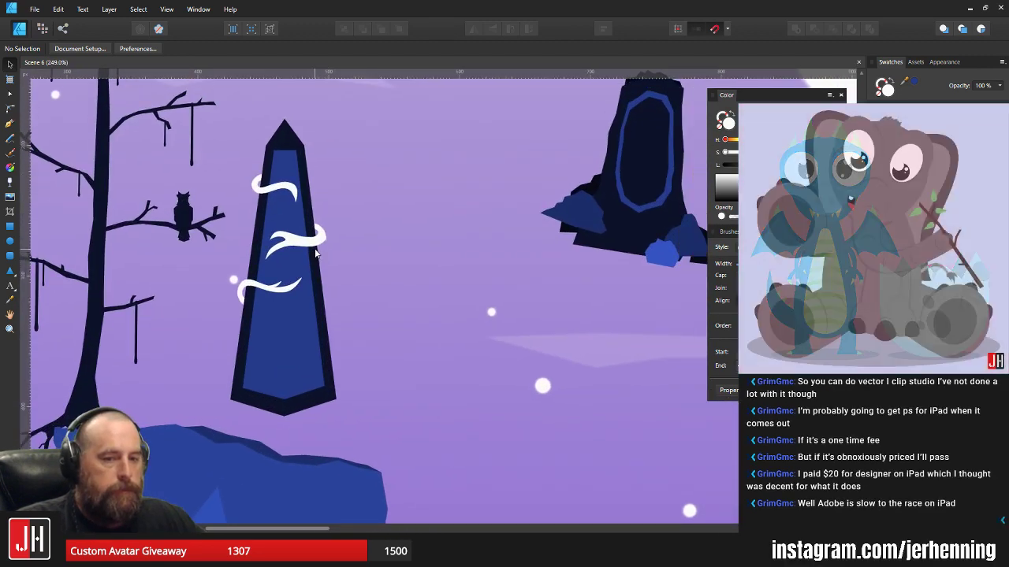
{"action": "left_click_drag", "start_coordinate": [315, 252], "coordinate": [404, 264]}
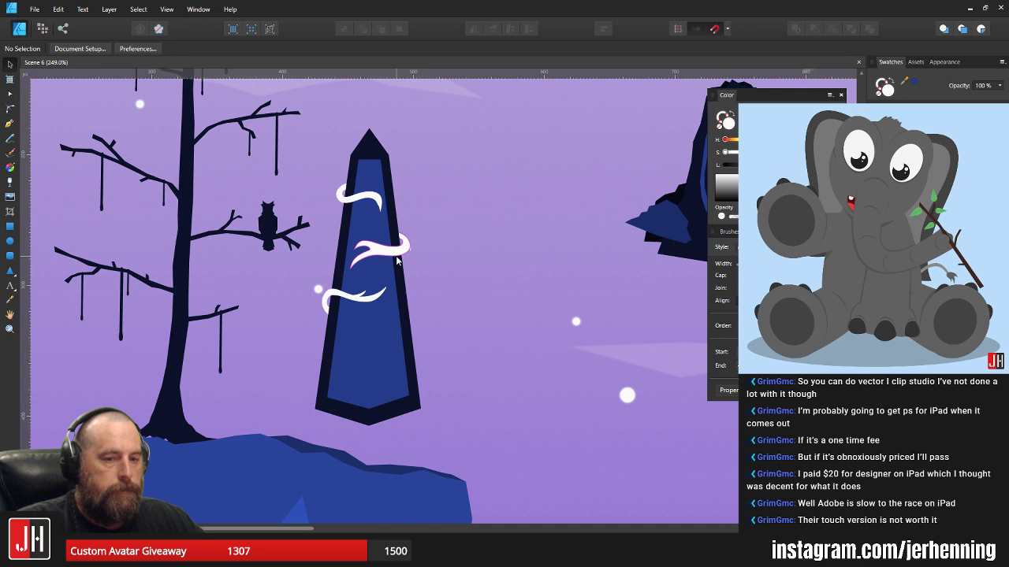
{"action": "scroll", "coordinate": [387, 276], "scroll_direction": "down", "scroll_amount": 1}
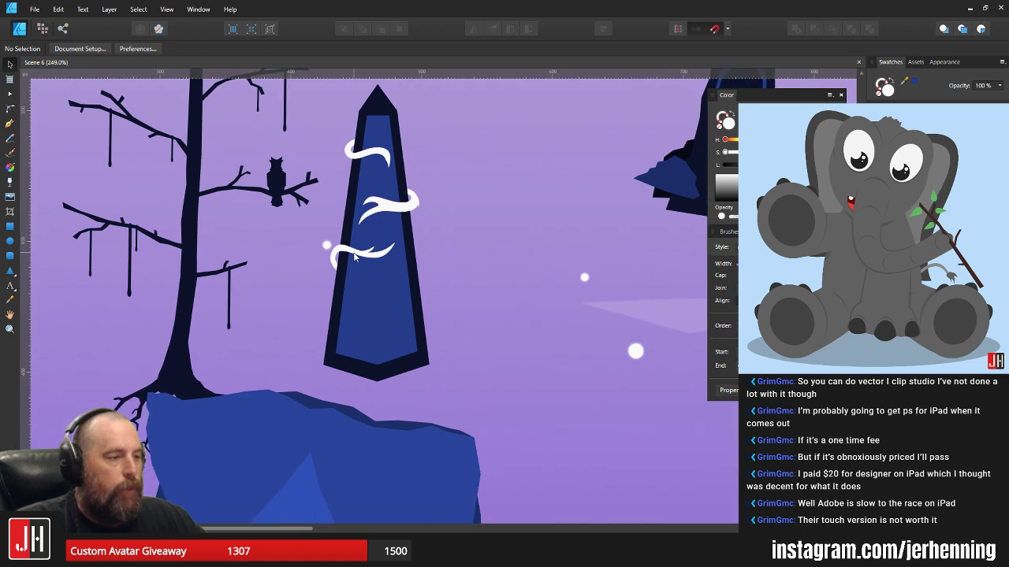
- Move the outer nodes of the third band's left loop slightly outward to thicken the bend beside the obelisk
{"action": "scroll", "coordinate": [362, 252], "scroll_direction": "up", "scroll_amount": 3}
{"action": "key", "text": "a"}
{"action": "scroll", "coordinate": [314, 258], "scroll_direction": "up", "scroll_amount": 2}
{"action": "left_click", "coordinate": [316, 259]}
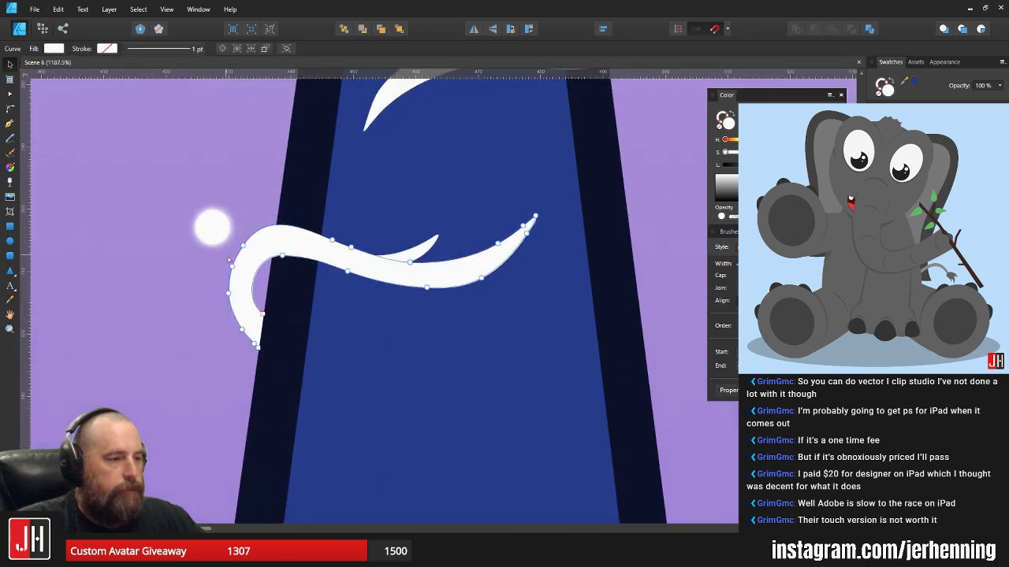
{"action": "mouse_move", "coordinate": [203, 229]}
{"action": "left_mouse_down"}
{"action": "mouse_move", "coordinate": [252, 306]}
{"action": "mouse_move", "coordinate": [230, 300]}
{"action": "left_mouse_up"}
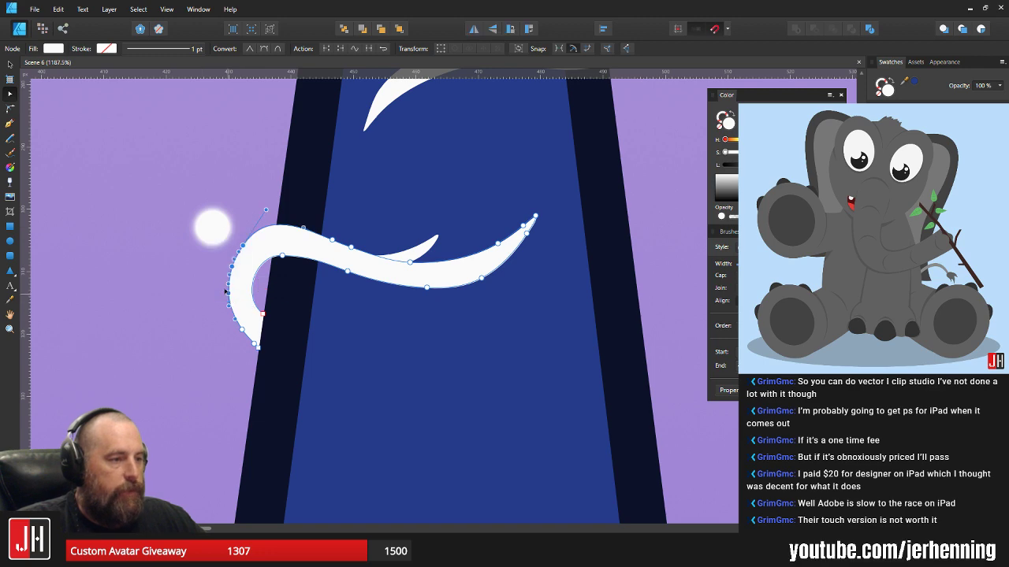
{"action": "key", "text": "v"}
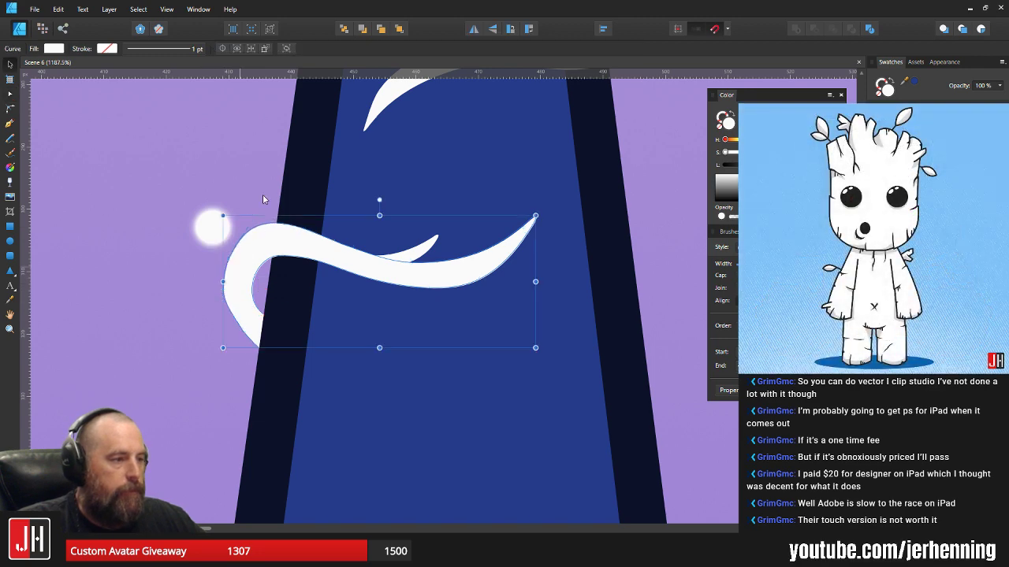
{"action": "left_click", "coordinate": [263, 199]}
{"action": "scroll", "coordinate": [310, 180], "scroll_direction": "down", "scroll_amount": 4}
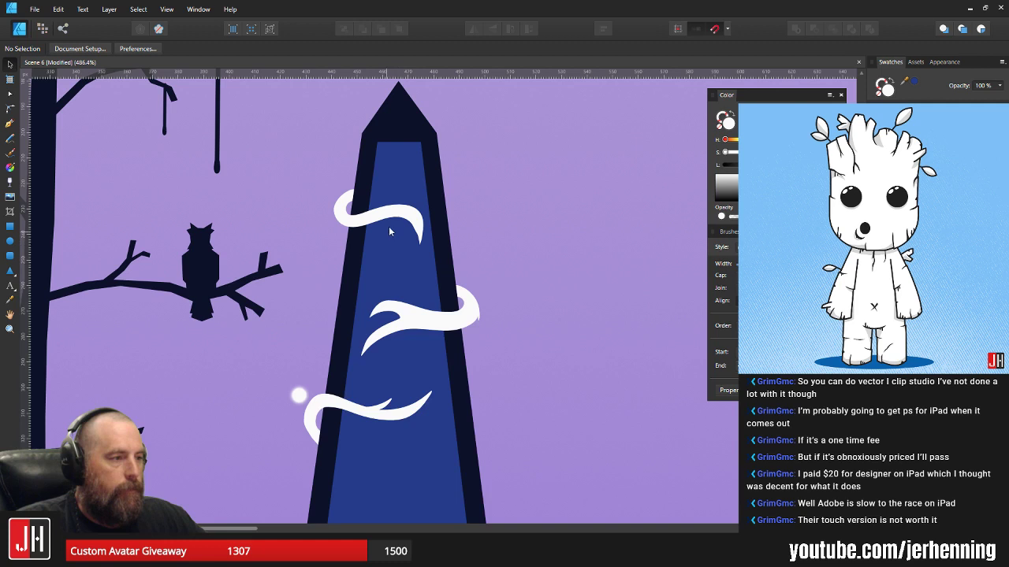
- Examine the bands along the obelisk and the bare lower part of the blue panel
{"action": "scroll", "coordinate": [388, 226], "scroll_direction": "up", "scroll_amount": 3}
{"action": "left_click", "coordinate": [380, 207]}
{"action": "left_click", "coordinate": [596, 208]}
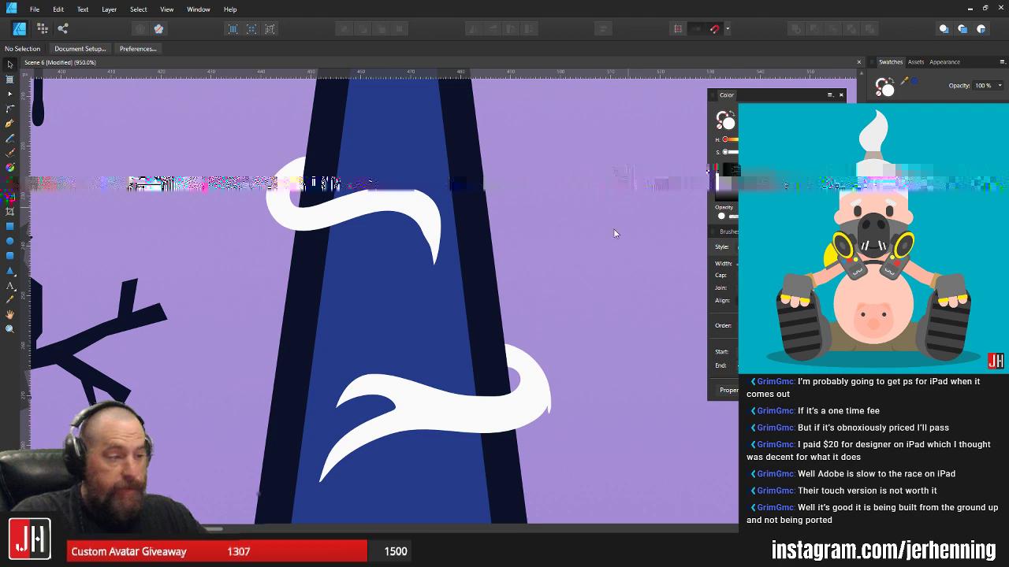
{"action": "left_click_drag", "start_coordinate": [614, 232], "coordinate": [584, 76]}
{"action": "scroll", "coordinate": [508, 180], "scroll_direction": "down", "scroll_amount": 5}
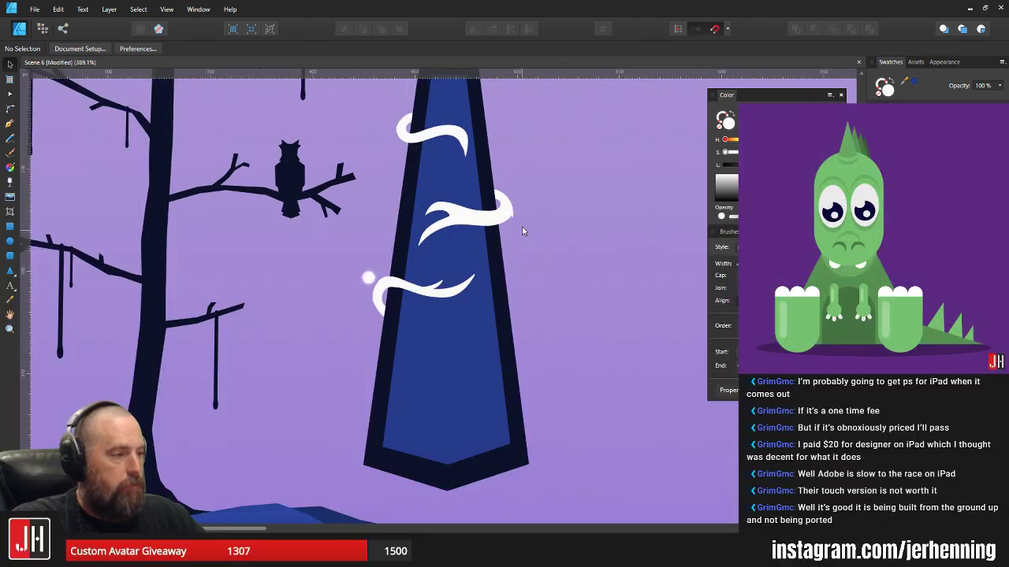
{"action": "scroll", "coordinate": [512, 244], "scroll_direction": "up", "scroll_amount": 4}
{"action": "scroll", "coordinate": [505, 258], "scroll_direction": "up", "scroll_amount": 1}
{"action": "left_click_drag", "start_coordinate": [505, 258], "coordinate": [502, 207]}
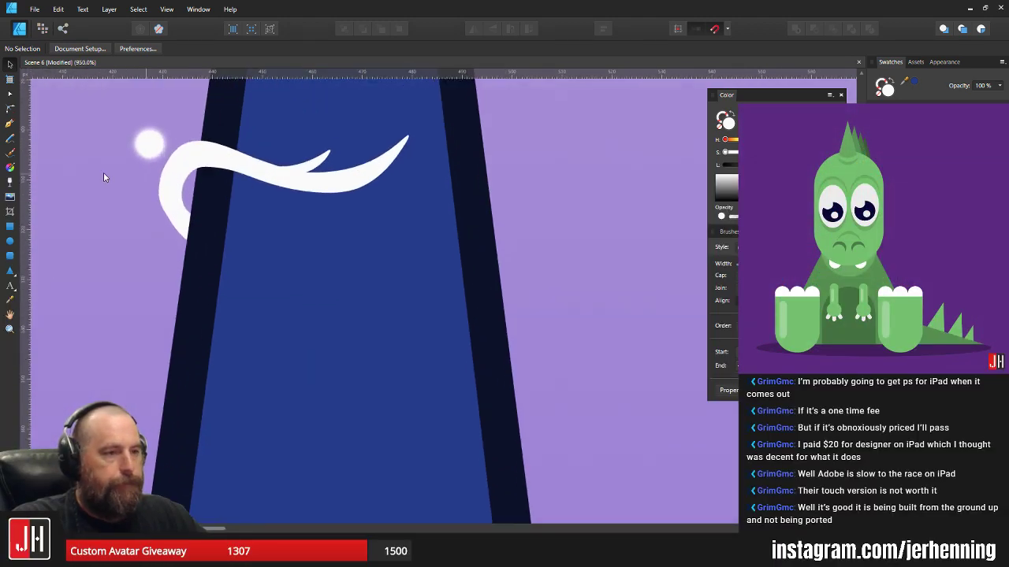
{"action": "left_click", "coordinate": [11, 138]}
{"action": "left_click_drag", "start_coordinate": [408, 327], "coordinate": [463, 275]}
{"action": "scroll", "coordinate": [526, 307], "scroll_direction": "down", "scroll_amount": 2}
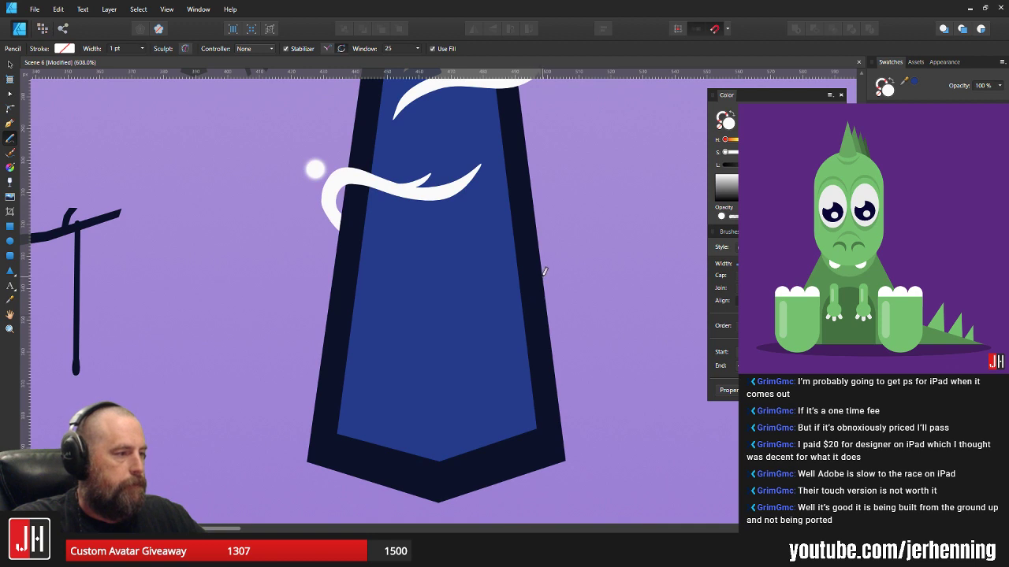
{"action": "mouse_move", "coordinate": [575, 325]}
{"action": "left_mouse_down"}
{"action": "mouse_move", "coordinate": [569, 360]}
{"action": "mouse_move", "coordinate": [525, 376]}
{"action": "mouse_move", "coordinate": [477, 374]}
{"action": "mouse_move", "coordinate": [449, 347]}
{"action": "mouse_move", "coordinate": [439, 317]}
{"action": "mouse_move", "coordinate": [489, 357]}
{"action": "mouse_move", "coordinate": [556, 313]}
{"action": "mouse_move", "coordinate": [541, 293]}
{"action": "left_mouse_up"}
{"action": "key", "text": "v"}
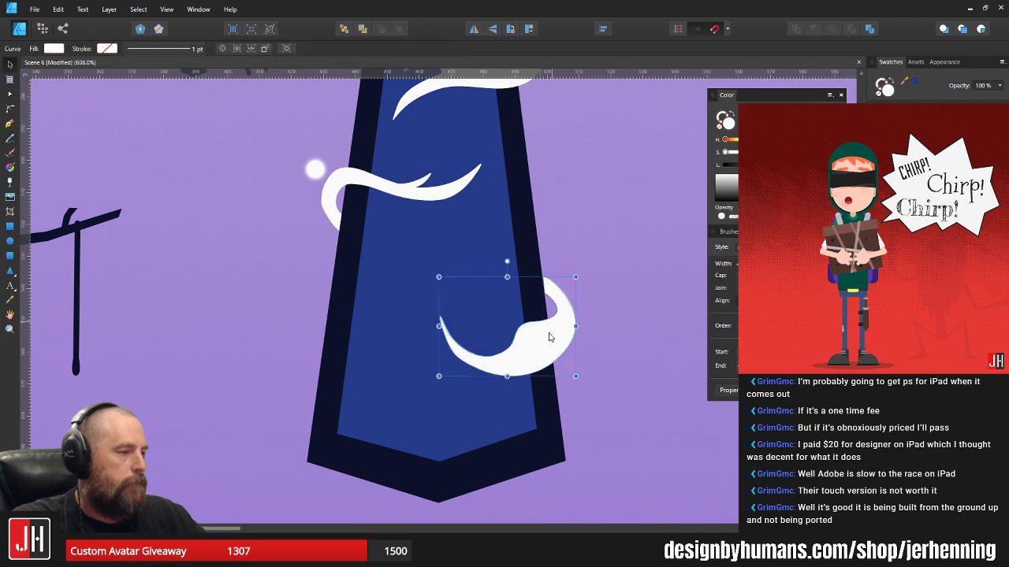
{"action": "left_click", "coordinate": [600, 274]}
{"action": "scroll", "coordinate": [554, 312], "scroll_direction": "down", "scroll_amount": 8}
{"action": "scroll", "coordinate": [562, 315], "scroll_direction": "up", "scroll_amount": 6}
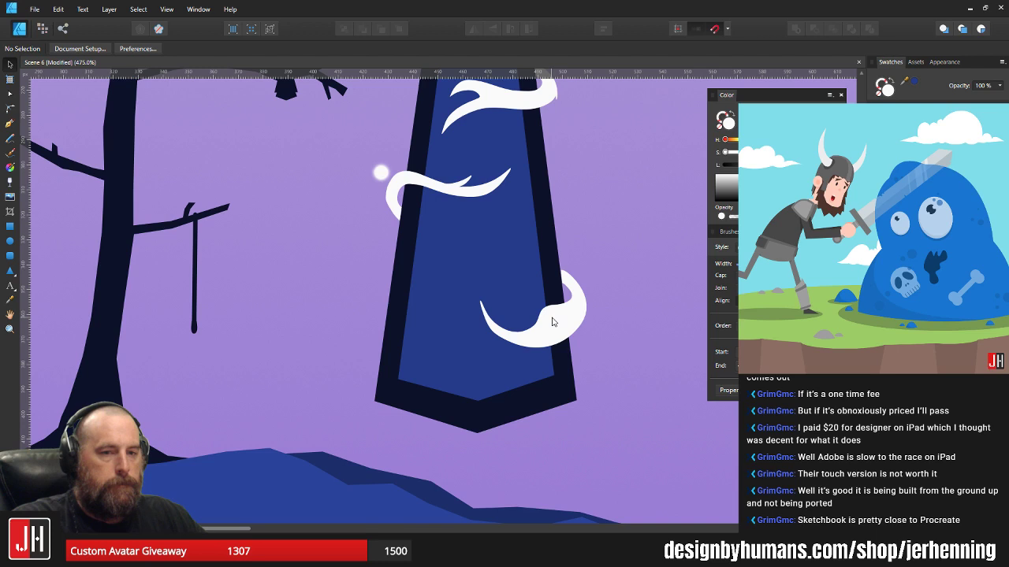
{"action": "left_click", "coordinate": [554, 336]}
{"action": "key", "text": "Delete"}
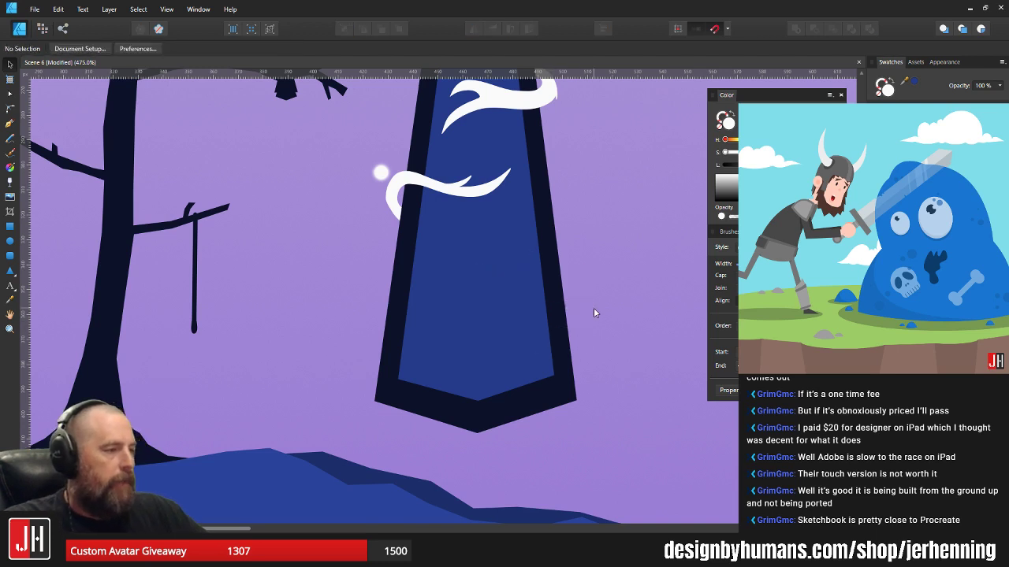
- Draw a fourth white band with a forked end, looping around the obelisk's lower right edge onto the blue panel, with the Pencil tool
{"action": "left_click_drag", "start_coordinate": [342, 285], "coordinate": [290, 277]}
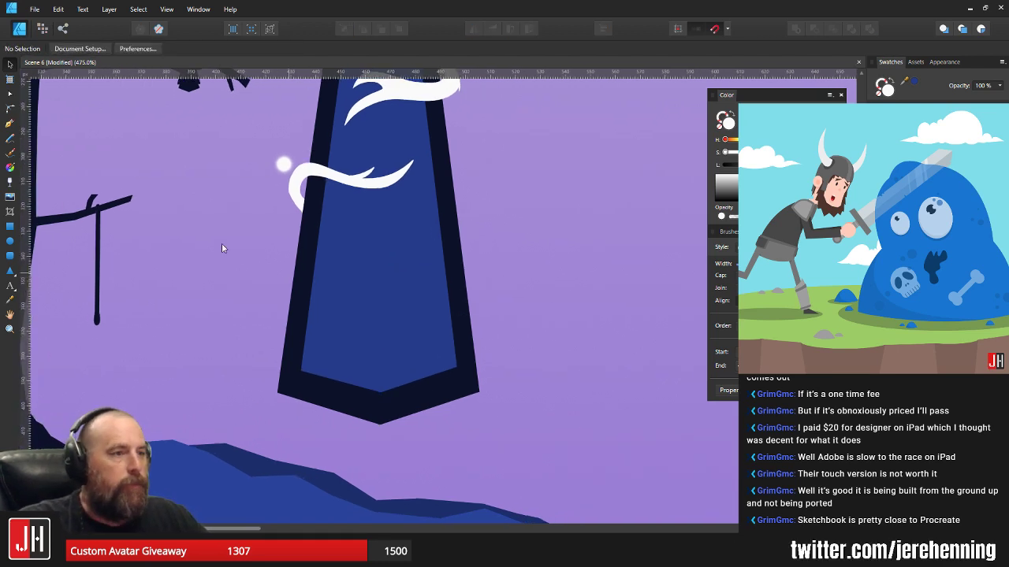
{"action": "left_click", "coordinate": [10, 138]}
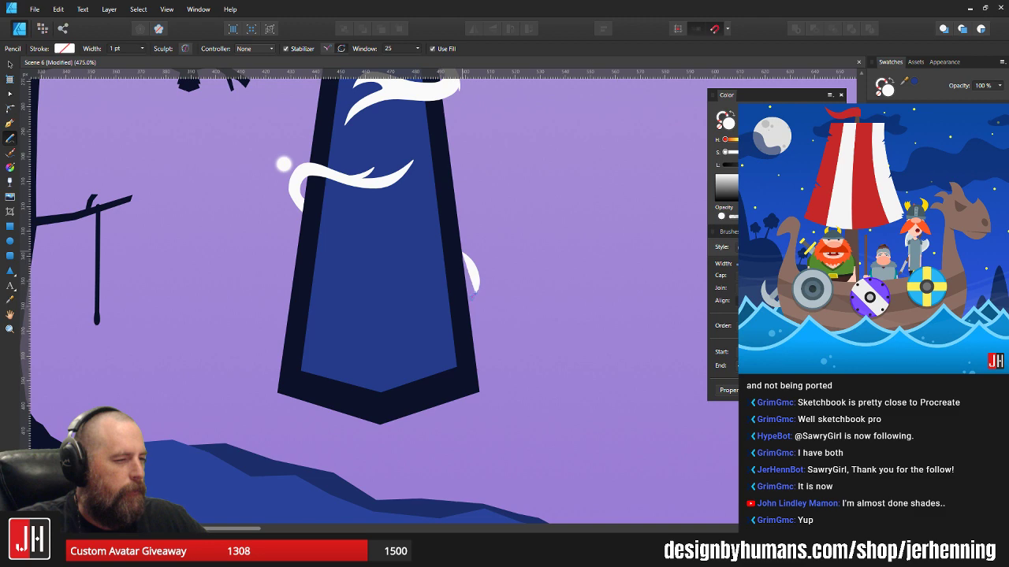
{"action": "mouse_move", "coordinate": [473, 298]}
{"action": "left_mouse_down"}
{"action": "mouse_move", "coordinate": [390, 347]}
{"action": "mouse_move", "coordinate": [380, 378]}
{"action": "mouse_move", "coordinate": [367, 344]}
{"action": "mouse_move", "coordinate": [373, 327]}
{"action": "mouse_move", "coordinate": [408, 310]}
{"action": "mouse_move", "coordinate": [364, 323]}
{"action": "mouse_move", "coordinate": [375, 299]}
{"action": "mouse_move", "coordinate": [389, 288]}
{"action": "mouse_move", "coordinate": [448, 289]}
{"action": "left_mouse_up"}
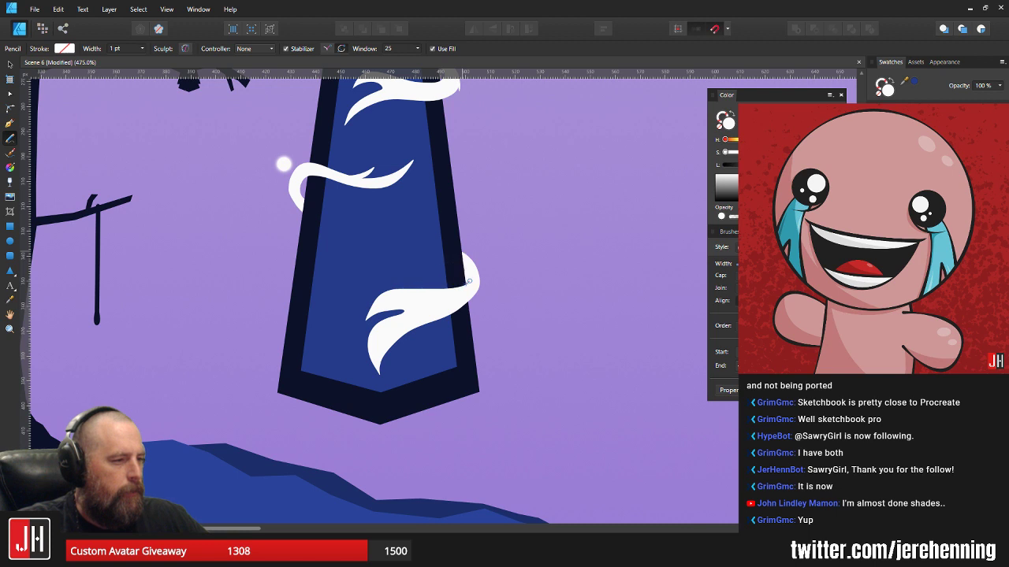
{"action": "key", "text": "v"}
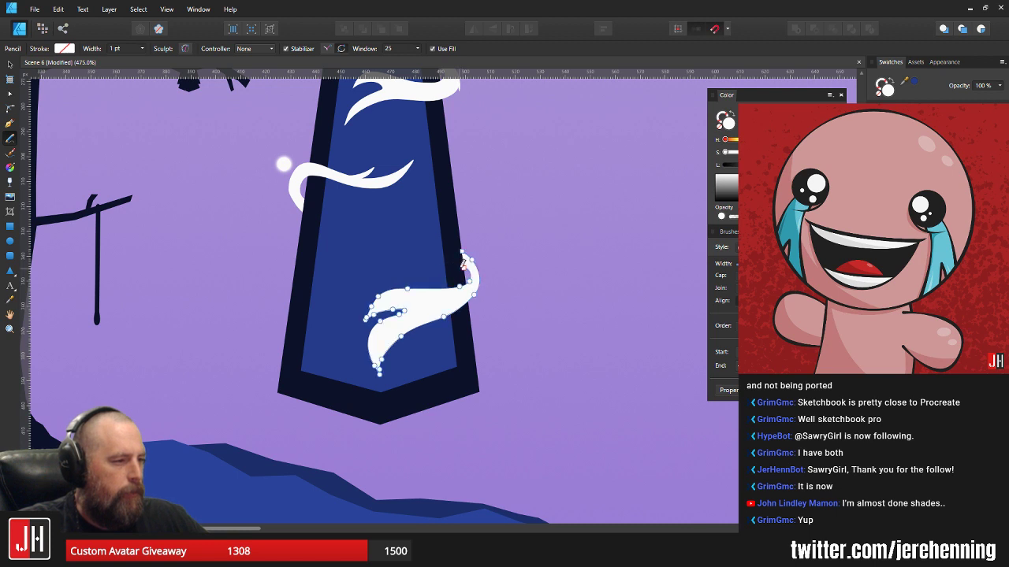
- Move the two end nodes of the fourth band's loop so its cut end lines up with the obelisk's slanted edge
{"action": "scroll", "coordinate": [459, 268], "scroll_direction": "up", "scroll_amount": 10}
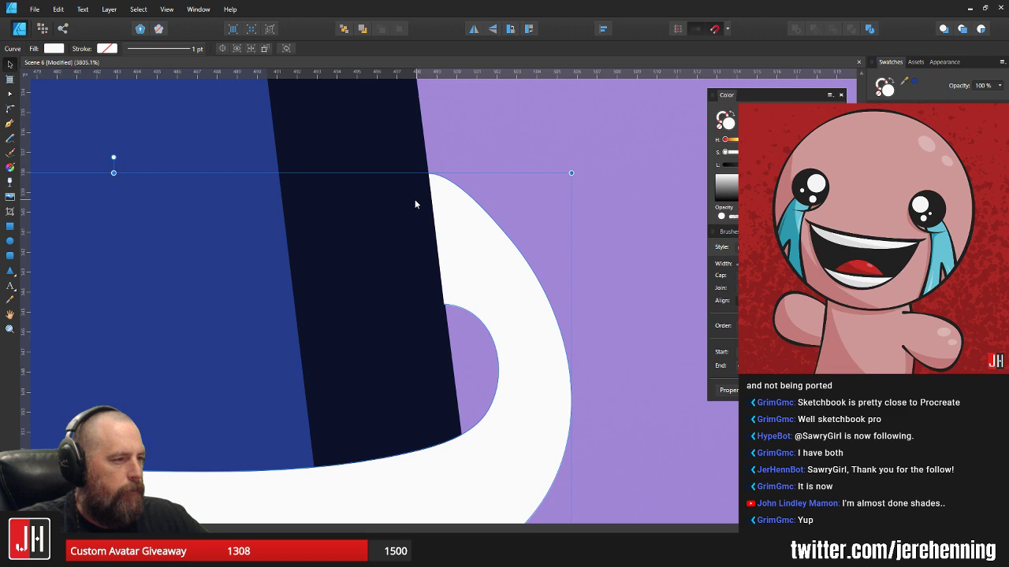
{"action": "key", "text": "a"}
{"action": "mouse_move", "coordinate": [429, 174]}
{"action": "left_mouse_down"}
{"action": "mouse_move", "coordinate": [438, 174]}
{"action": "mouse_move", "coordinate": [428, 173]}
{"action": "left_mouse_up"}
{"action": "left_click_drag", "start_coordinate": [444, 304], "coordinate": [449, 330]}
{"action": "key", "text": "v"}
{"action": "key", "text": "ctrl+d"}
{"action": "scroll", "coordinate": [614, 276], "scroll_direction": "down", "scroll_amount": 10}
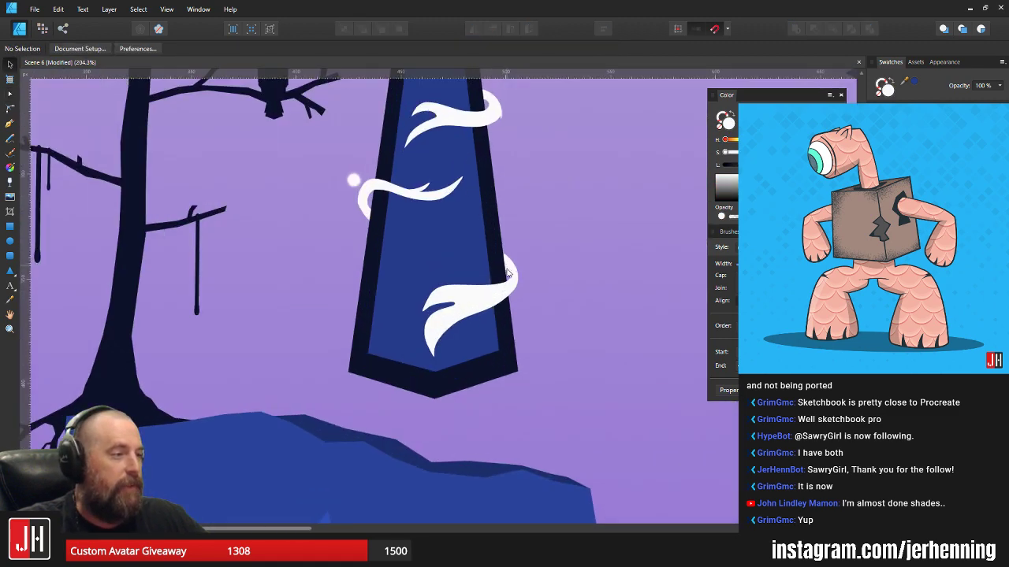
{"action": "scroll", "coordinate": [541, 249], "scroll_direction": "down", "scroll_amount": 5}
{"action": "scroll", "coordinate": [541, 249], "scroll_direction": "up", "scroll_amount": 5}
{"action": "left_click_drag", "start_coordinate": [474, 254], "coordinate": [415, 265]}
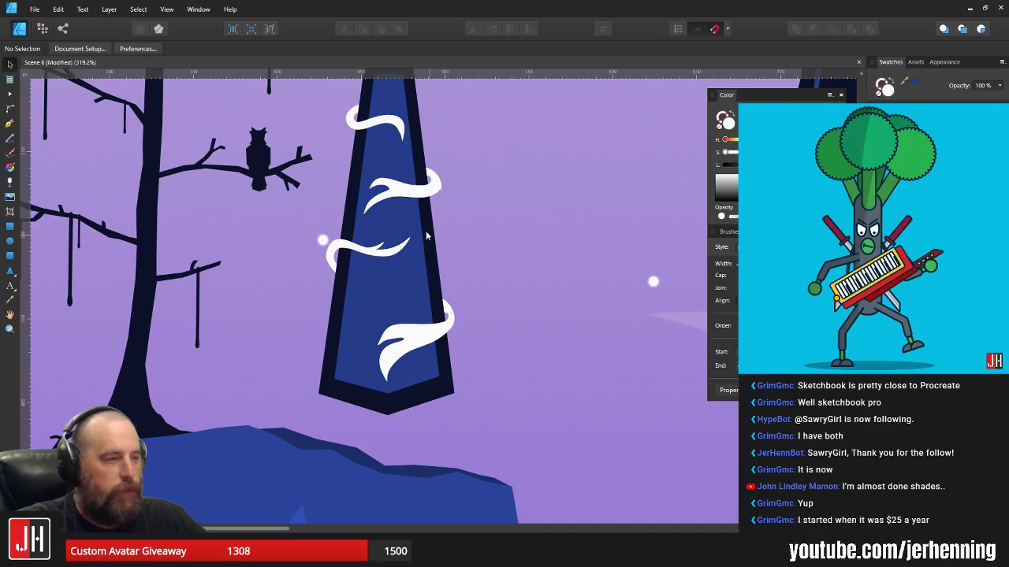
{"action": "scroll", "coordinate": [426, 234], "scroll_direction": "up", "scroll_amount": 3}
{"action": "left_click", "coordinate": [379, 241]}
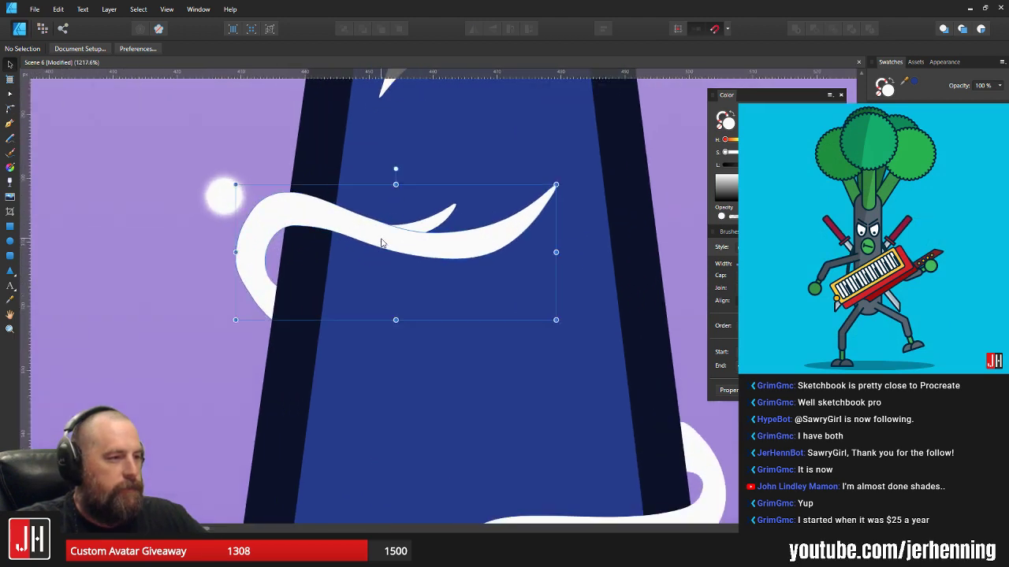
{"action": "left_click_drag", "start_coordinate": [379, 240], "coordinate": [380, 252]}
{"action": "key", "text": "ctrl+z"}
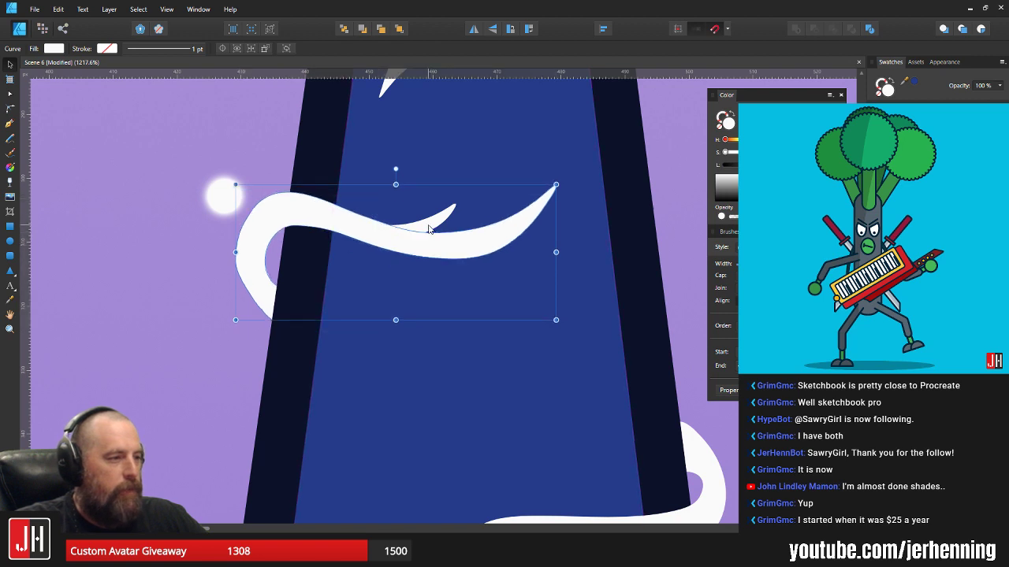
- Merge the small forked tip on the blue panel with the third band into one shape using Add
{"action": "left_click", "coordinate": [429, 226], "text": "shift"}
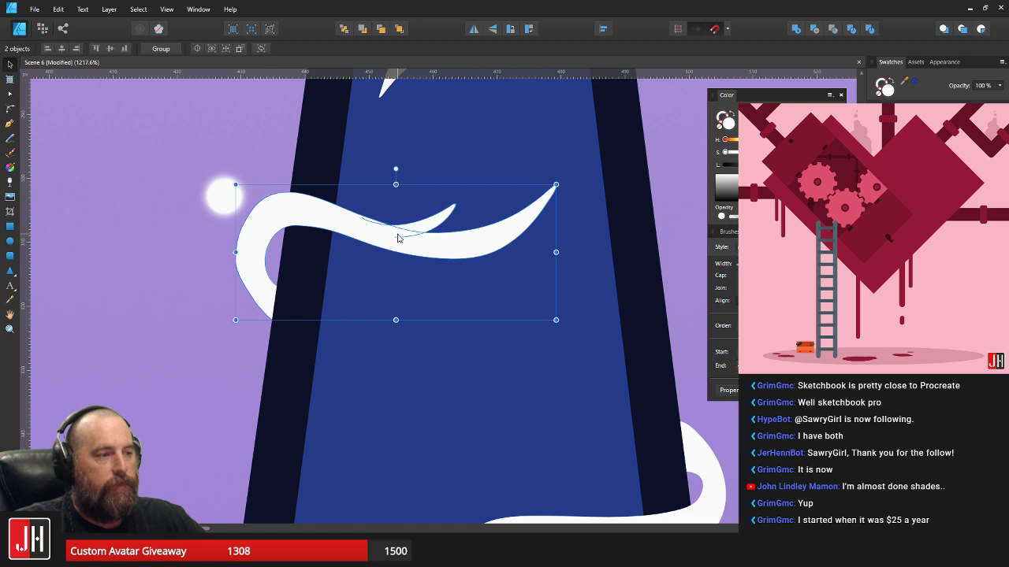
{"action": "left_click", "coordinate": [794, 29]}
{"action": "scroll", "coordinate": [576, 178], "scroll_direction": "down", "scroll_amount": 4}
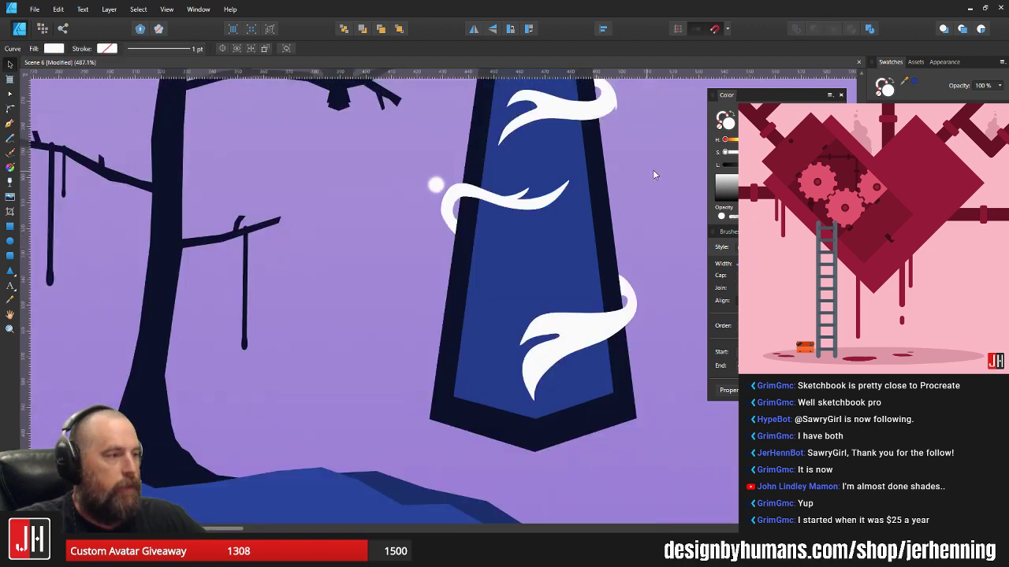
{"action": "left_click", "coordinate": [650, 168]}
- Examine the bands around the obelisk, including the second band's forked end and the small barb on its loop
{"action": "left_click_drag", "start_coordinate": [498, 228], "coordinate": [377, 289]}
{"action": "scroll", "coordinate": [400, 260], "scroll_direction": "up", "scroll_amount": 3}
{"action": "left_click", "coordinate": [396, 254]}
{"action": "scroll", "coordinate": [423, 284], "scroll_direction": "down", "scroll_amount": 5}
{"action": "scroll", "coordinate": [422, 283], "scroll_direction": "down", "scroll_amount": 1}
{"action": "left_click", "coordinate": [498, 269]}
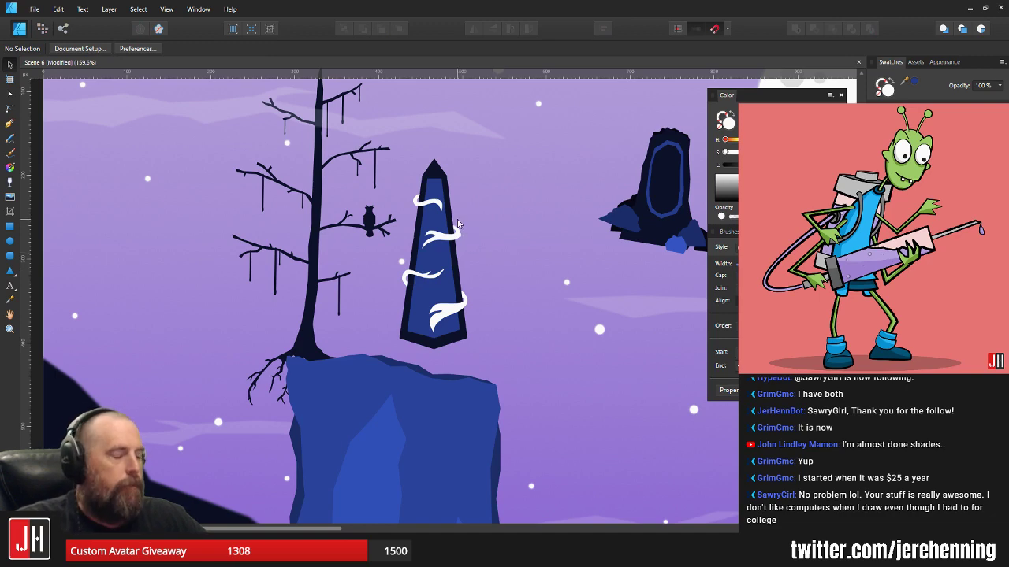
{"action": "scroll", "coordinate": [457, 224], "scroll_direction": "up", "scroll_amount": 6}
{"action": "left_click", "coordinate": [435, 229]}
{"action": "scroll", "coordinate": [435, 228], "scroll_direction": "up", "scroll_amount": 3}
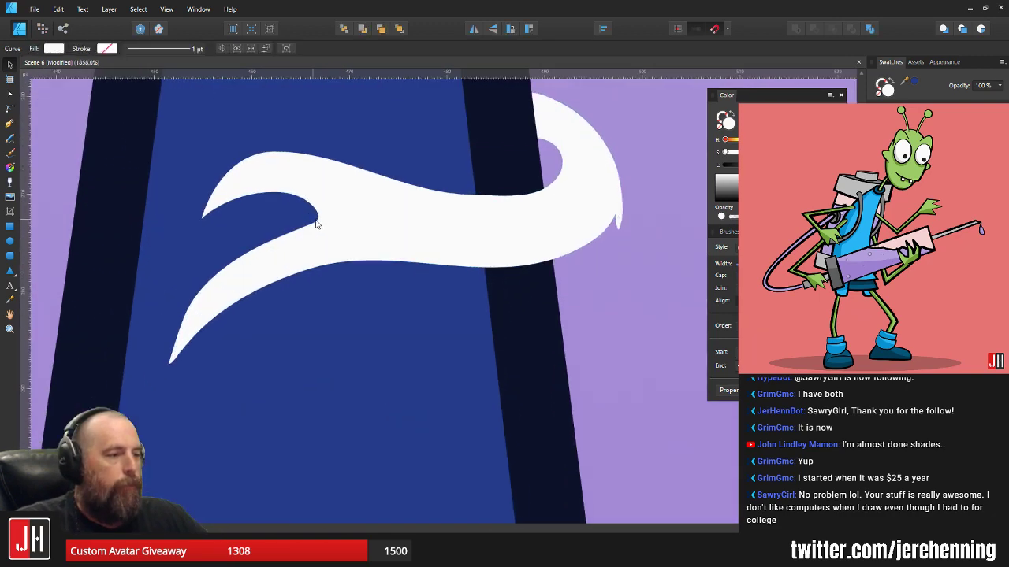
{"action": "key", "text": "a"}
{"action": "key", "text": "v"}
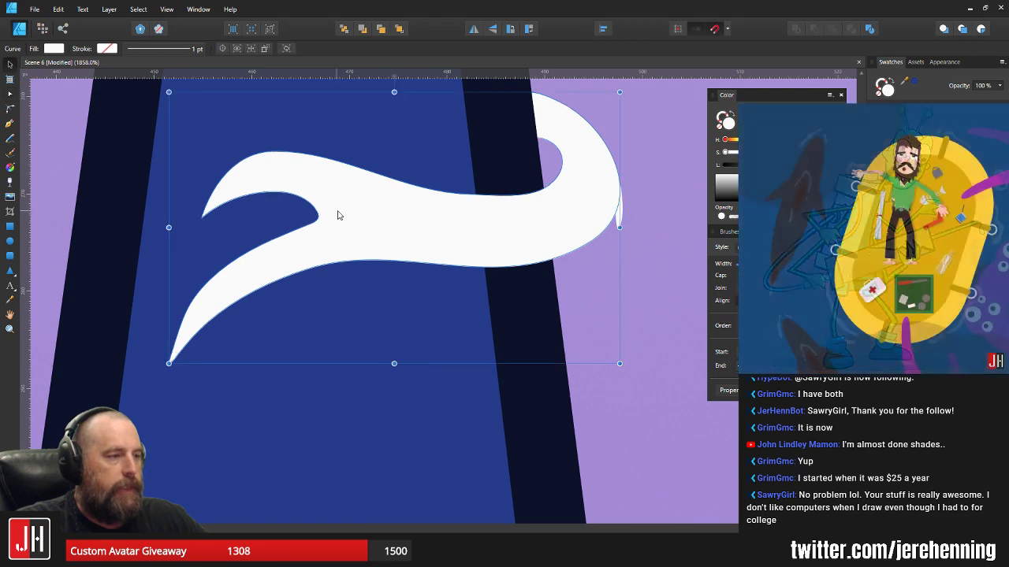
{"action": "scroll", "coordinate": [338, 213], "scroll_direction": "down", "scroll_amount": 4}
{"action": "left_click", "coordinate": [507, 222]}
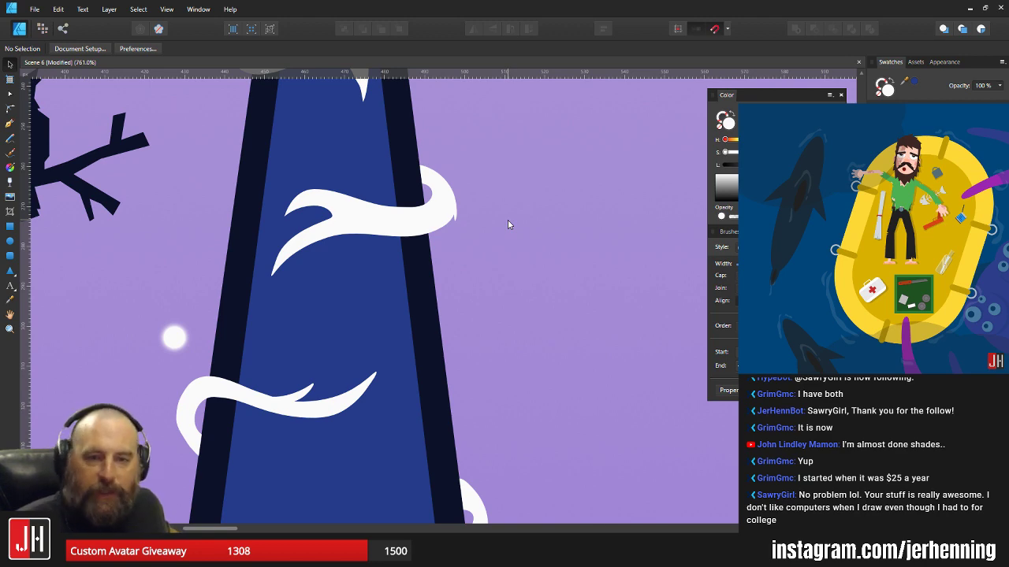
- Draw a small upward-pointing white barb on the outer edge of the third band's left loop with the Pencil tool
{"action": "scroll", "coordinate": [451, 228], "scroll_direction": "down", "scroll_amount": 5}
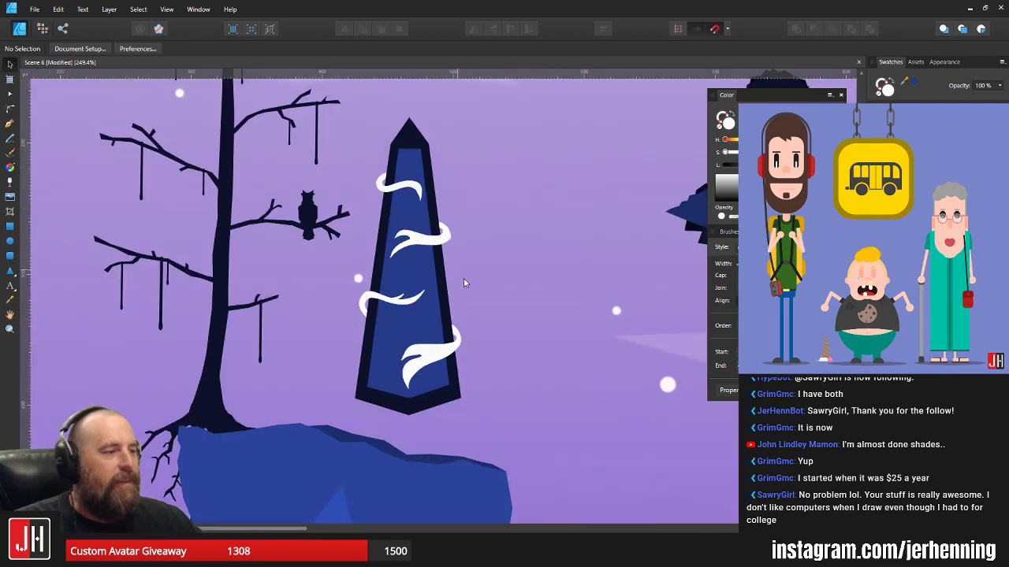
{"action": "scroll", "coordinate": [495, 285], "scroll_direction": "down", "scroll_amount": 3}
{"action": "scroll", "coordinate": [435, 304], "scroll_direction": "up", "scroll_amount": 6}
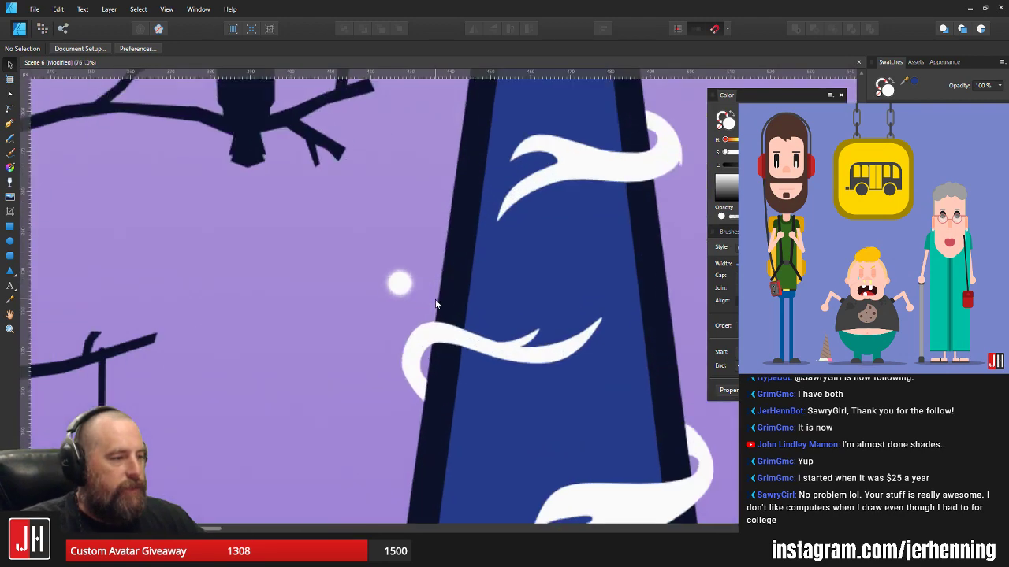
{"action": "scroll", "coordinate": [435, 304], "scroll_direction": "down", "scroll_amount": 1}
{"action": "left_click", "coordinate": [11, 139]}
{"action": "scroll", "coordinate": [383, 277], "scroll_direction": "up", "scroll_amount": 3}
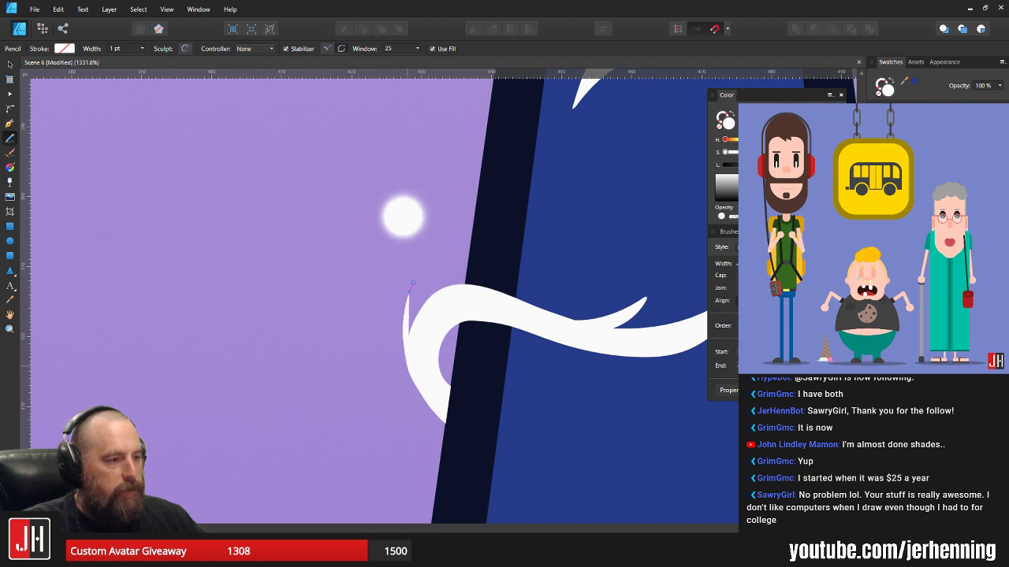
{"action": "left_click_drag", "start_coordinate": [418, 276], "coordinate": [420, 316]}
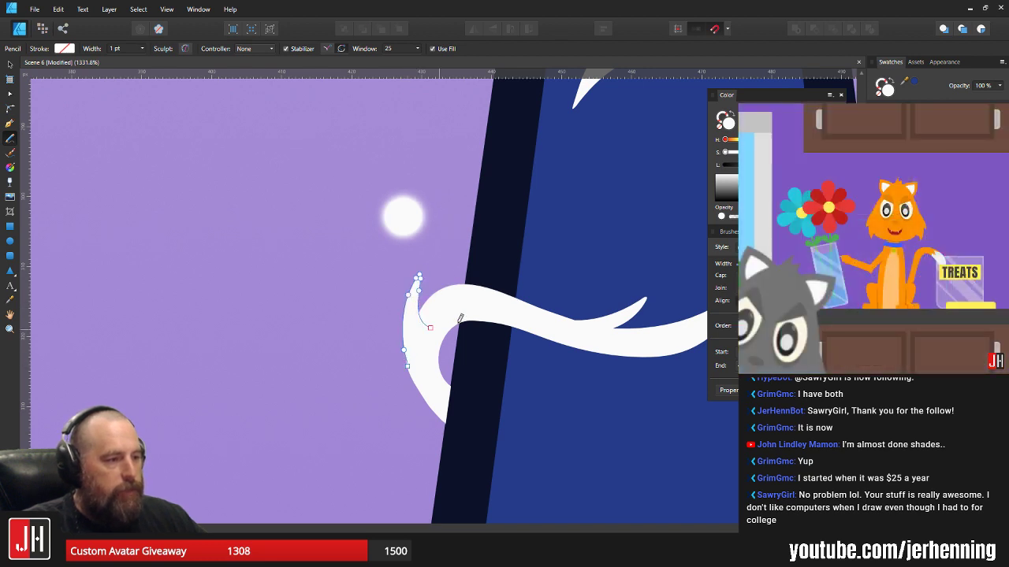
{"action": "key", "text": "v"}
{"action": "left_click", "coordinate": [456, 249]}
{"action": "scroll", "coordinate": [451, 281], "scroll_direction": "down", "scroll_amount": 9}
{"action": "left_click_drag", "start_coordinate": [473, 279], "coordinate": [419, 289]}
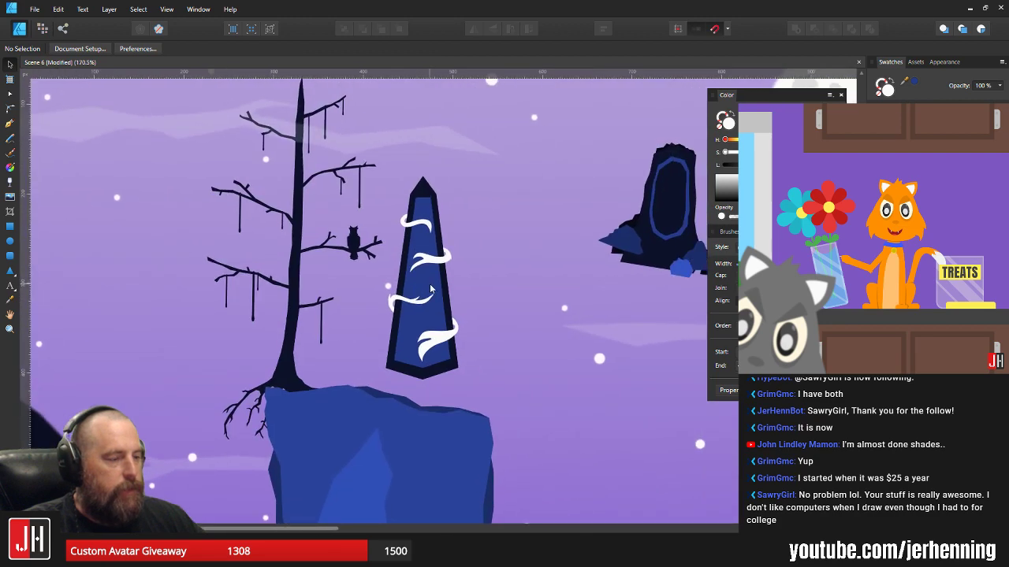
- Draw a small downward-pointing white barb on the outer edge of the top band's left loop with the Pencil tool
{"action": "scroll", "coordinate": [437, 289], "scroll_direction": "down", "scroll_amount": 3}
{"action": "scroll", "coordinate": [439, 261], "scroll_direction": "up", "scroll_amount": 6}
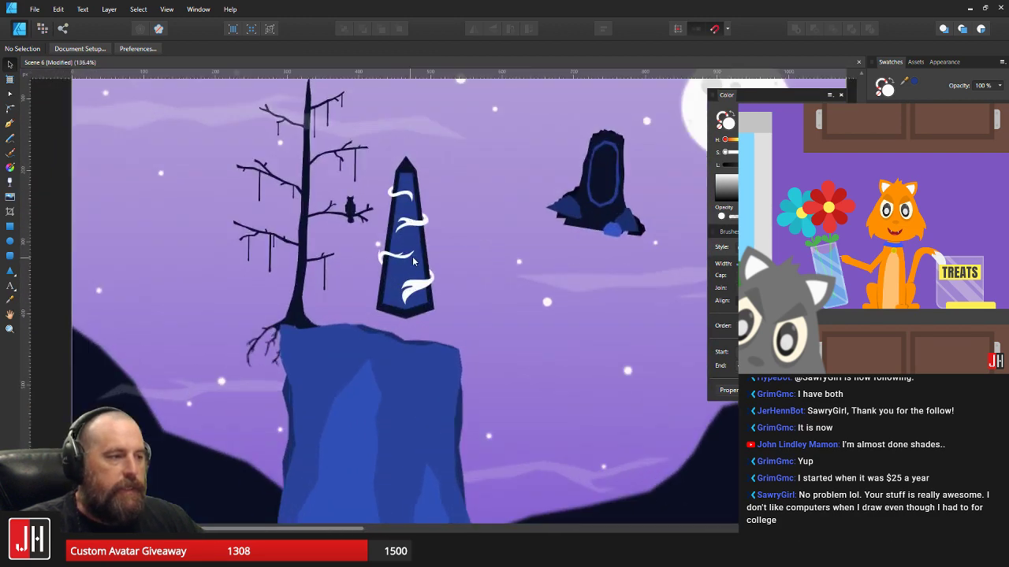
{"action": "left_click_drag", "start_coordinate": [440, 238], "coordinate": [438, 245]}
{"action": "scroll", "coordinate": [411, 196], "scroll_direction": "up", "scroll_amount": 13}
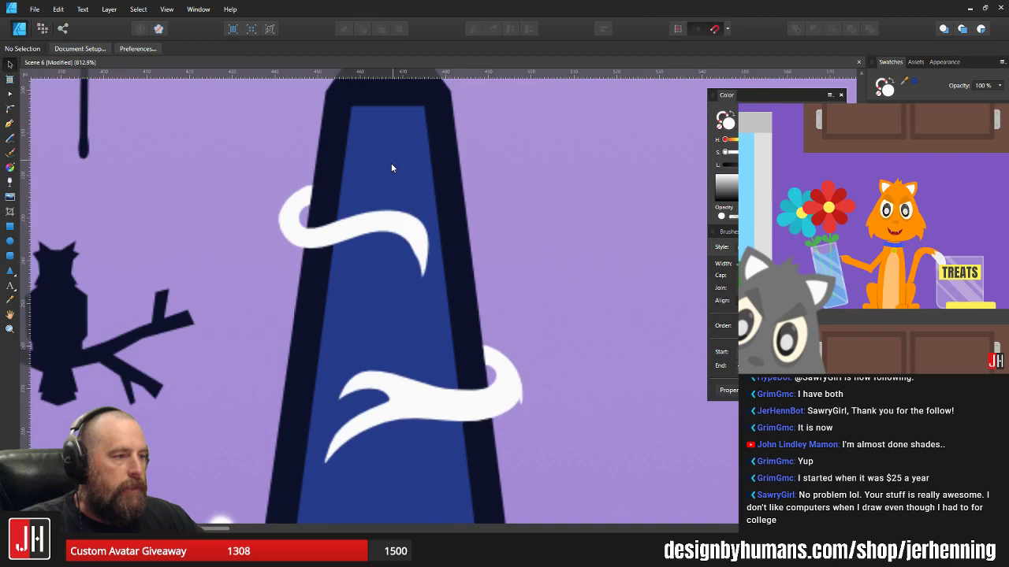
{"action": "key", "text": "n"}
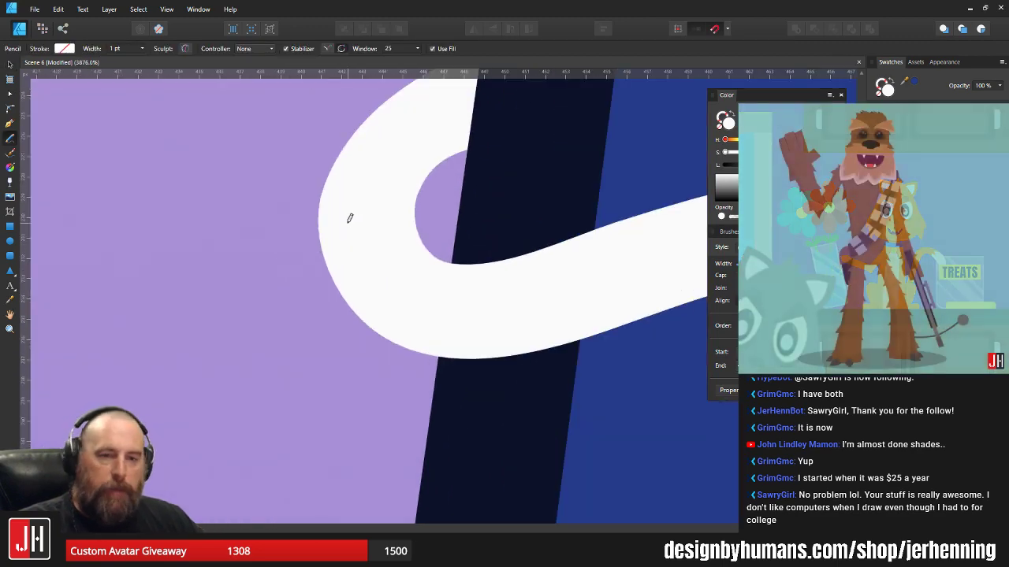
{"action": "scroll", "coordinate": [339, 191], "scroll_direction": "down", "scroll_amount": 2}
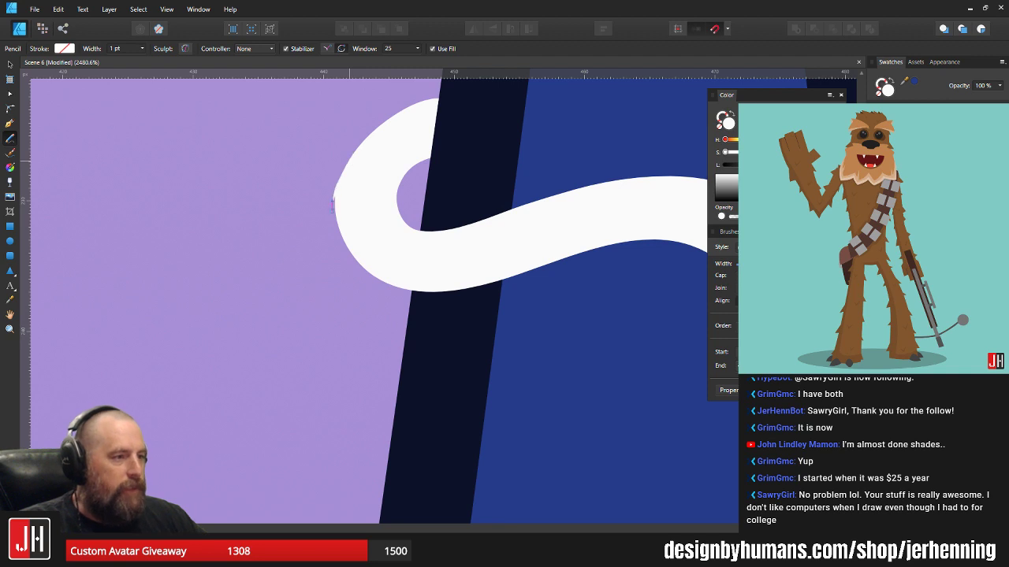
{"action": "mouse_move", "coordinate": [346, 267]}
{"action": "left_mouse_down"}
{"action": "mouse_move", "coordinate": [351, 236]}
{"action": "mouse_move", "coordinate": [372, 221]}
{"action": "left_mouse_up"}
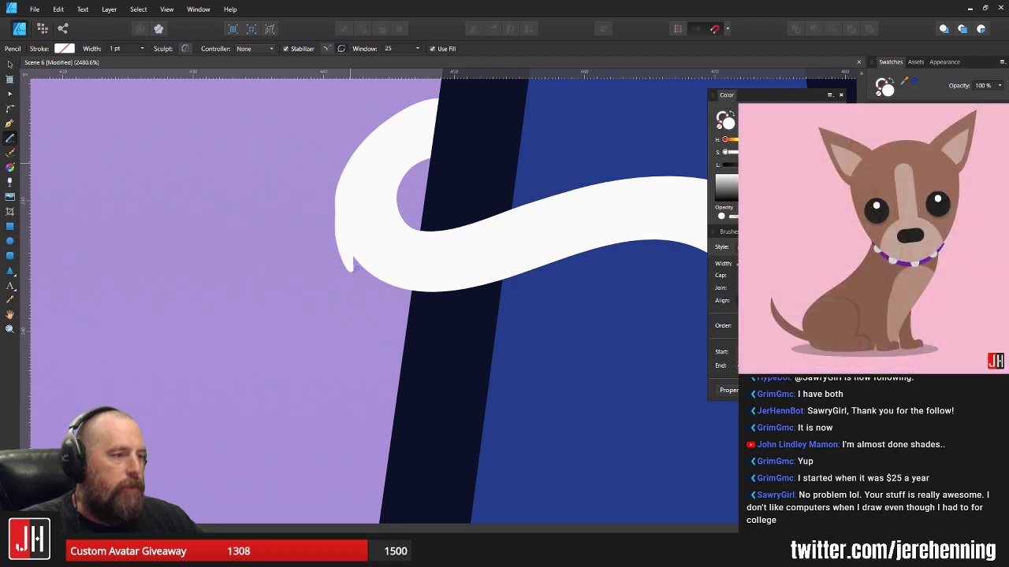
{"action": "key", "text": "ctrl+z"}
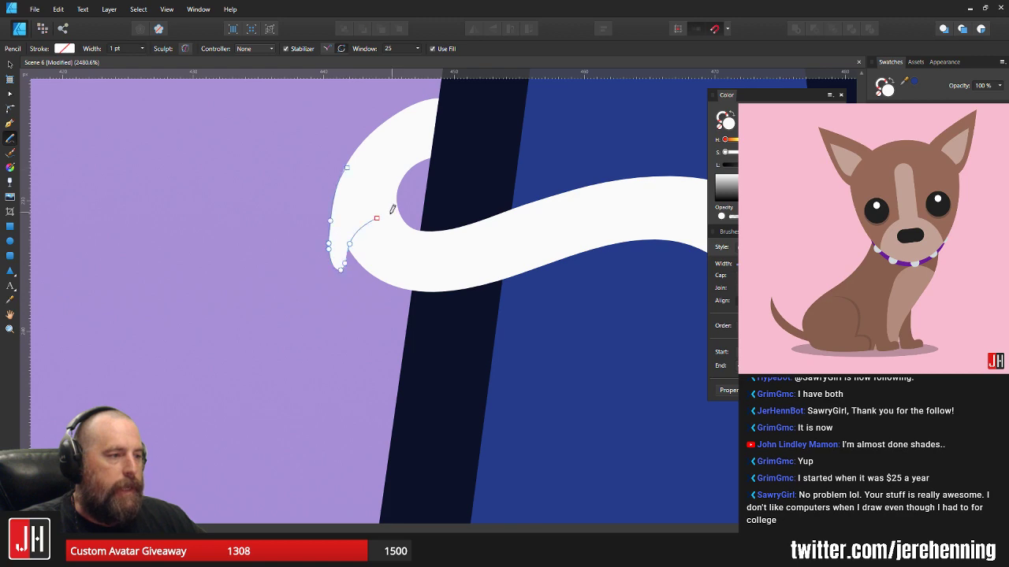
{"action": "scroll", "coordinate": [378, 223], "scroll_direction": "down", "scroll_amount": 4}
{"action": "key", "text": "v"}
{"action": "left_click", "coordinate": [344, 204]}
{"action": "scroll", "coordinate": [360, 223], "scroll_direction": "down", "scroll_amount": 6}
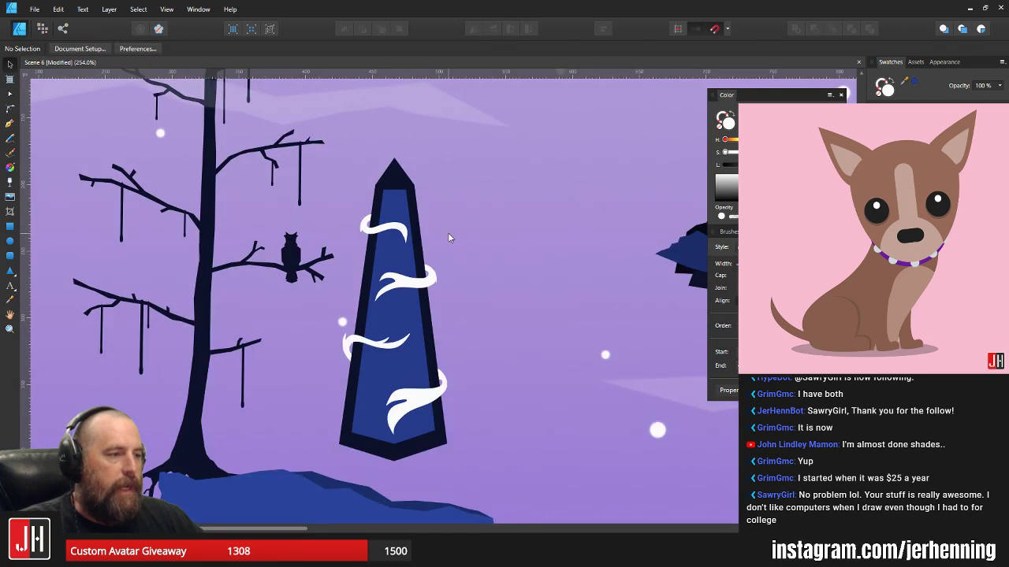
- Lengthen and slim the top band's barb by moving its tip node down and reshaping the nodes along its inner edge
{"action": "scroll", "coordinate": [441, 236], "scroll_direction": "up", "scroll_amount": 8}
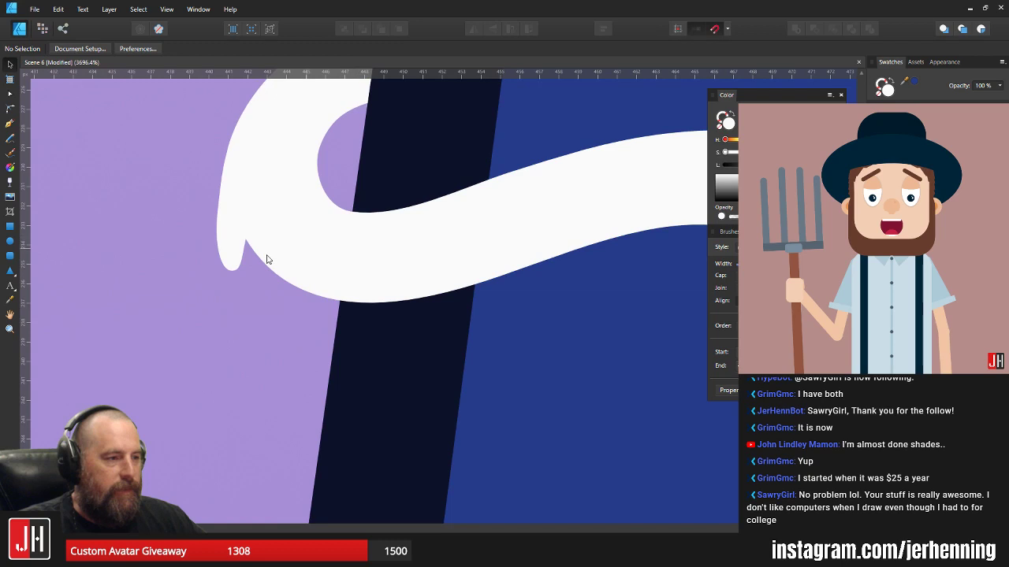
{"action": "scroll", "coordinate": [260, 259], "scroll_direction": "up", "scroll_amount": 4}
{"action": "left_click", "coordinate": [214, 250]}
{"action": "key", "text": "a"}
{"action": "left_click_drag", "start_coordinate": [322, 251], "coordinate": [402, 243]}
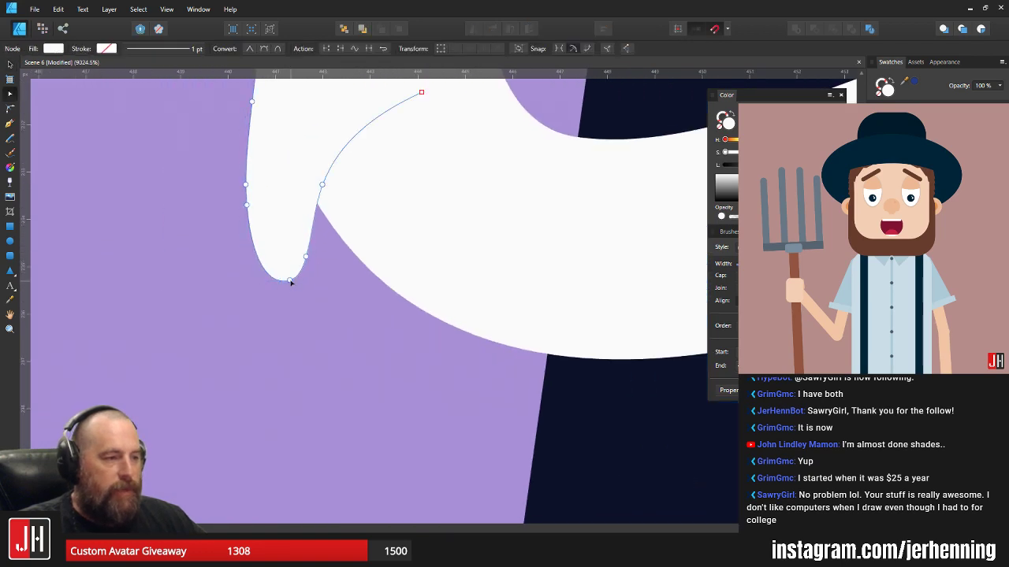
{"action": "left_click_drag", "start_coordinate": [290, 281], "coordinate": [291, 298]}
{"action": "left_click", "coordinate": [300, 245]}
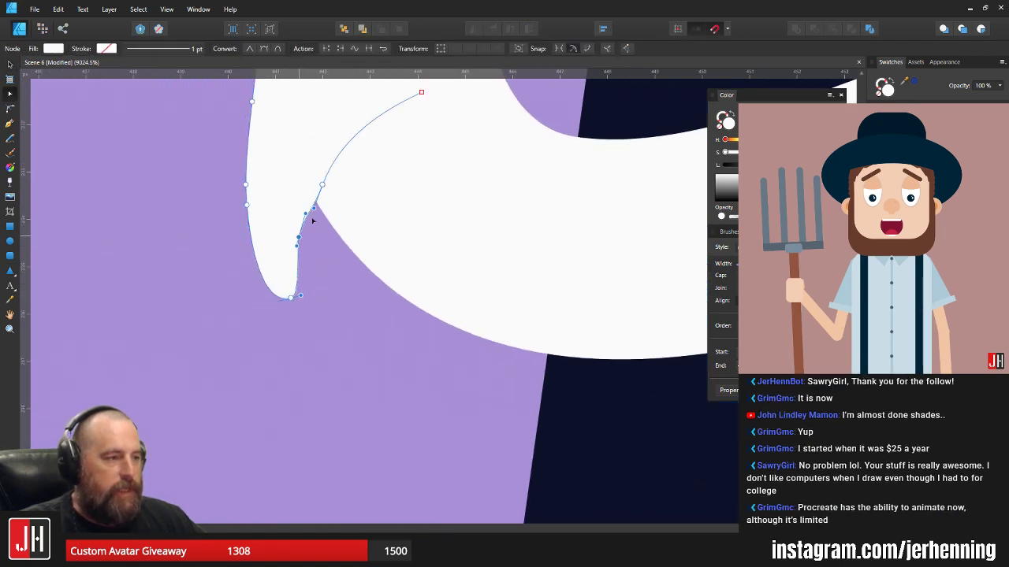
{"action": "left_click_drag", "start_coordinate": [322, 186], "coordinate": [319, 156]}
{"action": "key", "text": "v"}
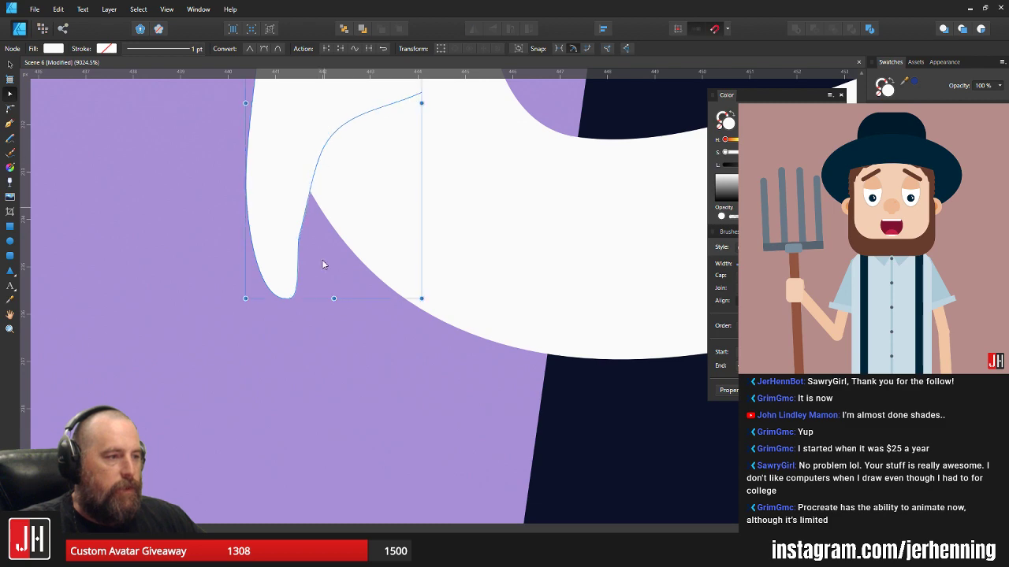
{"action": "left_click", "coordinate": [325, 265]}
{"action": "scroll", "coordinate": [326, 267], "scroll_direction": "down", "scroll_amount": 8}
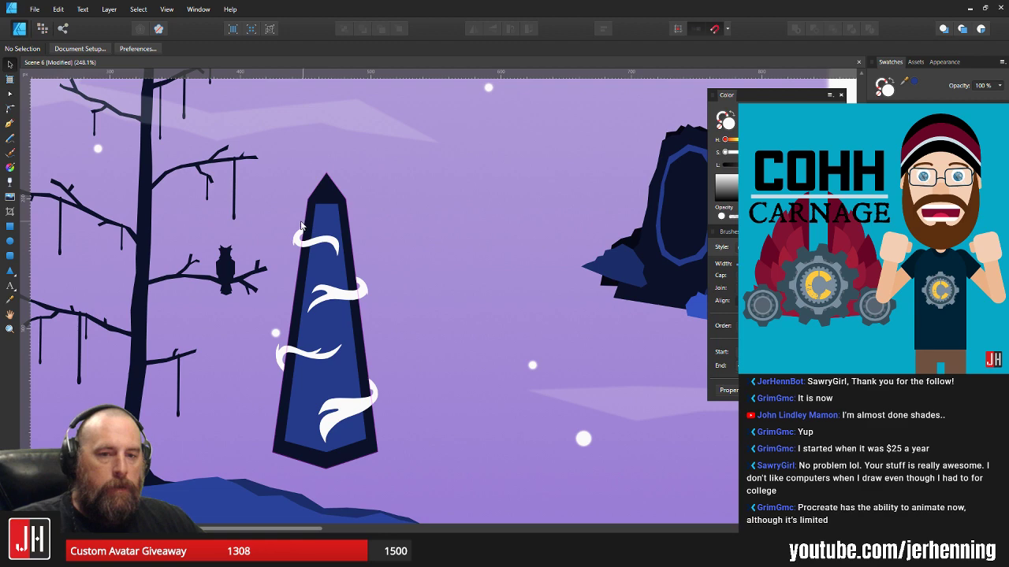
- Merge the barb with the top band into one shape using Add
{"action": "scroll", "coordinate": [300, 227], "scroll_direction": "up", "scroll_amount": 6}
{"action": "left_click", "coordinate": [320, 262]}
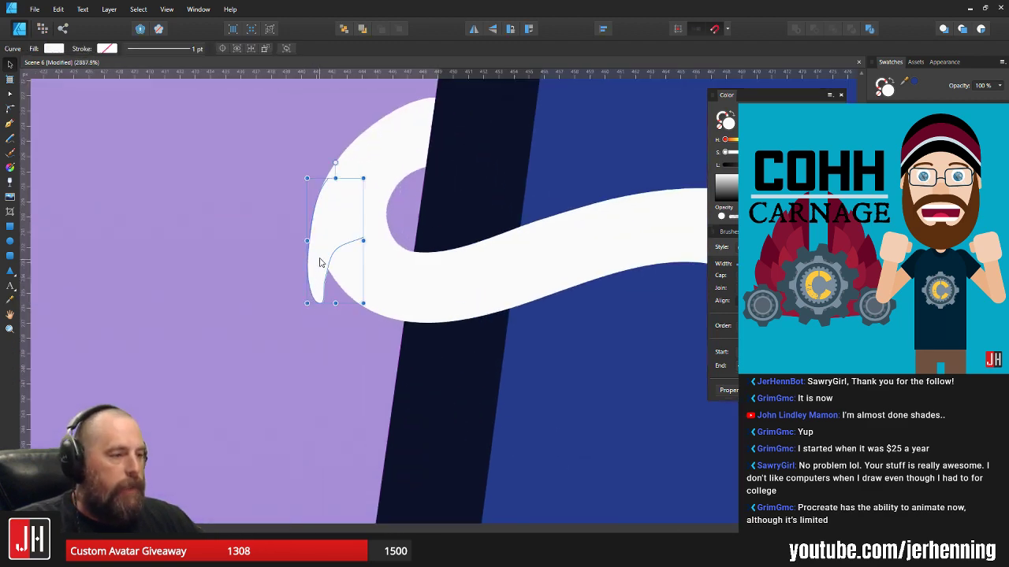
{"action": "left_click", "coordinate": [372, 274], "text": "shift"}
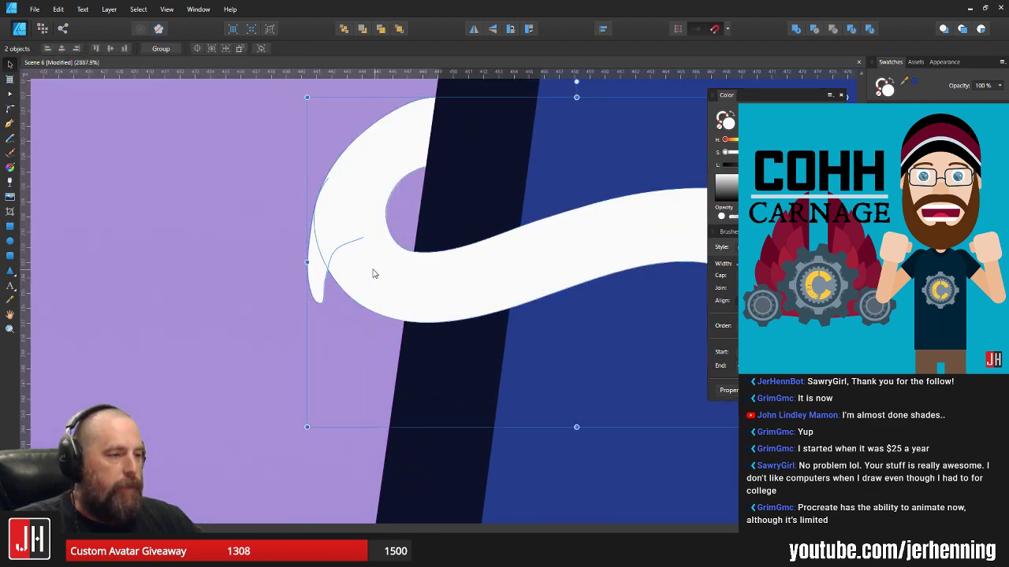
{"action": "left_click", "coordinate": [796, 29]}
{"action": "scroll", "coordinate": [444, 236], "scroll_direction": "down", "scroll_amount": 6}
{"action": "left_click", "coordinate": [567, 252]}
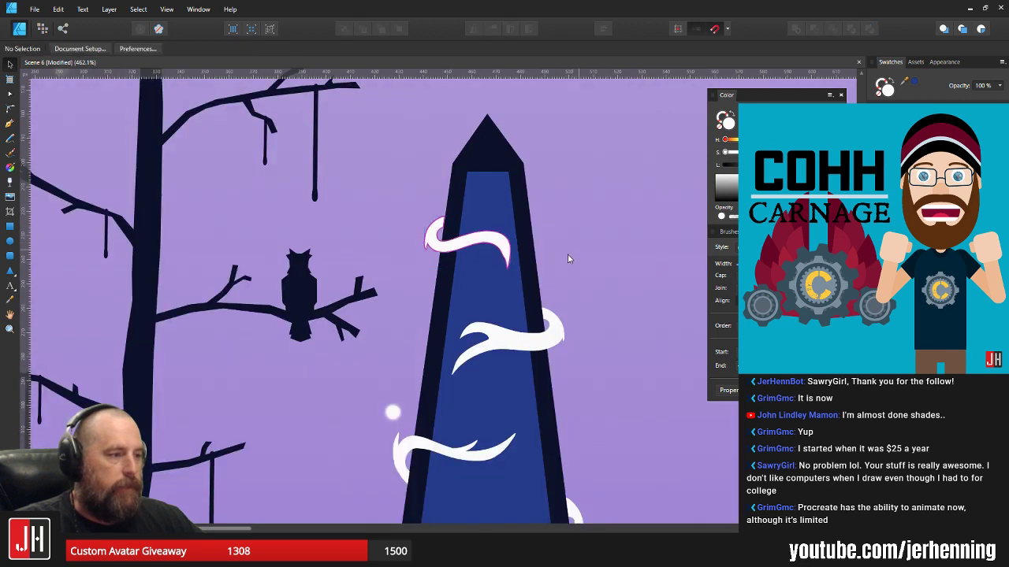
{"action": "left_click_drag", "start_coordinate": [579, 254], "coordinate": [455, 253]}
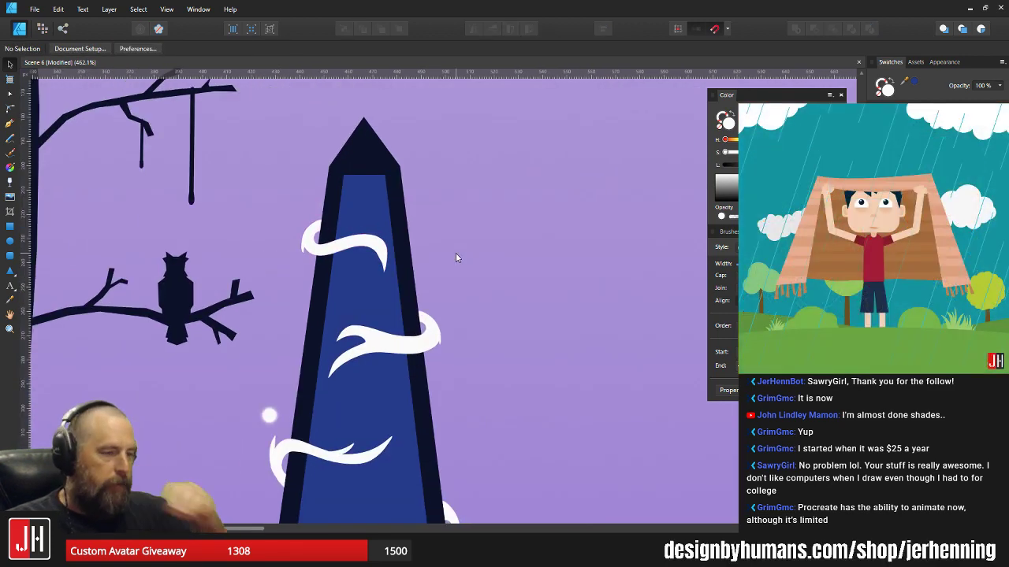
- Merge the upward-pointing barb with the third band's left loop into one shape using Add
{"action": "scroll", "coordinate": [302, 362], "scroll_direction": "up", "scroll_amount": 7}
{"action": "left_click_drag", "start_coordinate": [296, 442], "coordinate": [437, 315]}
{"action": "left_click", "coordinate": [296, 379]}
{"action": "left_click", "coordinate": [297, 319], "text": "shift"}
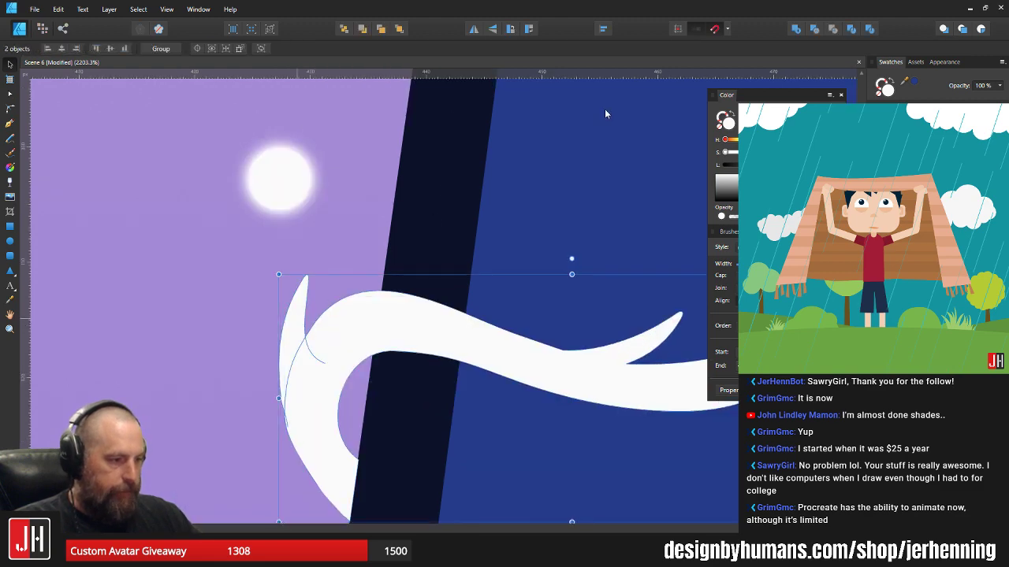
{"action": "left_click", "coordinate": [797, 29]}
{"action": "scroll", "coordinate": [549, 164], "scroll_direction": "down", "scroll_amount": 12}
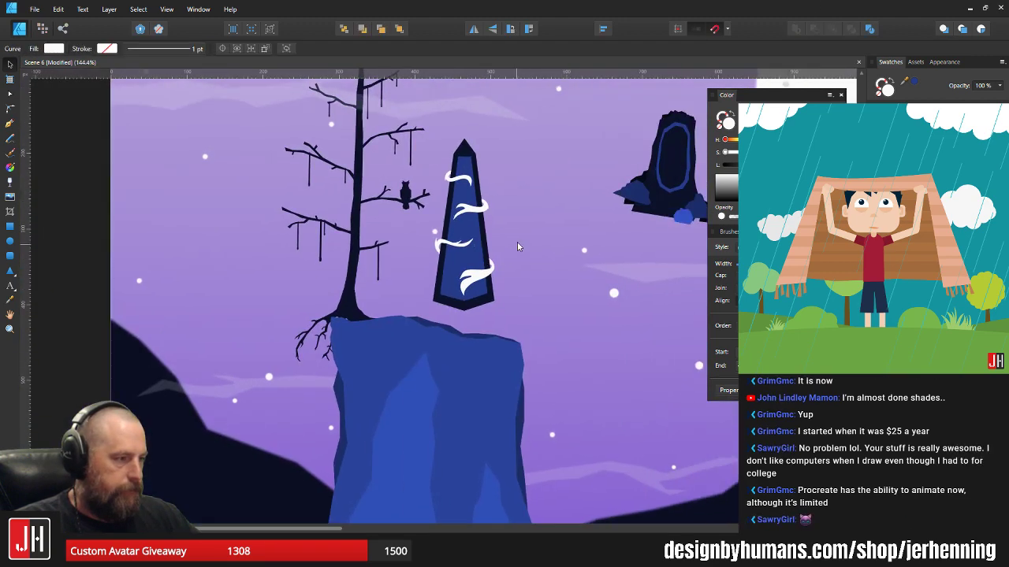
{"action": "left_click", "coordinate": [517, 242]}
- Try to bend the fourth band's upper edge downward with an added node between the fork and the loop
{"action": "scroll", "coordinate": [513, 244], "scroll_direction": "up", "scroll_amount": 4}
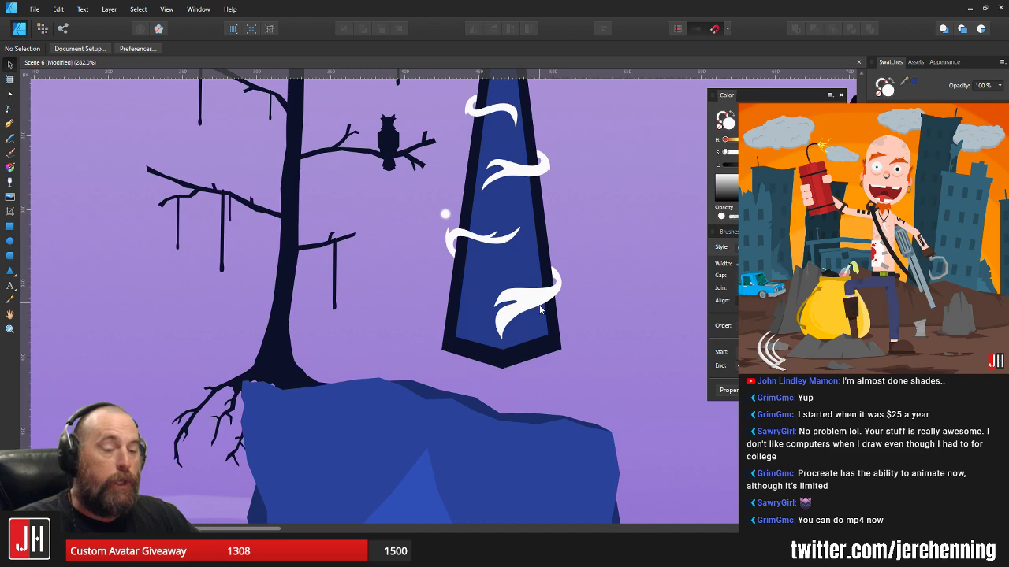
{"action": "scroll", "coordinate": [540, 310], "scroll_direction": "up", "scroll_amount": 4}
{"action": "left_click", "coordinate": [531, 282]}
{"action": "key", "text": "a"}
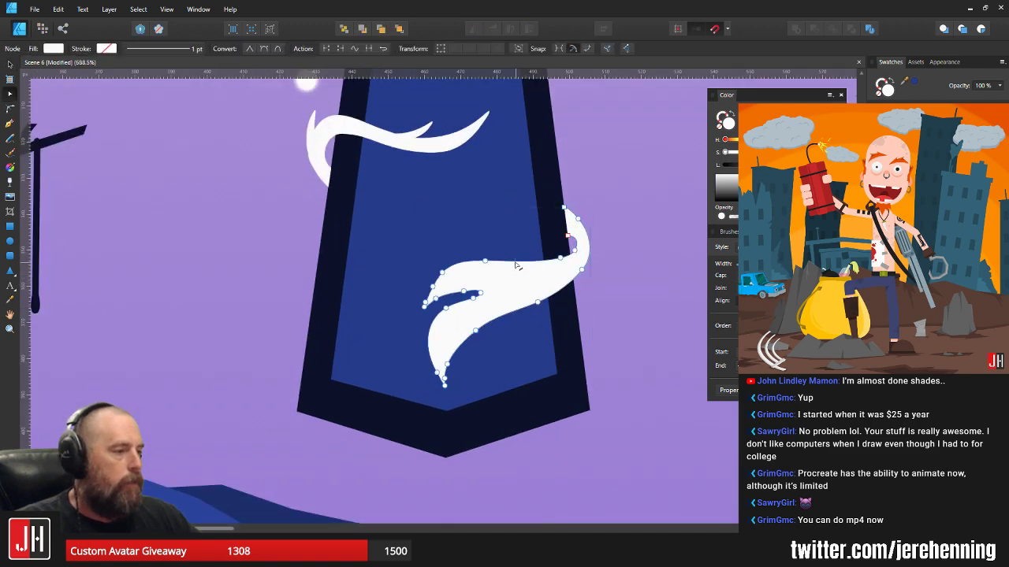
{"action": "left_click", "coordinate": [517, 261]}
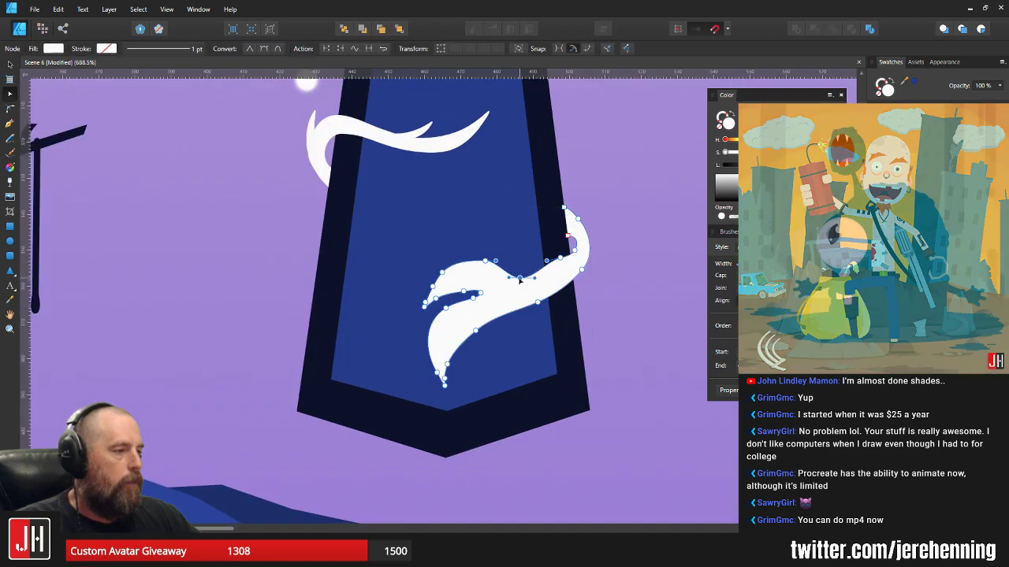
{"action": "key", "text": "v"}
{"action": "left_click", "coordinate": [604, 284]}
{"action": "scroll", "coordinate": [603, 283], "scroll_direction": "down", "scroll_amount": 8}
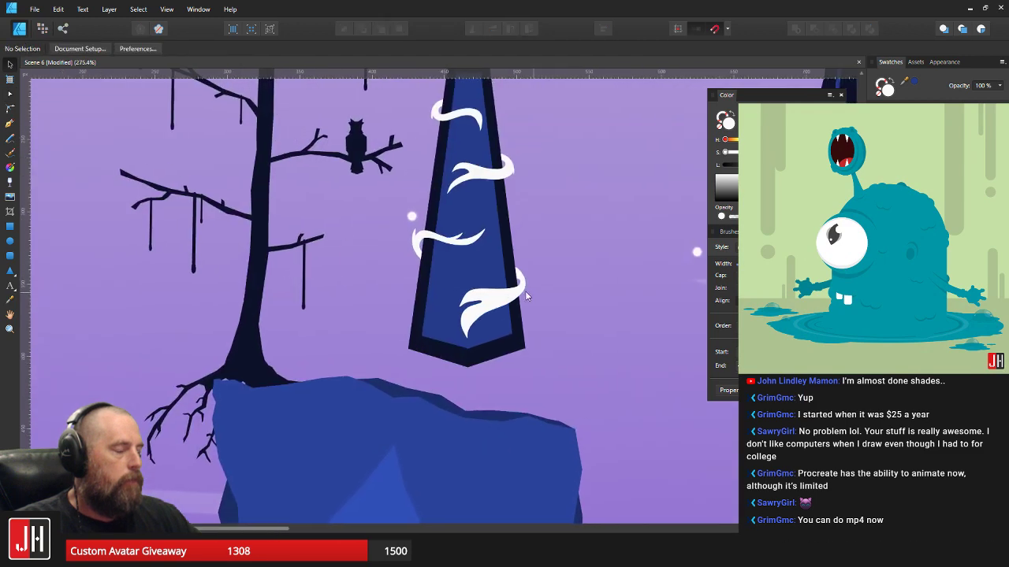
- Draw a white downward-pointing barb with the Pencil tool on the upper outer edge of the fourth band's loop
{"action": "scroll", "coordinate": [551, 278], "scroll_direction": "up", "scroll_amount": 12}
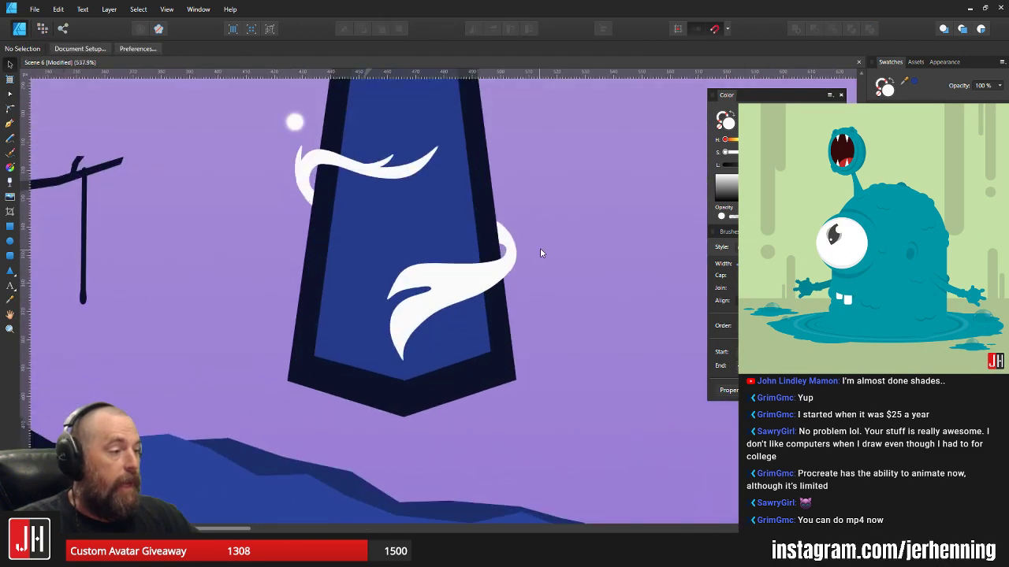
{"action": "key", "text": "n"}
{"action": "scroll", "coordinate": [360, 263], "scroll_direction": "up", "scroll_amount": 4}
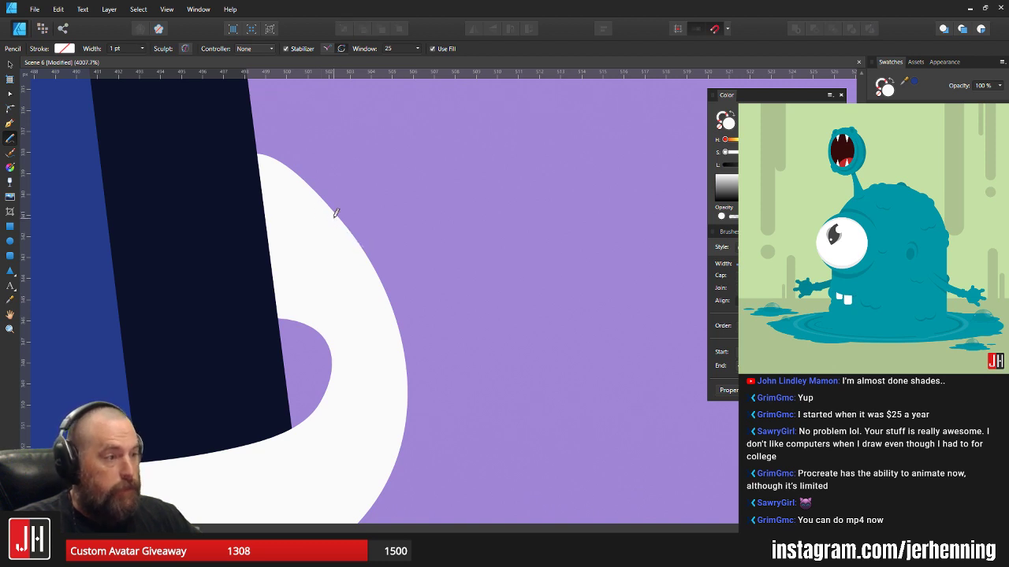
{"action": "mouse_move", "coordinate": [335, 213]}
{"action": "left_mouse_down"}
{"action": "mouse_move", "coordinate": [380, 264]}
{"action": "mouse_move", "coordinate": [368, 215]}
{"action": "mouse_move", "coordinate": [265, 158]}
{"action": "left_mouse_up"}
{"action": "key", "text": "v"}
{"action": "scroll", "coordinate": [342, 212], "scroll_direction": "up", "scroll_amount": 4}
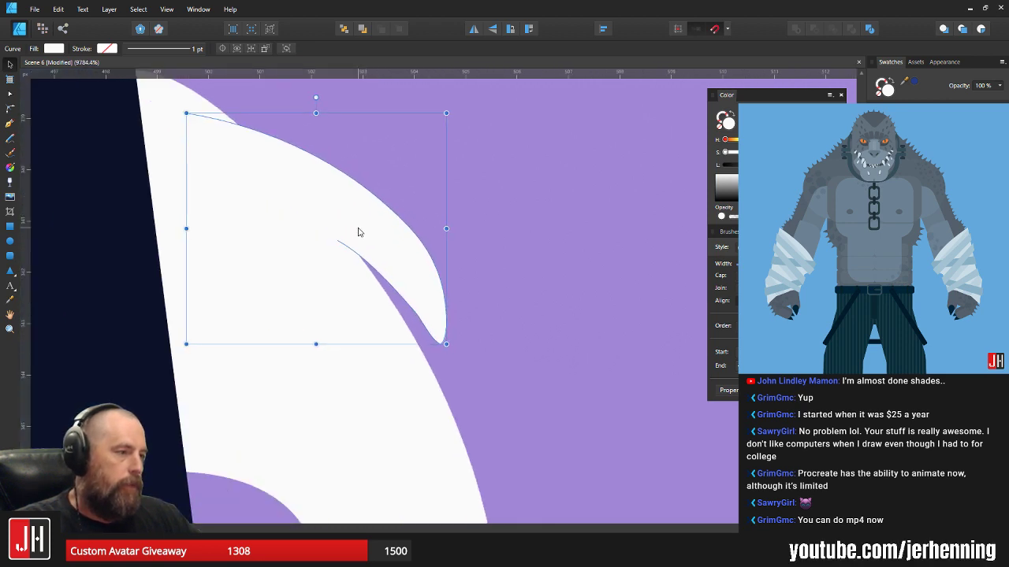
- Merge the downward-pointing barb with the fourth band's loop into one shape using Add
{"action": "scroll", "coordinate": [358, 235], "scroll_direction": "down", "scroll_amount": 7}
{"action": "scroll", "coordinate": [374, 243], "scroll_direction": "down", "scroll_amount": 5}
{"action": "scroll", "coordinate": [373, 228], "scroll_direction": "up", "scroll_amount": 7}
{"action": "left_click", "coordinate": [378, 251], "text": "shift"}
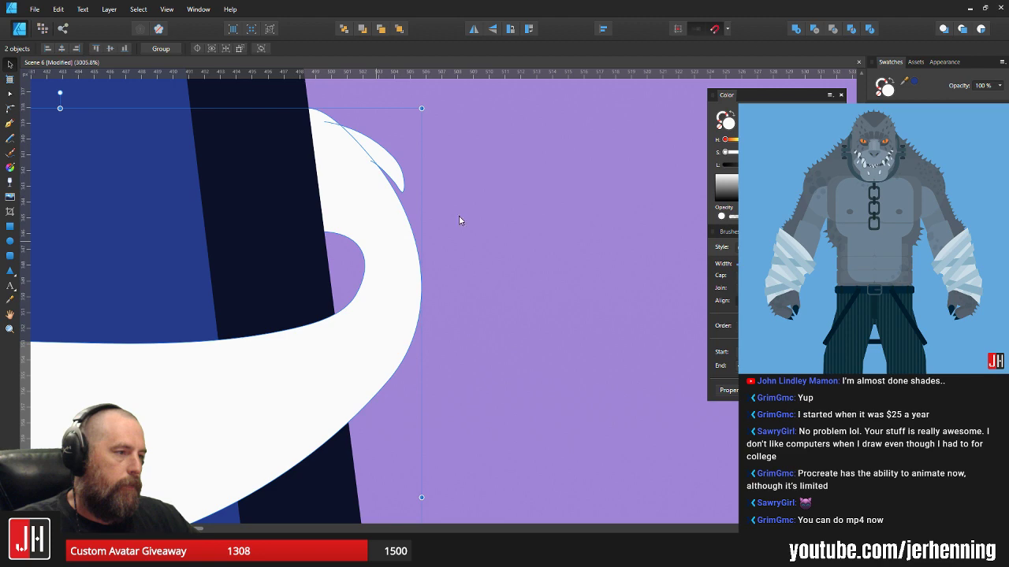
{"action": "left_click", "coordinate": [796, 32]}
{"action": "left_click", "coordinate": [459, 192]}
{"action": "scroll", "coordinate": [440, 207], "scroll_direction": "down", "scroll_amount": 9}
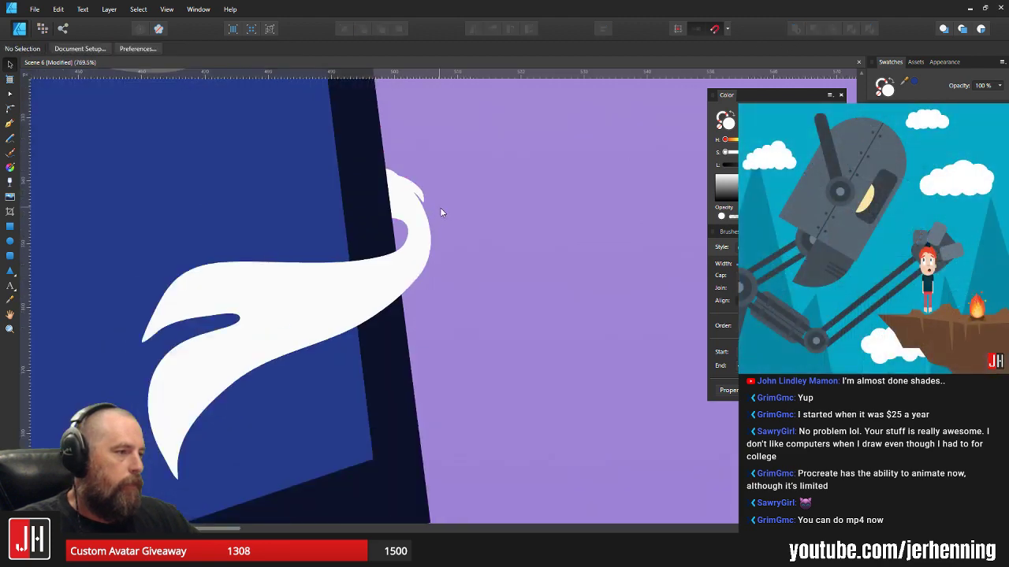
- Examine the four bands on the obelisk as a whole and check the barb on the top band's loop up close
{"action": "left_click_drag", "start_coordinate": [455, 194], "coordinate": [444, 273]}
{"action": "scroll", "coordinate": [433, 264], "scroll_direction": "down", "scroll_amount": 5}
{"action": "scroll", "coordinate": [425, 244], "scroll_direction": "up", "scroll_amount": 4}
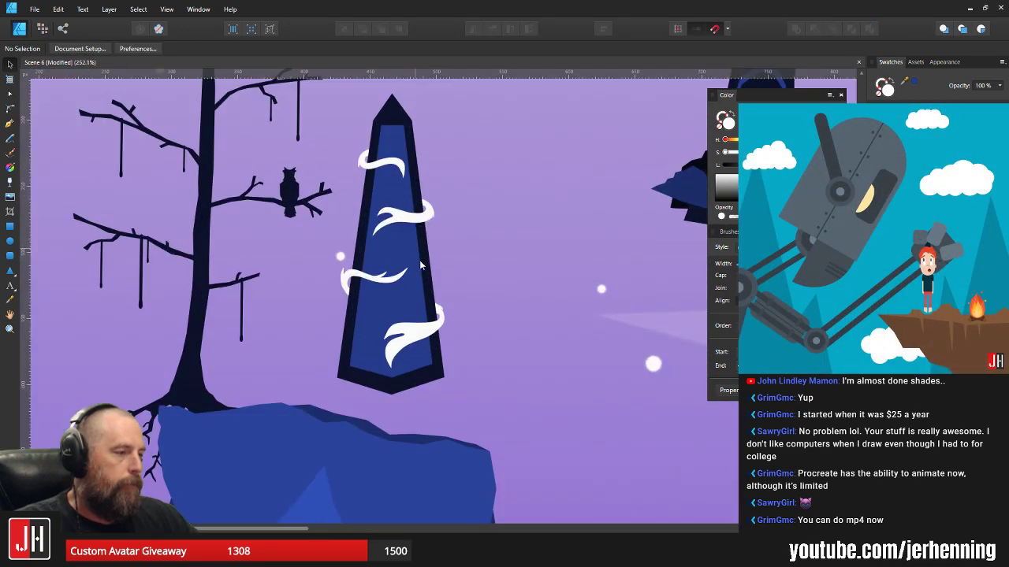
{"action": "scroll", "coordinate": [426, 240], "scroll_direction": "down", "scroll_amount": 3}
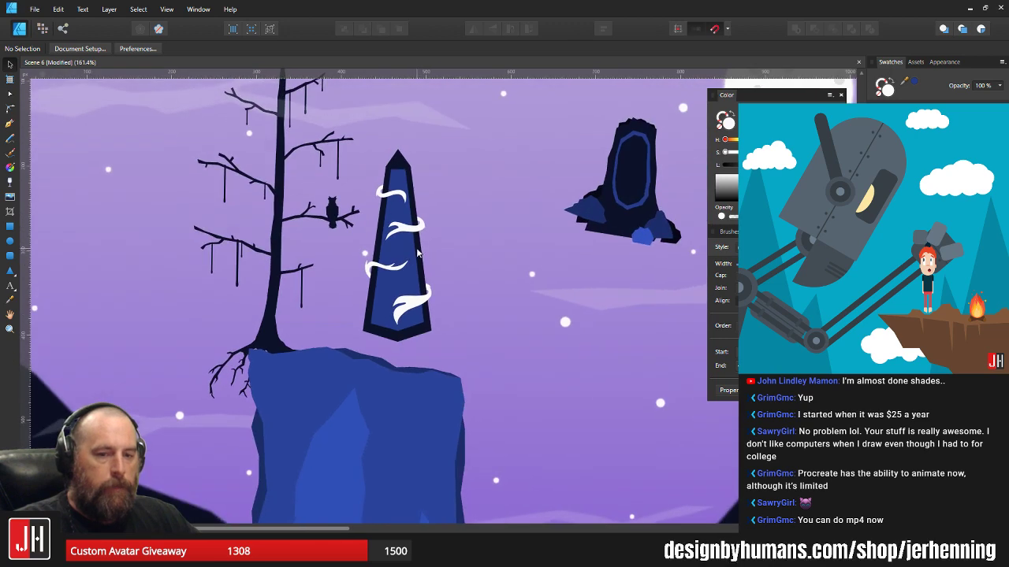
{"action": "scroll", "coordinate": [418, 253], "scroll_direction": "up", "scroll_amount": 3}
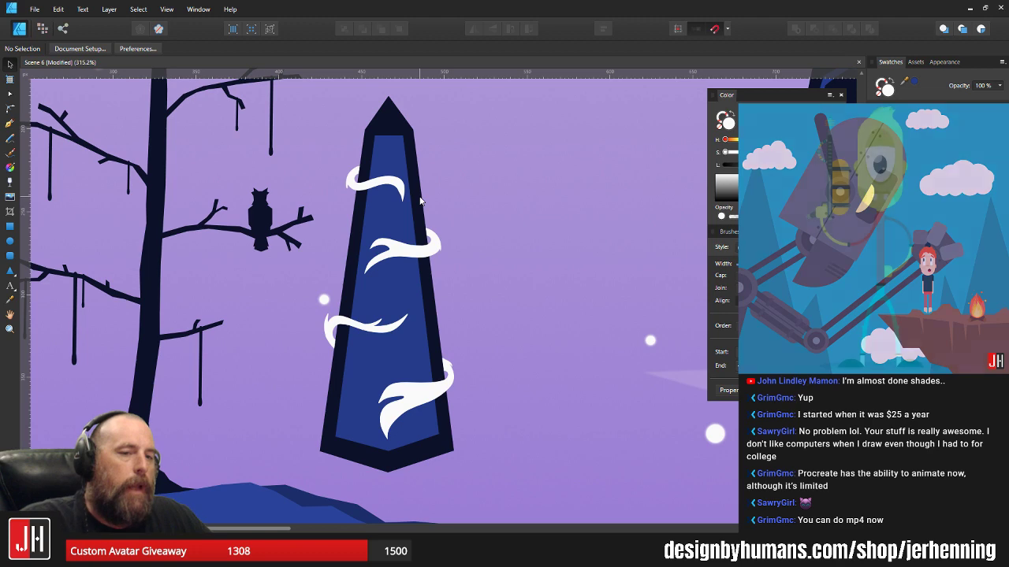
{"action": "scroll", "coordinate": [348, 184], "scroll_direction": "up", "scroll_amount": 6}
{"action": "left_click", "coordinate": [361, 178]}
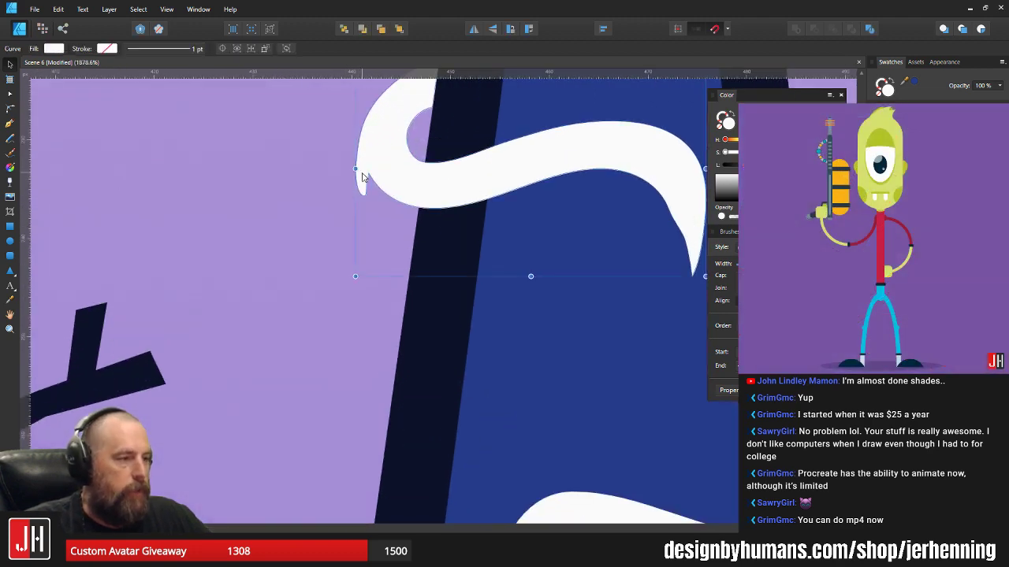
{"action": "scroll", "coordinate": [355, 183], "scroll_direction": "down", "scroll_amount": 5}
{"action": "scroll", "coordinate": [426, 209], "scroll_direction": "up", "scroll_amount": 3}
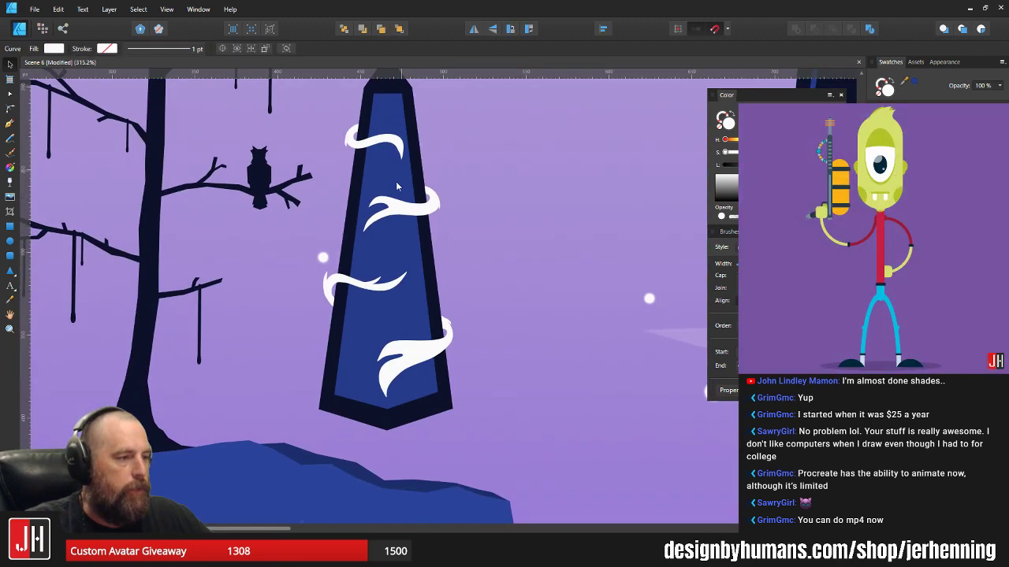
- Merge the small barb on the outer edge of the second band's loop with that band using Add
{"action": "scroll", "coordinate": [488, 197], "scroll_direction": "up", "scroll_amount": 4}
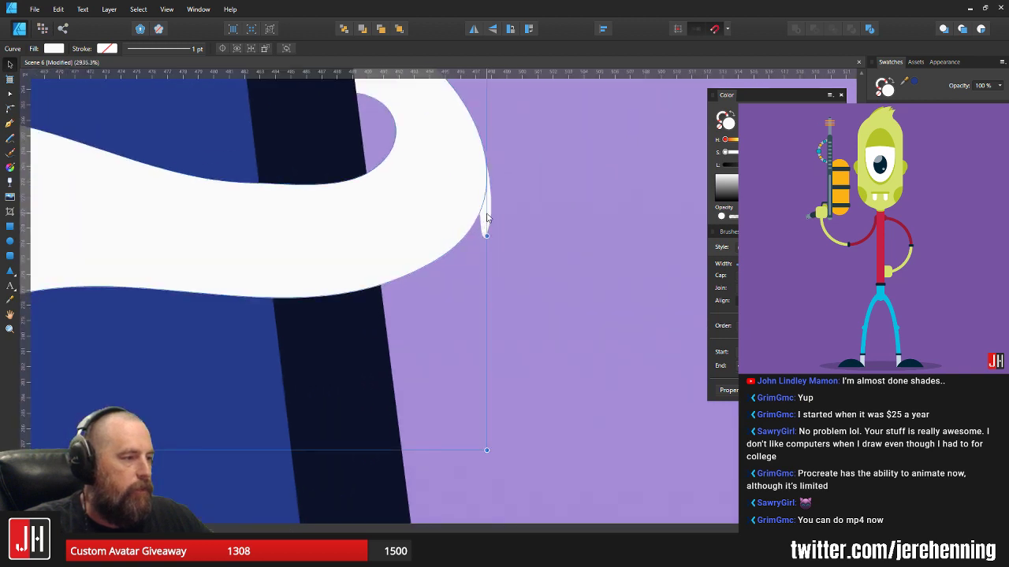
{"action": "left_click", "coordinate": [463, 197]}
{"action": "left_click", "coordinate": [433, 176]}
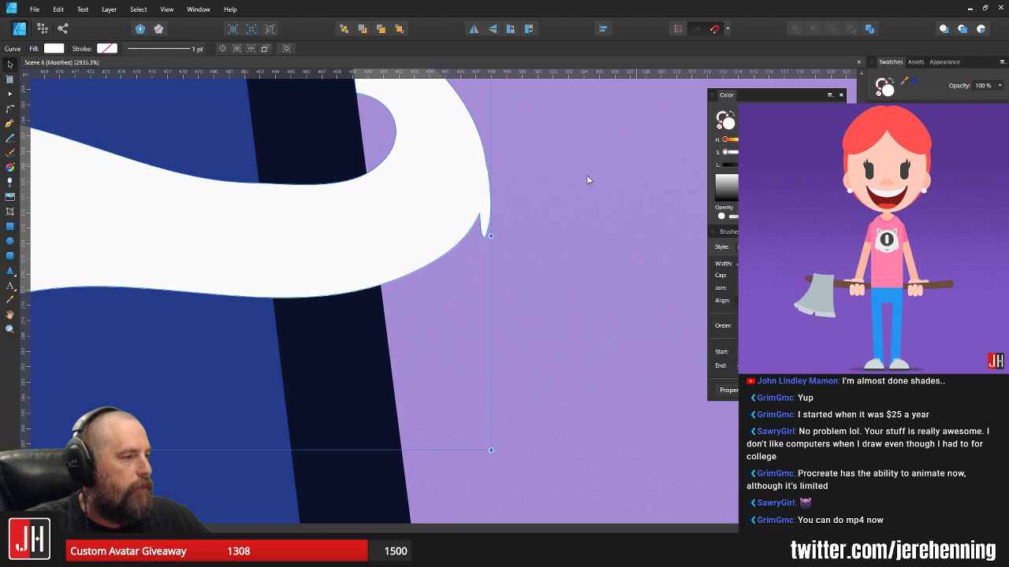
{"action": "scroll", "coordinate": [558, 193], "scroll_direction": "down", "scroll_amount": 4}
{"action": "scroll", "coordinate": [558, 193], "scroll_direction": "down", "scroll_amount": 2}
{"action": "scroll", "coordinate": [486, 217], "scroll_direction": "up", "scroll_amount": 3}
{"action": "key", "text": "v"}
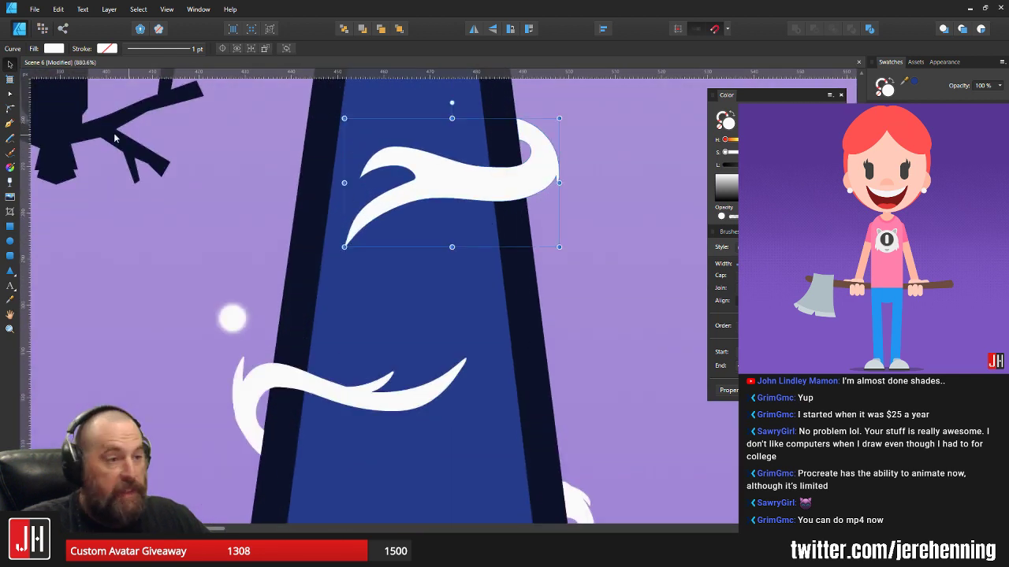
- Draw a curved white barb with the Pencil tool along the second band's lower edge, pointing left over the blue panel
{"action": "left_click", "coordinate": [11, 138]}
{"action": "scroll", "coordinate": [403, 216], "scroll_direction": "up", "scroll_amount": 2}
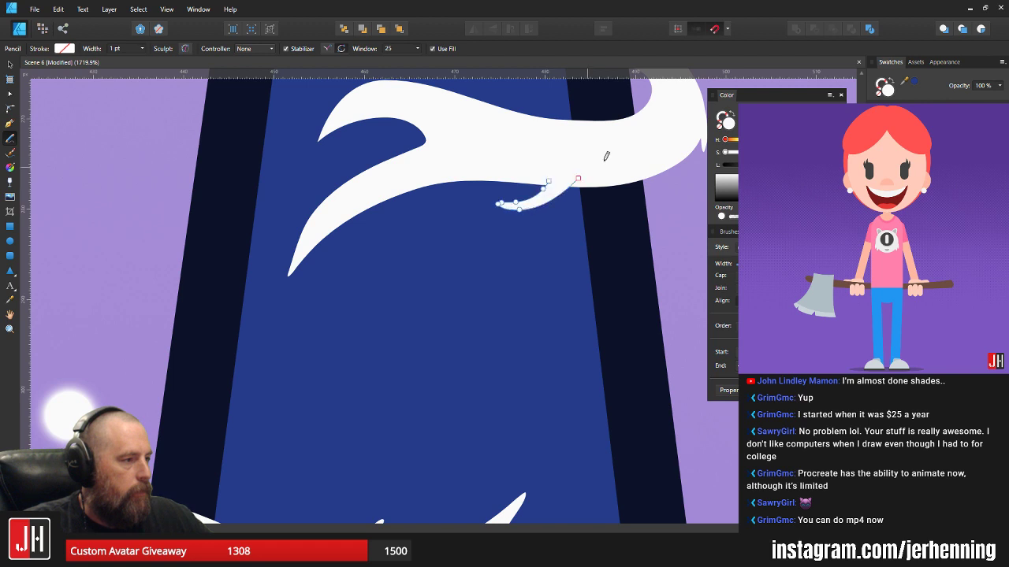
{"action": "key", "text": "v"}
{"action": "scroll", "coordinate": [591, 172], "scroll_direction": "up", "scroll_amount": 3}
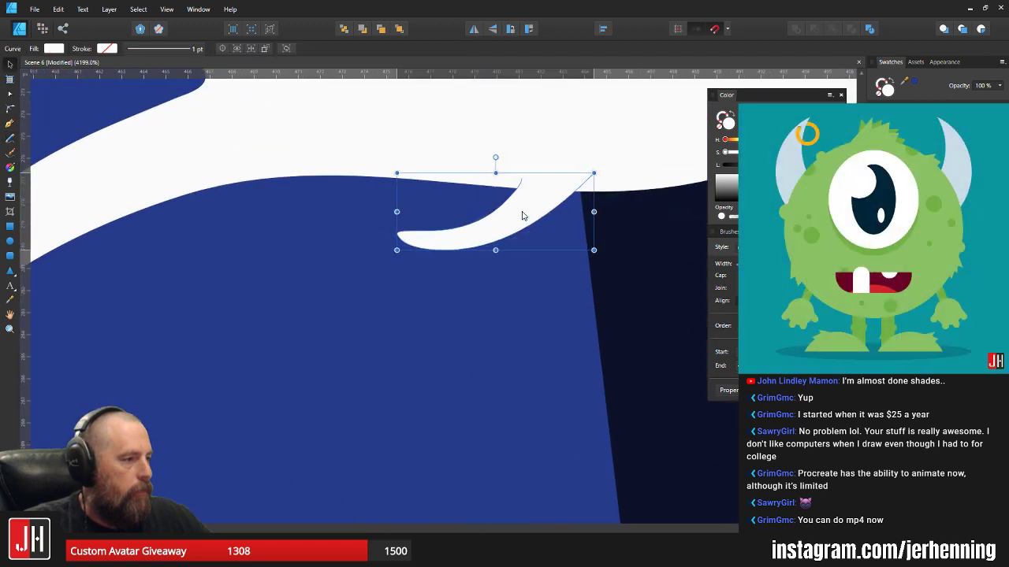
- Shift the lower-edge barb slightly left and merge it with the second band using Add
{"action": "left_click", "coordinate": [608, 159], "text": "shift"}
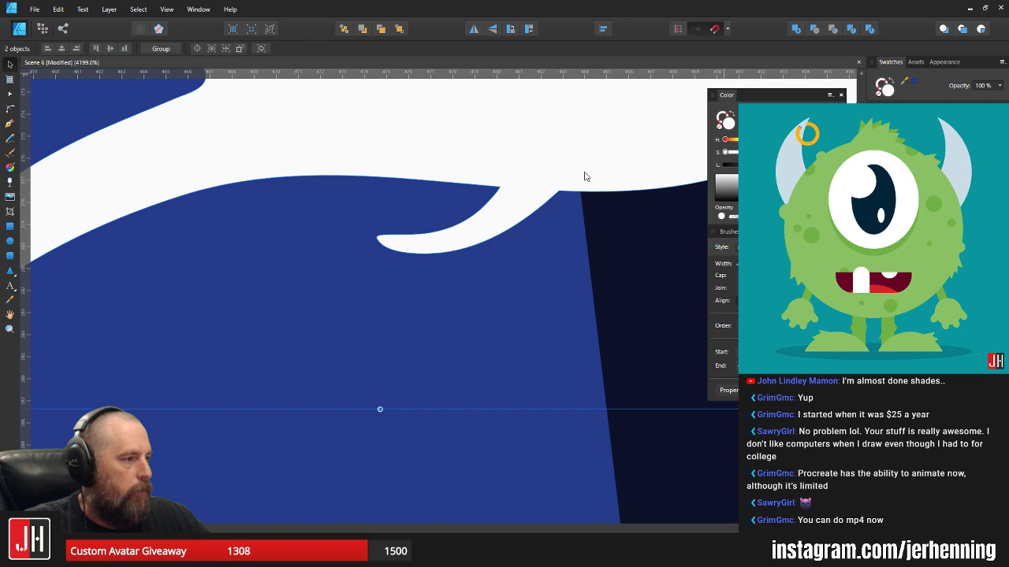
{"action": "scroll", "coordinate": [585, 176], "scroll_direction": "down", "scroll_amount": 10}
{"action": "left_click", "coordinate": [596, 205]}
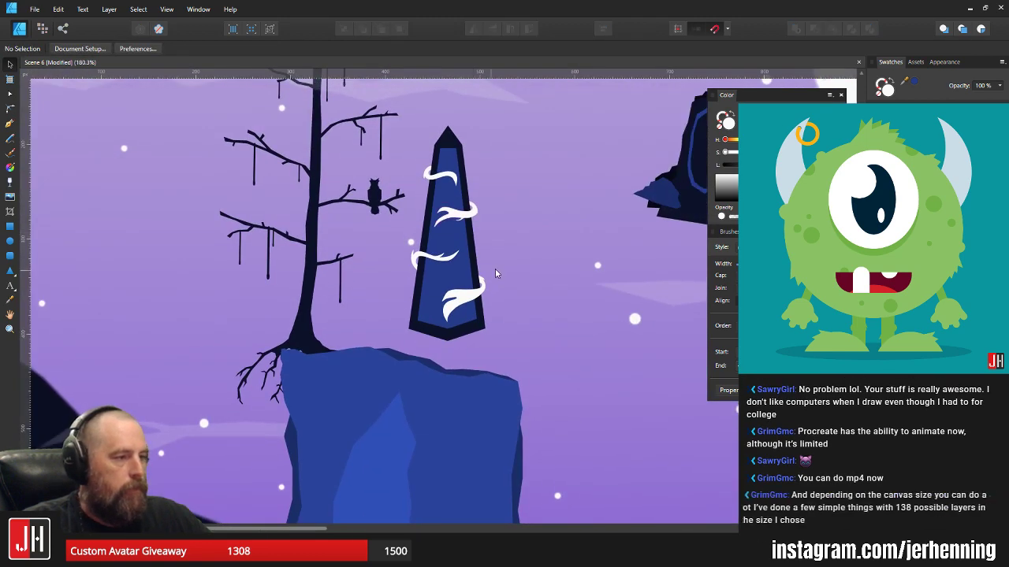
{"action": "left_click_drag", "start_coordinate": [495, 268], "coordinate": [447, 226]}
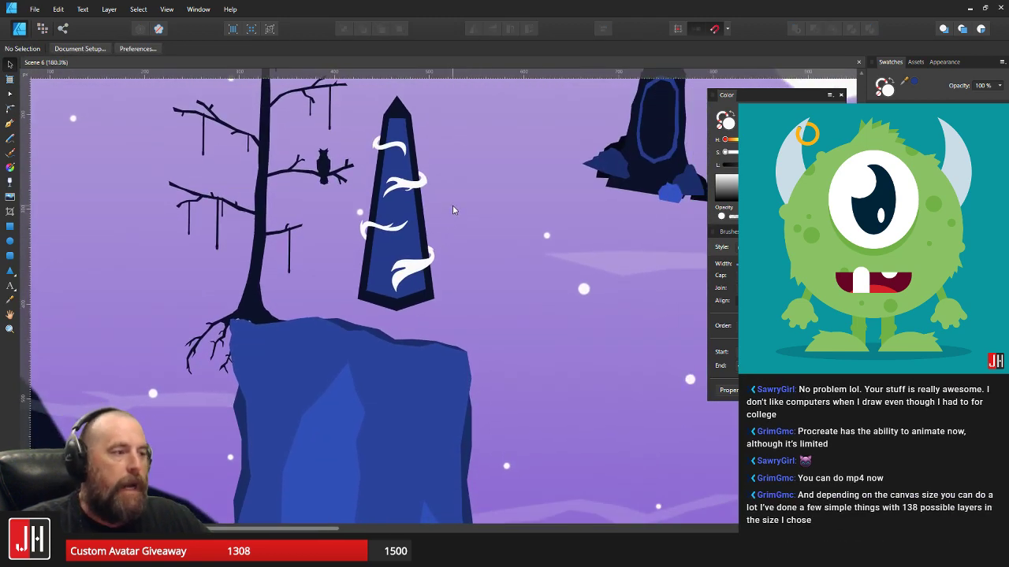
- Draw a small fifth white band with the Pencil tool, looping around the right sloping edge of the obelisk's peak and tapering to a downward point
{"action": "scroll", "coordinate": [402, 156], "scroll_direction": "up", "scroll_amount": 7}
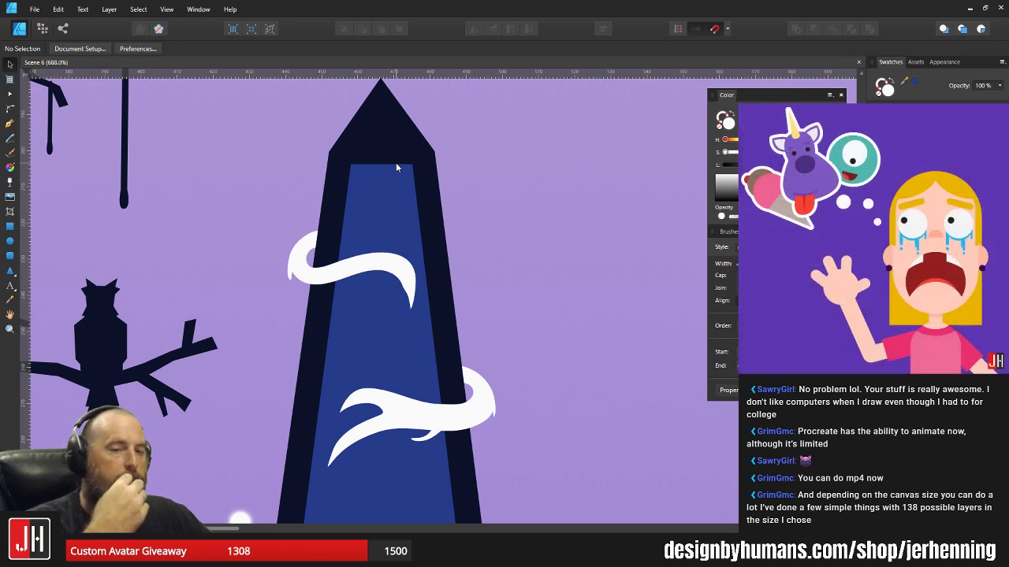
{"action": "left_click", "coordinate": [9, 138]}
{"action": "scroll", "coordinate": [408, 125], "scroll_direction": "up", "scroll_amount": 4}
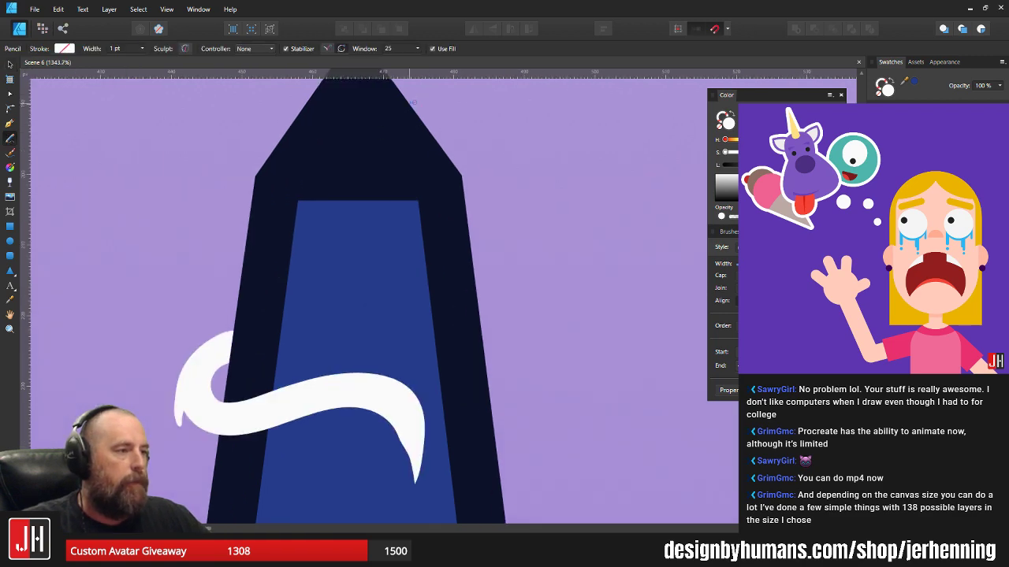
{"action": "mouse_move", "coordinate": [450, 115]}
{"action": "left_mouse_down"}
{"action": "mouse_move", "coordinate": [453, 142]}
{"action": "mouse_move", "coordinate": [399, 197]}
{"action": "left_mouse_up"}
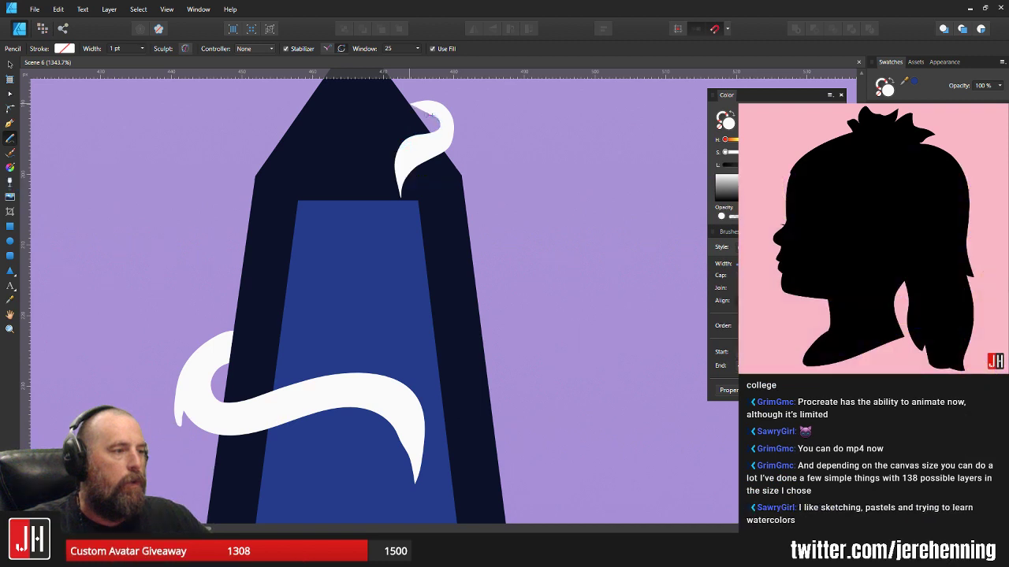
{"action": "left_click_drag", "start_coordinate": [418, 122], "coordinate": [412, 111]}
{"action": "key", "text": "v"}
{"action": "left_click", "coordinate": [505, 117]}
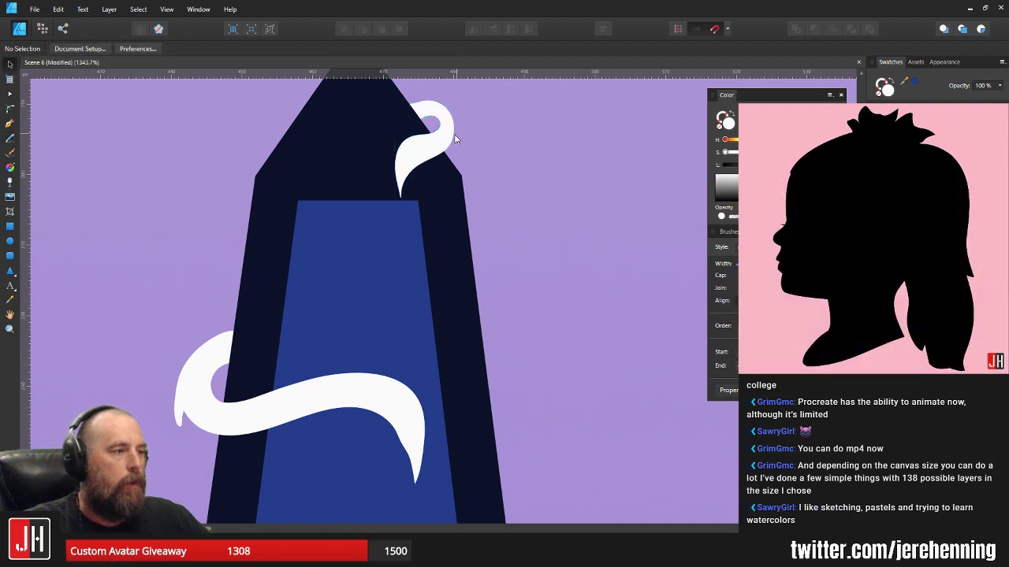
- Move the small band at the peak down along the sloping edge so its tip overlaps the blue panel
{"action": "scroll", "coordinate": [447, 149], "scroll_direction": "down", "scroll_amount": 4}
{"action": "scroll", "coordinate": [443, 142], "scroll_direction": "up", "scroll_amount": 5}
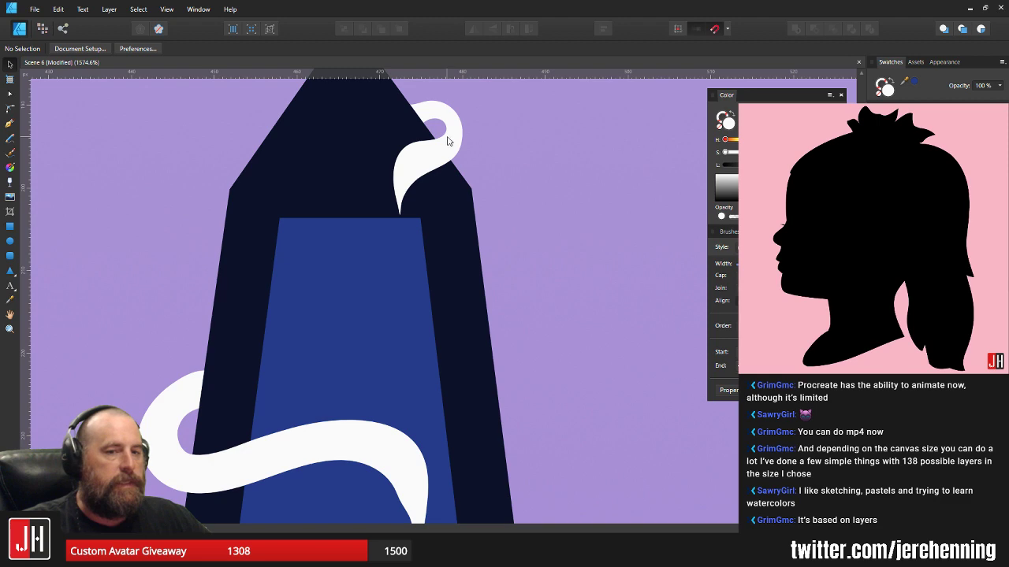
{"action": "scroll", "coordinate": [441, 138], "scroll_direction": "up", "scroll_amount": 3}
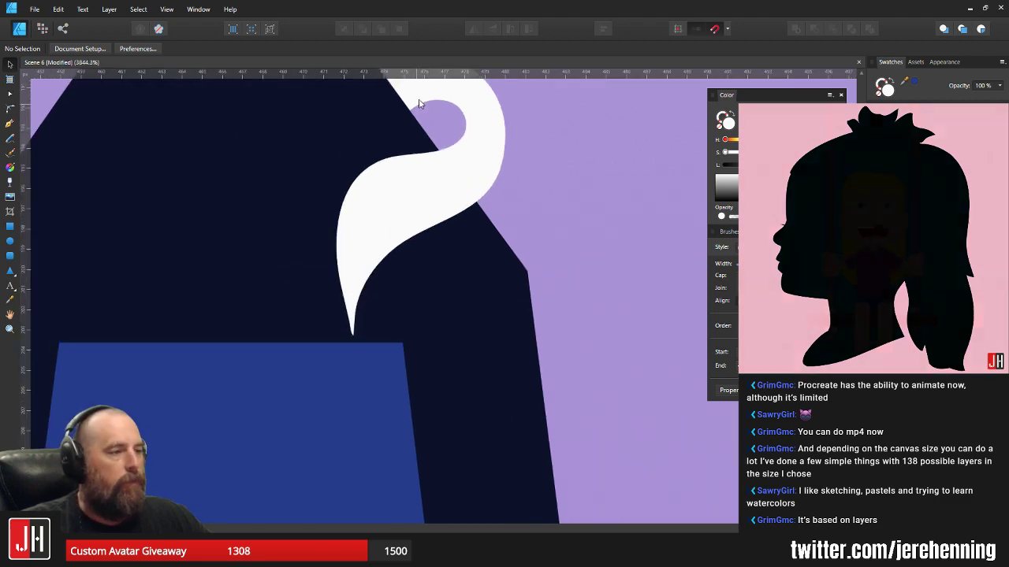
{"action": "scroll", "coordinate": [425, 118], "scroll_direction": "up", "scroll_amount": 2}
{"action": "left_click", "coordinate": [403, 221]}
{"action": "left_click", "coordinate": [476, 225]}
{"action": "scroll", "coordinate": [475, 225], "scroll_direction": "up", "scroll_amount": 4}
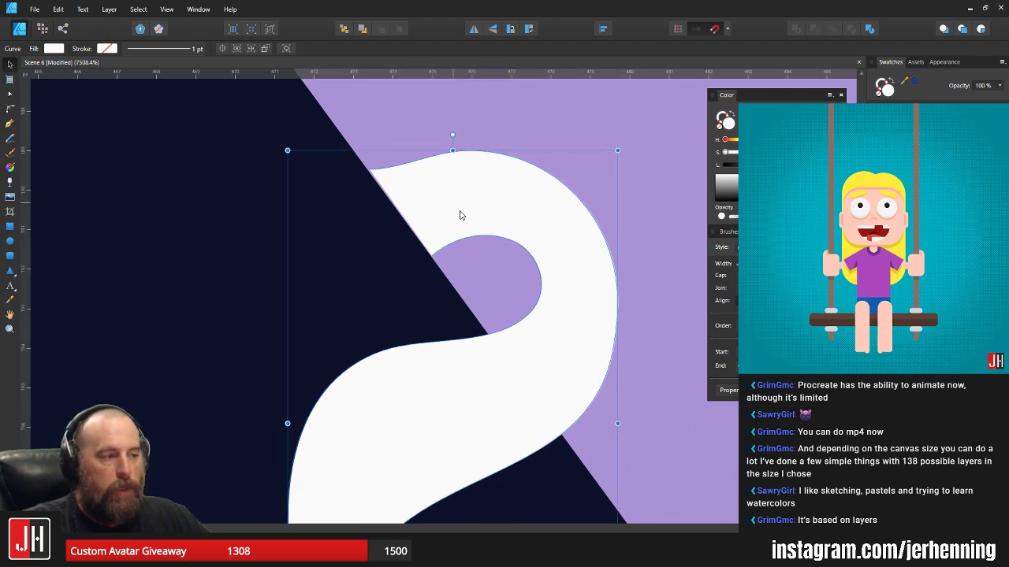
{"action": "scroll", "coordinate": [460, 214], "scroll_direction": "down", "scroll_amount": 5}
{"action": "left_click_drag", "start_coordinate": [480, 289], "coordinate": [520, 254]}
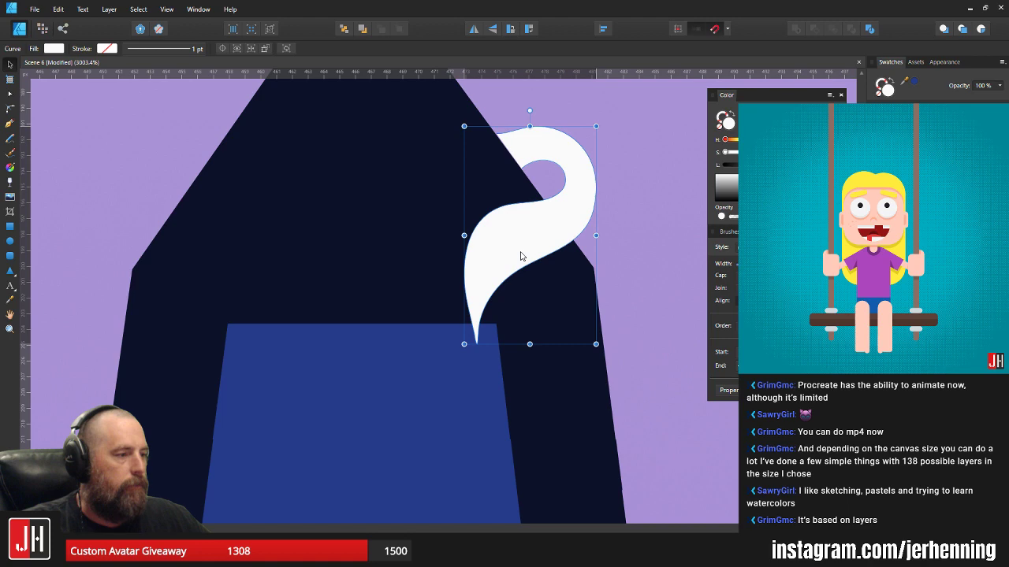
{"action": "key", "text": "ctrl+d"}
- Move the two end nodes of the peak band's loop onto the obelisk's sloping edge to close the thin gap
{"action": "scroll", "coordinate": [473, 168], "scroll_direction": "up", "scroll_amount": 5}
{"action": "left_click", "coordinate": [499, 219]}
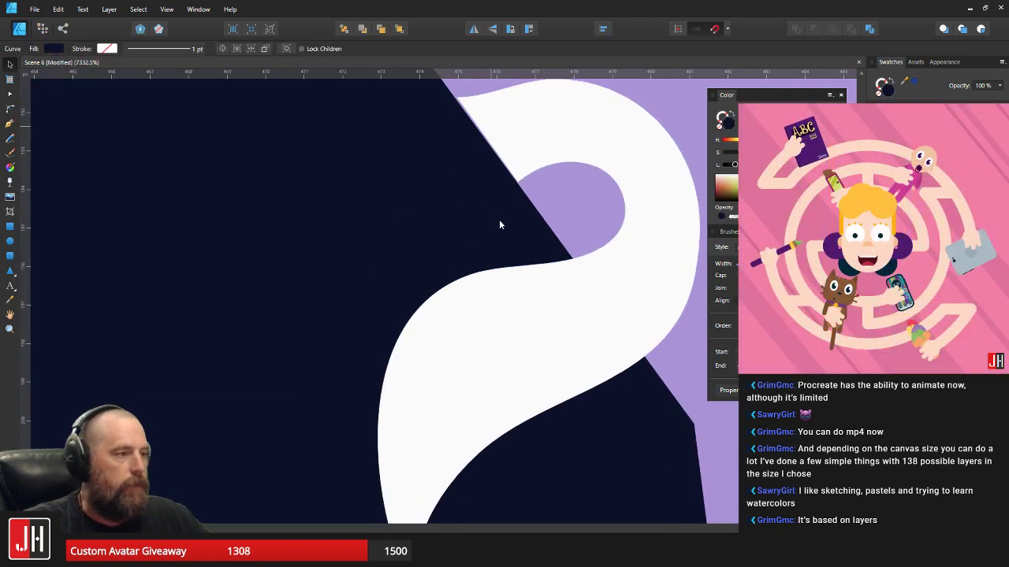
{"action": "scroll", "coordinate": [497, 211], "scroll_direction": "up", "scroll_amount": 3}
{"action": "key", "text": "a"}
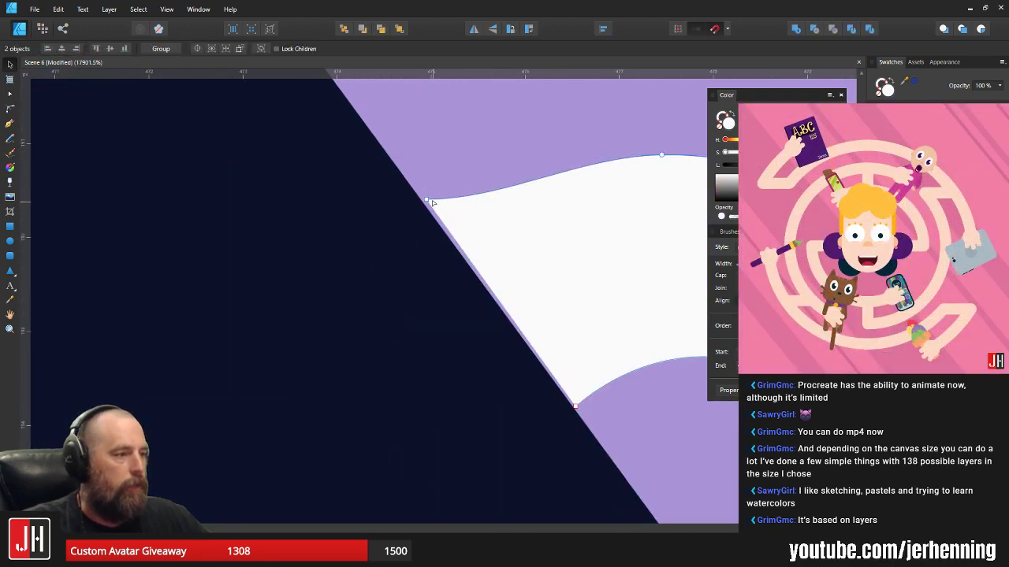
{"action": "left_click", "coordinate": [426, 201]}
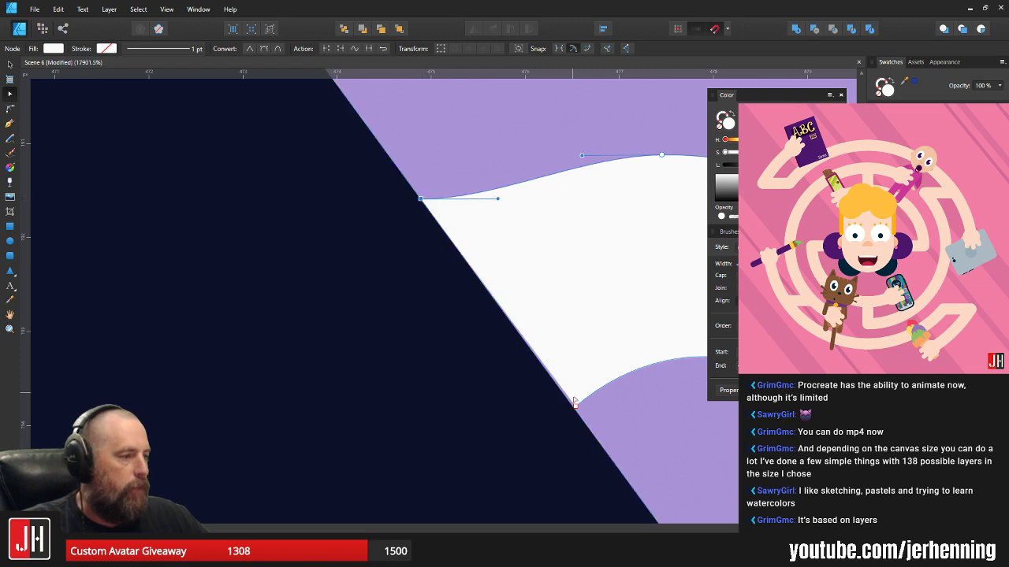
{"action": "left_click_drag", "start_coordinate": [575, 407], "coordinate": [581, 414]}
{"action": "key", "text": "v"}
{"action": "left_click", "coordinate": [604, 400]}
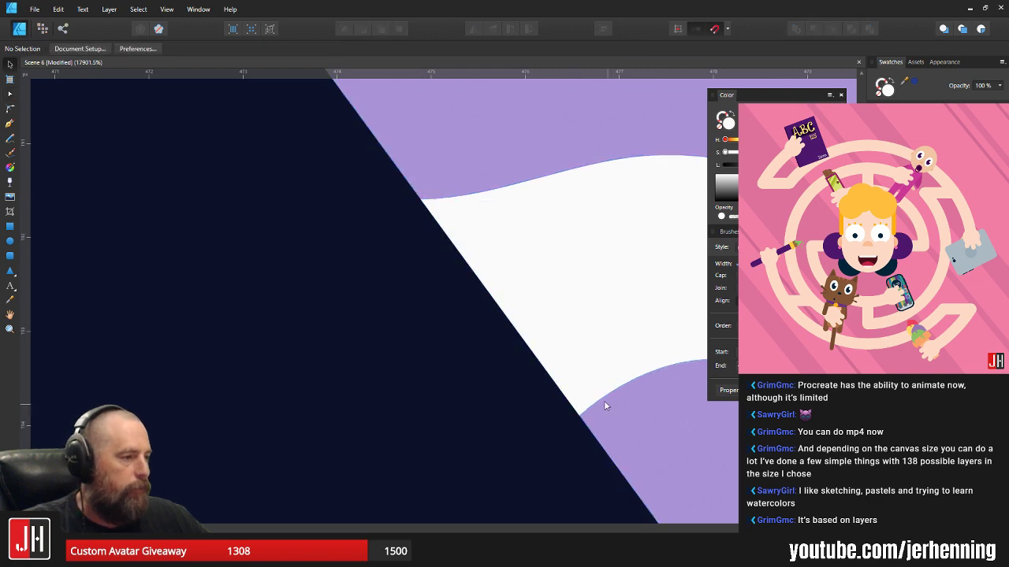
{"action": "scroll", "coordinate": [605, 401], "scroll_direction": "down", "scroll_amount": 10}
{"action": "scroll", "coordinate": [606, 401], "scroll_direction": "down", "scroll_amount": 5}
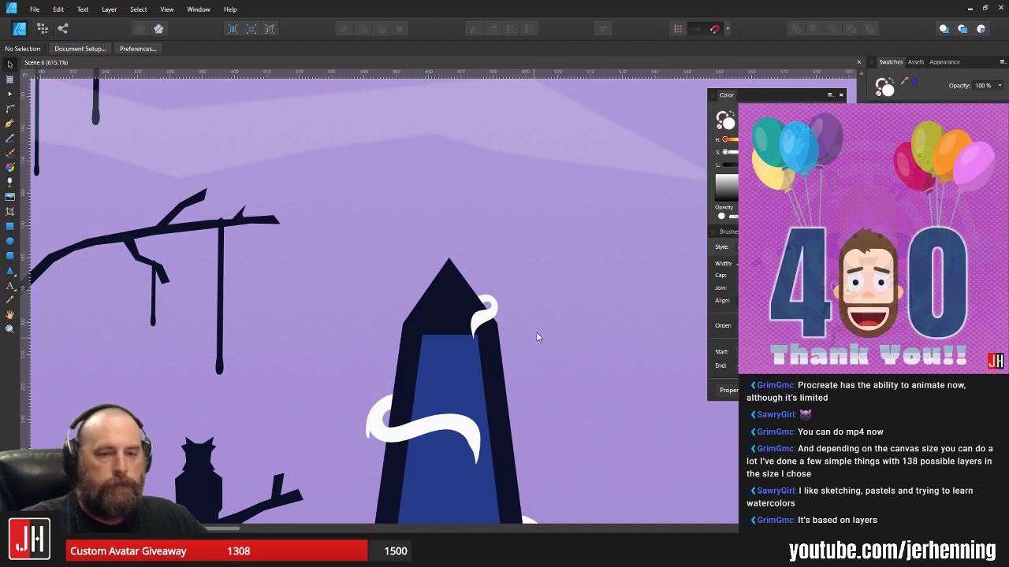
{"action": "left_click_drag", "start_coordinate": [541, 327], "coordinate": [496, 282]}
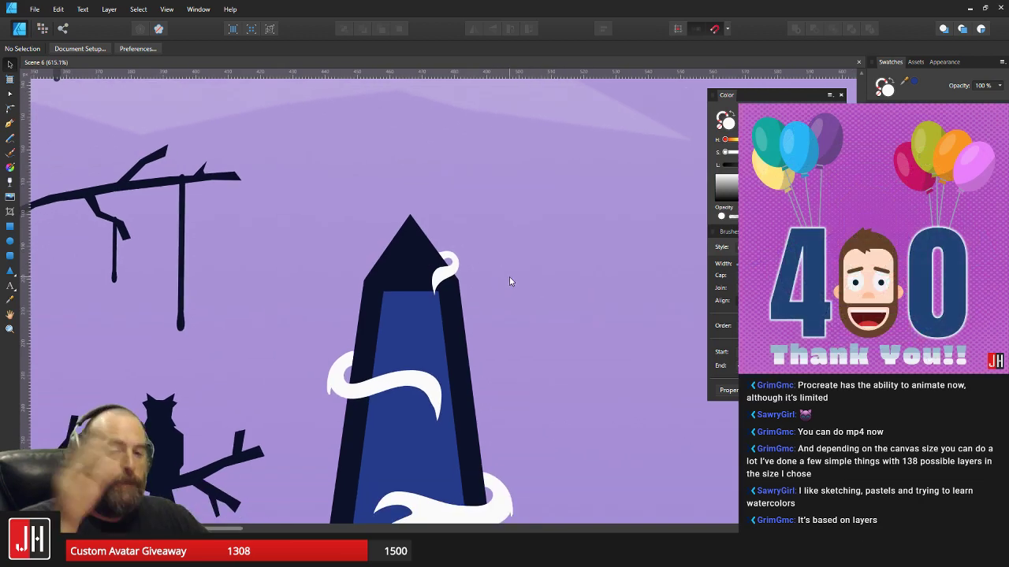
- Draw a small downward-pointing white barb with the Pencil tool on the outer left curve of the peak band's tail
{"action": "scroll", "coordinate": [464, 274], "scroll_direction": "up", "scroll_amount": 8}
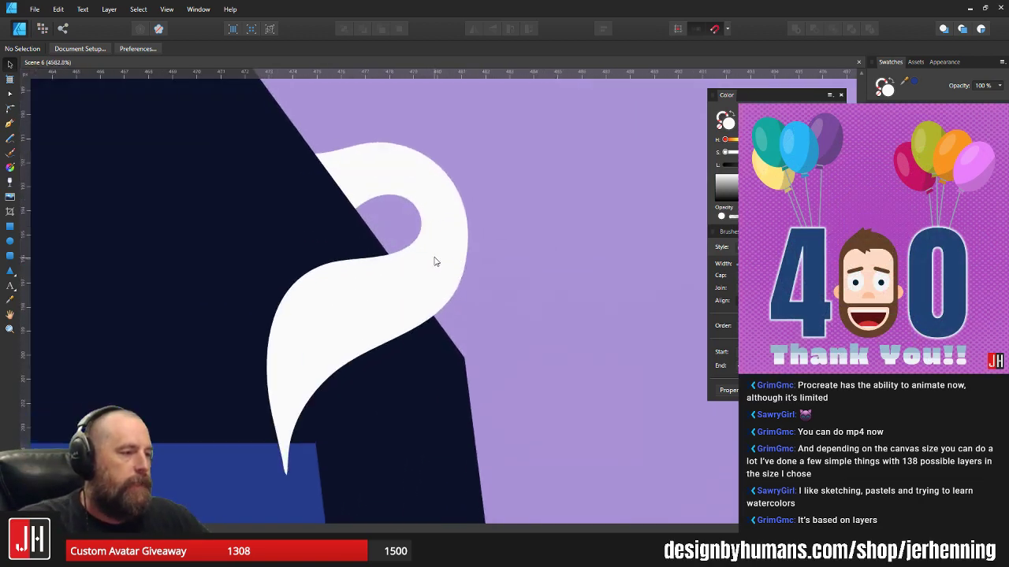
{"action": "key", "text": "n"}
{"action": "scroll", "coordinate": [439, 205], "scroll_direction": "up", "scroll_amount": 3}
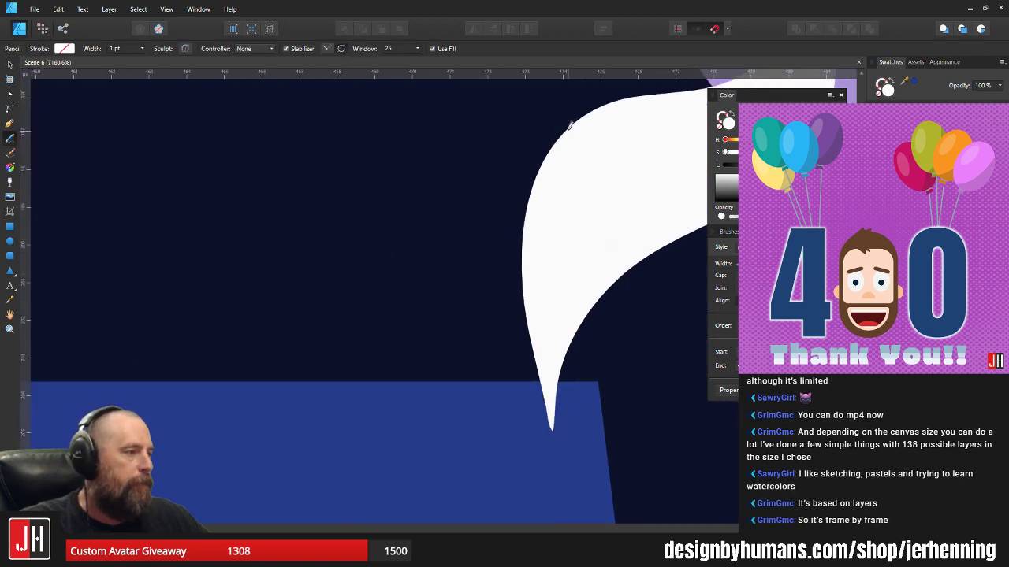
{"action": "mouse_move", "coordinate": [569, 125]}
{"action": "left_mouse_down"}
{"action": "mouse_move", "coordinate": [520, 184]}
{"action": "mouse_move", "coordinate": [499, 243]}
{"action": "left_mouse_up"}
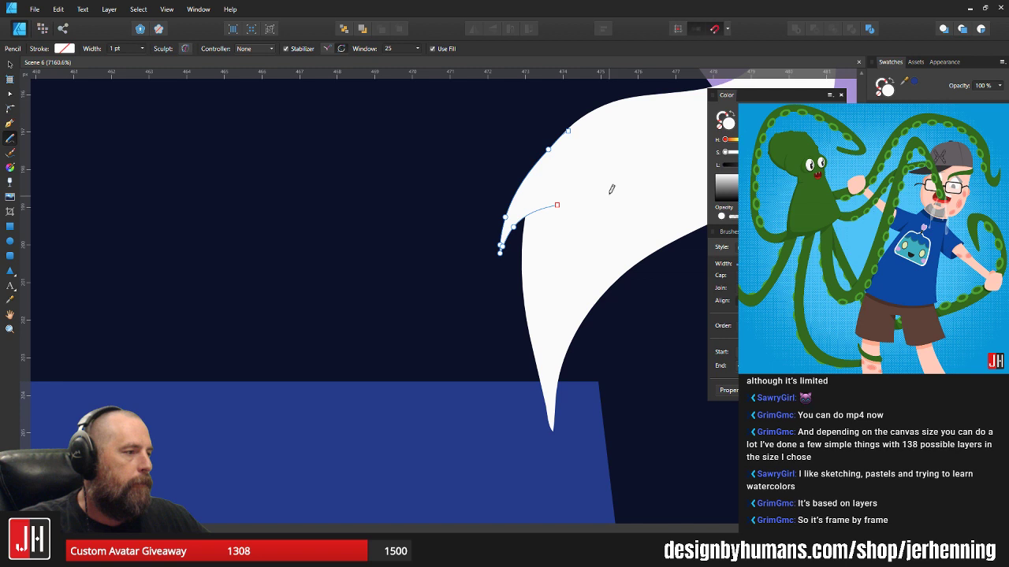
- Nudge the small white barb inward onto the outer curve of the peak band's tail and merge both shapes into one
{"action": "key", "text": "v"}
{"action": "scroll", "coordinate": [536, 194], "scroll_direction": "up", "scroll_amount": 4}
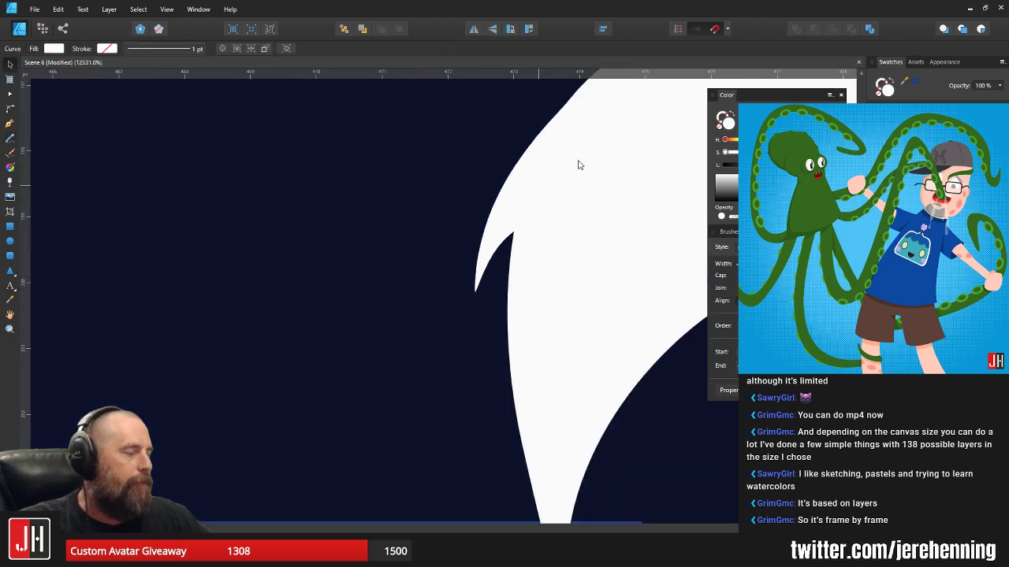
{"action": "left_click_drag", "start_coordinate": [577, 164], "coordinate": [555, 237]}
{"action": "mouse_move", "coordinate": [508, 134]}
{"action": "left_mouse_down"}
{"action": "mouse_move", "coordinate": [516, 126]}
{"action": "mouse_move", "coordinate": [561, 213]}
{"action": "left_mouse_up"}
{"action": "left_click", "coordinate": [637, 198], "text": "shift"}
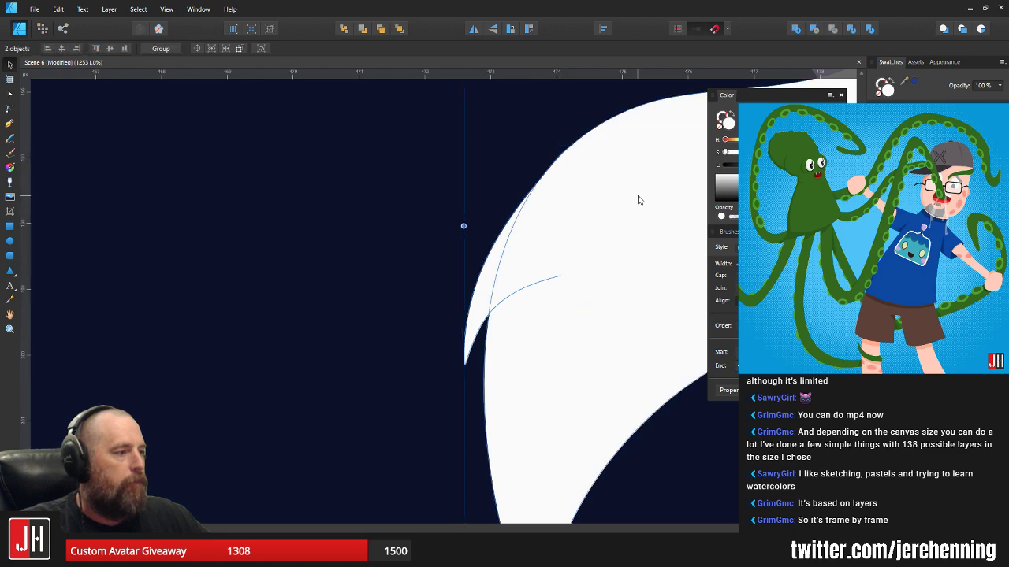
{"action": "scroll", "coordinate": [621, 205], "scroll_direction": "down", "scroll_amount": 5}
{"action": "left_click", "coordinate": [796, 29]}
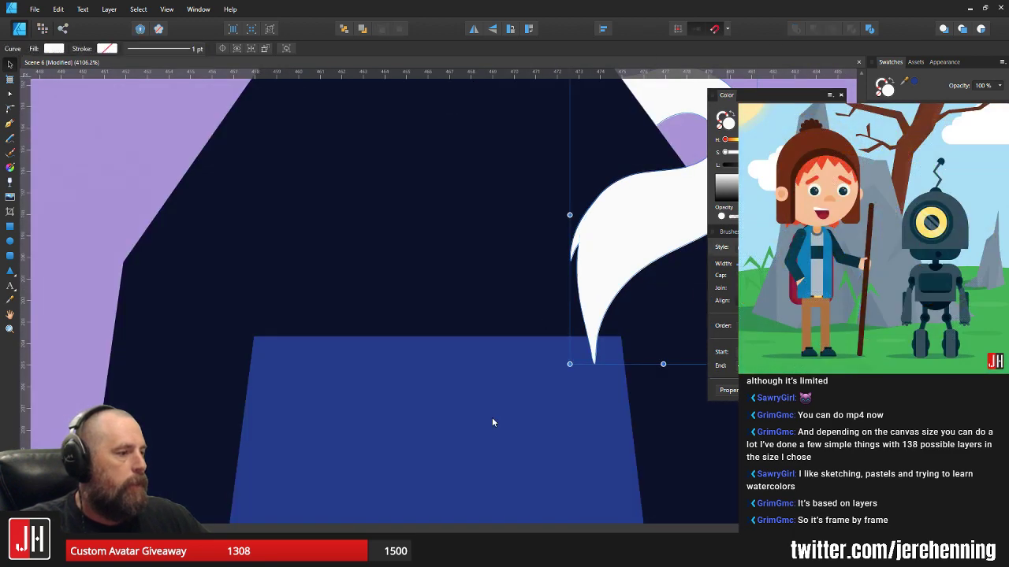
- Switch to Moho to play the bearded face animation and return to the obelisk drawing in Affinity Designer
{"action": "key", "text": "alt+Tab"}
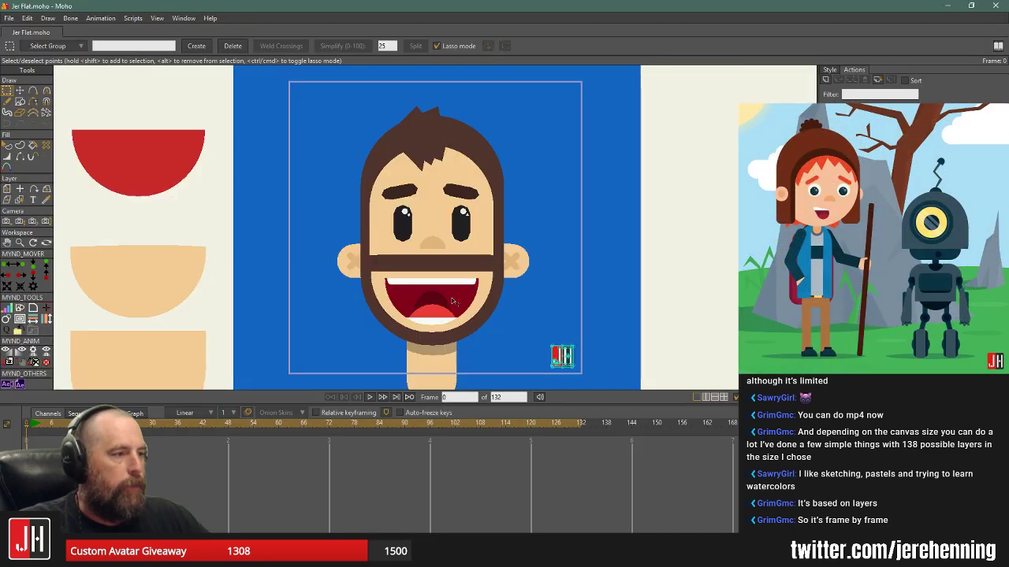
{"action": "left_click", "coordinate": [369, 398]}
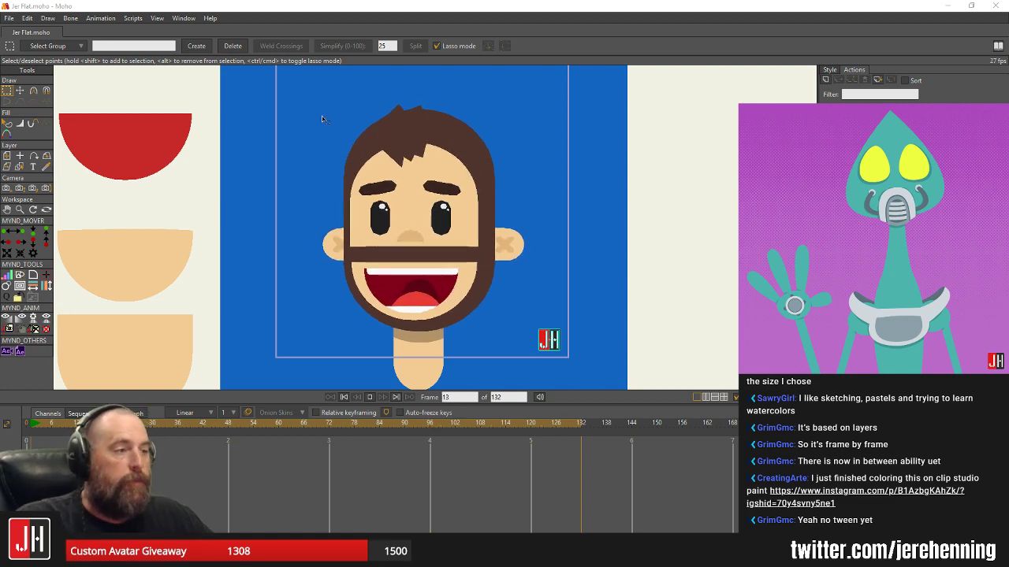
{"action": "key", "text": "alt+Tab"}
{"action": "scroll", "coordinate": [538, 239], "scroll_direction": "down", "scroll_amount": 5}
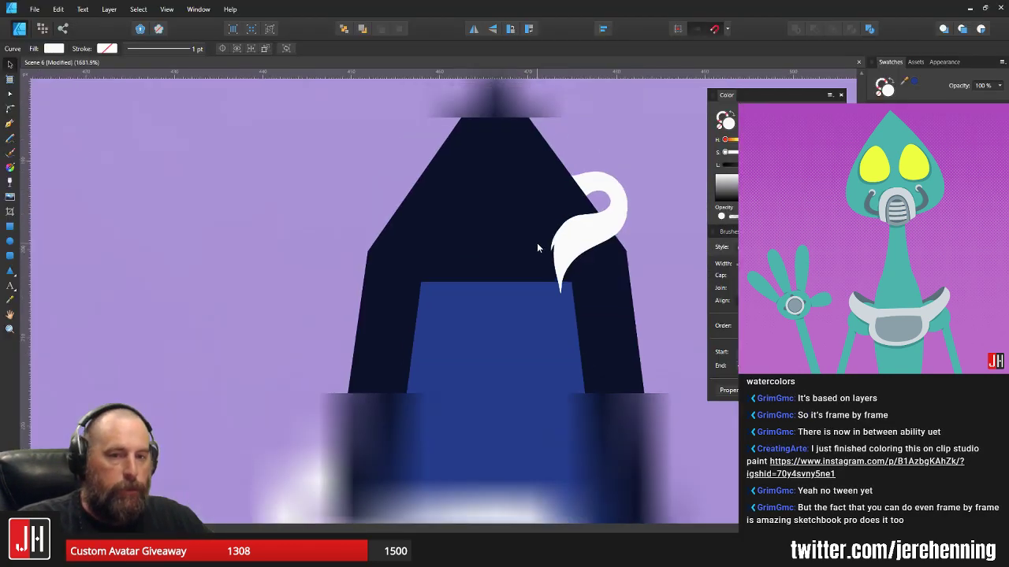
- Inspect the nodes at the tip of the small white swirl near the obelisk's peak, and clear the selection
{"action": "scroll", "coordinate": [604, 234], "scroll_direction": "up", "scroll_amount": 8}
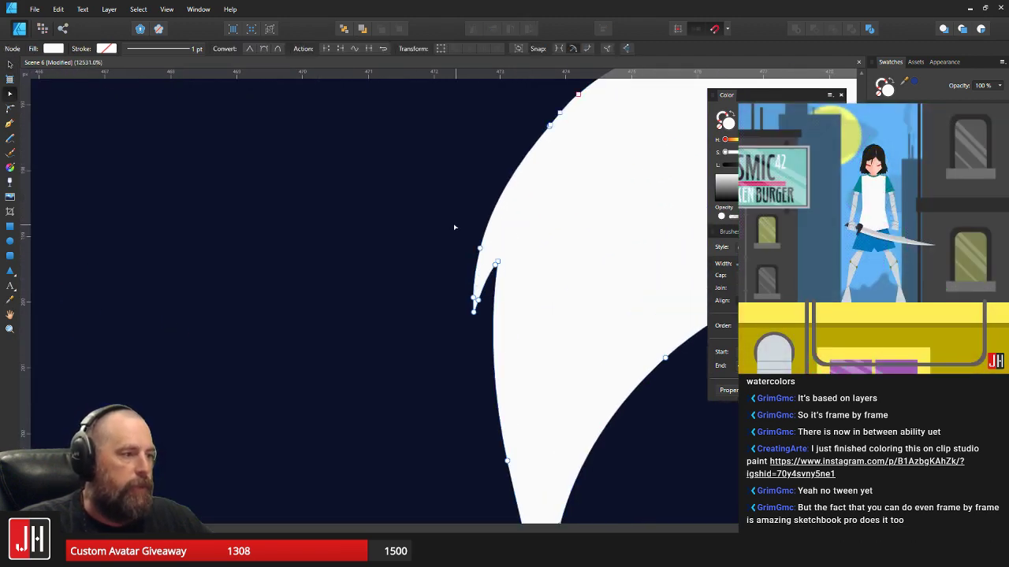
{"action": "scroll", "coordinate": [482, 260], "scroll_direction": "down", "scroll_amount": 5}
{"action": "scroll", "coordinate": [512, 261], "scroll_direction": "down", "scroll_amount": 5}
{"action": "key", "text": "ctrl+d"}
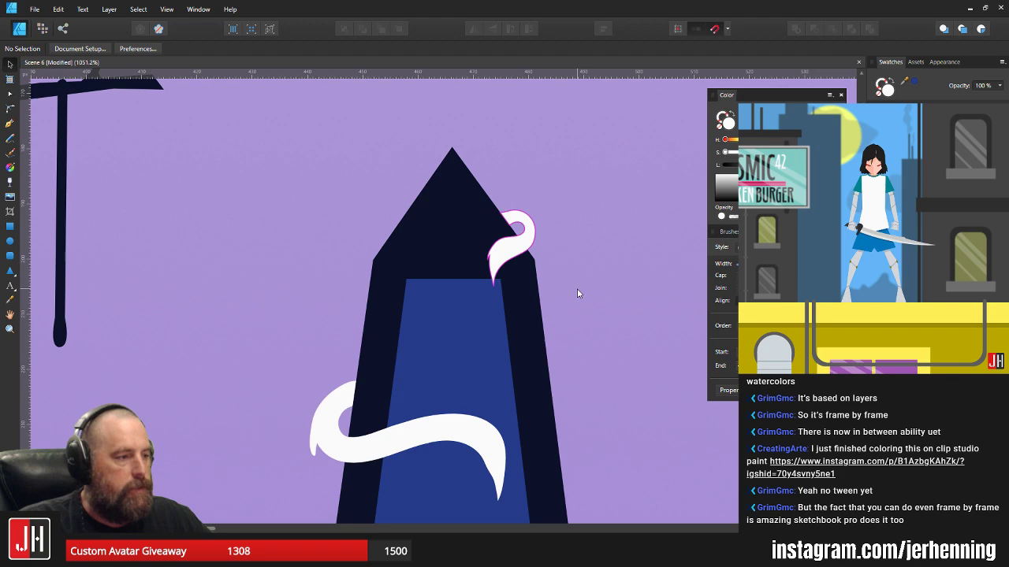
{"action": "scroll", "coordinate": [499, 279], "scroll_direction": "down", "scroll_amount": 5}
{"action": "scroll", "coordinate": [518, 281], "scroll_direction": "up", "scroll_amount": 3}
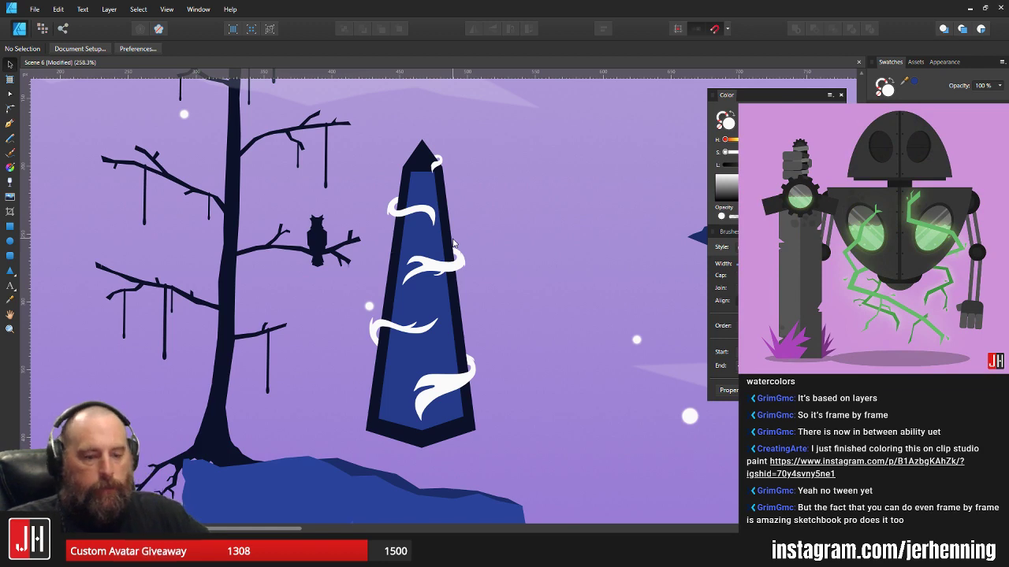
- Launch Pencil2D and draw a small circle on successive frames, starting at the canvas's upper left and moving downward
{"action": "key", "text": "super"}
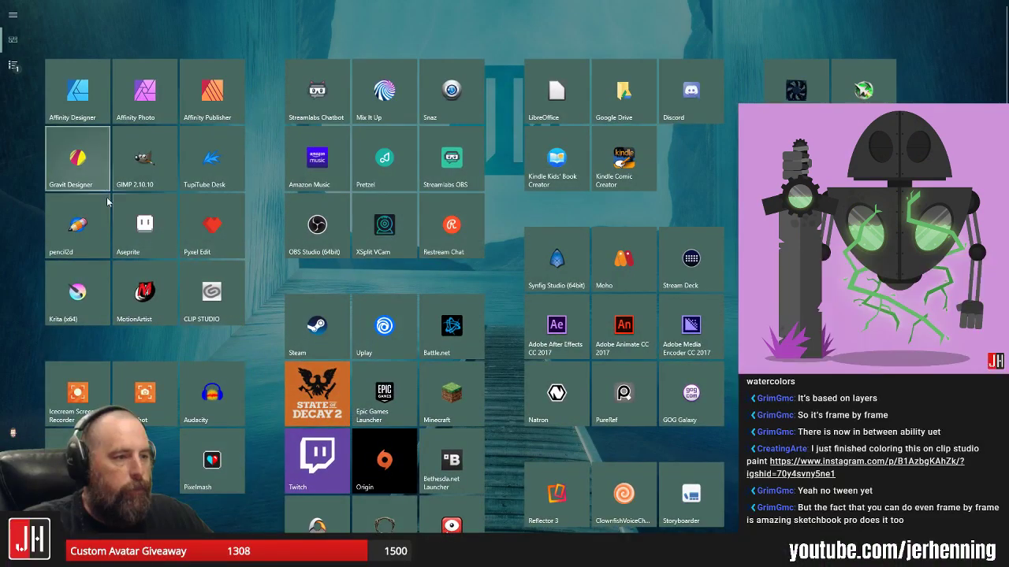
{"action": "key", "text": "super"}
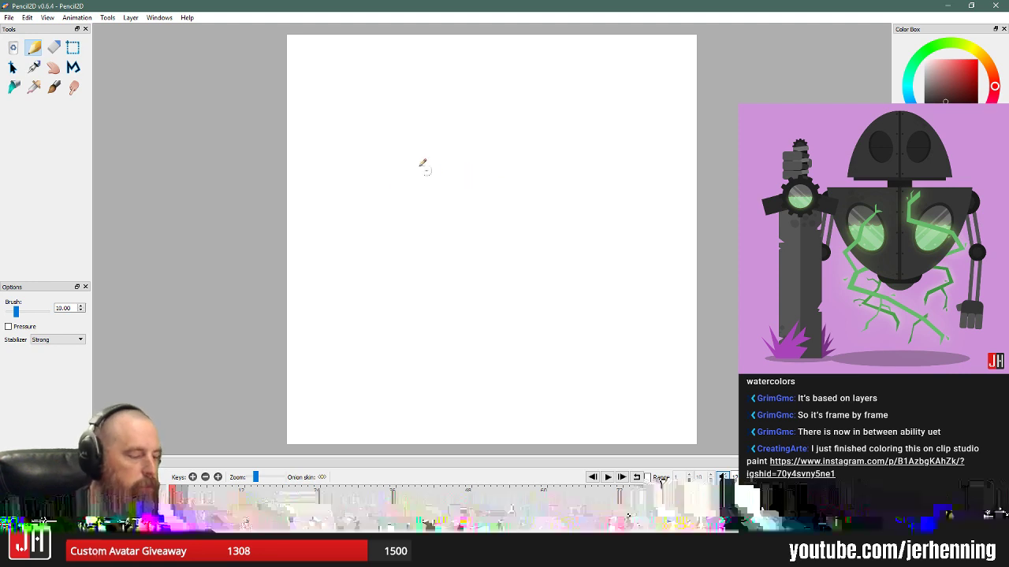
{"action": "mouse_move", "coordinate": [362, 123]}
{"action": "left_mouse_down"}
{"action": "mouse_move", "coordinate": [372, 186]}
{"action": "mouse_move", "coordinate": [367, 157]}
{"action": "left_mouse_up"}
{"action": "key", "text": "Right"}
{"action": "key", "text": "Right"}
{"action": "mouse_move", "coordinate": [384, 205]}
{"action": "left_mouse_down"}
{"action": "mouse_move", "coordinate": [401, 229]}
{"action": "mouse_move", "coordinate": [382, 204]}
{"action": "left_mouse_up"}
{"action": "key", "text": "Right"}
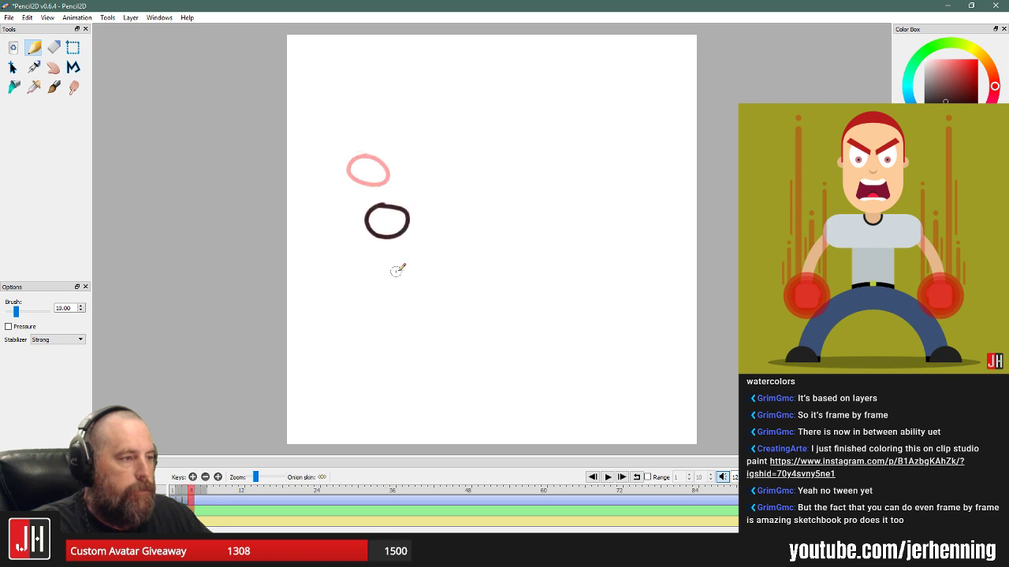
- Draw the circle falling frame by frame toward the canvas's lower edge, flattening it into an ellipse at the lowest point
{"action": "left_click_drag", "start_coordinate": [401, 274], "coordinate": [426, 273]}
{"action": "key", "text": "period"}
{"action": "mouse_move", "coordinate": [443, 331]}
{"action": "left_mouse_down"}
{"action": "mouse_move", "coordinate": [425, 351]}
{"action": "mouse_move", "coordinate": [445, 331]}
{"action": "left_mouse_up"}
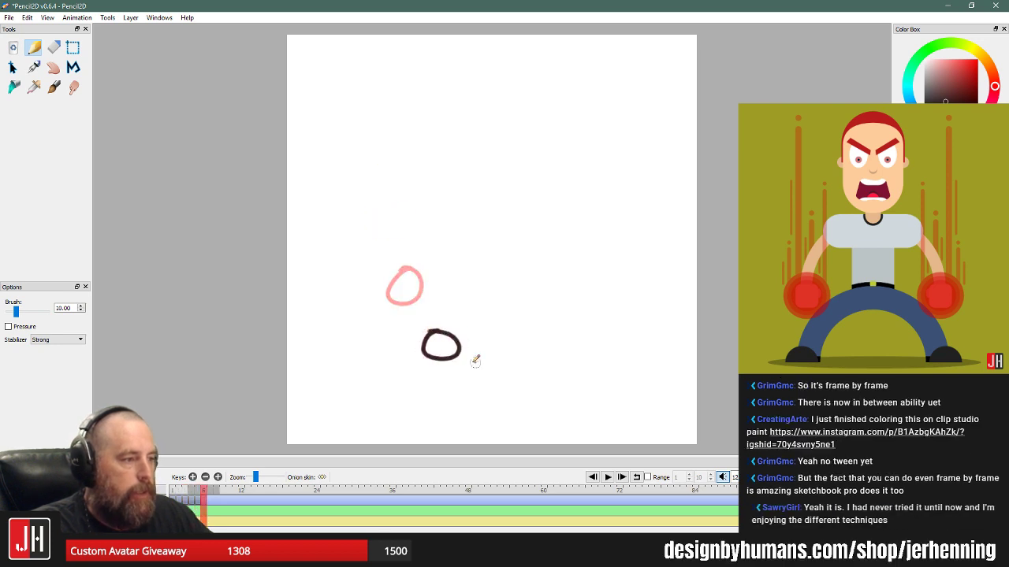
{"action": "key", "text": "period"}
{"action": "mouse_move", "coordinate": [475, 368]}
{"action": "left_mouse_down"}
{"action": "mouse_move", "coordinate": [493, 388]}
{"action": "mouse_move", "coordinate": [469, 369]}
{"action": "left_mouse_up"}
{"action": "key", "text": "period"}
{"action": "left_click_drag", "start_coordinate": [523, 406], "coordinate": [526, 411]}
{"action": "key", "text": "period"}
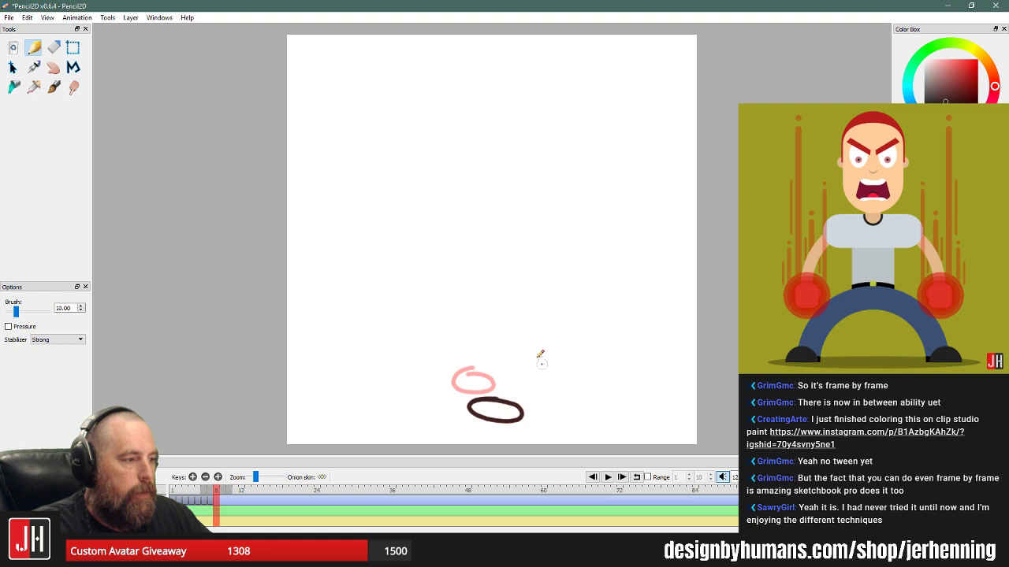
- Draw the circle on three successive frames, rebounding up and to the right from the lowest point
{"action": "mouse_move", "coordinate": [537, 355]}
{"action": "left_mouse_down"}
{"action": "mouse_move", "coordinate": [552, 382]}
{"action": "mouse_move", "coordinate": [562, 354]}
{"action": "left_mouse_up"}
{"action": "key", "text": "period"}
{"action": "mouse_move", "coordinate": [566, 300]}
{"action": "left_mouse_down"}
{"action": "mouse_move", "coordinate": [576, 319]}
{"action": "mouse_move", "coordinate": [567, 297]}
{"action": "left_mouse_up"}
{"action": "key", "text": "period"}
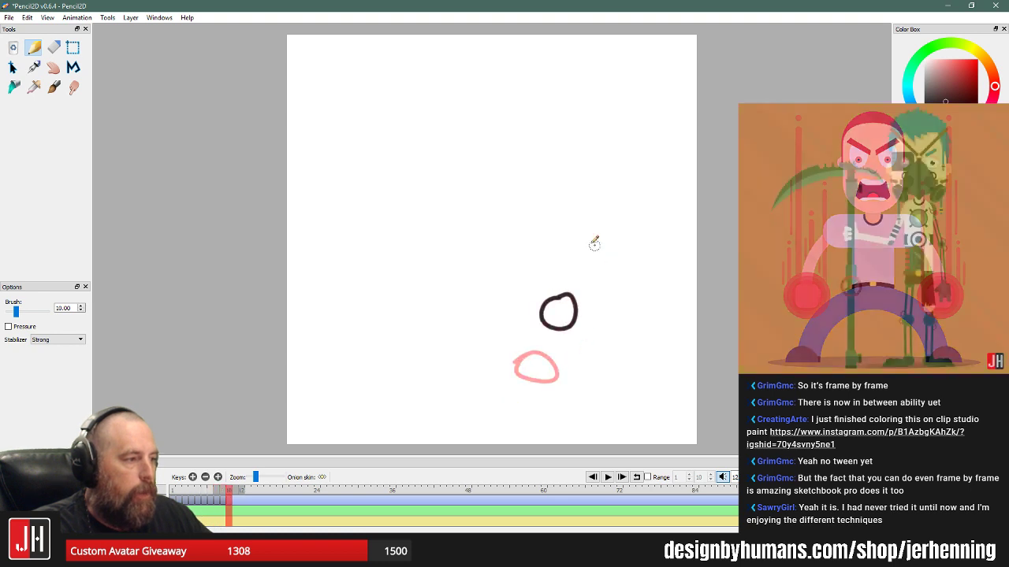
{"action": "key", "text": "period"}
{"action": "left_click_drag", "start_coordinate": [606, 248], "coordinate": [608, 251]}
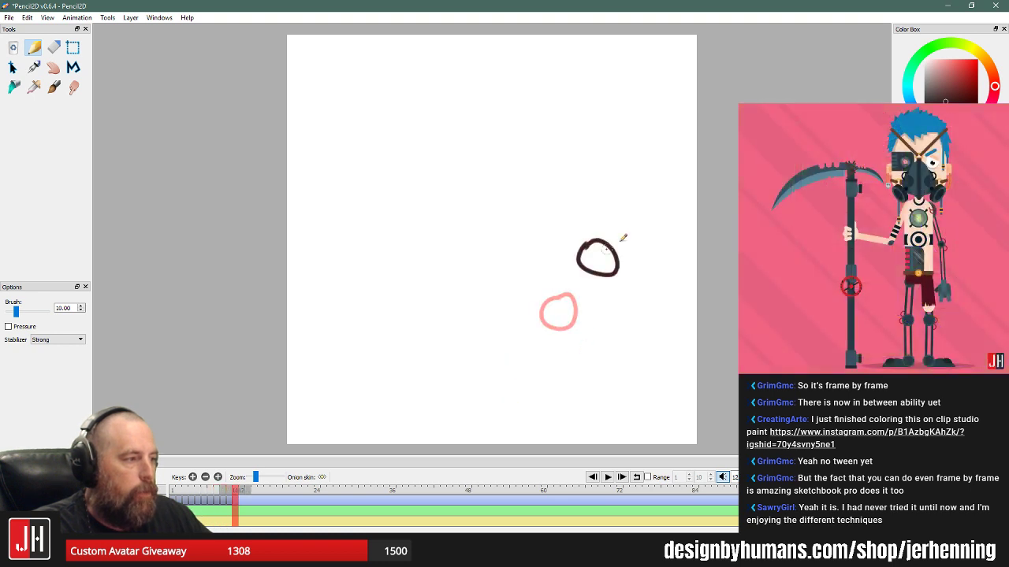
- Draw the circle on further frames, reaching the top of its bounce and curving over at the canvas's right edge
{"action": "key", "text": "period"}
{"action": "left_click_drag", "start_coordinate": [627, 189], "coordinate": [627, 189]}
{"action": "key", "text": "period"}
{"action": "left_click_drag", "start_coordinate": [656, 149], "coordinate": [687, 148]}
{"action": "key", "text": "period"}
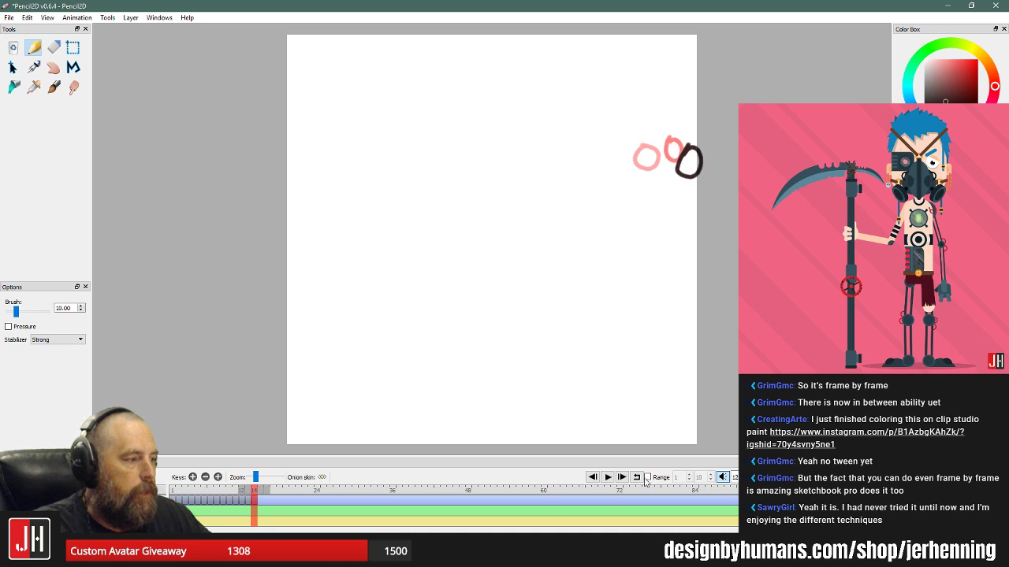
- Play the bouncing circle animation in a loop, and close Pencil2D with the changes discarded
{"action": "left_click", "coordinate": [636, 477]}
{"action": "key", "text": "Return"}
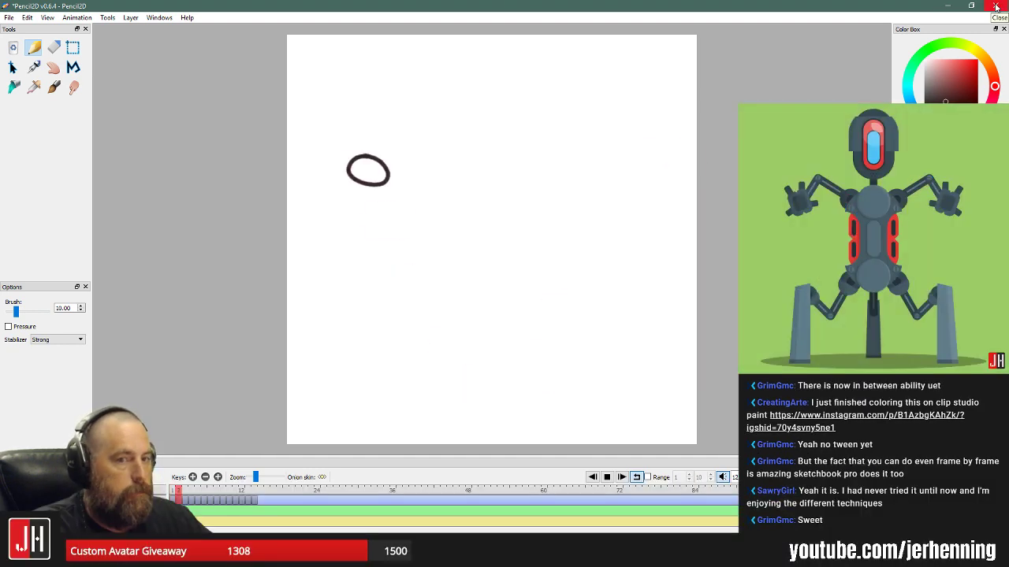
{"action": "left_click", "coordinate": [996, 7]}
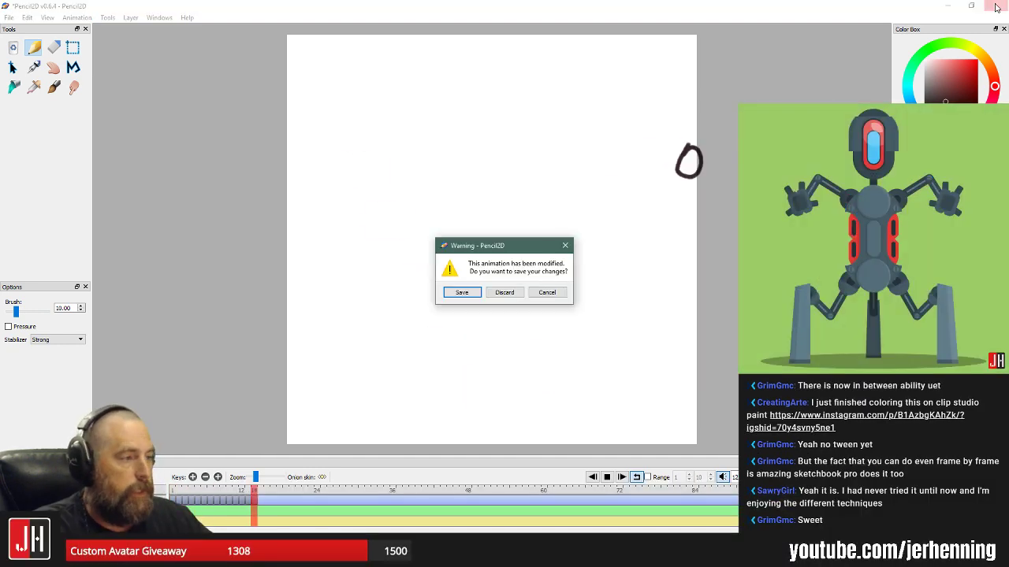
{"action": "left_click", "coordinate": [510, 294]}
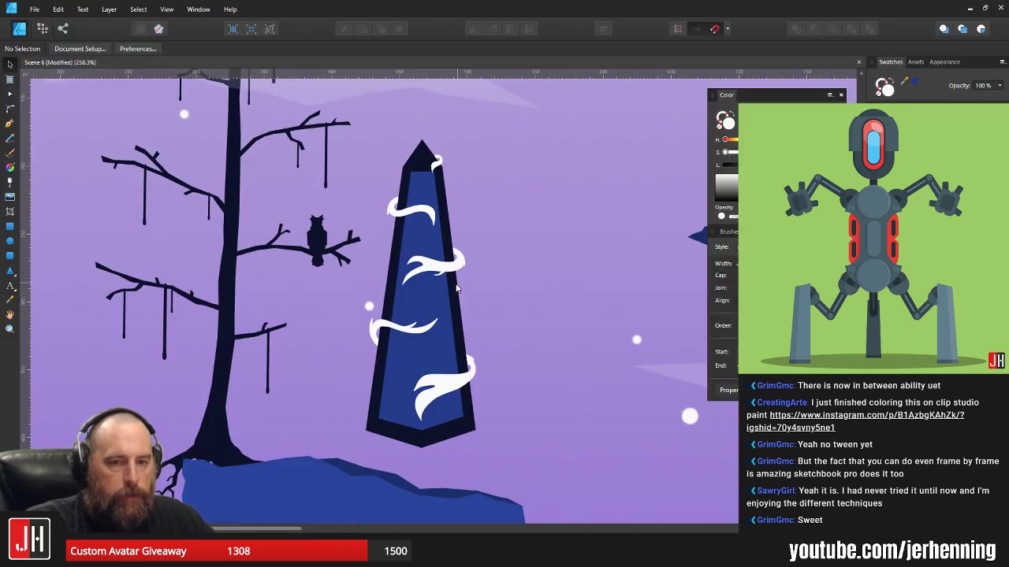
- Draw a curved white wisp hanging from the left part of the obelisk's bottom edge with the Pencil tool, undoing unsatisfactory strokes
{"action": "scroll", "coordinate": [451, 296], "scroll_direction": "up", "scroll_amount": 6}
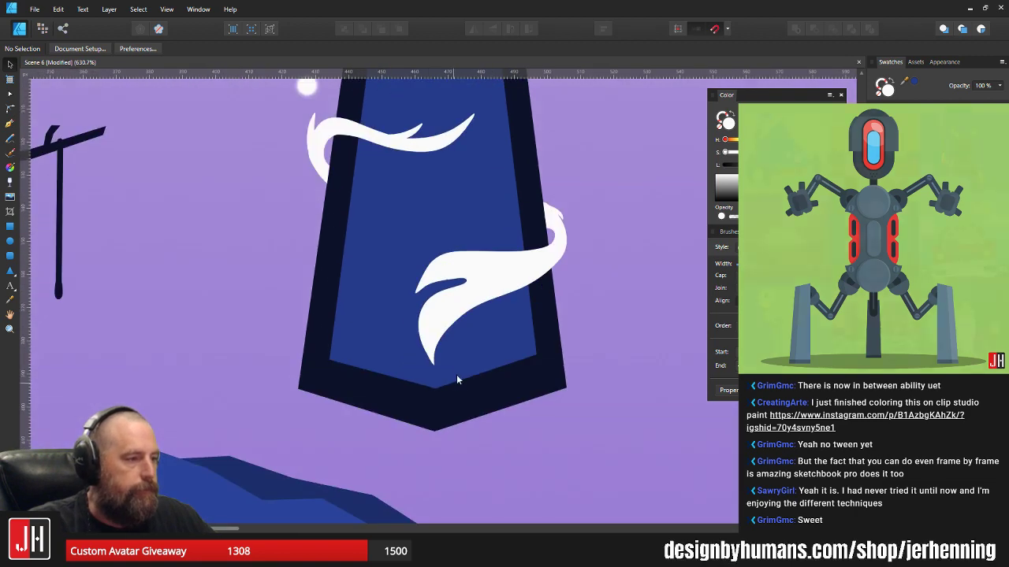
{"action": "scroll", "coordinate": [461, 342], "scroll_direction": "down", "scroll_amount": 4}
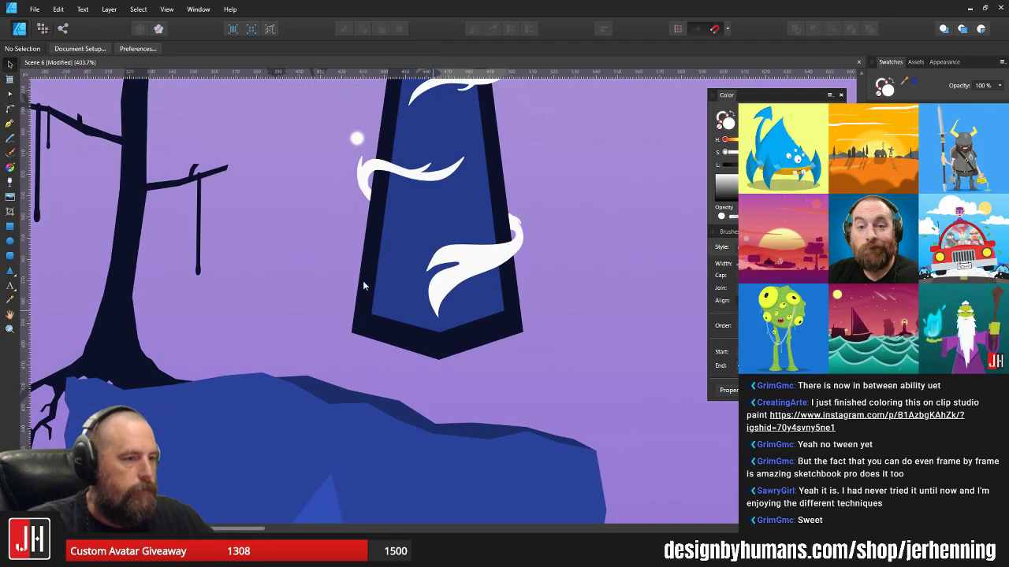
{"action": "left_click", "coordinate": [9, 138]}
{"action": "scroll", "coordinate": [472, 394], "scroll_direction": "up", "scroll_amount": 3}
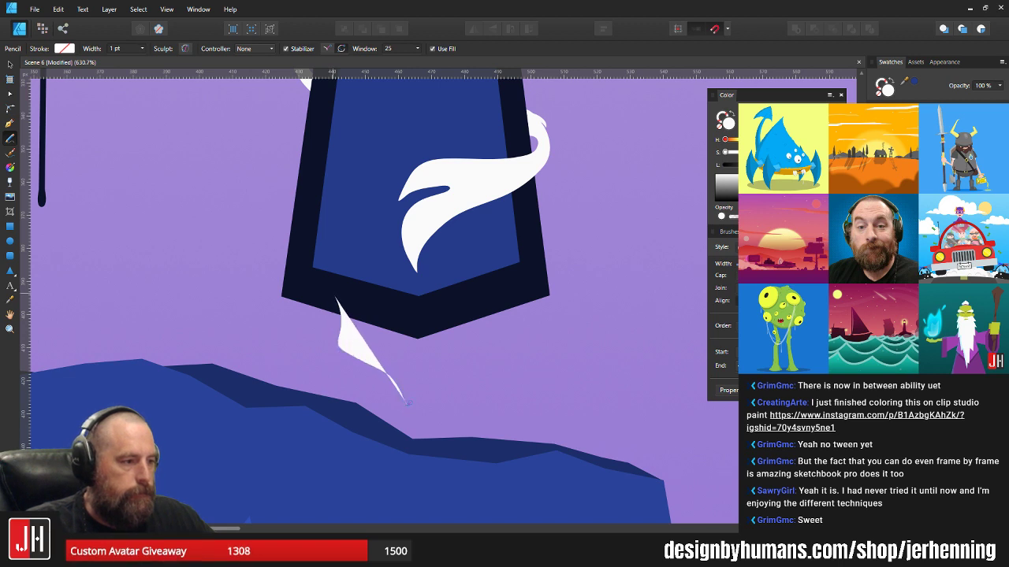
{"action": "key", "text": "ctrl+z"}
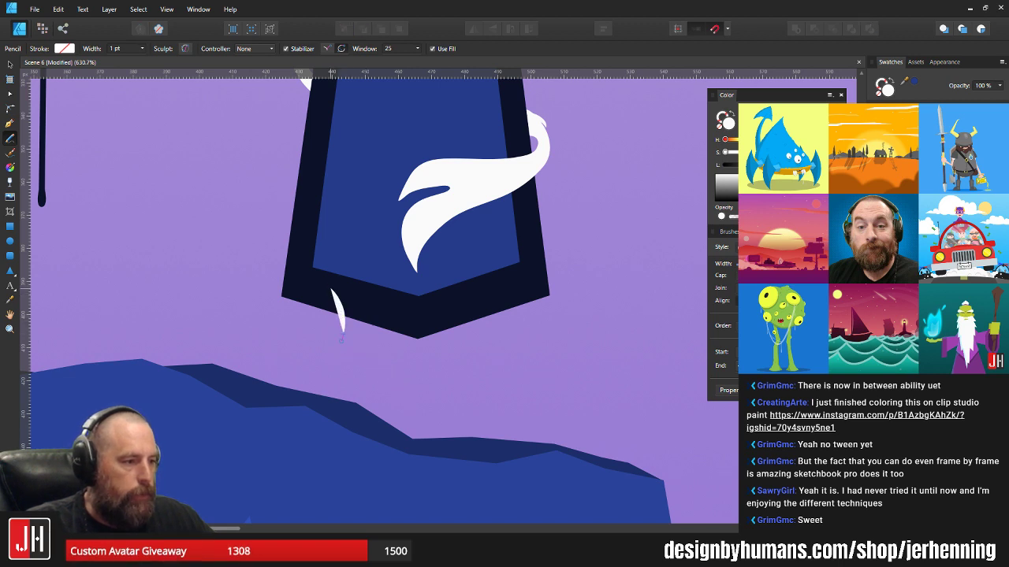
{"action": "key", "text": "ctrl+z"}
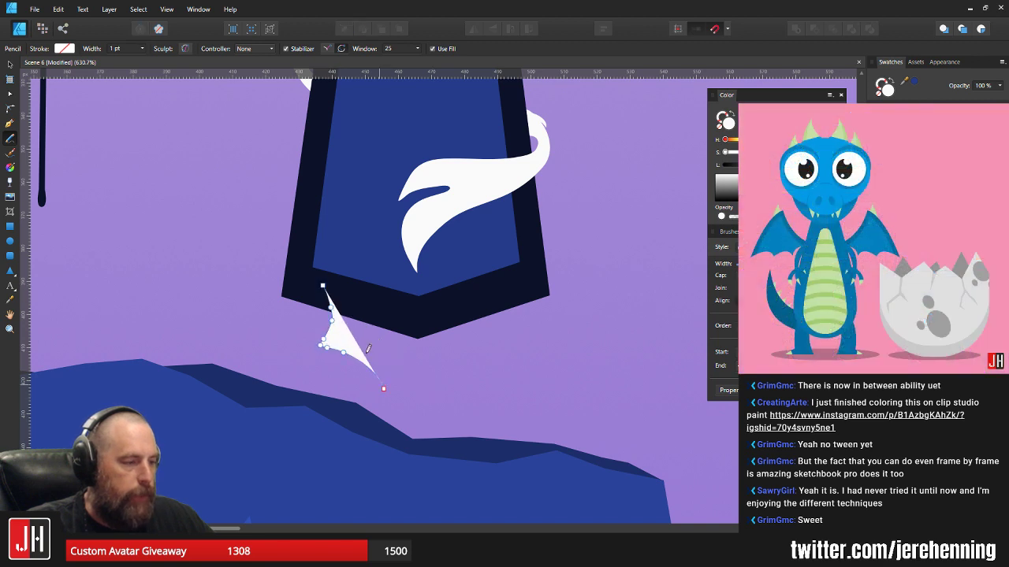
{"action": "key", "text": "ctrl+z"}
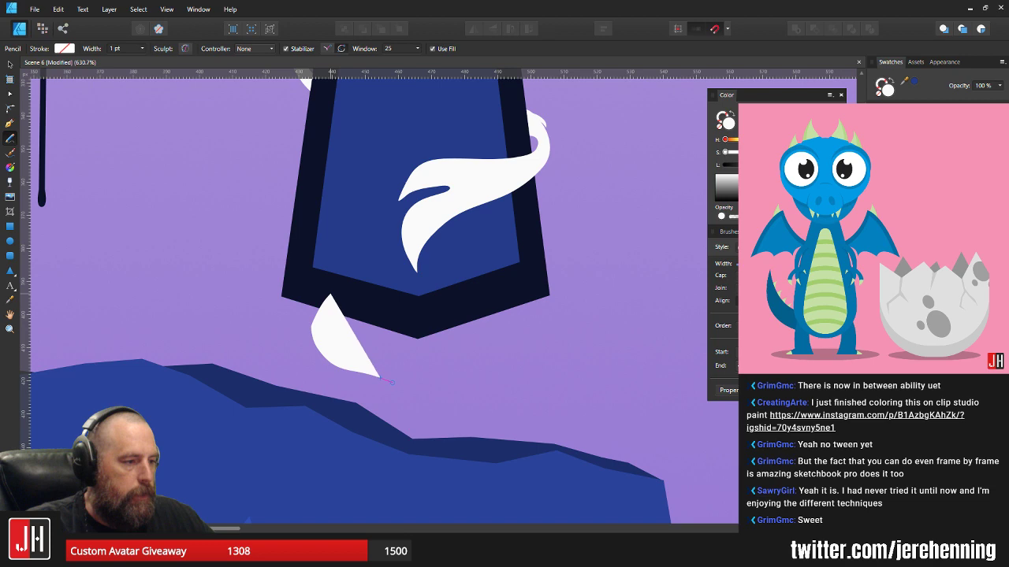
{"action": "key", "text": "ctrl+z"}
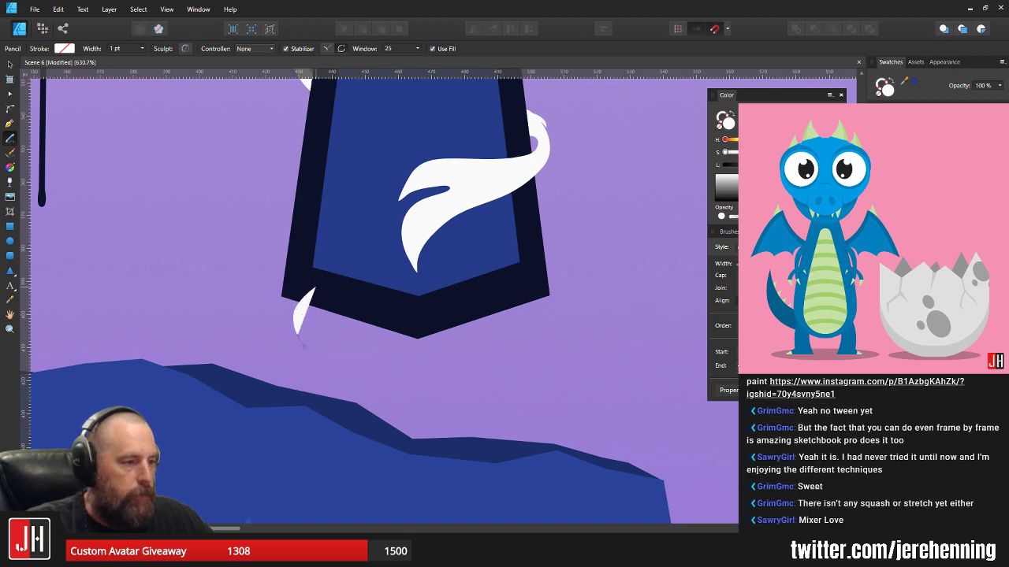
{"action": "left_click_drag", "start_coordinate": [304, 346], "coordinate": [374, 390]}
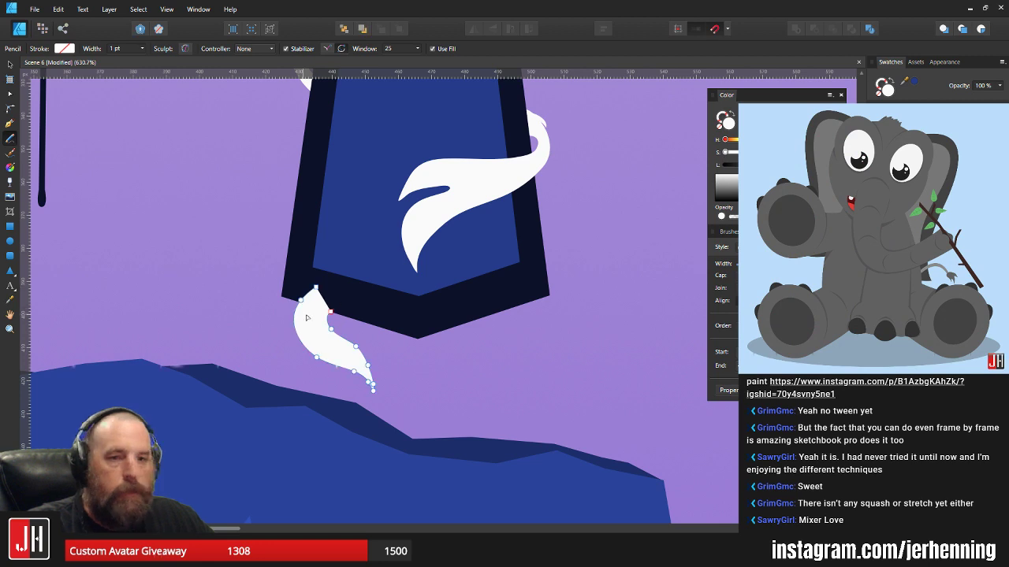
- Delete the wisp's topmost node and align its two upper end nodes with the obelisk's bottom edge
{"action": "scroll", "coordinate": [307, 317], "scroll_direction": "up", "scroll_amount": 6}
{"action": "key", "text": "v"}
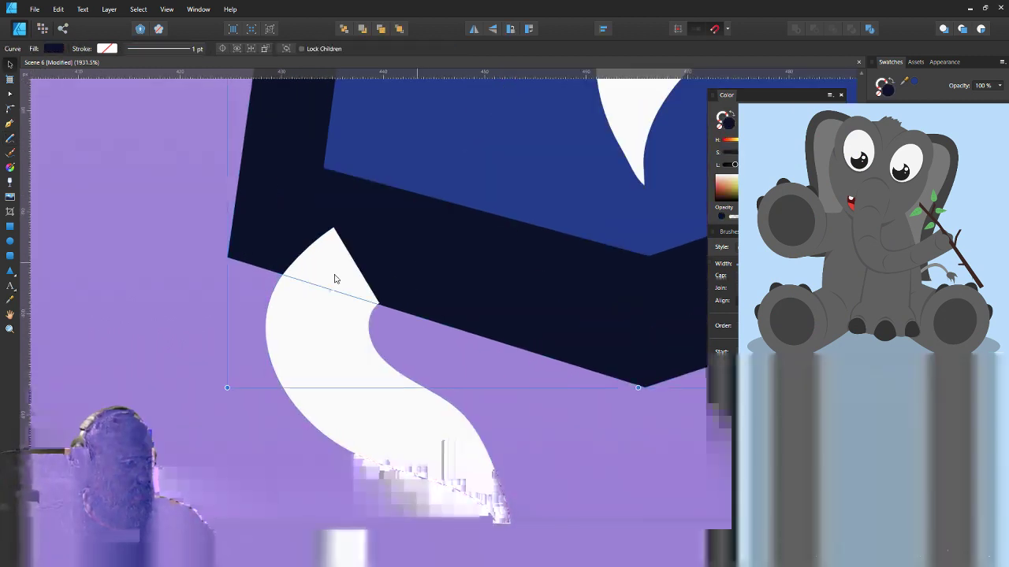
{"action": "key", "text": "a"}
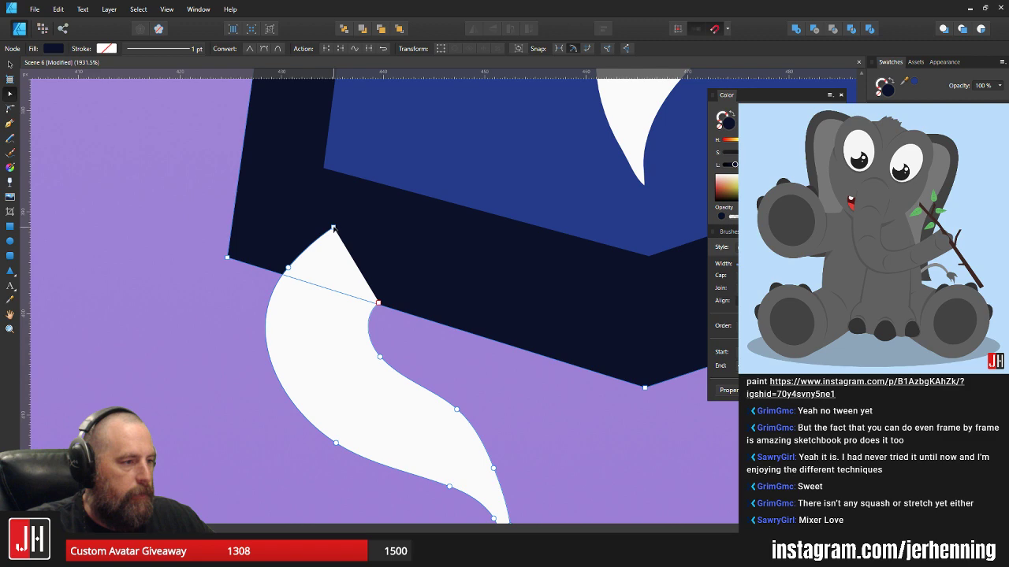
{"action": "left_click_drag", "start_coordinate": [321, 219], "coordinate": [362, 250]}
{"action": "key", "text": "Delete"}
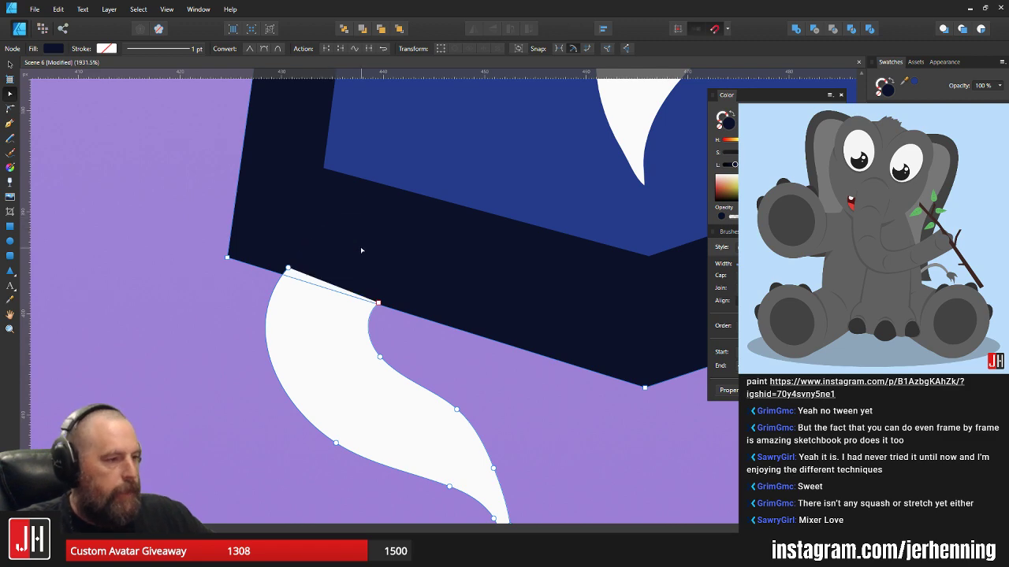
{"action": "left_click_drag", "start_coordinate": [288, 268], "coordinate": [284, 275]}
{"action": "left_click_drag", "start_coordinate": [371, 303], "coordinate": [371, 303]}
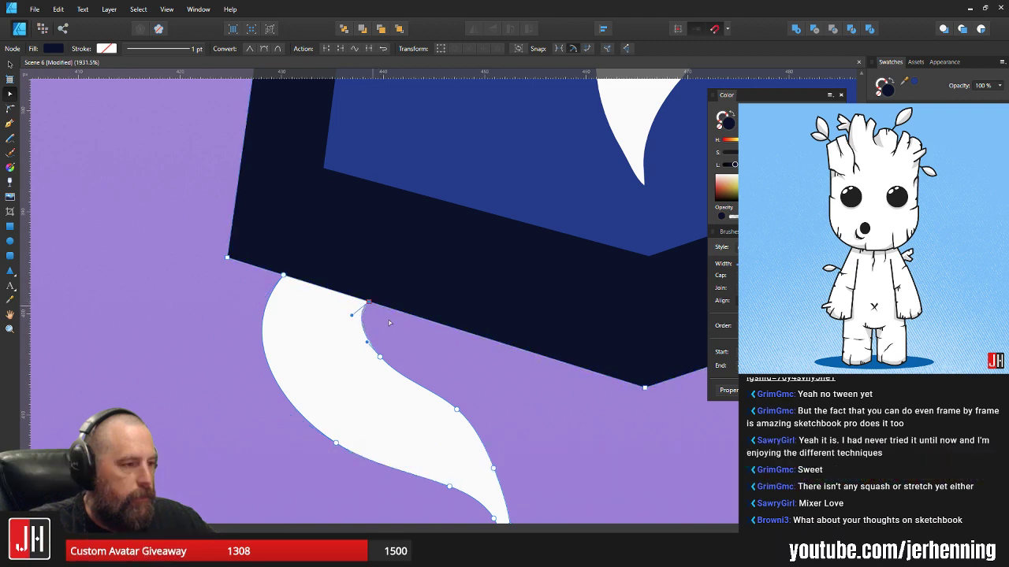
{"action": "key", "text": "v"}
{"action": "left_click", "coordinate": [395, 328]}
- Remove the white wisp beneath the obelisk's bottom edge
{"action": "scroll", "coordinate": [395, 329], "scroll_direction": "down", "scroll_amount": 10}
{"action": "scroll", "coordinate": [478, 318], "scroll_direction": "up", "scroll_amount": 6}
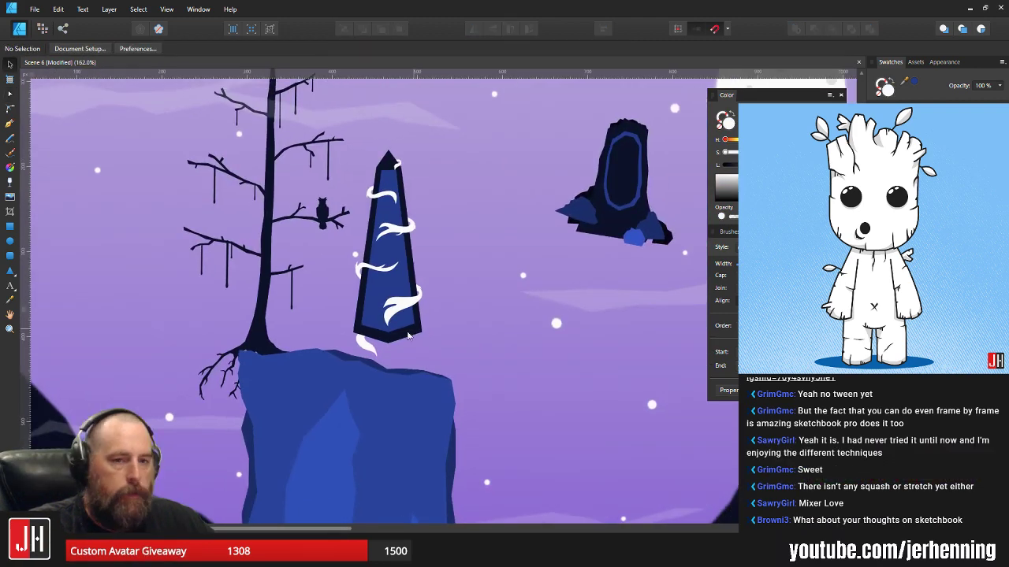
{"action": "left_click", "coordinate": [337, 340]}
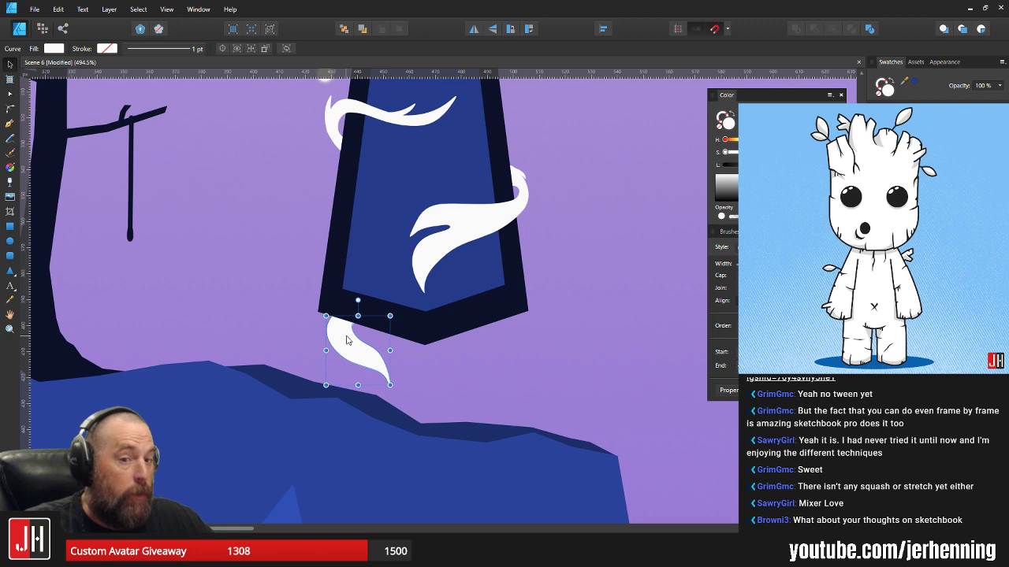
{"action": "key", "text": "ctrl+d"}
{"action": "key", "text": "ctrl+0"}
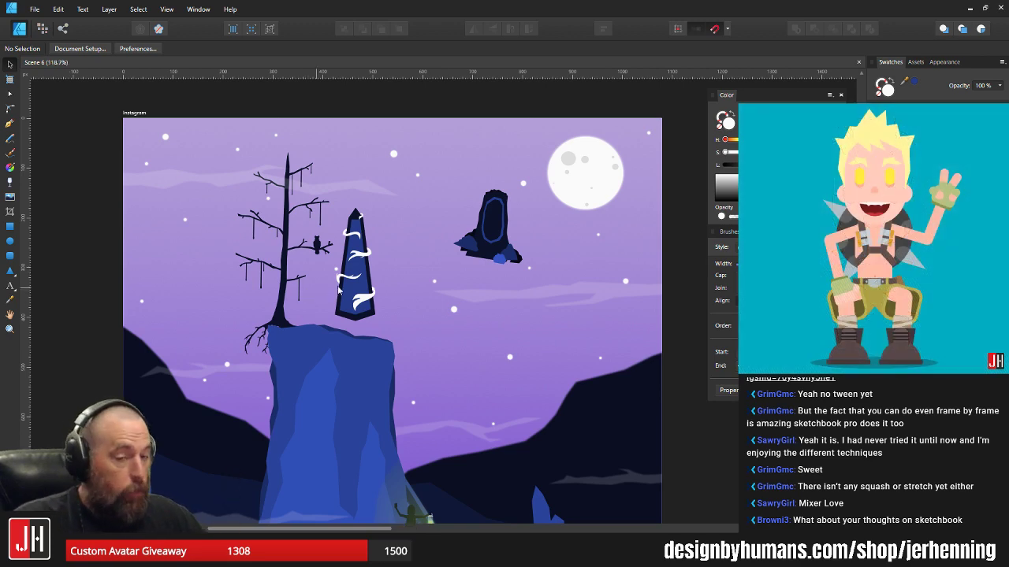
{"action": "scroll", "coordinate": [340, 275], "scroll_direction": "up", "scroll_amount": 5}
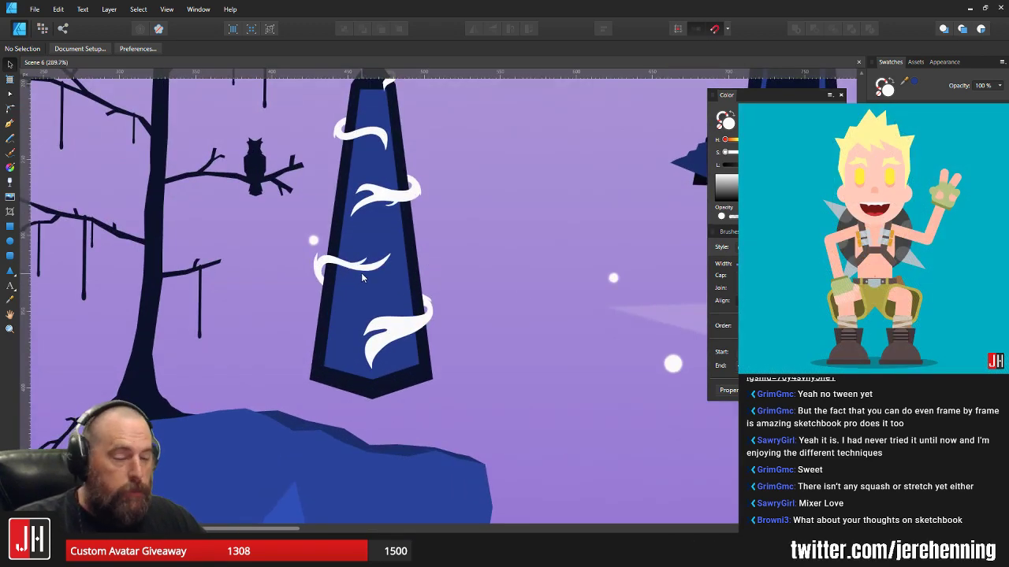
{"action": "left_click_drag", "start_coordinate": [409, 172], "coordinate": [405, 194]}
{"action": "scroll", "coordinate": [386, 186], "scroll_direction": "up", "scroll_amount": 2}
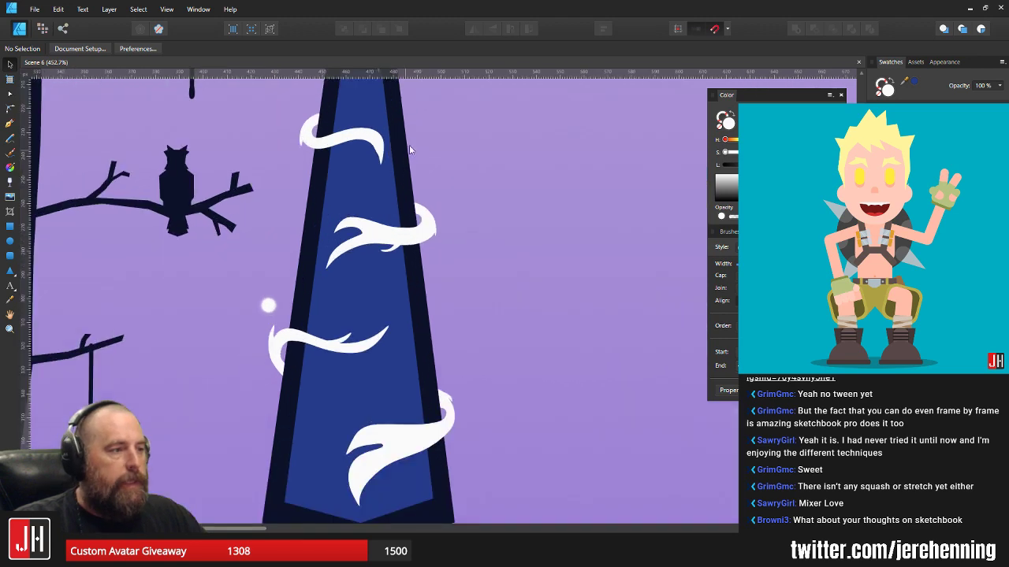
{"action": "left_click_drag", "start_coordinate": [396, 124], "coordinate": [416, 223]}
{"action": "scroll", "coordinate": [414, 222], "scroll_direction": "down", "scroll_amount": 3}
{"action": "scroll", "coordinate": [442, 244], "scroll_direction": "up", "scroll_amount": 1}
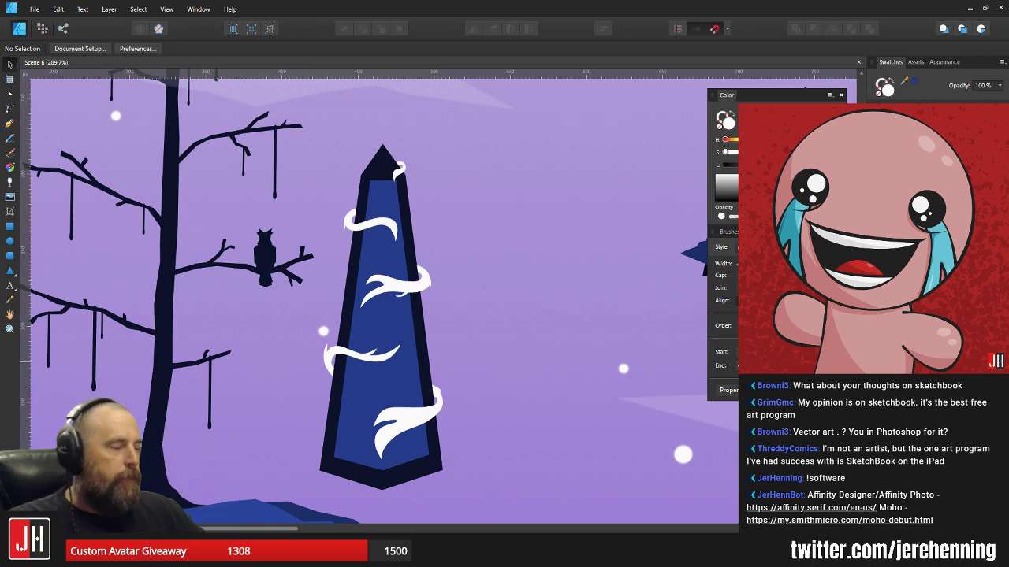
- Open the Deadpool 2 document from the 2019 folder
{"action": "left_click", "coordinate": [35, 9]}
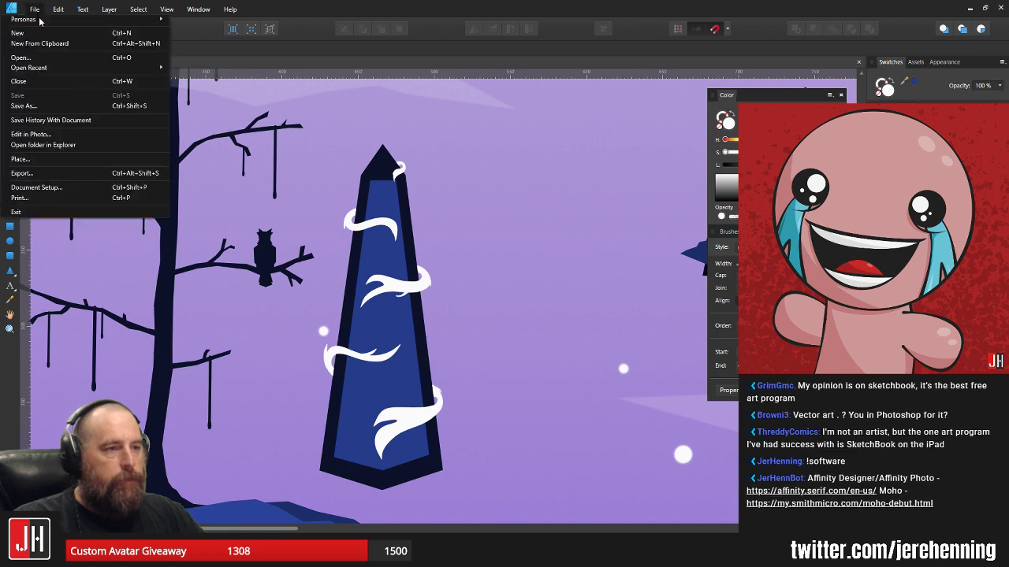
{"action": "left_click", "coordinate": [21, 58]}
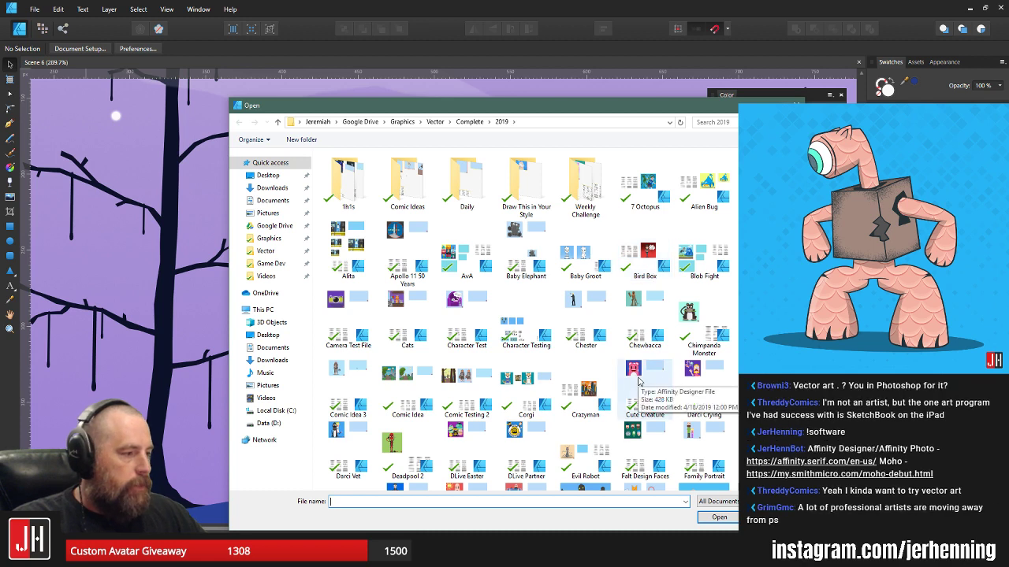
{"action": "double_click", "coordinate": [390, 444]}
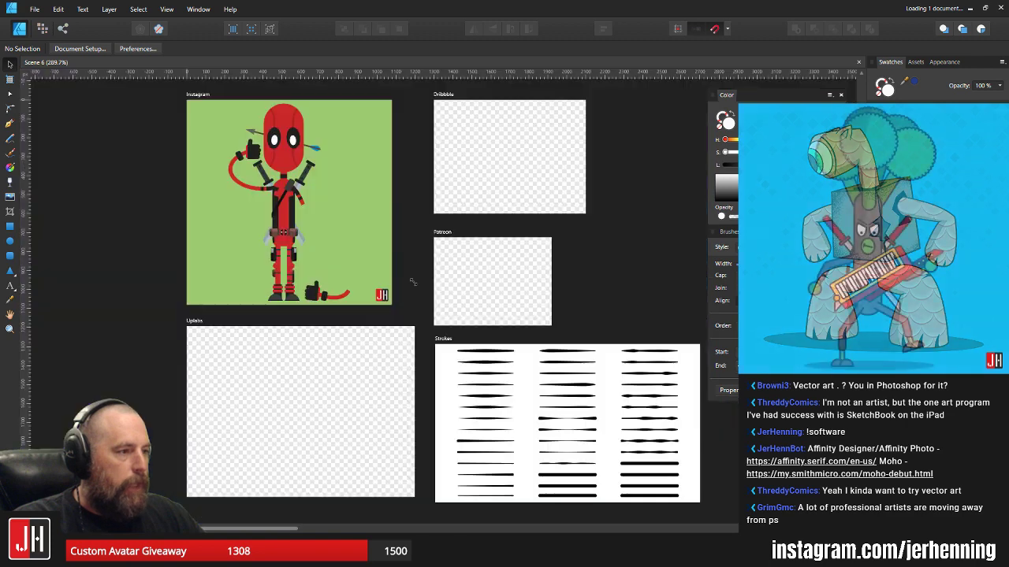
- Group the Deadpool character's parts and place a duplicate of the group to its right on the Instagram artboard
{"action": "left_click", "coordinate": [296, 175]}
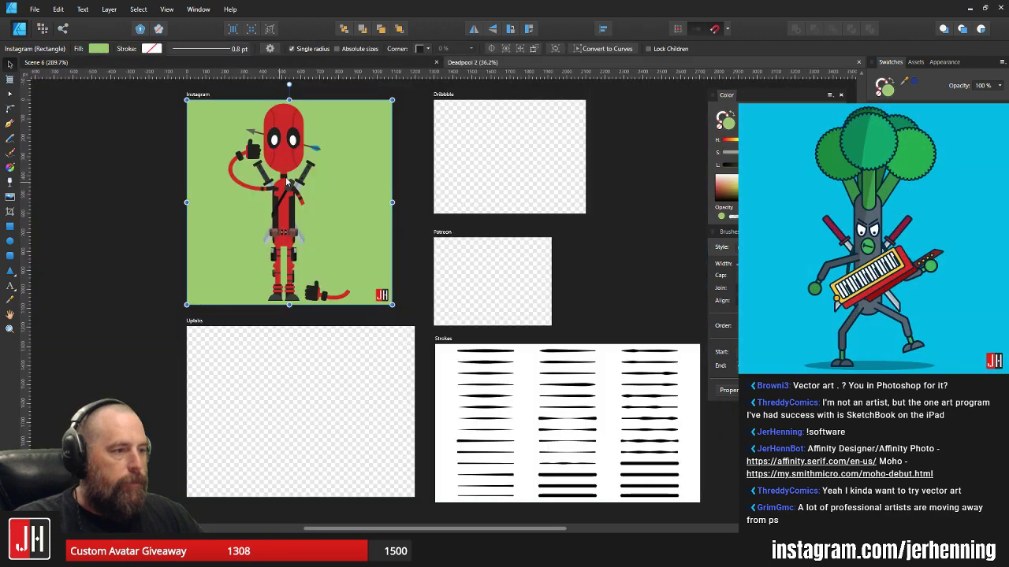
{"action": "left_click_drag", "start_coordinate": [295, 175], "coordinate": [382, 252]}
{"action": "scroll", "coordinate": [403, 250], "scroll_direction": "up", "scroll_amount": 3}
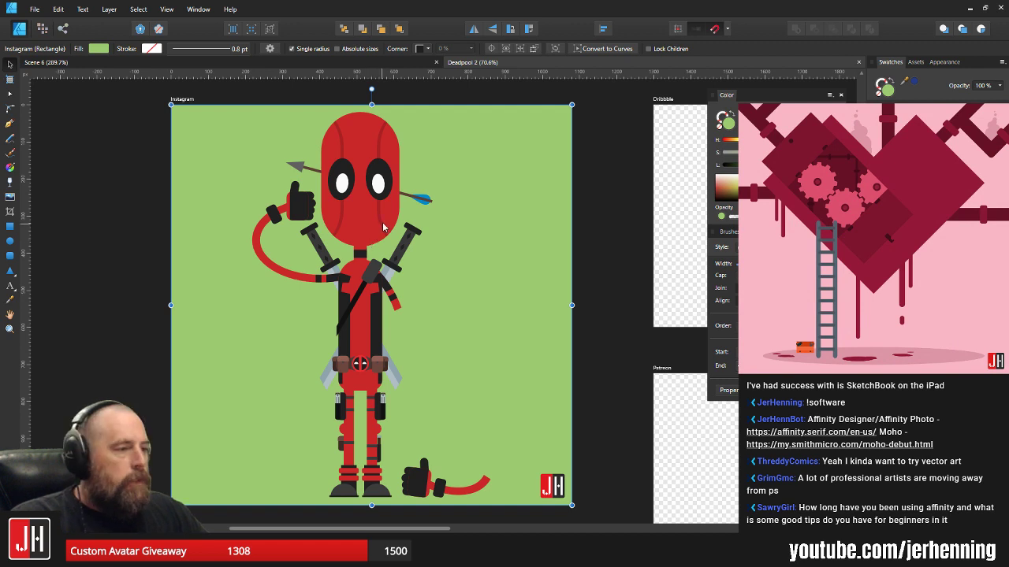
{"action": "scroll", "coordinate": [384, 228], "scroll_direction": "down", "scroll_amount": 3}
{"action": "left_click_drag", "start_coordinate": [279, 103], "coordinate": [471, 409]}
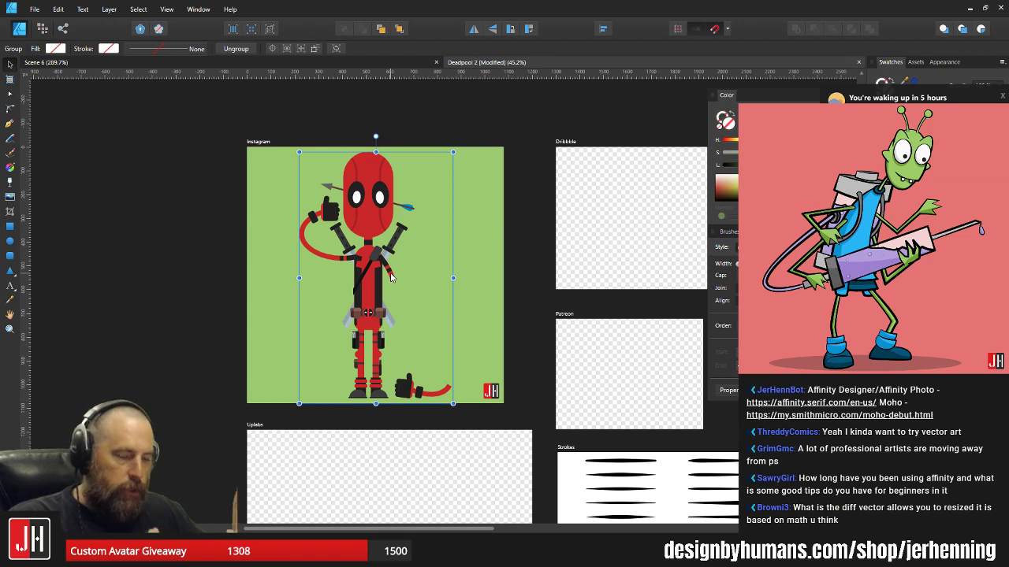
{"action": "left_click_drag", "start_coordinate": [384, 266], "coordinate": [478, 236]}
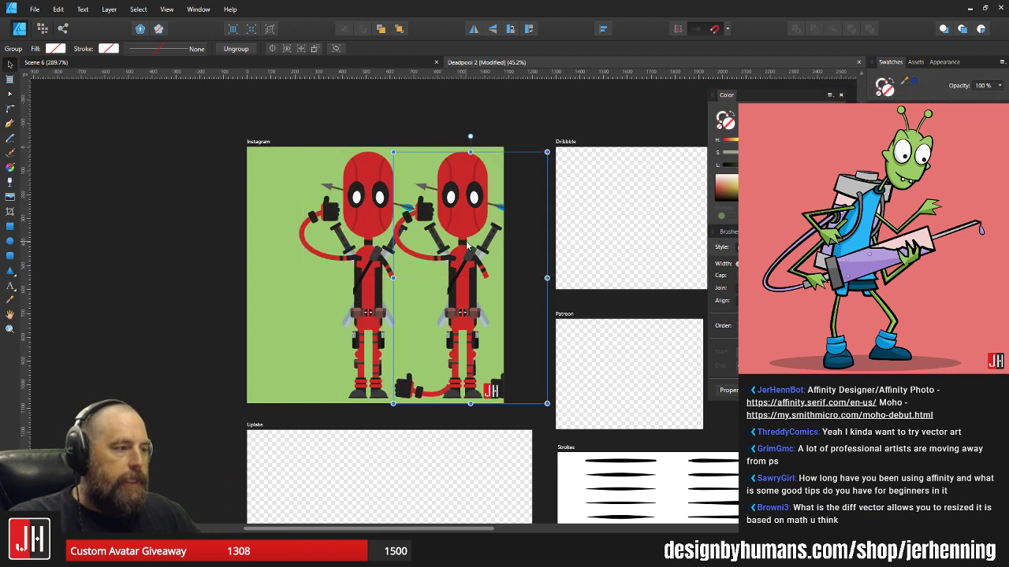
- Shrink the duplicate Deadpool group to a tiny figure just above the arrow's blue tip beside the large head
{"action": "left_click_drag", "start_coordinate": [547, 152], "coordinate": [443, 252]}
{"action": "scroll", "coordinate": [438, 256], "scroll_direction": "up", "scroll_amount": 3}
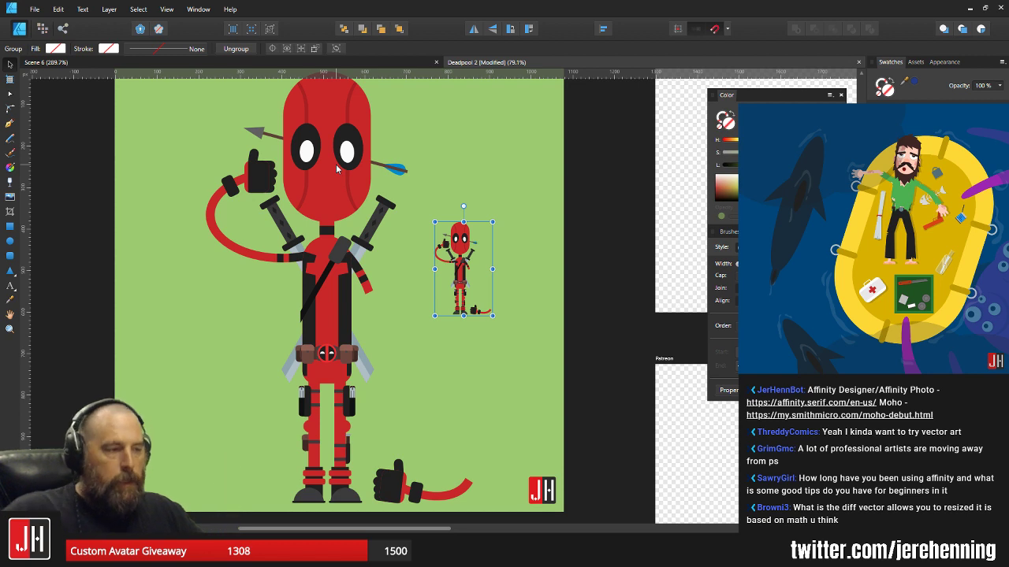
{"action": "left_click_drag", "start_coordinate": [493, 222], "coordinate": [394, 140]}
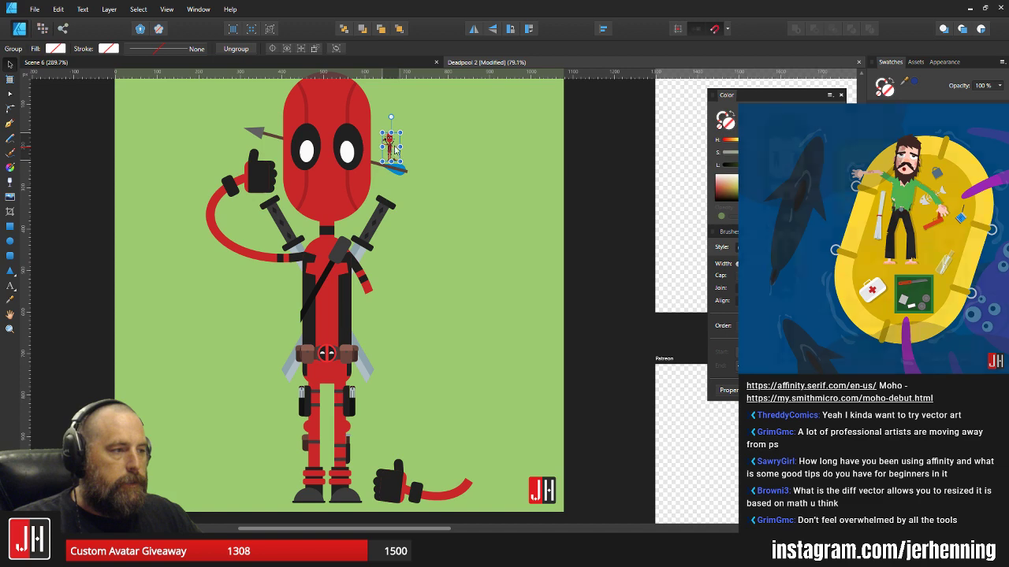
- Duplicate the tiny Deadpool, shrink the copy to a speck beside it, and inspect its sharpness at extreme magnification
{"action": "scroll", "coordinate": [392, 141], "scroll_direction": "up", "scroll_amount": 5}
{"action": "scroll", "coordinate": [394, 147], "scroll_direction": "up", "scroll_amount": 5}
{"action": "left_click_drag", "start_coordinate": [464, 137], "coordinate": [568, 199]}
{"action": "scroll", "coordinate": [279, 205], "scroll_direction": "down", "scroll_amount": 3}
{"action": "left_click_drag", "start_coordinate": [675, 106], "coordinate": [502, 394]}
{"action": "scroll", "coordinate": [493, 387], "scroll_direction": "up", "scroll_amount": 6}
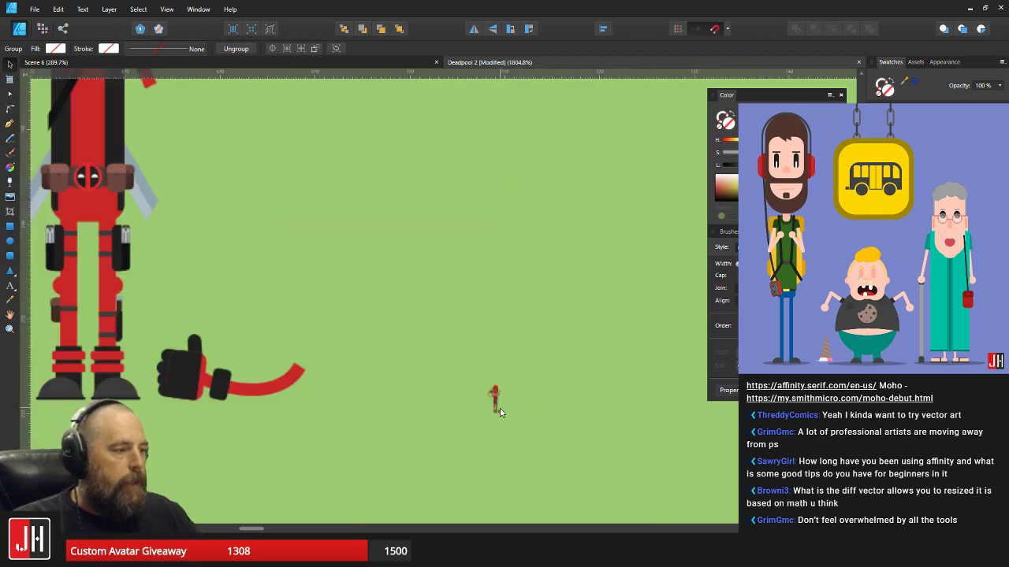
{"action": "scroll", "coordinate": [486, 383], "scroll_direction": "up", "scroll_amount": 3}
{"action": "scroll", "coordinate": [496, 379], "scroll_direction": "down", "scroll_amount": 8}
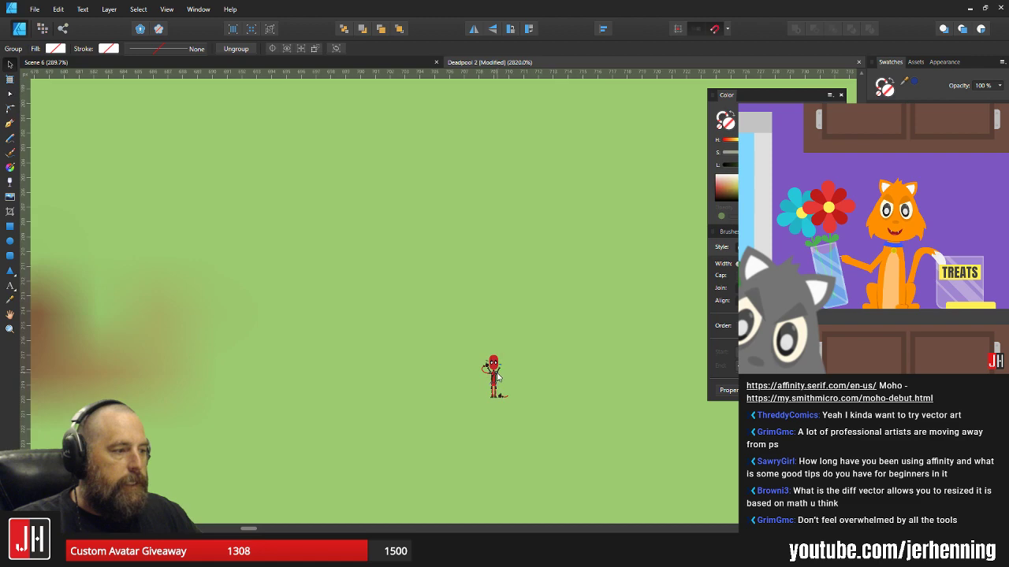
{"action": "scroll", "coordinate": [495, 375], "scroll_direction": "down", "scroll_amount": 9}
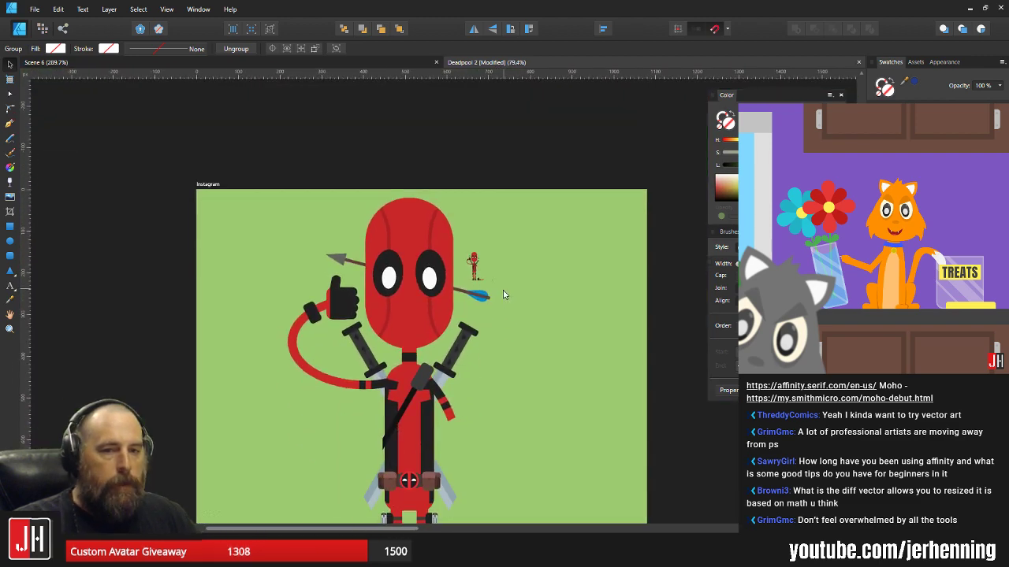
- Close the Deadpool 2 document without saving its changes and return to the obelisk in Scene 6
{"action": "left_click", "coordinate": [858, 63]}
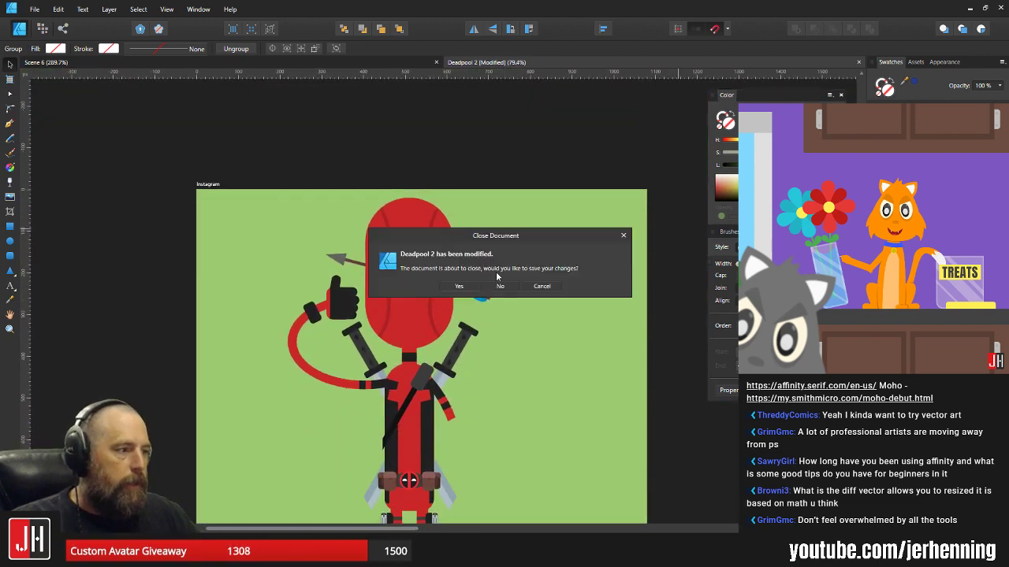
{"action": "left_click", "coordinate": [499, 292]}
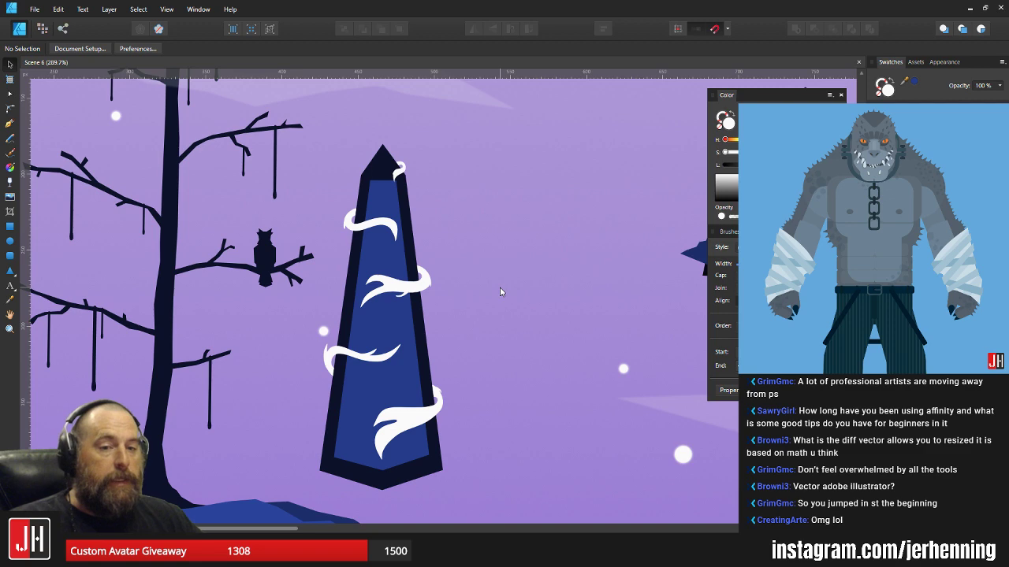
{"action": "scroll", "coordinate": [444, 272], "scroll_direction": "down", "scroll_amount": 3}
{"action": "scroll", "coordinate": [507, 225], "scroll_direction": "up", "scroll_amount": 3}
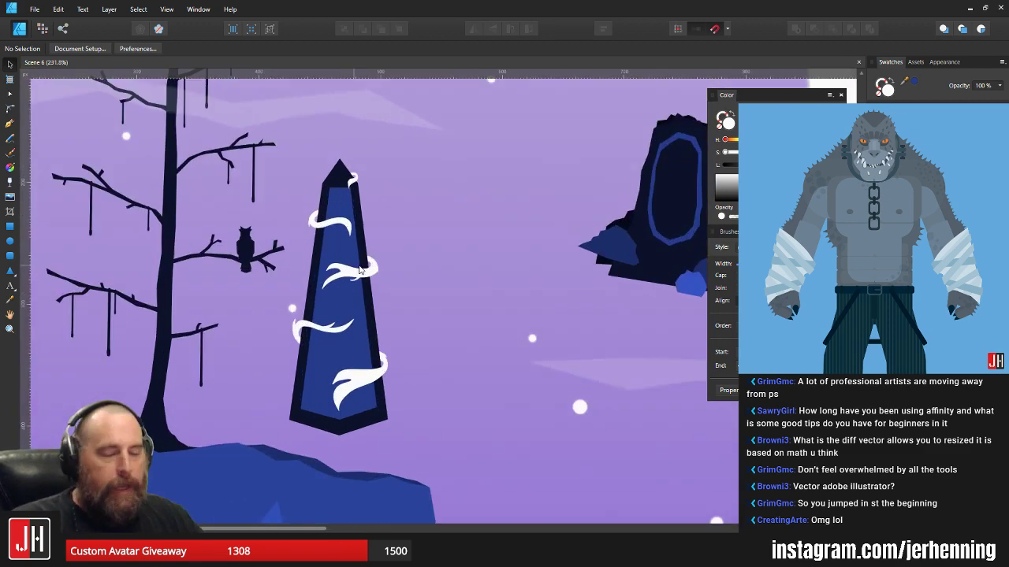
{"action": "left_click_drag", "start_coordinate": [359, 270], "coordinate": [405, 259]}
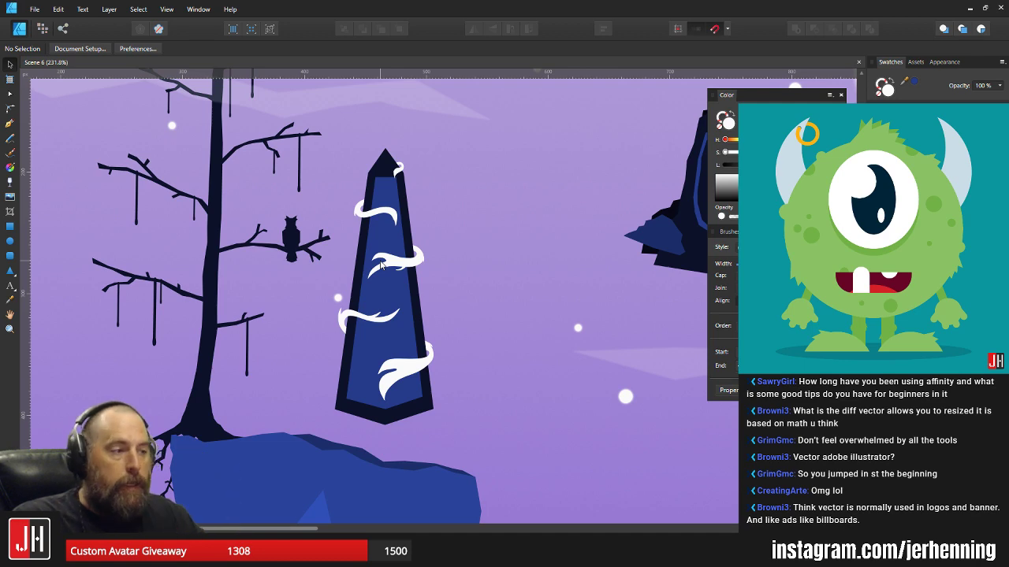
- Open the Alita document from the 2019 folder
{"action": "left_click", "coordinate": [36, 10]}
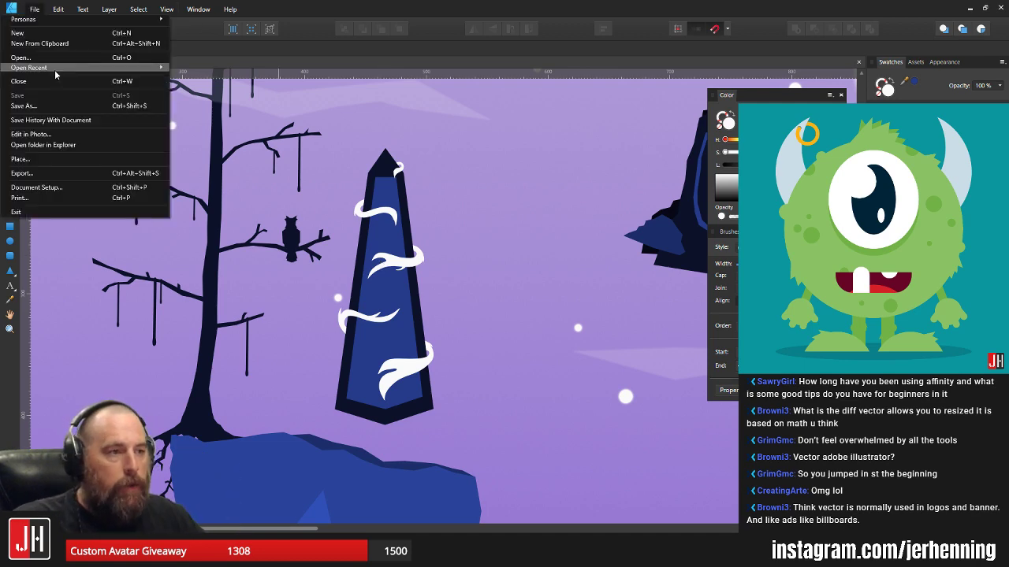
{"action": "left_click", "coordinate": [64, 60]}
{"action": "key", "text": "ctrl+o"}
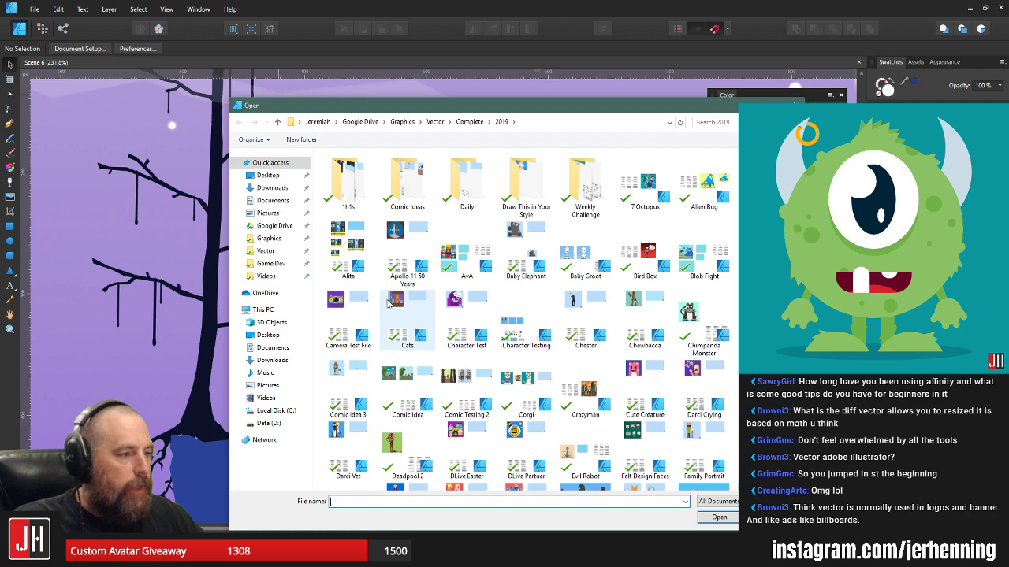
{"action": "left_click", "coordinate": [348, 250]}
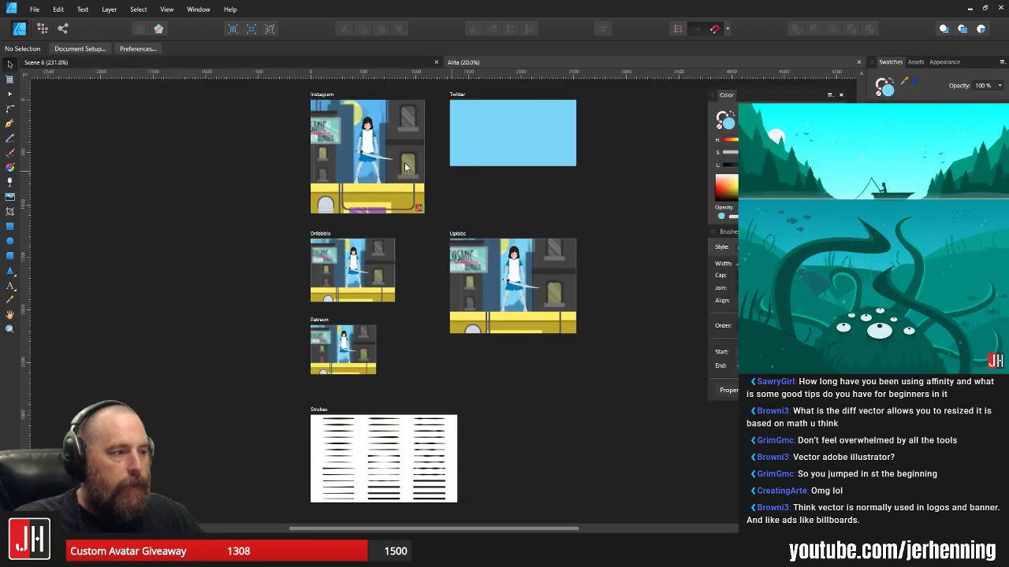
- Examine the sword-wielding figure on the Alita document's Instagram artboard and close the document
{"action": "scroll", "coordinate": [424, 210], "scroll_direction": "up", "scroll_amount": 5}
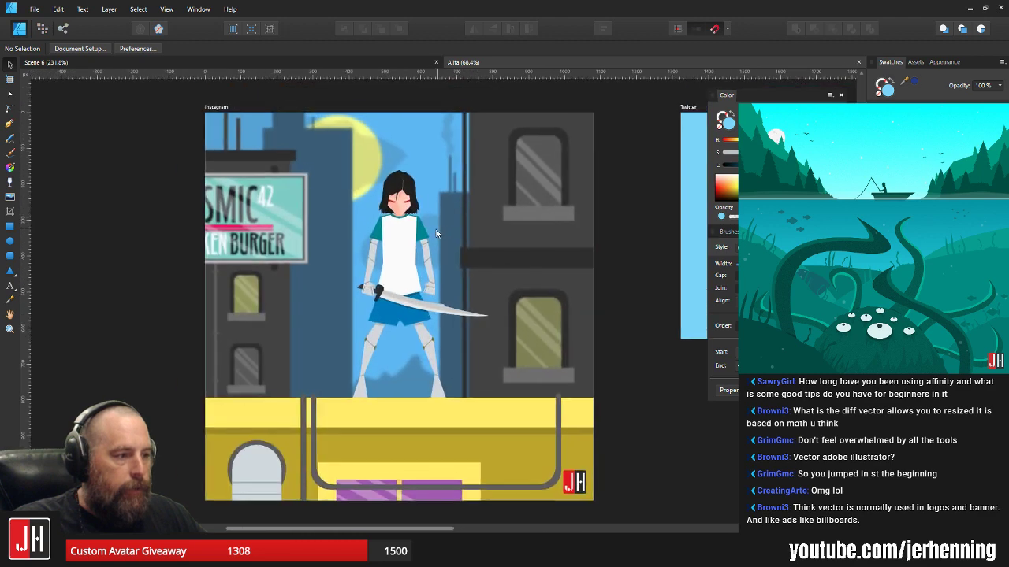
{"action": "left_click_drag", "start_coordinate": [452, 228], "coordinate": [470, 232]}
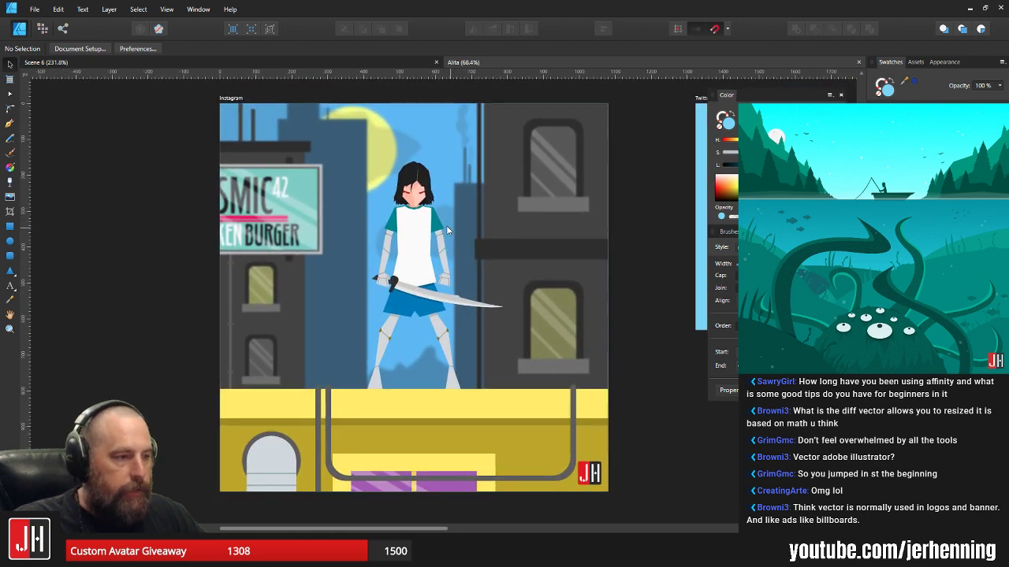
{"action": "scroll", "coordinate": [421, 286], "scroll_direction": "up", "scroll_amount": 5}
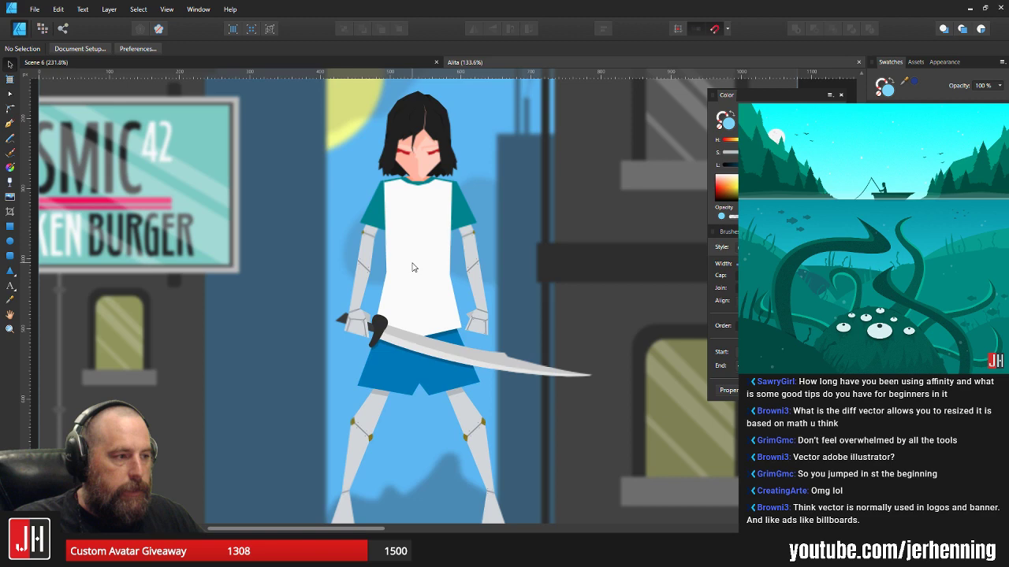
{"action": "scroll", "coordinate": [434, 232], "scroll_direction": "down", "scroll_amount": 5}
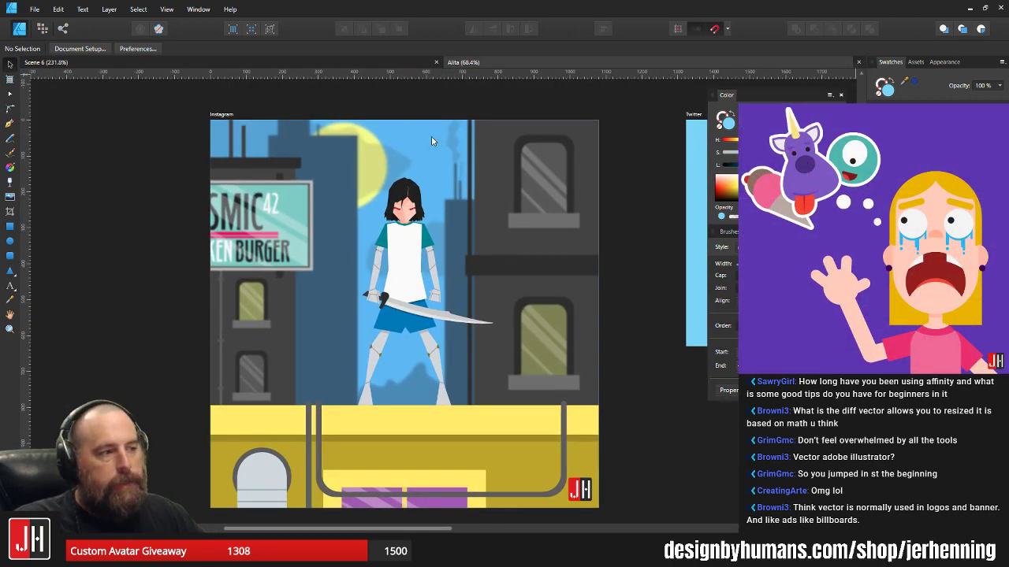
{"action": "left_click", "coordinate": [46, 62]}
- Open the Scene 4 document from the 2019 folder
{"action": "left_click", "coordinate": [35, 8]}
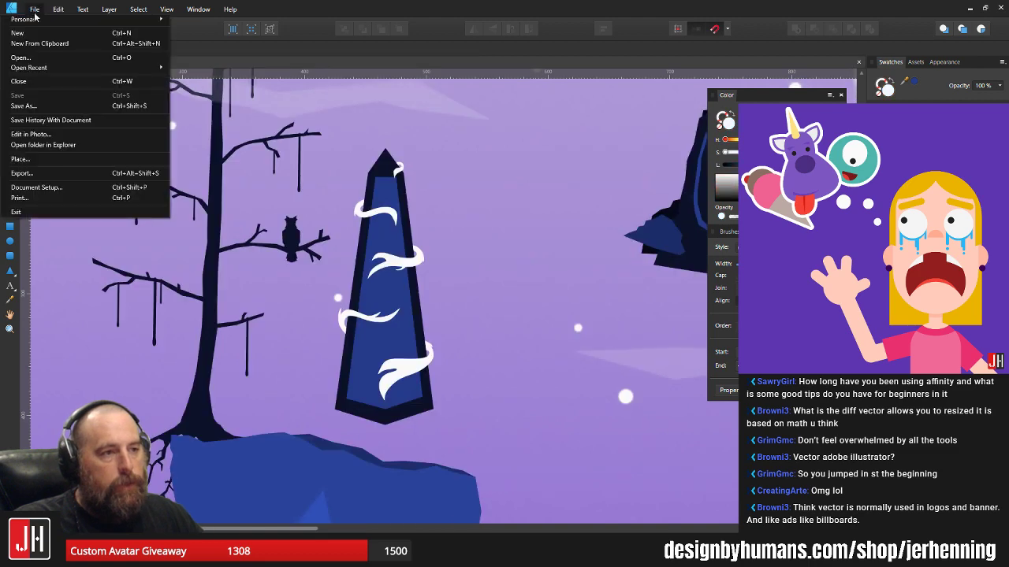
{"action": "left_click", "coordinate": [21, 57]}
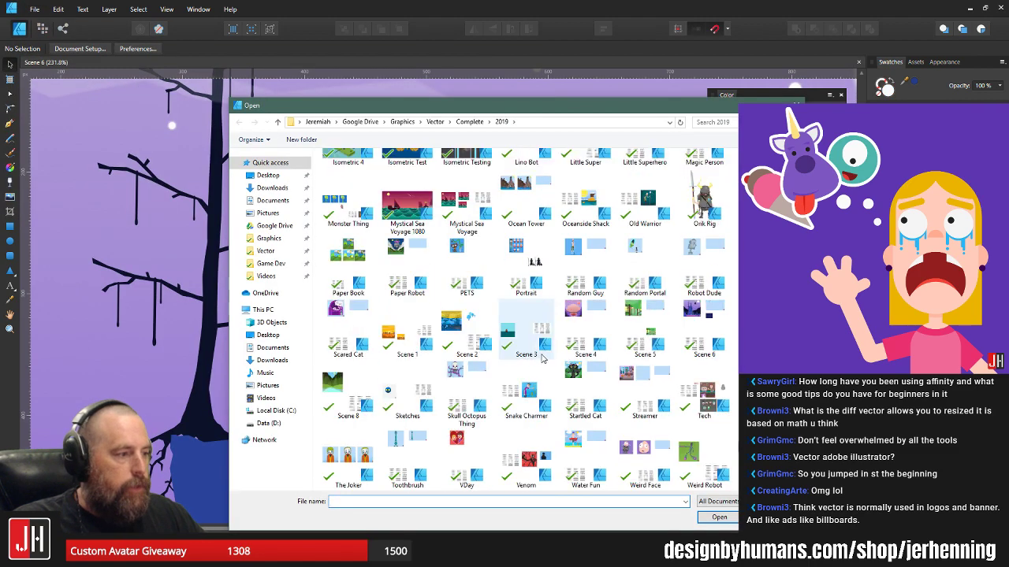
{"action": "double_click", "coordinate": [595, 319]}
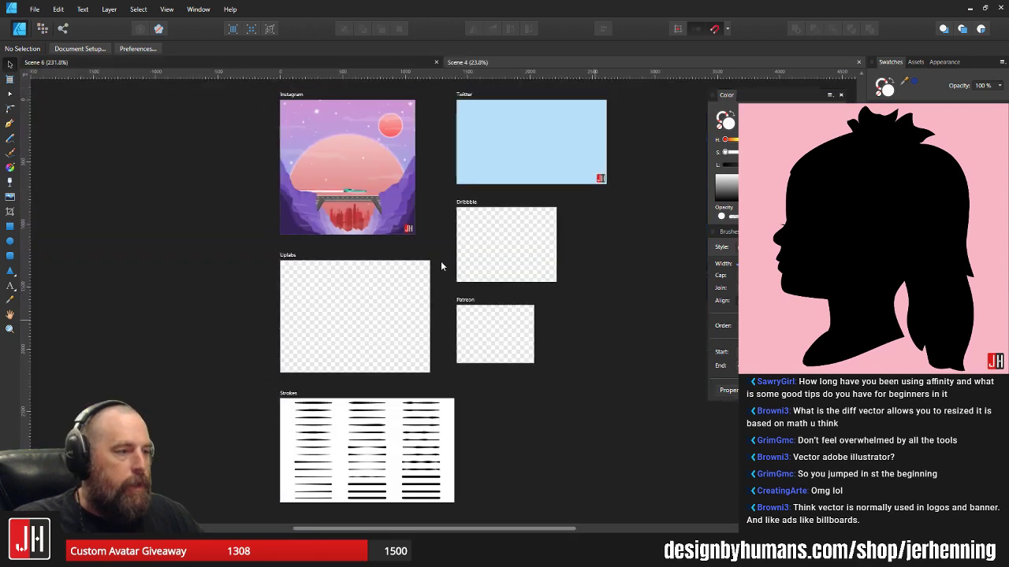
- Examine the bridge and planet illustration on Scene 4's Instagram artboard and close the document
{"action": "left_click_drag", "start_coordinate": [365, 174], "coordinate": [399, 246]}
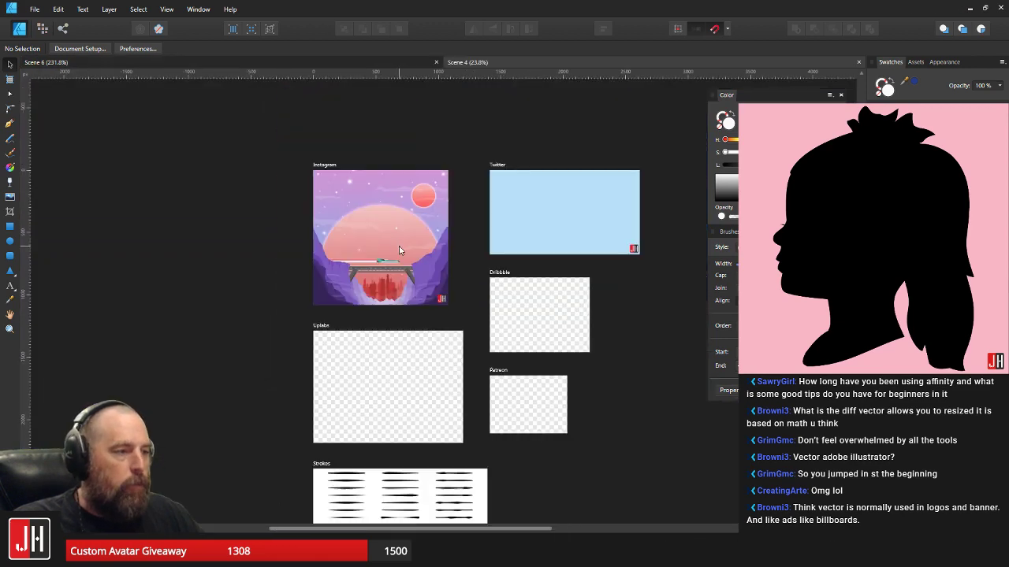
{"action": "scroll", "coordinate": [381, 234], "scroll_direction": "up", "scroll_amount": 3}
{"action": "scroll", "coordinate": [383, 234], "scroll_direction": "up", "scroll_amount": 4}
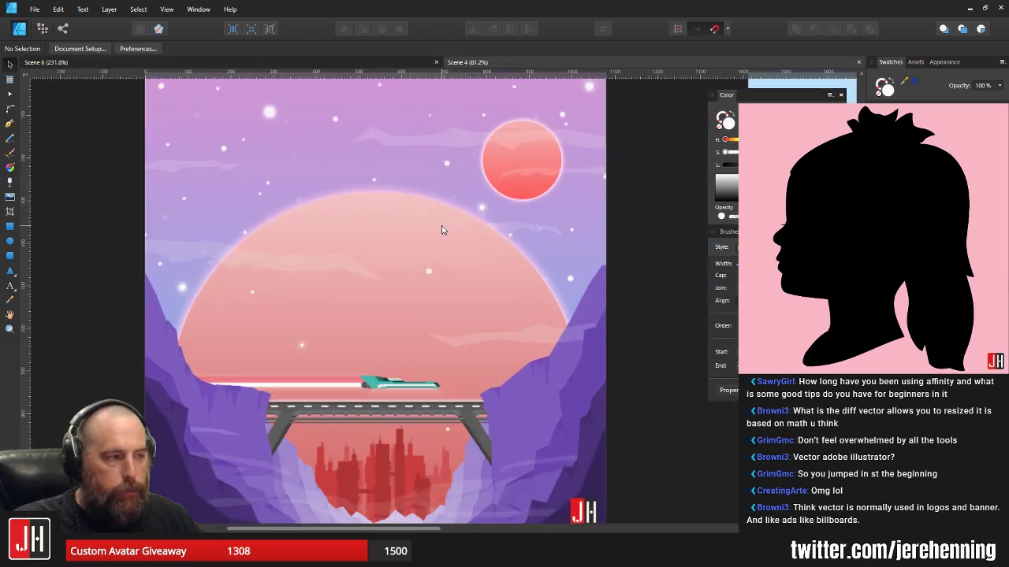
{"action": "scroll", "coordinate": [454, 226], "scroll_direction": "down", "scroll_amount": 2}
{"action": "scroll", "coordinate": [446, 226], "scroll_direction": "up", "scroll_amount": 1}
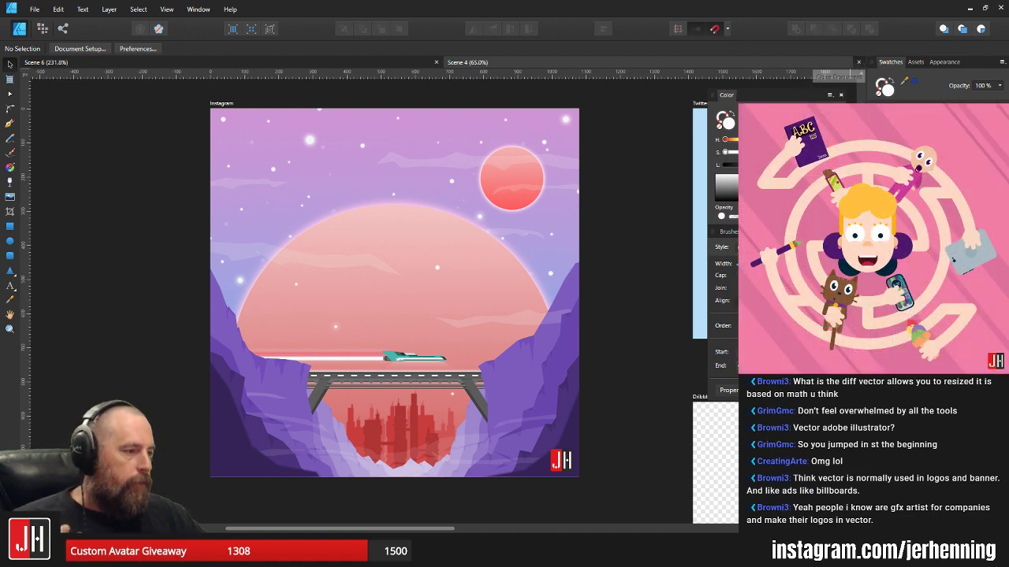
{"action": "key", "text": "ctrl+w"}
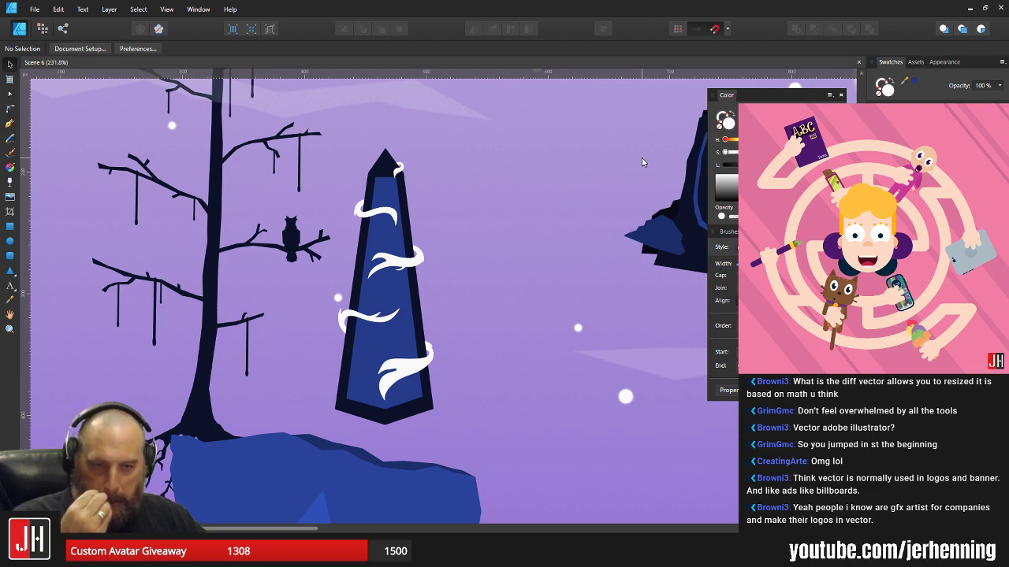
- Select the floating obelisk with its white swirls, excluding the strand hanging from the tree branch, and group them
{"action": "key", "text": "ctrl+0"}
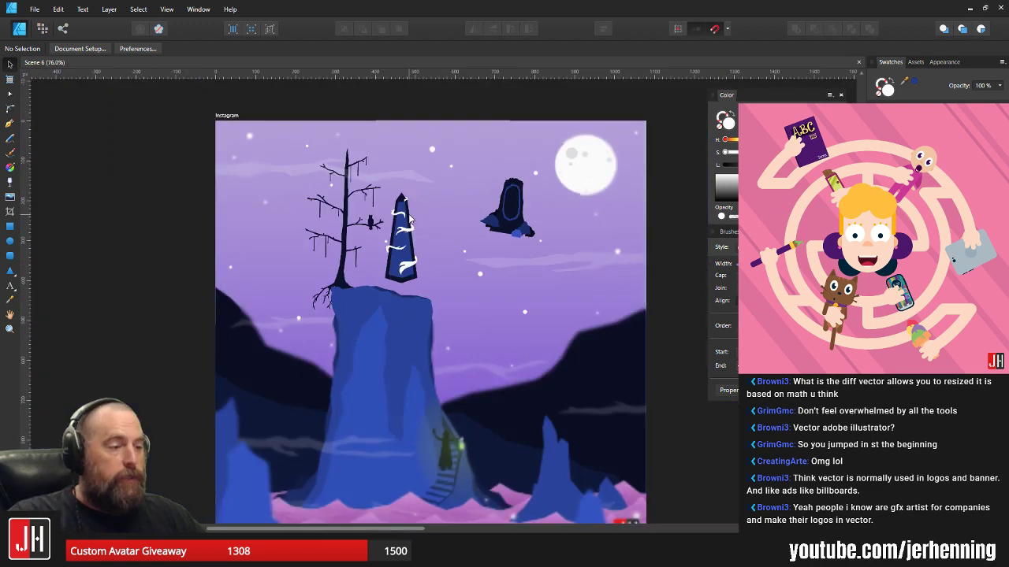
{"action": "left_click_drag", "start_coordinate": [370, 92], "coordinate": [429, 297]}
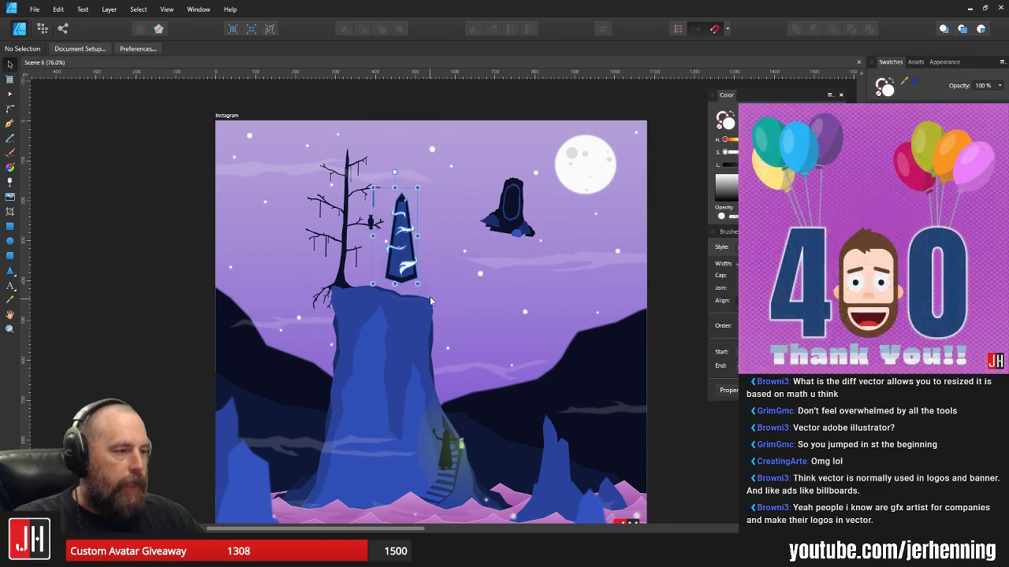
{"action": "scroll", "coordinate": [400, 238], "scroll_direction": "up", "scroll_amount": 3}
{"action": "left_click", "coordinate": [351, 162], "text": "shift"}
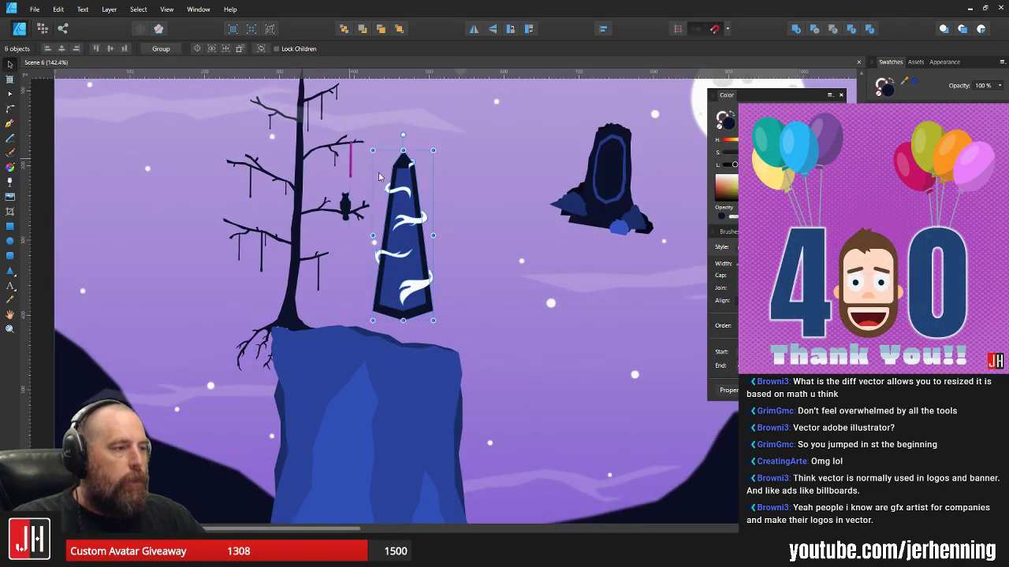
{"action": "key", "text": "ctrl+g"}
- Try several sizes for the obelisk group, leaving it slightly smaller, a little lower and farther from the tree
{"action": "left_click_drag", "start_coordinate": [432, 151], "coordinate": [436, 142]}
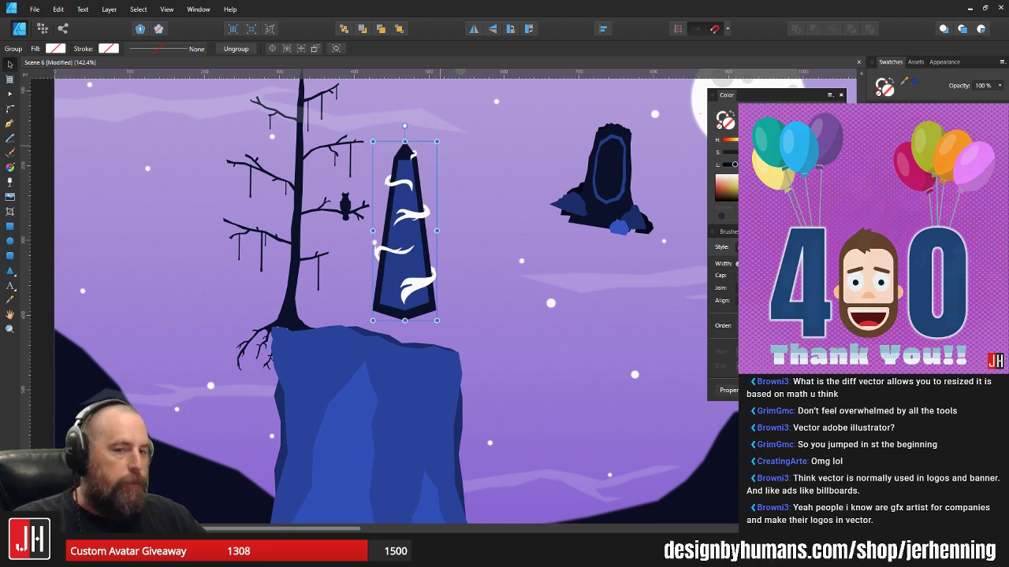
{"action": "left_click_drag", "start_coordinate": [410, 245], "coordinate": [413, 249]}
{"action": "left_click_drag", "start_coordinate": [440, 146], "coordinate": [449, 118]}
{"action": "left_click_drag", "start_coordinate": [402, 208], "coordinate": [401, 208]}
{"action": "left_click_drag", "start_coordinate": [445, 122], "coordinate": [424, 156]}
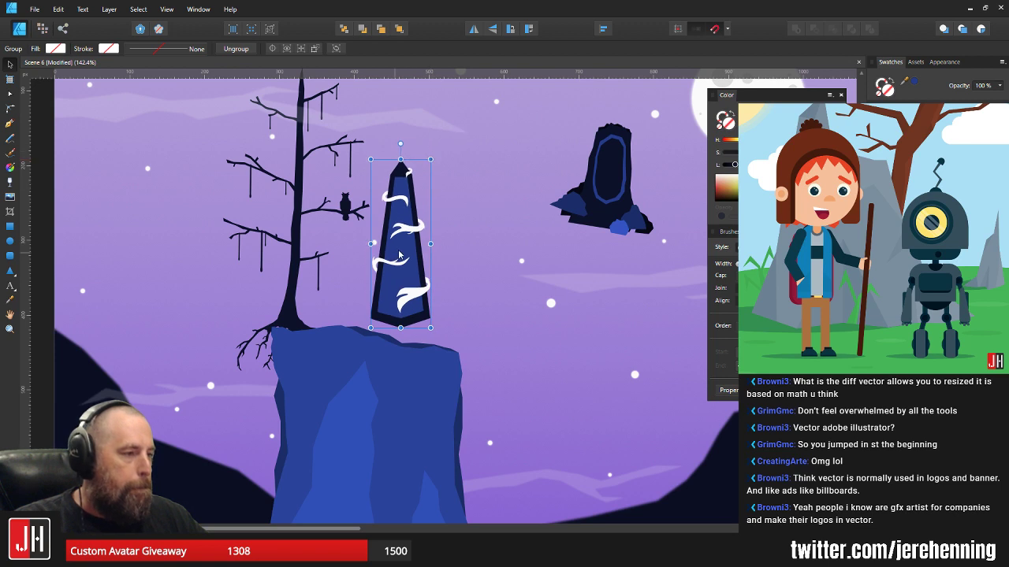
{"action": "left_click_drag", "start_coordinate": [396, 258], "coordinate": [405, 252]}
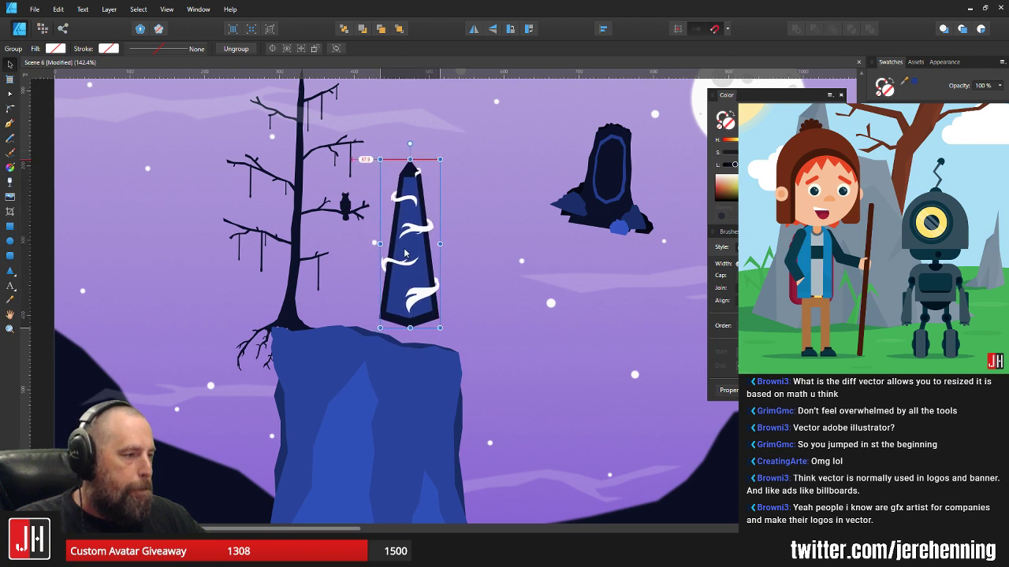
{"action": "left_click", "coordinate": [445, 257]}
{"action": "scroll", "coordinate": [445, 282], "scroll_direction": "down", "scroll_amount": 5}
{"action": "scroll", "coordinate": [444, 283], "scroll_direction": "down", "scroll_amount": 3}
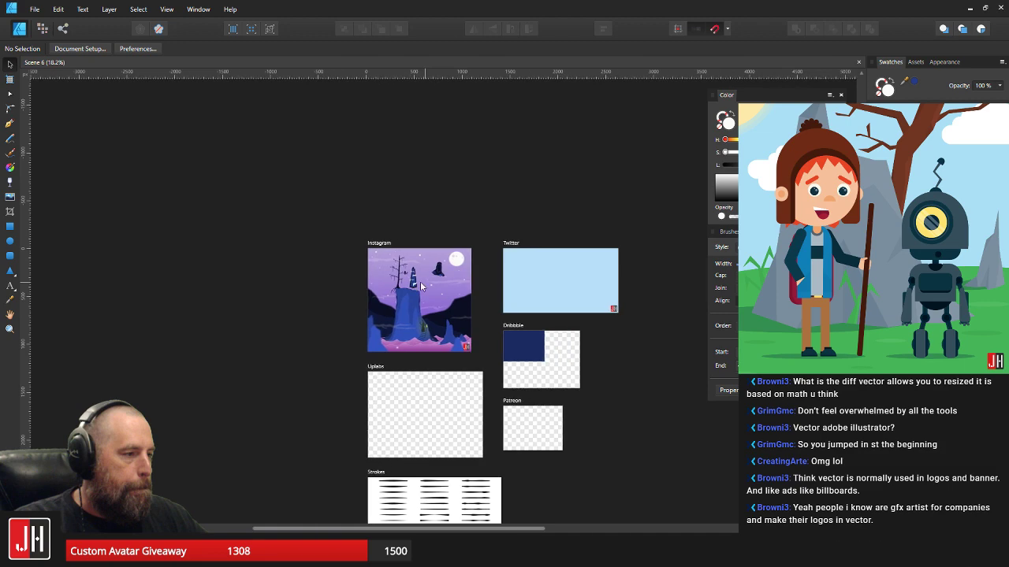
{"action": "scroll", "coordinate": [420, 281], "scroll_direction": "up", "scroll_amount": 5}
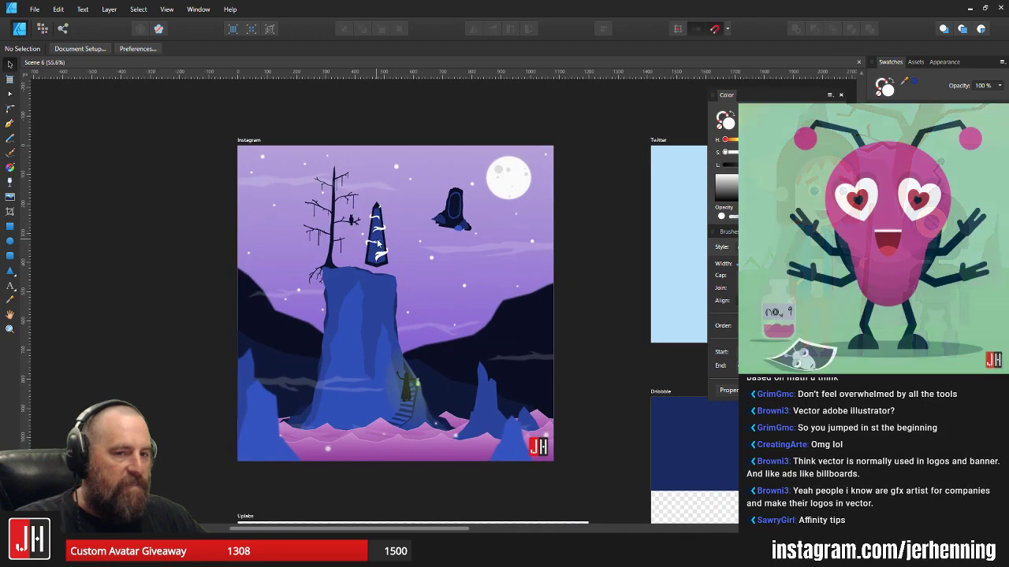
- Enlarge the floating obelisk group slightly, adjust its position beside the tree, and deselect it
{"action": "scroll", "coordinate": [375, 211], "scroll_direction": "up", "scroll_amount": 6}
{"action": "left_click", "coordinate": [378, 225]}
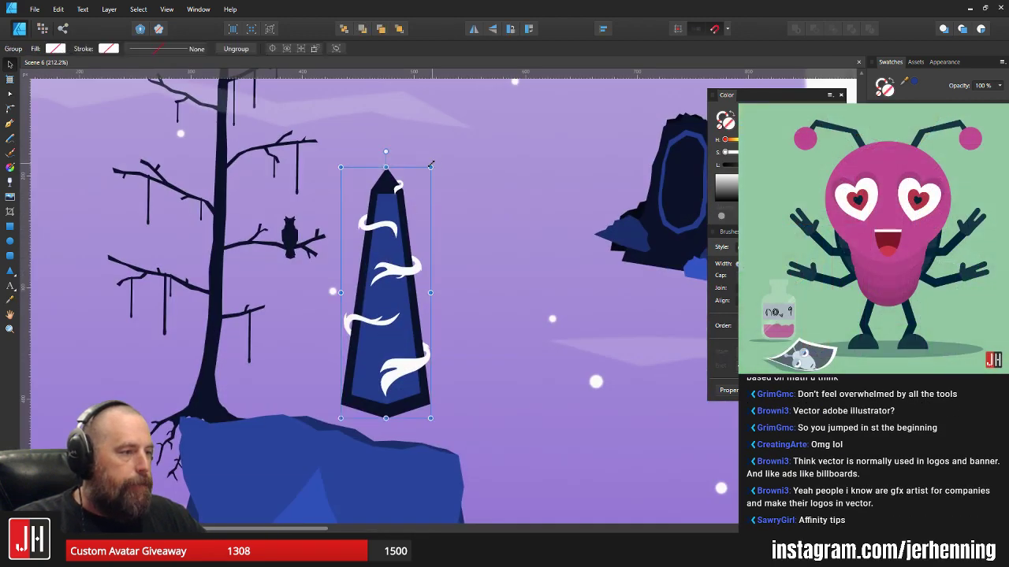
{"action": "left_click_drag", "start_coordinate": [430, 166], "coordinate": [433, 160]}
{"action": "left_click_drag", "start_coordinate": [384, 259], "coordinate": [382, 264]}
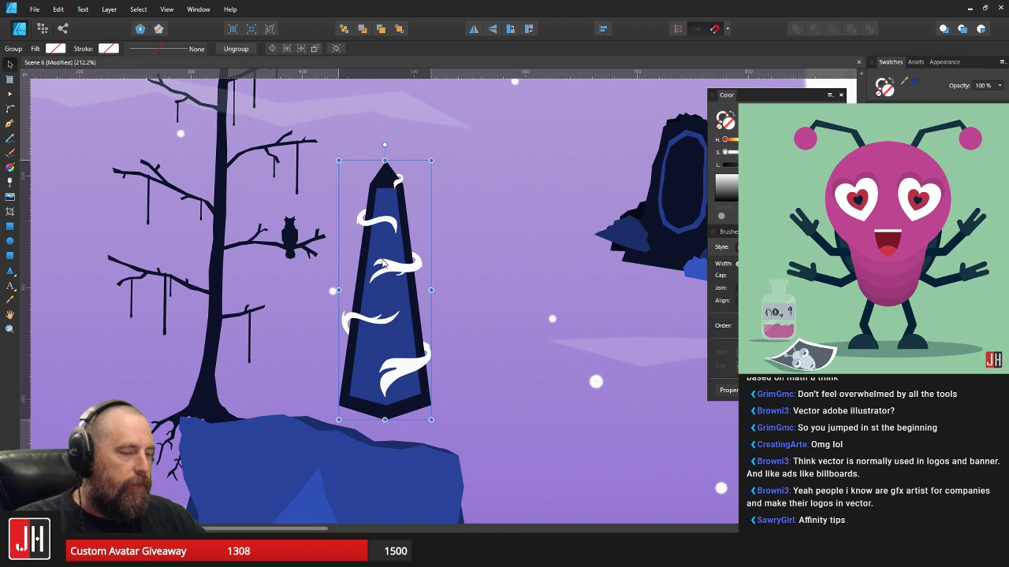
{"action": "left_click", "coordinate": [467, 286]}
- Try drawing a white swirl tail with the Pencil beside the obelisk's lower left edge, and delete it
{"action": "scroll", "coordinate": [467, 286], "scroll_direction": "up", "scroll_amount": 5}
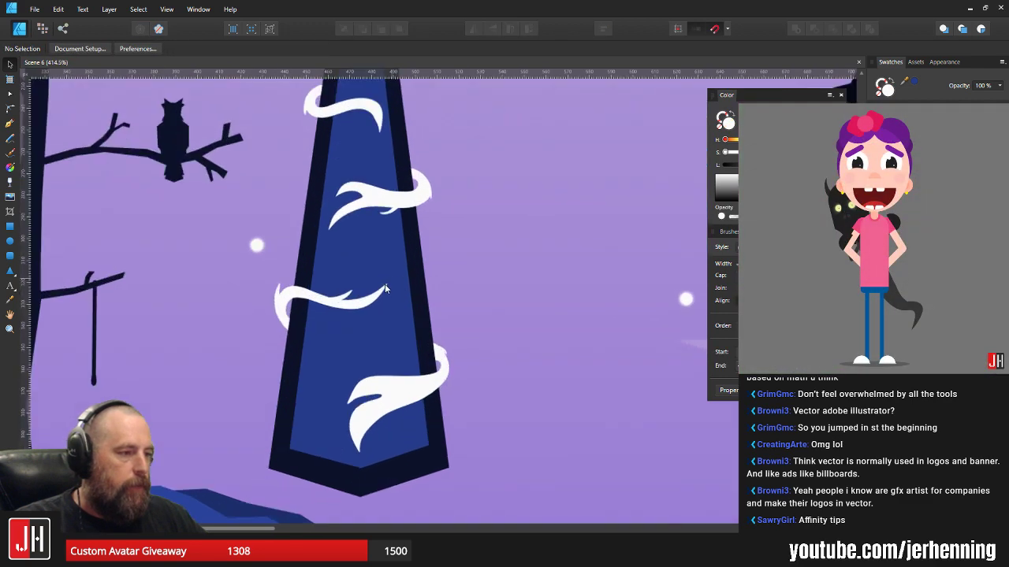
{"action": "left_click", "coordinate": [10, 139]}
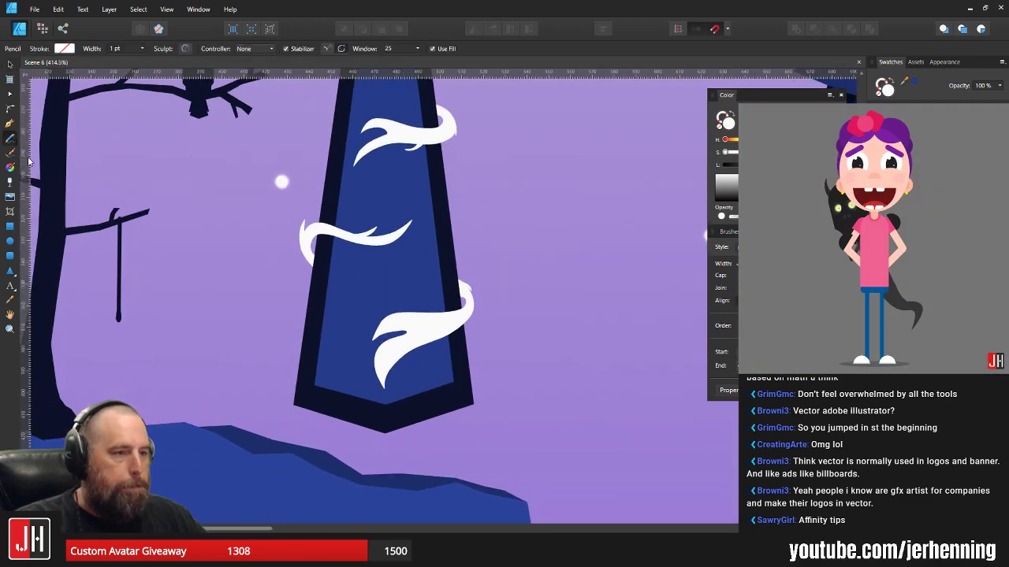
{"action": "scroll", "coordinate": [327, 331], "scroll_direction": "up", "scroll_amount": 3}
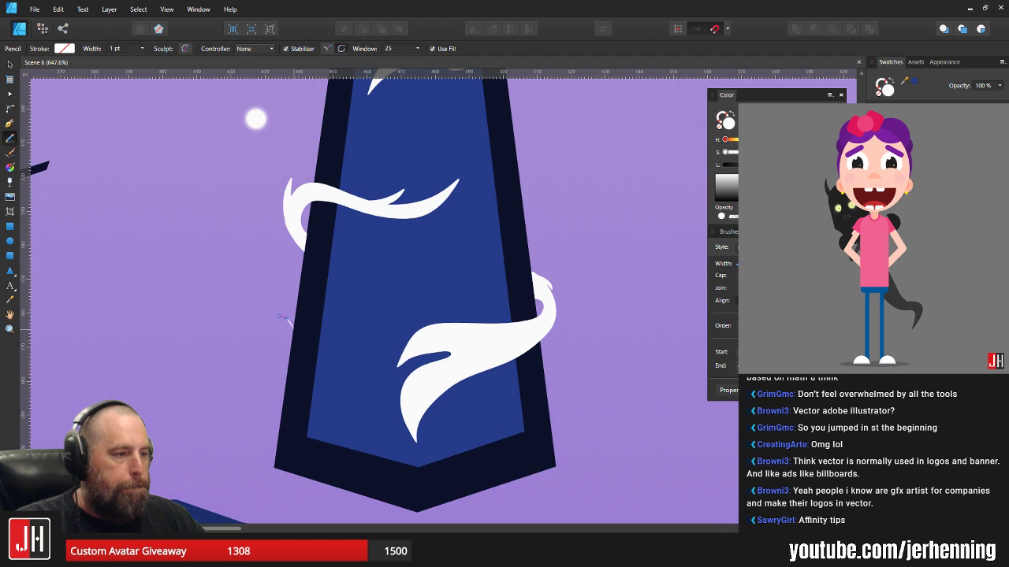
{"action": "left_click_drag", "start_coordinate": [253, 325], "coordinate": [294, 336]}
{"action": "key", "text": "ctrl+z"}
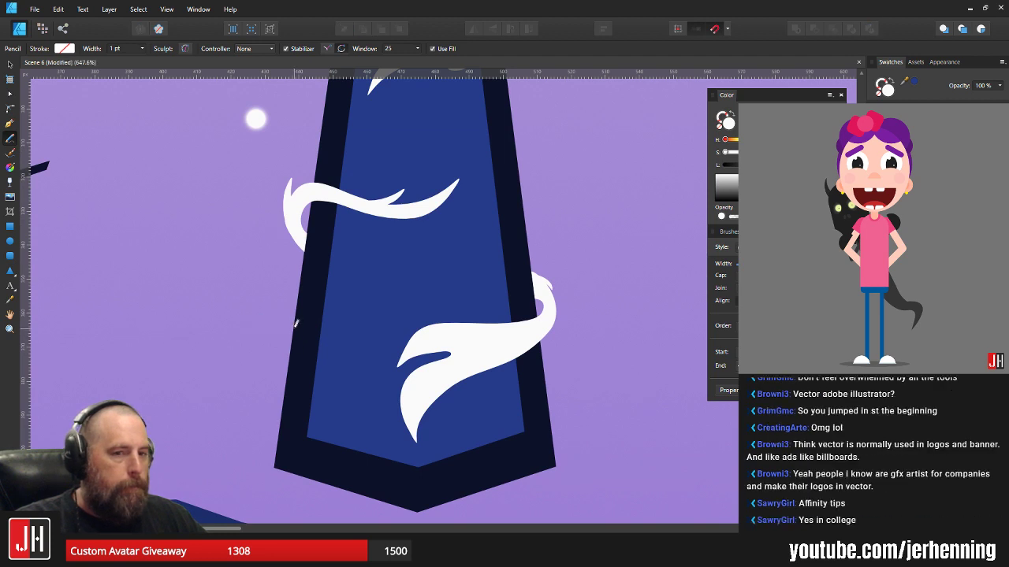
{"action": "mouse_move", "coordinate": [293, 326]}
{"action": "left_mouse_down"}
{"action": "mouse_move", "coordinate": [243, 358]}
{"action": "mouse_move", "coordinate": [191, 345]}
{"action": "mouse_move", "coordinate": [224, 376]}
{"action": "mouse_move", "coordinate": [257, 370]}
{"action": "left_mouse_up"}
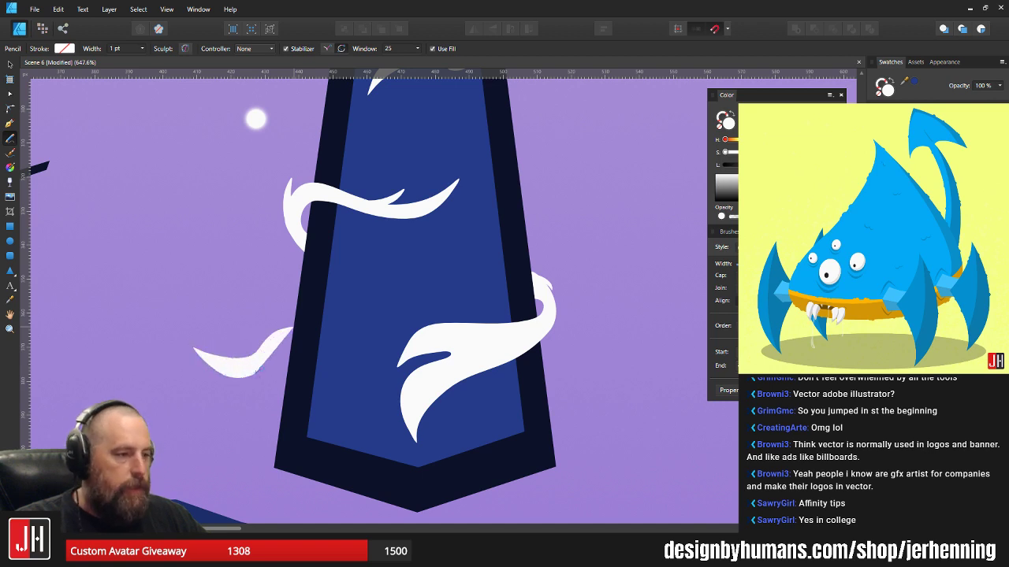
{"action": "key", "text": "v"}
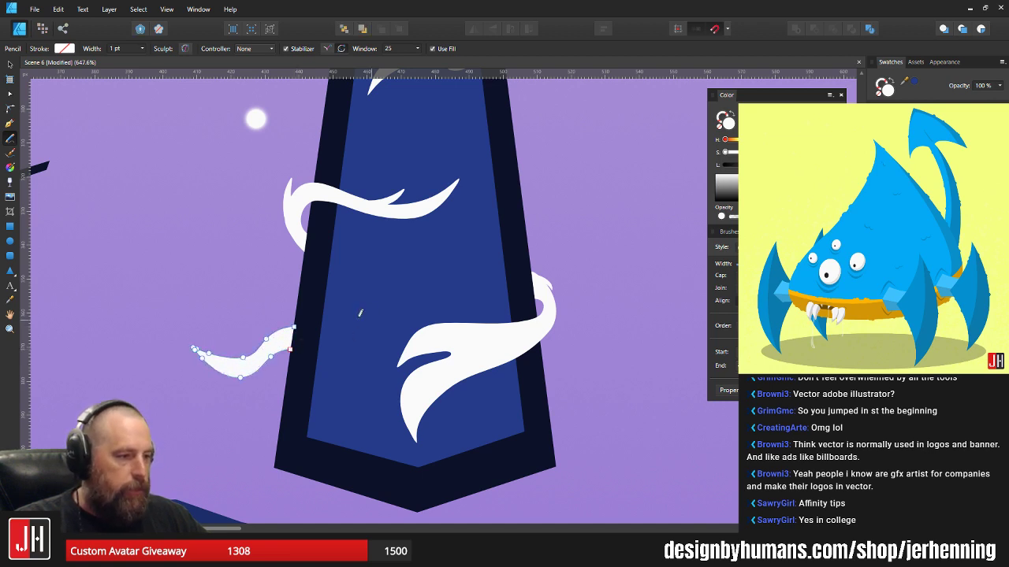
{"action": "key", "text": "Delete"}
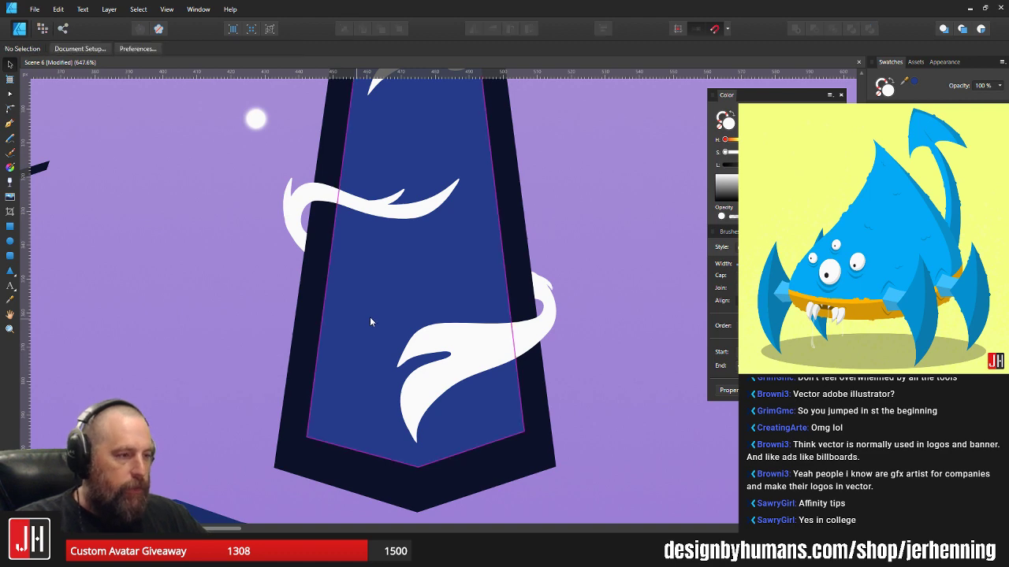
- Create a new blank square document for a vector drawing demonstration
{"action": "scroll", "coordinate": [368, 316], "scroll_direction": "down", "scroll_amount": 8}
{"action": "left_click", "coordinate": [35, 10]}
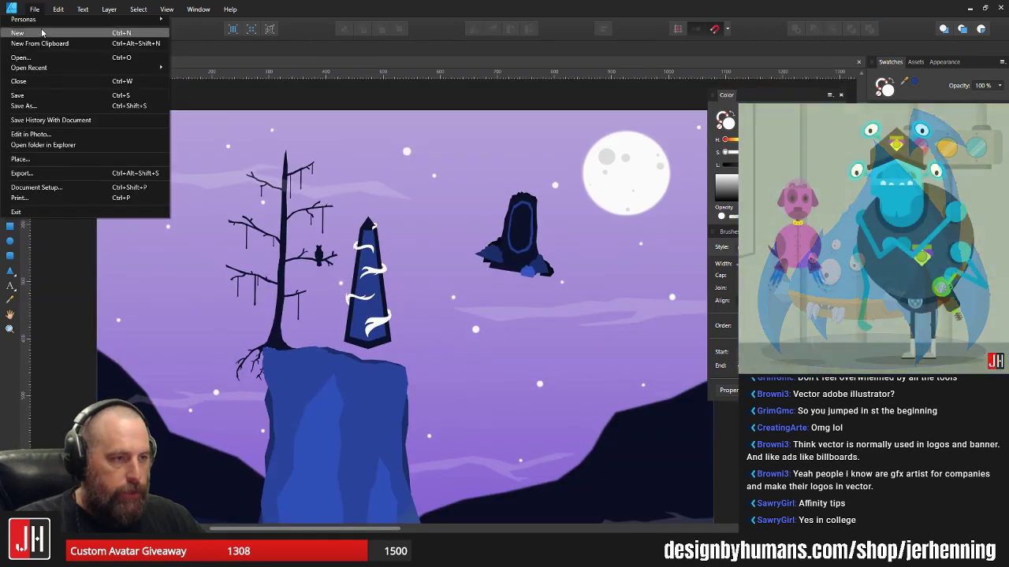
{"action": "left_click", "coordinate": [46, 26]}
{"action": "left_click", "coordinate": [550, 441]}
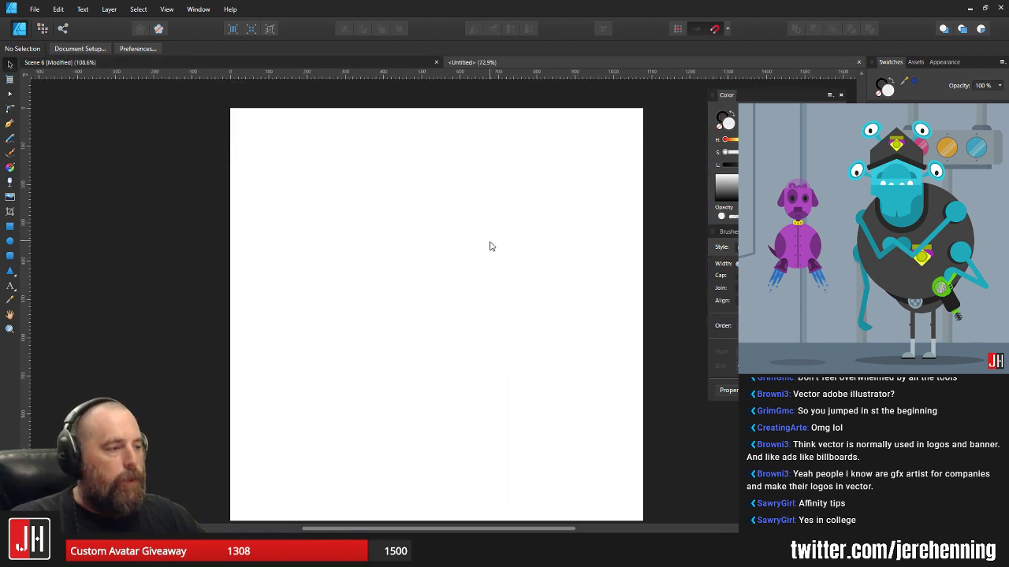
{"action": "scroll", "coordinate": [490, 244], "scroll_direction": "down", "scroll_amount": 1}
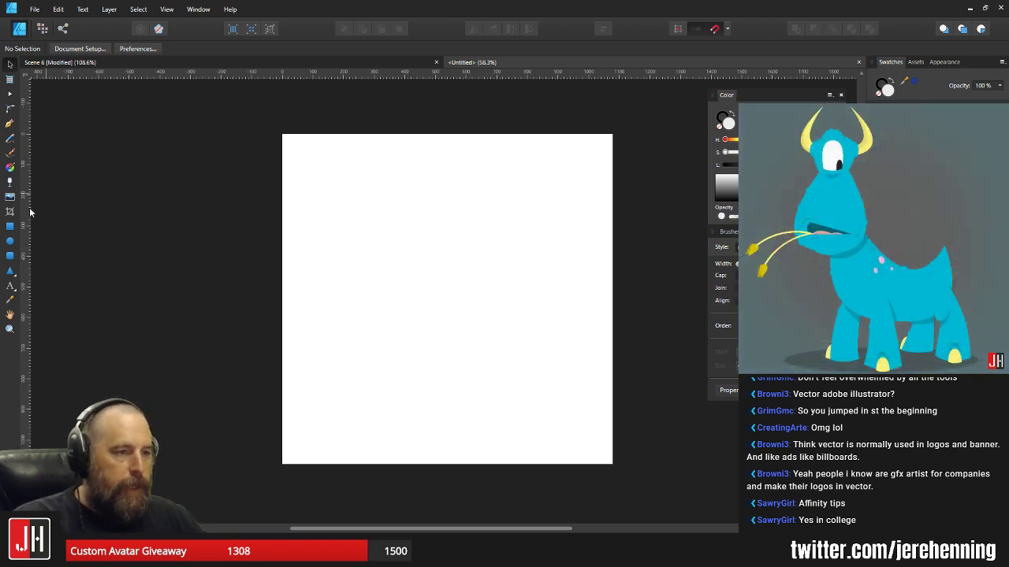
- Draw a closed jagged outline with the Pen tool, with three spikes above a pointed base, in the middle of the blank page
{"action": "left_click", "coordinate": [9, 123]}
{"action": "scroll", "coordinate": [396, 251], "scroll_direction": "up", "scroll_amount": 1}
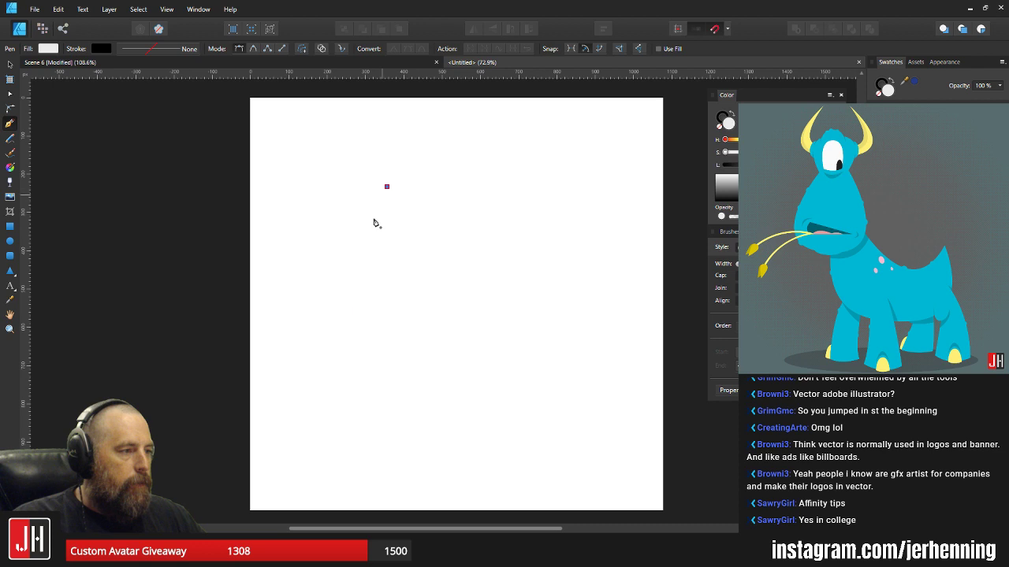
{"action": "left_click", "coordinate": [333, 325]}
{"action": "left_click", "coordinate": [417, 431]}
{"action": "left_click", "coordinate": [537, 342]}
{"action": "left_click", "coordinate": [561, 230]}
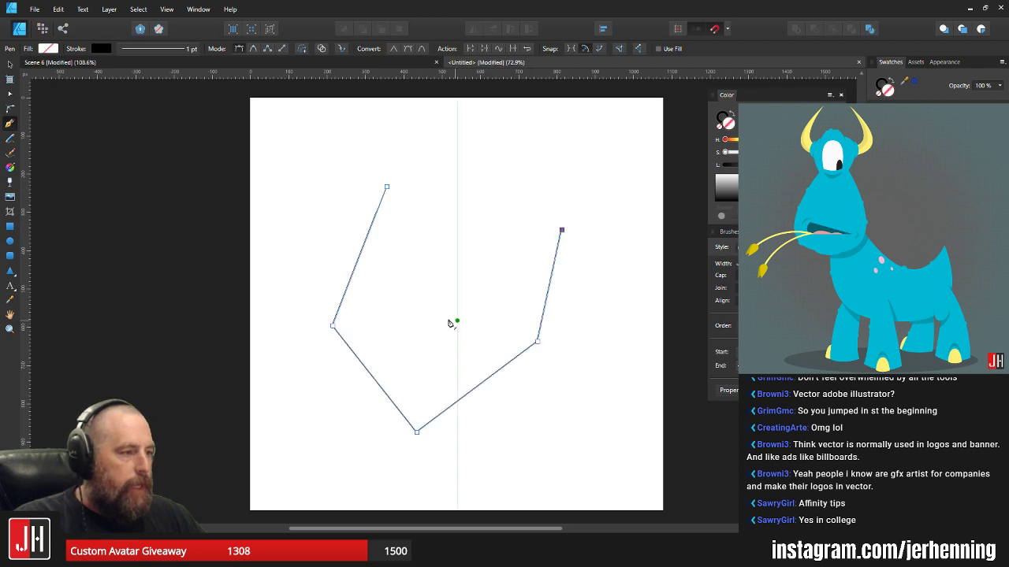
{"action": "left_click", "coordinate": [450, 321]}
{"action": "left_click", "coordinate": [463, 180]}
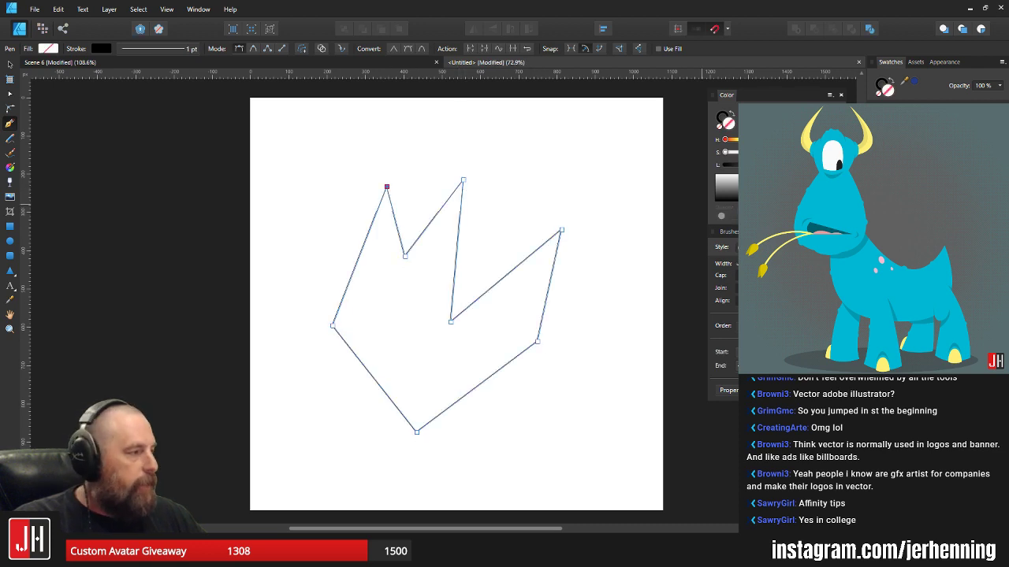
- Fill the jagged shape with magenta and deselect it
{"action": "left_click", "coordinate": [815, 186]}
{"action": "key", "text": "v"}
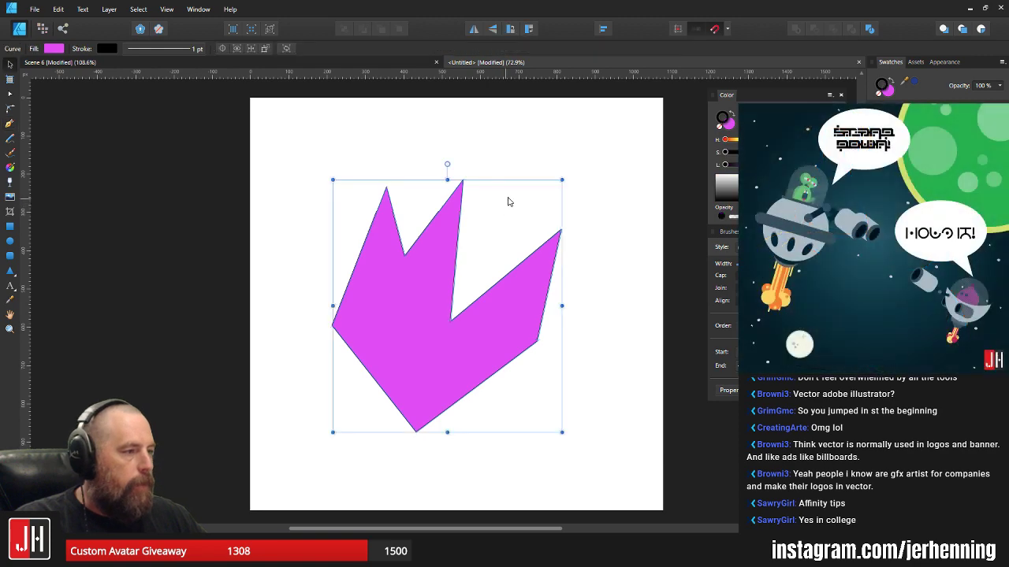
{"action": "left_click", "coordinate": [506, 199]}
- Add a node on each side of the jagged shape's deep notch, moving one inward and one up to give the right spike a flat top
{"action": "left_click", "coordinate": [425, 262]}
{"action": "scroll", "coordinate": [431, 289], "scroll_direction": "up", "scroll_amount": 2}
{"action": "key", "text": "a"}
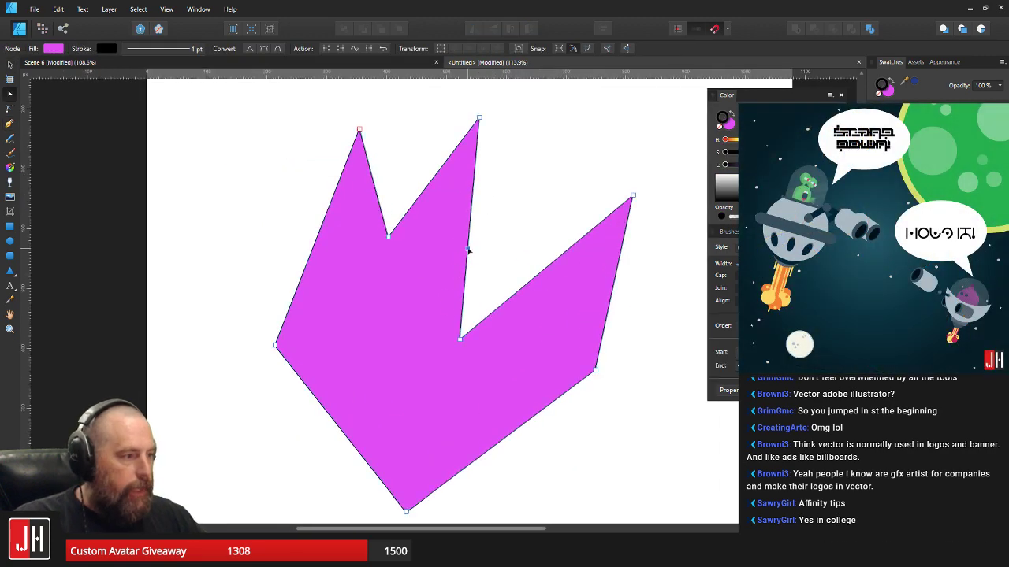
{"action": "left_click", "coordinate": [535, 278]}
{"action": "left_click_drag", "start_coordinate": [534, 278], "coordinate": [536, 194]}
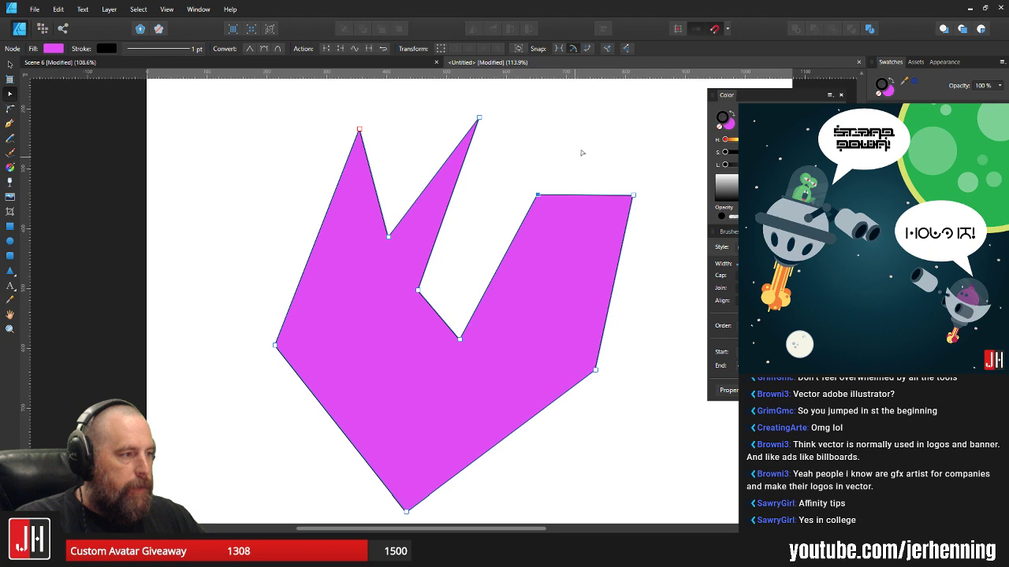
{"action": "key", "text": "v"}
{"action": "left_click", "coordinate": [583, 152]}
{"action": "scroll", "coordinate": [541, 242], "scroll_direction": "down", "scroll_amount": 3}
{"action": "scroll", "coordinate": [520, 252], "scroll_direction": "up", "scroll_amount": 2}
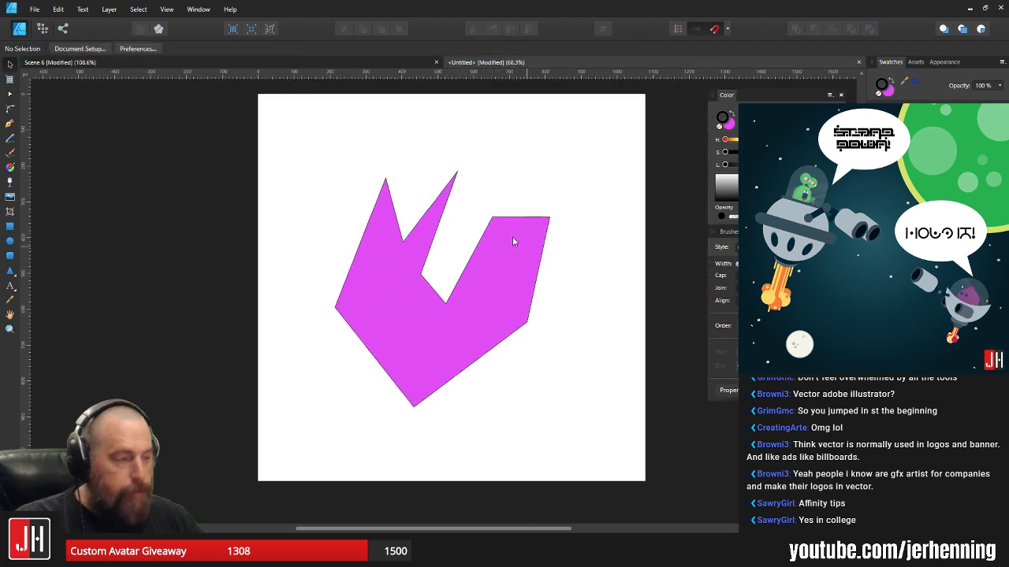
- Switch to the Pixel Persona, select the magenta shape, and choose the first 200 px Frankentoon texture brush for the Paint Brush
{"action": "left_click", "coordinate": [43, 29]}
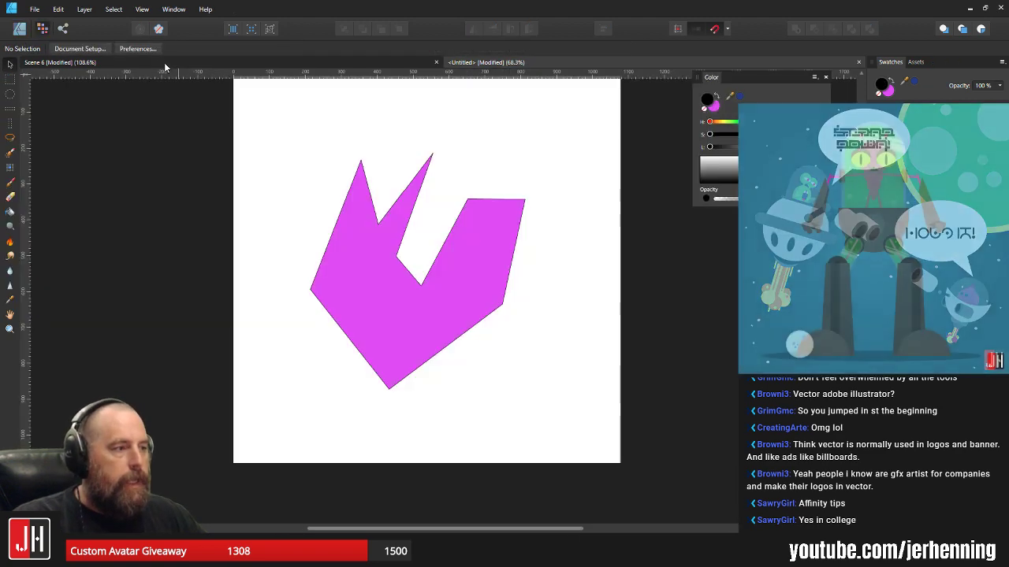
{"action": "left_click", "coordinate": [485, 284]}
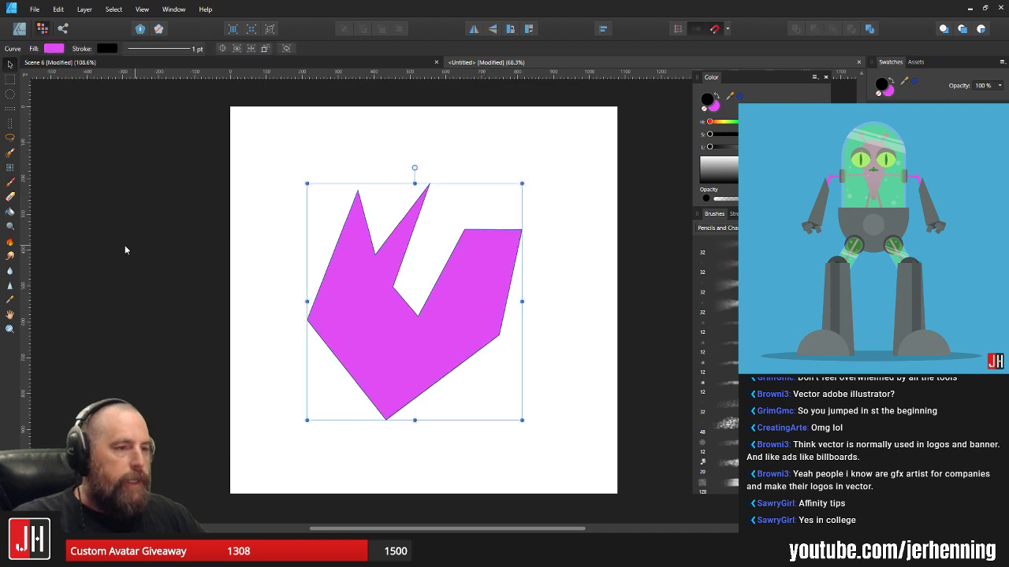
{"action": "left_click", "coordinate": [10, 182]}
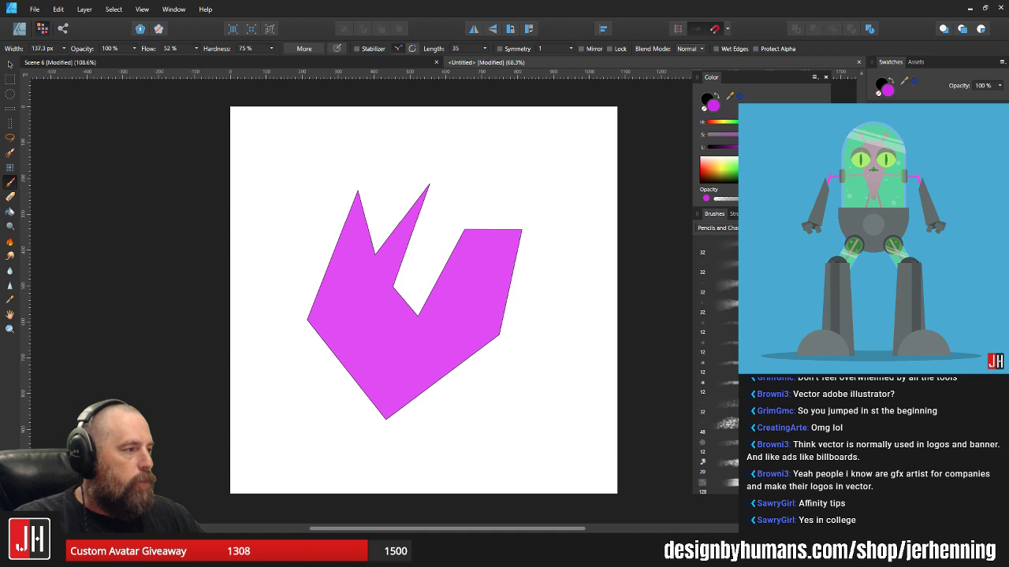
{"action": "left_click", "coordinate": [717, 227]}
{"action": "scroll", "coordinate": [717, 408], "scroll_direction": "down", "scroll_amount": 2}
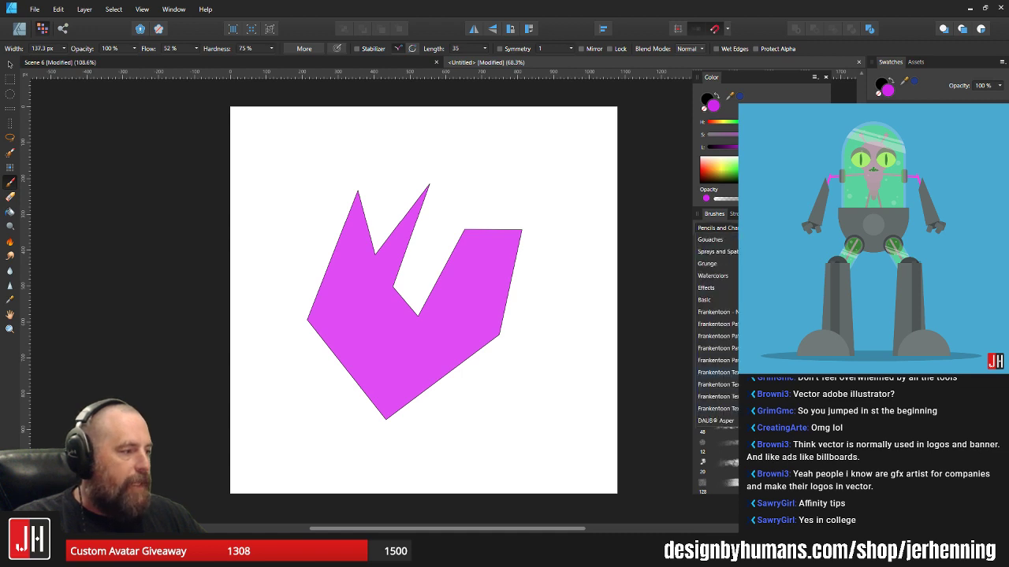
{"action": "left_click", "coordinate": [718, 408]}
{"action": "left_click", "coordinate": [713, 244]}
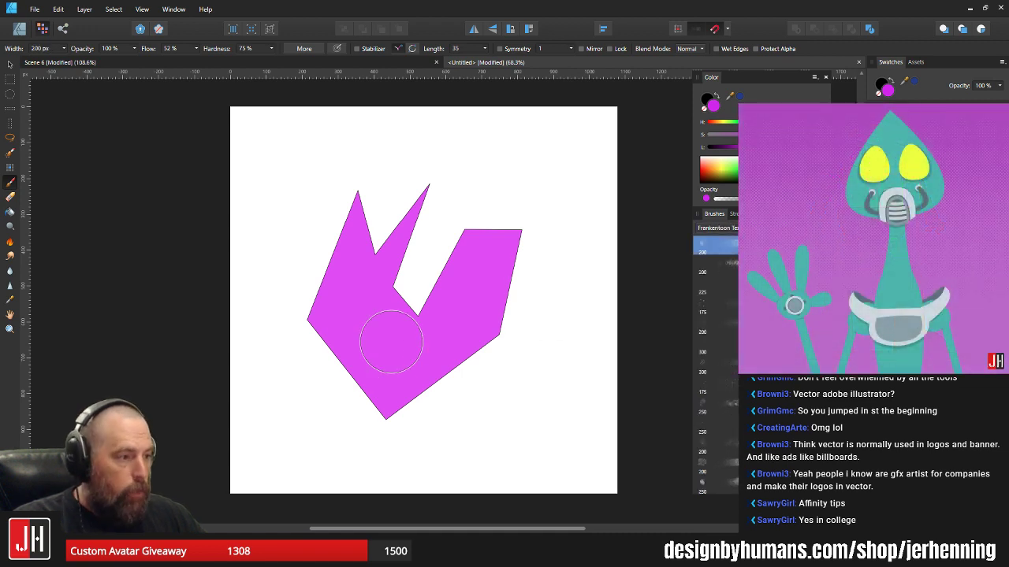
- Try painting purple texture over the right part of the magenta shape, and undo the strokes
{"action": "mouse_move", "coordinate": [387, 338]}
{"action": "left_mouse_down"}
{"action": "mouse_move", "coordinate": [440, 346]}
{"action": "mouse_move", "coordinate": [494, 296]}
{"action": "mouse_move", "coordinate": [471, 338]}
{"action": "mouse_move", "coordinate": [499, 288]}
{"action": "mouse_move", "coordinate": [473, 345]}
{"action": "left_mouse_up"}
{"action": "scroll", "coordinate": [473, 346], "scroll_direction": "up", "scroll_amount": 3}
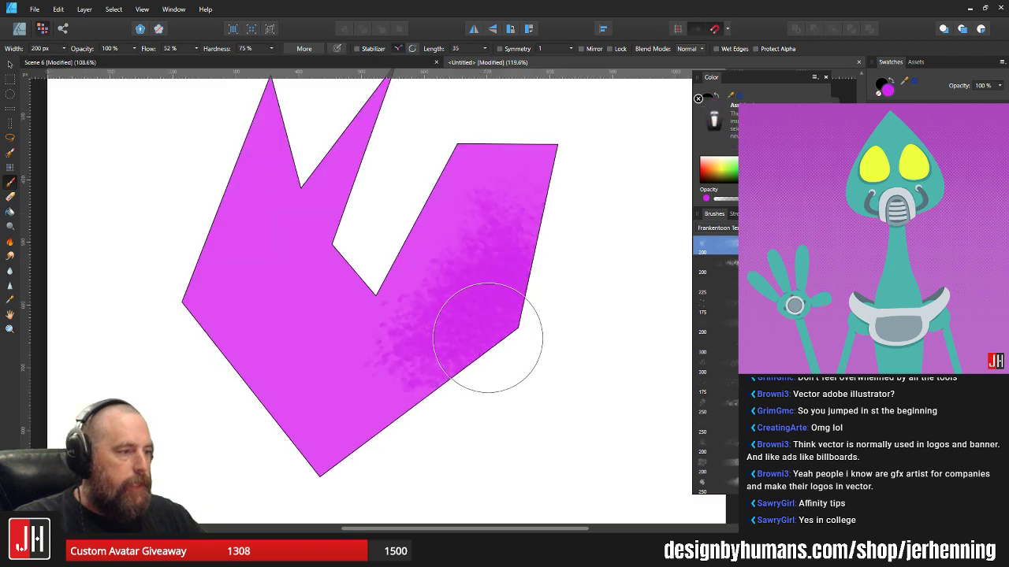
{"action": "key", "text": "ctrl+z"}
{"action": "key", "text": "ctrl+z"}
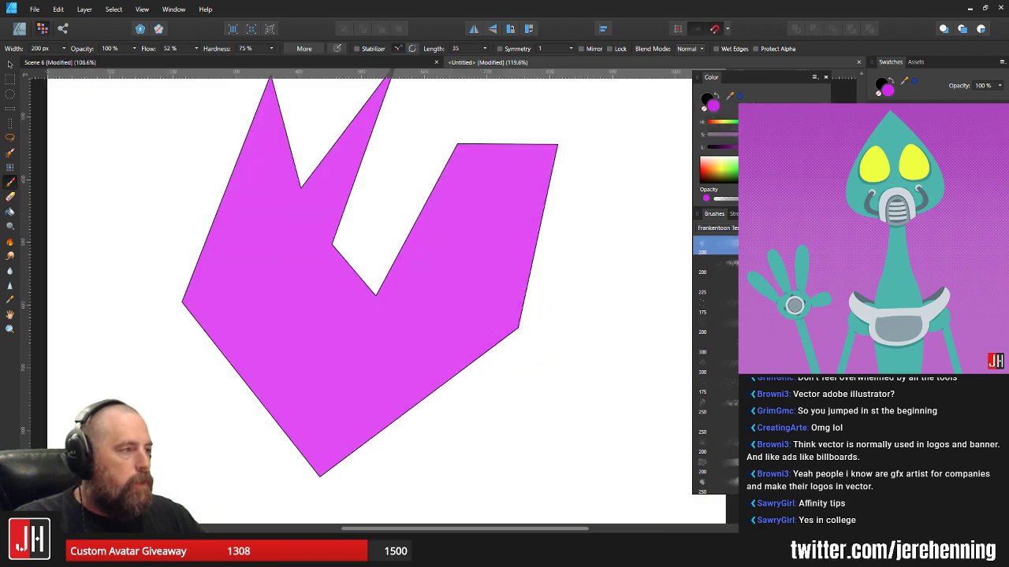
- Paint darker purple texture shading along the shape's right, lower and left edges with the 200 px brush
{"action": "mouse_move", "coordinate": [544, 162]}
{"action": "left_mouse_down"}
{"action": "mouse_move", "coordinate": [541, 232]}
{"action": "mouse_move", "coordinate": [468, 354]}
{"action": "mouse_move", "coordinate": [338, 443]}
{"action": "mouse_move", "coordinate": [180, 278]}
{"action": "mouse_move", "coordinate": [261, 342]}
{"action": "mouse_move", "coordinate": [439, 361]}
{"action": "left_mouse_up"}
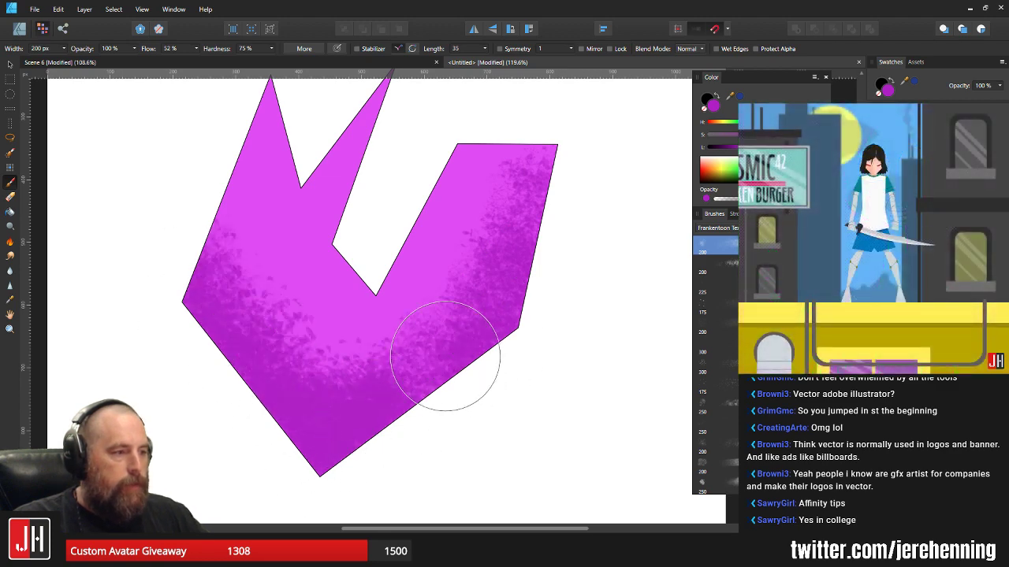
{"action": "scroll", "coordinate": [499, 315], "scroll_direction": "down", "scroll_amount": 3}
{"action": "scroll", "coordinate": [473, 331], "scroll_direction": "up", "scroll_amount": 3}
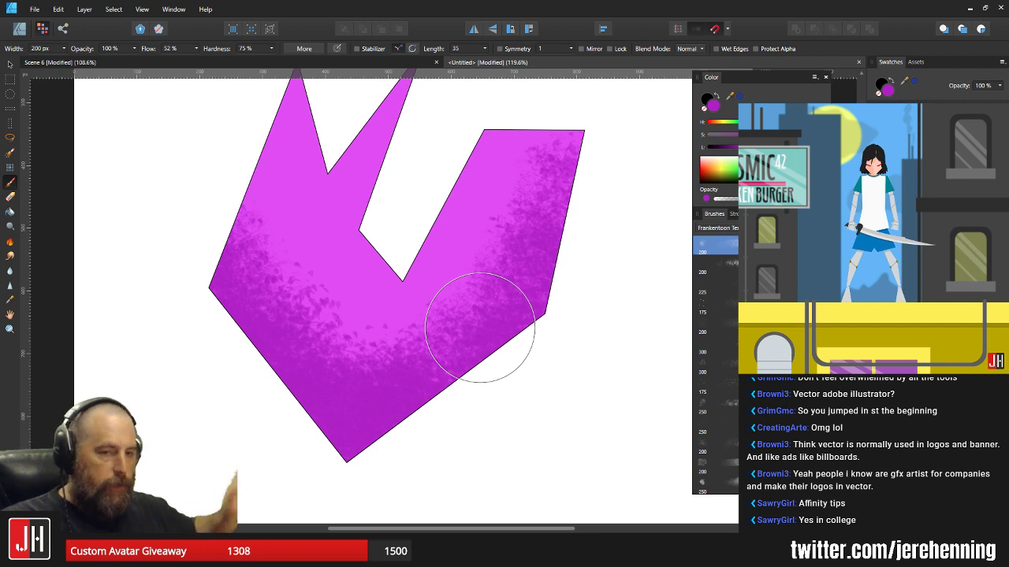
{"action": "left_click_drag", "start_coordinate": [461, 316], "coordinate": [431, 306]}
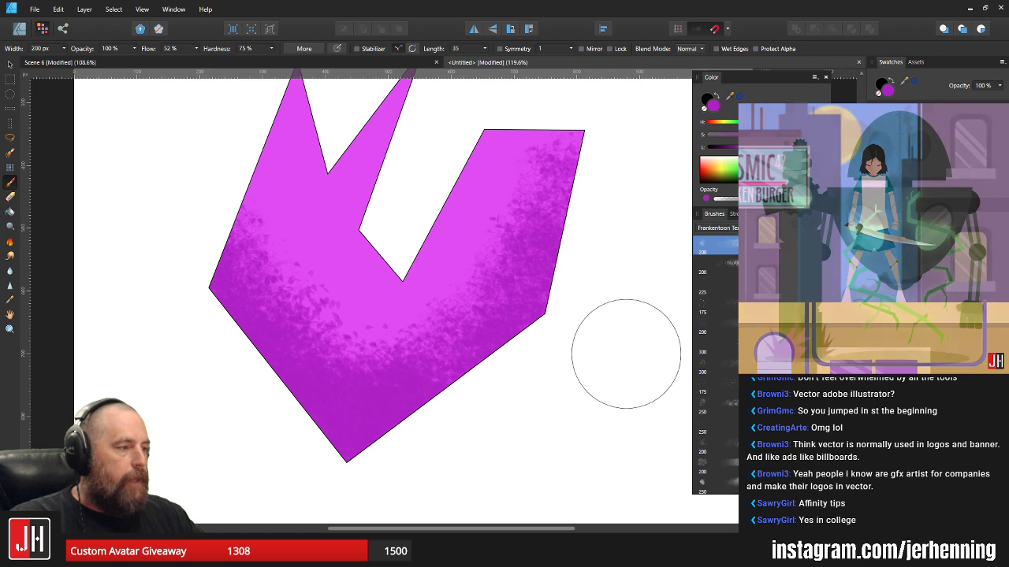
- Add a new pixel layer, examine the texture shading inside the jagged shape, and reselect the shape
{"action": "key", "text": "v"}
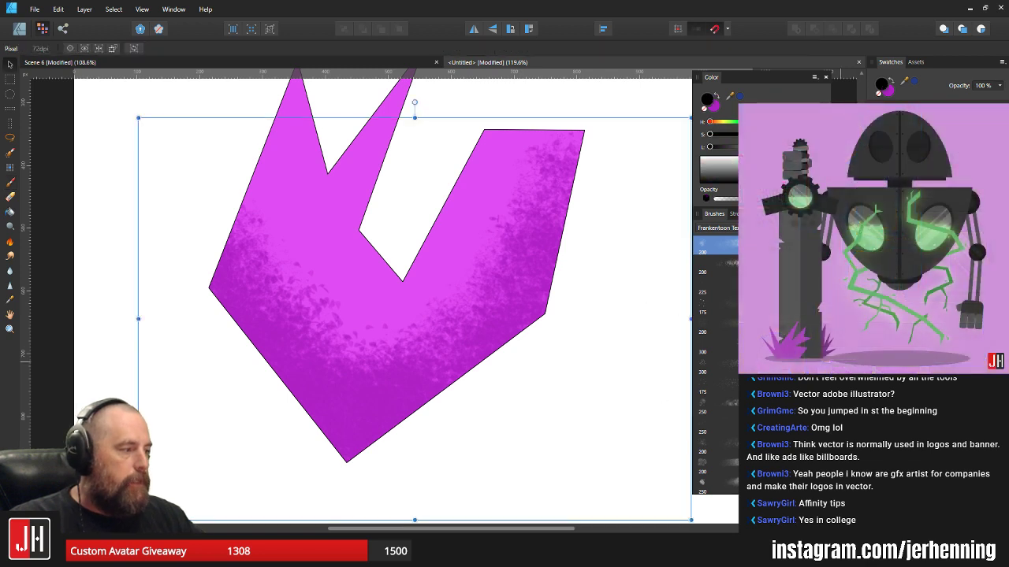
{"action": "key", "text": "ctrl+shift+n"}
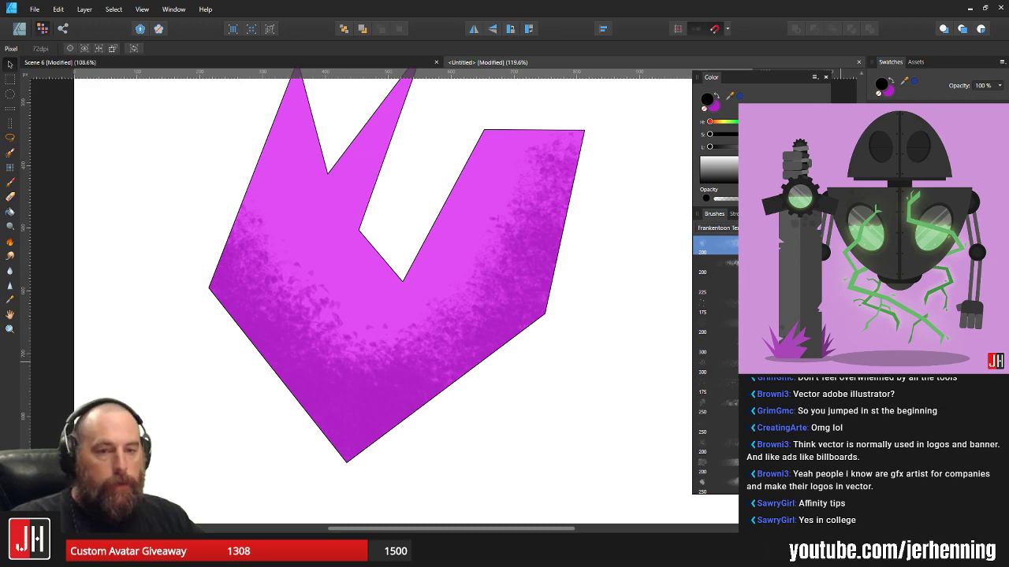
{"action": "left_click", "coordinate": [513, 218]}
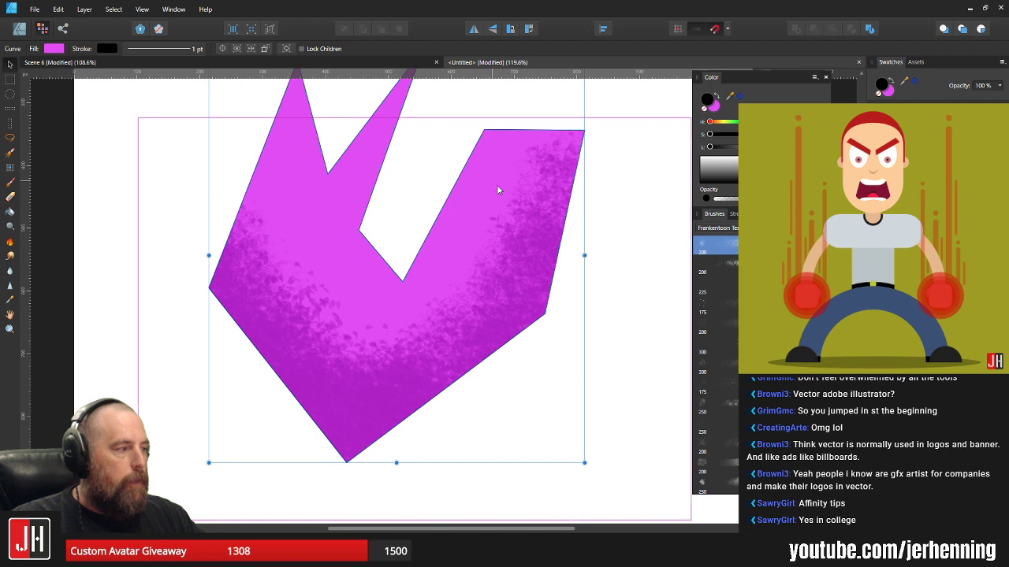
{"action": "left_click", "coordinate": [642, 357]}
{"action": "scroll", "coordinate": [480, 338], "scroll_direction": "down", "scroll_amount": 3}
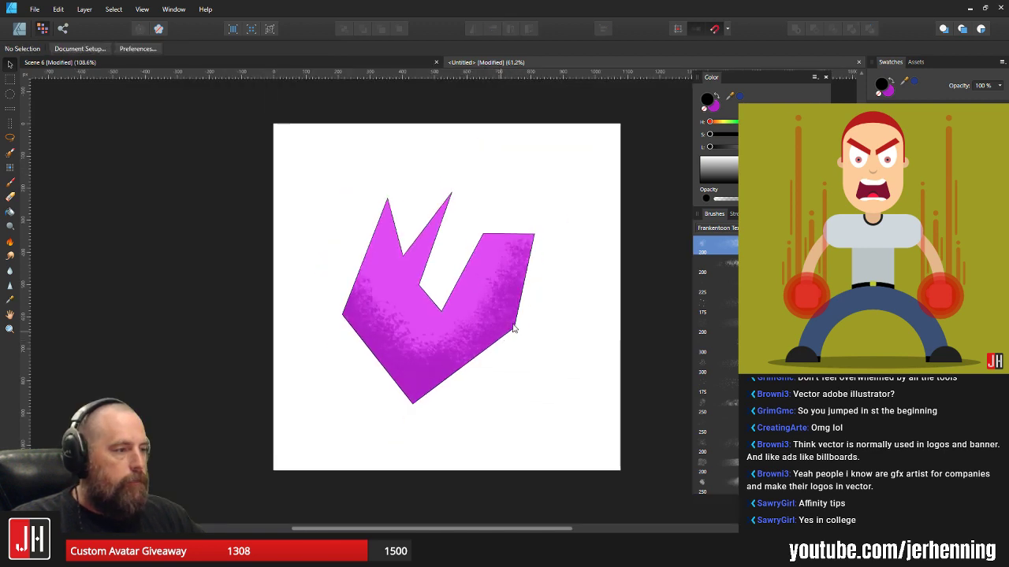
{"action": "left_click_drag", "start_coordinate": [511, 326], "coordinate": [495, 328]}
{"action": "scroll", "coordinate": [493, 327], "scroll_direction": "up", "scroll_amount": 2}
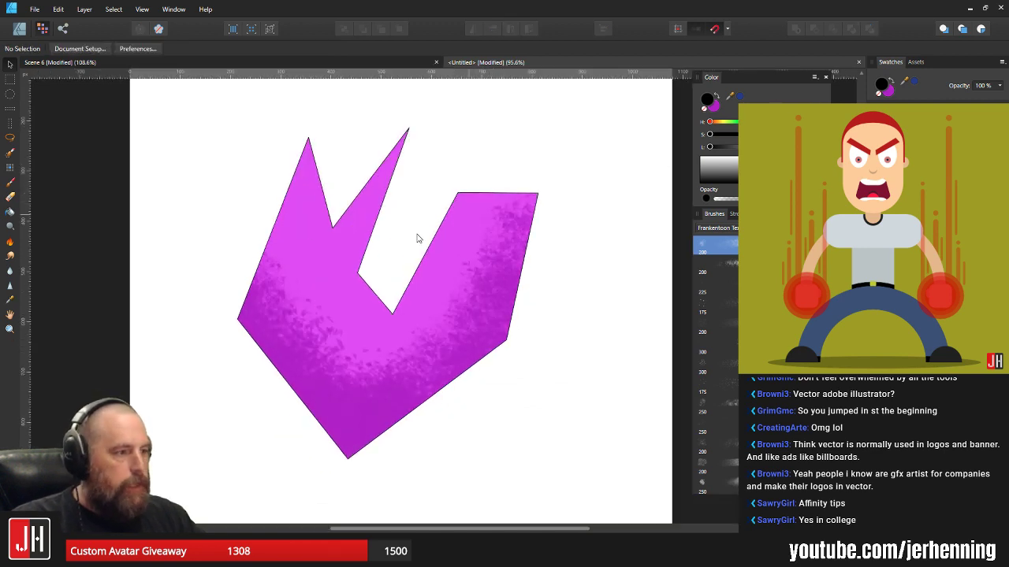
{"action": "left_click", "coordinate": [337, 268]}
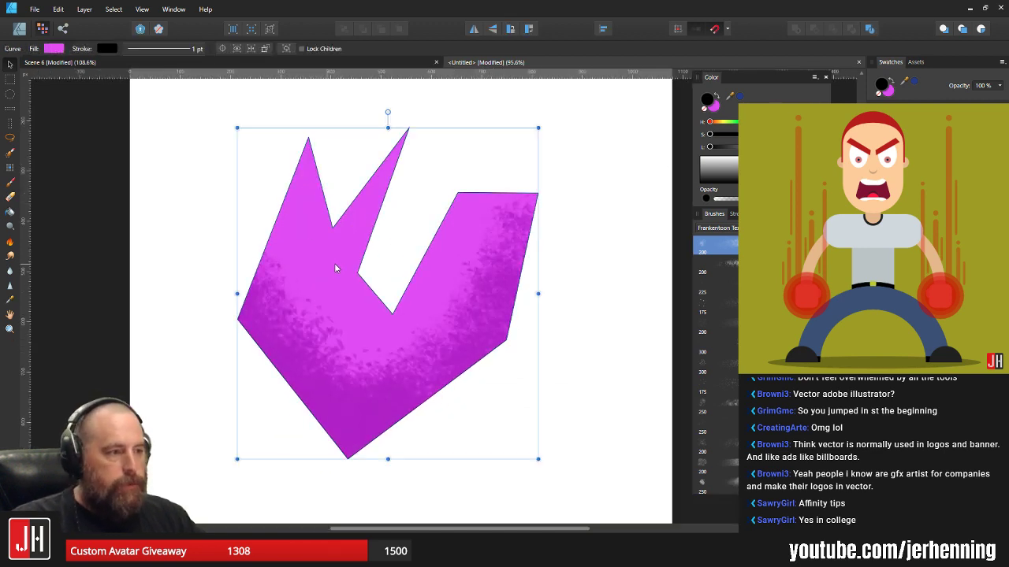
- Switch to the Designer Persona, pull the magenta shape's lower-right edge inward into a notch, deselect it and inspect the clipped texture shading
{"action": "left_click", "coordinate": [27, 31]}
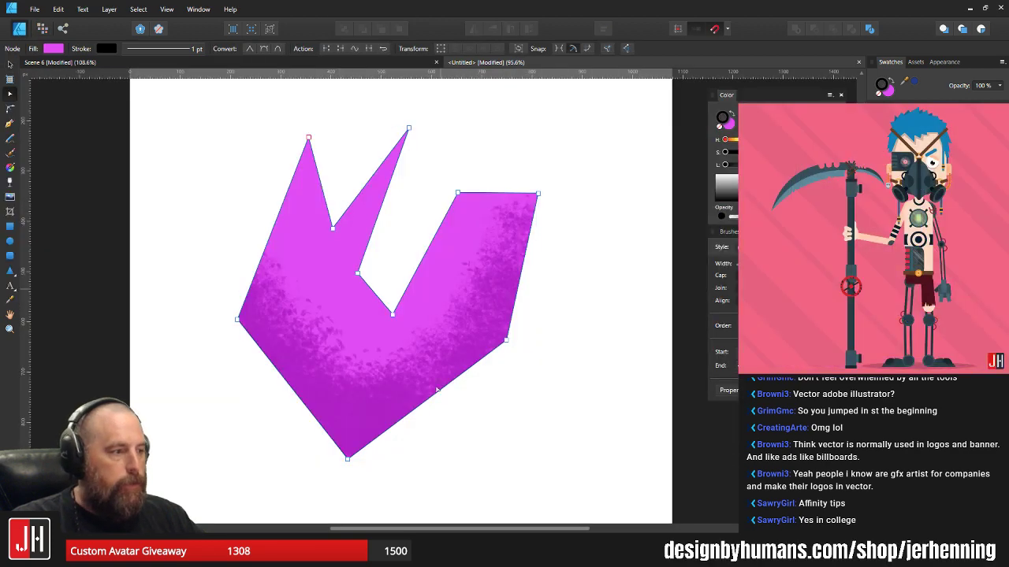
{"action": "left_click_drag", "start_coordinate": [452, 387], "coordinate": [461, 416]}
{"action": "key", "text": "v"}
{"action": "left_click", "coordinate": [524, 400]}
{"action": "scroll", "coordinate": [514, 391], "scroll_direction": "down", "scroll_amount": 4}
{"action": "scroll", "coordinate": [515, 390], "scroll_direction": "up", "scroll_amount": 3}
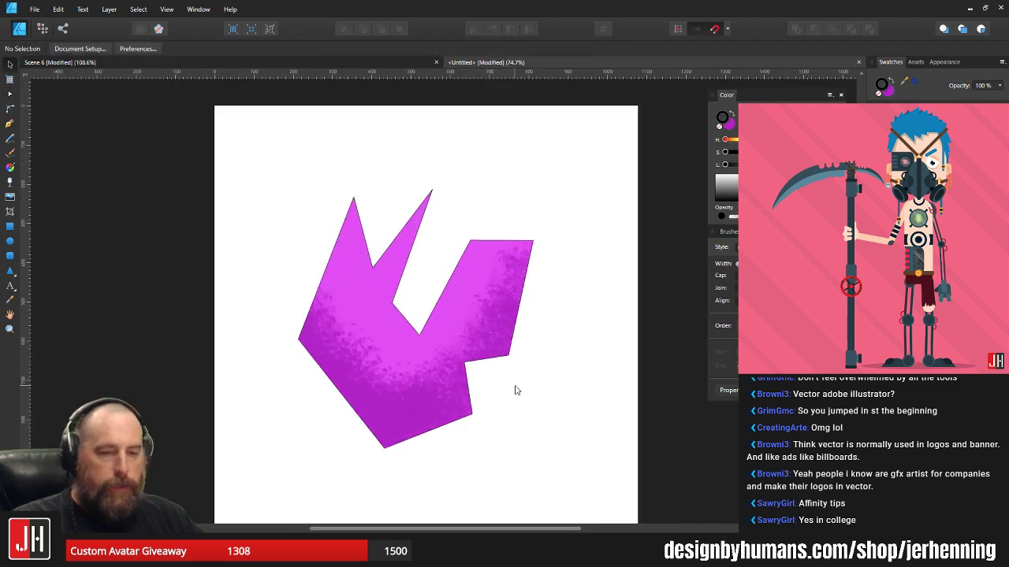
{"action": "scroll", "coordinate": [541, 354], "scroll_direction": "up", "scroll_amount": 1}
{"action": "scroll", "coordinate": [516, 340], "scroll_direction": "down", "scroll_amount": 1}
{"action": "scroll", "coordinate": [511, 296], "scroll_direction": "up", "scroll_amount": 3}
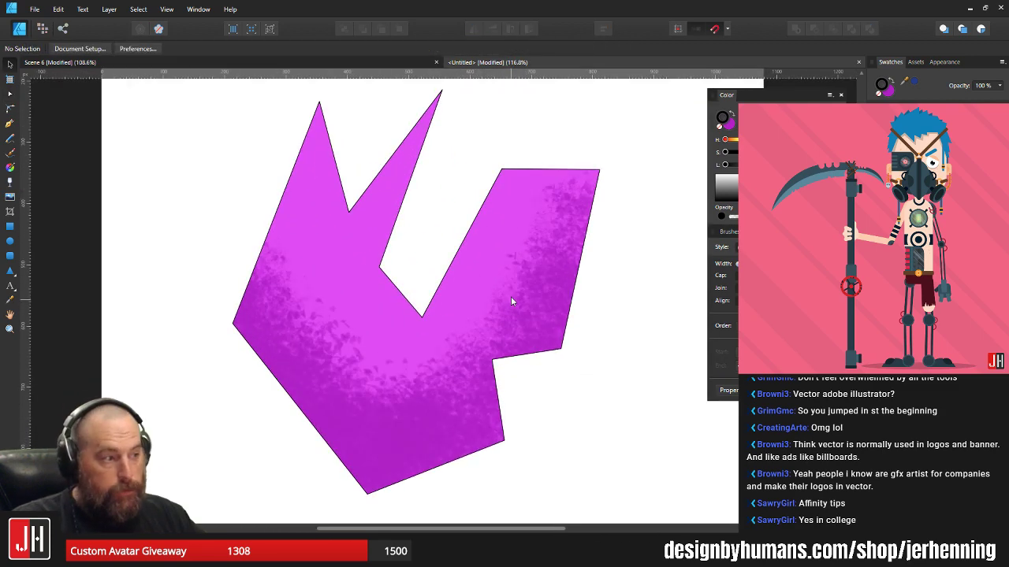
- Select the magenta shape and enlarge it from opposite corners well beyond the page to check how the texture shading scales
{"action": "left_click", "coordinate": [510, 295]}
{"action": "scroll", "coordinate": [510, 295], "scroll_direction": "down", "scroll_amount": 3}
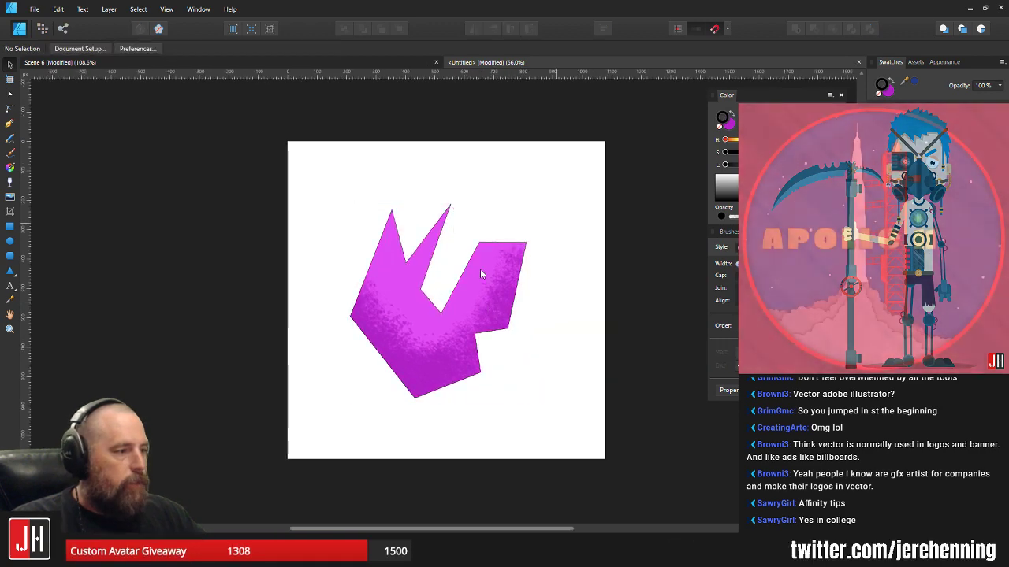
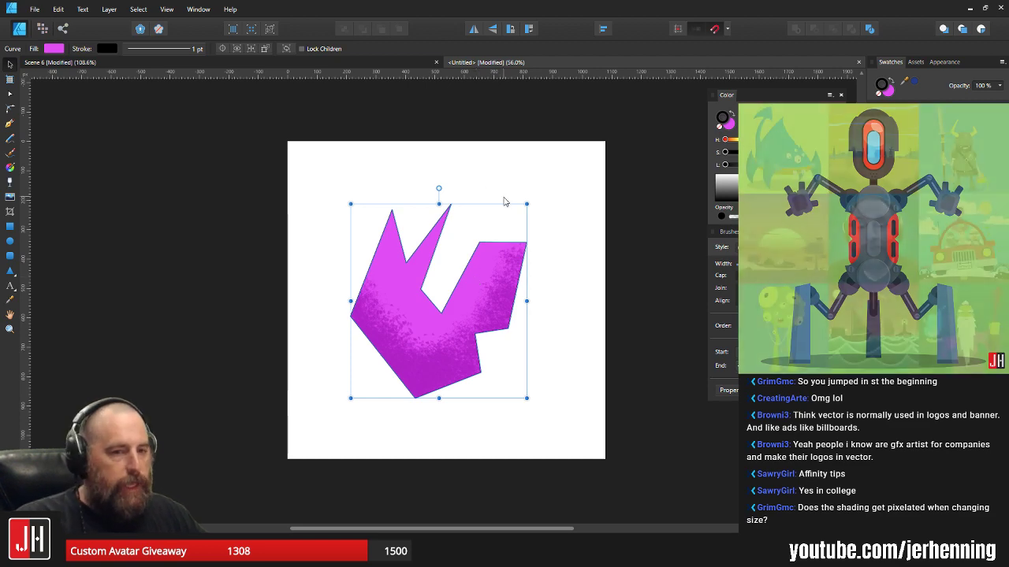
{"action": "left_click_drag", "start_coordinate": [526, 203], "coordinate": [771, 9]}
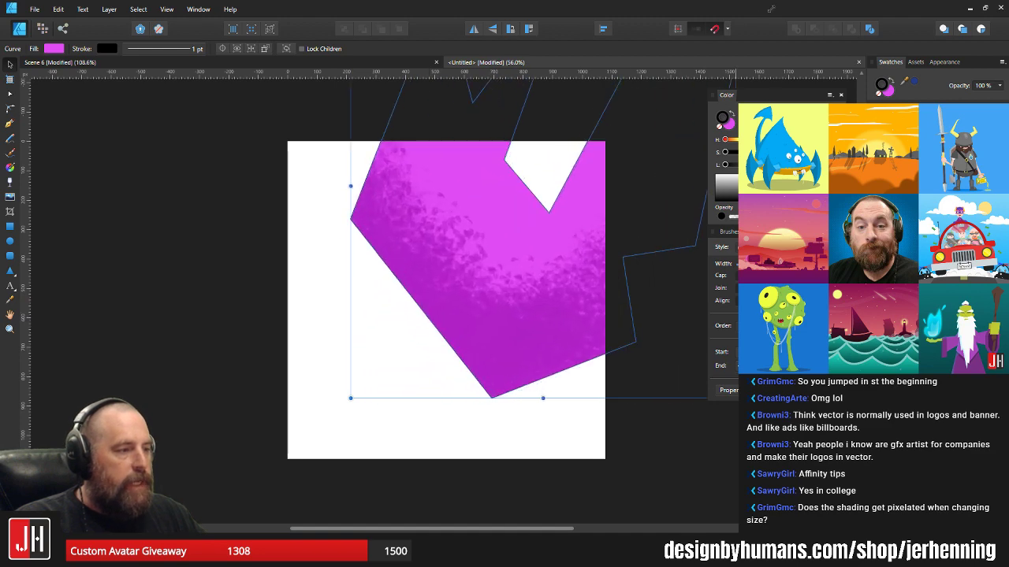
{"action": "scroll", "coordinate": [478, 333], "scroll_direction": "up", "scroll_amount": 4}
{"action": "scroll", "coordinate": [488, 323], "scroll_direction": "down", "scroll_amount": 3}
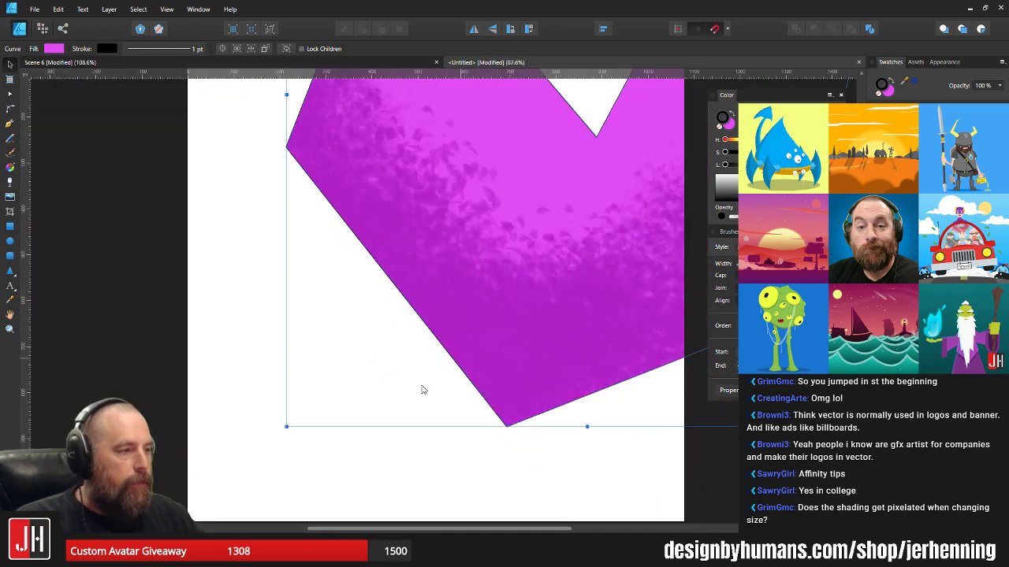
{"action": "left_click_drag", "start_coordinate": [286, 426], "coordinate": [188, 520]}
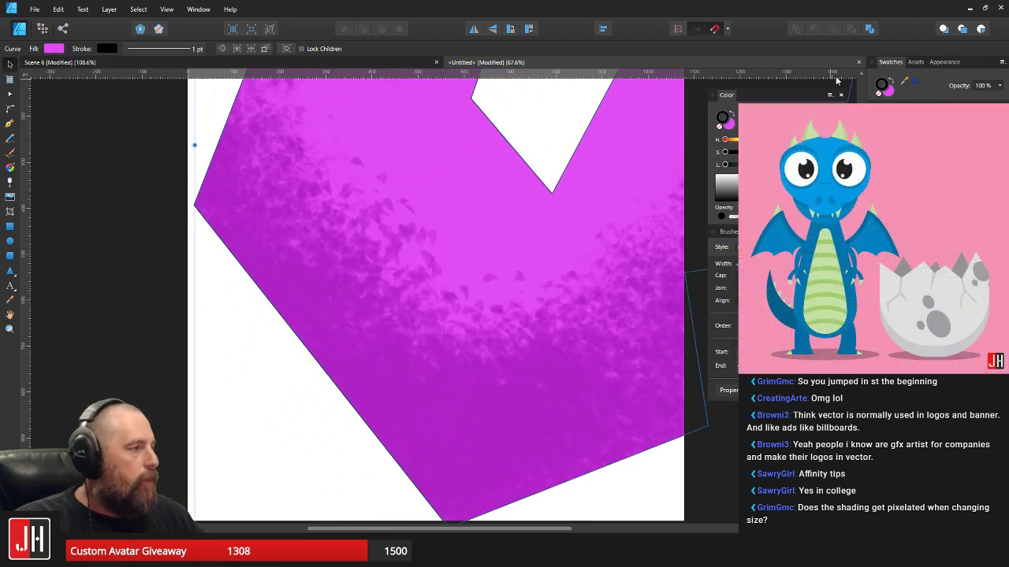
- Close the untitled document without saving and open the Monster Thing file from the 2019 folder
{"action": "left_click", "coordinate": [859, 64]}
{"action": "left_click", "coordinate": [499, 286]}
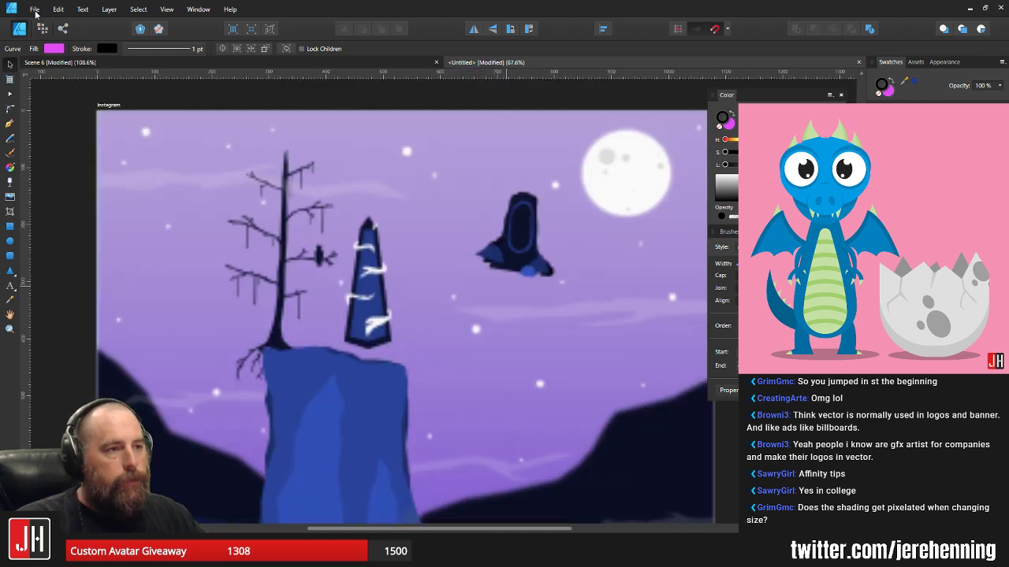
{"action": "left_click", "coordinate": [34, 10]}
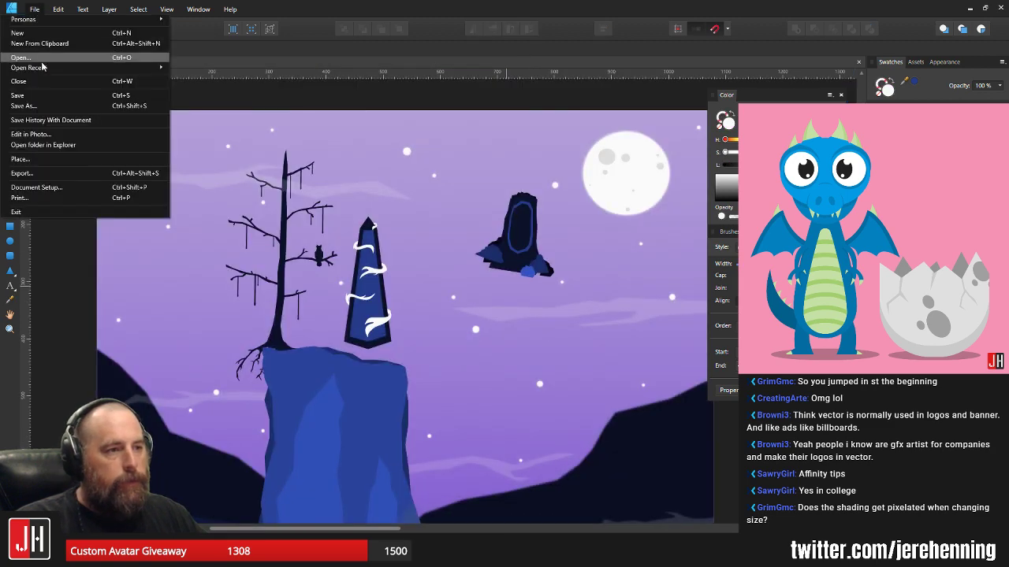
{"action": "left_click", "coordinate": [23, 54]}
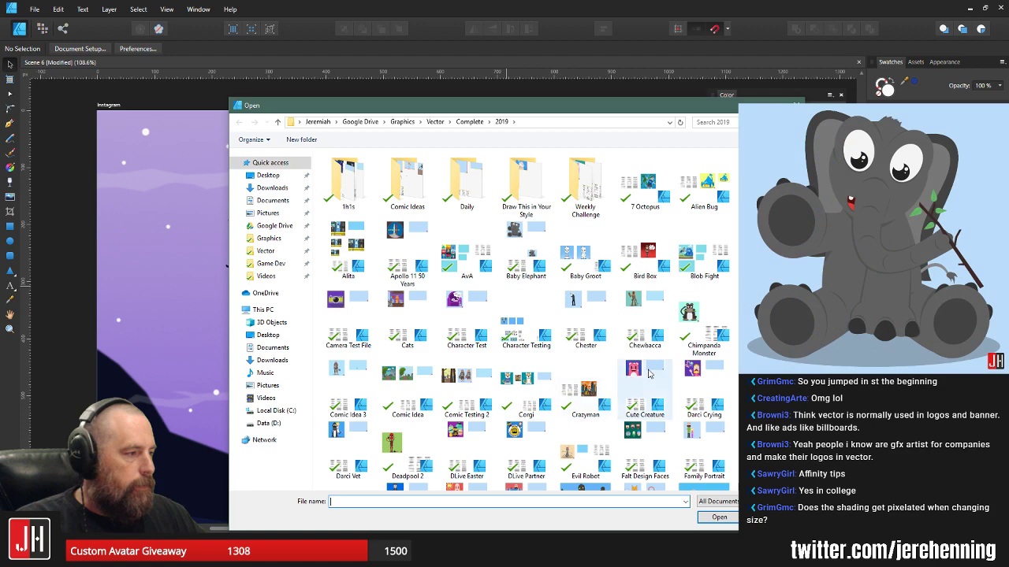
{"action": "scroll", "coordinate": [692, 369], "scroll_direction": "down", "scroll_amount": 3}
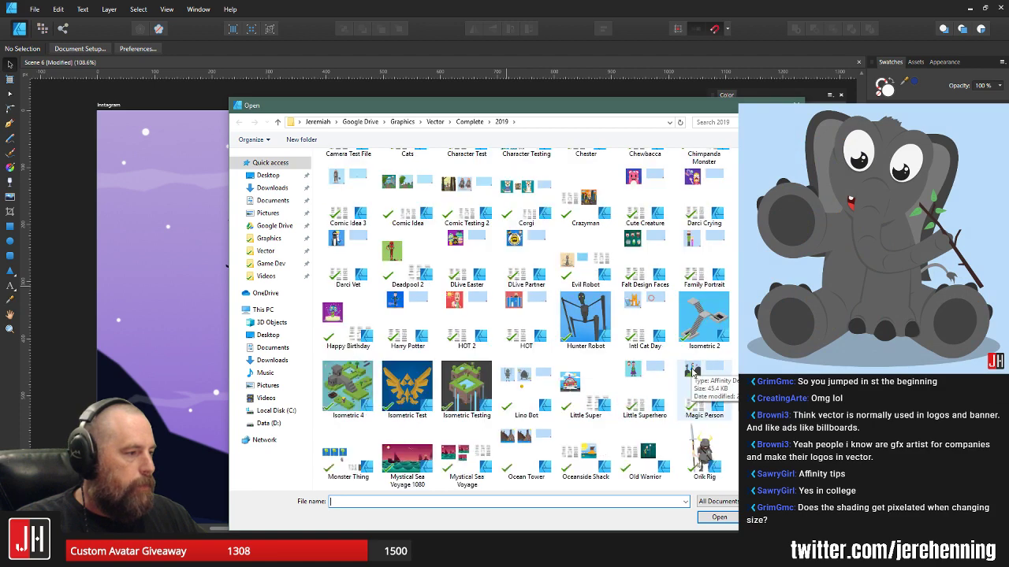
{"action": "scroll", "coordinate": [693, 370], "scroll_direction": "down", "scroll_amount": 3}
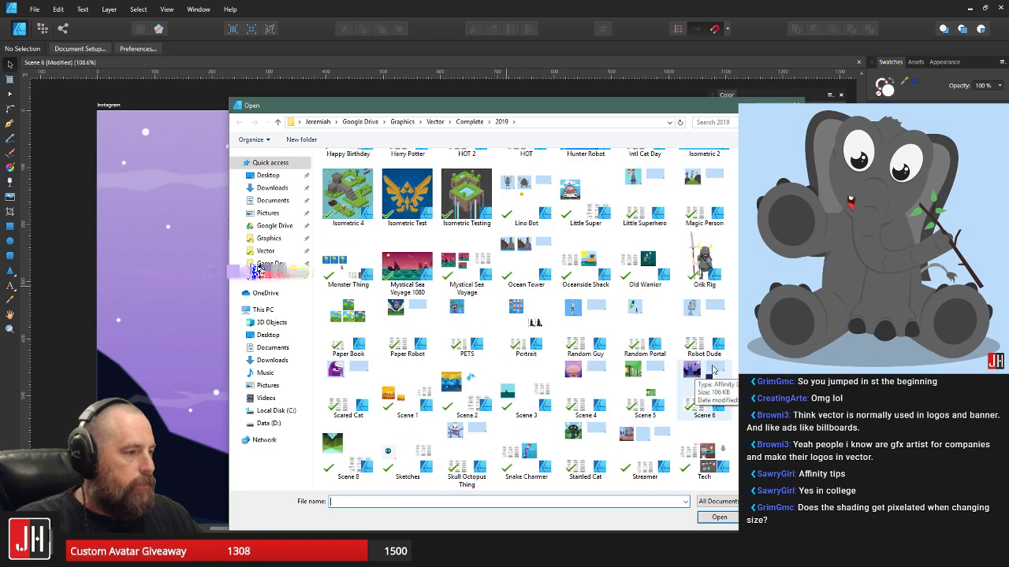
{"action": "left_click", "coordinate": [340, 262]}
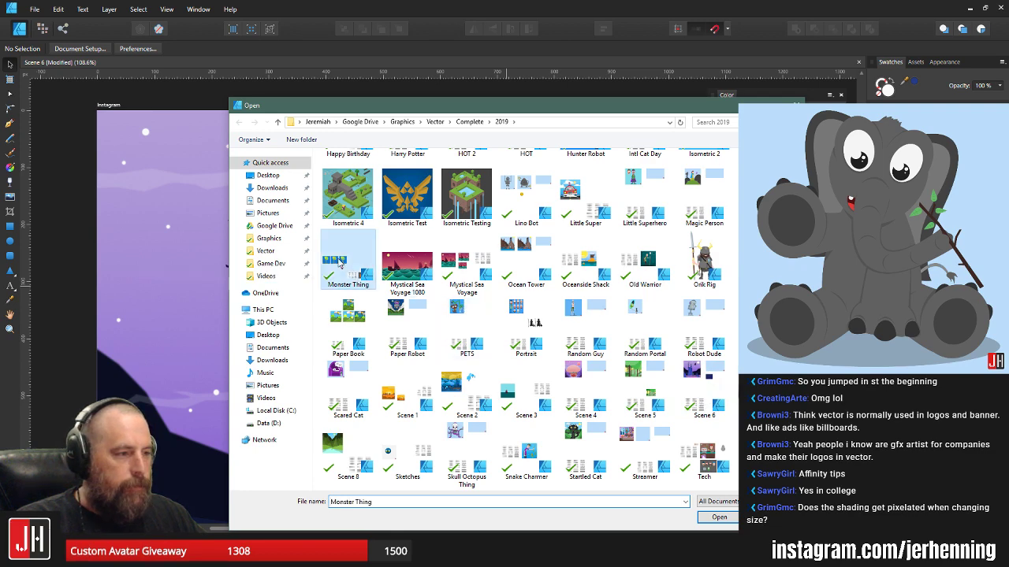
{"action": "double_click", "coordinate": [340, 263]}
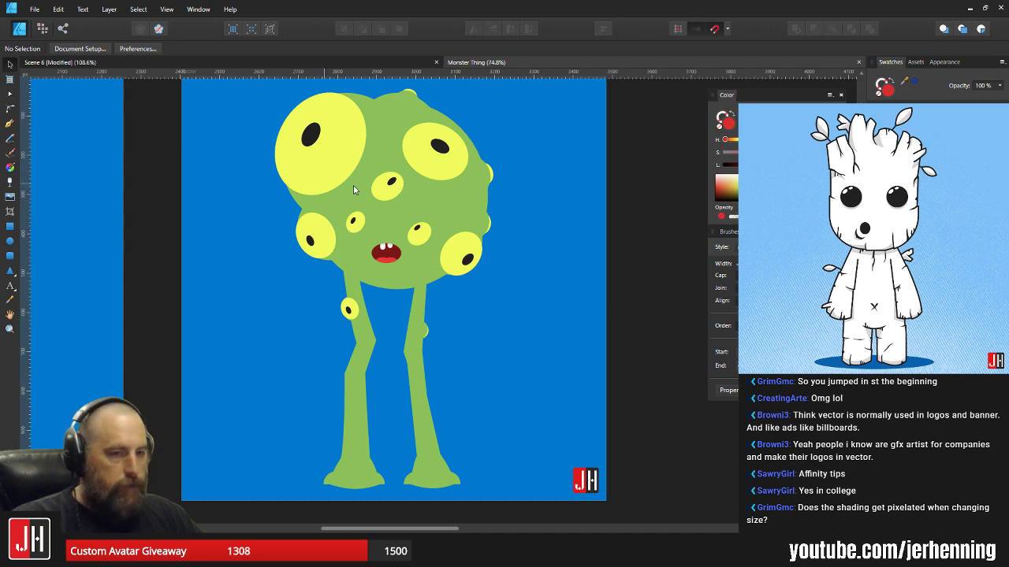
- Compare the shading of the monster on the Raster artboards with the version on the Vector artboard
{"action": "scroll", "coordinate": [444, 239], "scroll_direction": "left", "scroll_amount": 5}
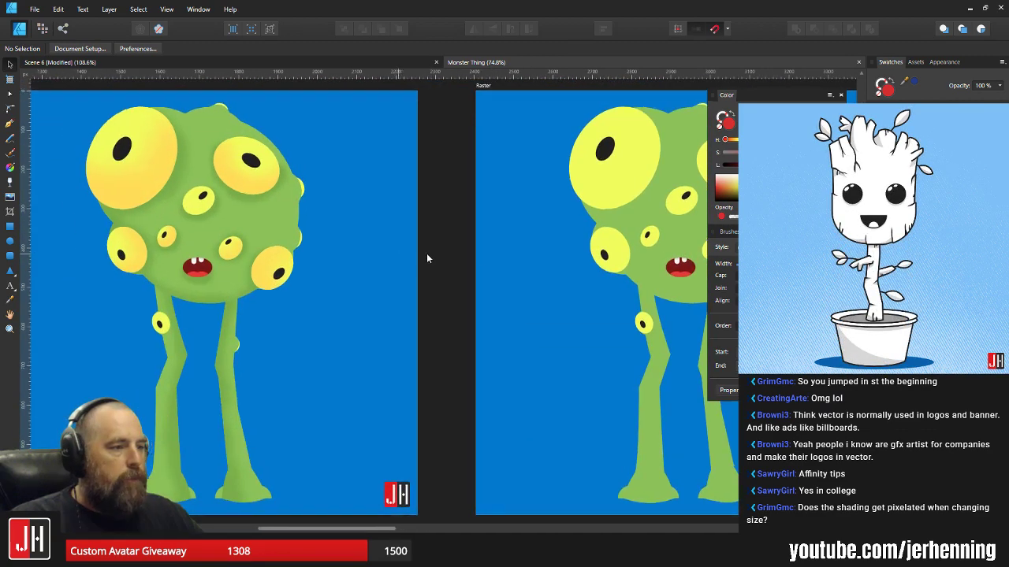
{"action": "scroll", "coordinate": [426, 259], "scroll_direction": "left", "scroll_amount": 3}
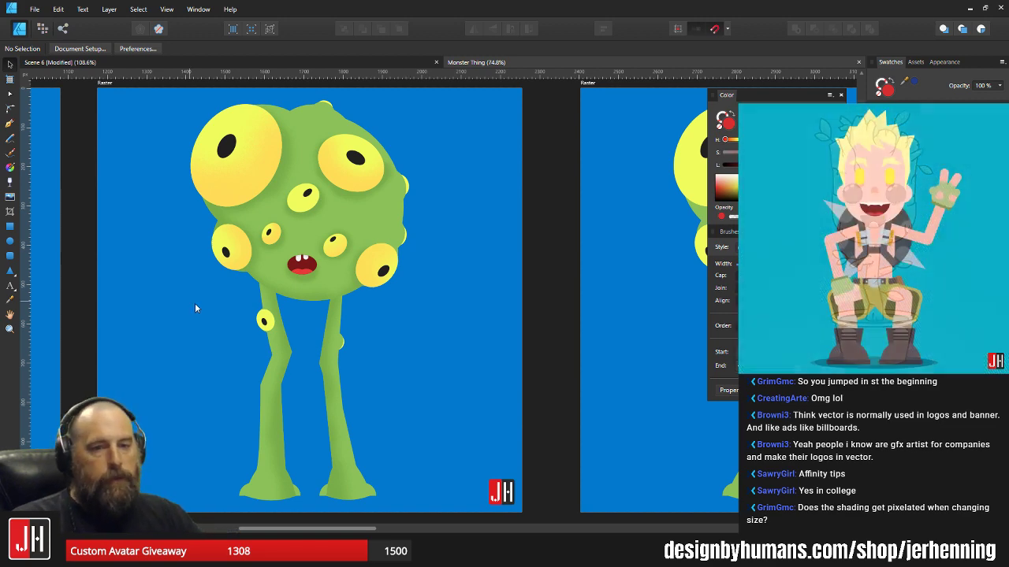
{"action": "scroll", "coordinate": [398, 277], "scroll_direction": "left", "scroll_amount": 3}
{"action": "scroll", "coordinate": [398, 277], "scroll_direction": "down", "scroll_amount": 2}
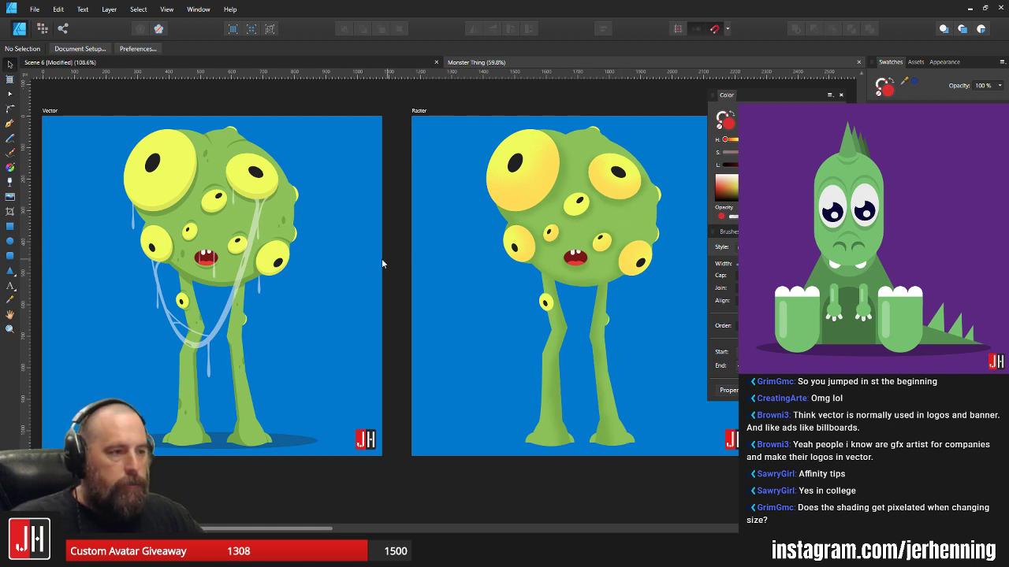
{"action": "scroll", "coordinate": [272, 282], "scroll_direction": "left", "scroll_amount": 3}
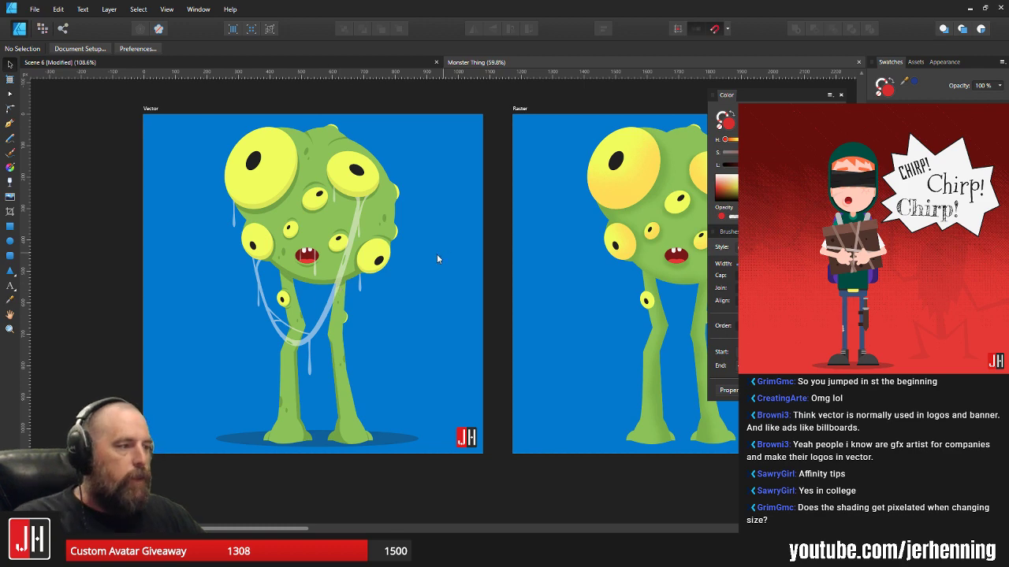
- Examine the Vector monster's flat shading on its legs, eyes and body up close, and return to the adjacent Raster artboard
{"action": "scroll", "coordinate": [436, 253], "scroll_direction": "right", "scroll_amount": 3}
{"action": "left_click_drag", "start_coordinate": [284, 325], "coordinate": [384, 302]}
{"action": "scroll", "coordinate": [291, 317], "scroll_direction": "up", "scroll_amount": 4}
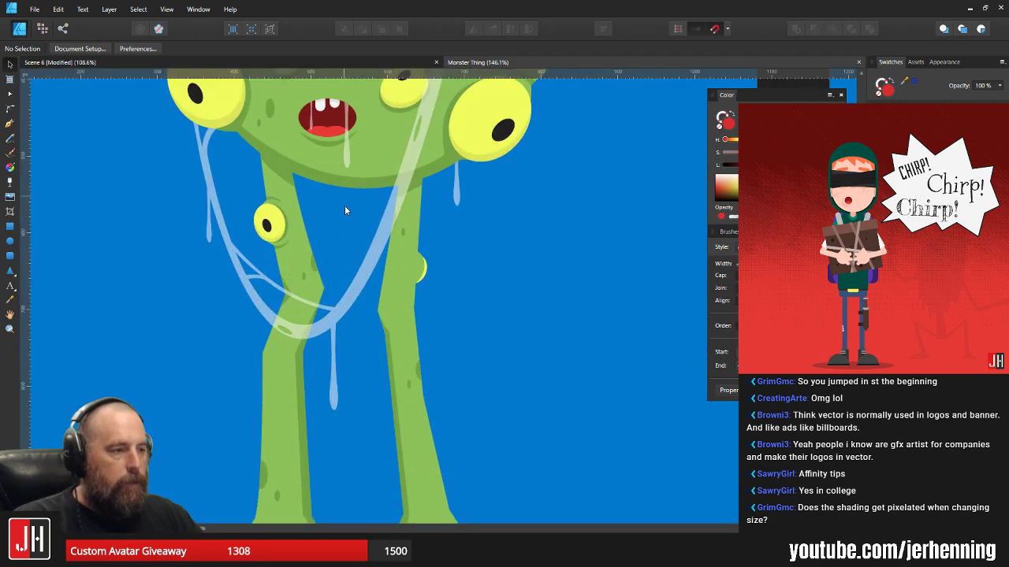
{"action": "left_click_drag", "start_coordinate": [345, 207], "coordinate": [270, 274]}
{"action": "scroll", "coordinate": [315, 280], "scroll_direction": "down", "scroll_amount": 2}
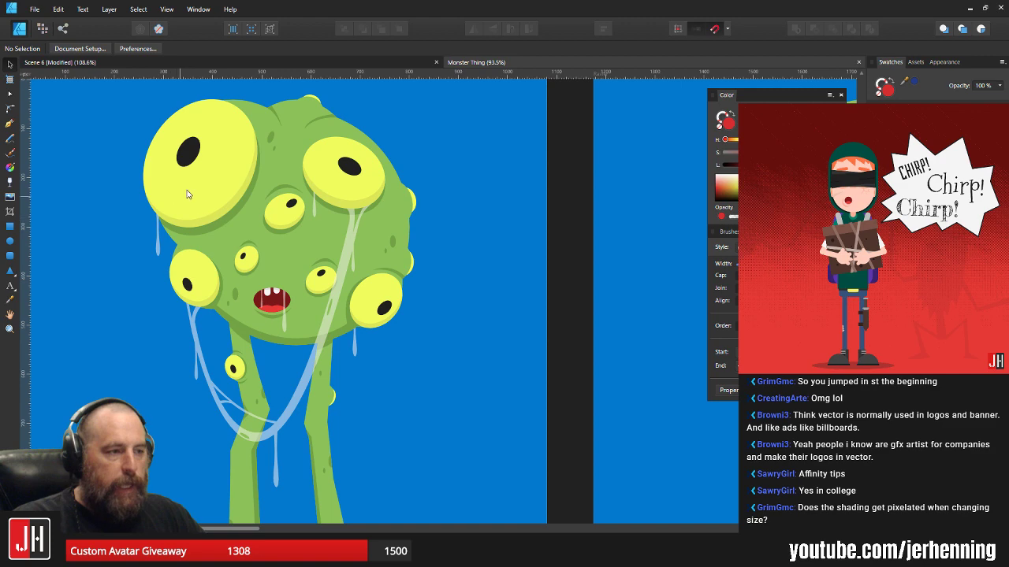
{"action": "scroll", "coordinate": [188, 195], "scroll_direction": "up", "scroll_amount": 3}
{"action": "scroll", "coordinate": [332, 192], "scroll_direction": "up", "scroll_amount": 1}
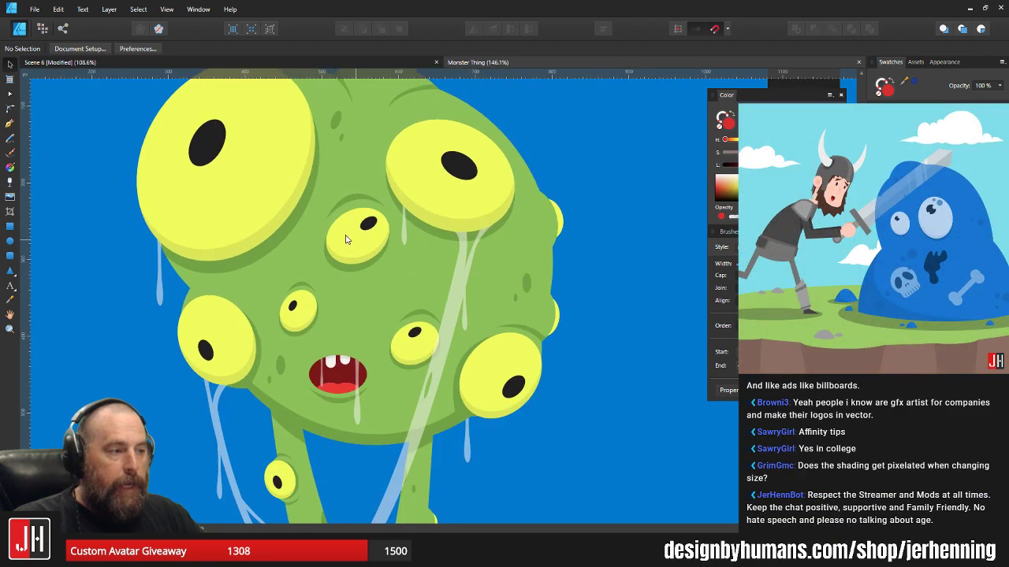
{"action": "scroll", "coordinate": [346, 239], "scroll_direction": "down", "scroll_amount": 3}
{"action": "scroll", "coordinate": [358, 240], "scroll_direction": "down", "scroll_amount": 2}
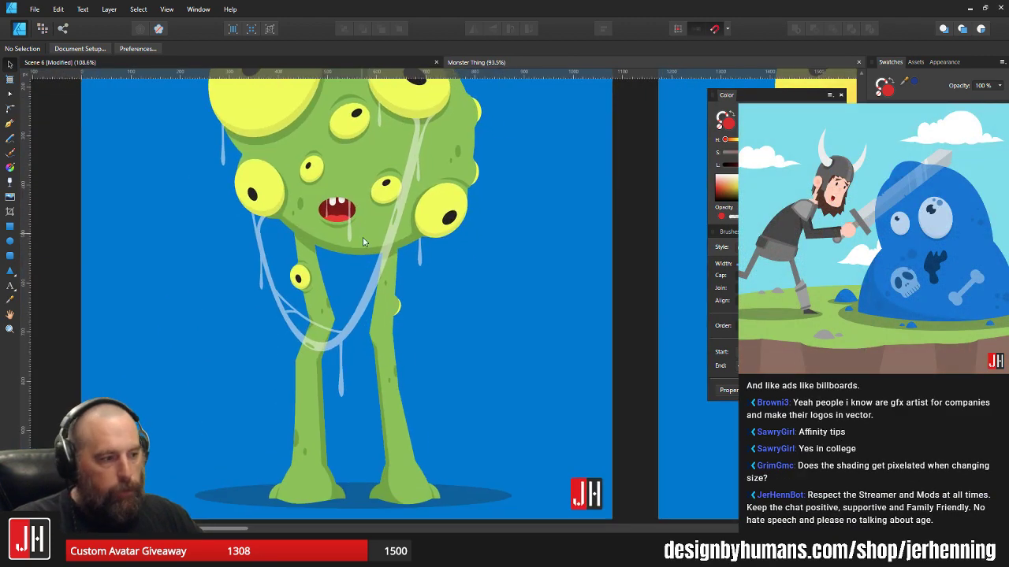
{"action": "scroll", "coordinate": [362, 238], "scroll_direction": "down", "scroll_amount": 2}
{"action": "left_click_drag", "start_coordinate": [484, 235], "coordinate": [202, 310]}
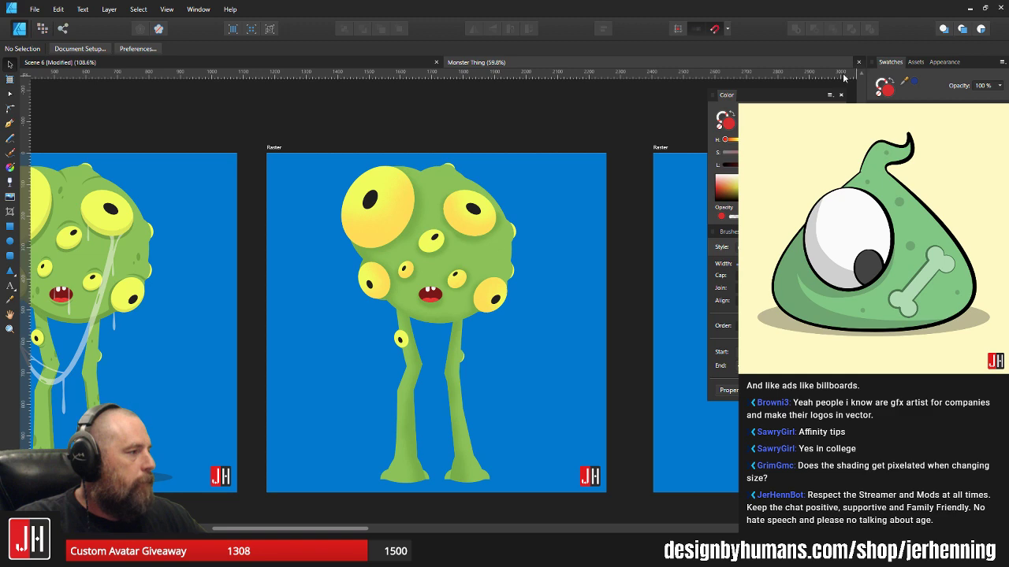
- Close the Monster Thing document and examine the white swirls wrapped around the obelisk in Scene 6
{"action": "key", "text": "ctrl+w"}
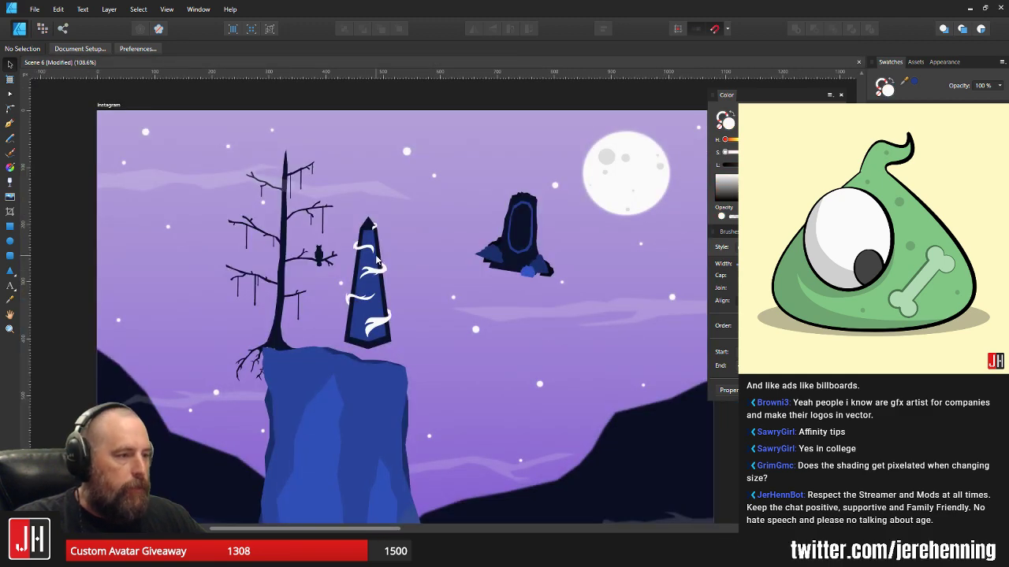
{"action": "scroll", "coordinate": [361, 284], "scroll_direction": "up", "scroll_amount": 2}
{"action": "scroll", "coordinate": [358, 285], "scroll_direction": "up", "scroll_amount": 2}
{"action": "scroll", "coordinate": [410, 331], "scroll_direction": "down", "scroll_amount": 3}
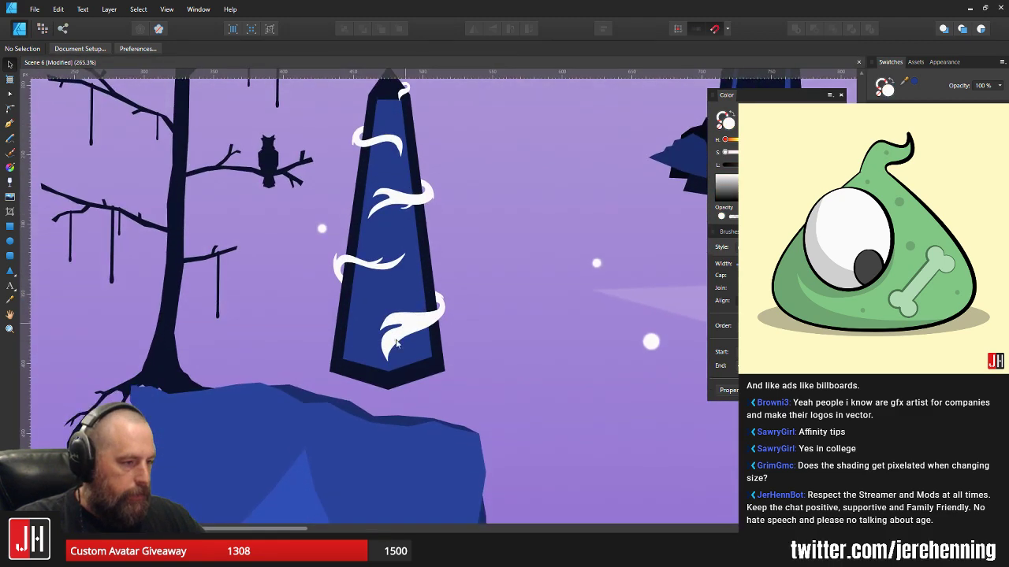
{"action": "left_click_drag", "start_coordinate": [442, 364], "coordinate": [410, 391]}
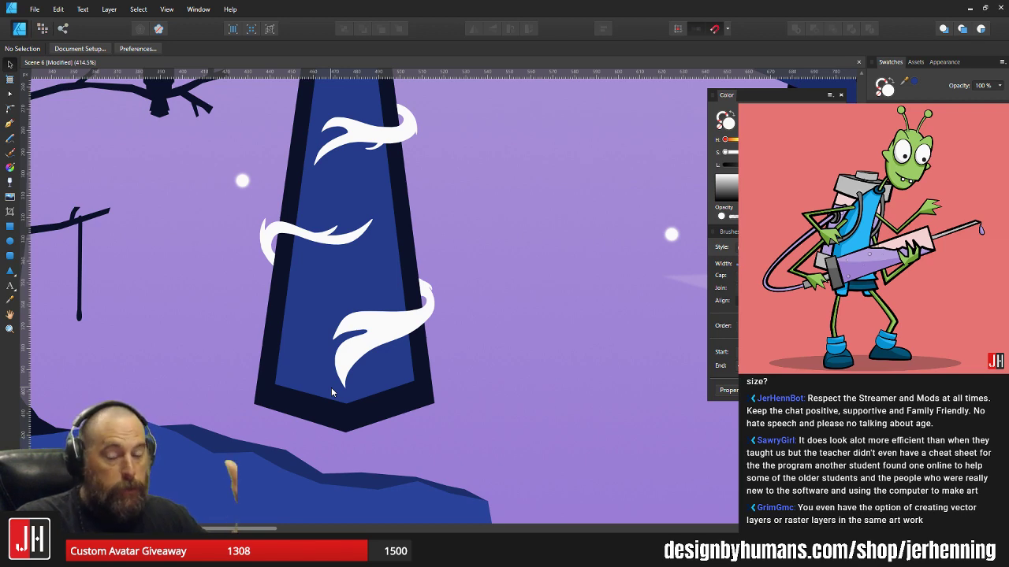
{"action": "scroll", "coordinate": [388, 263], "scroll_direction": "down", "scroll_amount": 8}
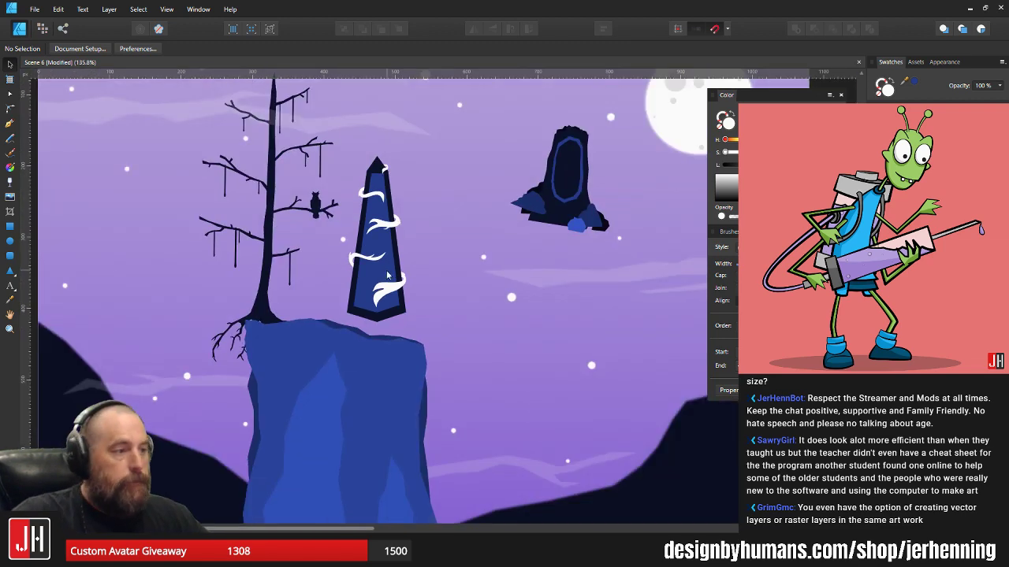
{"action": "scroll", "coordinate": [394, 267], "scroll_direction": "up", "scroll_amount": 6}
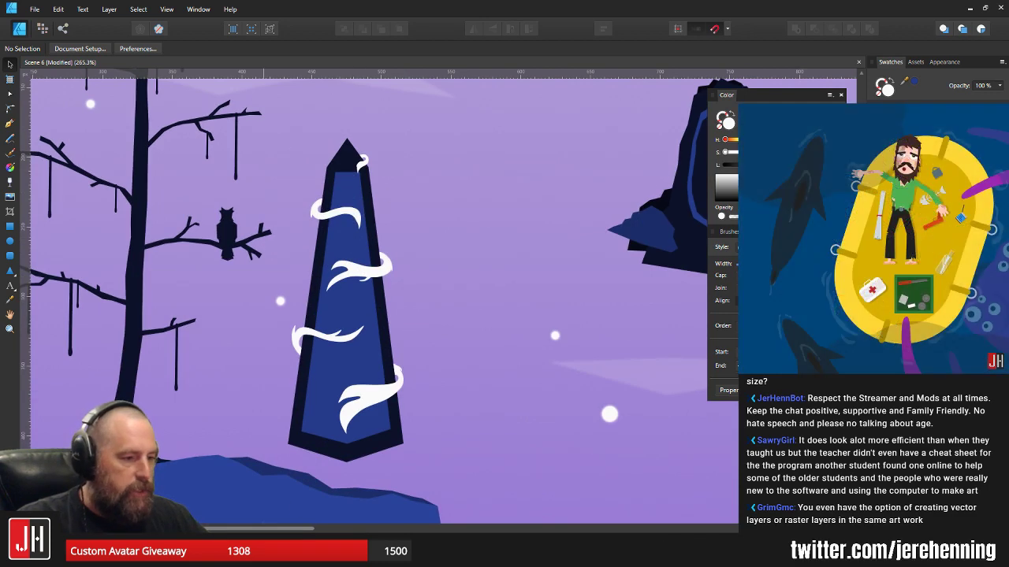
- Switch to File Explorer and go to the Affinity Designer folder inside Google Drive's Applications folder
{"action": "key", "text": "super+e"}
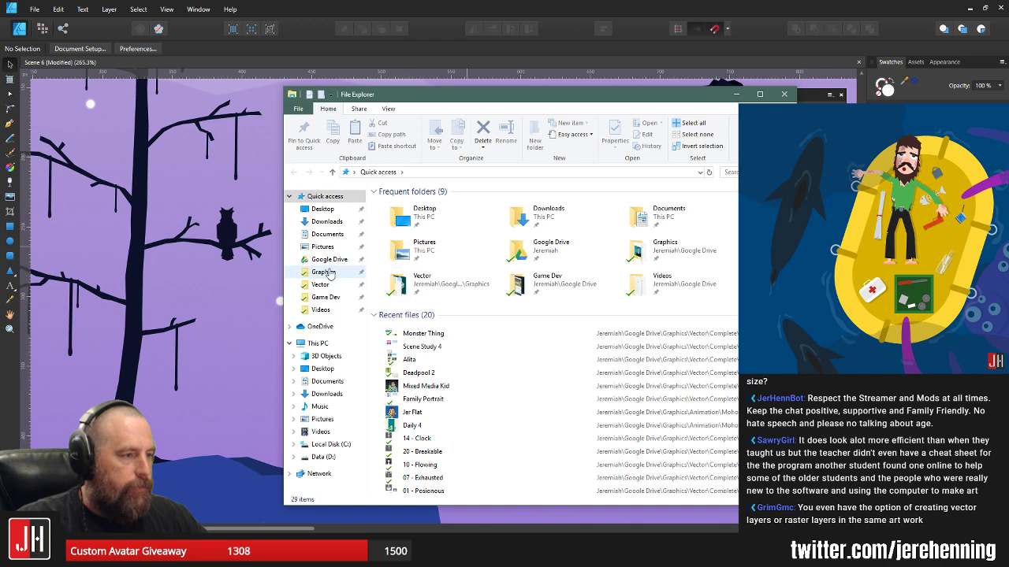
{"action": "left_click", "coordinate": [337, 271]}
{"action": "left_click", "coordinate": [342, 262]}
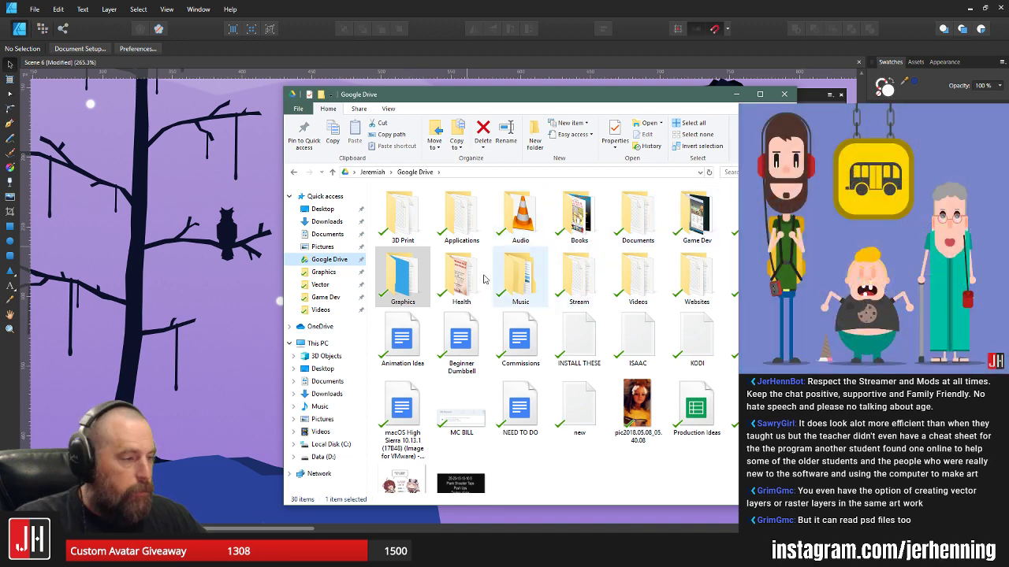
{"action": "scroll", "coordinate": [546, 442], "scroll_direction": "down", "scroll_amount": 1}
{"action": "scroll", "coordinate": [551, 394], "scroll_direction": "up", "scroll_amount": 1}
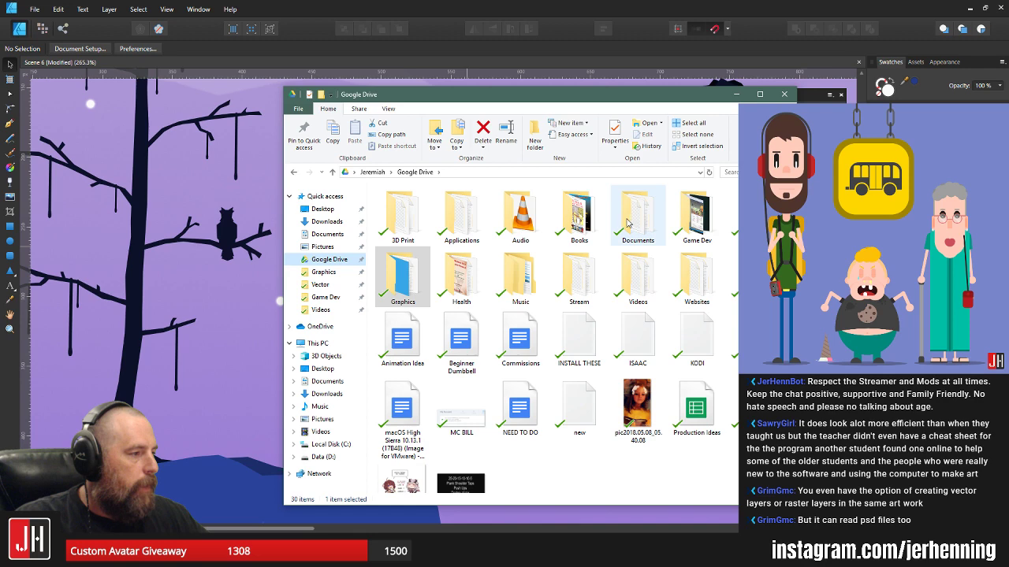
{"action": "double_click", "coordinate": [457, 216]}
{"action": "double_click", "coordinate": [482, 216]}
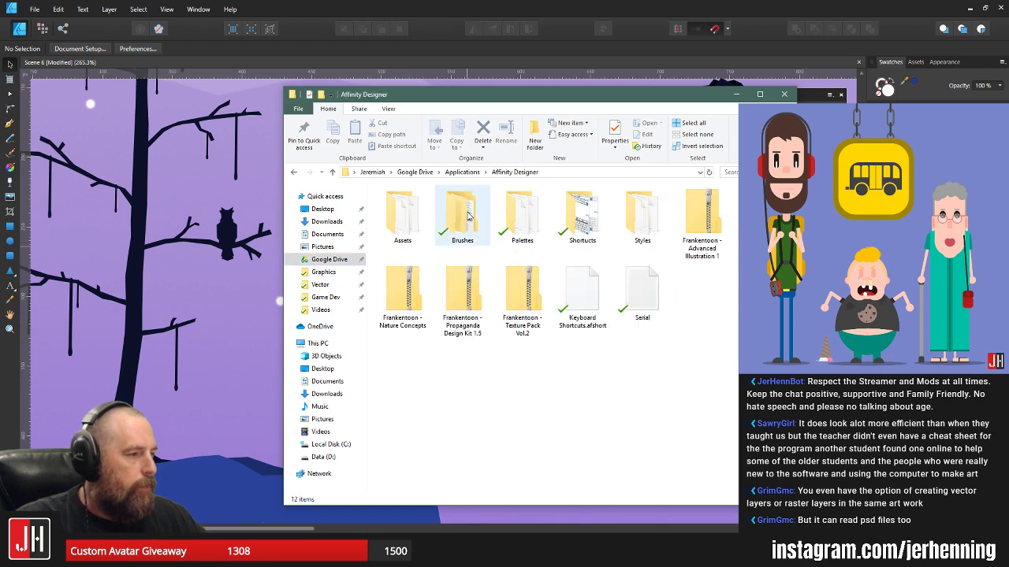
- Open the Affinity-Designer-Shortcuts-Mac PDF from the Shortucts folder
{"action": "left_click", "coordinate": [583, 224]}
{"action": "double_click", "coordinate": [583, 224]}
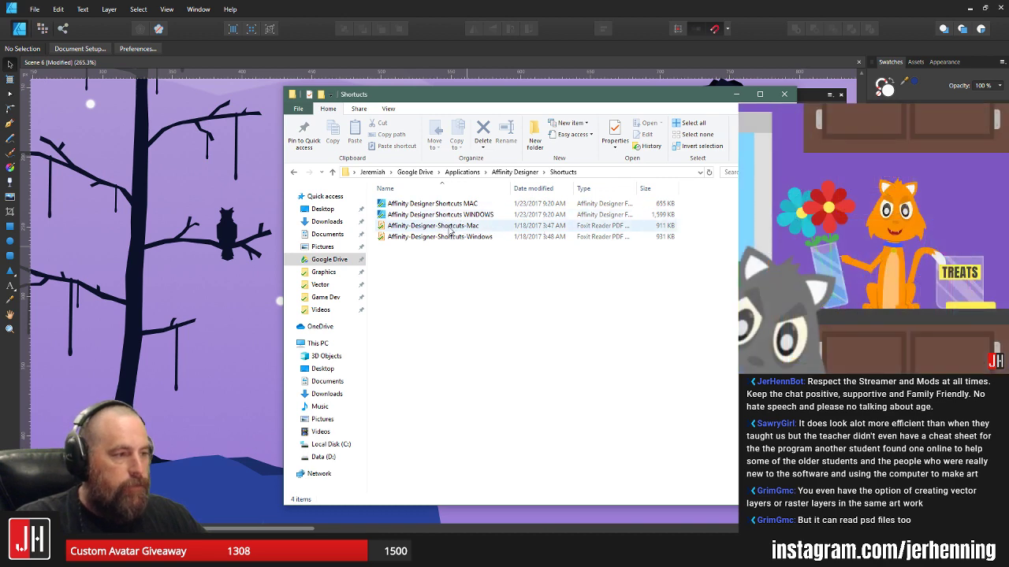
{"action": "double_click", "coordinate": [435, 226]}
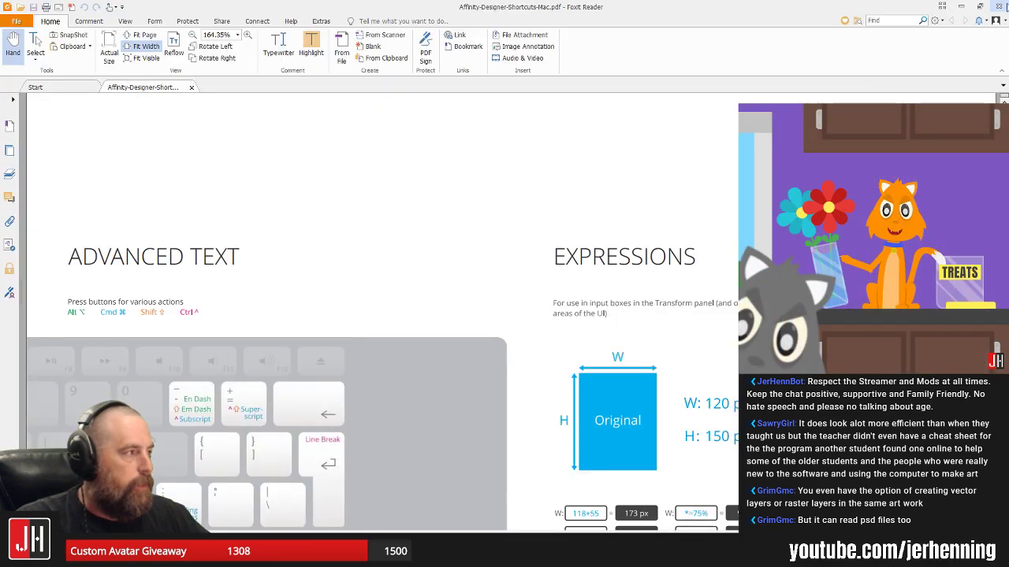
- Swap the Mac cheat sheet for the Affinity-Designer-Shortcuts-Windows PDF and examine its keyboard, text, expression and modifier shortcut pages
{"action": "left_click", "coordinate": [1001, 8]}
{"action": "double_click", "coordinate": [507, 238]}
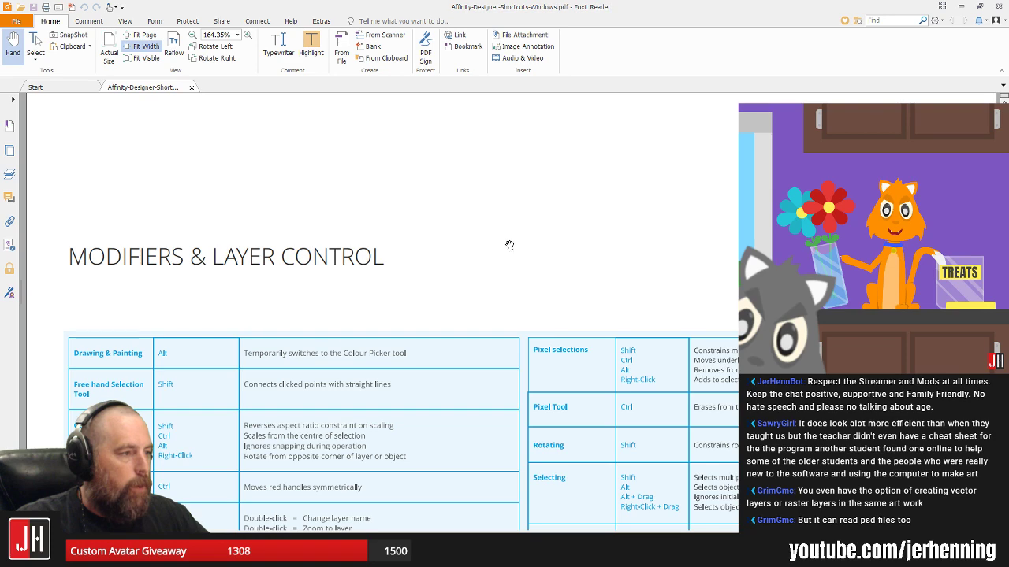
{"action": "scroll", "coordinate": [531, 240], "scroll_direction": "down", "scroll_amount": 3}
{"action": "scroll", "coordinate": [538, 244], "scroll_direction": "up", "scroll_amount": 10}
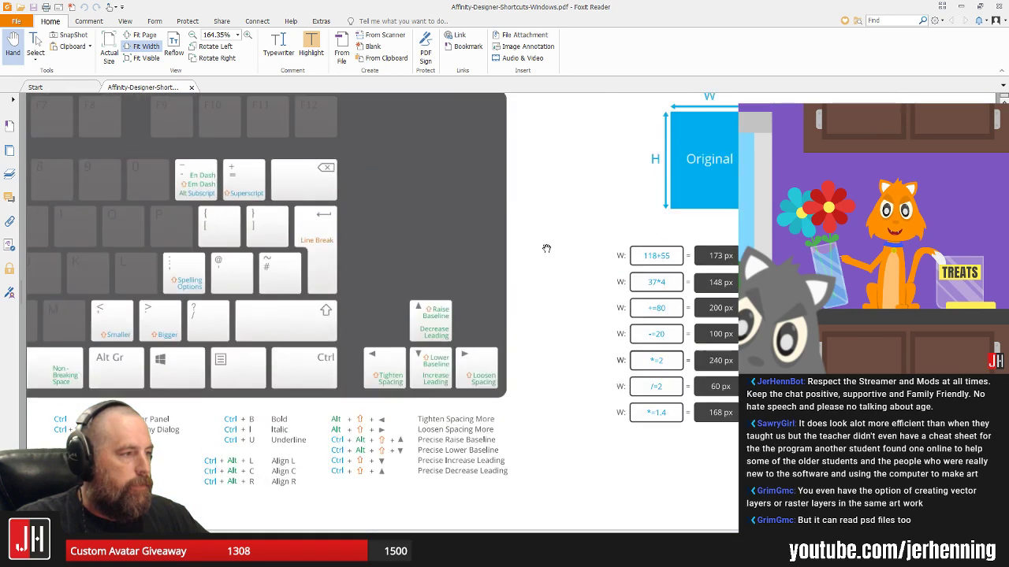
{"action": "scroll", "coordinate": [543, 248], "scroll_direction": "down", "scroll_amount": 15}
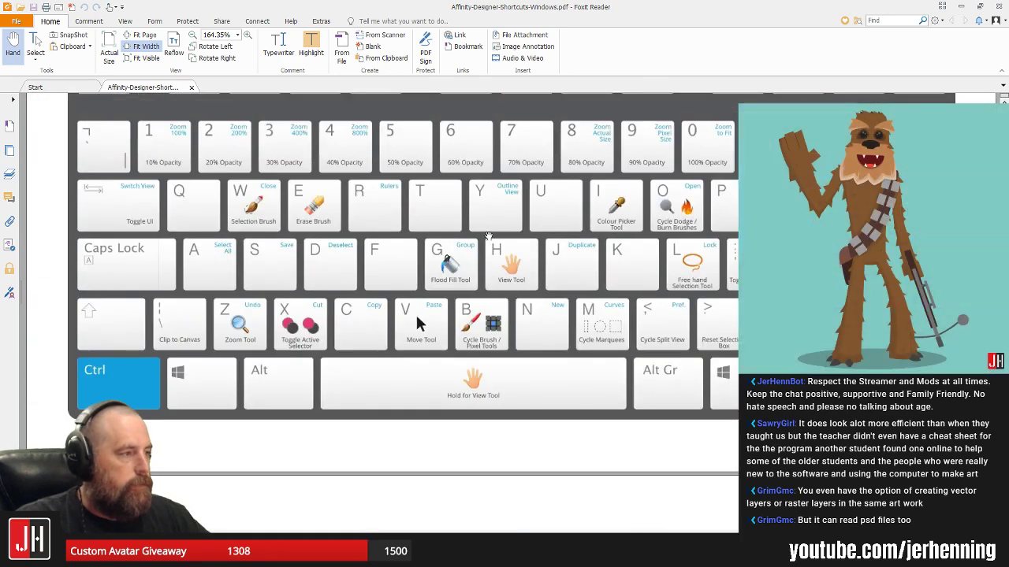
{"action": "scroll", "coordinate": [537, 249], "scroll_direction": "up", "scroll_amount": 8}
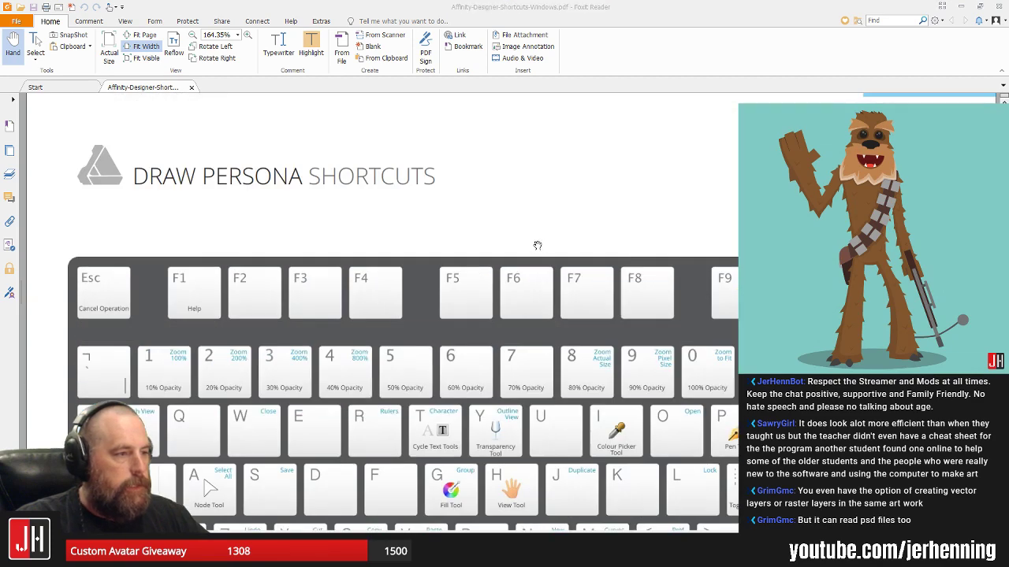
{"action": "scroll", "coordinate": [290, 222], "scroll_direction": "down", "scroll_amount": 8}
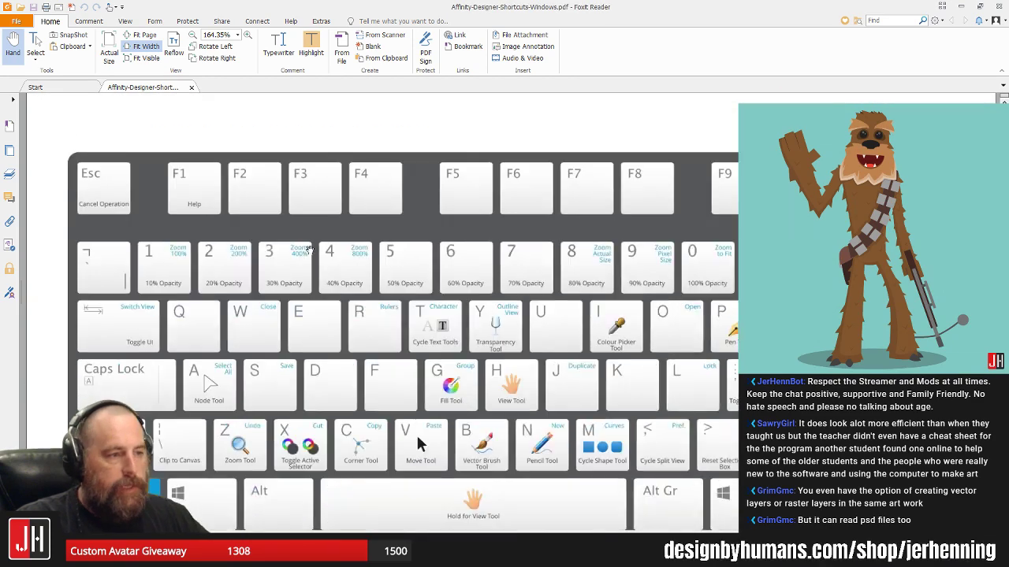
{"action": "scroll", "coordinate": [324, 253], "scroll_direction": "up", "scroll_amount": 10}
{"action": "scroll", "coordinate": [393, 256], "scroll_direction": "down", "scroll_amount": 4}
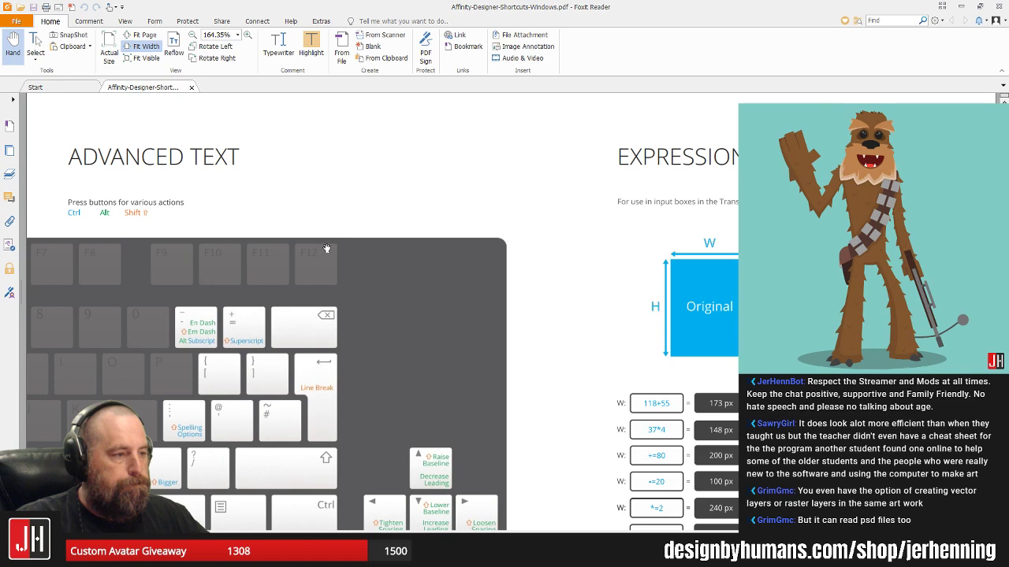
{"action": "scroll", "coordinate": [393, 256], "scroll_direction": "down", "scroll_amount": 8}
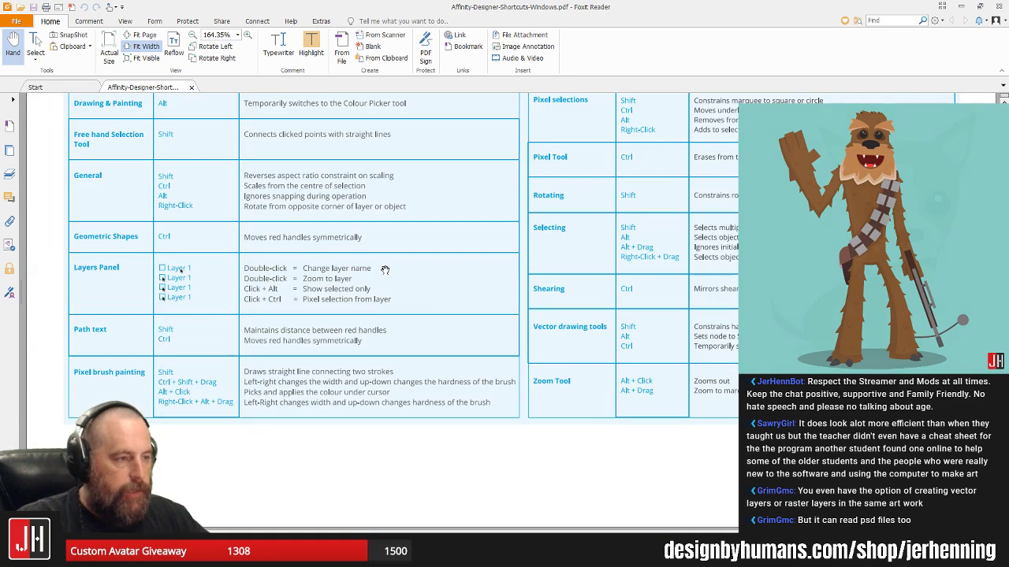
{"action": "scroll", "coordinate": [388, 272], "scroll_direction": "up", "scroll_amount": 3}
- Close the Windows shortcuts PDF and return to the floating obelisk in Scene 6
{"action": "left_click", "coordinate": [1000, 6]}
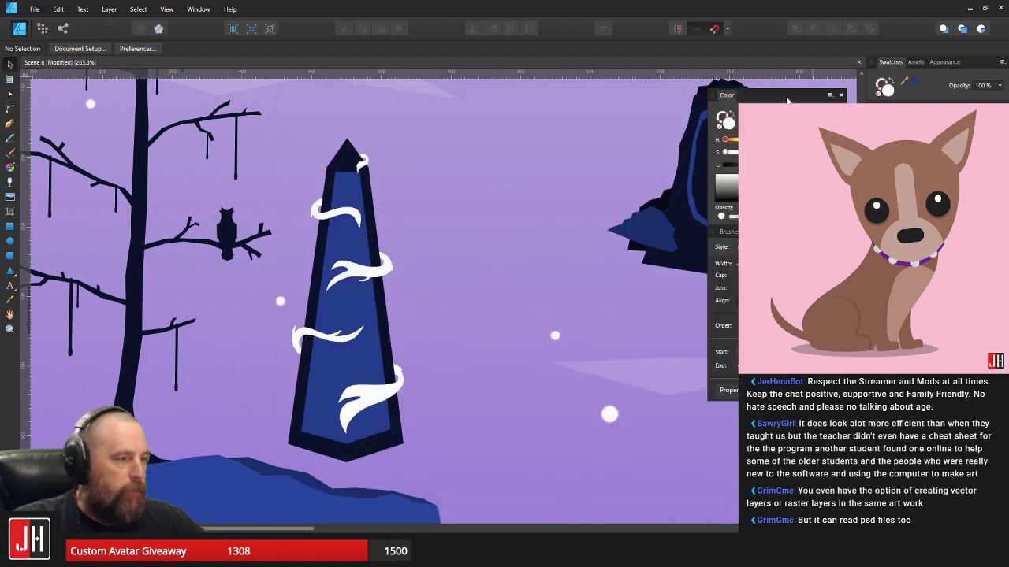
{"action": "left_click", "coordinate": [783, 93]}
{"action": "scroll", "coordinate": [334, 167], "scroll_direction": "up", "scroll_amount": 3}
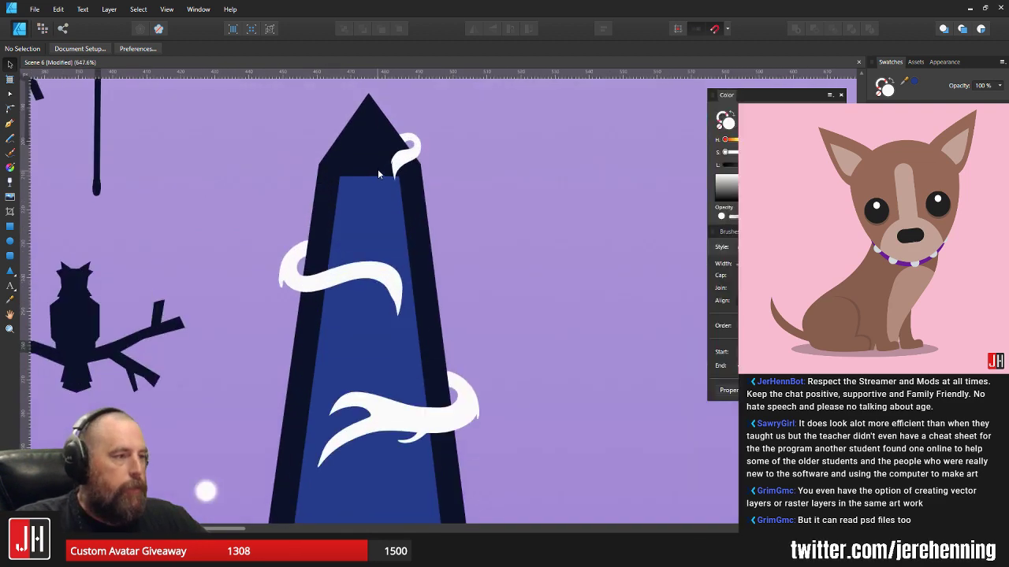
{"action": "scroll", "coordinate": [377, 169], "scroll_direction": "up", "scroll_amount": 3}
- Move the obelisk group slightly up above the rock and enlarge it a little from its upper corner
{"action": "left_click", "coordinate": [359, 165]}
{"action": "scroll", "coordinate": [402, 170], "scroll_direction": "down", "scroll_amount": 6}
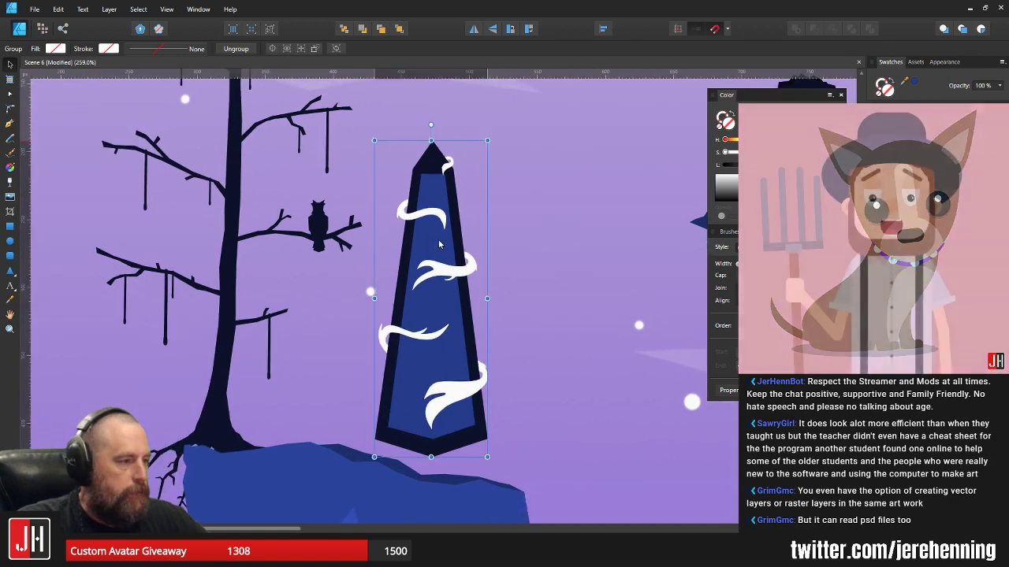
{"action": "left_click_drag", "start_coordinate": [439, 244], "coordinate": [438, 229]}
{"action": "mouse_move", "coordinate": [491, 133]}
{"action": "left_mouse_down"}
{"action": "mouse_move", "coordinate": [500, 121]}
{"action": "mouse_move", "coordinate": [494, 127]}
{"action": "left_mouse_up"}
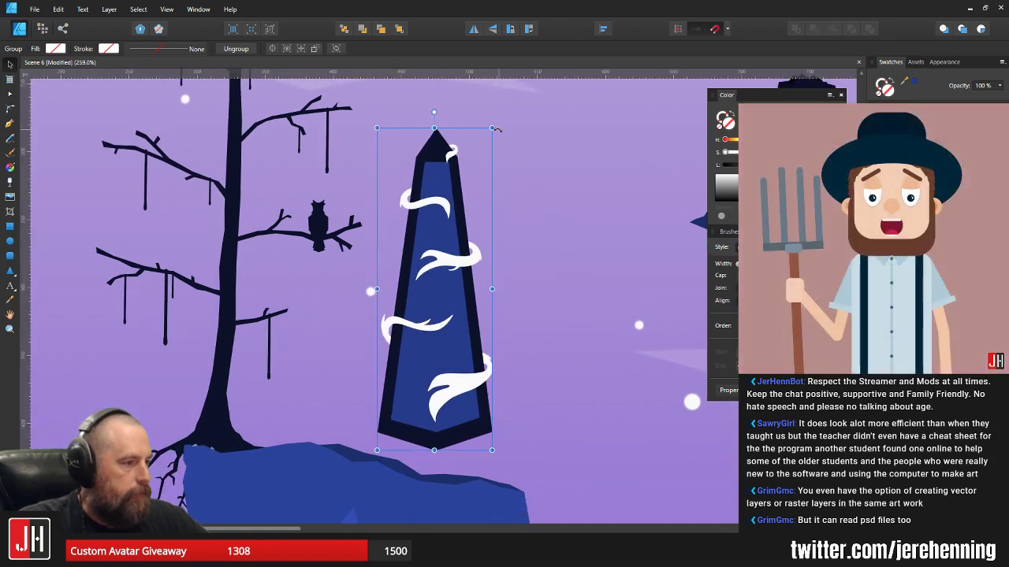
{"action": "scroll", "coordinate": [482, 222], "scroll_direction": "up", "scroll_amount": 3}
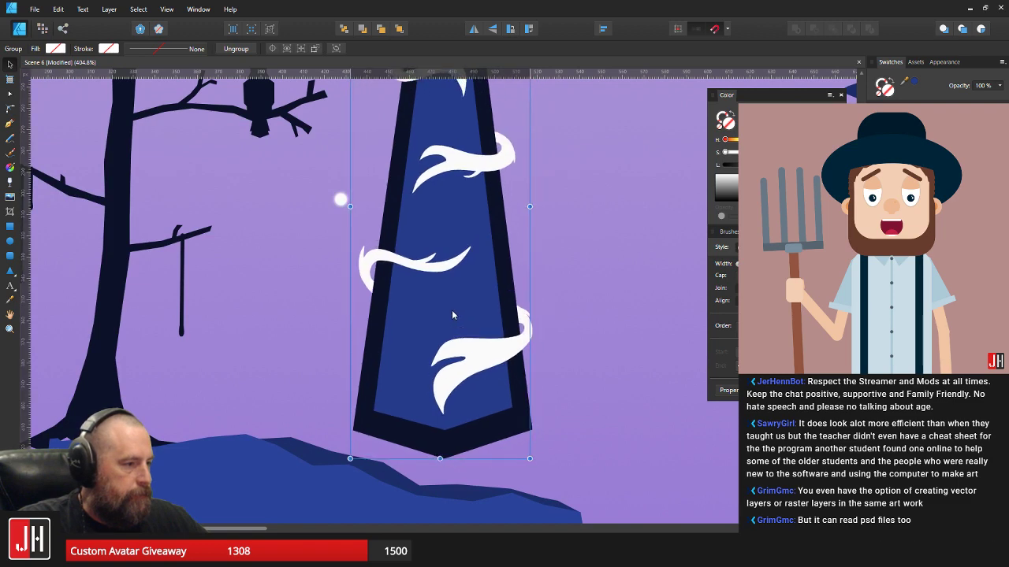
- Launch Affinity Photo and Affinity Publisher
{"action": "key", "text": "super"}
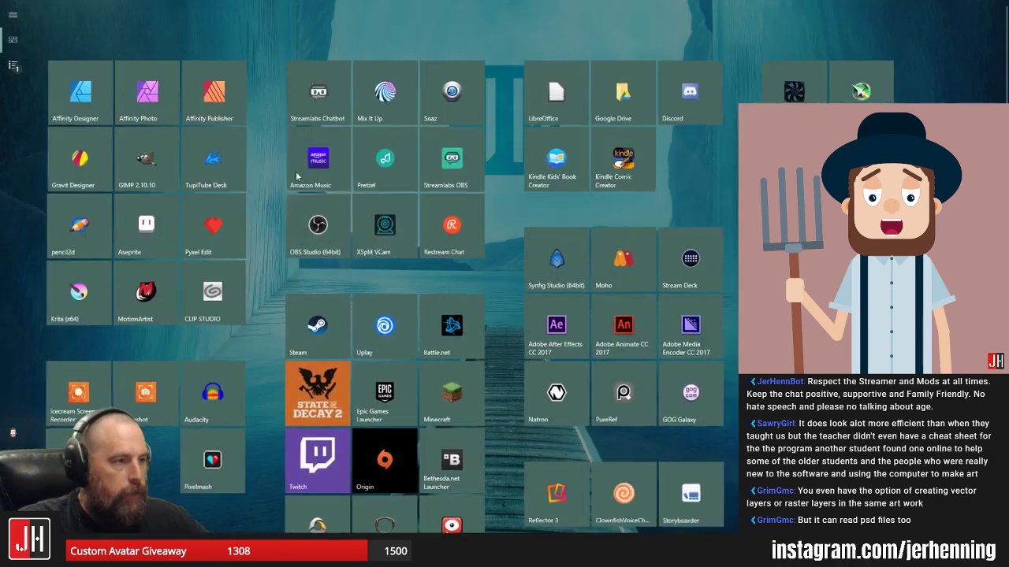
{"action": "left_click", "coordinate": [143, 98]}
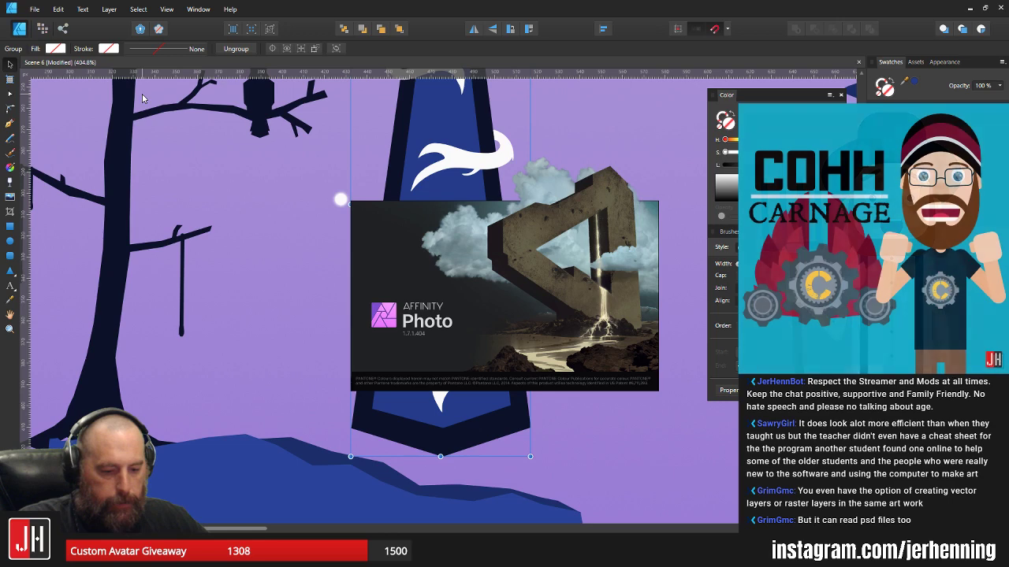
{"action": "key", "text": "super"}
{"action": "left_click", "coordinate": [199, 93]}
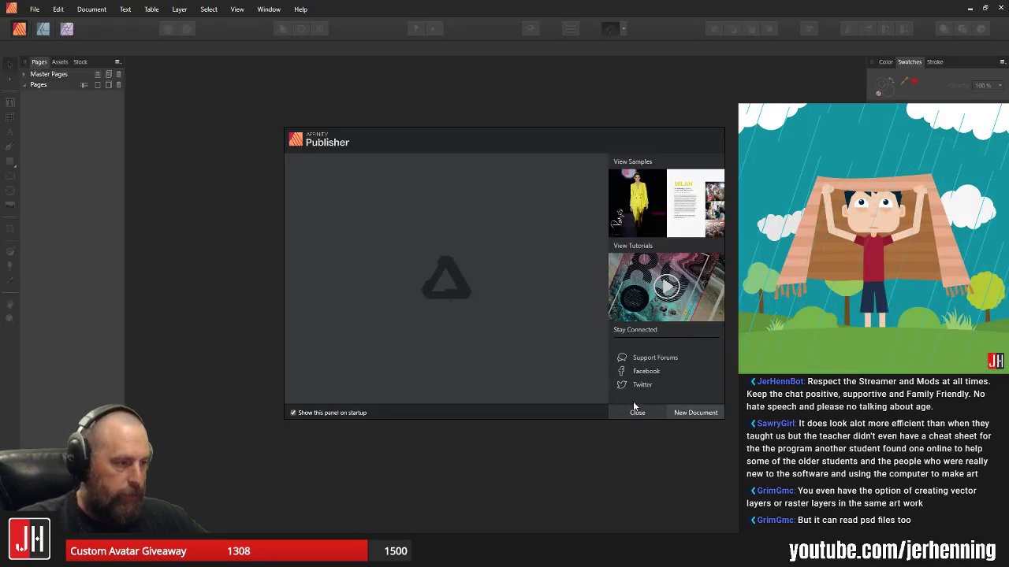
- Dismiss the welcome panels of Affinity Publisher and Affinity Photo and put both programs away, returning to Scene 6 in Affinity Designer
{"action": "left_click", "coordinate": [636, 411]}
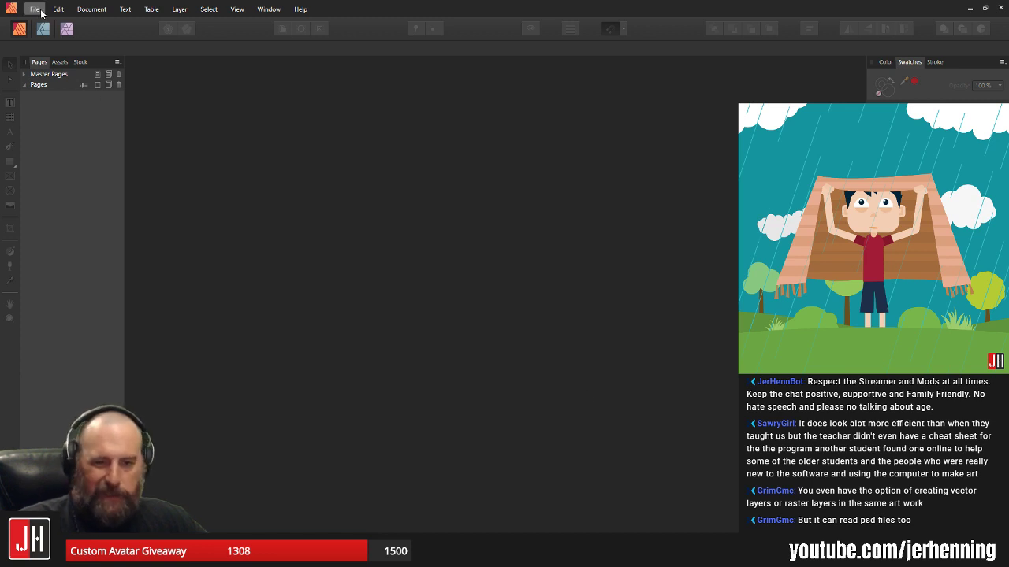
{"action": "left_click", "coordinate": [969, 9]}
{"action": "left_click", "coordinate": [639, 413]}
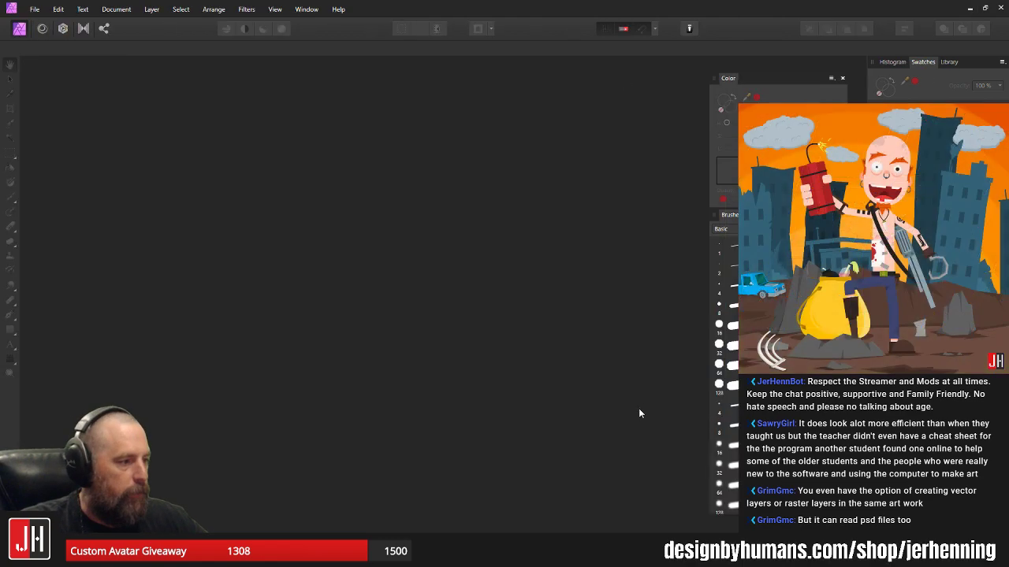
{"action": "left_click", "coordinate": [999, 7]}
- Draw a small pointed white wisp with the Pencil tool on the outer curl of the obelisk's fourth swirl from the top
{"action": "left_click_drag", "start_coordinate": [673, 245], "coordinate": [611, 223]}
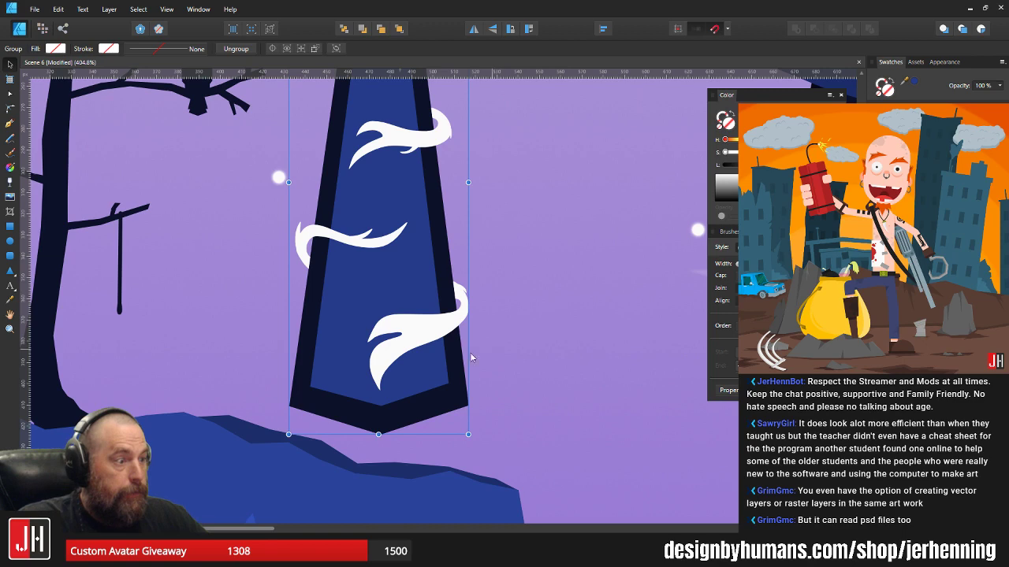
{"action": "scroll", "coordinate": [424, 294], "scroll_direction": "up", "scroll_amount": 2}
{"action": "left_click", "coordinate": [526, 287]}
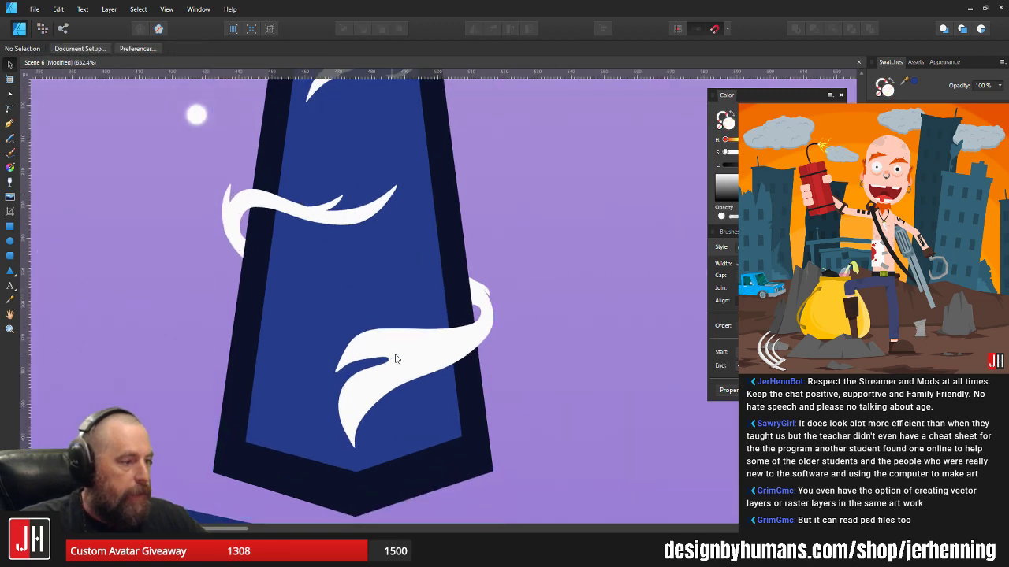
{"action": "scroll", "coordinate": [388, 345], "scroll_direction": "up", "scroll_amount": 2}
{"action": "scroll", "coordinate": [268, 229], "scroll_direction": "up", "scroll_amount": 5}
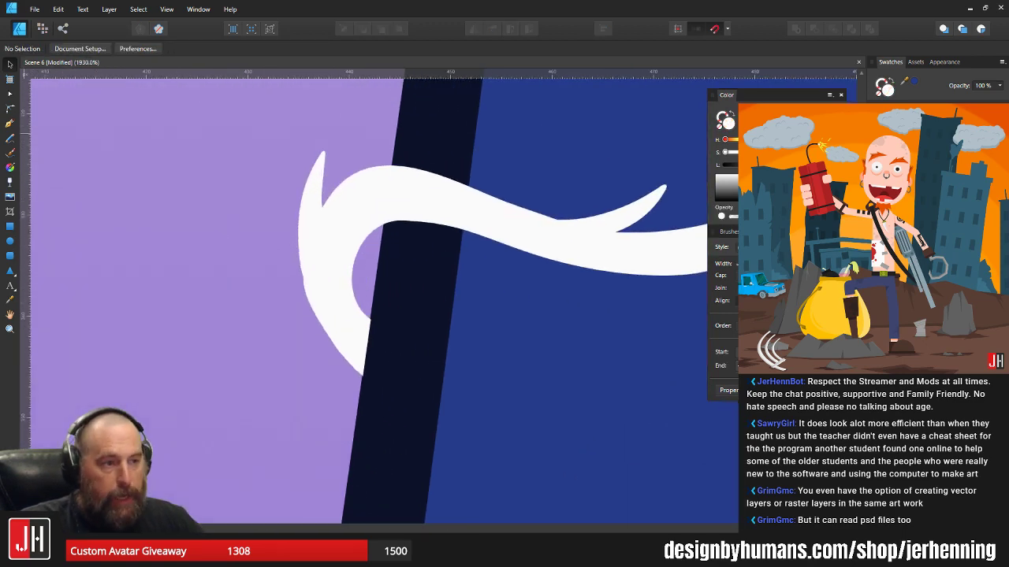
{"action": "key", "text": "n"}
{"action": "scroll", "coordinate": [224, 258], "scroll_direction": "up", "scroll_amount": 1}
{"action": "mouse_move", "coordinate": [384, 292]}
{"action": "left_mouse_down"}
{"action": "mouse_move", "coordinate": [366, 235]}
{"action": "mouse_move", "coordinate": [365, 314]}
{"action": "mouse_move", "coordinate": [453, 390]}
{"action": "left_mouse_up"}
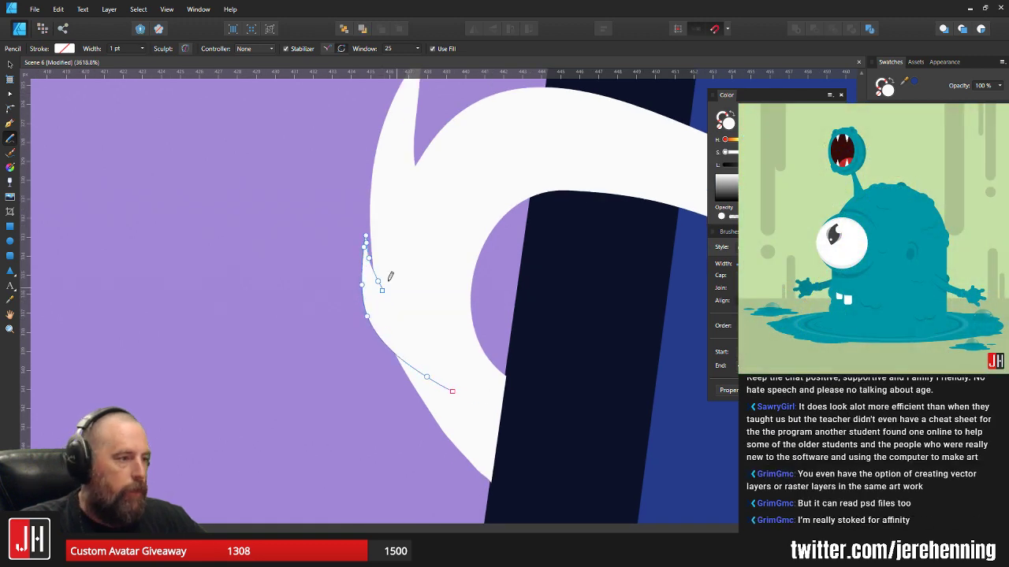
- Rotate the new wisp slightly counter-clockwise and reposition it so it blends into the outer edge of the swirl's curl
{"action": "key", "text": "v"}
{"action": "scroll", "coordinate": [375, 276], "scroll_direction": "up", "scroll_amount": 2}
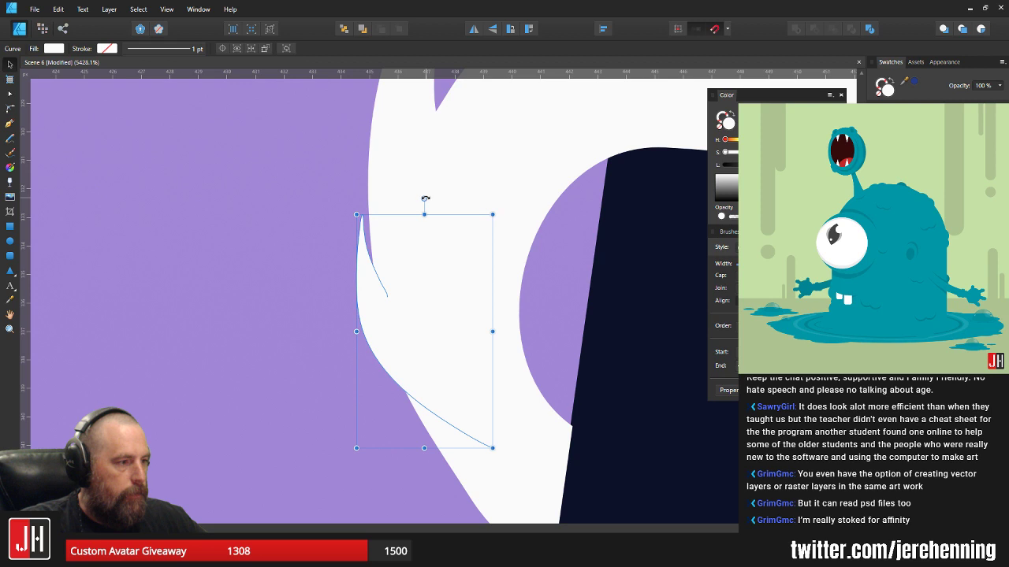
{"action": "left_click_drag", "start_coordinate": [425, 199], "coordinate": [415, 200]}
{"action": "left_click_drag", "start_coordinate": [410, 250], "coordinate": [412, 215]}
{"action": "scroll", "coordinate": [395, 294], "scroll_direction": "up", "scroll_amount": 2}
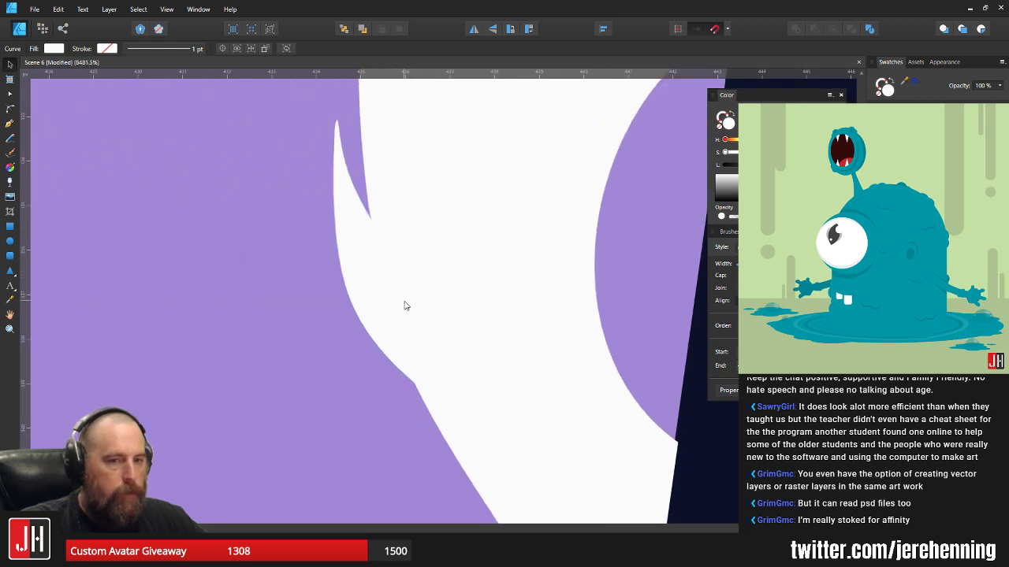
{"action": "left_click_drag", "start_coordinate": [389, 300], "coordinate": [400, 310]}
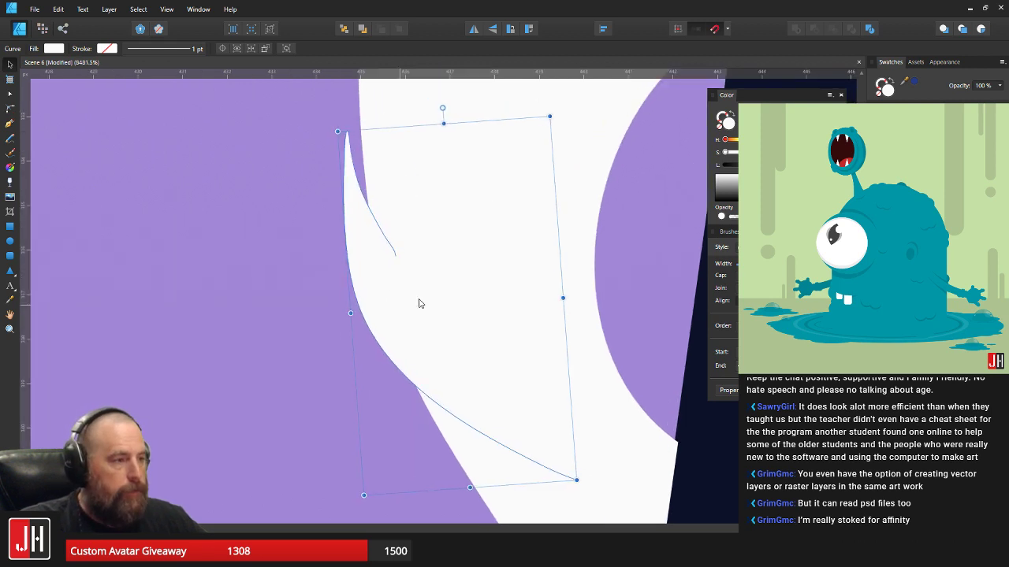
- Try to select the swirl together with its newly drawn wisp
{"action": "scroll", "coordinate": [419, 303], "scroll_direction": "down", "scroll_amount": 4}
{"action": "left_click", "coordinate": [474, 209]}
{"action": "left_click", "coordinate": [396, 274], "text": "shift"}
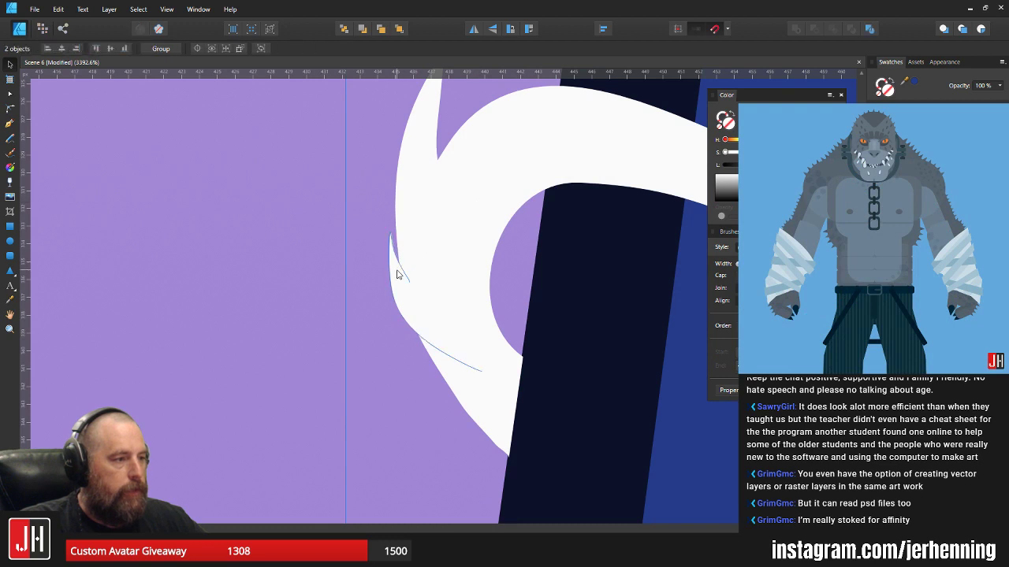
{"action": "scroll", "coordinate": [396, 274], "scroll_direction": "down", "scroll_amount": 4}
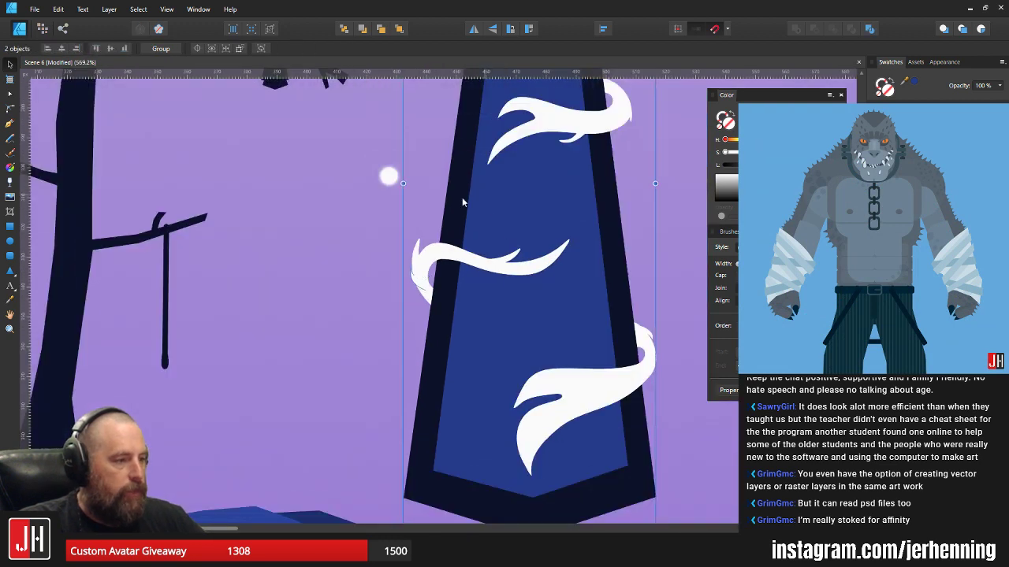
{"action": "left_click", "coordinate": [380, 268]}
- Select the wisp alone, clear the selection and save Scene 6
{"action": "left_click", "coordinate": [412, 279]}
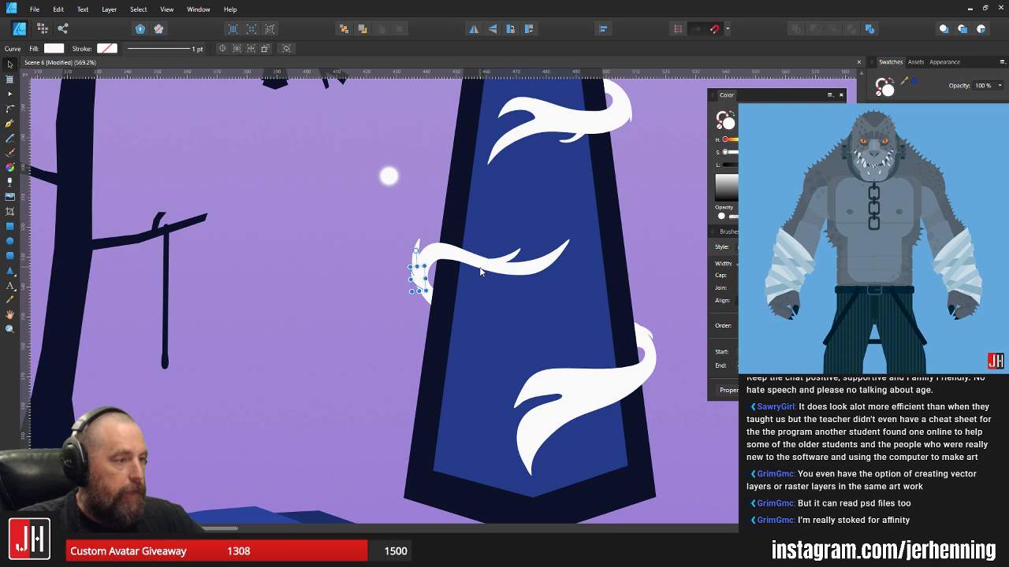
{"action": "key", "text": "ctrl+d"}
{"action": "scroll", "coordinate": [482, 272], "scroll_direction": "down", "scroll_amount": 6}
{"action": "key", "text": "ctrl+s"}
{"action": "scroll", "coordinate": [520, 264], "scroll_direction": "up", "scroll_amount": 4}
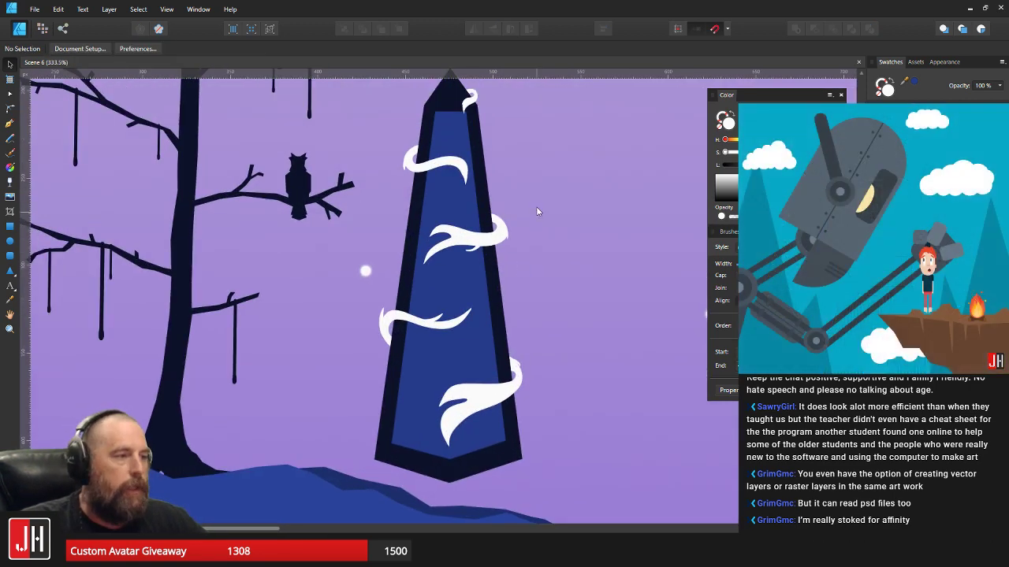
- Shift the floating obelisk slightly to the left above the rock and deselect it
{"action": "scroll", "coordinate": [489, 255], "scroll_direction": "up", "scroll_amount": 2}
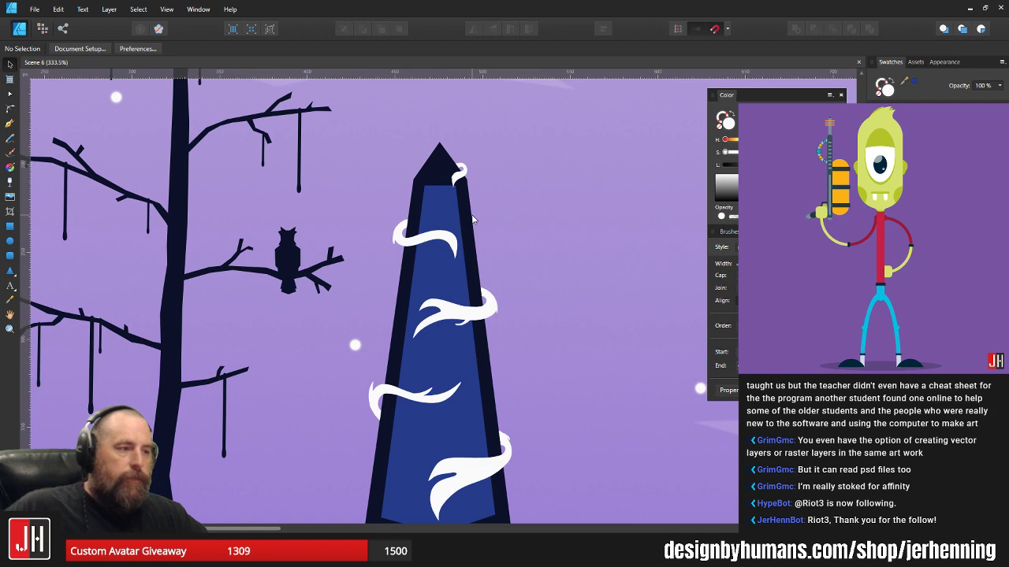
{"action": "scroll", "coordinate": [465, 268], "scroll_direction": "up", "scroll_amount": 2}
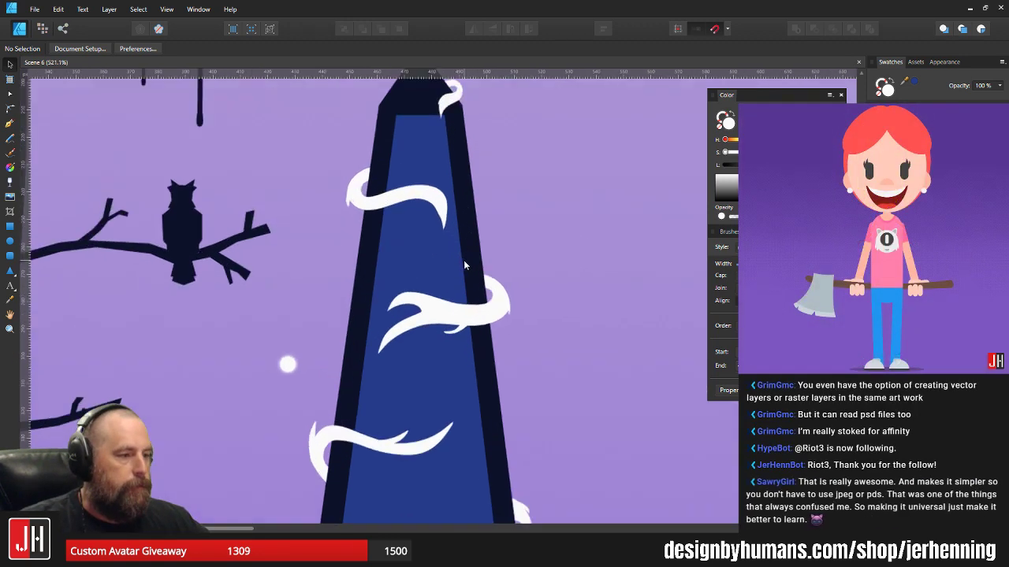
{"action": "left_click_drag", "start_coordinate": [475, 242], "coordinate": [467, 273]}
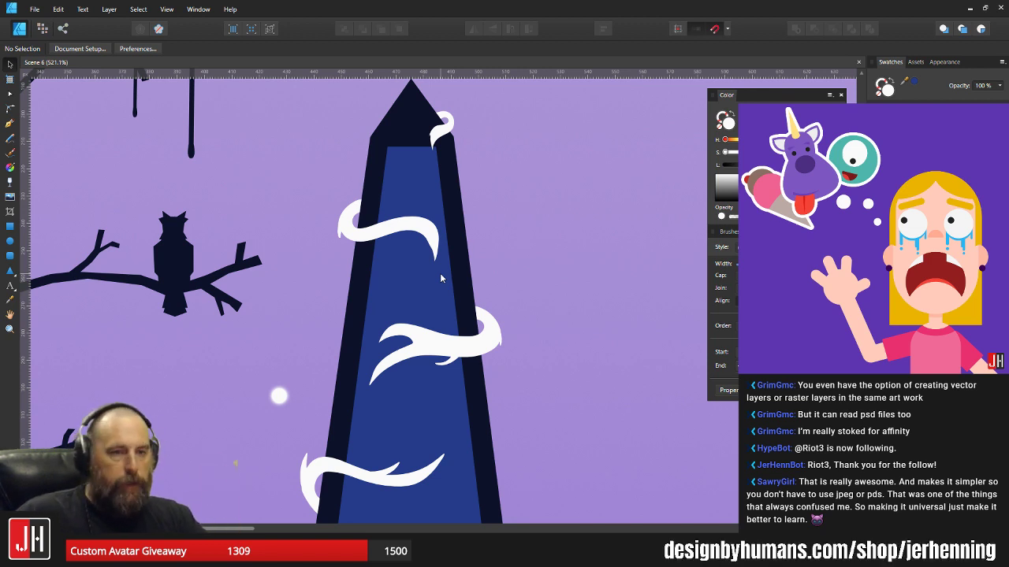
{"action": "scroll", "coordinate": [400, 234], "scroll_direction": "down", "scroll_amount": 5}
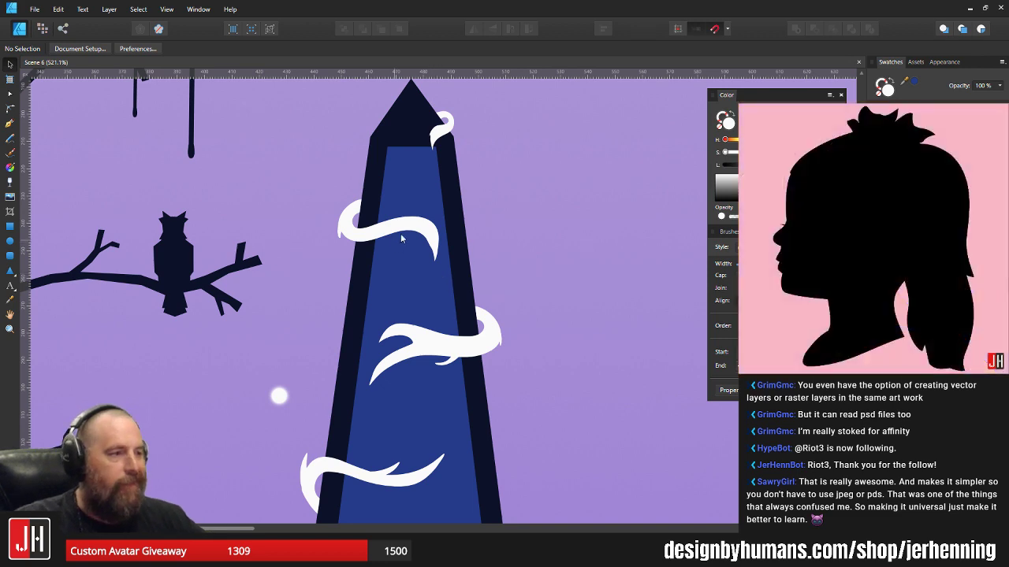
{"action": "scroll", "coordinate": [407, 318], "scroll_direction": "up", "scroll_amount": 3}
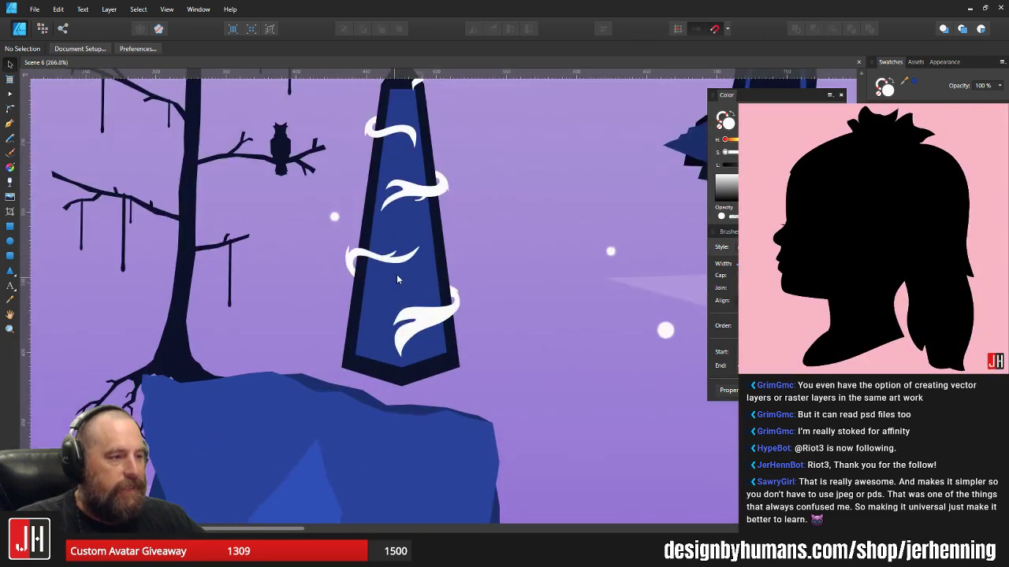
{"action": "left_click_drag", "start_coordinate": [412, 227], "coordinate": [406, 229]}
{"action": "left_click", "coordinate": [465, 220]}
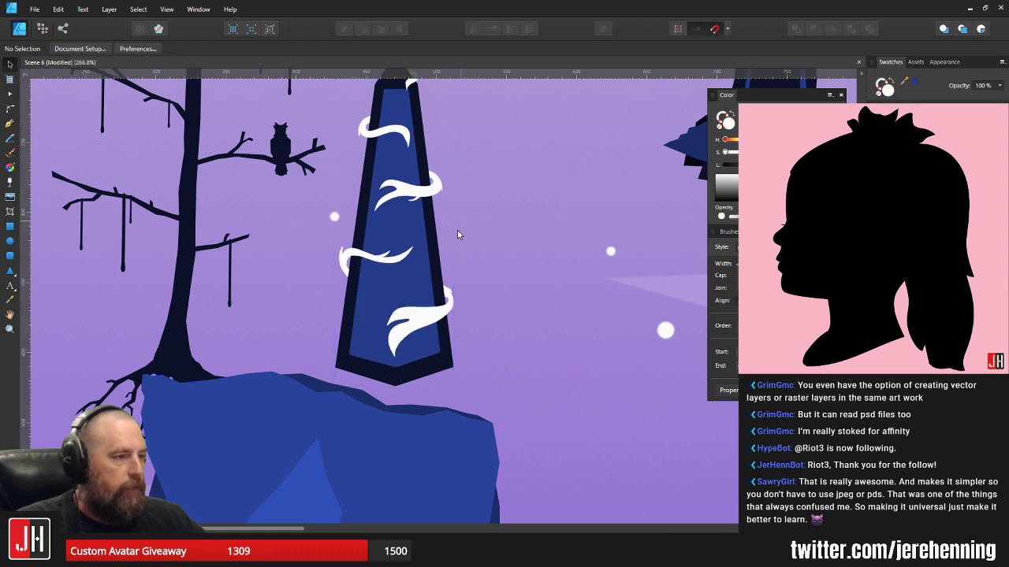
{"action": "scroll", "coordinate": [450, 238], "scroll_direction": "down", "scroll_amount": 3}
{"action": "scroll", "coordinate": [418, 257], "scroll_direction": "up", "scroll_amount": 3}
{"action": "scroll", "coordinate": [413, 264], "scroll_direction": "up", "scroll_amount": 4}
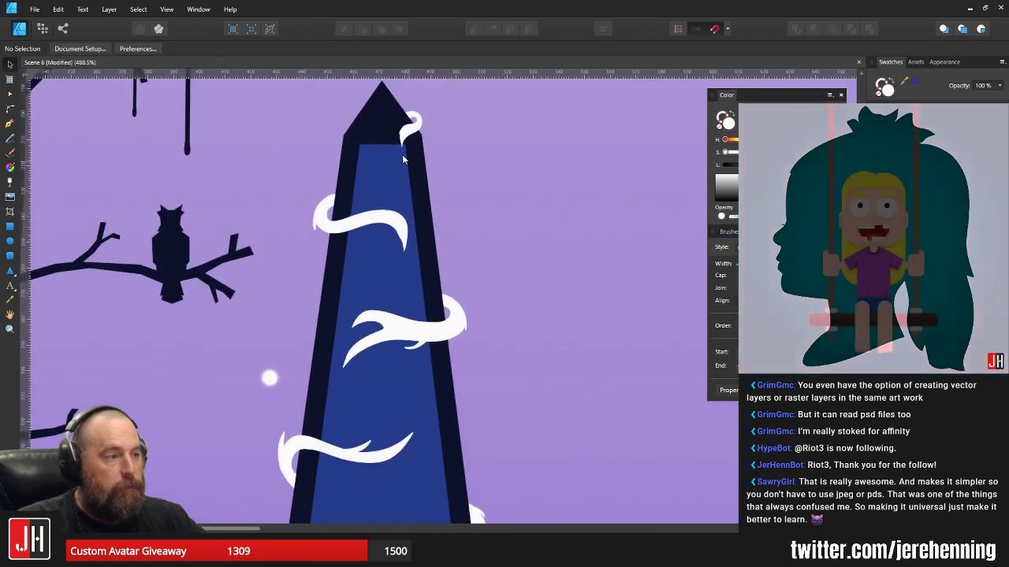
- Inspect the small white swirl at the obelisk's tip up close, selecting its shape and clearing the selection
{"action": "left_click", "coordinate": [410, 189]}
{"action": "scroll", "coordinate": [412, 190], "scroll_direction": "up", "scroll_amount": 8}
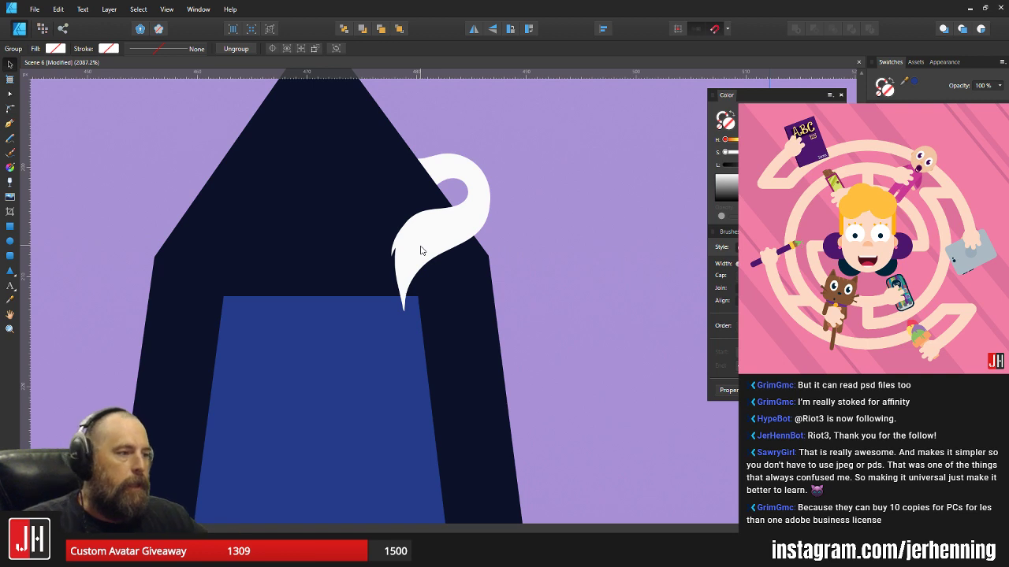
{"action": "scroll", "coordinate": [420, 250], "scroll_direction": "up", "scroll_amount": 5}
{"action": "left_click", "coordinate": [352, 251]}
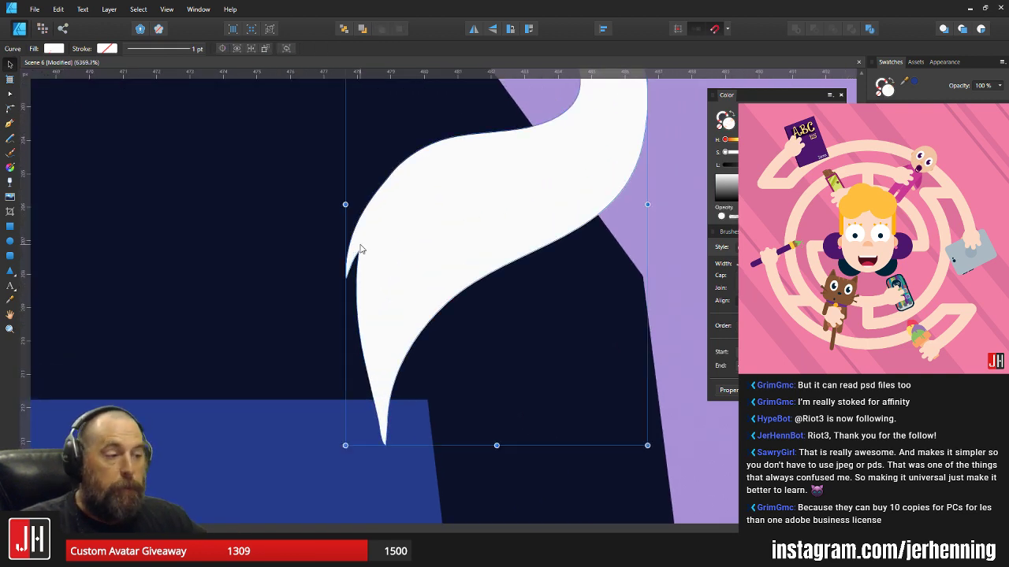
{"action": "key", "text": "n"}
{"action": "scroll", "coordinate": [393, 247], "scroll_direction": "down", "scroll_amount": 7}
{"action": "key", "text": "v"}
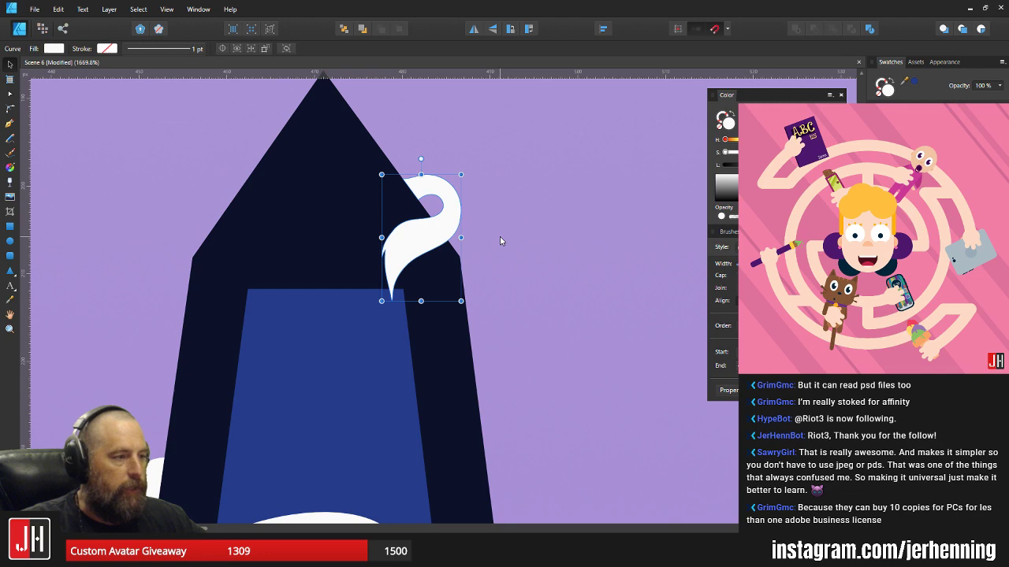
{"action": "left_click", "coordinate": [500, 238]}
{"action": "scroll", "coordinate": [484, 268], "scroll_direction": "down", "scroll_amount": 5}
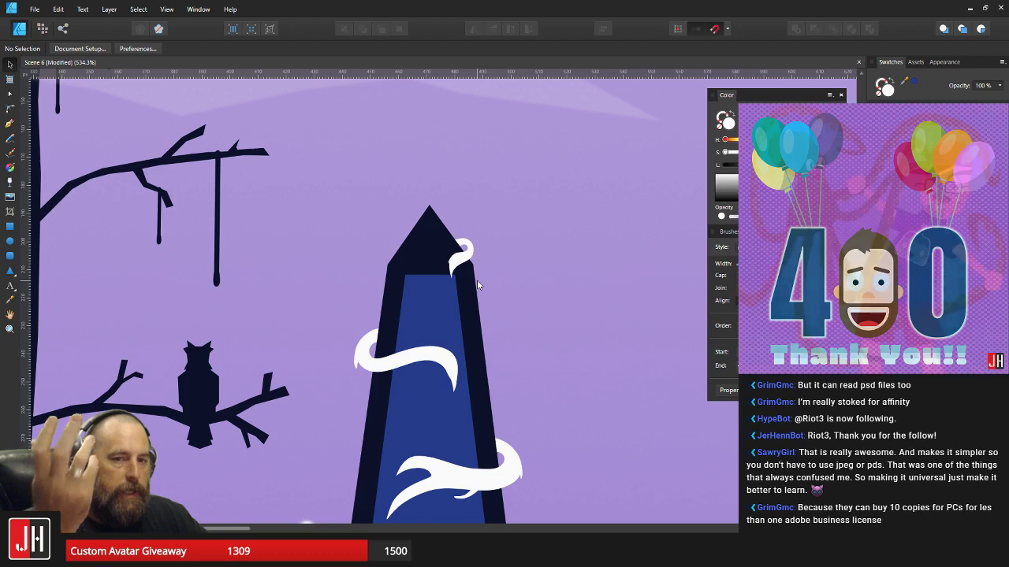
{"action": "scroll", "coordinate": [461, 278], "scroll_direction": "down", "scroll_amount": 5}
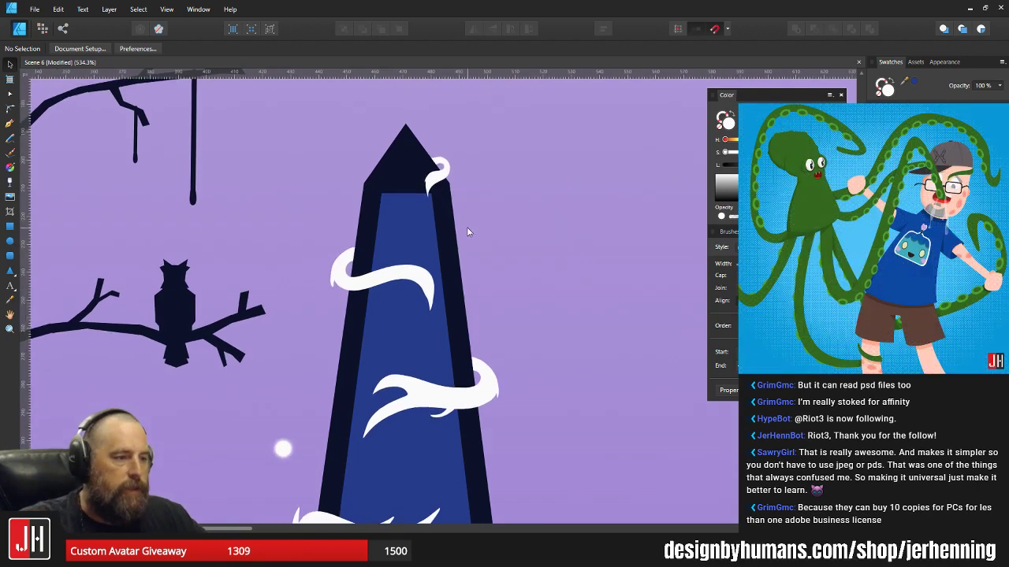
{"action": "scroll", "coordinate": [417, 341], "scroll_direction": "up", "scroll_amount": 3}
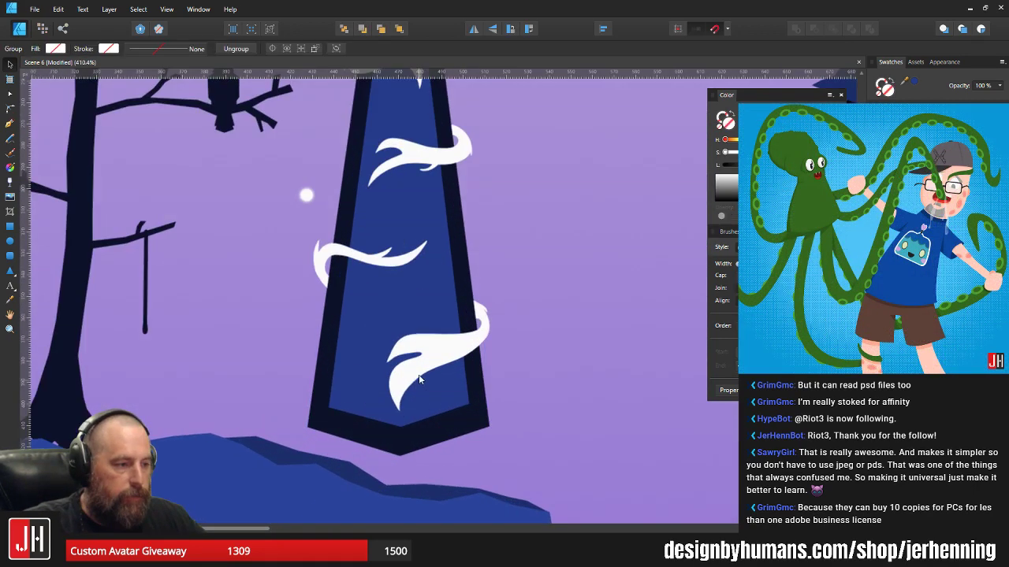
- Add an Outer Glow effect to the obelisk's dark outer shape and increase the glow's radius
{"action": "left_click_drag", "start_coordinate": [418, 368], "coordinate": [408, 313]}
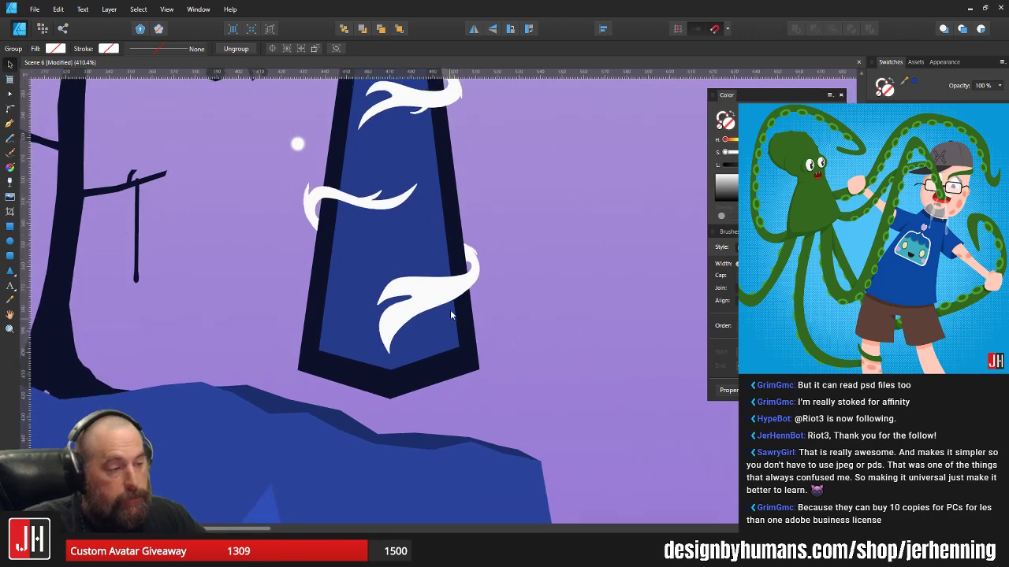
{"action": "left_click", "coordinate": [400, 250]}
{"action": "left_click_drag", "start_coordinate": [461, 207], "coordinate": [490, 338]}
{"action": "left_click", "coordinate": [461, 246]}
{"action": "scroll", "coordinate": [490, 343], "scroll_direction": "up", "scroll_amount": 1}
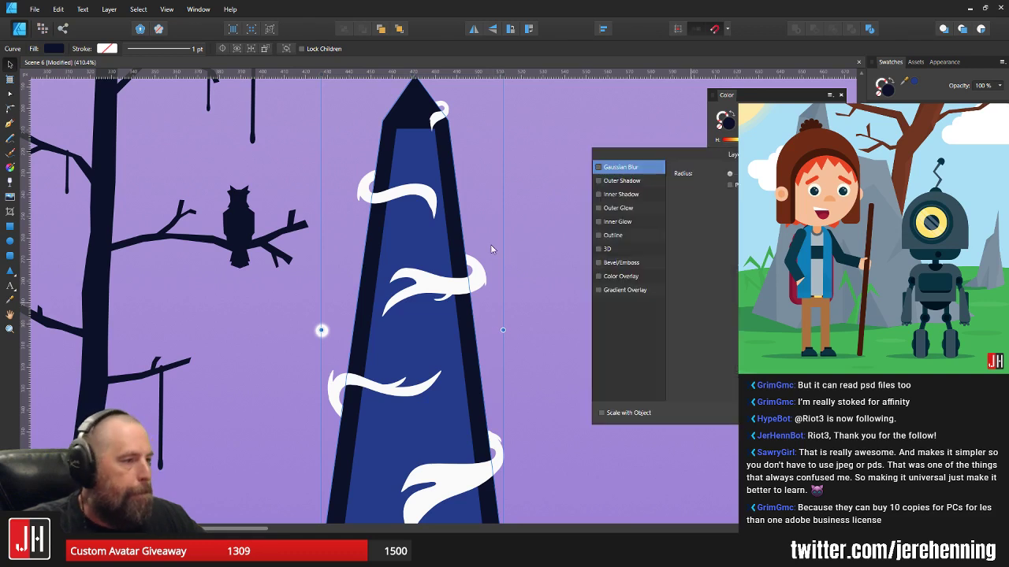
{"action": "left_click", "coordinate": [616, 209]}
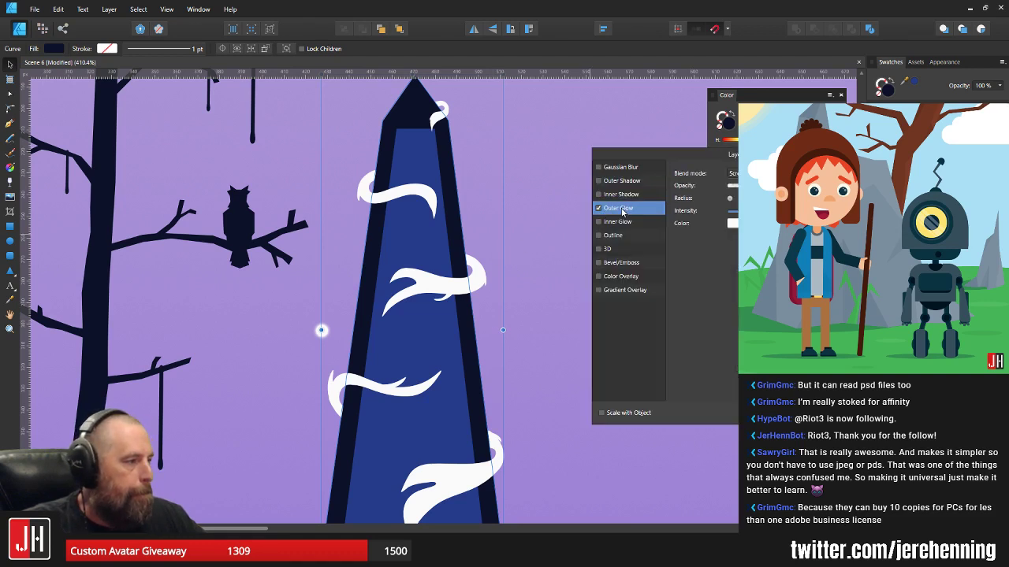
{"action": "left_click_drag", "start_coordinate": [730, 198], "coordinate": [739, 198]}
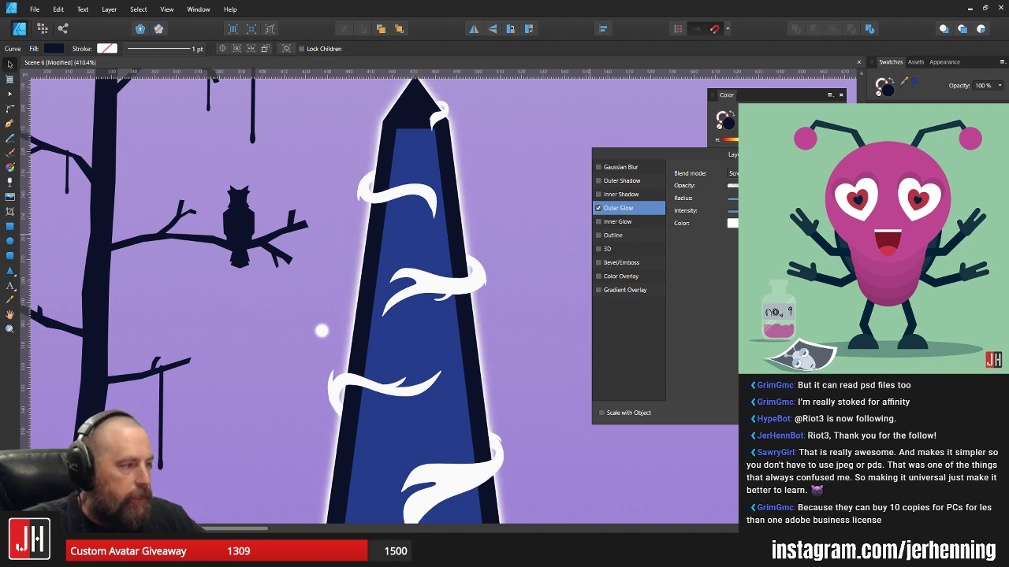
{"action": "left_click", "coordinate": [322, 331]}
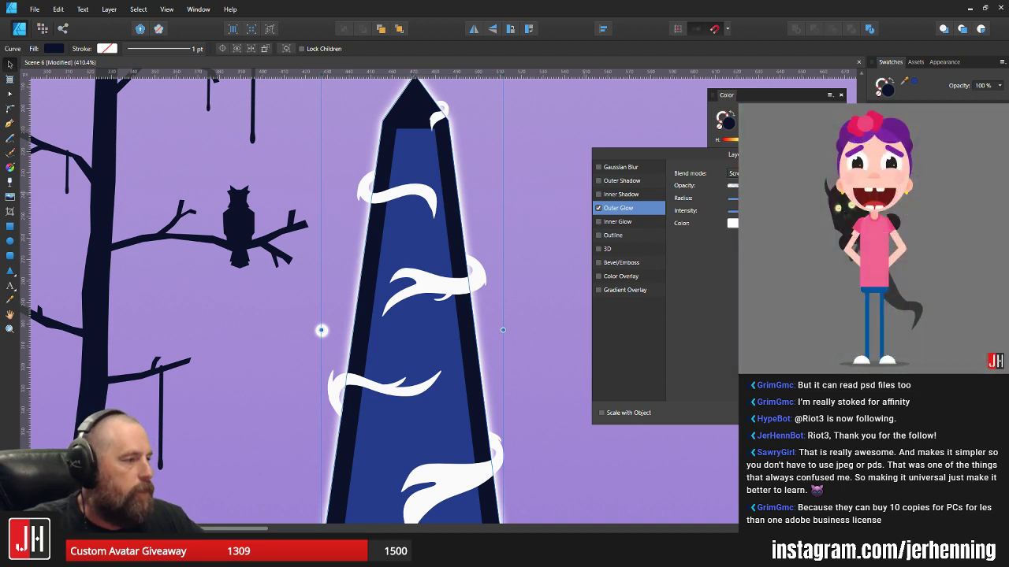
- Change the colour of the obelisk's outer glow to a sampled magenta-purple
{"action": "left_click", "coordinate": [735, 224]}
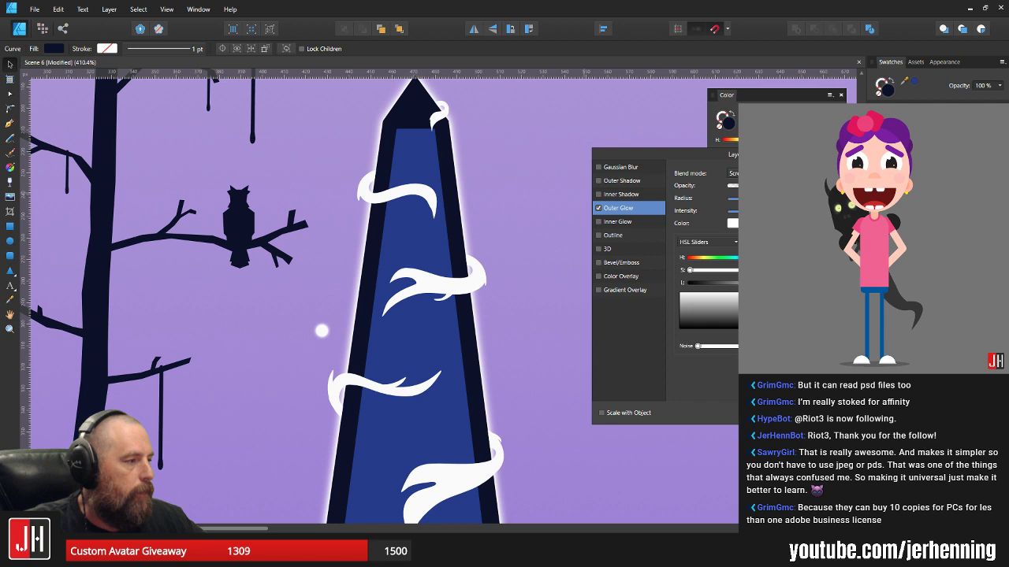
{"action": "left_click", "coordinate": [321, 331]}
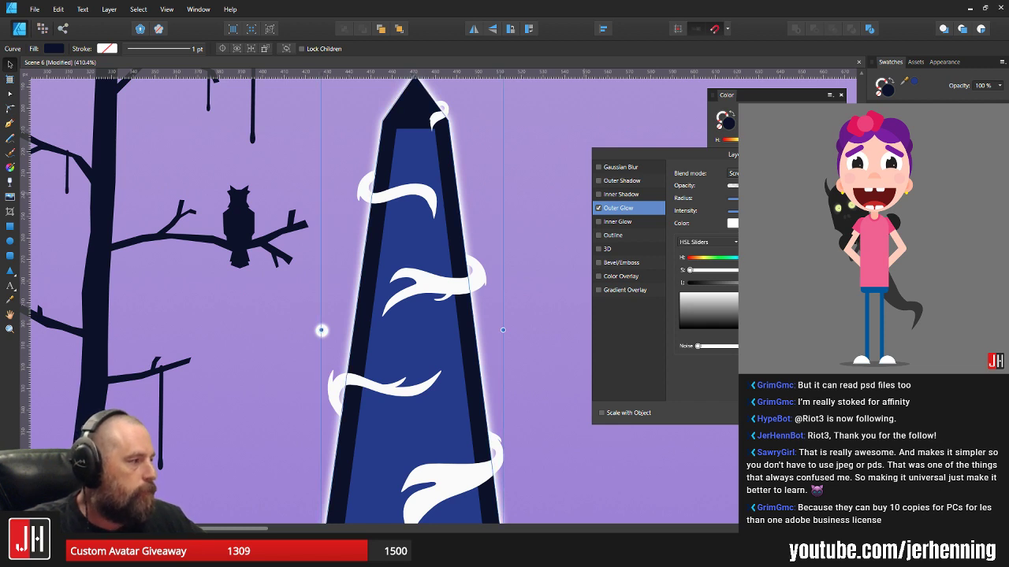
{"action": "mouse_move", "coordinate": [752, 242]}
{"action": "left_mouse_down"}
{"action": "mouse_move", "coordinate": [966, 158]}
{"action": "mouse_move", "coordinate": [974, 126]}
{"action": "left_mouse_up"}
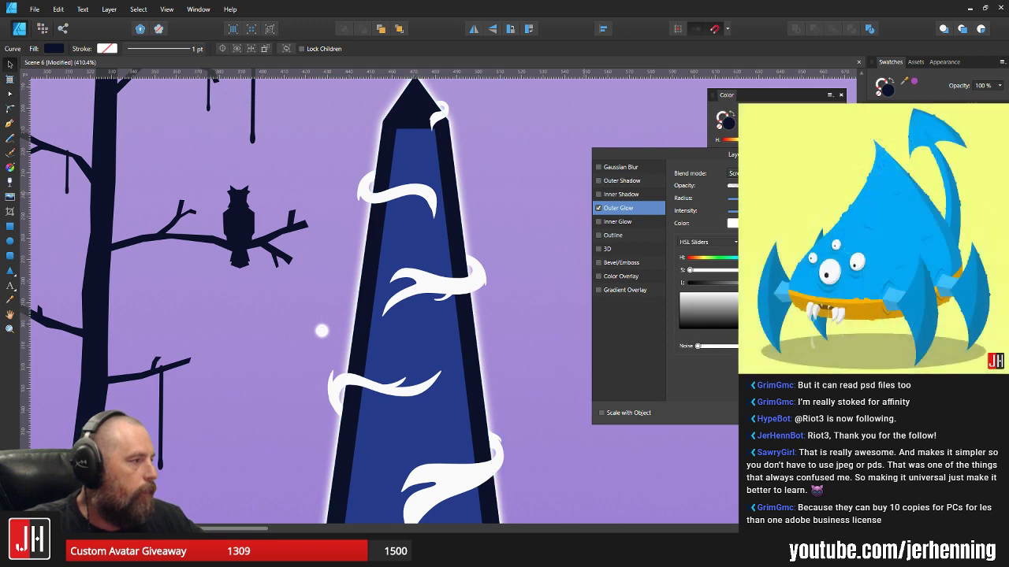
{"action": "left_click", "coordinate": [322, 331]}
{"action": "left_click", "coordinate": [762, 242]}
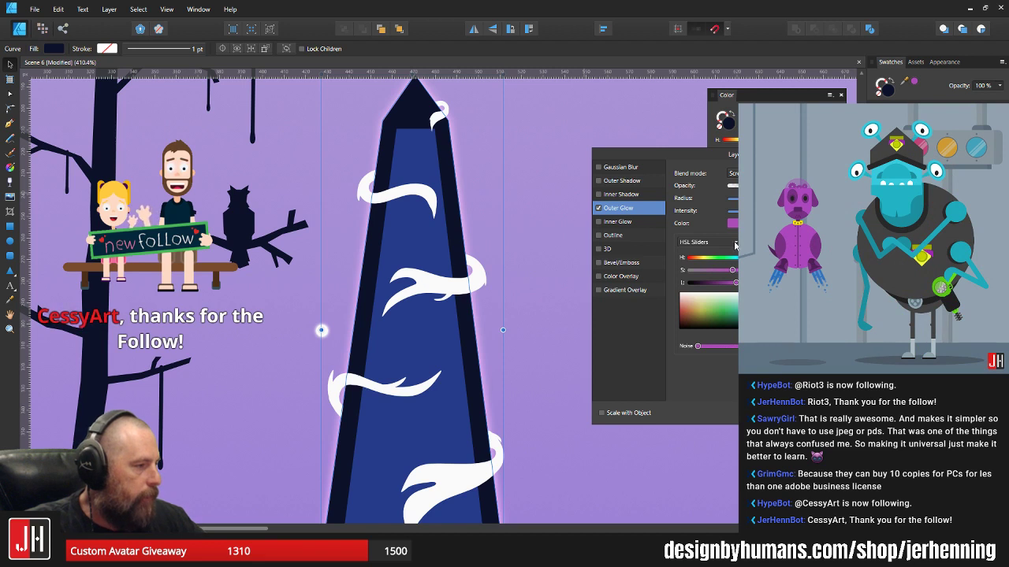
{"action": "key", "text": "Escape"}
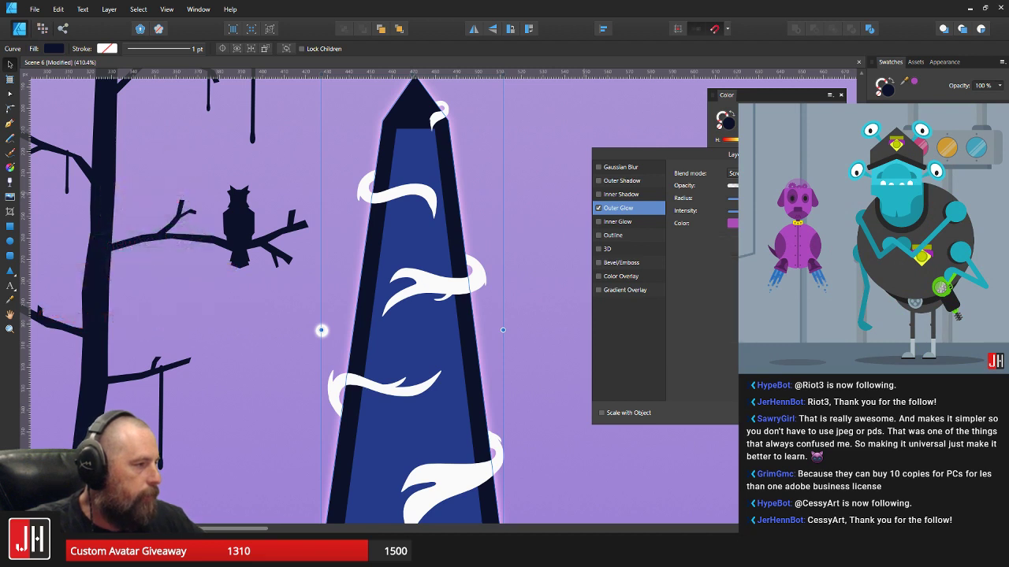
- Set the outer glow's blend mode to Normal, increase its intensity, then close the effects and deselect the shape
{"action": "left_click", "coordinate": [747, 173]}
{"action": "scroll", "coordinate": [769, 237], "scroll_direction": "up", "scroll_amount": 3}
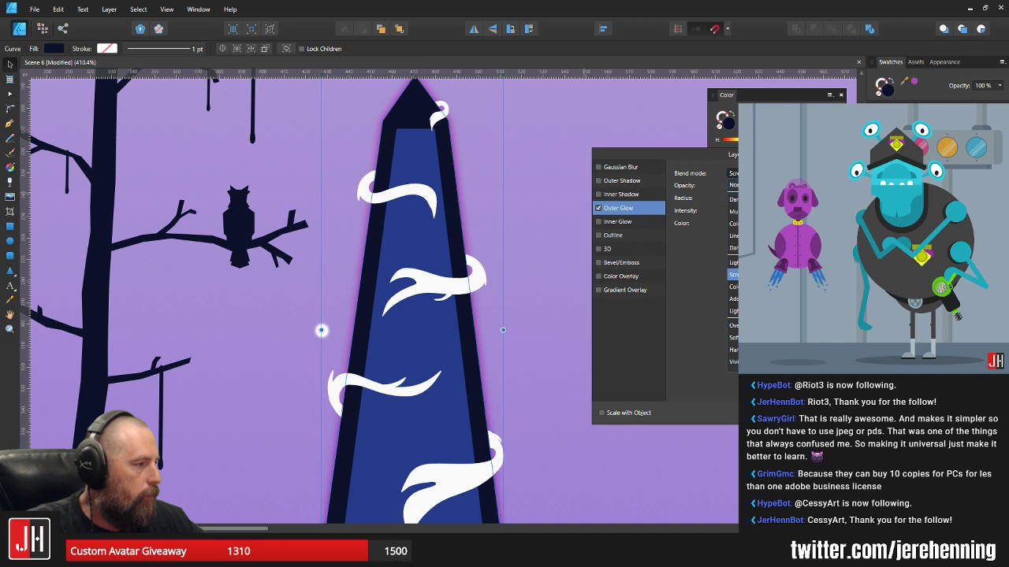
{"action": "left_click", "coordinate": [733, 186]}
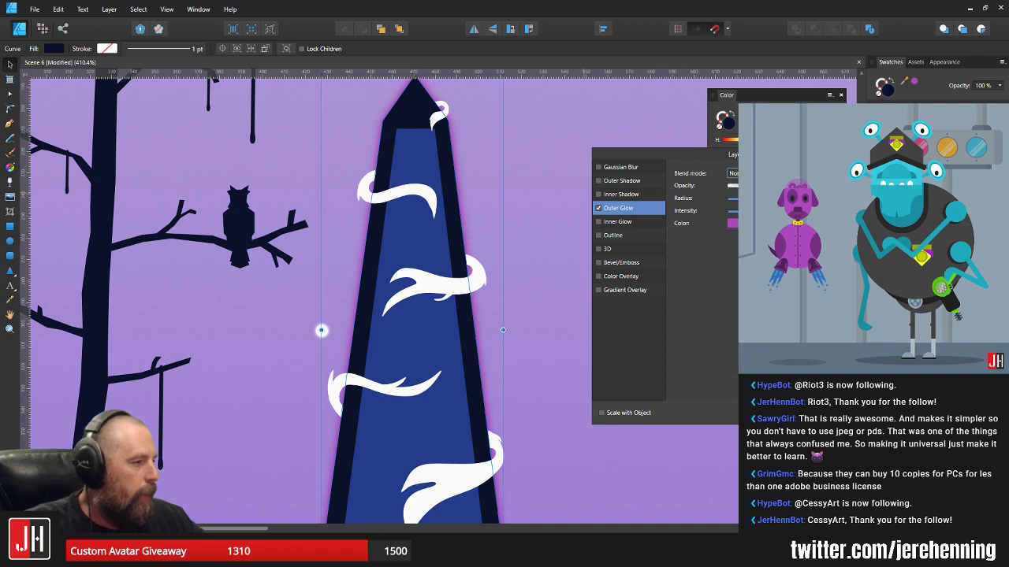
{"action": "left_click_drag", "start_coordinate": [744, 211], "coordinate": [758, 212]}
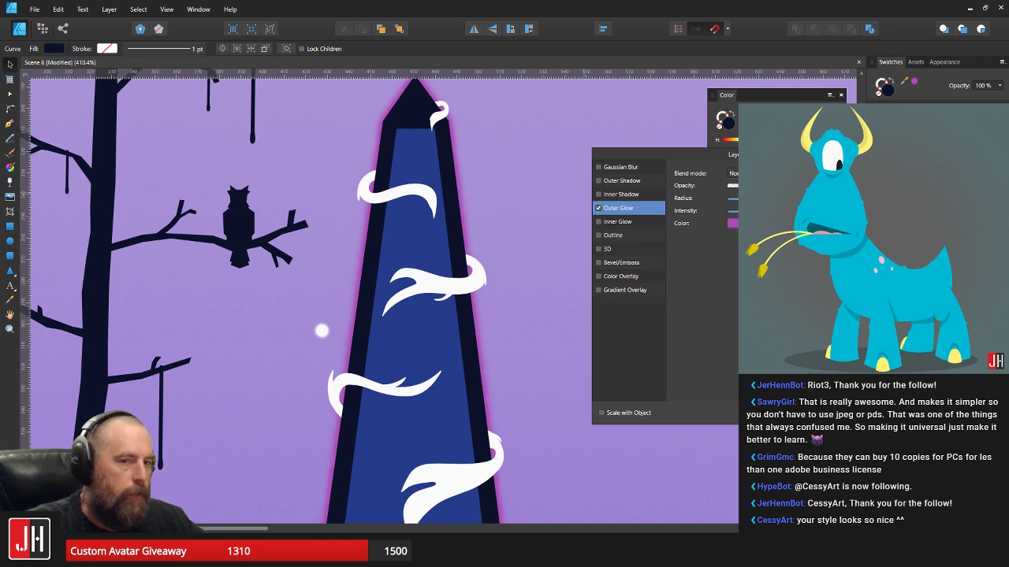
{"action": "left_click", "coordinate": [322, 331]}
{"action": "key", "text": "ctrl+d"}
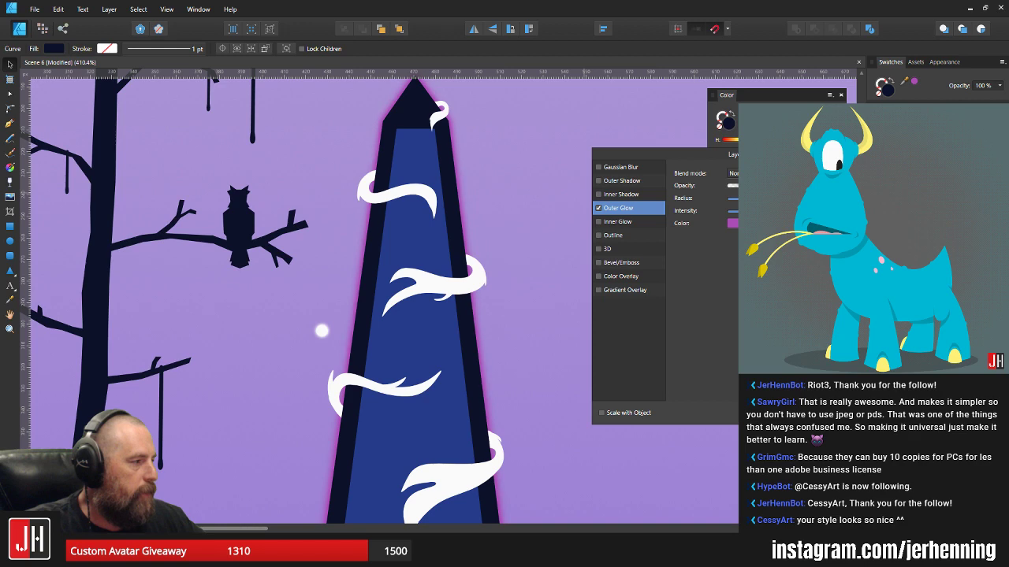
{"action": "left_click", "coordinate": [322, 330]}
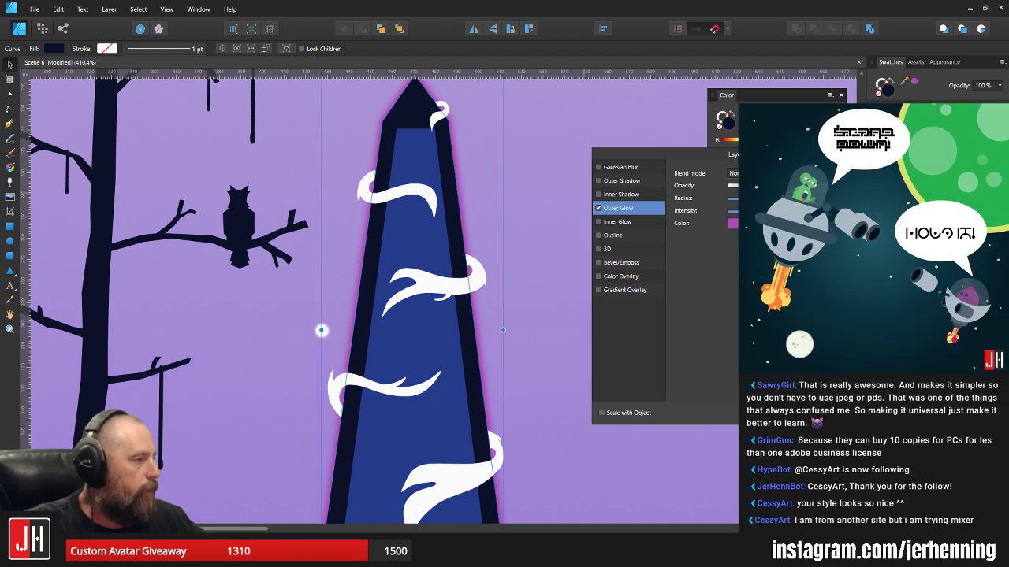
{"action": "left_click", "coordinate": [895, 155]}
{"action": "left_click", "coordinate": [560, 159]}
- Examine the obelisk's purple glow within the whole scene and close up around its tip
{"action": "scroll", "coordinate": [543, 187], "scroll_direction": "down", "scroll_amount": 5}
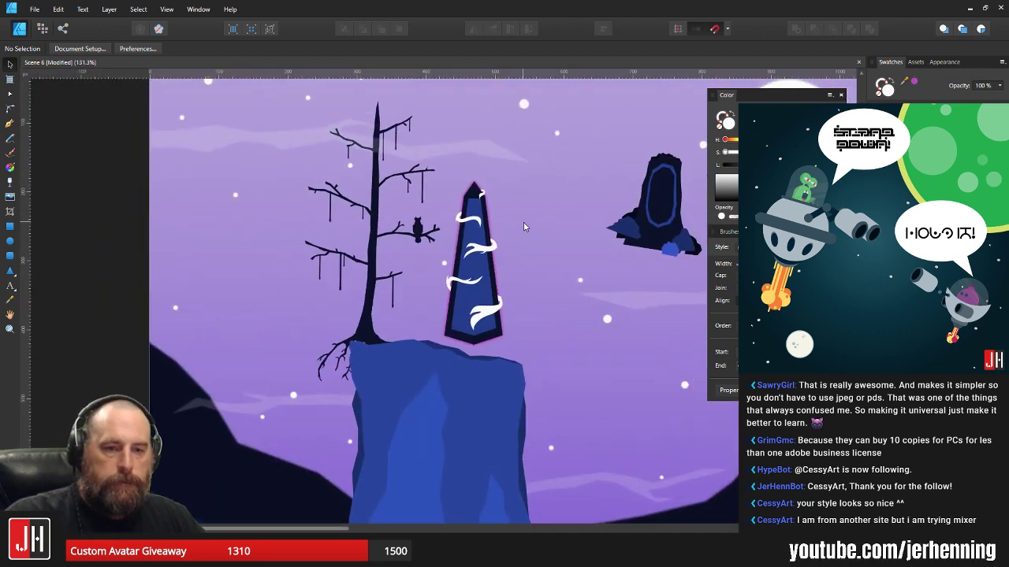
{"action": "left_click_drag", "start_coordinate": [524, 227], "coordinate": [449, 208]}
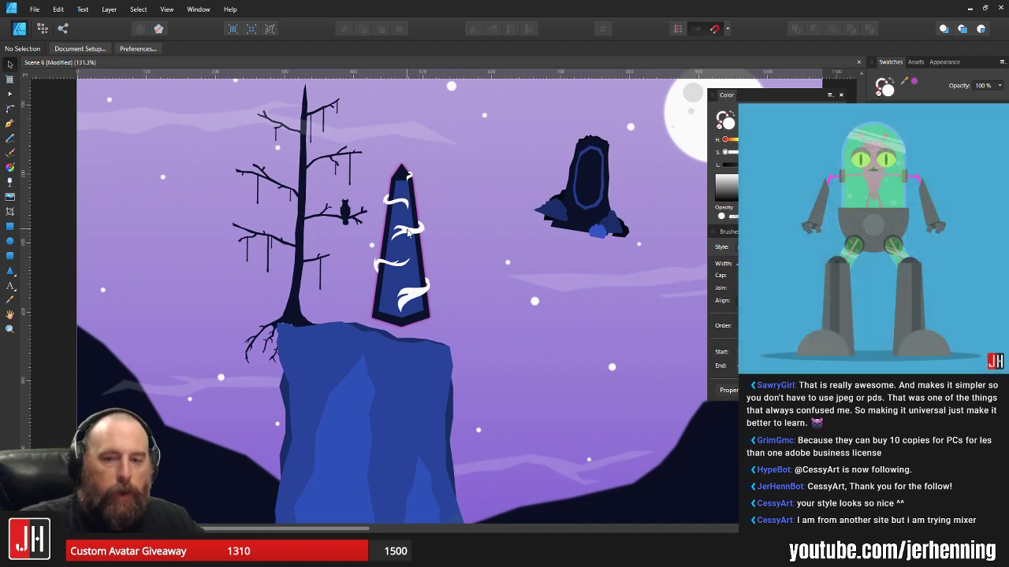
{"action": "scroll", "coordinate": [410, 237], "scroll_direction": "up", "scroll_amount": 3}
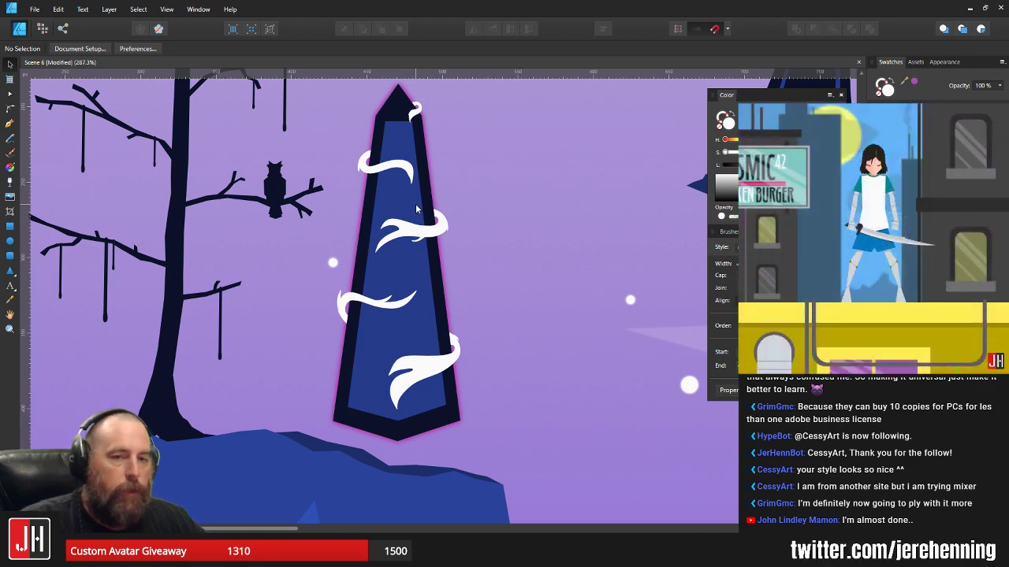
{"action": "scroll", "coordinate": [422, 209], "scroll_direction": "down", "scroll_amount": 3}
{"action": "scroll", "coordinate": [431, 214], "scroll_direction": "up", "scroll_amount": 1}
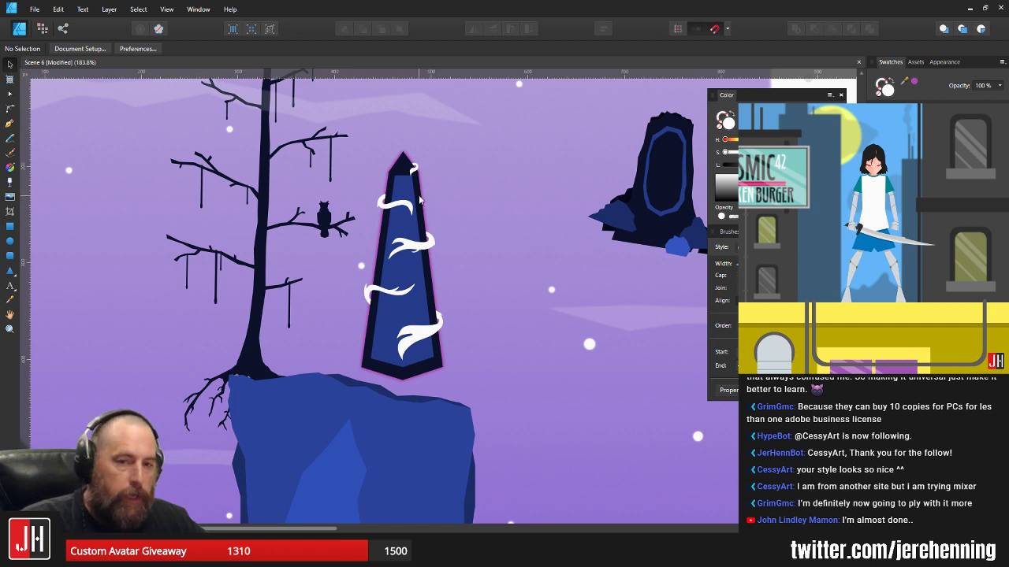
{"action": "scroll", "coordinate": [406, 159], "scroll_direction": "up", "scroll_amount": 5}
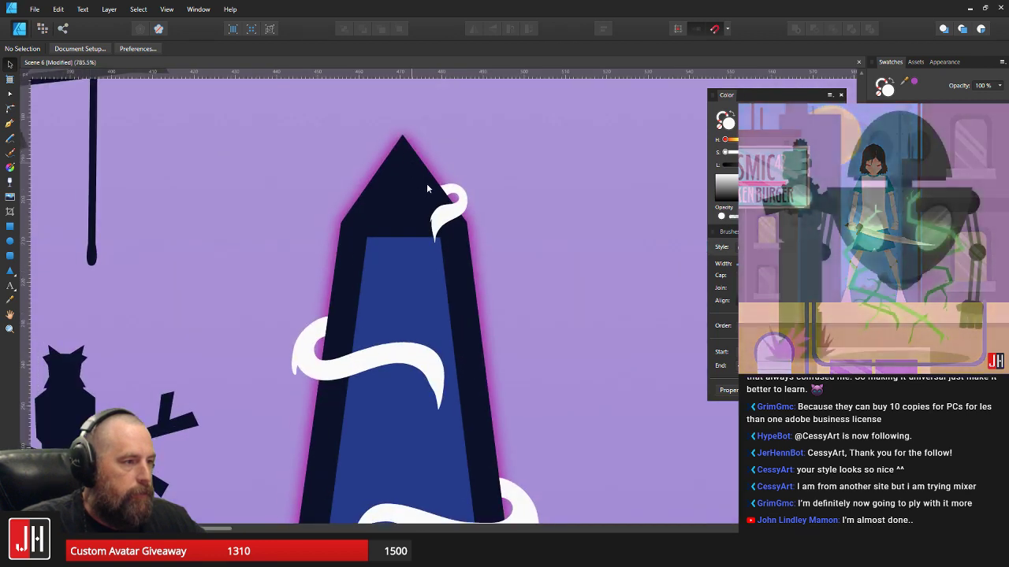
{"action": "scroll", "coordinate": [426, 188], "scroll_direction": "up", "scroll_amount": 3}
- Select the obelisk's dark outer shape inside its group and compare its glow with the full scene
{"action": "left_click", "coordinate": [424, 184]}
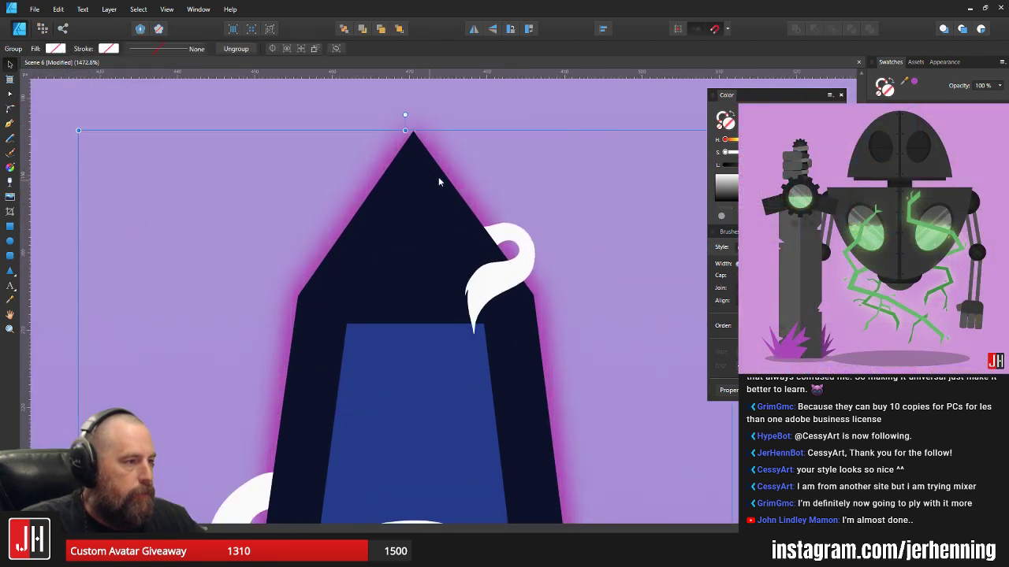
{"action": "double_click", "coordinate": [417, 235]}
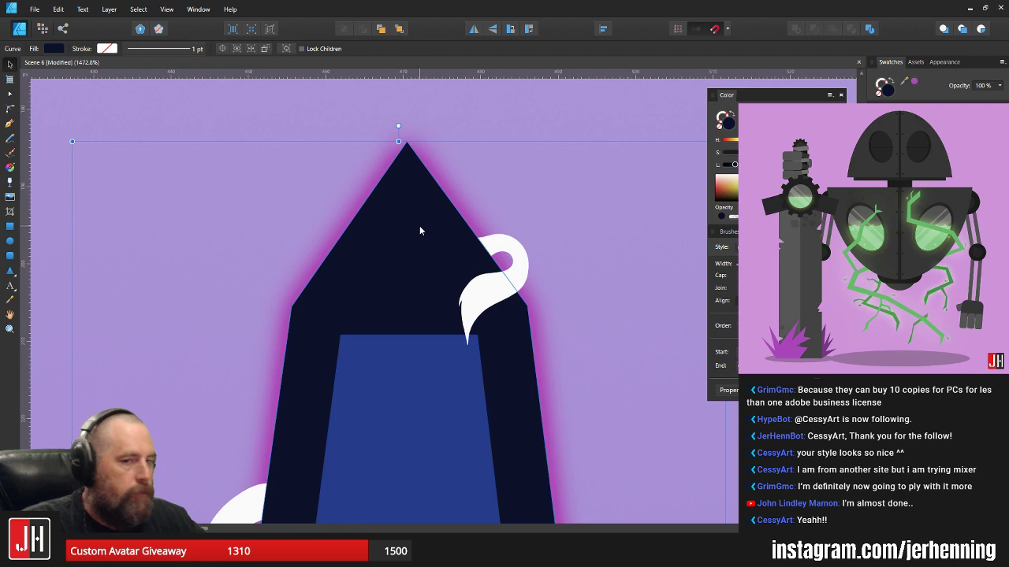
{"action": "scroll", "coordinate": [422, 226], "scroll_direction": "down", "scroll_amount": 7}
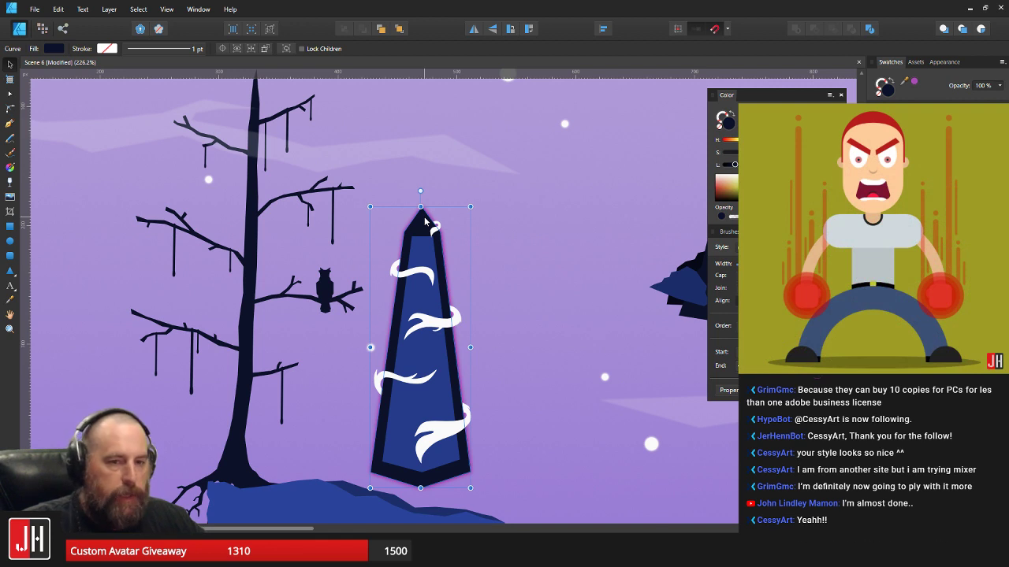
{"action": "scroll", "coordinate": [425, 221], "scroll_direction": "up", "scroll_amount": 3}
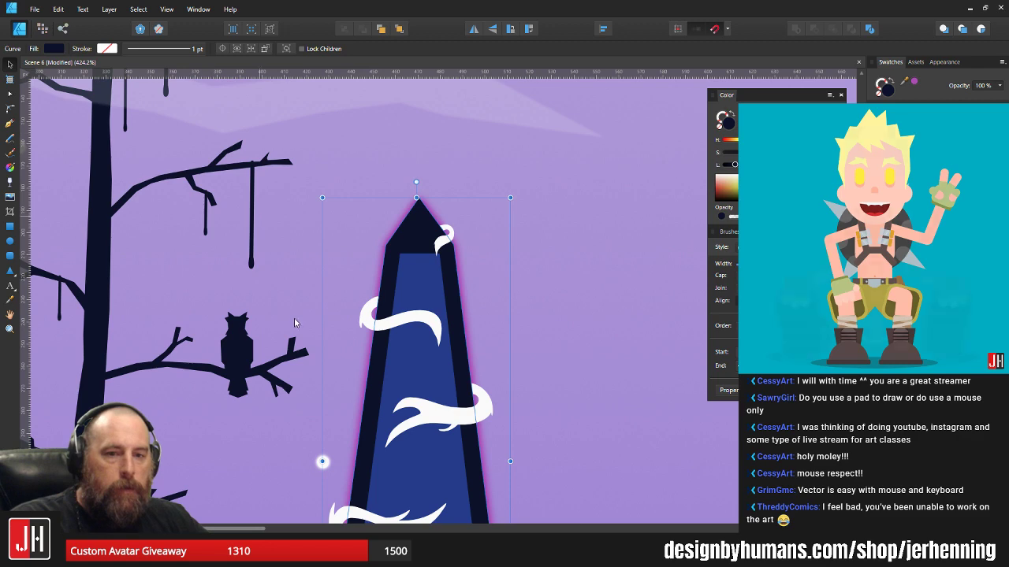
{"action": "key", "text": "ctrl+0"}
{"action": "scroll", "coordinate": [504, 270], "scroll_direction": "up", "scroll_amount": 5}
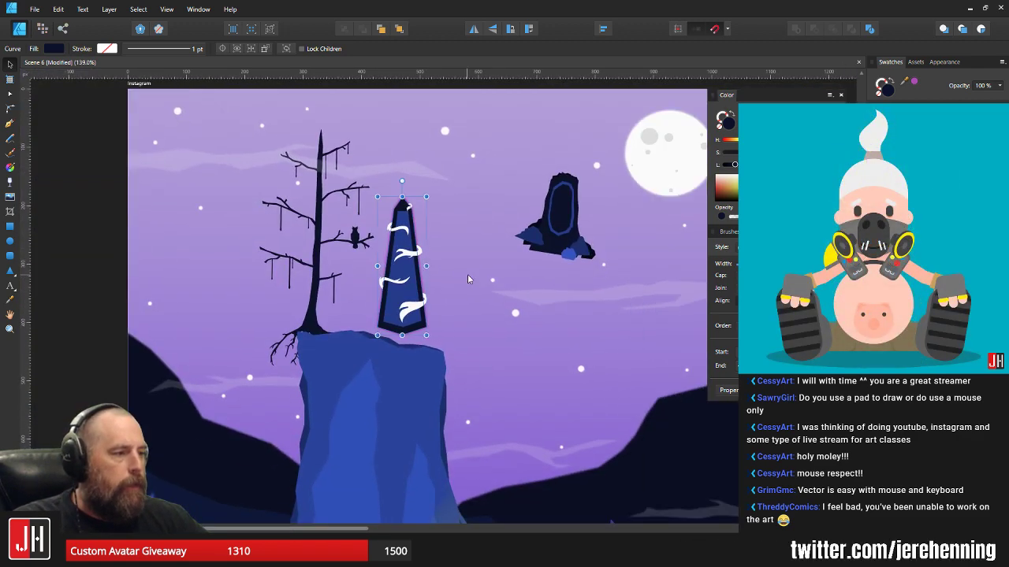
- Try filling the obelisk's dark outer shape with the sampled purple, and undo the fill
{"action": "left_click", "coordinate": [449, 271]}
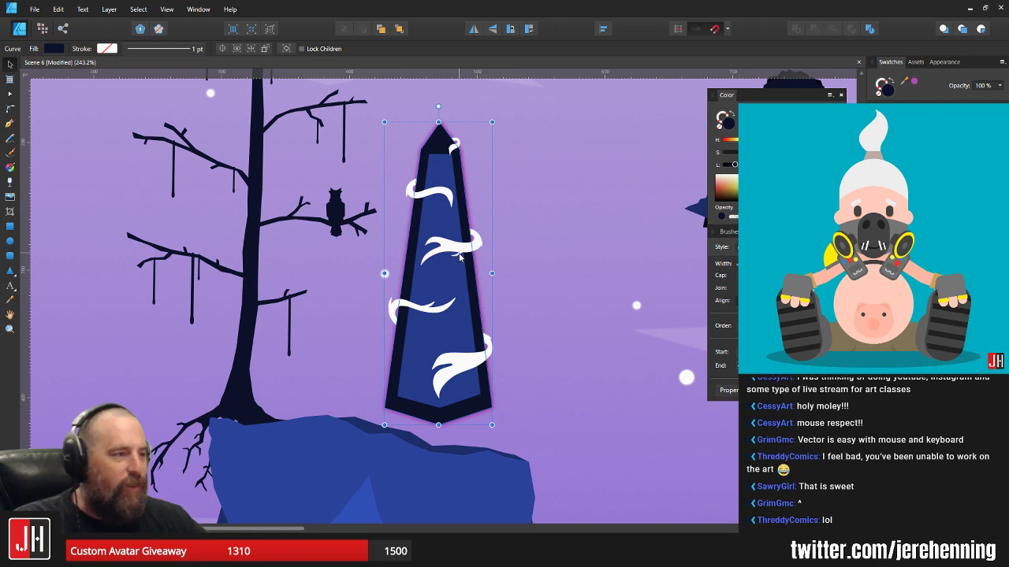
{"action": "scroll", "coordinate": [465, 229], "scroll_direction": "up", "scroll_amount": 3}
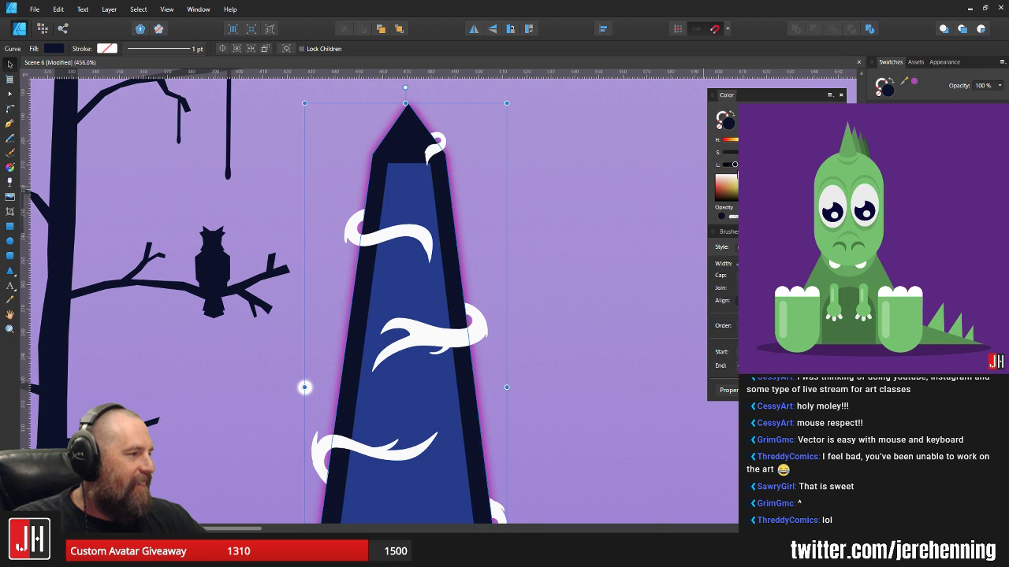
{"action": "left_click", "coordinate": [755, 115]}
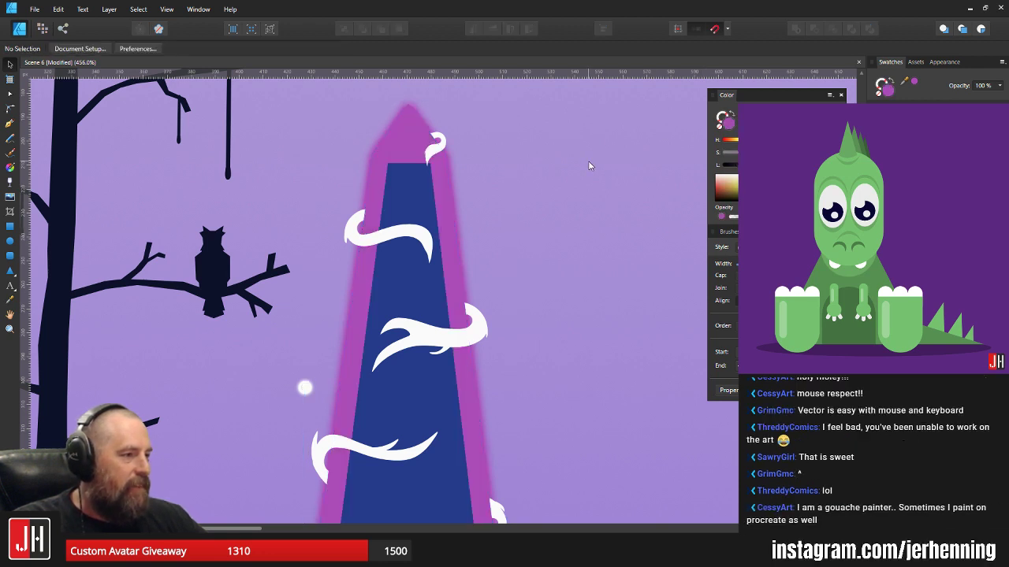
{"action": "key", "text": "ctrl+z"}
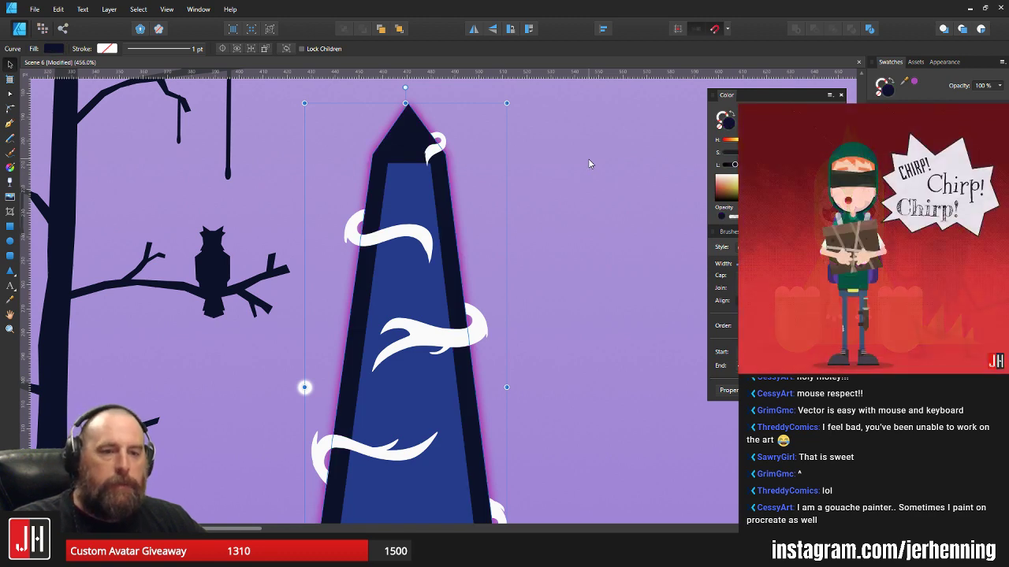
- Open the outer glow settings for the obelisk's outer shape and try a light pink fill on it
{"action": "scroll", "coordinate": [575, 187], "scroll_direction": "down", "scroll_amount": 5}
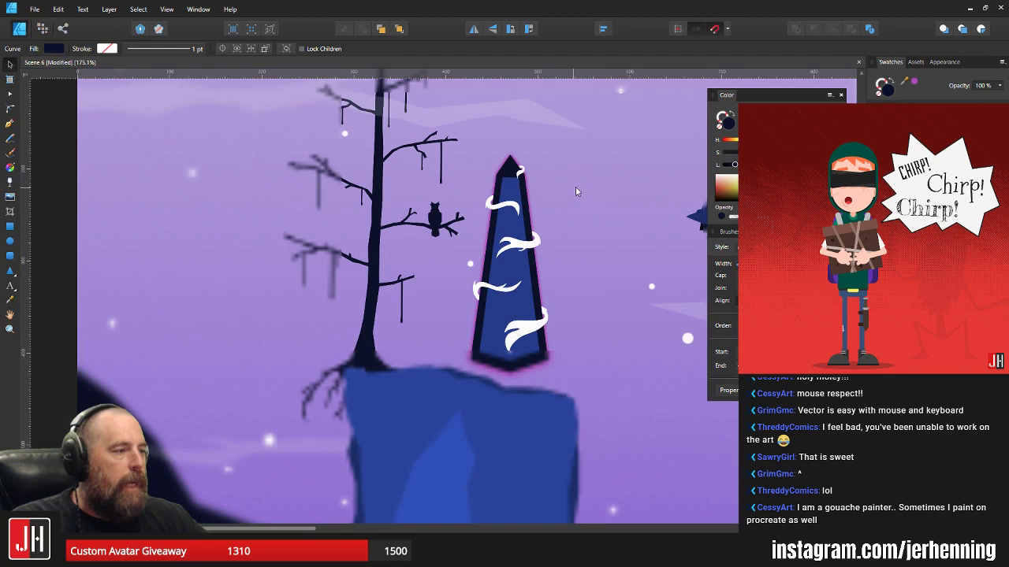
{"action": "left_click_drag", "start_coordinate": [561, 214], "coordinate": [495, 219]}
{"action": "scroll", "coordinate": [463, 246], "scroll_direction": "up", "scroll_amount": 3}
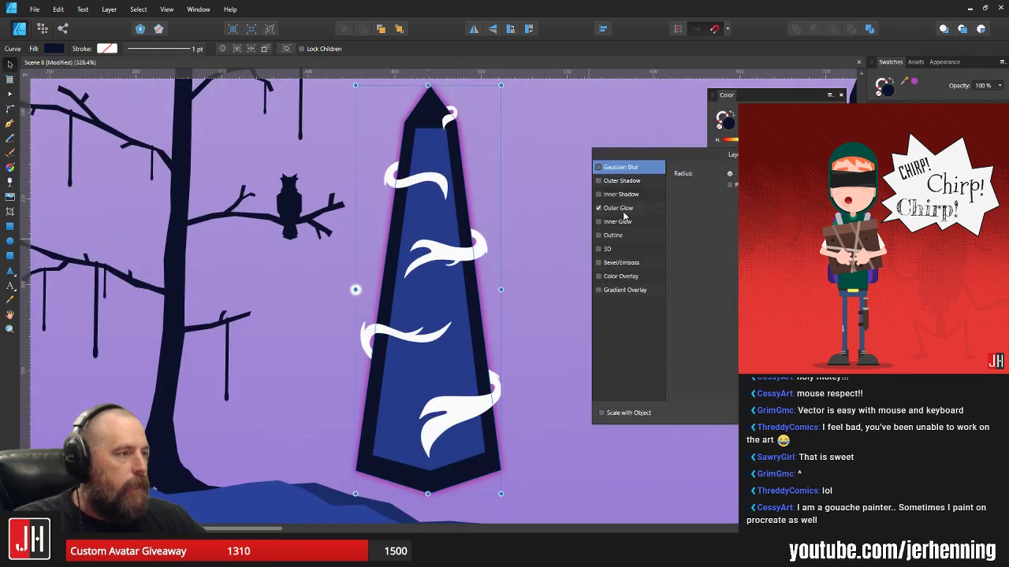
{"action": "left_click", "coordinate": [622, 210]}
{"action": "left_click_drag", "start_coordinate": [721, 155], "coordinate": [513, 103]}
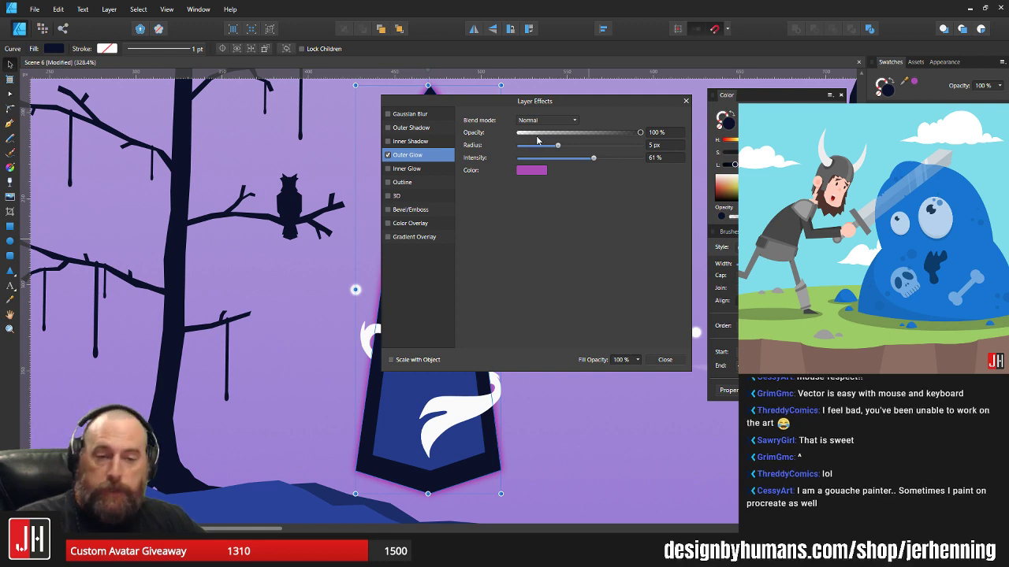
{"action": "left_click", "coordinate": [906, 157]}
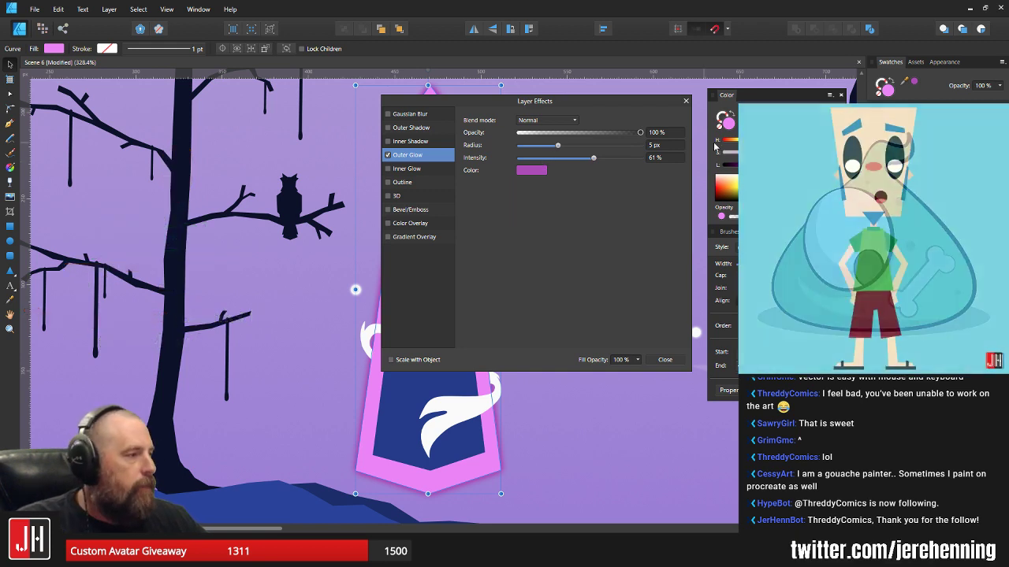
- Lighten the outer glow's purple colour slightly and close the layer effects
{"action": "left_click", "coordinate": [535, 171]}
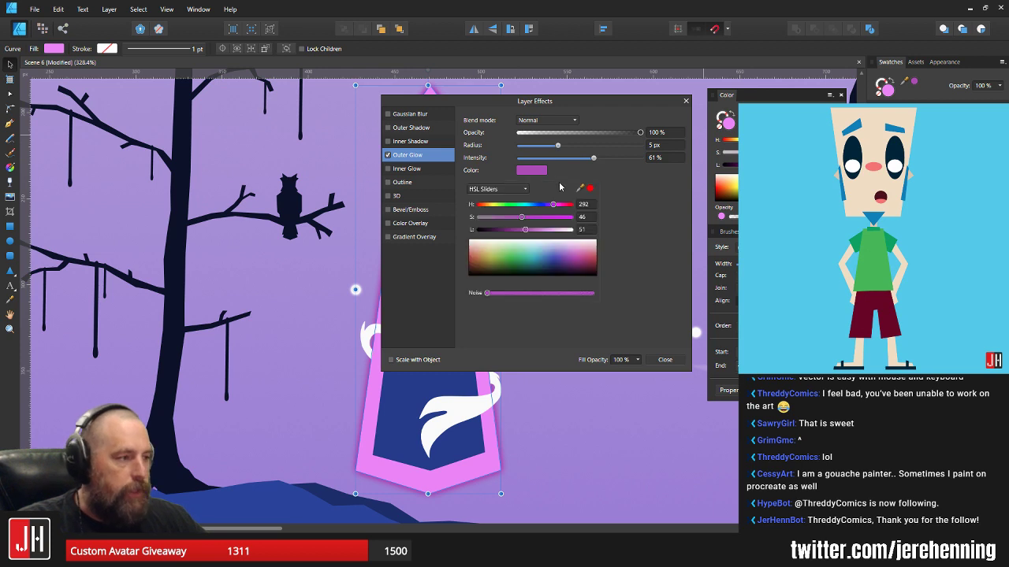
{"action": "left_click_drag", "start_coordinate": [529, 231], "coordinate": [532, 232]}
{"action": "left_click", "coordinate": [665, 363]}
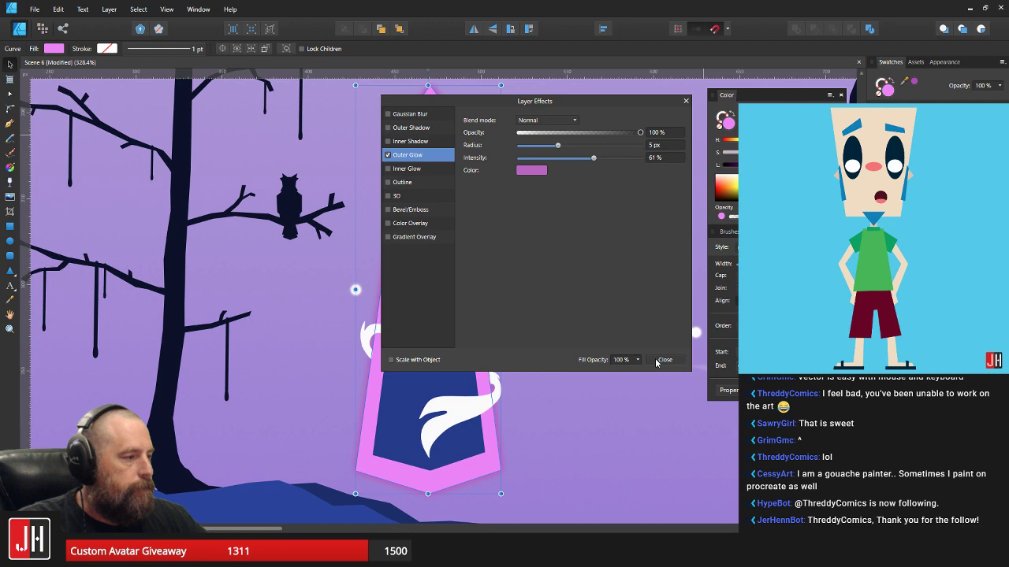
{"action": "left_click", "coordinate": [664, 363]}
- Restore the dark fill on the obelisk's outer shape, deselect it and save the document
{"action": "left_click", "coordinate": [576, 254]}
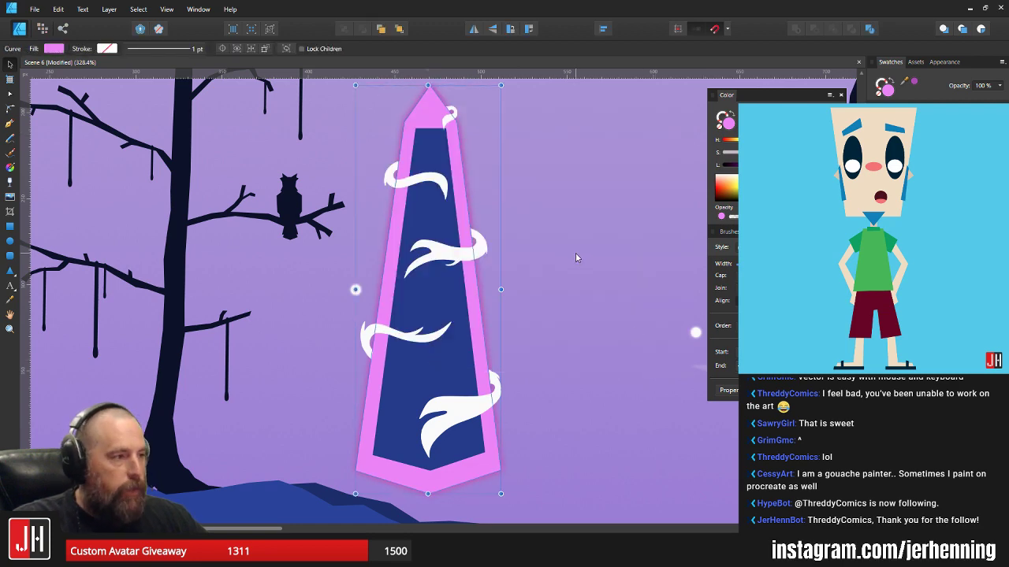
{"action": "scroll", "coordinate": [532, 243], "scroll_direction": "down", "scroll_amount": 4}
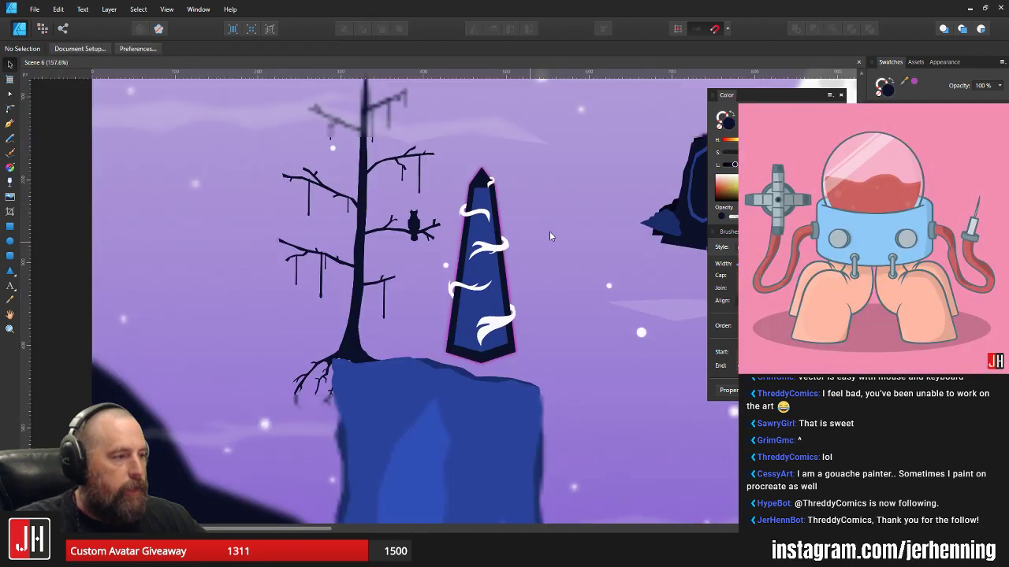
{"action": "left_click_drag", "start_coordinate": [509, 240], "coordinate": [464, 258]}
{"action": "scroll", "coordinate": [459, 259], "scroll_direction": "up", "scroll_amount": 4}
{"action": "key", "text": "ctrl+s"}
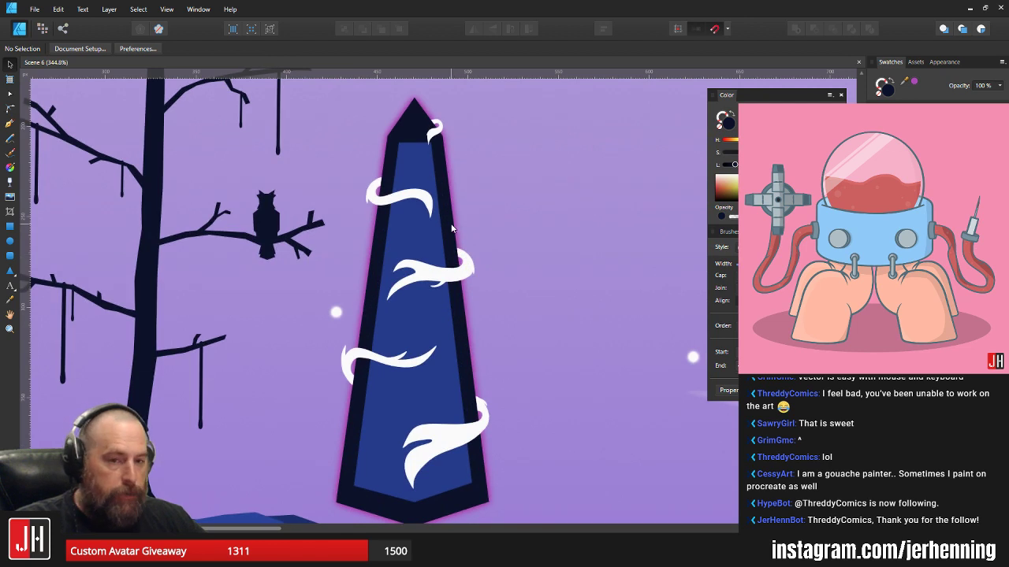
{"action": "scroll", "coordinate": [465, 198], "scroll_direction": "up", "scroll_amount": 1}
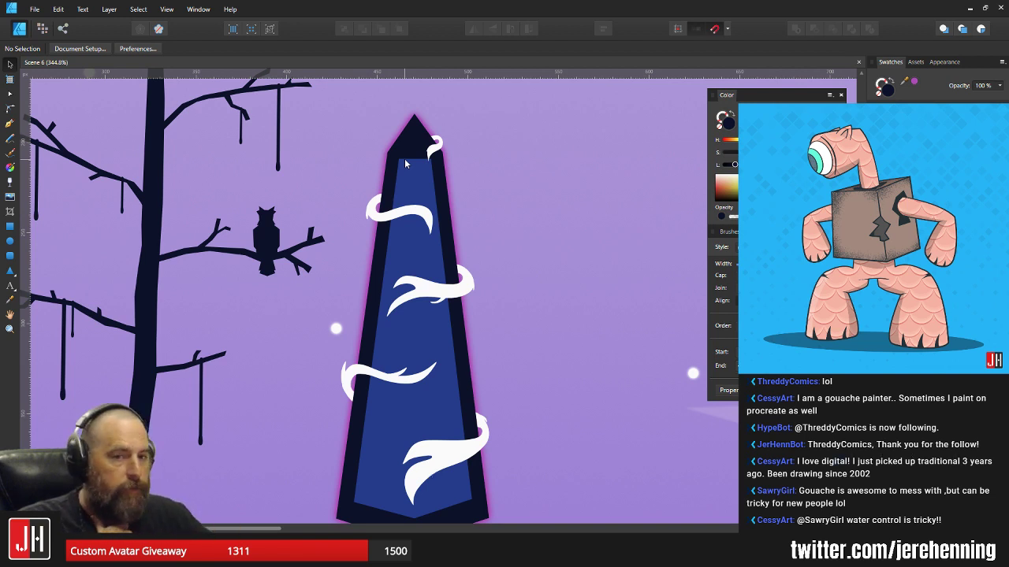
- Move the floating obelisk group slightly to the right and down, then deselect it
{"action": "scroll", "coordinate": [433, 169], "scroll_direction": "down", "scroll_amount": 3}
{"action": "scroll", "coordinate": [454, 219], "scroll_direction": "down", "scroll_amount": 2}
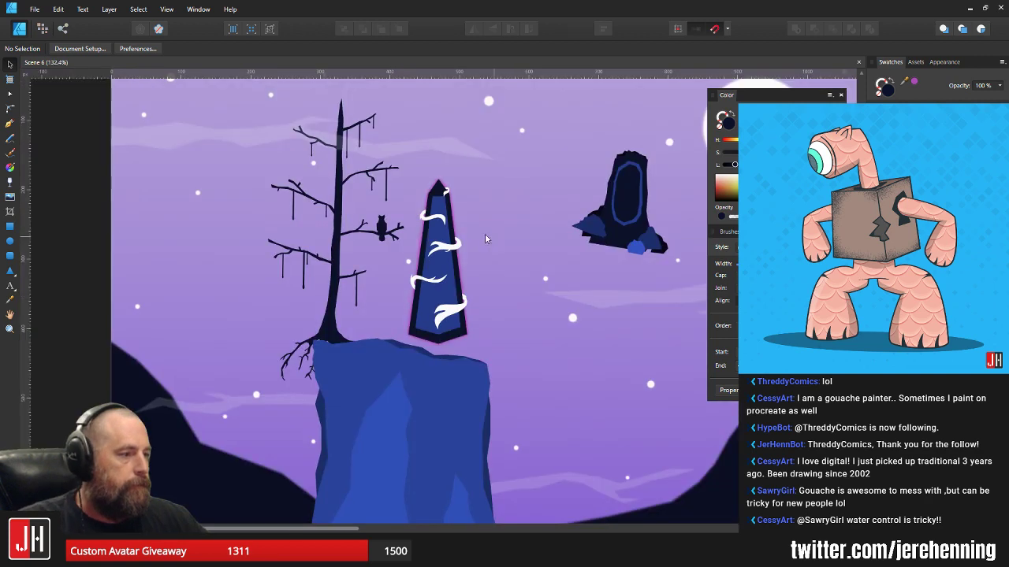
{"action": "scroll", "coordinate": [484, 233], "scroll_direction": "up", "scroll_amount": 4}
{"action": "left_click", "coordinate": [425, 211]}
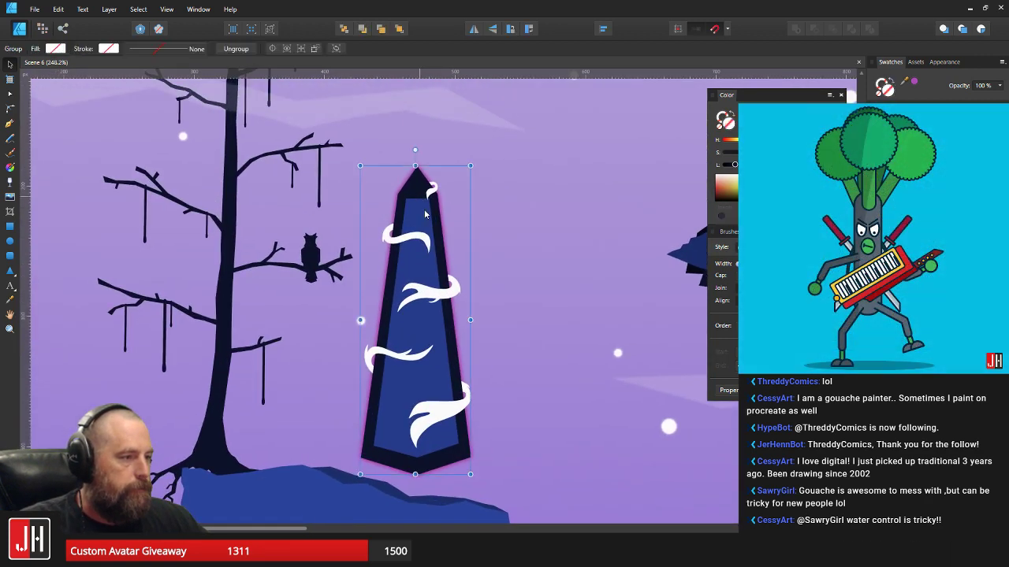
{"action": "left_click_drag", "start_coordinate": [424, 224], "coordinate": [430, 226]}
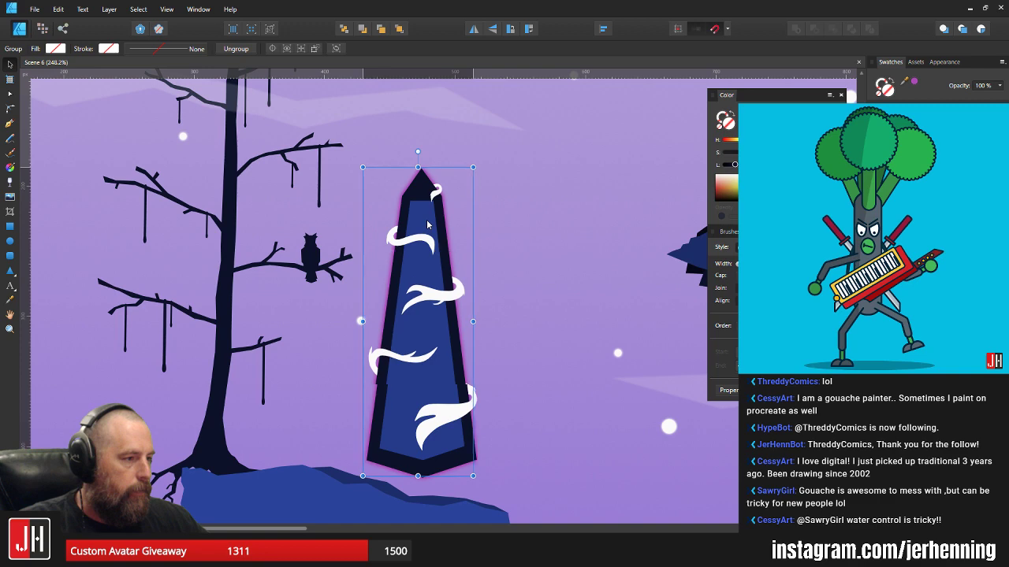
{"action": "left_click", "coordinate": [495, 198]}
- Delete the floating portal rock in the sky beside the obelisk
{"action": "scroll", "coordinate": [457, 244], "scroll_direction": "down", "scroll_amount": 6}
{"action": "scroll", "coordinate": [461, 255], "scroll_direction": "up", "scroll_amount": 3}
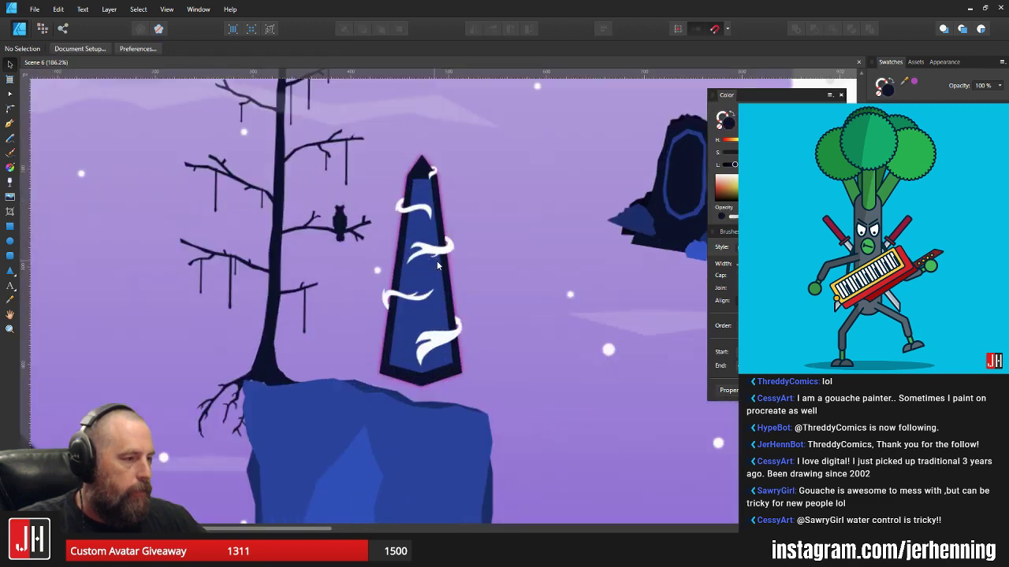
{"action": "scroll", "coordinate": [450, 259], "scroll_direction": "up", "scroll_amount": 2}
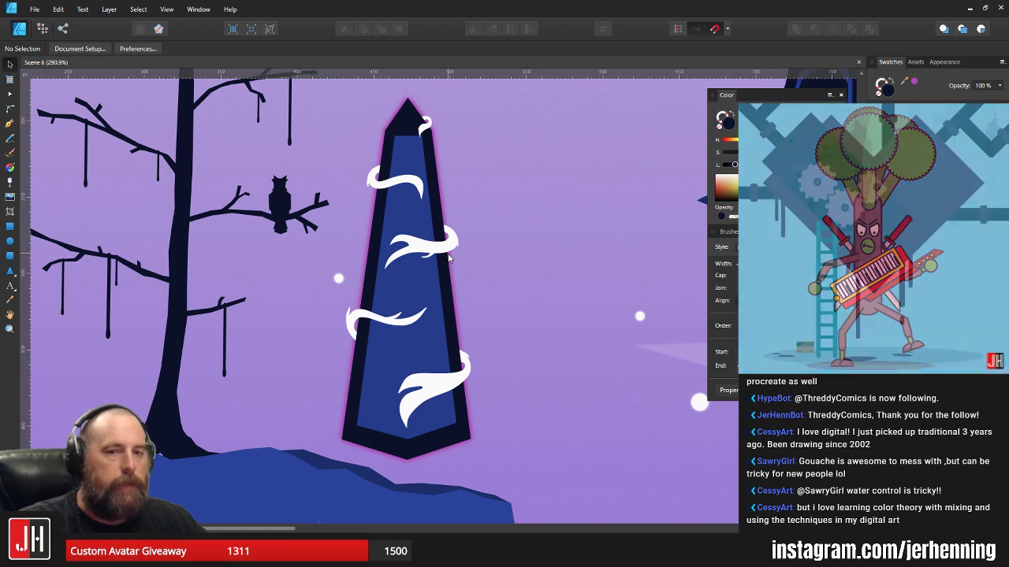
{"action": "scroll", "coordinate": [432, 256], "scroll_direction": "down", "scroll_amount": 8}
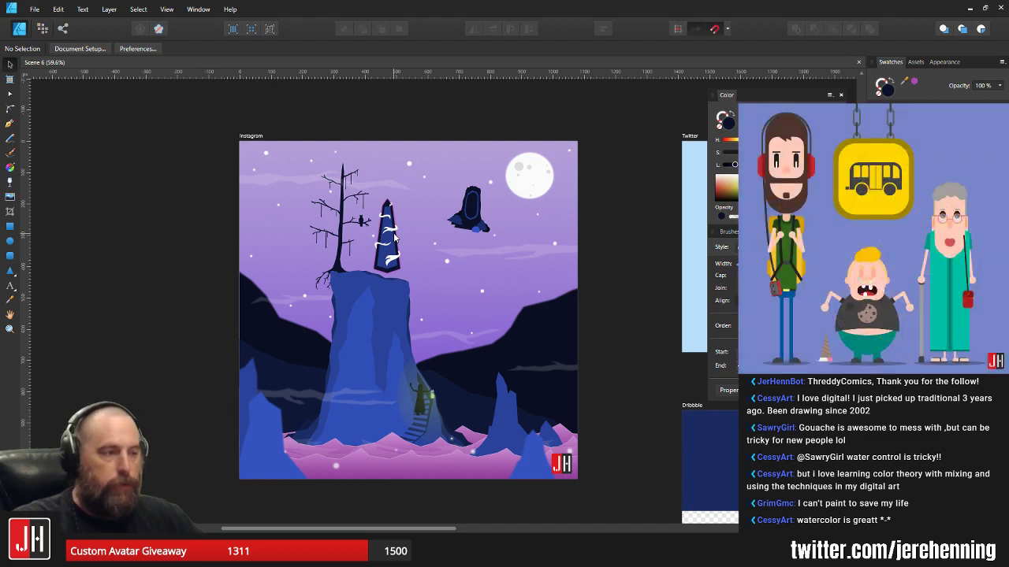
{"action": "scroll", "coordinate": [394, 236], "scroll_direction": "up", "scroll_amount": 5}
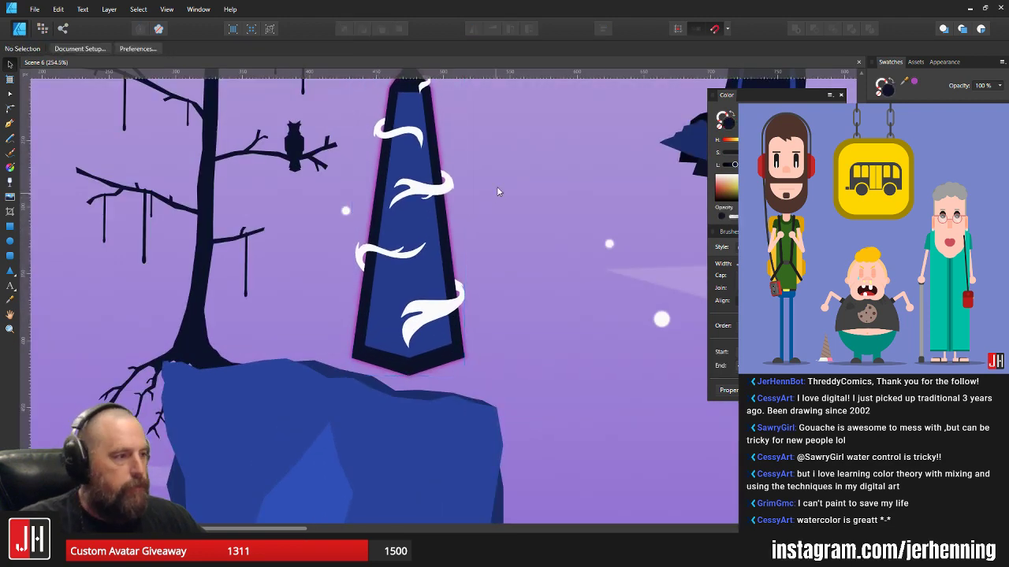
{"action": "scroll", "coordinate": [505, 205], "scroll_direction": "up", "scroll_amount": 2}
{"action": "left_click", "coordinate": [684, 243]}
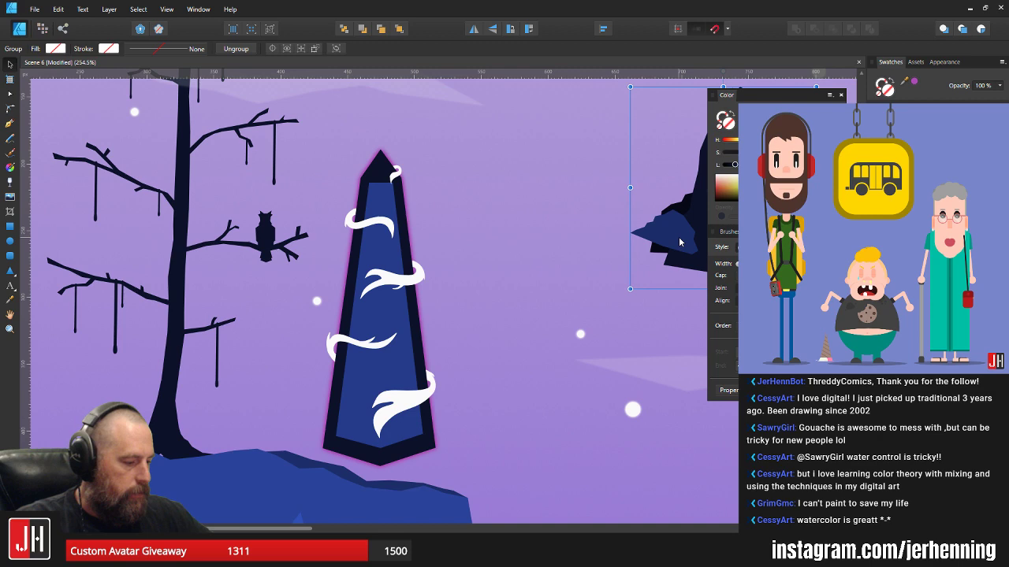
{"action": "key", "text": "ctrl+d"}
{"action": "scroll", "coordinate": [473, 177], "scroll_direction": "down", "scroll_amount": 4}
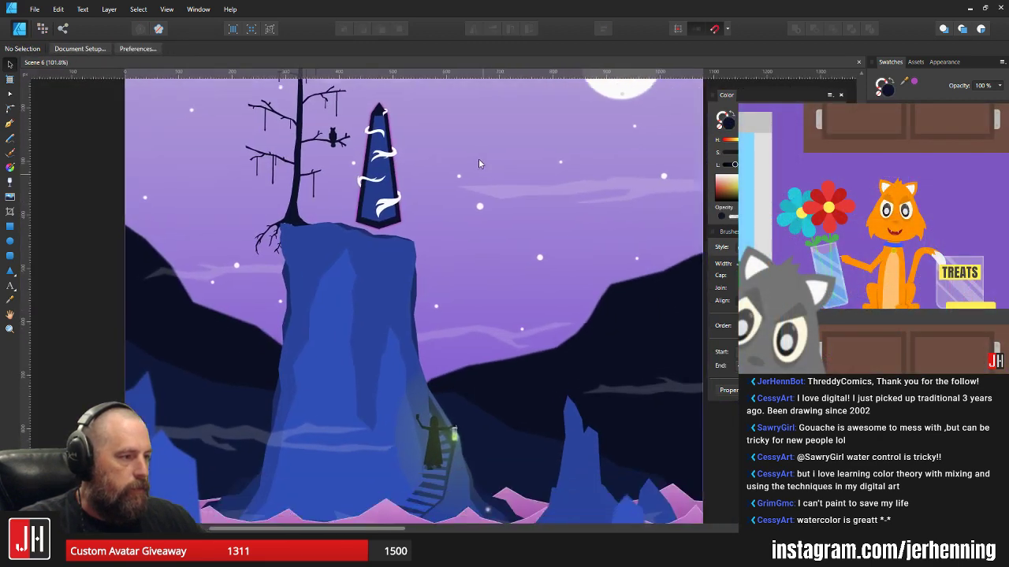
{"action": "scroll", "coordinate": [473, 175], "scroll_direction": "down", "scroll_amount": 1}
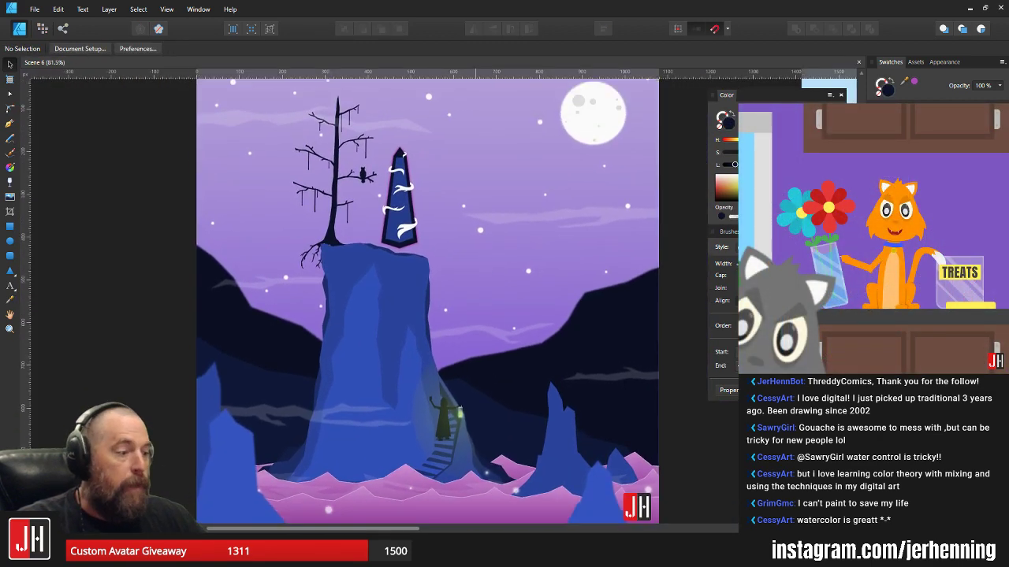
- Switch to Moho, close the Jer Flat.moho project and quit the program
{"action": "mouse_move", "coordinate": [477, 550]}
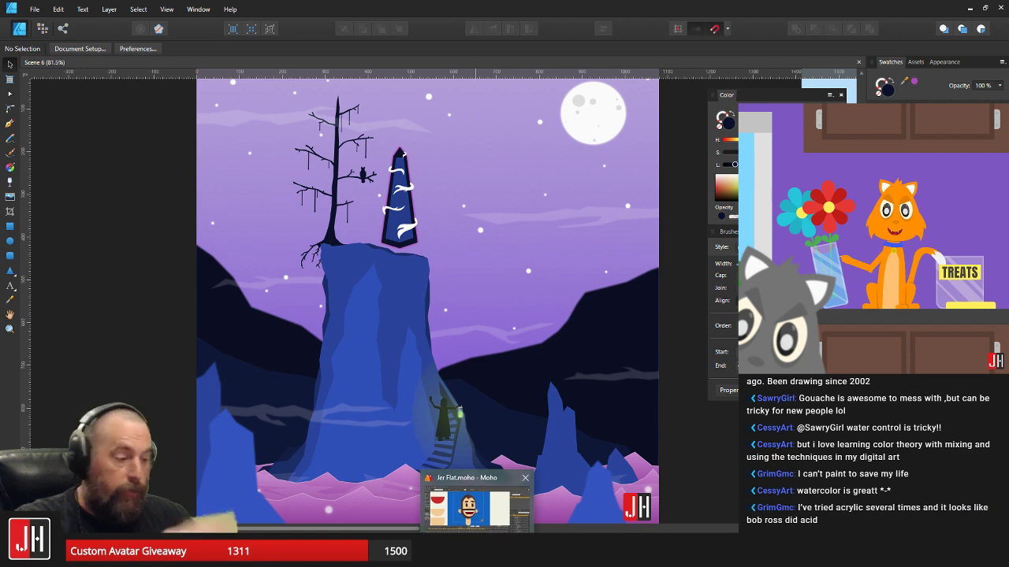
{"action": "left_click", "coordinate": [477, 552]}
{"action": "left_click", "coordinate": [476, 551]}
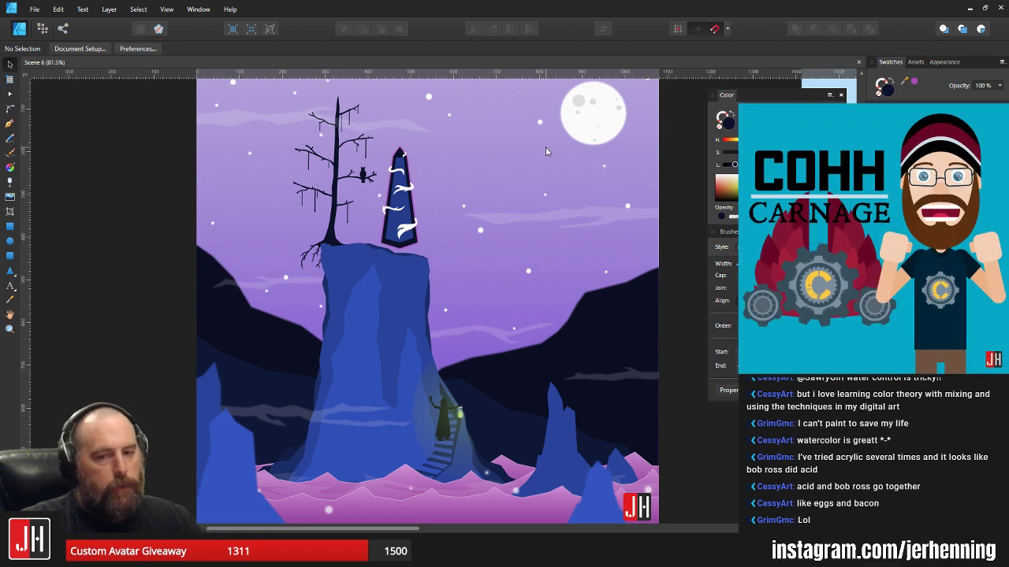
{"action": "scroll", "coordinate": [546, 150], "scroll_direction": "down", "scroll_amount": 2}
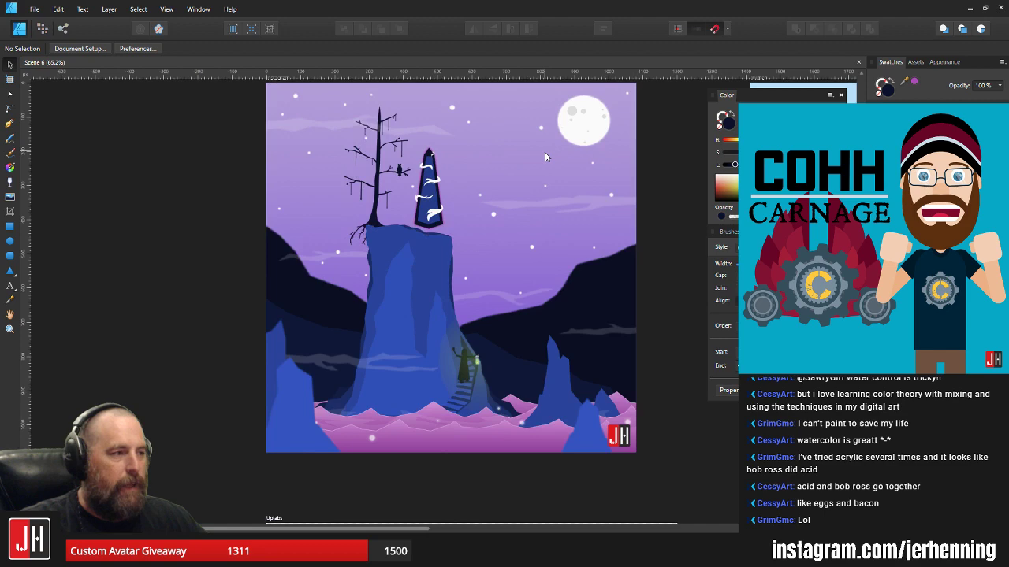
{"action": "left_click_drag", "start_coordinate": [537, 161], "coordinate": [530, 183]}
{"action": "scroll", "coordinate": [524, 202], "scroll_direction": "up", "scroll_amount": 2}
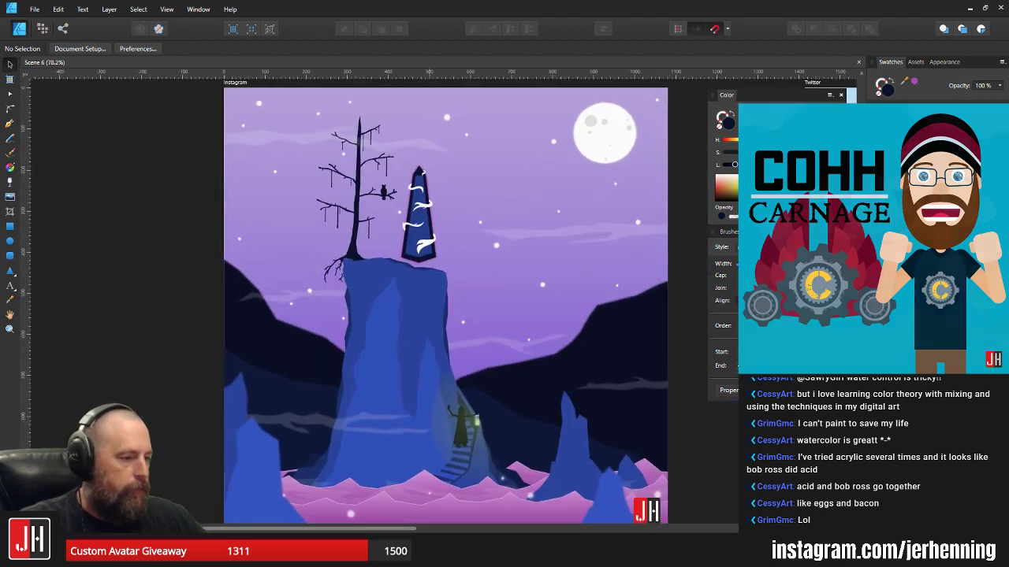
{"action": "left_click", "coordinate": [425, 555]}
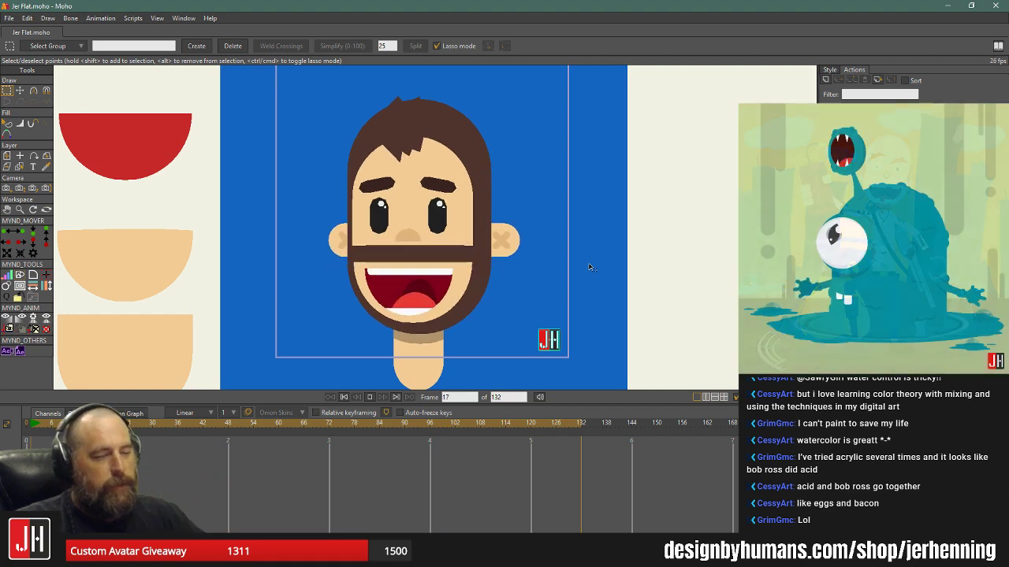
{"action": "left_click", "coordinate": [985, 5]}
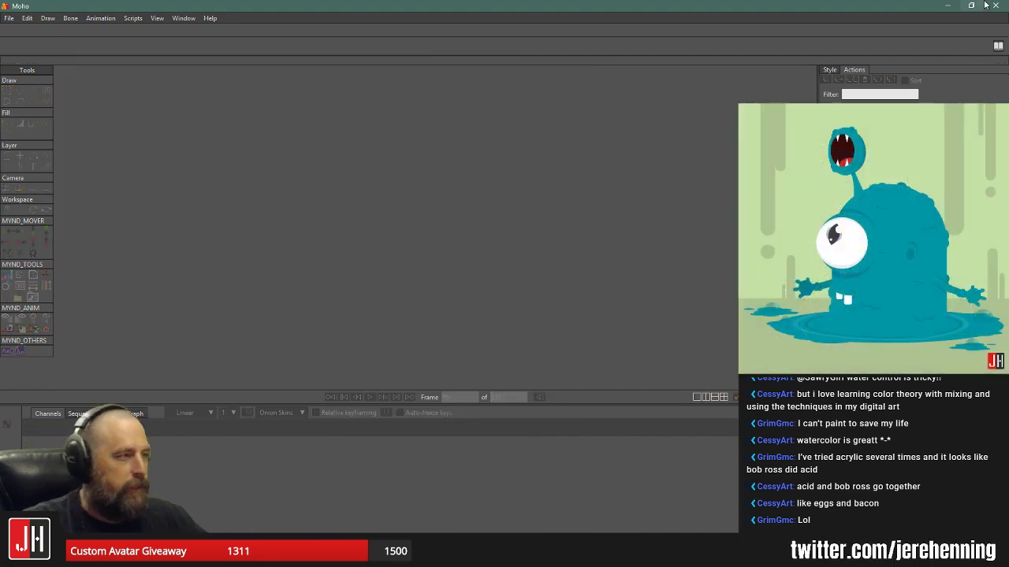
{"action": "left_click", "coordinate": [994, 5]}
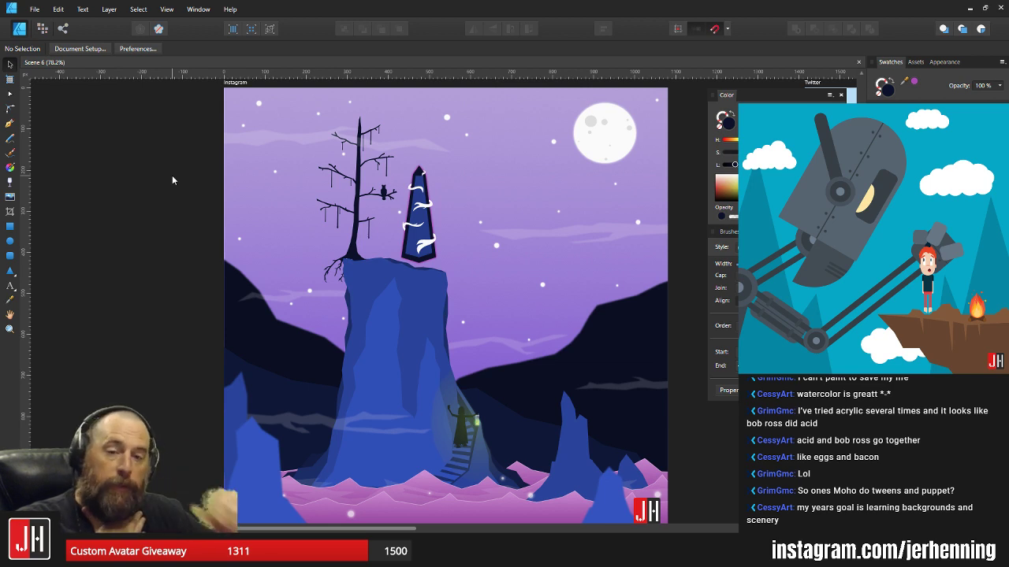
- Close the Scene 6 document and quit Affinity Designer
{"action": "left_click", "coordinate": [32, 9]}
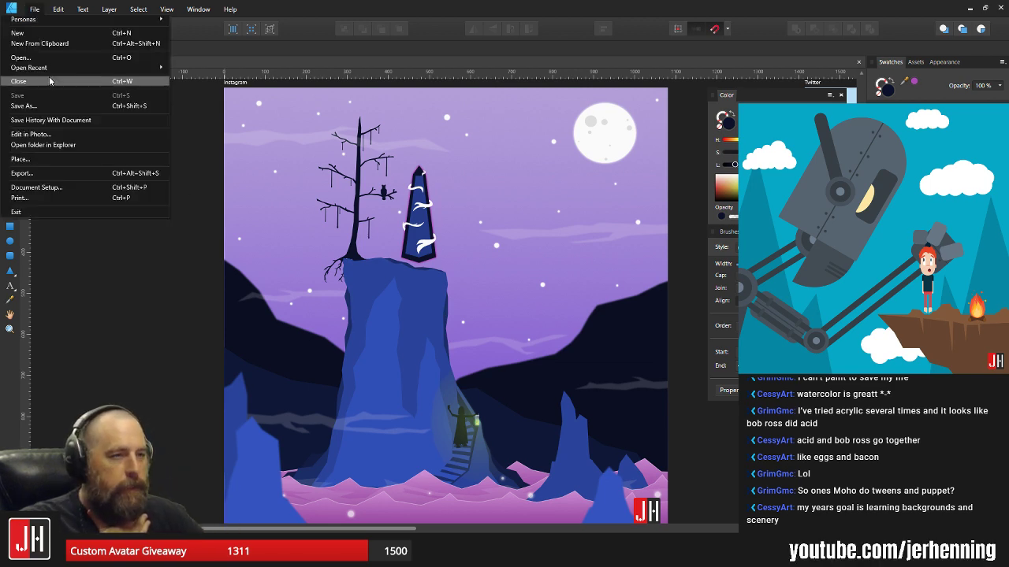
{"action": "left_click", "coordinate": [857, 65]}
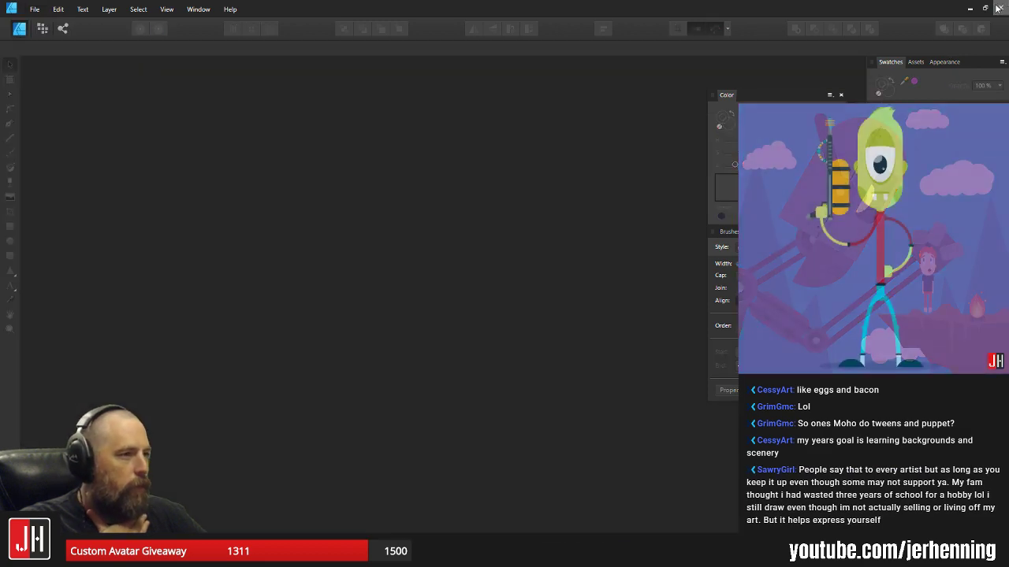
{"action": "left_click", "coordinate": [1001, 7]}
- Relaunch Affinity Designer and dismiss its welcome panel
{"action": "key", "text": "super"}
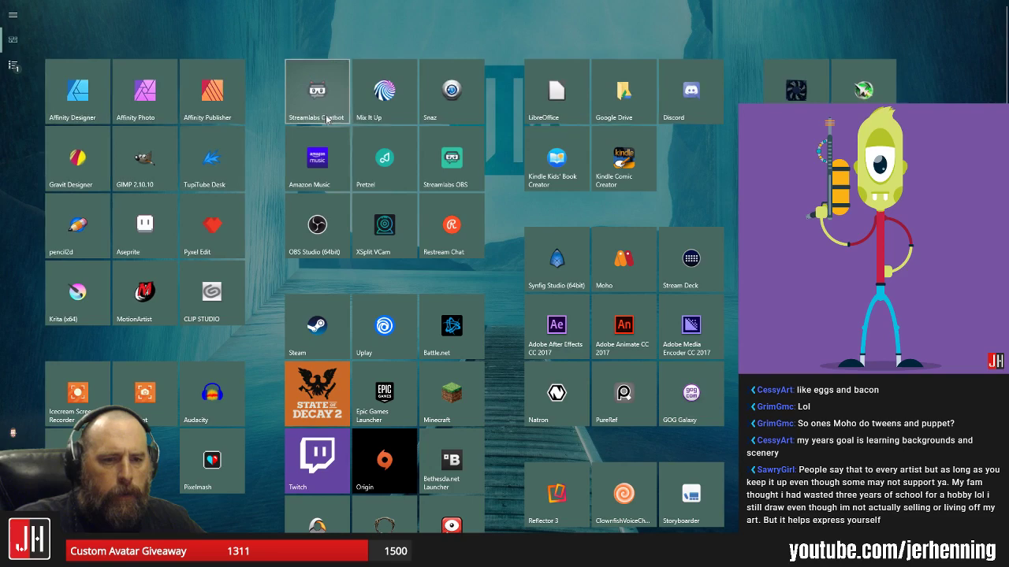
{"action": "left_click", "coordinate": [79, 93]}
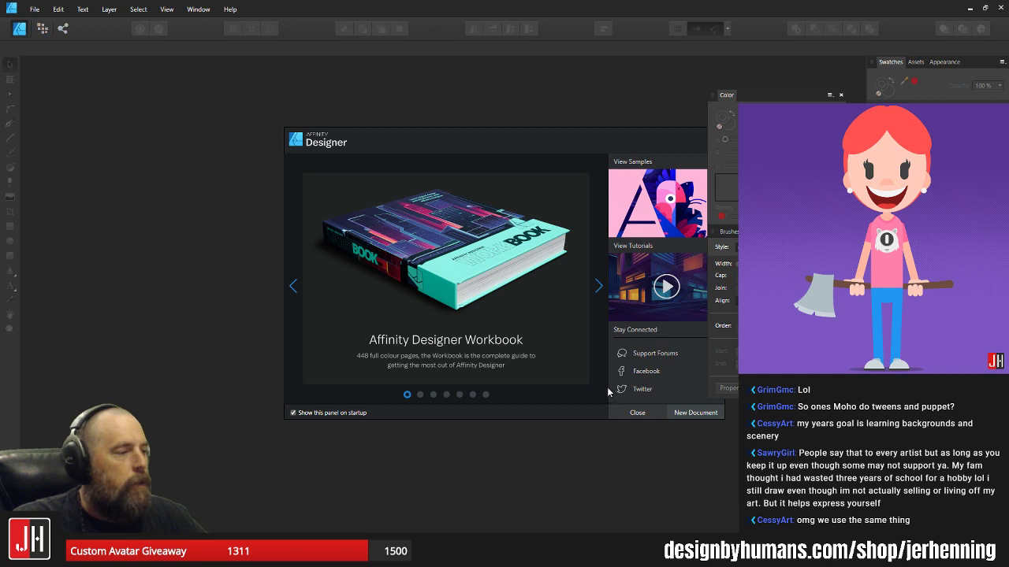
{"action": "left_click", "coordinate": [635, 413]}
- Open the Scene 1, Scene 4, Scene 5, Scene 7 and Scene 8 files together from the Complete > 2019 folder
{"action": "left_click", "coordinate": [35, 11]}
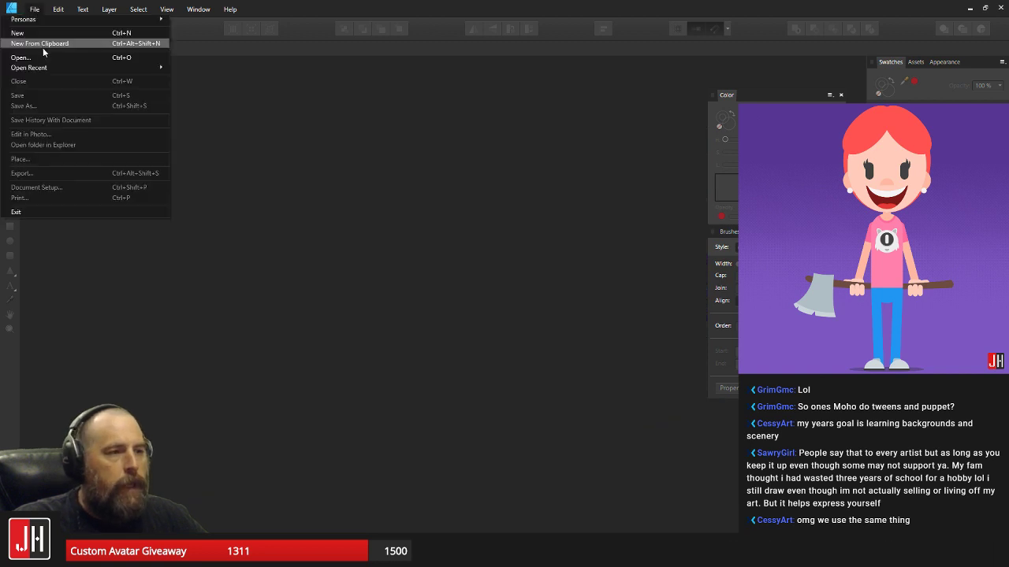
{"action": "left_click", "coordinate": [52, 62]}
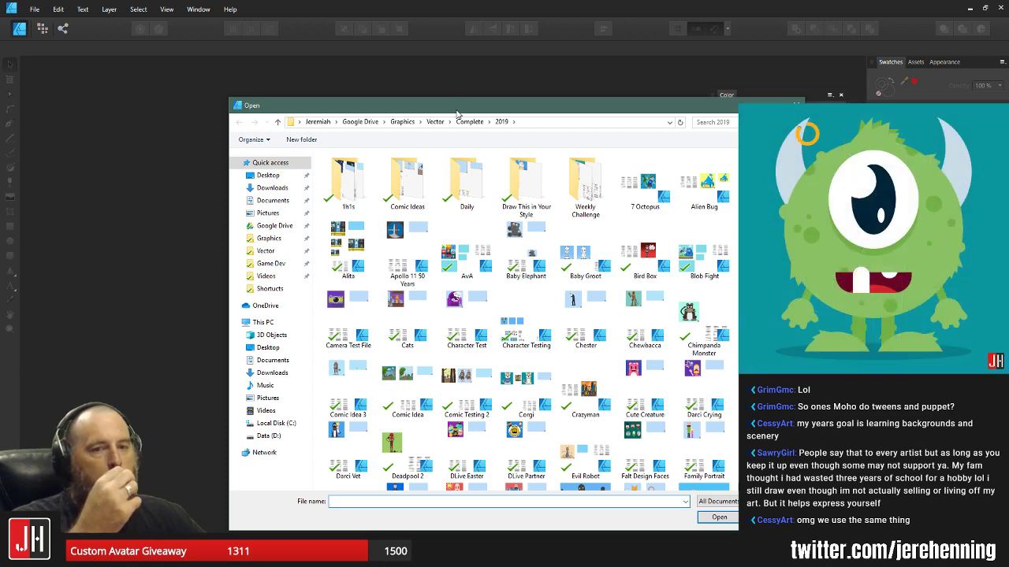
{"action": "scroll", "coordinate": [638, 307], "scroll_direction": "down", "scroll_amount": 5}
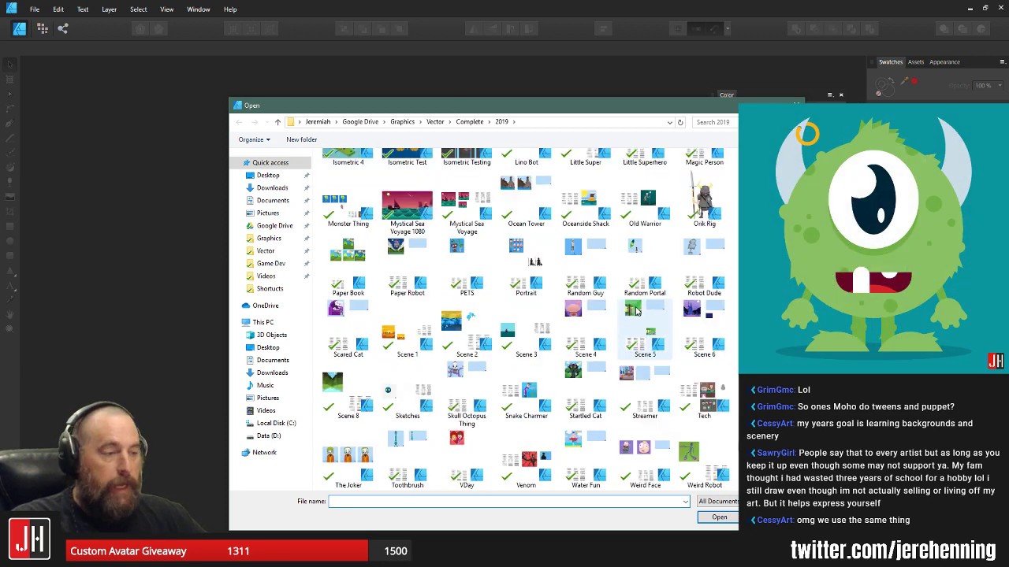
{"action": "left_click", "coordinate": [392, 337]}
{"action": "left_click", "coordinate": [587, 330], "text": "ctrl"}
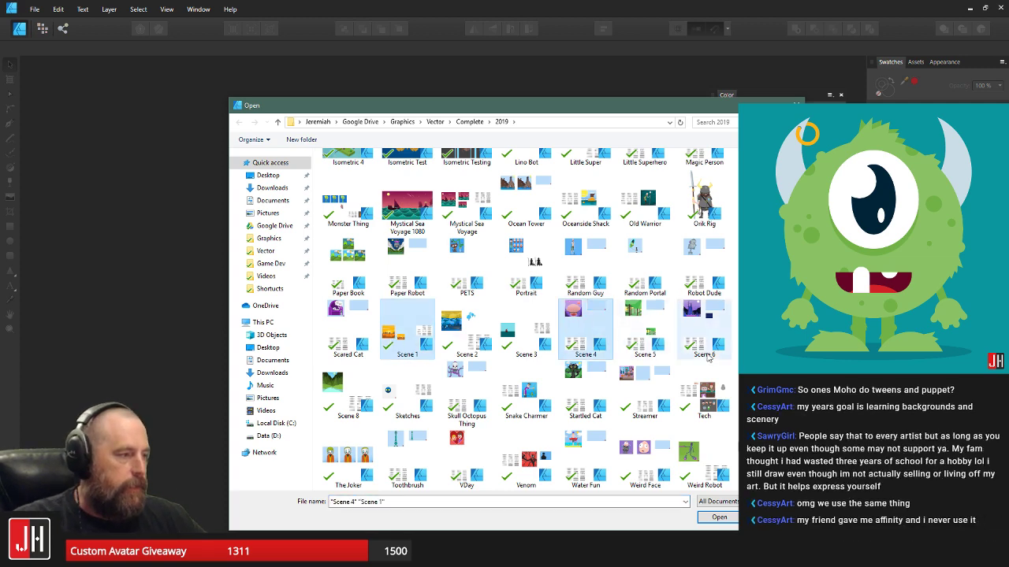
{"action": "left_click", "coordinate": [648, 329], "text": "ctrl"}
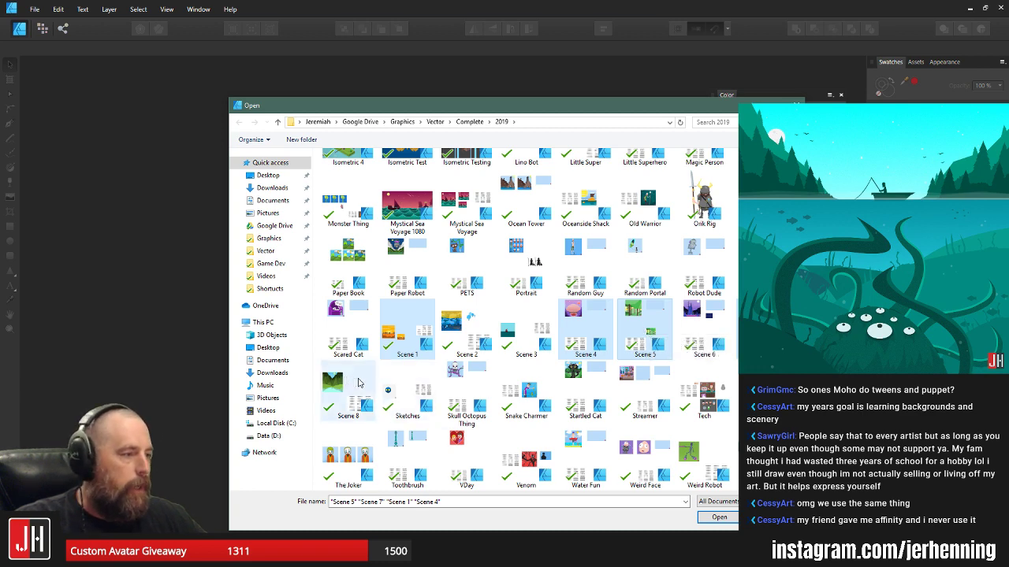
{"action": "left_click", "coordinate": [706, 517]}
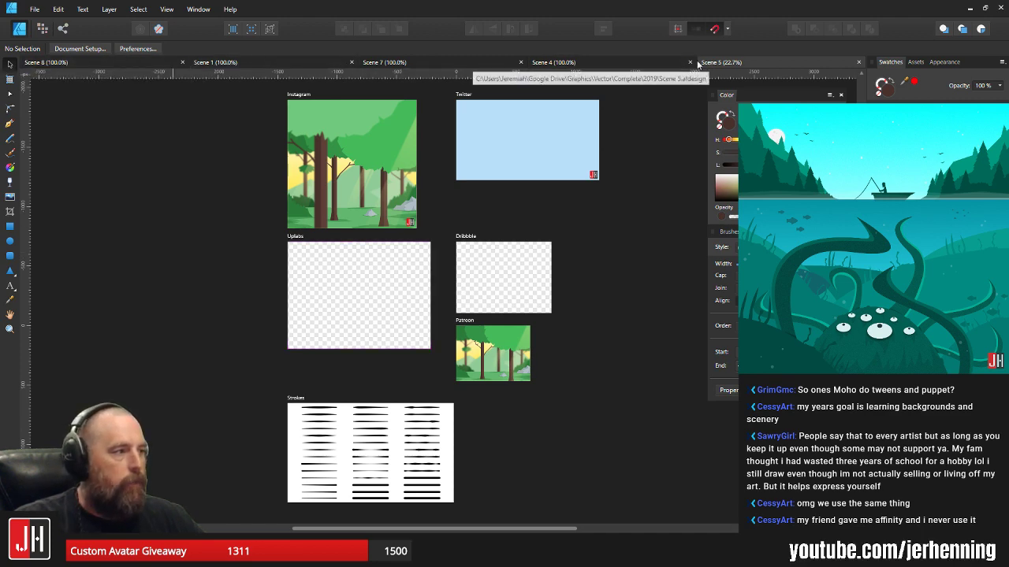
- Examine the orange sunset farm artwork in Scene 1 up close and close that document
{"action": "left_click", "coordinate": [252, 62]}
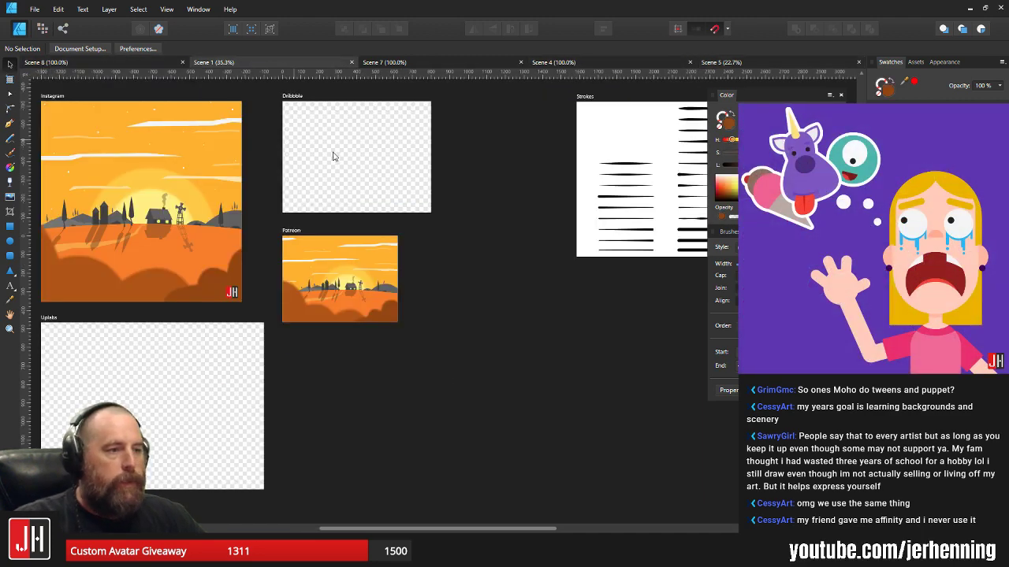
{"action": "left_click_drag", "start_coordinate": [332, 152], "coordinate": [529, 194]}
{"action": "left_click_drag", "start_coordinate": [318, 188], "coordinate": [430, 198]}
{"action": "scroll", "coordinate": [370, 210], "scroll_direction": "up", "scroll_amount": 2}
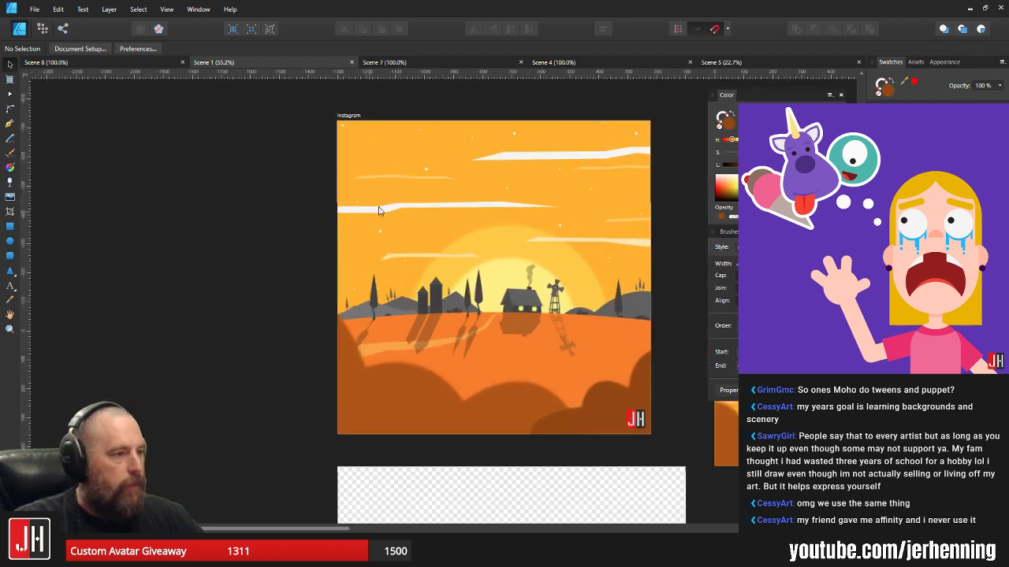
{"action": "scroll", "coordinate": [336, 197], "scroll_direction": "up", "scroll_amount": 3}
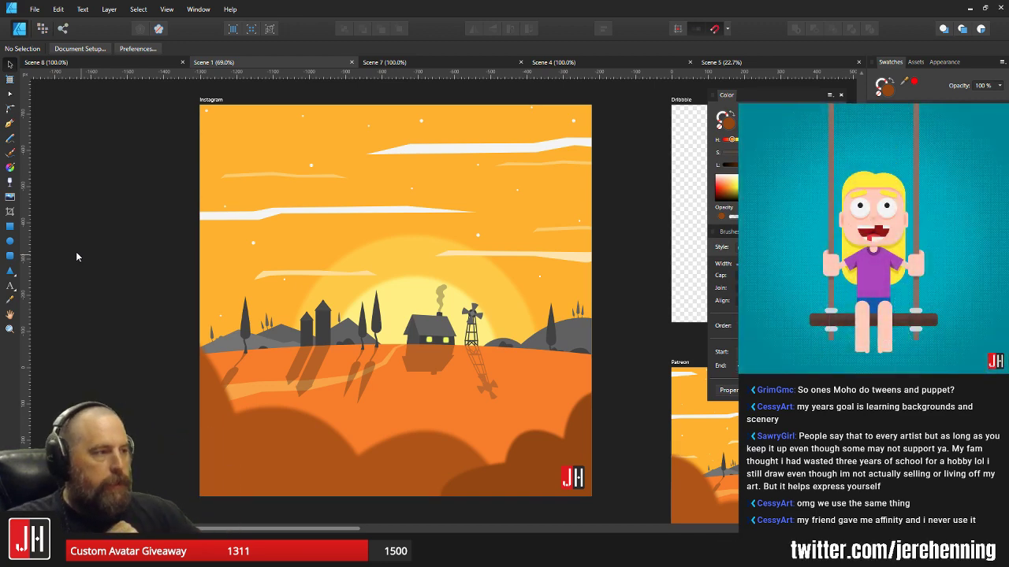
{"action": "left_click", "coordinate": [351, 63]}
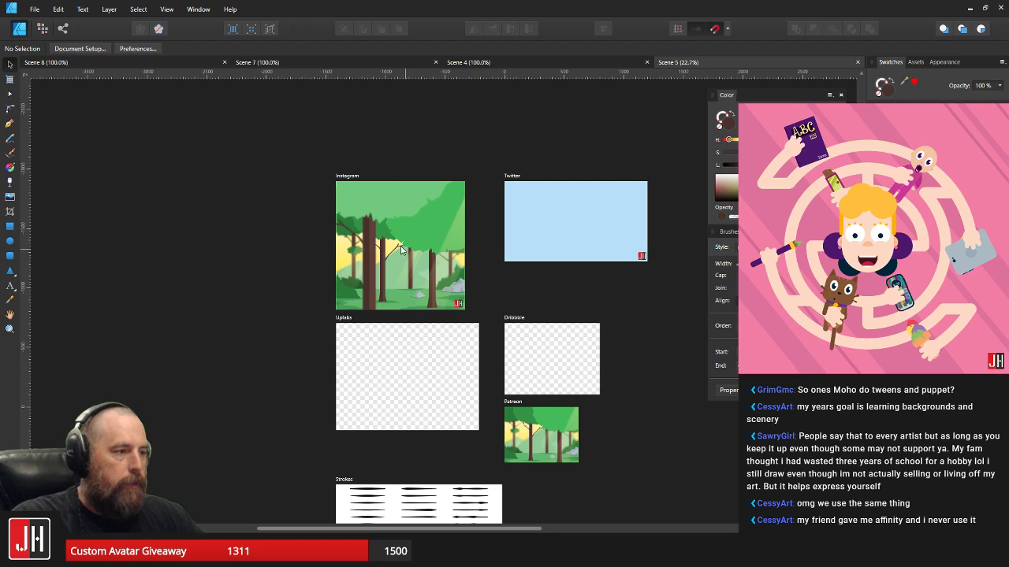
- Examine the forest artwork in Scene 5 and the hovercraft sunset in Scene 7, closing both documents
{"action": "scroll", "coordinate": [400, 250], "scroll_direction": "up", "scroll_amount": 5}
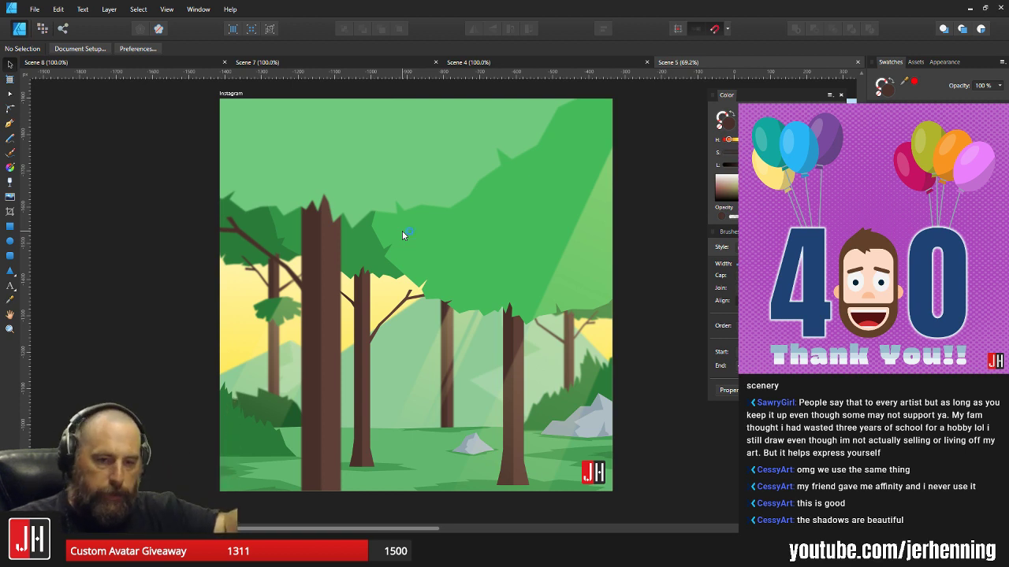
{"action": "left_click", "coordinate": [858, 64]}
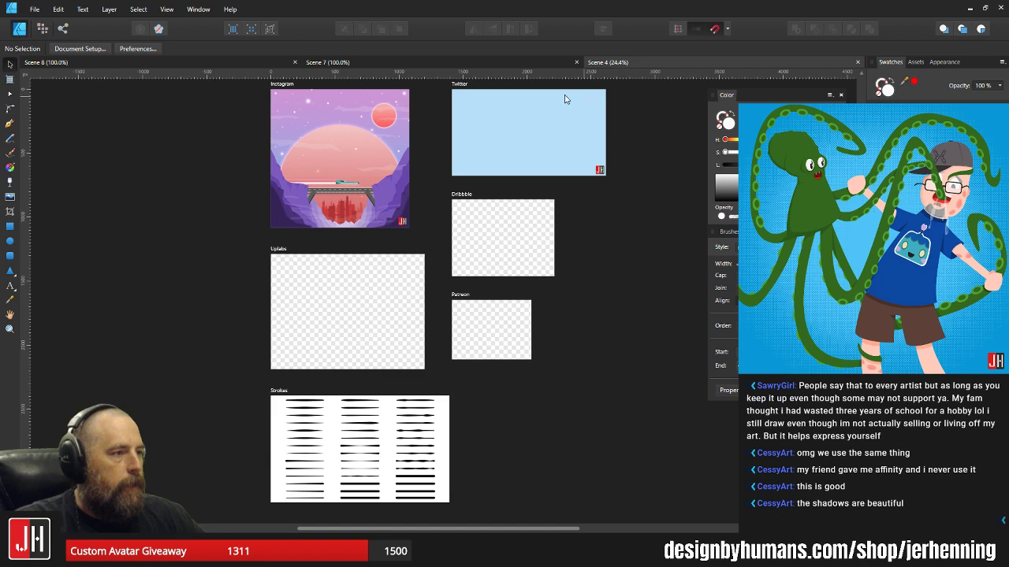
{"action": "scroll", "coordinate": [377, 147], "scroll_direction": "up", "scroll_amount": 2}
{"action": "left_click_drag", "start_coordinate": [292, 199], "coordinate": [482, 271]}
{"action": "scroll", "coordinate": [338, 251], "scroll_direction": "up", "scroll_amount": 3}
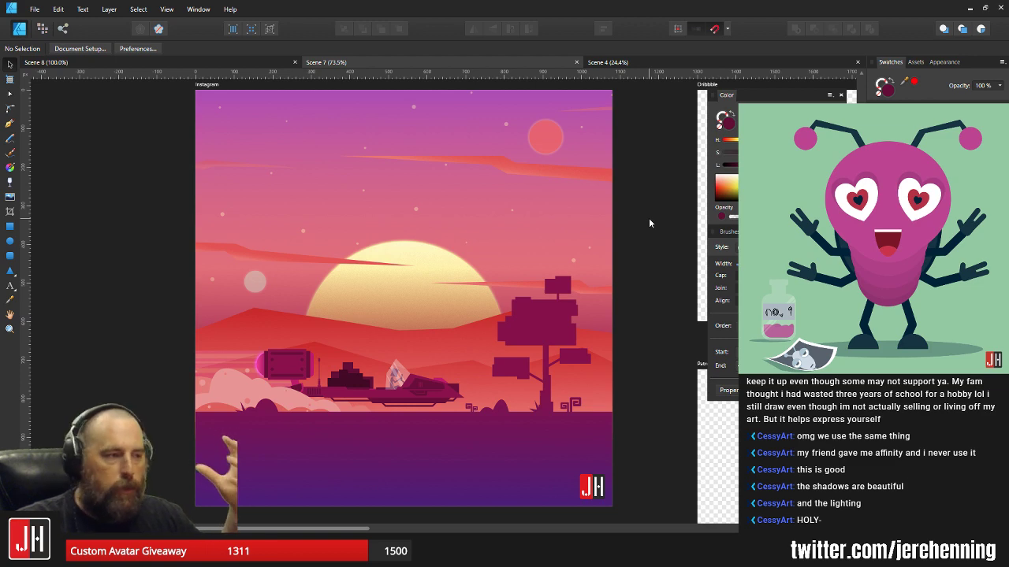
{"action": "left_click", "coordinate": [577, 62]}
- Examine the bridge and giant planet artwork in Scene 4 and close the document
{"action": "scroll", "coordinate": [412, 247], "scroll_direction": "up", "scroll_amount": 4}
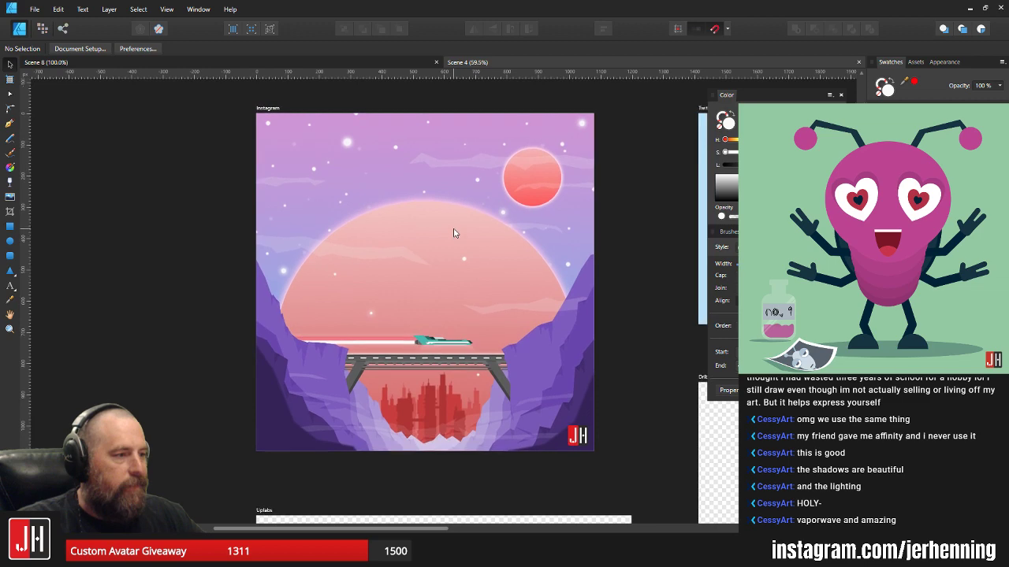
{"action": "left_click_drag", "start_coordinate": [454, 235], "coordinate": [466, 247]}
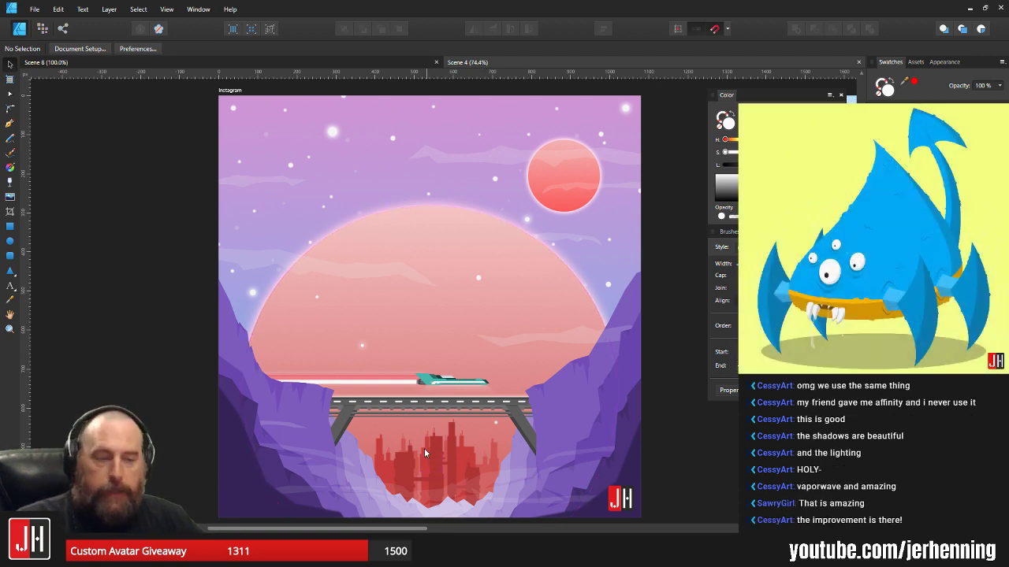
{"action": "left_click", "coordinate": [859, 62]}
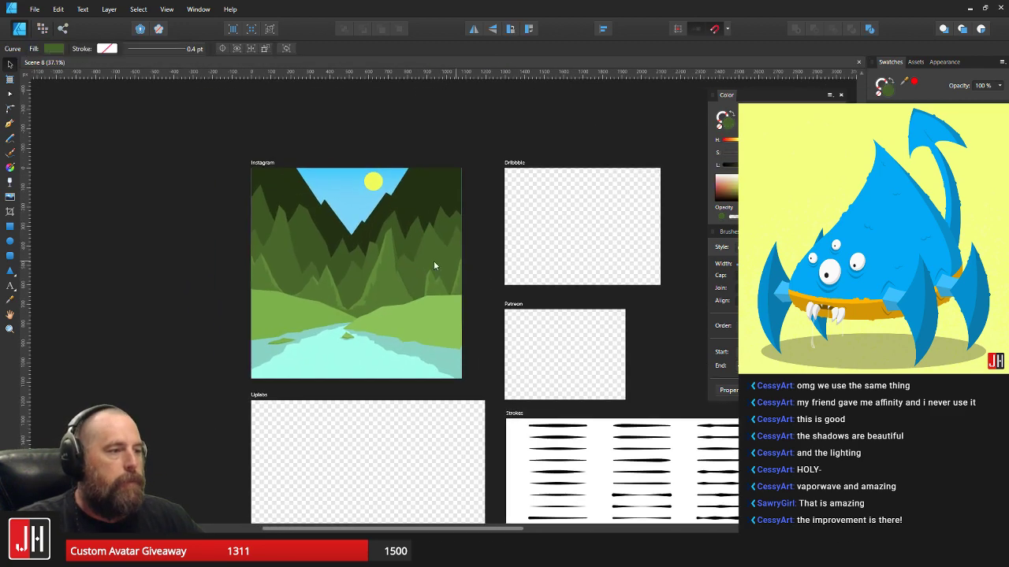
- Examine the green mountain river artwork in Scene 8 and close the document
{"action": "scroll", "coordinate": [390, 261], "scroll_direction": "up", "scroll_amount": 2}
{"action": "left_click_drag", "start_coordinate": [438, 243], "coordinate": [522, 266]}
{"action": "scroll", "coordinate": [483, 260], "scroll_direction": "up", "scroll_amount": 1}
{"action": "left_click", "coordinate": [639, 257]}
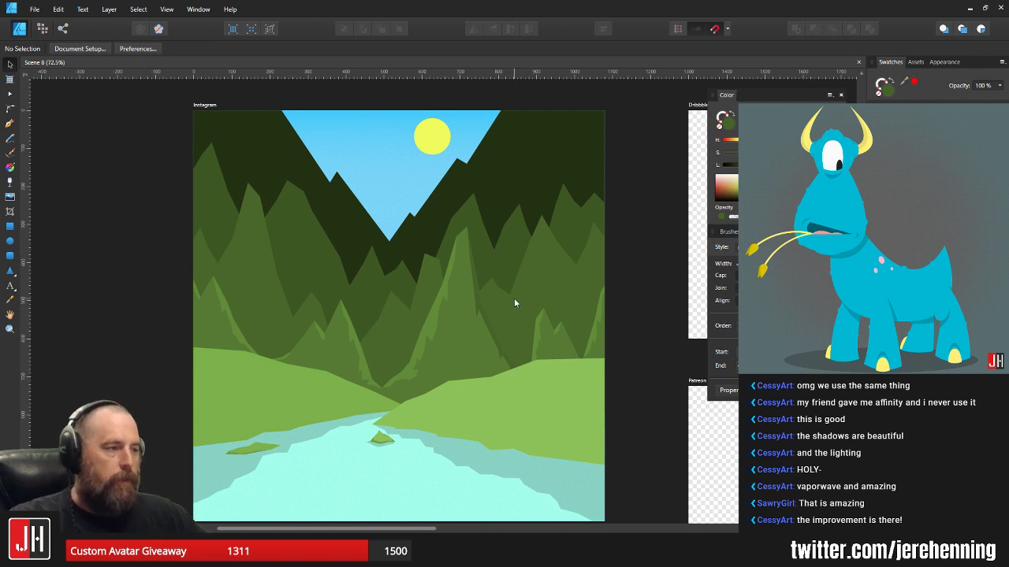
{"action": "left_click", "coordinate": [858, 61]}
- Open the Scene 6 file and frame its Instagram artboard with the night obelisk scene
{"action": "left_click", "coordinate": [35, 9]}
{"action": "left_click", "coordinate": [45, 60]}
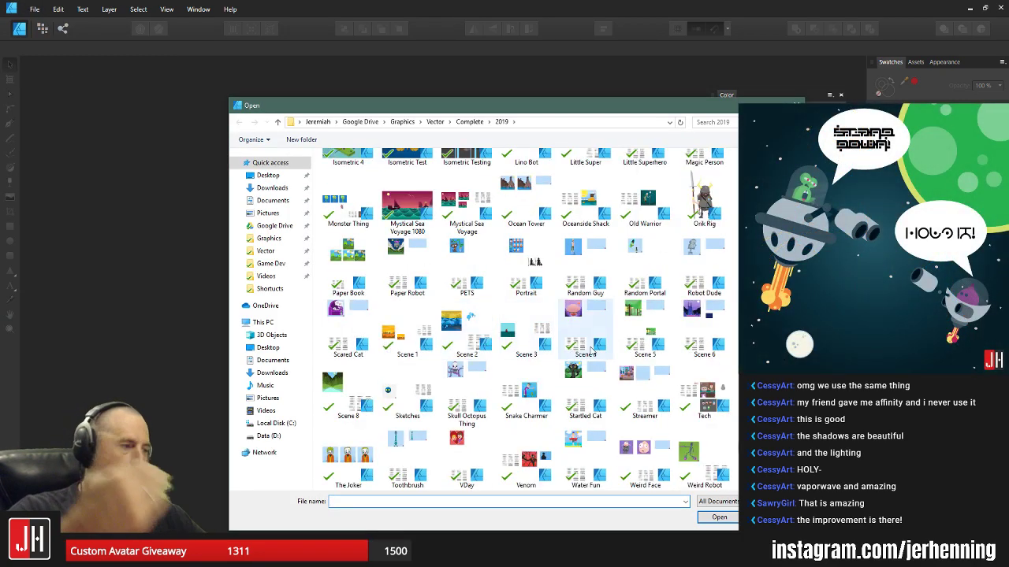
{"action": "double_click", "coordinate": [704, 327]}
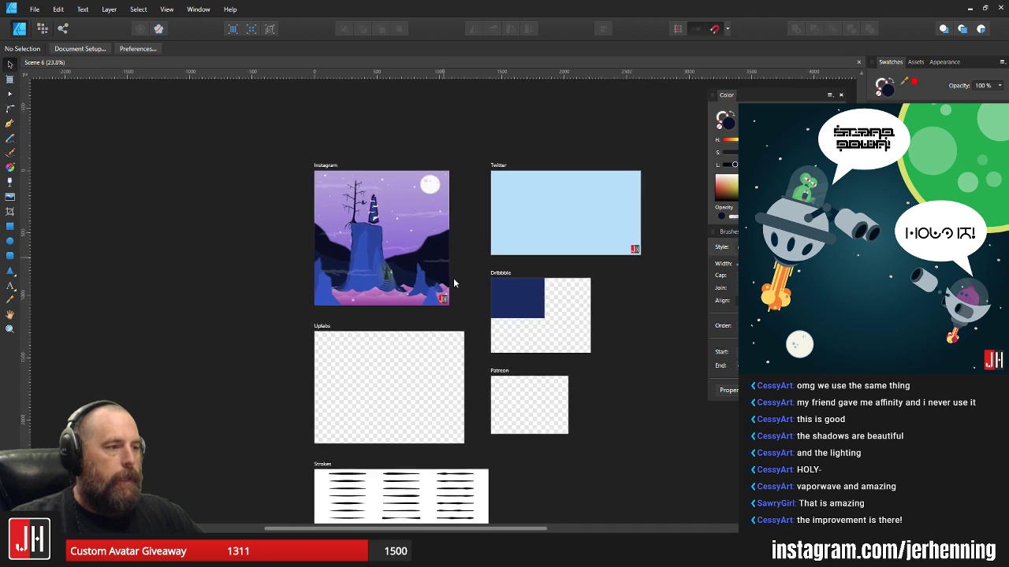
{"action": "scroll", "coordinate": [453, 277], "scroll_direction": "up", "scroll_amount": 5}
{"action": "scroll", "coordinate": [442, 282], "scroll_direction": "down", "scroll_amount": 3}
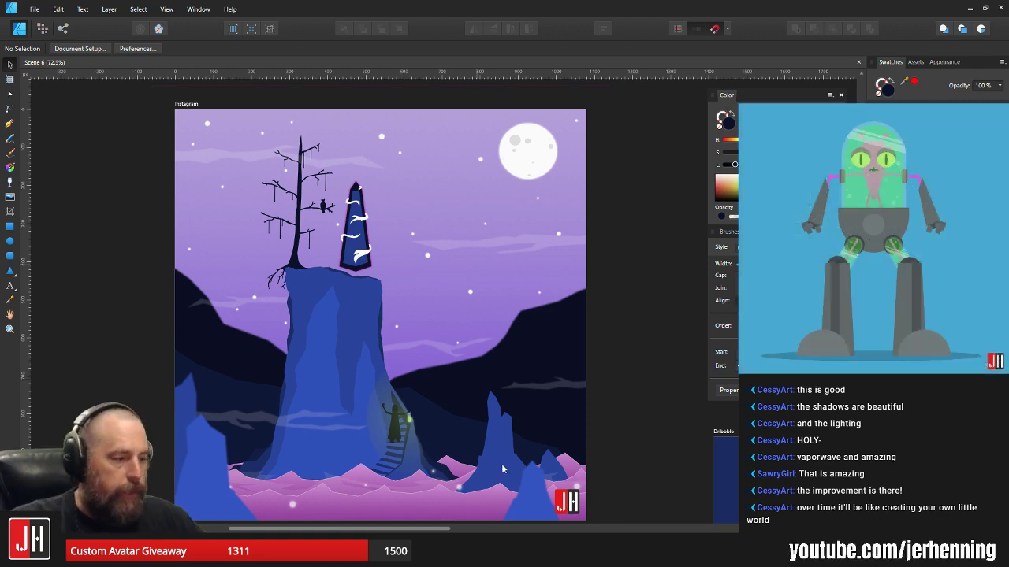
- Switch to Affinity Publisher and bring up the dialog for opening a document
{"action": "key", "text": "alt+Tab"}
{"action": "left_click", "coordinate": [38, 9]}
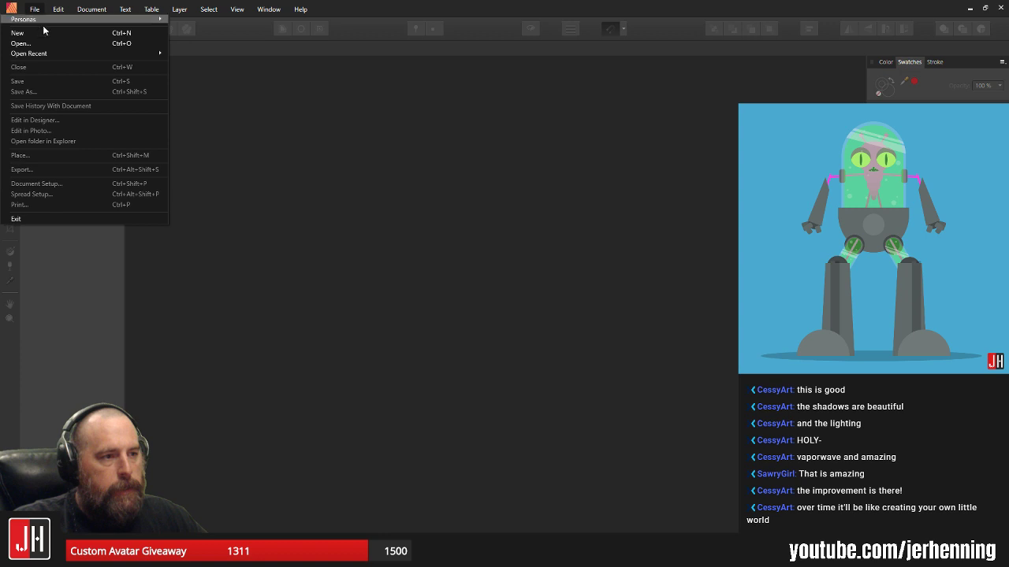
{"action": "left_click", "coordinate": [54, 40]}
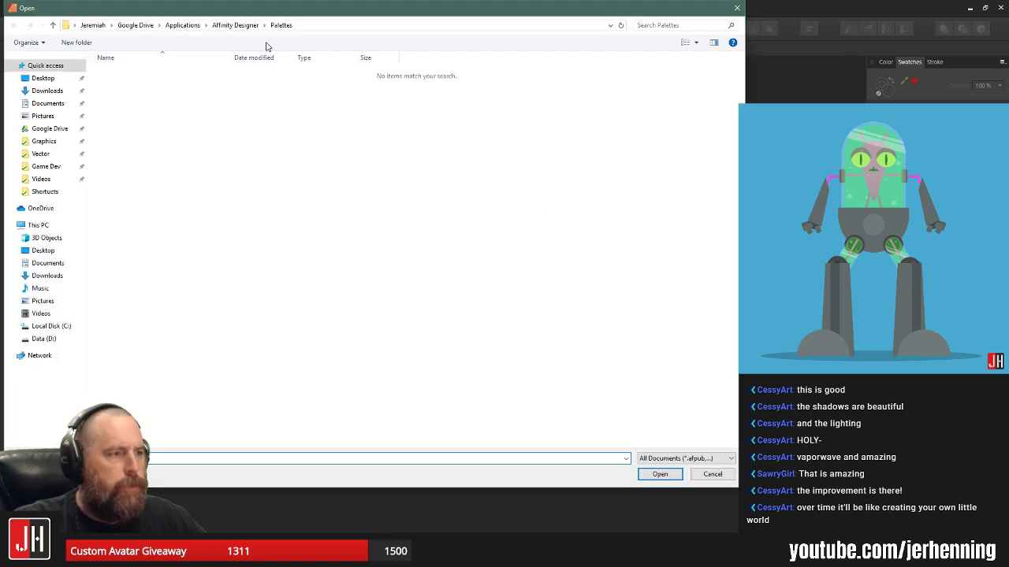
- Look for the book file in the Graphics > Books folder and its Books subfolder, and return to Graphics
{"action": "left_click", "coordinate": [44, 141]}
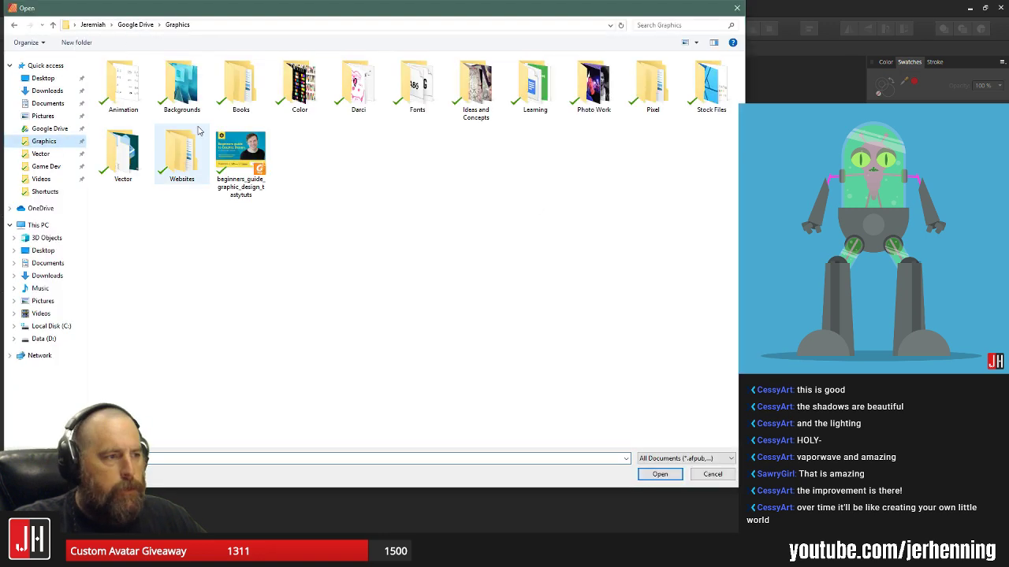
{"action": "double_click", "coordinate": [239, 86]}
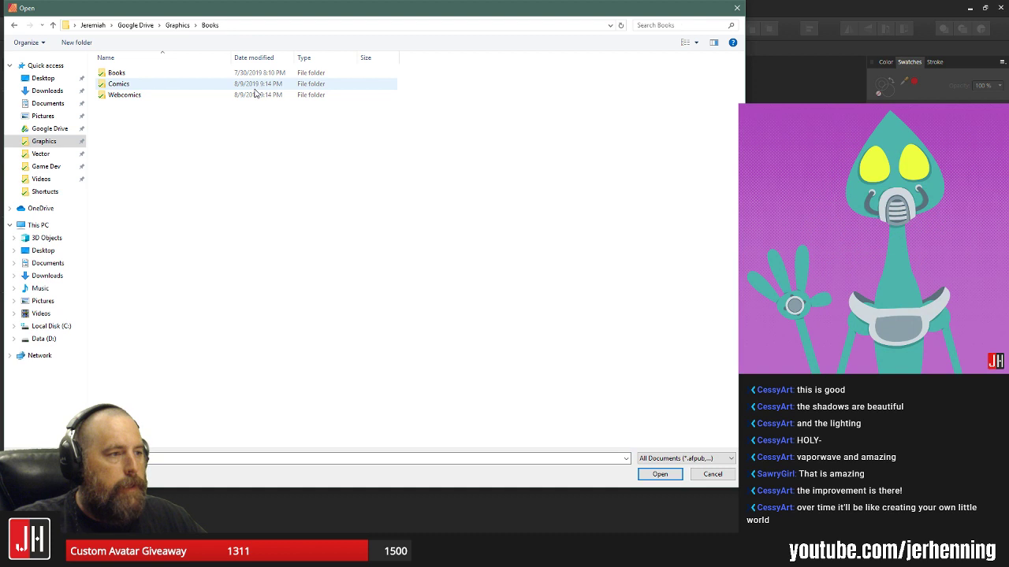
{"action": "double_click", "coordinate": [162, 74]}
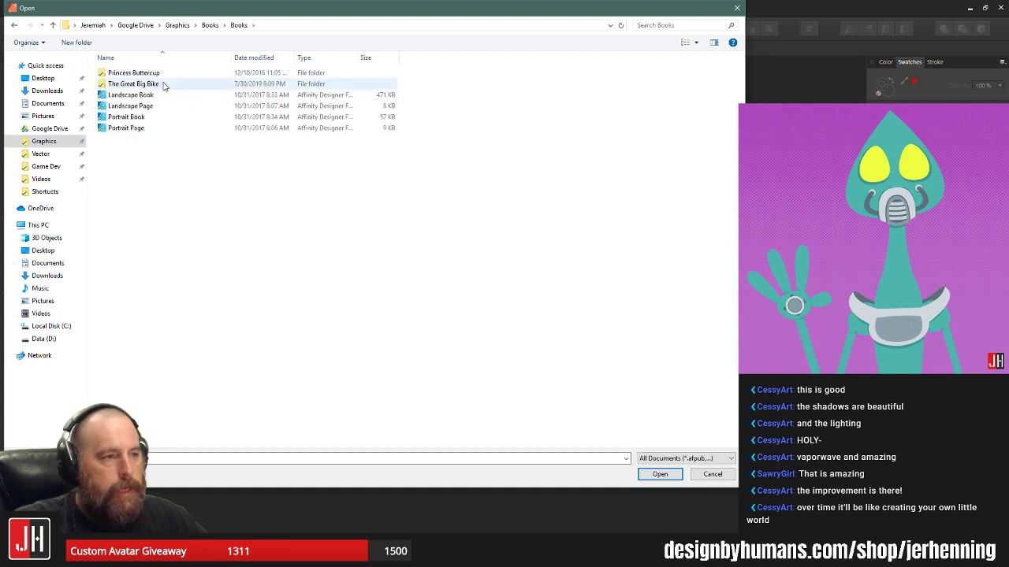
{"action": "left_click", "coordinate": [210, 24]}
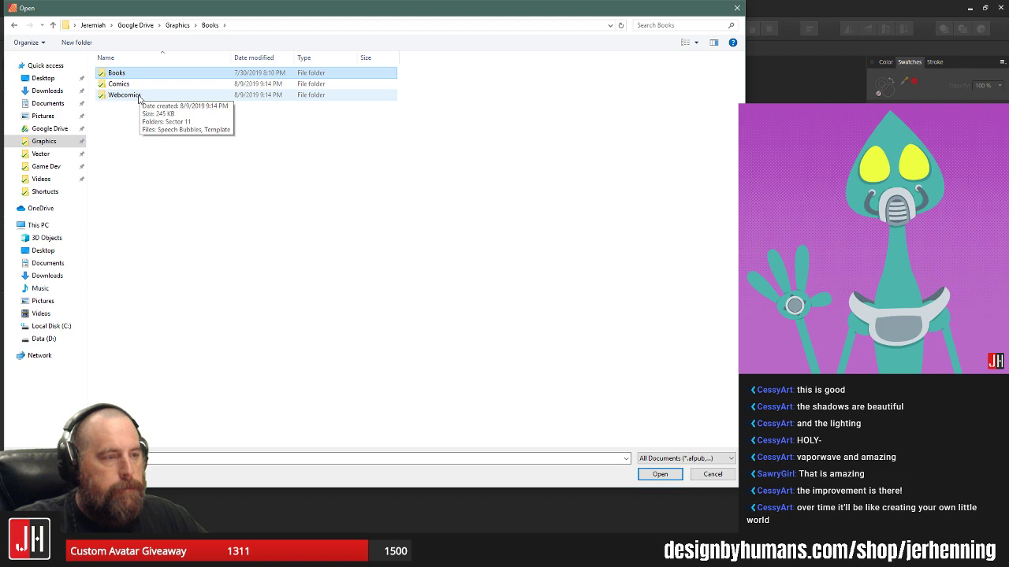
{"action": "left_click", "coordinate": [187, 28]}
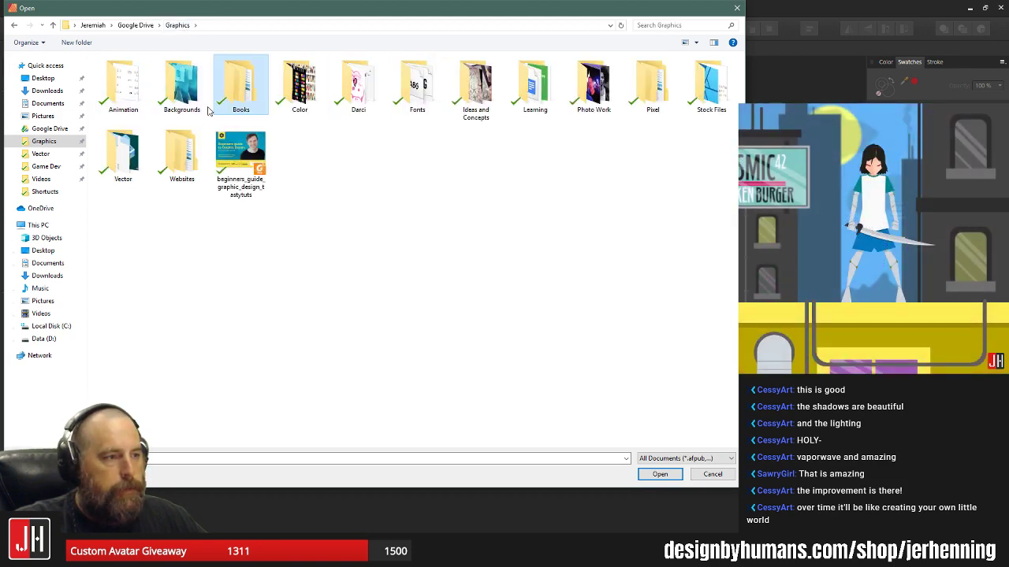
- Open Special Book 2 from the Vector > Complete > Paid > Tyrandice > Special folder
{"action": "left_click", "coordinate": [124, 151]}
{"action": "double_click", "coordinate": [124, 152]}
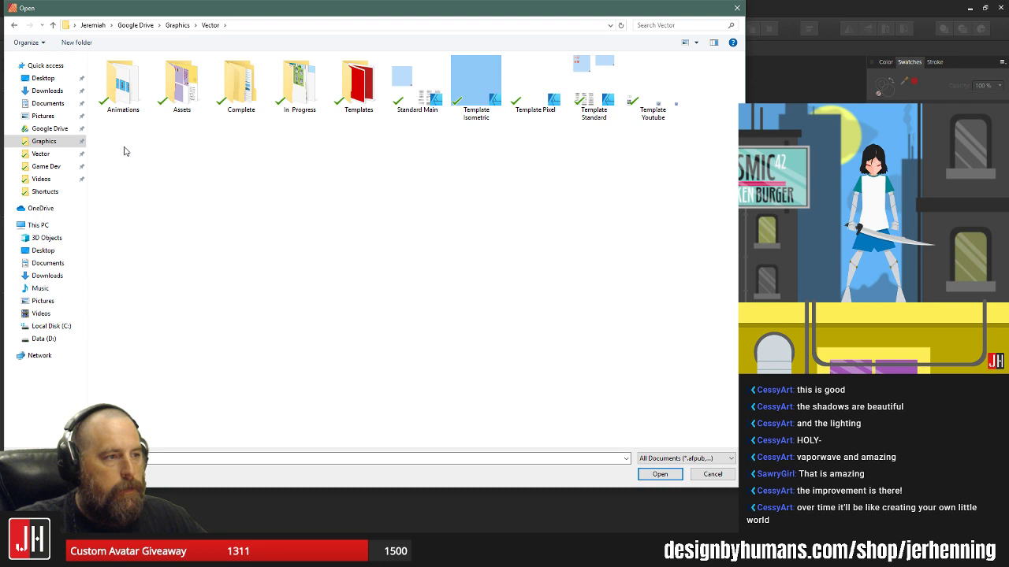
{"action": "double_click", "coordinate": [231, 98]}
{"action": "double_click", "coordinate": [473, 93]}
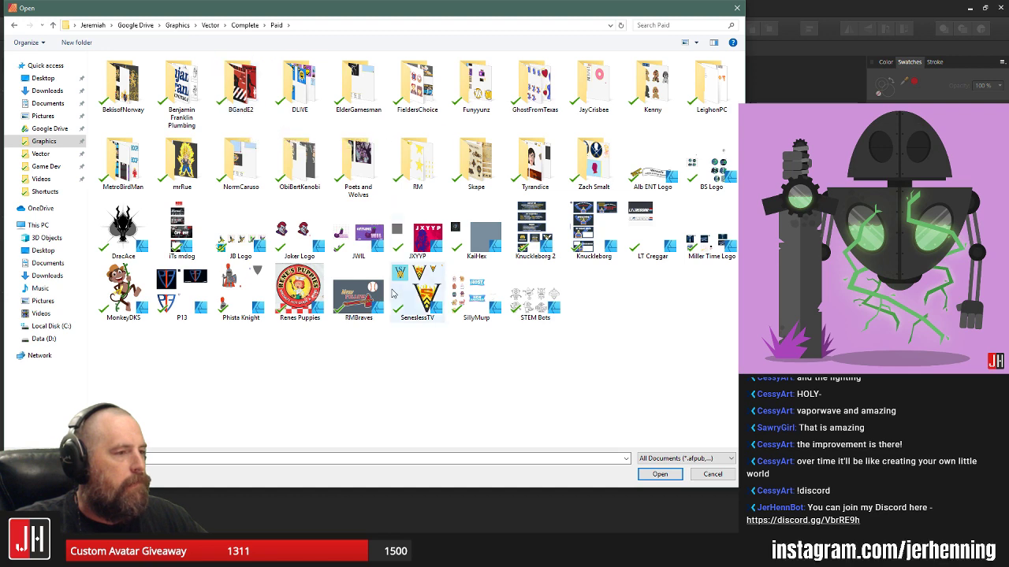
{"action": "double_click", "coordinate": [522, 160]}
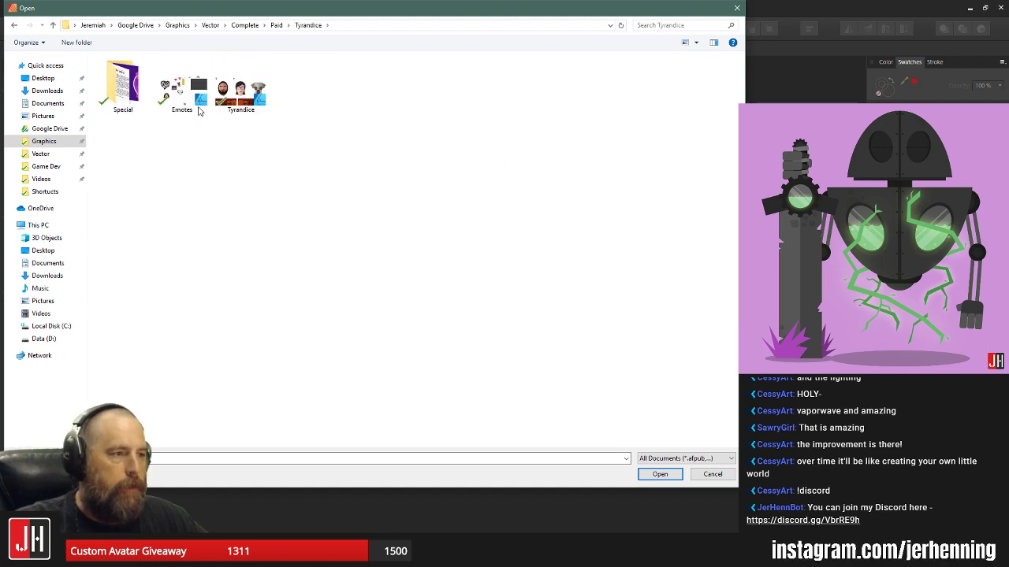
{"action": "double_click", "coordinate": [142, 82]}
{"action": "double_click", "coordinate": [597, 220]}
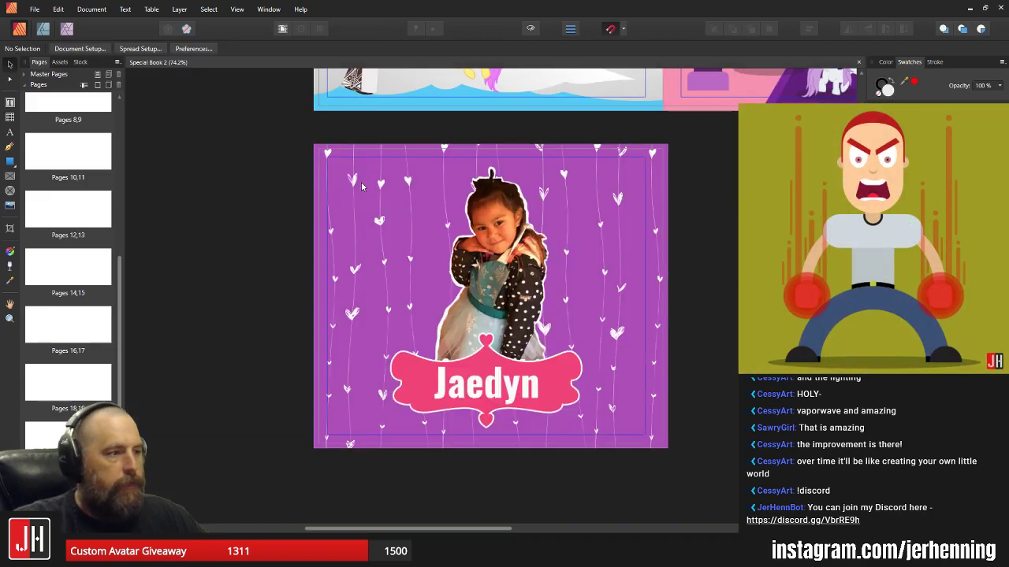
- Look through the Special Book 2 pages from the purple cover up to the dedication page and the opening forest spread
{"action": "left_click_drag", "start_coordinate": [502, 100], "coordinate": [488, 277]}
{"action": "scroll", "coordinate": [527, 200], "scroll_direction": "up", "scroll_amount": 15}
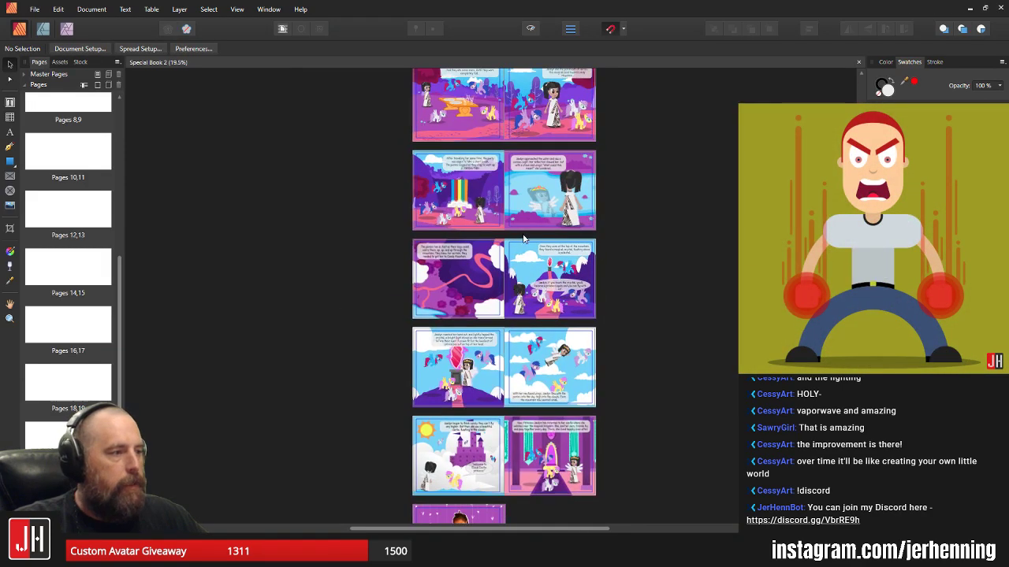
{"action": "scroll", "coordinate": [527, 249], "scroll_direction": "up", "scroll_amount": 2}
{"action": "scroll", "coordinate": [527, 249], "scroll_direction": "up", "scroll_amount": 5}
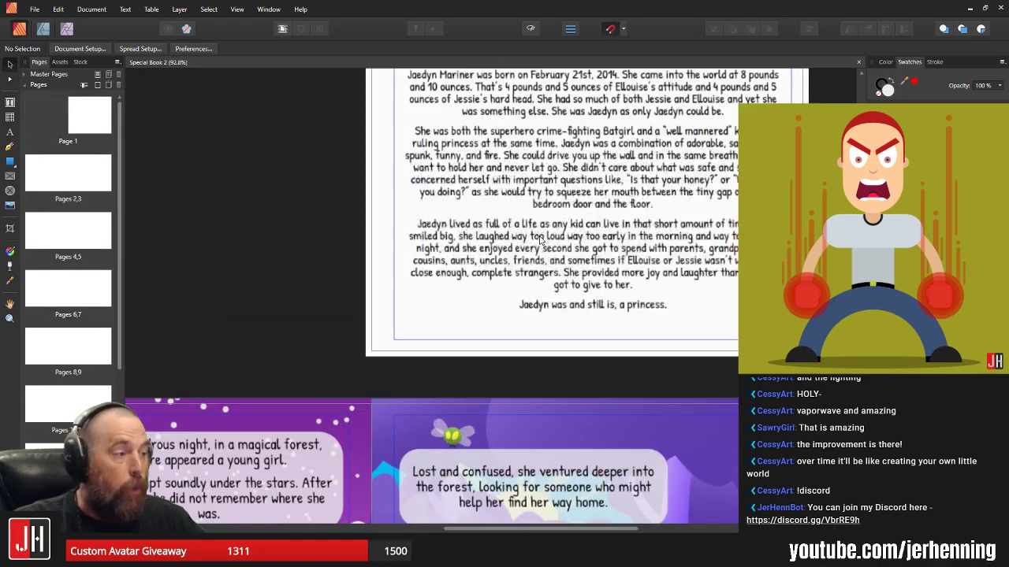
{"action": "scroll", "coordinate": [532, 248], "scroll_direction": "down", "scroll_amount": 3}
{"action": "scroll", "coordinate": [528, 253], "scroll_direction": "up", "scroll_amount": 2}
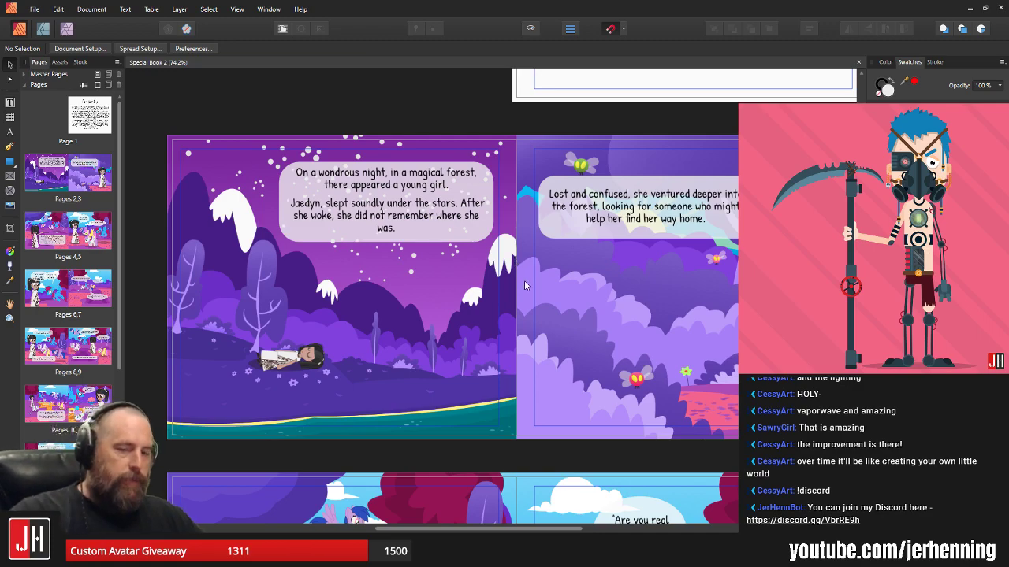
{"action": "scroll", "coordinate": [509, 270], "scroll_direction": "down", "scroll_amount": 2}
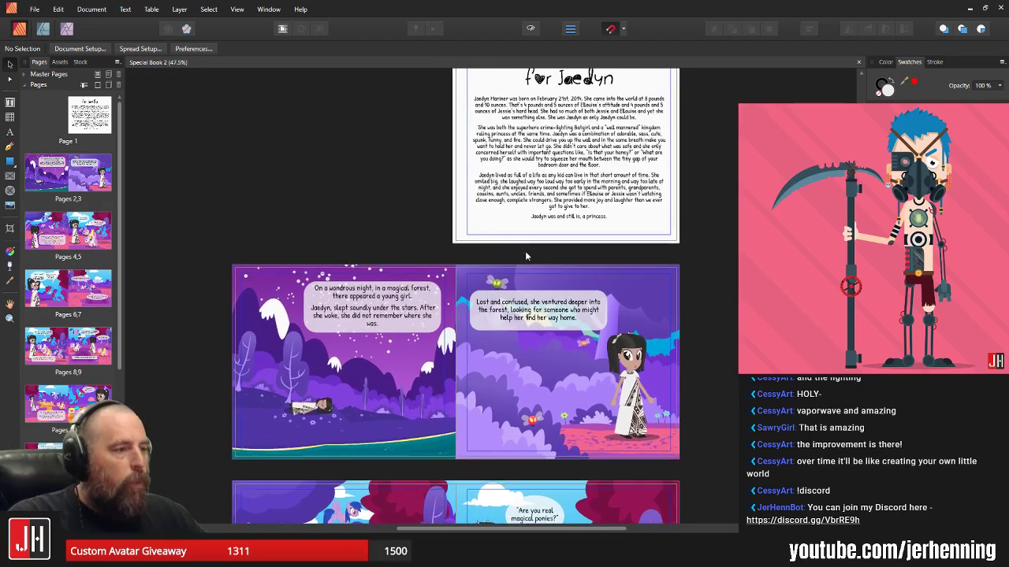
- Examine the opening forest spread on pages 2 and 3 of Special Book 2, including the sleeping girl and surrounding scenery
{"action": "scroll", "coordinate": [539, 211], "scroll_direction": "down", "scroll_amount": 3}
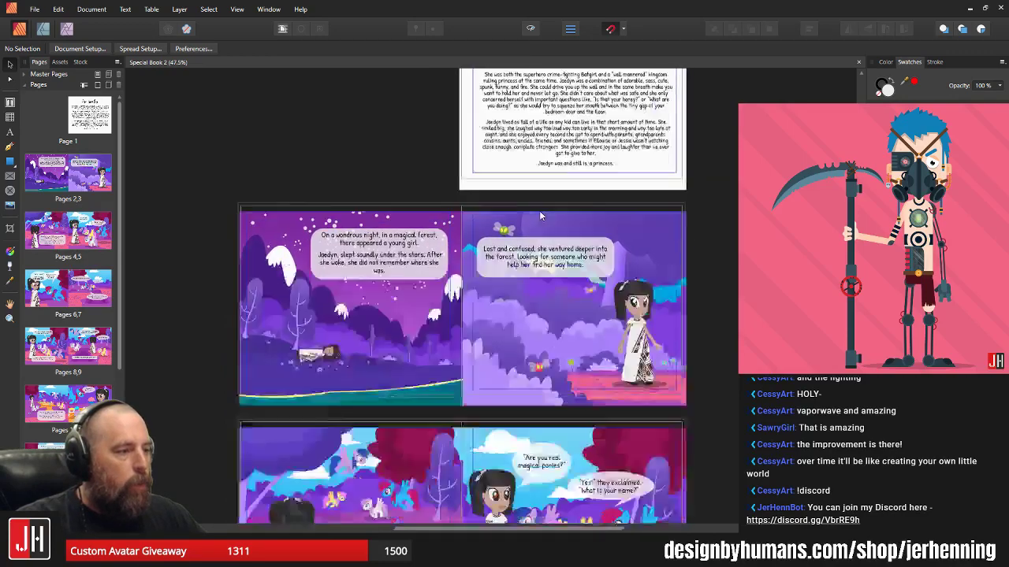
{"action": "scroll", "coordinate": [479, 275], "scroll_direction": "up", "scroll_amount": 3}
{"action": "scroll", "coordinate": [473, 268], "scroll_direction": "left", "scroll_amount": 2}
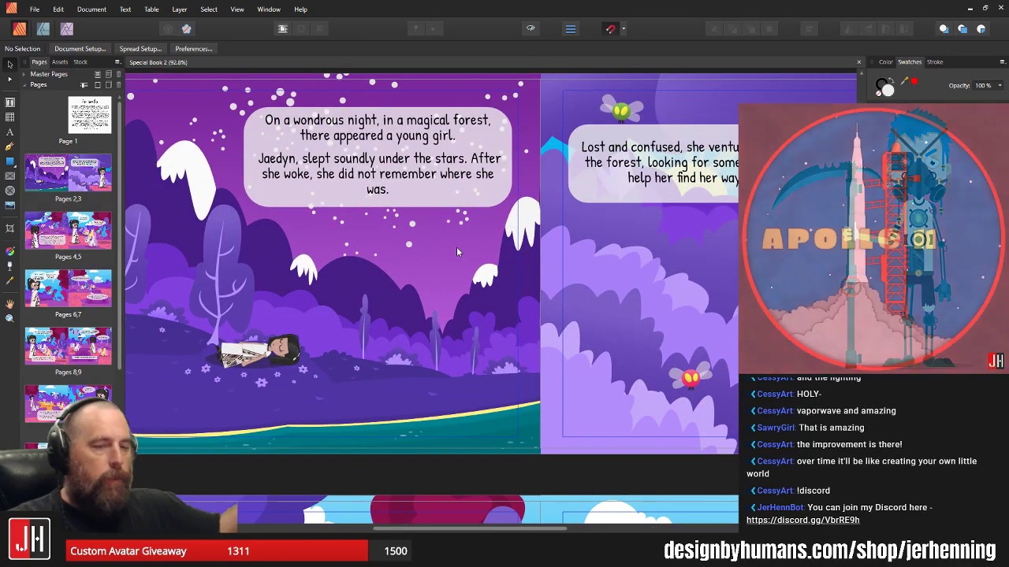
{"action": "scroll", "coordinate": [456, 247], "scroll_direction": "down", "scroll_amount": 3}
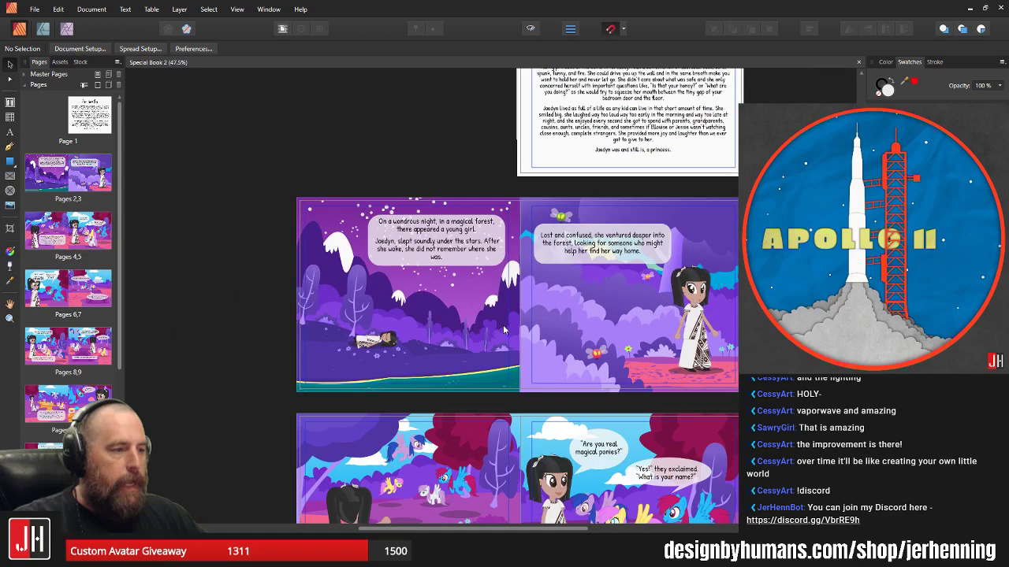
{"action": "scroll", "coordinate": [429, 235], "scroll_direction": "down", "scroll_amount": 1}
{"action": "scroll", "coordinate": [429, 235], "scroll_direction": "up", "scroll_amount": 2}
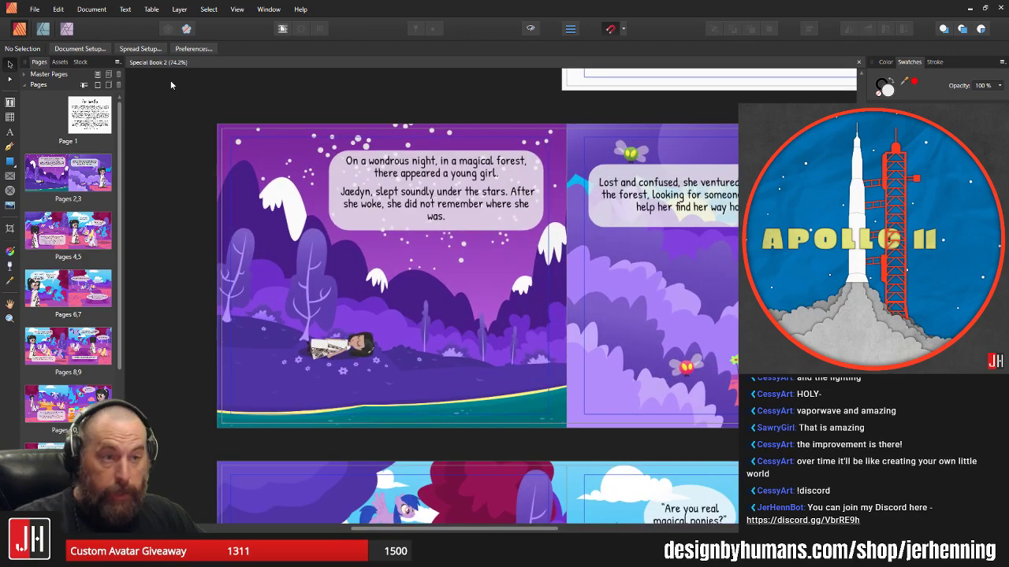
{"action": "left_click_drag", "start_coordinate": [402, 197], "coordinate": [325, 179]}
{"action": "scroll", "coordinate": [430, 234], "scroll_direction": "down", "scroll_amount": 2}
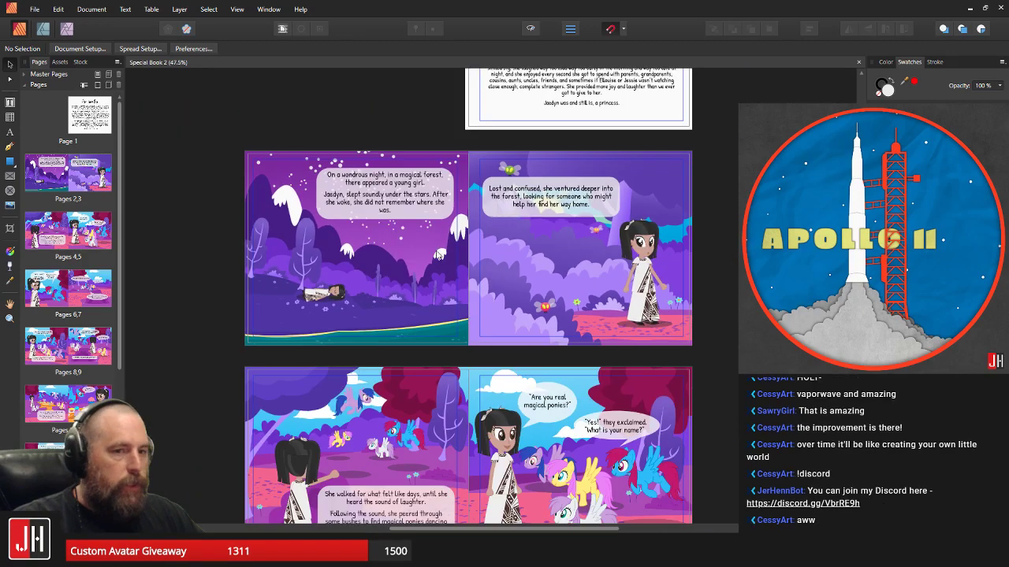
{"action": "left_click_drag", "start_coordinate": [432, 254], "coordinate": [383, 183]}
{"action": "scroll", "coordinate": [457, 246], "scroll_direction": "up", "scroll_amount": 2}
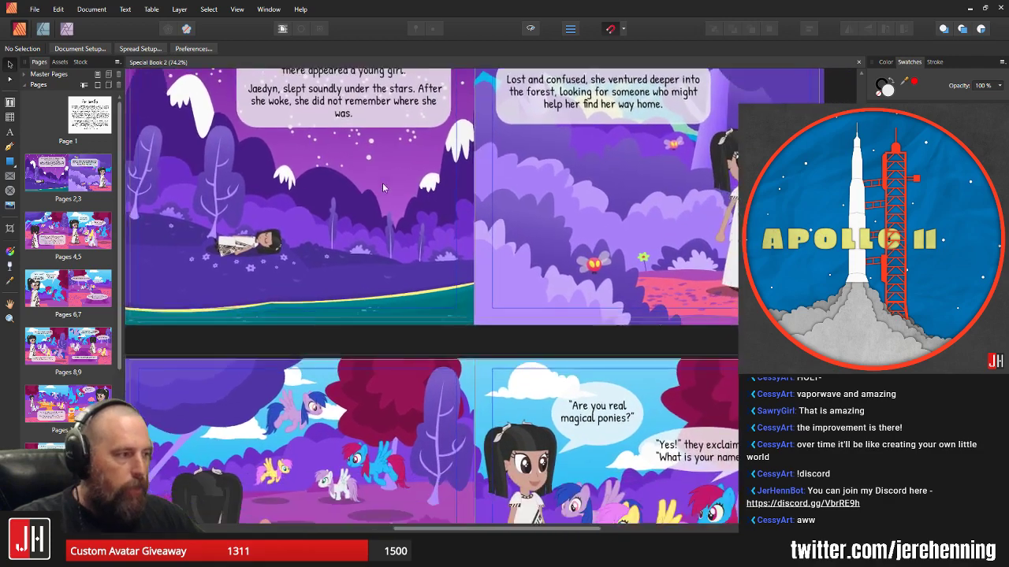
- Look through the book from the pony meadow spread on pages 4 and 5 to the castle and throne room spread
{"action": "left_click_drag", "start_coordinate": [537, 394], "coordinate": [576, 197]}
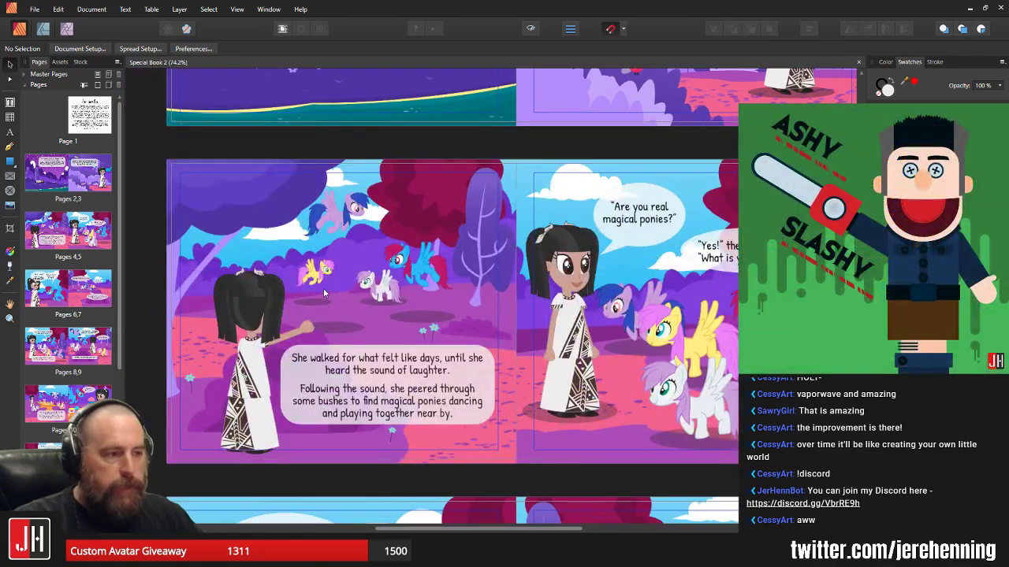
{"action": "scroll", "coordinate": [323, 292], "scroll_direction": "up", "scroll_amount": 2}
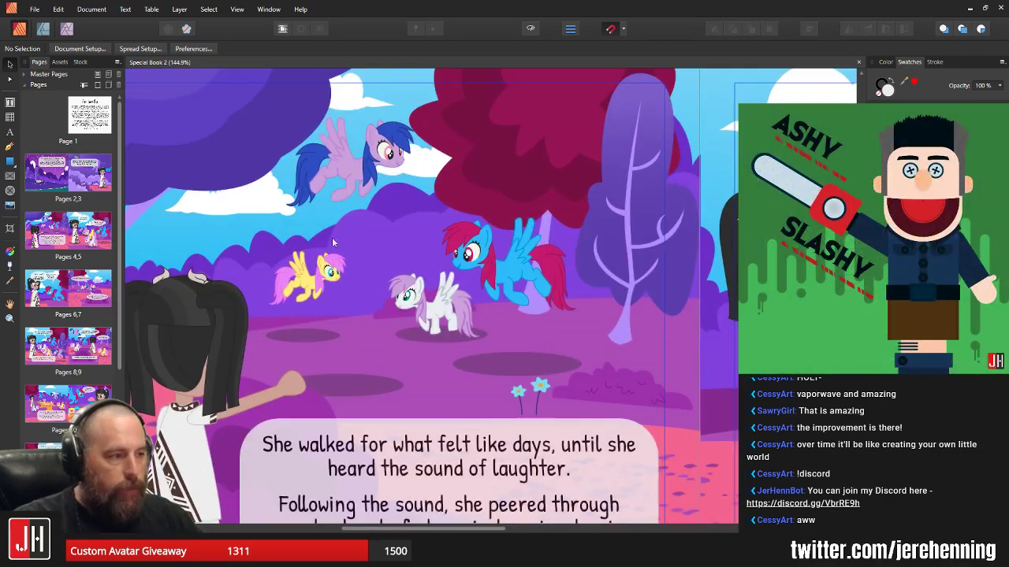
{"action": "scroll", "coordinate": [382, 234], "scroll_direction": "down", "scroll_amount": 2}
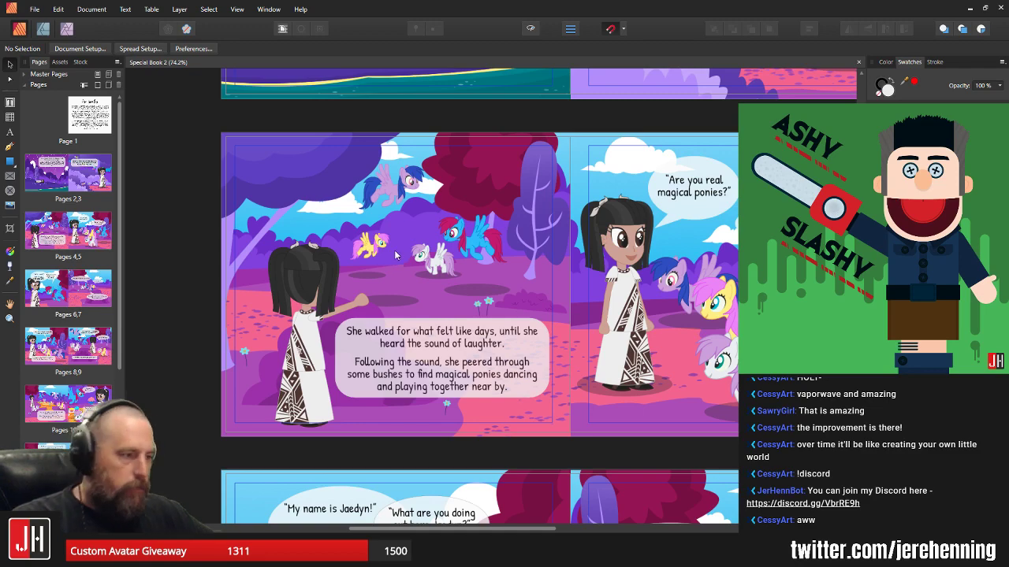
{"action": "scroll", "coordinate": [518, 324], "scroll_direction": "down", "scroll_amount": 3}
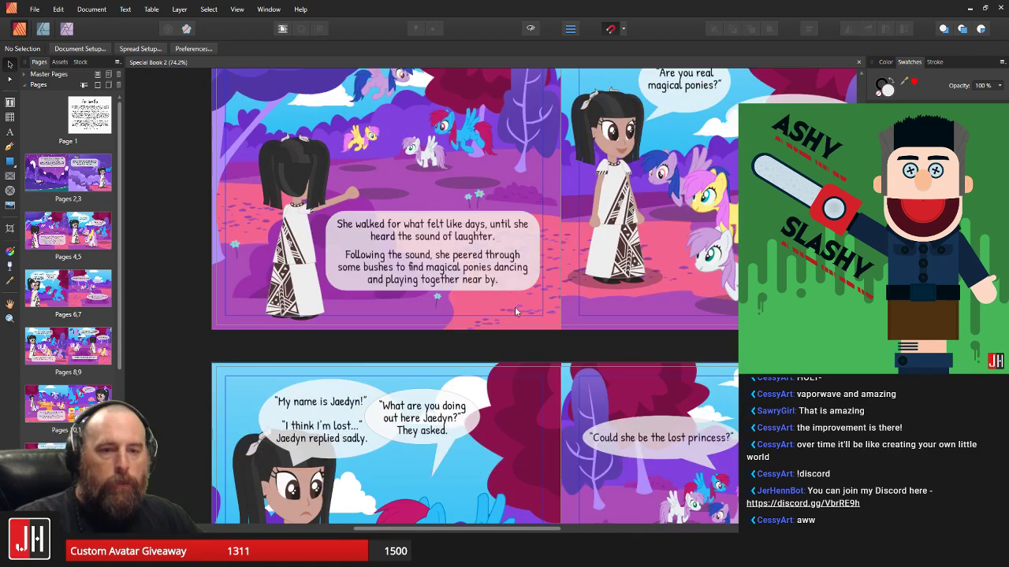
{"action": "scroll", "coordinate": [552, 299], "scroll_direction": "down", "scroll_amount": 1}
{"action": "scroll", "coordinate": [584, 280], "scroll_direction": "down", "scroll_amount": 4}
{"action": "scroll", "coordinate": [599, 269], "scroll_direction": "down", "scroll_amount": 10}
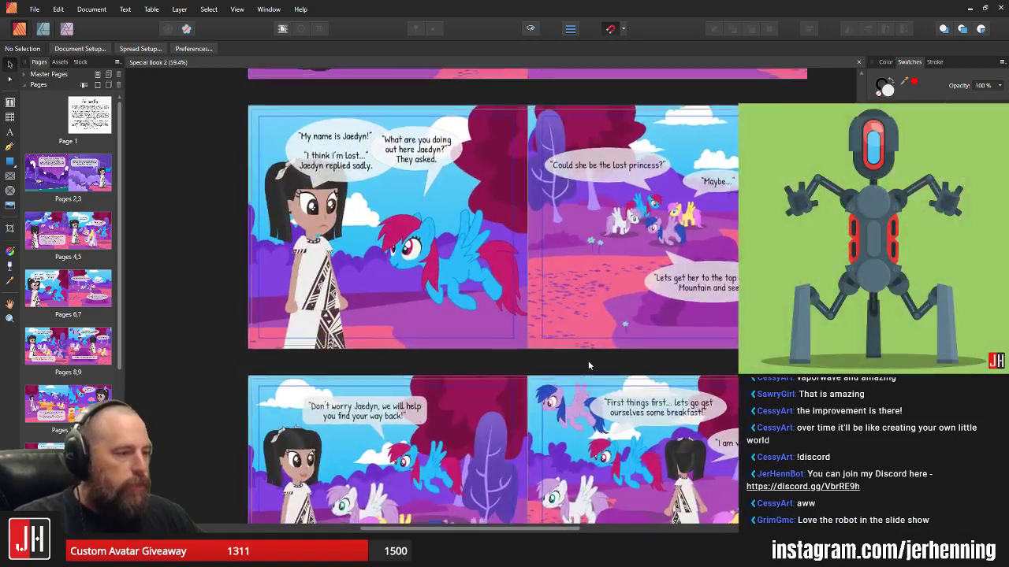
{"action": "scroll", "coordinate": [650, 316], "scroll_direction": "down", "scroll_amount": 10}
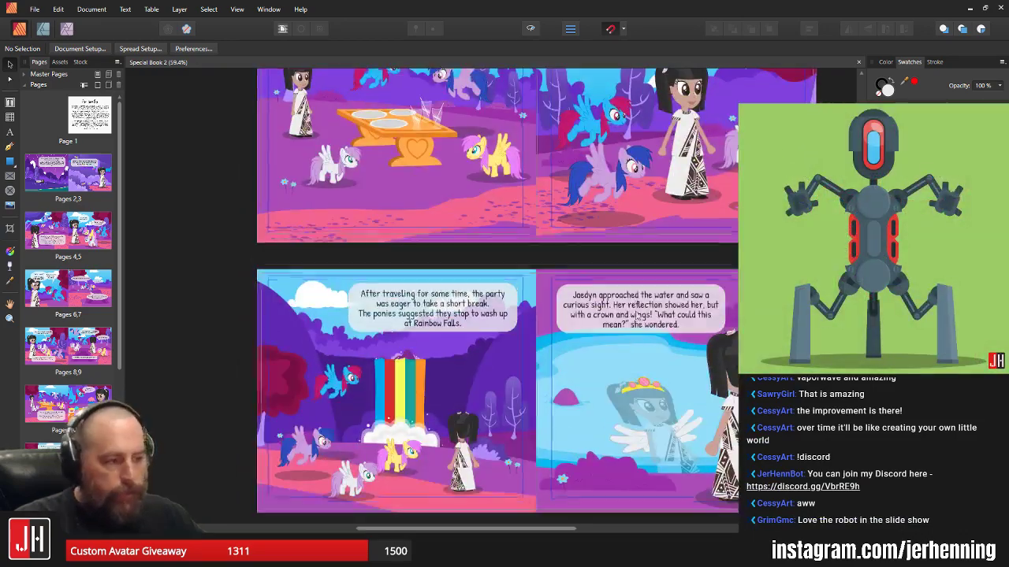
{"action": "scroll", "coordinate": [654, 307], "scroll_direction": "down", "scroll_amount": 5}
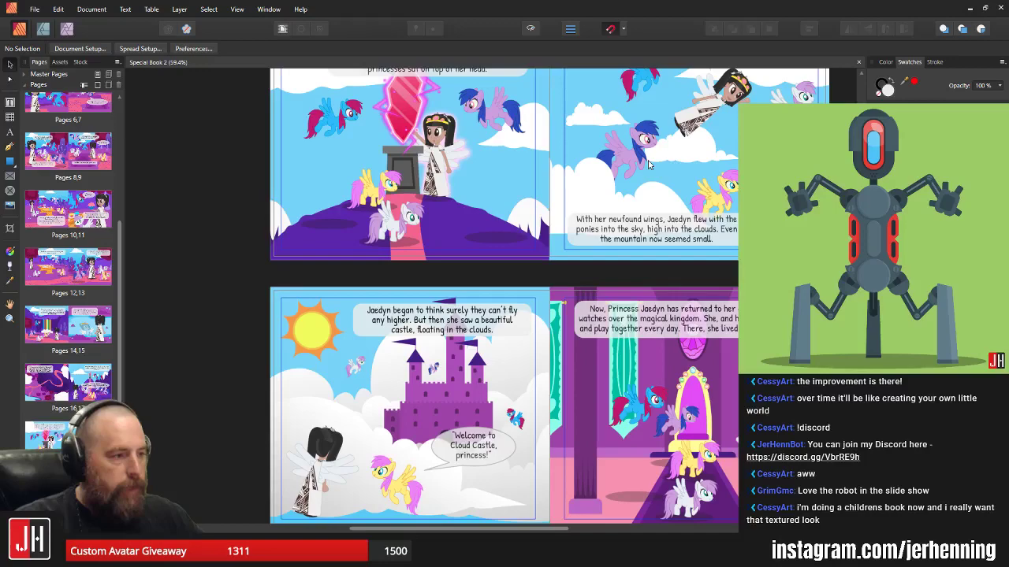
- Look back through the book from the magic crystal pages to the spread where the girl introduces herself to the ponies
{"action": "scroll", "coordinate": [640, 331], "scroll_direction": "up", "scroll_amount": 4}
{"action": "scroll", "coordinate": [639, 335], "scroll_direction": "up", "scroll_amount": 3}
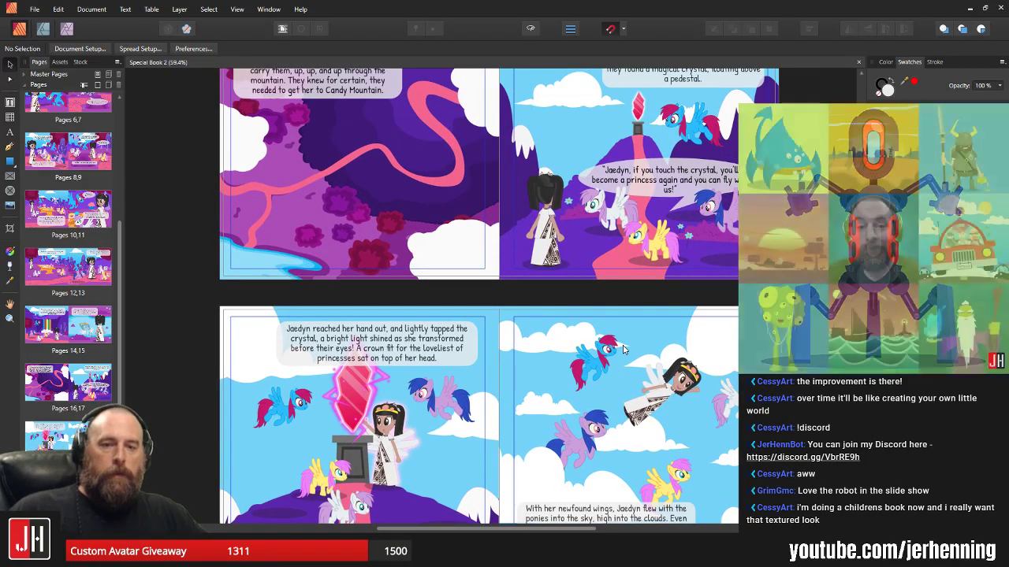
{"action": "scroll", "coordinate": [579, 264], "scroll_direction": "up", "scroll_amount": 2}
{"action": "scroll", "coordinate": [540, 265], "scroll_direction": "up", "scroll_amount": 10}
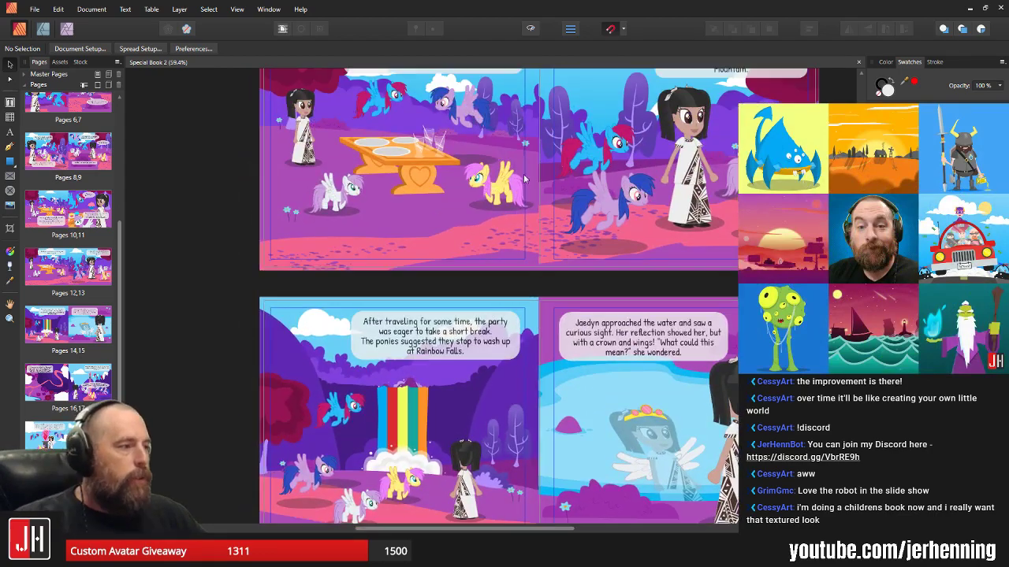
{"action": "scroll", "coordinate": [501, 142], "scroll_direction": "up", "scroll_amount": 8}
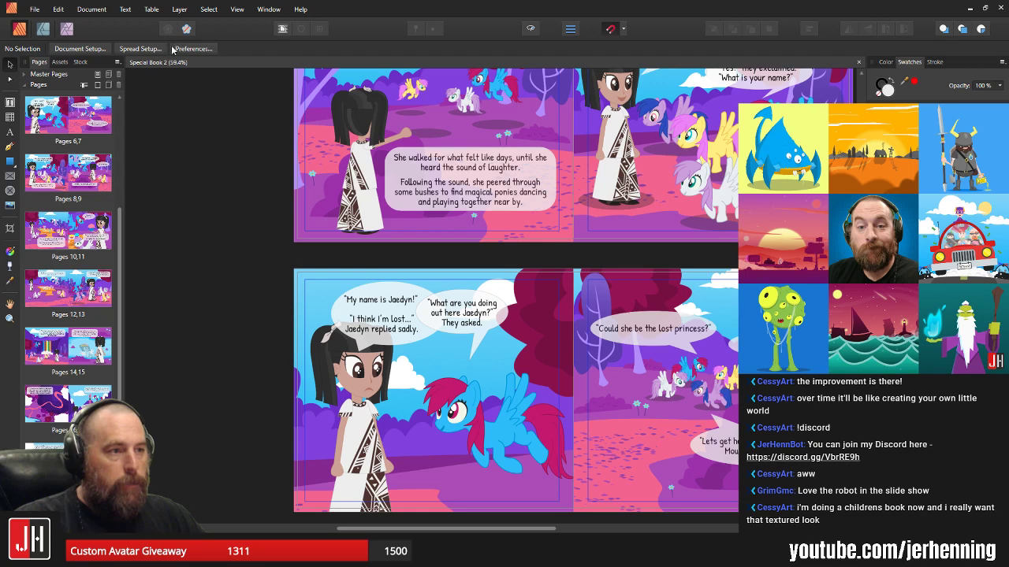
- Close Special Book 2 and leave Affinity Publisher to return to Scene 6 in Affinity Designer
{"action": "left_click", "coordinate": [858, 61]}
{"action": "left_click", "coordinate": [969, 9]}
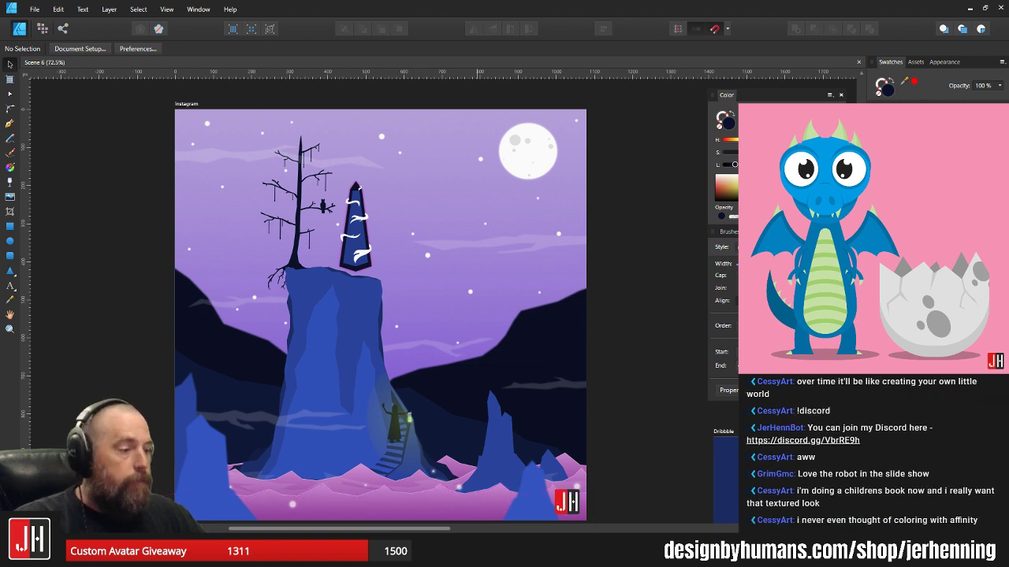
{"action": "key", "text": "alt+Tab"}
{"action": "left_click", "coordinate": [1001, 7]}
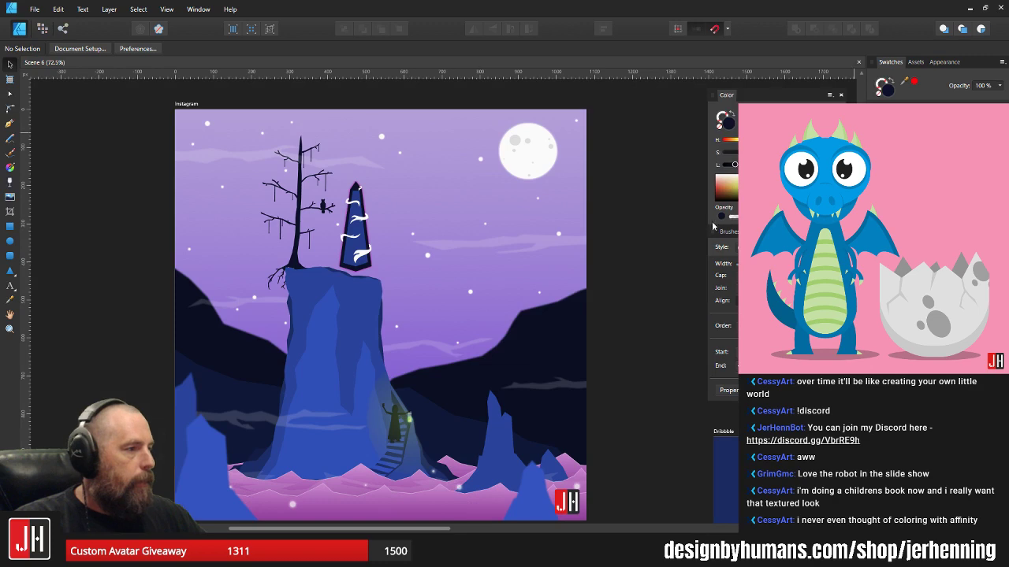
- Open the Isometric 4 file from the Vector > Complete > 2019 folder
{"action": "left_click", "coordinate": [34, 8]}
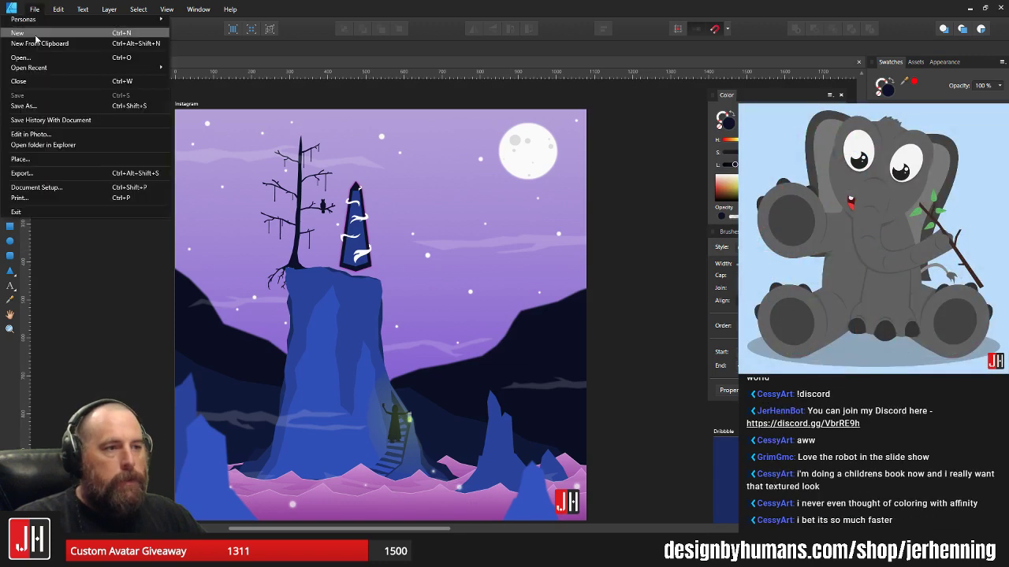
{"action": "left_click", "coordinate": [20, 57]}
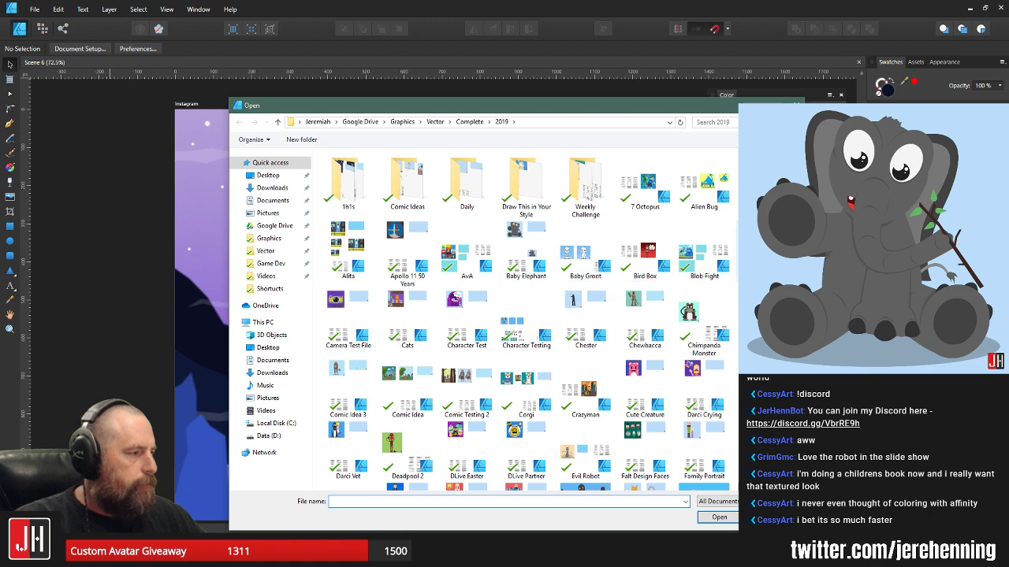
{"action": "scroll", "coordinate": [510, 421], "scroll_direction": "down", "scroll_amount": 3}
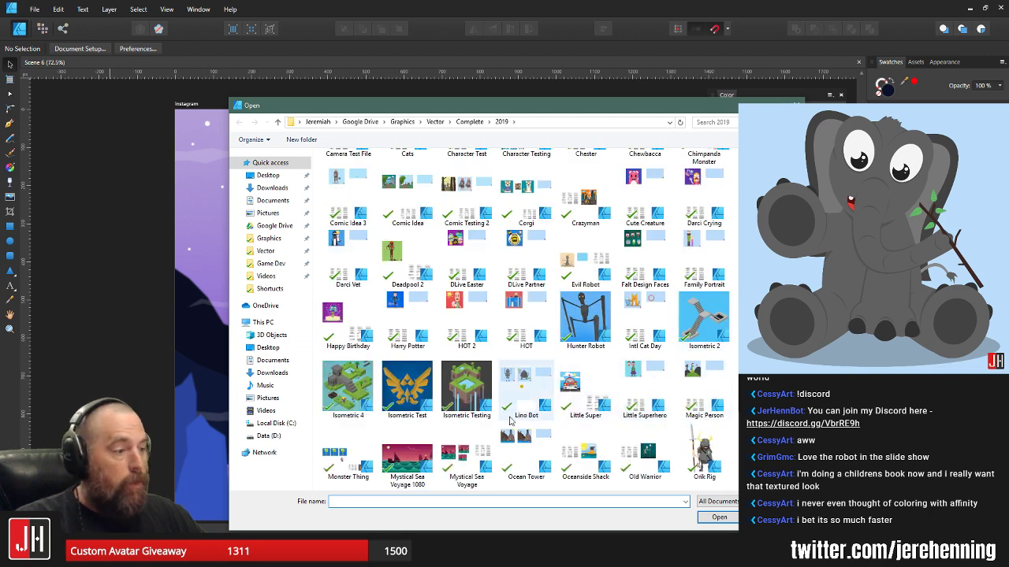
{"action": "double_click", "coordinate": [337, 388]}
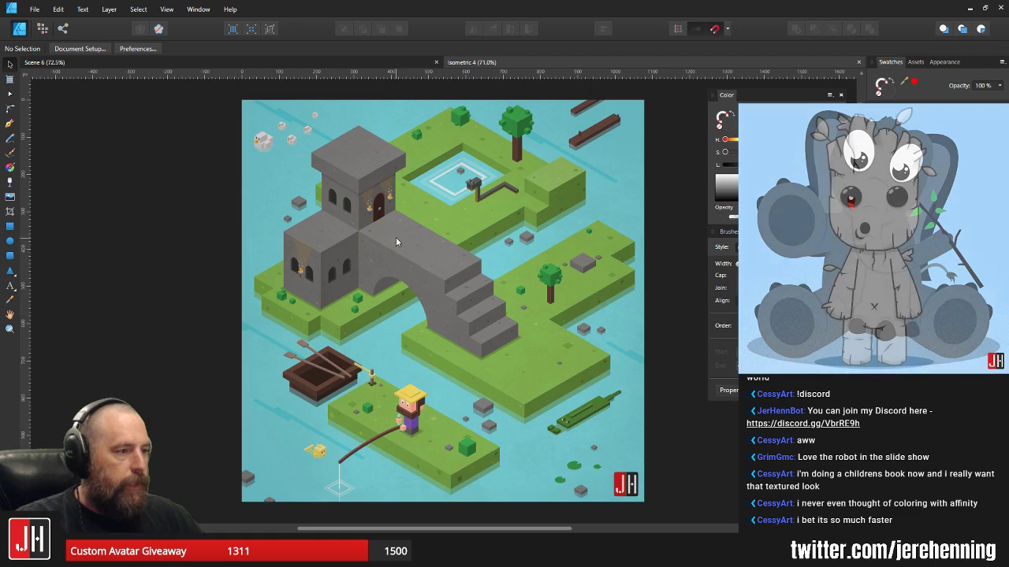
- Examine the stone bridge and stairs, the rowing boat and the fisherman's island in the isometric scene up close
{"action": "scroll", "coordinate": [418, 264], "scroll_direction": "up", "scroll_amount": 3}
{"action": "scroll", "coordinate": [431, 232], "scroll_direction": "up", "scroll_amount": 1}
{"action": "left_click_drag", "start_coordinate": [450, 290], "coordinate": [450, 242]}
{"action": "scroll", "coordinate": [450, 242], "scroll_direction": "up", "scroll_amount": 1}
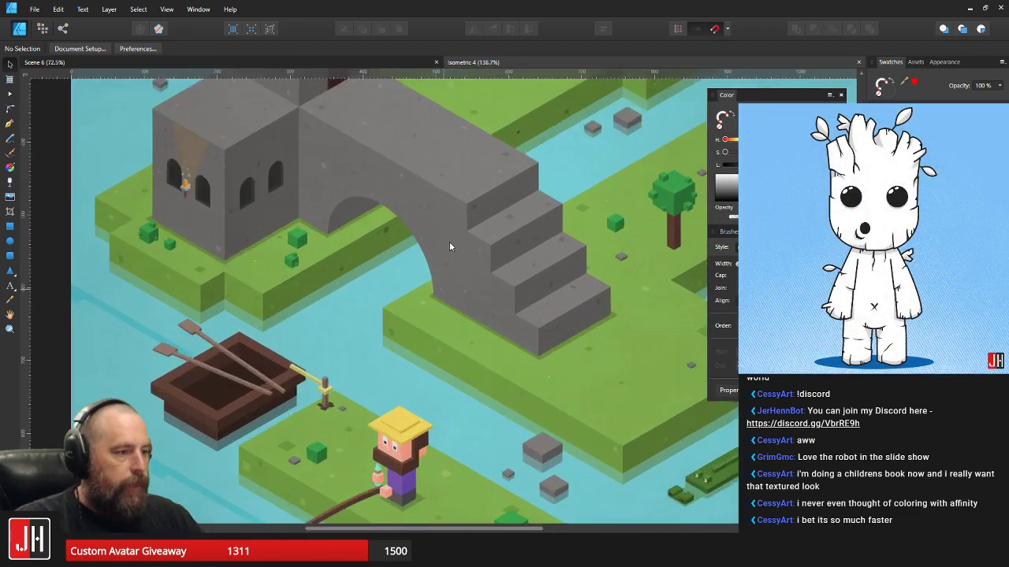
{"action": "scroll", "coordinate": [446, 283], "scroll_direction": "up", "scroll_amount": 2}
{"action": "left_click_drag", "start_coordinate": [434, 412], "coordinate": [485, 164]}
{"action": "scroll", "coordinate": [486, 166], "scroll_direction": "down", "scroll_amount": 4}
{"action": "scroll", "coordinate": [487, 279], "scroll_direction": "up", "scroll_amount": 2}
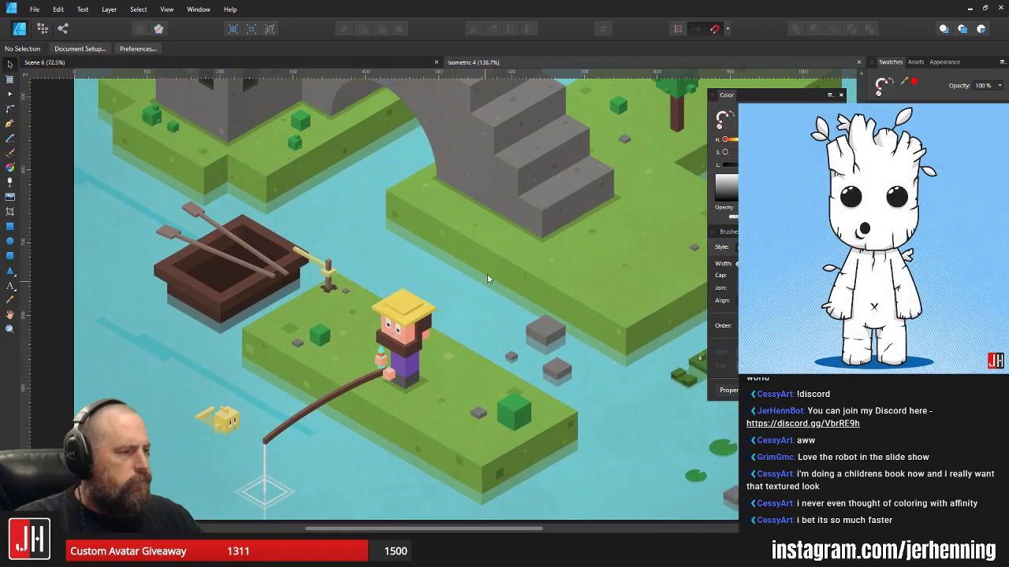
{"action": "scroll", "coordinate": [489, 268], "scroll_direction": "down", "scroll_amount": 1}
- Inspect the castle tower and the square pond in the upper part of the isometric scene, and view the artwork wider
{"action": "scroll", "coordinate": [493, 264], "scroll_direction": "up", "scroll_amount": 6}
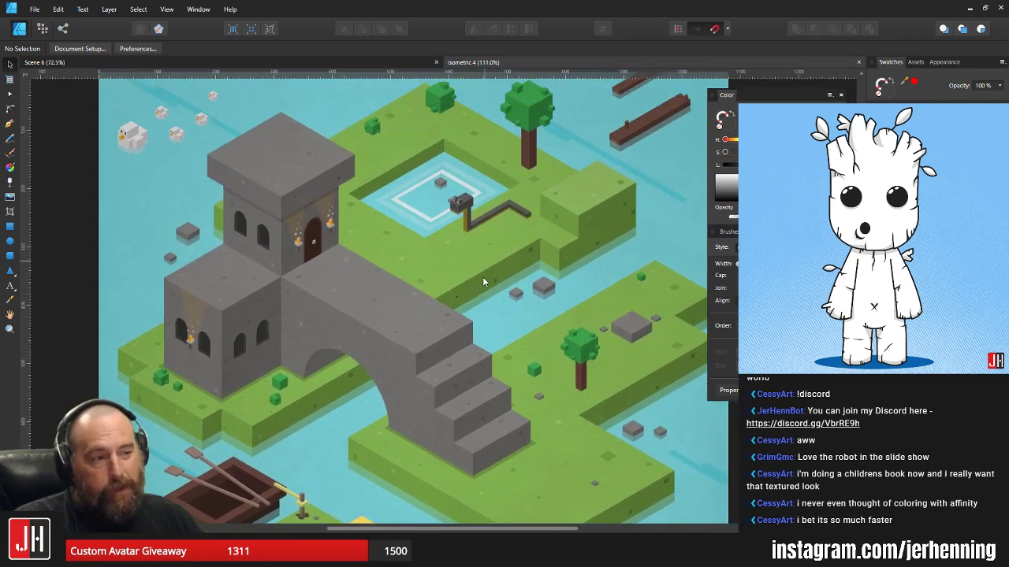
{"action": "scroll", "coordinate": [483, 277], "scroll_direction": "up", "scroll_amount": 3}
{"action": "left_click_drag", "start_coordinate": [484, 281], "coordinate": [471, 196]}
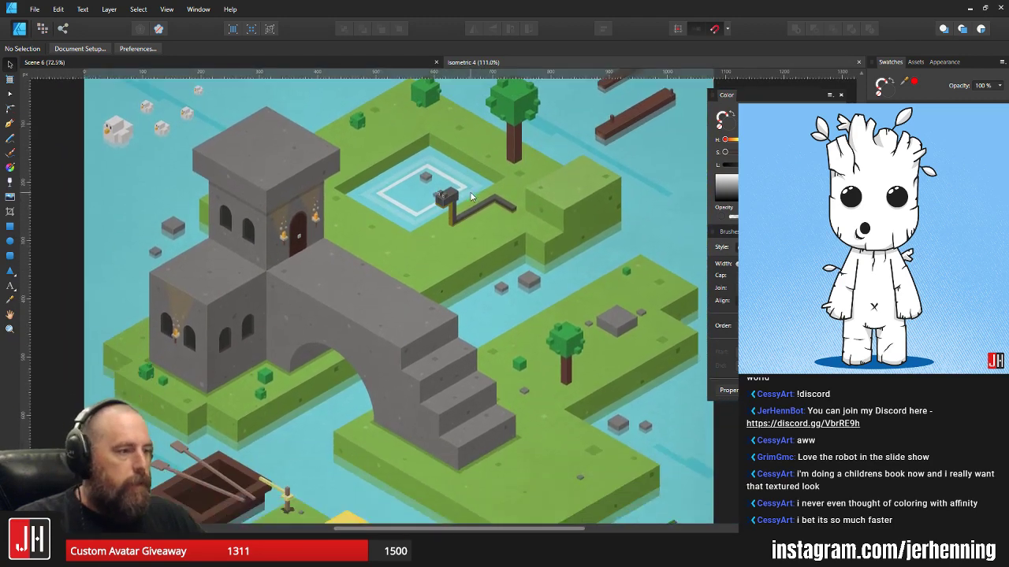
{"action": "scroll", "coordinate": [424, 248], "scroll_direction": "down", "scroll_amount": 3}
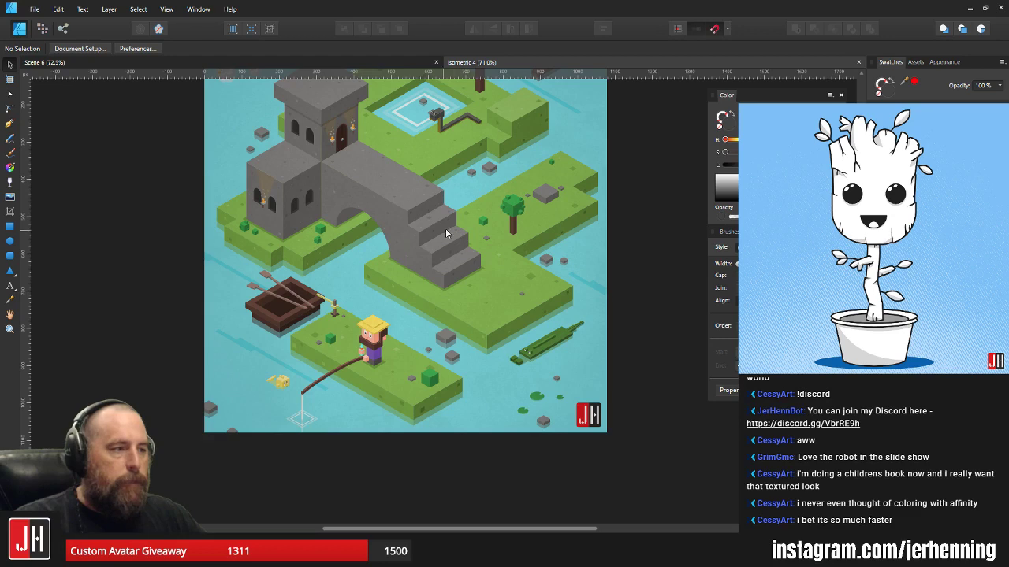
- Inspect the white birds, the castle's torches and windows, the bridge and the crocodile in close-up
{"action": "scroll", "coordinate": [267, 155], "scroll_direction": "up", "scroll_amount": 5}
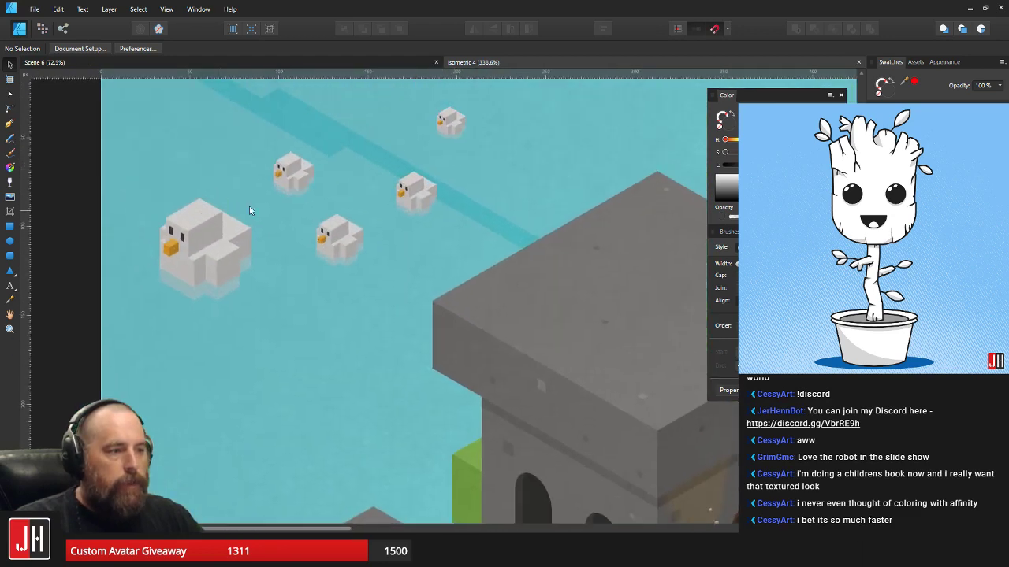
{"action": "scroll", "coordinate": [411, 157], "scroll_direction": "down", "scroll_amount": 2}
{"action": "left_click_drag", "start_coordinate": [492, 339], "coordinate": [253, 92]}
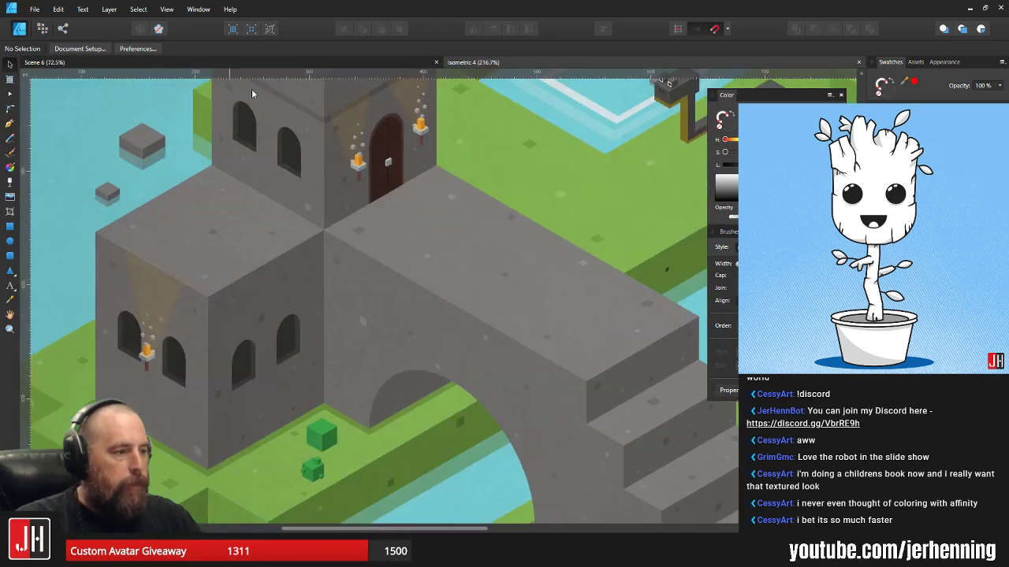
{"action": "left_click_drag", "start_coordinate": [419, 252], "coordinate": [278, 120]}
{"action": "left_click_drag", "start_coordinate": [640, 483], "coordinate": [263, 74]}
{"action": "left_click_drag", "start_coordinate": [546, 349], "coordinate": [440, 252]}
{"action": "scroll", "coordinate": [440, 252], "scroll_direction": "up", "scroll_amount": 3}
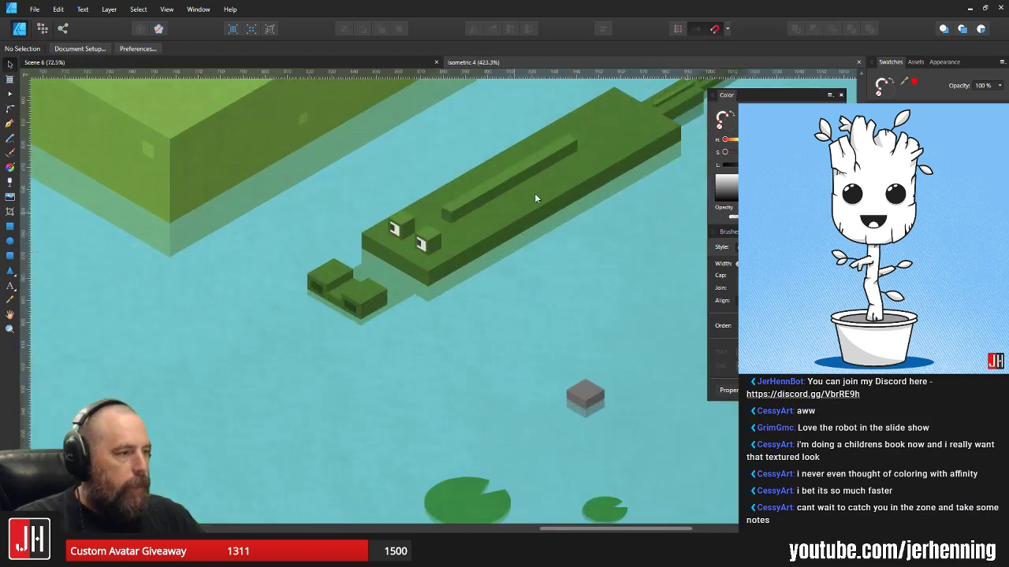
- Examine the fisherman and the yellow fish beside his line, and view most of the isometric scene at once
{"action": "scroll", "coordinate": [525, 205], "scroll_direction": "down", "scroll_amount": 3}
{"action": "left_click_drag", "start_coordinate": [264, 261], "coordinate": [511, 268]}
{"action": "left_click_drag", "start_coordinate": [234, 248], "coordinate": [453, 251]}
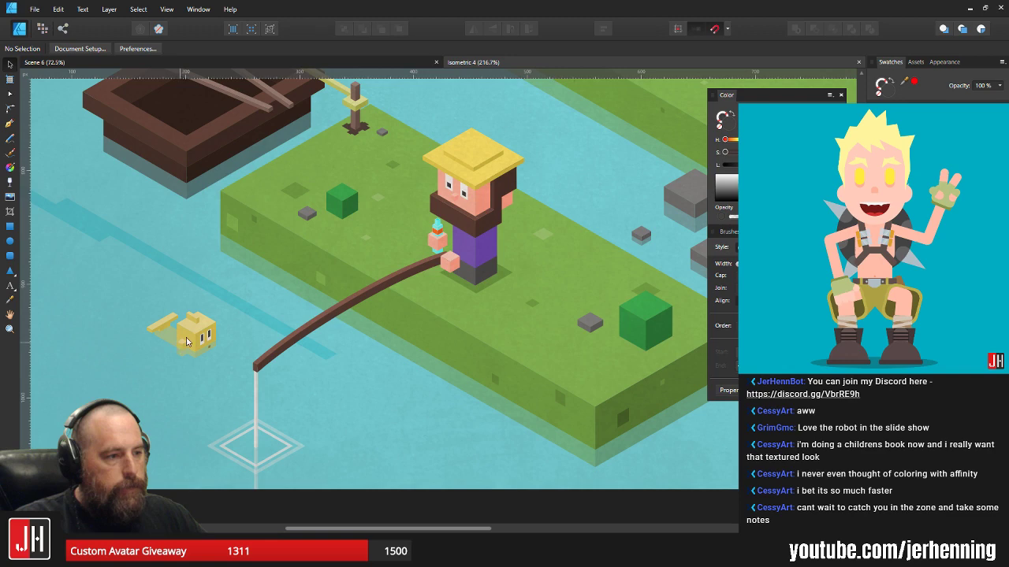
{"action": "scroll", "coordinate": [317, 298], "scroll_direction": "left", "scroll_amount": 3}
{"action": "scroll", "coordinate": [314, 334], "scroll_direction": "down", "scroll_amount": 4}
{"action": "scroll", "coordinate": [433, 234], "scroll_direction": "up", "scroll_amount": 2}
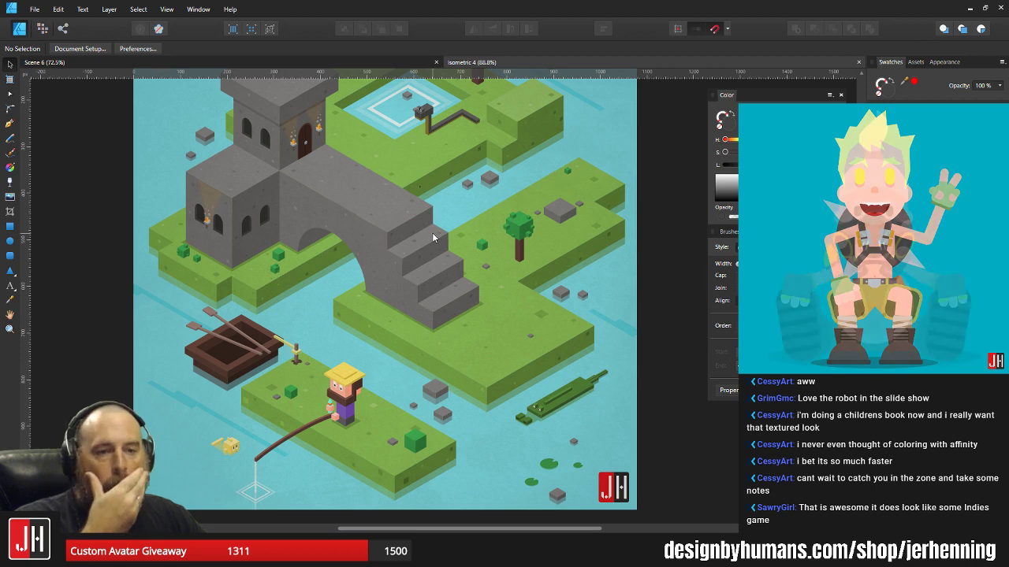
- Close the Isometric 4 document and open the Paper Book file from the 2019 folder
{"action": "left_click", "coordinate": [859, 62]}
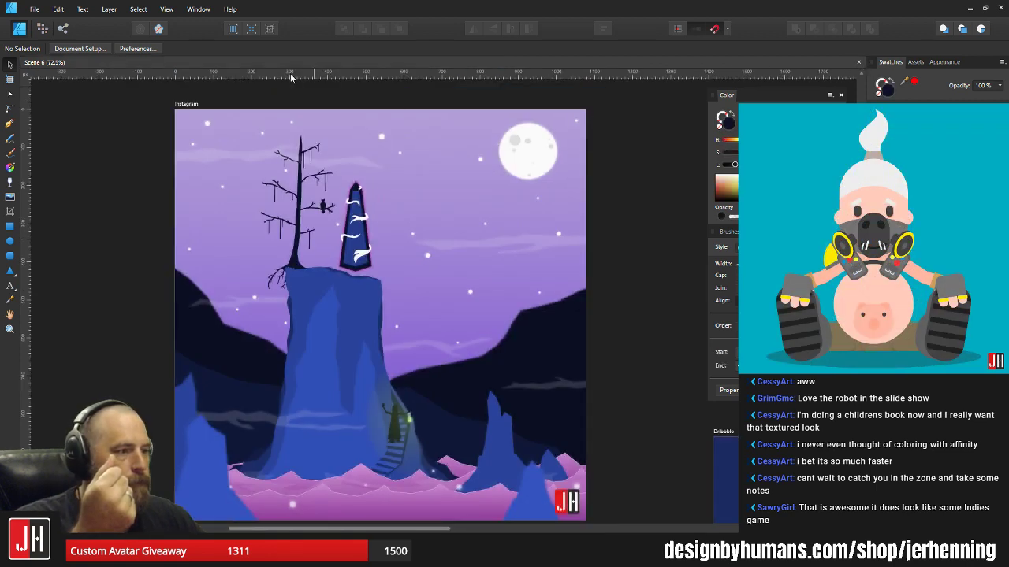
{"action": "left_click", "coordinate": [35, 11]}
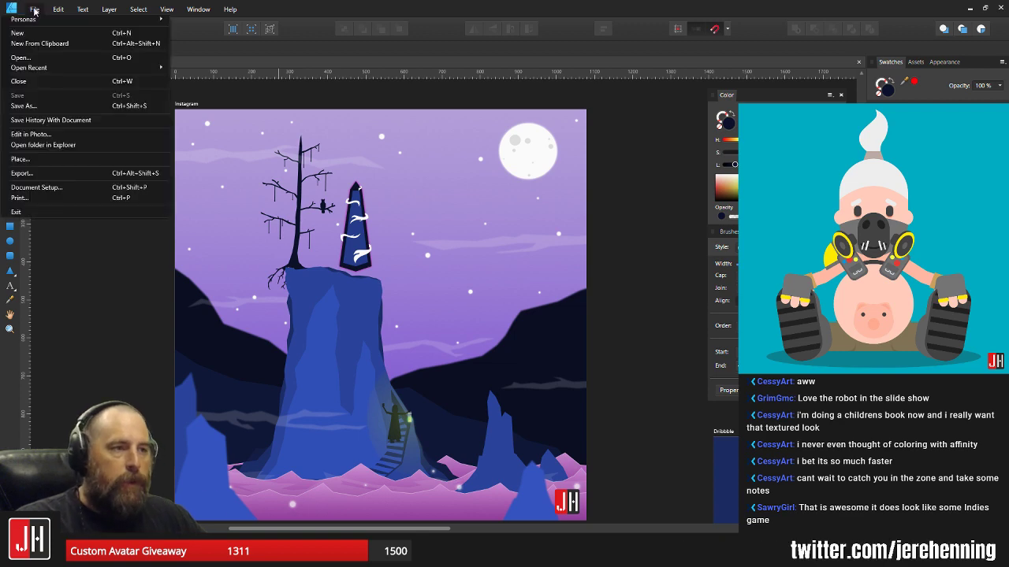
{"action": "left_click", "coordinate": [21, 58]}
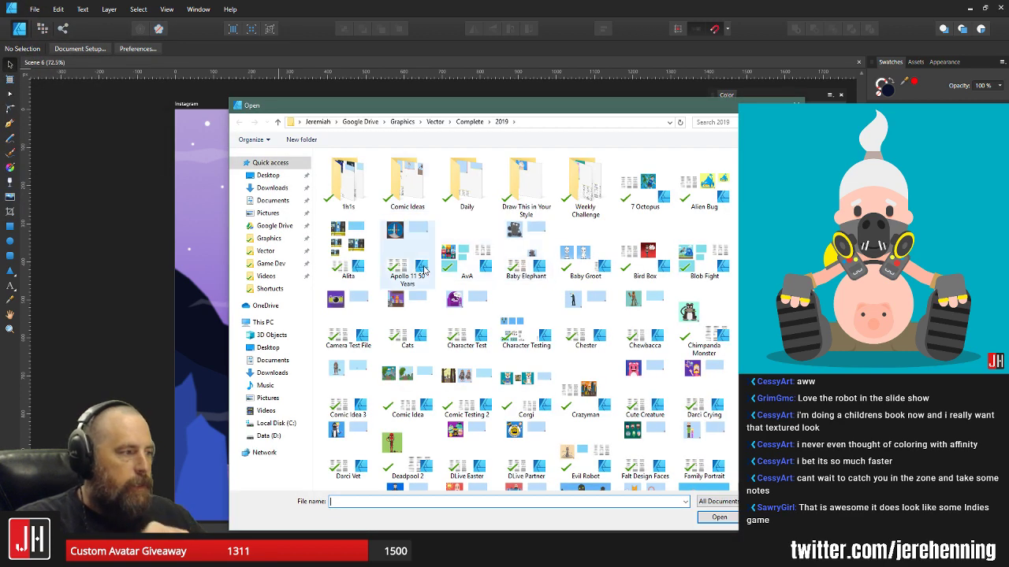
{"action": "scroll", "coordinate": [628, 320], "scroll_direction": "down", "scroll_amount": 3}
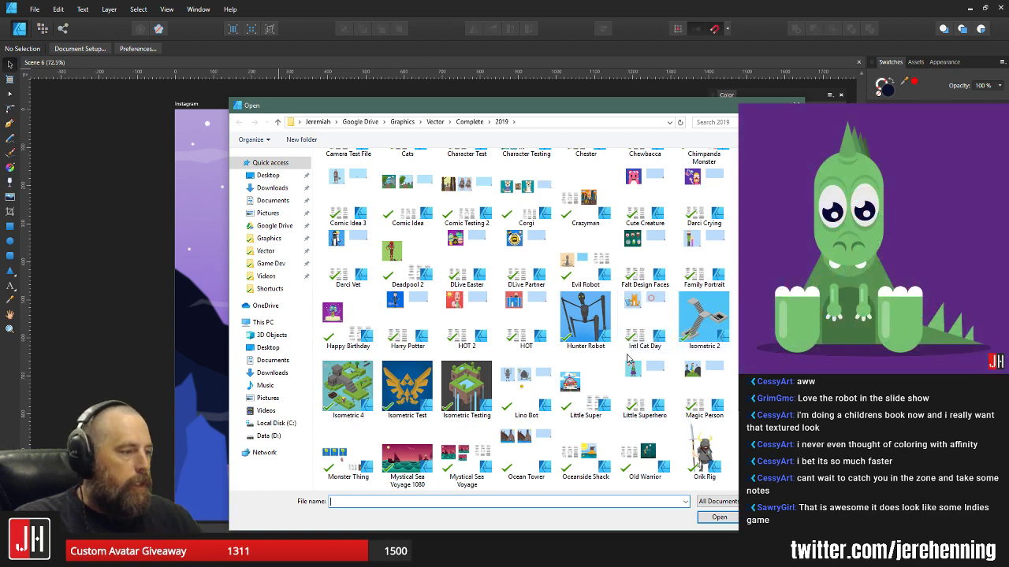
{"action": "scroll", "coordinate": [638, 350], "scroll_direction": "down", "scroll_amount": 3}
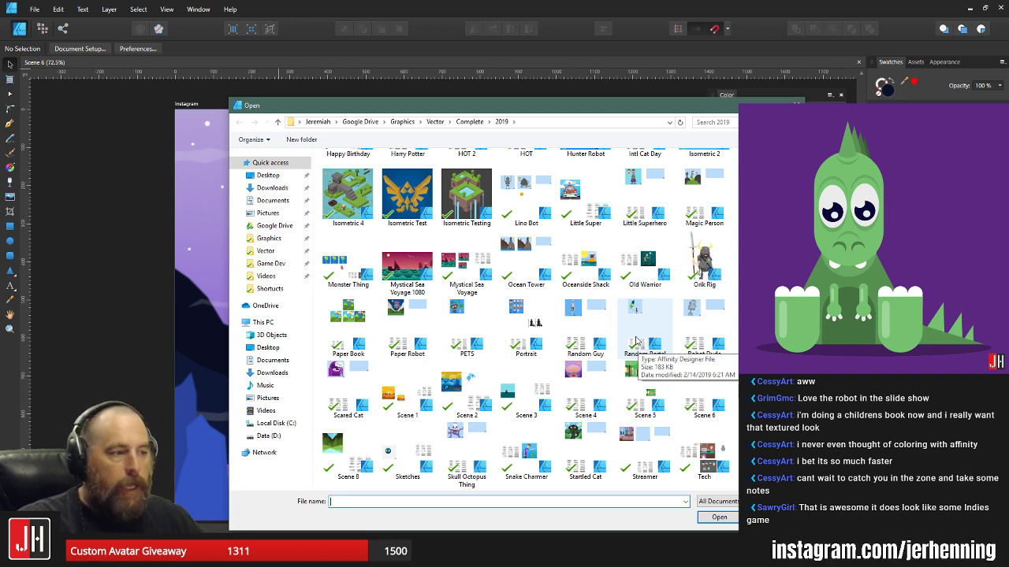
{"action": "double_click", "coordinate": [353, 313]}
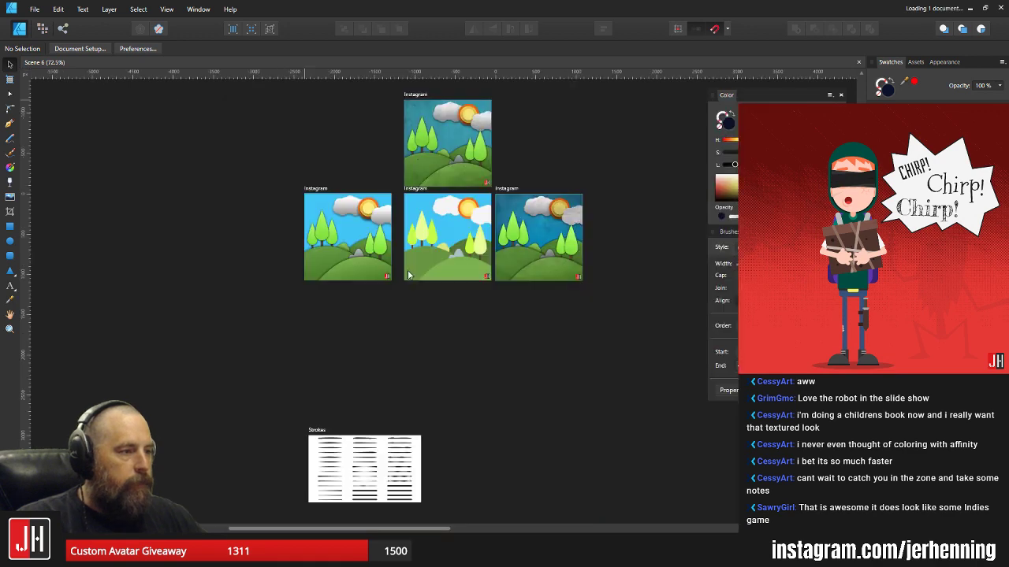
- Compare the flat-coloured landscape artboard with the neighbouring version that has gradients and paper shadows
{"action": "scroll", "coordinate": [442, 246], "scroll_direction": "up", "scroll_amount": 3}
{"action": "left_click_drag", "start_coordinate": [408, 337], "coordinate": [367, 161]}
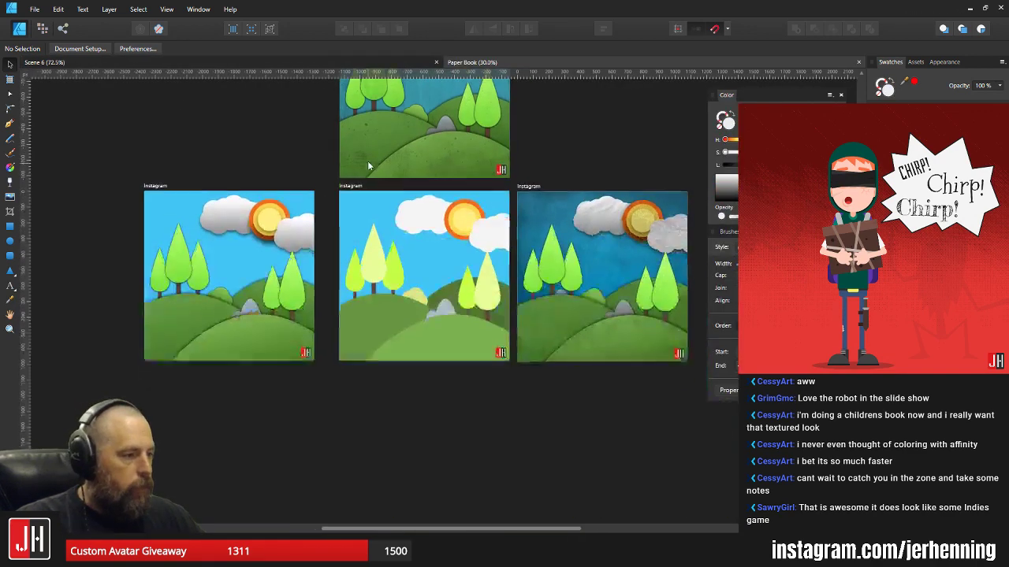
{"action": "scroll", "coordinate": [428, 261], "scroll_direction": "up", "scroll_amount": 6}
{"action": "left_click_drag", "start_coordinate": [424, 237], "coordinate": [432, 298]}
{"action": "scroll", "coordinate": [432, 302], "scroll_direction": "down", "scroll_amount": 2}
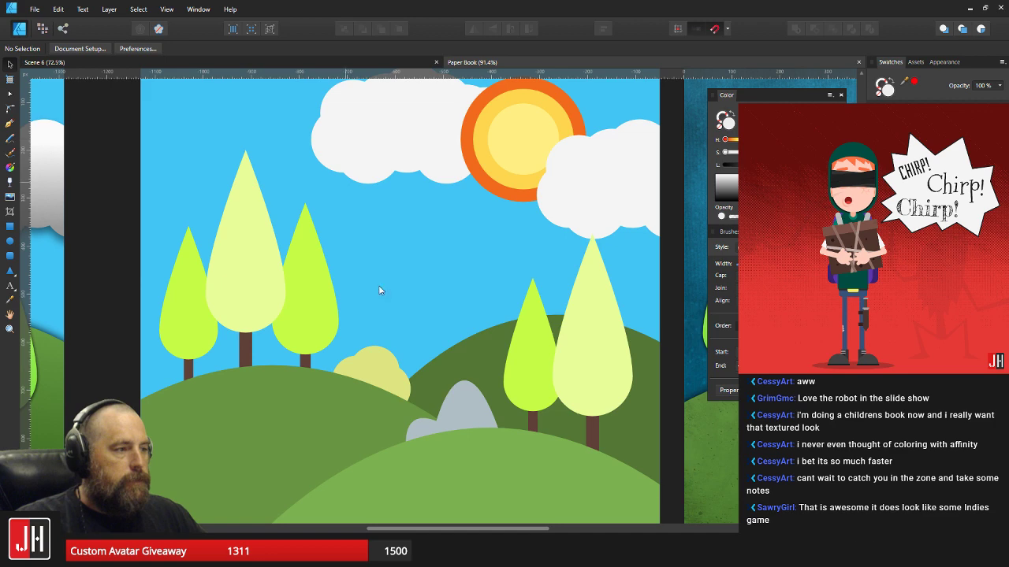
{"action": "scroll", "coordinate": [482, 244], "scroll_direction": "down", "scroll_amount": 2}
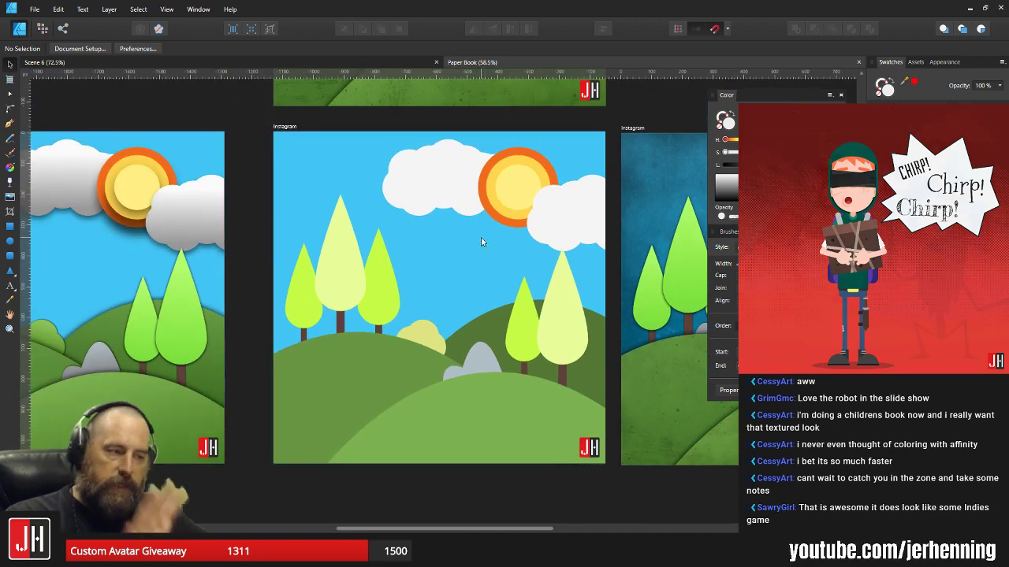
{"action": "scroll", "coordinate": [596, 266], "scroll_direction": "right", "scroll_amount": 2}
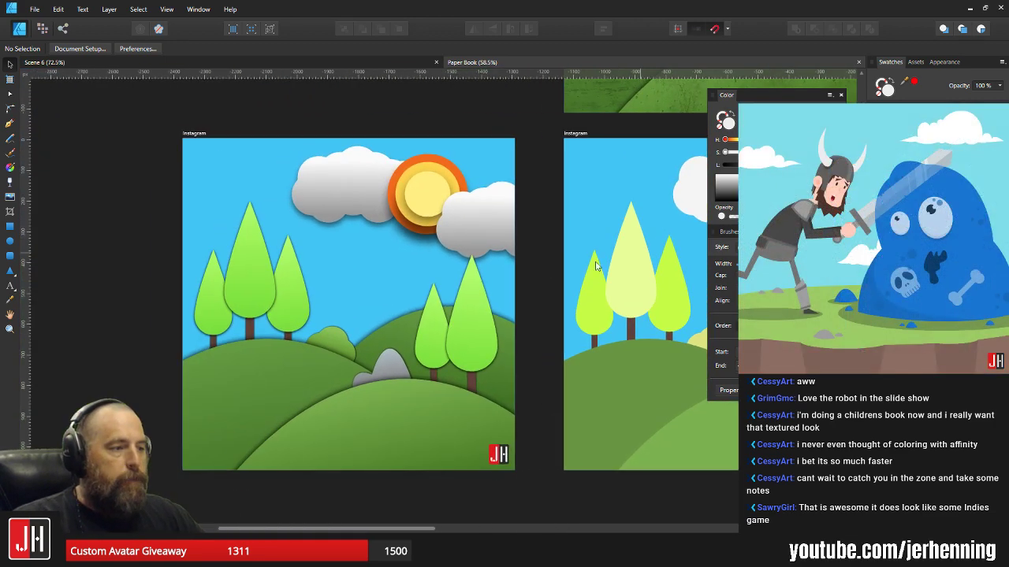
{"action": "scroll", "coordinate": [425, 220], "scroll_direction": "right", "scroll_amount": 1}
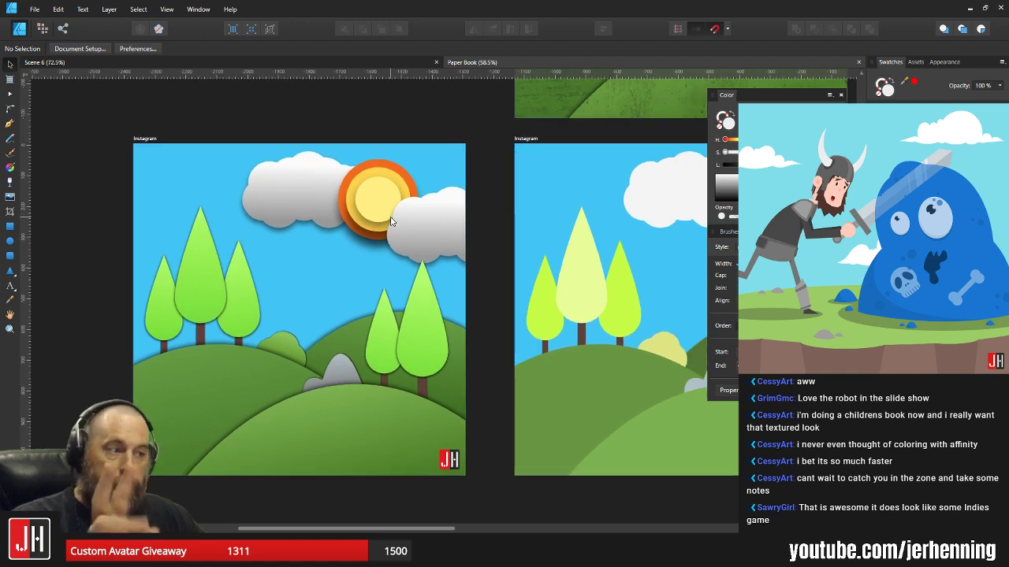
{"action": "scroll", "coordinate": [158, 291], "scroll_direction": "right", "scroll_amount": 4}
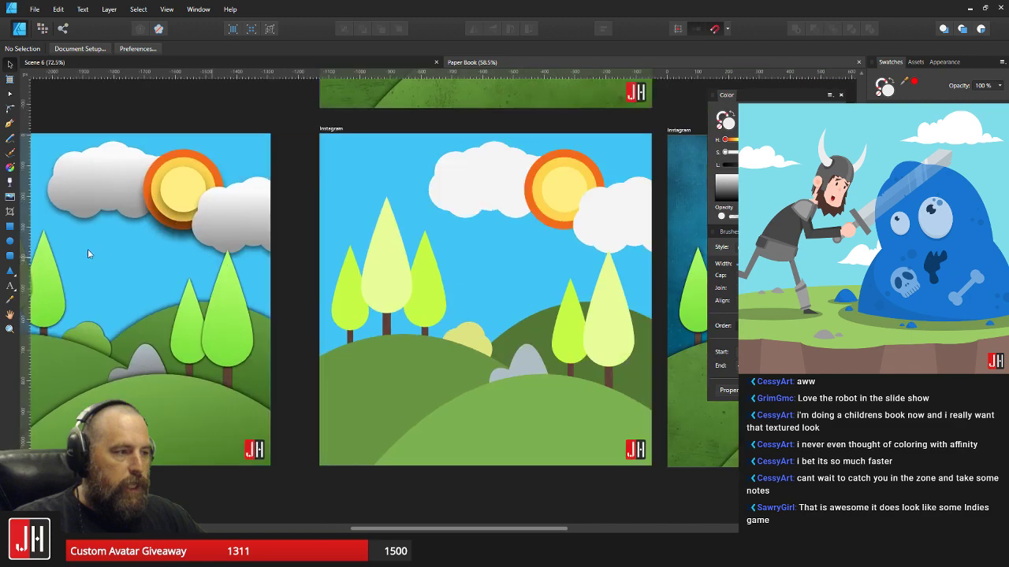
- Examine the paper textures on the hills, sun and crumpled clouds of the dark blue landscape artboard, in close-up and as a whole
{"action": "scroll", "coordinate": [272, 289], "scroll_direction": "up", "scroll_amount": 4}
{"action": "scroll", "coordinate": [426, 253], "scroll_direction": "up", "scroll_amount": 1}
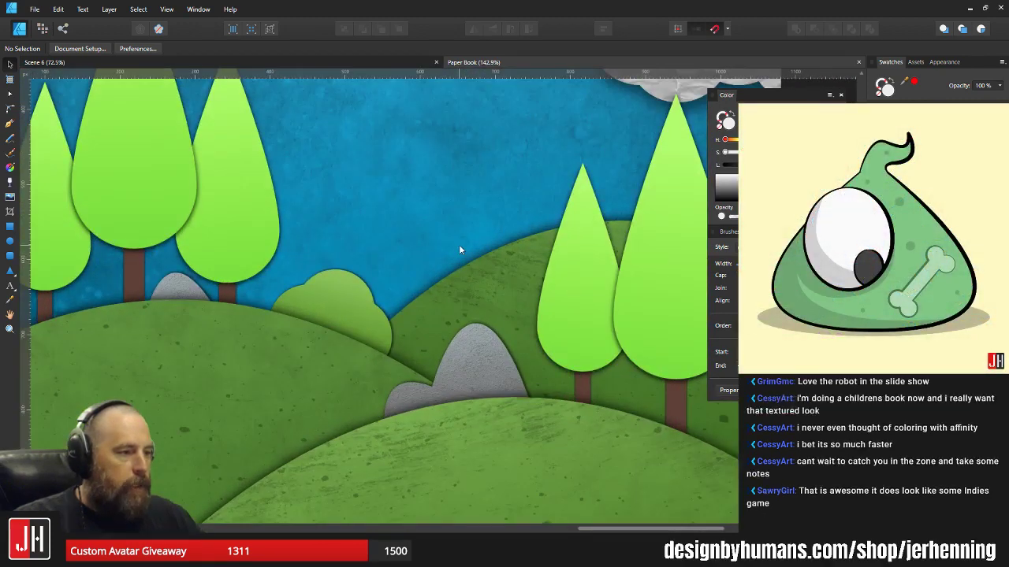
{"action": "scroll", "coordinate": [459, 244], "scroll_direction": "down", "scroll_amount": 3}
{"action": "scroll", "coordinate": [467, 270], "scroll_direction": "up", "scroll_amount": 6}
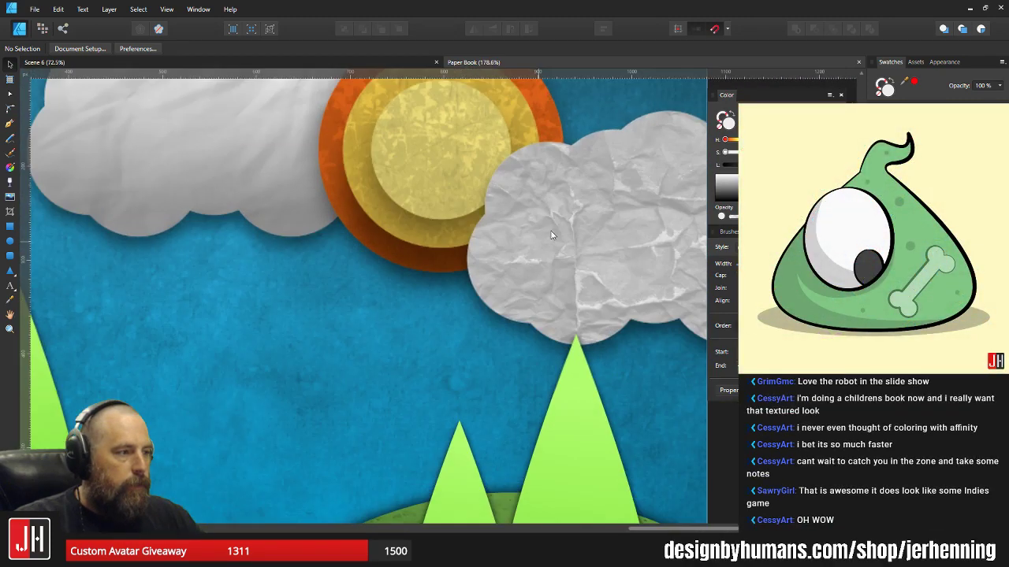
{"action": "scroll", "coordinate": [381, 217], "scroll_direction": "down", "scroll_amount": 4}
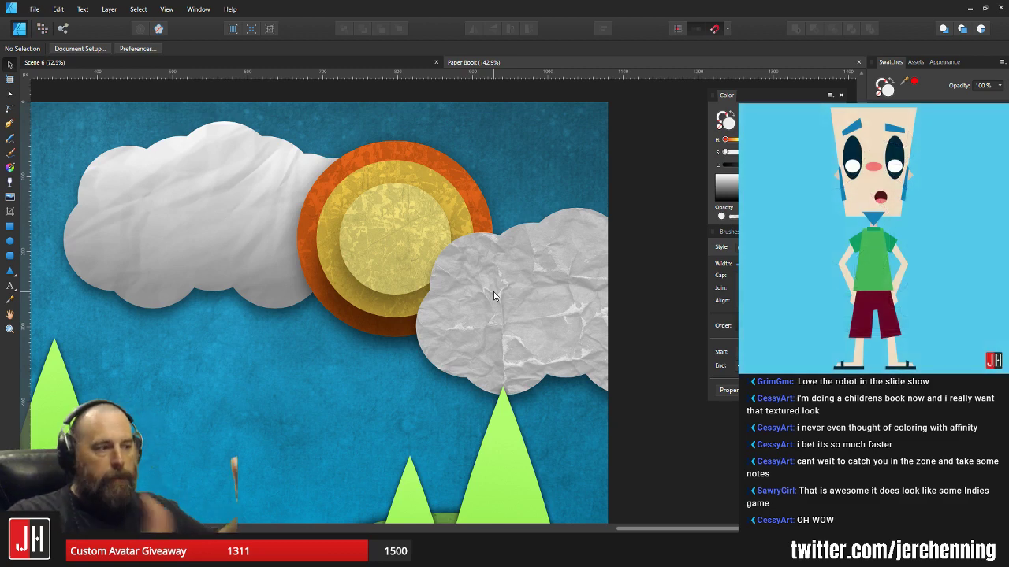
{"action": "scroll", "coordinate": [421, 276], "scroll_direction": "down", "scroll_amount": 5}
{"action": "left_click_drag", "start_coordinate": [388, 326], "coordinate": [429, 287]}
{"action": "scroll", "coordinate": [404, 300], "scroll_direction": "up", "scroll_amount": 3}
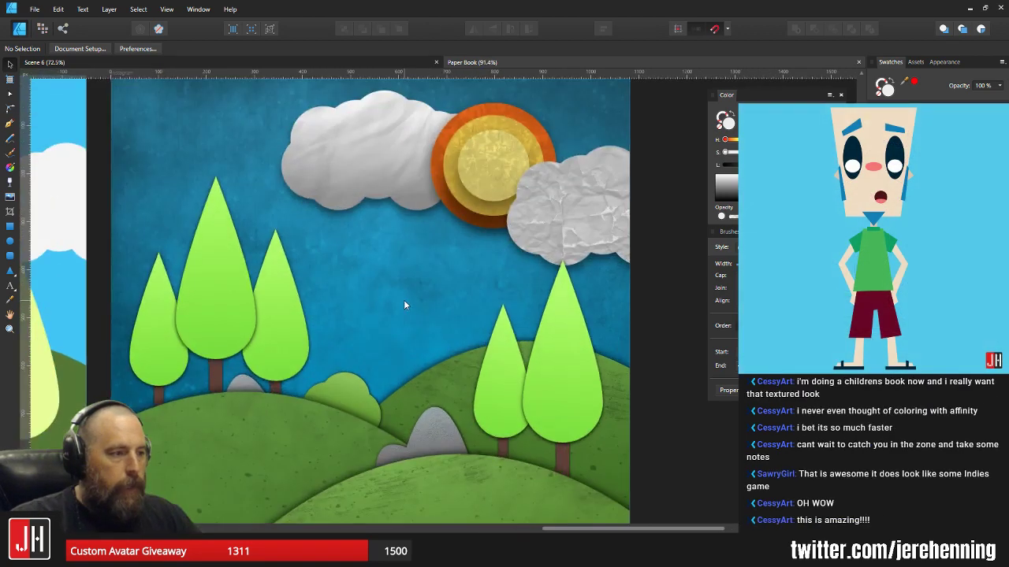
{"action": "left_click_drag", "start_coordinate": [400, 340], "coordinate": [420, 219]}
{"action": "scroll", "coordinate": [425, 249], "scroll_direction": "down", "scroll_amount": 2}
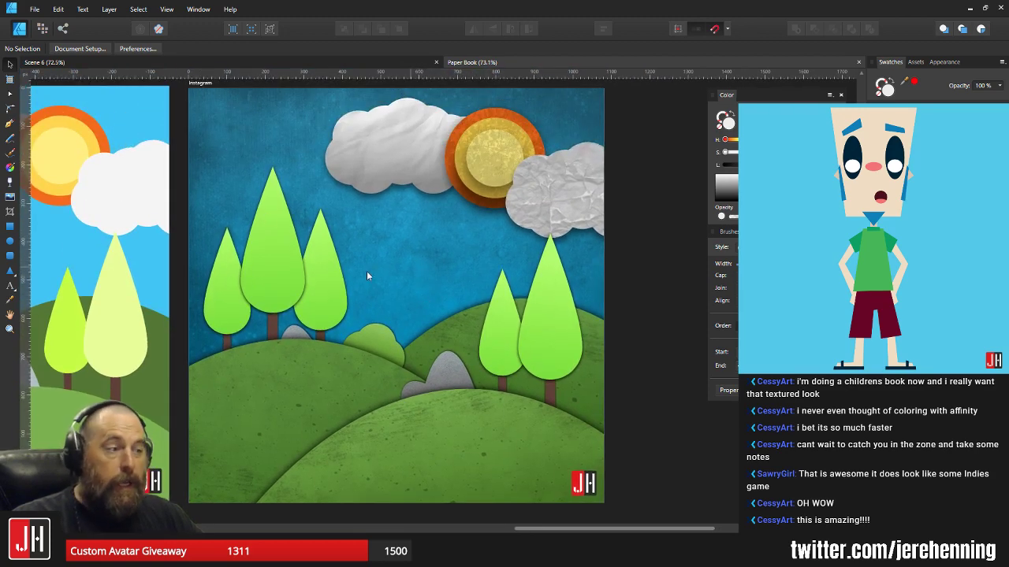
- Inspect the textured landscape on the uppermost artboard and compare it with the dark blue textured version
{"action": "left_click_drag", "start_coordinate": [452, 239], "coordinate": [670, 504]}
{"action": "left_click_drag", "start_coordinate": [445, 256], "coordinate": [705, 482]}
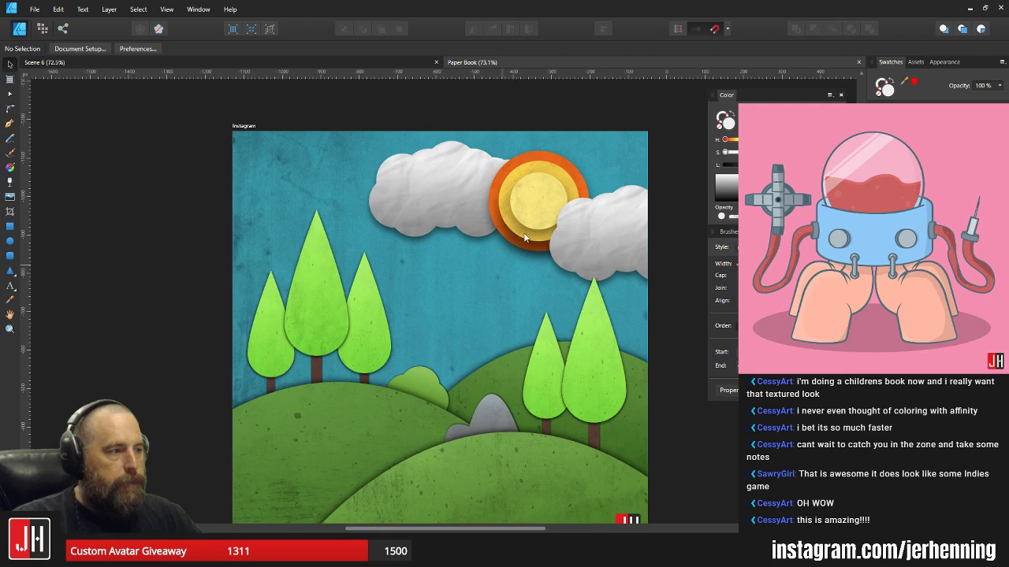
{"action": "scroll", "coordinate": [525, 236], "scroll_direction": "down", "scroll_amount": 3}
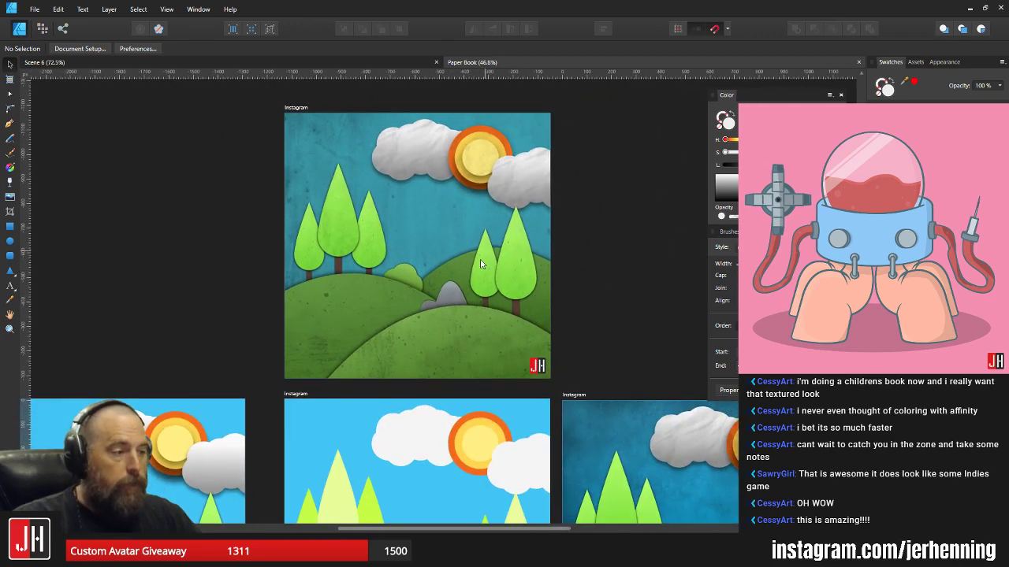
{"action": "scroll", "coordinate": [454, 300], "scroll_direction": "up", "scroll_amount": 3}
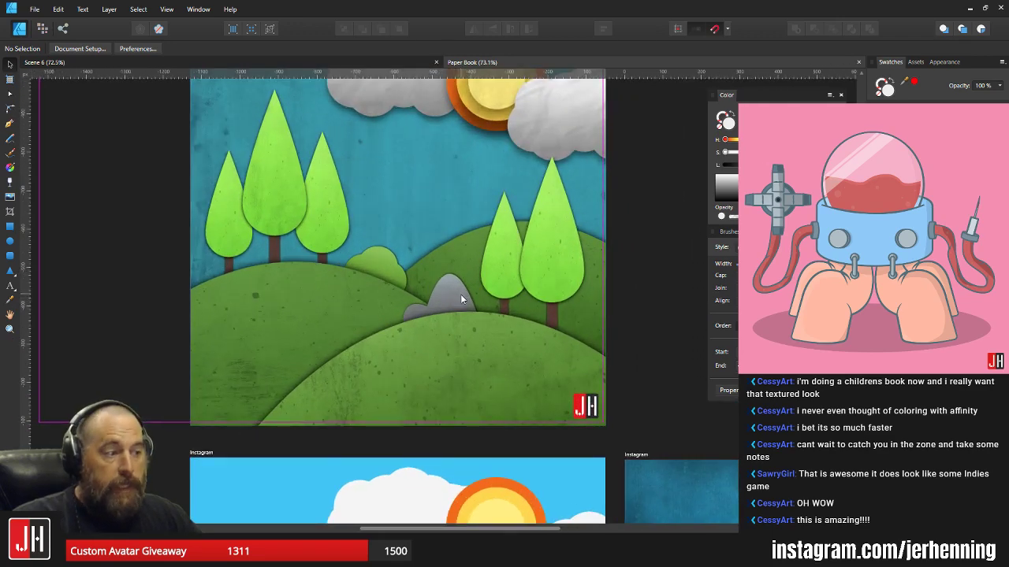
{"action": "scroll", "coordinate": [460, 294], "scroll_direction": "down", "scroll_amount": 5}
{"action": "scroll", "coordinate": [528, 354], "scroll_direction": "up", "scroll_amount": 5}
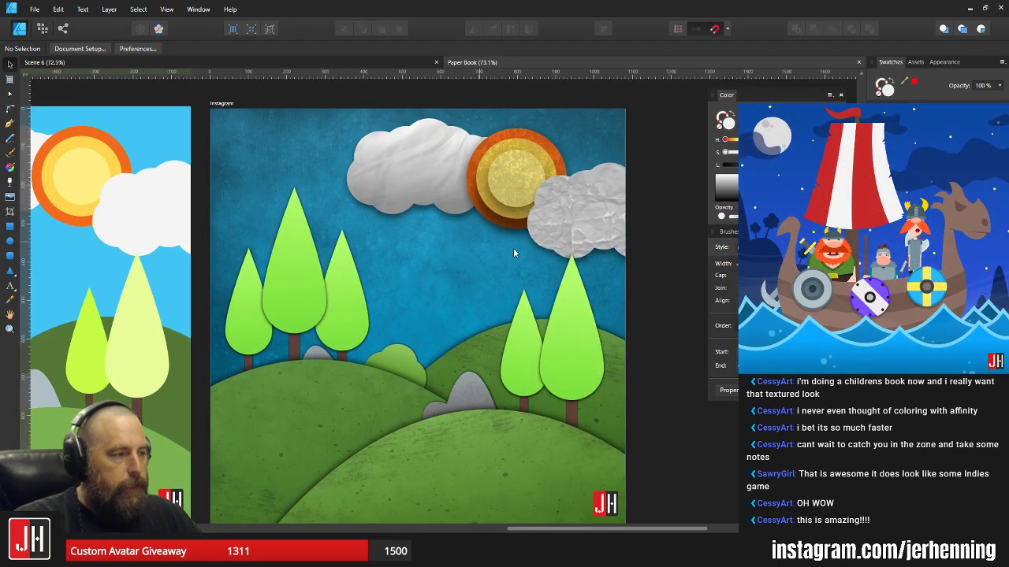
- Try moving part of the textured sun, undo it, and pick out the clouds and their crumpled-paper image
{"action": "left_click", "coordinate": [526, 169]}
{"action": "scroll", "coordinate": [526, 167], "scroll_direction": "up", "scroll_amount": 2}
{"action": "left_click_drag", "start_coordinate": [530, 191], "coordinate": [446, 278]}
{"action": "key", "text": "ctrl+z"}
{"action": "double_click", "coordinate": [621, 262]}
{"action": "left_click_drag", "start_coordinate": [621, 262], "coordinate": [605, 282]}
{"action": "left_click", "coordinate": [398, 215]}
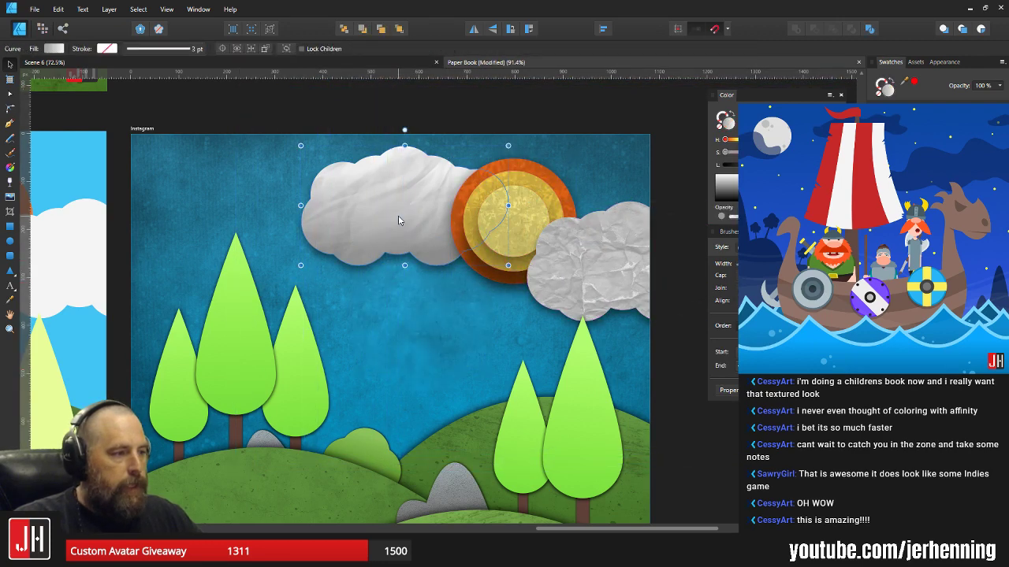
{"action": "scroll", "coordinate": [398, 215], "scroll_direction": "up", "scroll_amount": 3}
{"action": "left_click_drag", "start_coordinate": [440, 194], "coordinate": [406, 194]}
{"action": "scroll", "coordinate": [415, 213], "scroll_direction": "down", "scroll_amount": 8}
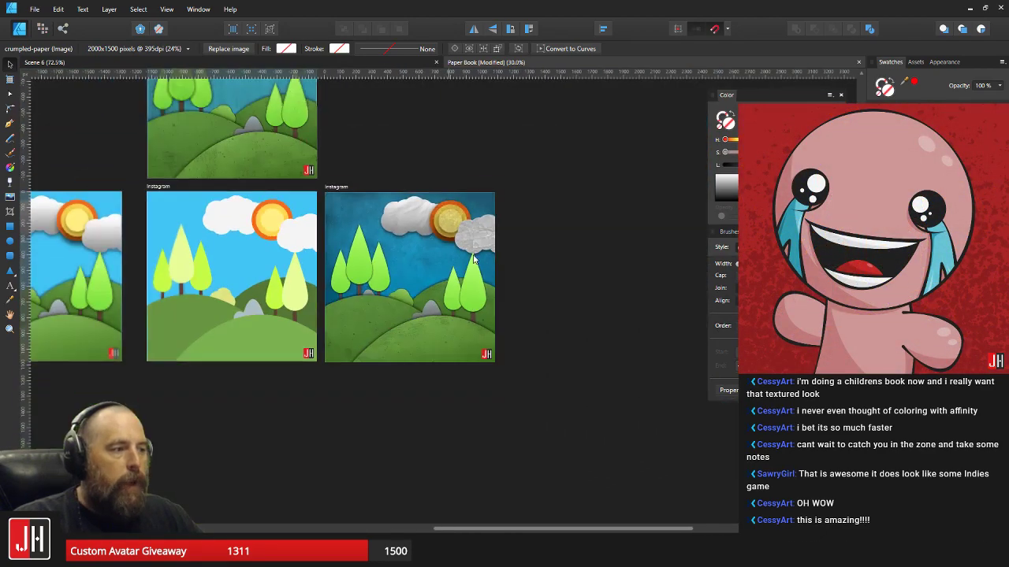
- Deselect the artwork, view the textured landscape once more, and close Paper Book without saving its changes
{"action": "left_click", "coordinate": [498, 274]}
{"action": "scroll", "coordinate": [499, 277], "scroll_direction": "up", "scroll_amount": 4}
{"action": "left_click_drag", "start_coordinate": [452, 330], "coordinate": [510, 320]}
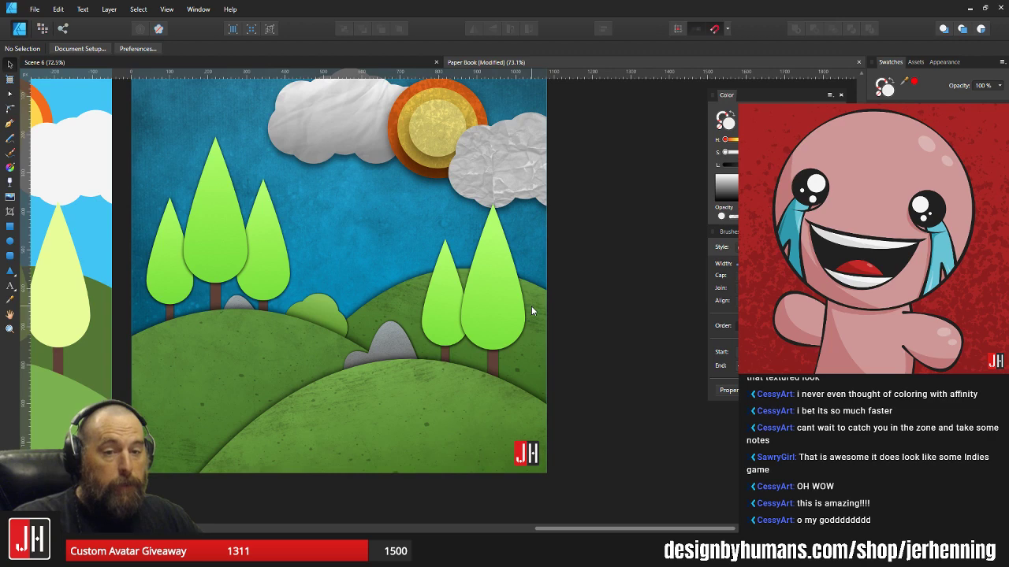
{"action": "left_click", "coordinate": [858, 62]}
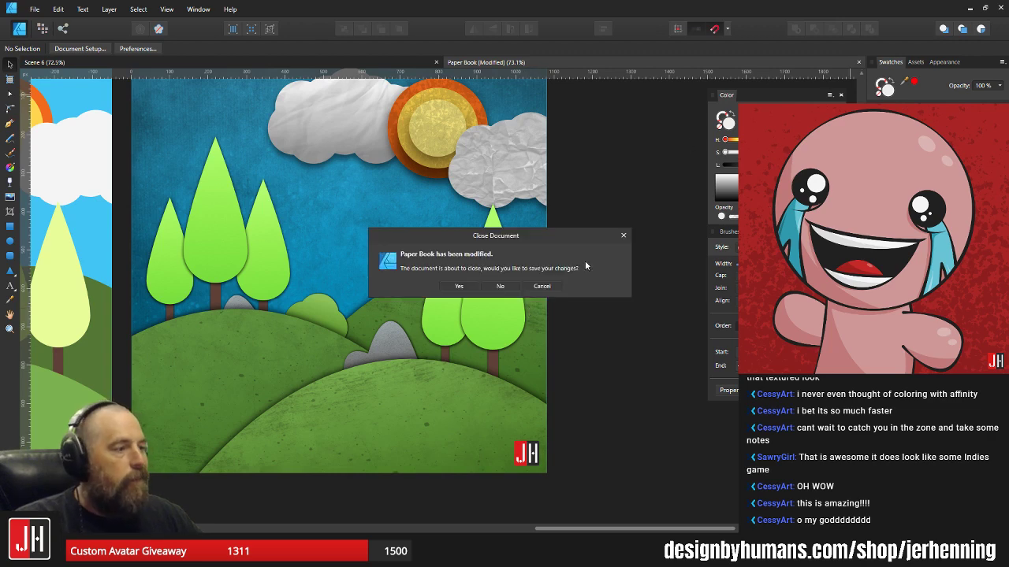
{"action": "left_click", "coordinate": [502, 286]}
- Inspect the bare tree and floating obelisk on the cliff in Scene 6, briefly selecting the obelisk group
{"action": "scroll", "coordinate": [387, 223], "scroll_direction": "up", "scroll_amount": 1}
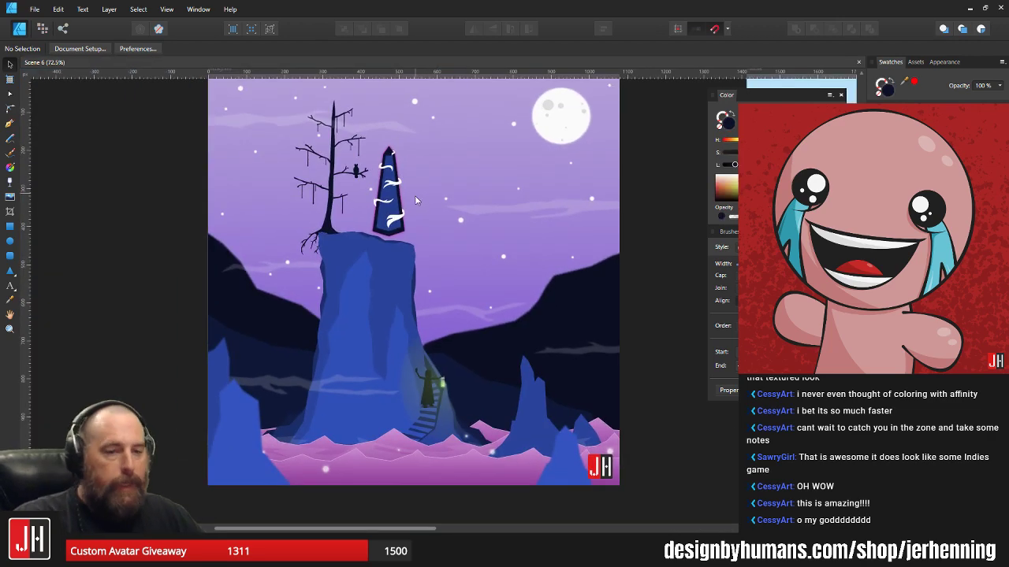
{"action": "scroll", "coordinate": [349, 214], "scroll_direction": "up", "scroll_amount": 3}
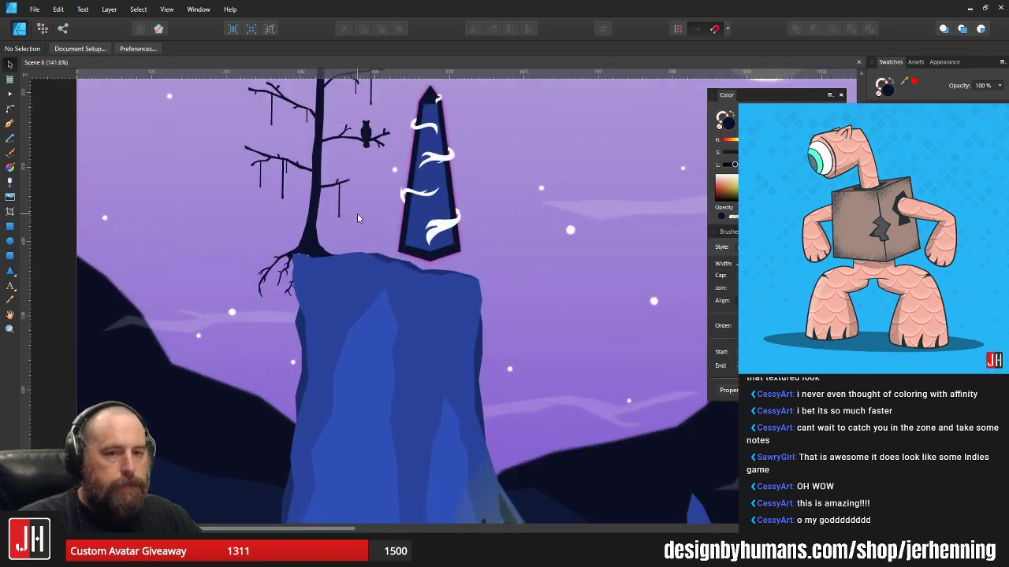
{"action": "scroll", "coordinate": [392, 213], "scroll_direction": "up", "scroll_amount": 2}
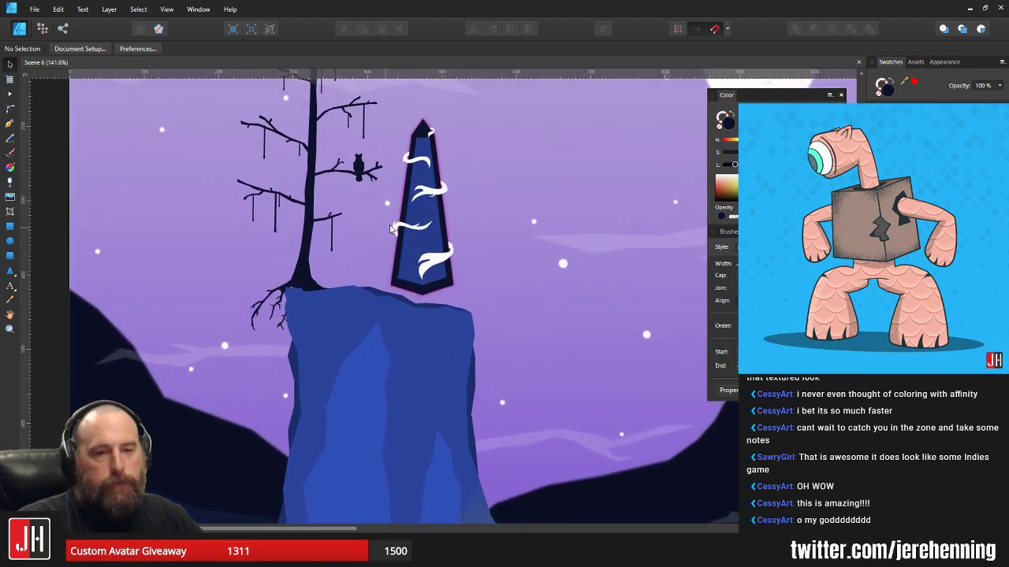
{"action": "scroll", "coordinate": [424, 213], "scroll_direction": "up", "scroll_amount": 3}
{"action": "left_click", "coordinate": [430, 223]}
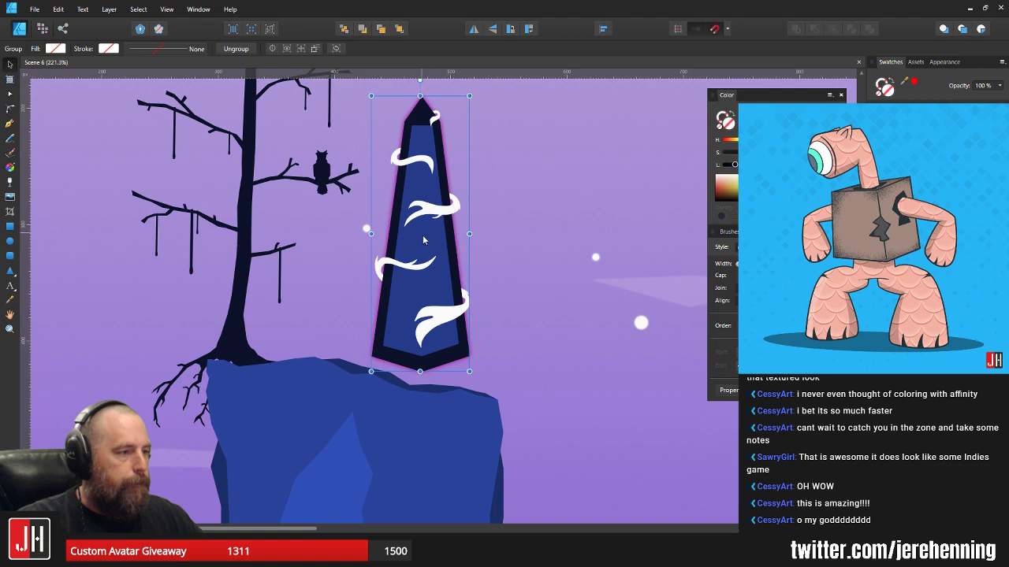
{"action": "left_click", "coordinate": [522, 205]}
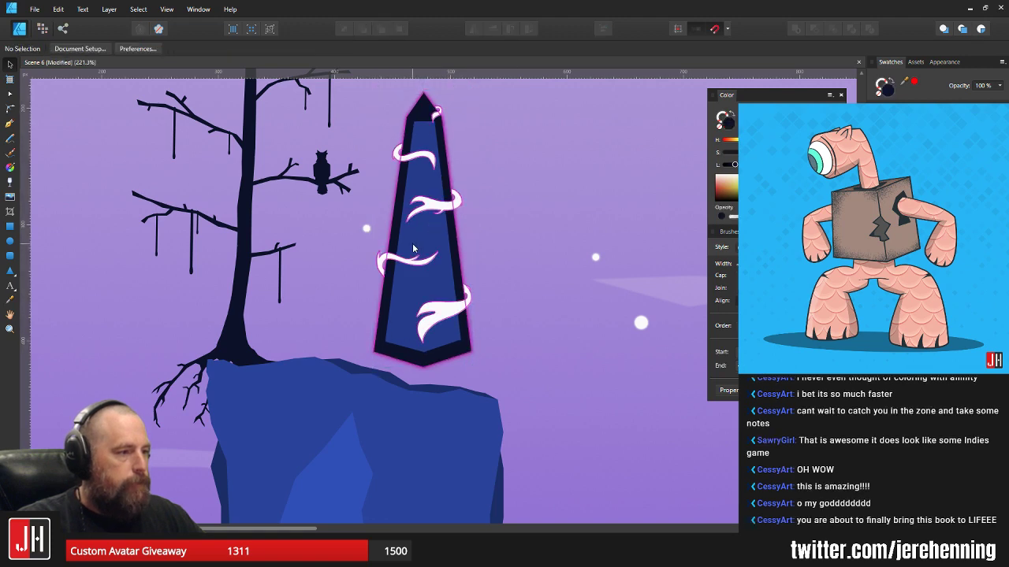
- Examine the white ribbons wrapped around the obelisk and its glowing pink edge in close-up
{"action": "scroll", "coordinate": [416, 240], "scroll_direction": "up", "scroll_amount": 3}
{"action": "scroll", "coordinate": [491, 327], "scroll_direction": "up", "scroll_amount": 9}
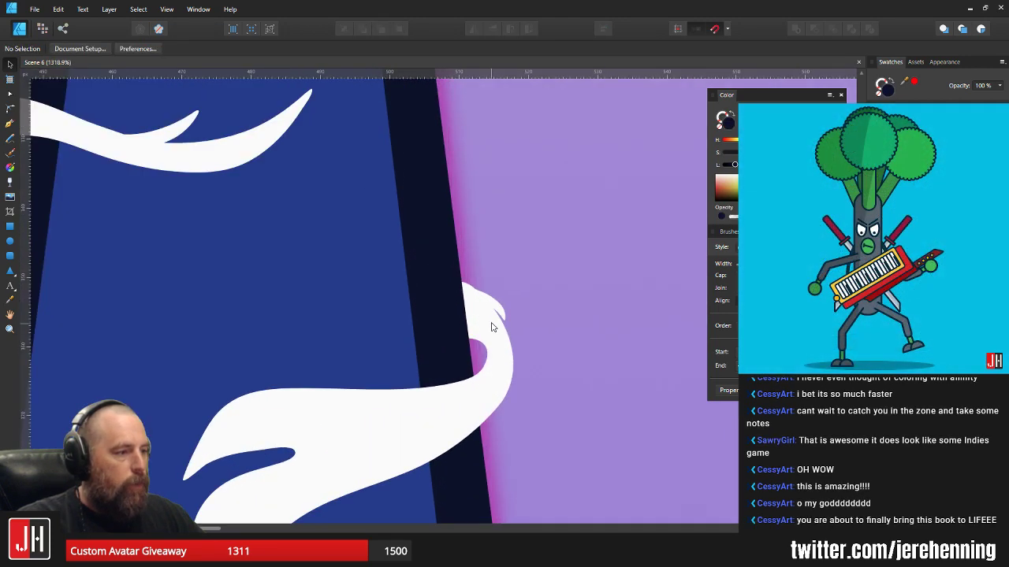
{"action": "scroll", "coordinate": [486, 311], "scroll_direction": "down", "scroll_amount": 3}
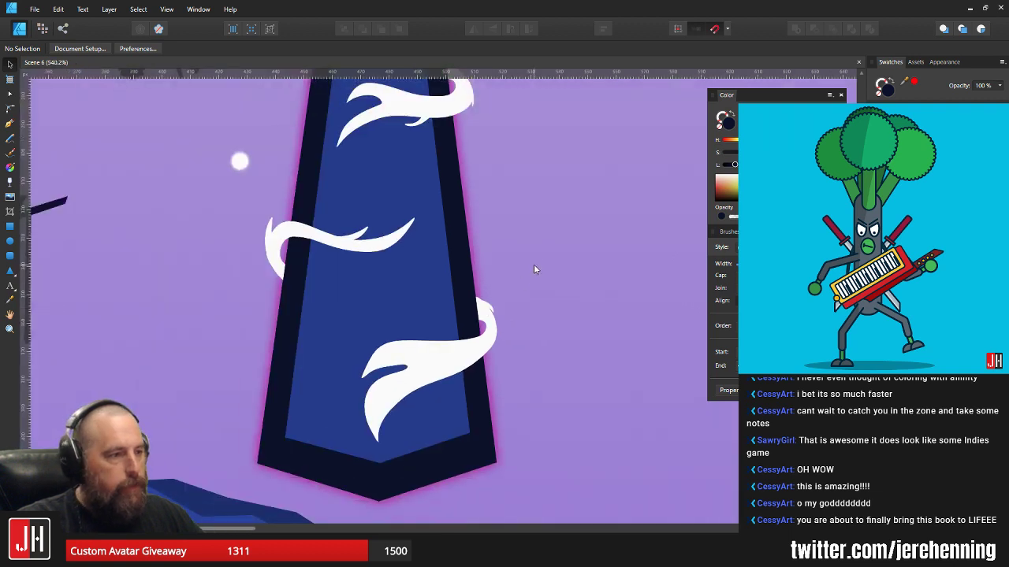
{"action": "scroll", "coordinate": [534, 269], "scroll_direction": "up", "scroll_amount": 6}
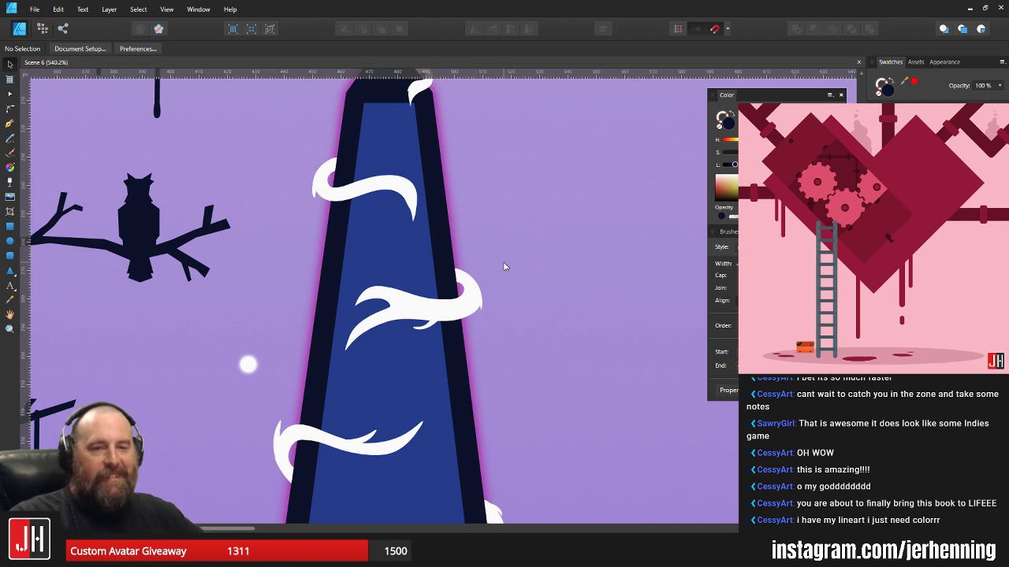
{"action": "scroll", "coordinate": [489, 255], "scroll_direction": "down", "scroll_amount": 5}
{"action": "scroll", "coordinate": [477, 339], "scroll_direction": "up", "scroll_amount": 4}
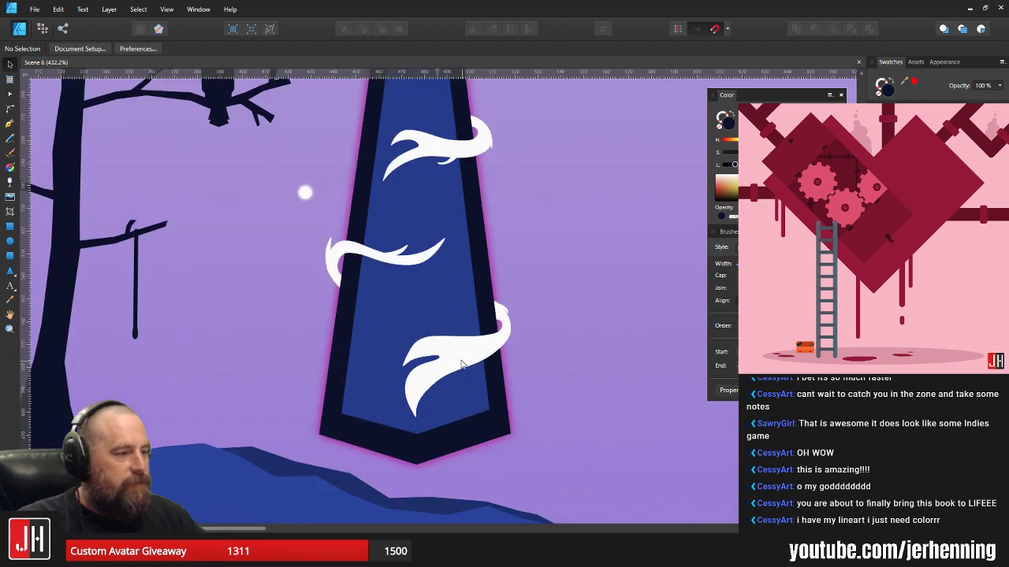
- Try a white outer glow with a radius of about 3.4 px on the obelisk's blue inner panel
{"action": "left_click", "coordinate": [476, 361]}
{"action": "scroll", "coordinate": [477, 356], "scroll_direction": "up", "scroll_amount": 1}
{"action": "scroll", "coordinate": [444, 361], "scroll_direction": "up", "scroll_amount": 1}
{"action": "left_click_drag", "start_coordinate": [443, 361], "coordinate": [450, 268]}
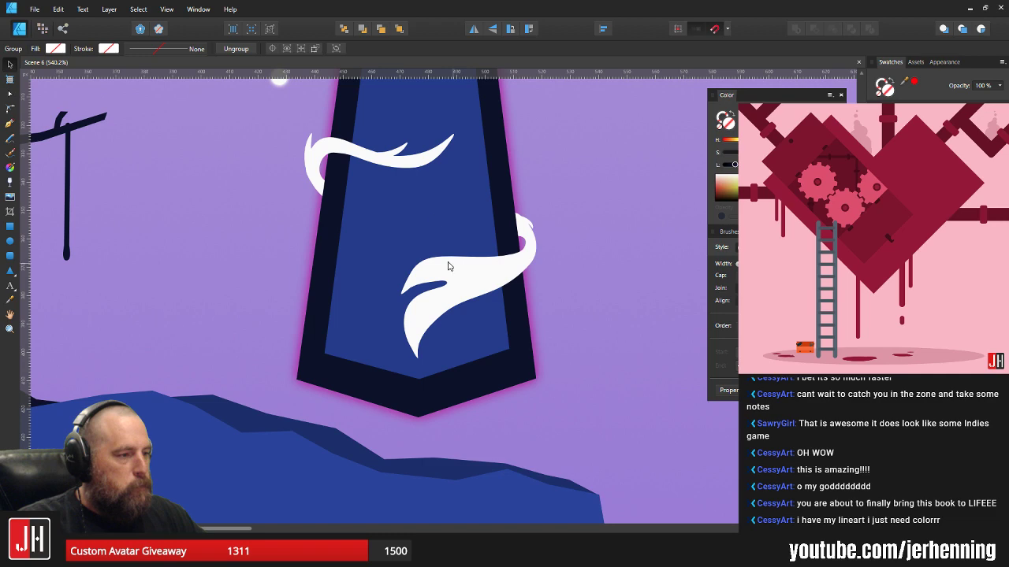
{"action": "double_click", "coordinate": [435, 203]}
{"action": "left_click_drag", "start_coordinate": [493, 136], "coordinate": [482, 293]}
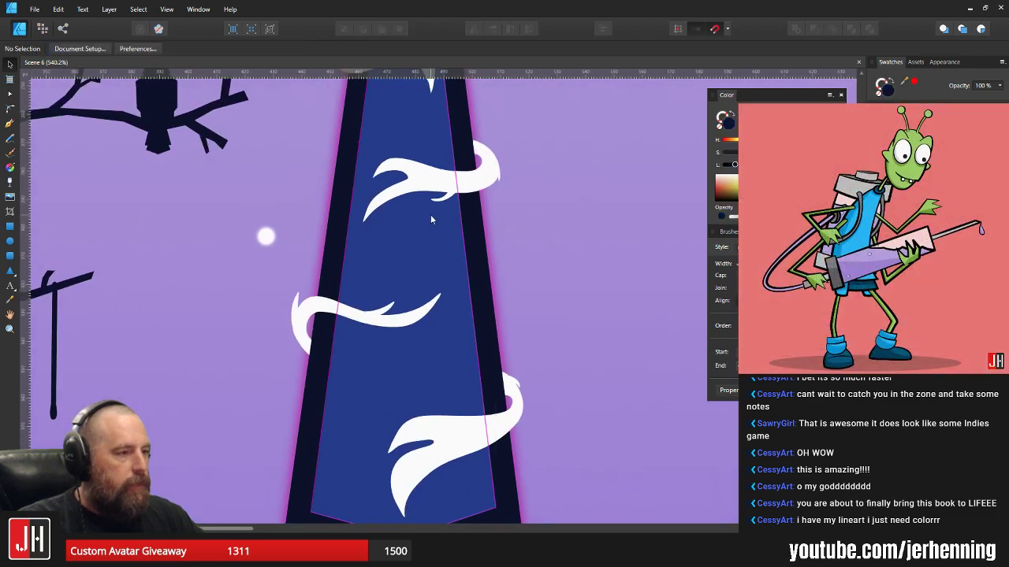
{"action": "scroll", "coordinate": [430, 214], "scroll_direction": "up", "scroll_amount": 4}
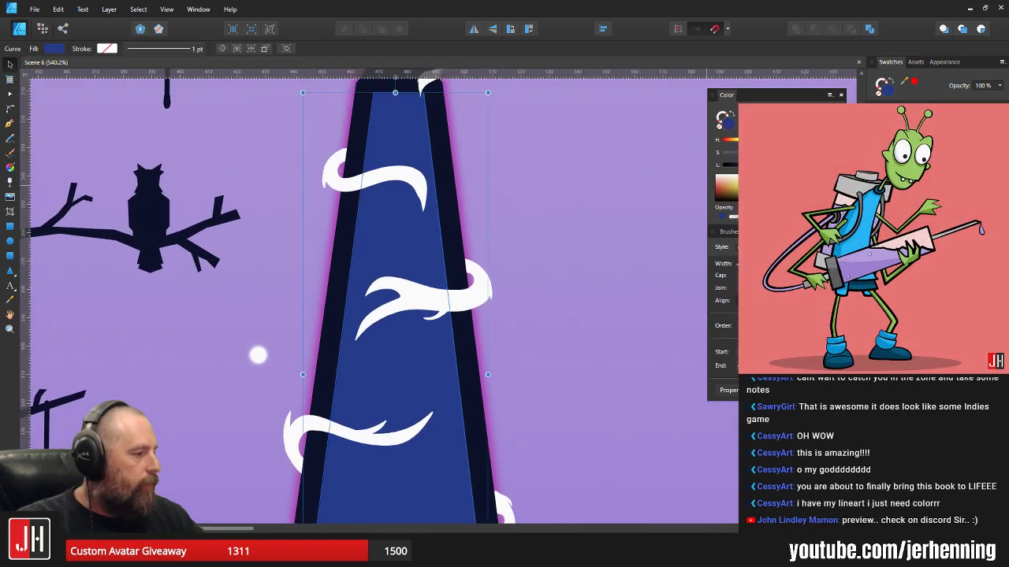
{"action": "left_click", "coordinate": [921, 517]}
{"action": "left_click", "coordinate": [352, 185]}
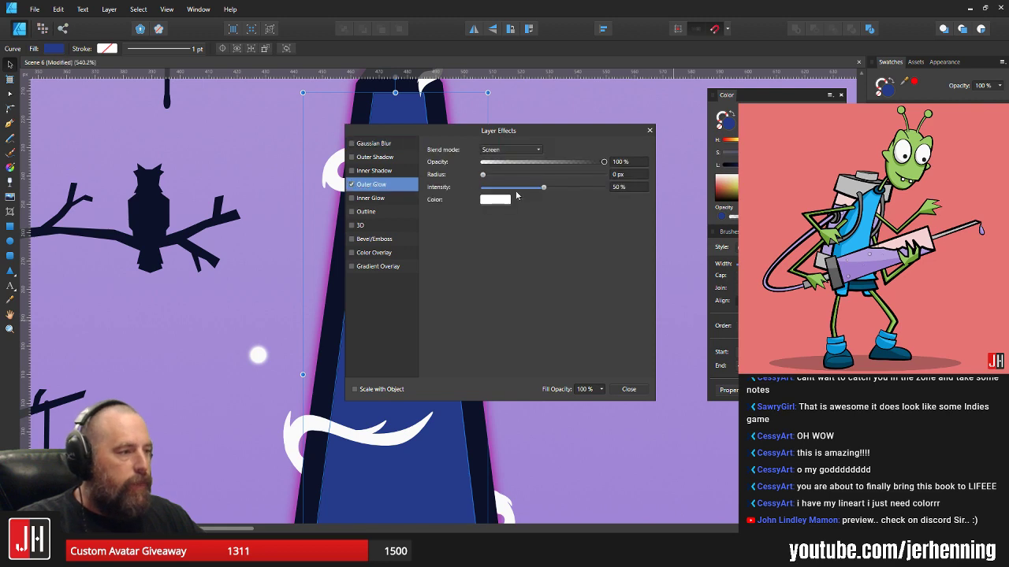
{"action": "left_click_drag", "start_coordinate": [482, 174], "coordinate": [517, 179]}
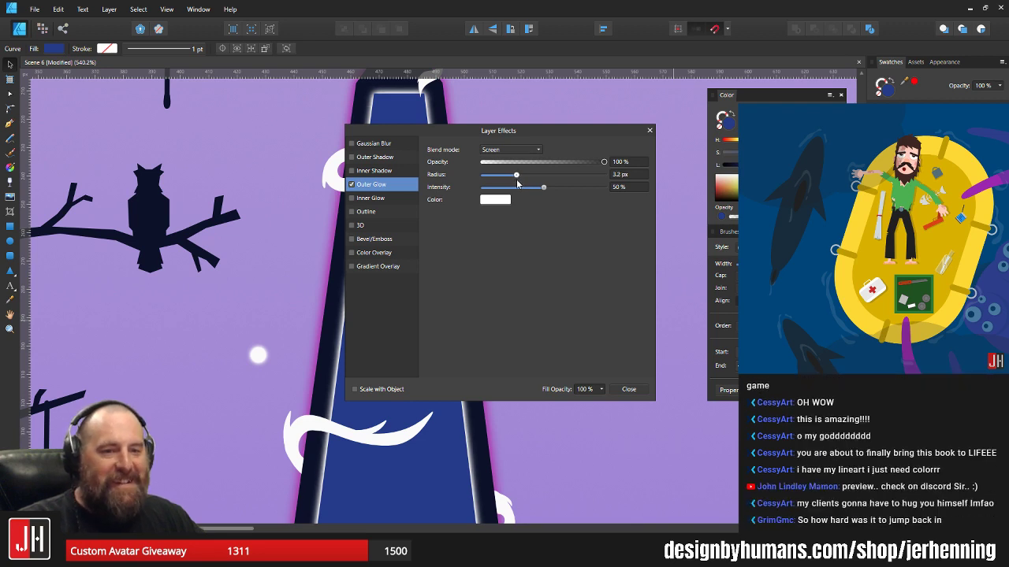
{"action": "left_click_drag", "start_coordinate": [516, 179], "coordinate": [519, 185]}
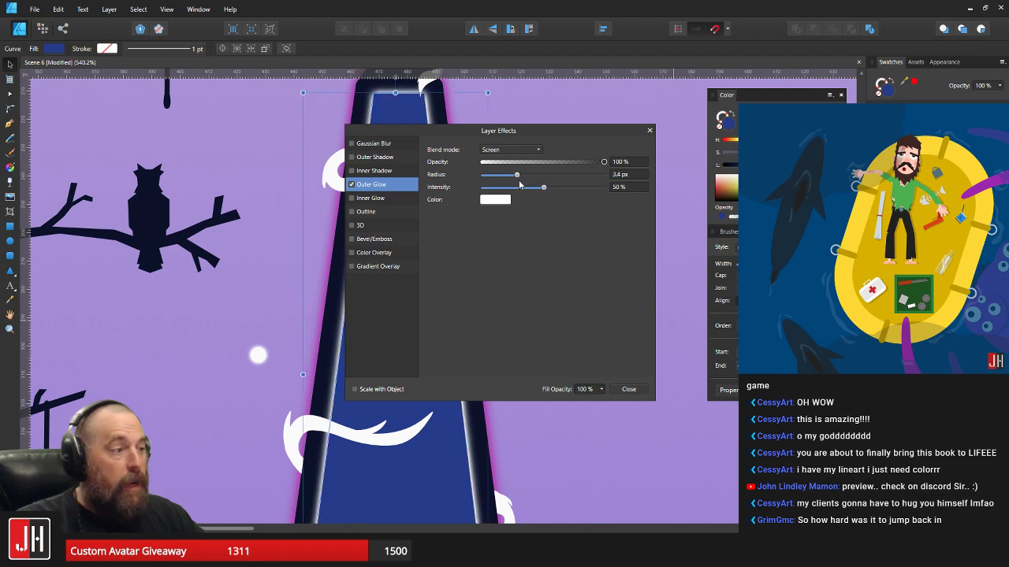
{"action": "left_click", "coordinate": [626, 390]}
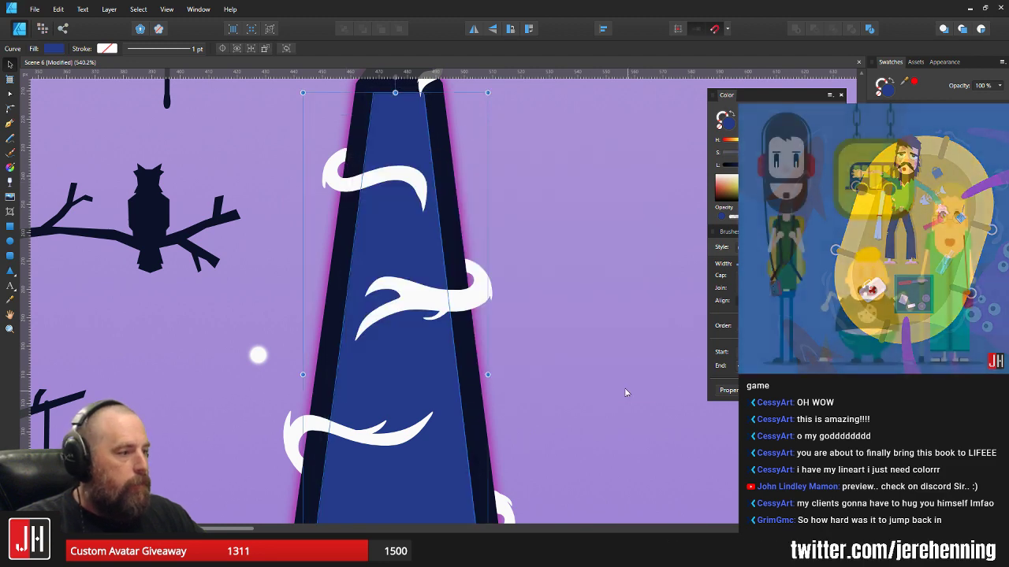
- Deselect the obelisk's inner panel and save the document
{"action": "left_click", "coordinate": [569, 301]}
{"action": "scroll", "coordinate": [568, 298], "scroll_direction": "down", "scroll_amount": 3}
{"action": "left_click_drag", "start_coordinate": [568, 268], "coordinate": [529, 256]}
{"action": "key", "text": "ctrl+s"}
{"action": "scroll", "coordinate": [490, 253], "scroll_direction": "up", "scroll_amount": 2}
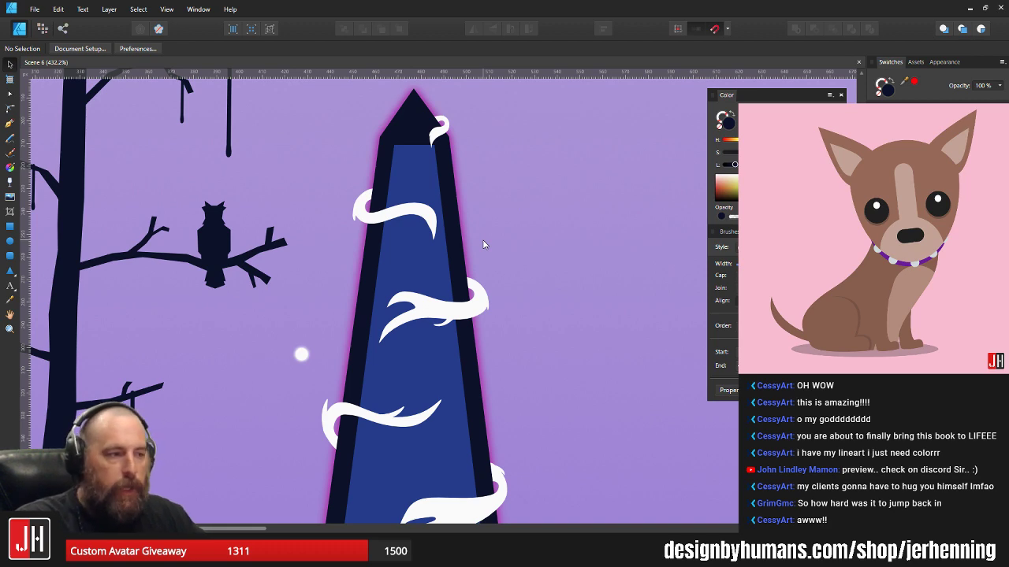
- Examine the obelisk against the cliff, moon and staircase, comparing the overall scene with close-ups of the ribbons
{"action": "scroll", "coordinate": [429, 256], "scroll_direction": "down", "scroll_amount": 6}
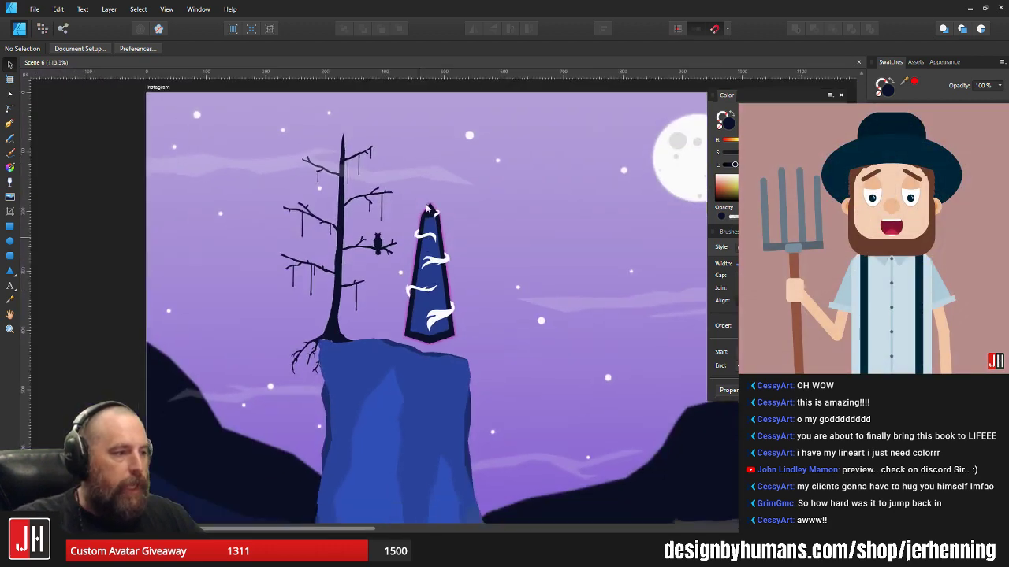
{"action": "left_click_drag", "start_coordinate": [430, 289], "coordinate": [439, 243]}
{"action": "left_click_drag", "start_coordinate": [463, 291], "coordinate": [402, 234]}
{"action": "scroll", "coordinate": [402, 236], "scroll_direction": "down", "scroll_amount": 2}
{"action": "scroll", "coordinate": [423, 246], "scroll_direction": "up", "scroll_amount": 1}
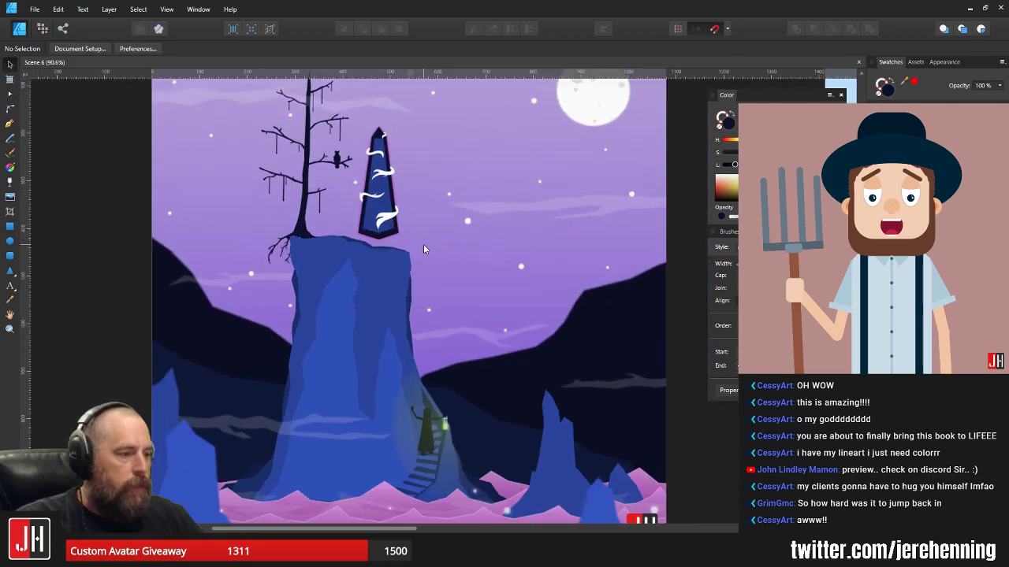
{"action": "left_click_drag", "start_coordinate": [394, 200], "coordinate": [415, 247]}
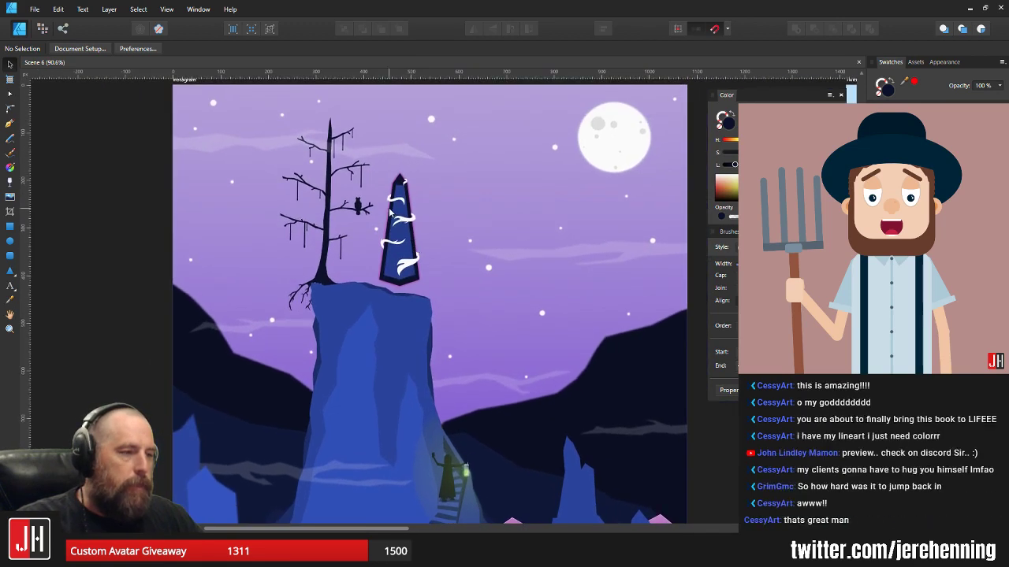
{"action": "scroll", "coordinate": [389, 212], "scroll_direction": "up", "scroll_amount": 4}
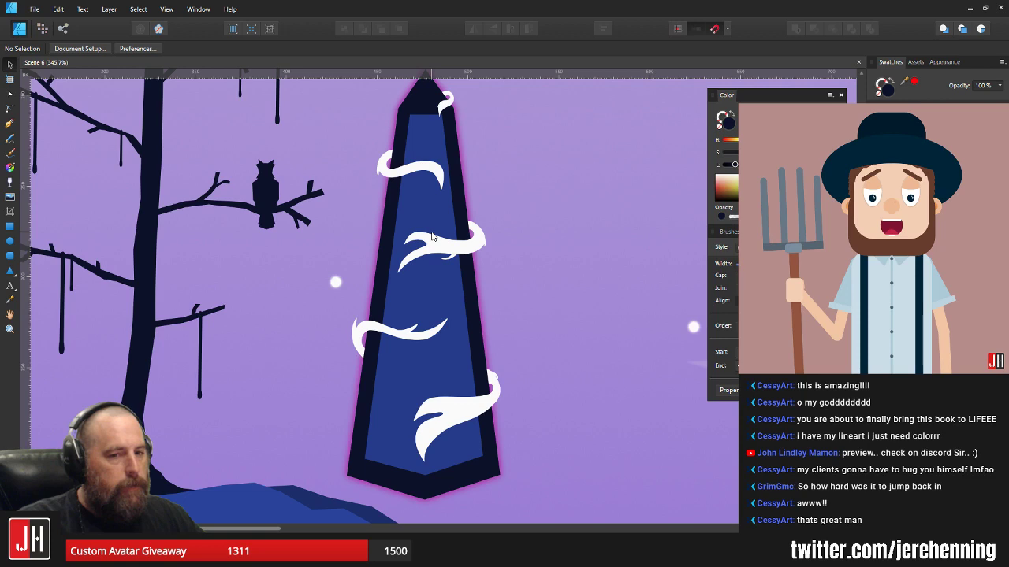
{"action": "scroll", "coordinate": [431, 235], "scroll_direction": "up", "scroll_amount": 1}
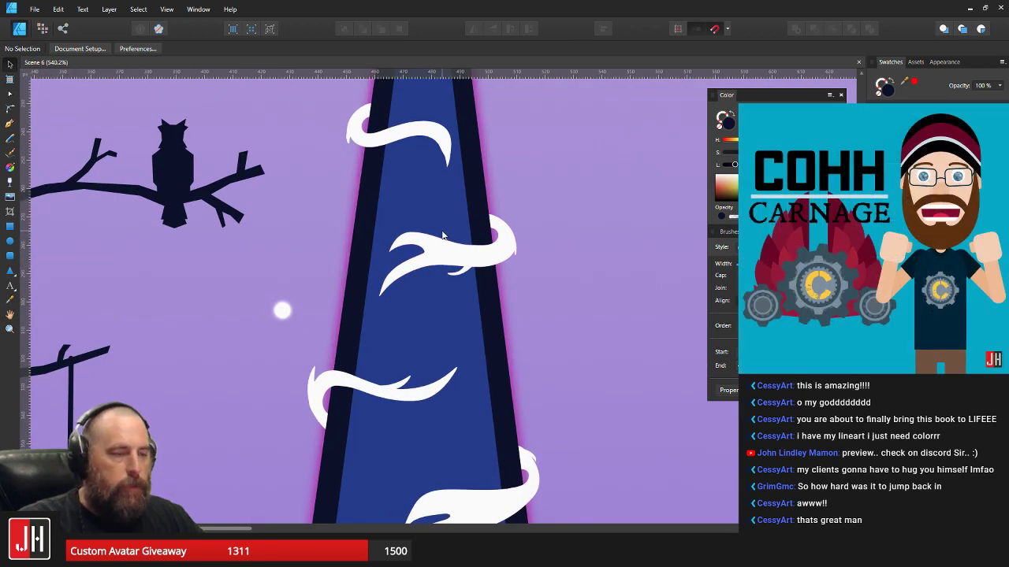
{"action": "scroll", "coordinate": [442, 235], "scroll_direction": "down", "scroll_amount": 1}
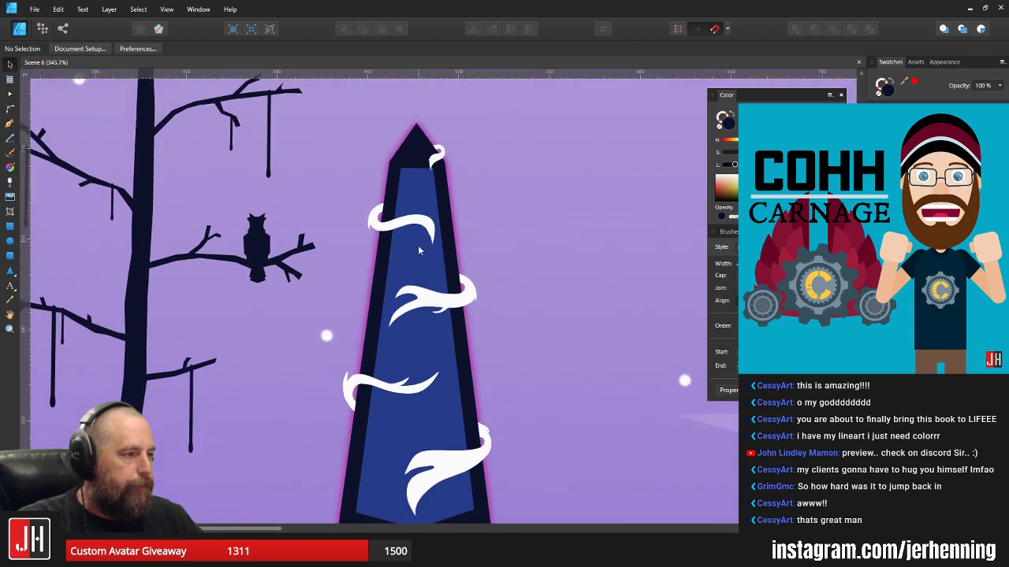
{"action": "left_click", "coordinate": [426, 261]}
{"action": "left_click_drag", "start_coordinate": [429, 262], "coordinate": [434, 147]}
{"action": "left_click_drag", "start_coordinate": [429, 308], "coordinate": [429, 317]}
{"action": "left_click", "coordinate": [519, 354]}
- Try the white outer glow on the obelisk's blue inner panel once more, with a radius of 3.2 px
{"action": "scroll", "coordinate": [408, 338], "scroll_direction": "up", "scroll_amount": 4}
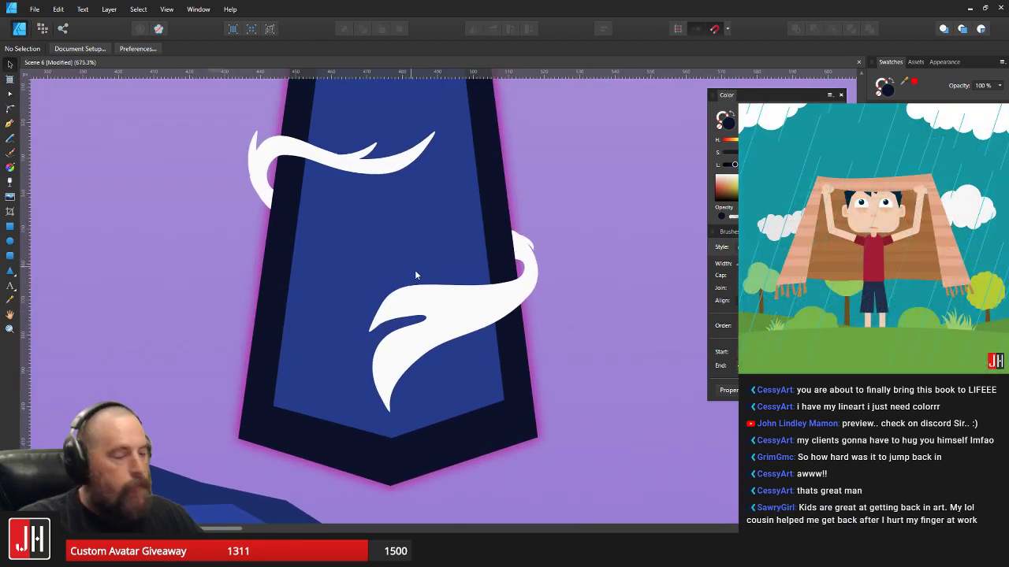
{"action": "left_click", "coordinate": [426, 243]}
{"action": "scroll", "coordinate": [437, 241], "scroll_direction": "up", "scroll_amount": 2}
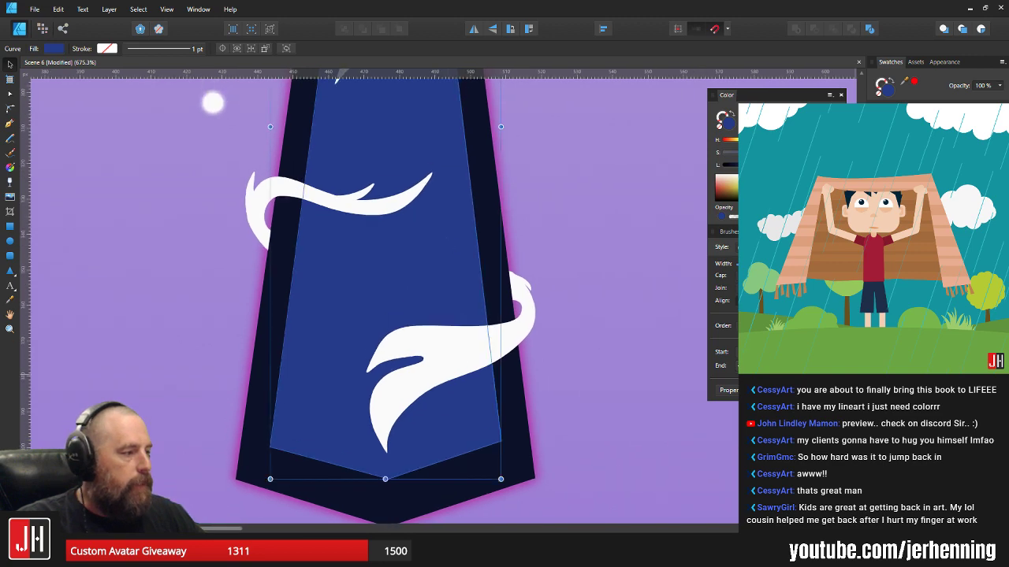
{"action": "key", "text": "ctrl+shift+e"}
{"action": "left_click", "coordinate": [361, 186]}
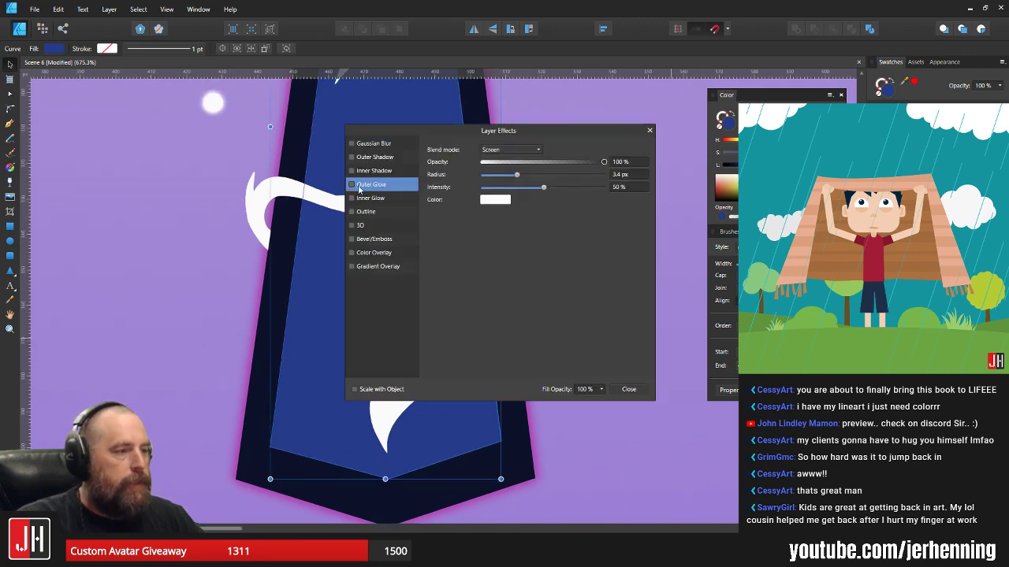
{"action": "left_click", "coordinate": [352, 184]}
{"action": "left_click_drag", "start_coordinate": [516, 175], "coordinate": [517, 178]}
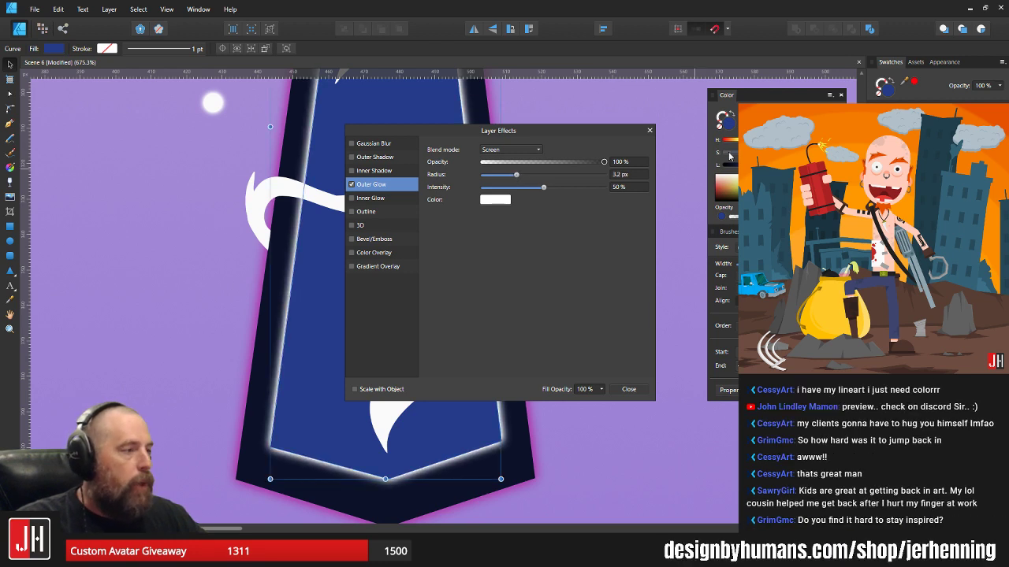
{"action": "left_click", "coordinate": [352, 186]}
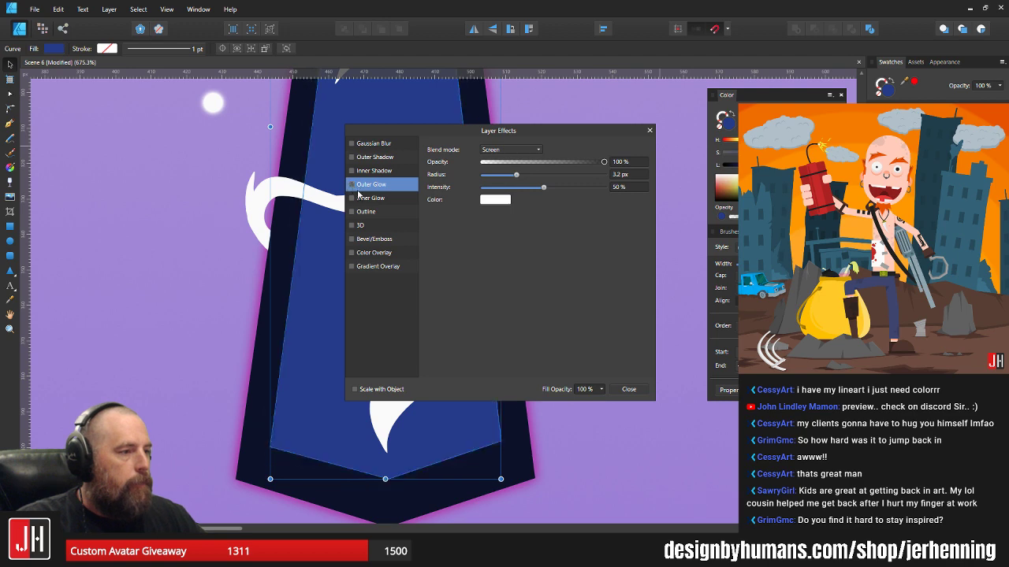
{"action": "left_click", "coordinate": [621, 391]}
- Clear the inner panel selection and save Scene 6 again
{"action": "left_click", "coordinate": [599, 343]}
{"action": "key", "text": "ctrl+s"}
{"action": "scroll", "coordinate": [544, 346], "scroll_direction": "down", "scroll_amount": 4}
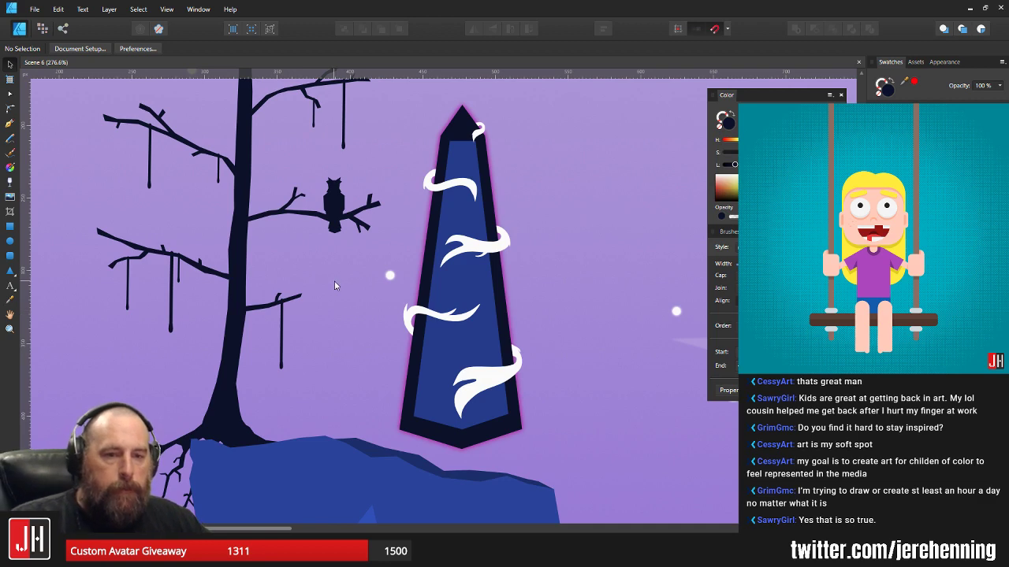
- Inspect the obelisk's ribbons and its placement above the cliff, briefly selecting the obelisk group
{"action": "scroll", "coordinate": [347, 269], "scroll_direction": "down", "scroll_amount": 2}
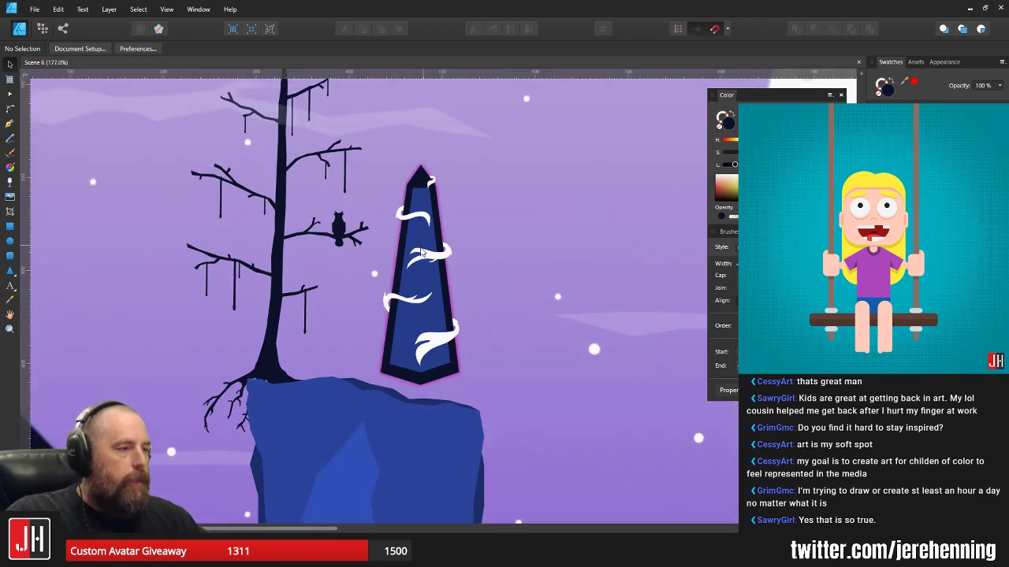
{"action": "scroll", "coordinate": [440, 246], "scroll_direction": "up", "scroll_amount": 4}
{"action": "scroll", "coordinate": [407, 213], "scroll_direction": "up", "scroll_amount": 2}
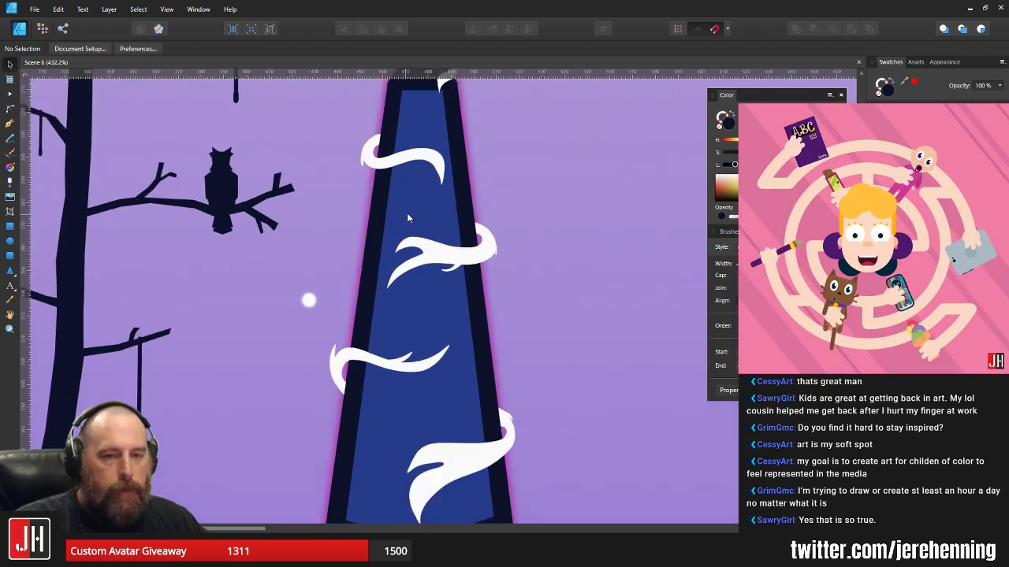
{"action": "scroll", "coordinate": [418, 220], "scroll_direction": "down", "scroll_amount": 3}
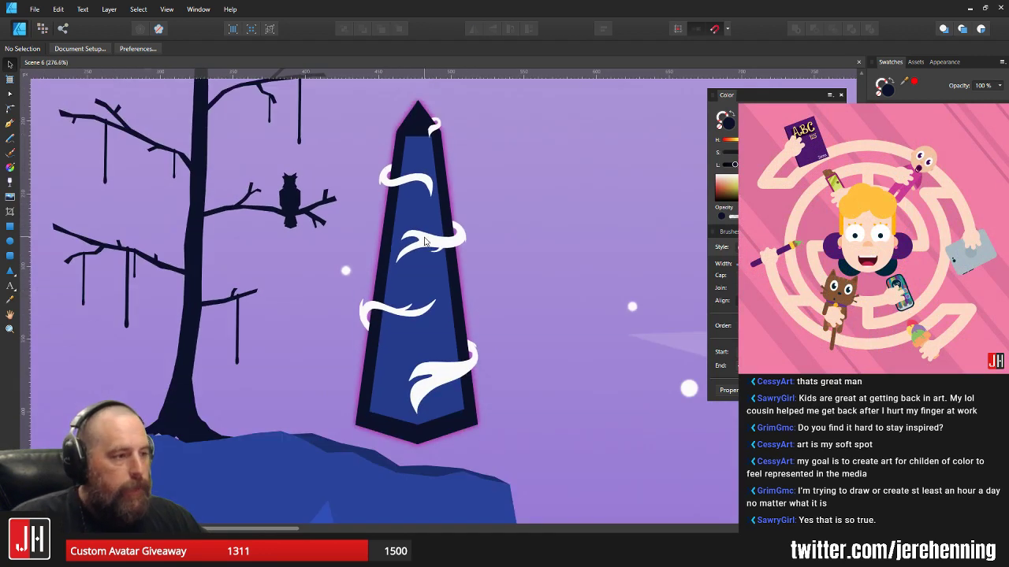
{"action": "left_click", "coordinate": [429, 237]}
{"action": "left_click", "coordinate": [504, 230]}
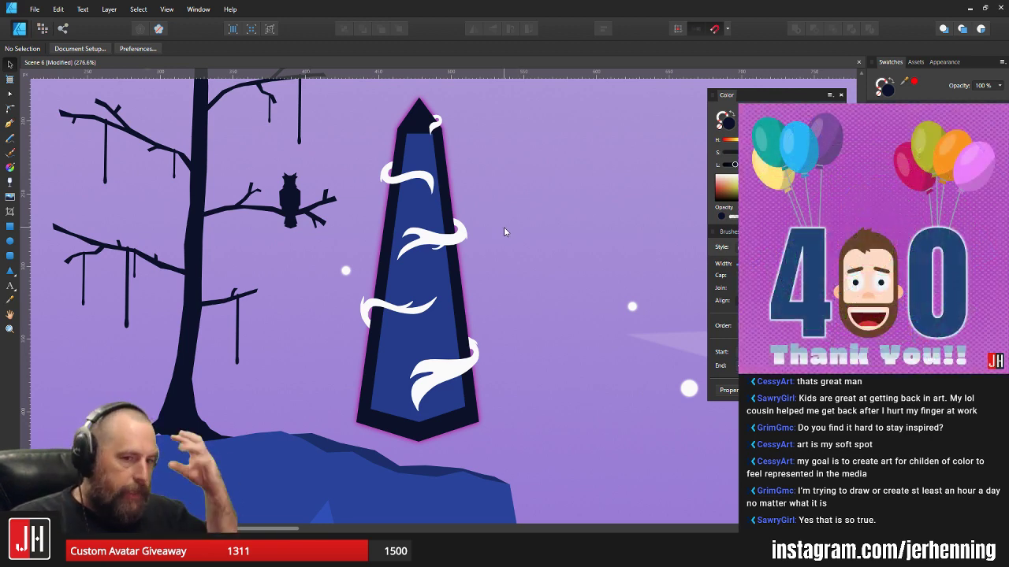
{"action": "scroll", "coordinate": [309, 241], "scroll_direction": "down", "scroll_amount": 3}
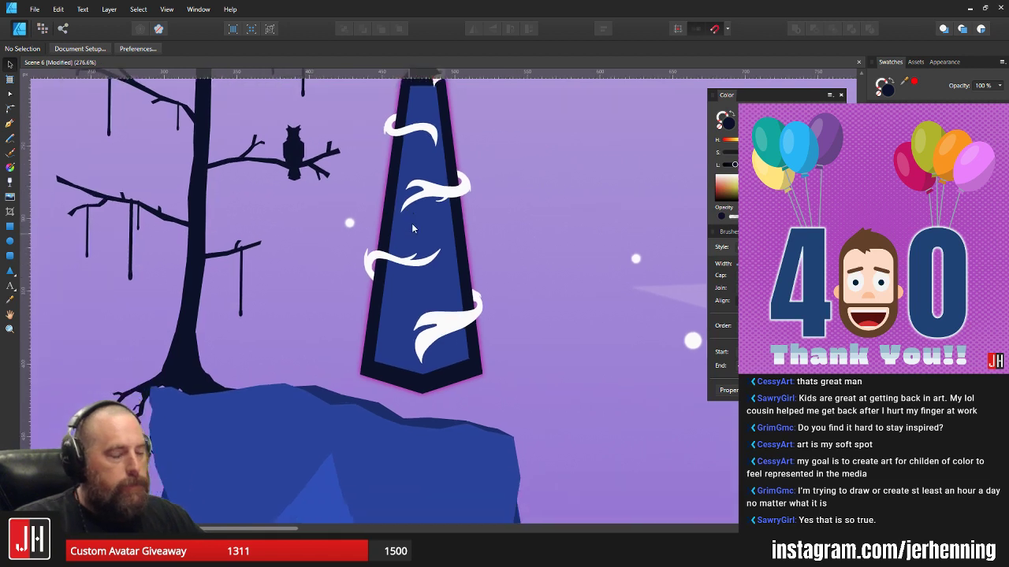
{"action": "left_click", "coordinate": [433, 264]}
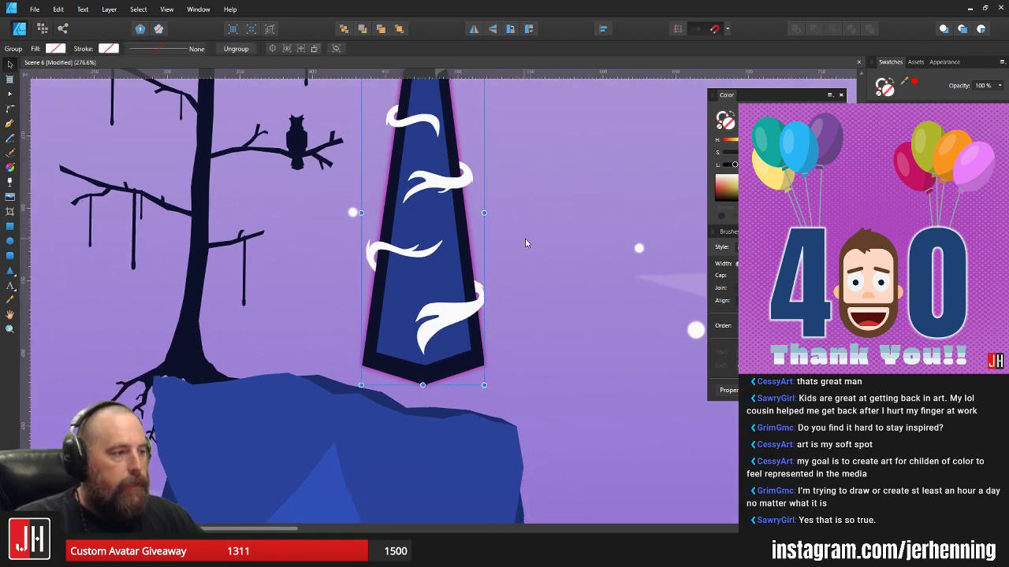
{"action": "left_click", "coordinate": [492, 258]}
{"action": "left_click_drag", "start_coordinate": [492, 253], "coordinate": [463, 259]}
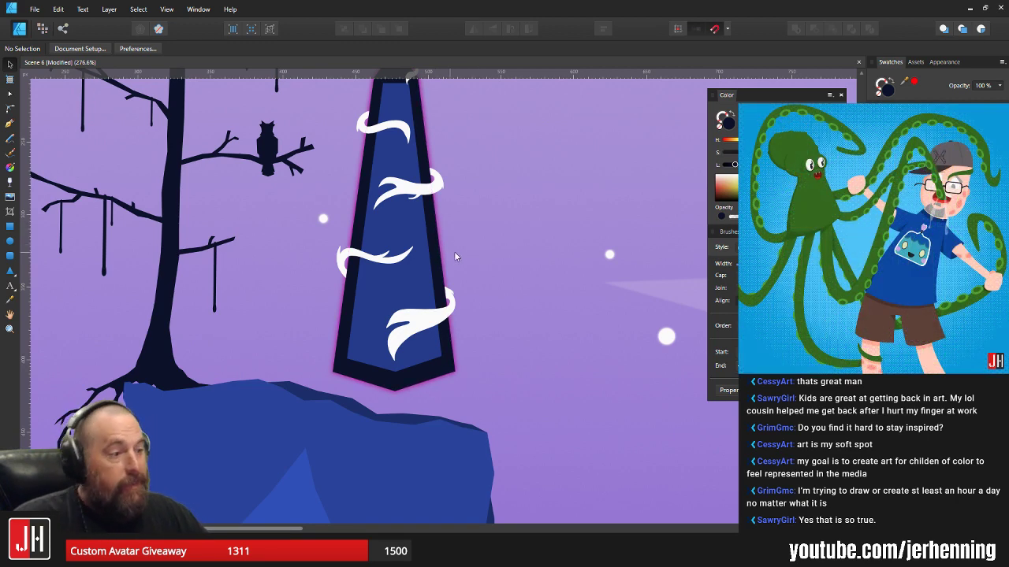
- Recolour the outer glow of the obelisk's dark outer shape to a stronger magenta with hue 292, saturation 65 and lightness 48
{"action": "scroll", "coordinate": [432, 292], "scroll_direction": "up", "scroll_amount": 1}
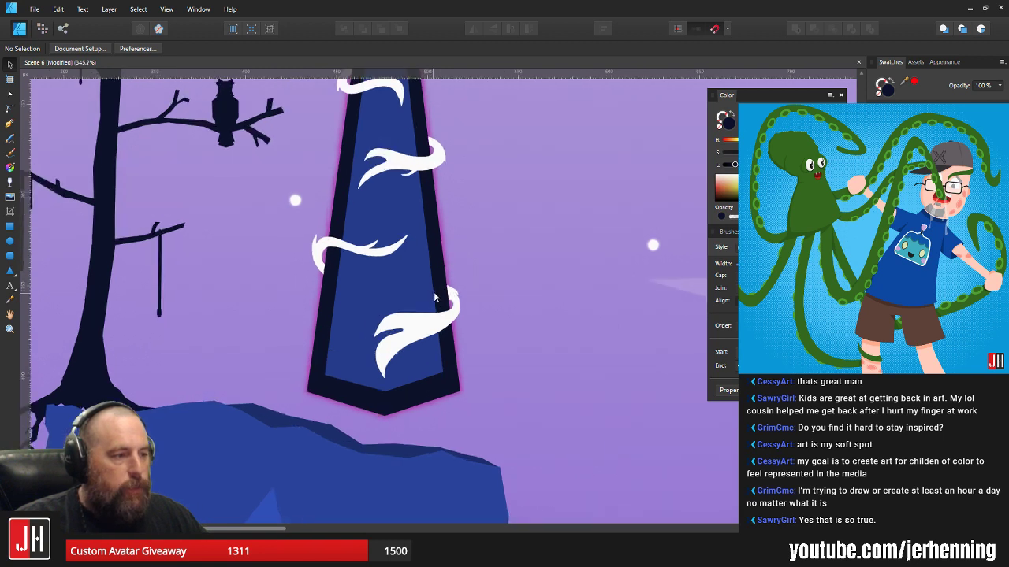
{"action": "left_click", "coordinate": [431, 263]}
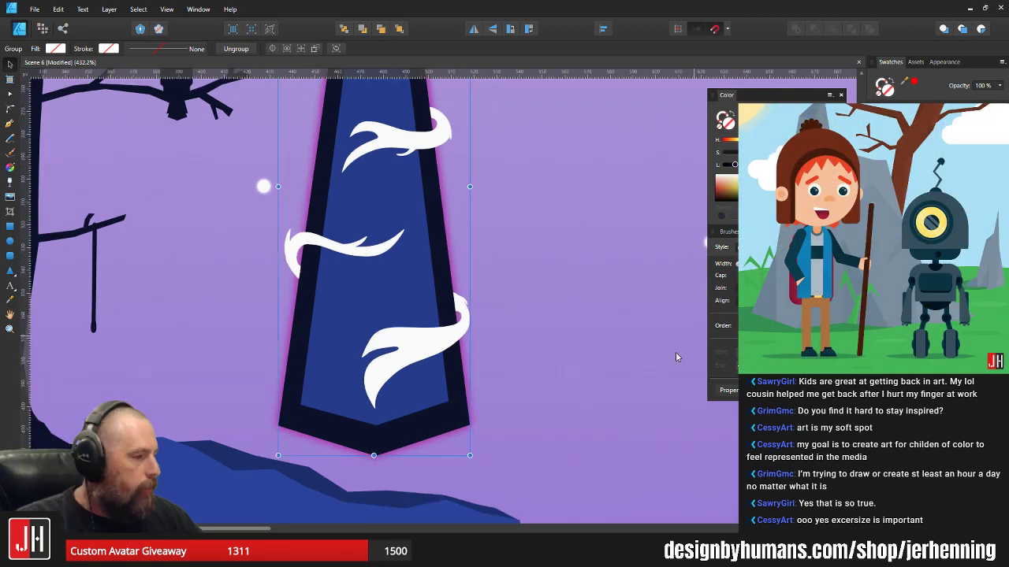
{"action": "double_click", "coordinate": [439, 241]}
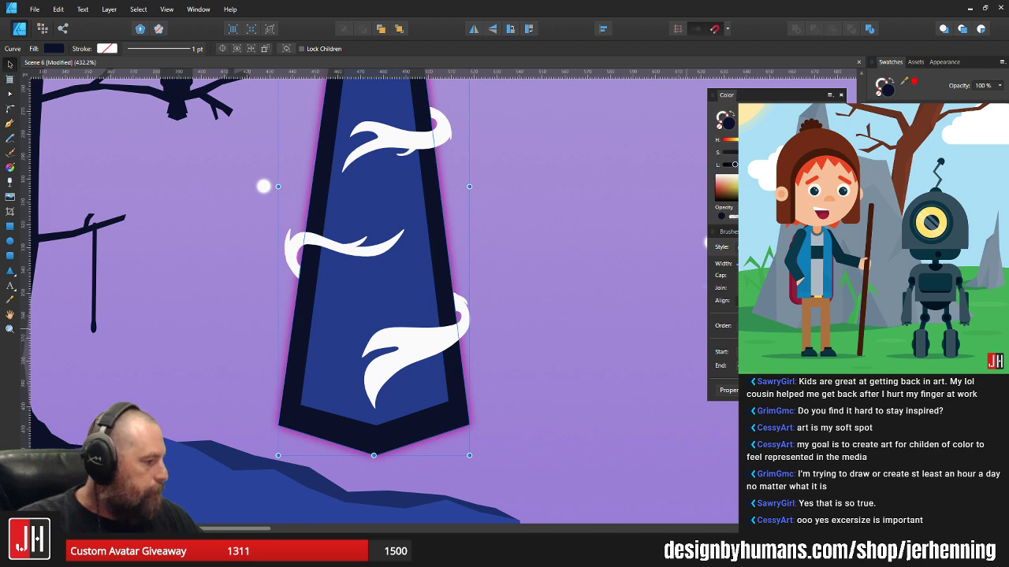
{"action": "left_click", "coordinate": [969, 331]}
{"action": "left_click", "coordinate": [378, 185]}
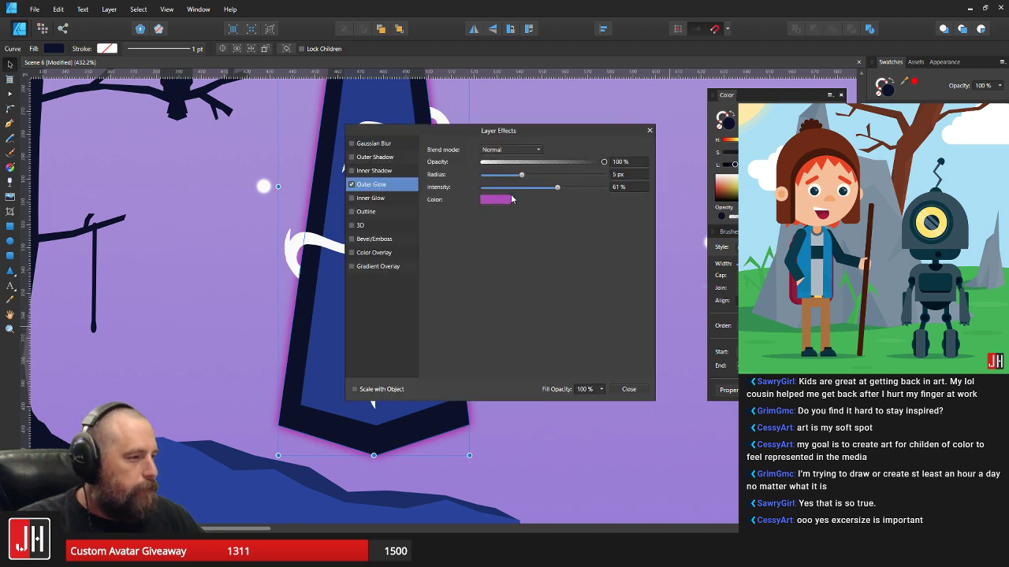
{"action": "left_click", "coordinate": [501, 201]}
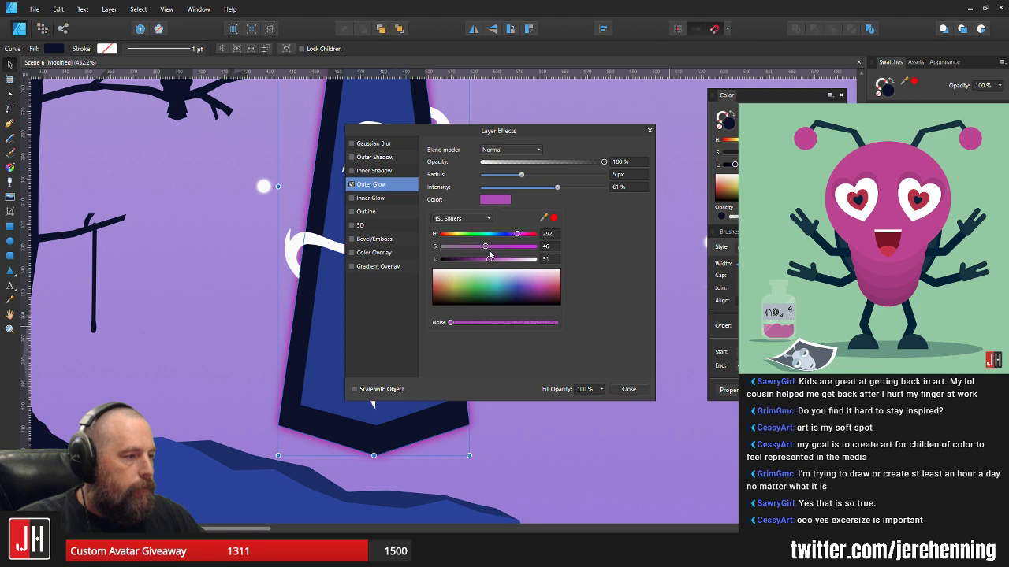
{"action": "left_click_drag", "start_coordinate": [486, 246], "coordinate": [491, 268]}
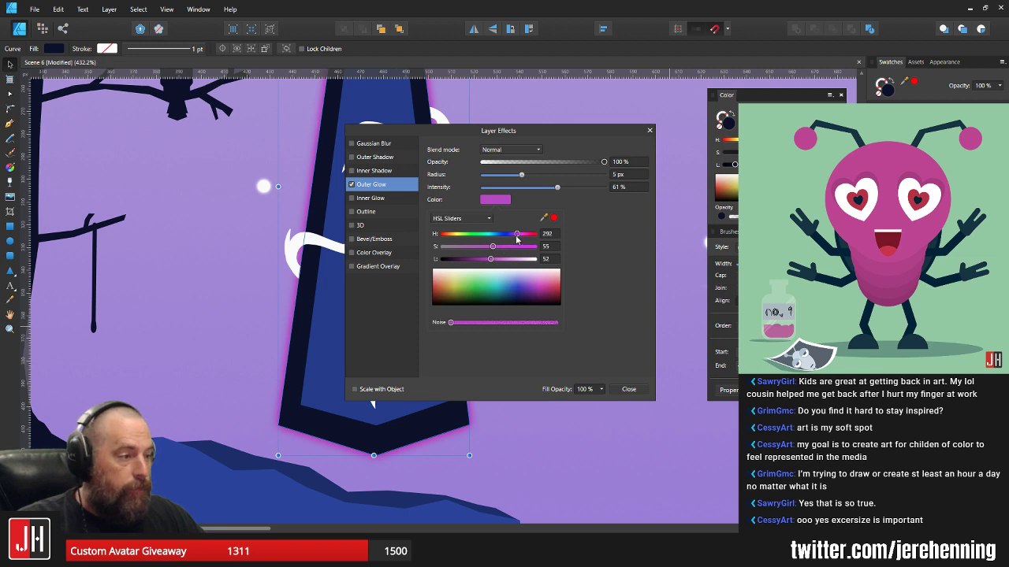
{"action": "left_click_drag", "start_coordinate": [493, 246], "coordinate": [488, 267]}
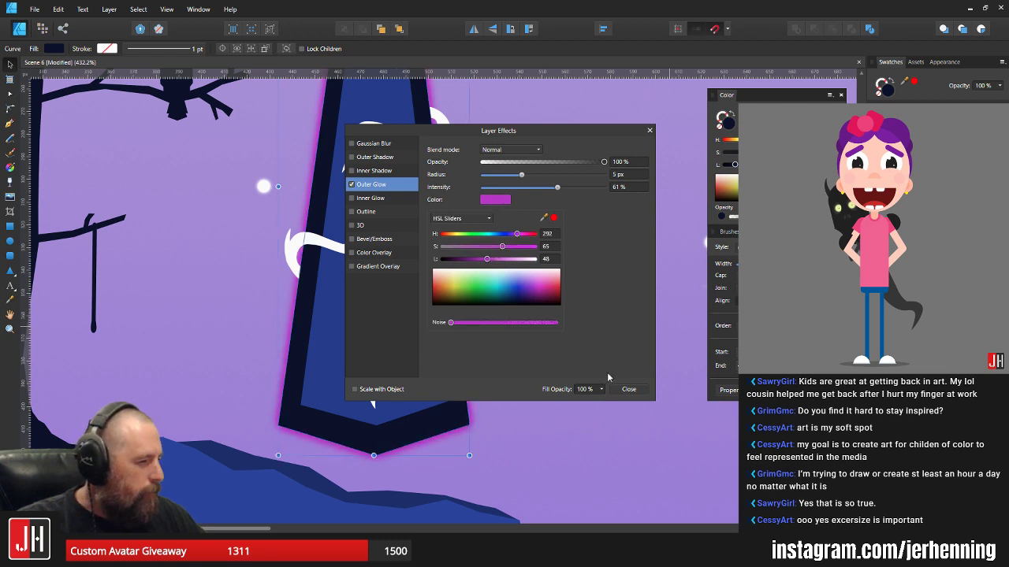
{"action": "left_click", "coordinate": [623, 394]}
{"action": "left_click", "coordinate": [622, 388]}
{"action": "scroll", "coordinate": [551, 294], "scroll_direction": "down", "scroll_amount": 5}
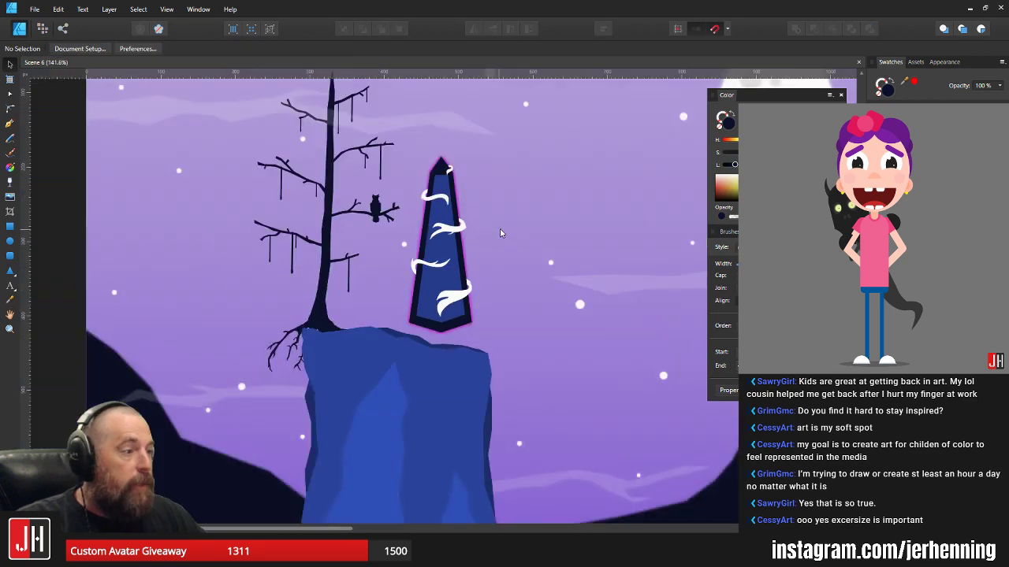
- Examine the magenta glow around the obelisk's edges and ribbons up close, and compare it with the surrounding tree, cliff and night sky
{"action": "scroll", "coordinate": [453, 264], "scroll_direction": "up", "scroll_amount": 4}
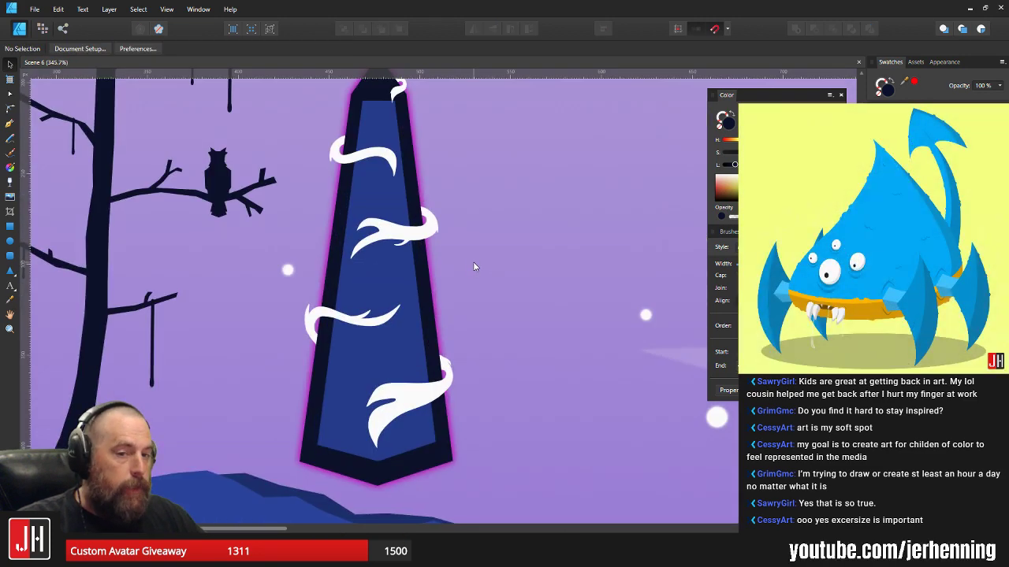
{"action": "left_click_drag", "start_coordinate": [478, 253], "coordinate": [487, 275]}
{"action": "scroll", "coordinate": [379, 174], "scroll_direction": "up", "scroll_amount": 4}
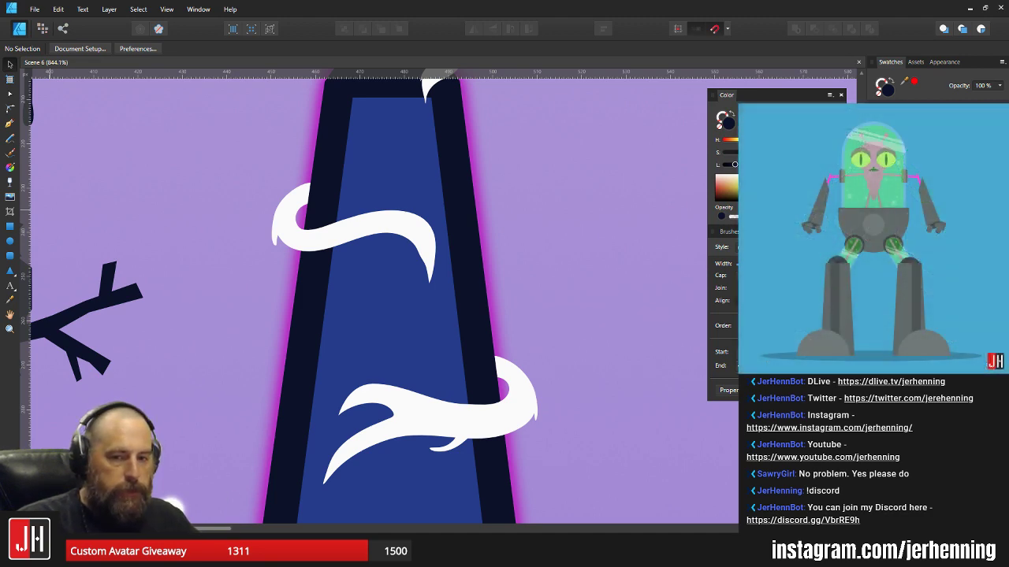
{"action": "scroll", "coordinate": [219, 212], "scroll_direction": "down", "scroll_amount": 8}
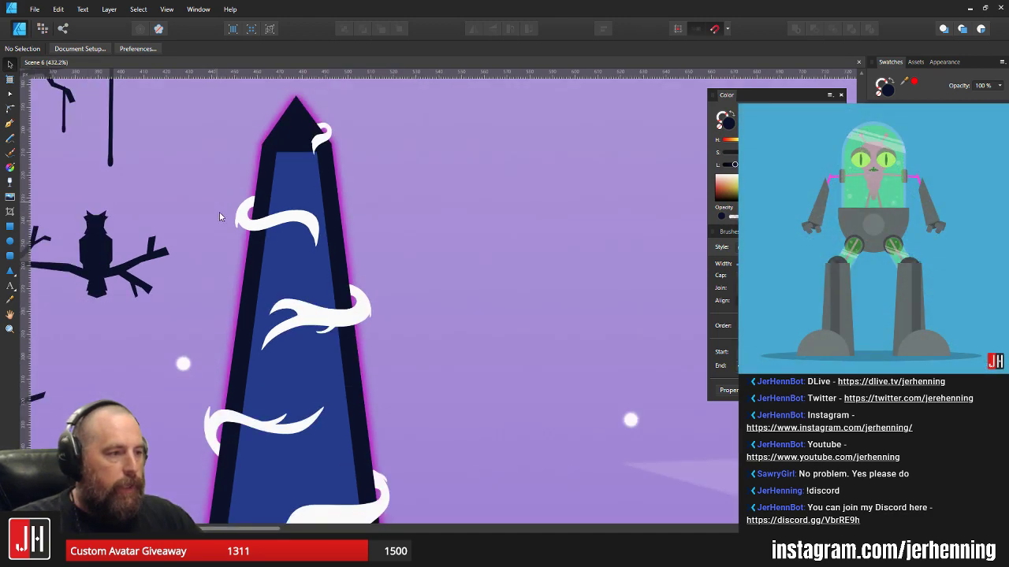
{"action": "left_click_drag", "start_coordinate": [227, 246], "coordinate": [272, 220]}
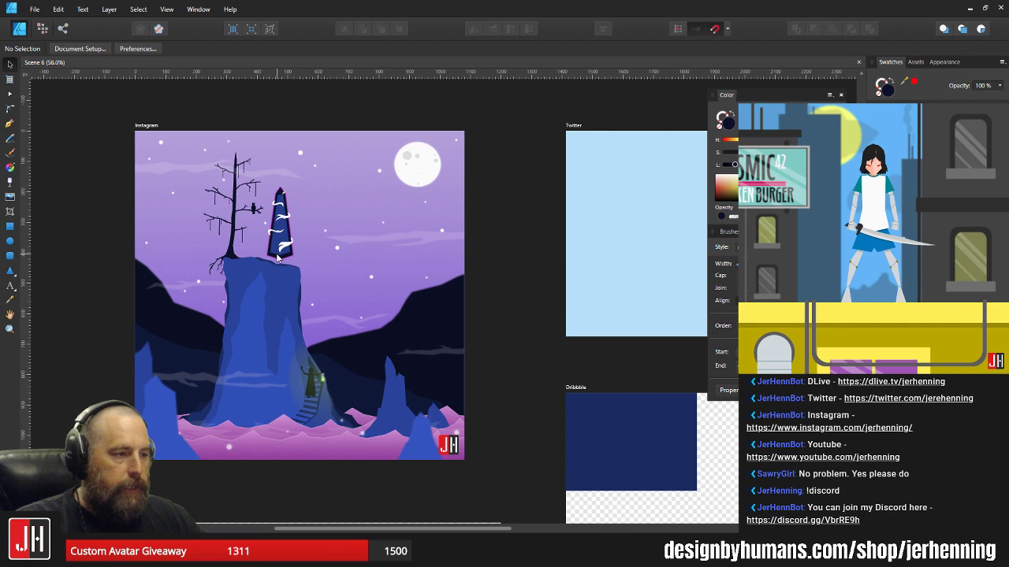
{"action": "scroll", "coordinate": [281, 258], "scroll_direction": "up", "scroll_amount": 2}
{"action": "scroll", "coordinate": [335, 217], "scroll_direction": "up", "scroll_amount": 2}
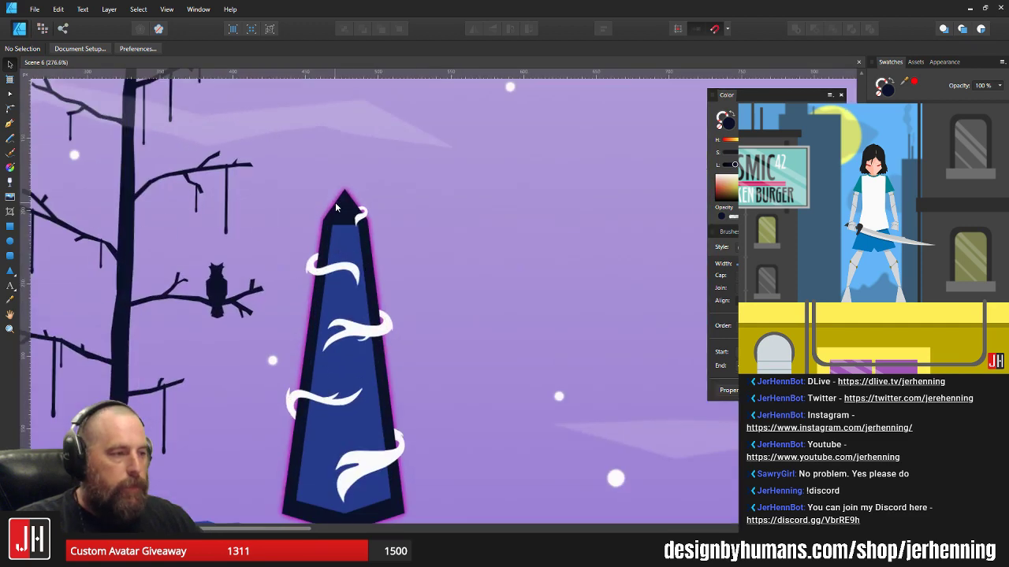
{"action": "scroll", "coordinate": [431, 274], "scroll_direction": "up", "scroll_amount": 2}
{"action": "left_click", "coordinate": [438, 272]}
{"action": "left_click_drag", "start_coordinate": [441, 269], "coordinate": [438, 271]}
{"action": "left_click", "coordinate": [503, 271]}
{"action": "scroll", "coordinate": [502, 275], "scroll_direction": "down", "scroll_amount": 2}
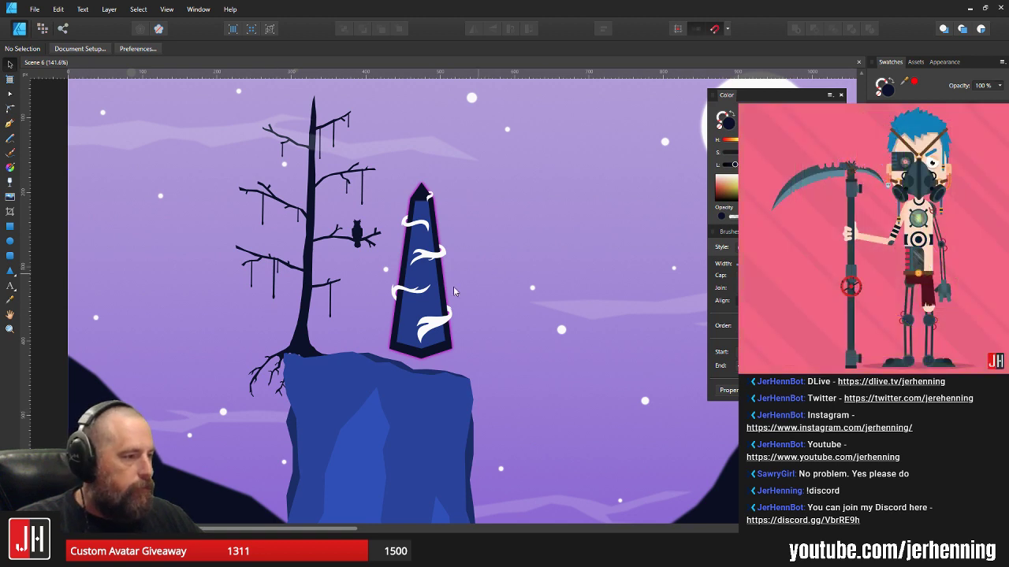
{"action": "scroll", "coordinate": [453, 292], "scroll_direction": "up", "scroll_amount": 3}
{"action": "scroll", "coordinate": [446, 315], "scroll_direction": "up", "scroll_amount": 3}
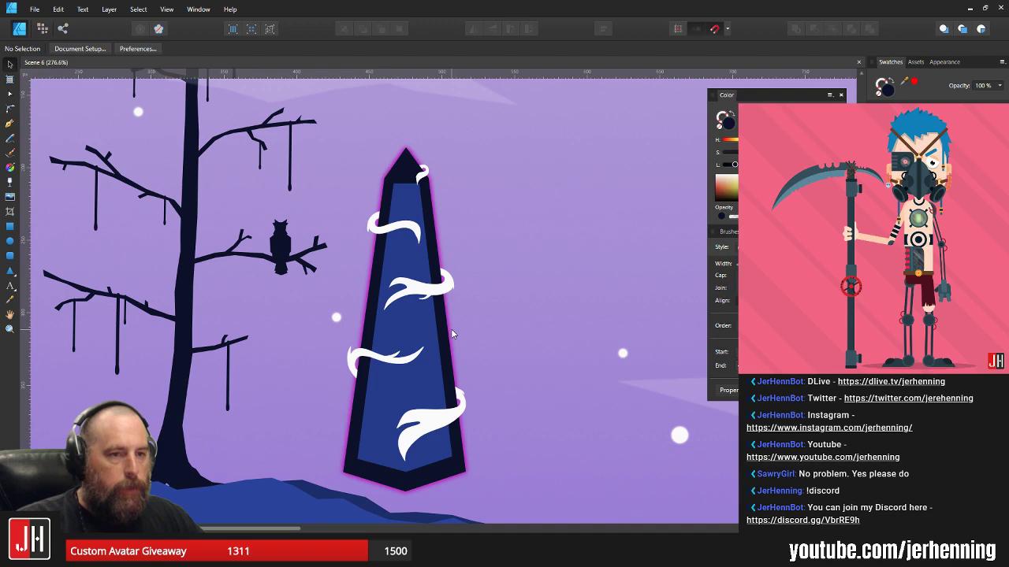